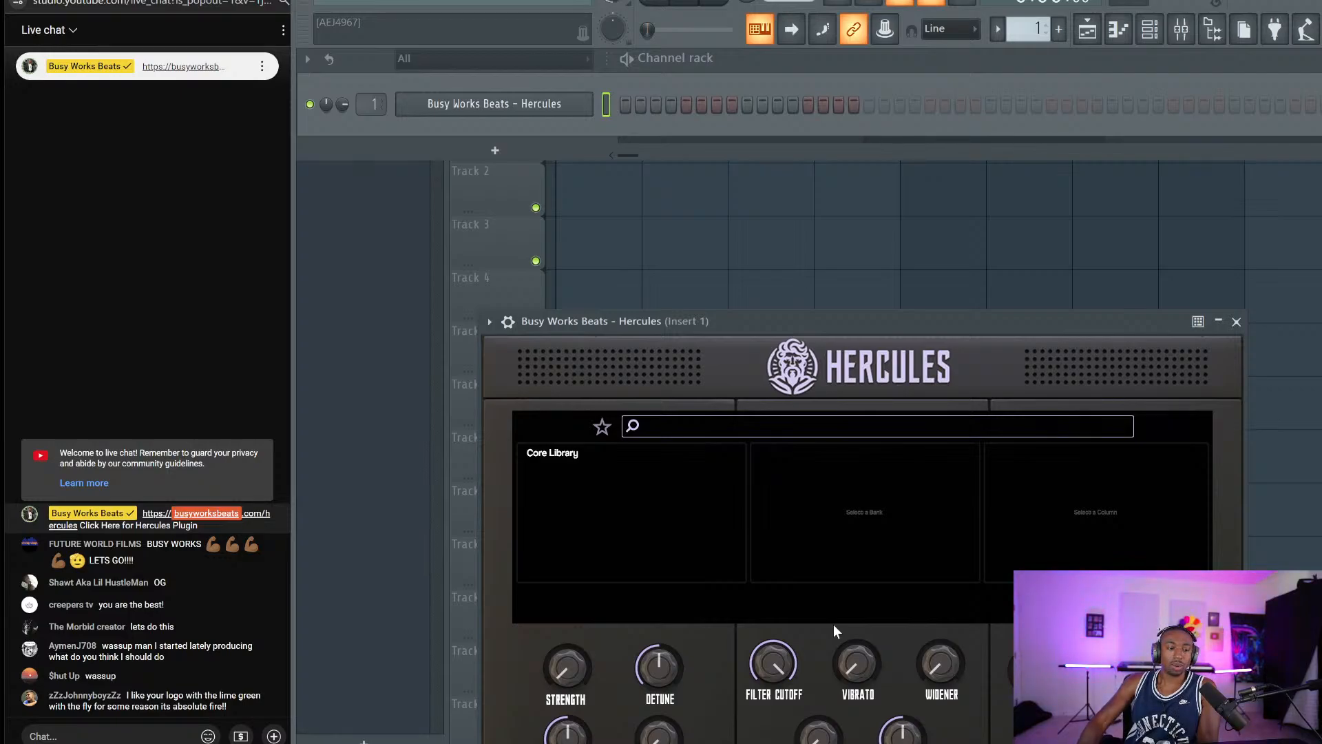
# Add a Serum channel to the Channel rack and enlarge its window.
pyautogui.click(494, 150)
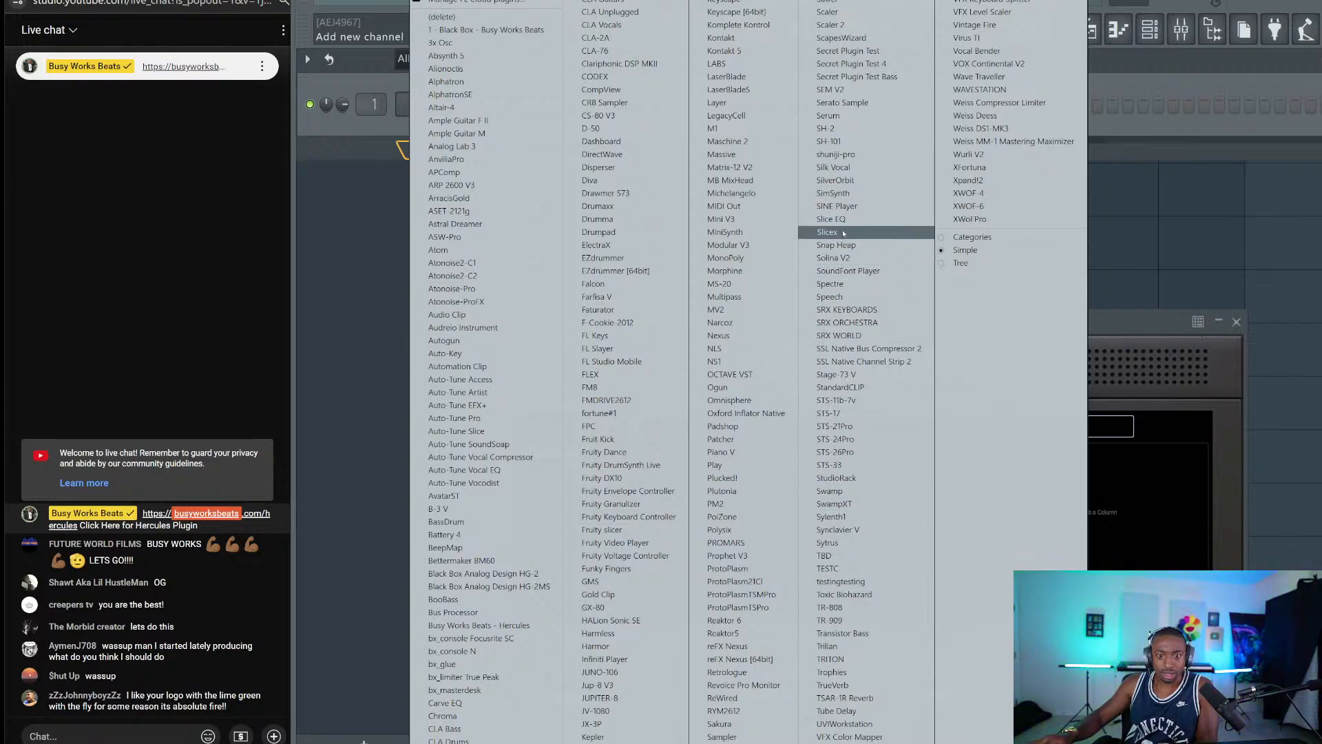
pyautogui.click(860, 123)
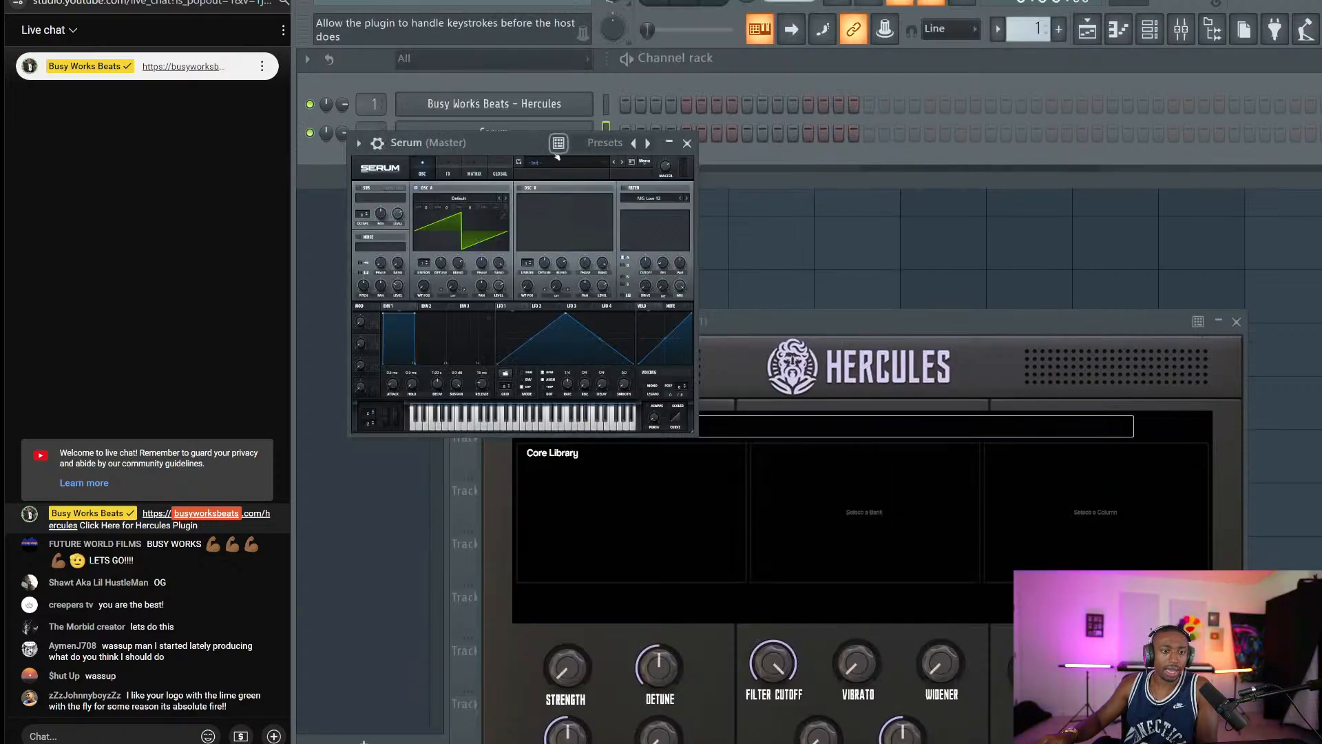
pyautogui.click(454, 192)
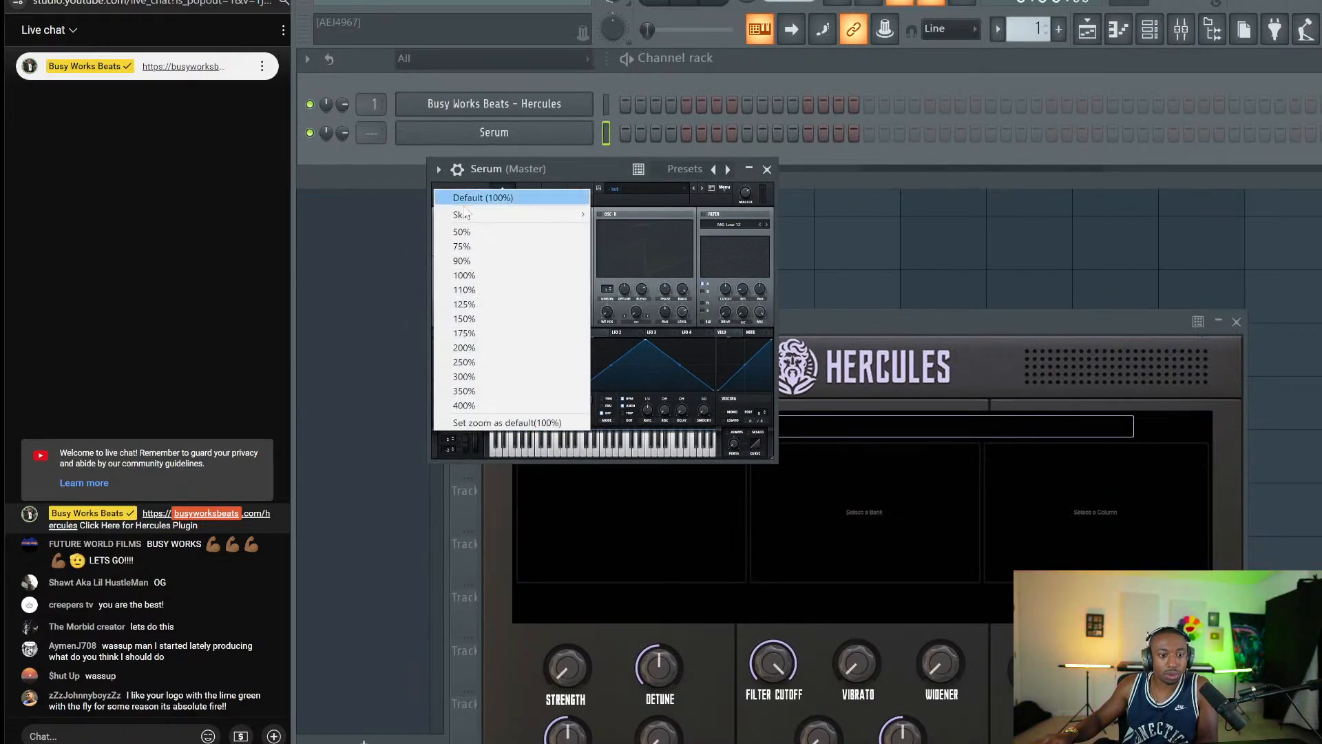
pyautogui.click(486, 346)
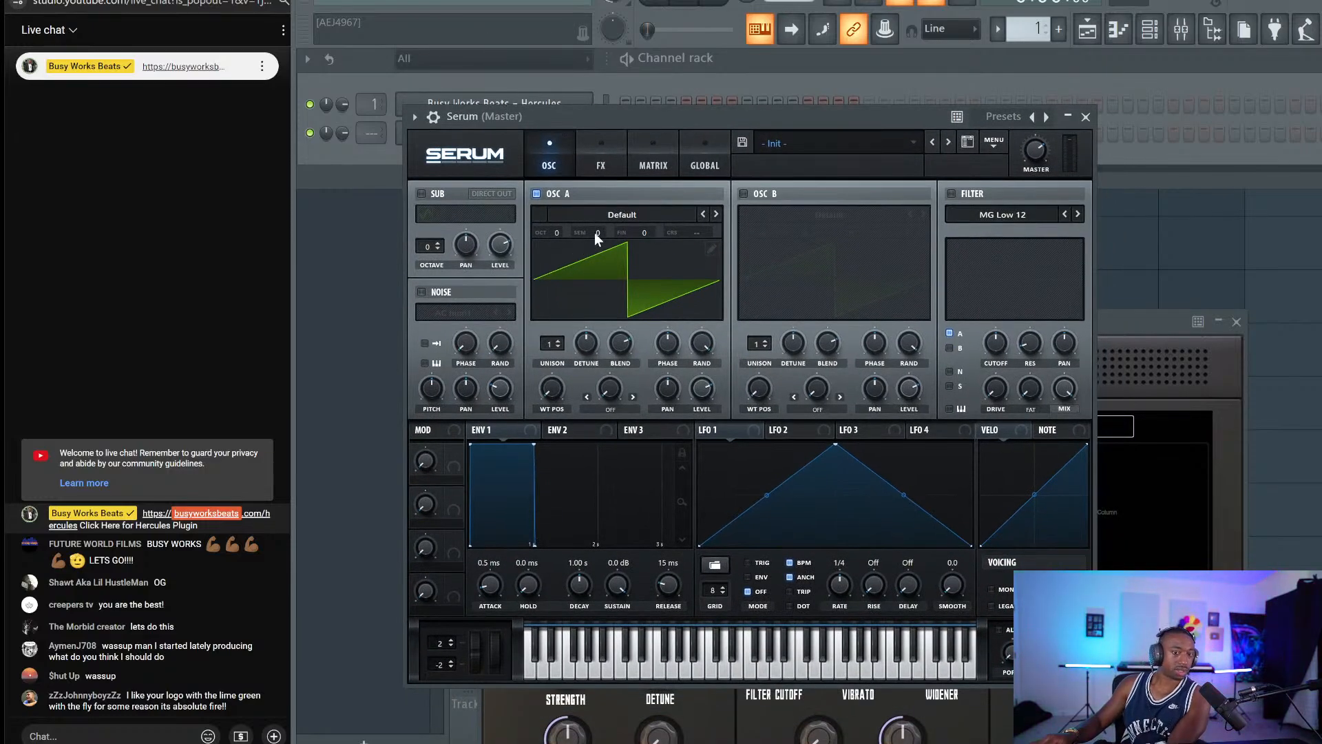
# Switch on oscillator B, adjust both oscillators' semitone pitch, and test-play notes.
pyautogui.moveTo(593, 233); pyautogui.dragTo(600, 229)
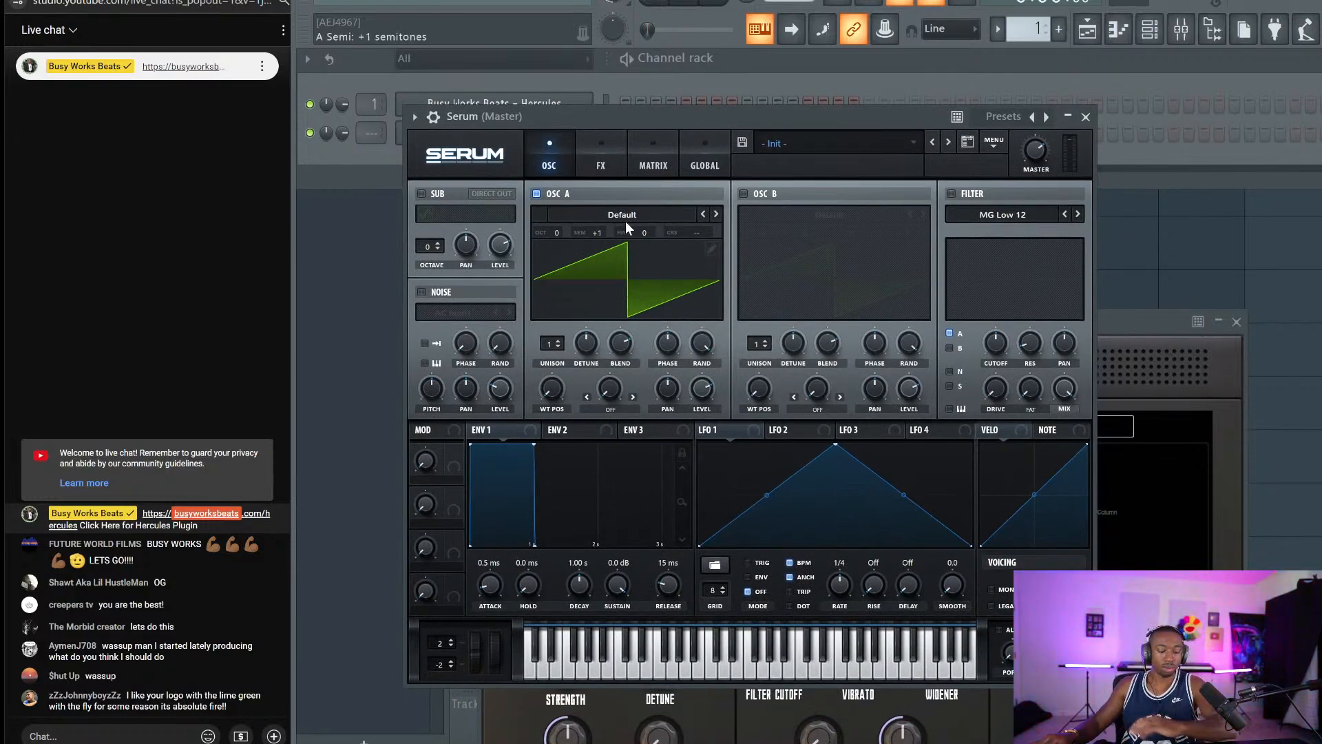
pyautogui.click(663, 88)
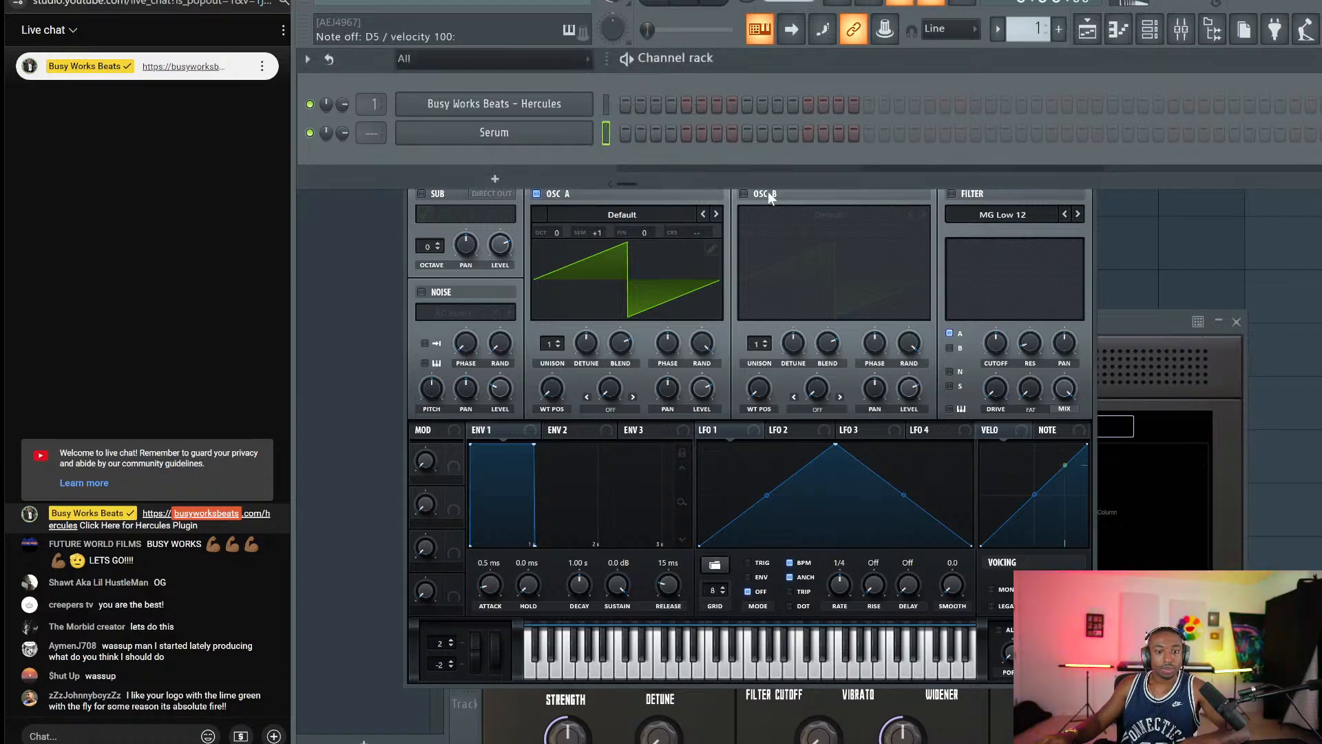
pyautogui.click(744, 194)
pyautogui.moveTo(806, 233); pyautogui.dragTo(824, 221)
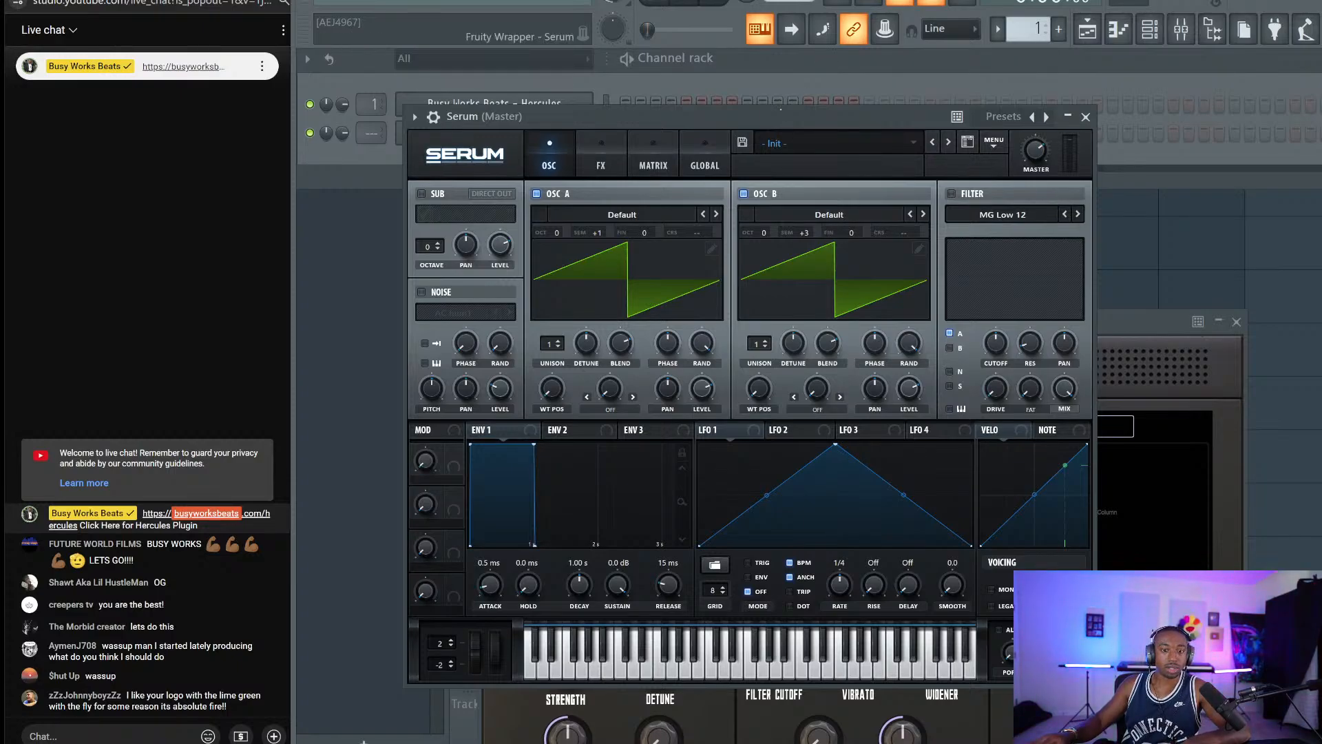
pyautogui.press('b')
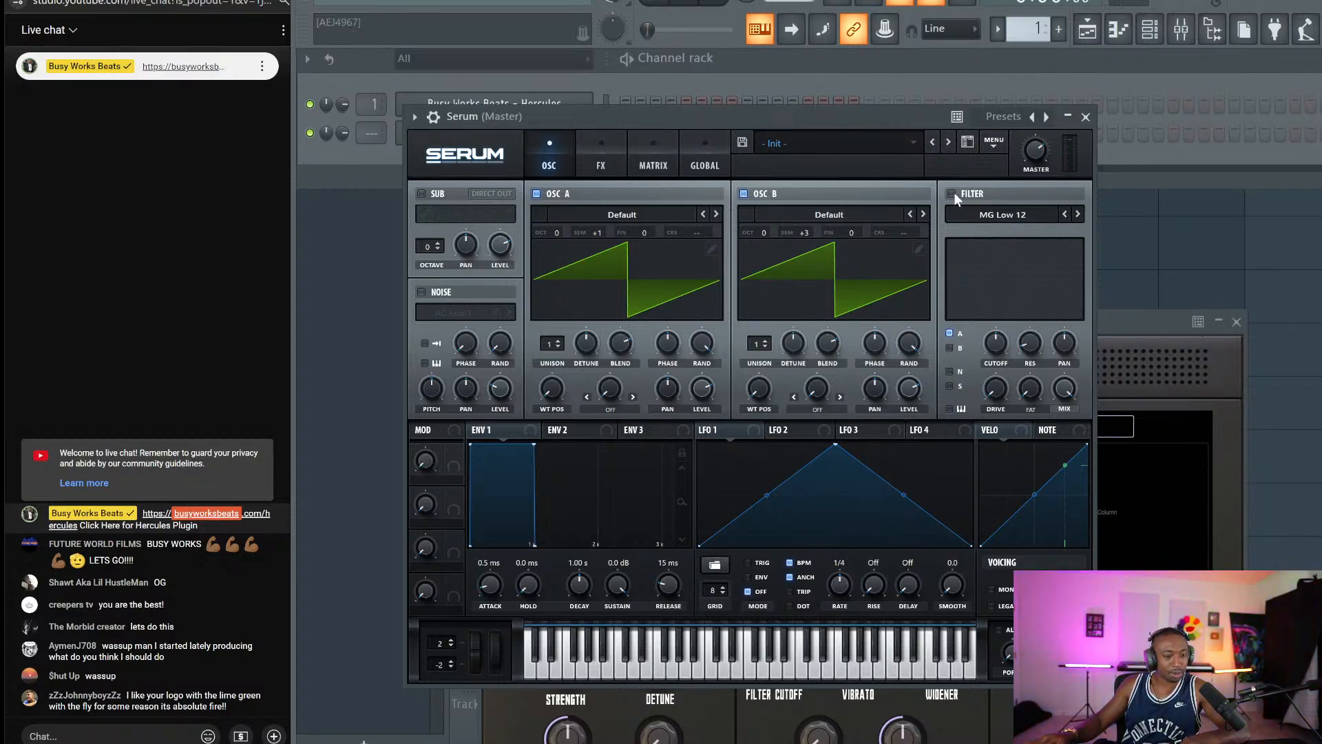
pyautogui.press('b')
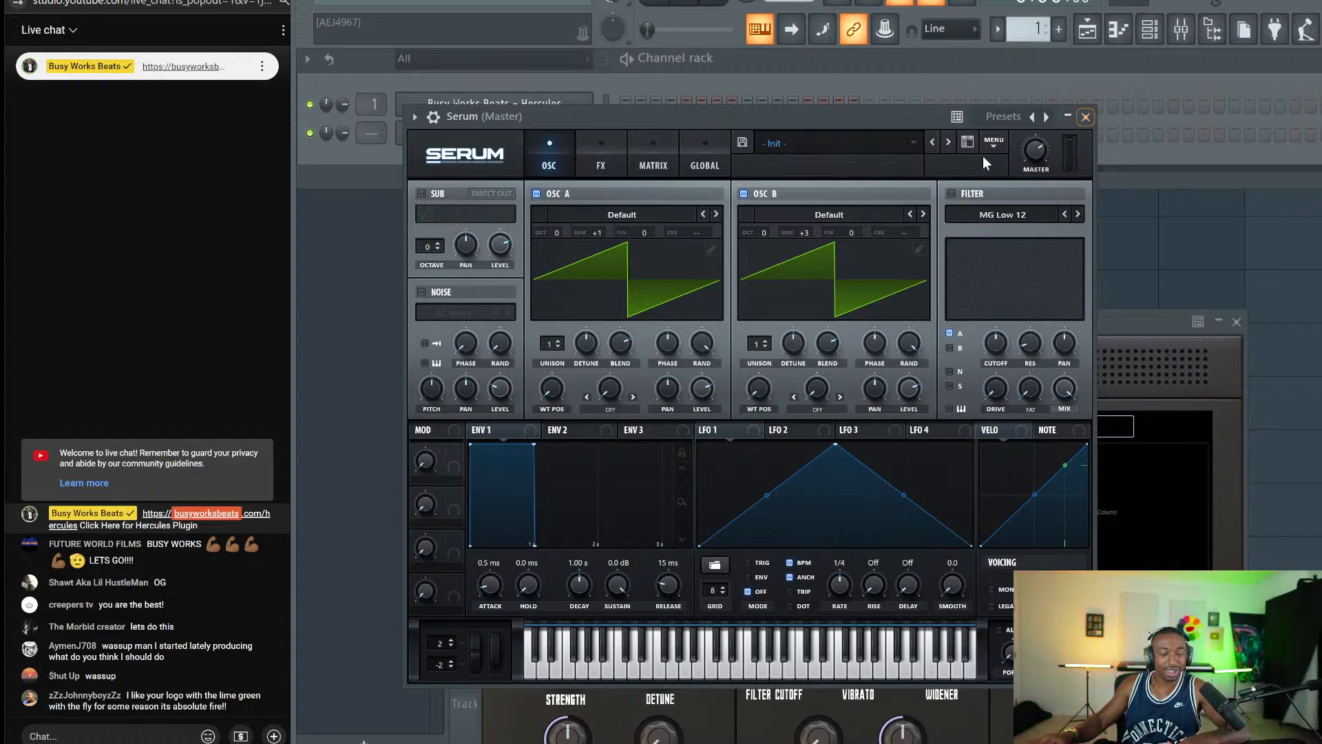
# Close the Serum window and open the Serum channel's piano roll.
pyautogui.click(1094, 118)
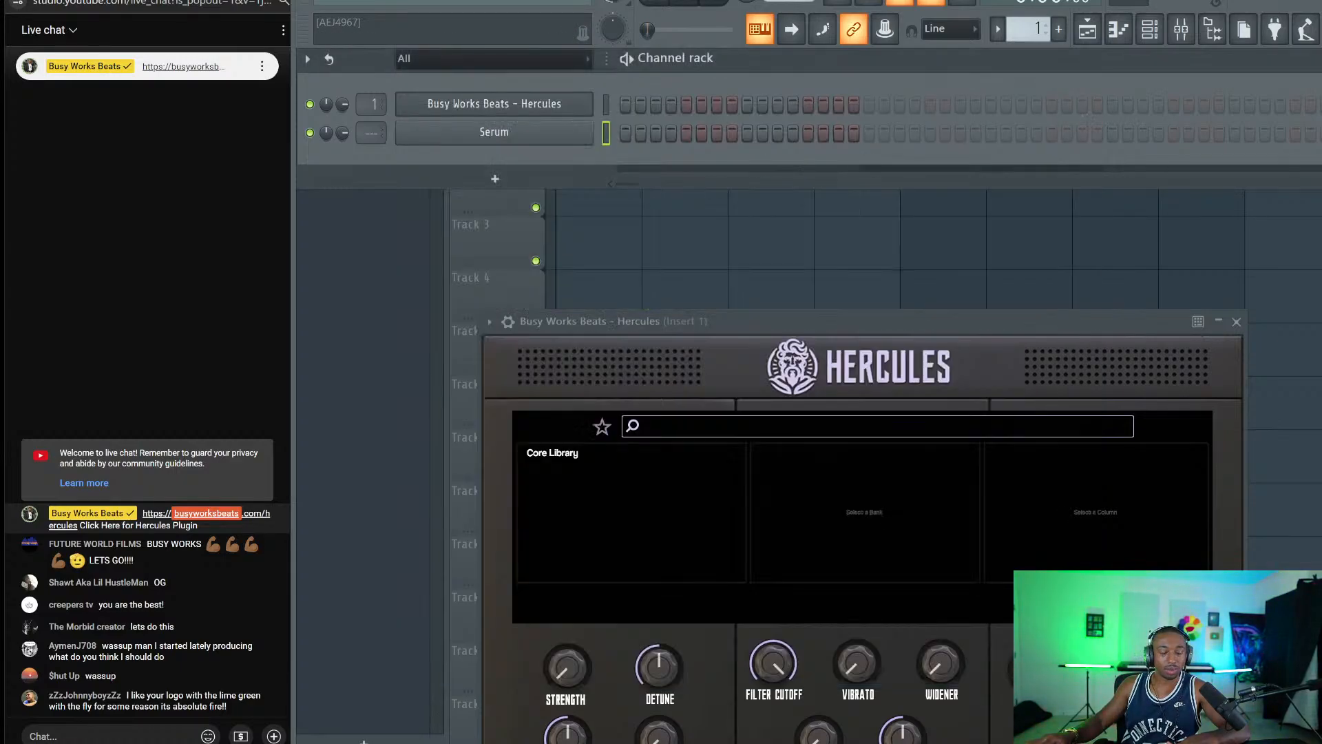
pyautogui.click(571, 138)
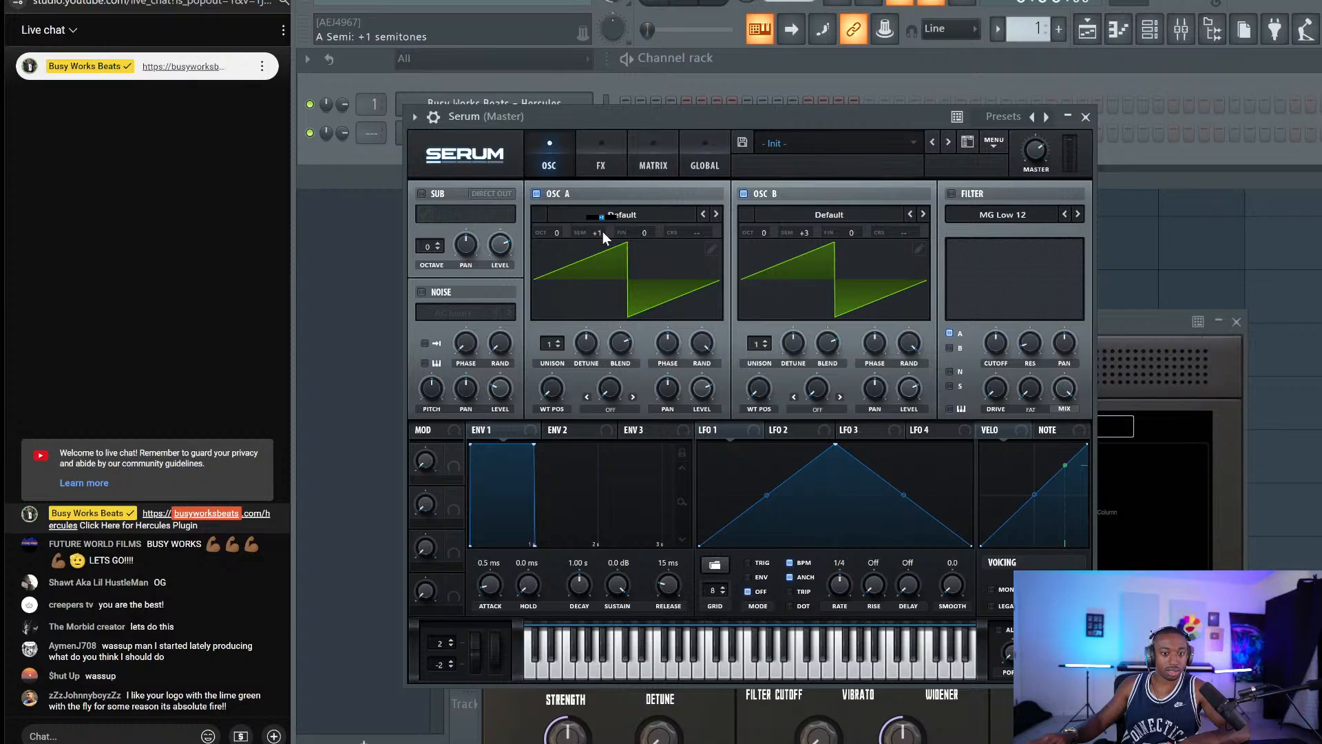
pyautogui.scroll(-1, 602, 232)
pyautogui.scroll(-3, 799, 232)
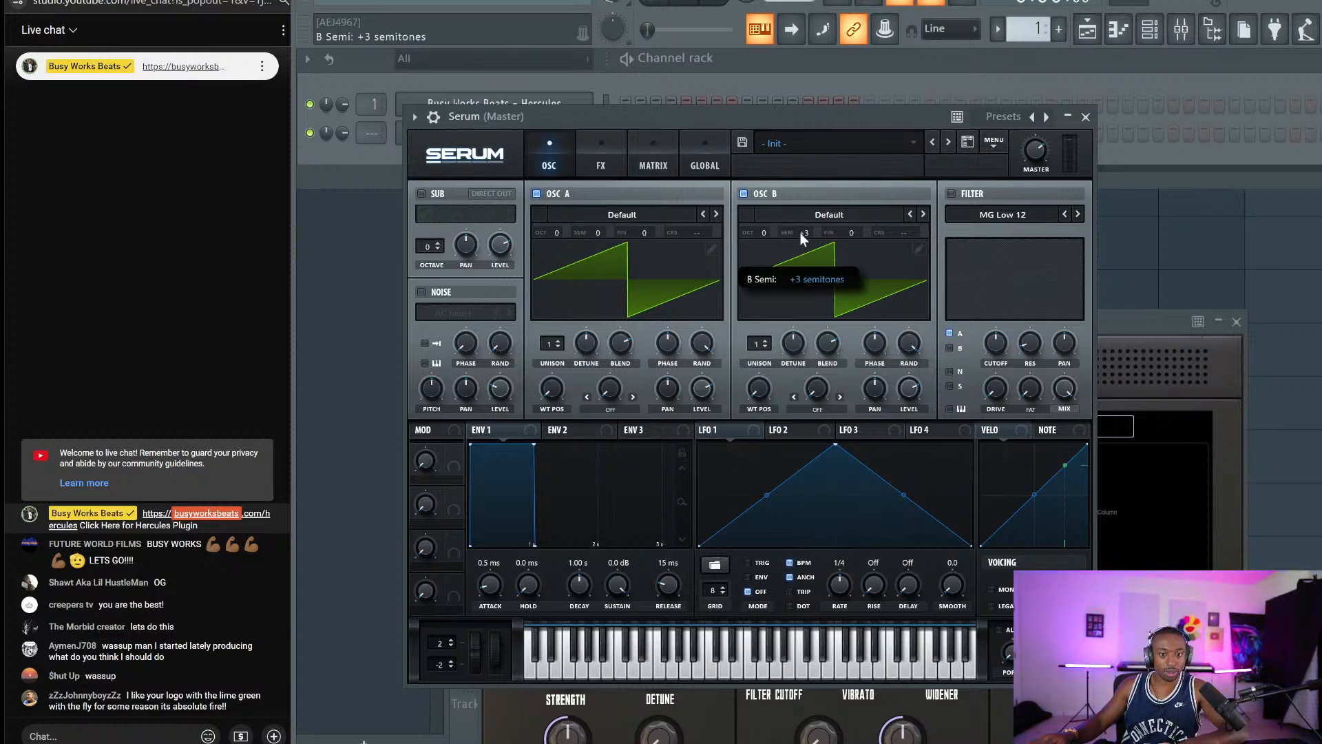
pyautogui.click(1072, 118)
pyautogui.rightClick(552, 141)
pyautogui.click(622, 128)
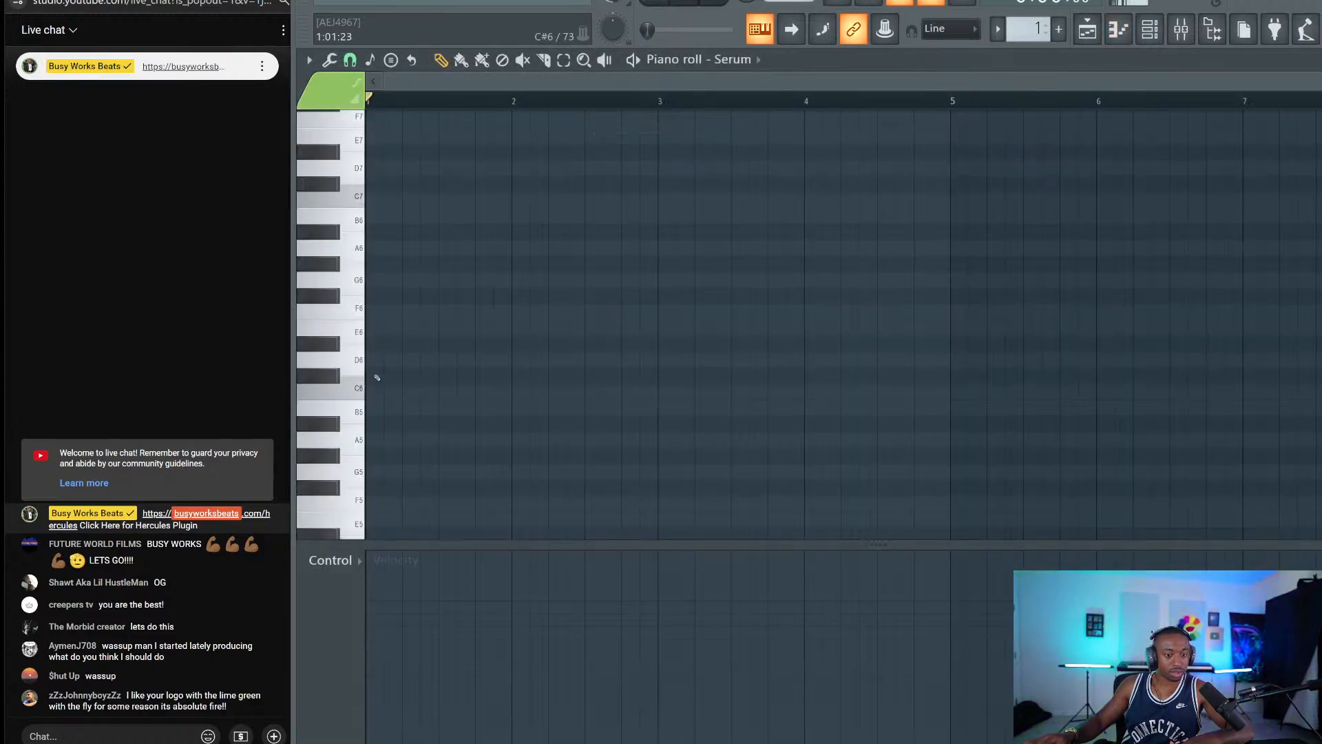
# Draw a C5, D#5, F5 chord at bar 1 and play it back.
pyautogui.scroll(-3, 380, 398)
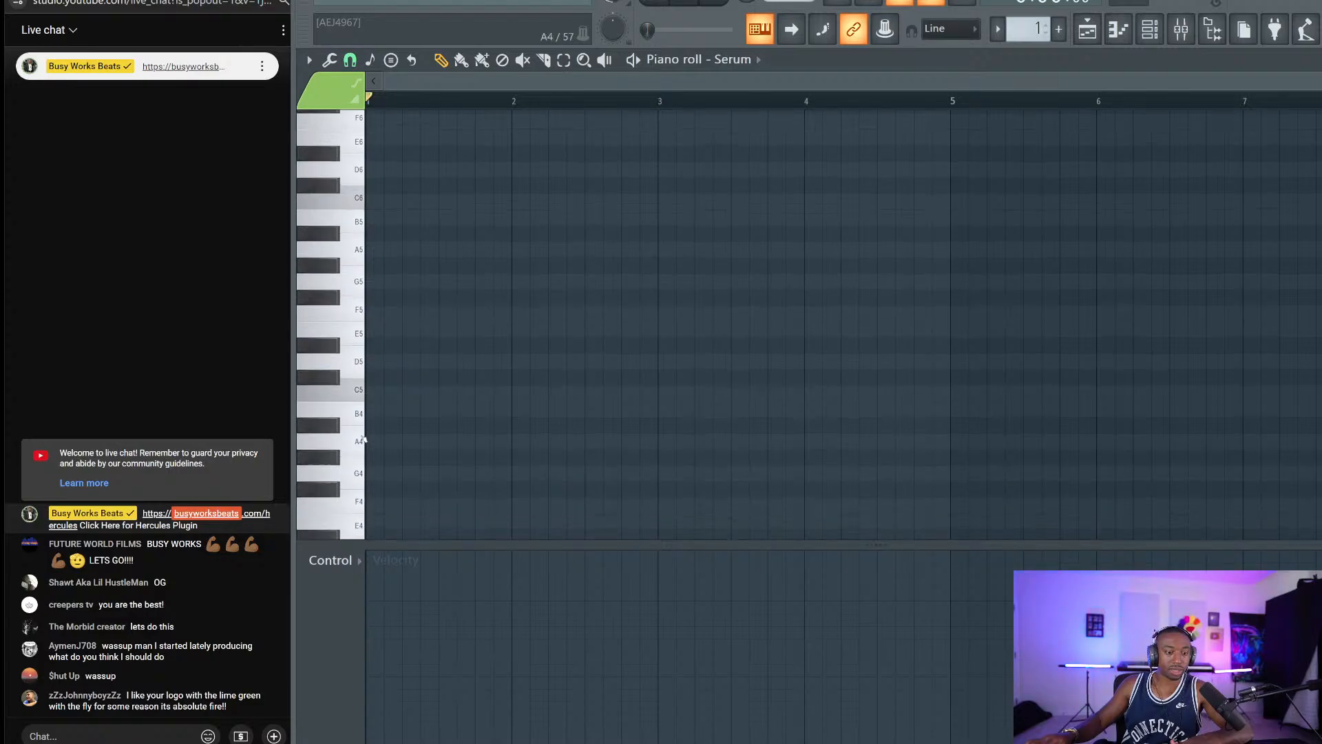
pyautogui.click(374, 438)
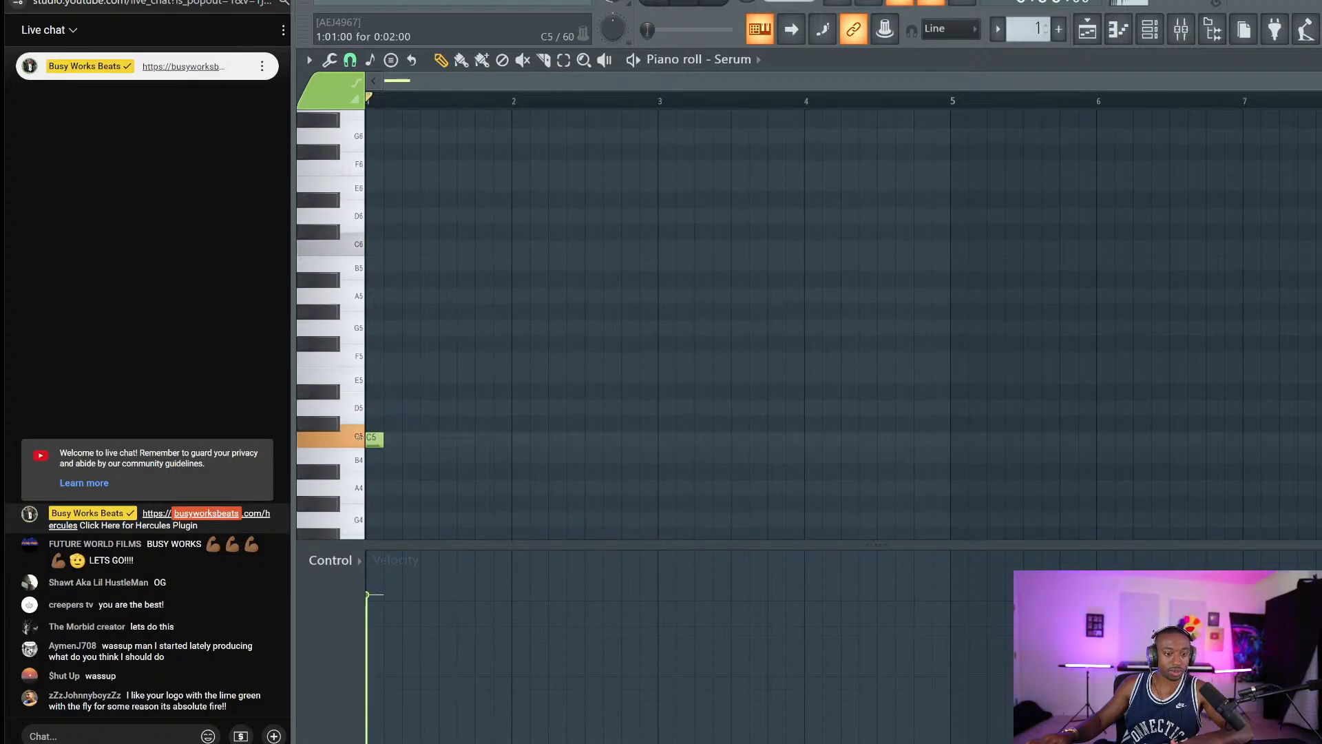
pyautogui.click(373, 390)
pyautogui.click(373, 358)
pyautogui.press('space')
pyautogui.press('space')
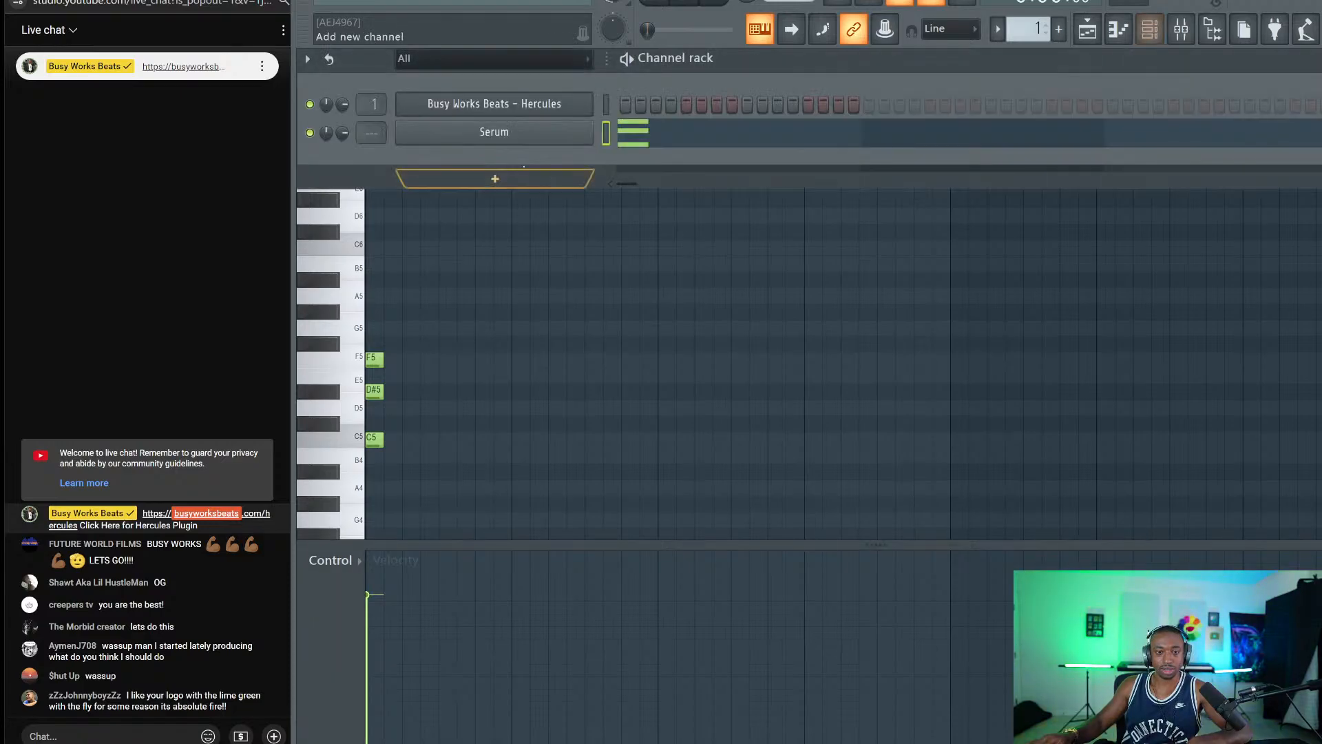
pyautogui.click(1148, 30)
pyautogui.press('space')
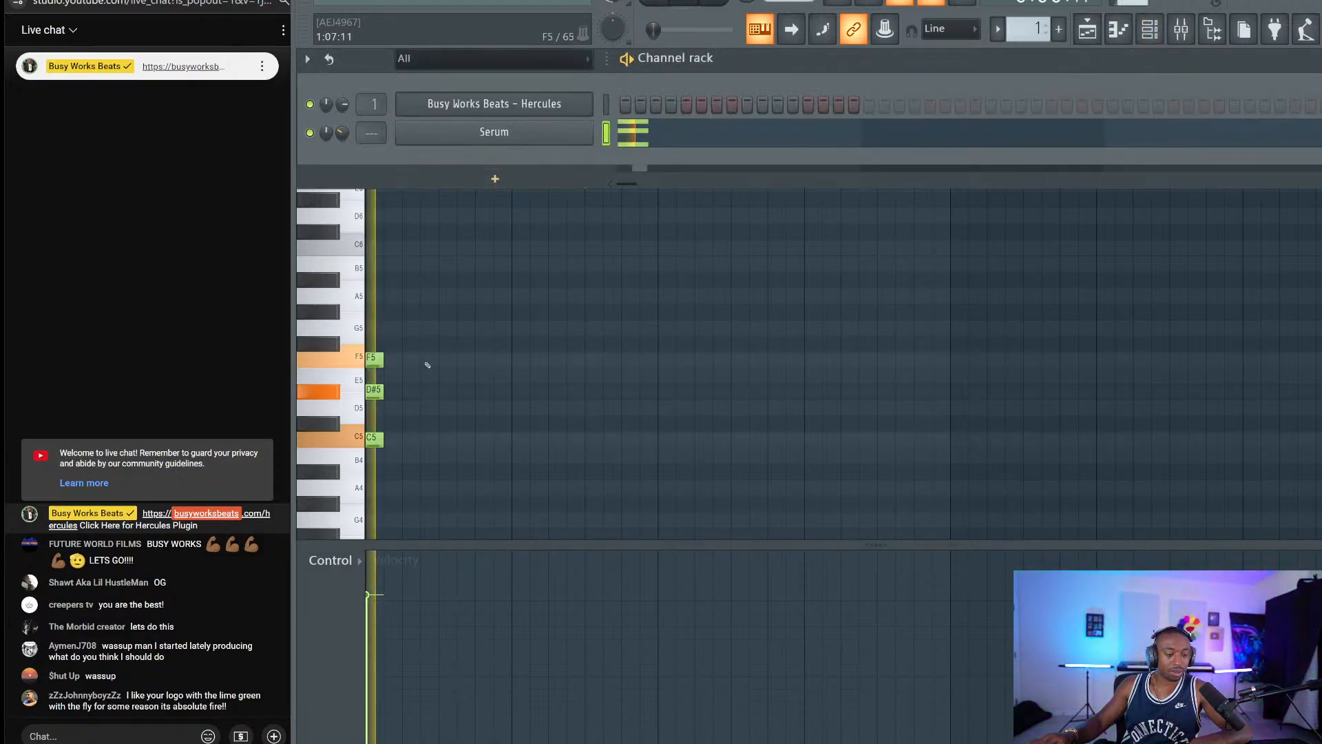
pyautogui.press('space')
# Delete the C5, D#5 and F5 notes and bring the channel rack to the front.
pyautogui.click(428, 366)
pyautogui.rightClick(376, 439)
pyautogui.rightClick(376, 392)
pyautogui.rightClick(378, 360)
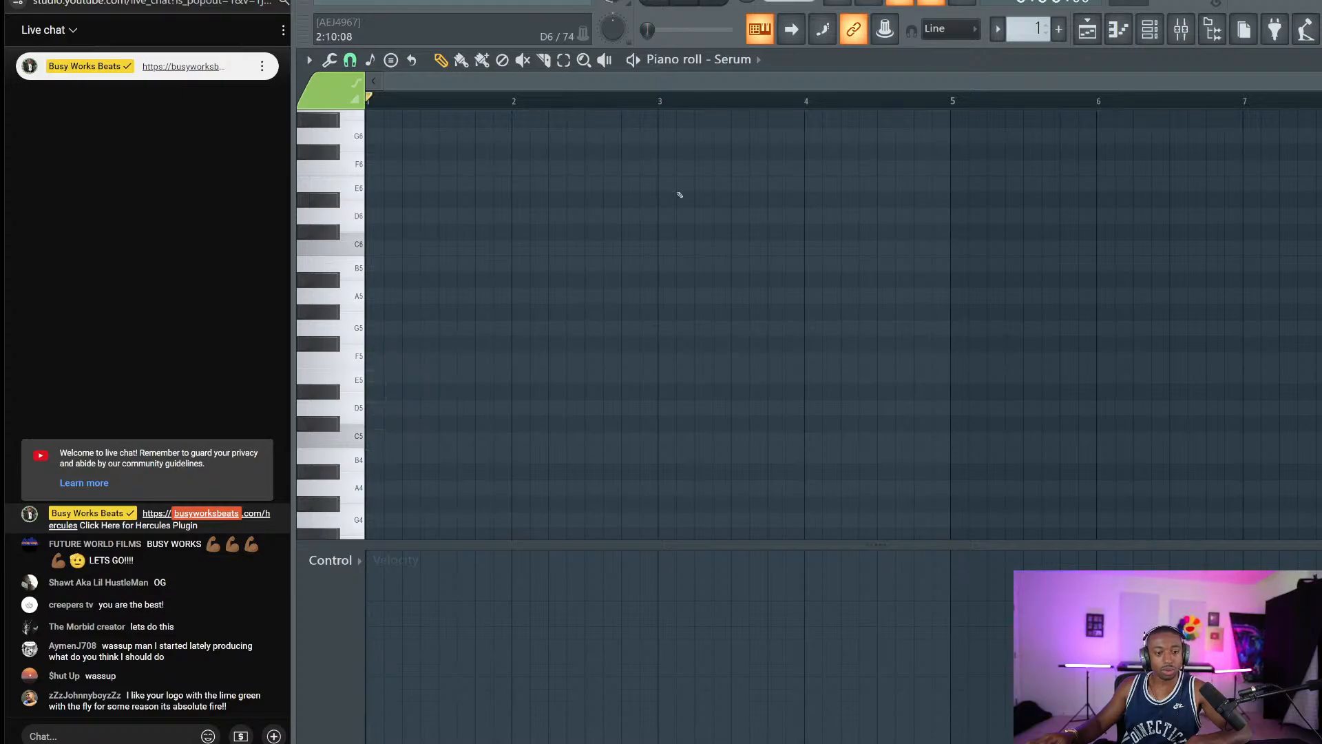
pyautogui.click(1152, 19)
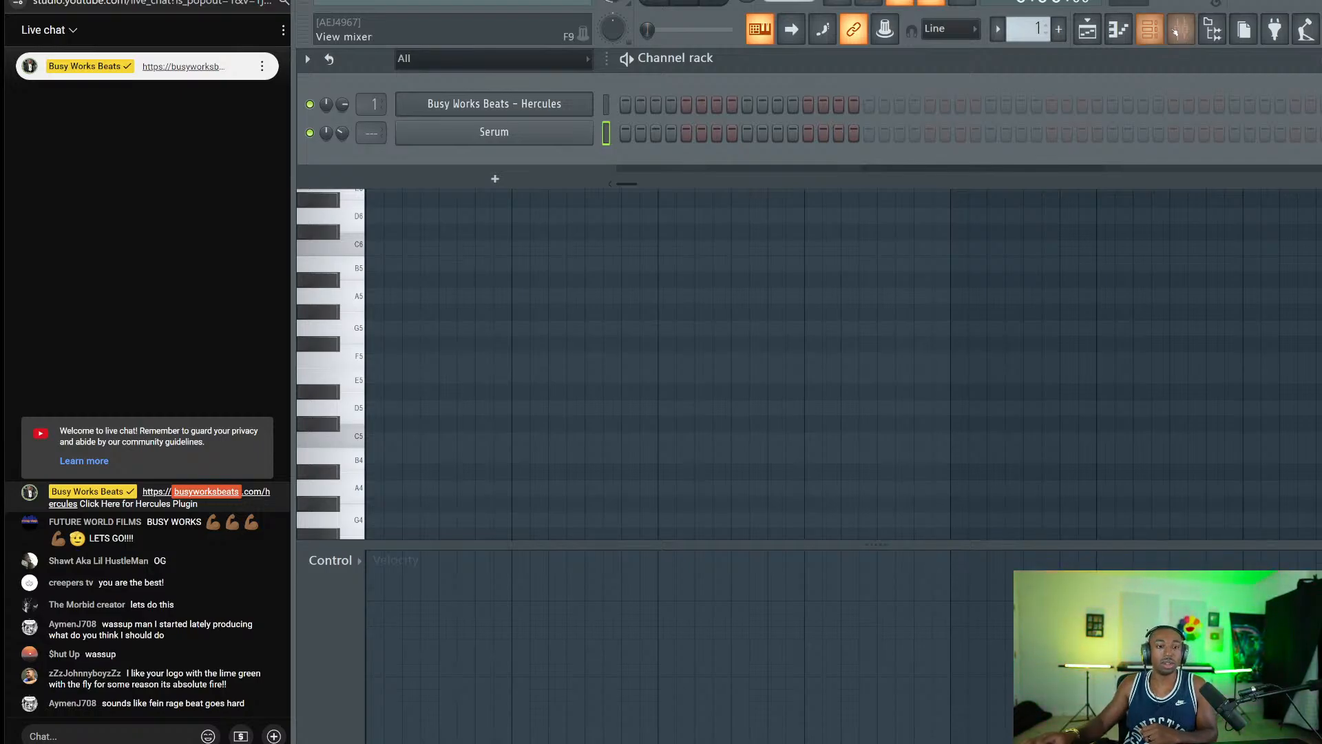
# Bring Serum's empty piano roll forward and start a screen snip with Win+Shift+S.
pyautogui.click(565, 300)
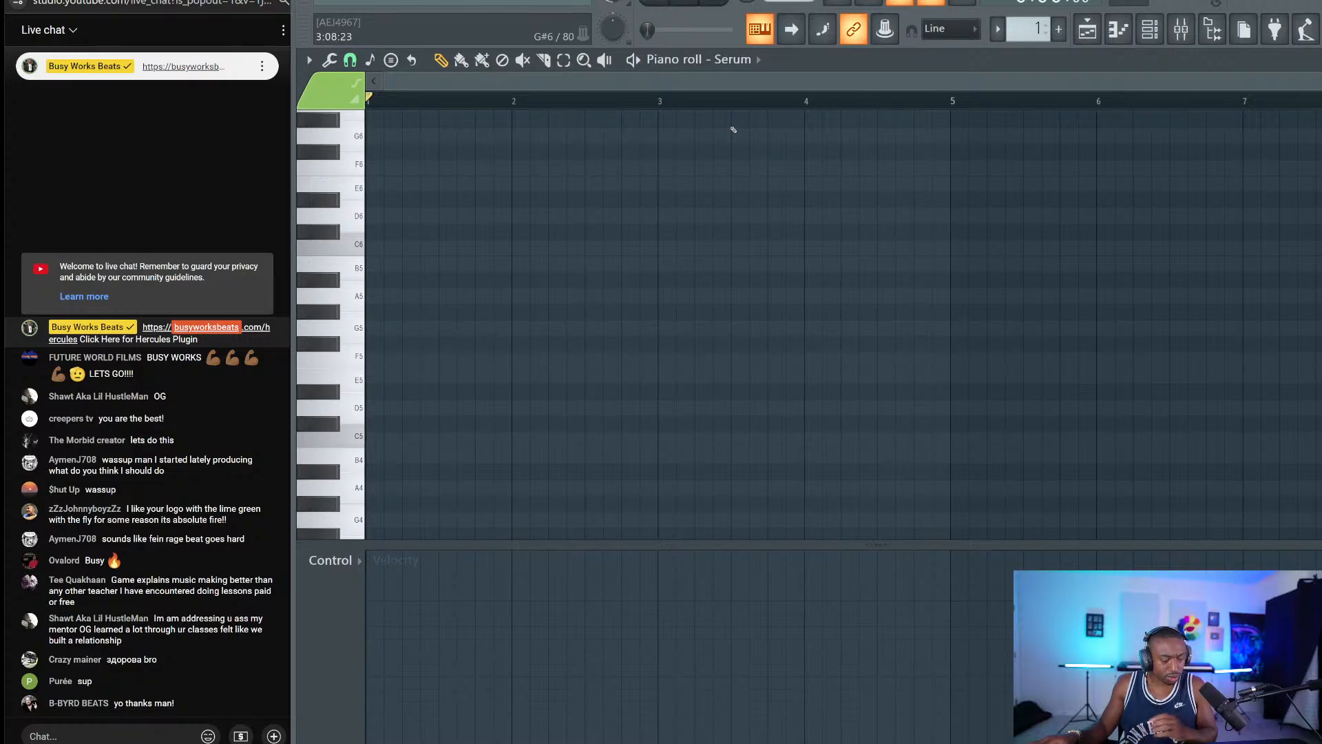
pyautogui.press('super+shift+s')
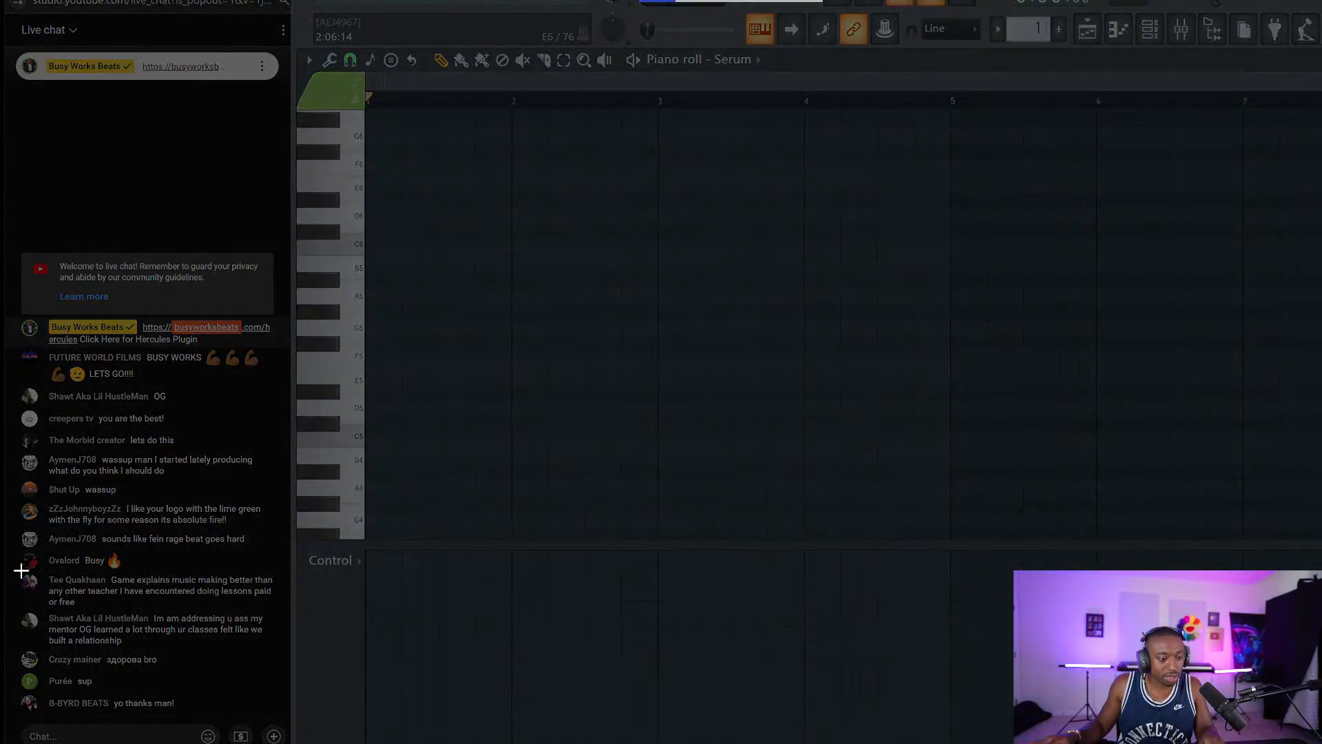
# Snip the first live-chat message and save it as a PNG image.
pyautogui.moveTo(22, 570); pyautogui.dragTo(277, 622)
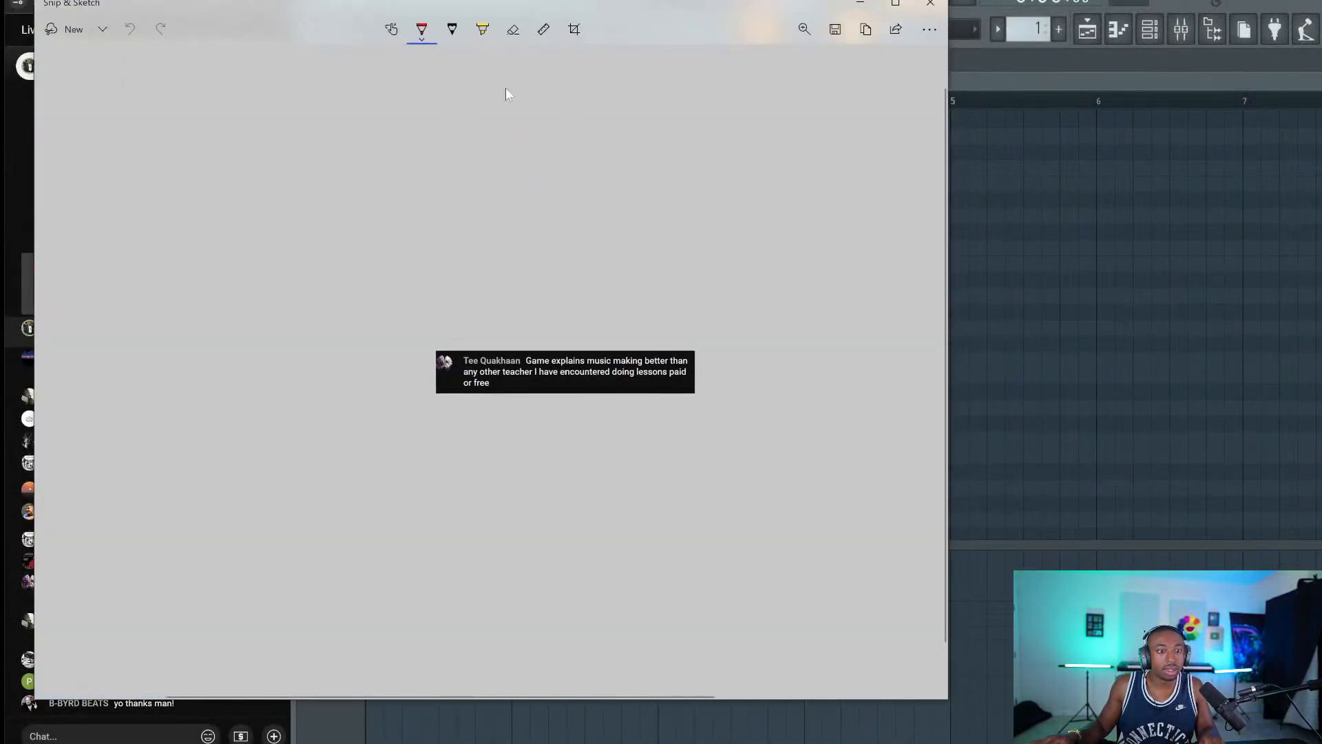
pyautogui.click(835, 30)
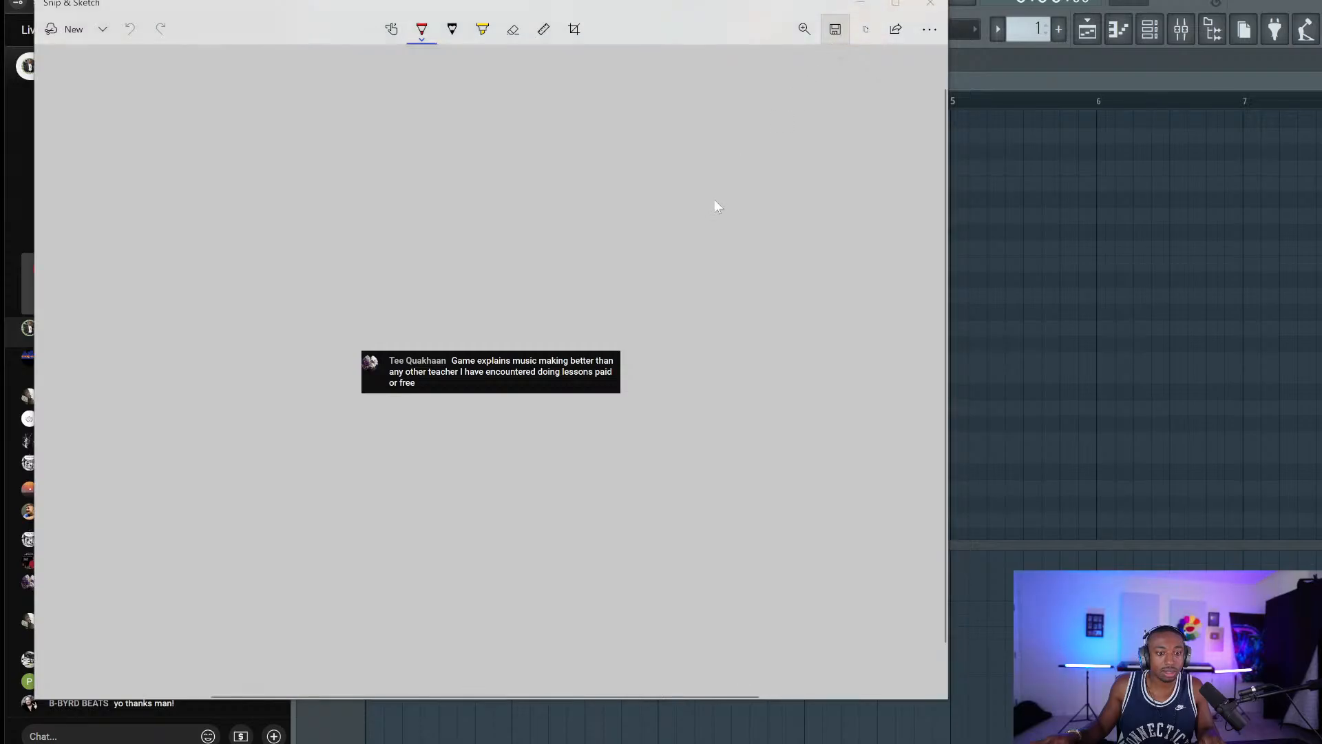
pyautogui.click(382, 308)
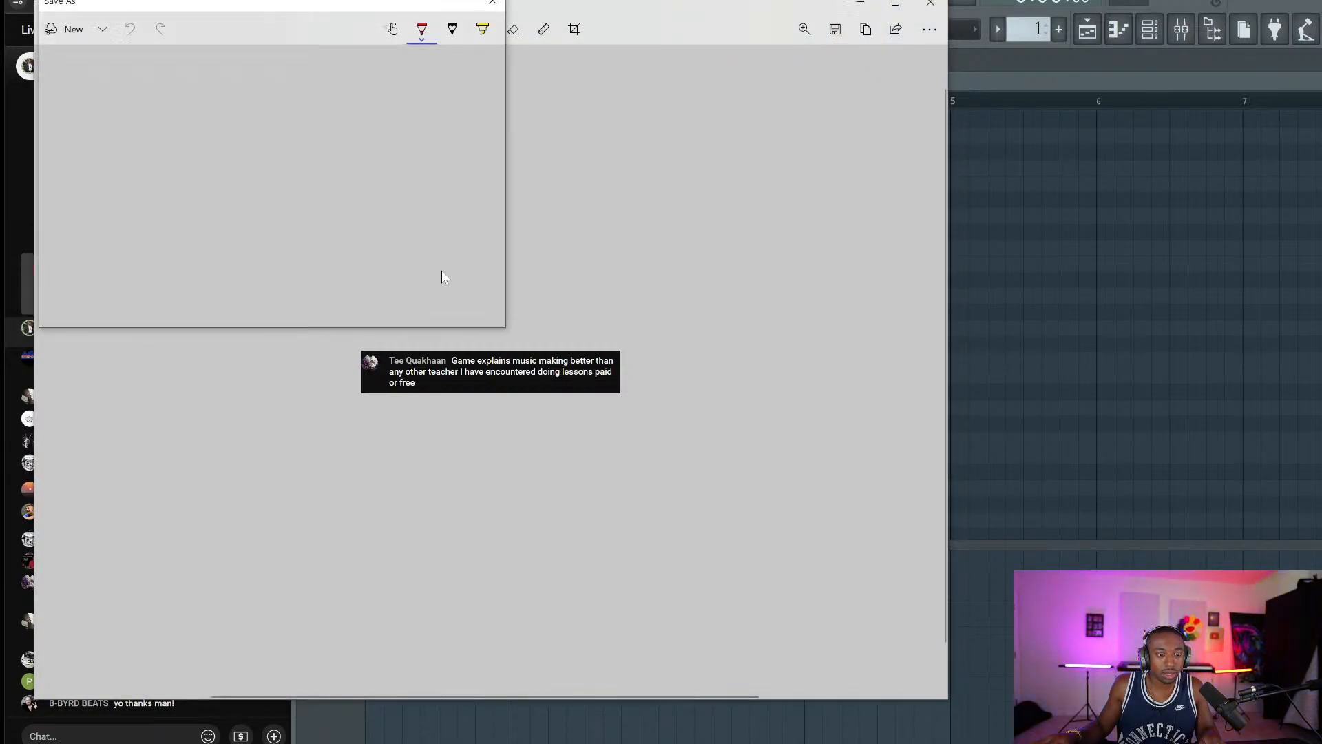
pyautogui.click(931, 6)
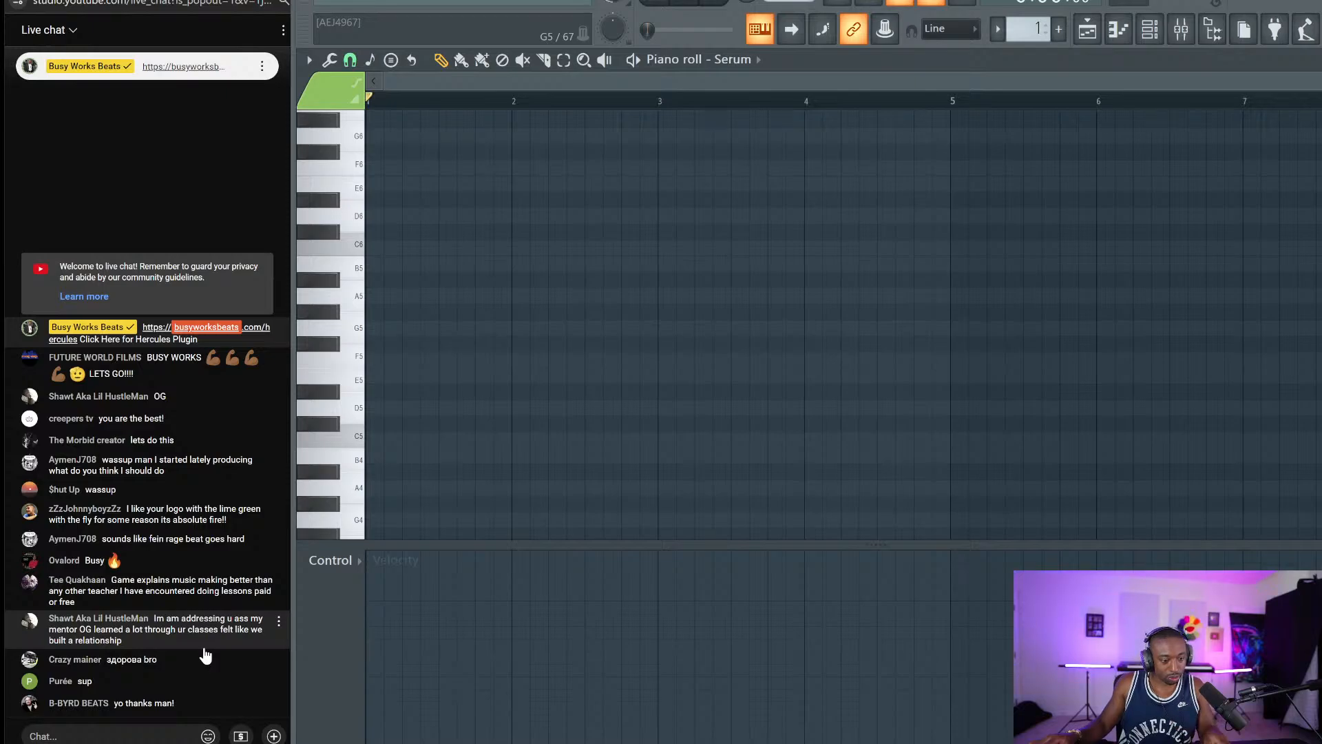
# Snip a second chat message and save it into the Screenshots folder.
pyautogui.press('super+shift+s')
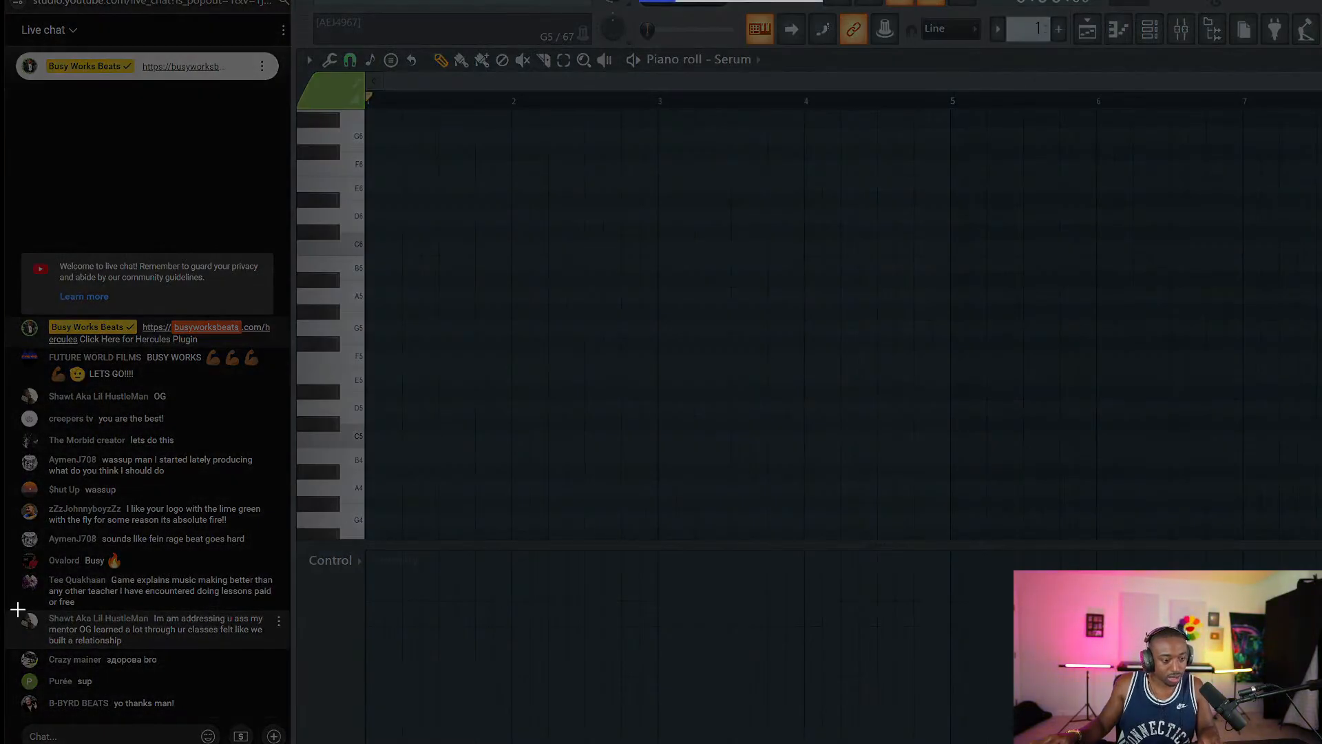
pyautogui.moveTo(16, 607); pyautogui.dragTo(271, 654)
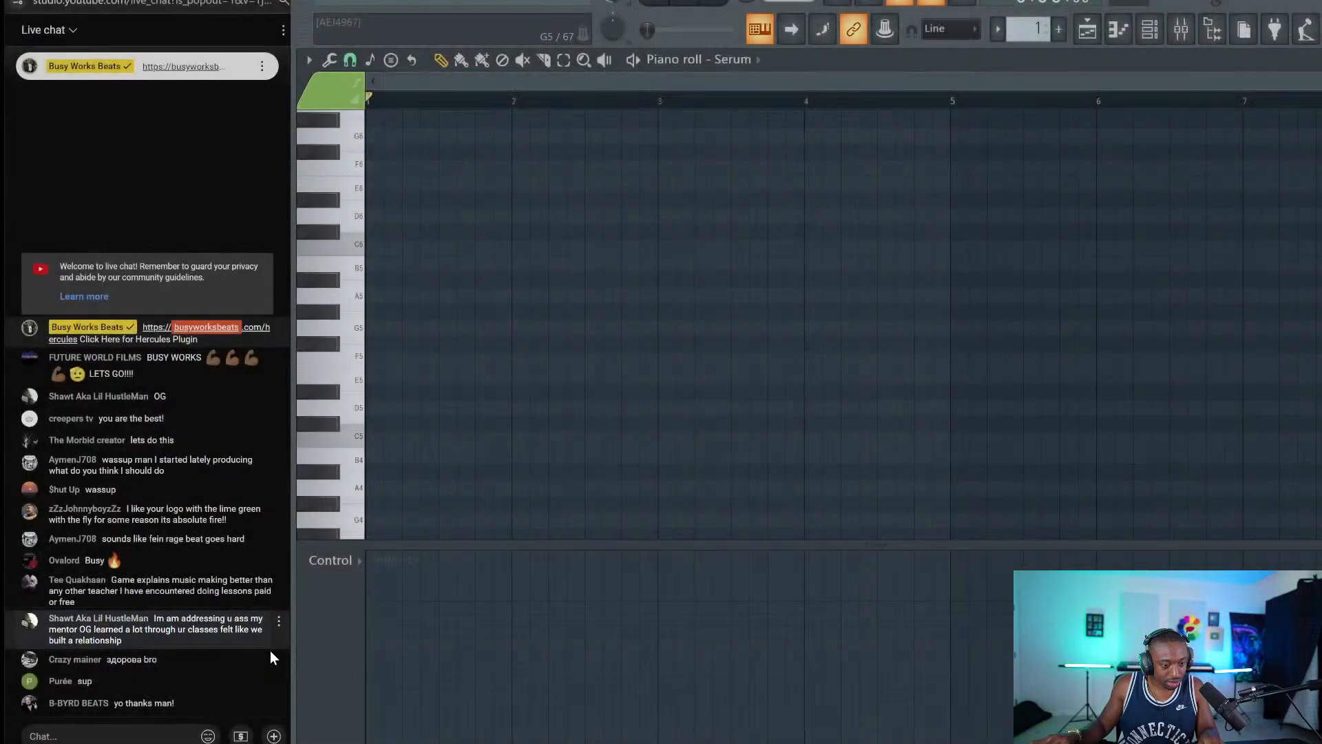
pyautogui.click(1215, 599)
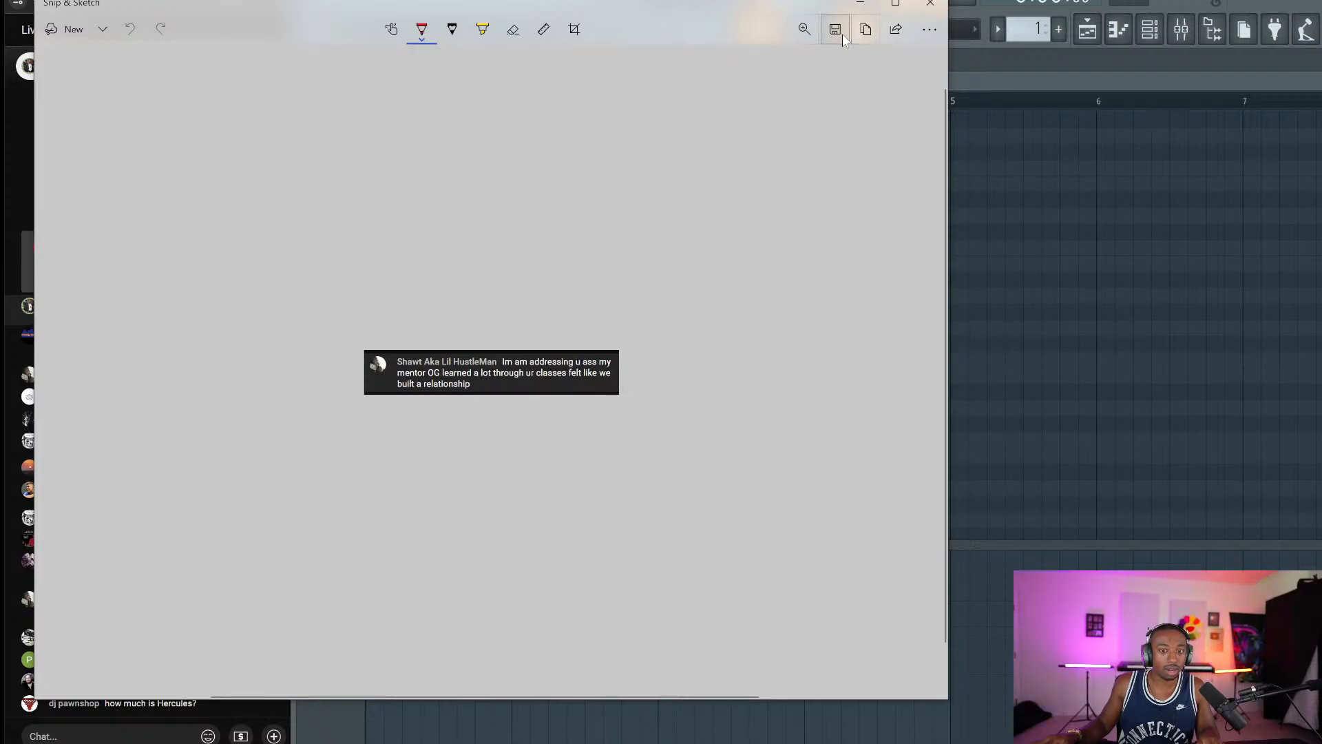
pyautogui.click(835, 29)
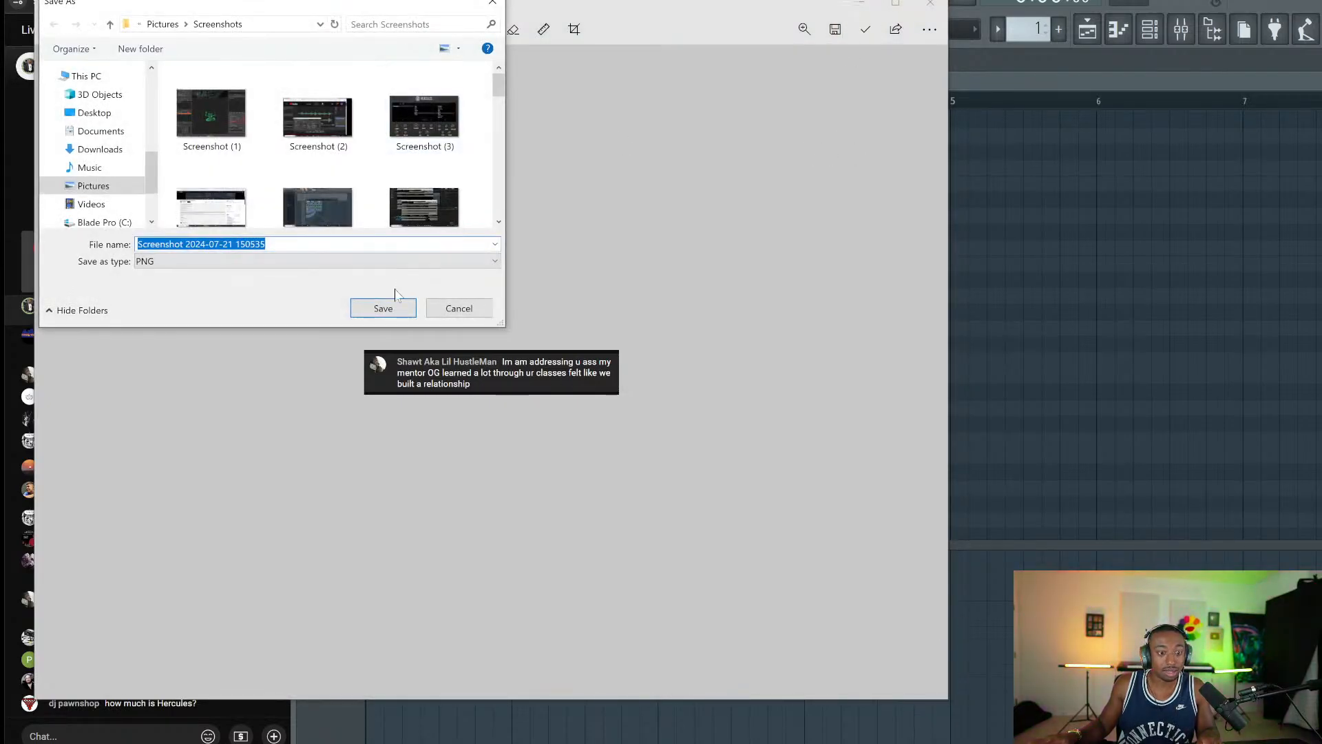
pyautogui.click(398, 306)
pyautogui.click(926, 6)
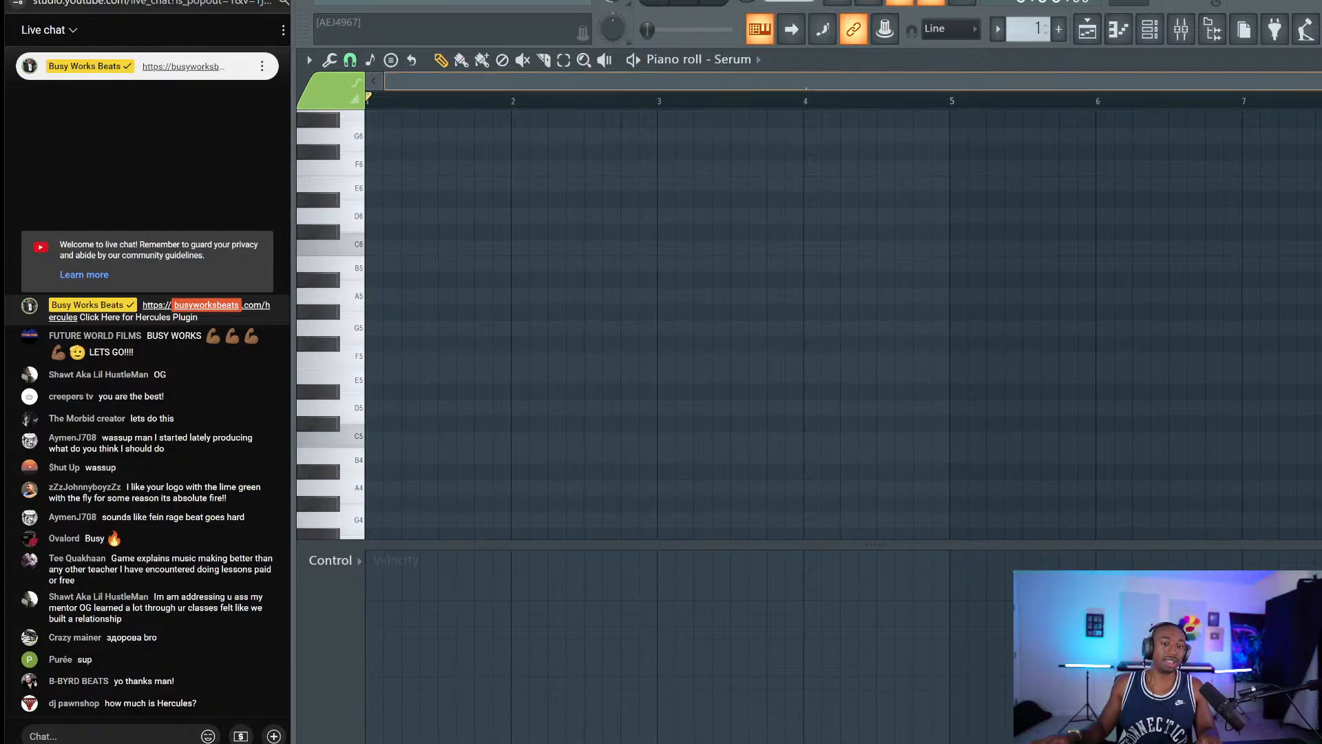
# Type the reply 24.99 into the live chat message box.
pyautogui.scroll(2, 817, 97)
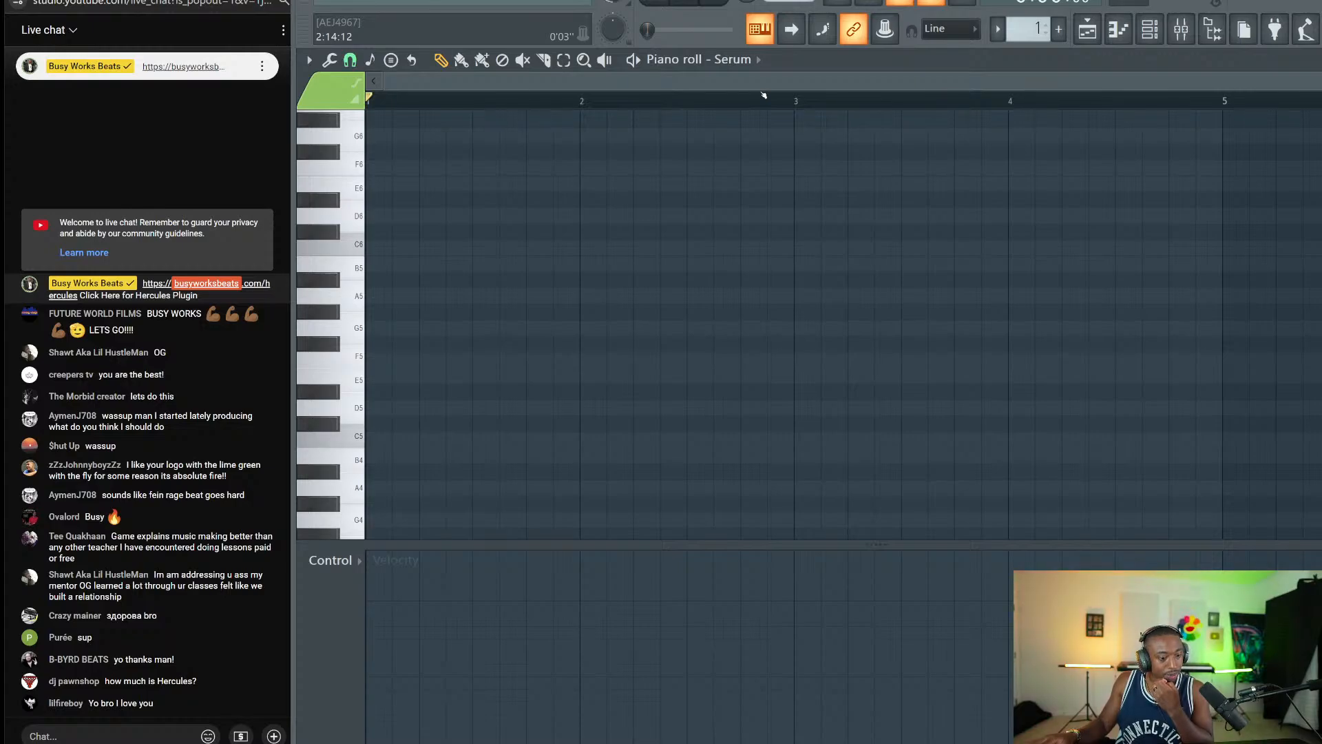
pyautogui.click(117, 732)
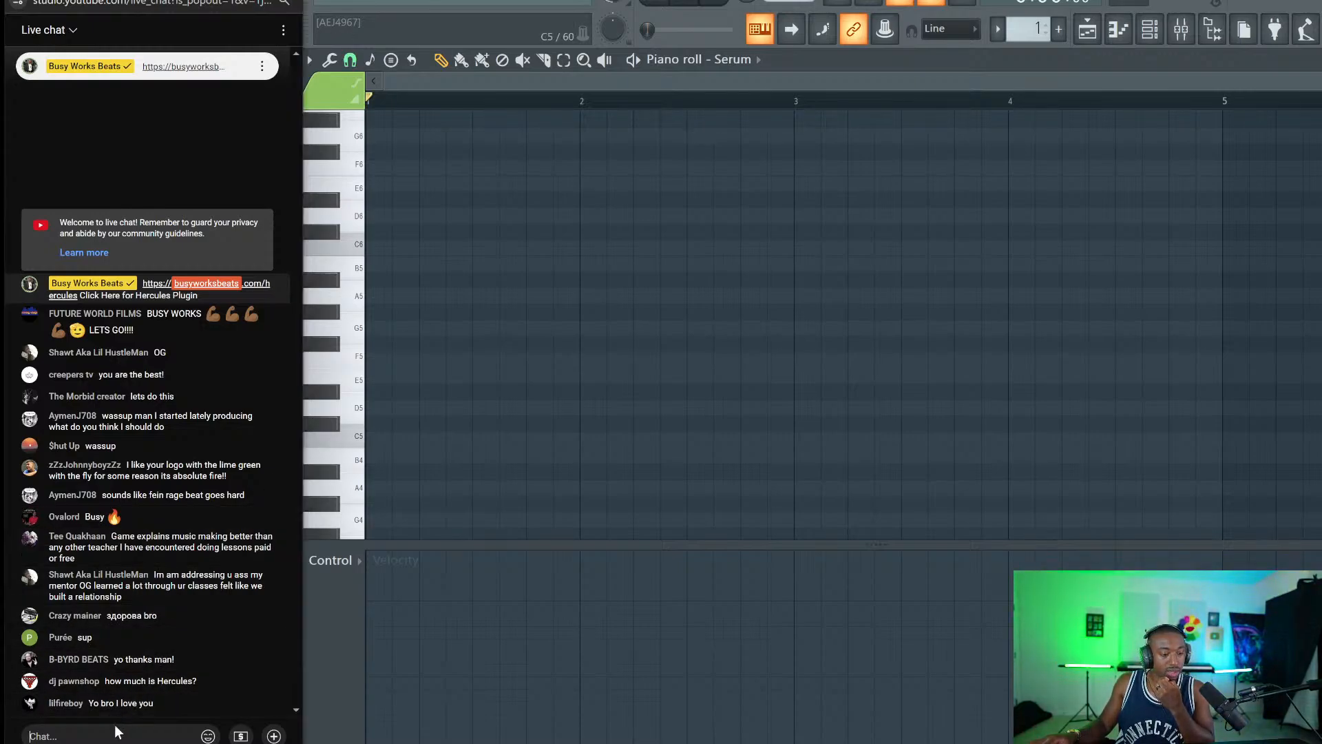
pyautogui.write('24.99')
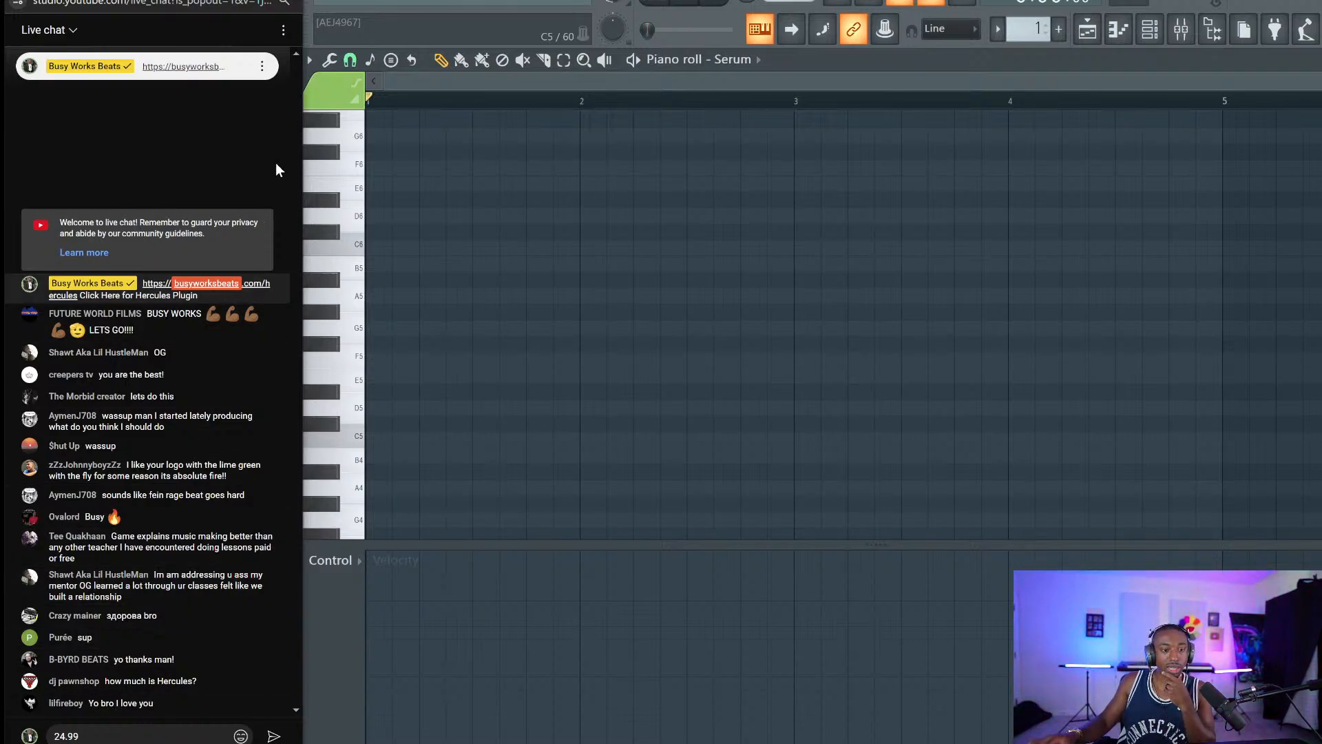
pyautogui.click(537, 4)
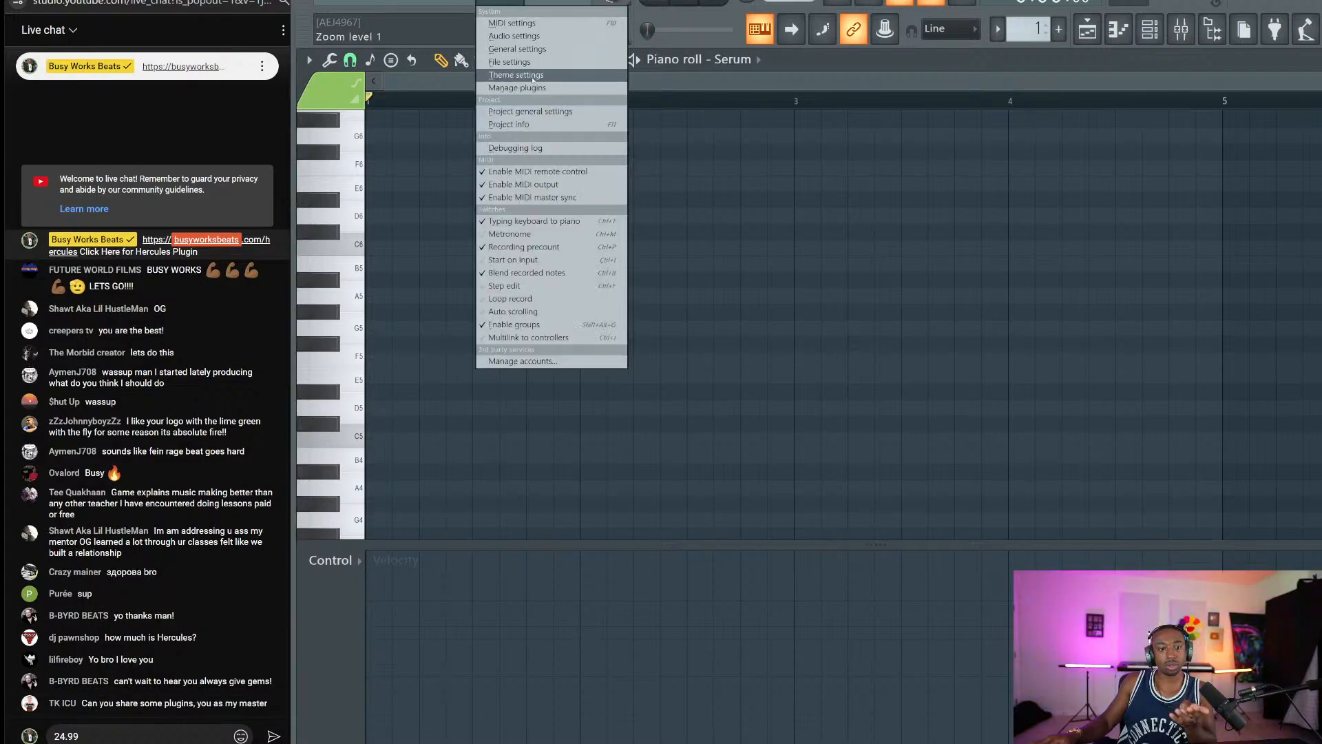
# View the Plugin Manager, send the 24.99 chat reply, and return to the piano roll.
pyautogui.click(543, 121)
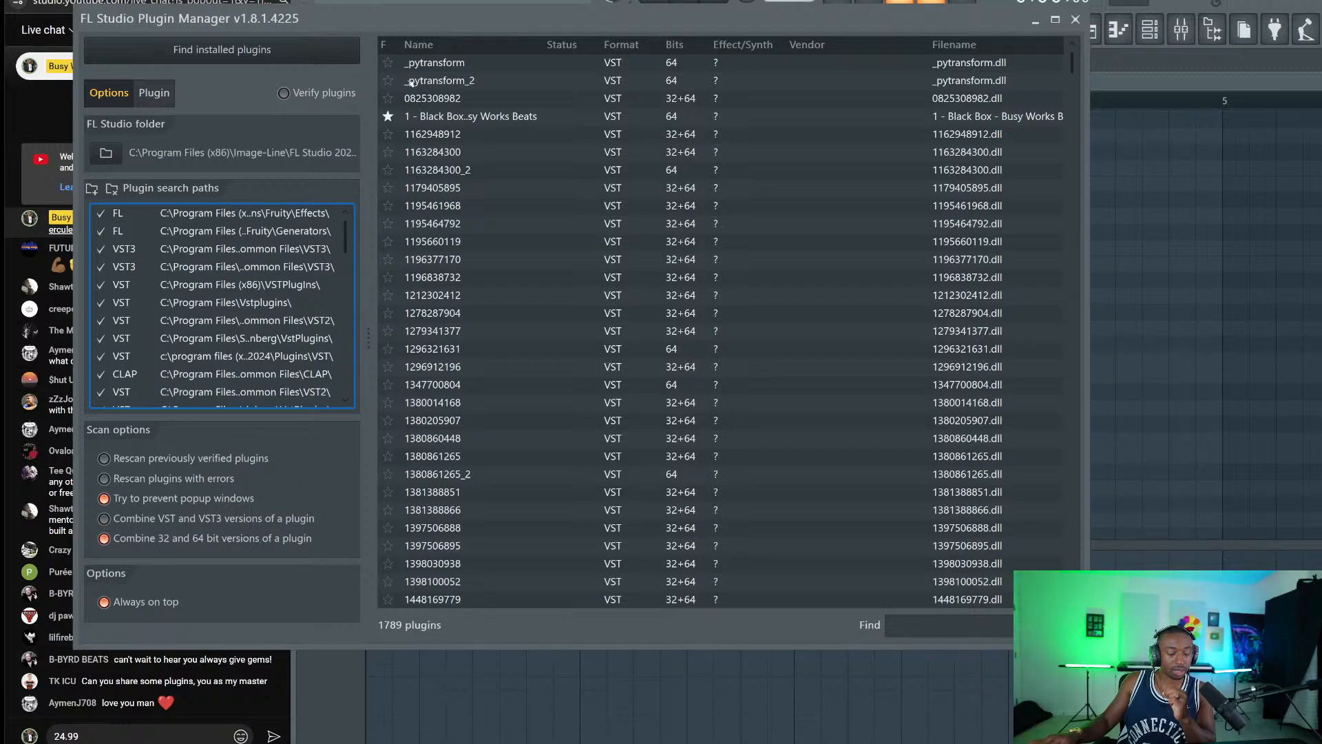
pyautogui.click(1075, 19)
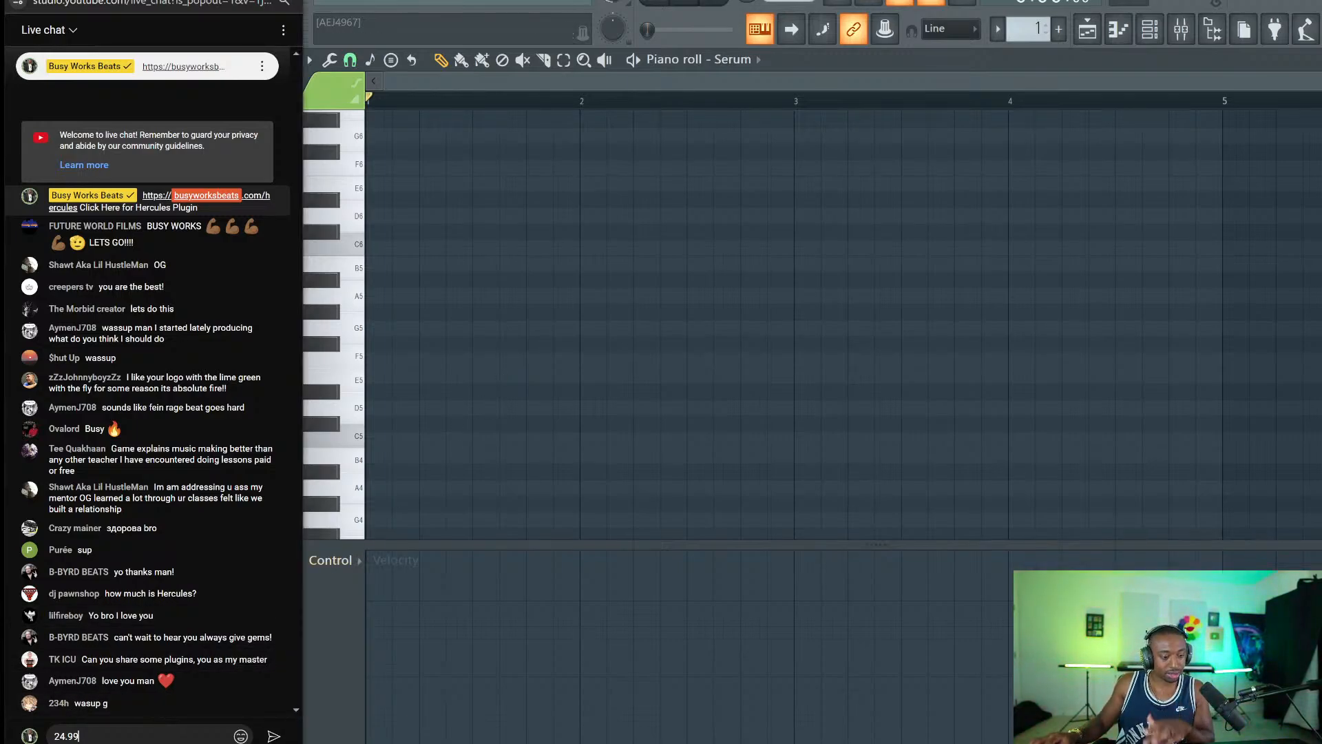
pyautogui.press('Return')
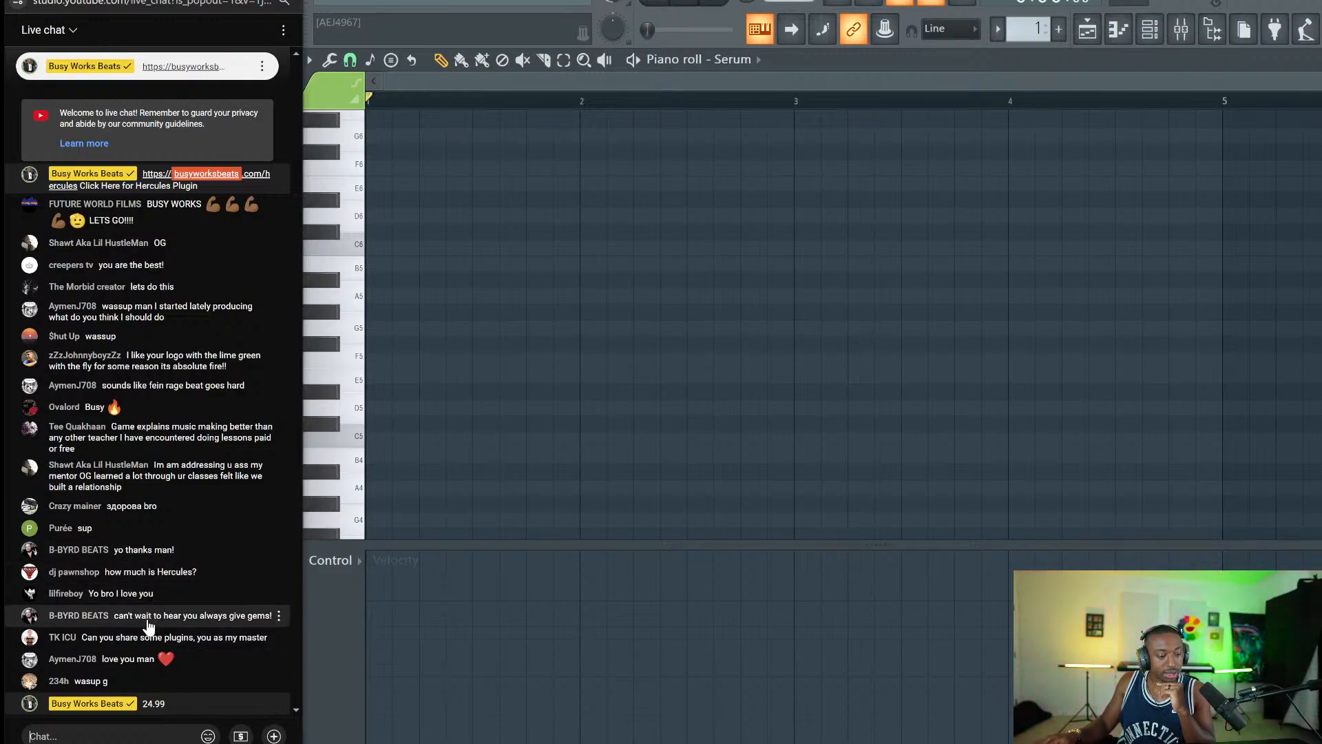
pyautogui.rightClick(654, 314)
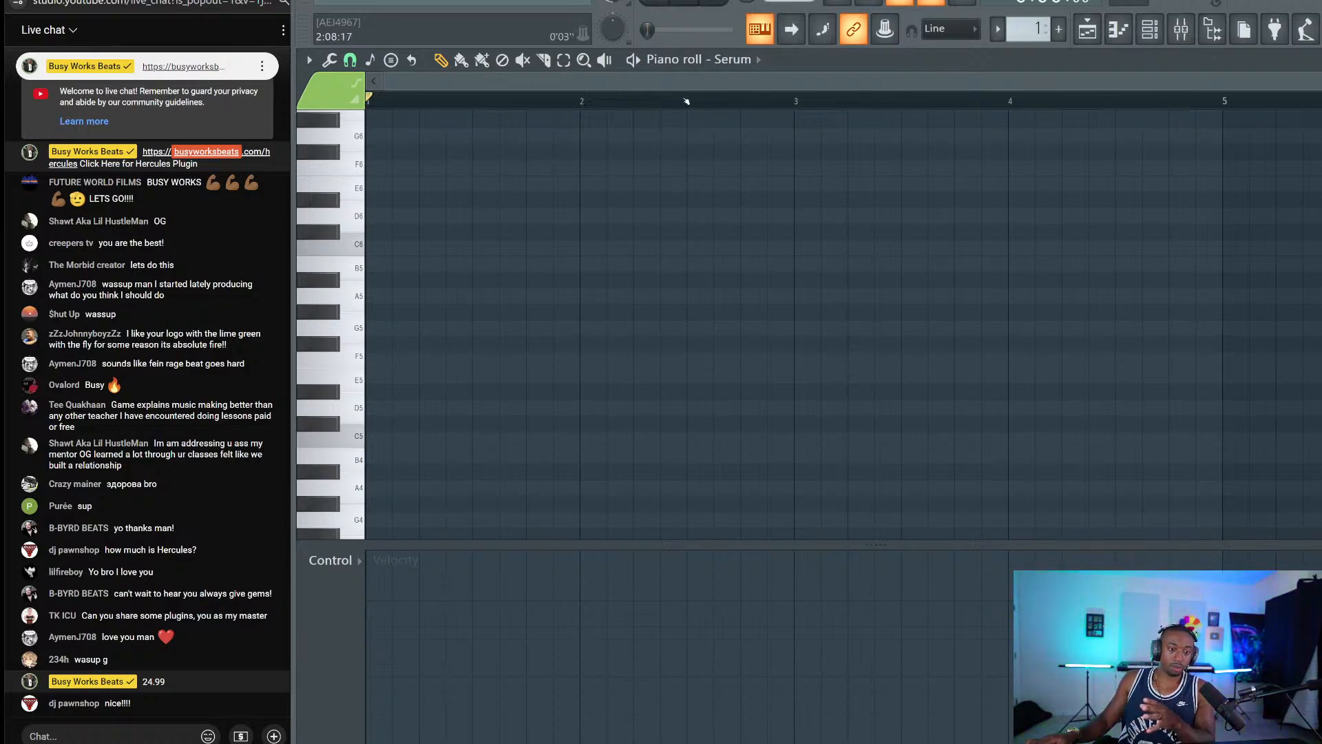
pyautogui.click(372, 441)
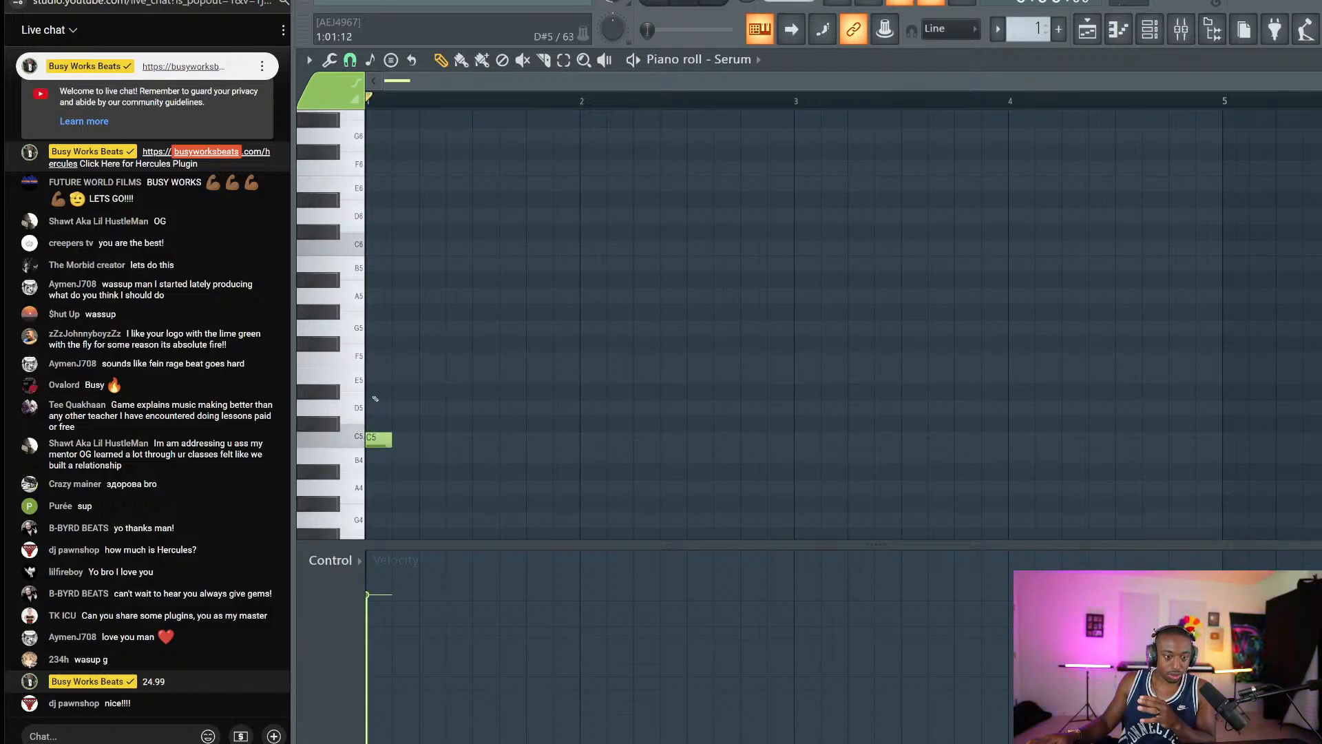
pyautogui.click(375, 391)
pyautogui.click(379, 359)
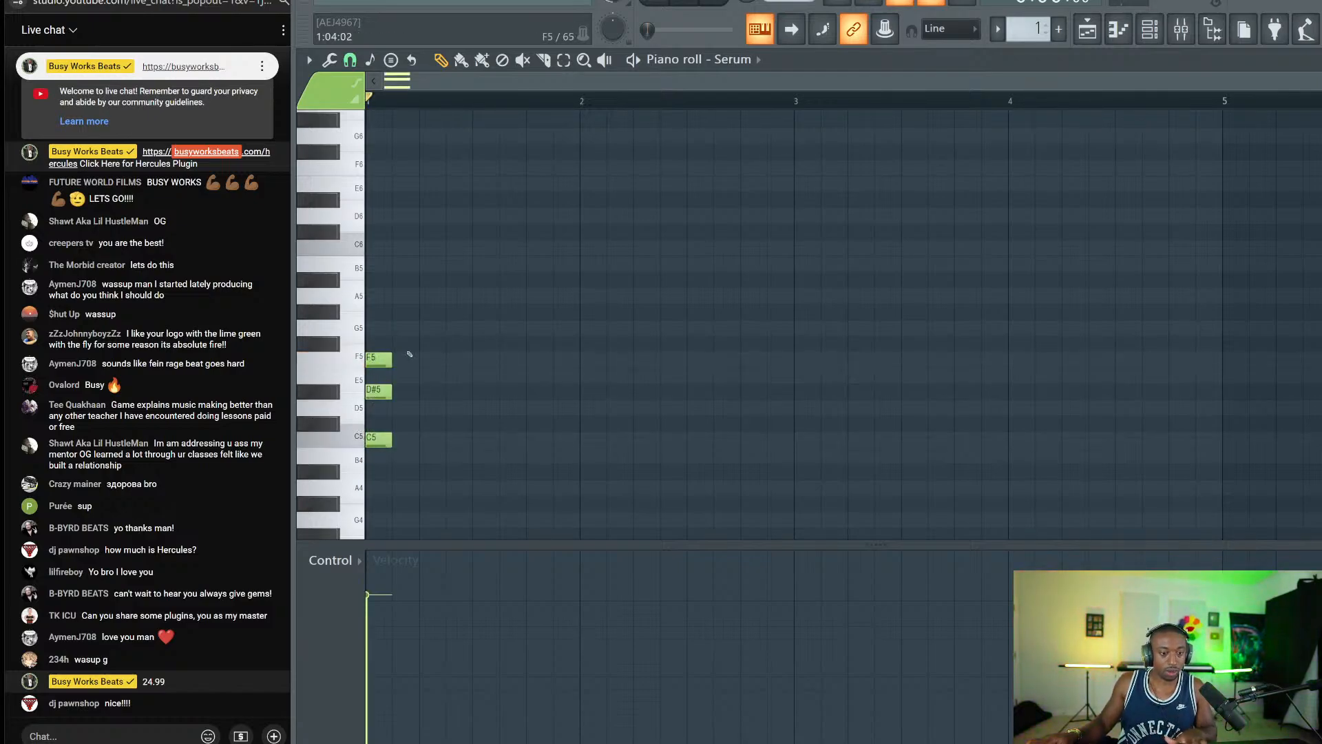
pyautogui.hotkey('ctrl', 'a')
pyautogui.moveTo(391, 392); pyautogui.dragTo(496, 398)
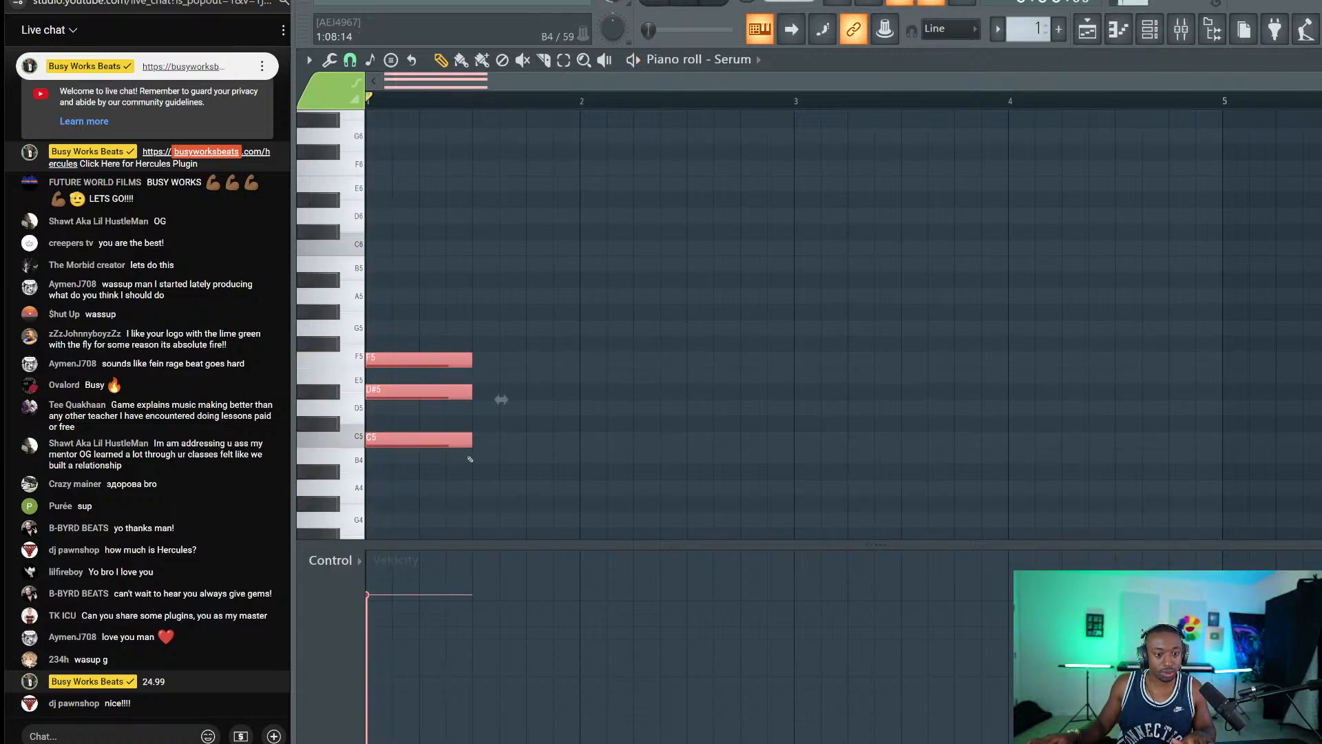
pyautogui.press('Delete')
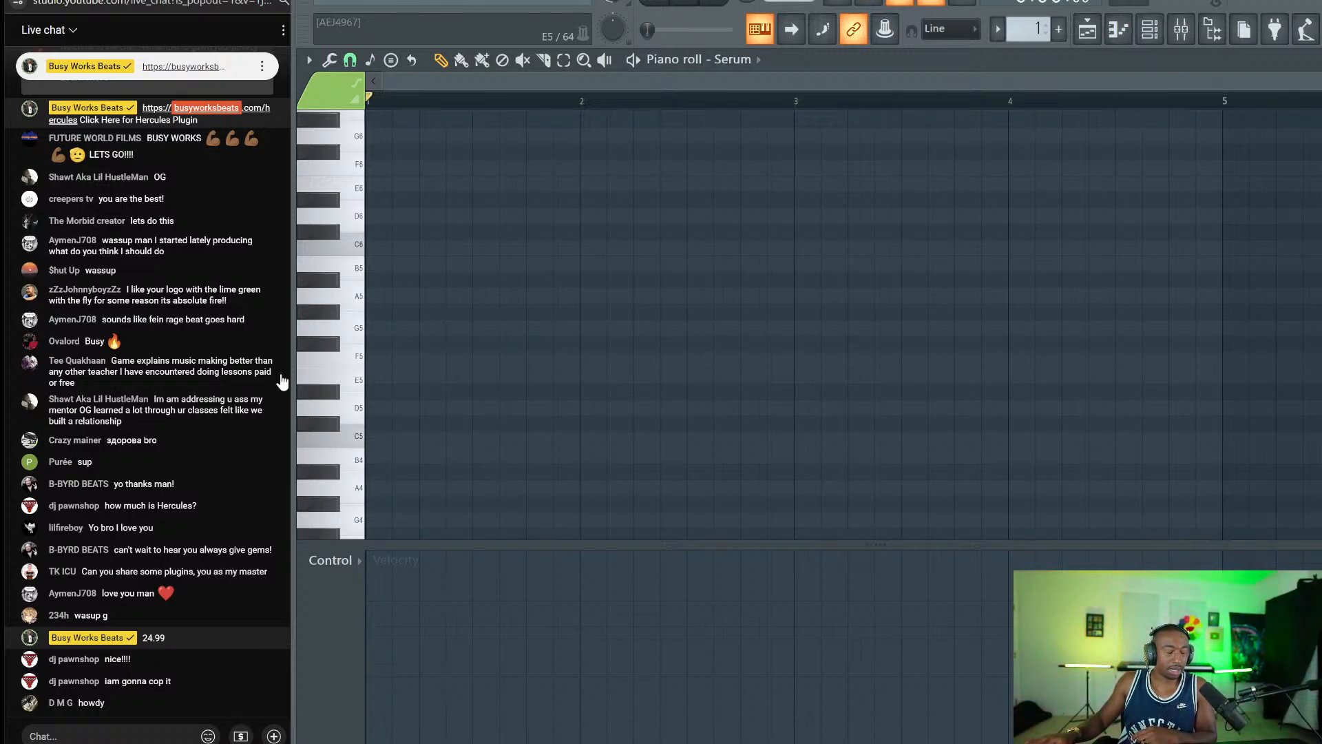
# Place a one-bar D#5 note at the start of bar 1.
pyautogui.moveTo(305, 393); pyautogui.dragTo(198, 389)
pyautogui.click(383, 376)
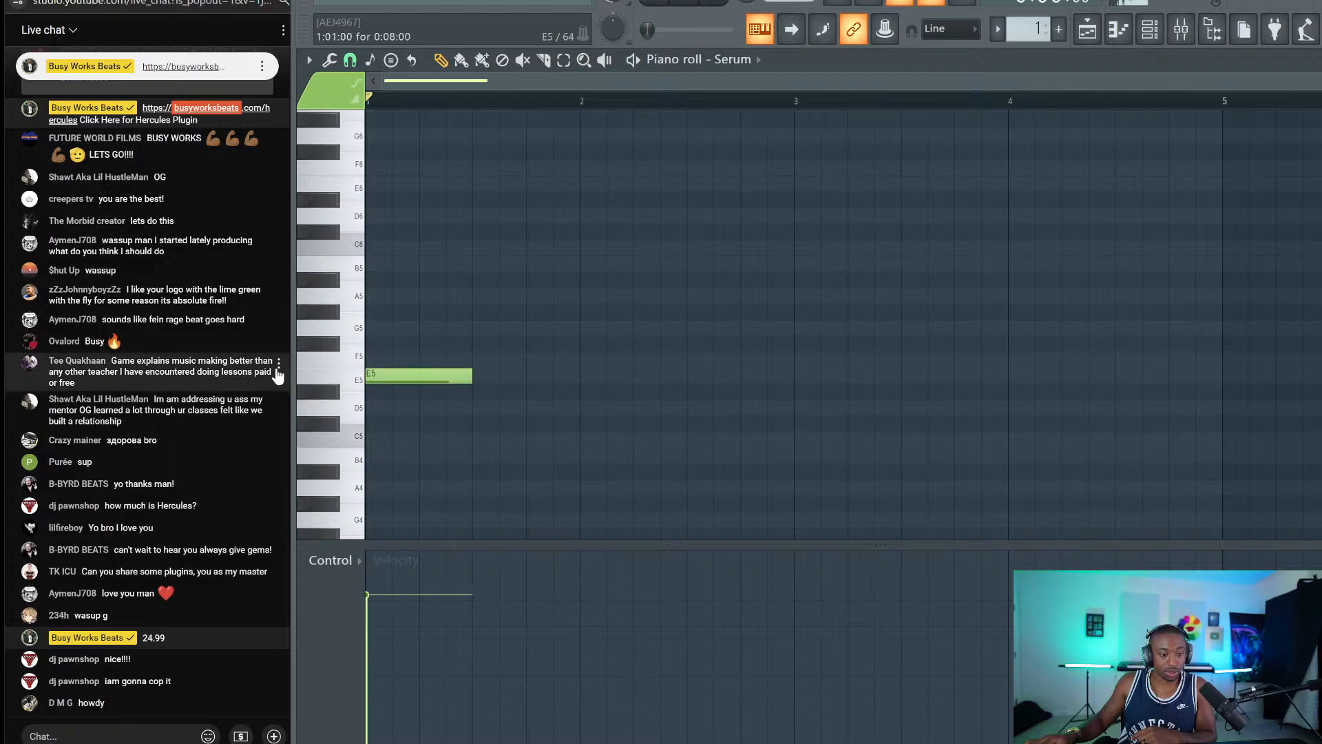
pyautogui.moveTo(393, 378); pyautogui.dragTo(392, 410)
pyautogui.moveTo(471, 392); pyautogui.dragTo(582, 393)
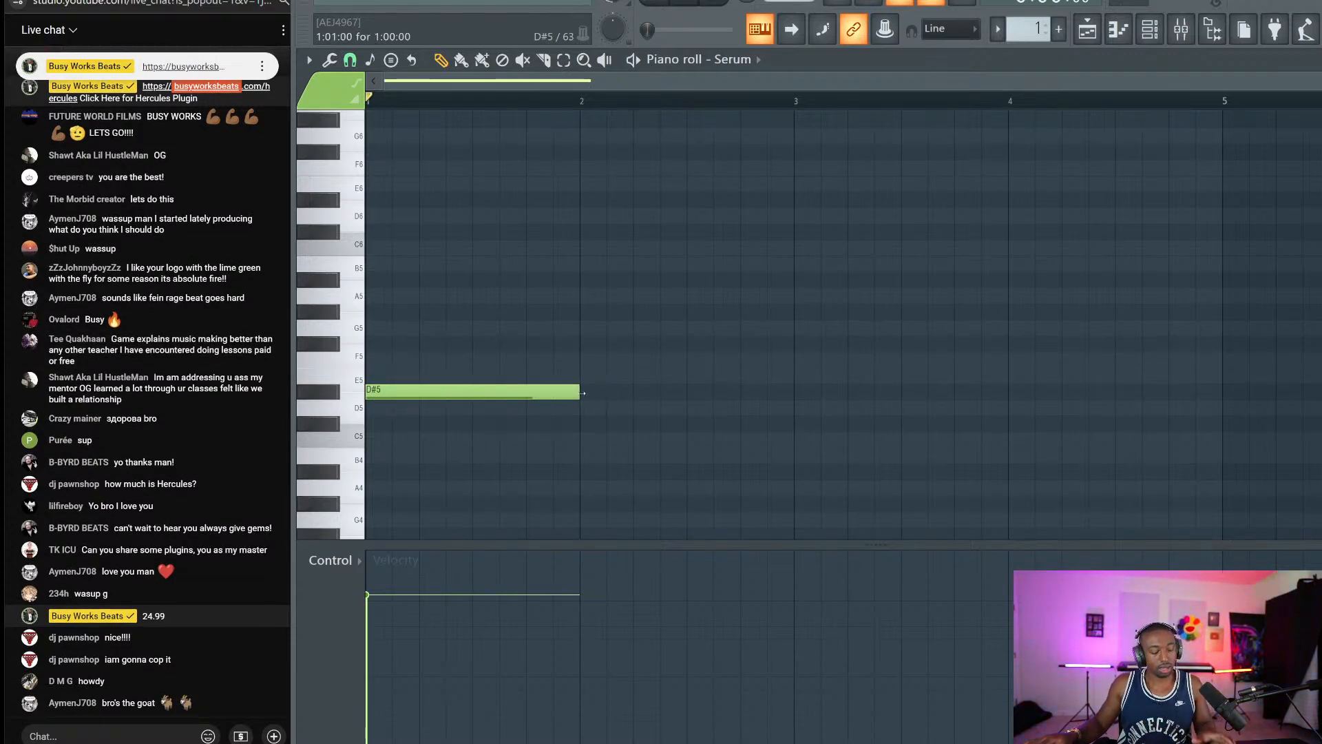
# Transpose the note down an octave to D#4 and audition it.
pyautogui.hotkey('ctrl', 'a')
pyautogui.click(665, 378)
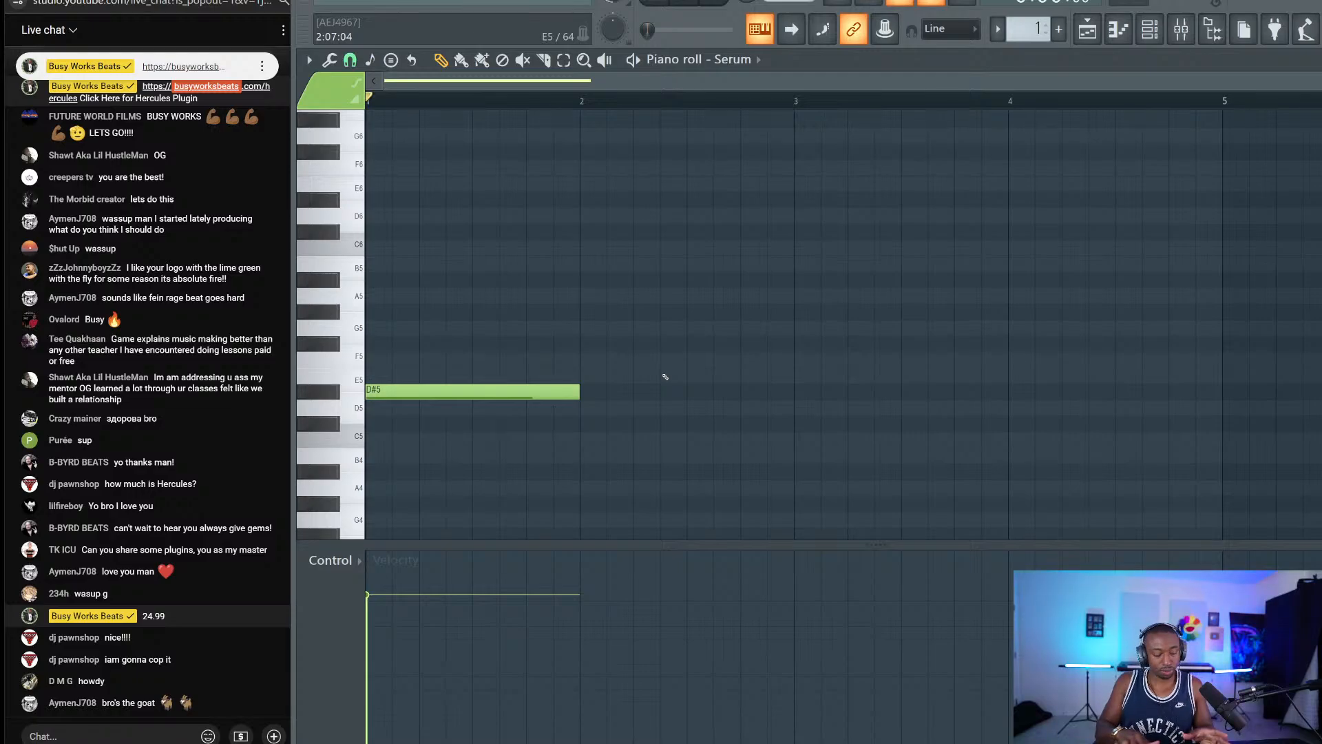
pyautogui.hotkey('ctrl', 'Down')
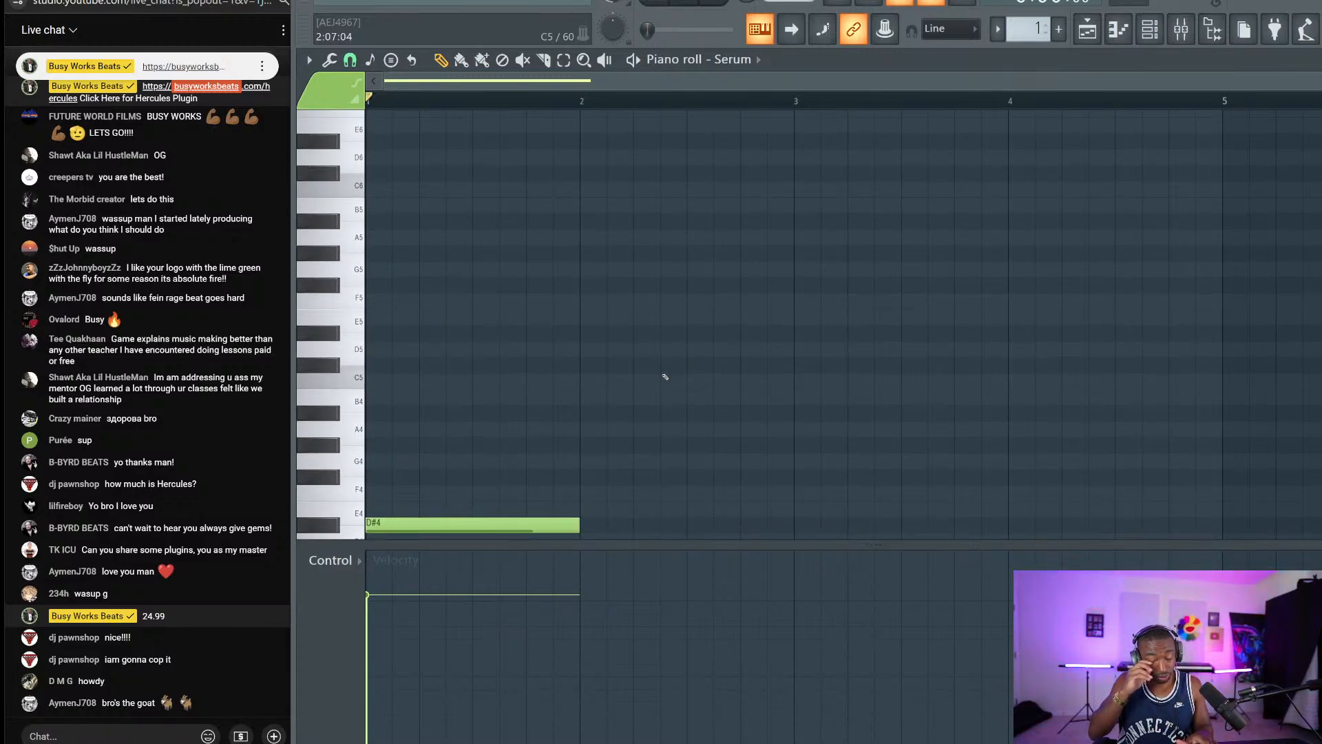
pyautogui.scroll(-3, 665, 377)
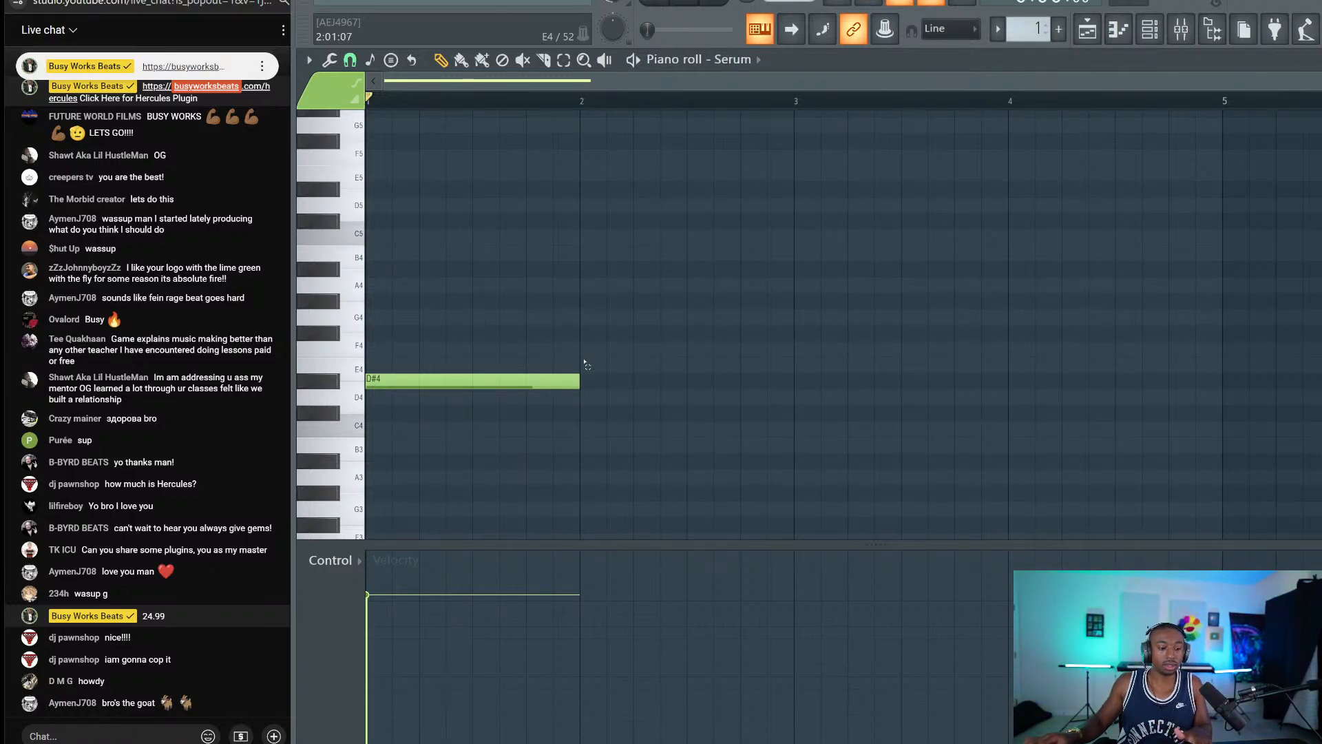
pyautogui.hotkey('ctrl', 'a')
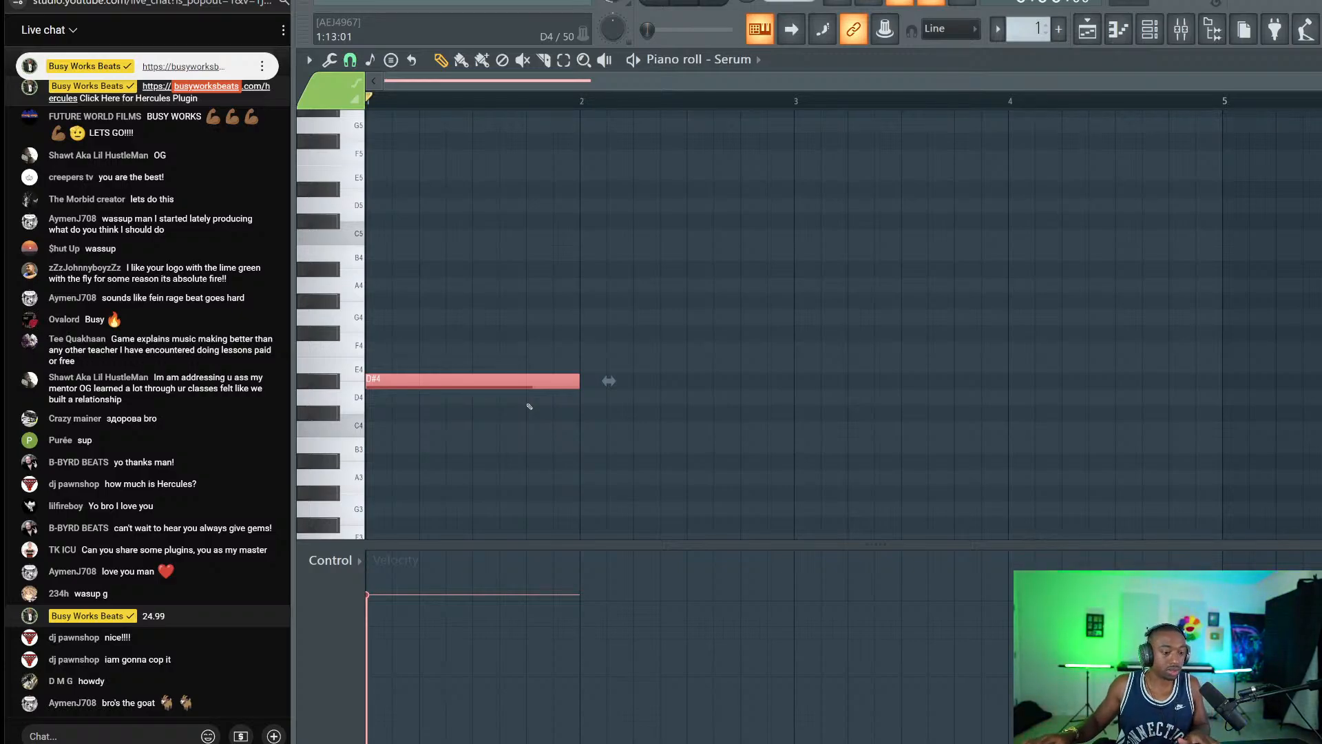
pyautogui.moveTo(527, 405); pyautogui.dragTo(483, 342)
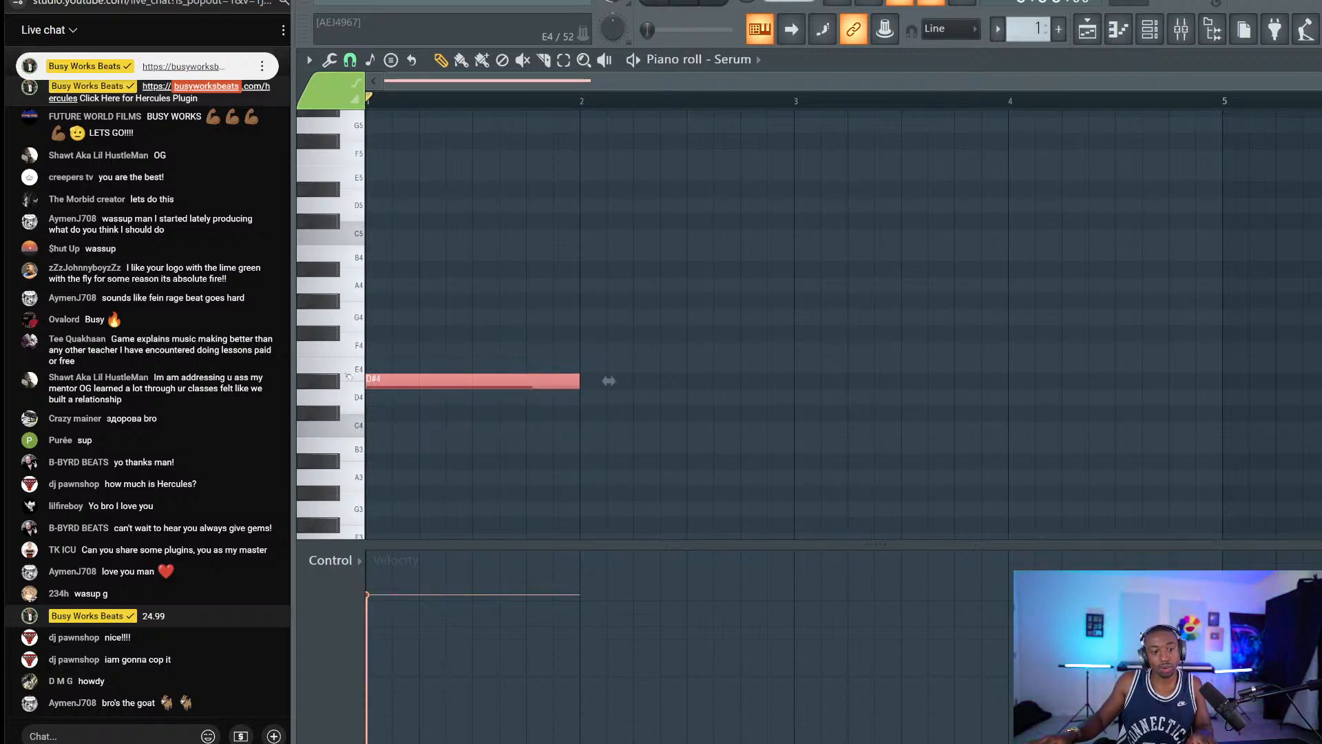
pyautogui.click(338, 382)
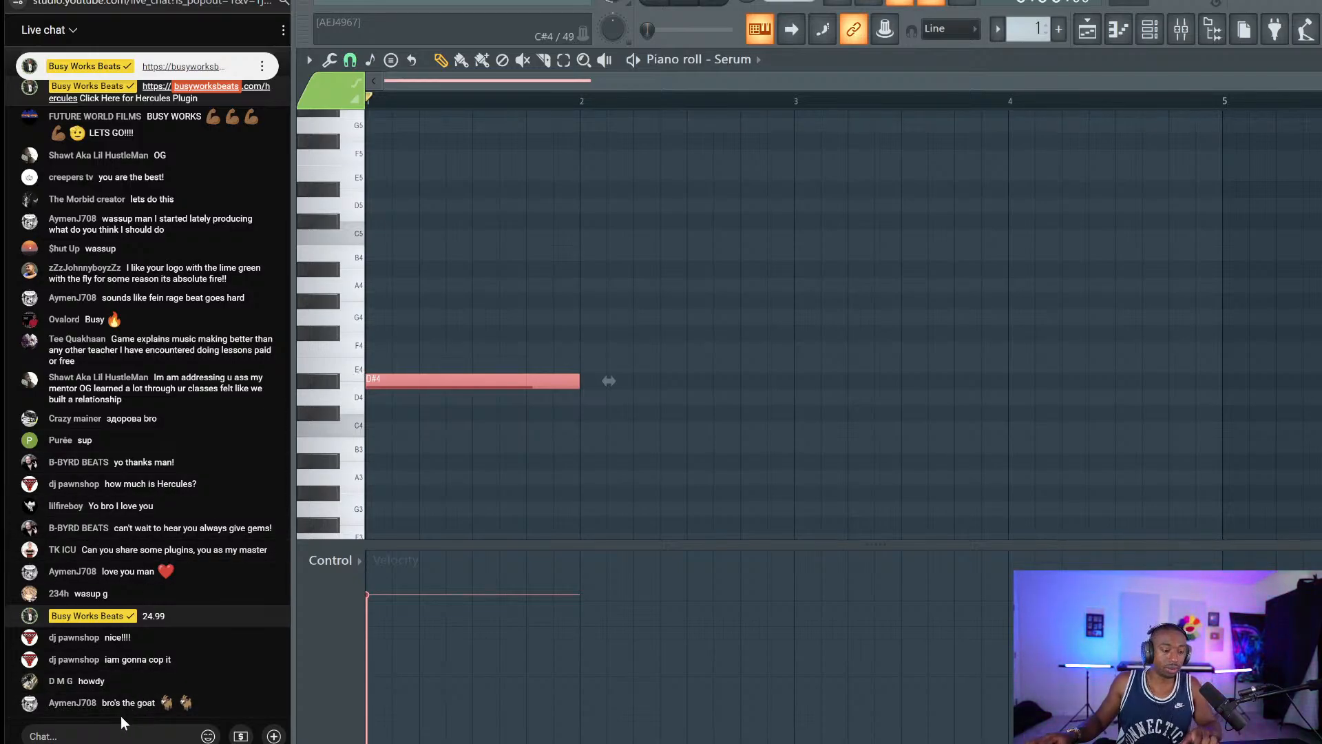
pyautogui.click(114, 736)
pyautogui.write('https:')
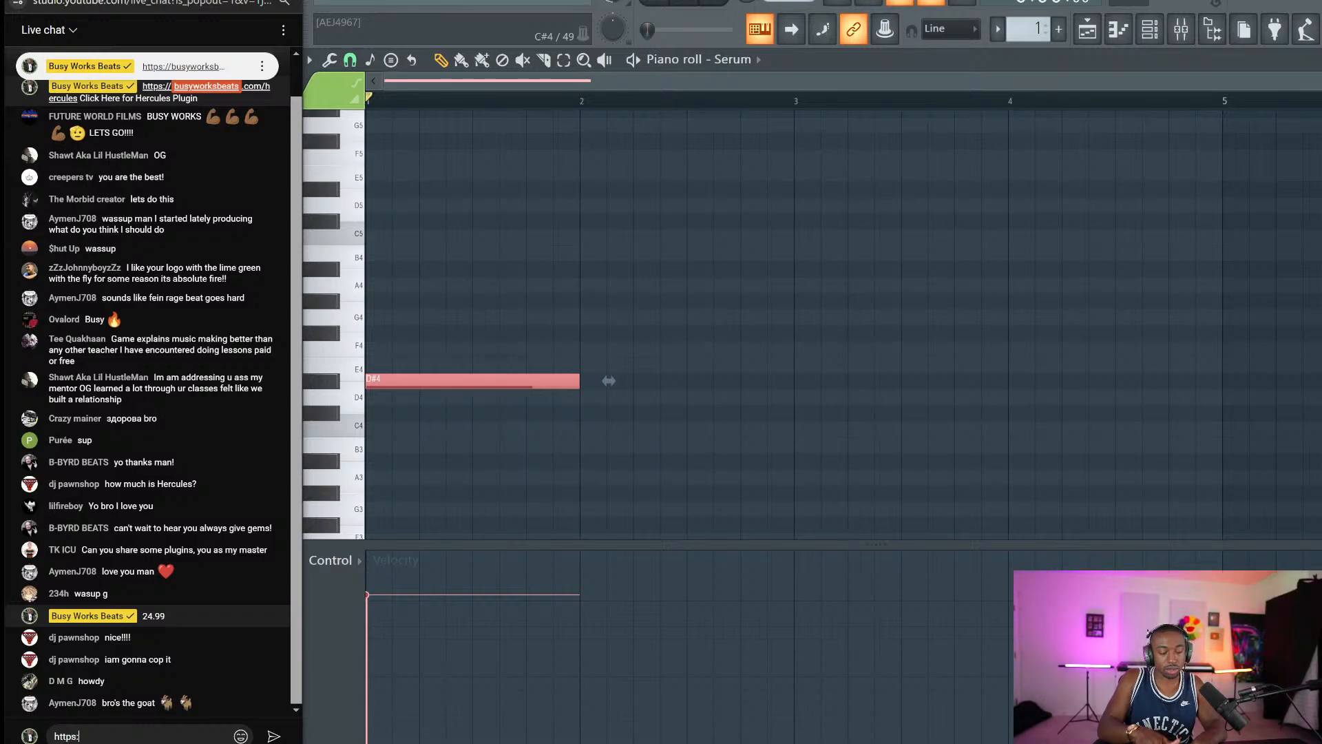
pyautogui.write('//busyworksbeats.com/')
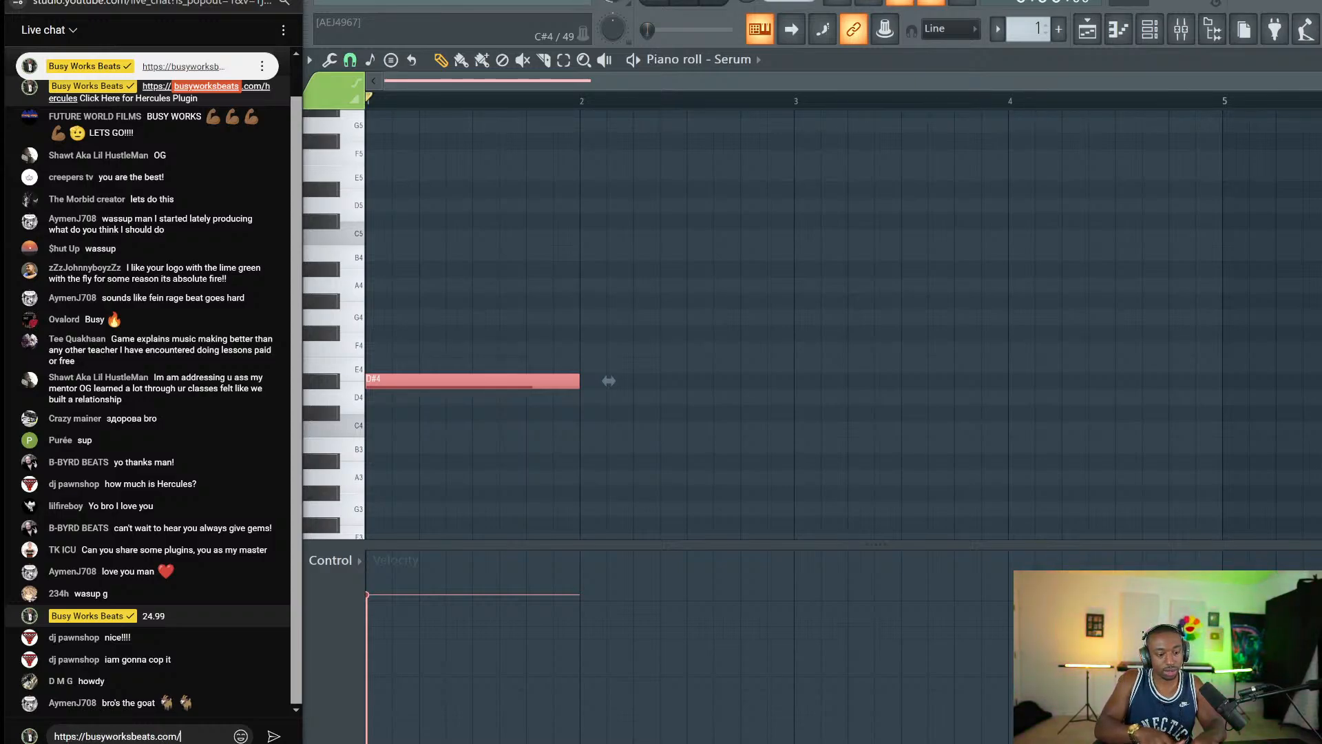
pyautogui.write('flstudio')
pyautogui.press('Return')
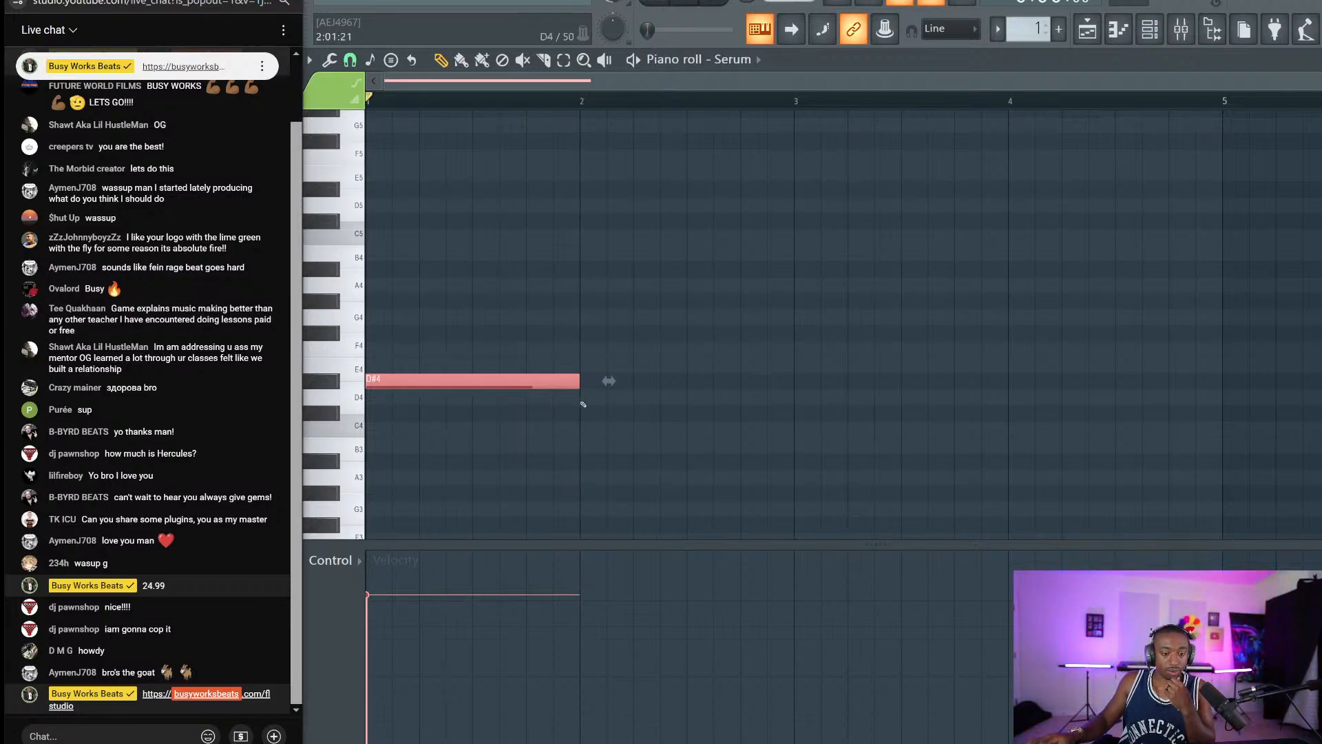
pyautogui.click(336, 383)
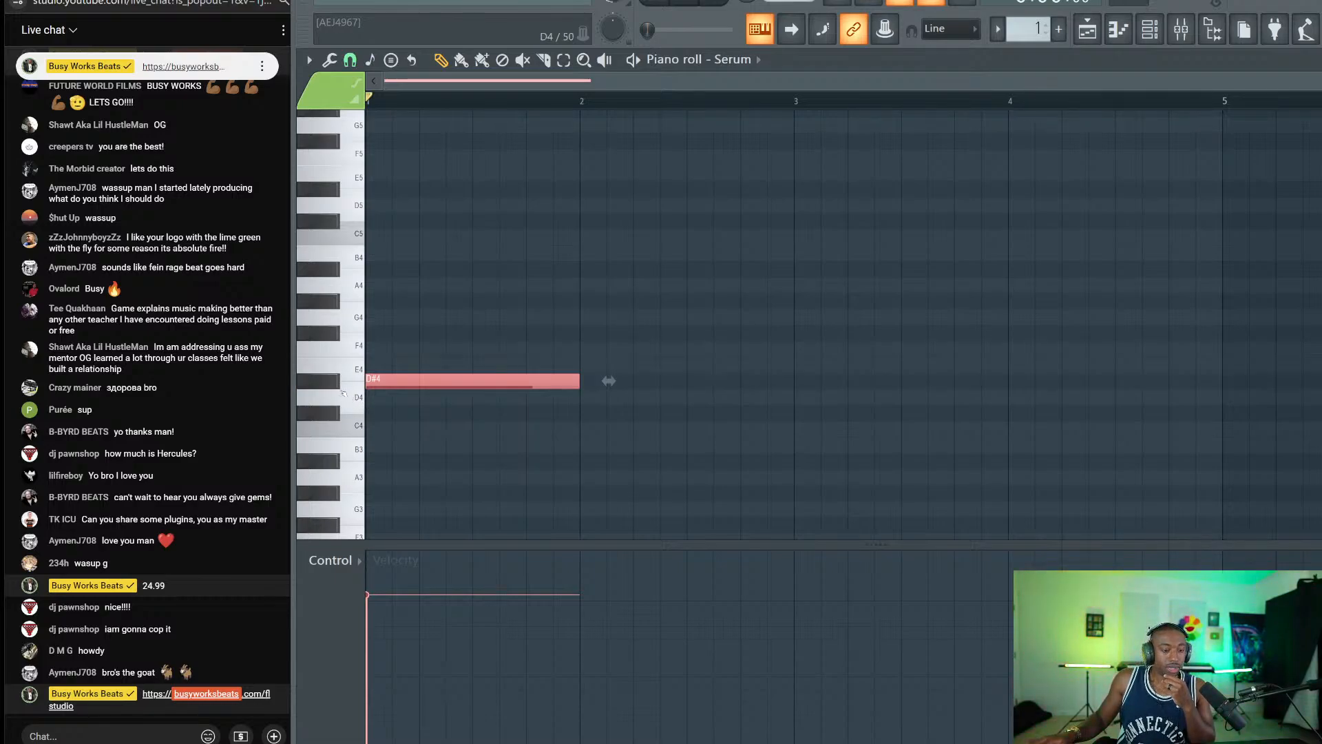
# Stack F#4, A#4, C#5 and F5 over D#4, play the chord, then delete all five notes.
pyautogui.click(381, 331)
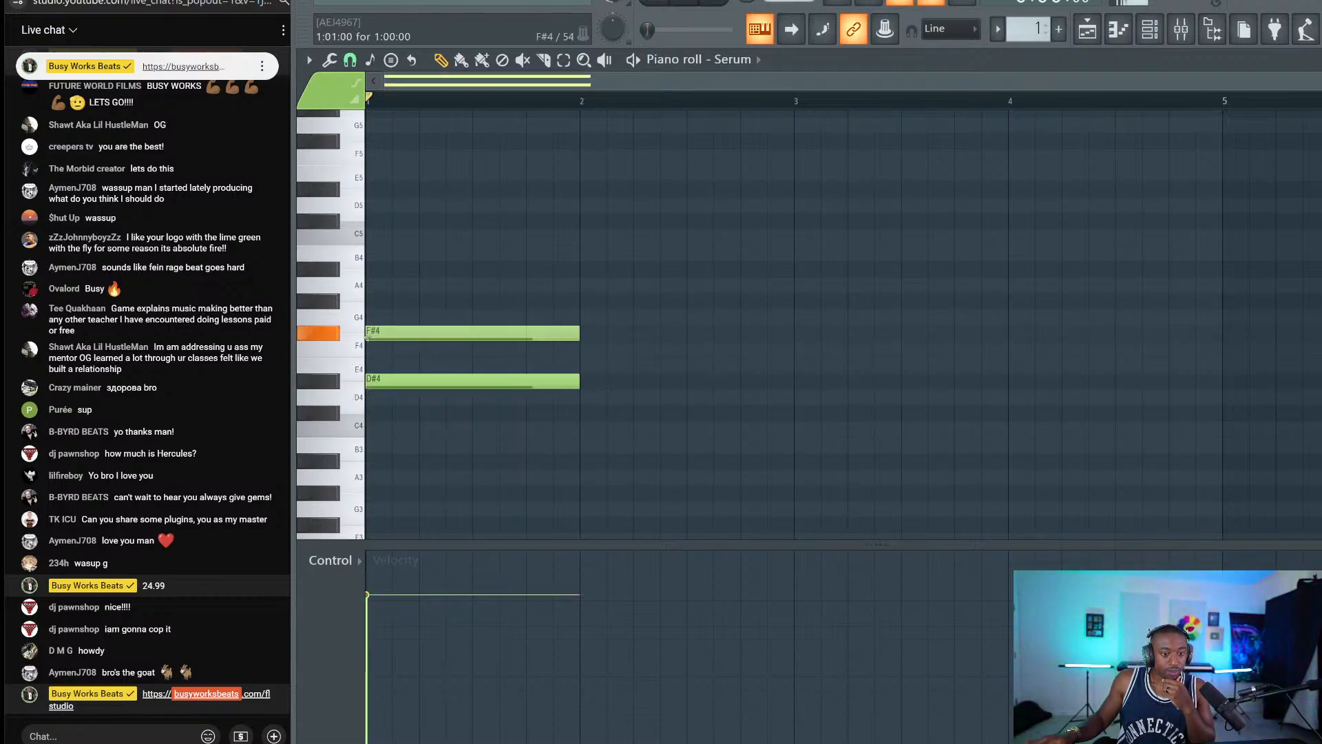
pyautogui.click(374, 269)
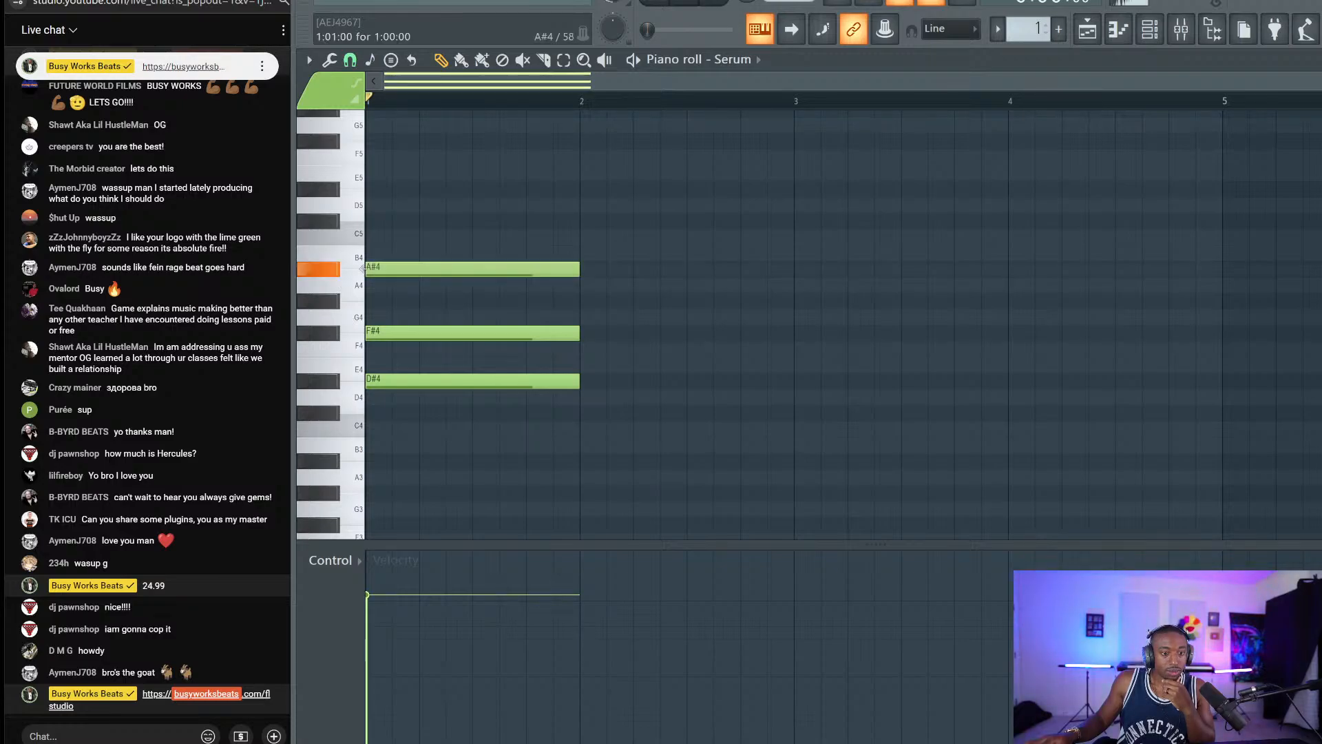
pyautogui.click(375, 220)
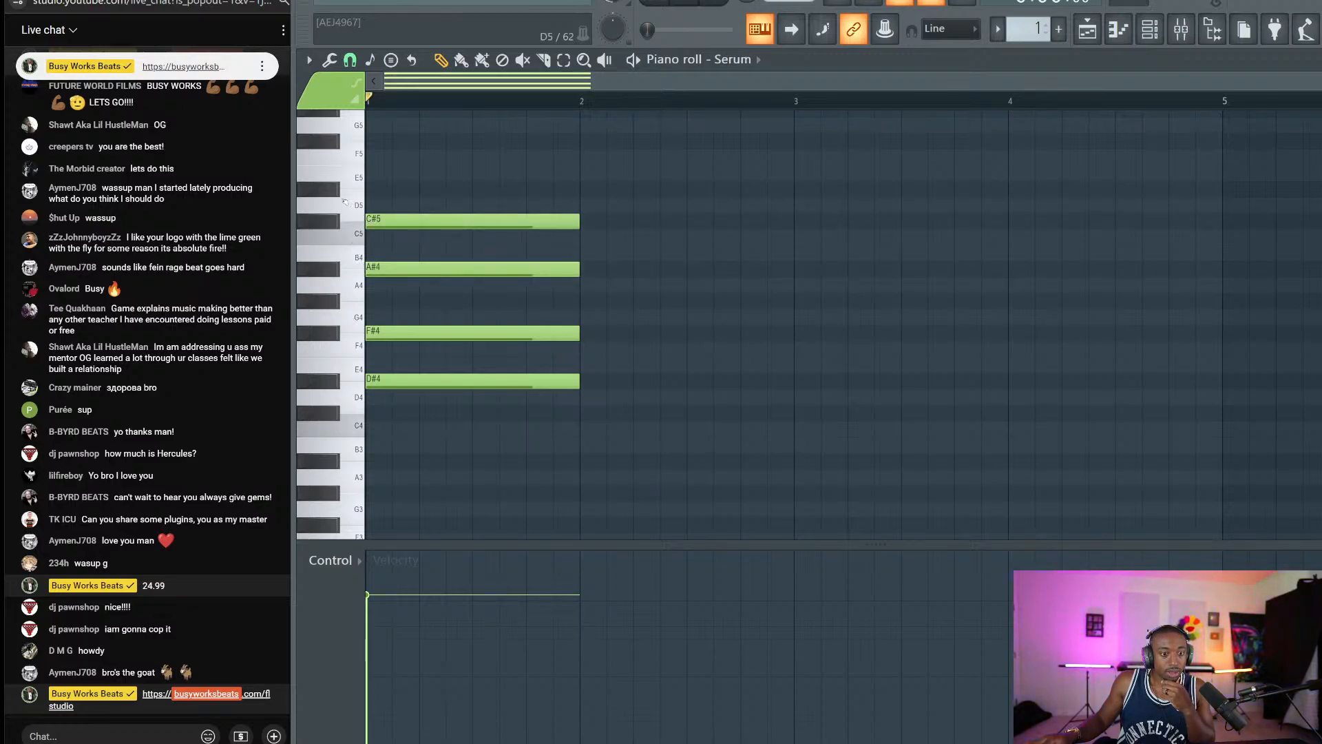
pyautogui.click(389, 154)
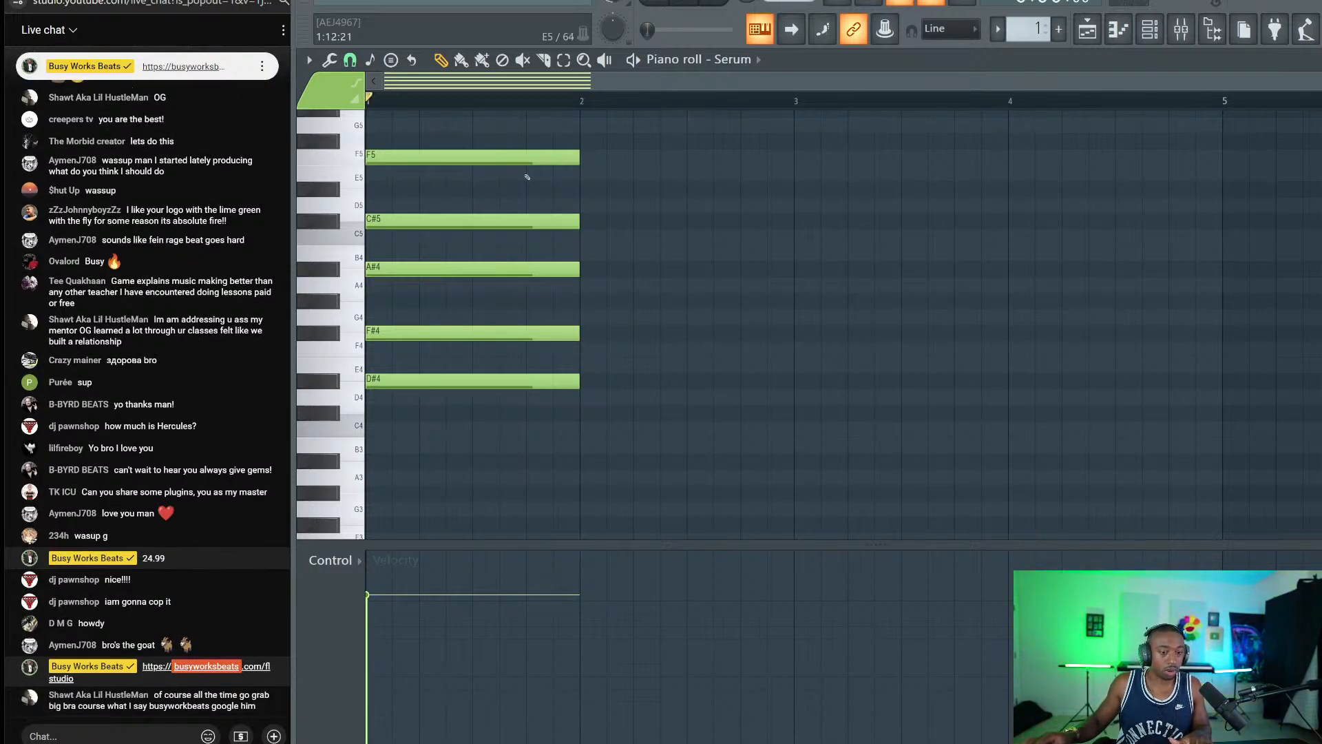
pyautogui.press('space')
pyautogui.press('space')
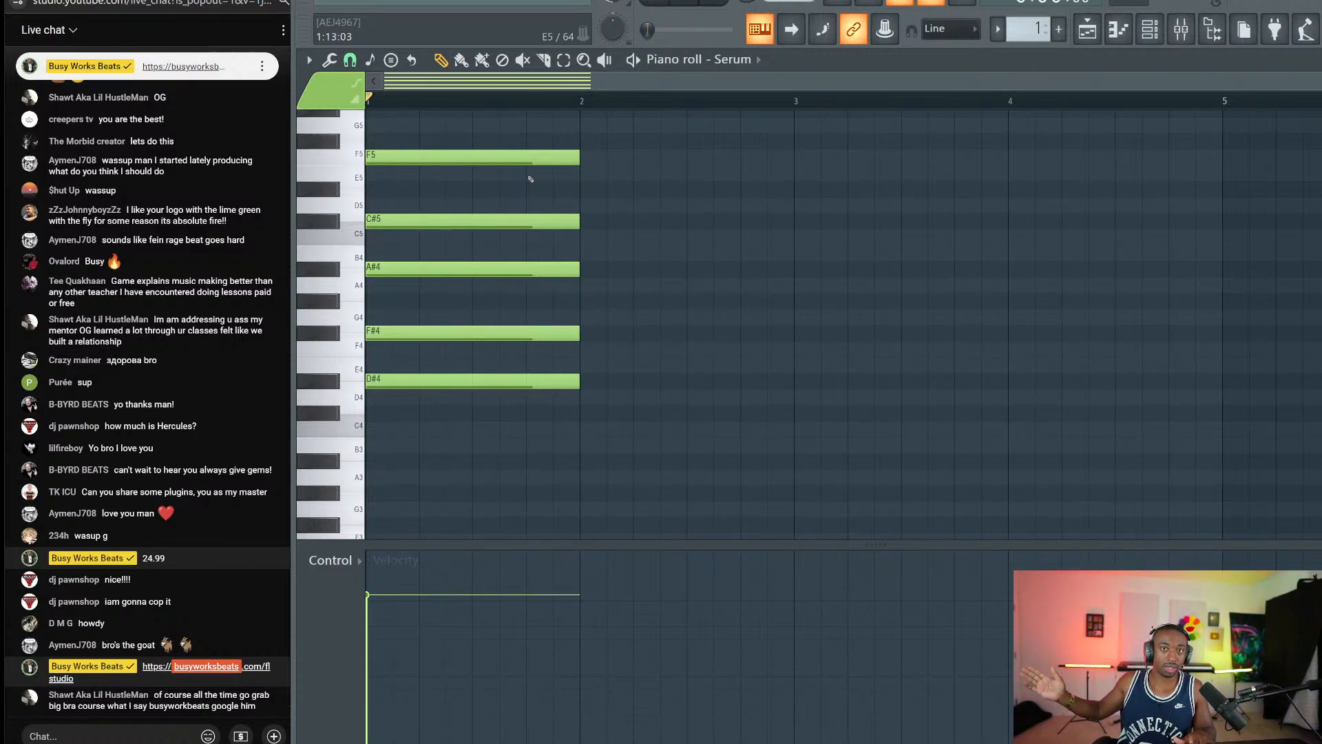
pyautogui.moveTo(534, 169); pyautogui.dragTo(481, 391)
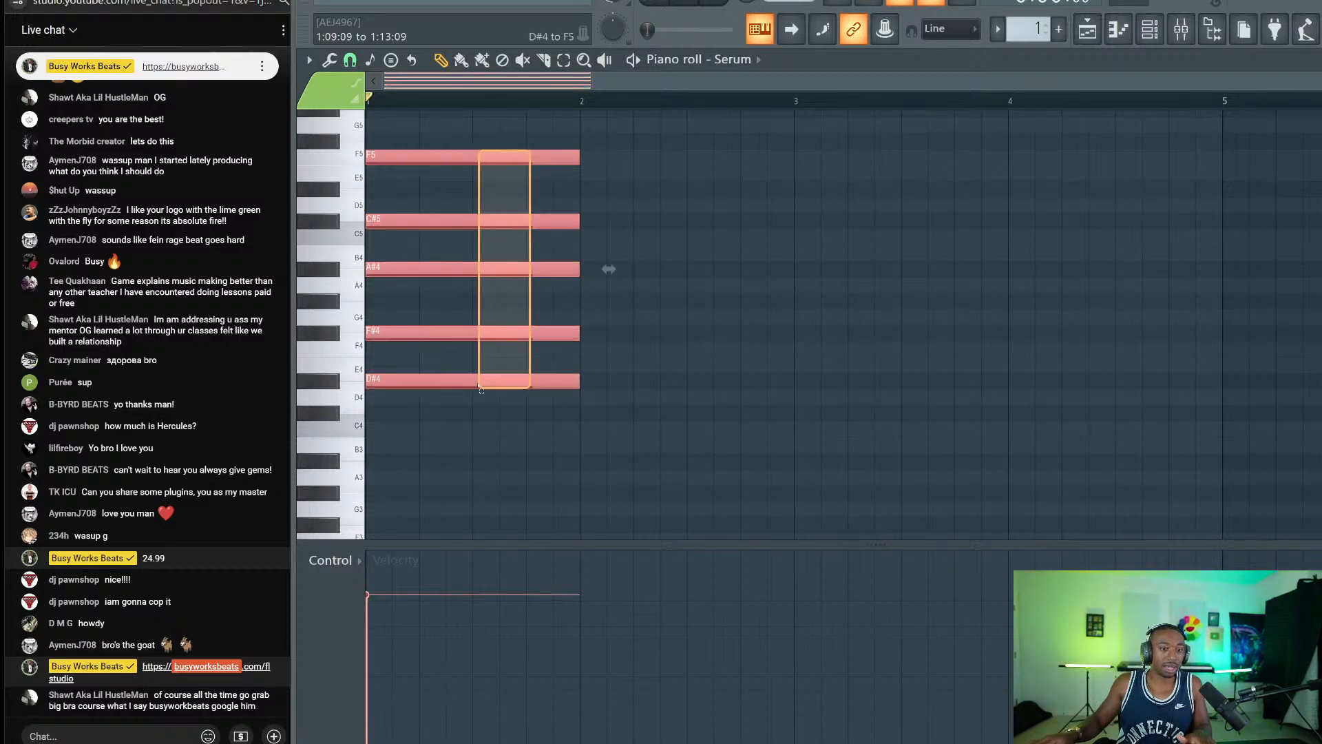
pyautogui.press('Delete')
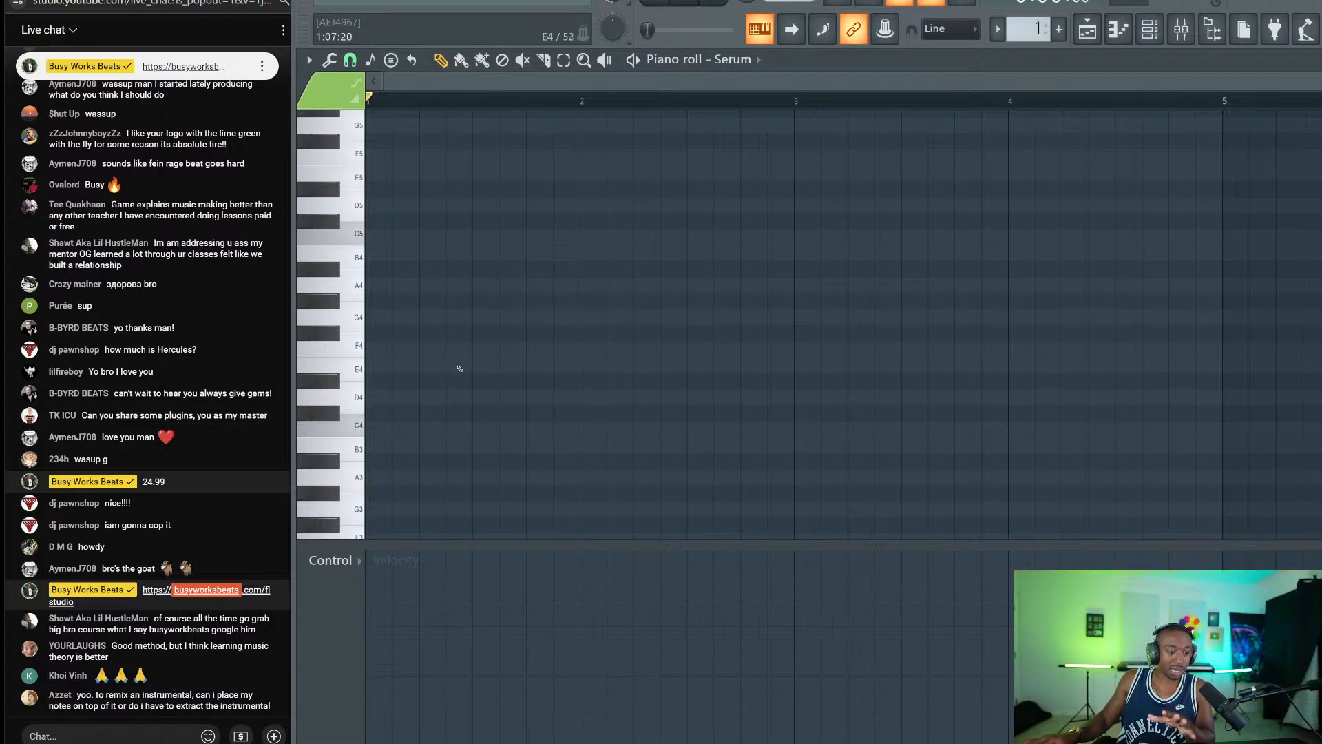
# Stack one-bar C4, D4, E4, F4, G4, A4, B4 and C5 notes in bar 1.
pyautogui.click(387, 428)
pyautogui.click(379, 397)
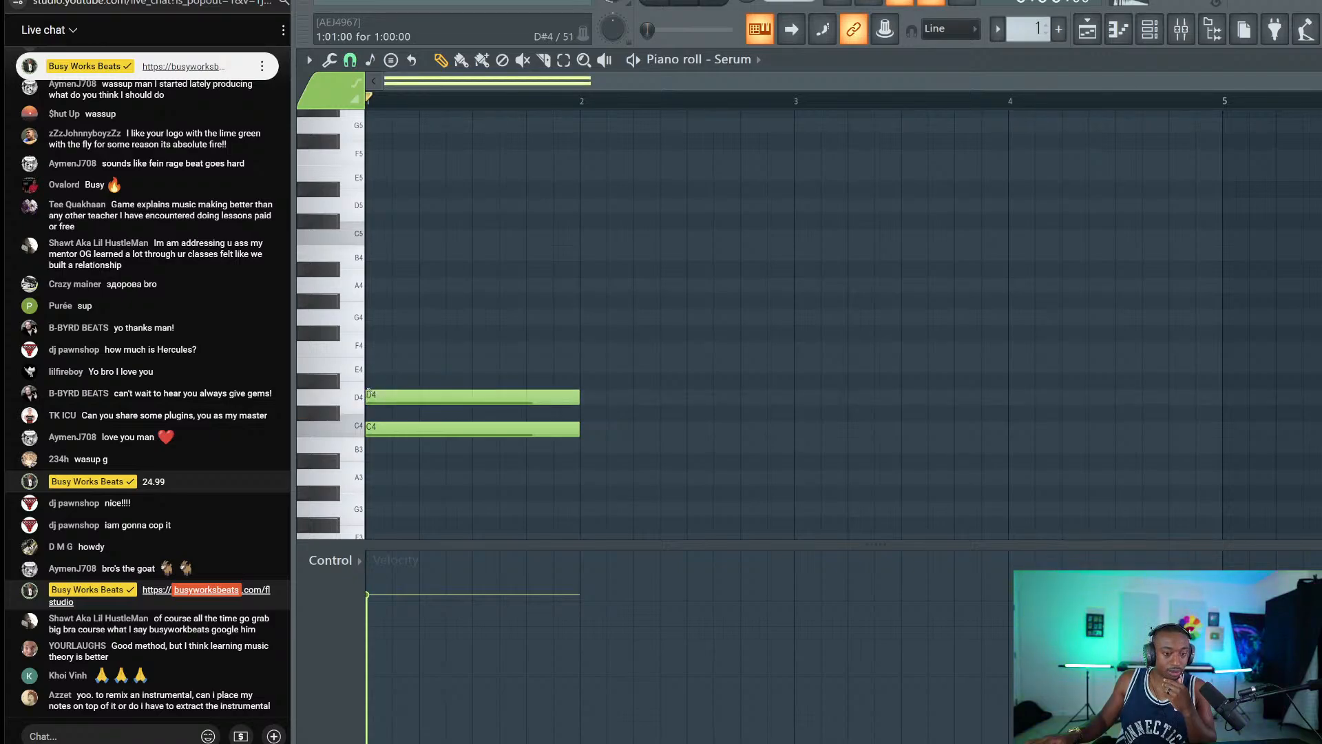
pyautogui.click(375, 364)
pyautogui.click(373, 347)
pyautogui.moveTo(371, 327); pyautogui.dragTo(377, 305)
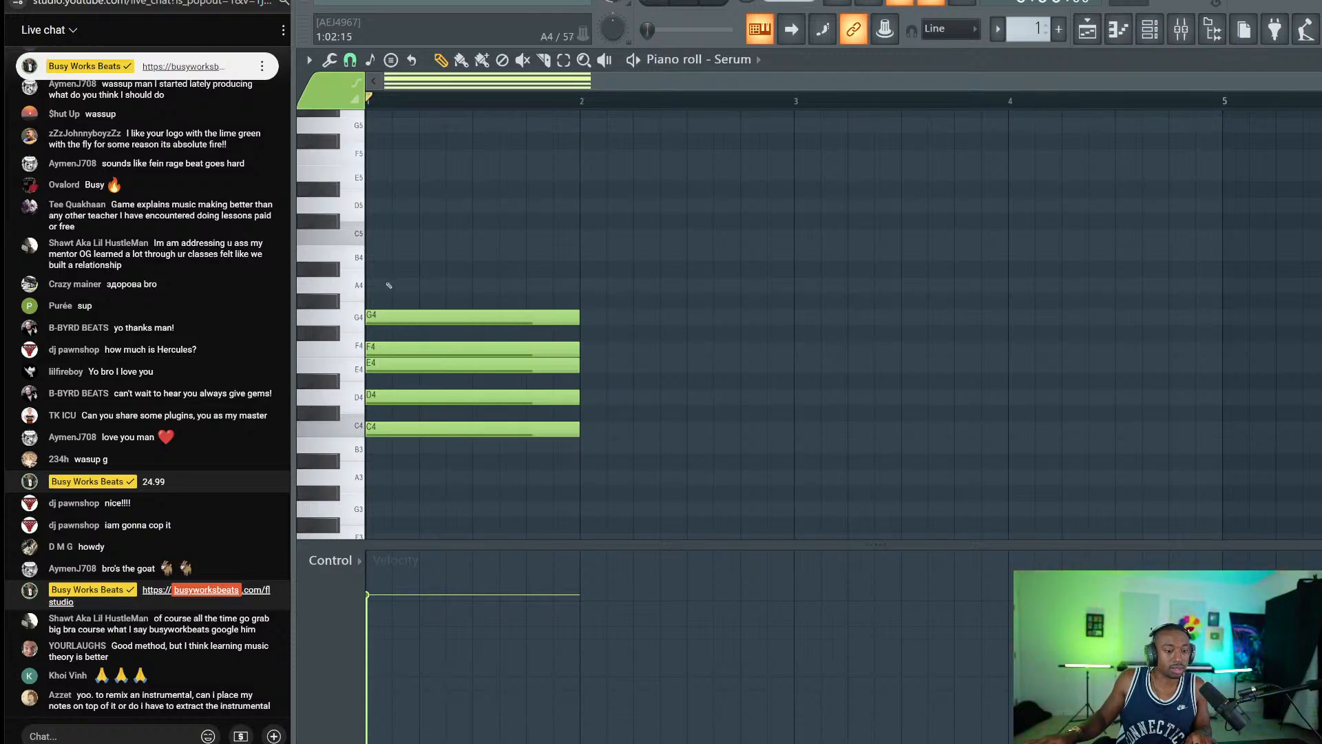
pyautogui.click(389, 285)
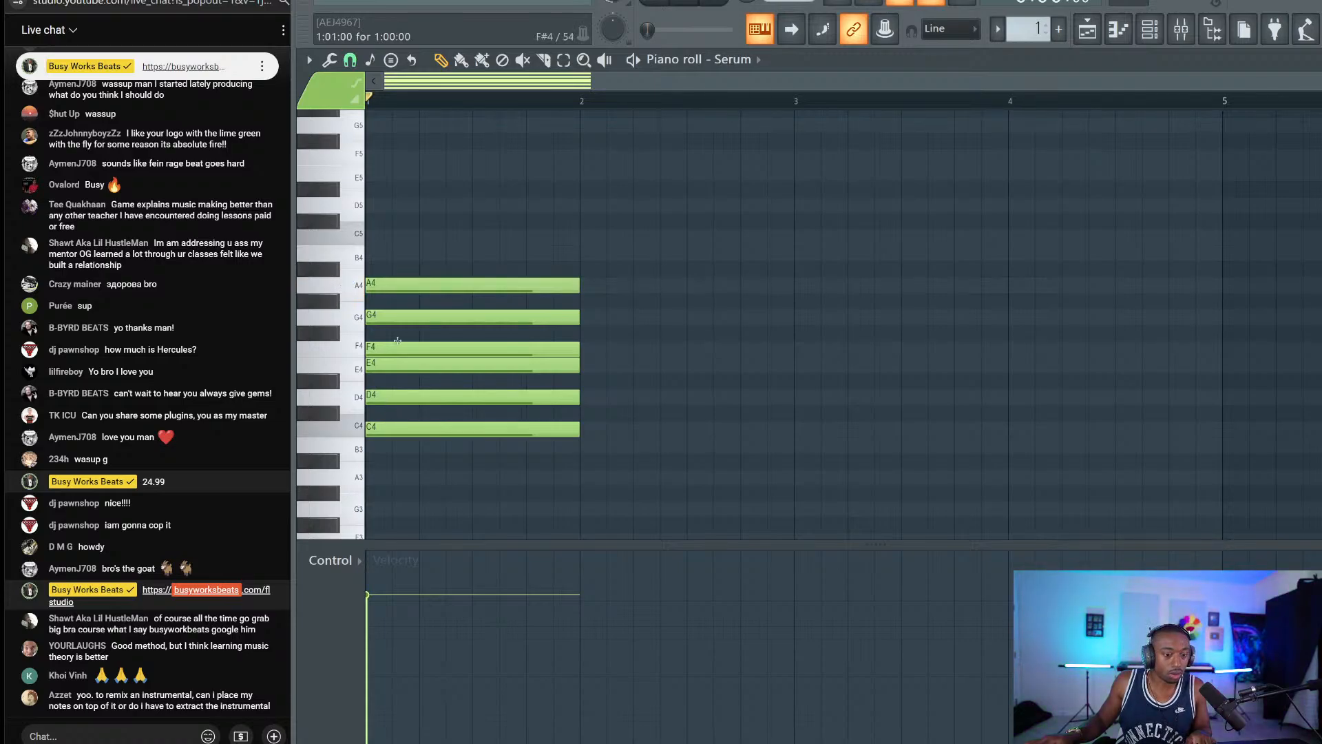
pyautogui.click(399, 253)
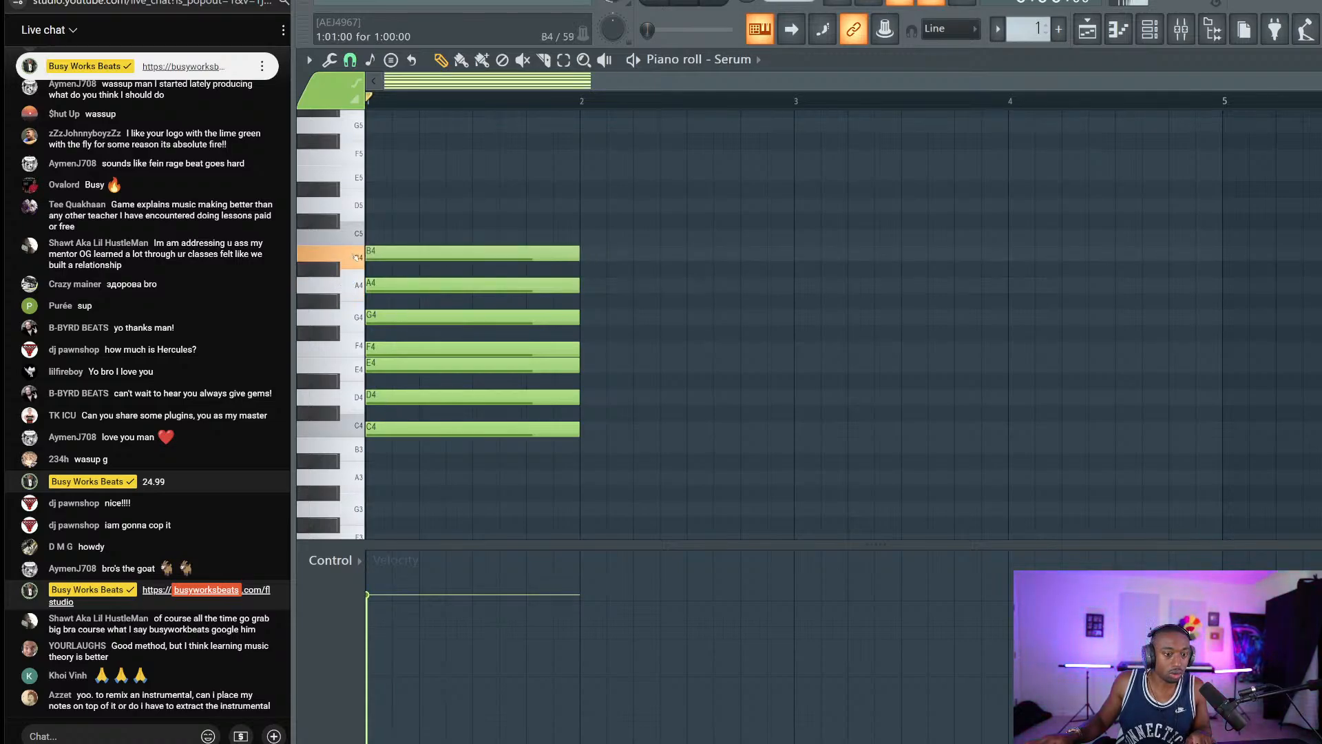
pyautogui.click(377, 236)
pyautogui.moveTo(439, 220); pyautogui.dragTo(445, 417)
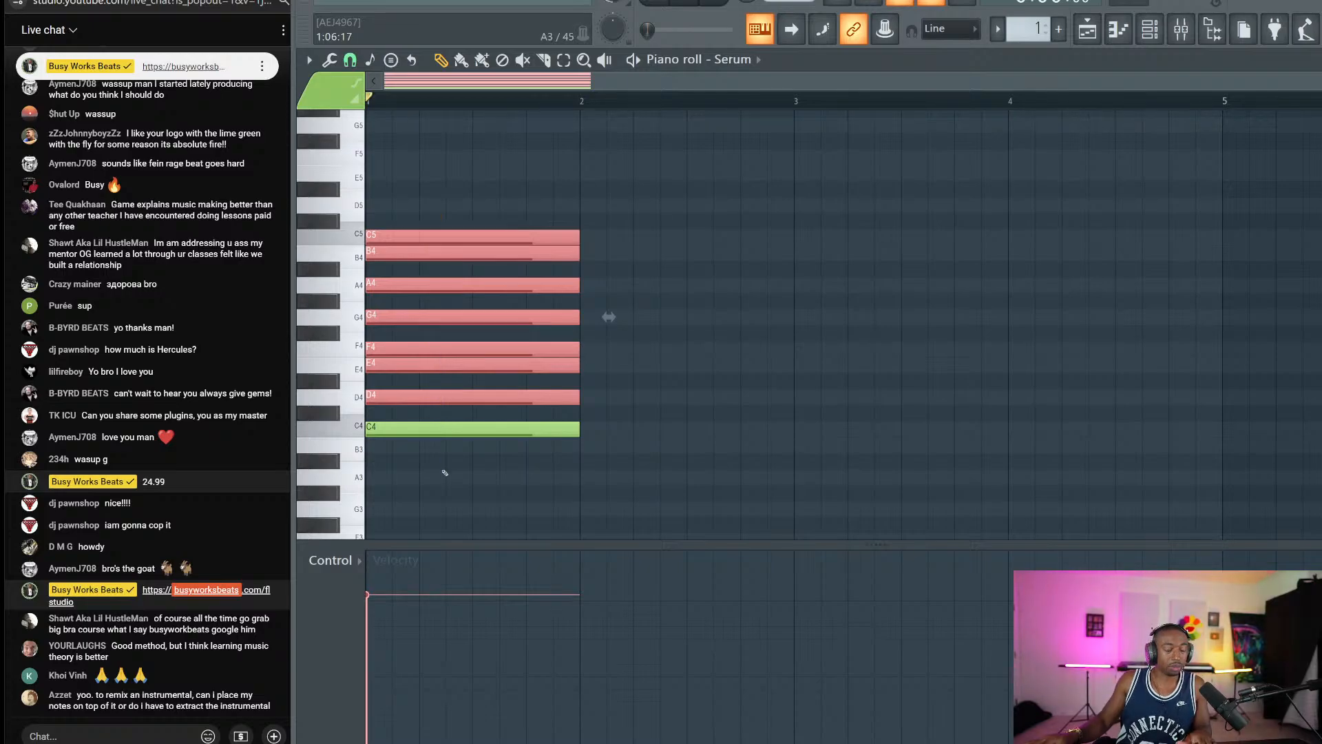
pyautogui.click(493, 172)
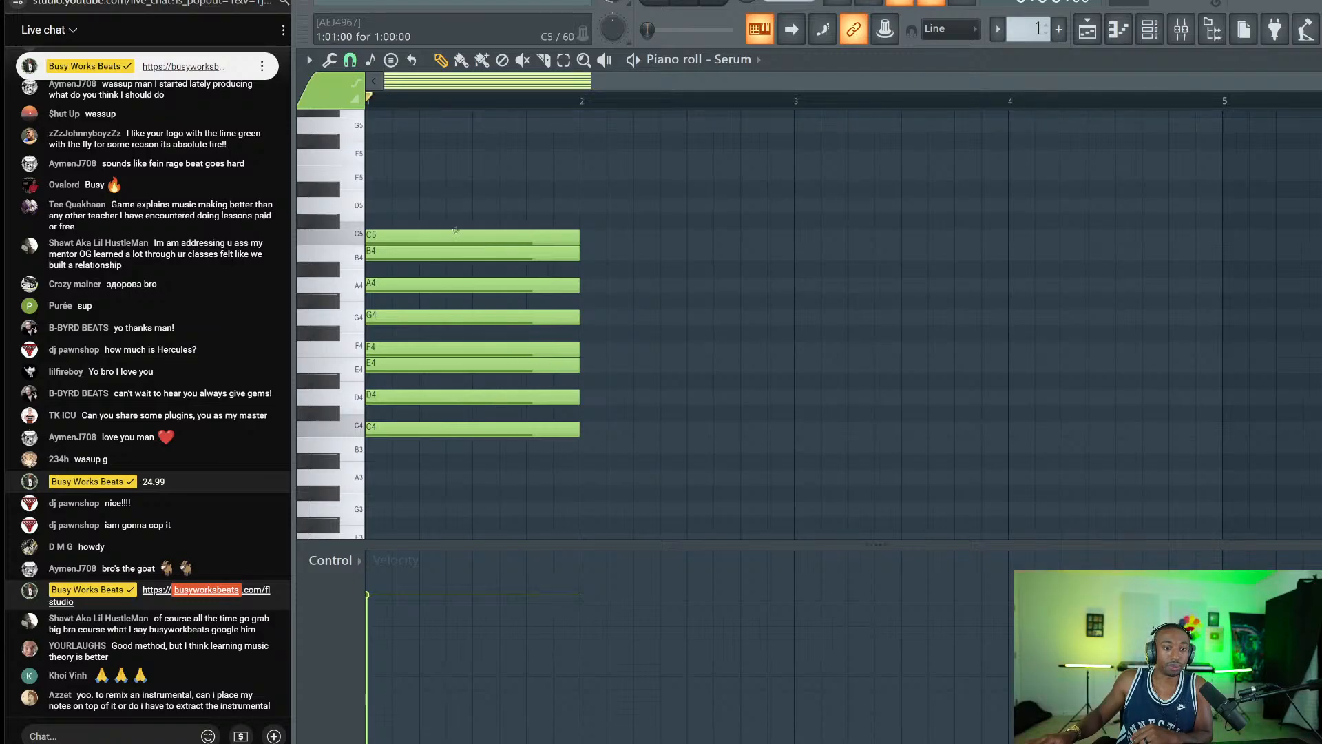
# Draw one-bar C4, D4, E4, F4, G4, A4, B4 and C5 notes in bar 2.
pyautogui.click(637, 431)
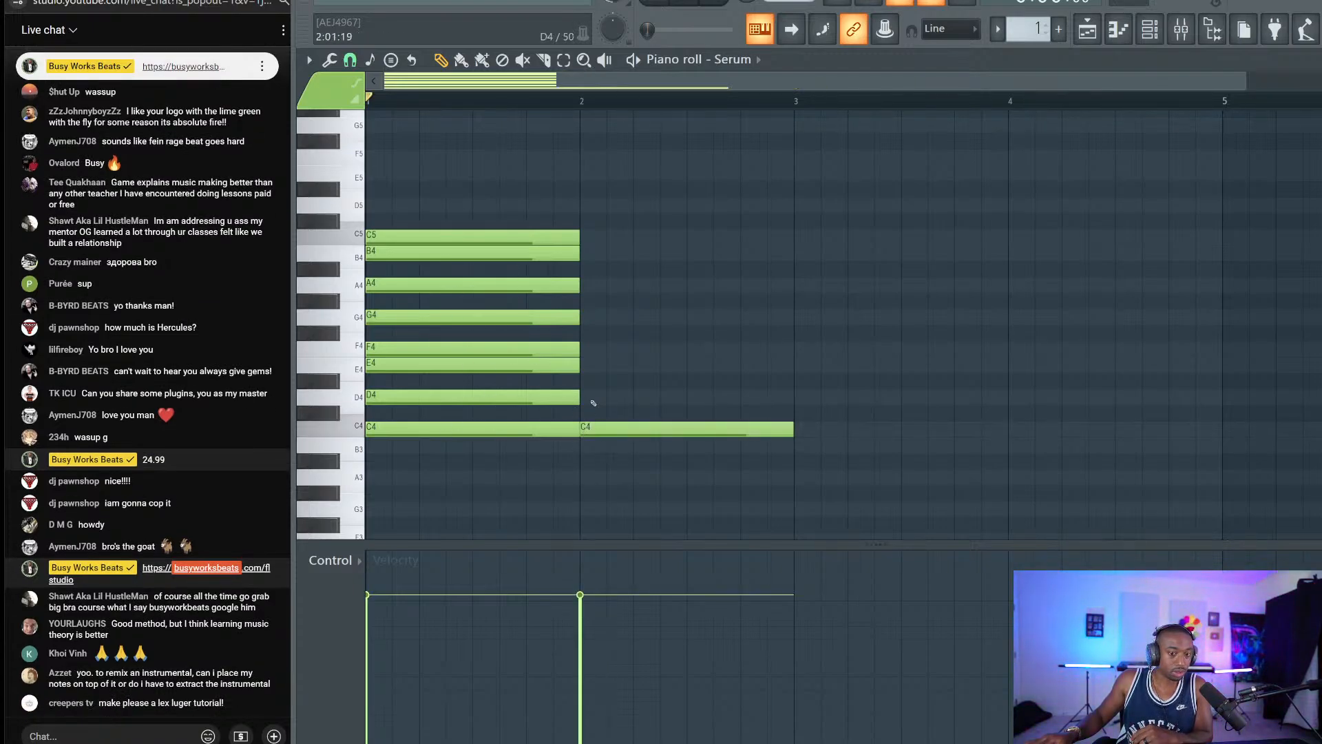
pyautogui.click(593, 399)
pyautogui.click(593, 366)
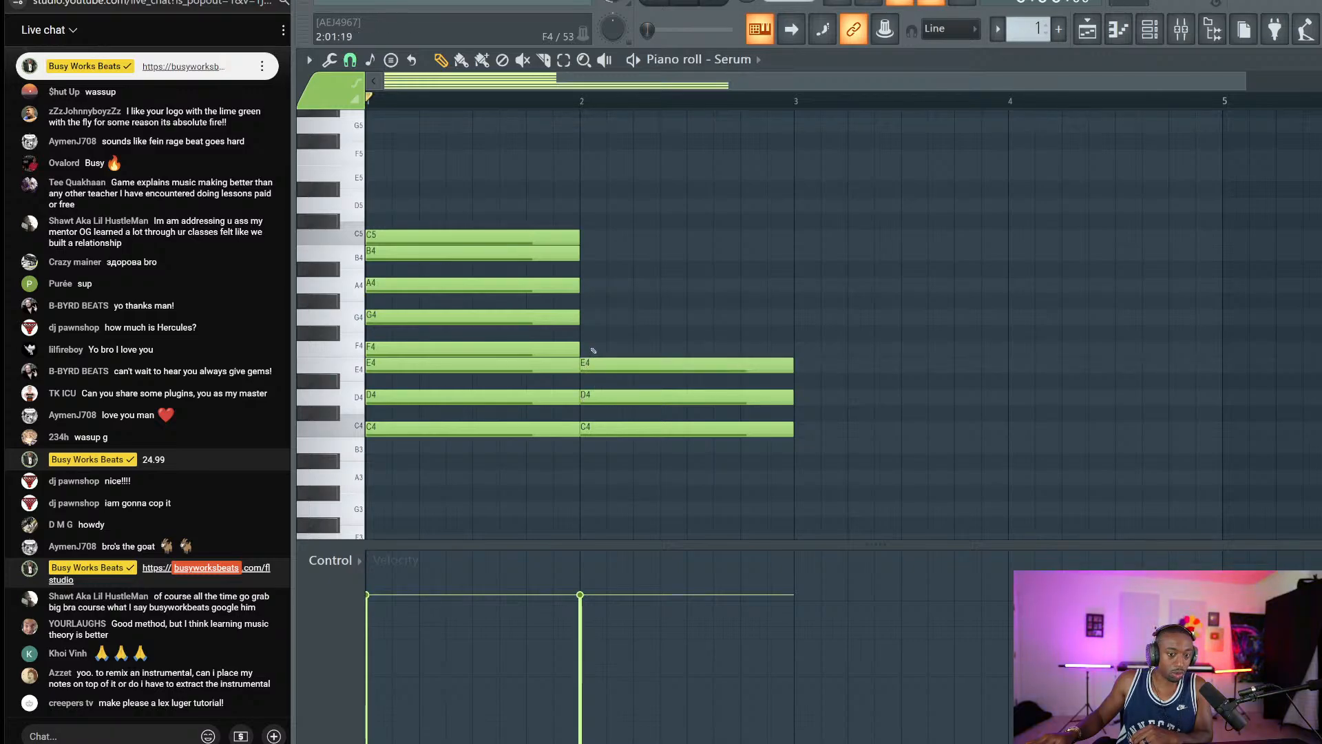
pyautogui.click(593, 349)
pyautogui.click(594, 318)
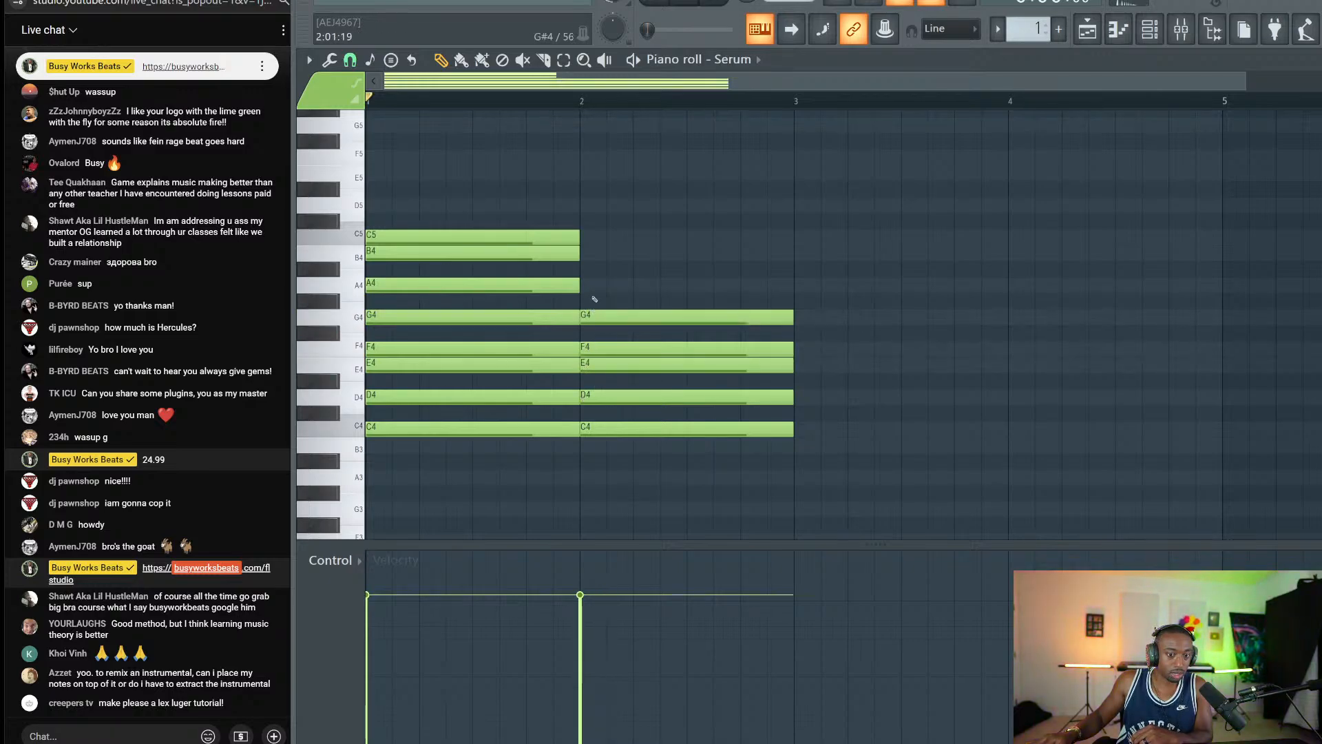
pyautogui.click(596, 283)
pyautogui.click(594, 252)
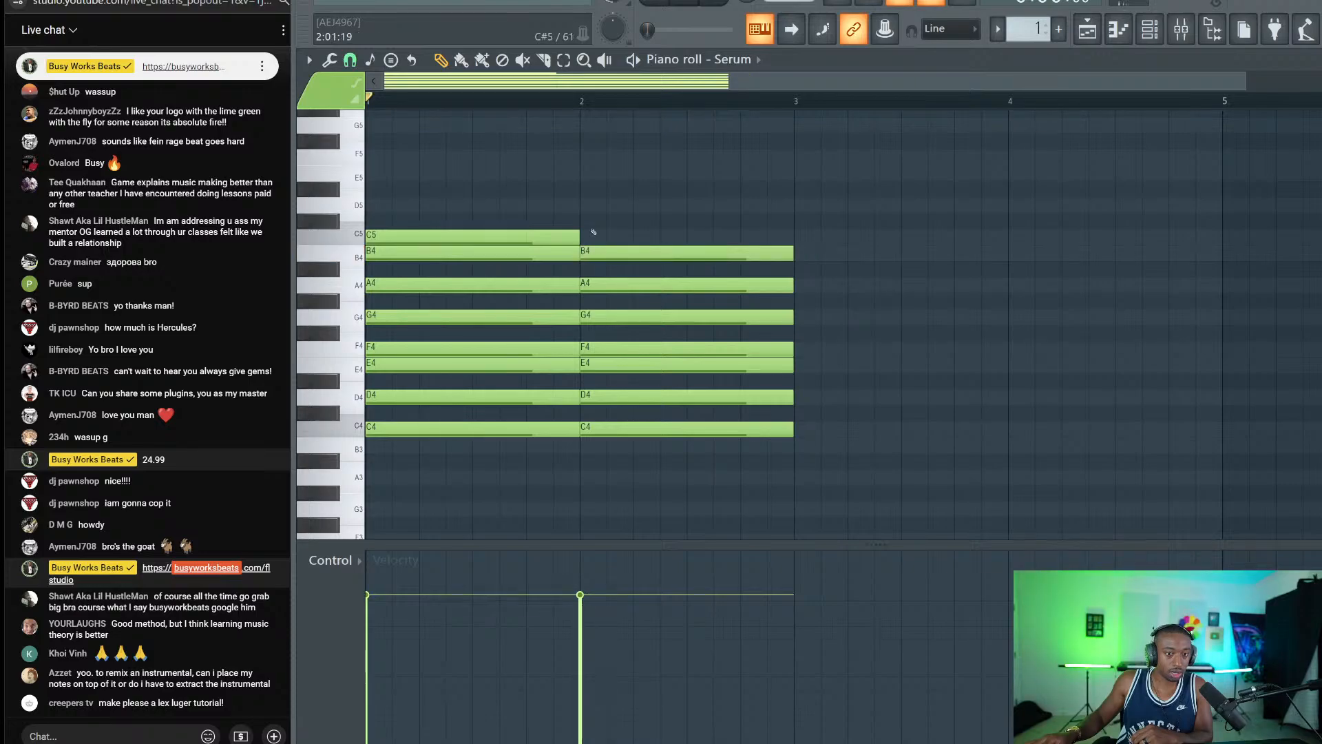
pyautogui.click(590, 235)
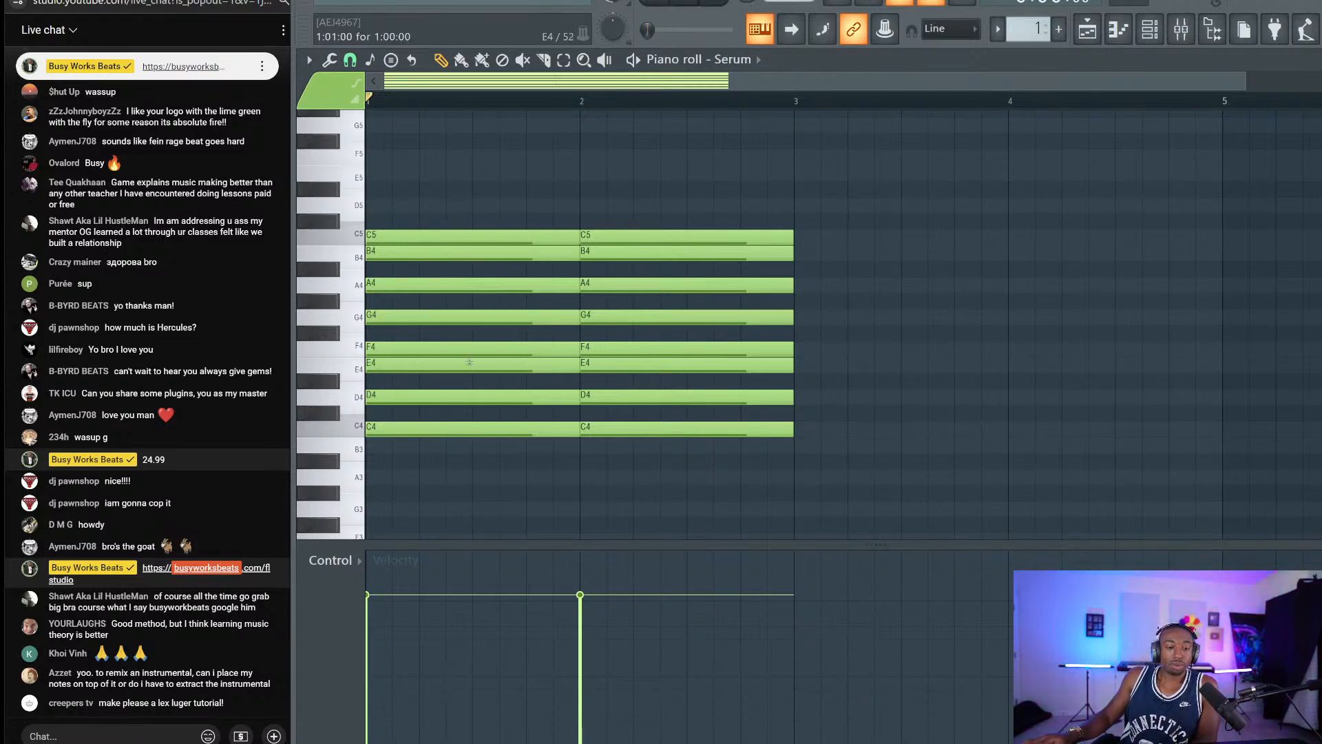
# Zoom and resize the piano roll rows, then select and delete all sixteen notes.
pyautogui.click(445, 431)
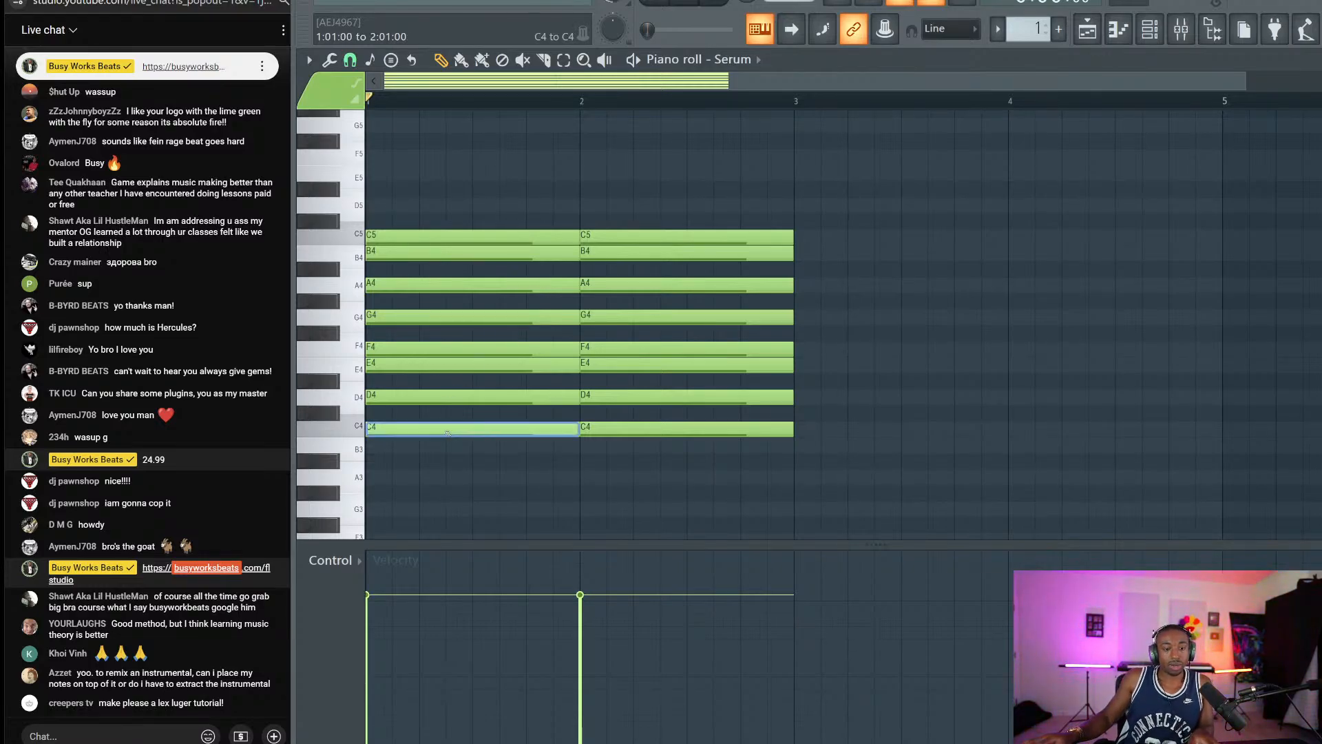
pyautogui.press('pageup')
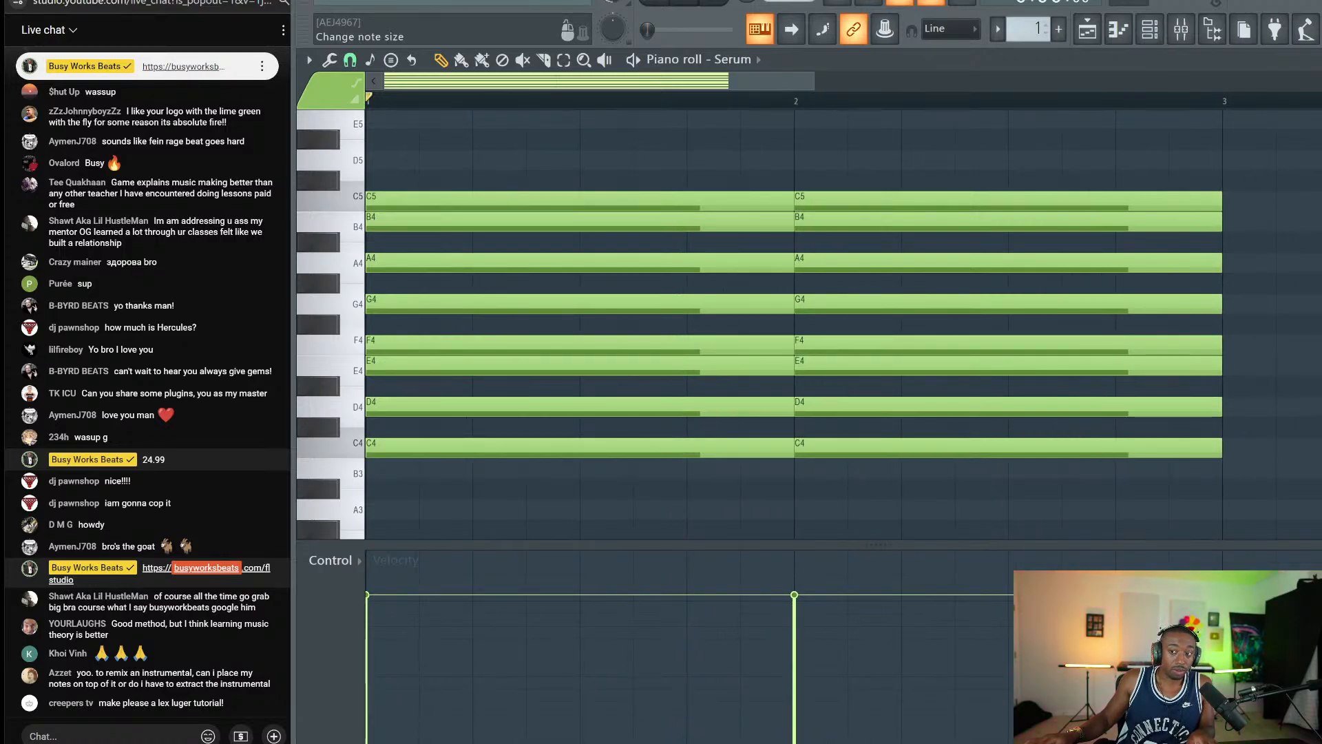
pyautogui.moveTo(1319, 103)
pyautogui.mouseDown()
pyautogui.moveTo(1319, 74)
pyautogui.moveTo(1318, 85)
pyautogui.mouseUp()
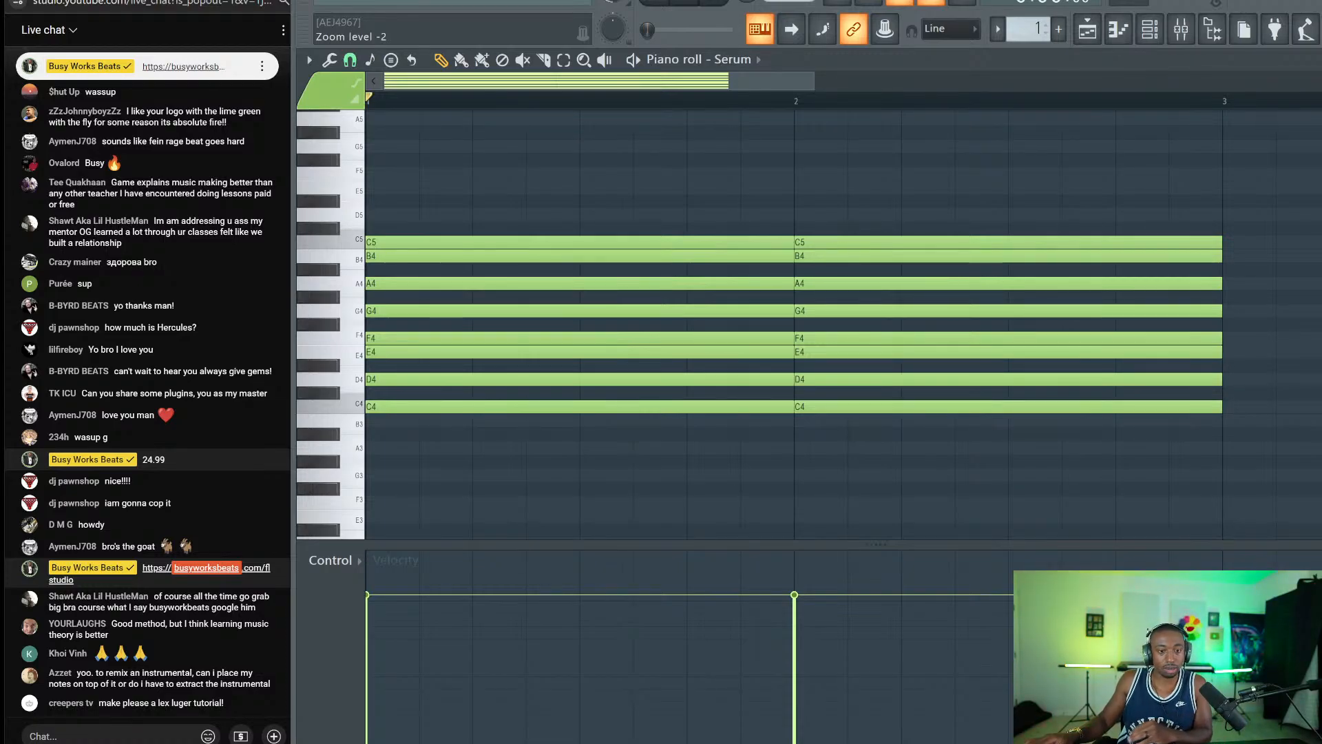
pyautogui.moveTo(1319, 86); pyautogui.dragTo(1319, 79)
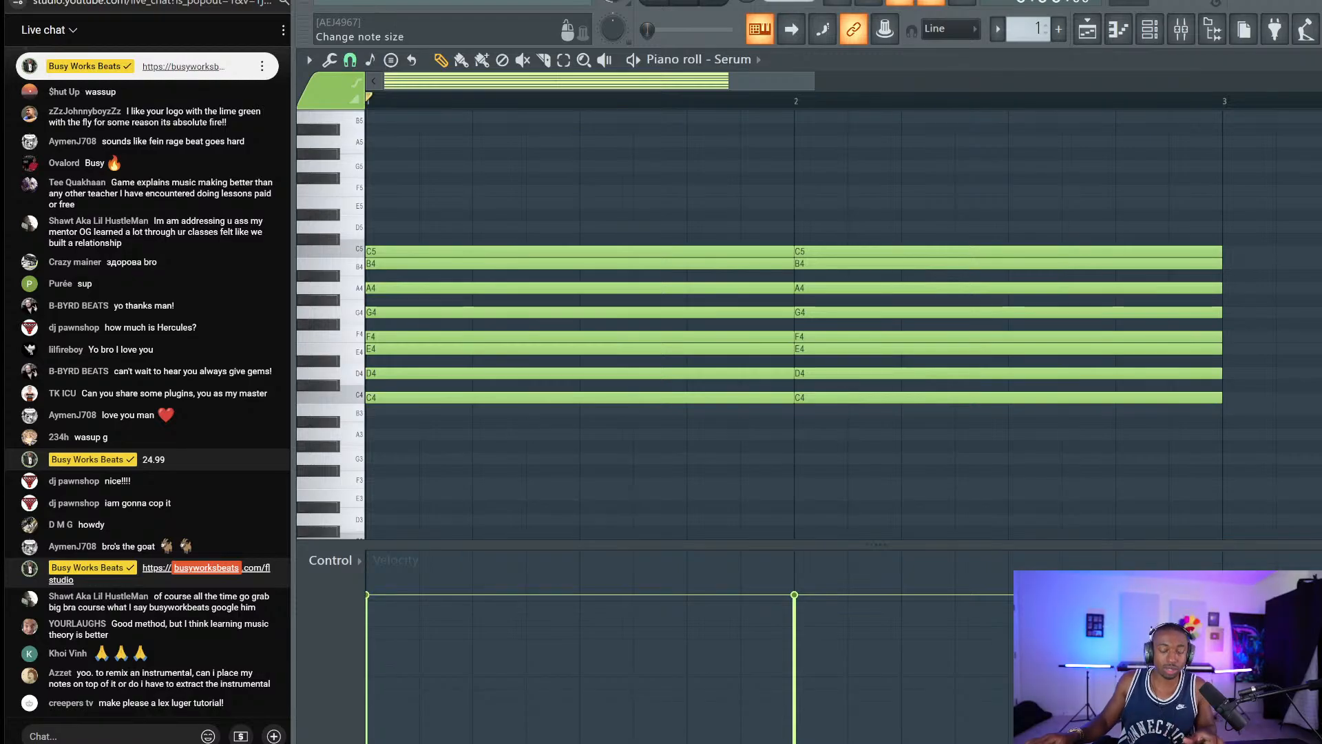
pyautogui.moveTo(1319, 83); pyautogui.dragTo(1319, 77)
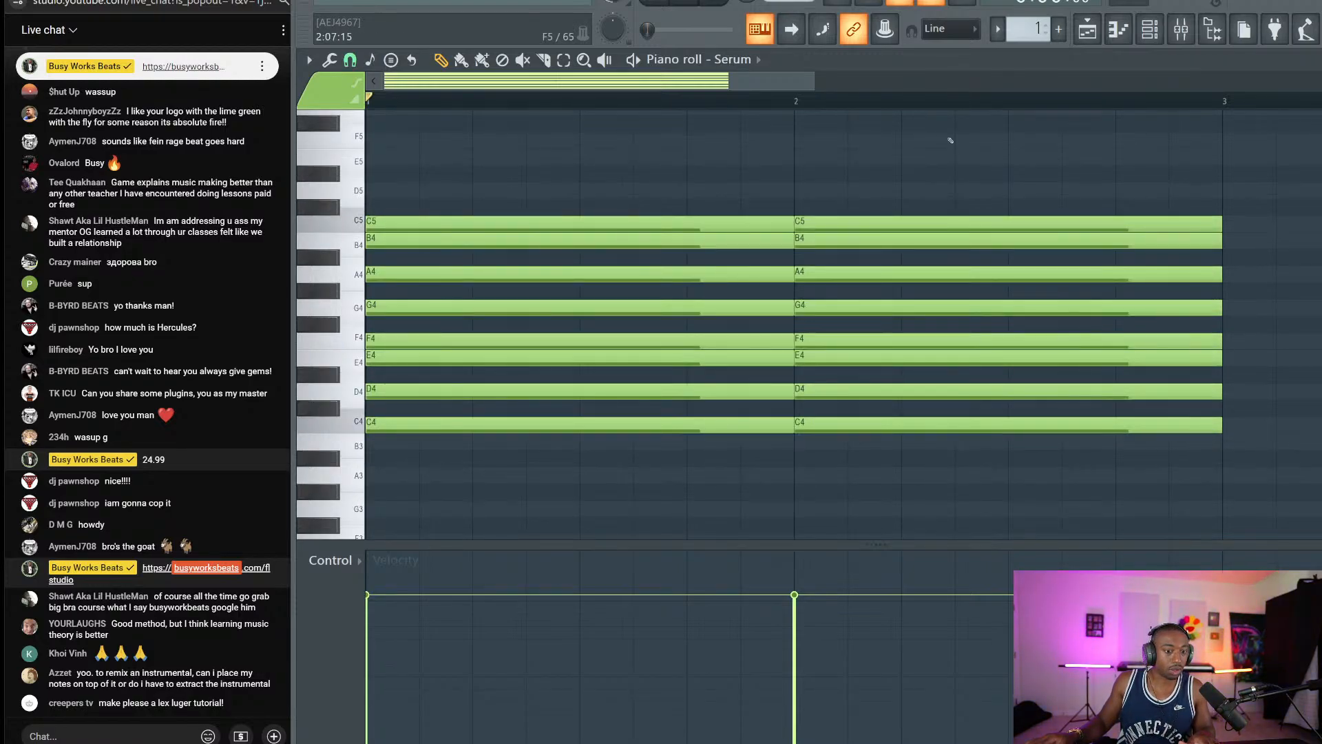
pyautogui.scroll(-3, 800, 111)
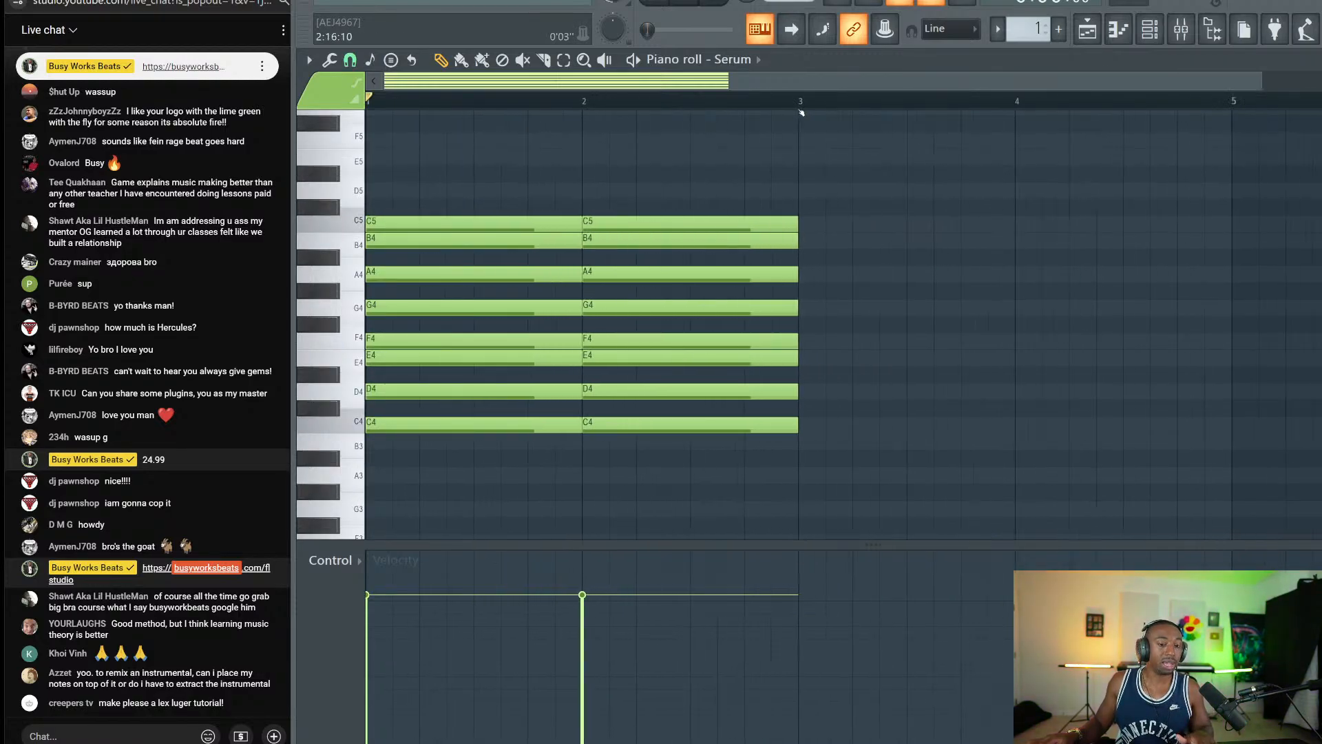
pyautogui.hotkey('ctrl', 'a')
pyautogui.press('Delete')
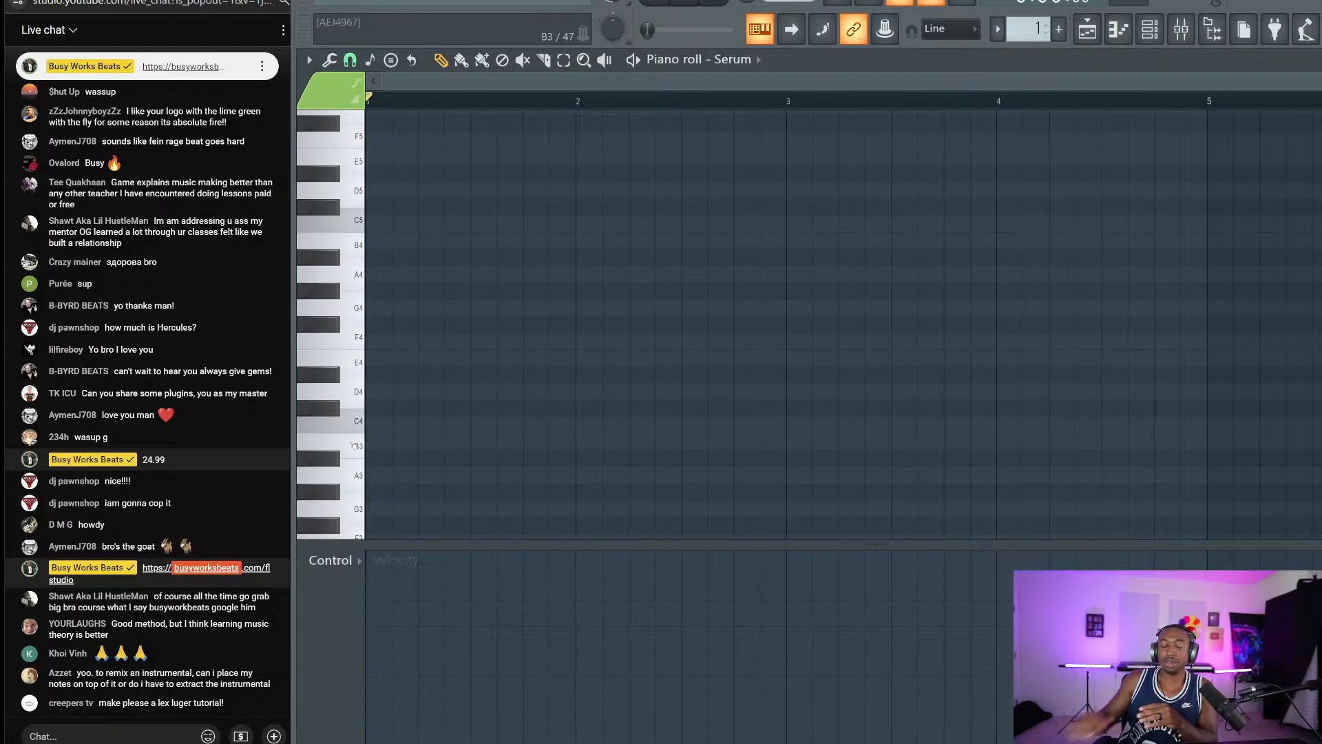
# Draw a D4–F4–A4–C5–E5 chord in bar 1 and shorten its notes.
pyautogui.click(395, 397)
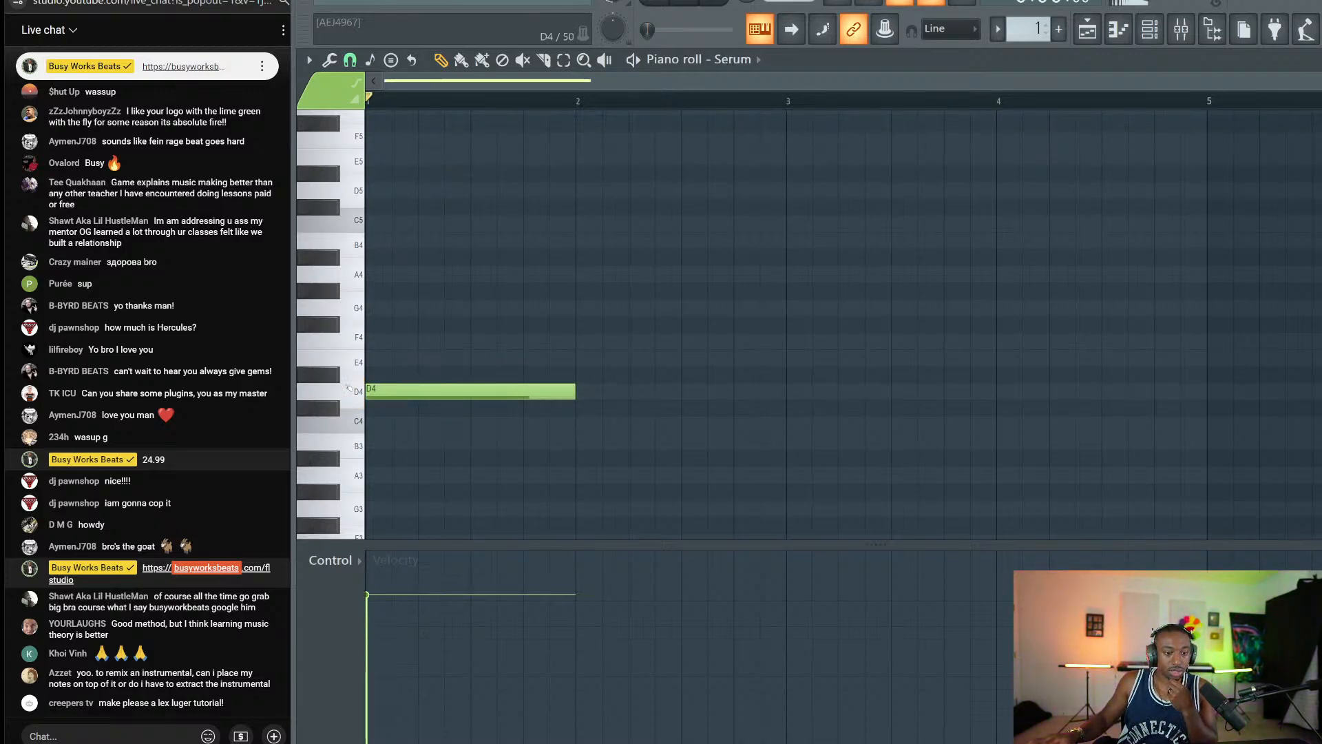
pyautogui.click(378, 332)
pyautogui.rightClick(376, 337)
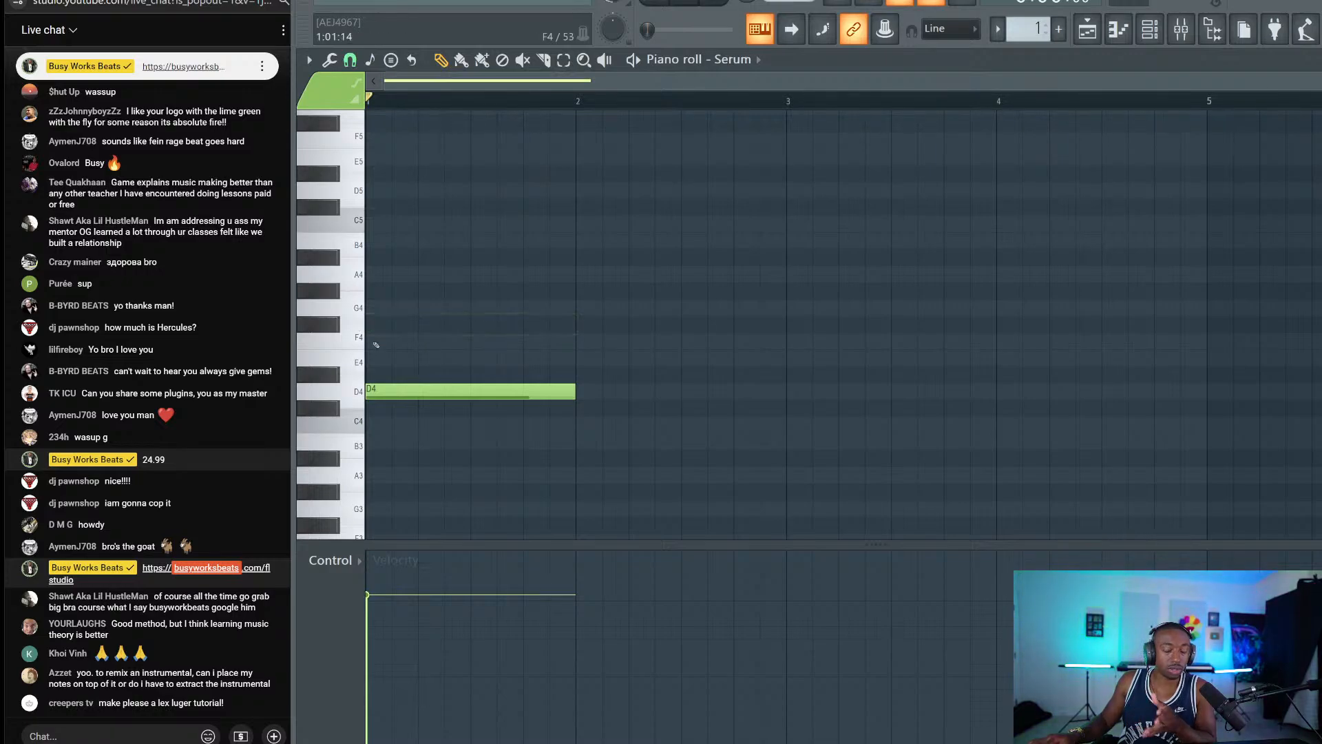
pyautogui.click(376, 342)
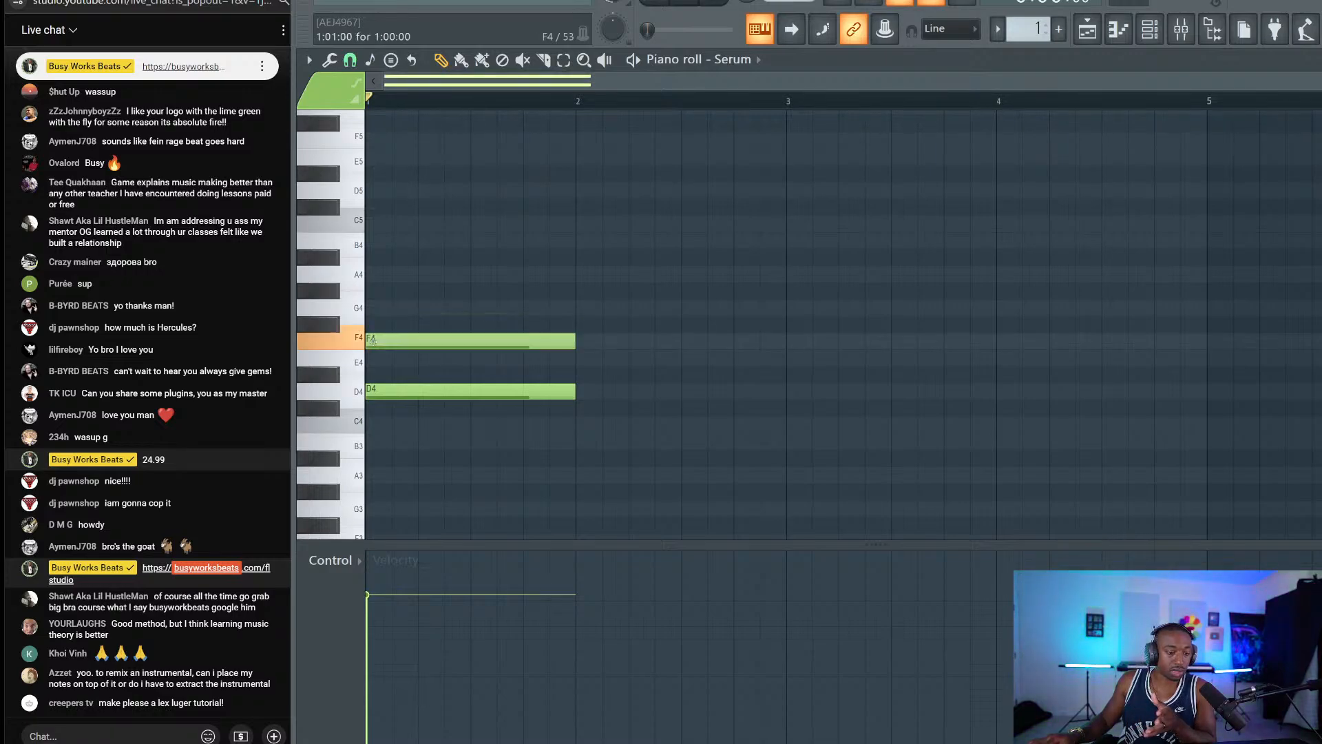
pyautogui.click(377, 278)
pyautogui.click(380, 224)
pyautogui.click(380, 157)
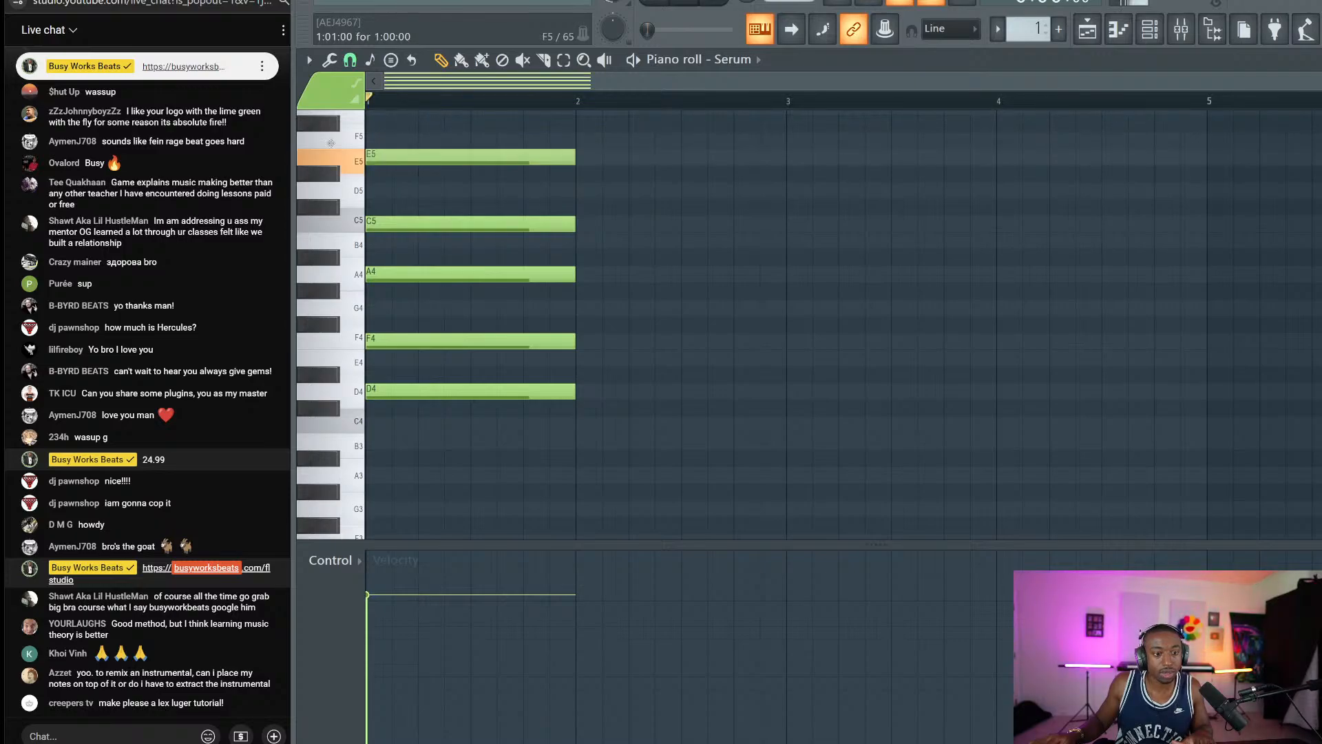
pyautogui.moveTo(390, 133); pyautogui.dragTo(444, 428)
pyautogui.moveTo(599, 272); pyautogui.dragTo(493, 274)
pyautogui.scroll(3, 500, 374)
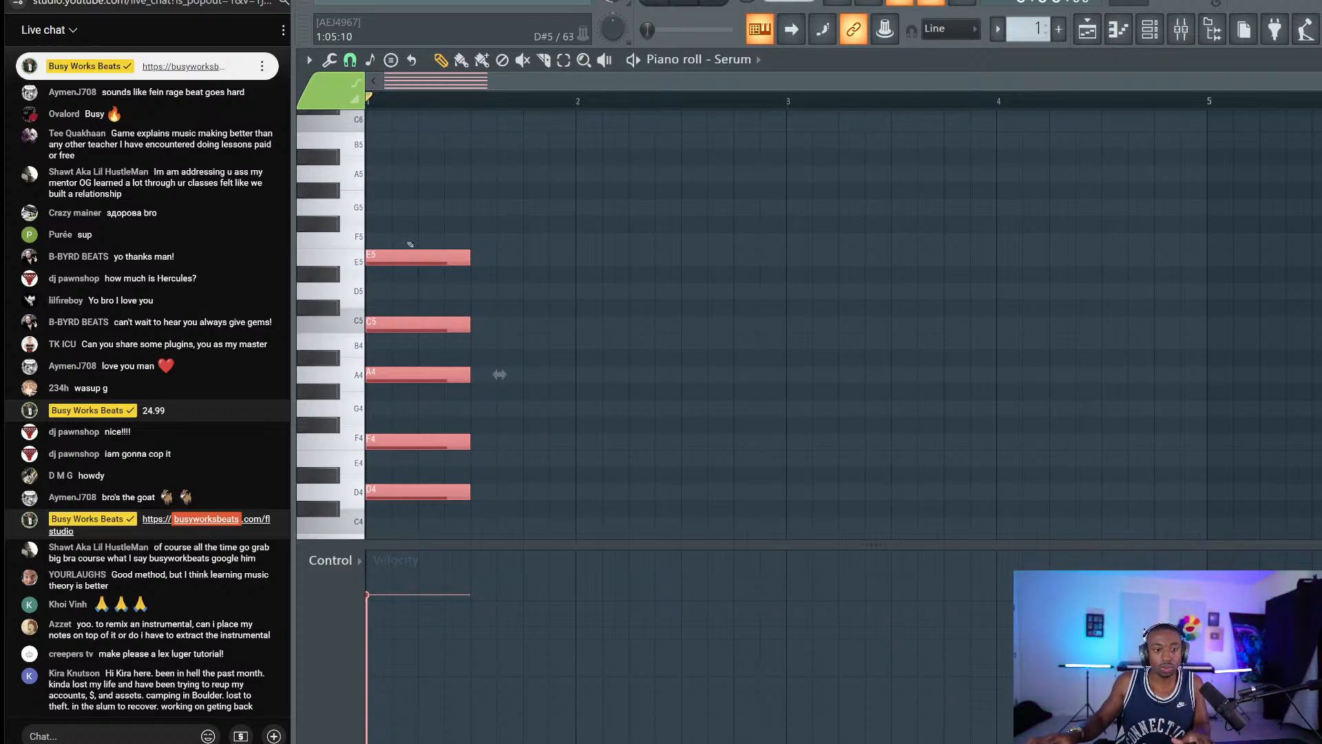
# Stamp a 9 chord after the first chord and move it to start on G4.
pyautogui.click(391, 60)
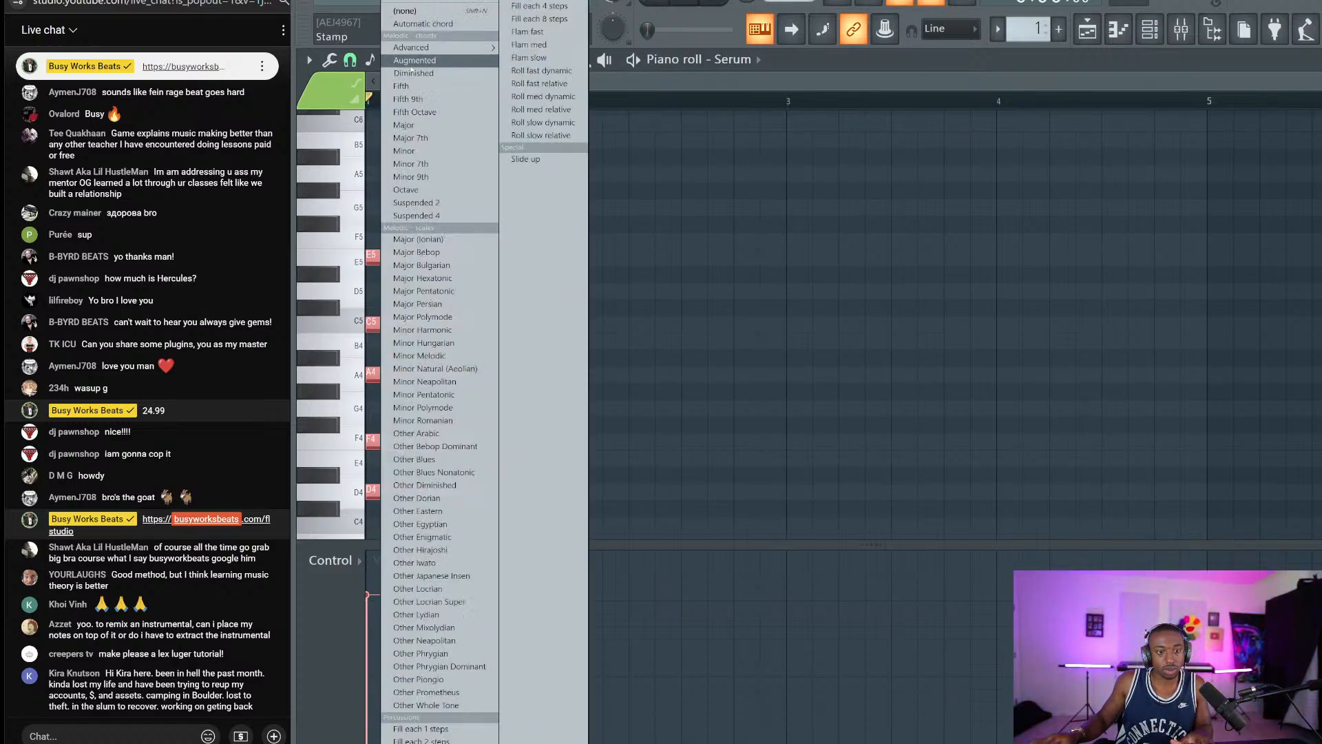
pyautogui.moveTo(441, 47)
pyautogui.click(523, 185)
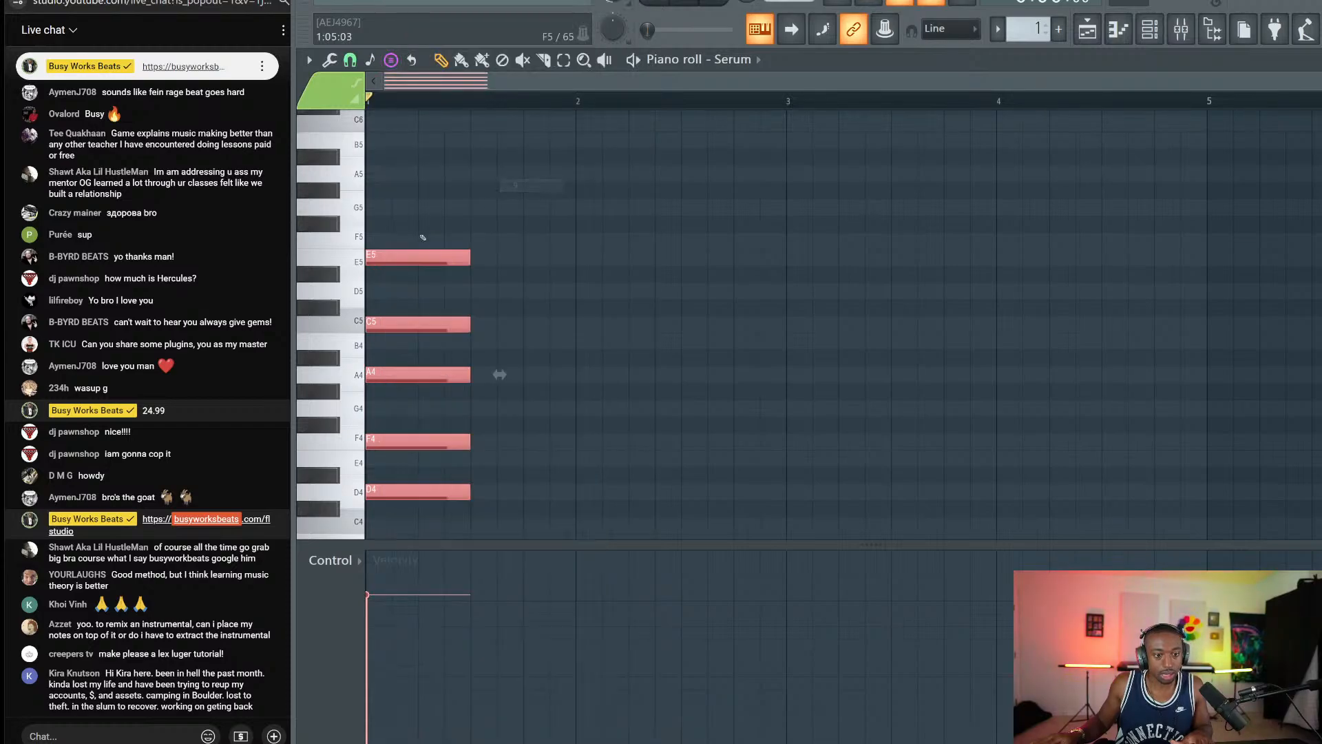
pyautogui.click(542, 394)
pyautogui.moveTo(542, 397); pyautogui.dragTo(490, 407)
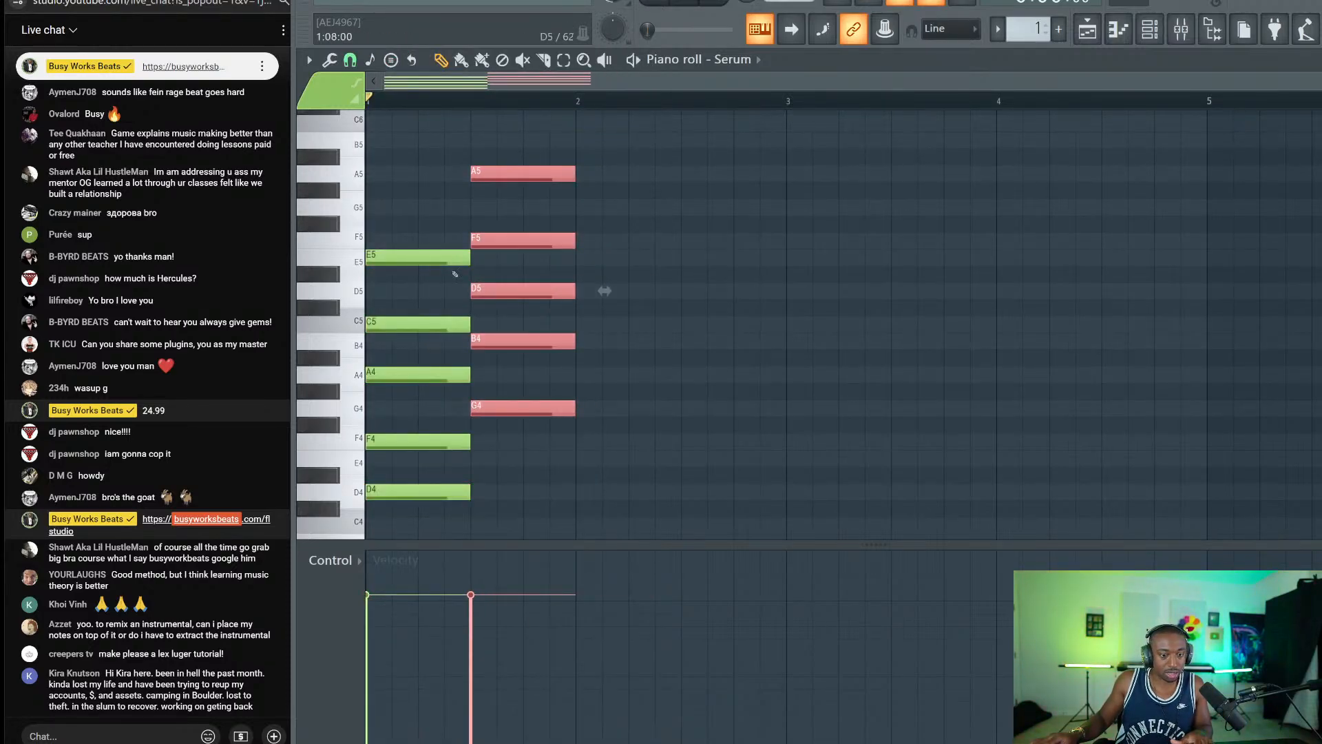
# Stamp a Maj9 chord with root C4 at bar 2 and close the covering OBS window.
pyautogui.click(390, 60)
pyautogui.moveTo(440, 48)
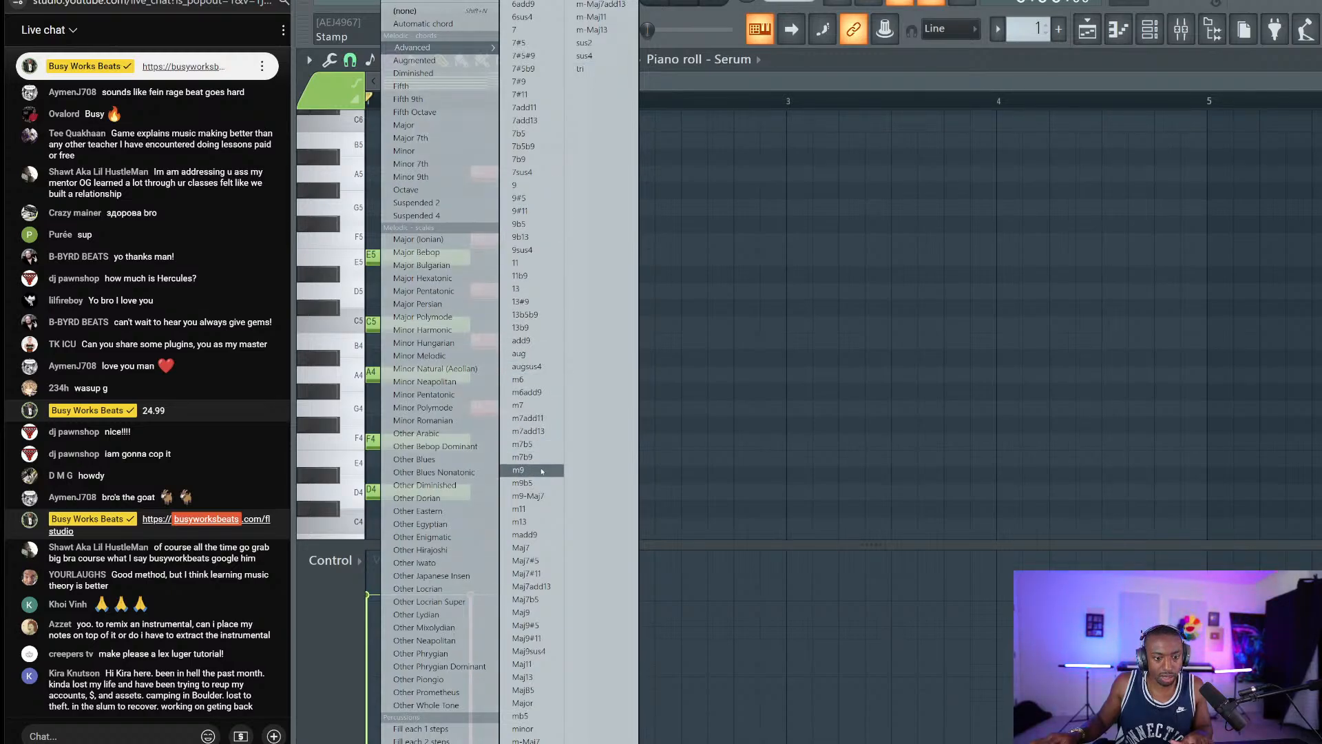
pyautogui.click(540, 612)
pyautogui.moveTo(632, 508); pyautogui.dragTo(580, 517)
pyautogui.click(1008, 741)
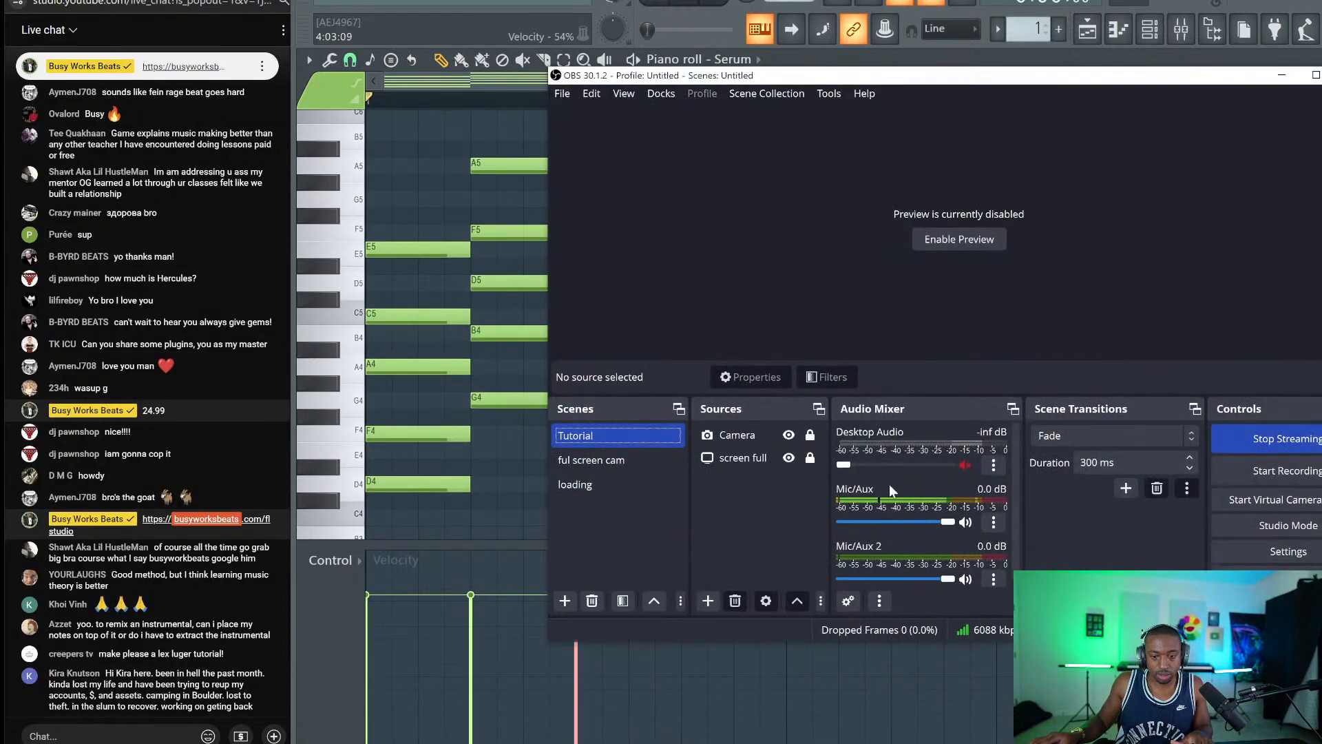
pyautogui.click(1281, 75)
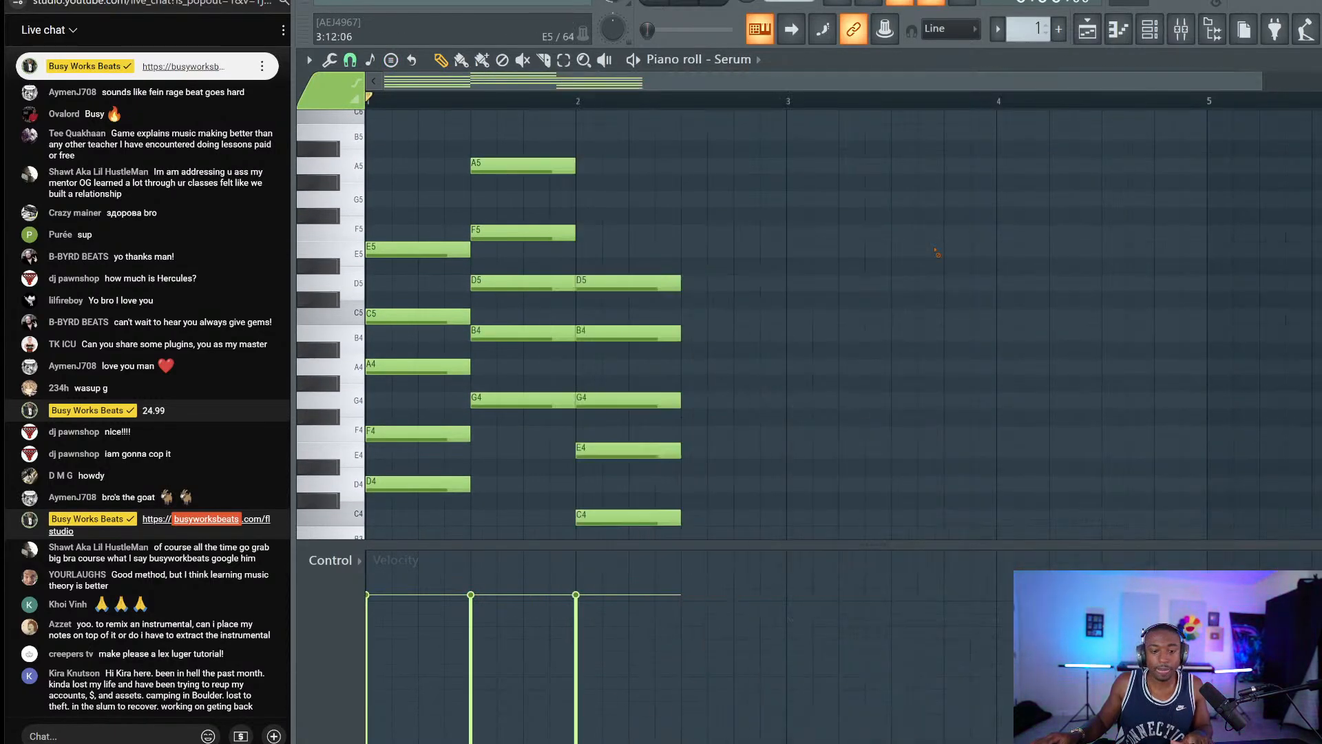
# Play the progression and stretch the bar-2 Maj9 chord to end at bar 3.
pyautogui.press('space')
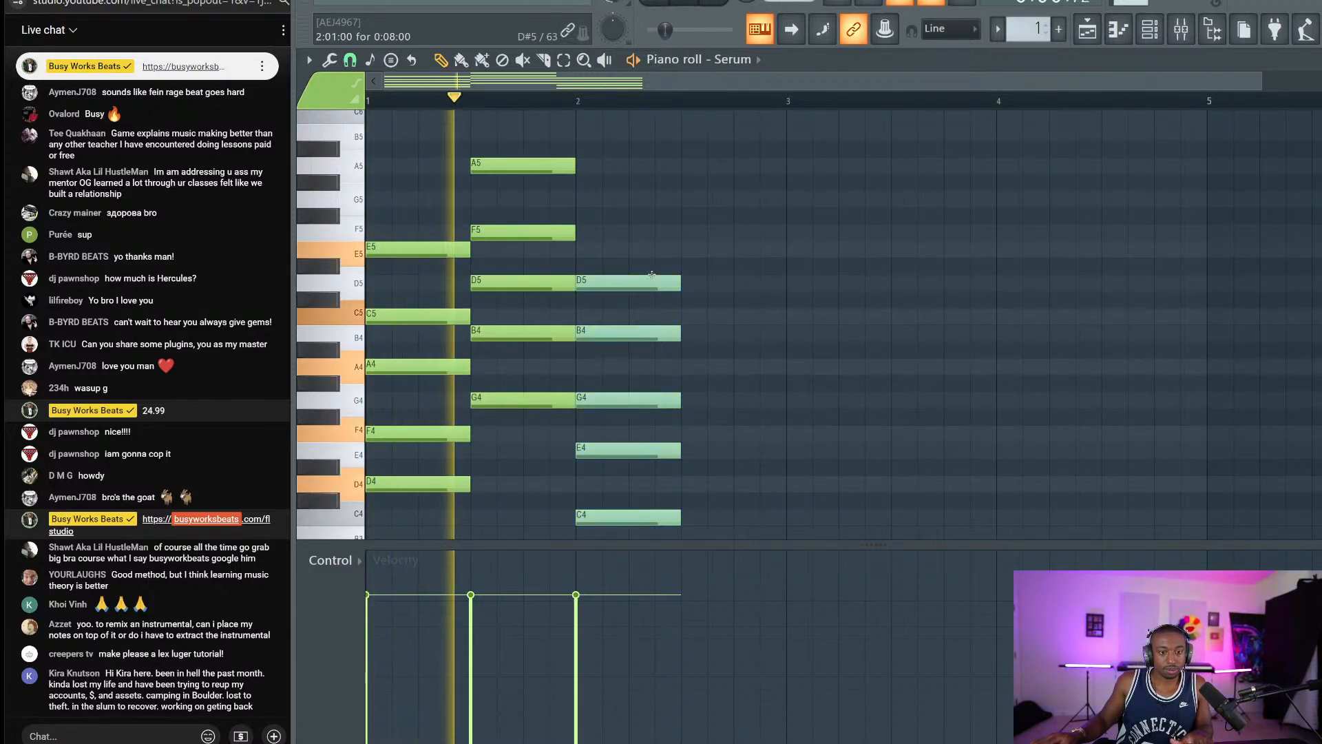
pyautogui.press('space')
pyautogui.moveTo(670, 267); pyautogui.dragTo(787, 519)
pyautogui.click(851, 493)
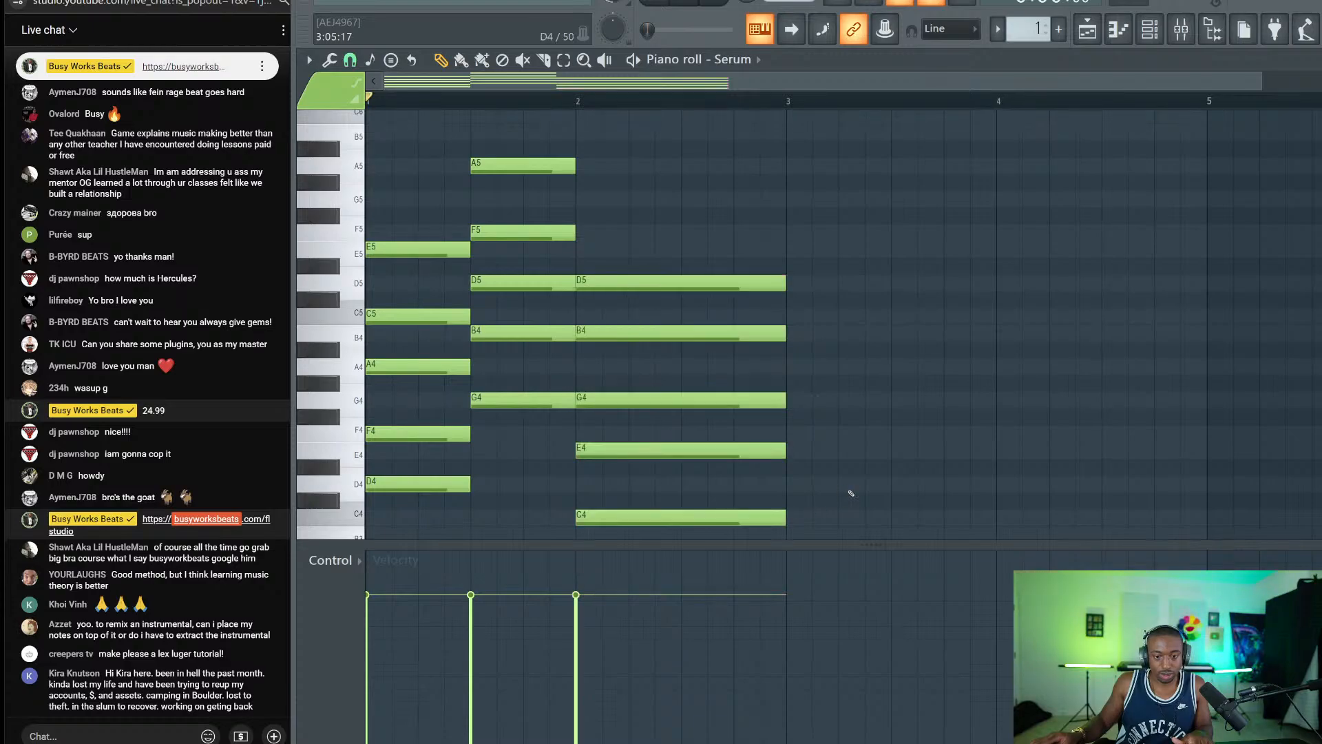
# Audition the progression an octave higher, shift it back down, and select most notes.
pyautogui.hotkey('ctrl', 'Up')
pyautogui.press('space')
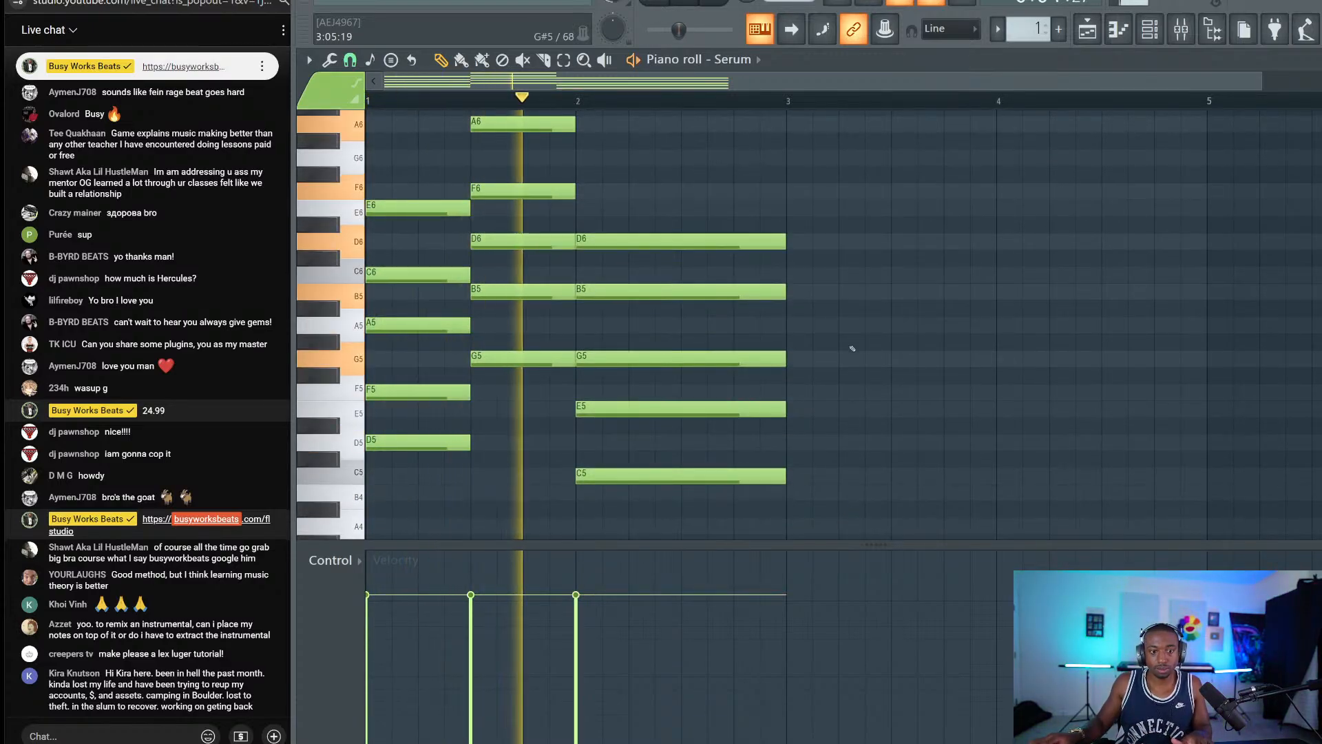
pyautogui.press('space')
pyautogui.hotkey('ctrl', 'Down')
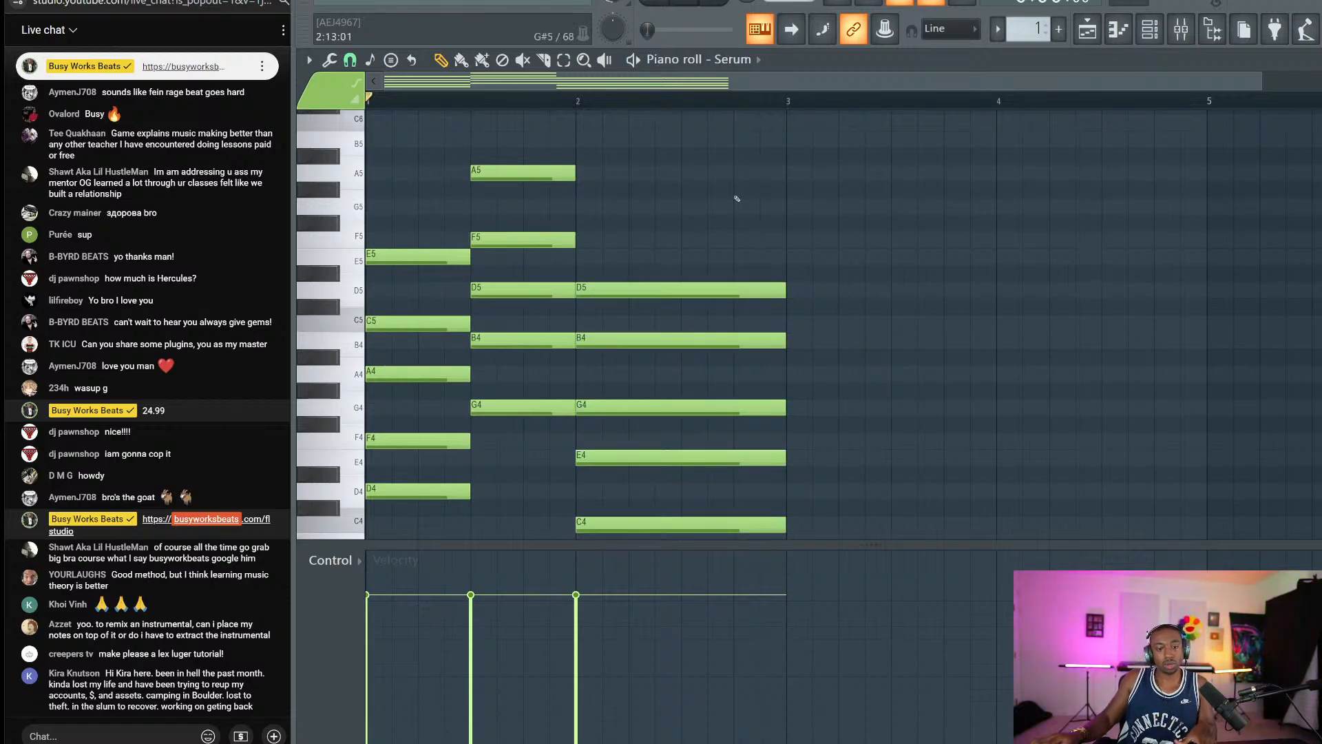
pyautogui.moveTo(732, 182); pyautogui.dragTo(378, 441)
# Deselect everything and try various selections of the first chord's D4, F4 and A4 notes.
pyautogui.hotkey('ctrl', 'd')
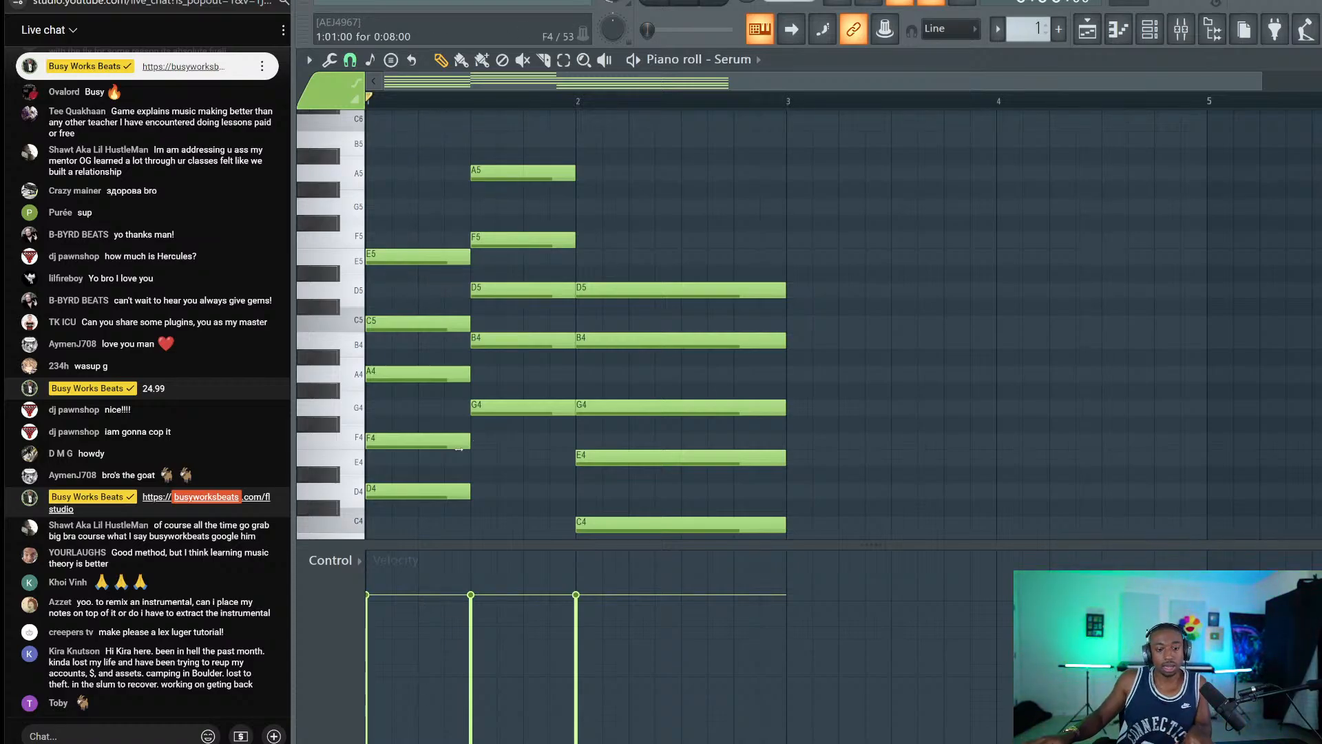
pyautogui.moveTo(470, 515); pyautogui.dragTo(396, 356)
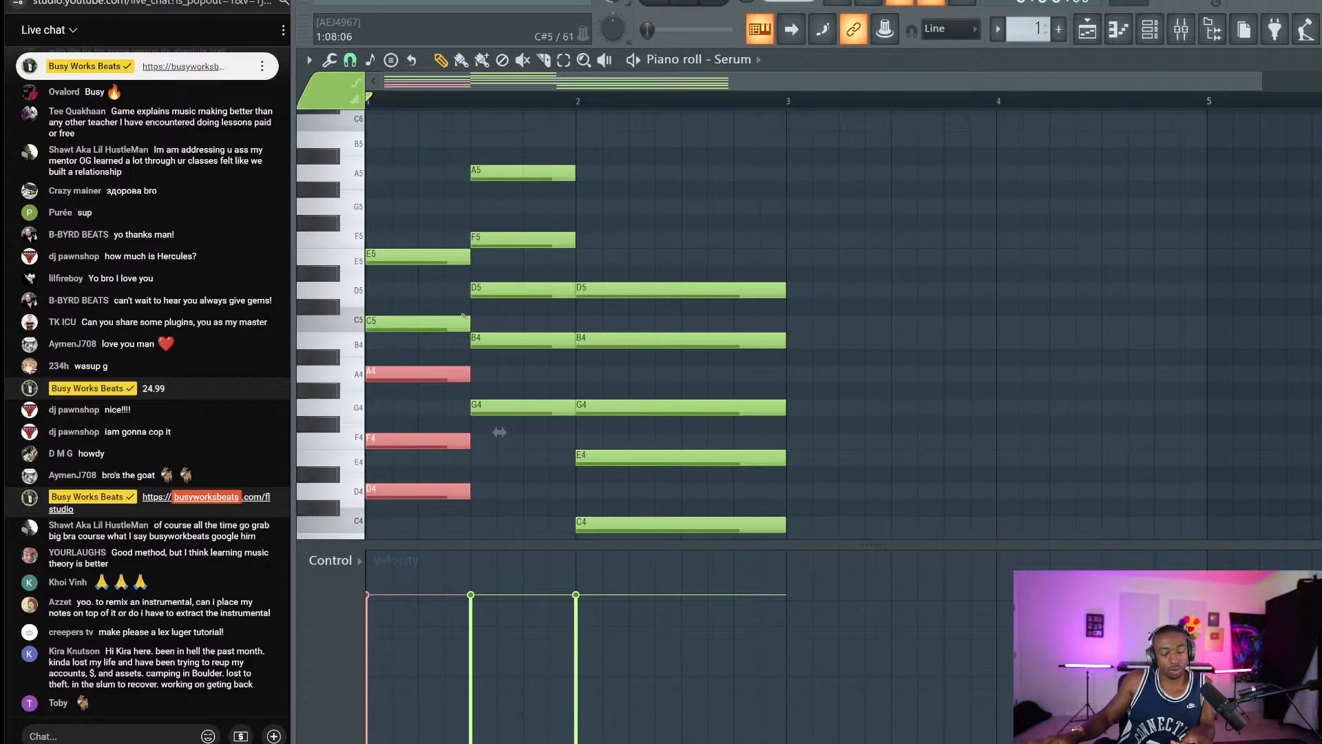
pyautogui.scroll(-3, 420, 407)
pyautogui.moveTo(441, 465); pyautogui.dragTo(397, 315)
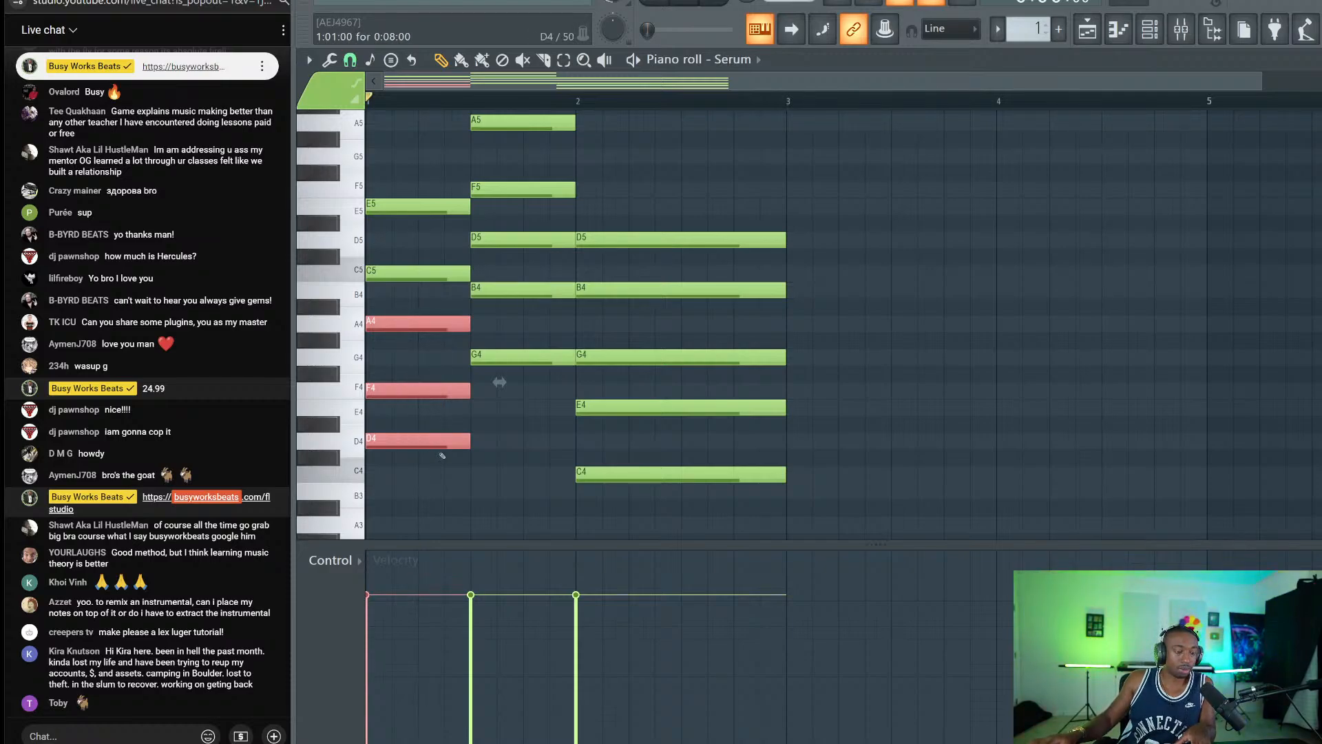
pyautogui.moveTo(402, 492); pyautogui.dragTo(386, 314)
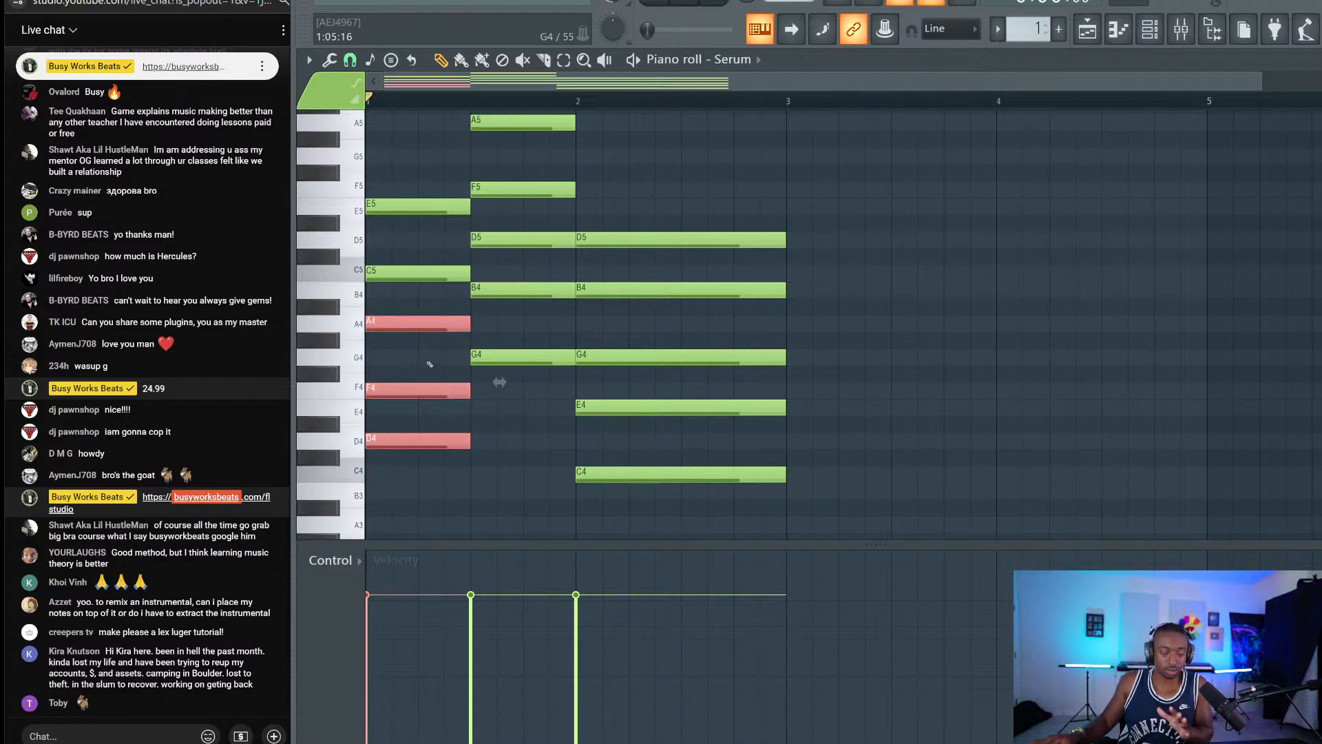
pyautogui.click(429, 364)
pyautogui.moveTo(407, 465); pyautogui.dragTo(396, 350)
pyautogui.click(398, 358)
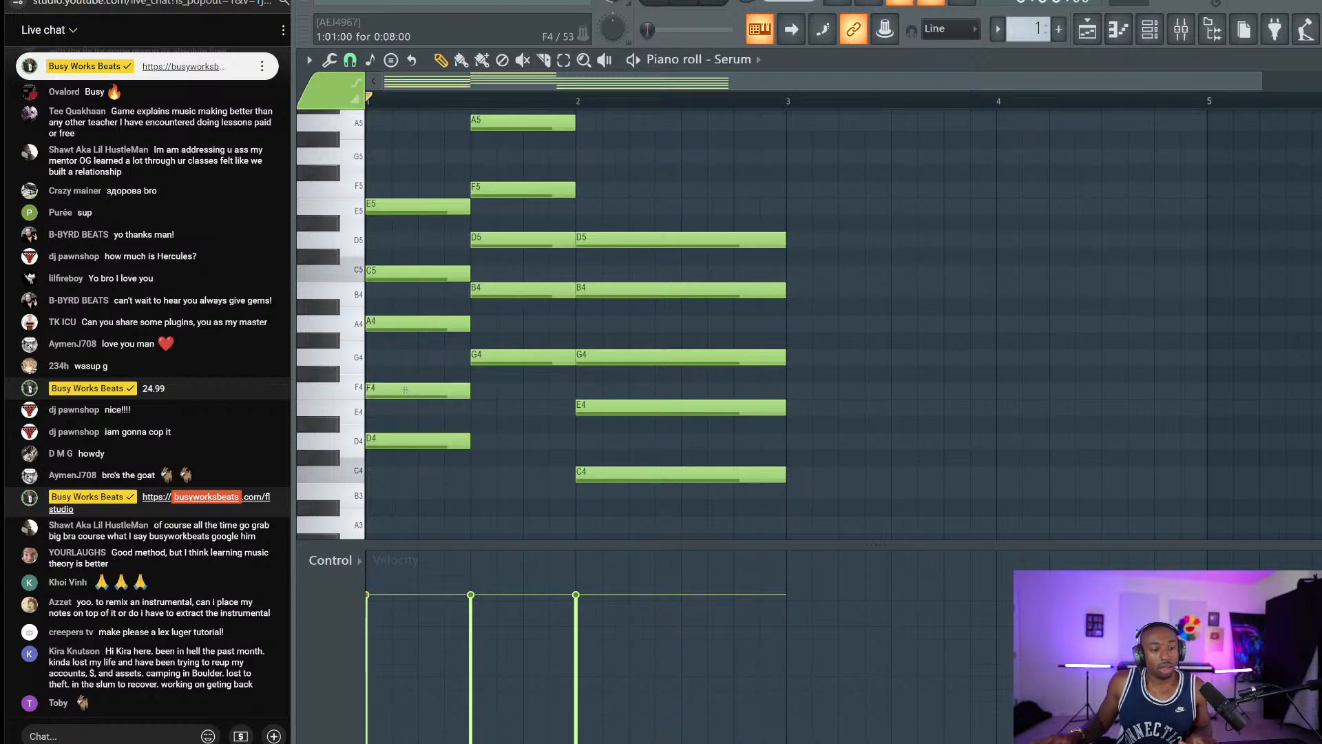
pyautogui.keyDown('ctrl'); pyautogui.click(394, 441); pyautogui.keyUp('ctrl')
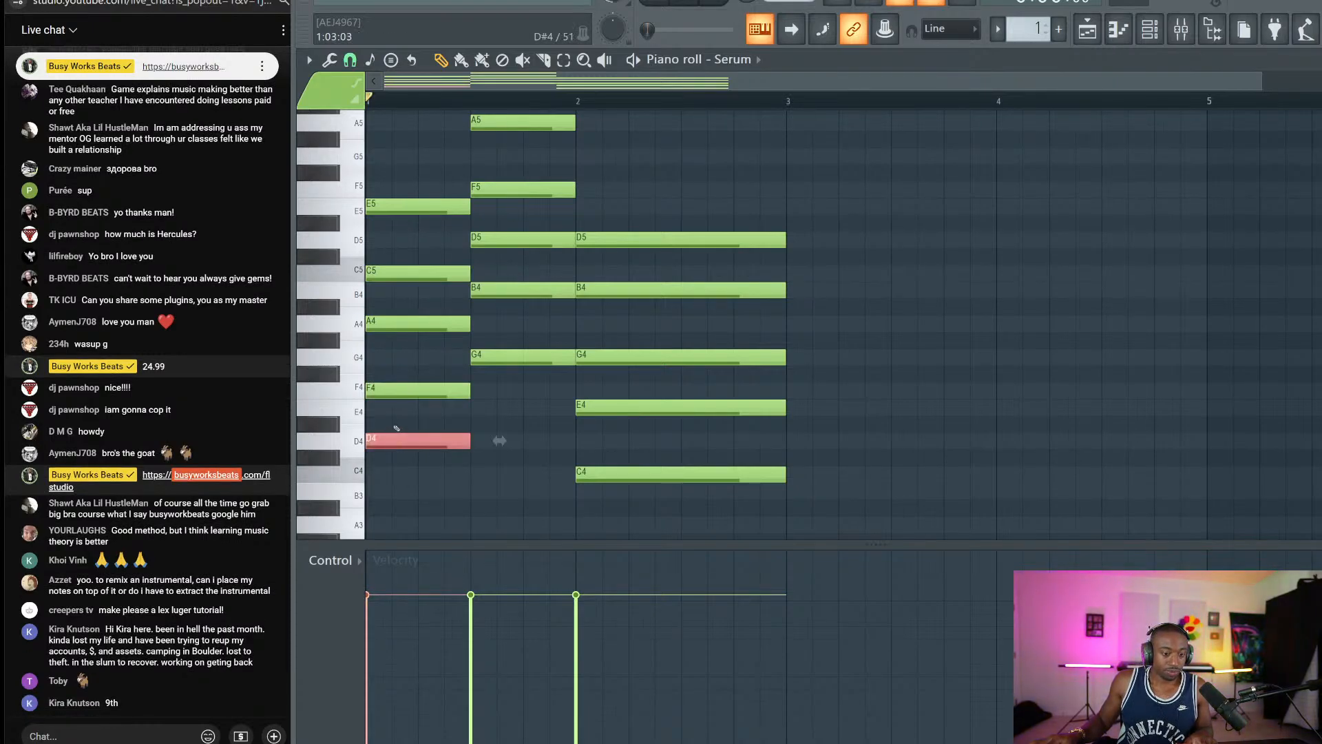
pyautogui.keyDown('ctrl'); pyautogui.click(390, 393); pyautogui.keyUp('ctrl')
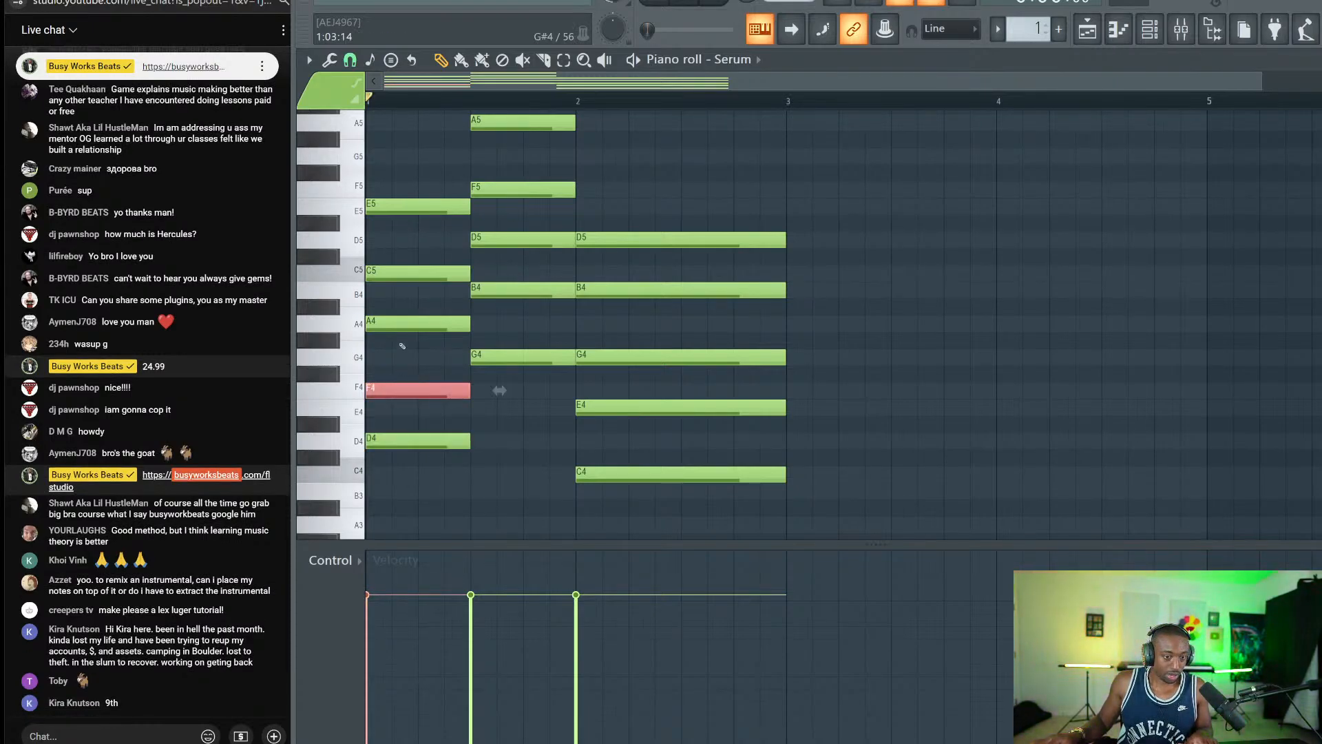
pyautogui.moveTo(399, 316); pyautogui.dragTo(420, 479)
pyautogui.keyDown('ctrl'); pyautogui.click(530, 464); pyautogui.keyUp('ctrl')
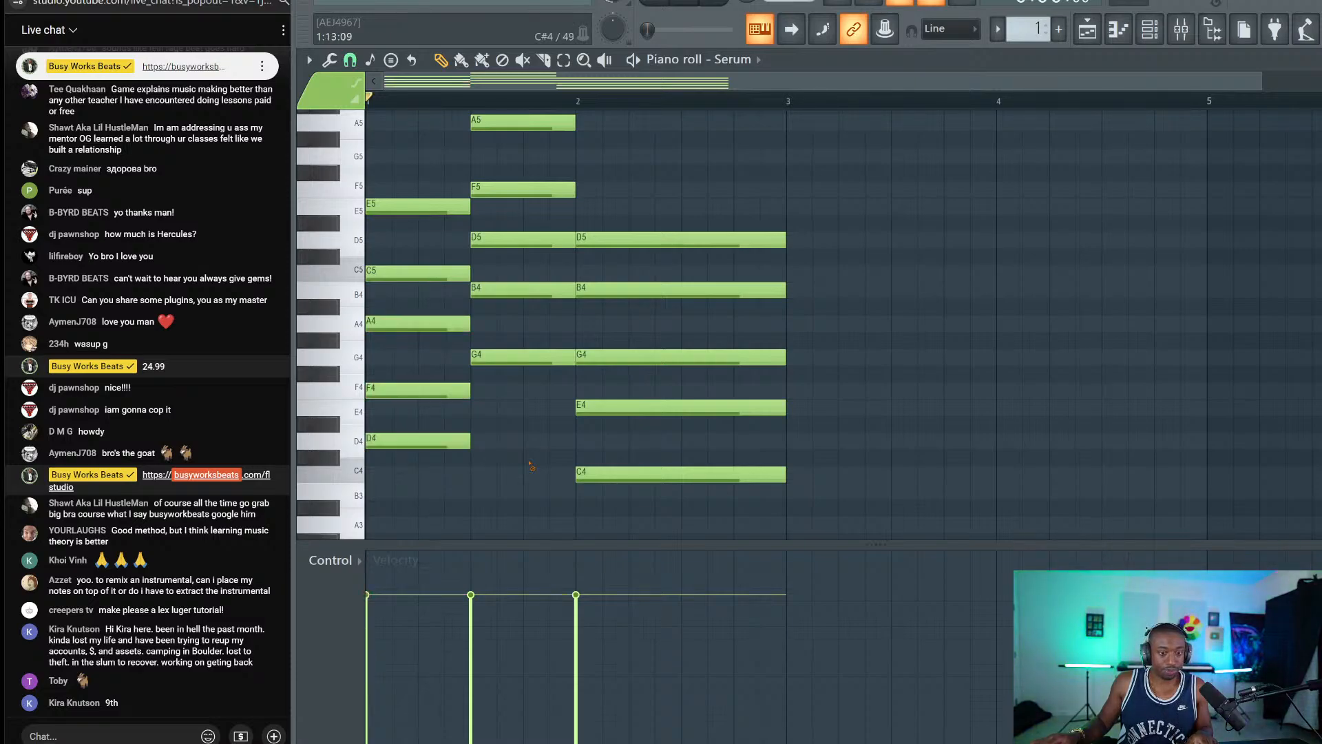
# Try selecting different notes of the second chord, then deselect them.
pyautogui.scroll(2, 531, 466)
pyautogui.moveTo(508, 147); pyautogui.dragTo(535, 314)
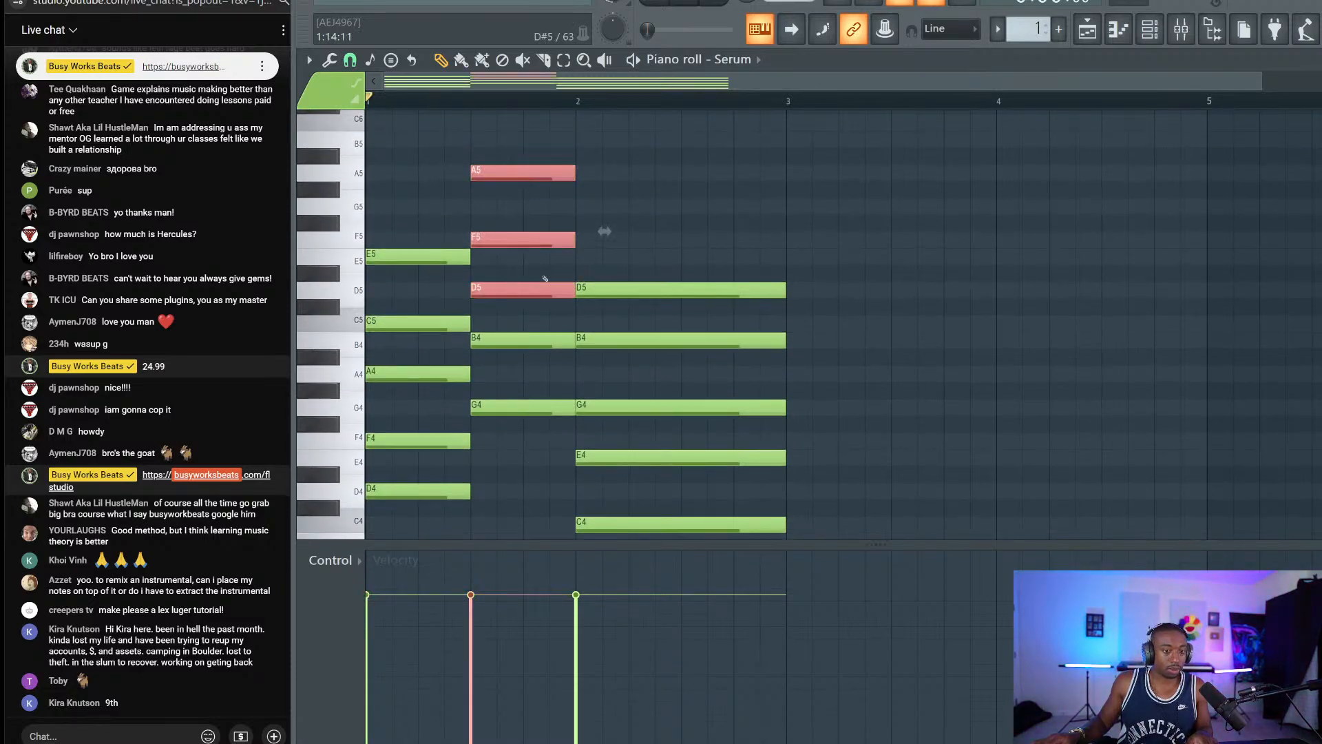
pyautogui.moveTo(501, 215); pyautogui.dragTo(512, 365)
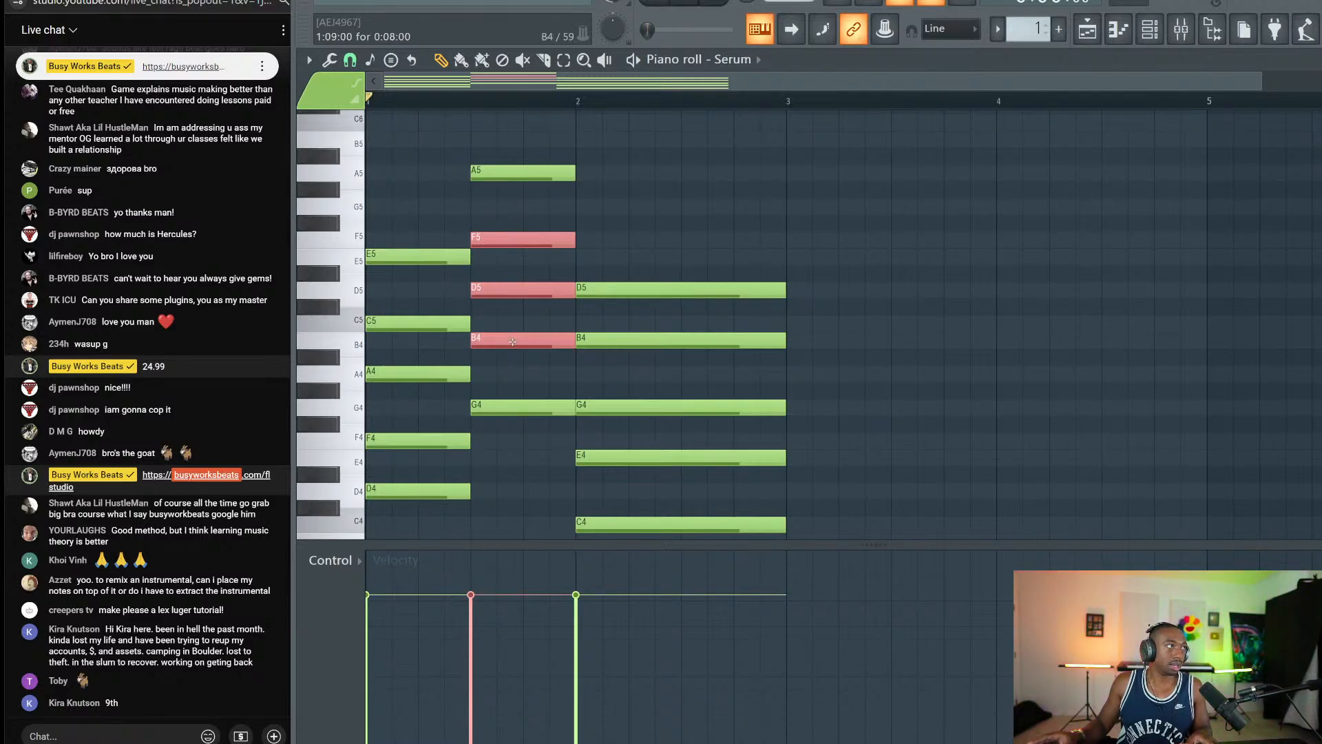
pyautogui.moveTo(514, 413); pyautogui.dragTo(499, 287)
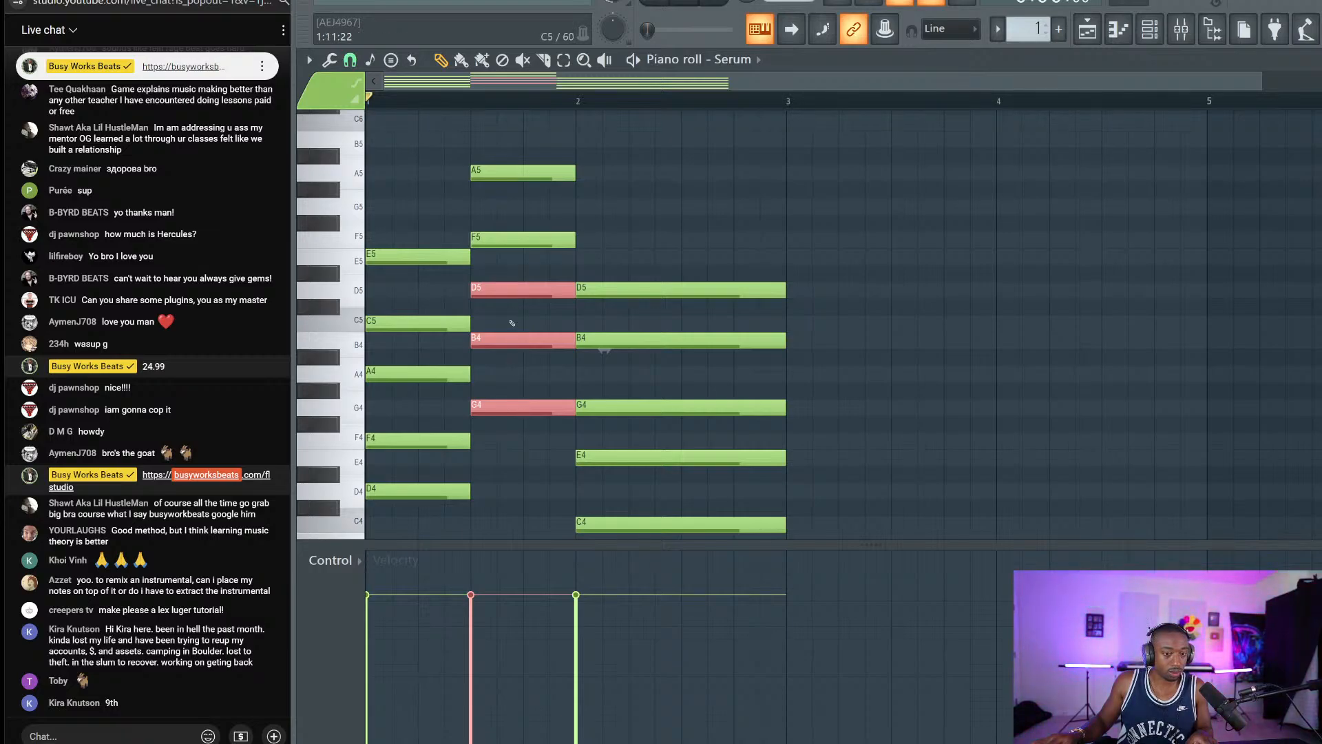
pyautogui.moveTo(504, 297); pyautogui.dragTo(500, 267)
pyautogui.moveTo(515, 217); pyautogui.dragTo(531, 382)
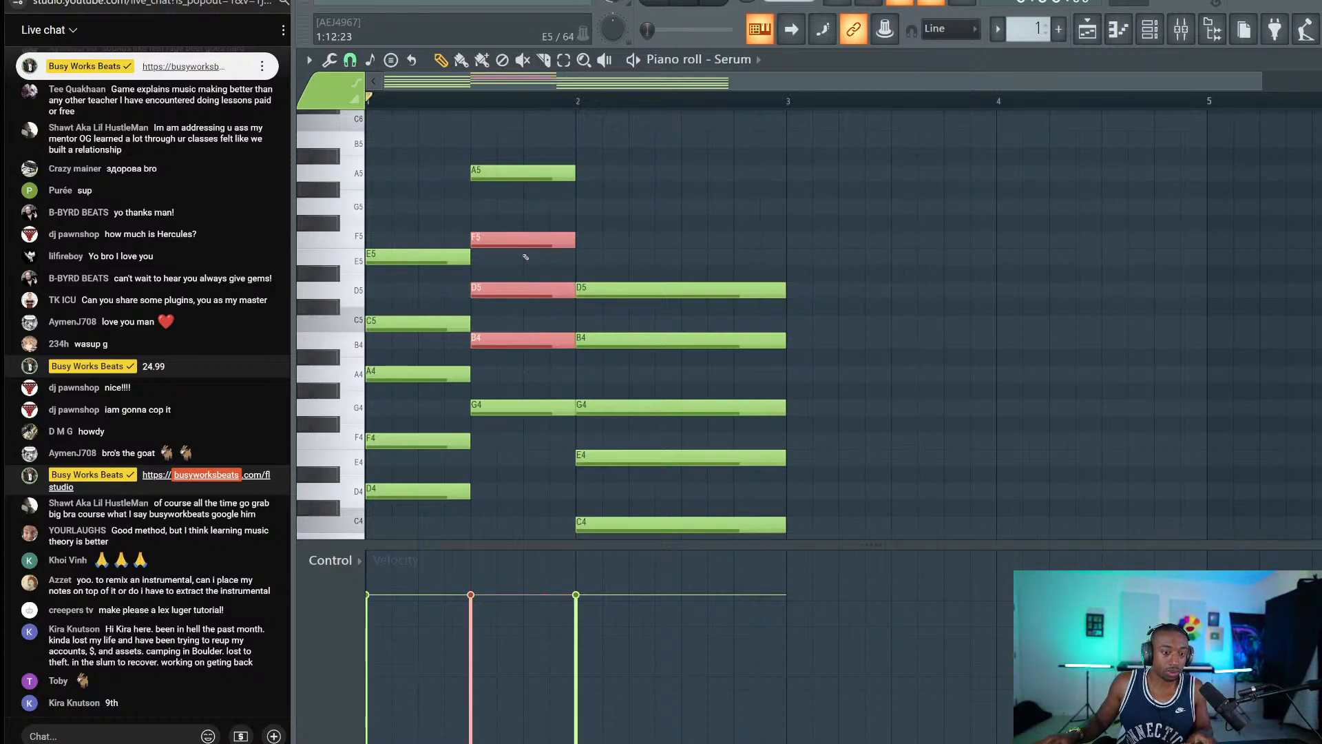
pyautogui.moveTo(515, 216); pyautogui.dragTo(525, 169)
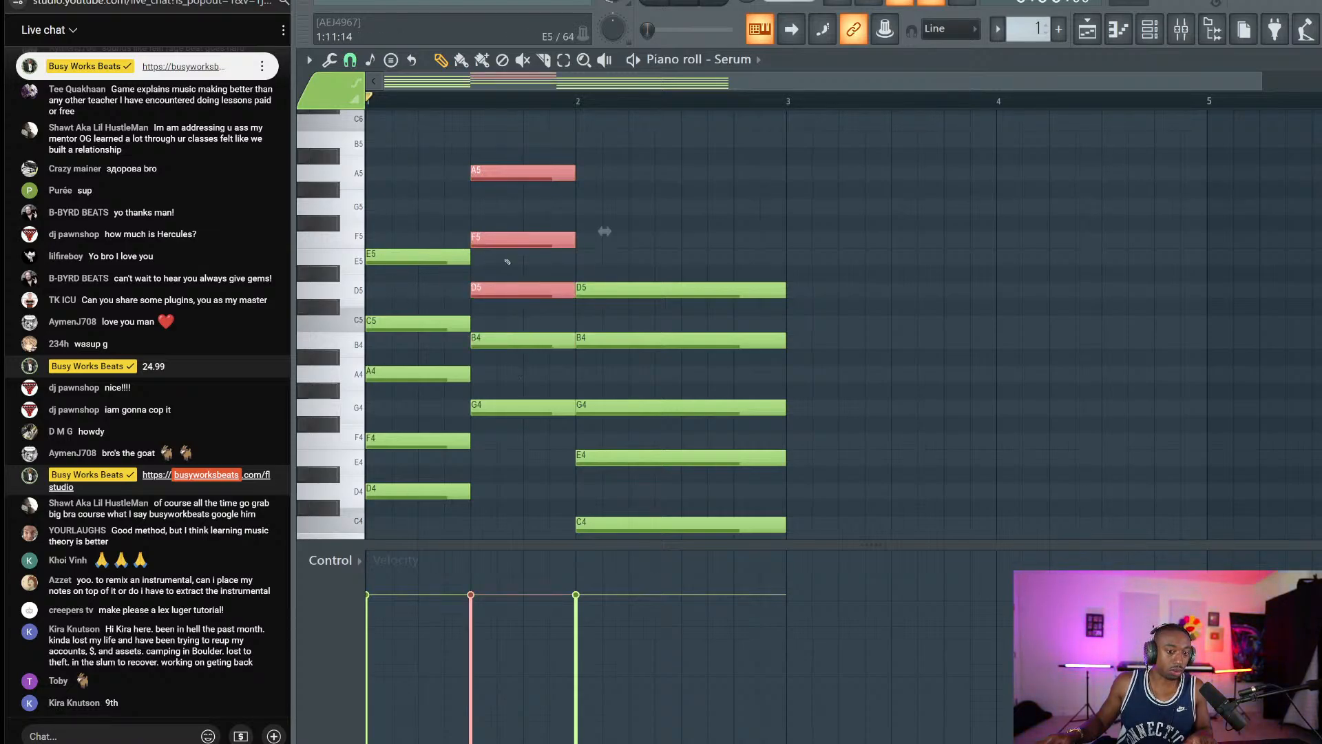
pyautogui.moveTo(515, 170); pyautogui.dragTo(546, 448)
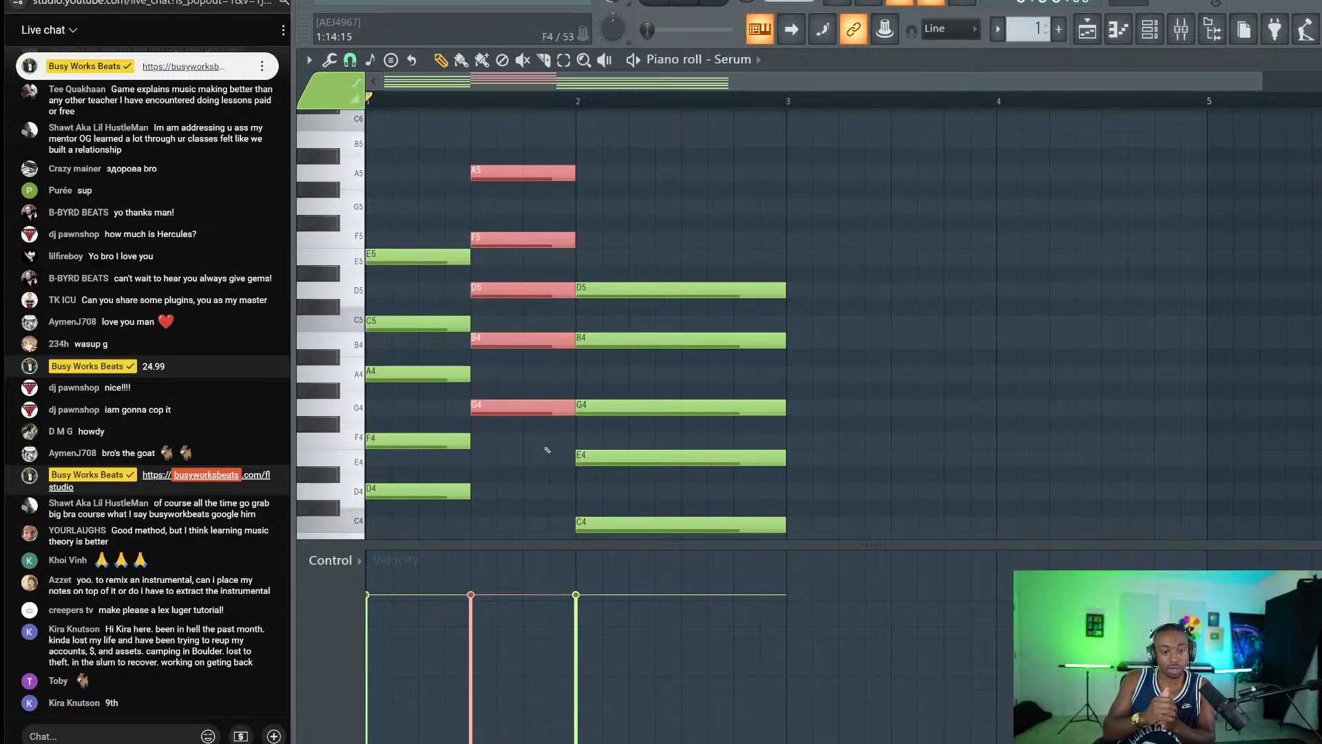
pyautogui.scroll(1, 547, 450)
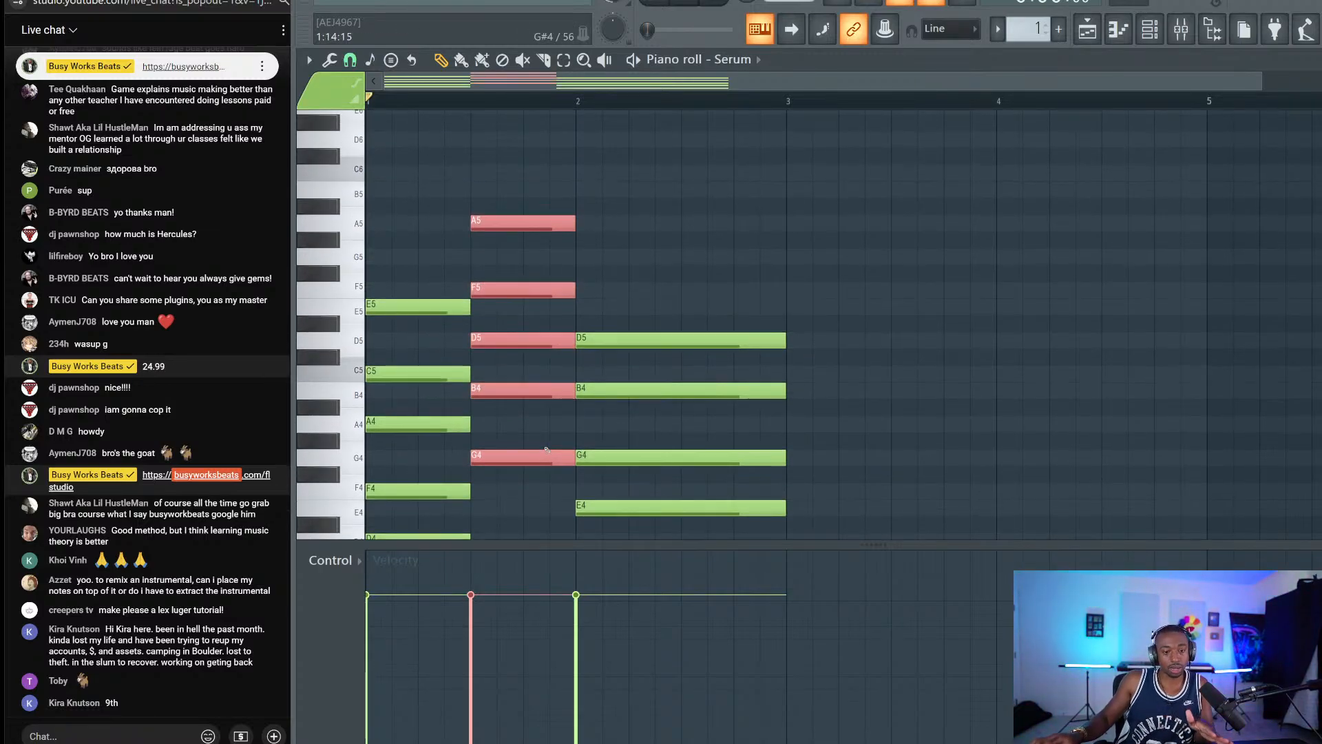
pyautogui.click(515, 418)
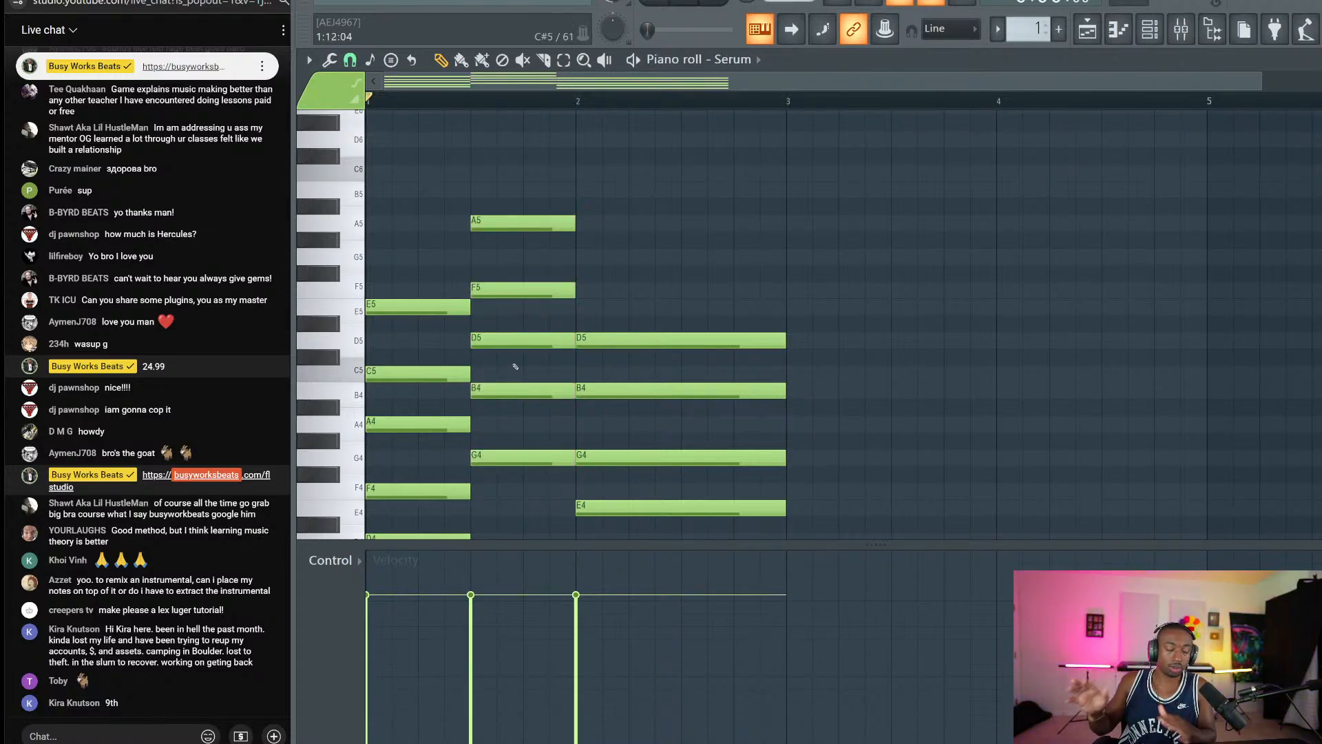
# Raise the second chord's D5 and A5 a semitone to D#5 and A#5, then play.
pyautogui.click(515, 340)
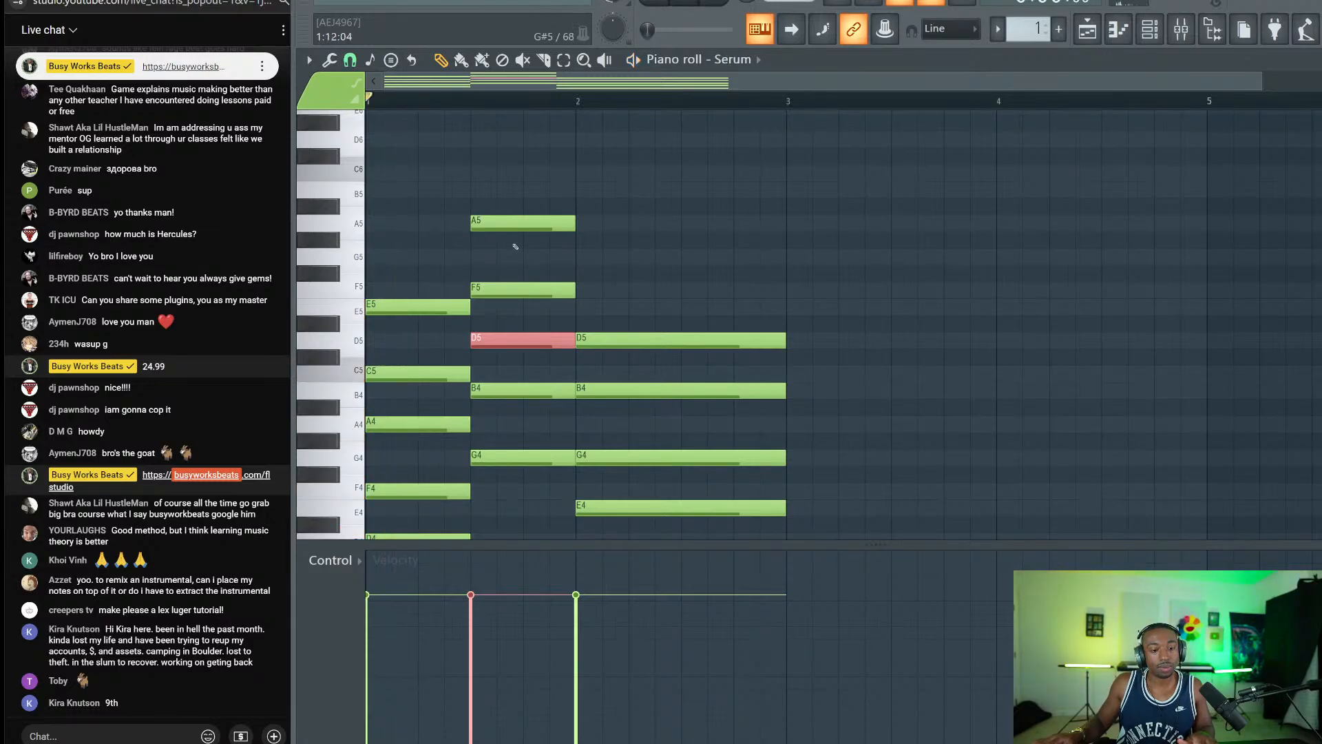
pyautogui.keyDown('shift'); pyautogui.click(515, 222); pyautogui.keyUp('shift')
pyautogui.hotkey('shift', 'Up')
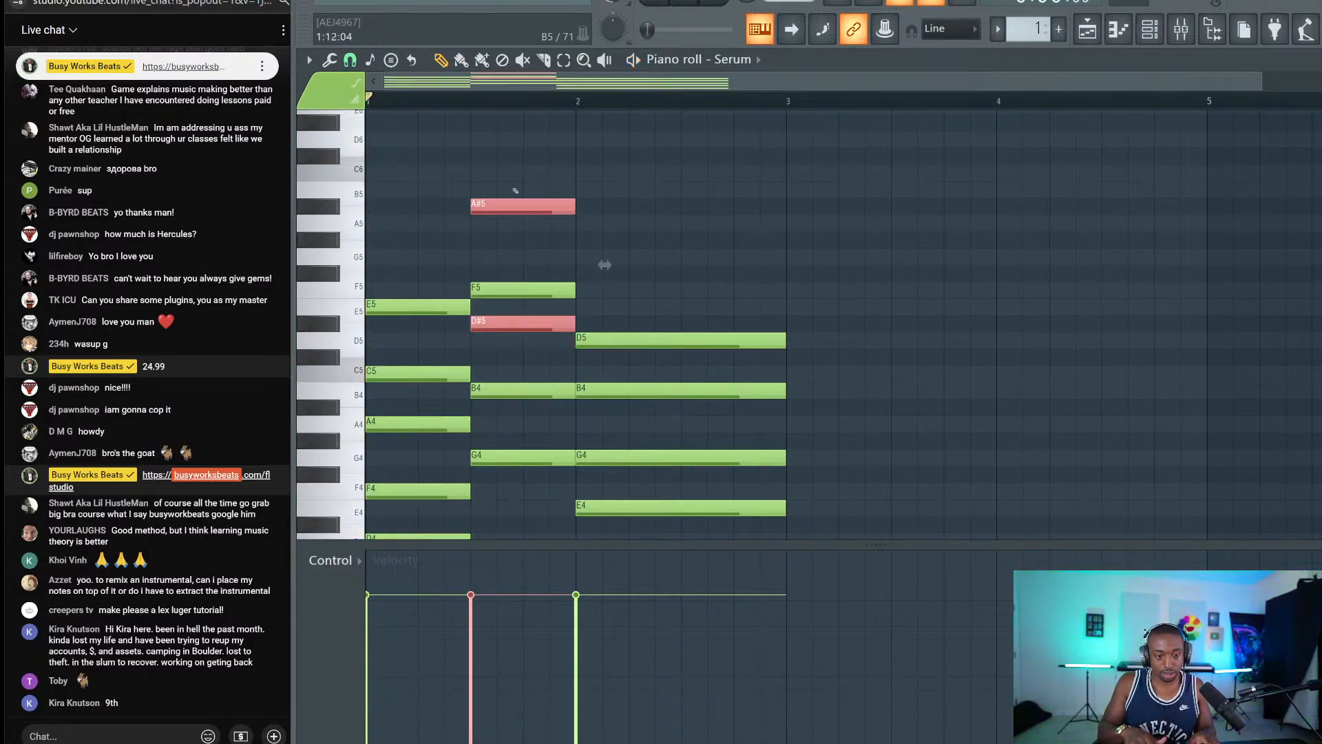
pyautogui.keyDown('ctrl'); pyautogui.click(519, 165); pyautogui.keyUp('ctrl')
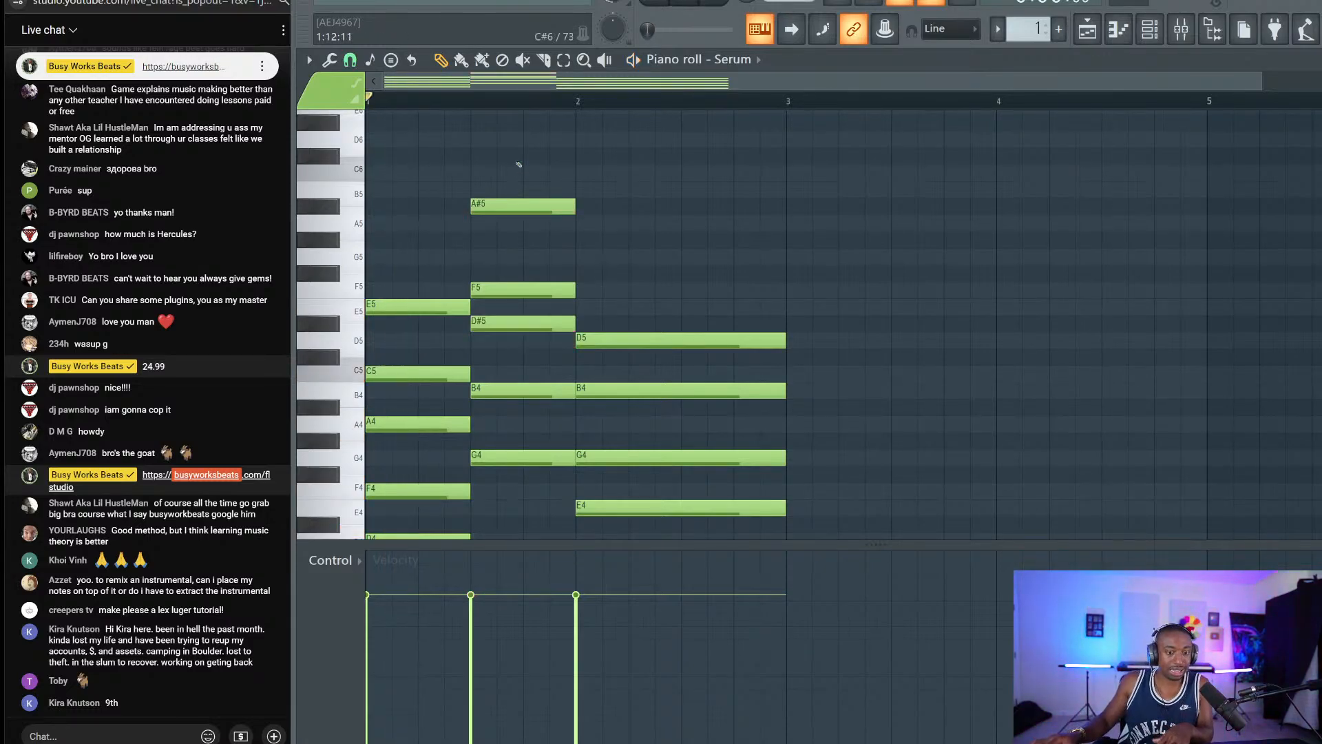
pyautogui.press('space')
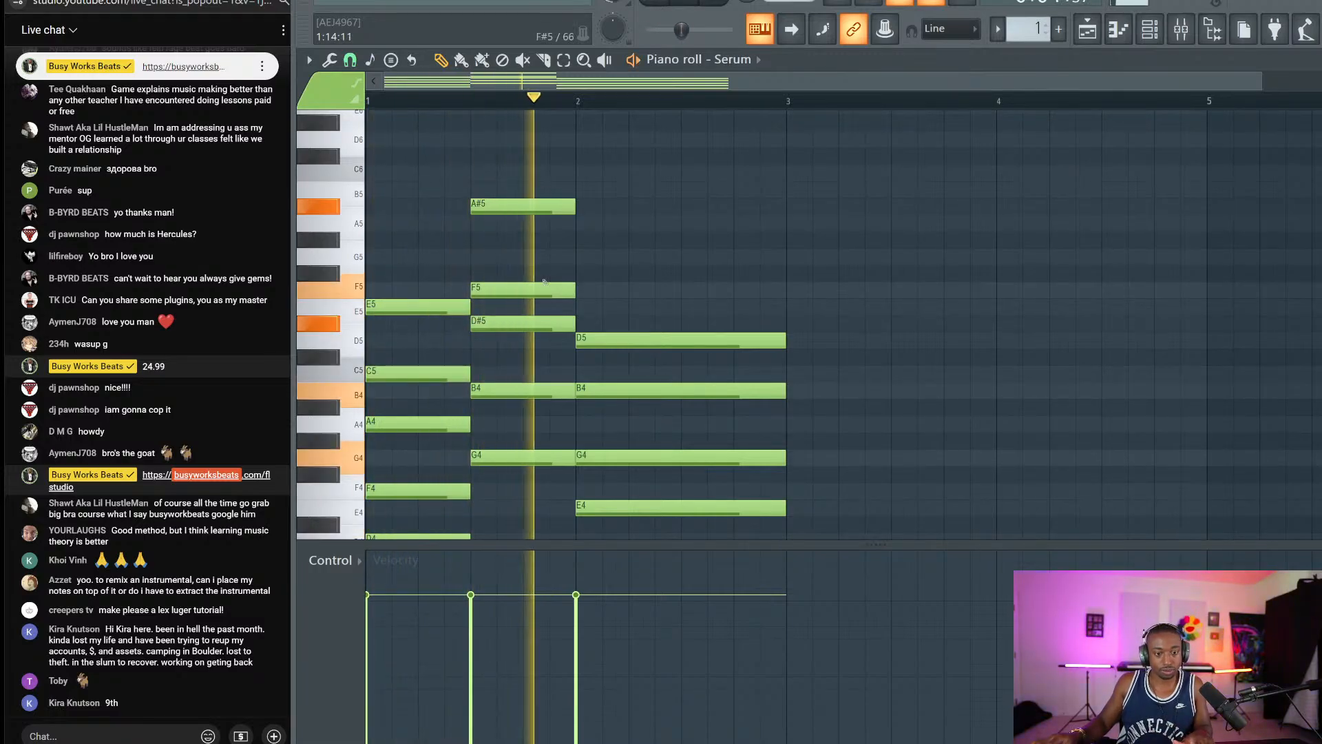
# Lower the second chord to C#4, F4, A4, B4, E5, audition it, then select all notes.
pyautogui.scroll(-1, 570, 346)
pyautogui.press('space')
pyautogui.moveTo(539, 467); pyautogui.dragTo(498, 150)
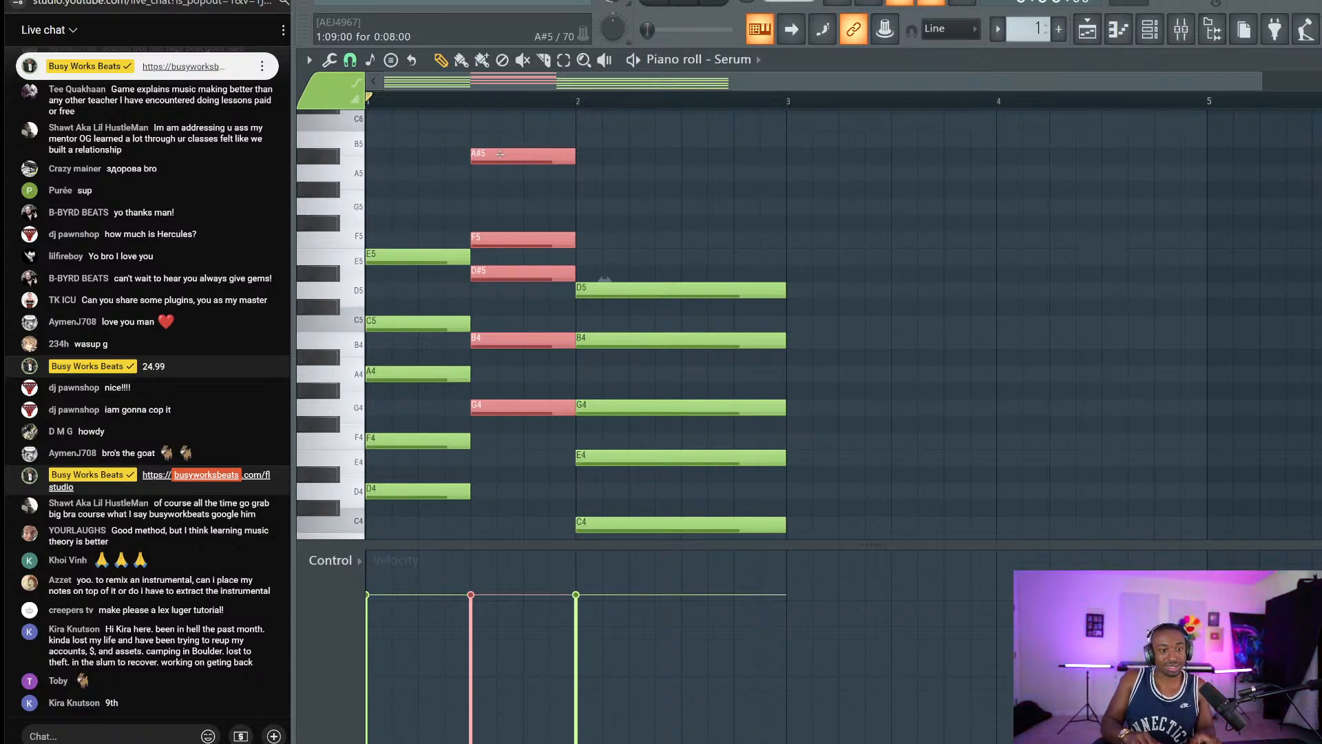
pyautogui.hotkey('shift', 'Down')
pyautogui.hotkey('shift', 'Down')
pyautogui.hotkey('shift', 'Down')
pyautogui.hotkey('shift', 'Down')
pyautogui.hotkey('shift', 'Down')
pyautogui.hotkey('shift', 'Down')
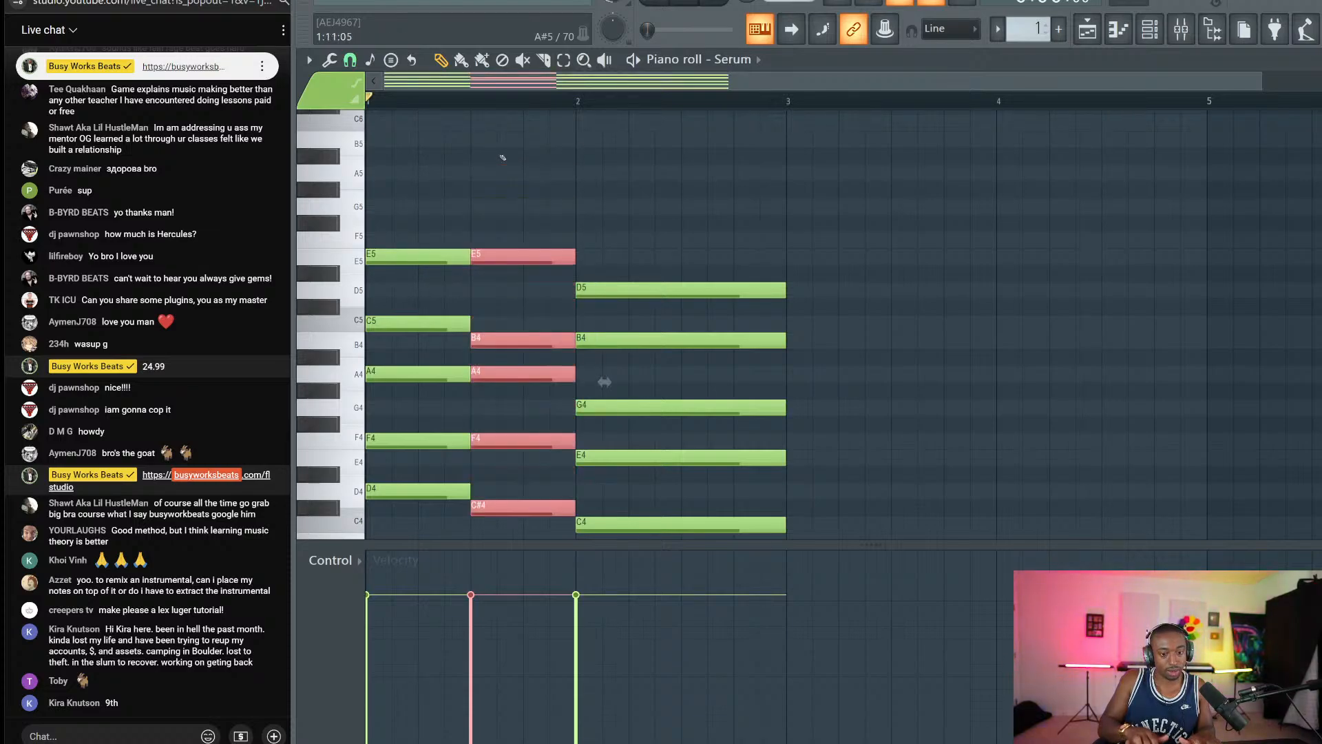
pyautogui.press('space')
pyautogui.hotkey('ctrl', 'd')
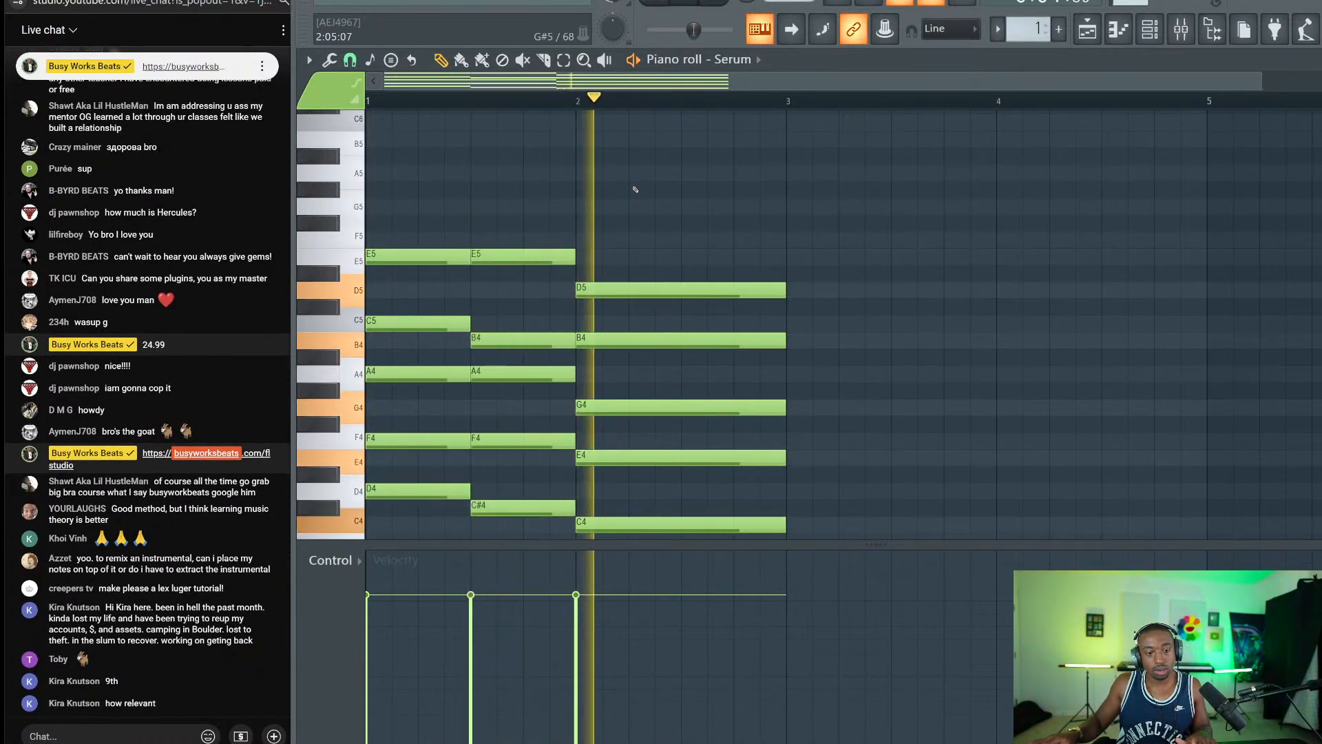
pyautogui.press('space')
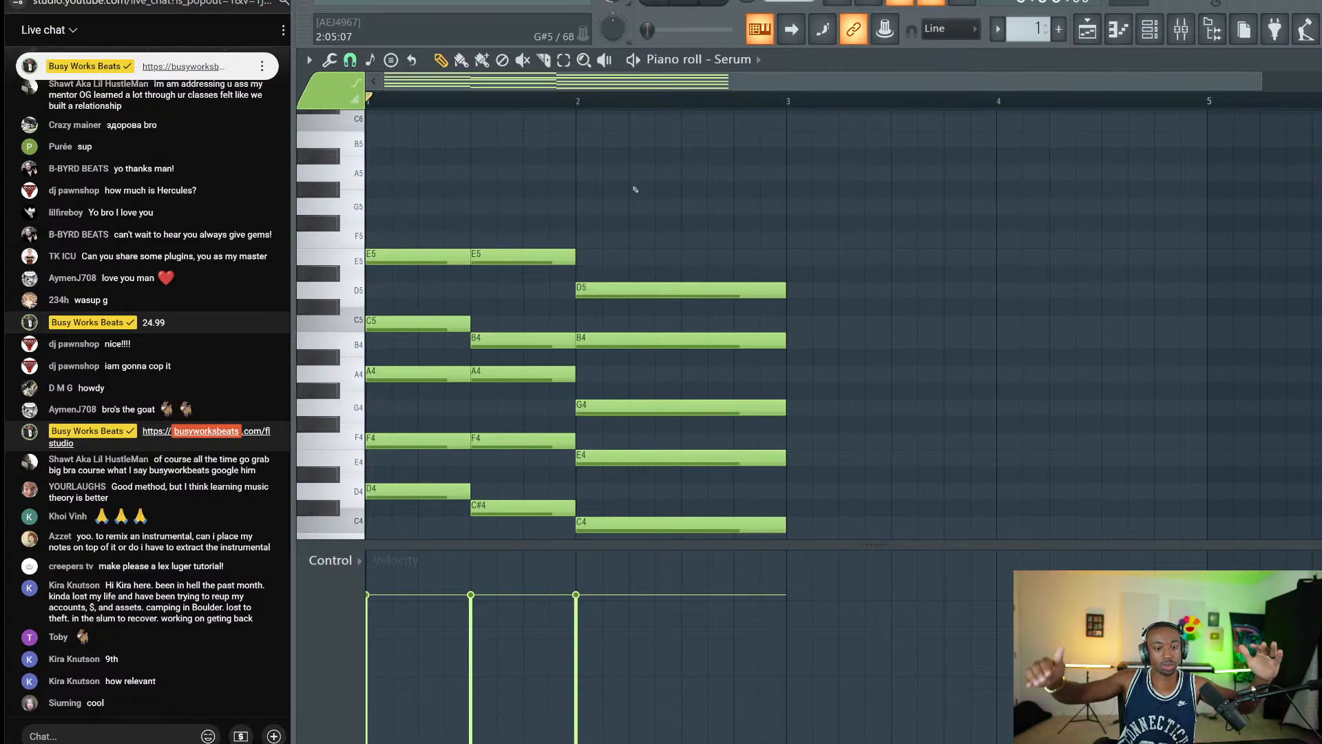
pyautogui.moveTo(634, 187); pyautogui.dragTo(375, 544)
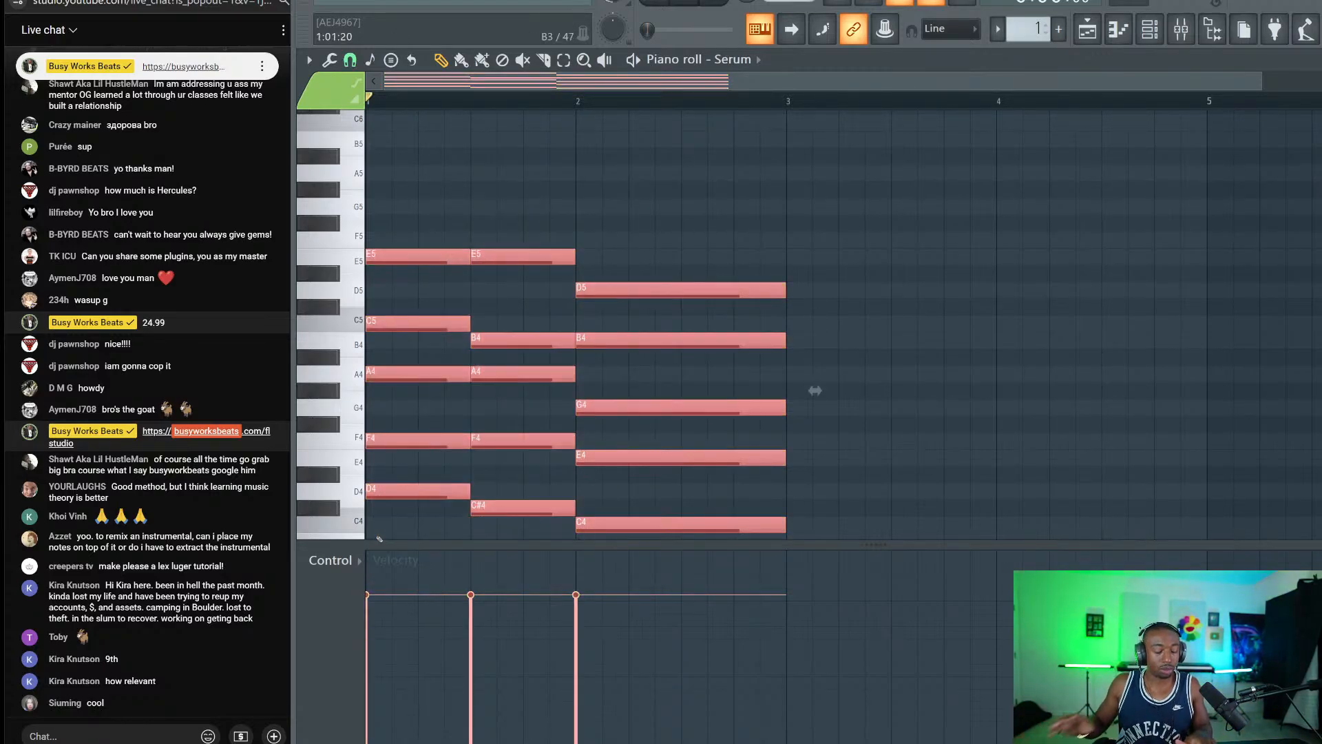
# Delete every selected chord note so the Serum piano roll is empty.
pyautogui.press('Delete')
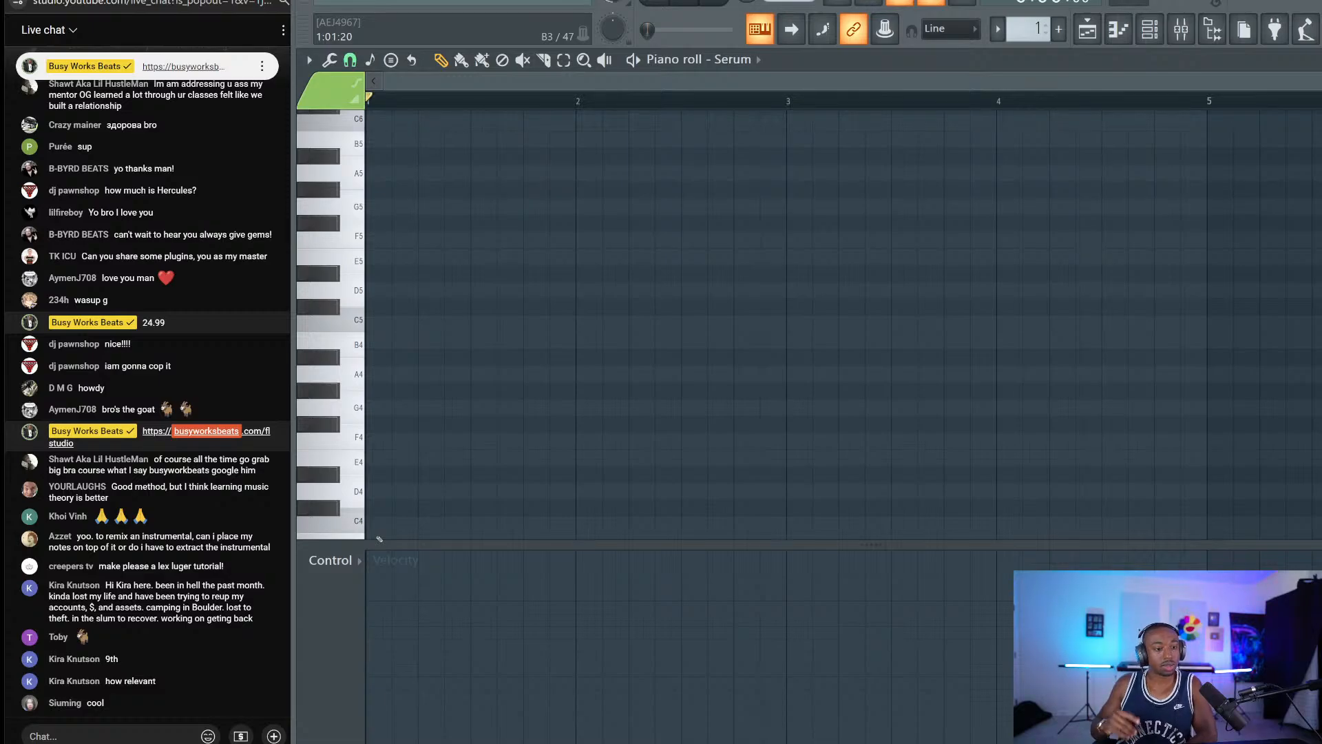
pyautogui.scroll(3, 102, 416)
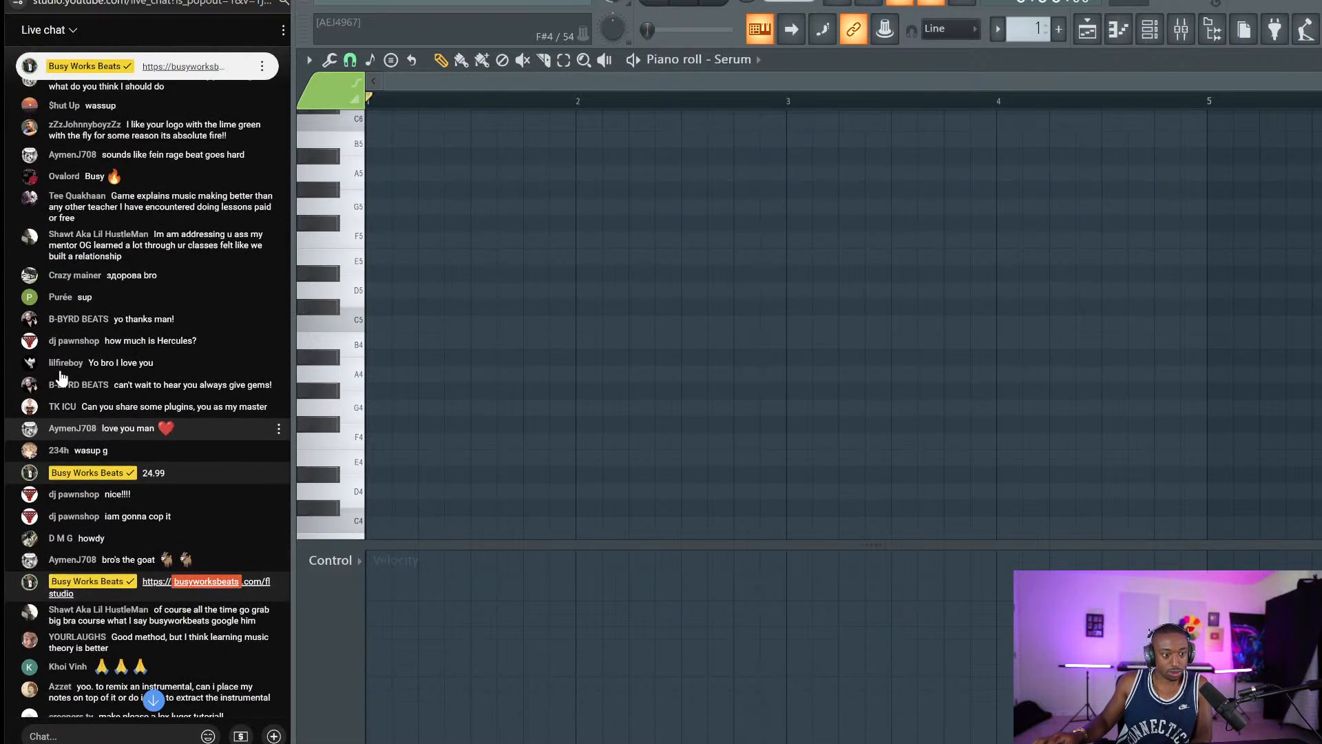
pyautogui.scroll(2, 102, 416)
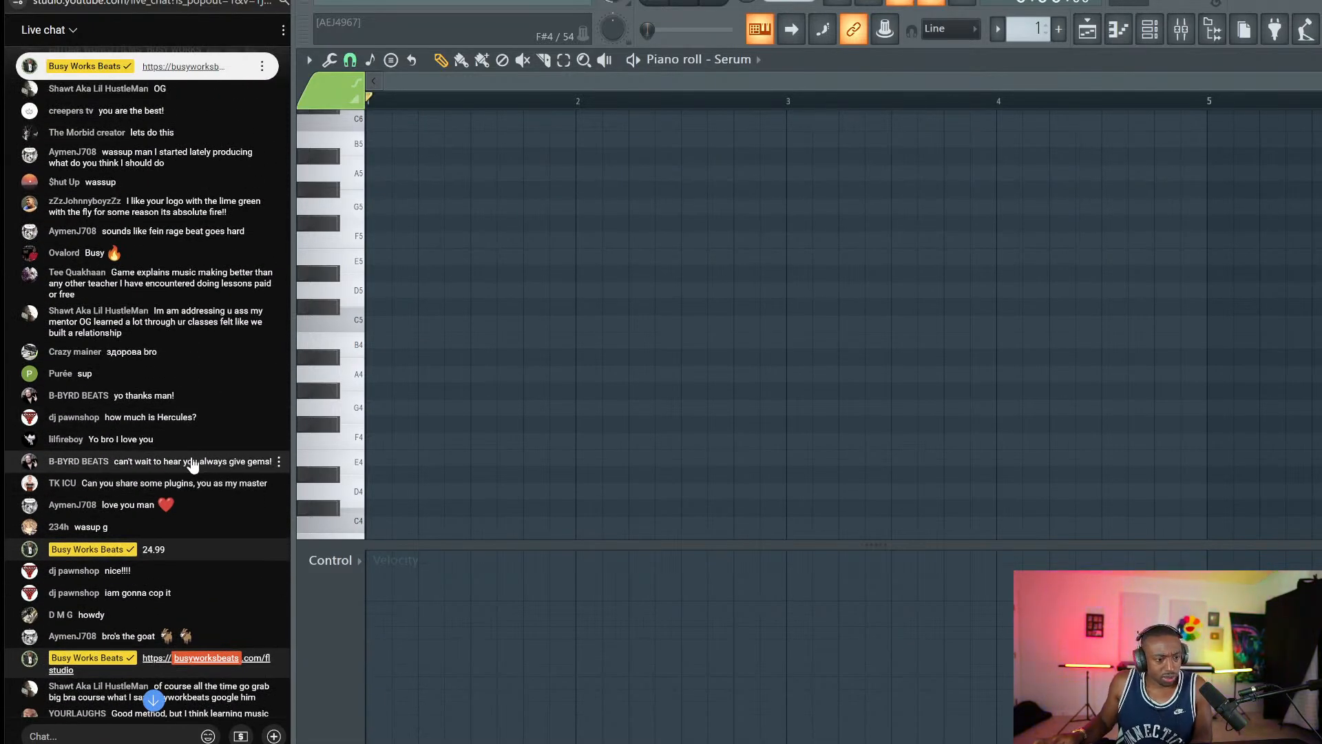
pyautogui.scroll(-3, 192, 465)
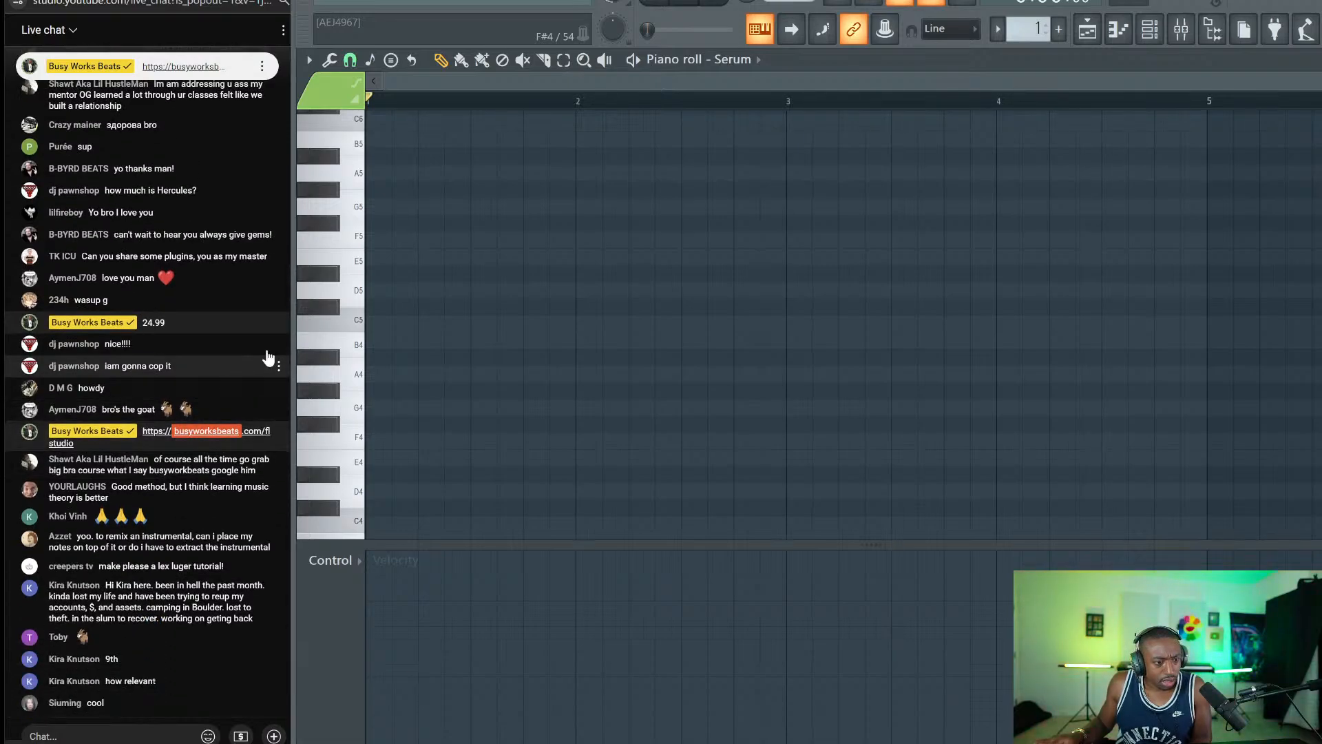
# Bring the YouTube Studio livestream page up in Chrome.
pyautogui.click(579, 741)
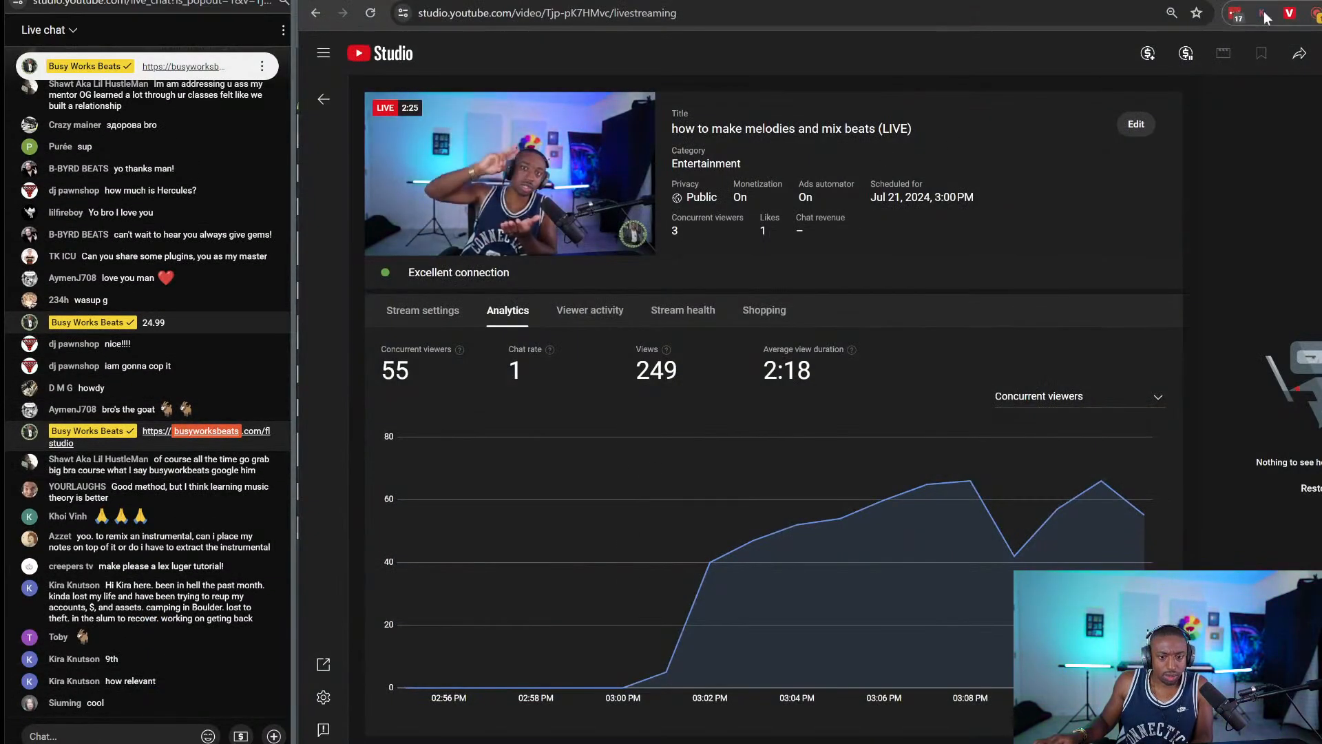
pyautogui.click(1291, 1)
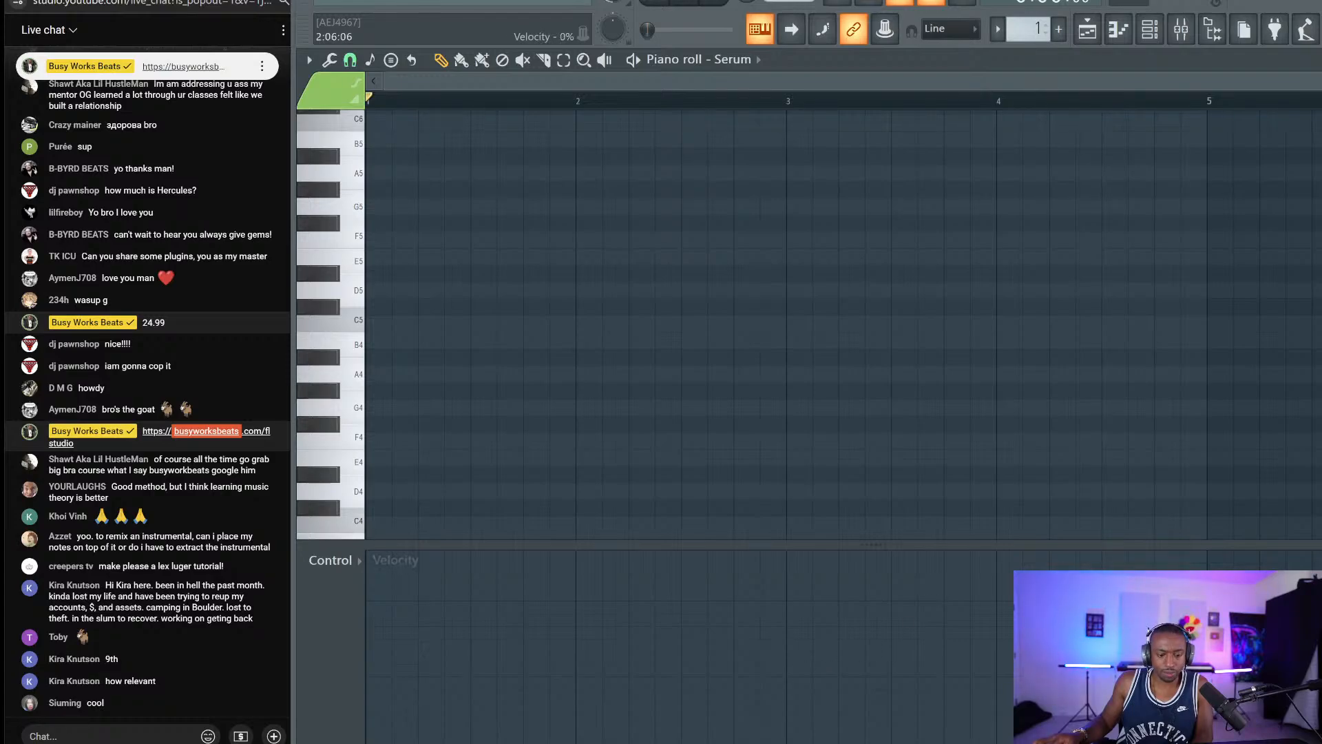
pyautogui.click(578, 742)
# Jump the YouTube Studio stream preview to LIVE, then minimize Chrome back to FL Studio.
pyautogui.click(443, 245)
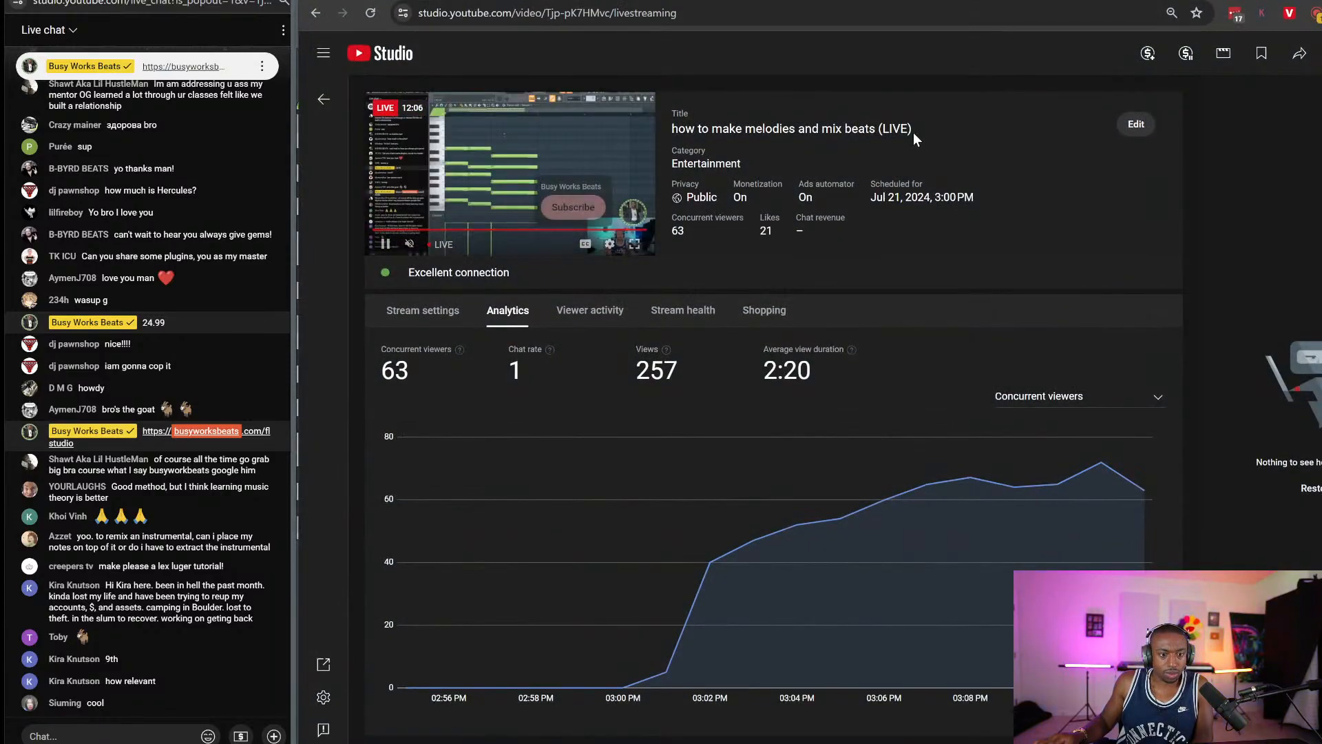
pyautogui.click(578, 741)
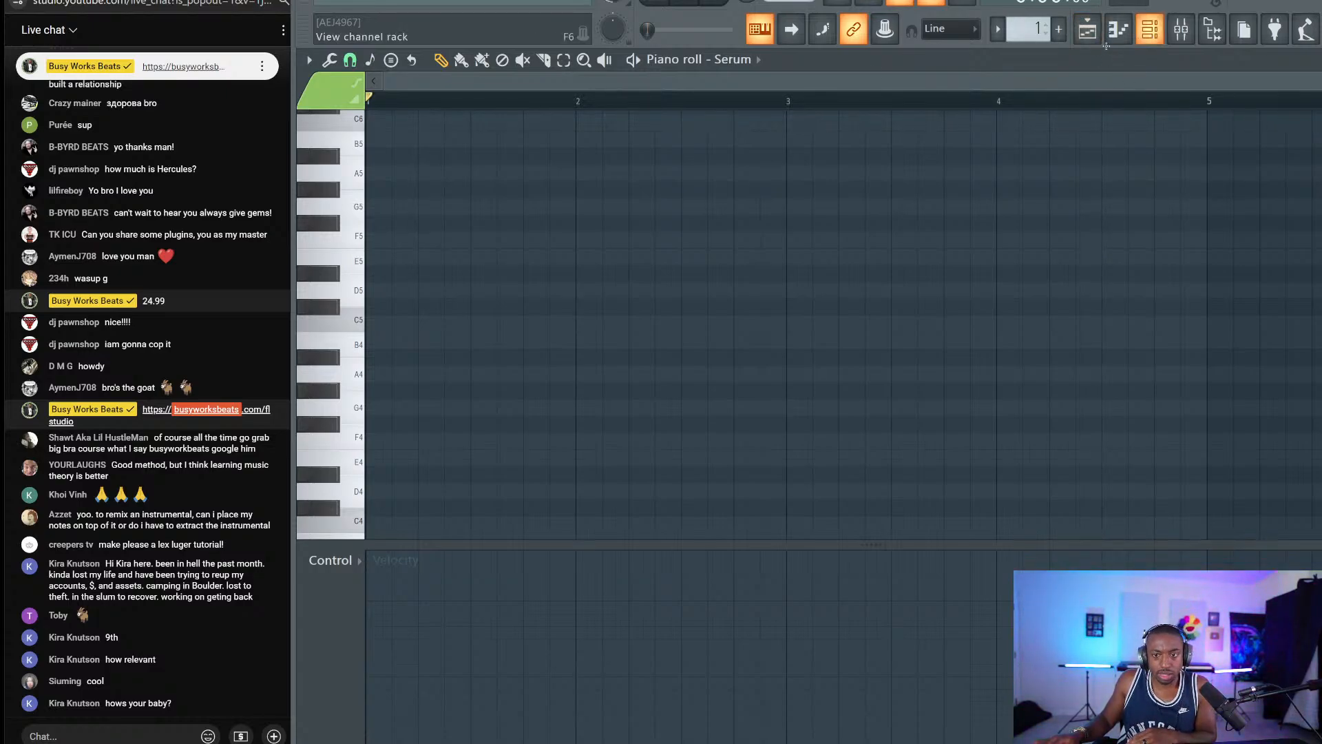
# Show the channel rack with the Hercules and Serum channels over the piano roll.
pyautogui.scroll(1, 709, 101)
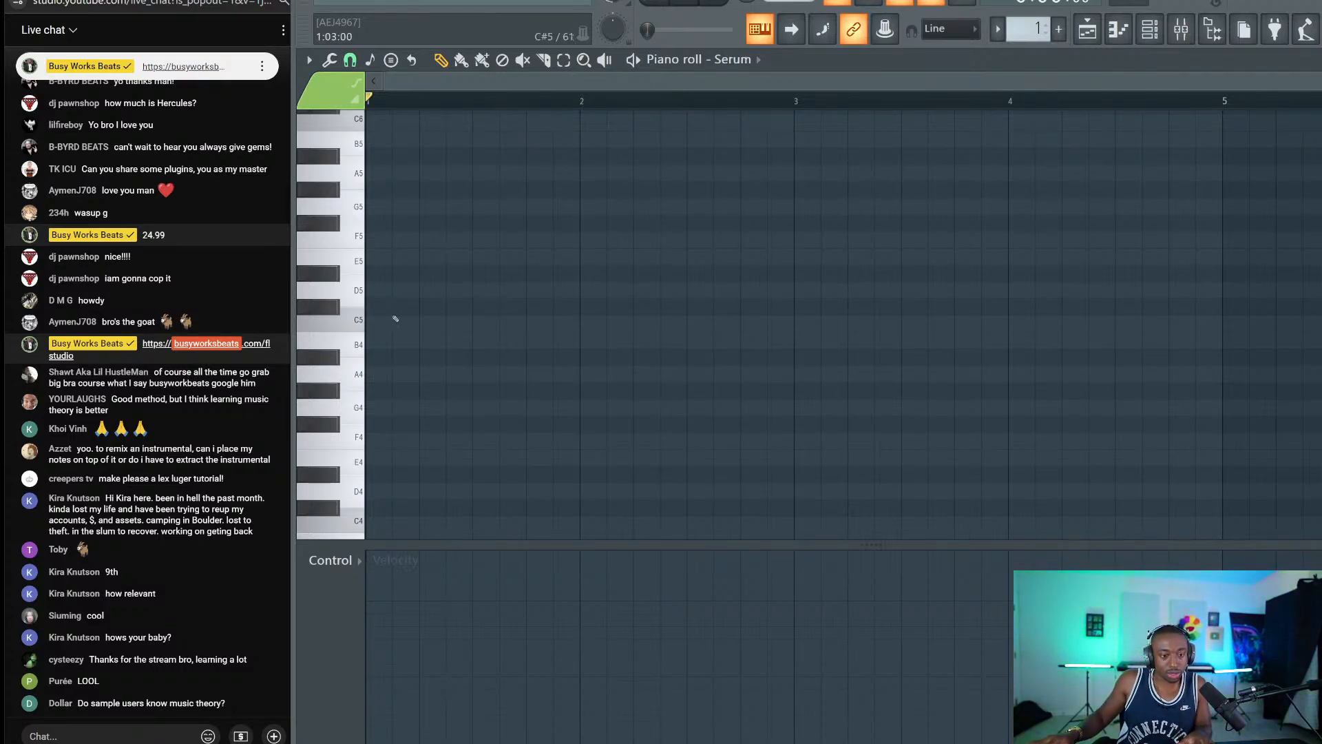
pyautogui.click(1150, 28)
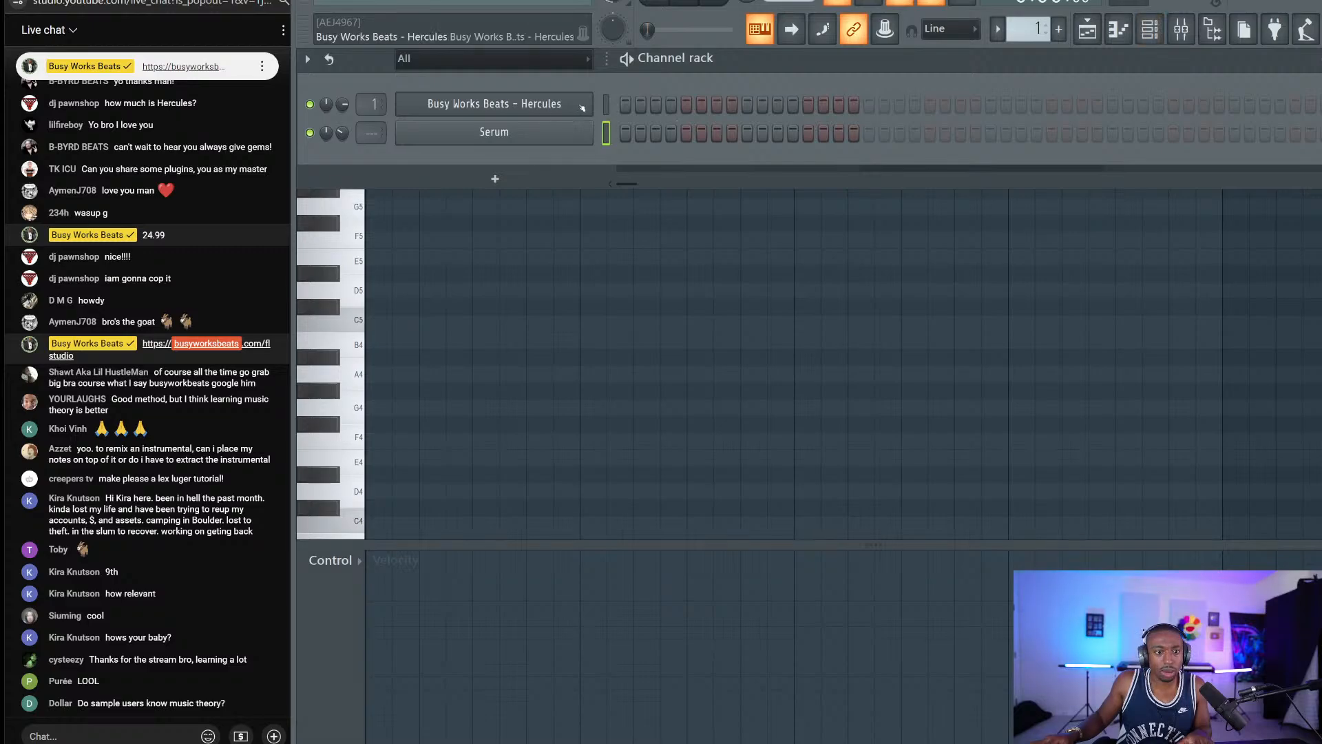
# Load Core Library > Guitar > Emotion in Hercules, star it, and close the plugin window.
pyautogui.click(494, 103)
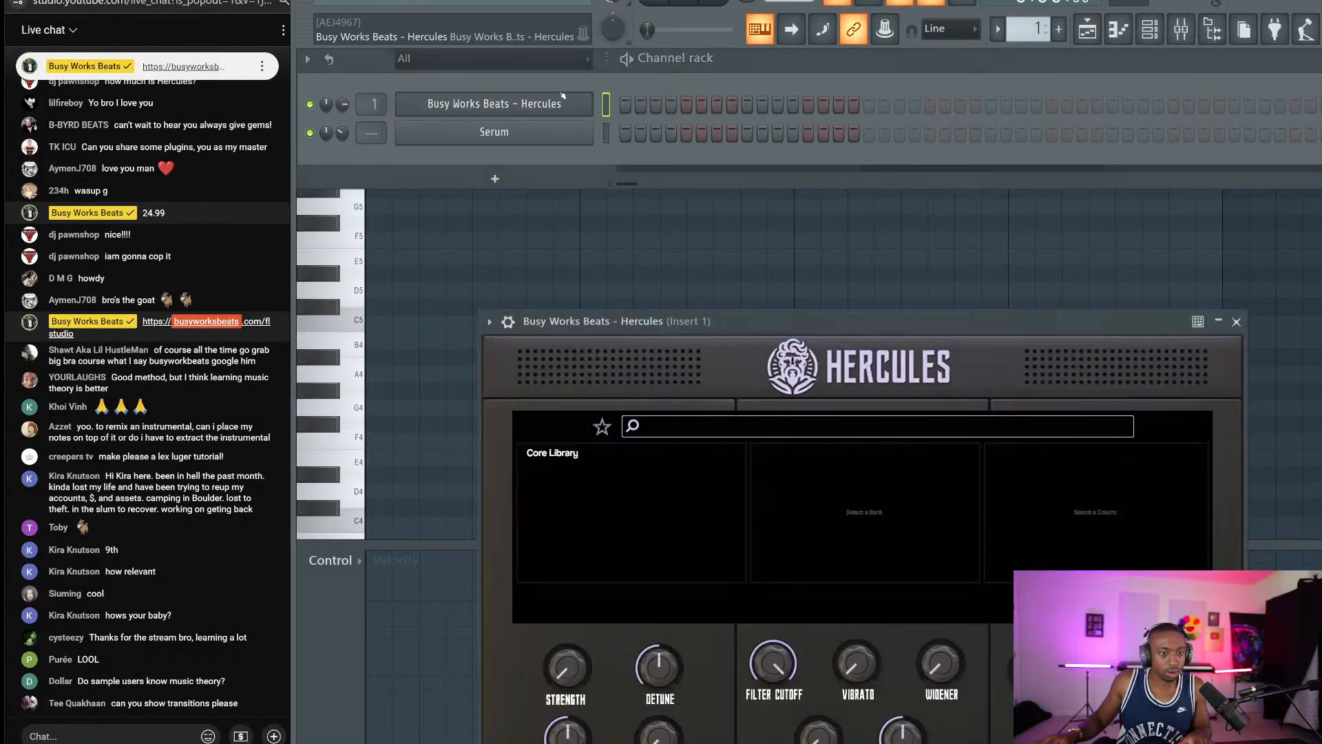
pyautogui.moveTo(674, 321); pyautogui.dragTo(585, 136)
pyautogui.click(465, 265)
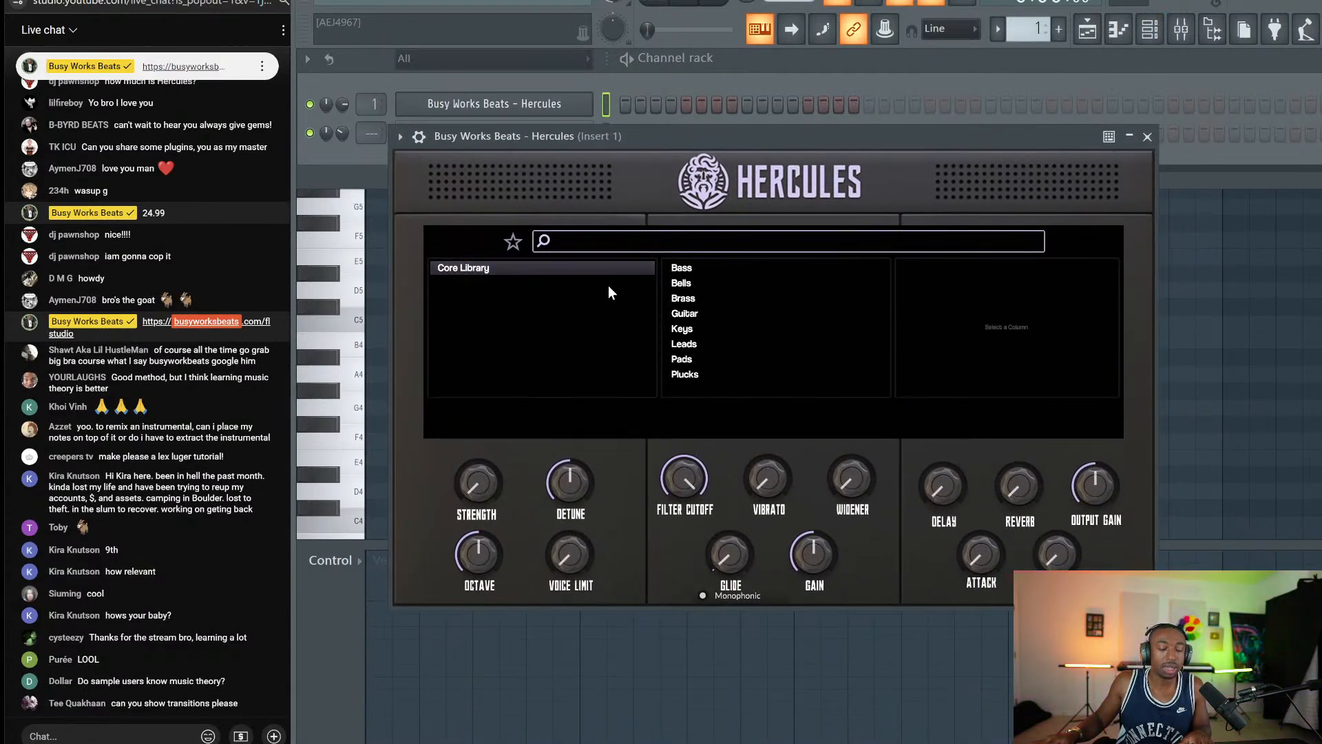
pyautogui.click(683, 316)
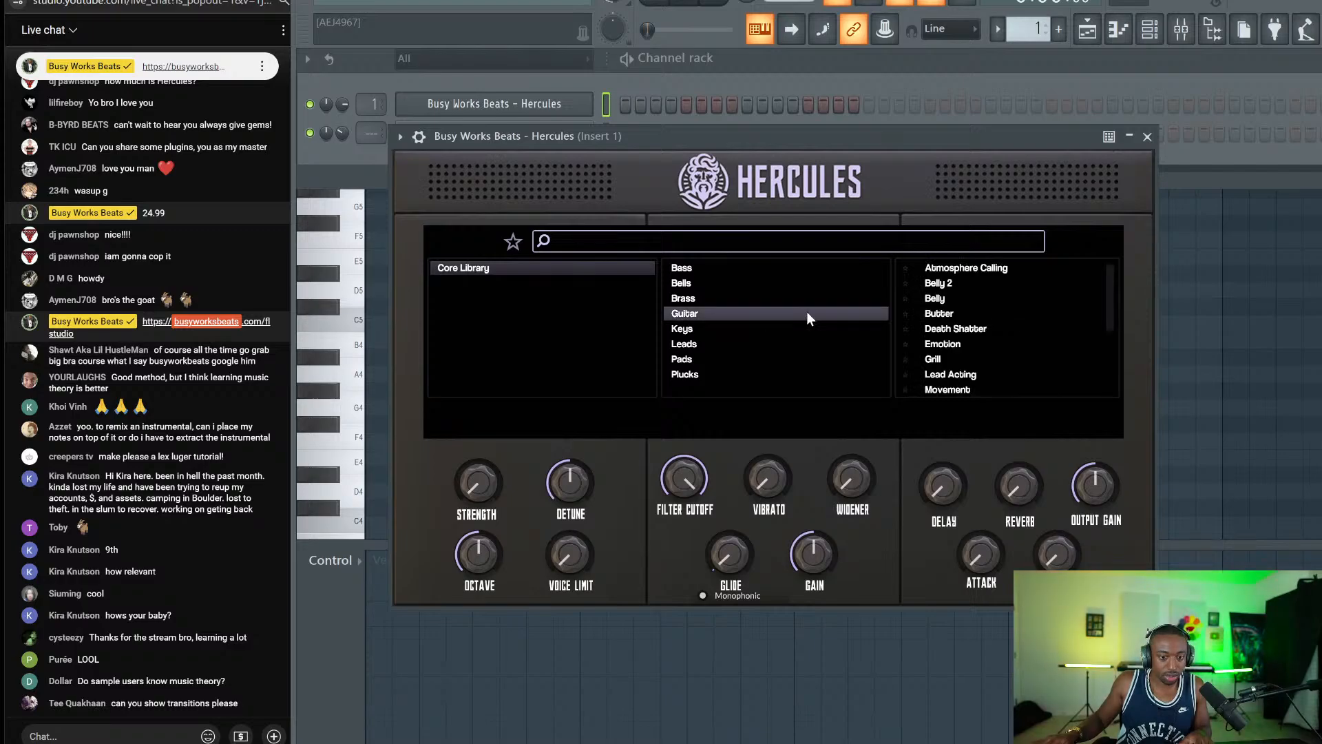
pyautogui.click(954, 345)
pyautogui.click(904, 344)
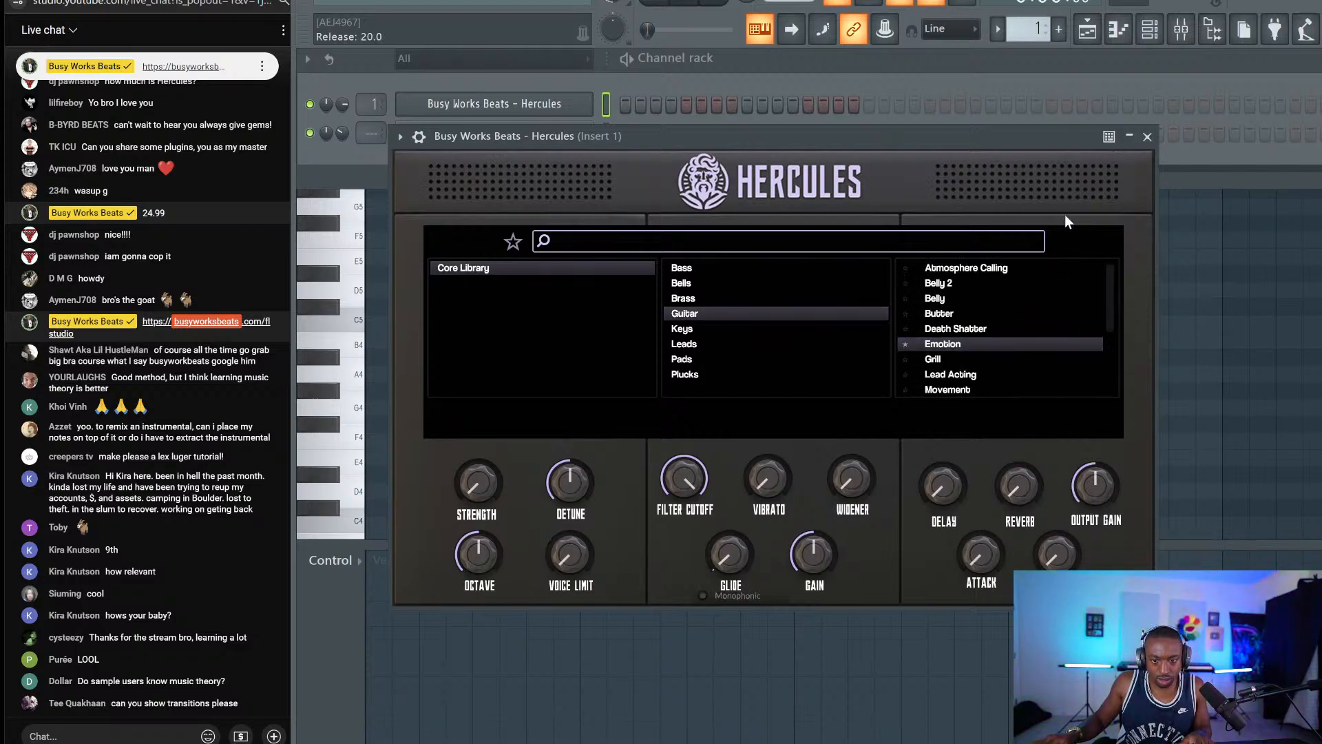
pyautogui.click(1147, 136)
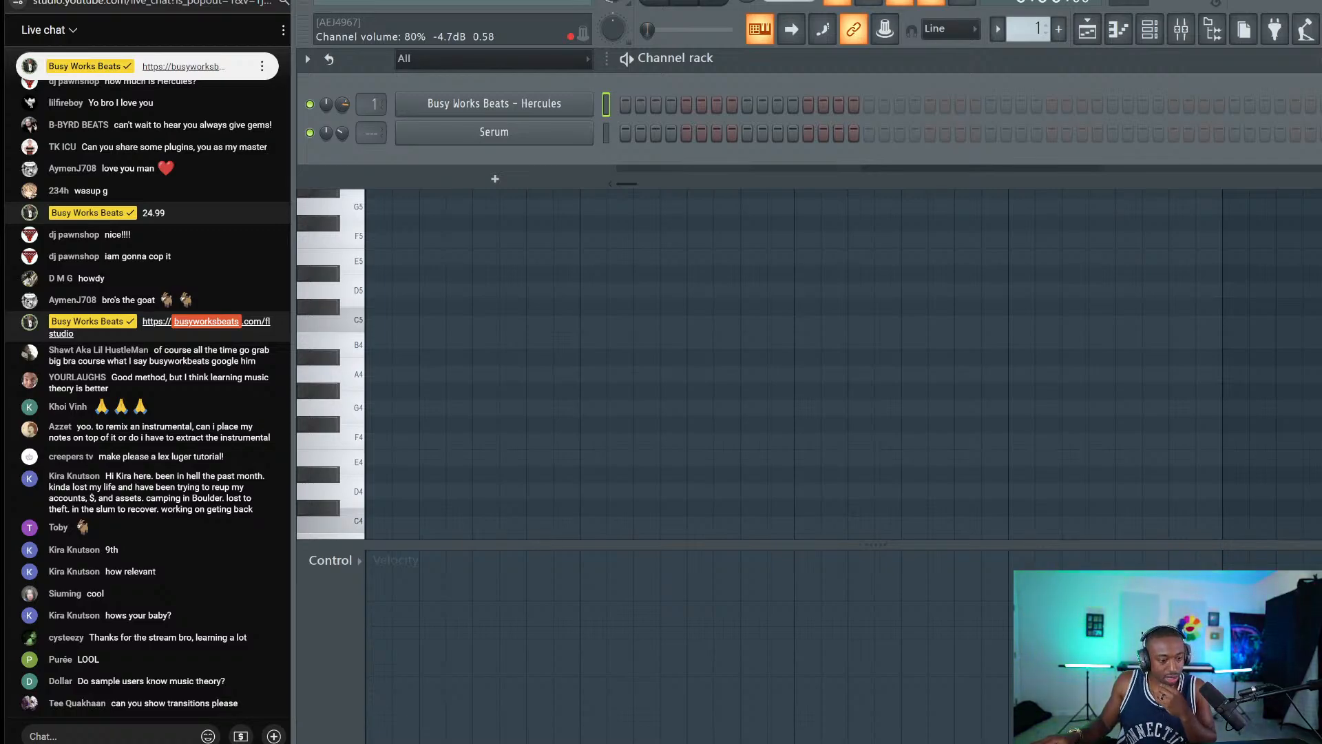
# Reset the Hercules channel volume, draft 'transition, remix topline' in live chat, then reopen Hercules.
pyautogui.rightClick(343, 103)
pyautogui.click(368, 108)
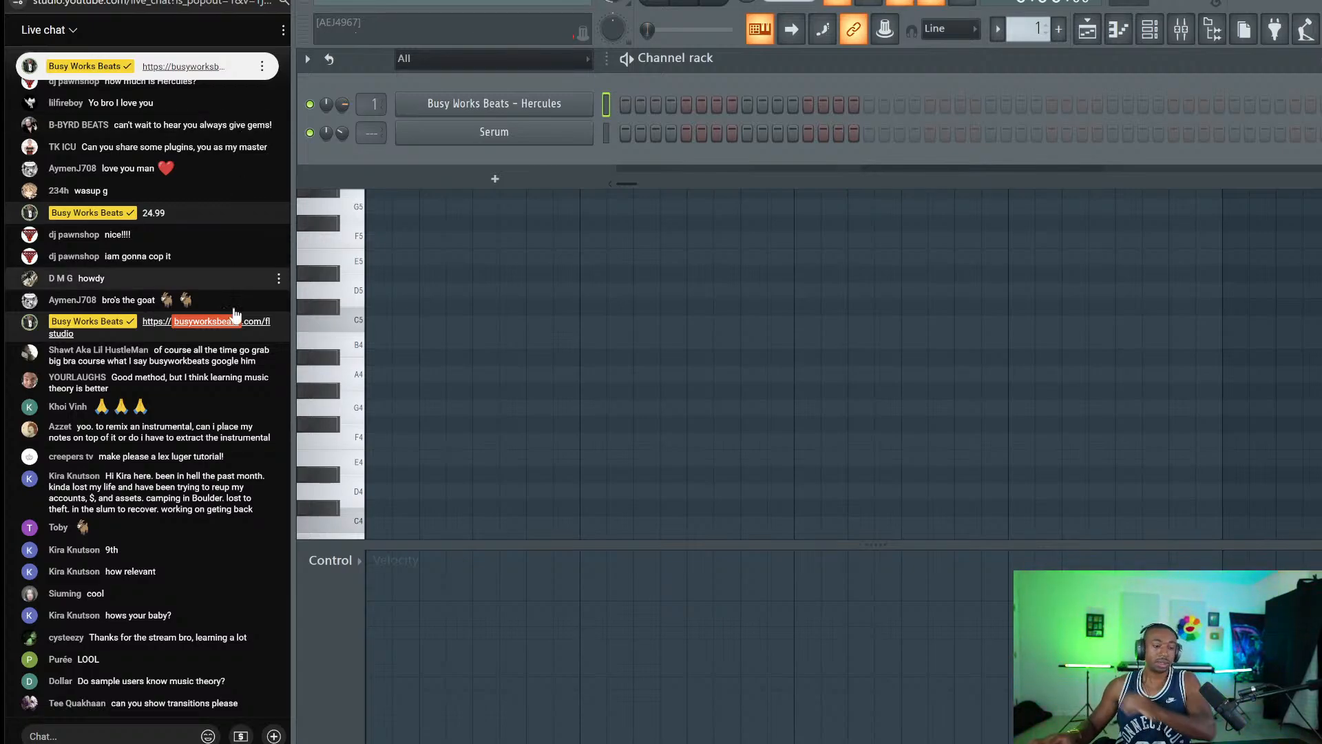
pyautogui.click(29, 736)
pyautogui.write('tra')
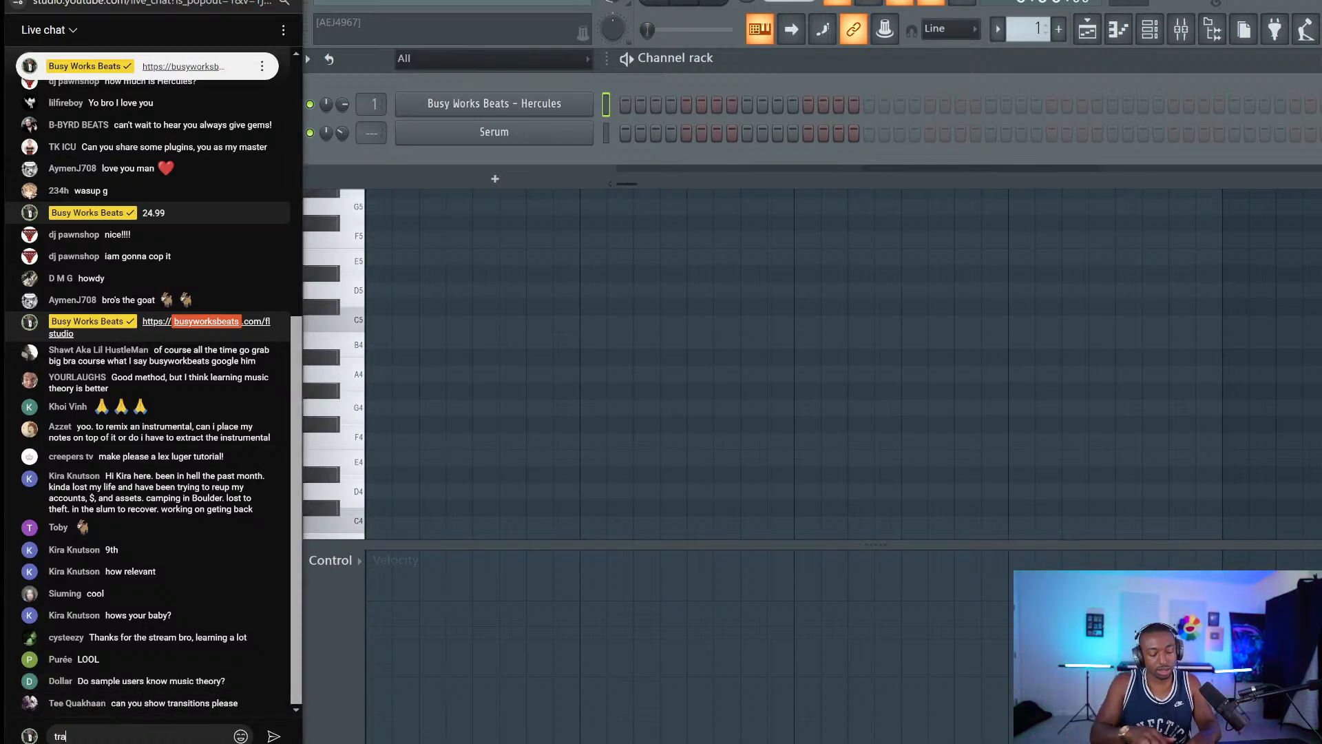
pyautogui.write('nsition,')
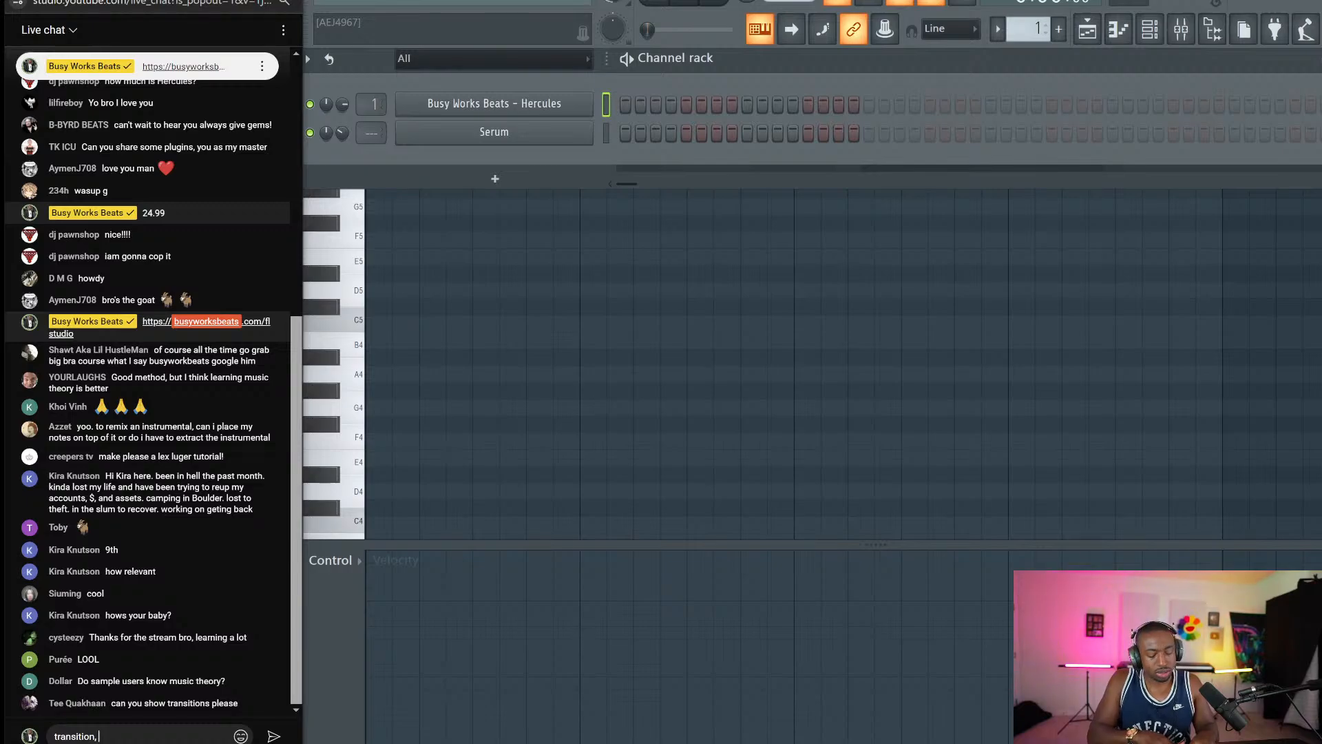
pyautogui.write('remix topline')
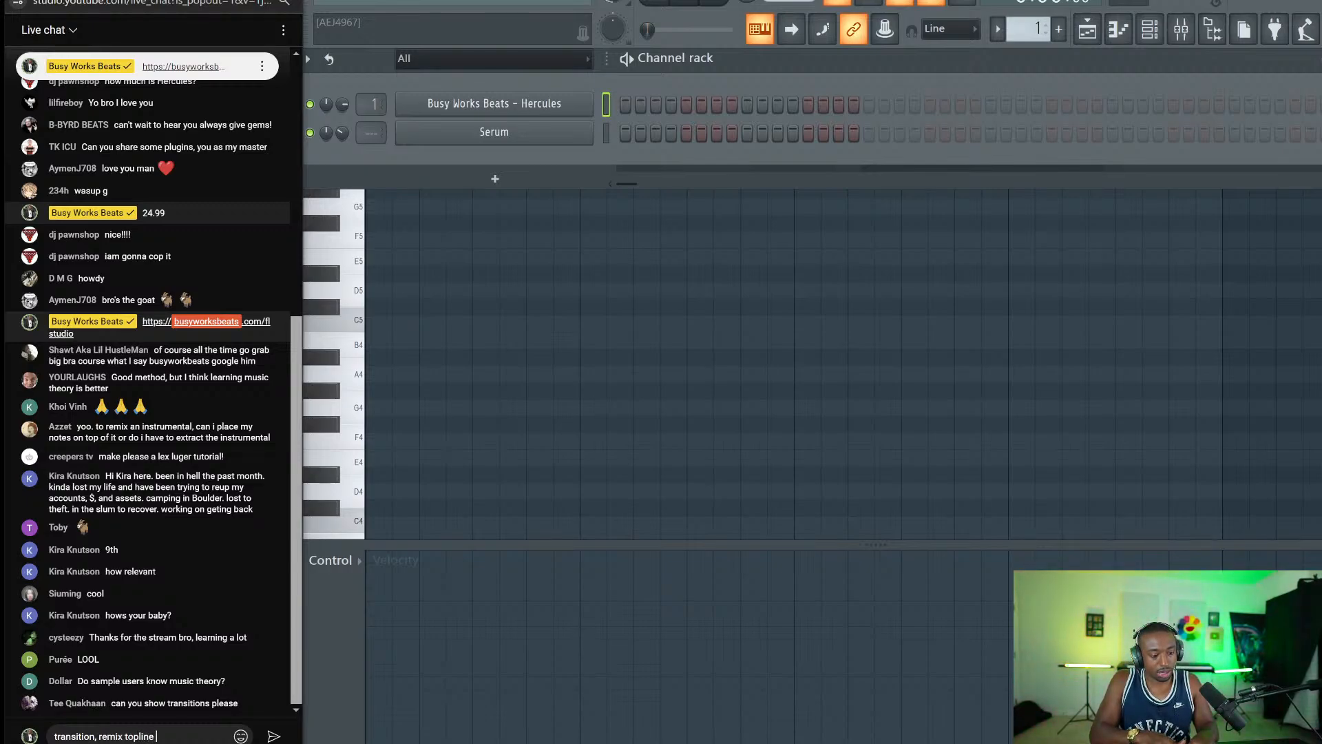
pyautogui.hotkey('ctrl', 'a')
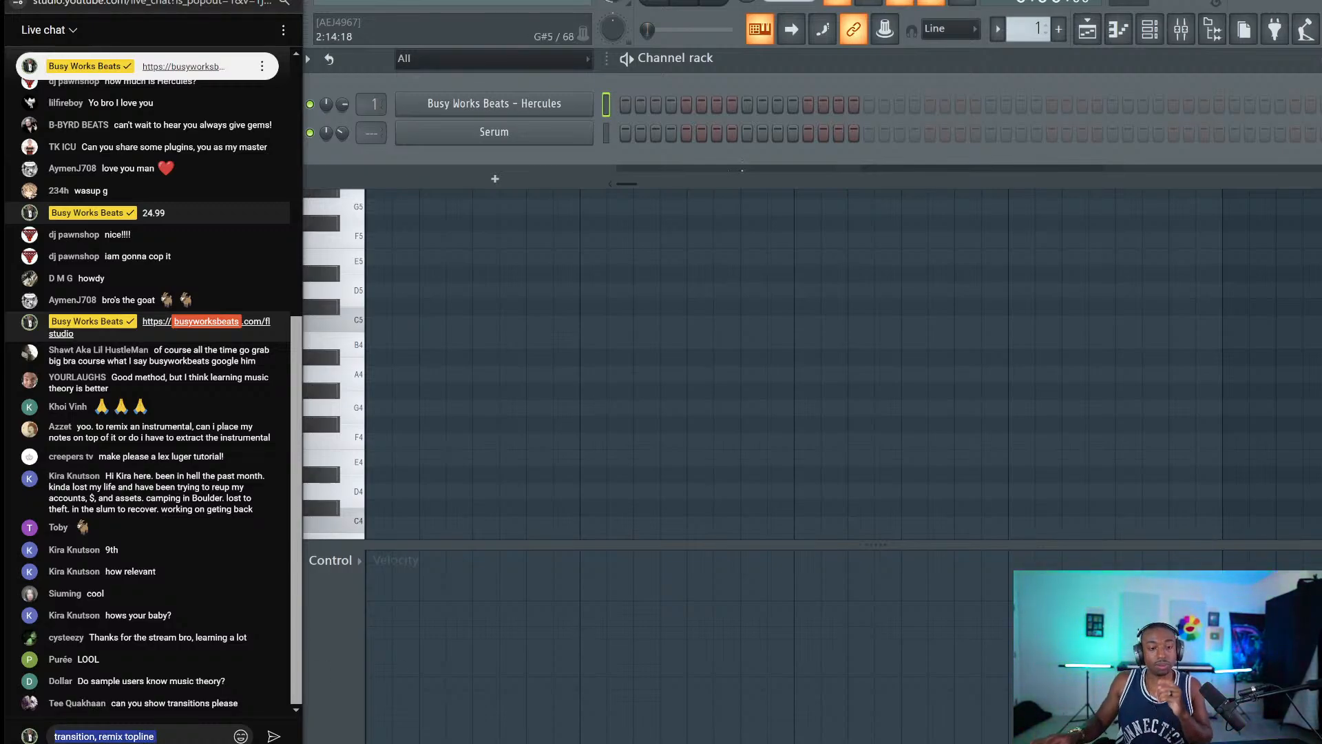
pyautogui.click(494, 103)
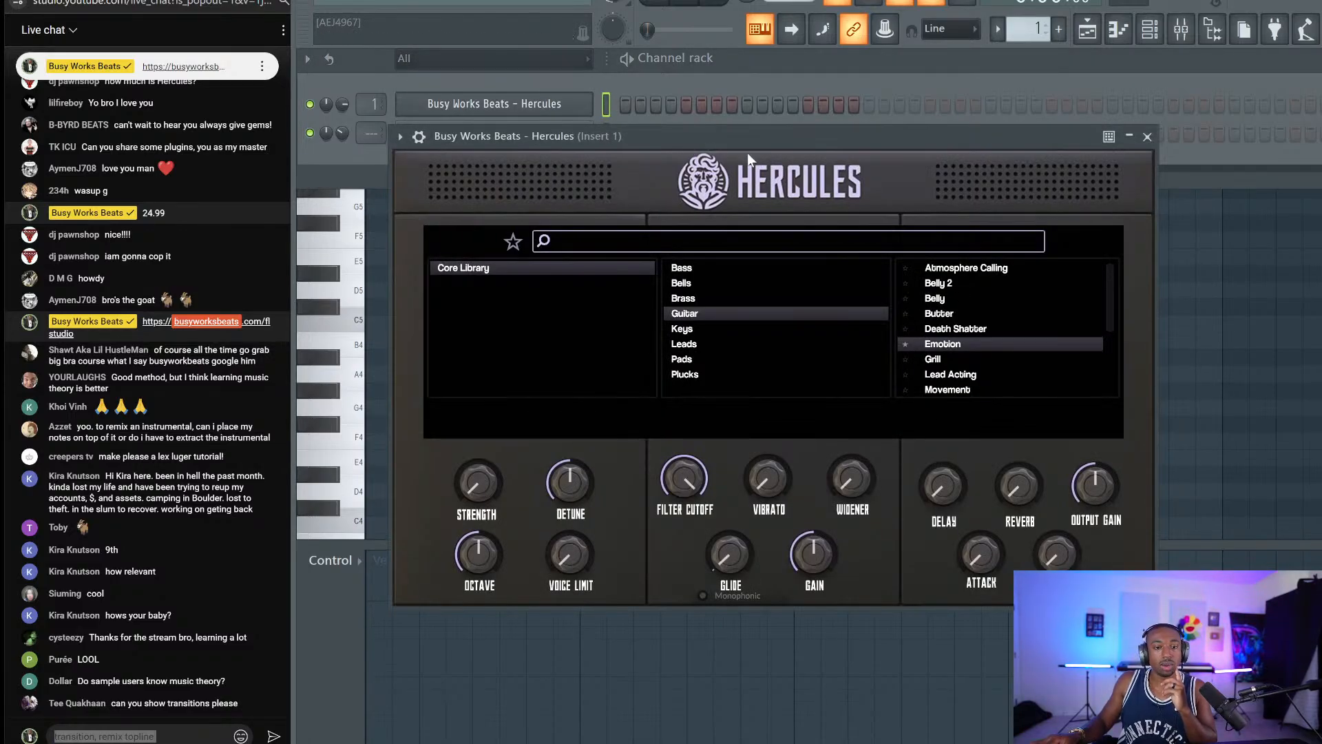
# Close the Hercules plugin window and place a bar-long F#4 note.
pyautogui.click(1147, 136)
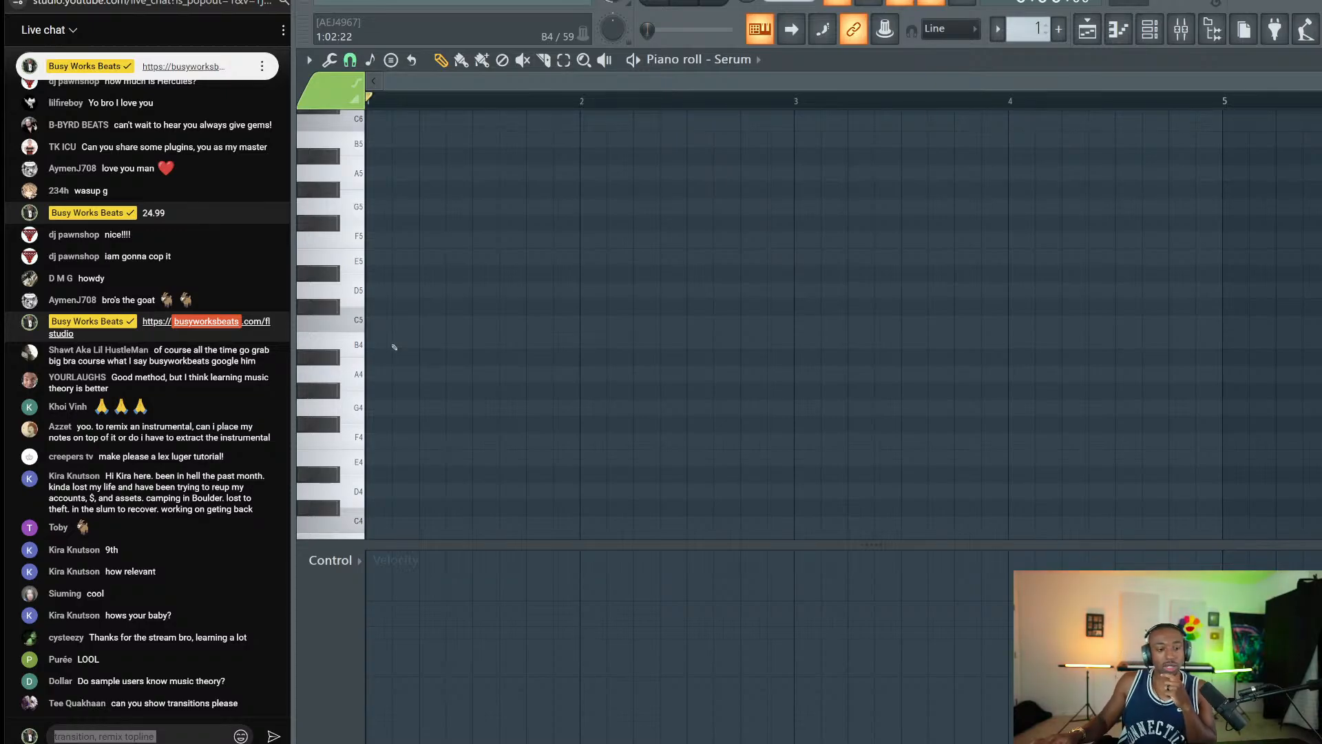
pyautogui.click(385, 432)
pyautogui.scroll(-2, 399, 408)
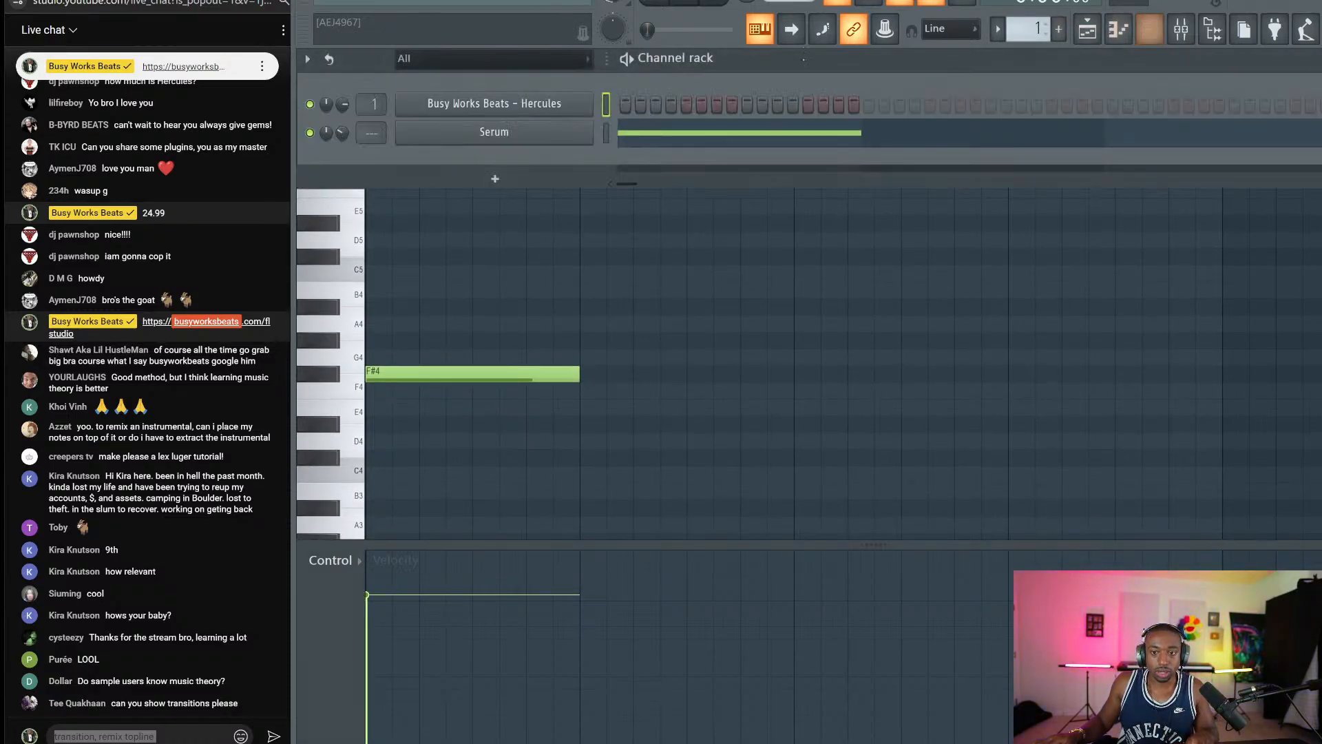
# Delete the Serum channel from the channel rack and open Hercules in the piano roll.
pyautogui.click(1149, 29)
pyautogui.rightClick(532, 129)
pyautogui.click(620, 285)
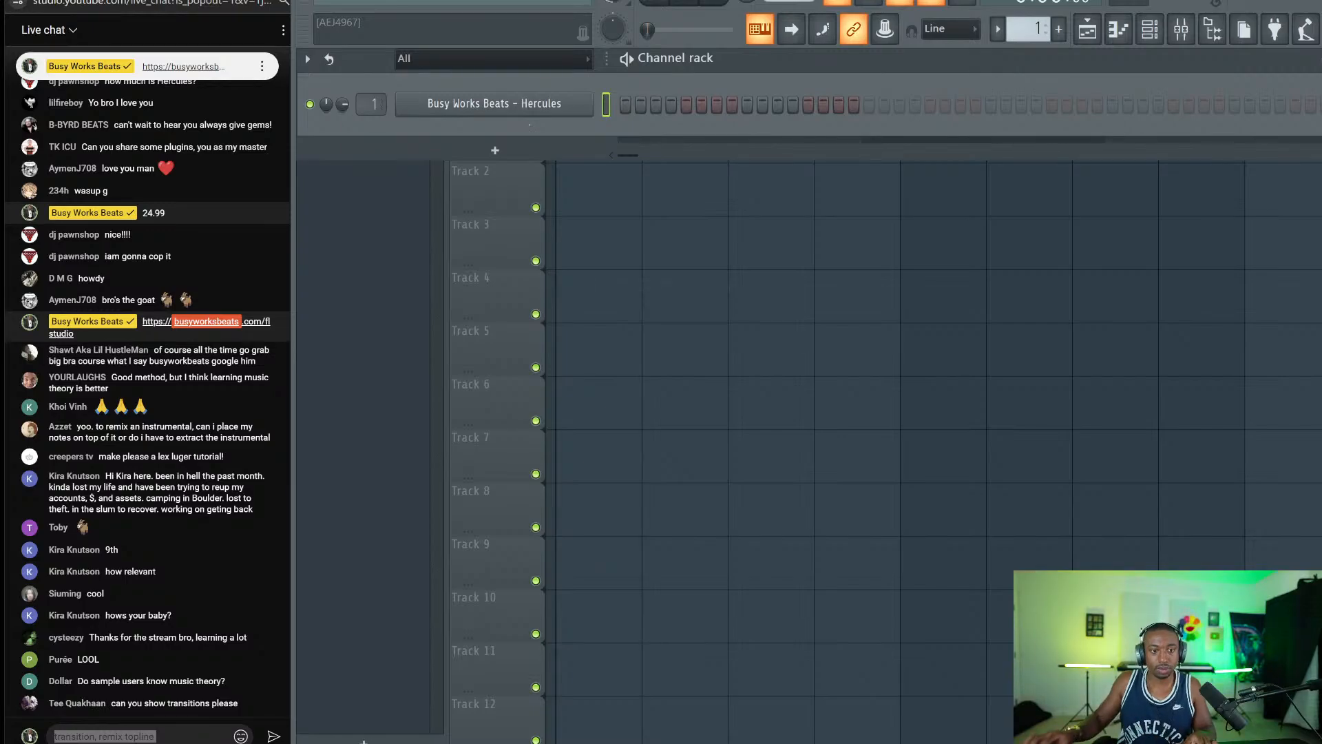
pyautogui.rightClick(555, 102)
pyautogui.click(623, 99)
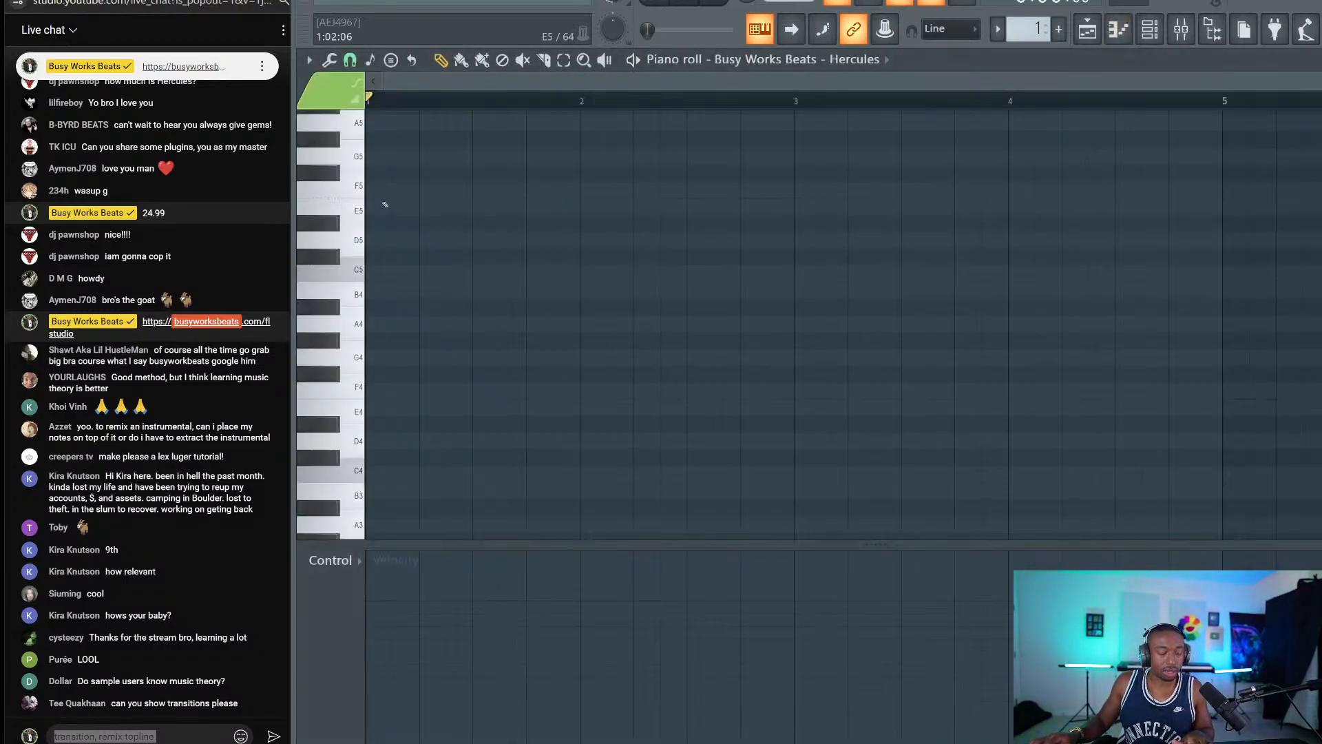
# Draw bar-long F#5, B4 and D5 notes at bar 1 and marquee-select them.
pyautogui.click(390, 173)
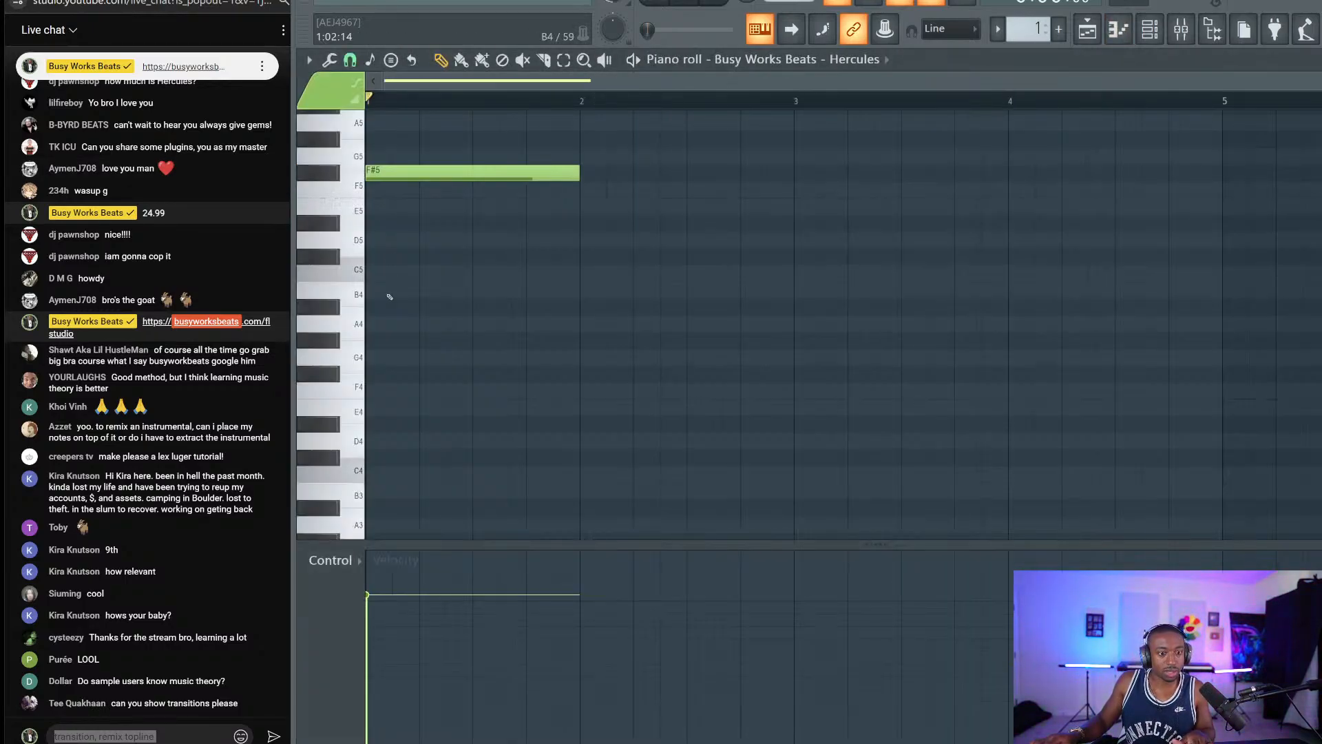
pyautogui.click(389, 292)
pyautogui.click(388, 241)
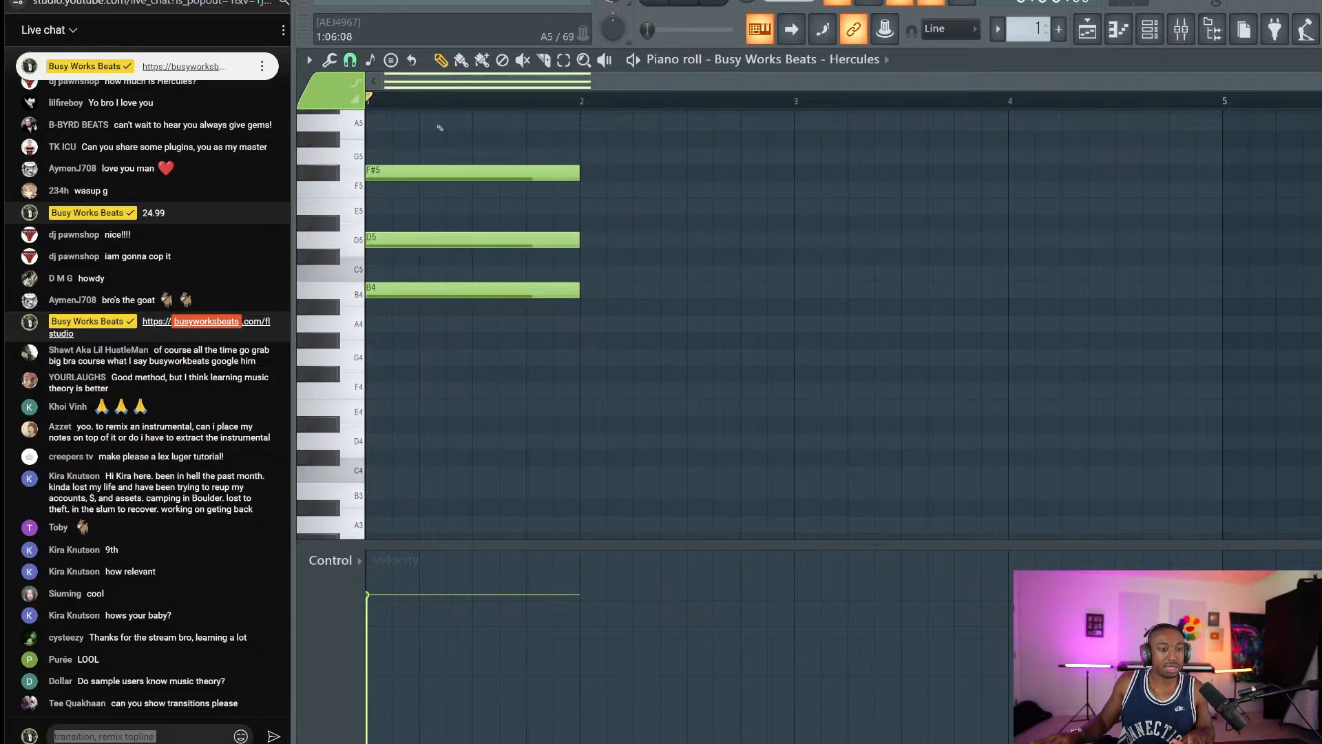
pyautogui.moveTo(416, 147); pyautogui.dragTo(386, 335)
# Reselect the B4, D5 and F#5 chord notes.
pyautogui.keyDown('ctrl'); pyautogui.click(471, 340); pyautogui.keyUp('ctrl')
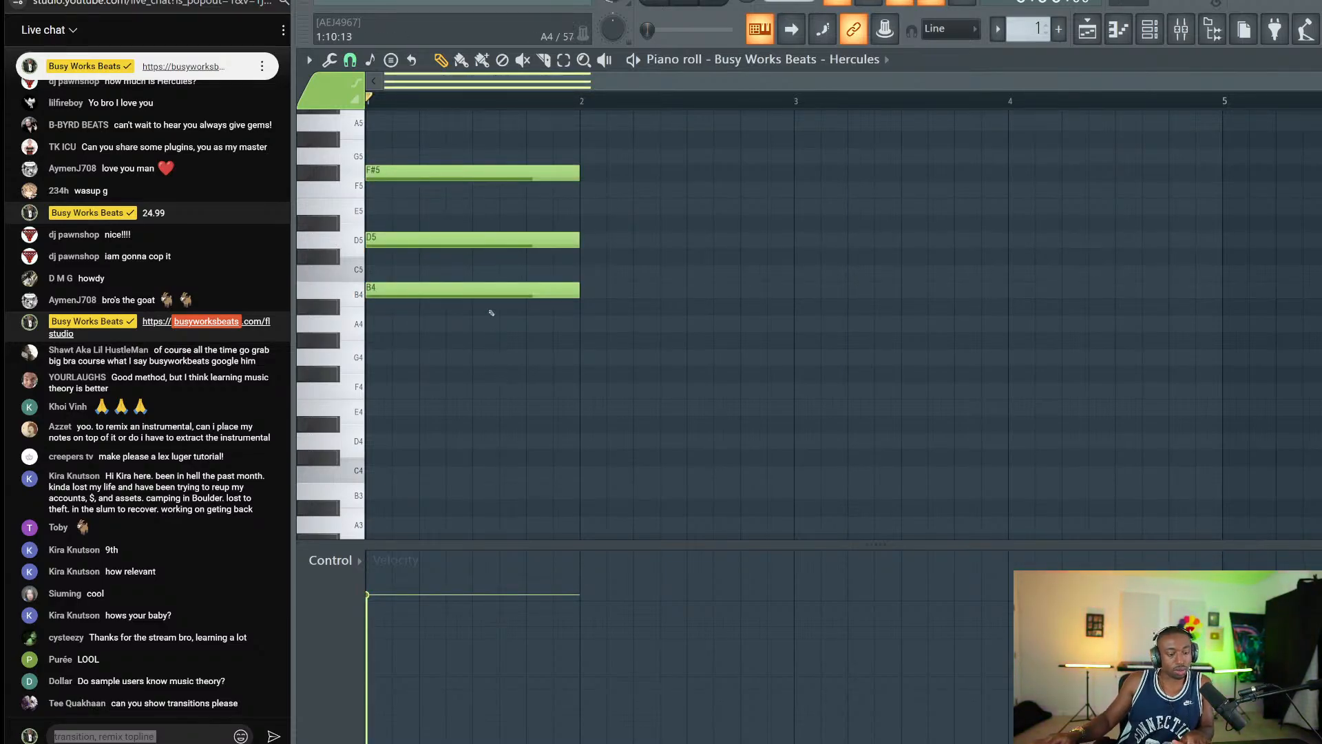
pyautogui.click(359, 291)
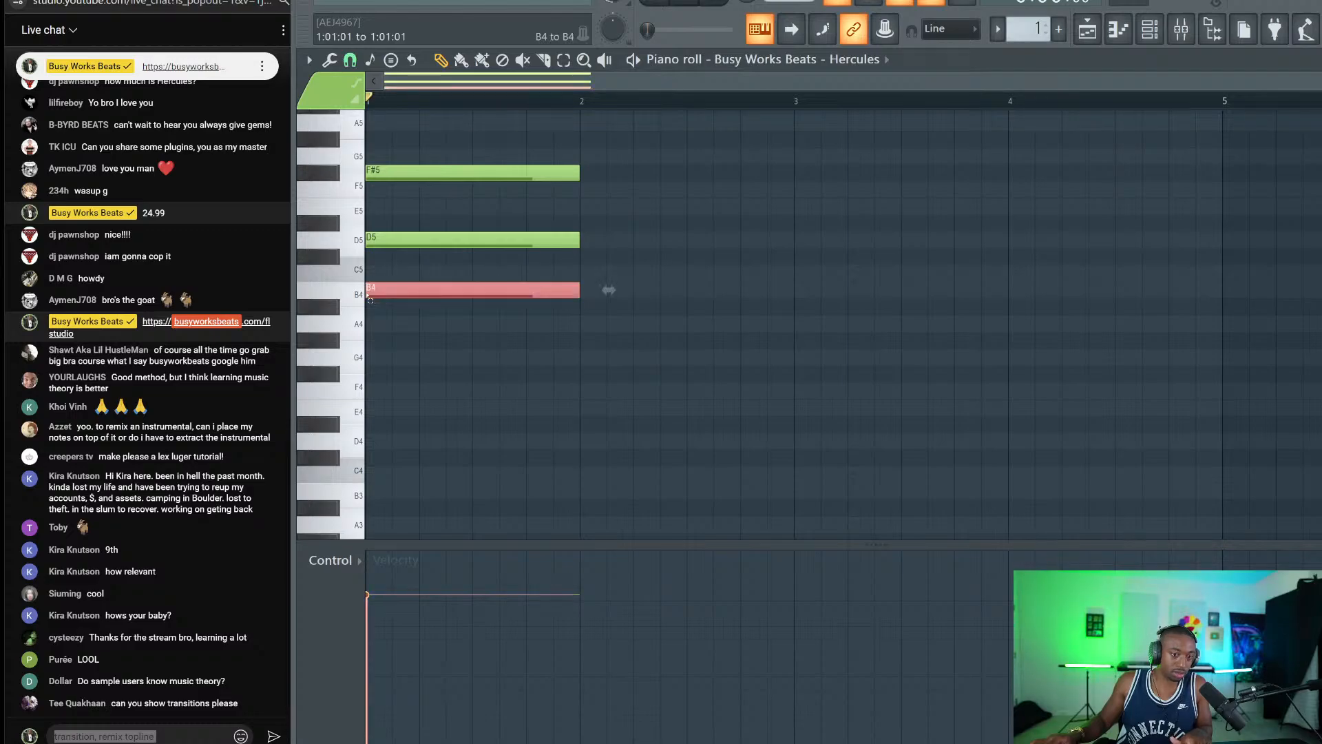
pyautogui.keyDown('ctrl'); pyautogui.click(373, 244); pyautogui.keyUp('ctrl')
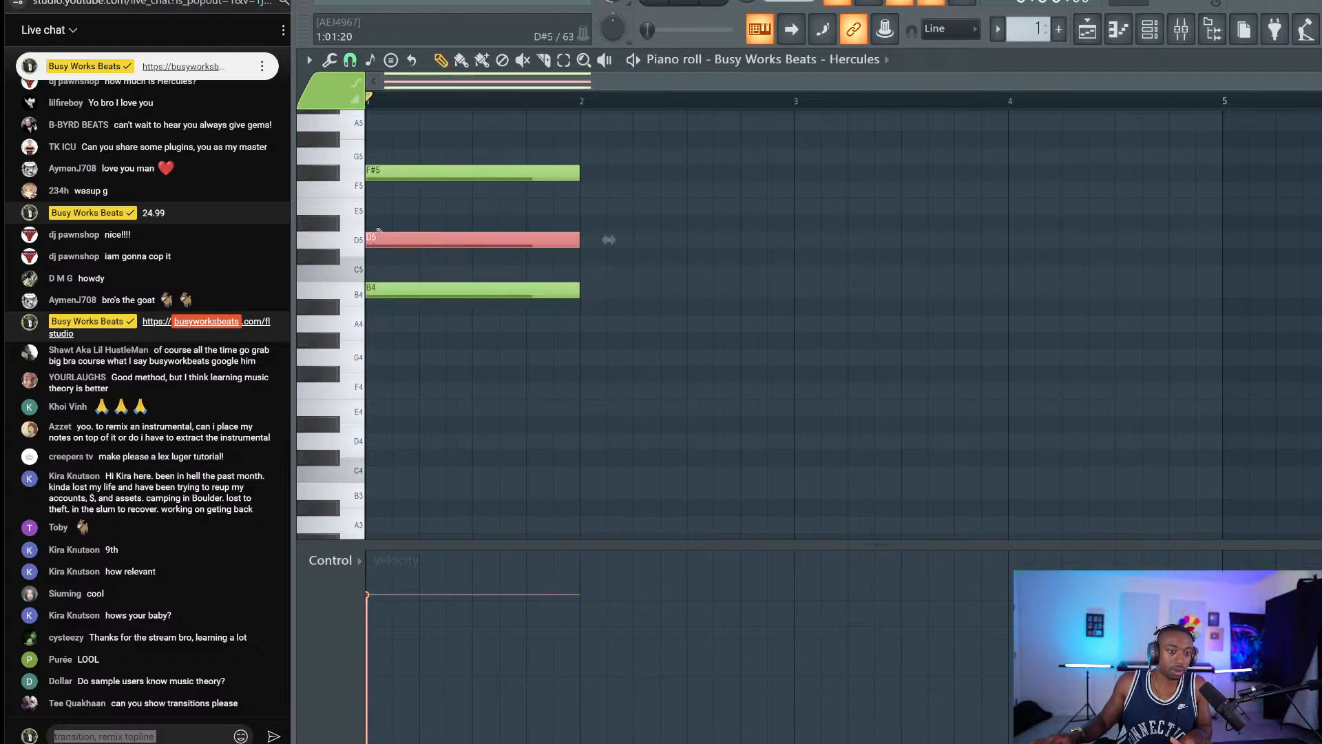
pyautogui.moveTo(404, 166); pyautogui.dragTo(470, 304)
pyautogui.keyDown('ctrl'); pyautogui.click(492, 361); pyautogui.keyUp('ctrl')
pyautogui.moveTo(469, 364); pyautogui.dragTo(453, 142)
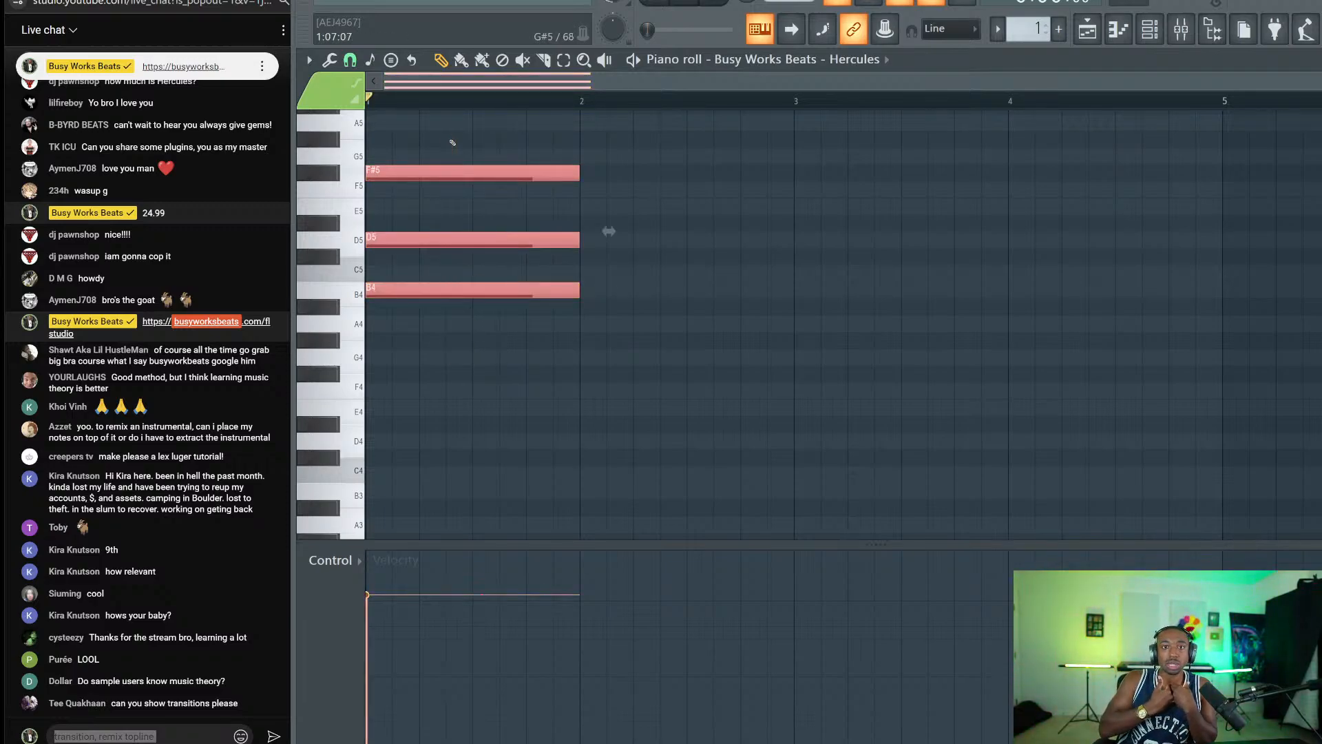
pyautogui.click(103, 733)
pyautogui.doubleClick(104, 733)
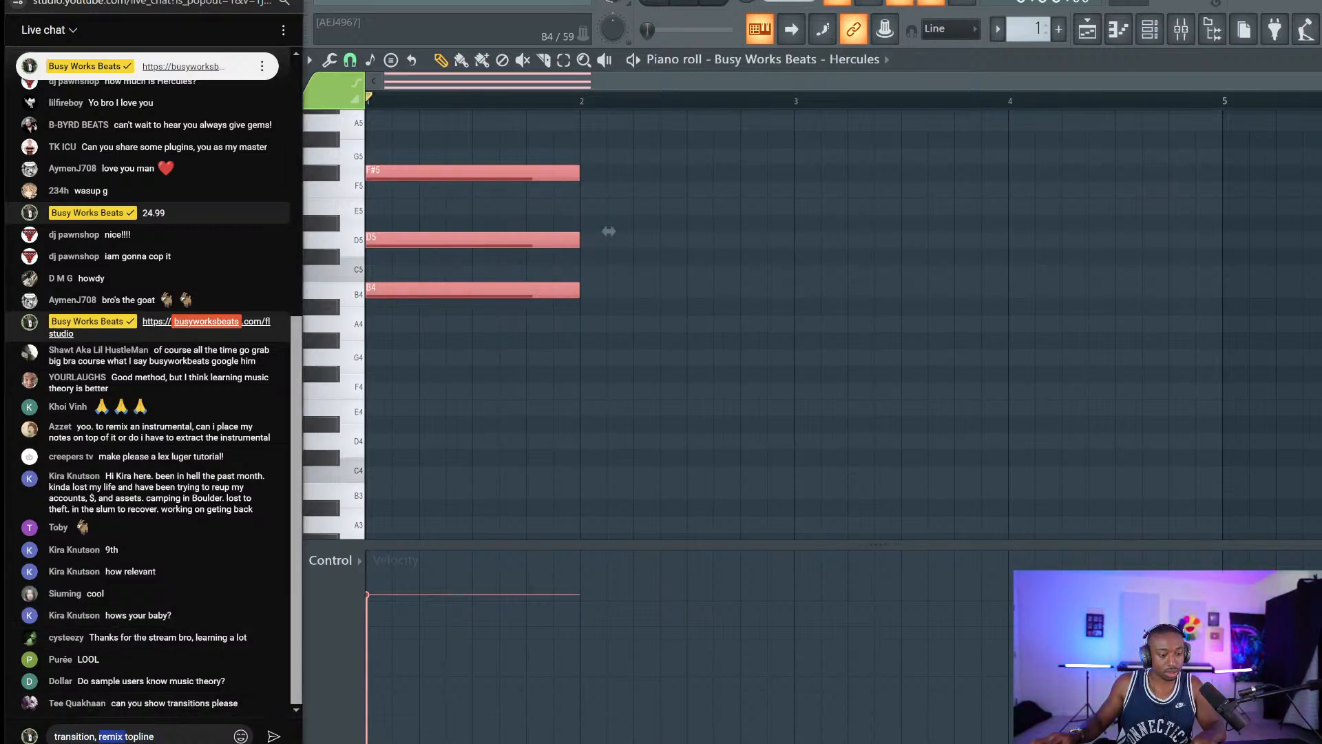
pyautogui.hotkey('ctrl', 'a')
pyautogui.write('https://')
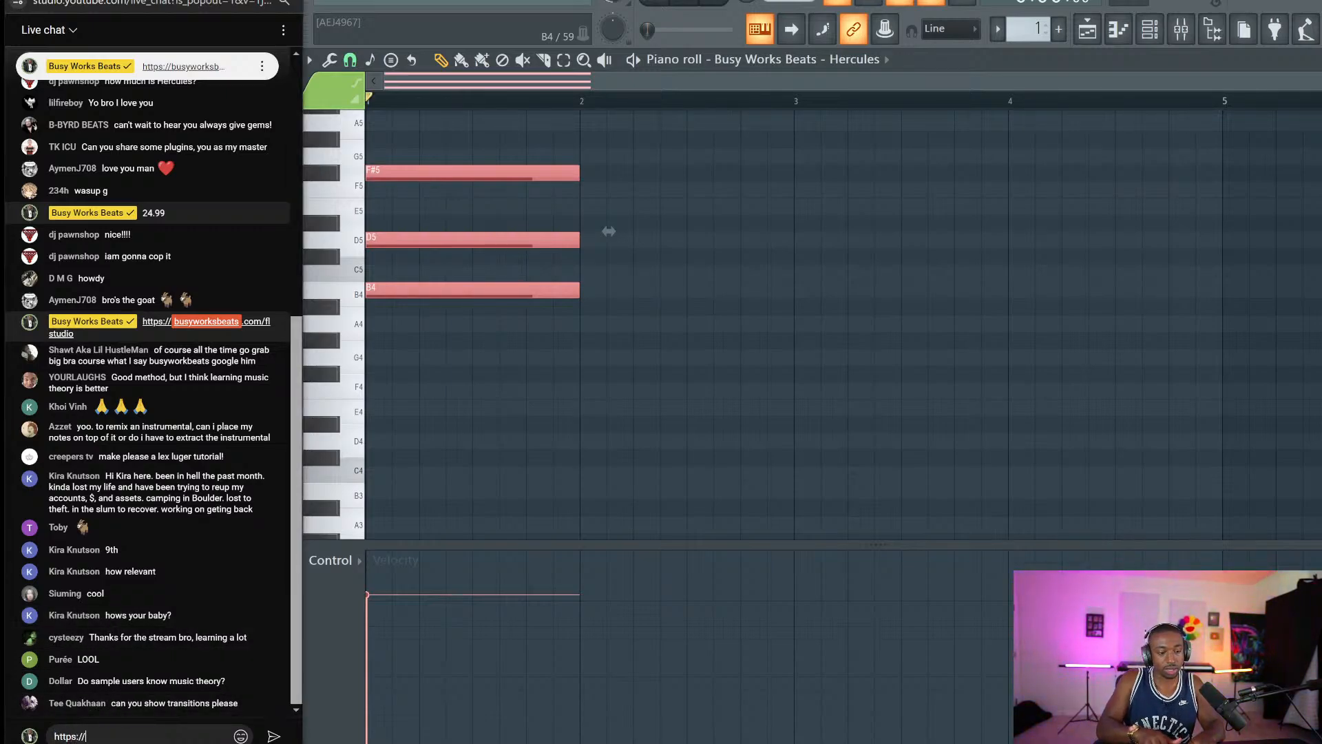
pyautogui.write('busyworksbeats.com/')
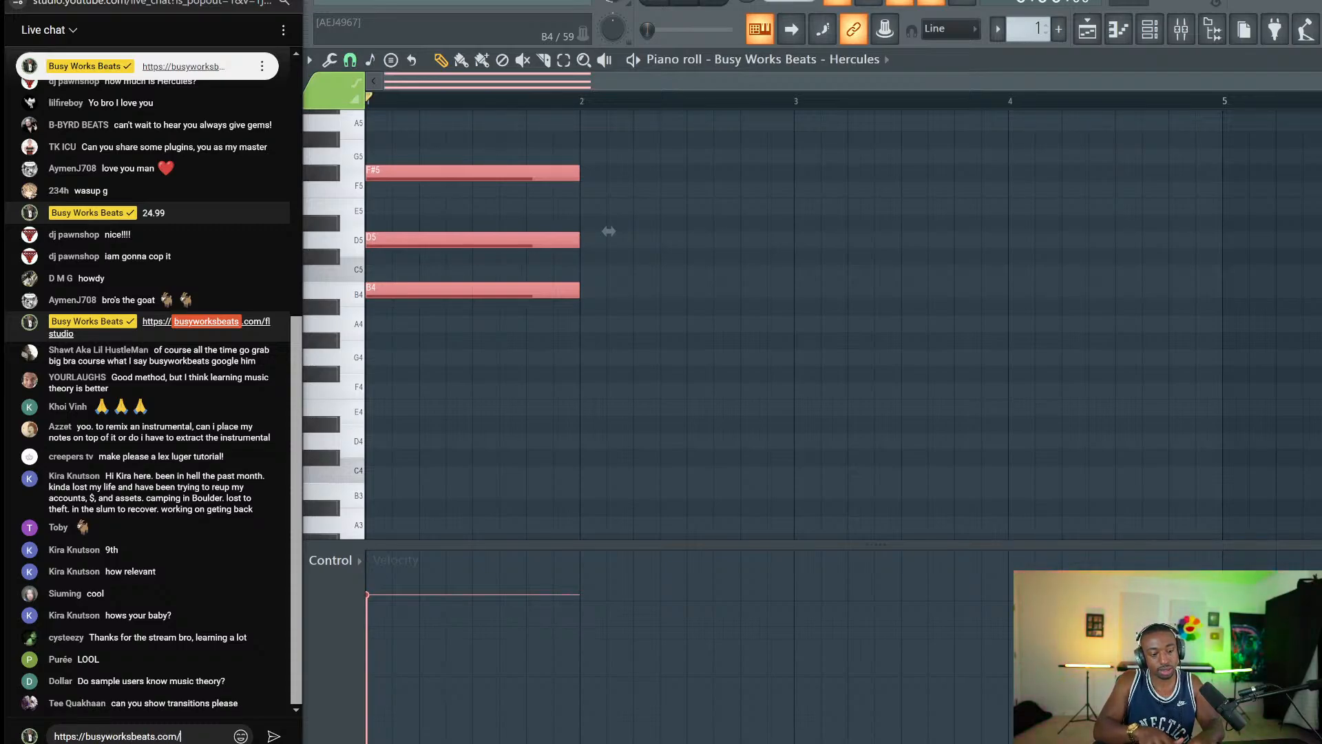
pyautogui.write('musict')
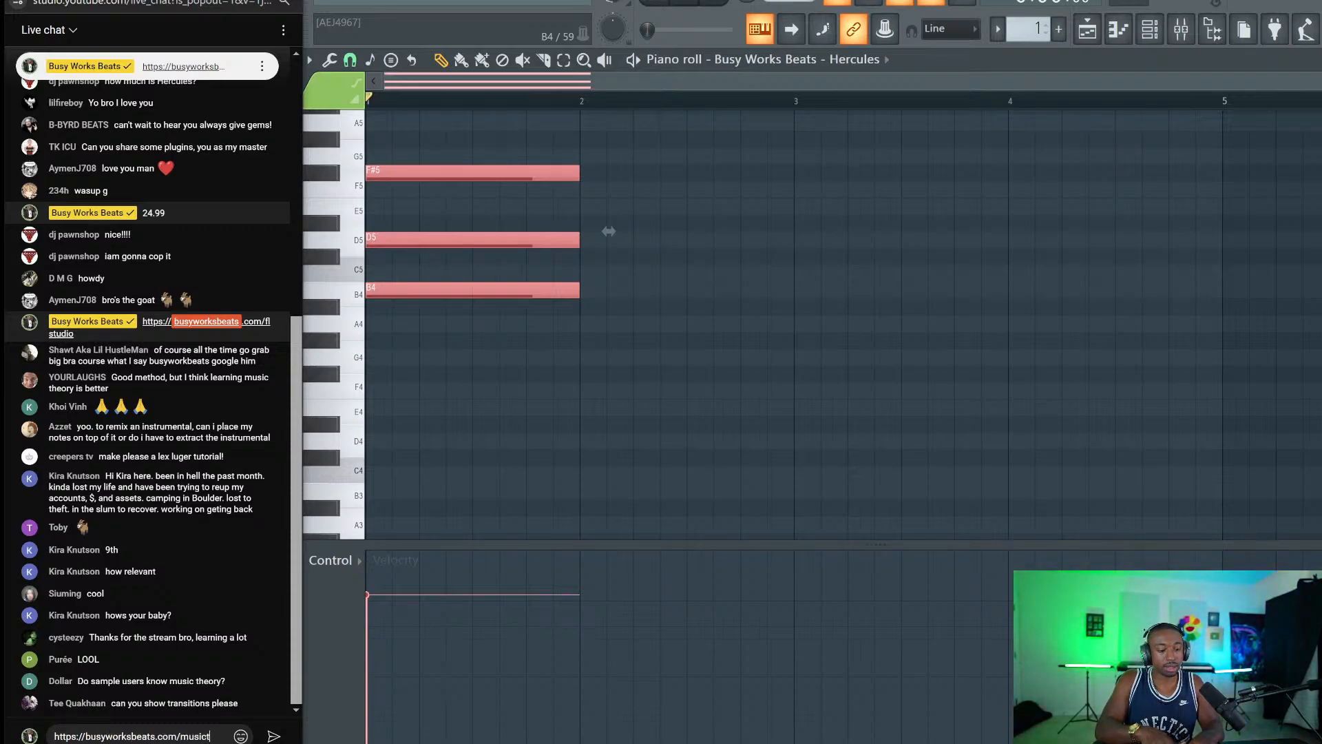
pyautogui.write('heorymagic')
pyautogui.press('Return')
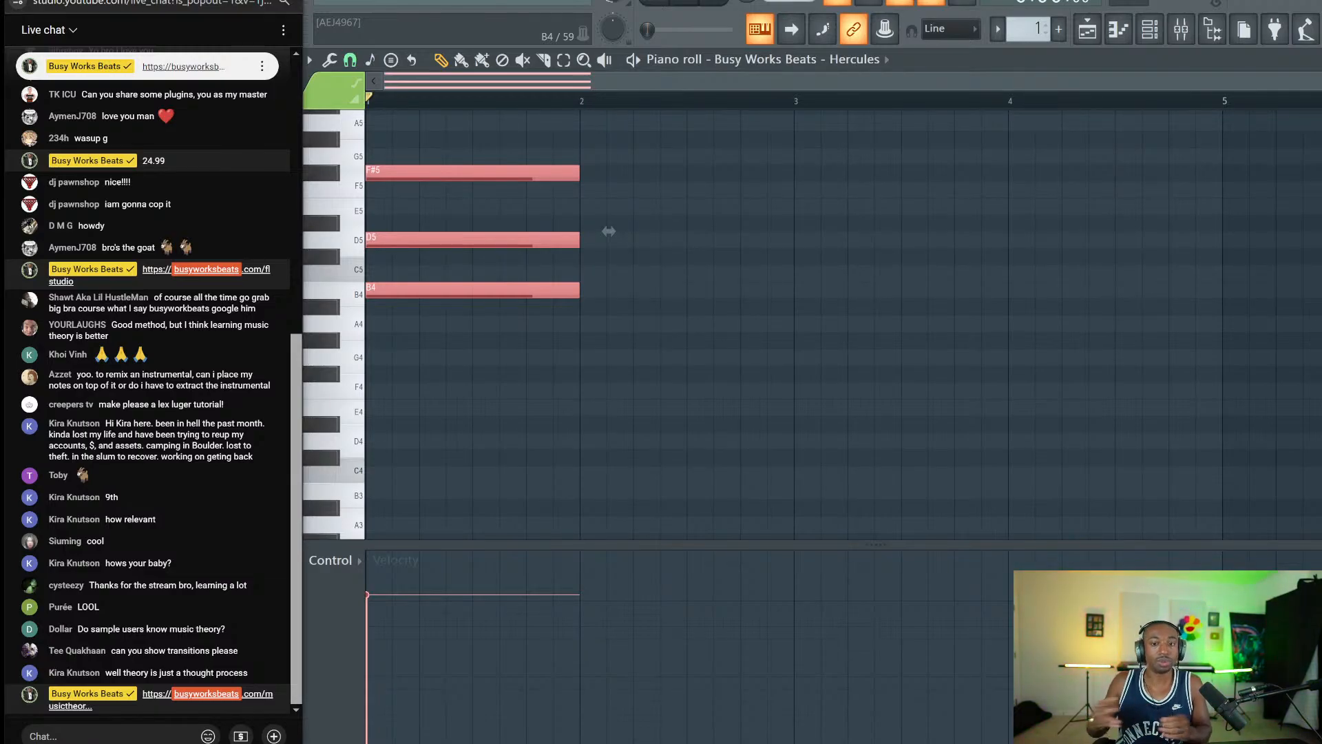
# Select the B4, D5 and F#5 chord notes and zoom the piano roll in on them.
pyautogui.rightClick(481, 331)
pyautogui.moveTo(481, 332); pyautogui.dragTo(414, 112)
pyautogui.rightClick(484, 504)
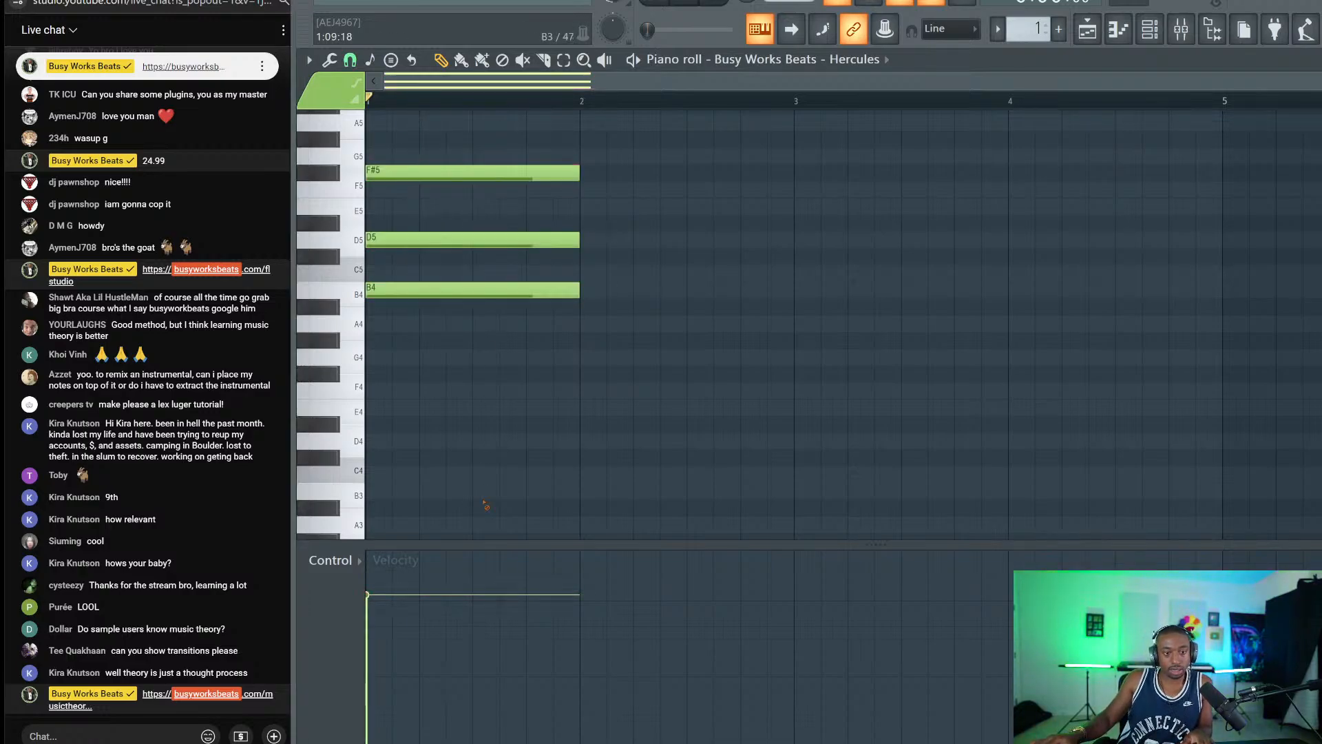
pyautogui.moveTo(451, 316); pyautogui.dragTo(425, 163)
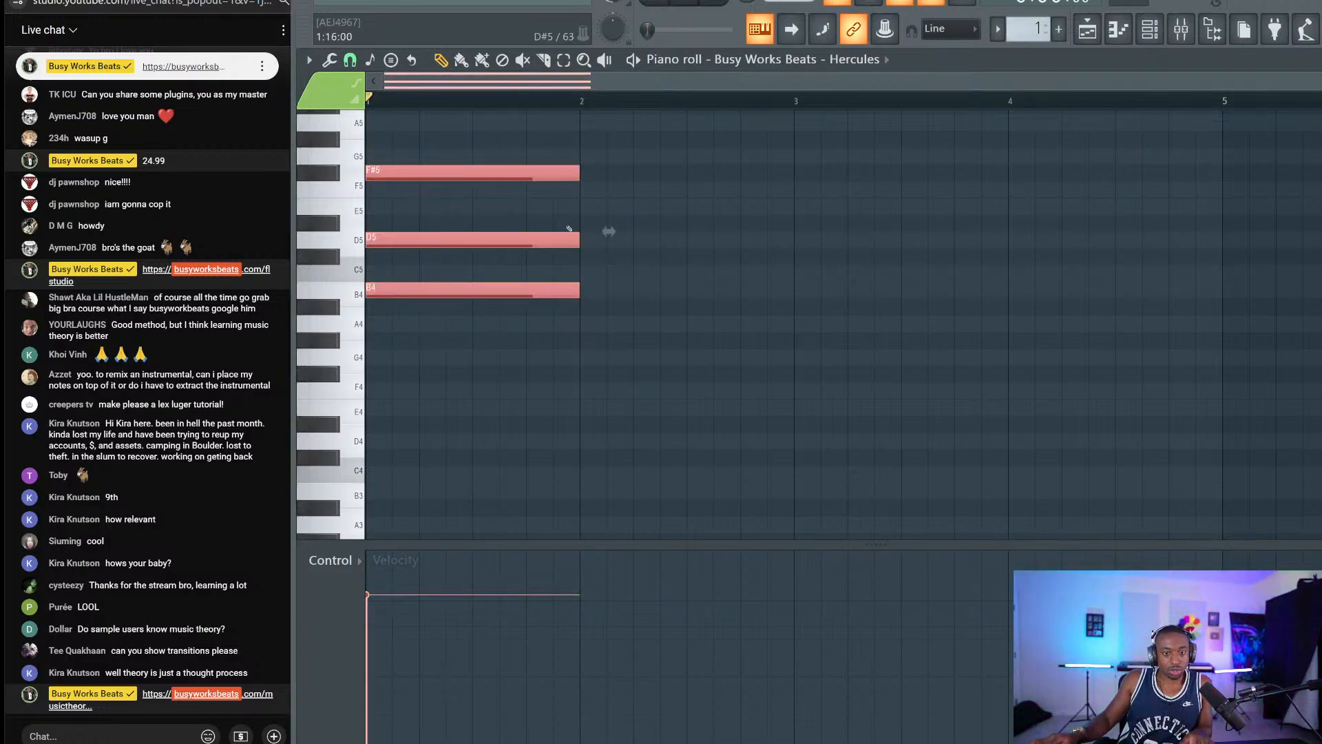
pyautogui.keyDown('ctrl'); pyautogui.rightClick(496, 368); pyautogui.keyUp('ctrl')
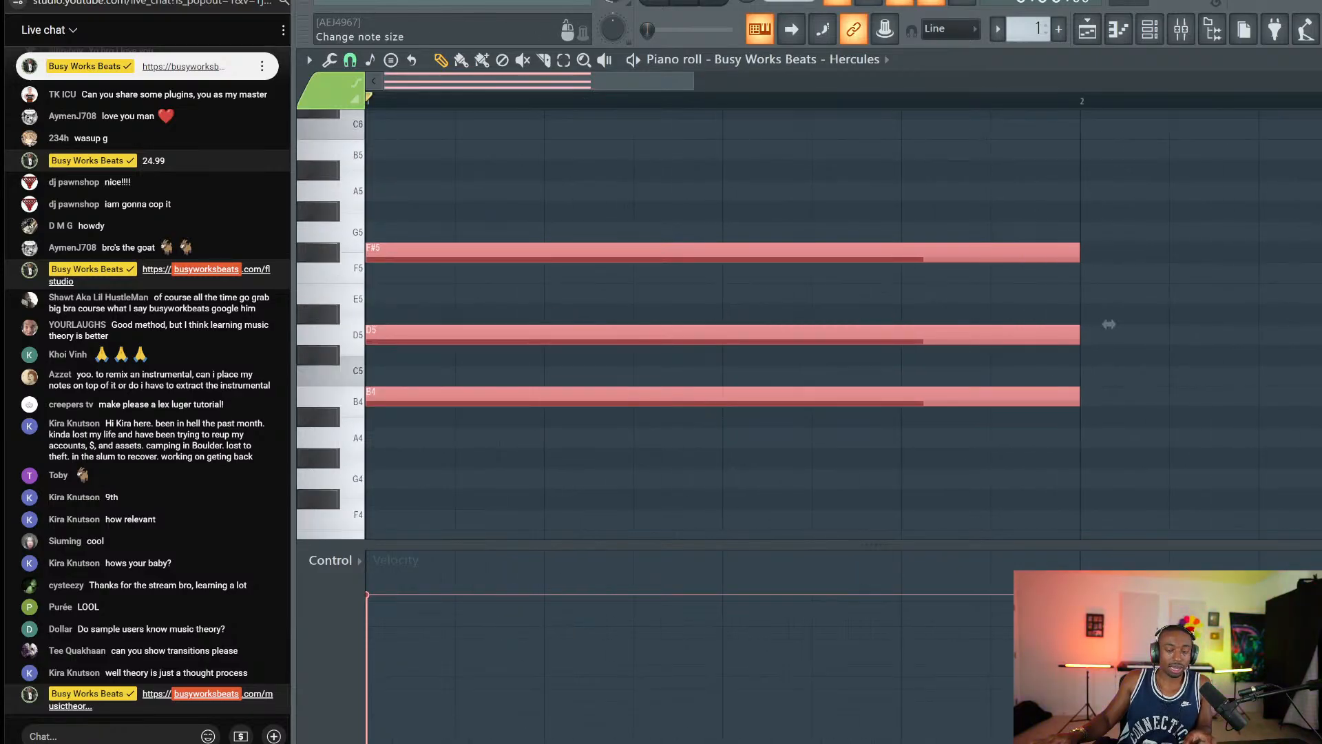
pyautogui.scroll(-1, 1109, 324)
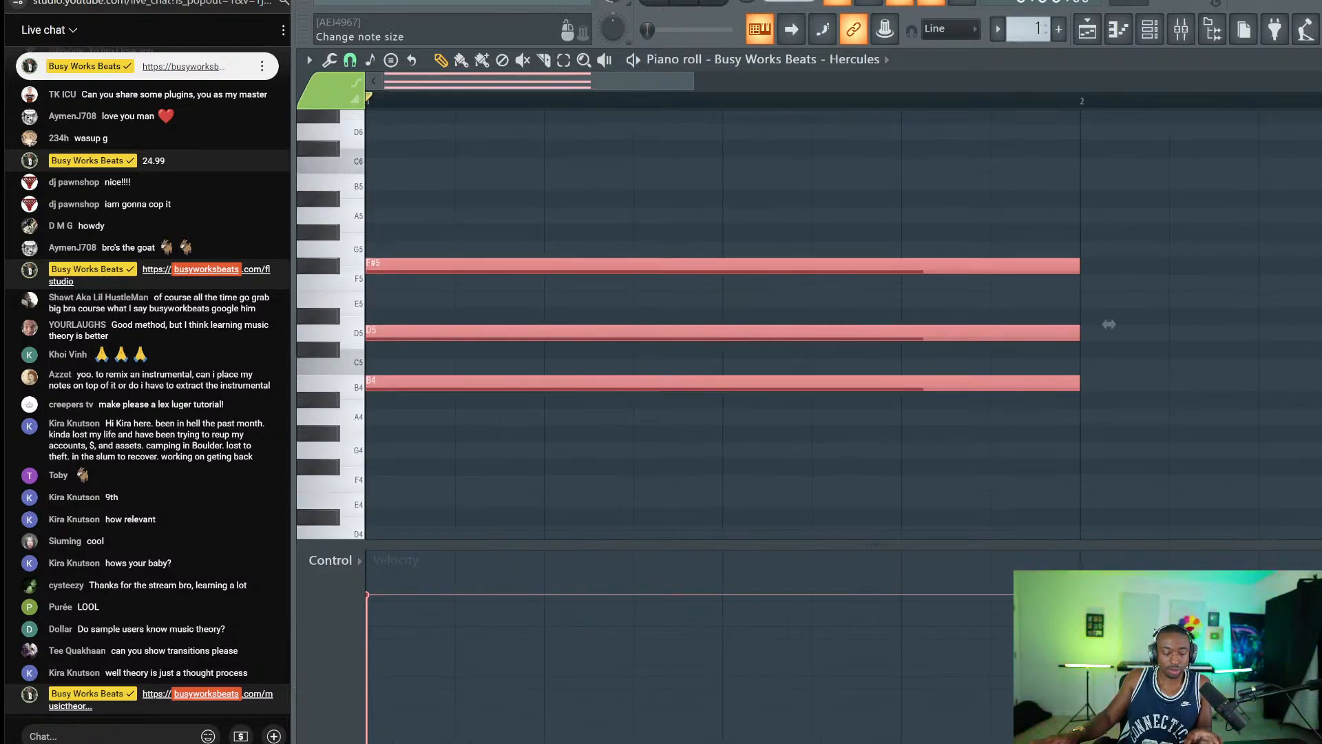
pyautogui.scroll(-1, 1109, 324)
pyautogui.scroll(1, 1109, 324)
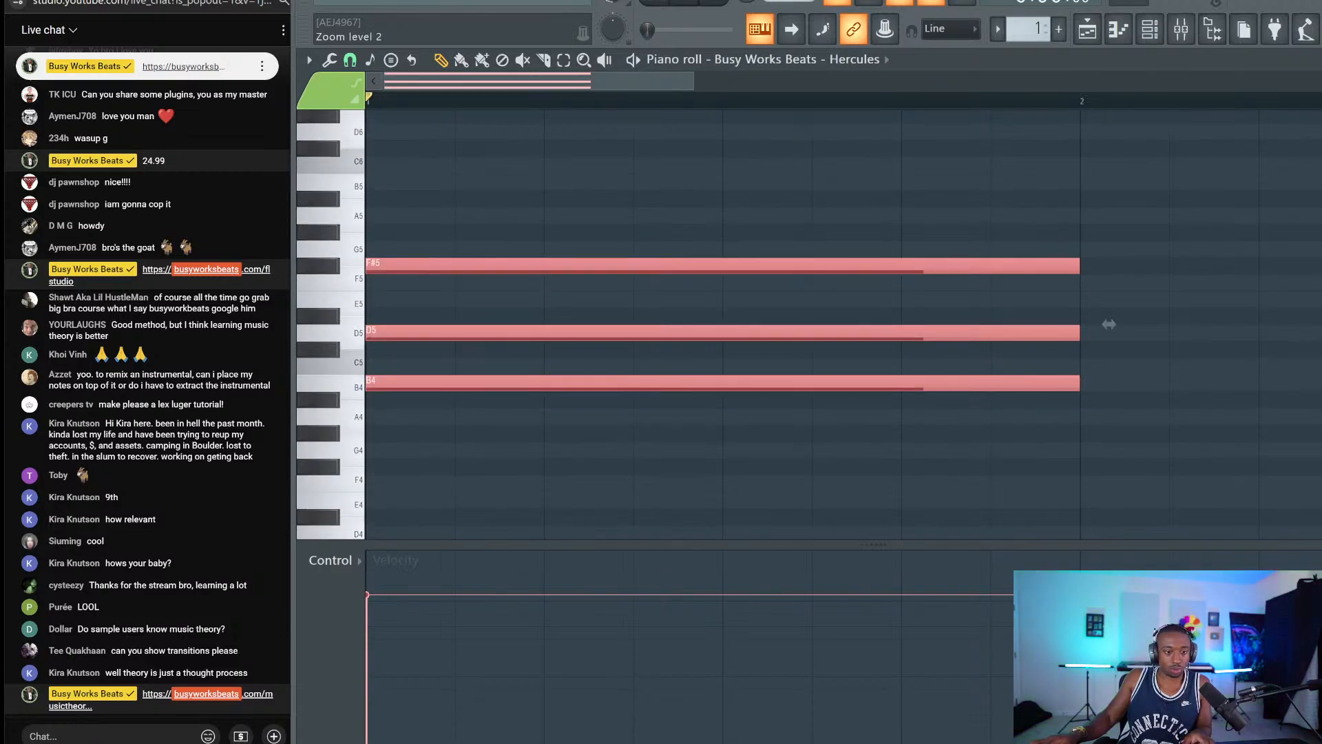
pyautogui.scroll(-2, 1108, 323)
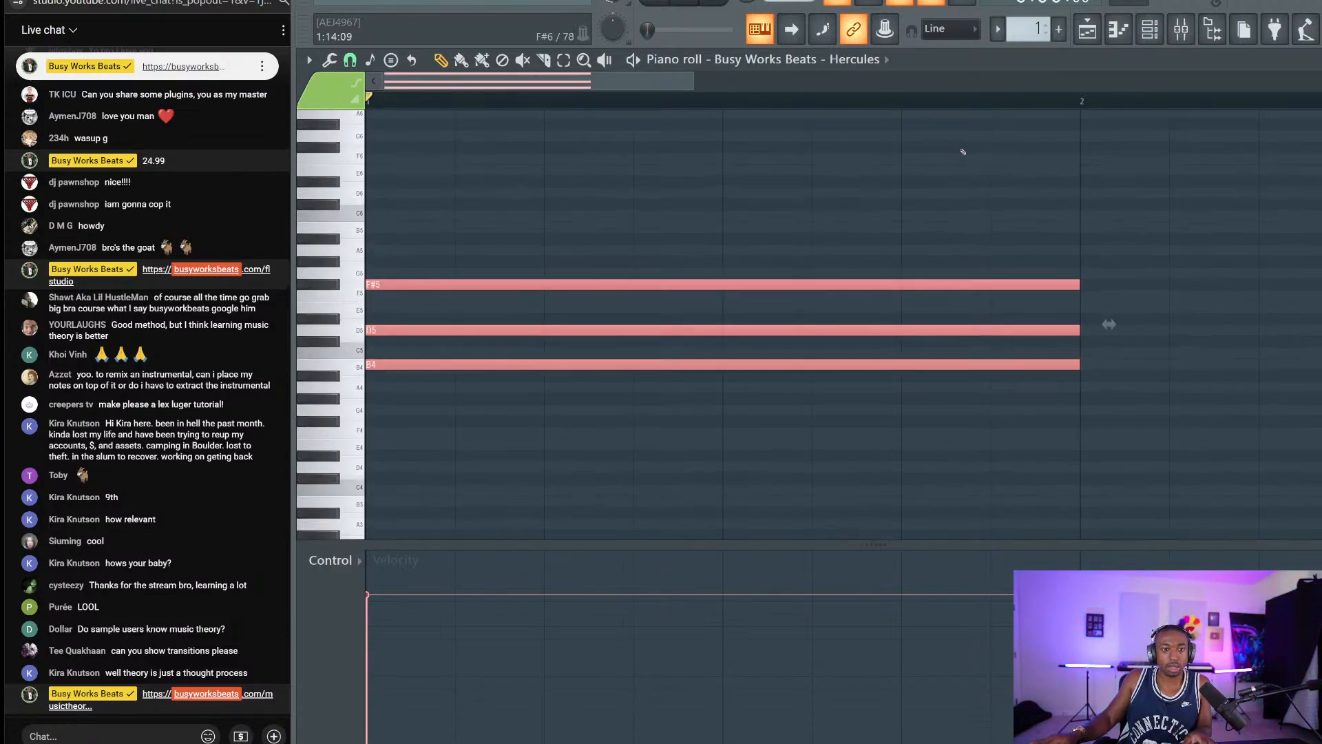
pyautogui.moveTo(694, 82); pyautogui.dragTo(1321, 81)
pyautogui.hotkey('ctrl', 'd')
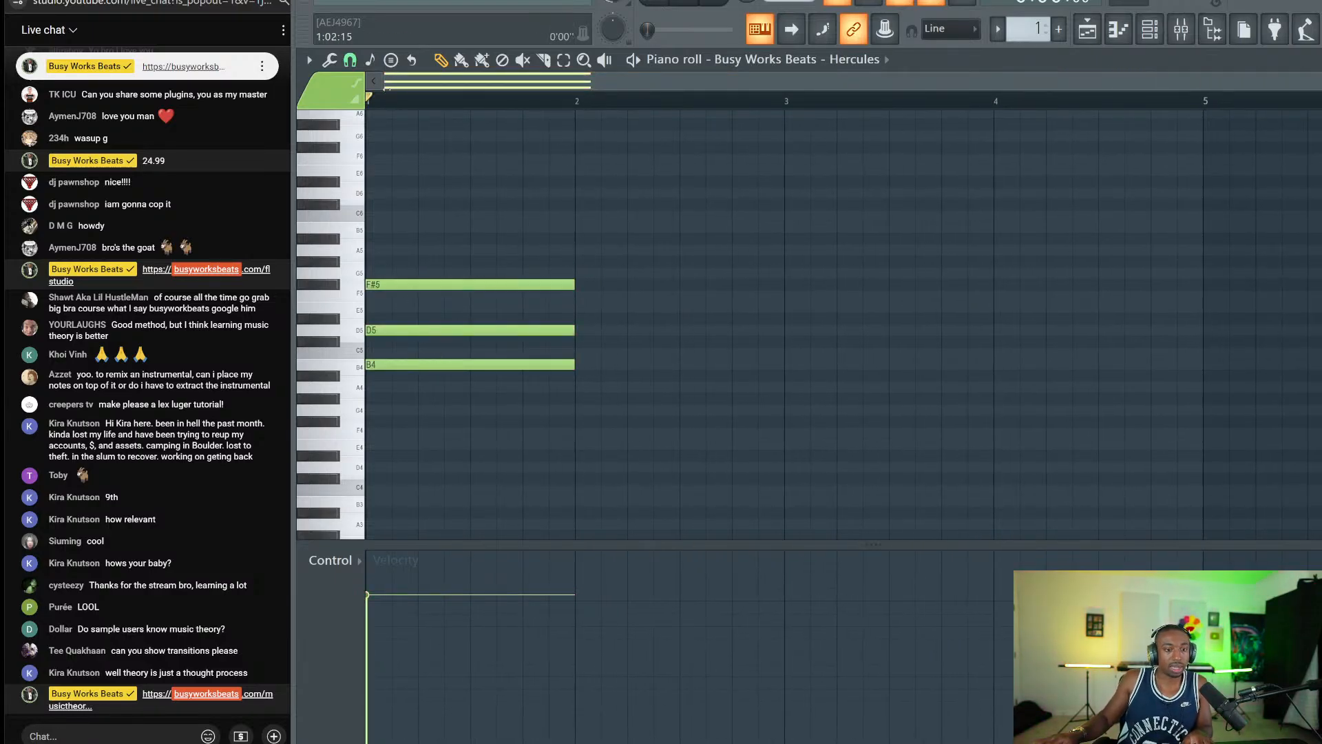
# Narrow the selection down to the F#5 note alone.
pyautogui.scroll(1, 388, 91)
pyautogui.keyDown('ctrl'); pyautogui.click(408, 363); pyautogui.keyUp('ctrl')
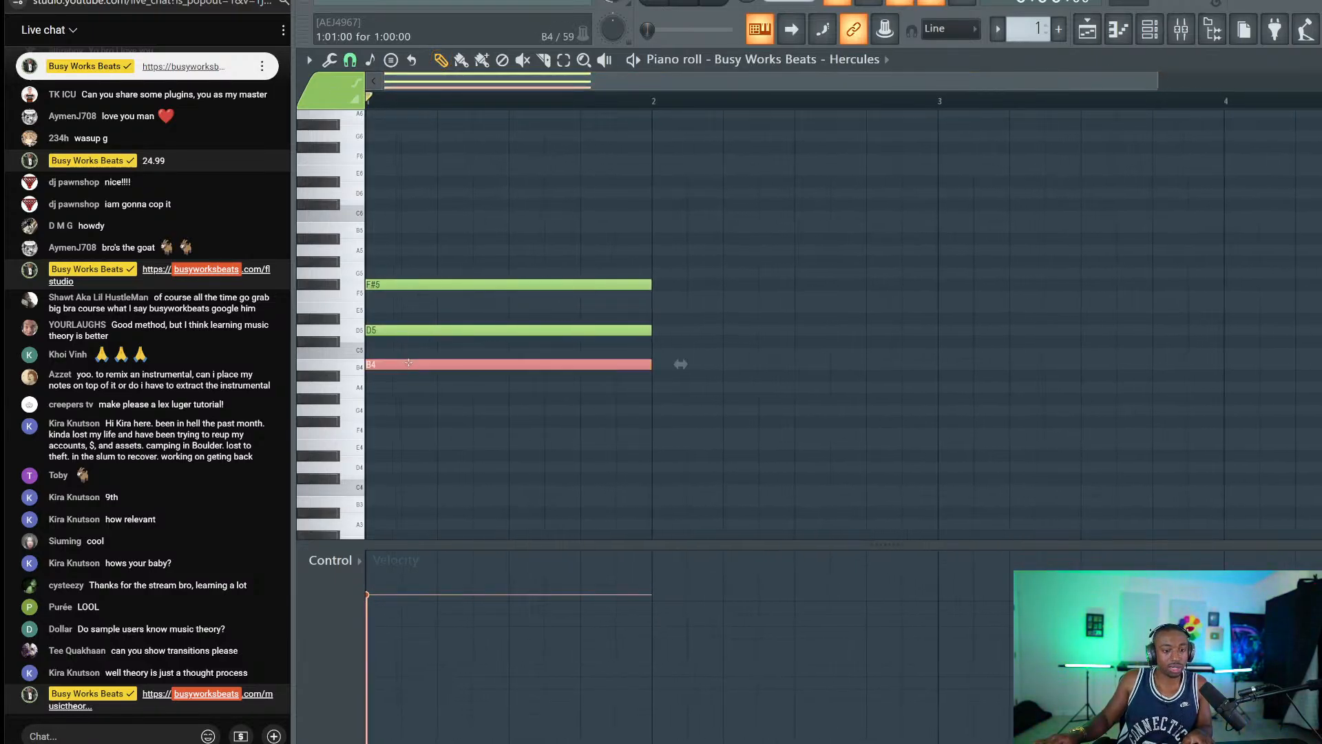
pyautogui.keyDown('ctrl'); pyautogui.click(398, 284); pyautogui.keyUp('ctrl')
pyautogui.scroll(1, 415, 97)
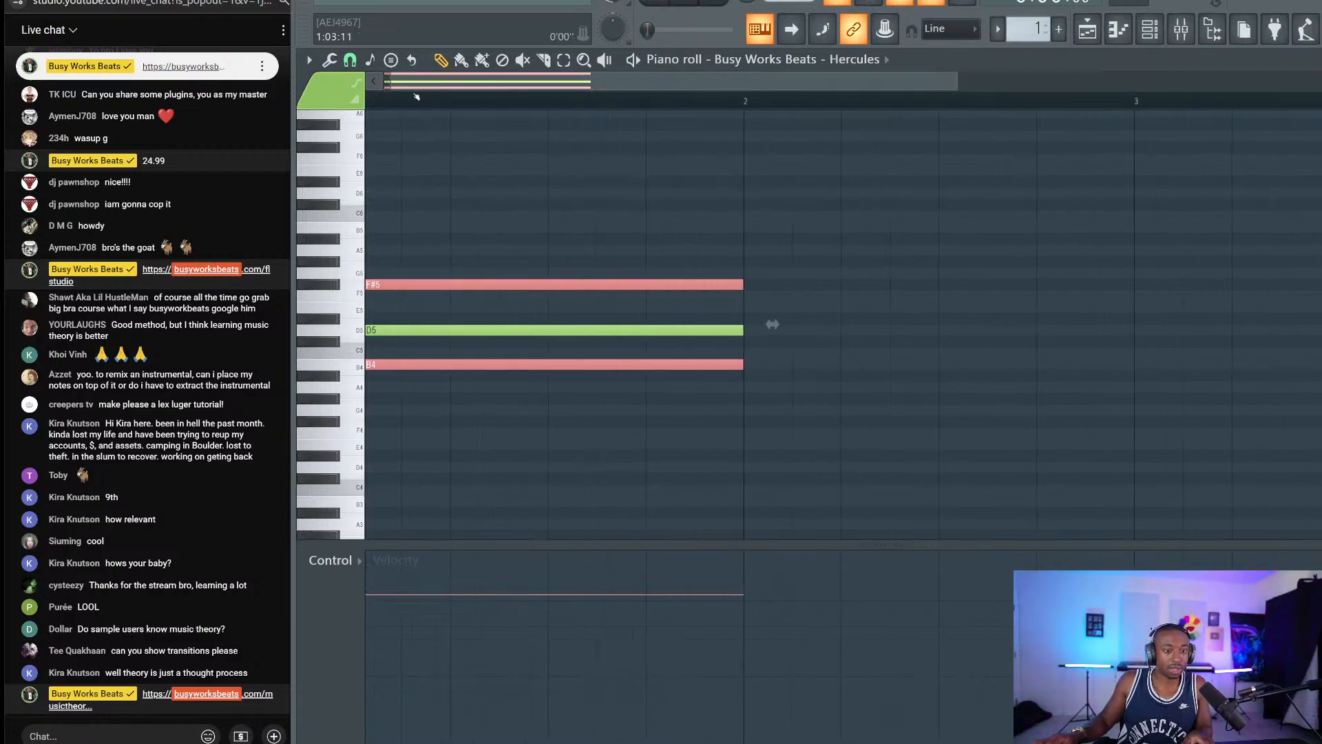
pyautogui.moveTo(415, 83); pyautogui.dragTo(398, 82)
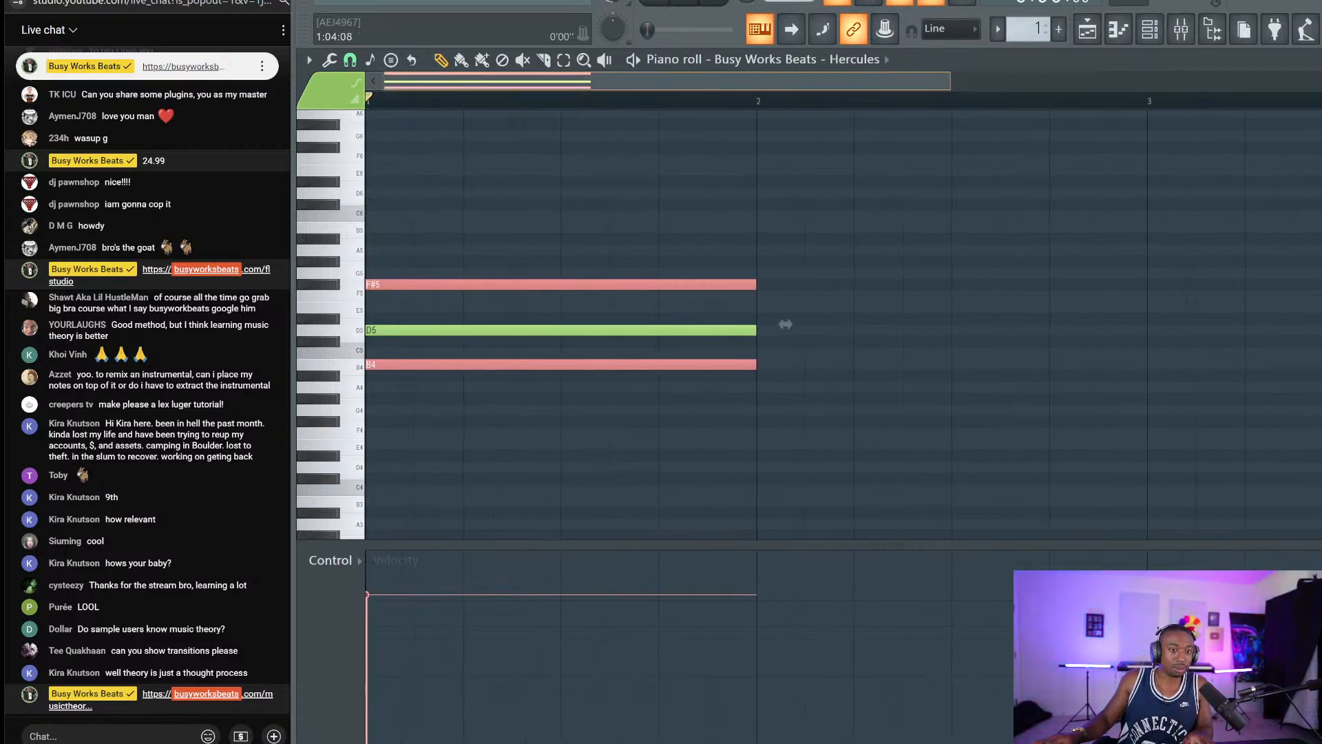
pyautogui.keyDown('ctrl'); pyautogui.click(401, 368); pyautogui.keyUp('ctrl')
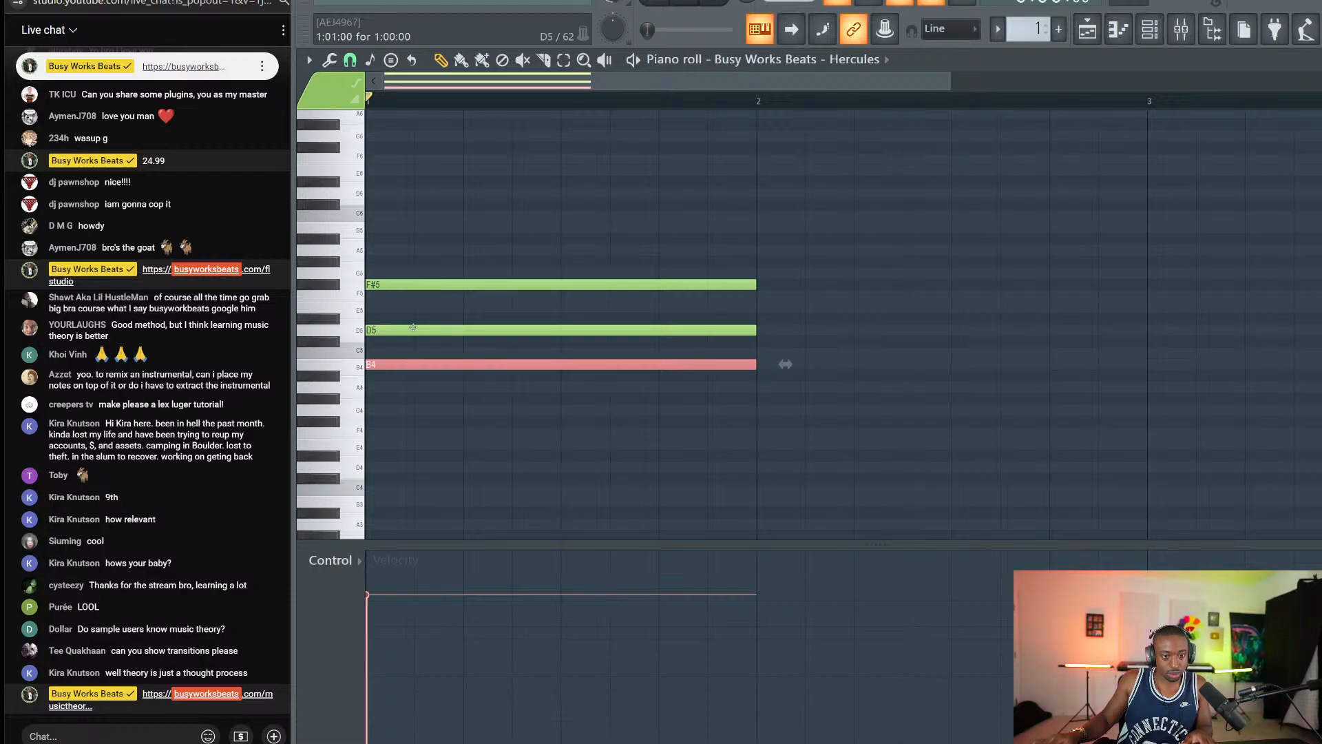
pyautogui.keyDown('ctrl'); pyautogui.click(436, 285); pyautogui.keyUp('ctrl')
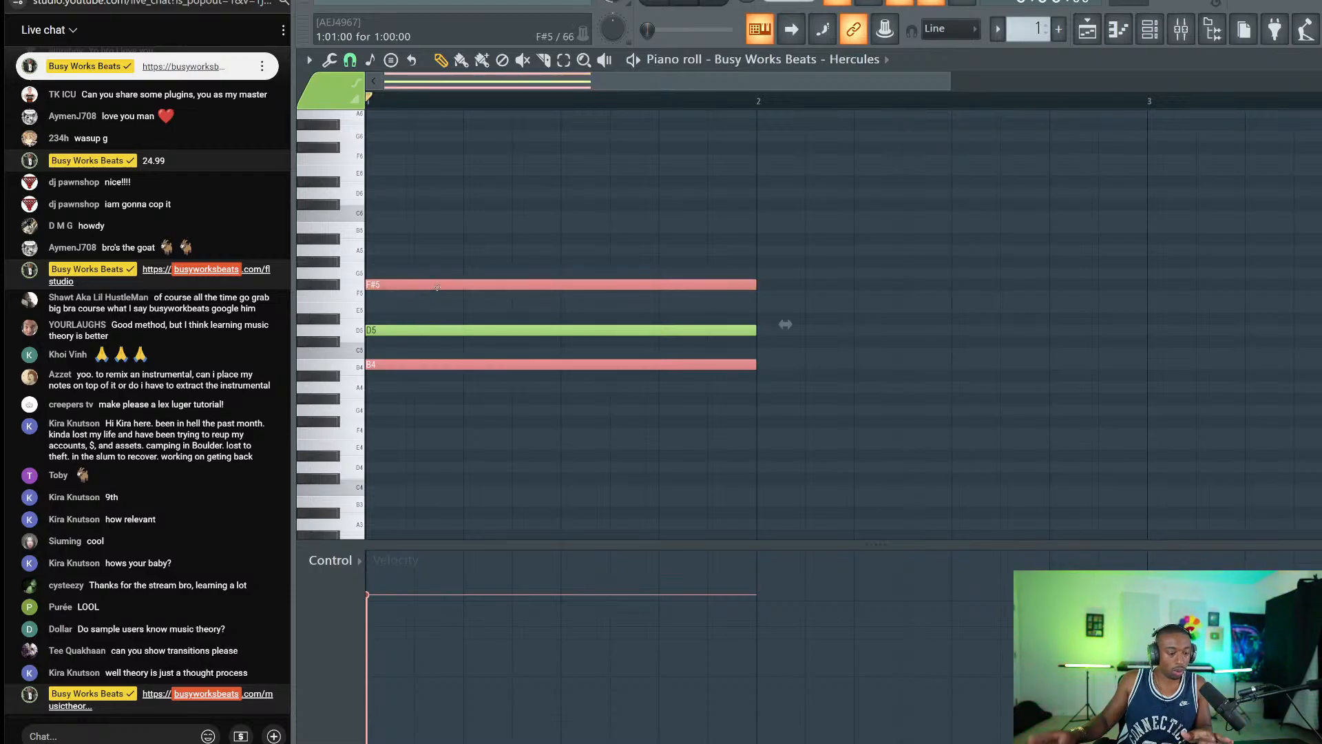
pyautogui.click(511, 282)
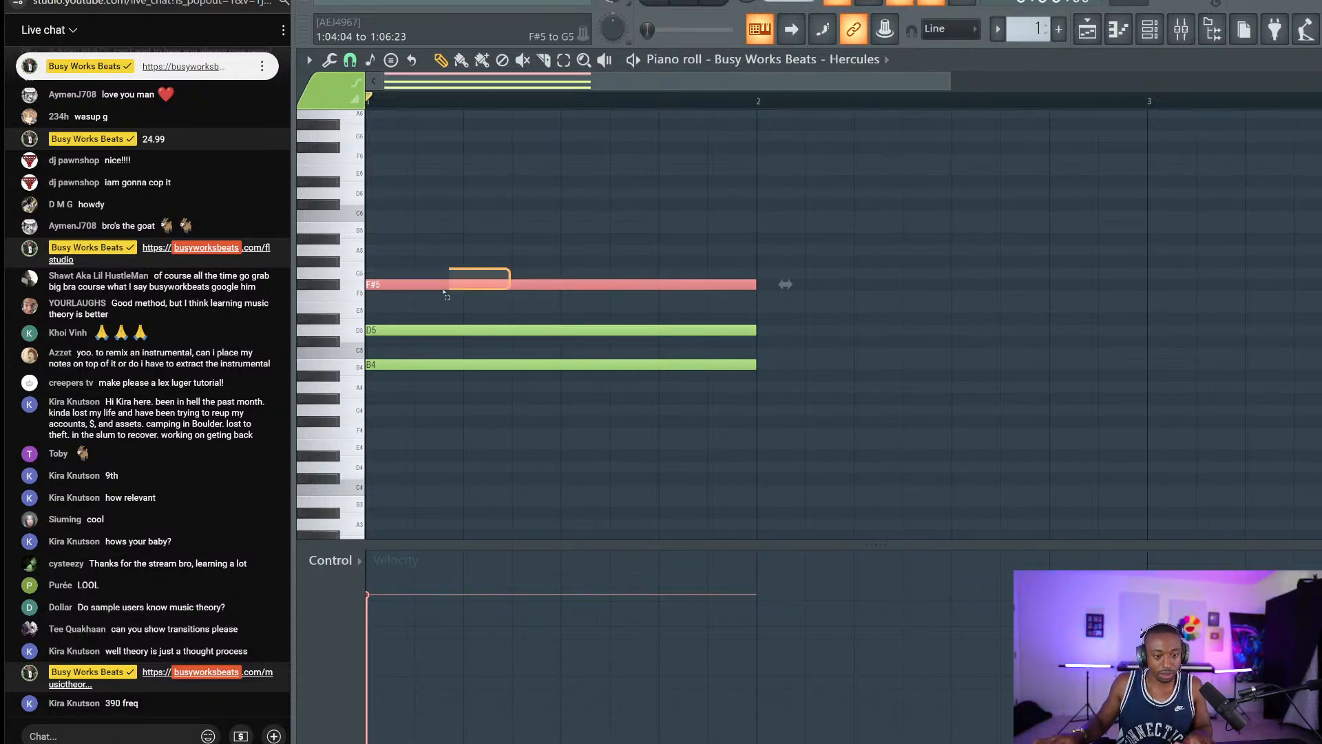
pyautogui.moveTo(945, 83); pyautogui.dragTo(796, 84)
pyautogui.scroll(3, 355, 266)
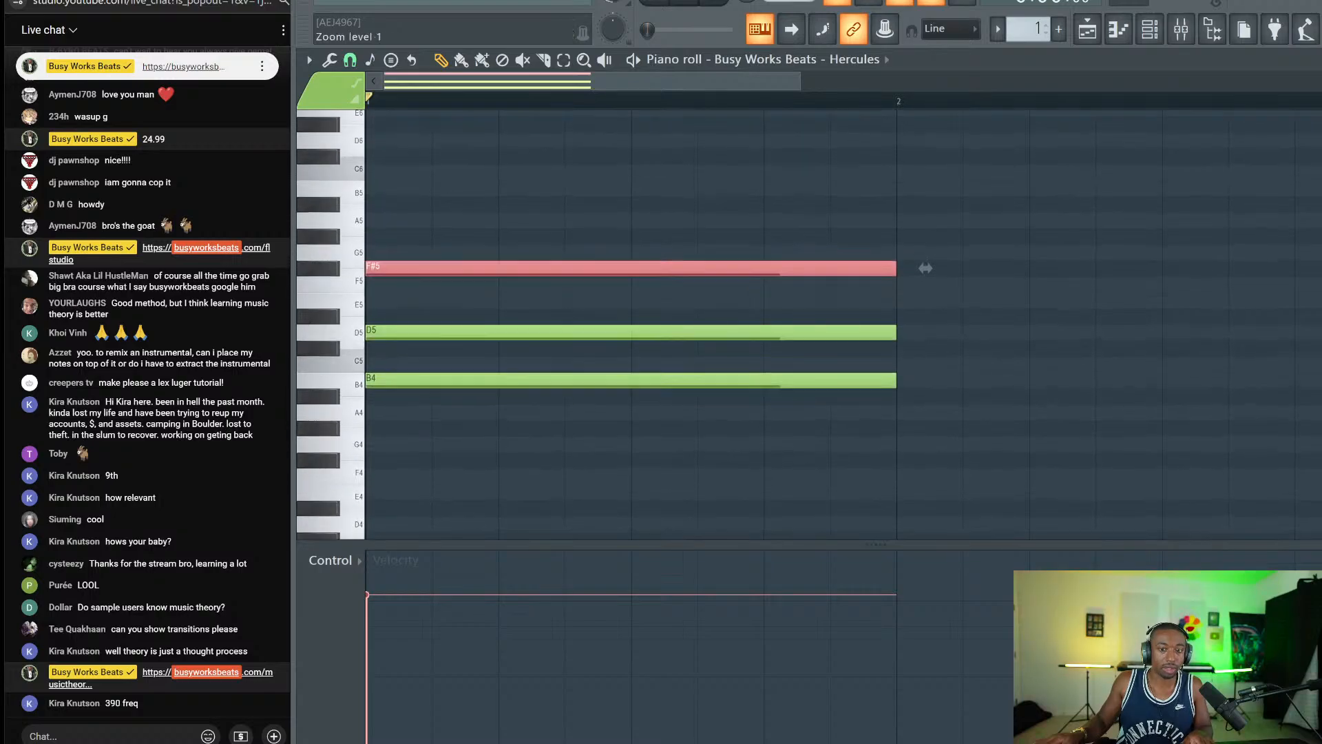
pyautogui.scroll(1, 356, 266)
# Marquee-select the F#5, D5 and B4 notes again, then clear the selection.
pyautogui.moveTo(469, 444); pyautogui.dragTo(396, 203)
pyautogui.click(458, 252)
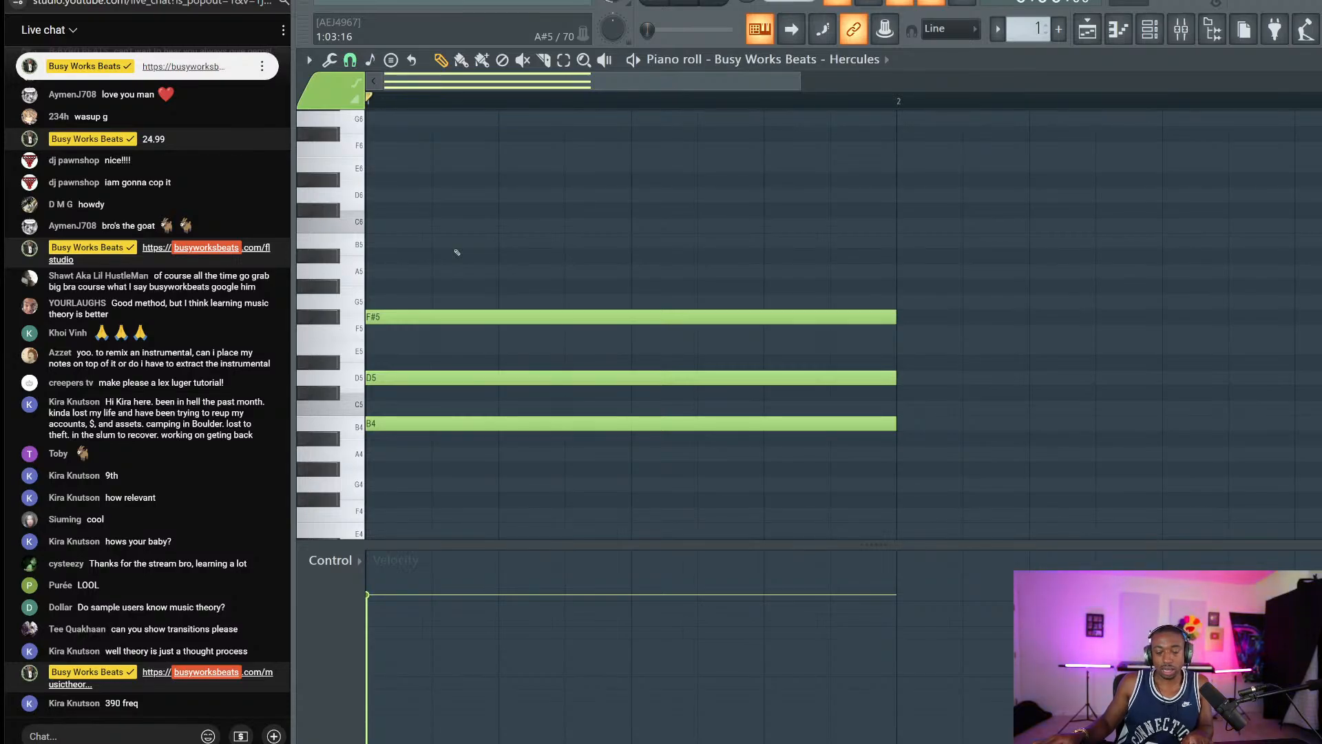
pyautogui.moveTo(457, 251); pyautogui.dragTo(431, 428)
pyautogui.click(466, 469)
pyautogui.keyDown('ctrl'); pyautogui.click(428, 240); pyautogui.keyUp('ctrl')
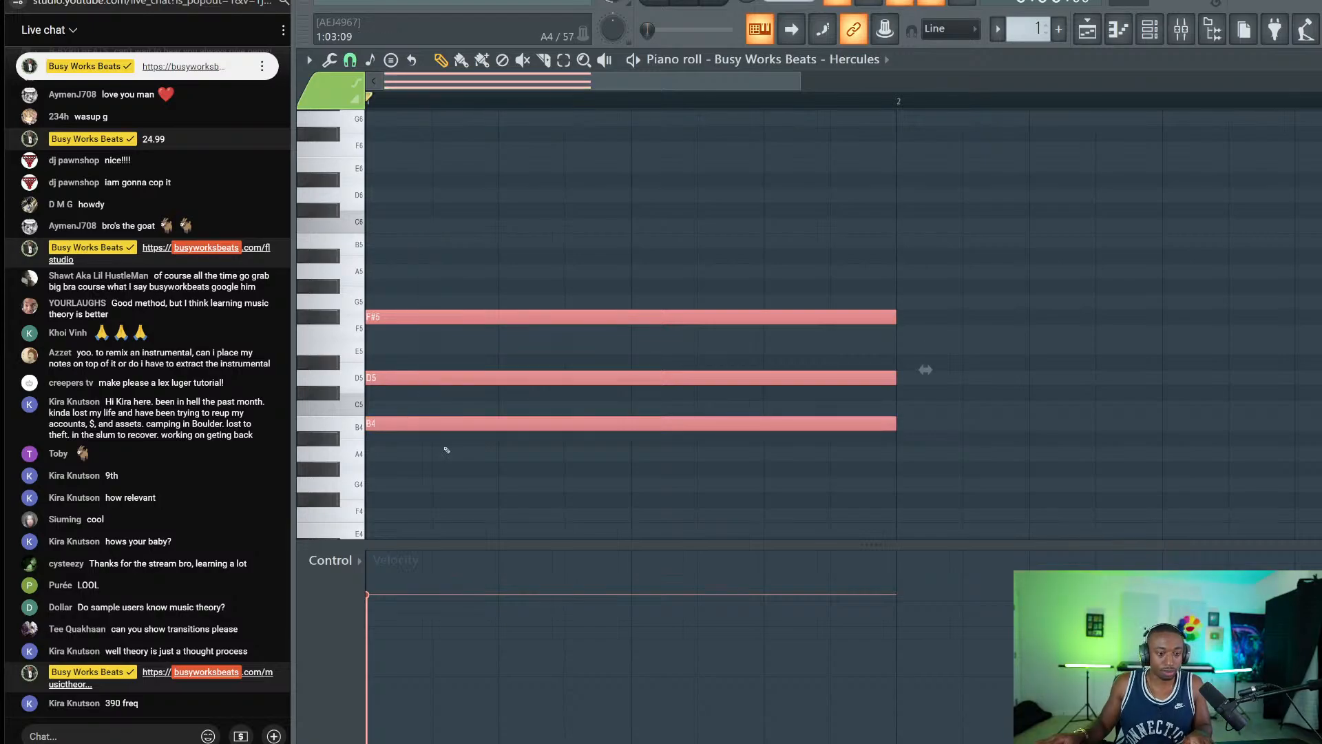
pyautogui.click(443, 465)
# Select only the F#5 note and Shift-drag it to make a copy.
pyautogui.moveTo(435, 340); pyautogui.dragTo(438, 302)
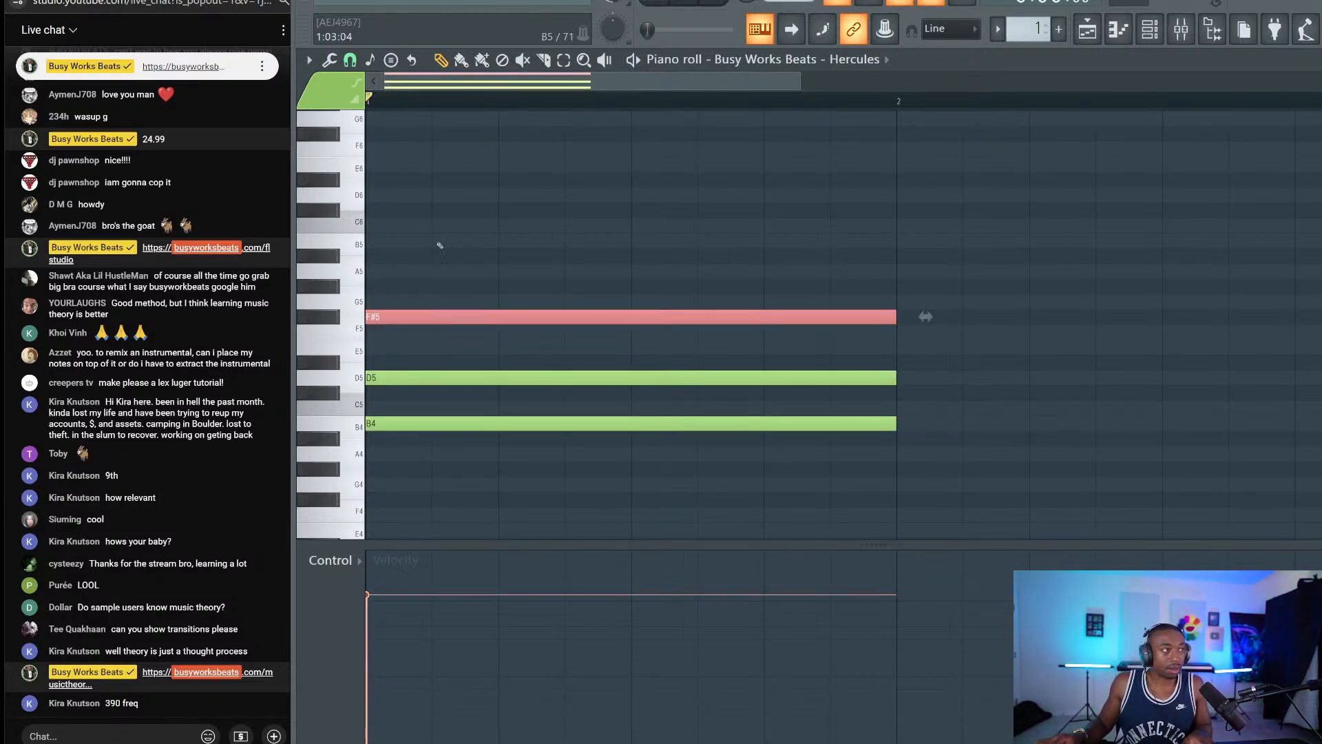
pyautogui.click(446, 220)
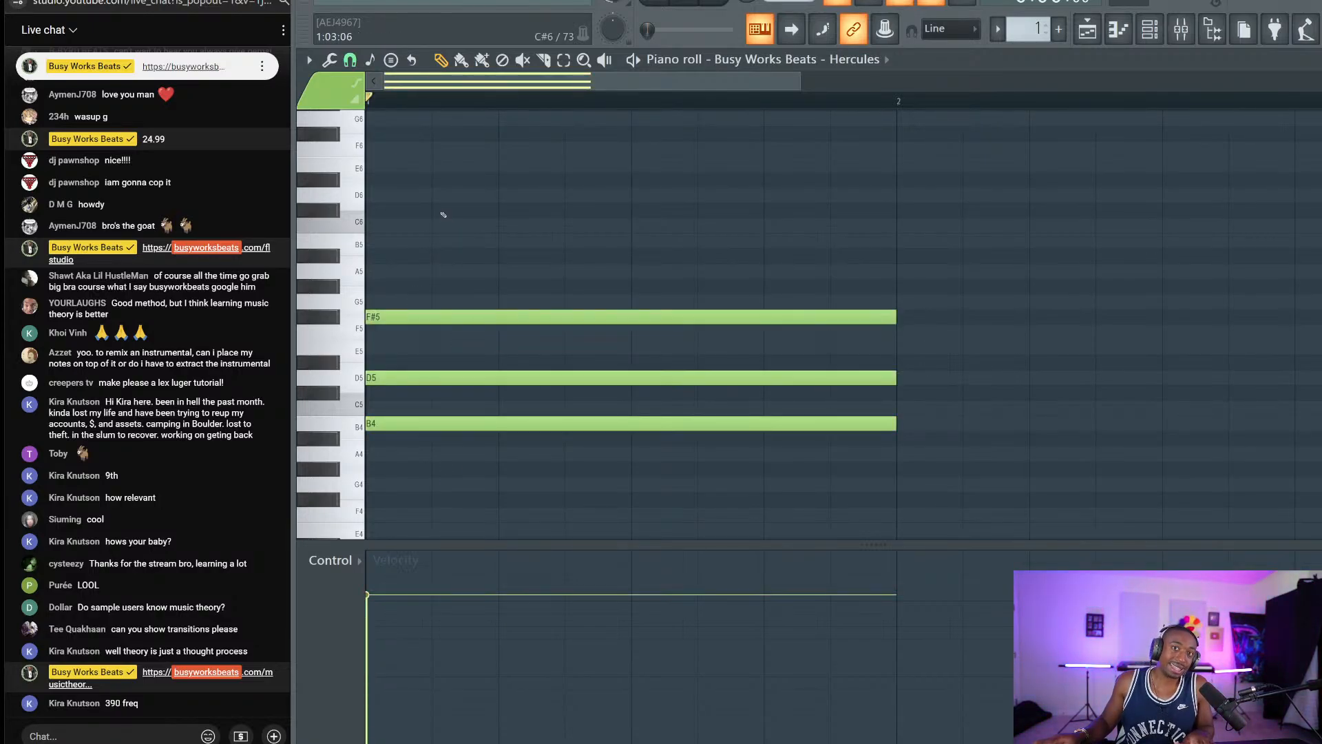
pyautogui.moveTo(443, 215); pyautogui.dragTo(432, 294)
pyautogui.click(442, 415)
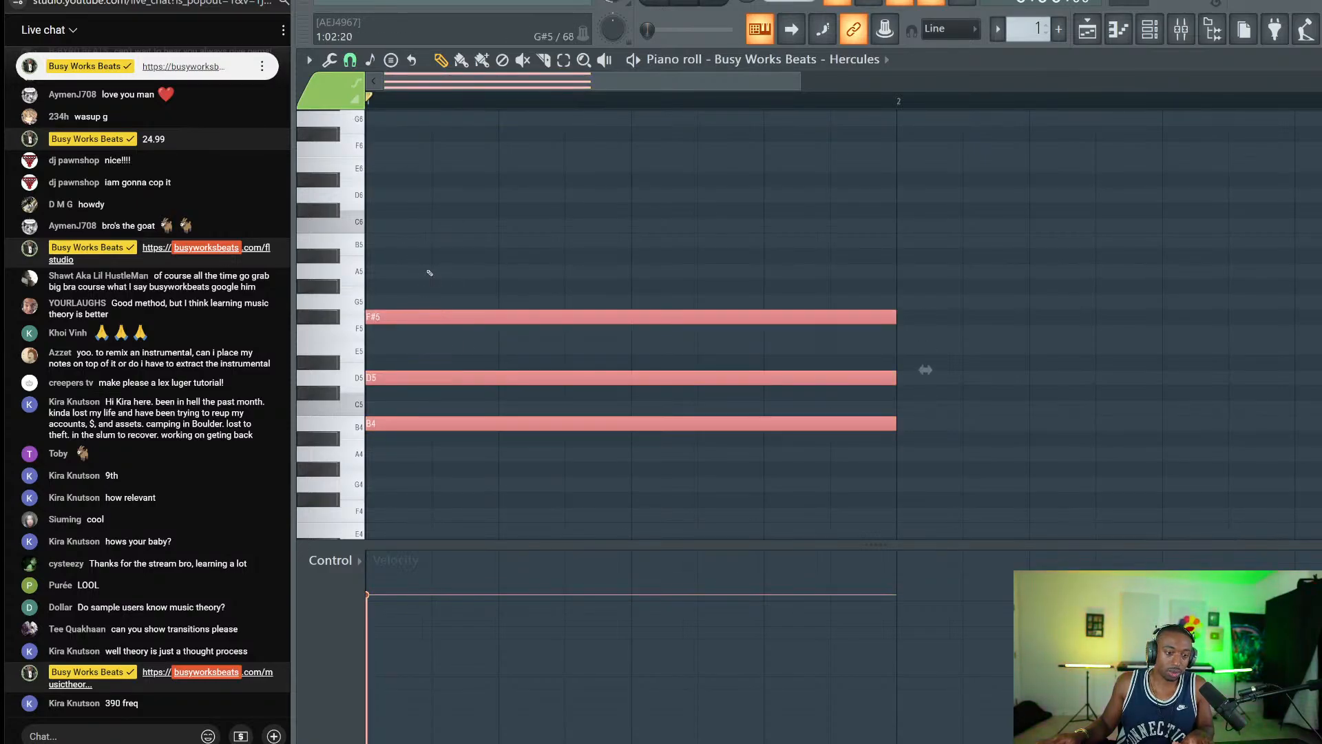
pyautogui.click(424, 330)
pyautogui.moveTo(423, 340); pyautogui.dragTo(401, 319)
# Raise the F#5 copy to C#6 and select the new note.
pyautogui.hotkey('shift', 'Up')
pyautogui.hotkey('shift', 'Up')
pyautogui.hotkey('shift', 'Up')
pyautogui.hotkey('shift', 'Up')
pyautogui.hotkey('shift', 'Up')
pyautogui.hotkey('shift', 'Up')
pyautogui.hotkey('shift', 'Up')
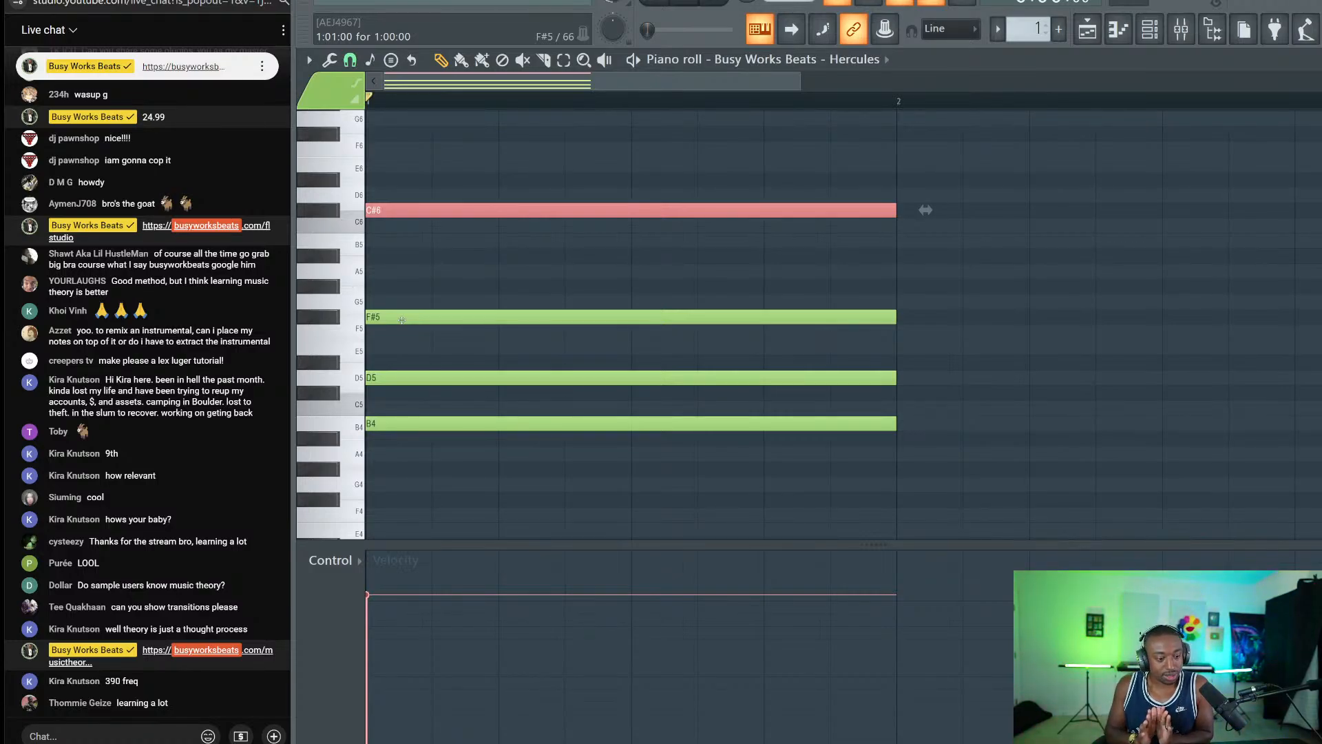
pyautogui.click(589, 252)
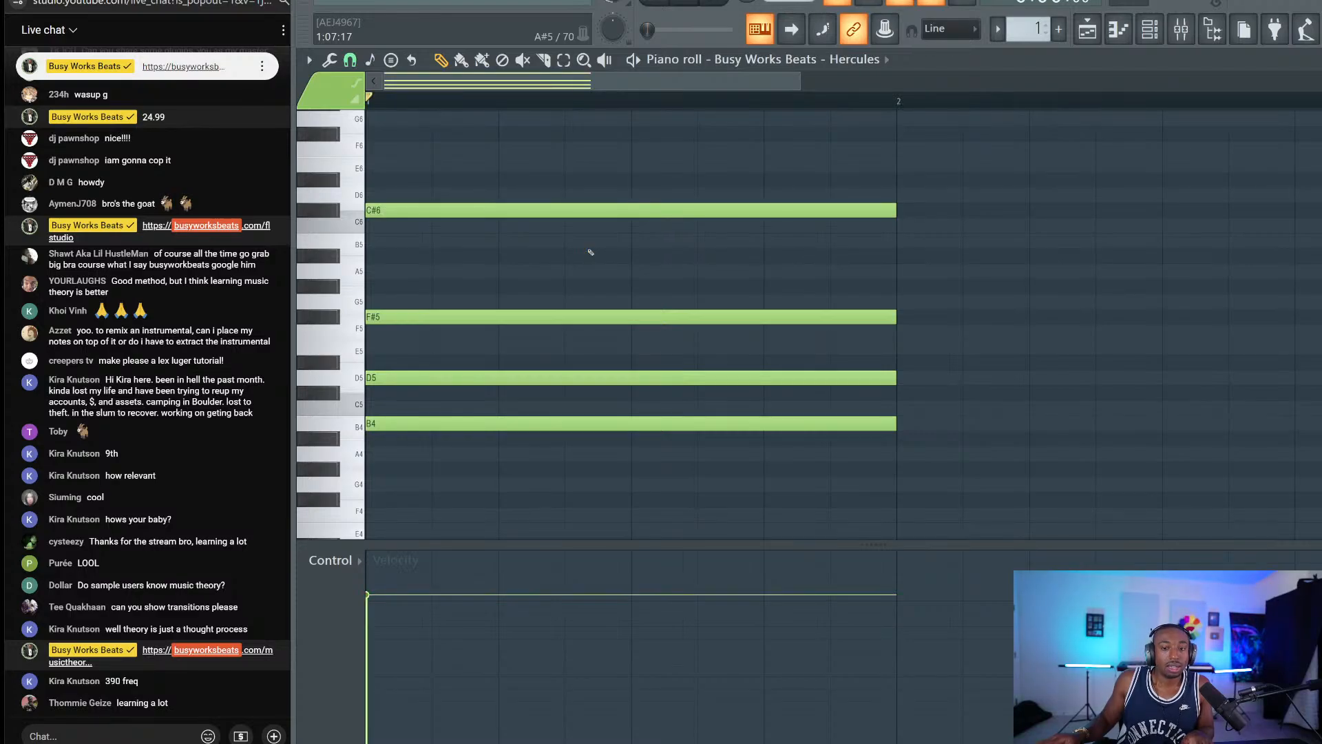
pyautogui.moveTo(409, 174); pyautogui.dragTo(435, 267)
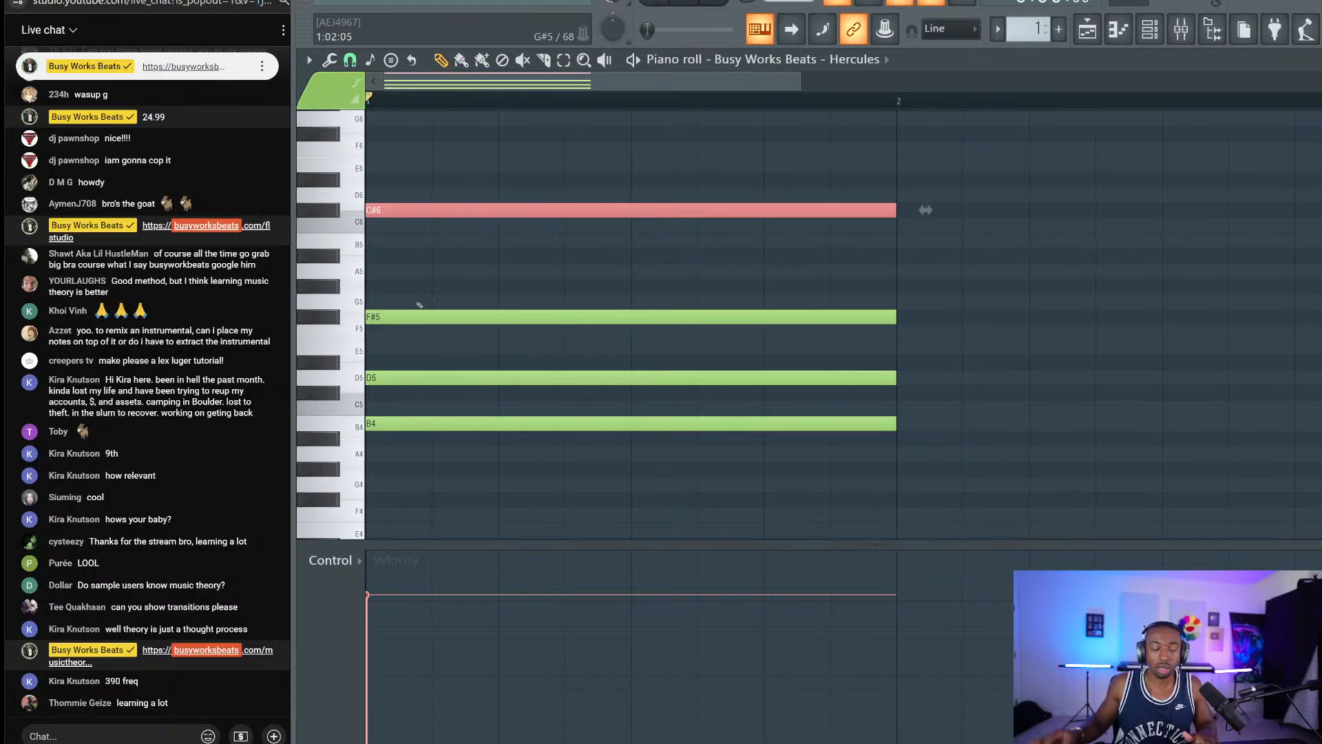
# Copy the D5 note and raise the copy to A5.
pyautogui.click(426, 378)
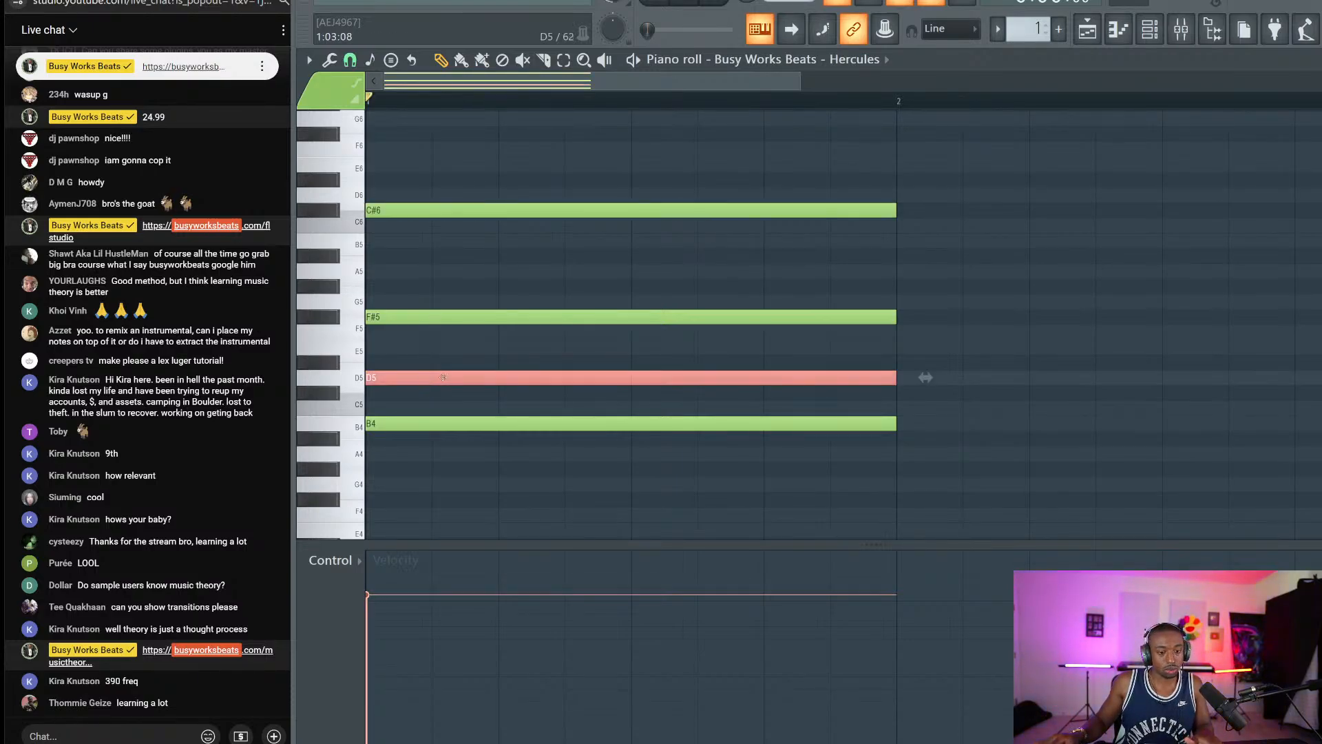
pyautogui.click(427, 377)
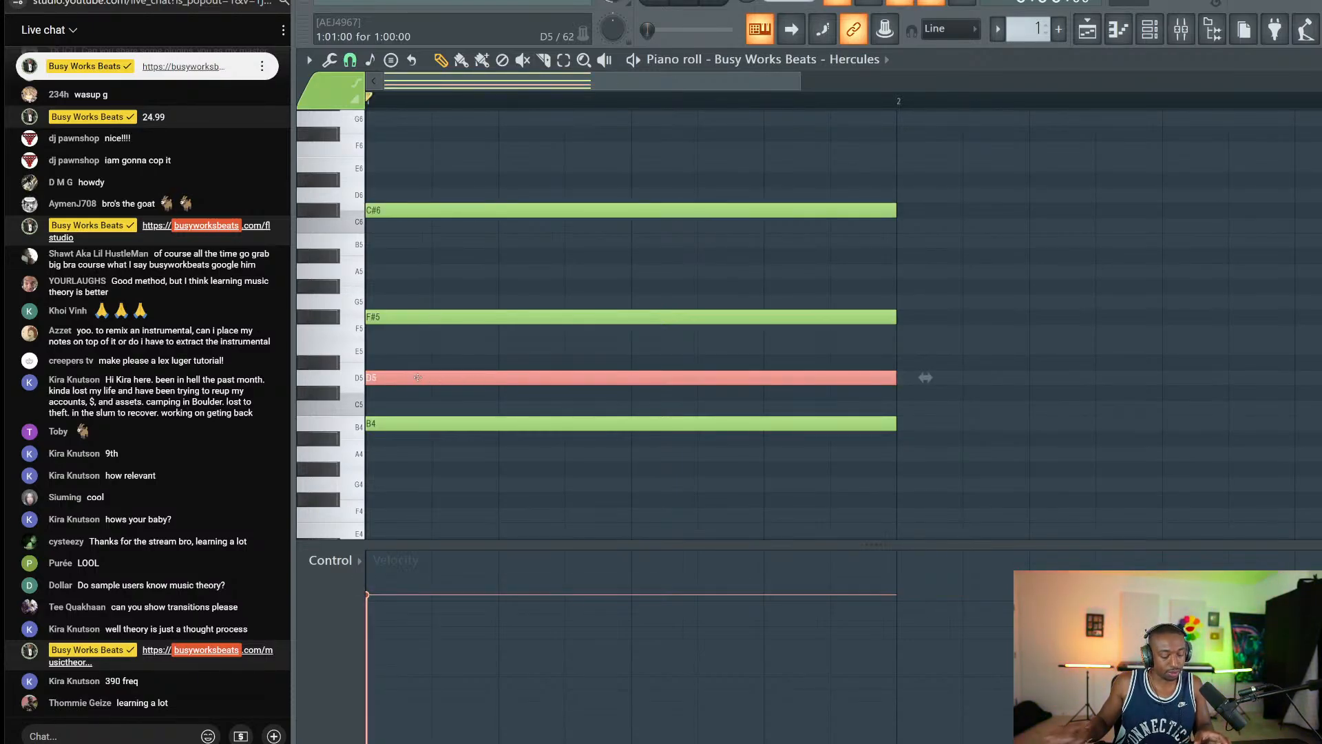
pyautogui.press('Up')
pyautogui.press('Up')
pyautogui.press('Up')
pyautogui.press('Up')
pyautogui.press('Up')
pyautogui.press('Up')
pyautogui.press('Up')
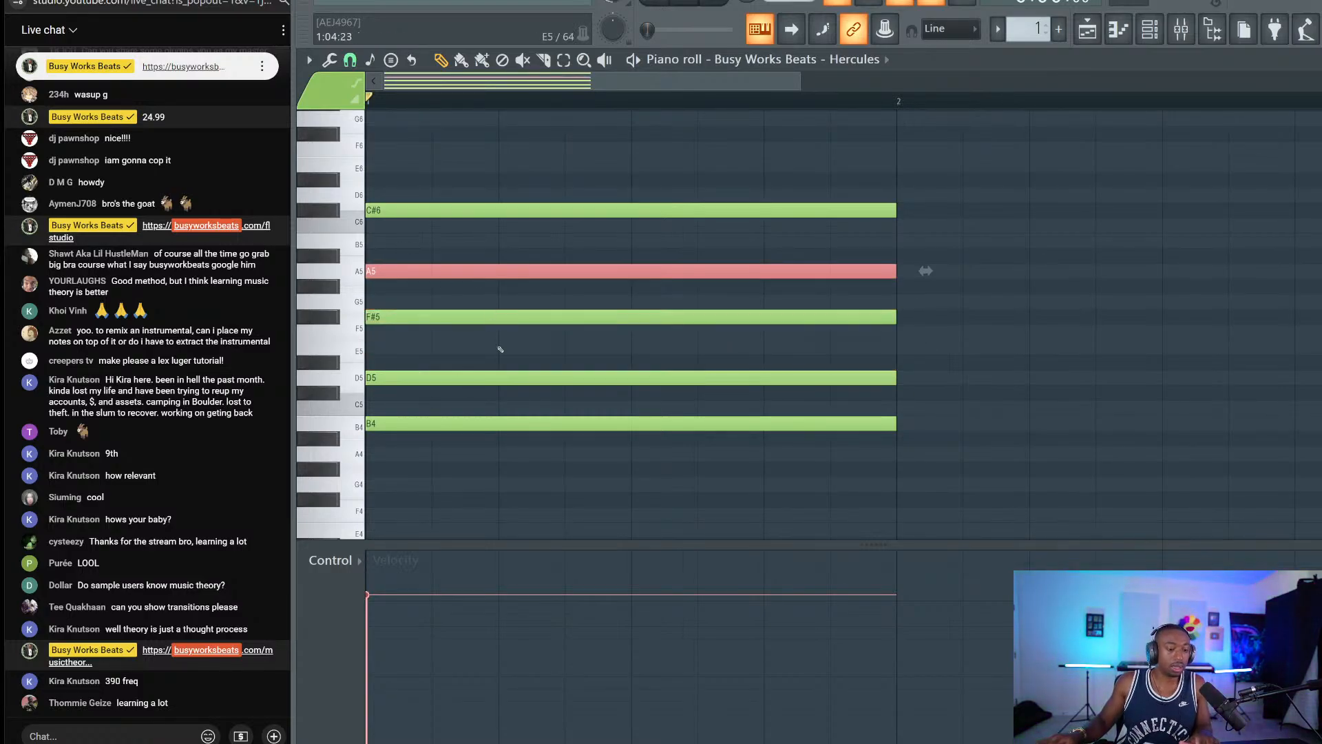
pyautogui.click(477, 375)
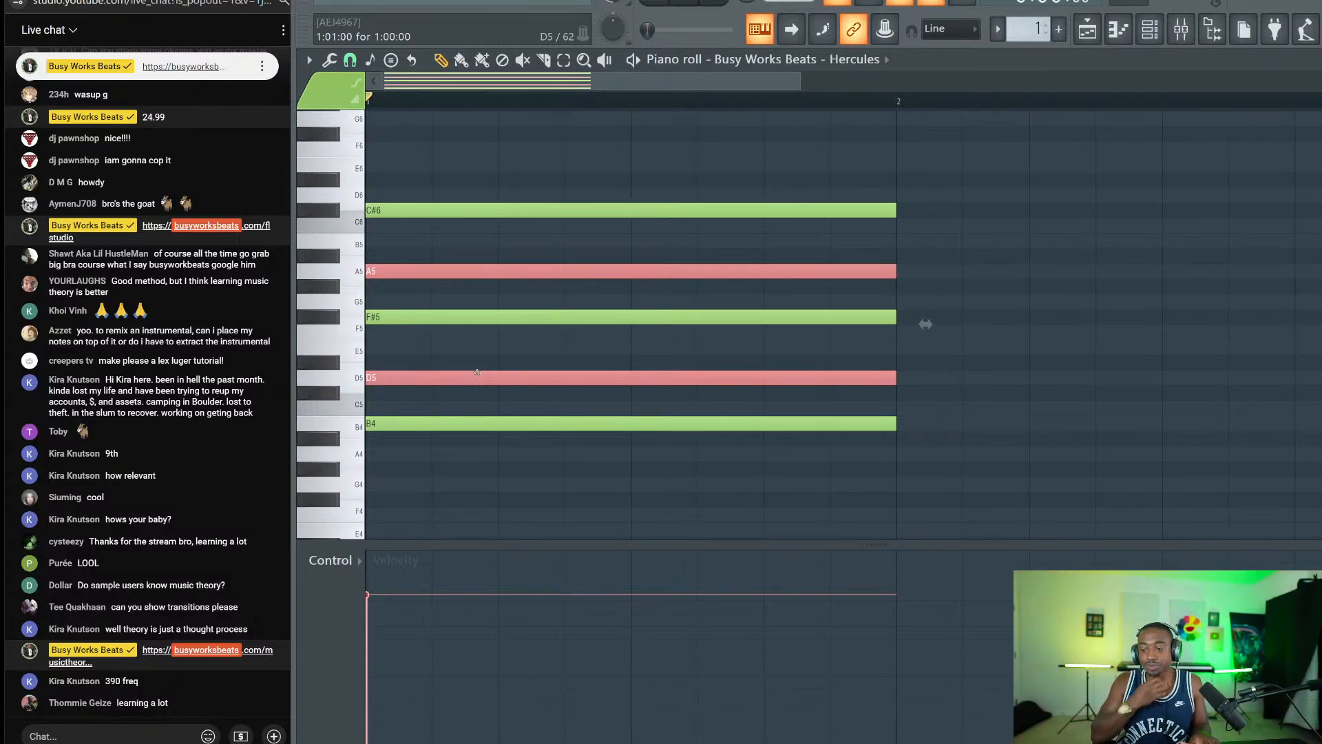
# Select the B4, F#5 and C#6 notes together, then clear the selection.
pyautogui.click(427, 424)
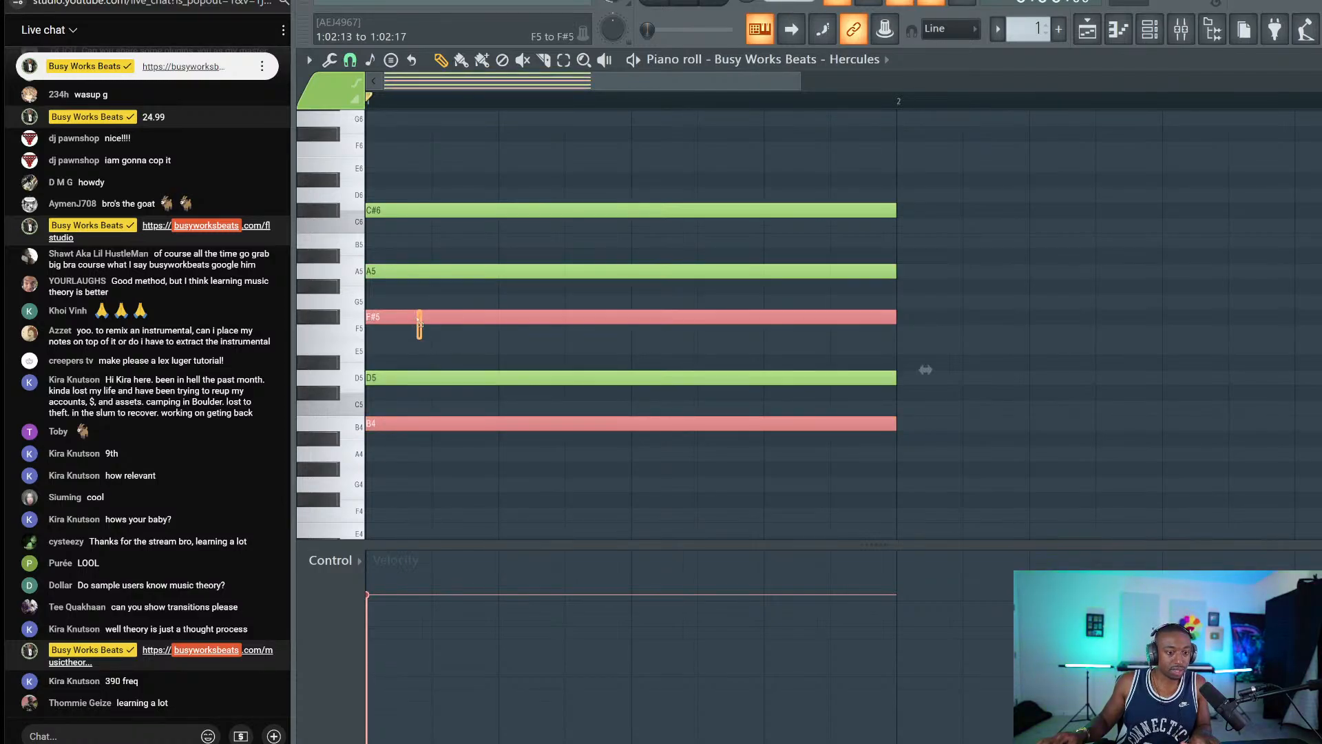
pyautogui.keyDown('ctrl'); pyautogui.click(416, 316); pyautogui.keyUp('ctrl')
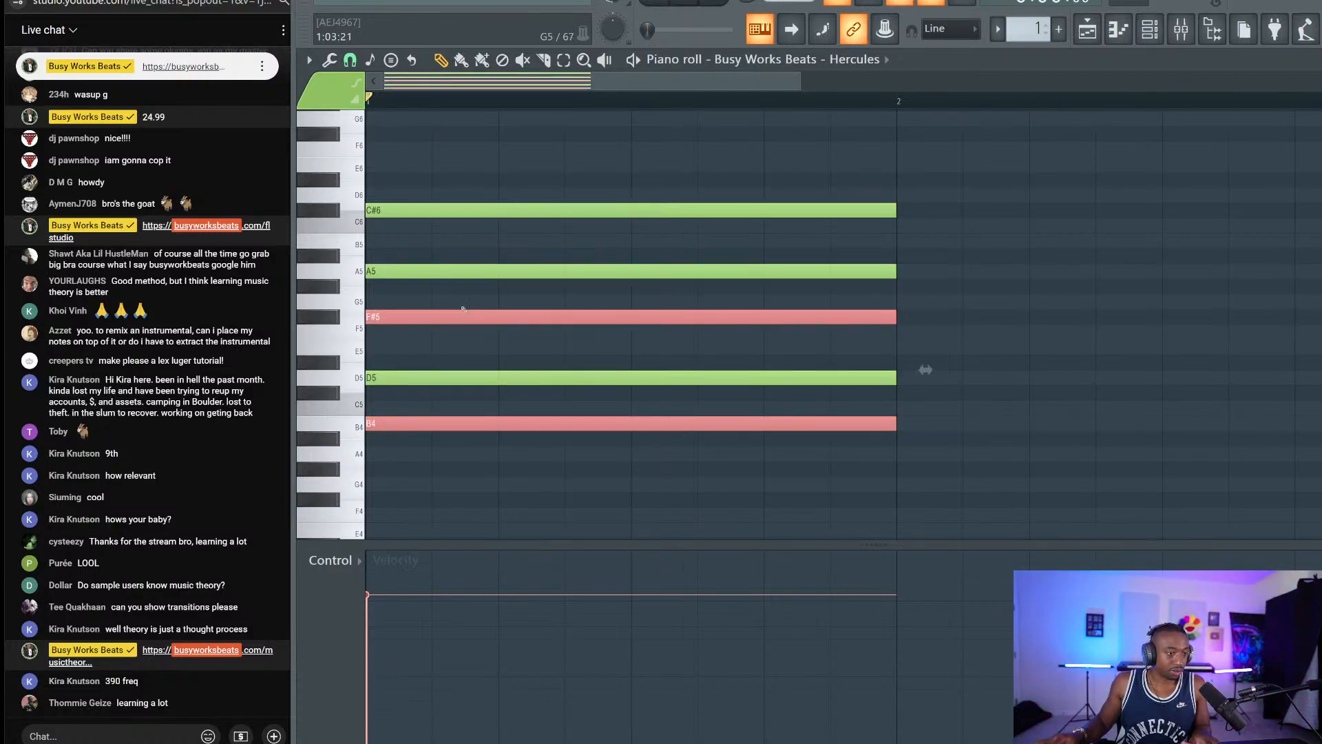
pyautogui.keyDown('ctrl'); pyautogui.keyDown('shift'); pyautogui.click(398, 214); pyautogui.keyUp('shift'); pyautogui.keyUp('ctrl')
pyautogui.keyDown('ctrl'); pyautogui.click(416, 233); pyautogui.keyUp('ctrl')
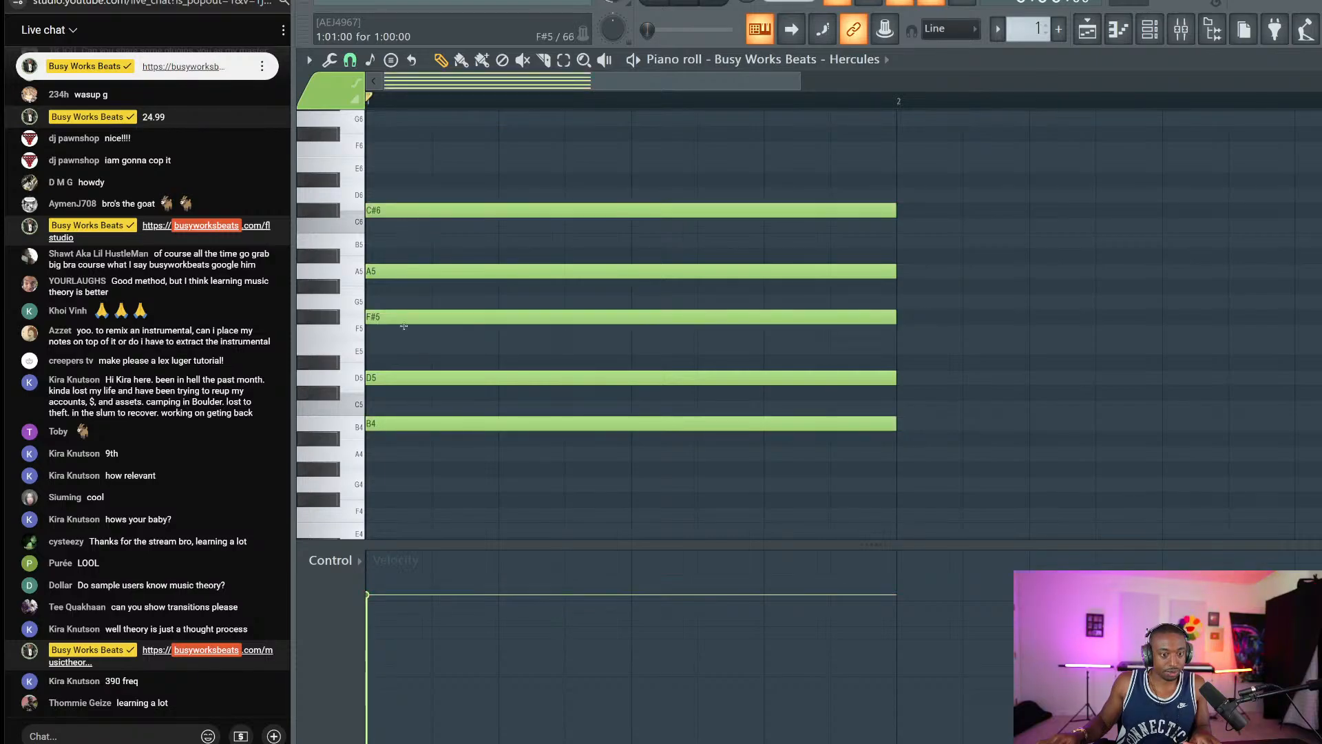
# Audition the chord with the A5 note, then delete A5.
pyautogui.keyDown('ctrl'); pyautogui.click(413, 377); pyautogui.keyUp('ctrl')
pyautogui.keyDown('ctrl'); pyautogui.click(417, 271); pyautogui.keyUp('ctrl')
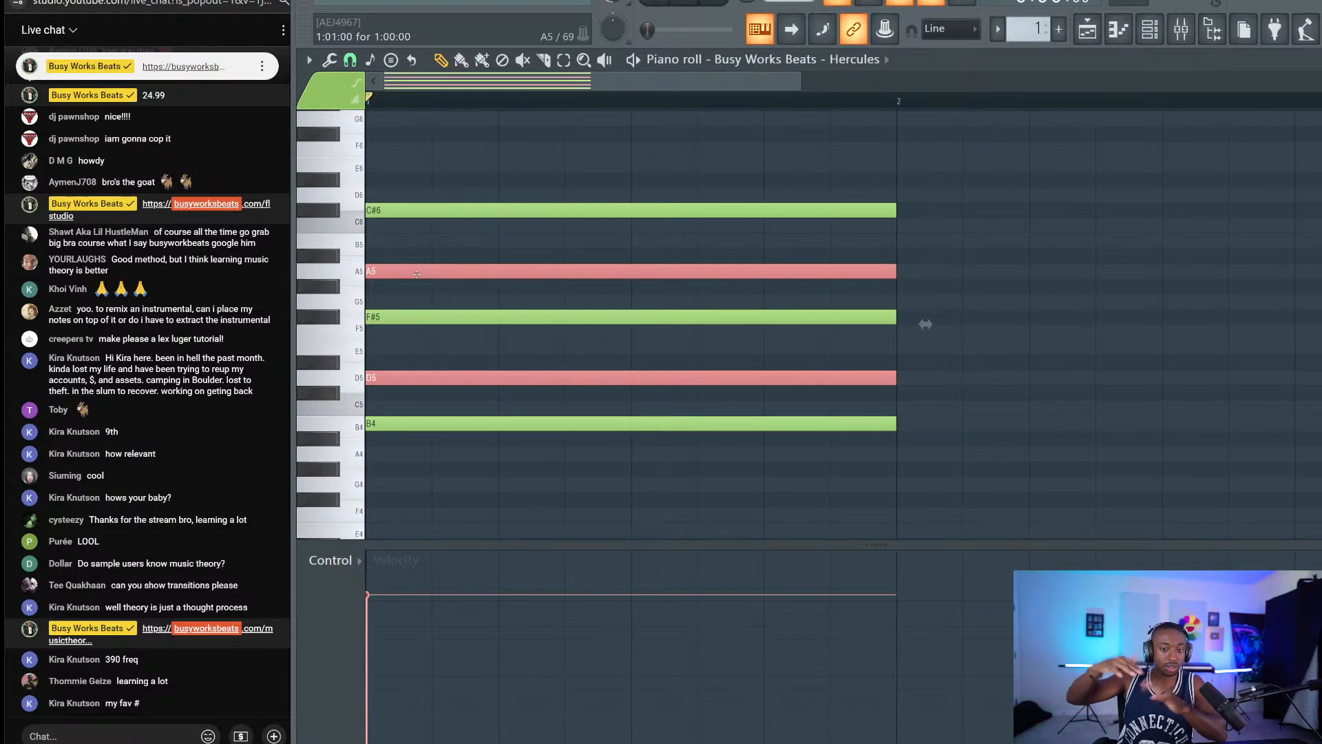
pyautogui.press('space')
pyautogui.press('space')
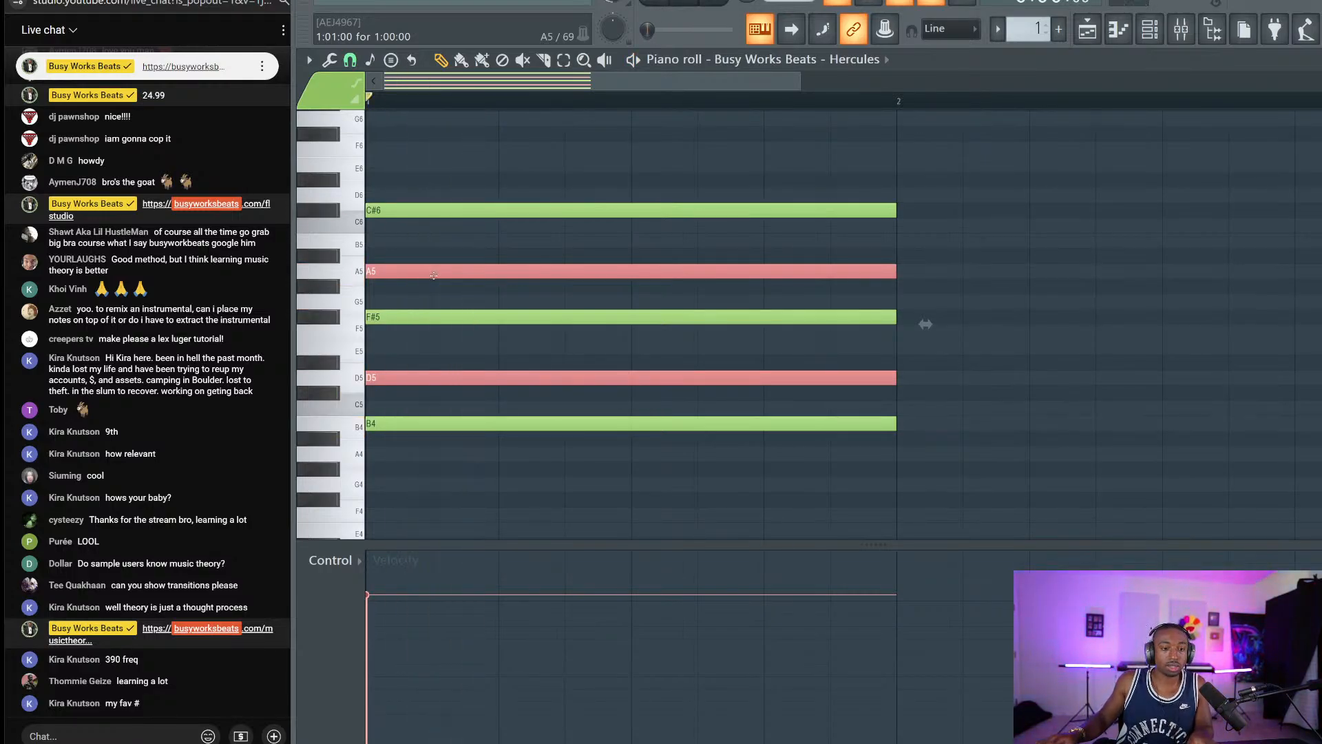
pyautogui.rightClick(433, 275)
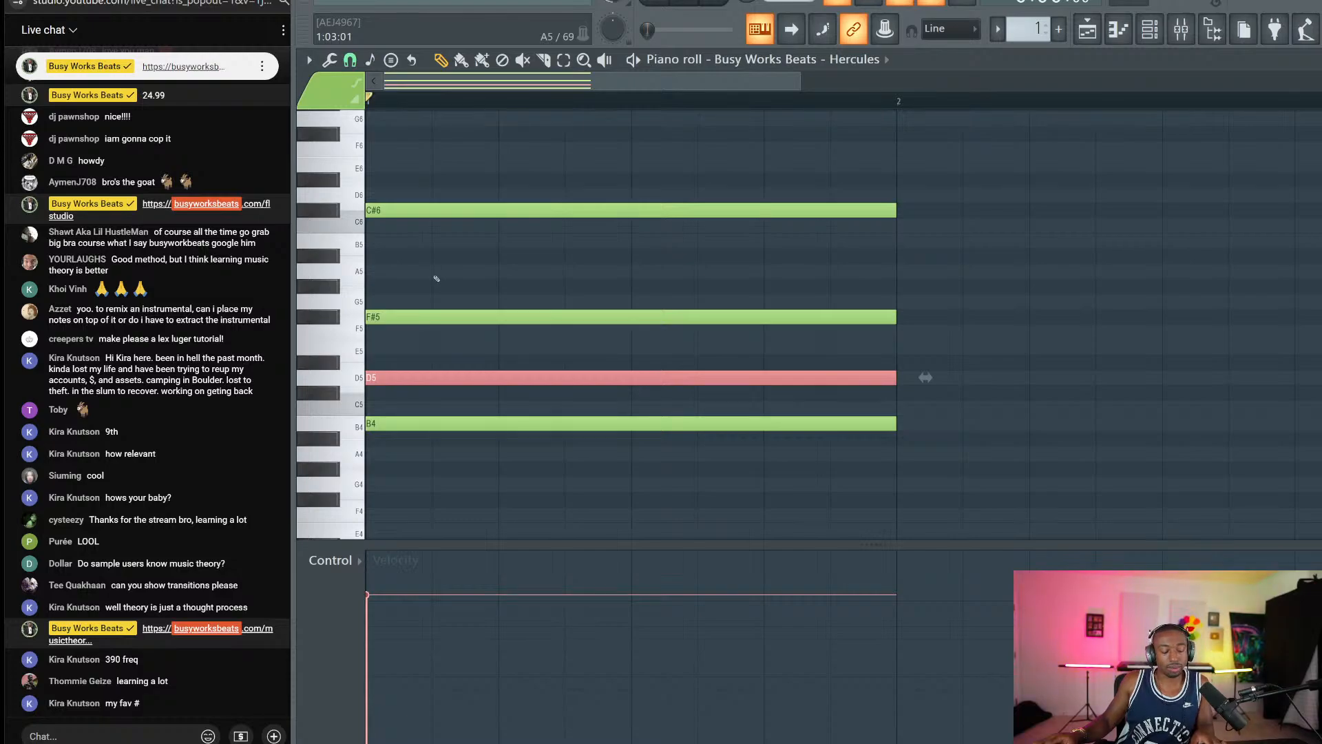
pyautogui.keyDown('ctrl'); pyautogui.click(620, 144); pyautogui.keyUp('ctrl')
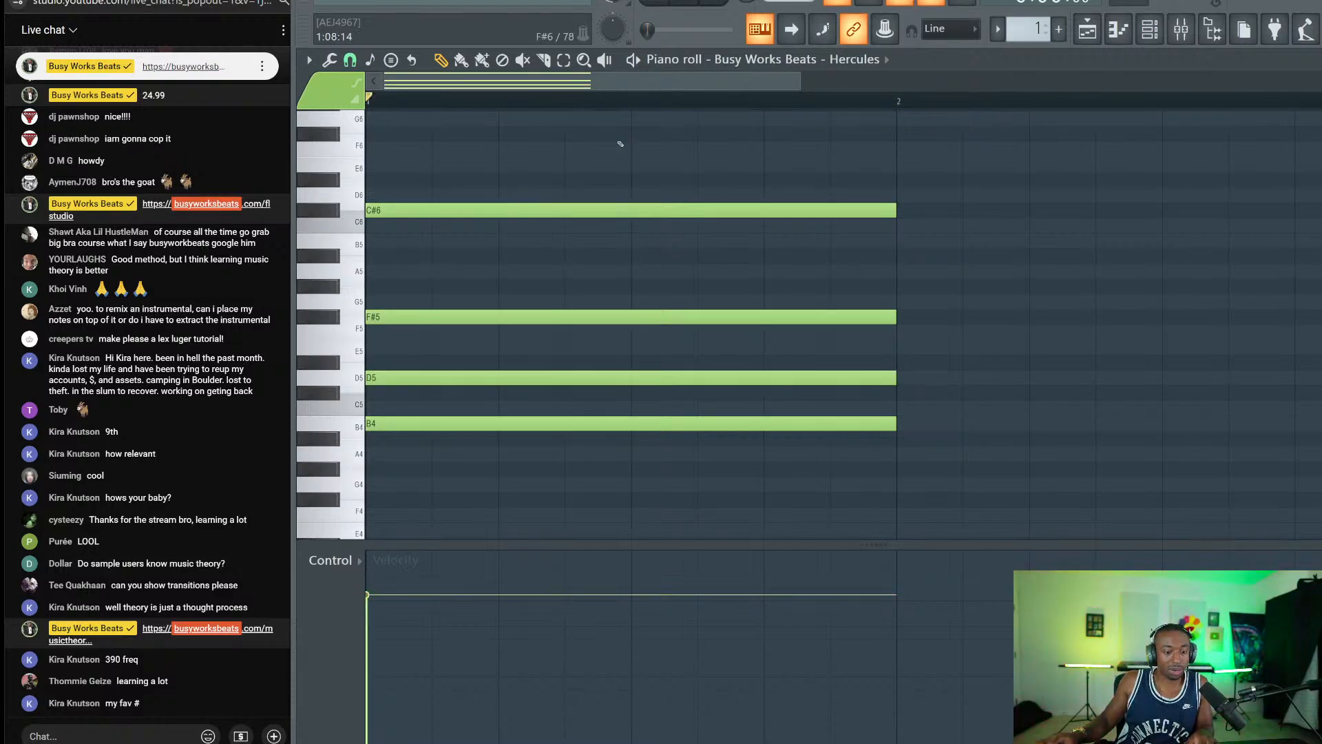
# Drop the chord an octave and delay D4, F#4 and C#5 by one, two and three beats.
pyautogui.press('space')
pyautogui.hotkey('ctrl', 'Down')
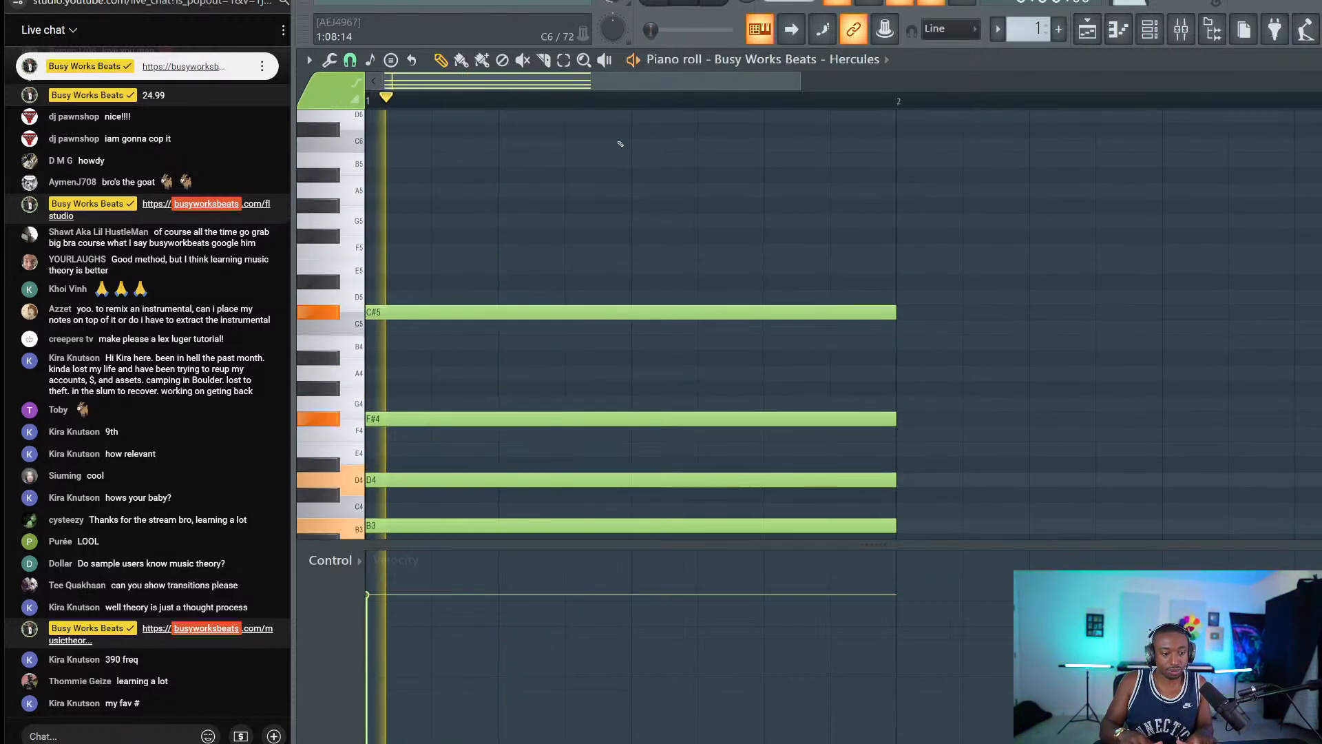
pyautogui.press('space')
pyautogui.scroll(-3, 473, 428)
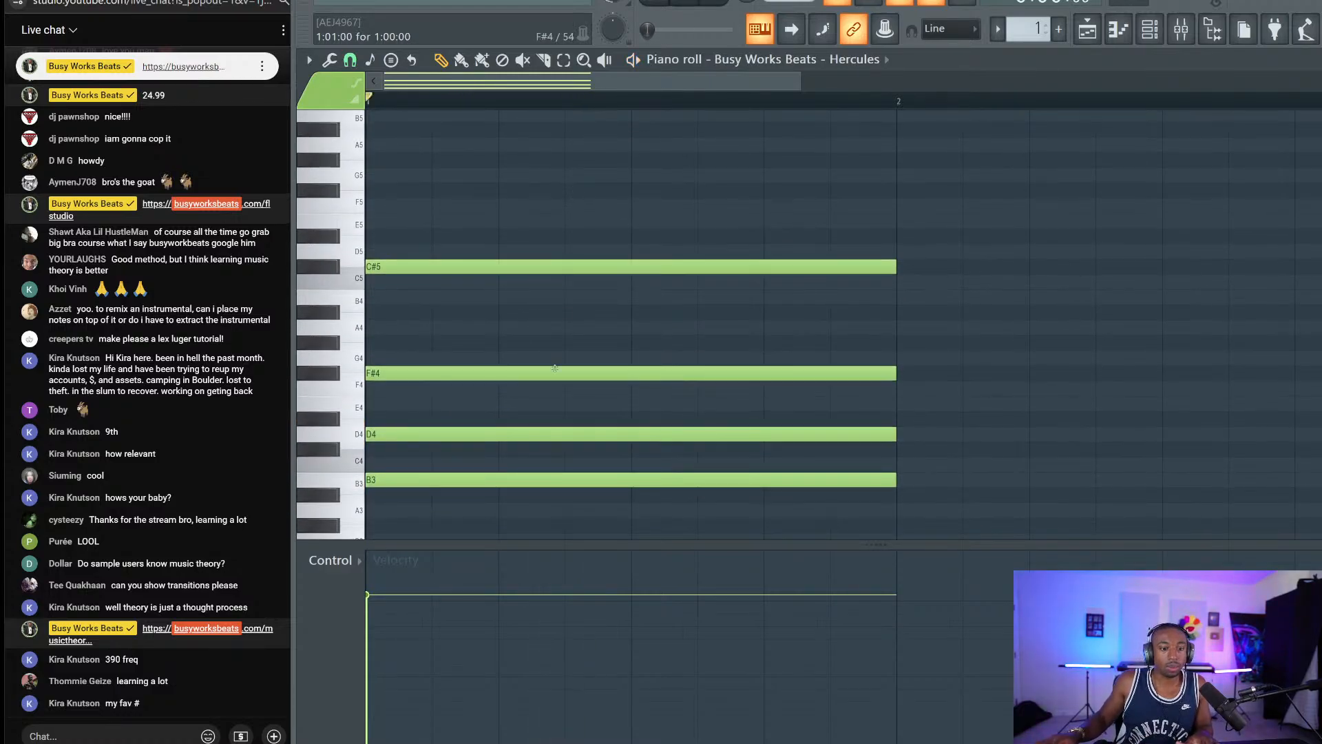
pyautogui.moveTo(473, 427); pyautogui.dragTo(541, 428)
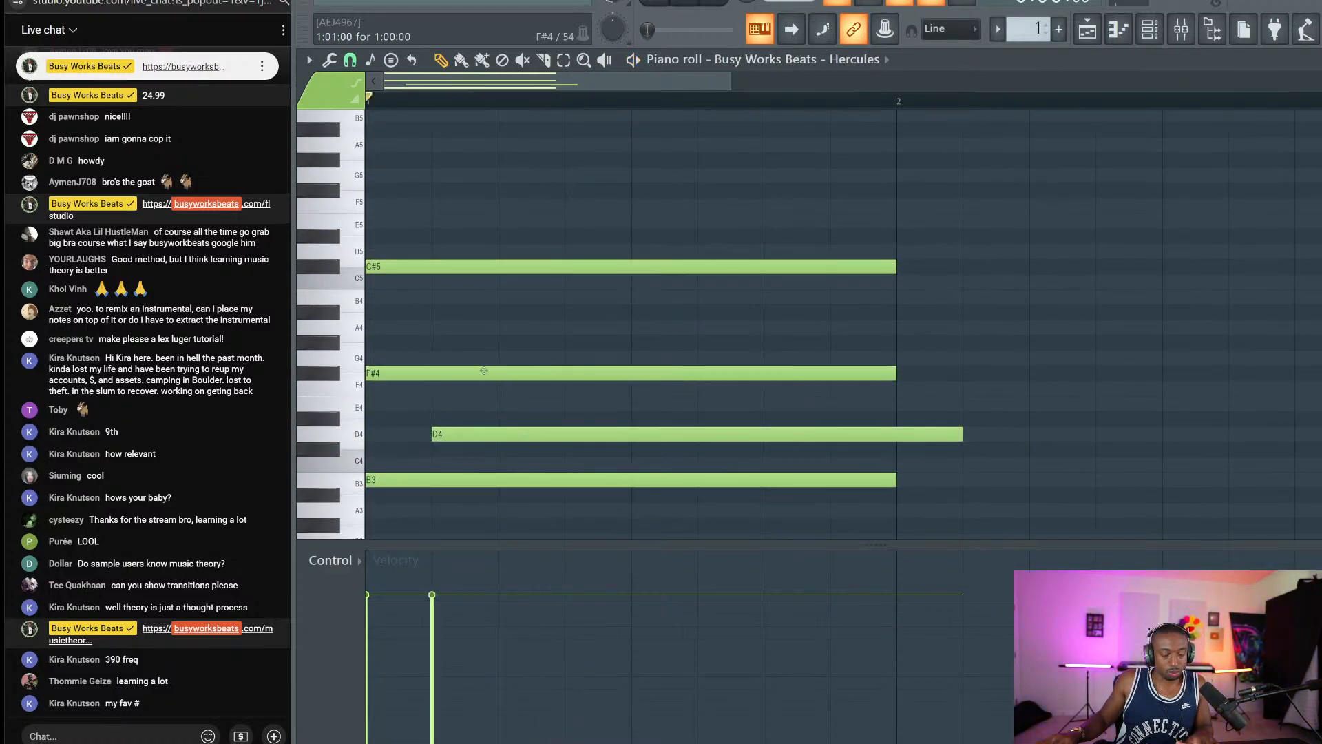
pyautogui.moveTo(494, 375); pyautogui.dragTo(627, 378)
pyautogui.moveTo(498, 266); pyautogui.dragTo(696, 266)
pyautogui.press('space')
pyautogui.press('space')
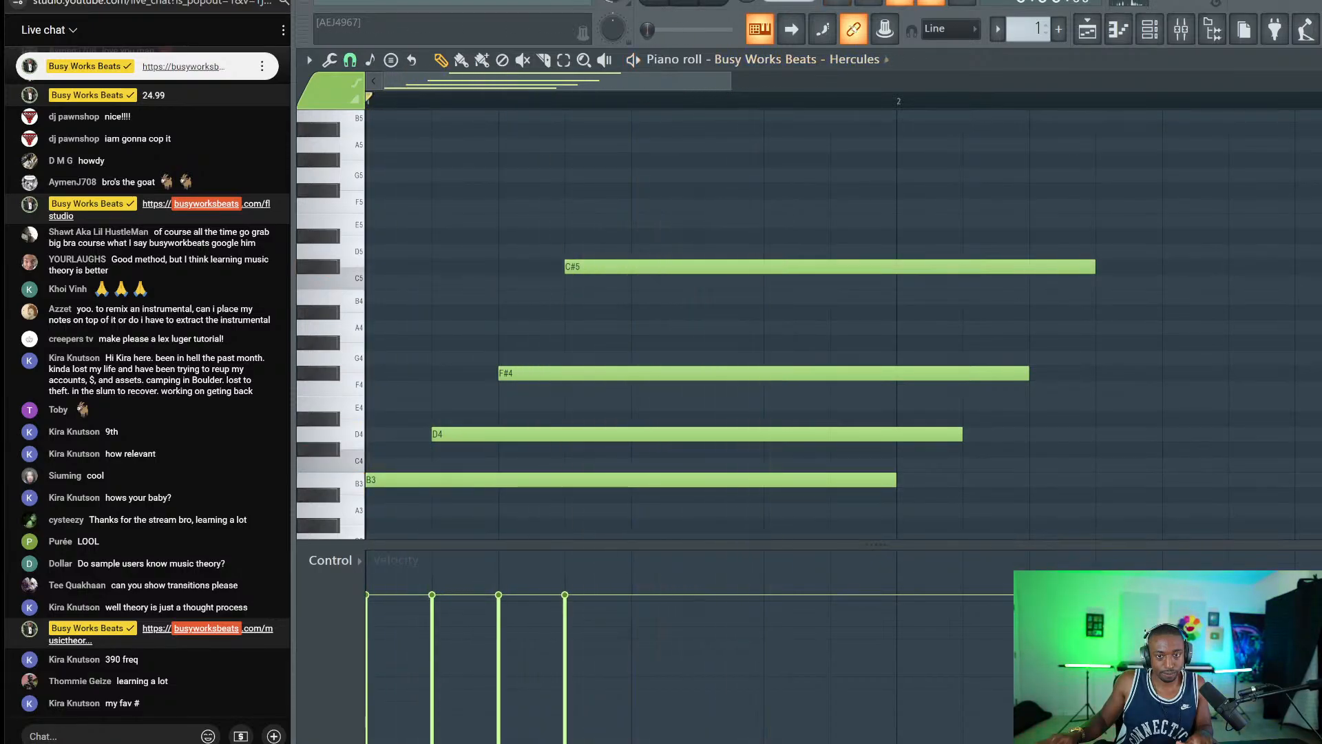
# Slice the notes at bar 2 with the Slice tool and delete the pieces past it.
pyautogui.click(543, 59)
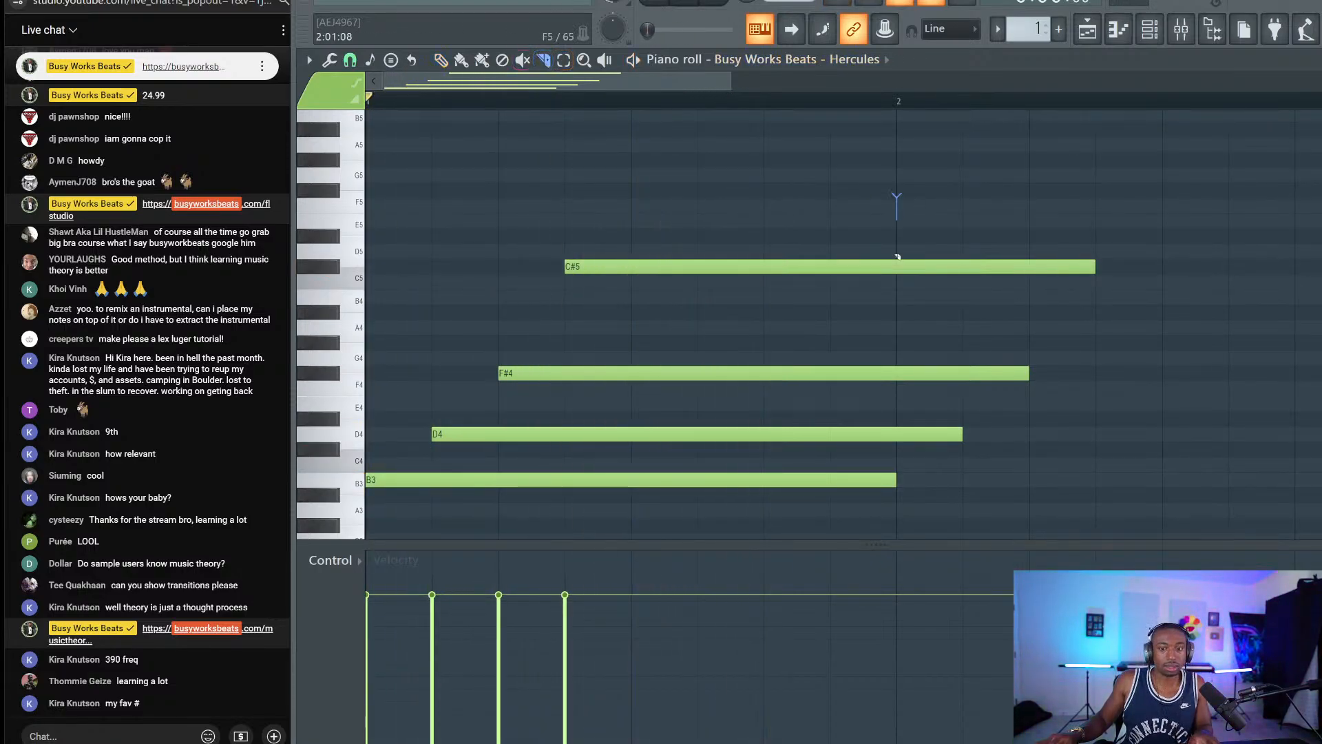
pyautogui.moveTo(909, 505); pyautogui.dragTo(908, 506)
pyautogui.moveTo(916, 484); pyautogui.dragTo(941, 232)
pyautogui.press('Delete')
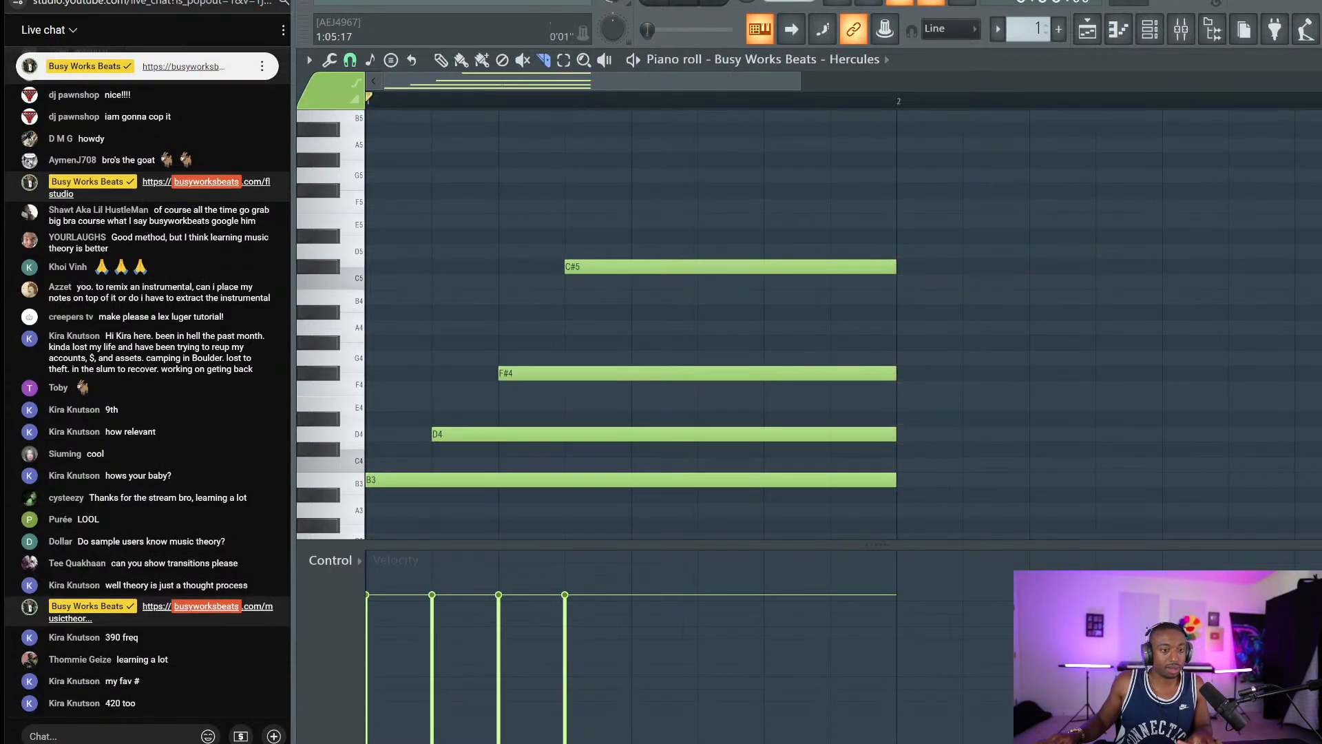
# Move F#4 to the start of bar 1, shift B3 and D4 a beat later, and extend F#4 to bar 2.
pyautogui.click(437, 64)
pyautogui.moveTo(604, 372); pyautogui.dragTo(472, 373)
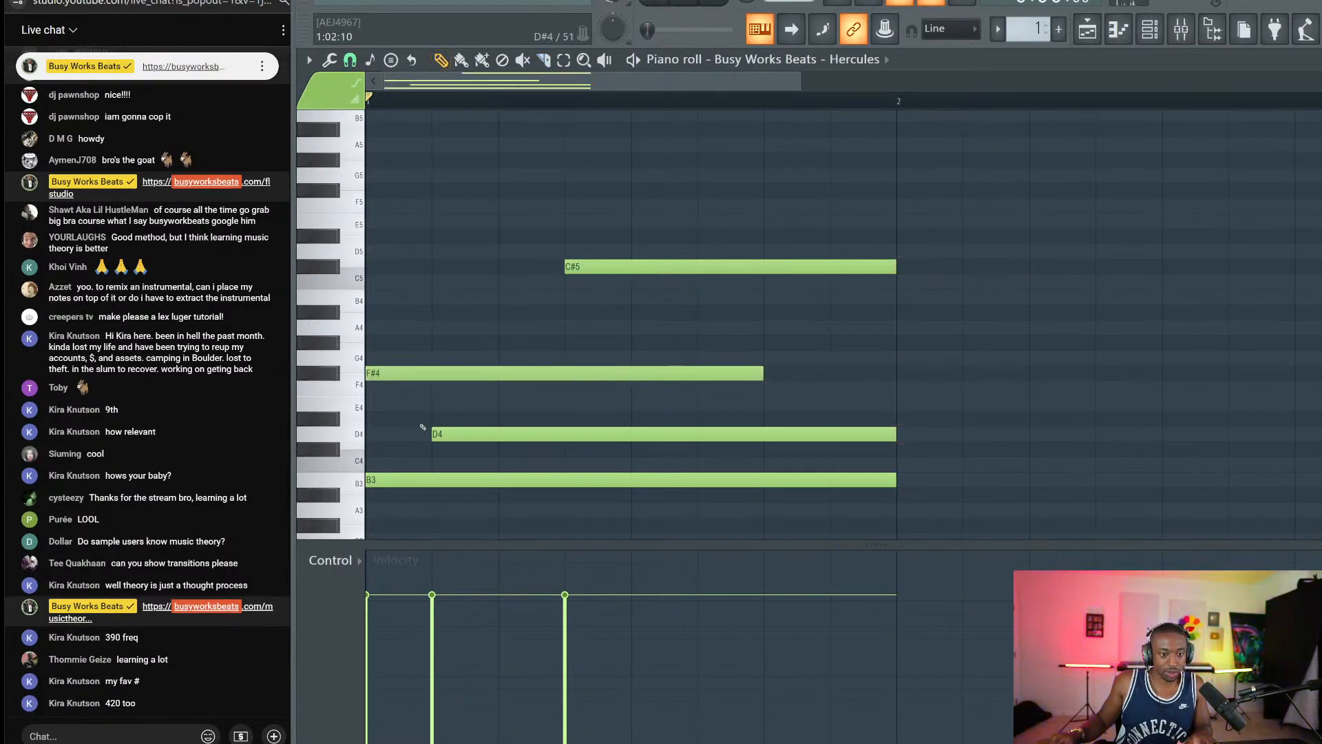
pyautogui.moveTo(444, 477); pyautogui.dragTo(573, 428)
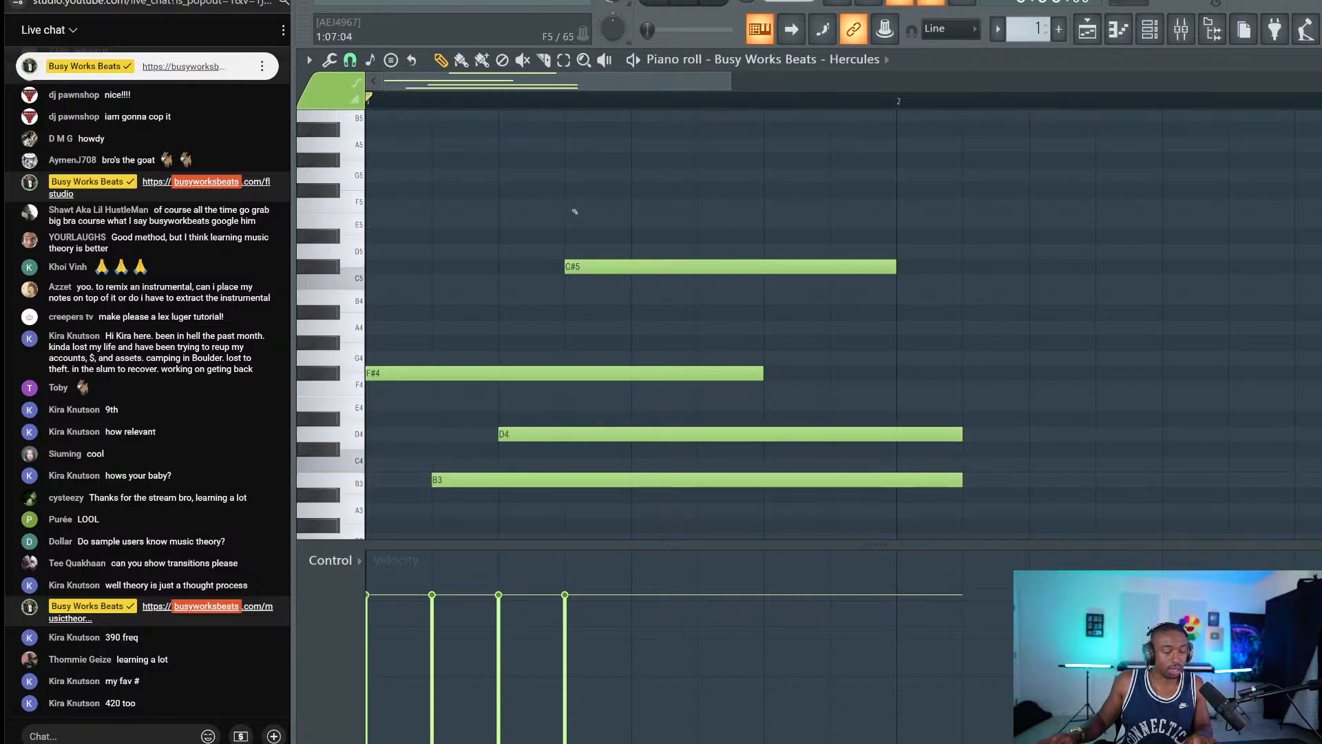
pyautogui.press('space')
pyautogui.press('space')
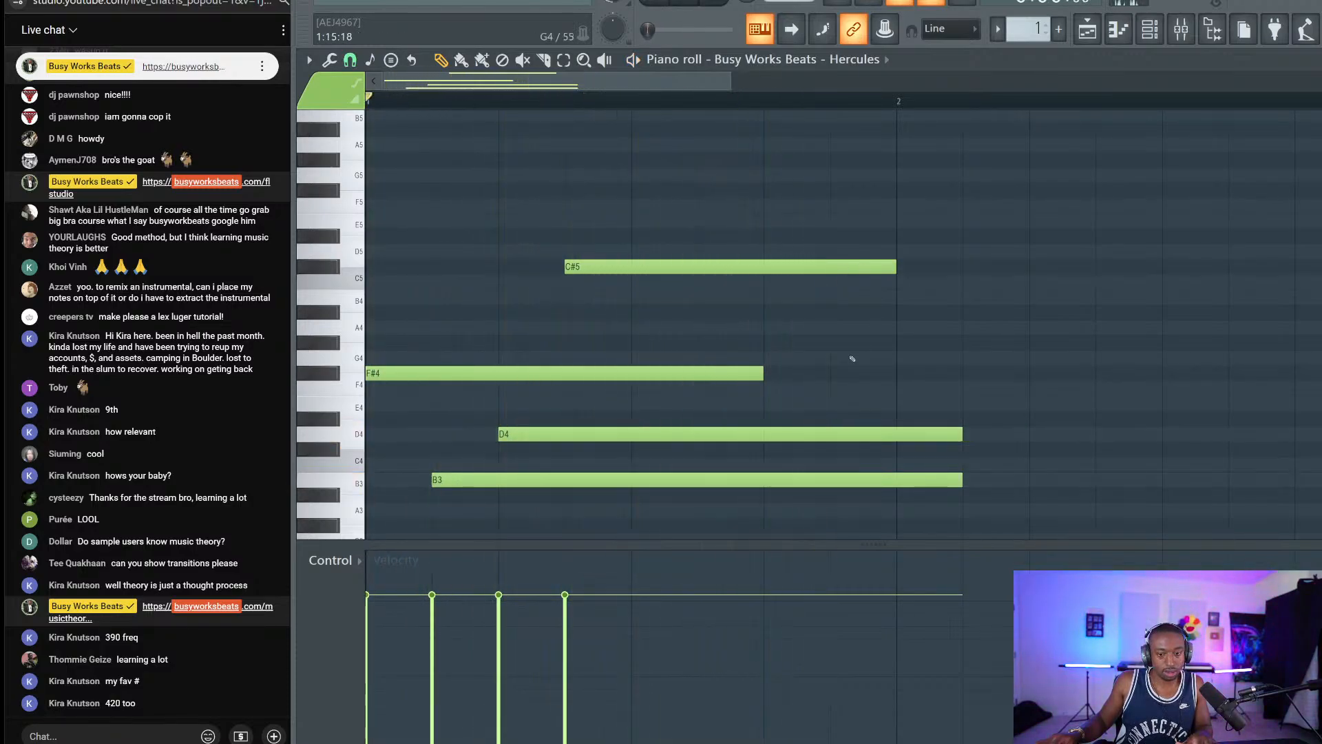
pyautogui.moveTo(762, 375); pyautogui.dragTo(896, 375)
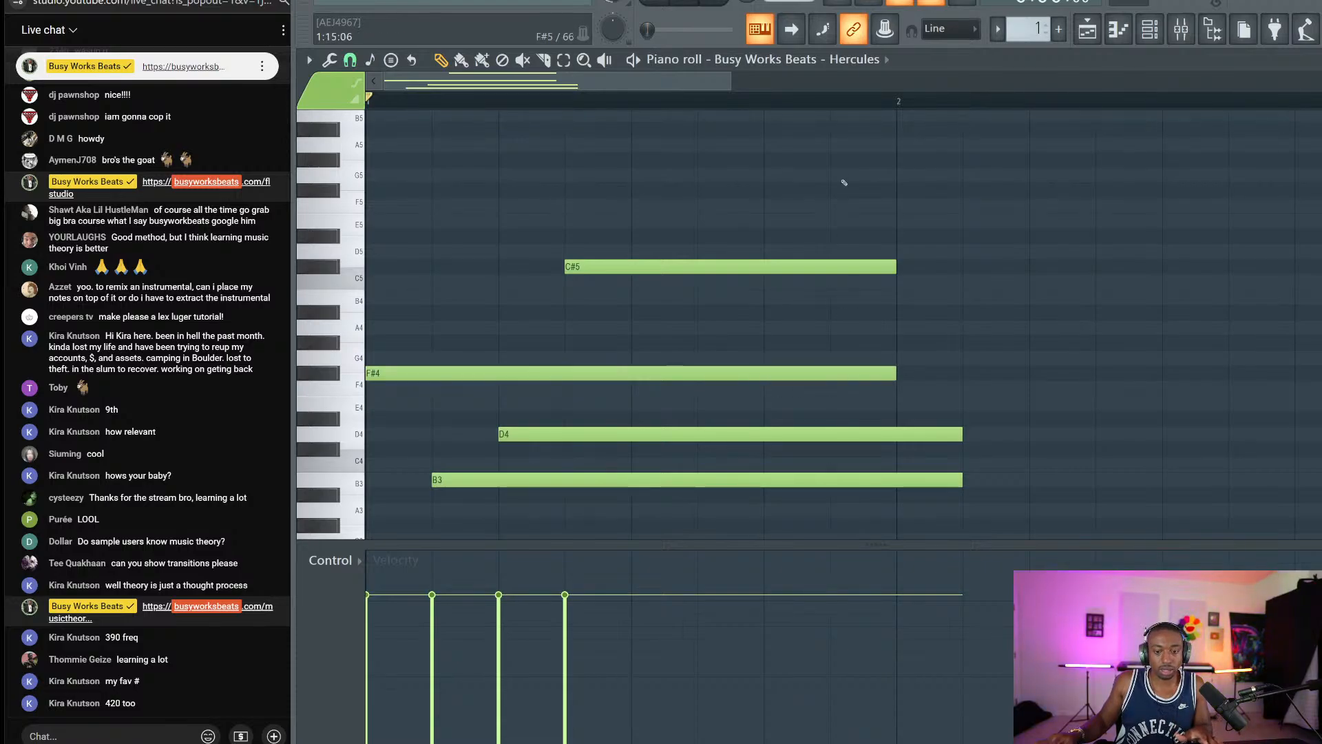
# Slice F#4 into two notes and lower the second piece's velocity.
pyautogui.scroll(-3, 769, 98)
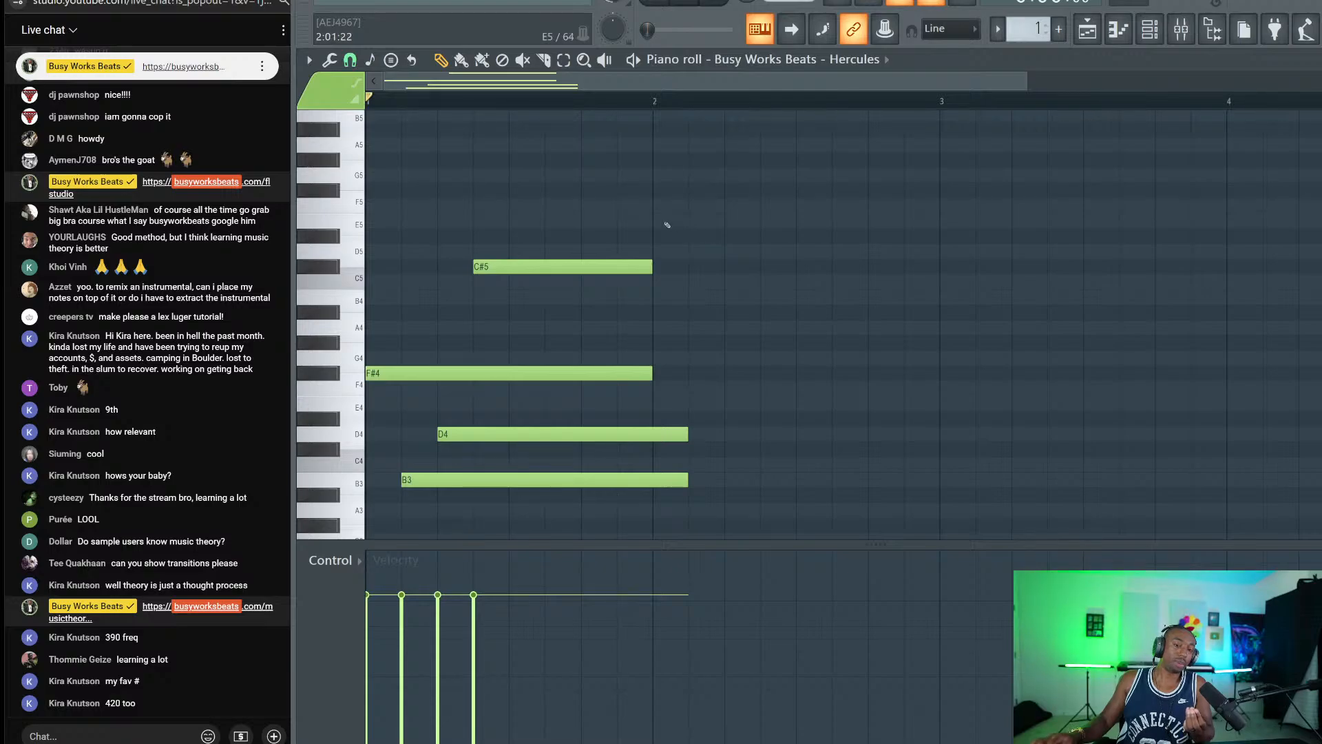
pyautogui.press('space')
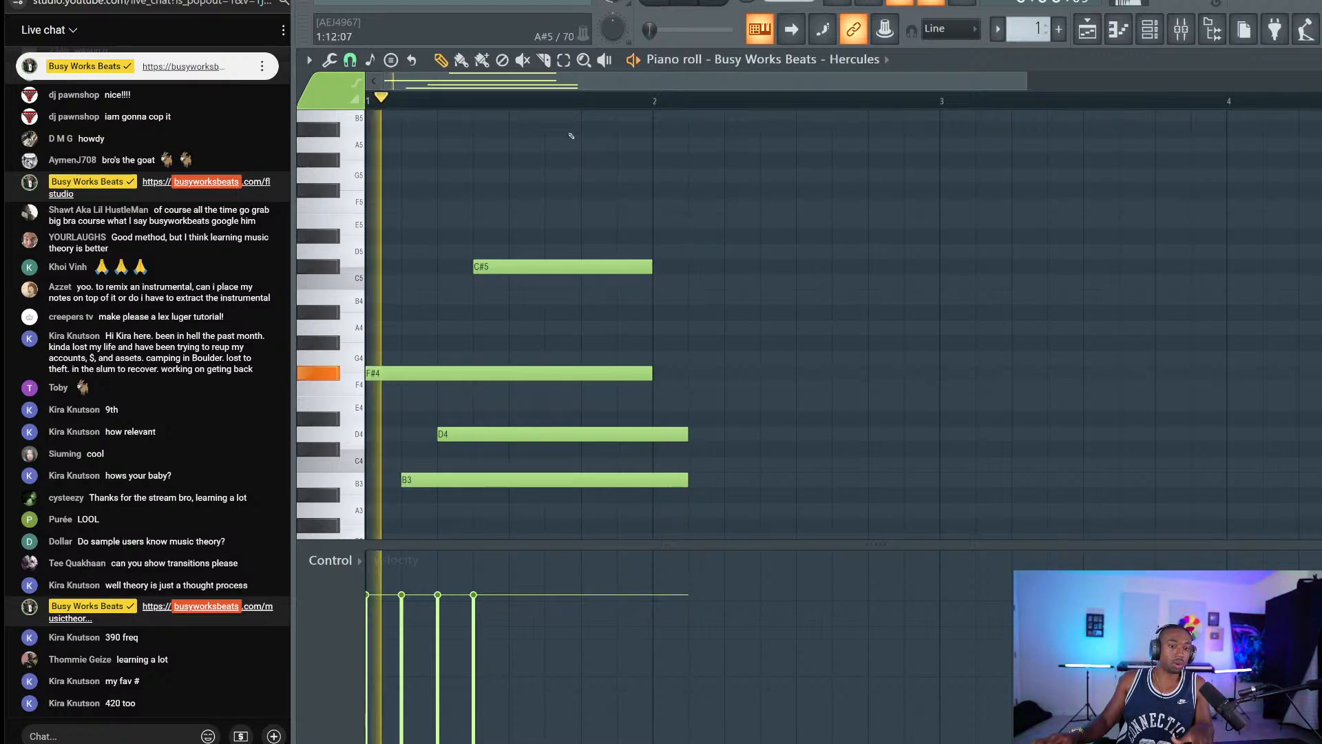
pyautogui.press('space')
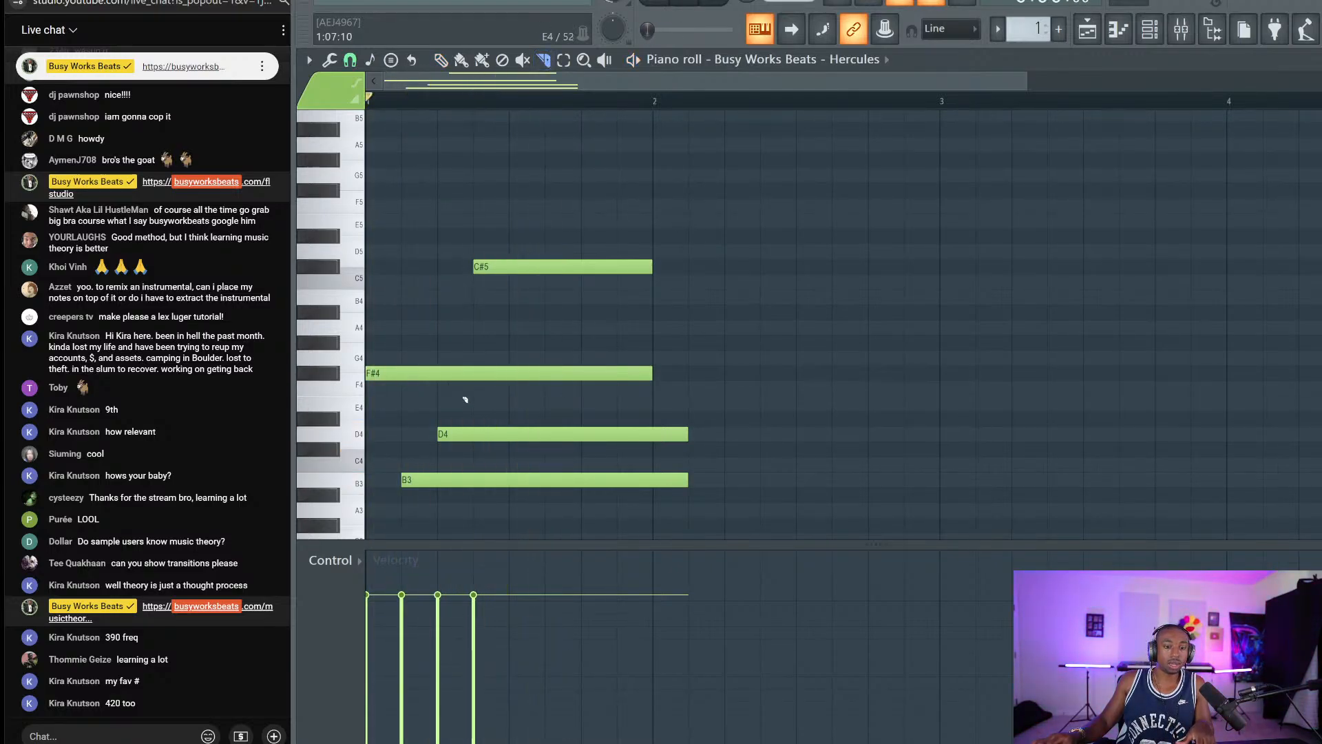
pyautogui.click(325, 374)
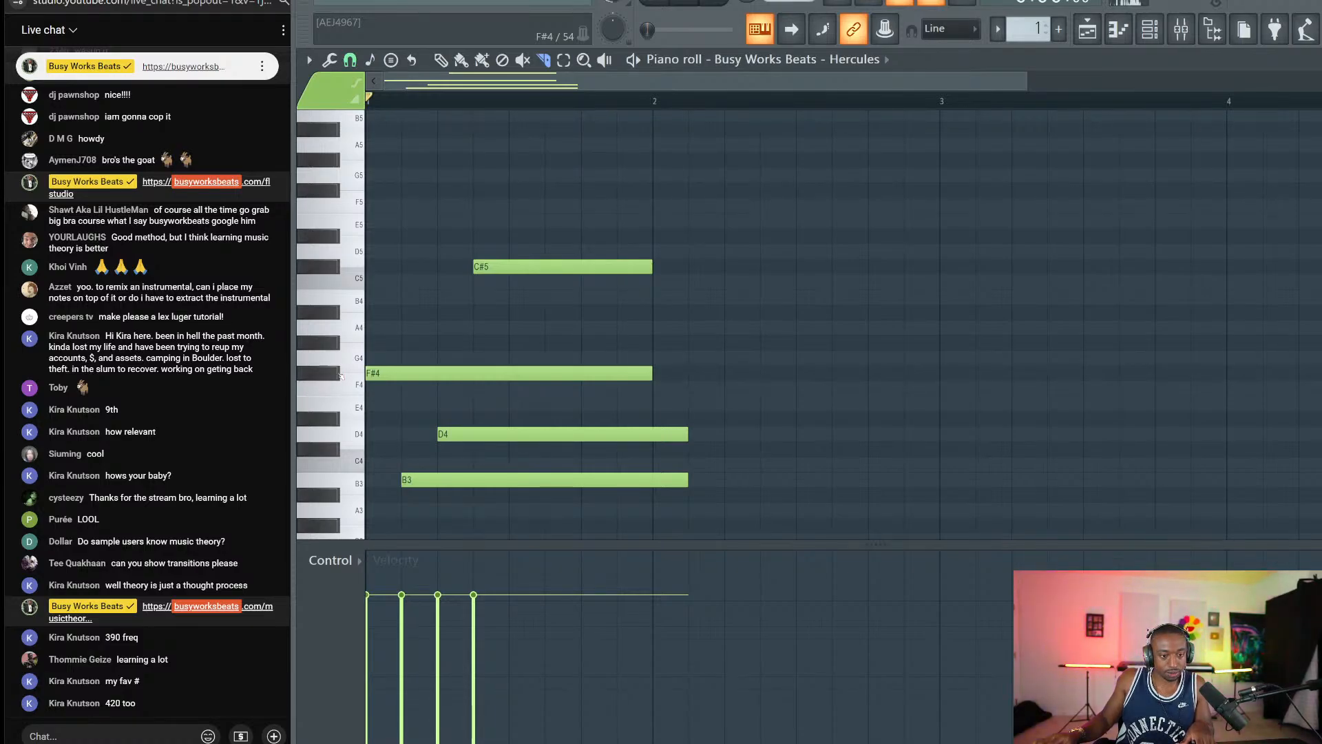
pyautogui.press('space')
pyautogui.moveTo(544, 386); pyautogui.dragTo(548, 352)
pyautogui.press('space')
pyautogui.press('space')
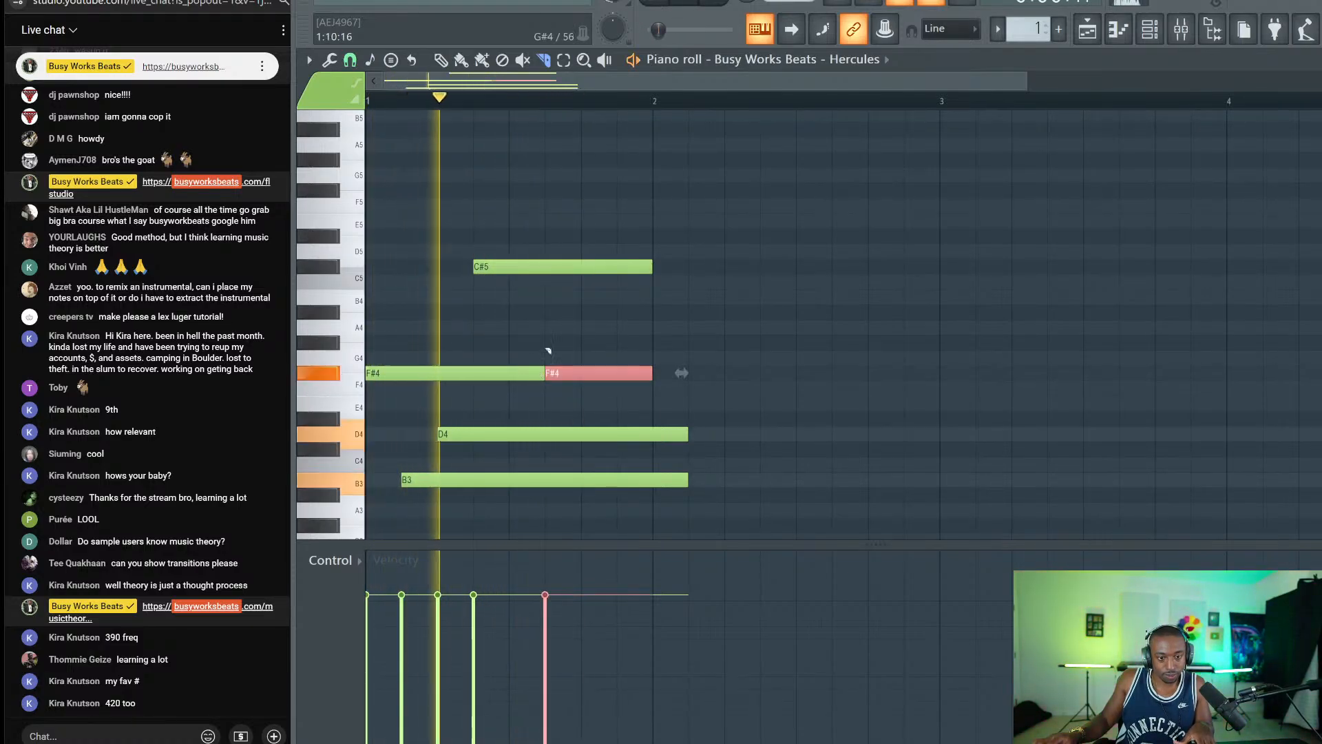
pyautogui.press('space')
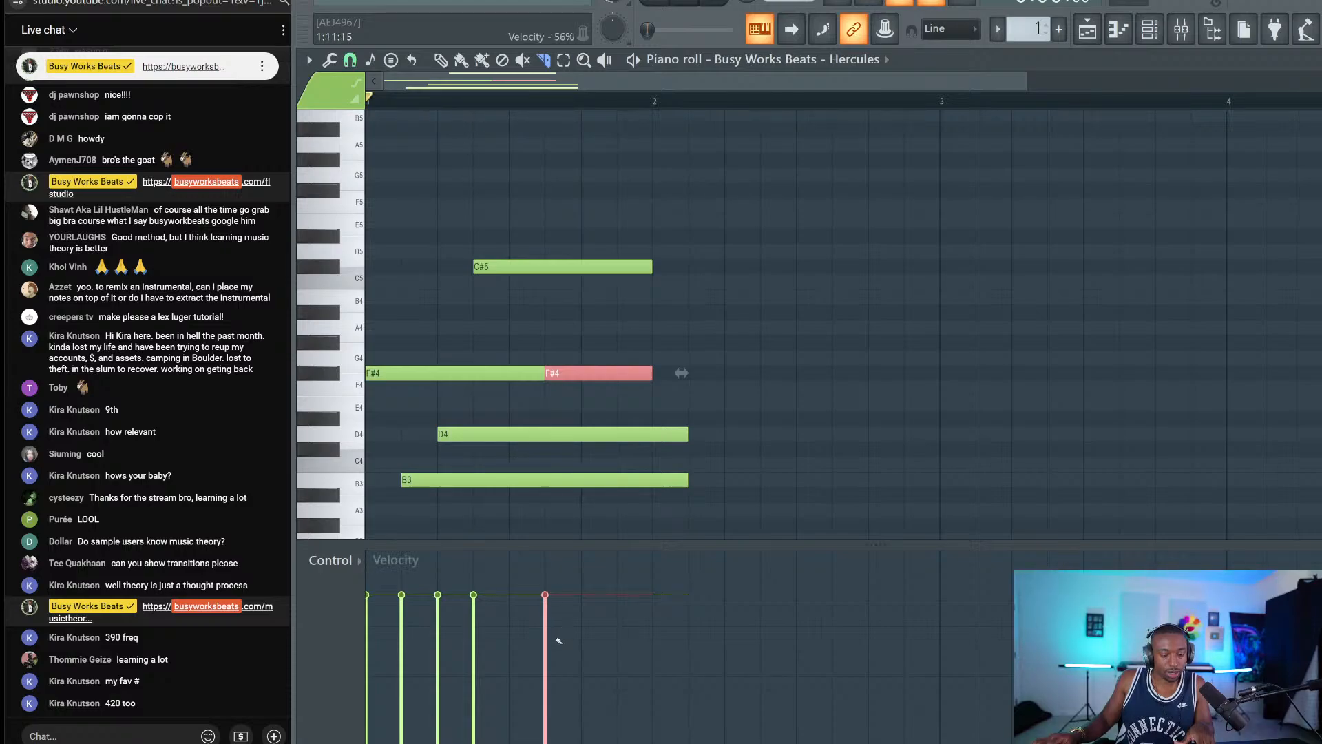
pyautogui.click(548, 662)
pyautogui.press('space')
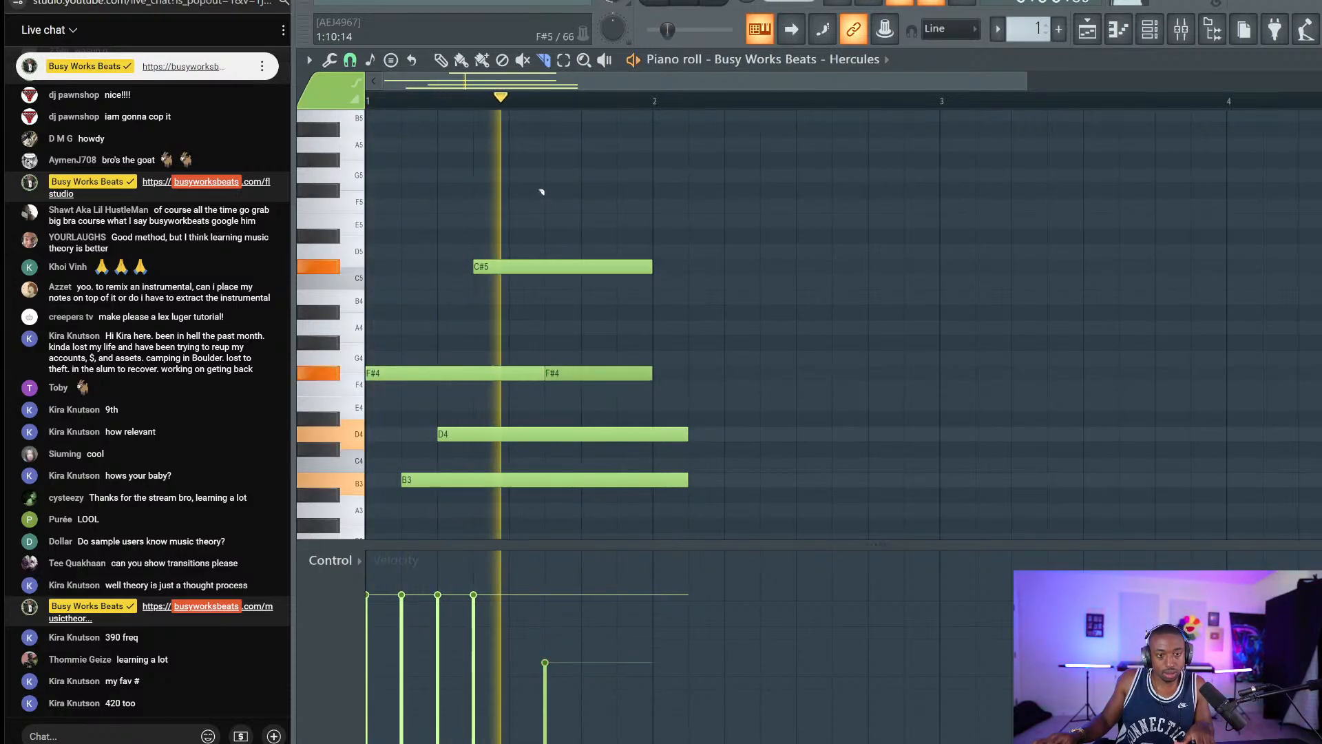
pyautogui.press('space')
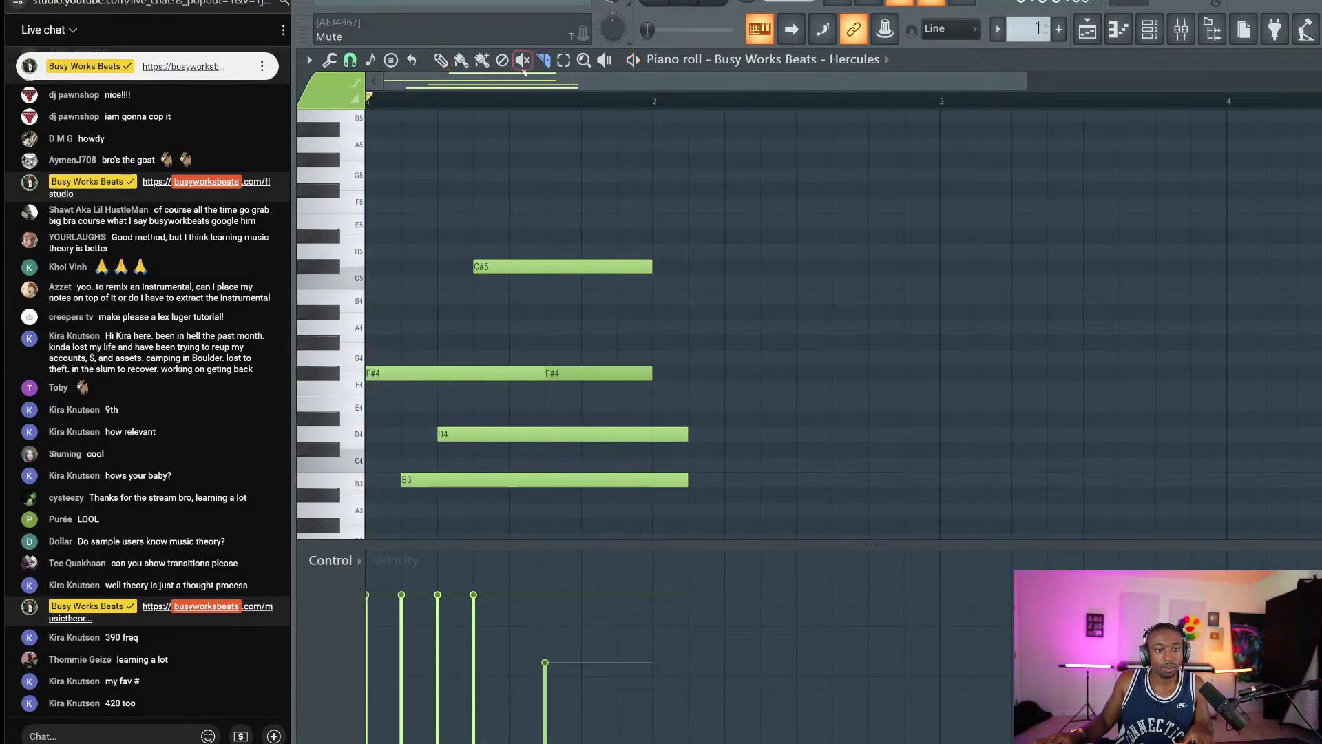
# Slice D4 and B3 at bar 2 and delete their tails.
pyautogui.click(544, 60)
pyautogui.moveTo(654, 141); pyautogui.dragTo(382, 168)
pyautogui.press('Delete')
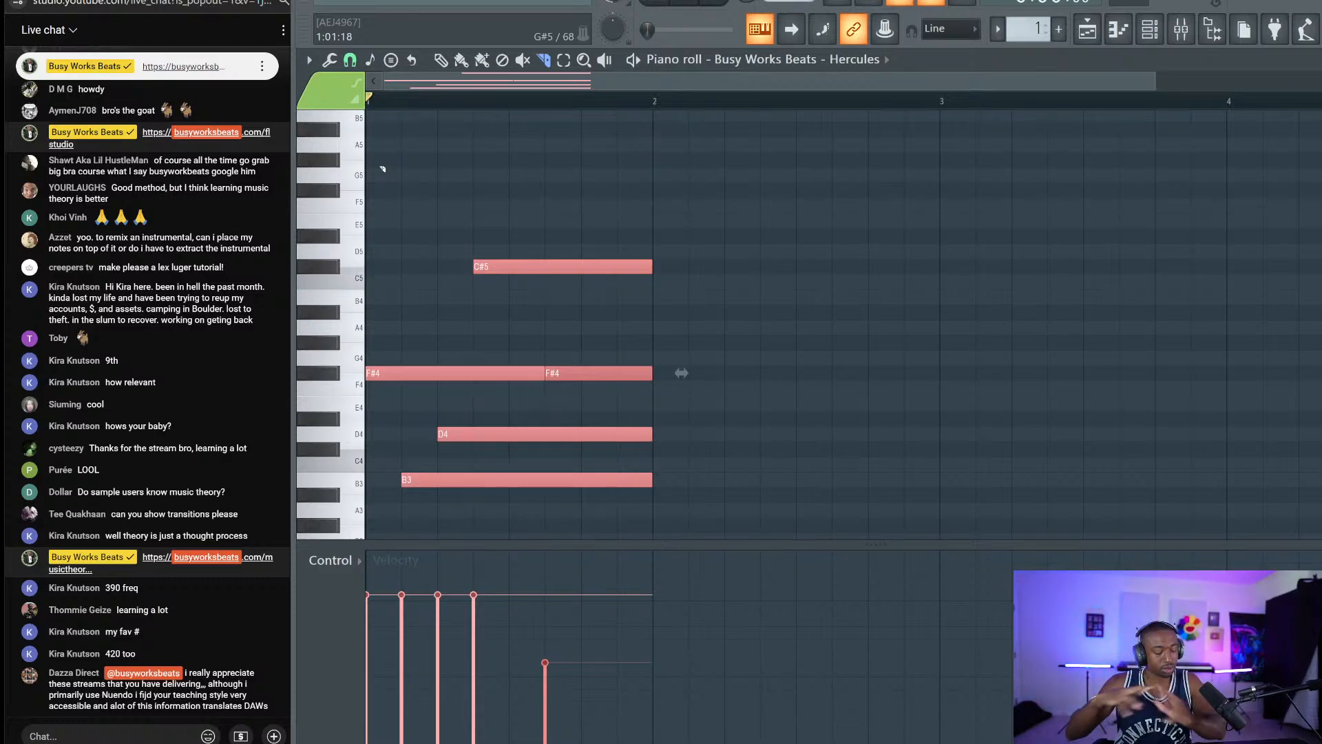
pyautogui.press('super+shift+s')
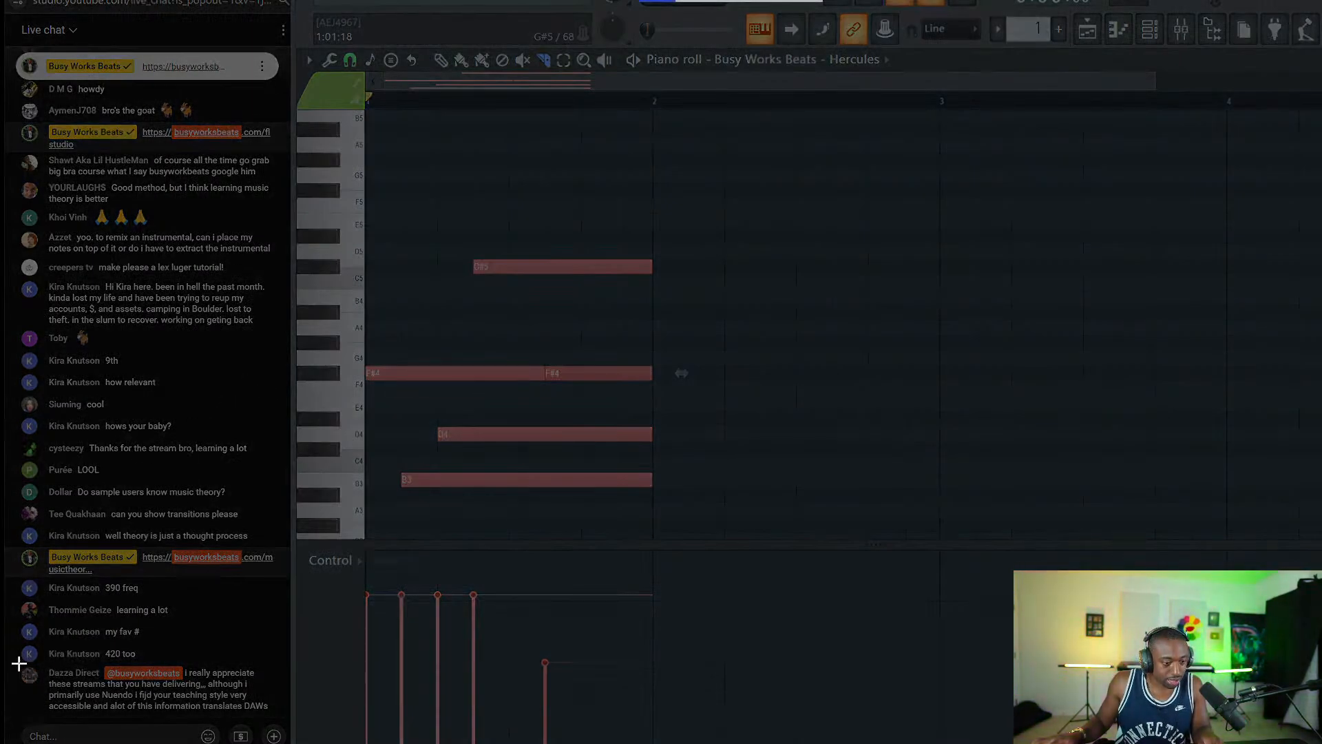
# Snip the viewer's Nuendo chat comment, save it as a PNG in Screenshots, and close Snip & Sketch.
pyautogui.moveTo(20, 663); pyautogui.dragTo(278, 719)
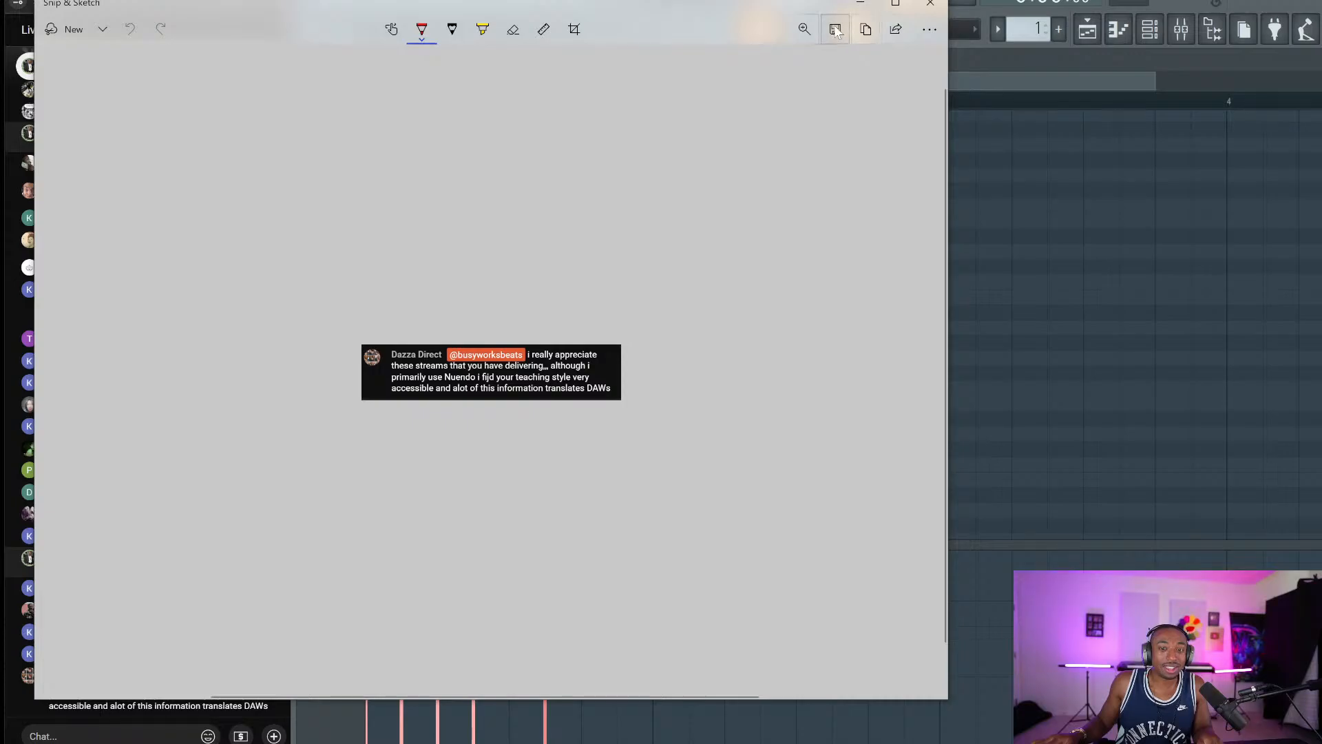
pyautogui.click(835, 30)
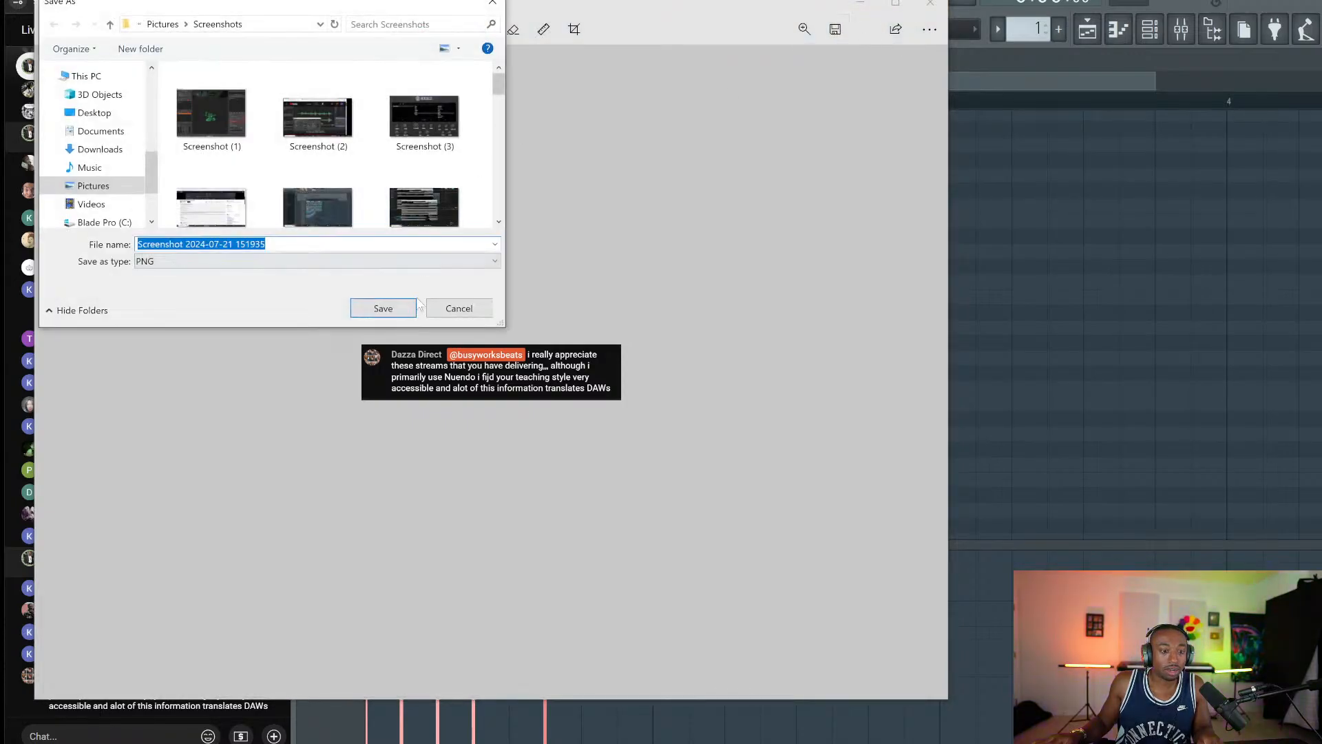
pyautogui.click(406, 308)
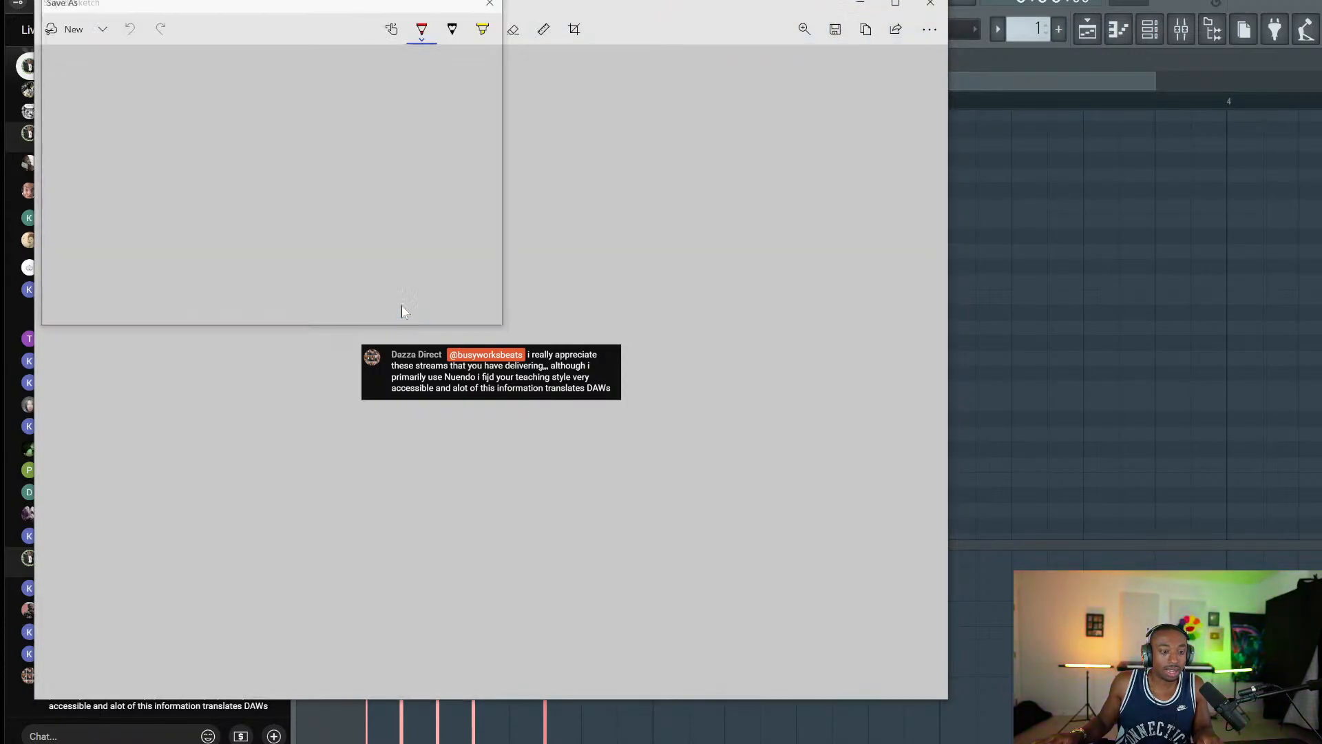
pyautogui.click(930, 3)
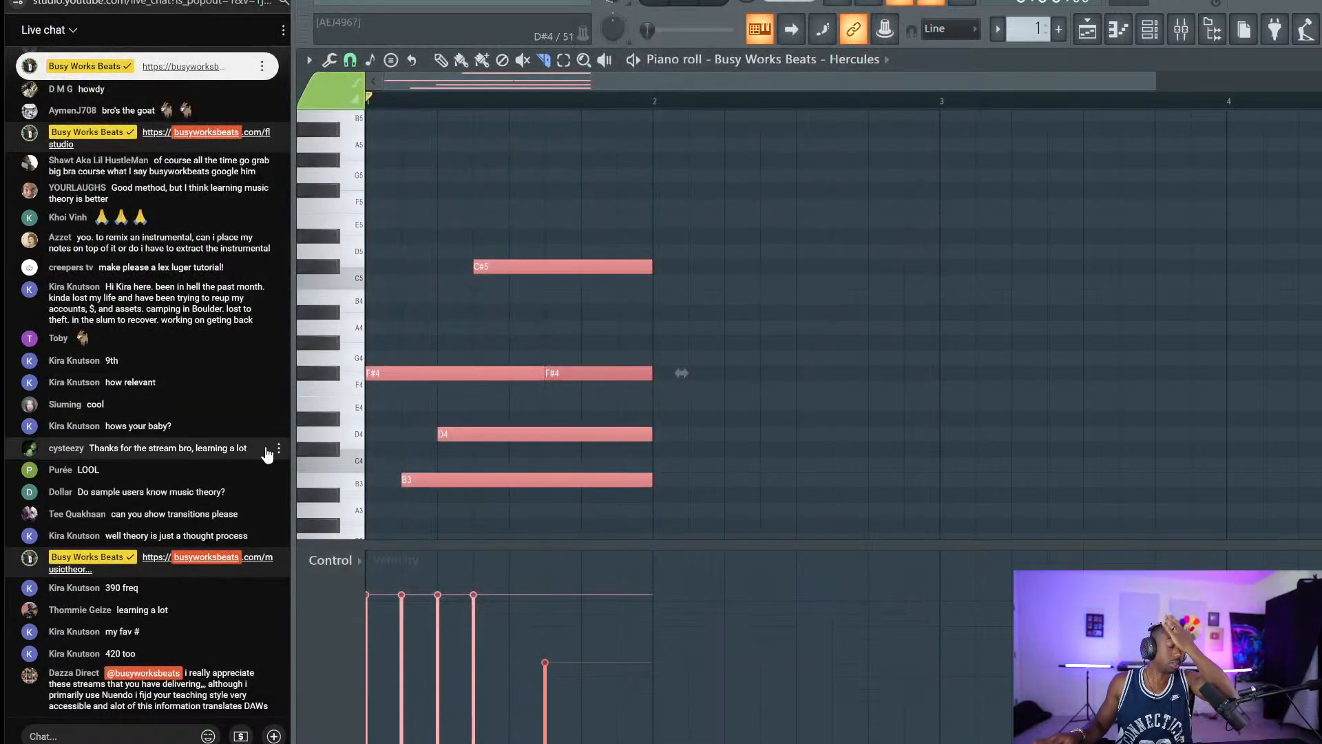
pyautogui.click(599, 352)
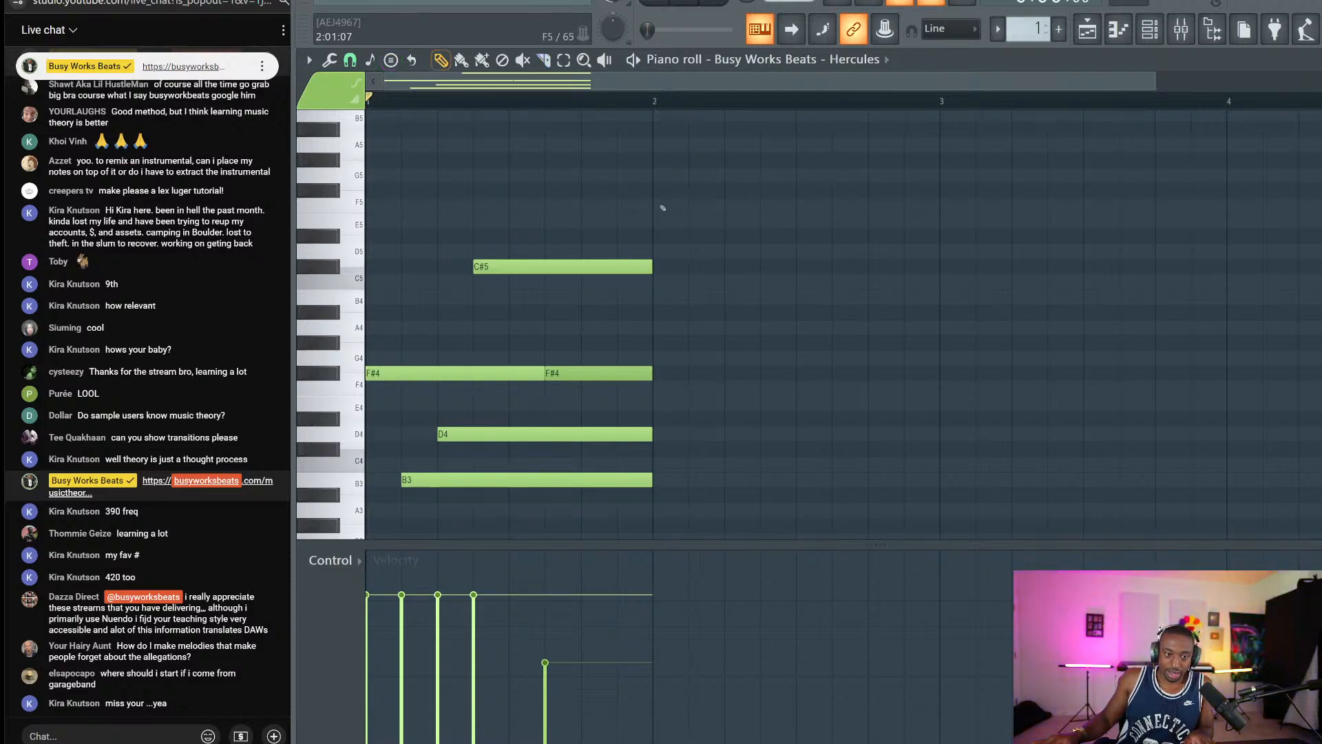
pyautogui.moveTo(661, 201); pyautogui.dragTo(481, 525)
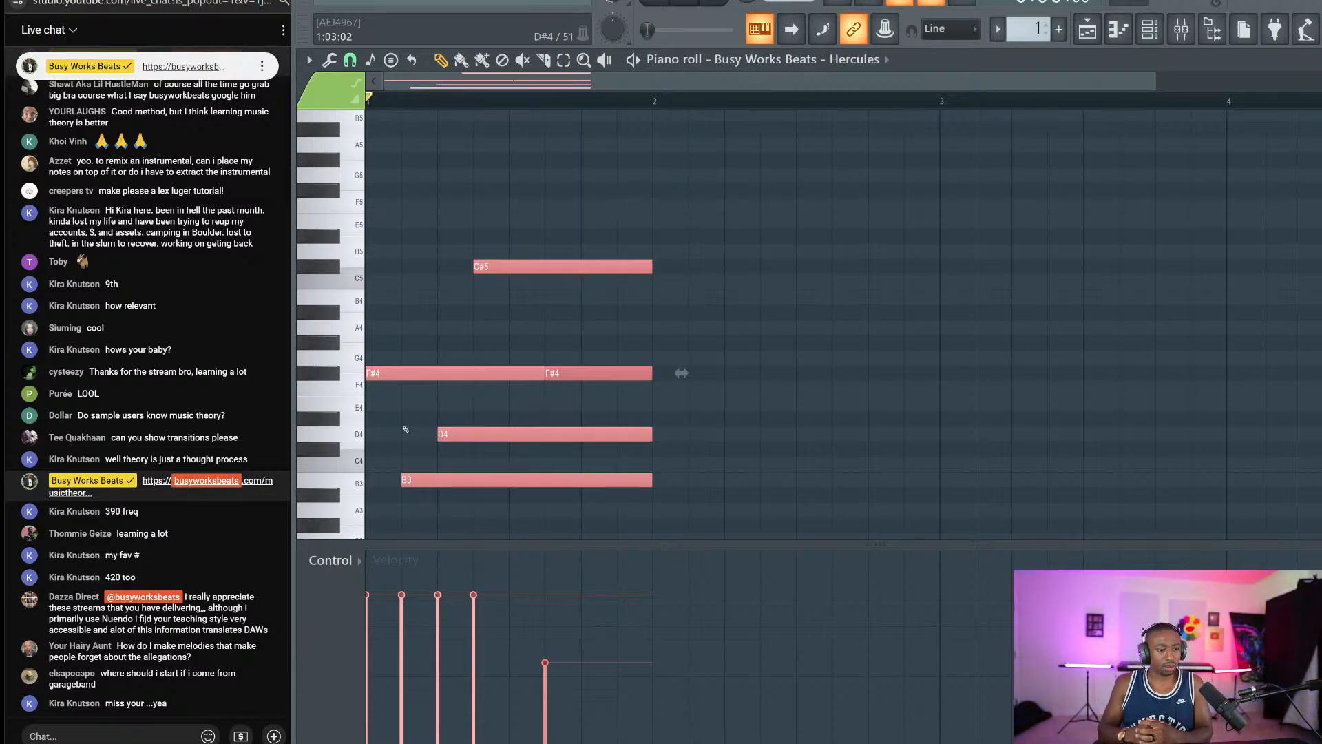
pyautogui.hotkey('ctrl', 'd')
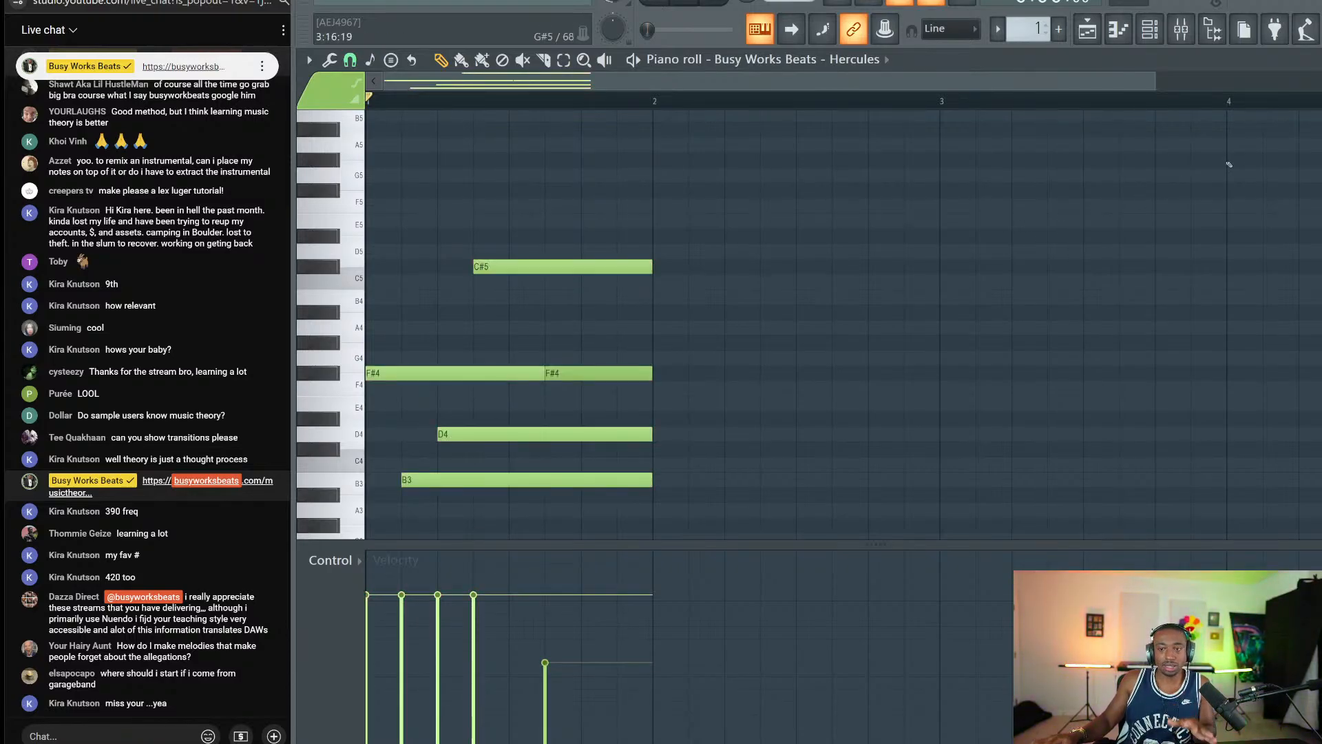
pyautogui.scroll(-2, 407, 430)
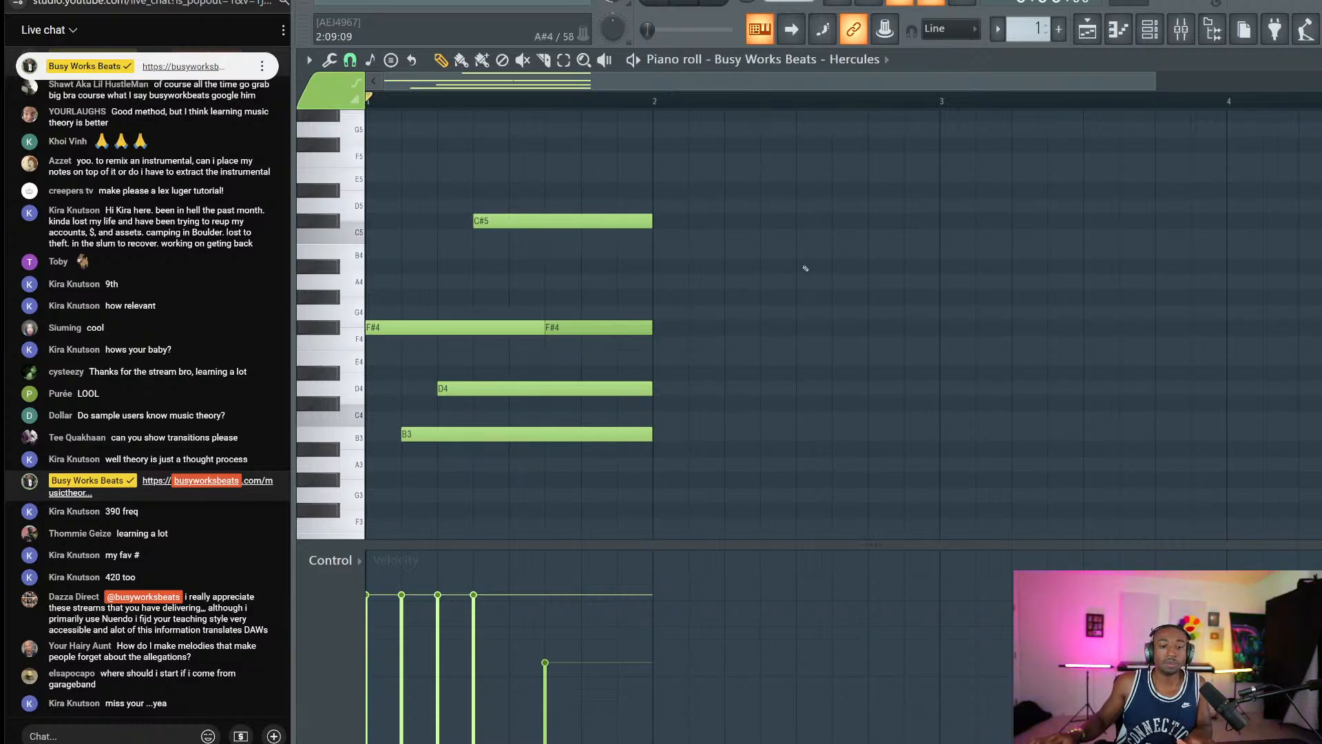
pyautogui.press('space')
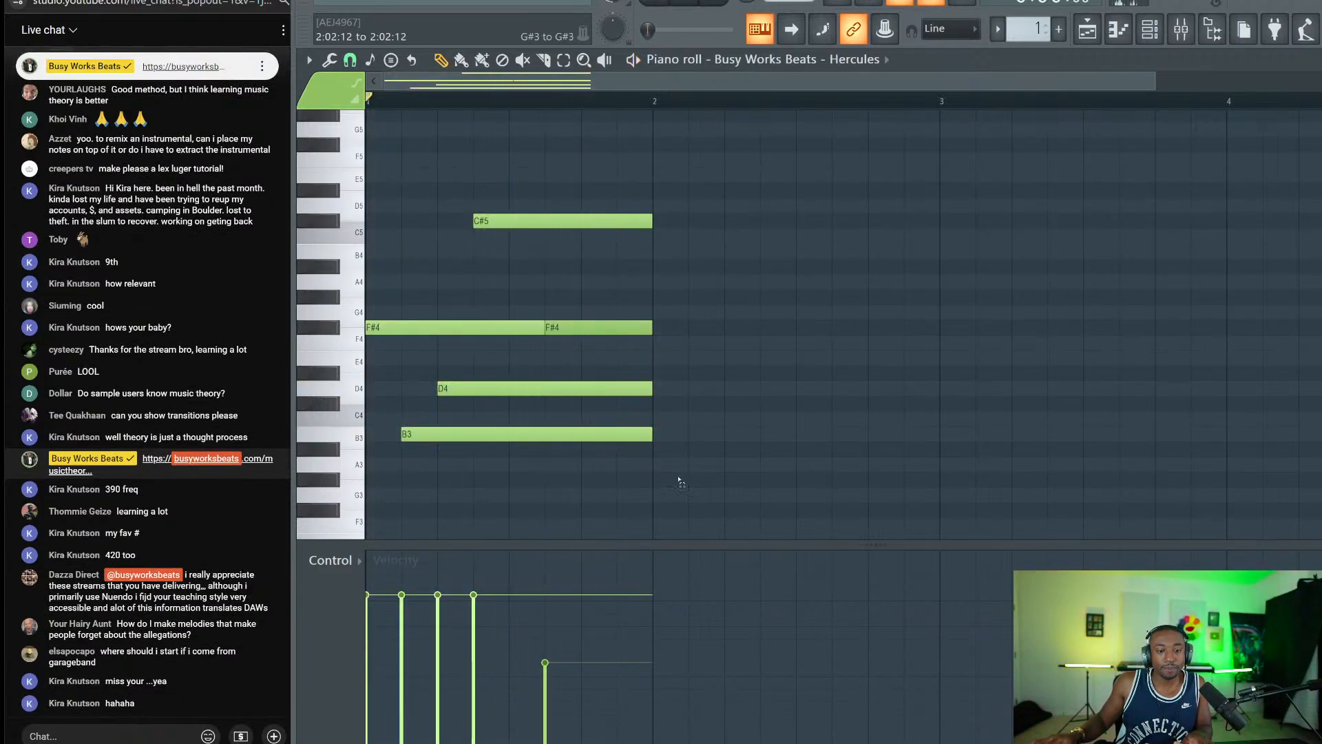
pyautogui.press('space')
pyautogui.moveTo(680, 484); pyautogui.dragTo(430, 176)
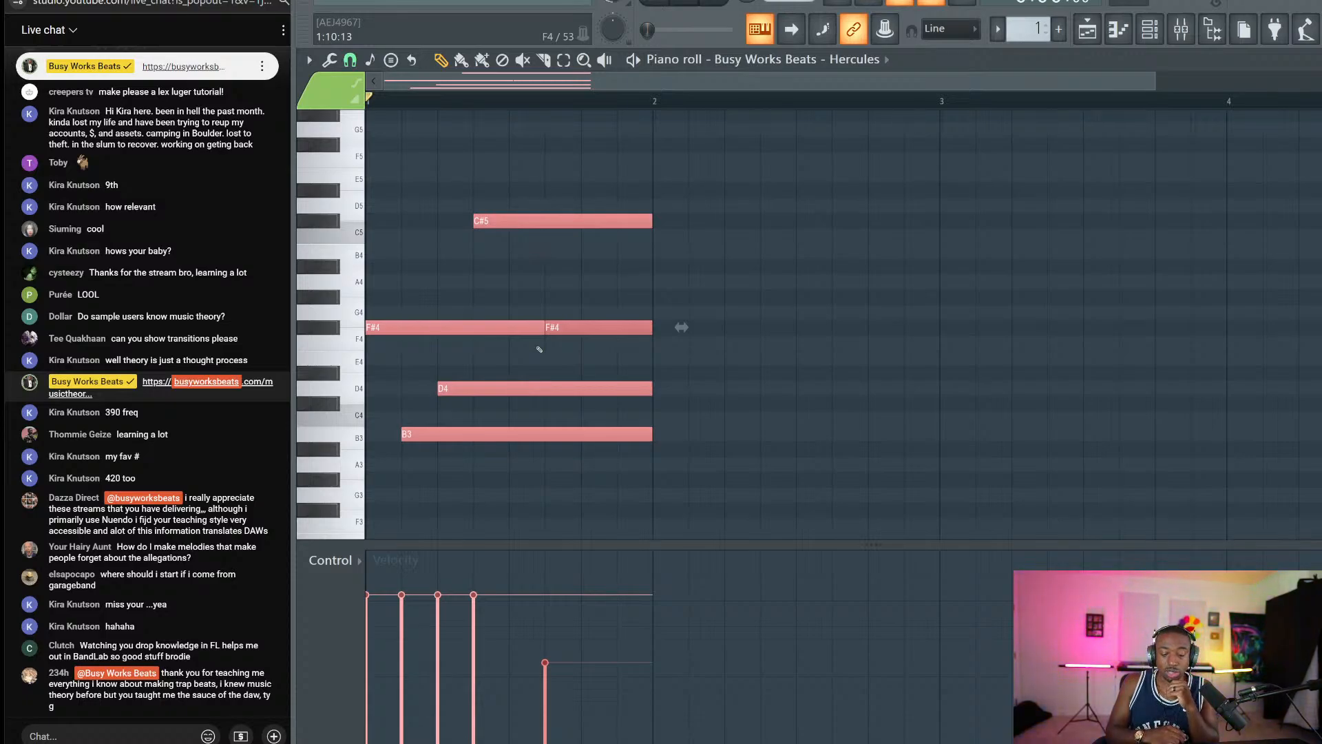
# Sound the A#4 note several times with the J key, then start a Win+Shift+S snip.
pyautogui.press('j')
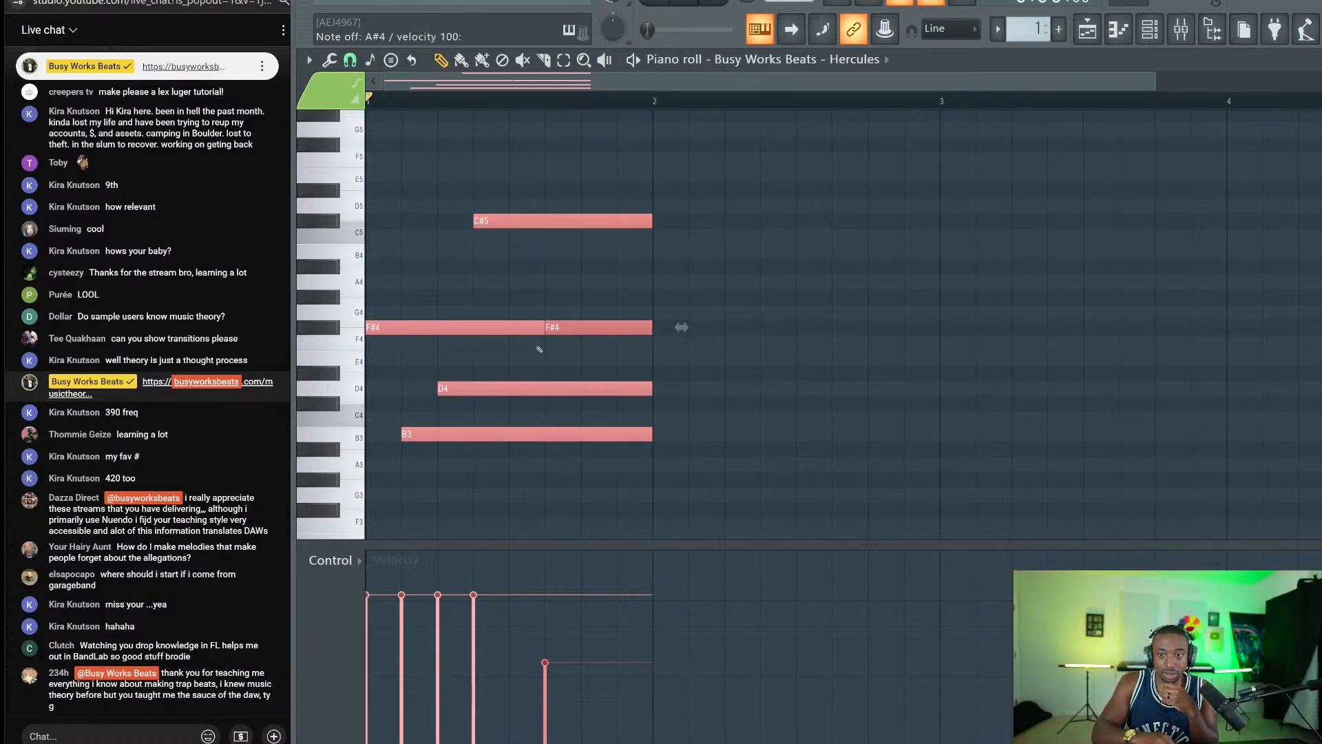
pyautogui.press('j')
pyautogui.press('j')
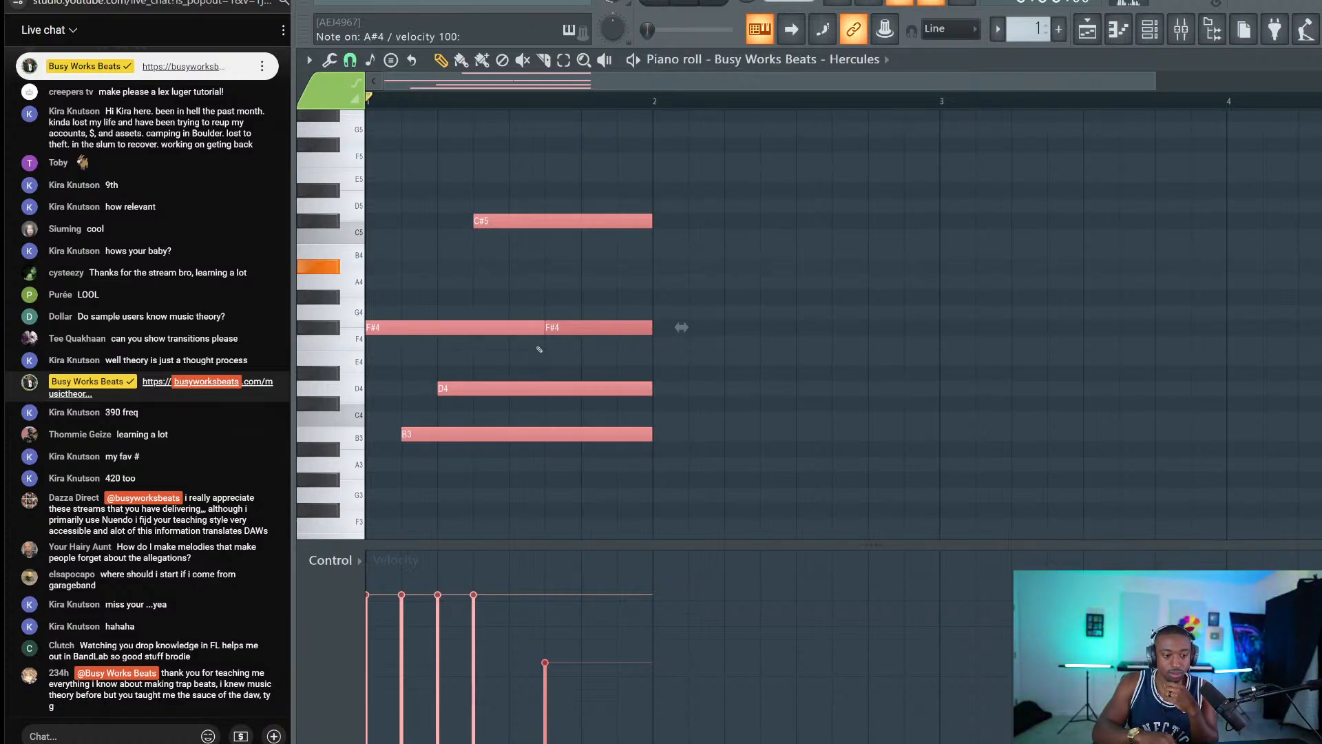
pyautogui.press('j')
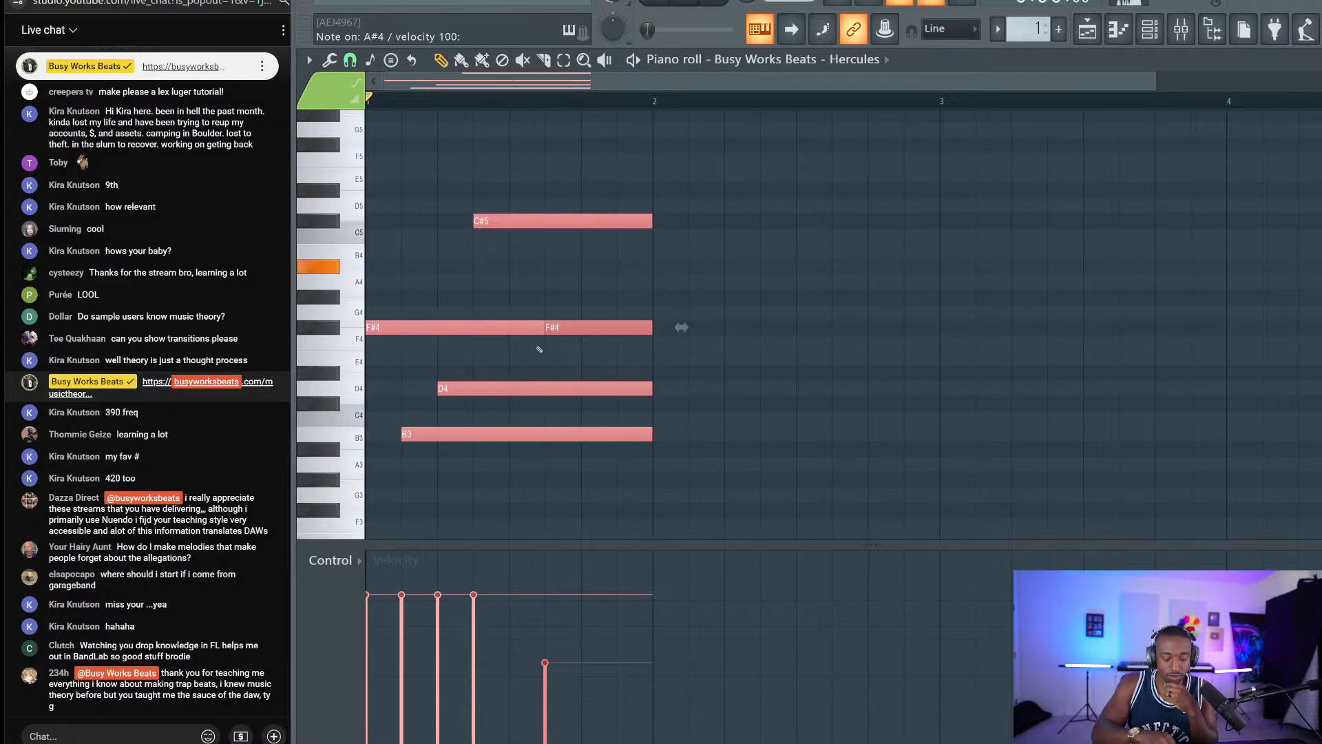
pyautogui.press('j')
pyautogui.press('j')
pyautogui.press('j')
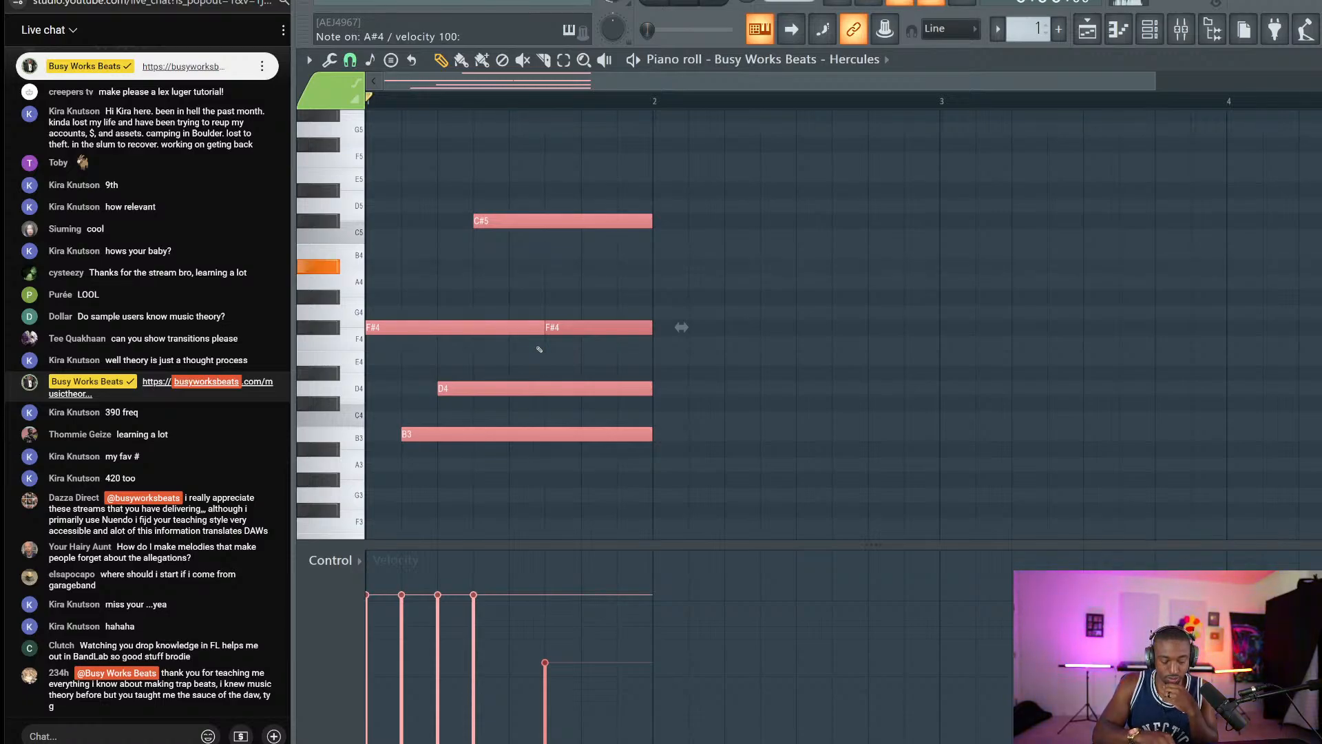
pyautogui.press('j')
pyautogui.press('j')
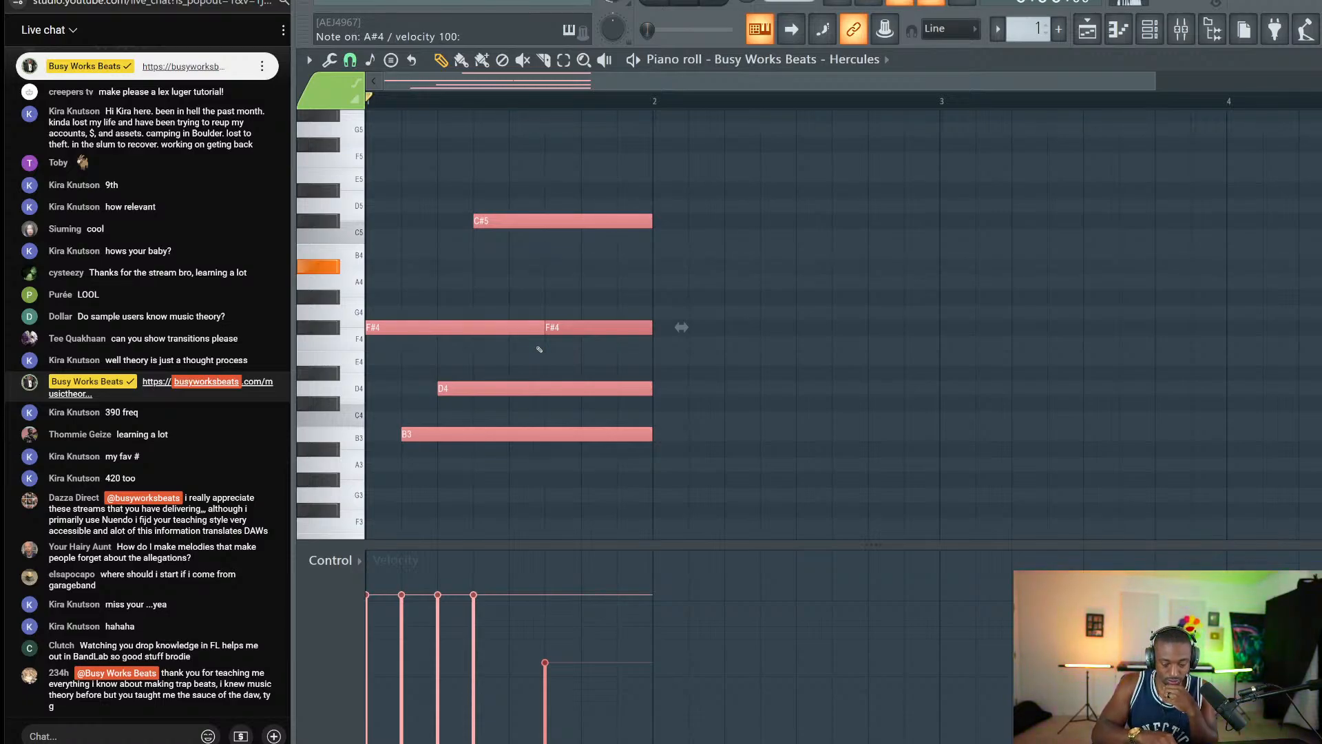
pyautogui.press('j')
pyautogui.press('j')
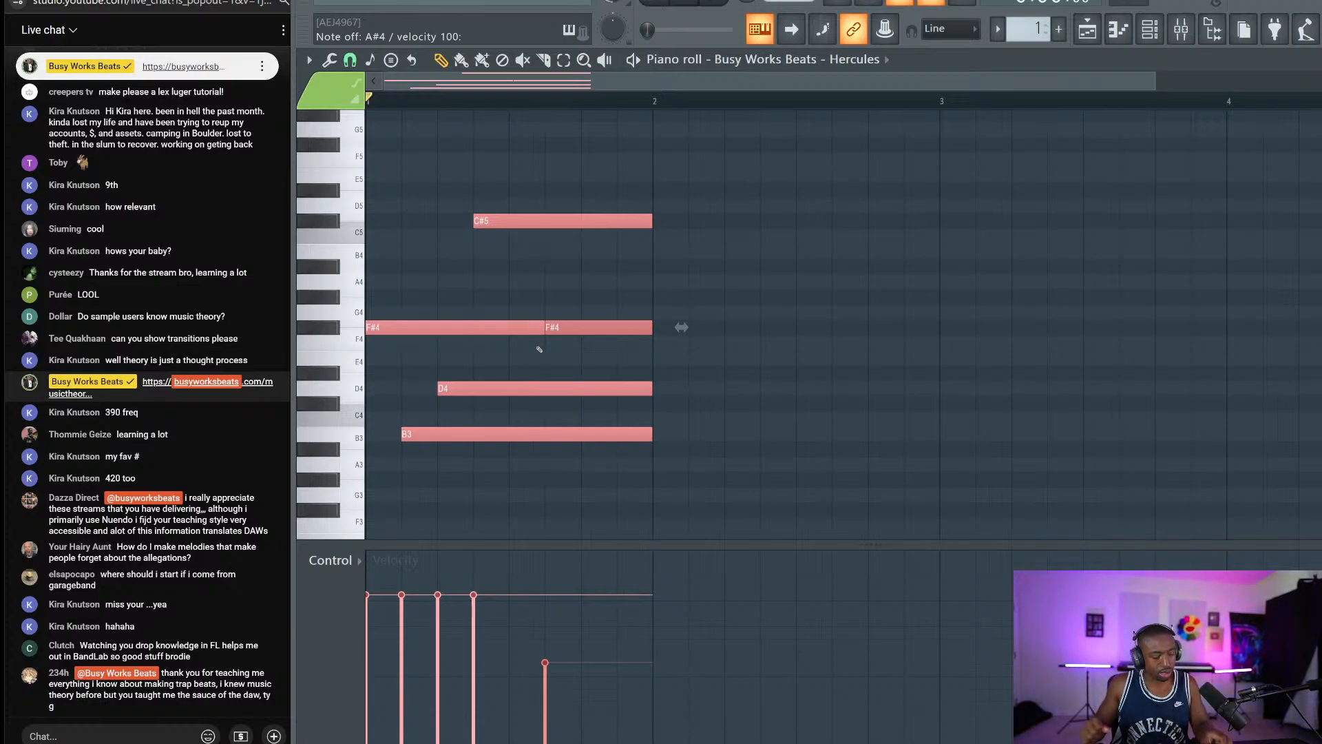
pyautogui.press('super+shift+s')
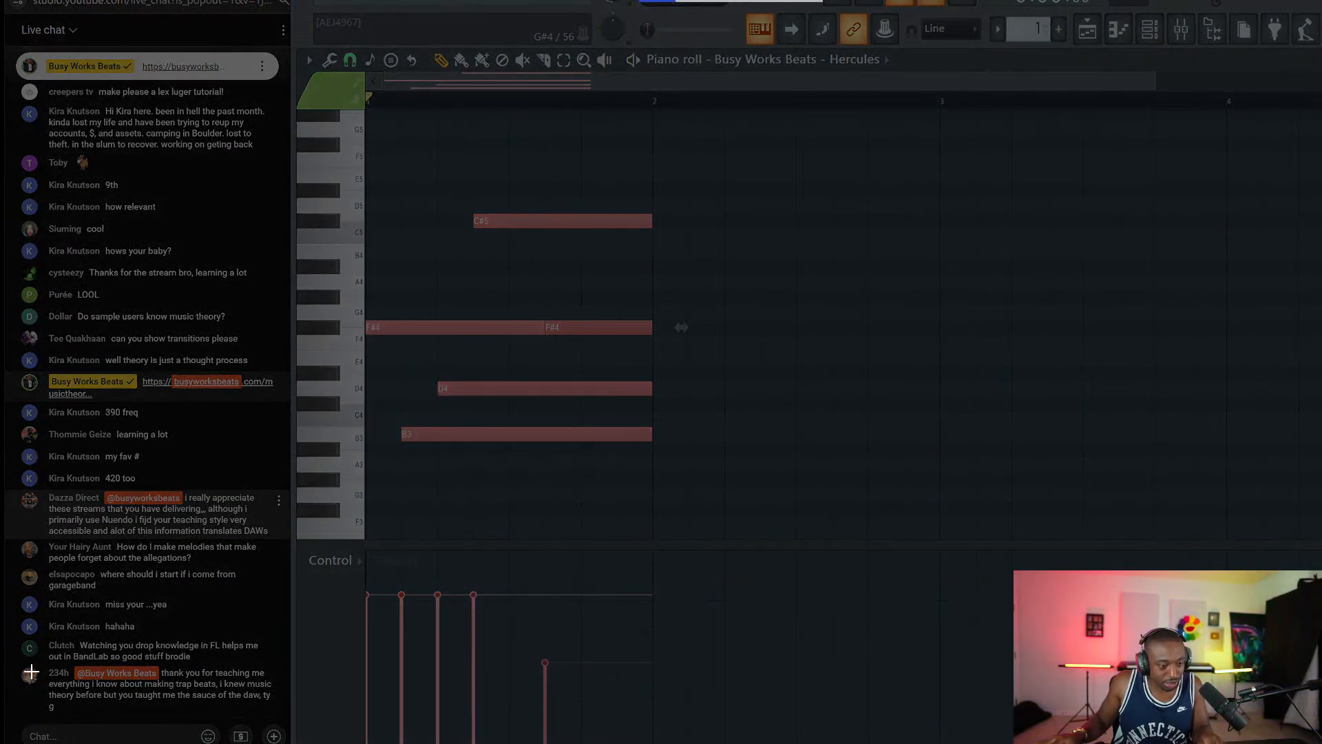
# Snip the viewer's thank-you chat message, save it as a PNG, and close Snip & Sketch.
pyautogui.moveTo(15, 663); pyautogui.dragTo(275, 720)
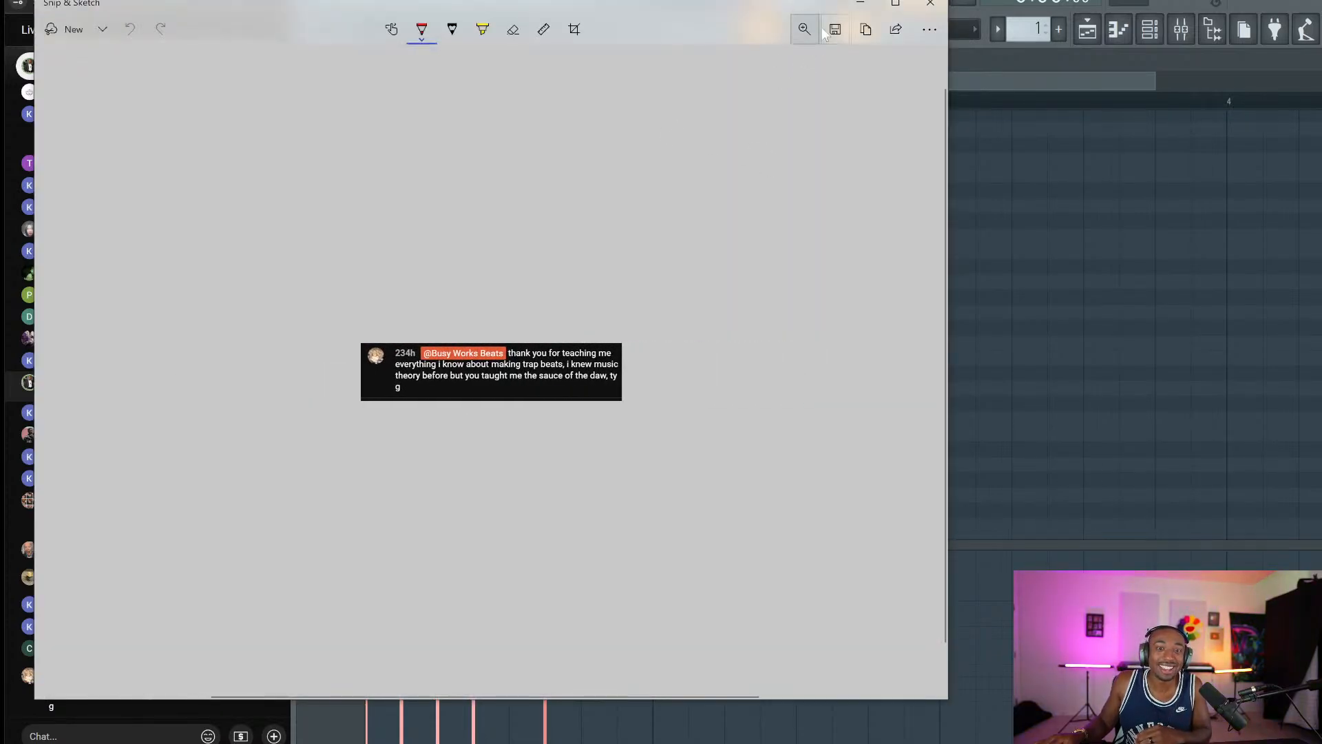
pyautogui.click(833, 29)
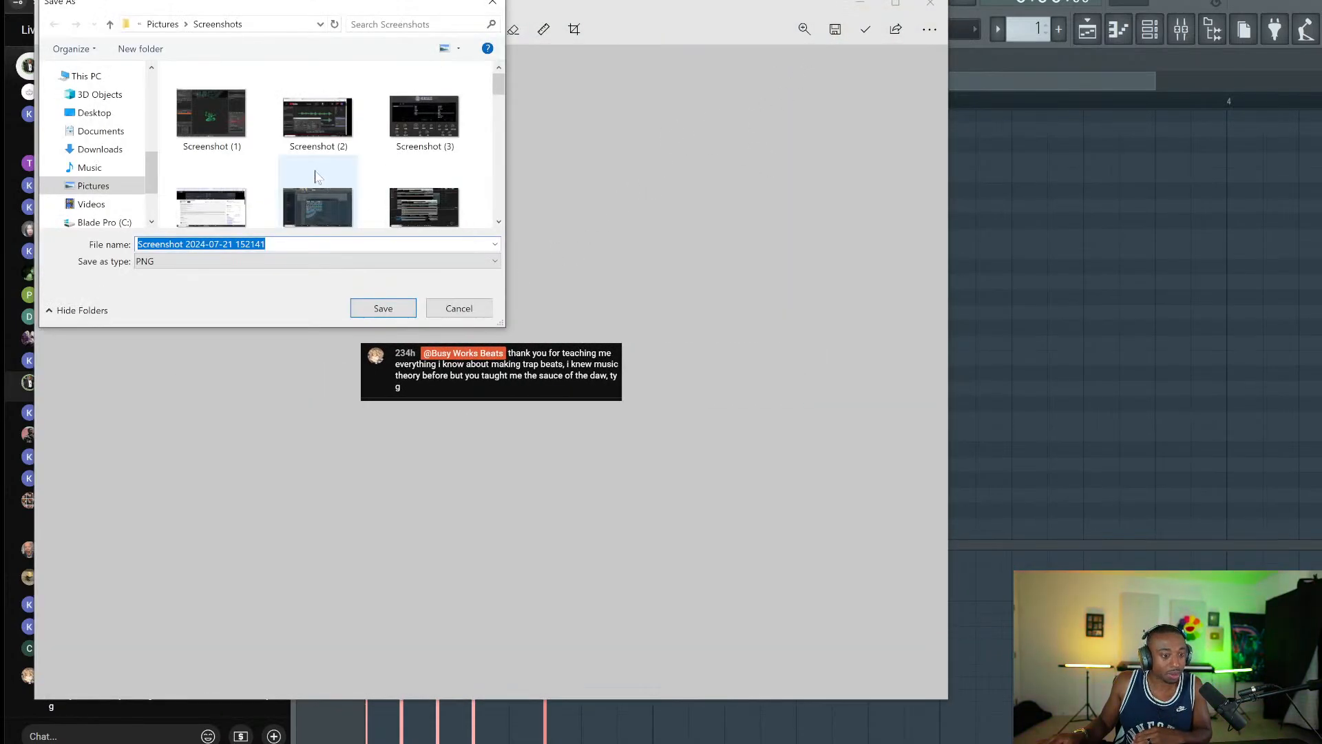
pyautogui.click(360, 309)
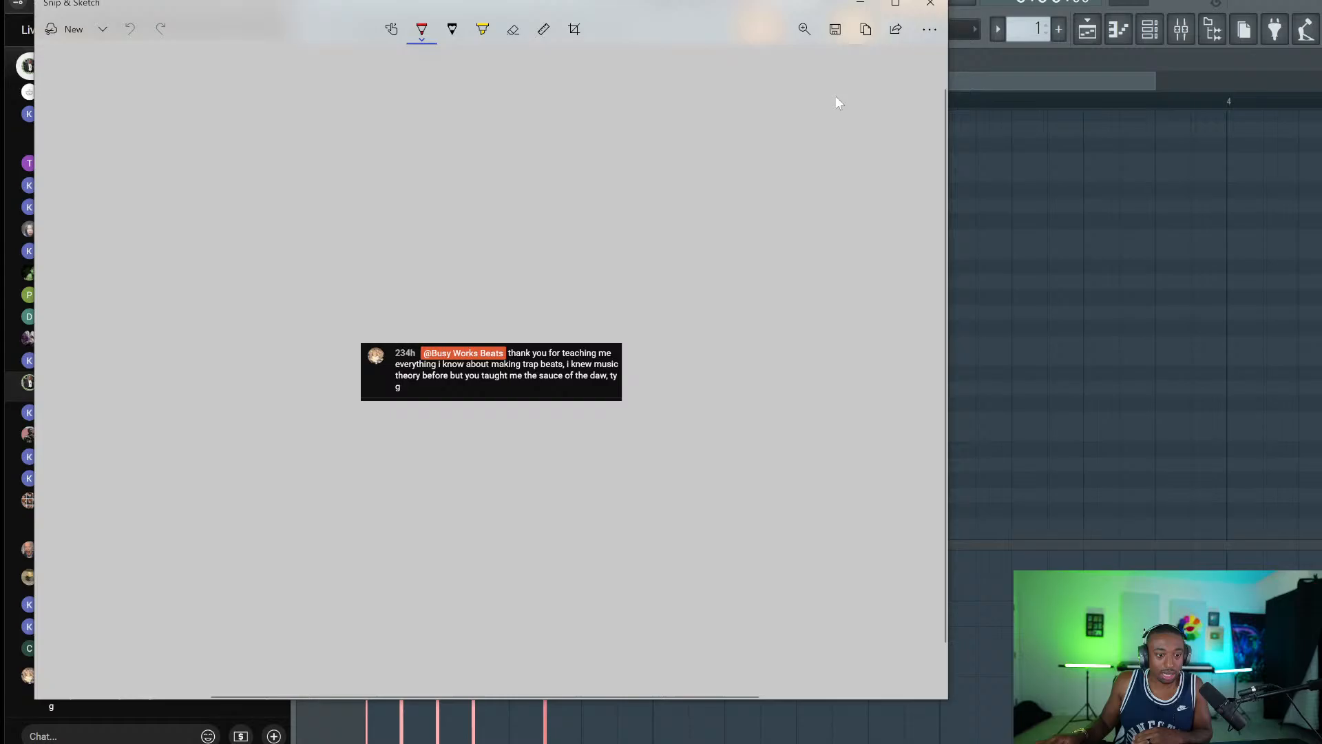
pyautogui.click(930, 4)
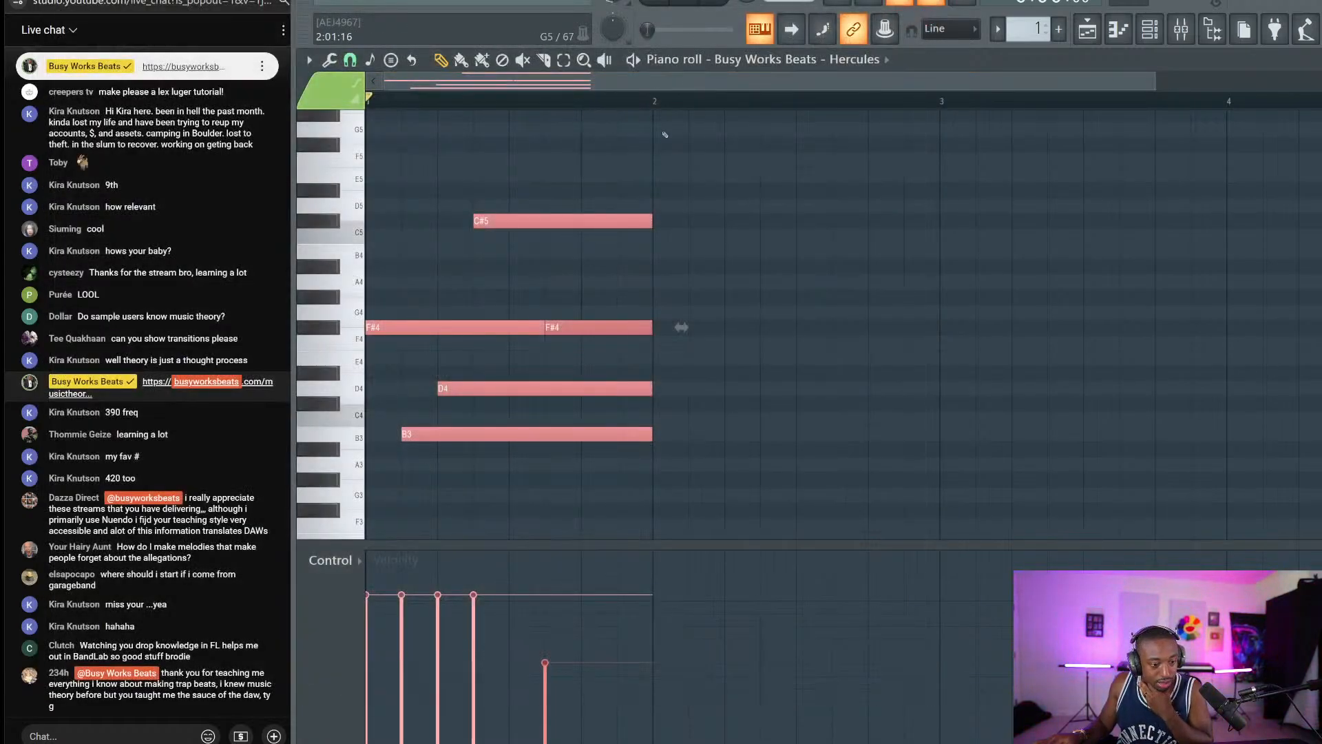
# Deselect the chord notes and play the strummed chord back once.
pyautogui.click(773, 281)
pyautogui.press('space')
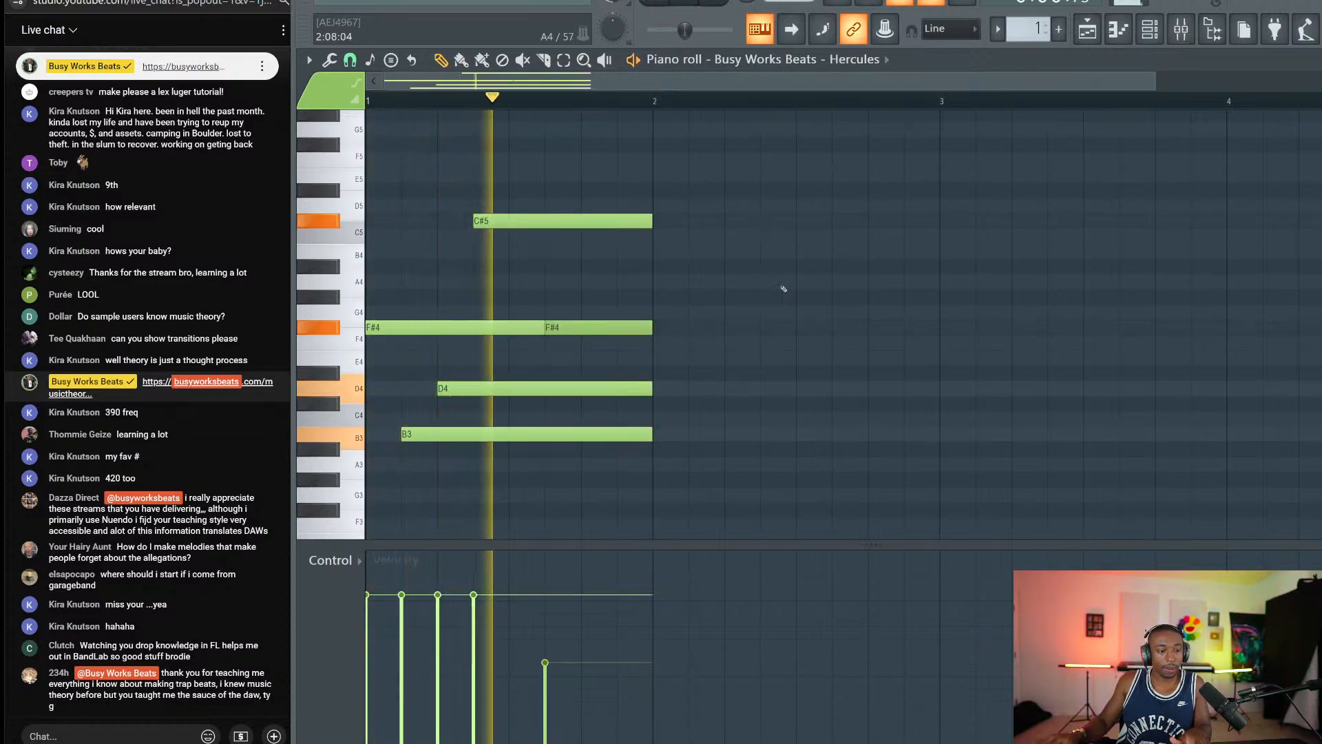
pyautogui.press('space')
# Marquee-select the F#4 notes, then all five chord notes, and deselect them again.
pyautogui.moveTo(751, 232); pyautogui.dragTo(366, 472)
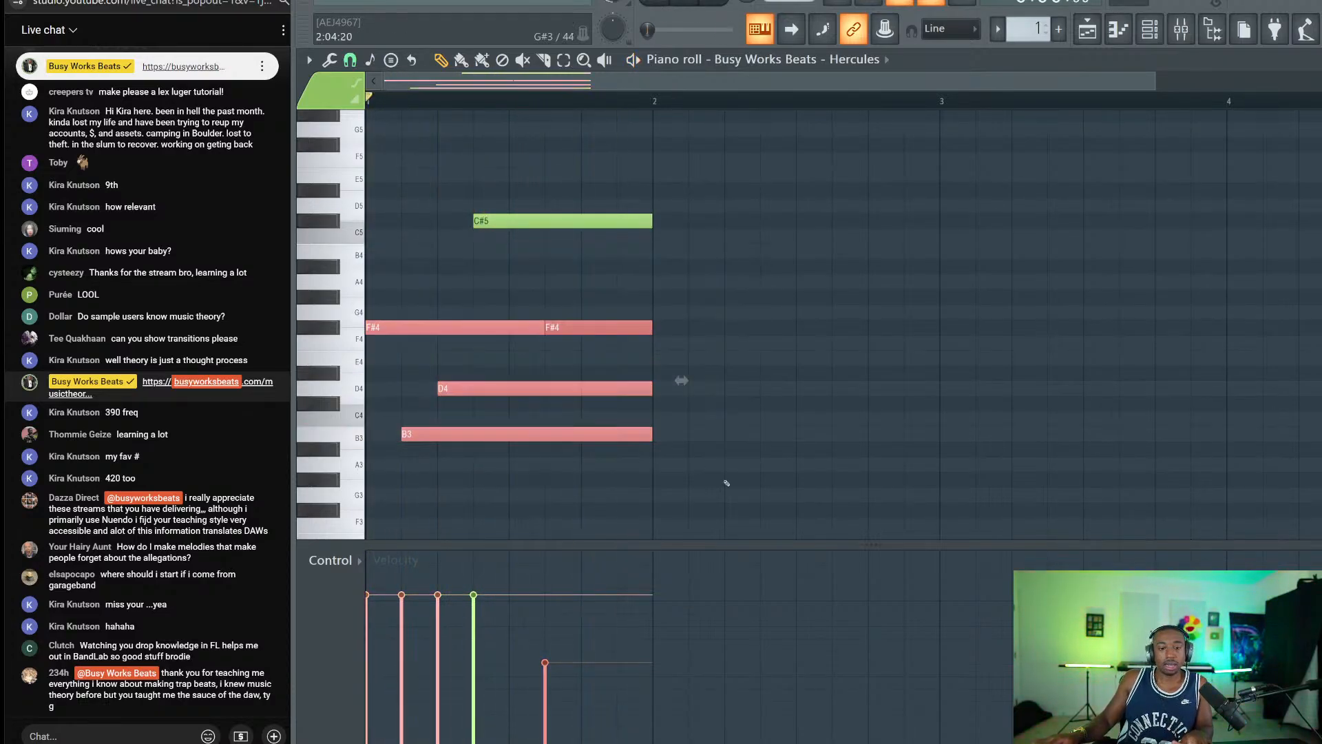
pyautogui.moveTo(724, 485); pyautogui.dragTo(436, 169)
pyautogui.click(479, 285)
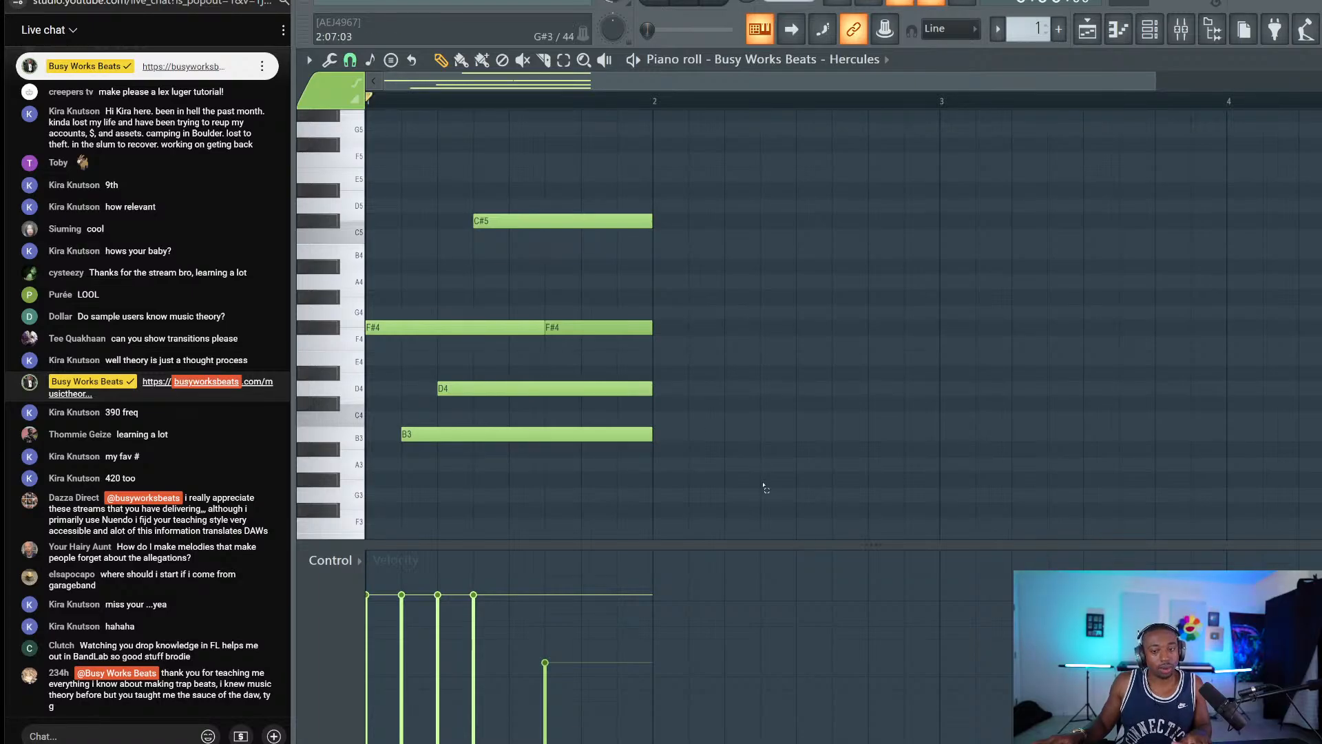
pyautogui.moveTo(764, 488); pyautogui.dragTo(721, 471)
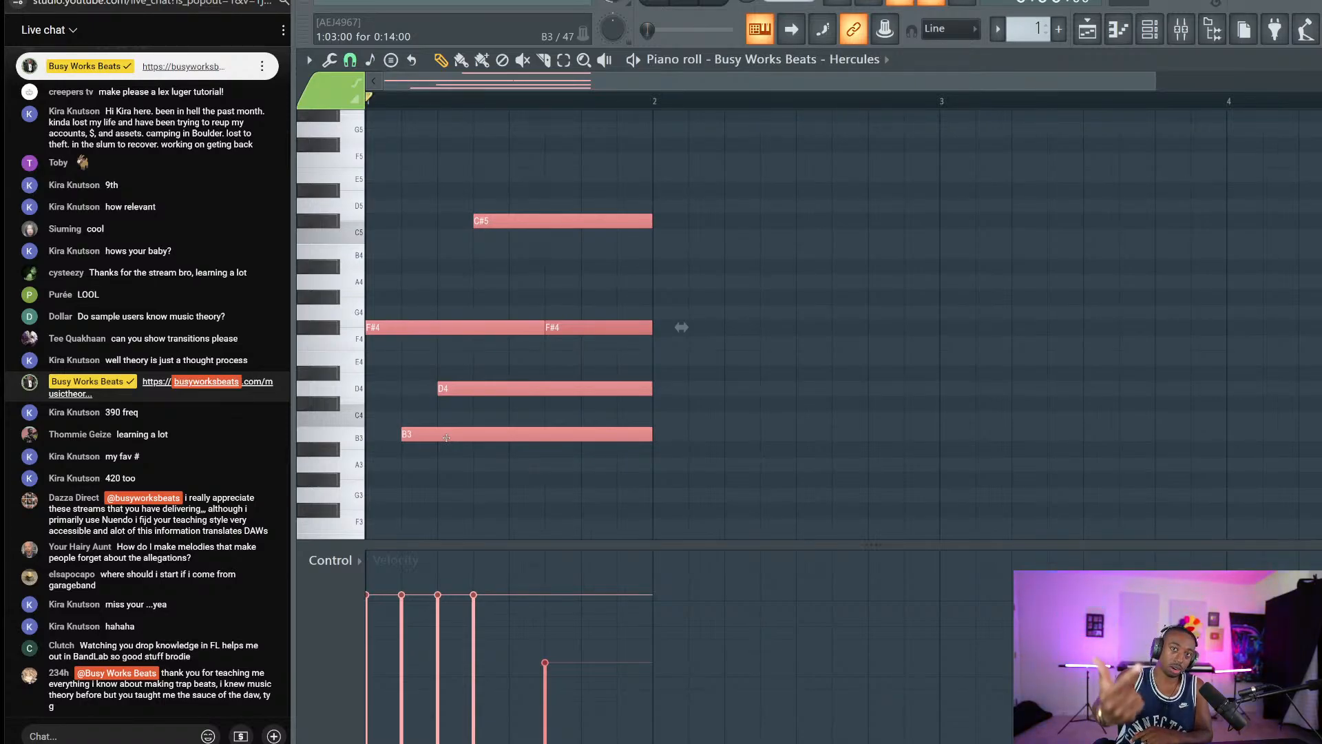
pyautogui.click(748, 404)
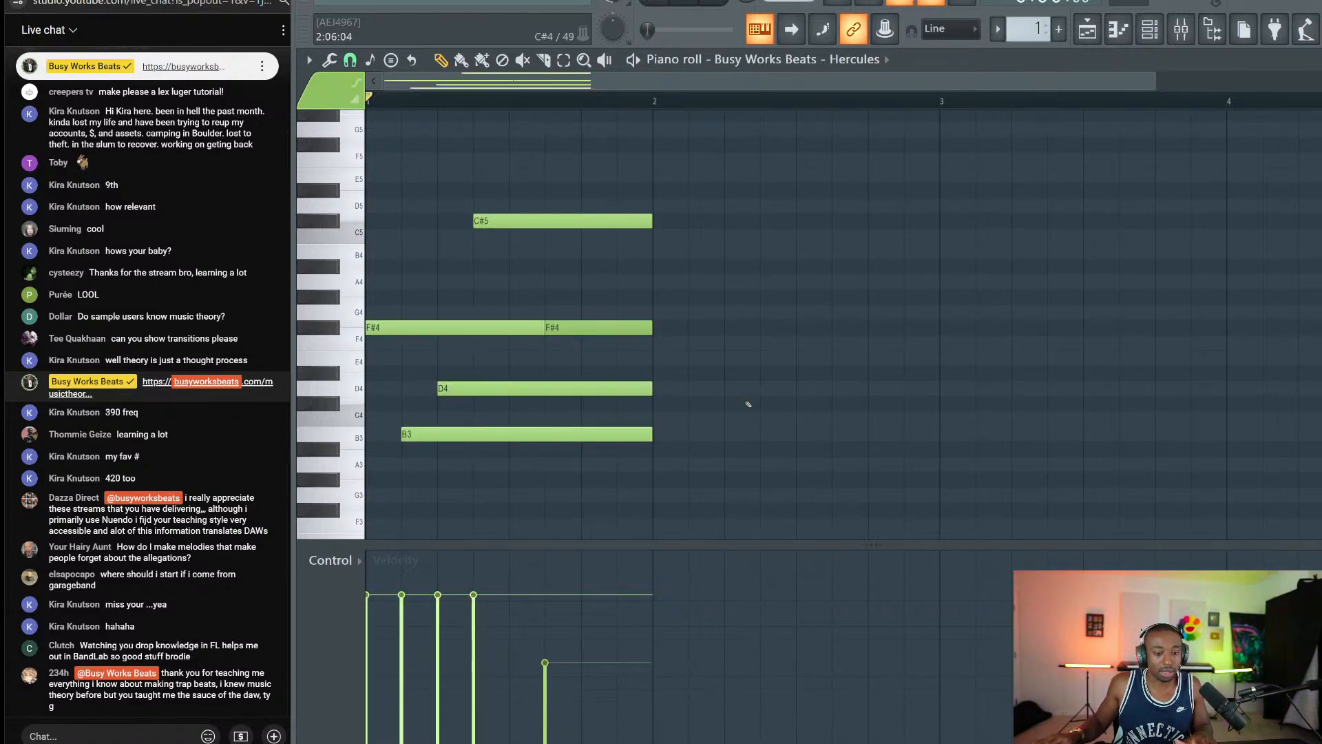
# Scroll the piano roll up and start a new screen snip.
pyautogui.scroll(3, 457, 228)
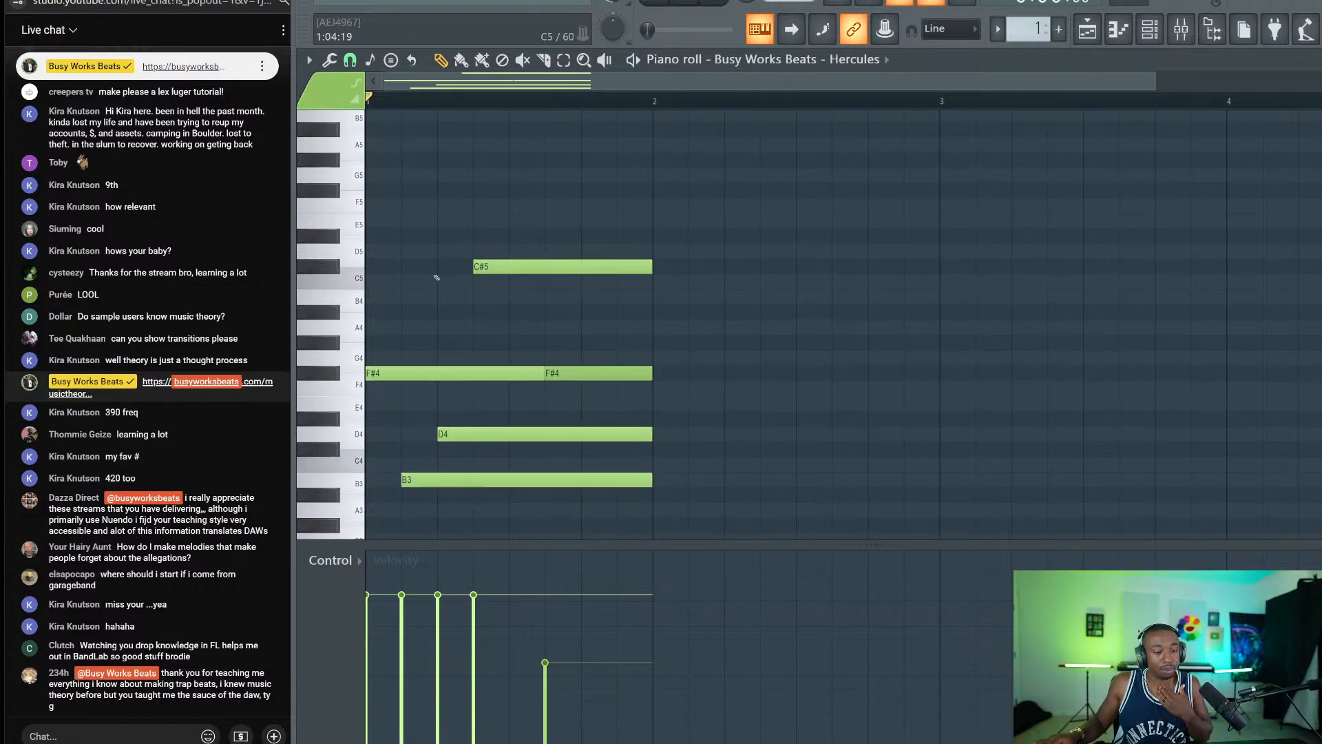
pyautogui.scroll(3, 484, 316)
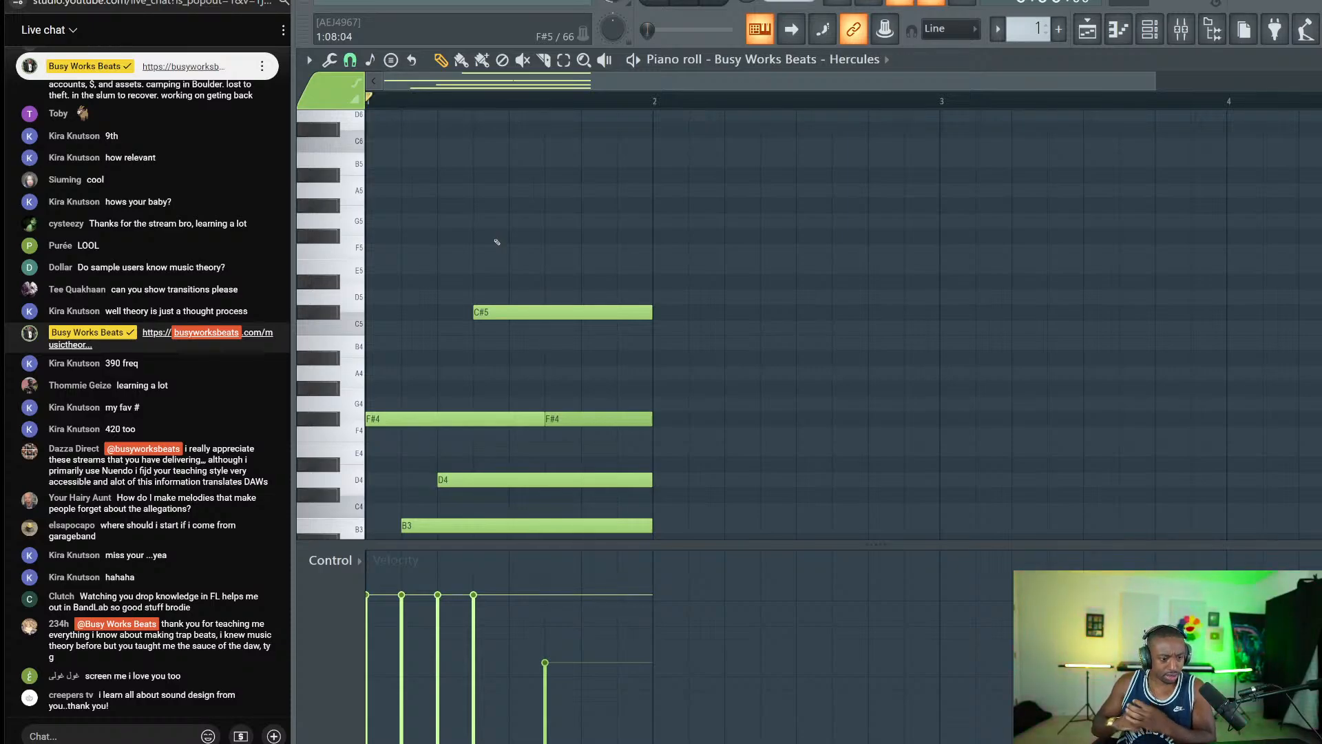
pyautogui.press('super+shift+s')
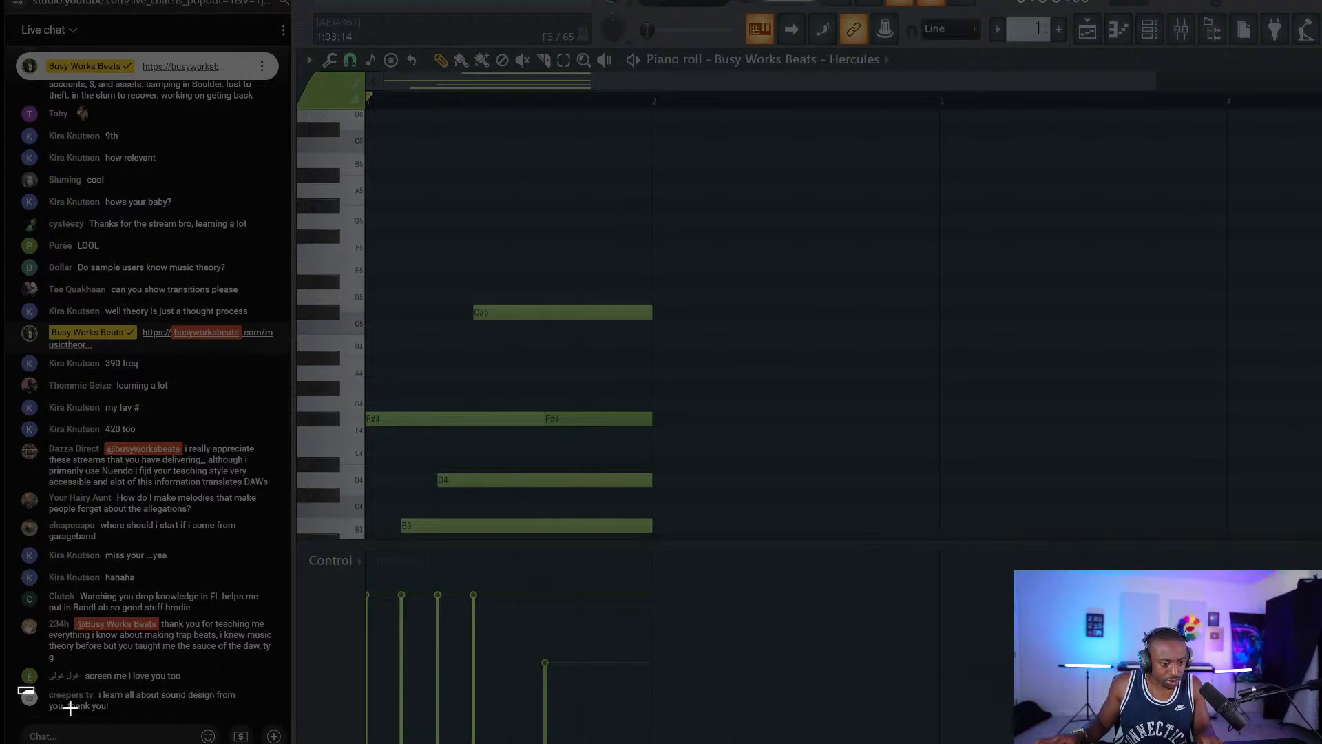
# Snip the latest thank-you chat message, save it, and close Snip & Sketch.
pyautogui.moveTo(18, 685); pyautogui.dragTo(247, 715)
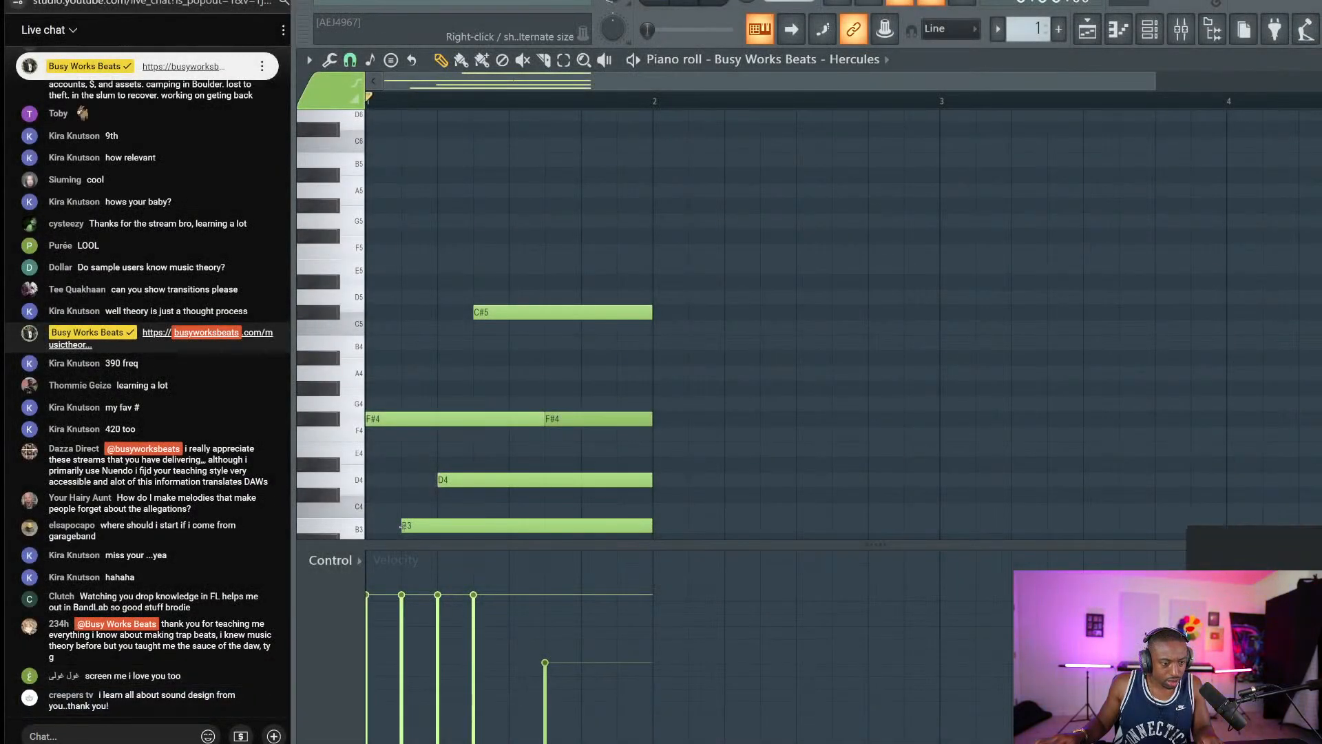
pyautogui.click(1249, 599)
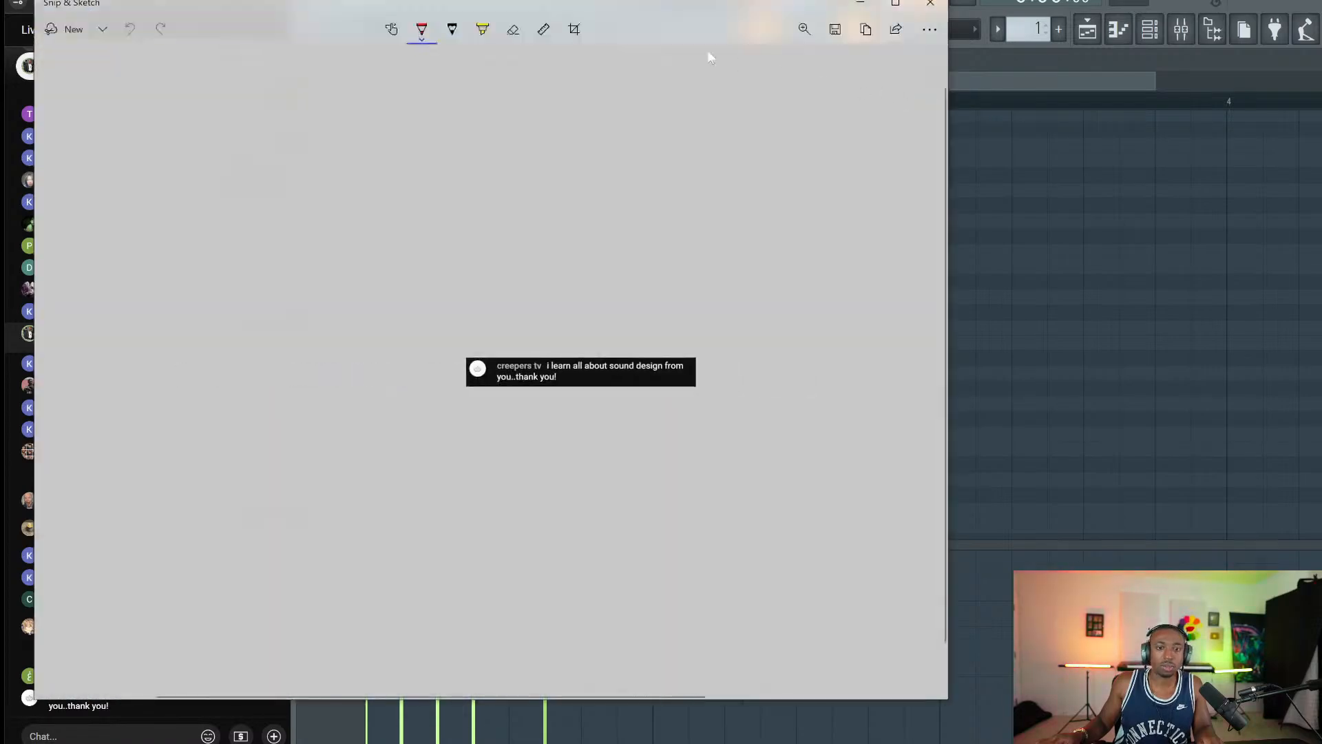
pyautogui.click(835, 31)
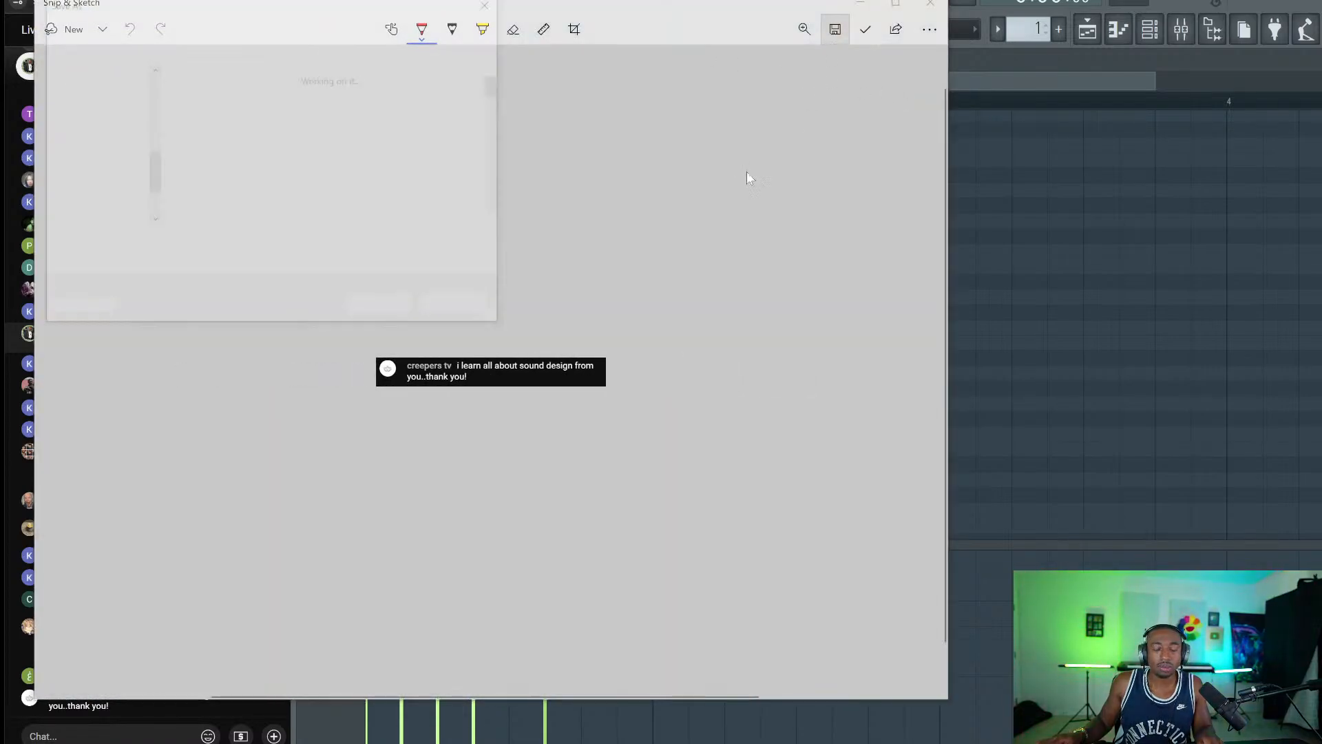
pyautogui.click(378, 312)
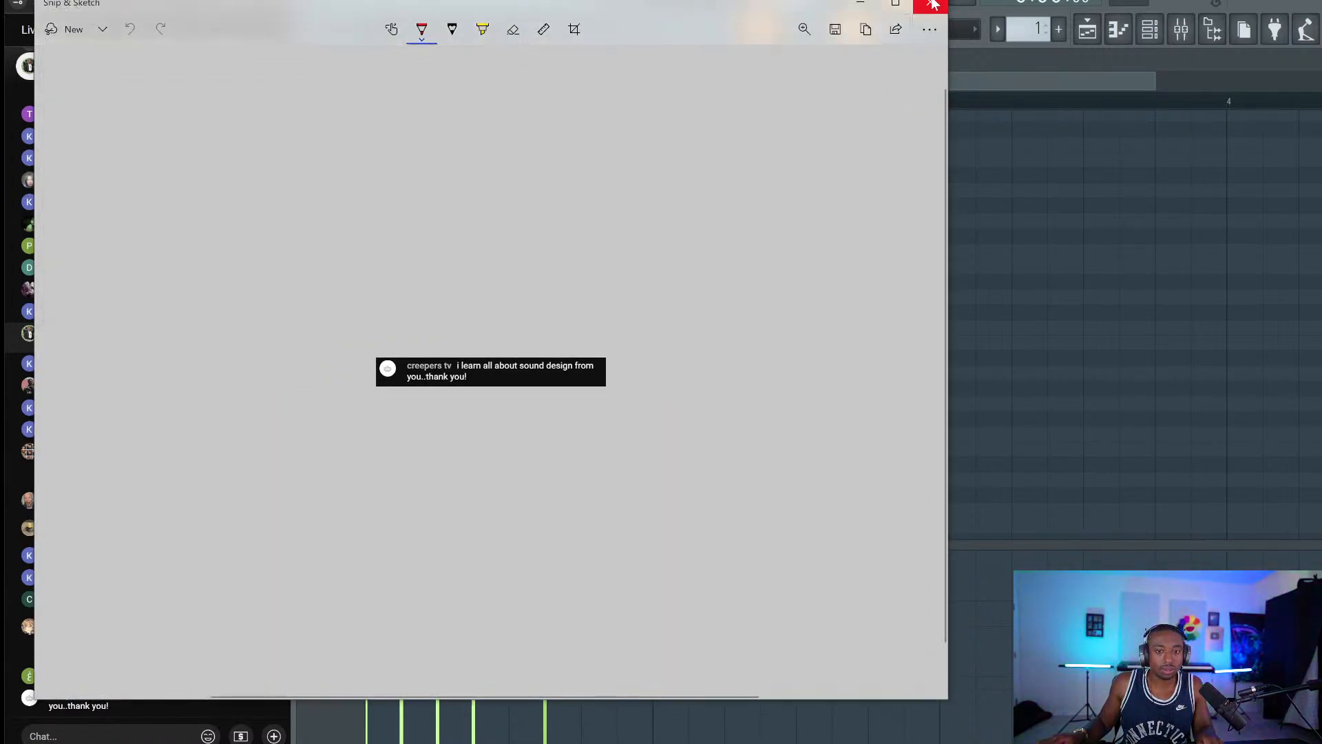
pyautogui.click(930, 4)
pyautogui.scroll(-2, 743, 193)
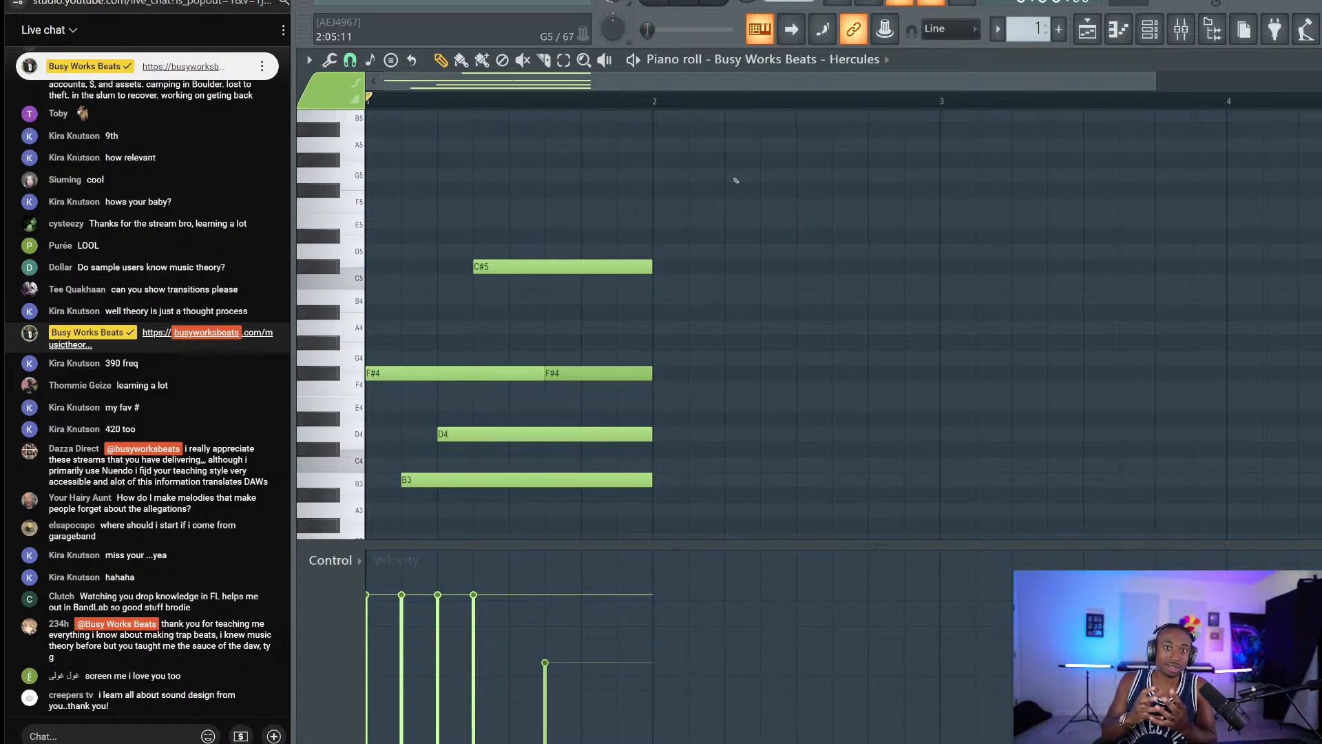
# In the Mixer, put FabFilter Pro-Q 3 on Insert 1's Slot 1.
pyautogui.click(1181, 29)
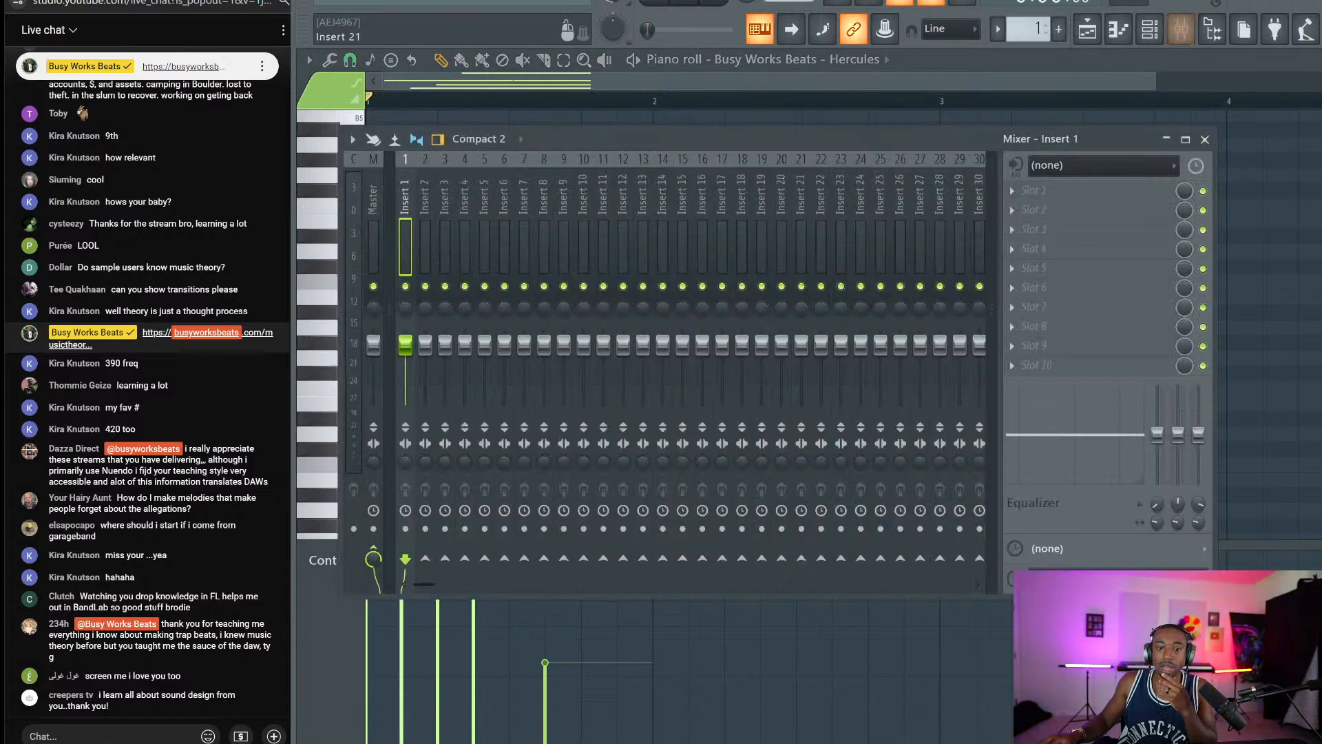
pyautogui.click(1012, 192)
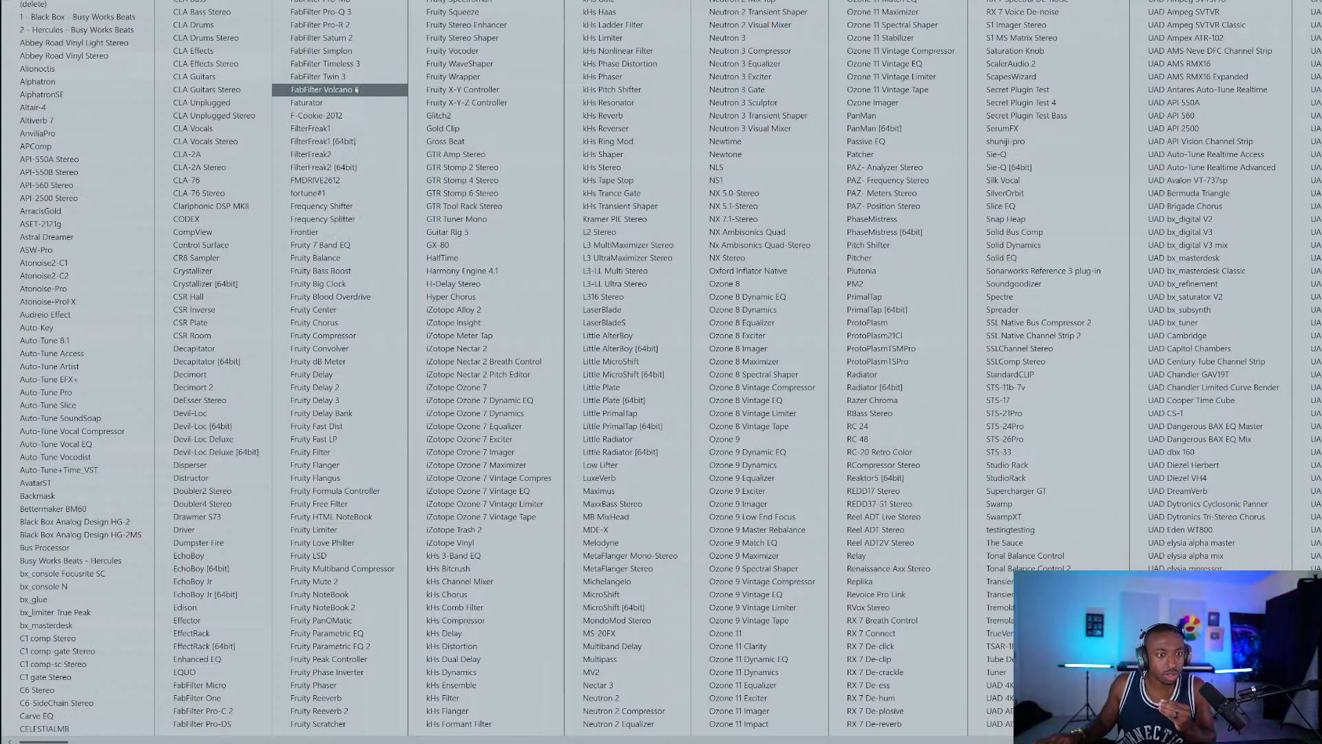
pyautogui.click(347, 12)
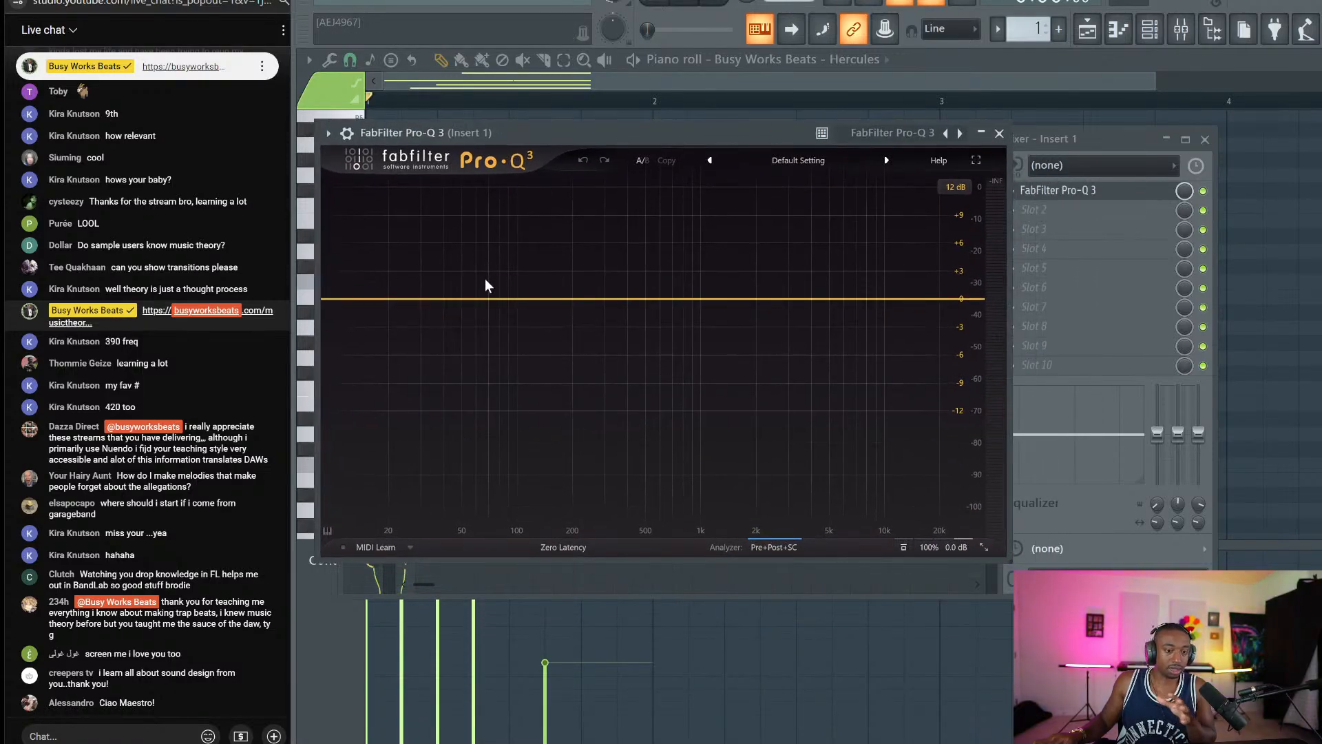
# Add flat Pro-Q 3 bands at about 100 Hz, 1 kHz and 10 kHz.
pyautogui.click(518, 300)
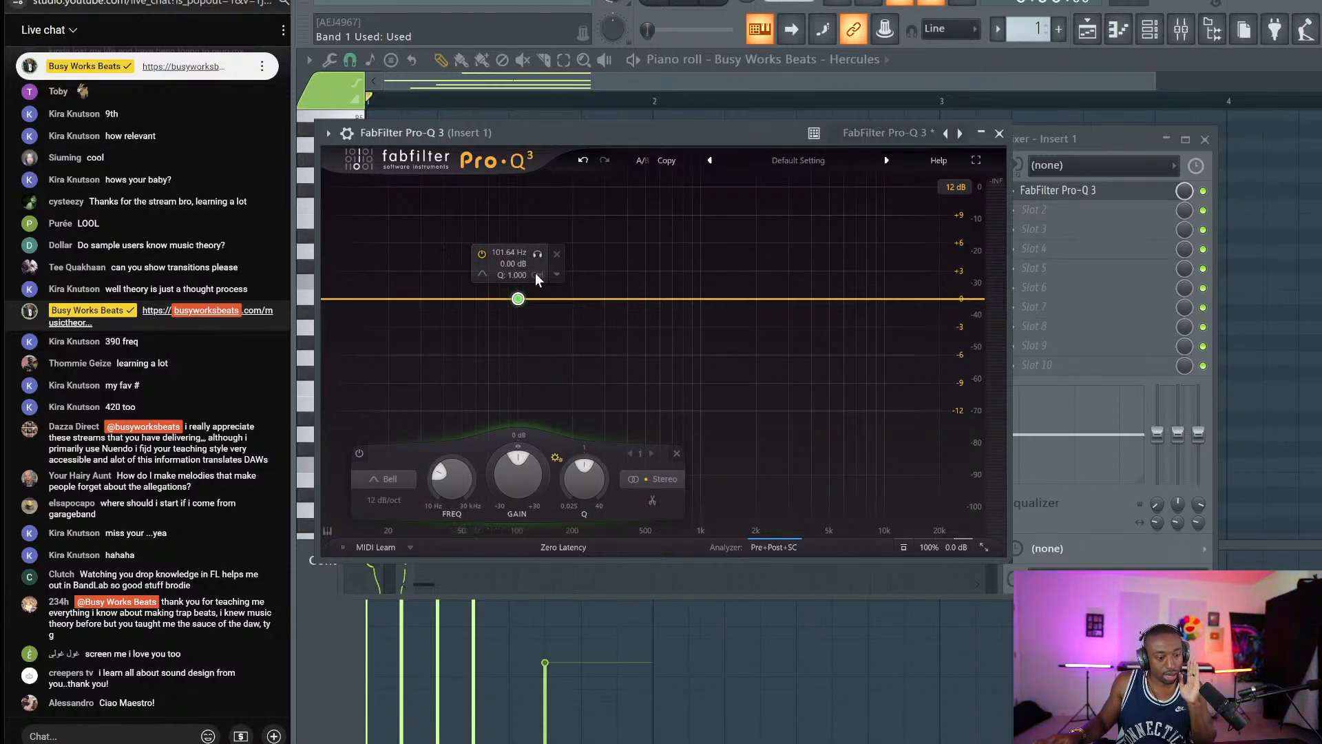
pyautogui.click(702, 298)
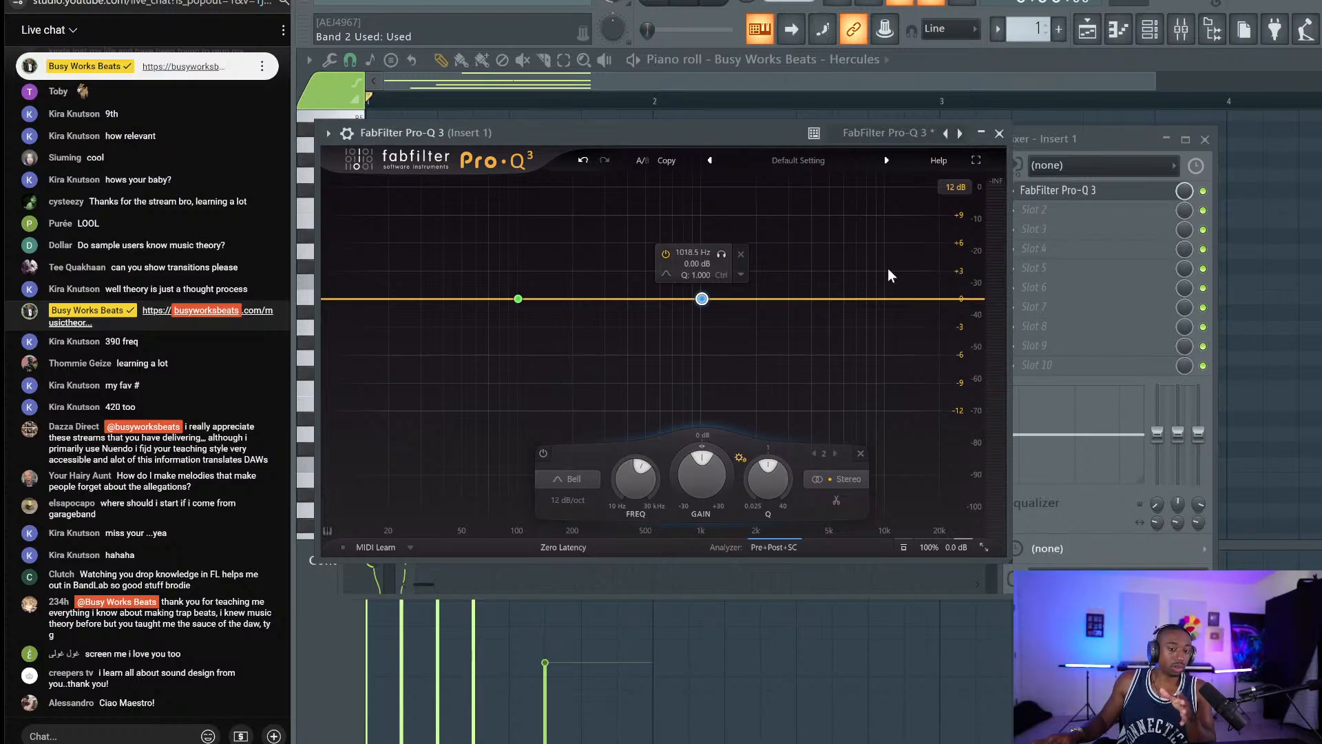
pyautogui.click(886, 299)
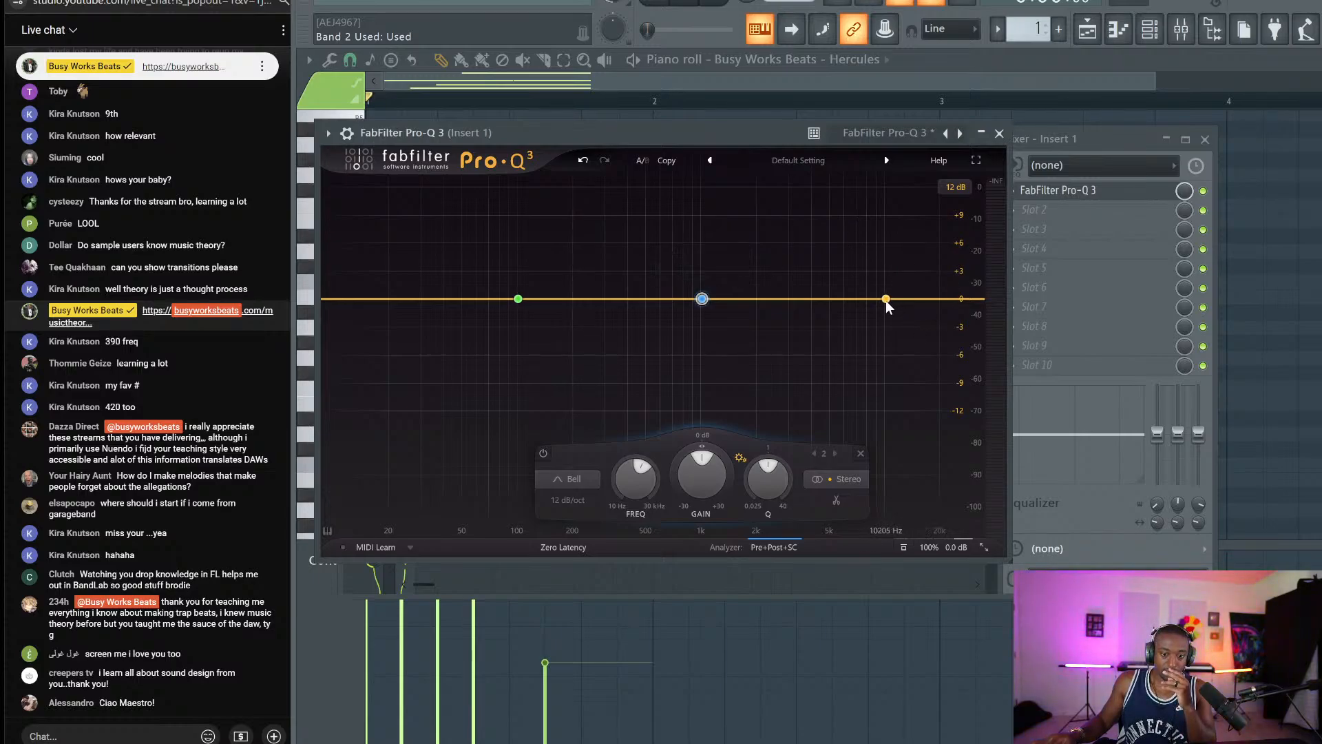
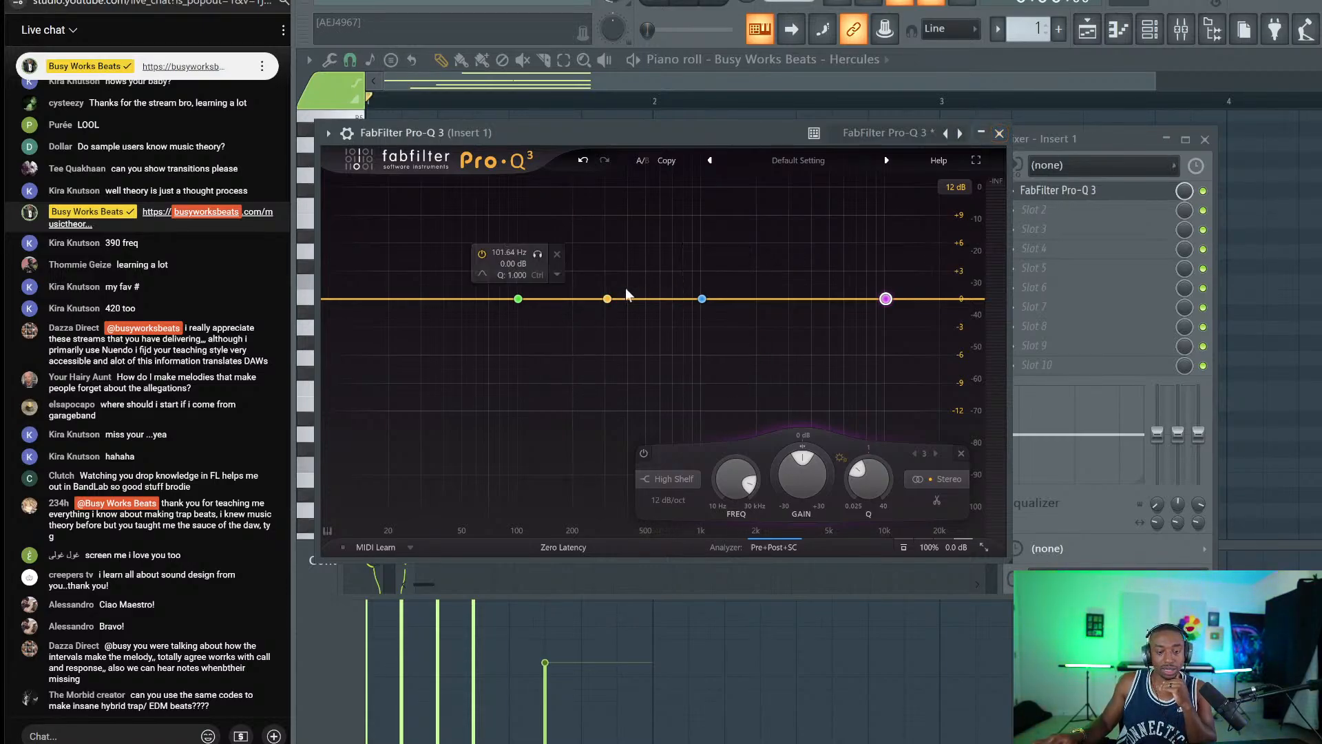
# Draft the chat message 'remix topline trans, critical bands' and close the Pro-Q 3 window.
pyautogui.click(137, 736)
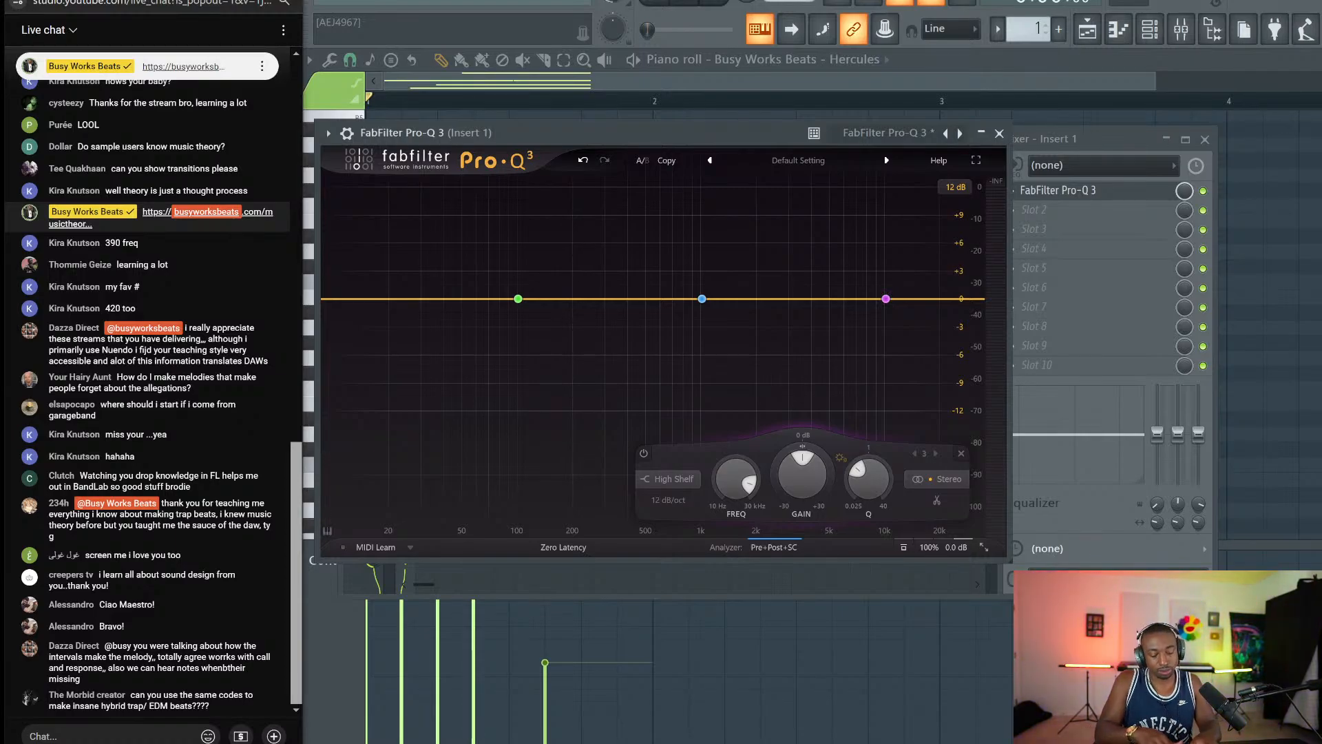
pyautogui.write('remix t')
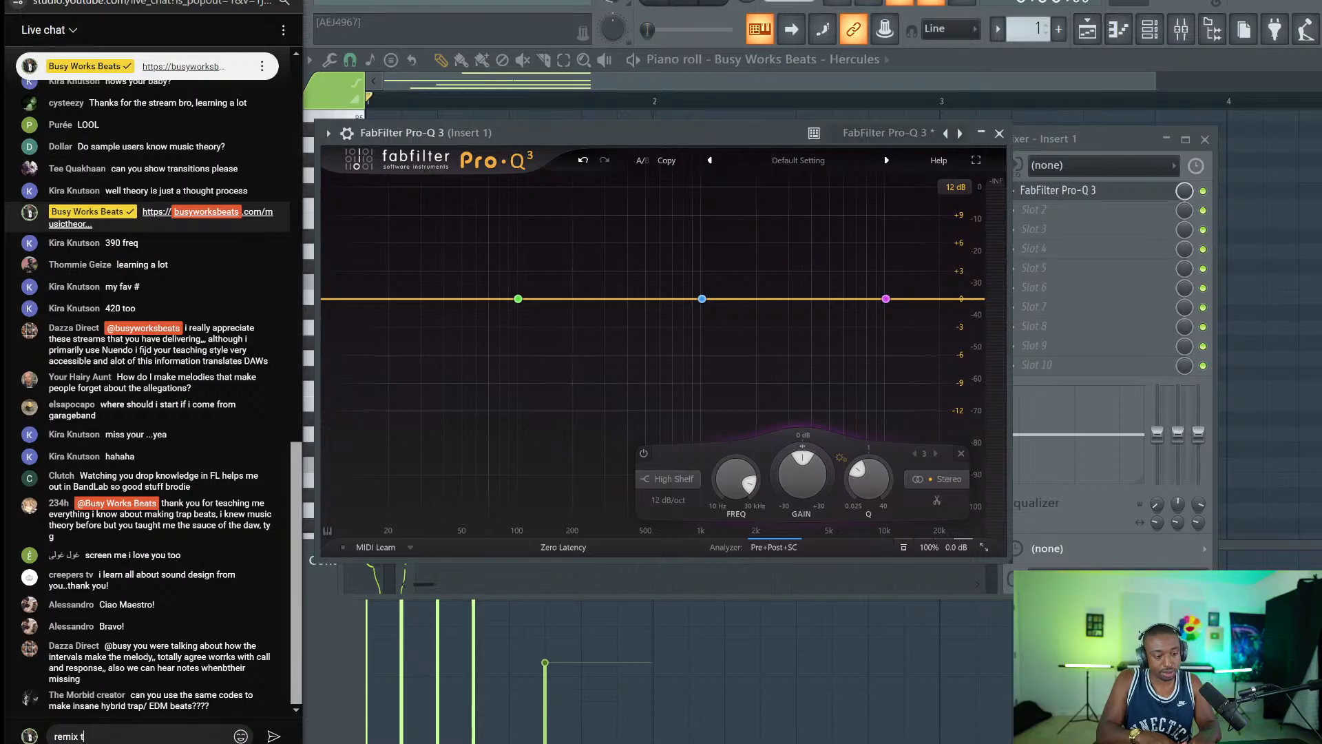
pyautogui.write('opline ')
pyautogui.write(' t')
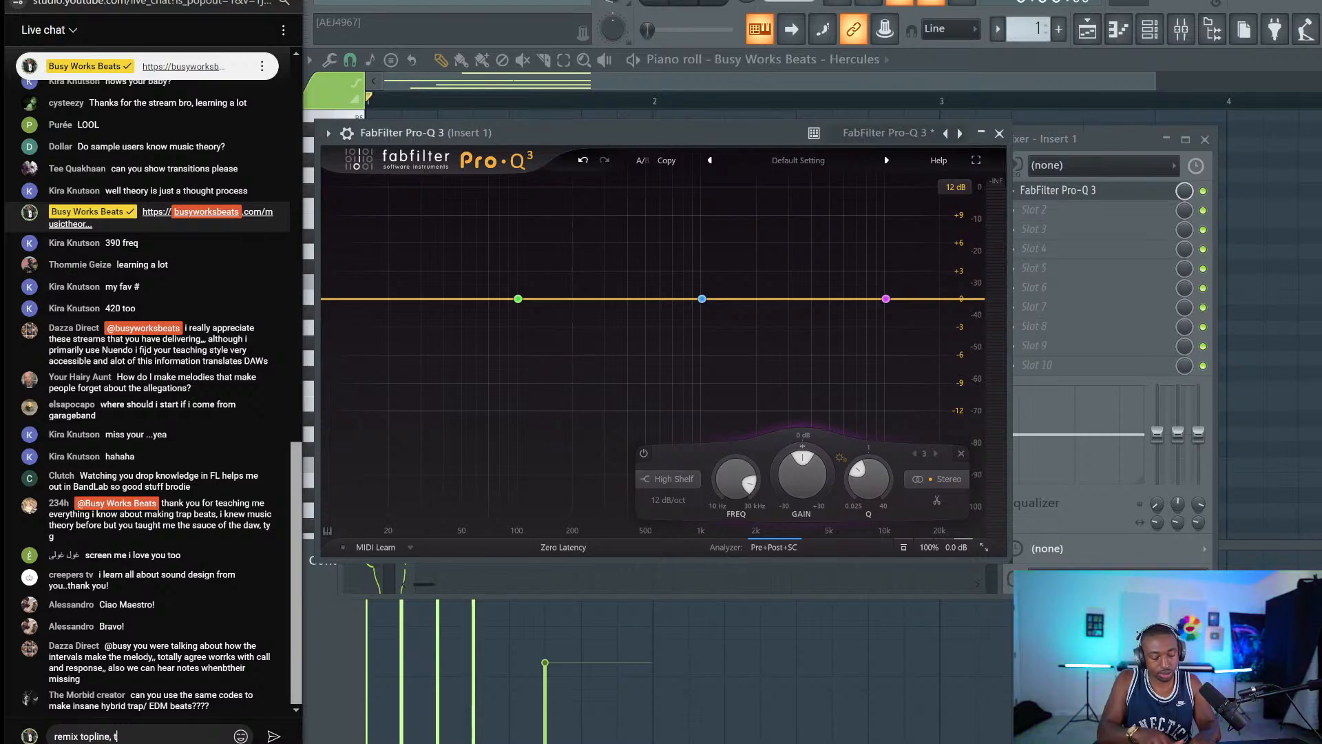
pyautogui.write('ransitions')
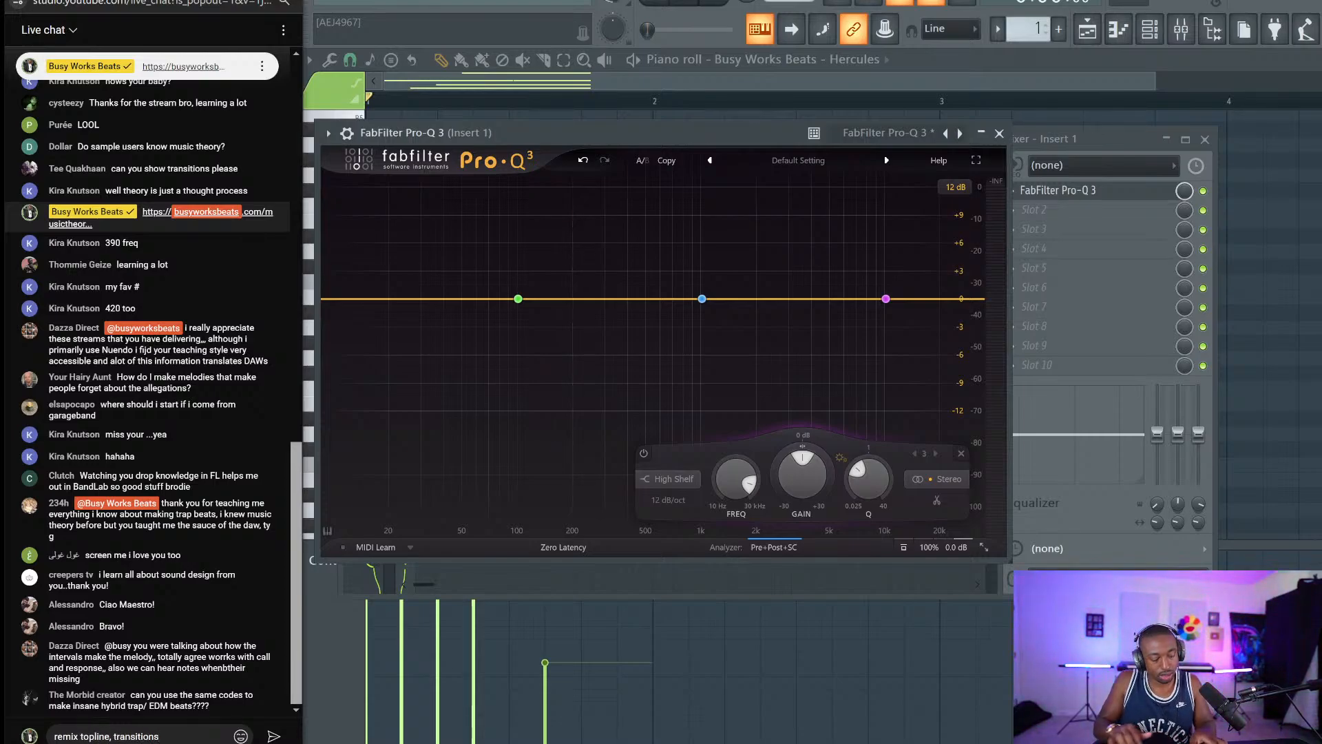
pyautogui.hotkey('ctrl', 'a')
pyautogui.press('End')
pyautogui.write(',')
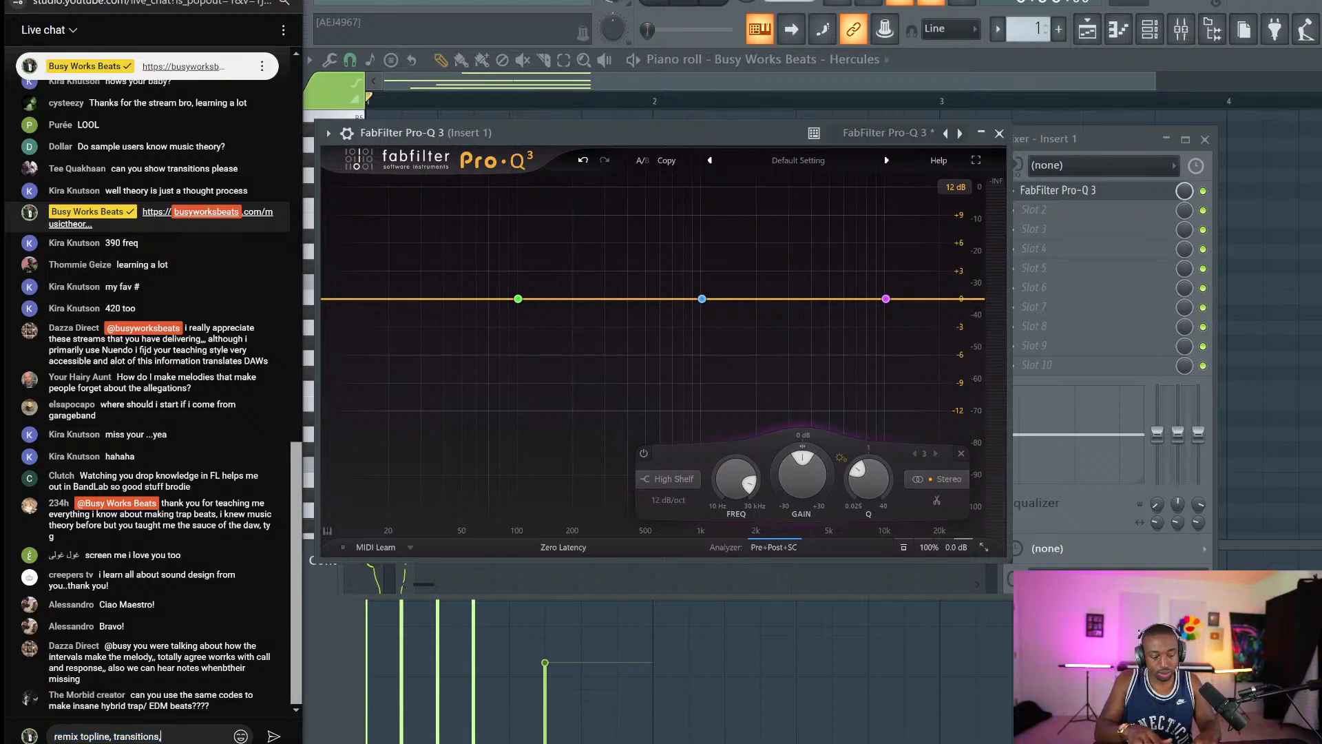
pyautogui.write(' cr')
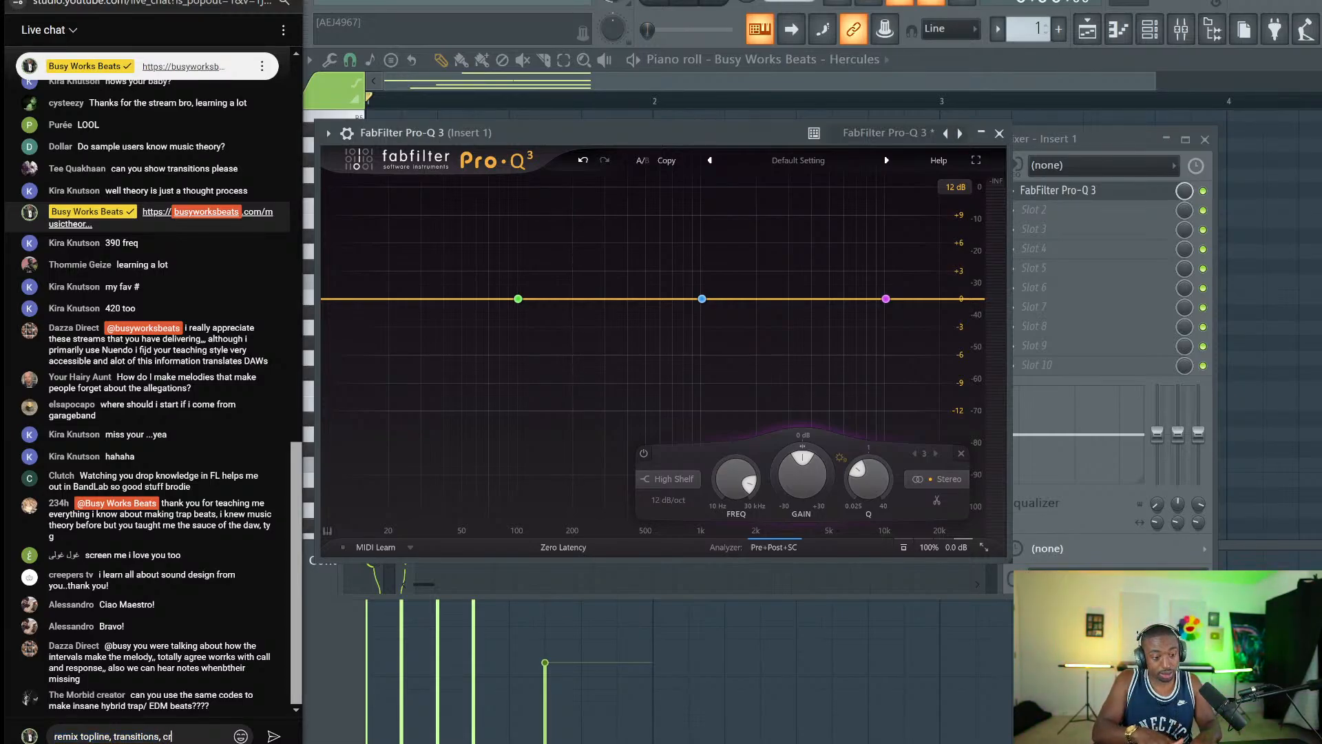
pyautogui.write('itical bands')
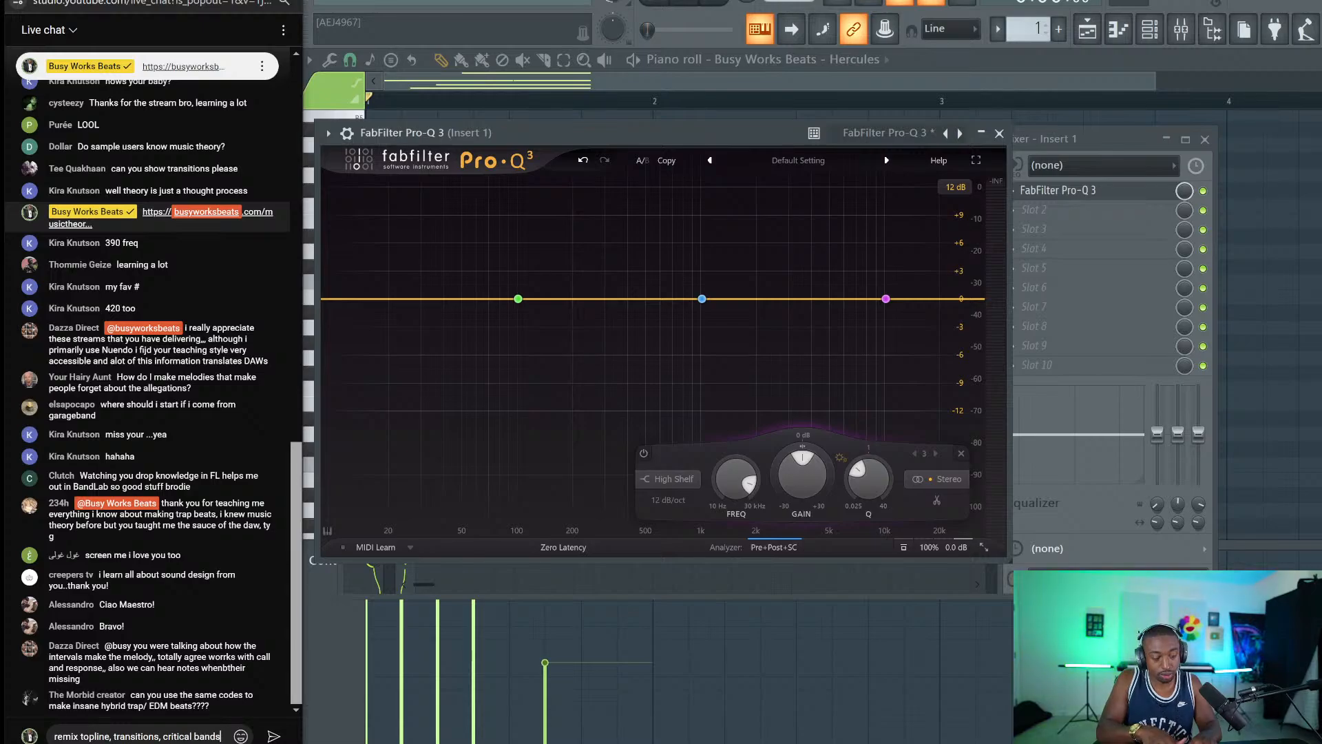
pyautogui.hotkey('ctrl', 'a')
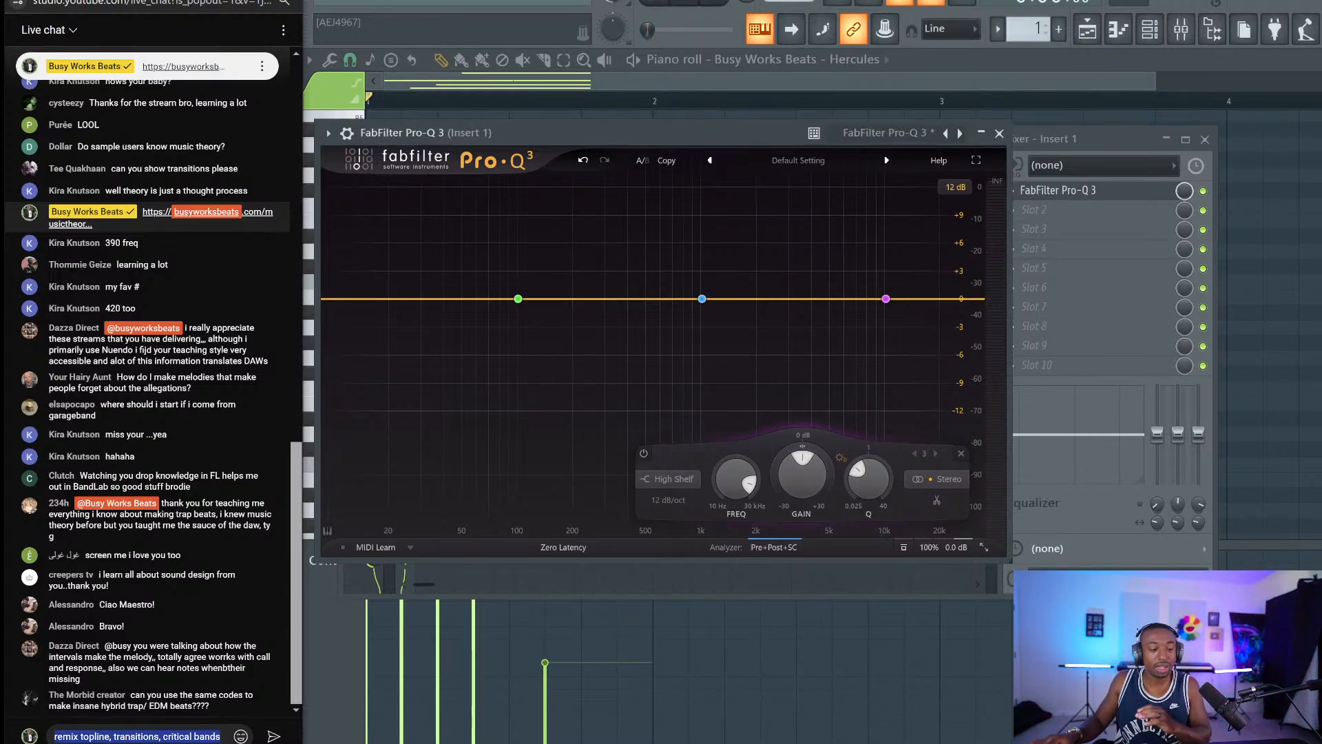
pyautogui.click(999, 133)
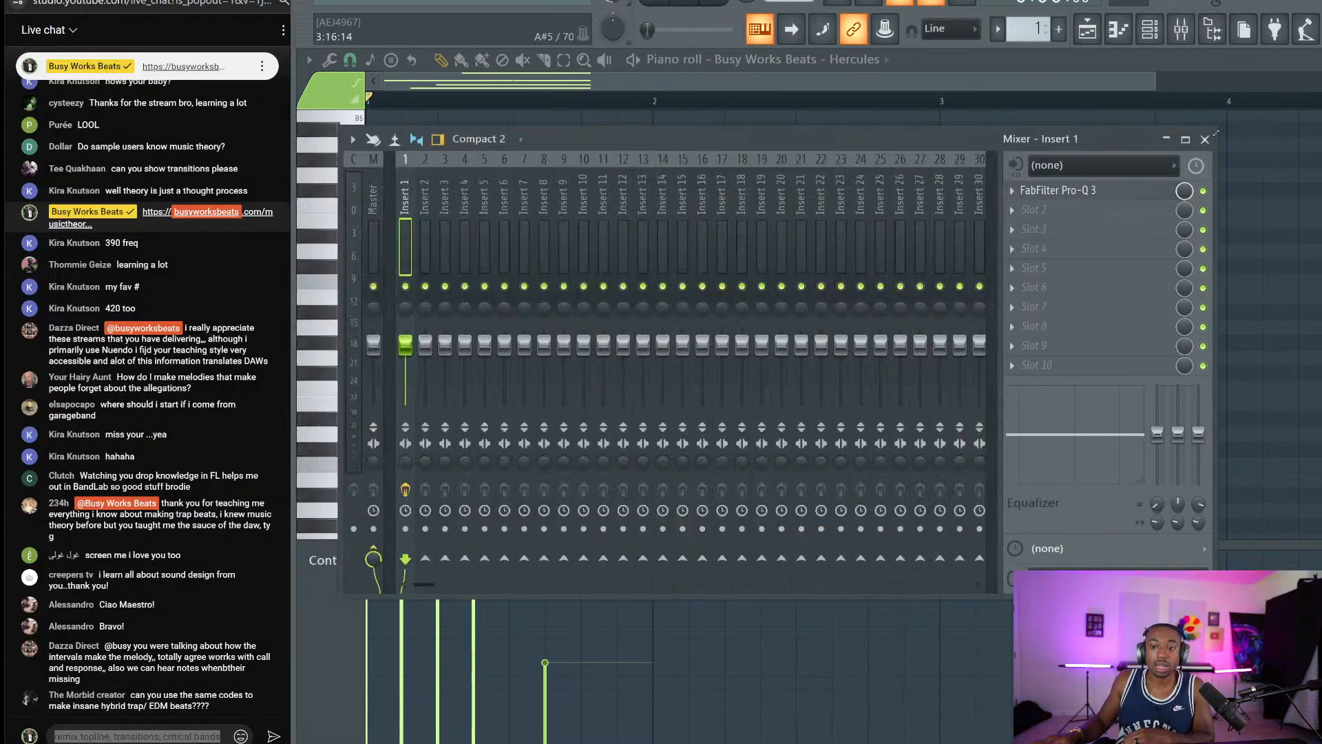
# Duplicate the C#5 and first F#4 notes one octave up as C#6 and F#5.
pyautogui.click(1205, 139)
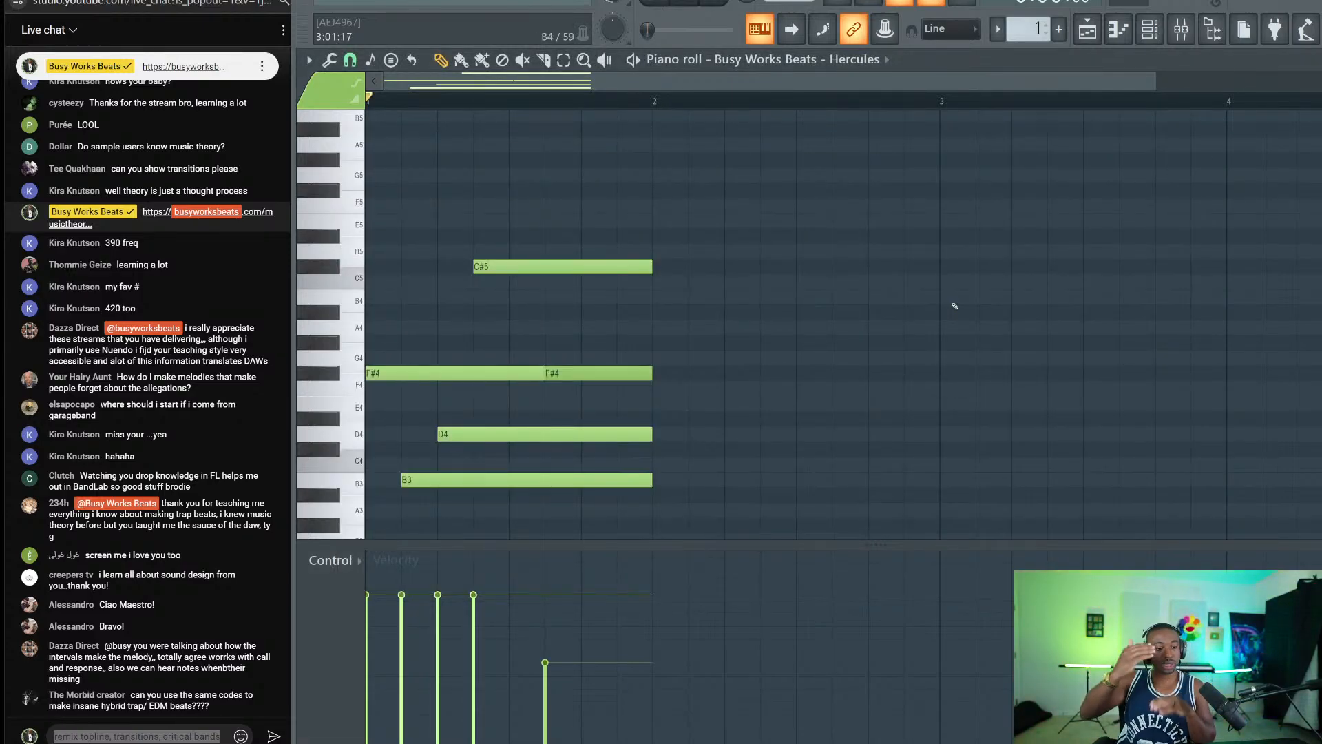
pyautogui.moveTo(423, 382); pyautogui.dragTo(544, 253)
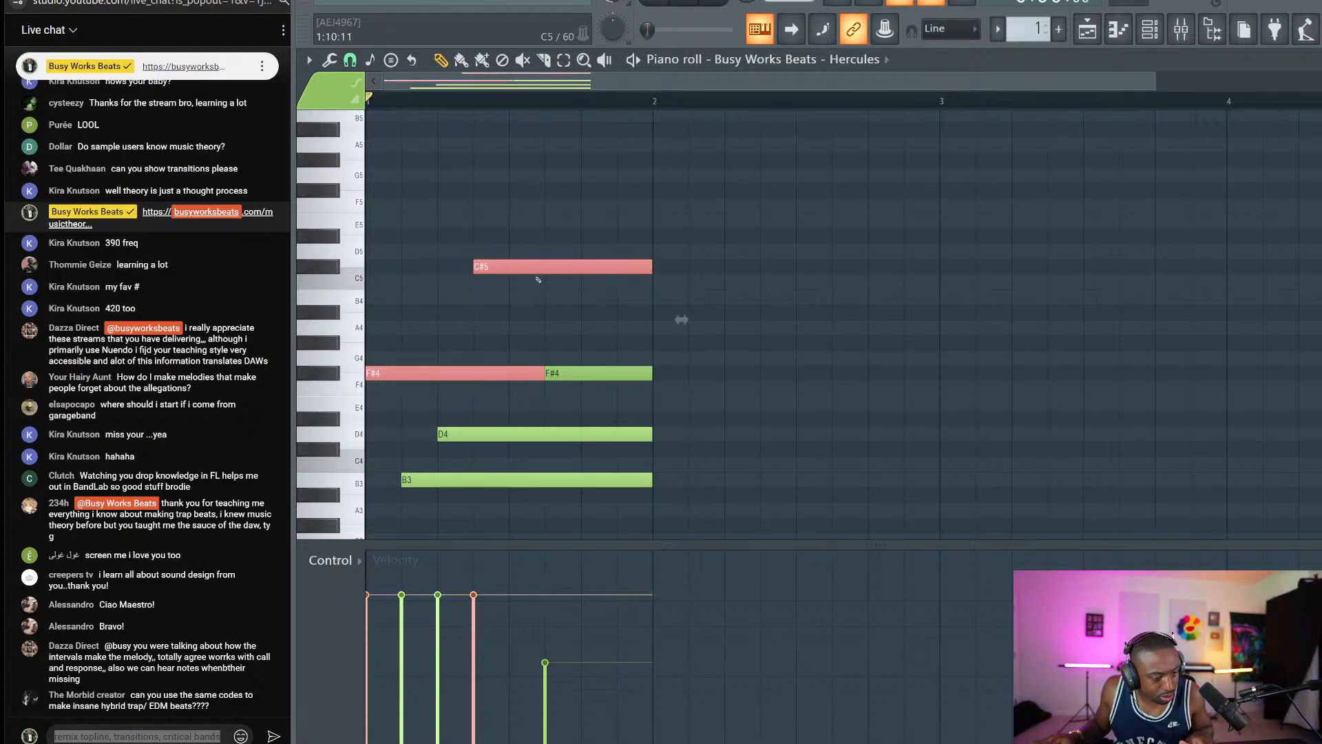
pyautogui.keyDown('ctrl'); pyautogui.click(514, 314); pyautogui.keyUp('ctrl')
pyautogui.moveTo(462, 409); pyautogui.dragTo(527, 201)
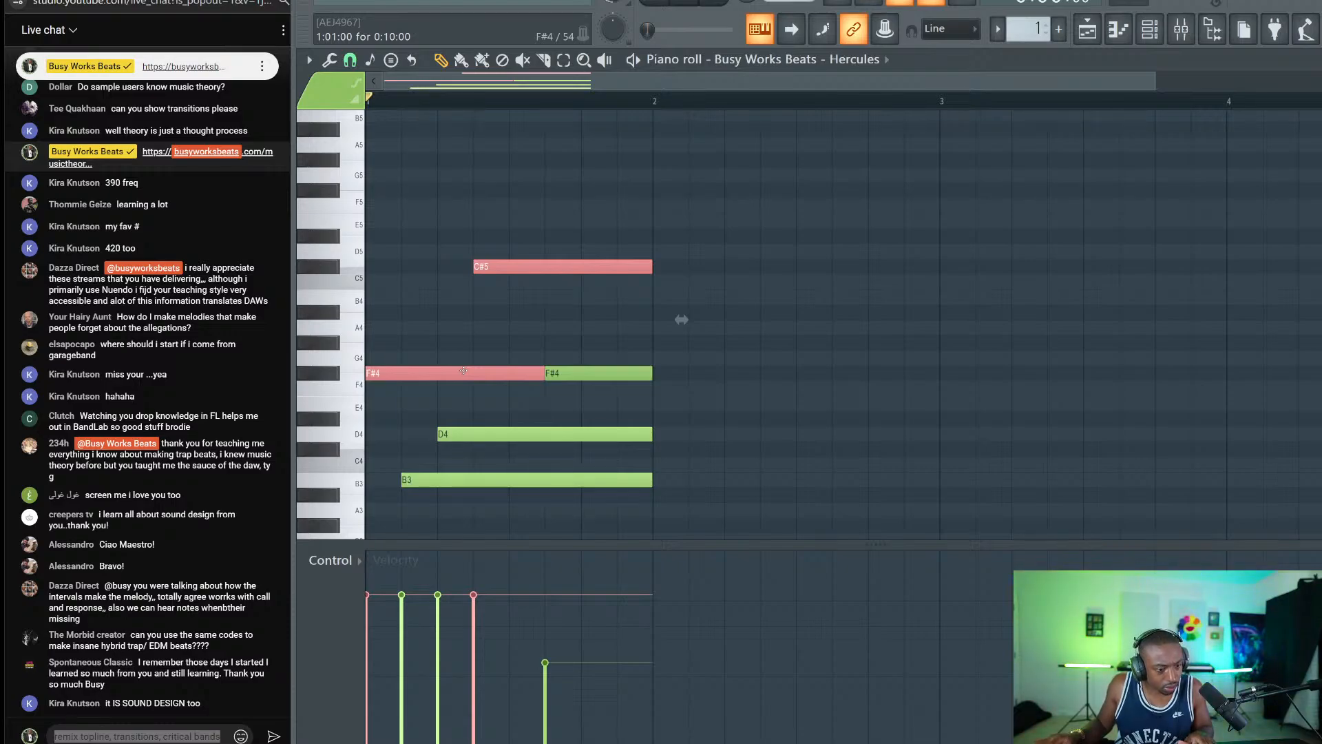
pyautogui.moveTo(463, 371); pyautogui.dragTo(541, 267)
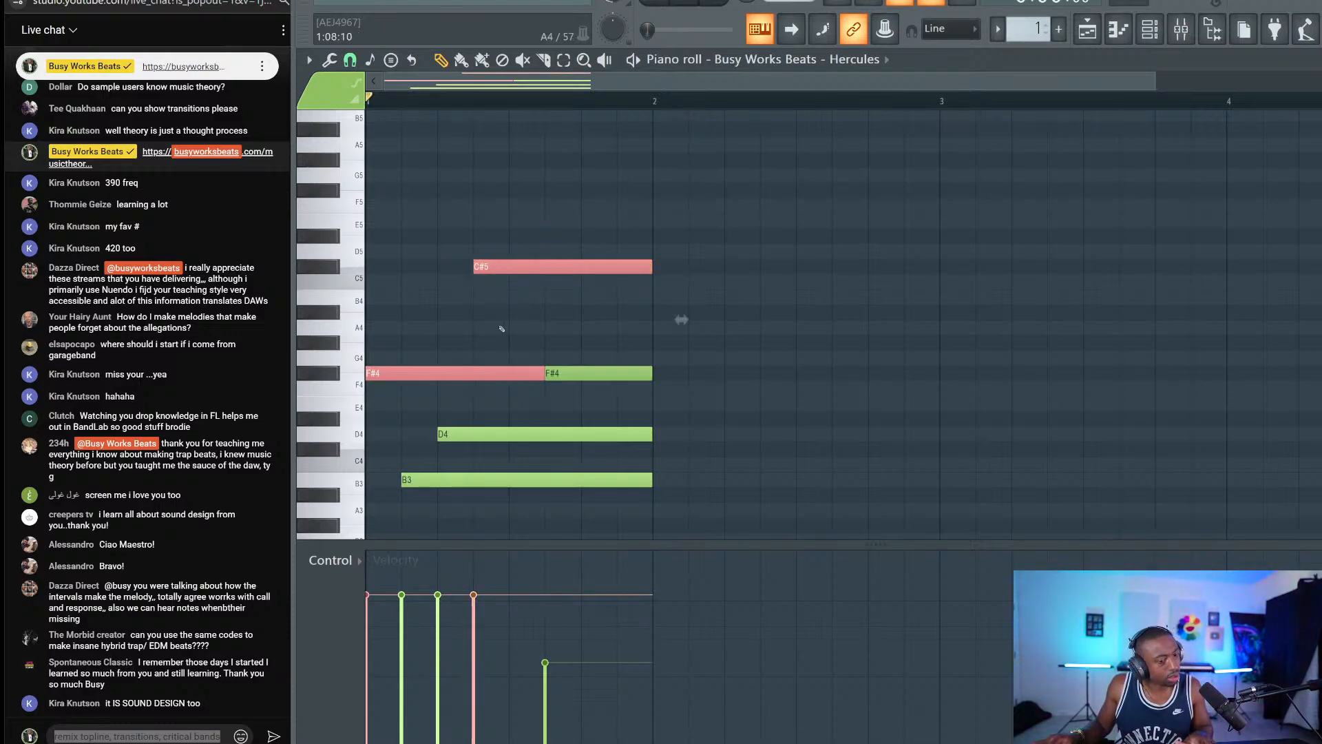
pyautogui.moveTo(384, 374)
pyautogui.mouseDown()
pyautogui.moveTo(445, 388)
pyautogui.moveTo(400, 390)
pyautogui.mouseUp()
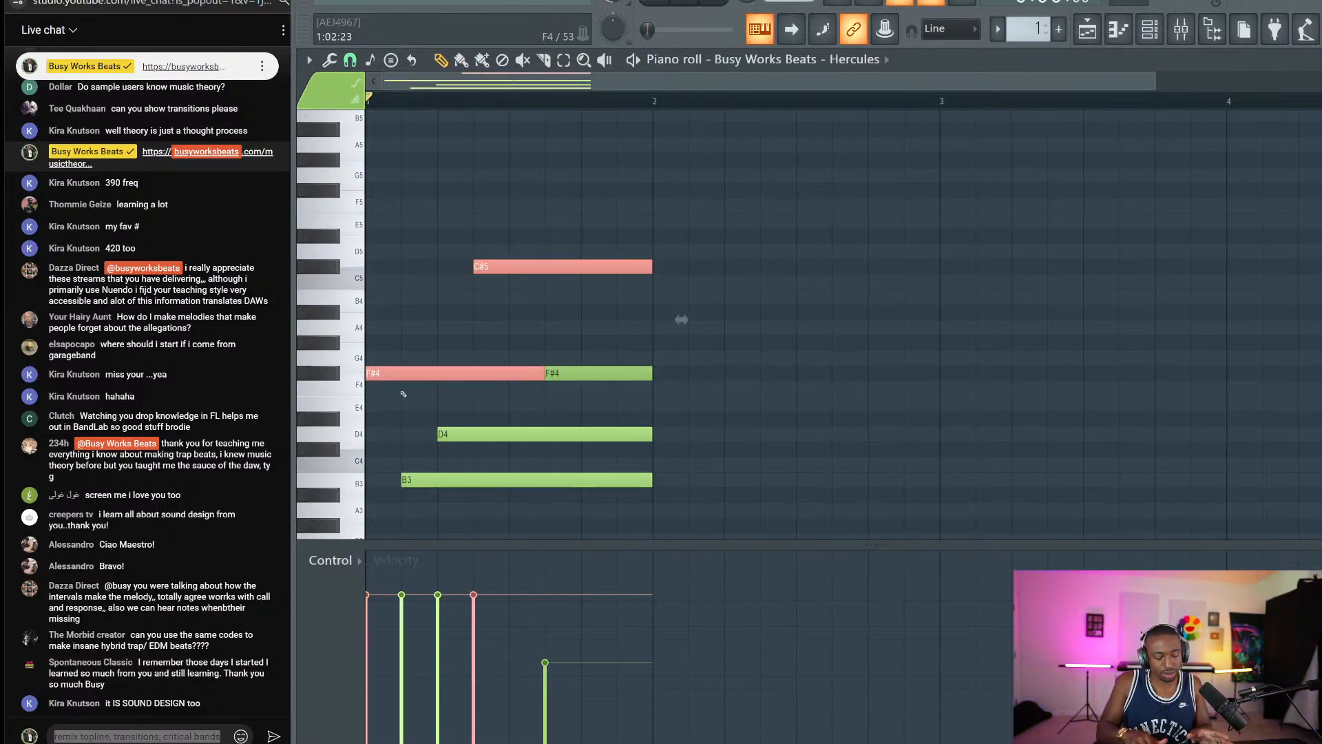
pyautogui.hotkey('ctrl', 'Up')
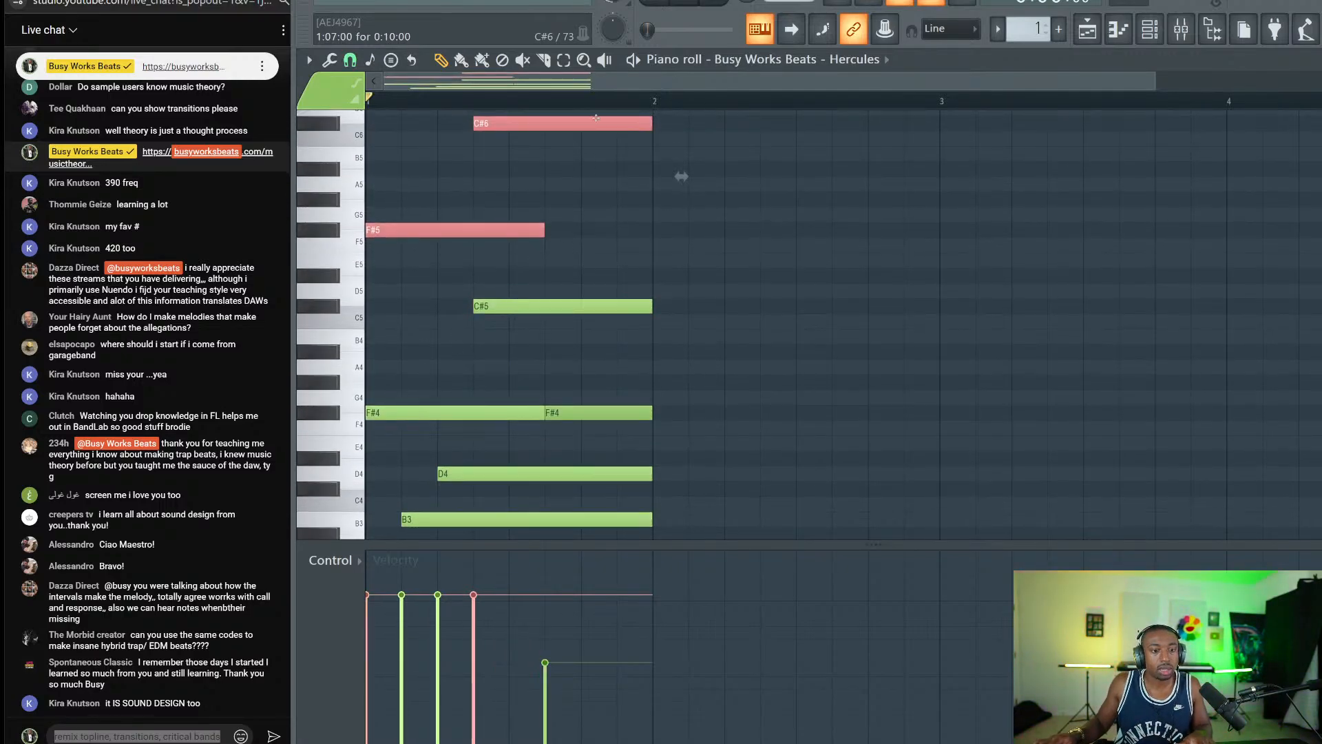
pyautogui.scroll(-1, 580, 101)
pyautogui.scroll(-1, 581, 101)
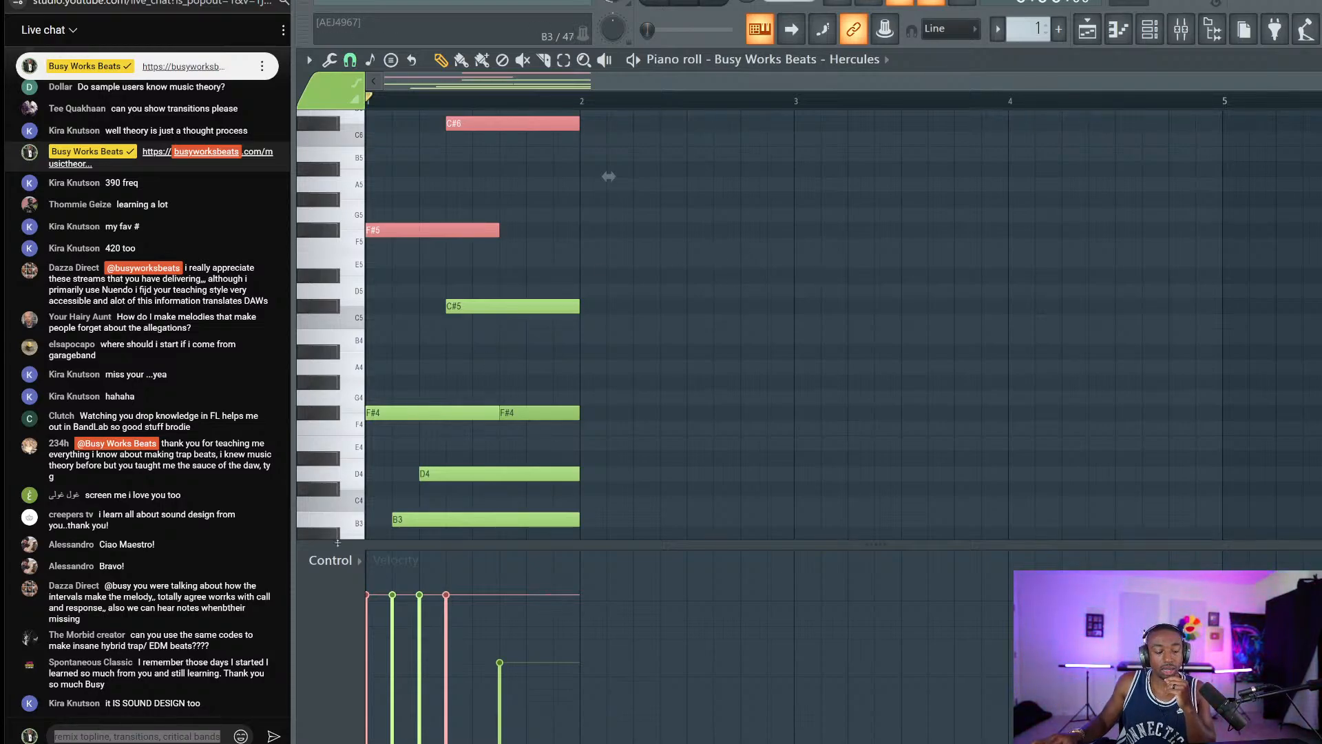
pyautogui.click(175, 734)
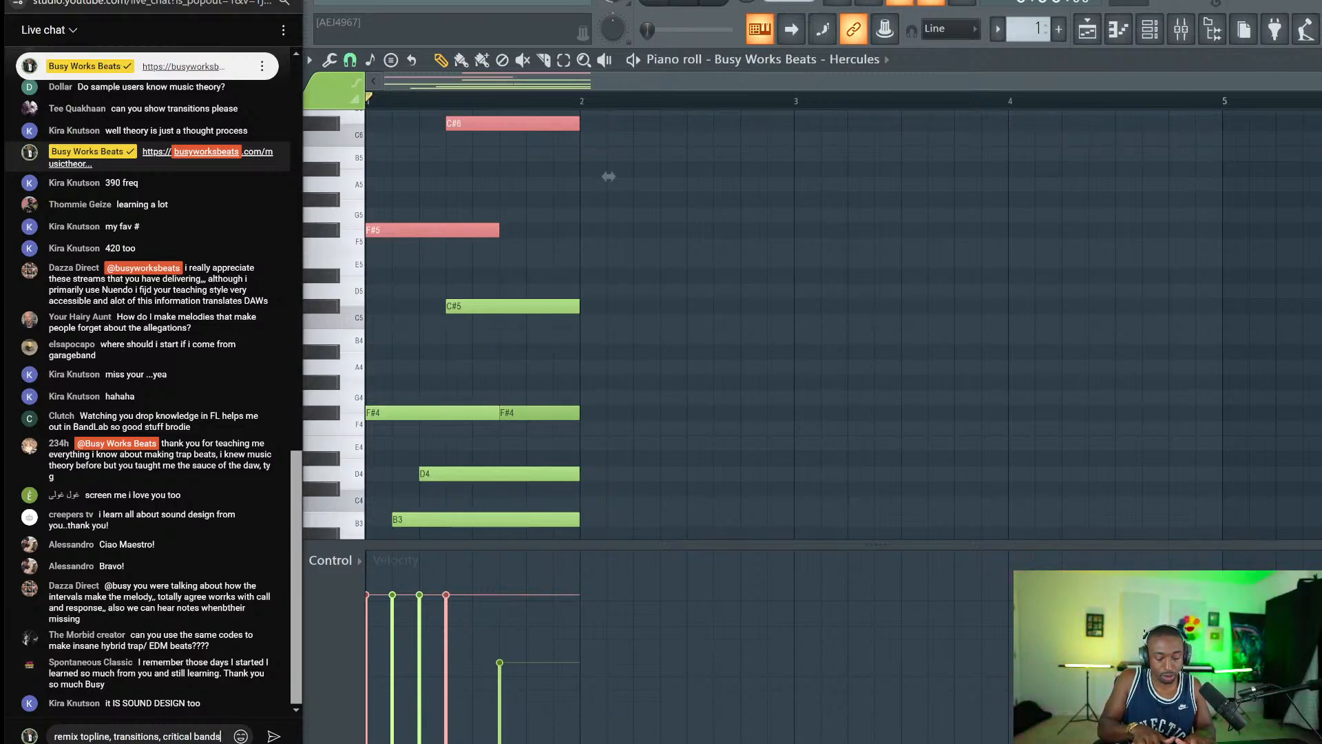
# Append ', mono' to the chat draft and select the word 'transitions'.
pyautogui.write(', mono')
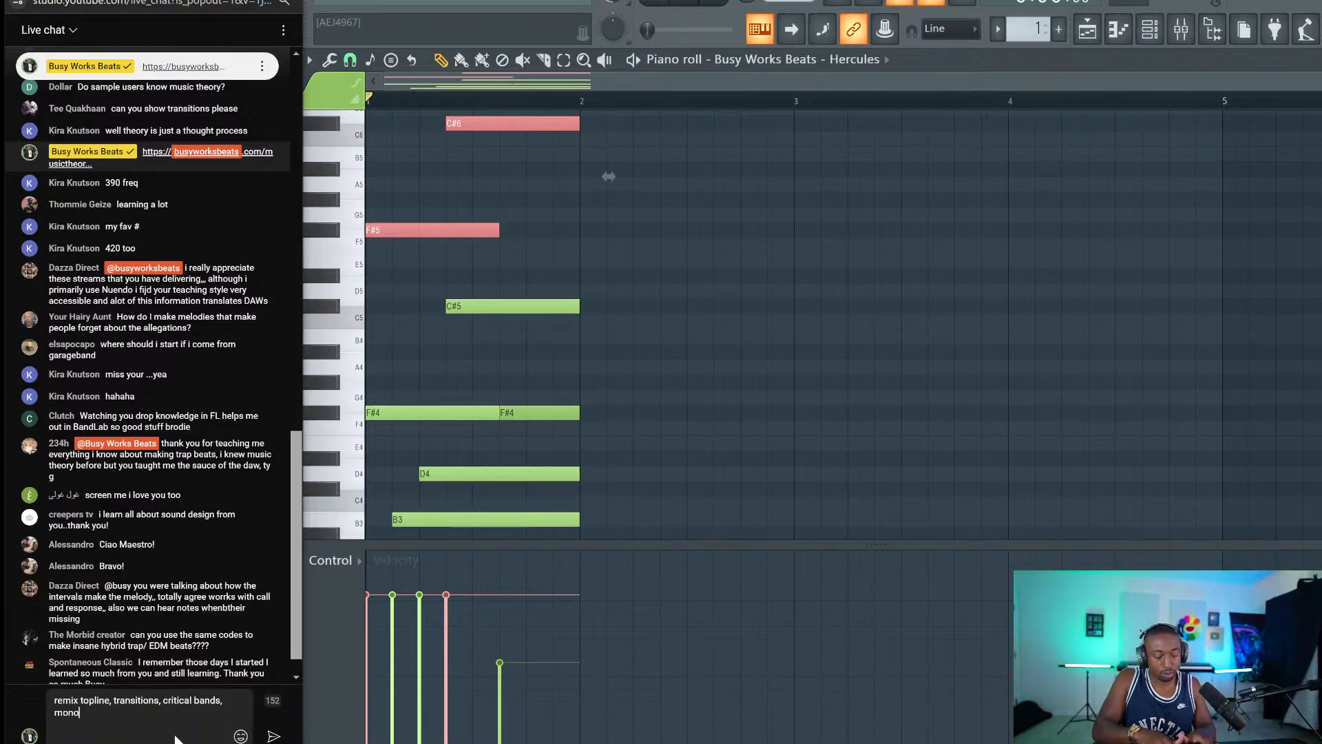
pyautogui.hotkey('ctrl', 'a')
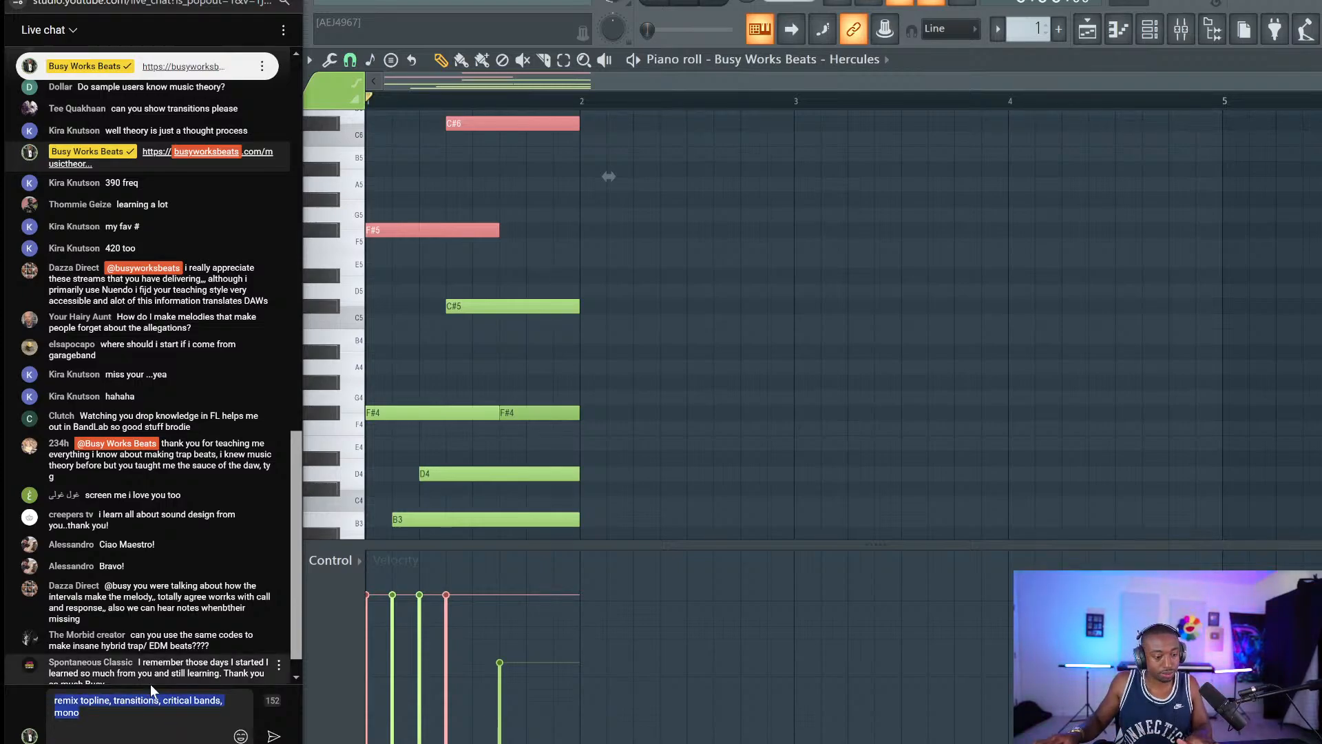
pyautogui.click(153, 709)
pyautogui.tripleClick(117, 700)
pyautogui.doubleClick(134, 700)
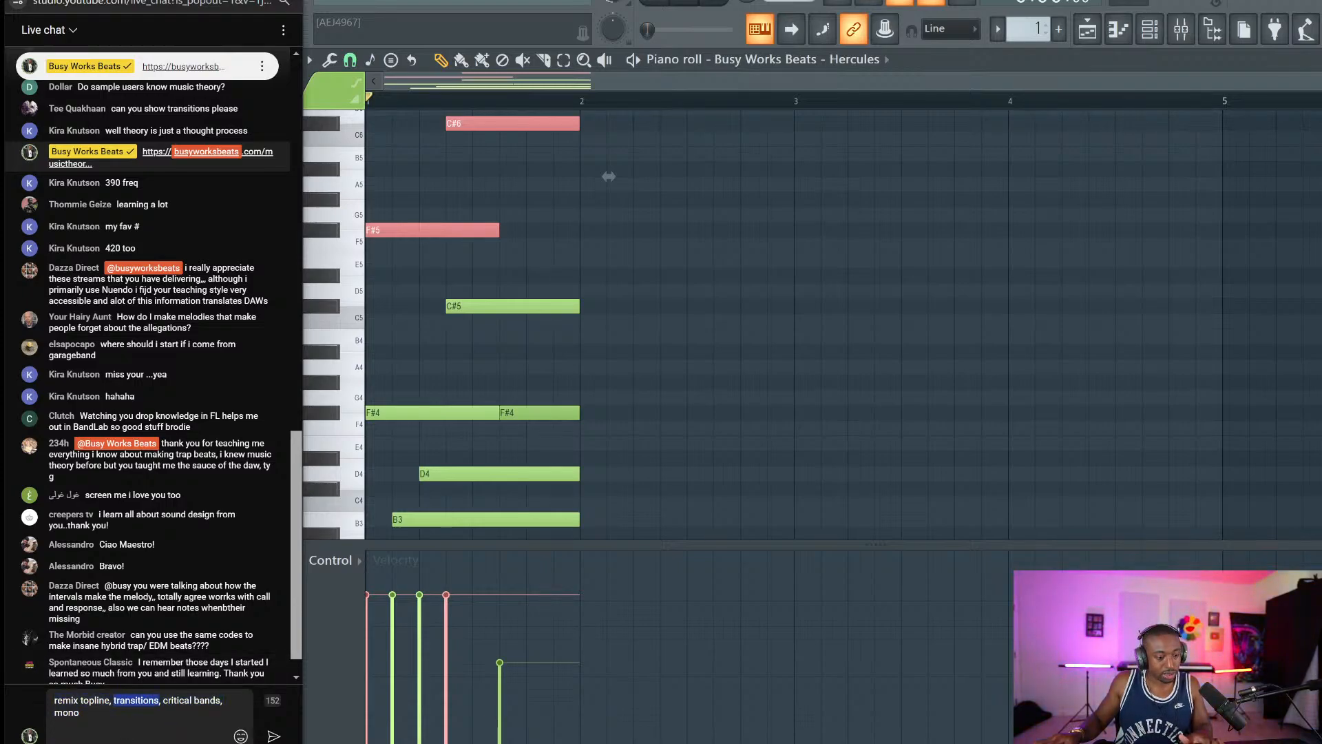
pyautogui.scroll(-1, 287, 535)
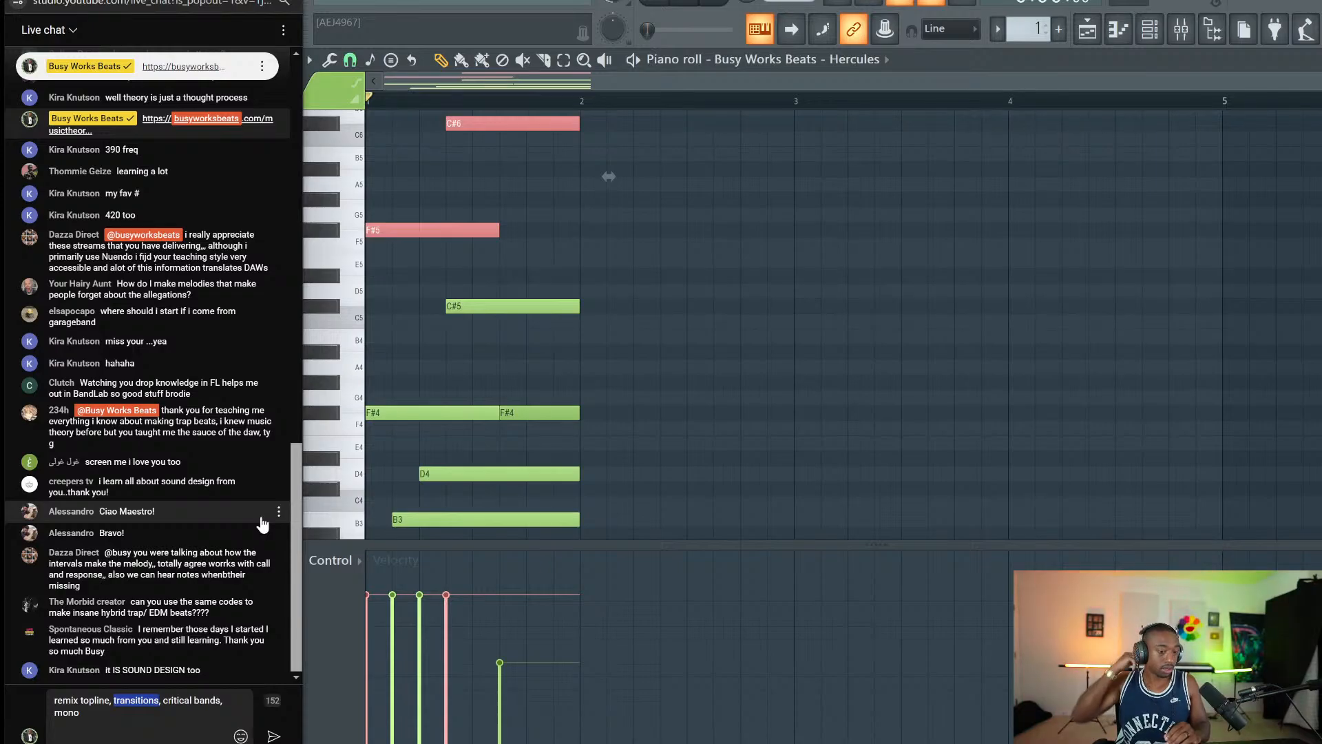
# Play the chord, then select and delete the octave-up C#6 and F#5 notes.
pyautogui.keyDown('ctrl'); pyautogui.click(680, 300); pyautogui.keyUp('ctrl')
pyautogui.press('space')
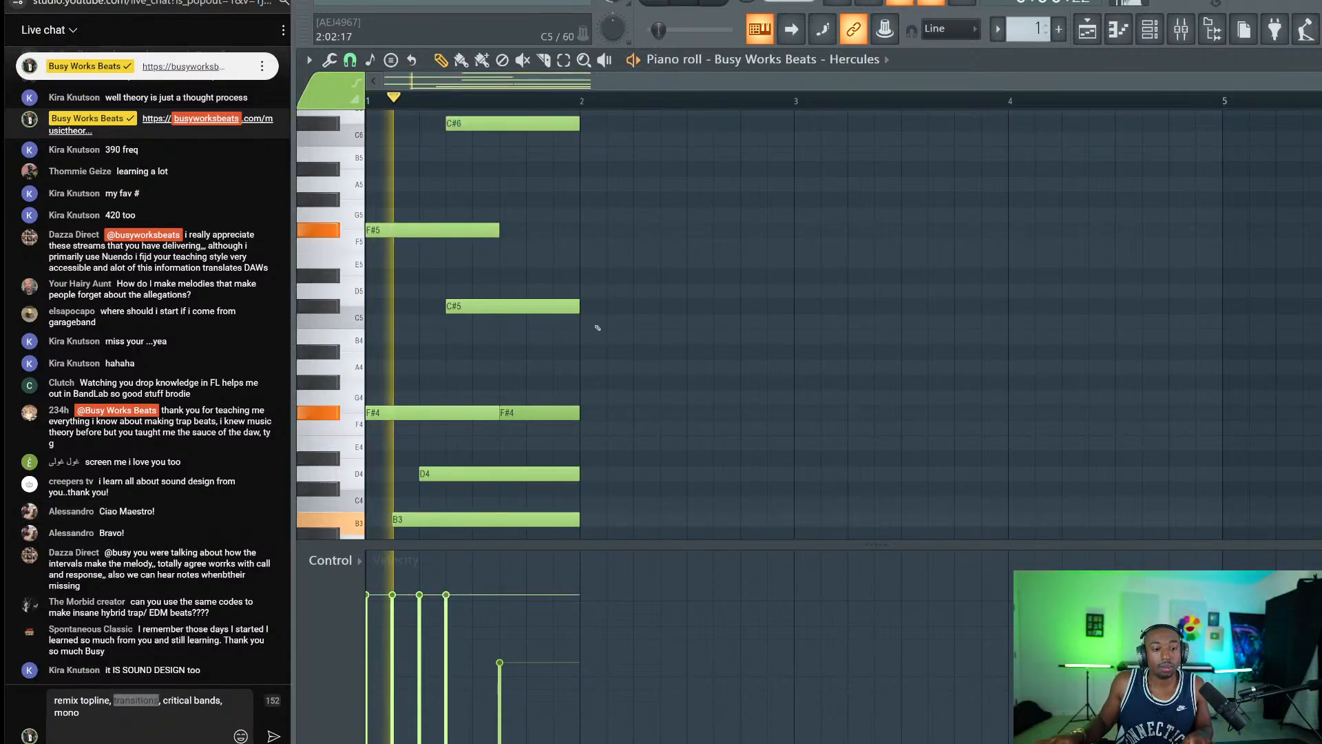
pyautogui.press('space')
pyautogui.moveTo(435, 244); pyautogui.dragTo(410, 236)
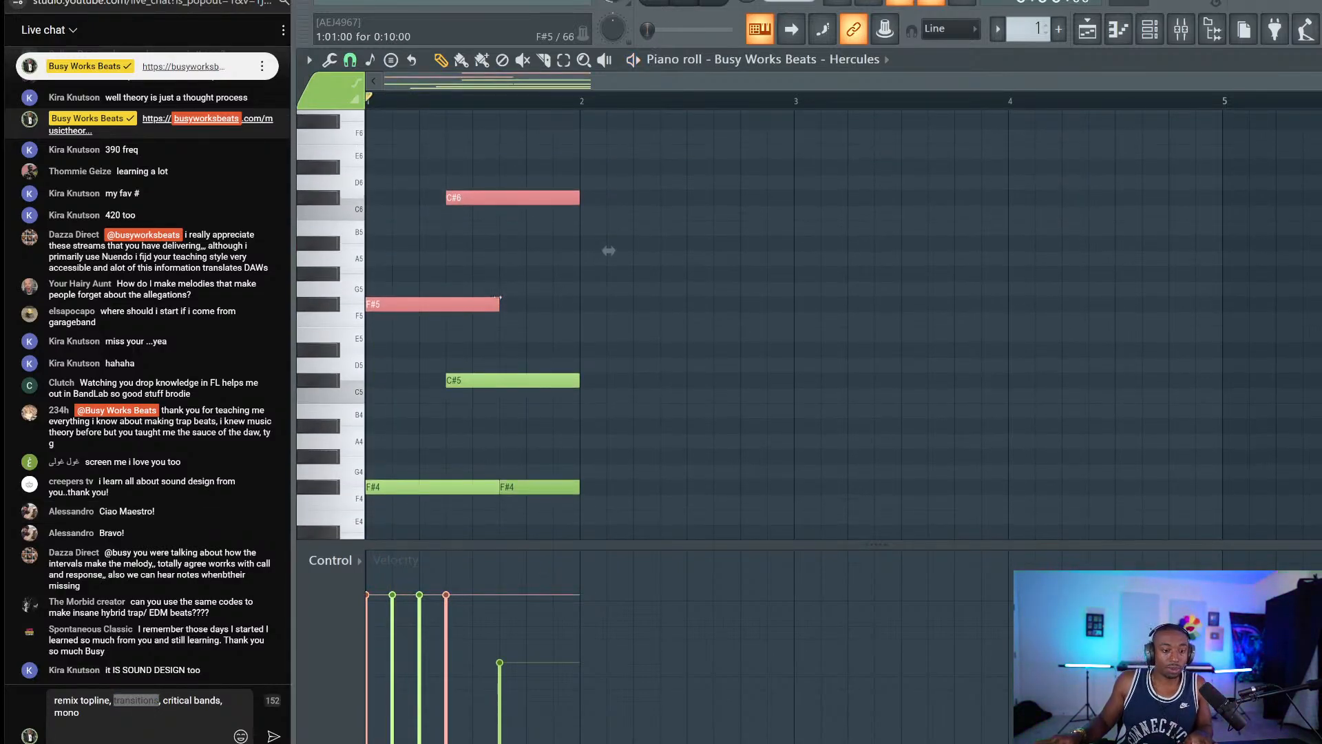
pyautogui.scroll(-5, 616, 205)
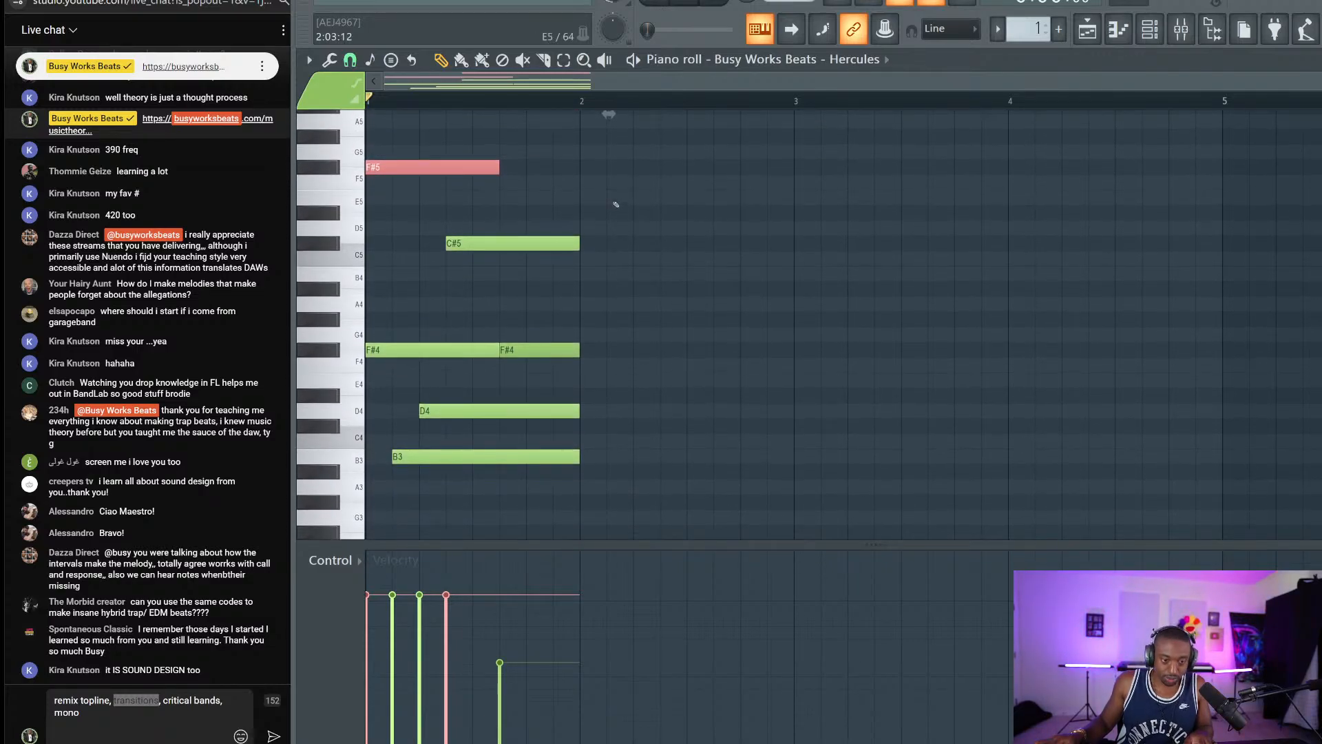
pyautogui.scroll(5, 616, 205)
pyautogui.press('Delete')
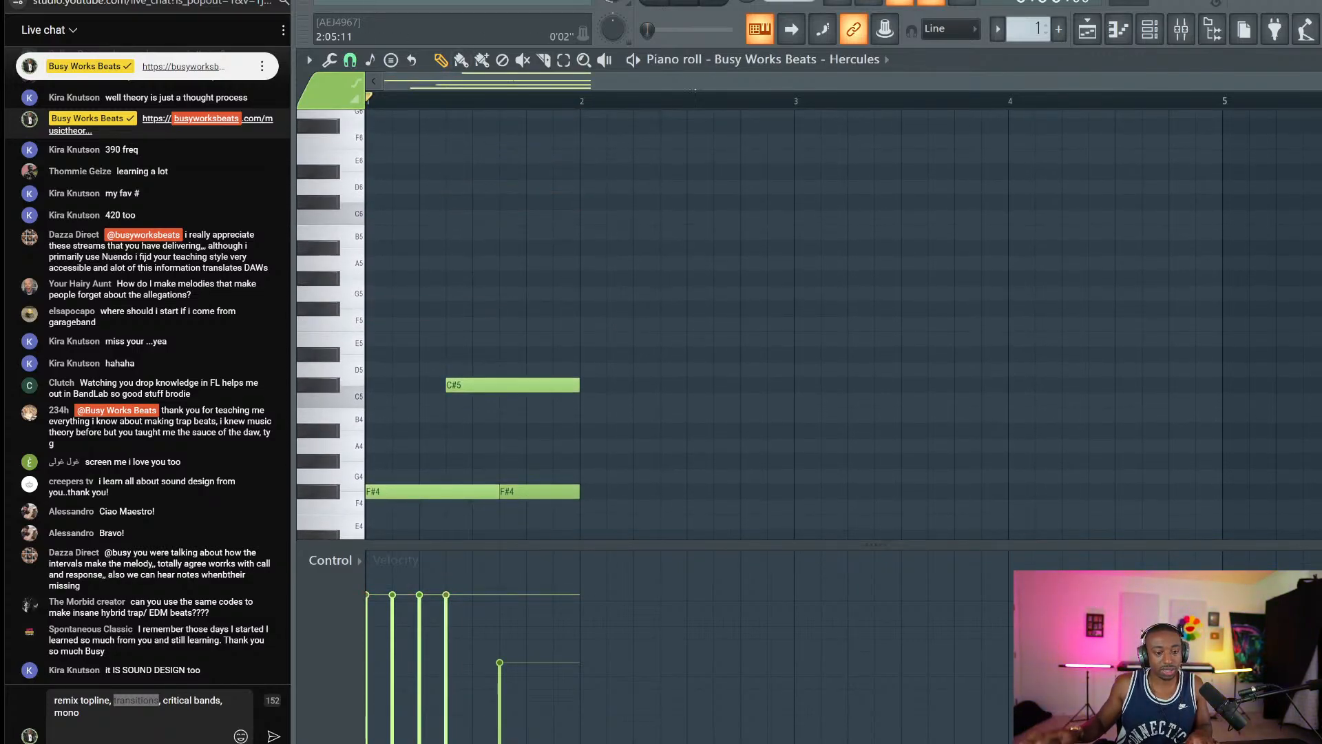
pyautogui.scroll(-6, 608, 239)
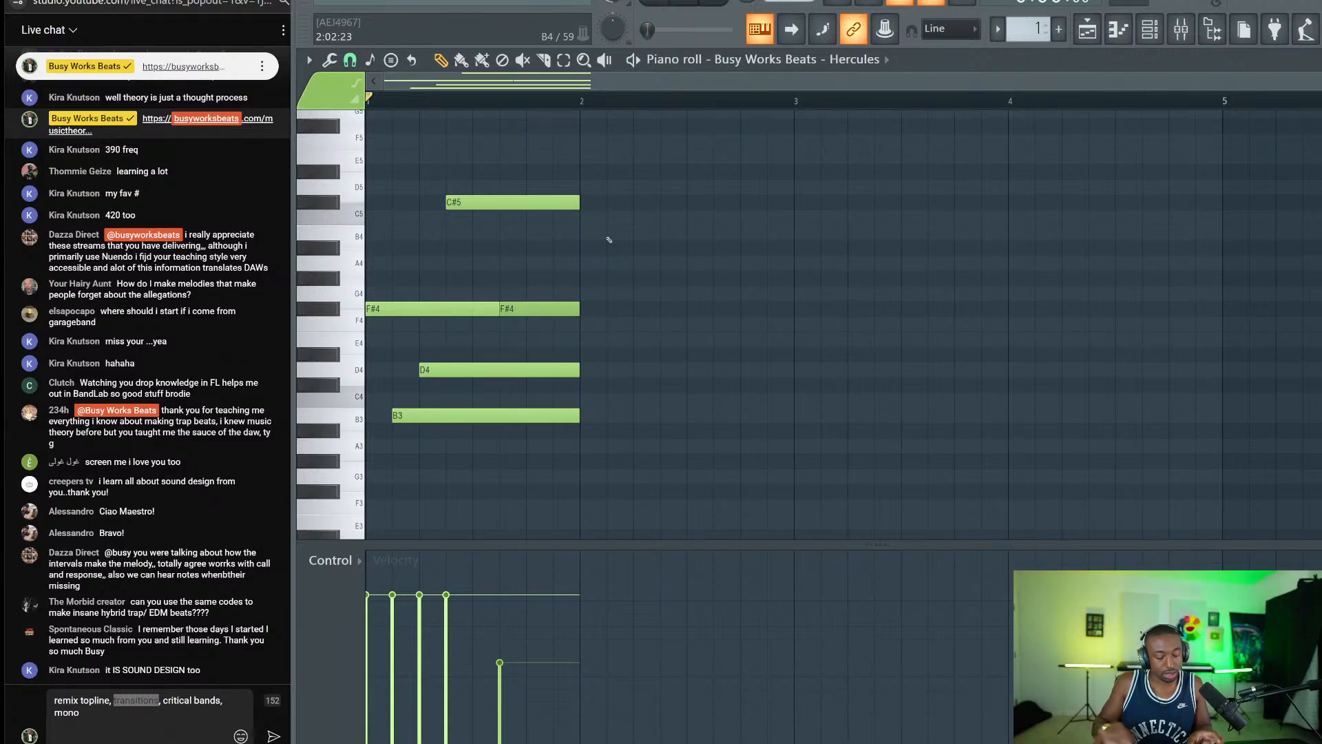
# Open the chord progression generator for the Hercules piano roll with Alt+P.
pyautogui.press('super+p')
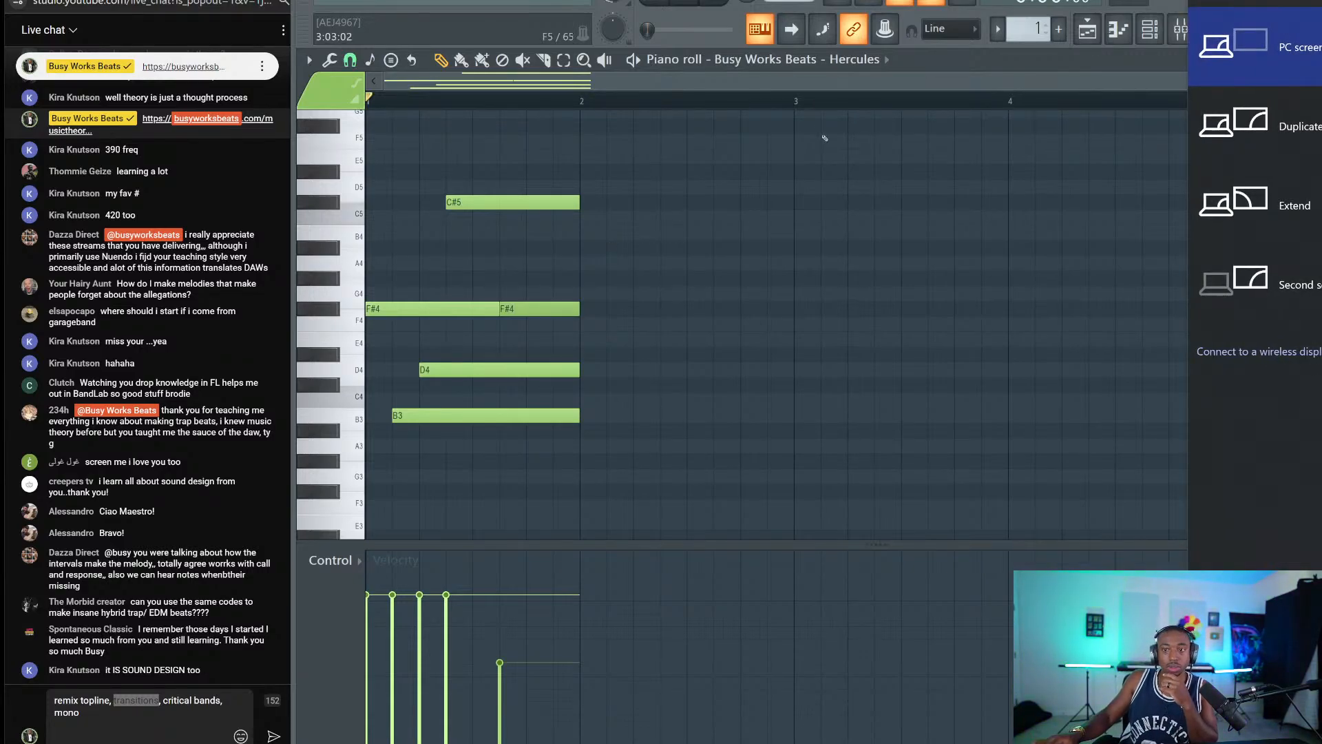
pyautogui.click(793, 98)
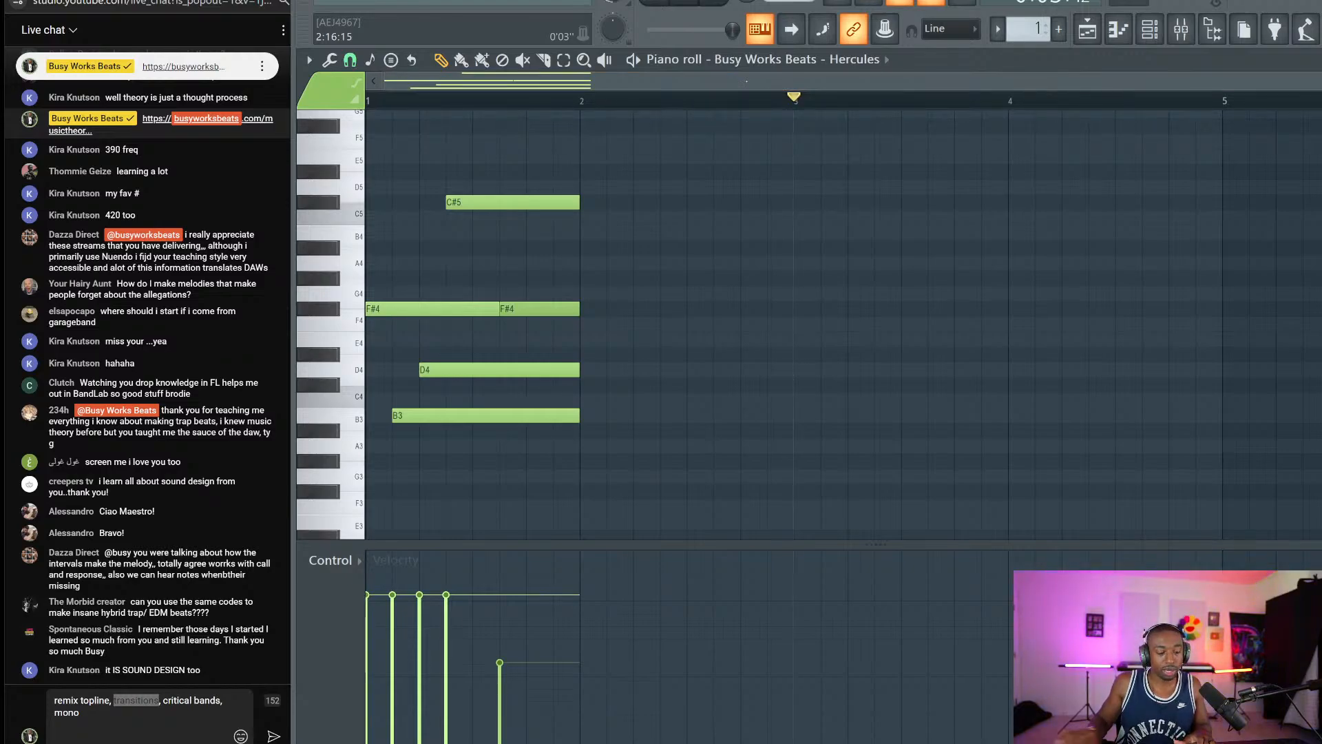
pyautogui.hotkey('alt', 'p')
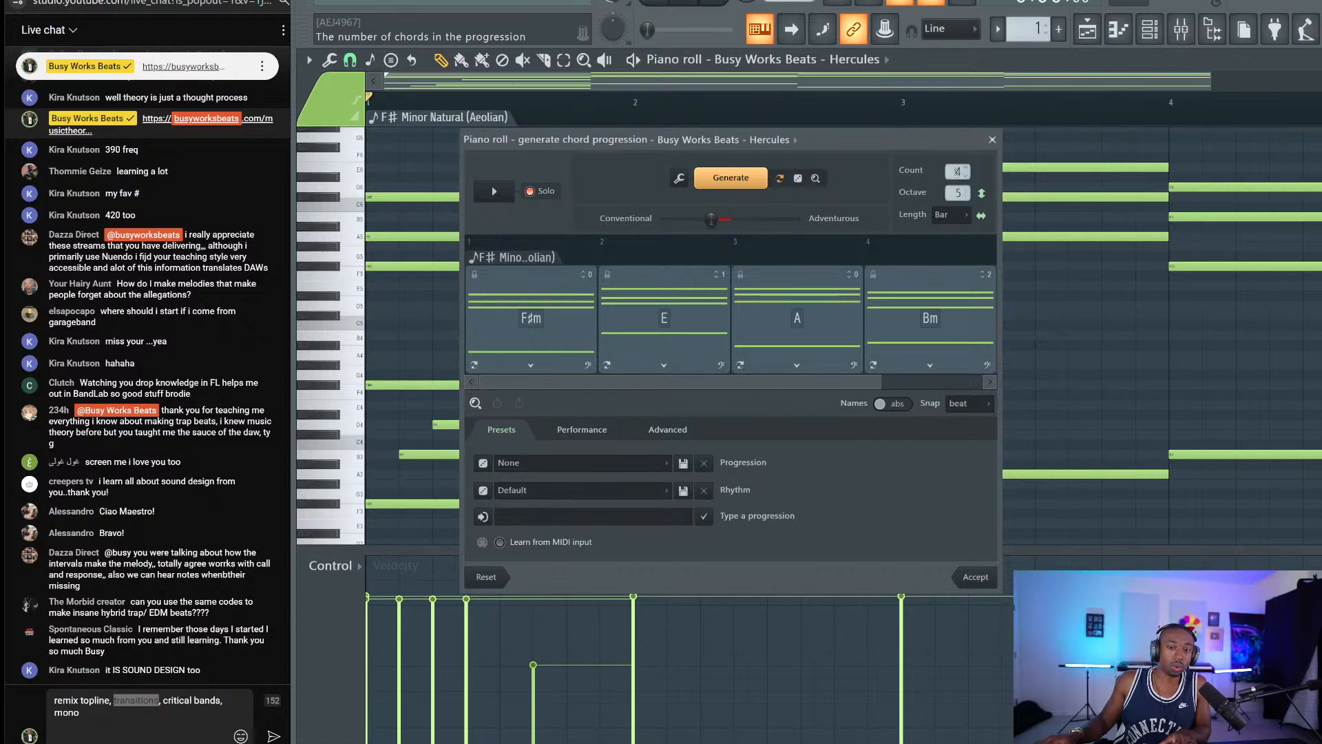
# Preview the eight-chord progression, regenerate the last chord to C#m, and accept it.
pyautogui.scroll(2, 957, 172)
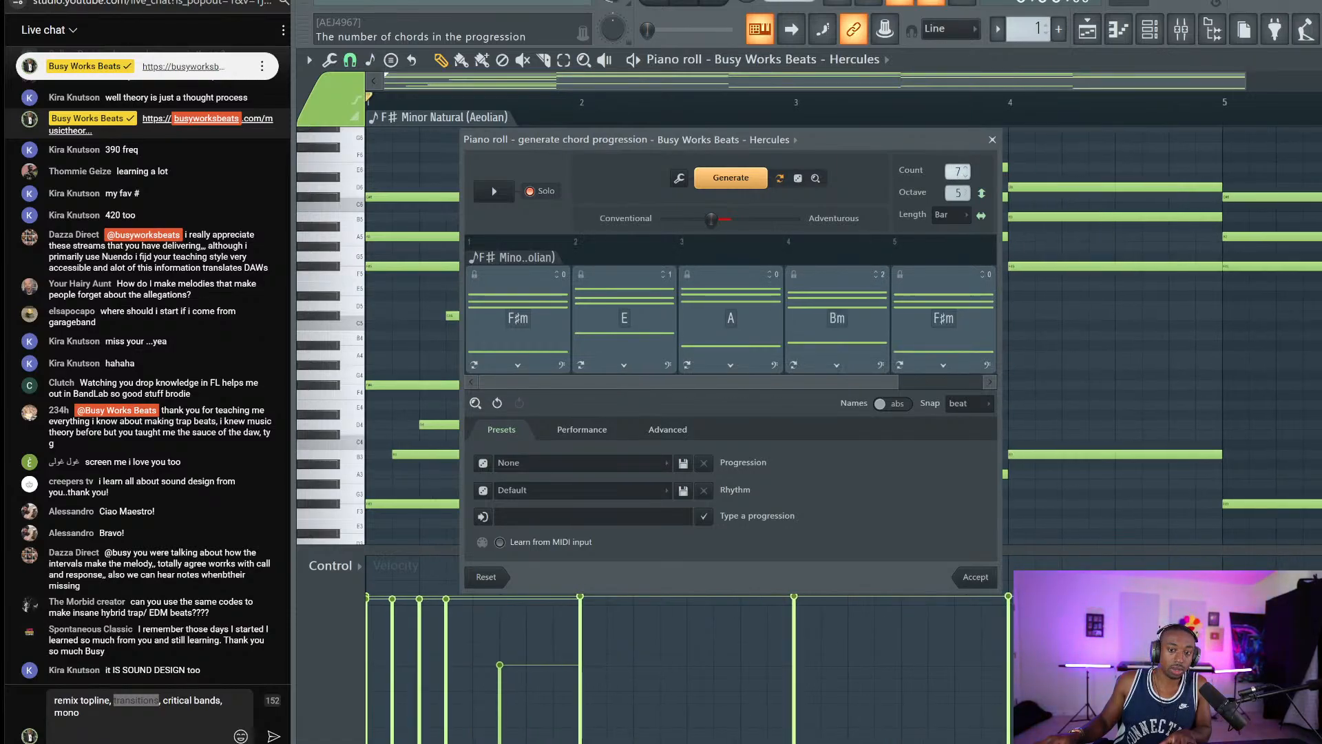
pyautogui.press('space')
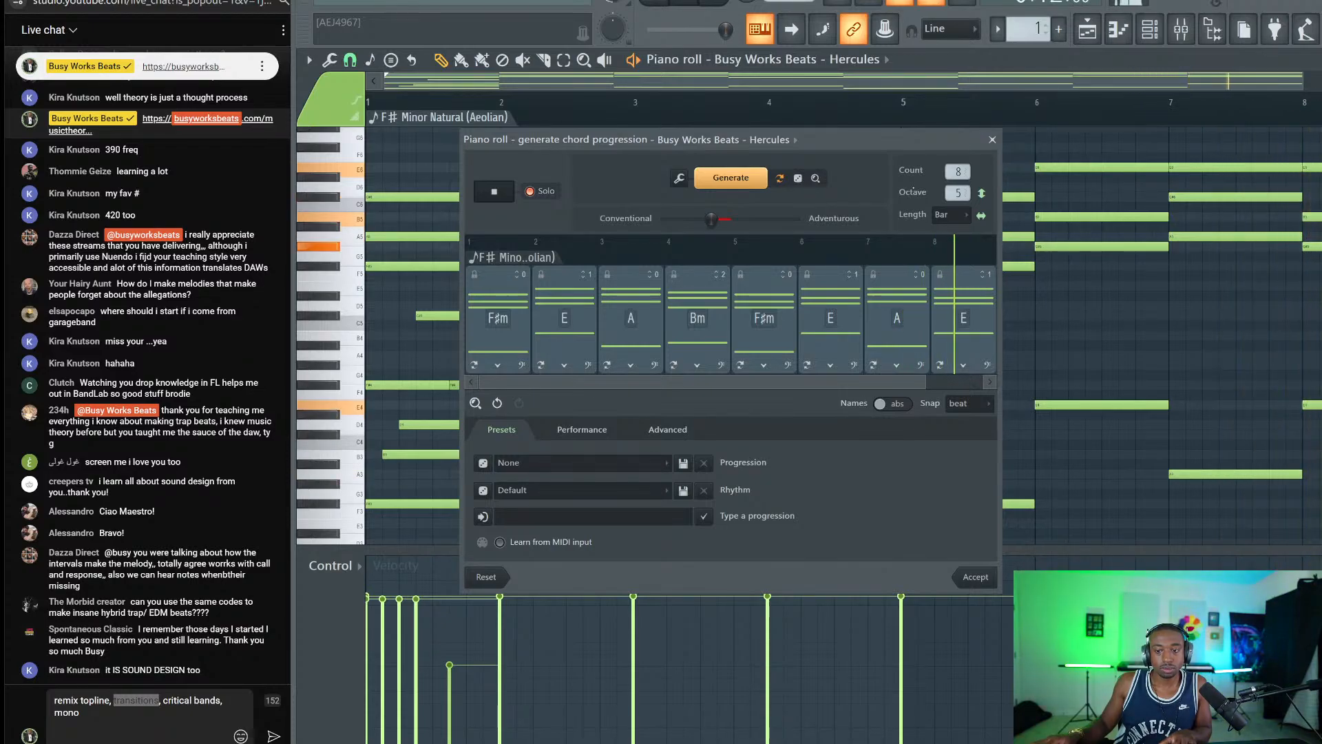
pyautogui.press('space')
pyautogui.click(940, 366)
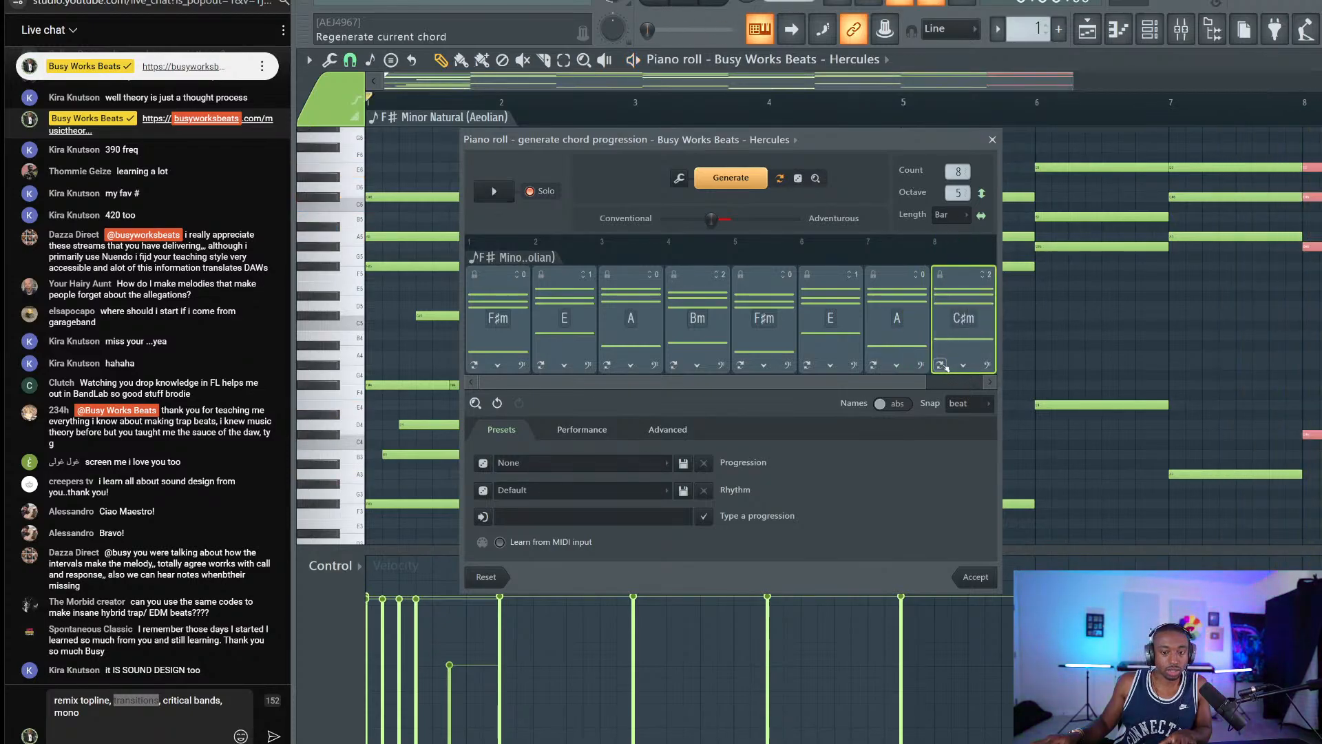
pyautogui.press('space')
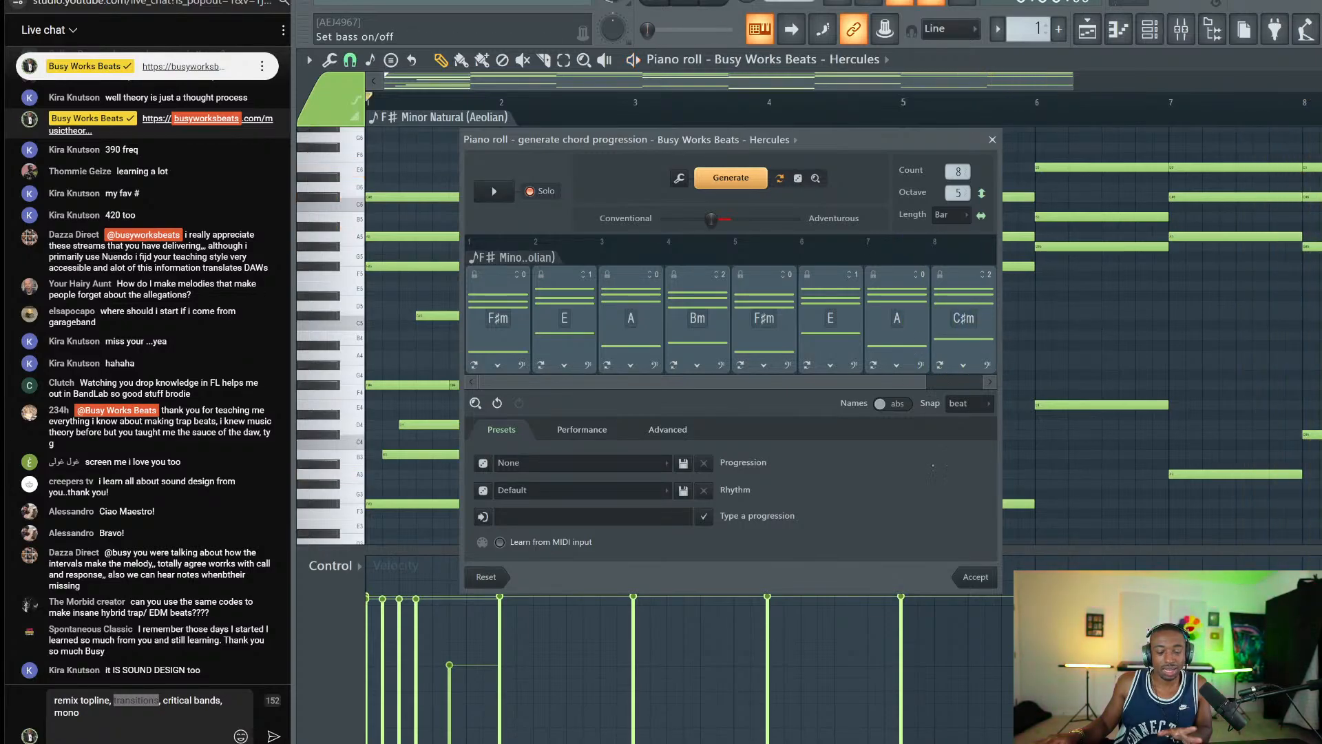
pyautogui.click(973, 581)
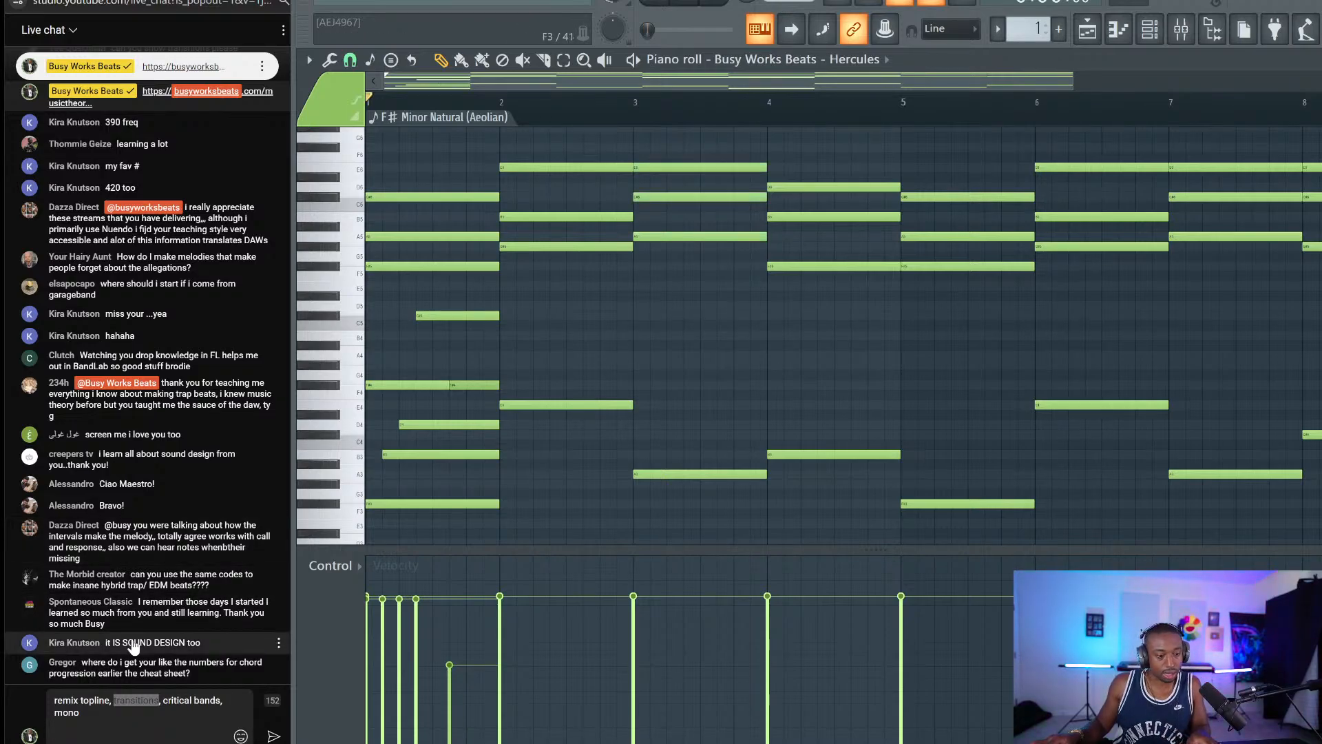
pyautogui.click(112, 735)
pyautogui.hotkey('ctrl', 'a')
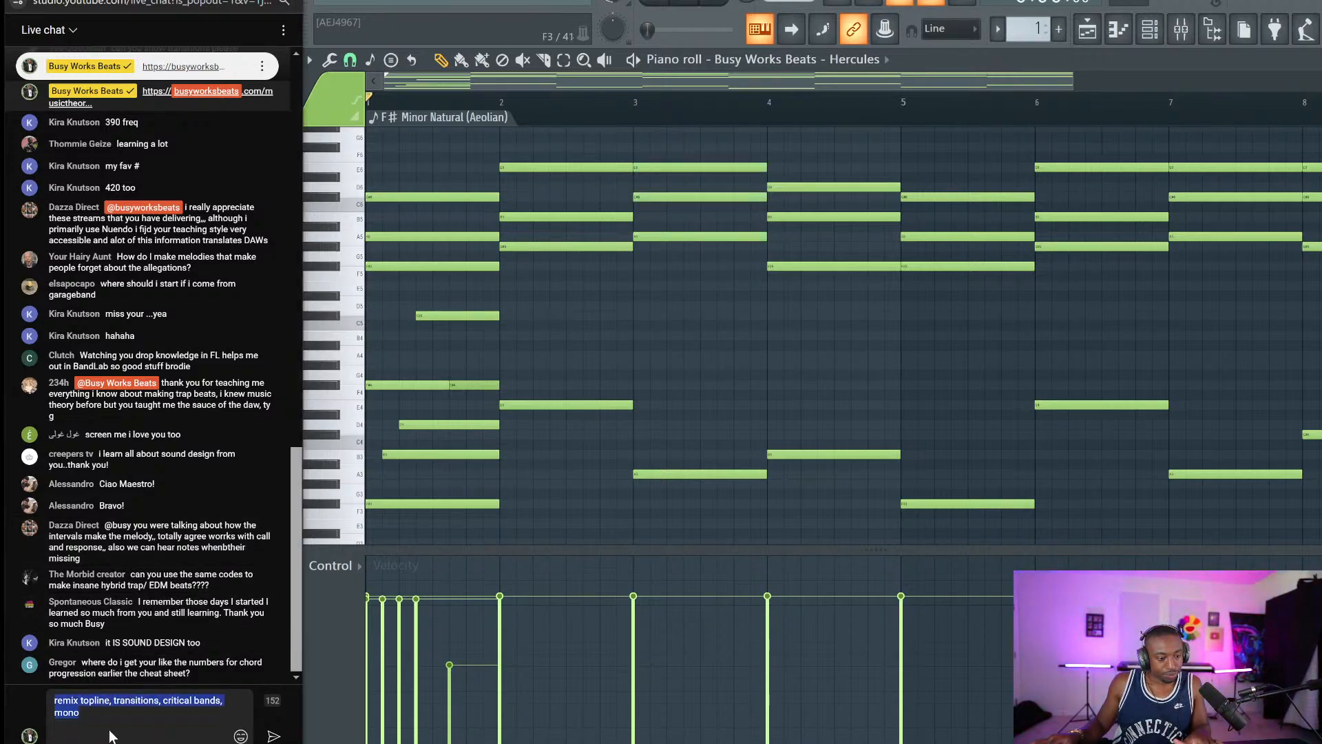
pyautogui.click(112, 735)
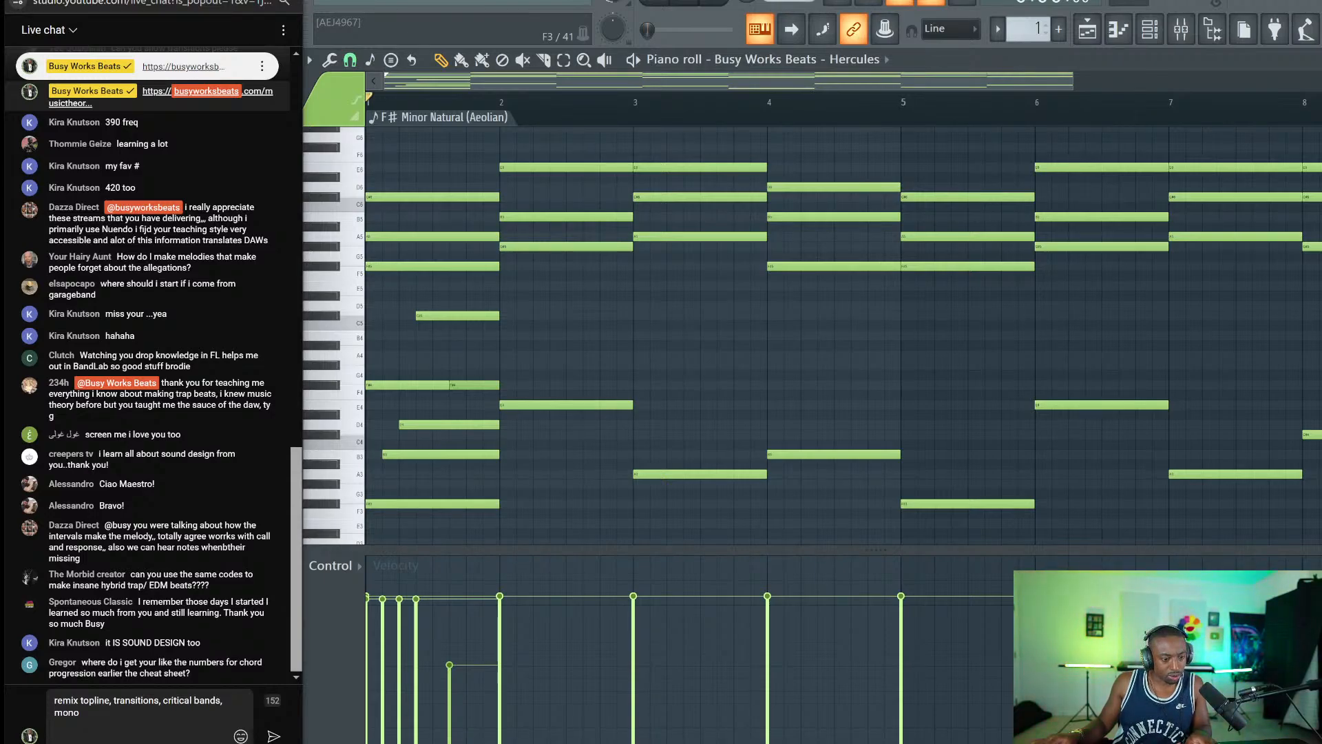
pyautogui.moveTo(110, 730); pyautogui.dragTo(30, 680)
pyautogui.write('ht')
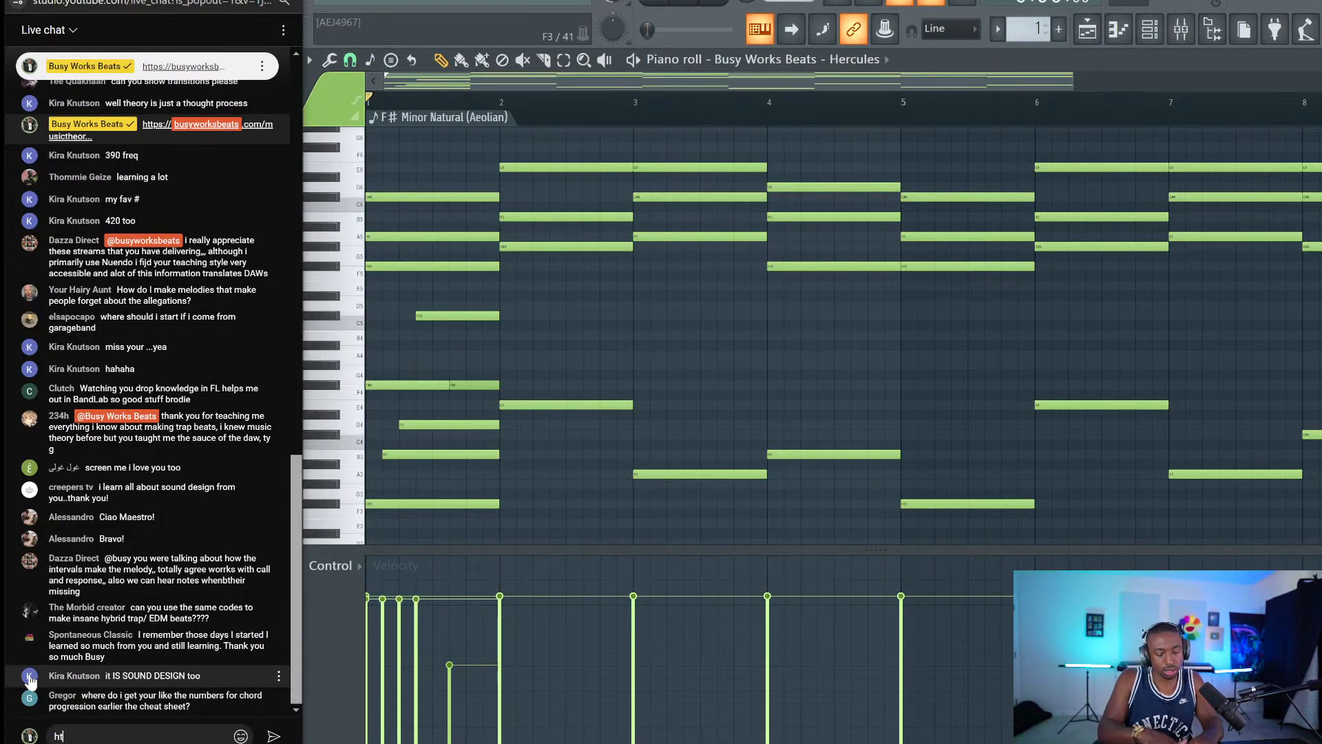
pyautogui.write('tps://busyworksbe')
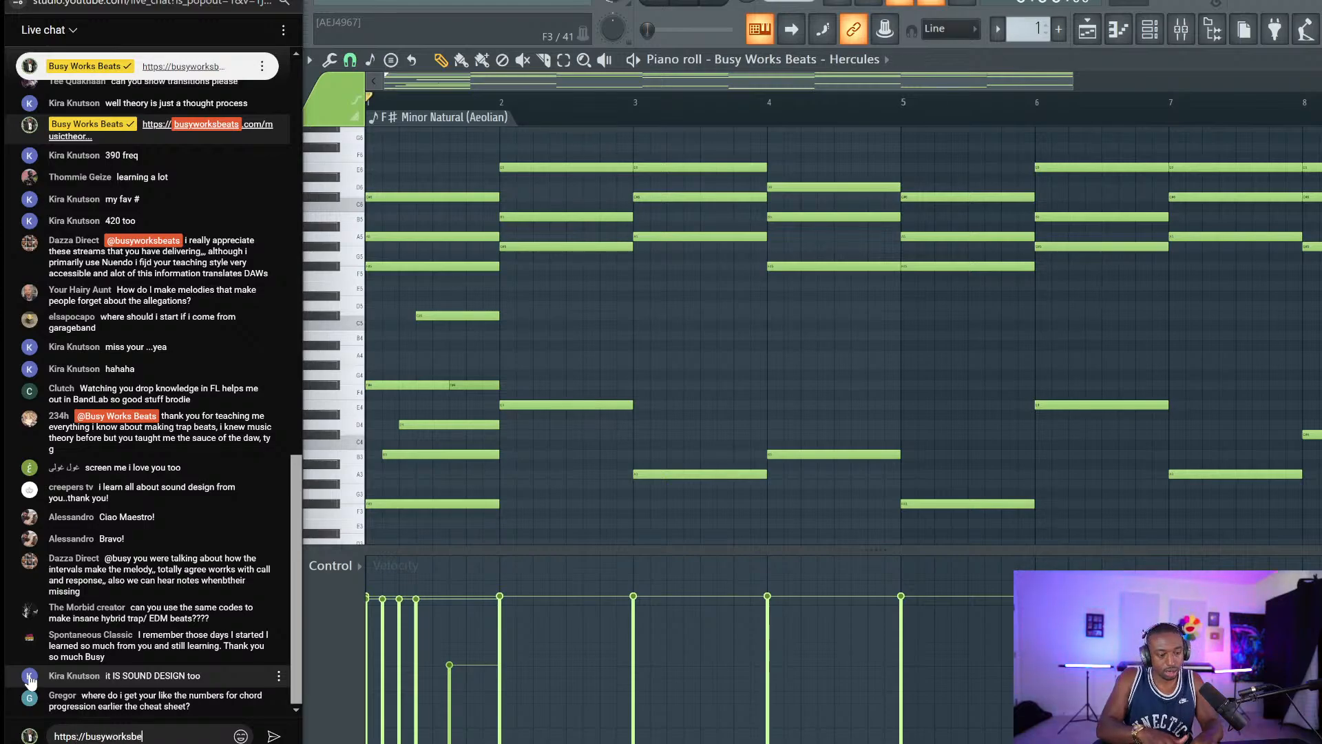
pyautogui.write('ats.com/flstudio')
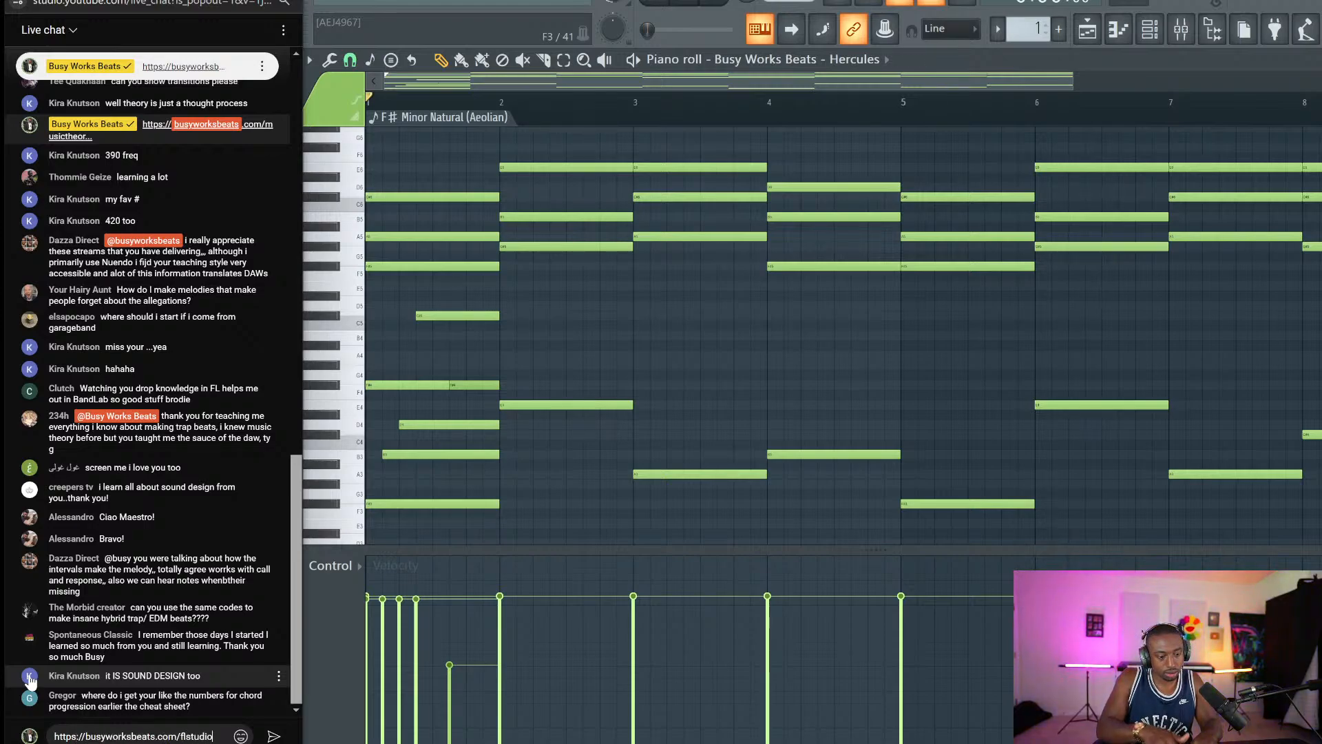
pyautogui.press('Return')
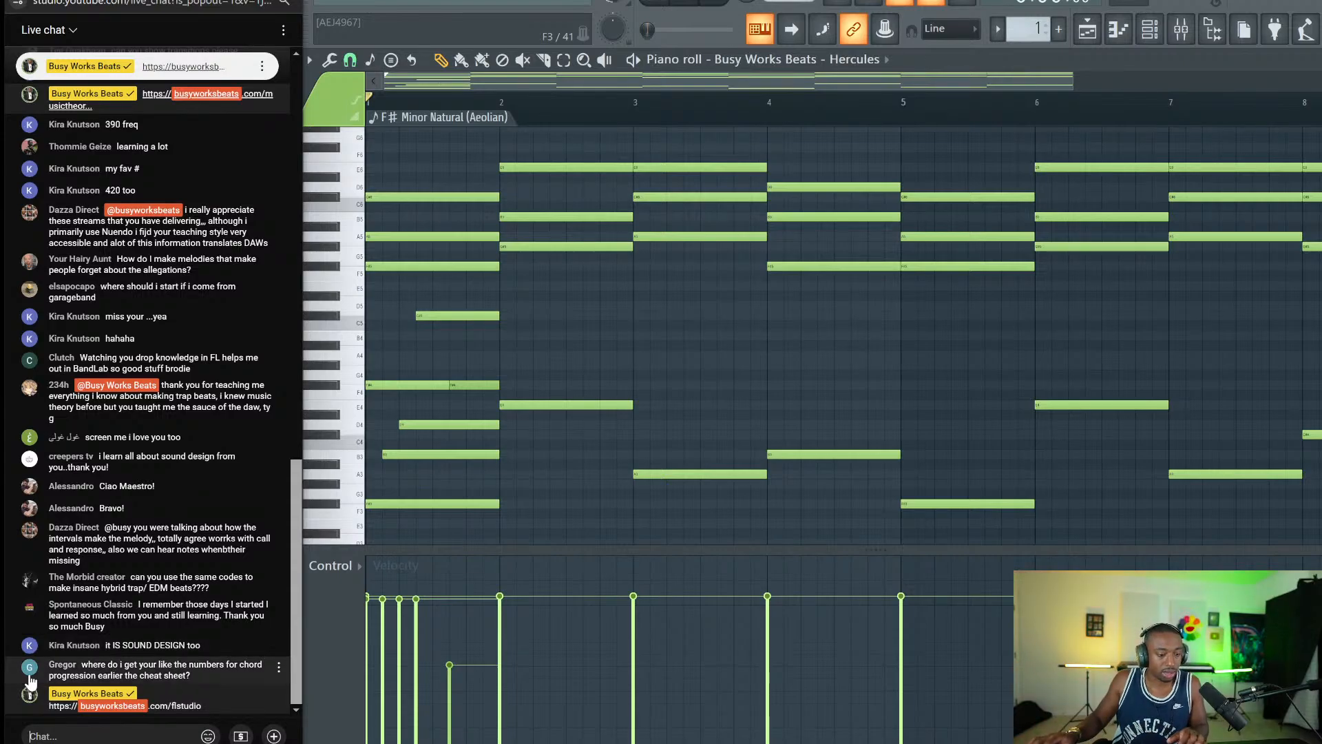
# Back in the piano roll, marquee-select the upper chord notes so they show red.
pyautogui.rightClick(844, 315)
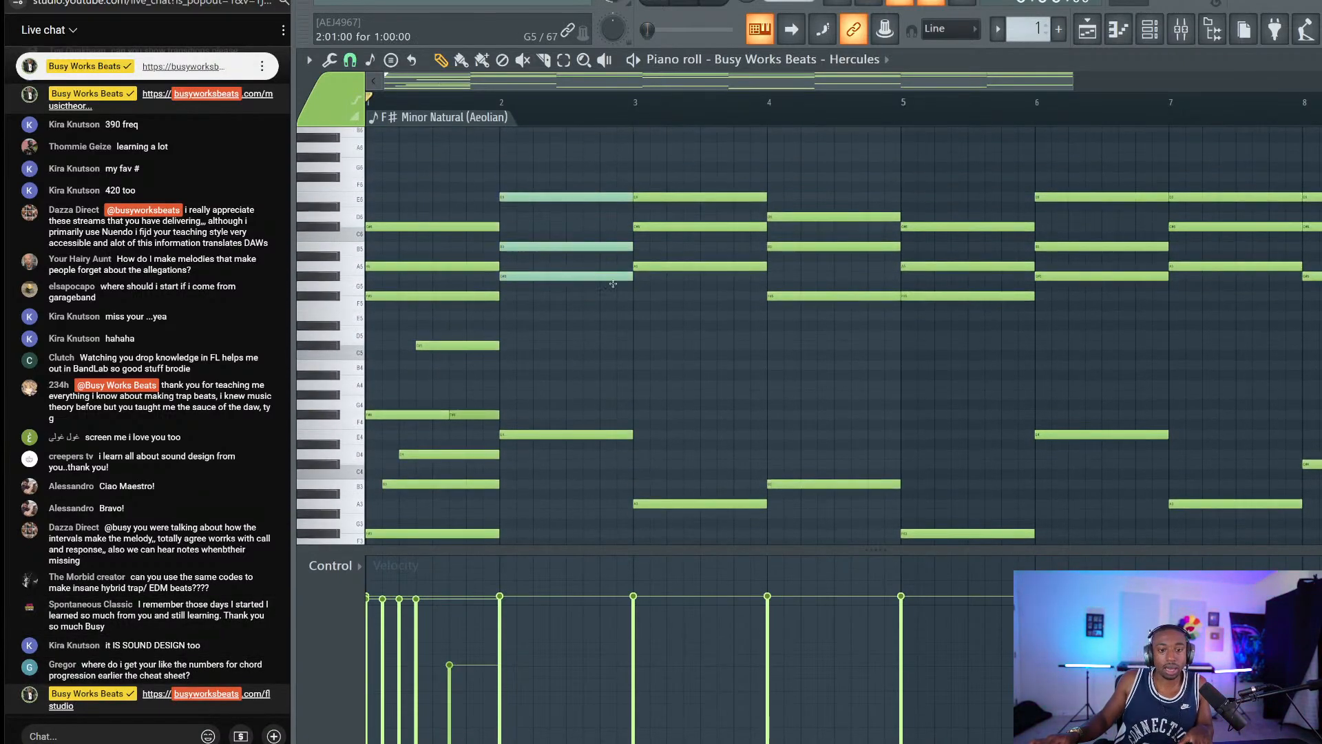
pyautogui.scroll(-1, 608, 291)
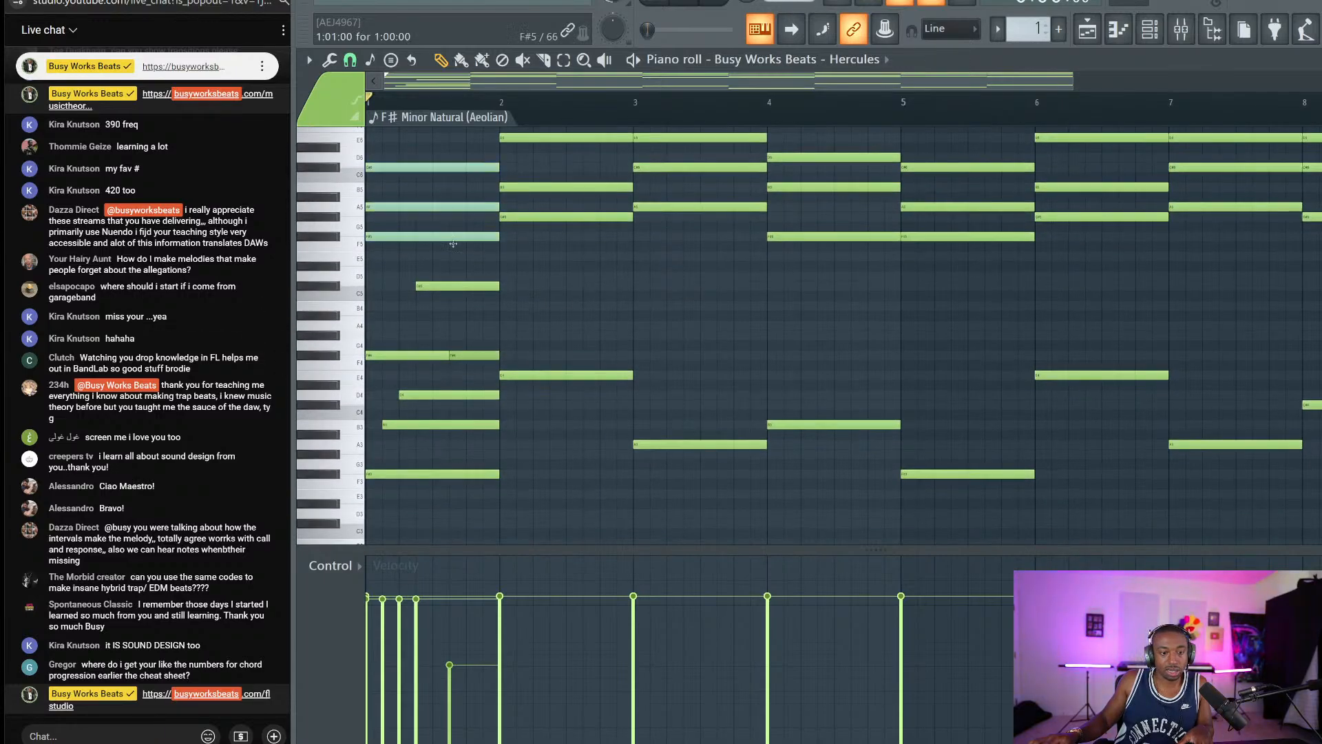
pyautogui.scroll(2, 453, 244)
pyautogui.moveTo(463, 312); pyautogui.dragTo(1043, 193)
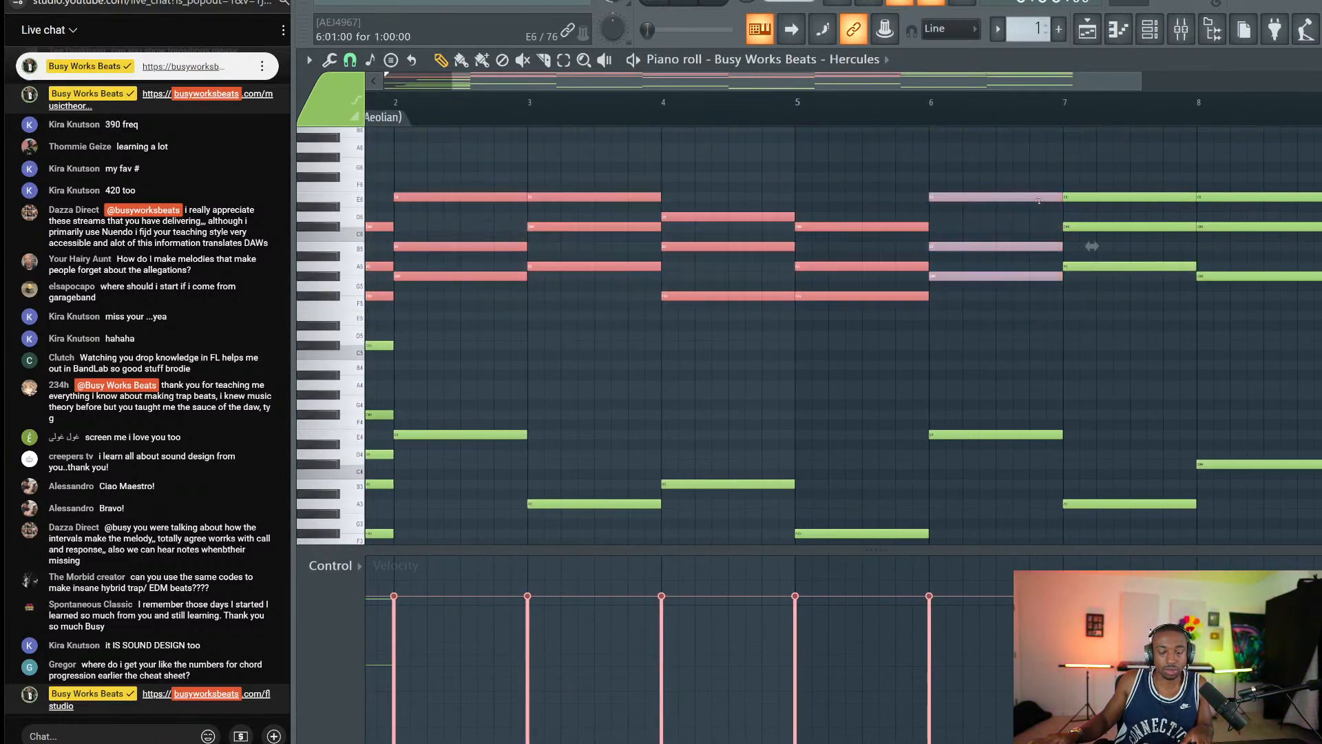
pyautogui.moveTo(1236, 342); pyautogui.dragTo(372, 127)
# Delete the low notes under the chords in bar 1 and in bars 2–8.
pyautogui.scroll(-3, 405, 158)
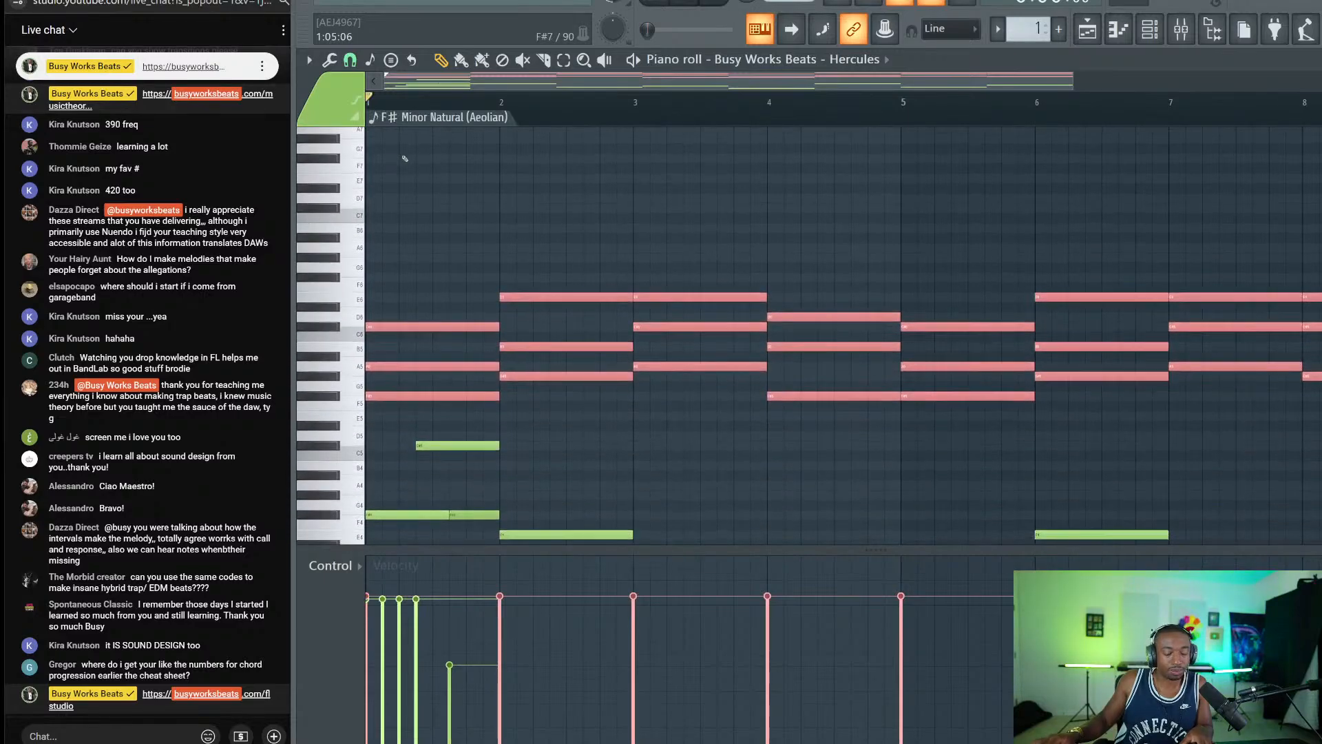
pyautogui.scroll(-6, 405, 158)
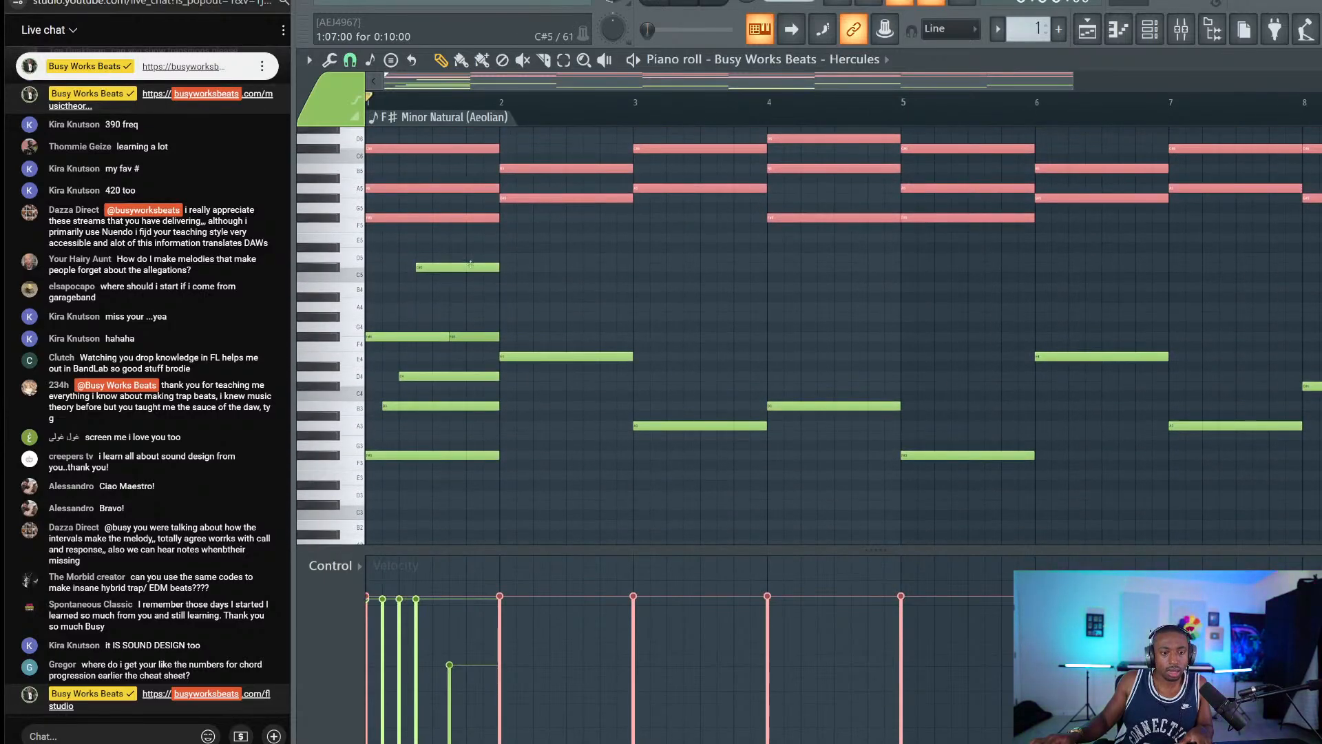
pyautogui.moveTo(470, 264); pyautogui.dragTo(408, 533)
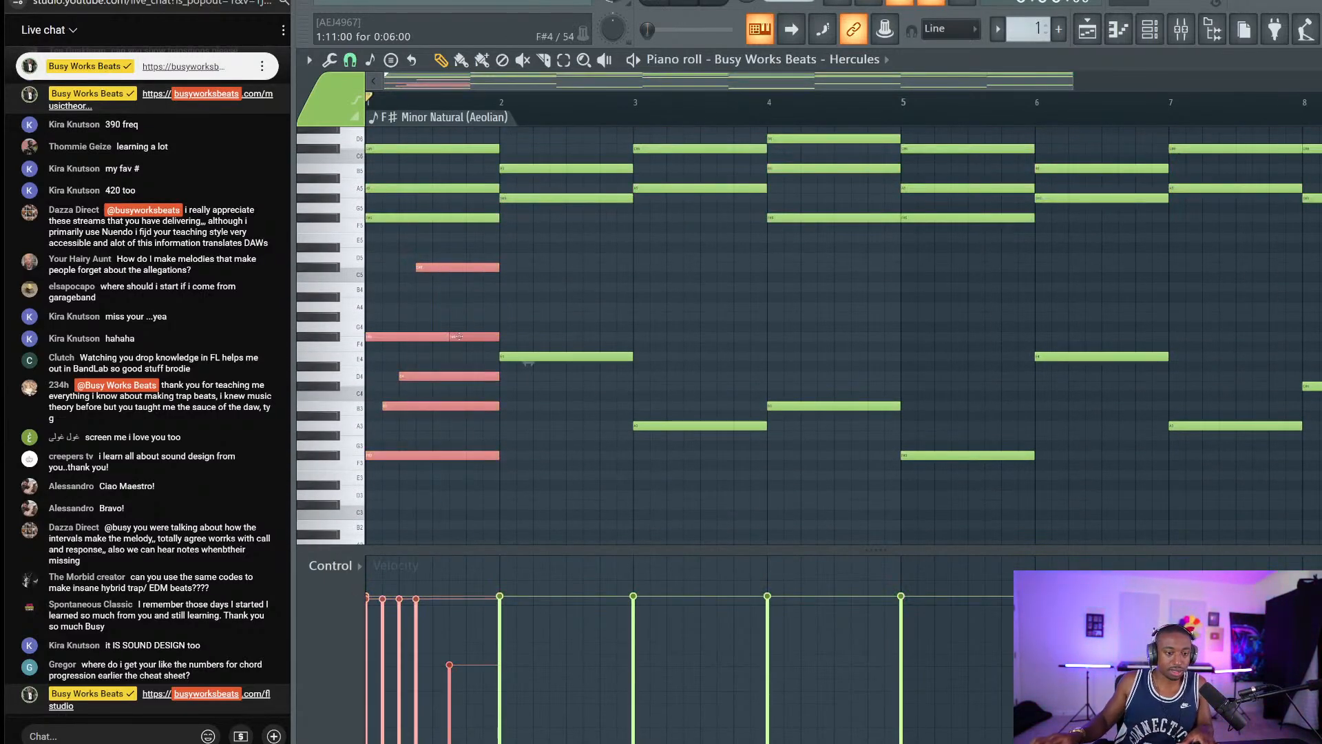
pyautogui.press('Delete')
pyautogui.scroll(4, 417, 330)
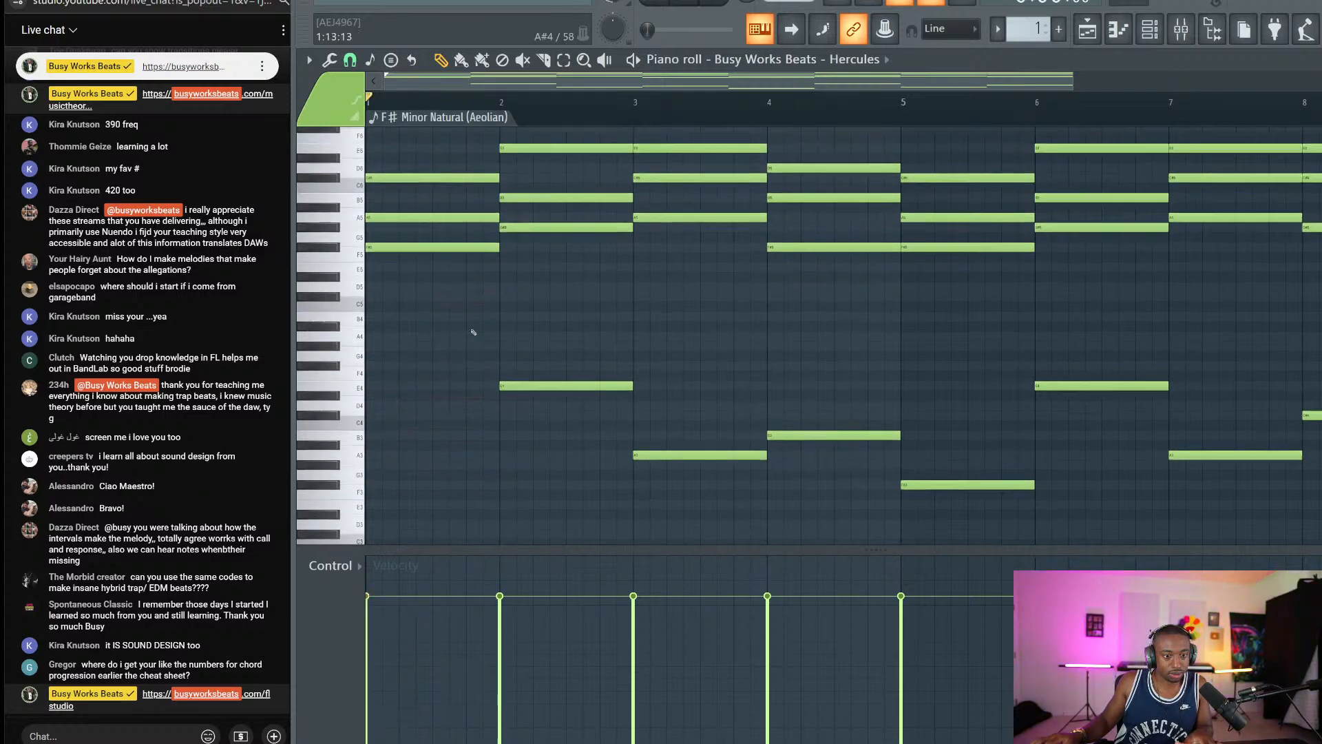
pyautogui.moveTo(431, 405); pyautogui.dragTo(409, 130)
pyautogui.scroll(-4, 408, 130)
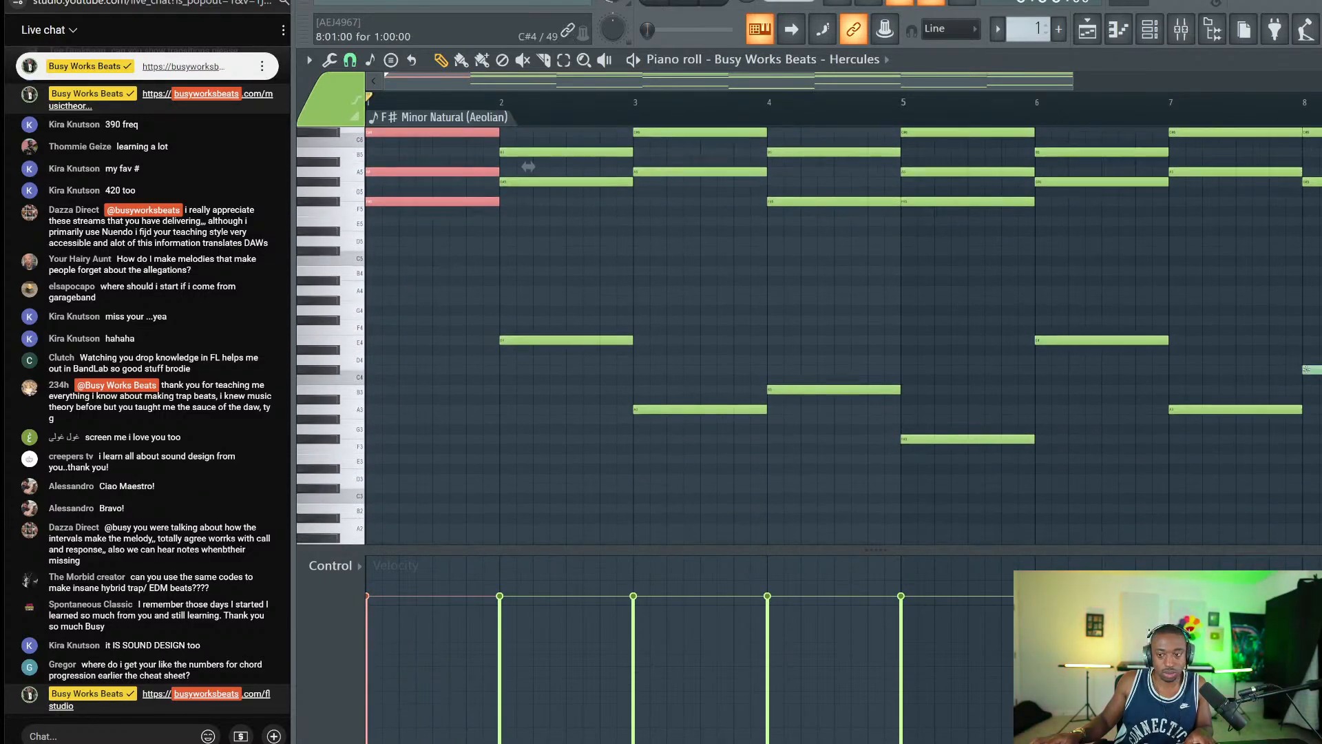
pyautogui.moveTo(1317, 272); pyautogui.dragTo(460, 438)
pyautogui.press('Delete')
pyautogui.scroll(15, 1003, 210)
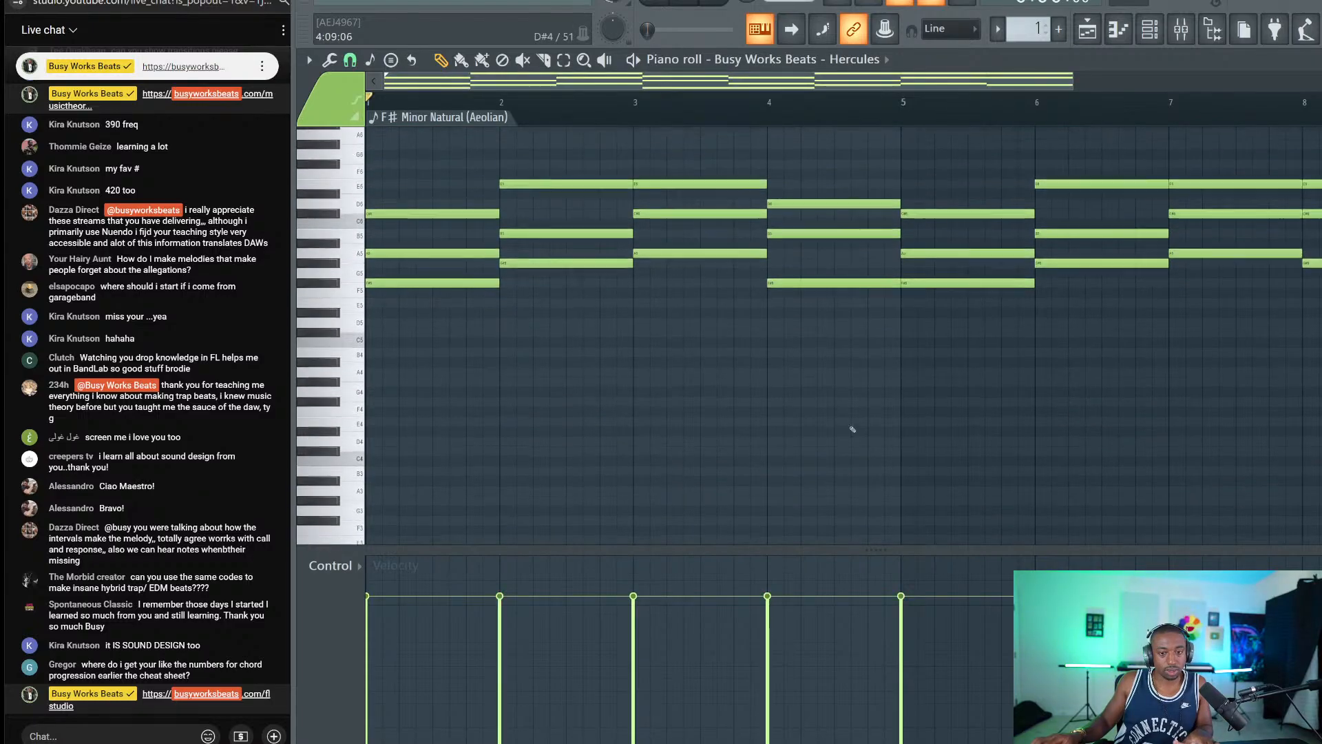
# Select all the chord notes and move them down one octave.
pyautogui.scroll(-12, 1003, 210)
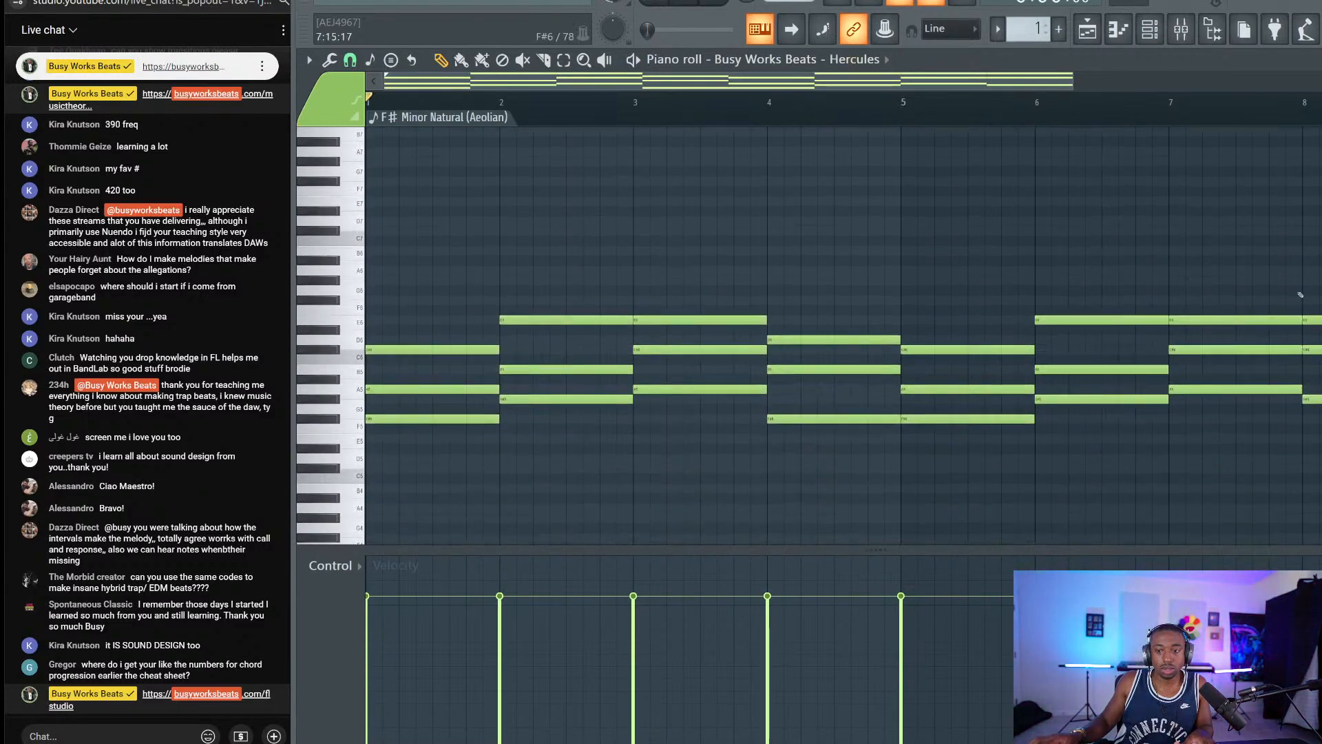
pyautogui.moveTo(1317, 225); pyautogui.dragTo(398, 521)
pyautogui.hotkey('ctrl', 'Down')
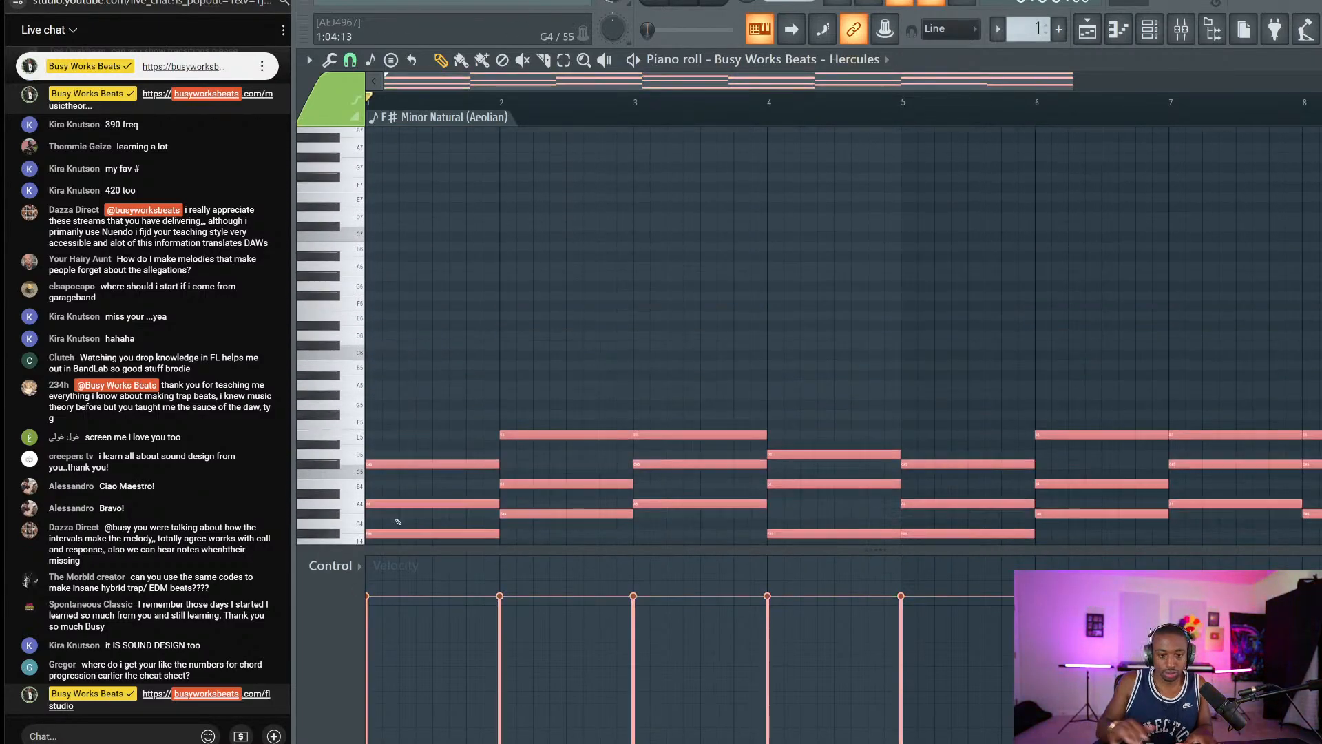
pyautogui.scroll(1, 499, 117)
pyautogui.scroll(1, 499, 116)
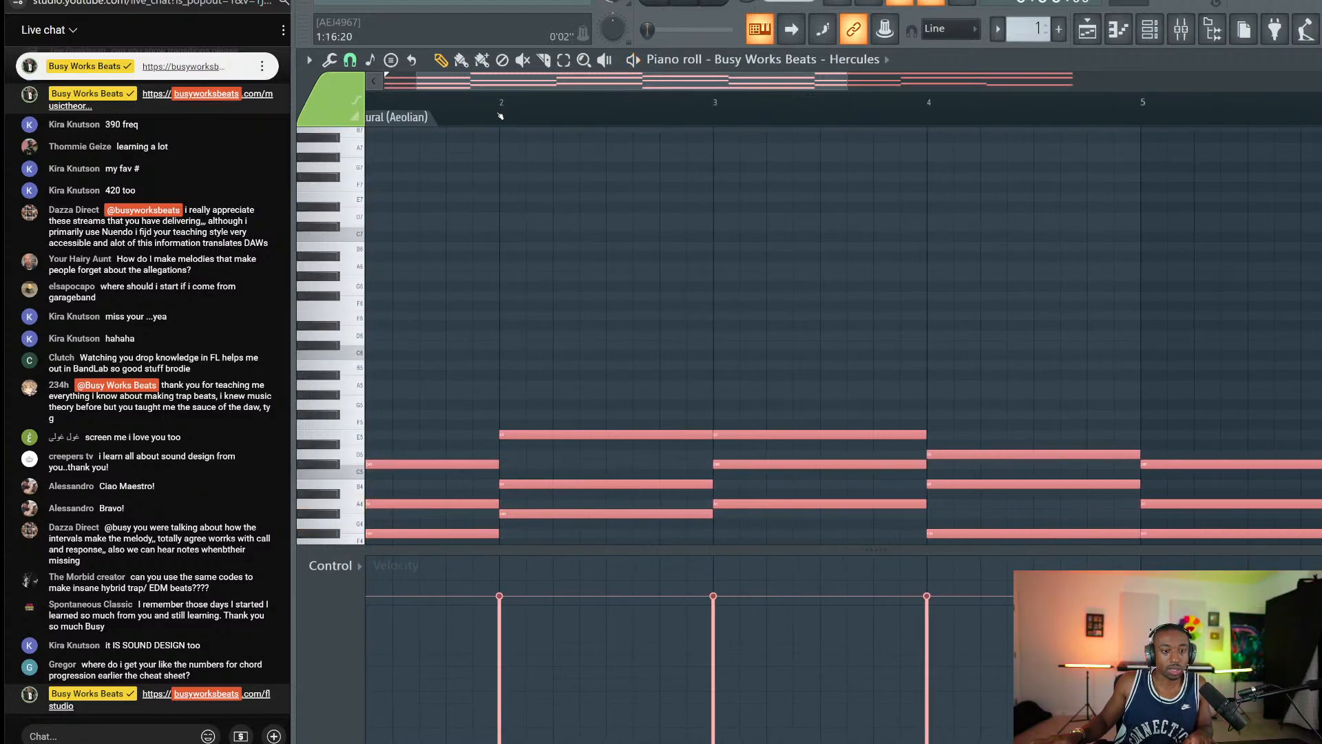
pyautogui.hscroll(-2, 482, 172)
pyautogui.scroll(-3, 455, 236)
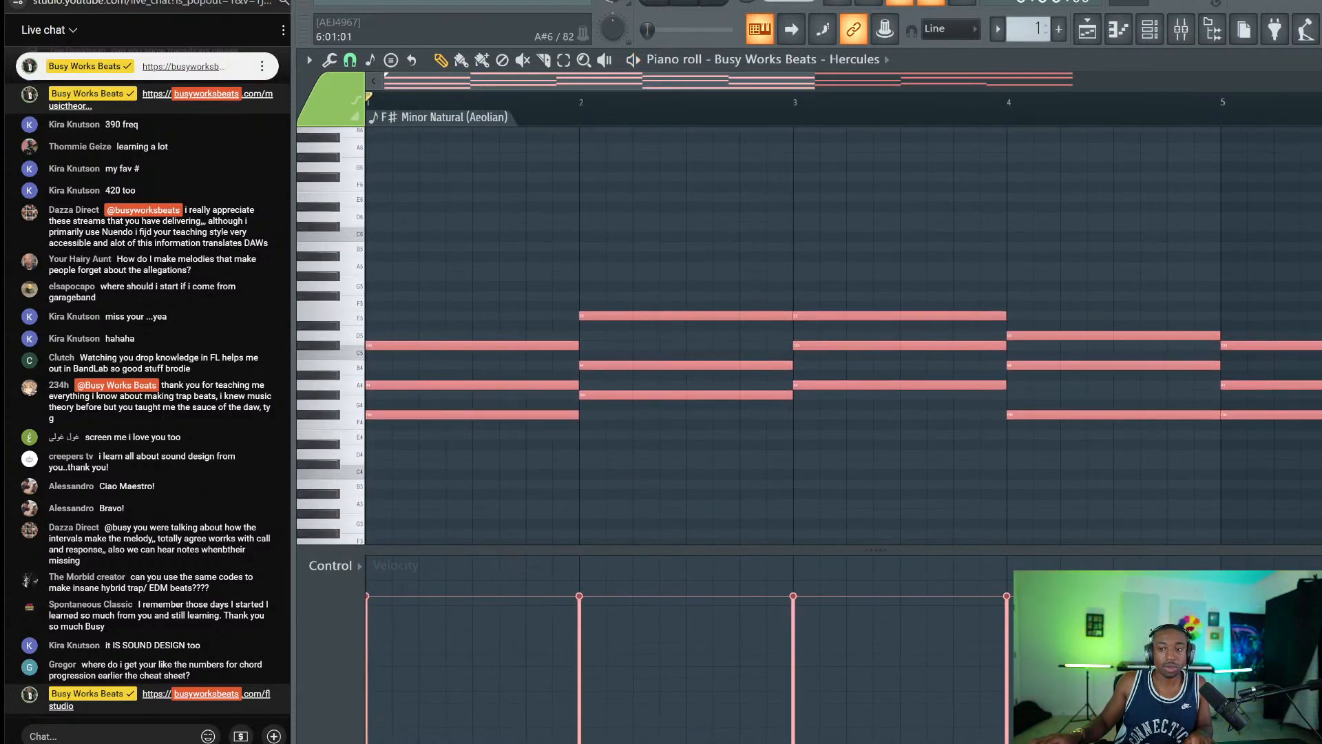
pyautogui.scroll(3, 744, 227)
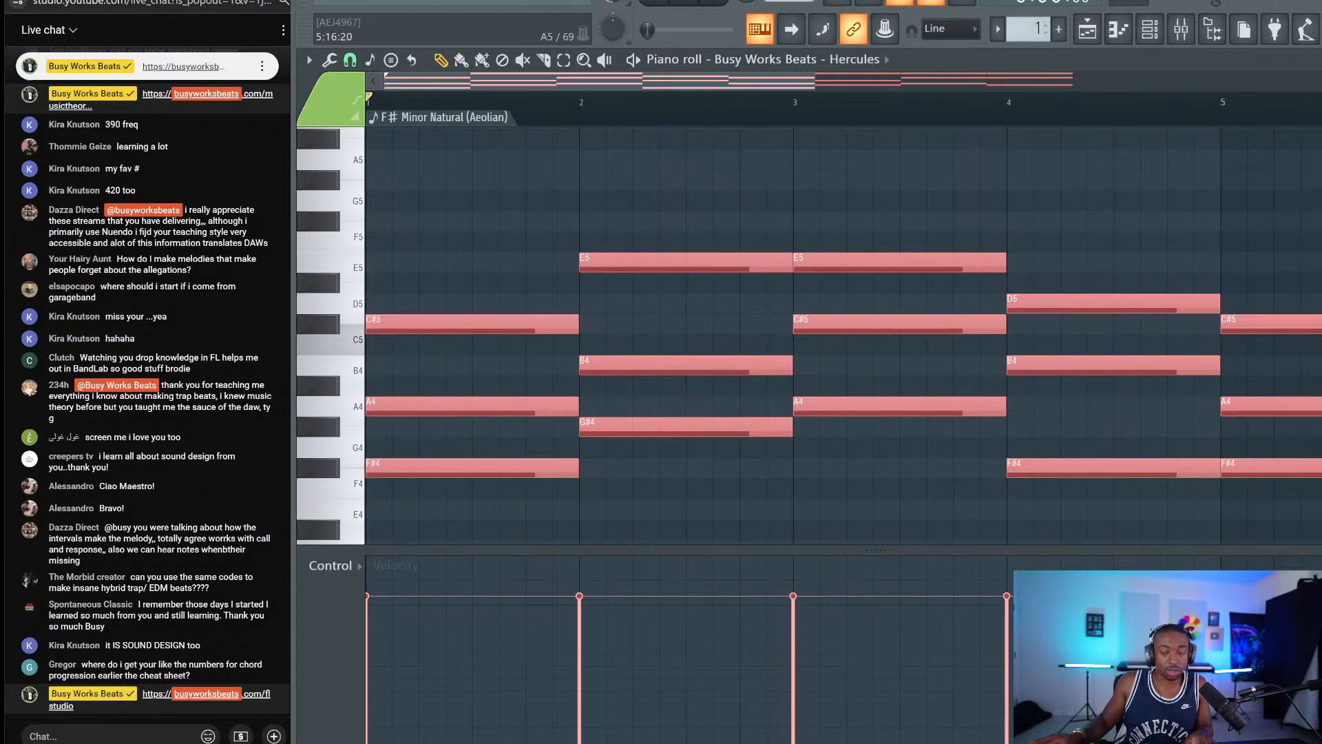
pyautogui.scroll(-2, 843, 364)
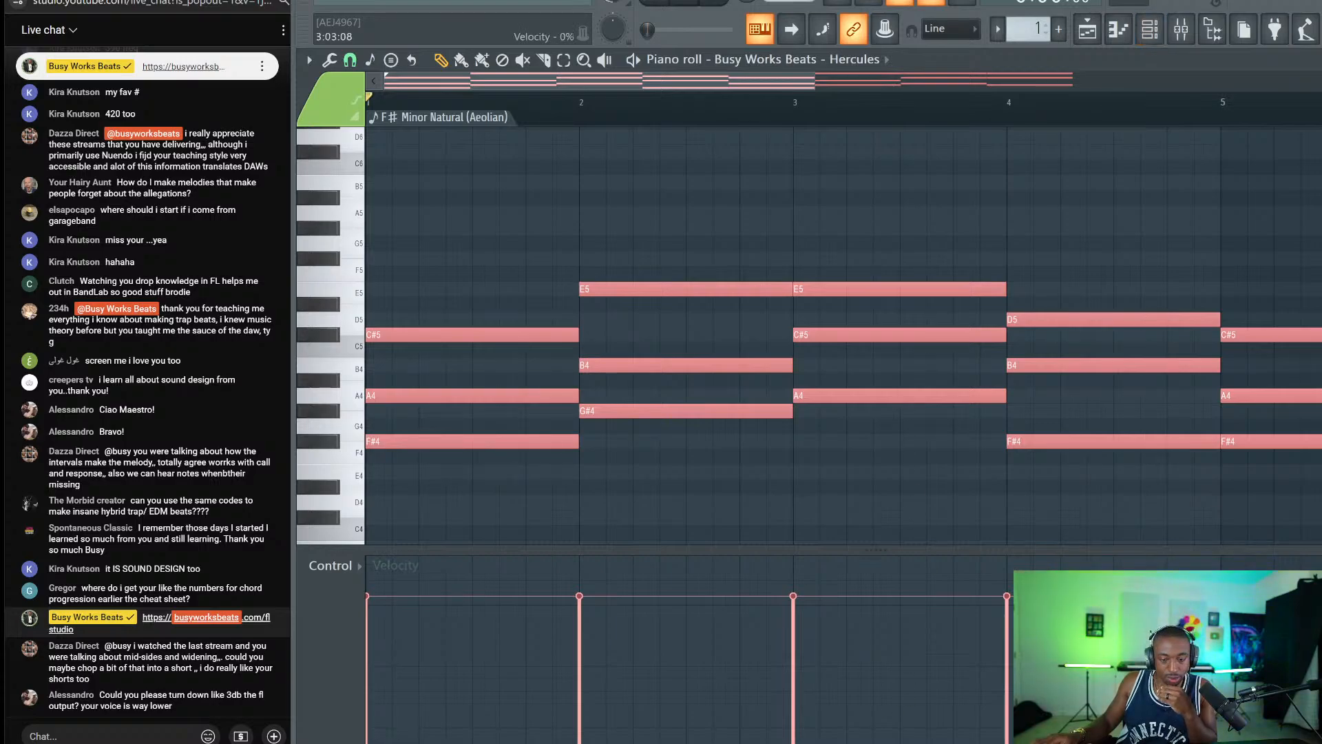
# Check the UAMixerEngine audio mixer and lower the system volume to 50.
pyautogui.click(812, 742)
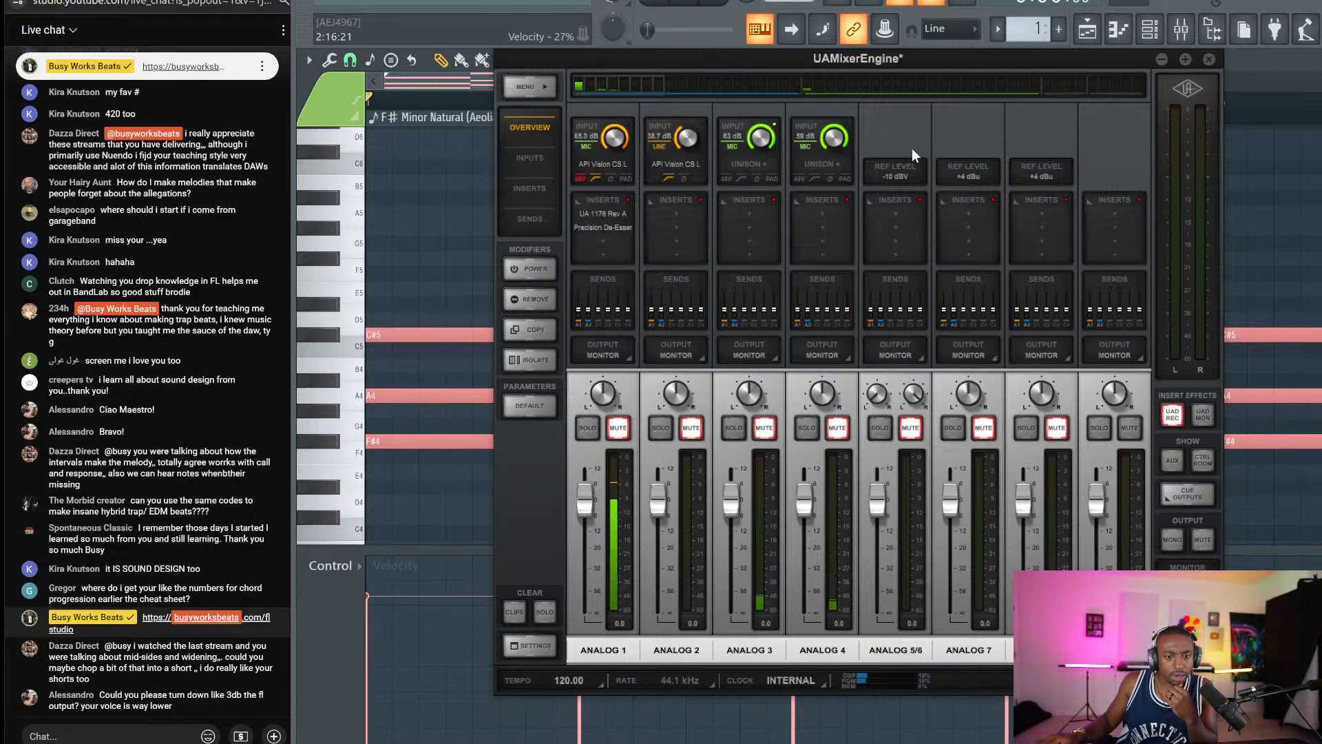
pyautogui.click(1209, 61)
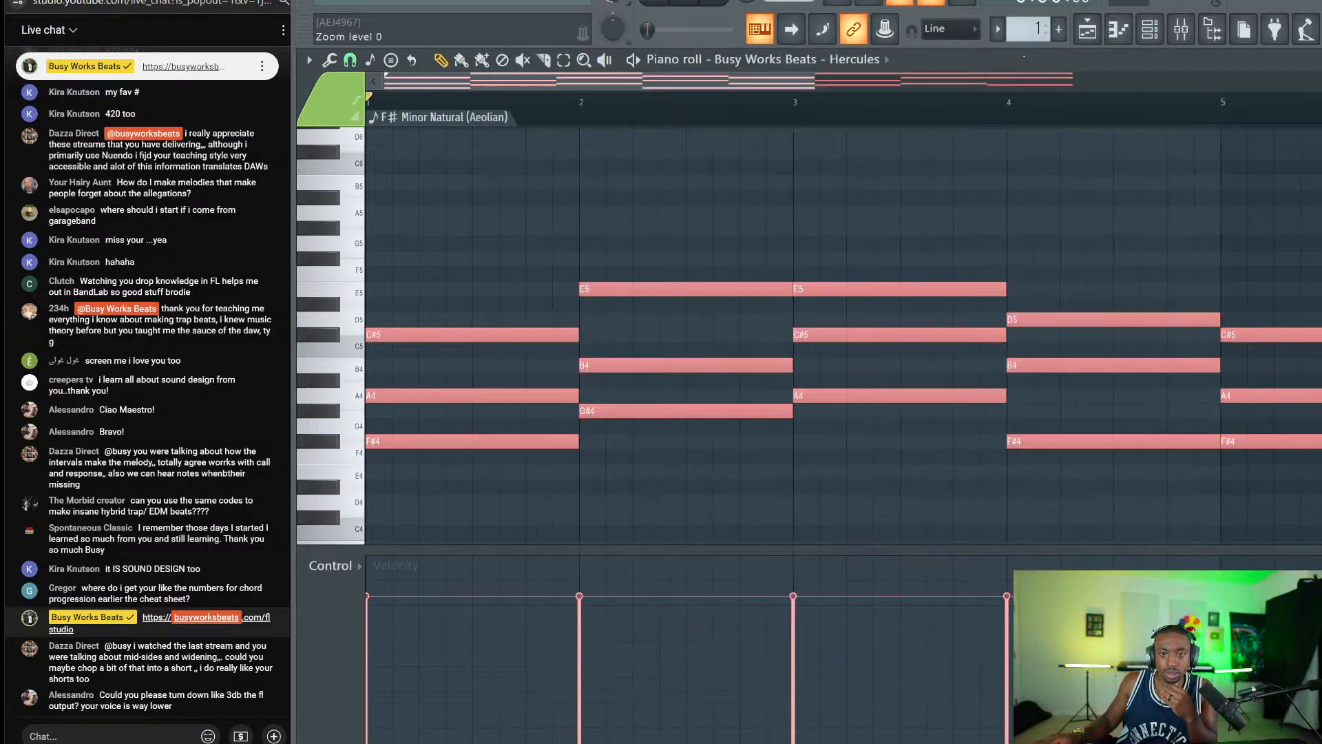
pyautogui.press('XF86AudioLowerVolume')
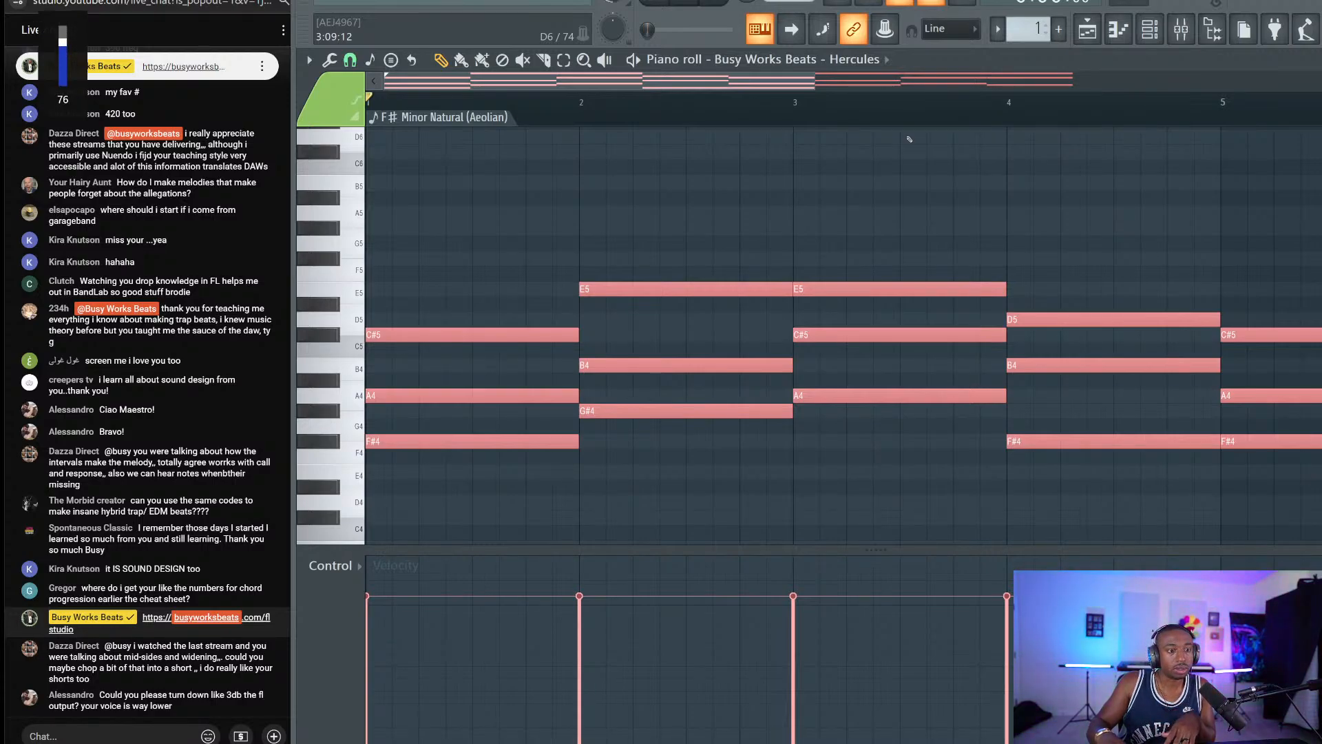
pyautogui.press('XF86AudioLowerVolume')
pyautogui.press('XF86AudioLowerVolume')
pyautogui.press('XF86AudioLowerVolume')
pyautogui.press('XF86AudioLowerVolume')
pyautogui.press('XF86AudioLowerVolume')
pyautogui.press('XF86AudioLowerVolume')
pyautogui.press('XF86AudioLowerVolume')
pyautogui.press('XF86AudioLowerVolume')
pyautogui.press('XF86AudioLowerVolume')
pyautogui.press('XF86AudioLowerVolume')
pyautogui.press('XF86AudioLowerVolume')
pyautogui.press('XF86AudioLowerVolume')
pyautogui.press('XF86AudioLowerVolume')
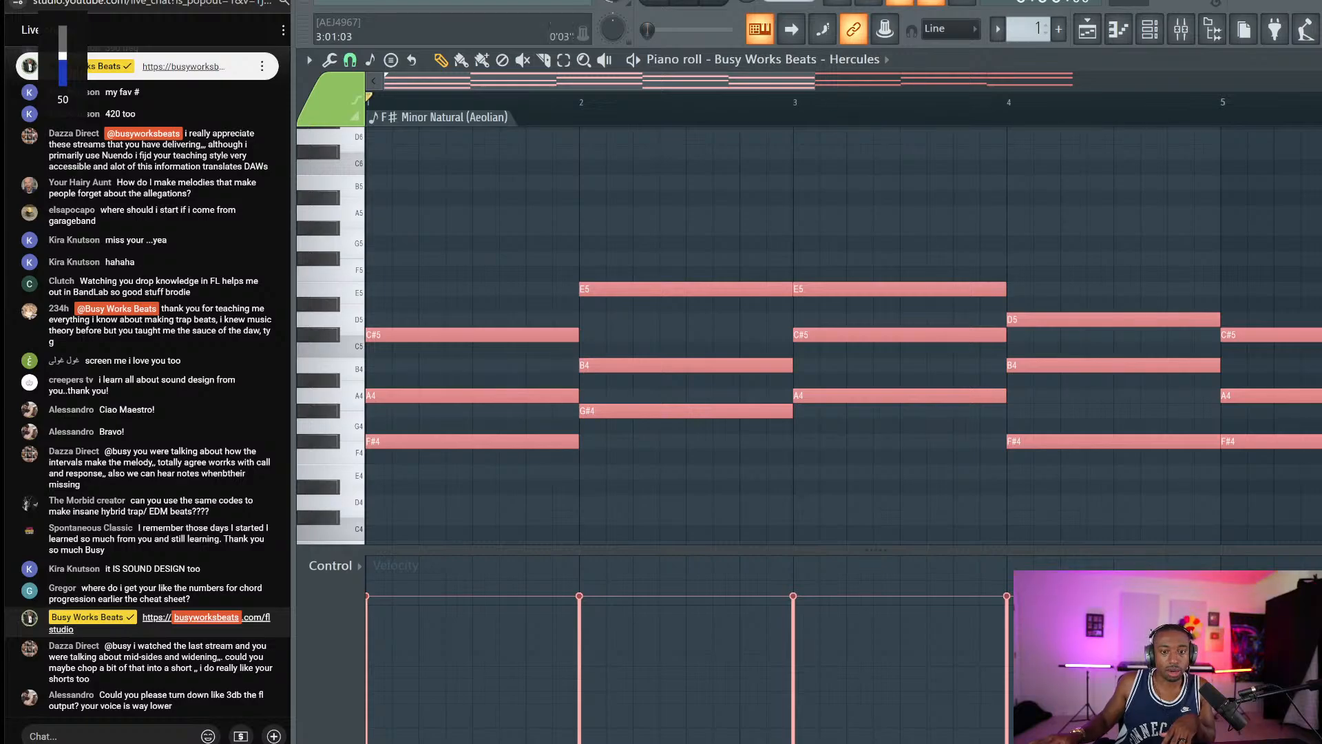
# Play the progression, raise the system volume, and toggle the Channel rack open and closed.
pyautogui.scroll(-2, 783, 108)
pyautogui.press('space')
pyautogui.press('space')
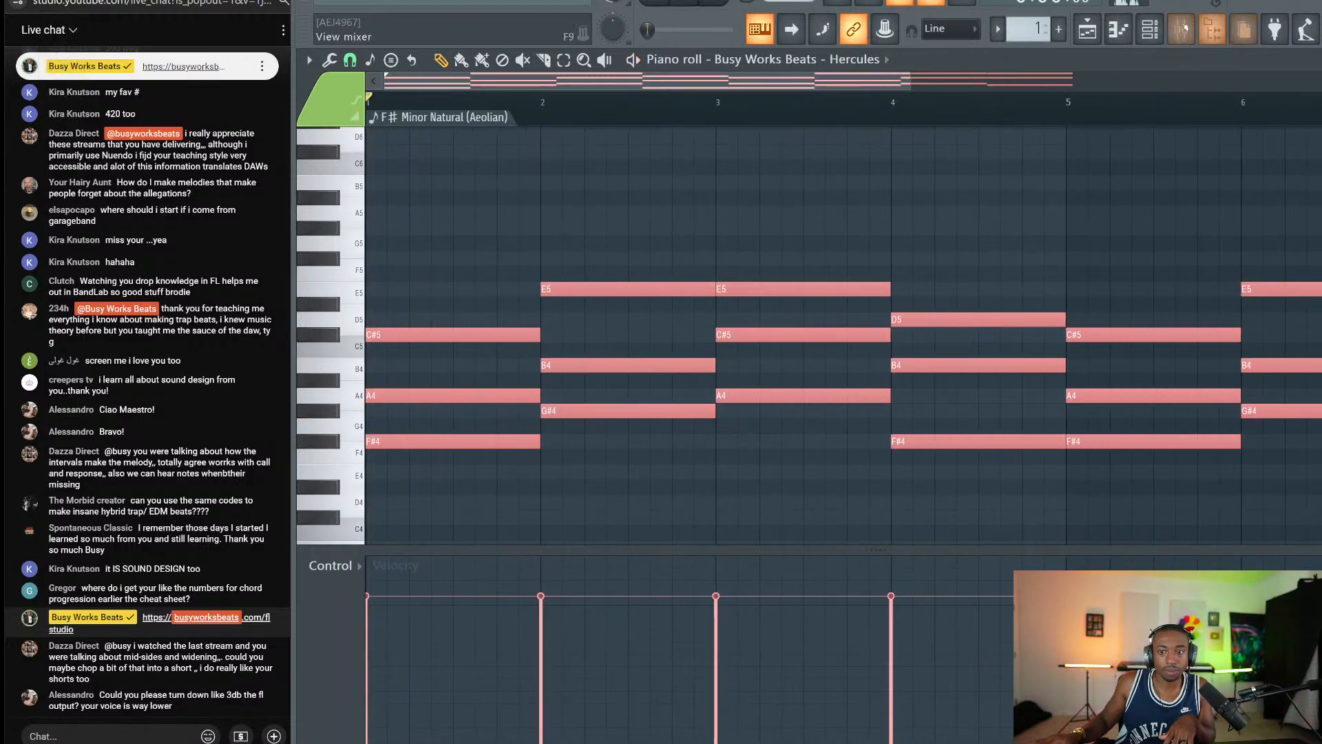
pyautogui.press('space')
pyautogui.press('XF86AudioRaiseVolume')
pyautogui.press('XF86AudioRaiseVolume')
pyautogui.press('XF86AudioRaiseVolume')
pyautogui.press('XF86AudioRaiseVolume')
pyautogui.press('XF86AudioRaiseVolume')
pyautogui.press('XF86AudioRaiseVolume')
pyautogui.press('XF86AudioRaiseVolume')
pyautogui.press('XF86AudioRaiseVolume')
pyautogui.press('XF86AudioRaiseVolume')
pyautogui.press('XF86AudioRaiseVolume')
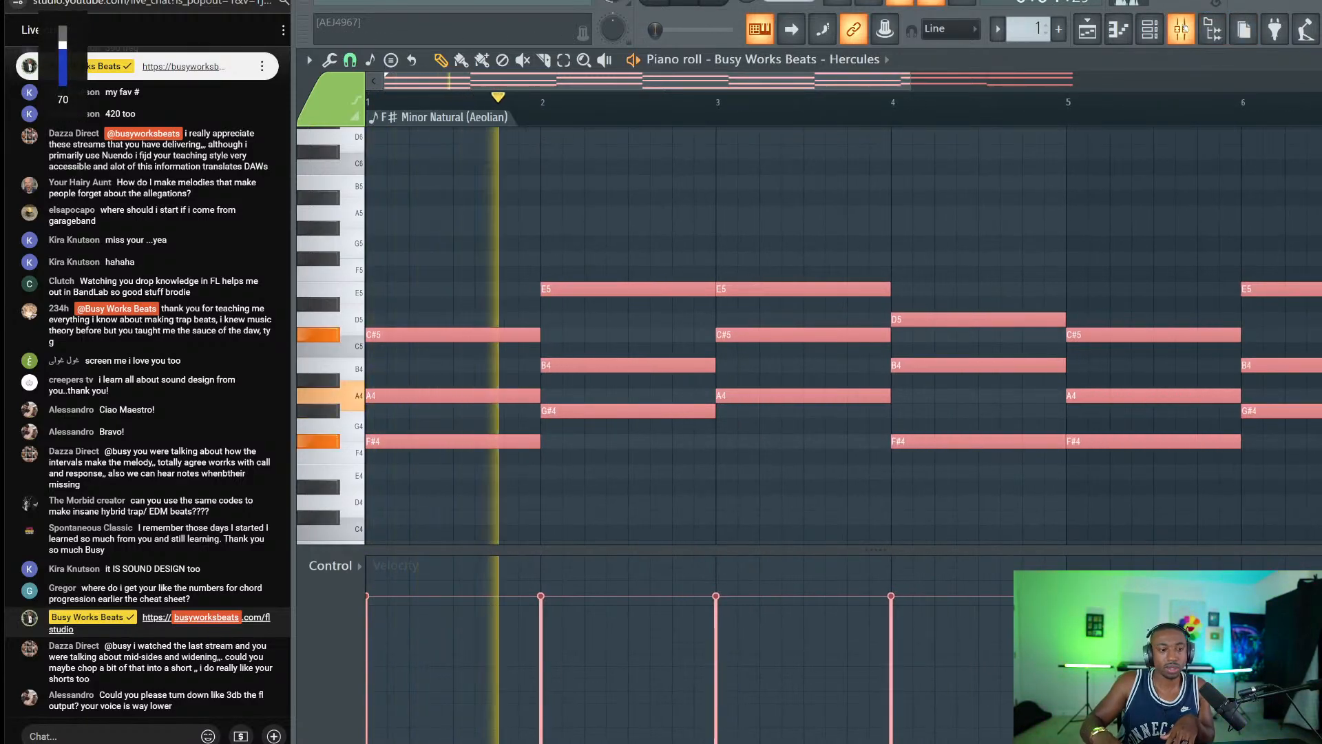
pyautogui.press('XF86AudioRaiseVolume')
pyautogui.press('XF86AudioRaiseVolume')
pyautogui.press('XF86AudioRaiseVolume')
pyautogui.press('XF86AudioRaiseVolume')
pyautogui.press('XF86AudioRaiseVolume')
pyautogui.press('XF86AudioRaiseVolume')
pyautogui.press('XF86AudioRaiseVolume')
pyautogui.press('XF86AudioRaiseVolume')
pyautogui.press('XF86AudioRaiseVolume')
pyautogui.press('XF86AudioRaiseVolume')
pyautogui.press('XF86AudioRaiseVolume')
pyautogui.press('XF86AudioRaiseVolume')
pyautogui.press('XF86AudioRaiseVolume')
pyautogui.press('XF86AudioRaiseVolume')
pyautogui.press('XF86AudioRaiseVolume')
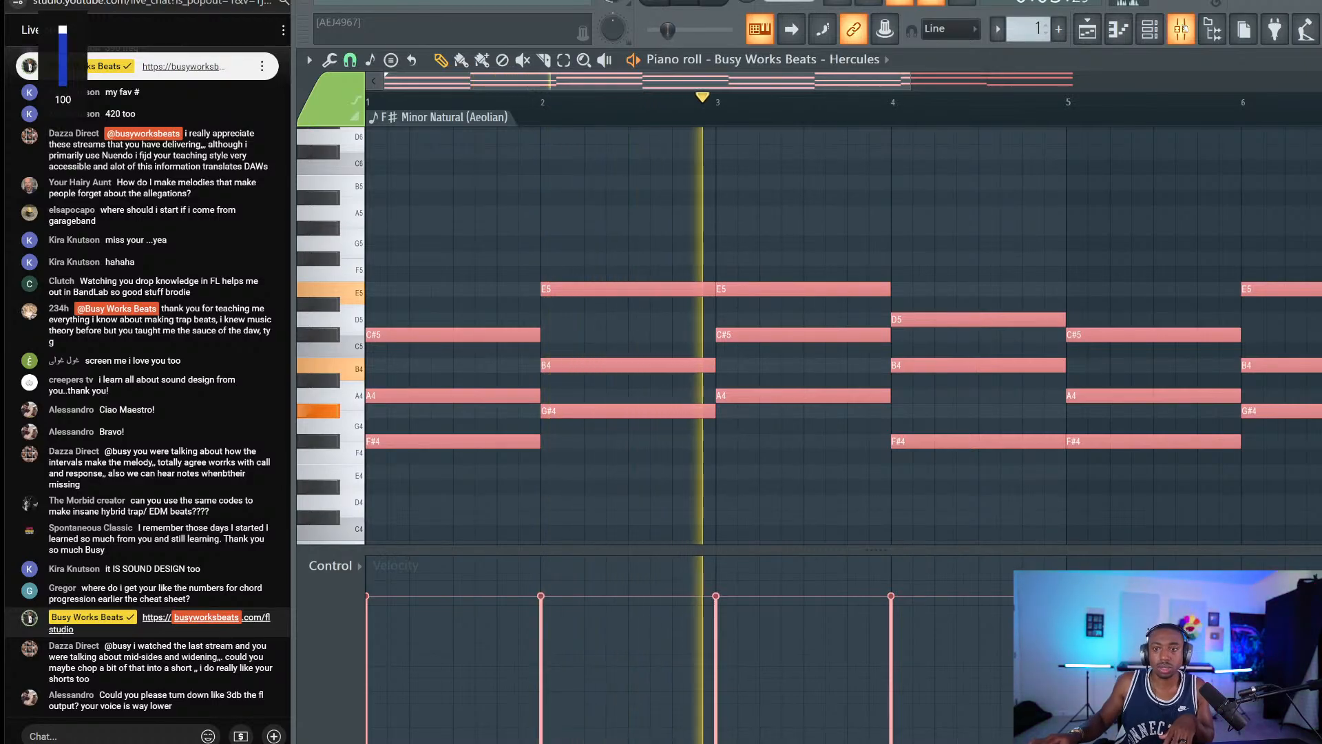
pyautogui.press('F6')
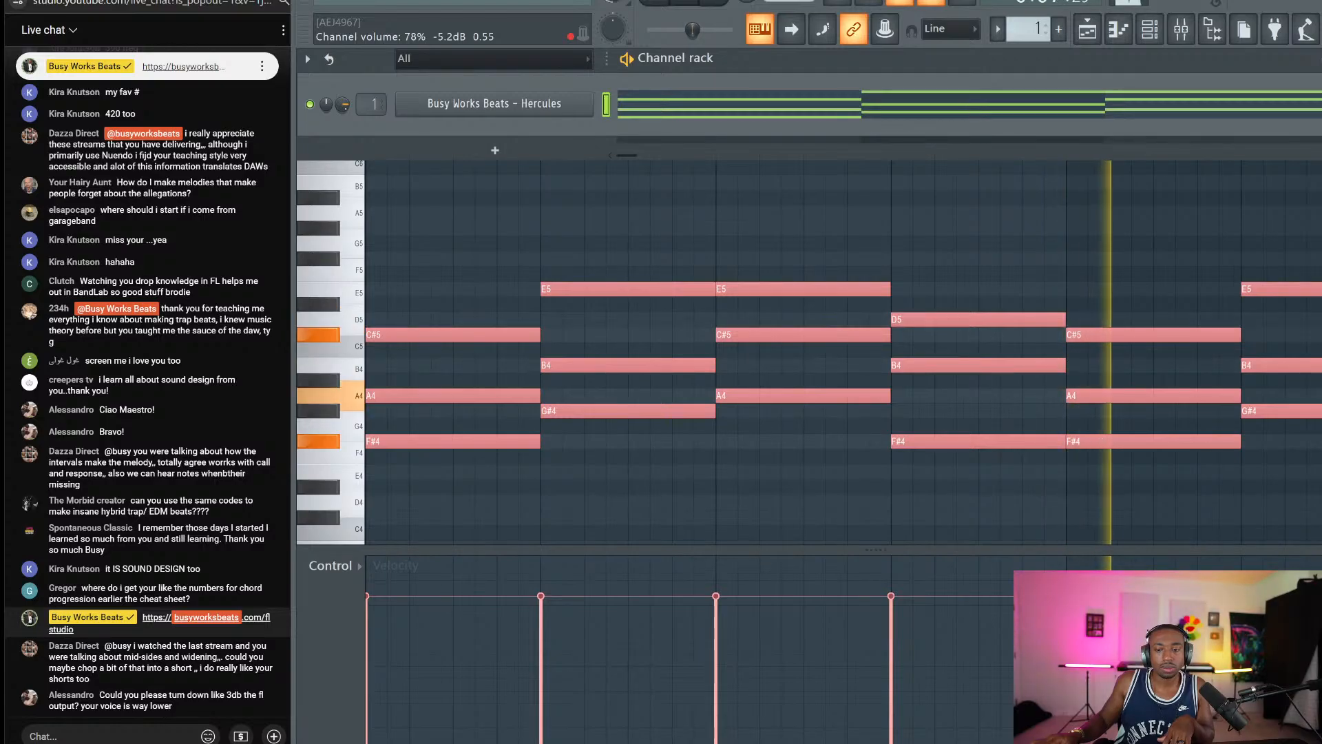
pyautogui.press('F6')
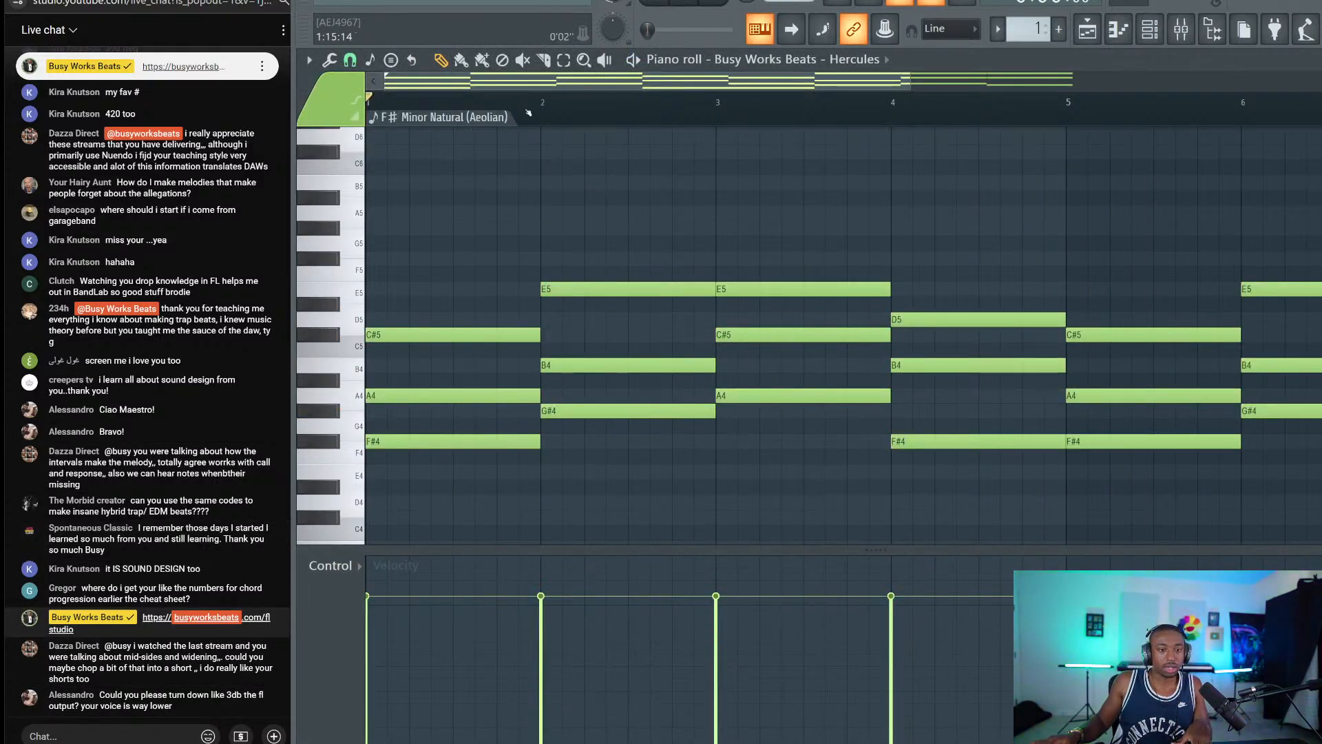
pyautogui.scroll(-3, 528, 113)
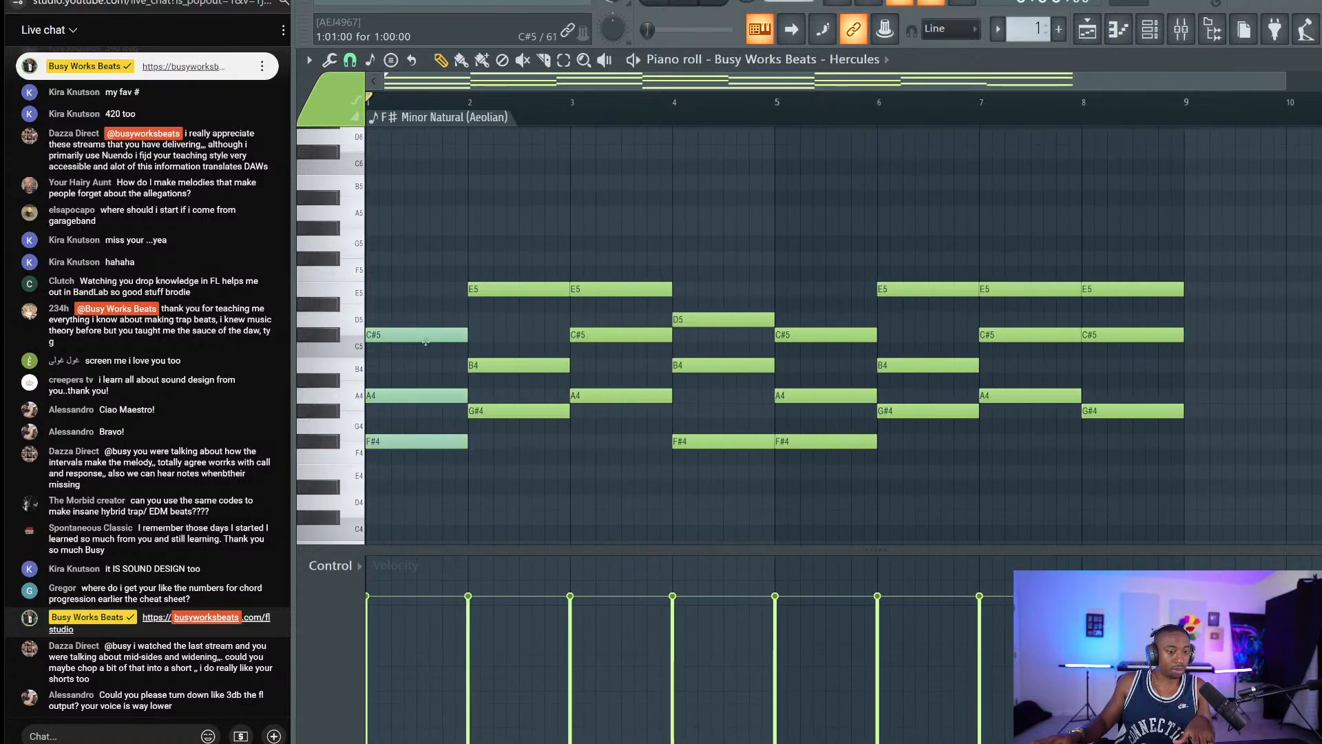
pyautogui.moveTo(426, 342); pyautogui.dragTo(1202, 276)
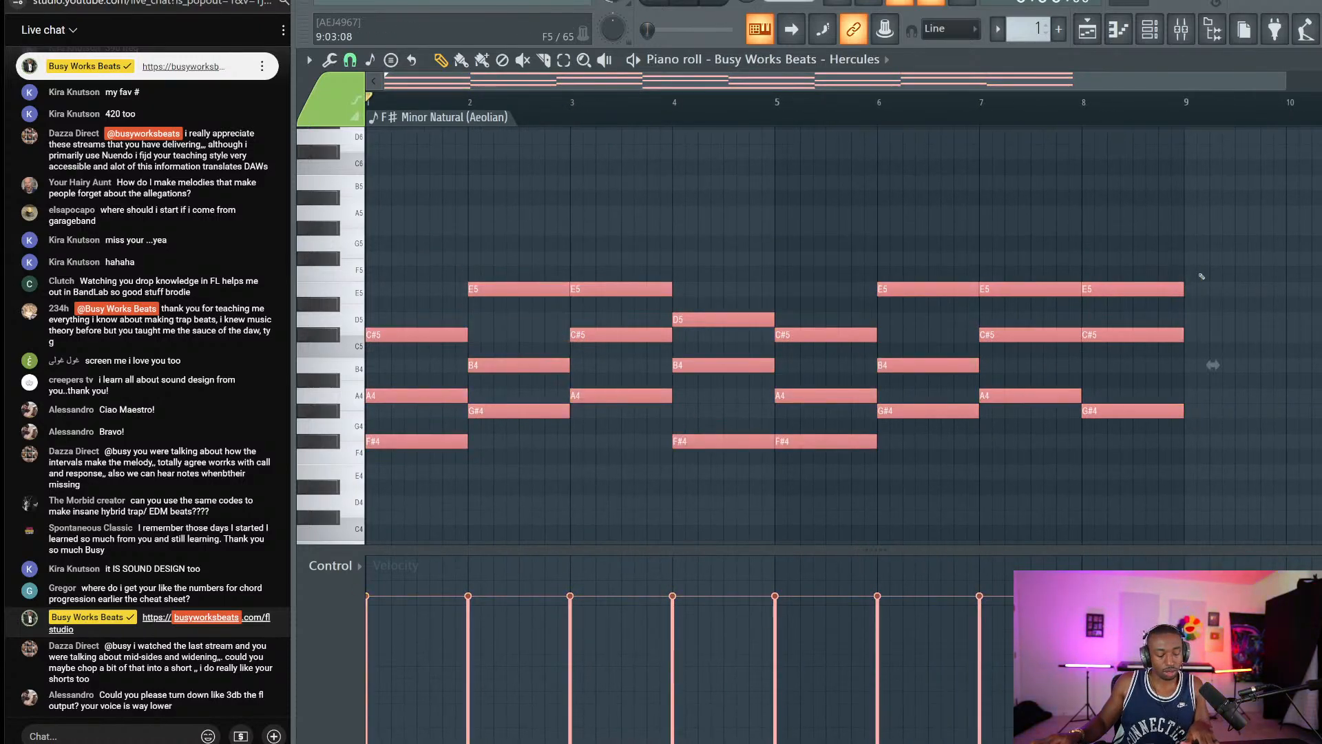
pyautogui.click(1199, 275)
pyautogui.click(391, 319)
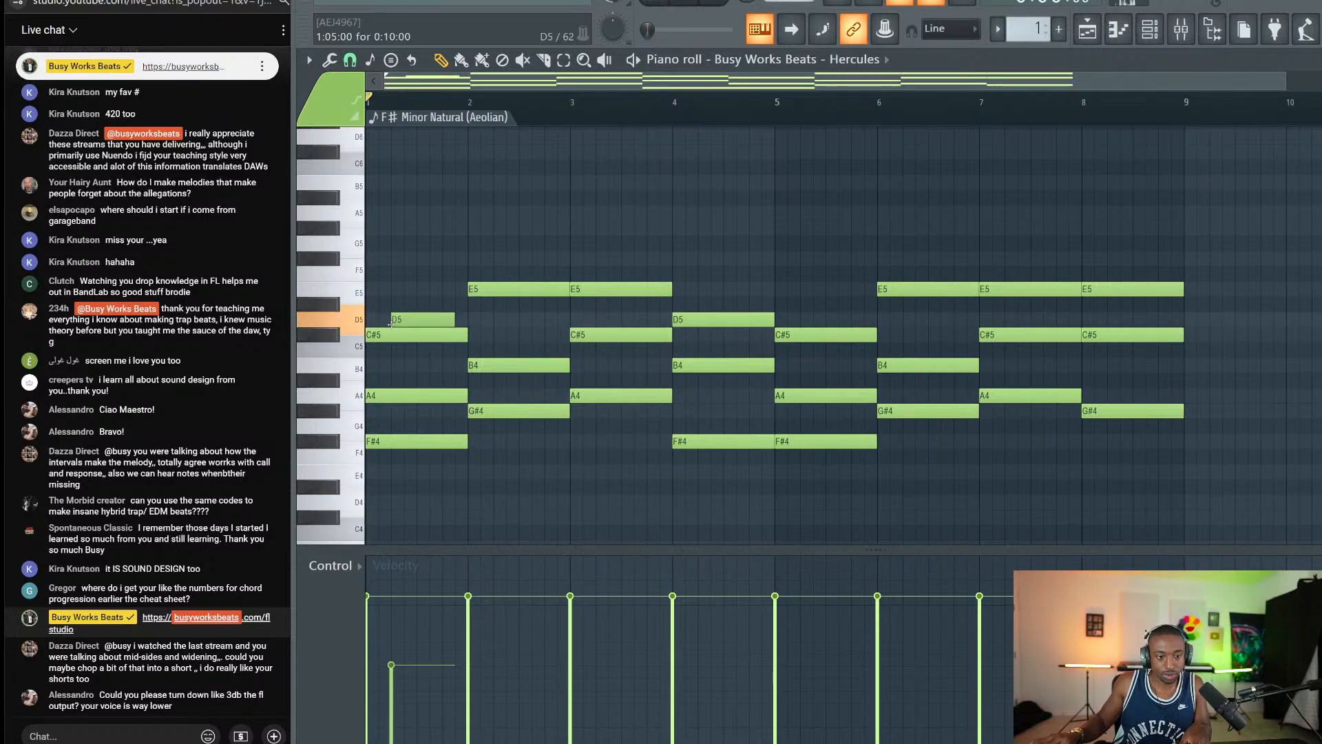
pyautogui.rightClick(391, 320)
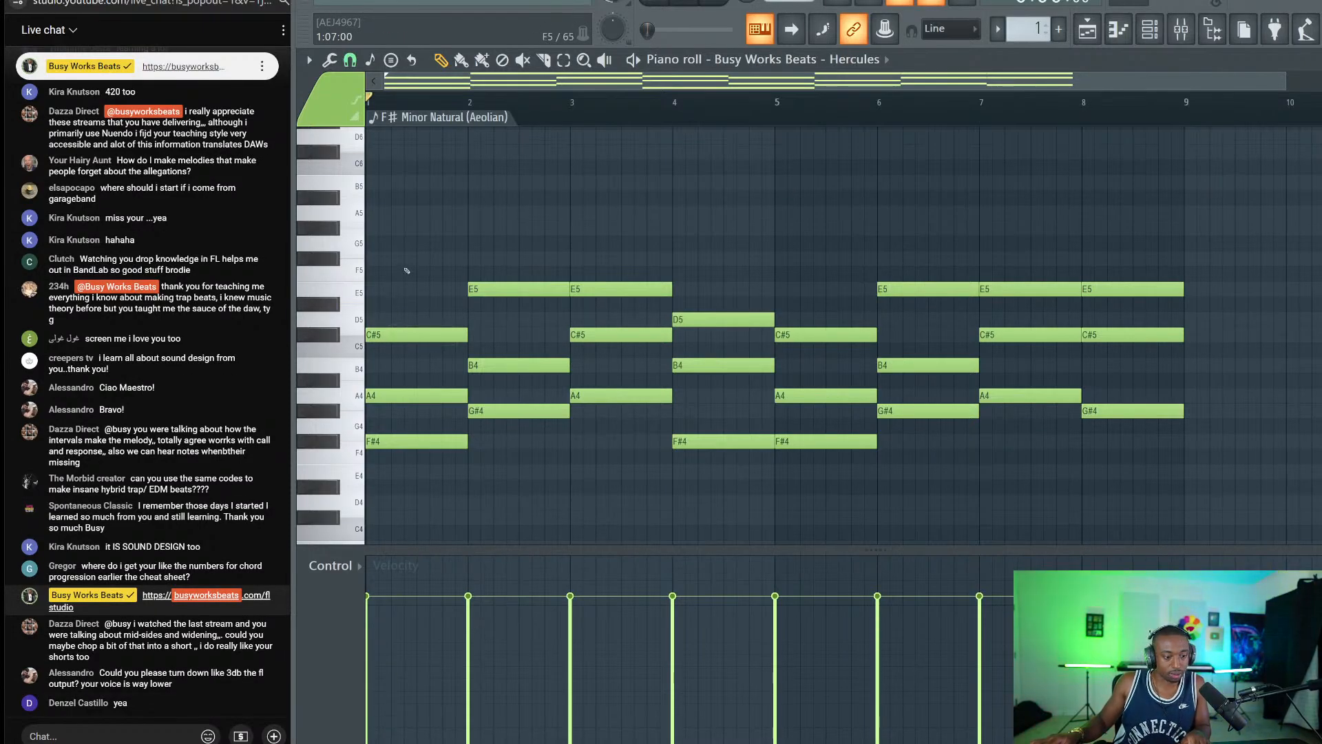
pyautogui.click(134, 729)
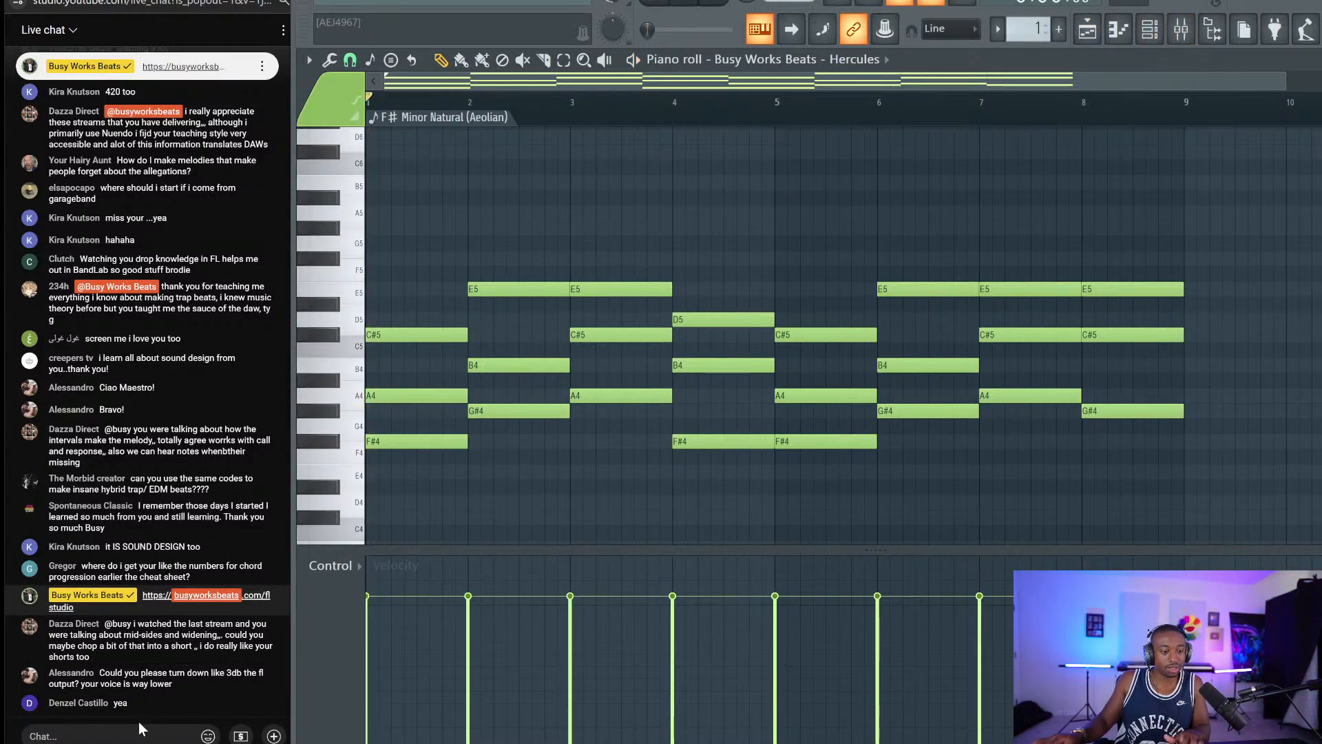
# Send the chat message 'vox too loud, music too loud ??? or cool' and select the chord notes.
pyautogui.write('vox too')
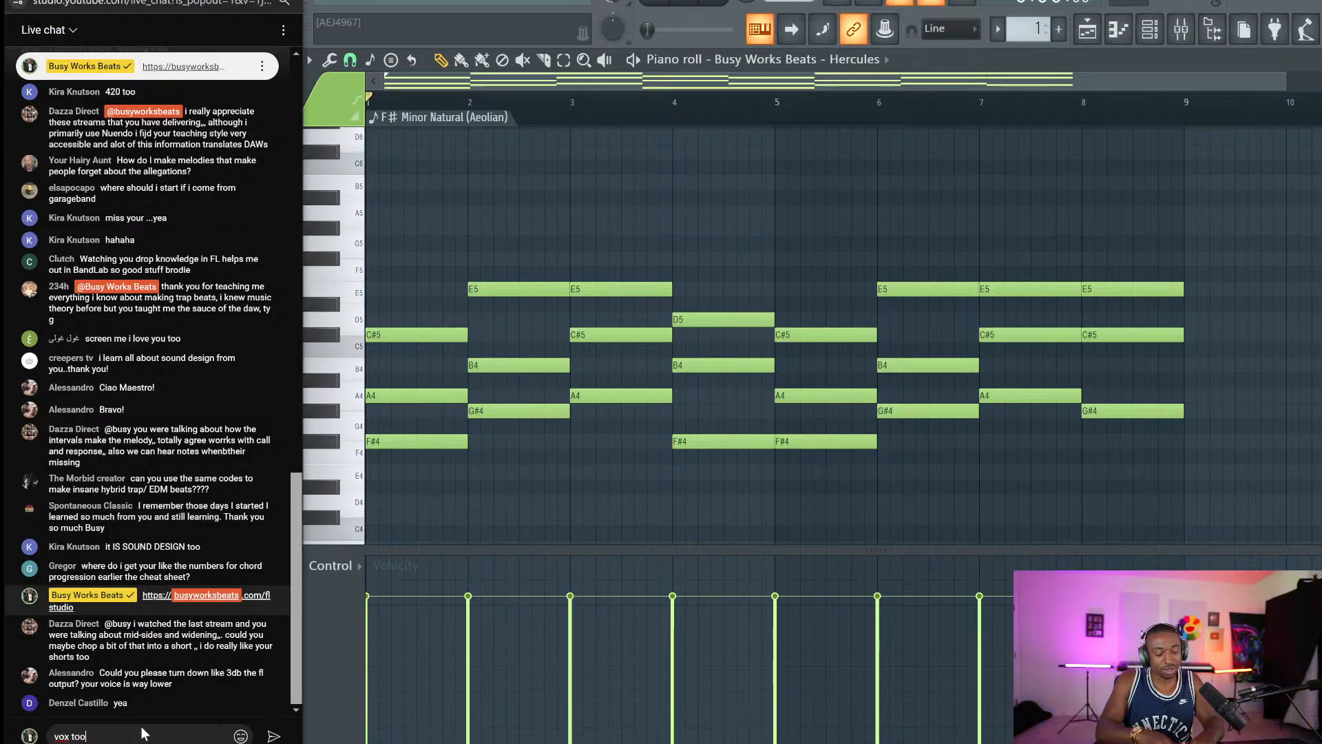
pyautogui.write(' loud, mus')
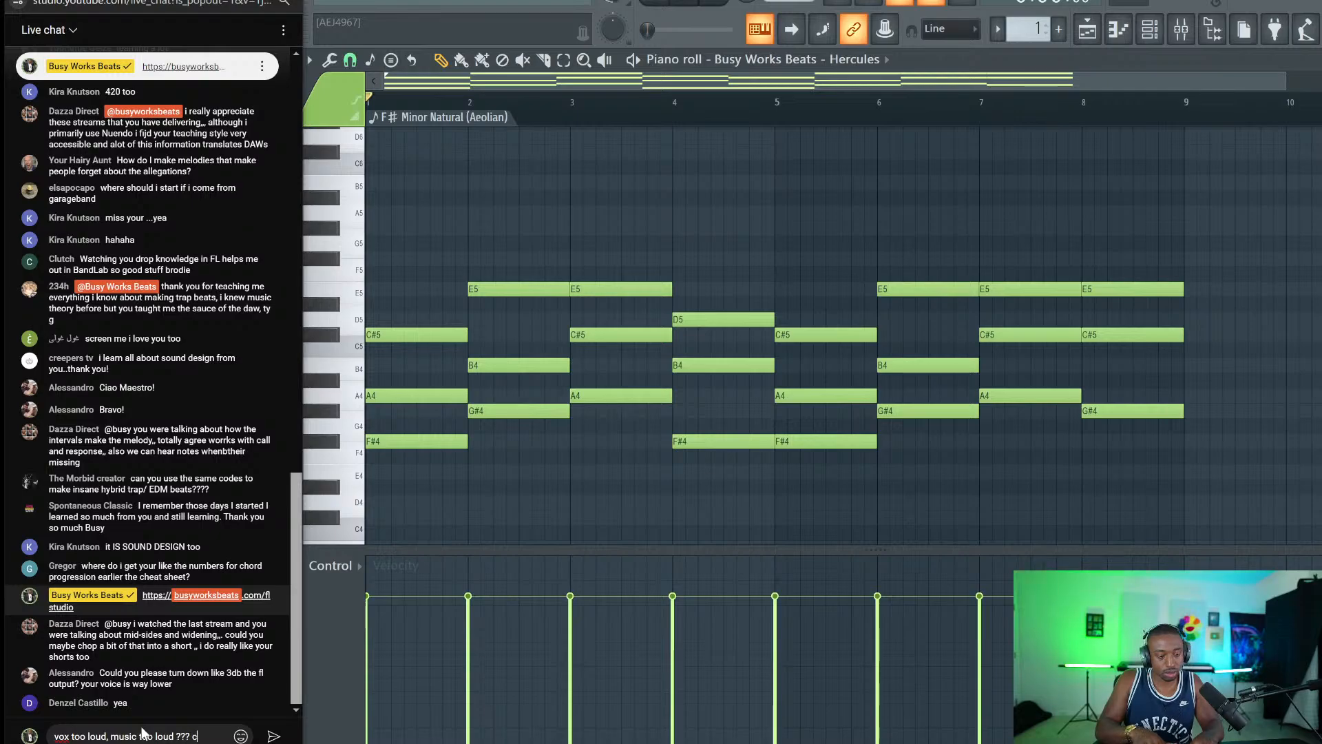
pyautogui.write('ic too loud ??? or cool')
pyautogui.press('Return')
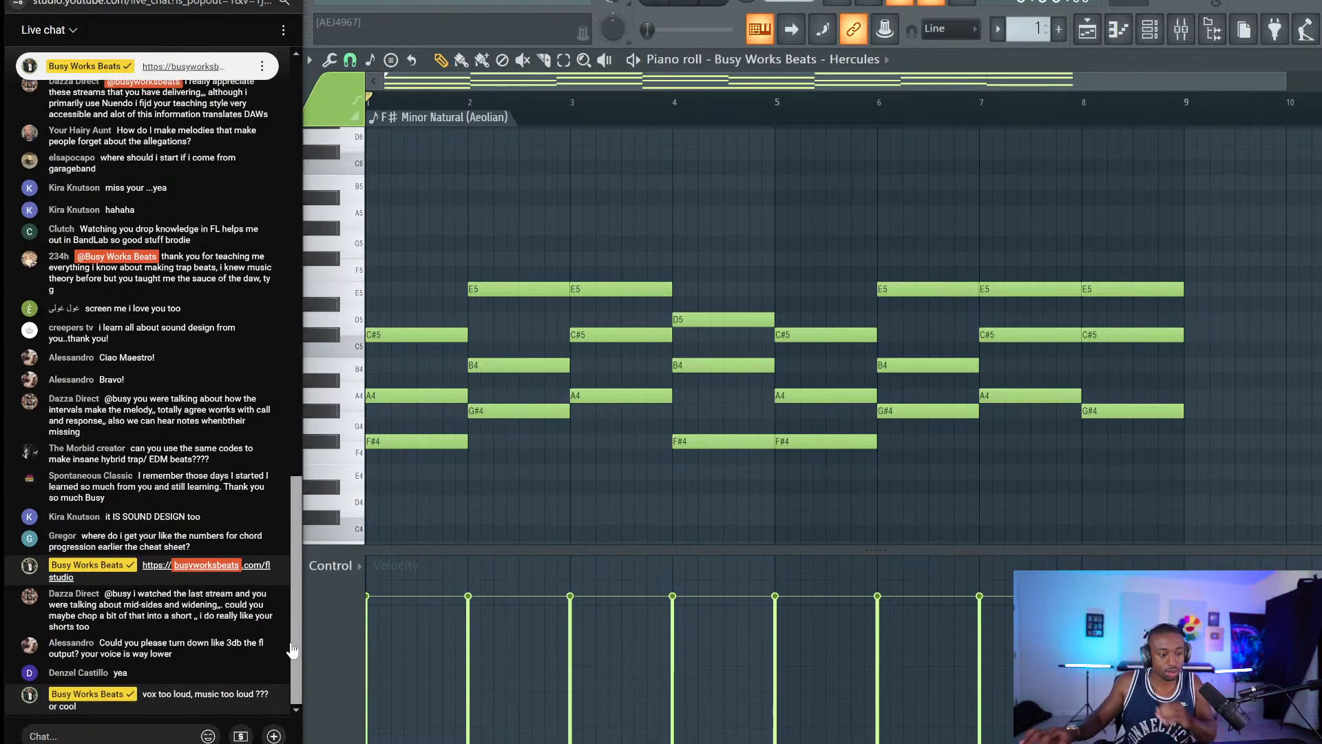
pyautogui.moveTo(1165, 208); pyautogui.dragTo(451, 513)
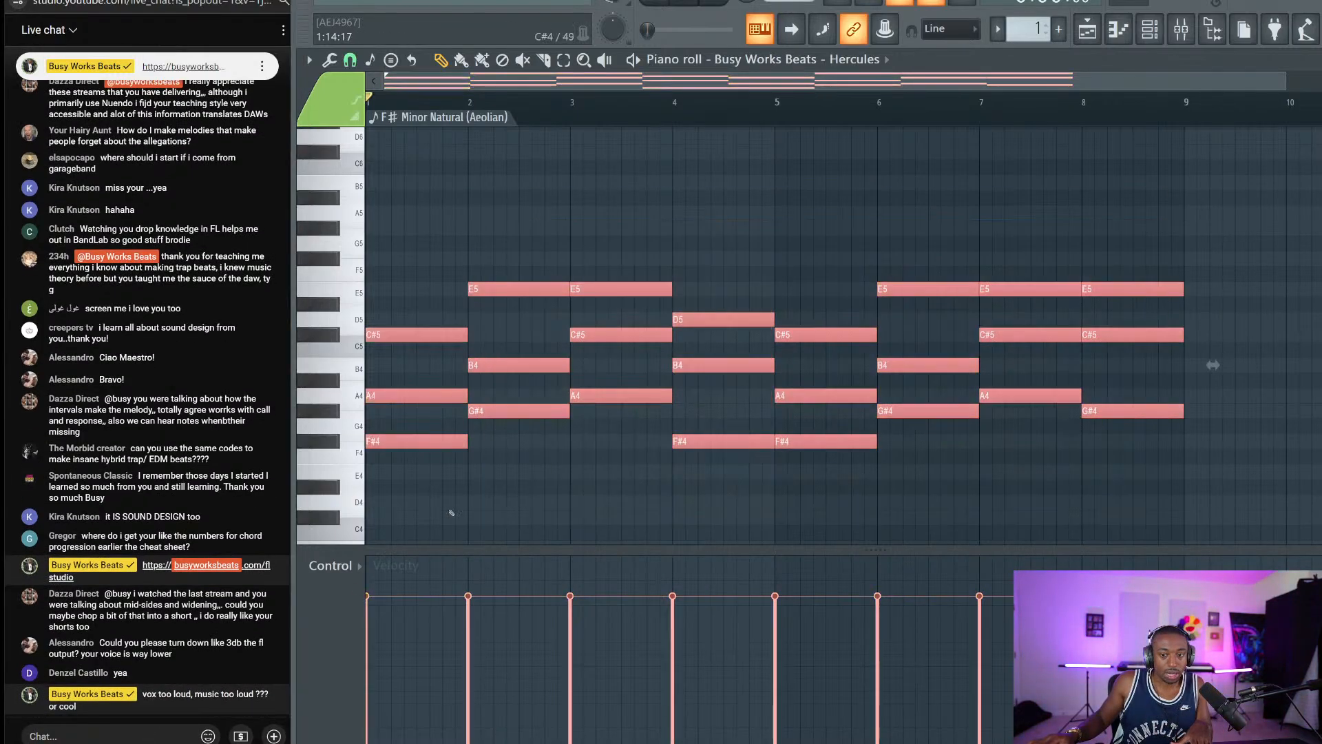
pyautogui.scroll(2, 411, 242)
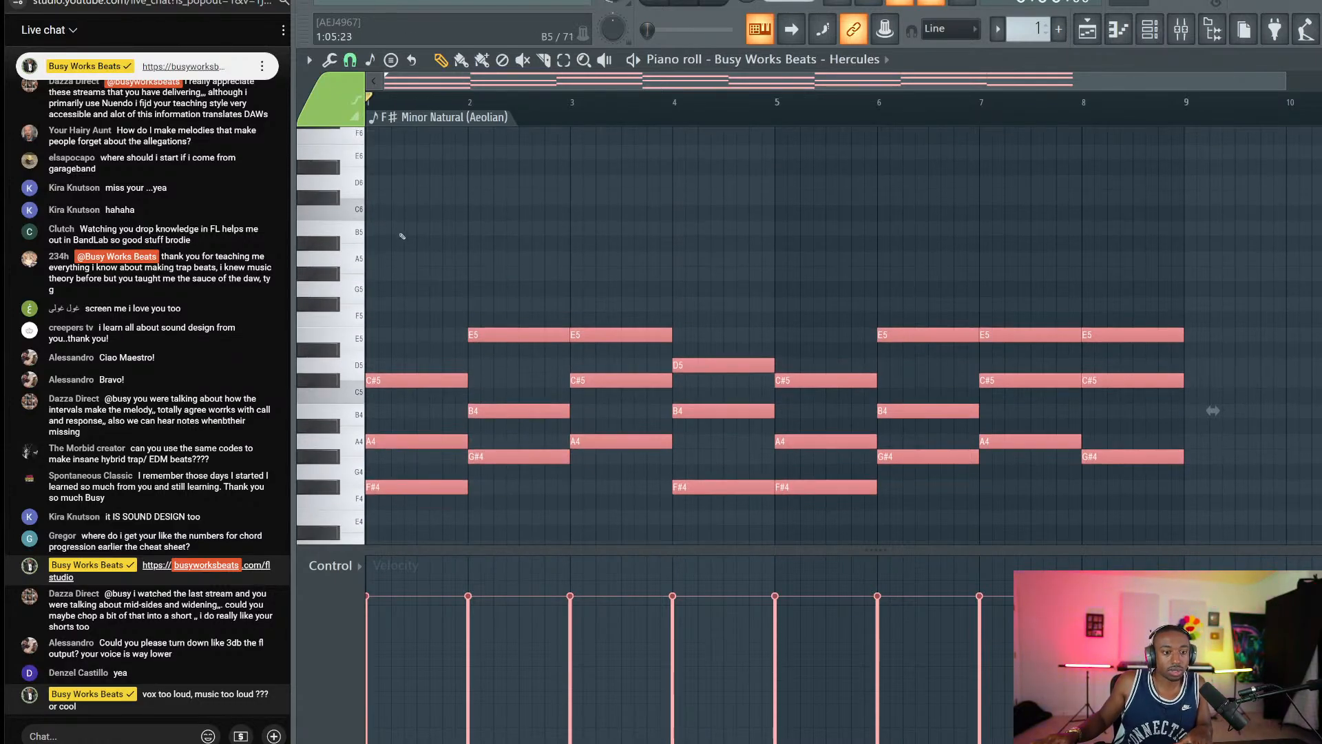
# Draw a C#6 note at the start of bar 1 and size it to half a bar.
pyautogui.click(398, 198)
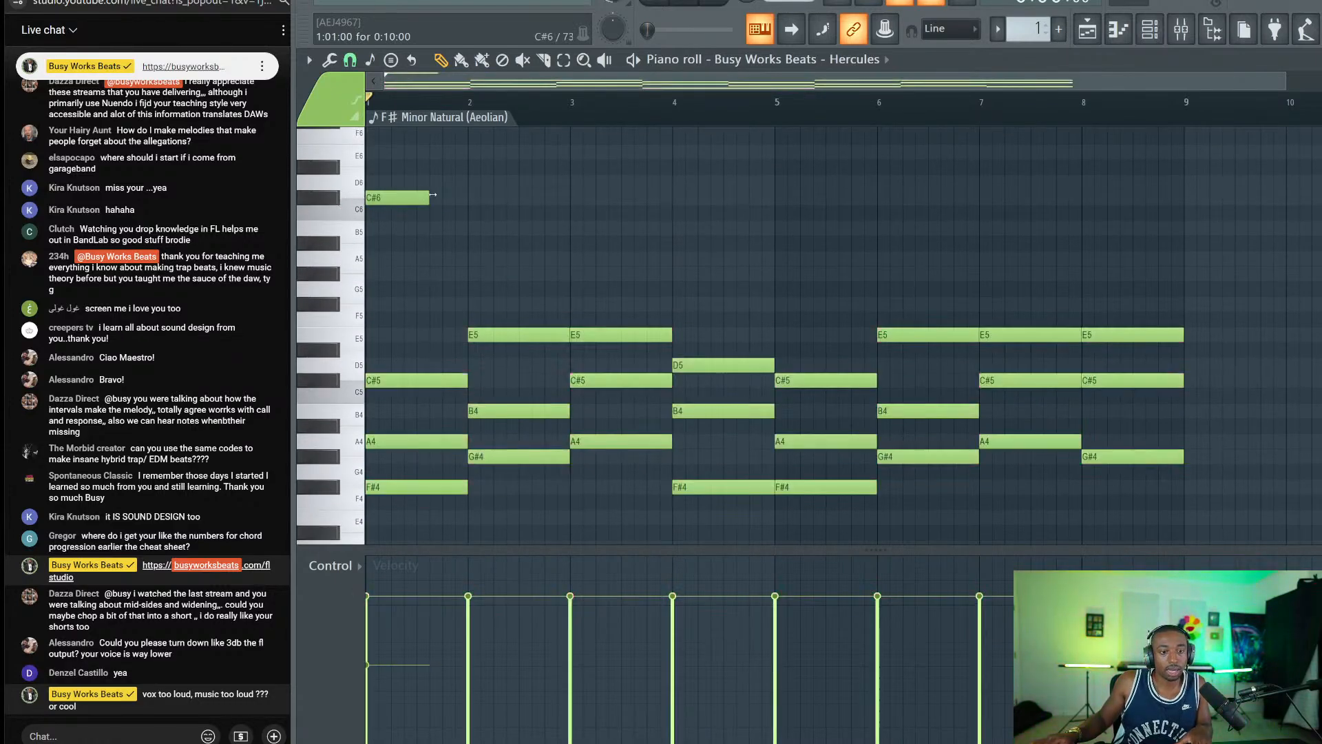
pyautogui.moveTo(433, 195); pyautogui.dragTo(468, 196)
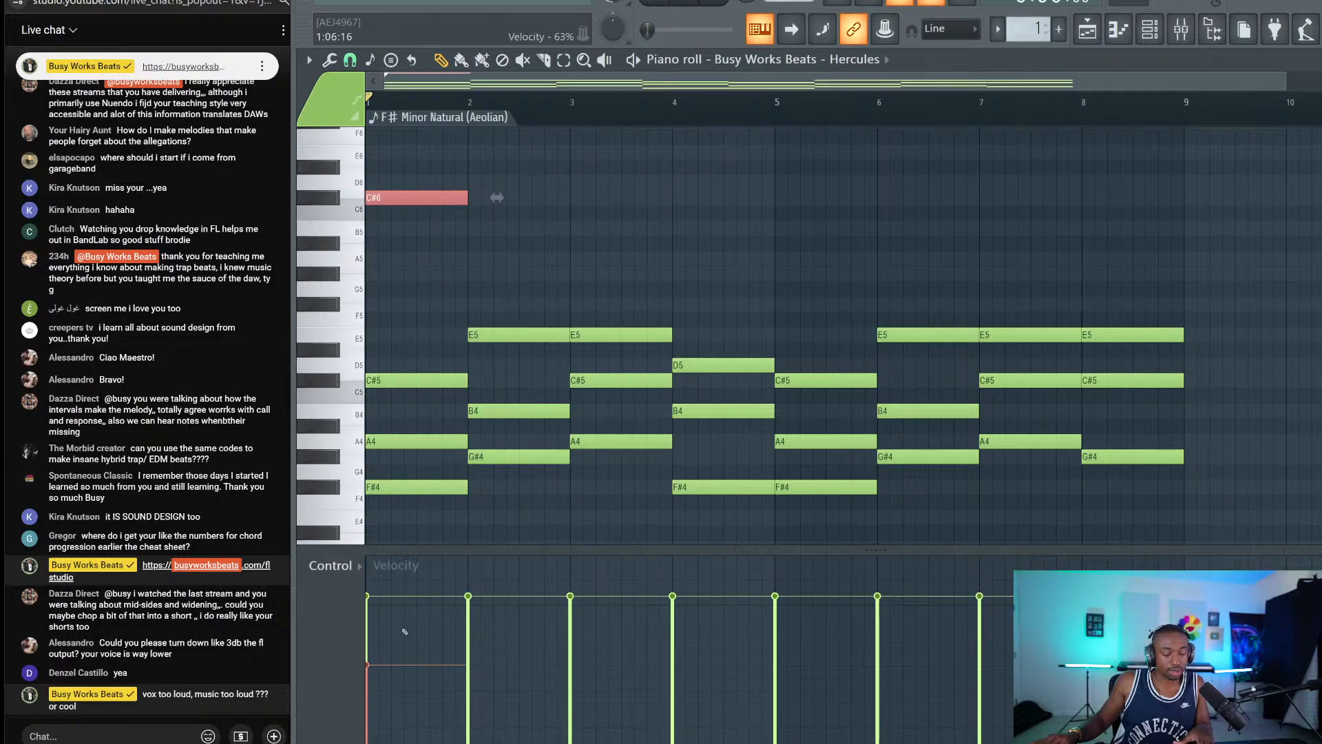
pyautogui.hotkey('ctrl', 'd')
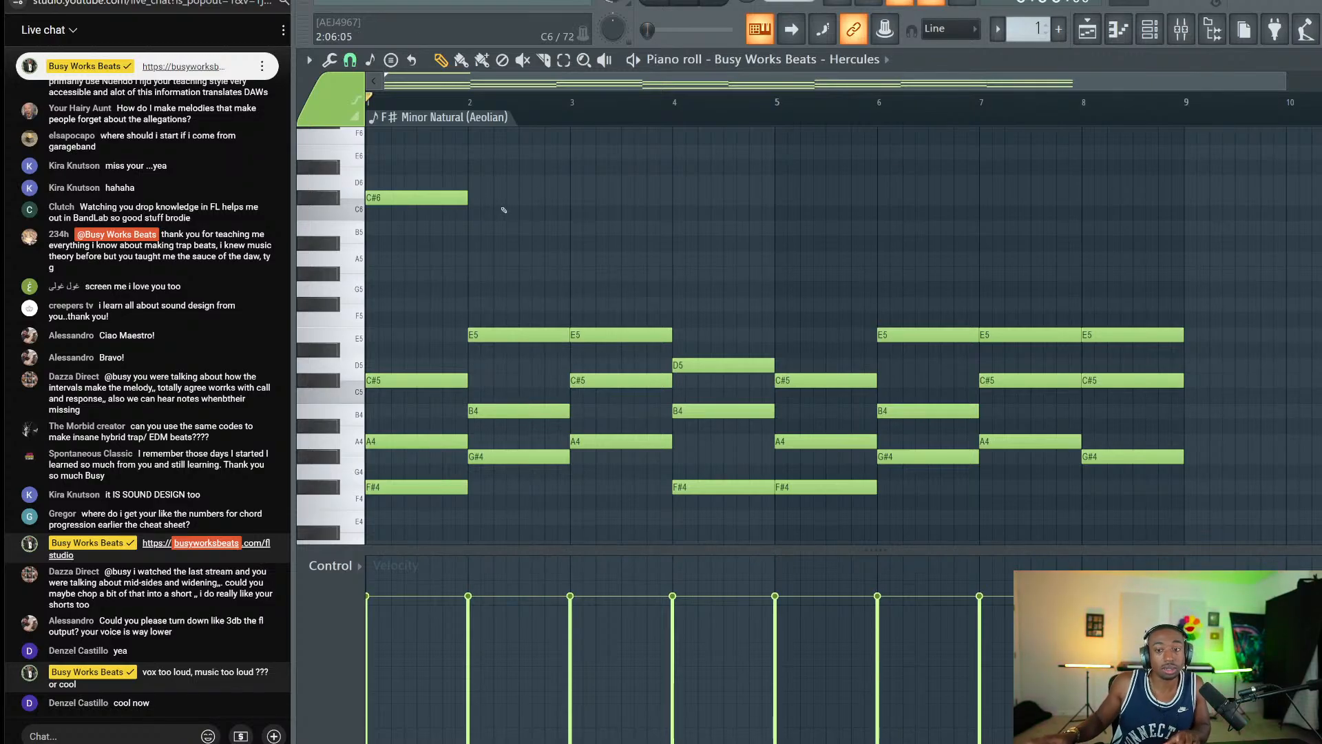
pyautogui.moveTo(470, 196); pyautogui.dragTo(411, 201)
pyautogui.press('XF86AudioRaiseVolume')
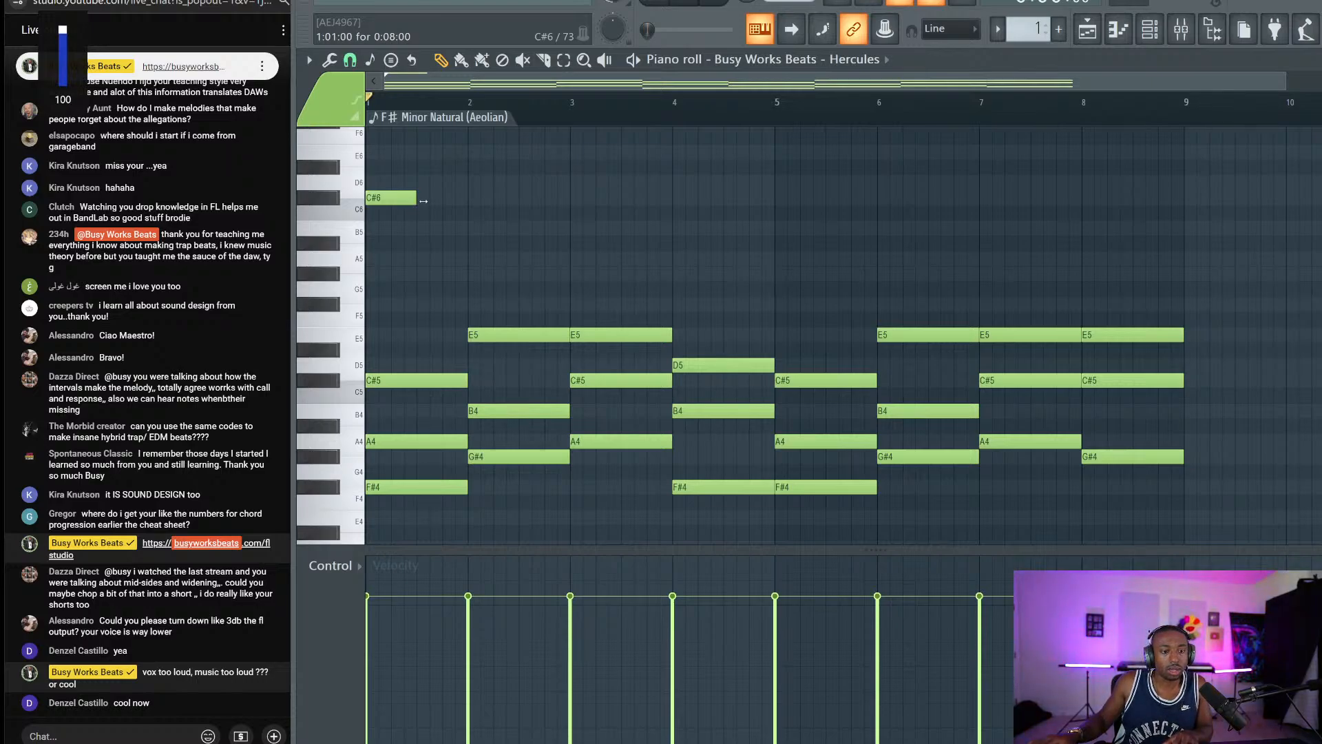
pyautogui.scroll(2, 392, 197)
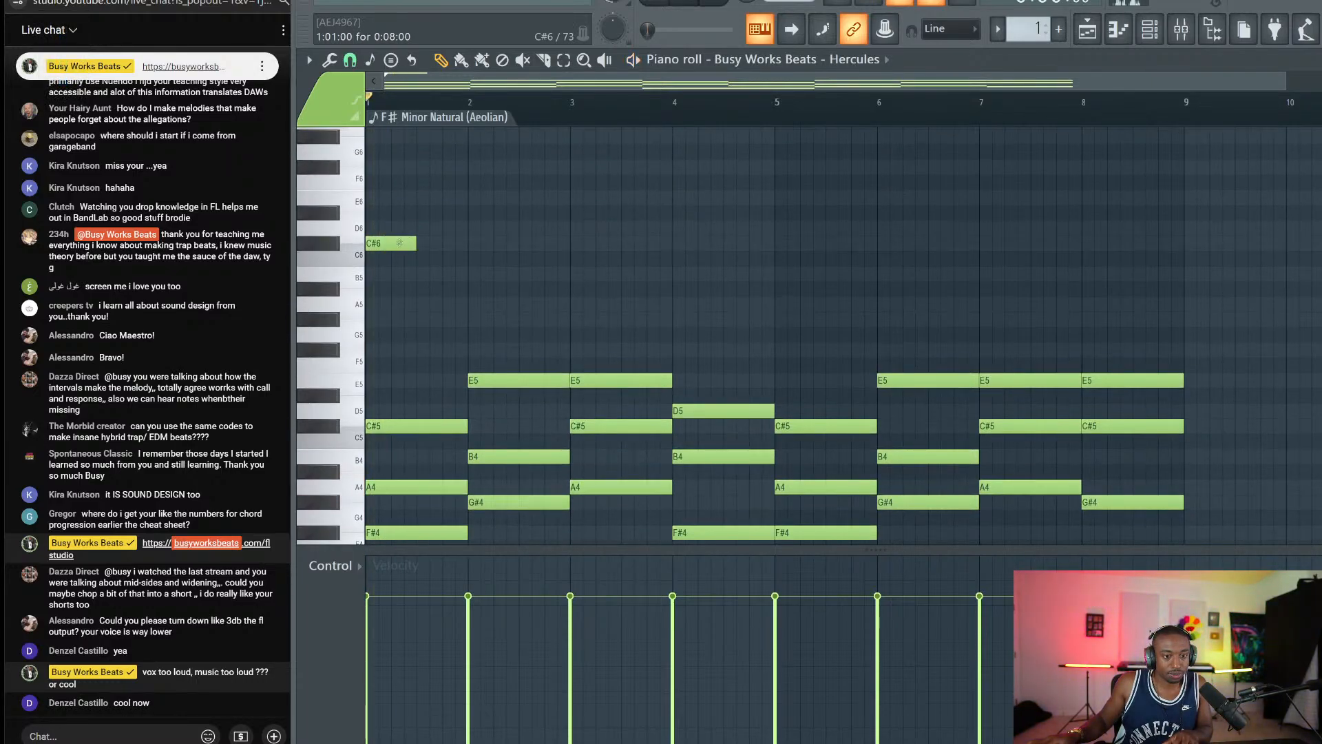
# Load the Dragon preset from the Plucks category onto the Hercules instrument.
pyautogui.click(1149, 29)
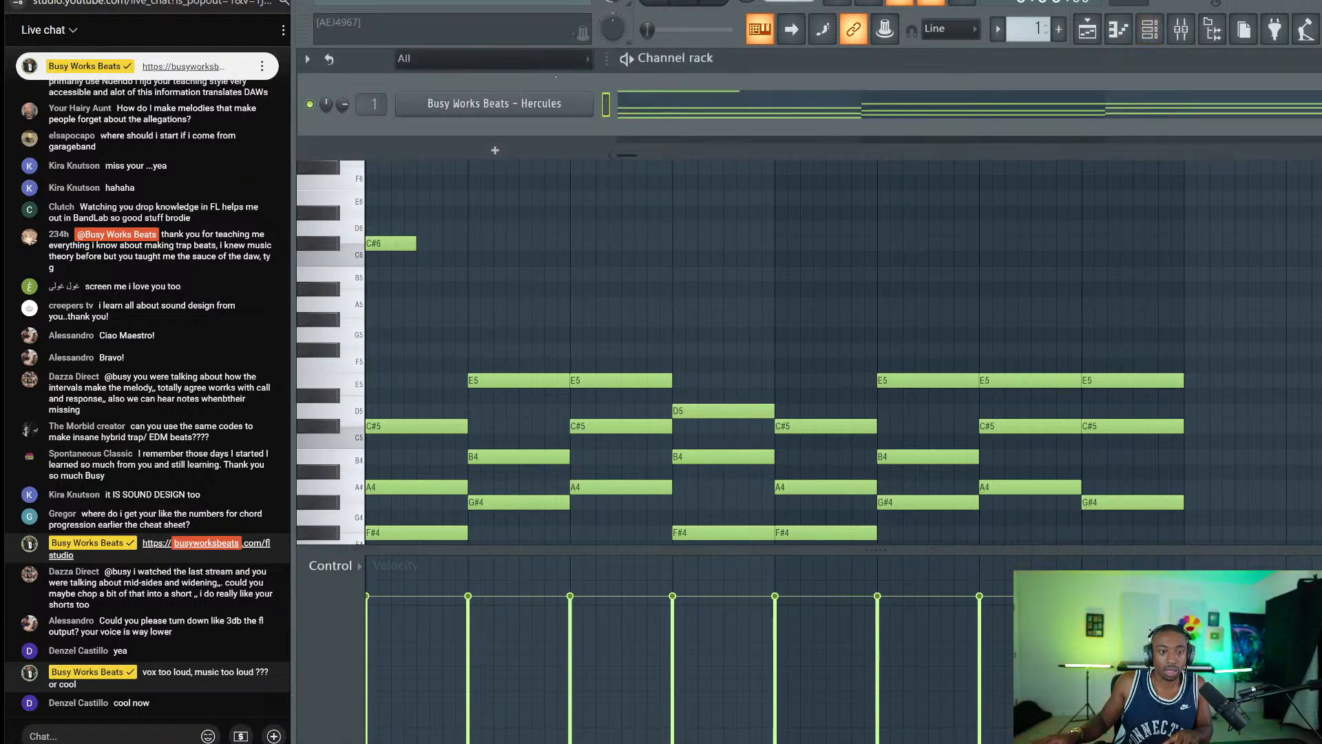
pyautogui.click(546, 102)
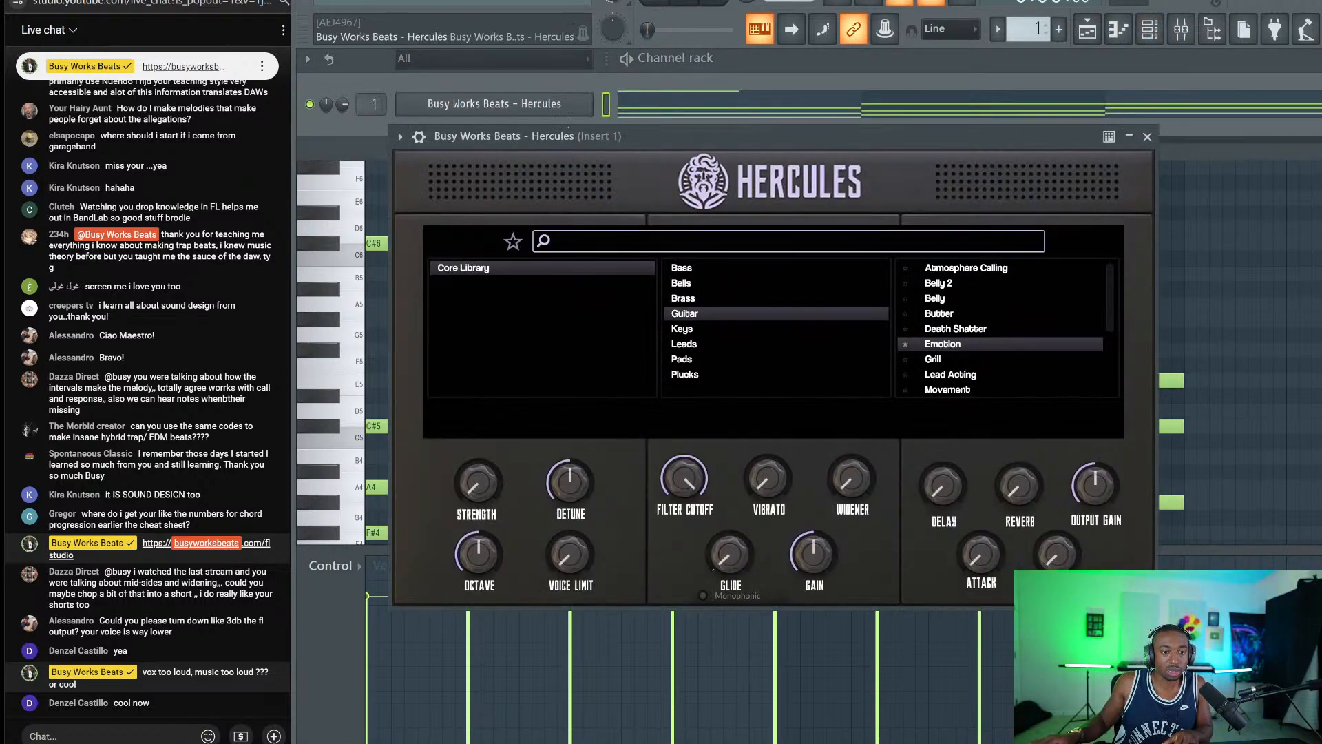
pyautogui.click(706, 365)
pyautogui.click(707, 372)
pyautogui.scroll(-1, 989, 345)
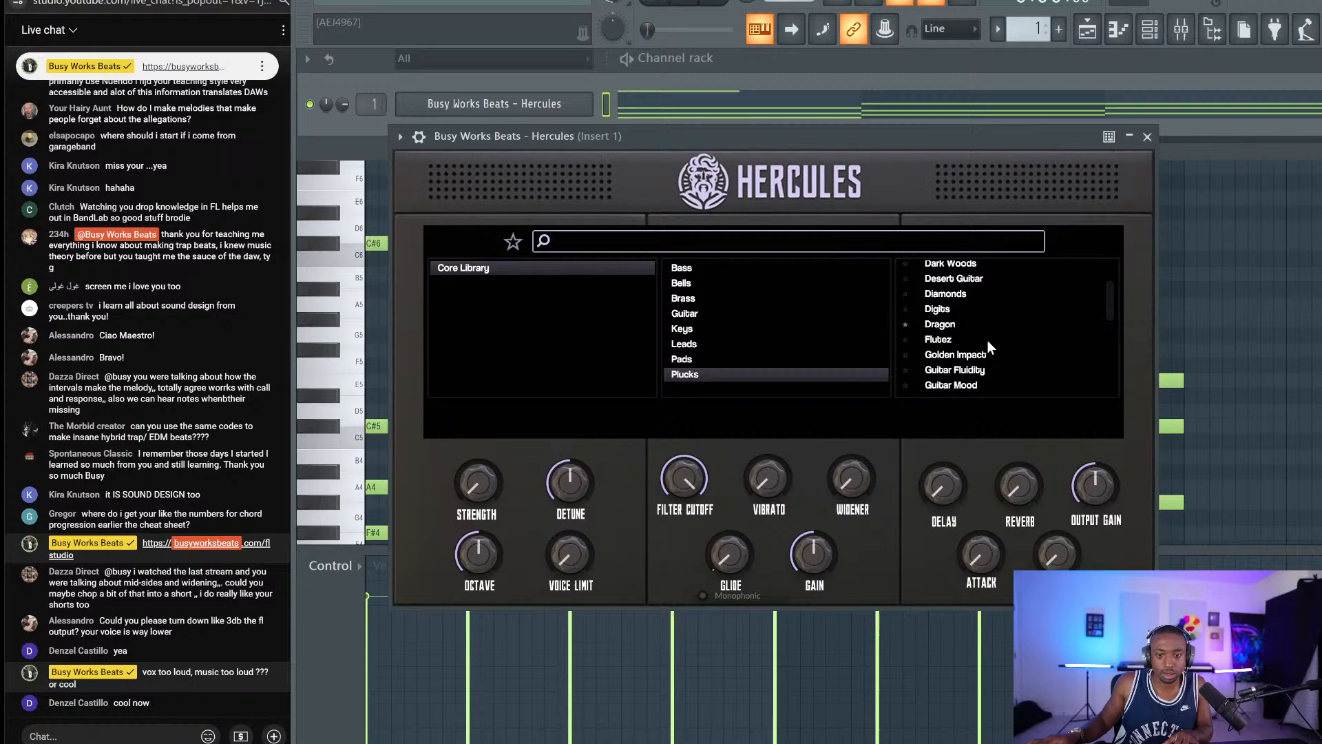
pyautogui.click(950, 328)
pyautogui.press('Escape')
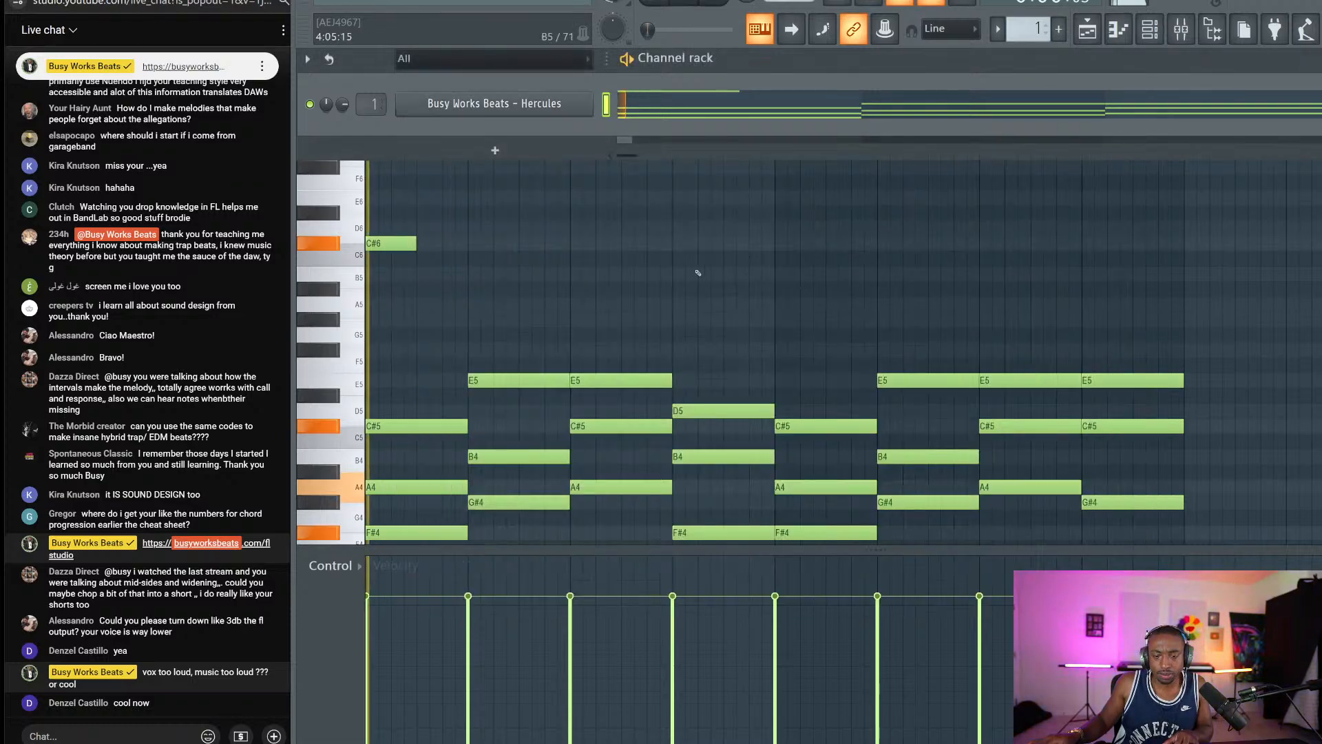
pyautogui.press('Escape')
# Transpose all notes up one octave and select the resulting C#7 melody note.
pyautogui.press('space')
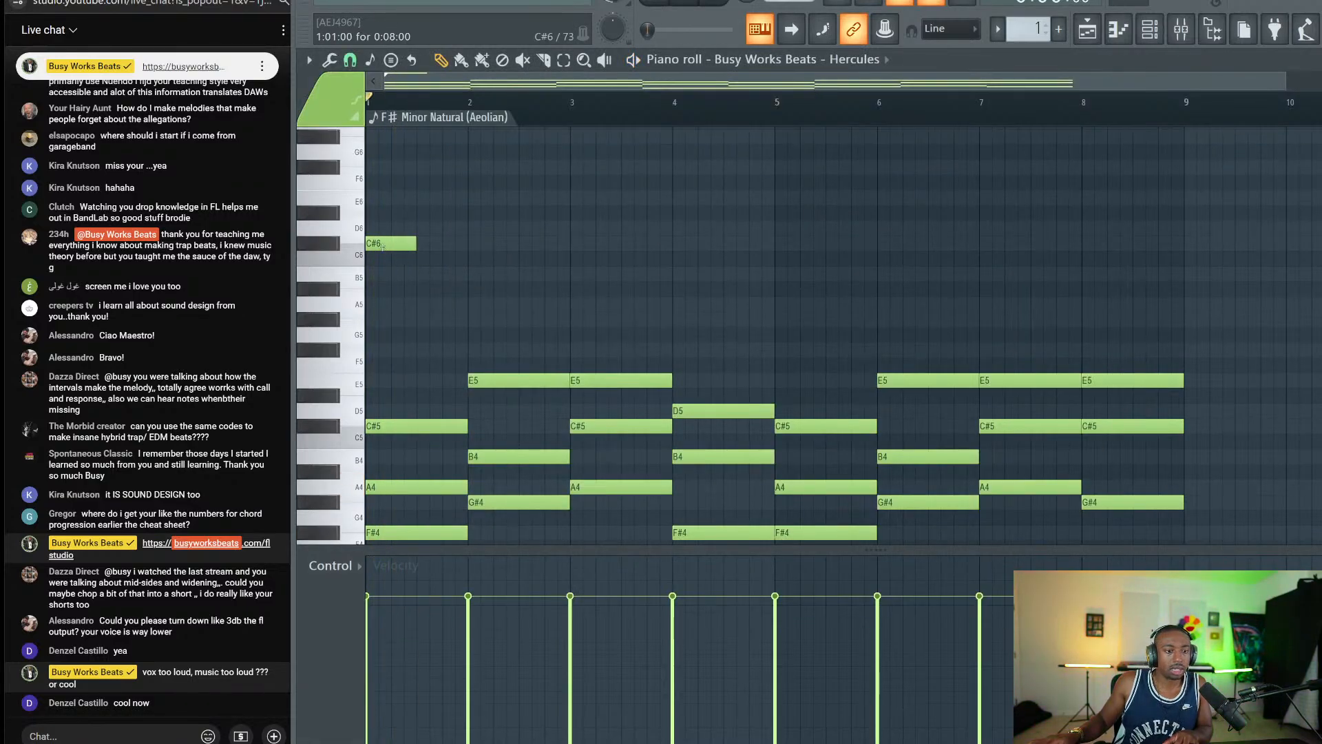
pyautogui.scroll(1, 445, 274)
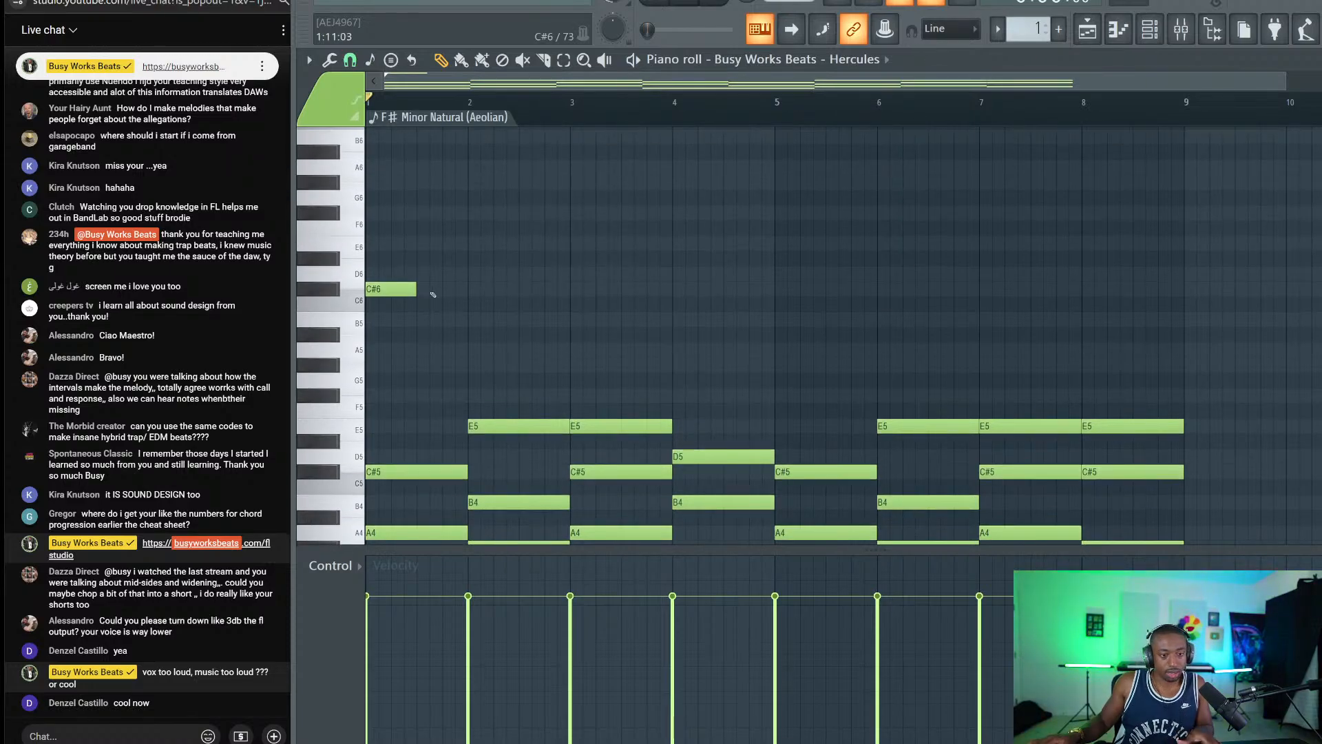
pyautogui.hotkey('ctrl', 'Up')
pyautogui.press('space')
pyautogui.press('space')
pyautogui.scroll(2, 433, 294)
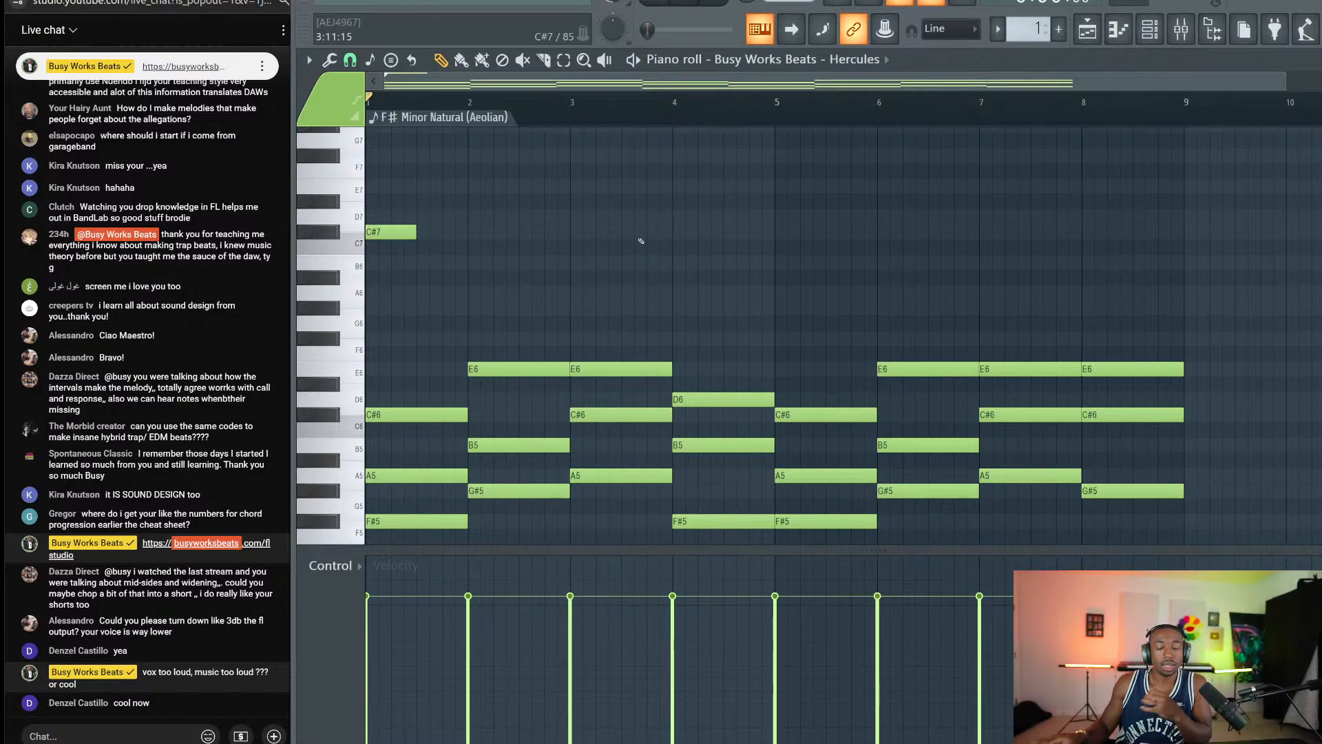
pyautogui.moveTo(405, 238); pyautogui.dragTo(386, 210)
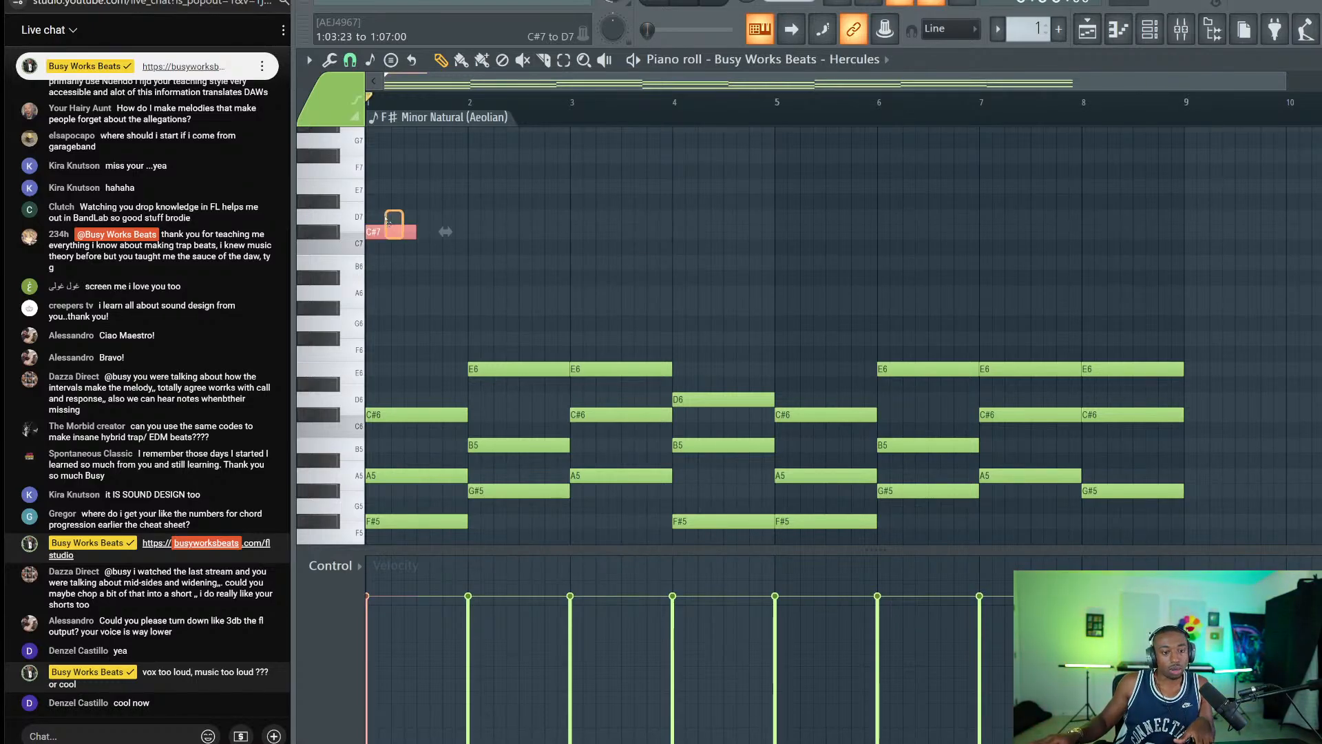
pyautogui.scroll(1, 381, 275)
# Add an E7 melody note at beat 2 of bar 1.
pyautogui.press('space')
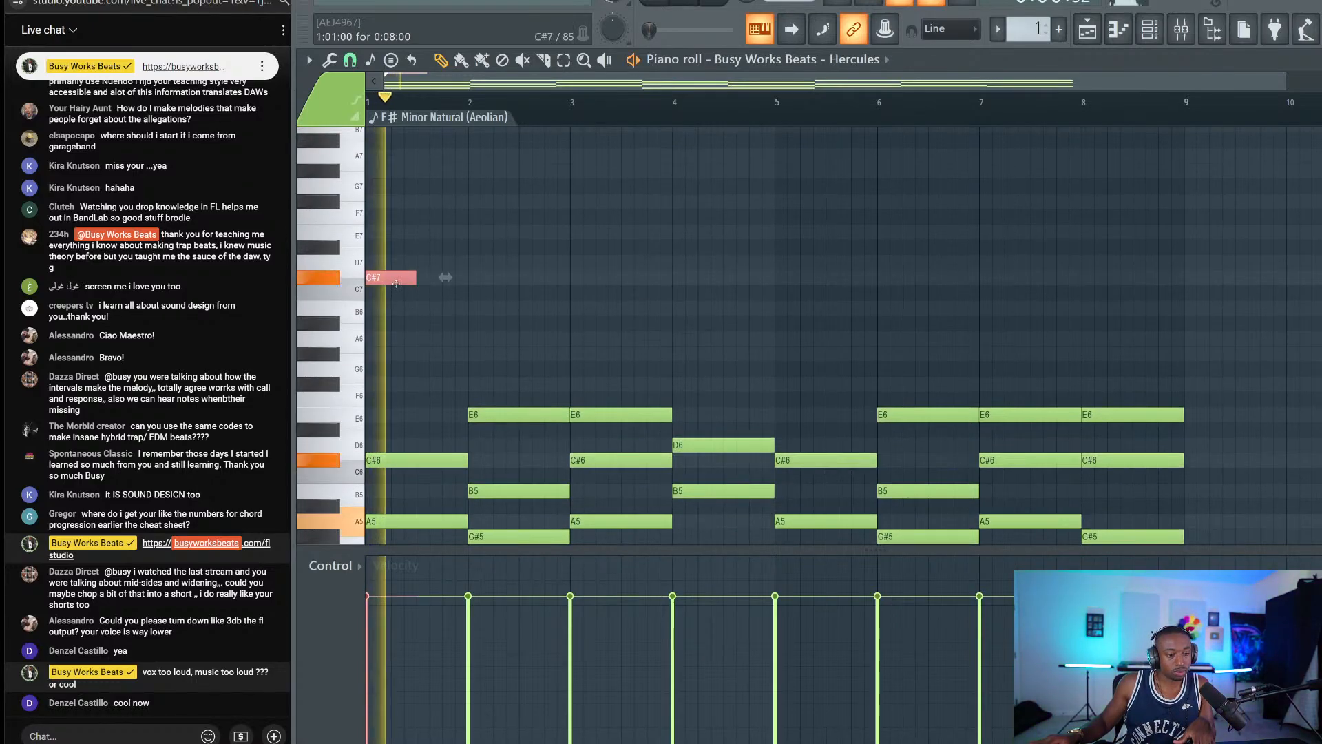
pyautogui.press('space')
pyautogui.moveTo(355, 219); pyautogui.dragTo(356, 235)
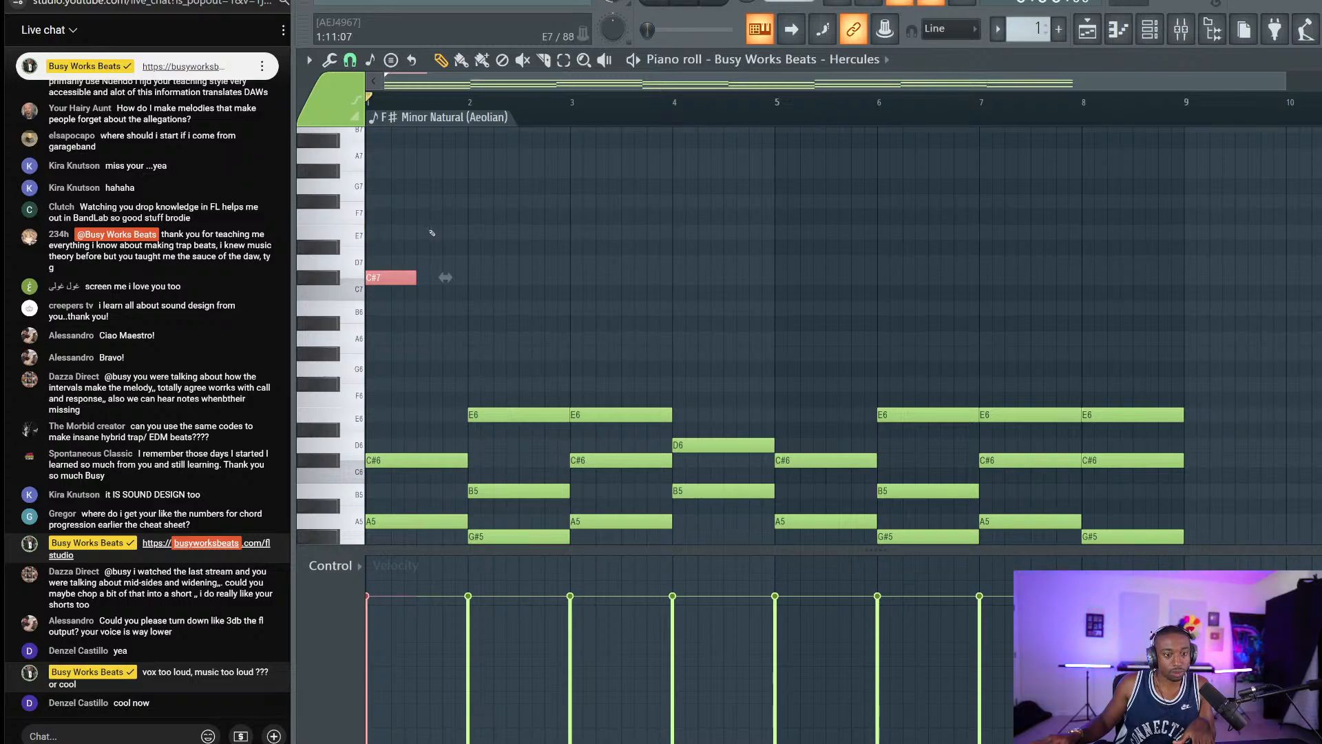
pyautogui.click(446, 233)
pyautogui.click(443, 232)
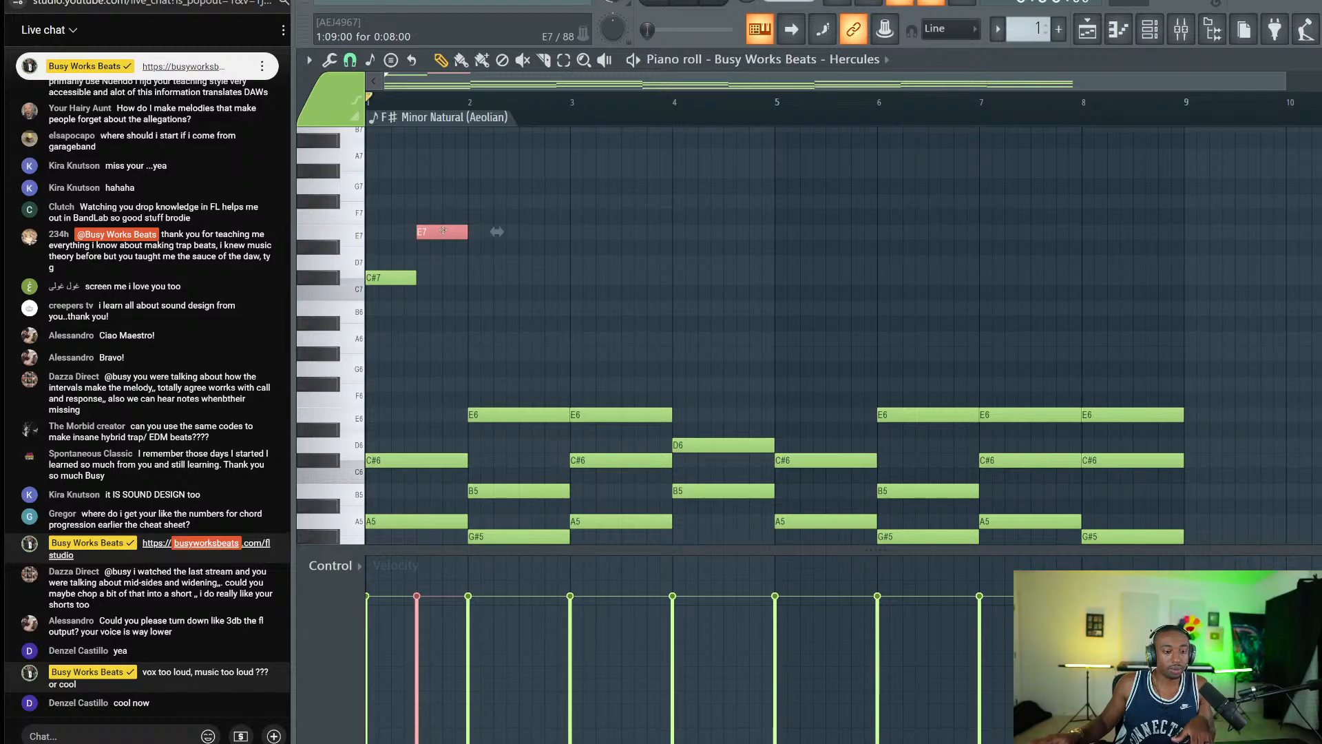
# Copy the E7 note down to A6 and shorten A6 to end at bar 2.
pyautogui.moveTo(443, 232); pyautogui.dragTo(466, 338)
pyautogui.moveTo(437, 247); pyautogui.dragTo(437, 234)
pyautogui.moveTo(461, 324)
pyautogui.mouseDown()
pyautogui.moveTo(462, 353)
pyautogui.moveTo(467, 340)
pyautogui.mouseUp()
pyautogui.keyDown('ctrl'); pyautogui.click(448, 354); pyautogui.keyUp('ctrl')
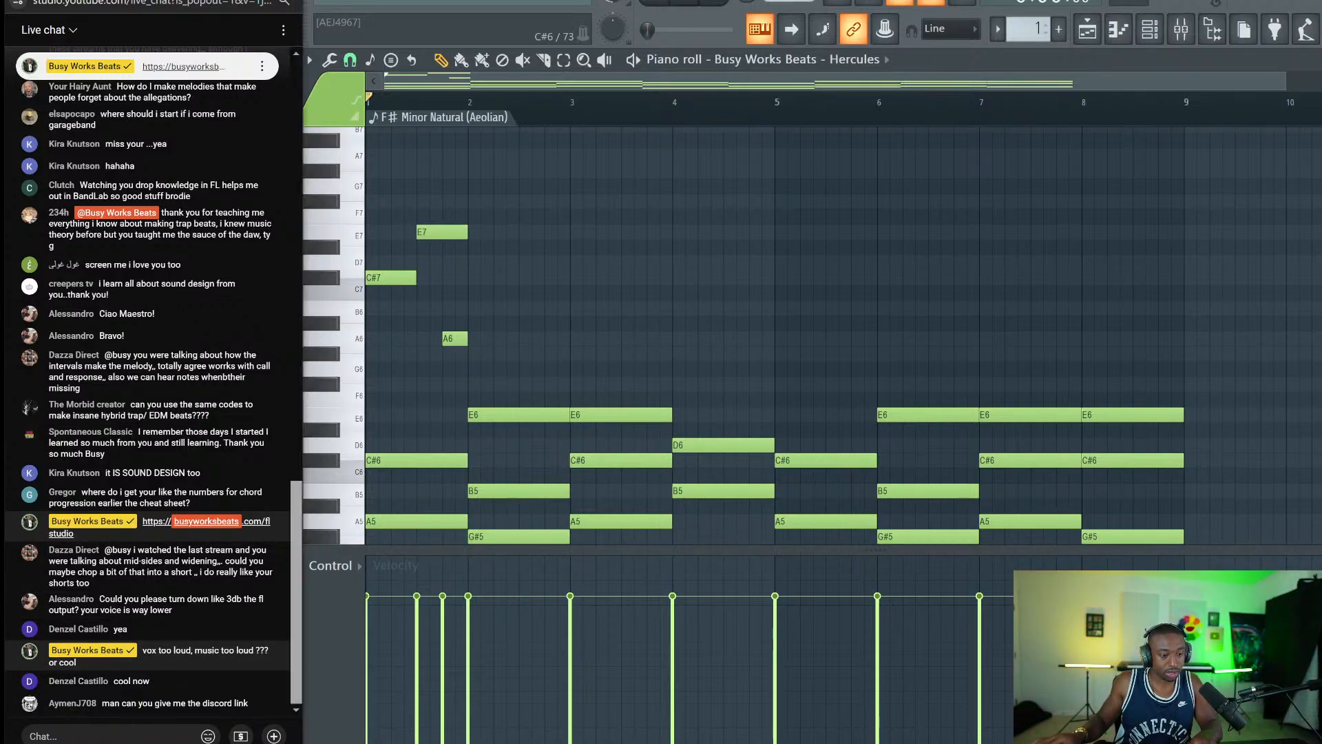
# Send the discord.gg/busyworksbeats invite link to the viewers in the live chat.
pyautogui.write('https://')
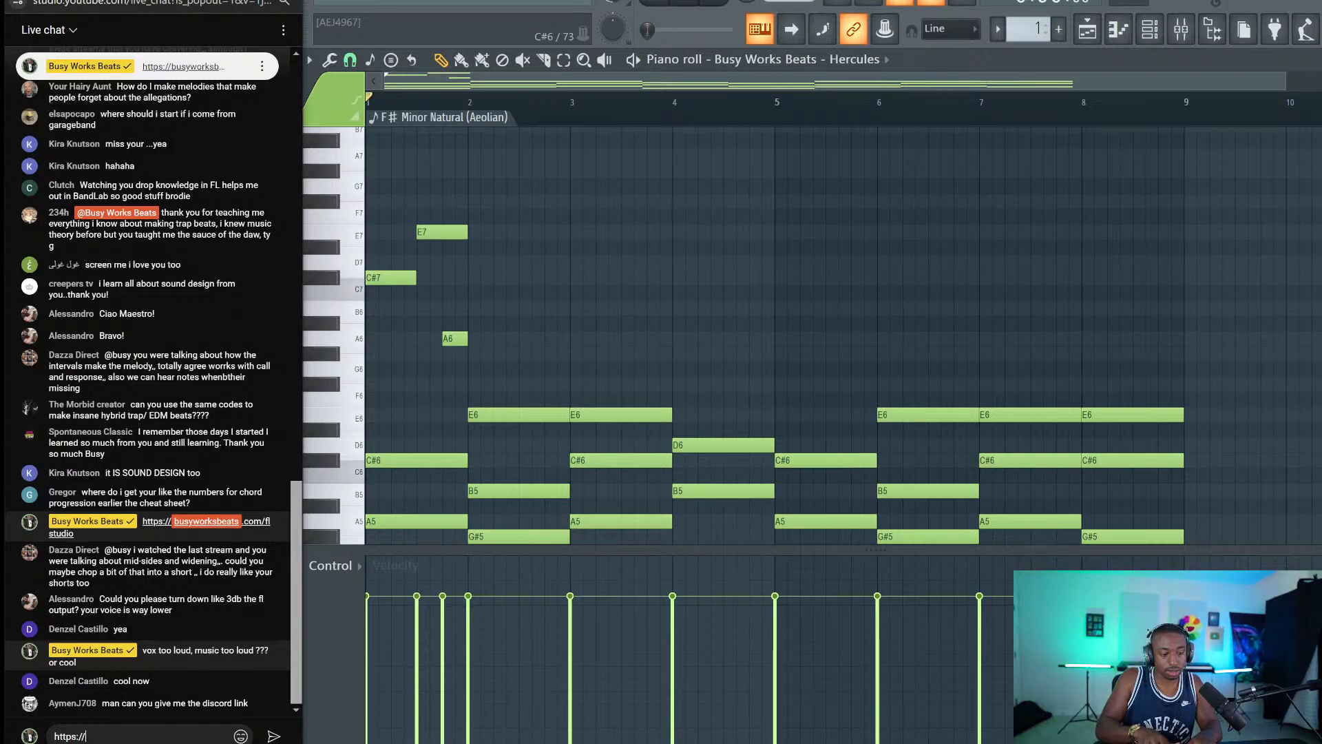
pyautogui.press('BackSpace')
pyautogui.press('BackSpace')
pyautogui.press('BackSpace')
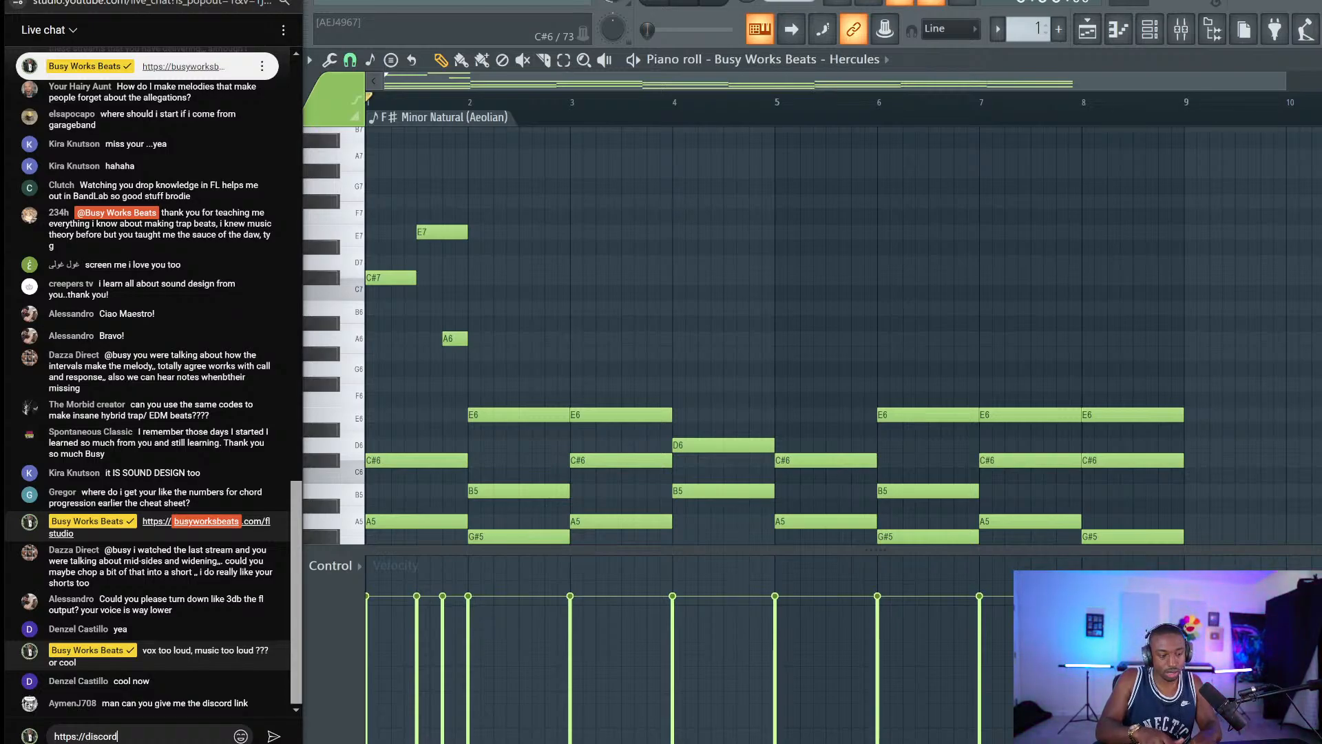
pyautogui.write('discord.gg/busywo')
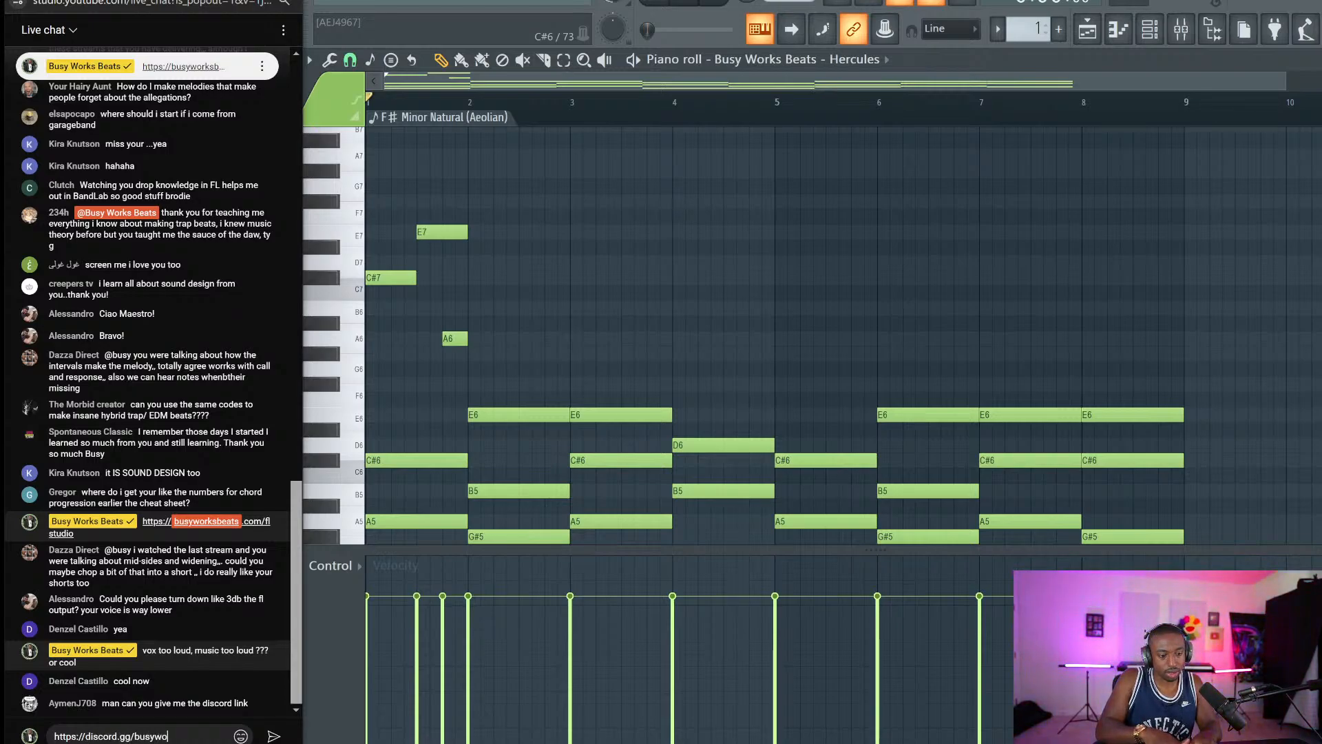
pyautogui.write('rksbeats')
pyautogui.press('Return')
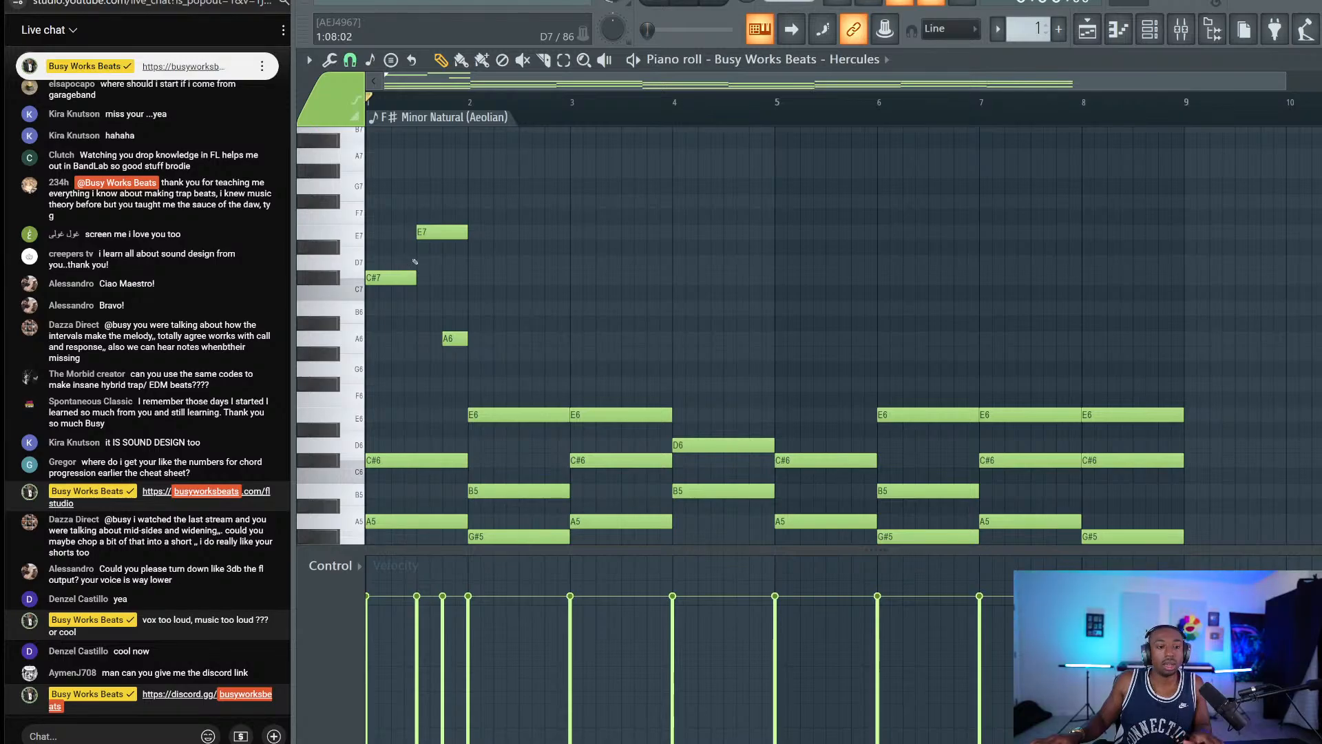
pyautogui.moveTo(437, 225); pyautogui.dragTo(489, 373)
pyautogui.moveTo(449, 227); pyautogui.dragTo(461, 268)
pyautogui.moveTo(447, 301); pyautogui.dragTo(428, 222)
pyautogui.rightClick(453, 389)
pyautogui.press('space')
pyautogui.press('space')
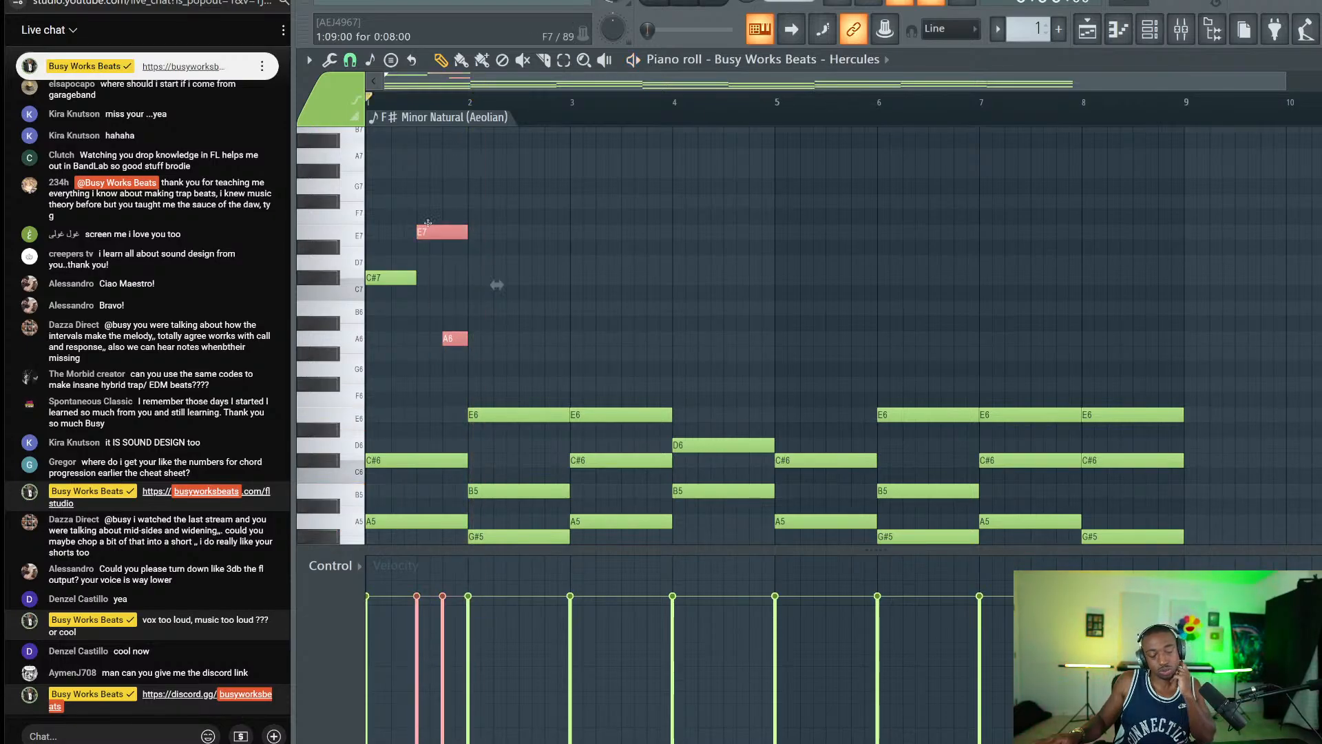
pyautogui.keyDown('ctrl'); pyautogui.click(418, 315); pyautogui.keyUp('ctrl')
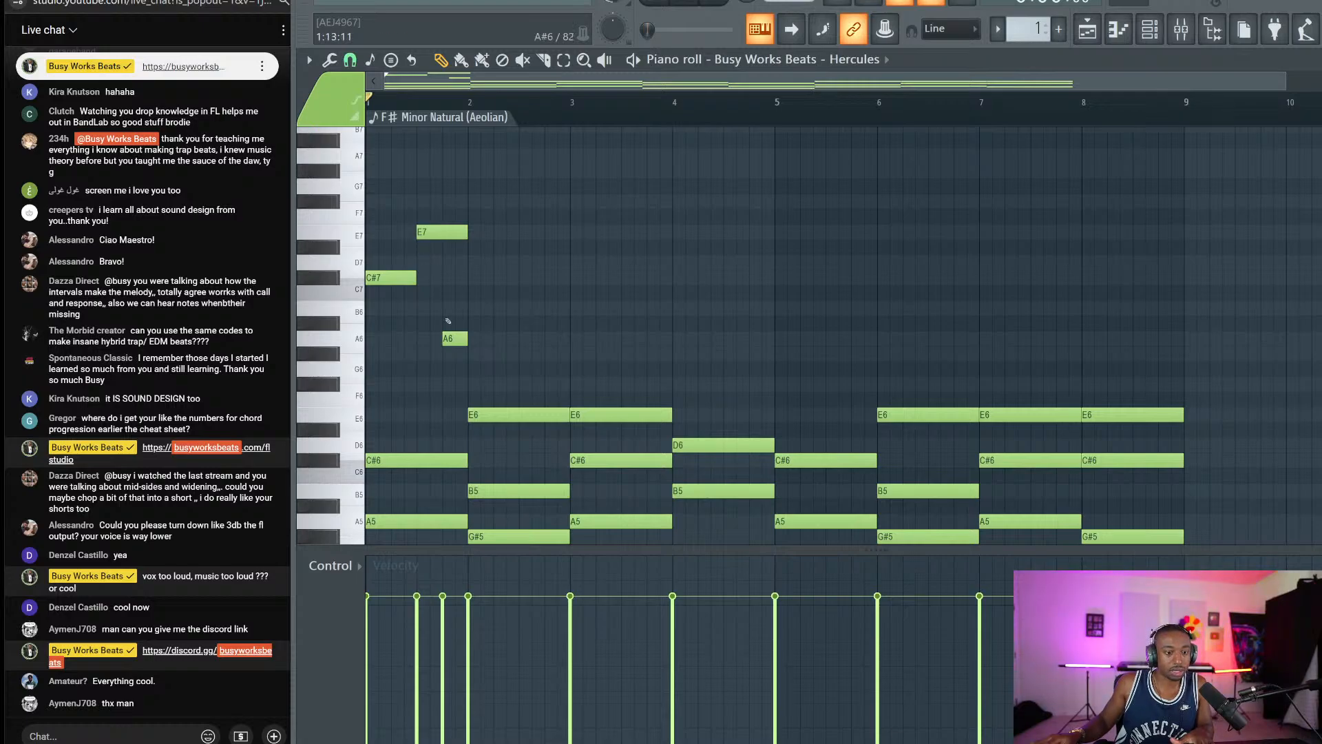
pyautogui.rightClick(462, 344)
pyautogui.press('space')
pyautogui.press('space')
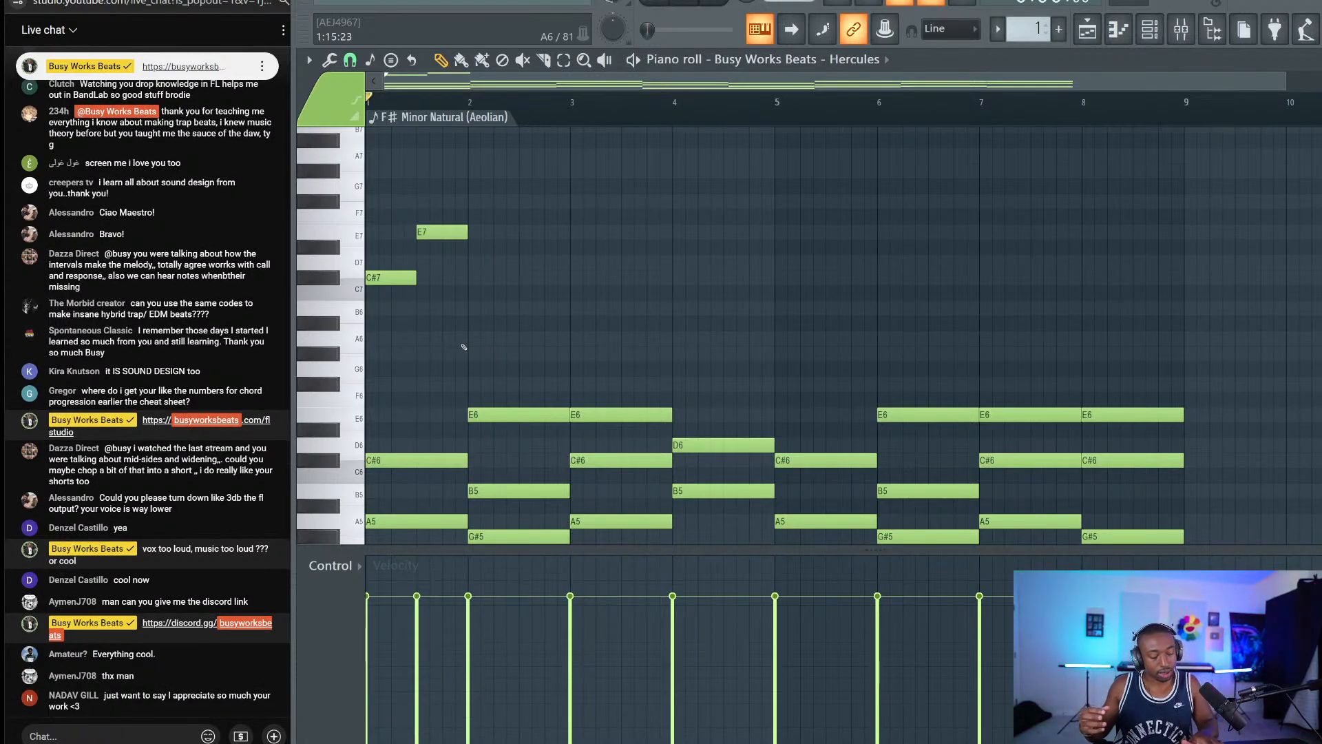
pyautogui.click(460, 340)
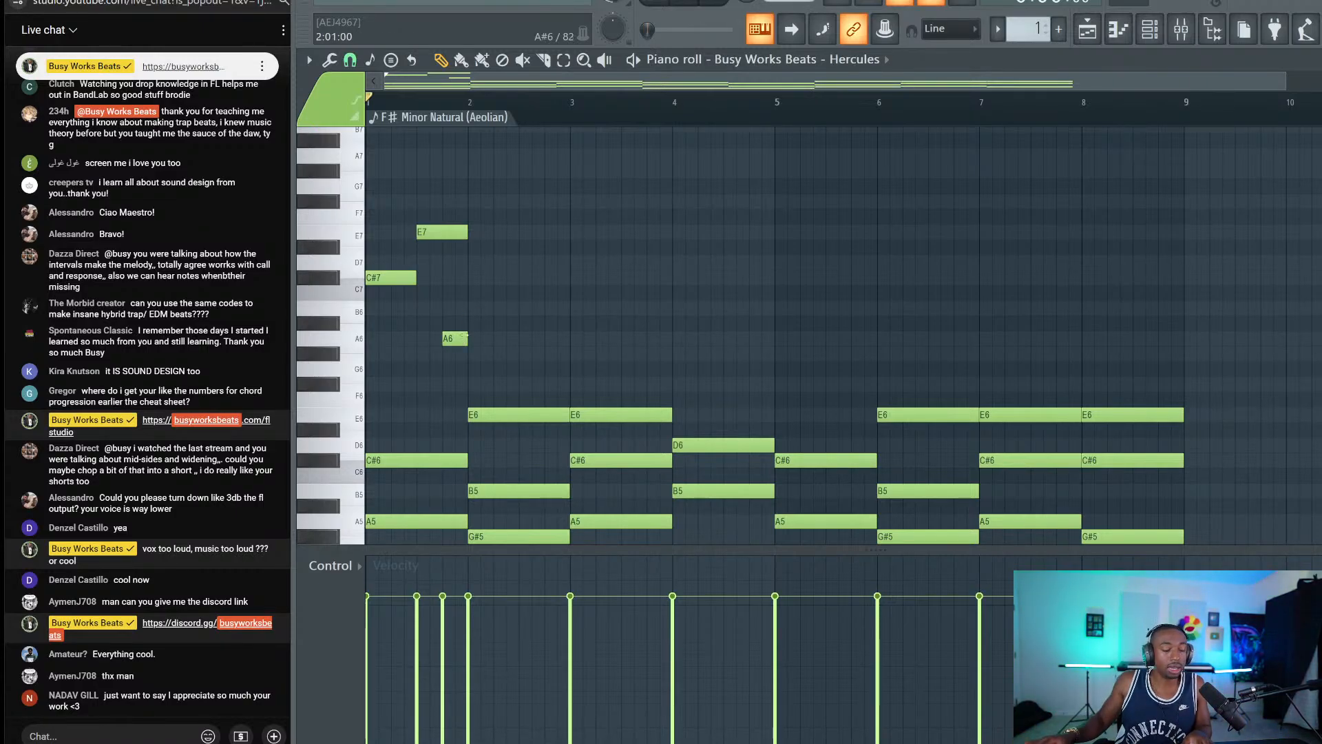
pyautogui.moveTo(459, 360); pyautogui.dragTo(402, 240)
pyautogui.press('space')
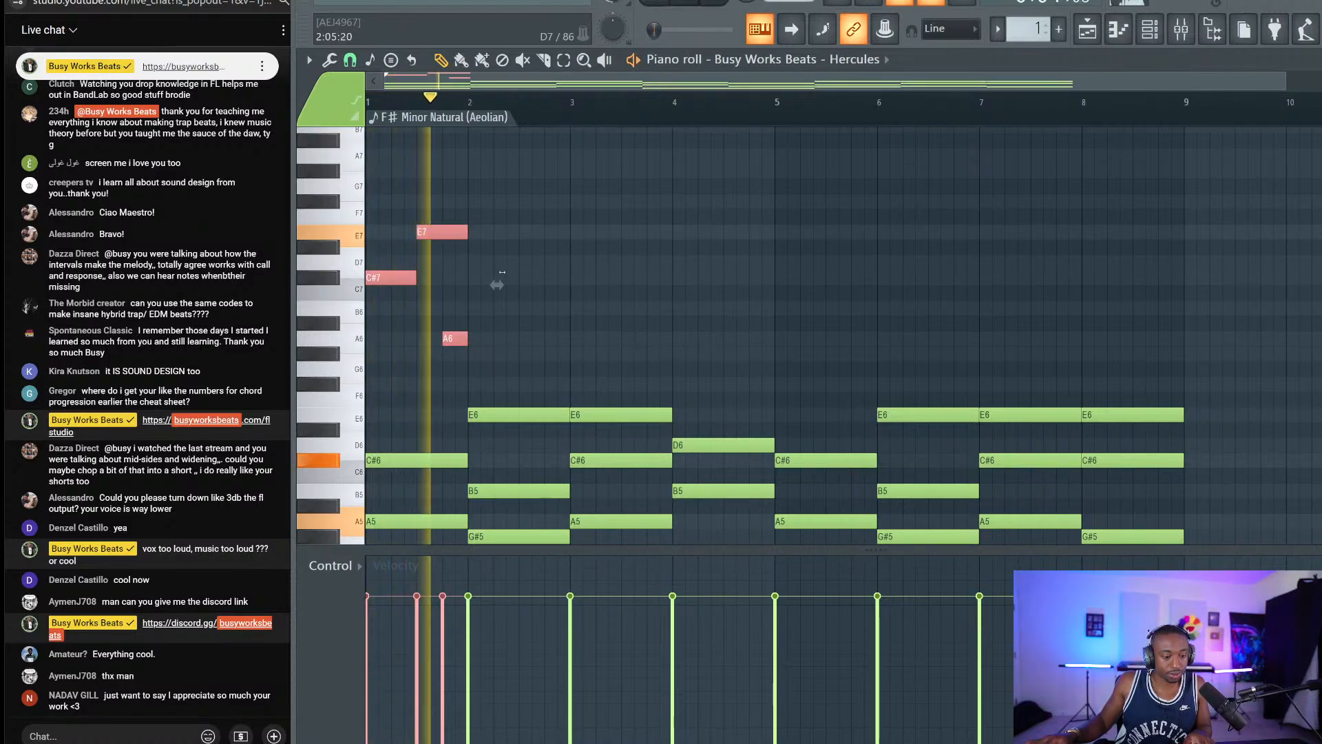
pyautogui.press('space')
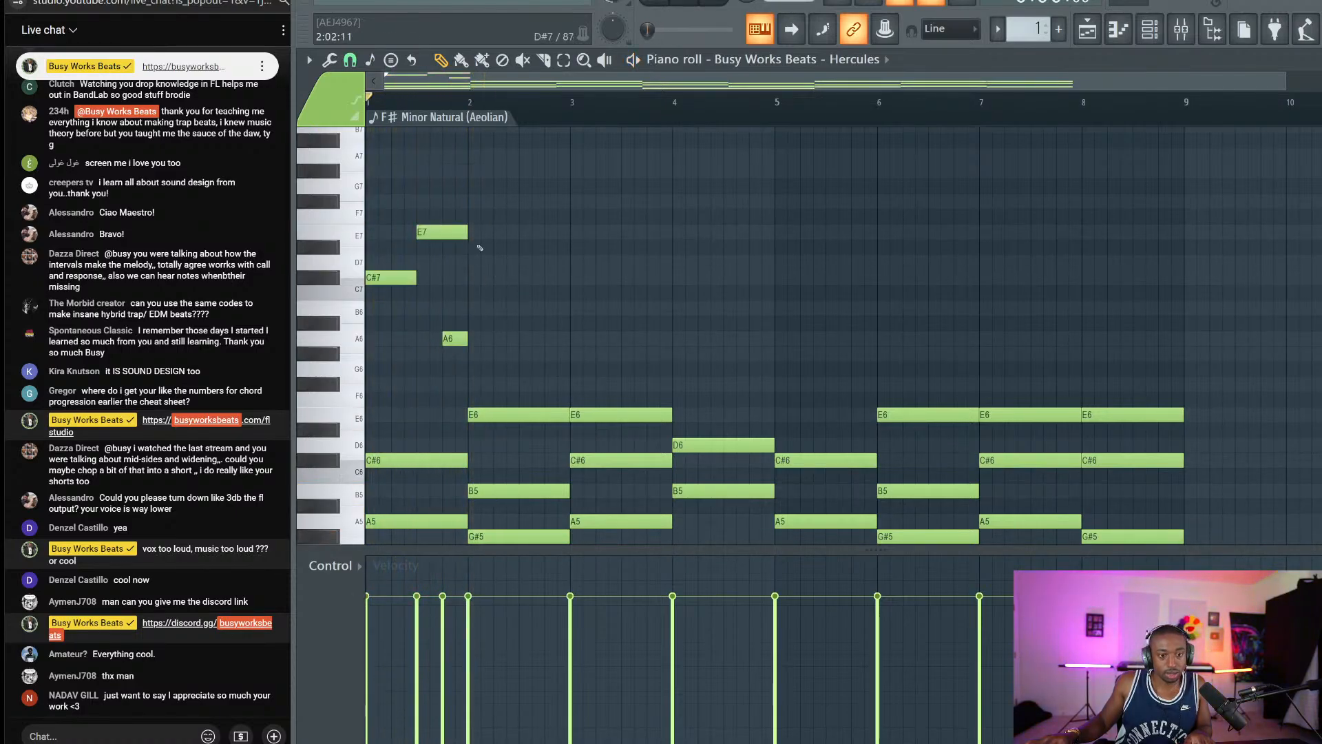
pyautogui.moveTo(471, 195); pyautogui.dragTo(408, 374)
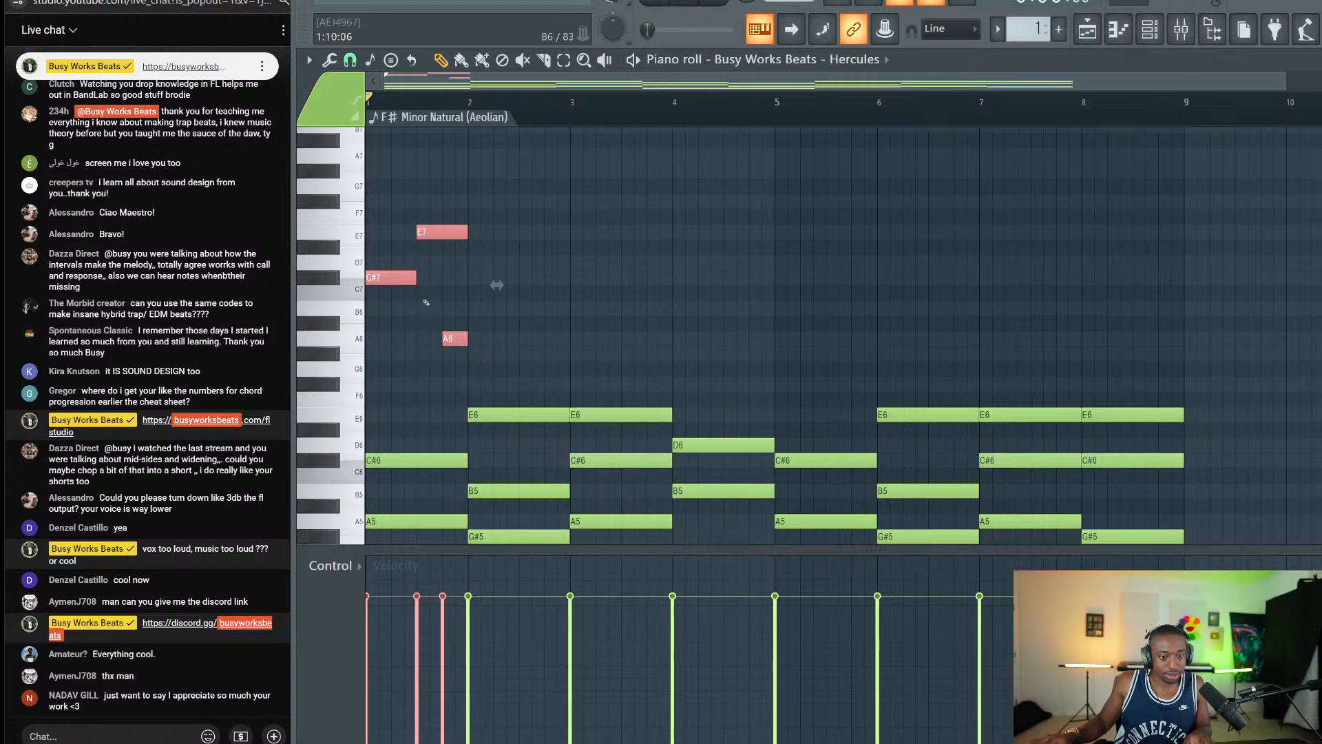
pyautogui.click(426, 302)
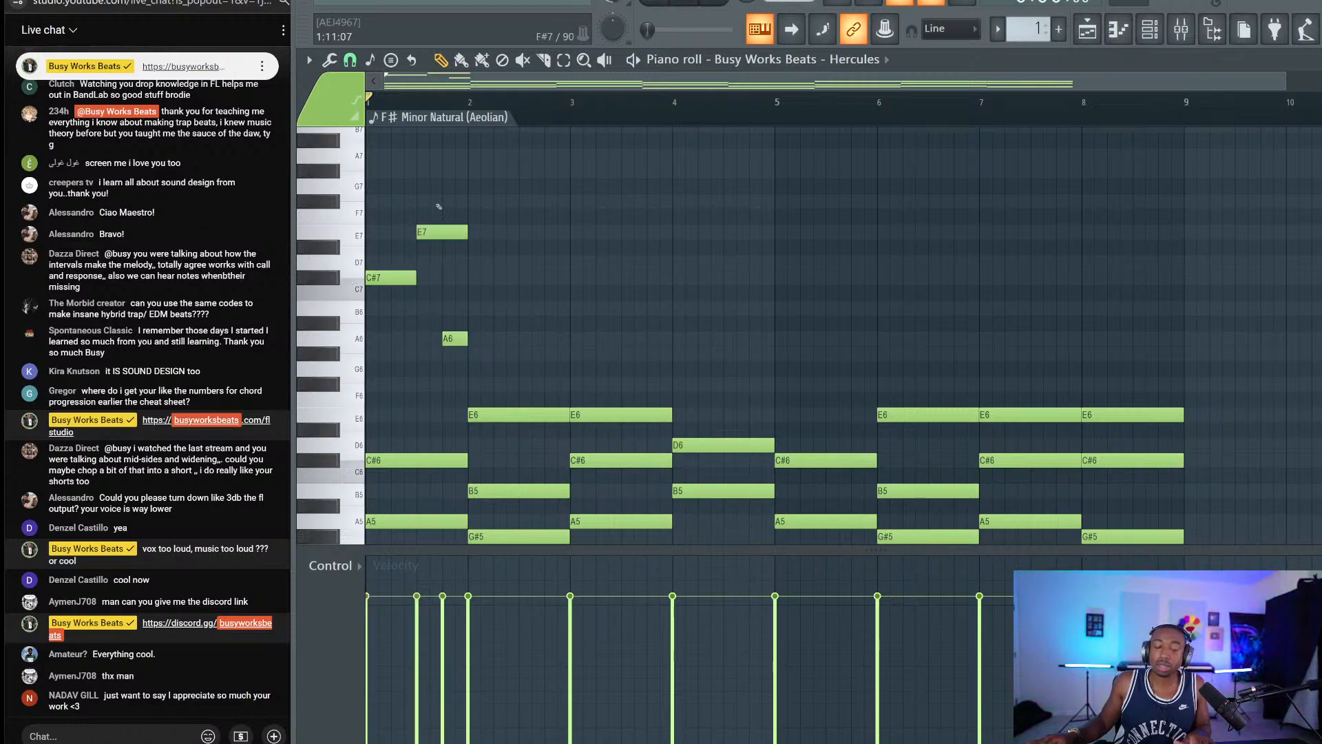
pyautogui.moveTo(440, 205); pyautogui.dragTo(401, 355)
pyautogui.click(486, 310)
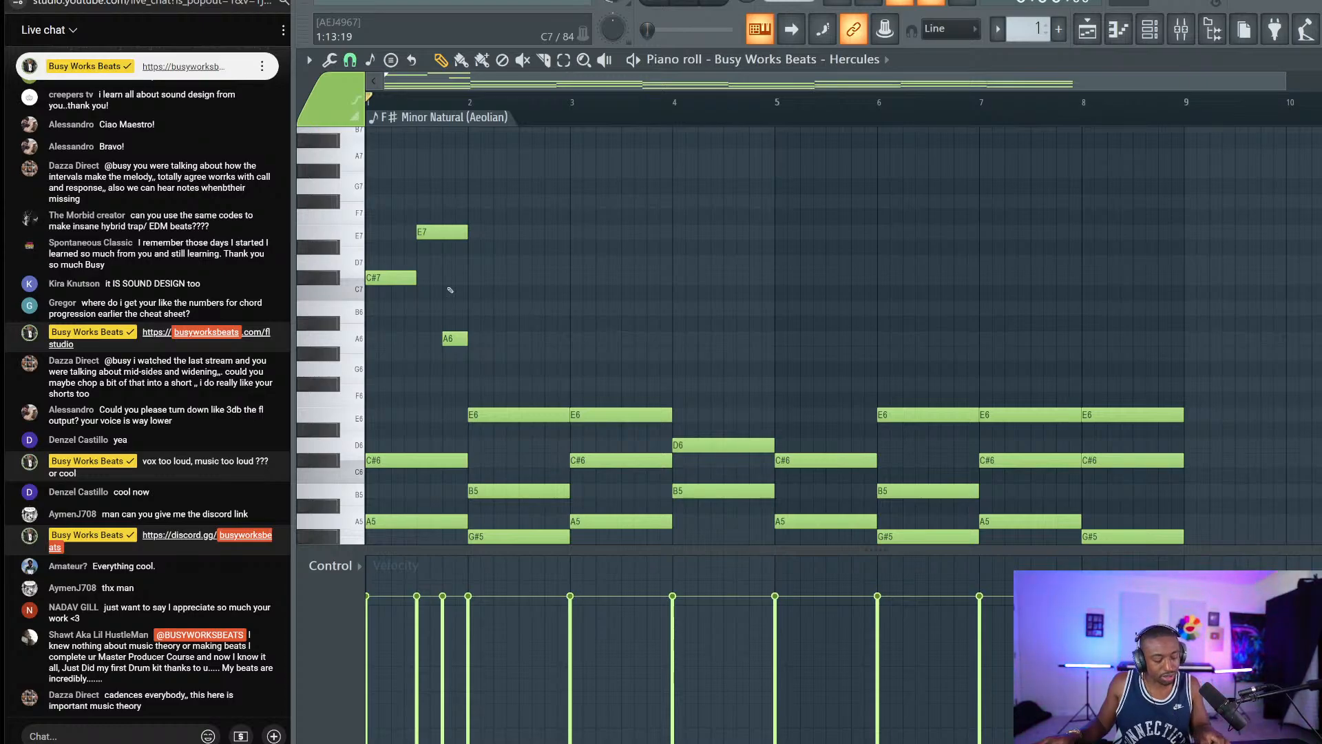
# Snip the viewer's chat message praising the course and open it in Snip & Sketch.
pyautogui.press('super+shift+s')
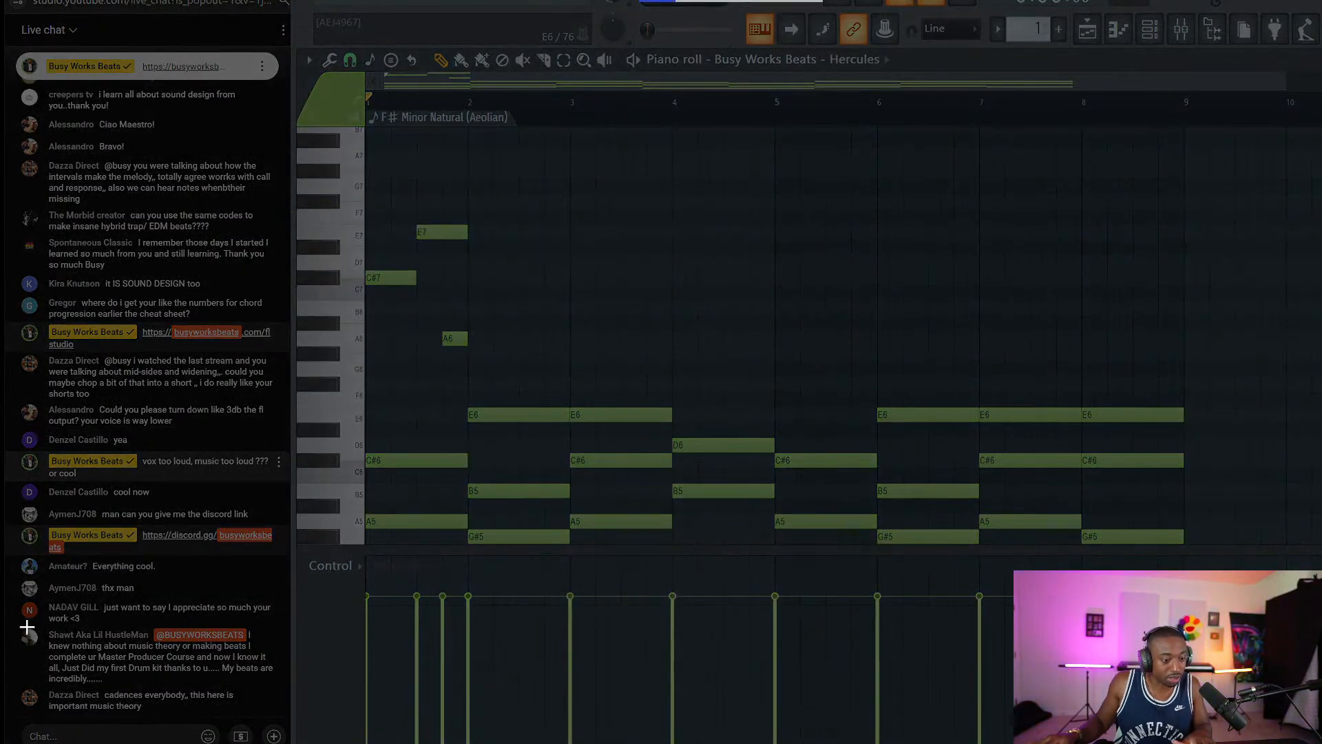
pyautogui.moveTo(20, 623); pyautogui.dragTo(279, 685)
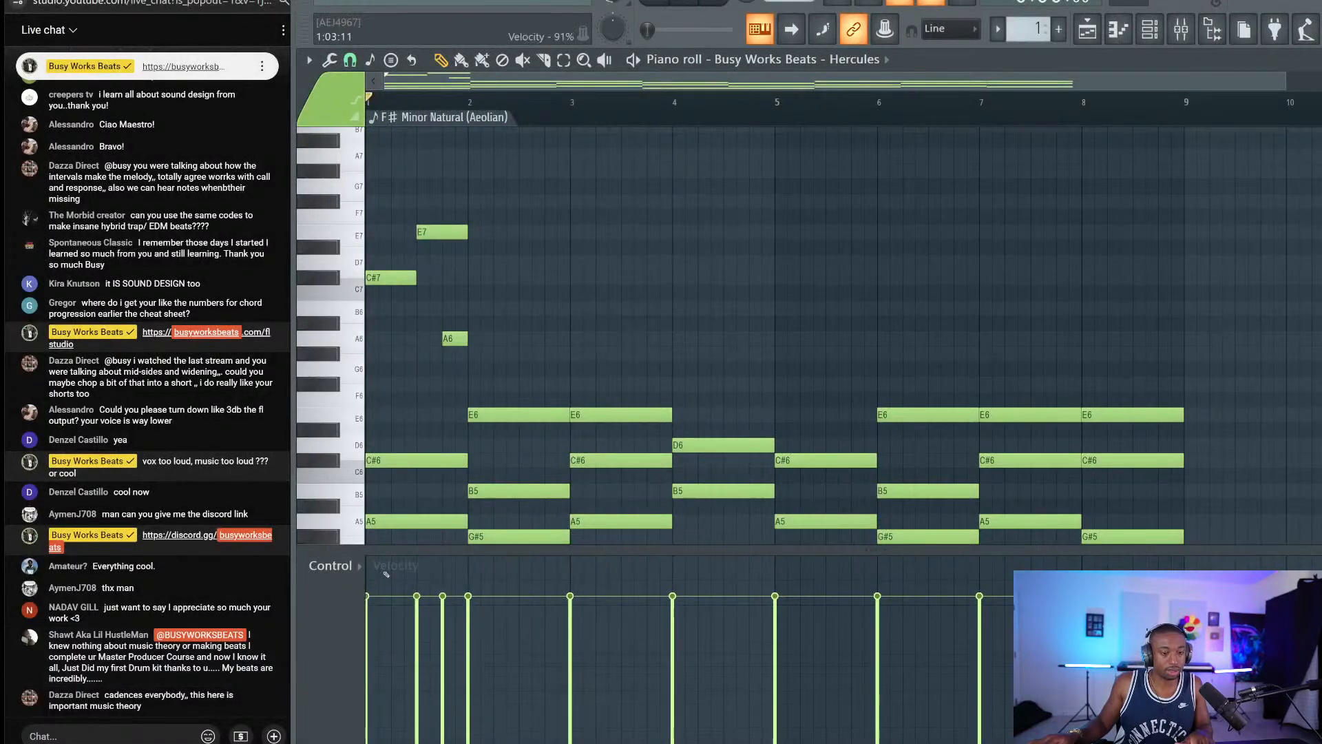
pyautogui.click(1226, 605)
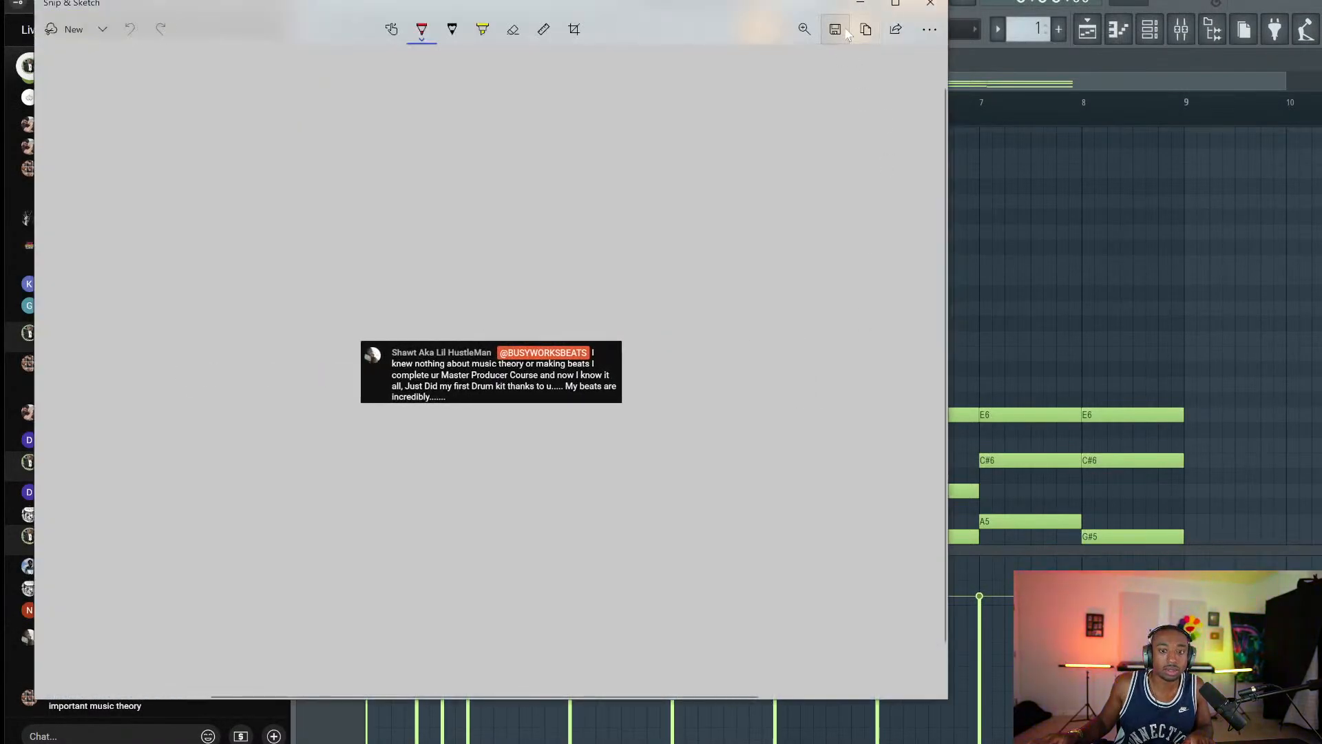
# Save the chat-message screenshot and close Snip & Sketch.
pyautogui.click(835, 28)
pyautogui.click(383, 308)
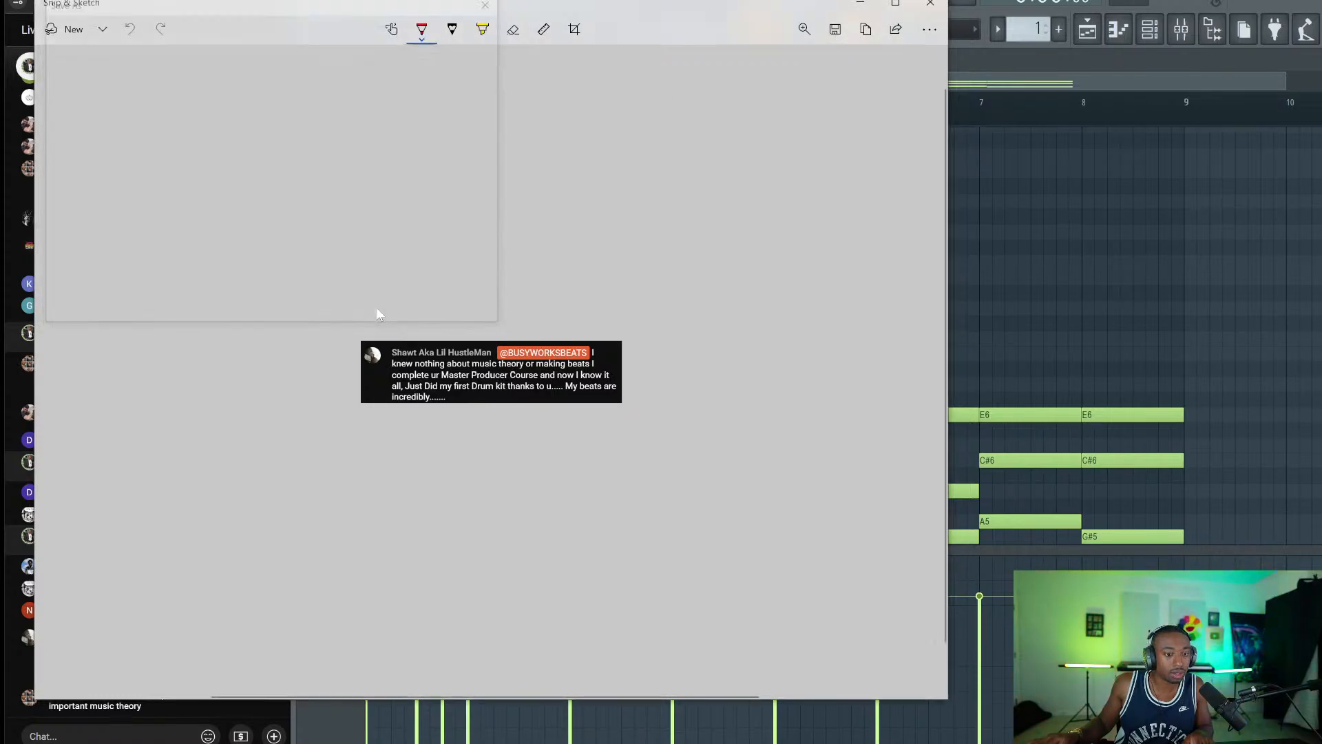
pyautogui.click(931, 4)
pyautogui.click(144, 735)
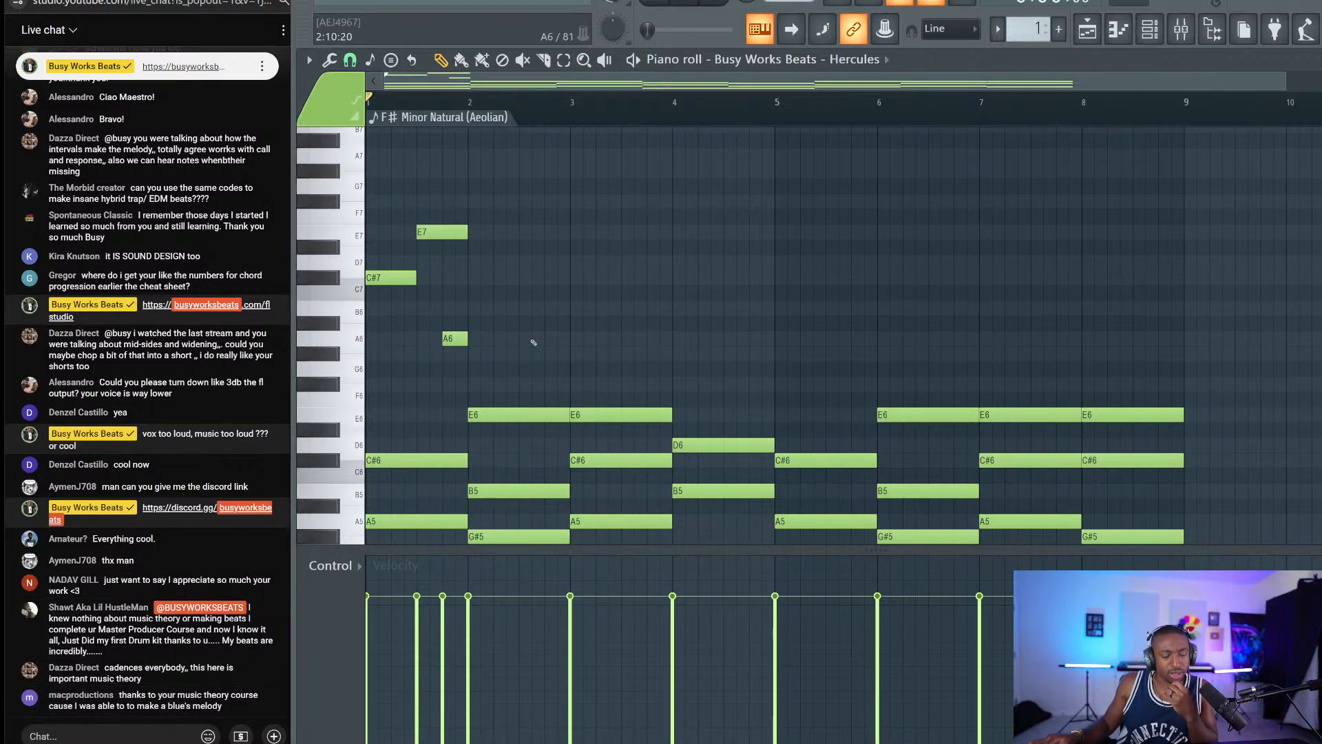
# Select the E7, C#7 and A6 melody notes and play the progression from the start.
pyautogui.scroll(-1, 533, 342)
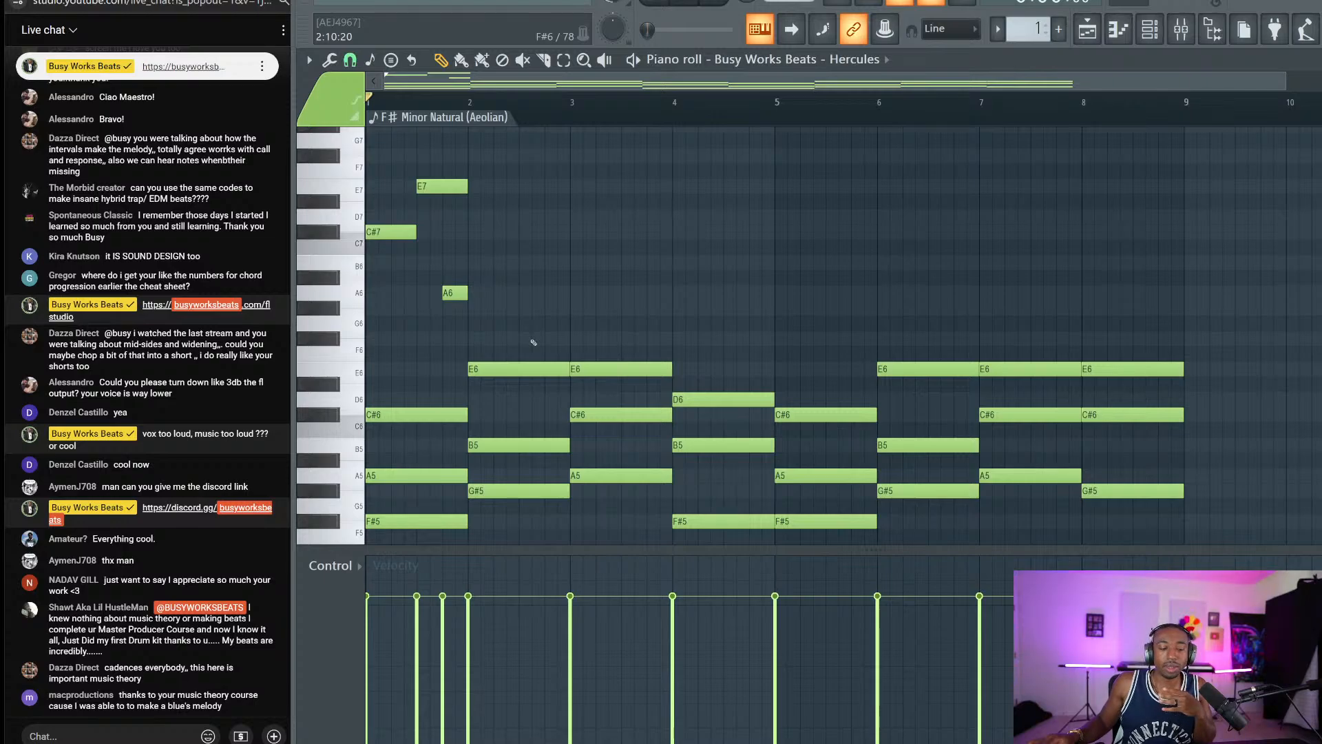
pyautogui.scroll(2, 533, 342)
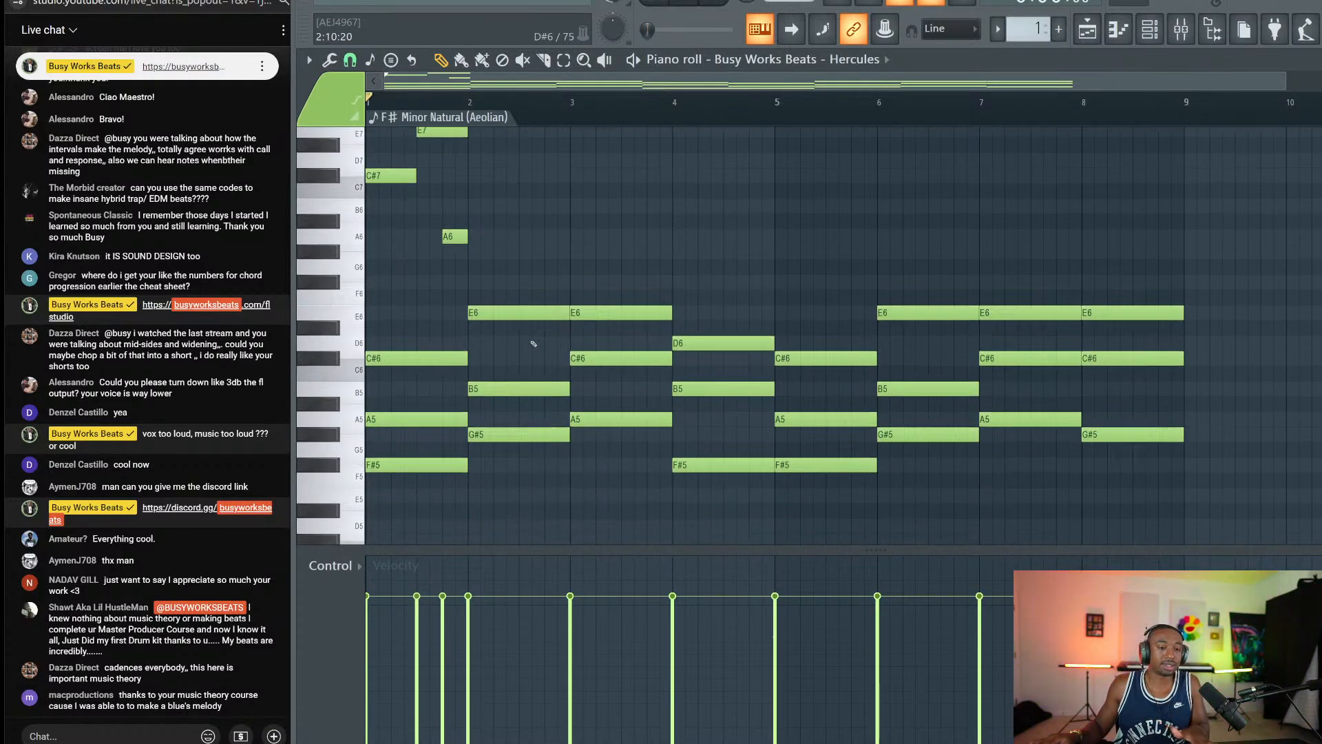
pyautogui.moveTo(513, 381); pyautogui.dragTo(370, 164)
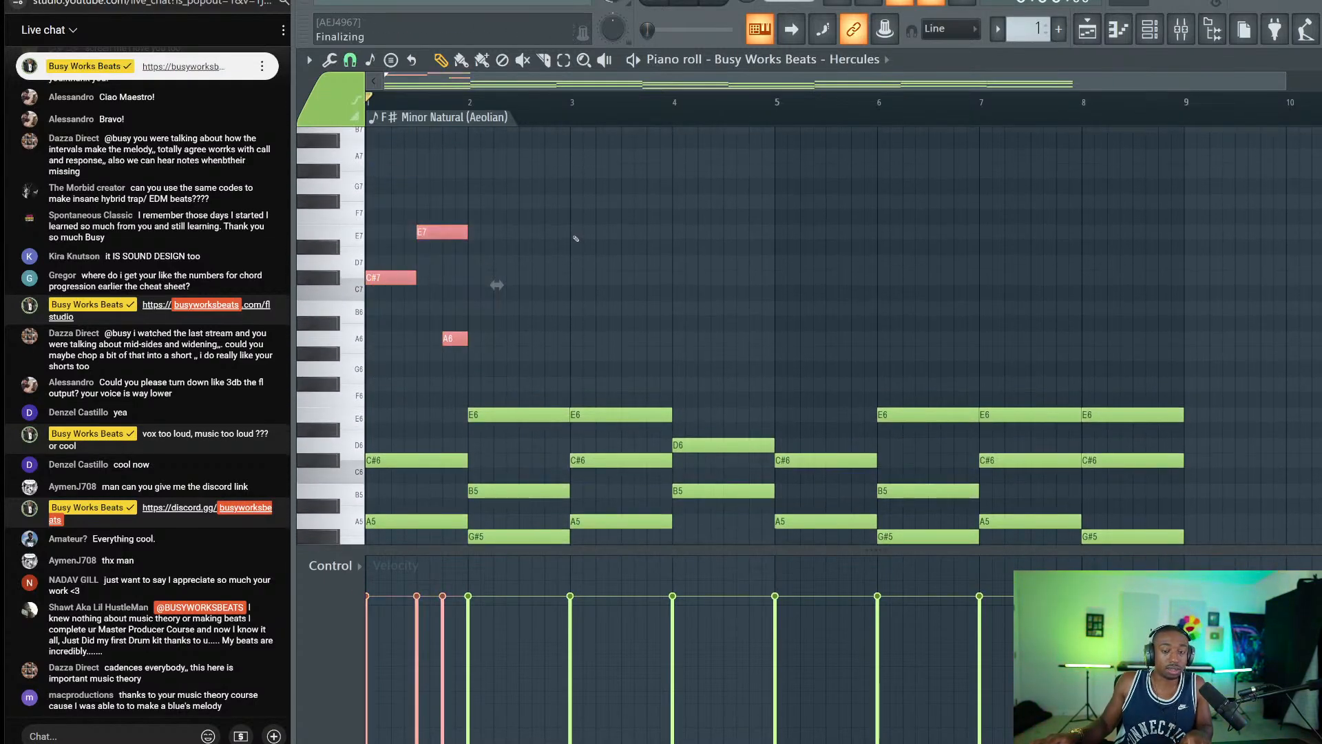
pyautogui.press('space')
pyautogui.click(536, 267)
pyautogui.press('space')
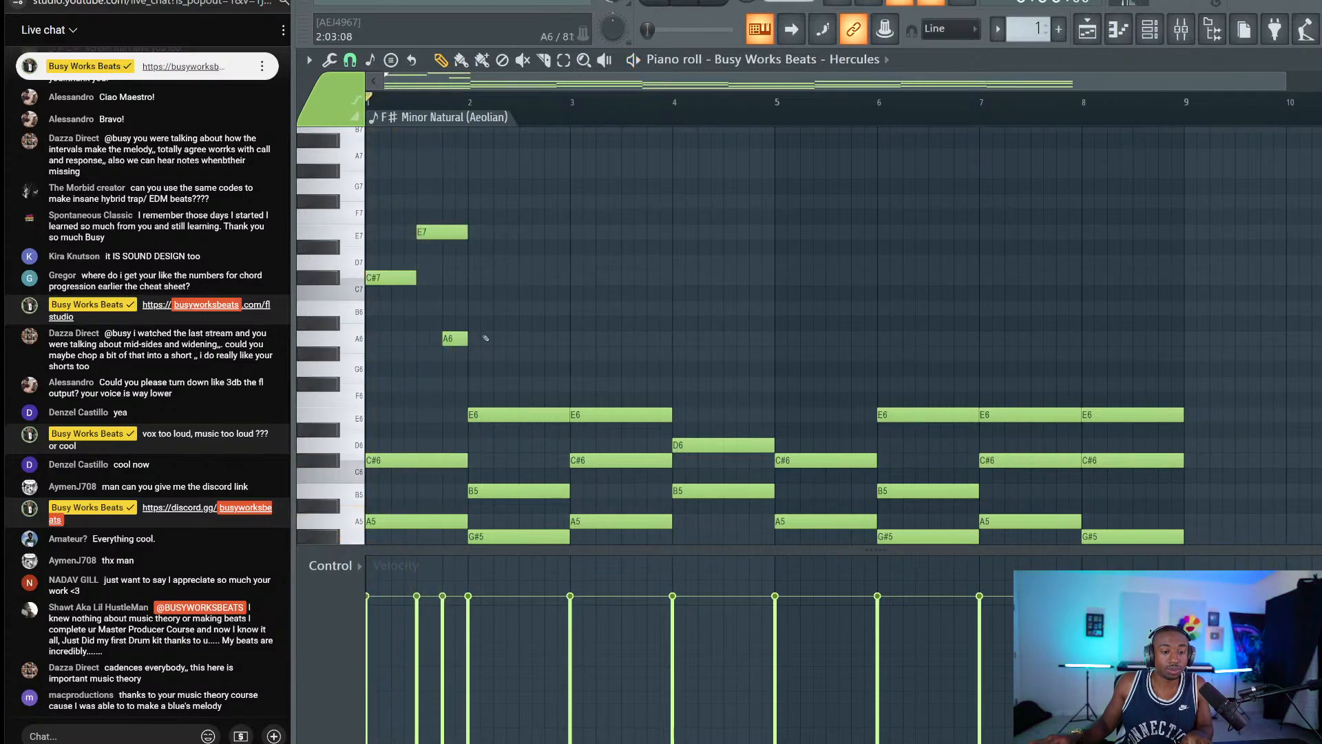
# Reselect the three upper melody notes, play them back, then start a screen snip.
pyautogui.moveTo(482, 345); pyautogui.dragTo(404, 196)
pyautogui.rightClick(489, 223)
pyautogui.moveTo(508, 181); pyautogui.dragTo(343, 403)
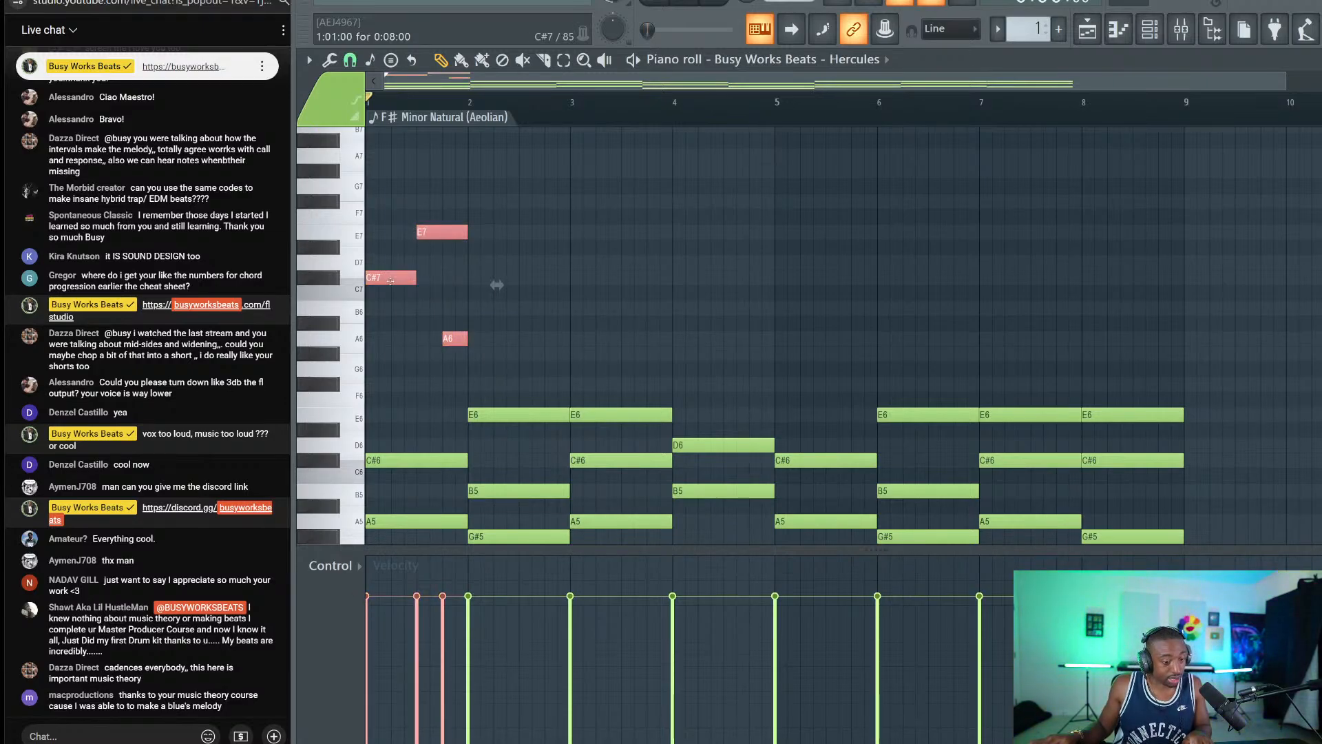
pyautogui.press('space')
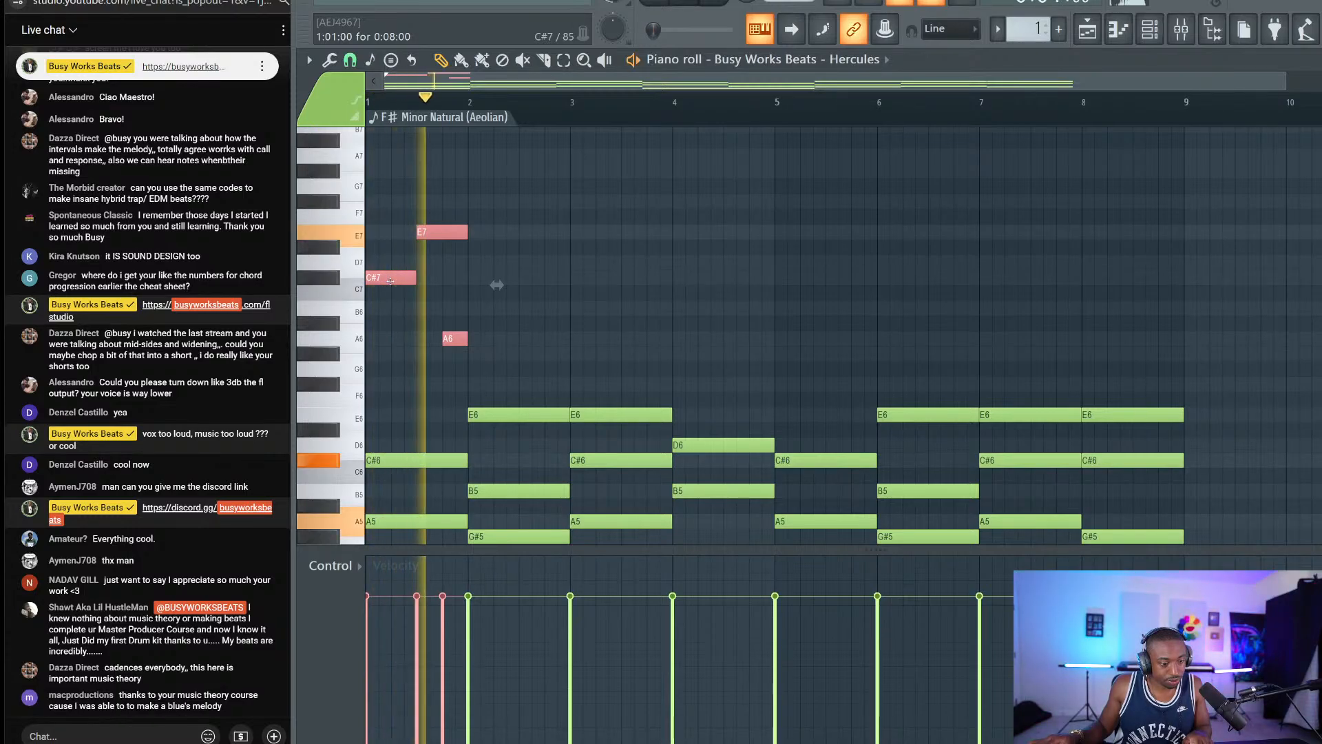
pyautogui.press('space')
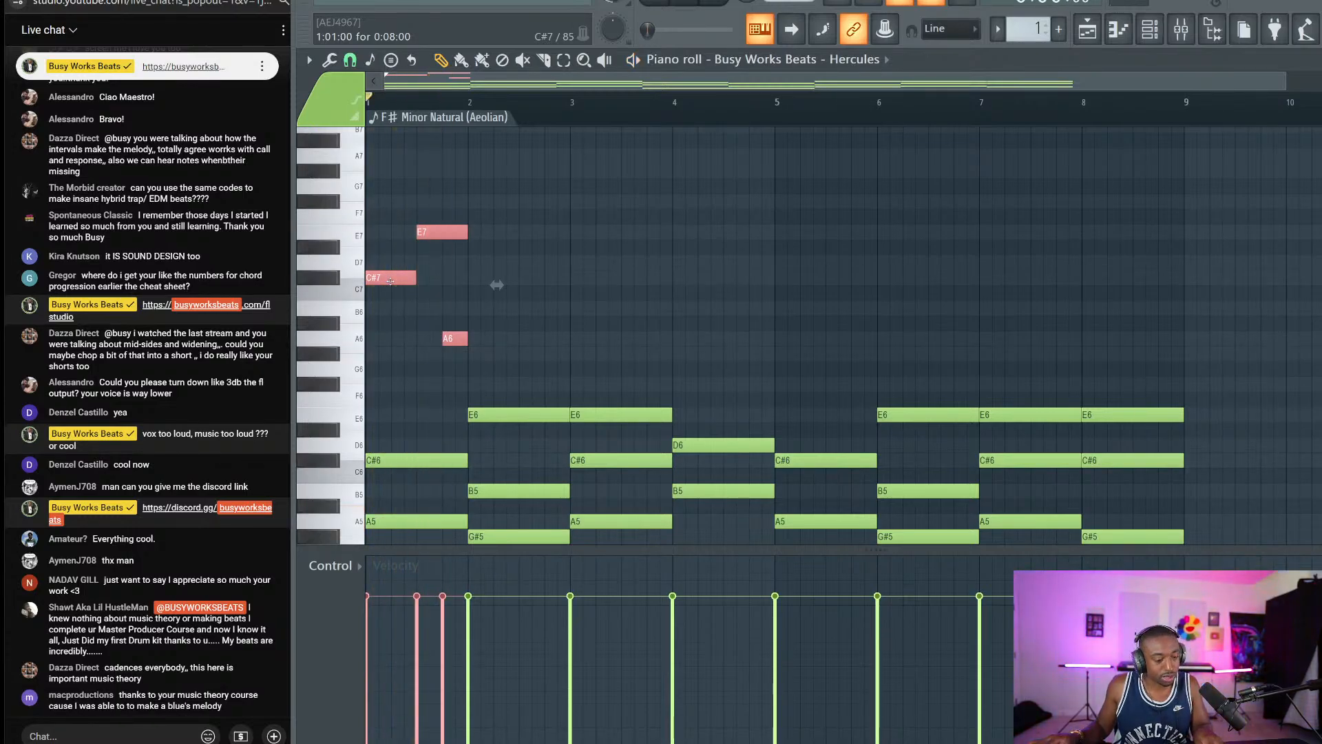
pyautogui.press('super+shift+s')
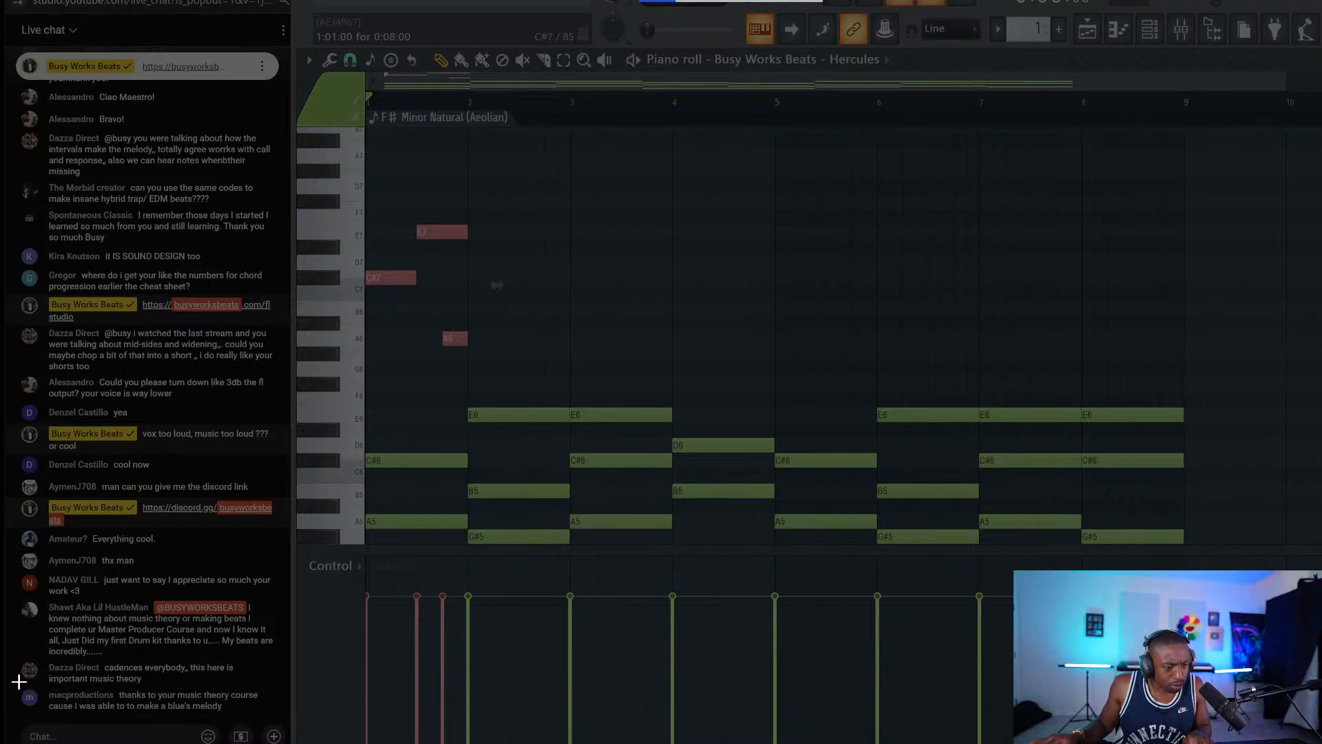
# Capture the latest course-praise chat message, save it as a PNG and close Snip & Sketch.
pyautogui.moveTo(15, 682); pyautogui.dragTo(270, 716)
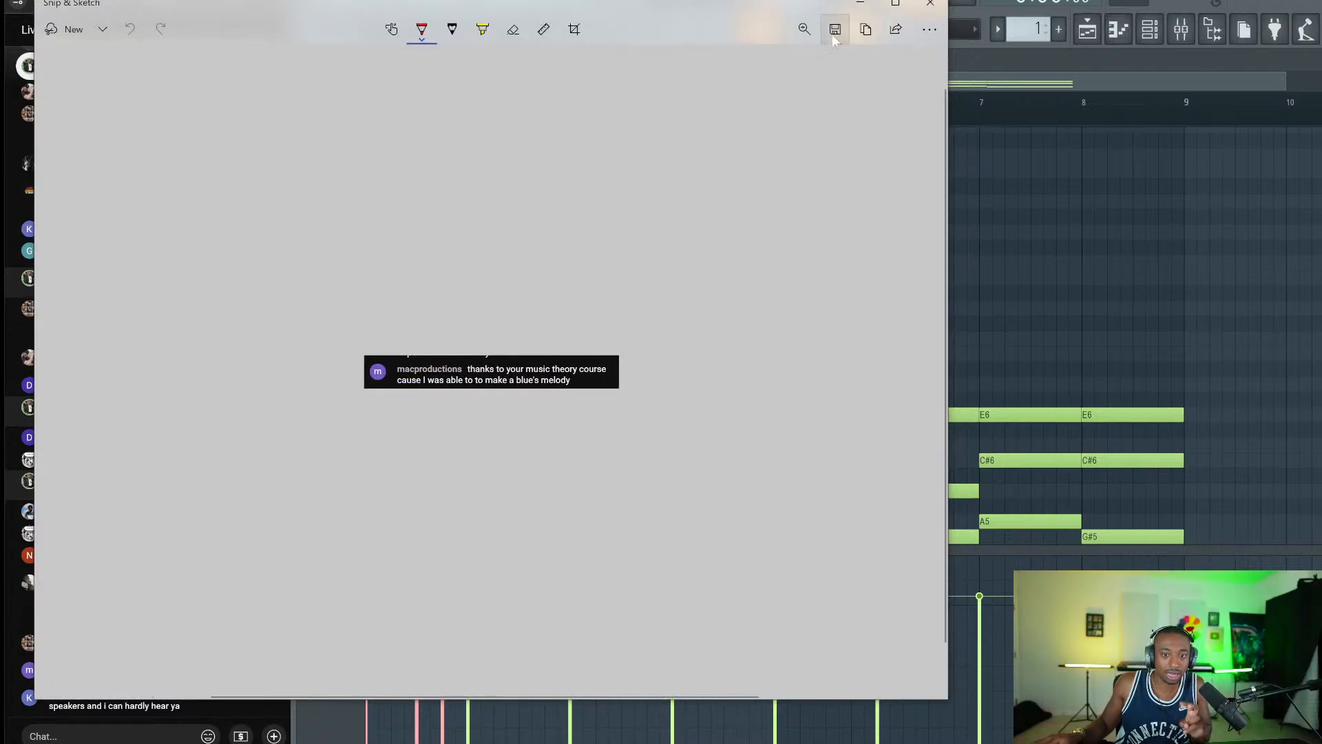
pyautogui.click(832, 39)
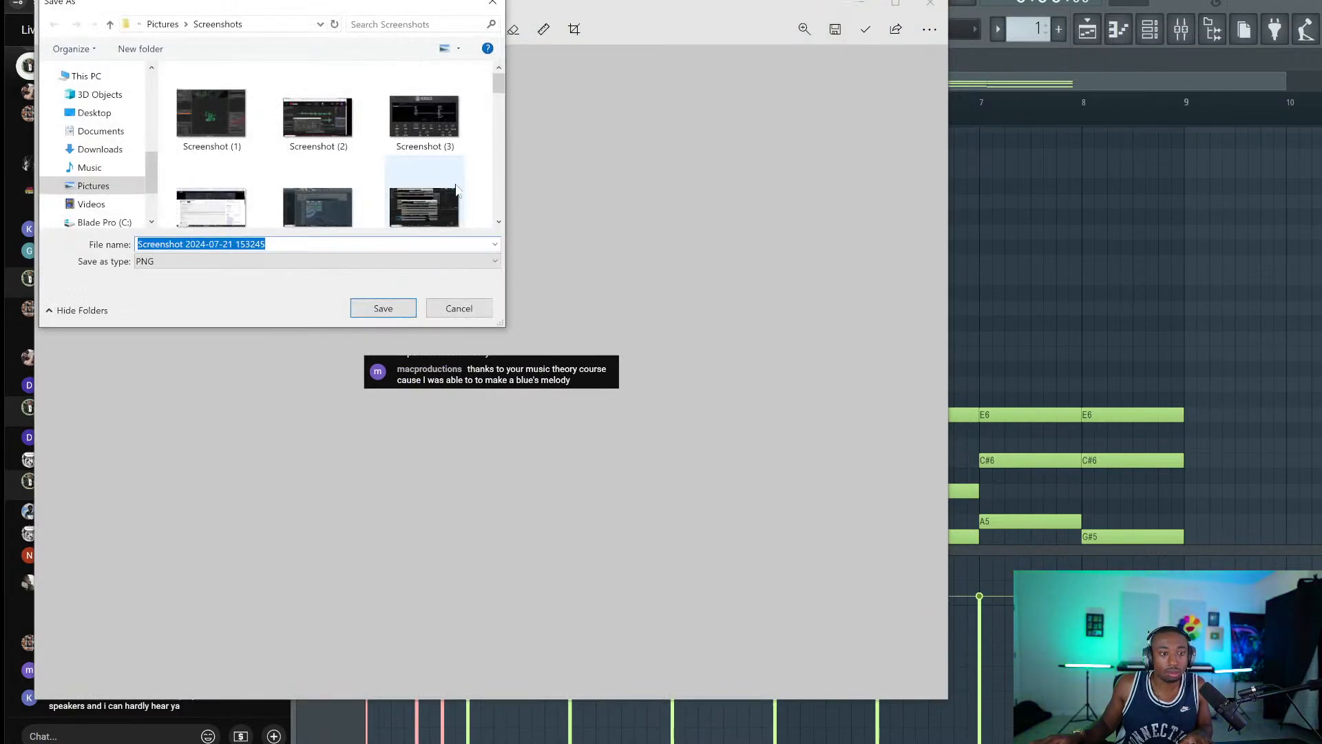
pyautogui.click(378, 304)
pyautogui.click(930, 3)
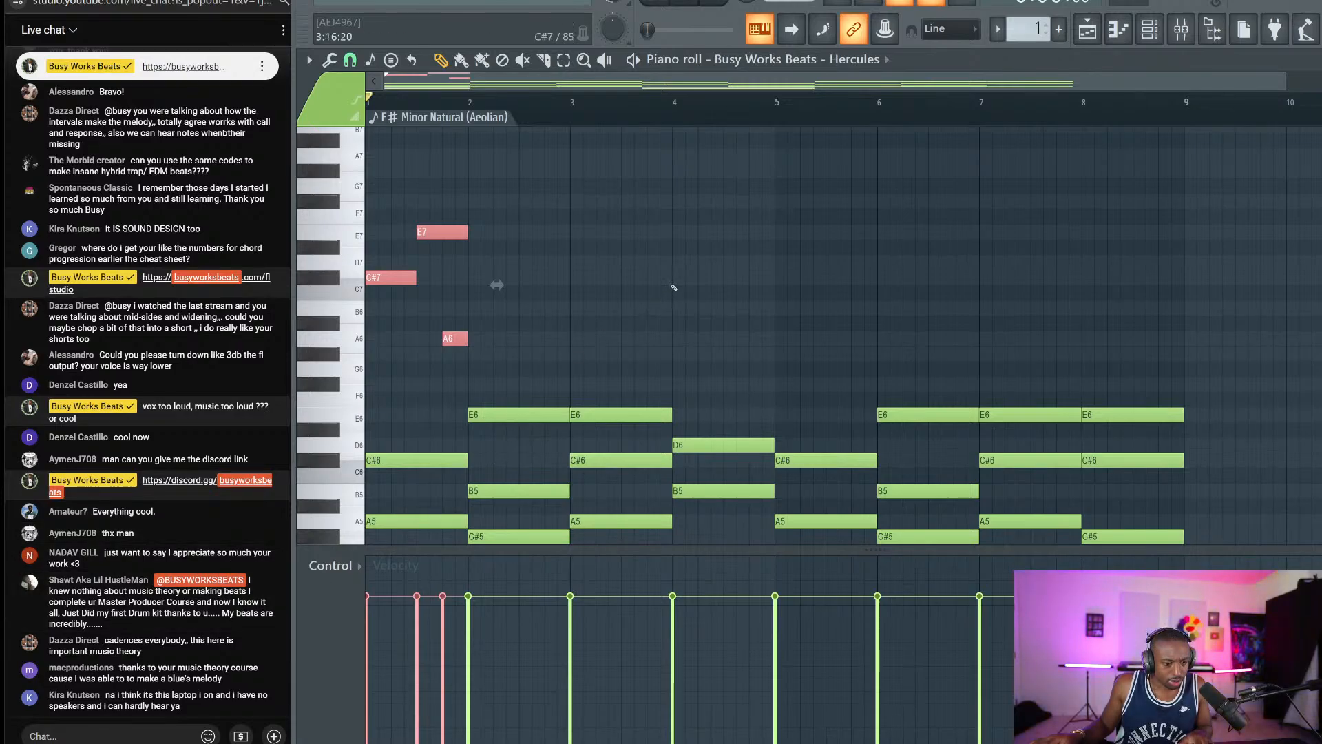
pyautogui.hotkey('ctrl', 'd')
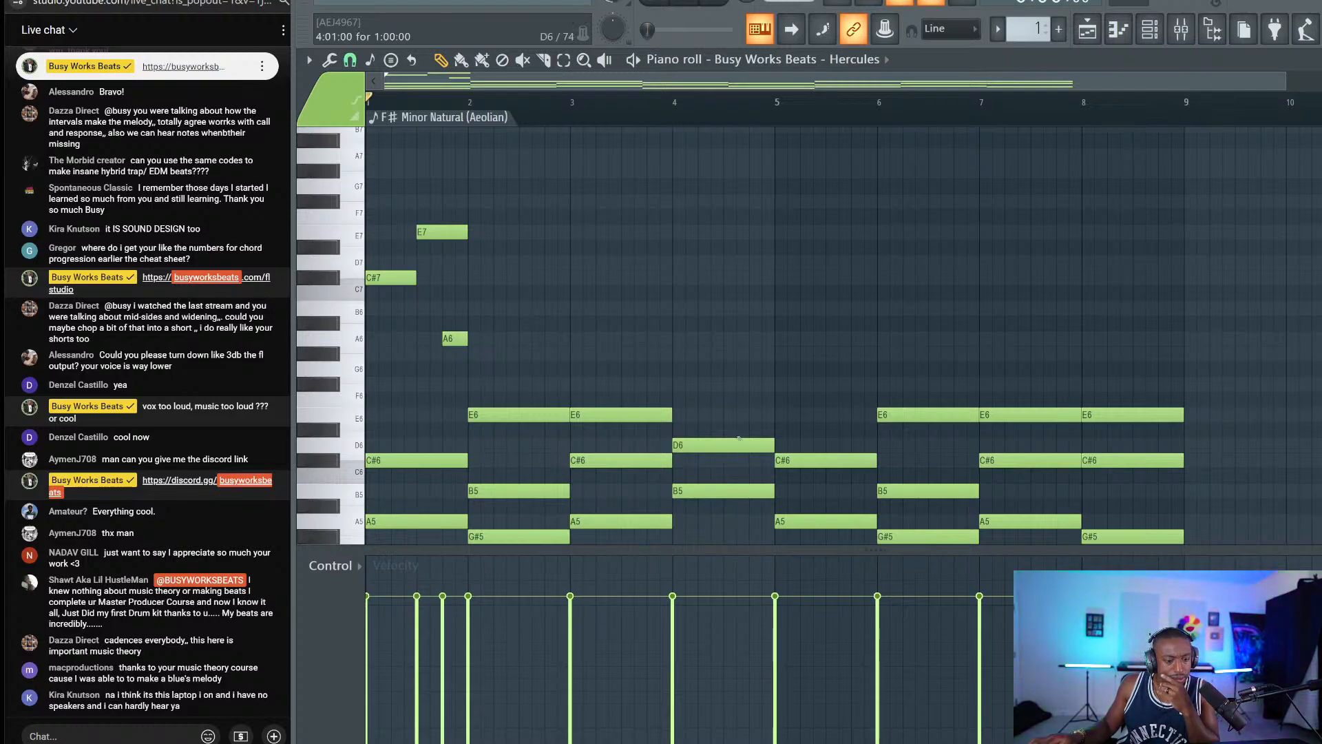
# Add a high F#7 note in bar 2 and play the melody back.
pyautogui.press('space')
pyautogui.press('space')
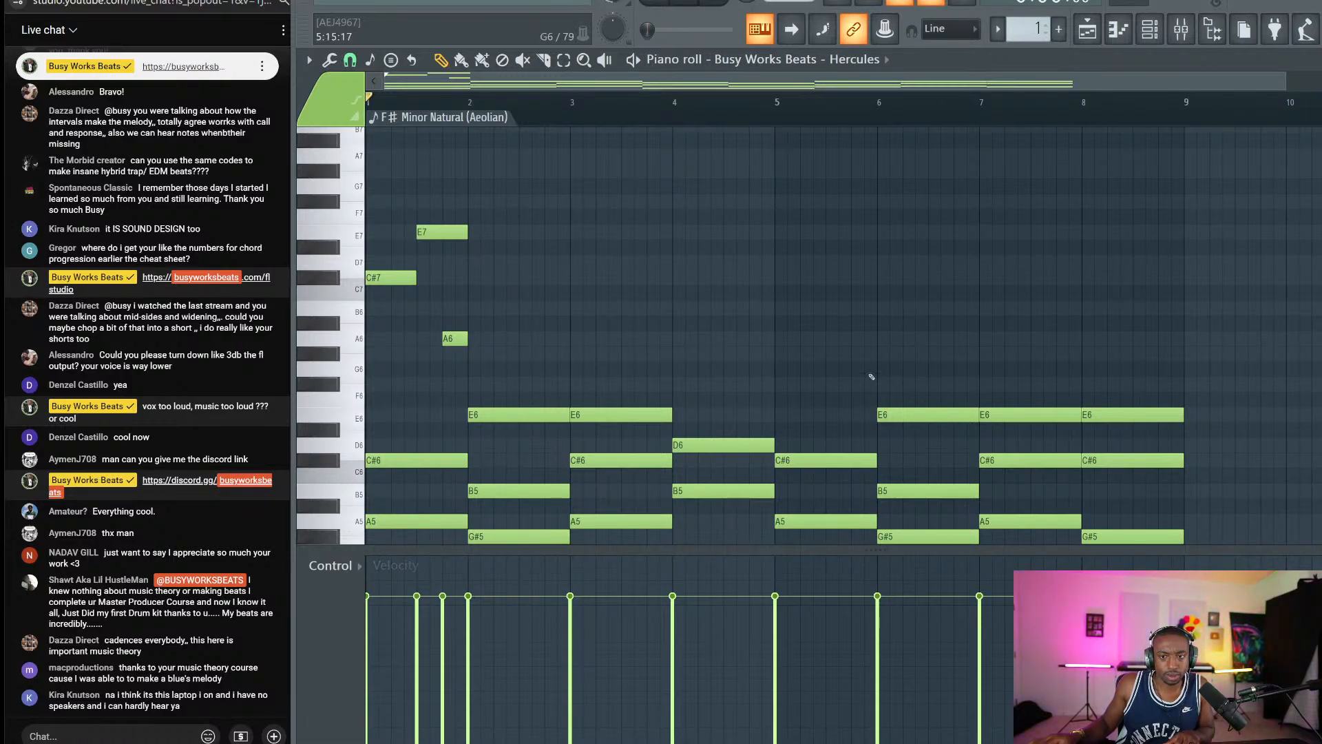
pyautogui.press('space')
pyautogui.press('space')
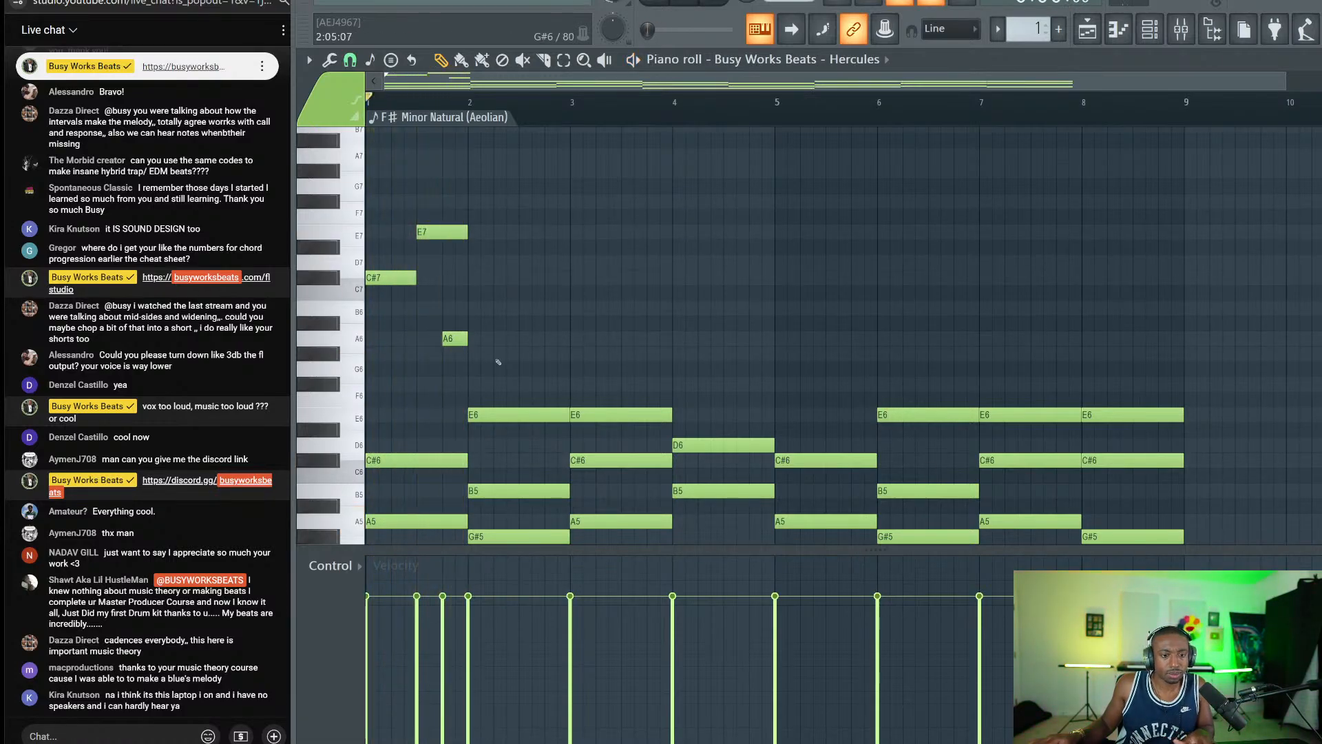
pyautogui.moveTo(496, 361); pyautogui.dragTo(366, 133)
pyautogui.click(499, 210)
pyautogui.click(497, 201)
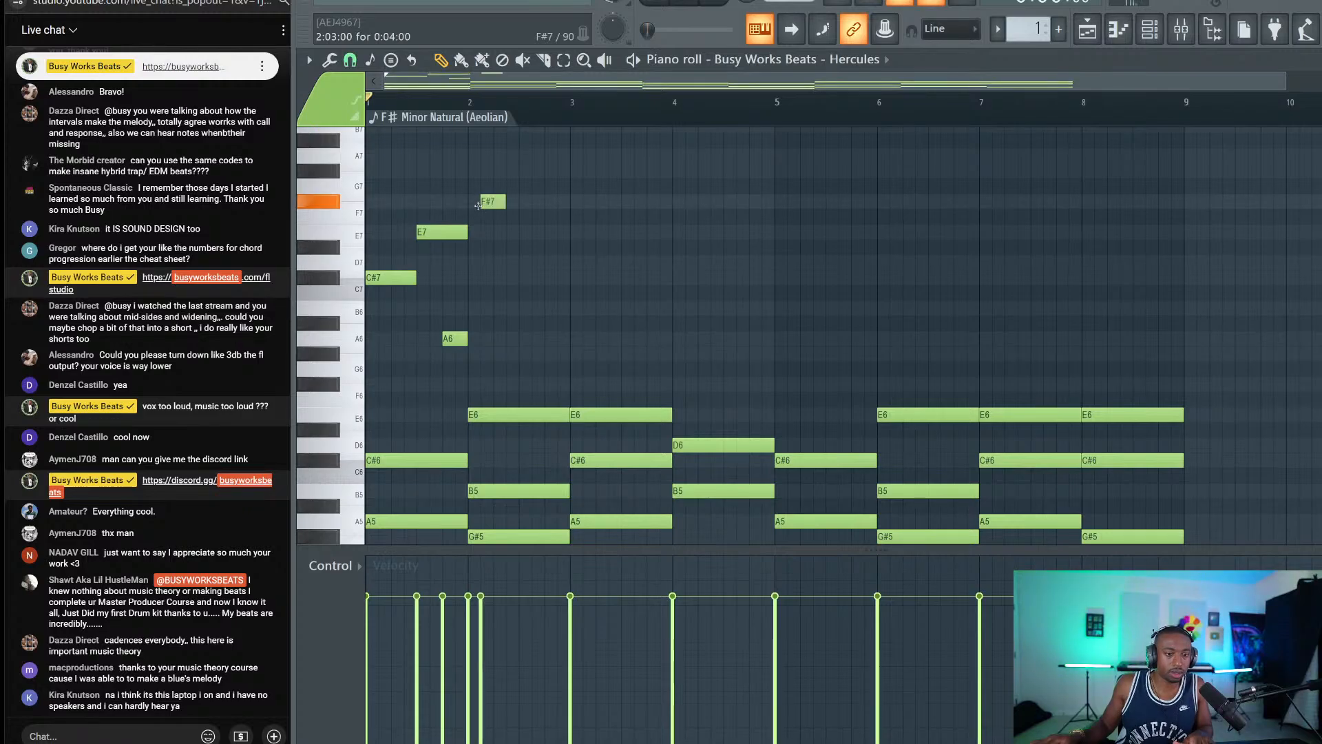
pyautogui.press('space')
pyautogui.press('space')
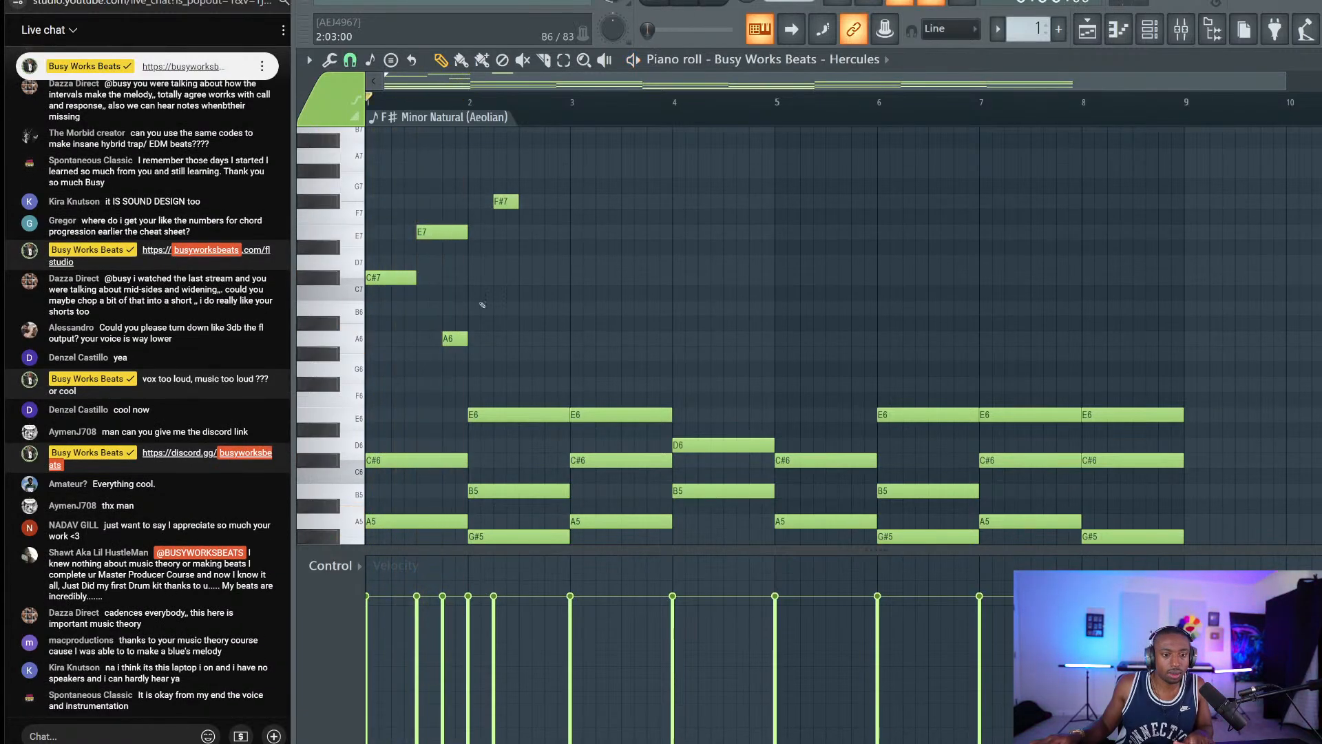
# Place a G#6 note right after A6 and check the bar-1 C#7, E7 and A6 notes.
pyautogui.moveTo(480, 387); pyautogui.dragTo(442, 311)
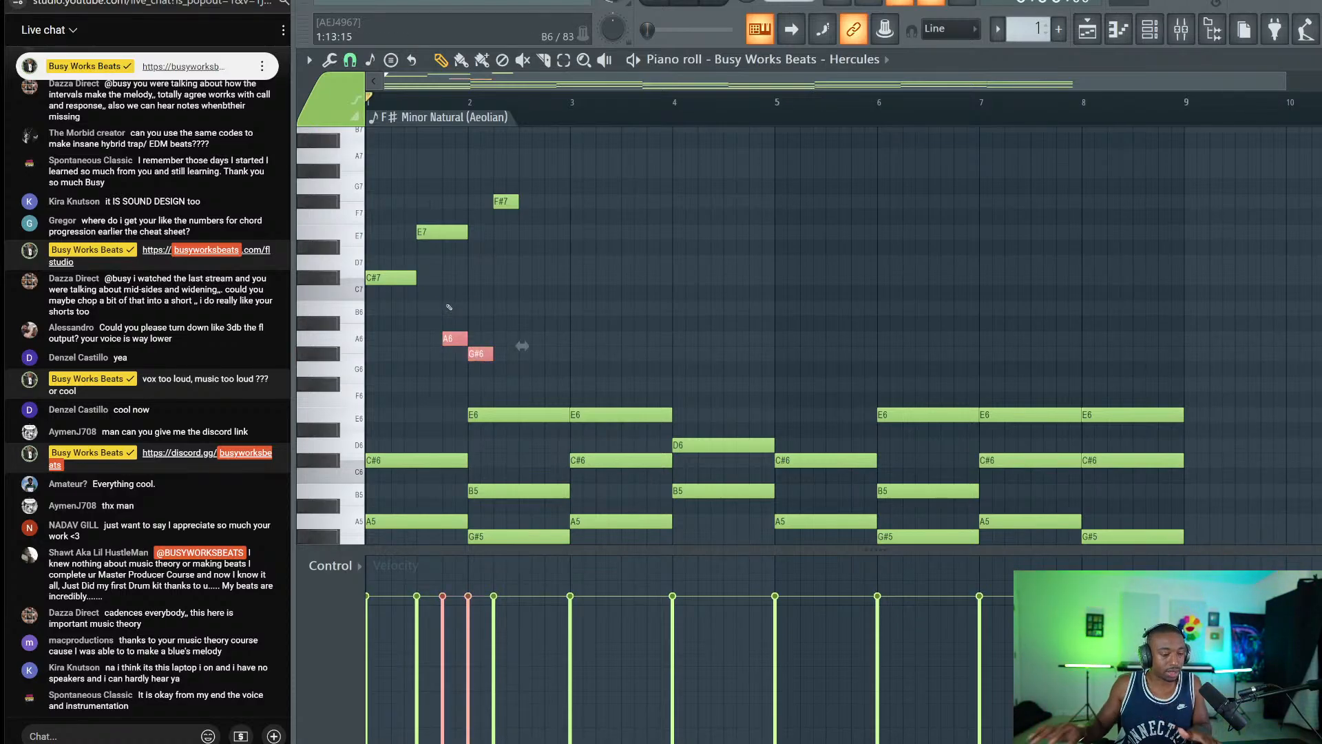
pyautogui.keyDown('ctrl'); pyautogui.click(448, 307); pyautogui.keyUp('ctrl')
pyautogui.moveTo(450, 211); pyautogui.dragTo(445, 256)
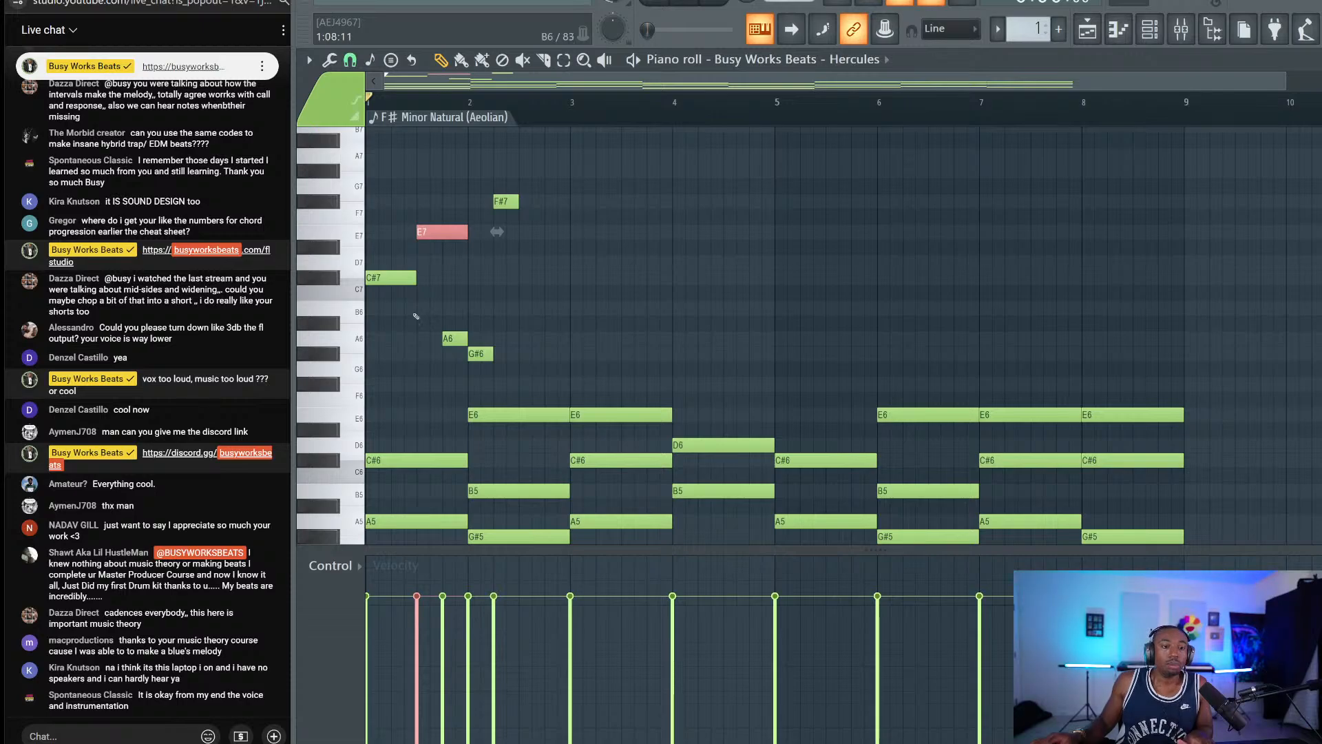
pyautogui.moveTo(373, 300); pyautogui.dragTo(434, 243)
pyautogui.keyDown('ctrl'); pyautogui.click(453, 267); pyautogui.keyUp('ctrl')
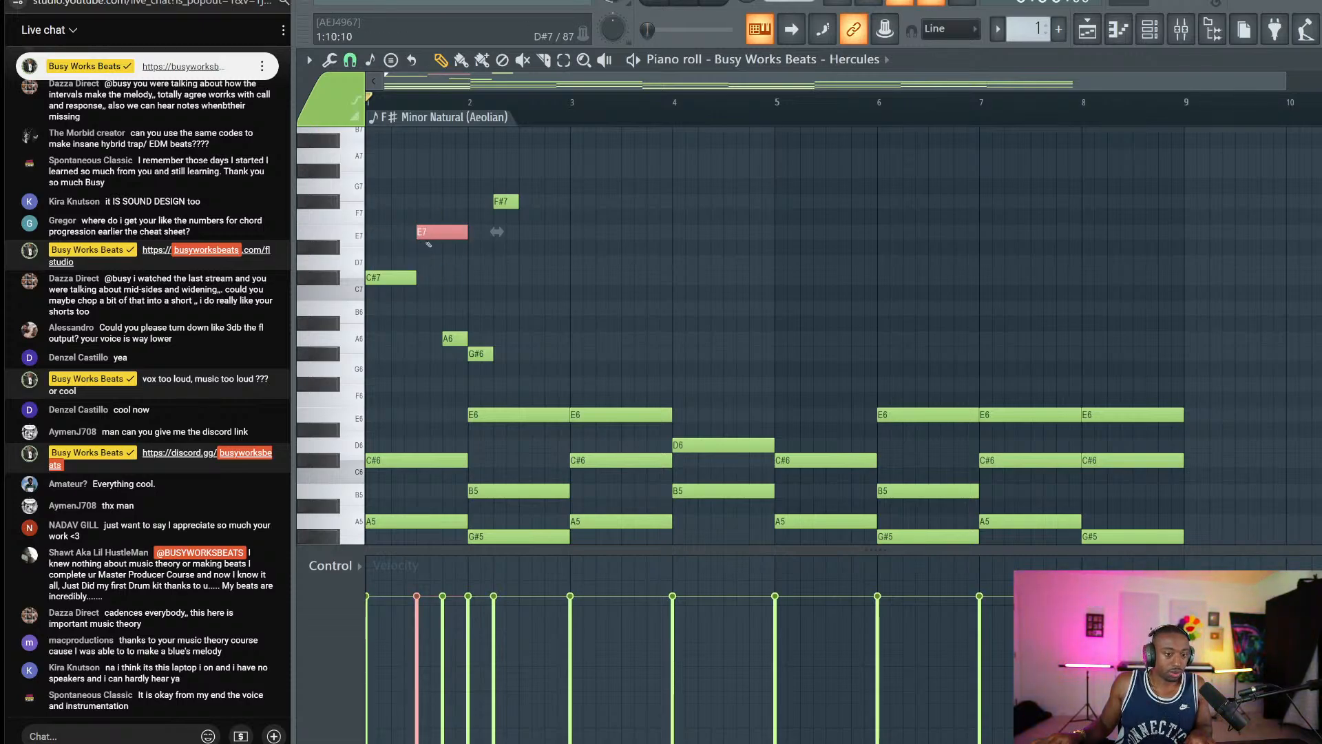
pyautogui.keyDown('ctrl'); pyautogui.click(454, 339); pyautogui.keyUp('ctrl')
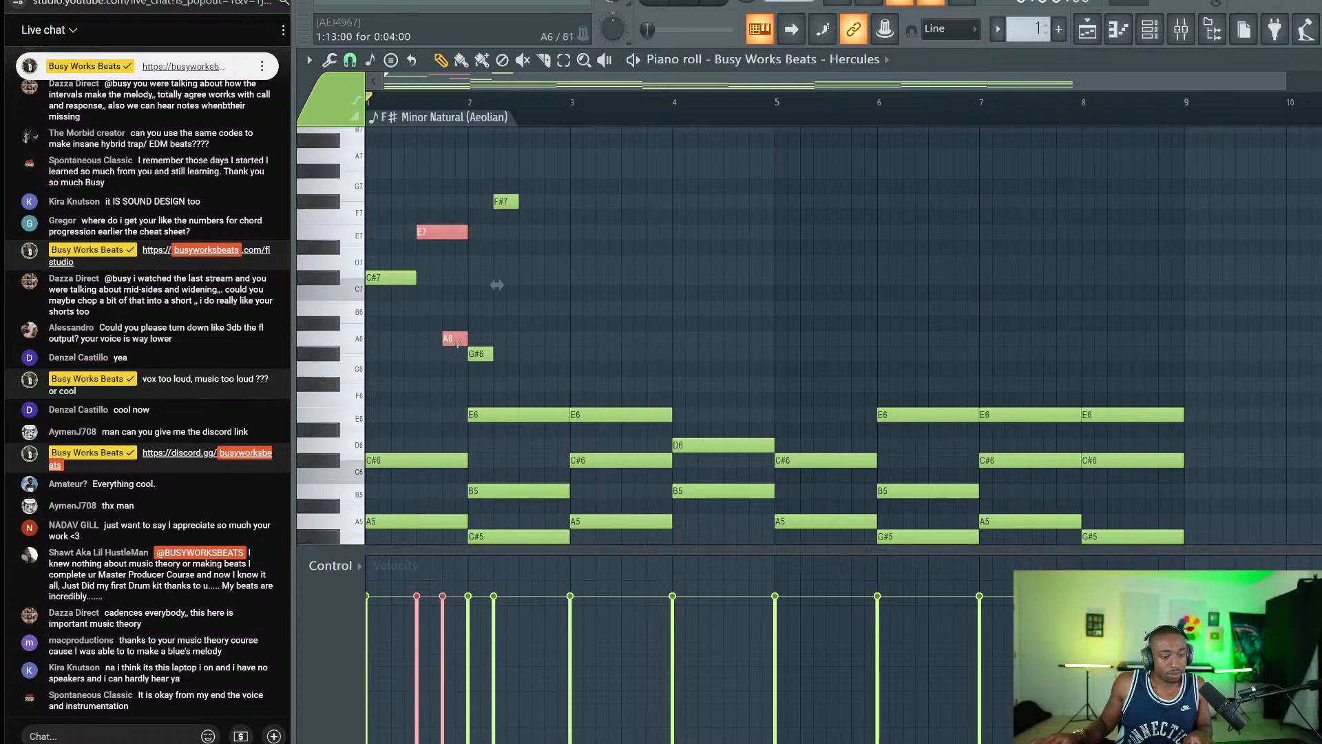
pyautogui.keyDown('ctrl'); pyautogui.click(446, 272); pyautogui.keyUp('ctrl')
# Reselect the E7 and A6 notes, then clear the selection and play the melody start.
pyautogui.keyDown('ctrl'); pyautogui.click(444, 228); pyautogui.keyUp('ctrl')
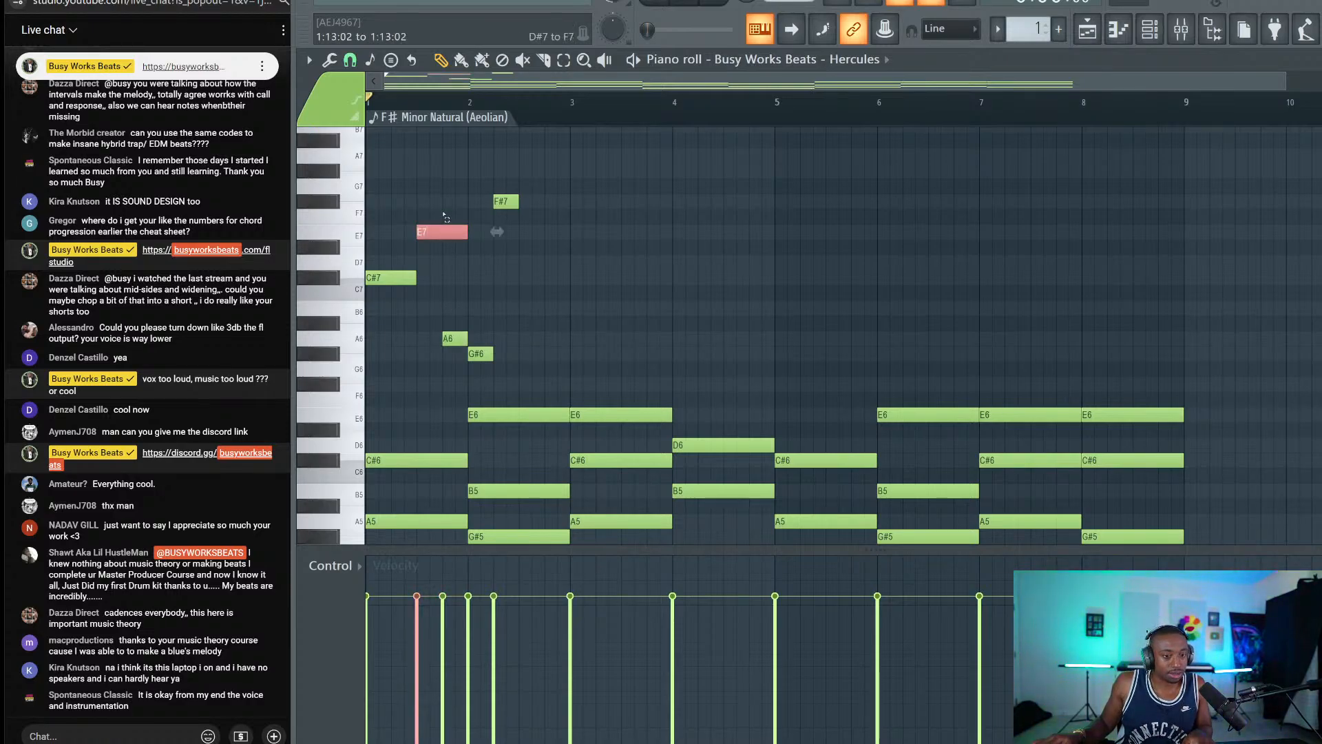
pyautogui.moveTo(463, 243); pyautogui.dragTo(441, 212)
pyautogui.keyDown('ctrl'); pyautogui.click(456, 305); pyautogui.keyUp('ctrl')
pyautogui.keyDown('ctrl'); pyautogui.click(435, 221); pyautogui.keyUp('ctrl')
pyautogui.keyDown('ctrl'); pyautogui.click(436, 225); pyautogui.keyUp('ctrl')
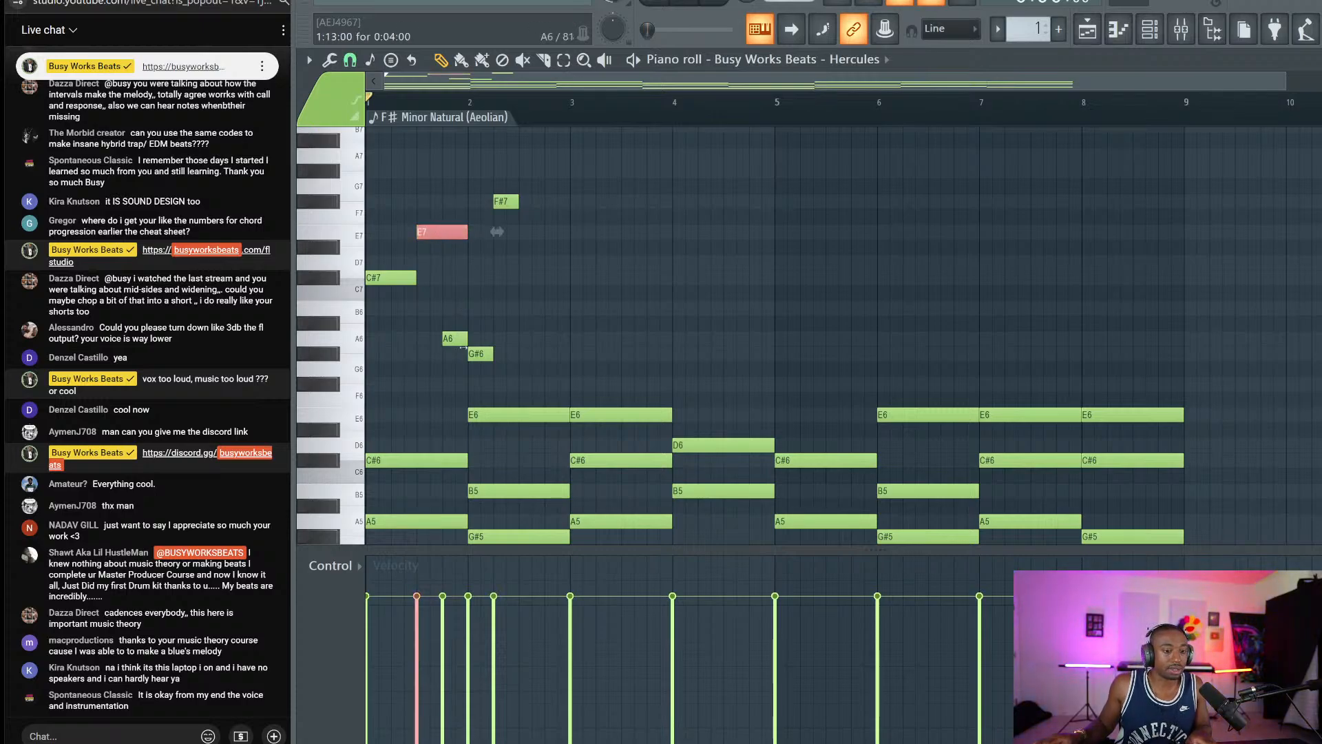
pyautogui.moveTo(451, 323); pyautogui.dragTo(452, 372)
pyautogui.keyDown('ctrl'); pyautogui.click(452, 373); pyautogui.keyUp('ctrl')
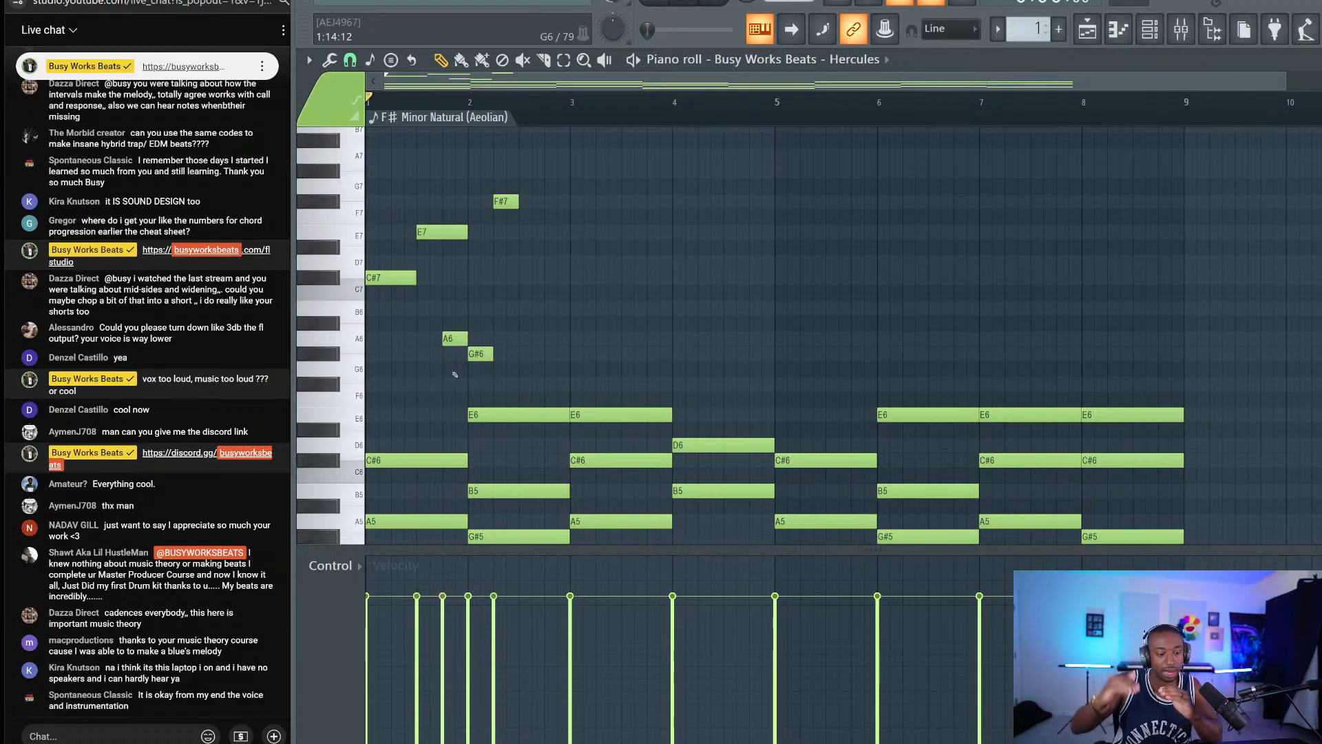
pyautogui.press('space')
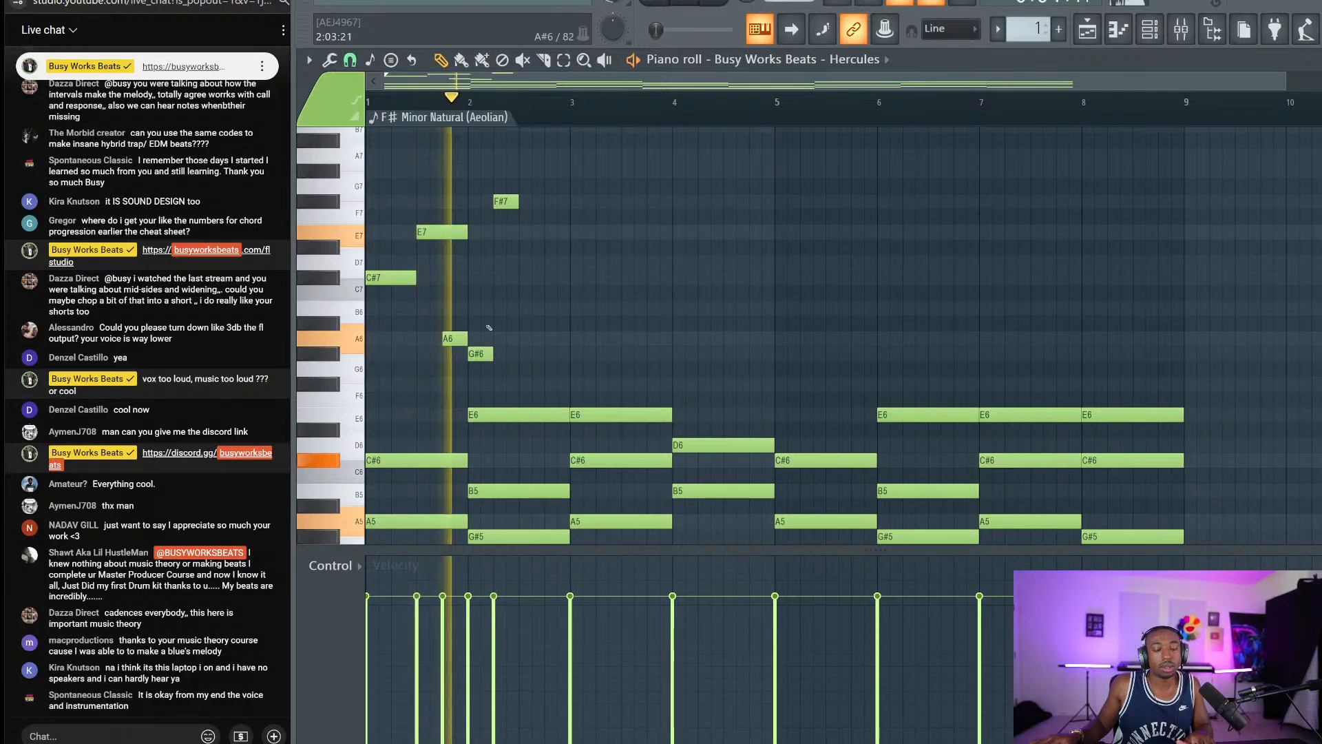
# Move the F#7 note one beat later and add a short E6 note after the chord.
pyautogui.moveTo(501, 201); pyautogui.dragTo(527, 201)
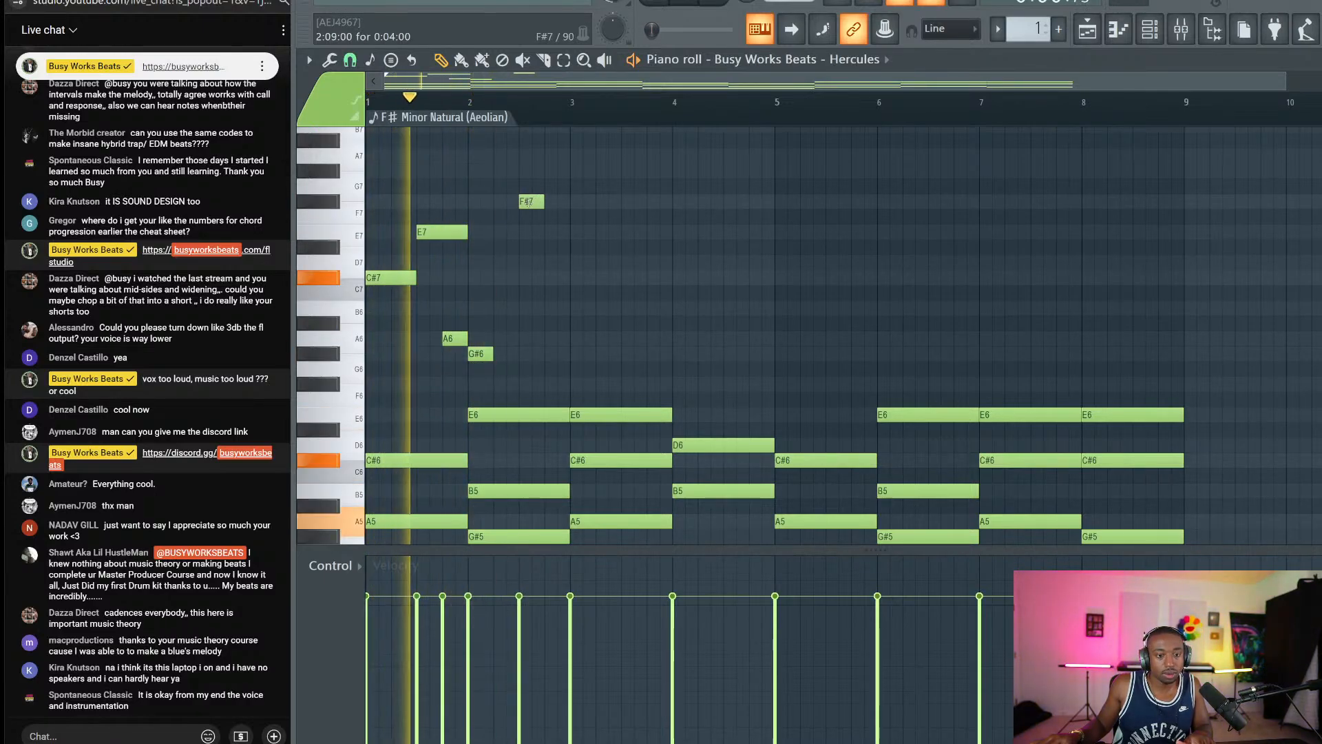
pyautogui.click(497, 415)
pyautogui.press('space')
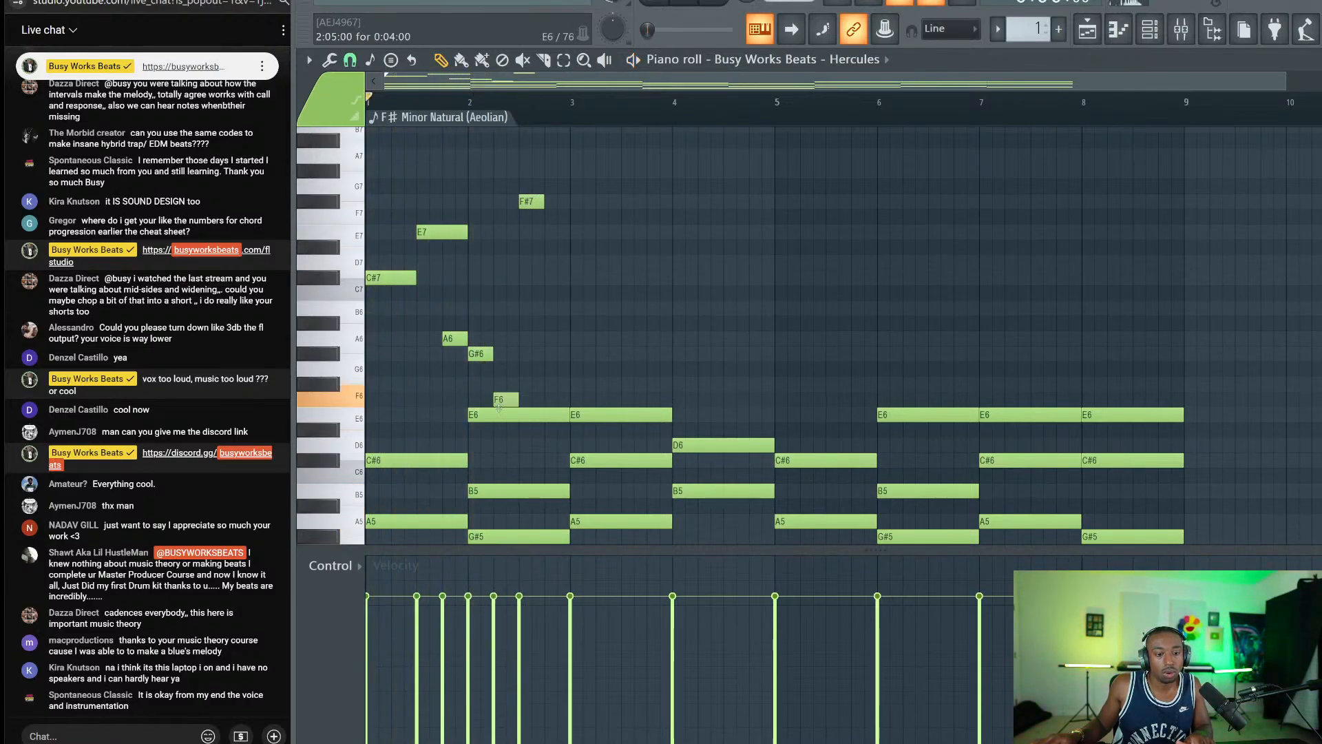
pyautogui.keyDown('ctrl'); pyautogui.click(498, 416); pyautogui.keyUp('ctrl')
pyautogui.keyDown('ctrl'); pyautogui.keyDown('shift'); pyautogui.click(479, 415); pyautogui.keyUp('shift'); pyautogui.keyUp('ctrl')
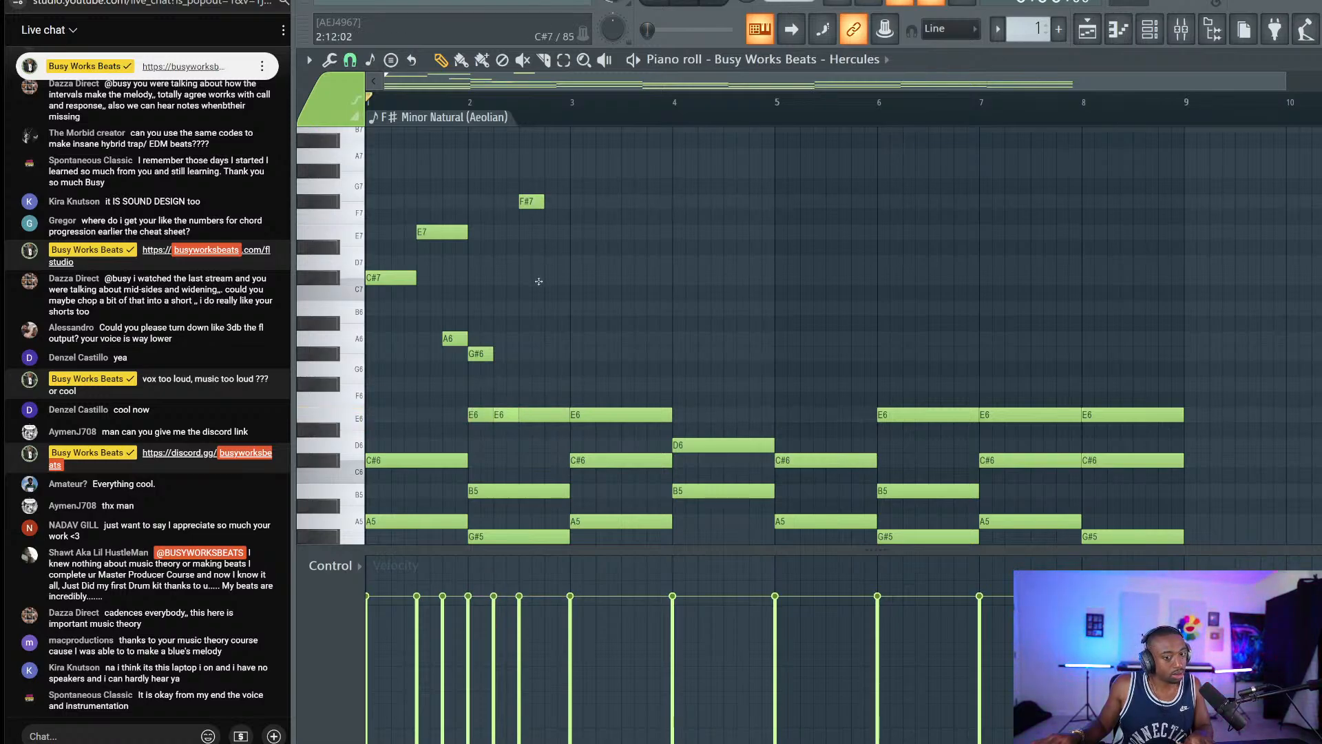
# Add a C#7 note near the end of bar 2 and raise it an octave to C#8.
pyautogui.click(543, 278)
pyautogui.moveTo(543, 210)
pyautogui.mouseDown()
pyautogui.moveTo(557, 272)
pyautogui.moveTo(552, 215)
pyautogui.mouseUp()
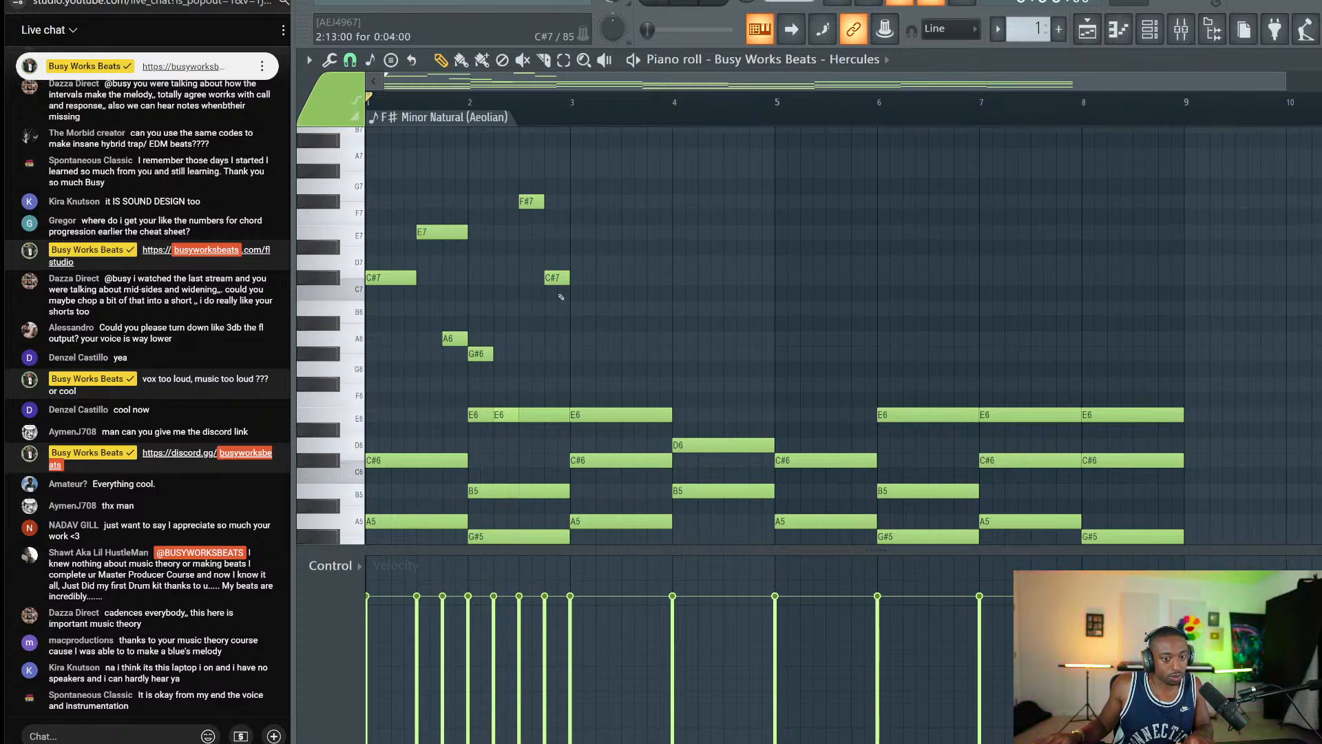
pyautogui.moveTo(562, 314); pyautogui.dragTo(540, 247)
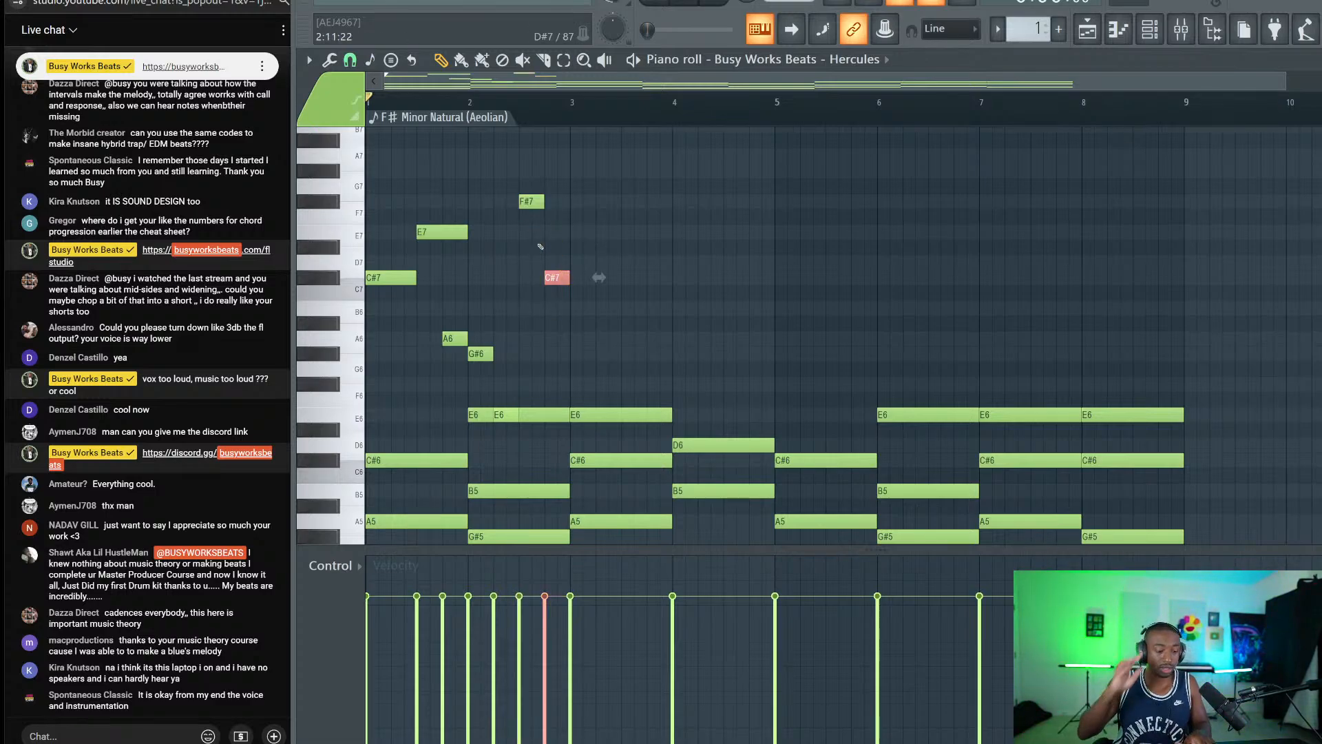
pyautogui.hotkey('ctrl', 'Up')
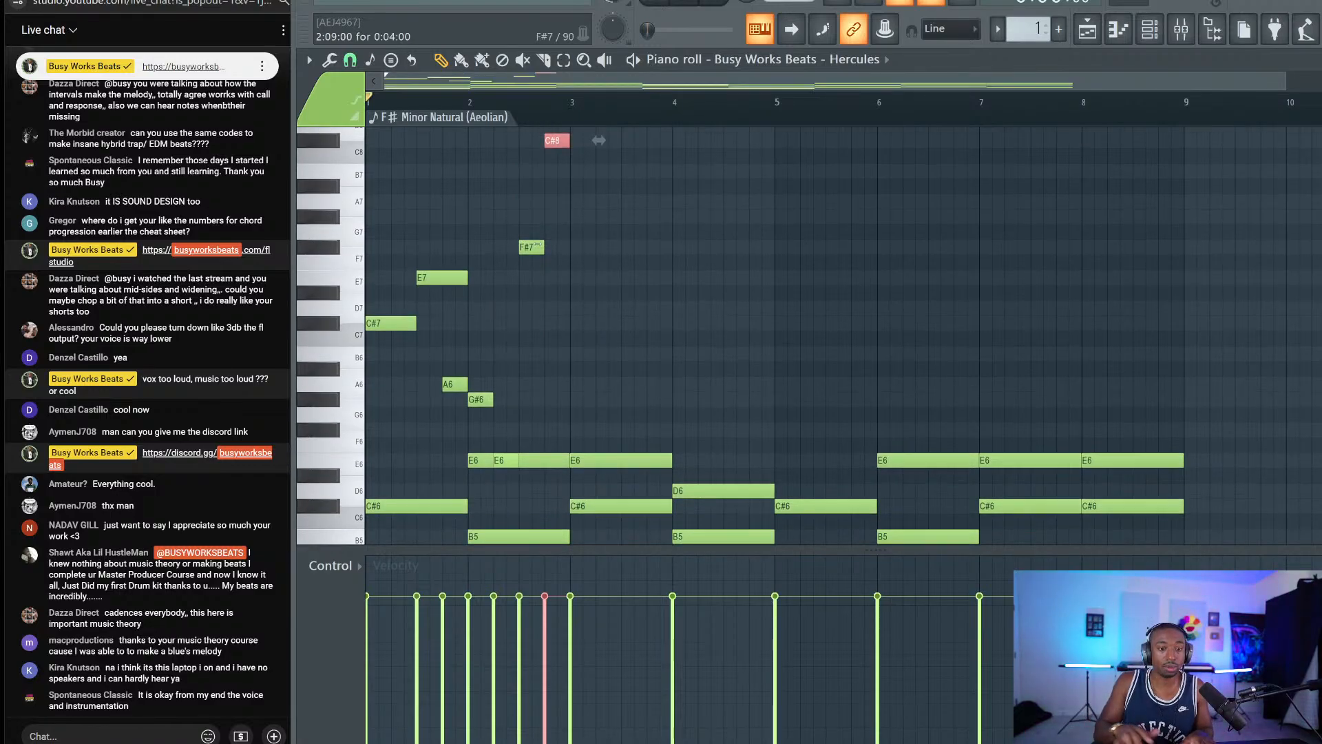
# Try the high note at C#8, settle it at C#7, and play the melody back.
pyautogui.scroll(2, 539, 246)
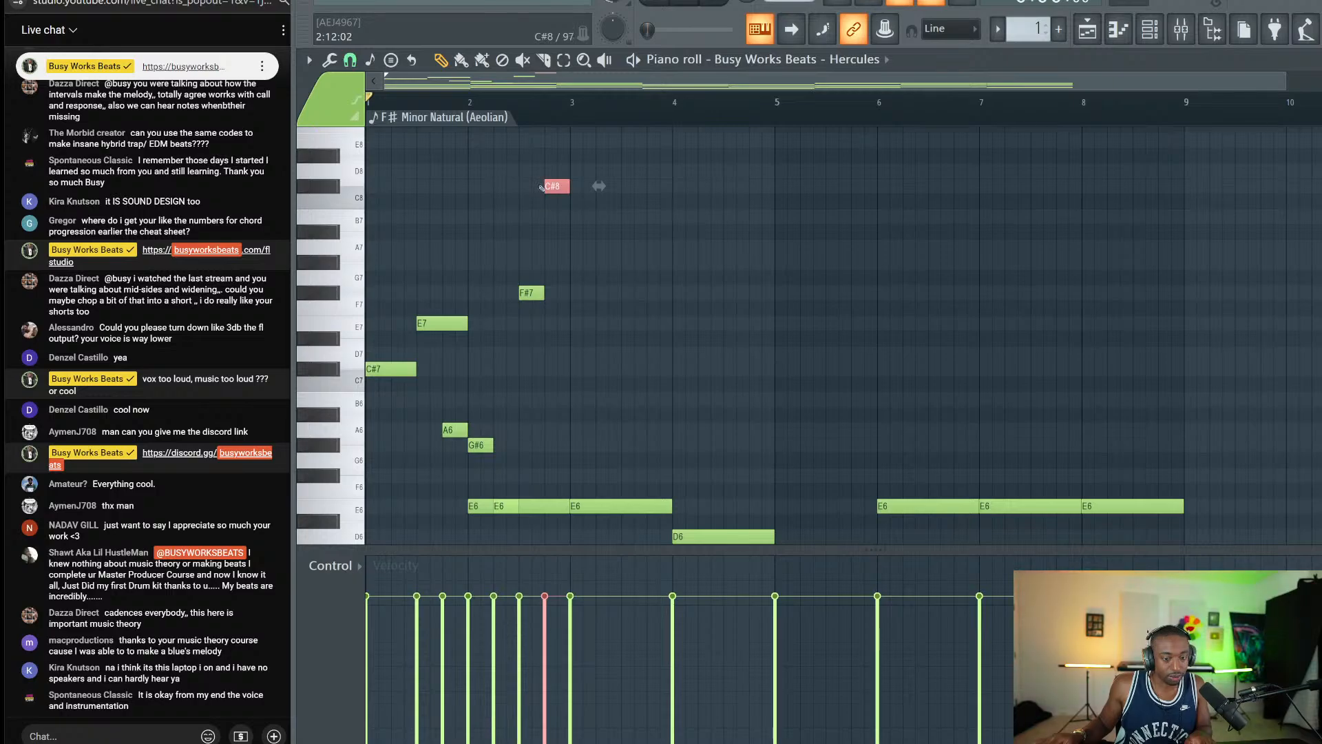
pyautogui.hotkey('ctrl', 'Down')
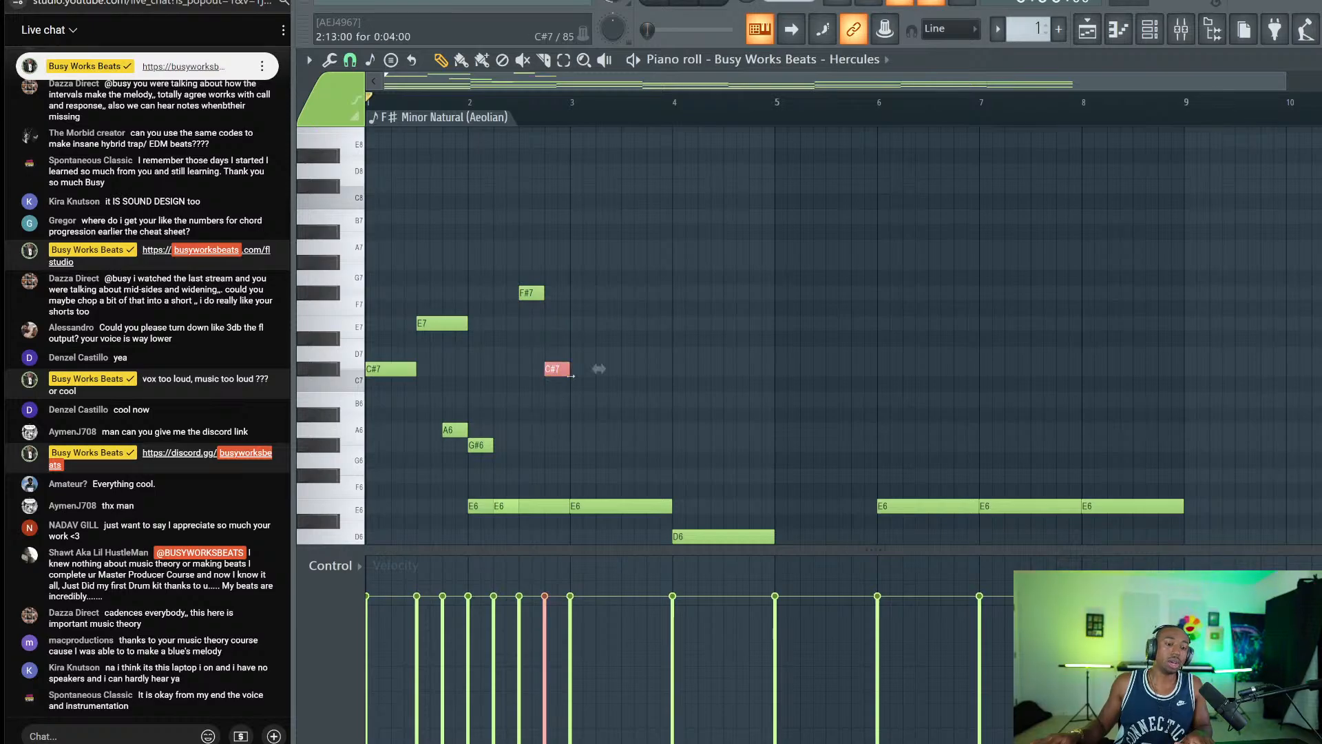
pyautogui.hotkey('ctrl', 'Up')
pyautogui.hotkey('ctrl', 'Down')
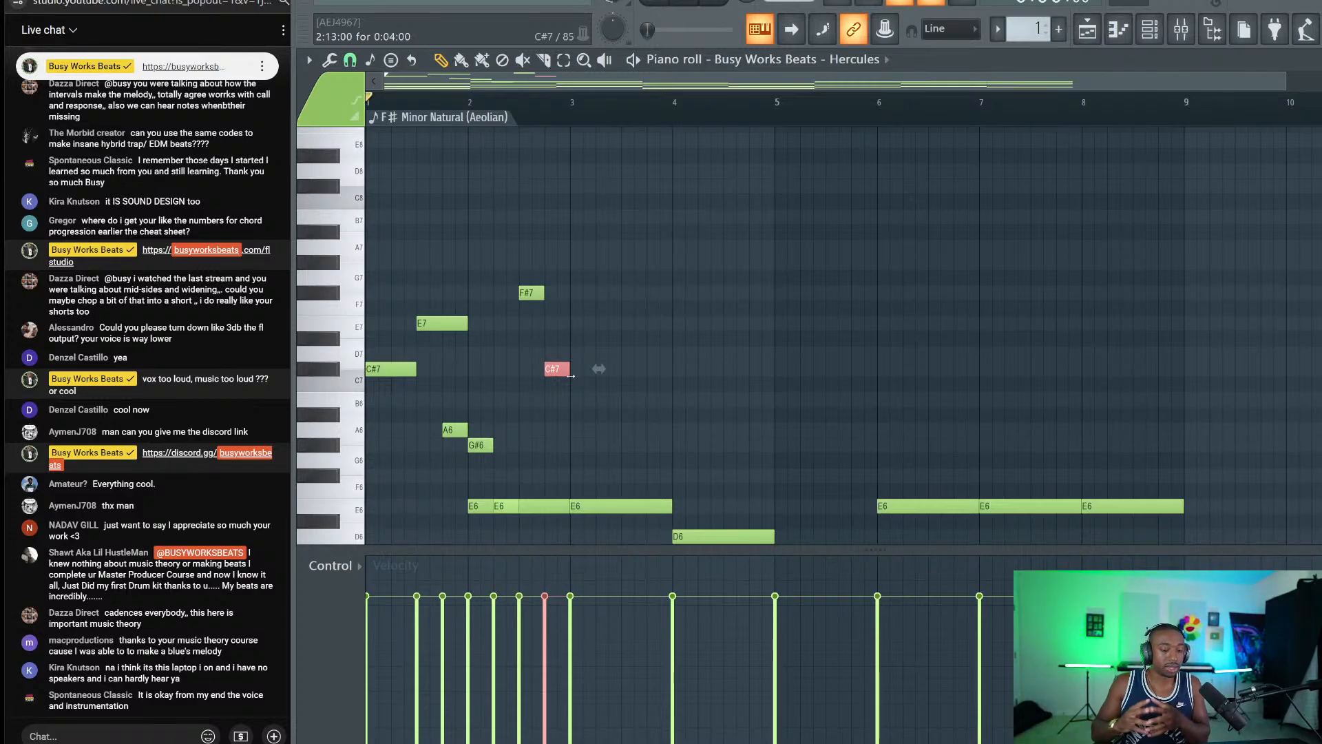
pyautogui.press('space')
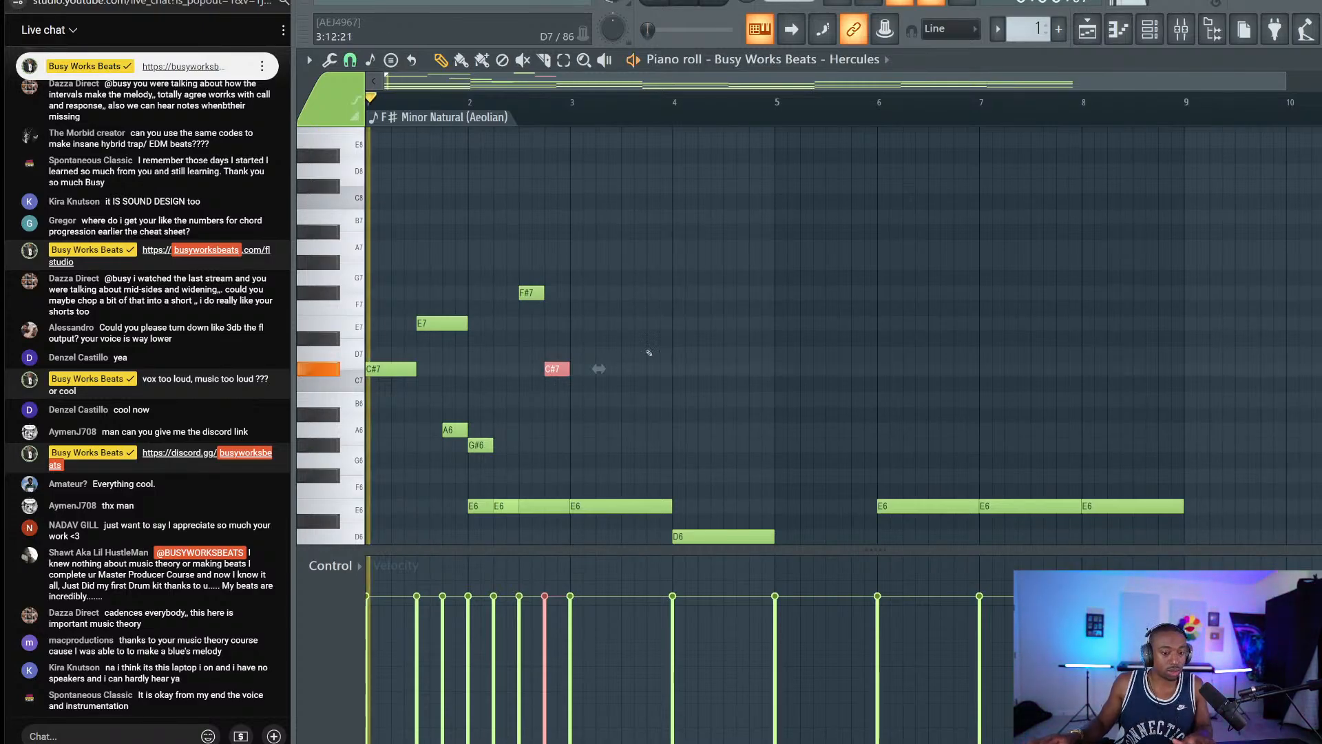
pyautogui.hotkey('ctrl', 'd')
pyautogui.press('space')
pyautogui.press('space')
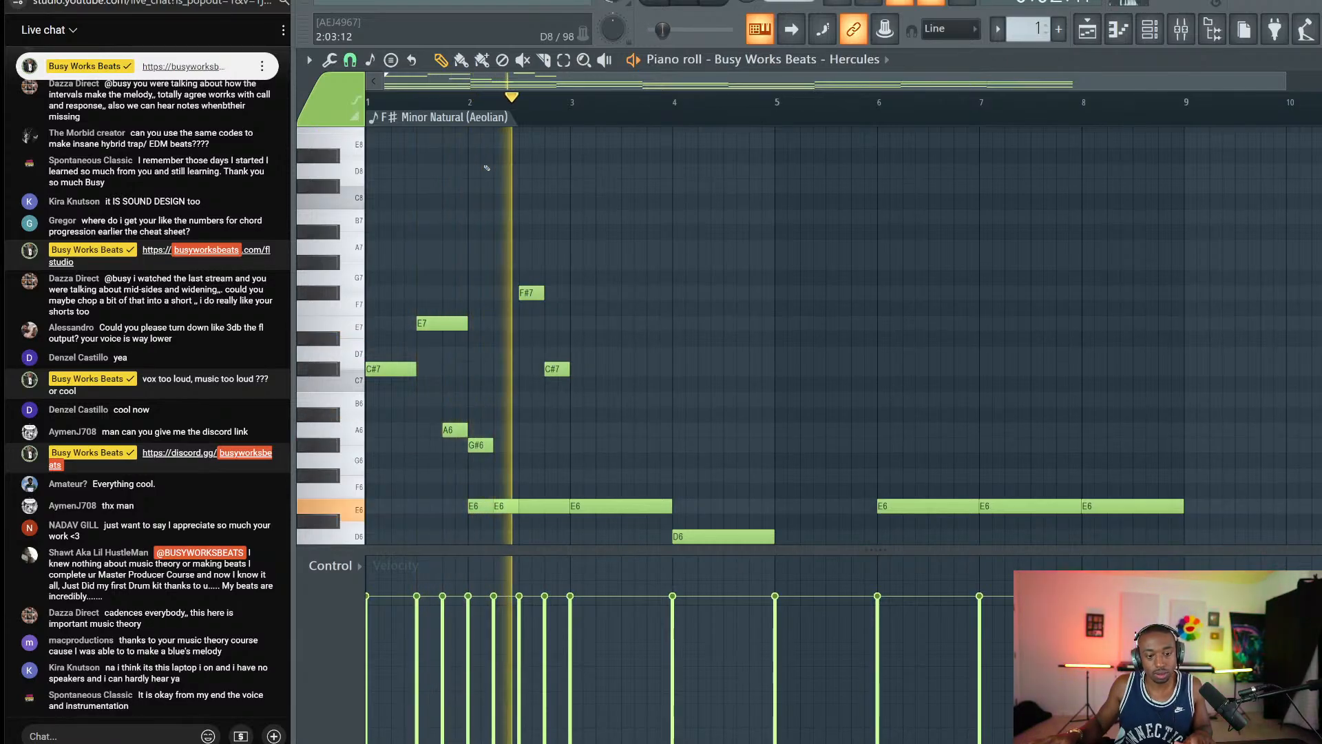
pyautogui.press('space')
# Add B6 and A6 notes at bar 3, shifting A6 further right after a listen.
pyautogui.click(579, 399)
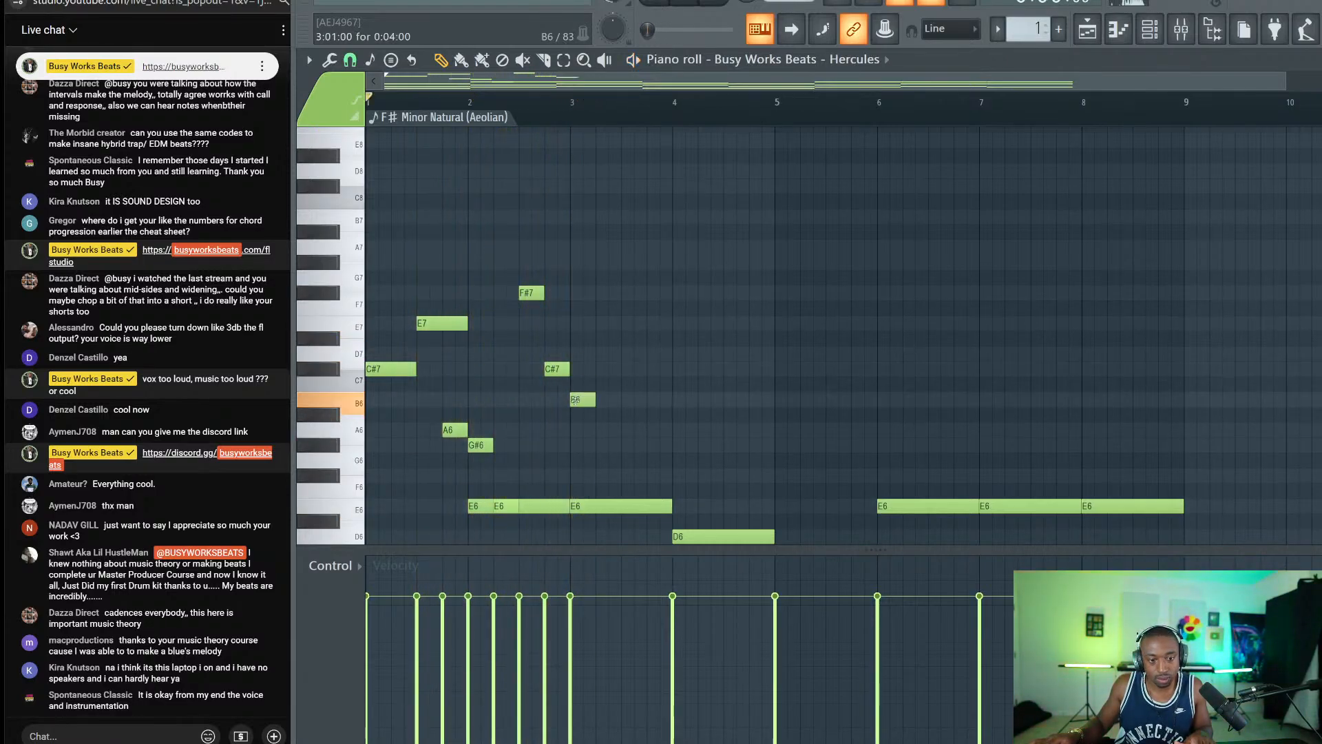
pyautogui.click(590, 428)
pyautogui.moveTo(591, 424); pyautogui.dragTo(602, 426)
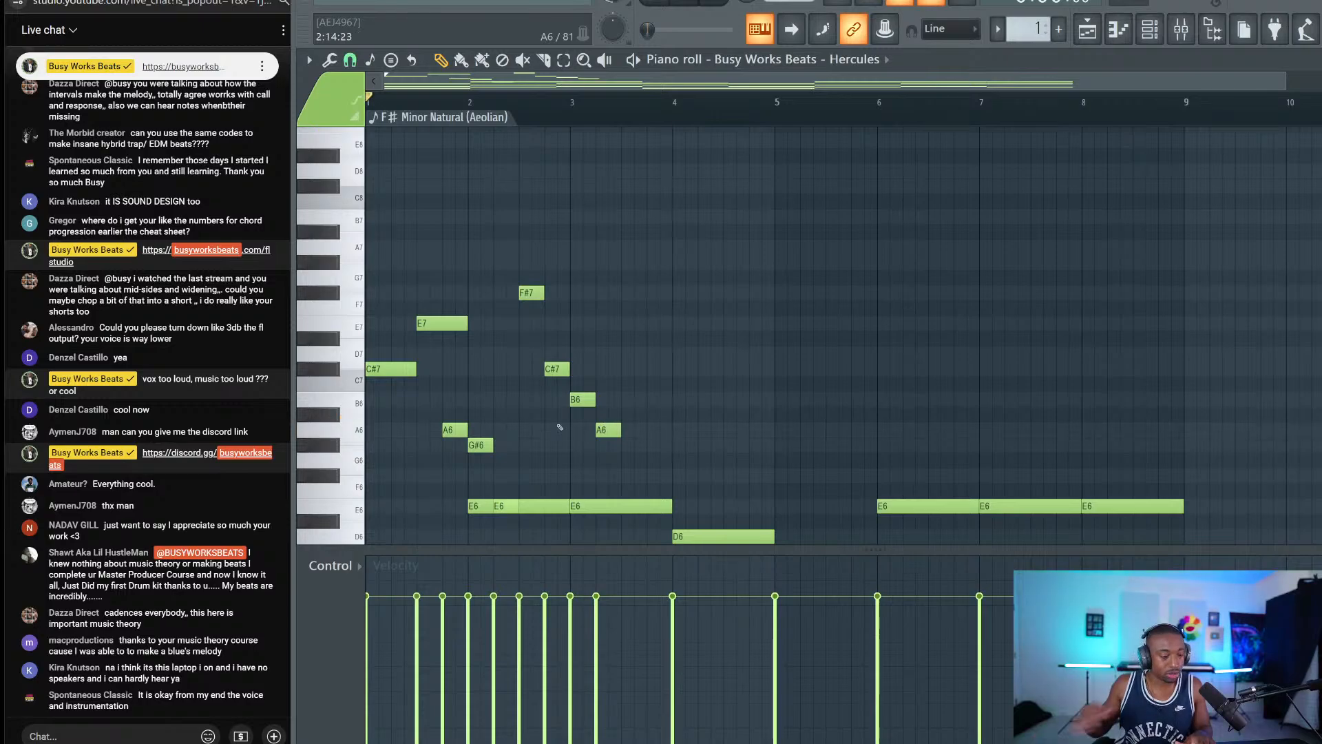
pyautogui.press('space')
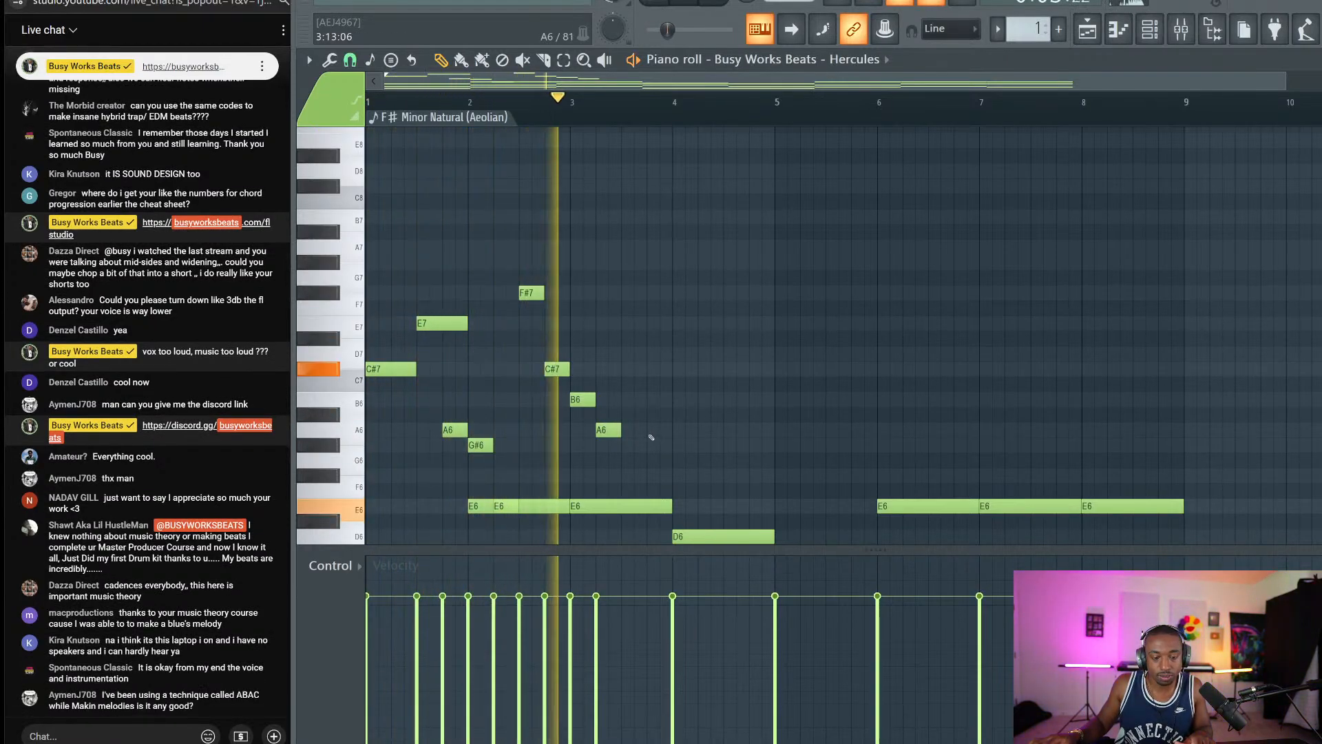
pyautogui.press('space')
pyautogui.moveTo(598, 432)
pyautogui.mouseDown()
pyautogui.moveTo(625, 430)
pyautogui.moveTo(603, 424)
pyautogui.mouseUp()
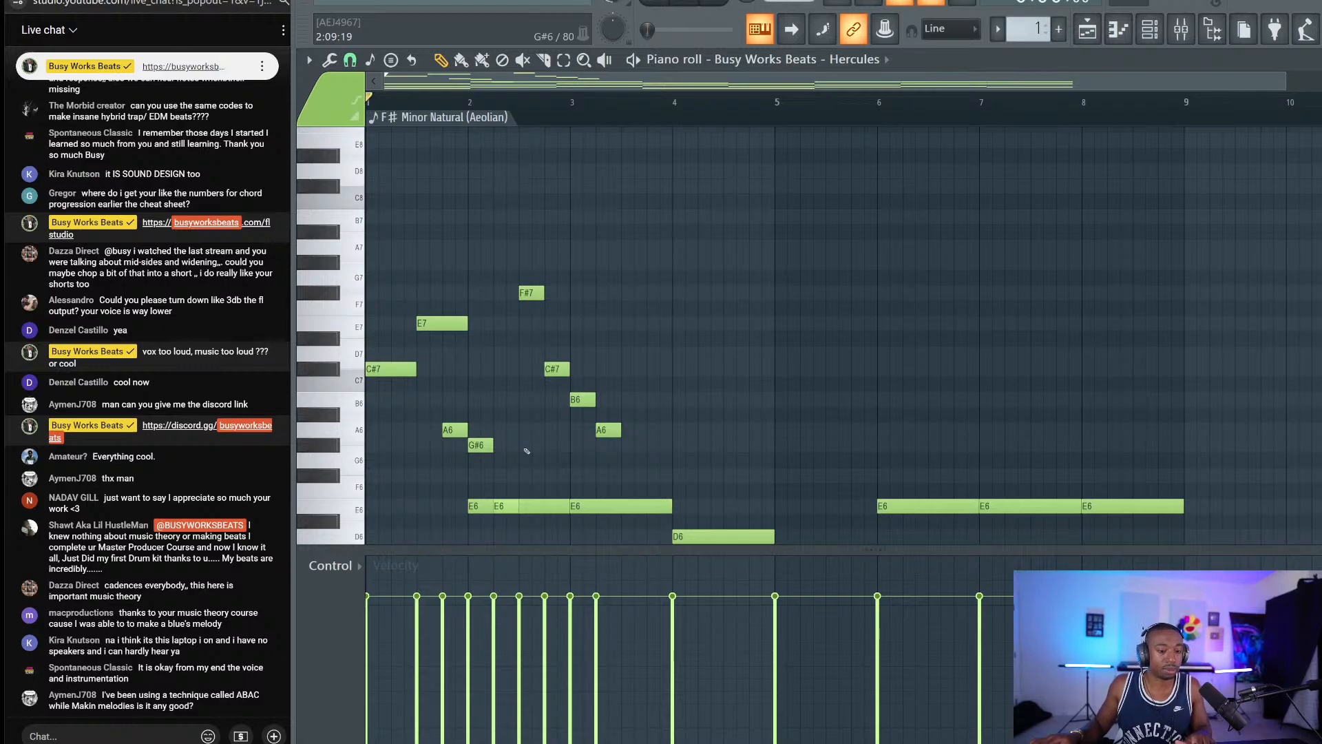
pyautogui.moveTo(524, 451); pyautogui.dragTo(473, 455)
pyautogui.keyDown('ctrl'); pyautogui.click(435, 471); pyautogui.keyUp('ctrl')
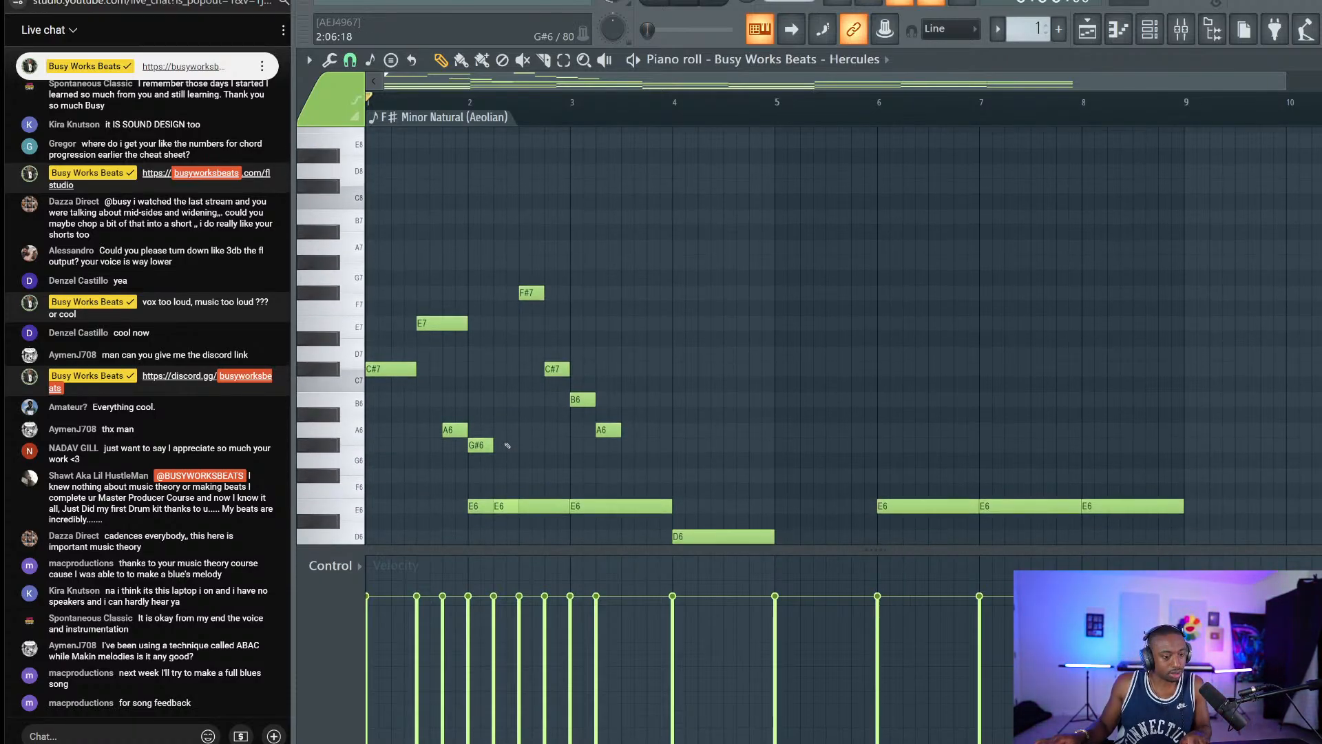
pyautogui.scroll(-2, 507, 446)
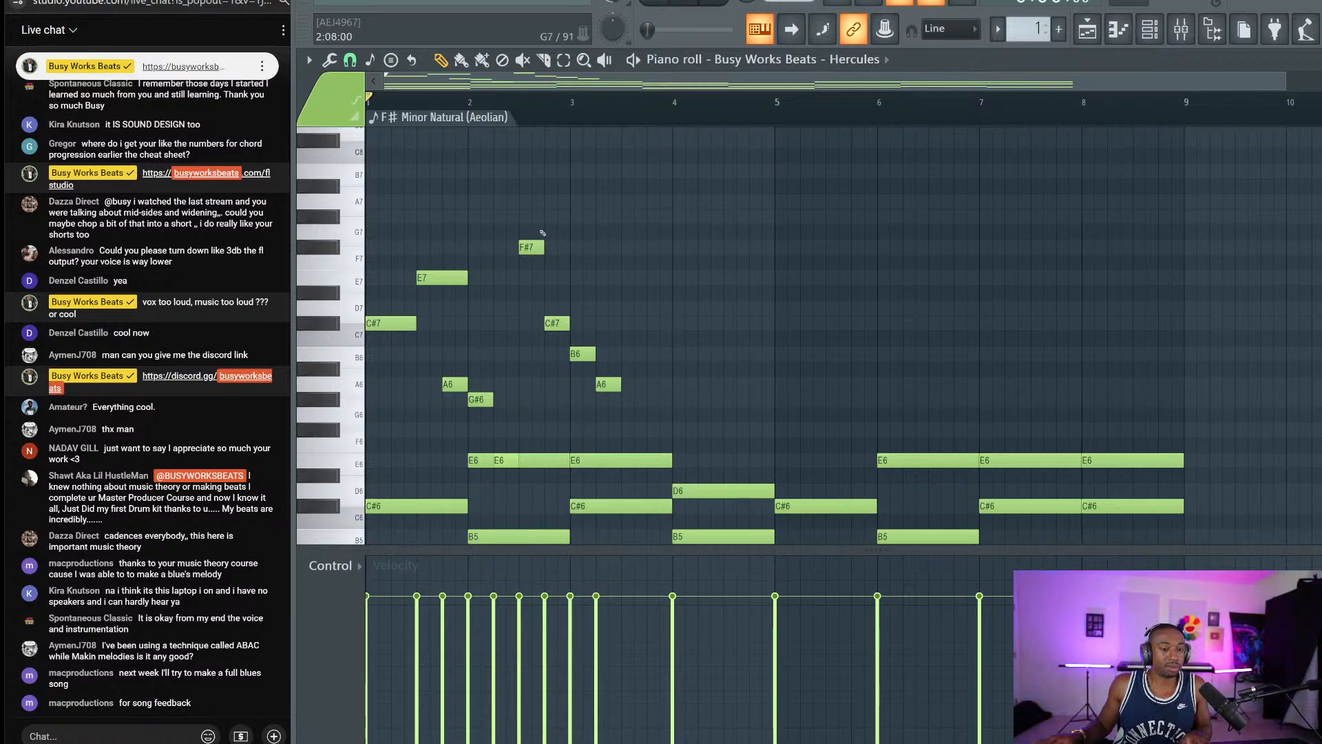
pyautogui.scroll(-3, 543, 233)
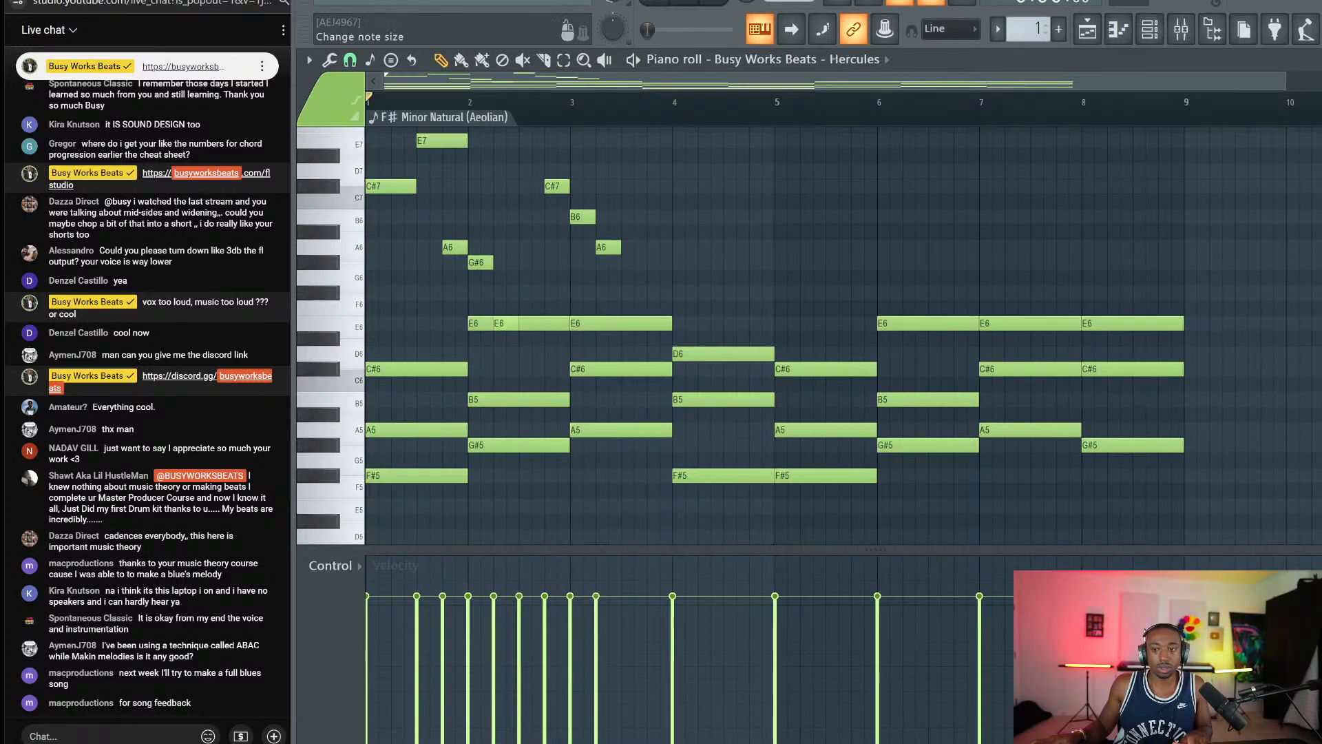
pyautogui.scroll(-1, 1080, 240)
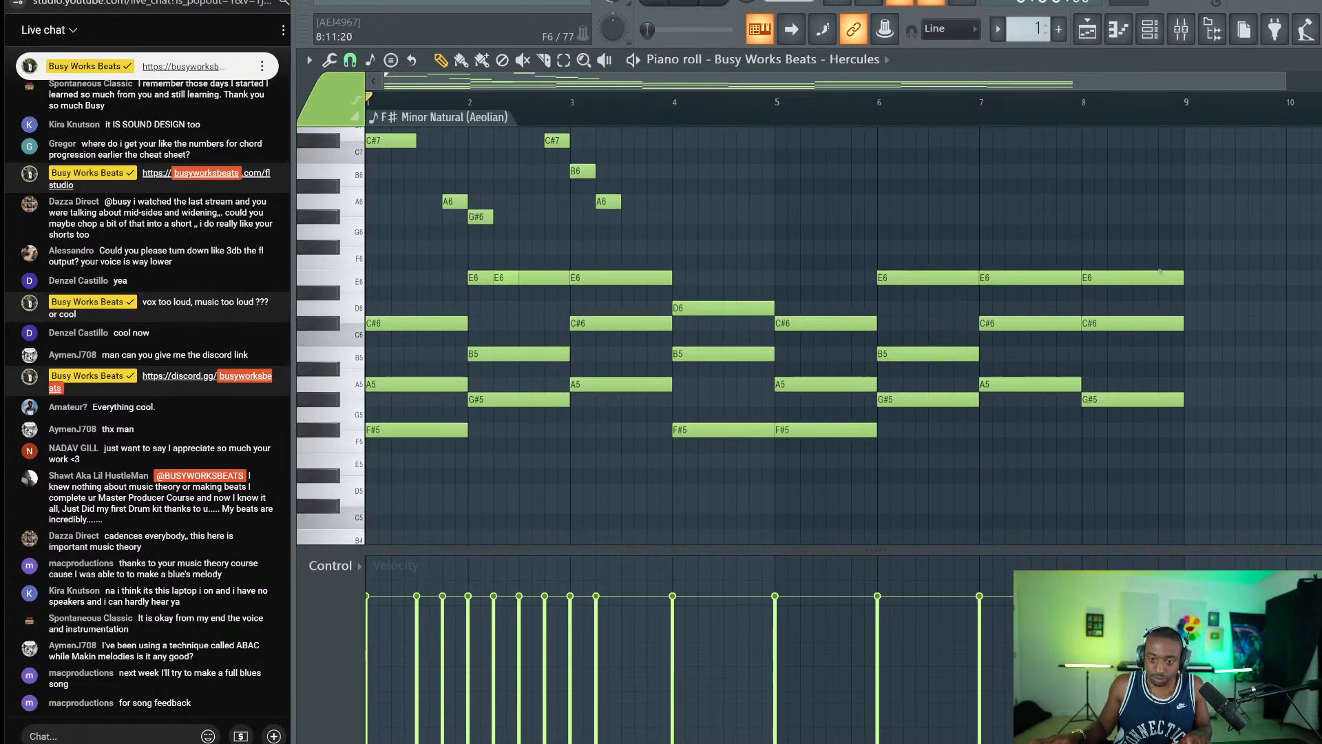
pyautogui.moveTo(1211, 256); pyautogui.dragTo(366, 502)
pyautogui.scroll(3, 539, 406)
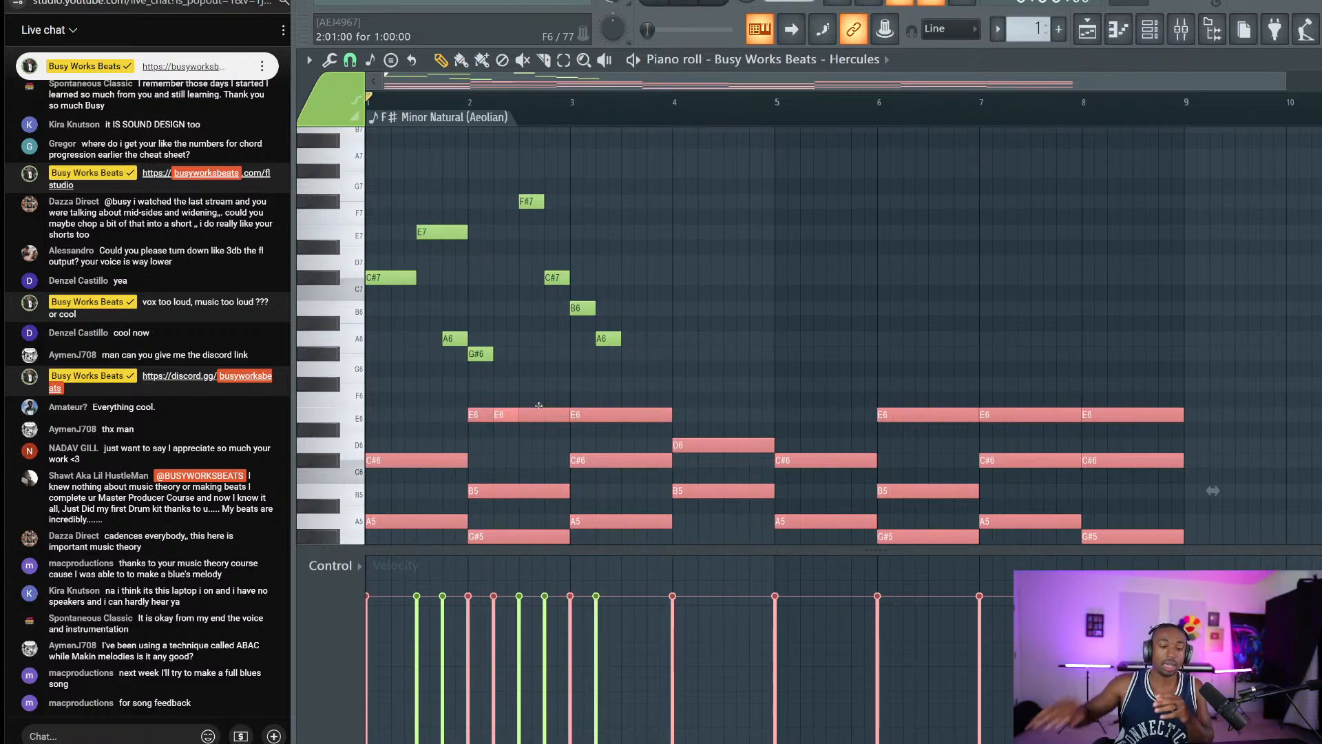
pyautogui.keyDown('ctrl'); pyautogui.click(766, 308); pyautogui.keyUp('ctrl')
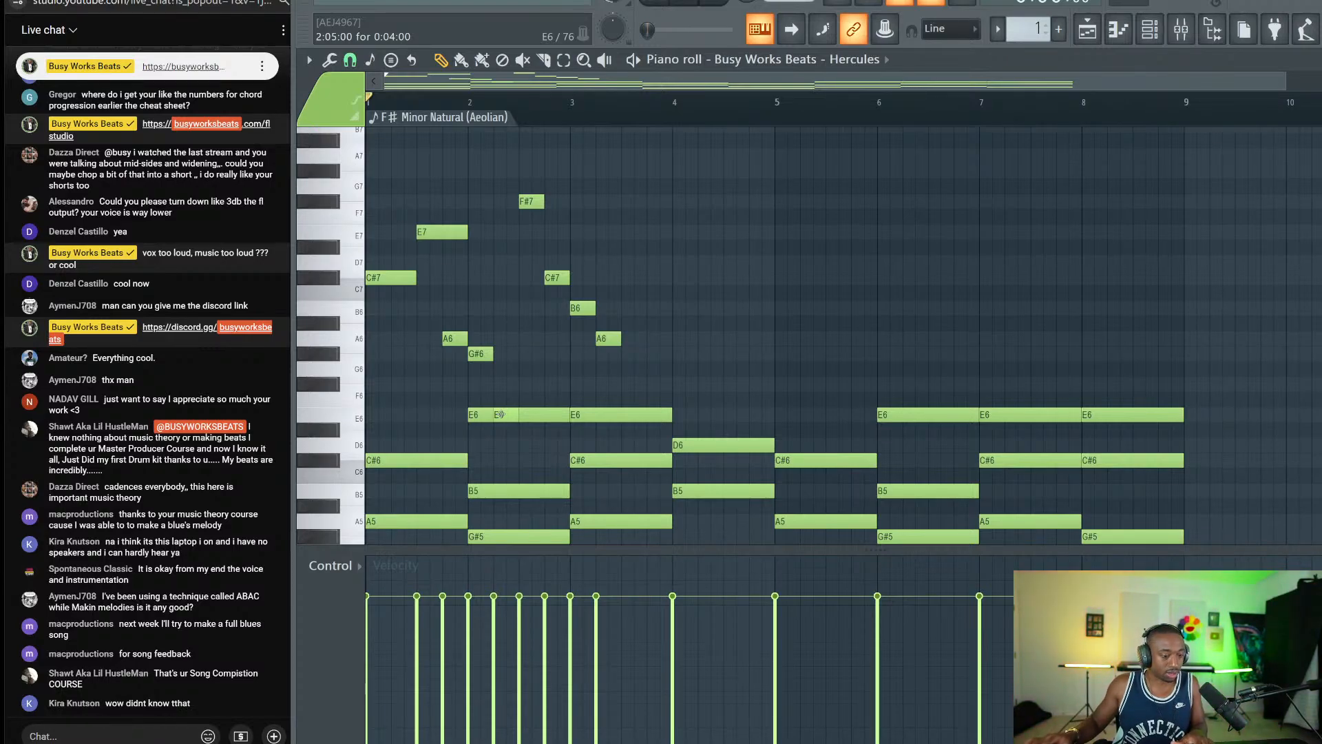
# Nudge the bar-3 A6 one step later and lengthen the B6 note, auditioning the result.
pyautogui.press('space')
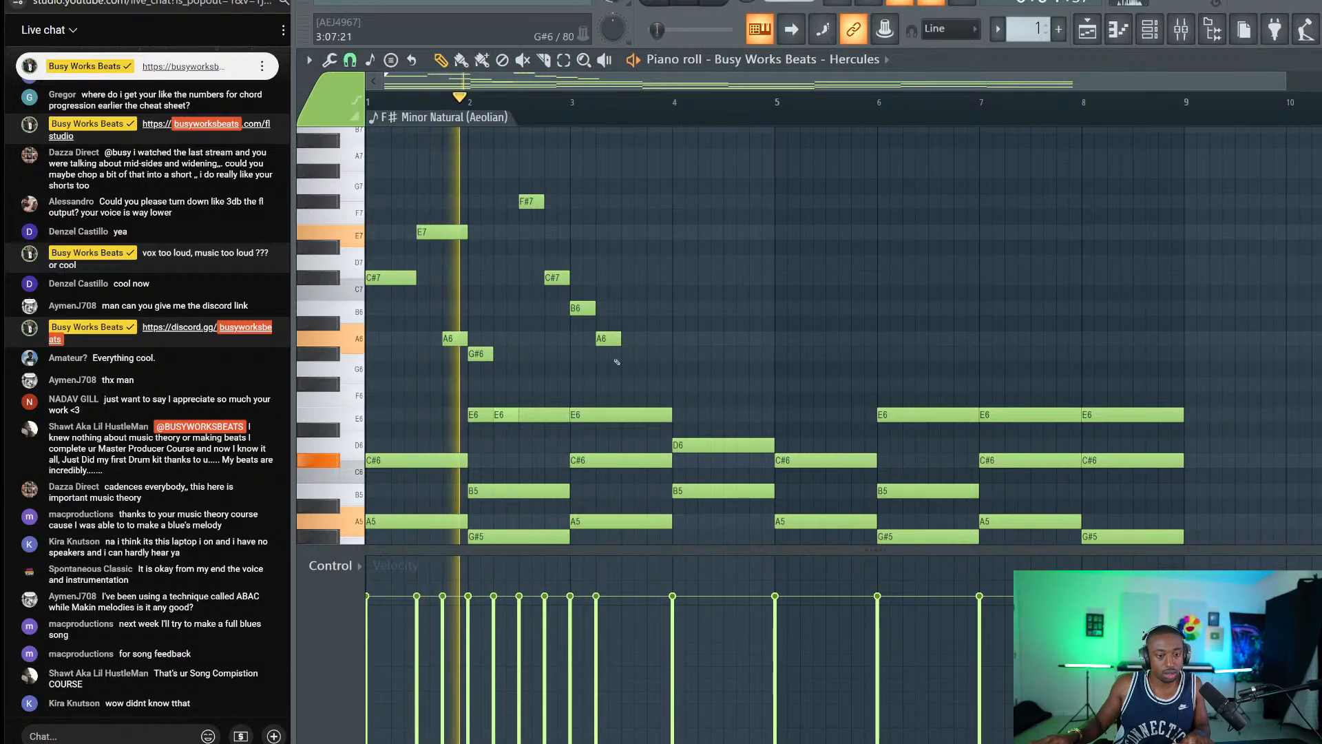
pyautogui.moveTo(608, 340); pyautogui.dragTo(628, 338)
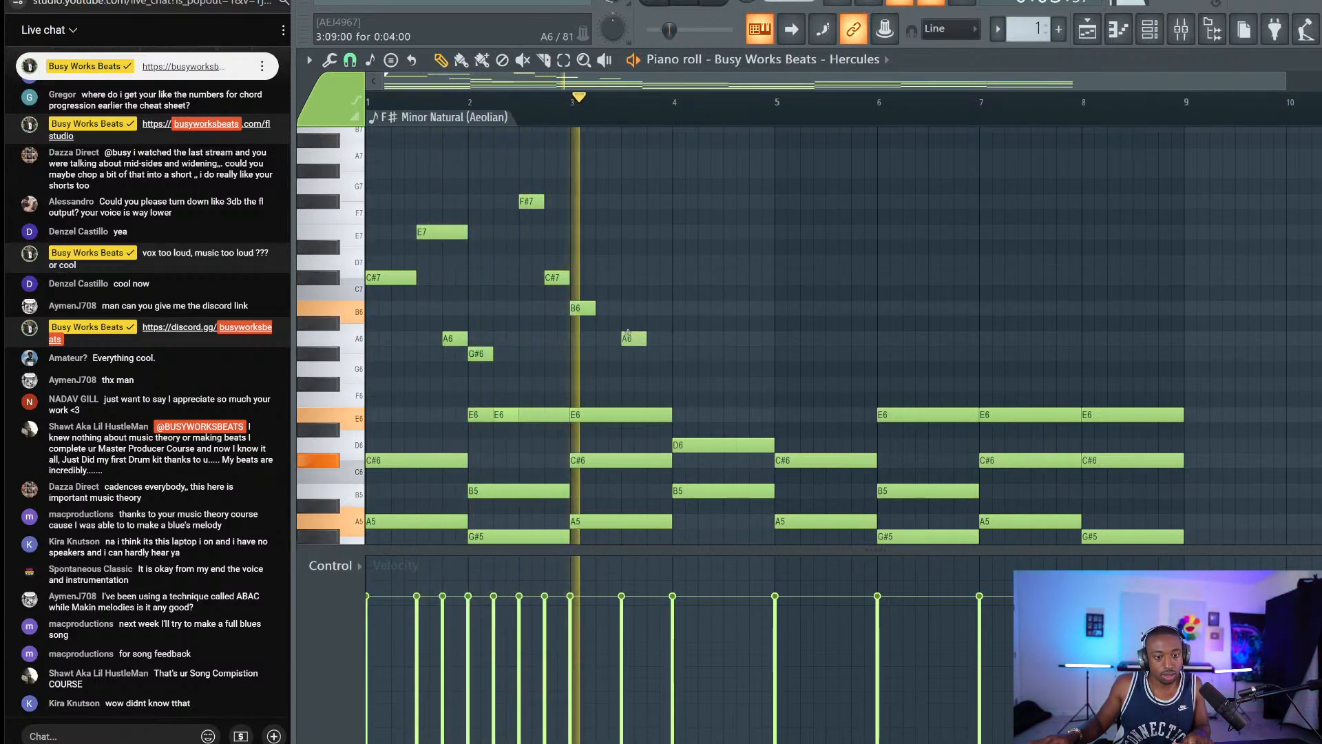
pyautogui.press('space')
pyautogui.keyDown('ctrl'); pyautogui.click(628, 336); pyautogui.keyUp('ctrl')
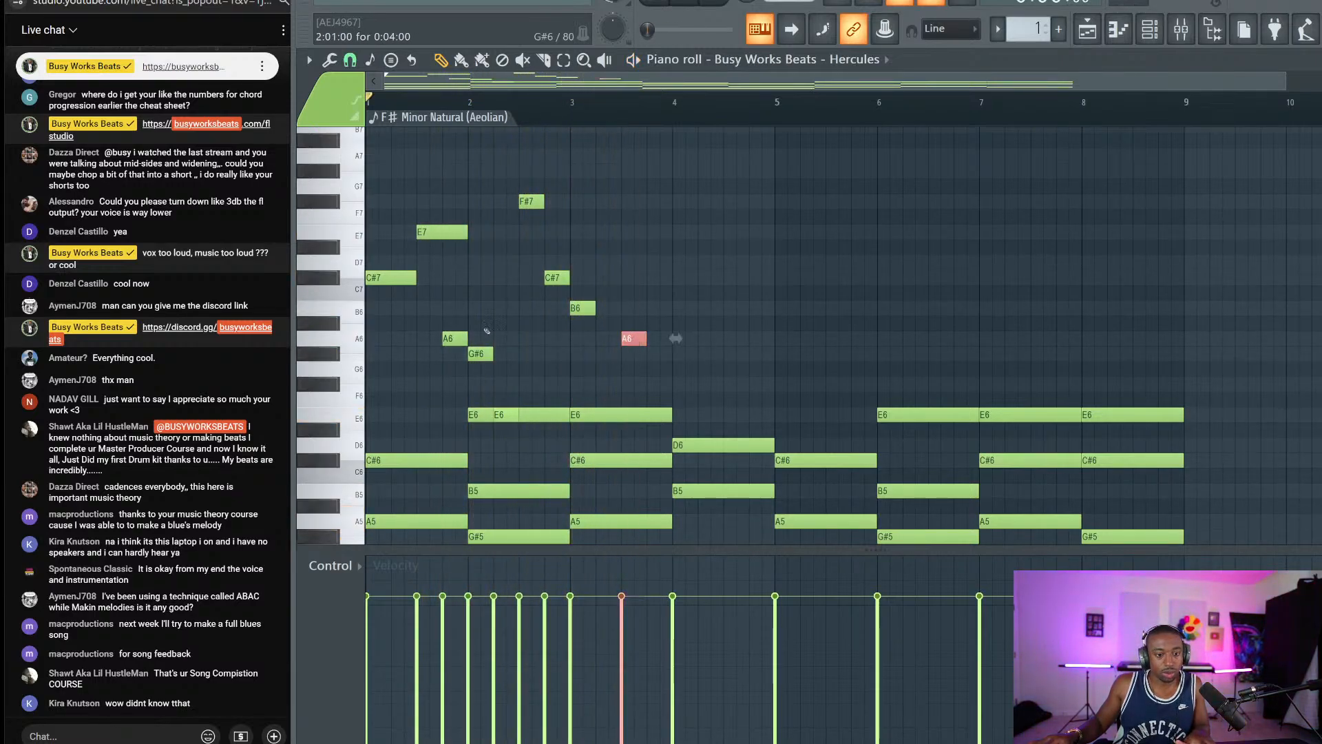
pyautogui.moveTo(494, 165); pyautogui.dragTo(475, 348)
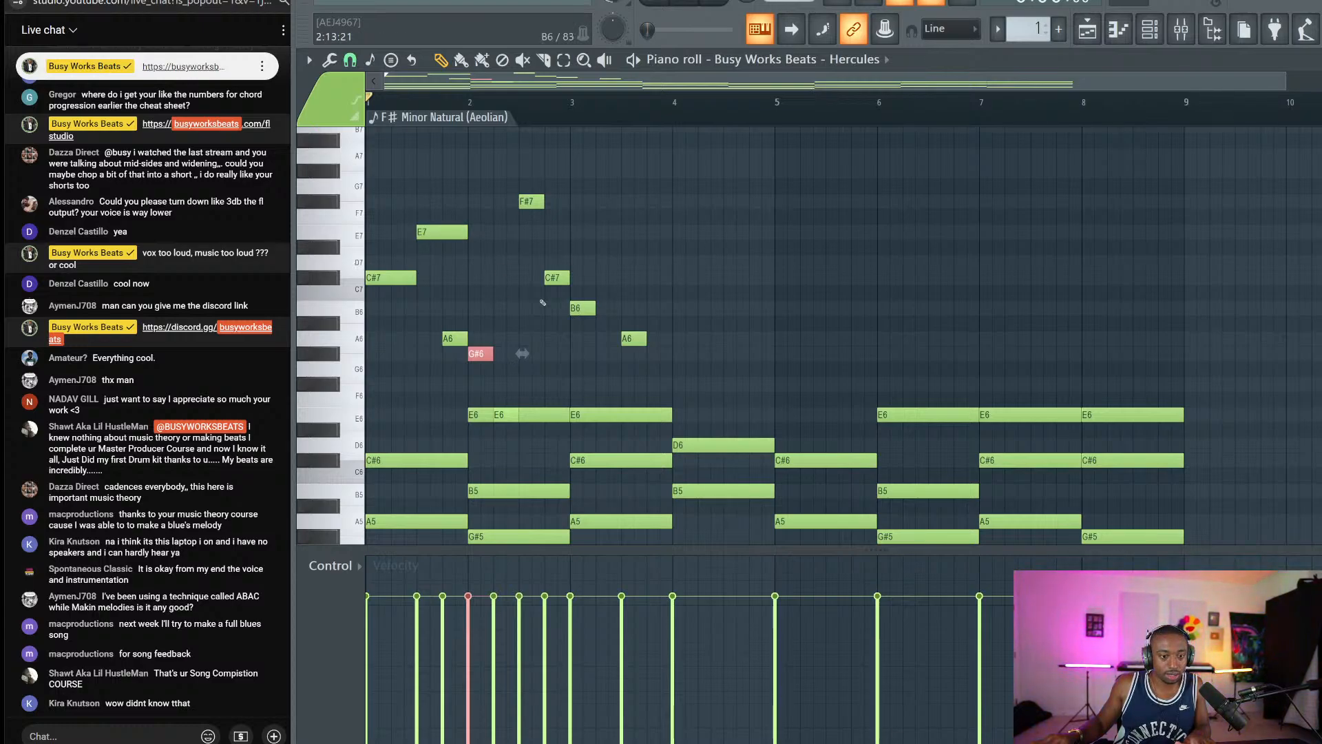
pyautogui.press('space')
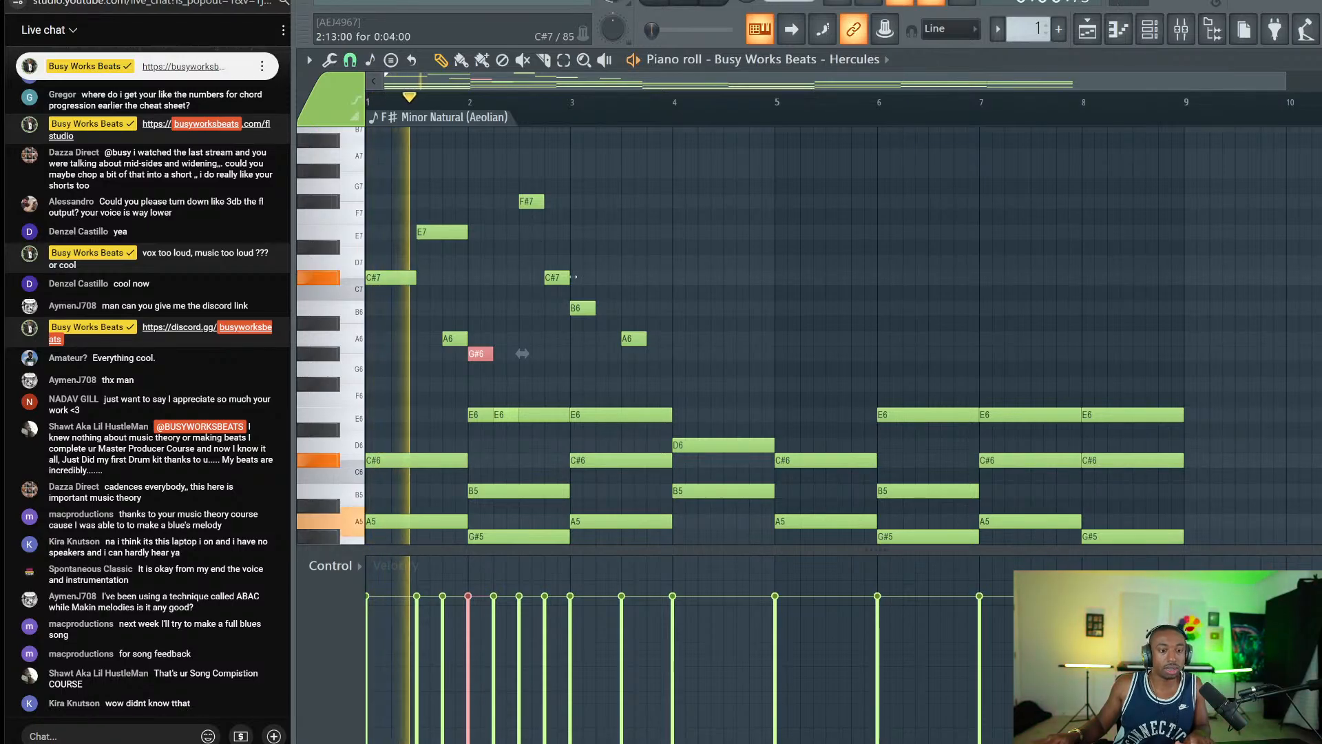
pyautogui.moveTo(593, 309); pyautogui.dragTo(668, 337)
pyautogui.press('space')
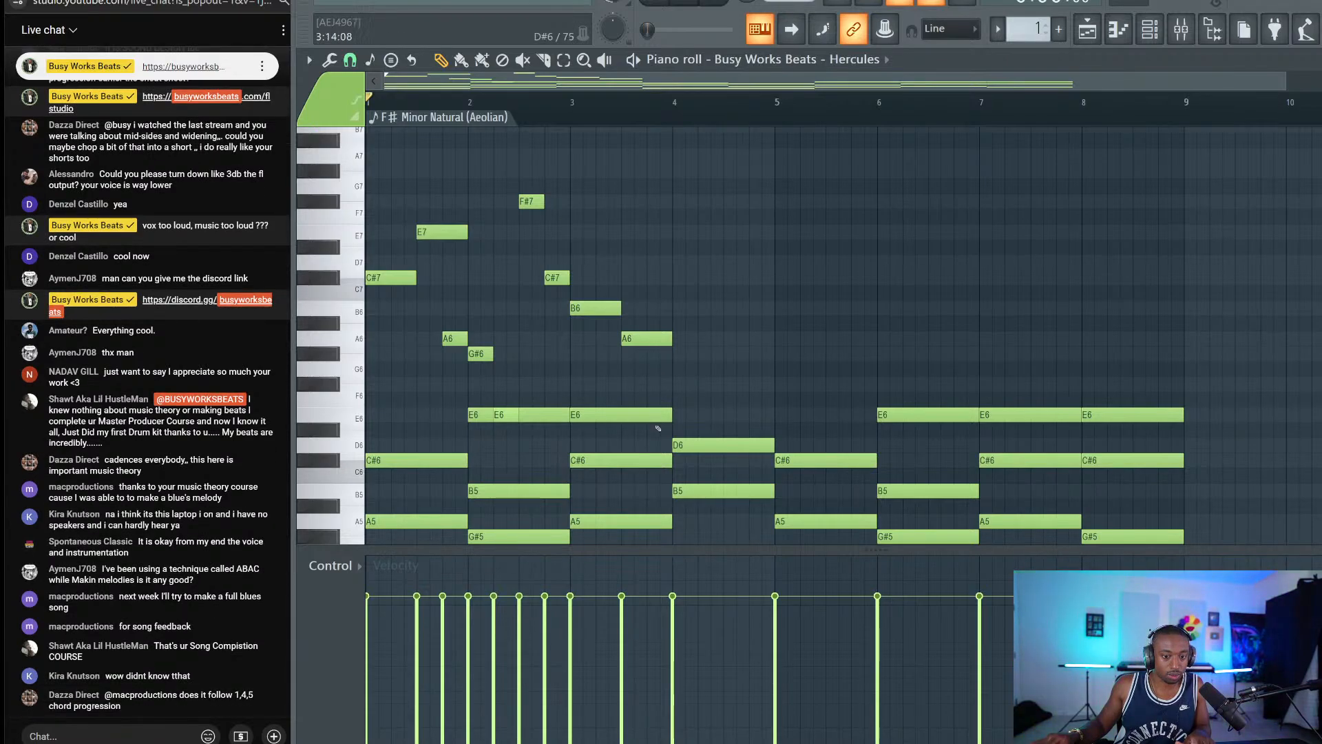
# Audition a short D6 note near the end of bar 3 as D7 and D6, then delete it.
pyautogui.click(653, 444)
pyautogui.press('space')
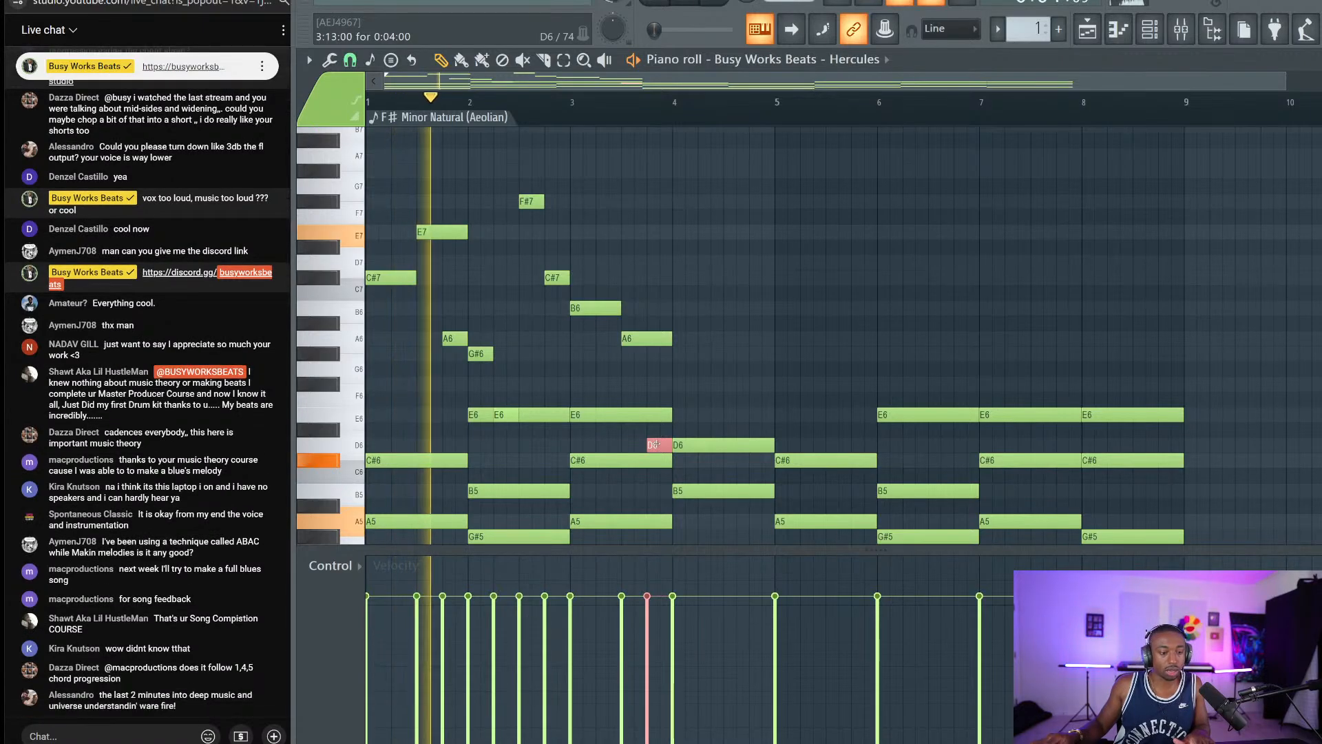
pyautogui.hotkey('ctrl', 'Up')
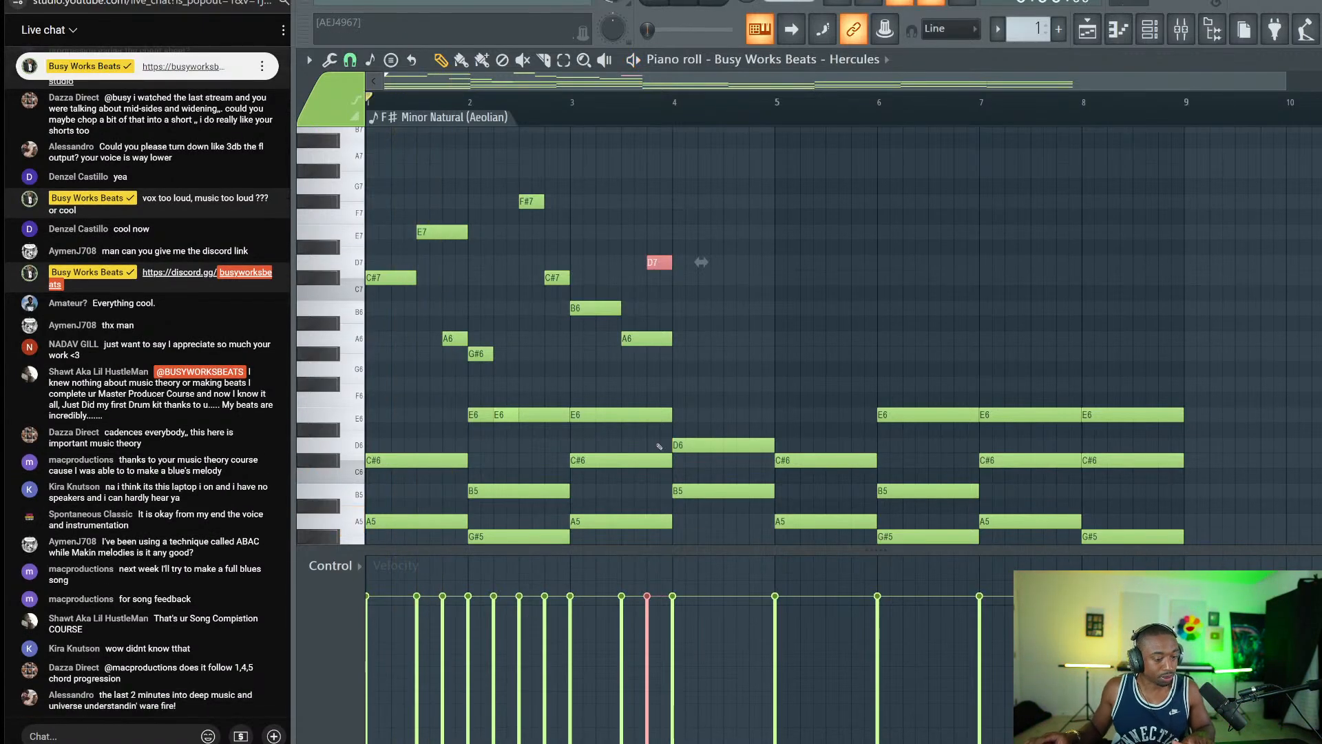
pyautogui.press('space')
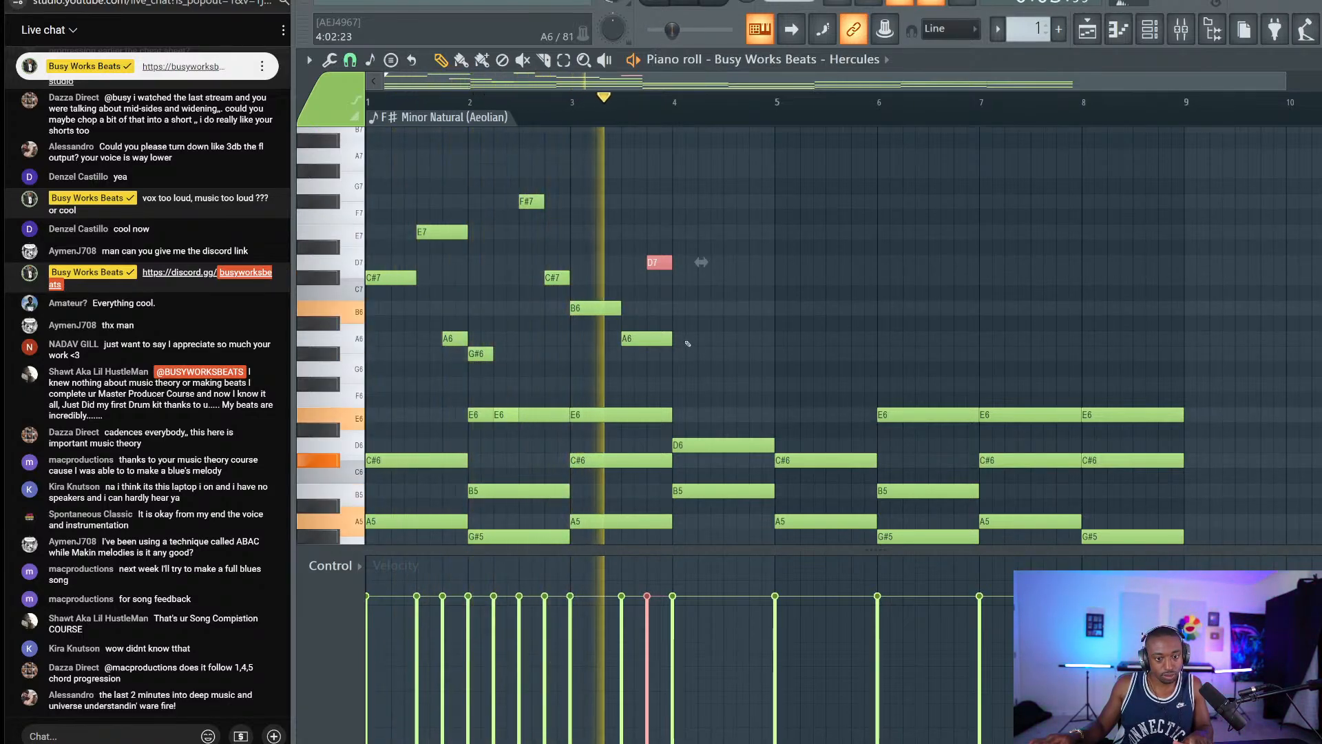
pyautogui.press('space')
pyautogui.hotkey('ctrl', 'Down')
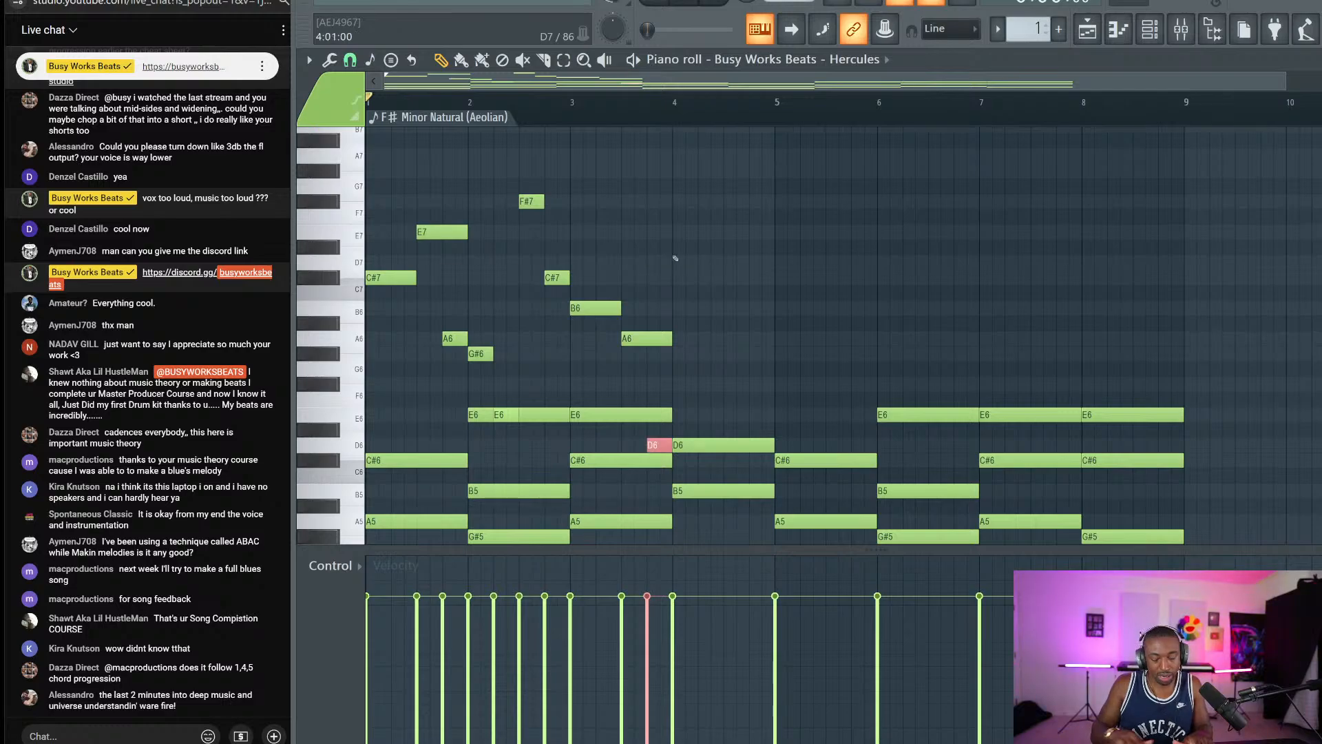
pyautogui.press('space')
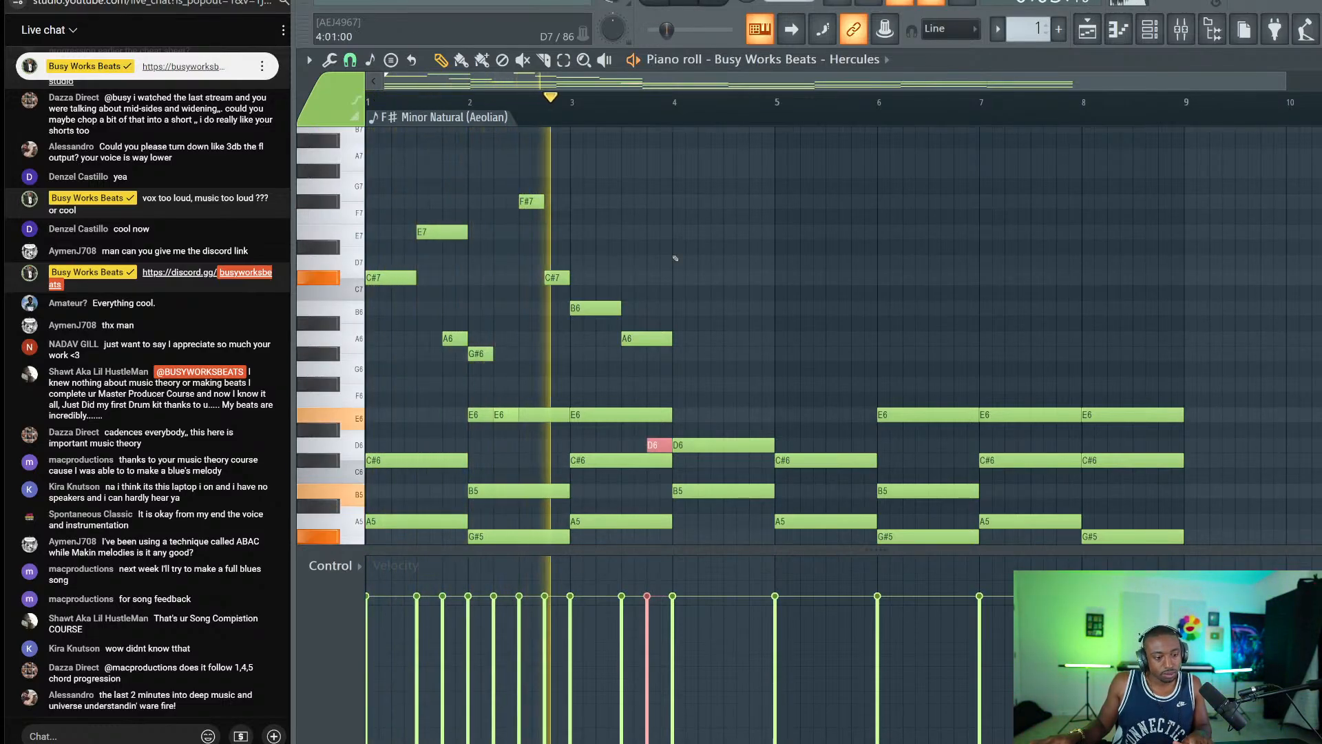
pyautogui.press('space')
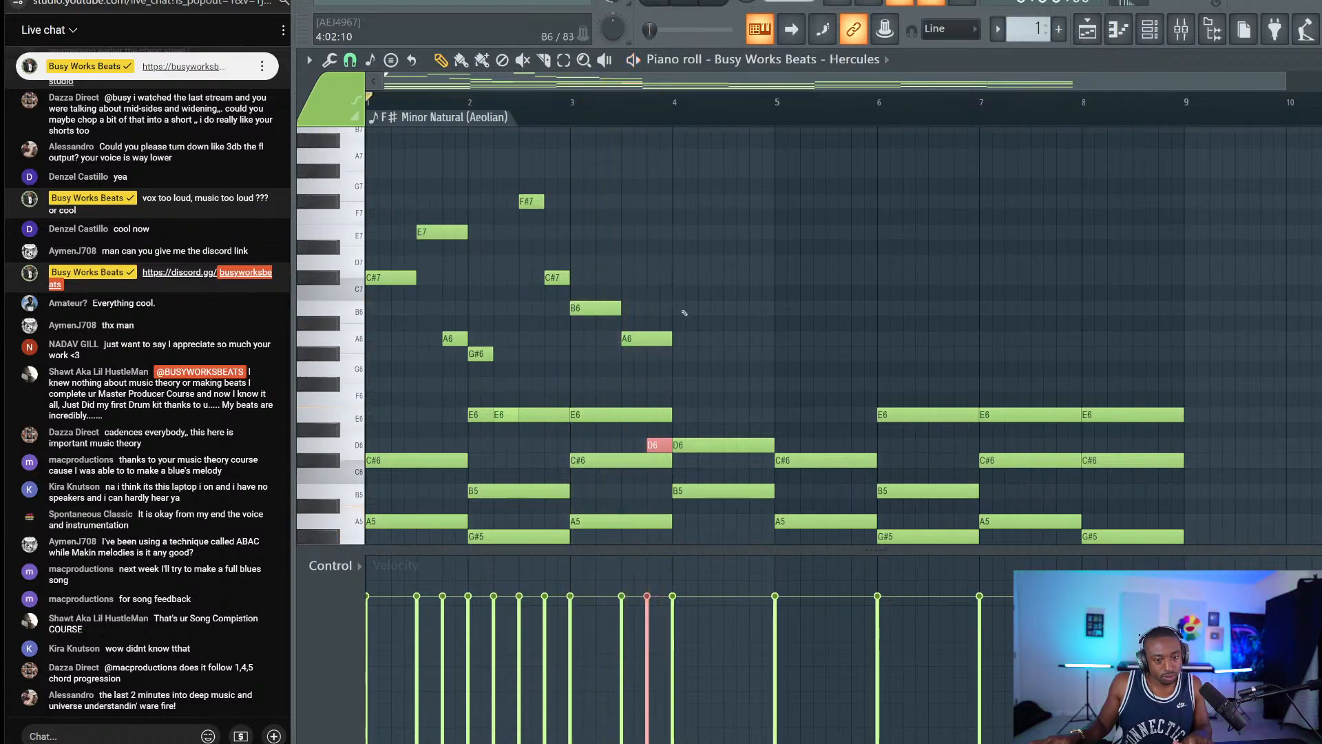
pyautogui.rightClick(654, 440)
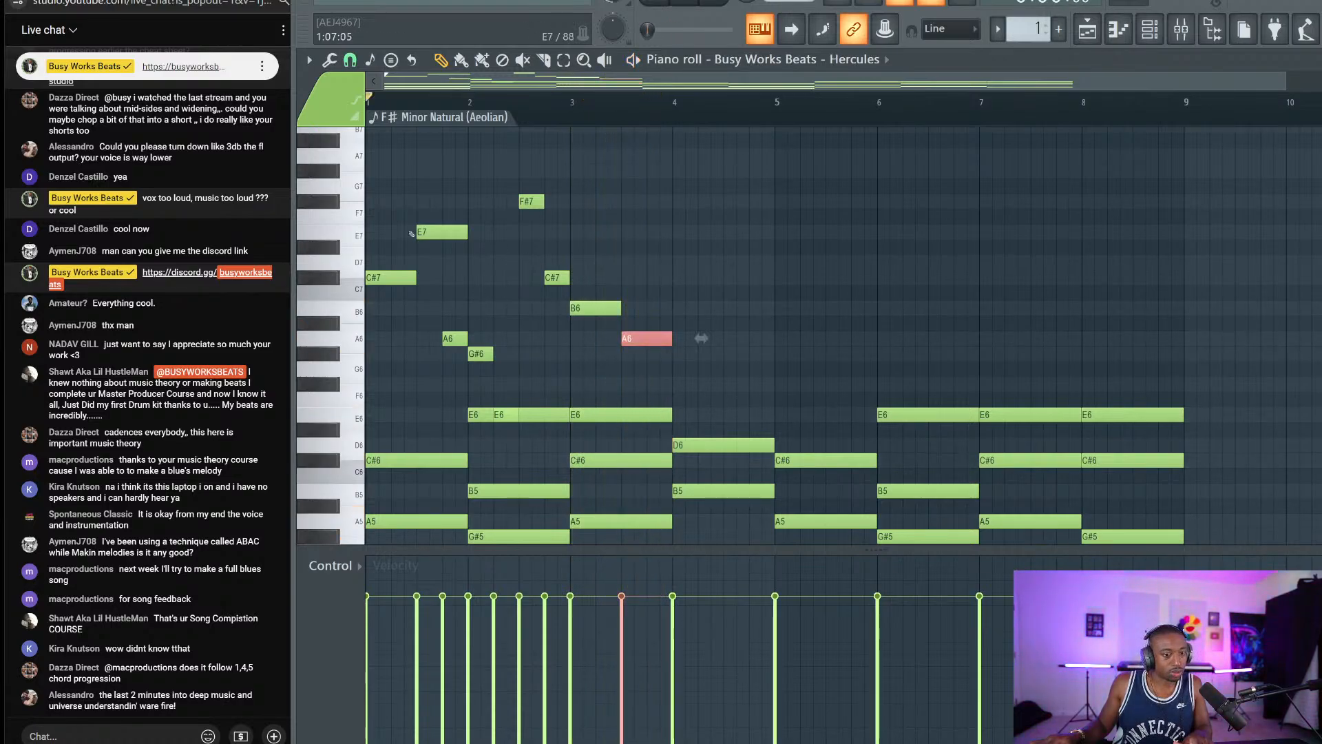
# Select the E7, B6, A6 and first C#7 melody notes.
pyautogui.moveTo(441, 209); pyautogui.dragTo(435, 250)
pyautogui.moveTo(602, 286); pyautogui.dragTo(637, 351)
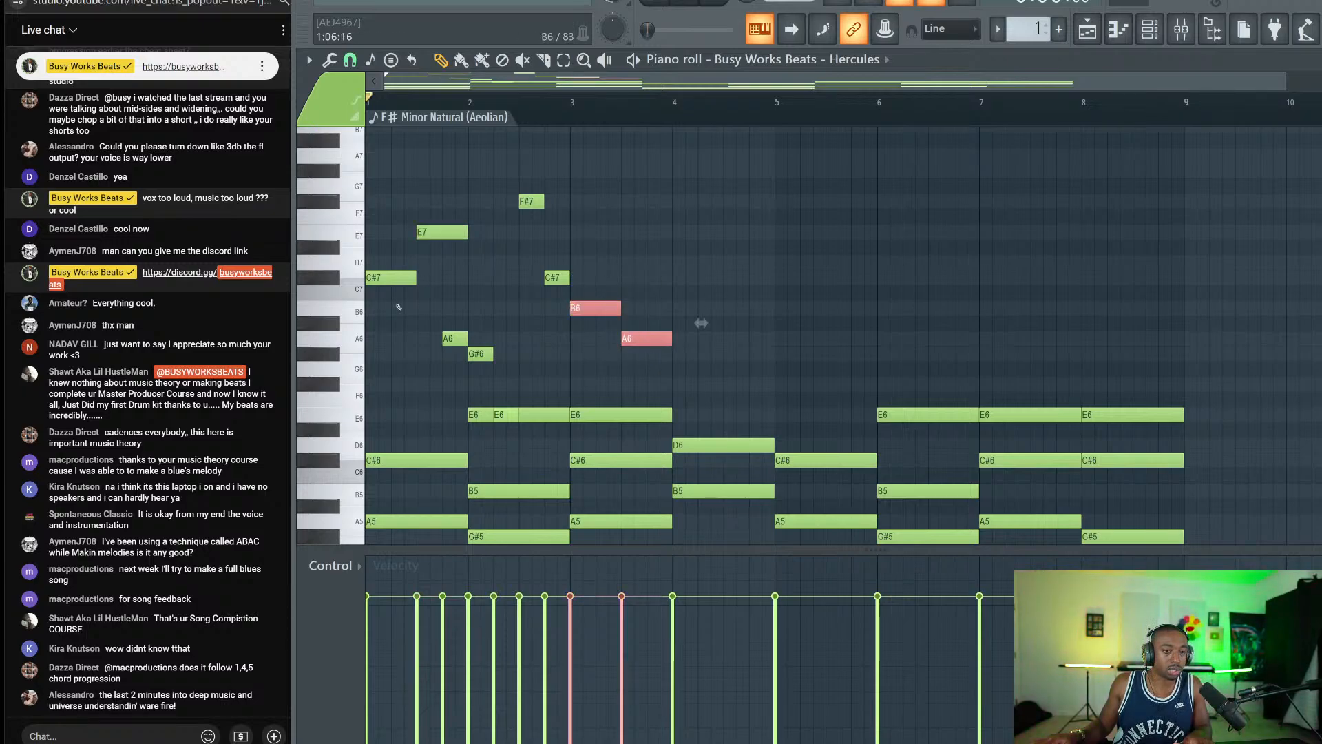
pyautogui.moveTo(397, 307); pyautogui.dragTo(380, 248)
# Copy the short A6 note one step to the right, then delete the duplicate.
pyautogui.keyDown('ctrl'); pyautogui.click(451, 189); pyautogui.keyUp('ctrl')
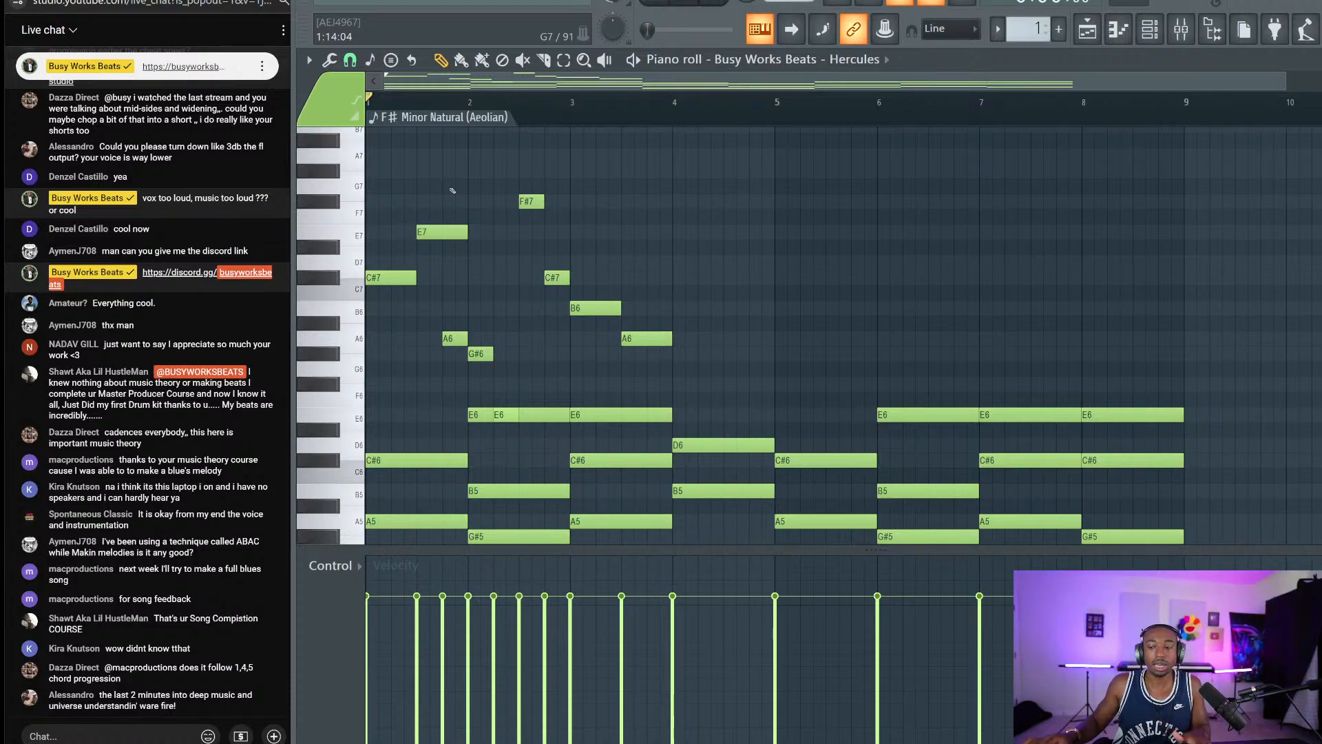
pyautogui.moveTo(456, 212); pyautogui.dragTo(379, 313)
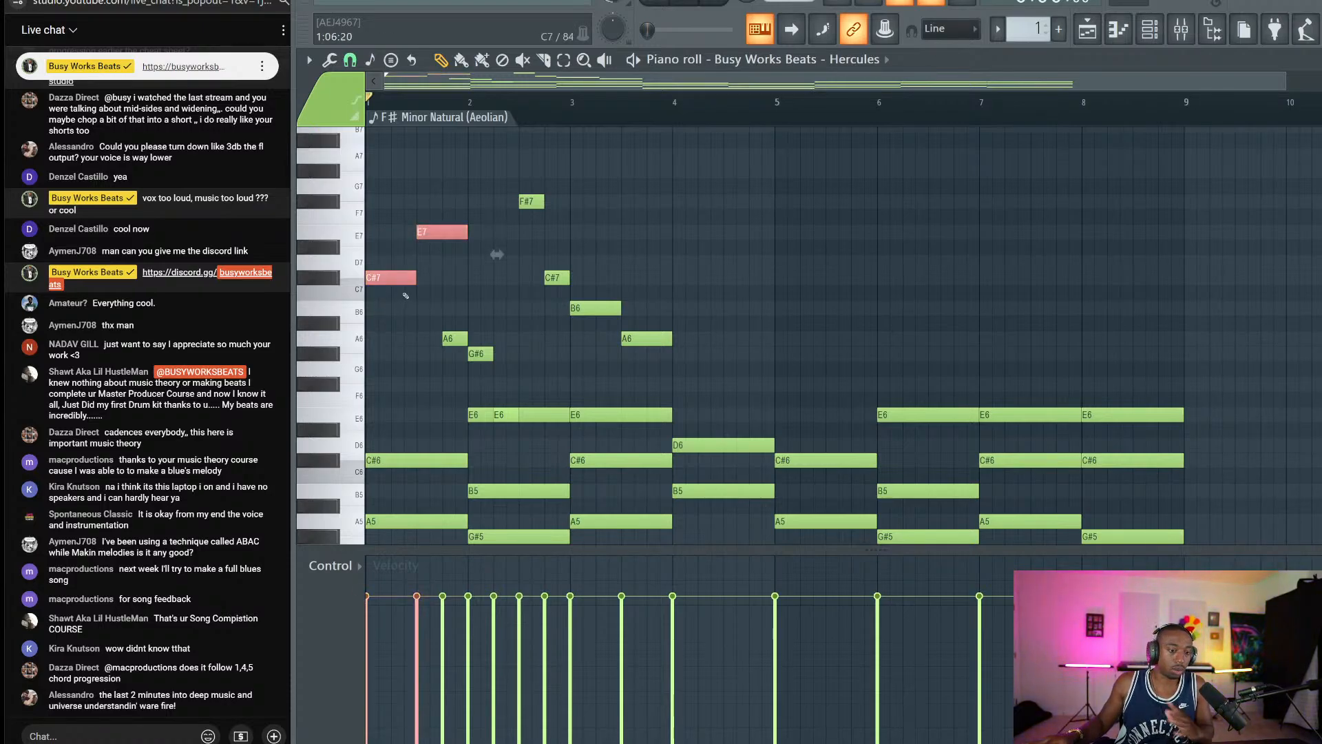
pyautogui.keyDown('ctrl'); pyautogui.click(682, 283); pyautogui.keyUp('ctrl')
pyautogui.moveTo(627, 256); pyautogui.dragTo(656, 364)
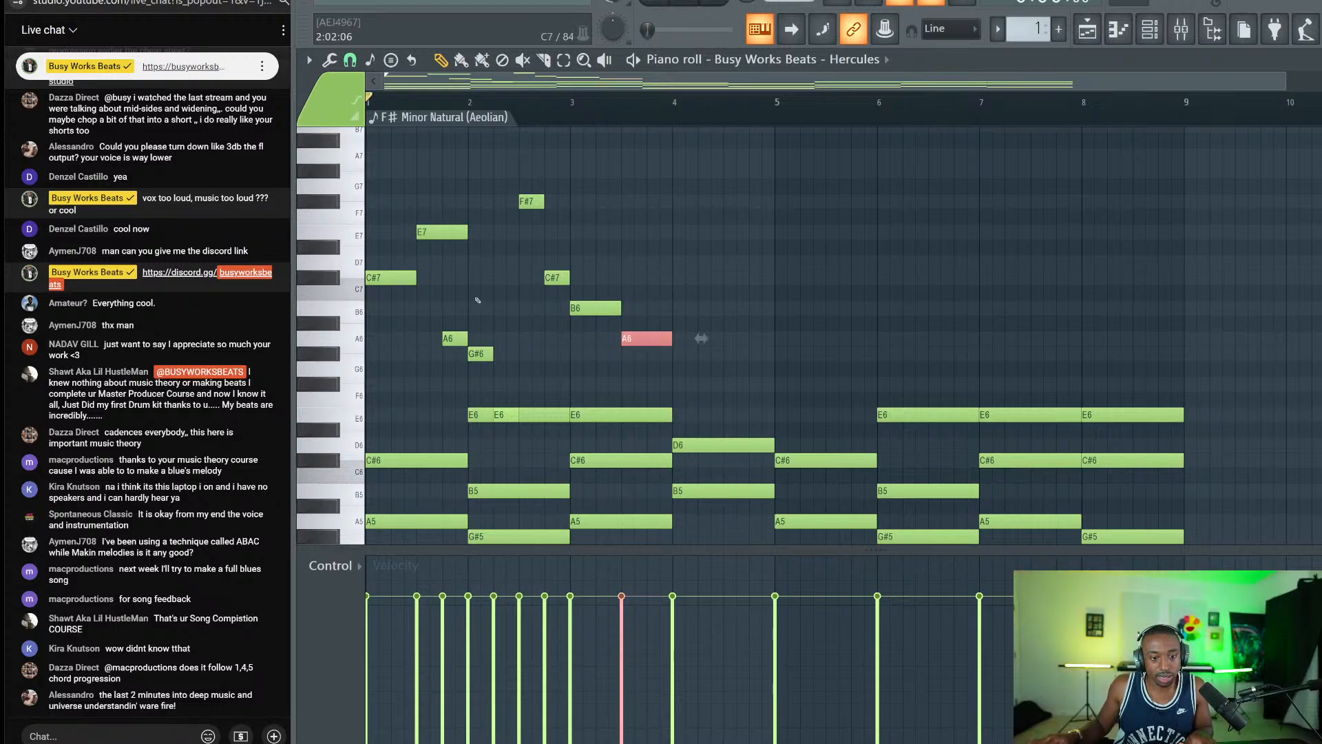
pyautogui.moveTo(695, 316); pyautogui.dragTo(683, 332)
pyautogui.click(651, 337)
pyautogui.moveTo(450, 338); pyautogui.dragTo(653, 339)
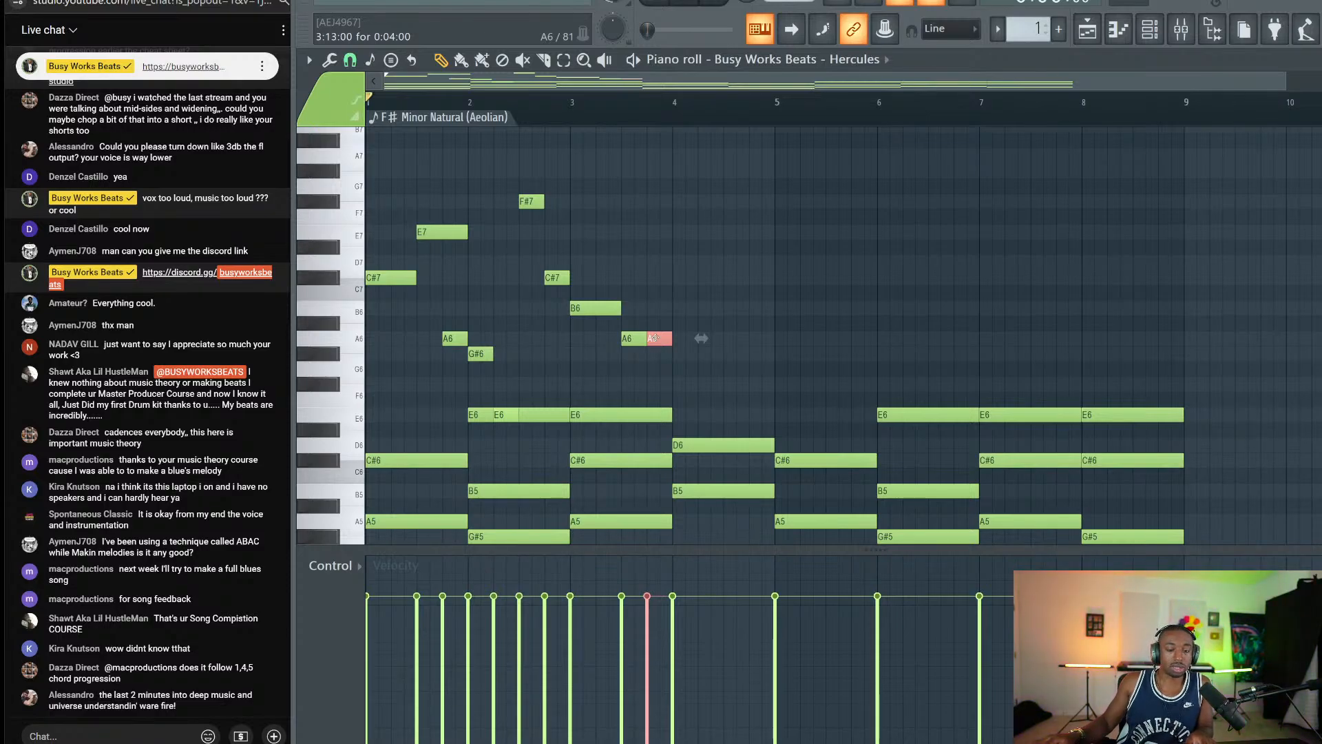
pyautogui.moveTo(407, 281); pyautogui.dragTo(457, 230)
pyautogui.keyDown('ctrl'); pyautogui.click(445, 261); pyautogui.keyUp('ctrl')
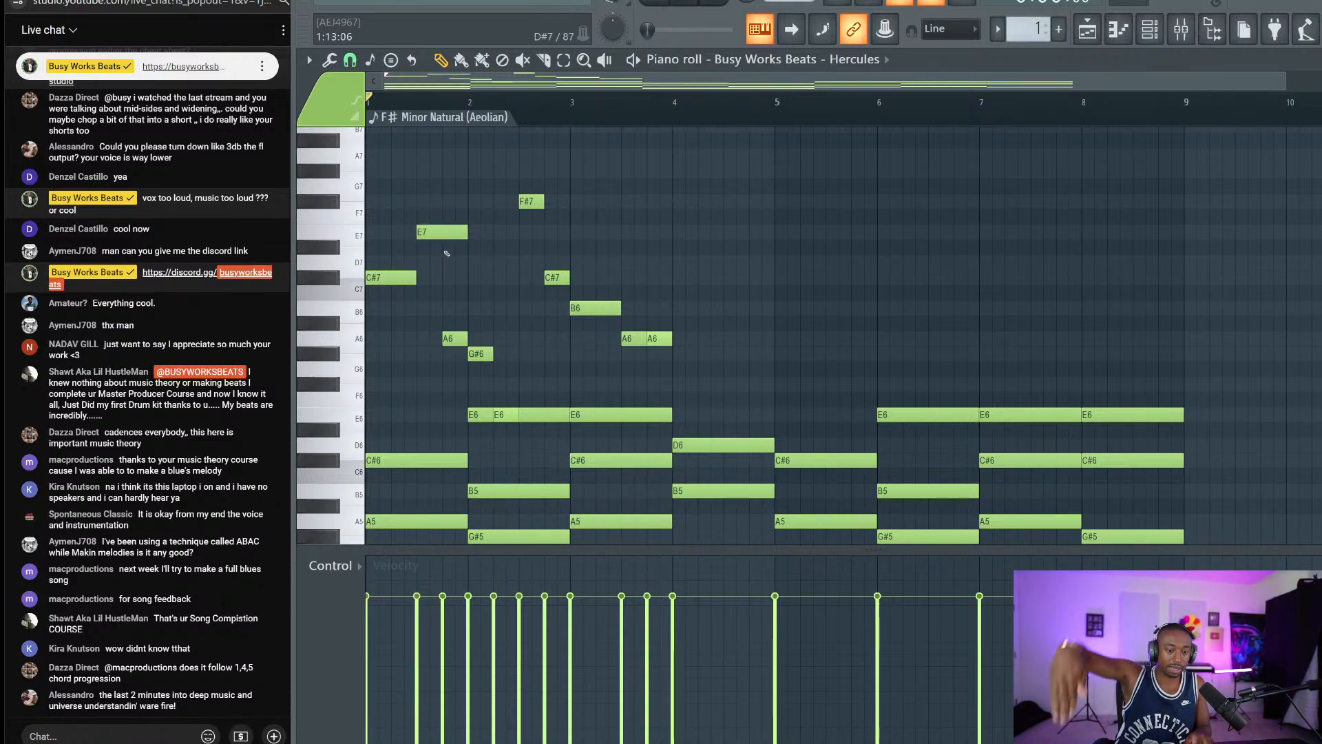
pyautogui.rightClick(658, 338)
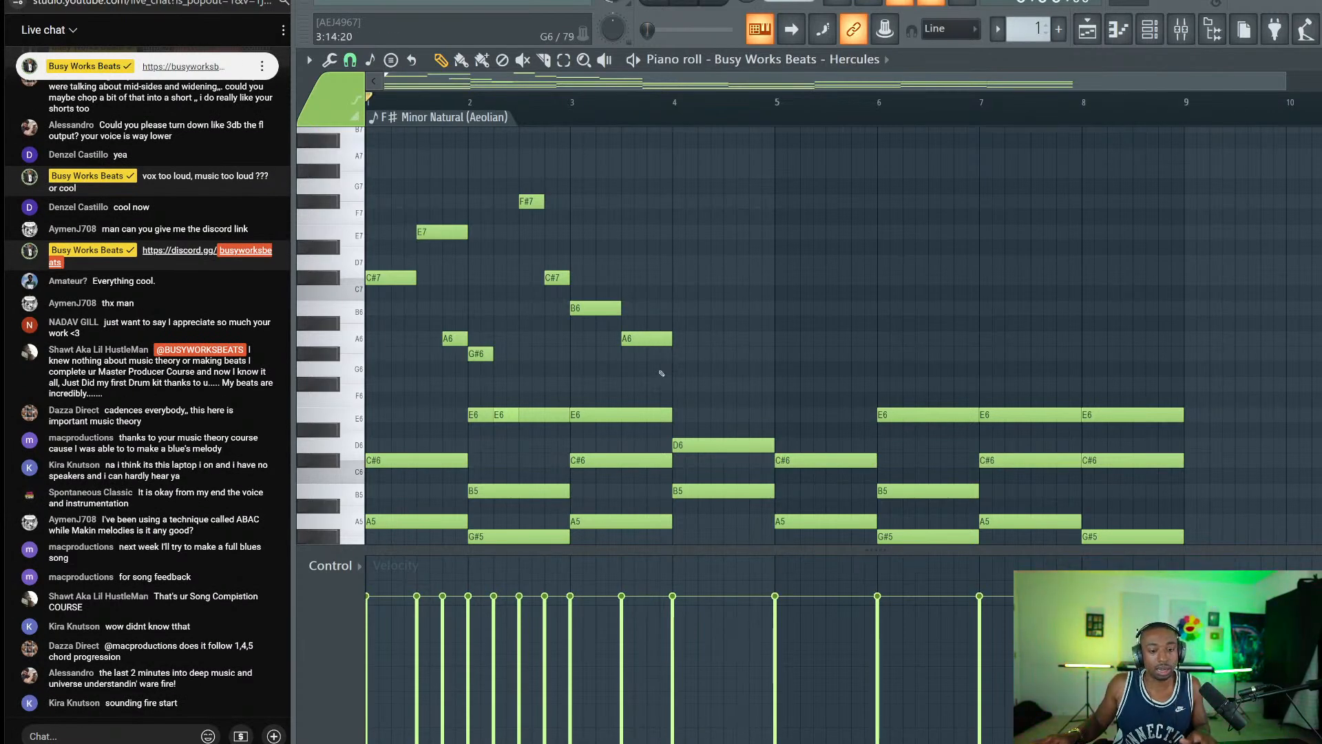
# Play the progression, then place a new shortened note after A6 and drag it to F#6.
pyautogui.press('space')
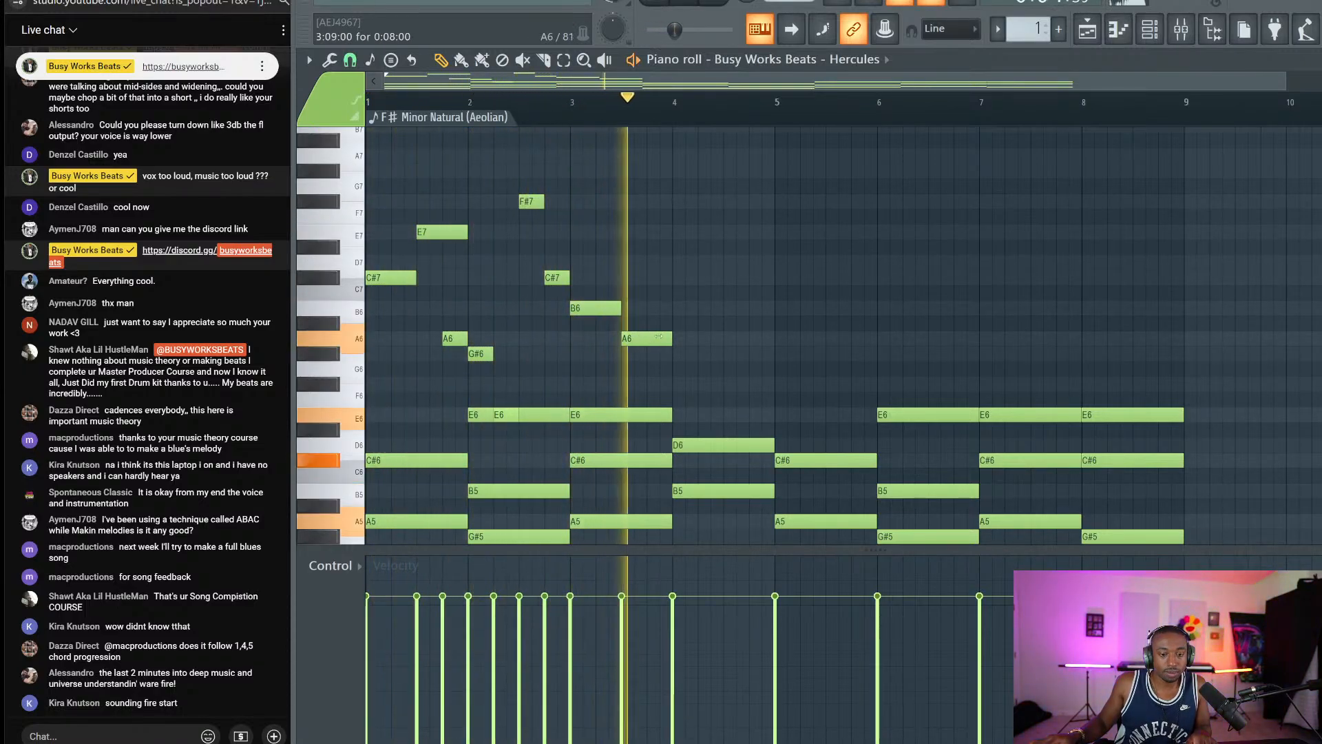
pyautogui.press('space')
pyautogui.click(648, 371)
pyautogui.moveTo(648, 370); pyautogui.dragTo(672, 384)
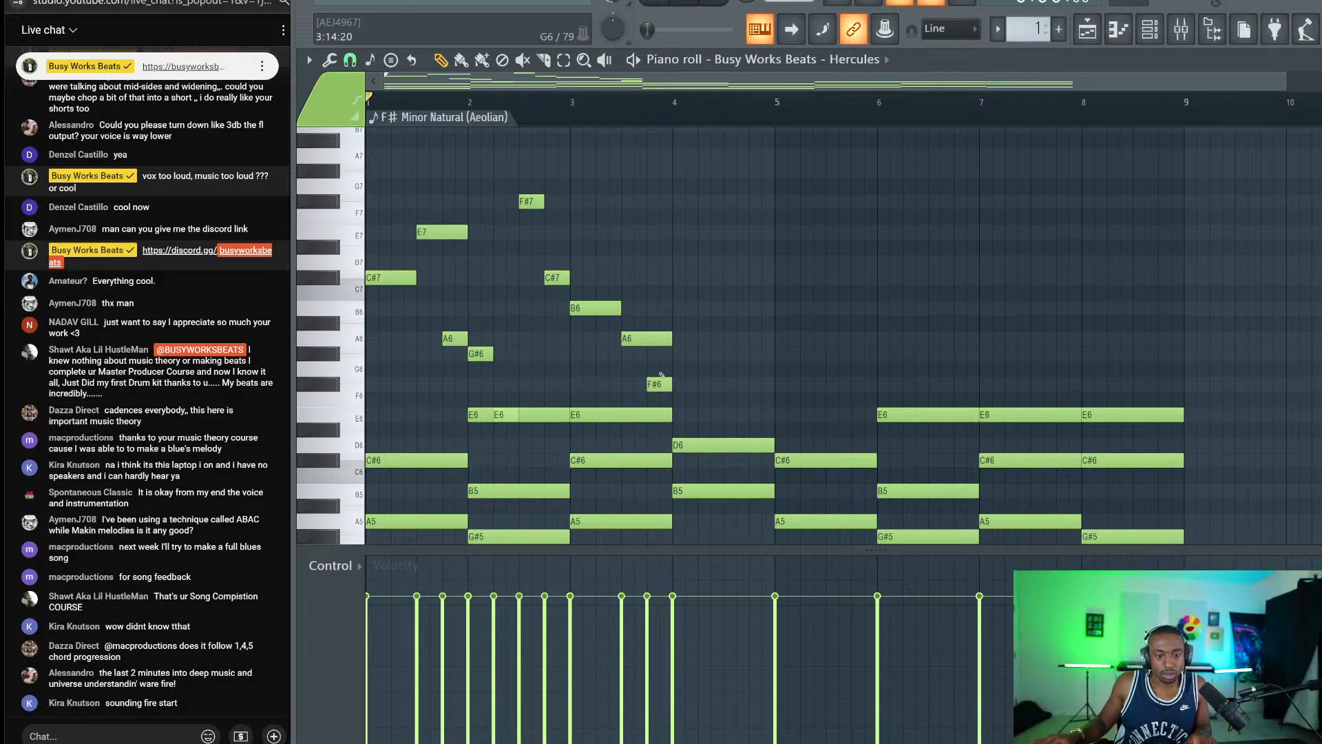
# Try the new note at F#7, keep it at F#6, and listen back.
pyautogui.hotkey('ctrl', 'Up')
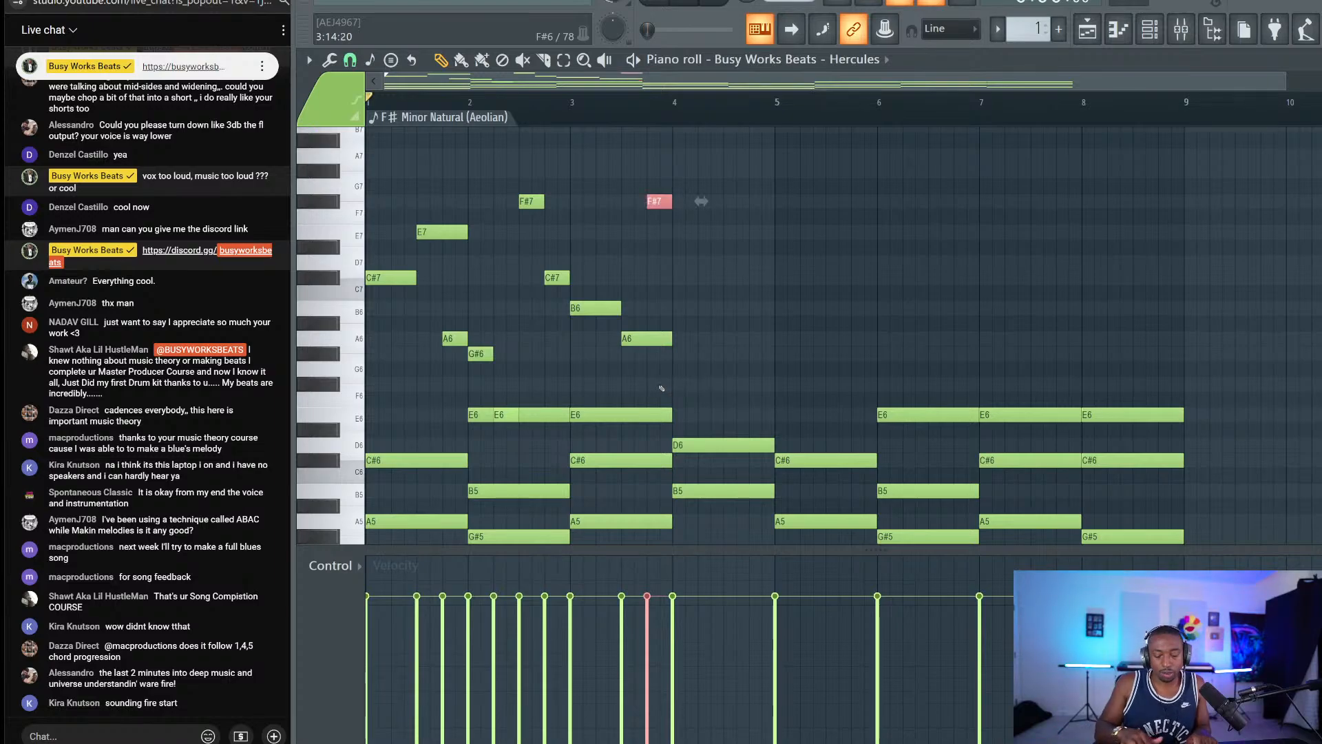
pyautogui.hotkey('ctrl', 'Down')
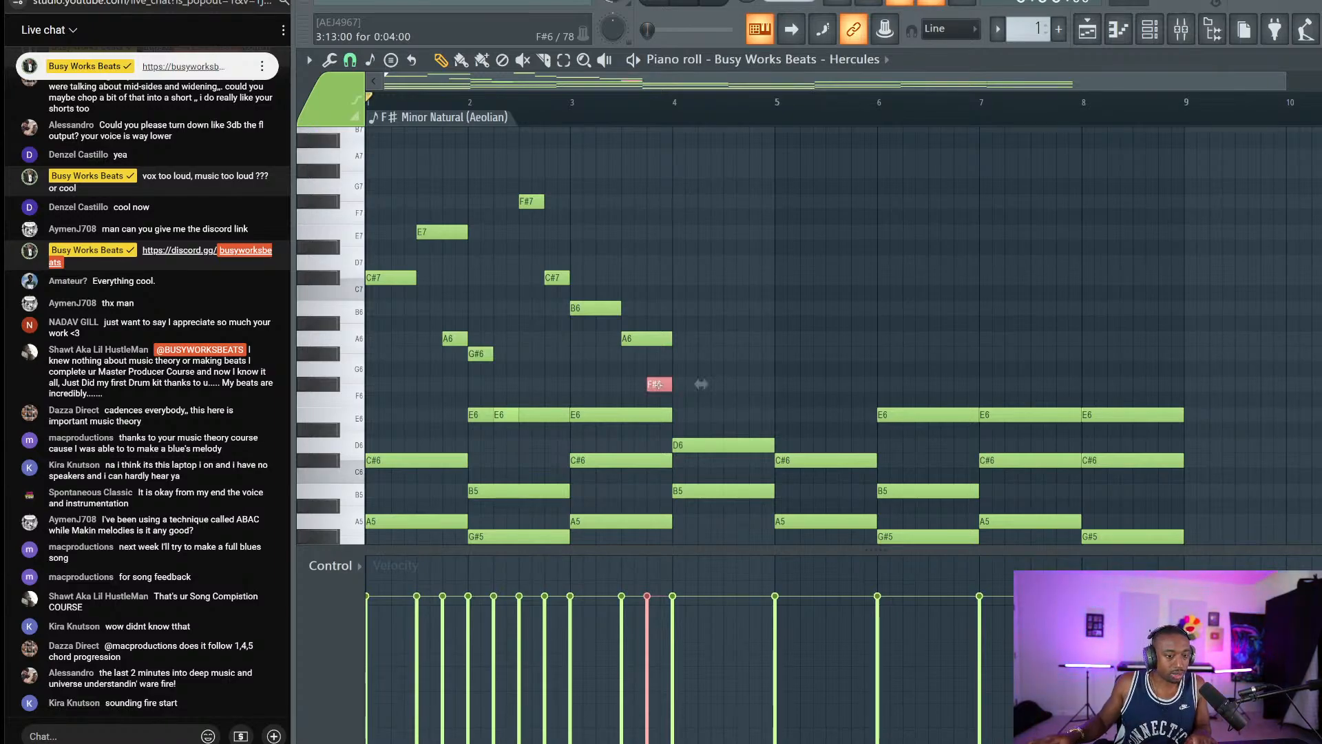
pyautogui.press('space')
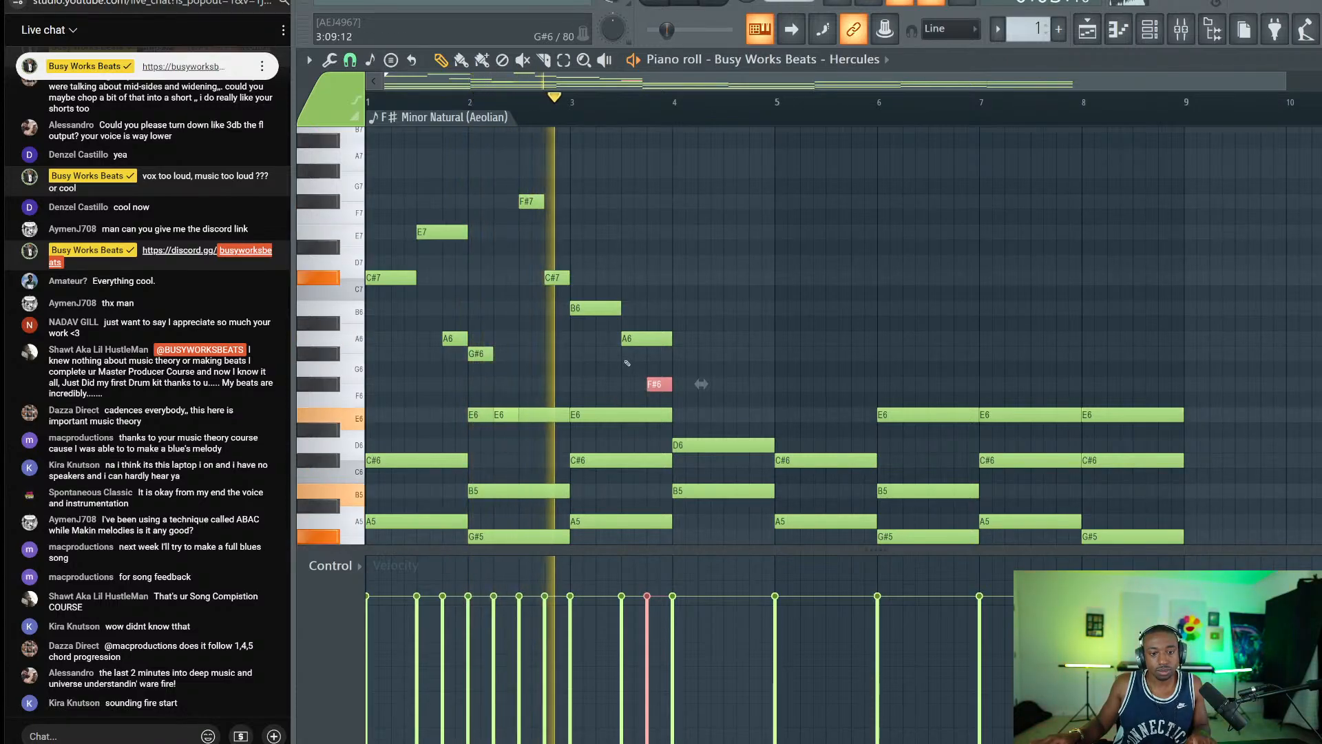
pyautogui.press('space')
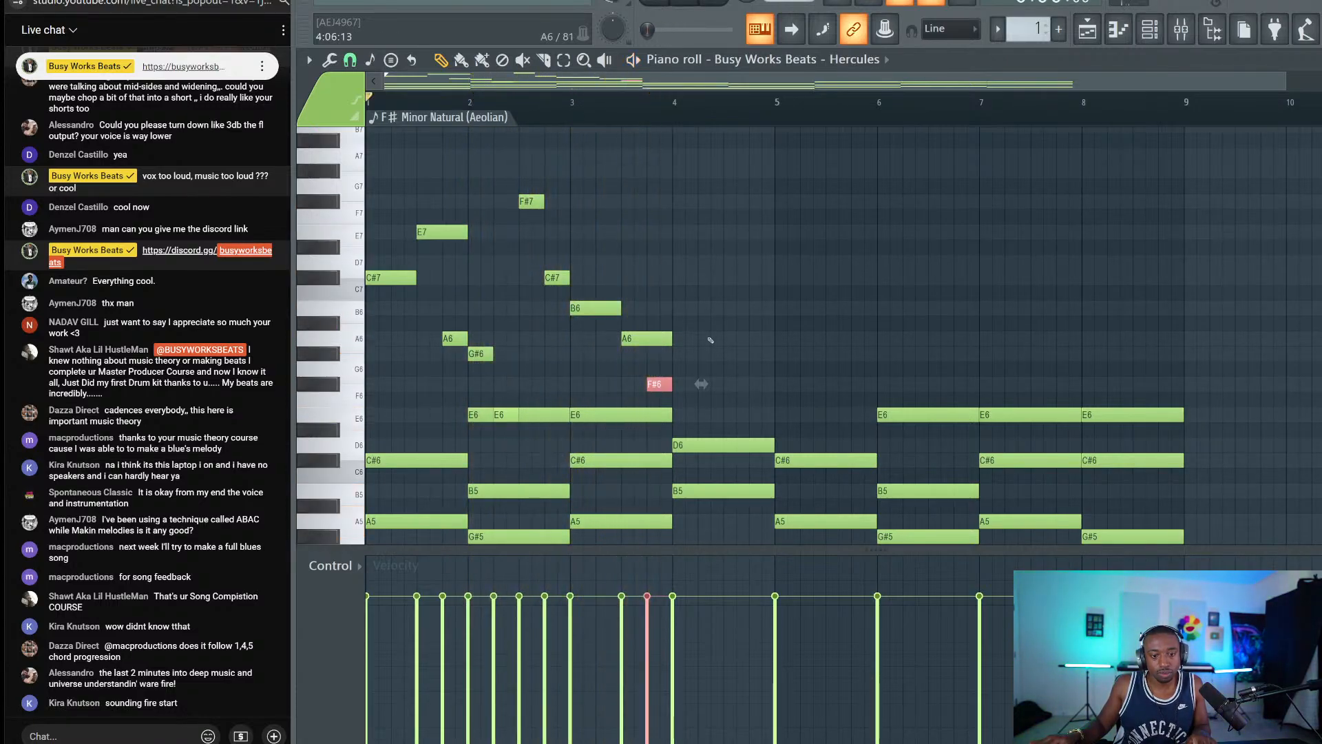
# Draw a one-beat A6 and an E6 in bar 4, then F#7 and C#7 before bar 5.
pyautogui.click(675, 338)
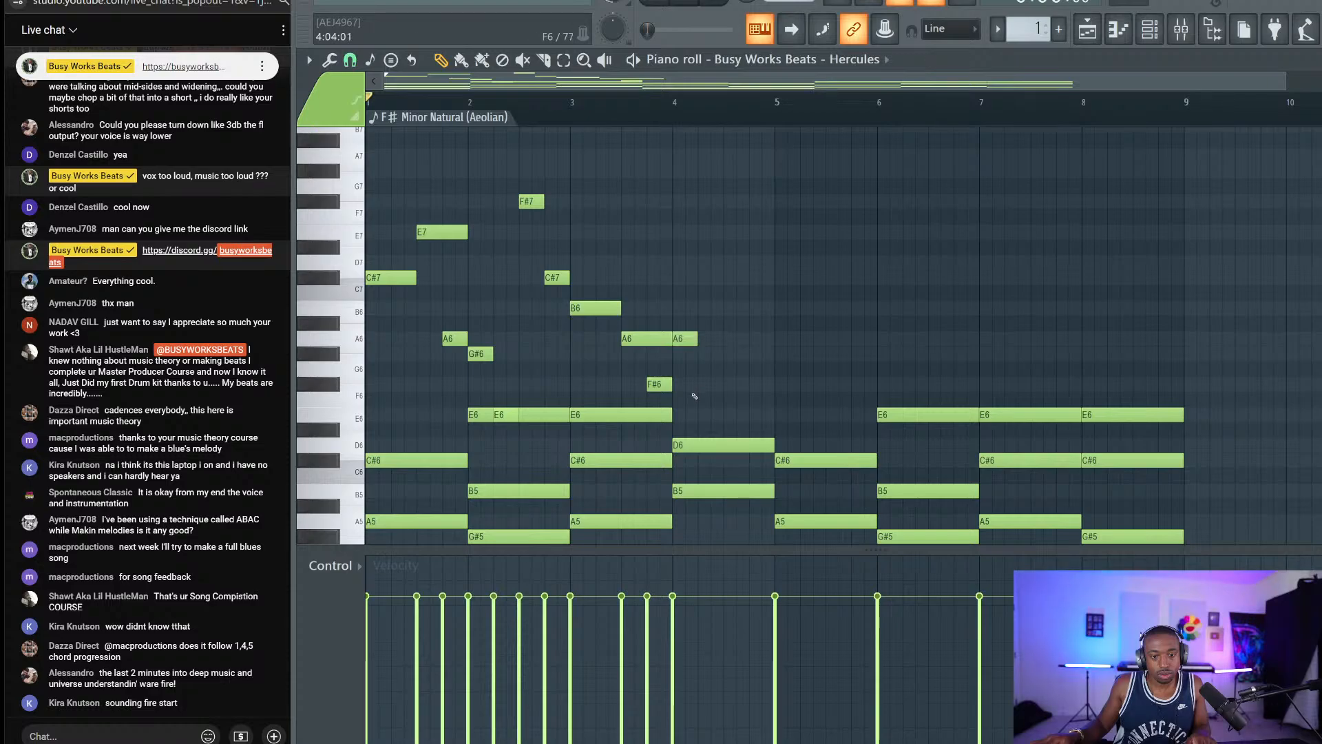
pyautogui.click(703, 429)
pyautogui.moveTo(702, 429); pyautogui.dragTo(703, 414)
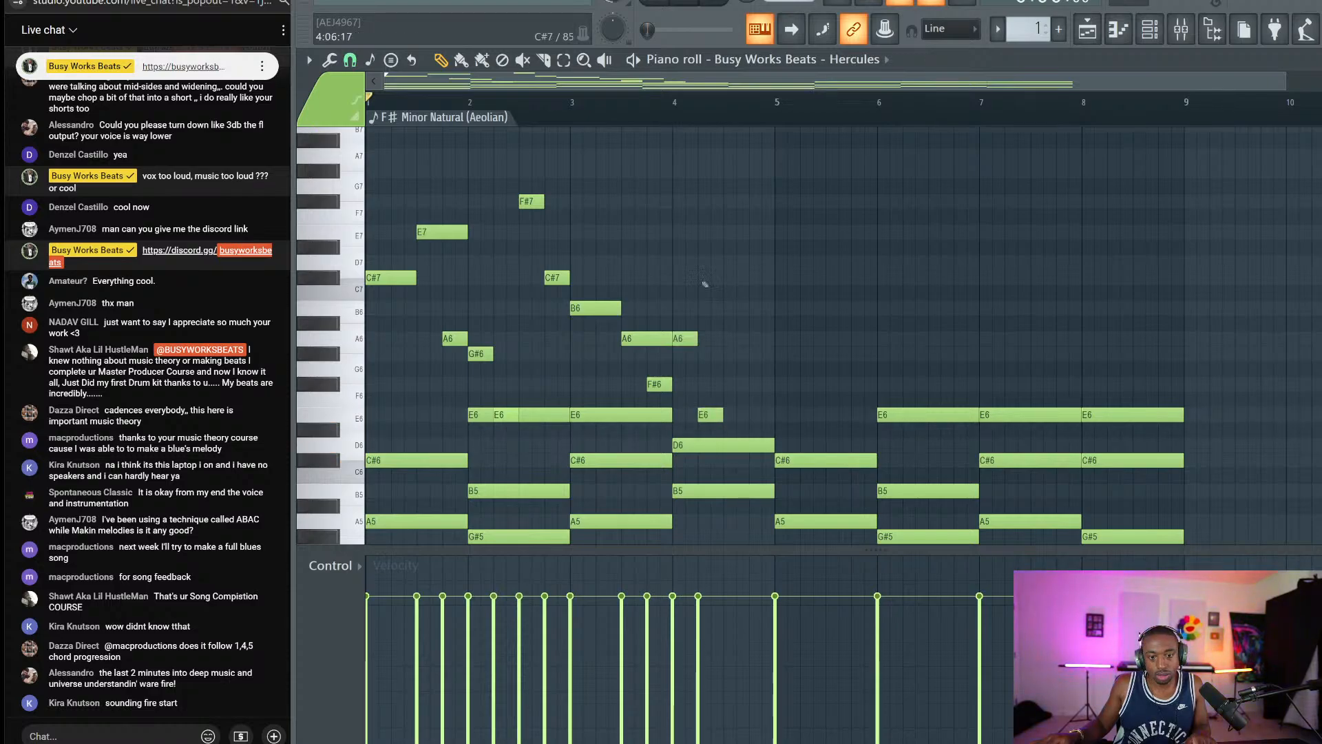
pyautogui.moveTo(711, 201); pyautogui.dragTo(732, 201)
pyautogui.moveTo(758, 262); pyautogui.dragTo(751, 291)
pyautogui.moveTo(548, 170); pyautogui.dragTo(556, 281)
pyautogui.moveTo(710, 181); pyautogui.dragTo(828, 331)
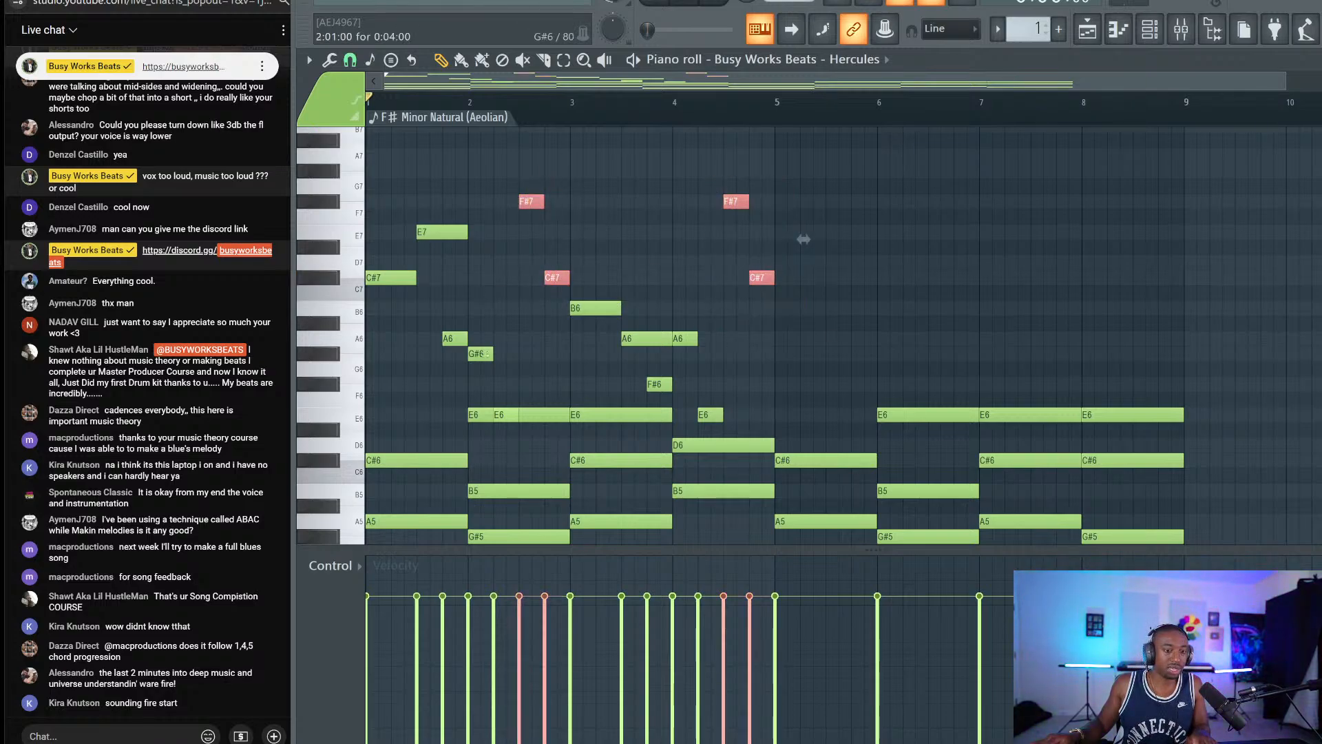
# Select every melody note of bars 1–4, from bar 1's E7, C#7, A6 to bar 4's C#7.
pyautogui.moveTo(465, 355); pyautogui.dragTo(405, 188)
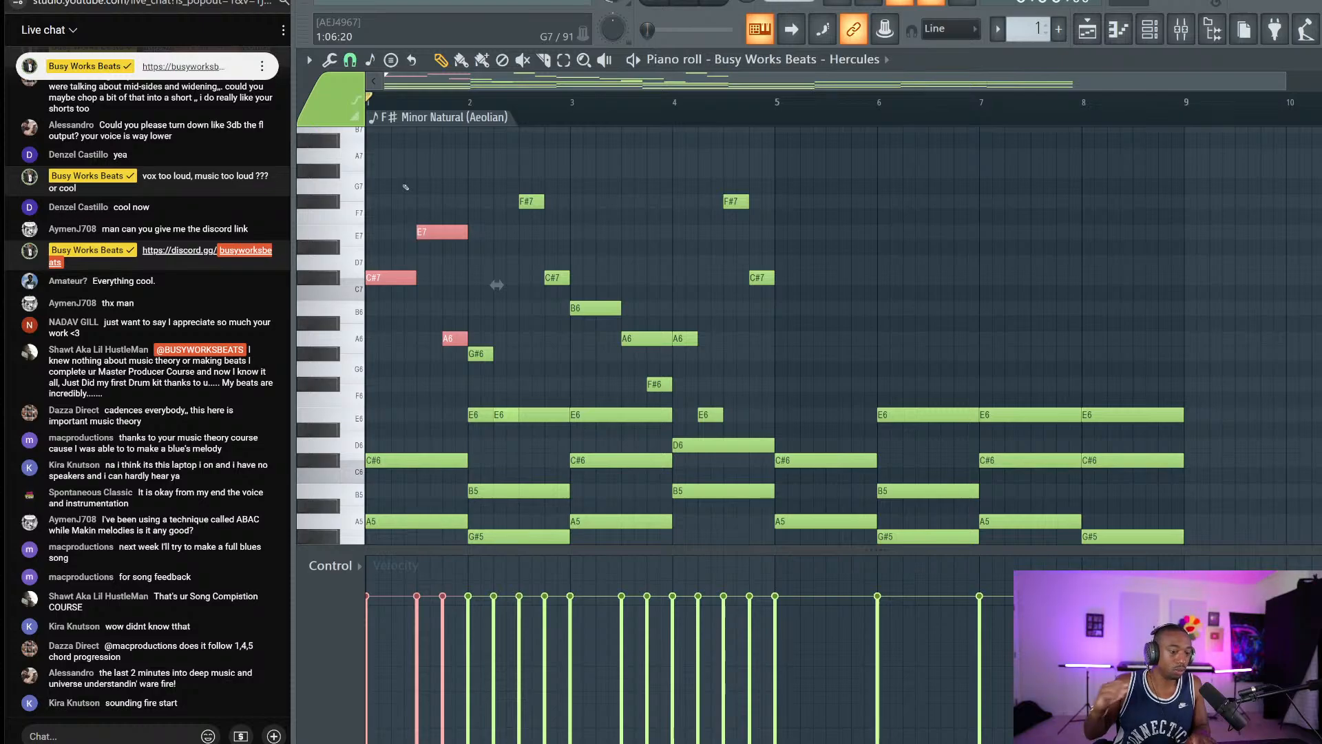
pyautogui.moveTo(601, 272); pyautogui.dragTo(656, 388)
pyautogui.moveTo(446, 351); pyautogui.dragTo(383, 180)
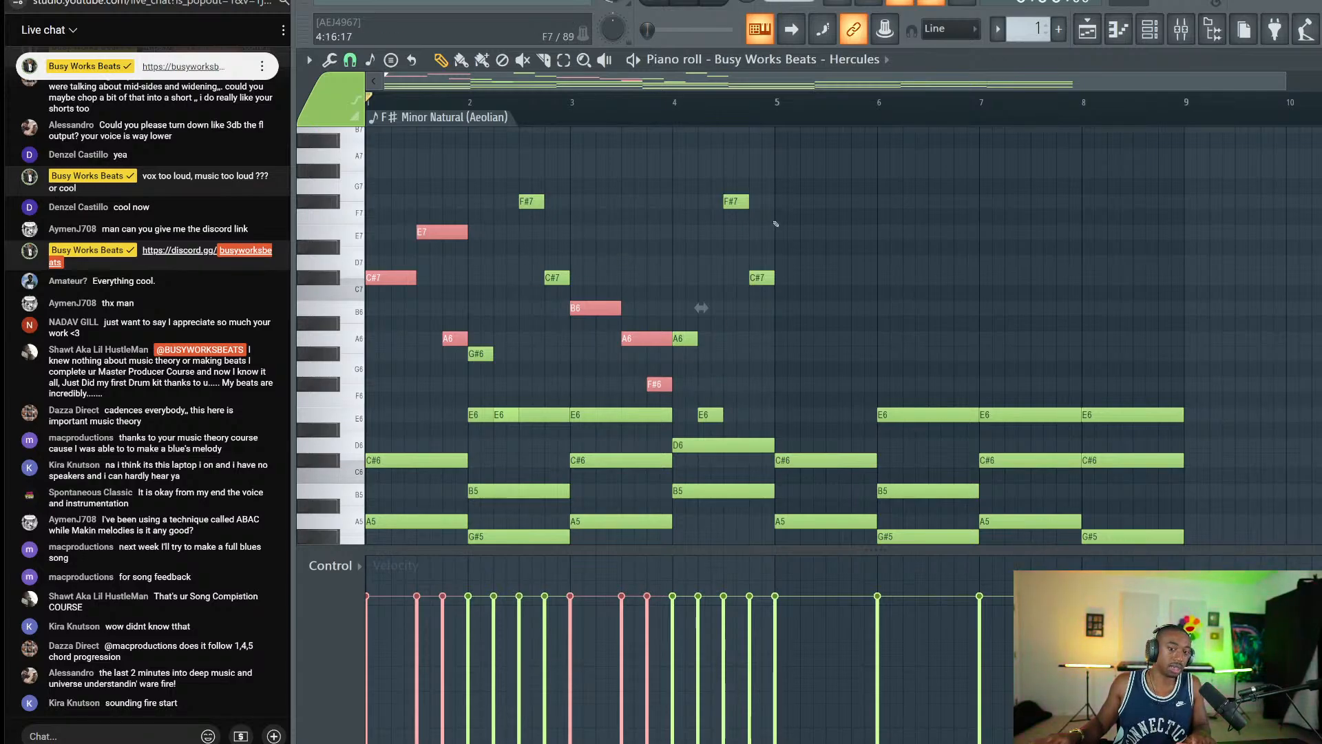
pyautogui.moveTo(776, 163)
pyautogui.mouseDown()
pyautogui.moveTo(716, 423)
pyautogui.moveTo(696, 424)
pyautogui.mouseUp()
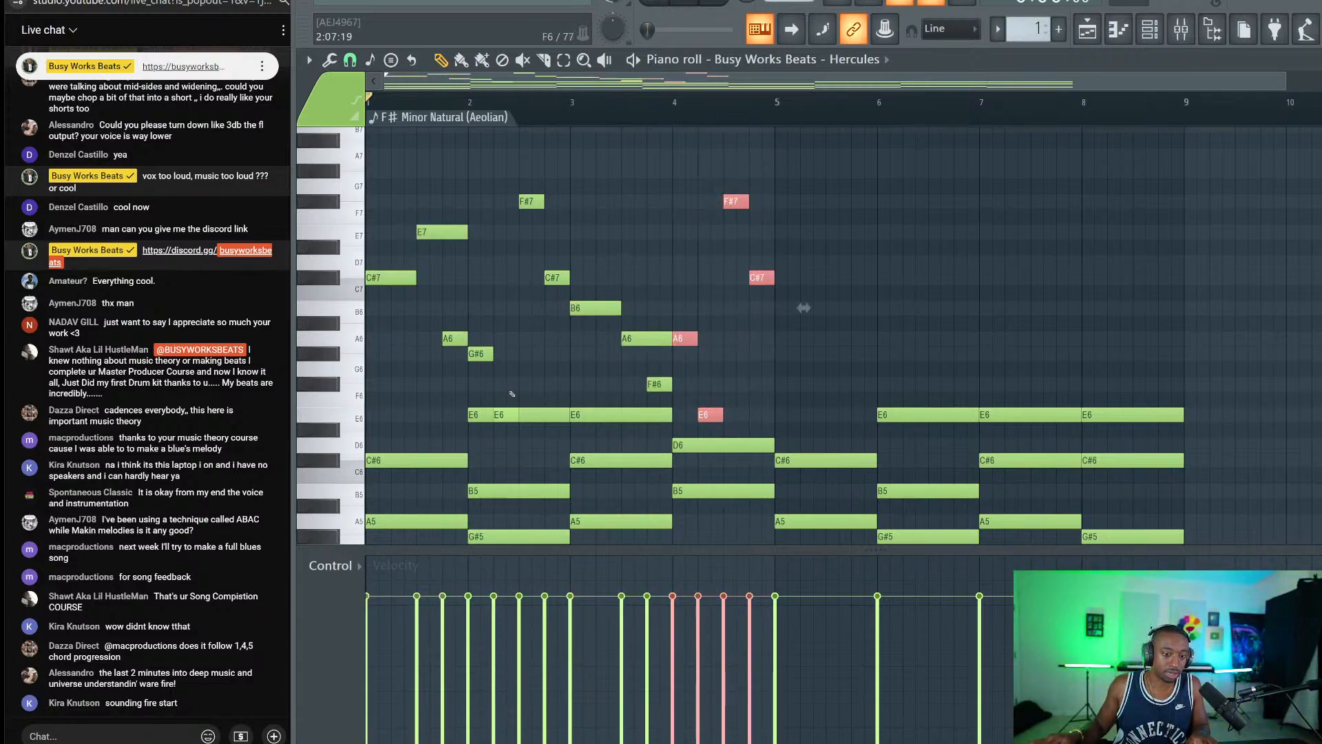
pyautogui.keyDown('ctrl'); pyautogui.keyDown('shift'); pyautogui.click(483, 356); pyautogui.keyUp('shift'); pyautogui.keyUp('ctrl')
pyautogui.keyDown('ctrl'); pyautogui.keyDown('shift'); pyautogui.click(507, 416); pyautogui.keyUp('shift'); pyautogui.keyUp('ctrl')
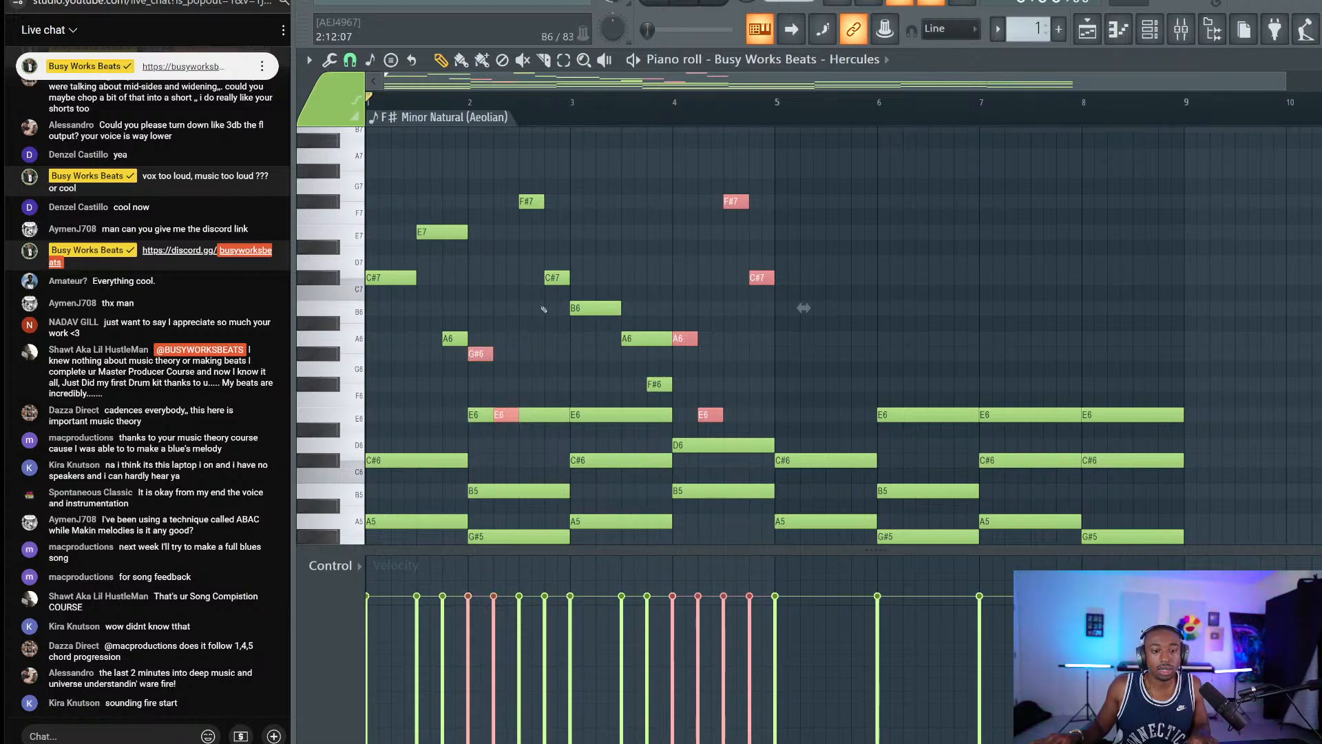
pyautogui.moveTo(544, 309)
pyautogui.mouseDown()
pyautogui.moveTo(530, 165)
pyautogui.moveTo(539, 324)
pyautogui.mouseUp()
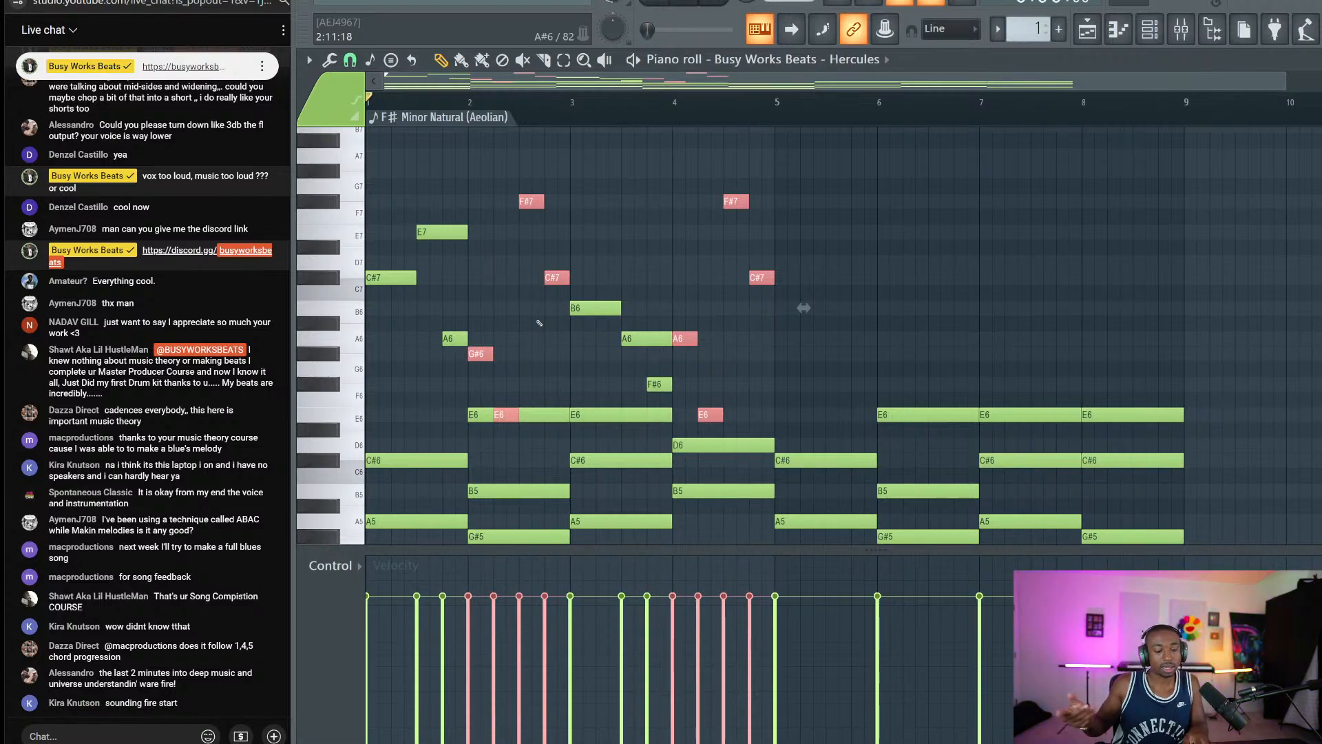
# Play the melody, then select the bar-1 E7 and C#7 plus the B6 note.
pyautogui.press('space')
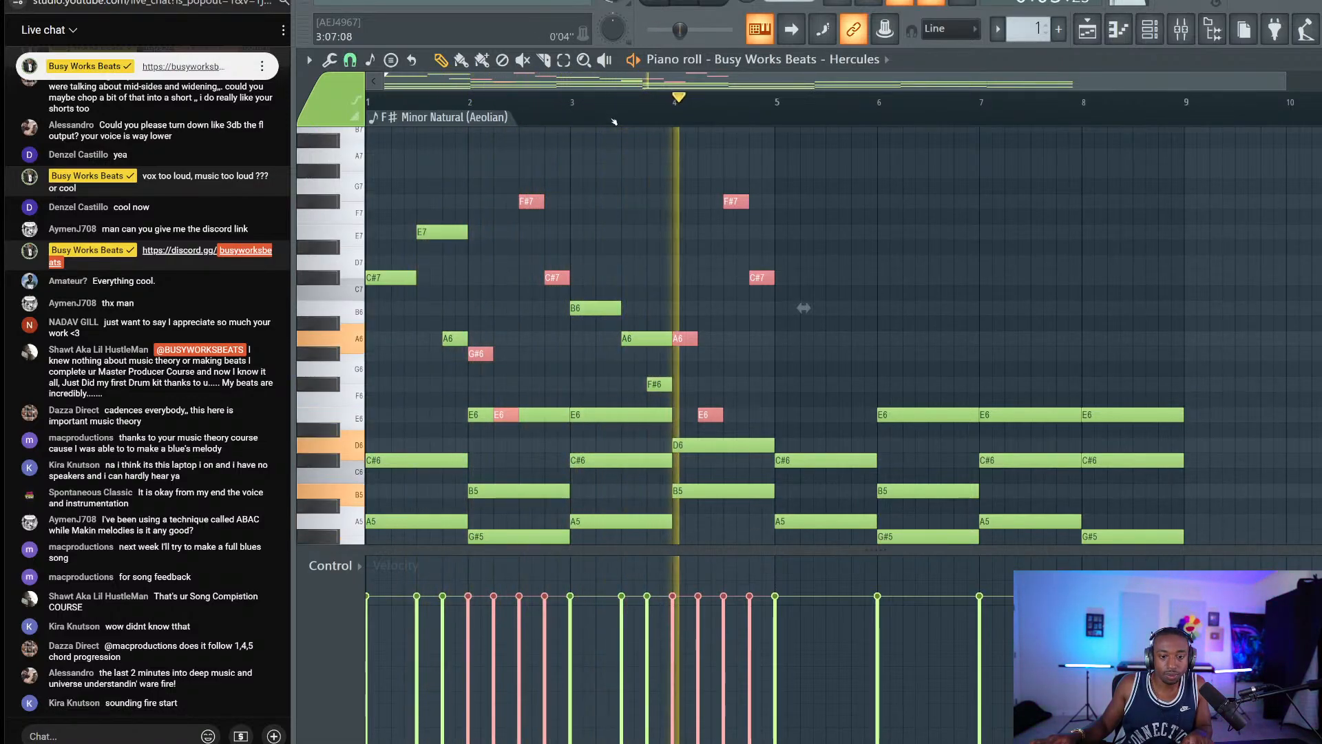
pyautogui.press('space')
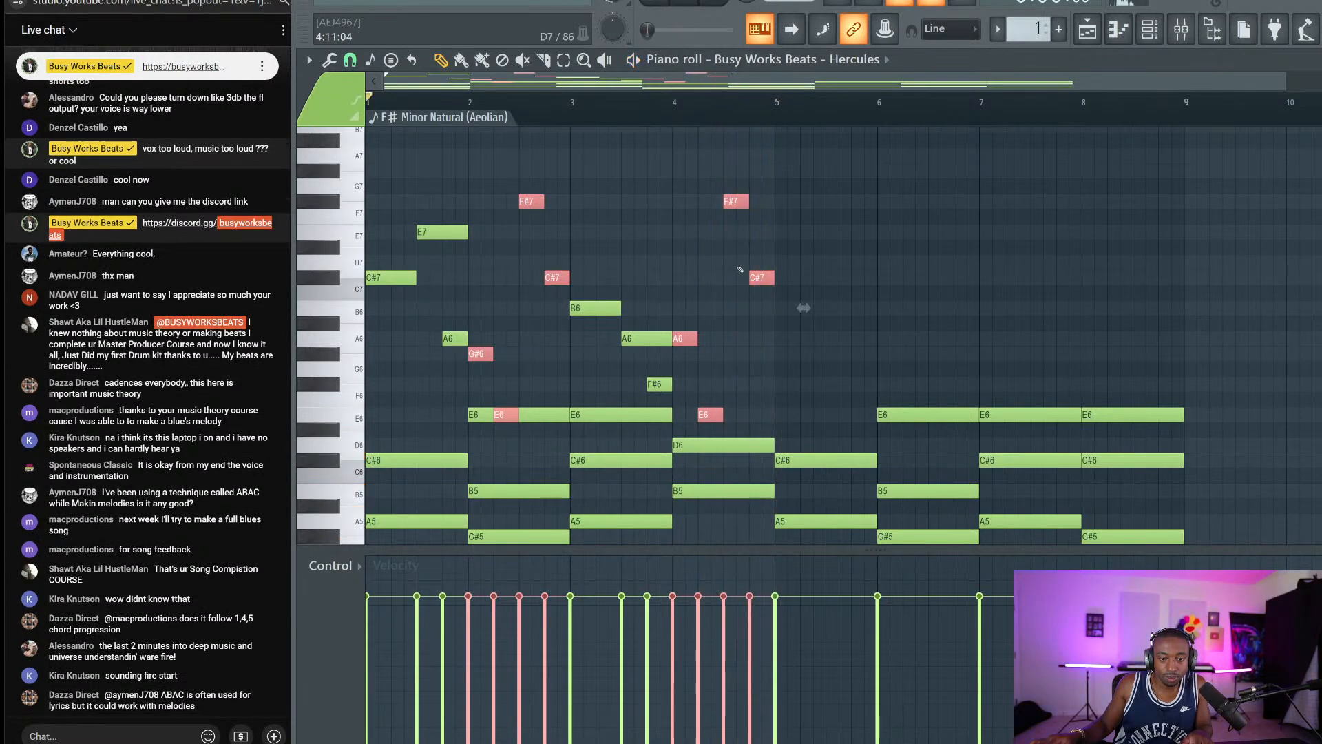
pyautogui.moveTo(437, 226); pyautogui.dragTo(386, 278)
pyautogui.keyDown('ctrl'); pyautogui.keyDown('shift'); pyautogui.click(603, 307); pyautogui.keyUp('shift'); pyautogui.keyUp('ctrl')
# Add A6 and F#6 to the selection and duplicate the bars 1–4 melody into bars 5–8.
pyautogui.keyDown('ctrl'); pyautogui.keyDown('shift'); pyautogui.click(642, 339); pyautogui.keyUp('shift'); pyautogui.keyUp('ctrl')
pyautogui.keyDown('ctrl'); pyautogui.keyDown('shift'); pyautogui.click(657, 385); pyautogui.keyUp('shift'); pyautogui.keyUp('ctrl')
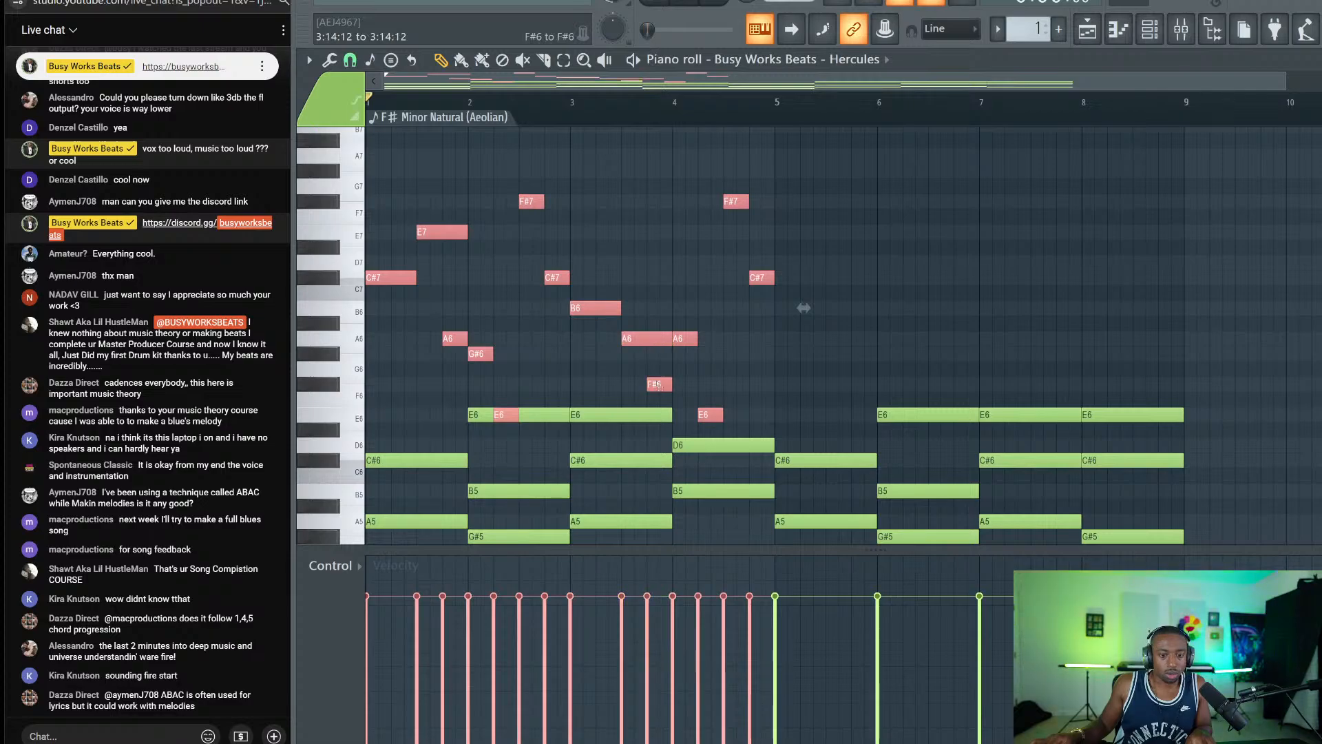
pyautogui.scroll(-3, 633, 344)
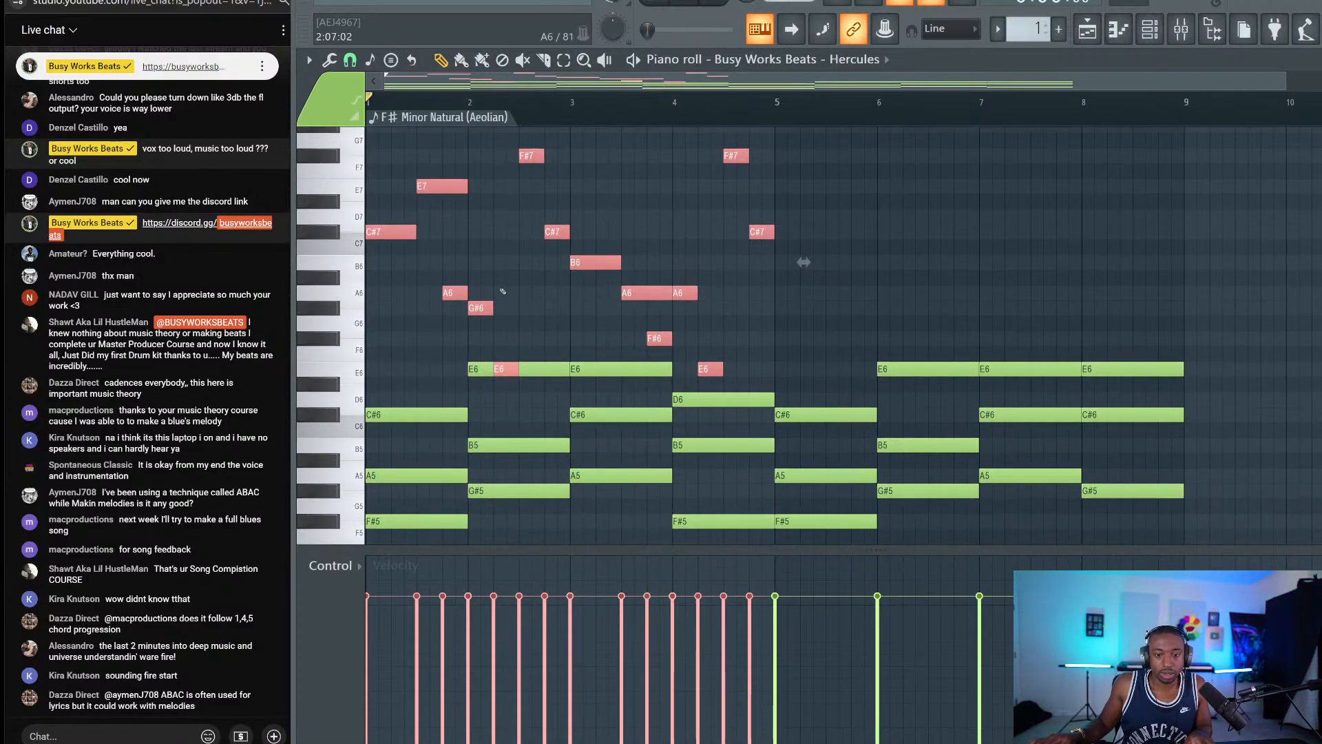
pyautogui.hotkey('ctrl', 'b')
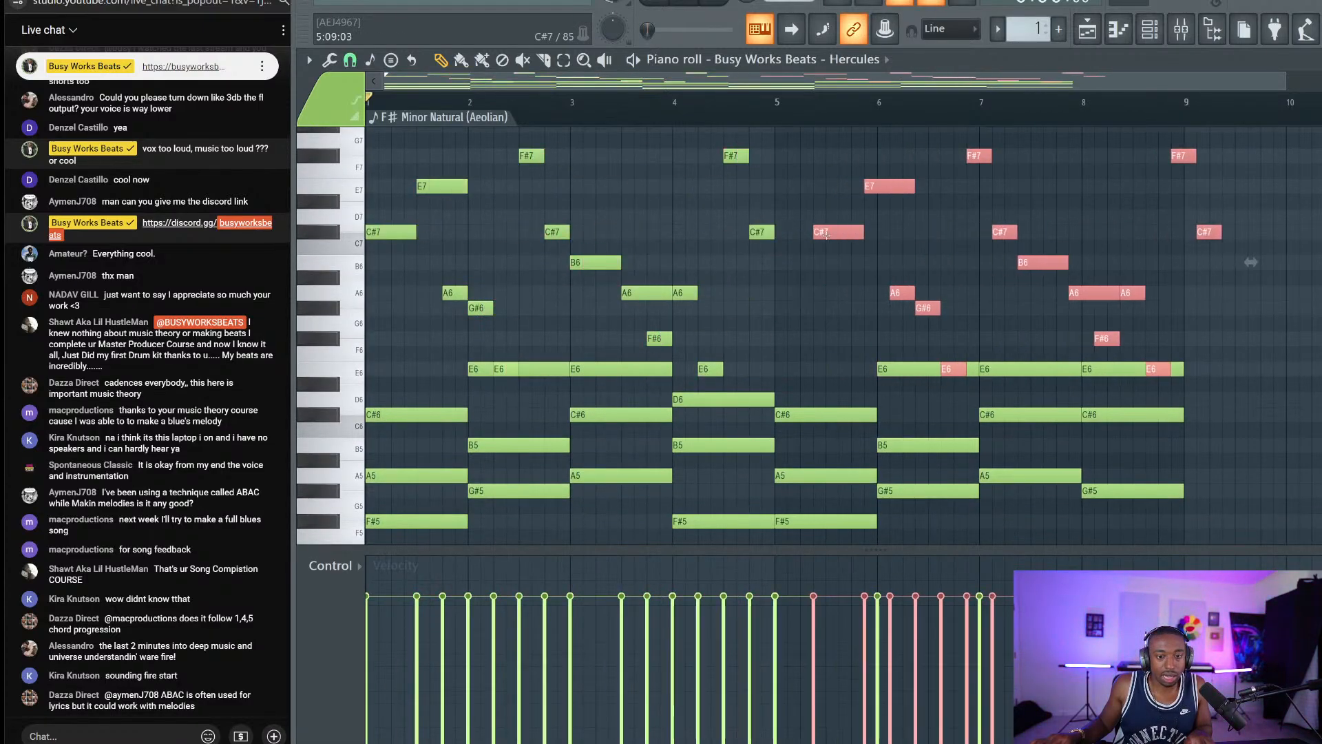
# Play back from bar 5 to hear the repeated melody.
pyautogui.click(750, 104)
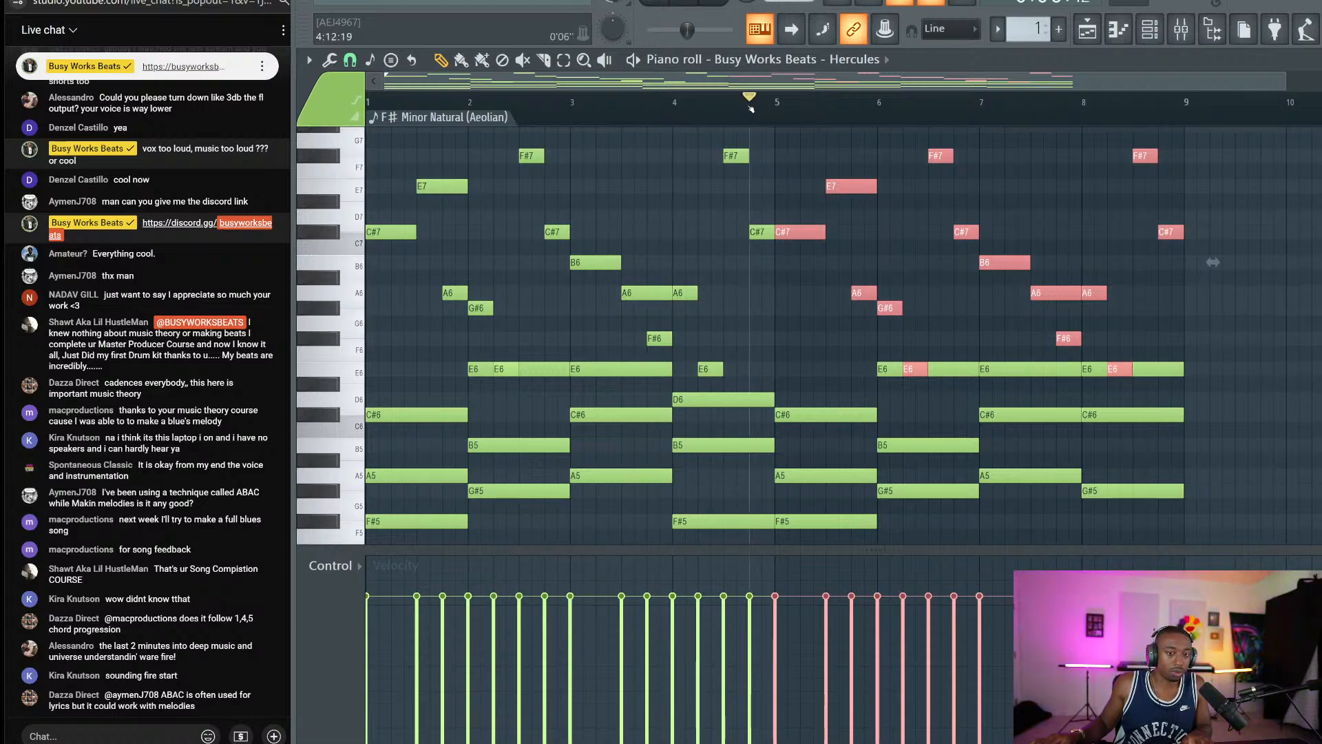
pyautogui.press('space')
pyautogui.scroll(-1, 801, 117)
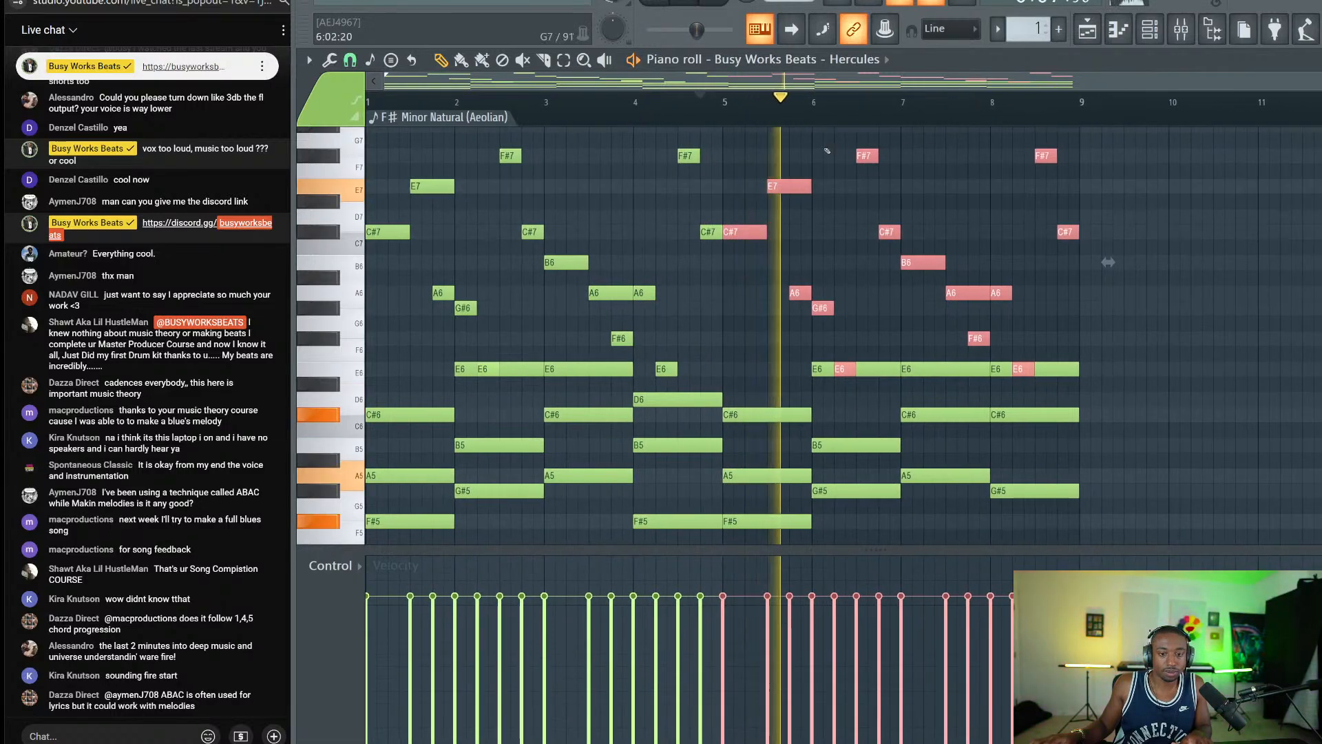
pyautogui.scroll(2, 876, 215)
pyautogui.press('space')
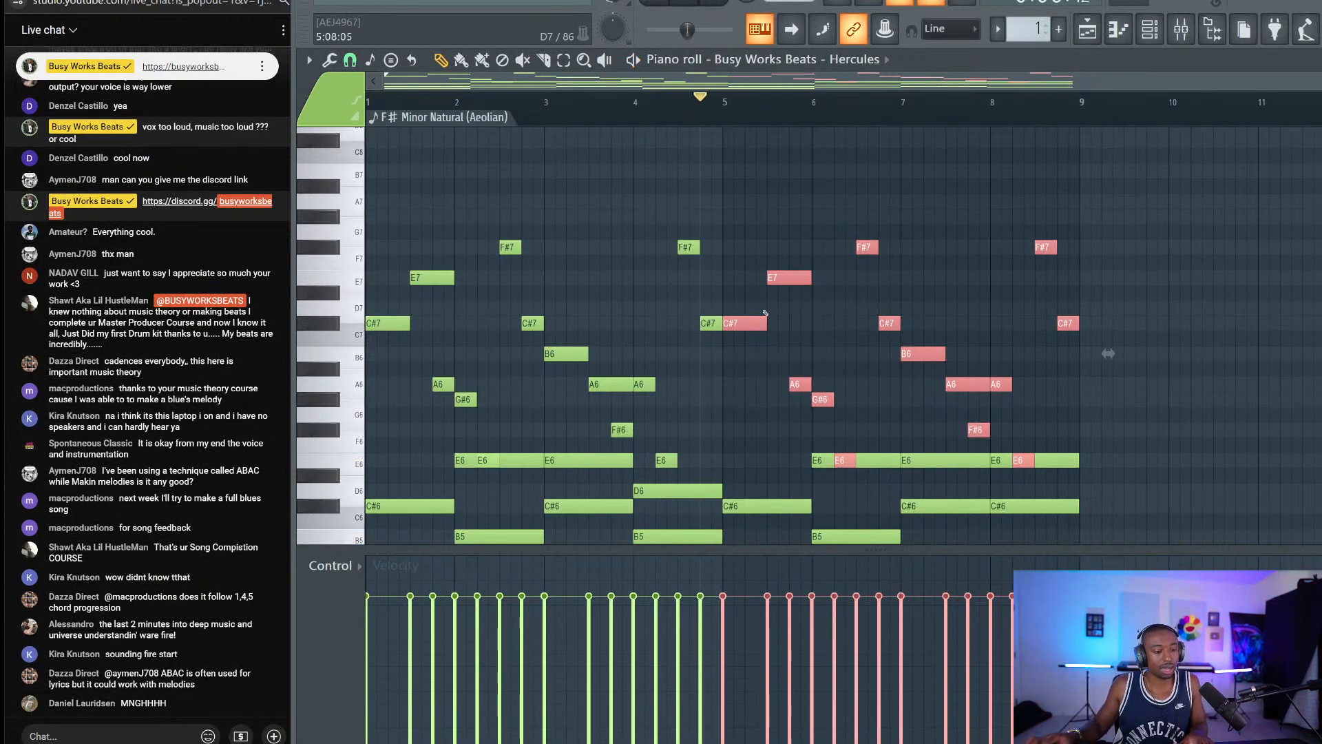
pyautogui.click(734, 107)
pyautogui.press('space')
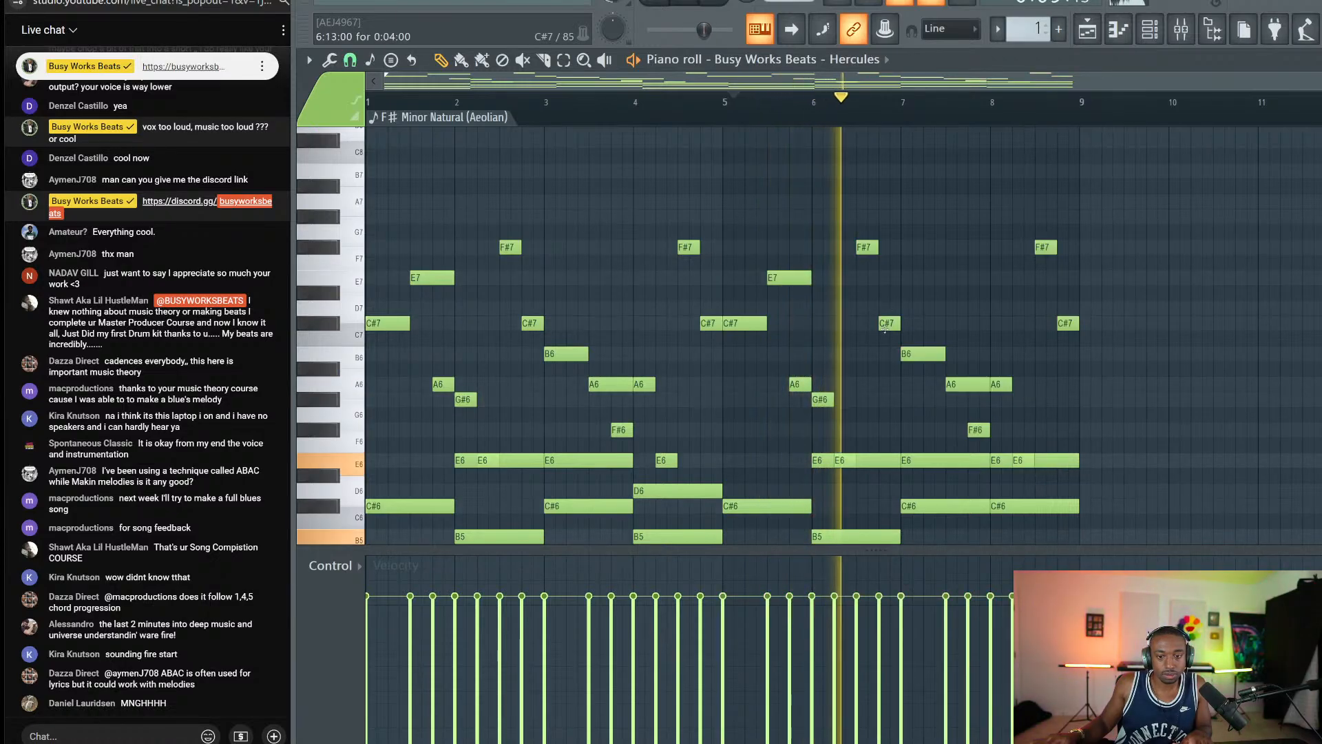
pyautogui.press('space')
# Raise the bar-6 C#7 note to G#7 and replay from bar 5 to hear it.
pyautogui.moveTo(886, 323); pyautogui.dragTo(888, 218)
pyautogui.press('space')
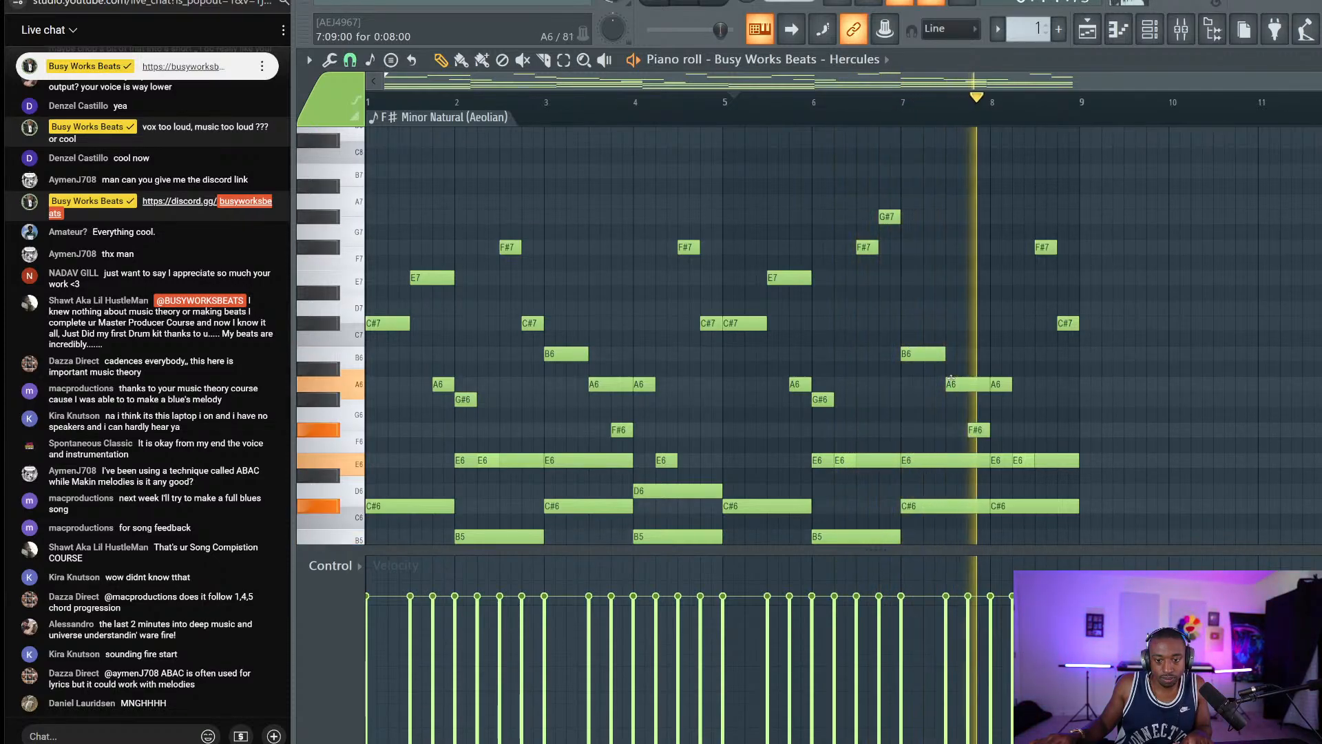
pyautogui.scroll(-2, 1022, 329)
pyautogui.scroll(-1, 1023, 329)
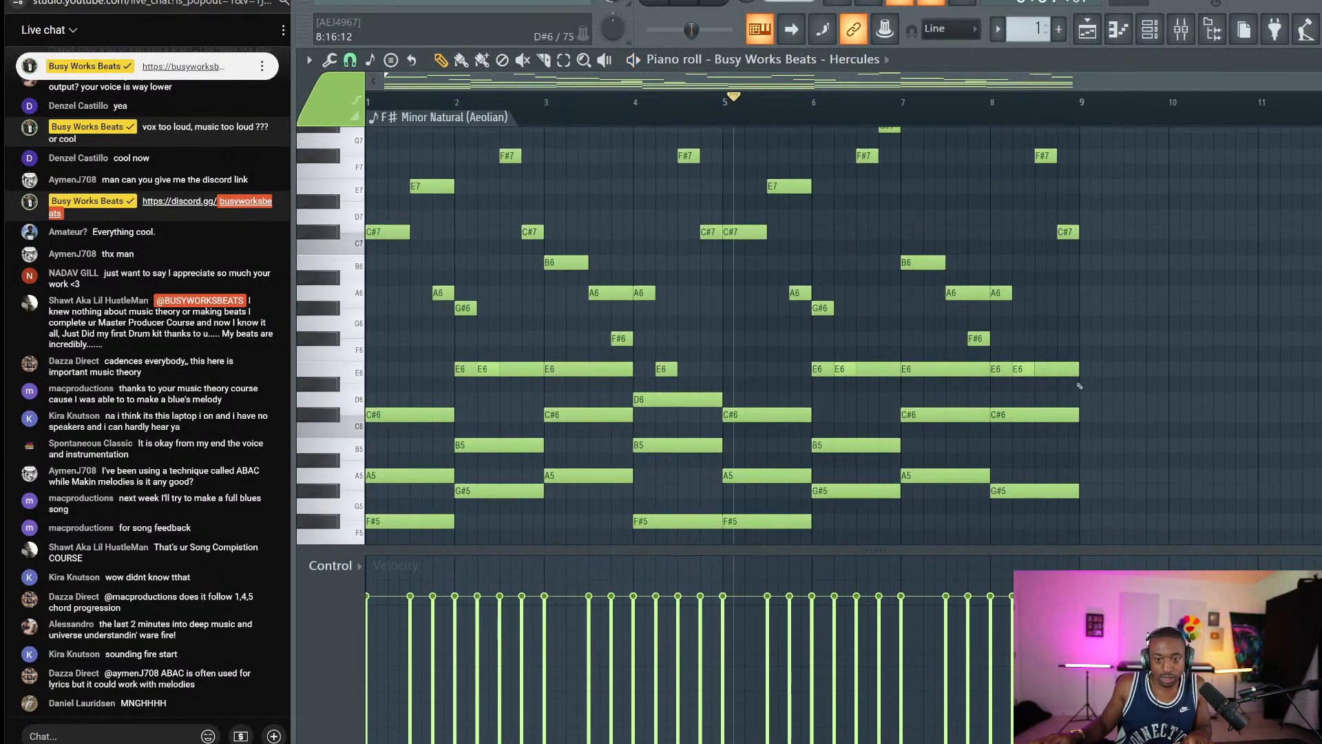
pyautogui.scroll(-3, 1136, 214)
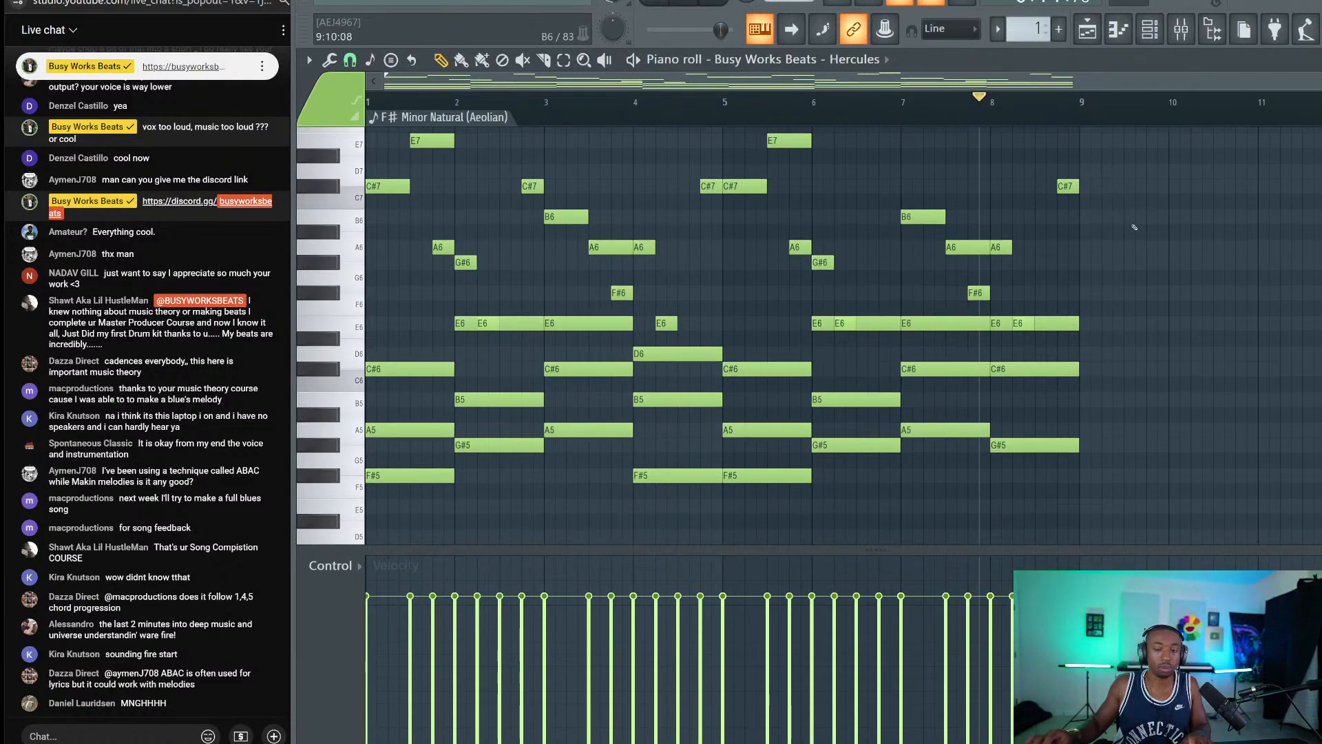
pyautogui.scroll(-3, 1134, 226)
# Delete the closing E6, C#6, G#5 chord in bar 8.
pyautogui.moveTo(1048, 257); pyautogui.dragTo(1080, 443)
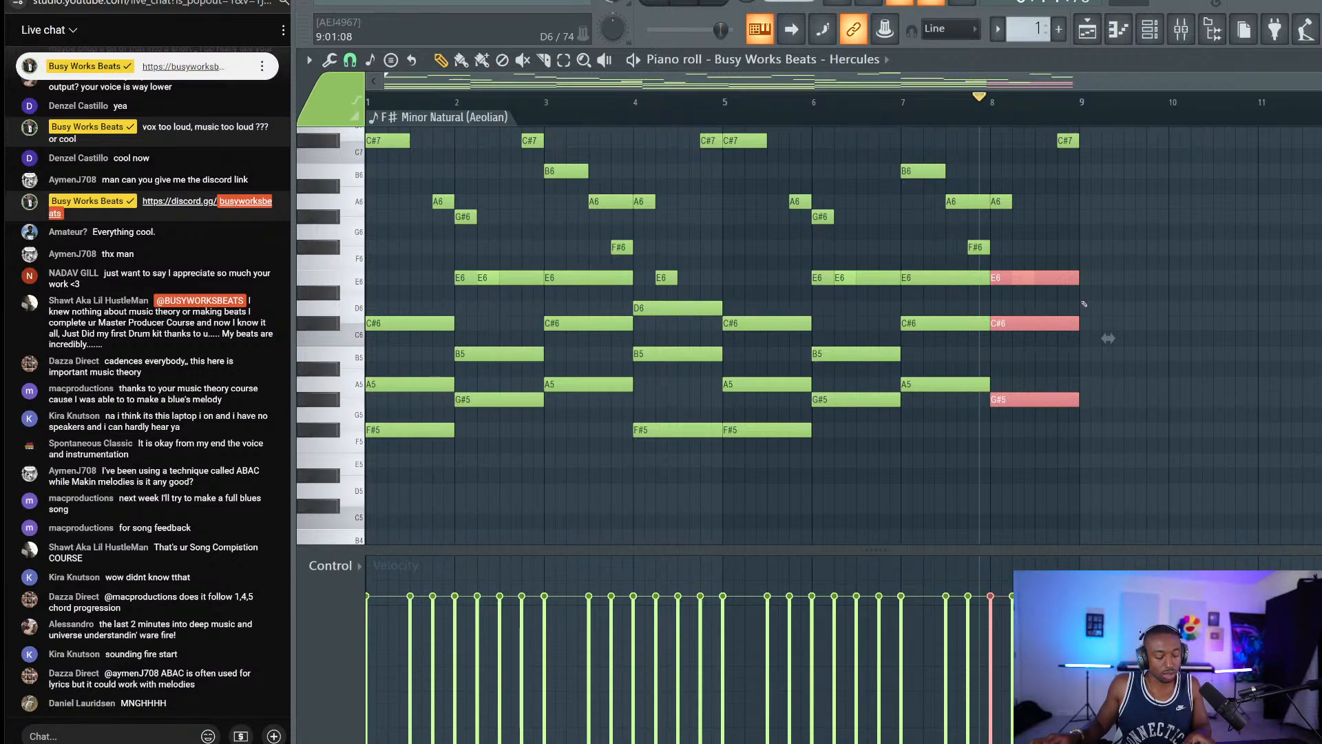
pyautogui.press('Delete')
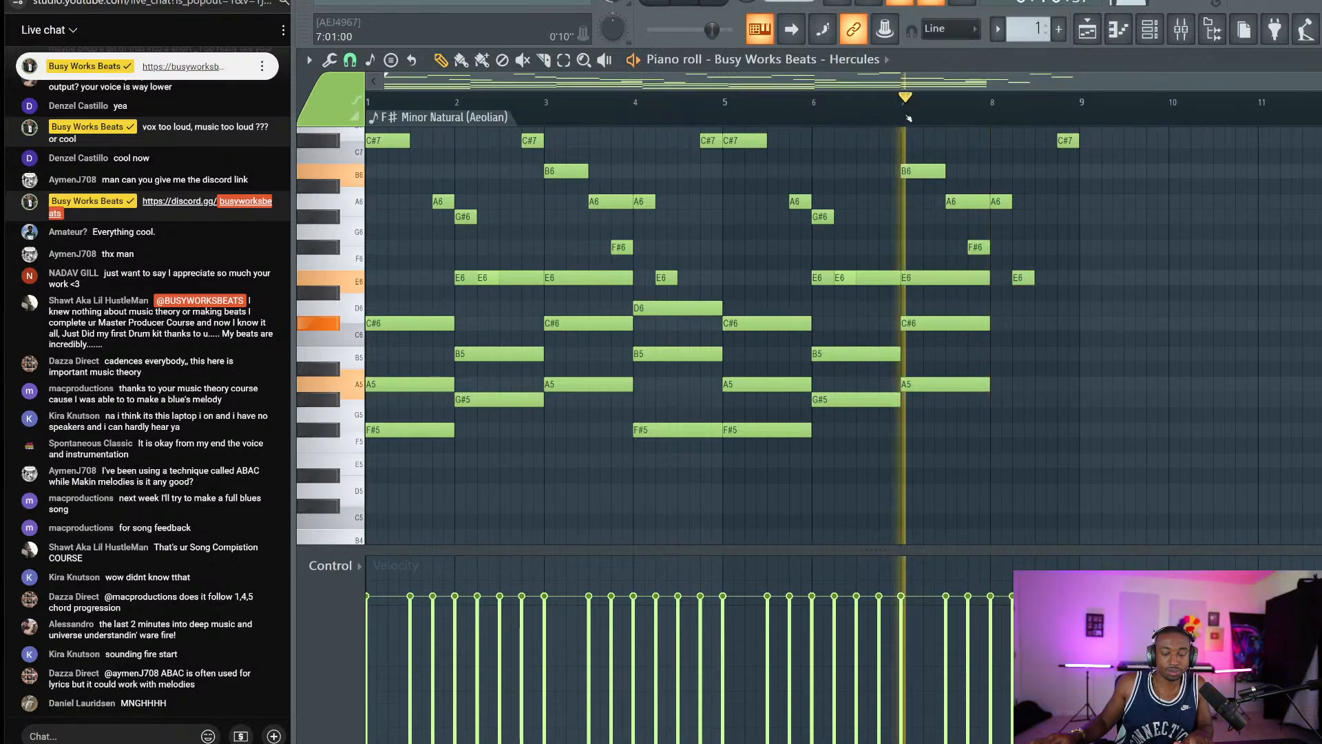
pyautogui.press('space')
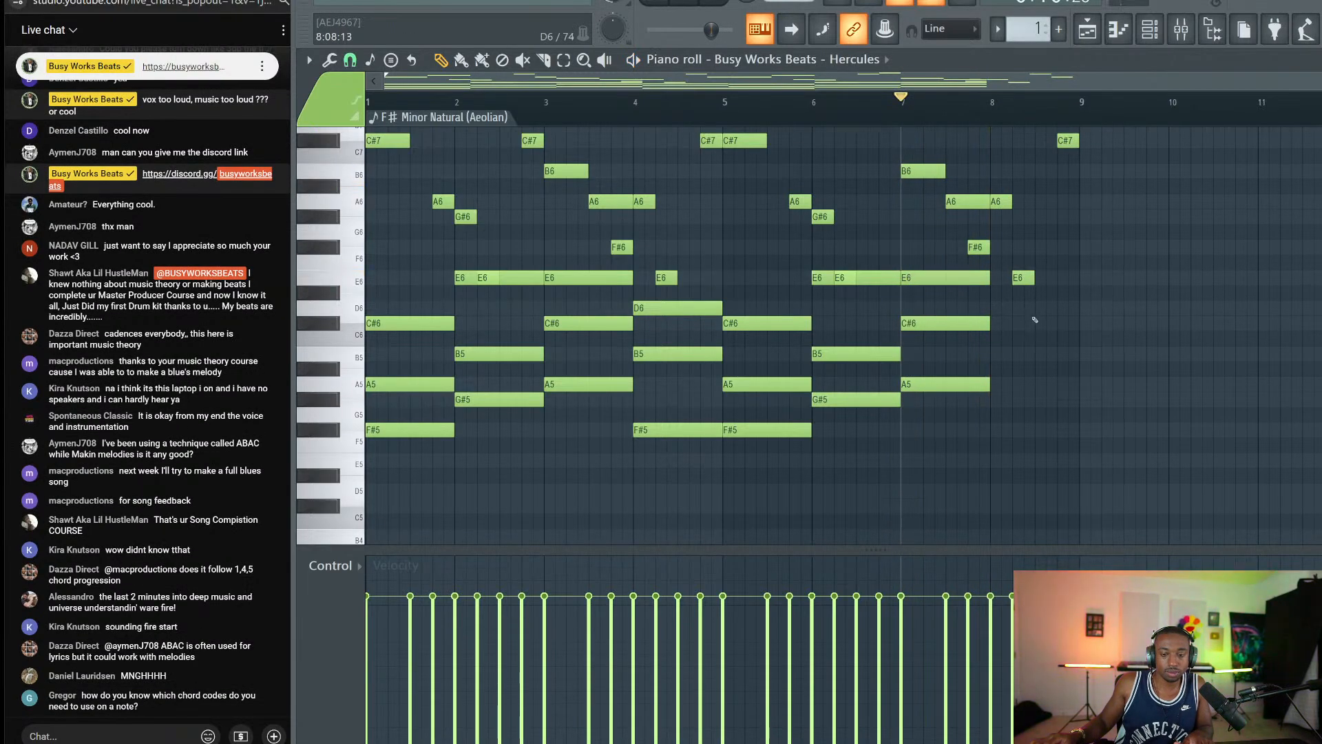
# Draw a one-bar B5 note in bar 8, then bring up the Save As window.
pyautogui.moveTo(1034, 321)
pyautogui.mouseDown()
pyautogui.moveTo(1005, 322)
pyautogui.moveTo(988, 358)
pyautogui.mouseUp()
pyautogui.click(932, 273)
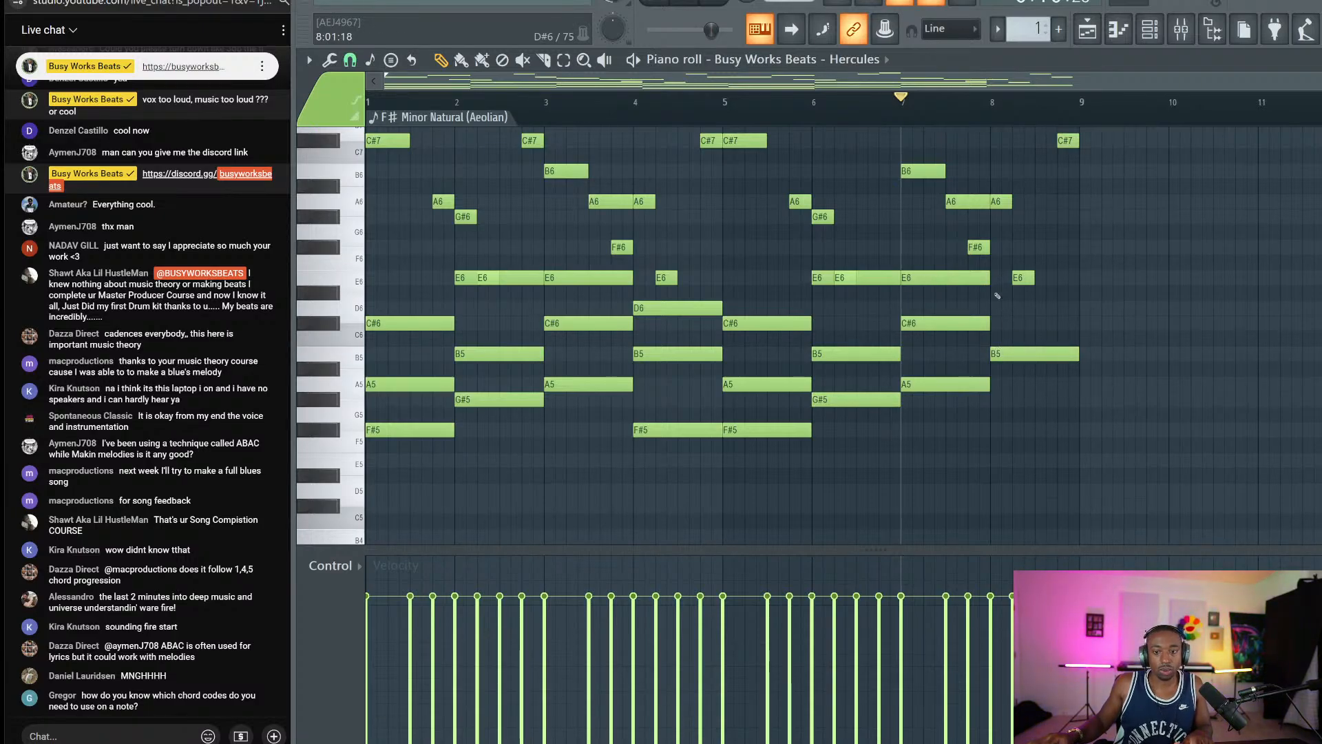
pyautogui.click(1015, 354)
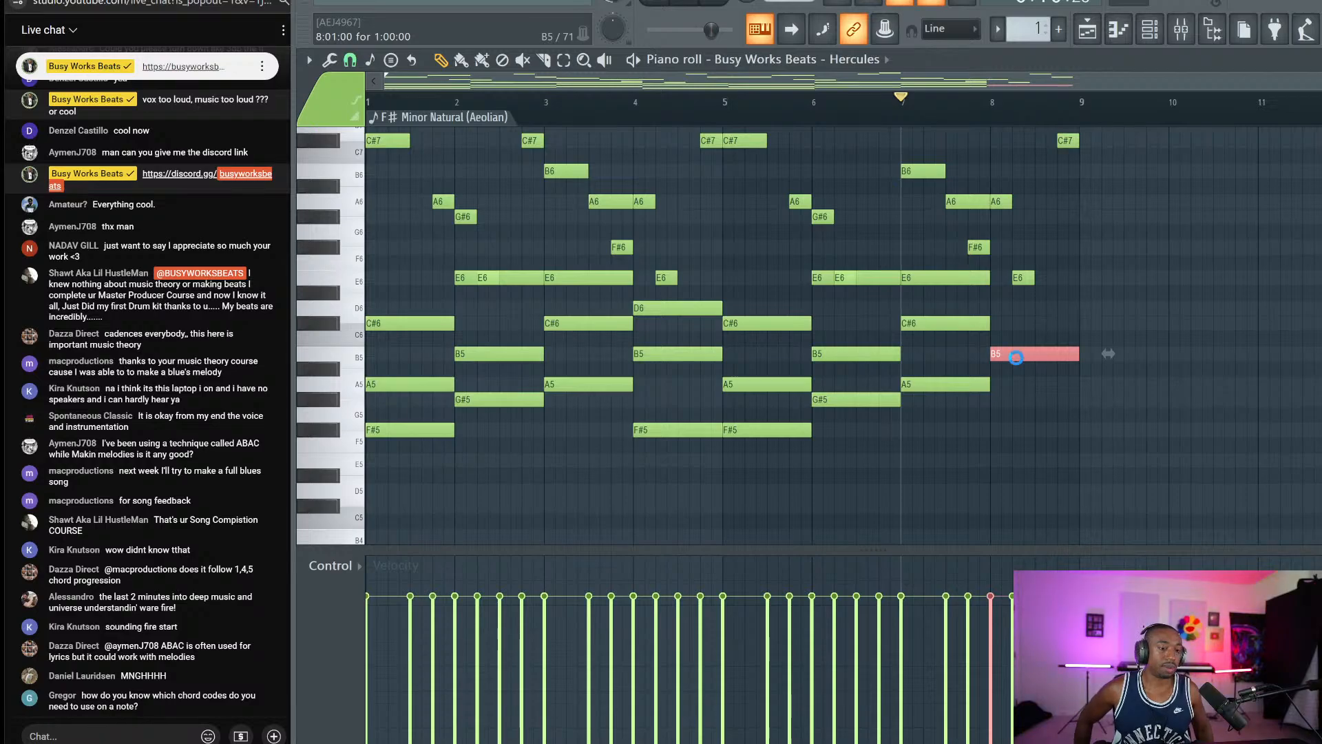
pyautogui.hotkey('ctrl', 's')
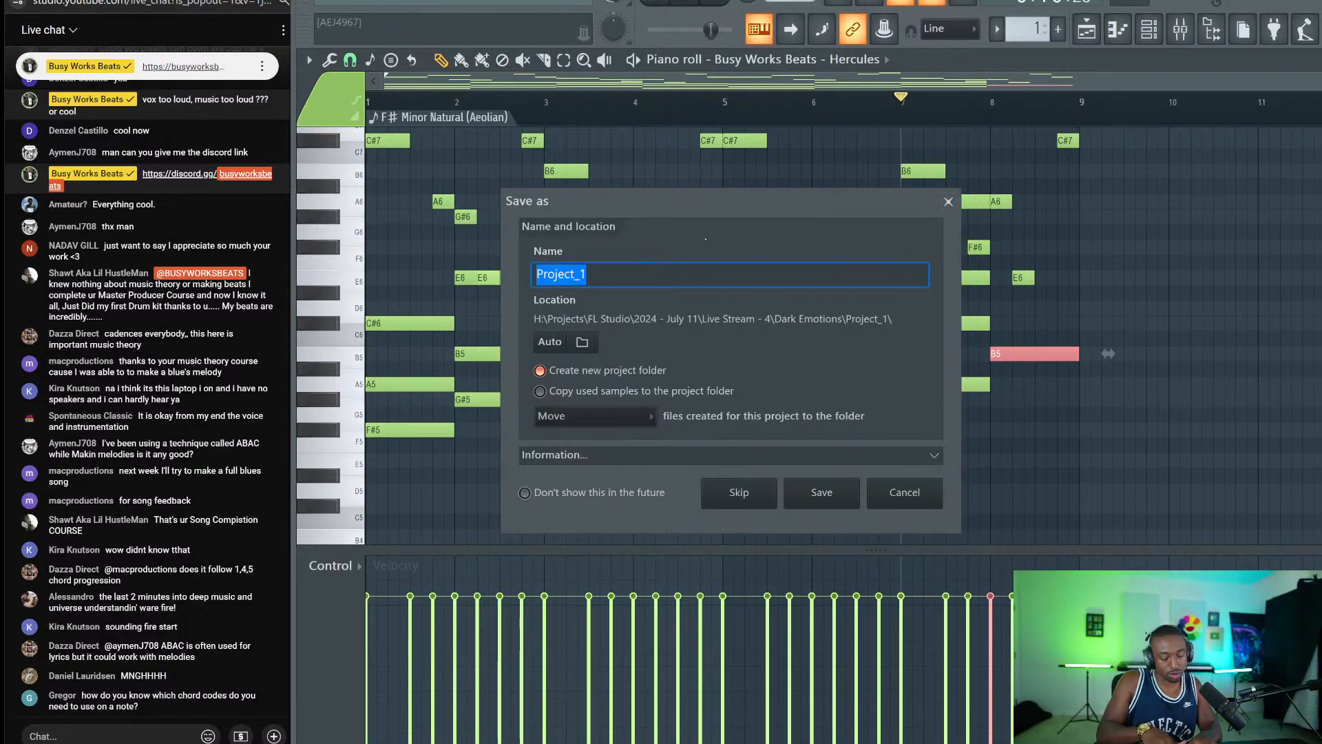
# Name the project 'melodies live stream'.
pyautogui.write('chord liv')
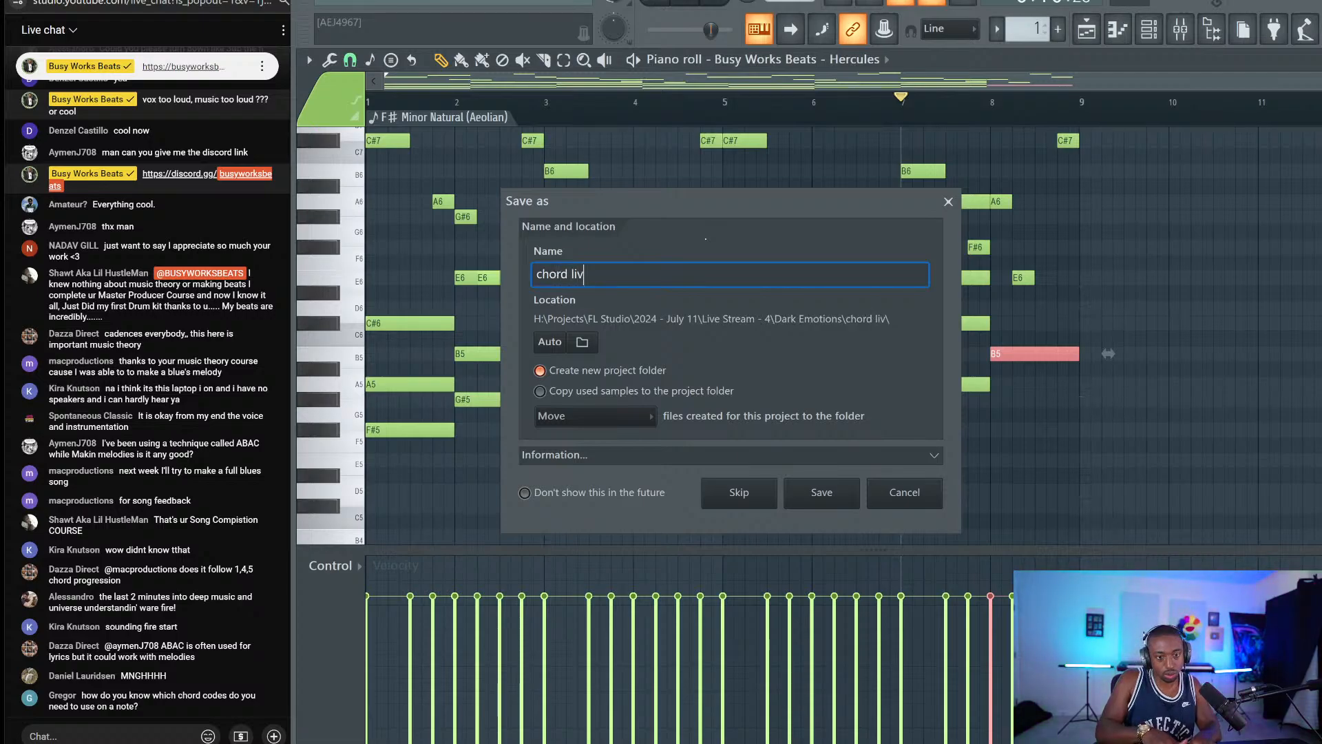
pyautogui.write('e stream')
pyautogui.hotkey('ctrl', 'a')
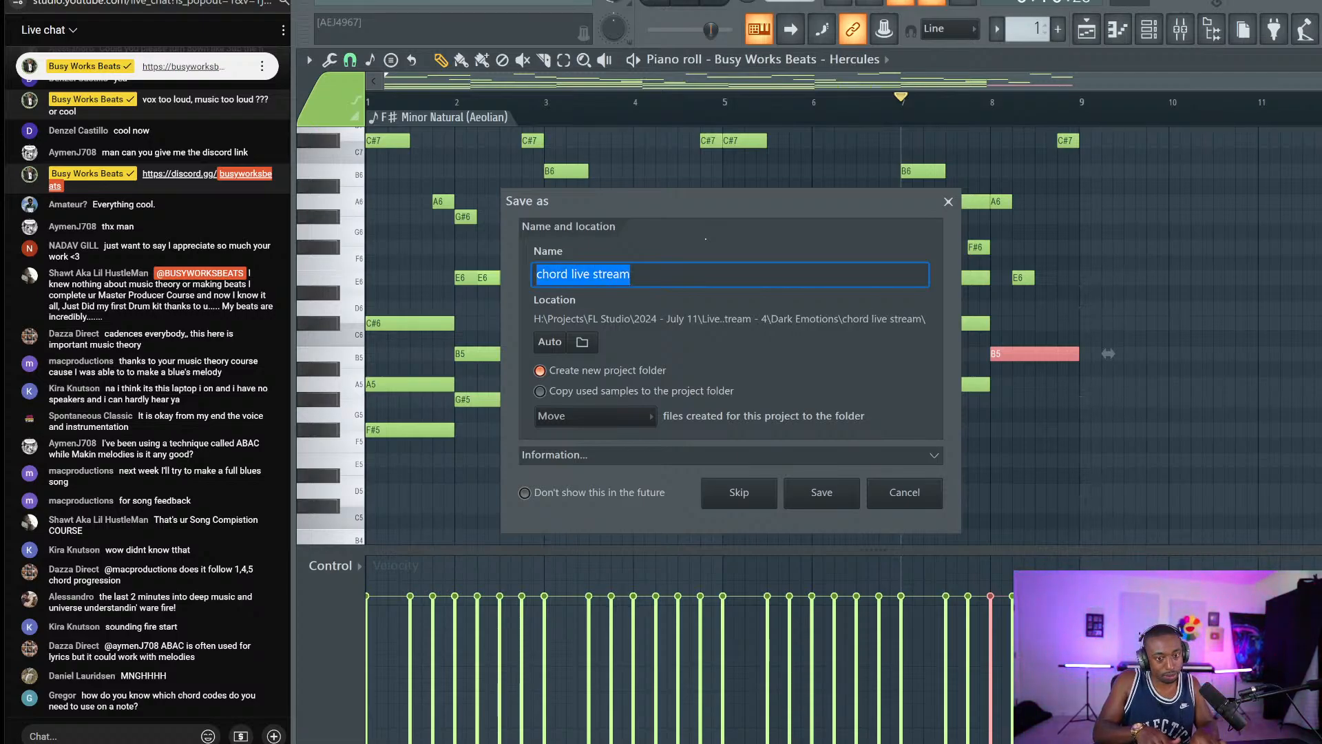
pyautogui.write('melodies li')
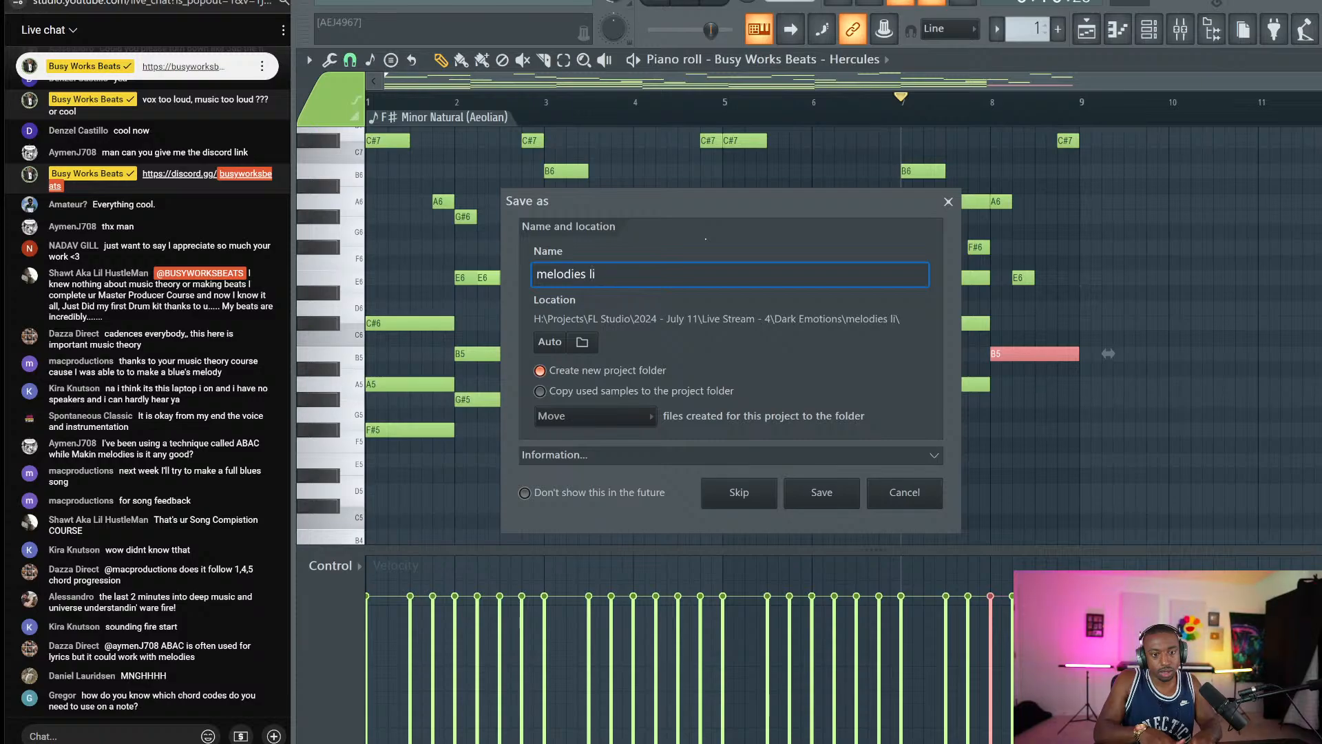
pyautogui.write('ve streams')
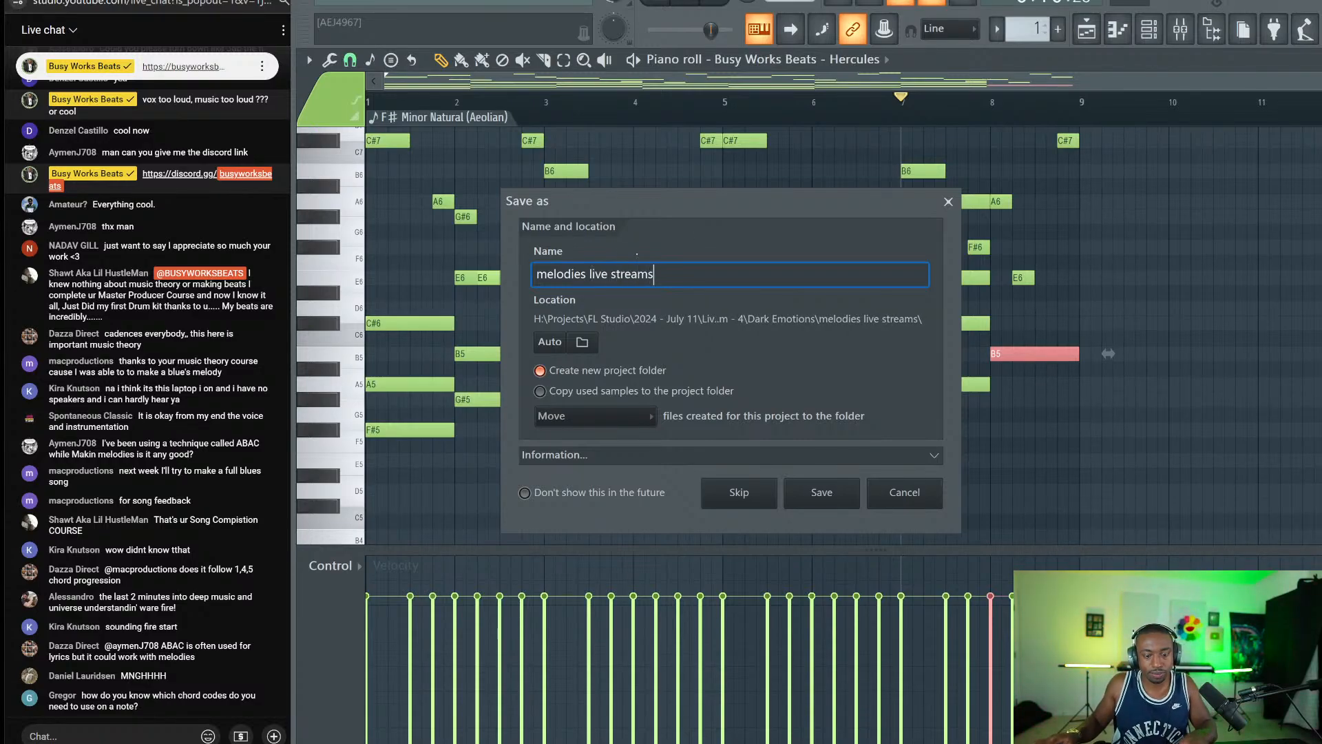
pyautogui.press('BackSpace')
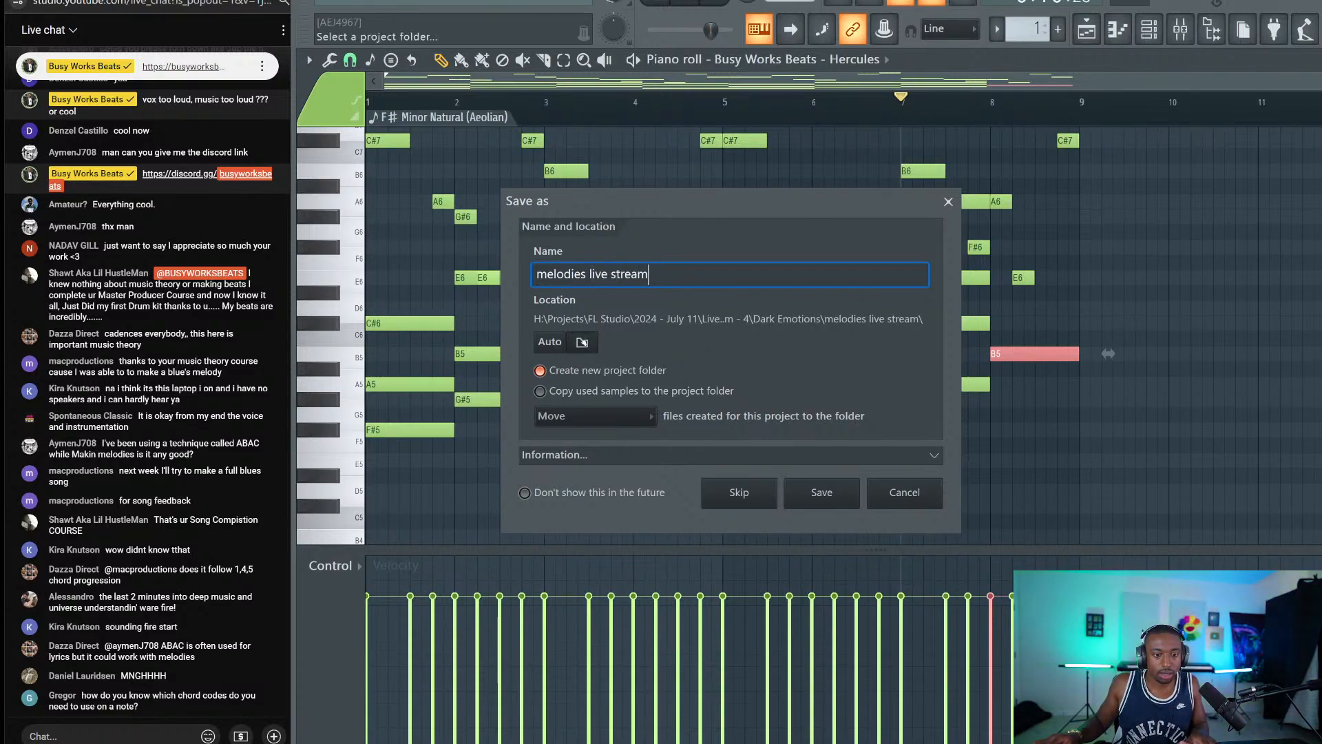
# Go up to the FL Studio projects folder, then create and open a '2024 - July 21' folder.
pyautogui.click(581, 343)
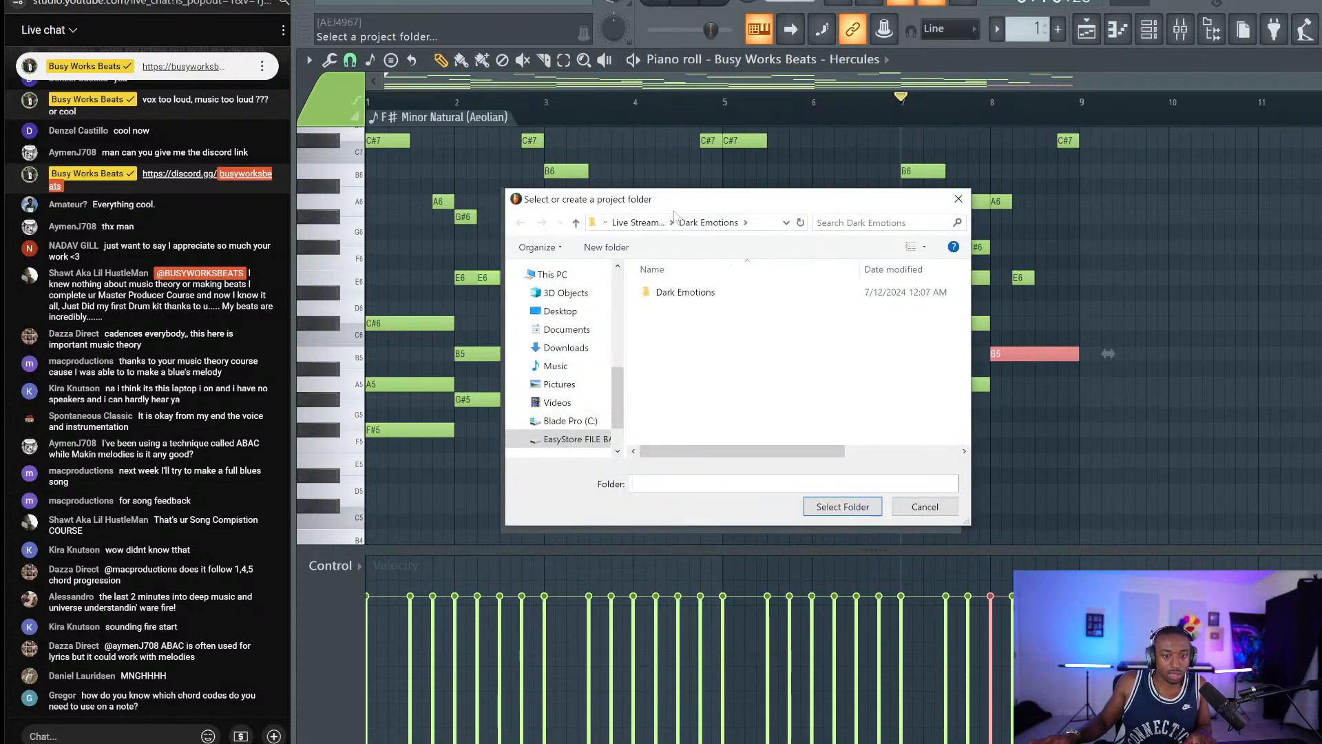
pyautogui.click(637, 222)
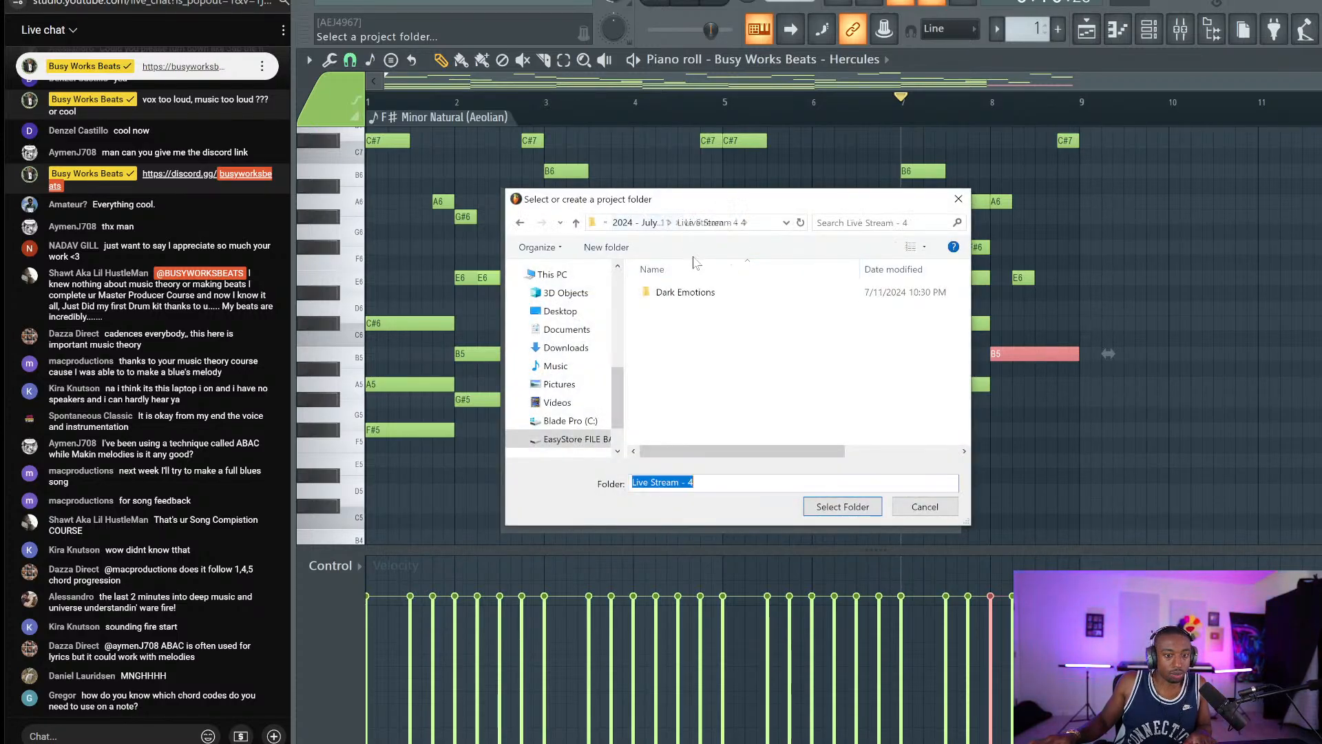
pyautogui.click(647, 223)
pyautogui.click(654, 224)
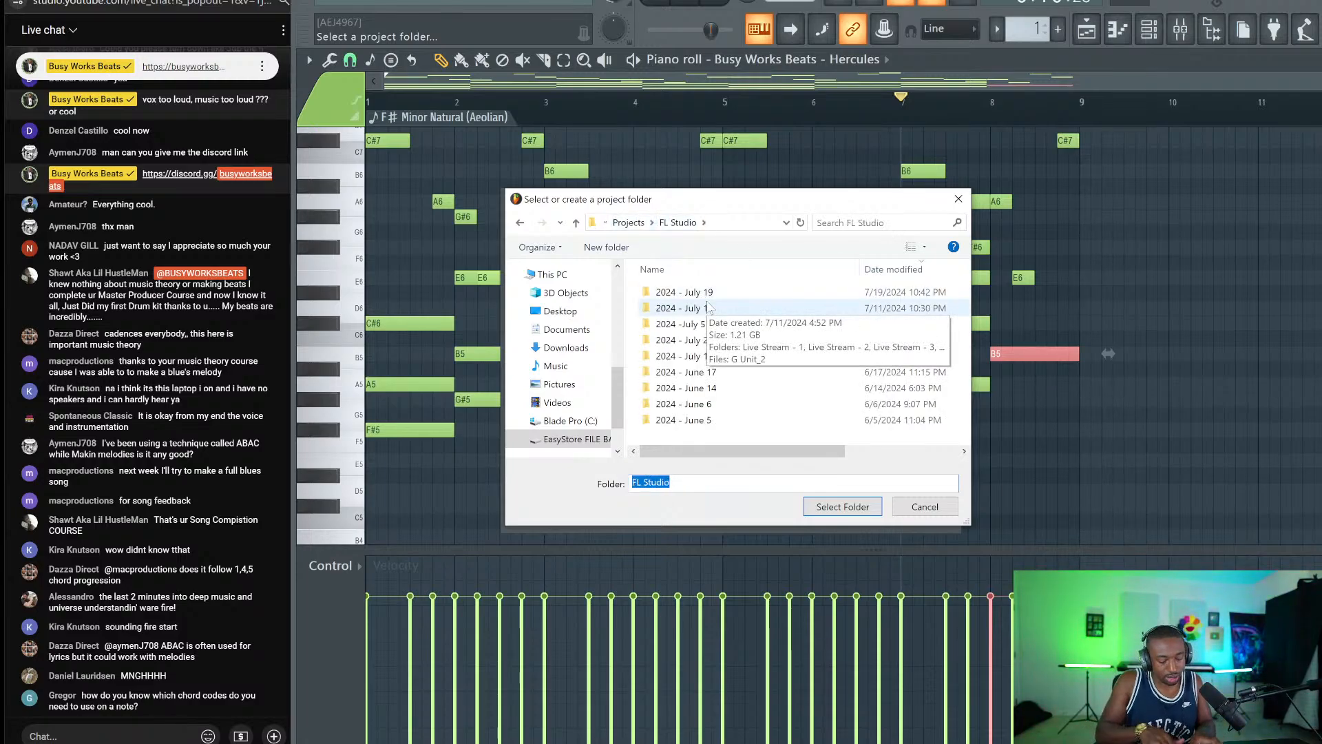
pyautogui.hotkey('ctrl', 'shift', 'n')
pyautogui.write('2024 - ')
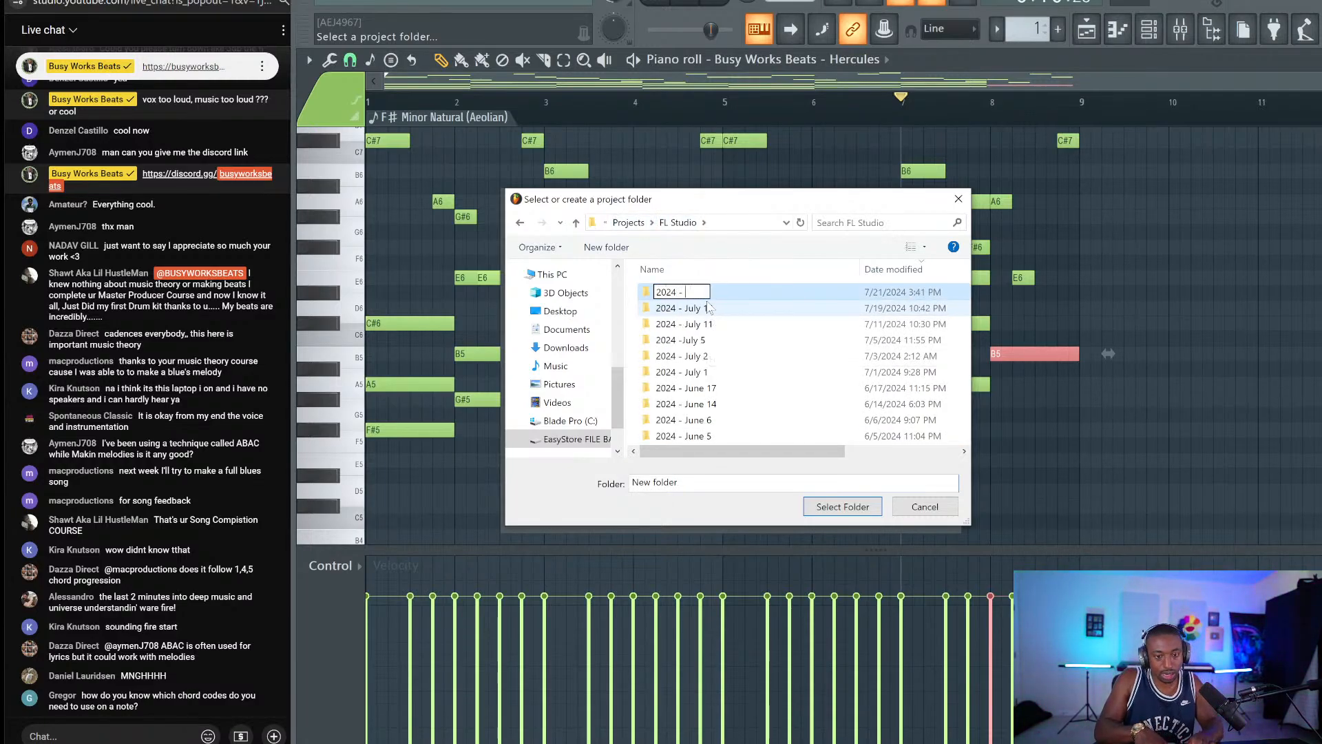
pyautogui.write('July 21')
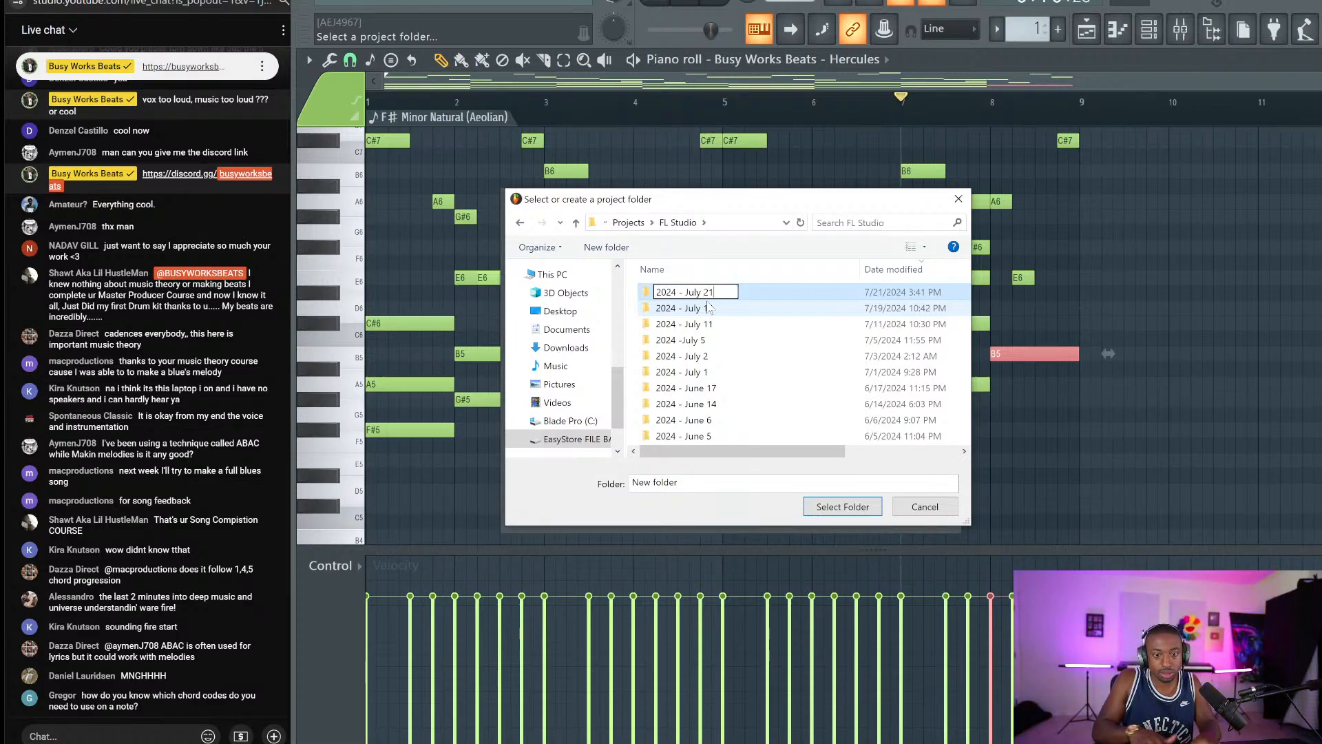
pyautogui.press('Return')
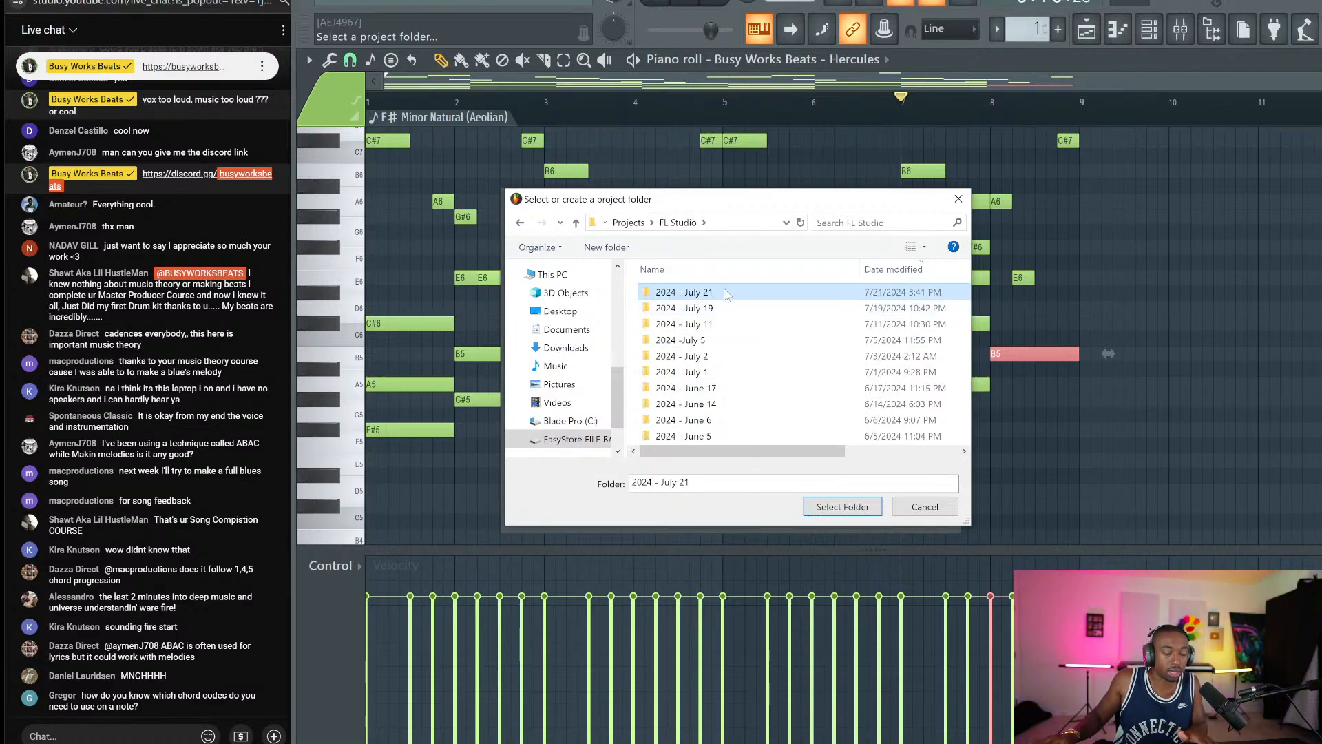
pyautogui.doubleClick(726, 294)
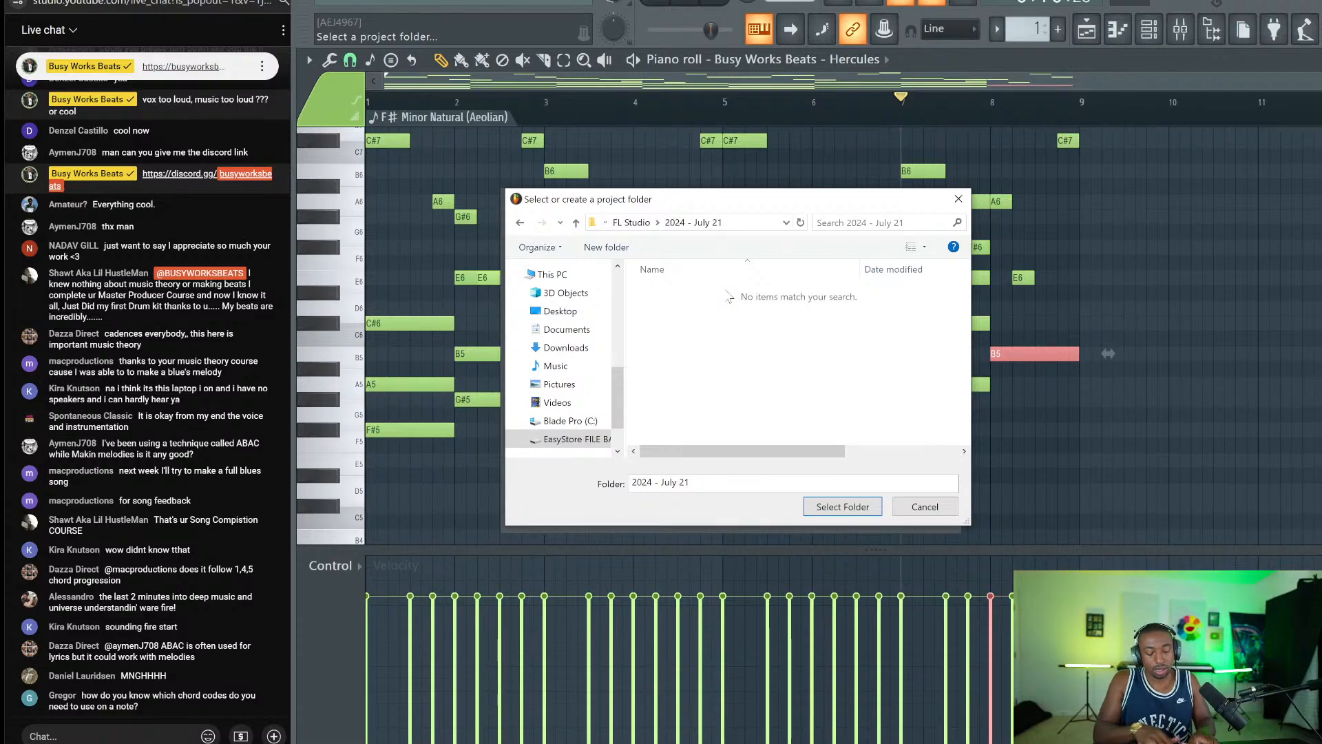
# Create a 'Live Stream - melodies and mixing' folder inside it and save the project there.
pyautogui.hotkey('ctrl', 'shift', 'n')
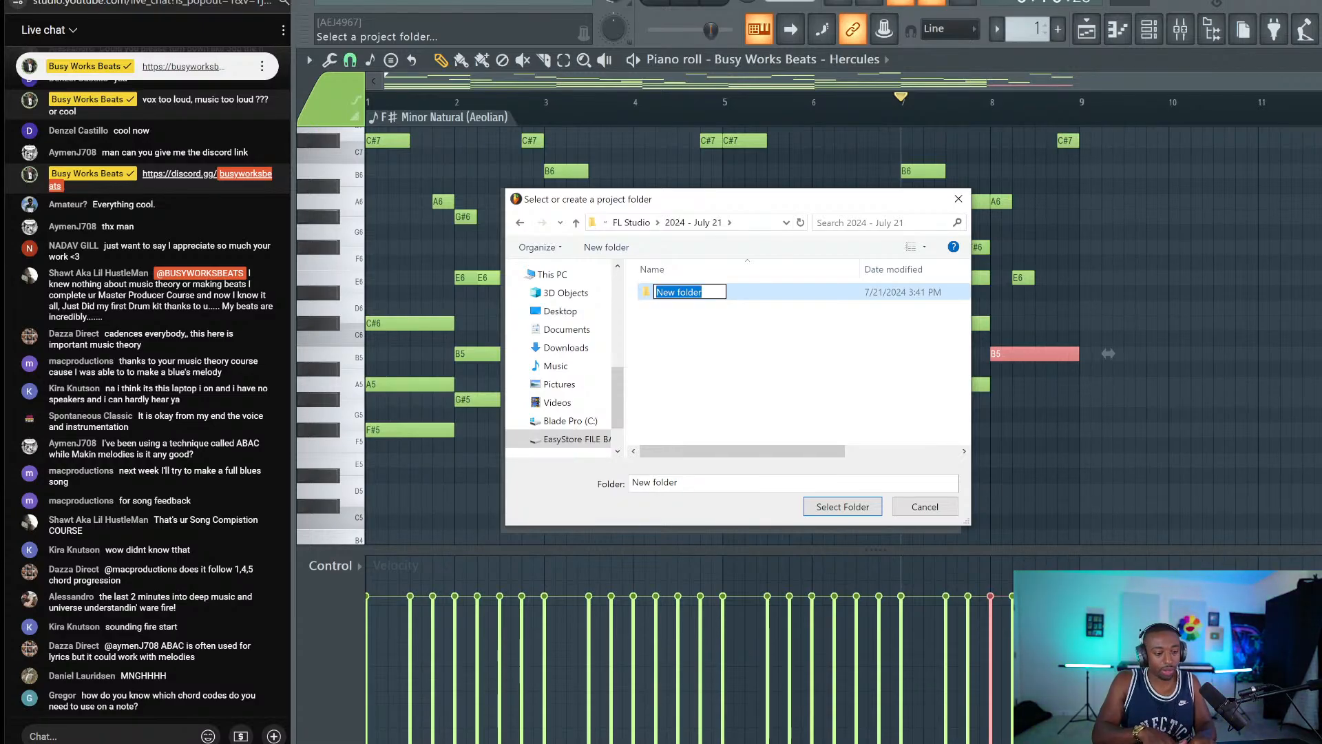
pyautogui.write('Live ')
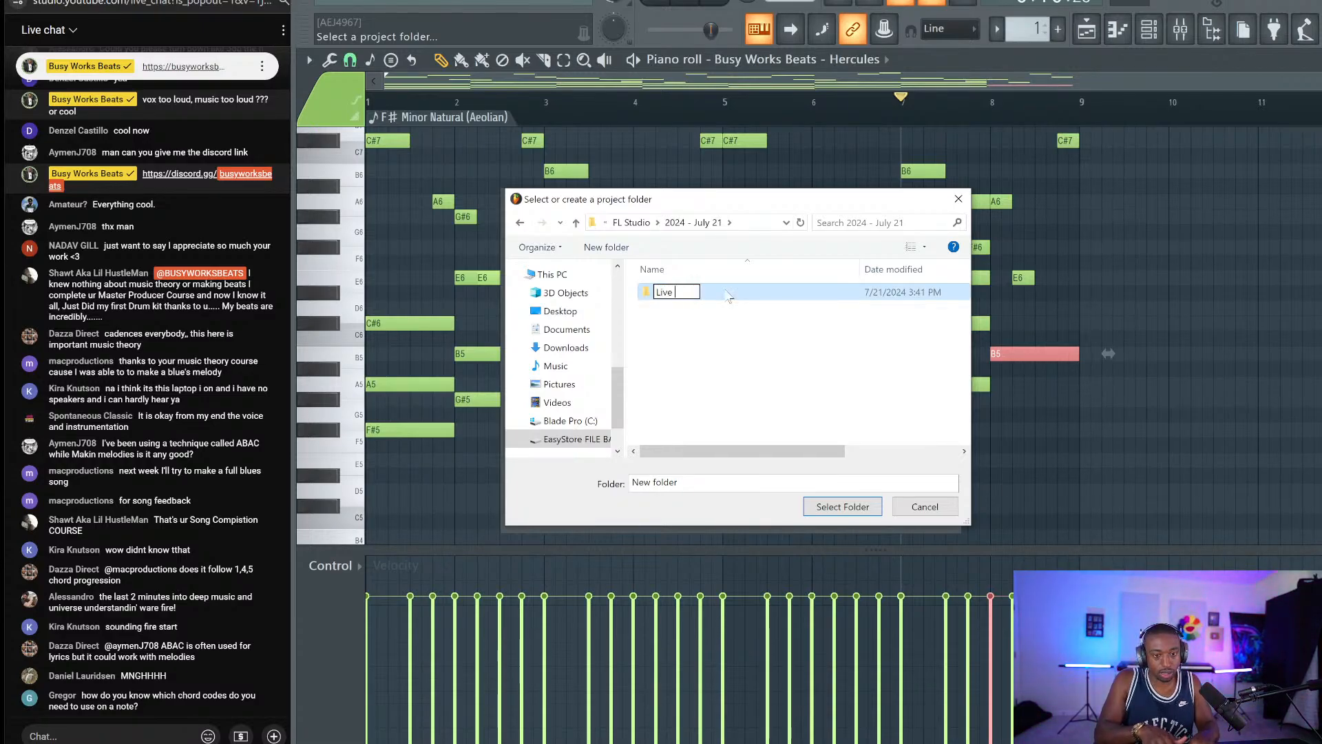
pyautogui.write('Stream - melodies and mixing')
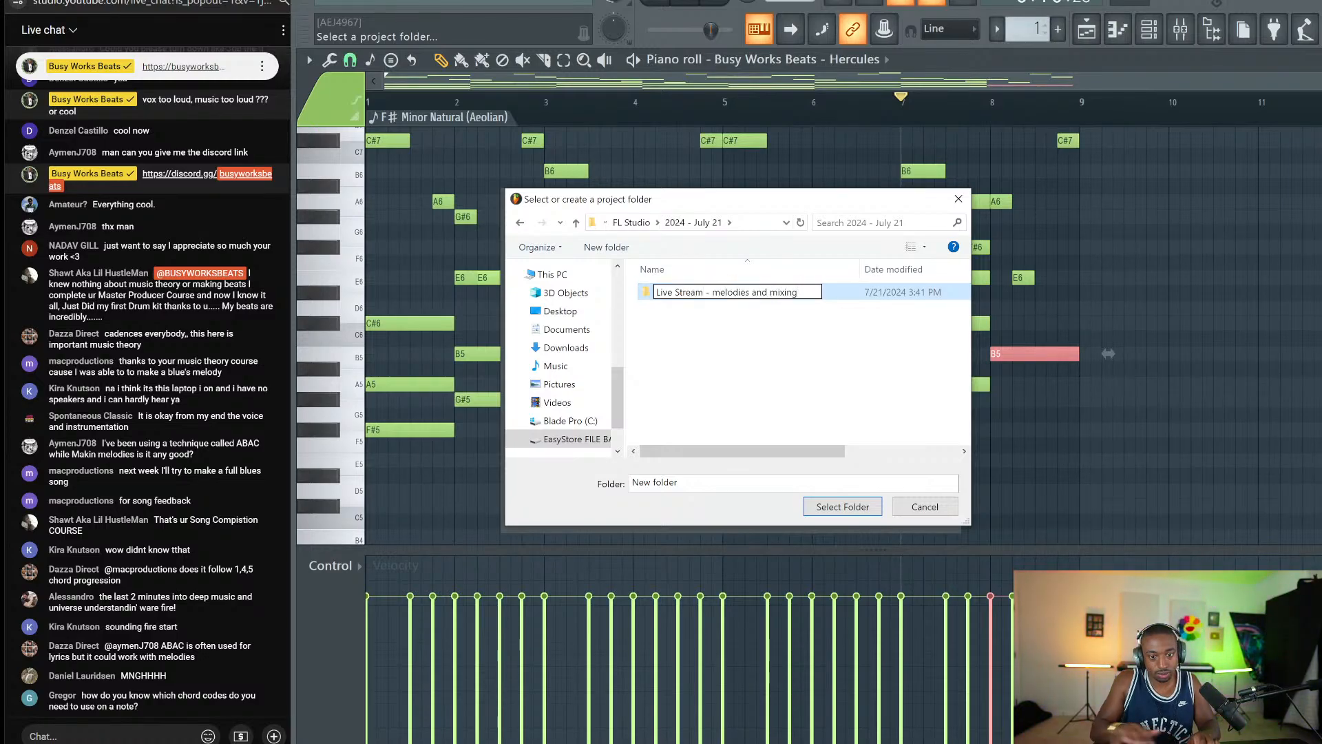
pyautogui.press('Return')
pyautogui.press('Return')
pyautogui.click(870, 506)
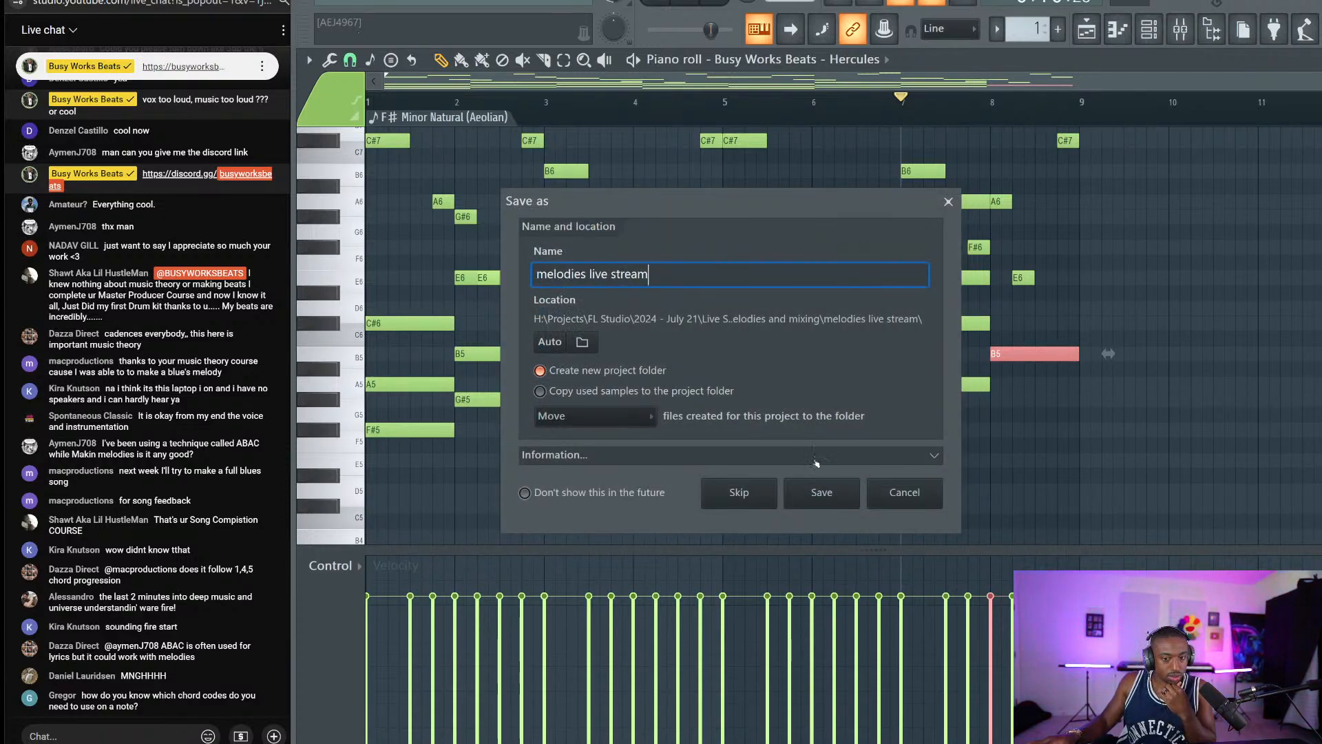
pyautogui.click(821, 492)
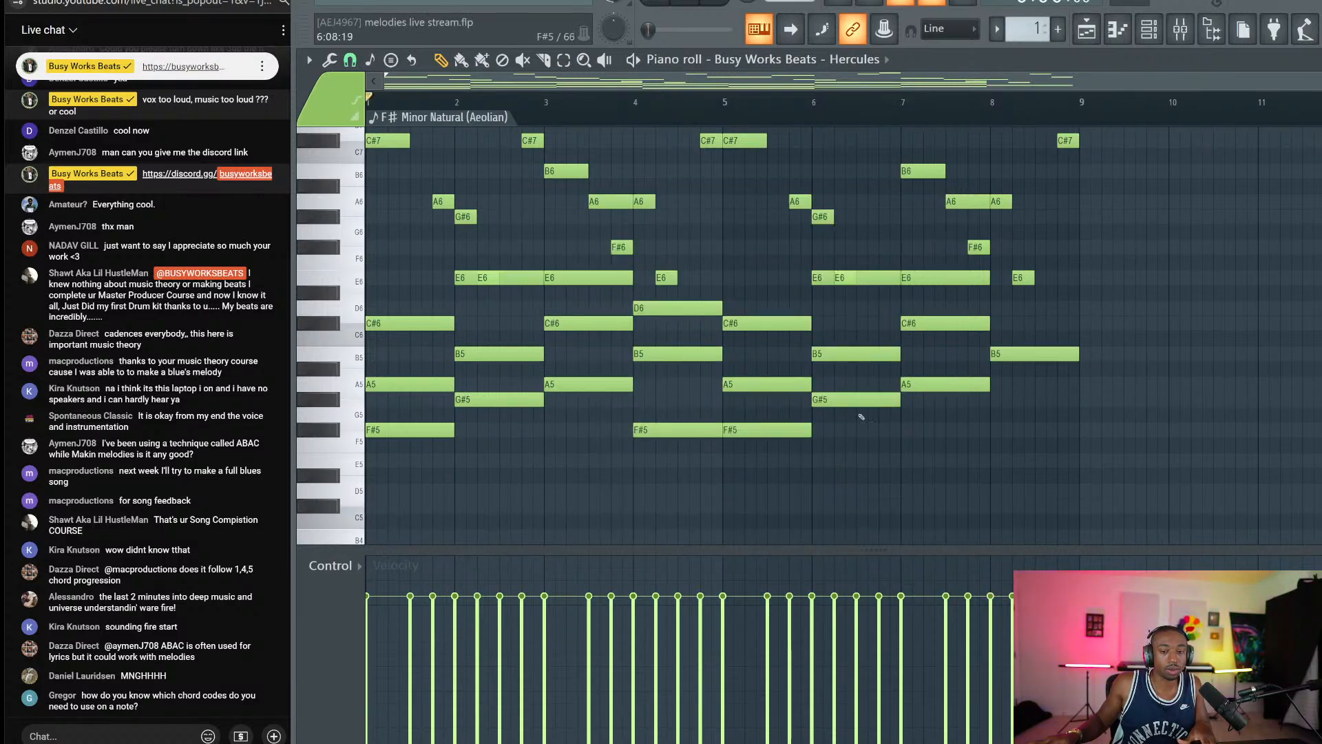
# Audition C#6, D6, E6 and B5 pitches, save, and open the bar-7 E6 note's properties.
pyautogui.click(923, 277)
pyautogui.rightClick(1004, 342)
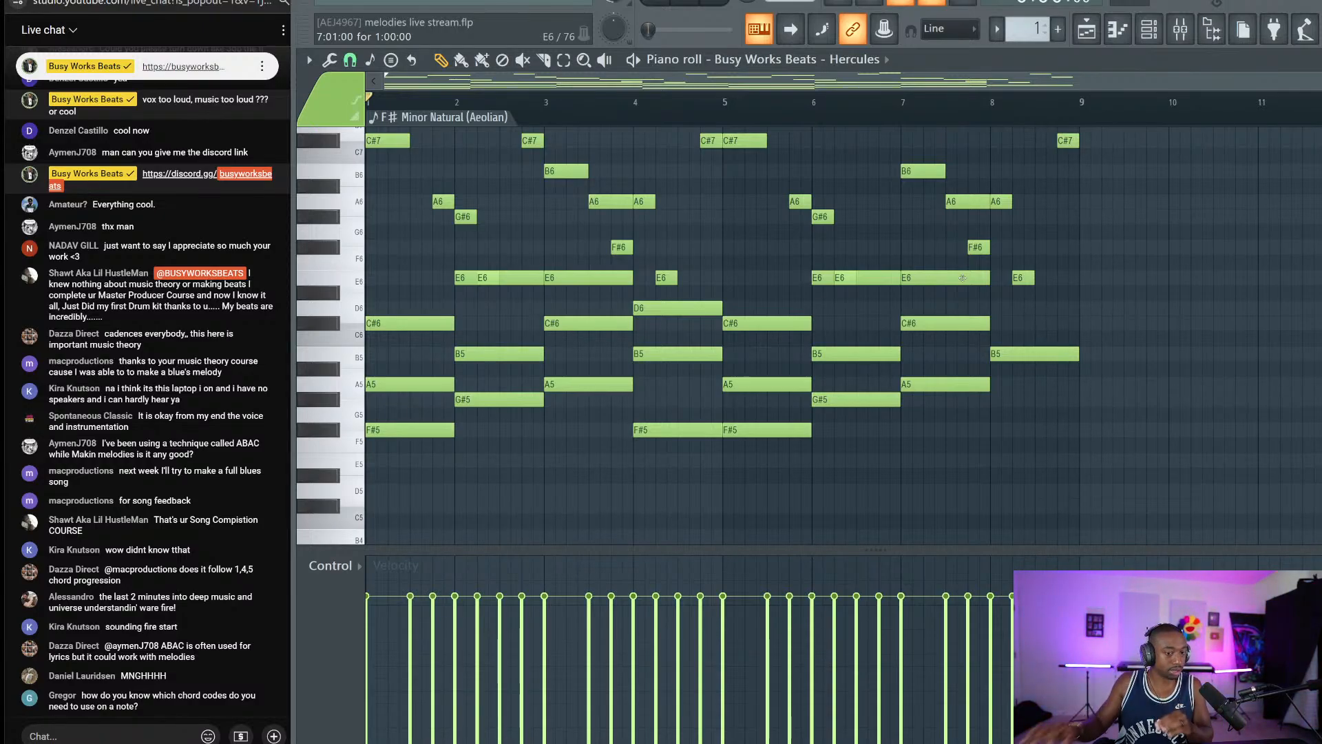
pyautogui.click(338, 322)
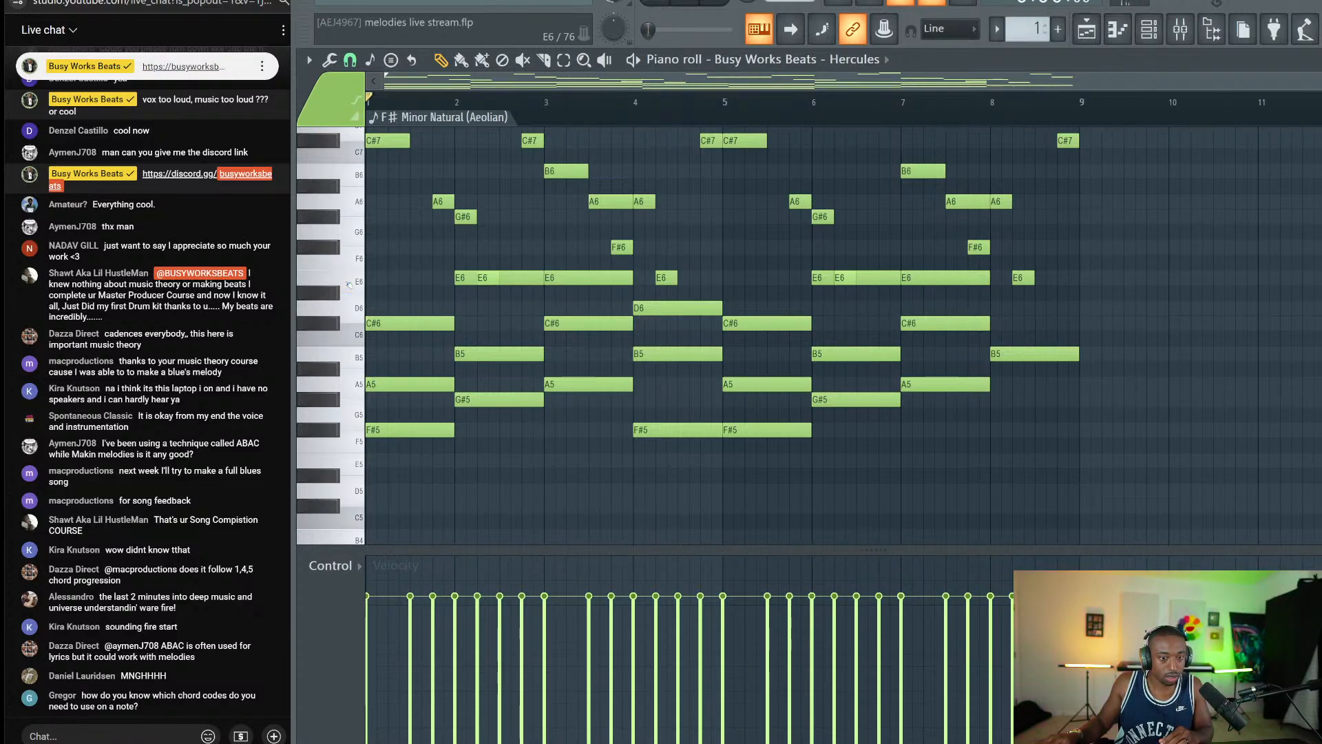
pyautogui.click(357, 315)
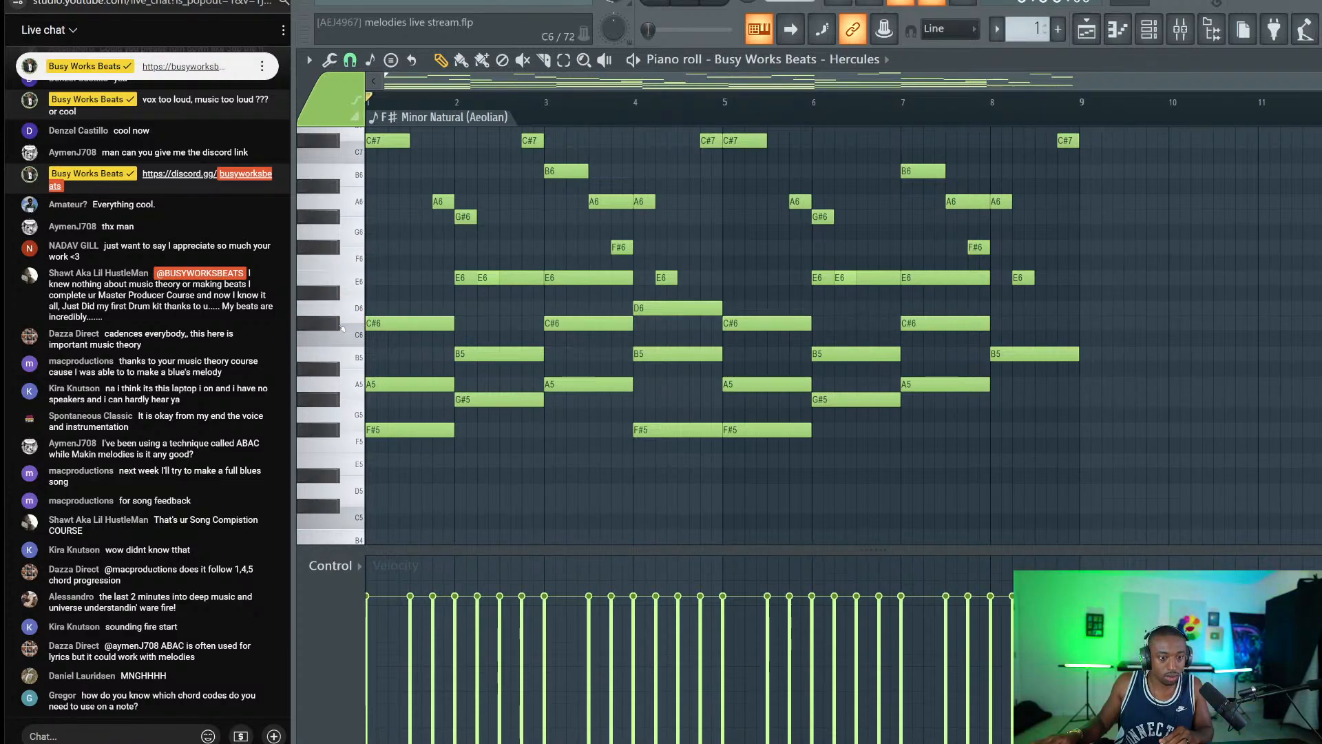
pyautogui.click(339, 325)
pyautogui.click(361, 281)
pyautogui.click(361, 281)
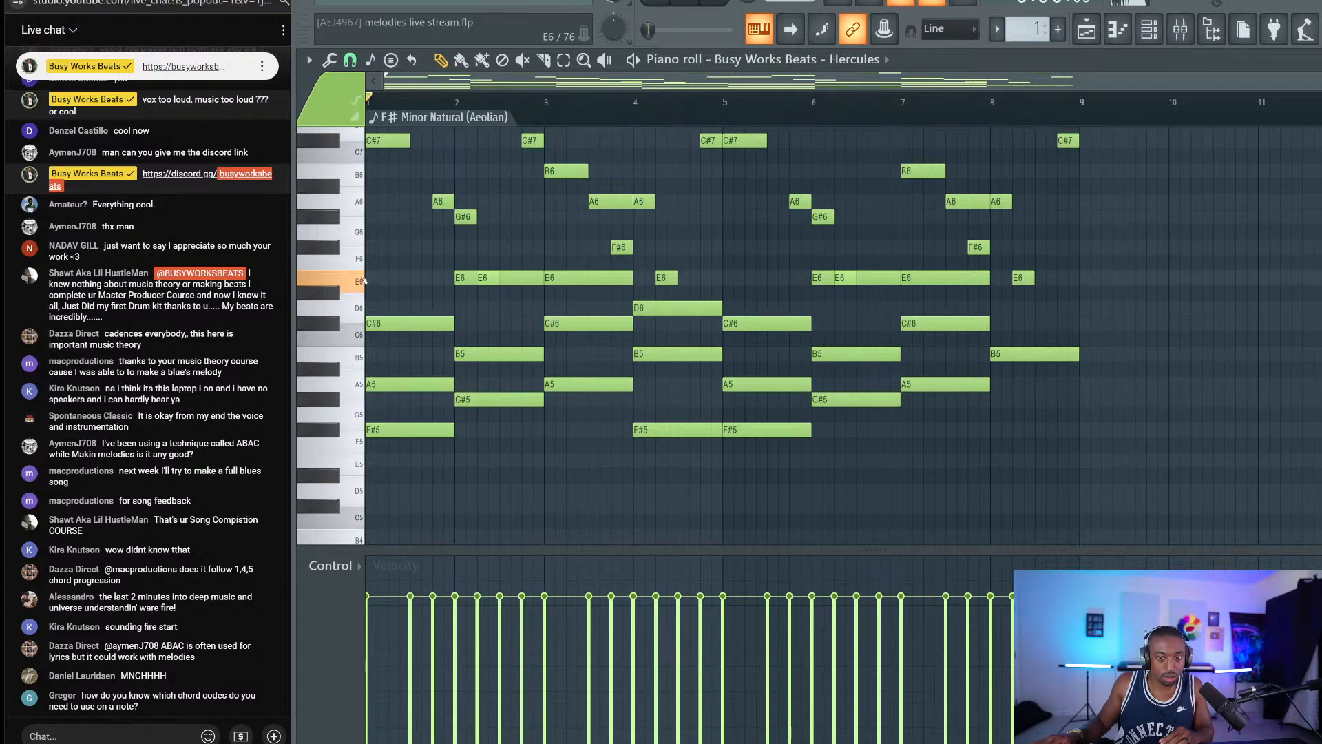
pyautogui.click(354, 354)
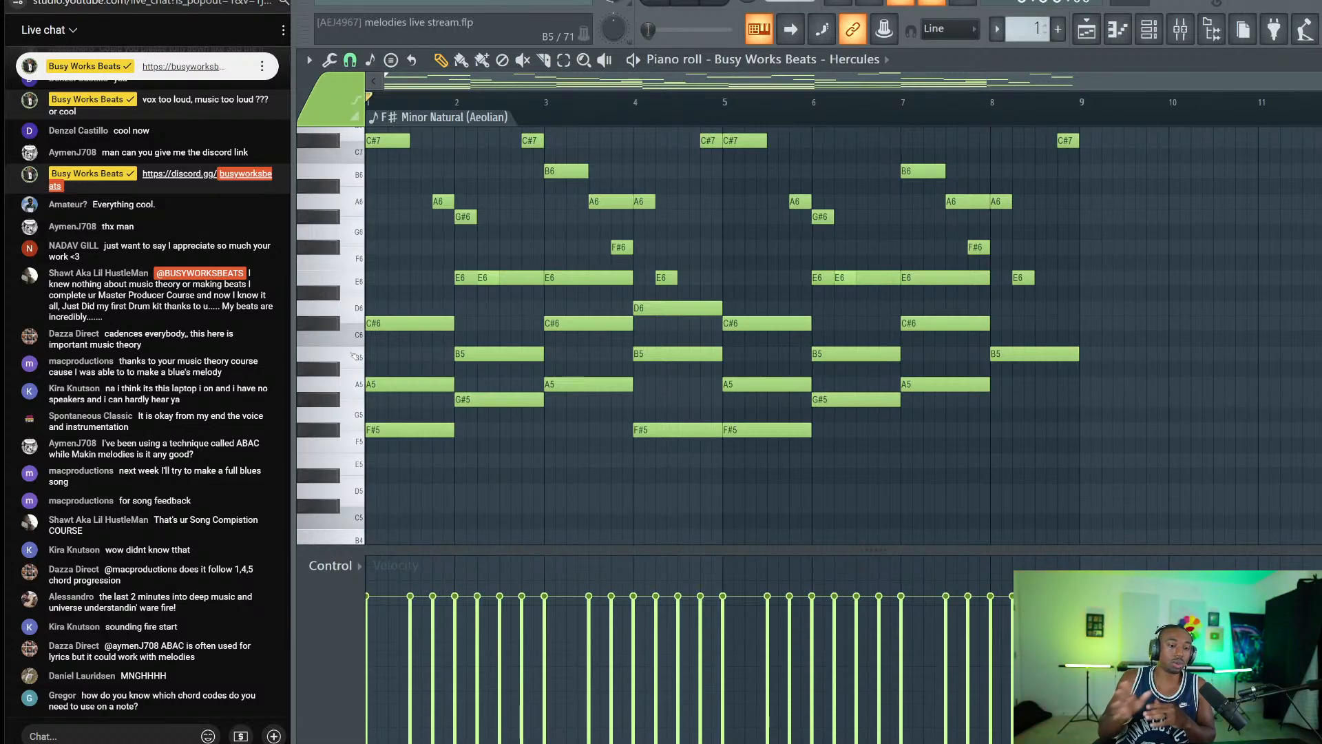
pyautogui.hotkey('ctrl', 's')
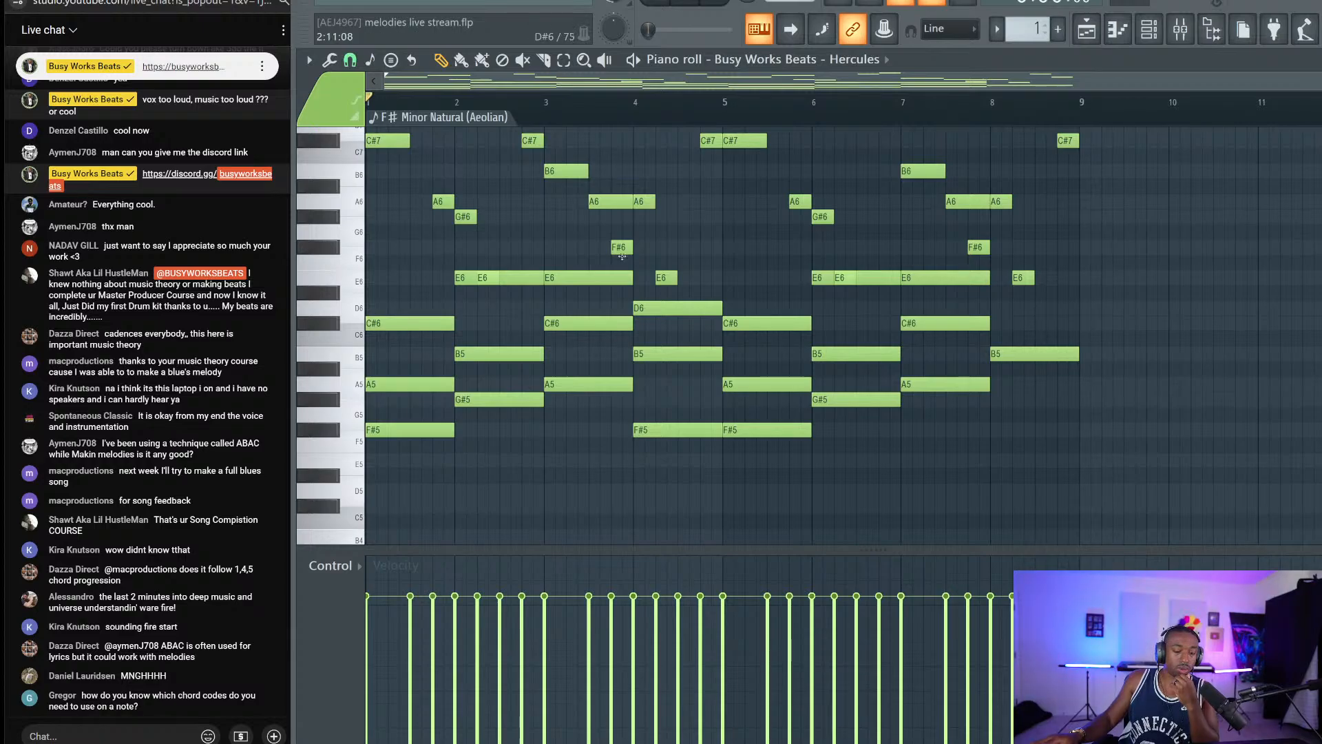
pyautogui.doubleClick(953, 276)
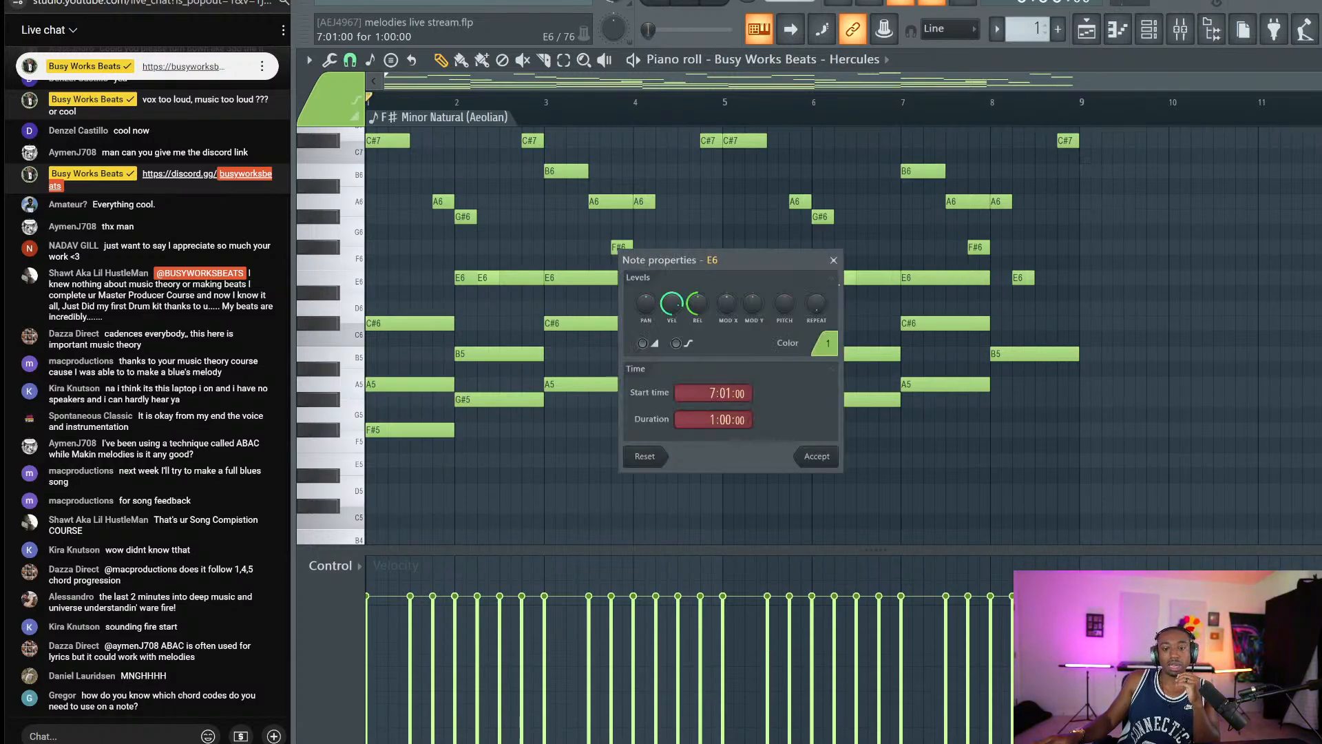
# Copy the bar-7 A5, C#6, E6 chord into bar 8 beneath the B5 note.
pyautogui.press('Escape')
pyautogui.click(1025, 353)
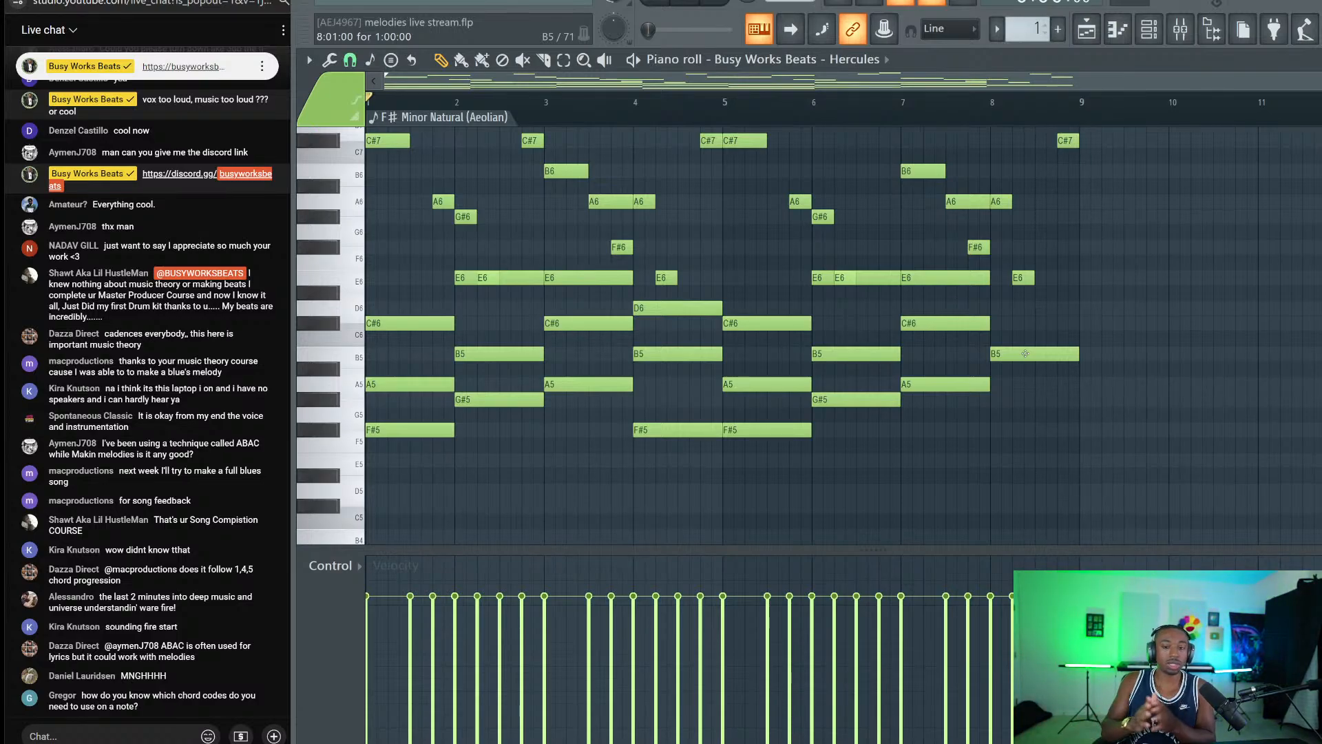
pyautogui.click(1025, 353)
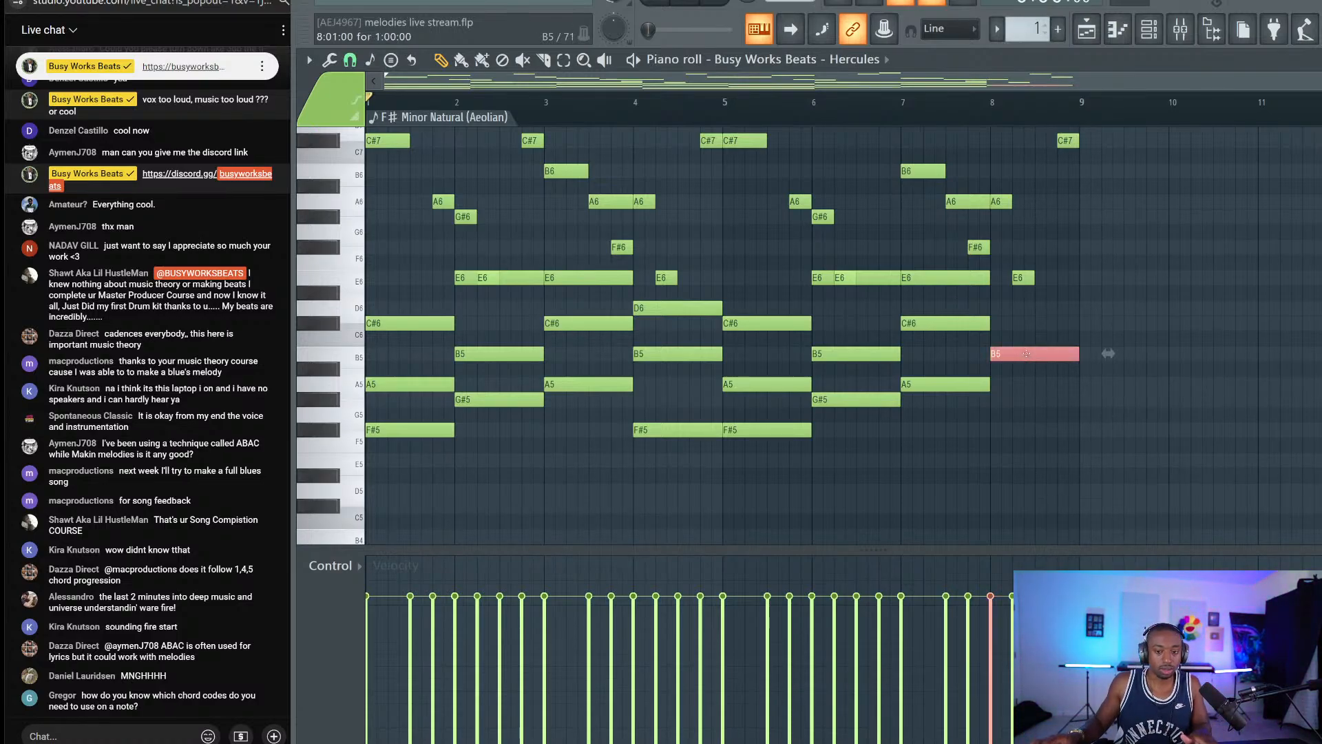
pyautogui.moveTo(949, 451); pyautogui.dragTo(917, 275)
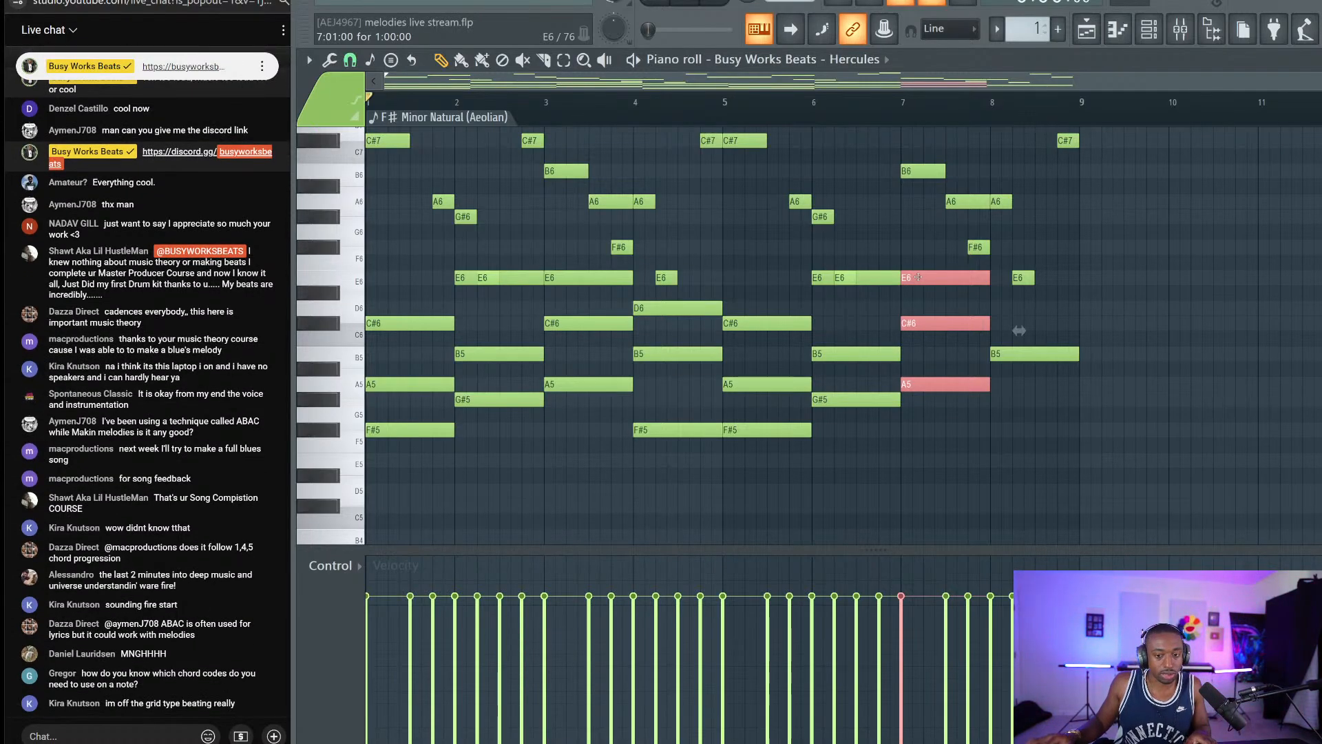
pyautogui.moveTo(918, 277); pyautogui.dragTo(1010, 341)
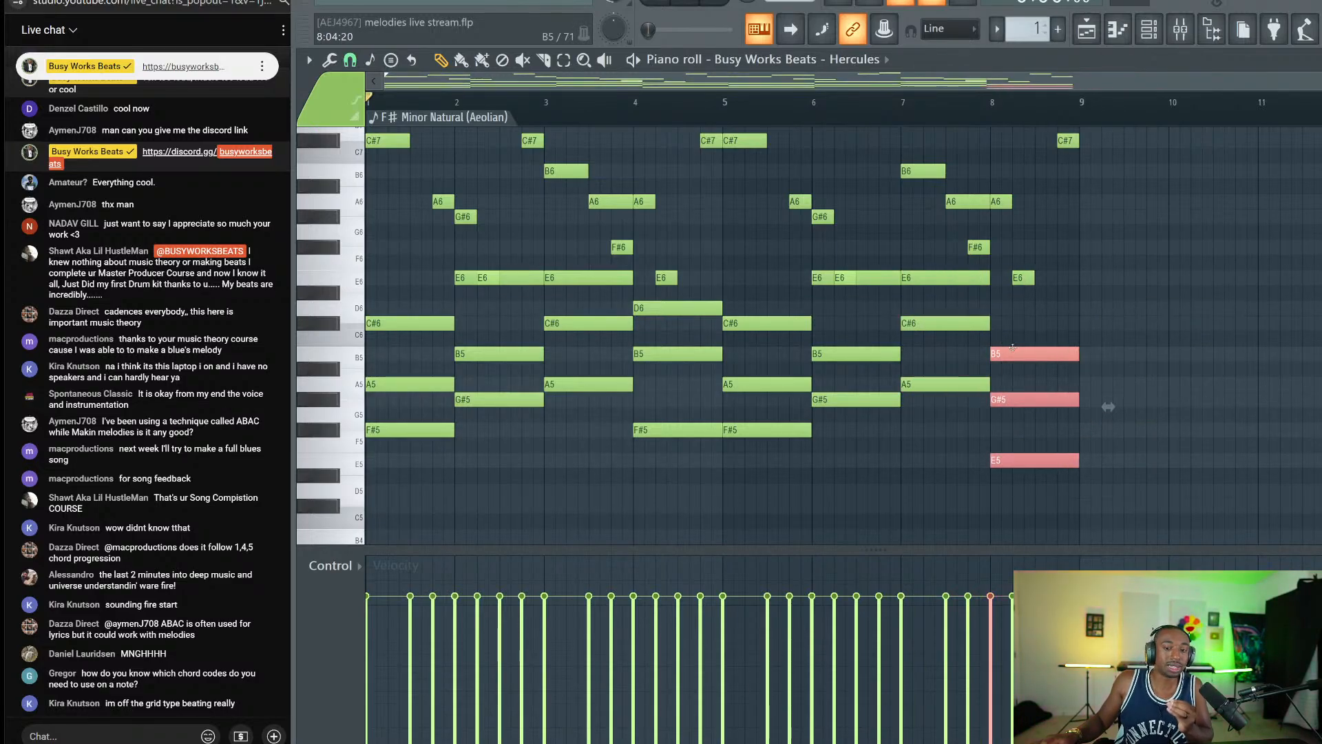
# Remove the duplicate bar-8 B5 note and play the progression from the start.
pyautogui.rightClick(1012, 353)
pyautogui.keyDown('ctrl'); pyautogui.click(1017, 325); pyautogui.keyUp('ctrl')
pyautogui.press('space')
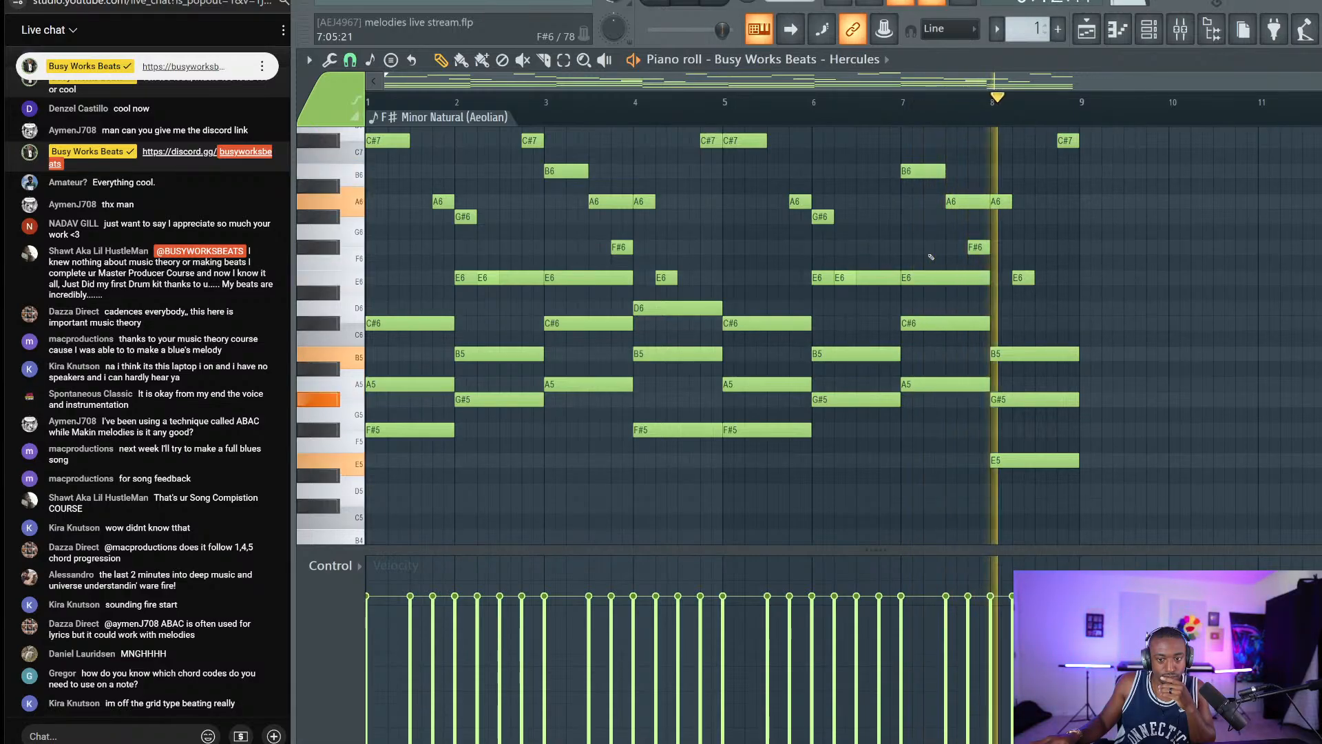
pyautogui.press('space')
# Lower the bar-8 G#5 note to G5 and play bars 7–8.
pyautogui.click(1004, 403)
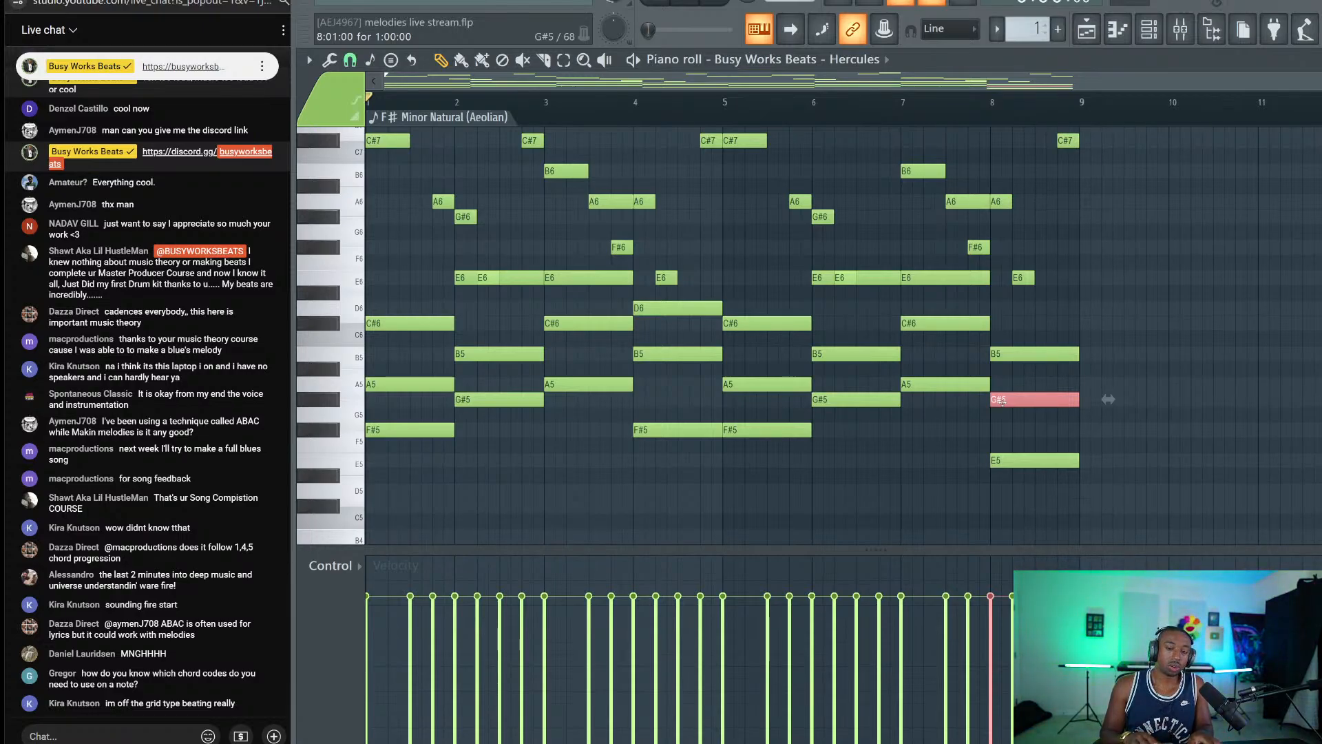
pyautogui.press('Down')
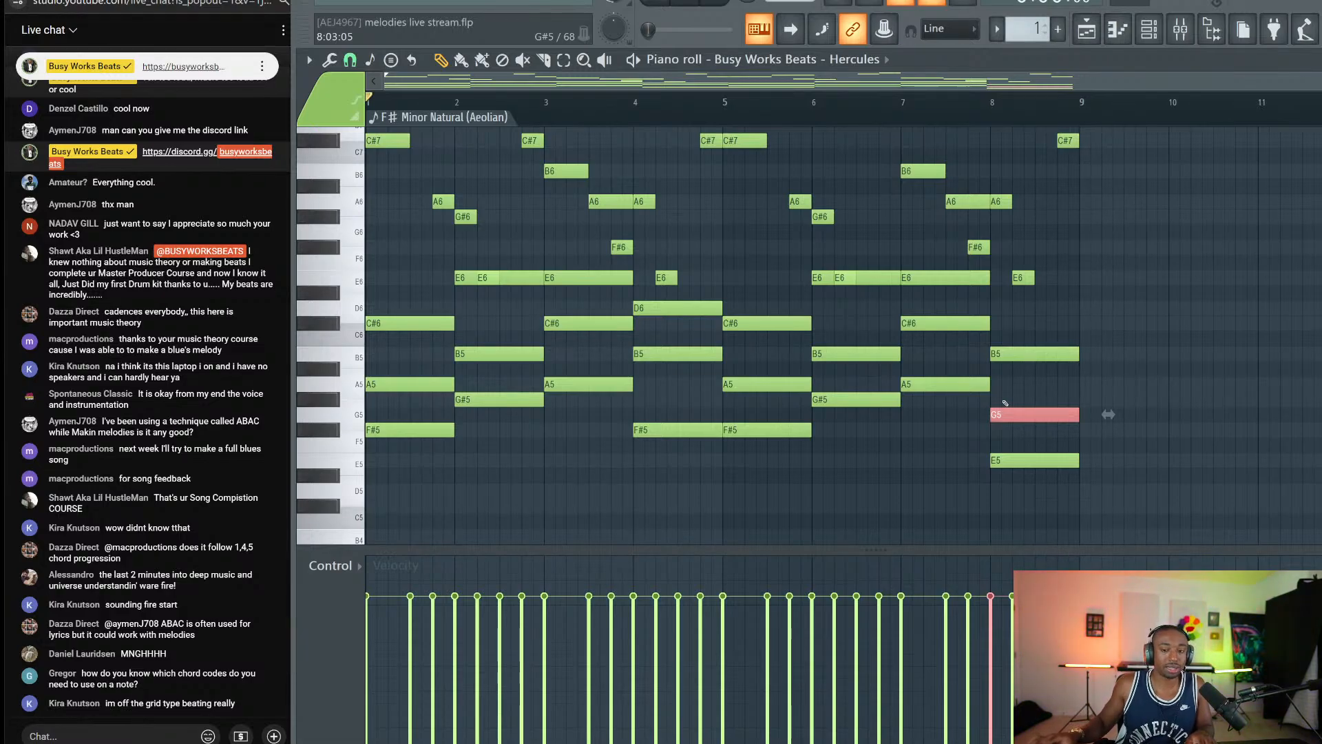
pyautogui.click(901, 116)
pyautogui.press('space')
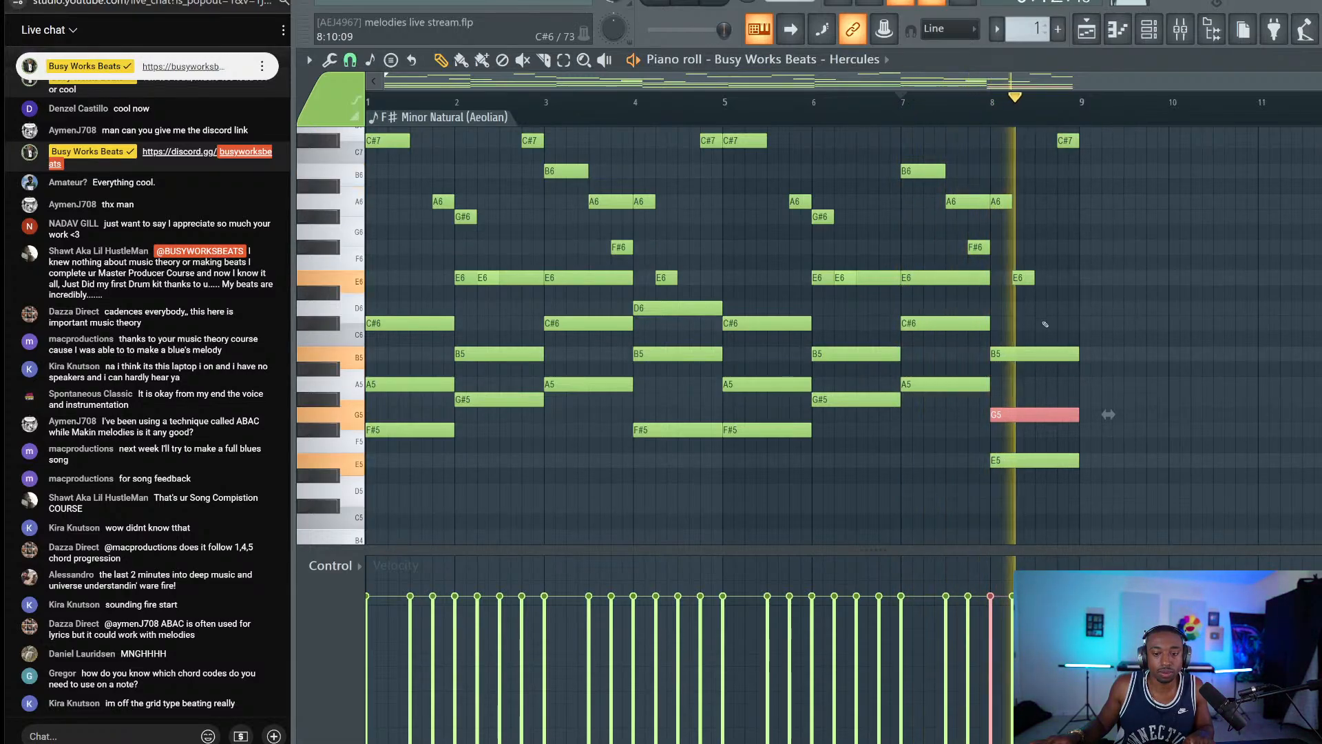
pyautogui.press('space')
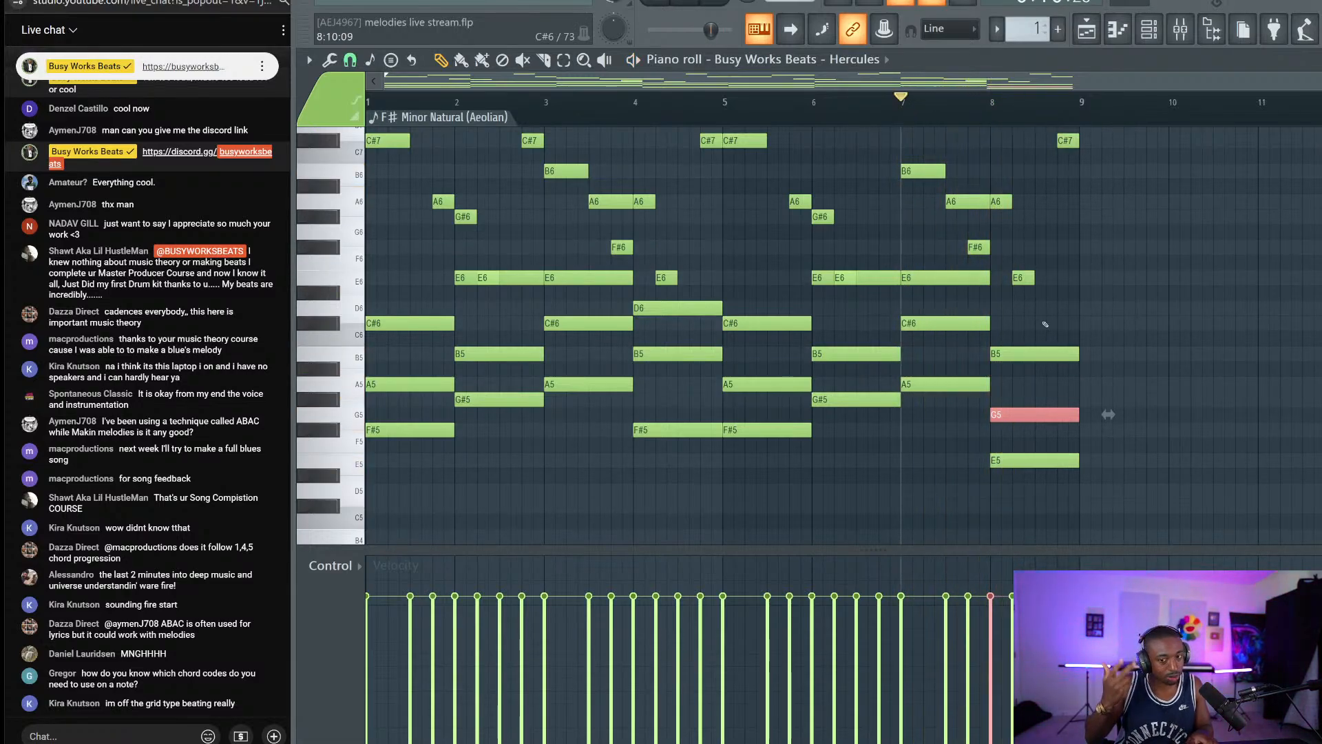
# Raise the bar-8 note back to G#5, replay the closing bars and rewind to the start.
pyautogui.hotkey('shift', 'Up')
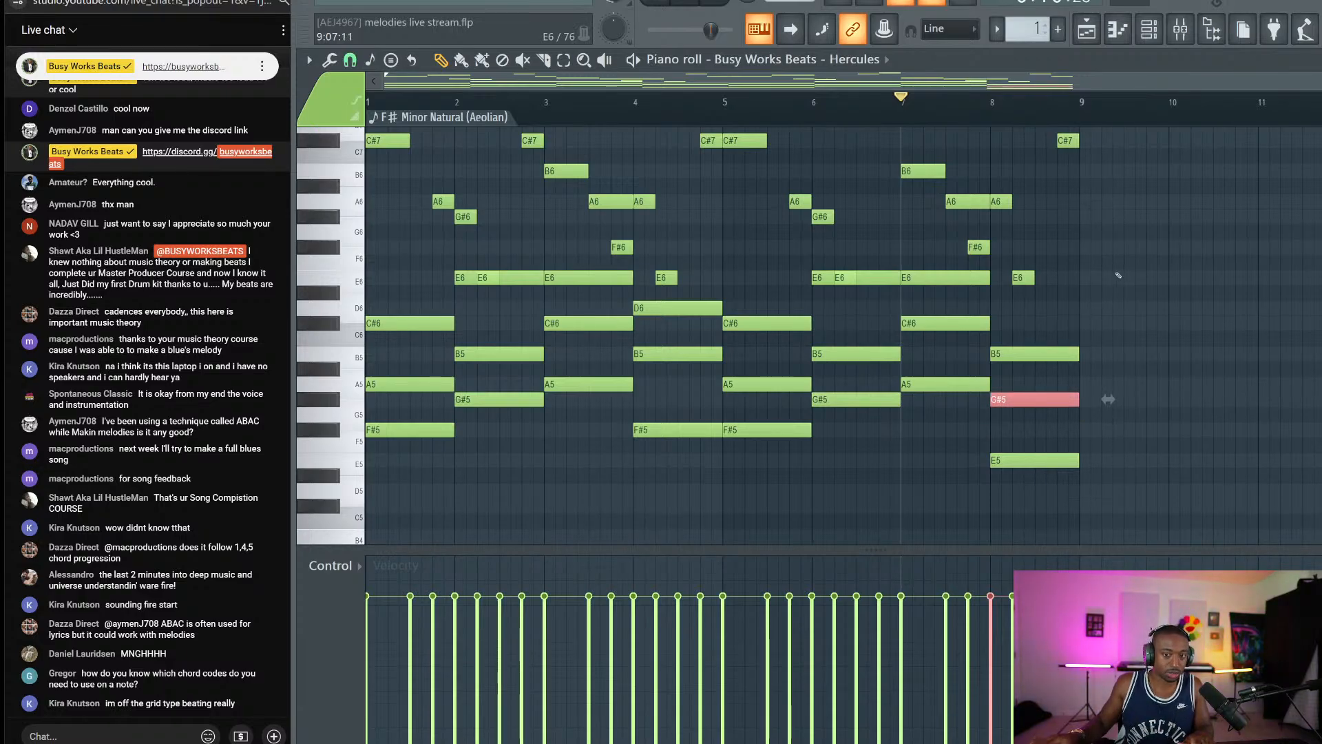
pyautogui.hotkey('ctrl', 'd')
pyautogui.press('space')
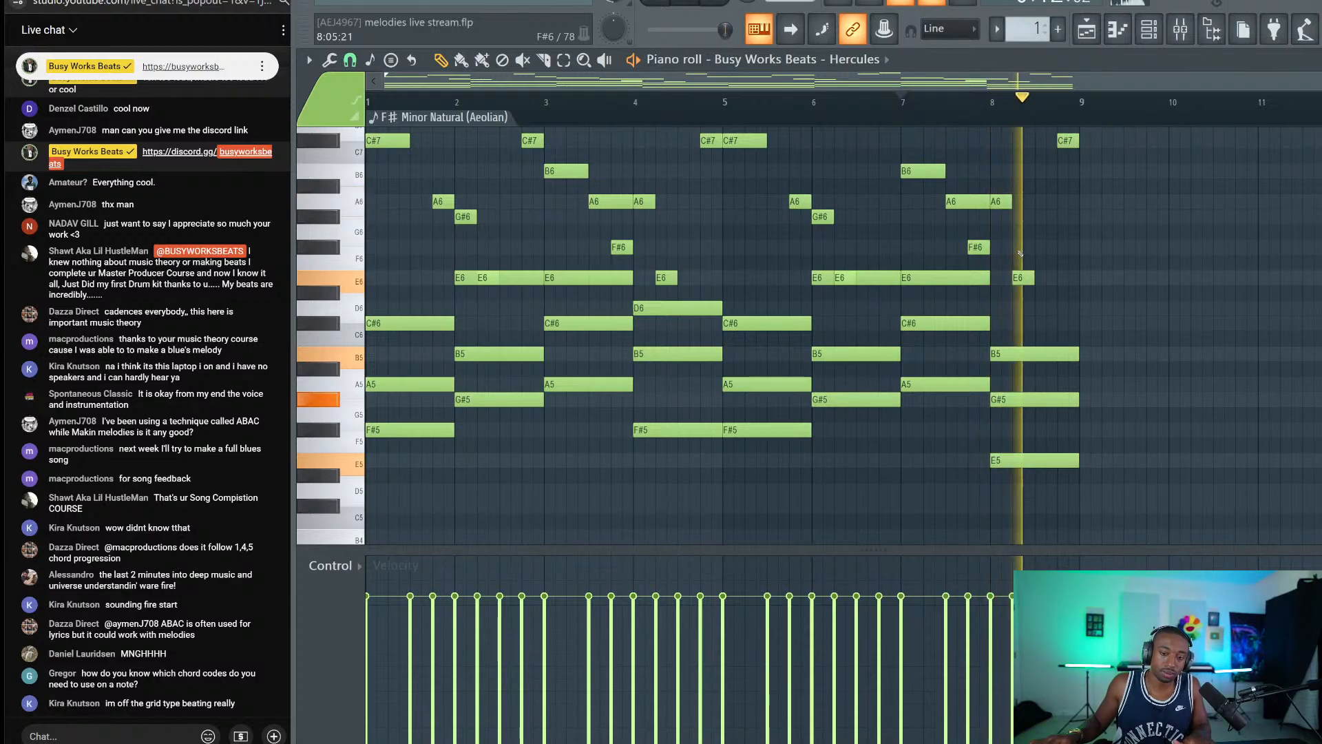
pyautogui.hotkey('ctrl', 's')
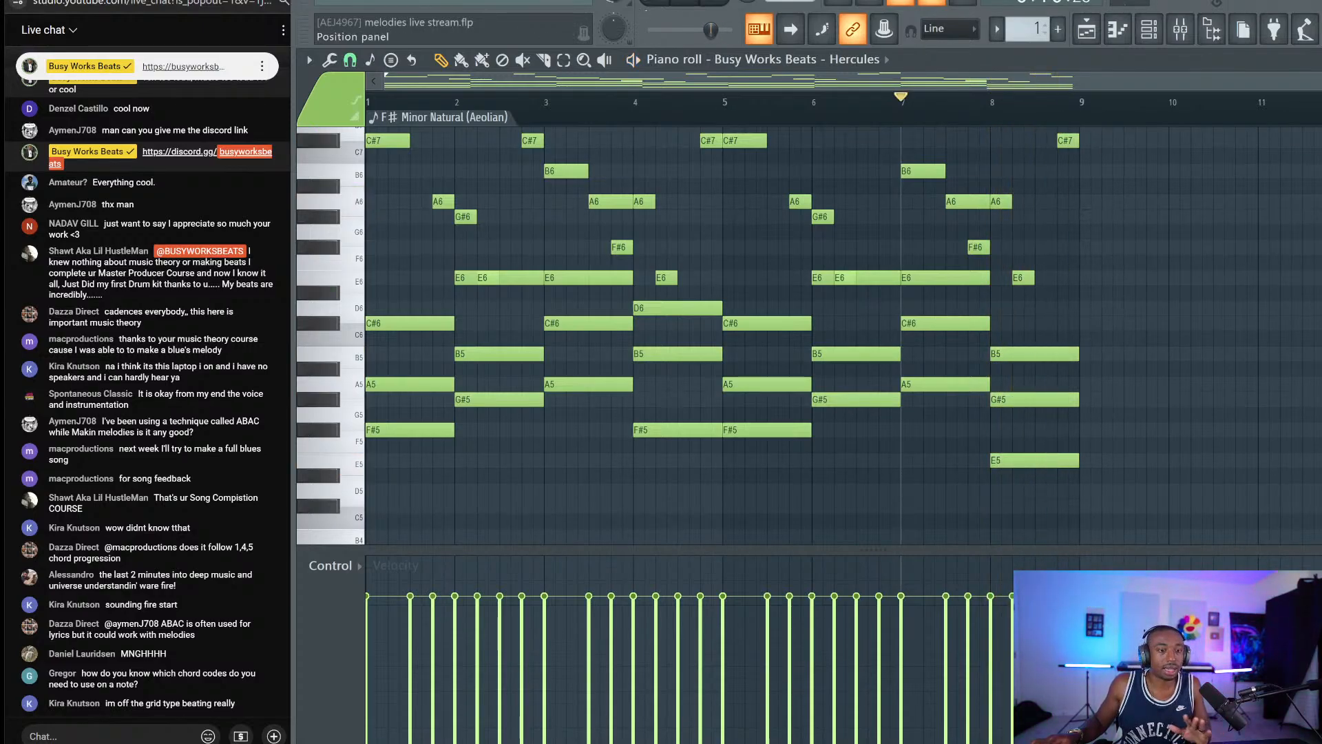
pyautogui.click(711, 2)
# Try selecting the bar-7 and bar-8 chord notes, then clear the selection.
pyautogui.scroll(-3, 758, 185)
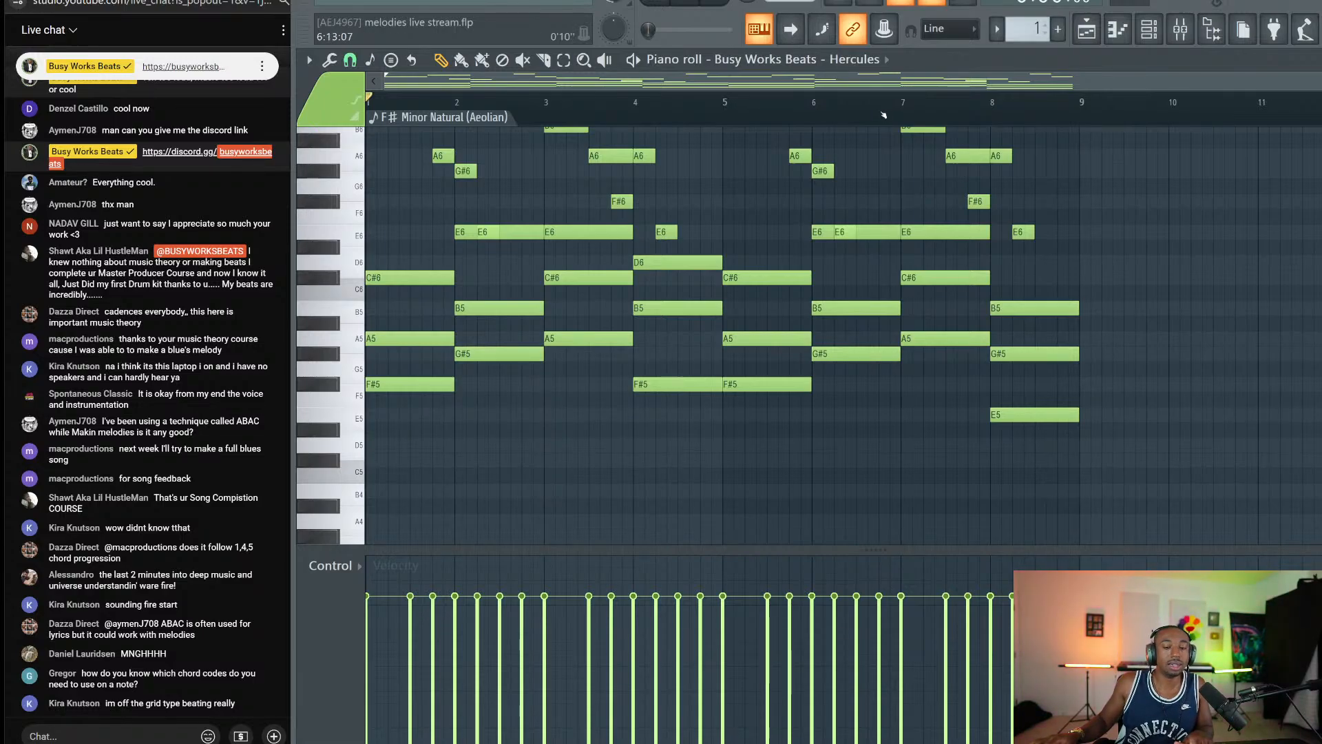
pyautogui.moveTo(1136, 483); pyautogui.dragTo(1022, 285)
pyautogui.click(955, 469)
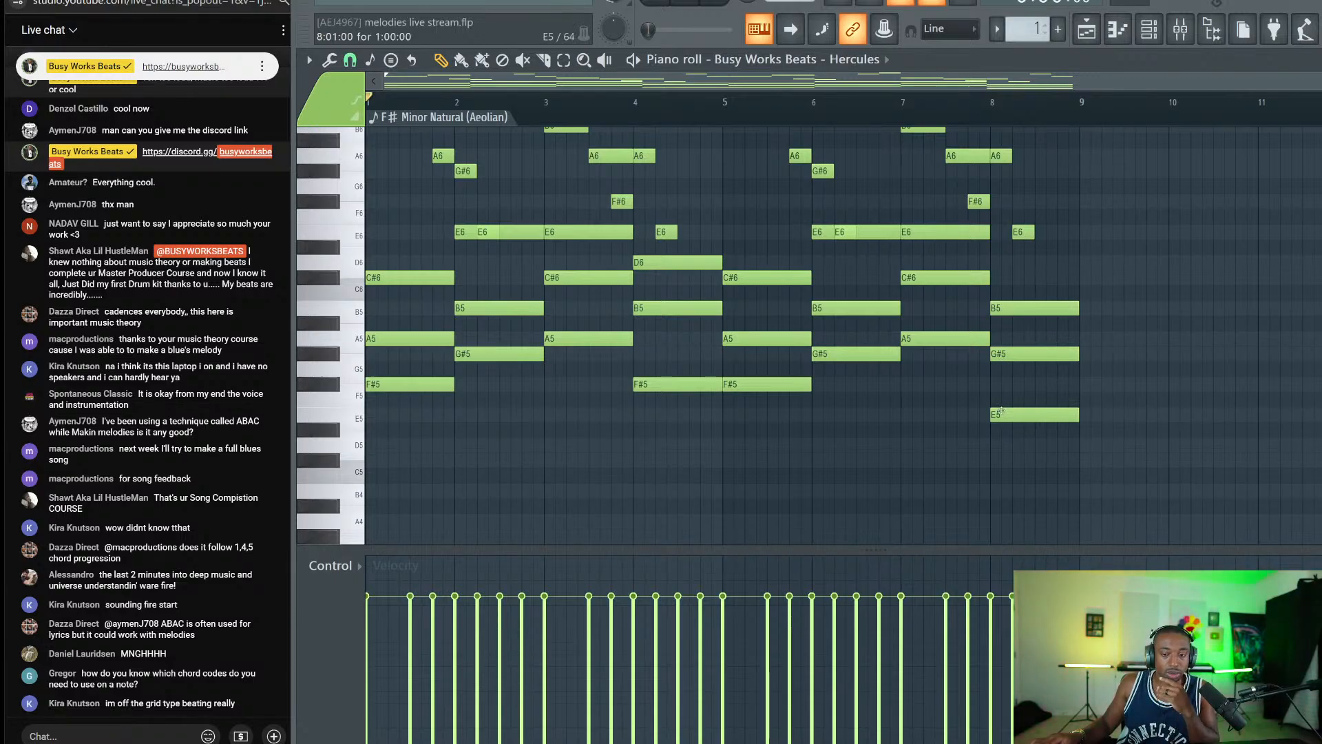
pyautogui.scroll(1, 1001, 411)
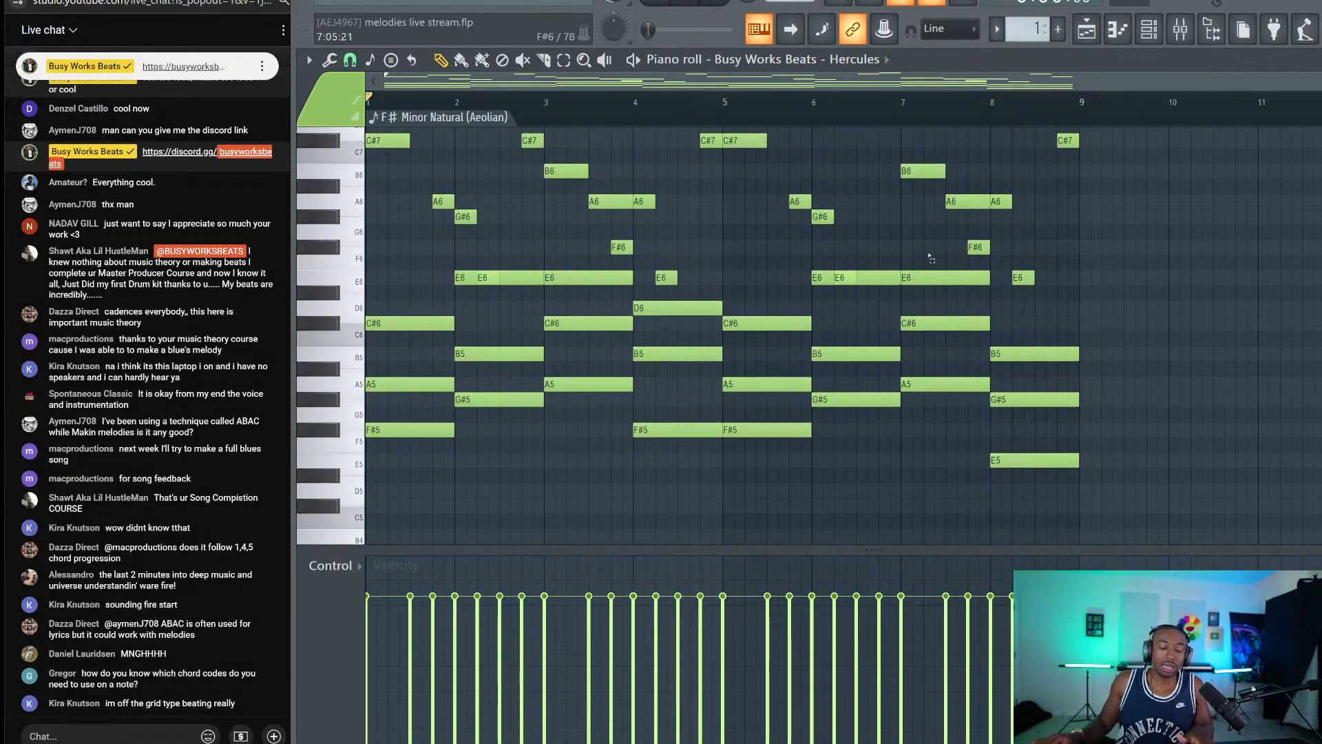
pyautogui.moveTo(930, 257); pyautogui.dragTo(924, 432)
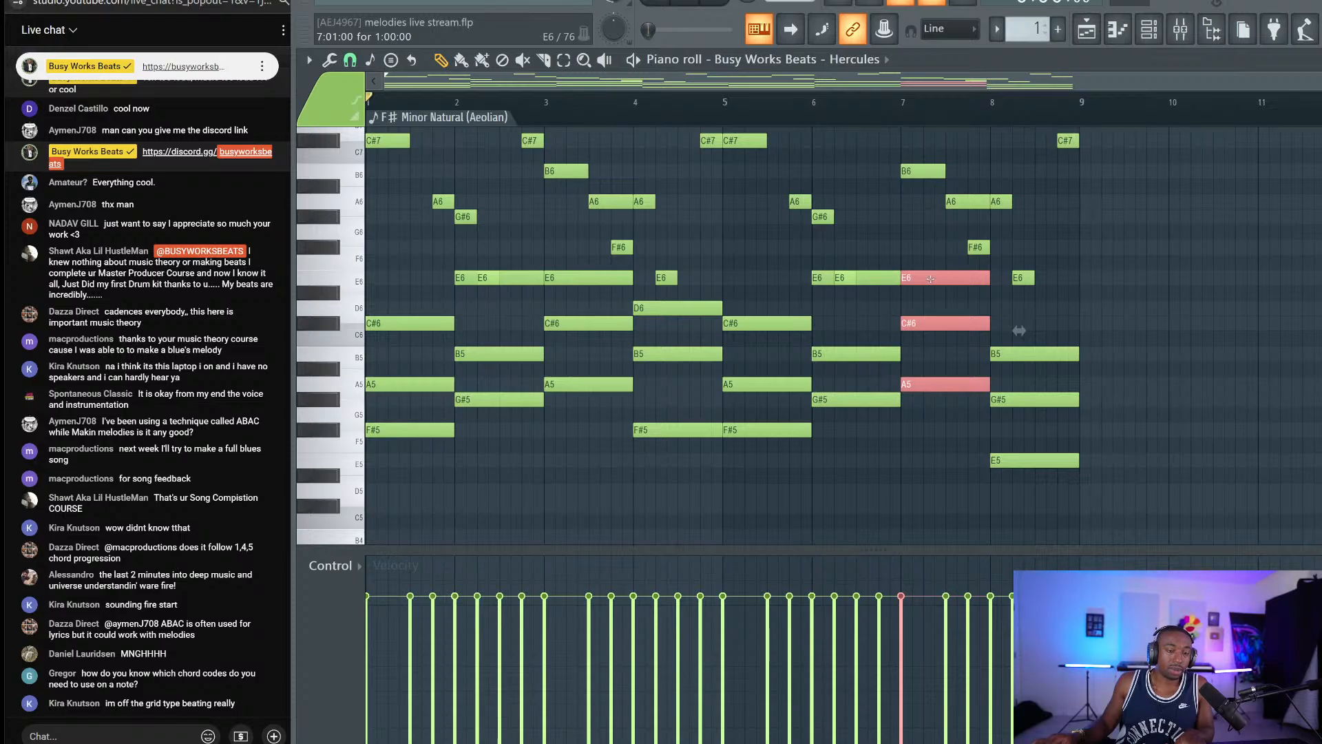
pyautogui.moveTo(1066, 298); pyautogui.dragTo(1043, 494)
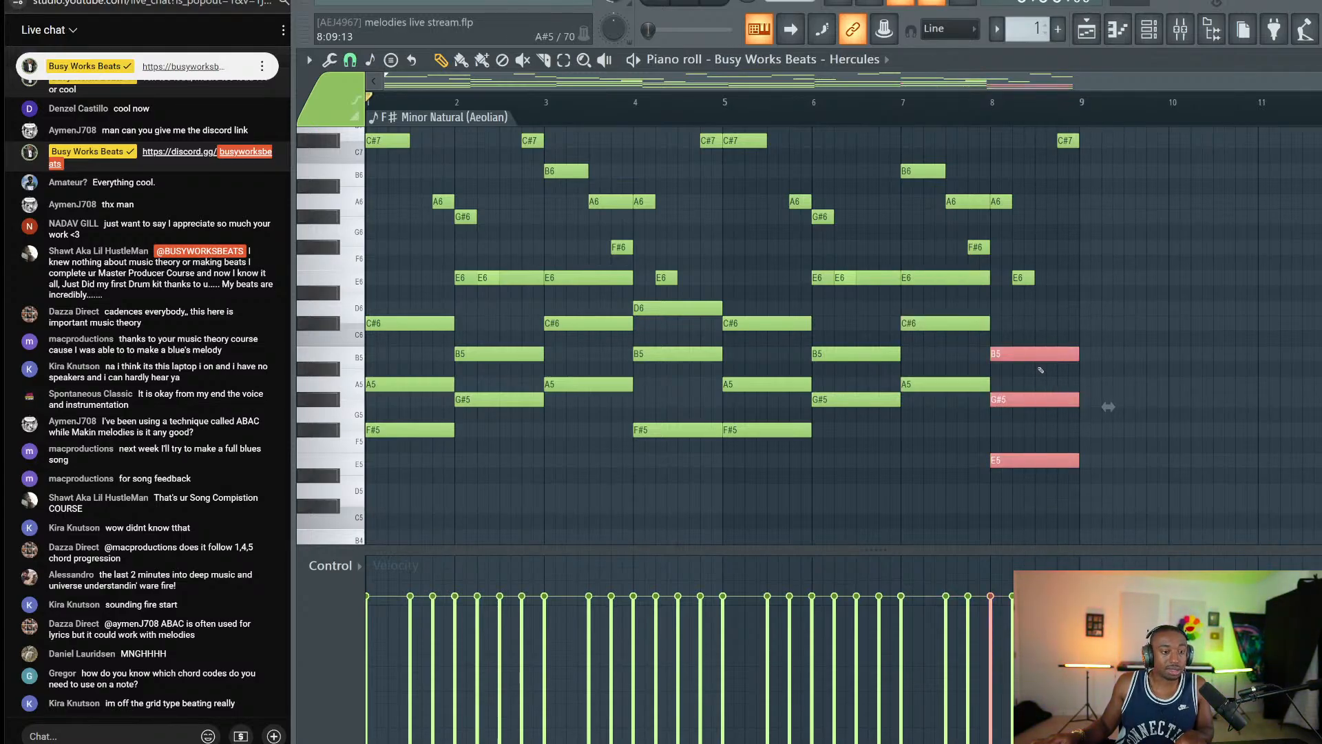
pyautogui.keyDown('ctrl'); pyautogui.click(962, 445); pyautogui.keyUp('ctrl')
pyautogui.moveTo(1004, 475); pyautogui.dragTo(1156, 342)
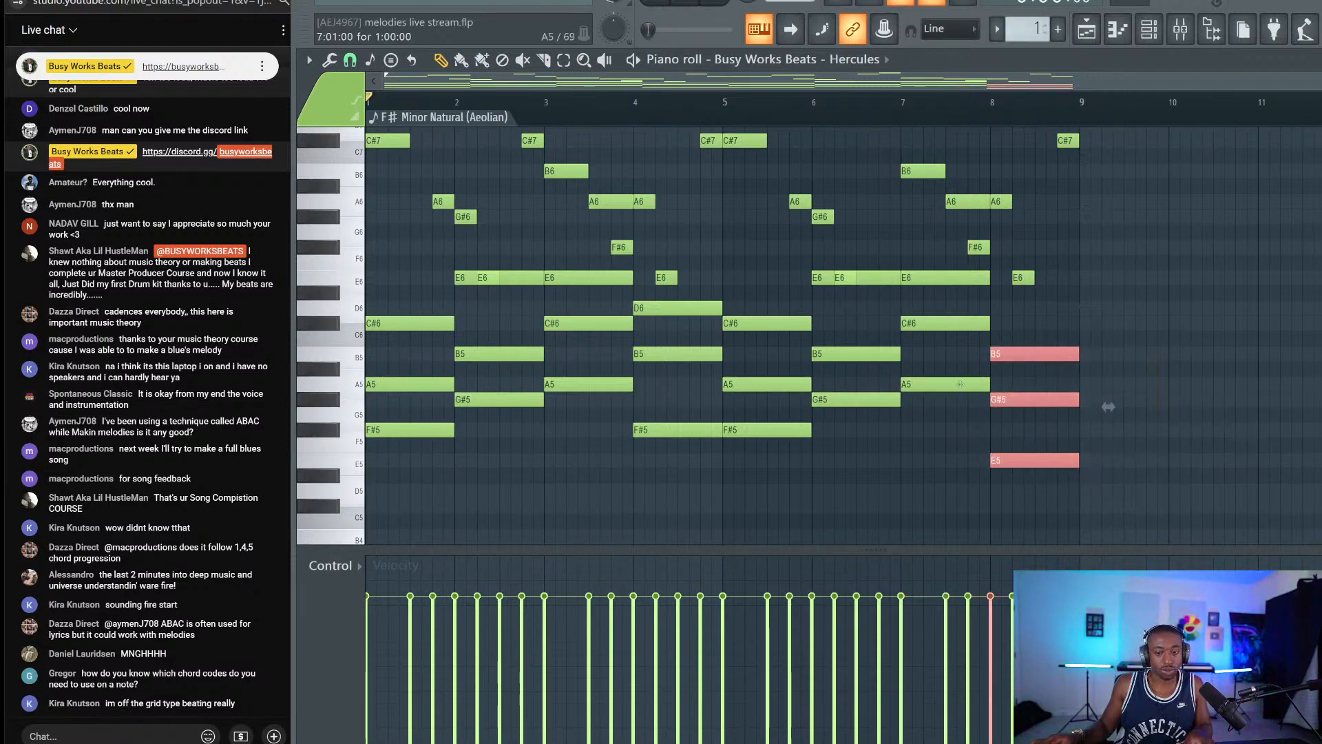
pyautogui.keyDown('ctrl'); pyautogui.click(947, 422); pyautogui.keyUp('ctrl')
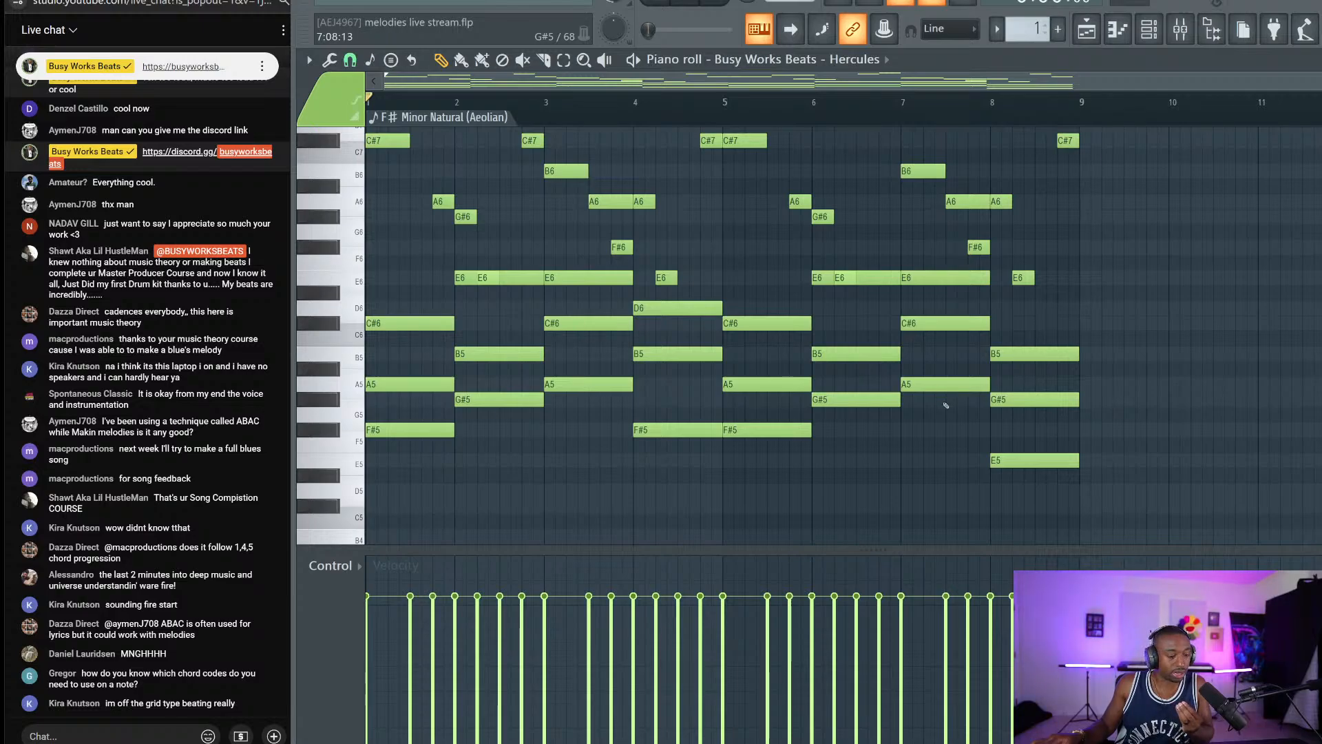
# Transpose the bar-8 B5, G#5, E5 chord down a whole step to A5, F#5, D5.
pyautogui.scroll(-2, 957, 399)
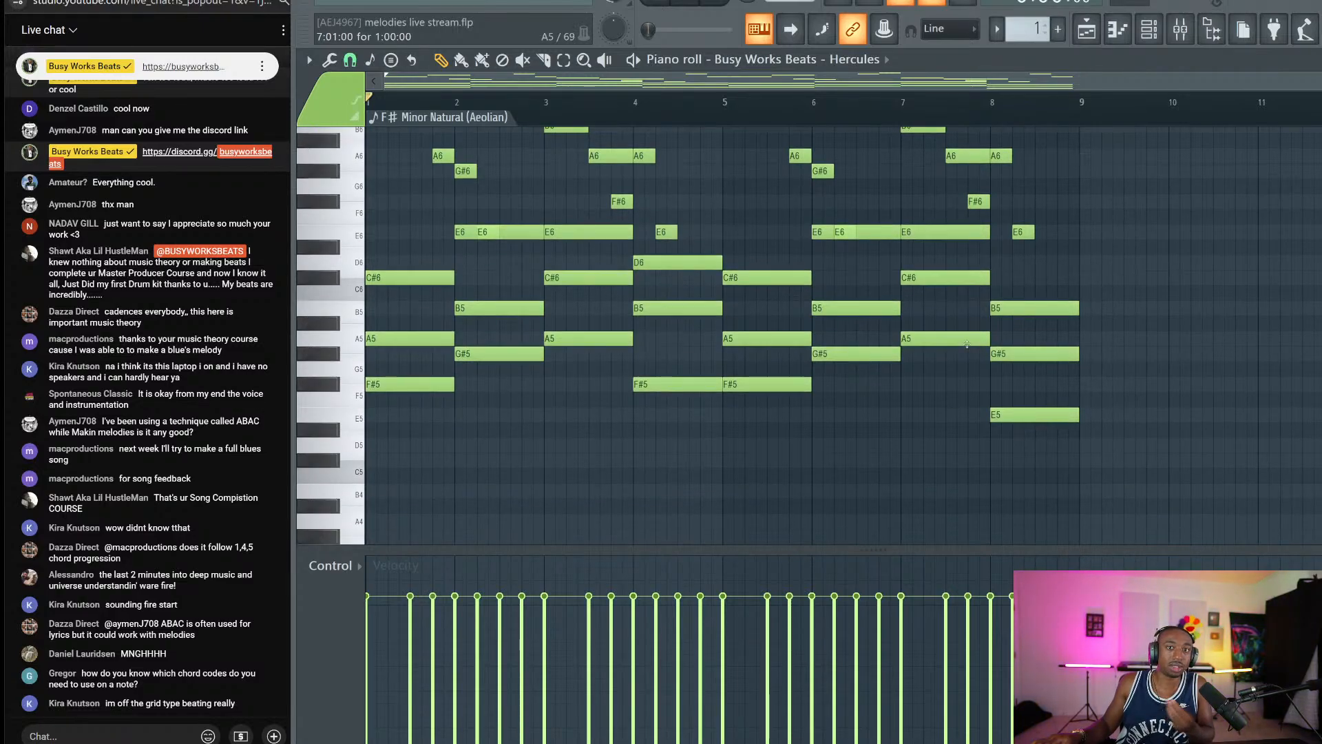
pyautogui.moveTo(1036, 451); pyautogui.dragTo(1041, 299)
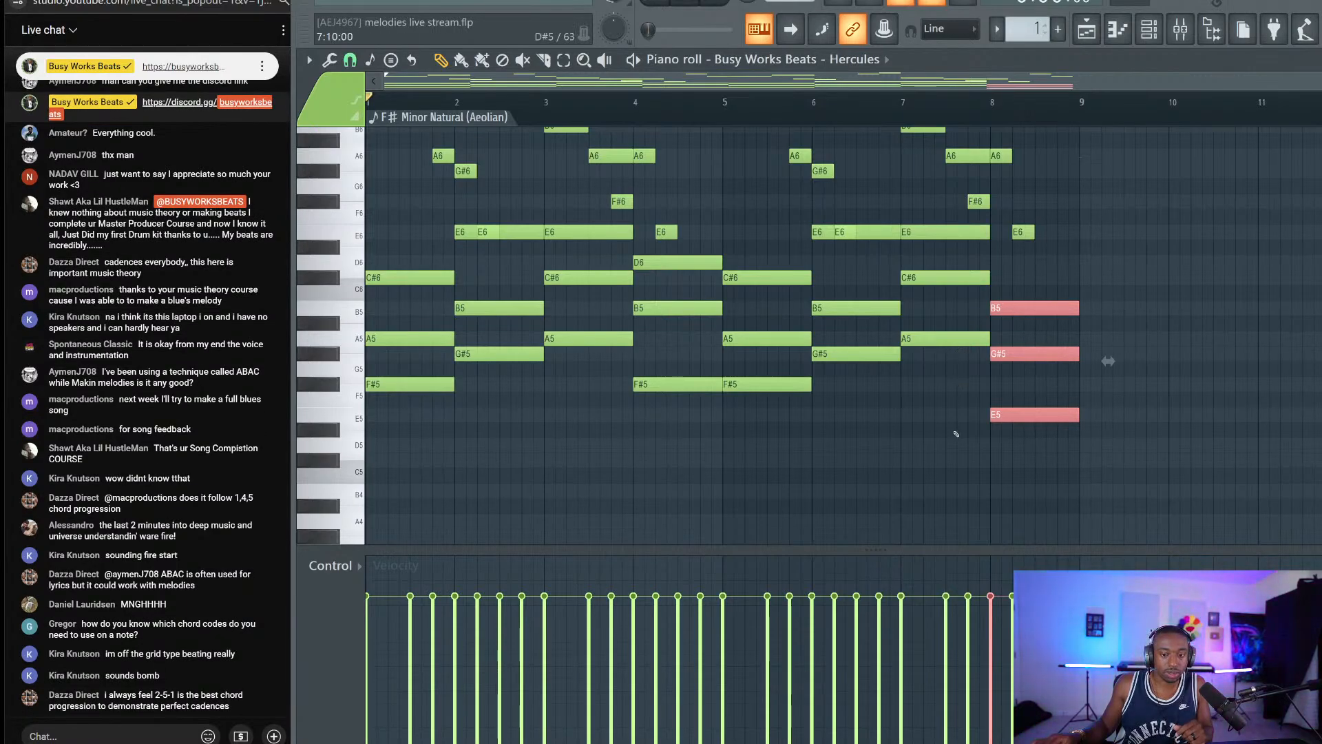
pyautogui.press('Down')
pyautogui.press('Down')
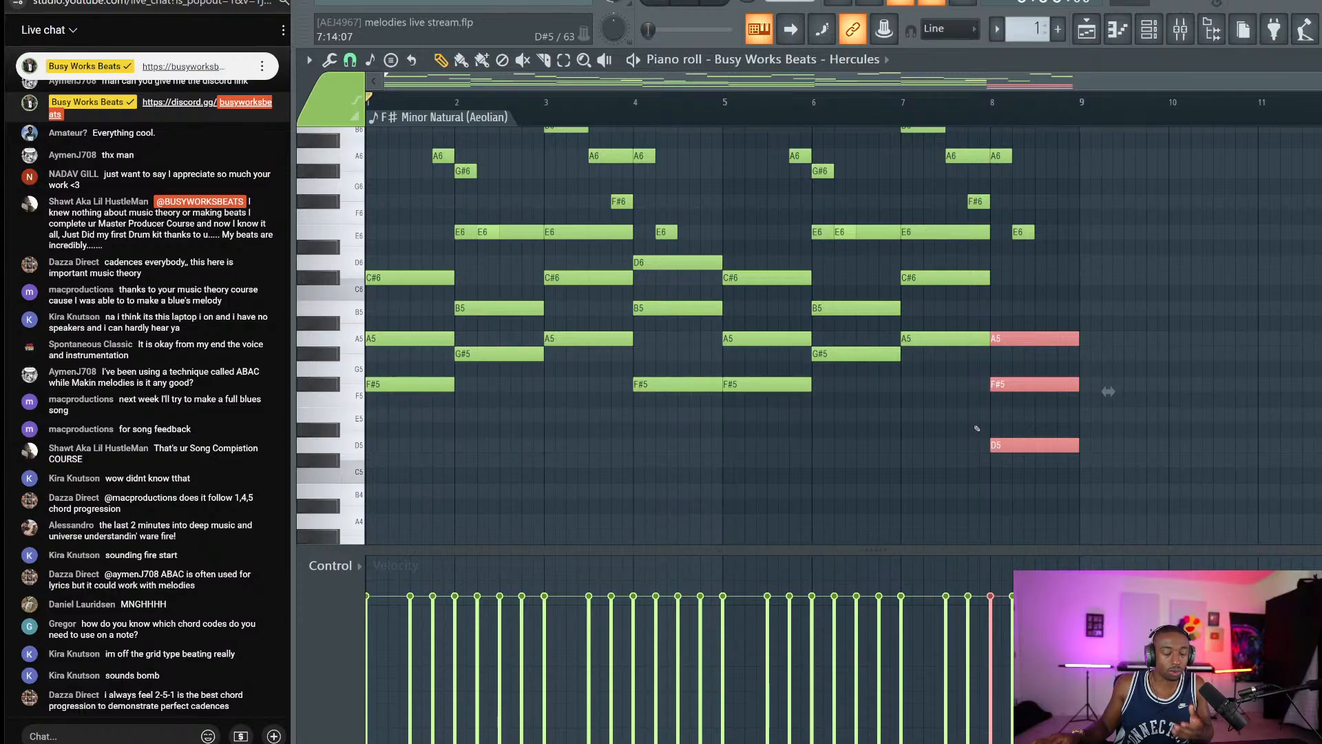
pyautogui.keyDown('ctrl'); pyautogui.click(985, 416); pyautogui.keyUp('ctrl')
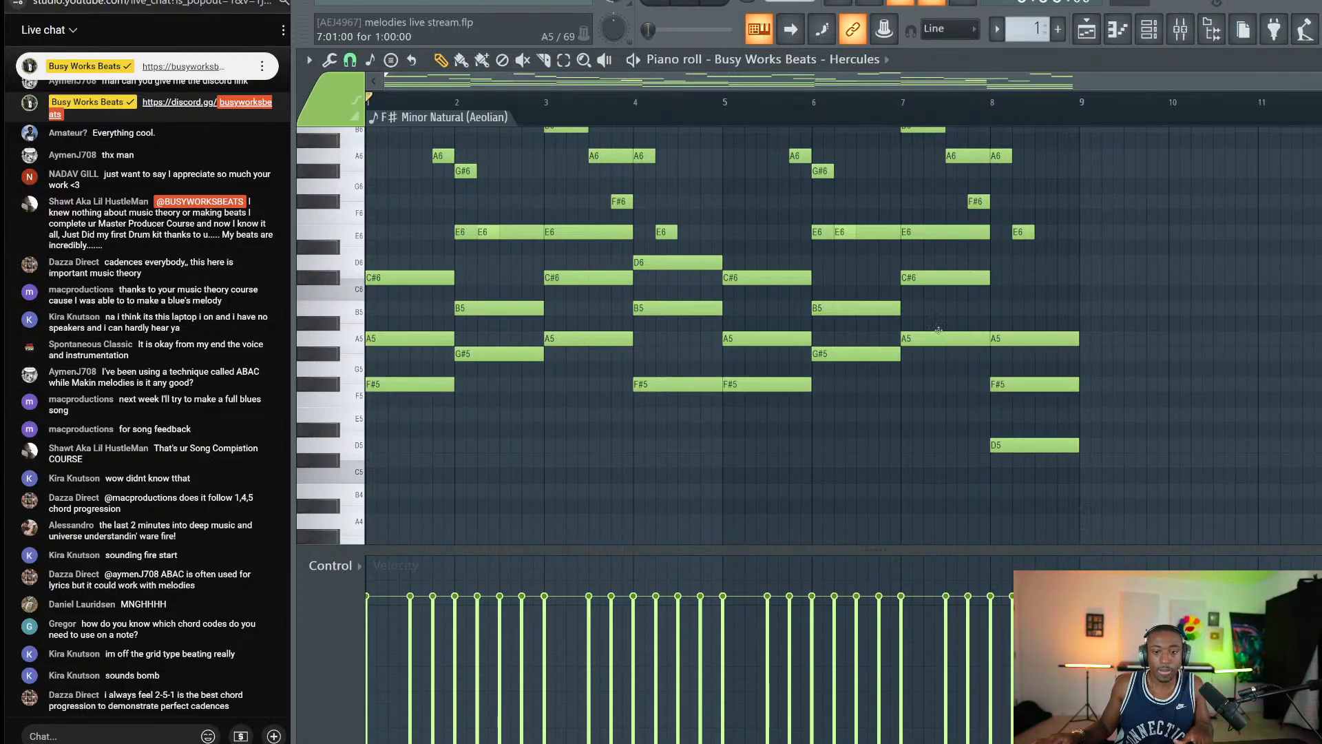
pyautogui.scroll(3, 929, 300)
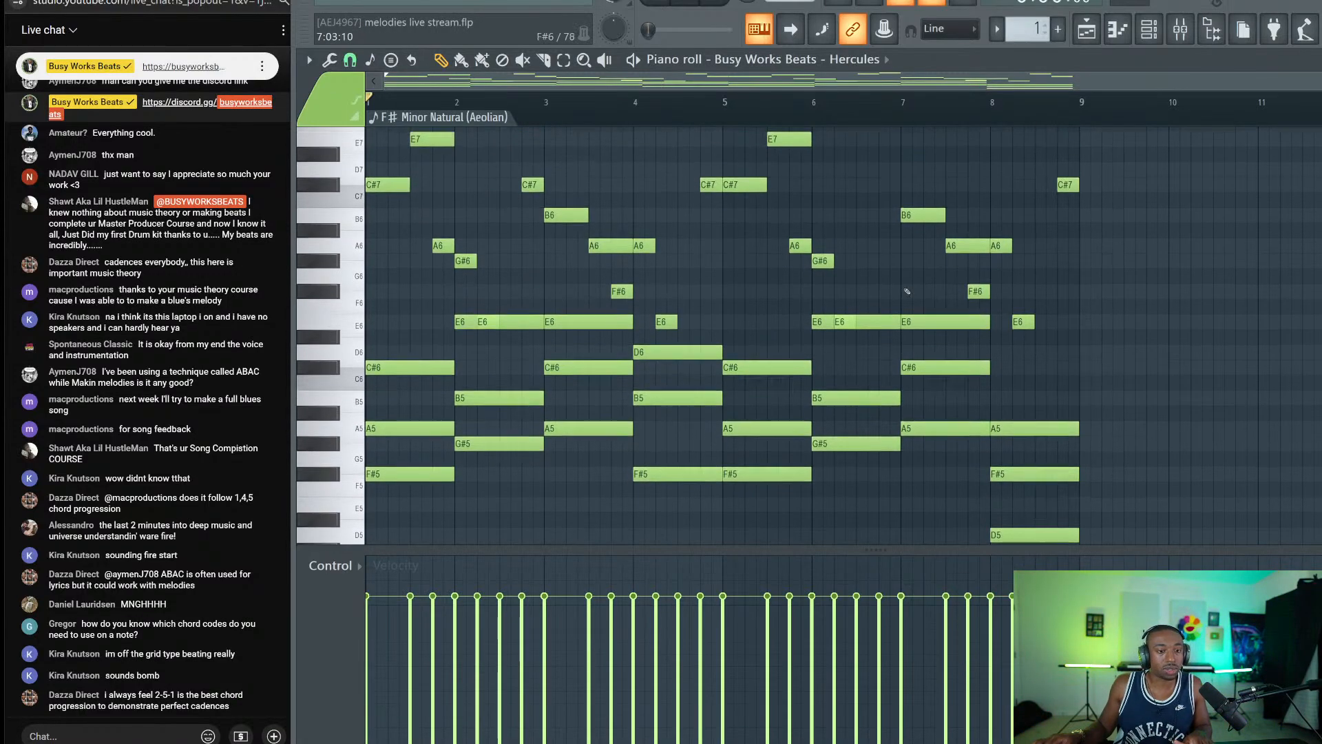
# Stamp a Minor Natural (Aeolian) chord into bar 7, nudging it down a semitone and back.
pyautogui.click(481, 61)
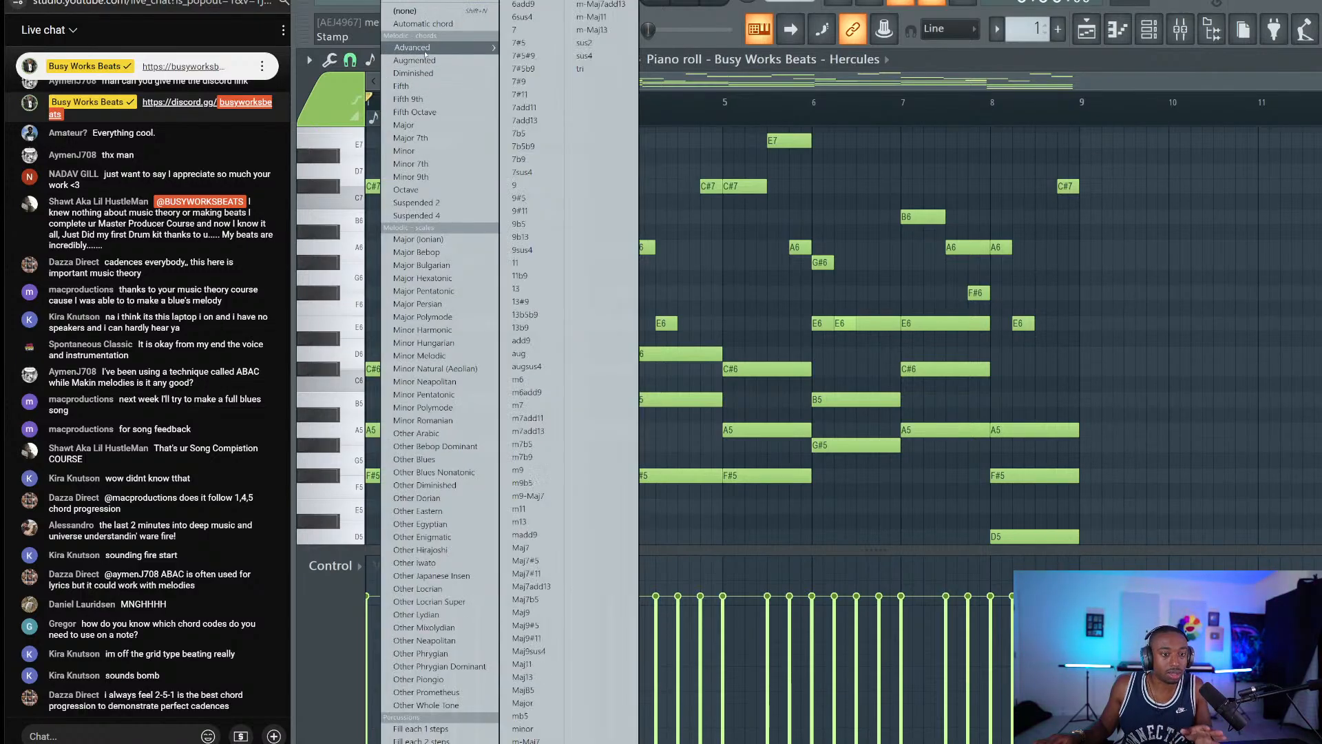
pyautogui.click(434, 368)
pyautogui.click(930, 324)
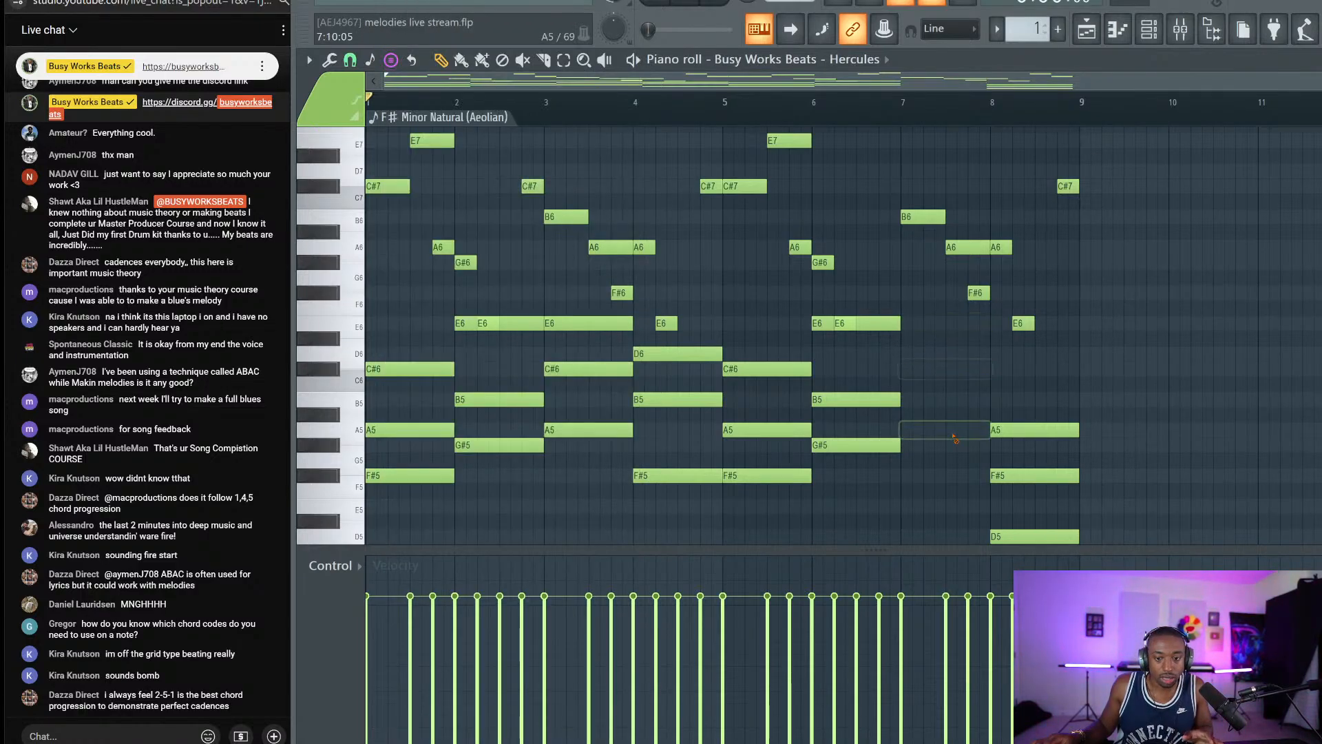
pyautogui.scroll(-3, 1080, 375)
pyautogui.scroll(4, 1080, 375)
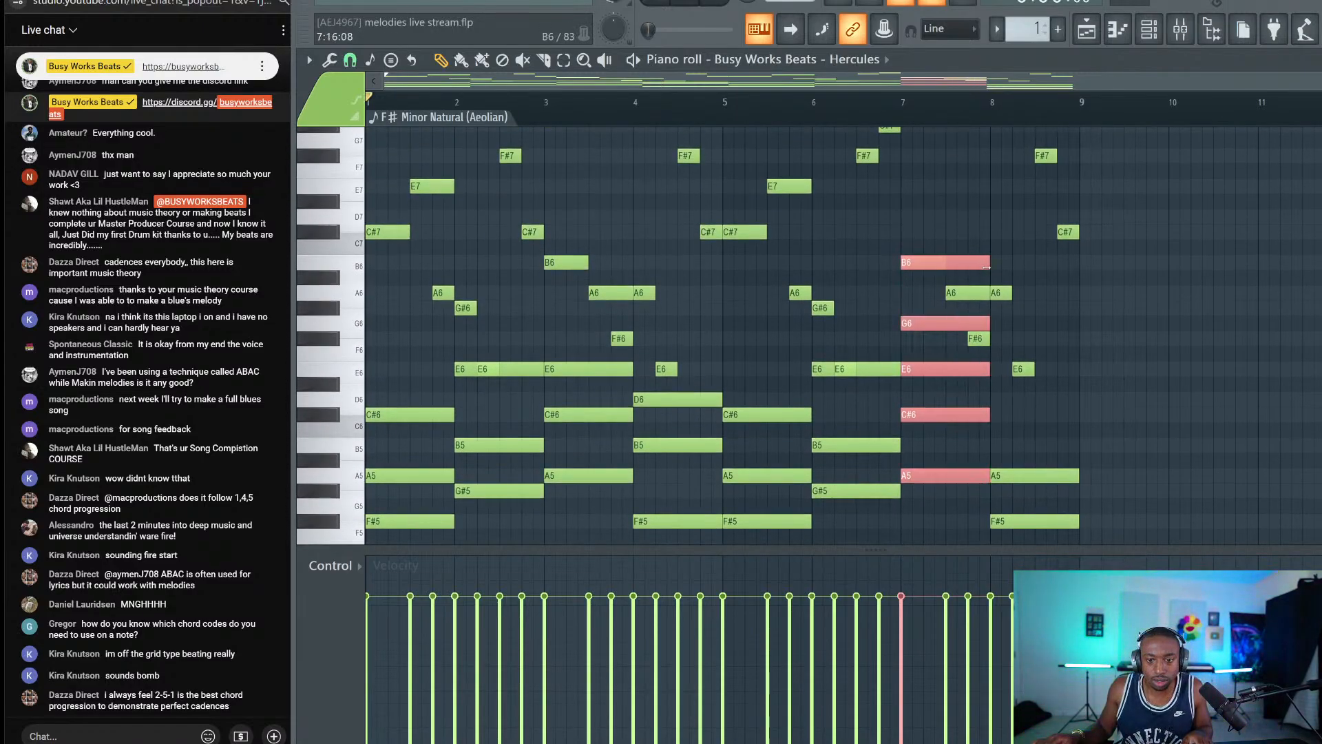
pyautogui.hotkey('shift', 'Down')
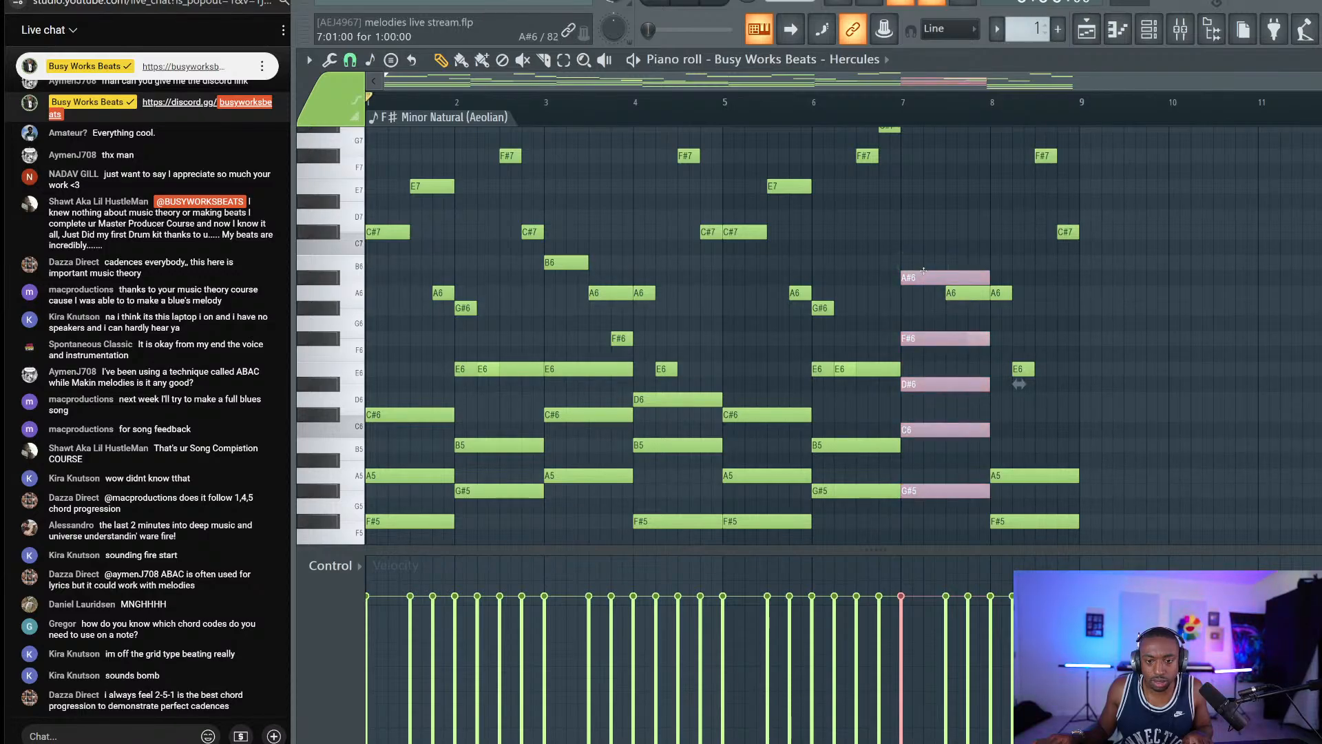
pyautogui.hotkey('shift', 'Up')
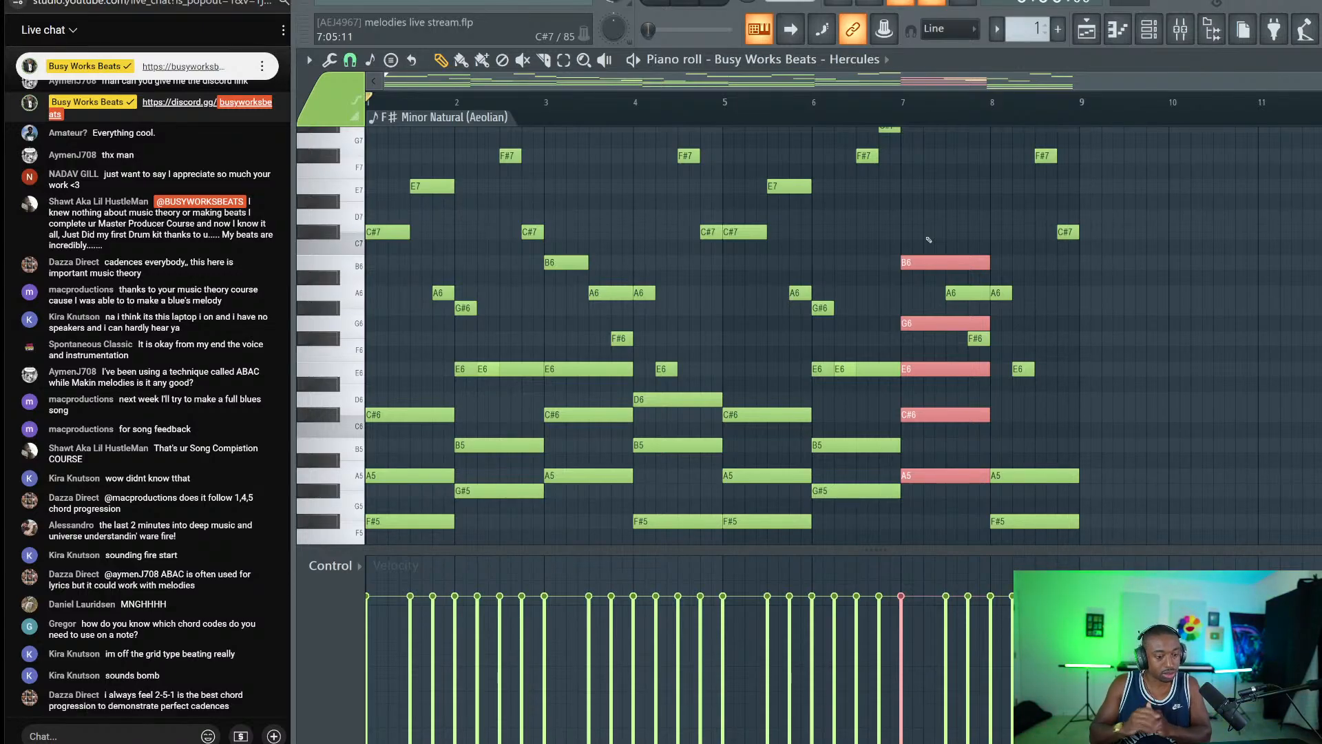
# Select the bar-7 C#6, E6 and B6 notes.
pyautogui.scroll(-1, 1010, 265)
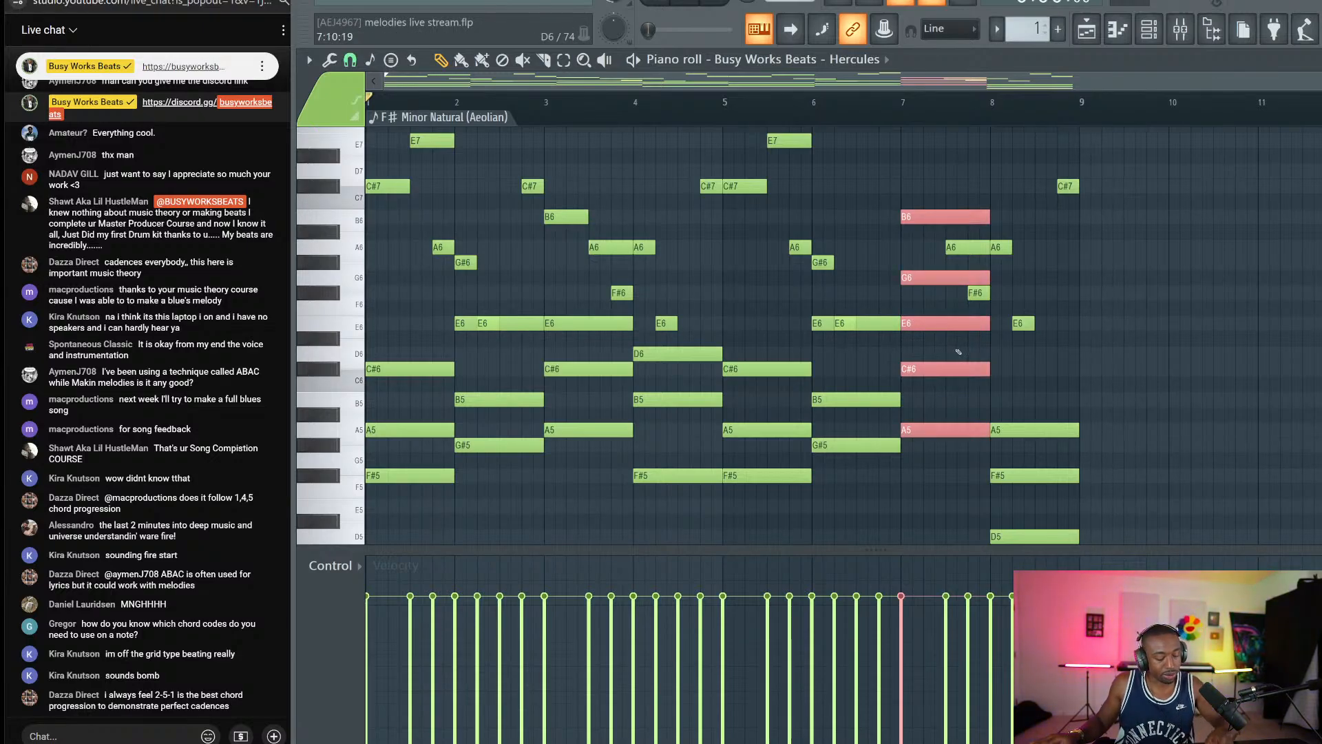
pyautogui.hotkey('ctrl', 'd')
pyautogui.moveTo(923, 401); pyautogui.dragTo(924, 347)
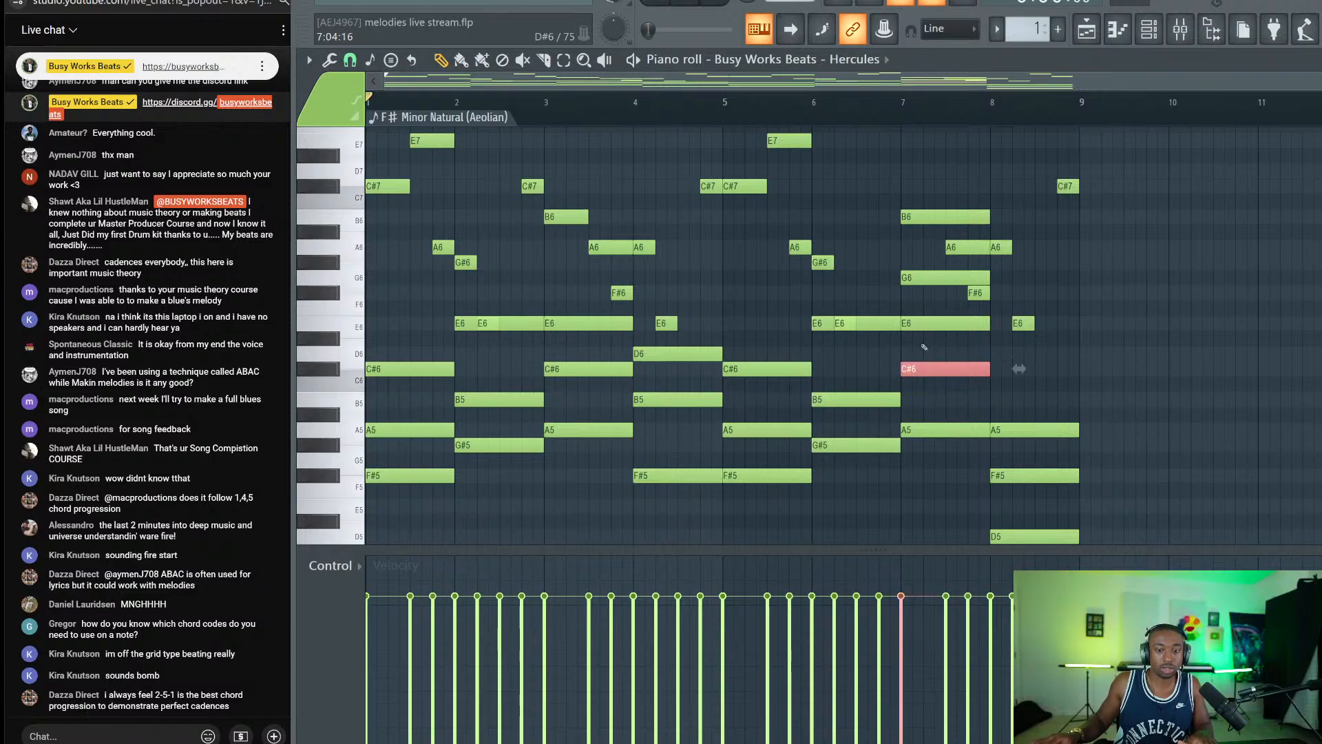
pyautogui.keyDown('ctrl'); pyautogui.click(923, 324); pyautogui.keyUp('ctrl')
pyautogui.keyDown('ctrl'); pyautogui.keyDown('shift'); pyautogui.click(914, 212); pyautogui.keyUp('shift'); pyautogui.keyUp('ctrl')
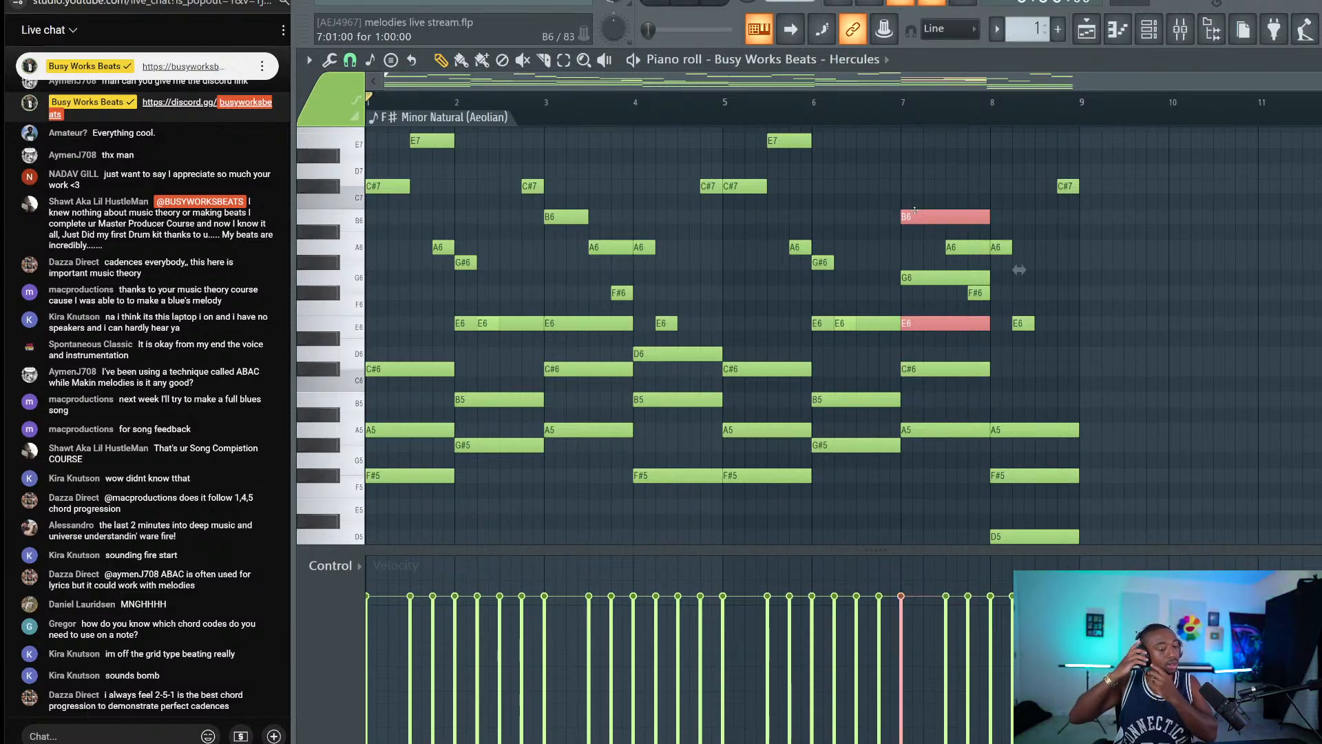
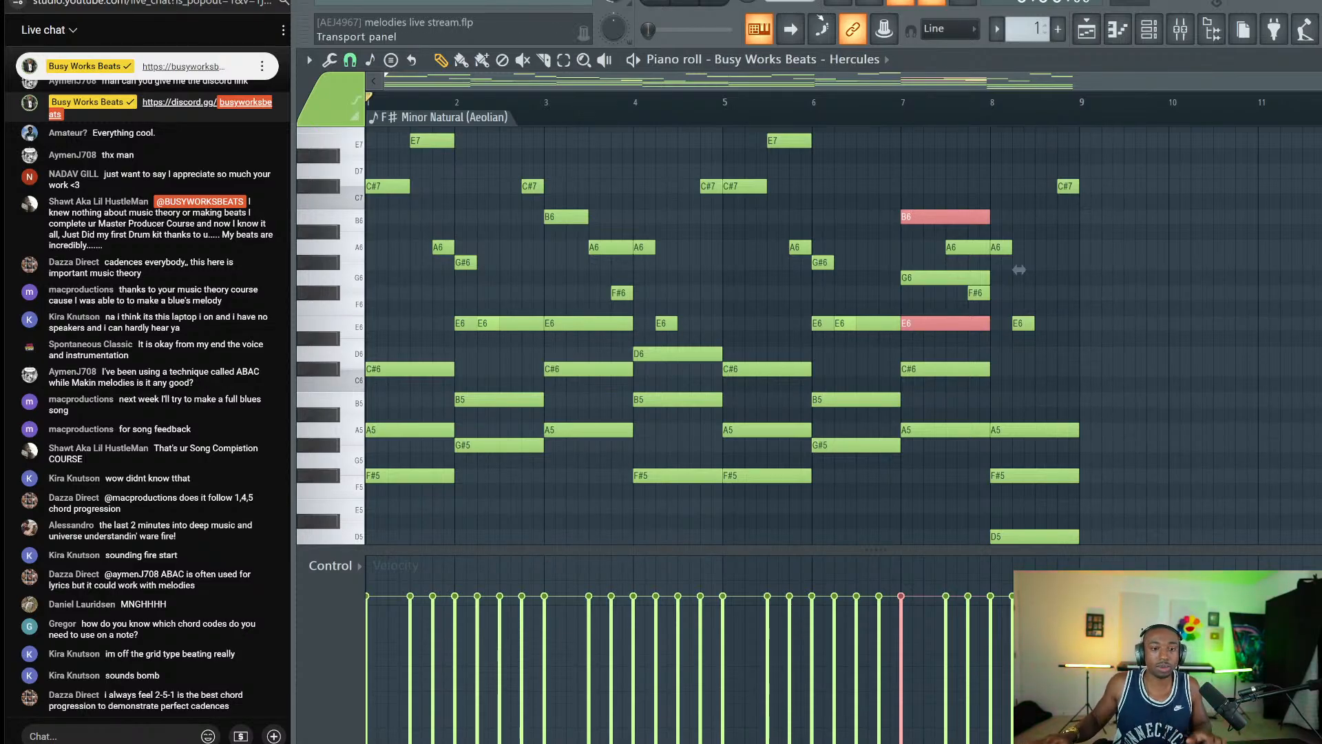
# Scroll the piano roll right until bar 9 sits at the left edge.
pyautogui.moveTo(848, 81); pyautogui.dragTo(1024, 81)
pyautogui.moveTo(855, 270); pyautogui.dragTo(372, 269)
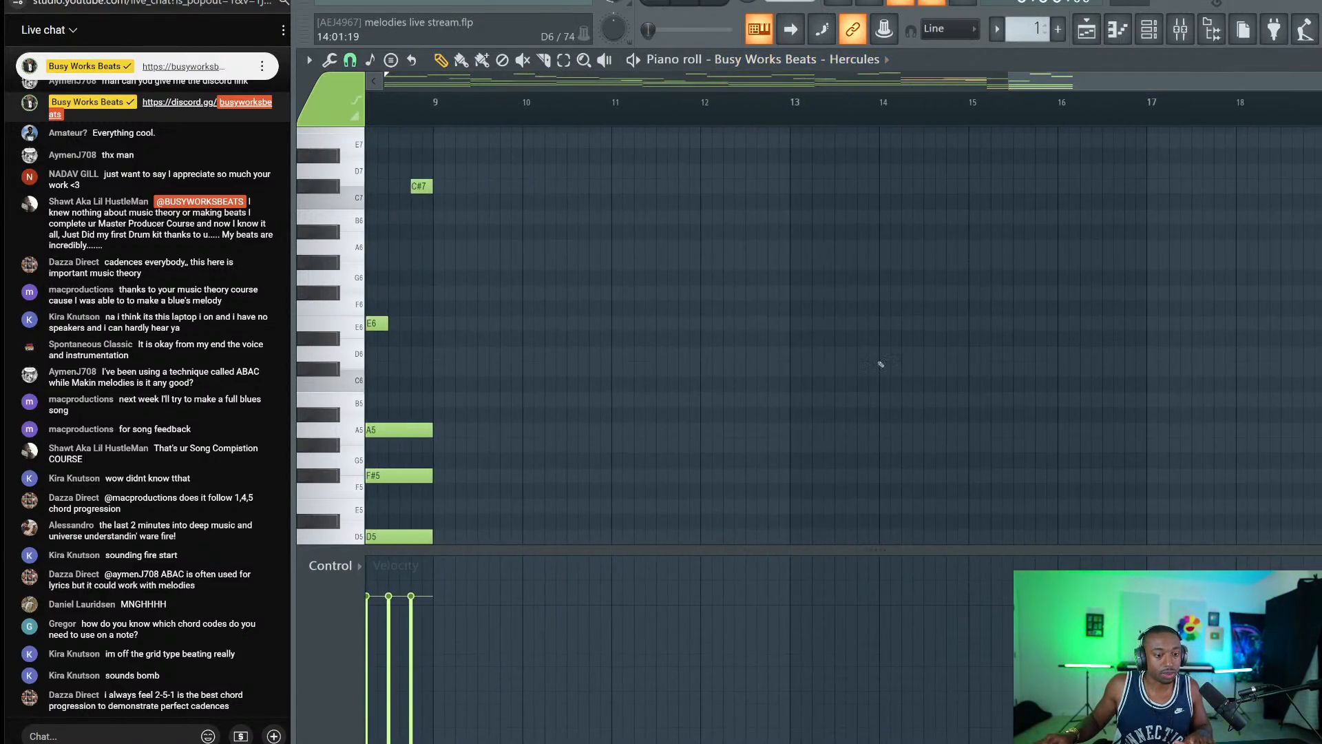
# Draw one-bar C6 and F#6 notes starting at bar 9.
pyautogui.moveTo(437, 385); pyautogui.dragTo(434, 386)
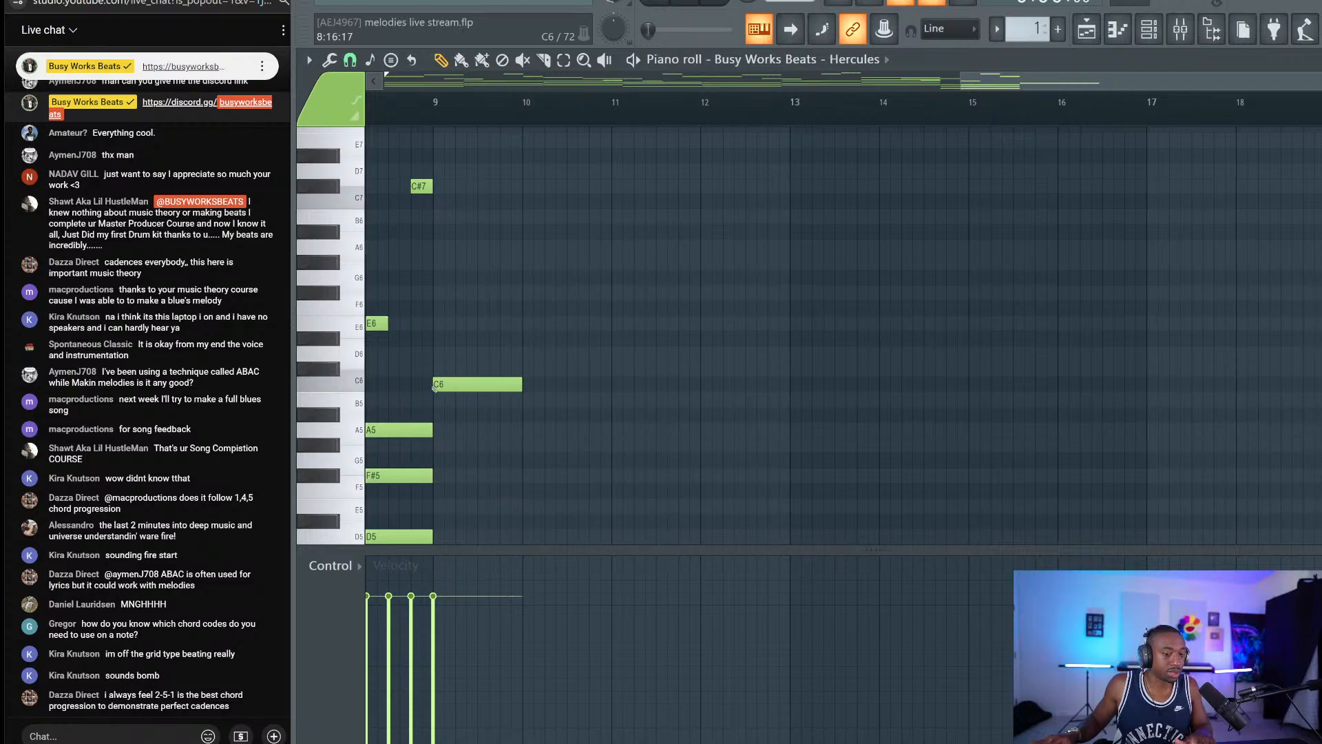
pyautogui.click(438, 298)
pyautogui.moveTo(495, 255); pyautogui.dragTo(471, 439)
# Set playback to start at bar 9 and play the new notes.
pyautogui.click(445, 110)
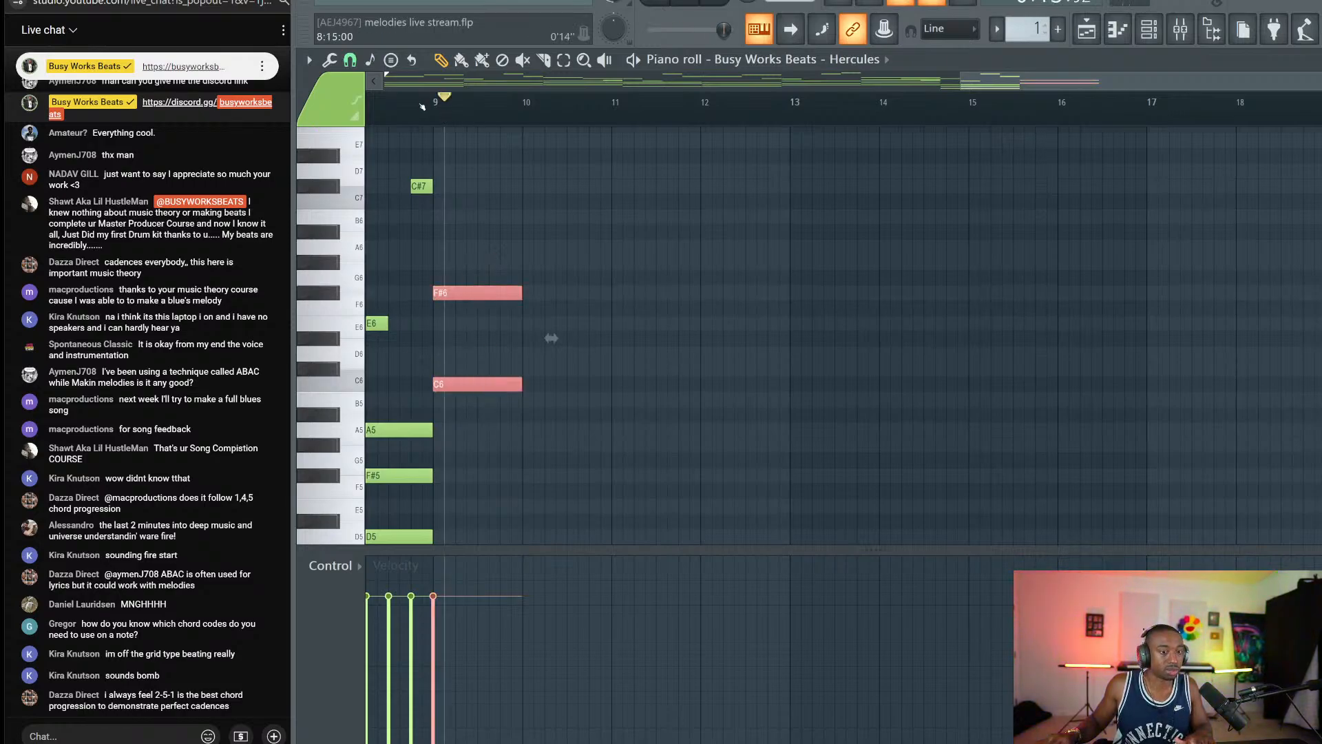
pyautogui.click(350, 60)
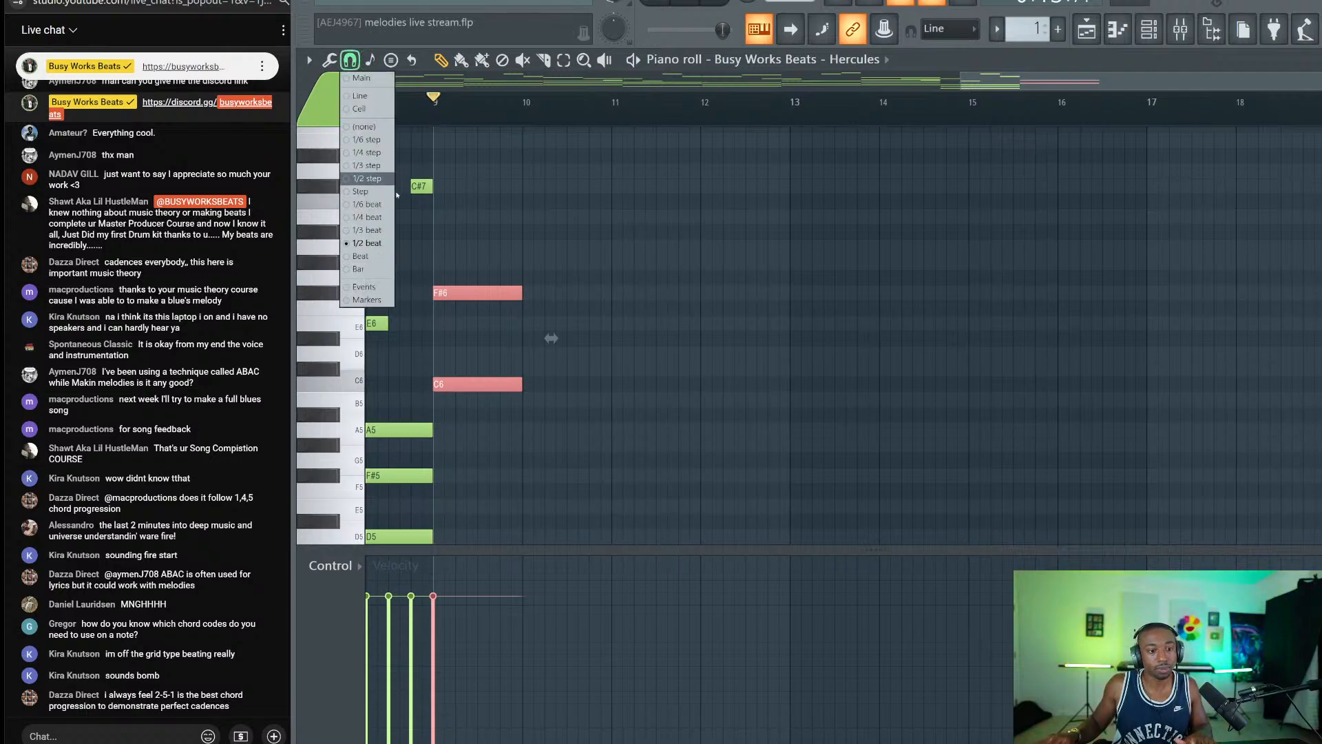
pyautogui.click(475, 224)
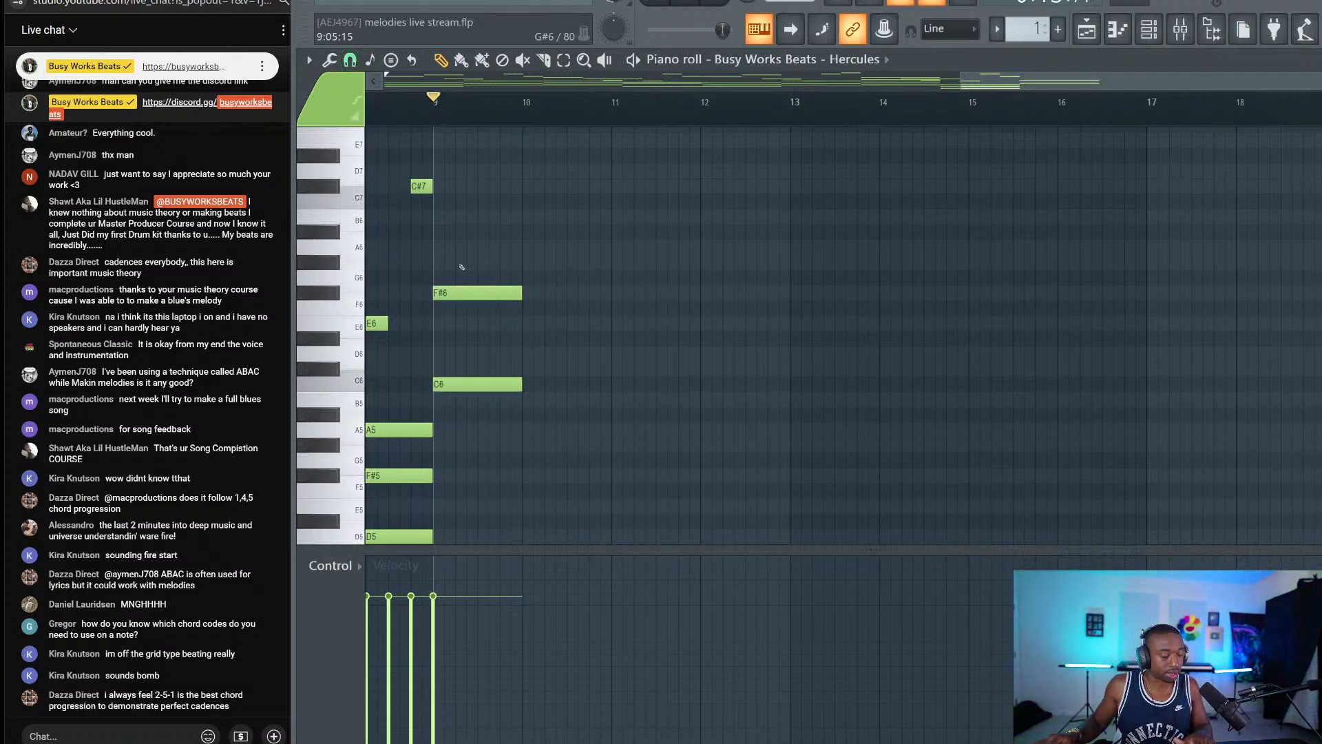
pyautogui.click(474, 293)
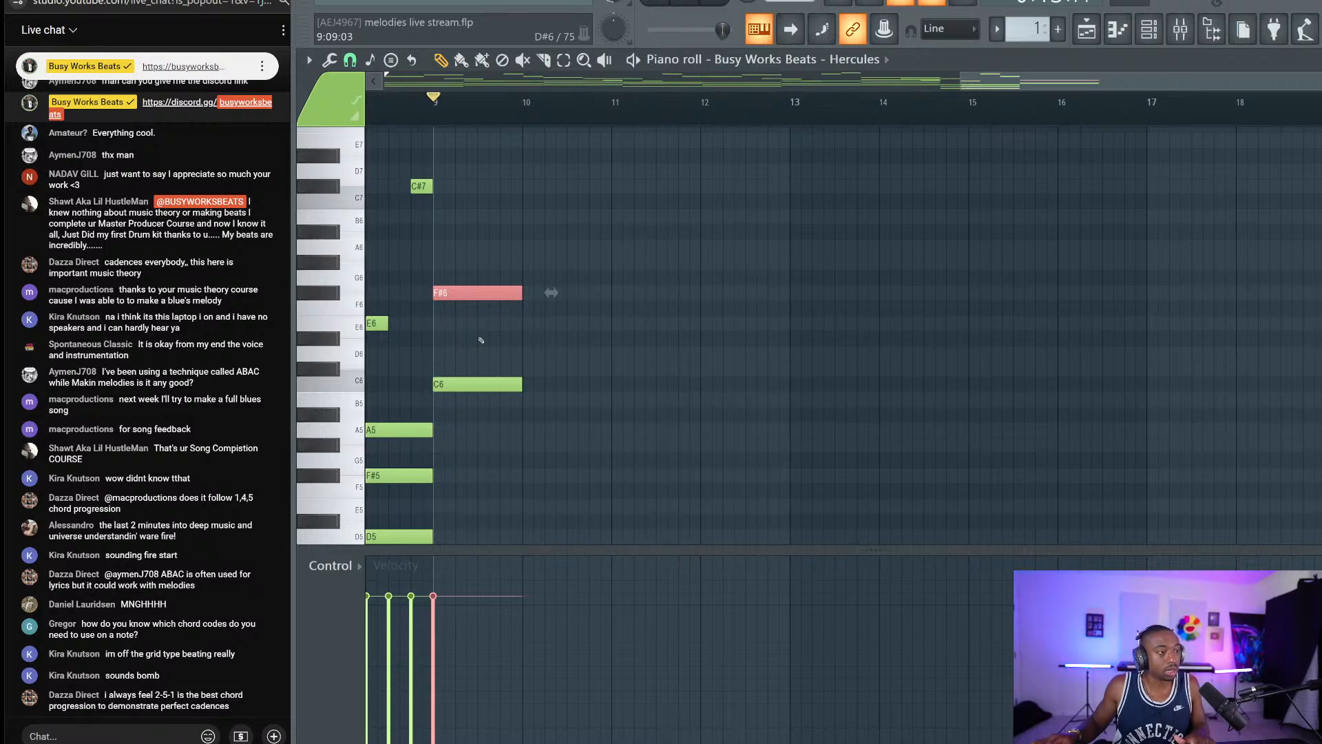
pyautogui.press('space')
pyautogui.press('space')
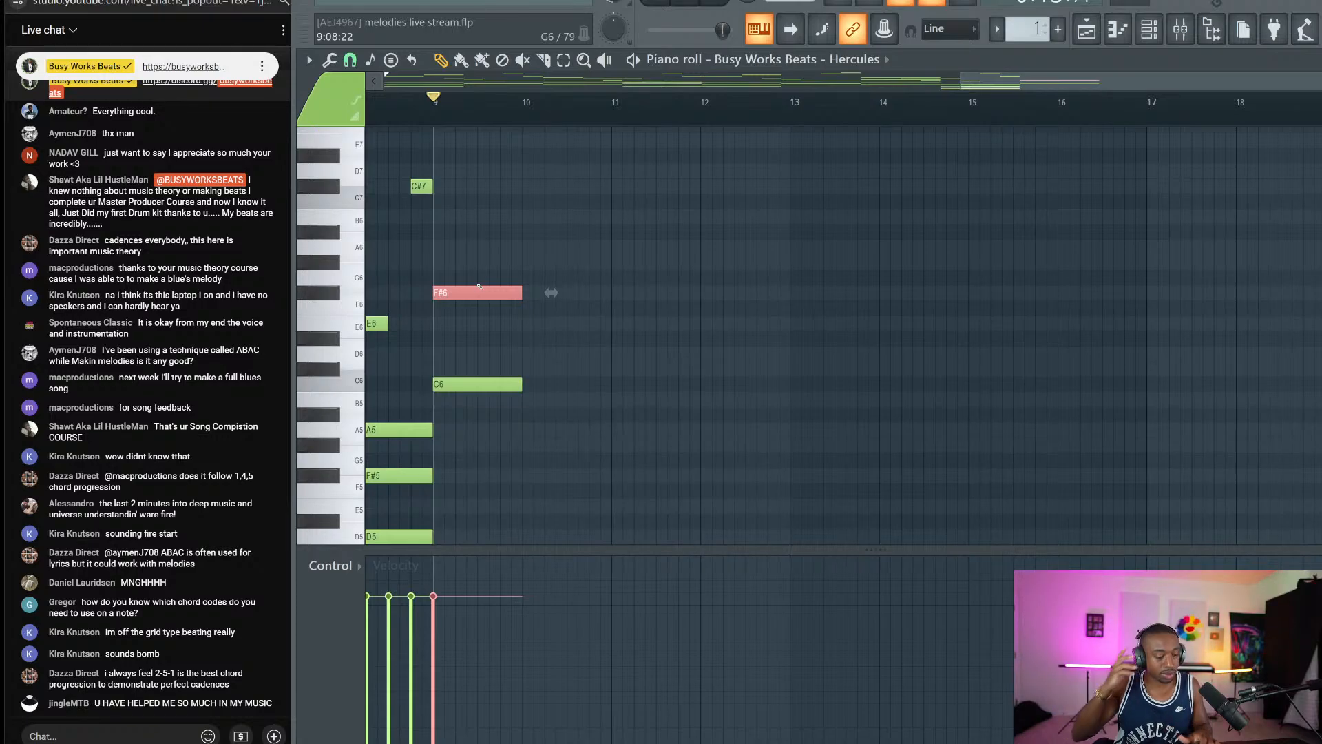
# Audition the bar-9 F#6 and C6, then add C6 and G6 notes at bar 10.
pyautogui.click(477, 291)
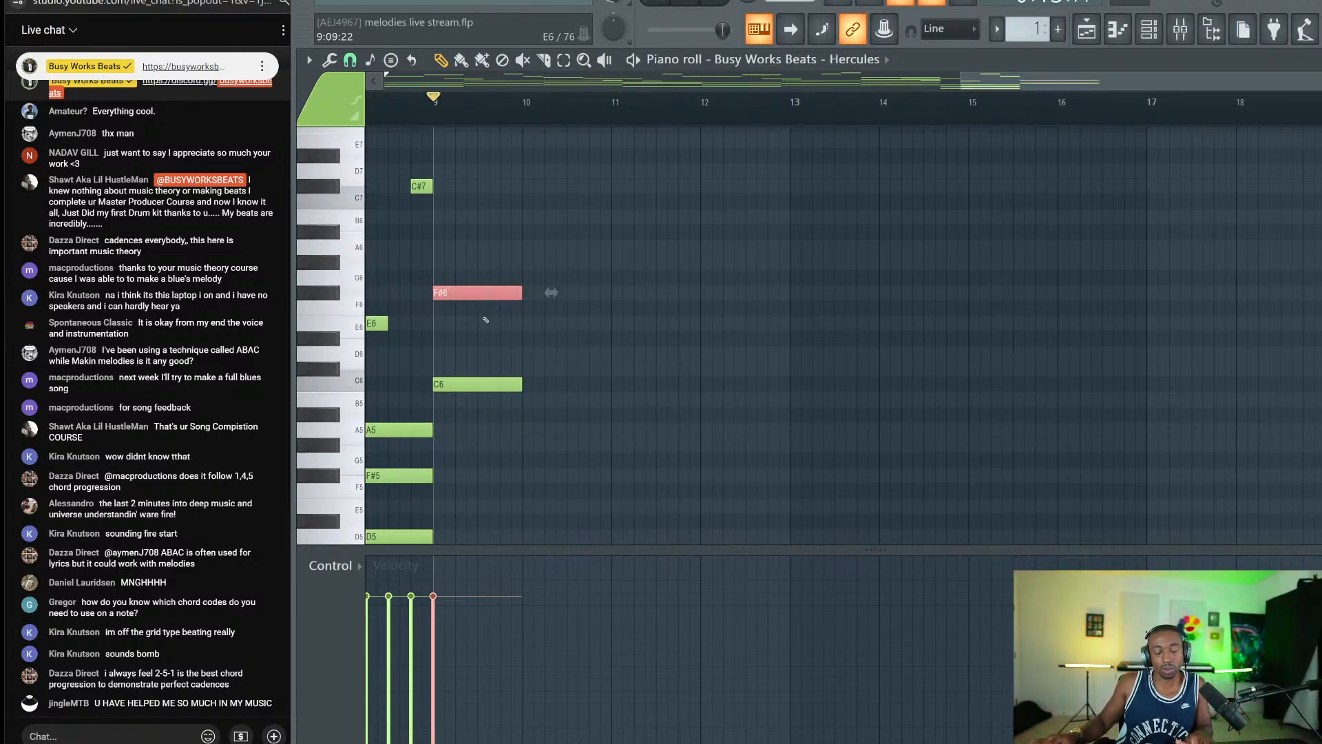
pyautogui.click(515, 380)
pyautogui.click(478, 292)
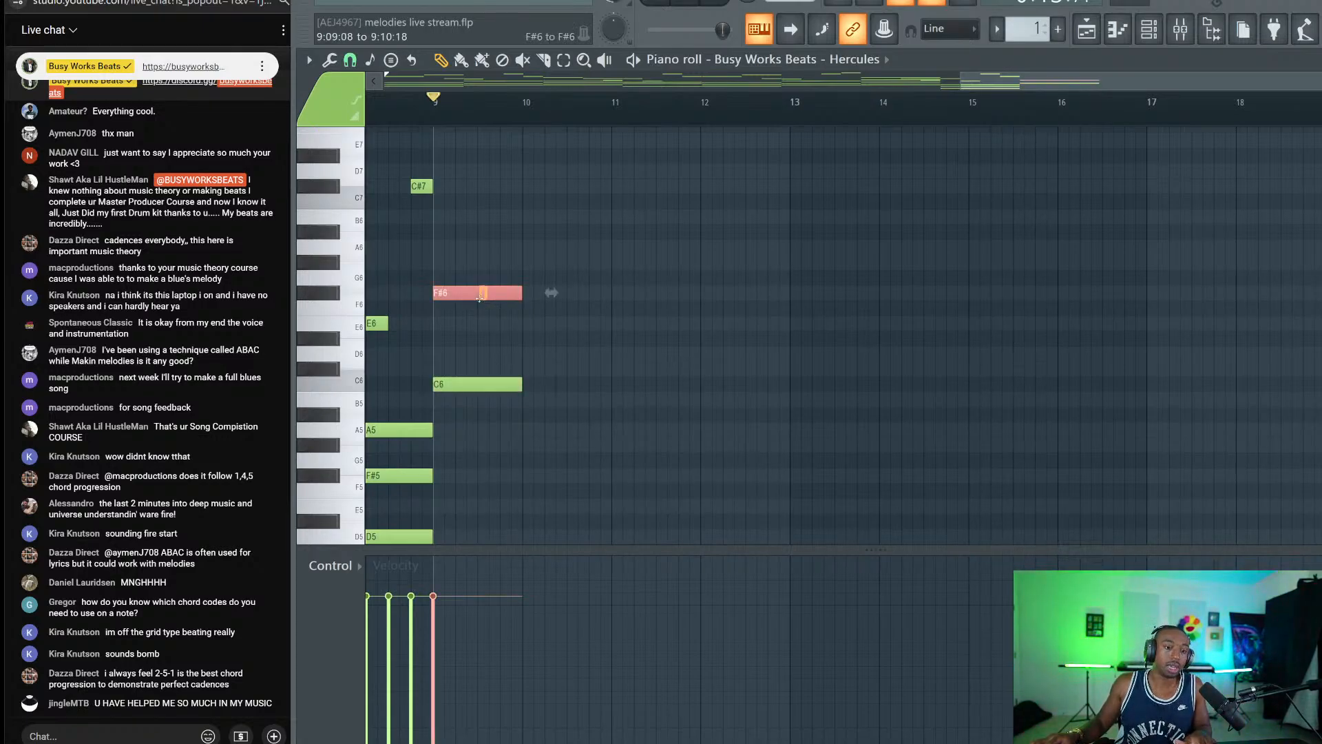
pyautogui.click(475, 384)
pyautogui.click(544, 383)
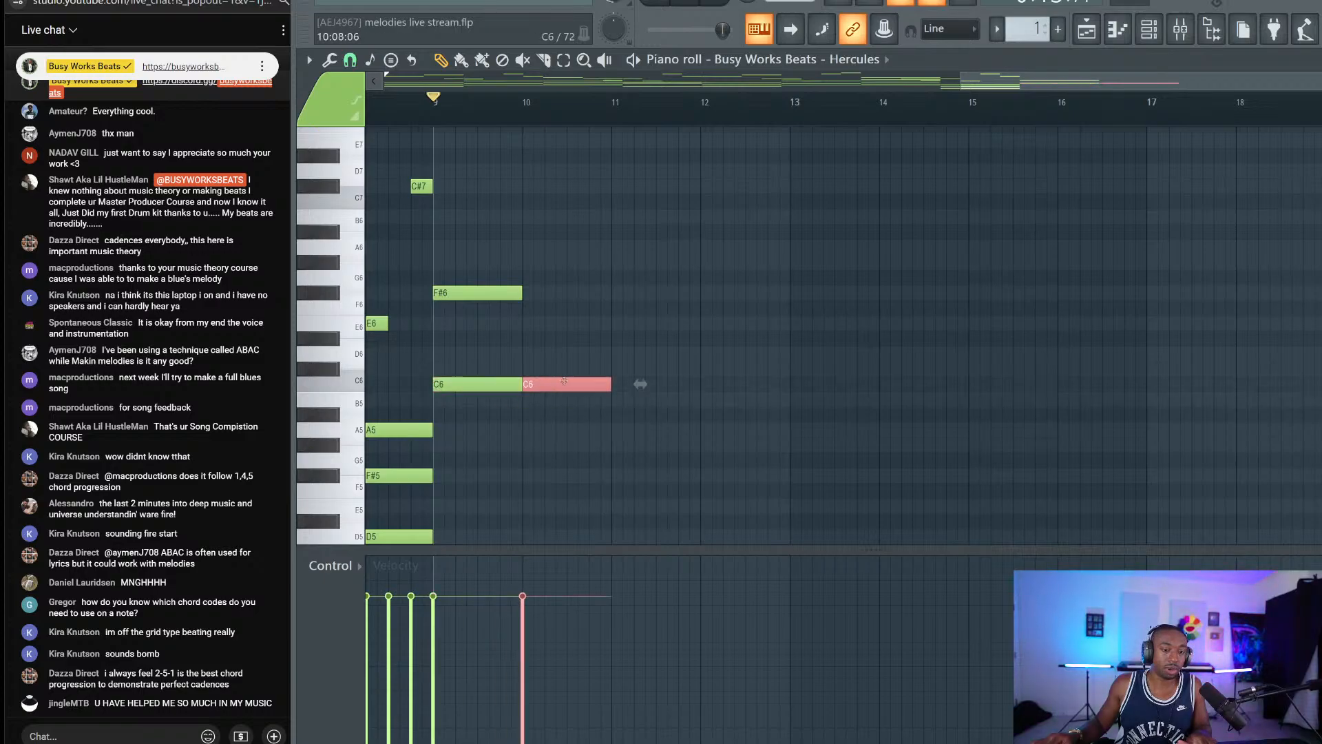
pyautogui.click(533, 278)
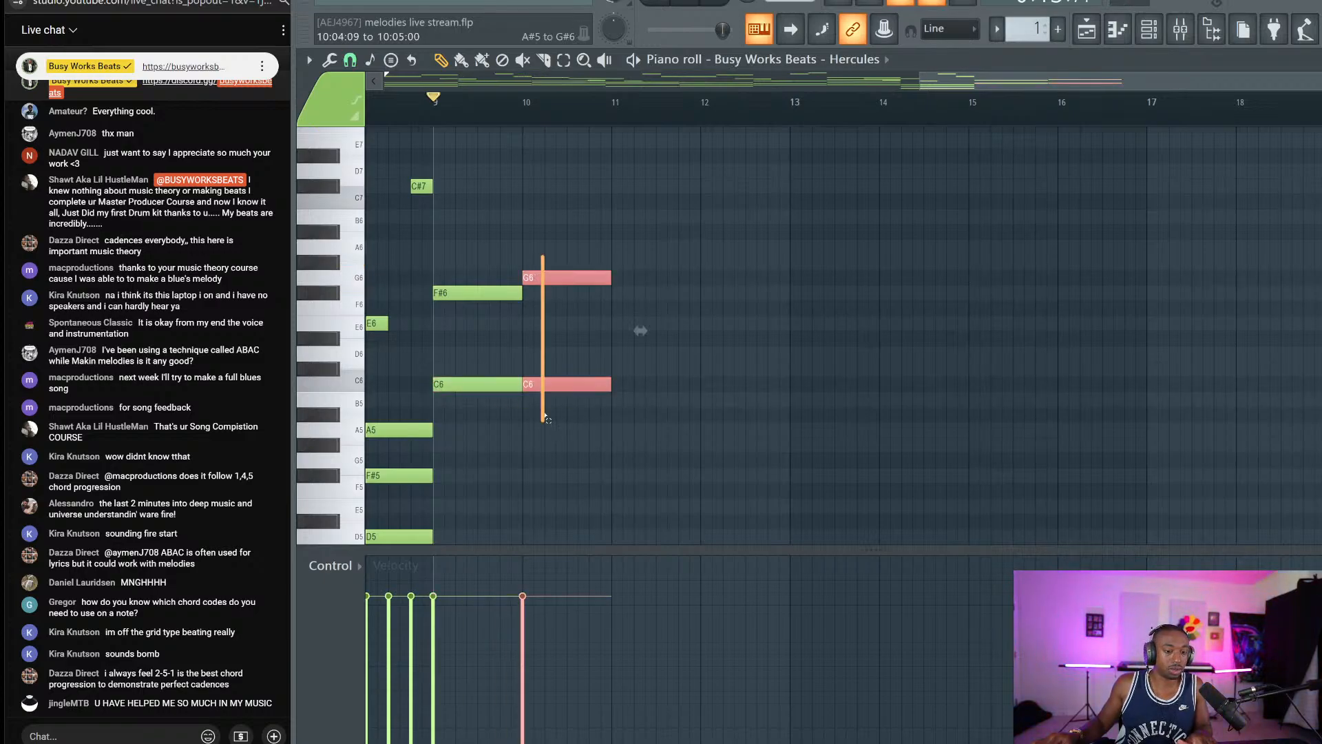
# Copy the G6 to bar 11 an octave lower as G5, then raise both bar-11 notes to G#.
pyautogui.click(551, 277)
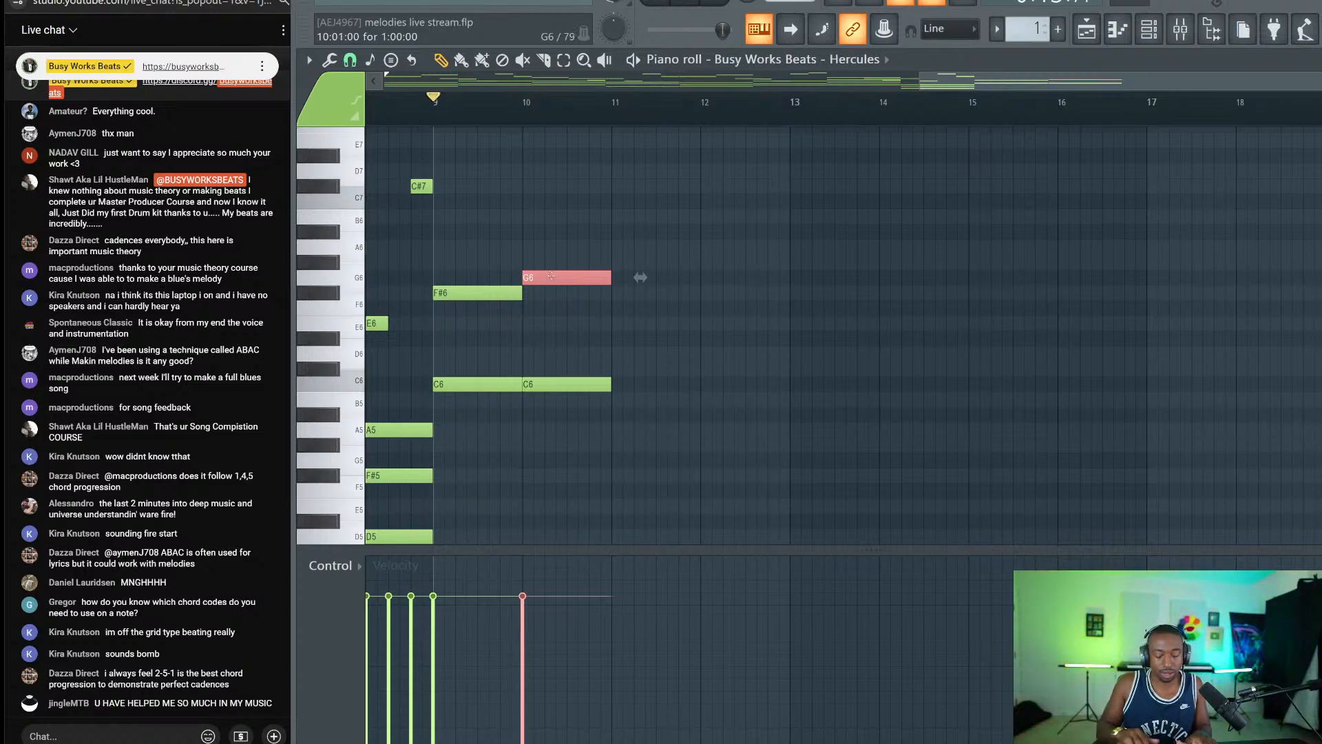
pyautogui.moveTo(552, 276)
pyautogui.mouseDown()
pyautogui.moveTo(596, 277)
pyautogui.moveTo(552, 281)
pyautogui.moveTo(558, 413)
pyautogui.moveTo(632, 375)
pyautogui.moveTo(636, 409)
pyautogui.moveTo(636, 393)
pyautogui.mouseUp()
pyautogui.hotkey('ctrl', 'Down')
pyautogui.keyDown('ctrl'); pyautogui.click(649, 460); pyautogui.keyUp('ctrl')
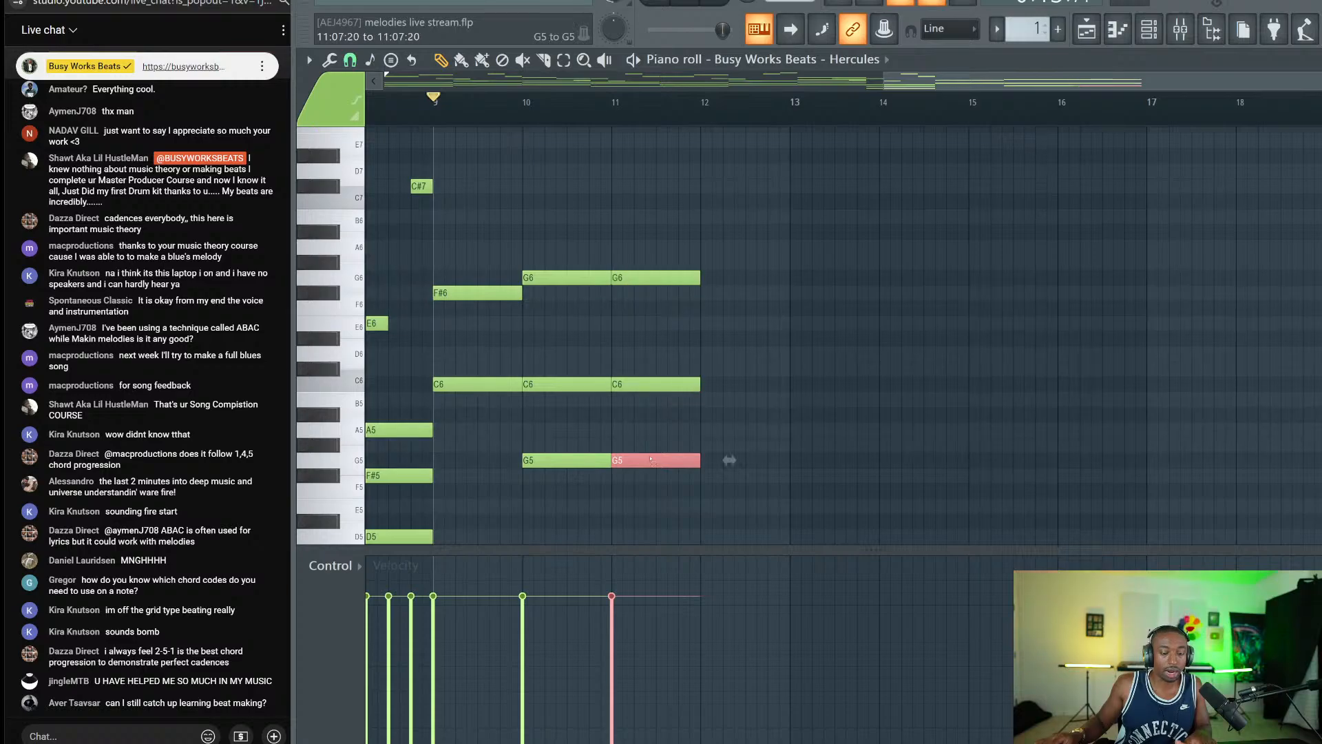
pyautogui.moveTo(634, 314); pyautogui.dragTo(625, 267)
pyautogui.hotkey('shift', 'Up')
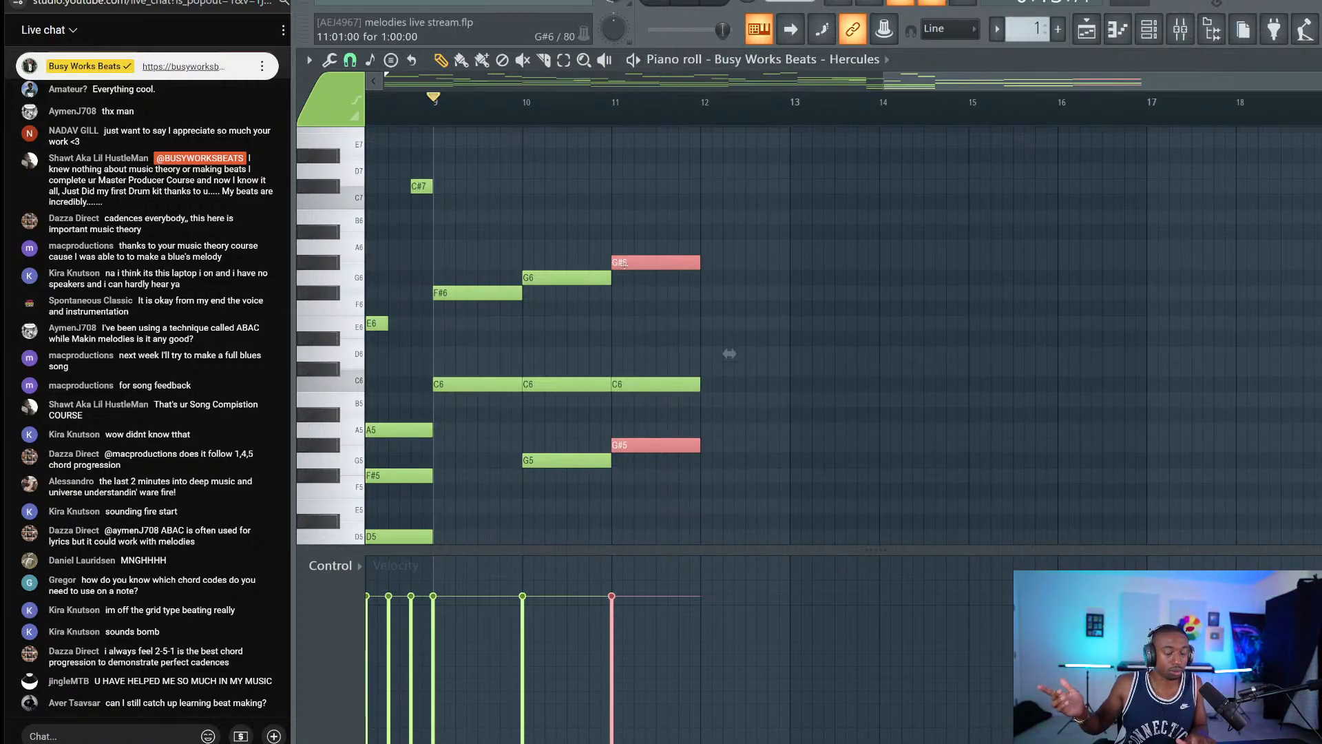
# Reselect the bar-11 G#5 and G#6 and try them a semitone up and down.
pyautogui.moveTo(648, 390); pyautogui.dragTo(655, 442)
pyautogui.keyDown('ctrl'); pyautogui.keyDown('shift'); pyautogui.click(655, 444); pyautogui.keyUp('shift'); pyautogui.keyUp('ctrl')
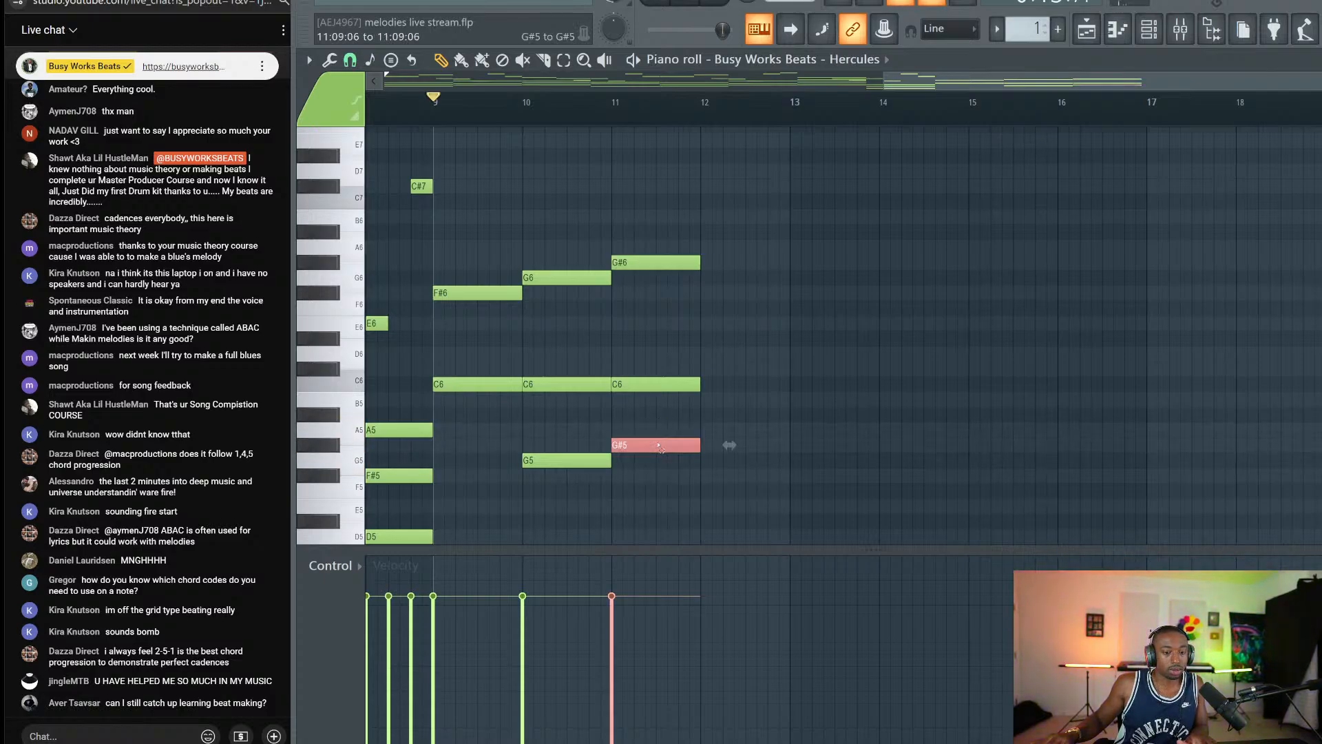
pyautogui.keyDown('ctrl'); pyautogui.keyDown('shift'); pyautogui.click(653, 262); pyautogui.keyUp('shift'); pyautogui.keyUp('ctrl')
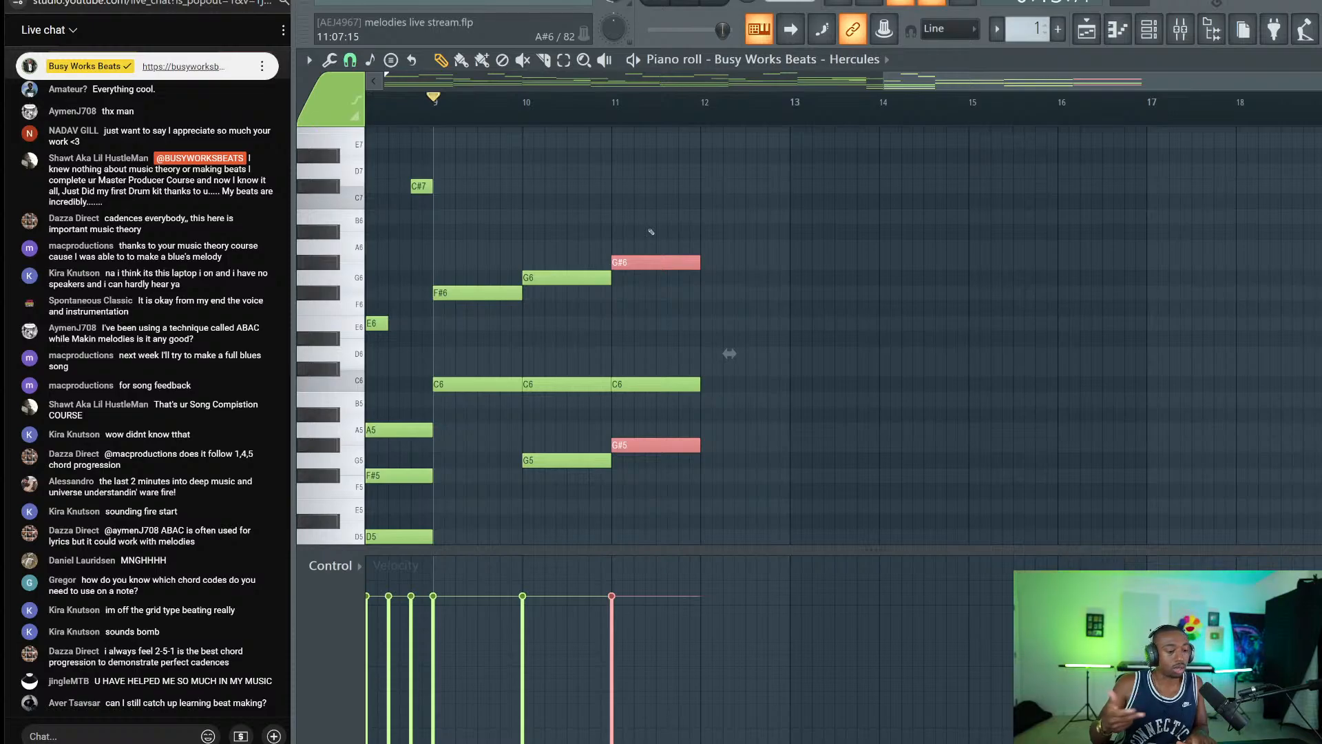
pyautogui.hotkey('shift', 'Up')
pyautogui.hotkey('shift', 'Up')
pyautogui.hotkey('shift', 'Up')
pyautogui.hotkey('shift', 'Down')
pyautogui.hotkey('shift', 'Down')
pyautogui.hotkey('shift', 'Down')
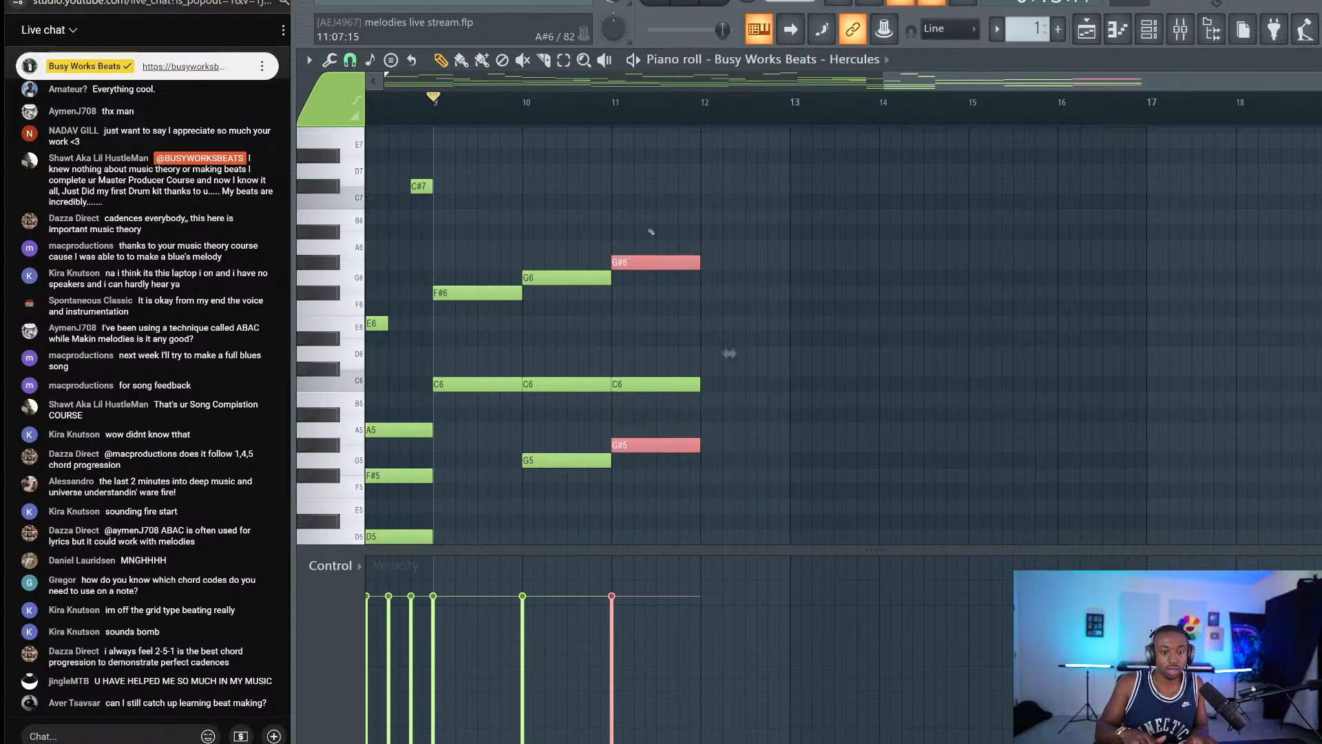
pyautogui.hotkey('shift', 'Up')
pyautogui.hotkey('shift', 'Up')
pyautogui.hotkey('shift', 'Up')
pyautogui.hotkey('shift', 'Down')
pyautogui.hotkey('shift', 'Down')
pyautogui.hotkey('shift', 'Down')
pyautogui.hotkey('shift', 'Down')
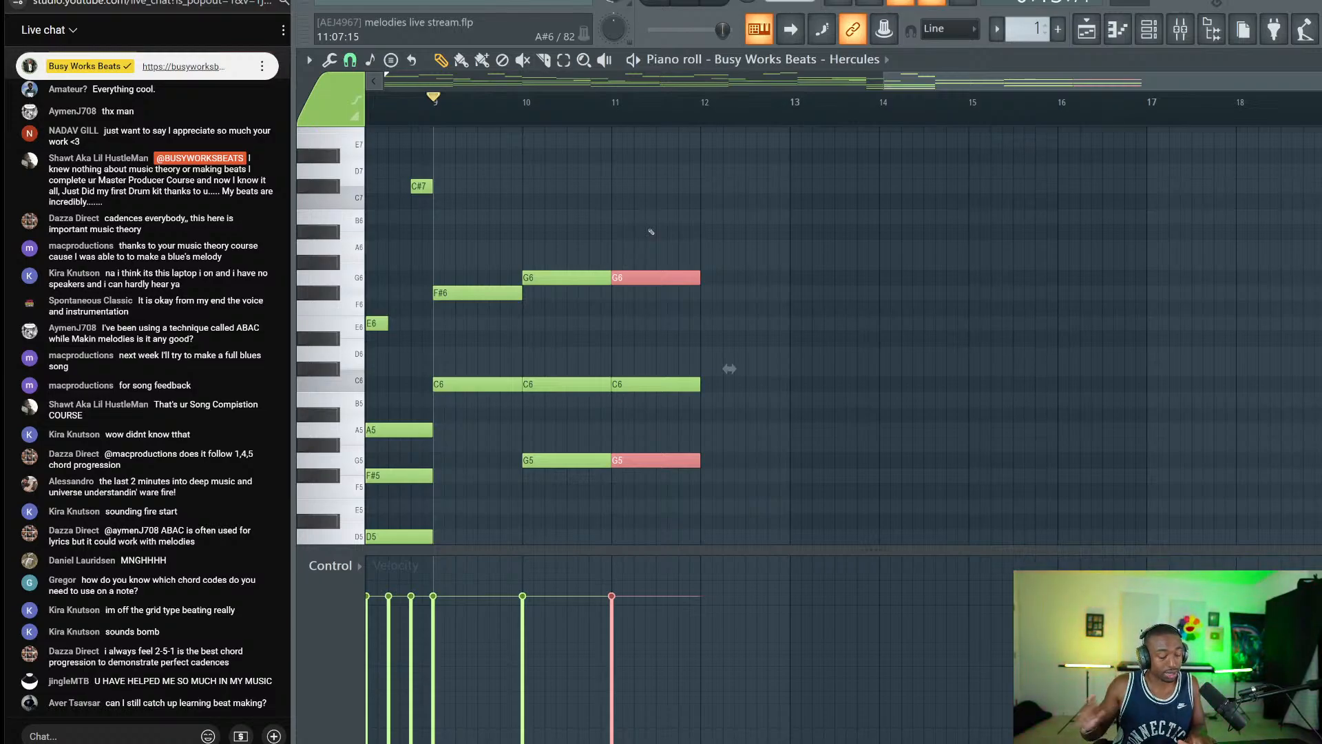
# Delete the bar-11 notes and all remaining sketched notes in bars 9–11.
pyautogui.press('Delete')
pyautogui.moveTo(755, 240); pyautogui.dragTo(484, 491)
pyautogui.press('Delete')
pyautogui.moveTo(1025, 79); pyautogui.dragTo(702, 75)
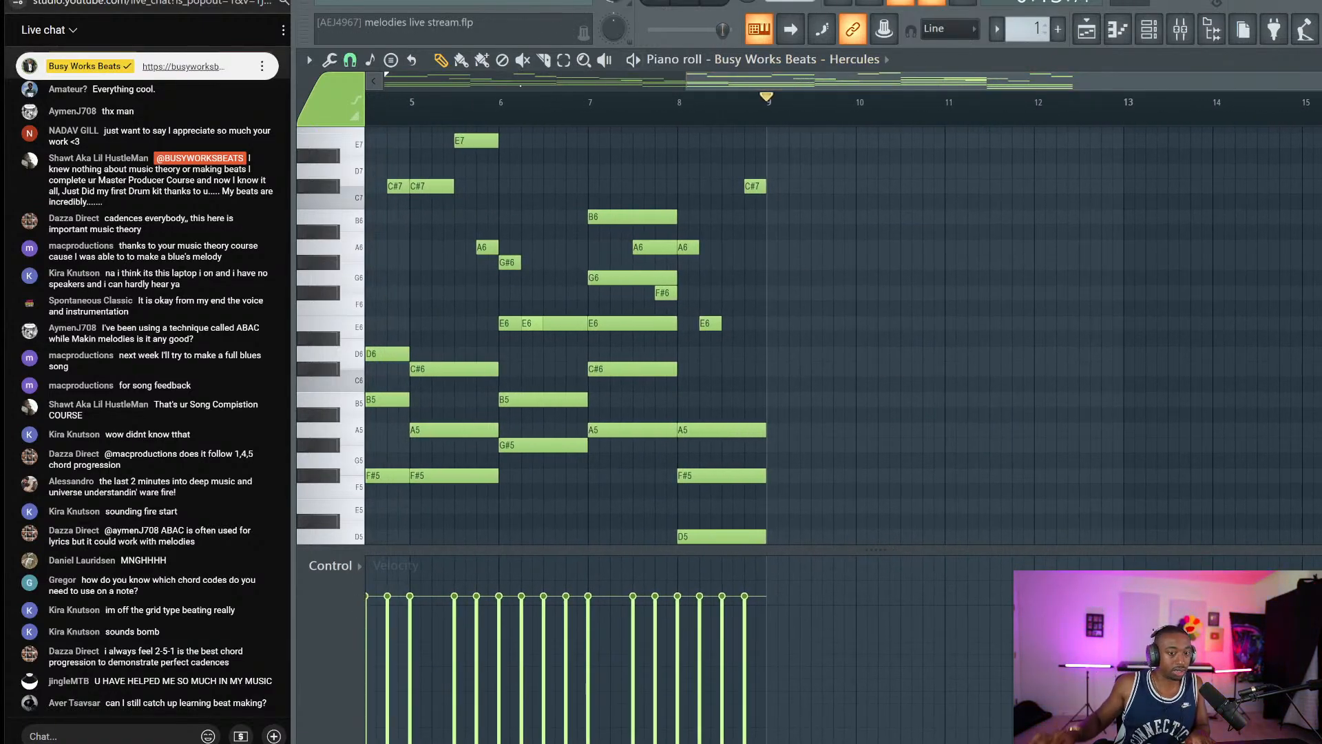
# Select only the C#6 and G6 of the bar-7 chord, leaving E6 unselected.
pyautogui.moveTo(682, 378); pyautogui.dragTo(600, 274)
pyautogui.keyDown('ctrl'); pyautogui.click(605, 299); pyautogui.keyUp('ctrl')
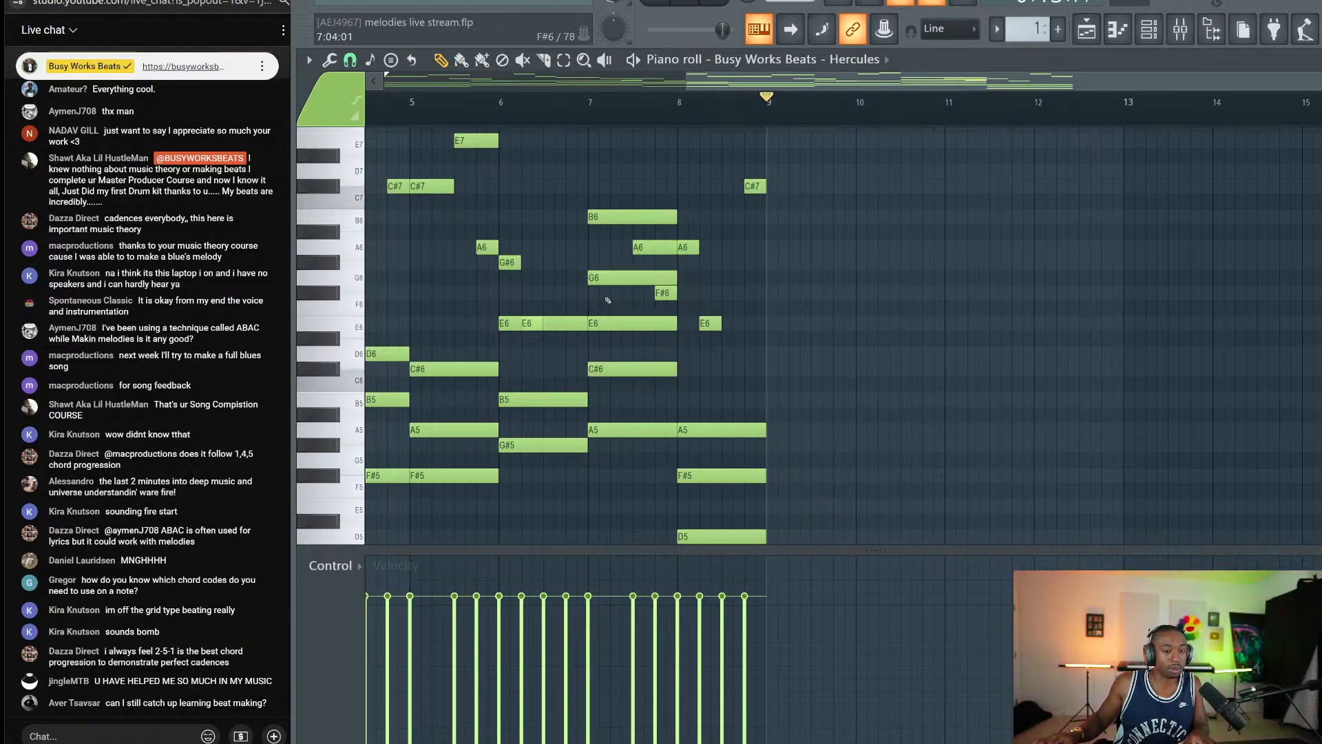
pyautogui.moveTo(612, 376); pyautogui.dragTo(599, 275)
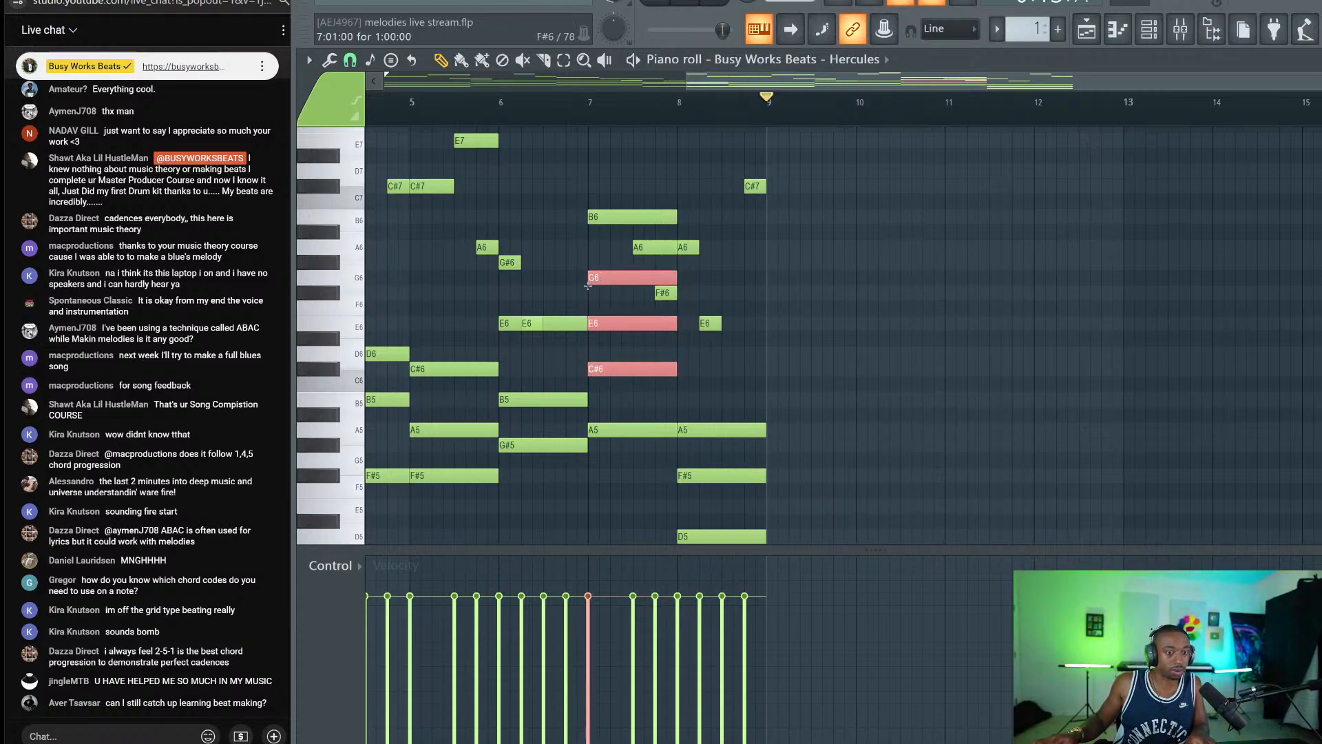
pyautogui.keyDown('ctrl'); pyautogui.click(610, 348); pyautogui.keyUp('ctrl')
pyautogui.keyDown('ctrl'); pyautogui.keyDown('shift'); pyautogui.click(620, 369); pyautogui.keyUp('shift'); pyautogui.keyUp('ctrl')
pyautogui.keyDown('ctrl'); pyautogui.keyDown('shift'); pyautogui.click(620, 279); pyautogui.keyUp('shift'); pyautogui.keyUp('ctrl')
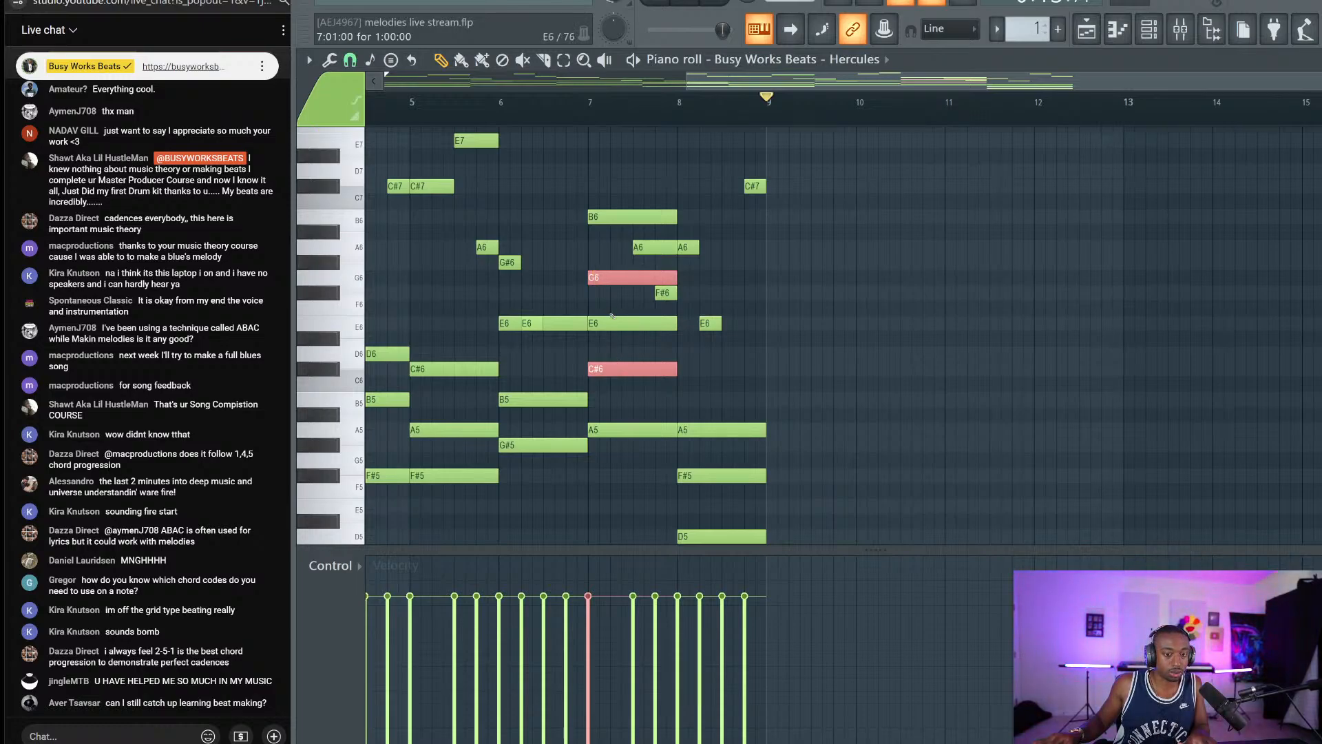
pyautogui.moveTo(614, 348); pyautogui.dragTo(615, 381)
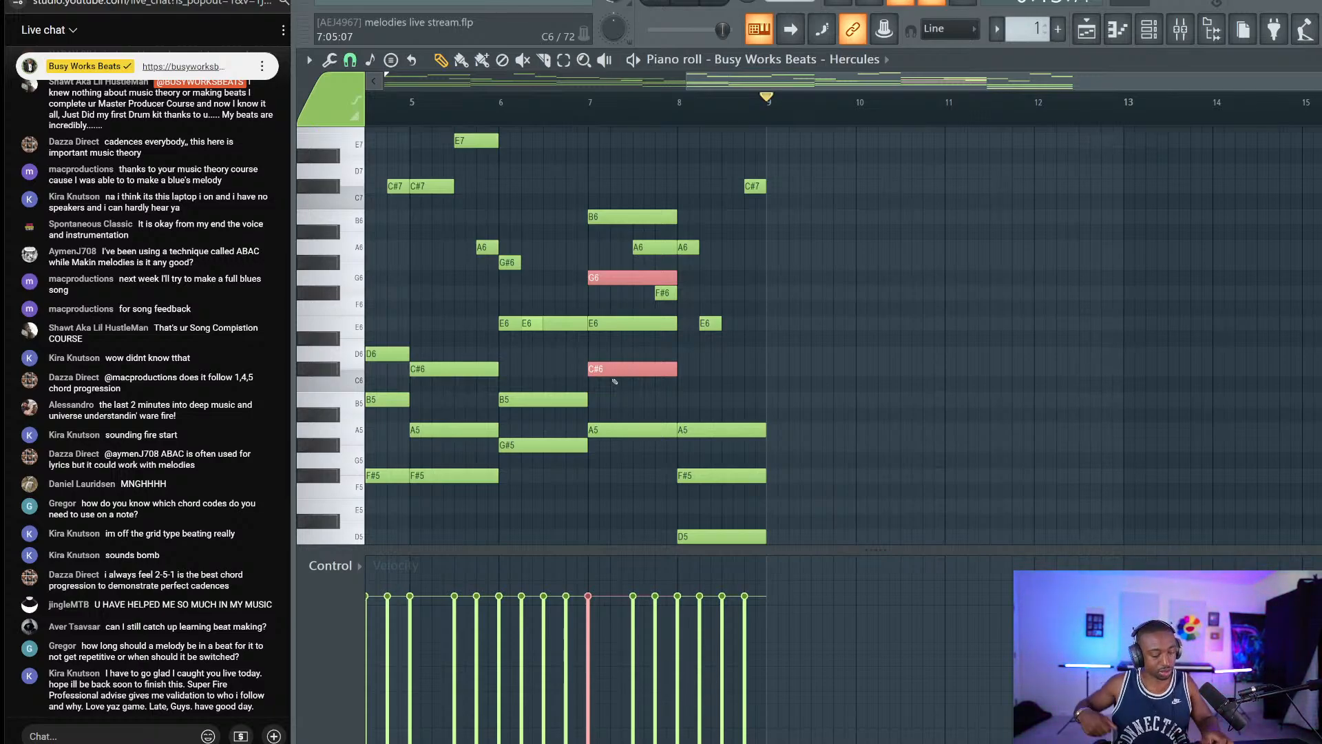
# Snip a viewer's chat message, save it under its default name, and close Snip & Sketch.
pyautogui.press('super+shift+s')
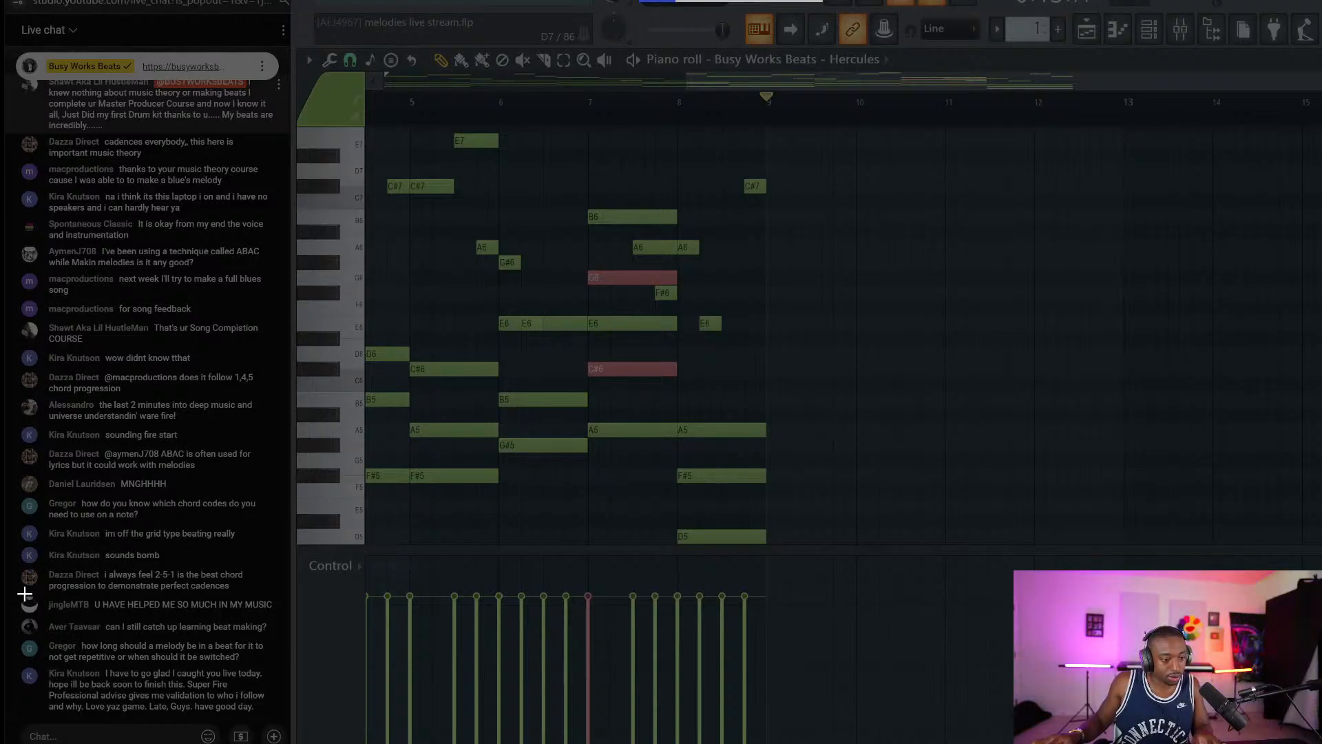
pyautogui.moveTo(25, 594); pyautogui.dragTo(284, 617)
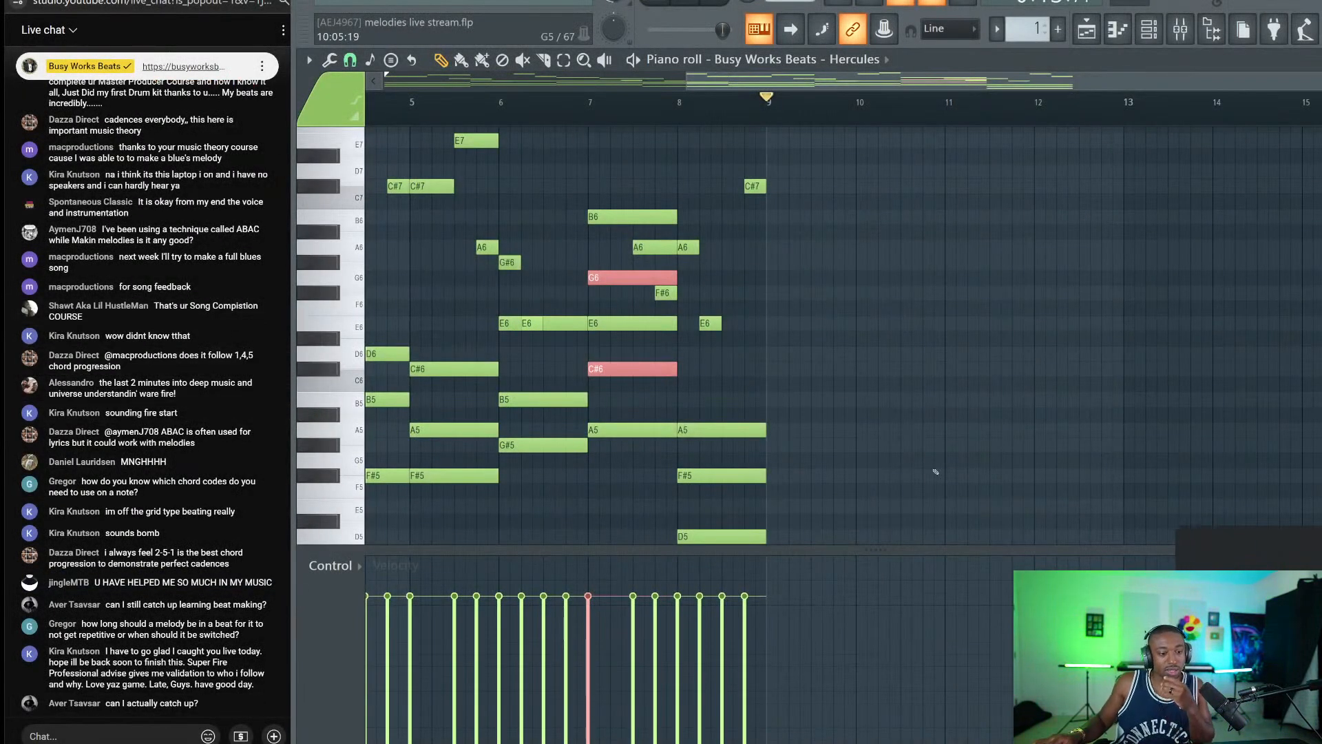
pyautogui.click(1239, 613)
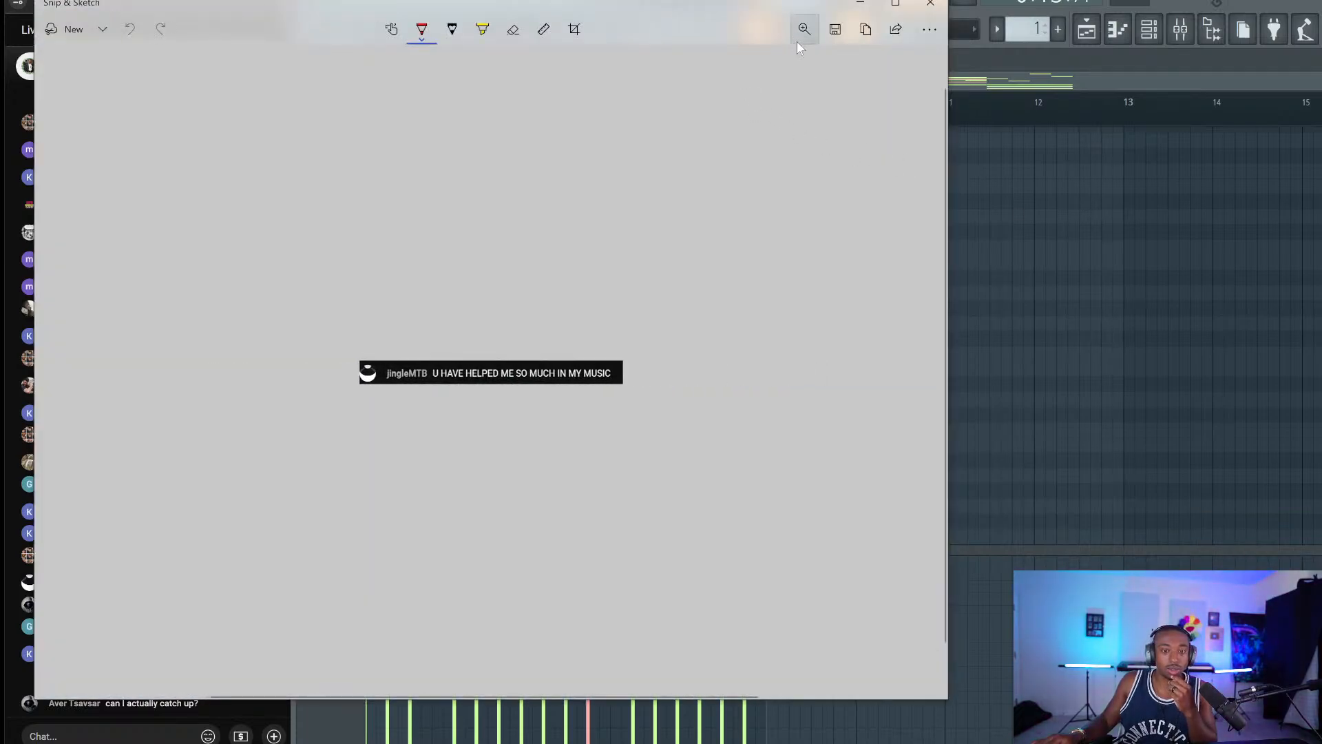
pyautogui.click(833, 28)
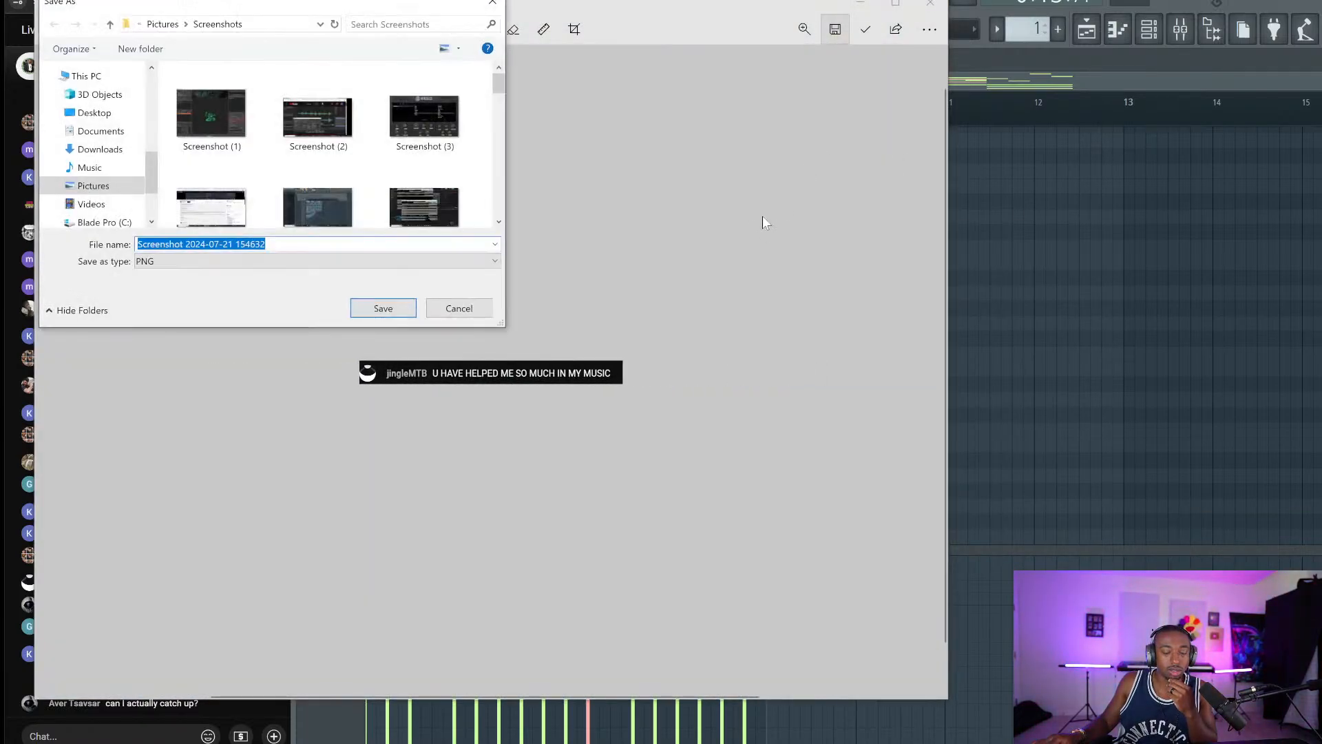
pyautogui.click(384, 309)
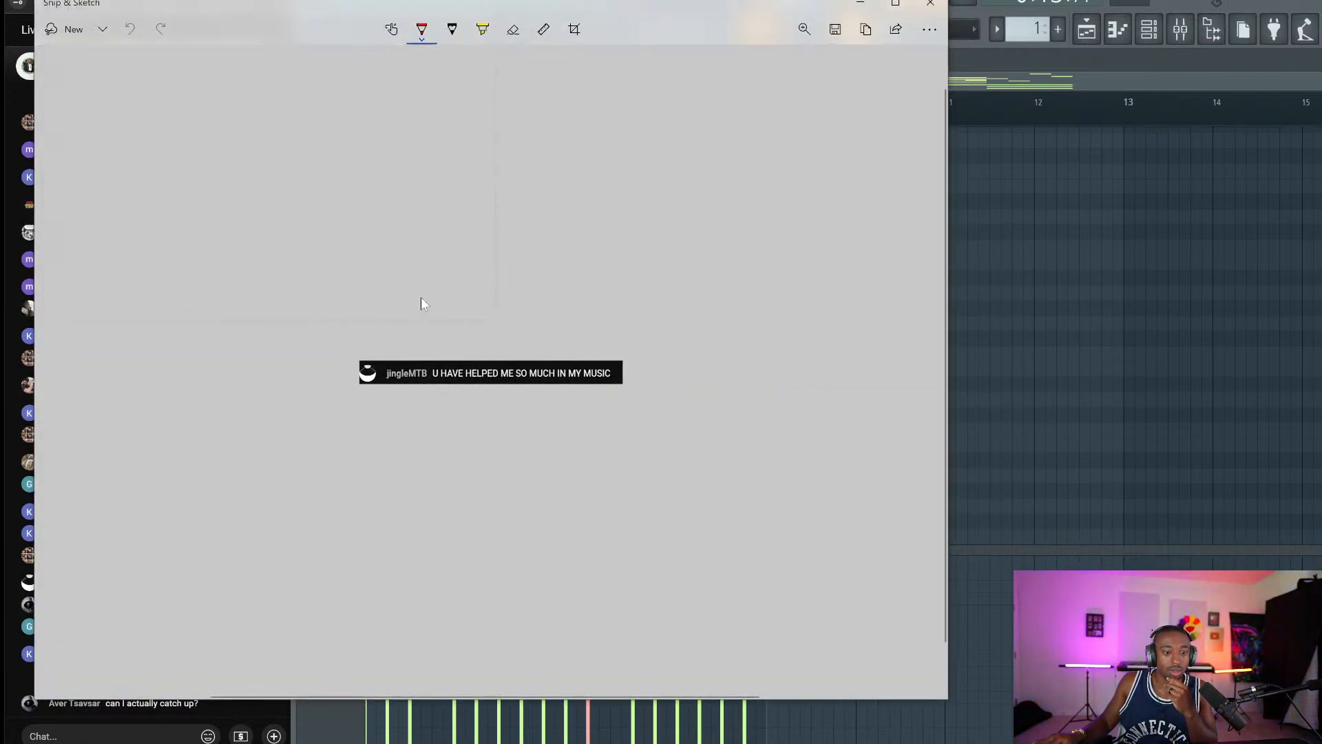
pyautogui.click(929, 6)
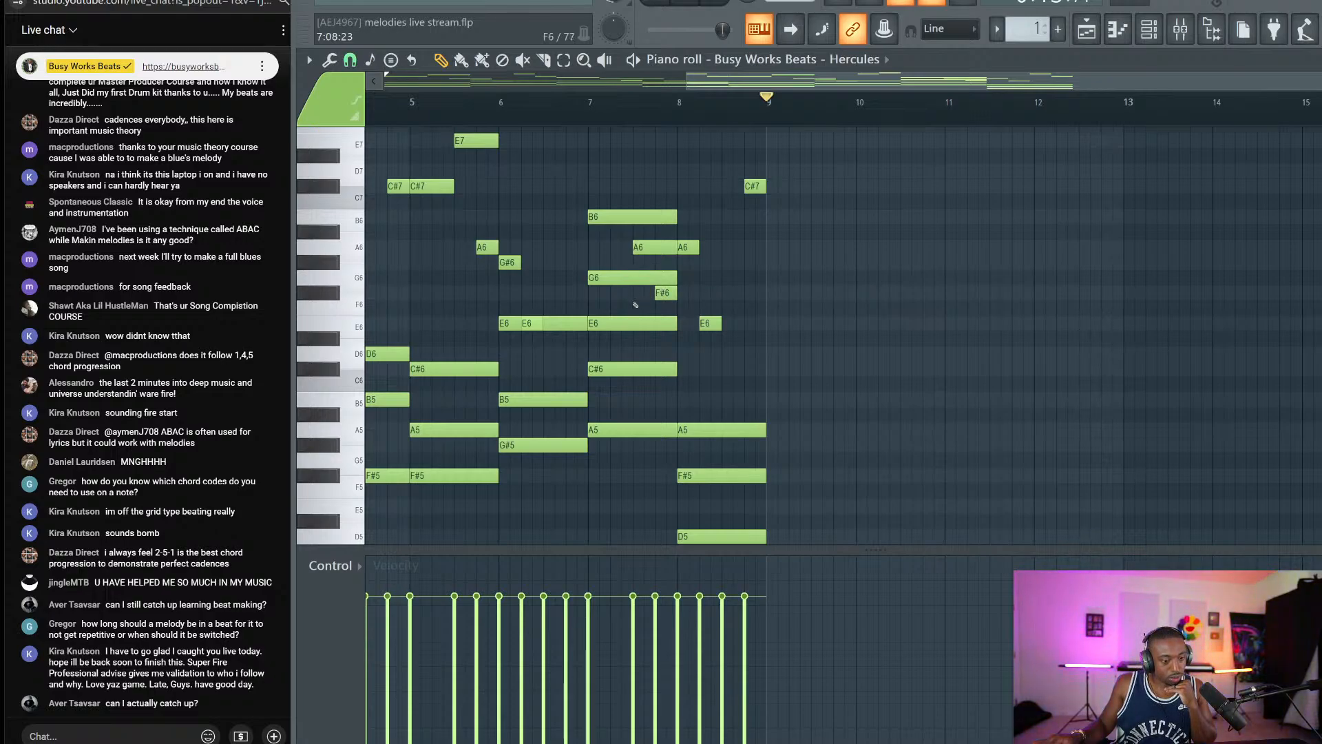
# Stamp a new chord onto bar 8 using the piano roll's Stamp menu.
pyautogui.moveTo(756, 81); pyautogui.dragTo(458, 84)
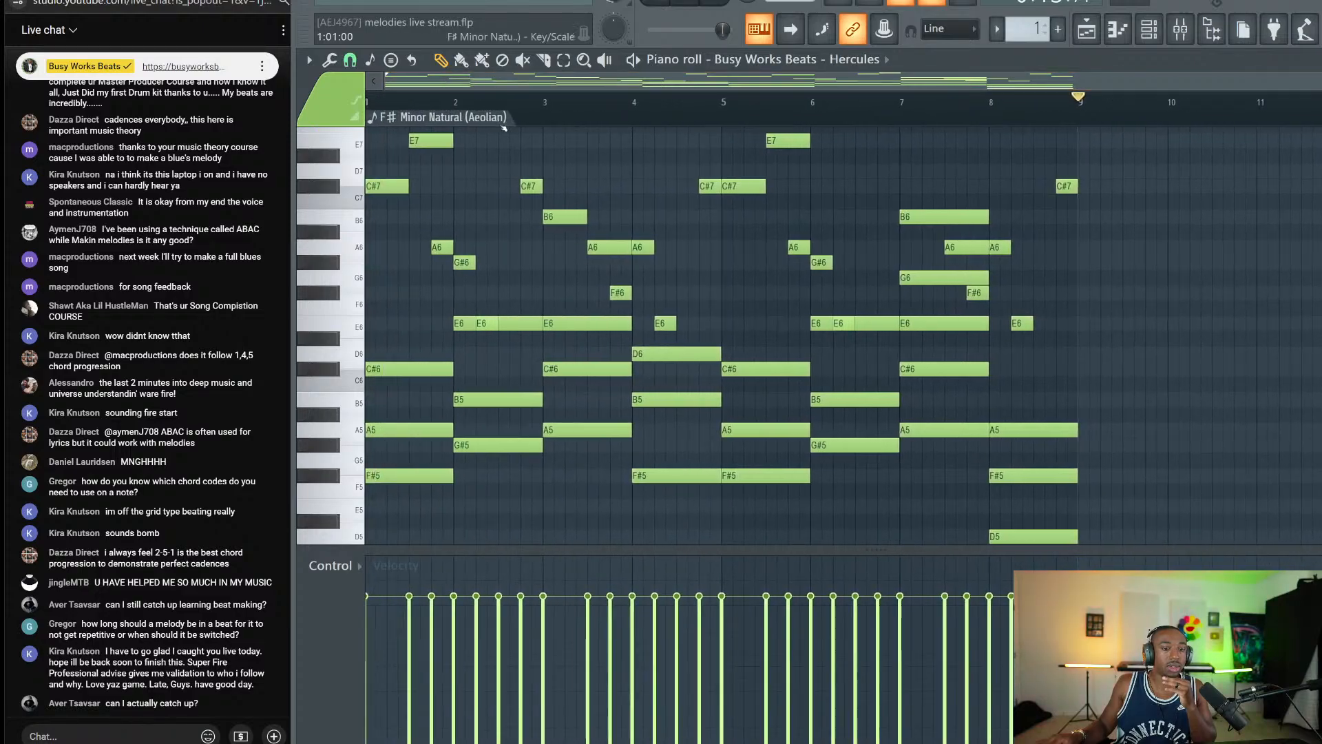
pyautogui.scroll(4, 601, 164)
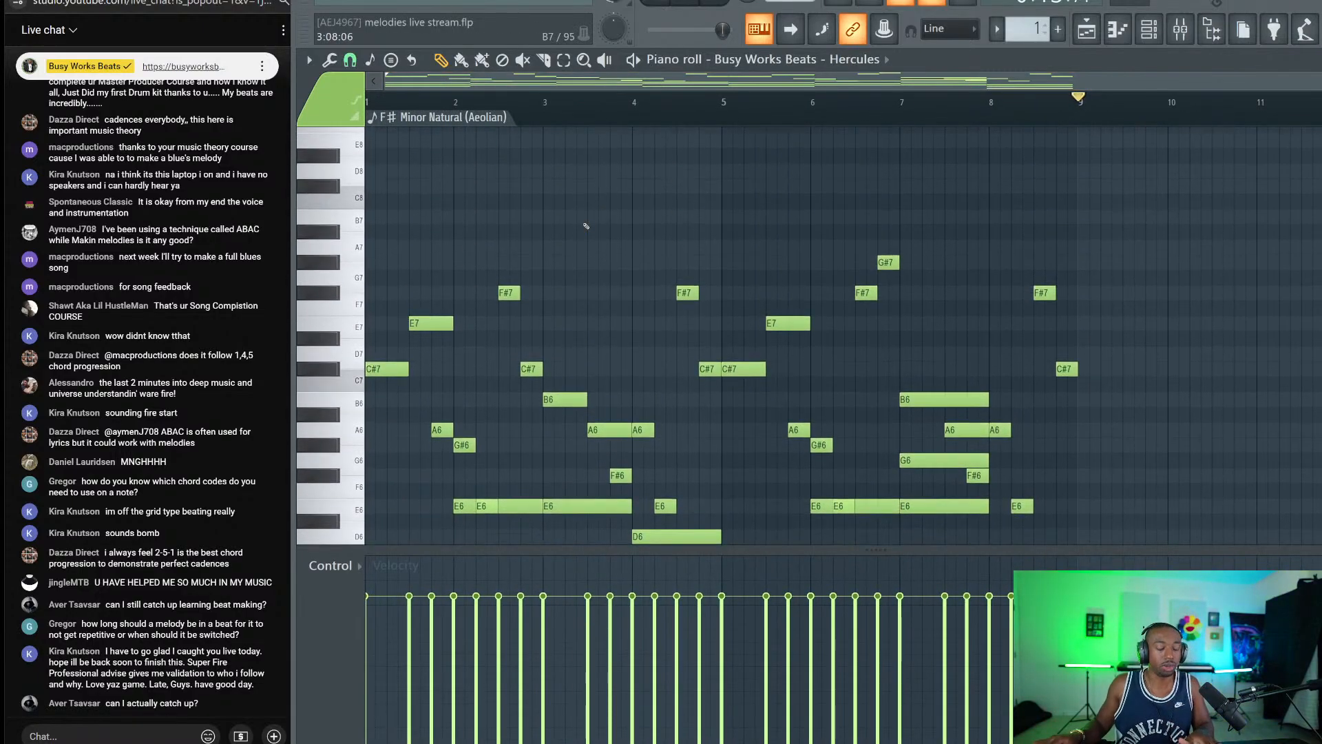
pyautogui.scroll(-3, 803, 177)
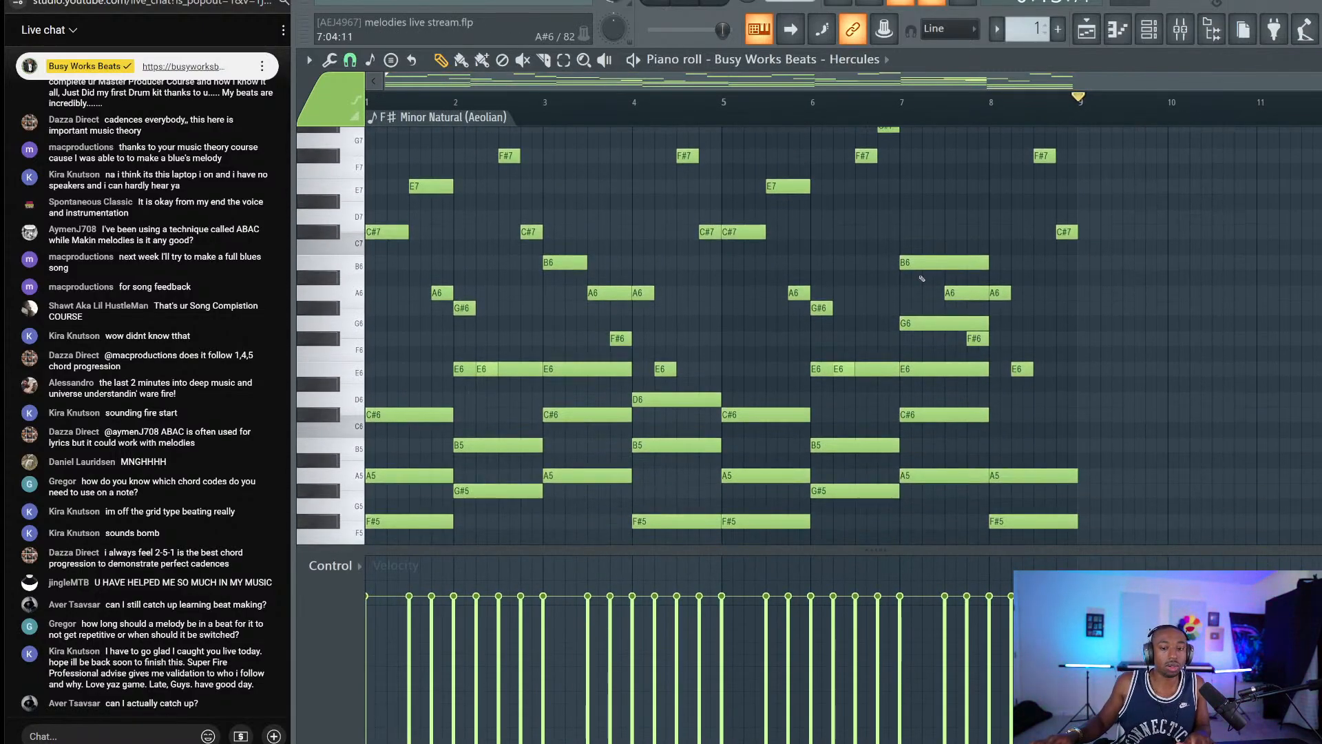
pyautogui.scroll(-4, 921, 278)
pyautogui.moveTo(1007, 242); pyautogui.dragTo(1073, 427)
pyautogui.scroll(2, 1173, 355)
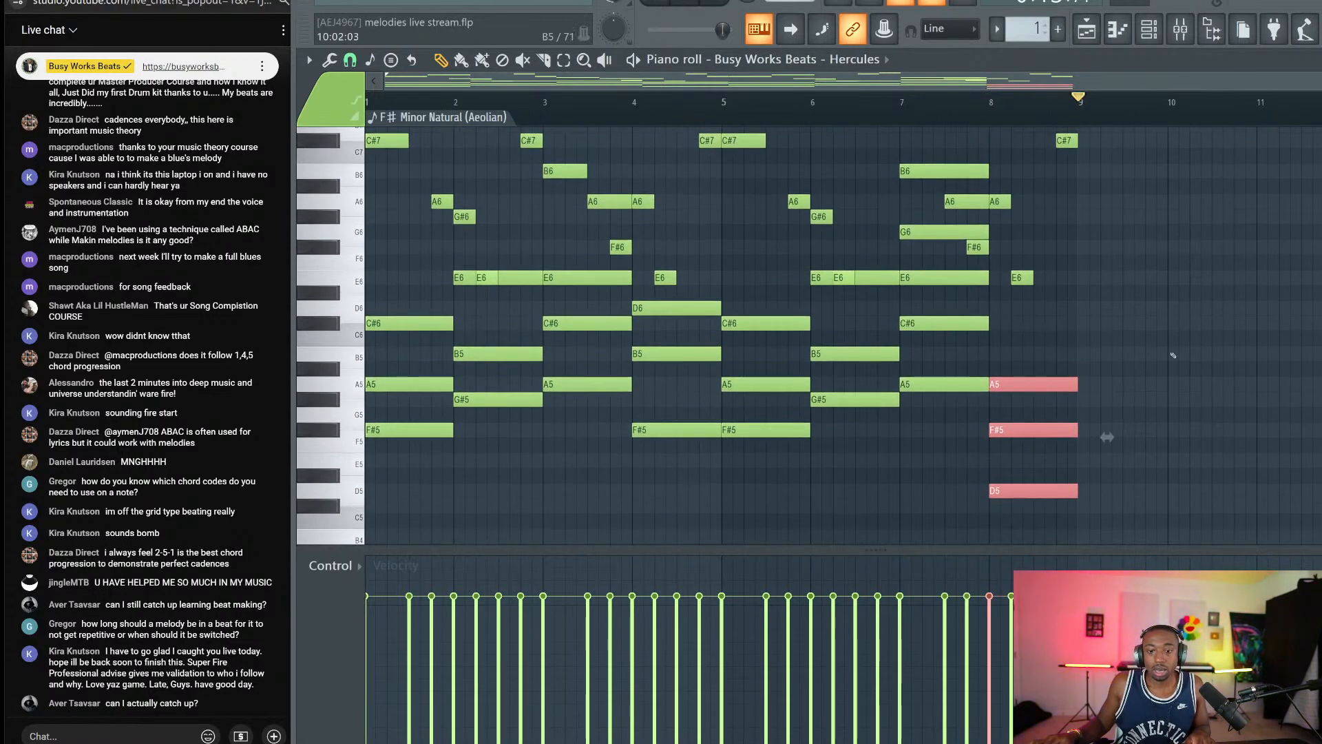
pyautogui.click(370, 60)
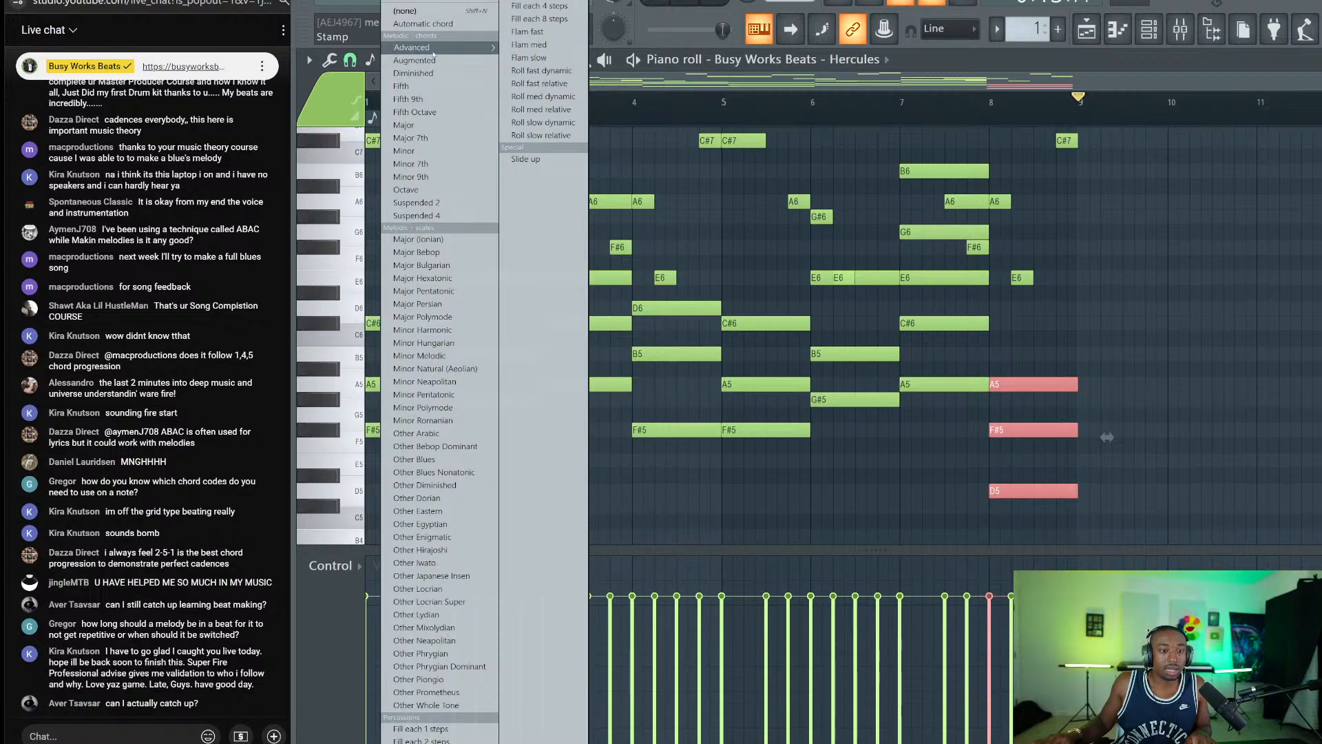
pyautogui.moveTo(441, 47)
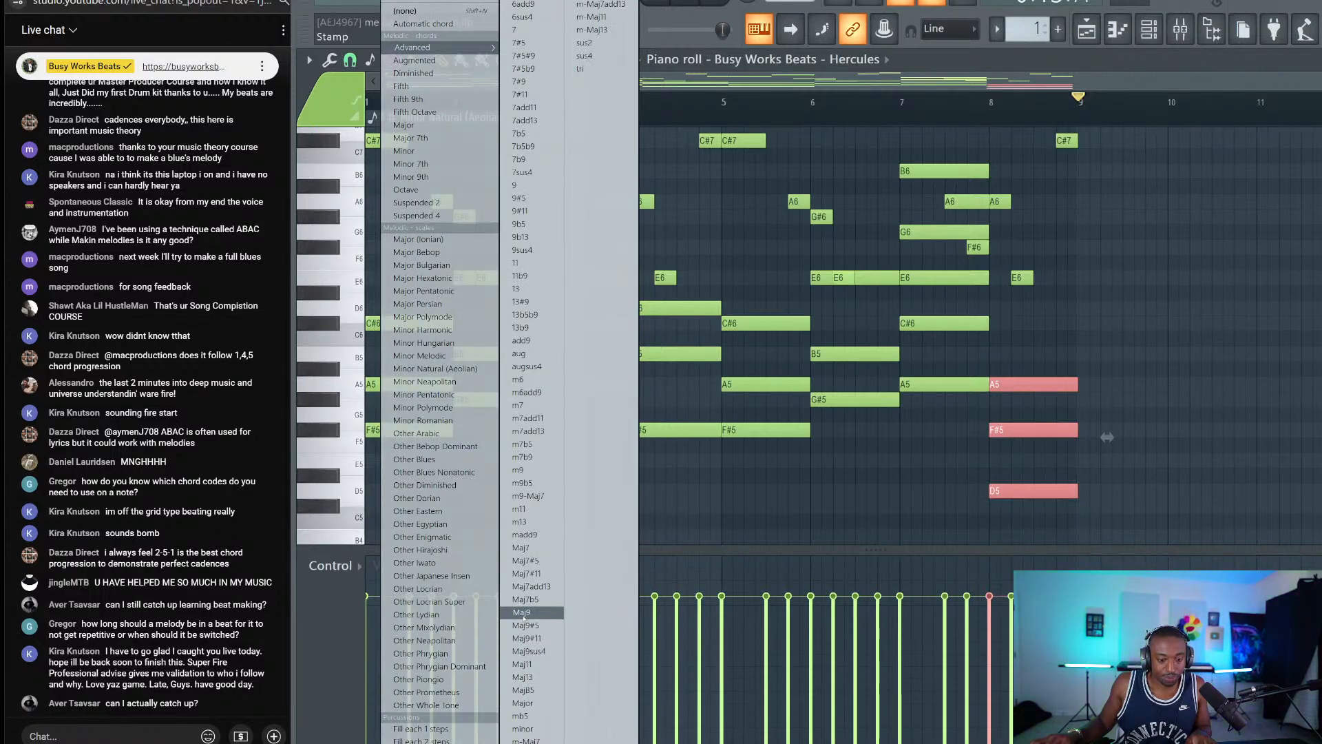
pyautogui.click(435, 369)
pyautogui.click(1039, 498)
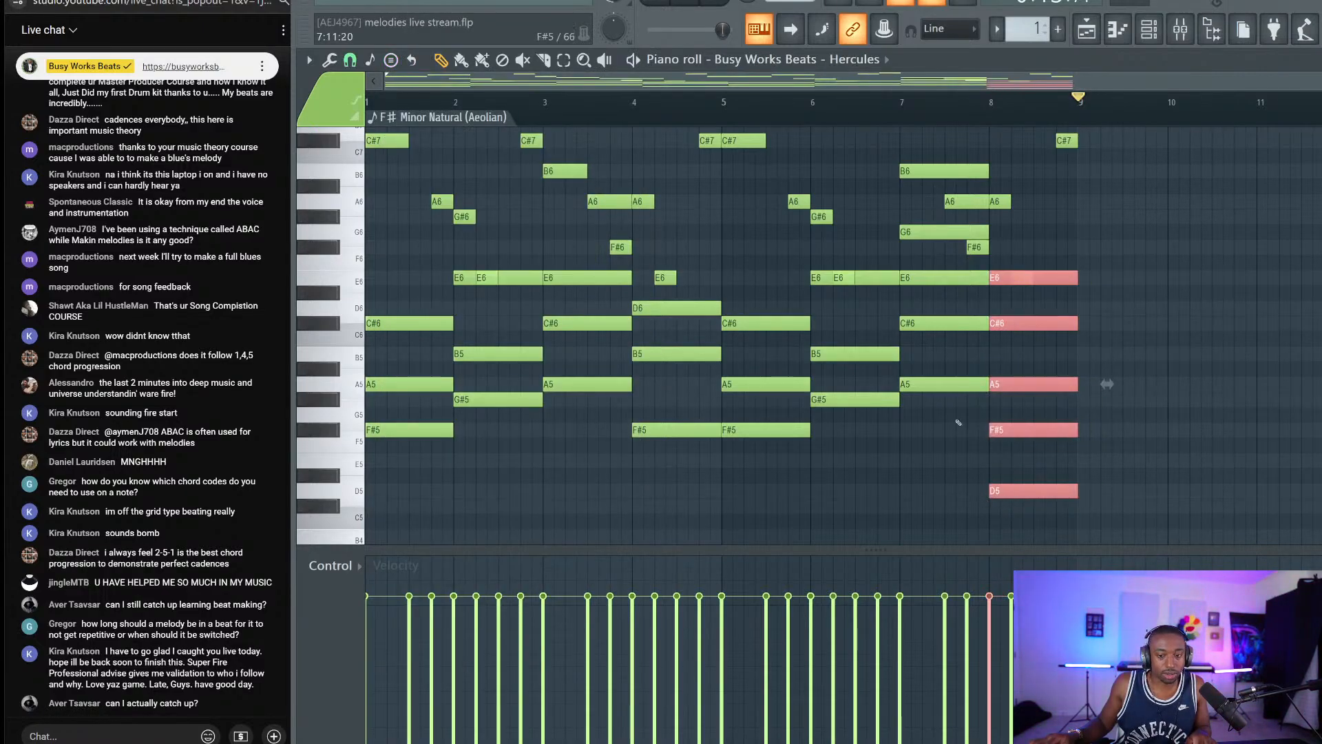
# Raise the selected bar-7 notes a semitone, then play the progression and audition C7.
pyautogui.moveTo(896, 183); pyautogui.dragTo(907, 438)
pyautogui.scroll(1, 937, 176)
pyautogui.hotkey('shift', 'Up')
pyautogui.press('space')
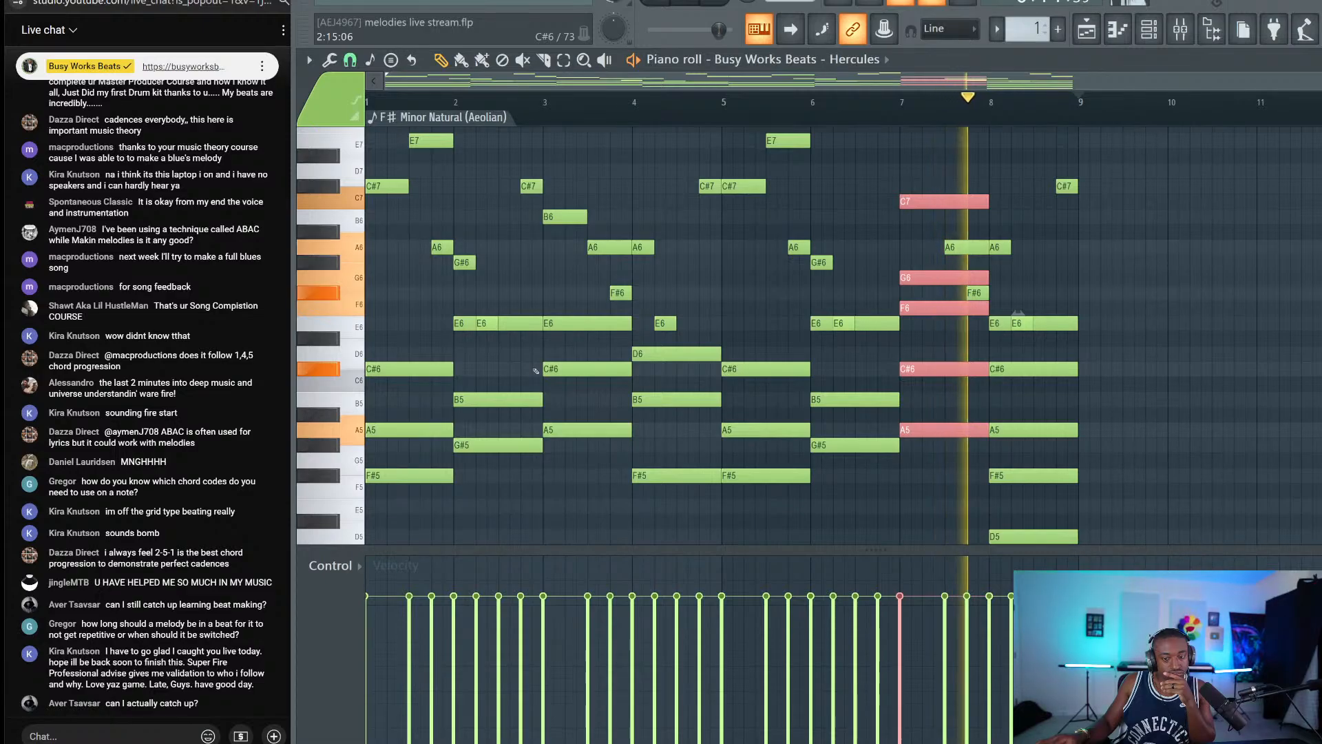
pyautogui.press('space')
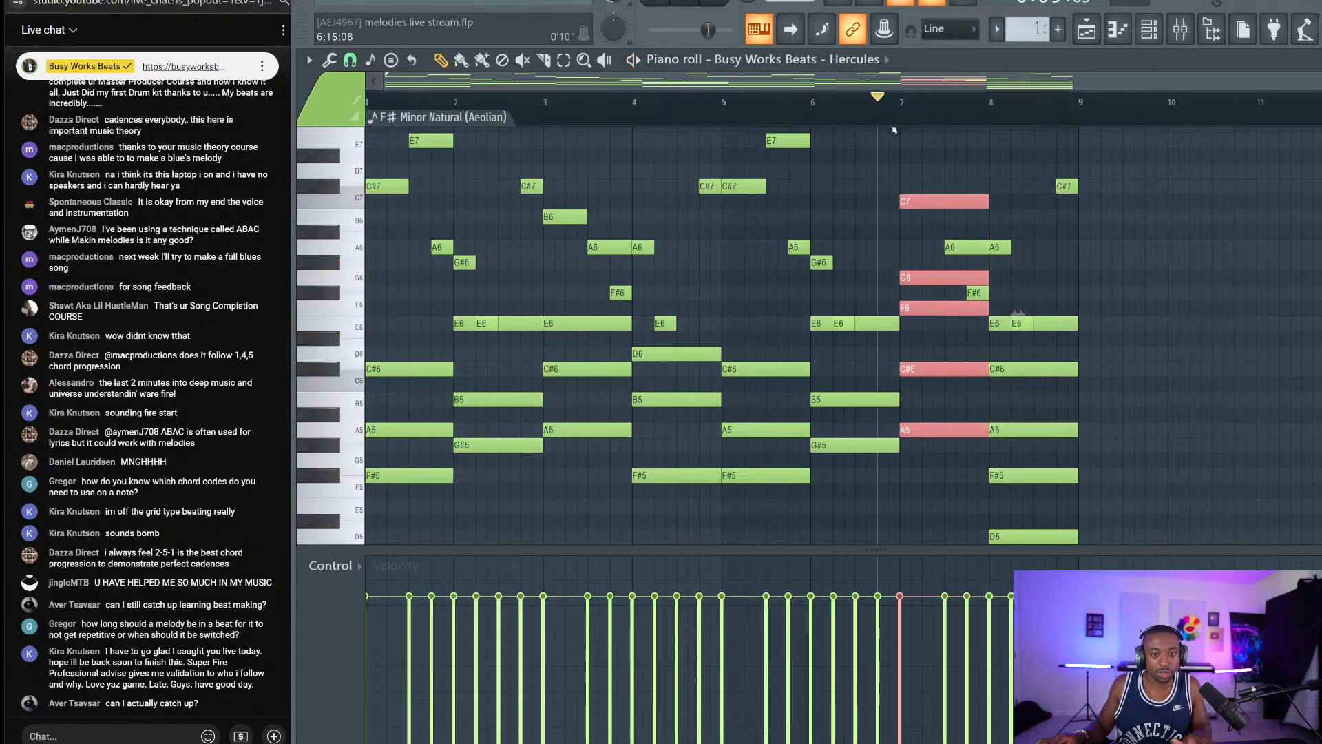
pyautogui.scroll(3, 910, 163)
pyautogui.press('space')
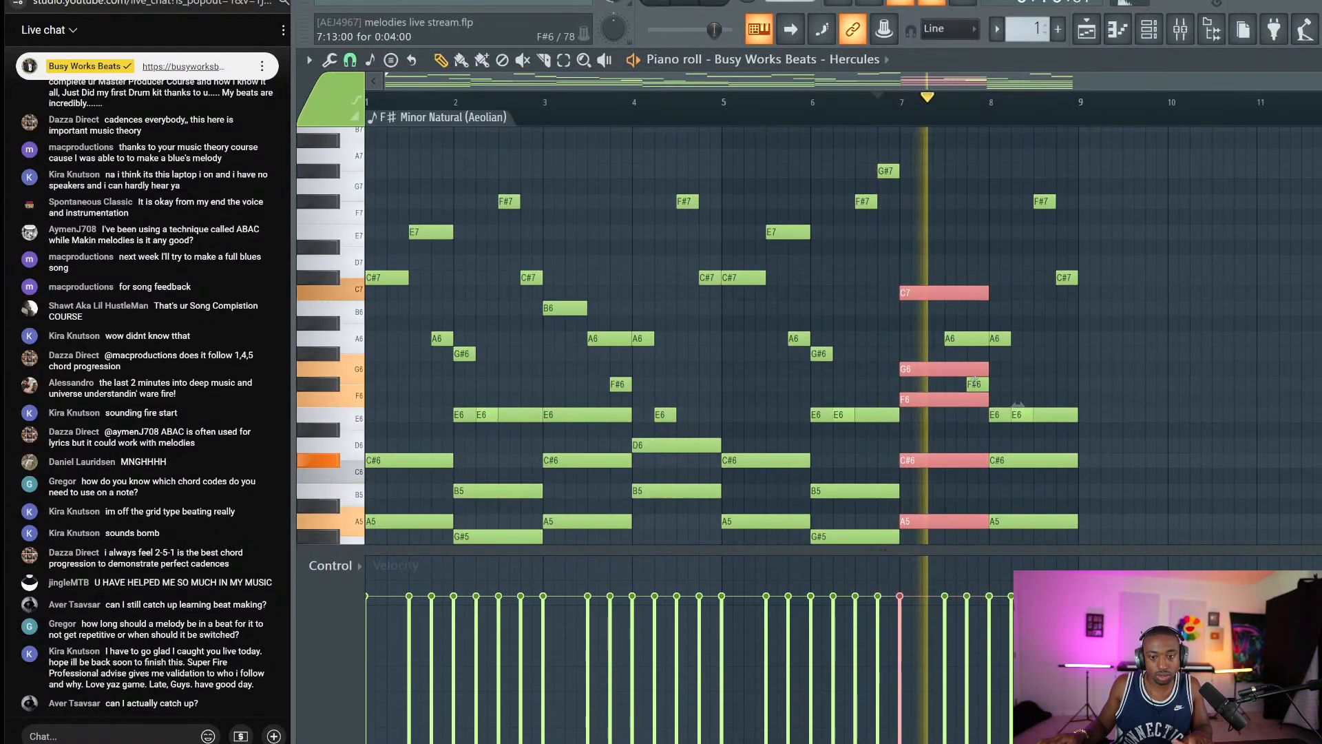
pyautogui.press('space')
pyautogui.click(346, 297)
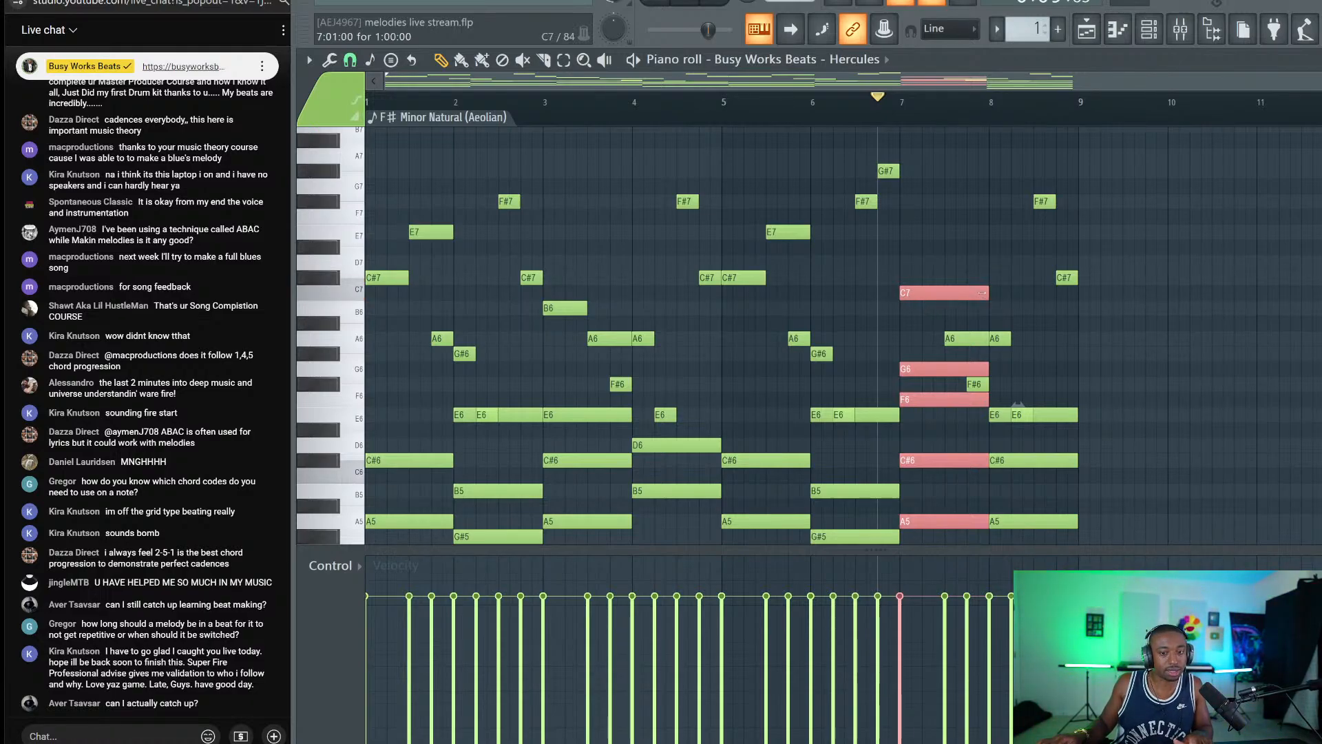
# Shift the bar 7–8 chords up a semitone and play them back.
pyautogui.scroll(-2, 1010, 290)
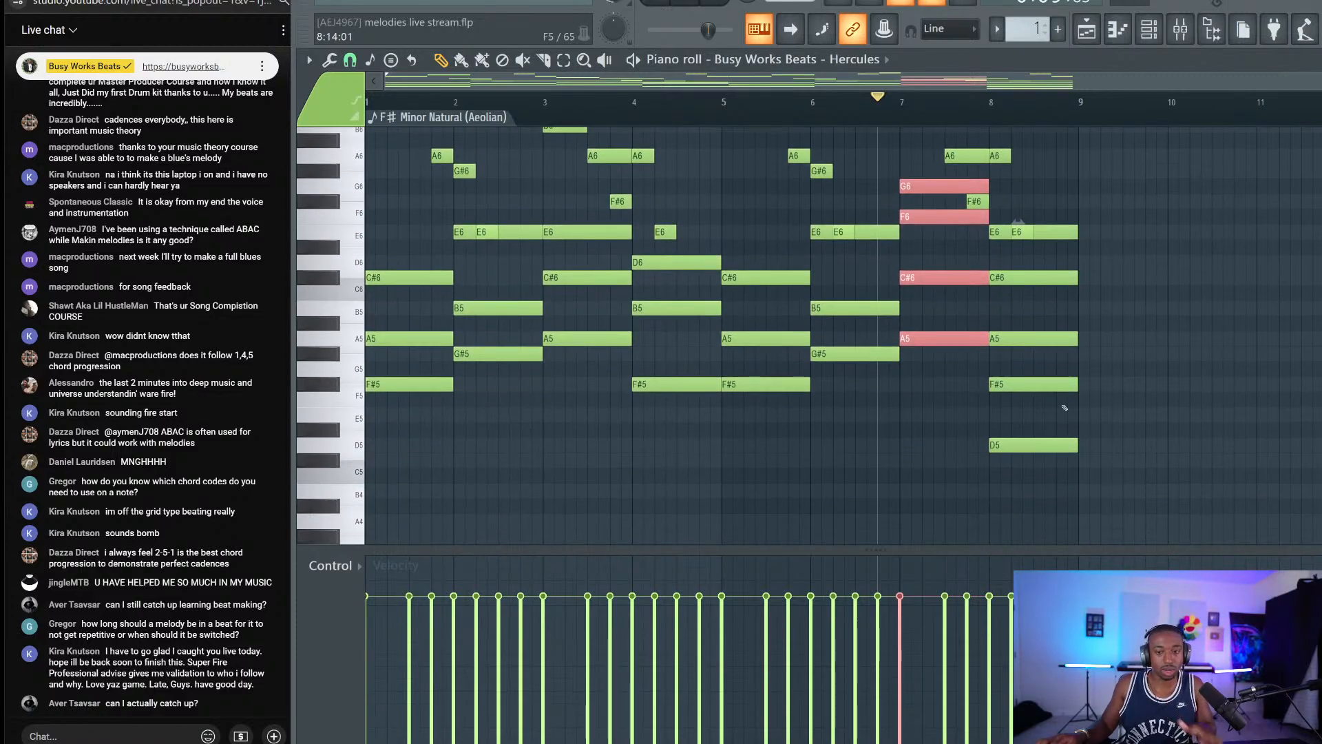
pyautogui.keyDown('ctrl'); pyautogui.keyDown('shift'); pyautogui.moveTo(1064, 463); pyautogui.dragTo(1051, 324); pyautogui.keyUp('shift'); pyautogui.keyUp('ctrl')
pyautogui.scroll(1, 1051, 323)
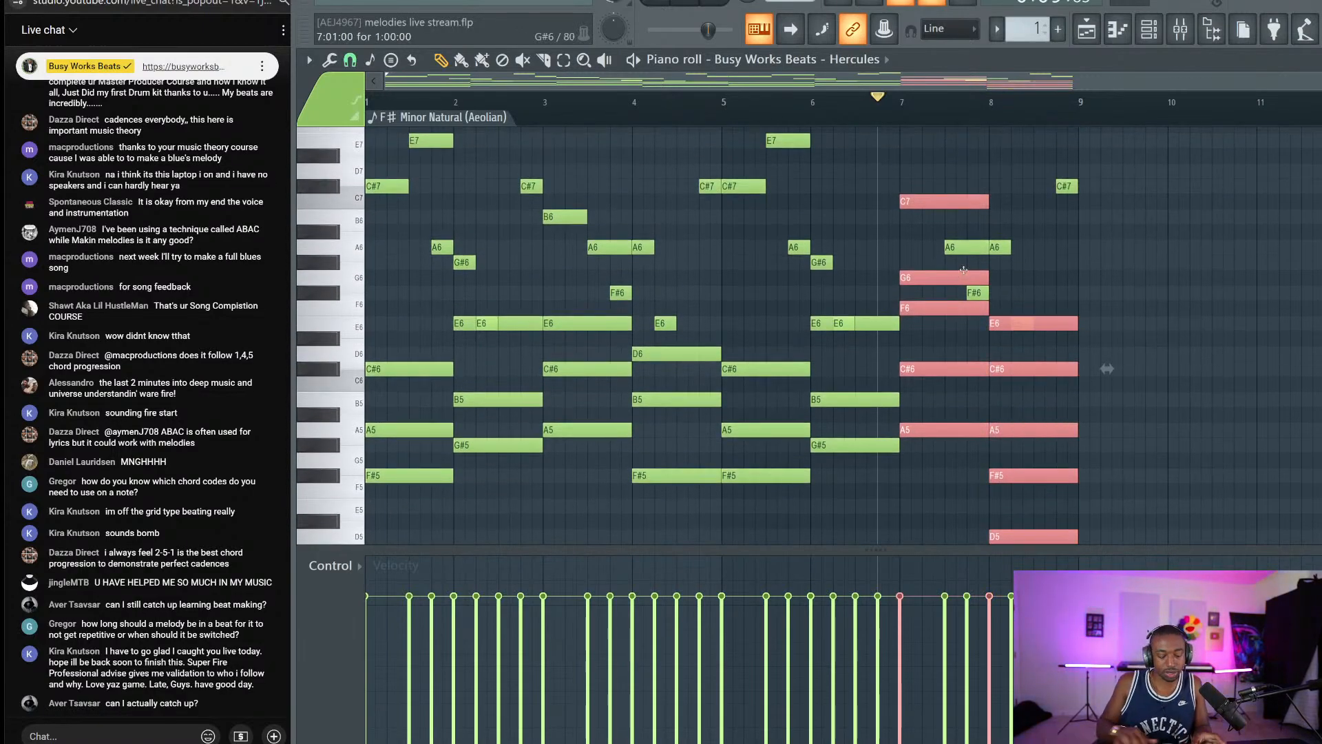
pyautogui.moveTo(963, 270); pyautogui.dragTo(963, 255)
pyautogui.press('space')
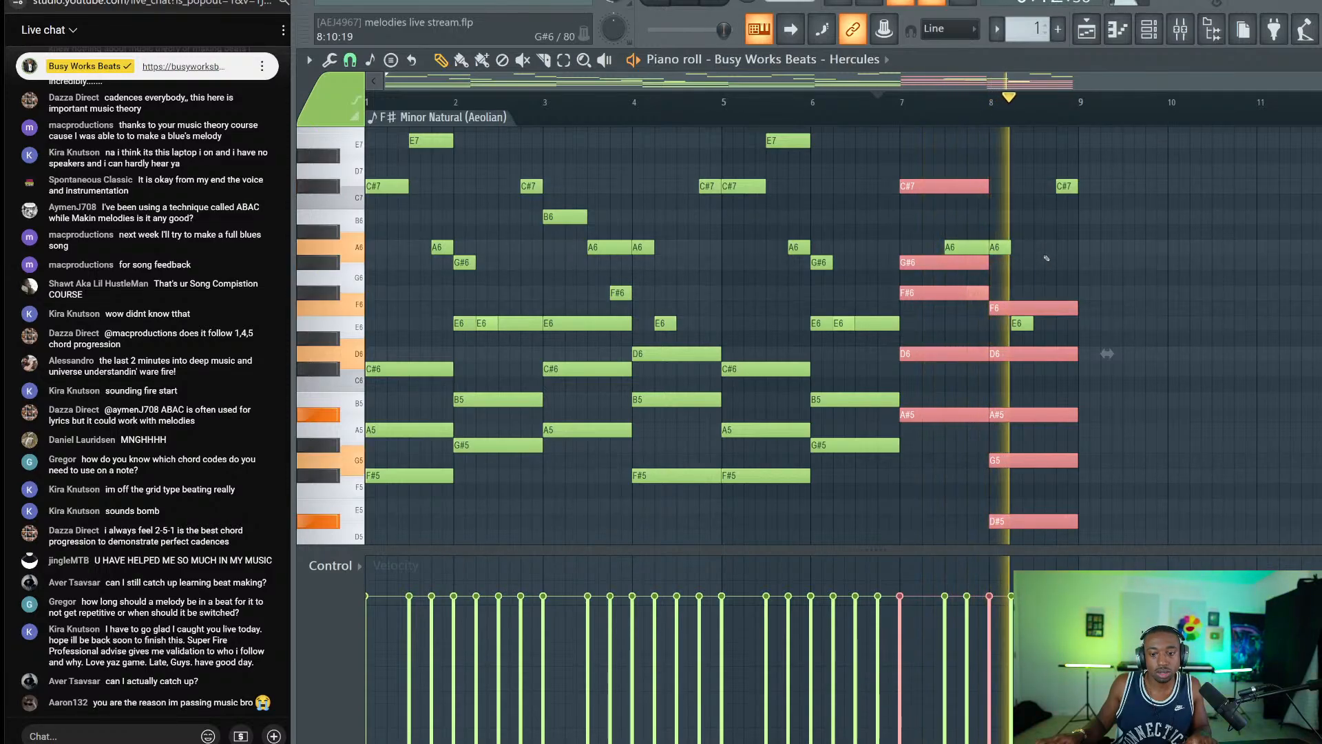
pyautogui.press('space')
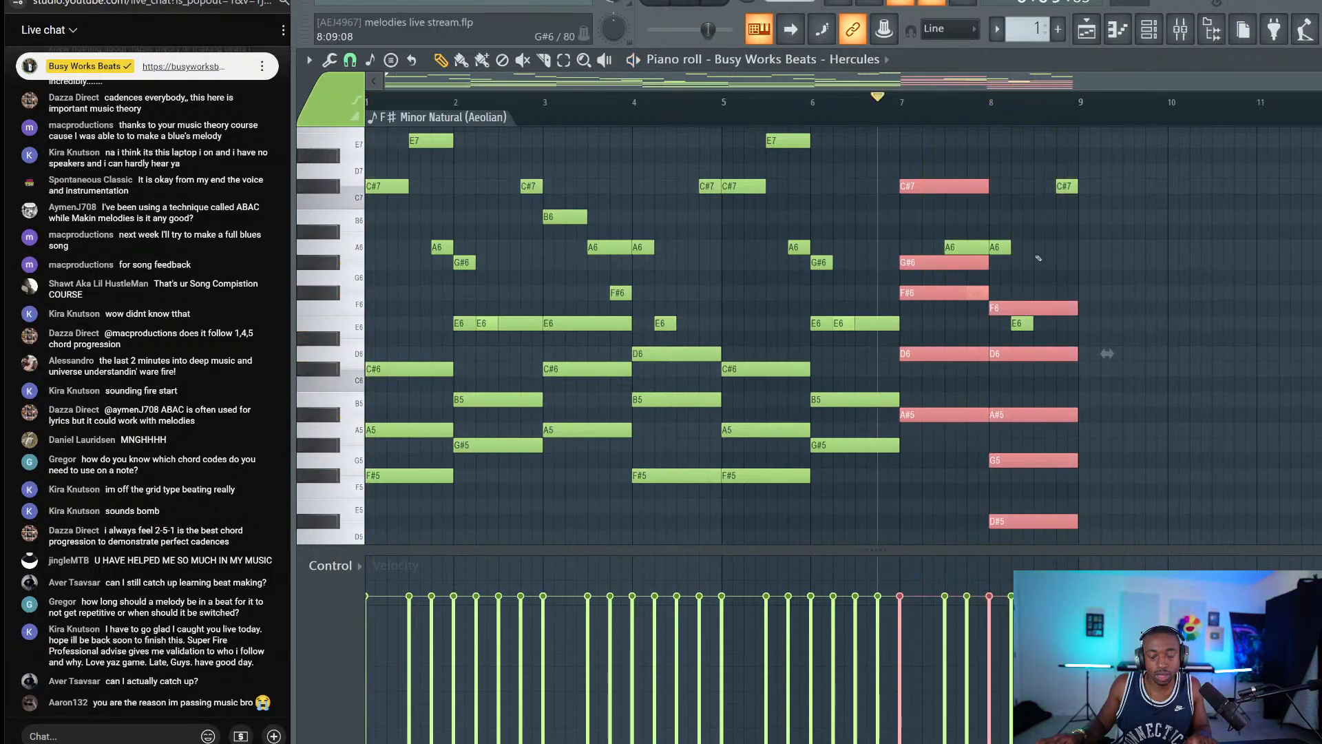
# Raise the short bar-8 E6 melody note an octave to E7.
pyautogui.scroll(3, 1034, 328)
pyautogui.click(1033, 400)
pyautogui.click(1033, 402)
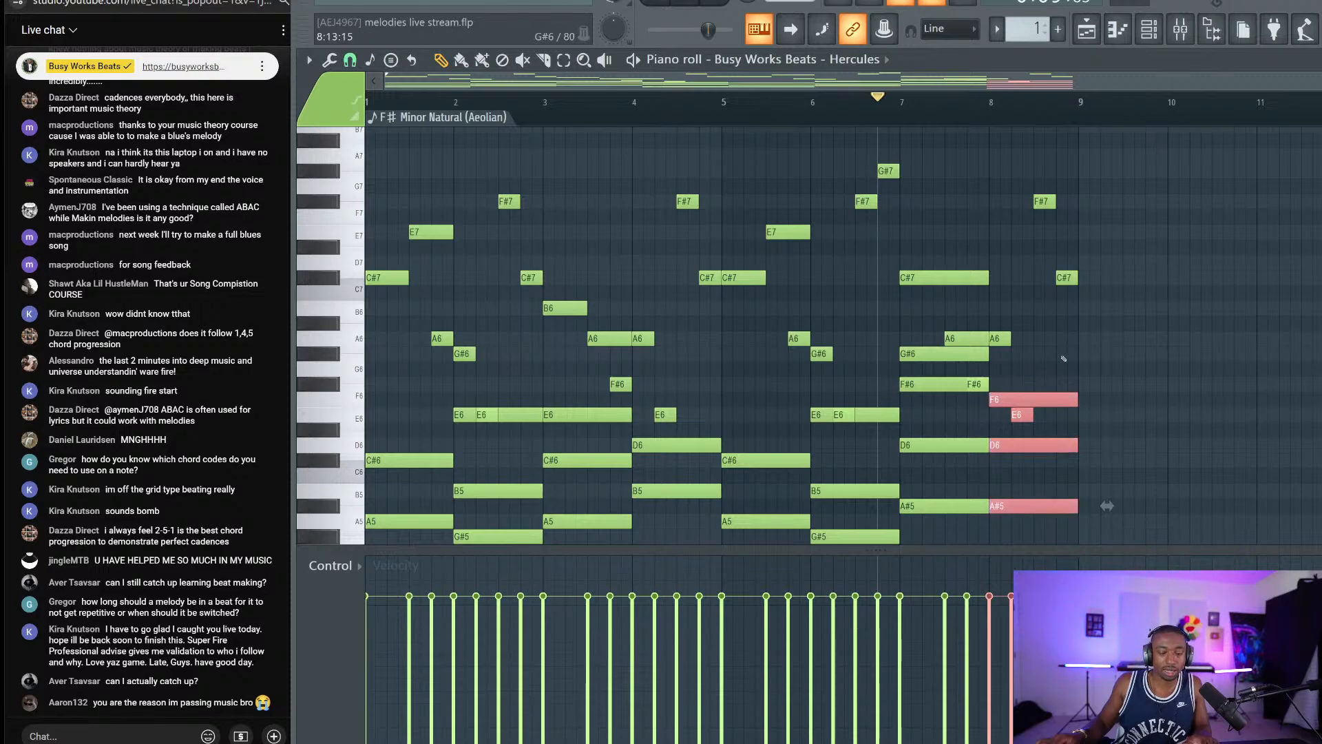
pyautogui.click(1064, 372)
pyautogui.click(1017, 415)
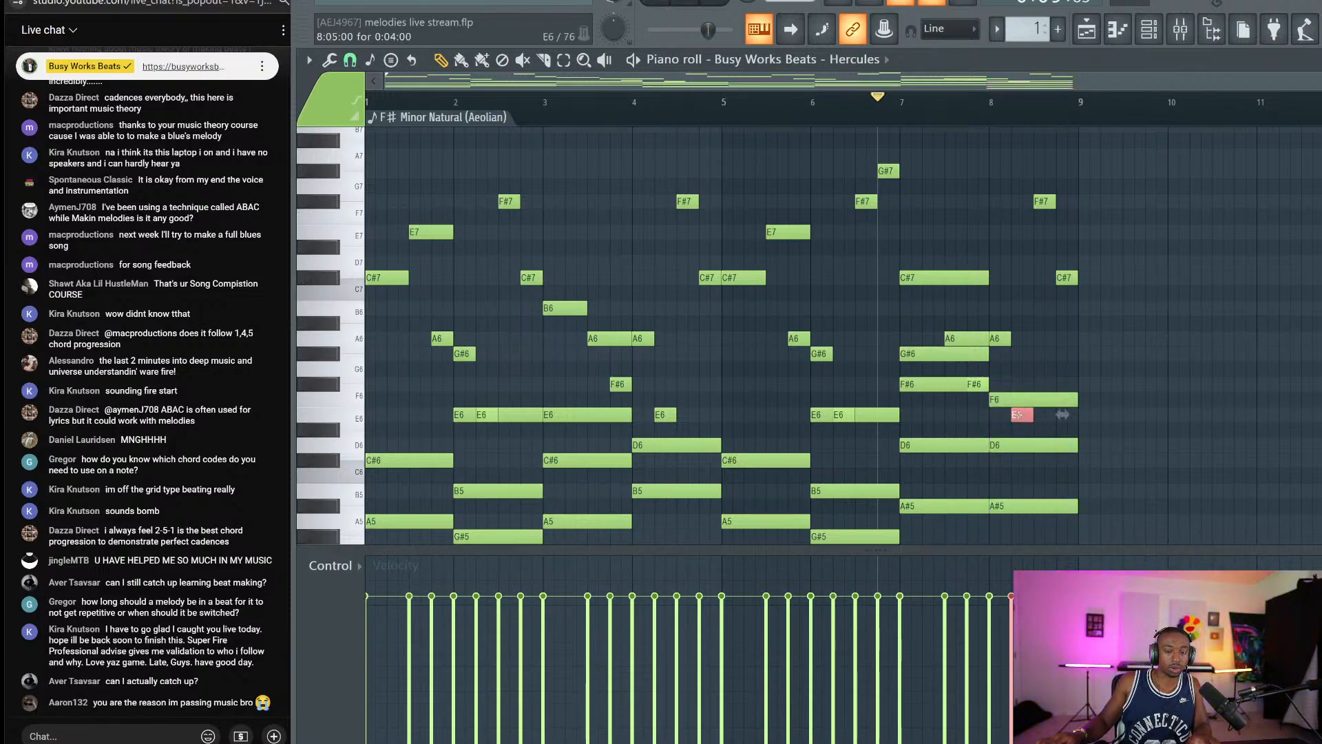
pyautogui.hotkey('ctrl', 'Up')
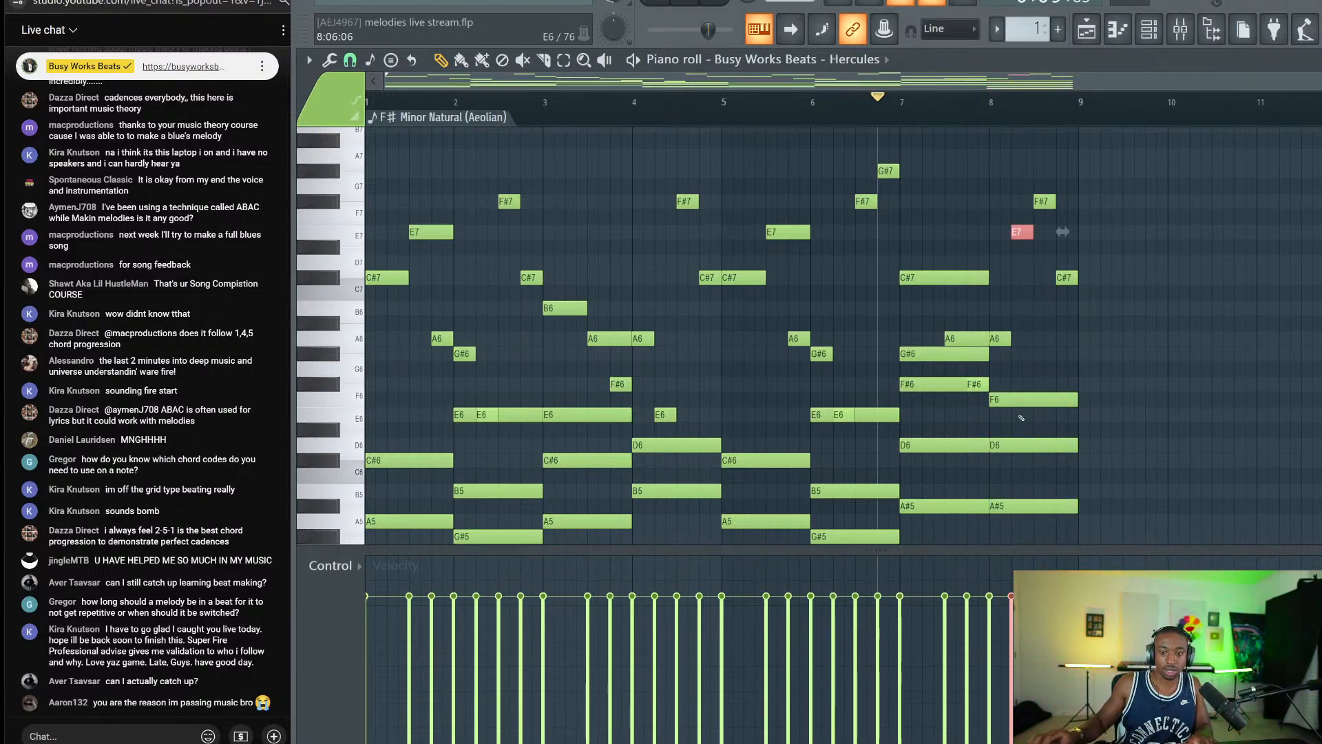
# Raise the A6 and short F#6 melody notes an octave and play back the result.
pyautogui.click(975, 339)
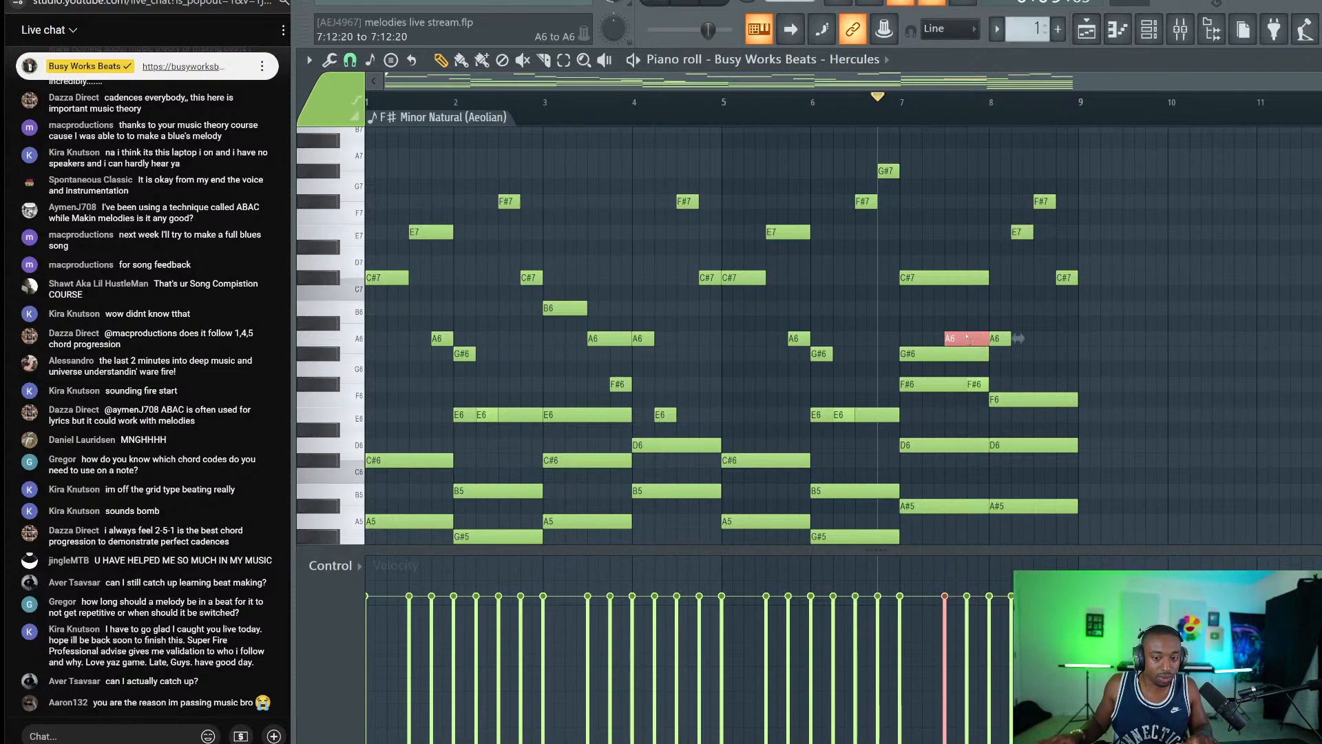
pyautogui.keyDown('ctrl'); pyautogui.keyDown('shift'); pyautogui.click(980, 386); pyautogui.keyUp('shift'); pyautogui.keyUp('ctrl')
pyautogui.keyDown('ctrl'); pyautogui.keyDown('shift'); pyautogui.click(934, 380); pyautogui.keyUp('shift'); pyautogui.keyUp('ctrl')
pyautogui.hotkey('ctrl', 'Up')
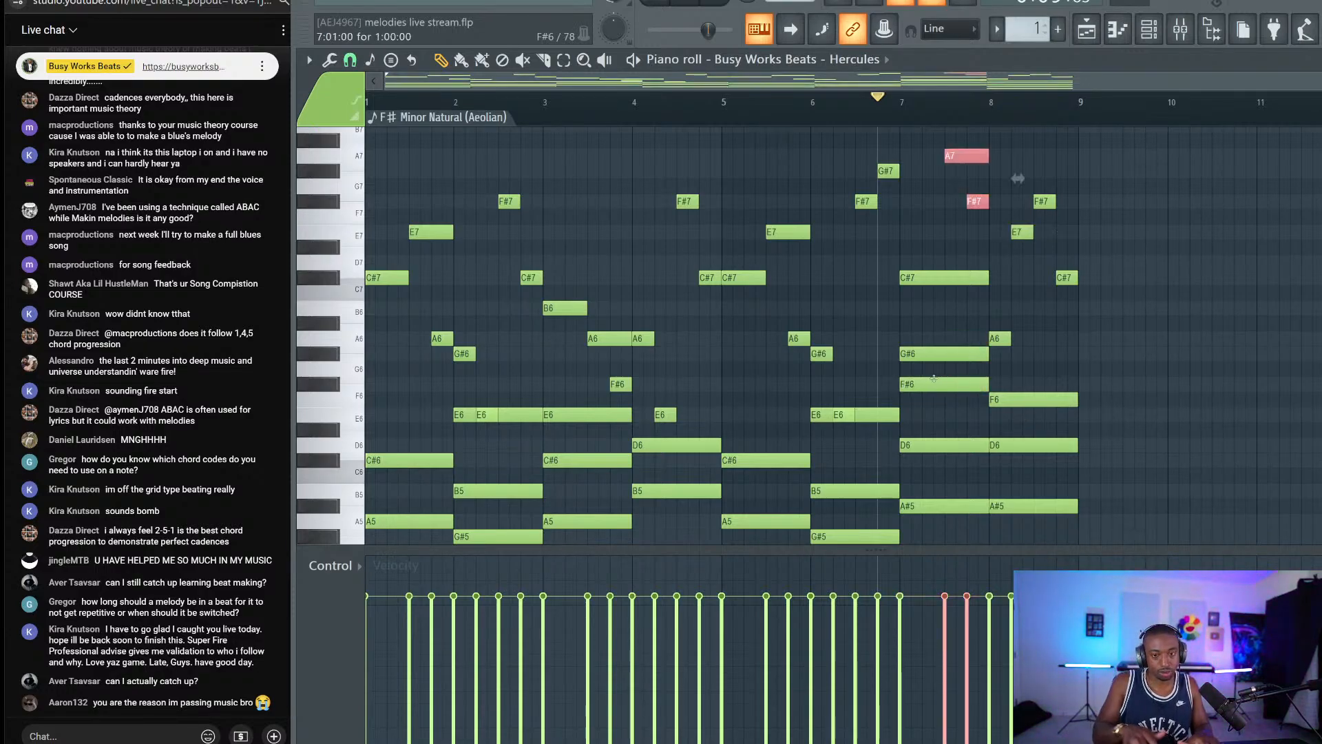
pyautogui.press('space')
pyautogui.scroll(1, 1018, 345)
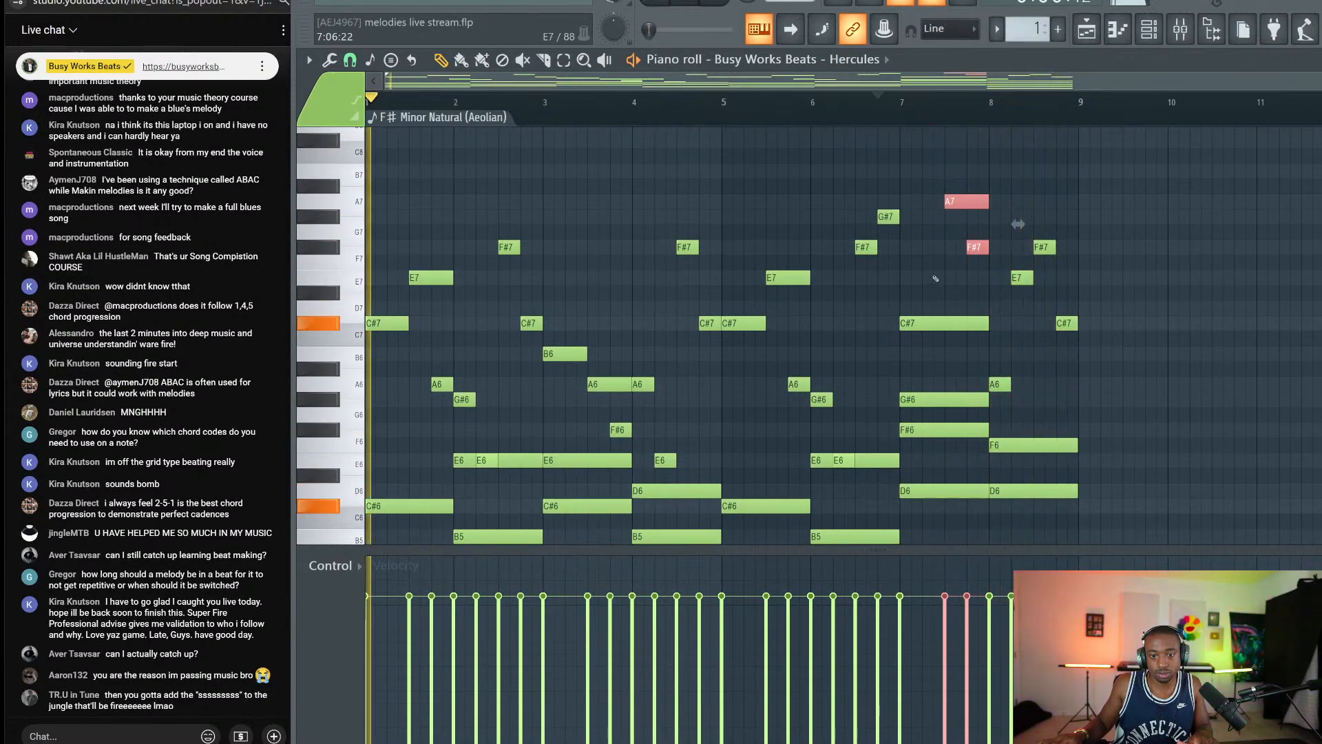
pyautogui.press('space')
pyautogui.hotkey('ctrl', 'd')
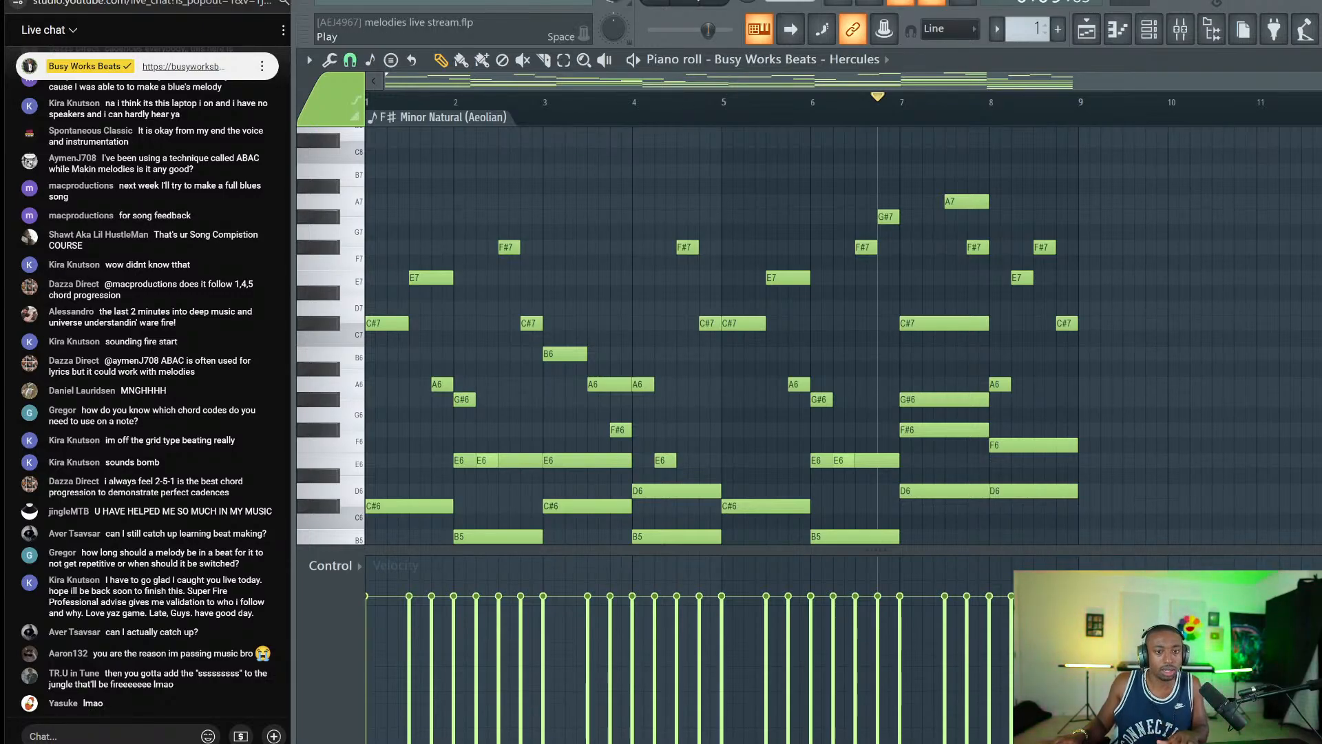
pyautogui.click(684, 2)
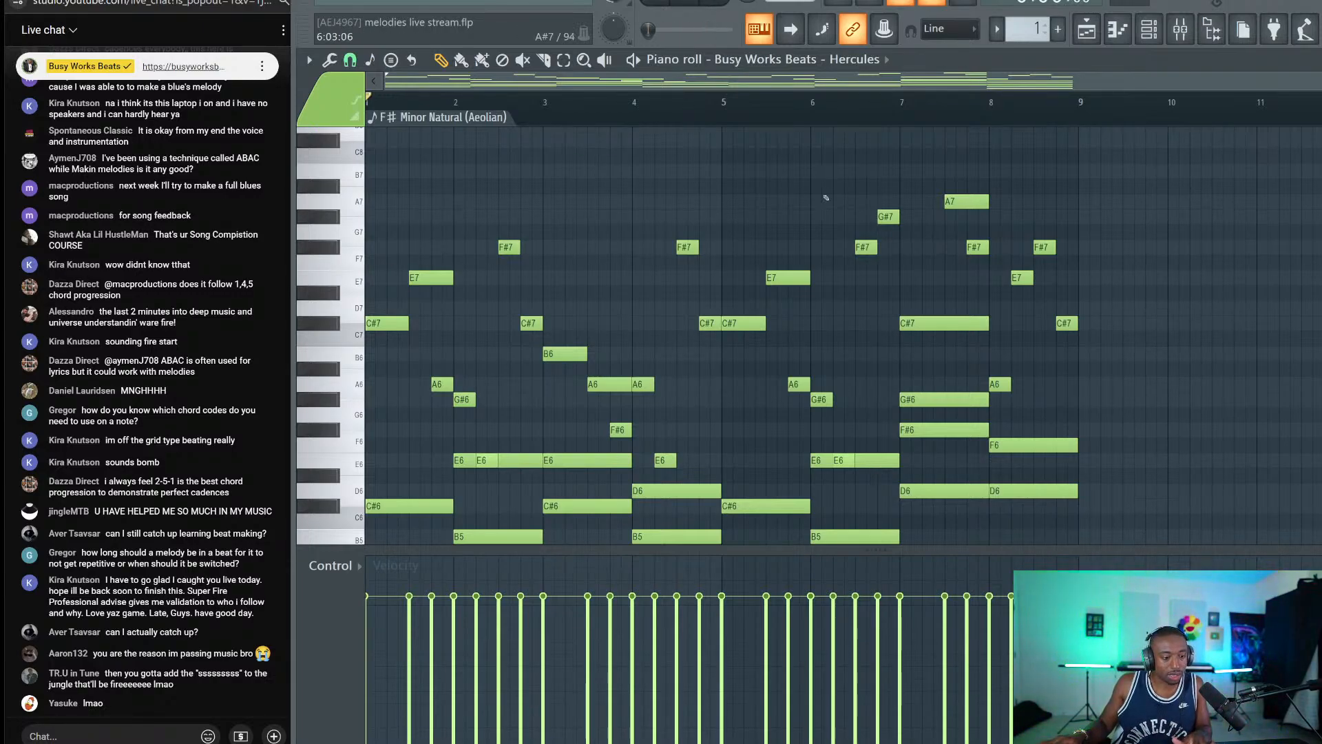
pyautogui.click(1148, 29)
pyautogui.click(580, 220)
pyautogui.scroll(-3, 593, 213)
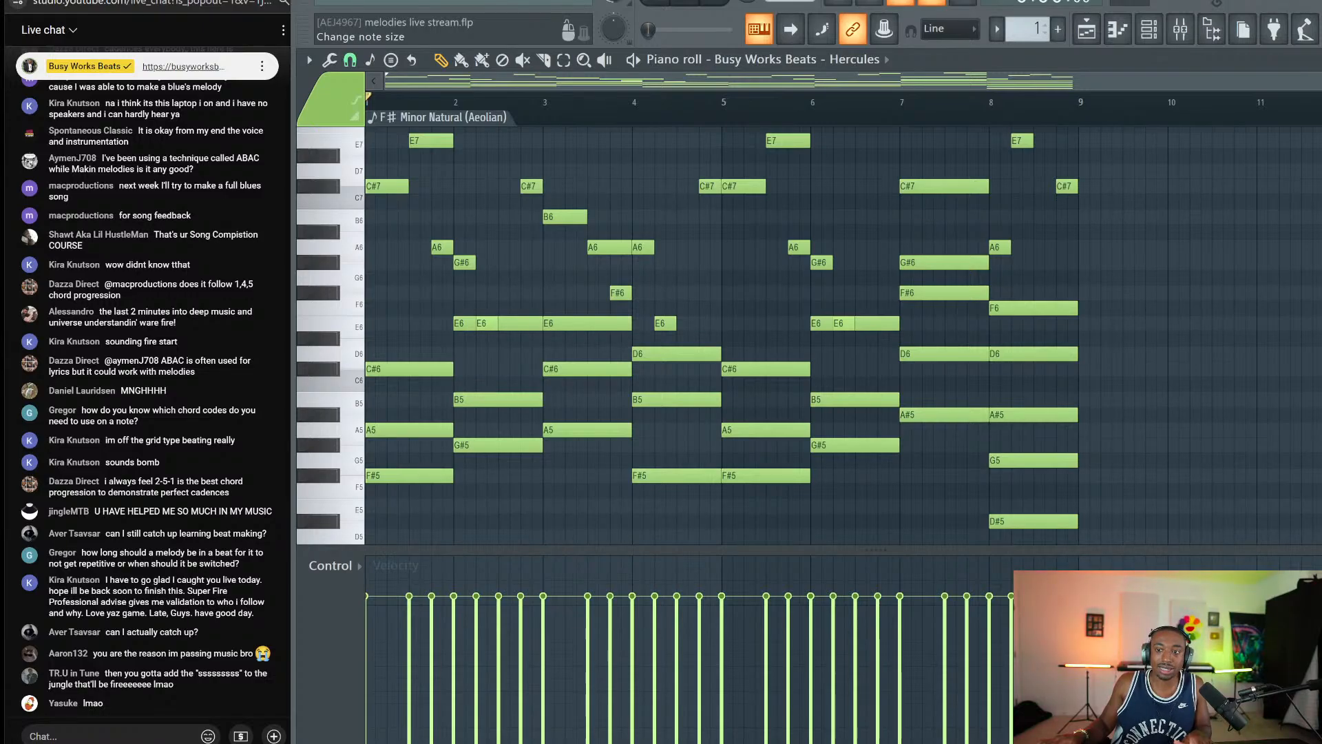
pyautogui.scroll(-2, 888, 245)
pyautogui.scroll(2, 865, 217)
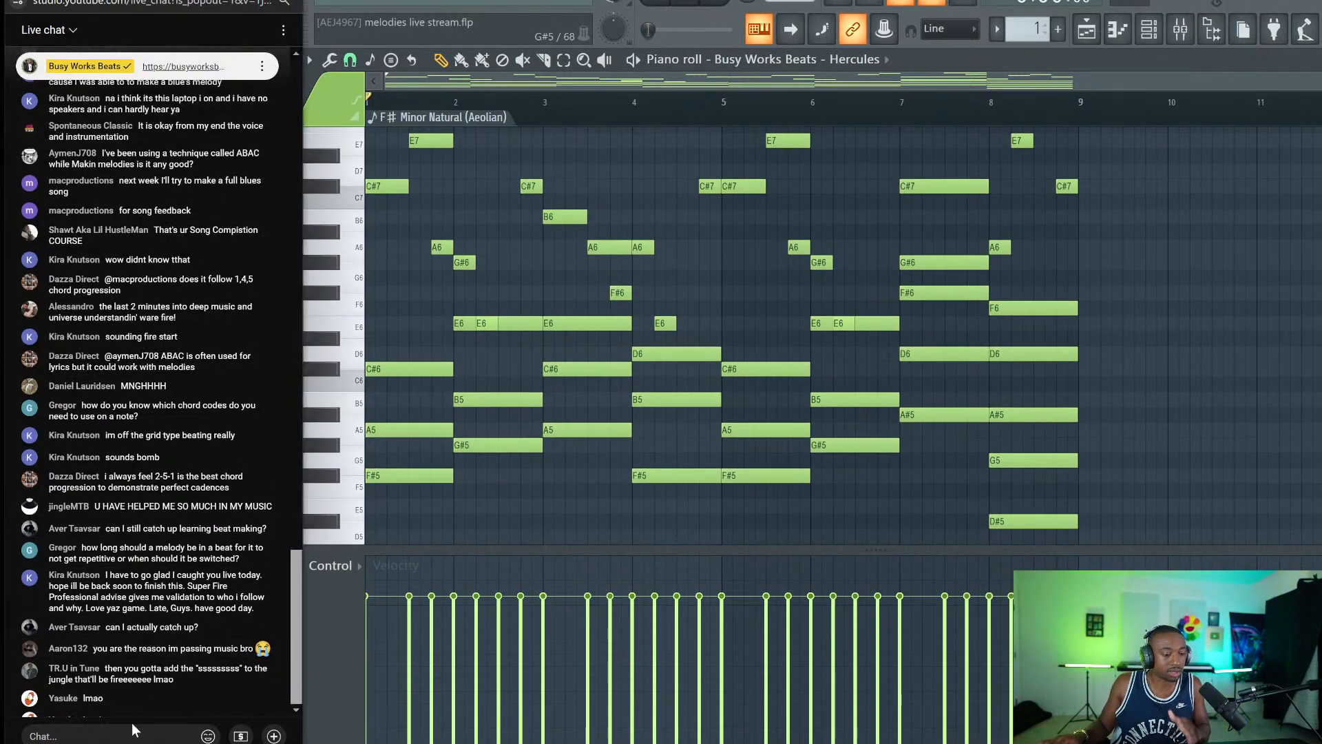
# Post the busyworksbeats.com music-theory course link in chat, save the project, and switch to YouTube Studio.
pyautogui.write('https')
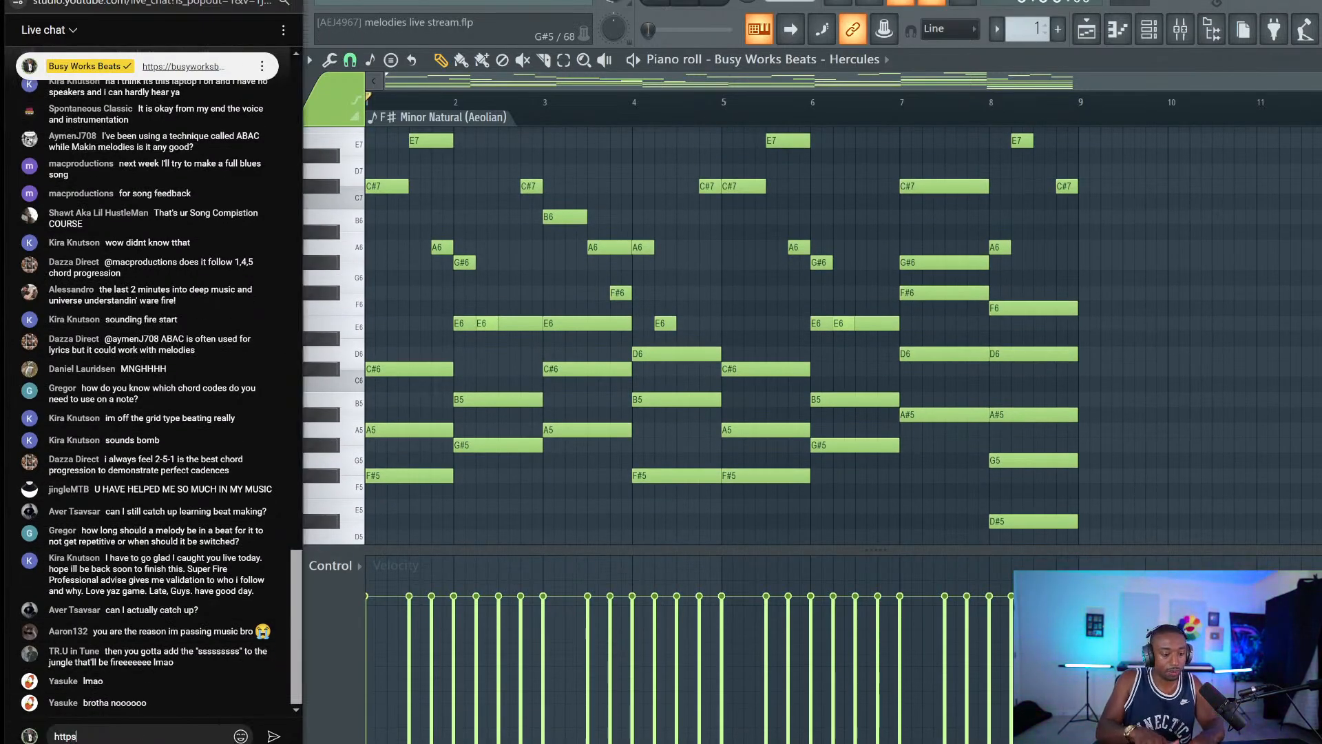
pyautogui.write('://busyworksbeats')
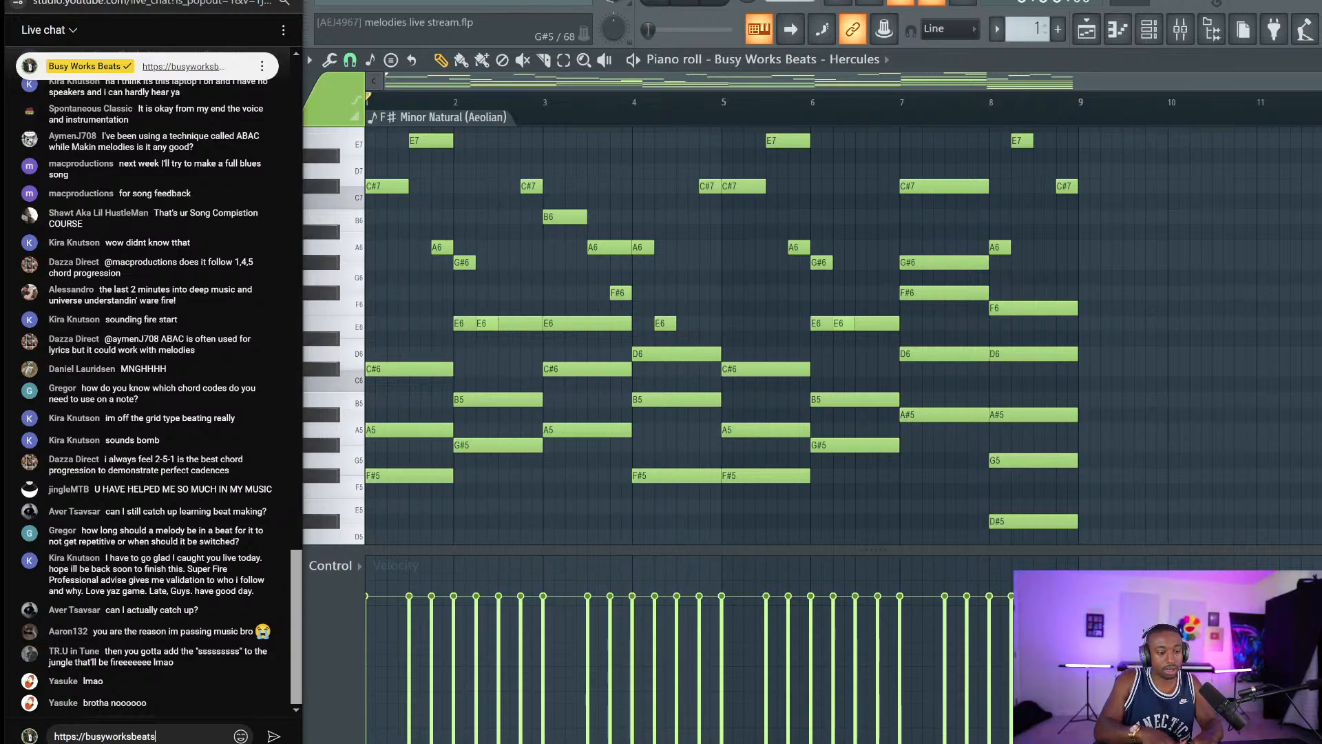
pyautogui.write('.com/musict')
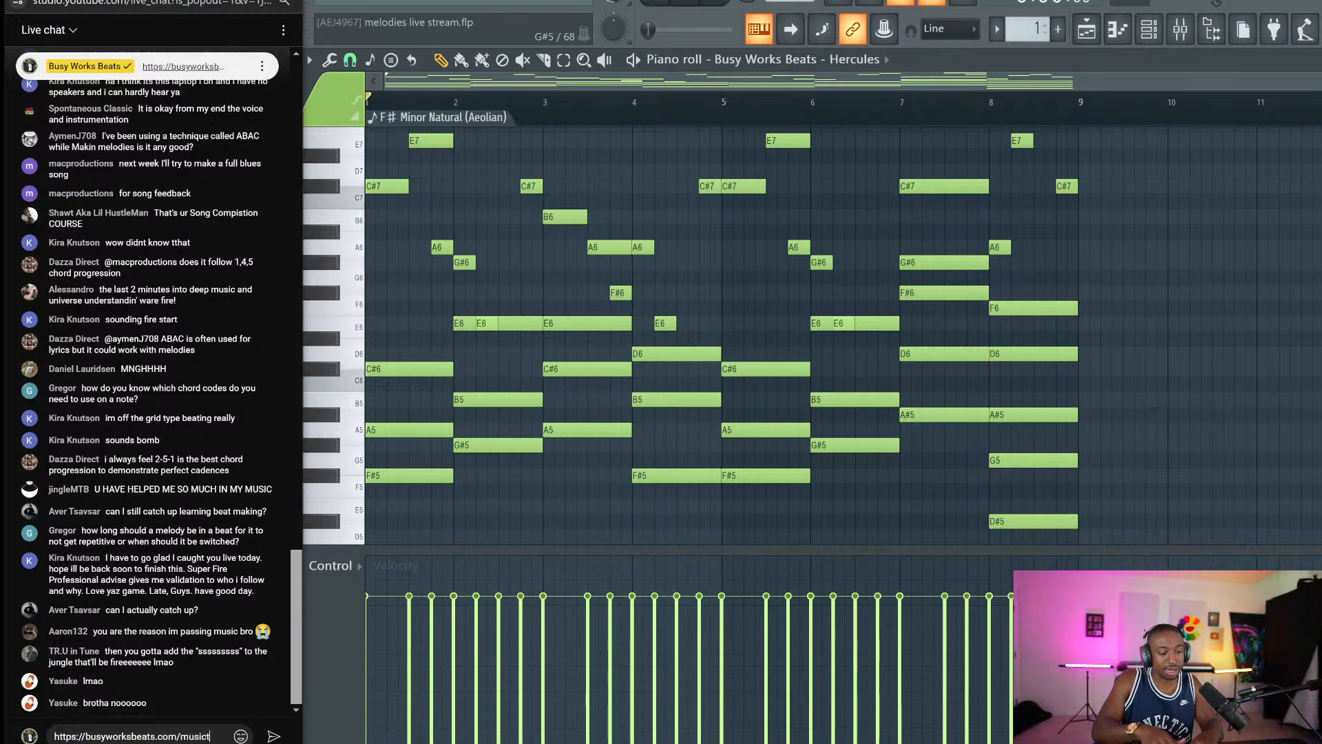
pyautogui.write('heorymagic')
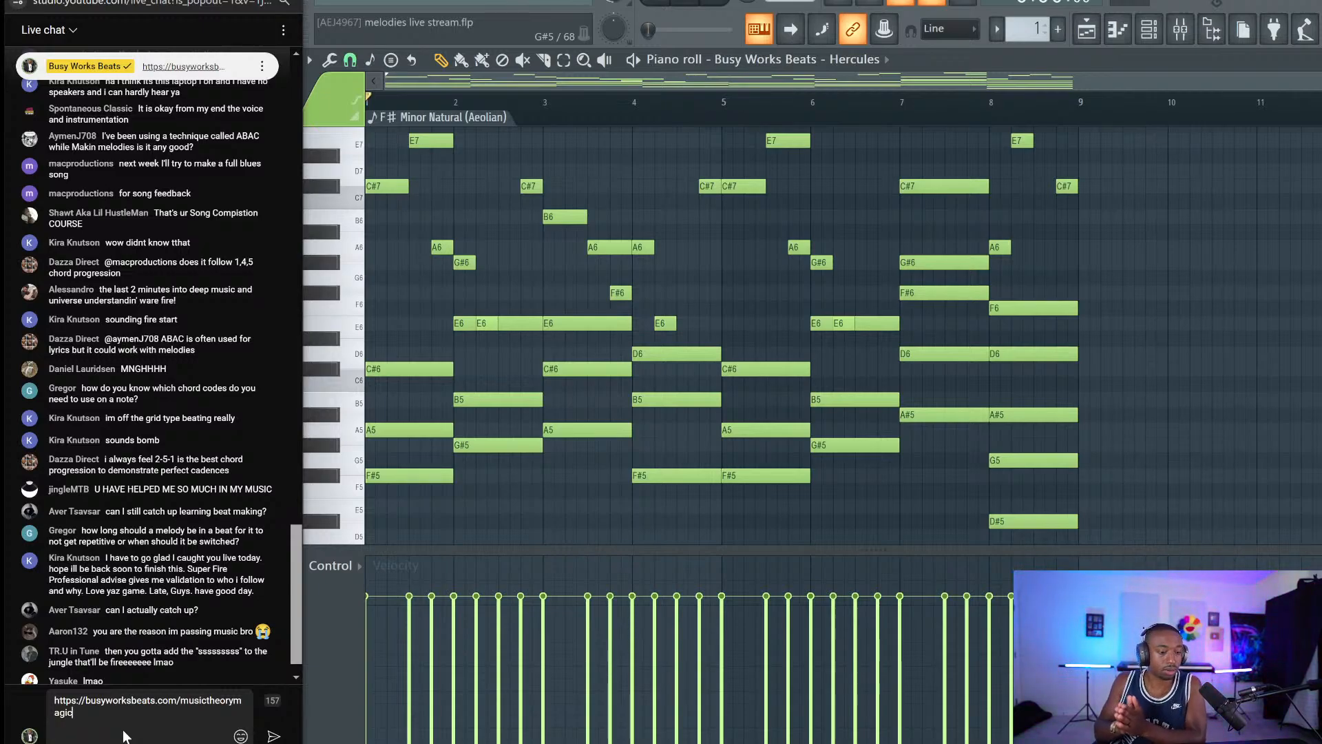
pyautogui.press('Return')
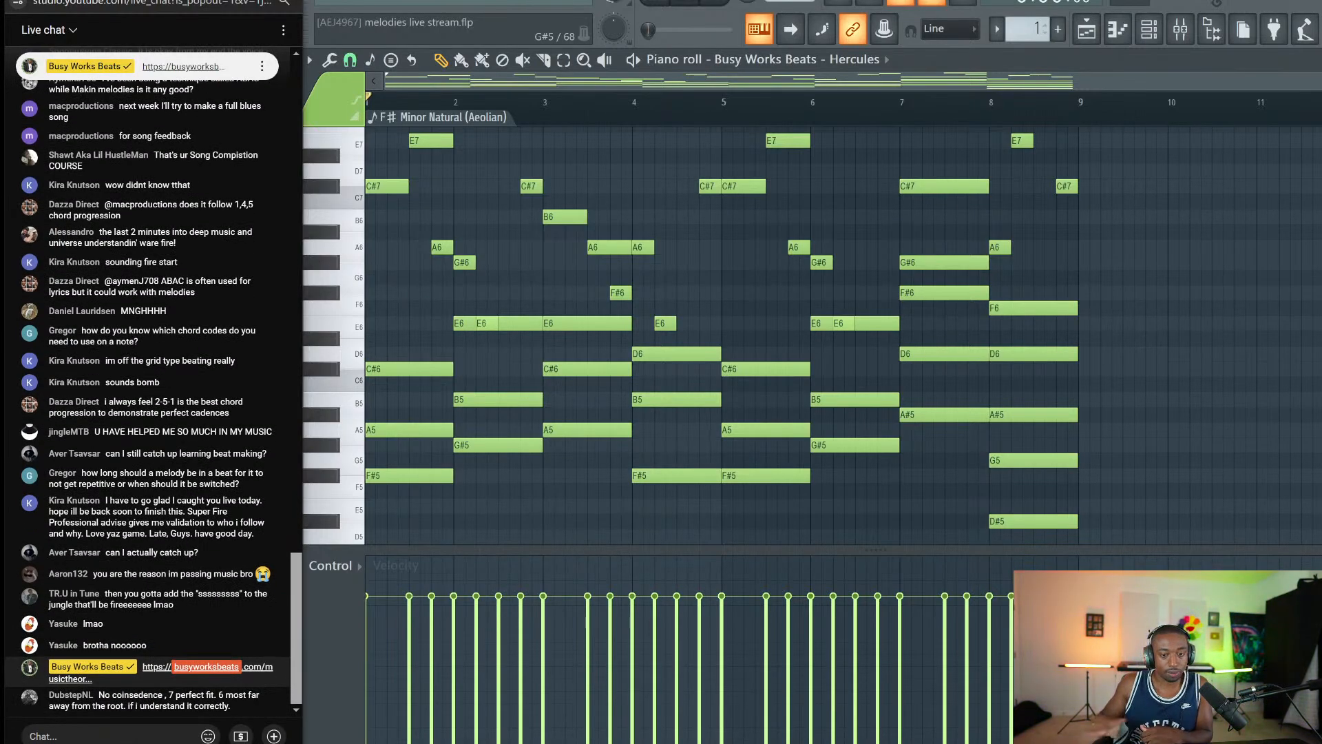
pyautogui.hotkey('ctrl', 's')
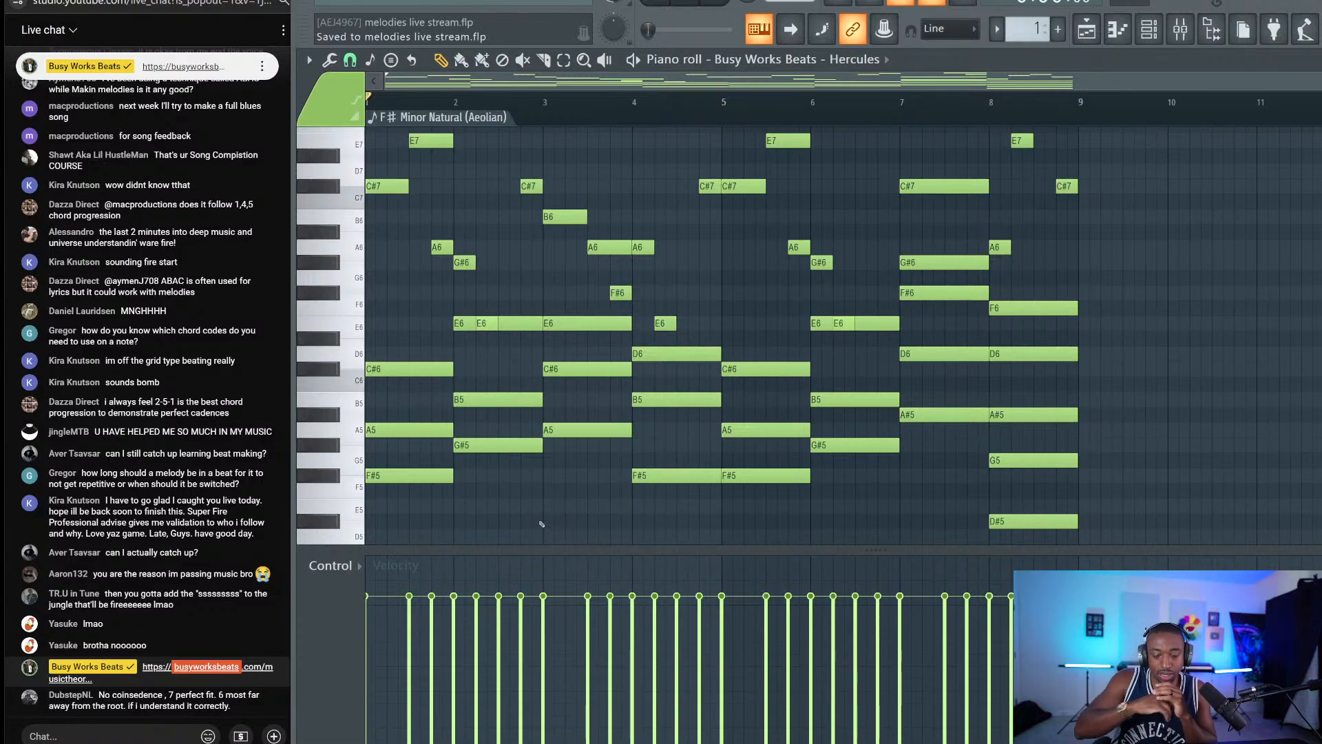
pyautogui.click(642, 742)
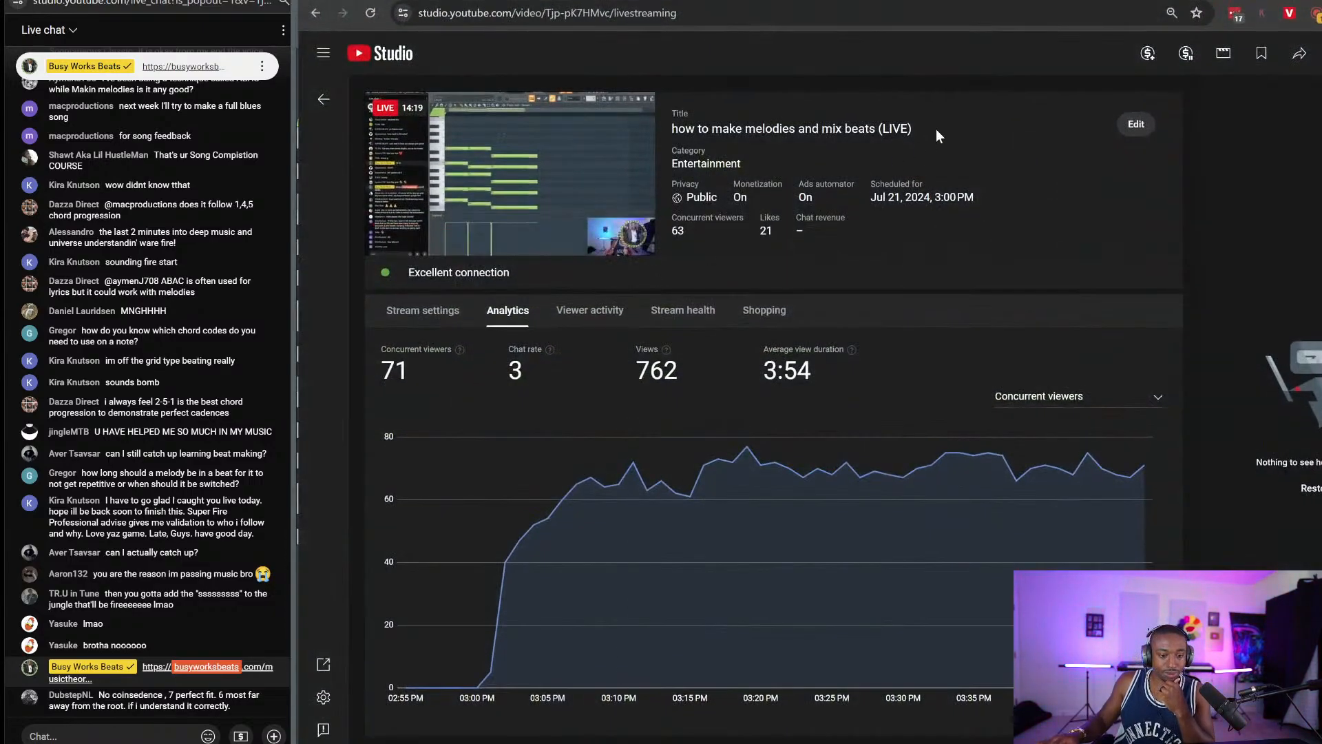
pyautogui.click(674, 743)
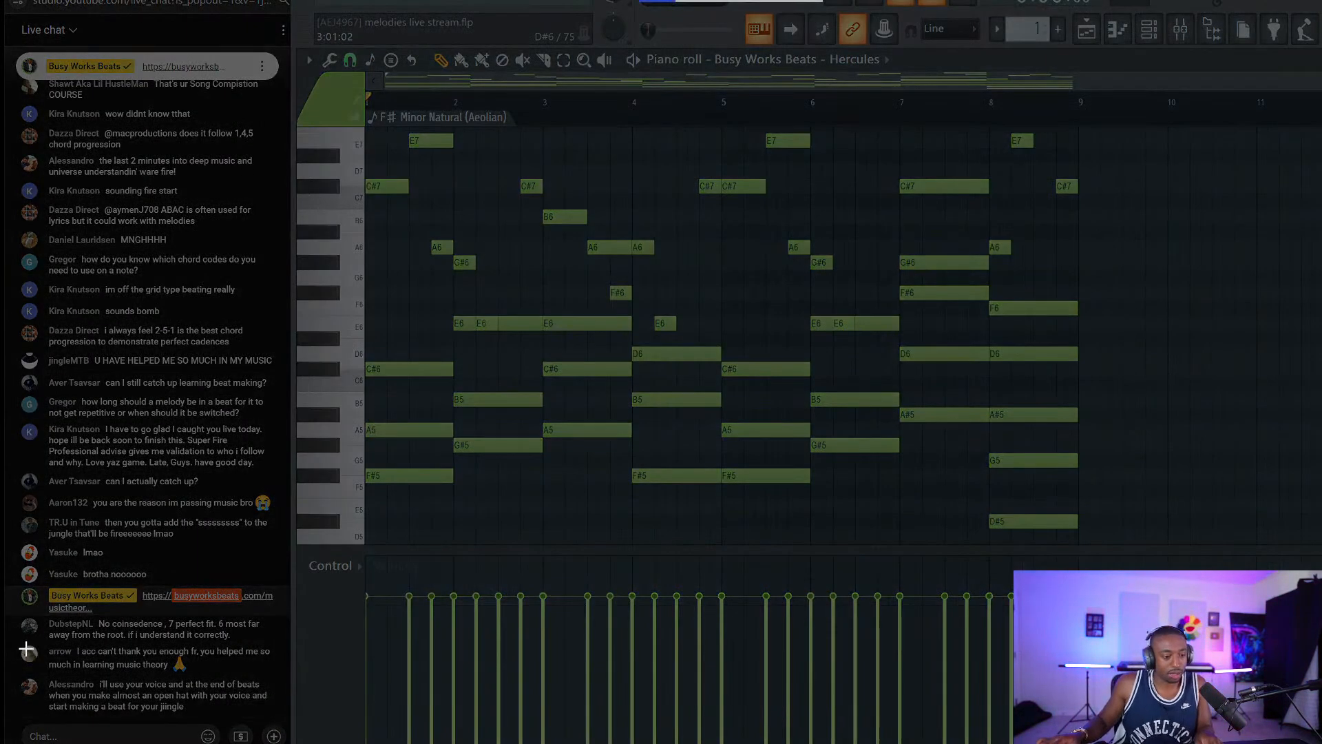
# Snip the viewer's thank-you message about learning music theory, then close Snip & Sketch.
pyautogui.moveTo(18, 642); pyautogui.dragTo(282, 679)
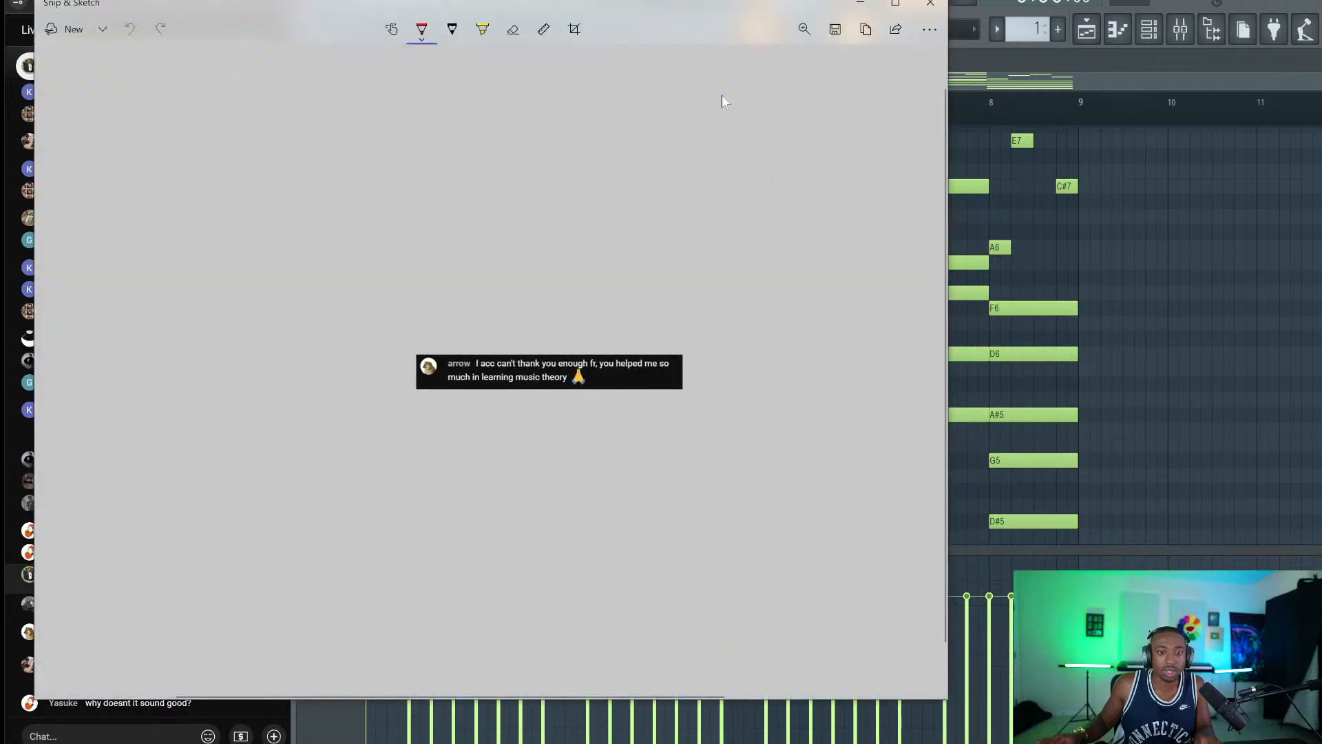
pyautogui.click(835, 29)
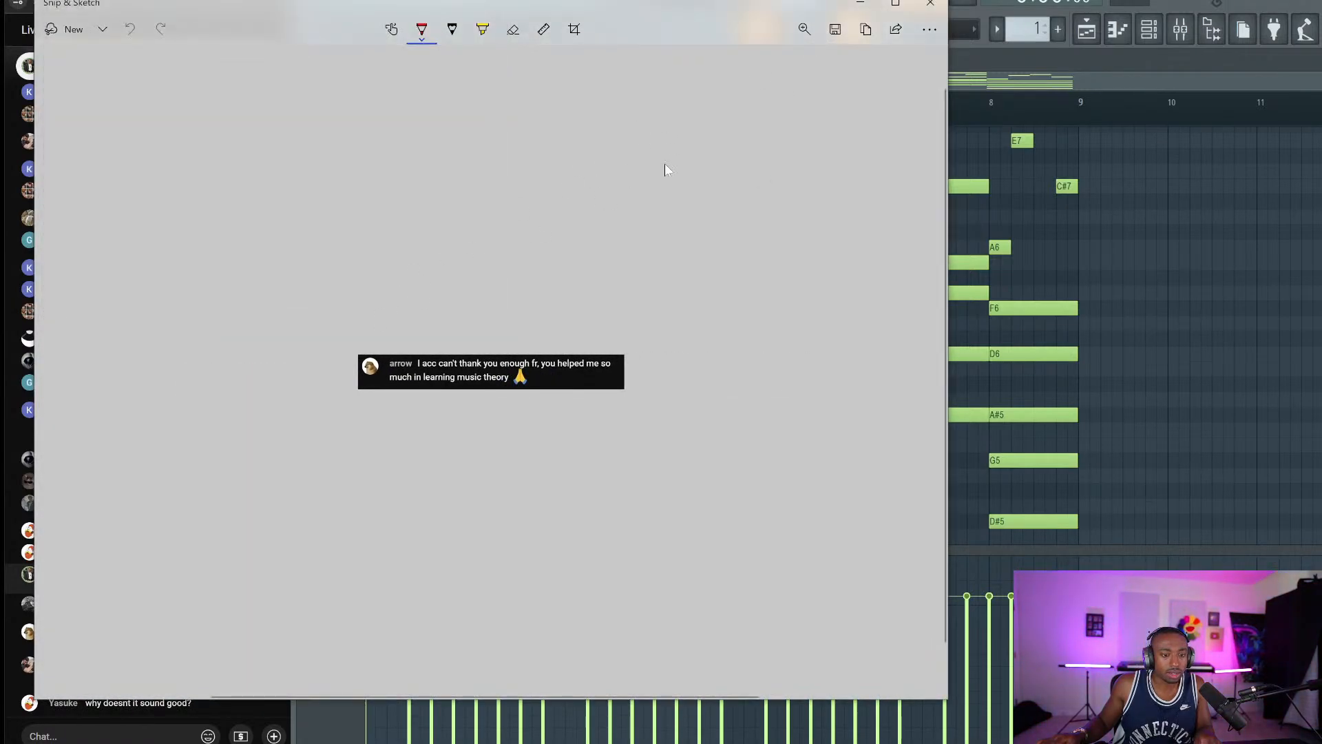
pyautogui.click(929, 4)
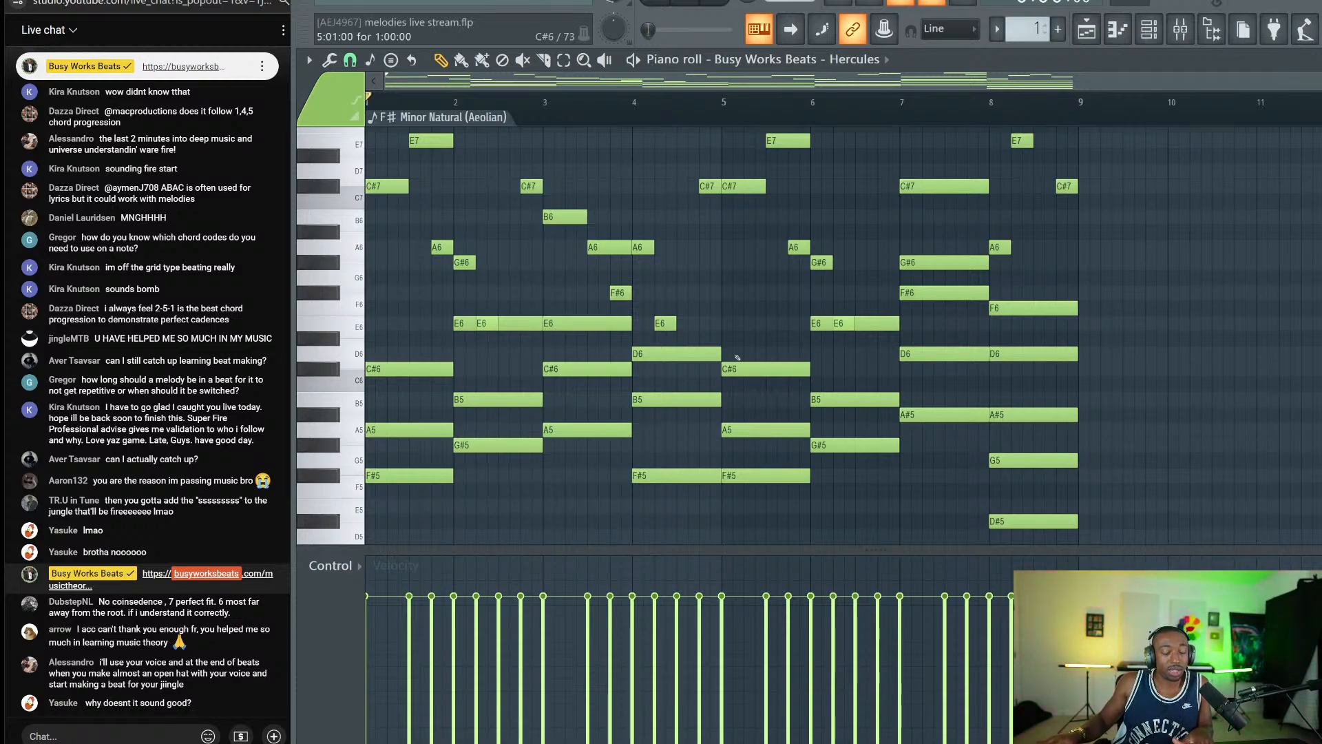
# Play the F# minor progression from the start and stop it.
pyautogui.scroll(3, 826, 379)
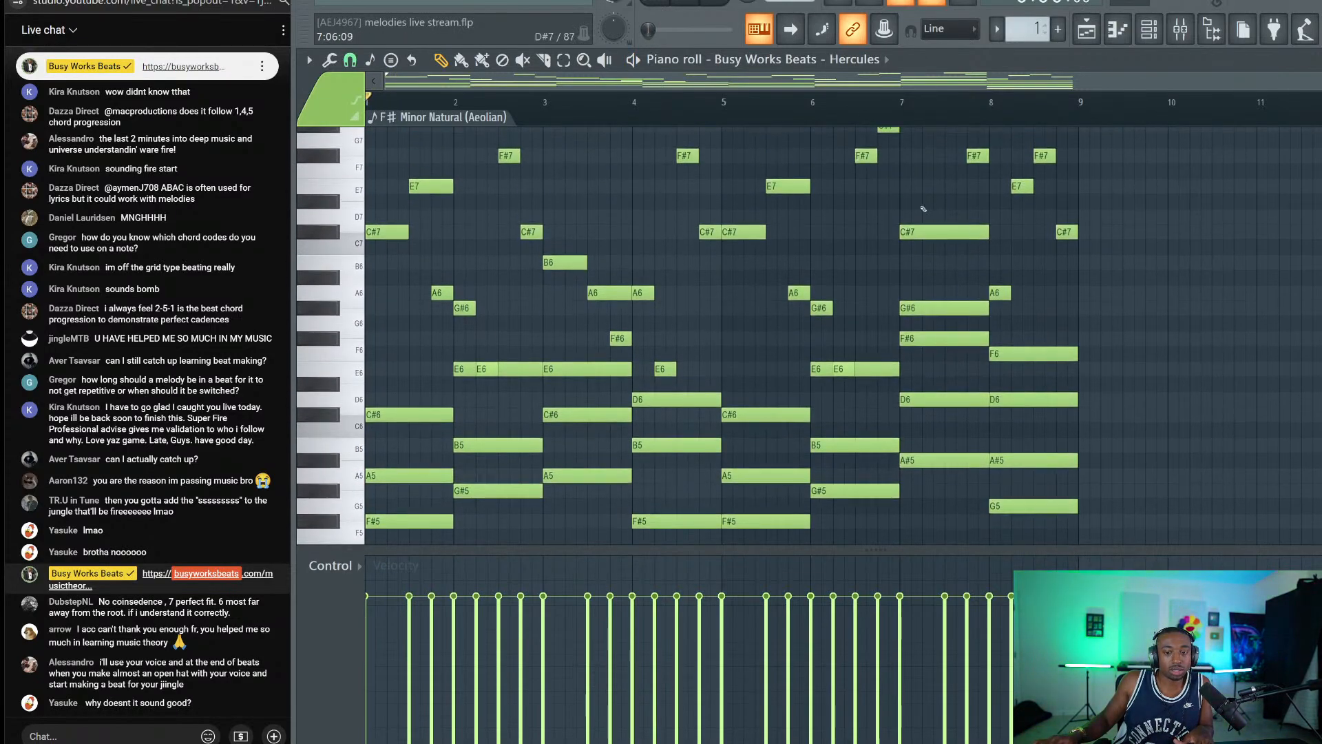
pyautogui.press('space')
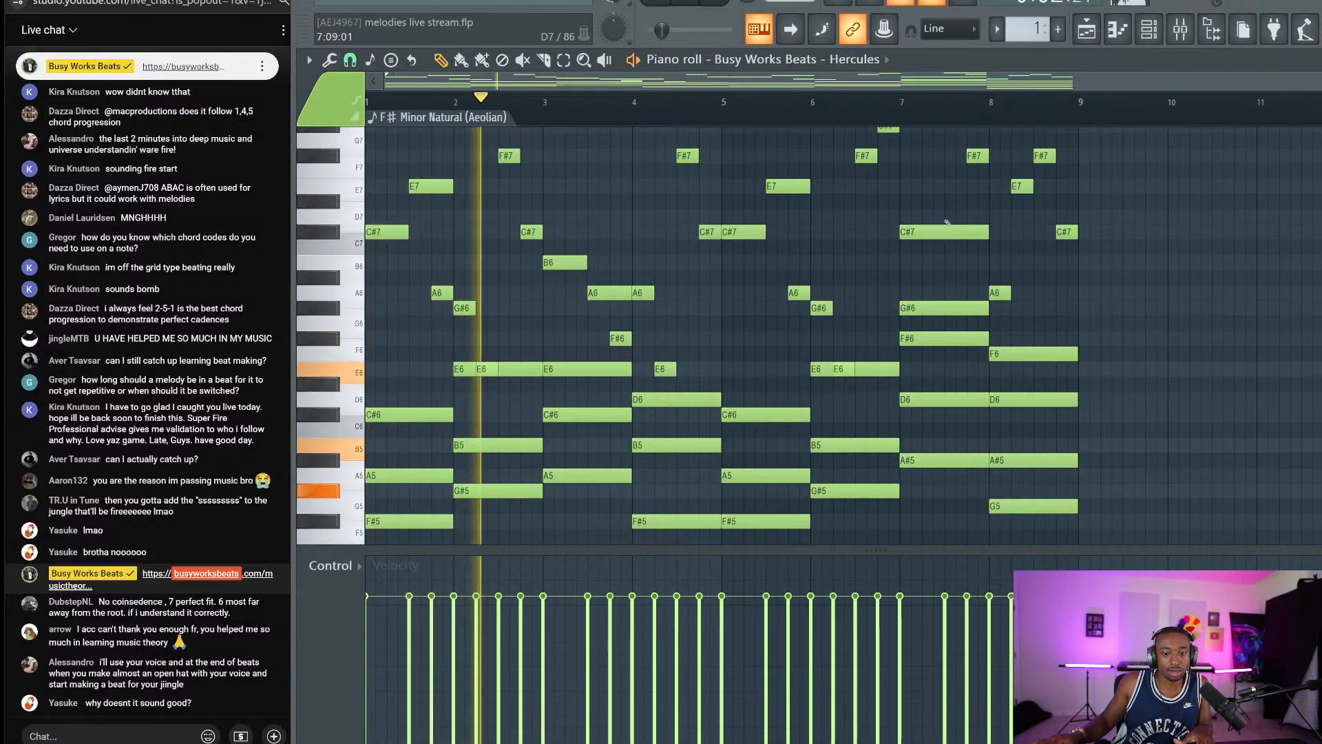
pyautogui.press('space')
# Select the bar-7 and bar-8 chords together and play the progression again.
pyautogui.moveTo(944, 211); pyautogui.dragTo(964, 500)
pyautogui.scroll(-2, 967, 492)
pyautogui.moveTo(1032, 210); pyautogui.dragTo(1053, 407)
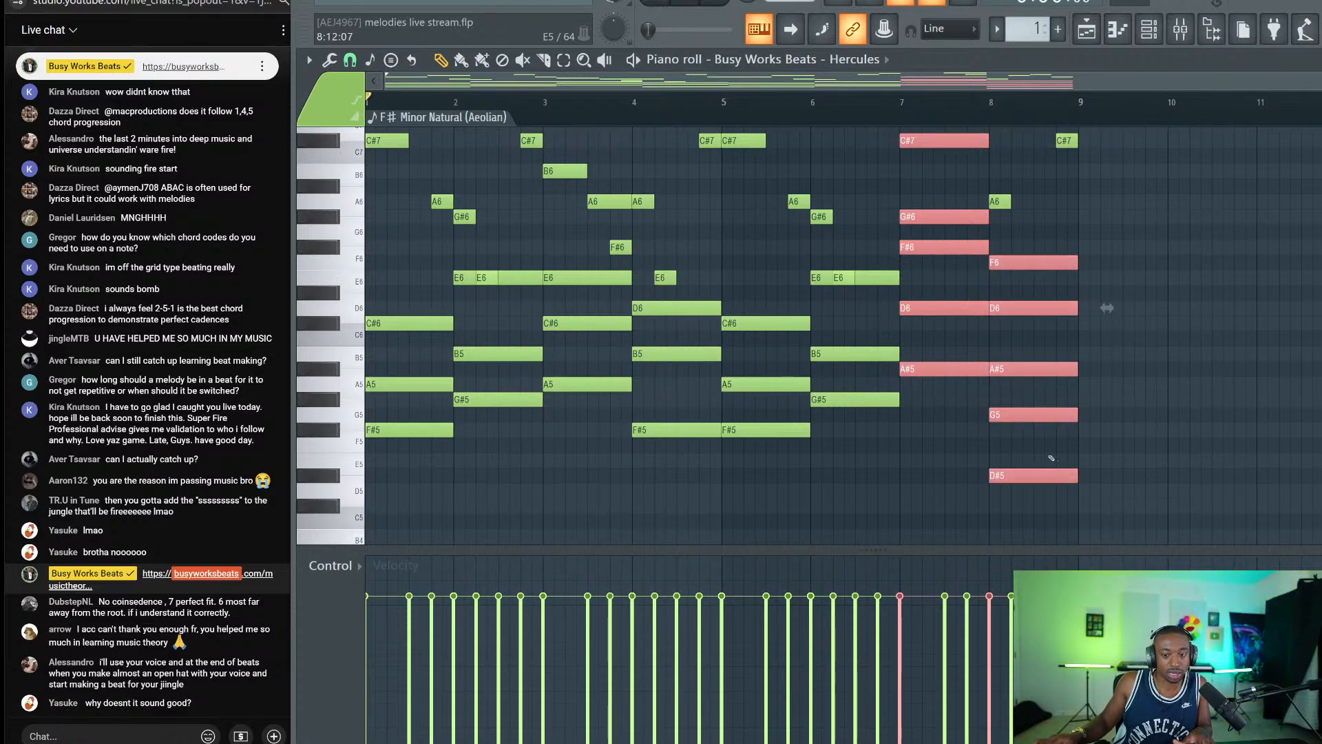
pyautogui.press('space')
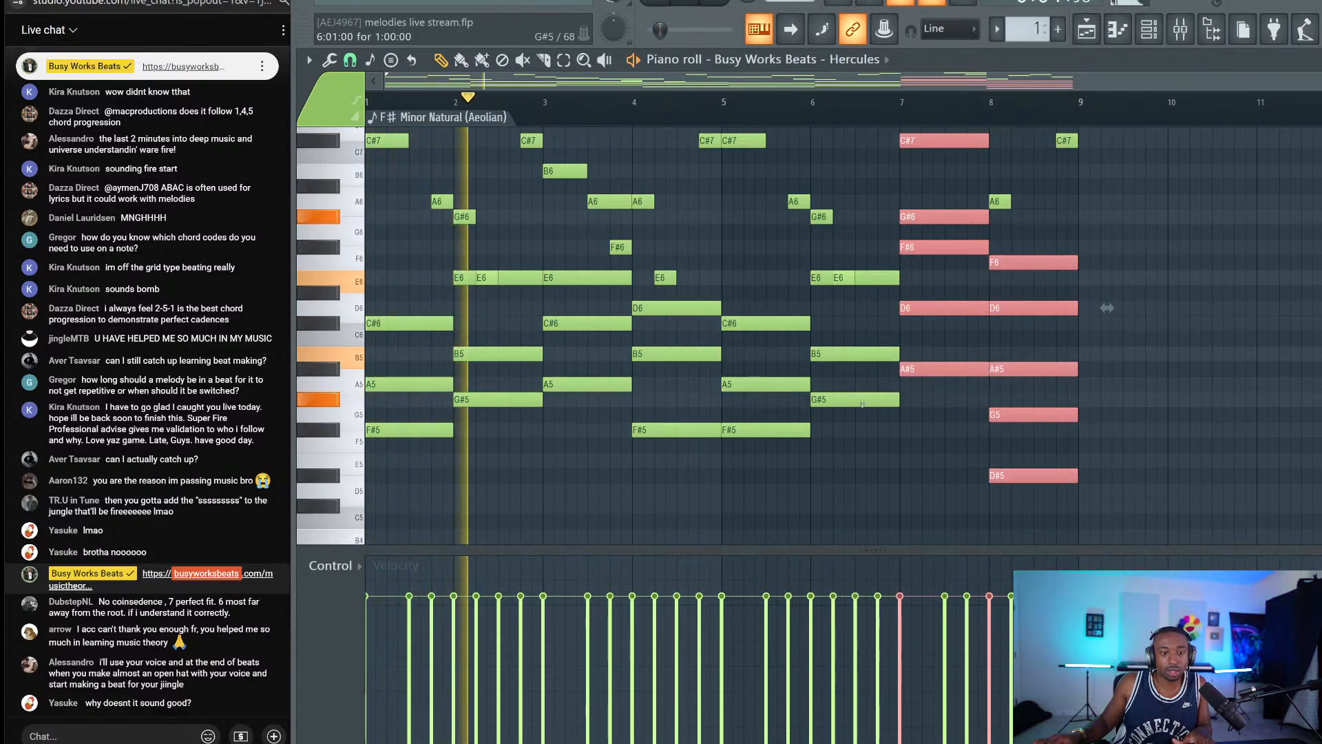
pyautogui.press('space')
pyautogui.press('space')
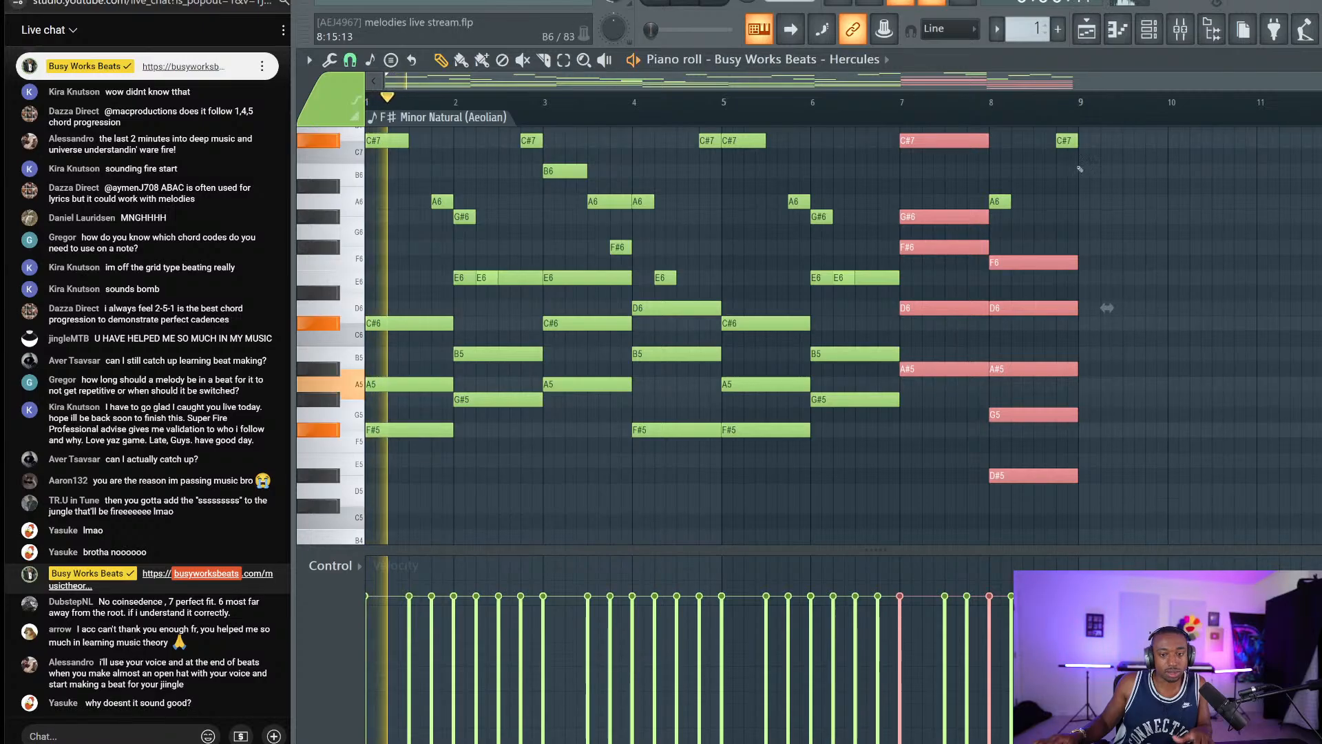
pyautogui.scroll(4, 979, 276)
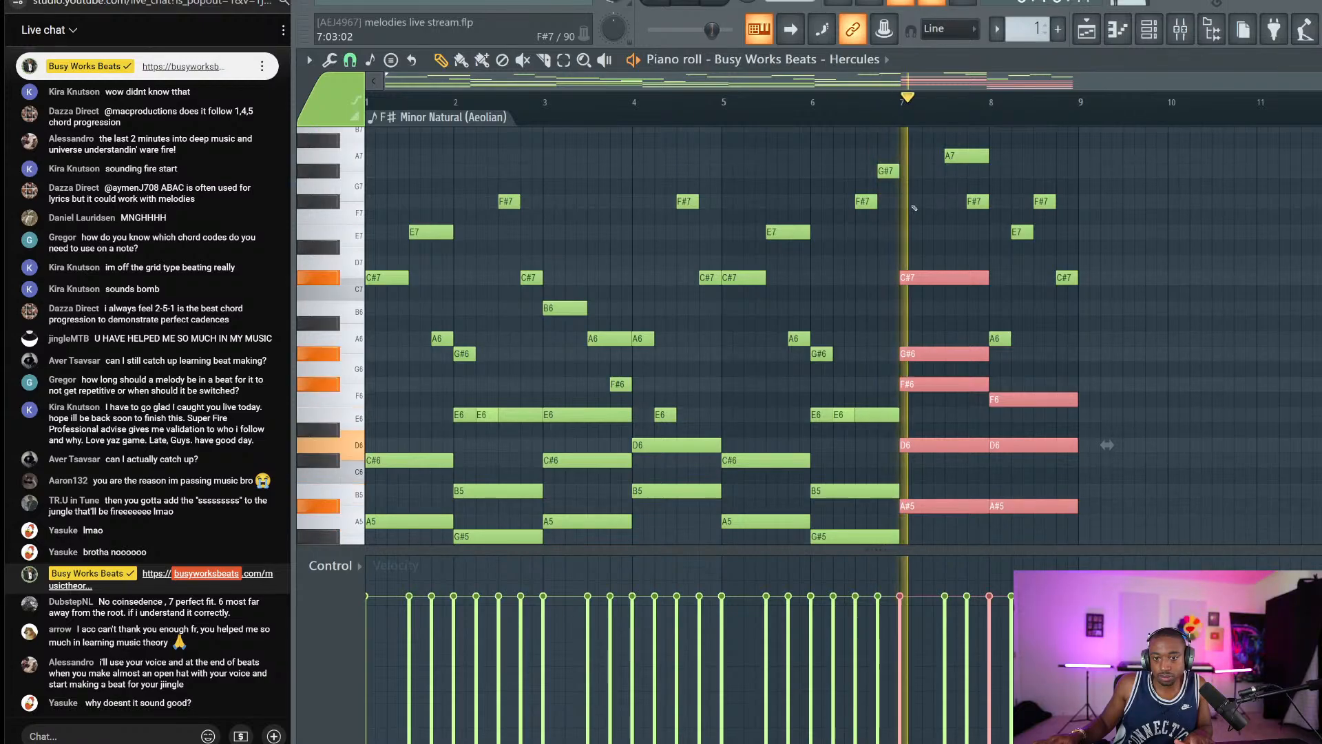
pyautogui.press('space')
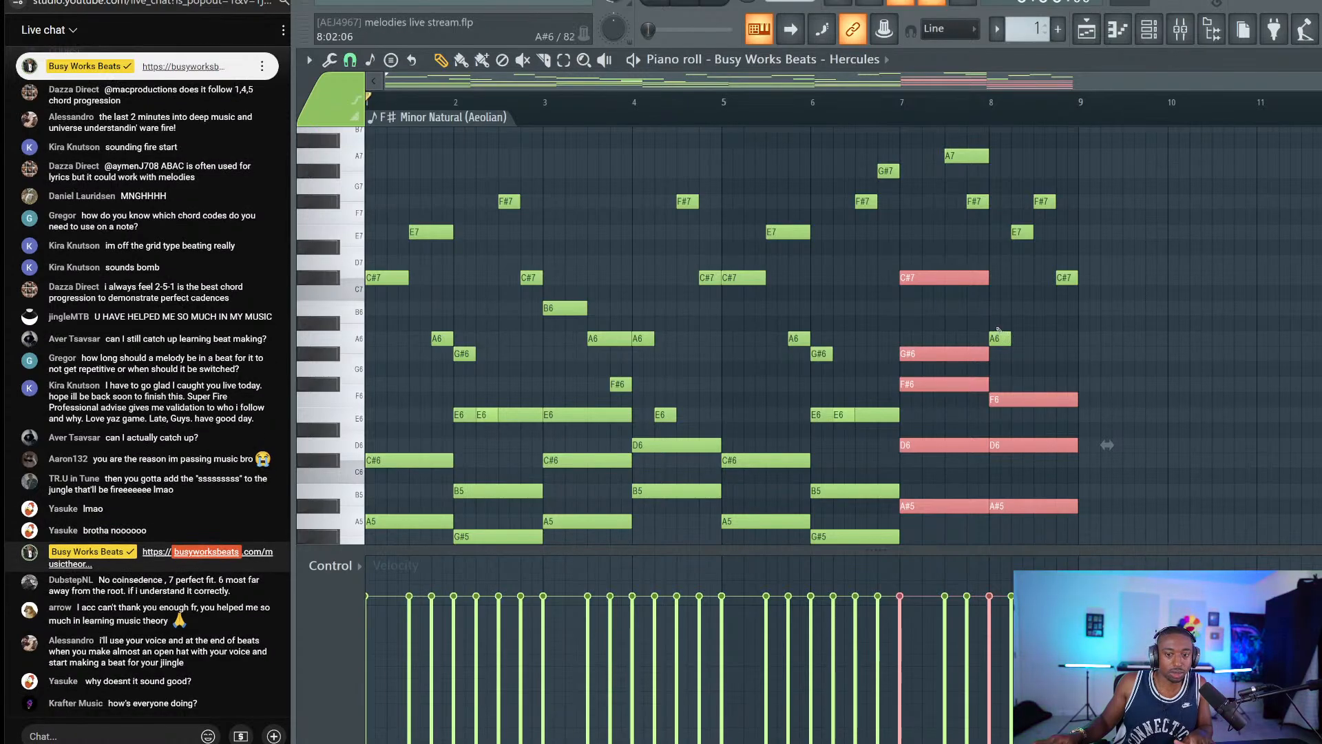
# Raise the bar-8 chord's top A6 to B6 and play the last two bars.
pyautogui.click(1023, 341)
pyautogui.click(1001, 338)
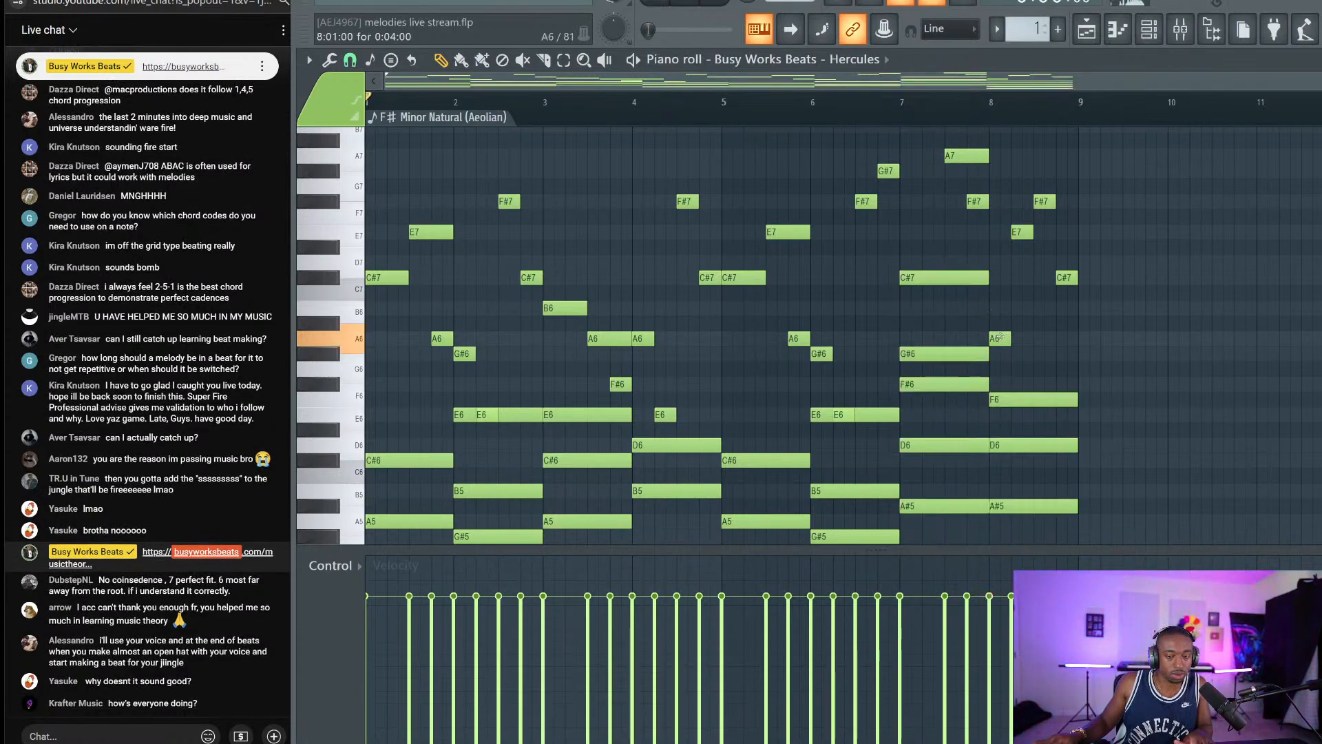
pyautogui.scroll(-3, 1014, 352)
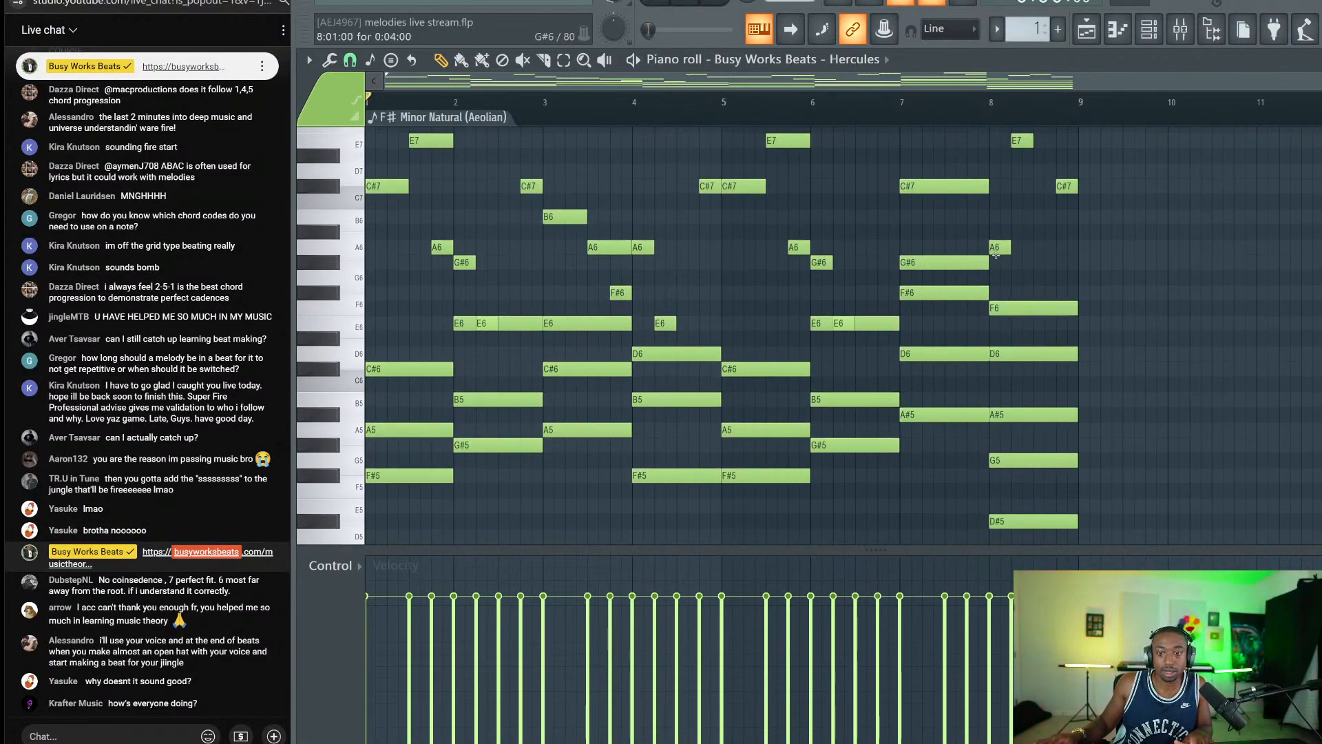
pyautogui.moveTo(995, 255); pyautogui.dragTo(996, 224)
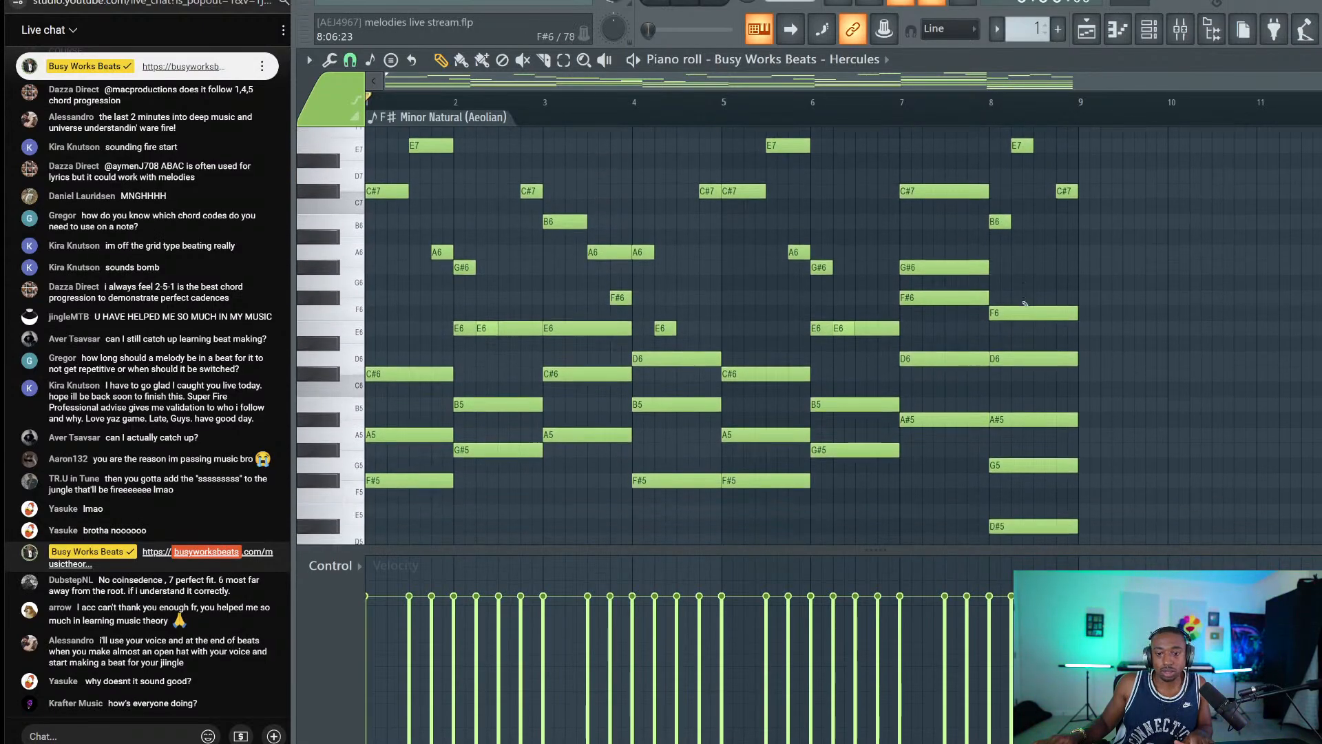
pyautogui.scroll(1, 1033, 313)
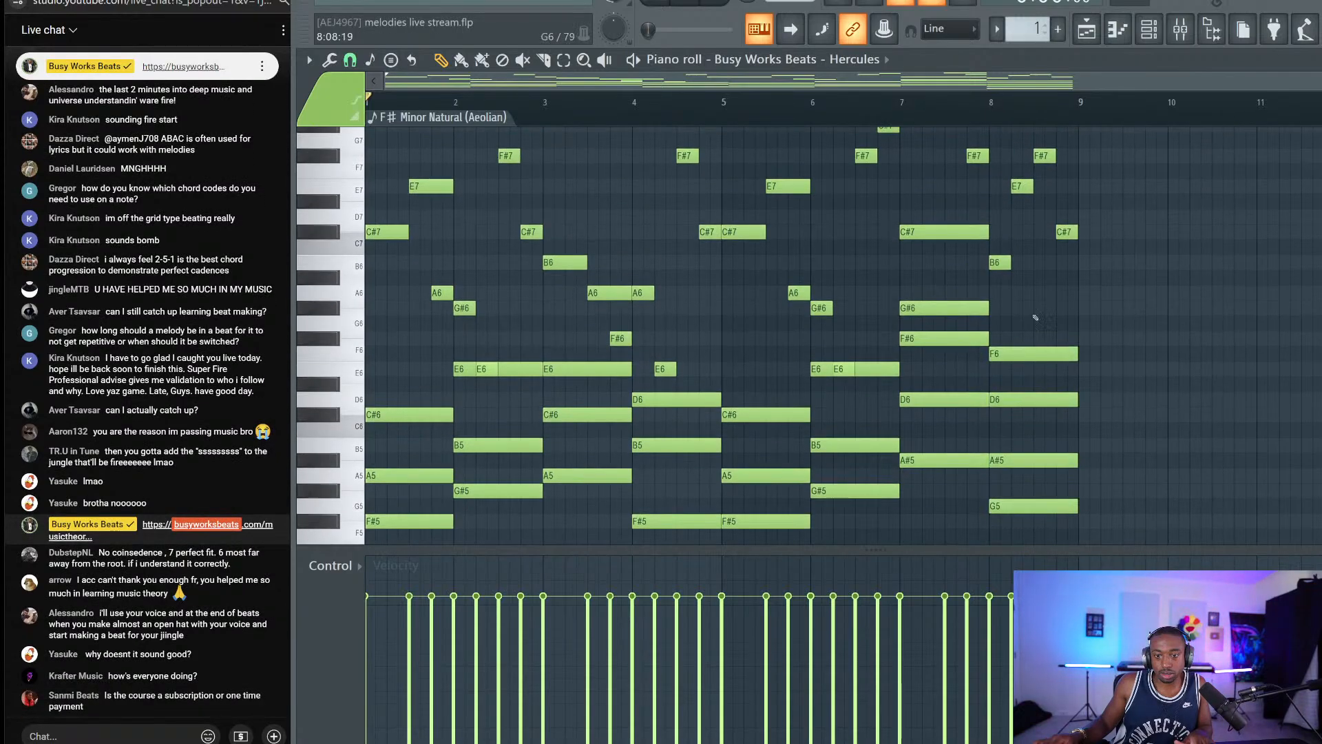
pyautogui.scroll(1, 1029, 312)
pyautogui.press('space')
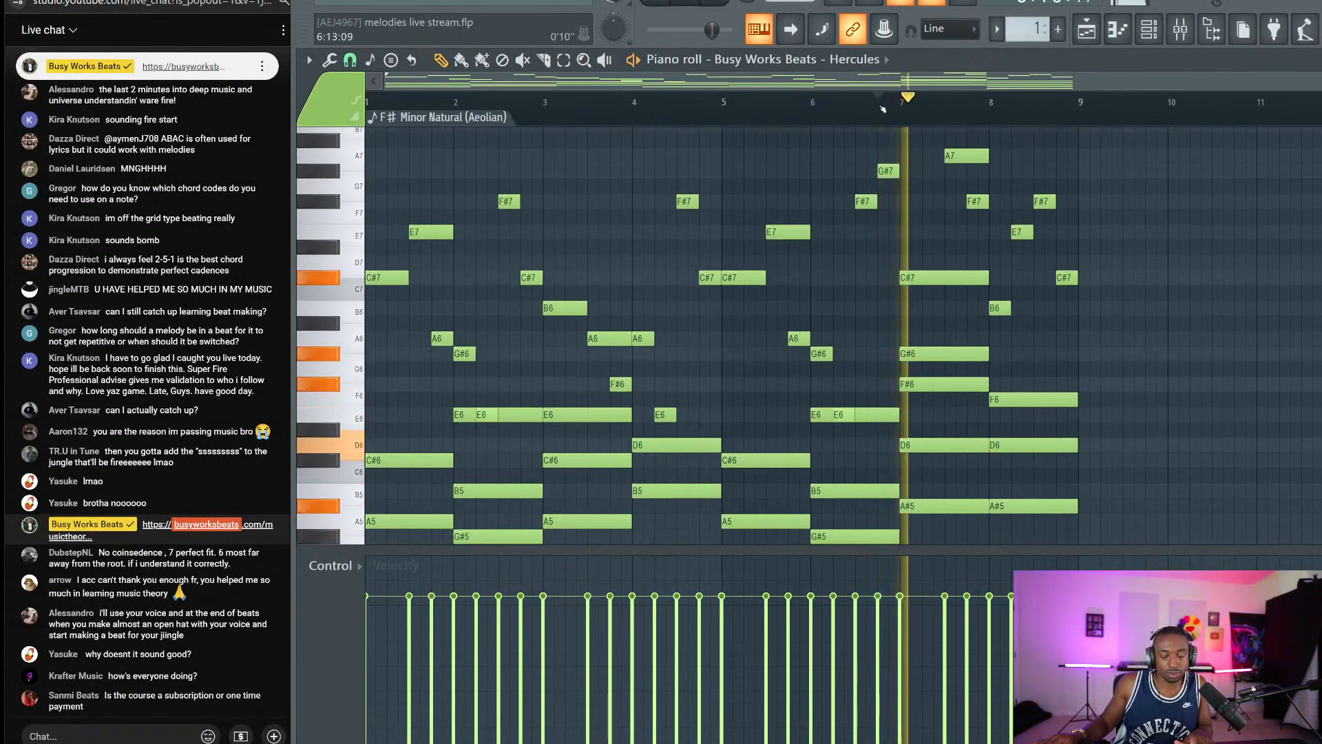
pyautogui.press('space')
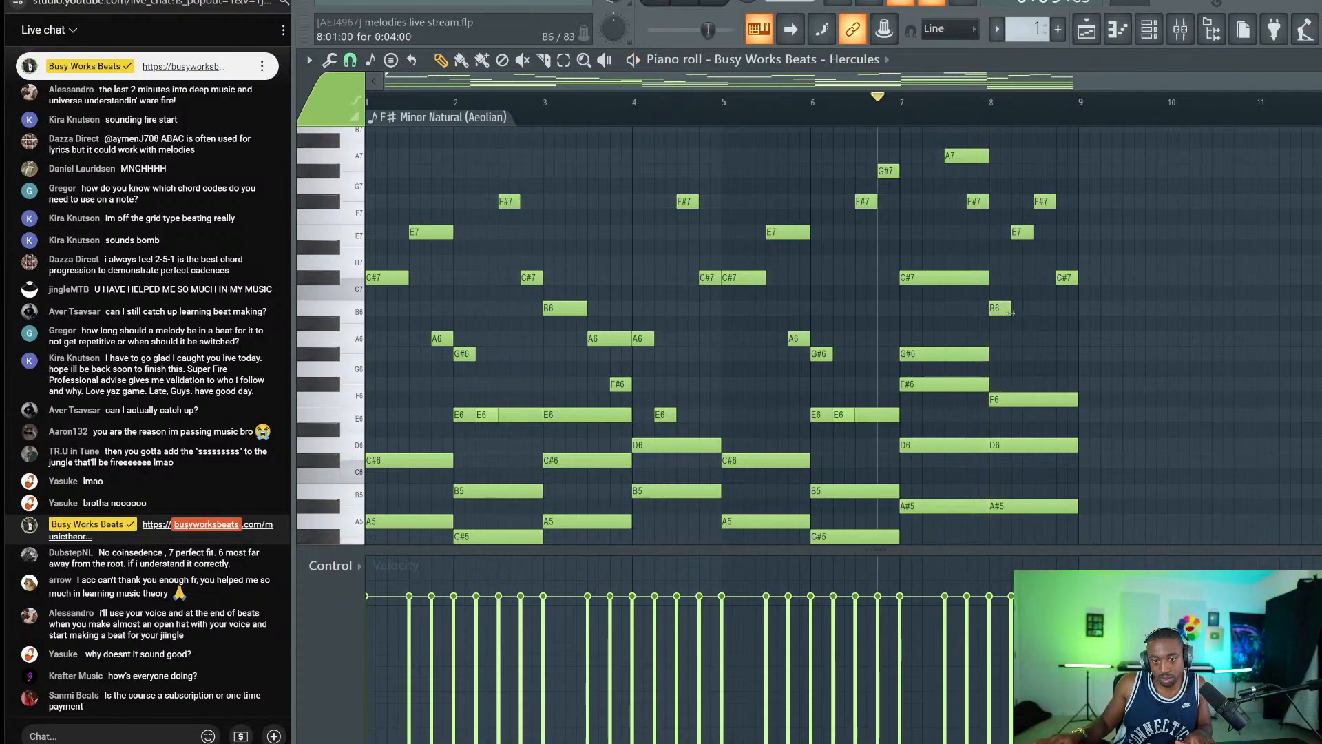
# Raise that top note further to C#7 and replay the ending.
pyautogui.moveTo(1009, 311); pyautogui.dragTo(1010, 279)
pyautogui.press('space')
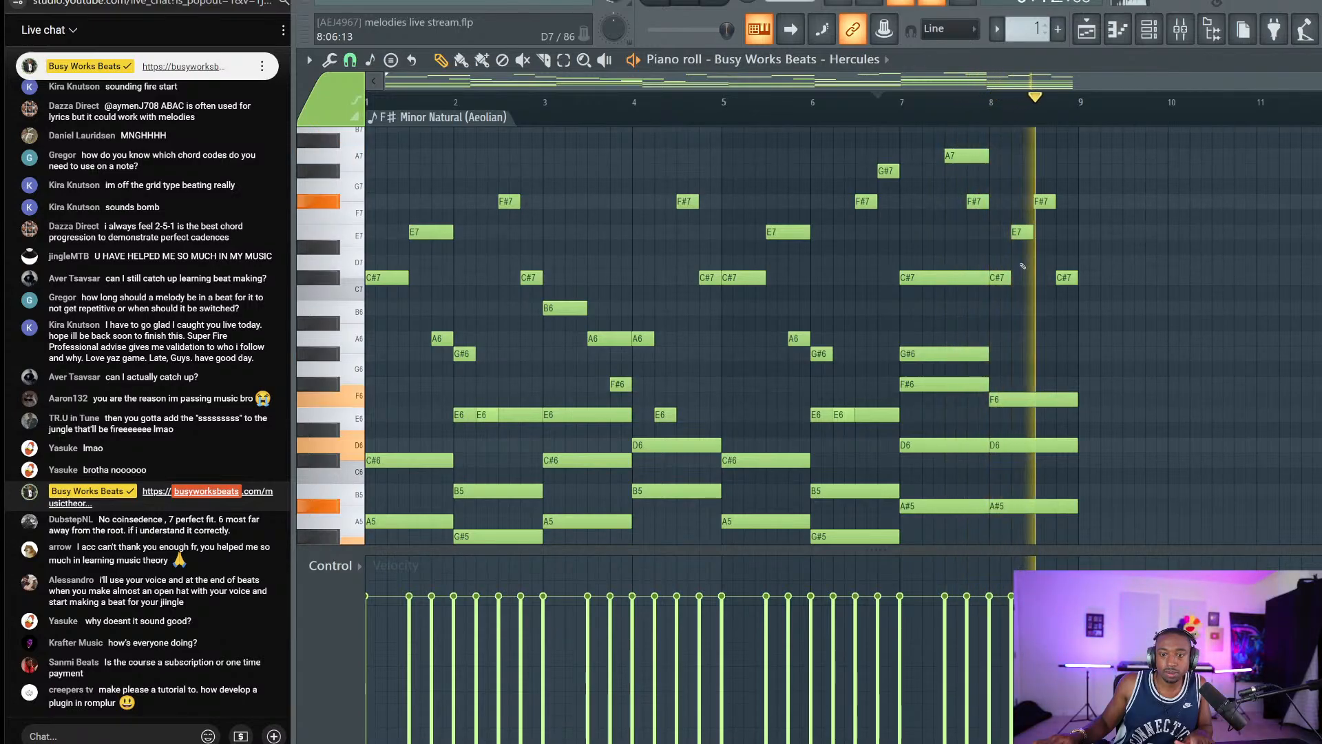
pyautogui.press('space')
pyautogui.scroll(-3, 1033, 317)
pyautogui.press('space')
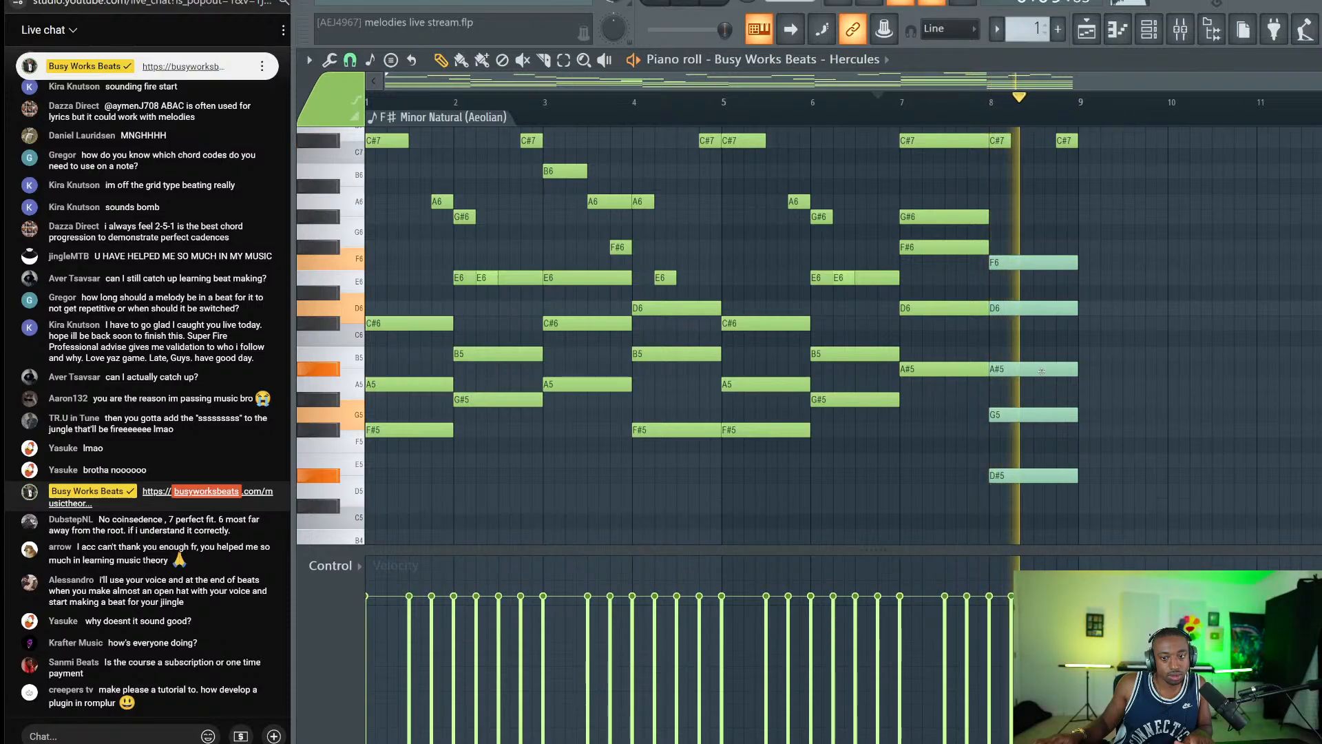
pyautogui.press('space')
# Audition B5, D6 and F6 pitches against the bar-8 chord while replaying the ending.
pyautogui.click(343, 357)
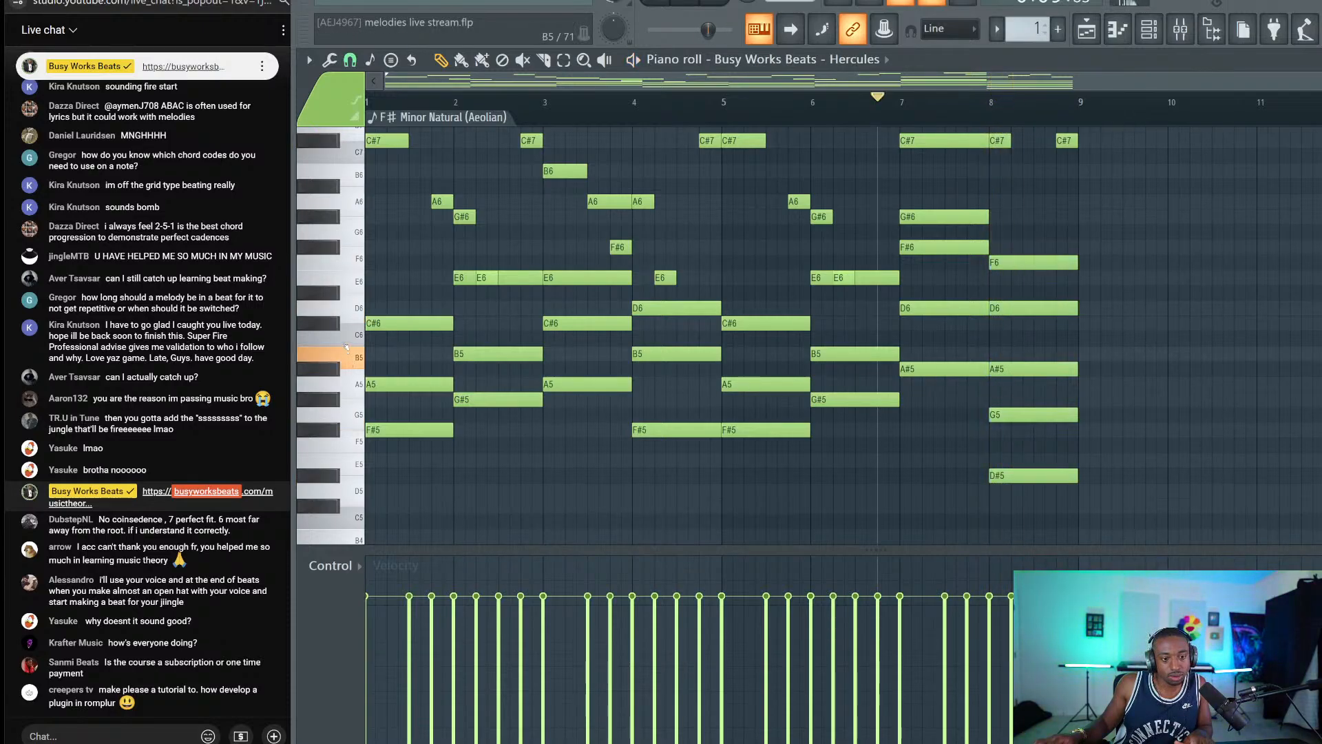
pyautogui.click(342, 308)
pyautogui.click(343, 262)
pyautogui.click(343, 263)
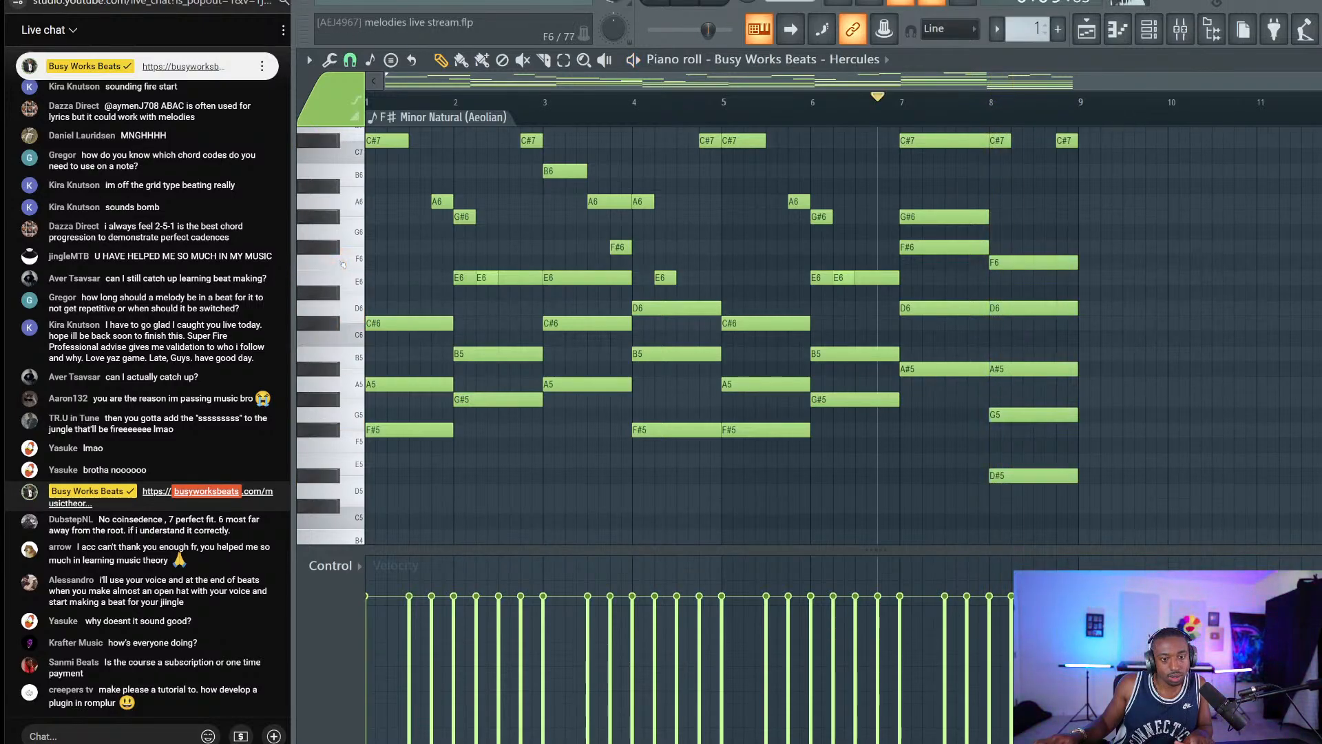
pyautogui.press('space')
pyautogui.press('space')
pyautogui.click(1008, 256)
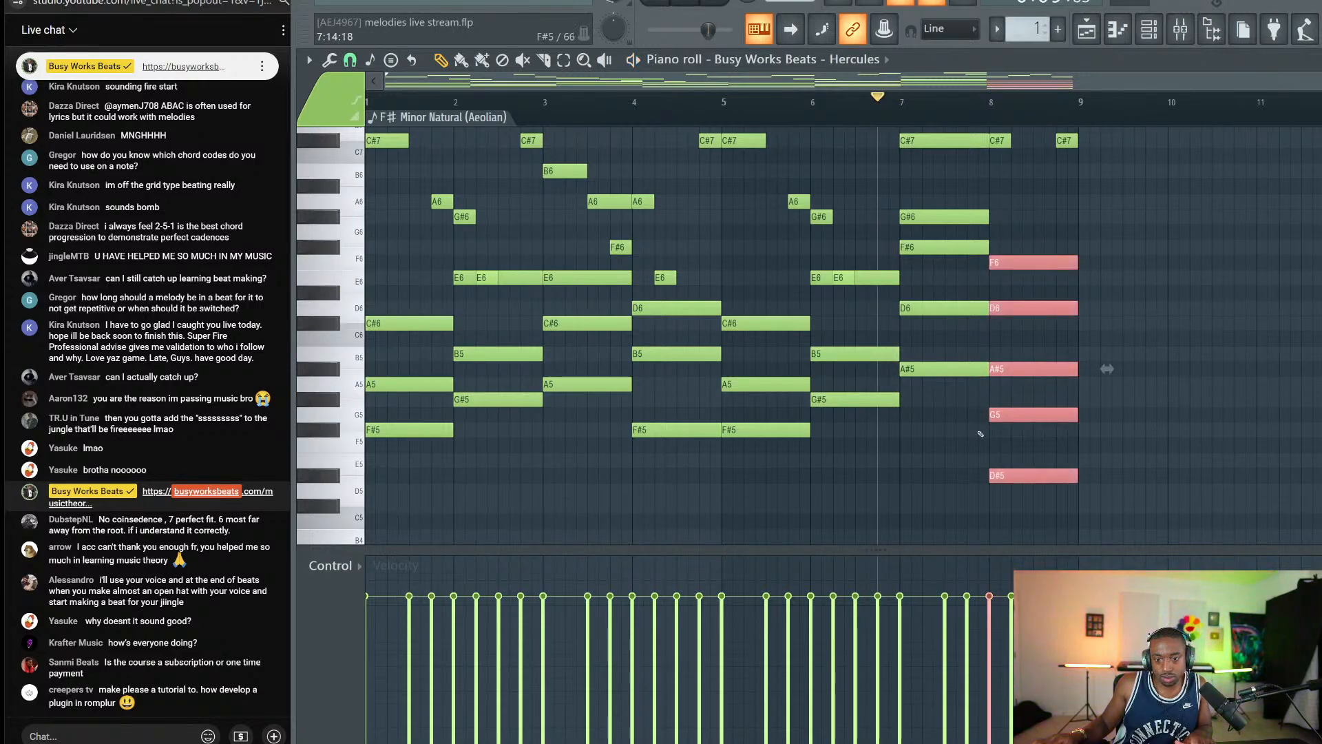
pyautogui.press('space')
pyautogui.scroll(1, 1019, 413)
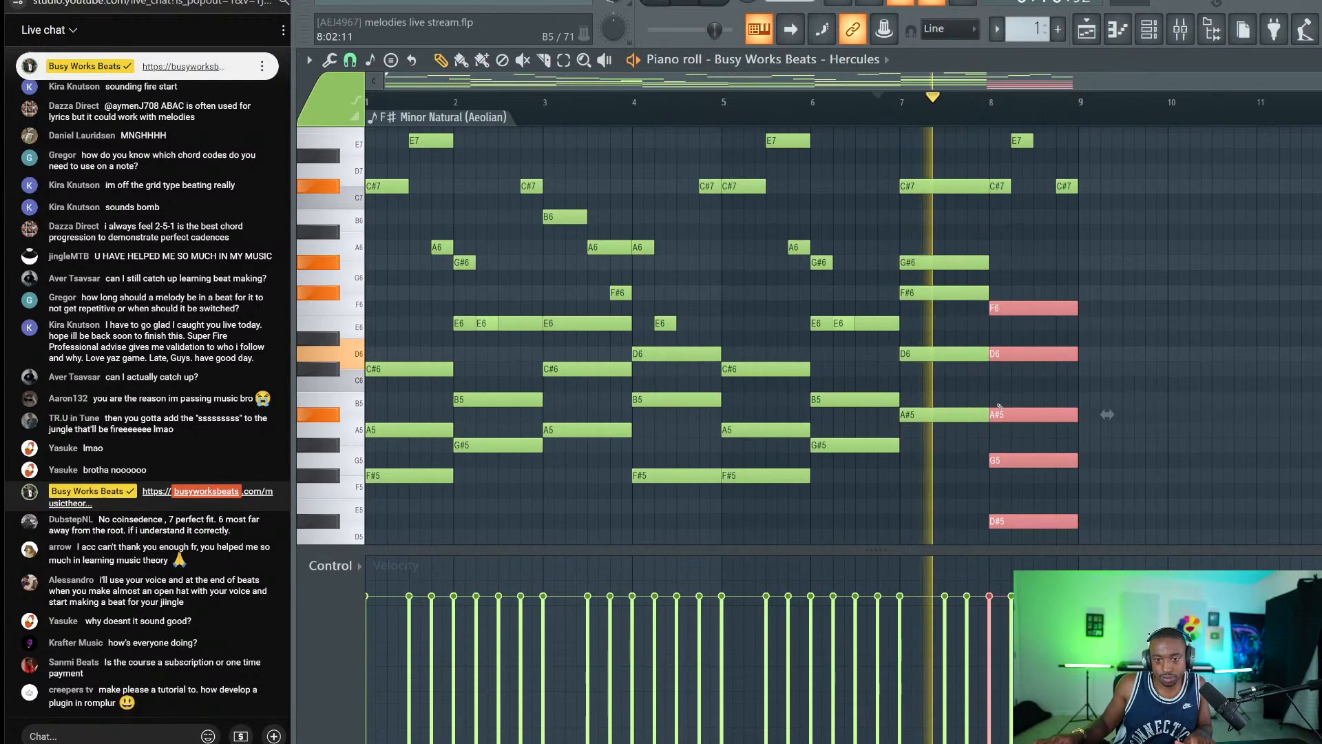
pyautogui.press('space')
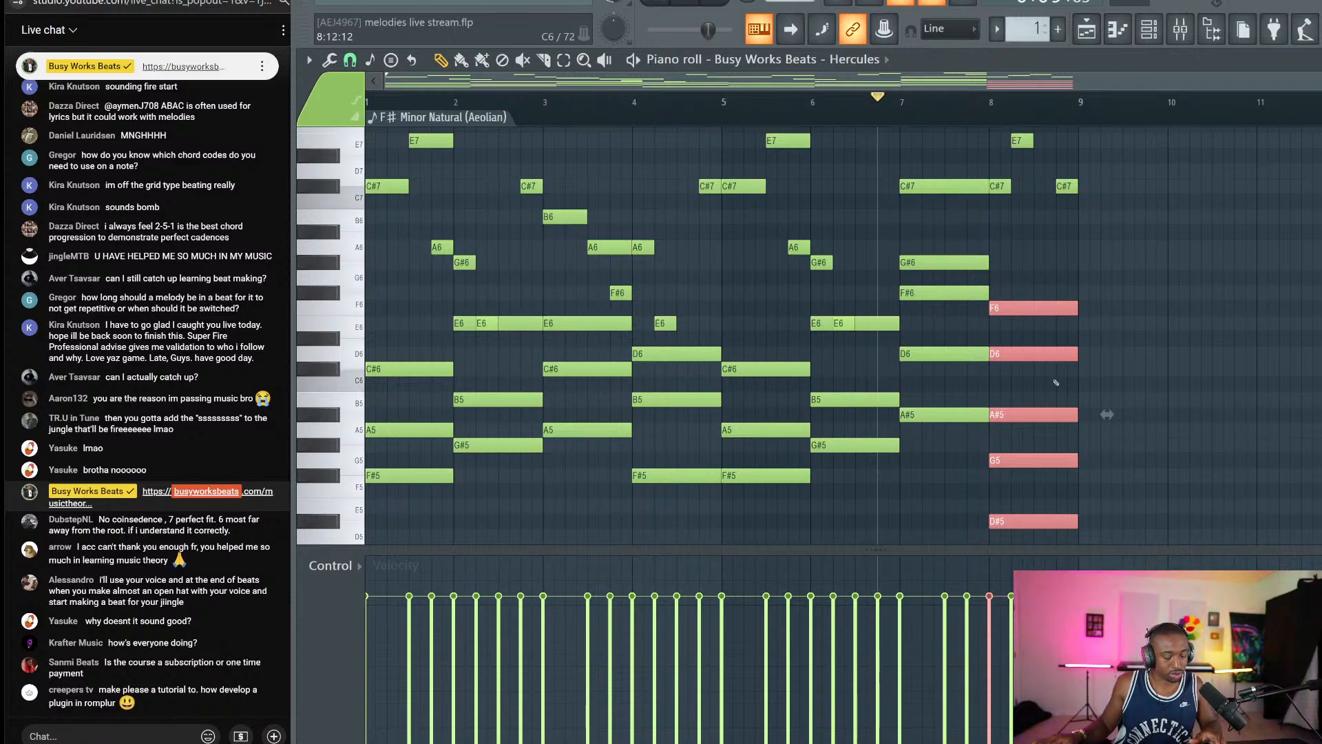
pyautogui.click(1020, 349)
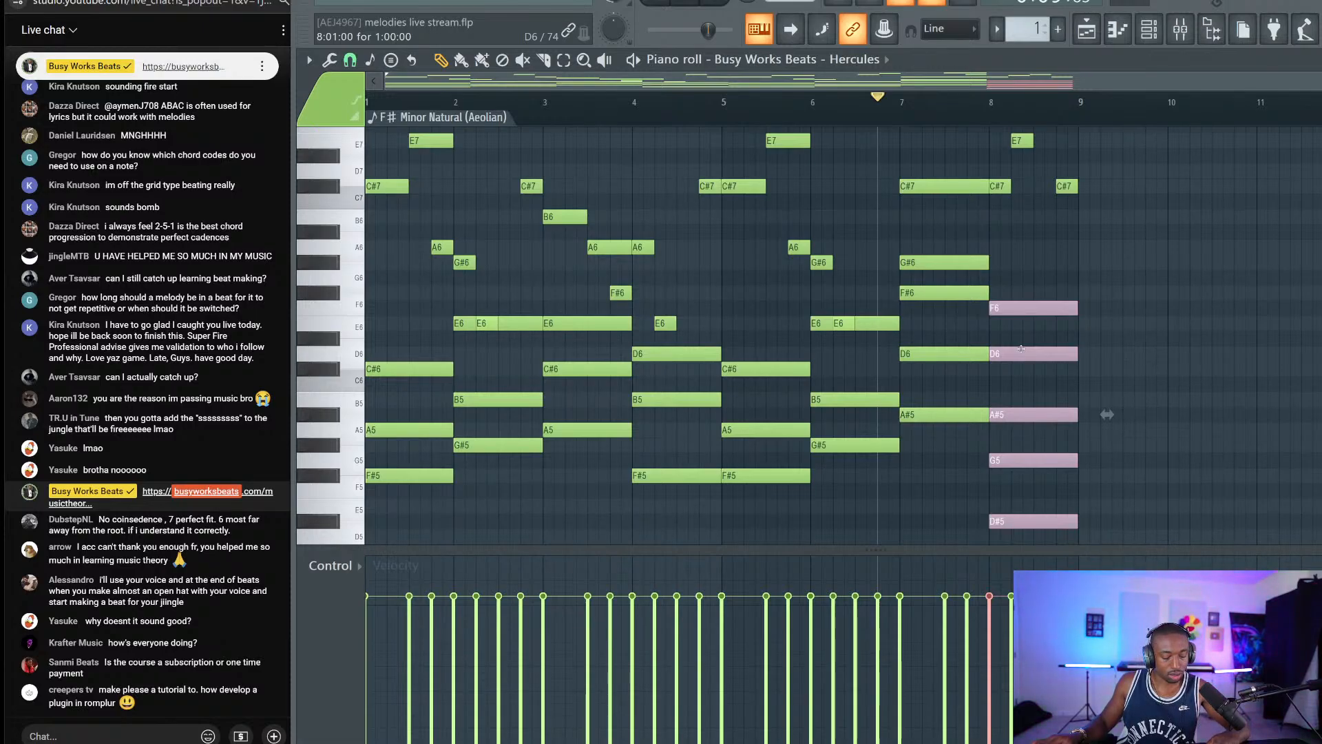
pyautogui.hotkey('ctrl', 'd')
# Lower the bar-8 D6 and G5 a semitone to C#6 and F#5 and play back.
pyautogui.moveTo(1054, 482); pyautogui.dragTo(1041, 453)
pyautogui.moveTo(995, 360); pyautogui.dragTo(998, 332)
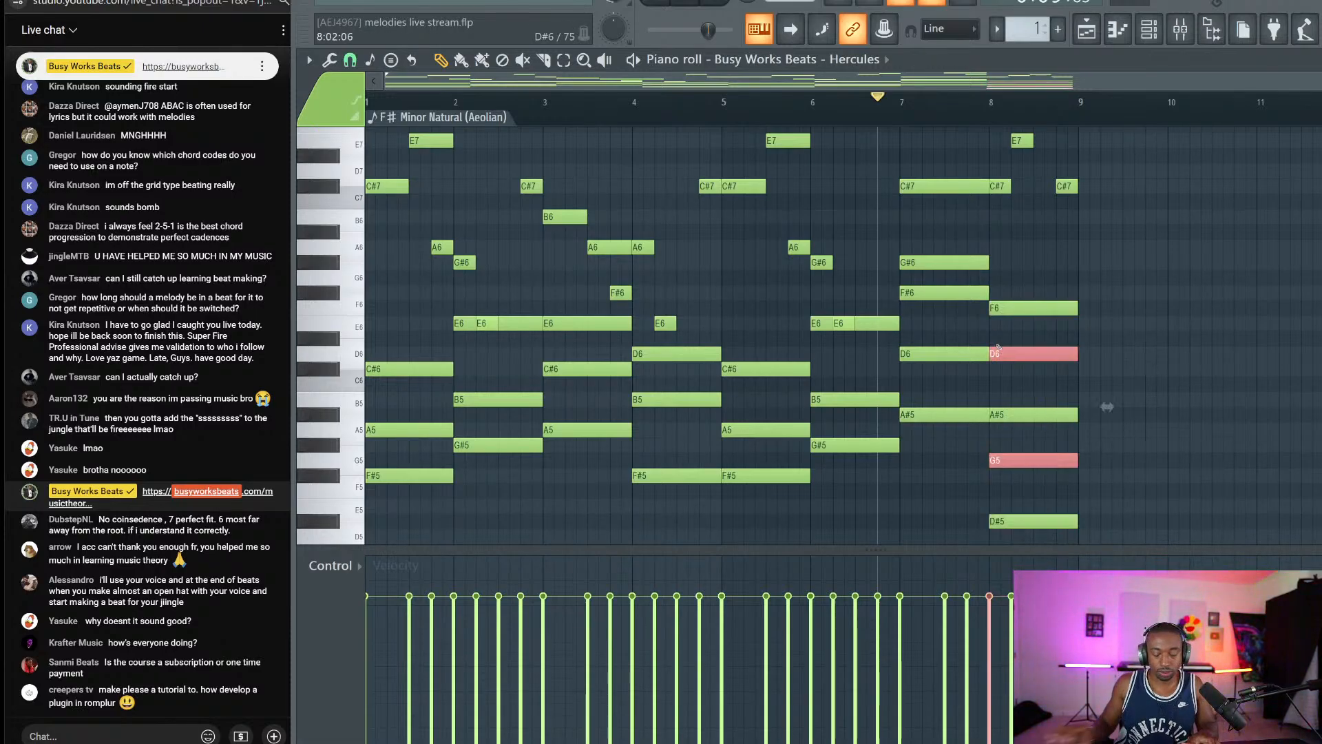
pyautogui.press('Down')
pyautogui.scroll(-1, 999, 347)
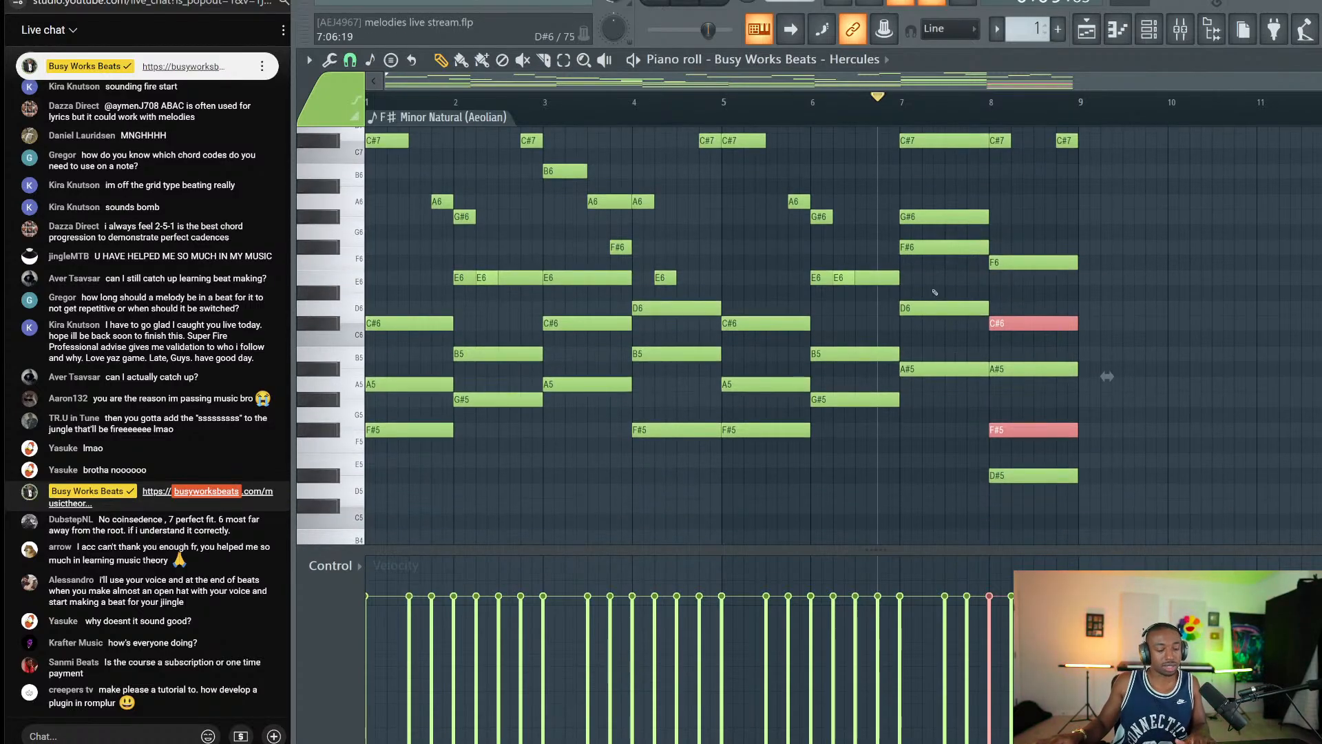
pyautogui.press('space')
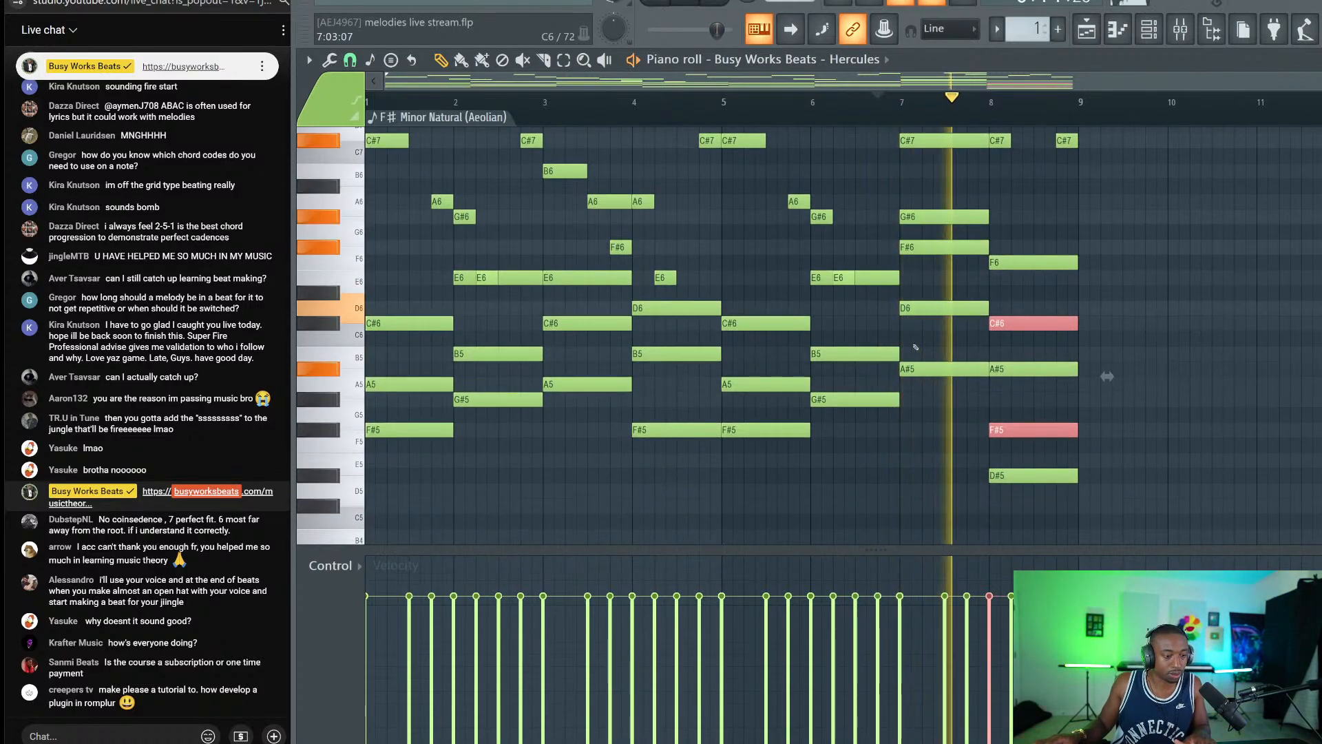
pyautogui.scroll(3, 959, 208)
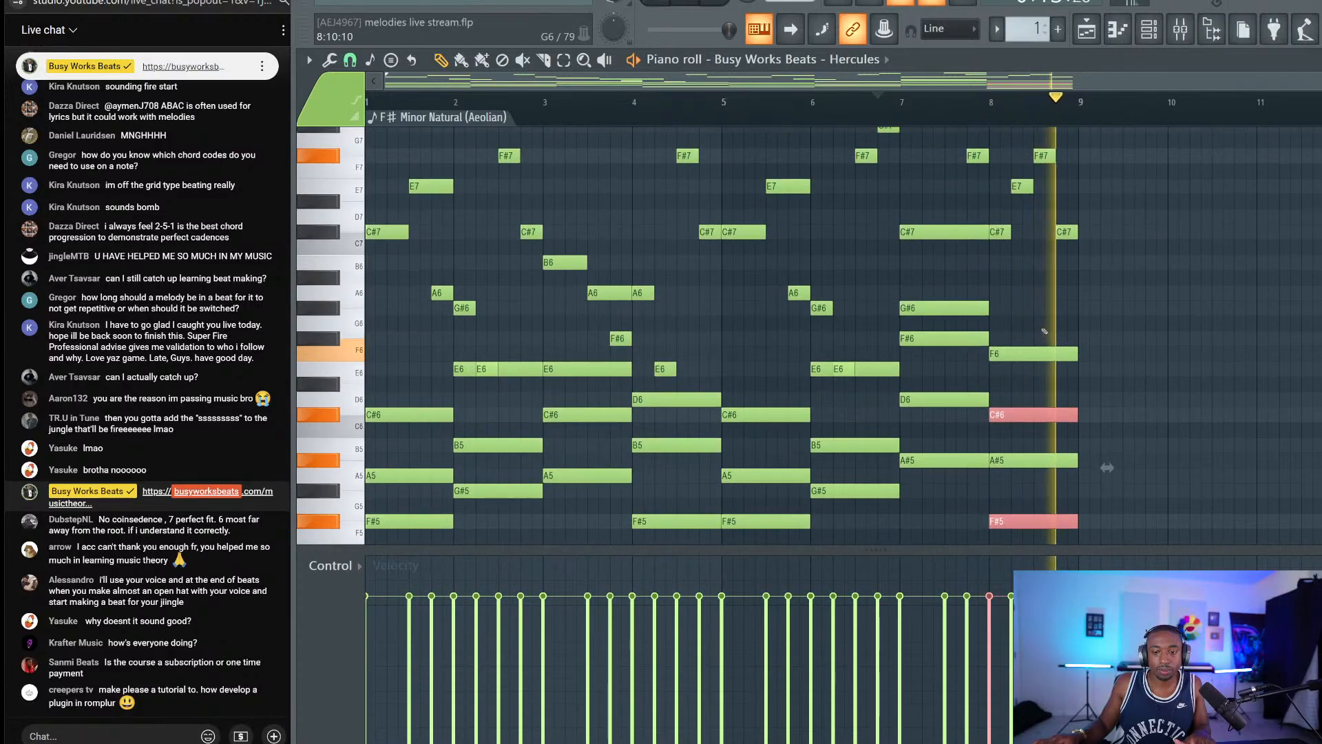
pyautogui.press('space')
pyautogui.press('space')
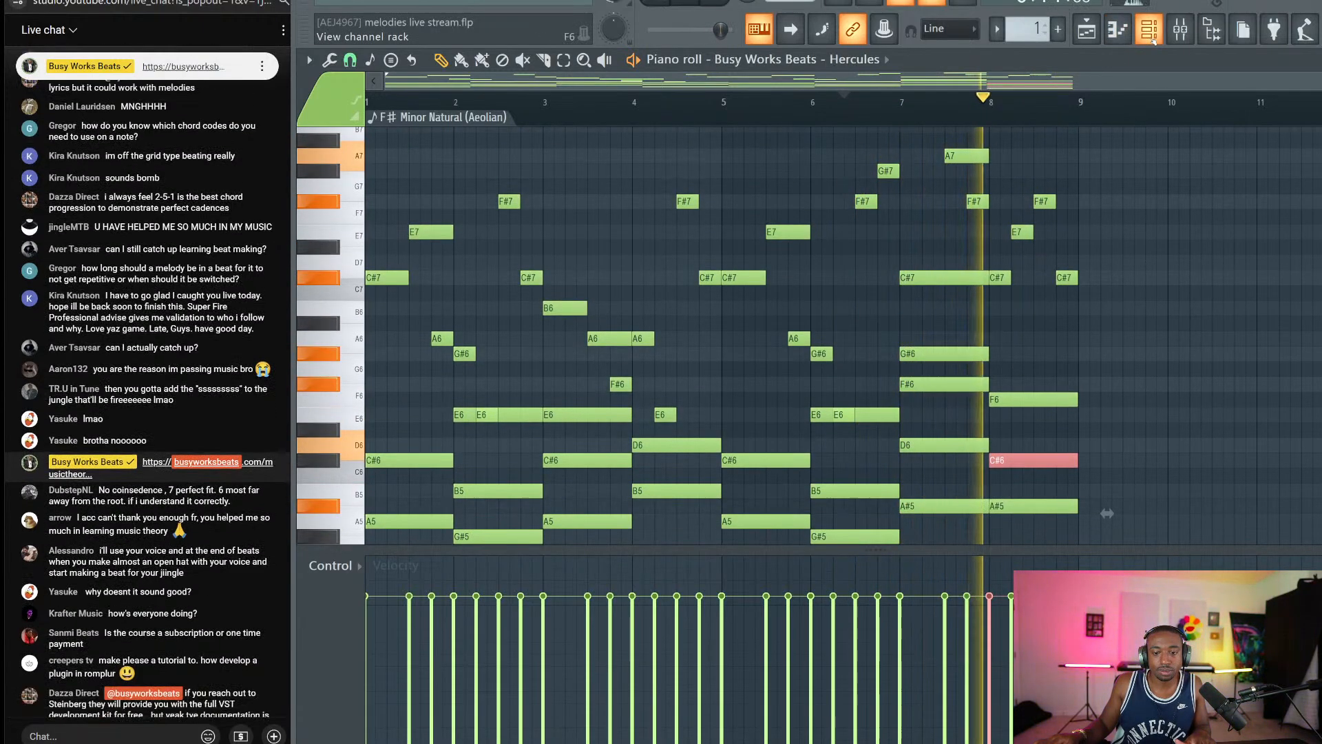
pyautogui.press('space')
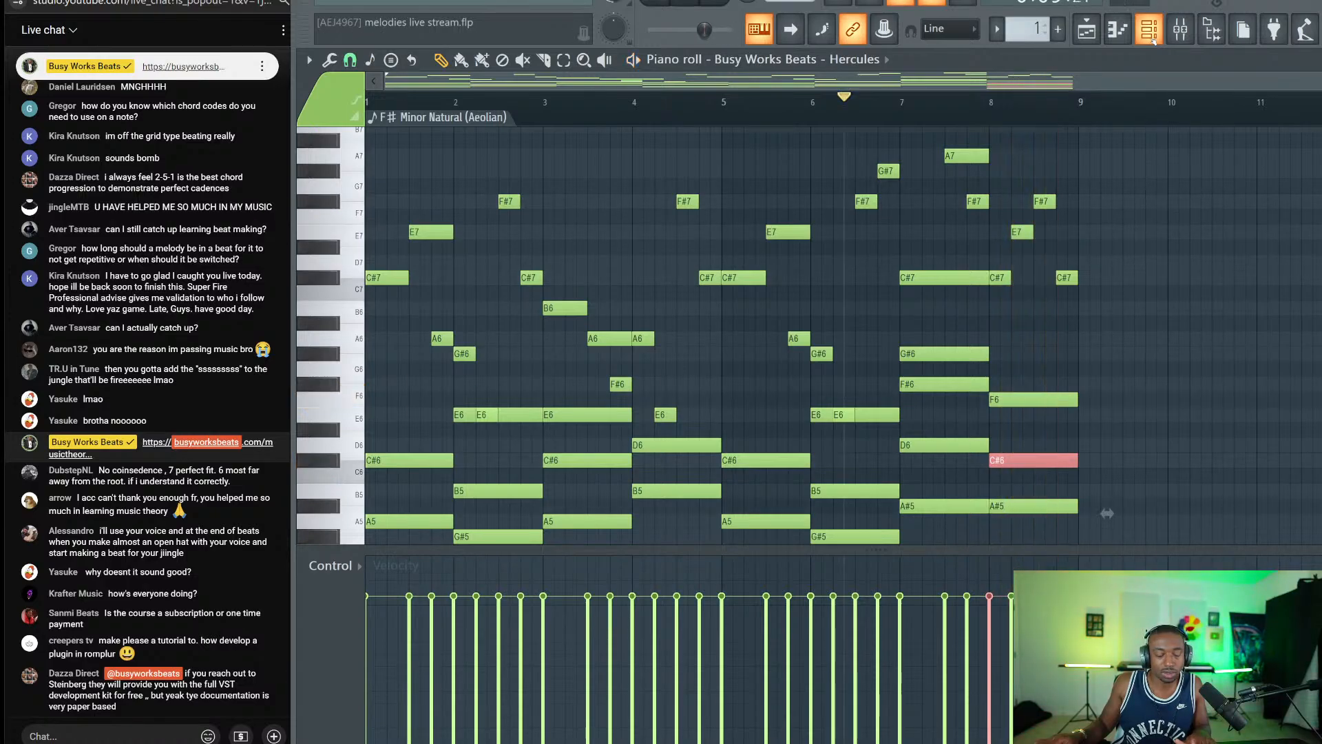
# Load the Prometheus preset from the Pads category on Hercules, then bring the piano roll back.
pyautogui.click(1149, 29)
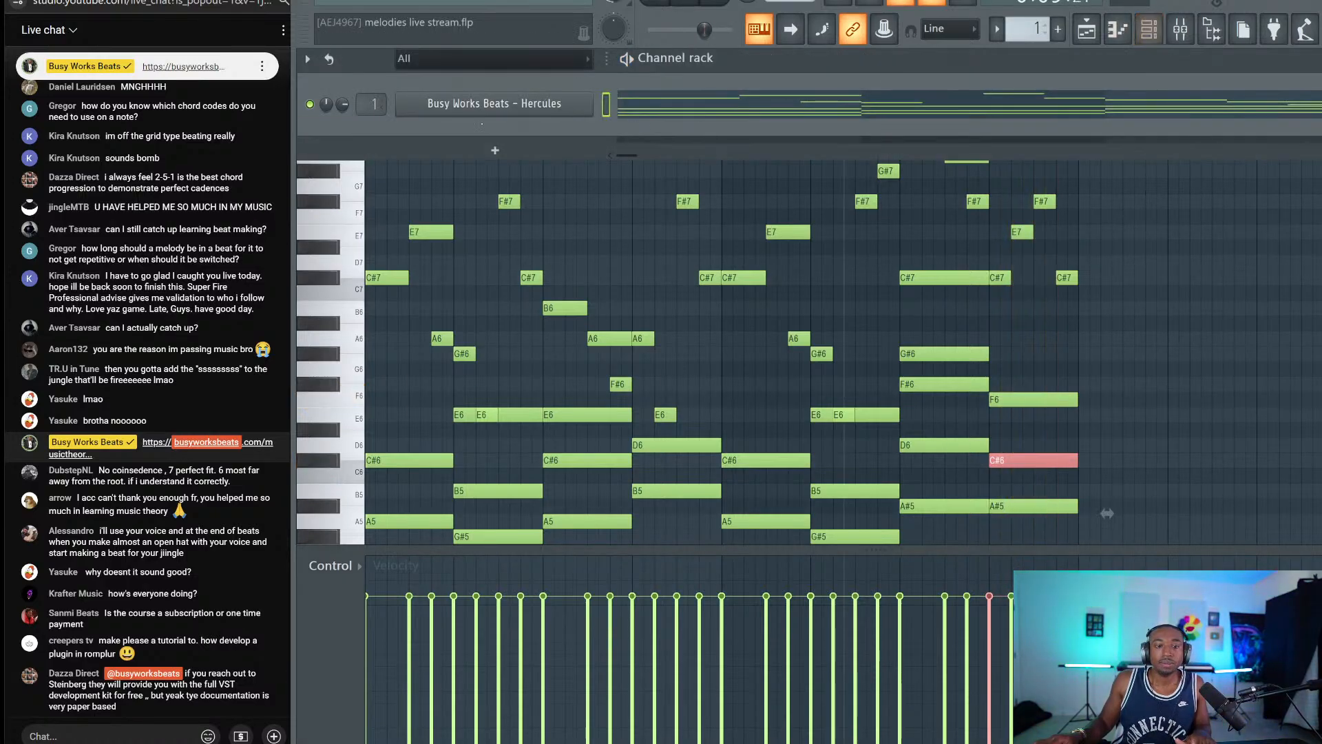
pyautogui.click(494, 104)
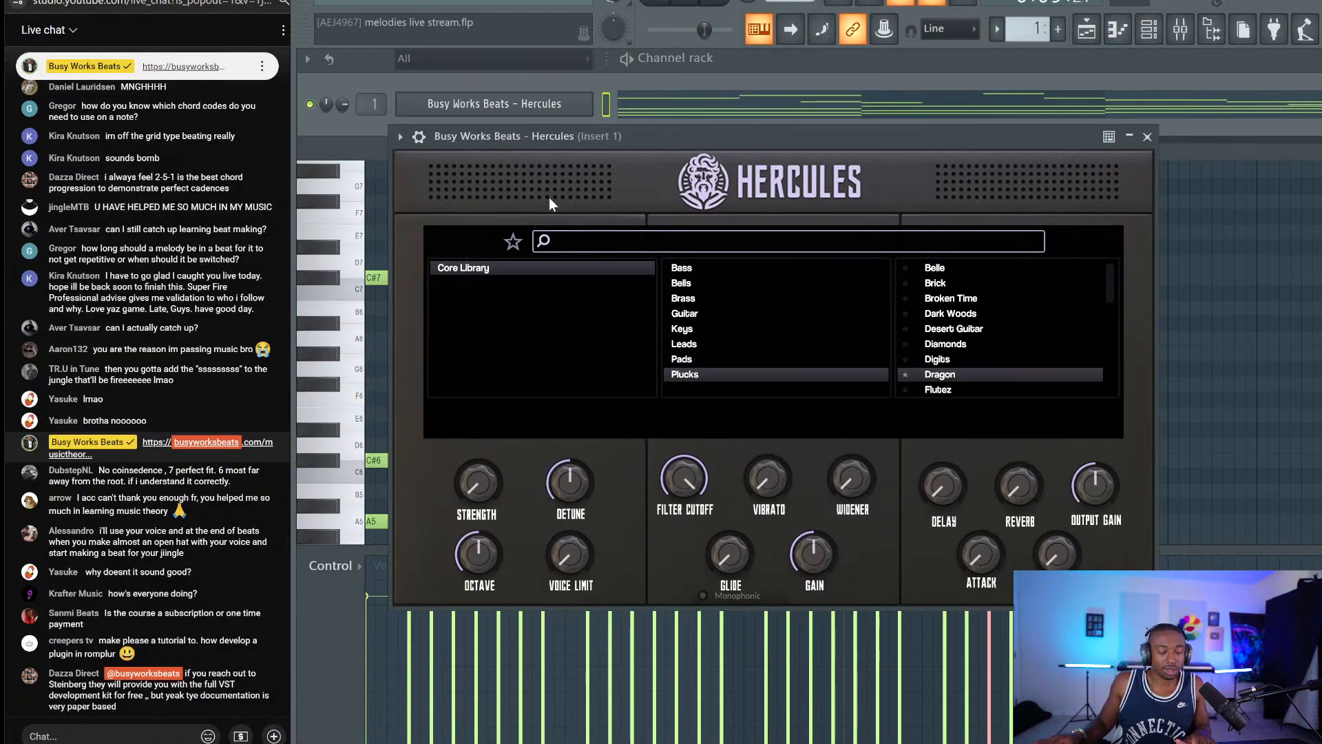
pyautogui.click(681, 359)
pyautogui.scroll(-10, 991, 331)
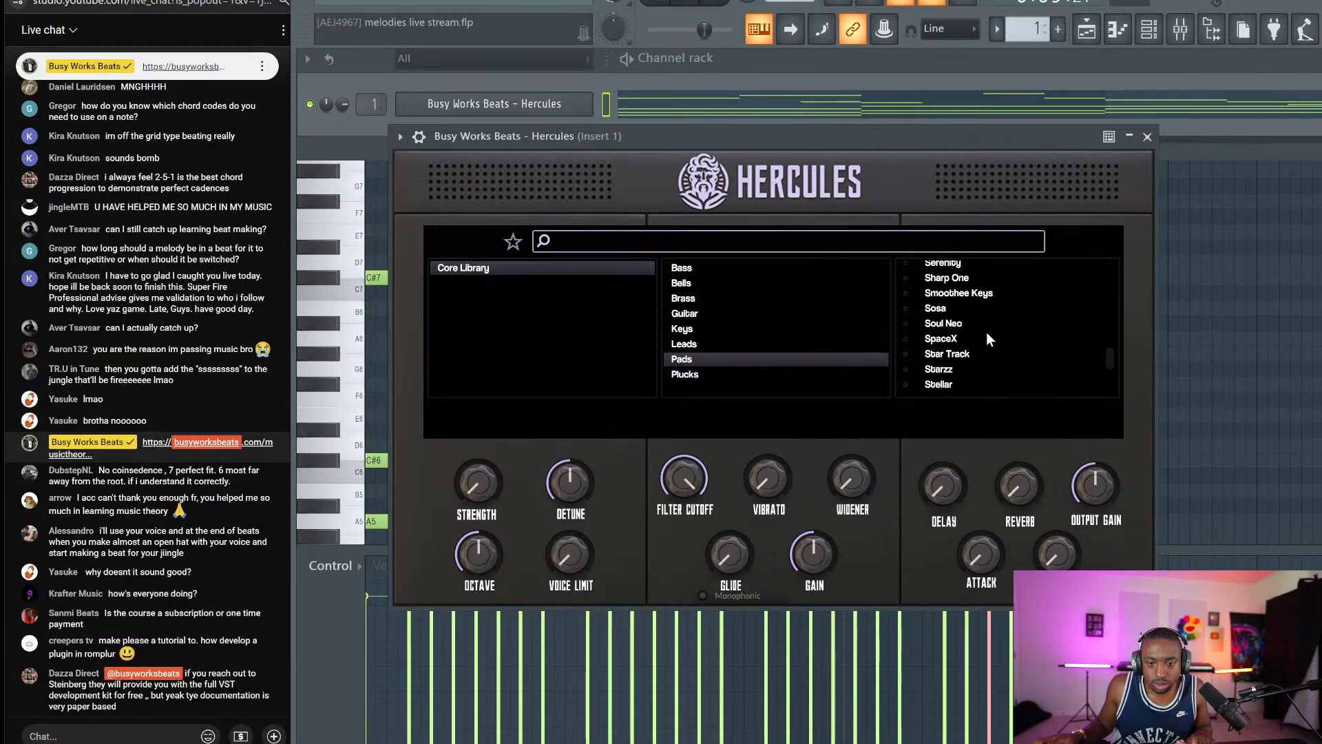
pyautogui.scroll(3, 986, 331)
pyautogui.click(937, 321)
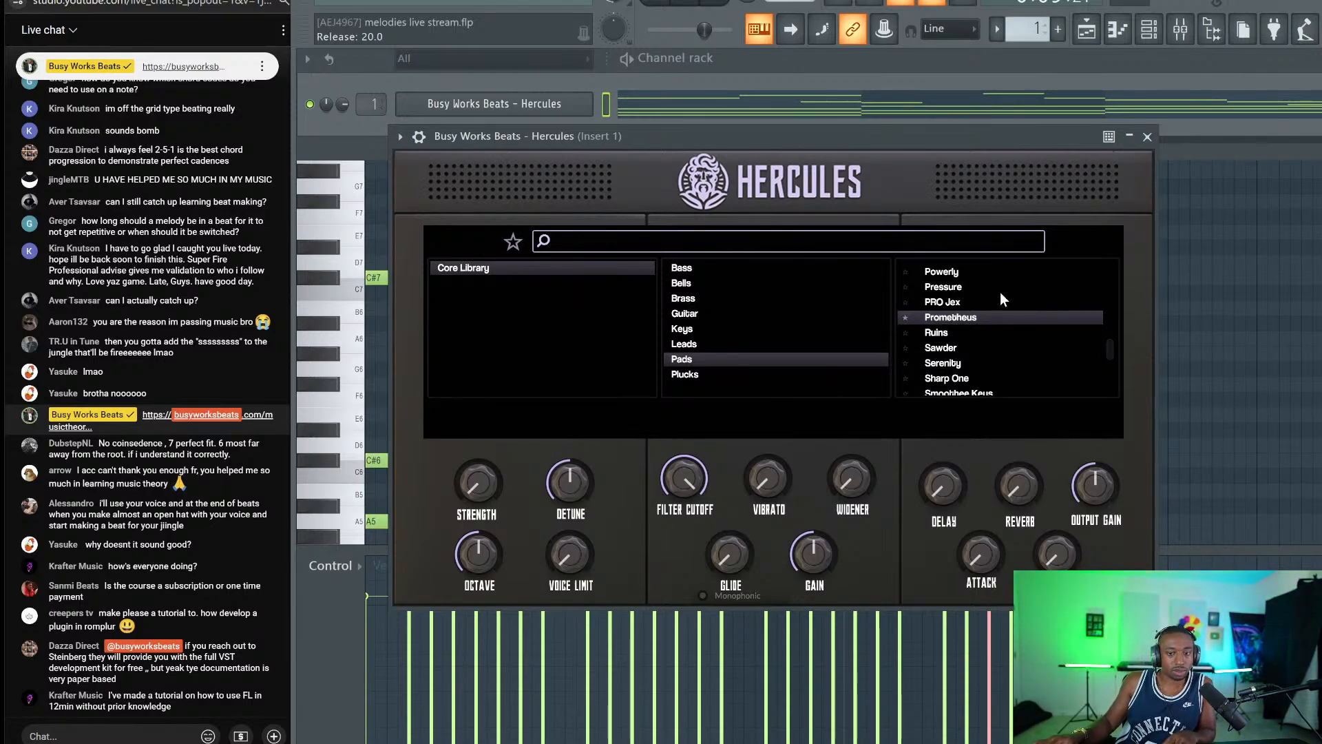
pyautogui.click(1147, 136)
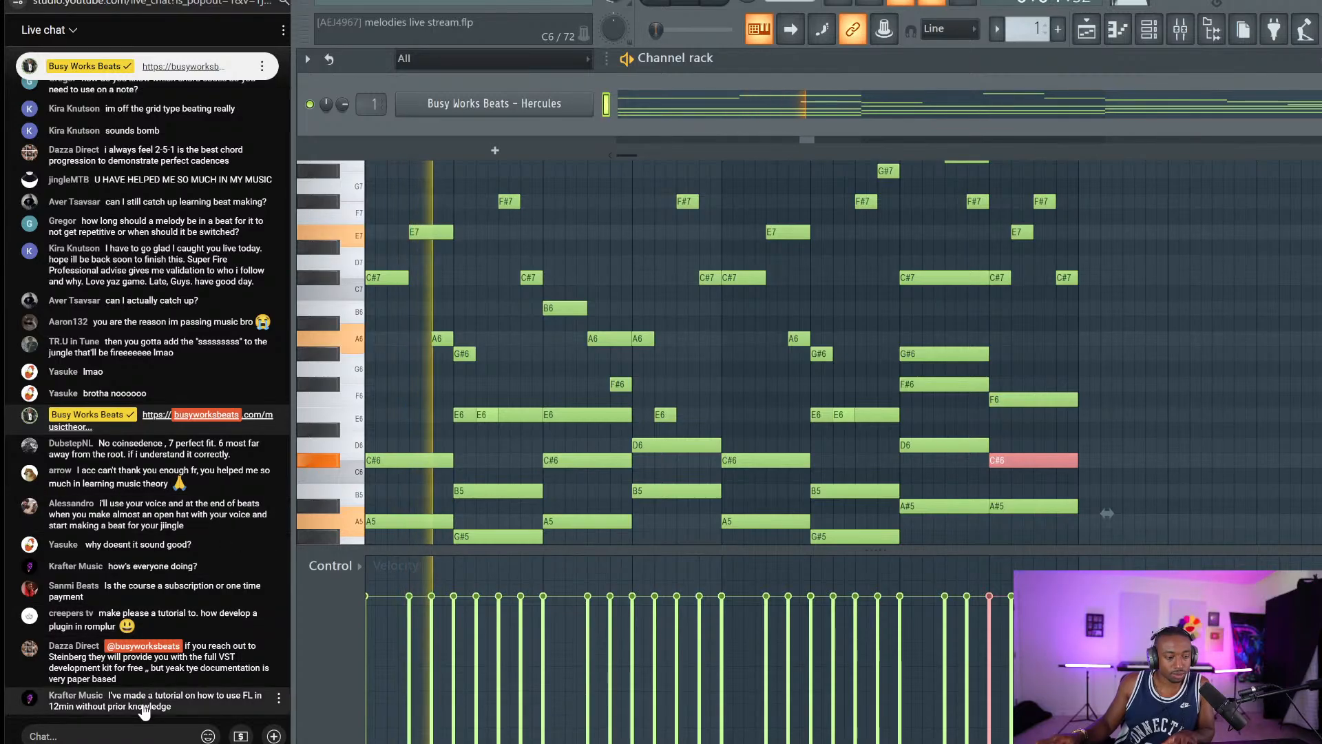
pyautogui.click(643, 289)
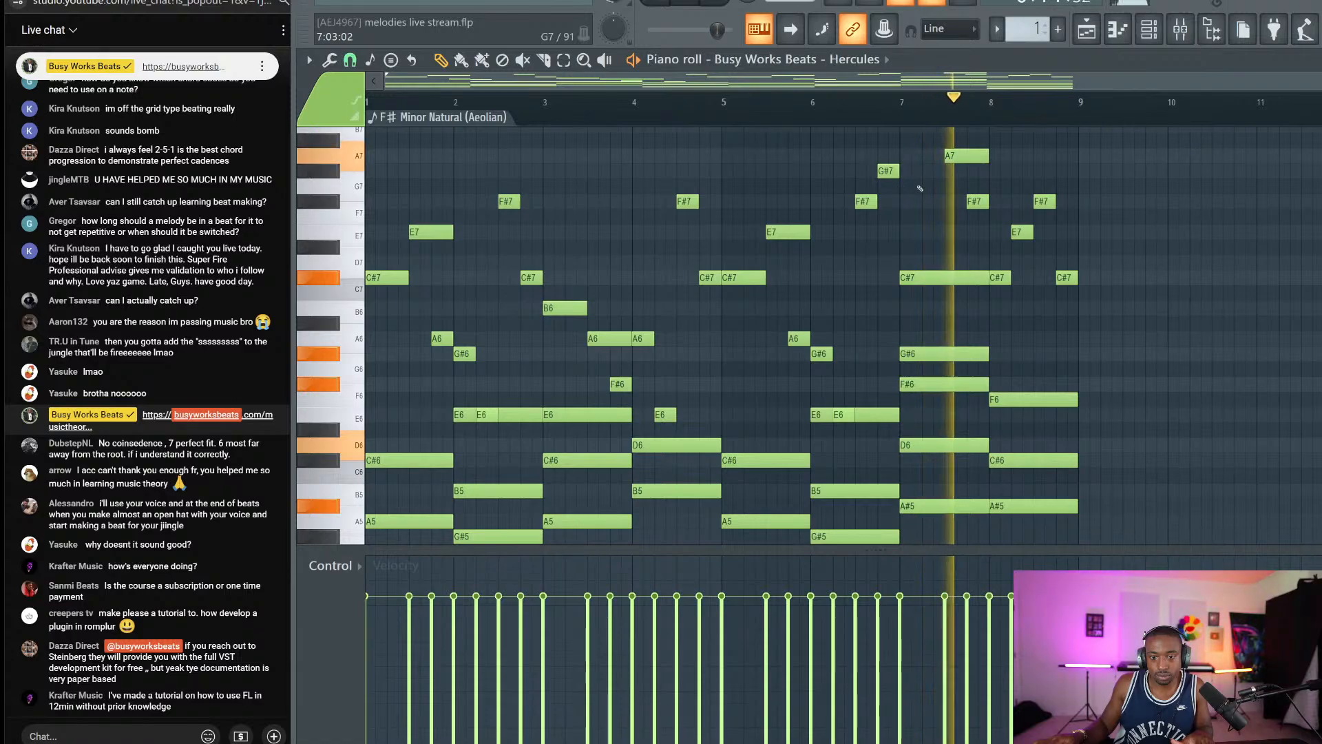
# Audition the passage from bar 7 and delete the extra melody notes in bar 8.
pyautogui.press('space')
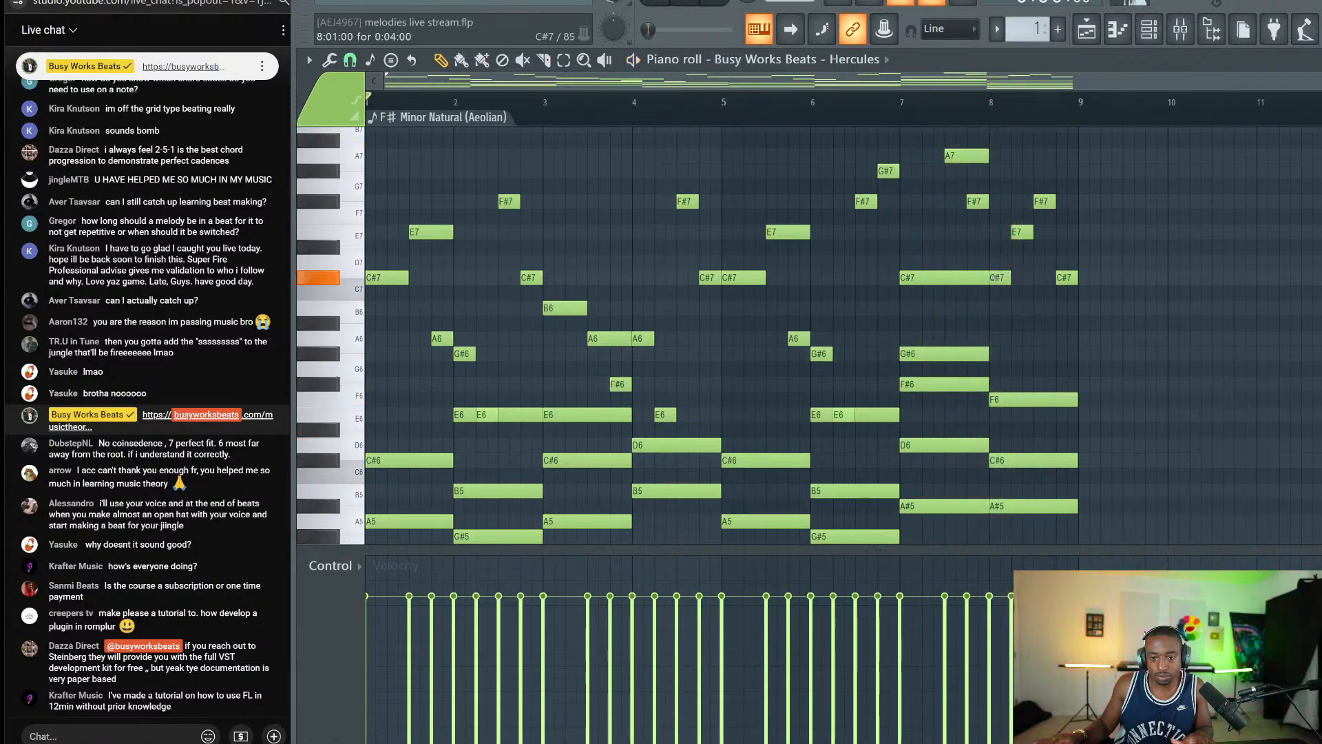
pyautogui.scroll(-3, 1032, 333)
pyautogui.scroll(-1, 1031, 333)
pyautogui.moveTo(1021, 210); pyautogui.dragTo(1047, 498)
pyautogui.scroll(4, 1033, 400)
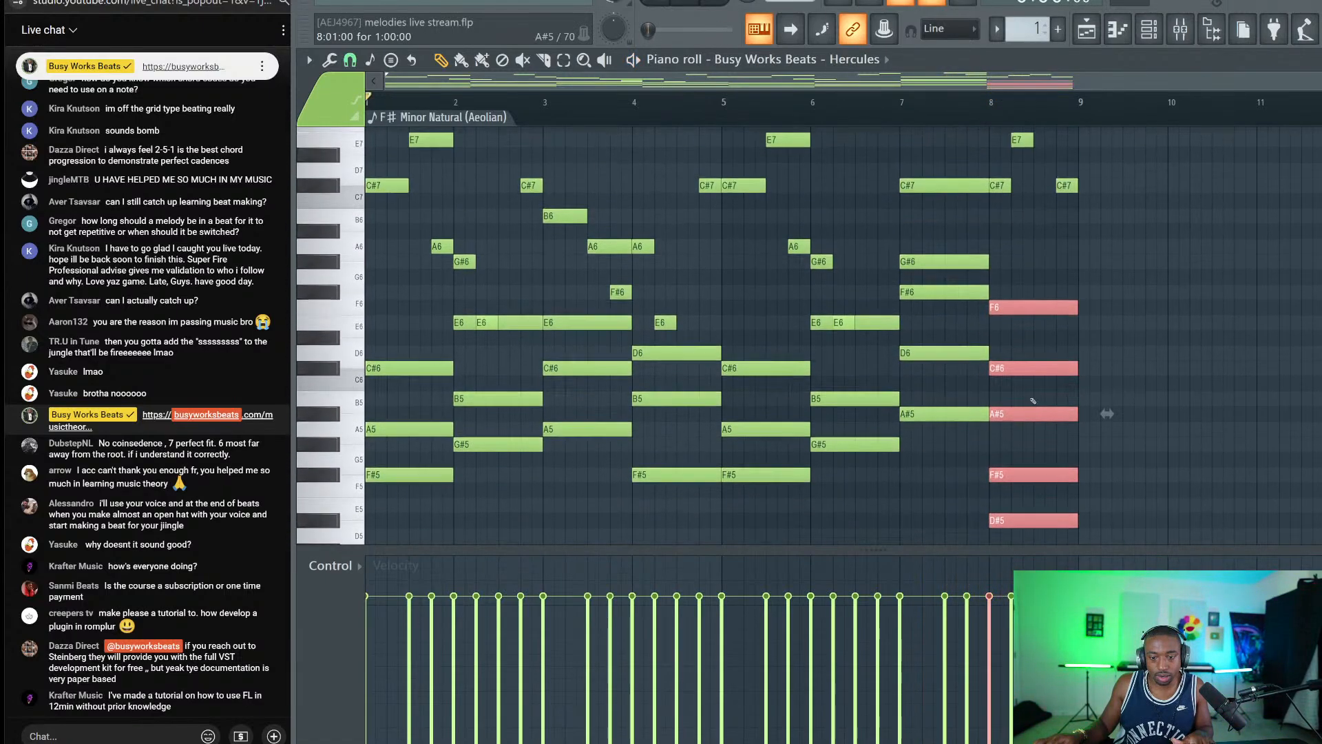
pyautogui.click(906, 110)
pyautogui.press('space')
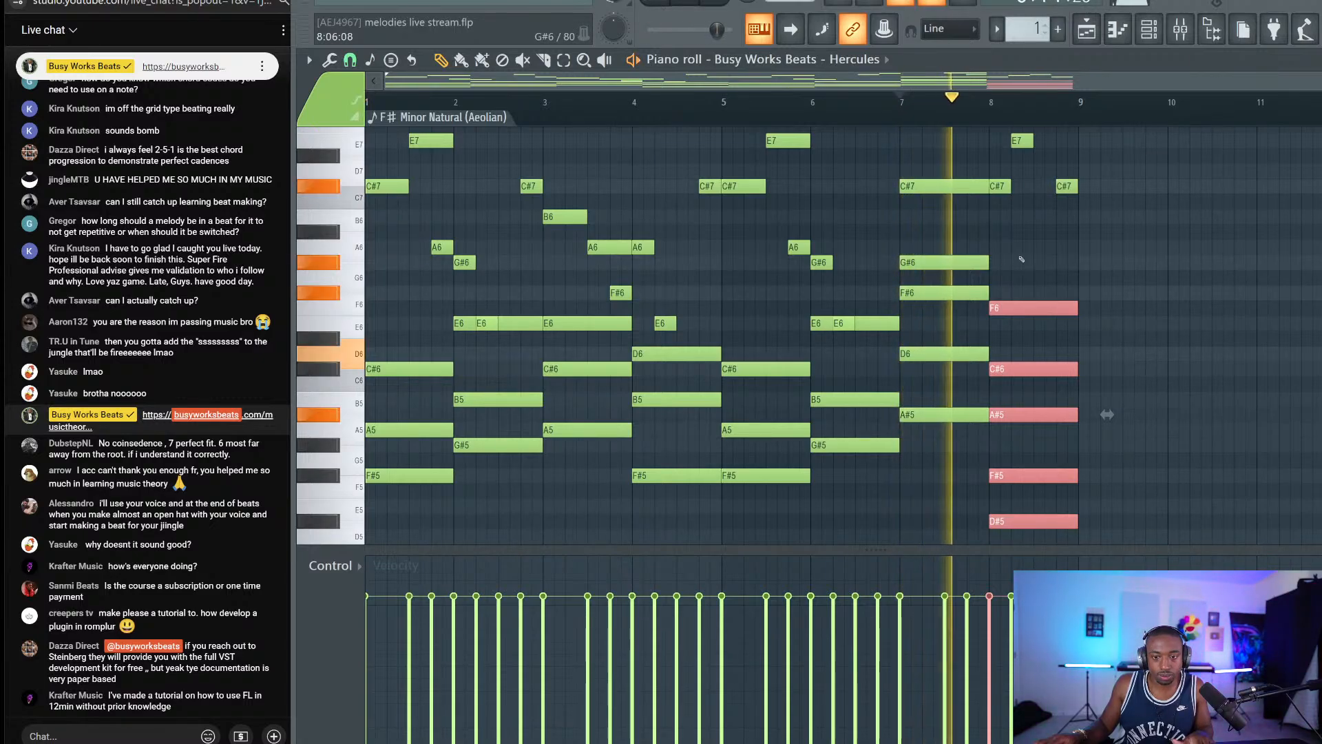
pyautogui.press('space')
pyautogui.scroll(2, 1095, 268)
pyautogui.moveTo(1074, 330); pyautogui.dragTo(1003, 179)
pyautogui.press('Delete')
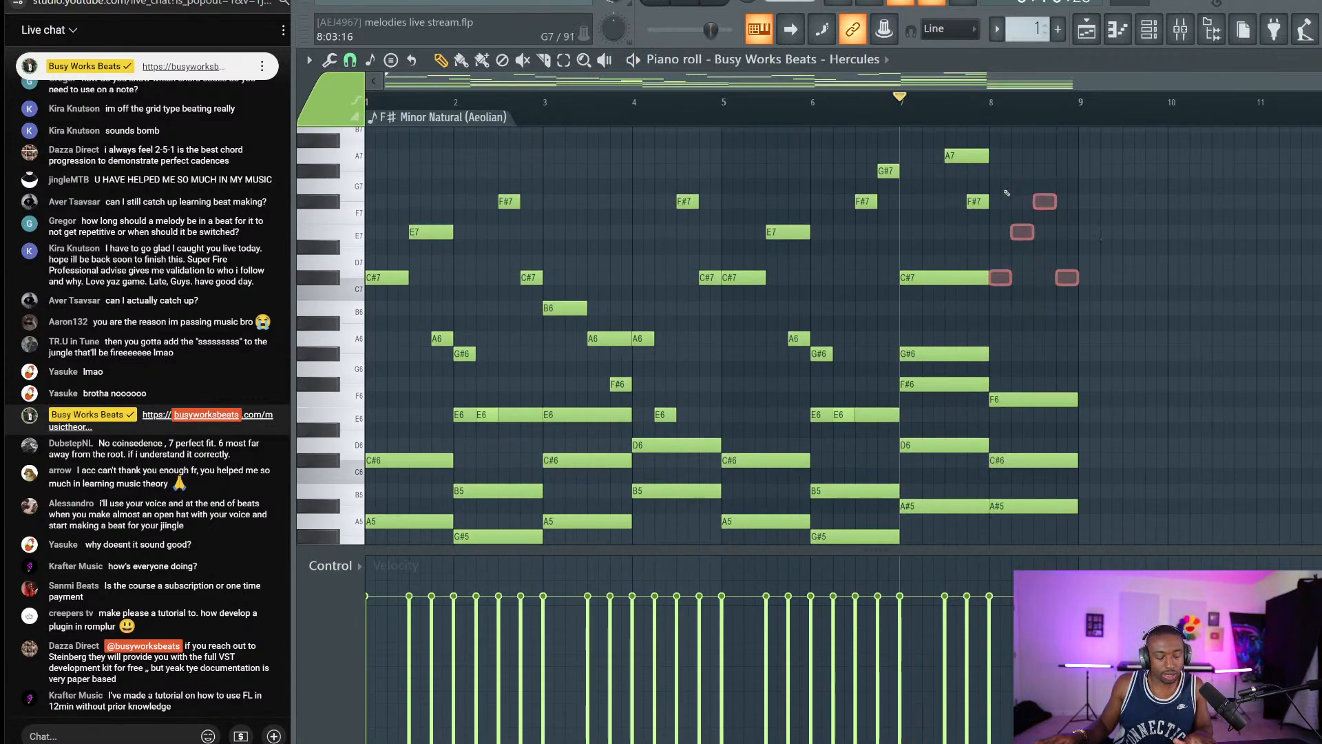
# Raise the bar-8 chord about five semitones to B5, D6, F#6, A6 and C#7.
pyautogui.moveTo(1042, 254); pyautogui.dragTo(1060, 537)
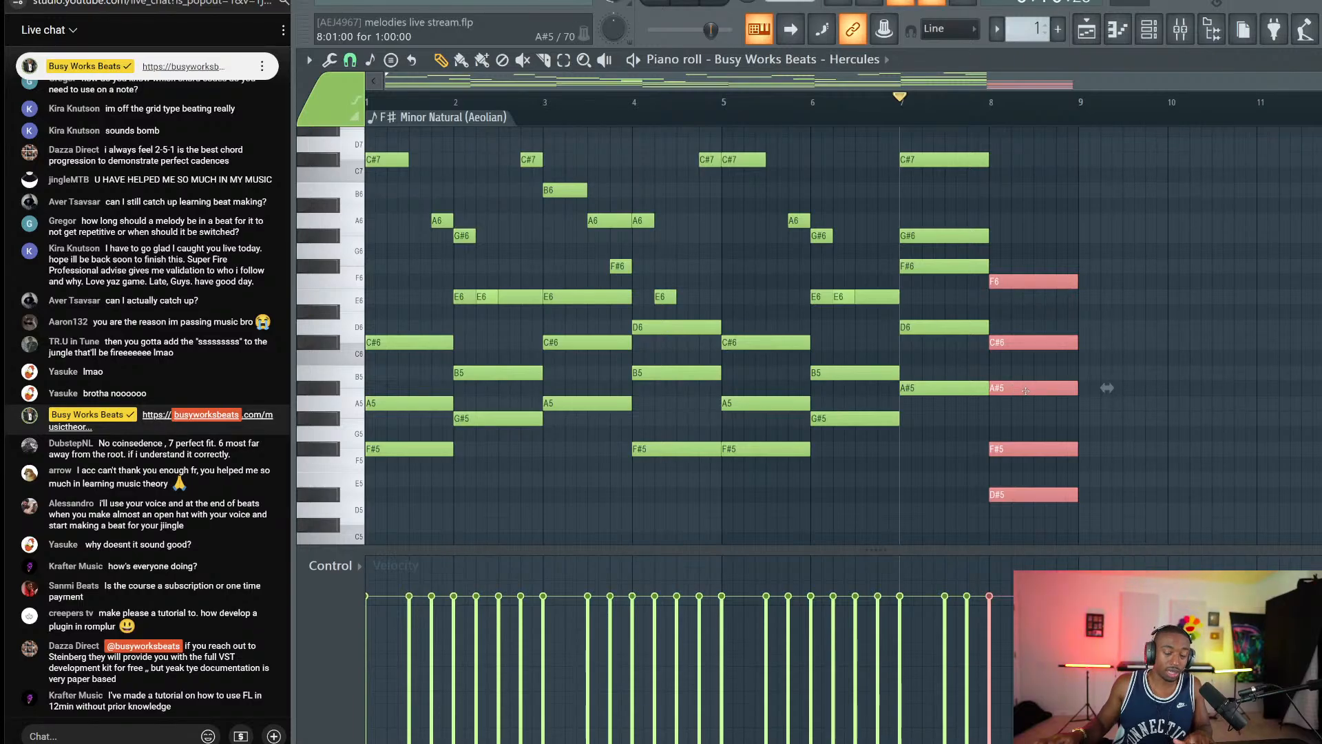
pyautogui.scroll(3, 1013, 386)
pyautogui.moveTo(1013, 362); pyautogui.dragTo(1010, 286)
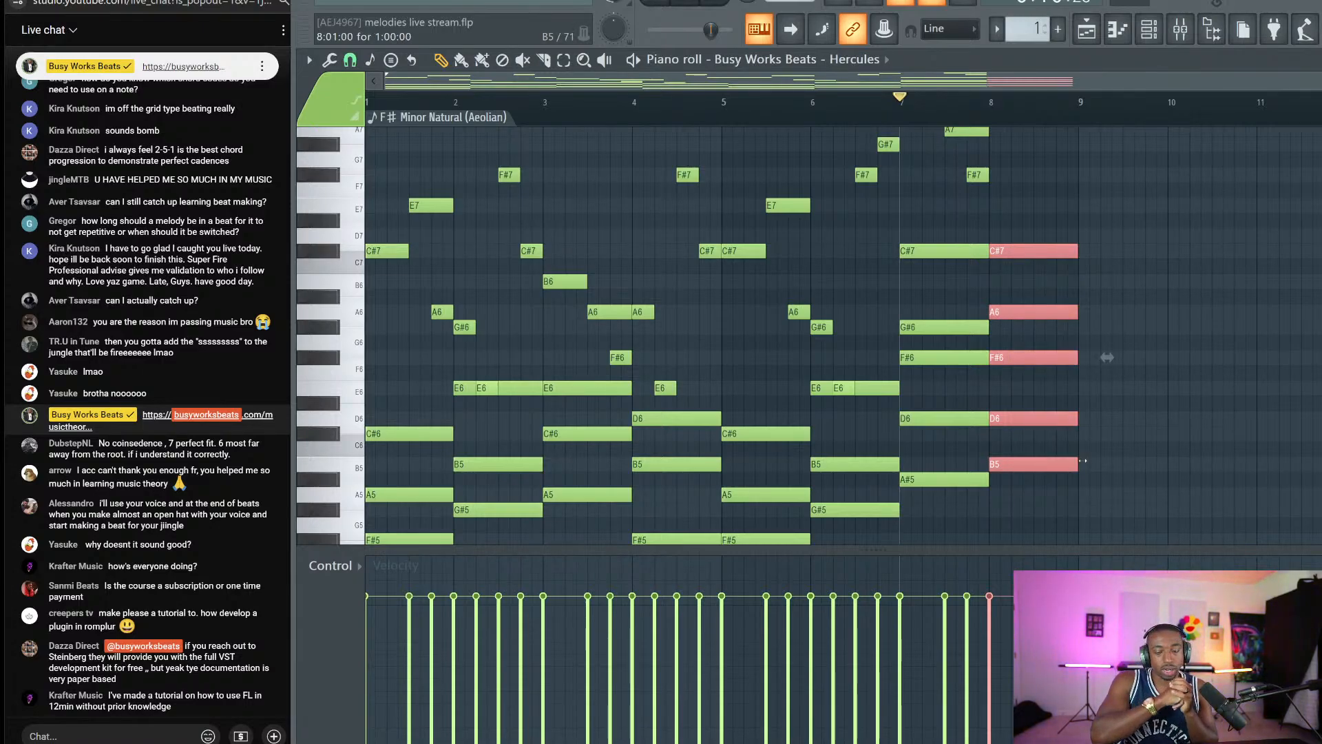
pyautogui.moveTo(914, 248); pyautogui.dragTo(1082, 230)
pyautogui.keyDown('ctrl'); pyautogui.click(1074, 234); pyautogui.keyUp('ctrl')
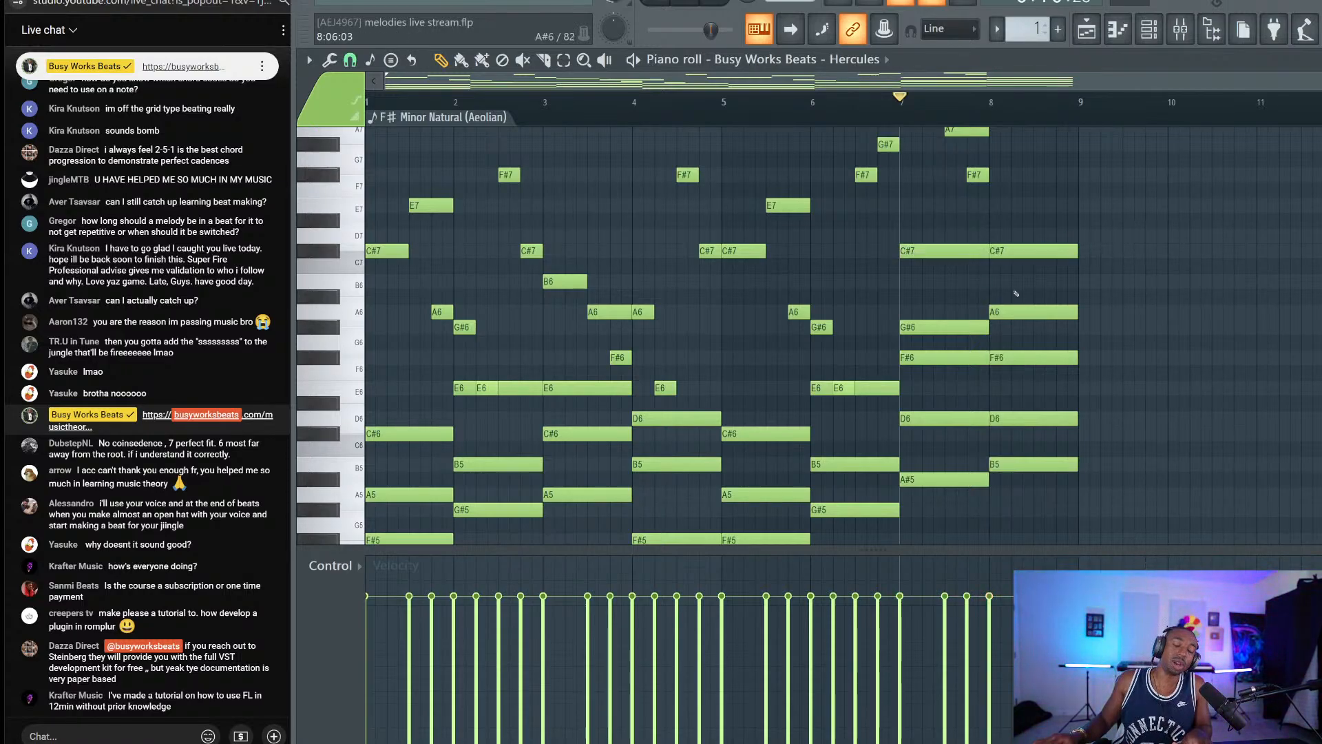
pyautogui.moveTo(1035, 230); pyautogui.dragTo(1062, 504)
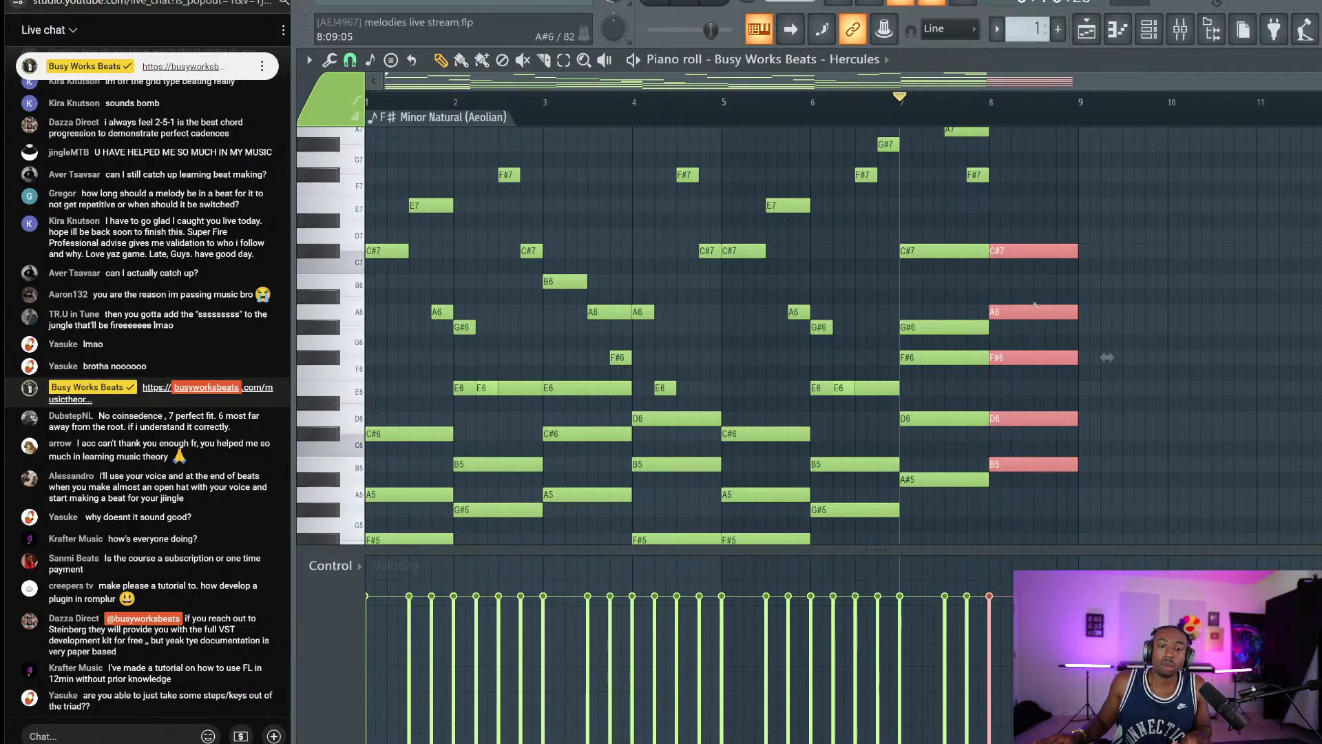
pyautogui.moveTo(1037, 272); pyautogui.dragTo(974, 246)
pyautogui.keyDown('ctrl'); pyautogui.click(956, 273); pyautogui.keyUp('ctrl')
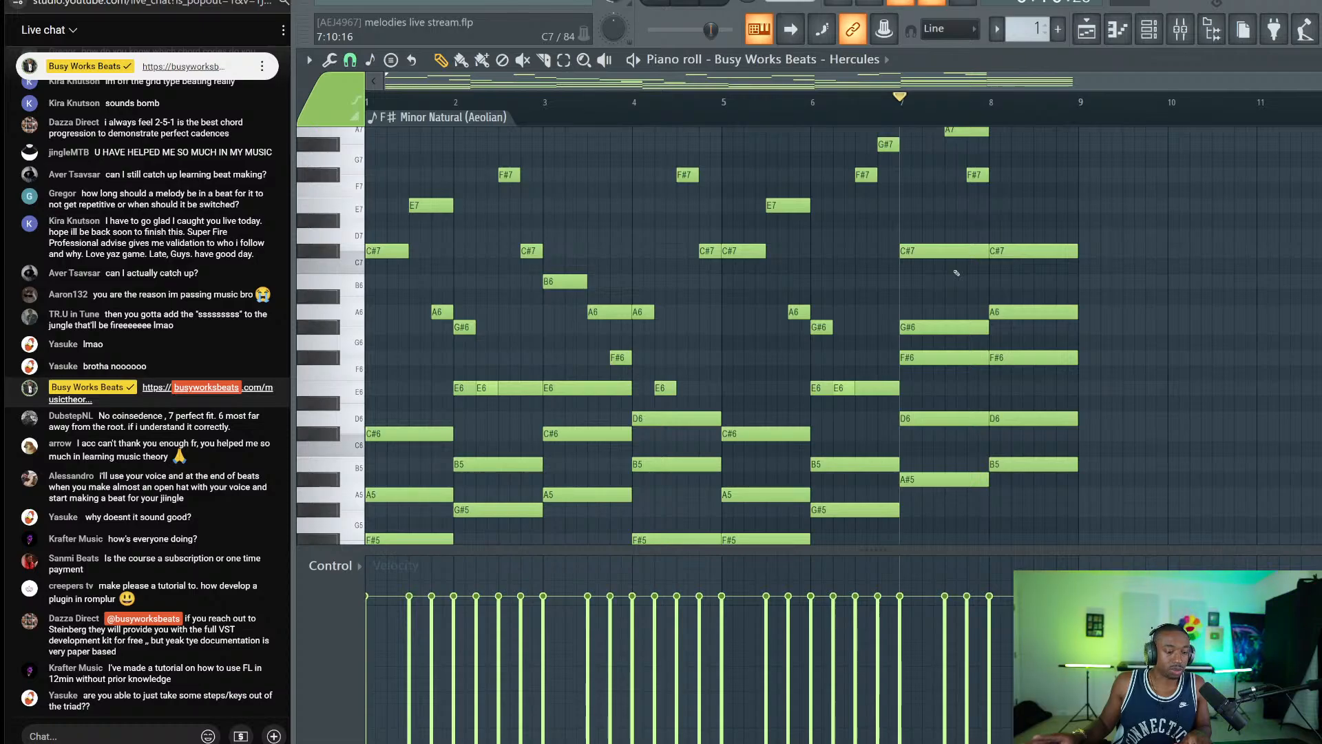
pyautogui.moveTo(1041, 184); pyautogui.dragTo(1071, 462)
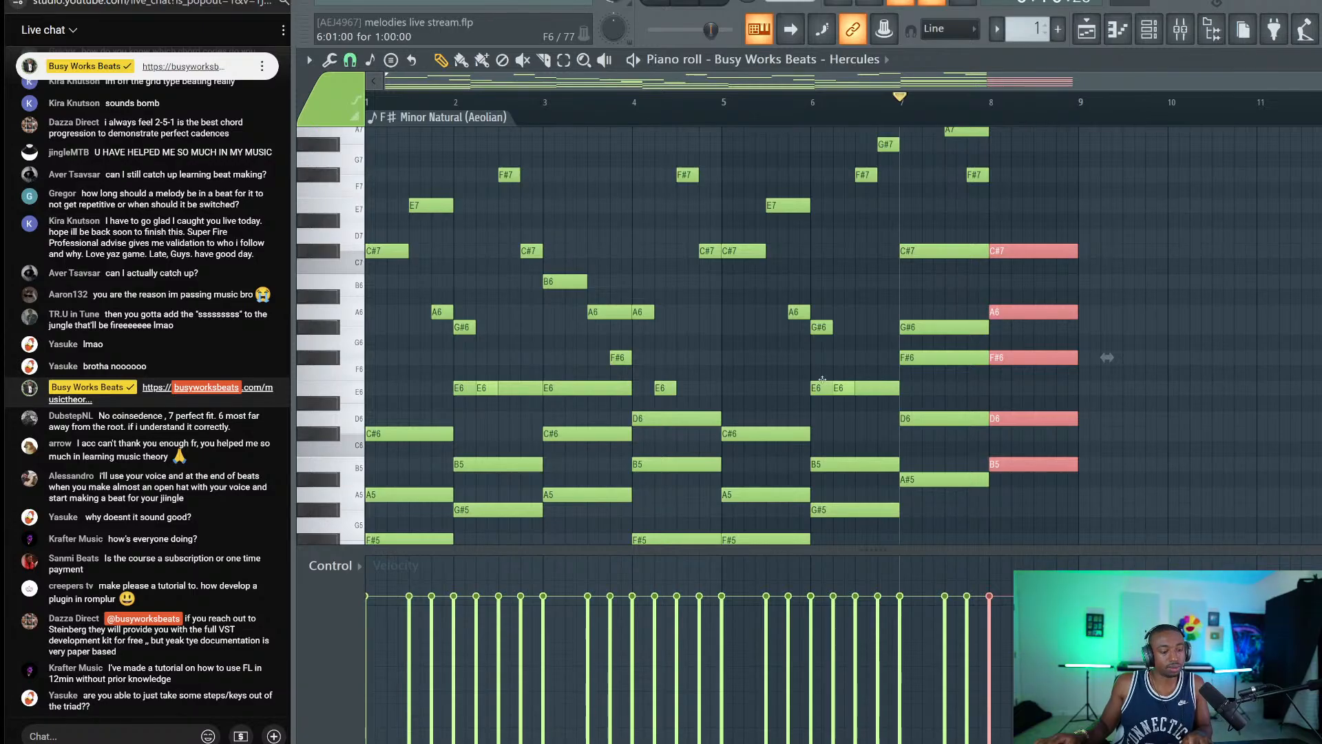
# Play back bars 7–8, check the C#7 notes, and save the project.
pyautogui.press('space')
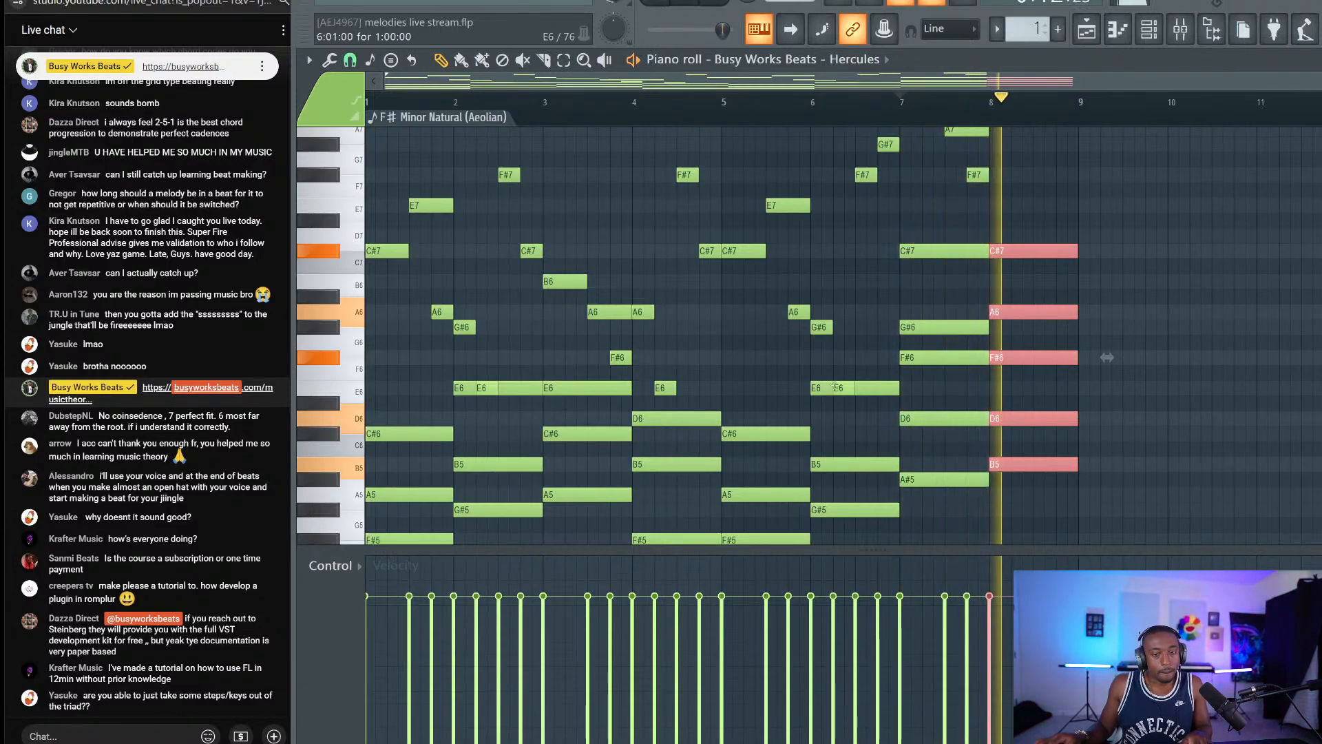
pyautogui.press('space')
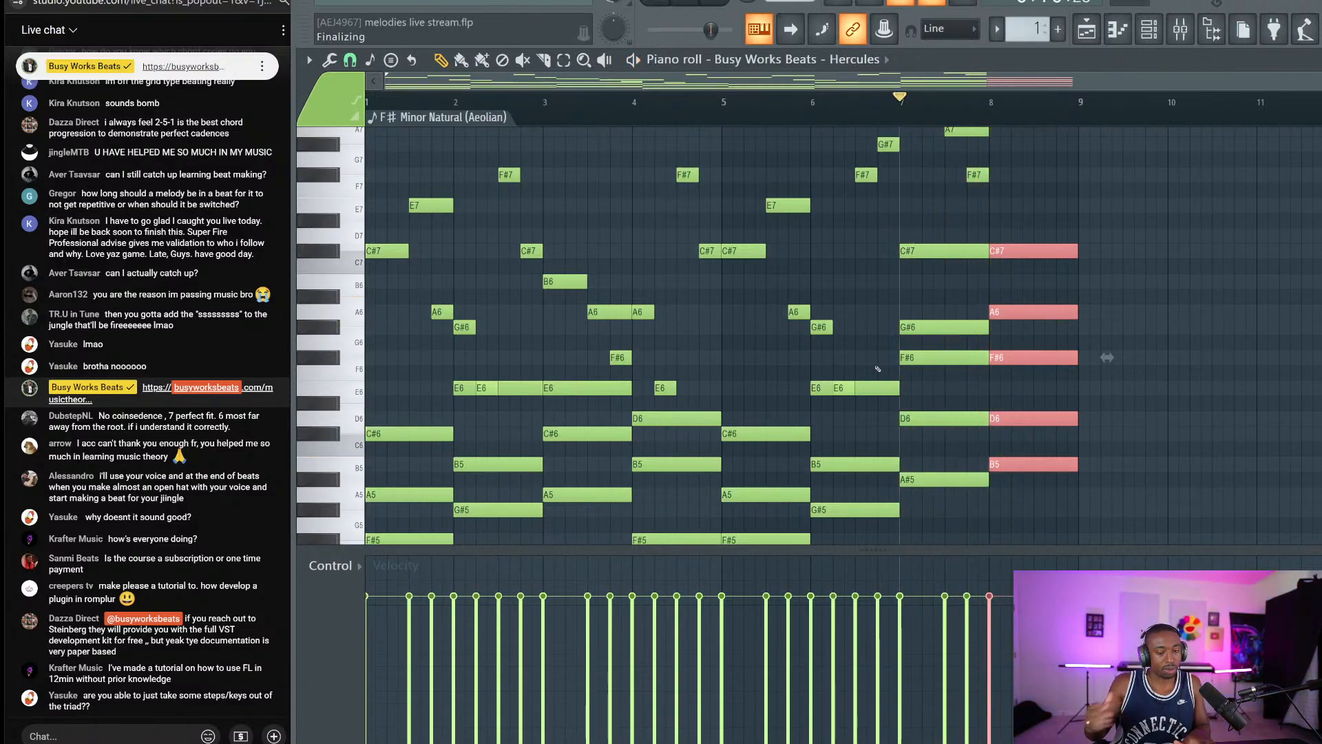
pyautogui.moveTo(917, 232); pyautogui.dragTo(1026, 250)
pyautogui.click(1034, 238)
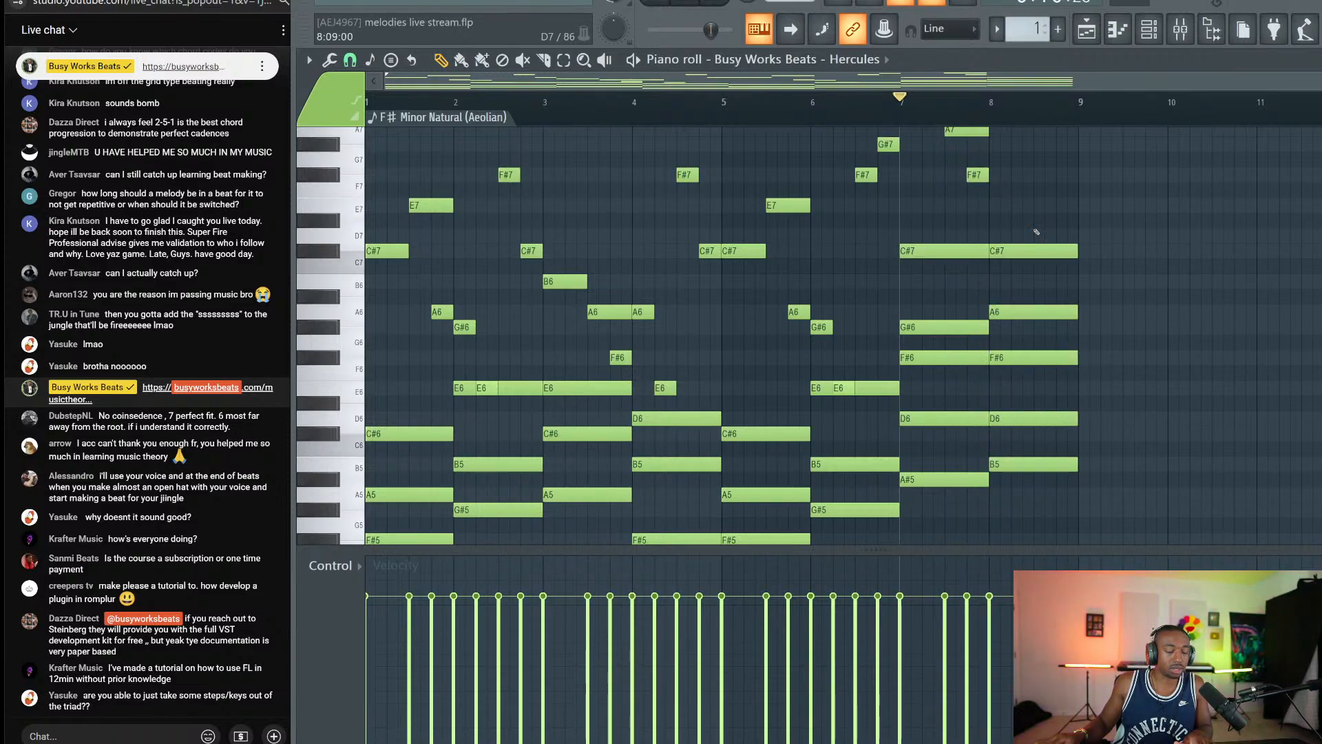
pyautogui.hotkey('ctrl', 's')
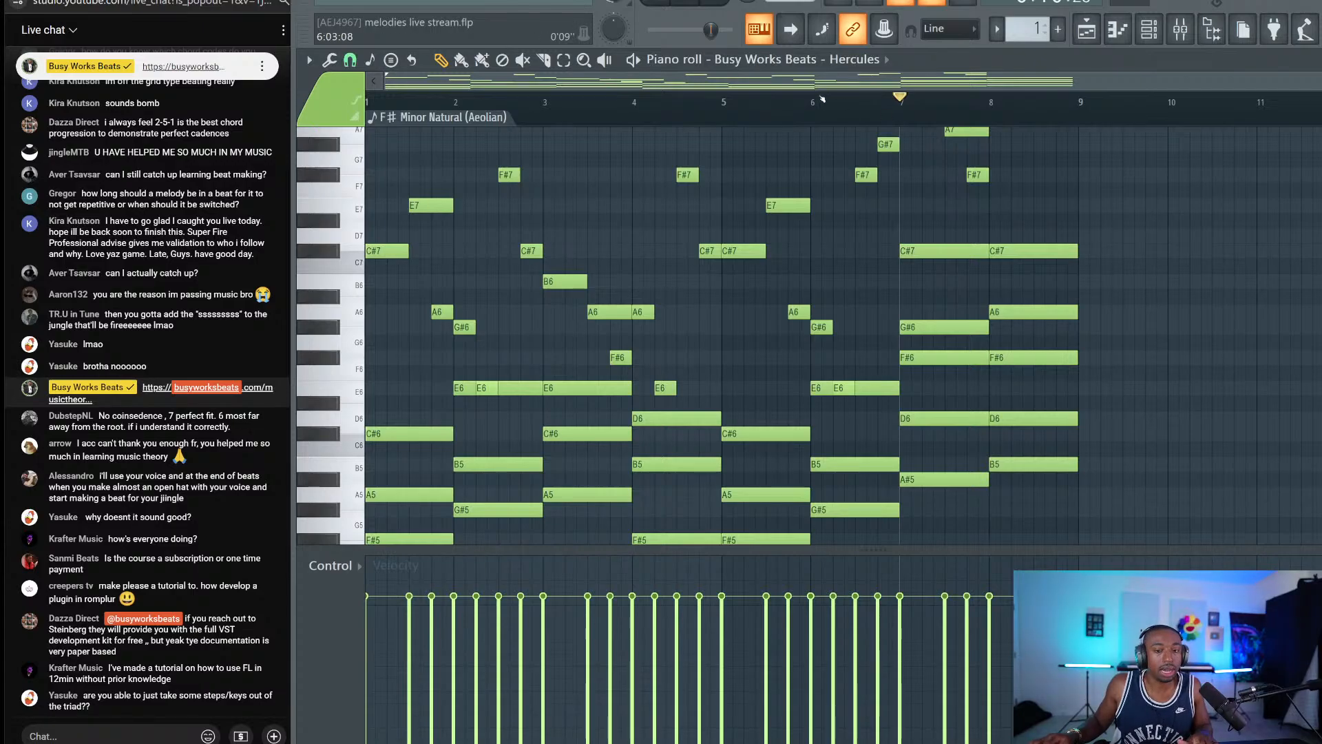
pyautogui.press('space')
pyautogui.press('space')
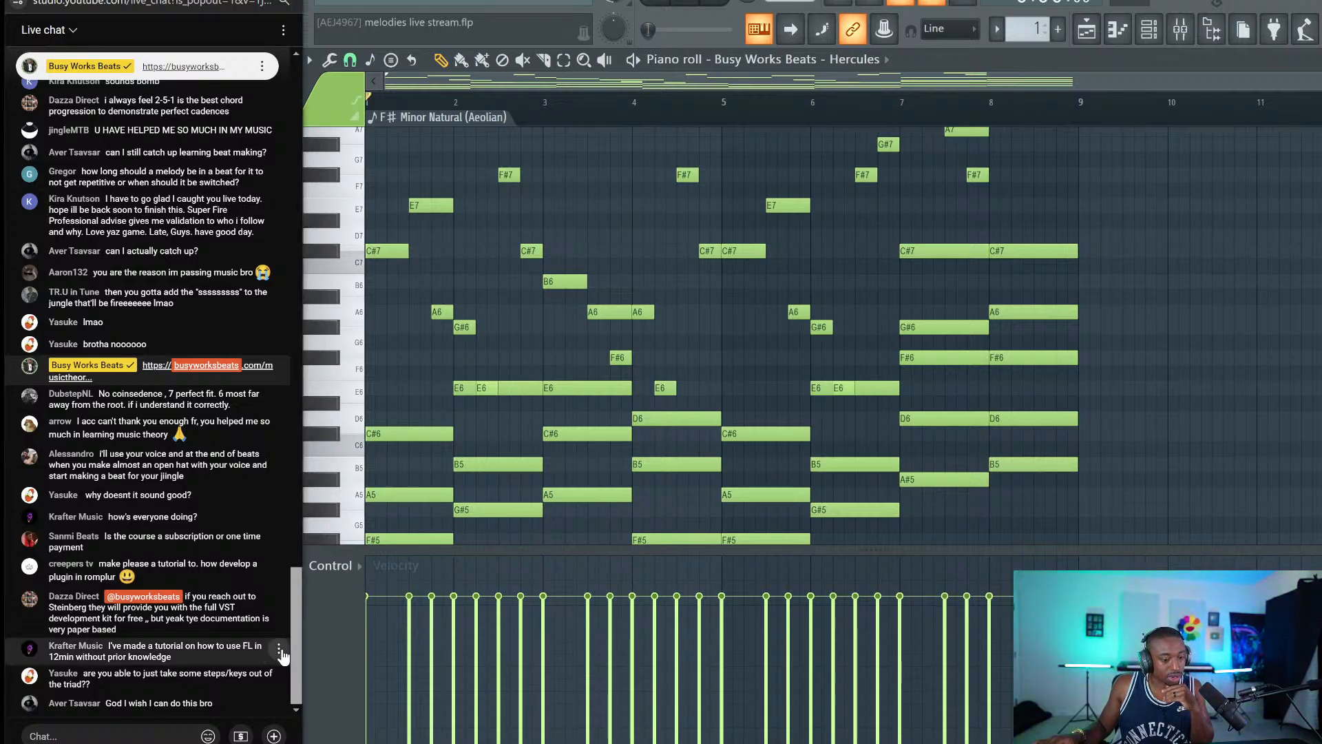
pyautogui.click(279, 650)
# Subscribe to the chat viewer's music channel on YouTube, then switch back to FL Studio.
pyautogui.click(254, 469)
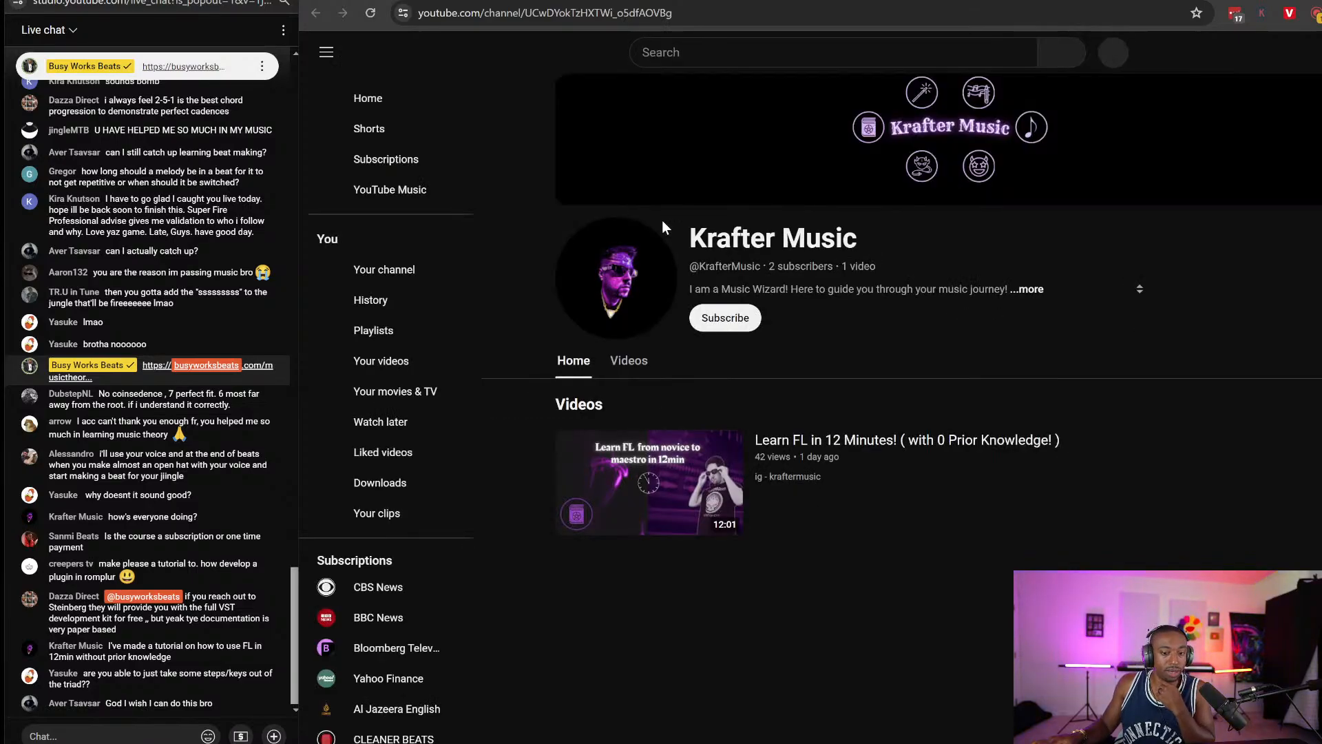
pyautogui.click(724, 320)
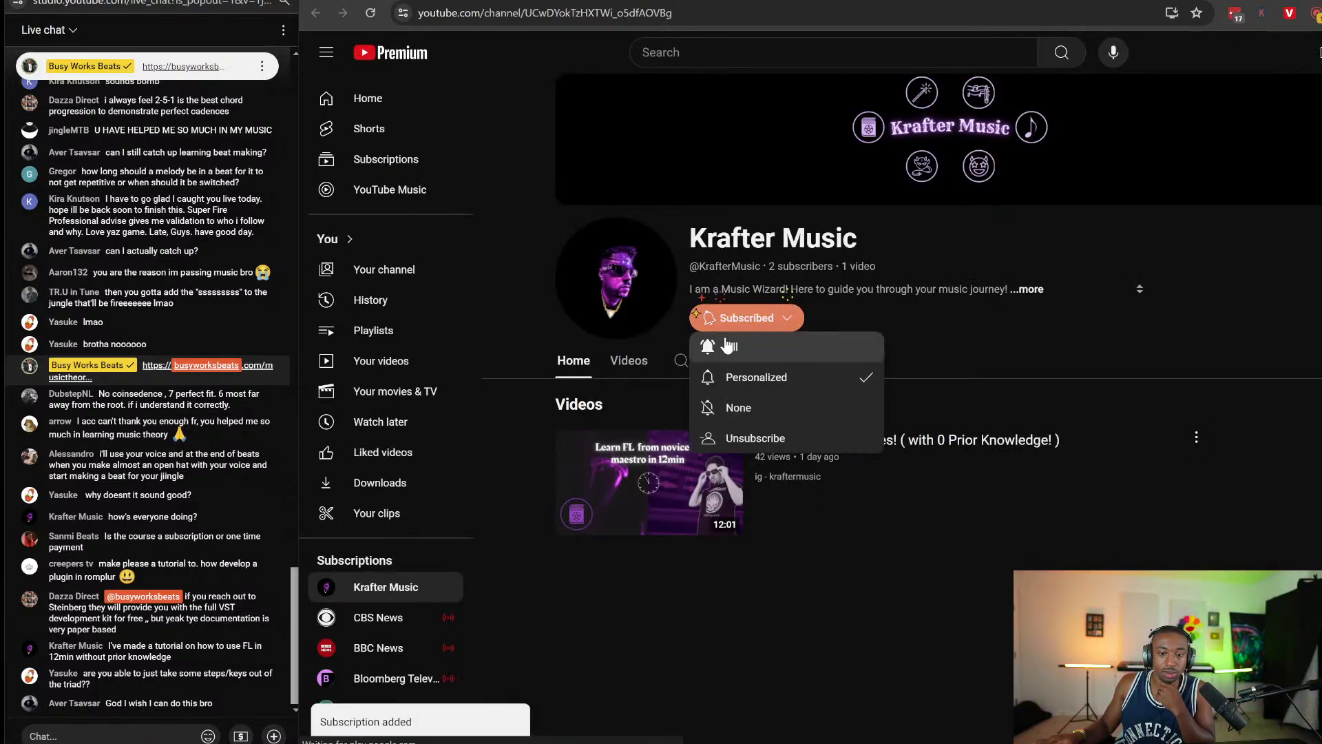
pyautogui.click(1197, 438)
pyautogui.click(1225, 499)
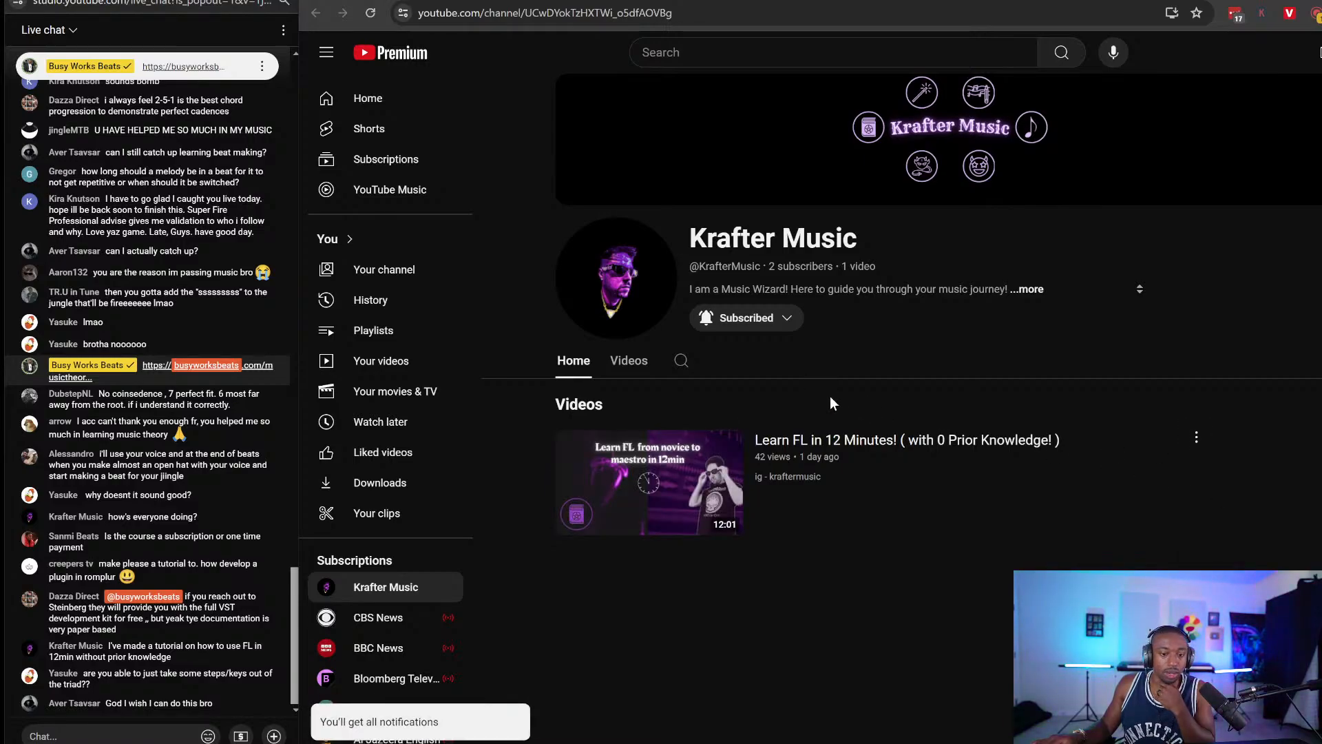
pyautogui.hotkey('ctrl', 'w')
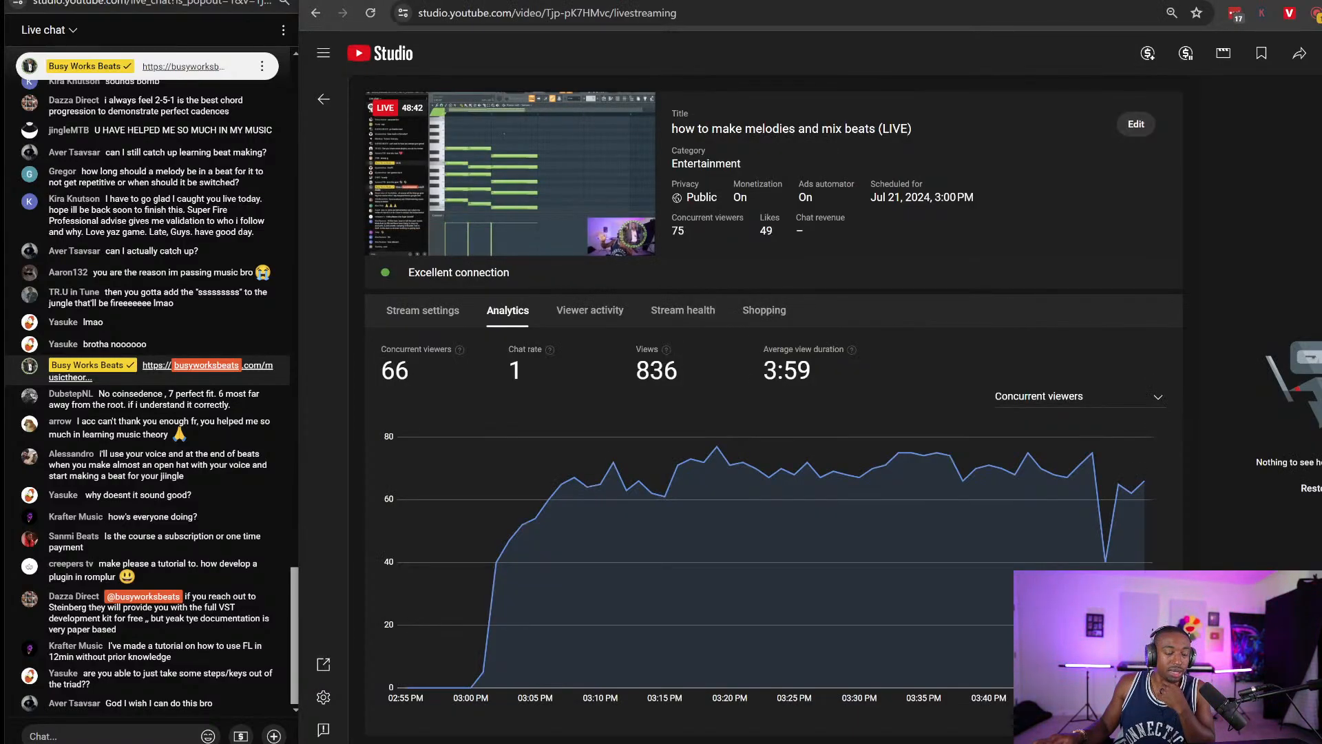
pyautogui.hotkey('alt', 'Tab')
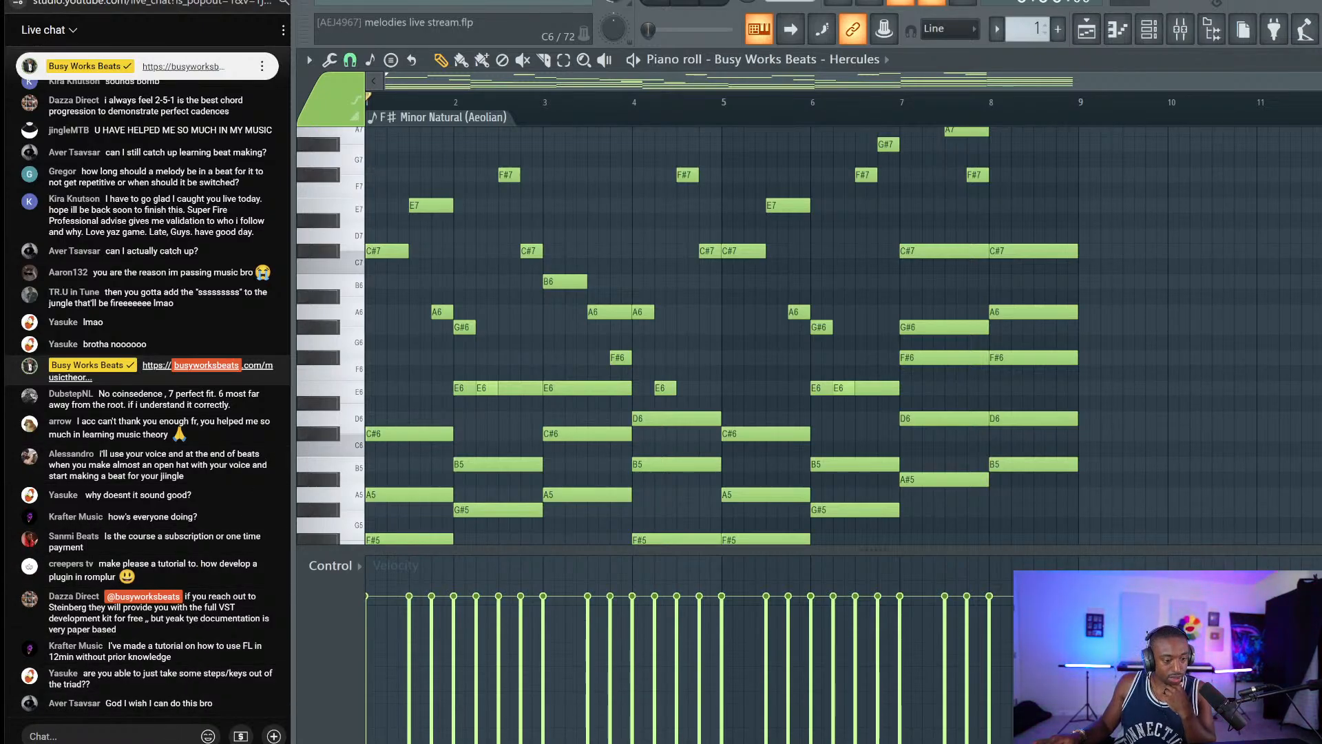
# Select the line's notes from the bar-1 F#5 through the bar-8 B5.
pyautogui.click(167, 729)
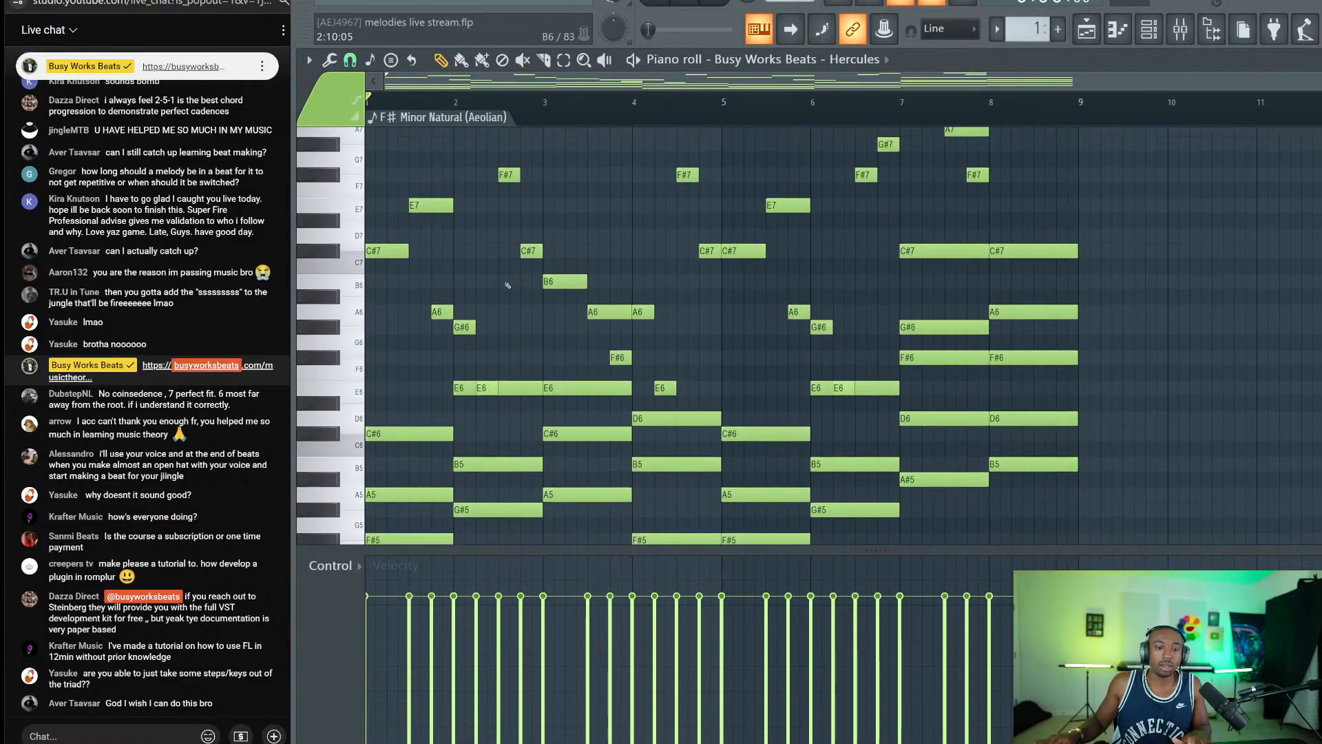
pyautogui.moveTo(1064, 193); pyautogui.dragTo(766, 127)
pyautogui.scroll(-6, 673, 378)
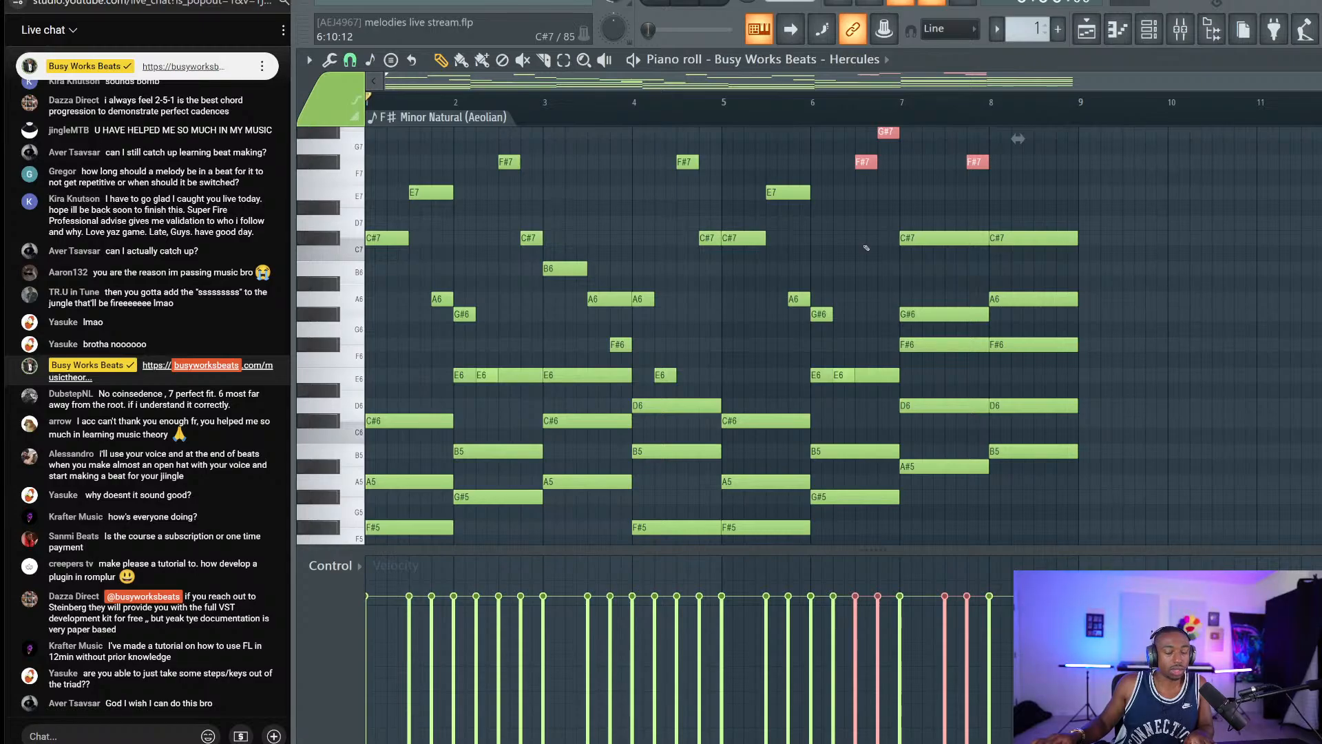
pyautogui.moveTo(369, 474); pyautogui.dragTo(444, 317)
pyautogui.scroll(-2, 442, 323)
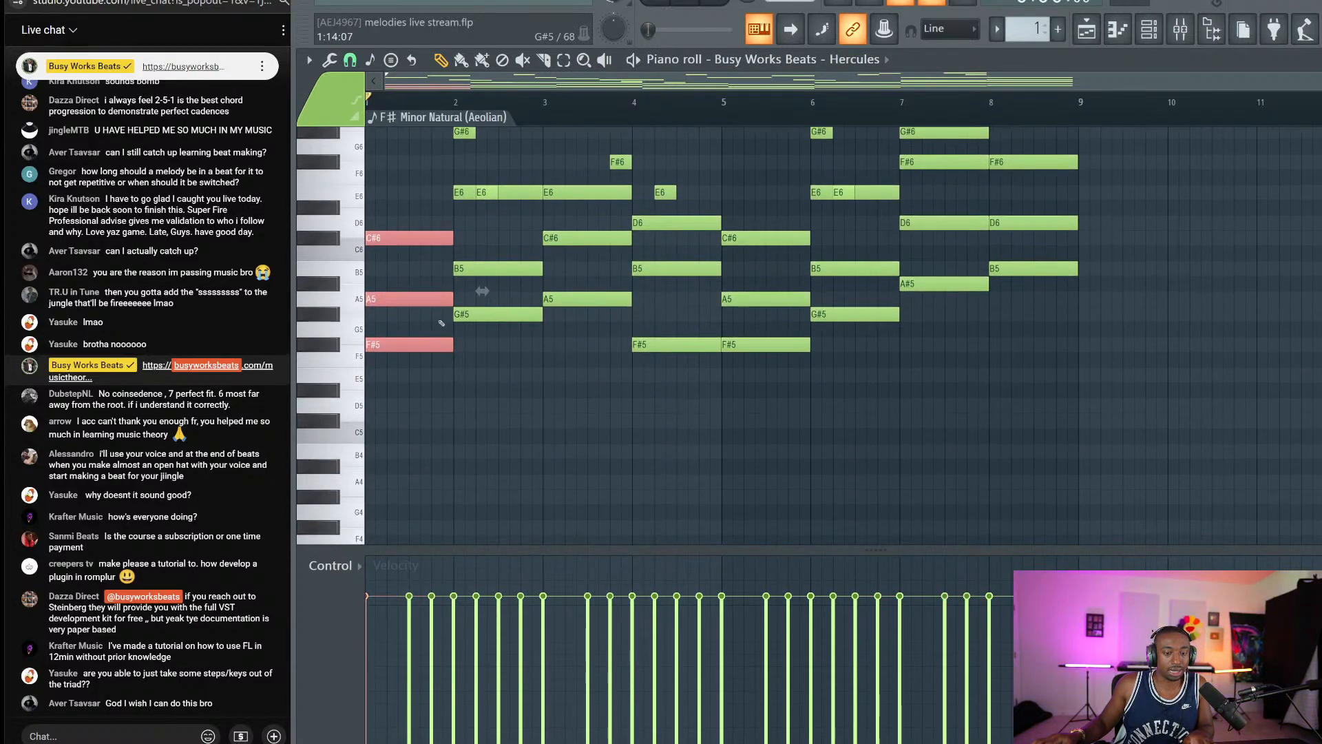
pyautogui.keyDown('ctrl'); pyautogui.click(422, 348); pyautogui.keyUp('ctrl')
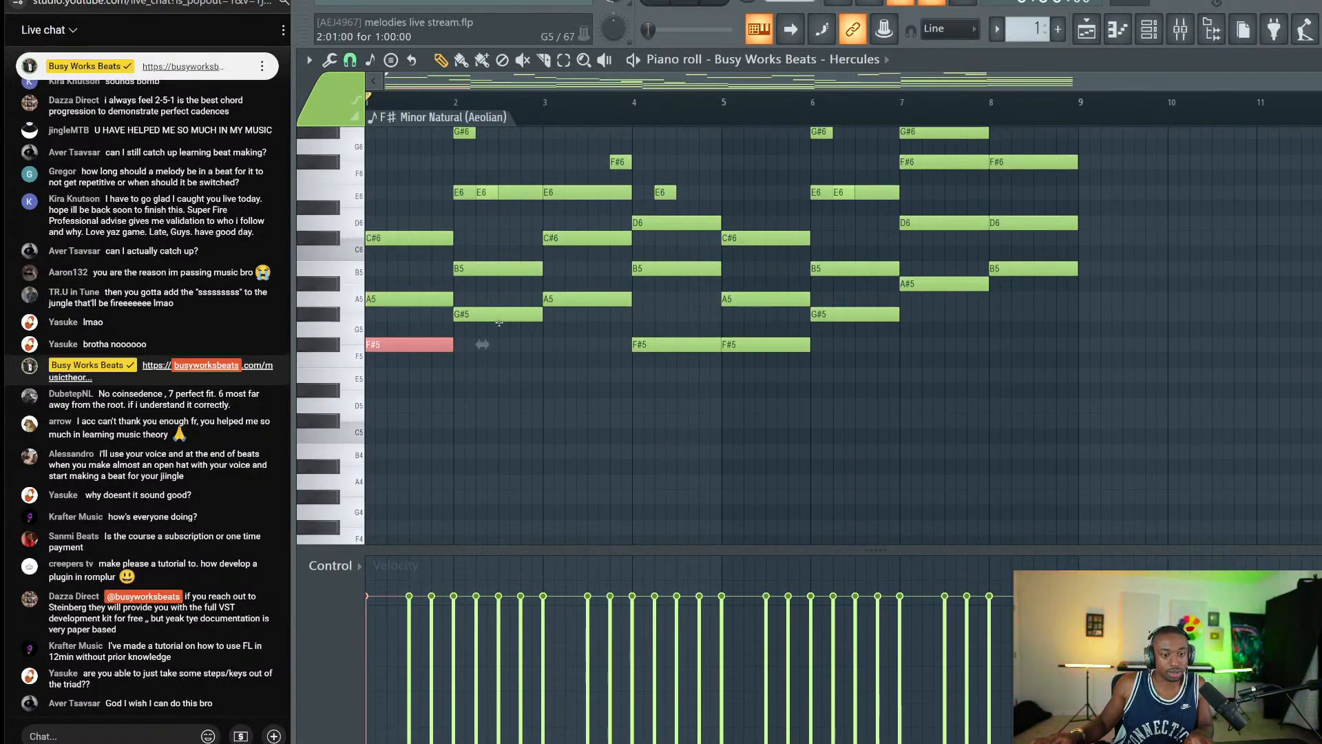
pyautogui.keyDown('ctrl'); pyautogui.keyDown('shift'); pyautogui.click(499, 316); pyautogui.keyUp('shift'); pyautogui.keyUp('ctrl')
pyautogui.keyDown('ctrl'); pyautogui.keyDown('shift'); pyautogui.click(585, 296); pyautogui.keyUp('shift'); pyautogui.keyUp('ctrl')
pyautogui.keyDown('ctrl'); pyautogui.keyDown('shift'); pyautogui.click(675, 344); pyautogui.keyUp('shift'); pyautogui.keyUp('ctrl')
pyautogui.keyDown('ctrl'); pyautogui.keyDown('shift'); pyautogui.click(764, 344); pyautogui.keyUp('shift'); pyautogui.keyUp('ctrl')
pyautogui.keyDown('ctrl'); pyautogui.keyDown('shift'); pyautogui.click(854, 314); pyautogui.keyUp('shift'); pyautogui.keyUp('ctrl')
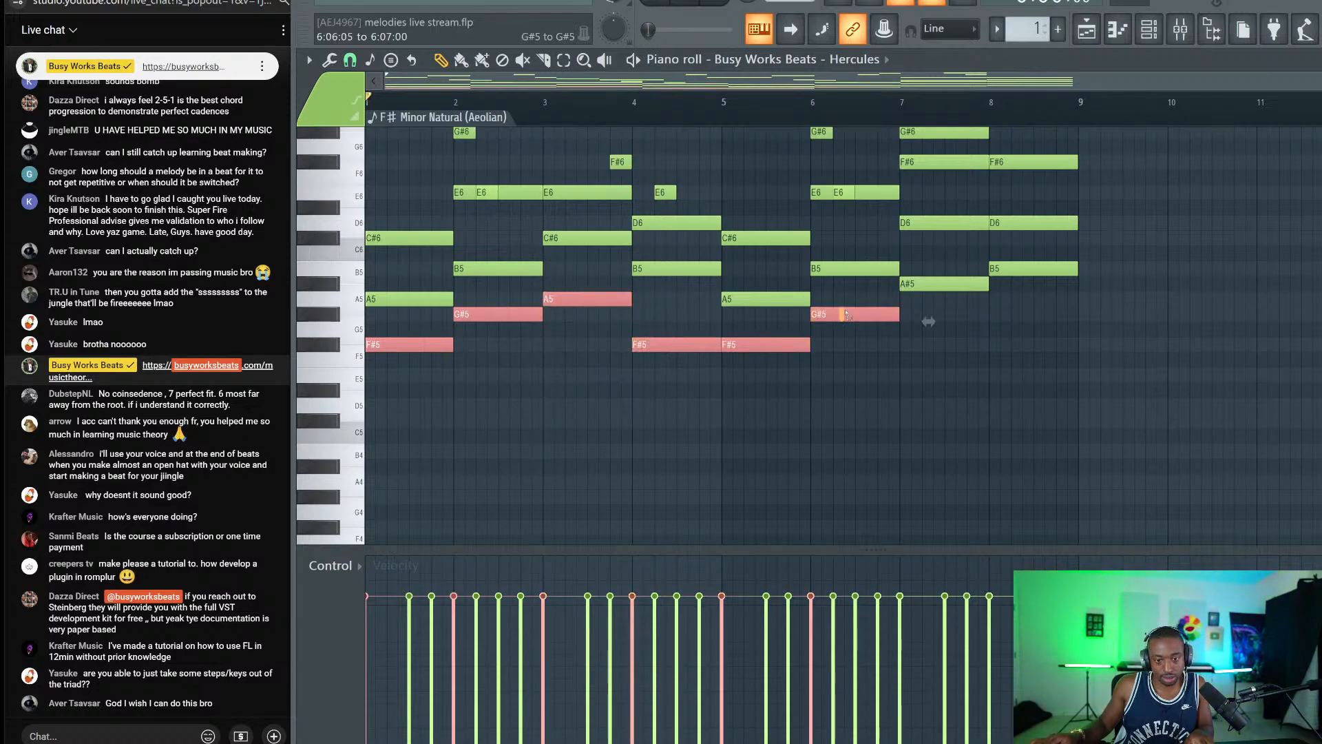
pyautogui.keyDown('ctrl'); pyautogui.keyDown('shift'); pyautogui.click(944, 284); pyautogui.keyUp('shift'); pyautogui.keyUp('ctrl')
pyautogui.keyDown('ctrl'); pyautogui.keyDown('shift'); pyautogui.click(1053, 267); pyautogui.keyUp('shift'); pyautogui.keyUp('ctrl')
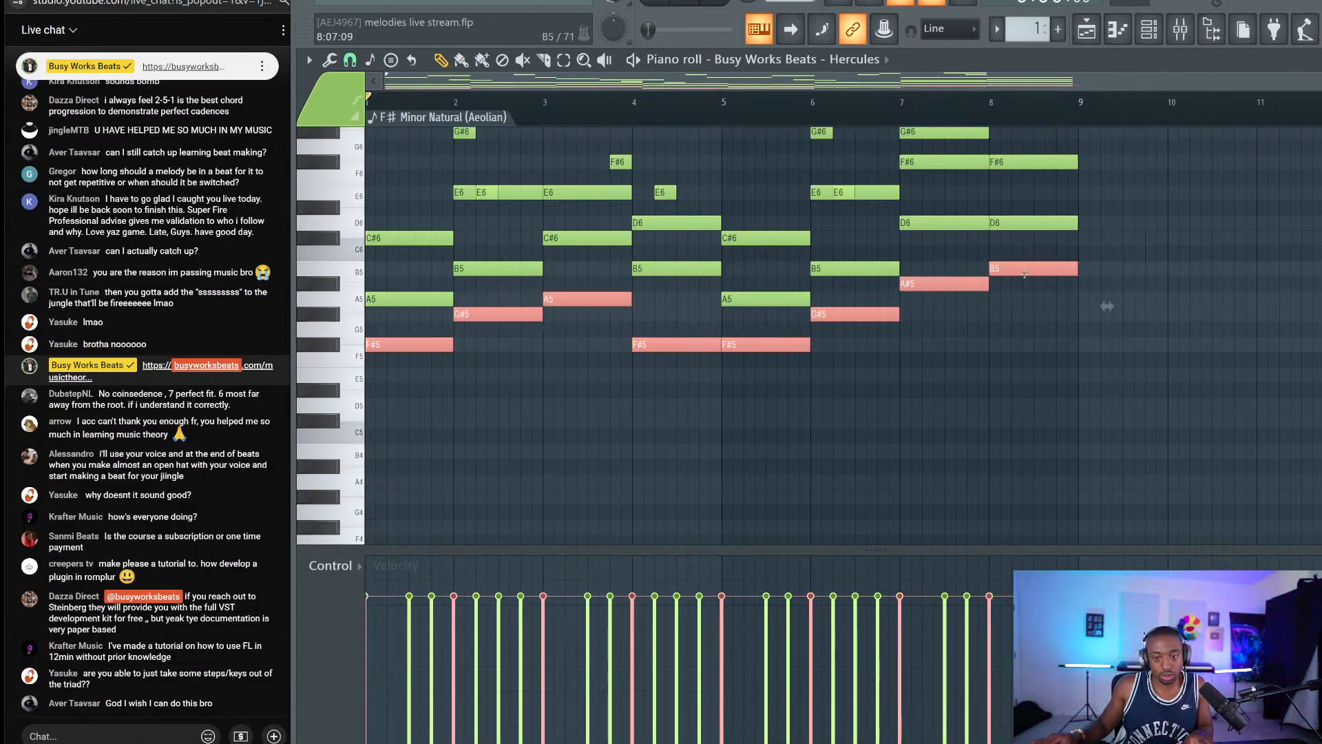
# Shift the line down an octave, clone it another octave lower to F#3, deselect, and save.
pyautogui.hotkey('ctrl', 'Down')
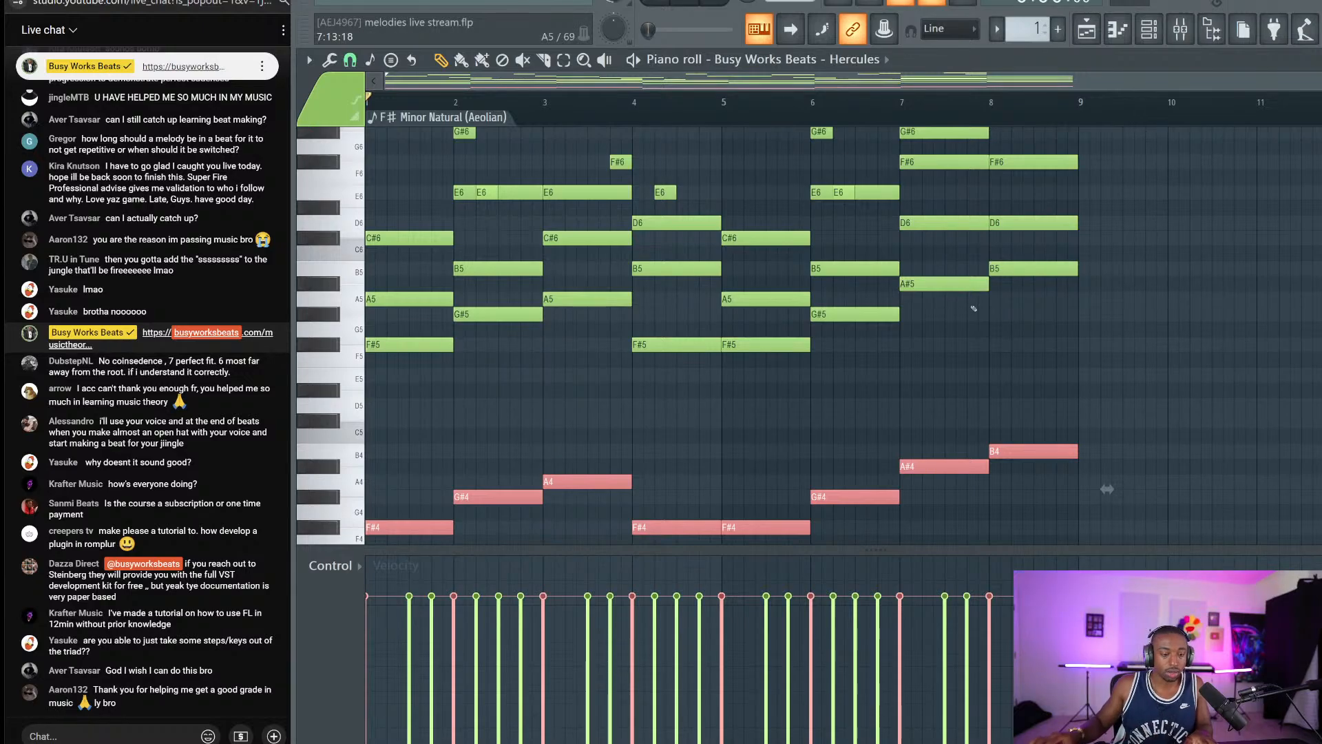
pyautogui.scroll(-3, 692, 436)
pyautogui.moveTo(382, 393)
pyautogui.keyDown('shift'); pyautogui.mouseDown()
pyautogui.moveTo(437, 397)
pyautogui.moveTo(367, 401)
pyautogui.mouseUp(); pyautogui.keyUp('shift')
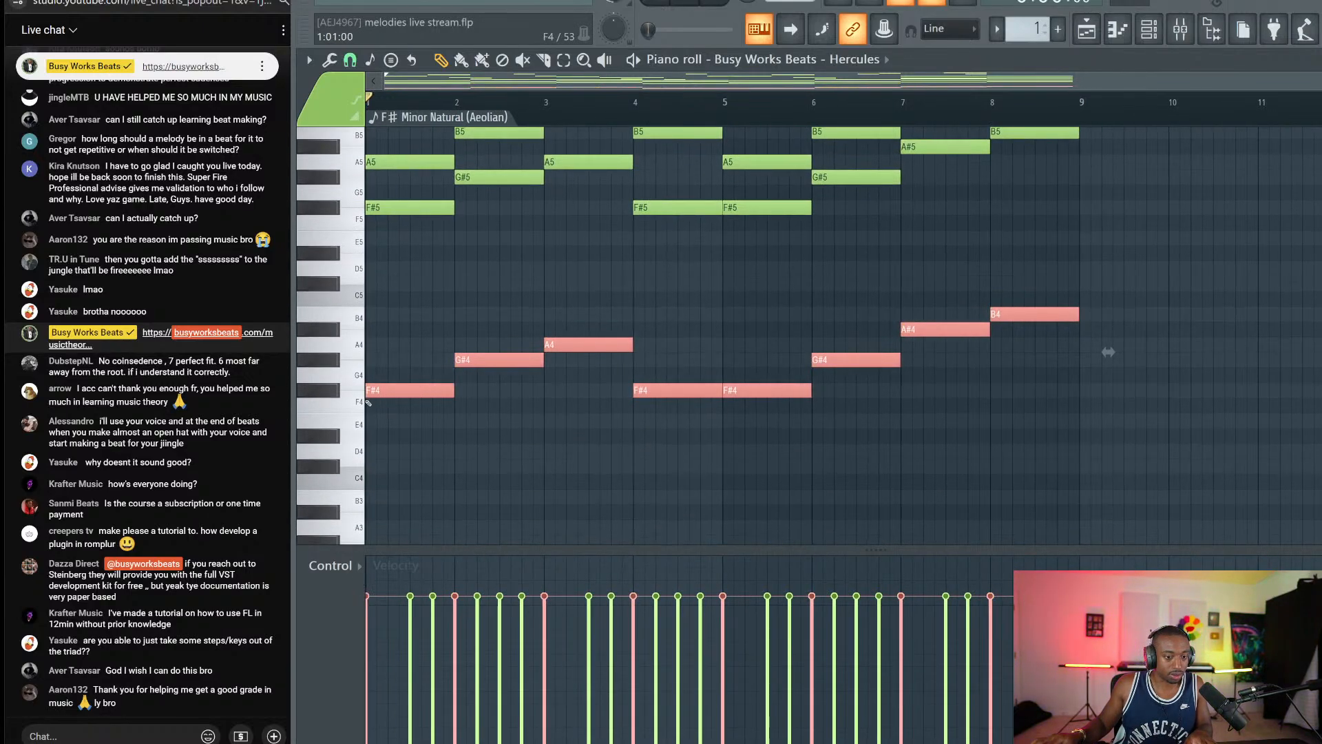
pyautogui.hotkey('ctrl', 'Down')
pyautogui.hotkey('ctrl', 'd')
pyautogui.hotkey('ctrl', 's')
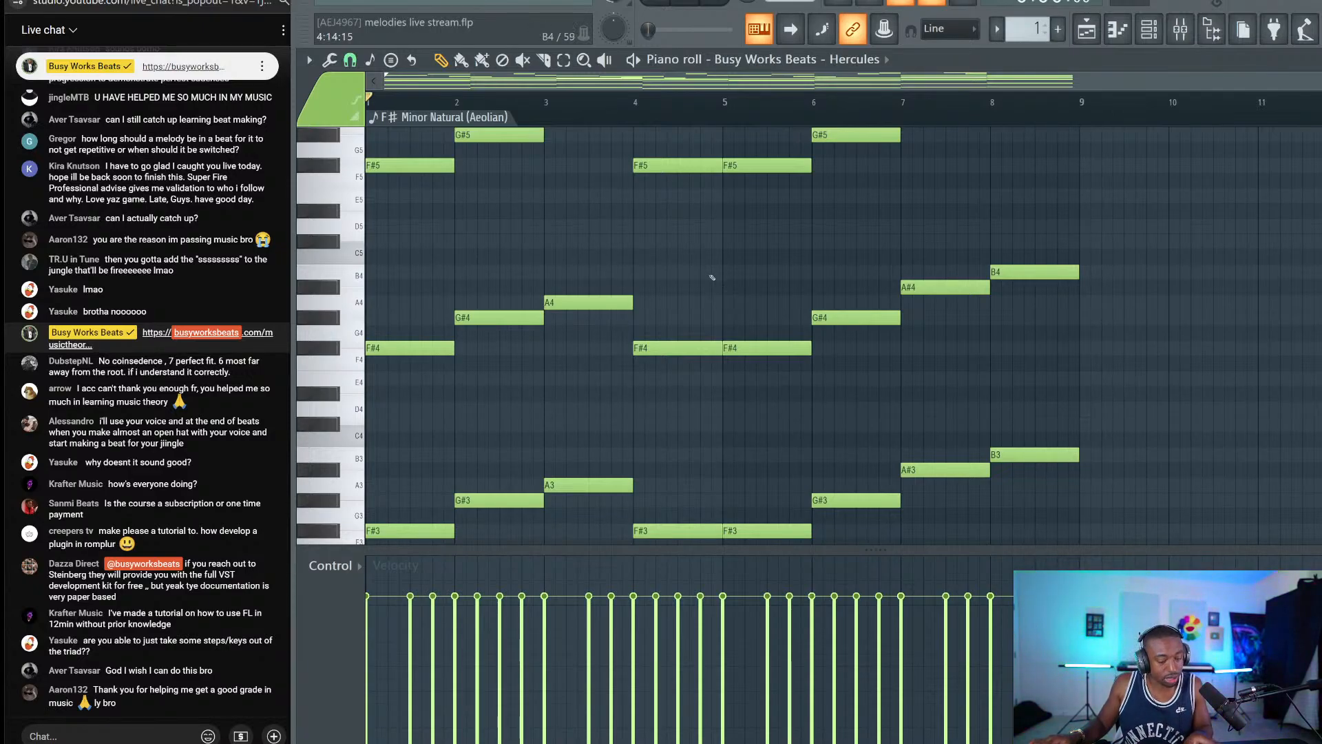
pyautogui.press('shift+super+s')
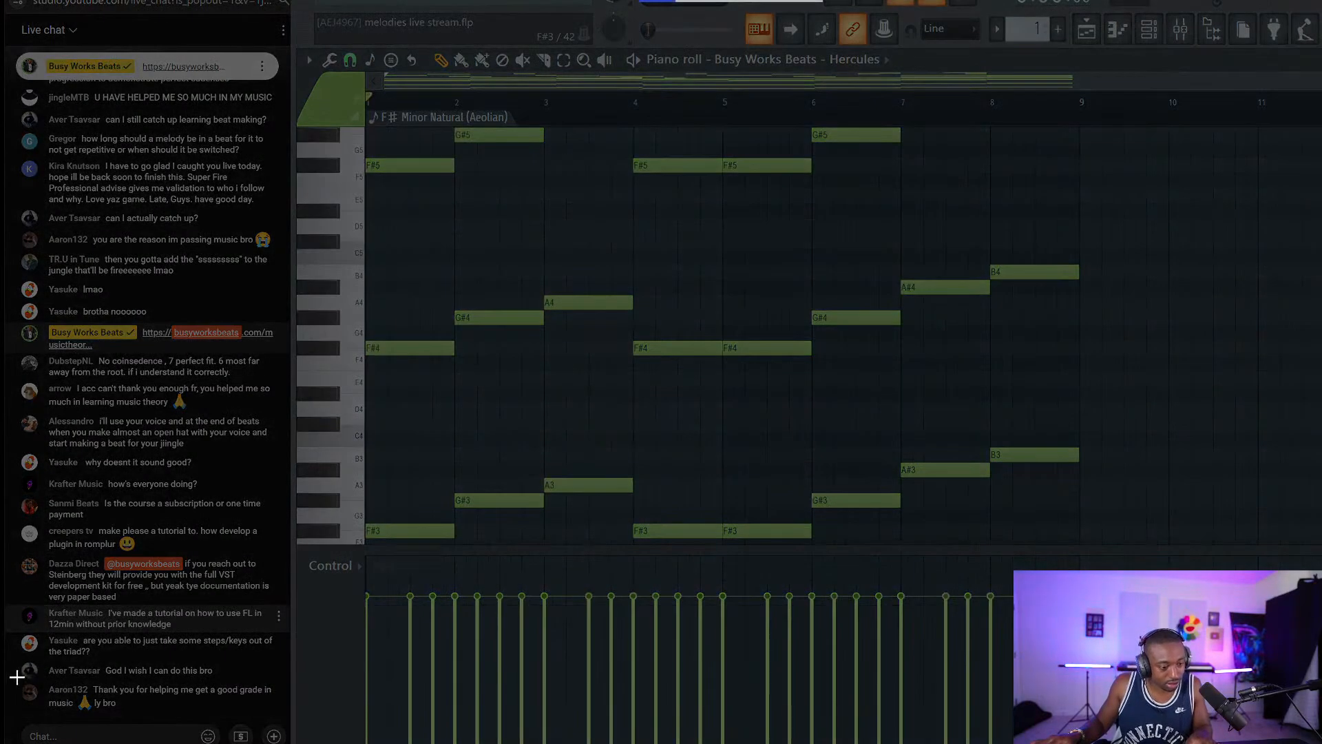
# Snip the viewer's thank-you chat message, save it as a PNG, and close Snip & Sketch.
pyautogui.moveTo(21, 678); pyautogui.dragTo(285, 719)
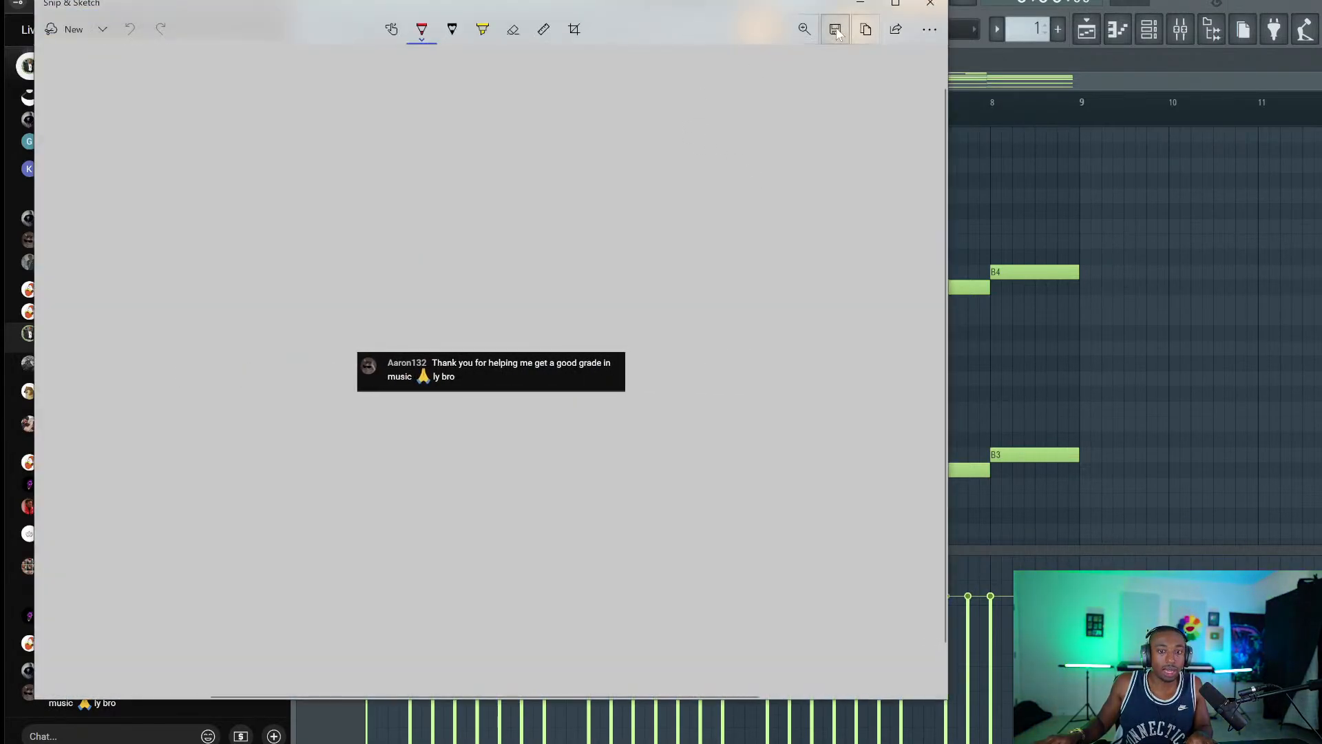
pyautogui.click(834, 30)
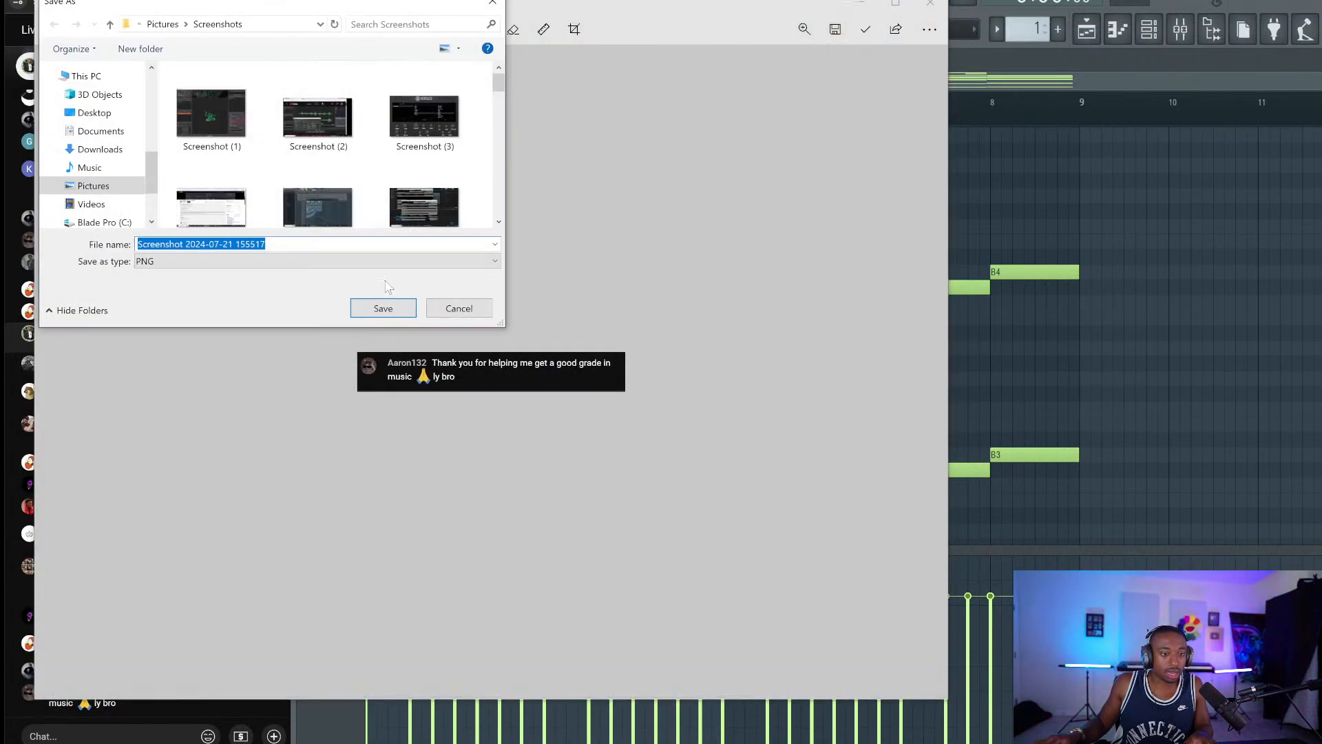
pyautogui.click(373, 308)
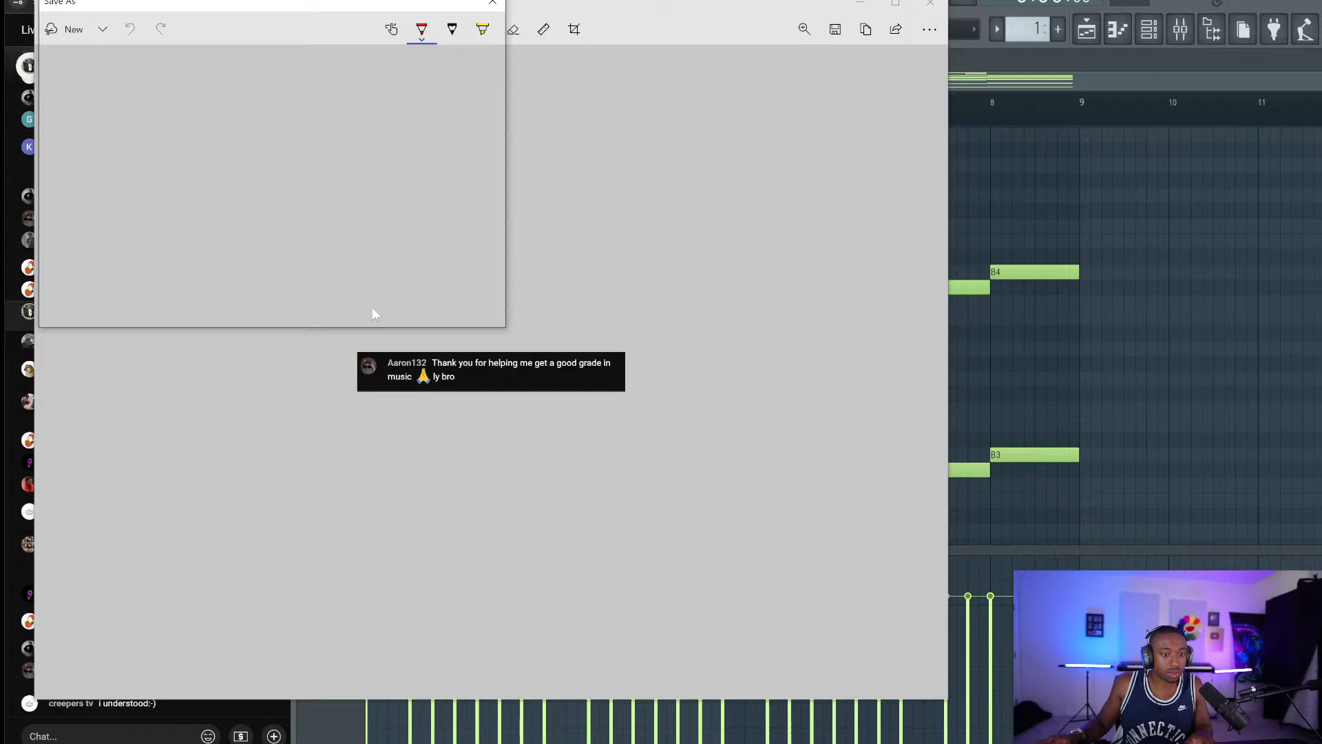
pyautogui.click(930, 3)
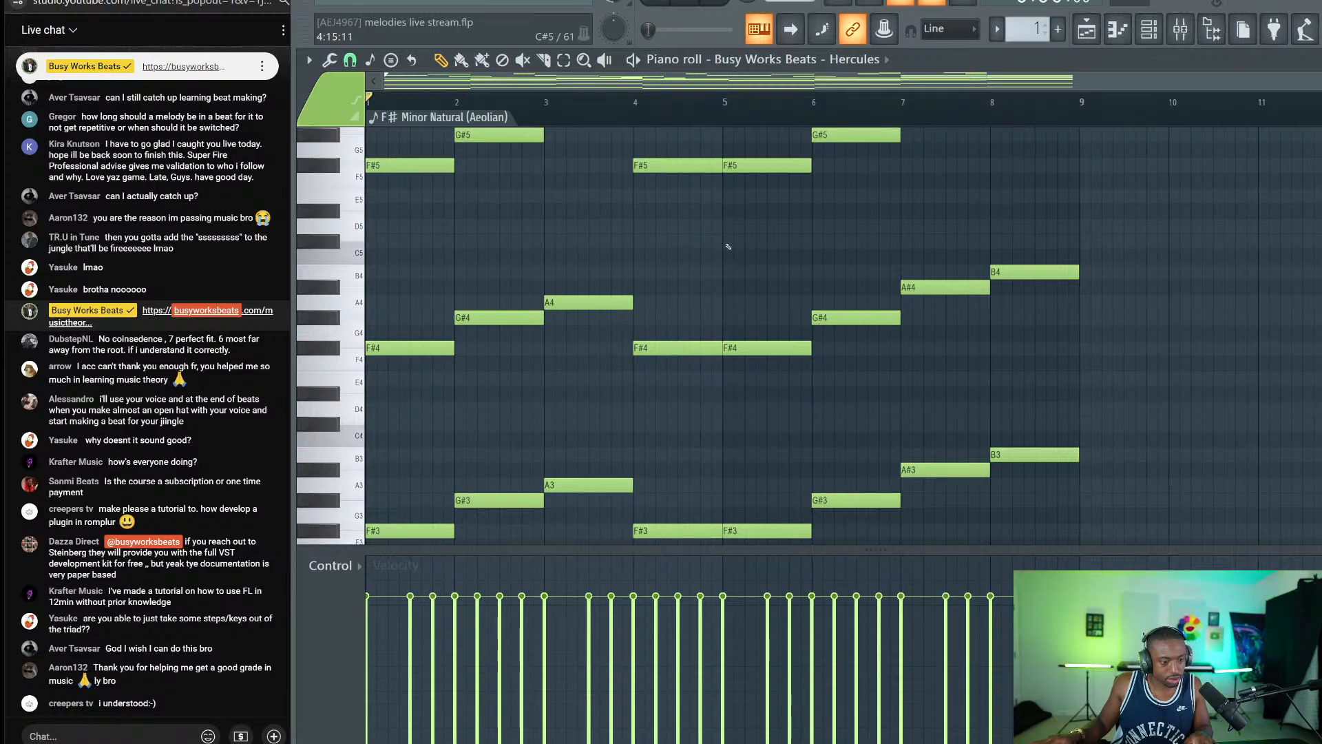
pyautogui.press('space')
pyautogui.scroll(3, 891, 334)
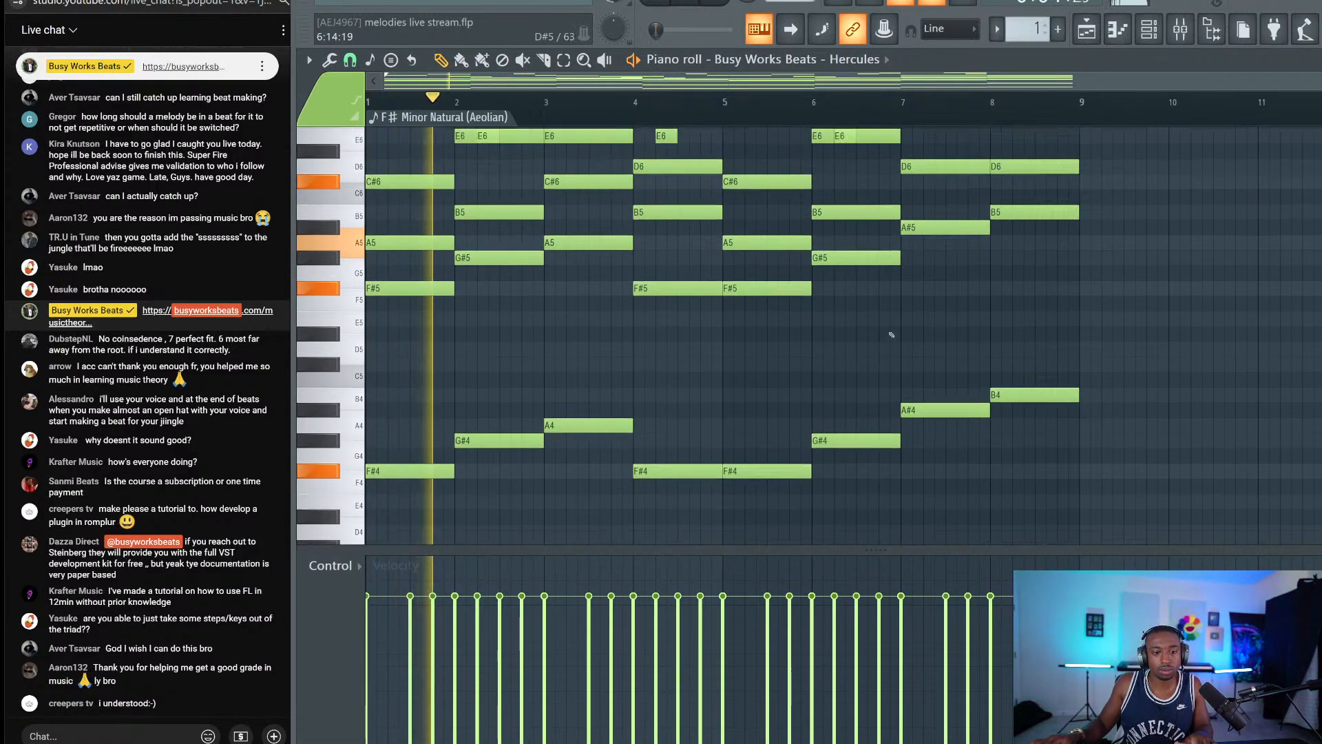
pyautogui.scroll(4, 891, 335)
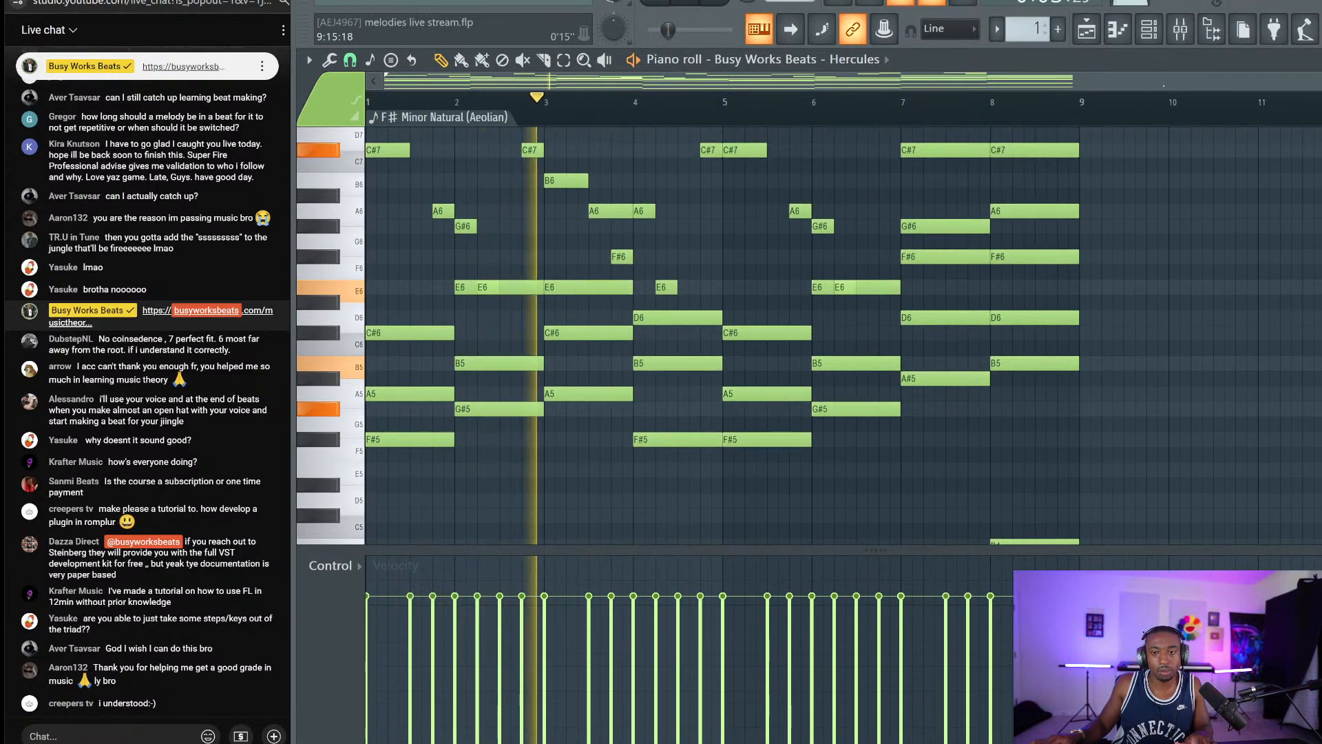
pyautogui.scroll(2, 1154, 279)
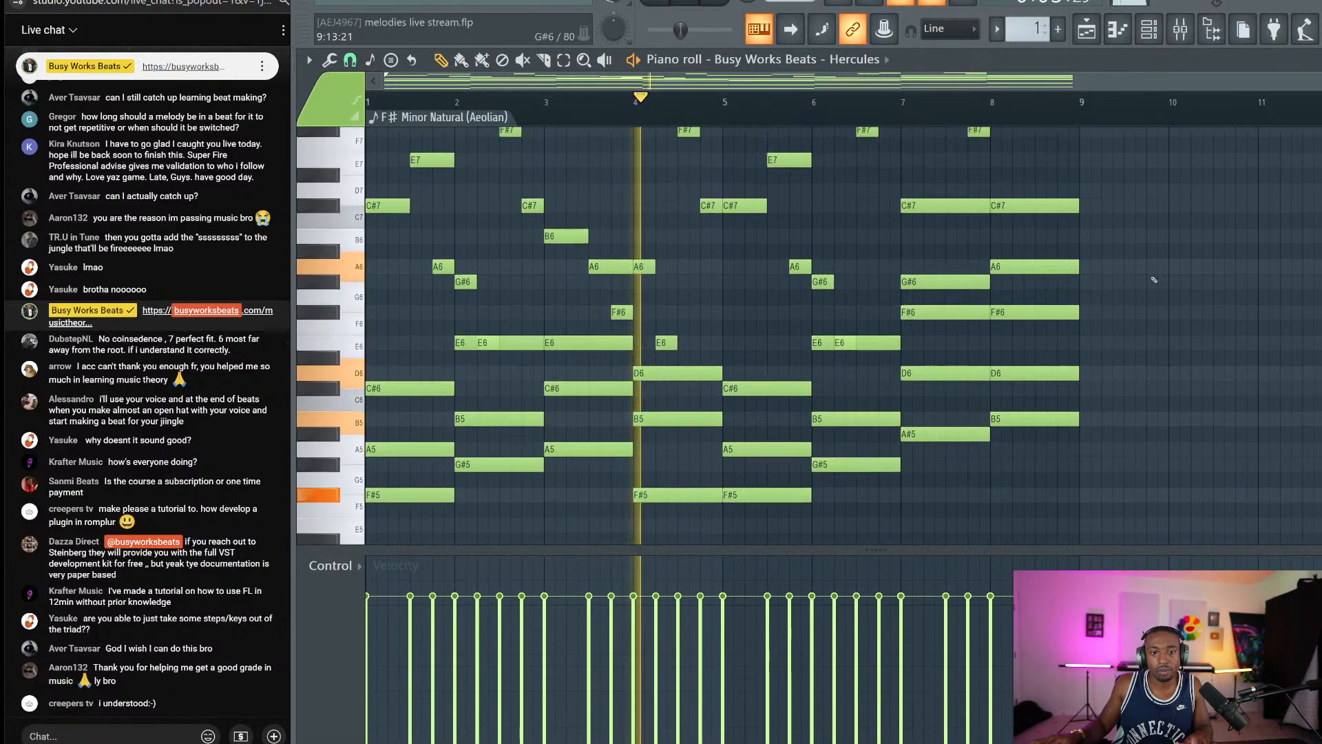
pyautogui.scroll(1, 1154, 279)
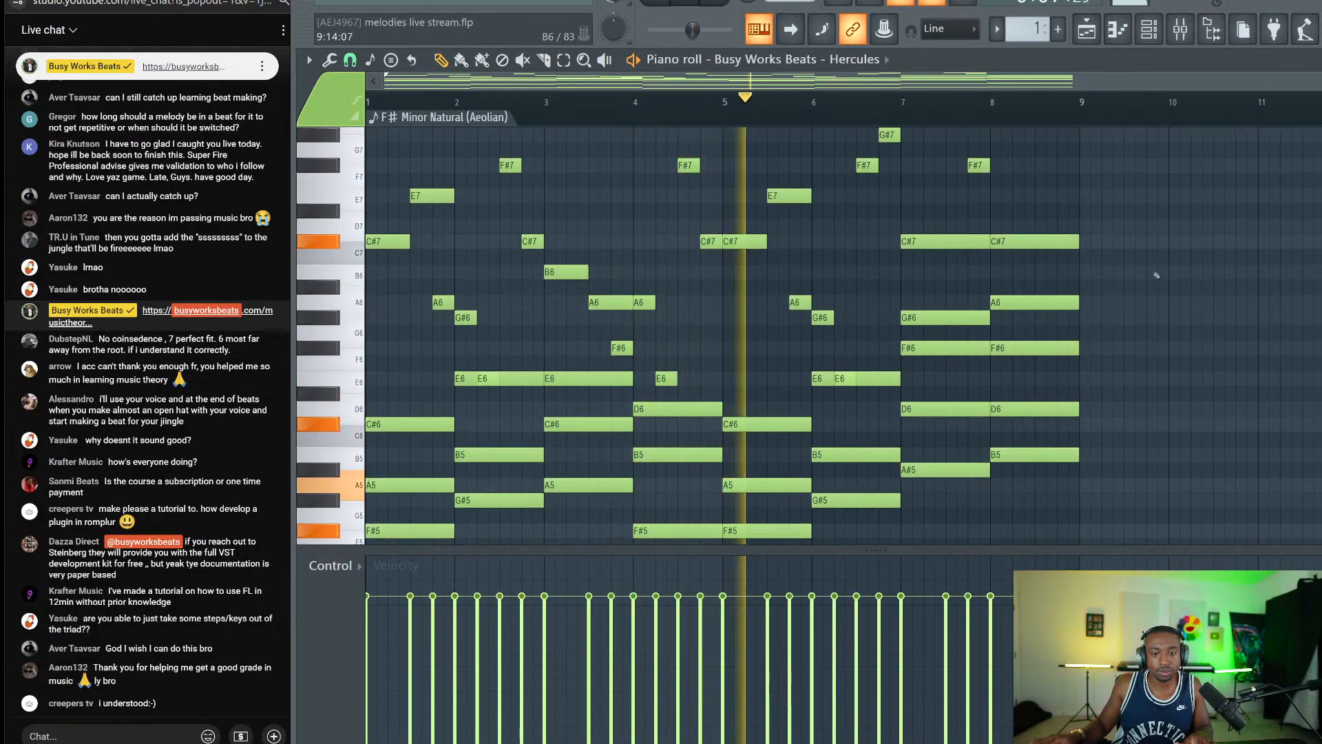
pyautogui.click(1148, 29)
pyautogui.click(505, 105)
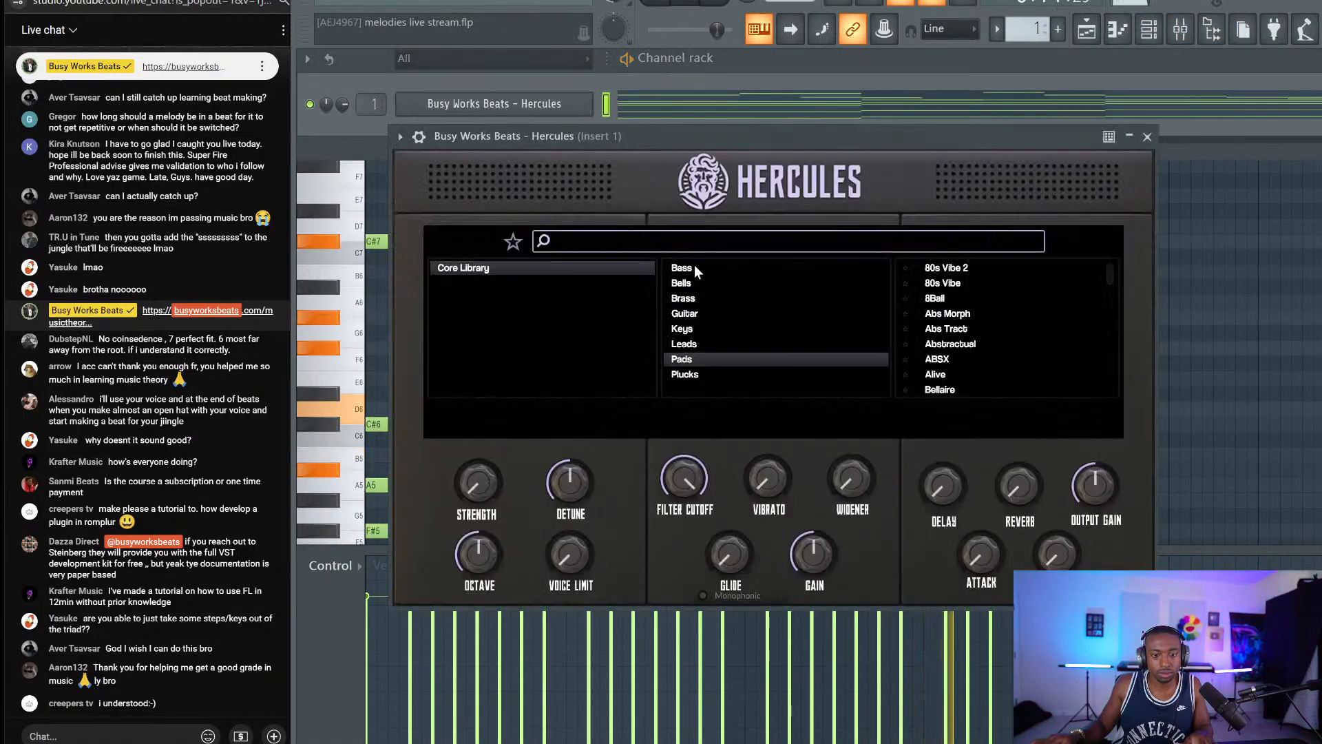
pyautogui.click(1261, 314)
pyautogui.press('space')
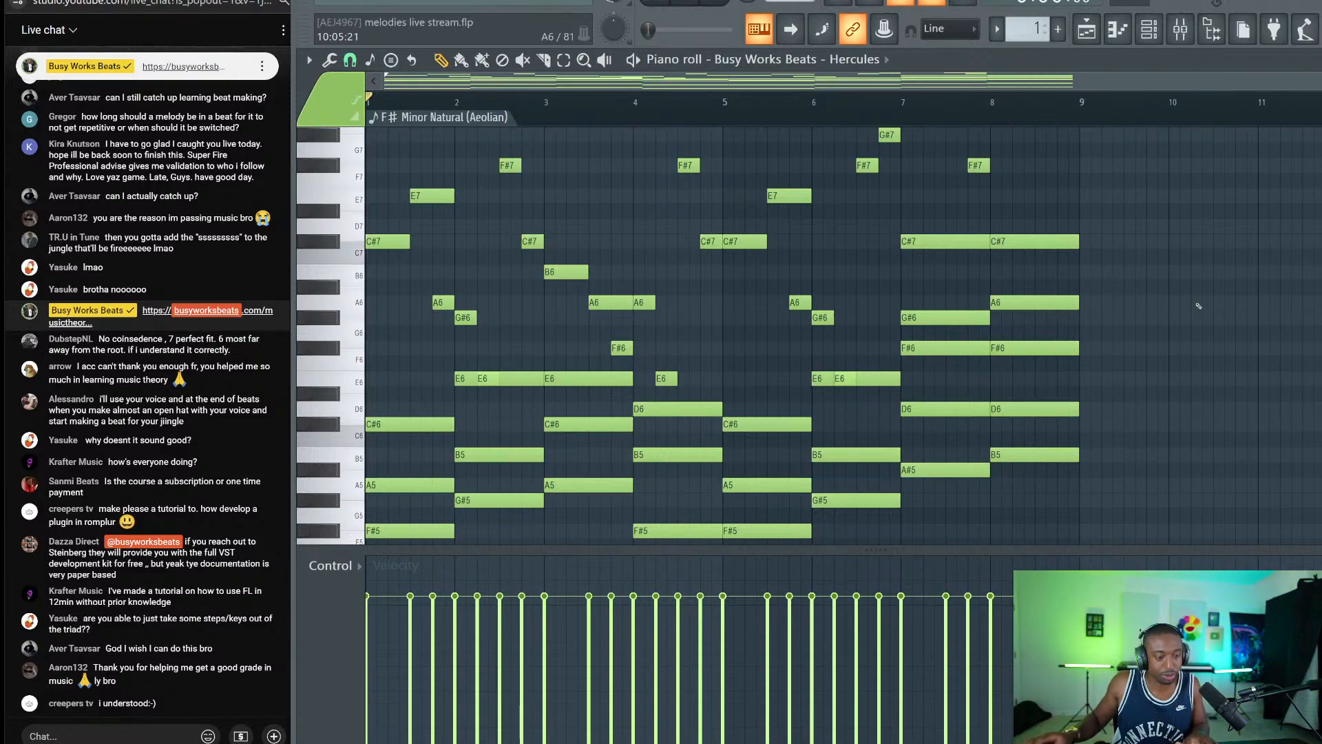
pyautogui.moveTo(966, 304); pyautogui.dragTo(943, 400)
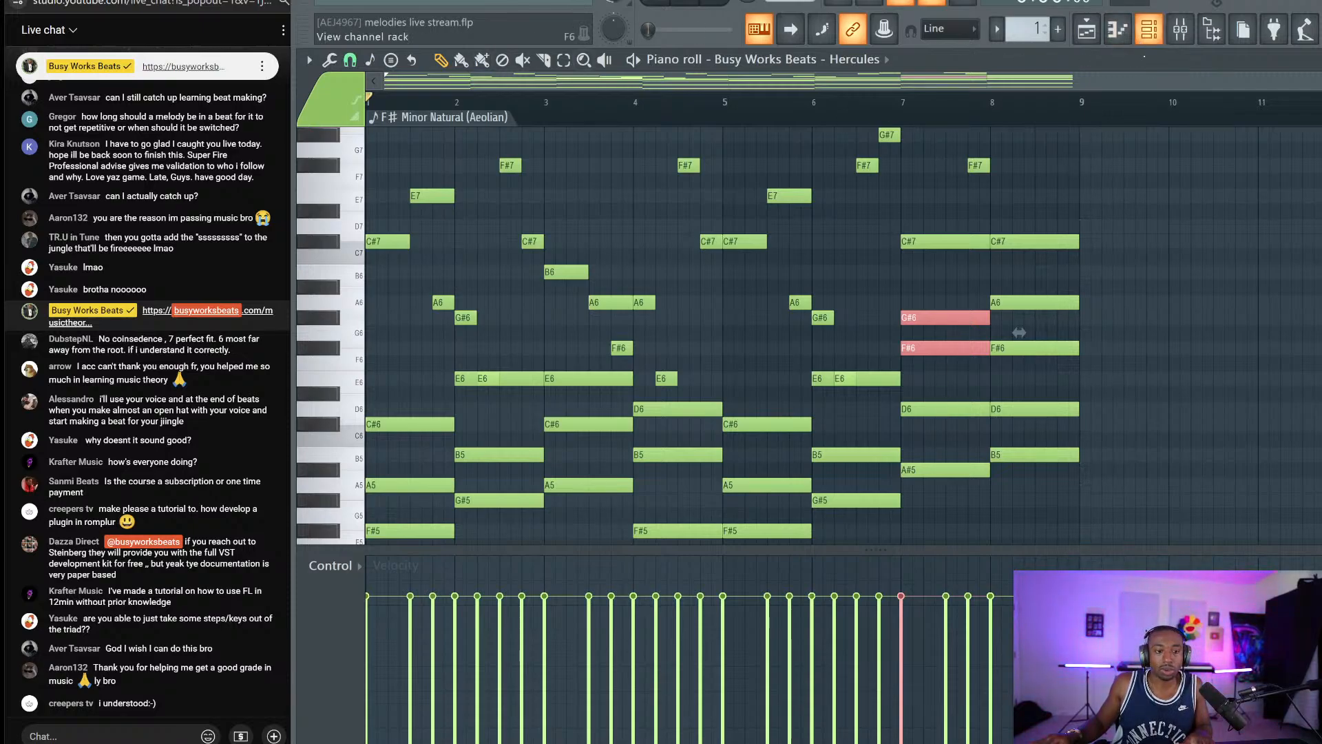
pyautogui.keyDown('ctrl'); pyautogui.click(1236, 187); pyautogui.keyUp('ctrl')
pyautogui.scroll(-5, 1236, 188)
pyautogui.scroll(-3, 1236, 187)
pyautogui.press('space')
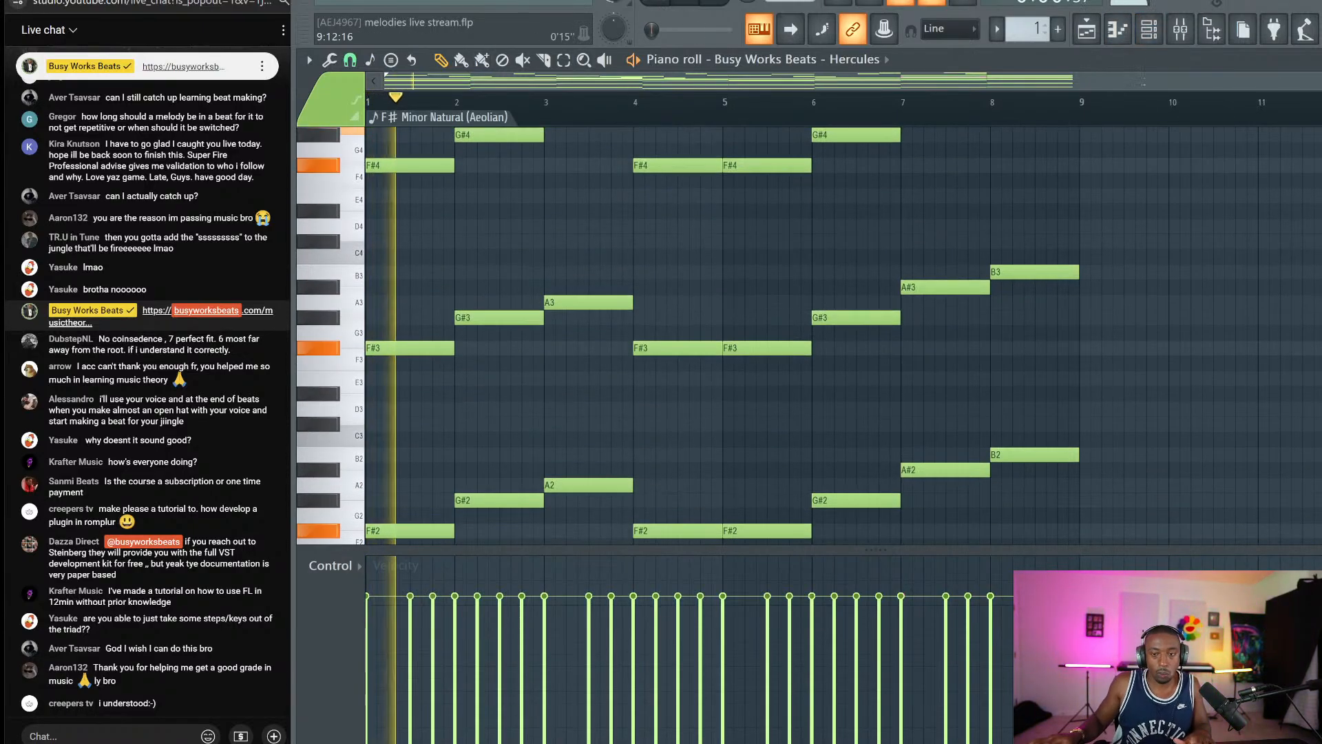
pyautogui.click(1149, 31)
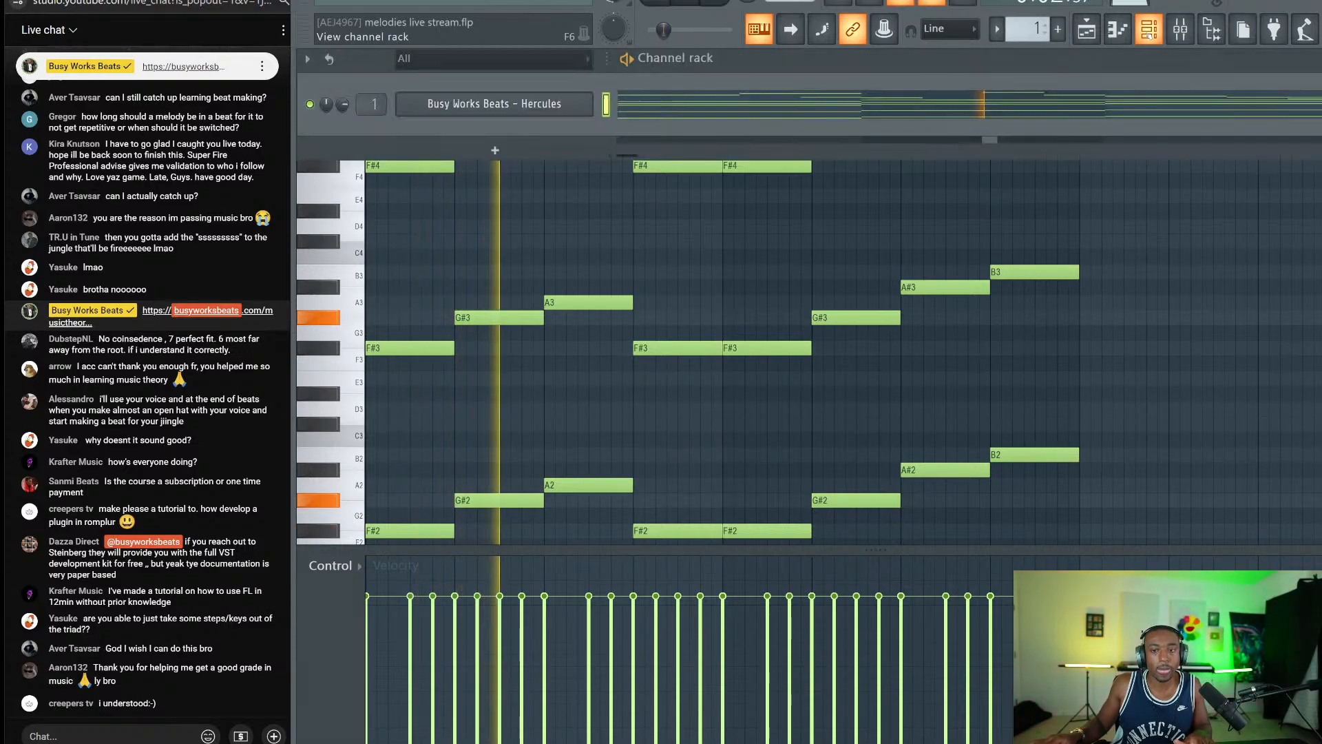
pyautogui.click(758, 103)
pyautogui.scroll(1, 1136, 234)
pyautogui.scroll(4, 1143, 232)
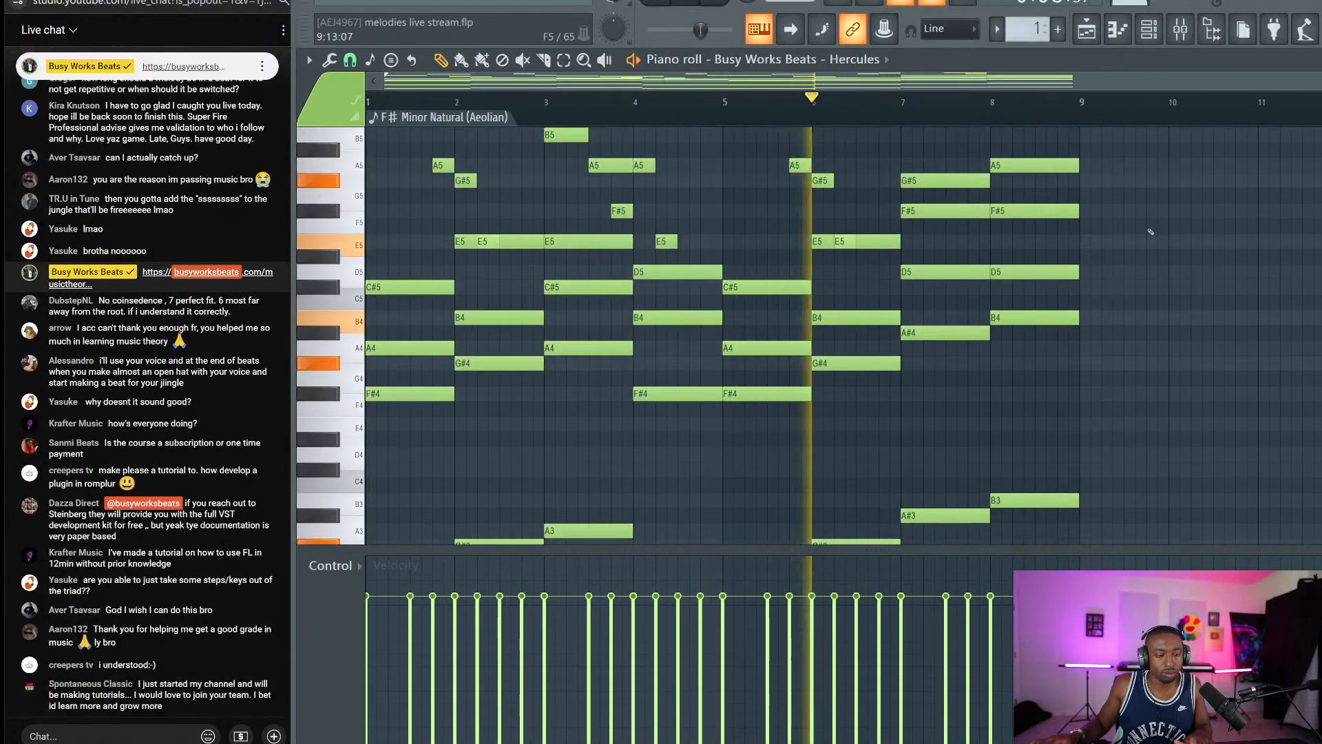
pyautogui.scroll(1, 1205, 224)
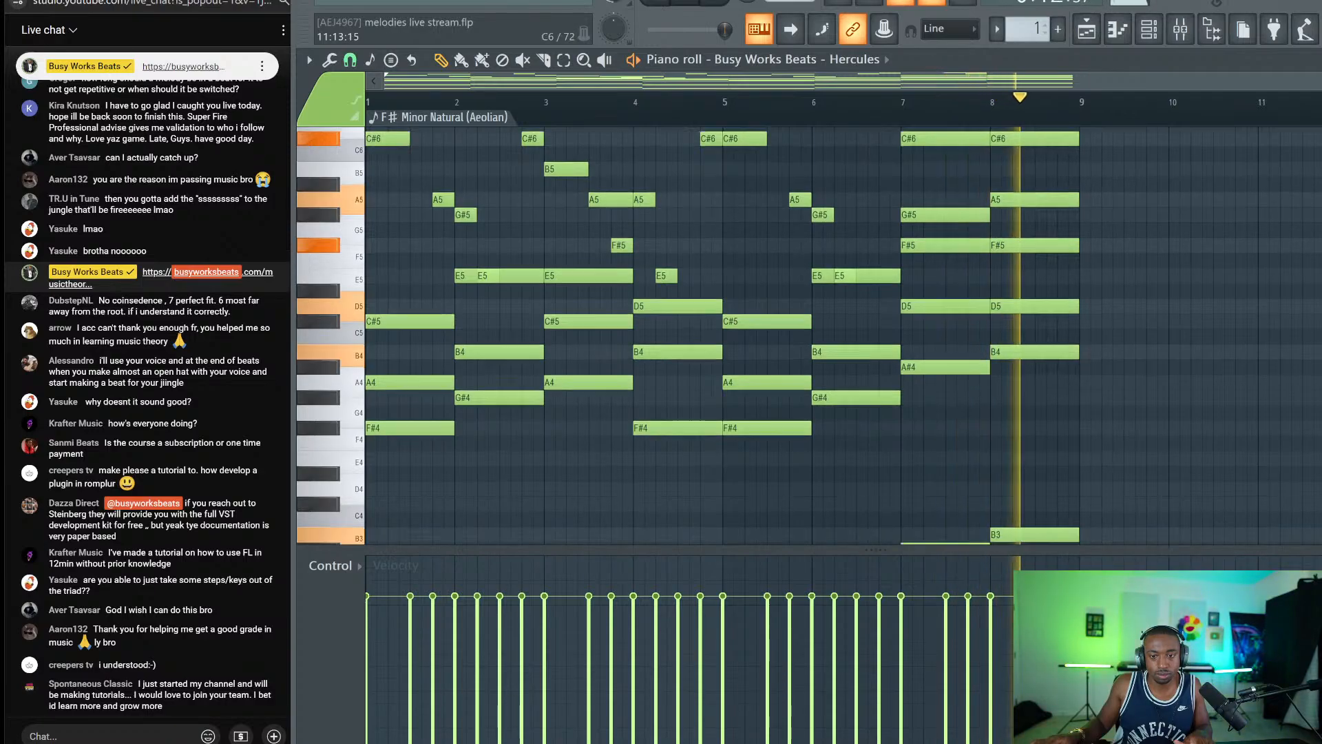
pyautogui.press('space')
pyautogui.click(1158, 38)
# Add an FL Keys channel, mute Hercules, and show the progression in FL Keys's piano roll.
pyautogui.rightClick(544, 109)
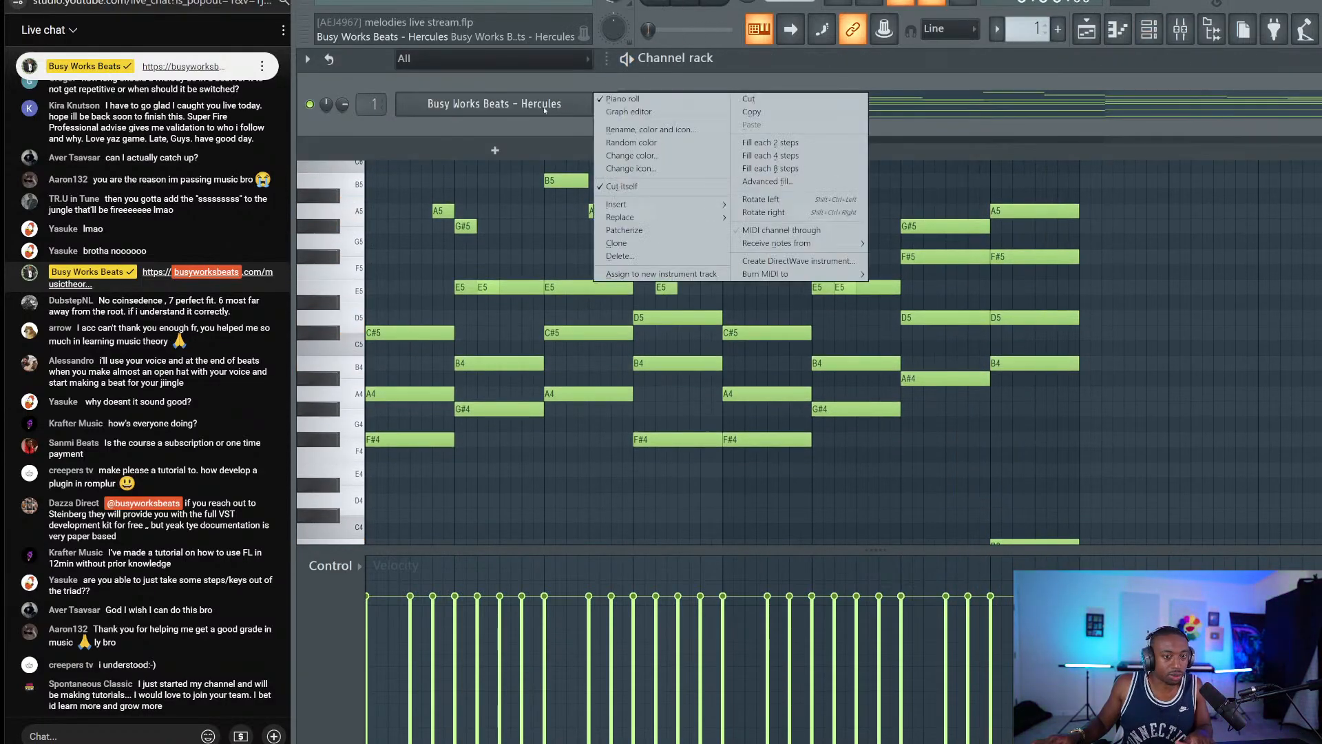
pyautogui.moveTo(623, 217)
pyautogui.click(540, 133)
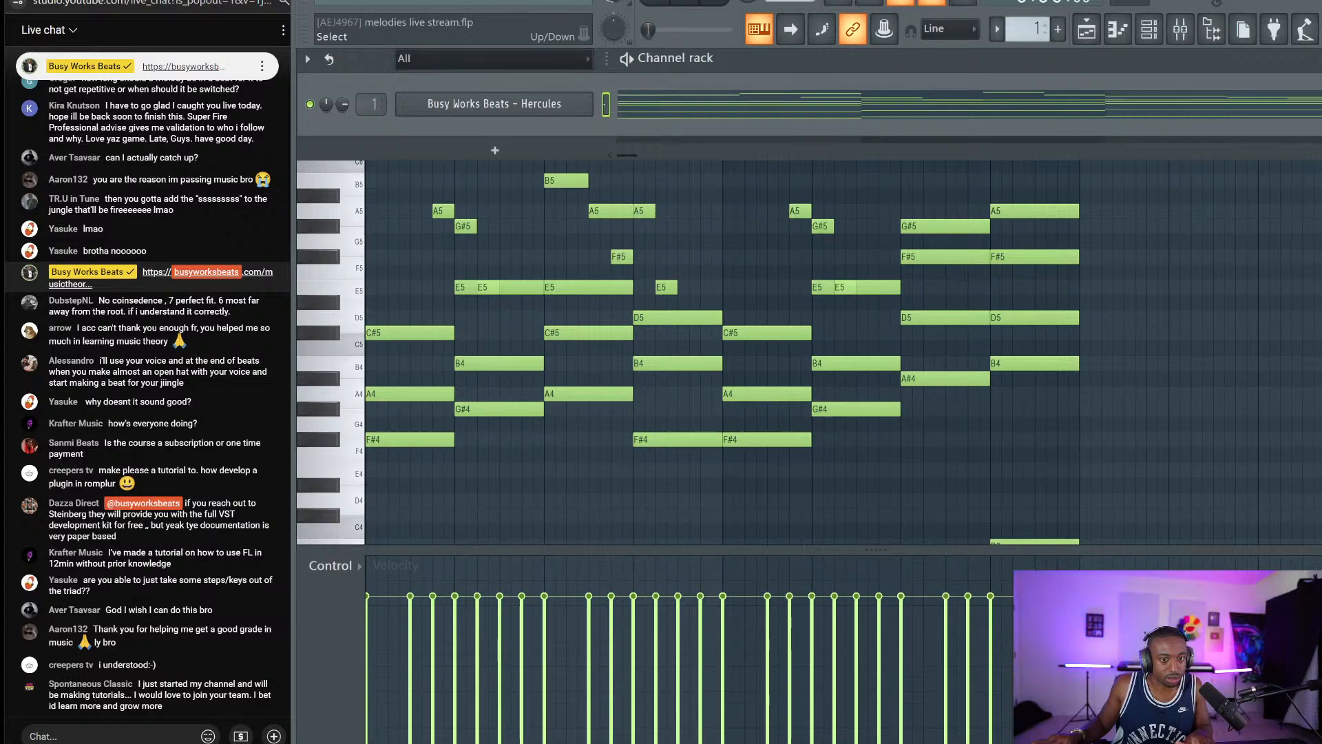
pyautogui.click(494, 150)
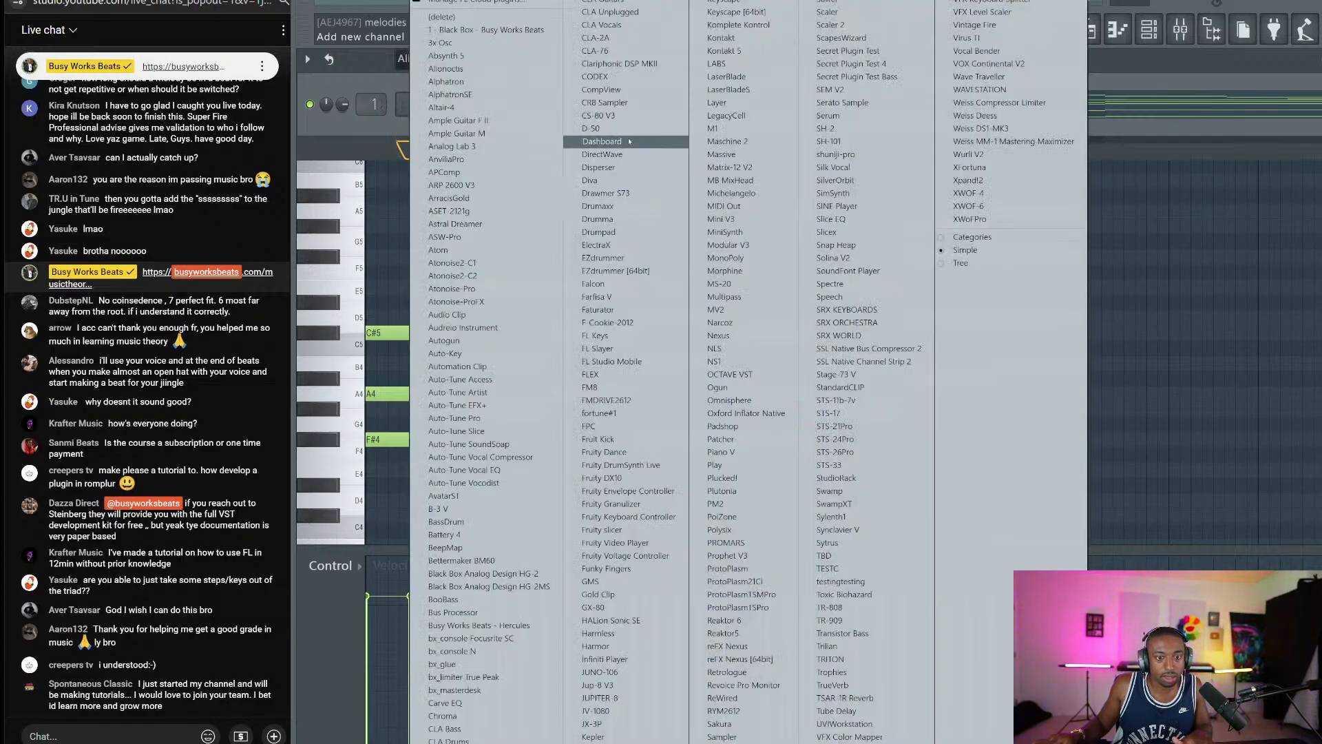
pyautogui.click(603, 335)
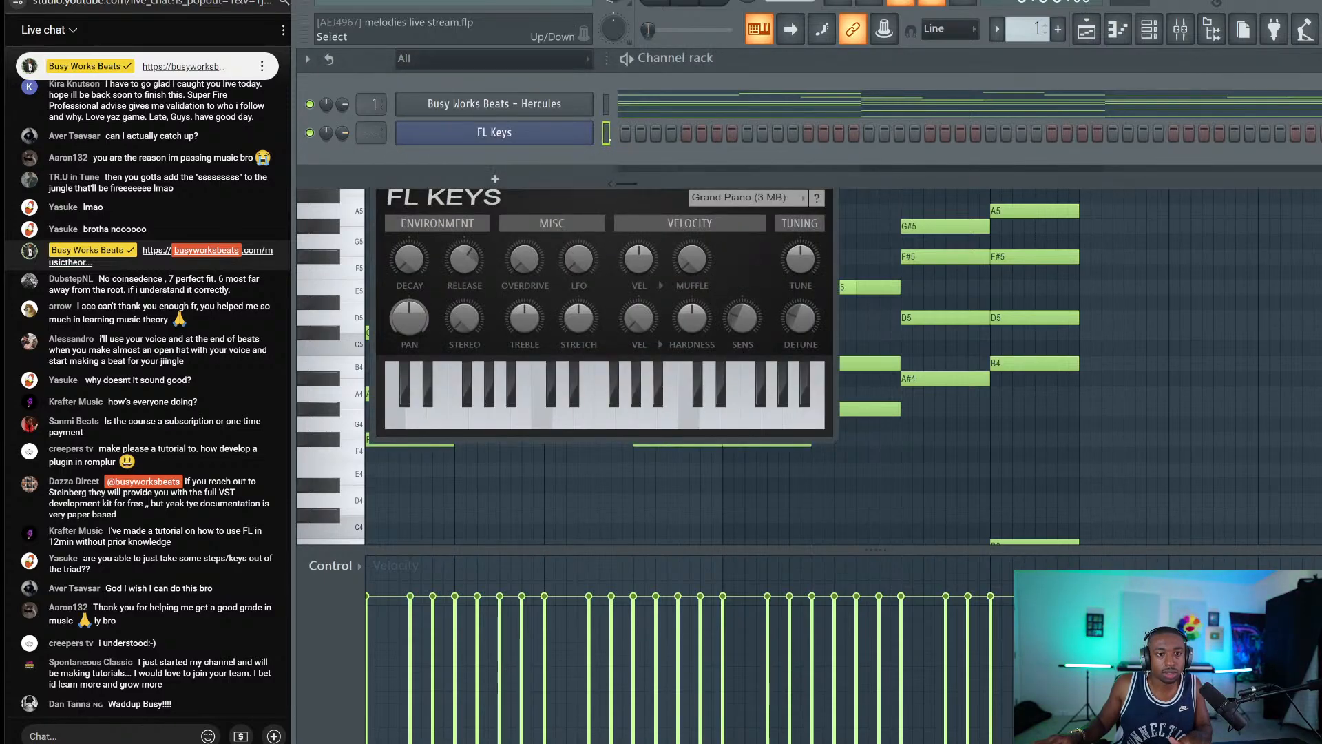
pyautogui.click(309, 104)
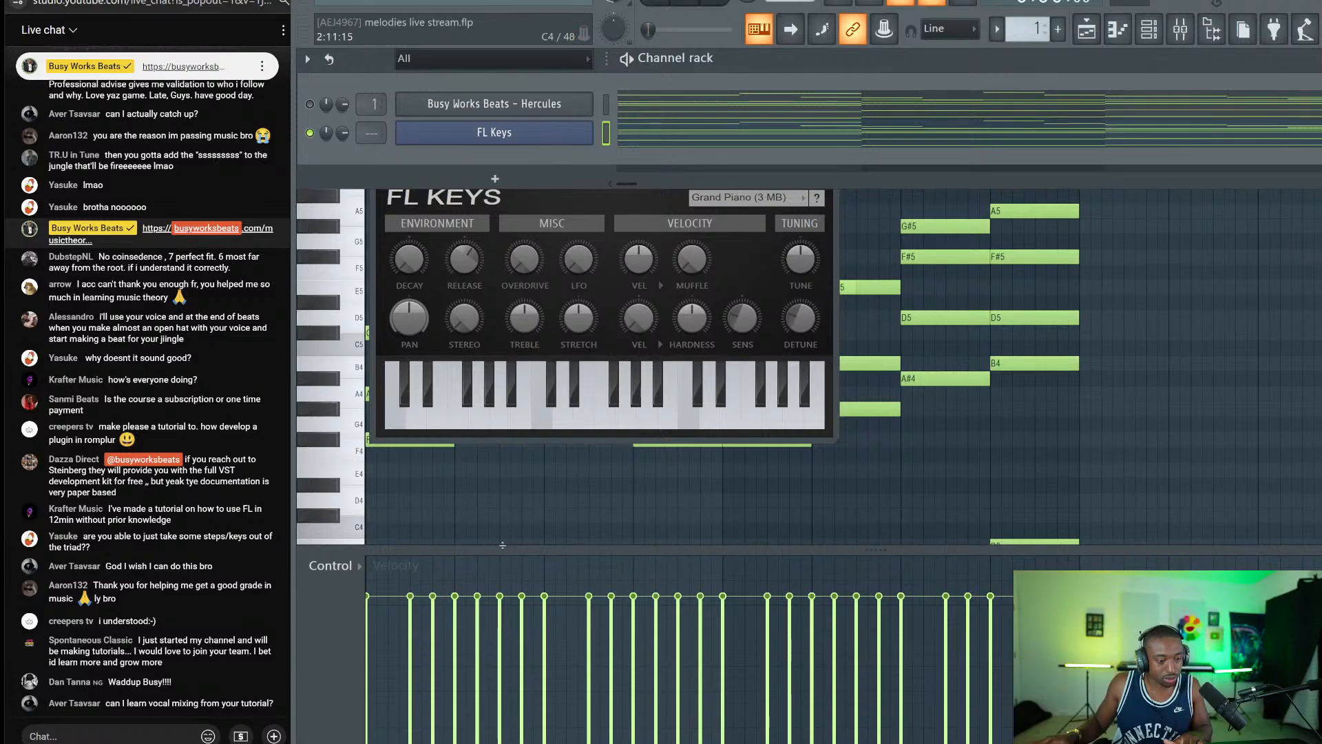
pyautogui.rightClick(1174, 454)
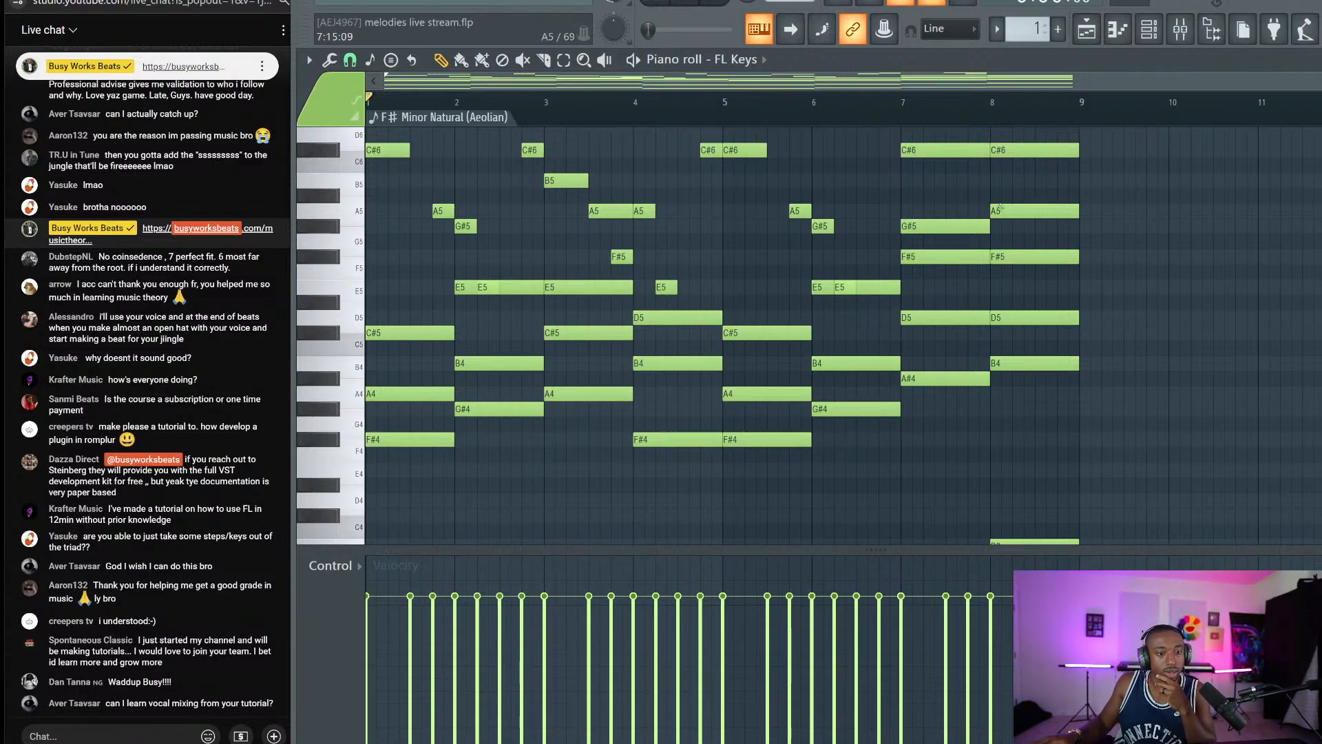
# Preview several Recorded-folder files, including Im Da Best and FLASH LIGHT, then hide the browser.
pyautogui.click(1210, 29)
pyautogui.click(402, 460)
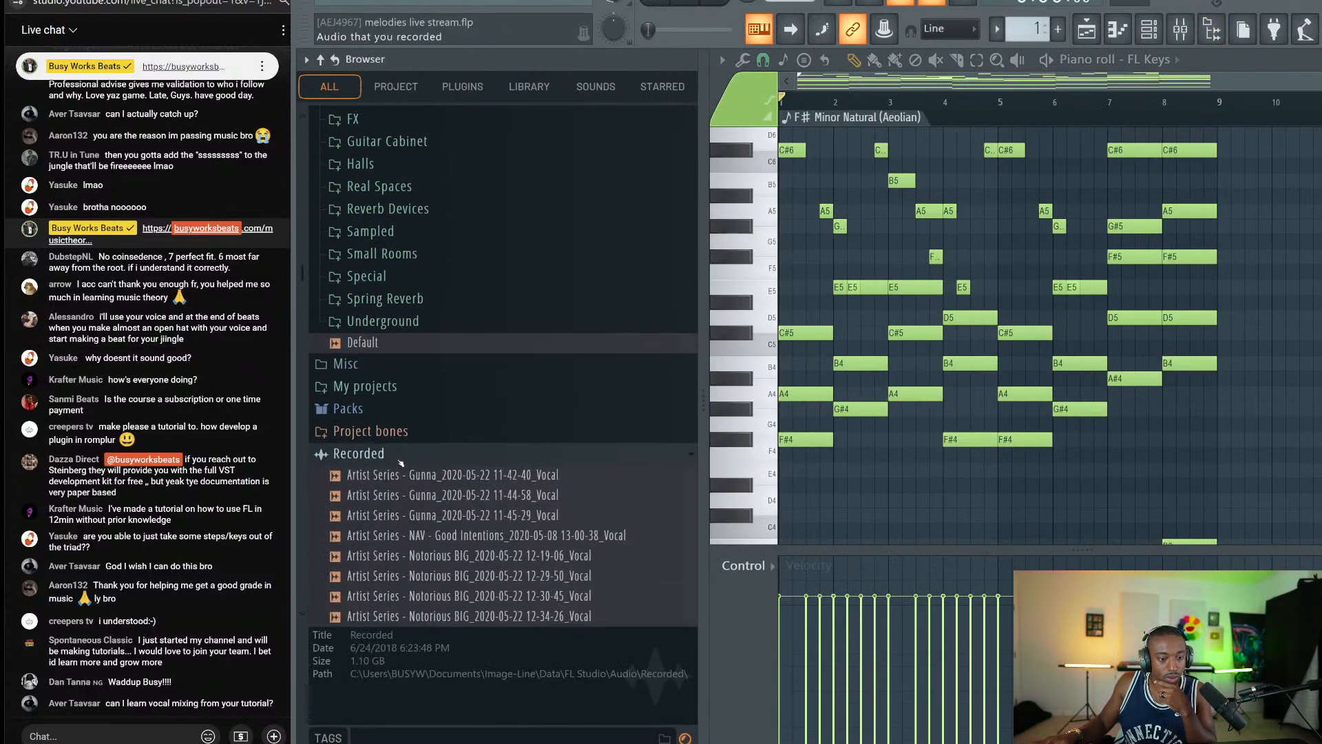
pyautogui.click(434, 501)
pyautogui.scroll(-3, 434, 506)
pyautogui.scroll(-1, 434, 507)
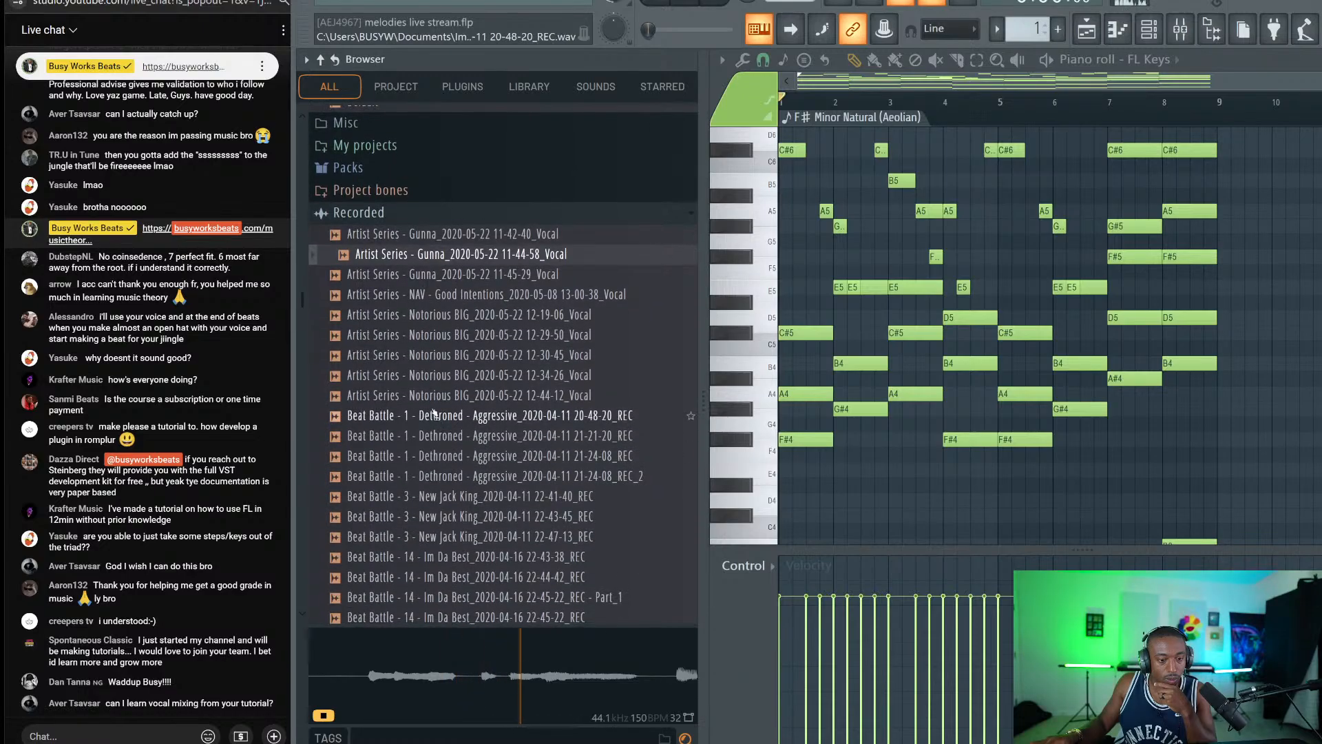
pyautogui.click(425, 396)
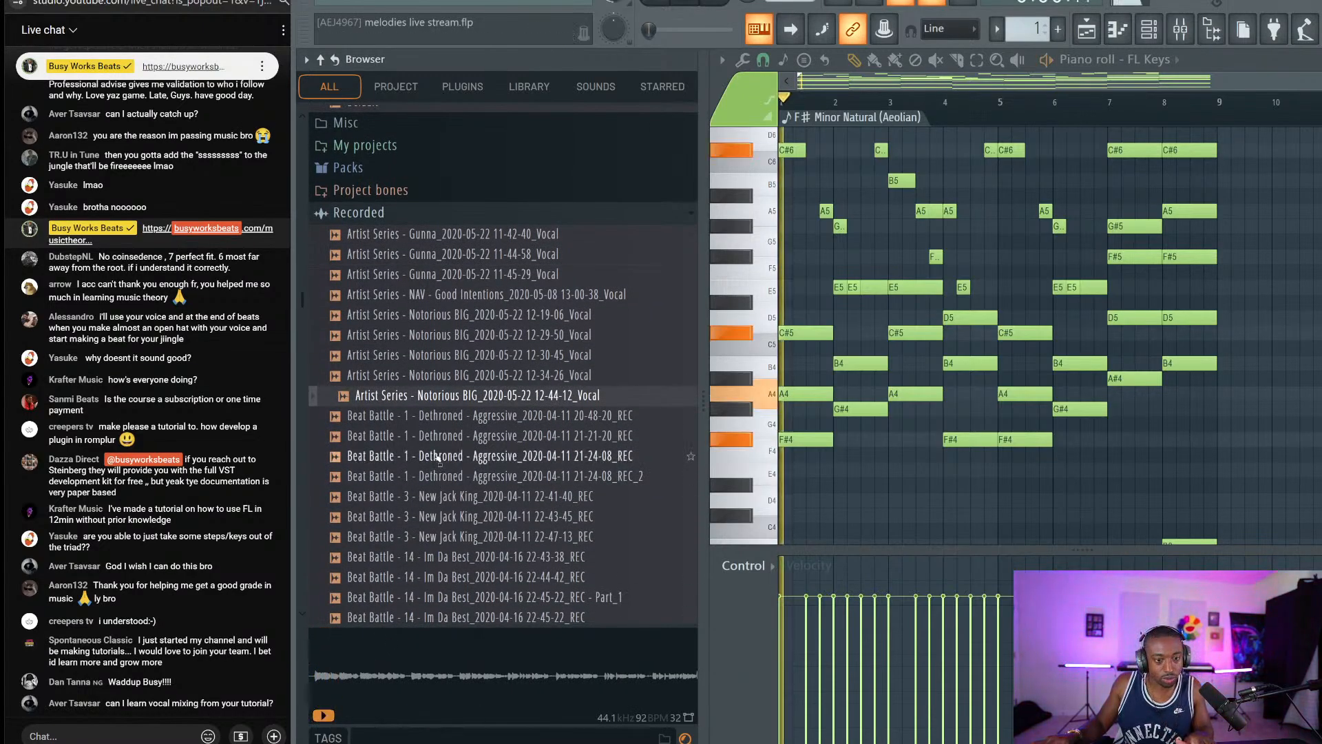
pyautogui.scroll(-6, 441, 414)
pyautogui.click(446, 259)
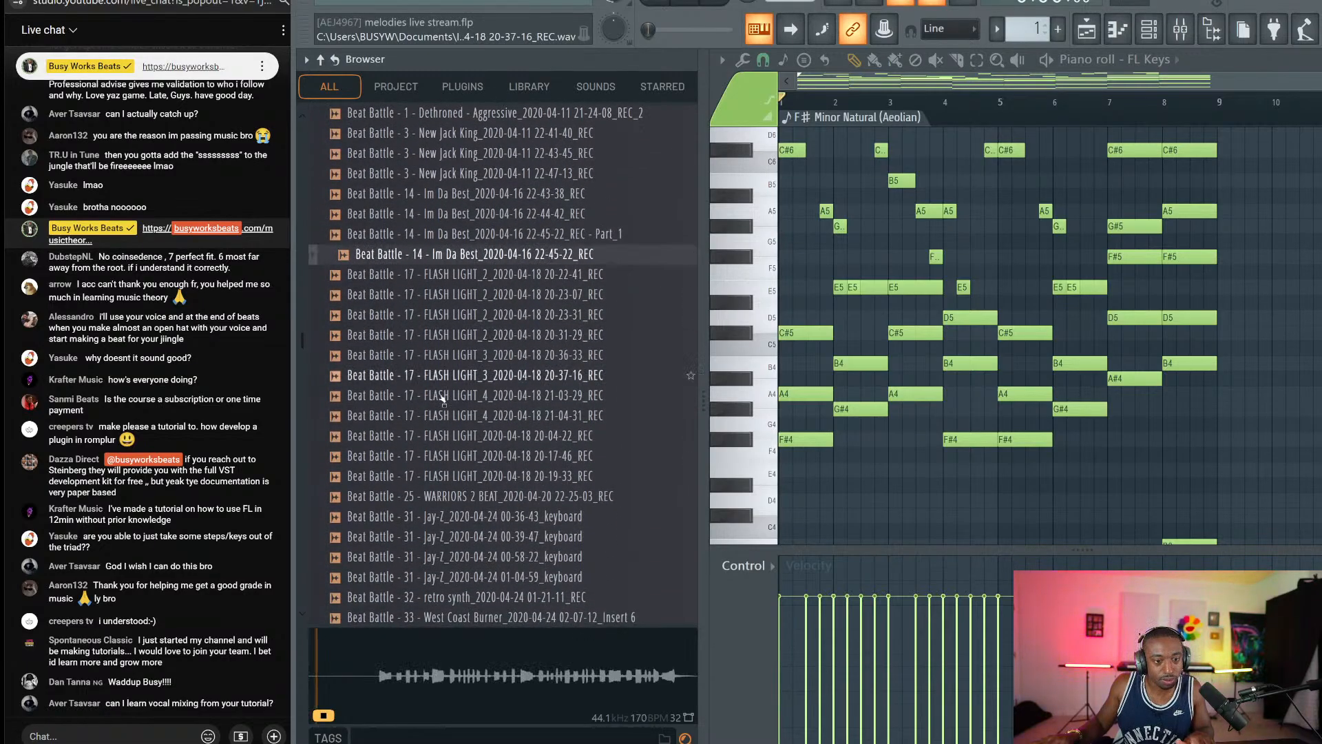
pyautogui.click(441, 314)
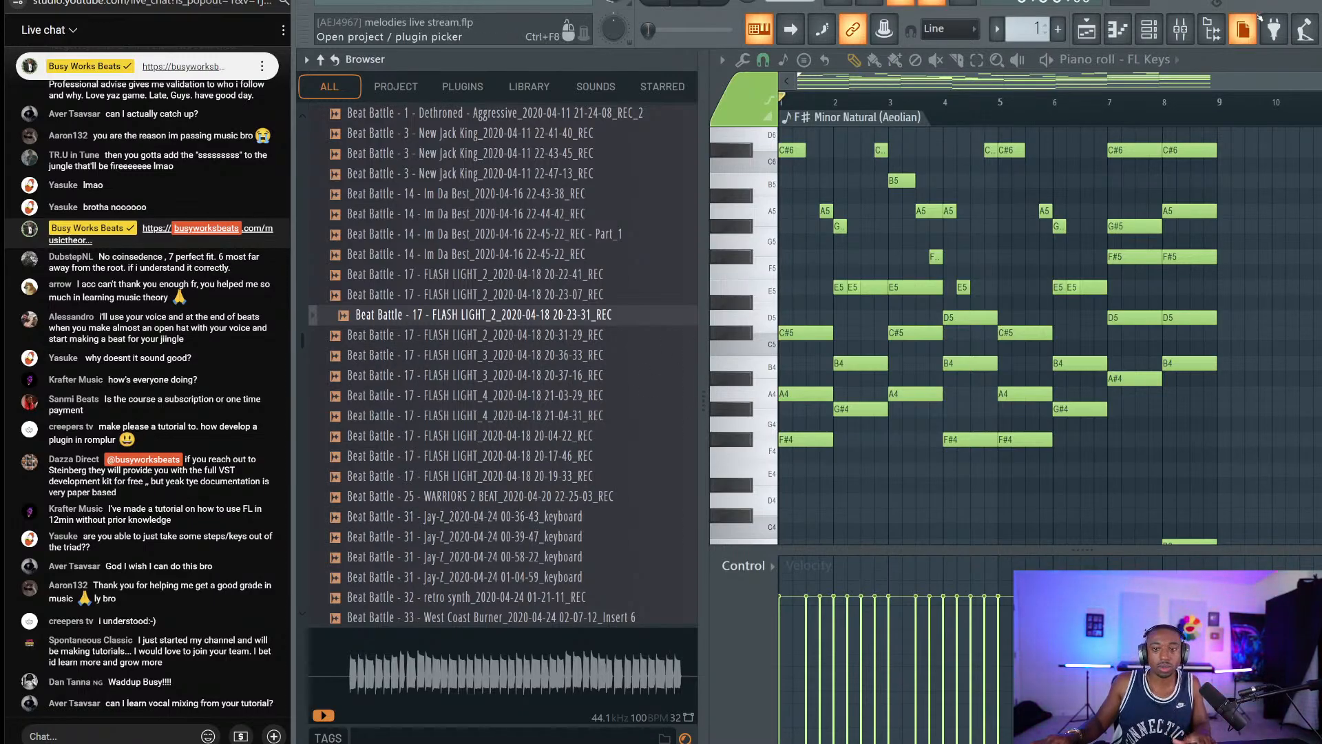
pyautogui.click(1226, 28)
pyautogui.scroll(-3, 1162, 203)
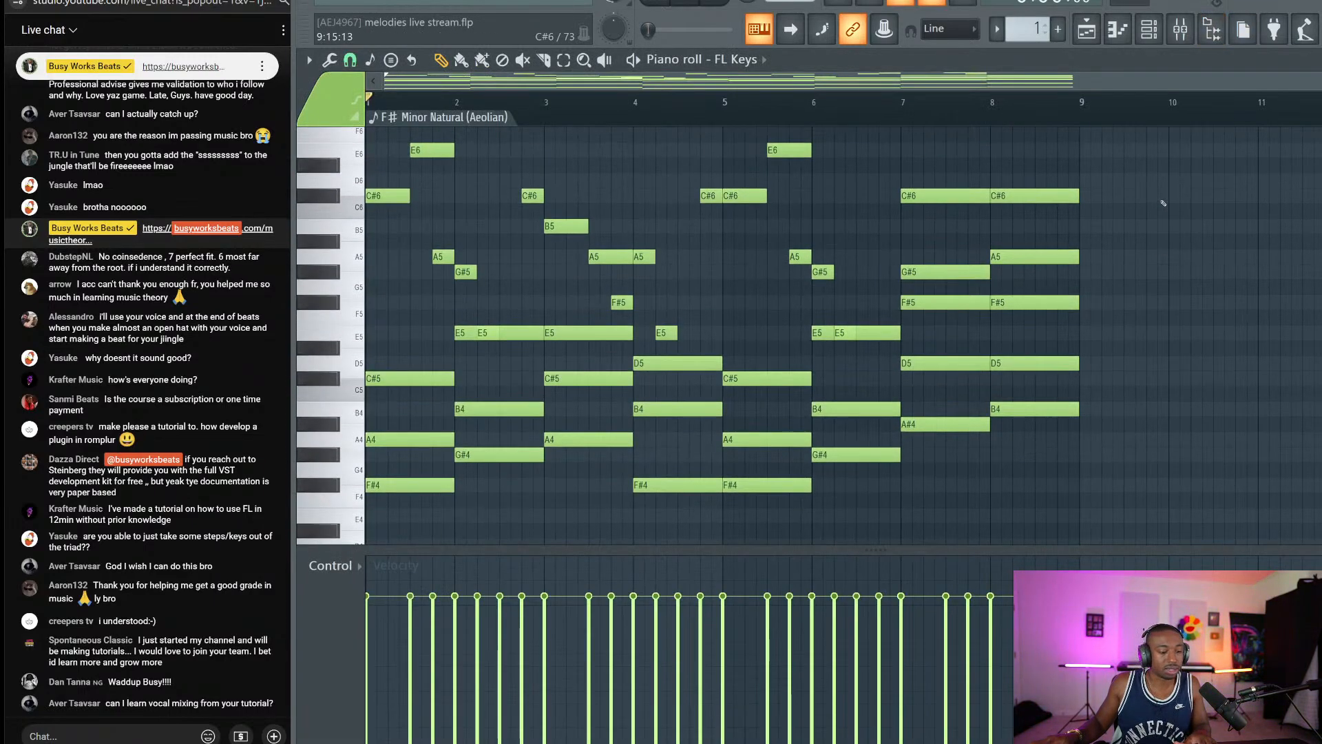
# Play the full layered progression from bar 1, briefly toggling the channel rack.
pyautogui.scroll(-8, 1162, 203)
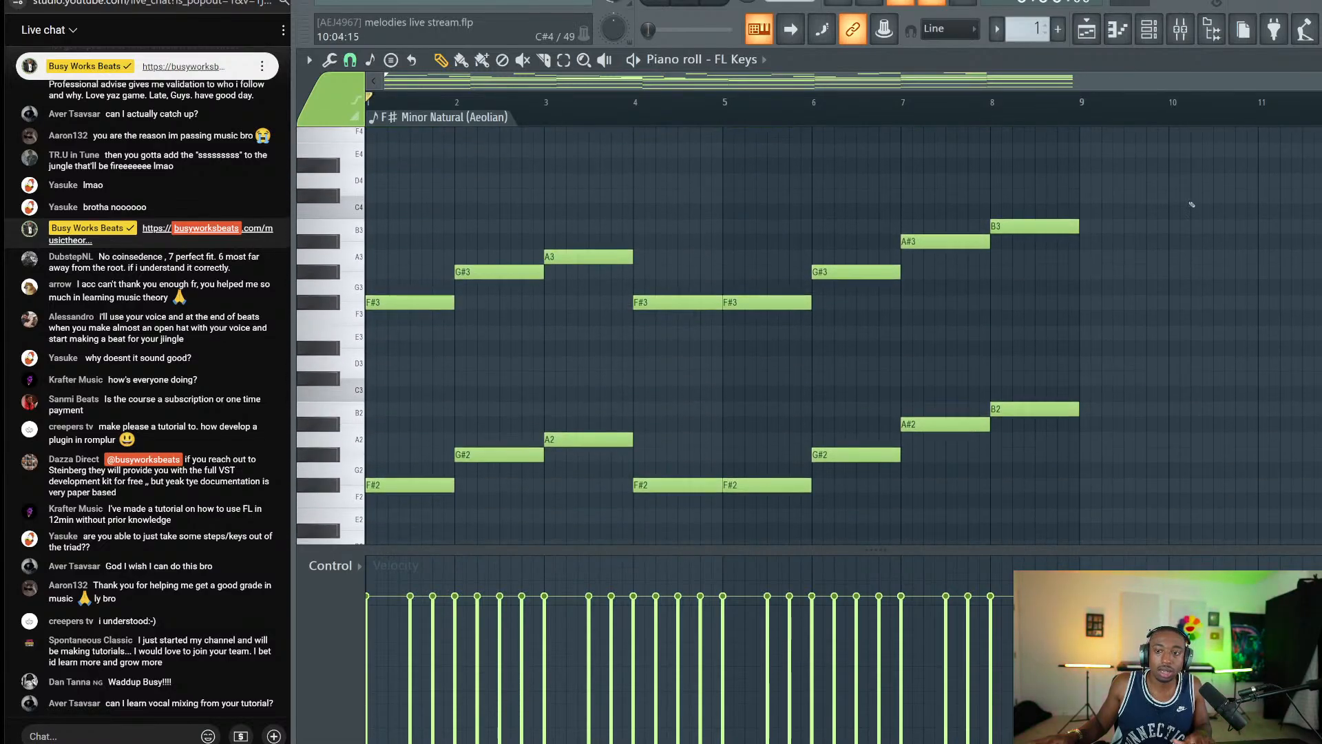
pyautogui.press('space')
pyautogui.press('space')
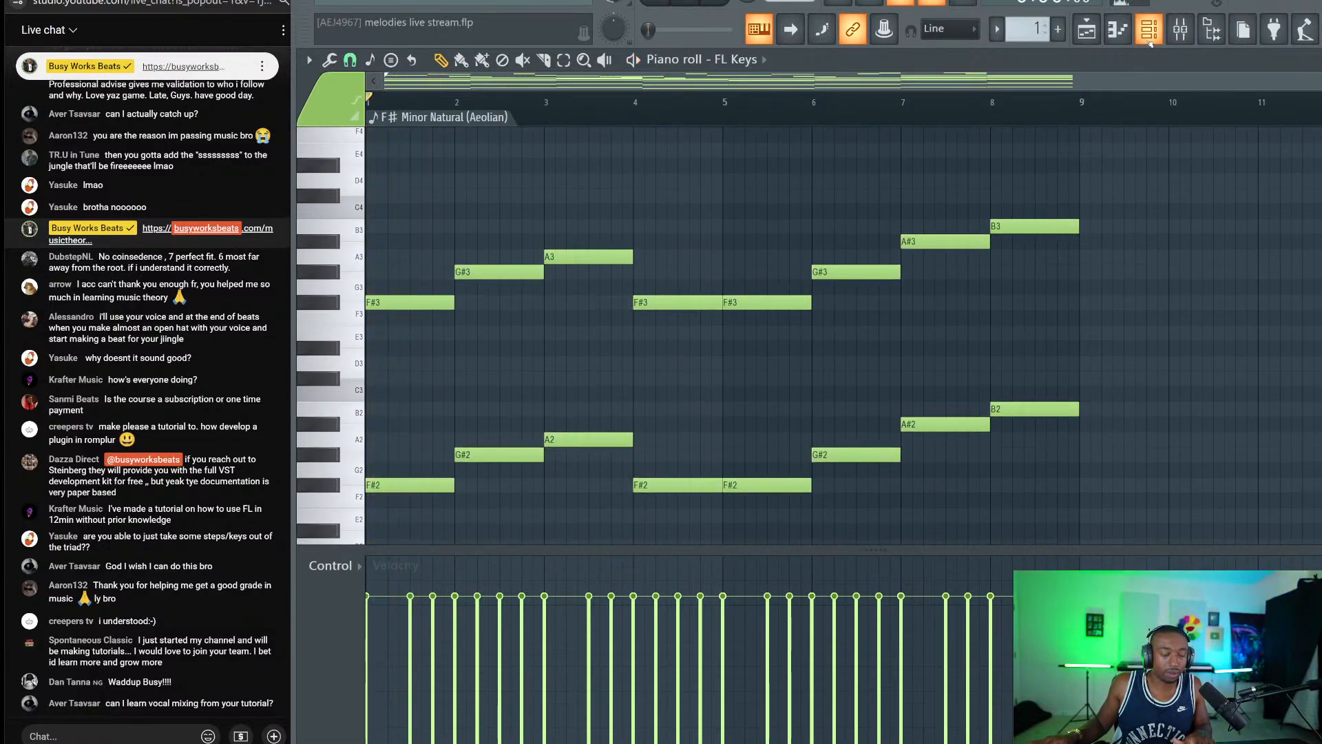
pyautogui.click(1149, 31)
pyautogui.press('space')
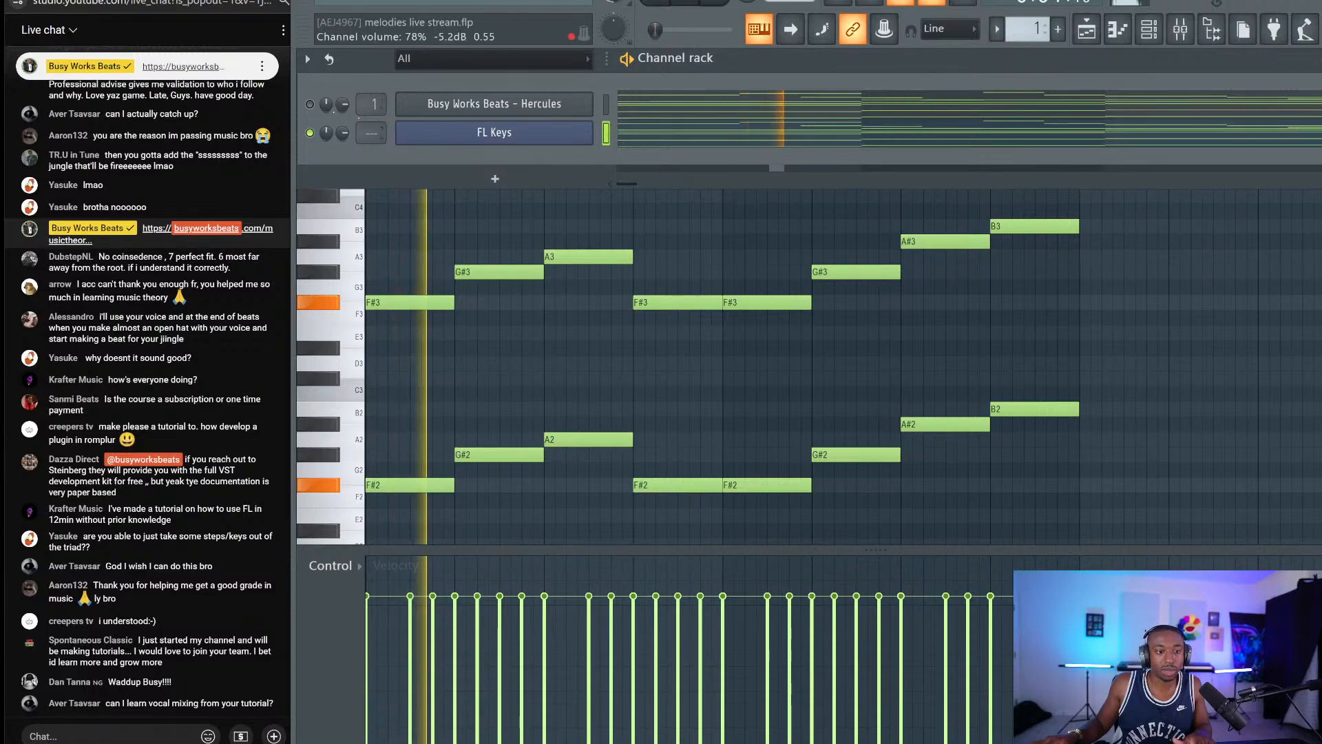
pyautogui.press('F6')
pyautogui.scroll(3, 604, 232)
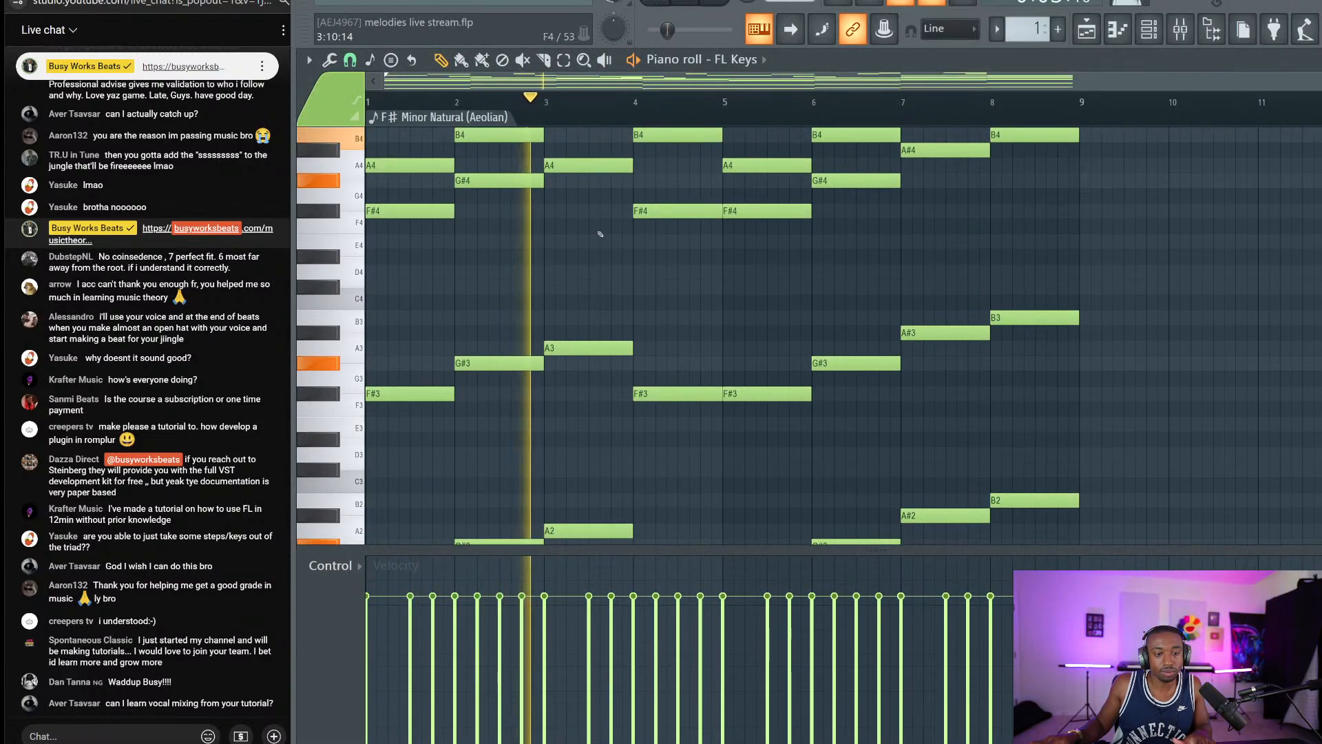
pyautogui.scroll(4, 604, 232)
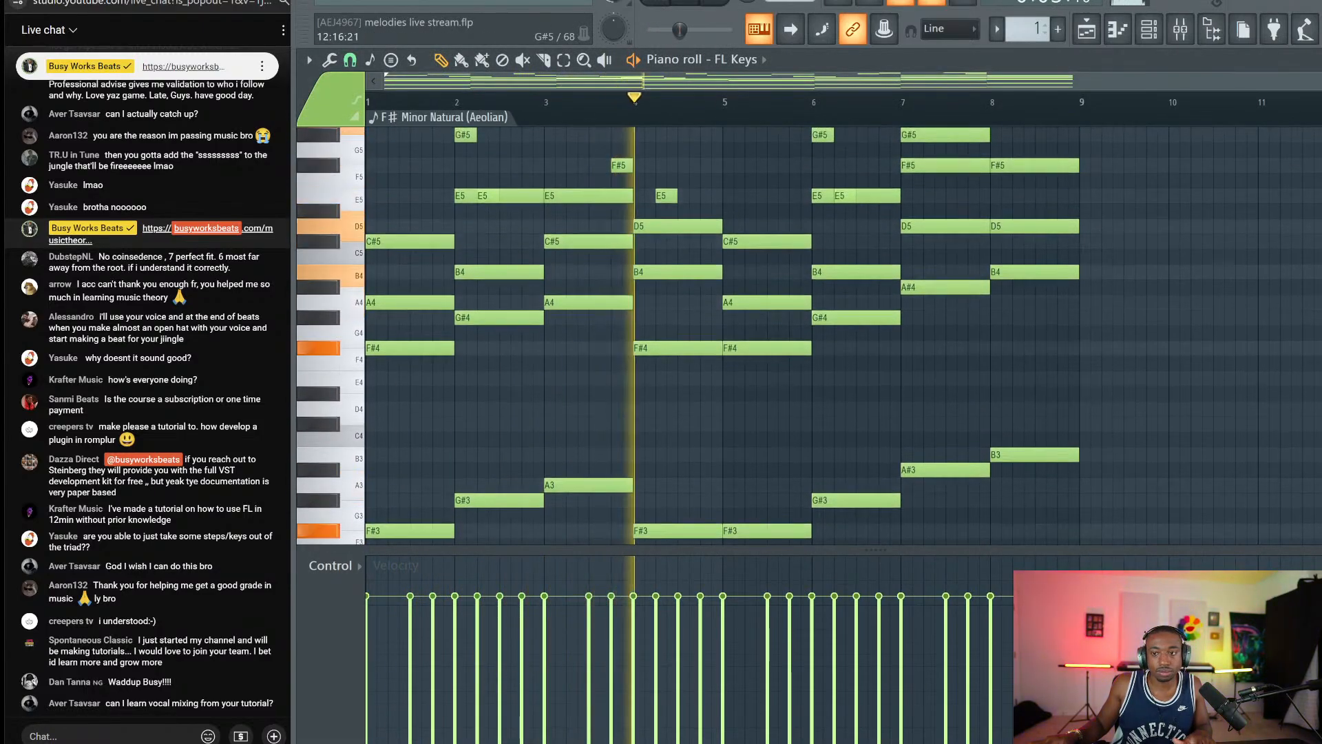
pyautogui.scroll(-5, 1086, 225)
pyautogui.press('space')
pyautogui.scroll(1, 1086, 226)
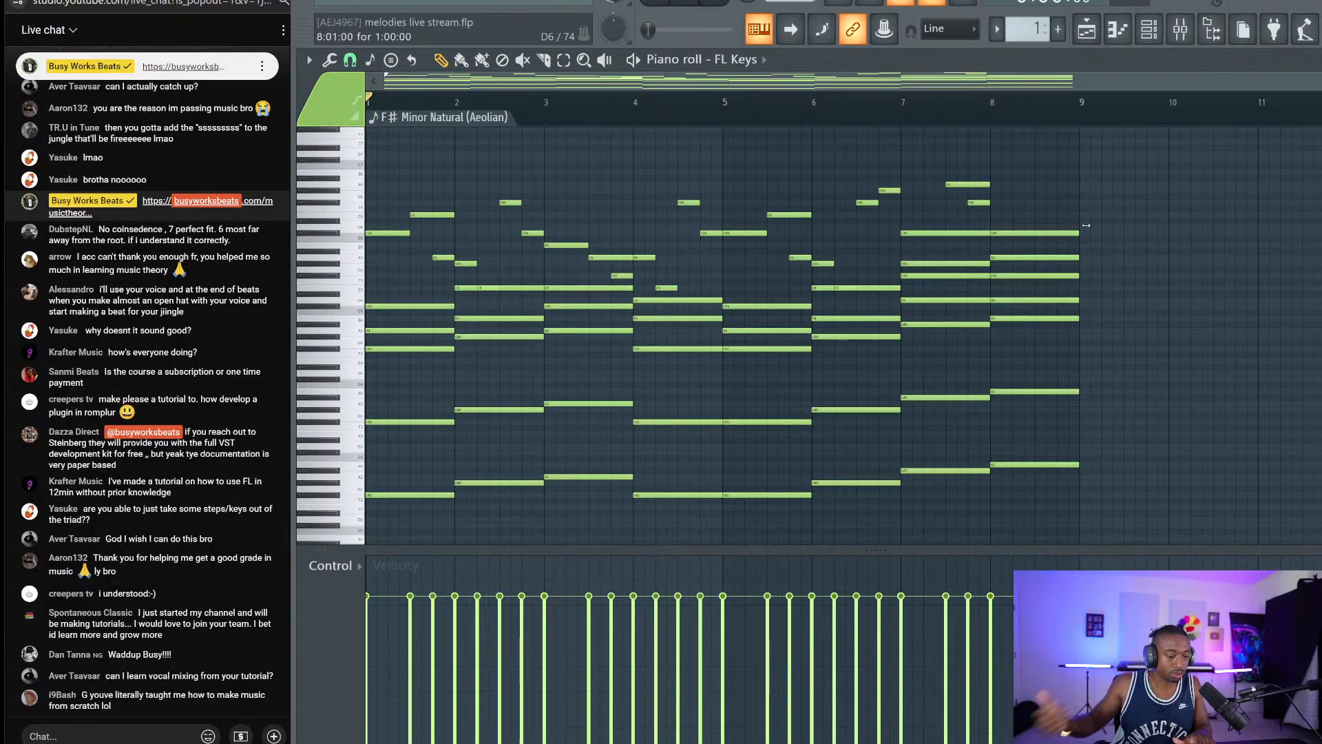
pyautogui.press('space')
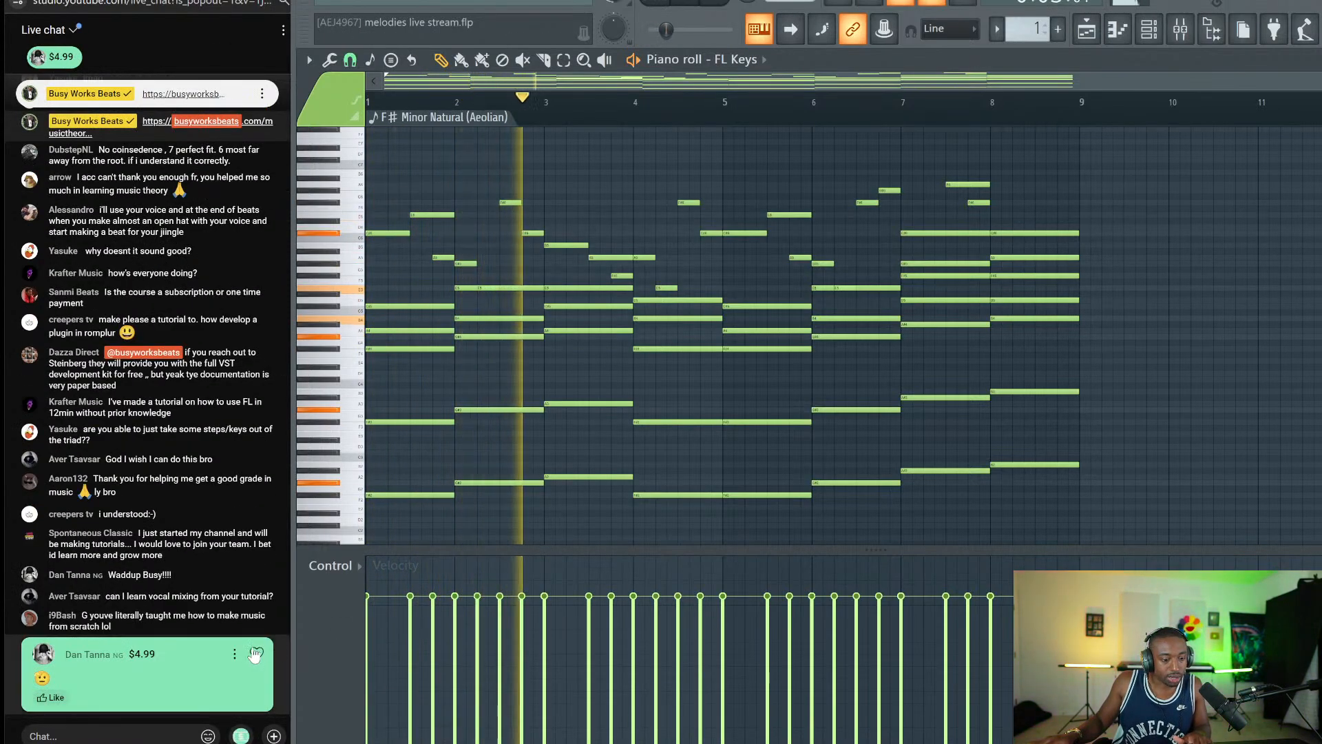
# Heart the viewer's Super Chat and move the play position to bar 7.
pyautogui.click(257, 654)
pyautogui.click(52, 697)
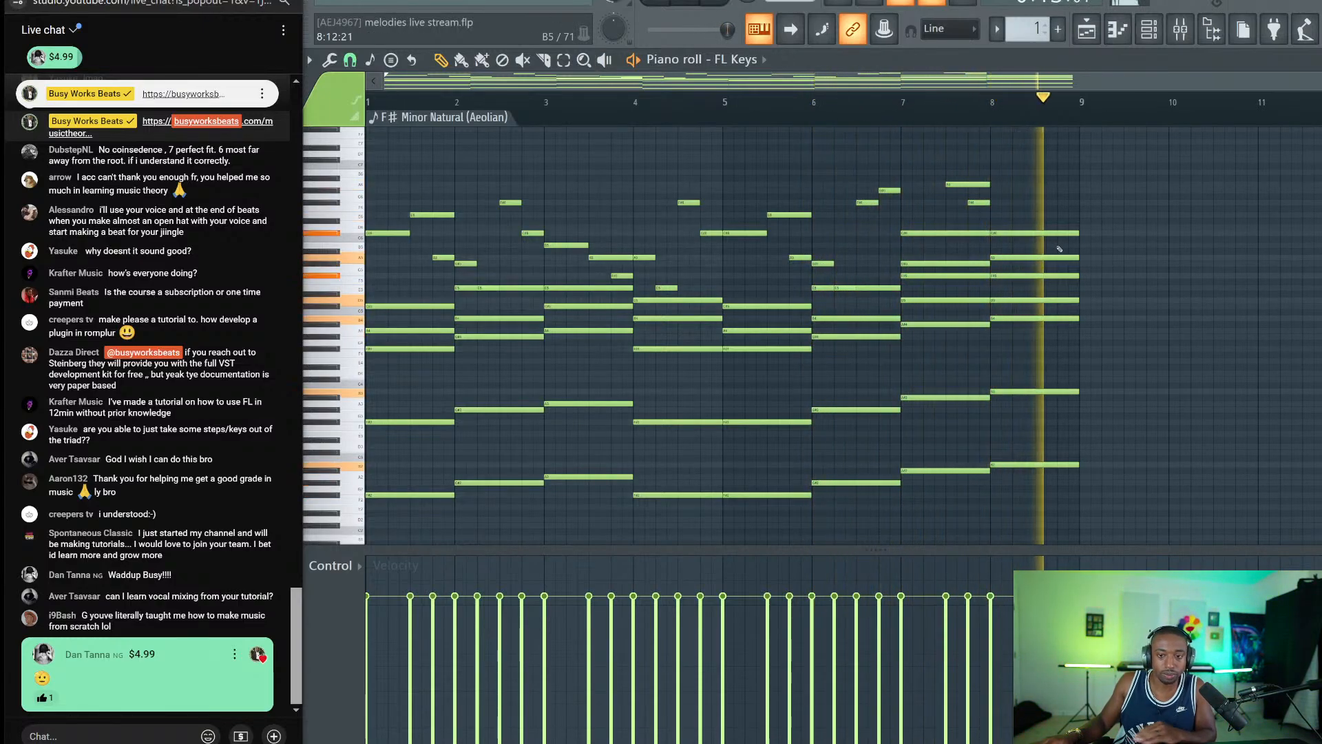
pyautogui.click(911, 103)
pyautogui.press('space')
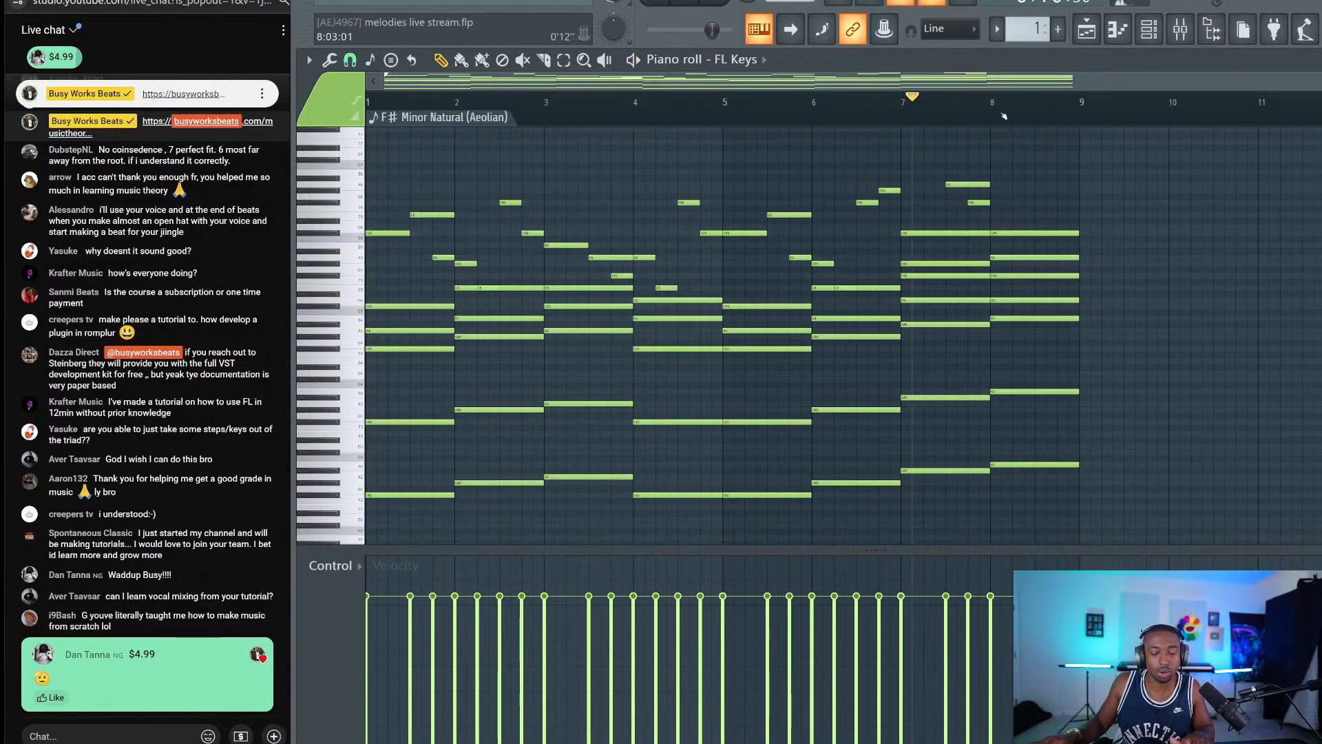
# Draw a new melody note near bar 8 and nudge it down a semitone.
pyautogui.scroll(4, 1004, 115)
pyautogui.press('space')
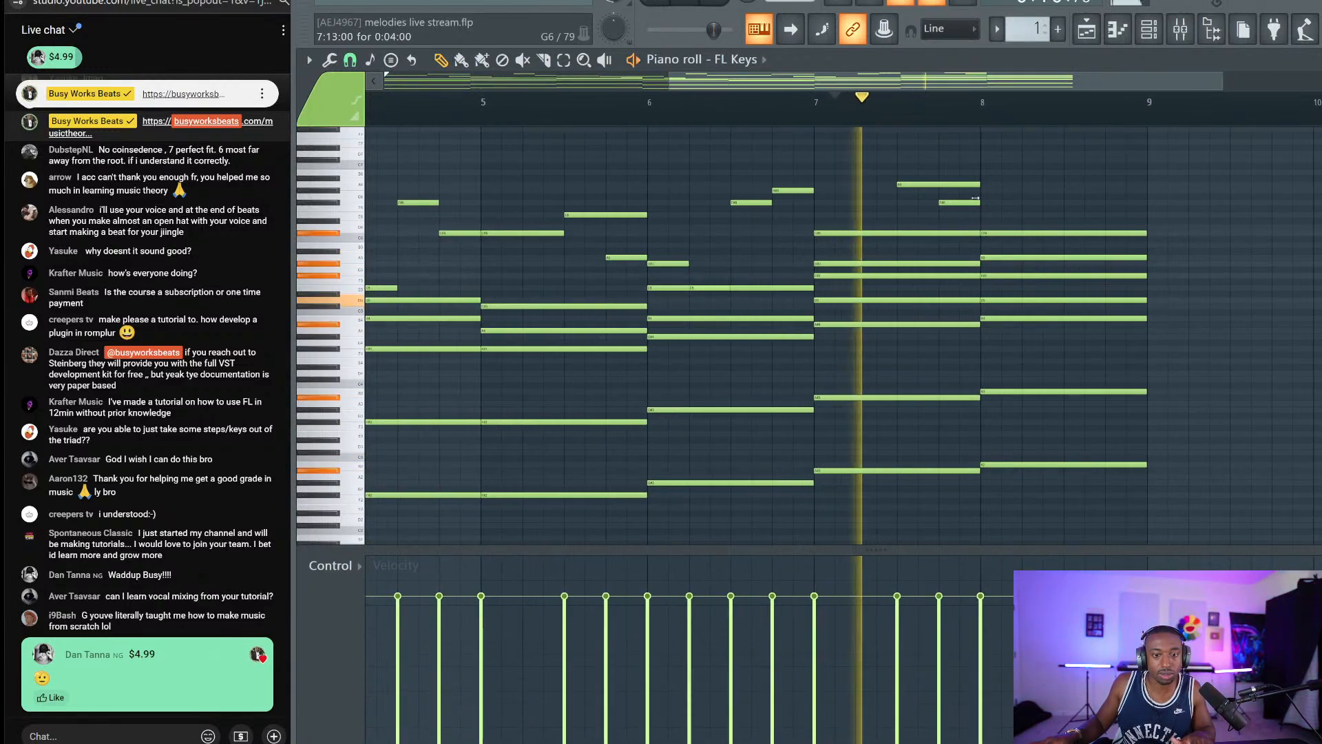
pyautogui.press('space')
pyautogui.moveTo(1026, 217)
pyautogui.mouseDown()
pyautogui.moveTo(1036, 248)
pyautogui.moveTo(1067, 233)
pyautogui.moveTo(1060, 215)
pyautogui.mouseUp()
pyautogui.press('space')
pyautogui.press('space')
# Trim the A5 and E6 notes shorter, replay from bar 7, and snip a viewer's chat message.
pyautogui.scroll(1, 1080, 226)
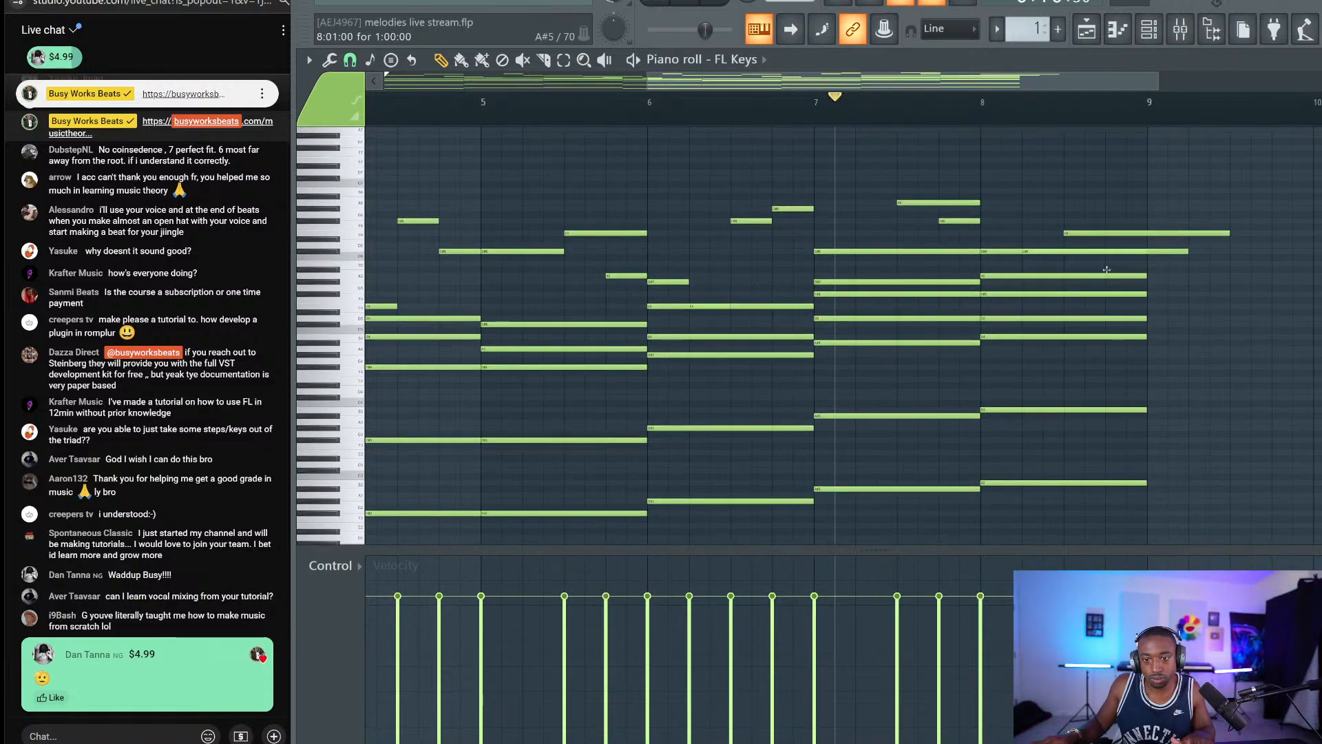
pyautogui.moveTo(1145, 275)
pyautogui.mouseDown()
pyautogui.moveTo(1270, 272)
pyautogui.moveTo(1146, 274)
pyautogui.mouseUp()
pyautogui.press('space')
pyautogui.moveTo(1228, 233); pyautogui.dragTo(1146, 233)
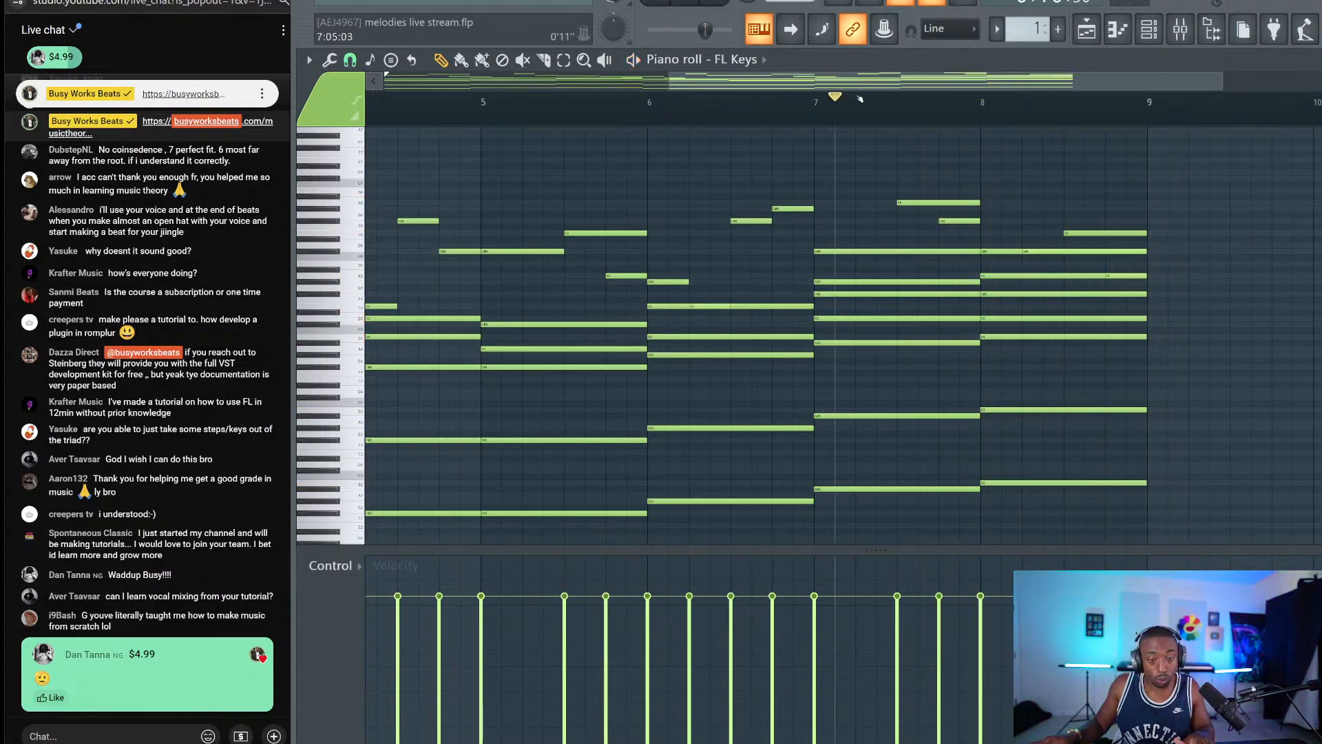
pyautogui.moveTo(826, 81); pyautogui.dragTo(527, 83)
pyautogui.scroll(-3, 526, 120)
pyautogui.scroll(-1, 526, 120)
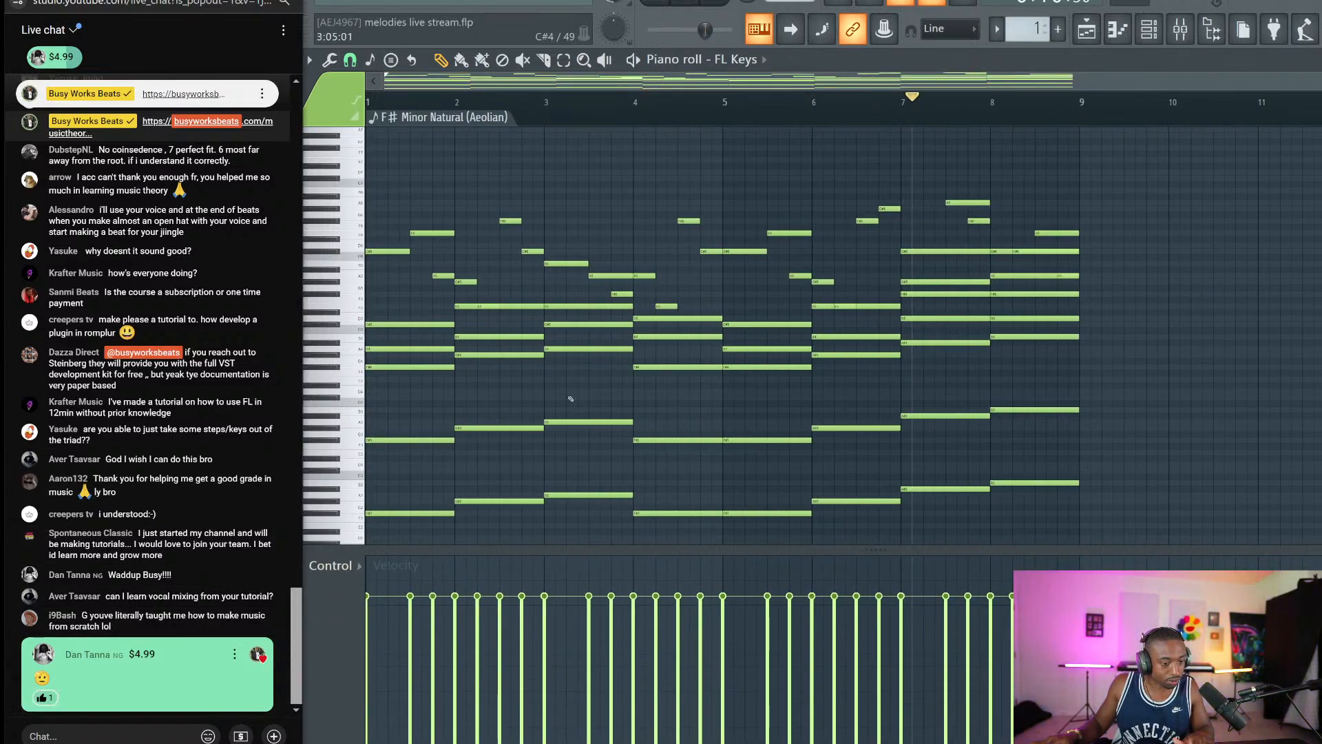
pyautogui.rightClick(617, 198)
pyautogui.press('space')
pyautogui.press('space')
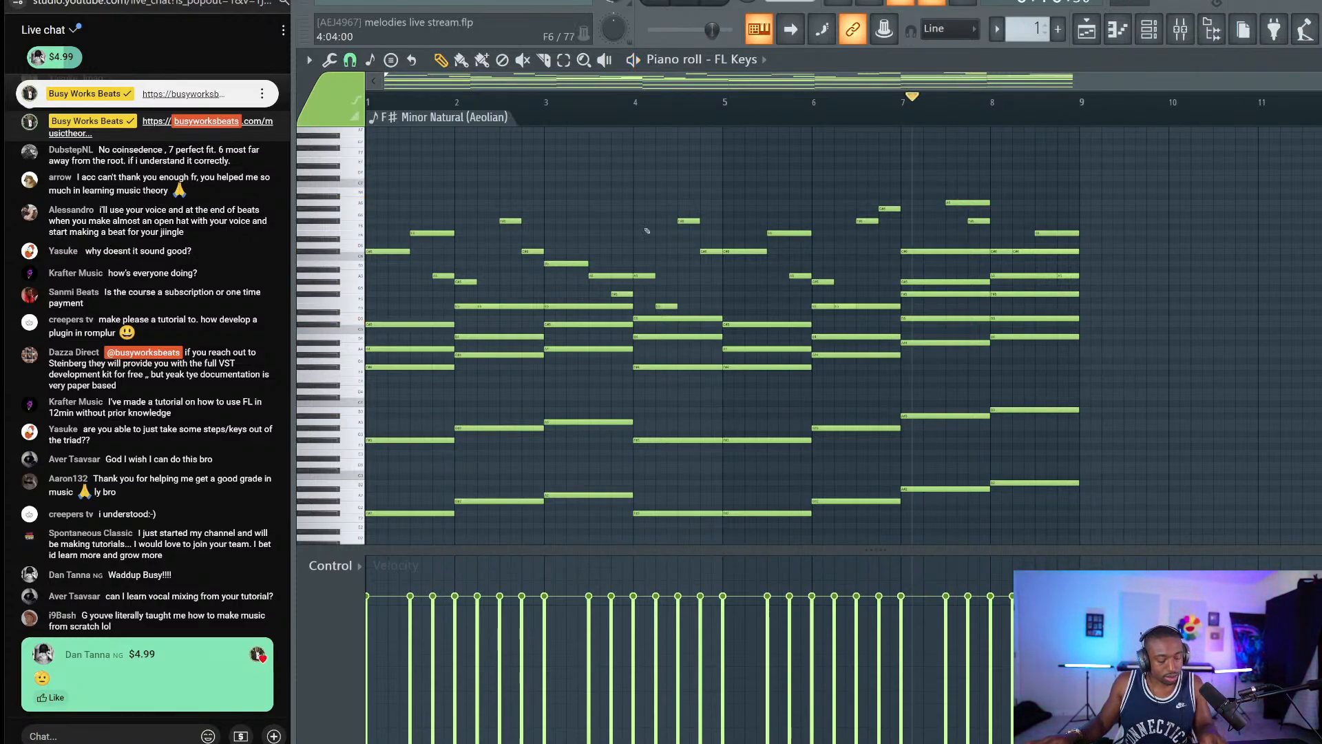
pyautogui.press('super+shift+s')
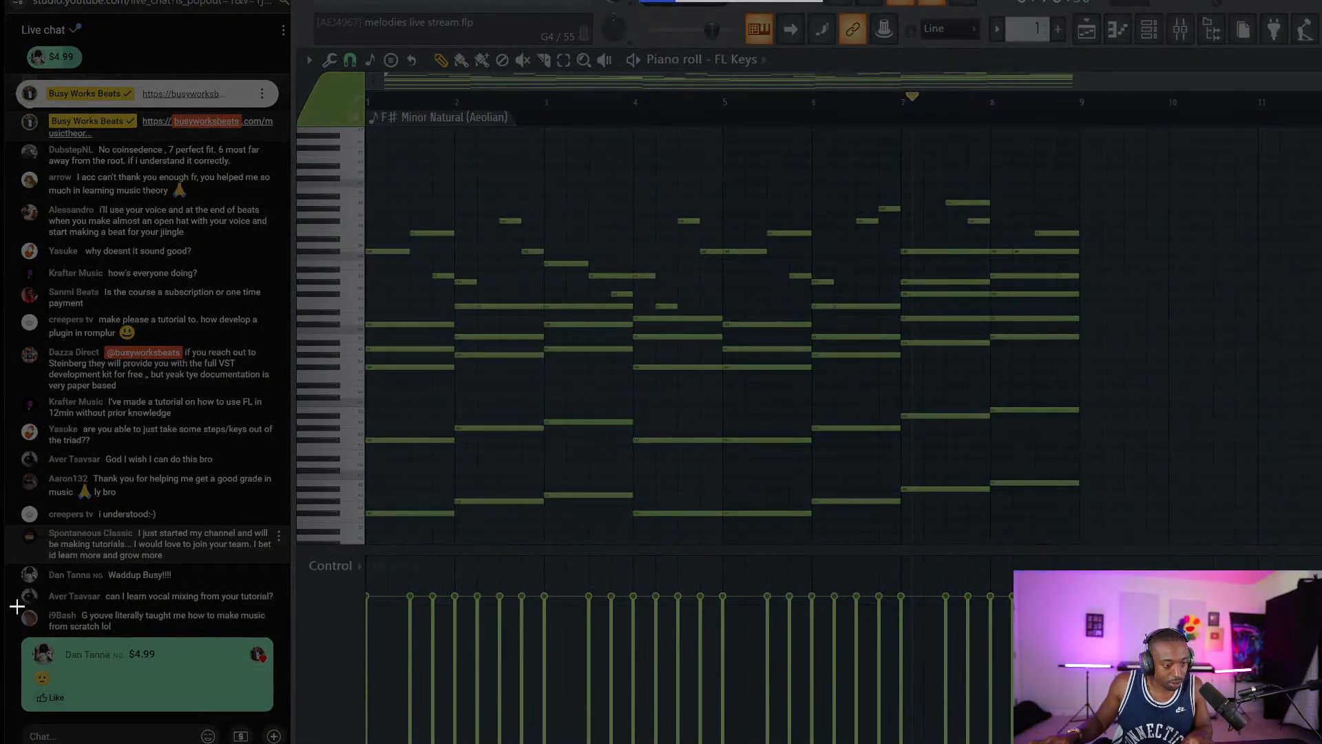
pyautogui.moveTo(17, 606); pyautogui.dragTo(278, 633)
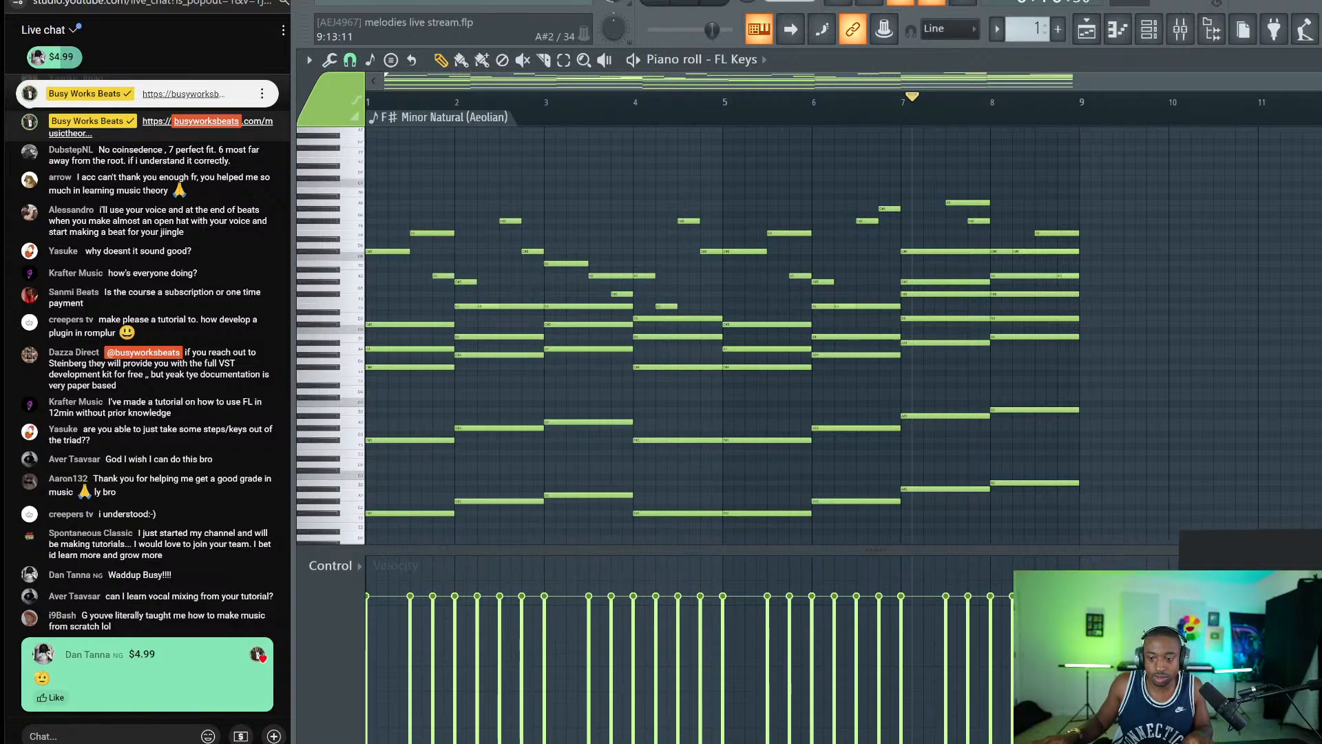
# Save the 'make music from scratch' comment snip as a PNG and close Snip & Sketch.
pyautogui.click(1233, 606)
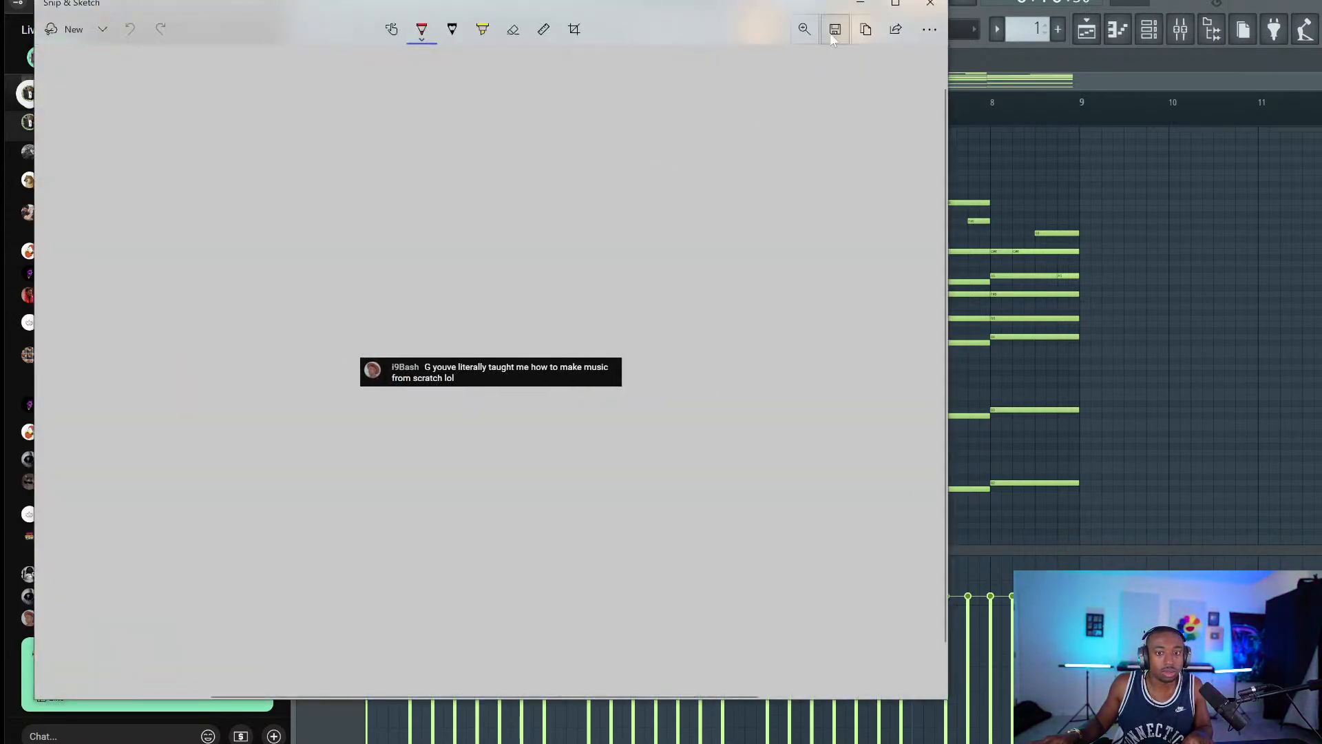
pyautogui.click(835, 31)
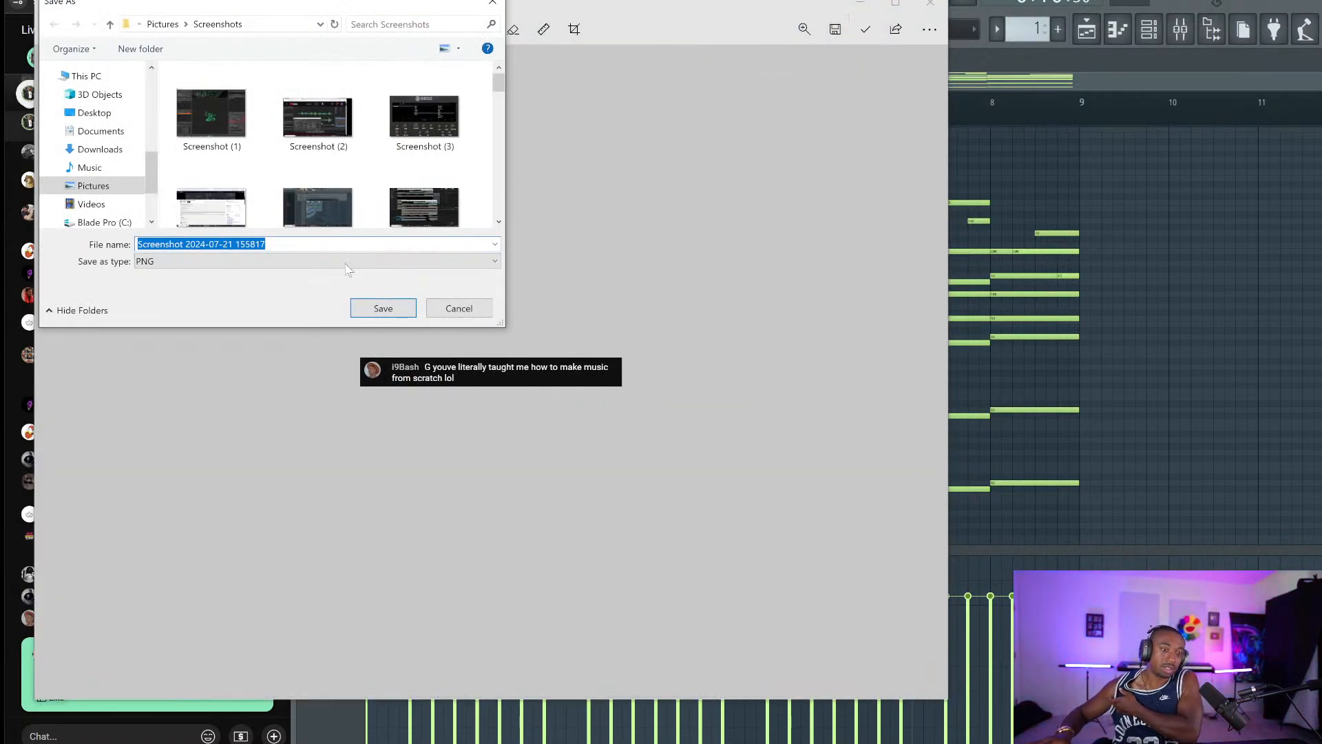
pyautogui.click(359, 311)
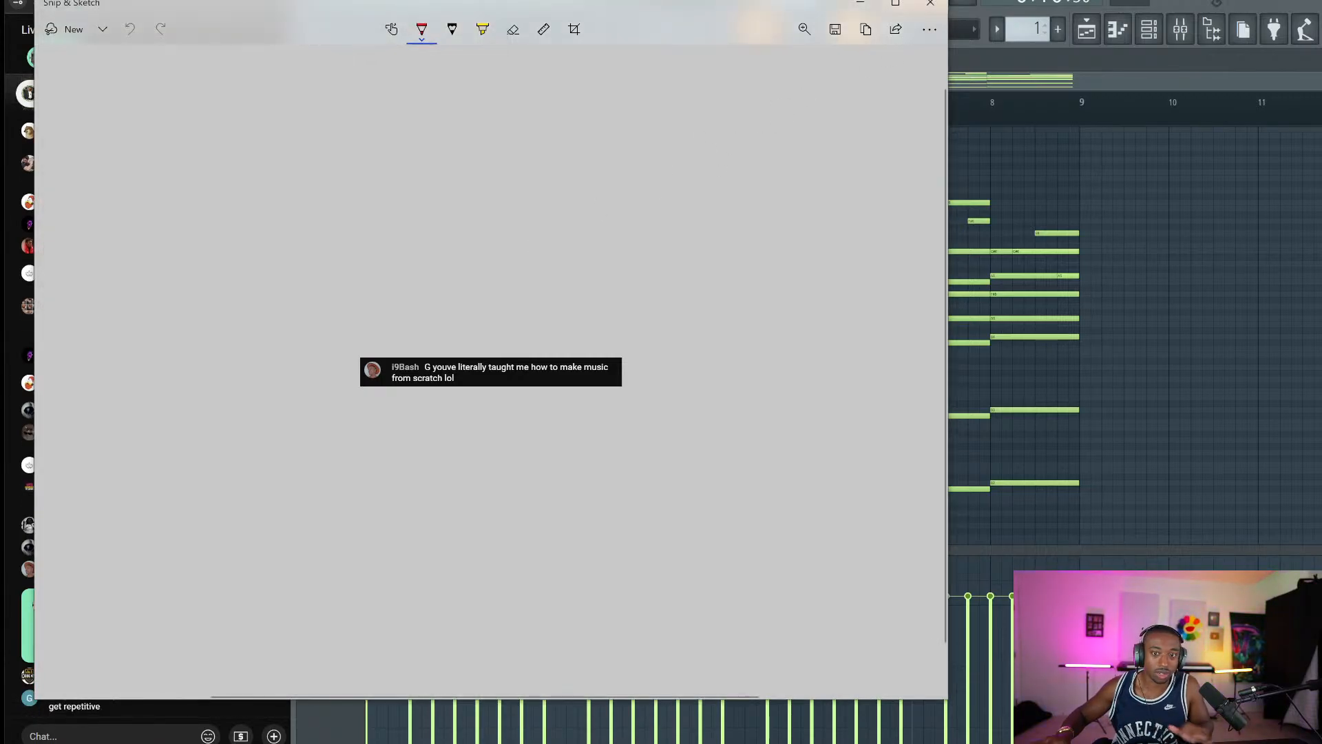
pyautogui.click(930, 4)
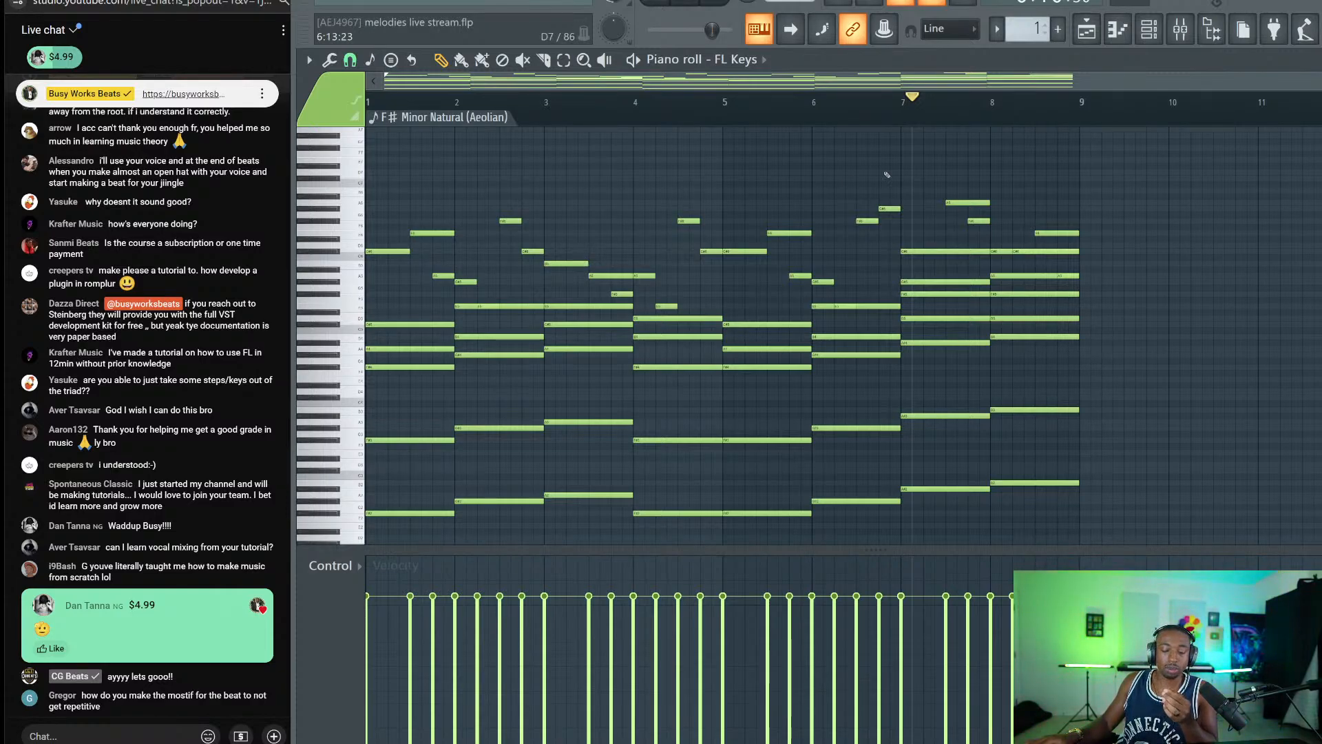
# Post a live chat reply about media scaling, like the viewer's Super Chat, and stop the beat.
pyautogui.click(137, 732)
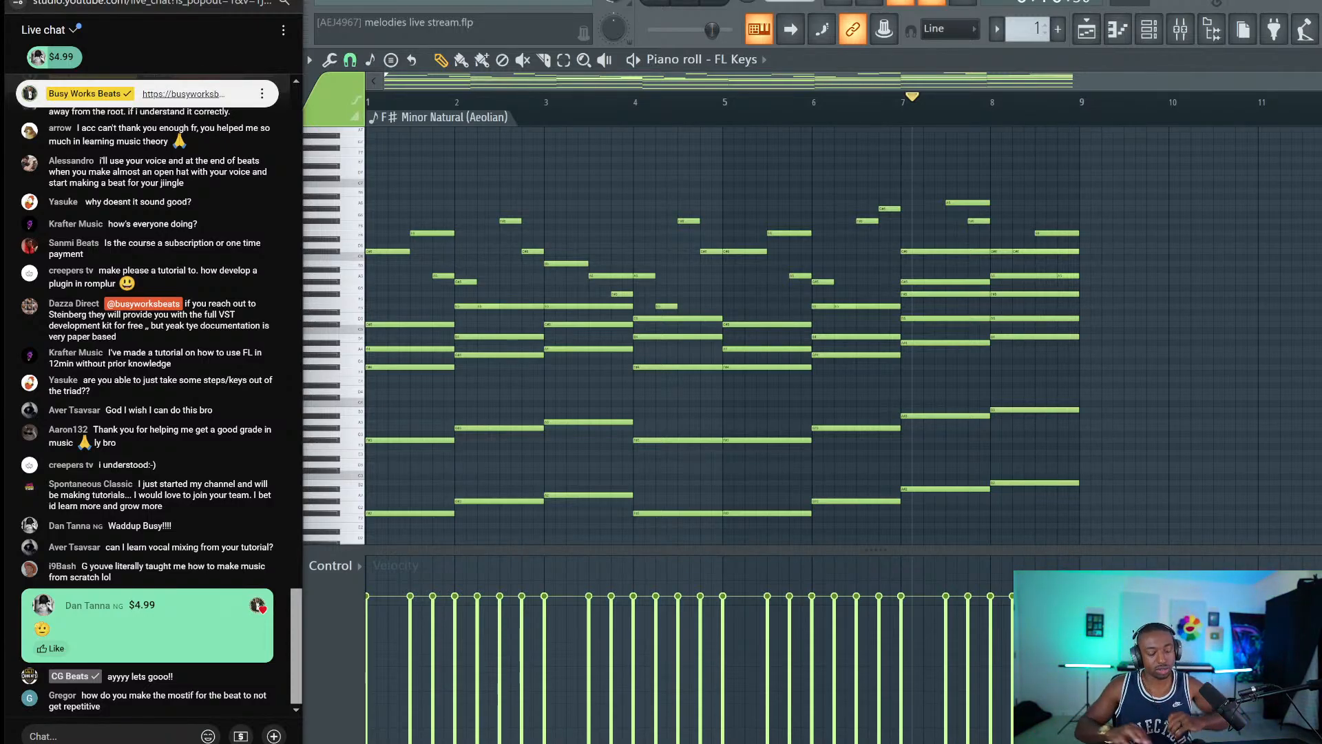
pyautogui.write('tai lo')
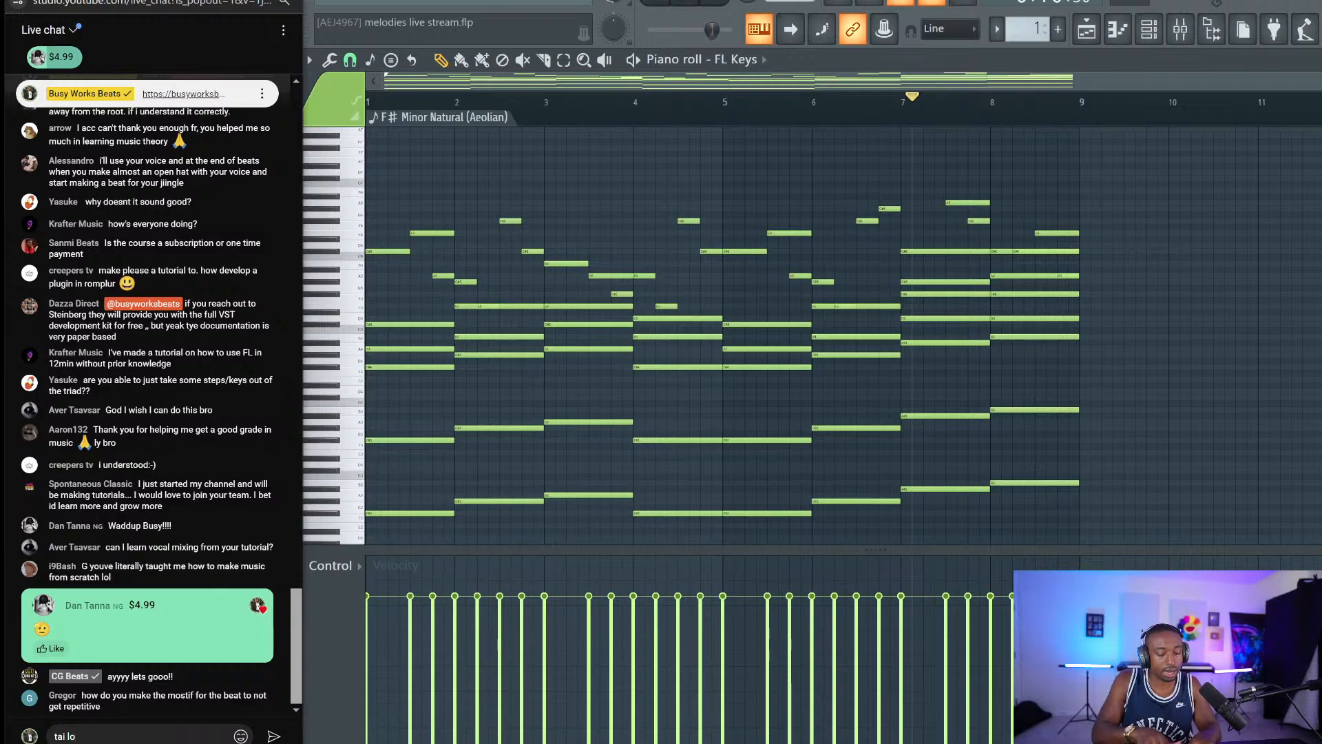
pyautogui.write('pez media sca')
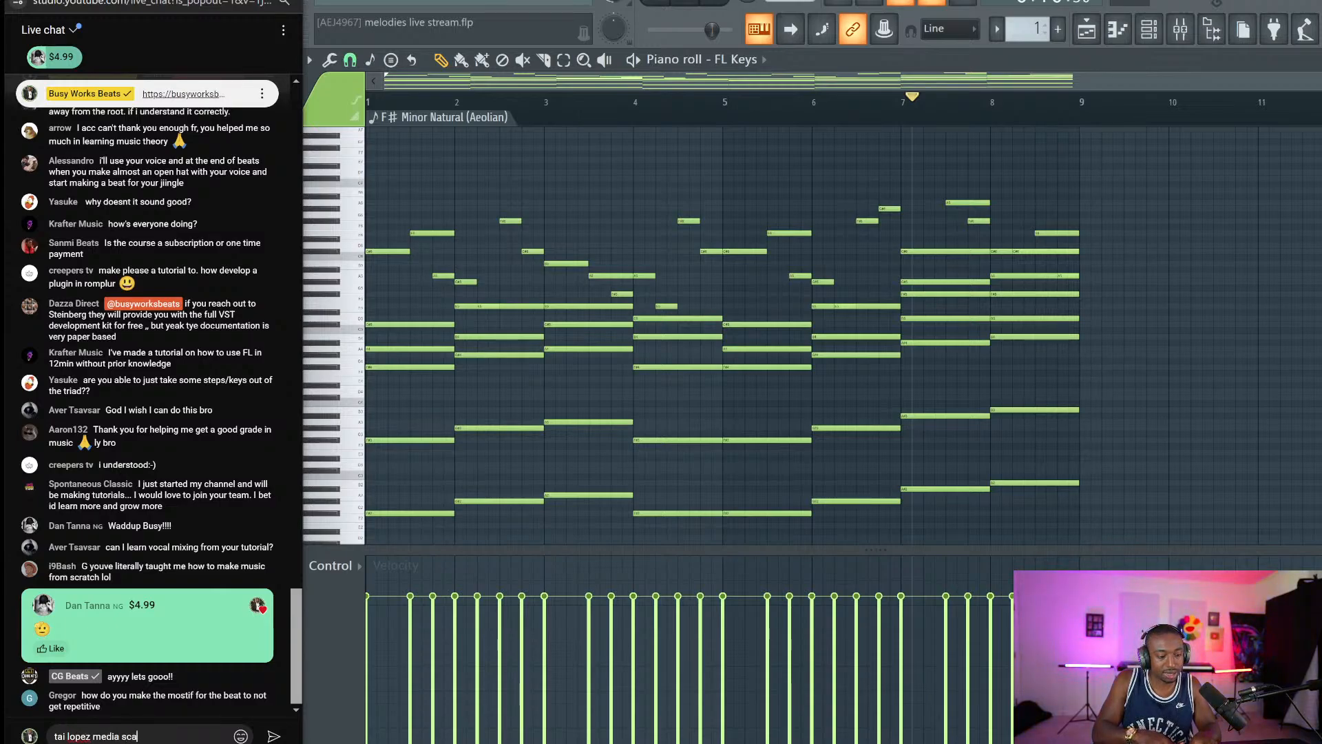
pyautogui.write('ling')
pyautogui.press('Return')
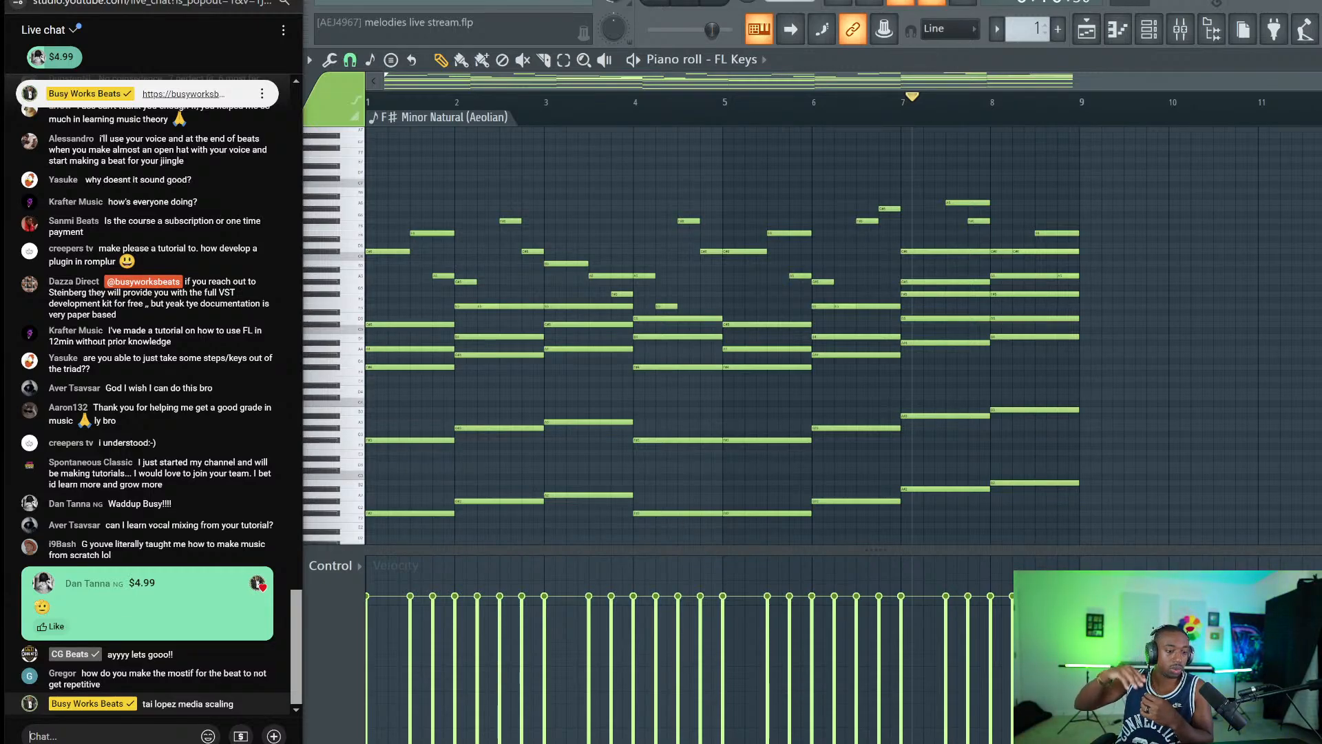
pyautogui.click(57, 627)
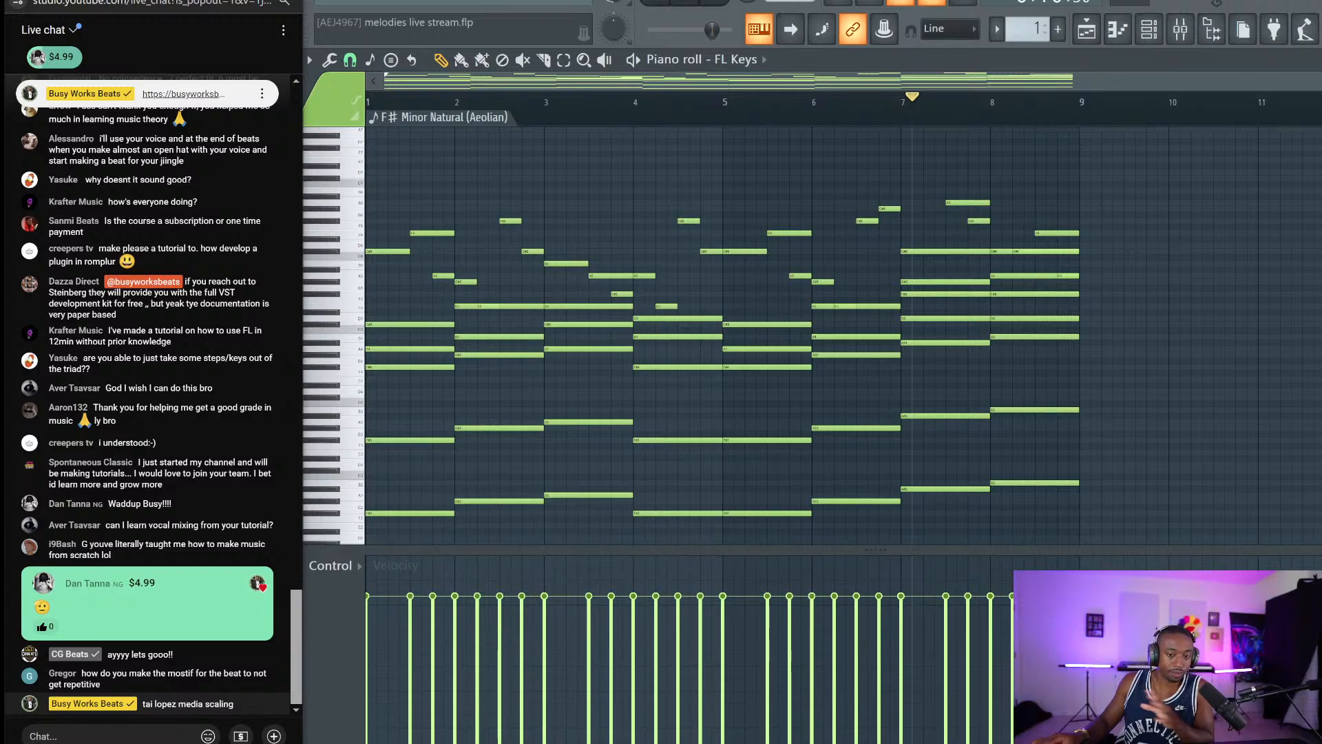
pyautogui.press('space')
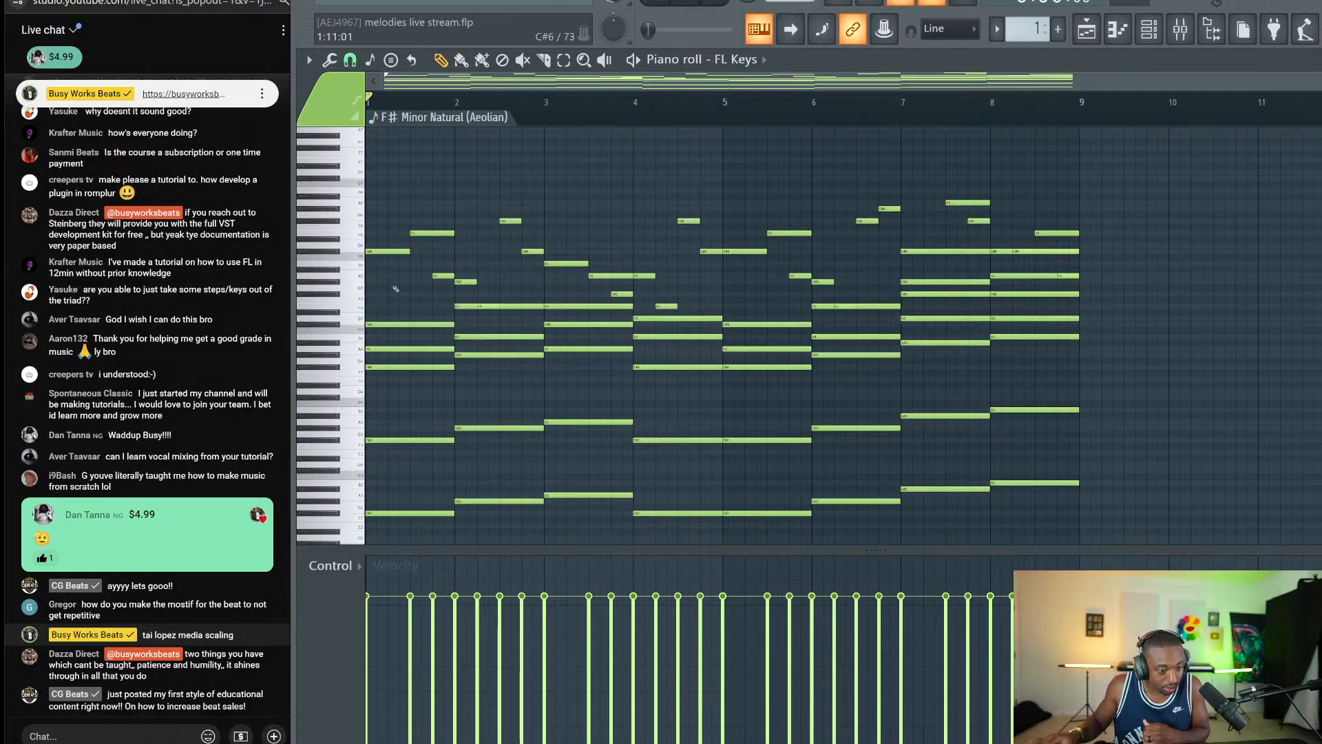
# Go from a chat message's options to that viewer's channel Videos list, briefly opening the newest video.
pyautogui.click(279, 694)
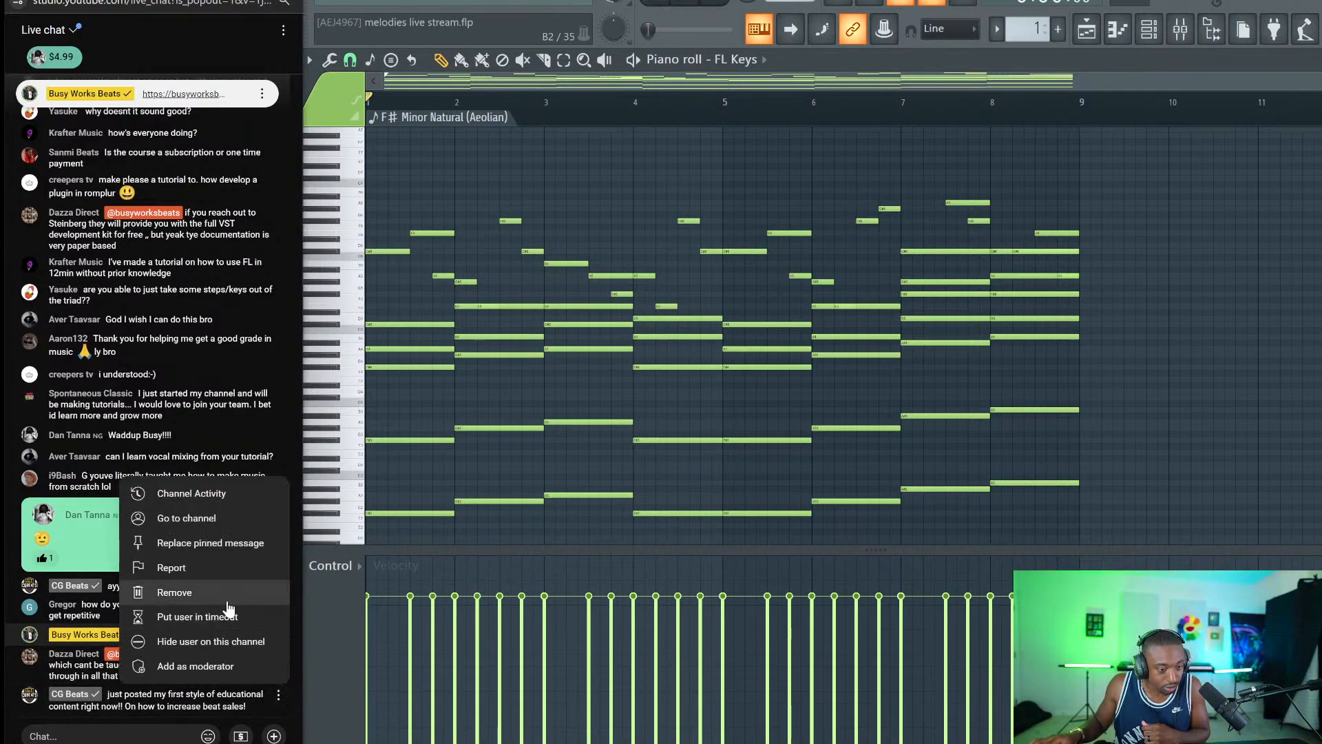
pyautogui.click(223, 534)
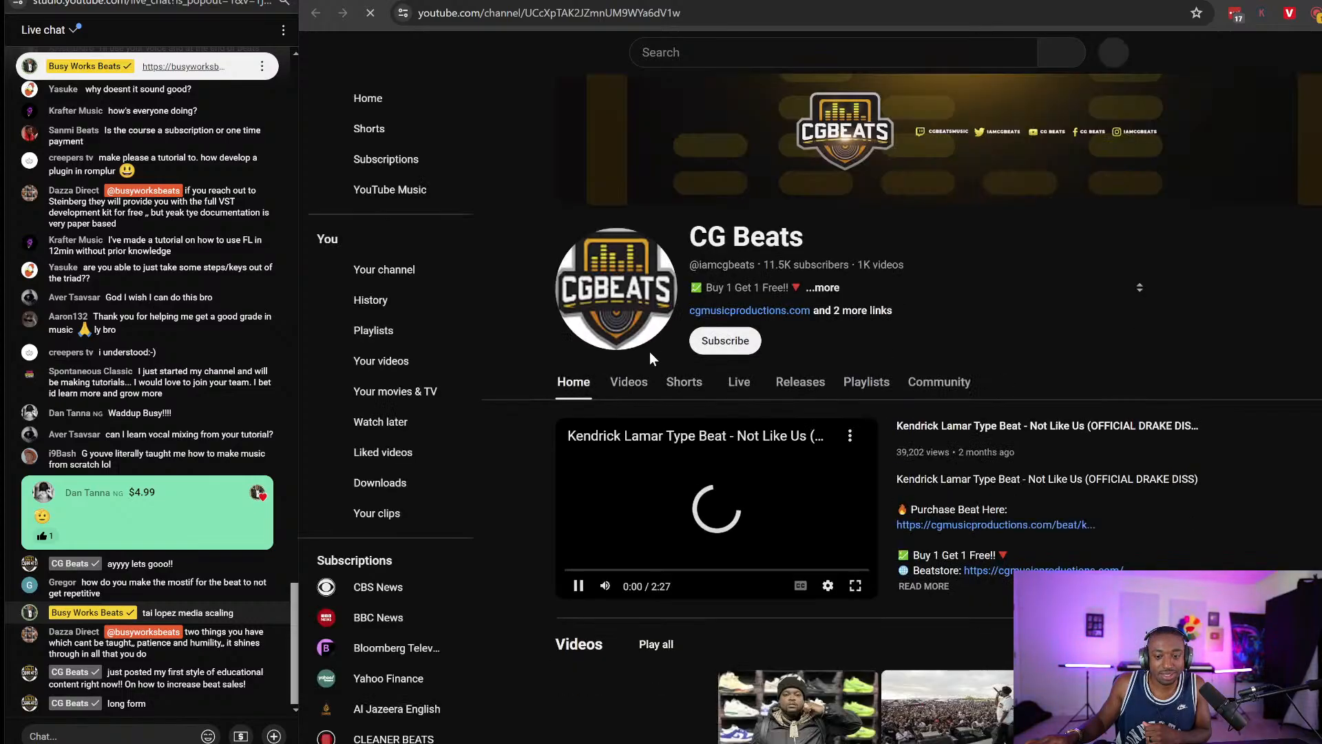
pyautogui.click(629, 383)
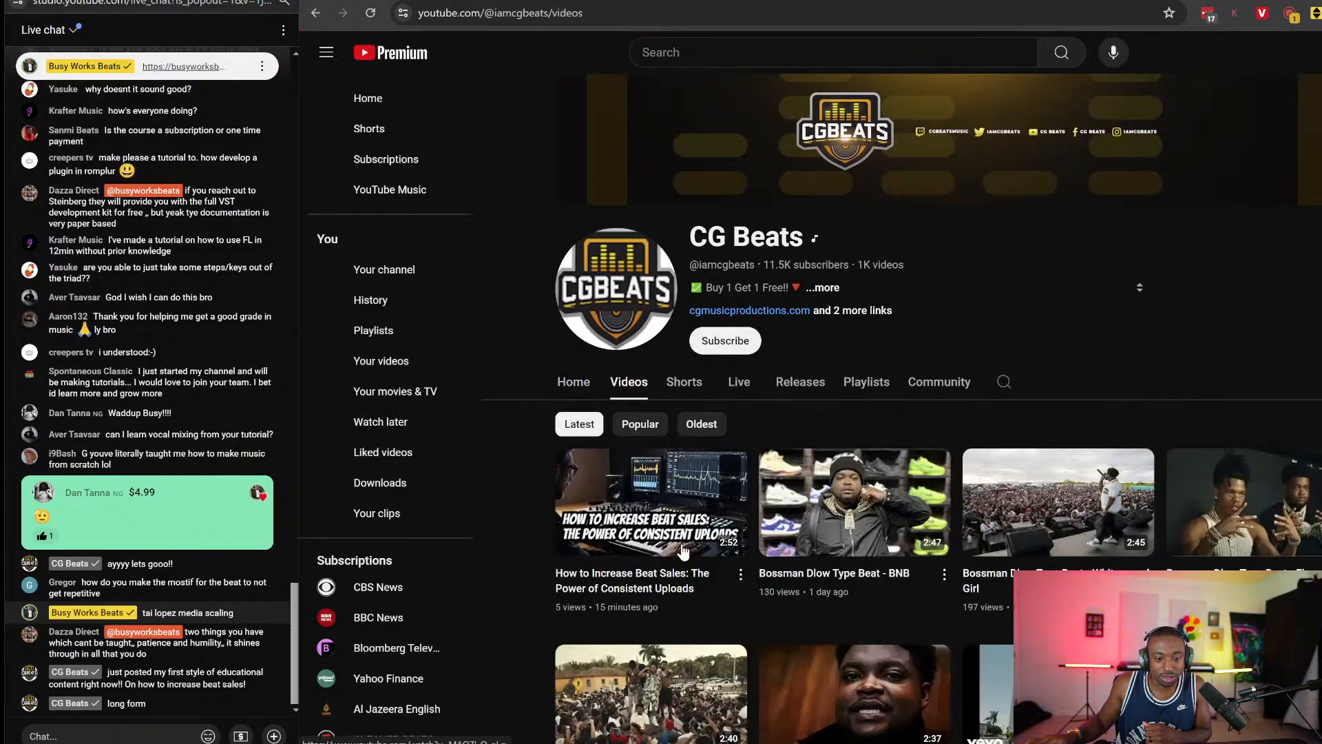
pyautogui.click(679, 591)
pyautogui.click(316, 14)
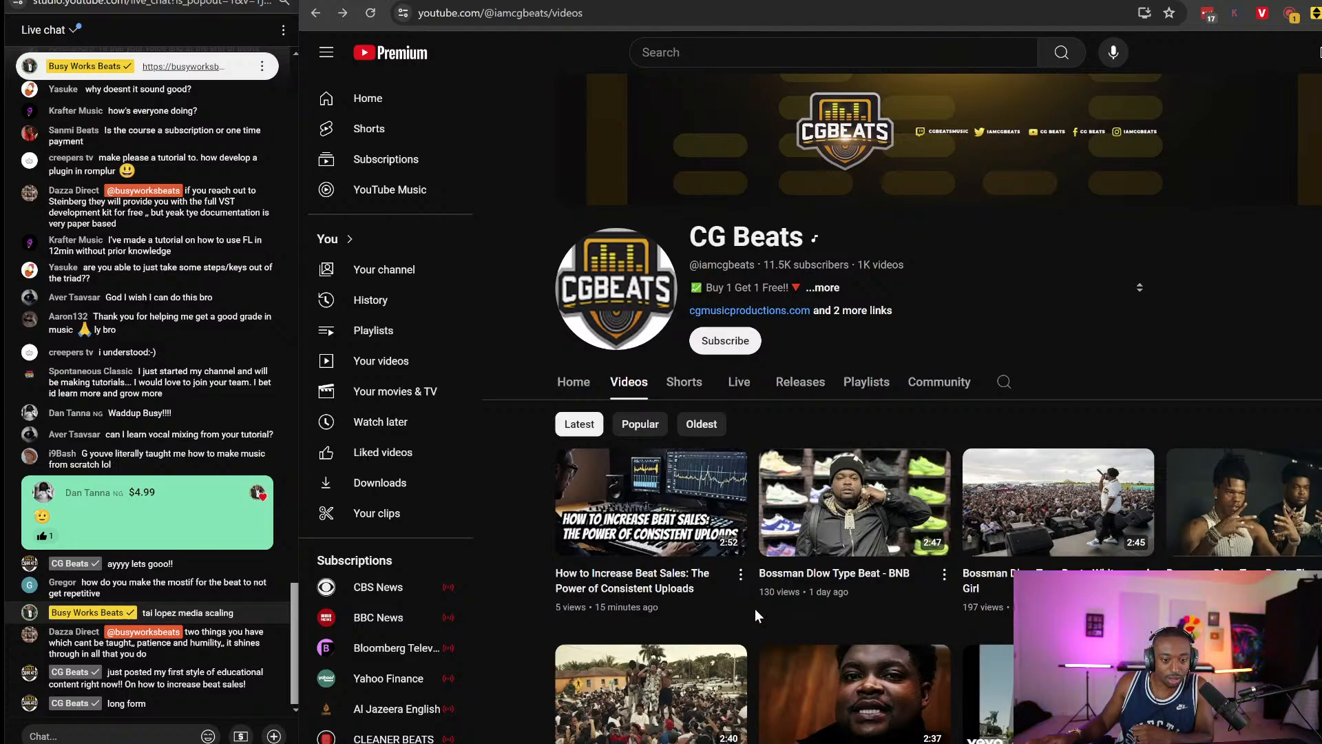
# Zoom the channel page to 125%, then 110%, and reset it to 100%.
pyautogui.hotkey('ctrl', '+')
pyautogui.hotkey('ctrl', '+')
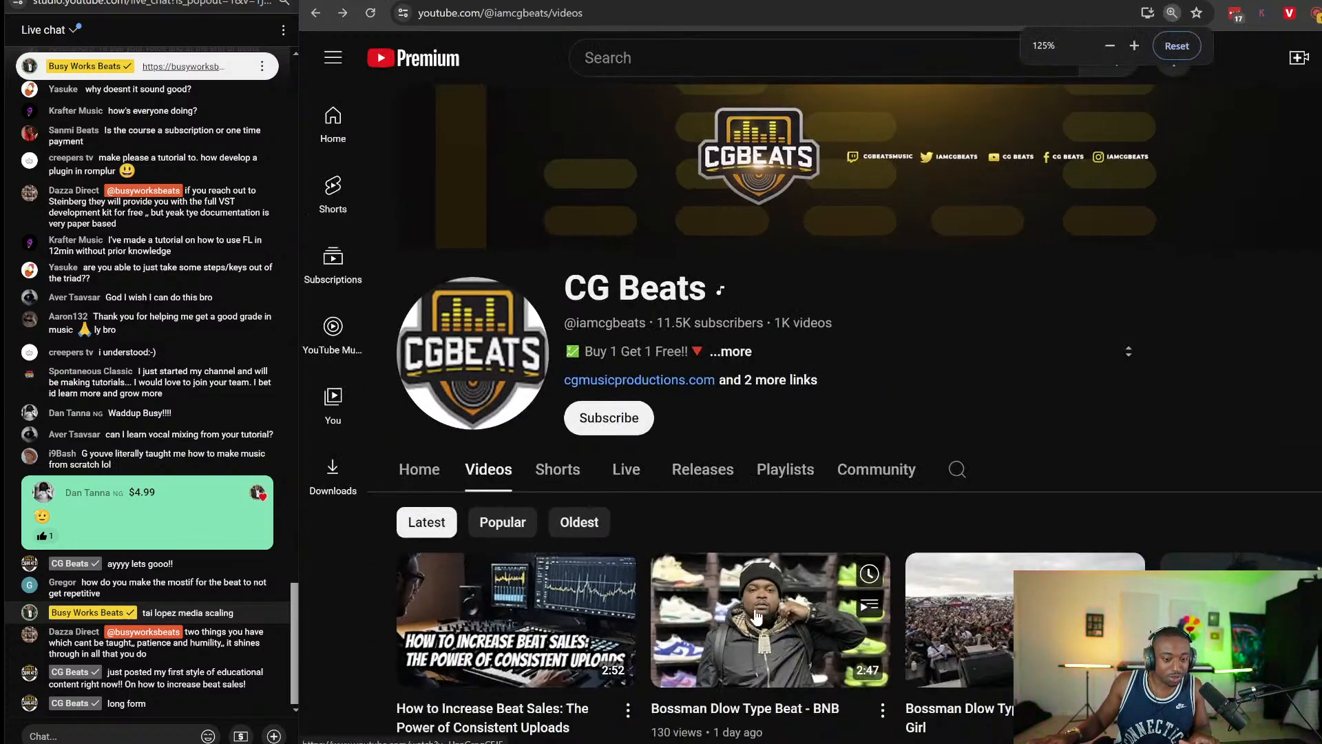
pyautogui.scroll(-2, 650, 500)
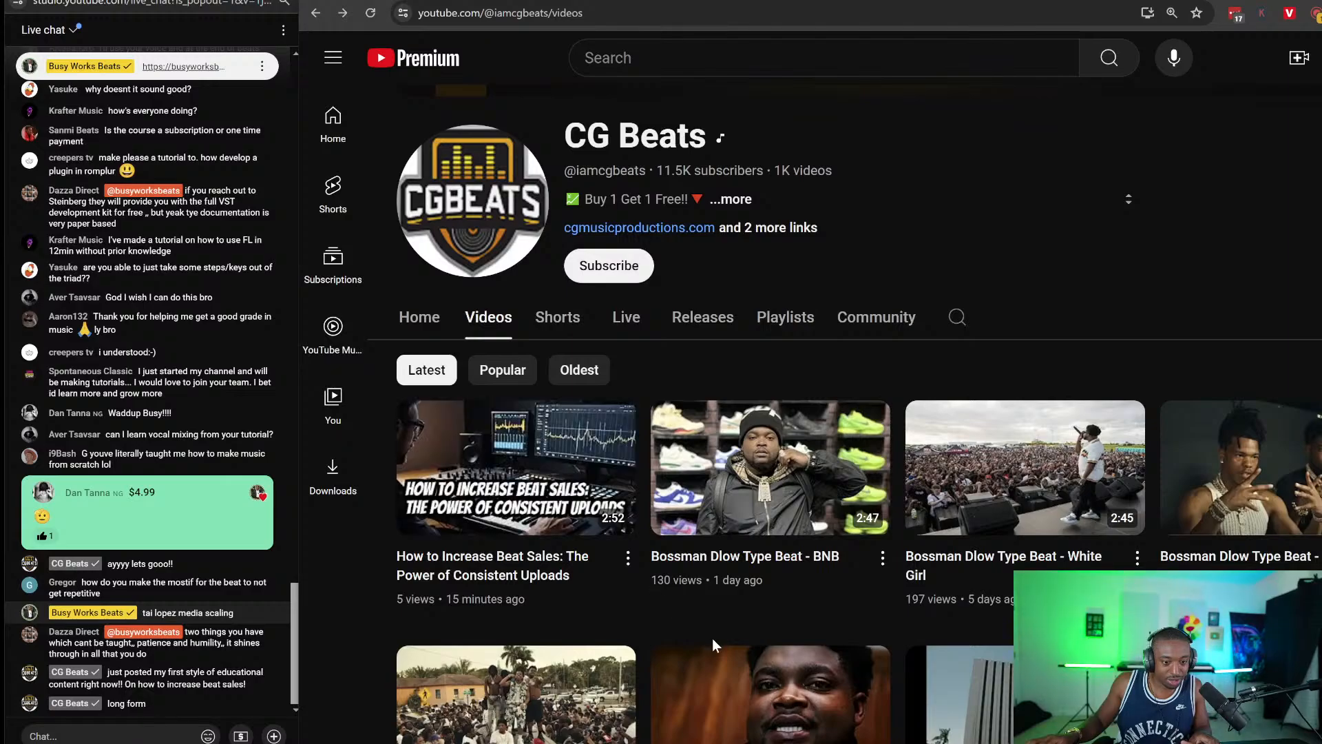
pyautogui.hotkey('ctrl', '-')
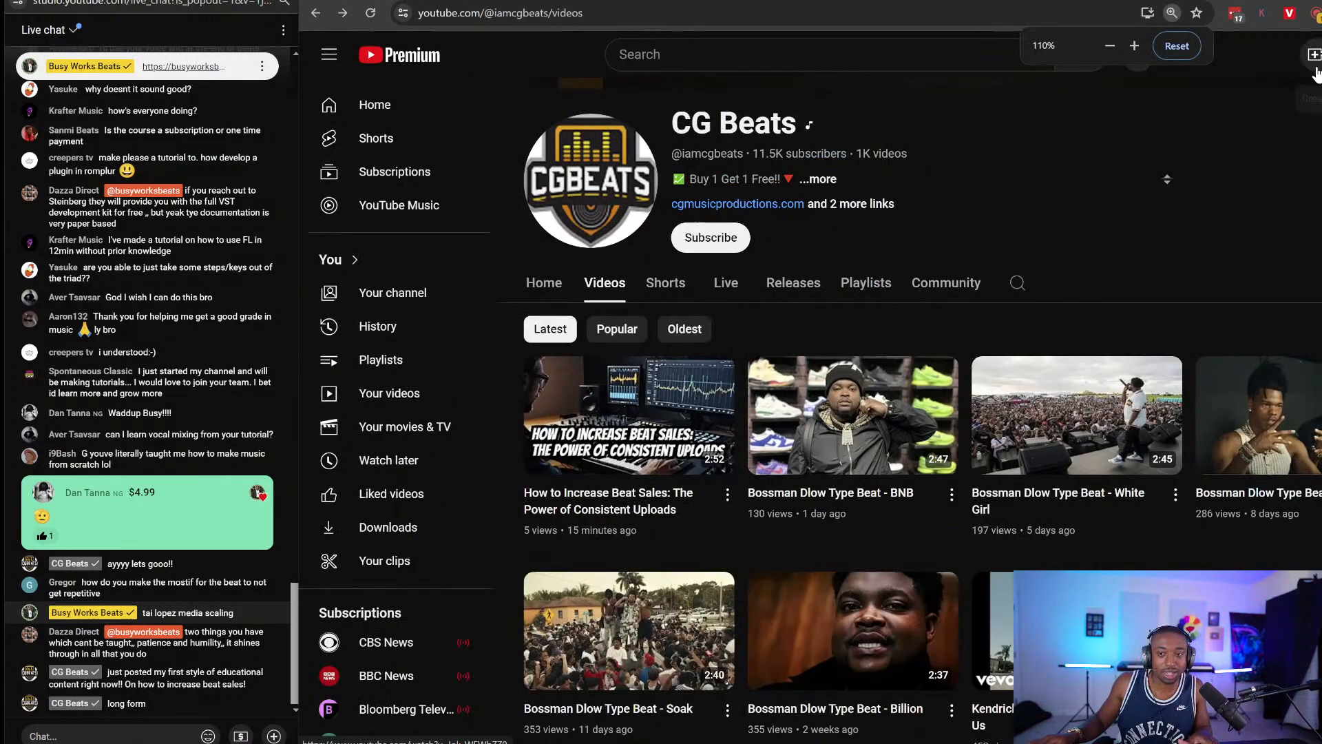
pyautogui.click(1161, 55)
pyautogui.moveTo(678, 422)
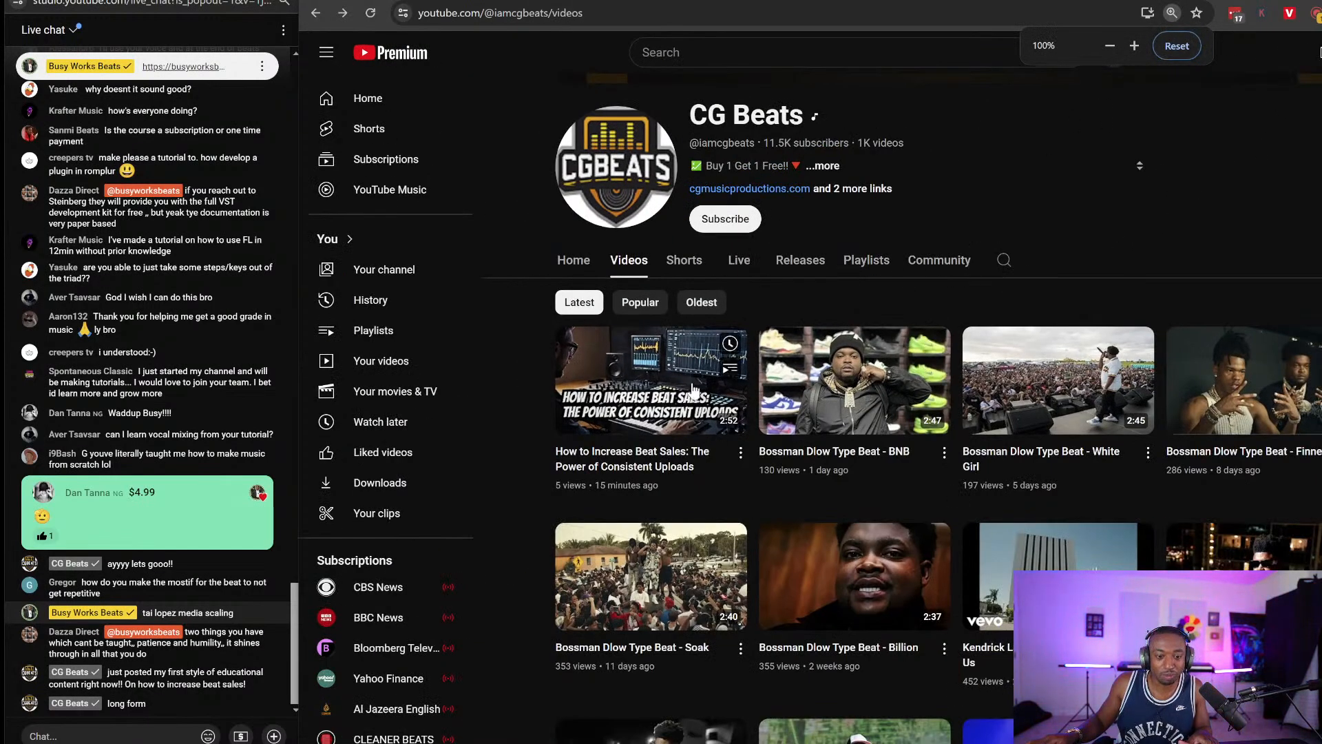
# Open the How to Increase Beat Sales video, like it, and pause and resume playback.
pyautogui.click(678, 421)
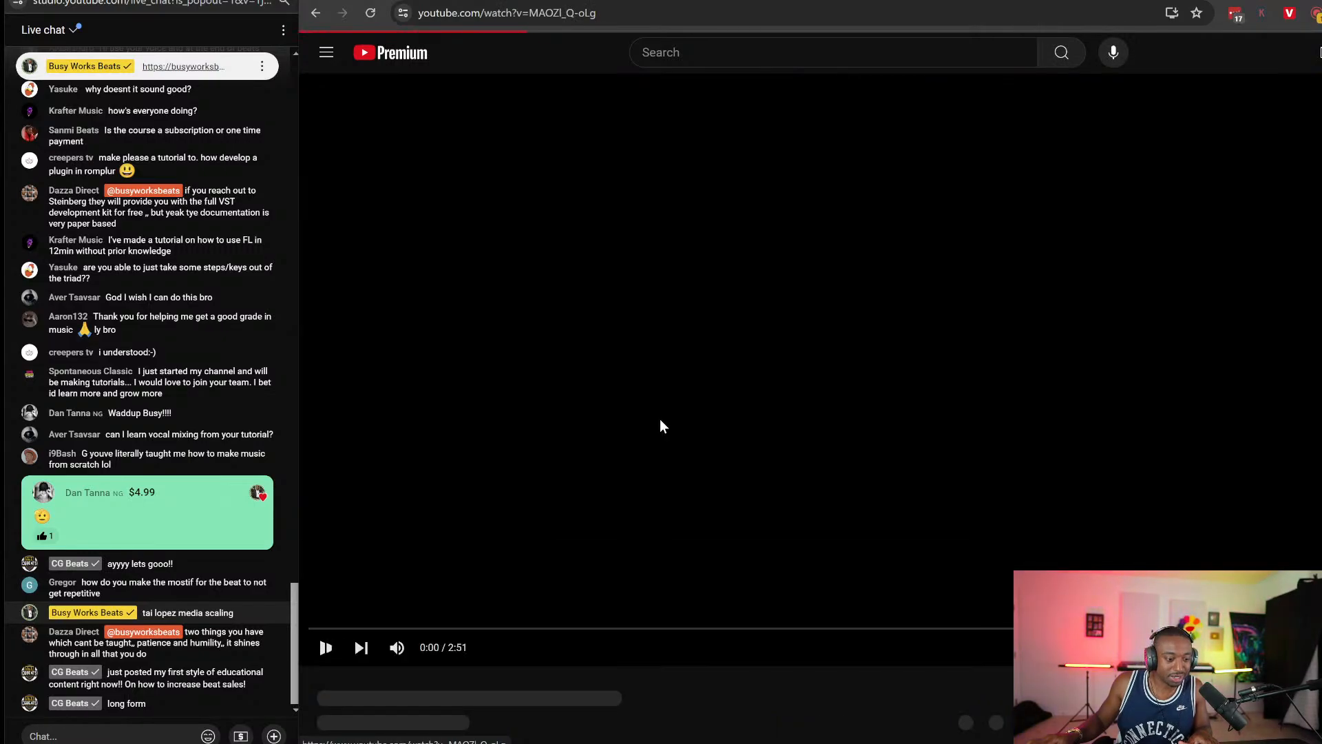
pyautogui.click(756, 719)
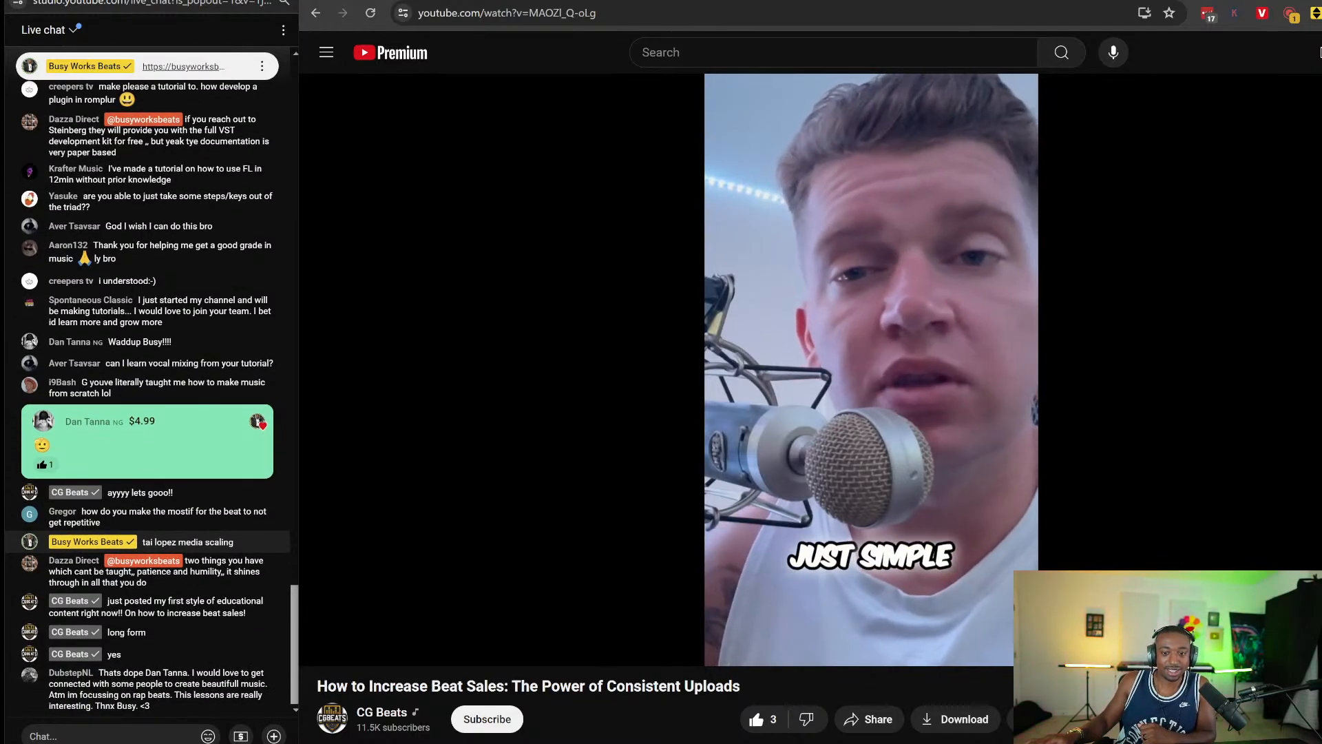
pyautogui.click(888, 596)
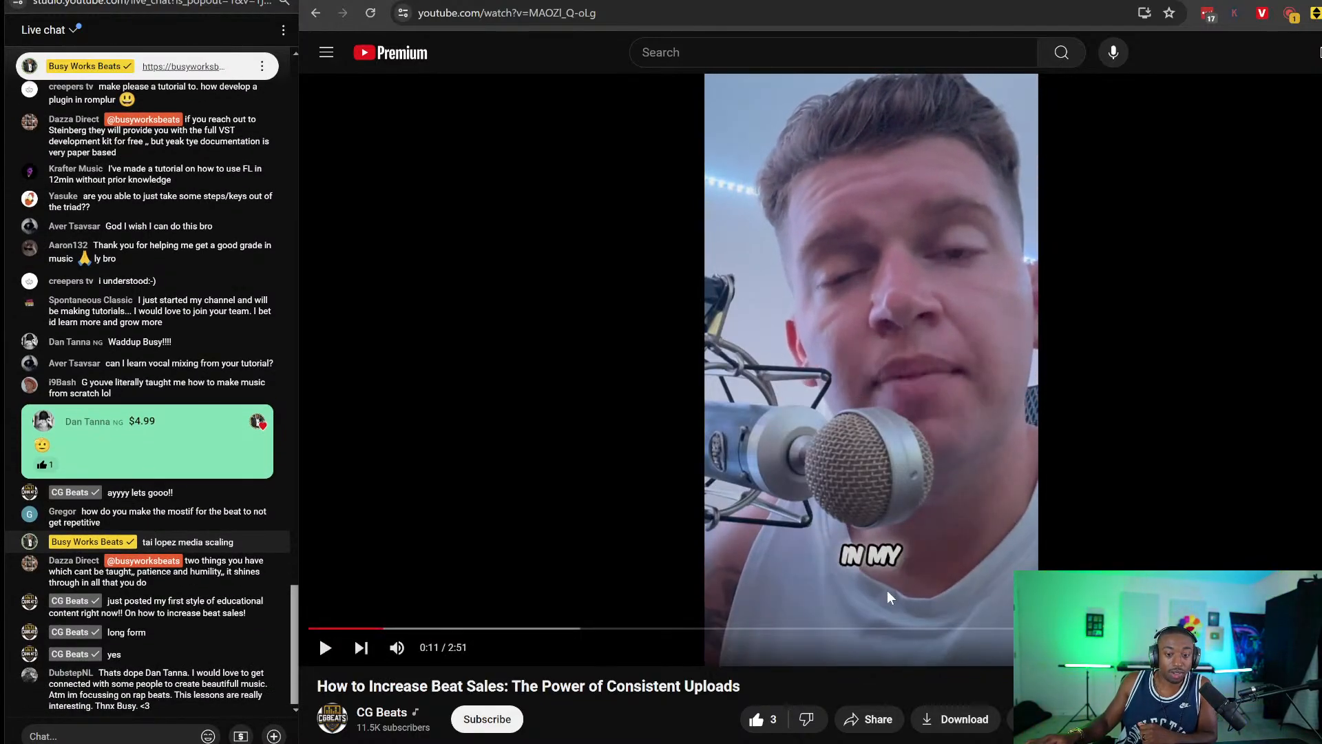
pyautogui.click(521, 457)
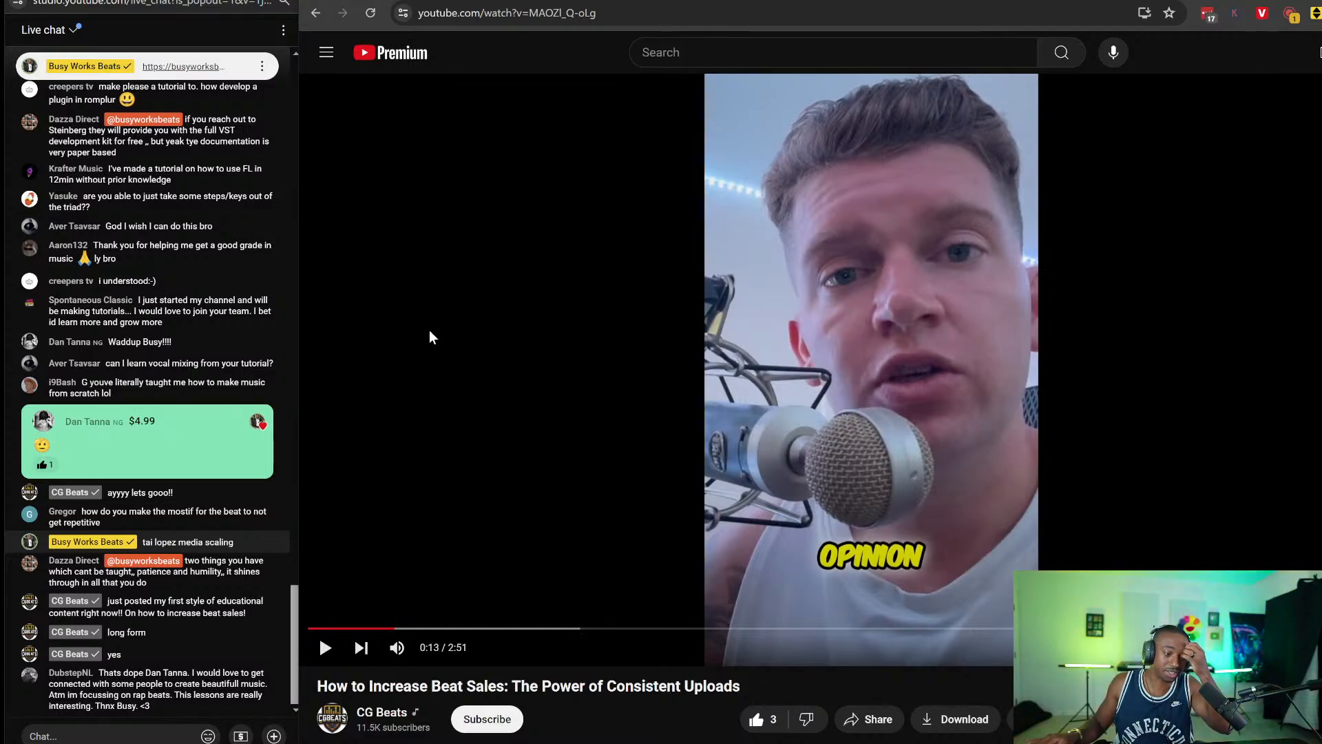
pyautogui.click(482, 333)
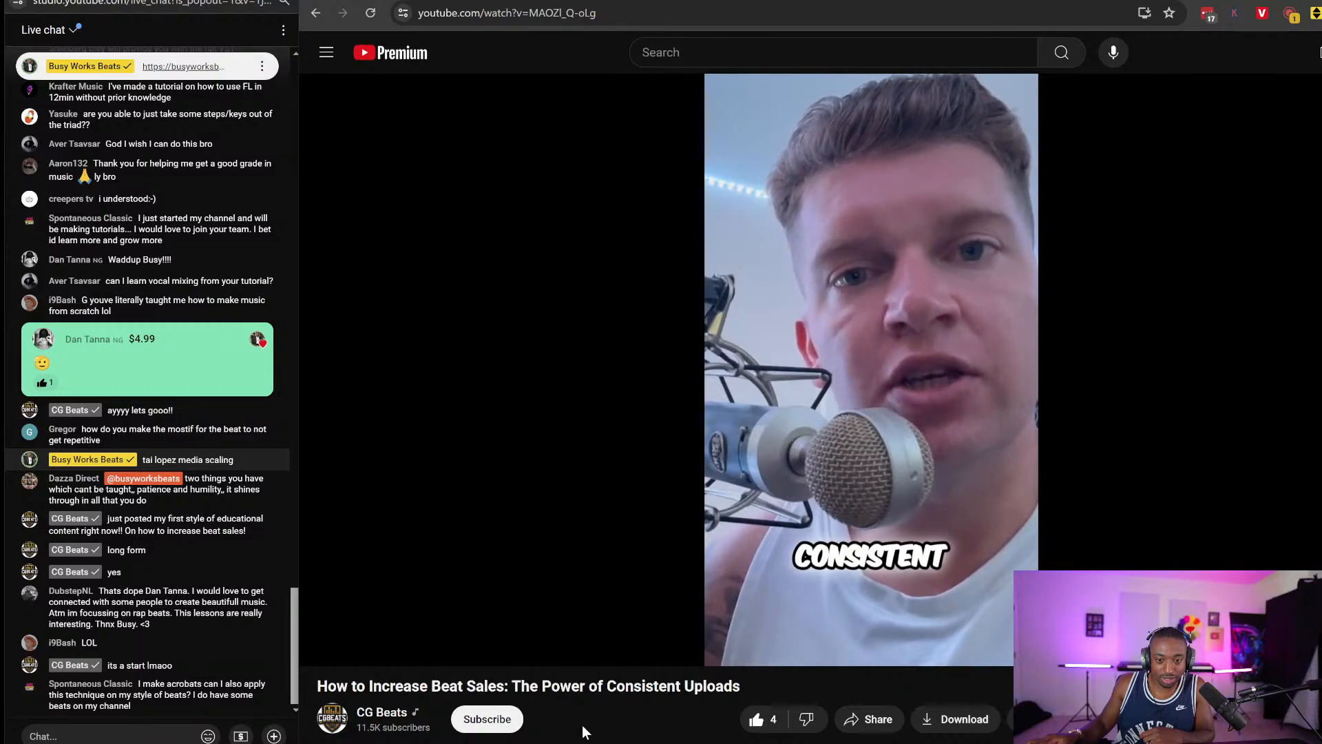
# Pause the video, scroll to the description and back, then resume playback.
pyautogui.click(535, 363)
pyautogui.scroll(-1, 555, 439)
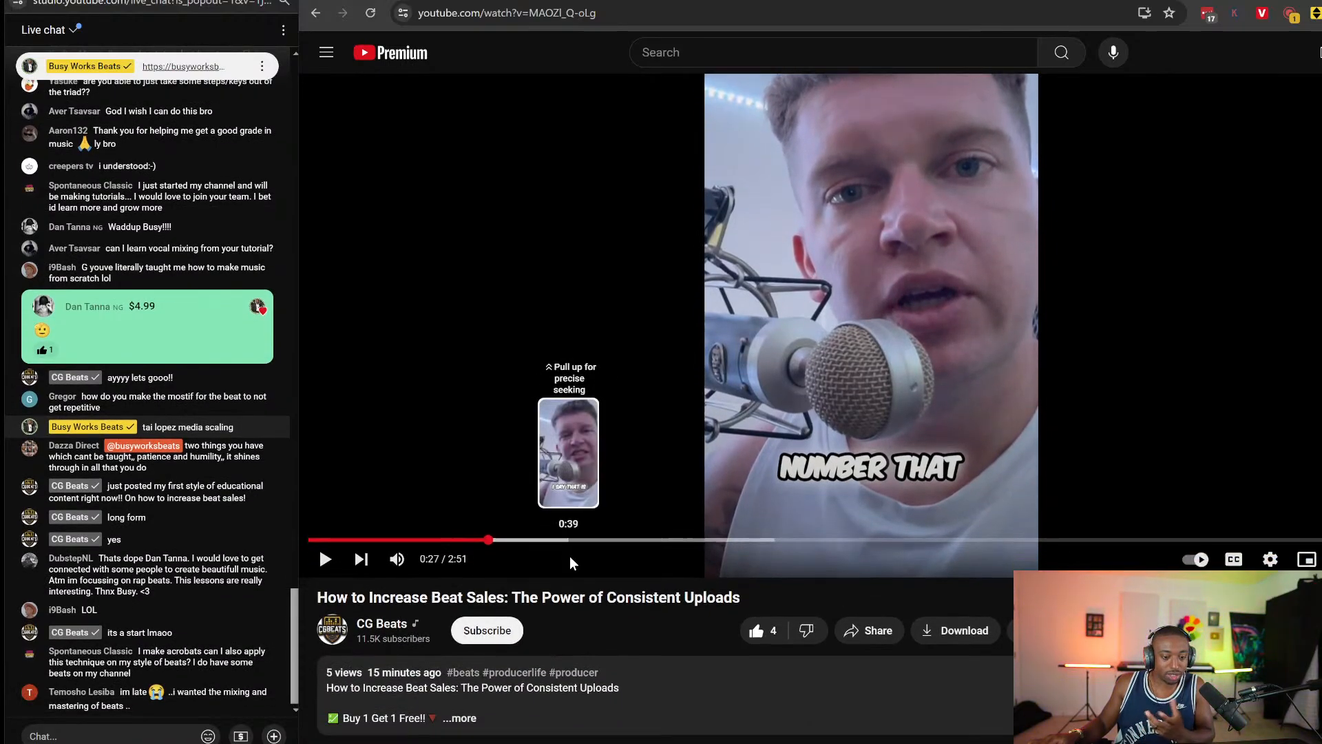
pyautogui.scroll(-1, 561, 551)
pyautogui.scroll(2, 877, 499)
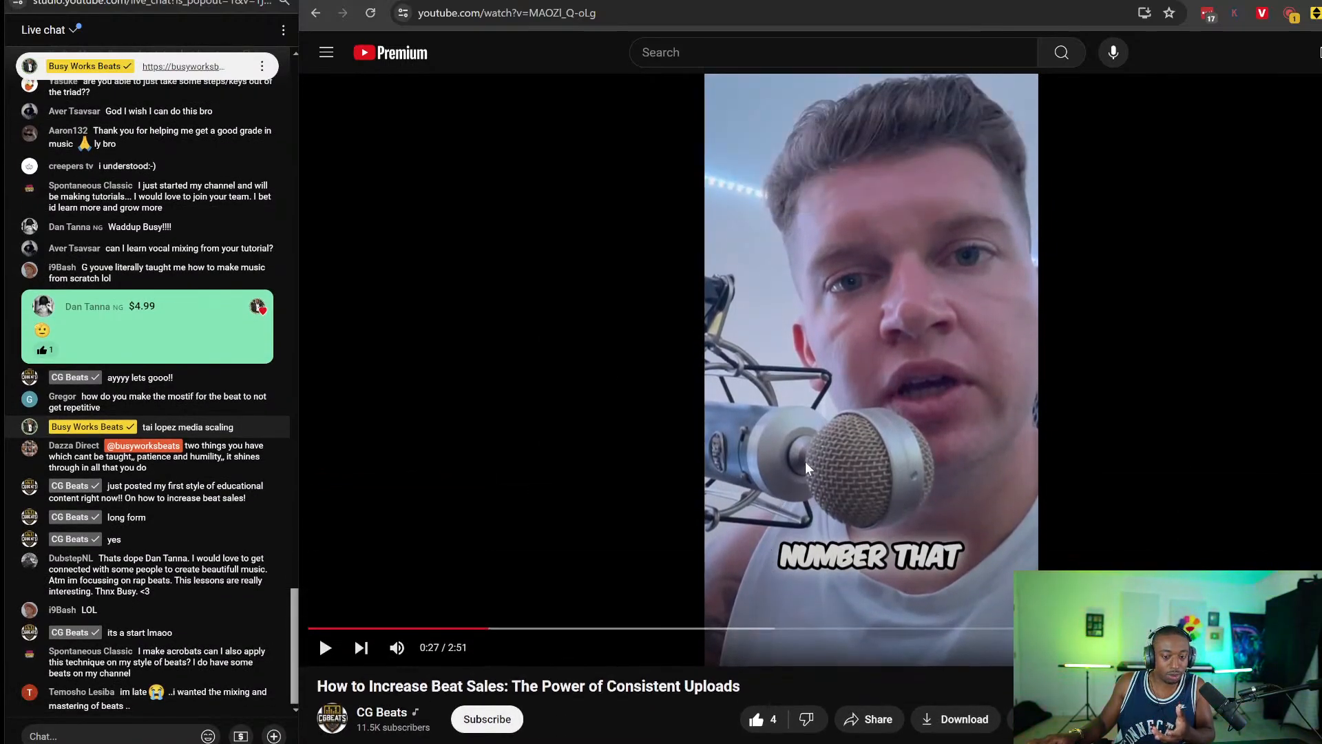
pyautogui.scroll(-1, 689, 544)
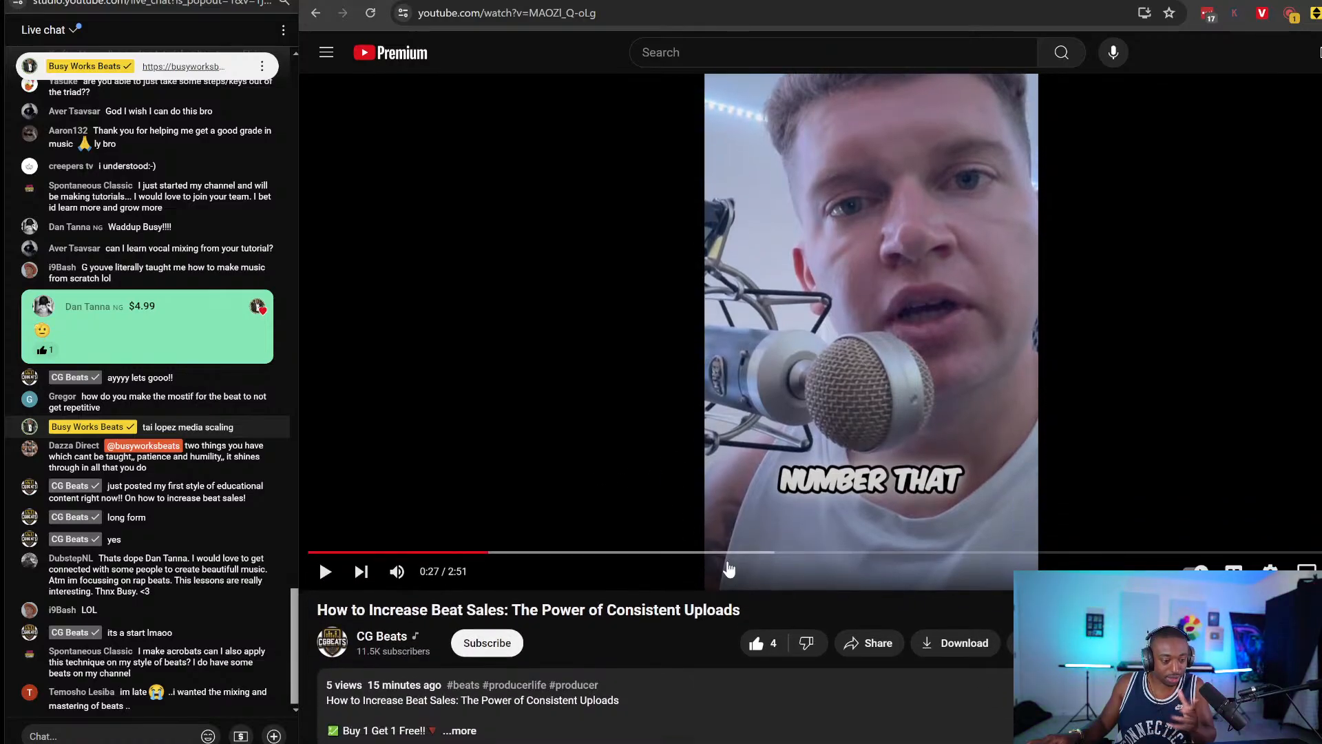
pyautogui.scroll(1, 730, 569)
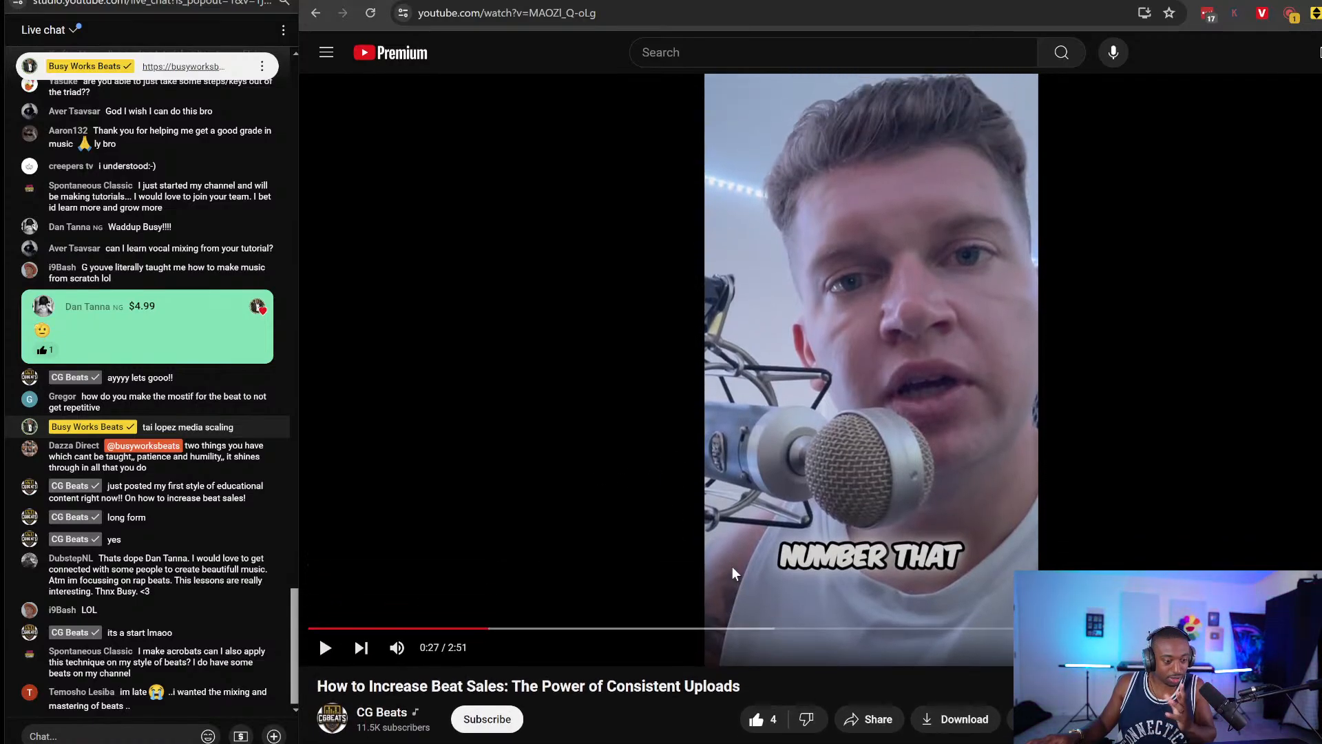
pyautogui.click(618, 449)
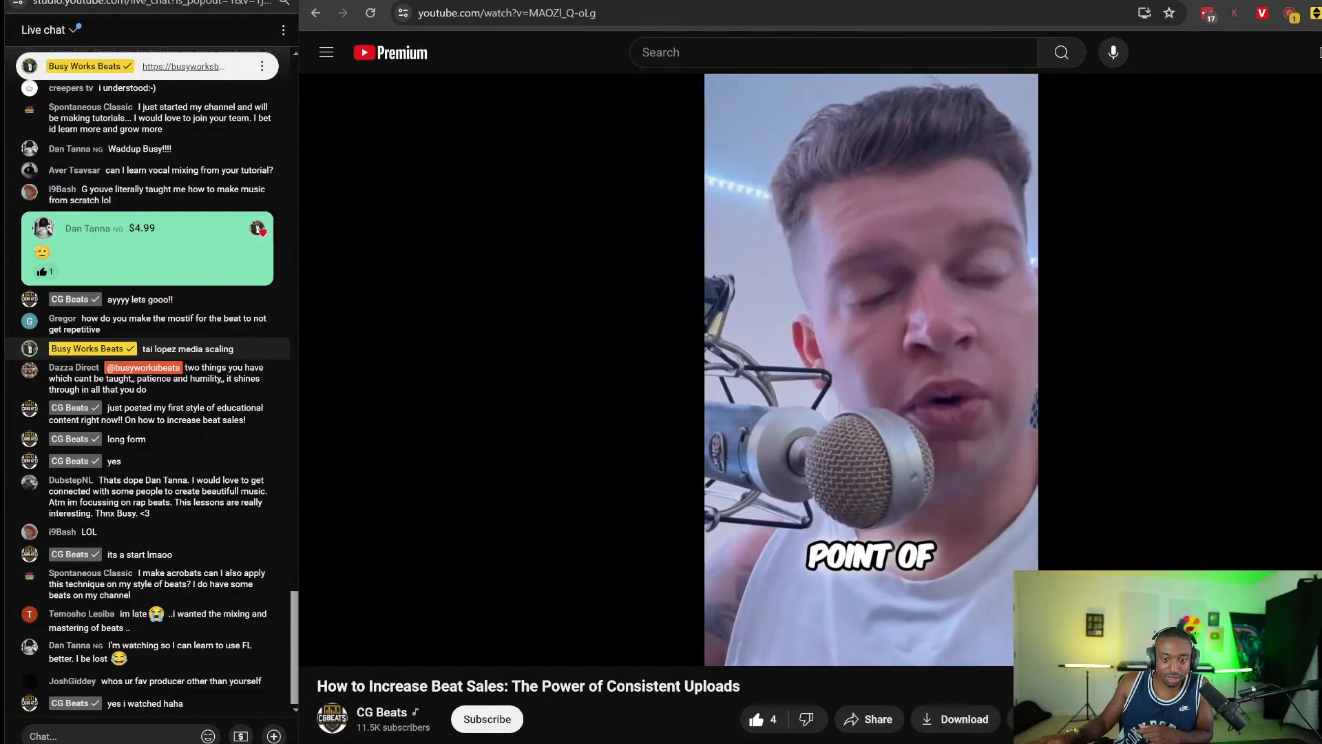
# Rewind the video from 0:48 to 0:45, replay it to 1:03, pause, and open a new tab.
pyautogui.click(609, 438)
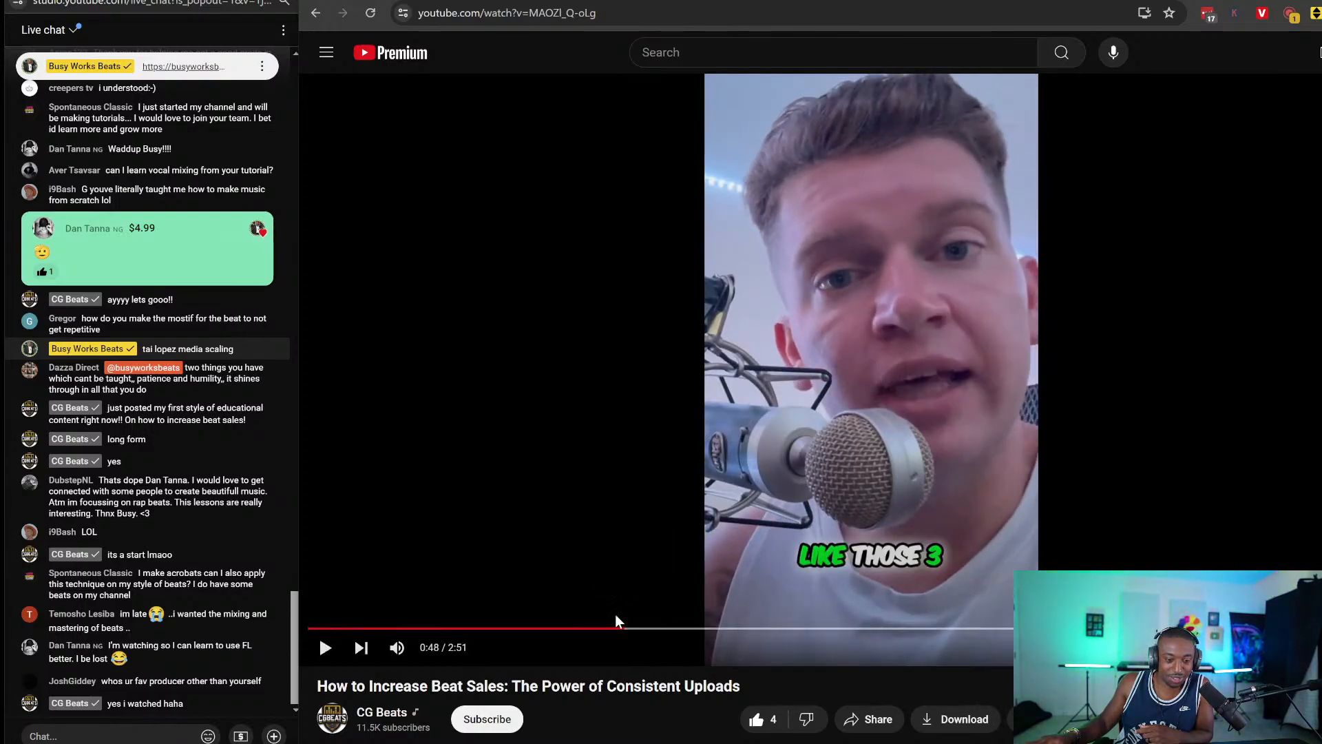
pyautogui.moveTo(615, 623); pyautogui.dragTo(611, 628)
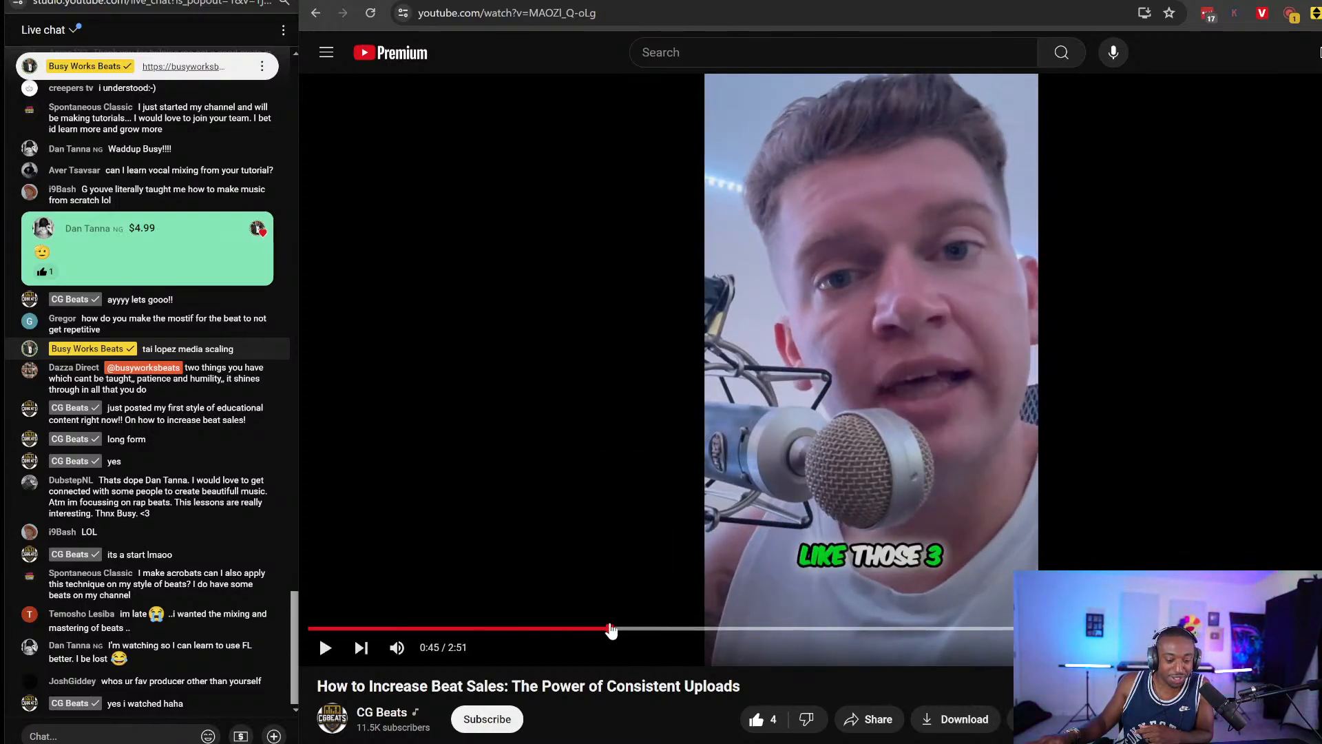
pyautogui.click(325, 650)
pyautogui.click(325, 649)
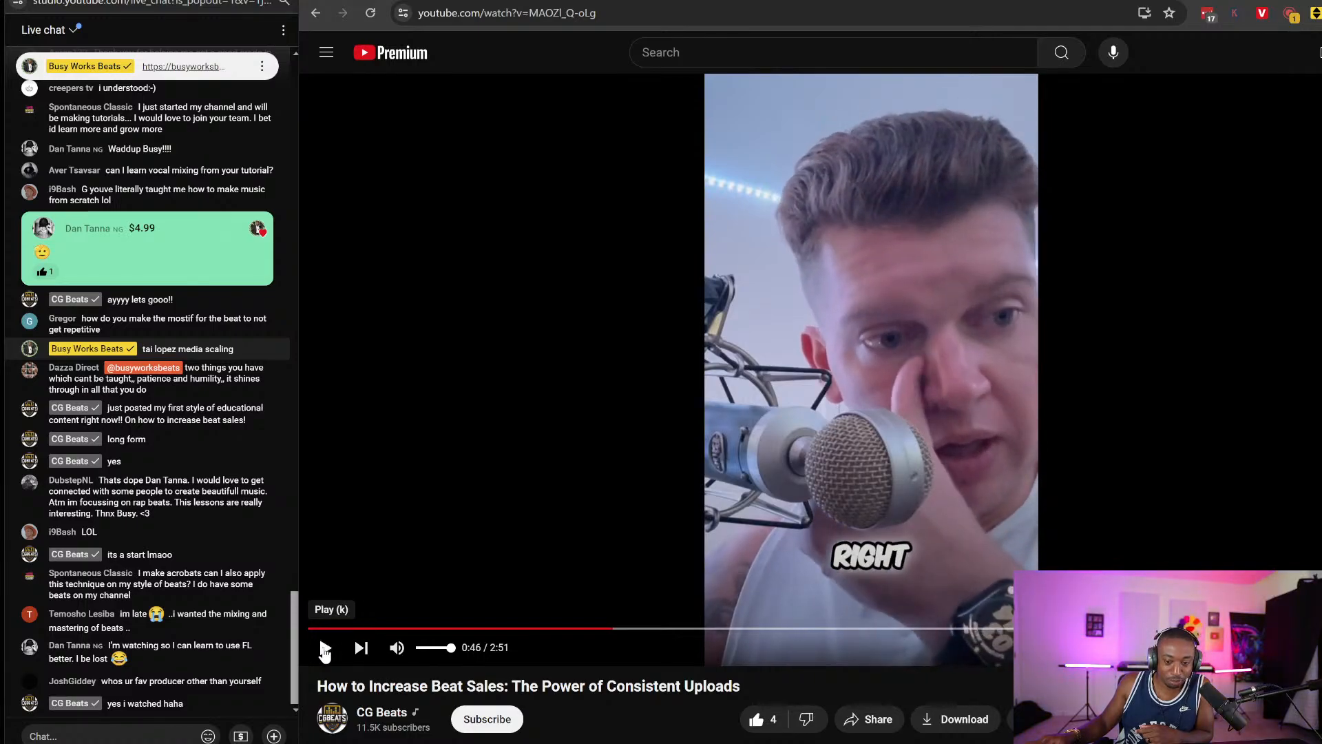
pyautogui.click(1092, 350)
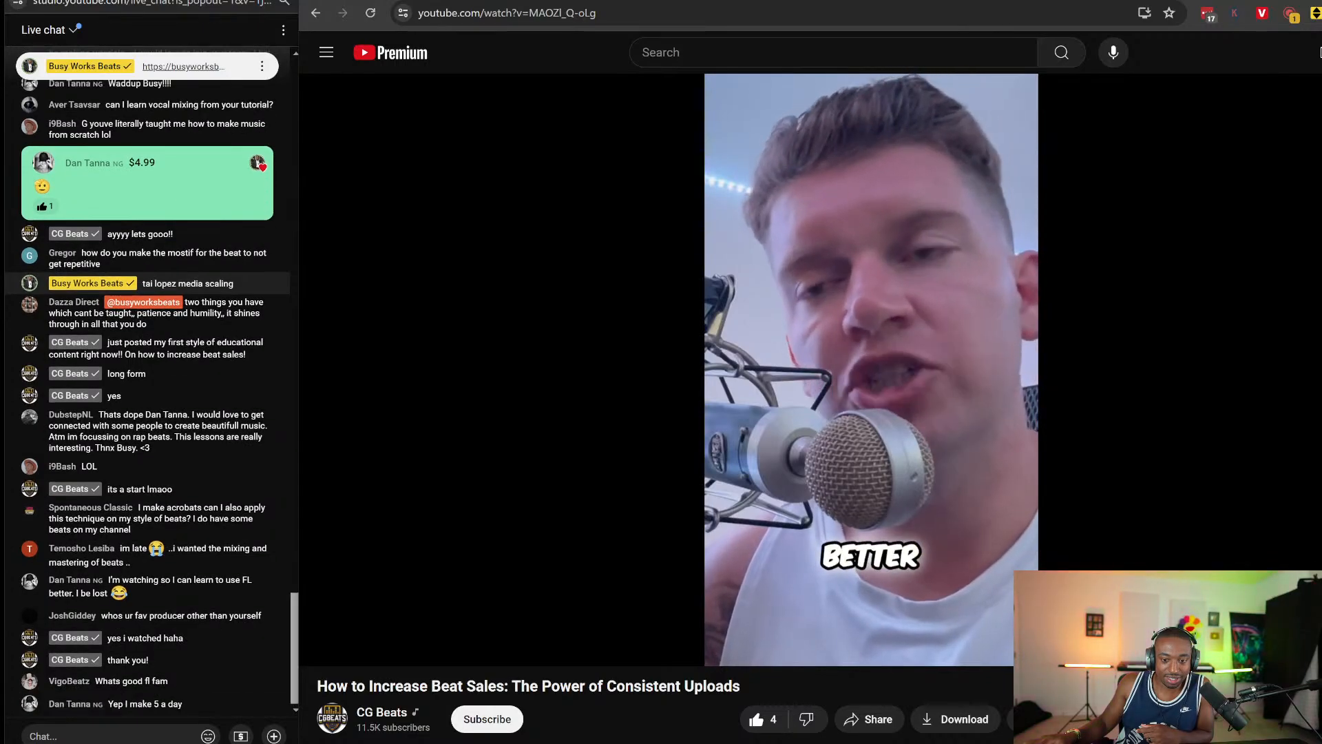
pyautogui.click(707, 443)
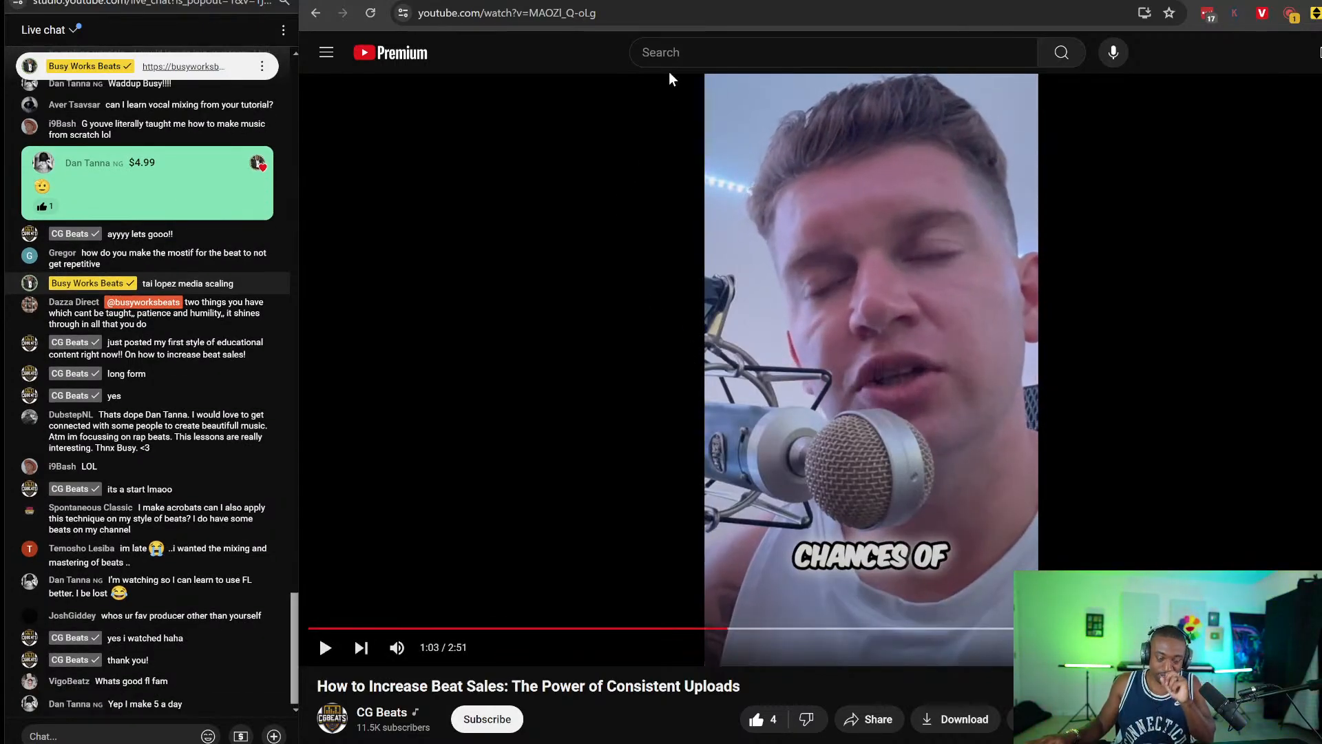
pyautogui.hotkey('ctrl', 't')
# Go to viewstats.com and open the Busy Works Beats channel statistics.
pyautogui.write('view')
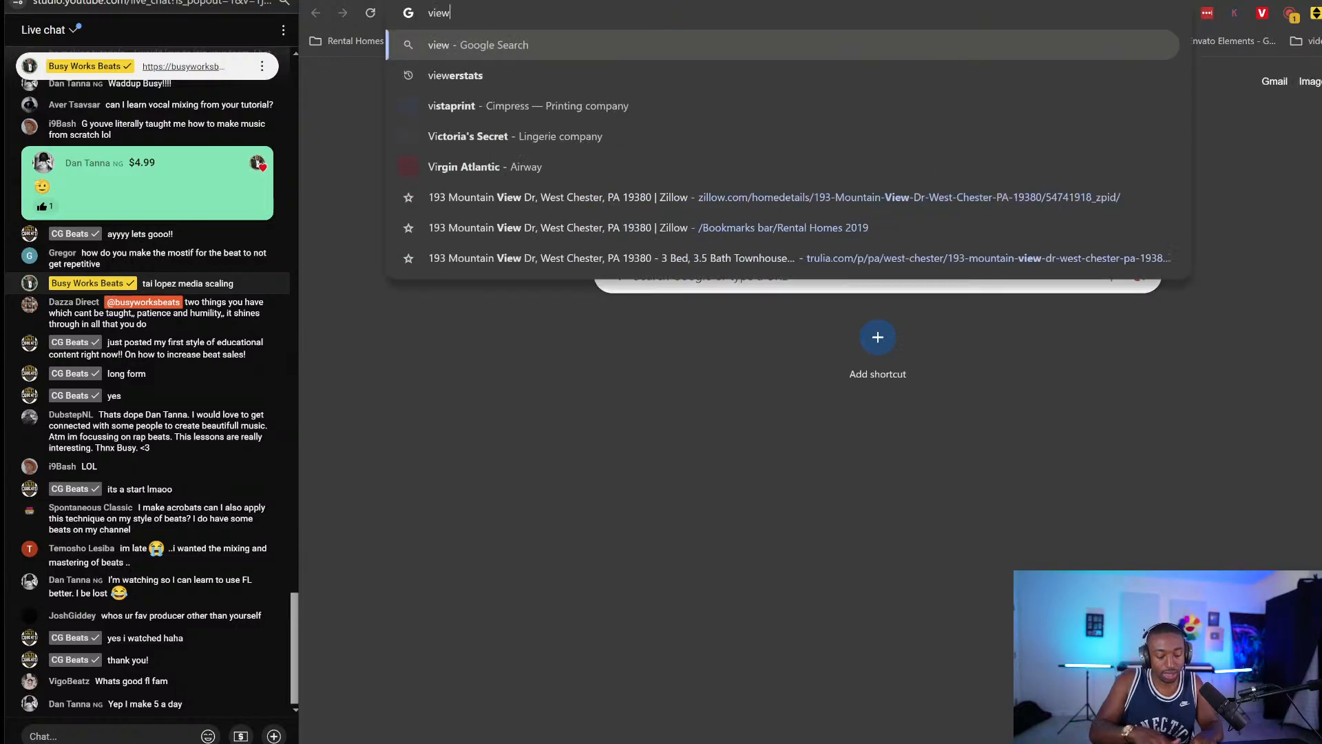
pyautogui.write('stats.com')
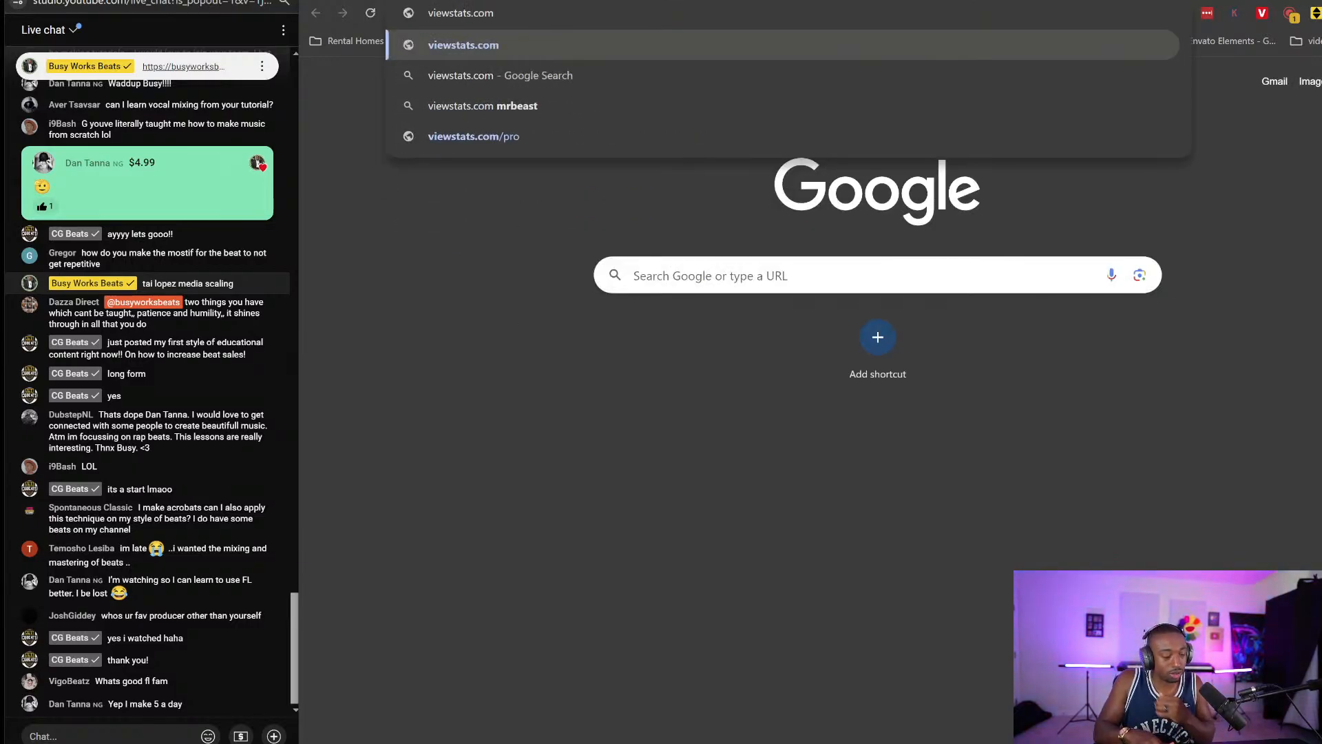
pyautogui.press('Return')
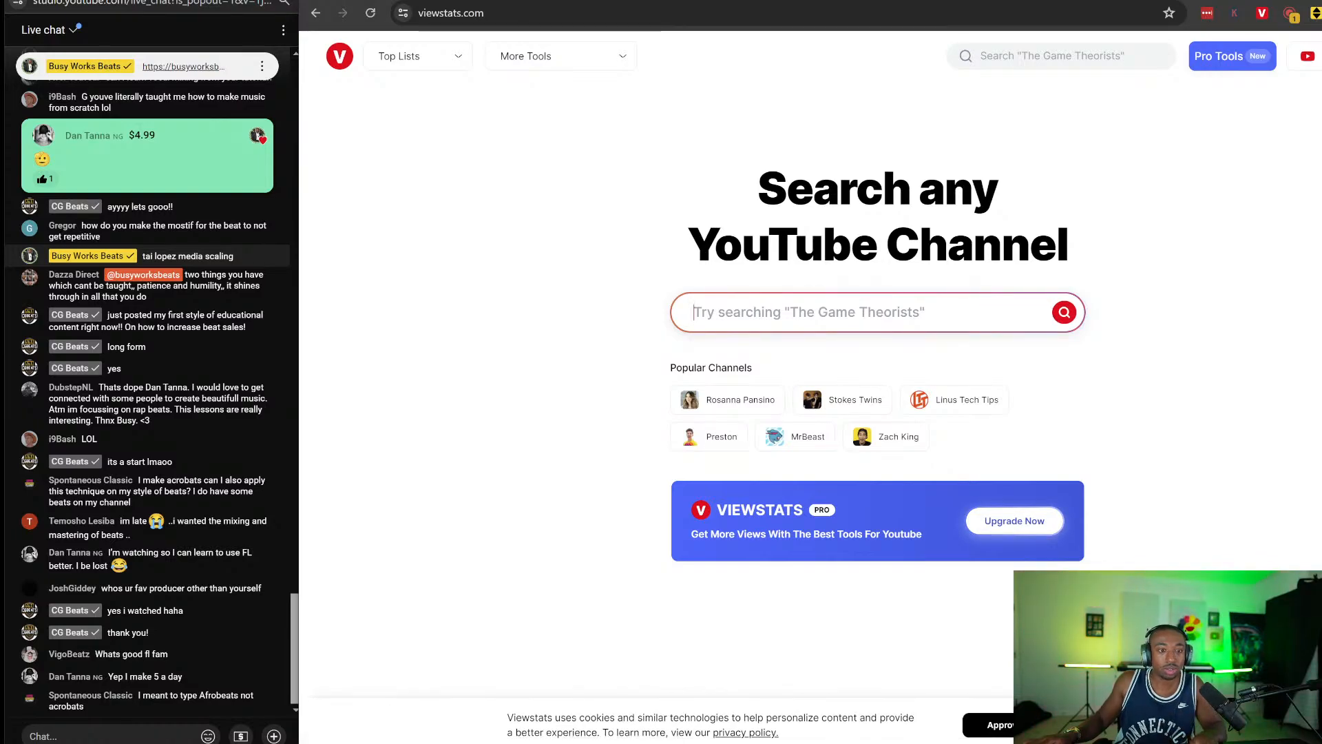
pyautogui.write('busy works bea')
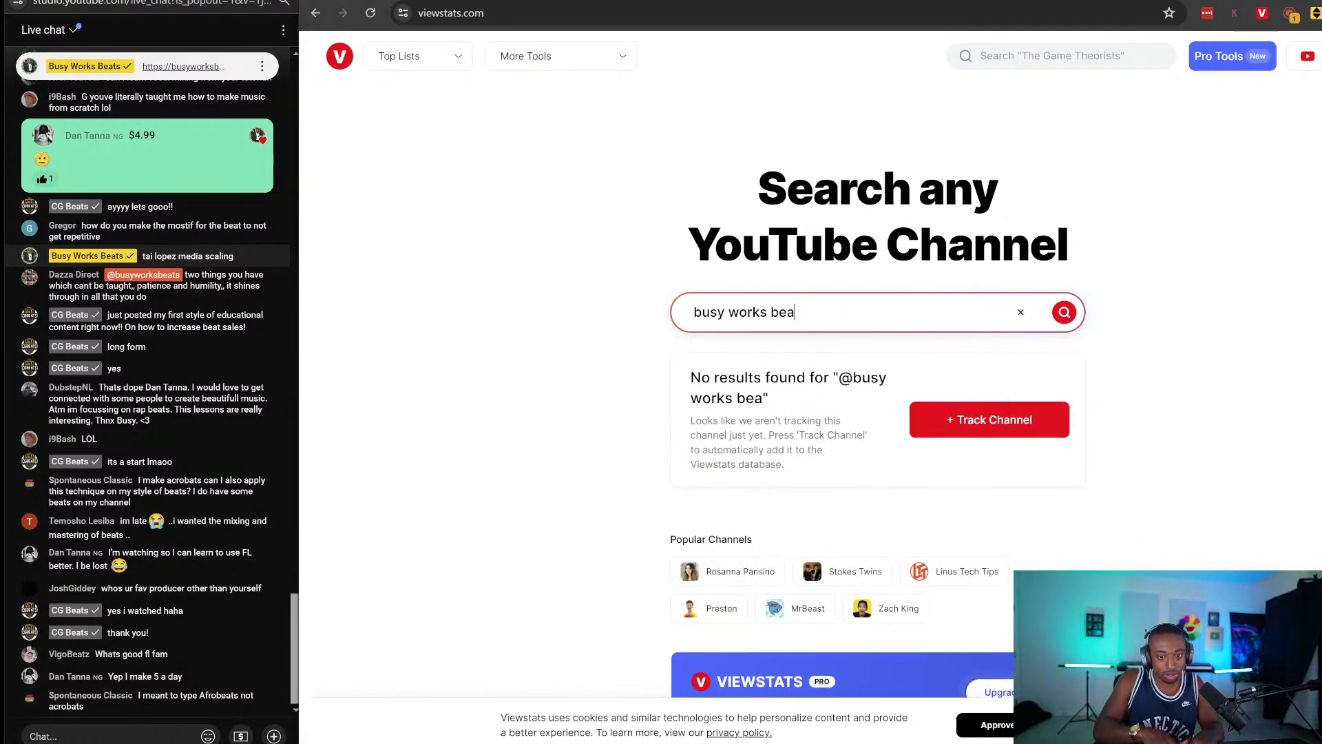
pyautogui.write('ts')
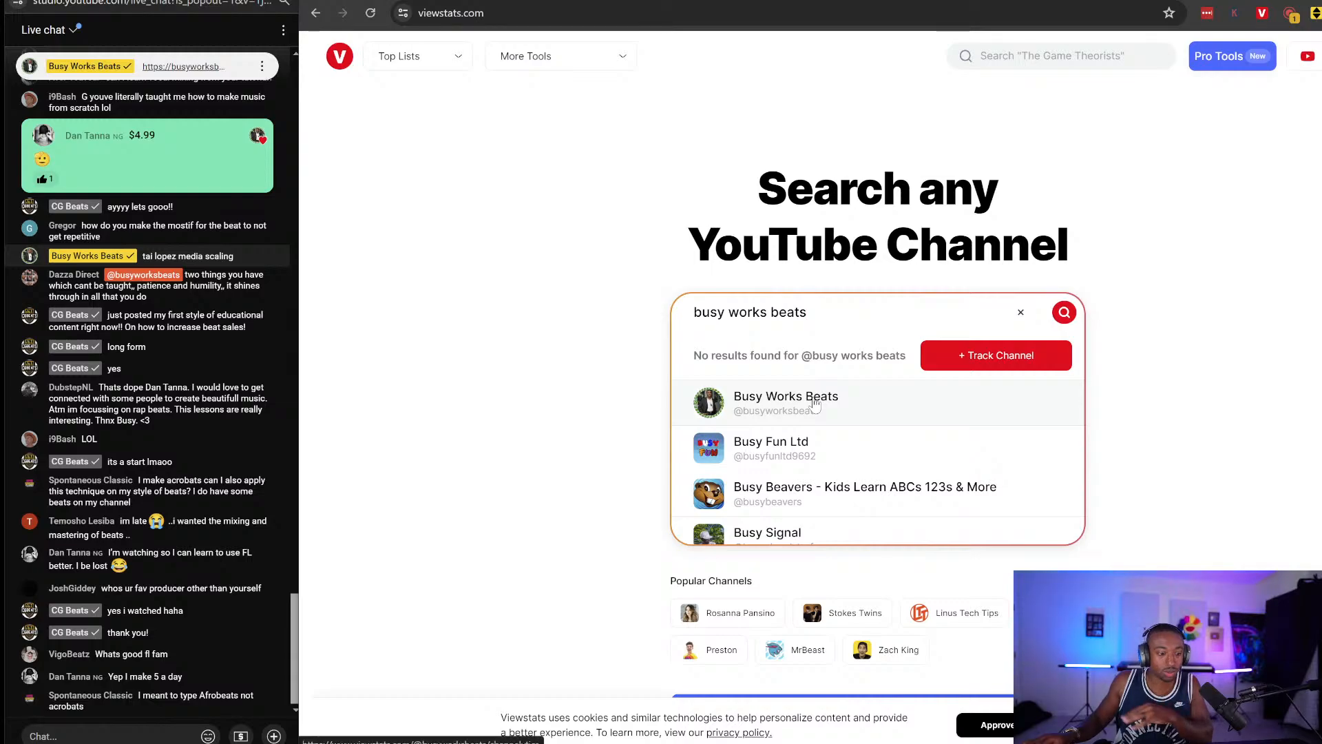
pyautogui.click(815, 405)
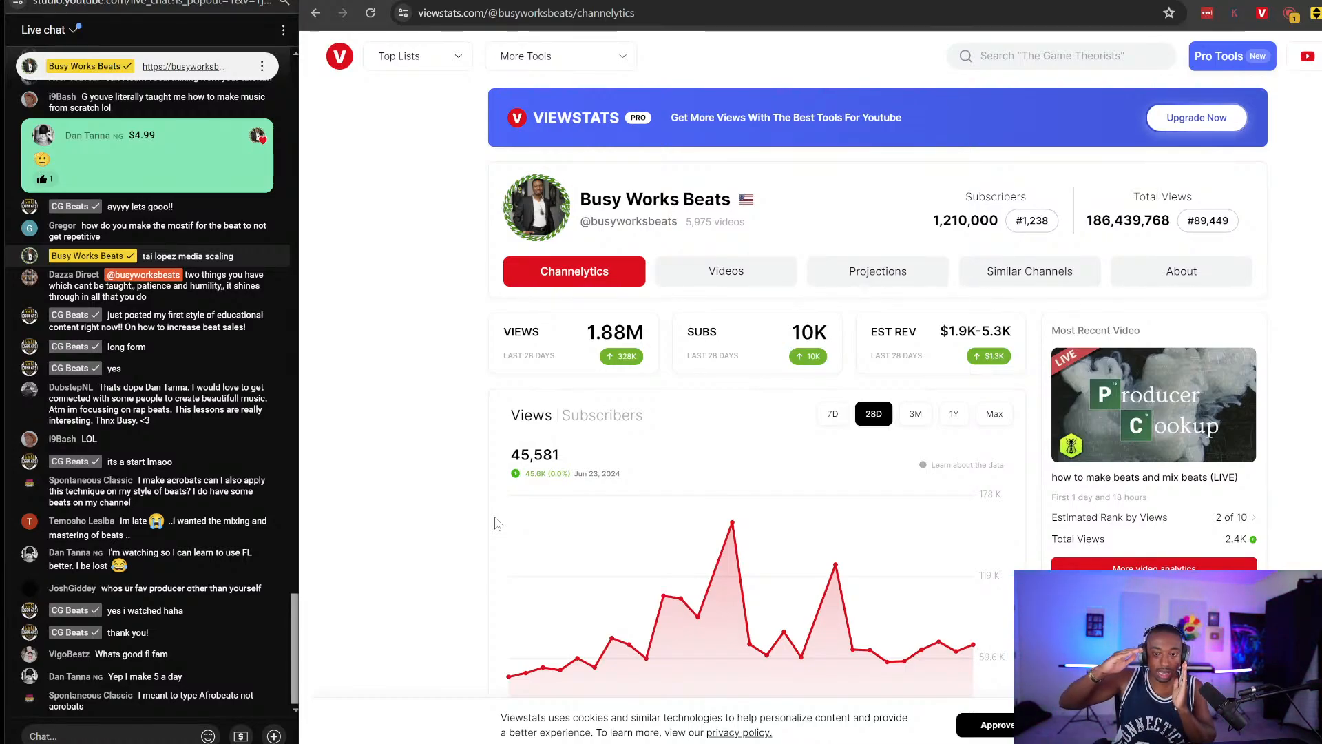
# Scroll through the 28-day views and daily stats, highlighting the 64,257 views change for 7/19/2024.
pyautogui.scroll(-1, 492, 522)
pyautogui.scroll(1, 480, 469)
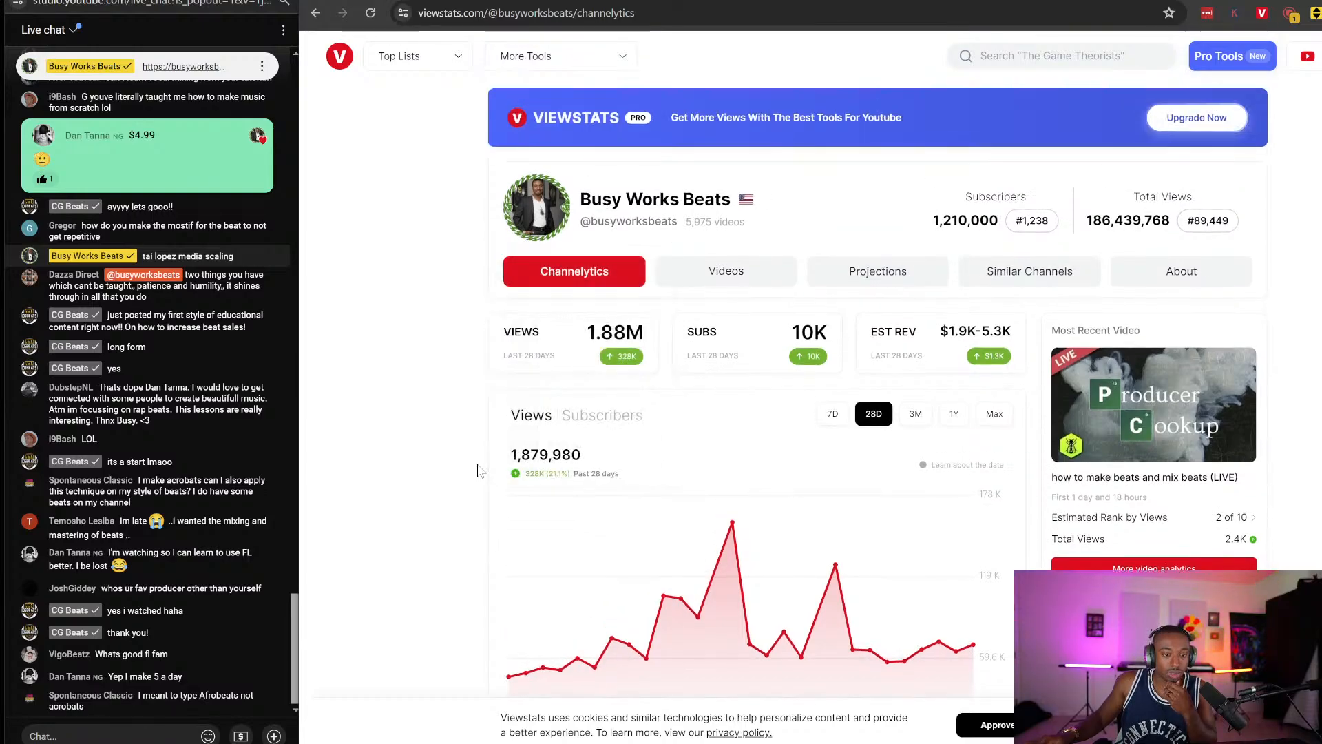
pyautogui.scroll(-2, 478, 469)
pyautogui.scroll(2, 478, 469)
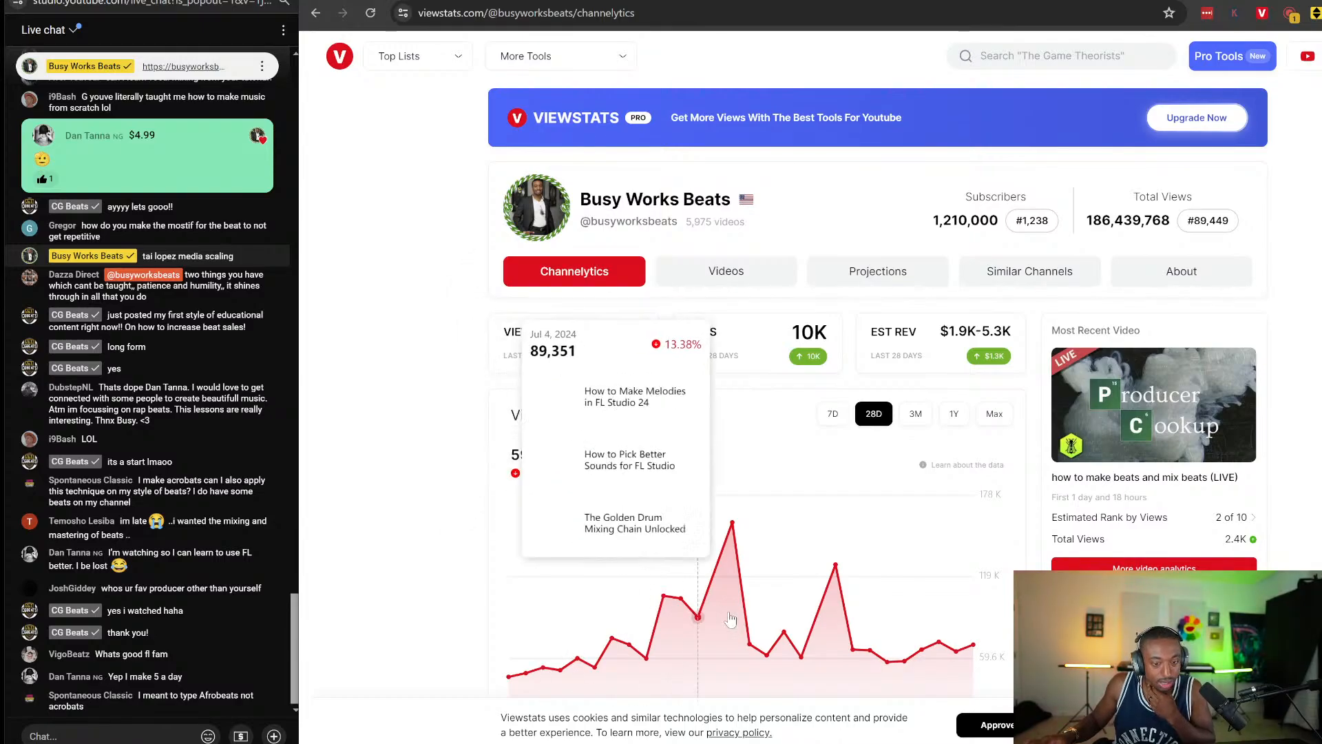
pyautogui.scroll(-9, 619, 482)
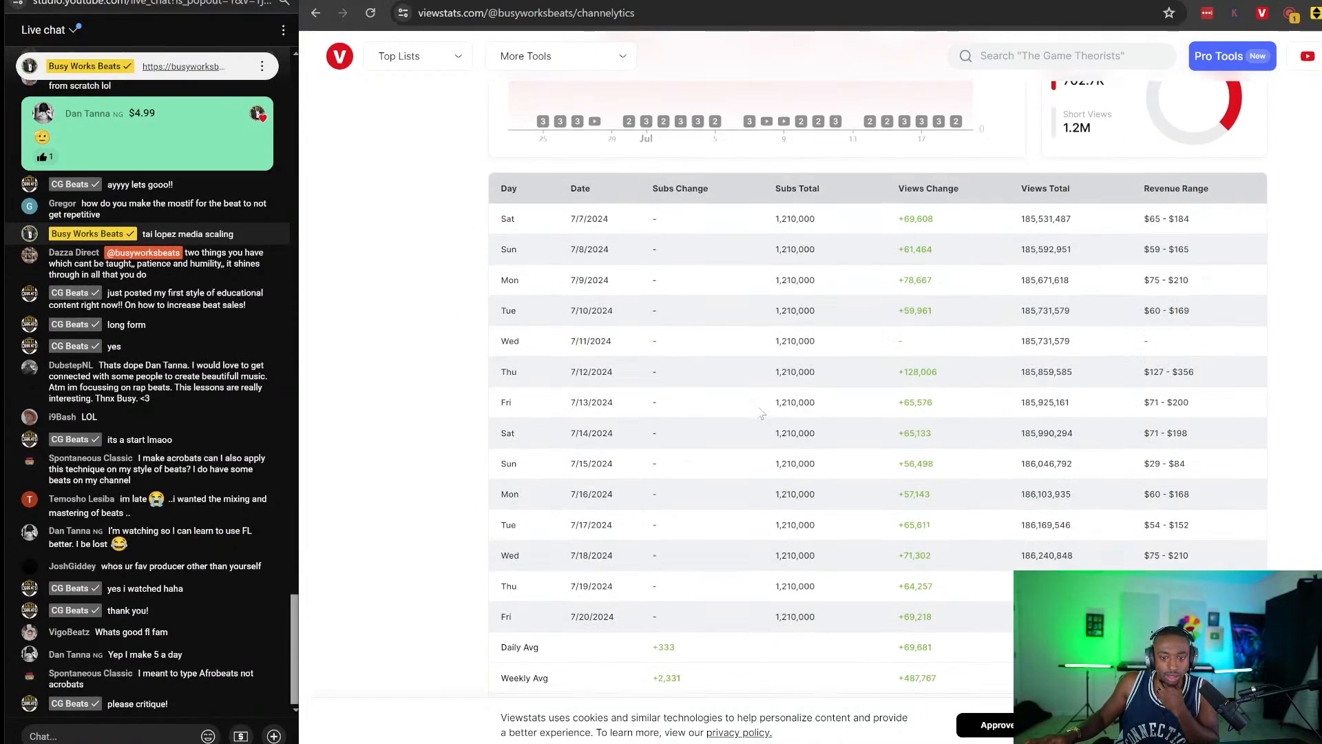
pyautogui.scroll(-1, 899, 278)
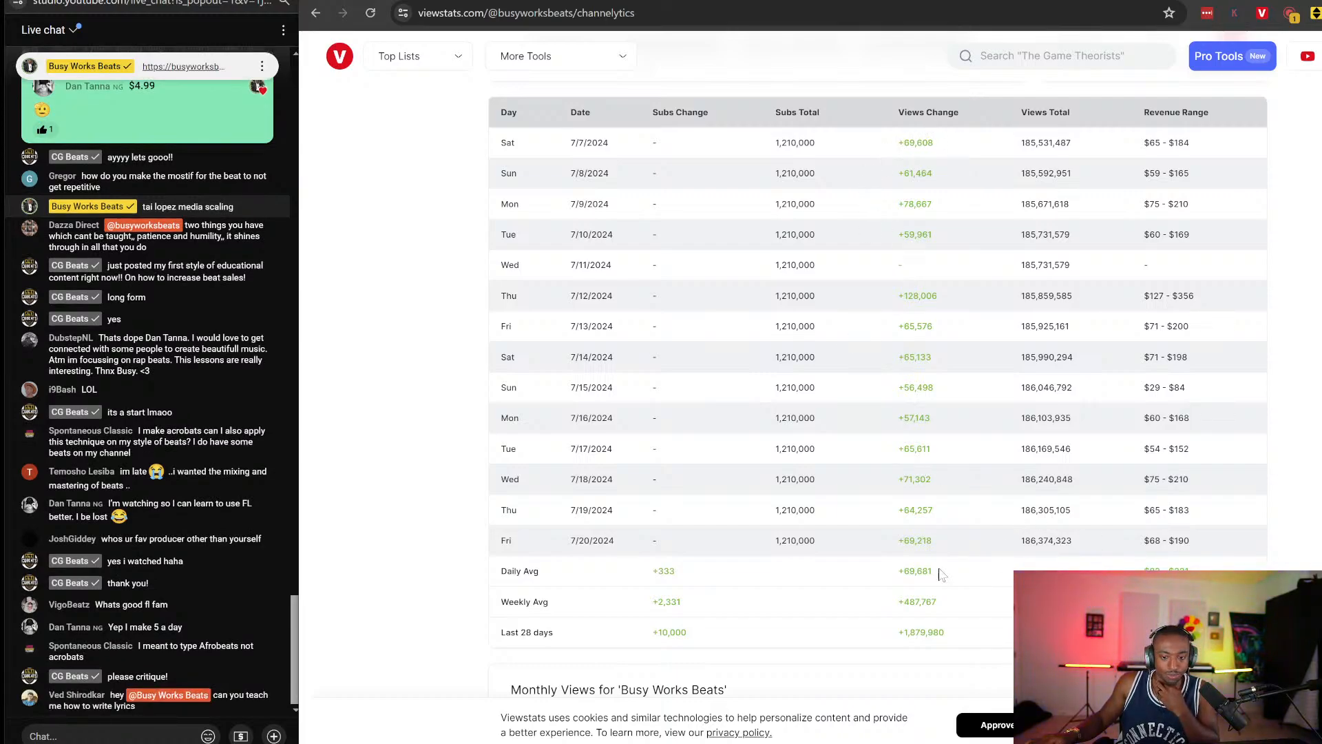
pyautogui.scroll(1, 940, 574)
pyautogui.moveTo(904, 586); pyautogui.dragTo(953, 584)
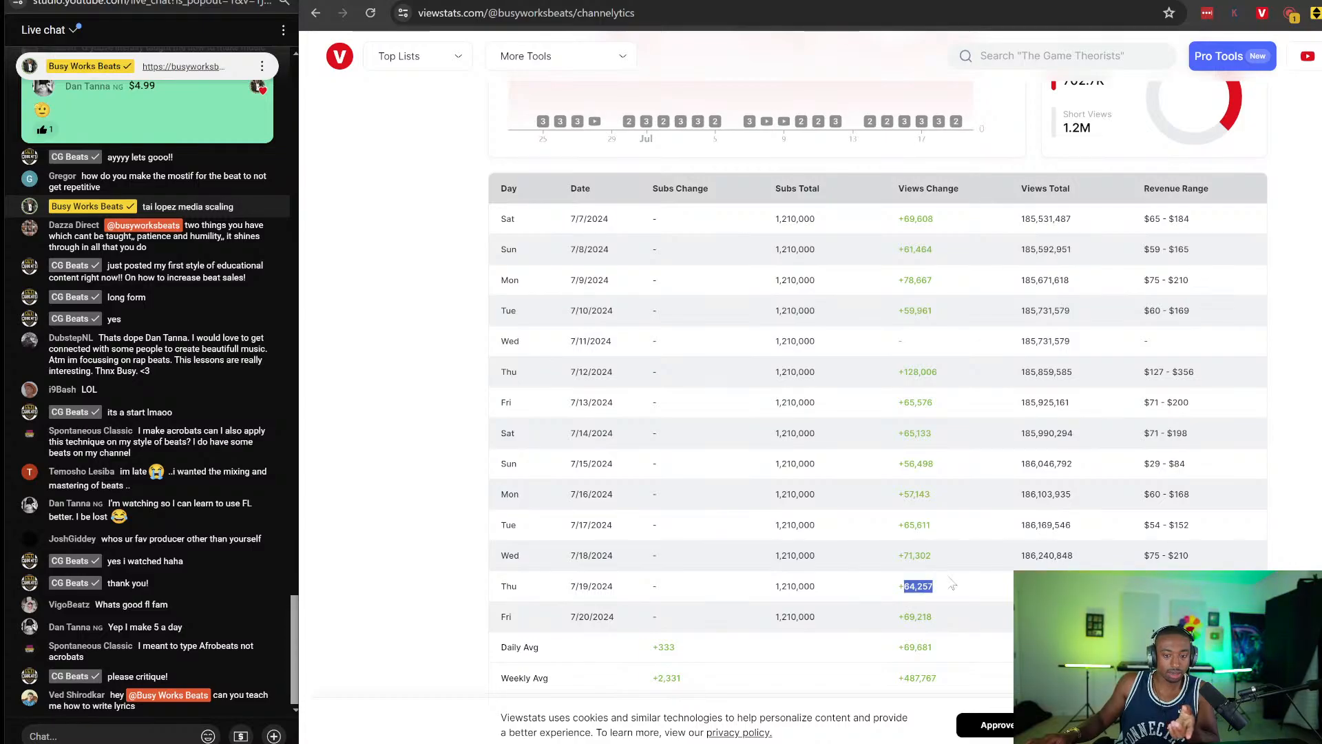
pyautogui.scroll(10, 950, 600)
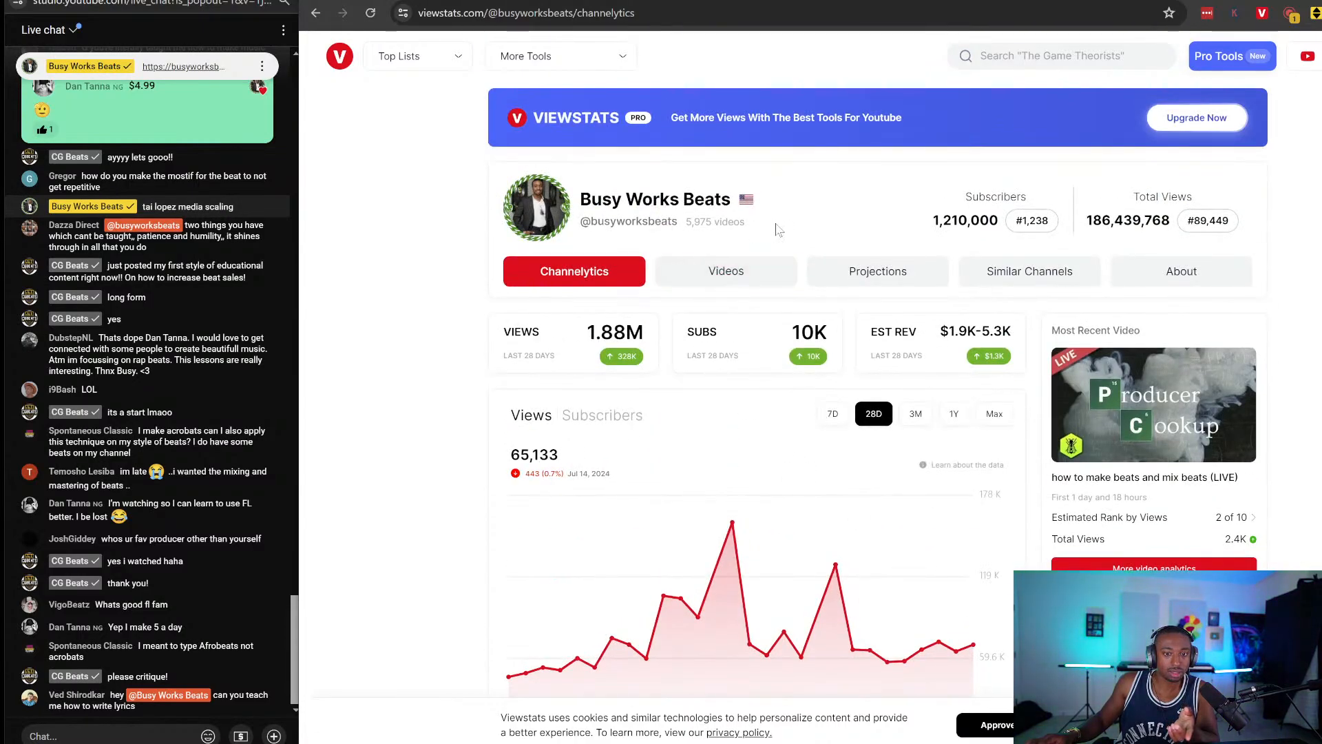
pyautogui.scroll(-10, 875, 293)
pyautogui.click(887, 305)
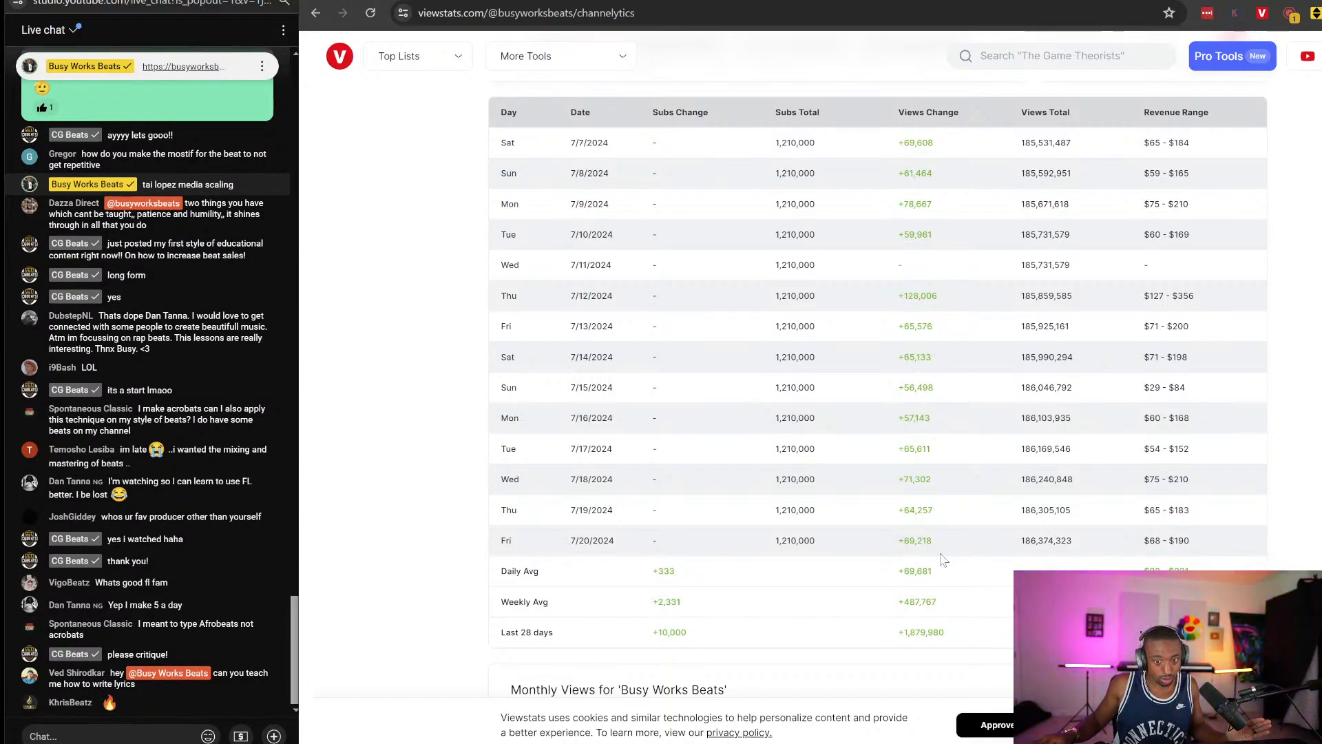
# Check the 328K badge, then return to the paused YouTube video tab.
pyautogui.scroll(7, 937, 527)
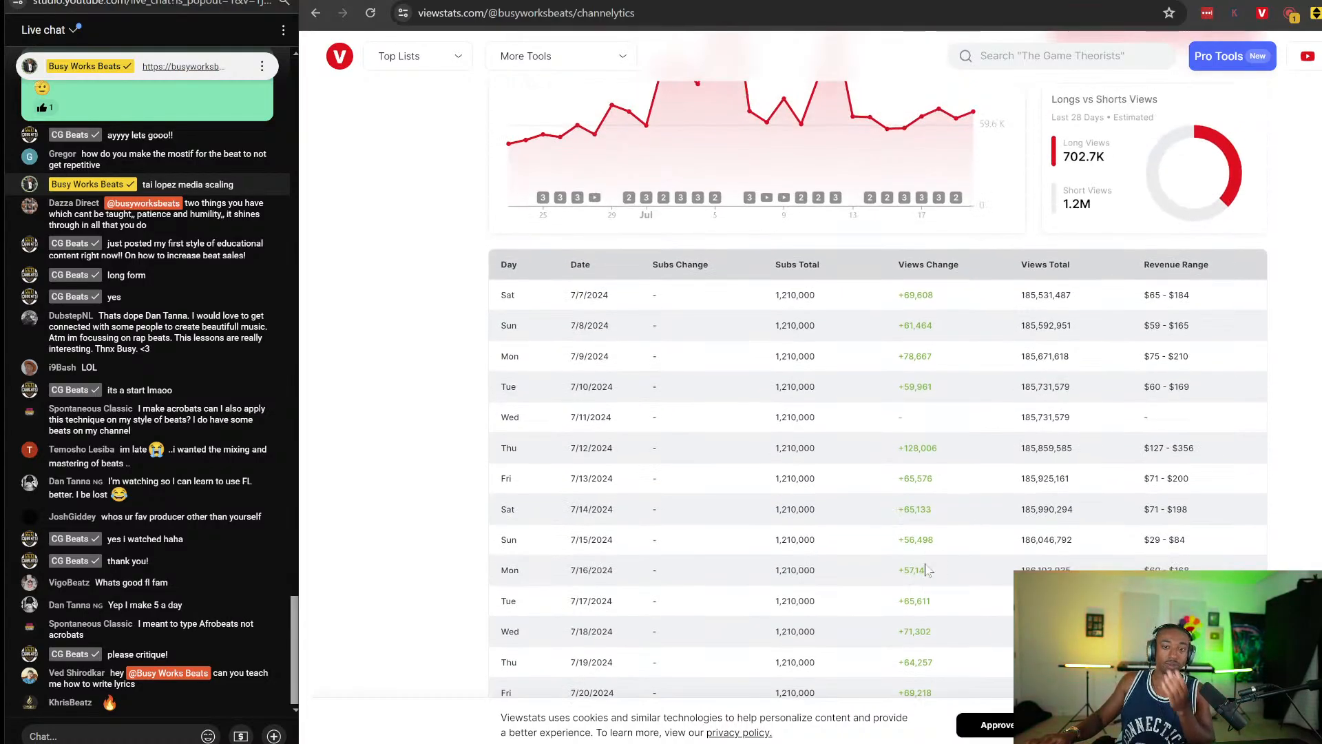
pyautogui.scroll(3, 934, 562)
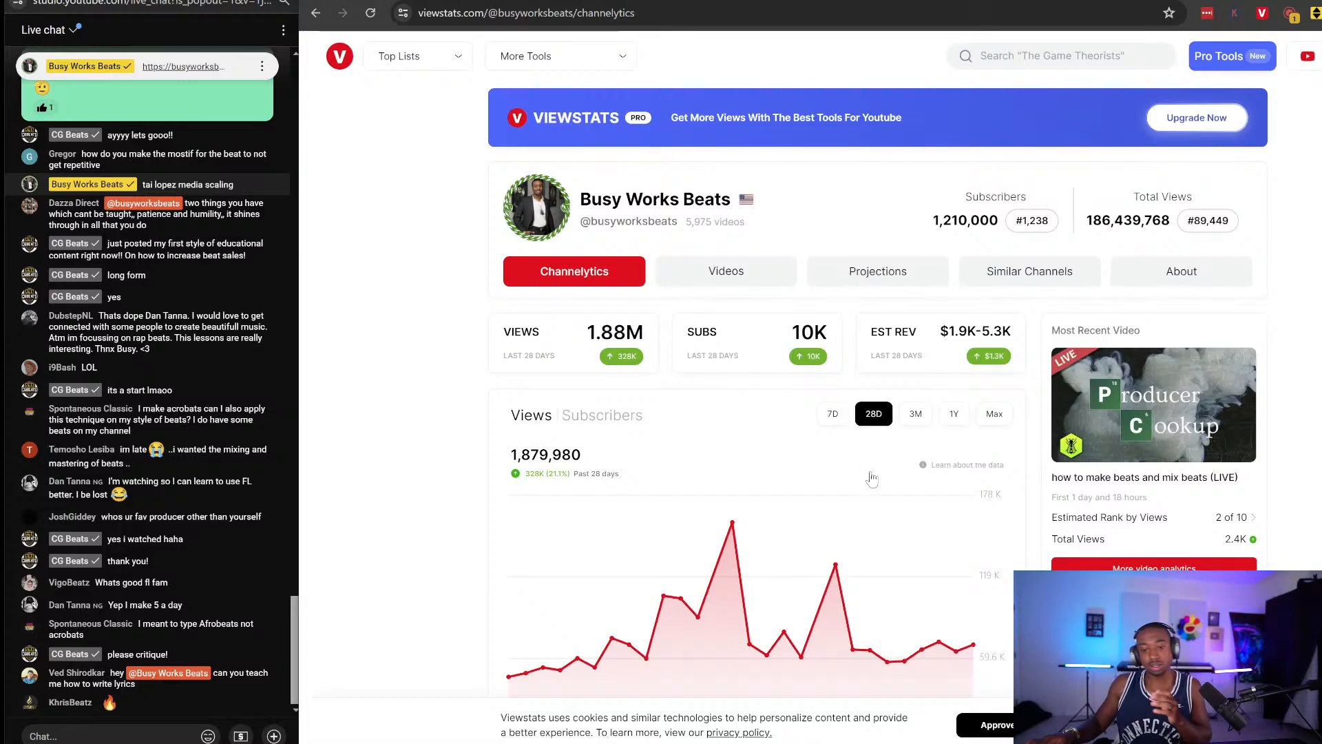
pyautogui.scroll(-3, 647, 525)
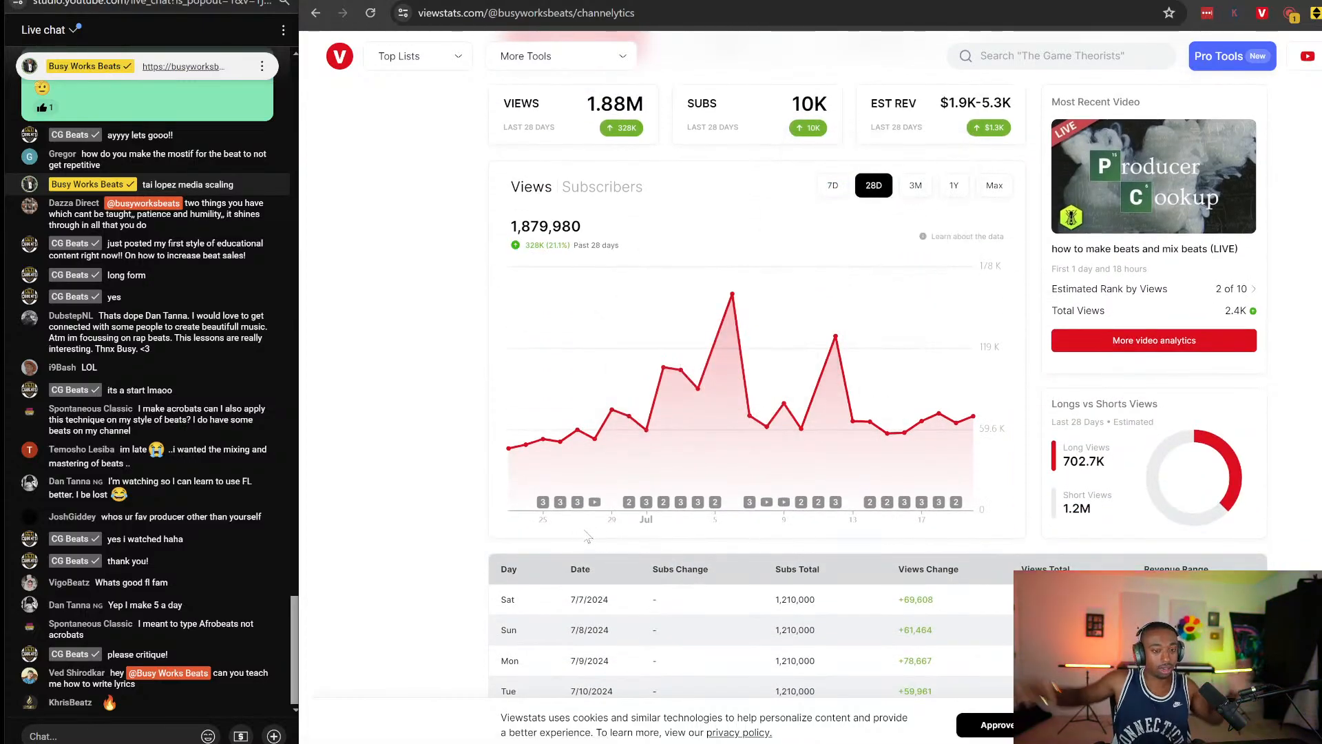
pyautogui.scroll(3, 587, 537)
pyautogui.moveTo(611, 365)
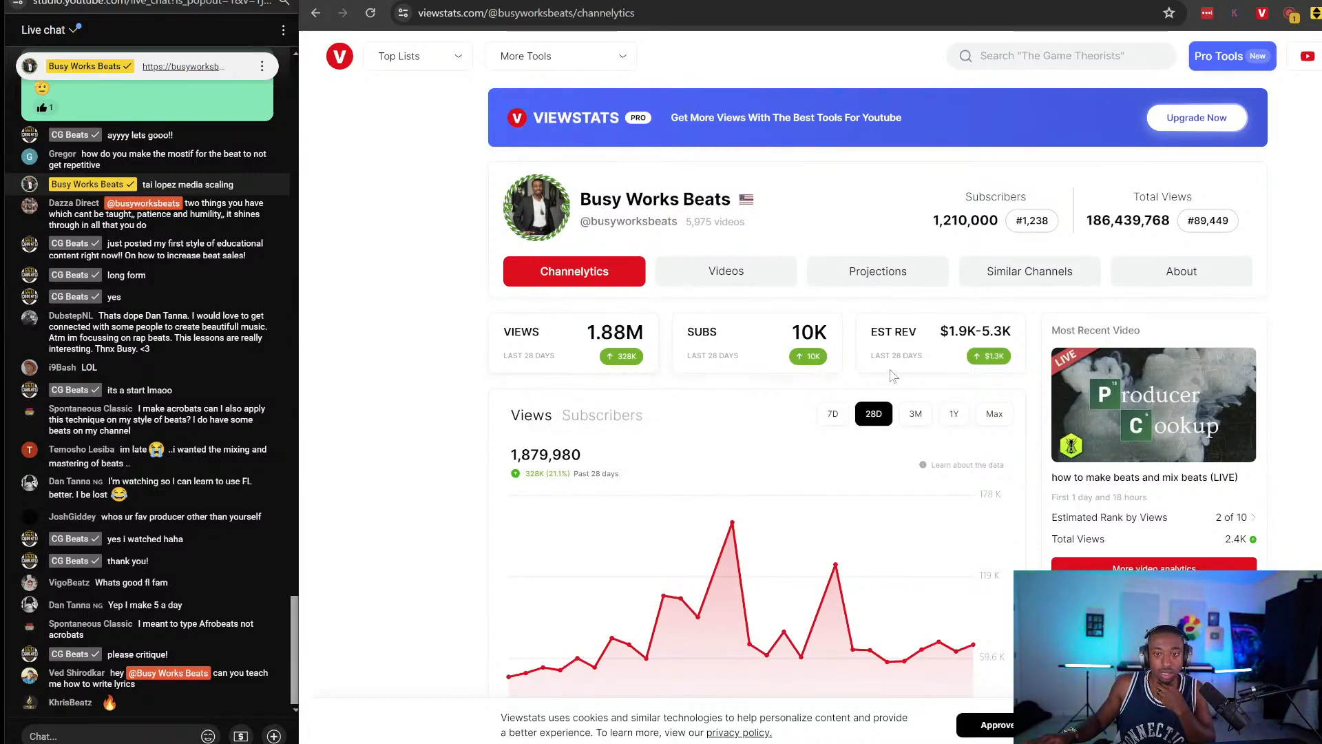
pyautogui.scroll(-2, 892, 375)
pyautogui.scroll(2, 892, 375)
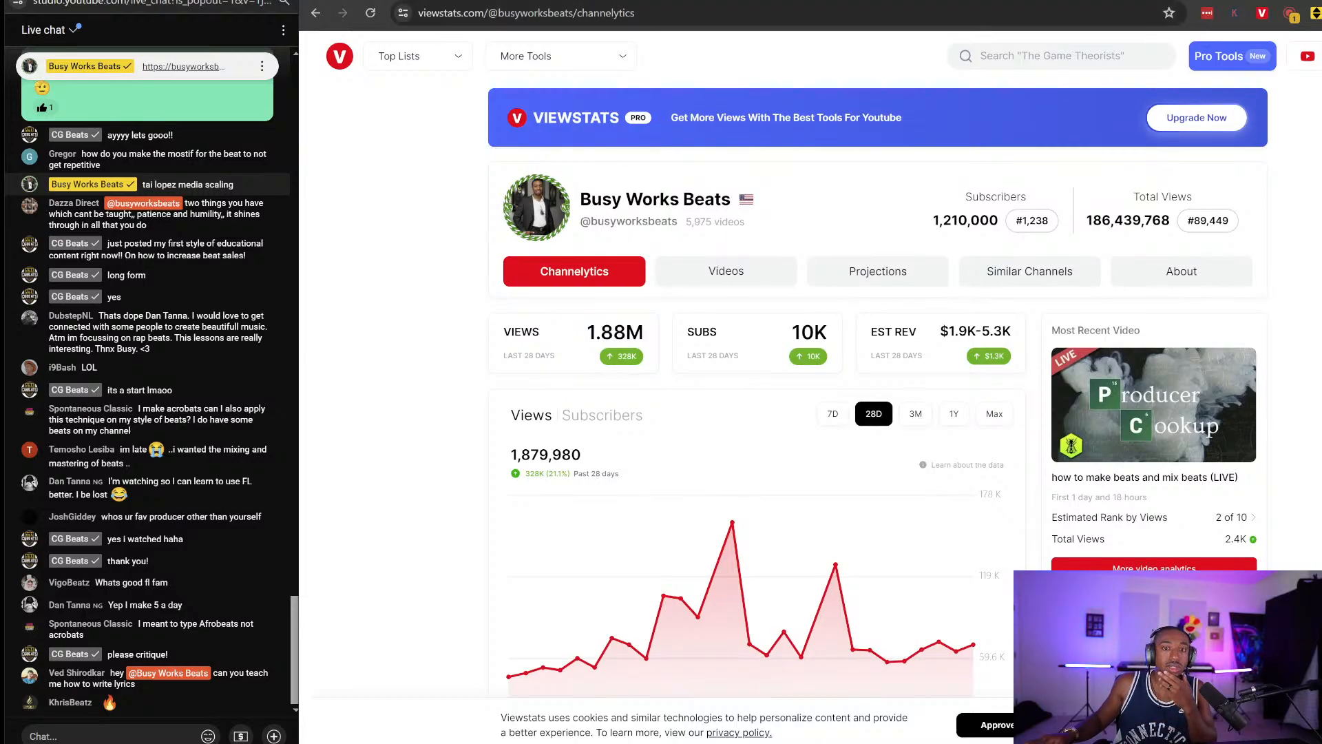
pyautogui.hotkey('ctrl', 'Tab')
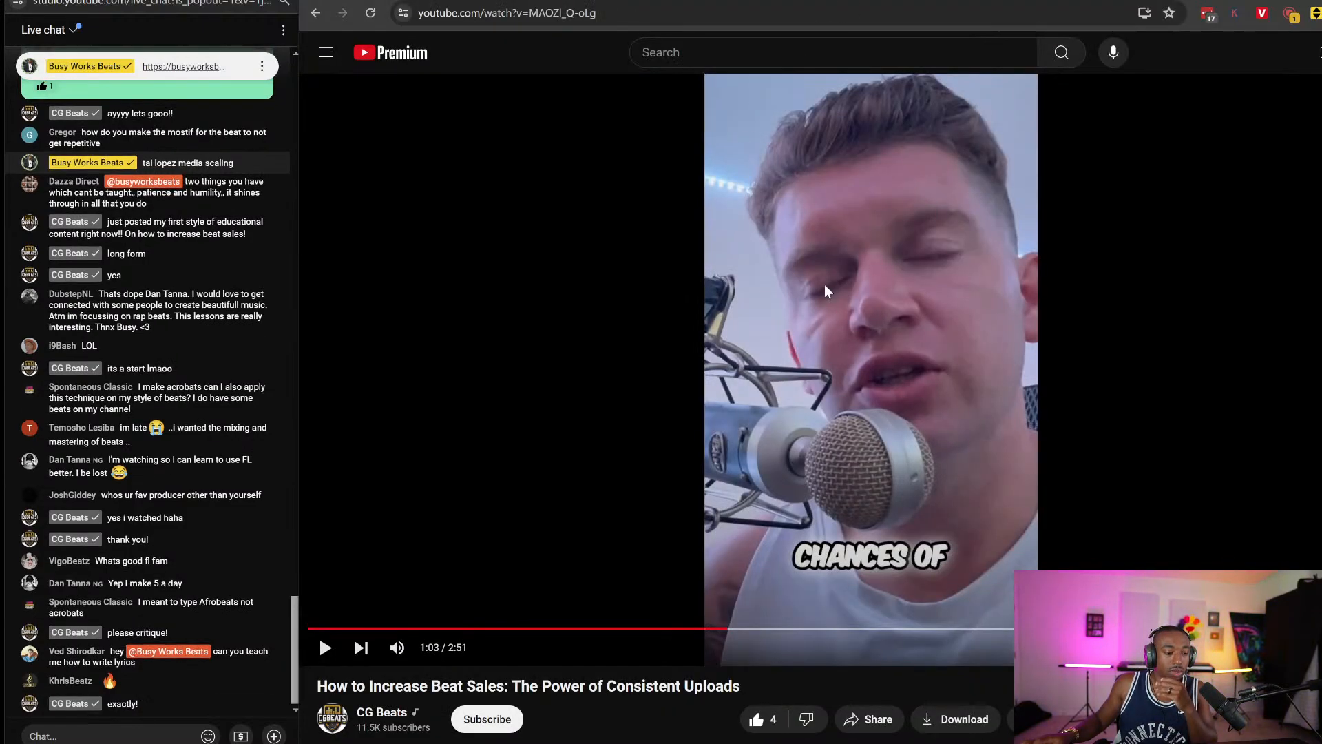
# Resume the video from 1:03 and look over the Playback speed choices in the player settings.
pyautogui.click(783, 300)
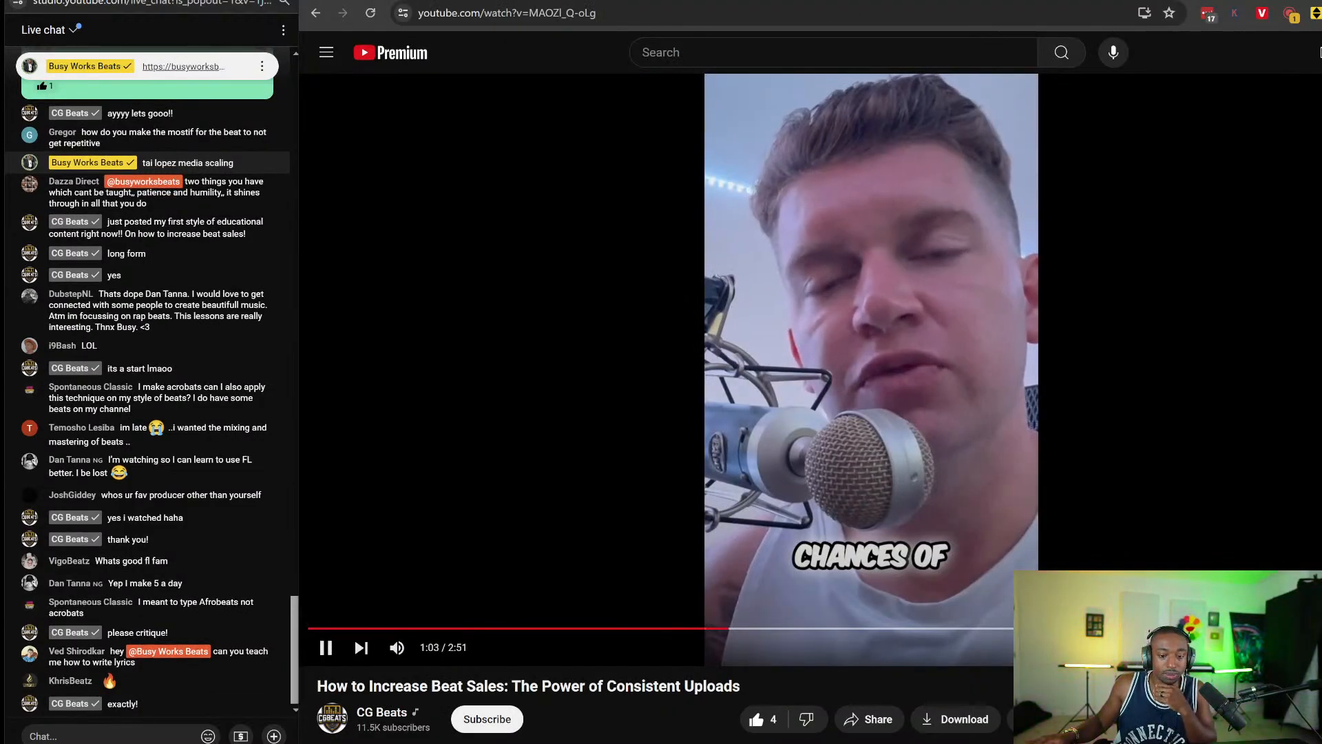
pyautogui.click(1308, 647)
pyautogui.click(1286, 571)
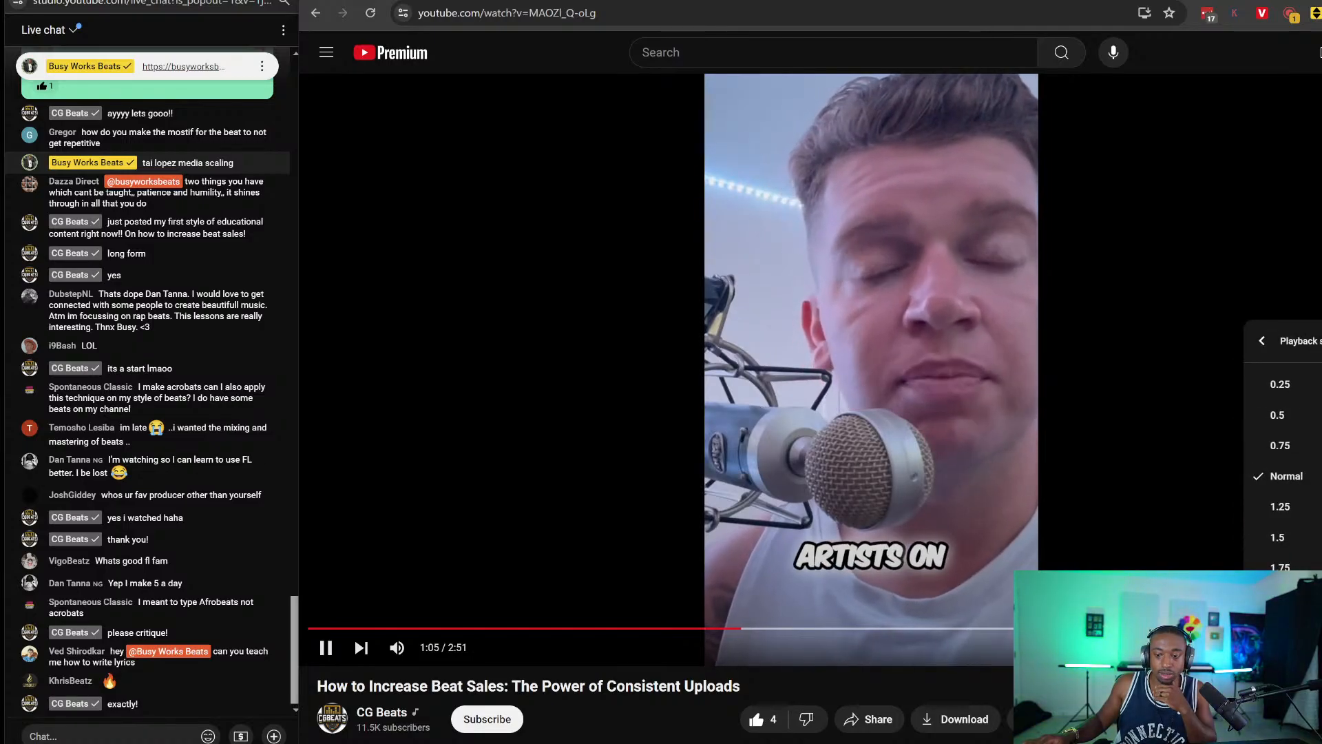
pyautogui.click(1274, 602)
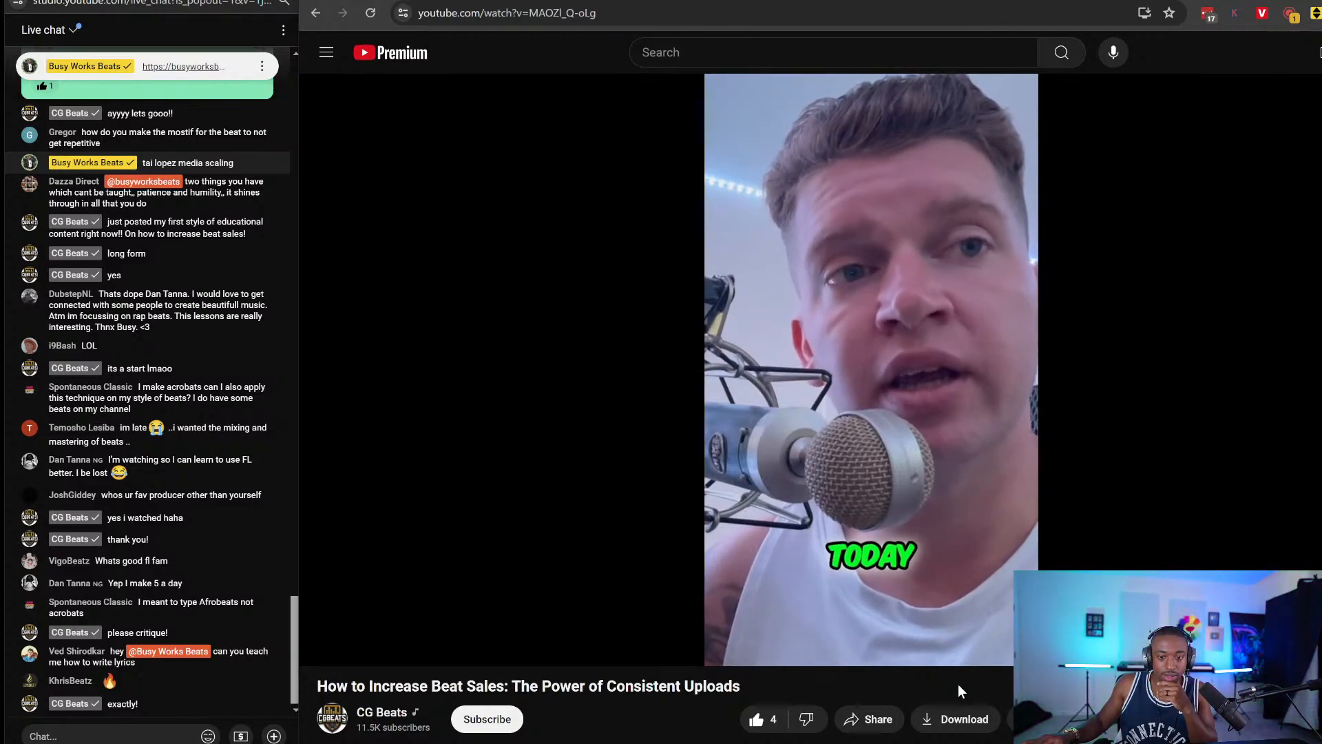
# Pause the video at 1:27 and 1:28, then resume playing from 1:28.
pyautogui.click(997, 459)
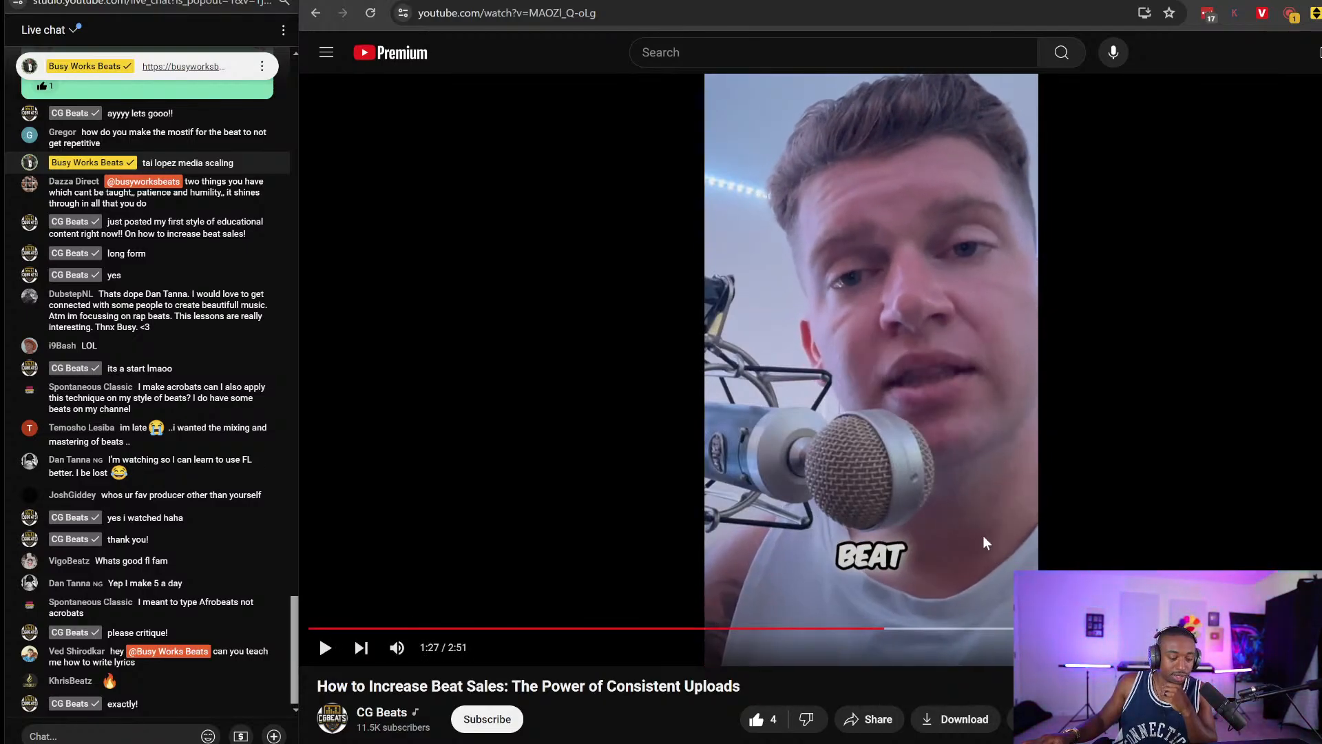
pyautogui.click(978, 457)
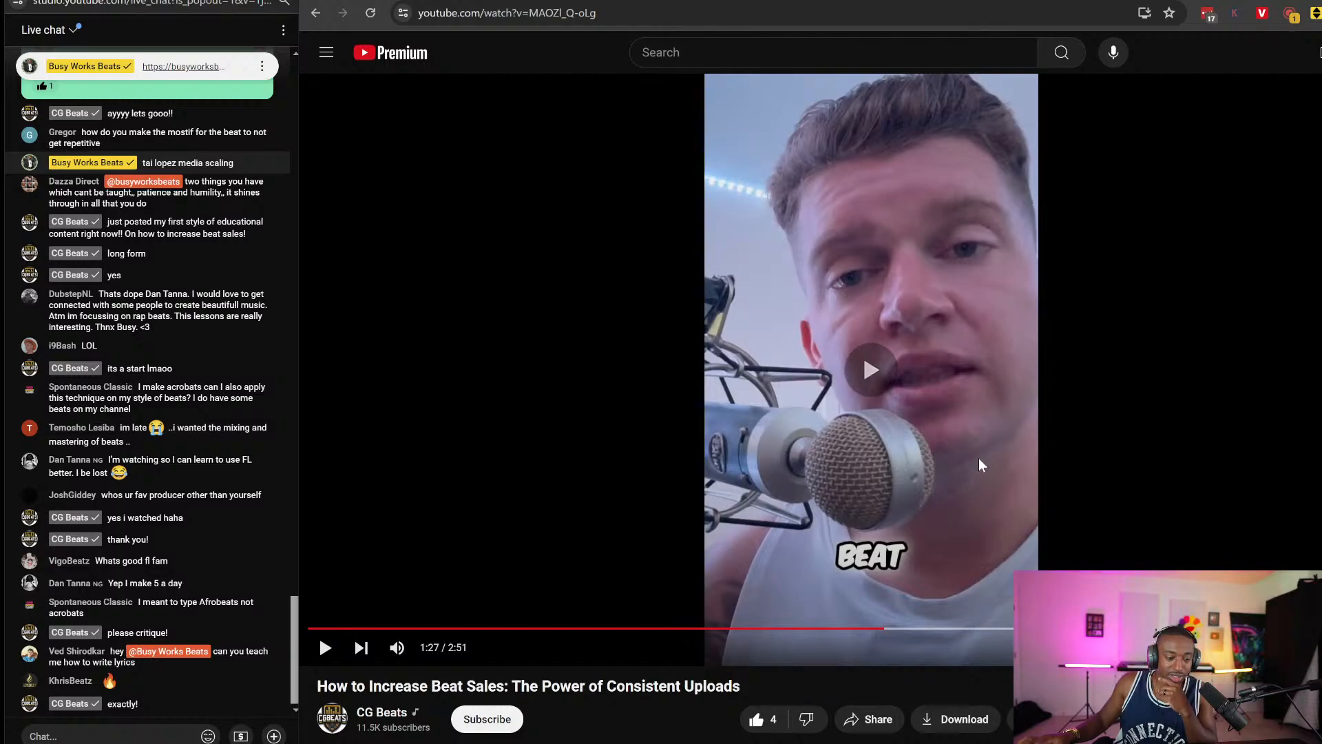
pyautogui.click(887, 411)
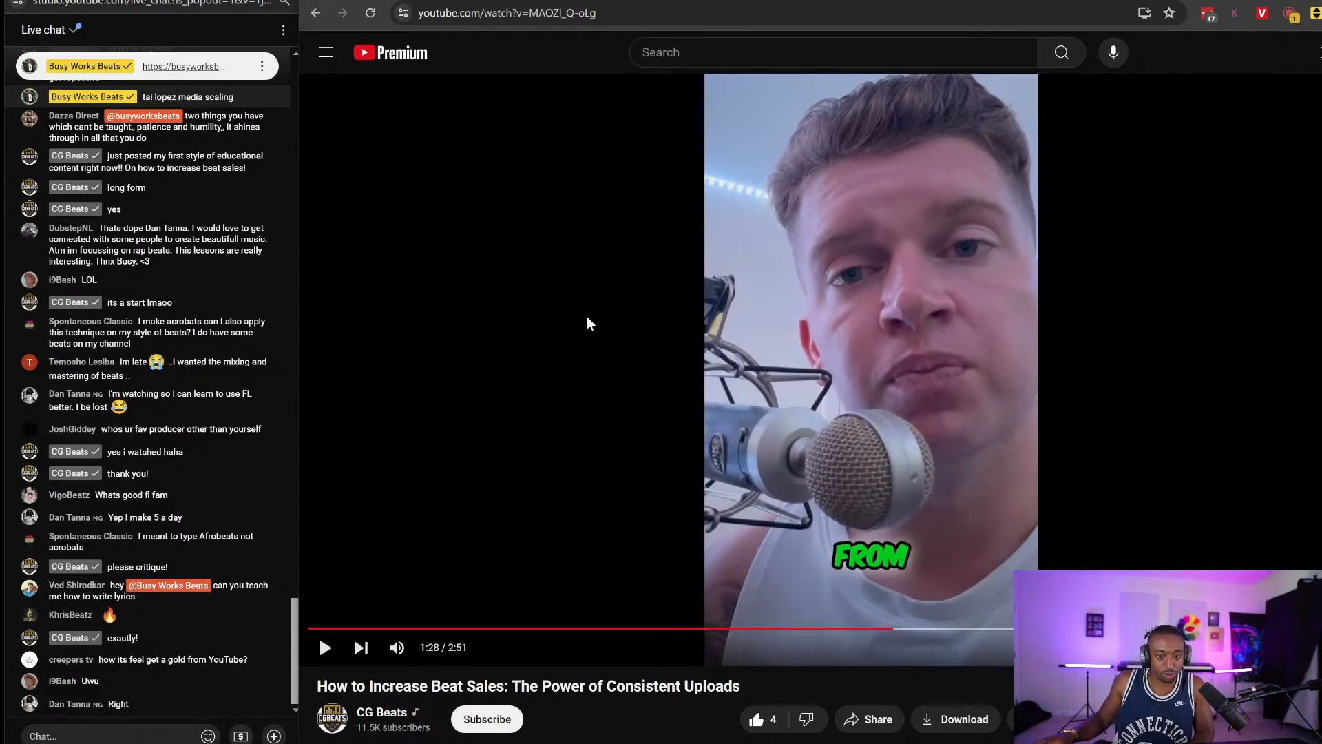
pyautogui.click(587, 318)
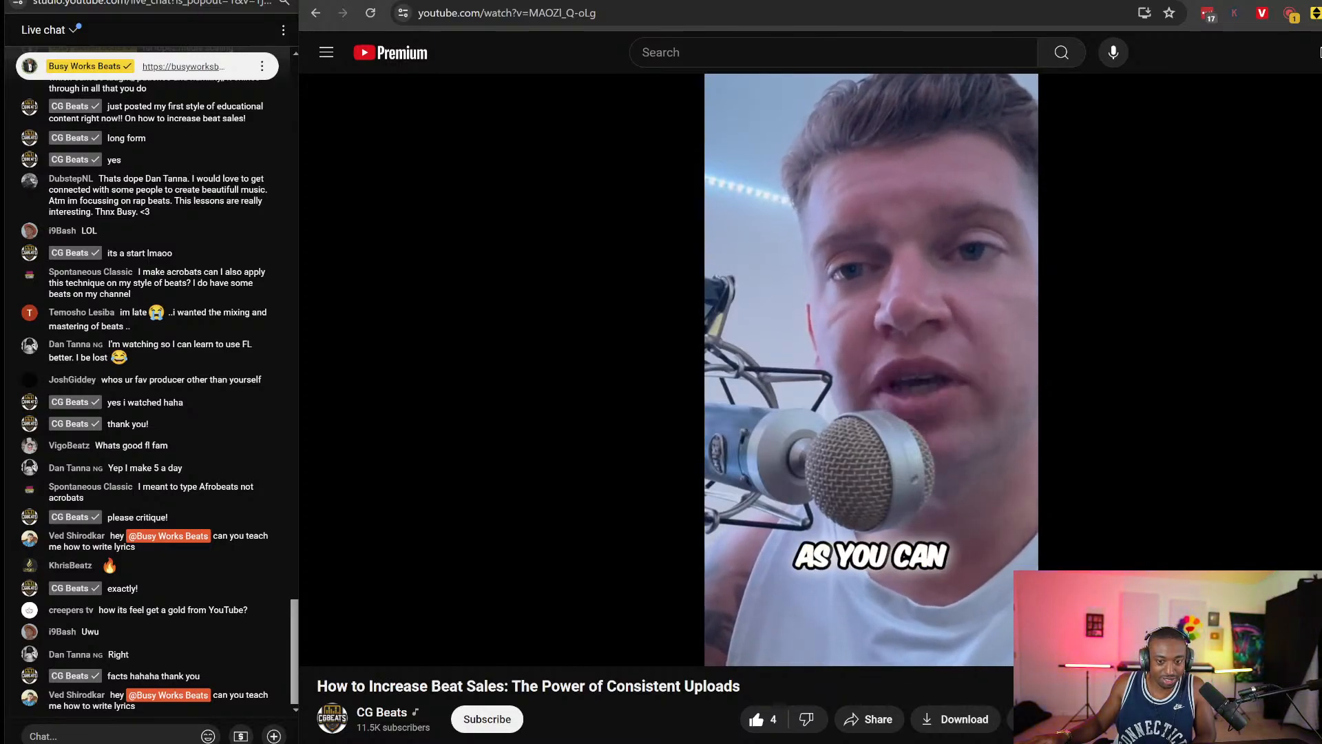
# Pause the video near its end and subscribe to the channel.
pyautogui.click(651, 446)
pyautogui.scroll(-3, 654, 461)
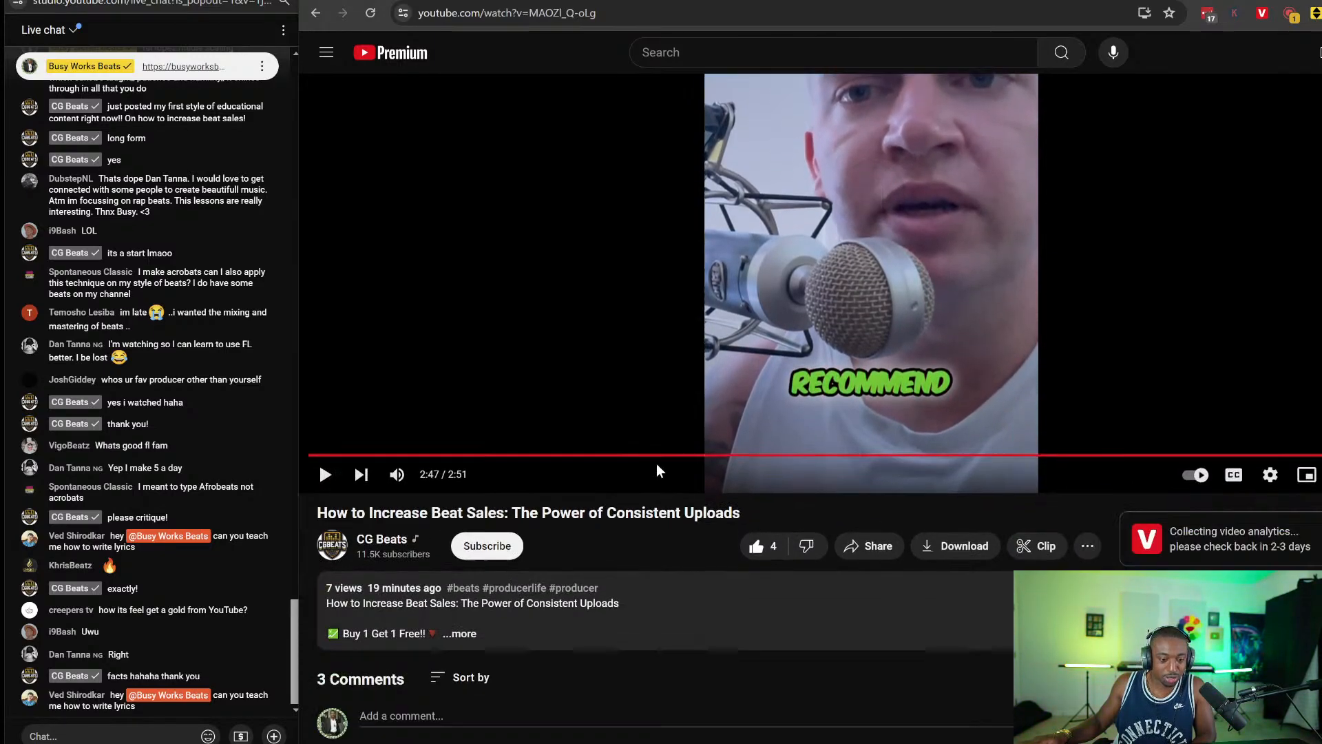
pyautogui.scroll(3, 617, 423)
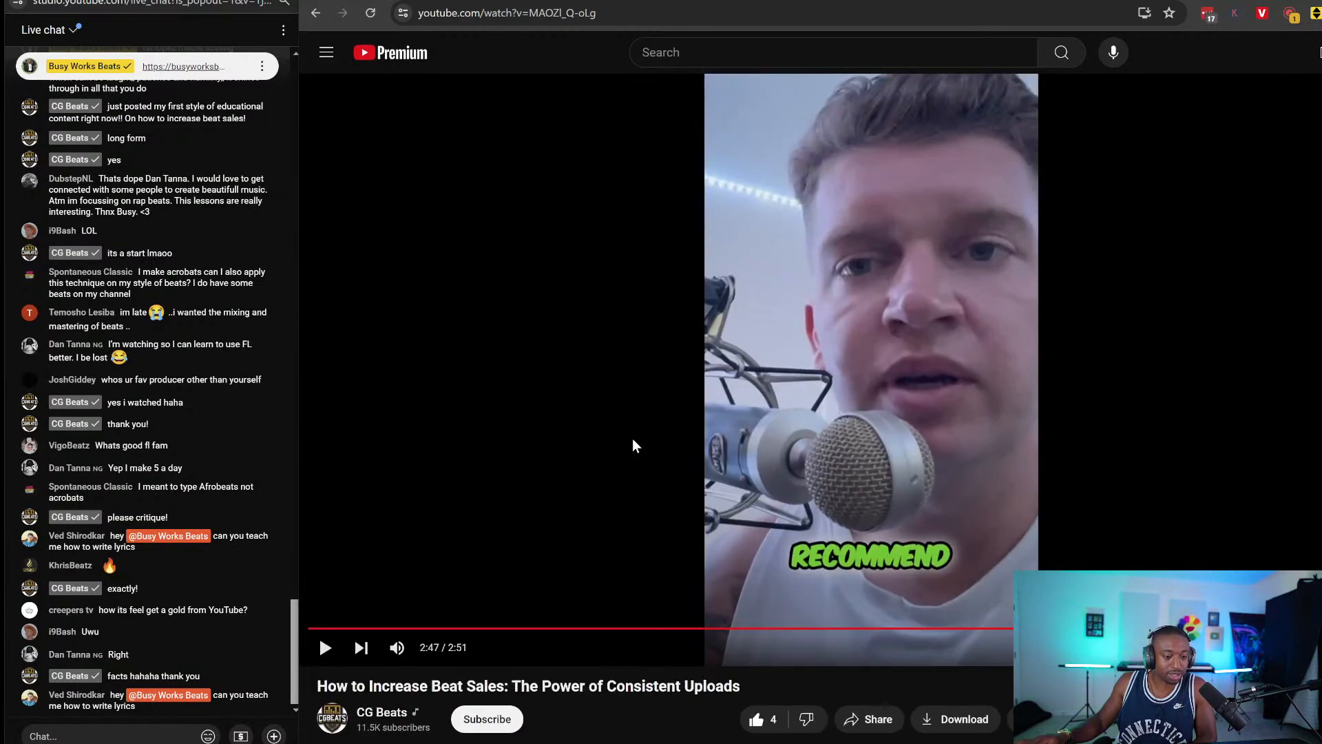
pyautogui.scroll(-5, 632, 438)
pyautogui.click(487, 338)
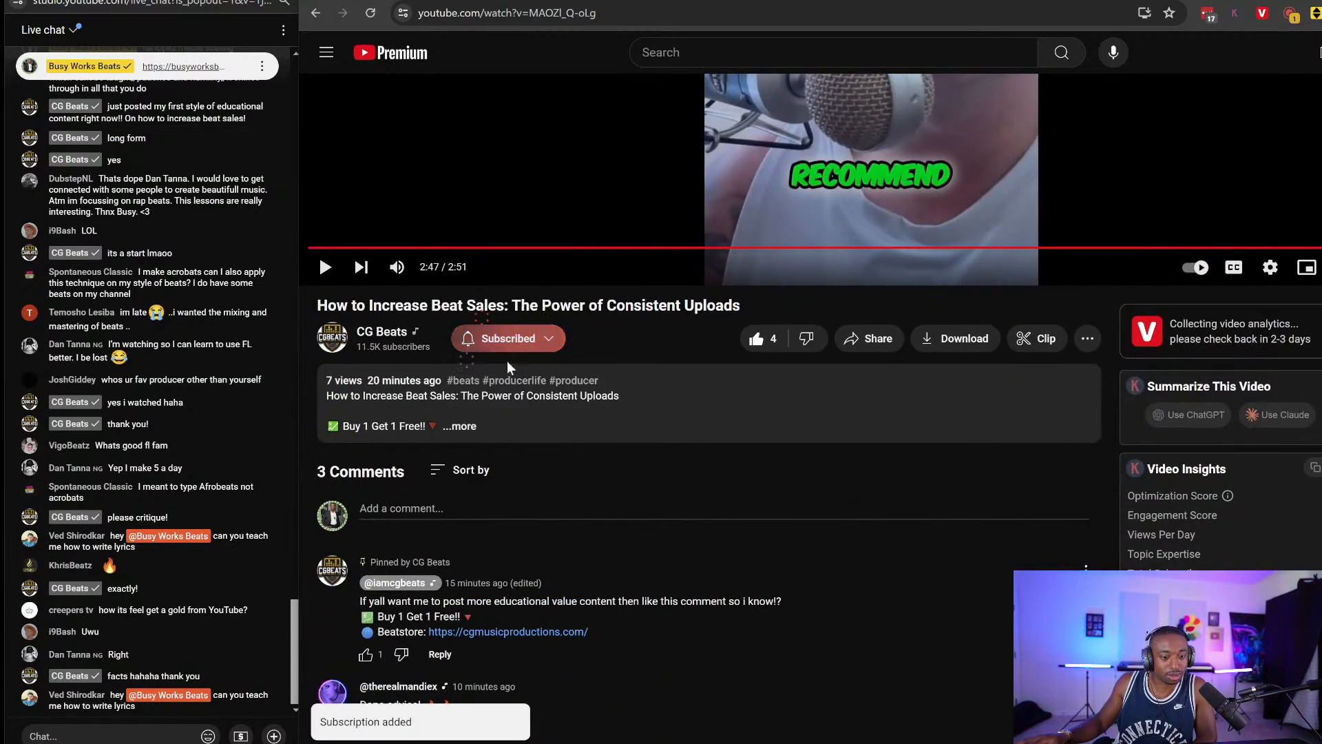
# Post the comment 'FIRE 🔥', adding the fire emoji from the emoji picker.
pyautogui.scroll(3, 555, 364)
pyautogui.scroll(-5, 582, 383)
pyautogui.scroll(5, 548, 423)
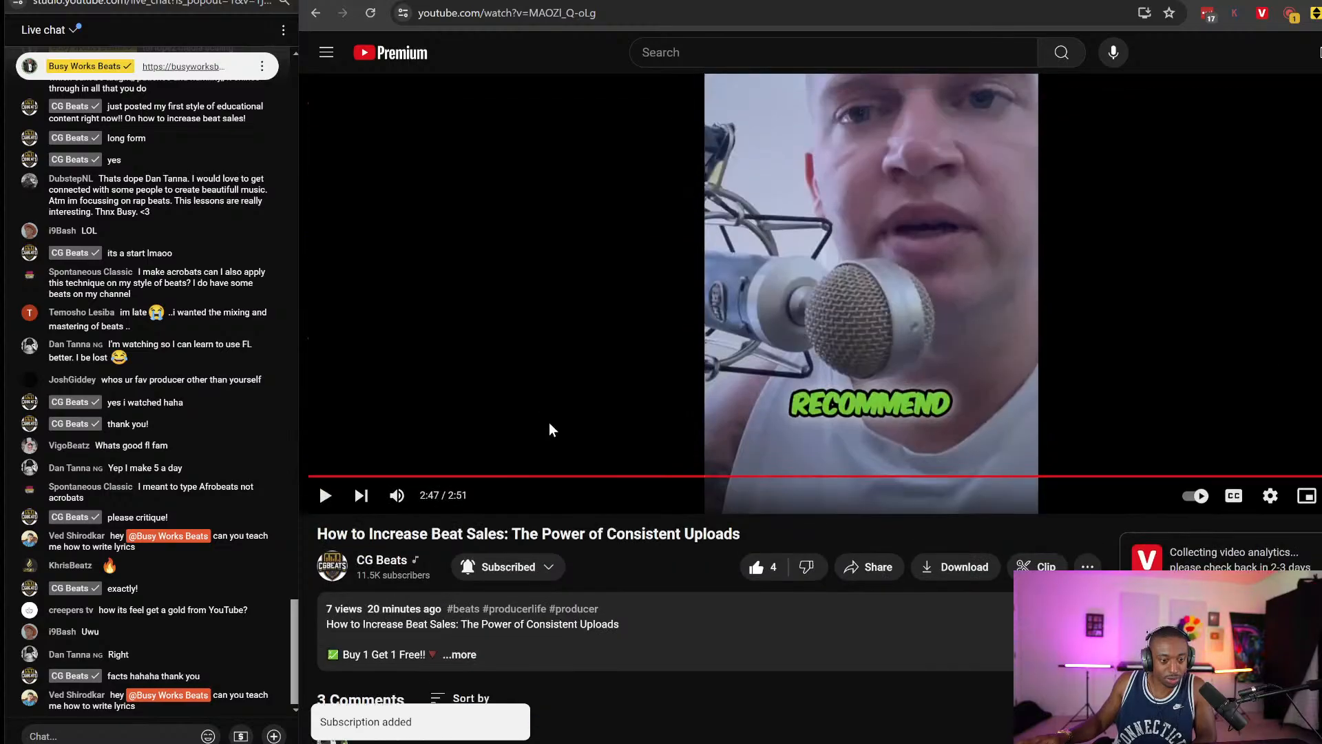
pyautogui.scroll(-3, 548, 424)
pyautogui.click(413, 508)
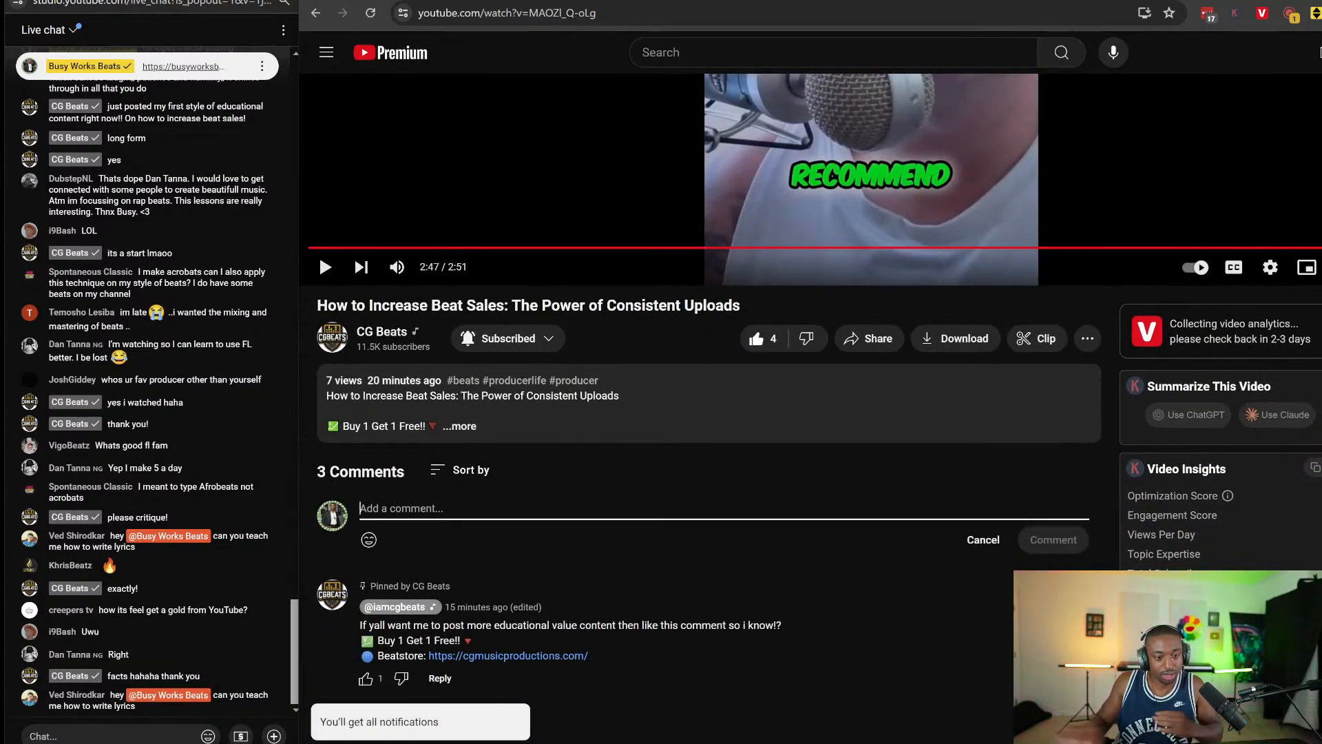
pyautogui.write('FIRE')
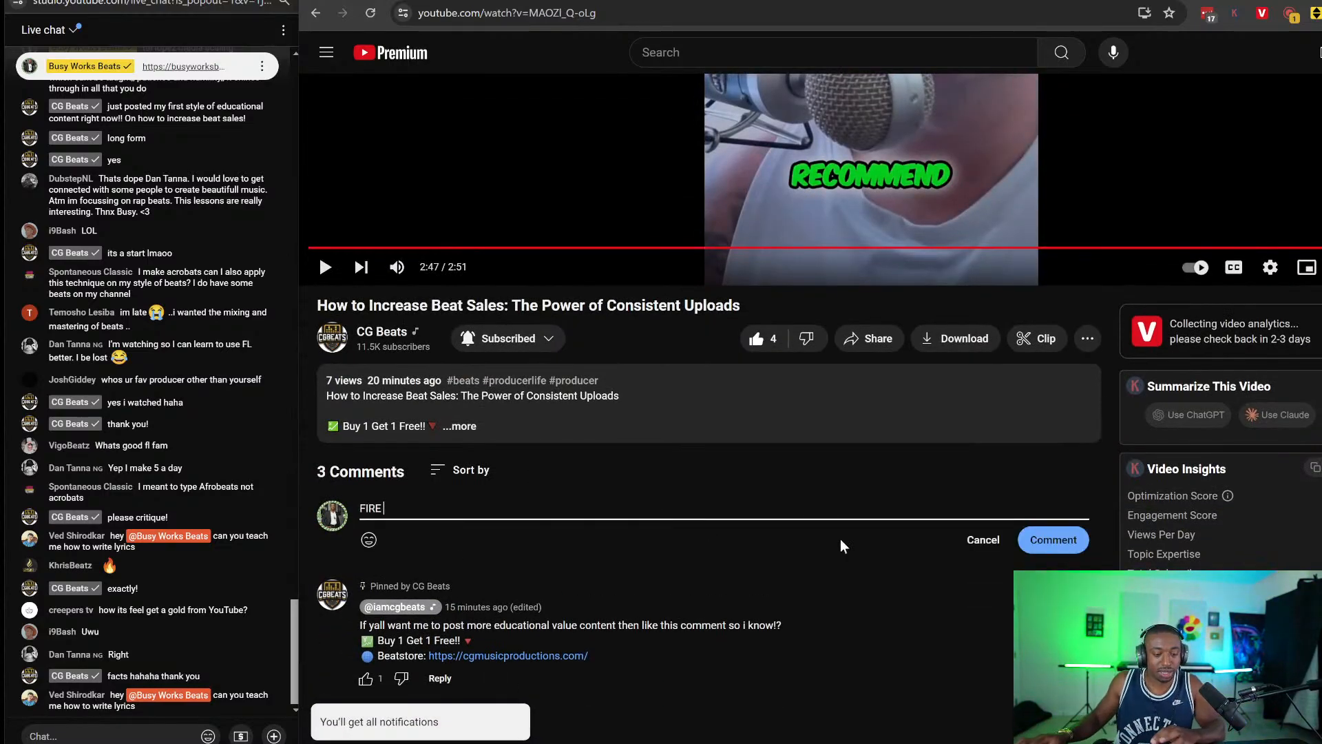
pyautogui.click(369, 539)
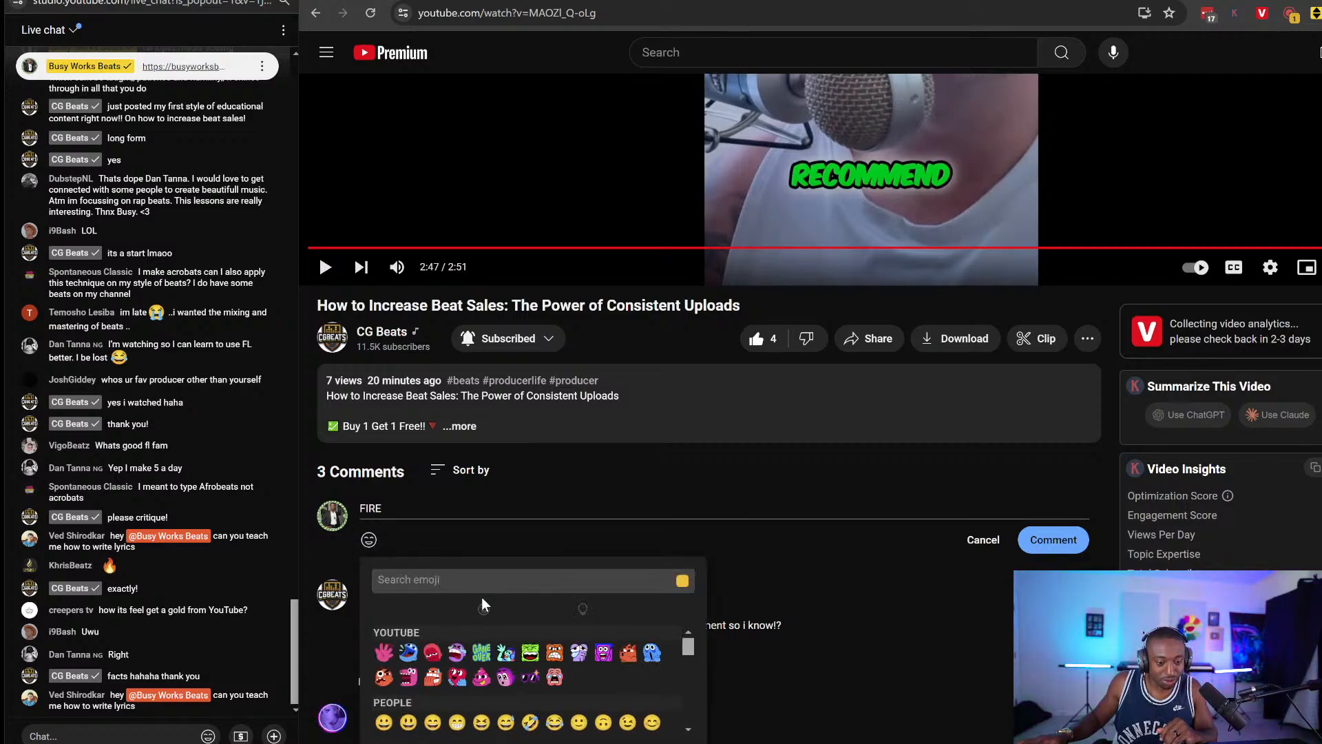
pyautogui.write('fire')
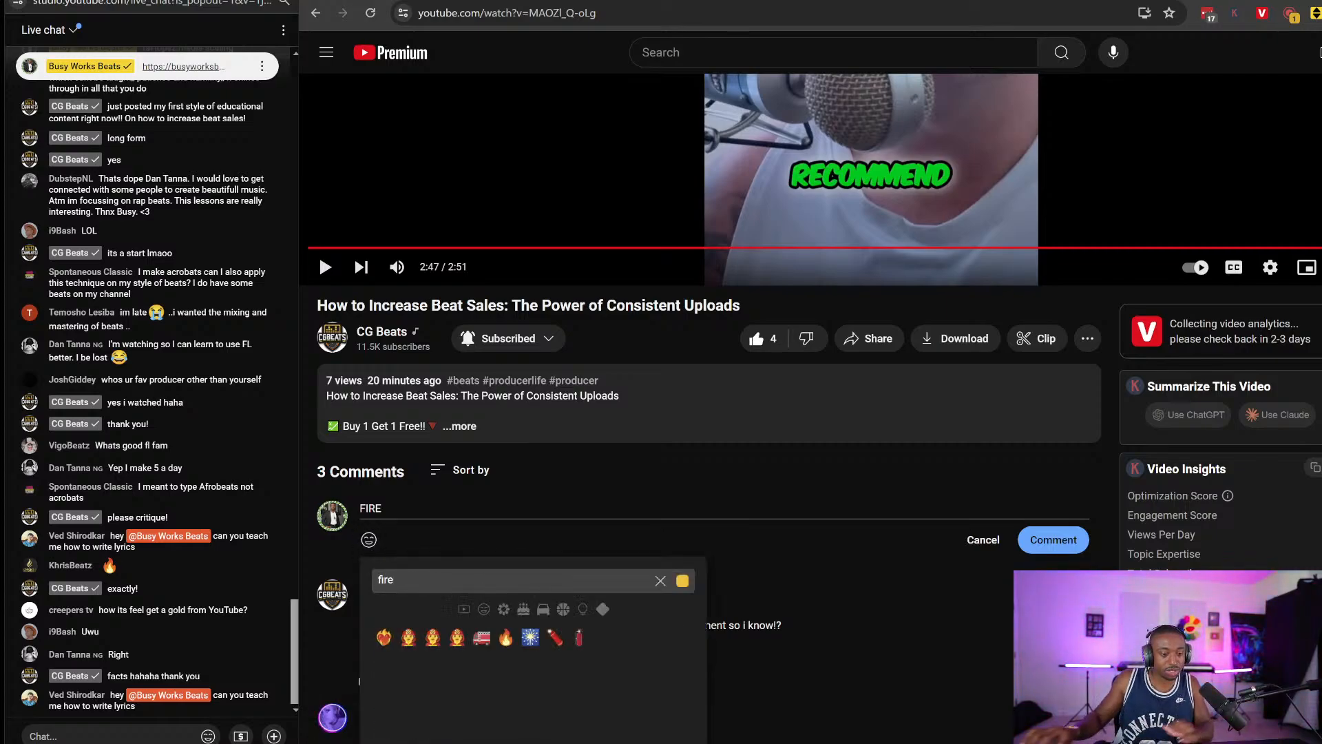
pyautogui.click(505, 637)
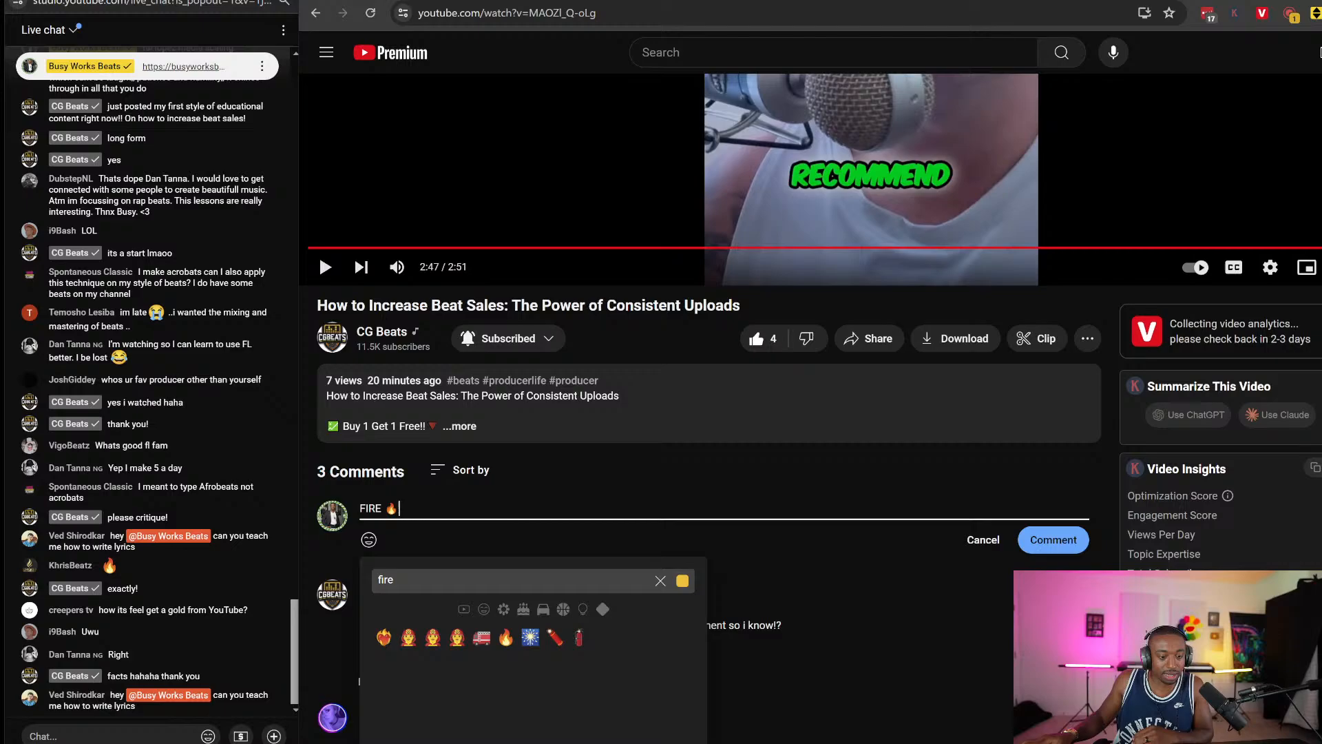
pyautogui.click(1053, 539)
# Scroll the comments, then switch to YouTube Studio's livestream analytics showing 59 concurrent viewers.
pyautogui.scroll(5, 1013, 497)
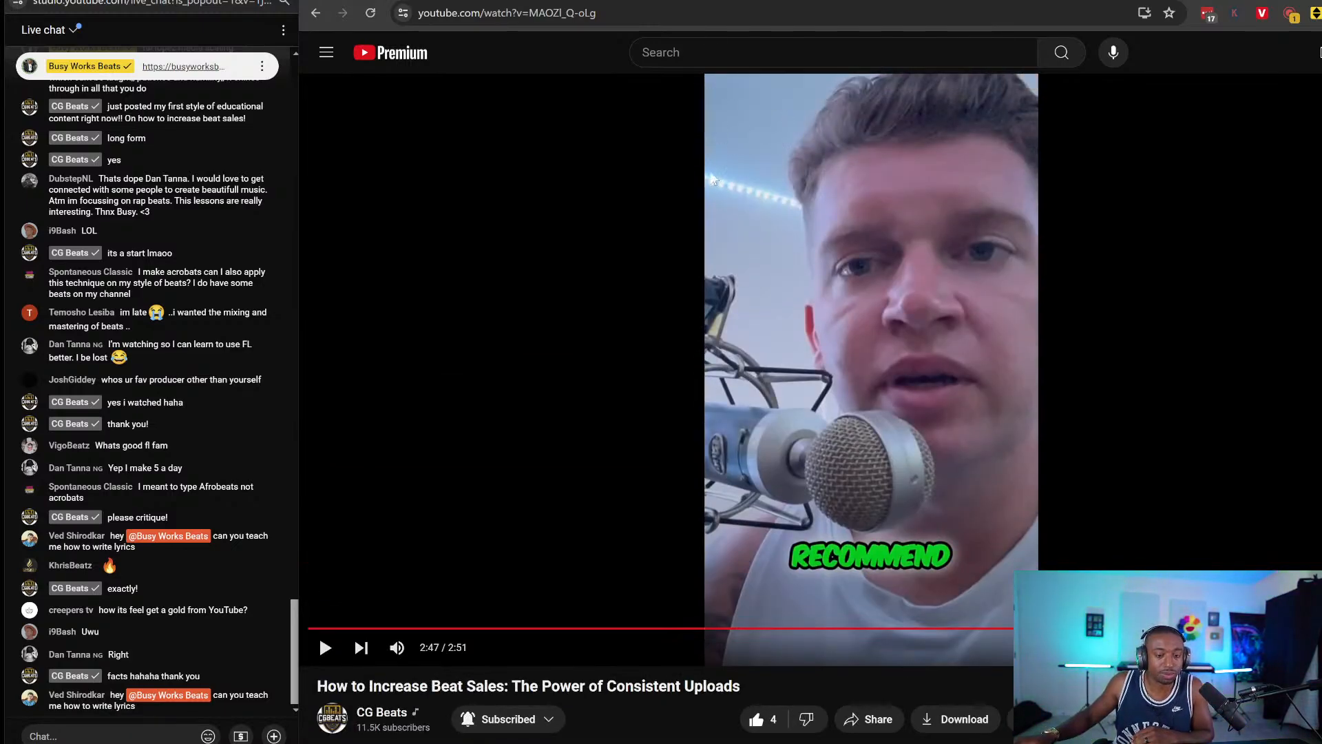
pyautogui.scroll(-8, 673, 261)
pyautogui.scroll(7, 676, 260)
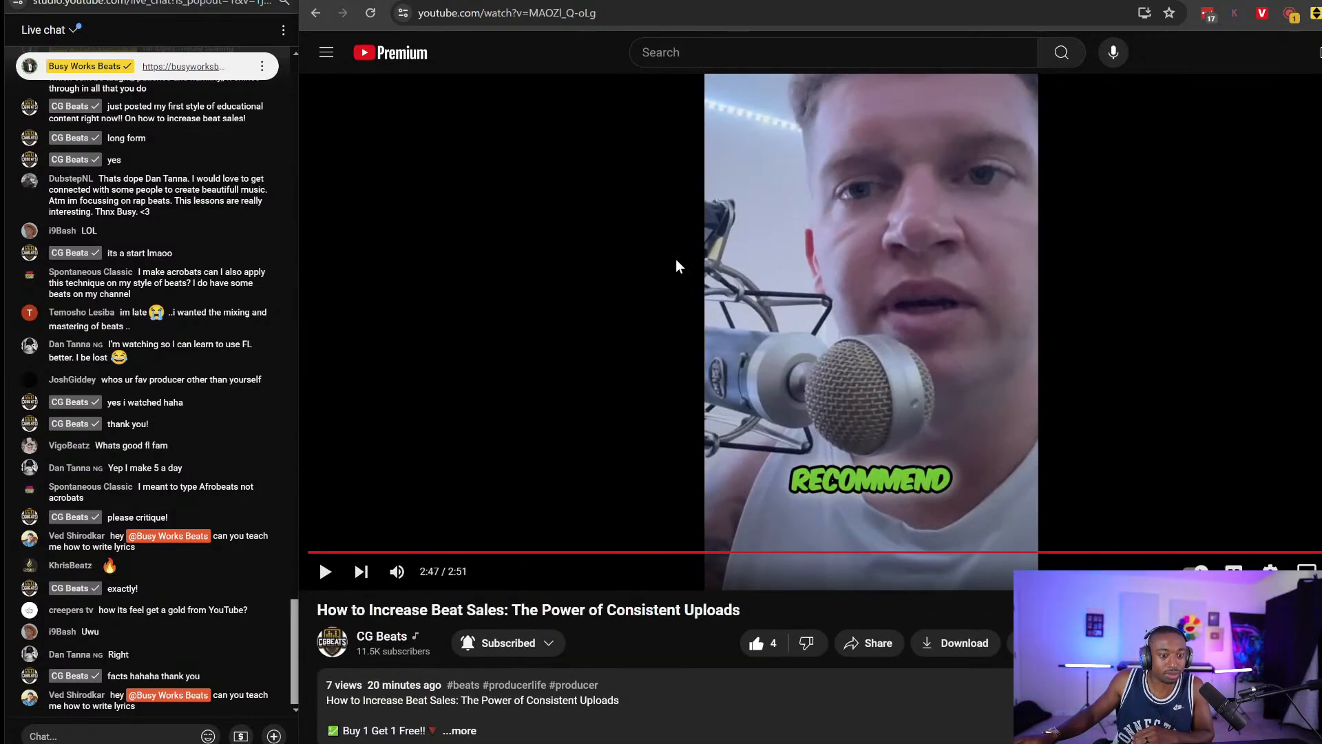
pyautogui.scroll(1, 679, 255)
pyautogui.scroll(-3, 675, 265)
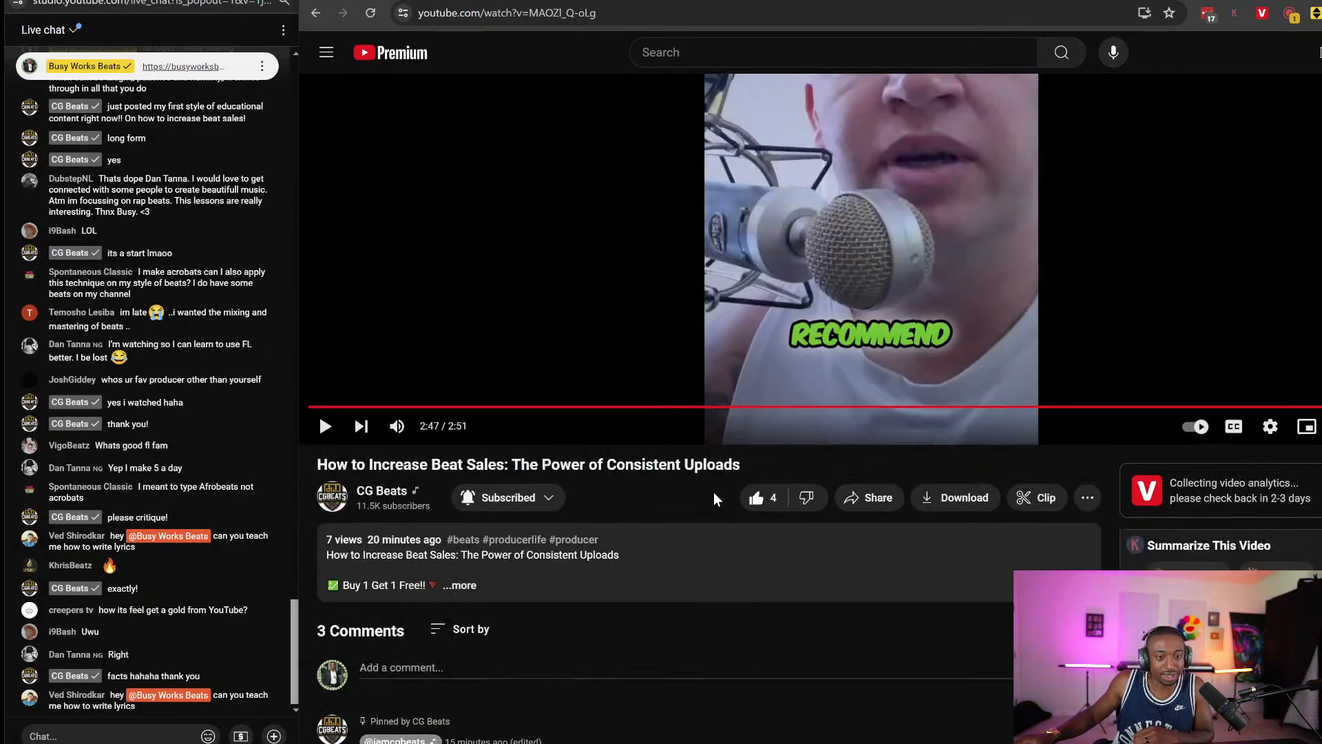
pyautogui.scroll(3, 713, 492)
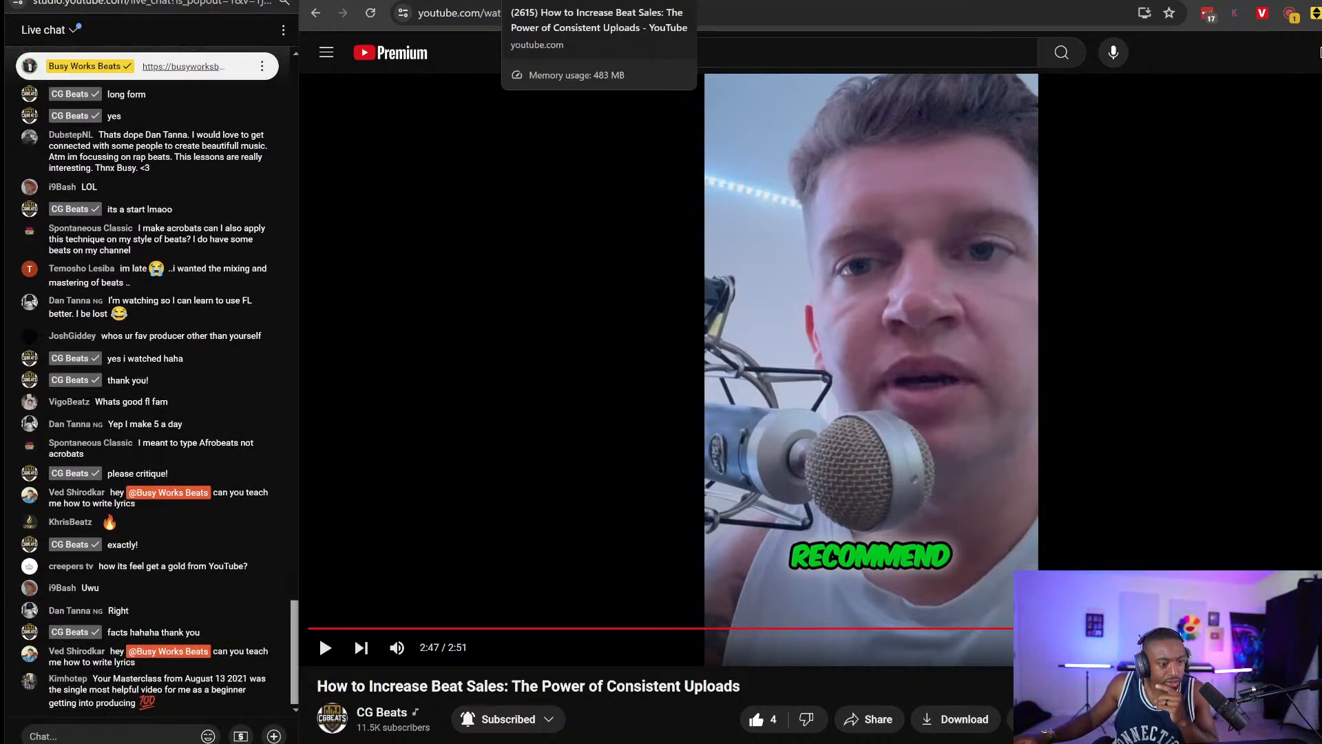
pyautogui.hotkey('ctrl', 'Tab')
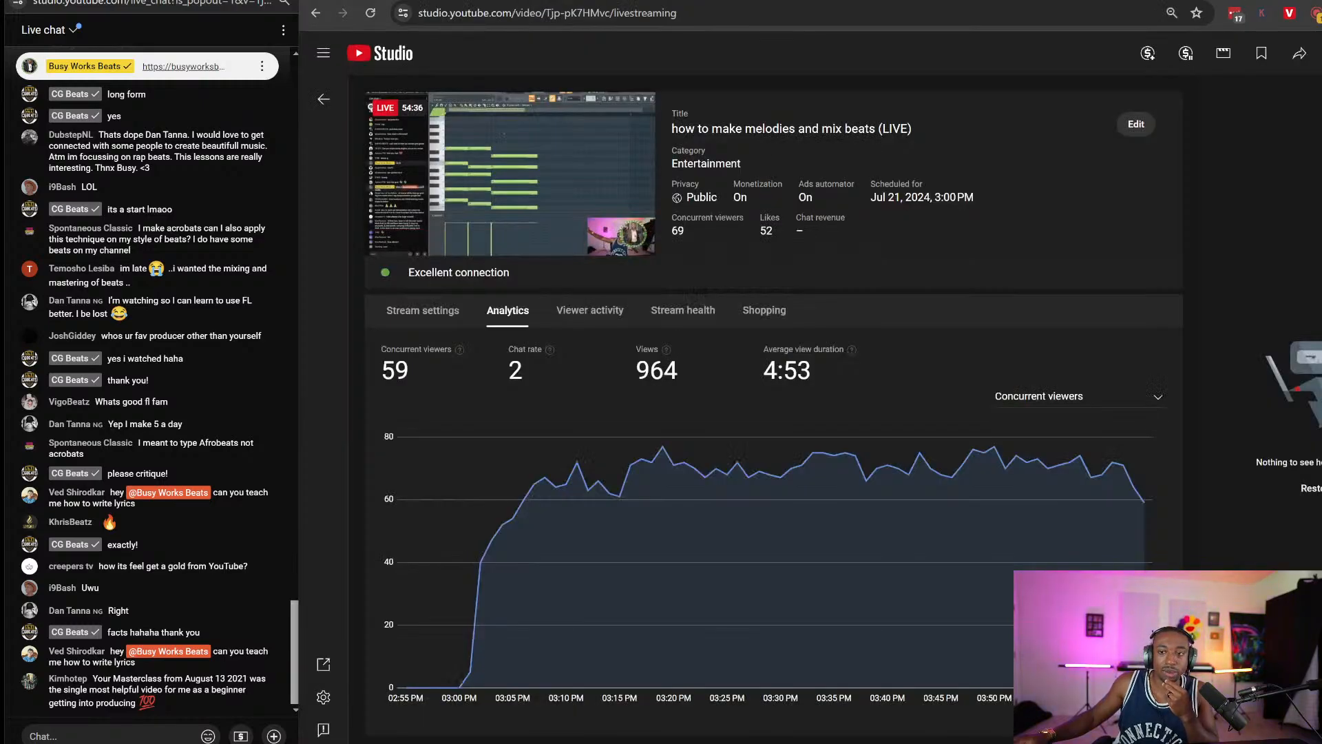
# Switch from the livestream analytics back to the FL Keys piano roll in FL Studio.
pyautogui.hotkey('alt', 'Tab')
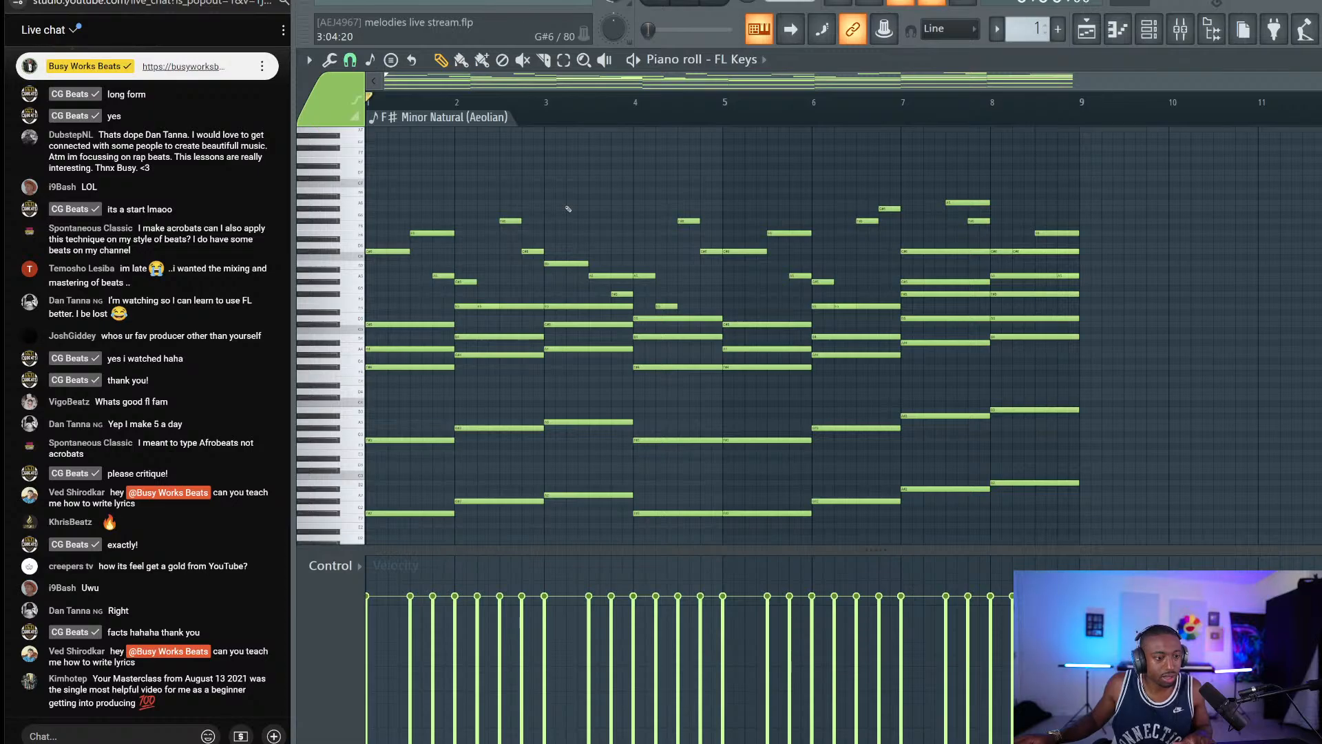
pyautogui.press('space')
pyautogui.press('space')
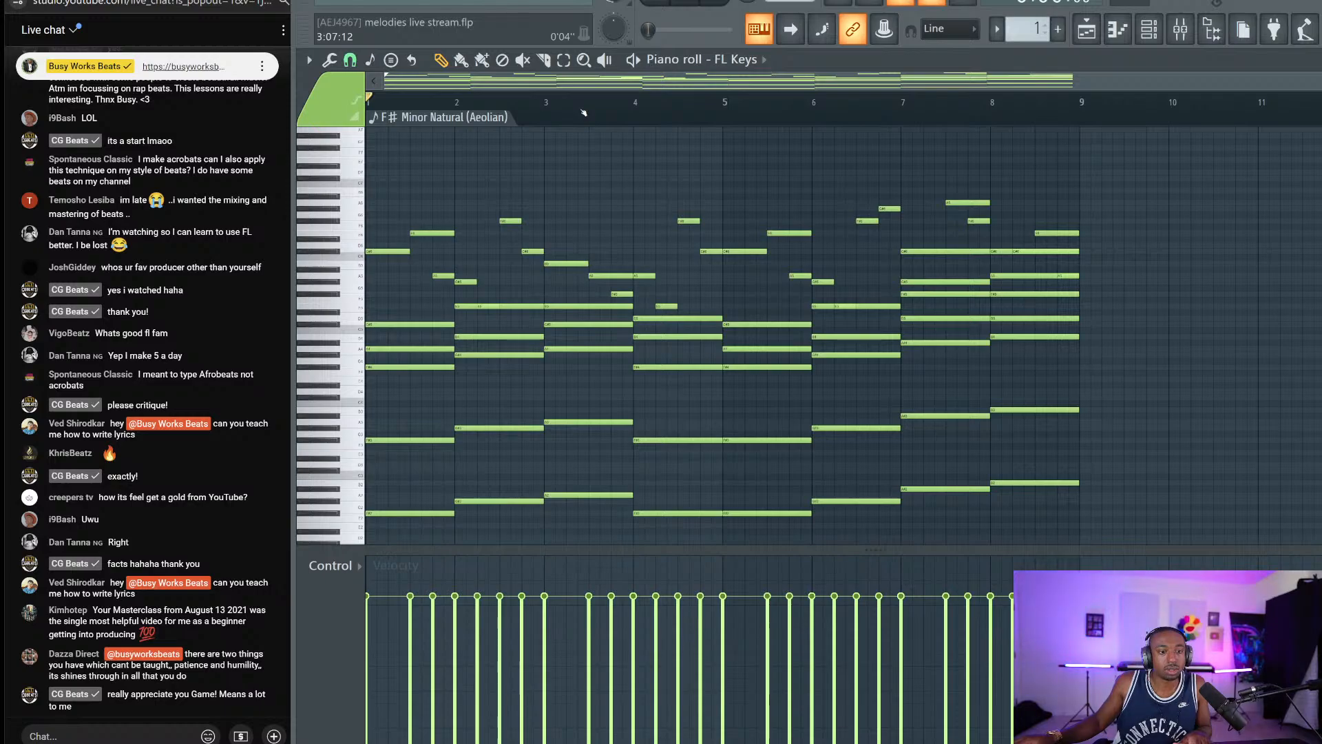
pyautogui.press('space')
pyautogui.press('space')
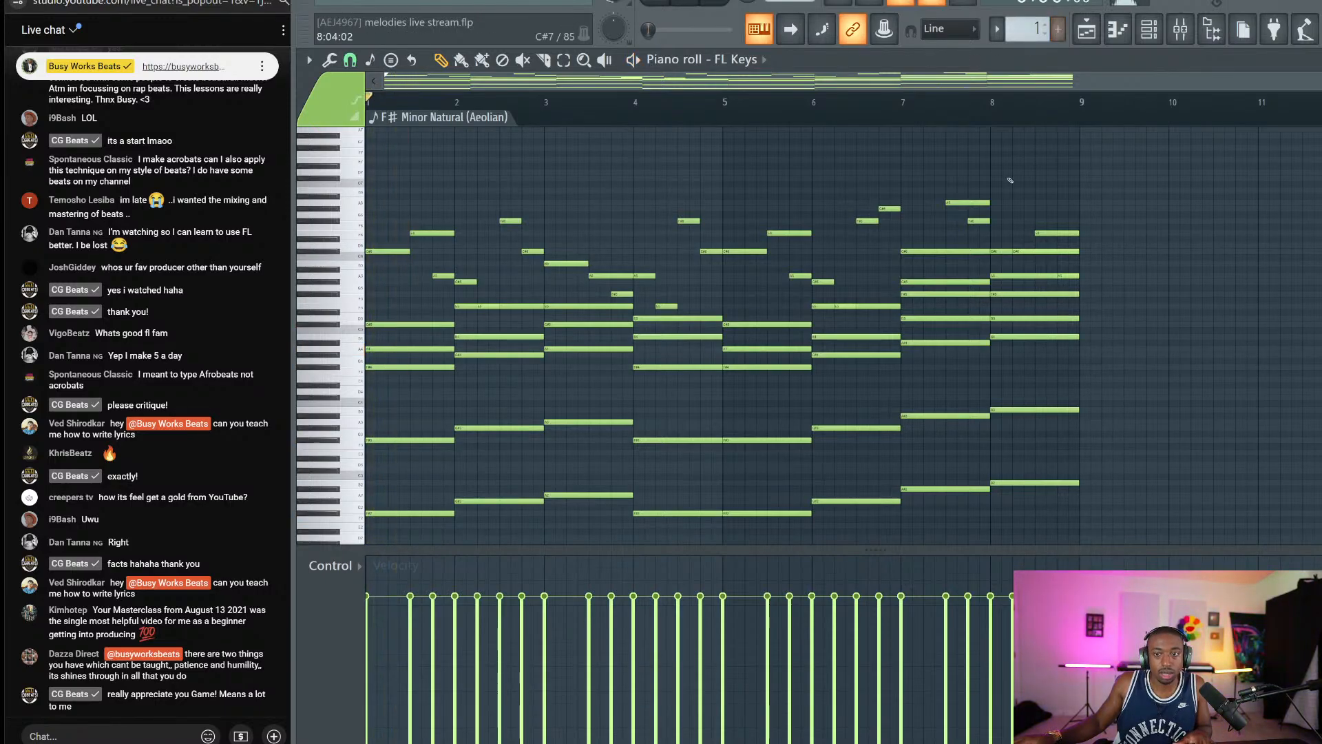
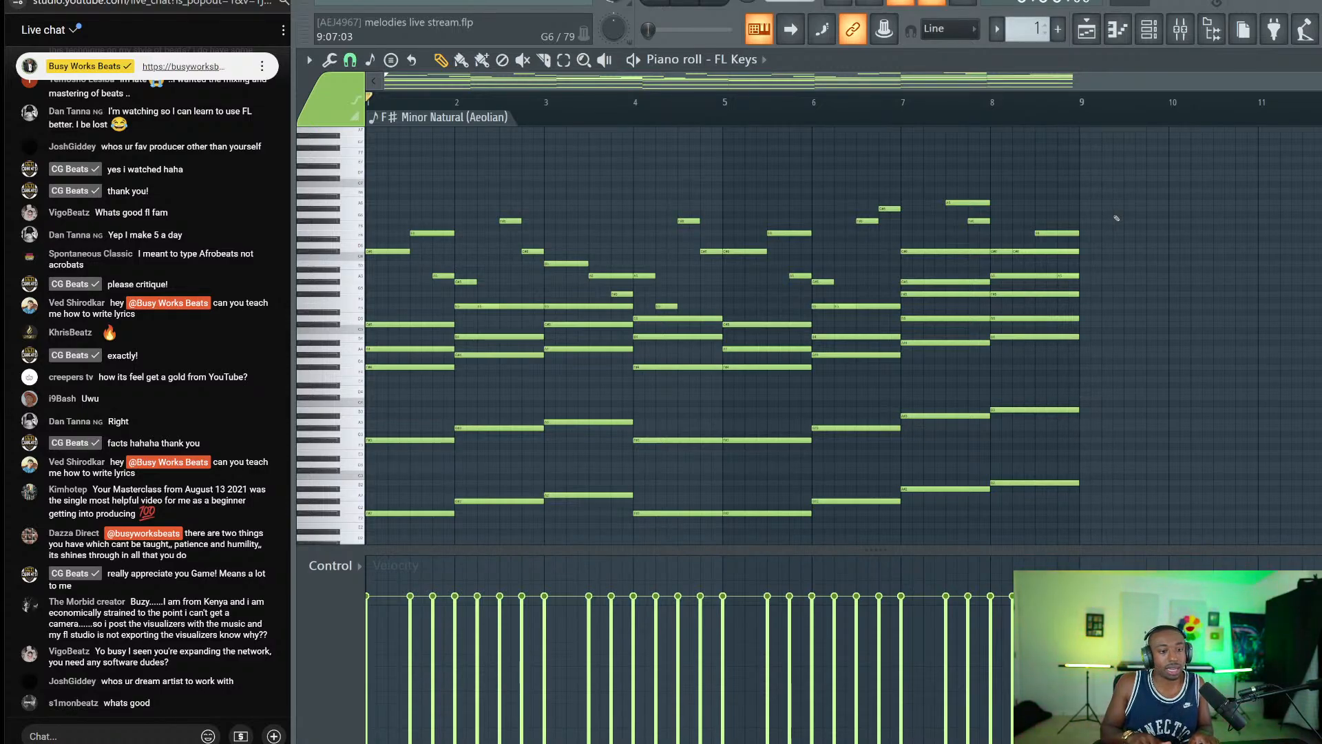
# Transpose the FL Keys chords down a semitone, auditioning the progression before and after.
pyautogui.press('Down')
pyautogui.press('space')
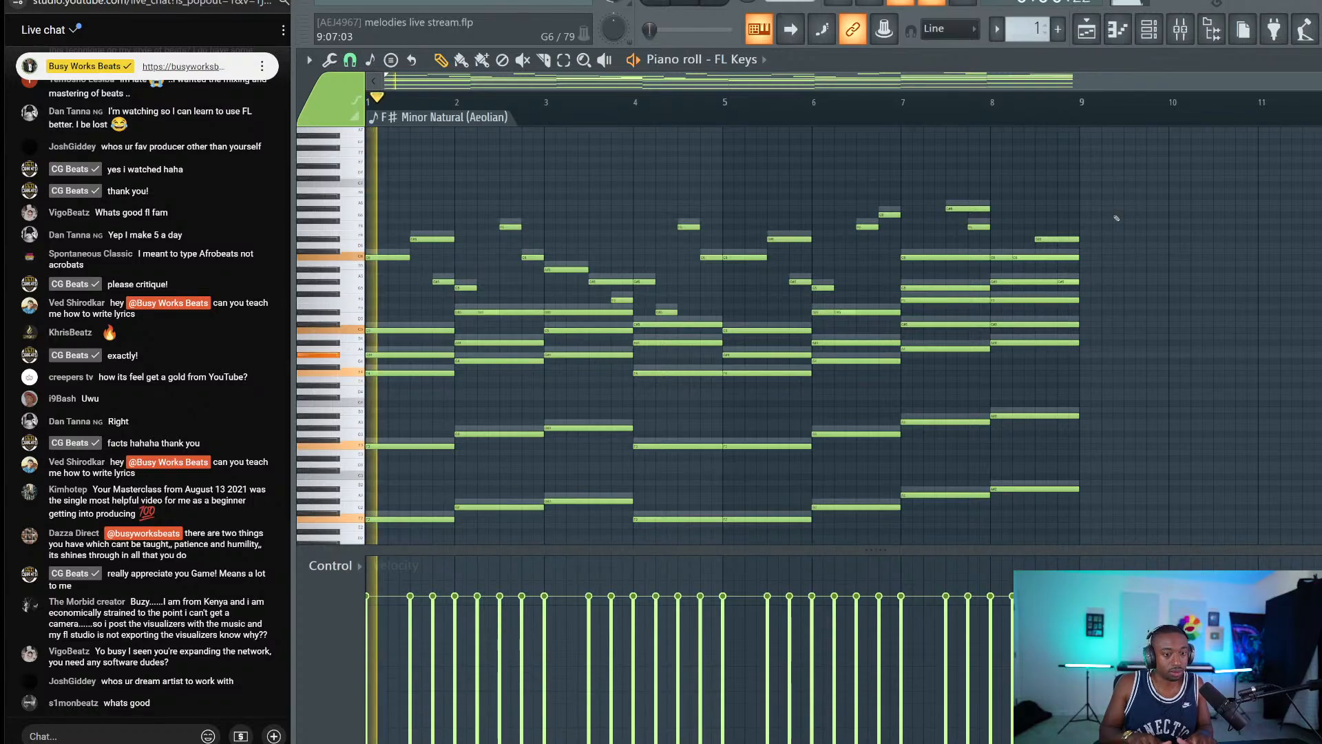
pyautogui.press('space')
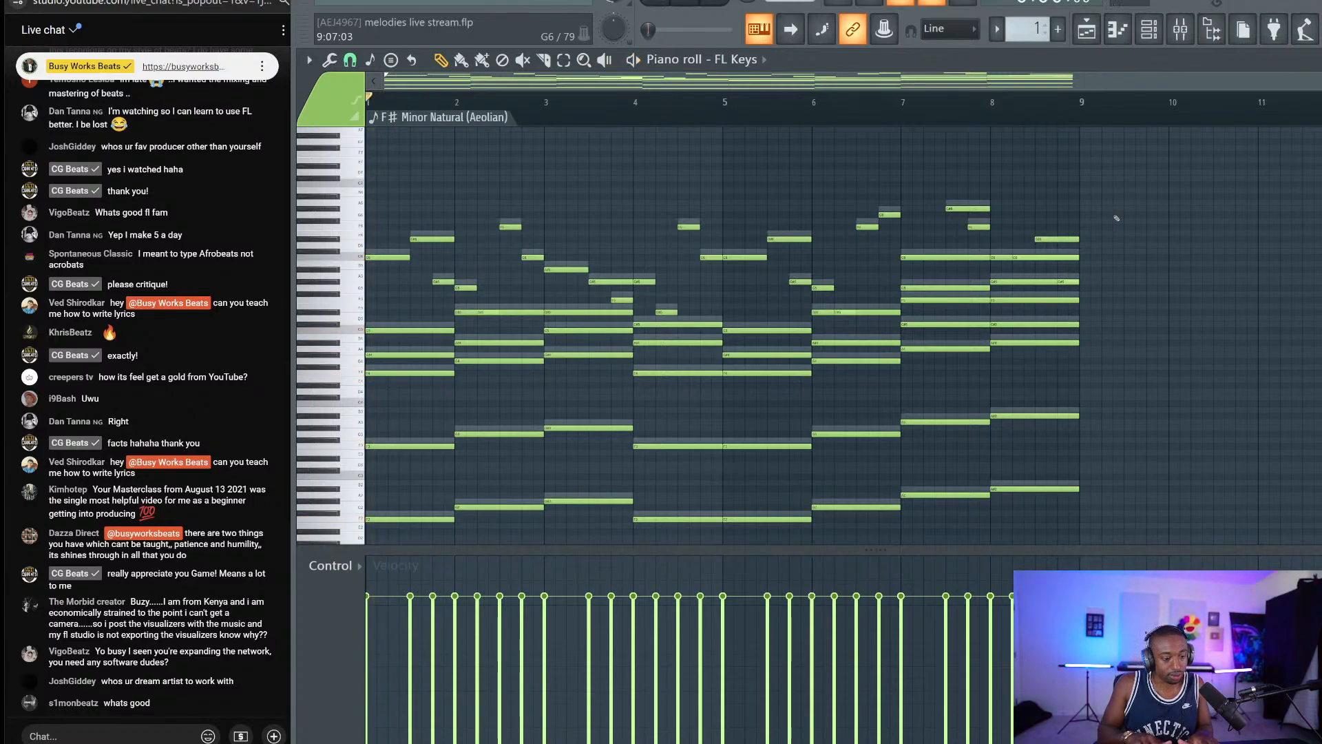
pyautogui.press('Up')
pyautogui.press('Up')
pyautogui.press('Up')
pyautogui.press('Up')
pyautogui.press('Up')
pyautogui.press('Up')
pyautogui.press('Up')
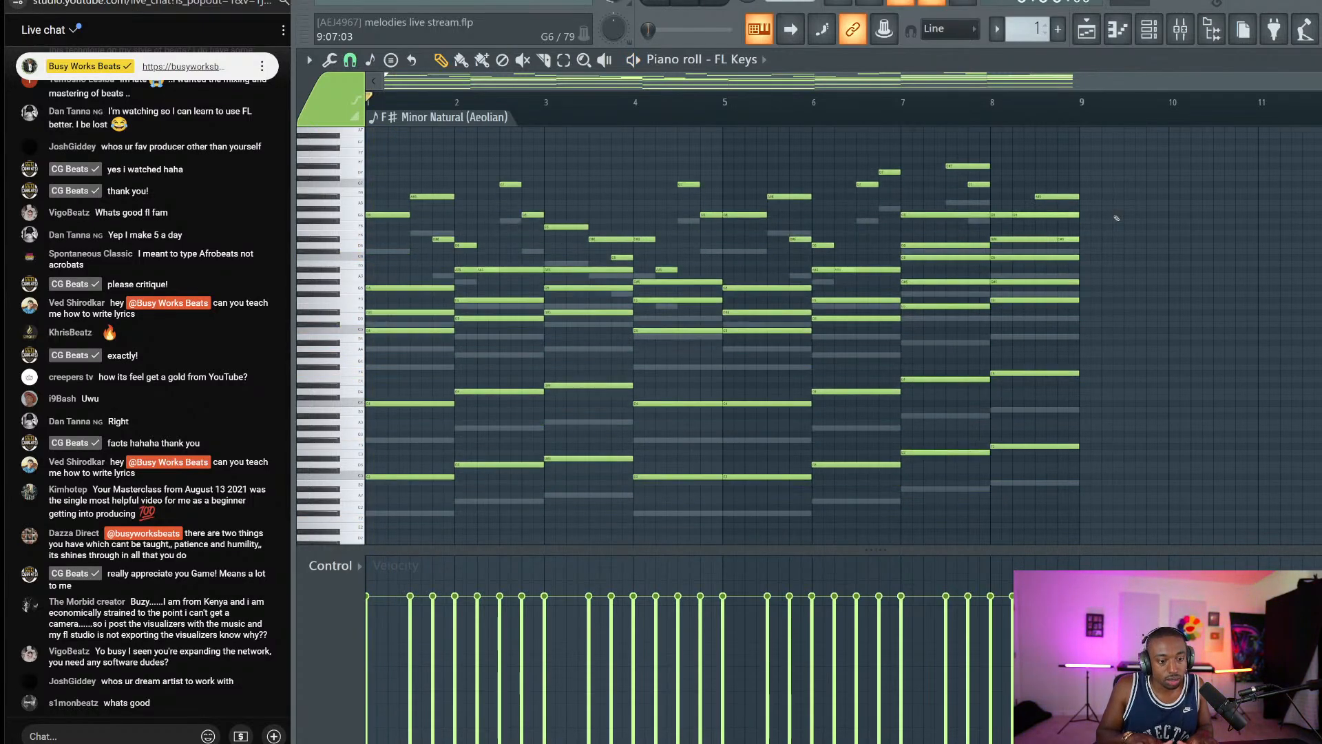
pyautogui.press('Down')
pyautogui.press('space')
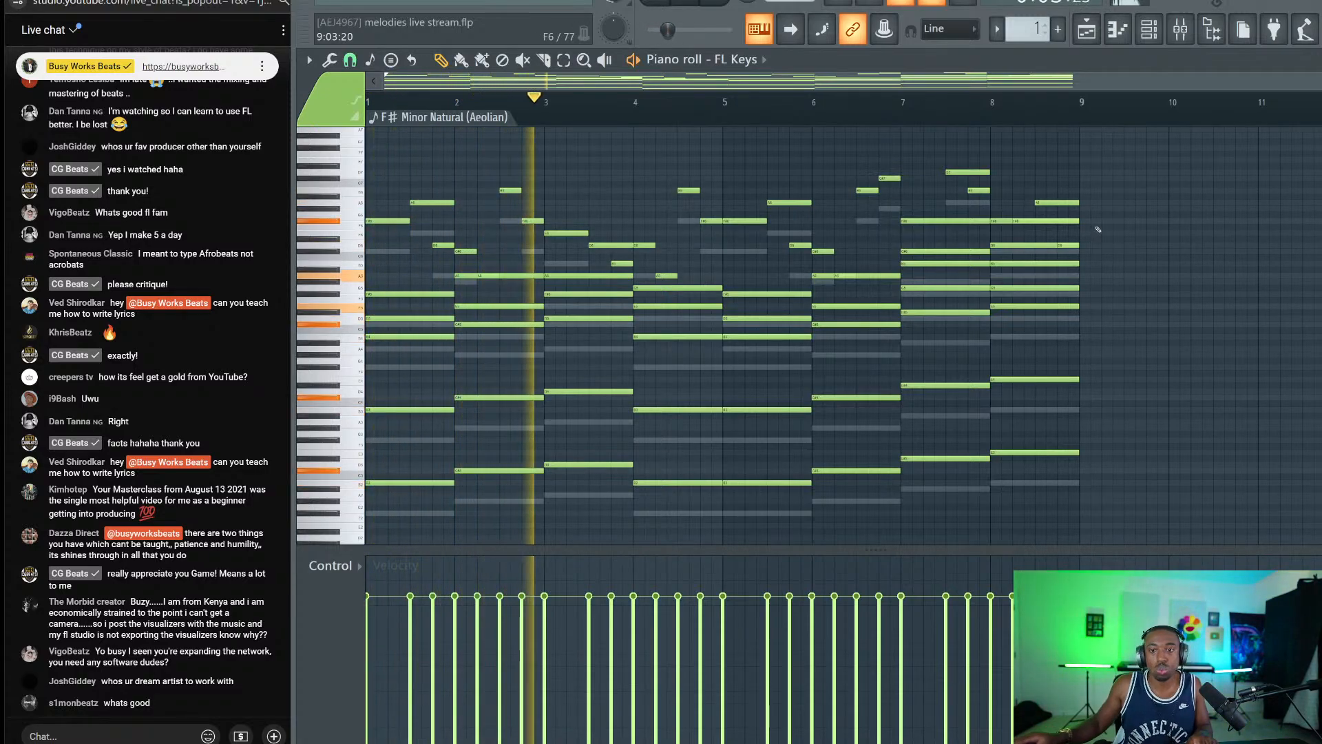
pyautogui.press('space')
# Cut the Hercules channel's notes from pattern 1, paste them into pattern 2, and reopen the FL Keys piano roll.
pyautogui.click(1148, 29)
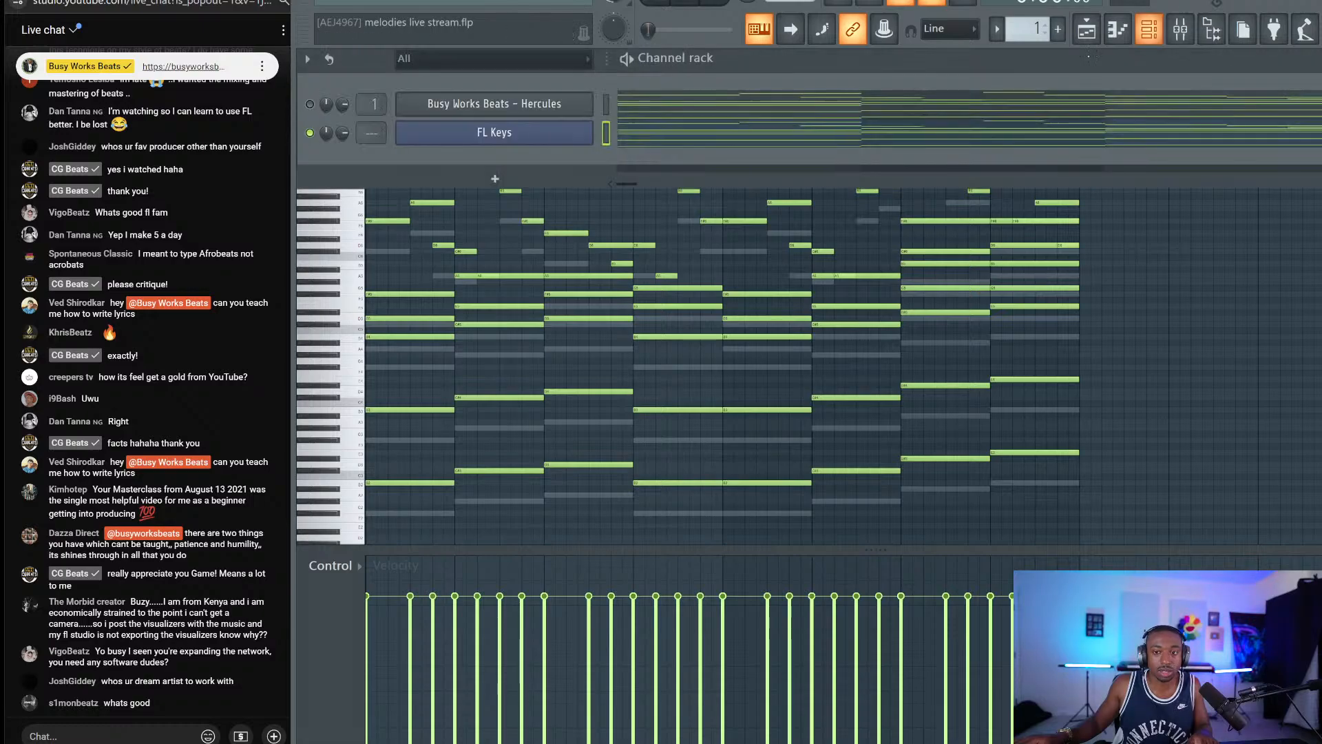
pyautogui.click(607, 105)
pyautogui.hotkey('ctrl', 'x')
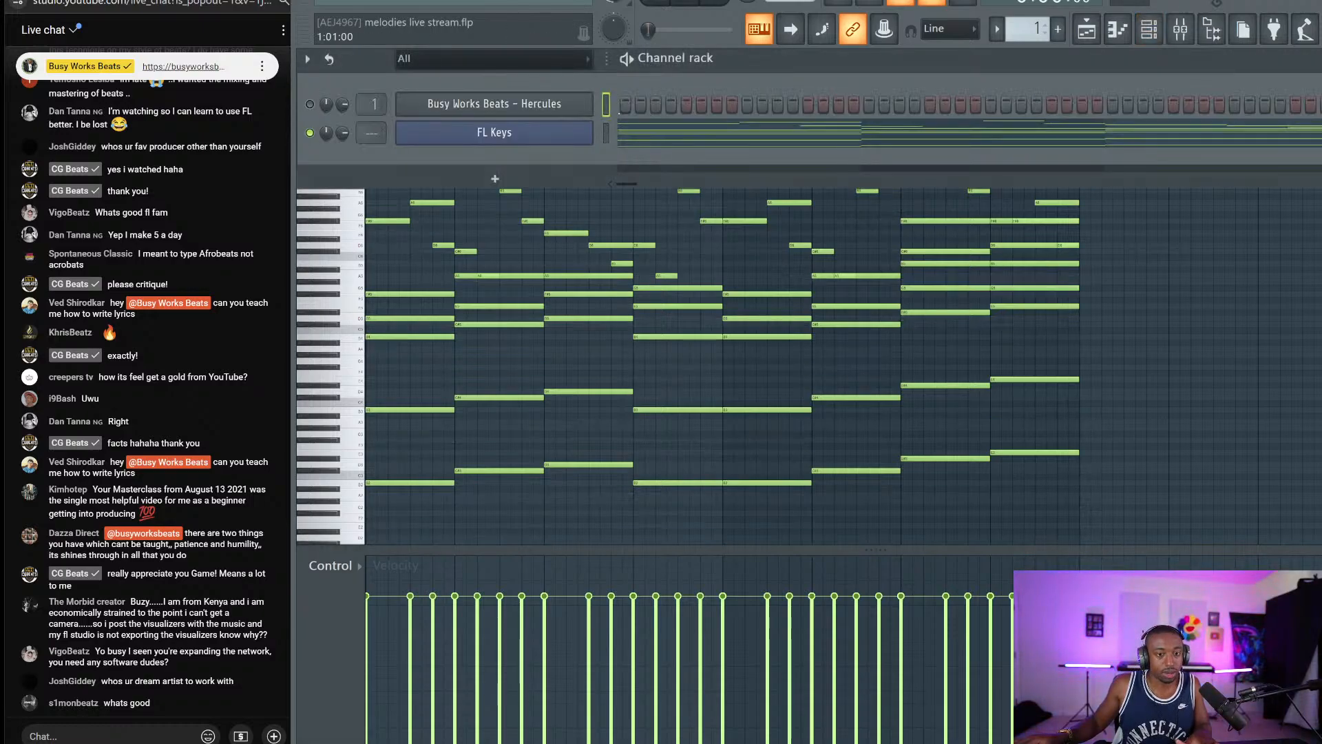
pyautogui.scroll(1, 1038, 34)
pyautogui.hotkey('ctrl', 'v')
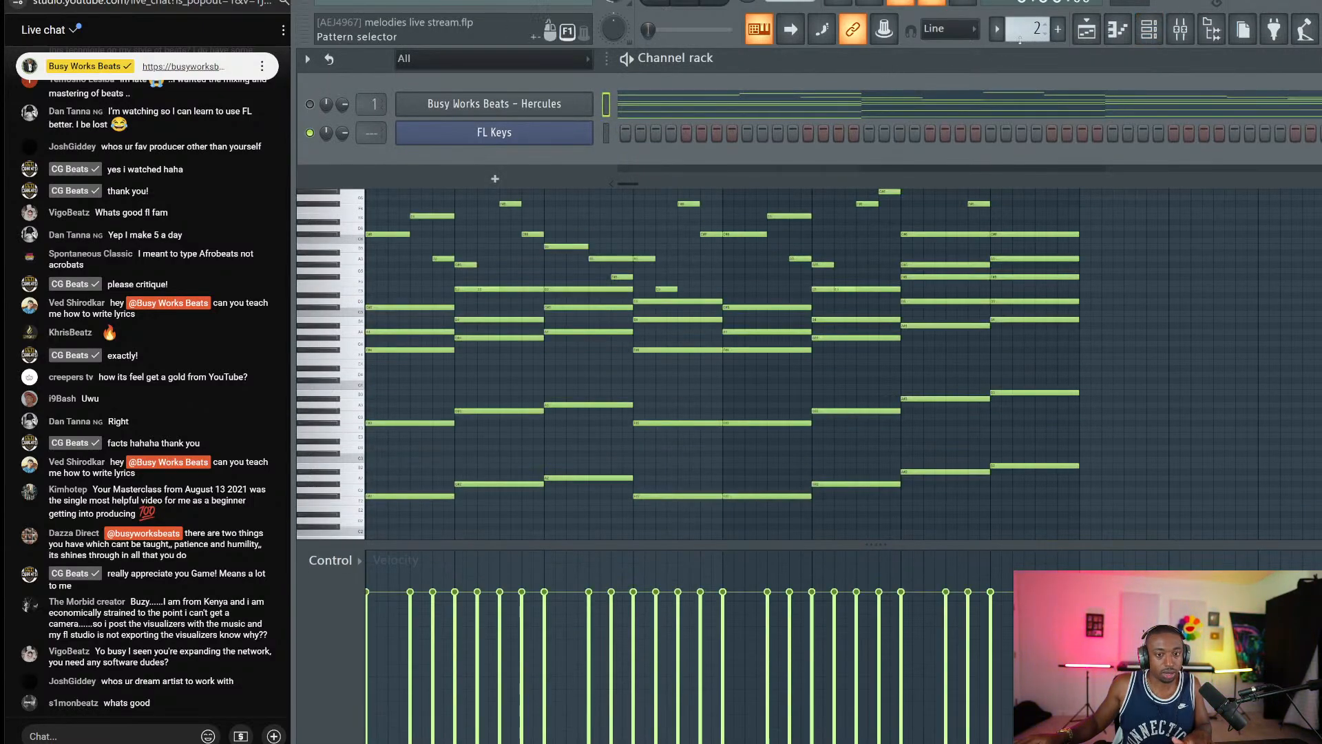
pyautogui.scroll(-1, 1038, 36)
pyautogui.click(671, 132)
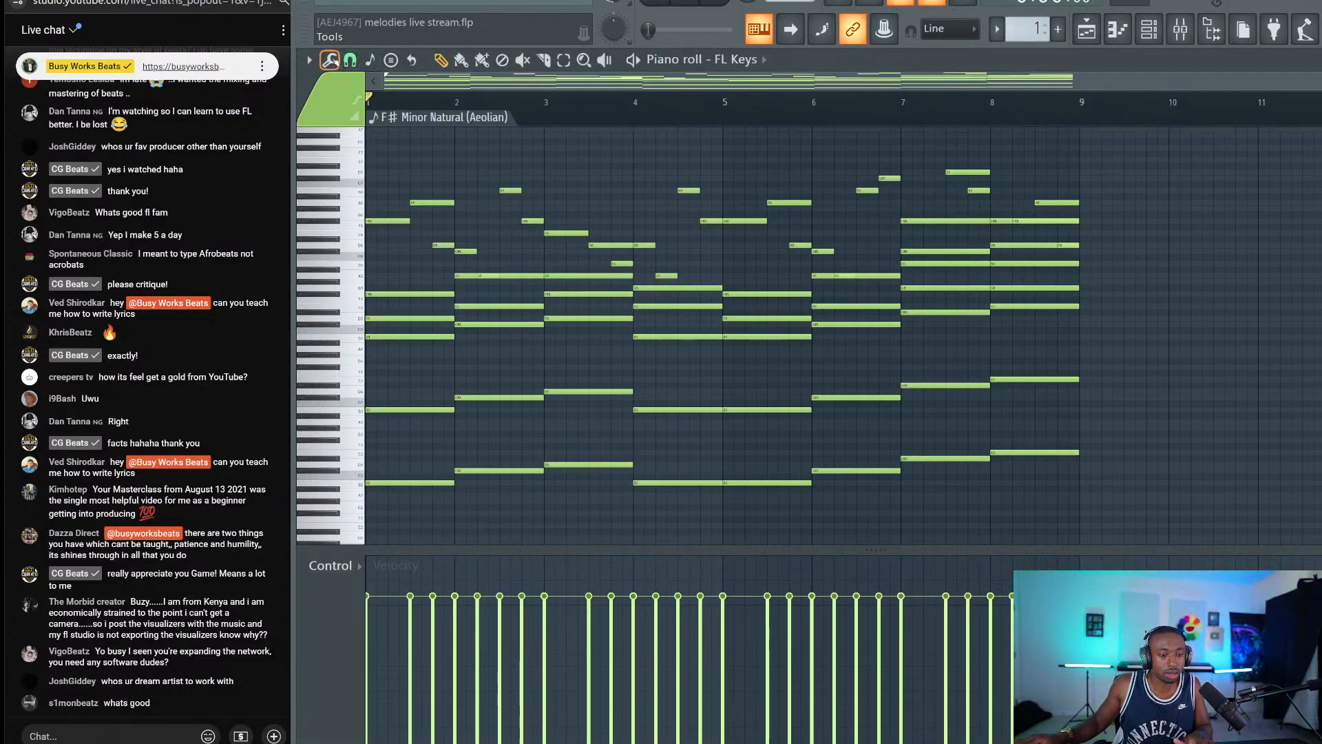
pyautogui.click(329, 60)
# Reset the Humanize tool, then set start time range to 0.127 and velocity offset to 0.085.
pyautogui.moveTo(413, 90)
pyautogui.click(516, 131)
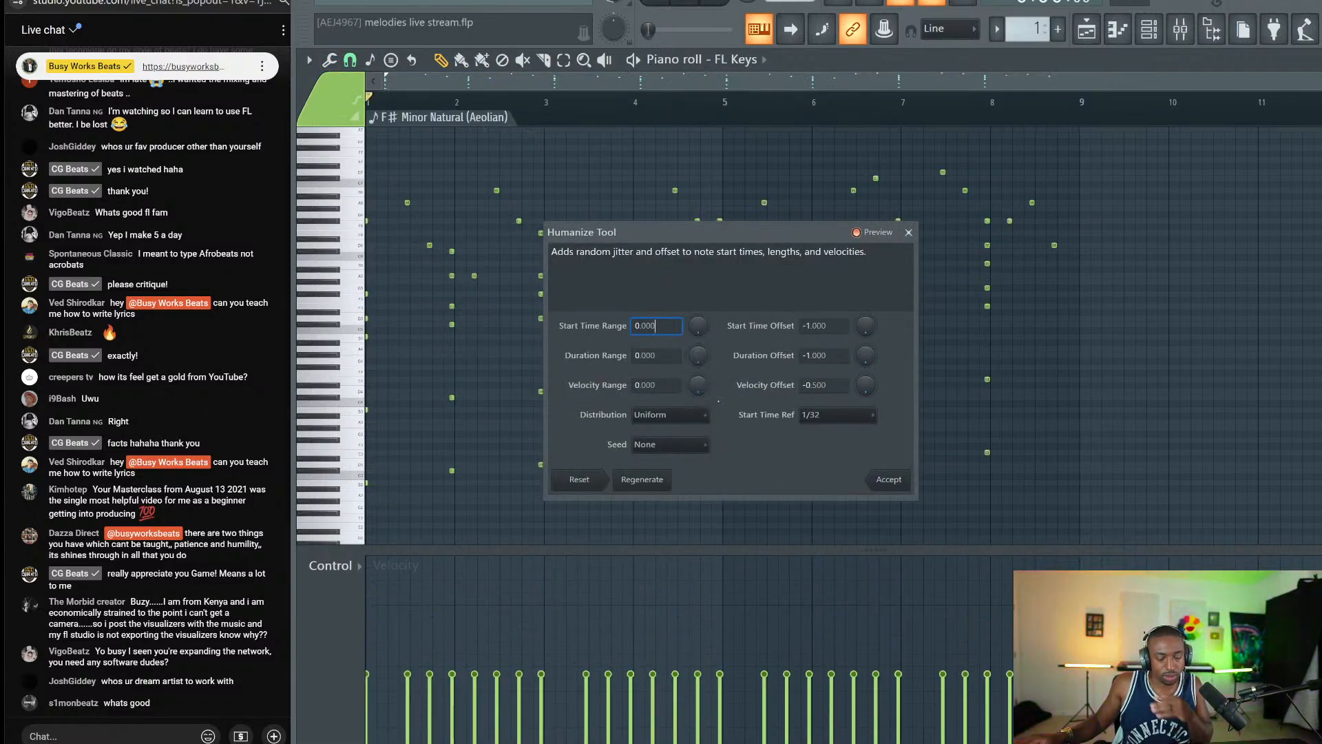
pyautogui.click(585, 482)
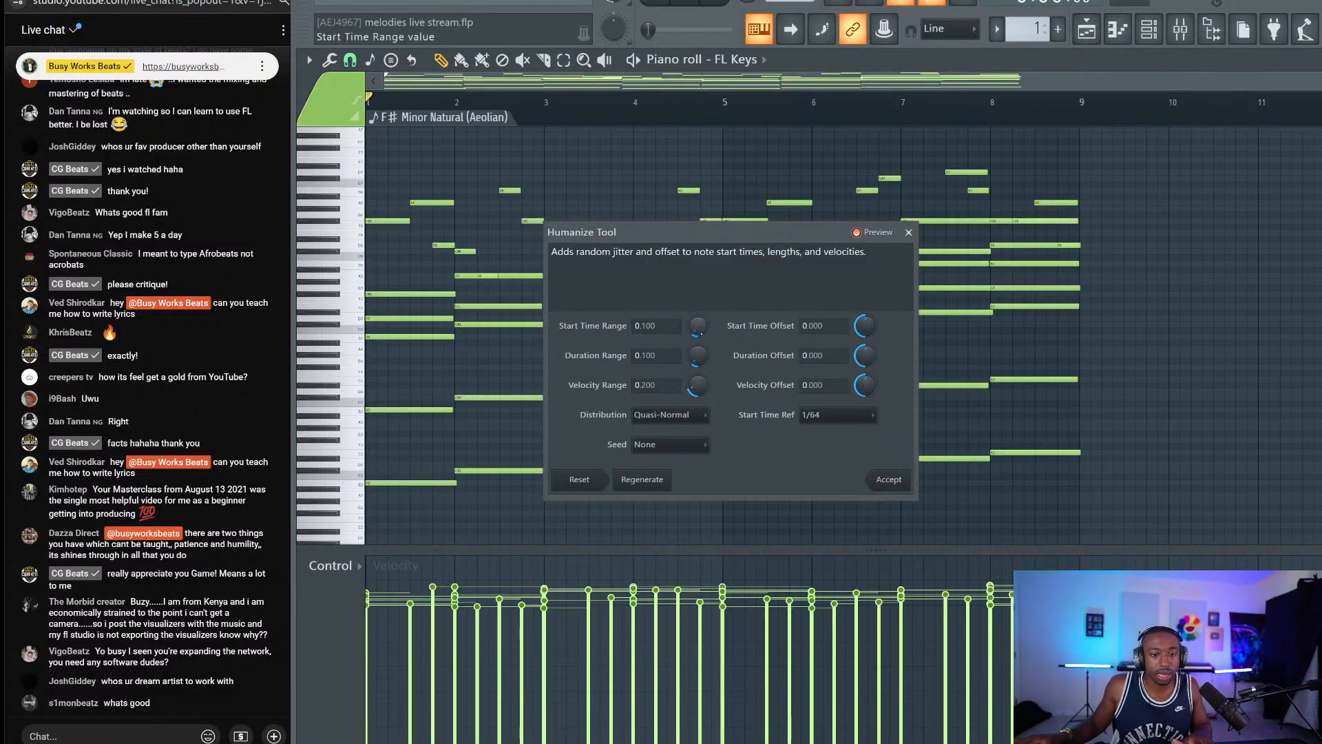
pyautogui.moveTo(697, 324); pyautogui.dragTo(698, 327)
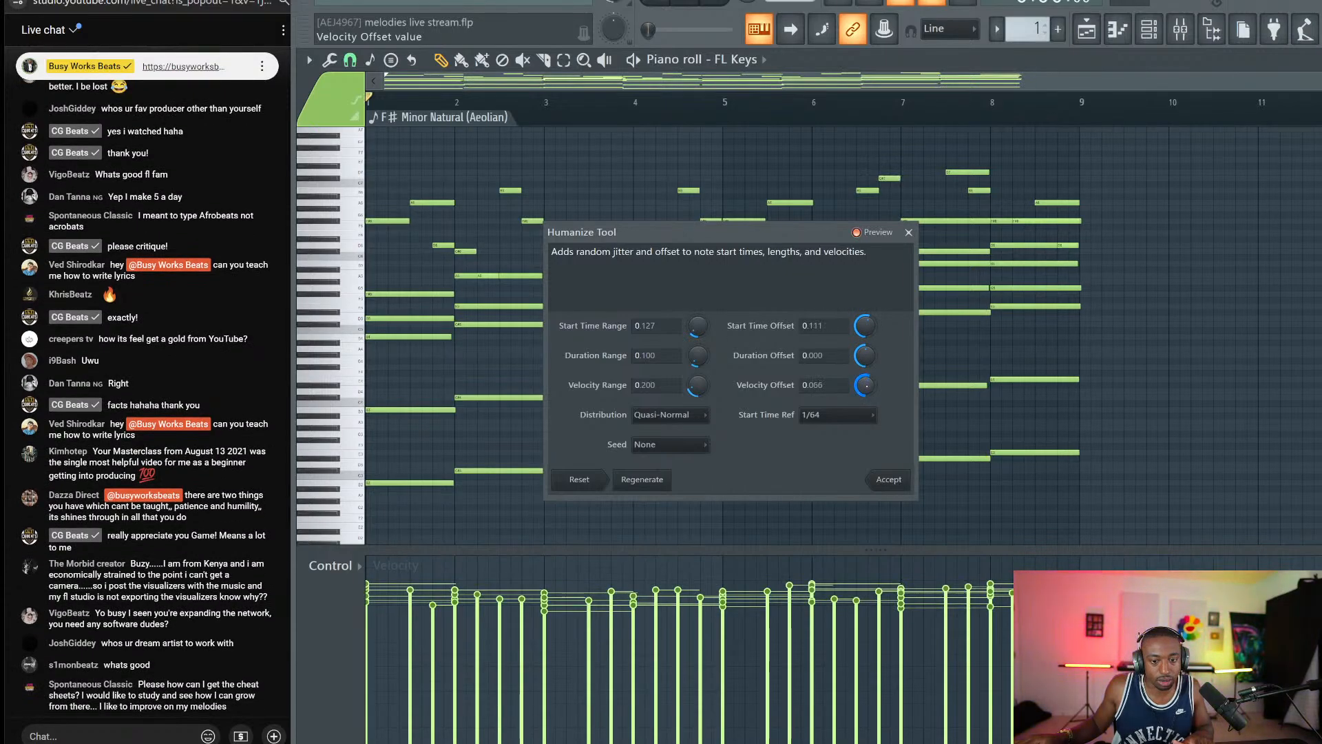
pyautogui.moveTo(867, 387); pyautogui.dragTo(867, 383)
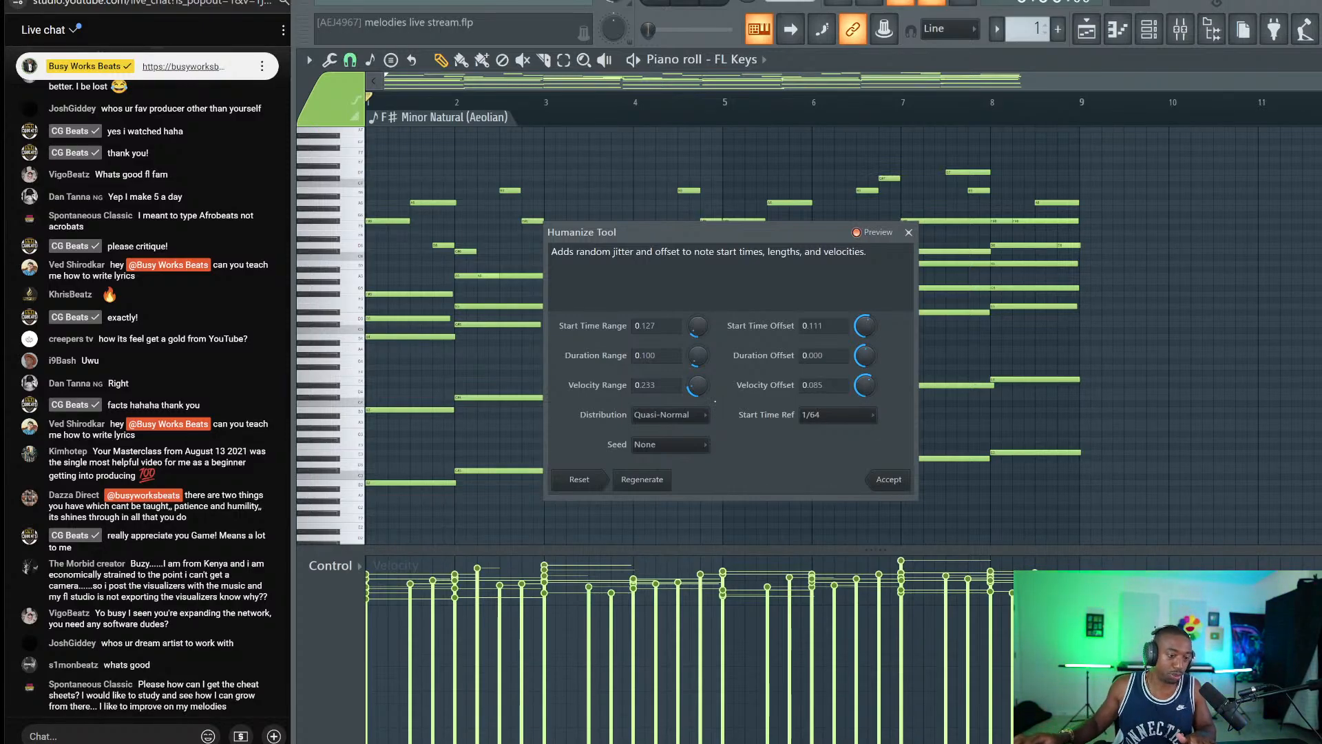
pyautogui.click(904, 480)
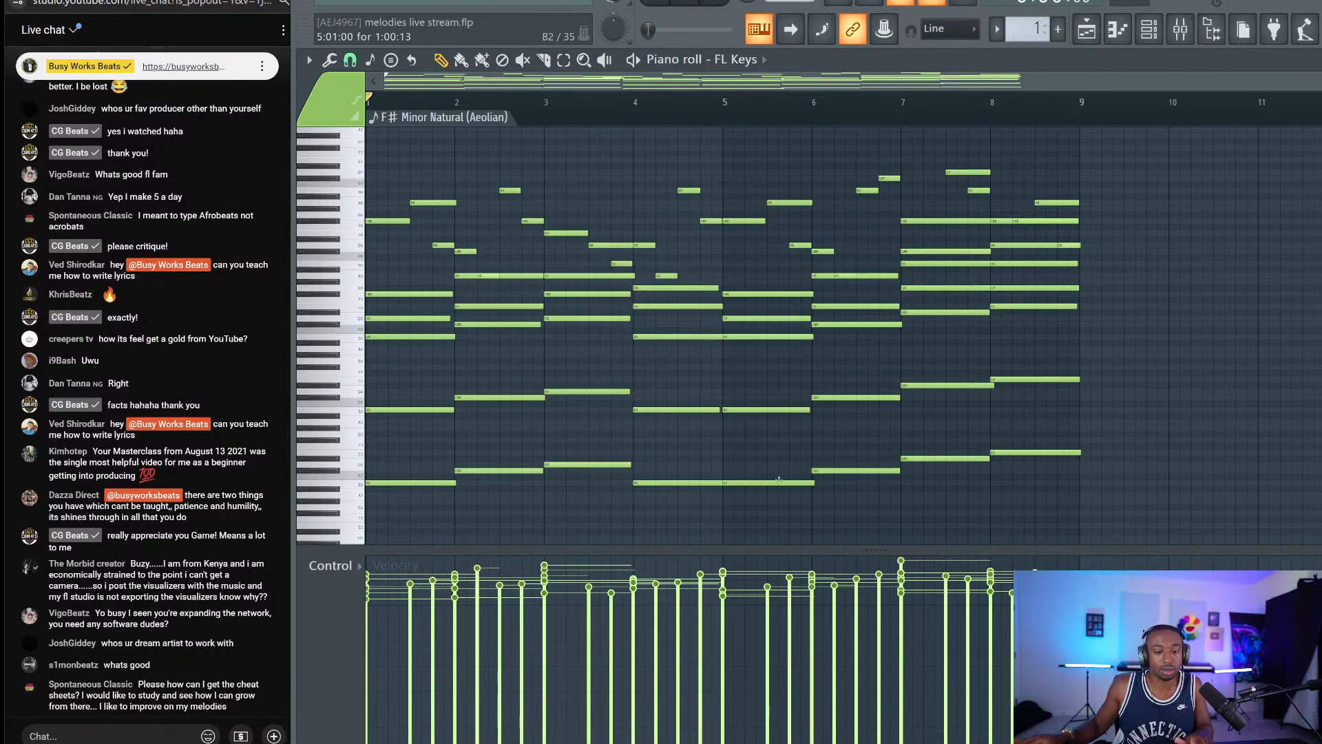
pyautogui.scroll(1, 441, 120)
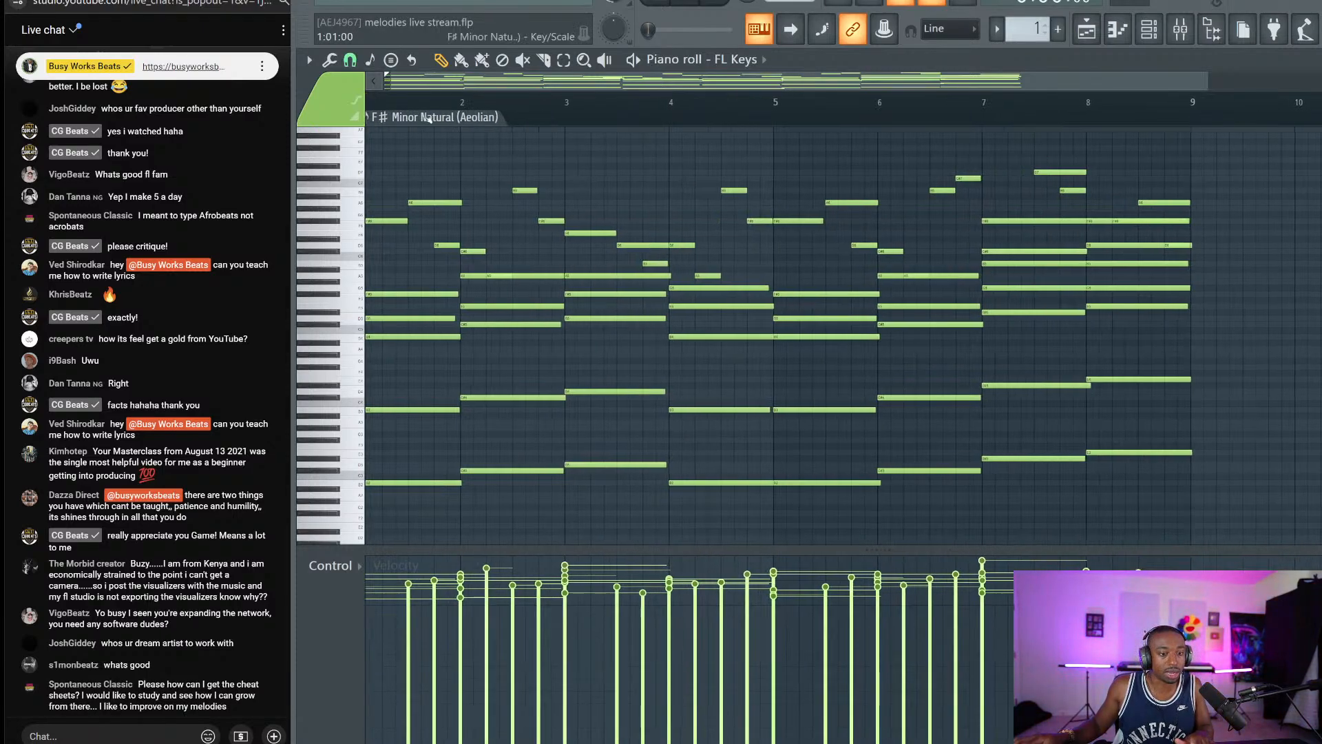
pyautogui.scroll(-1, 422, 118)
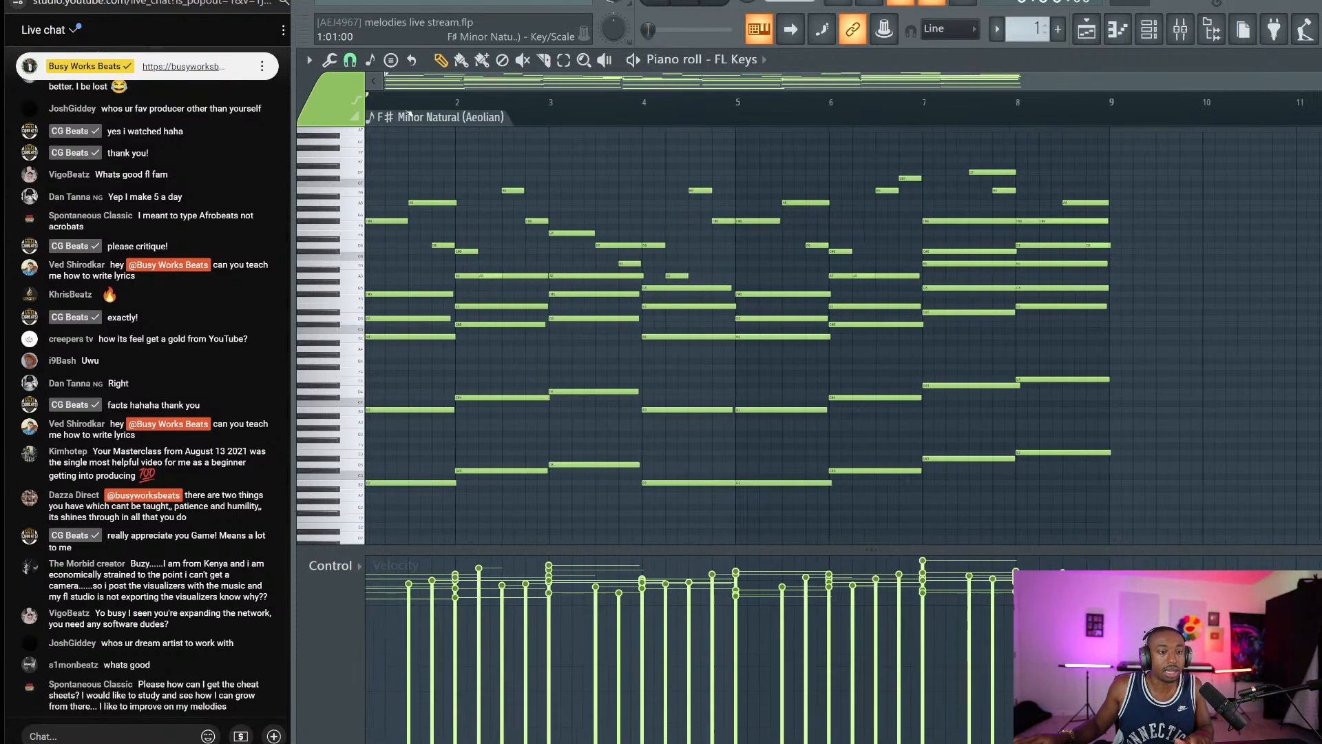
pyautogui.click(331, 60)
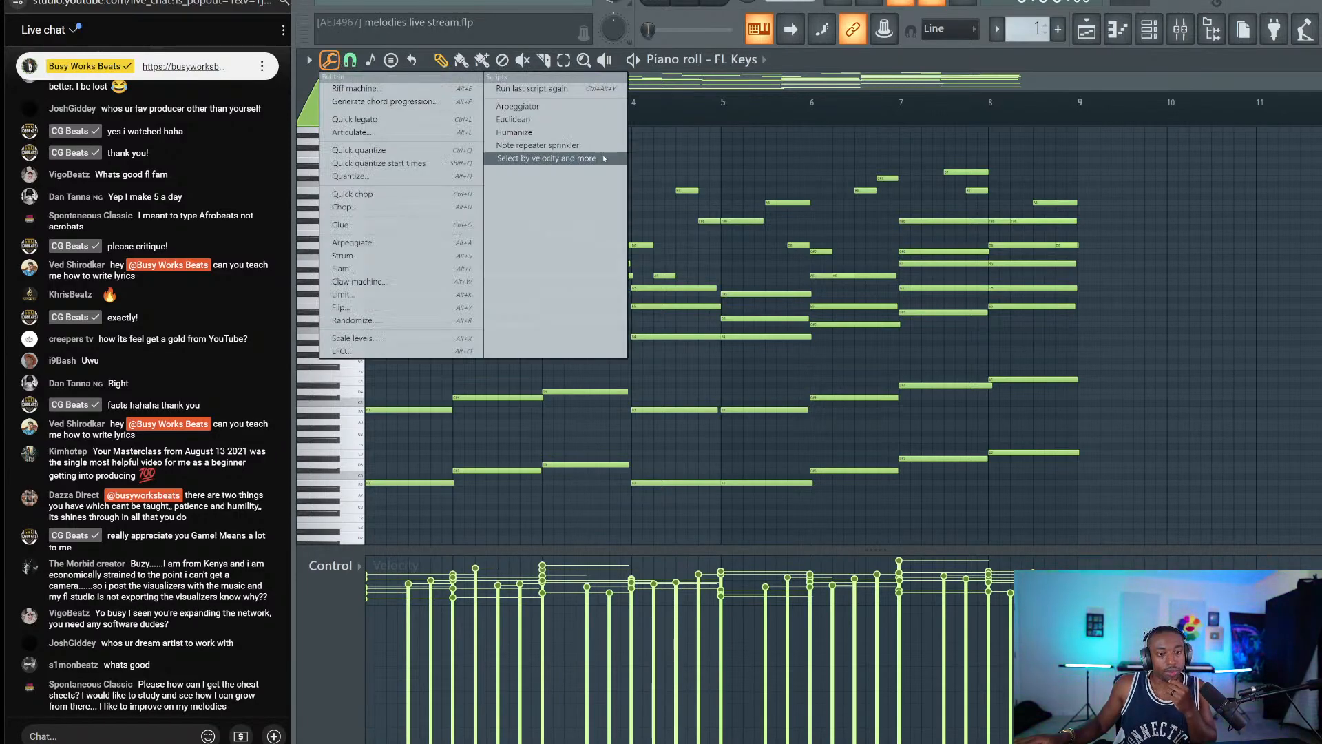
pyautogui.click(546, 183)
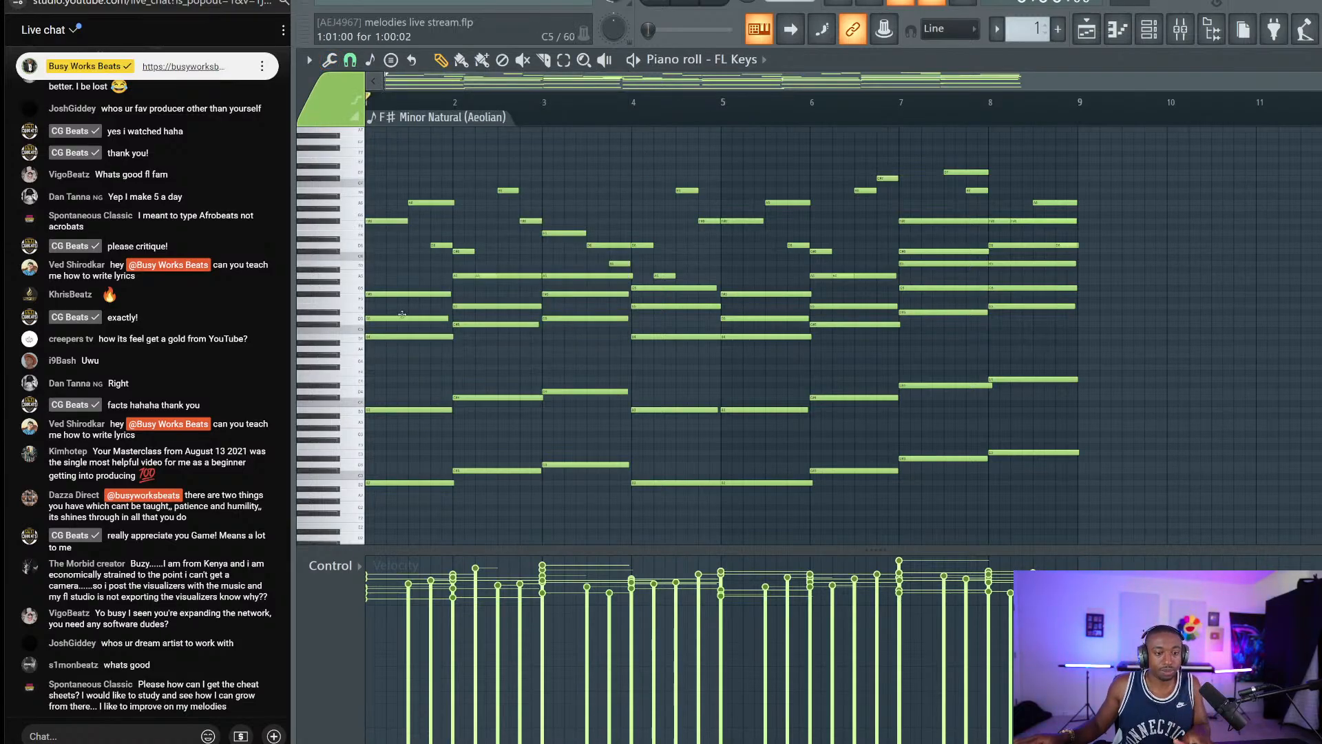
pyautogui.scroll(4, 466, 111)
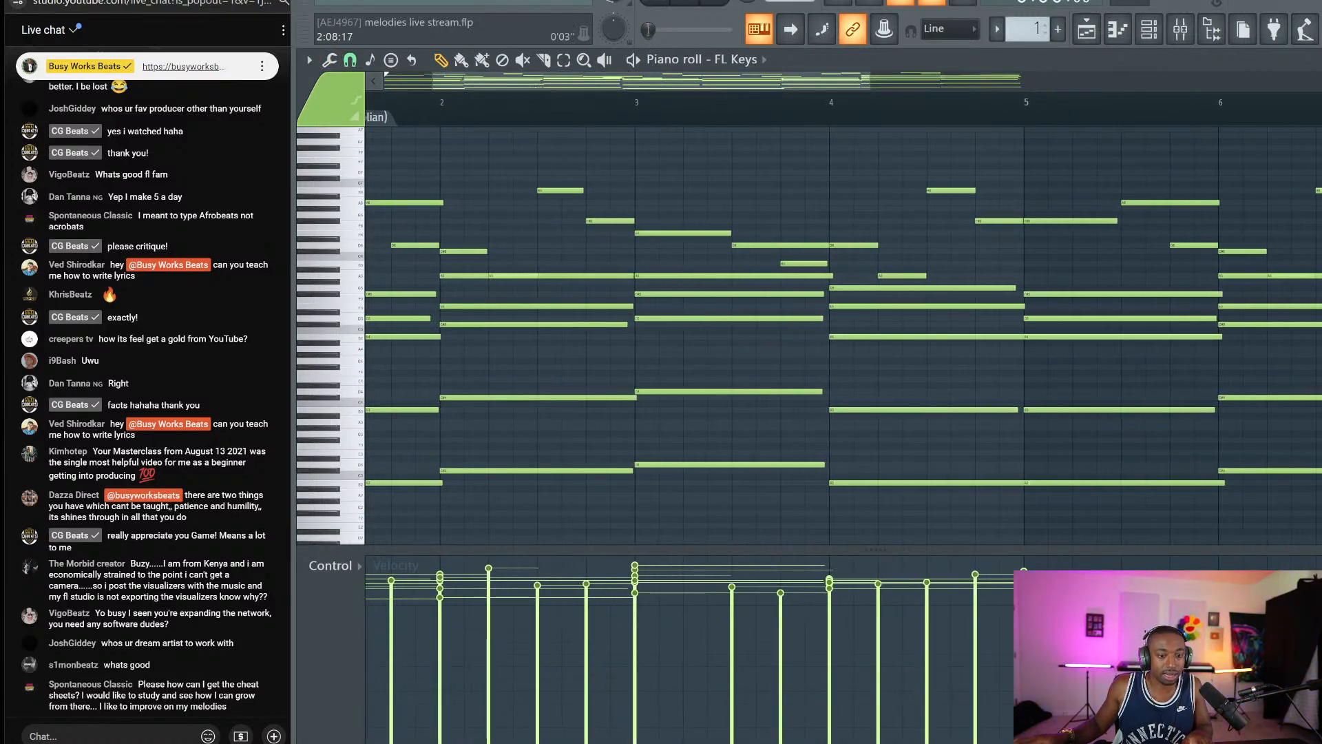
pyautogui.hscroll(-3, 533, 112)
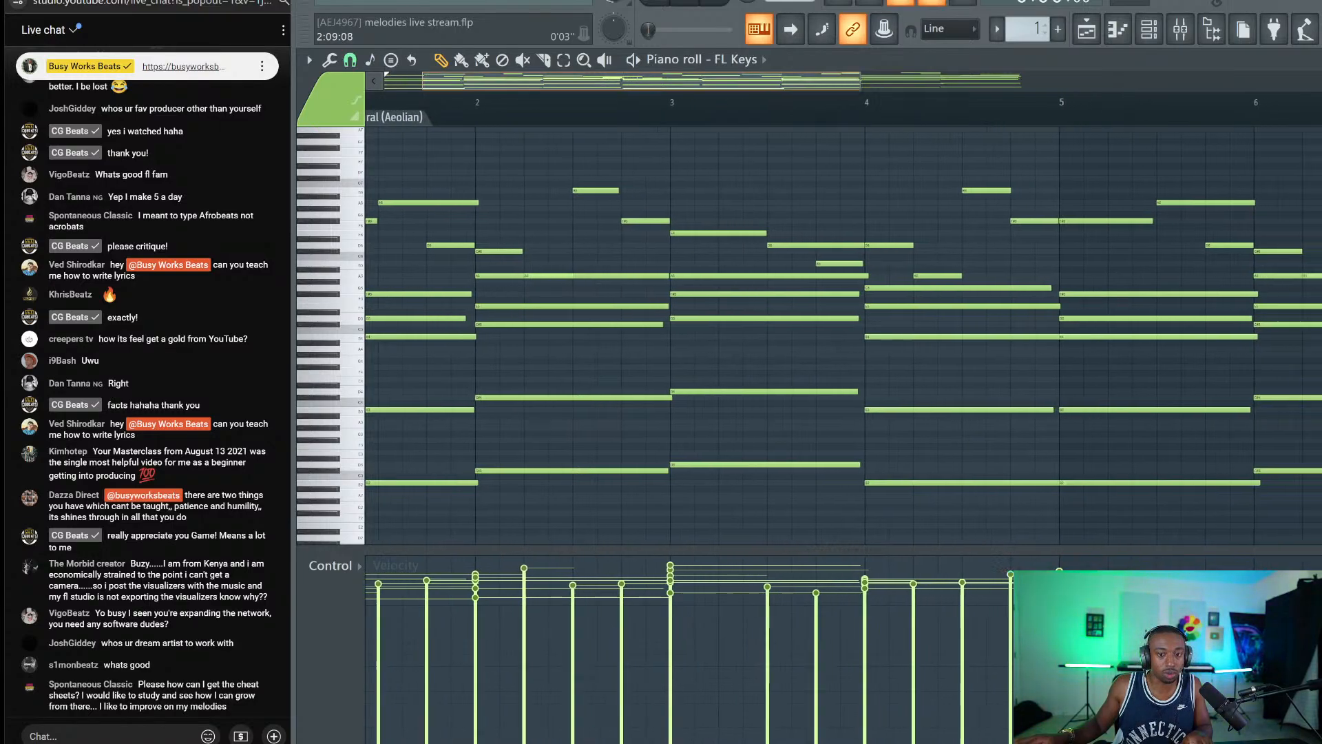
pyautogui.moveTo(898, 82); pyautogui.dragTo(778, 86)
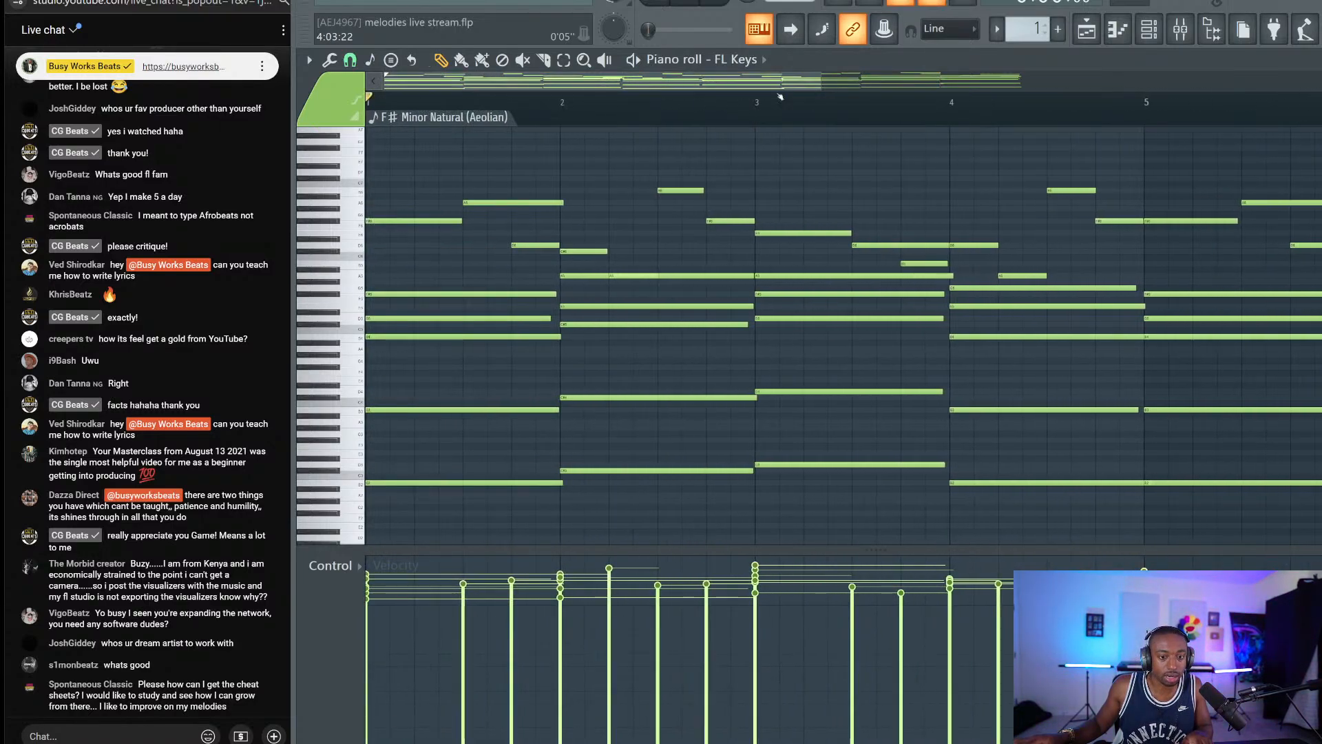
pyautogui.scroll(3, 975, 114)
pyautogui.scroll(-3, 975, 114)
pyautogui.scroll(-2, 975, 115)
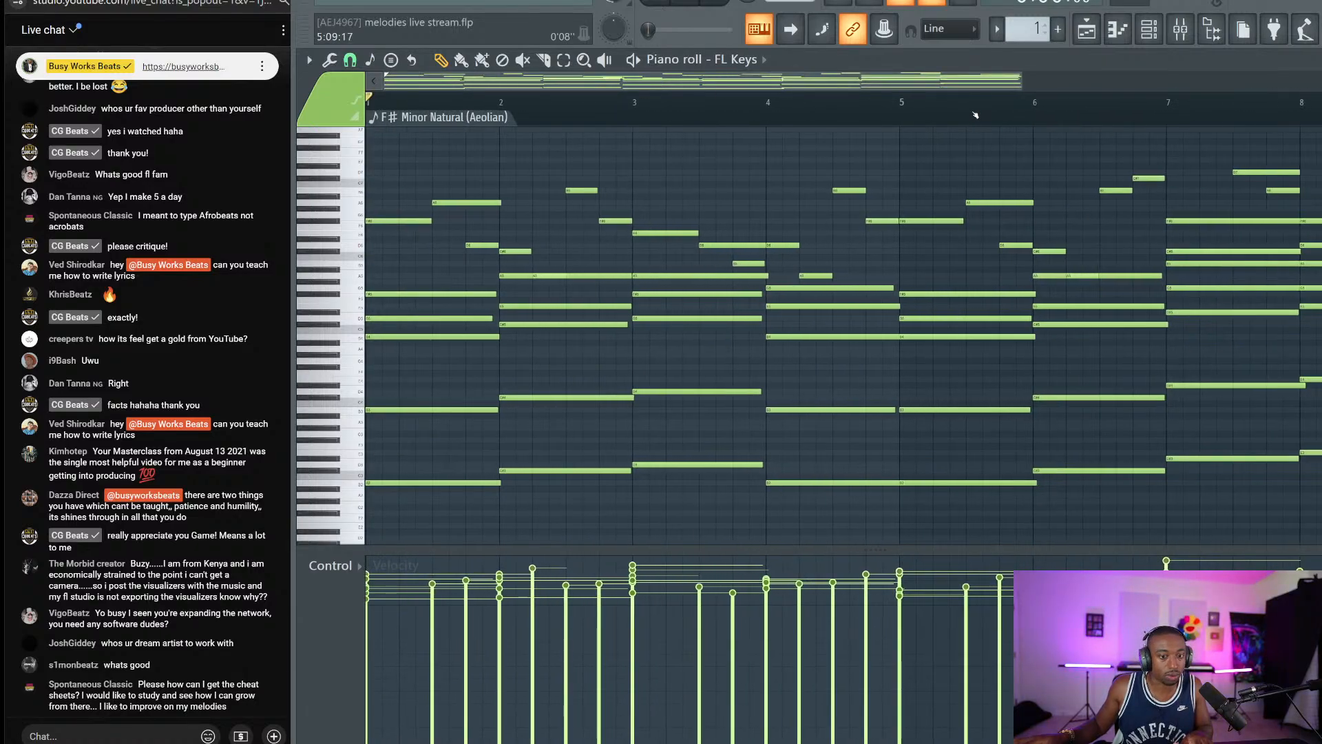
pyautogui.scroll(-1, 975, 115)
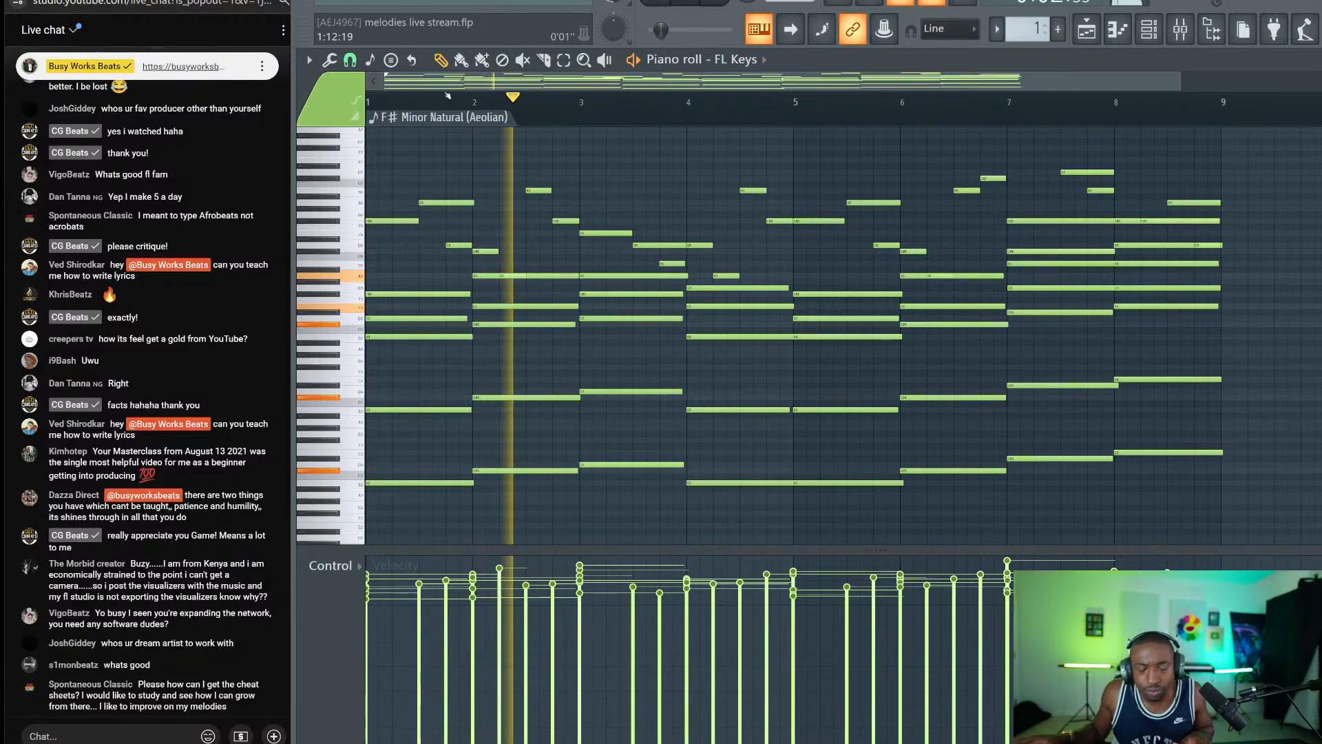
pyautogui.scroll(3, 1143, 110)
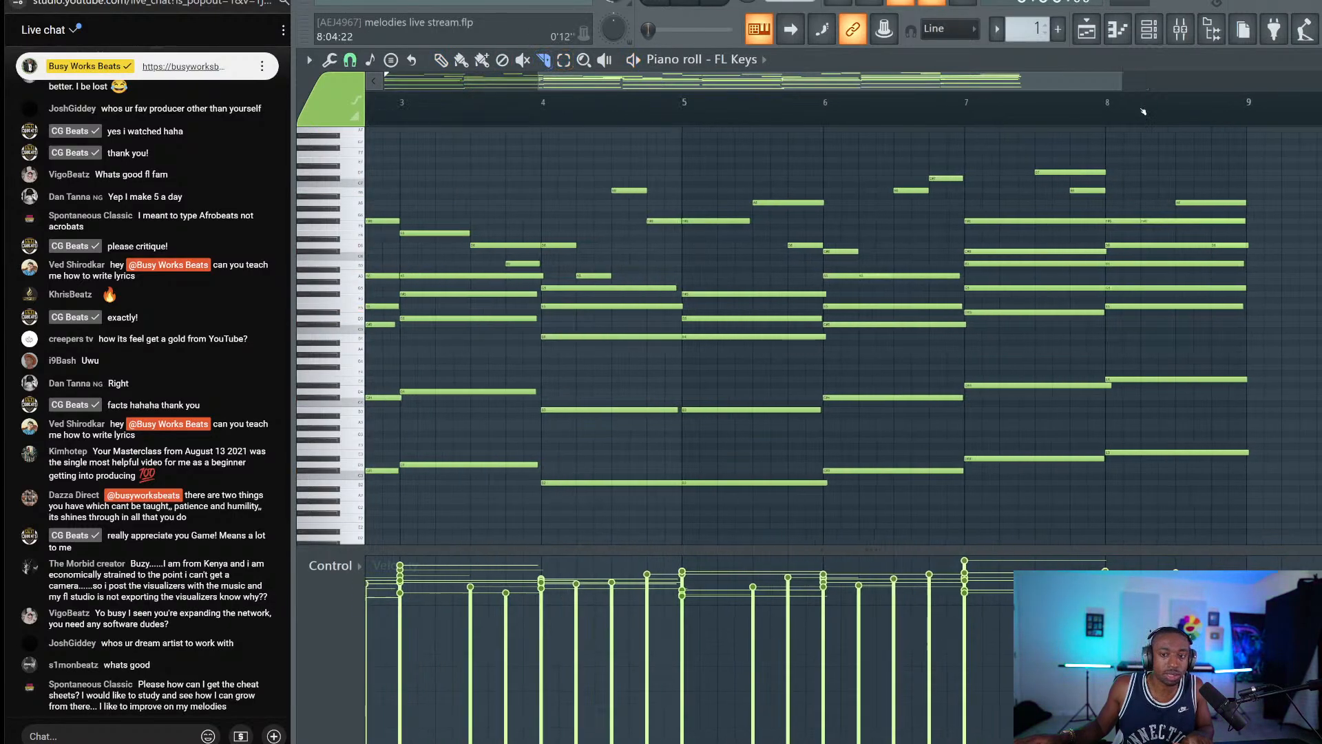
pyautogui.scroll(3, 1142, 110)
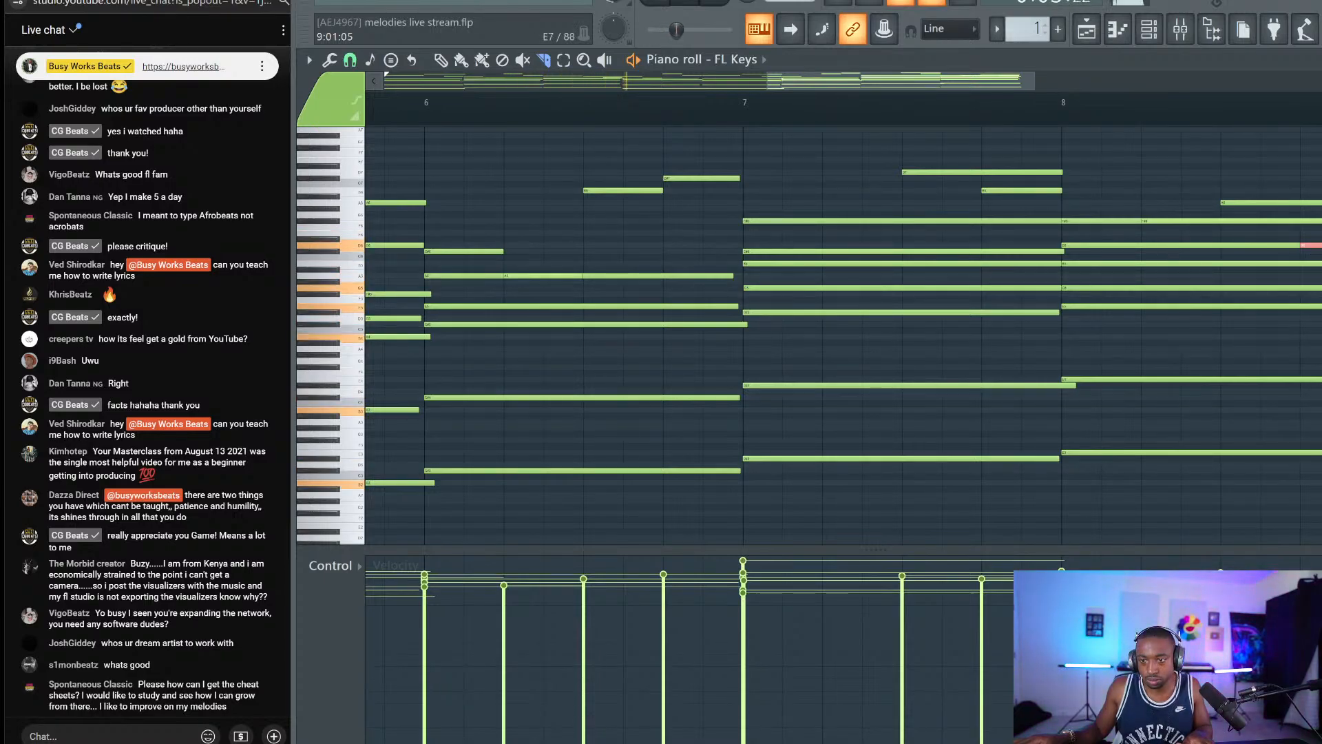
pyautogui.scroll(-1, 1300, 246)
pyautogui.scroll(-2, 1308, 165)
pyautogui.scroll(-4, 1141, 436)
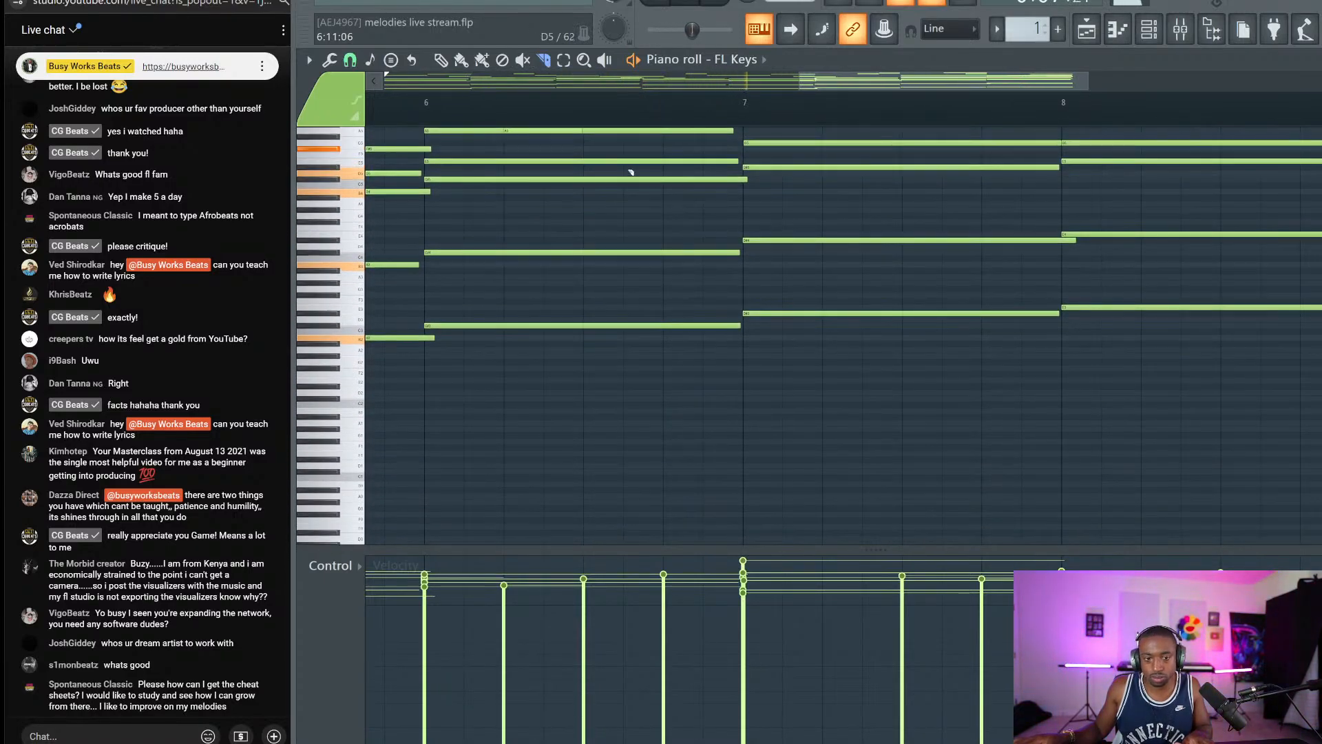
pyautogui.scroll(-2, 616, 117)
pyautogui.scroll(-3, 616, 117)
pyautogui.scroll(2, 614, 118)
pyautogui.scroll(-2, 613, 123)
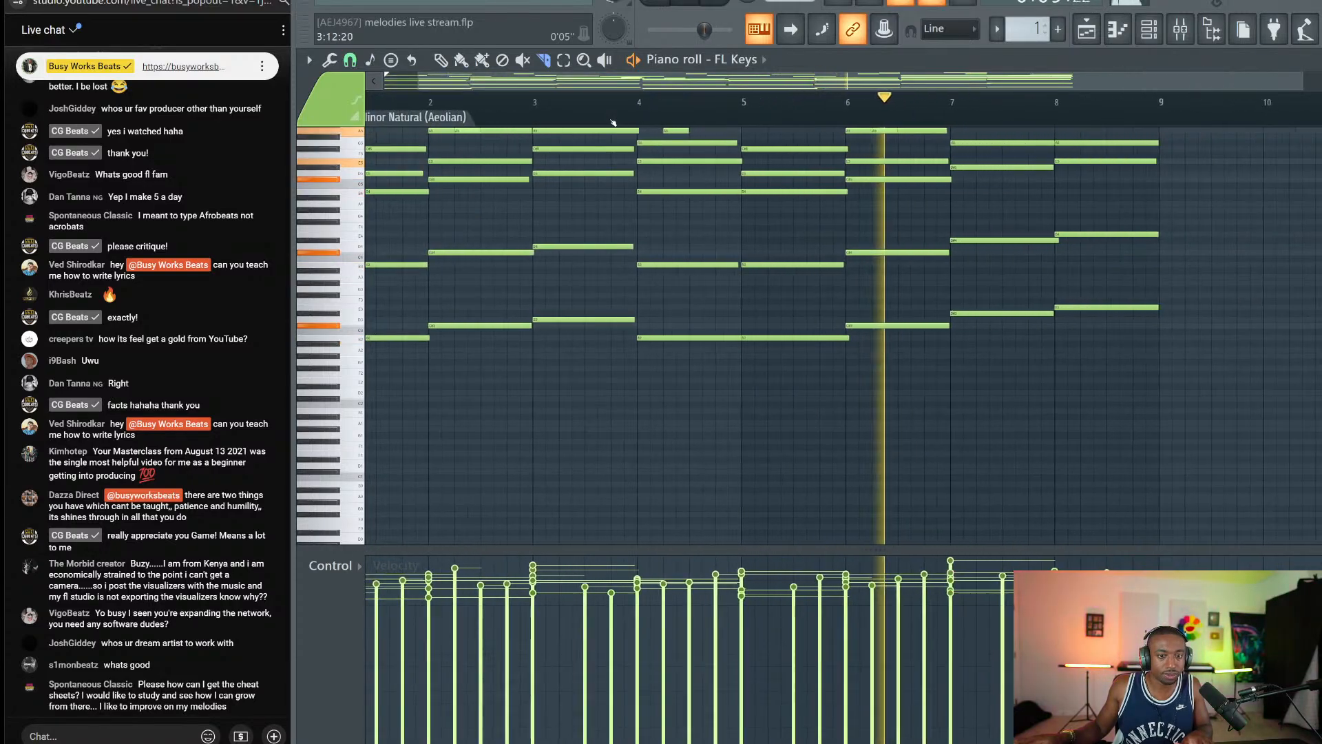
pyautogui.scroll(1, 585, 174)
pyautogui.scroll(1, 585, 175)
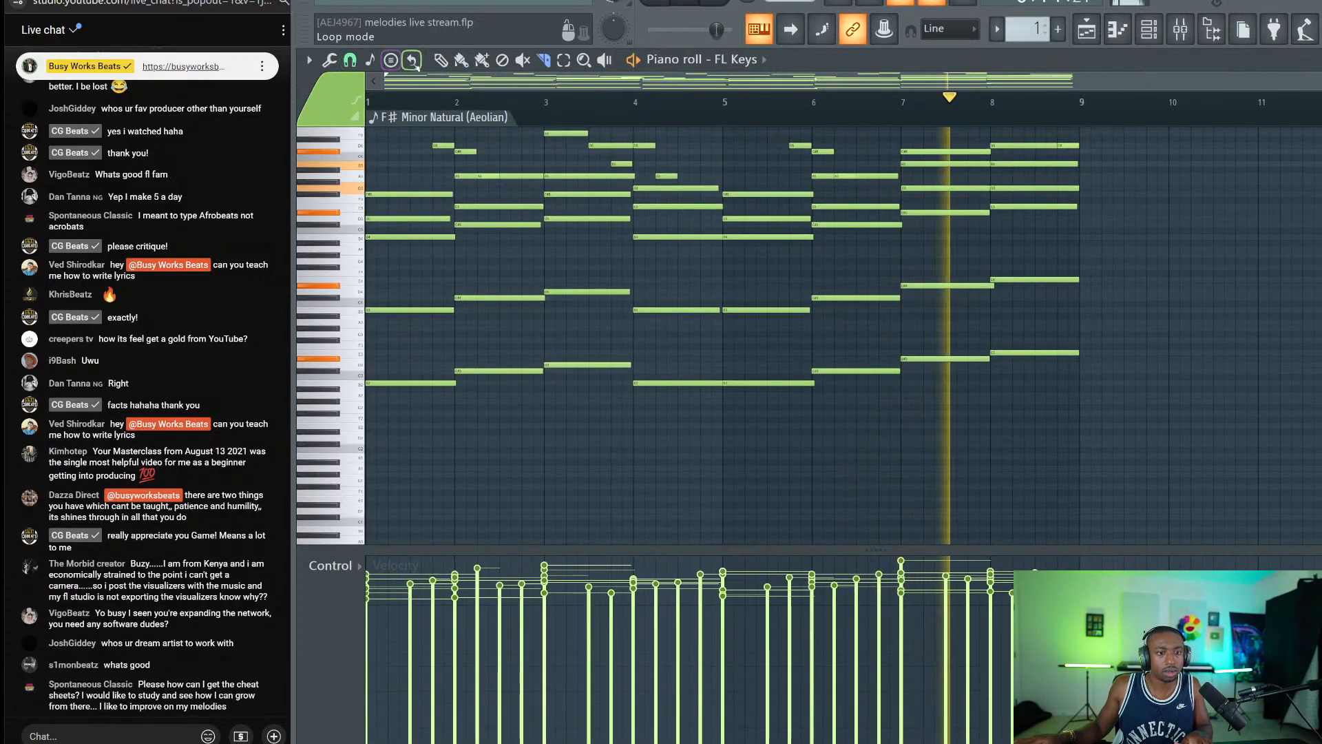
pyautogui.scroll(4, 817, 309)
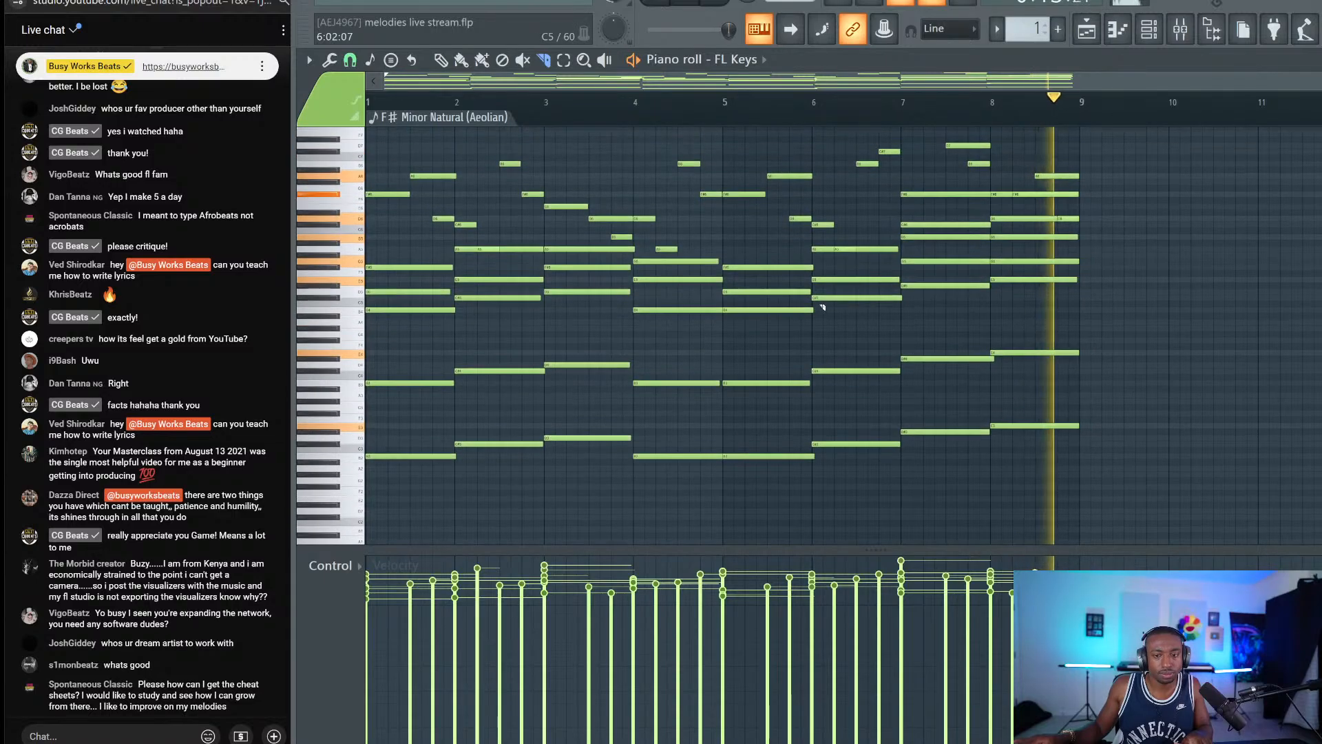
pyautogui.press('space')
pyautogui.press('space')
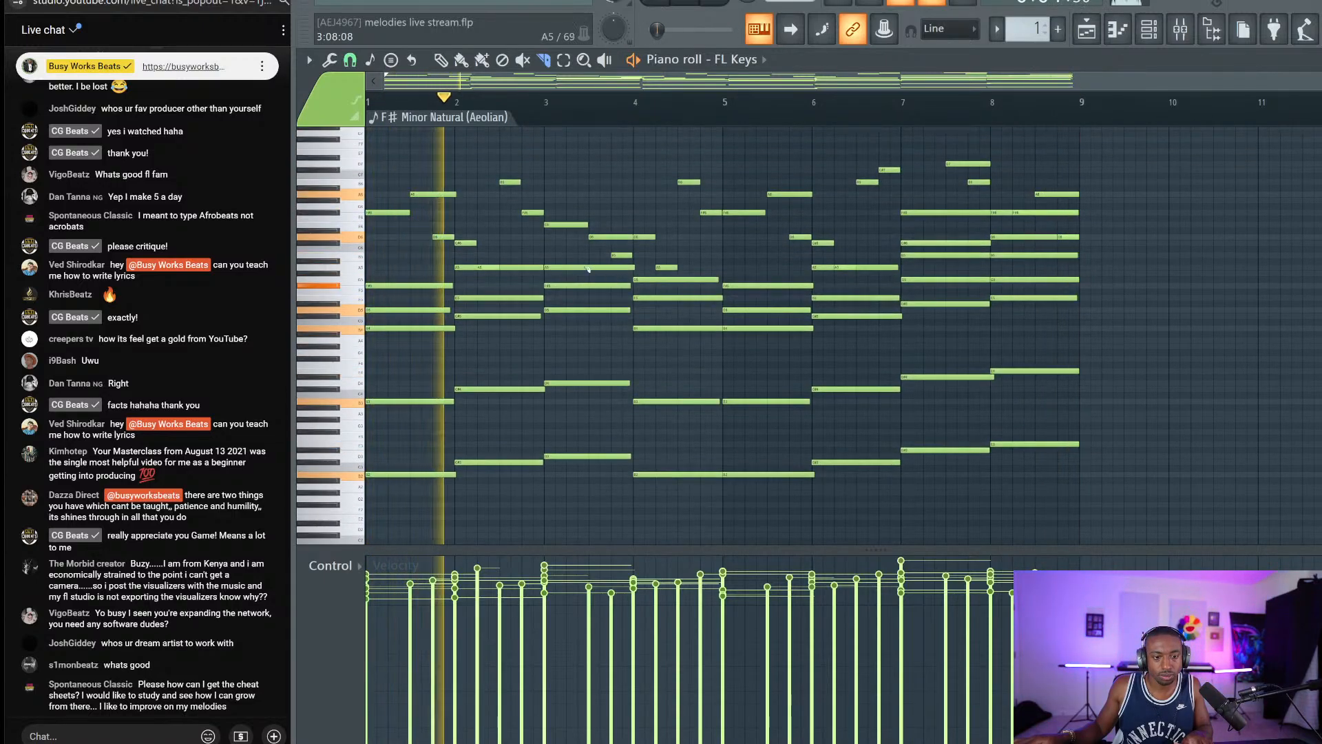
# Select the bar-4 chord notes and drag the low B notes up to E.
pyautogui.moveTo(568, 261); pyautogui.dragTo(563, 460)
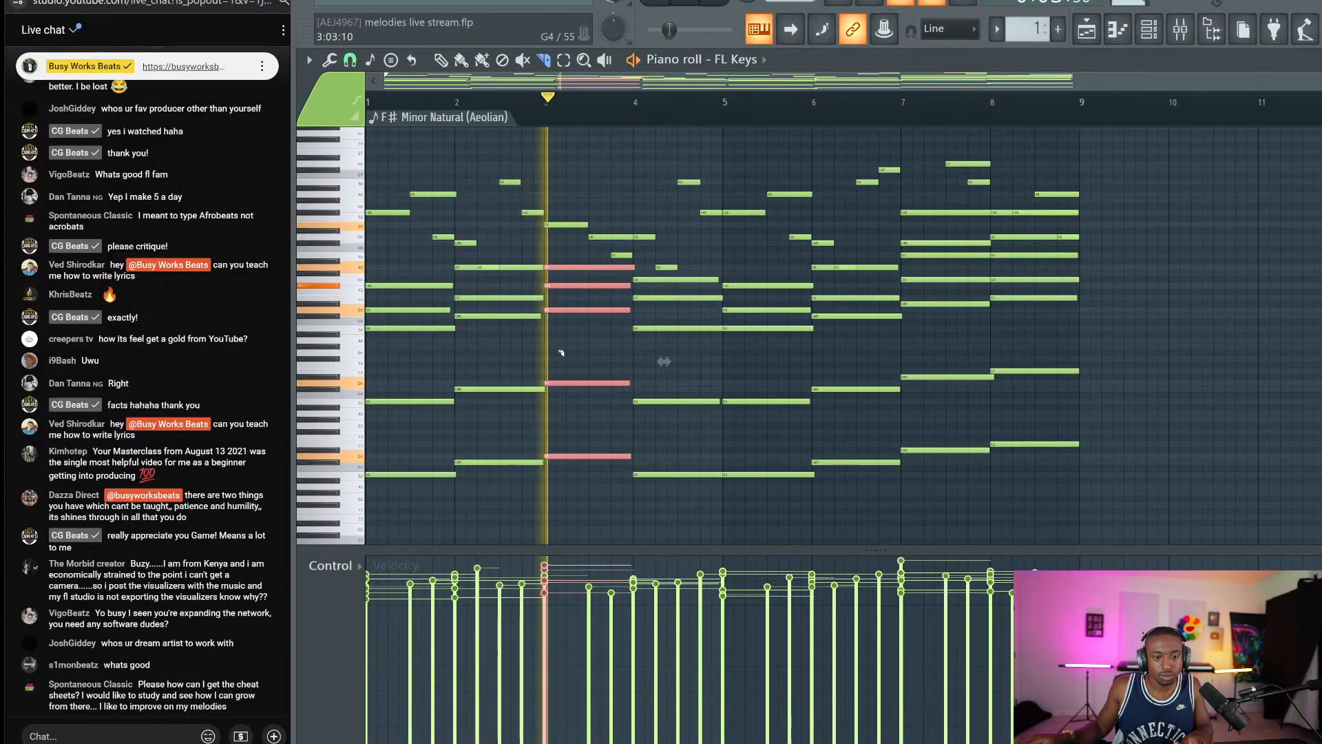
pyautogui.moveTo(694, 274); pyautogui.dragTo(673, 504)
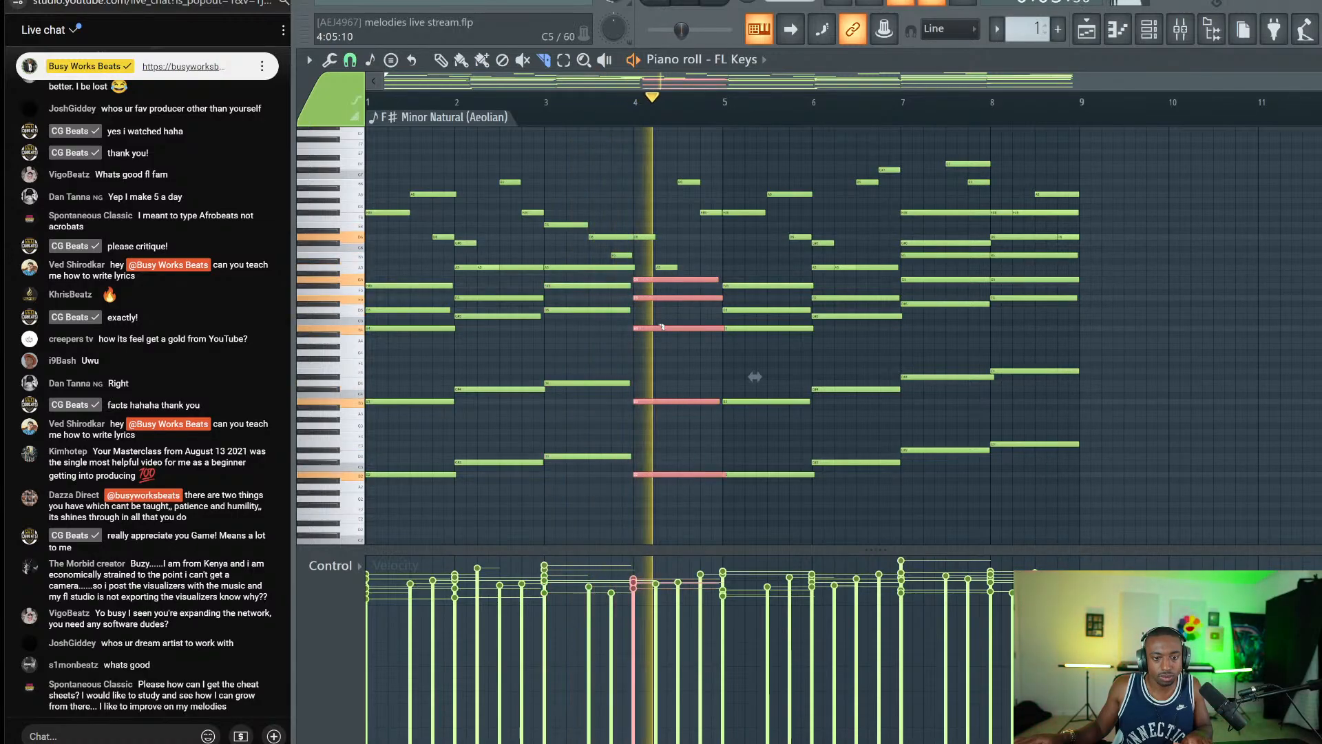
pyautogui.press('space')
pyautogui.scroll(3, 677, 280)
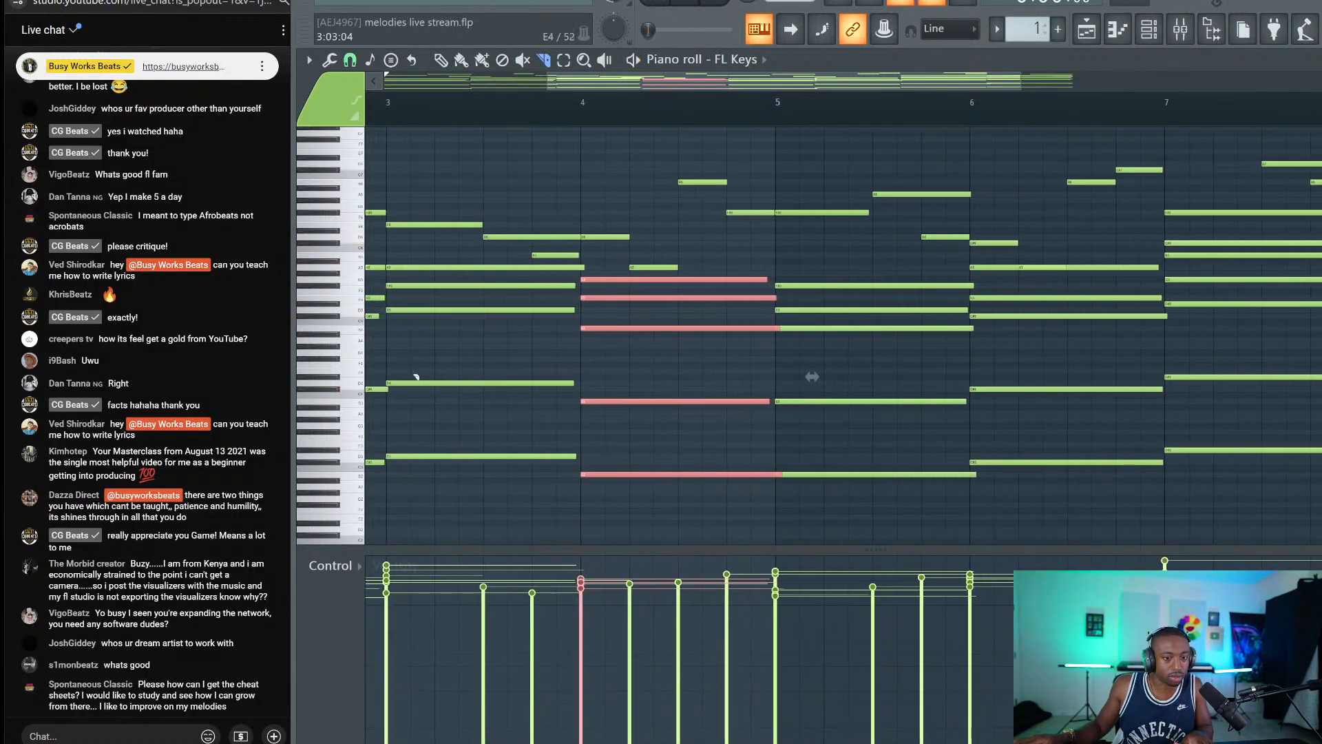
pyautogui.scroll(2, 811, 396)
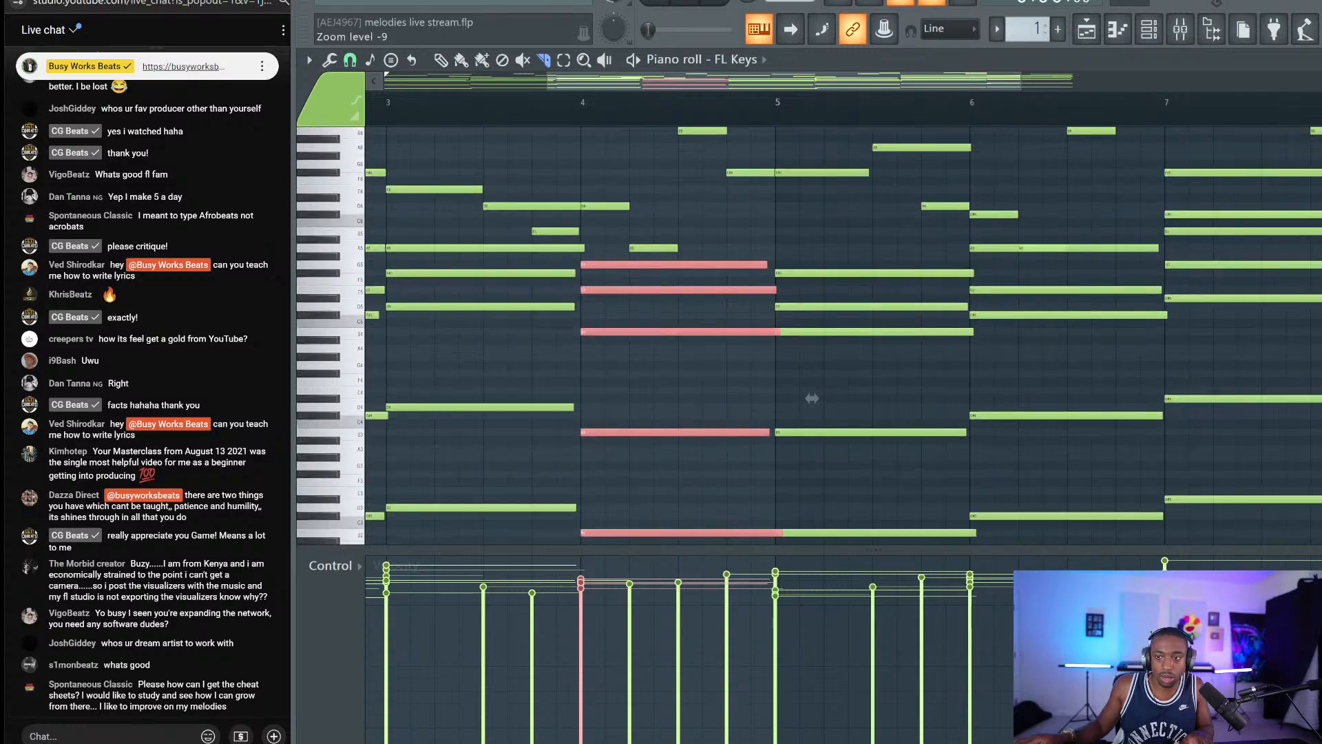
pyautogui.scroll(-1, 844, 335)
pyautogui.scroll(-1, 702, 357)
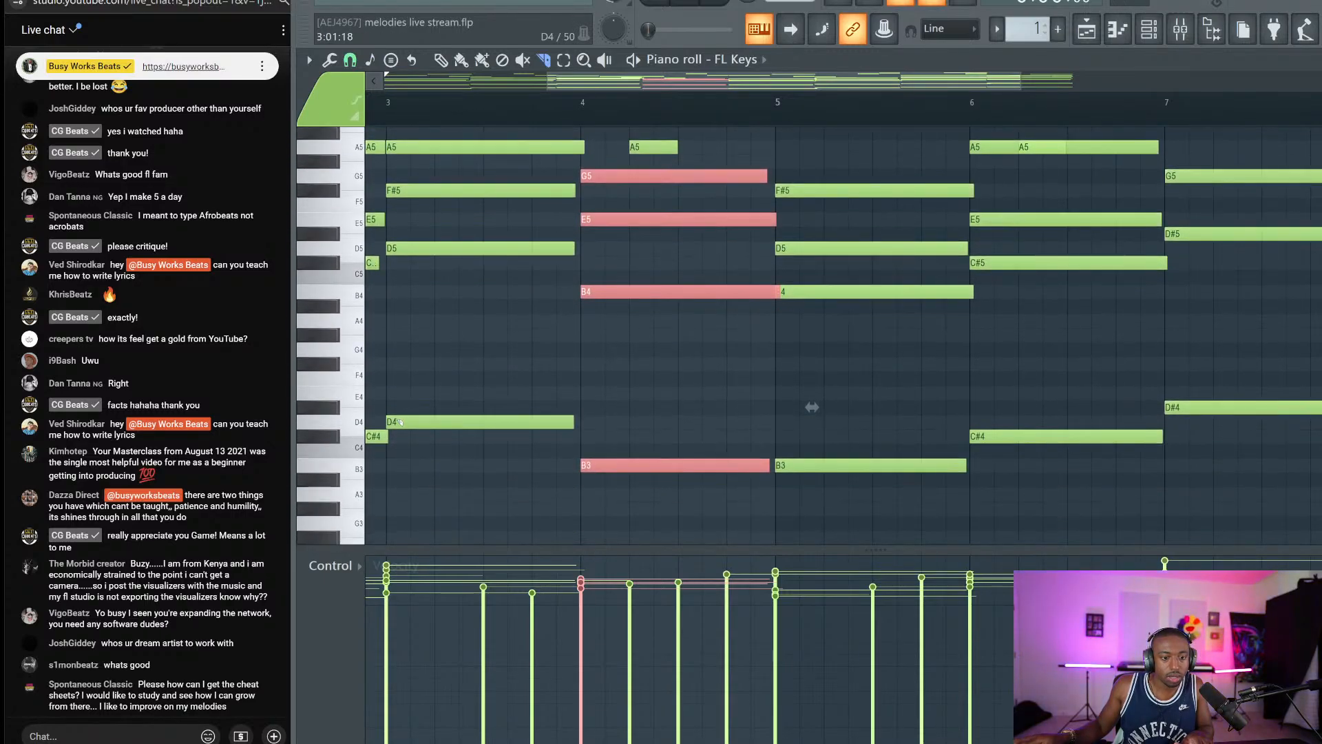
pyautogui.keyDown('ctrl'); pyautogui.click(405, 360); pyautogui.keyUp('ctrl')
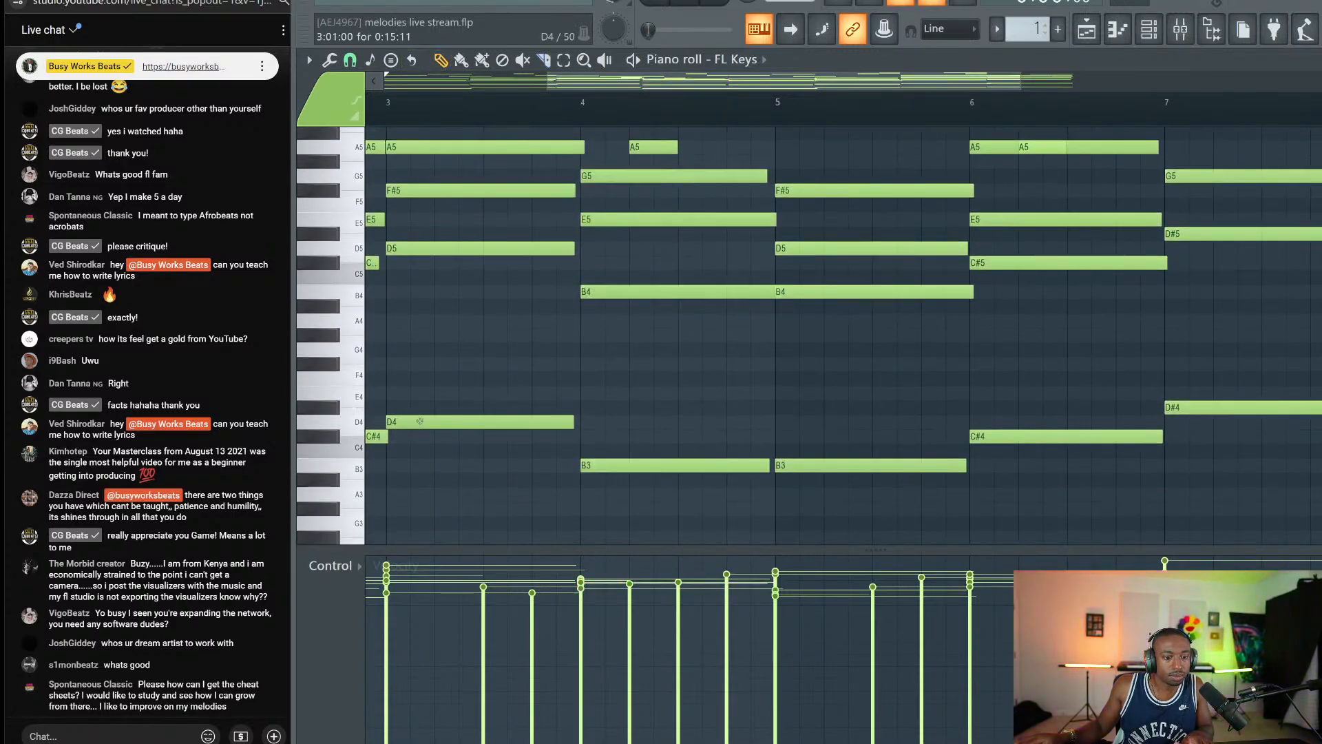
pyautogui.moveTo(614, 157); pyautogui.dragTo(635, 540)
pyautogui.scroll(1, 625, 462)
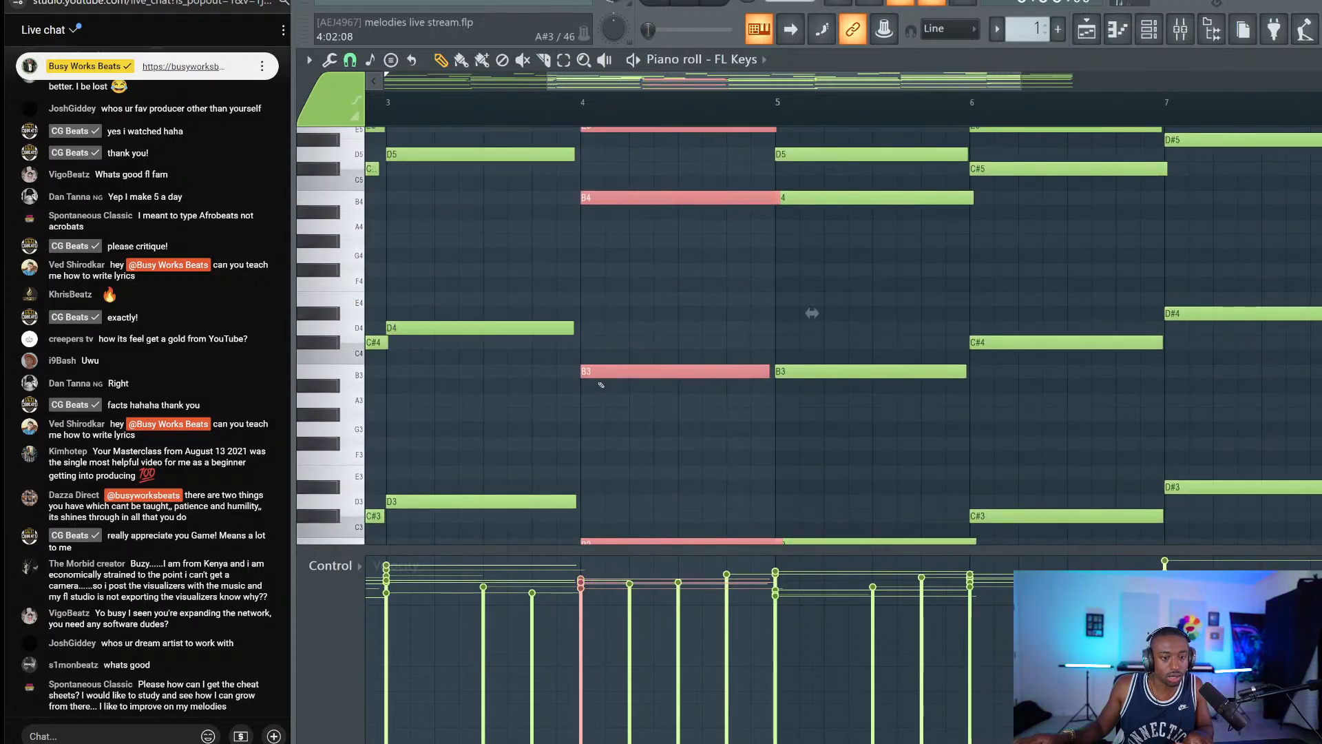
pyautogui.moveTo(601, 371); pyautogui.dragTo(605, 306)
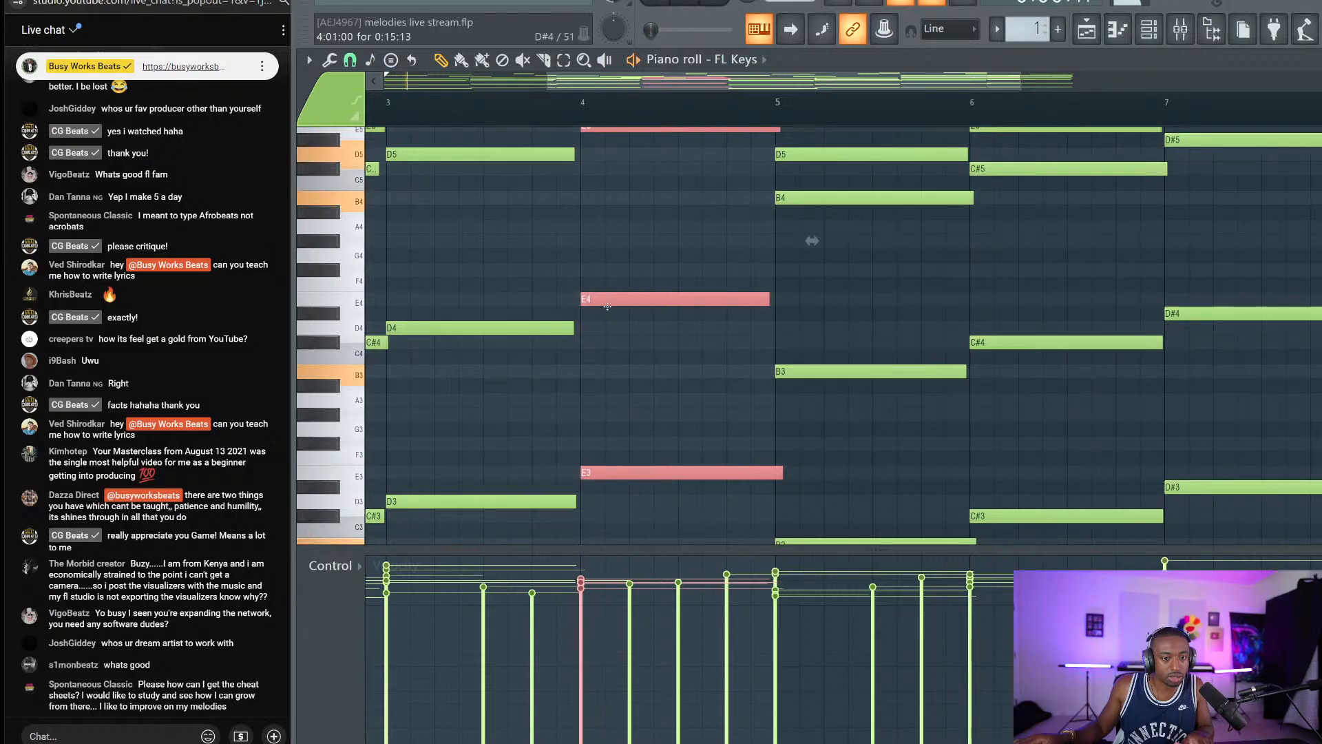
pyautogui.scroll(1, 585, 228)
# Play the progression from midway through bar 3 to hear the change.
pyautogui.click(490, 109)
pyautogui.scroll(-2, 497, 115)
pyautogui.press('space')
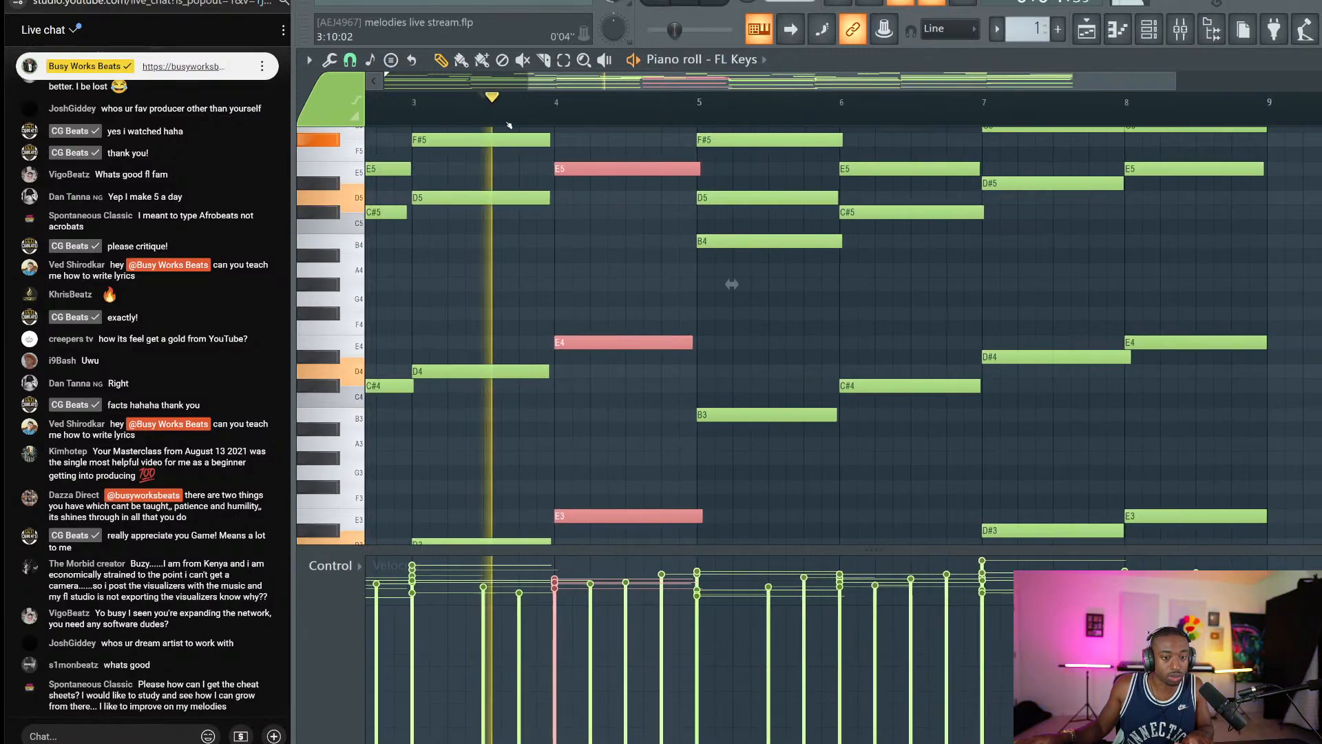
pyautogui.scroll(2, 606, 224)
pyautogui.scroll(4, 613, 261)
pyautogui.press('space')
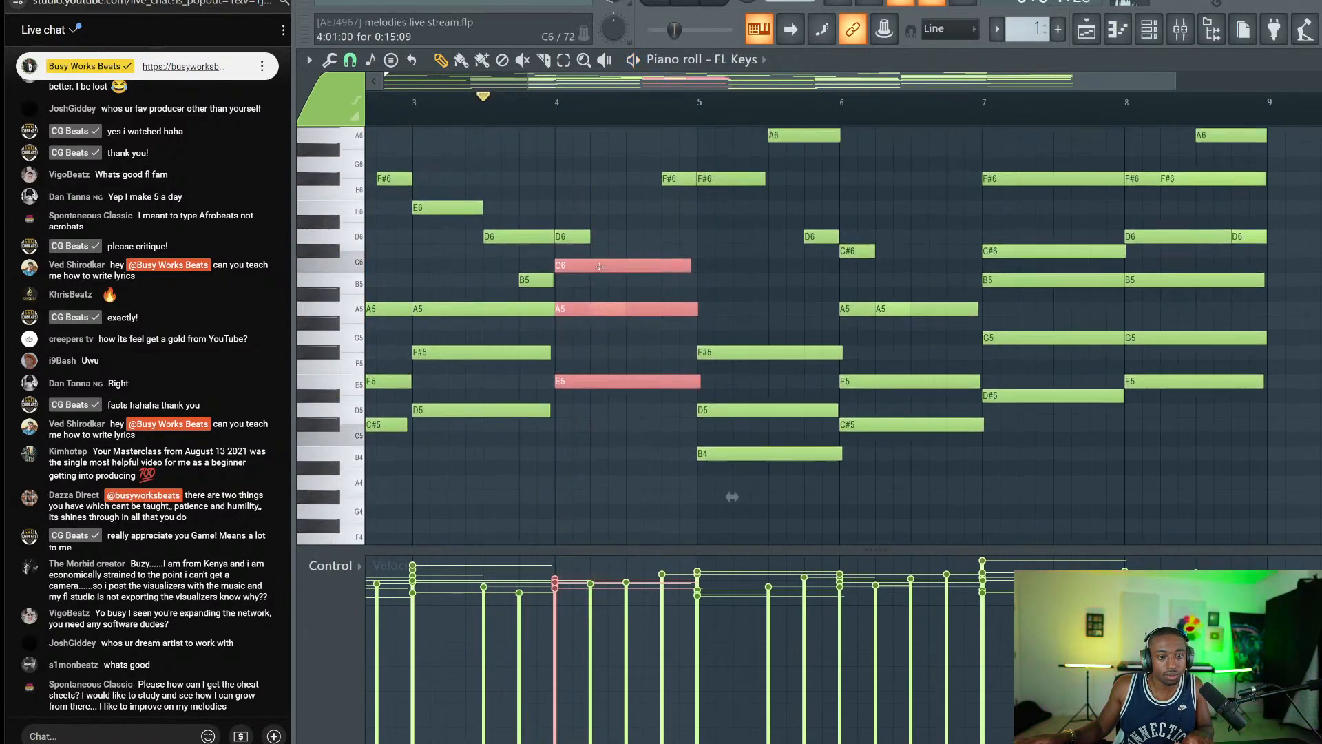
# Shift the selected upper bar-4 notes down five semitones, then back up three.
pyautogui.press('Down')
pyautogui.press('Down')
pyautogui.press('Down')
pyautogui.press('Down')
pyautogui.press('Down')
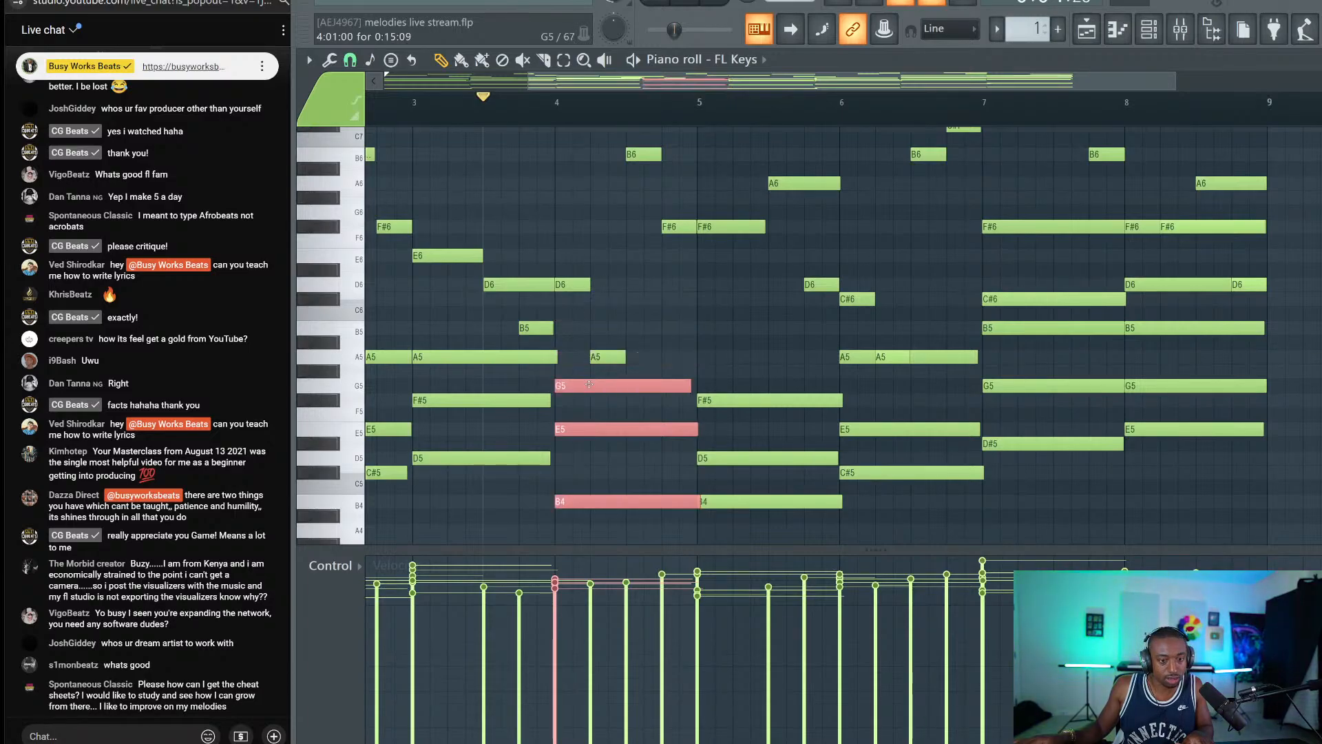
pyautogui.press('Up')
pyautogui.press('Up')
pyautogui.press('Up')
pyautogui.scroll(-3, 589, 337)
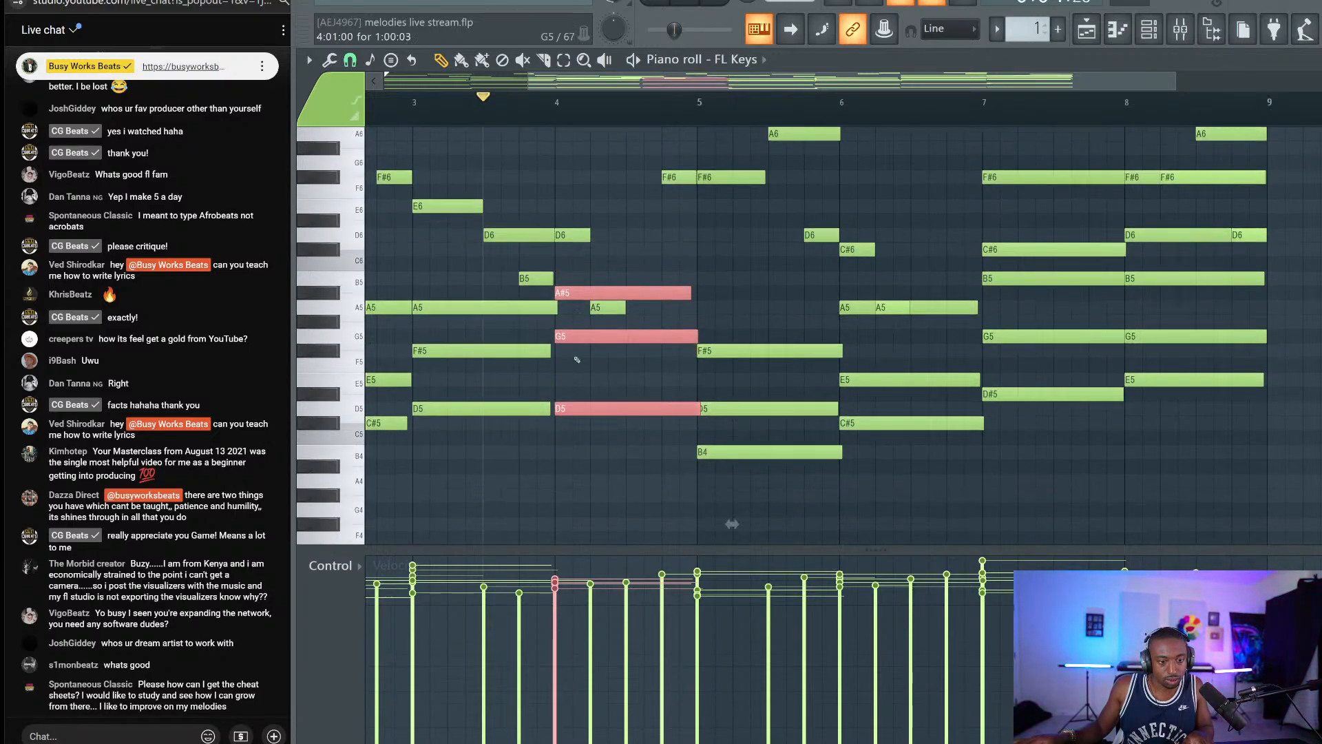
pyautogui.moveTo(576, 509); pyautogui.dragTo(576, 479)
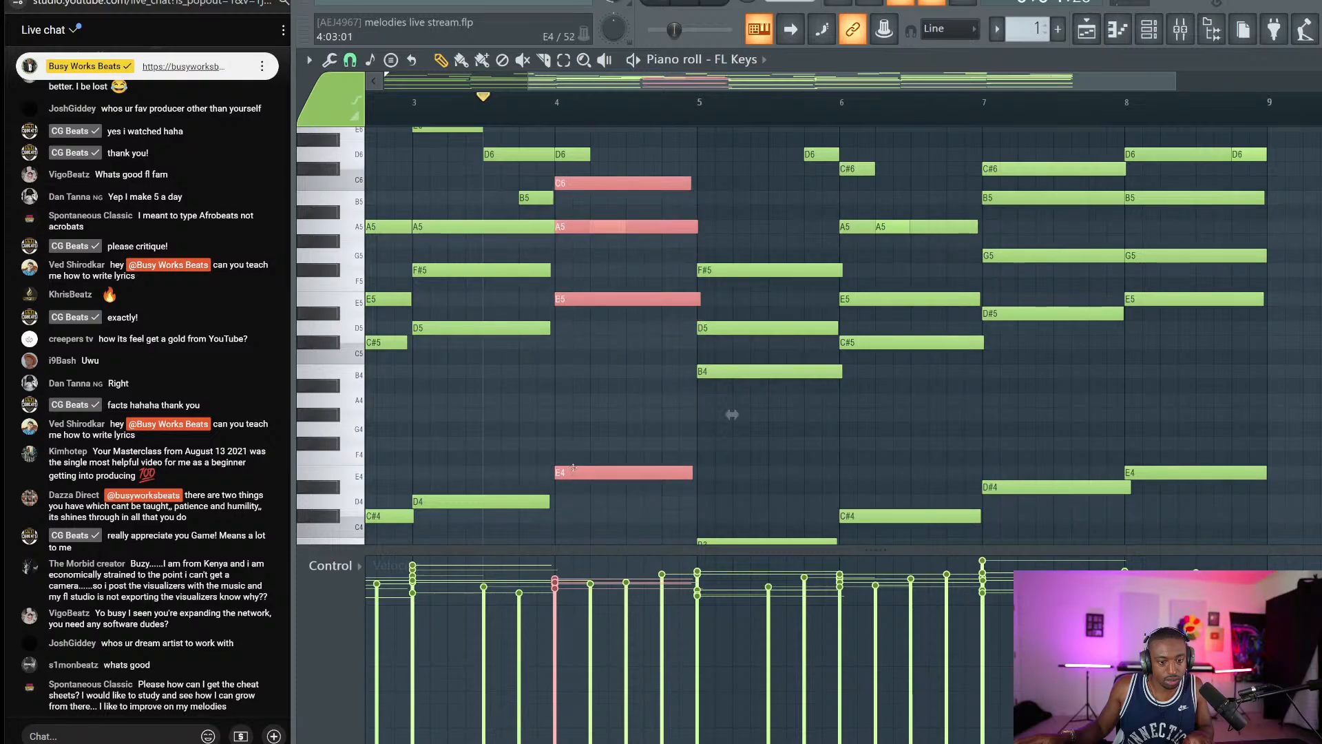
pyautogui.scroll(3, 585, 296)
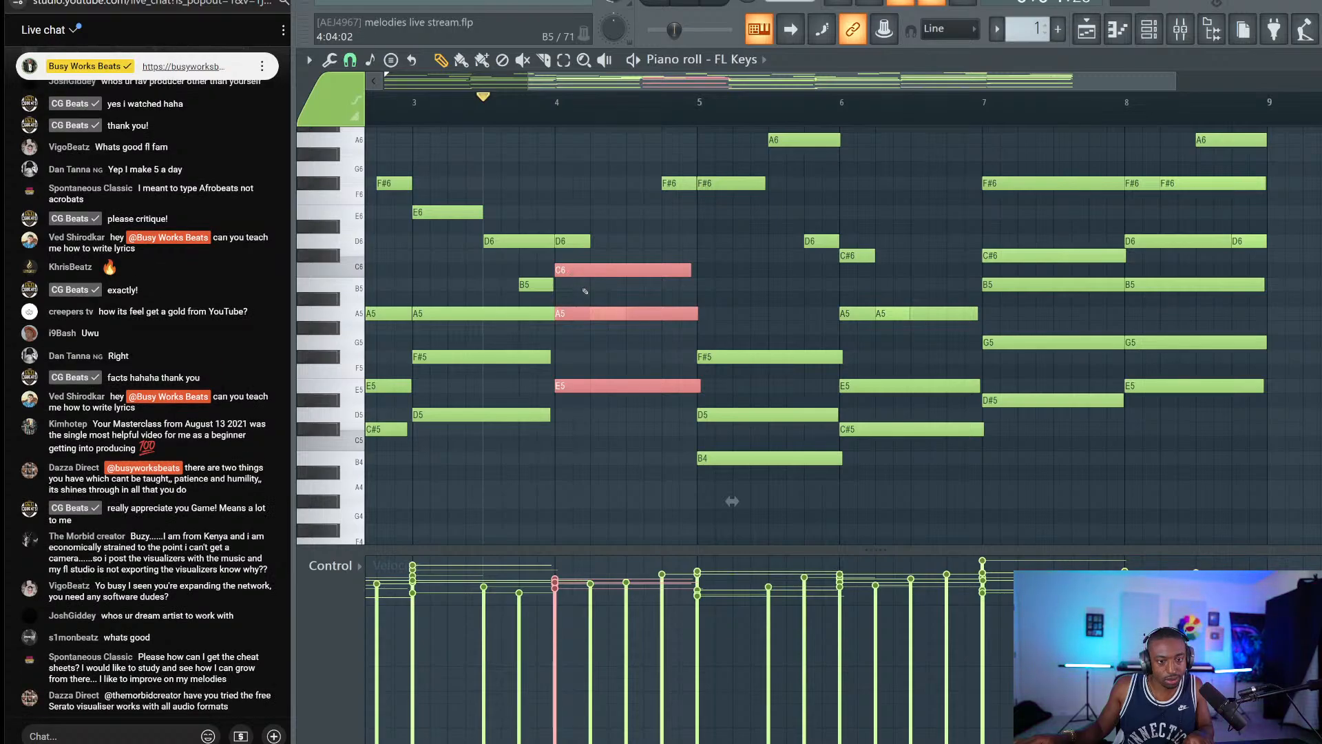
# Replace the bar-4 C6 note with a new G5 and play it back.
pyautogui.keyDown('ctrl'); pyautogui.click(584, 290); pyautogui.keyUp('ctrl')
pyautogui.rightClick(581, 272)
pyautogui.click(565, 344)
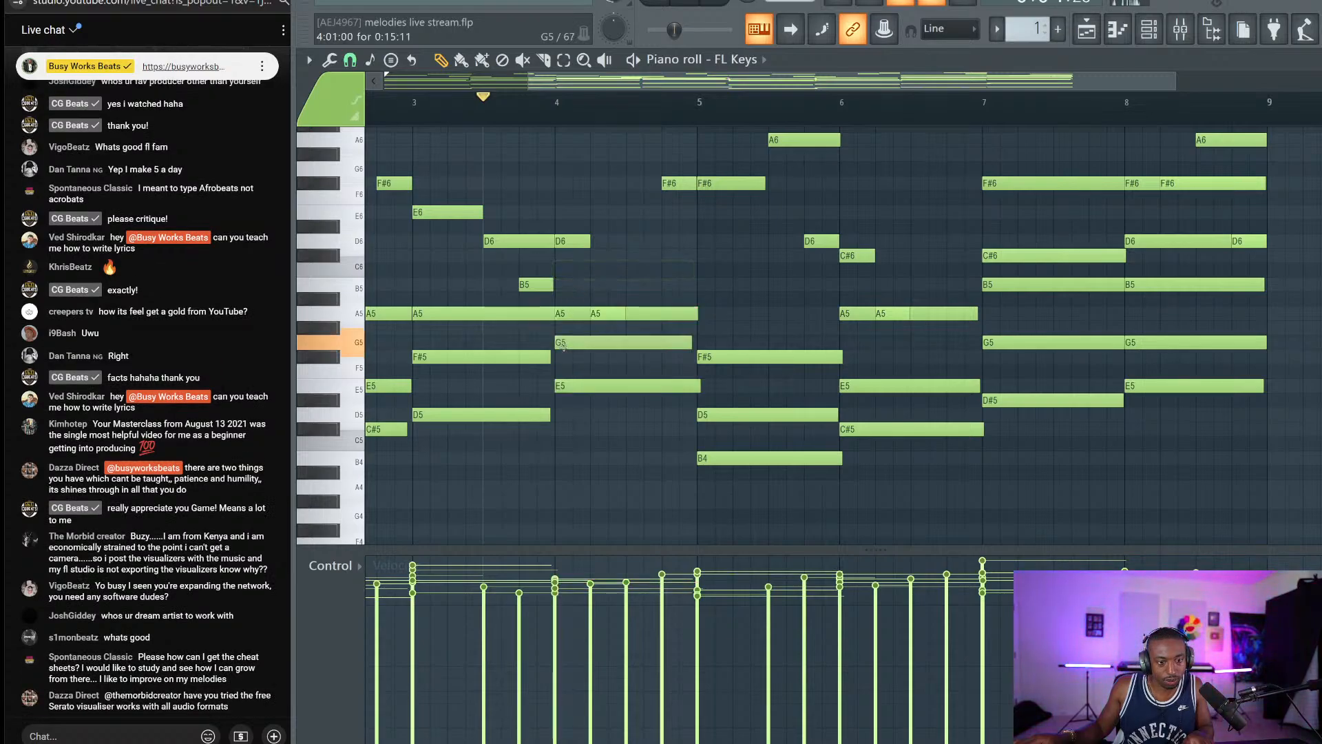
pyautogui.press('space')
pyautogui.press('space')
pyautogui.press('space')
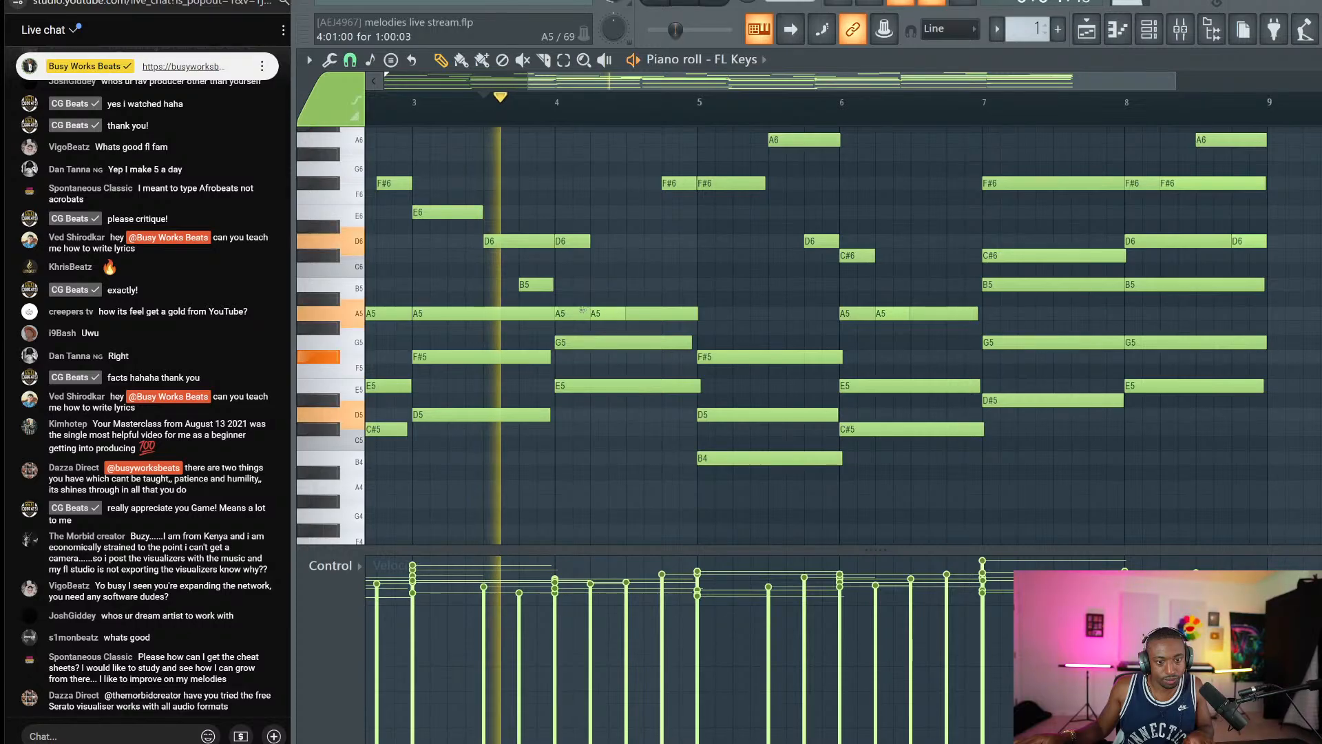
# Delete the long A5 note in bar 4 and restart playback to hear the chord.
pyautogui.rightClick(579, 313)
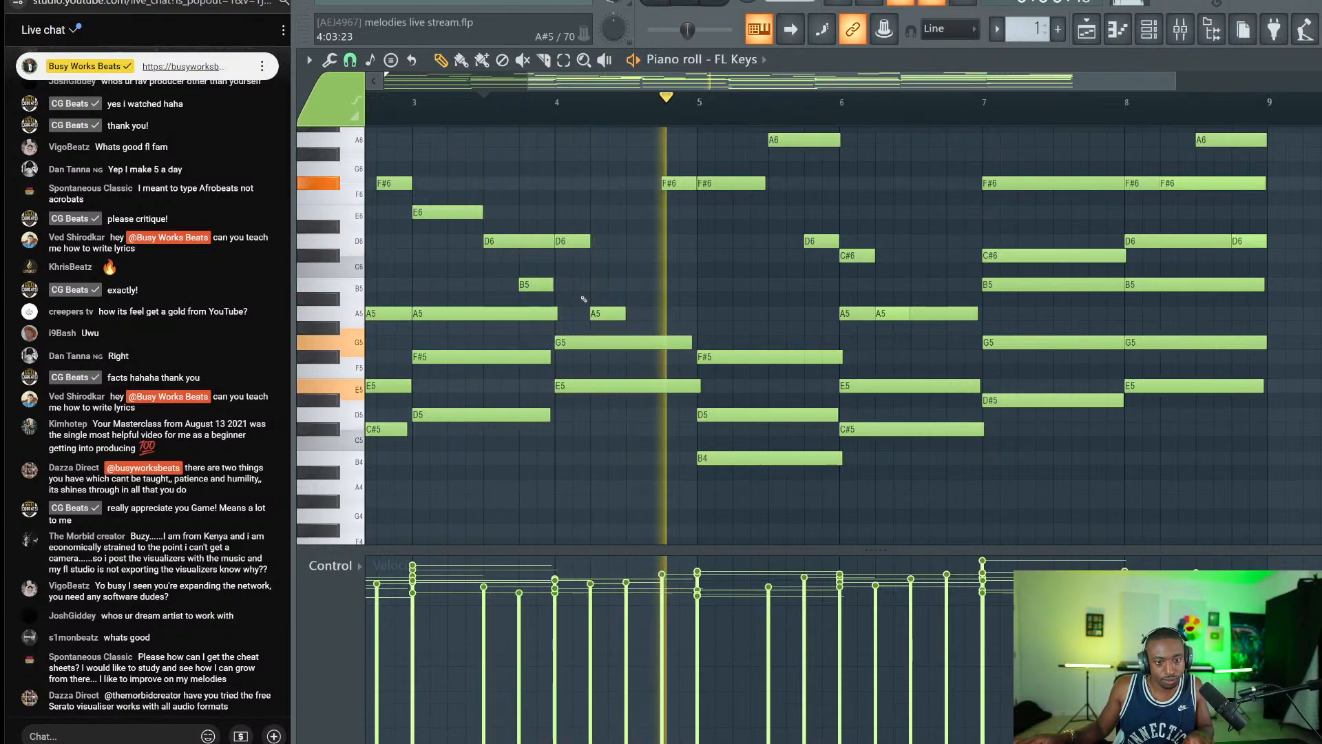
pyautogui.press('space')
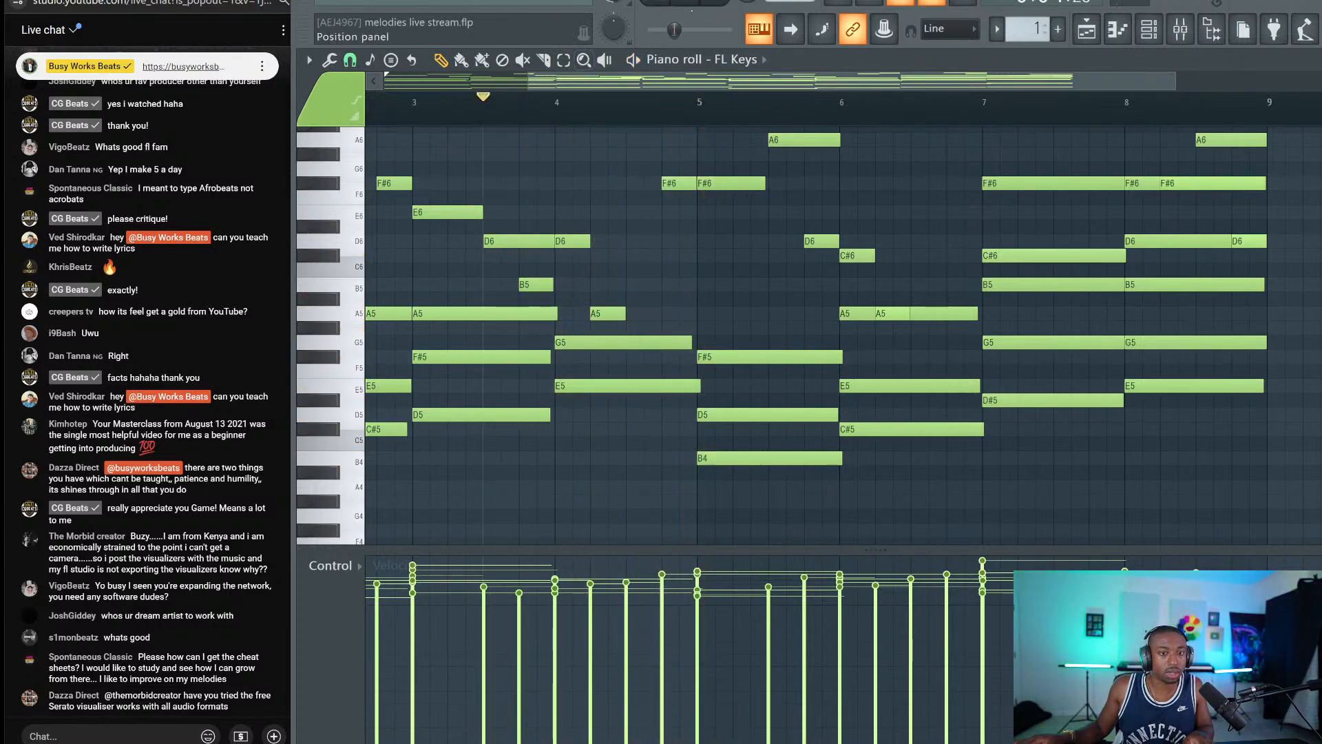
pyautogui.press('space')
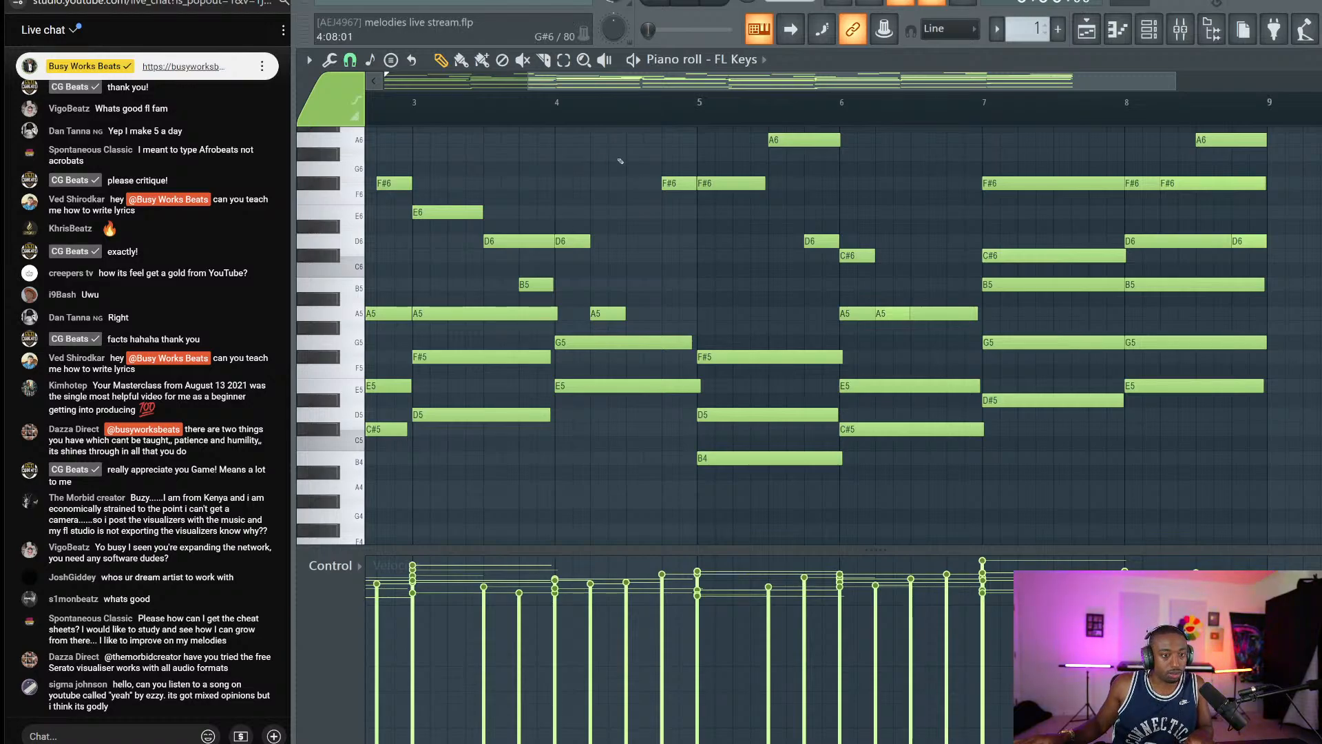
# Scroll through the piano roll to review the whole melody.
pyautogui.scroll(-3, 511, 107)
pyautogui.scroll(5, 554, 179)
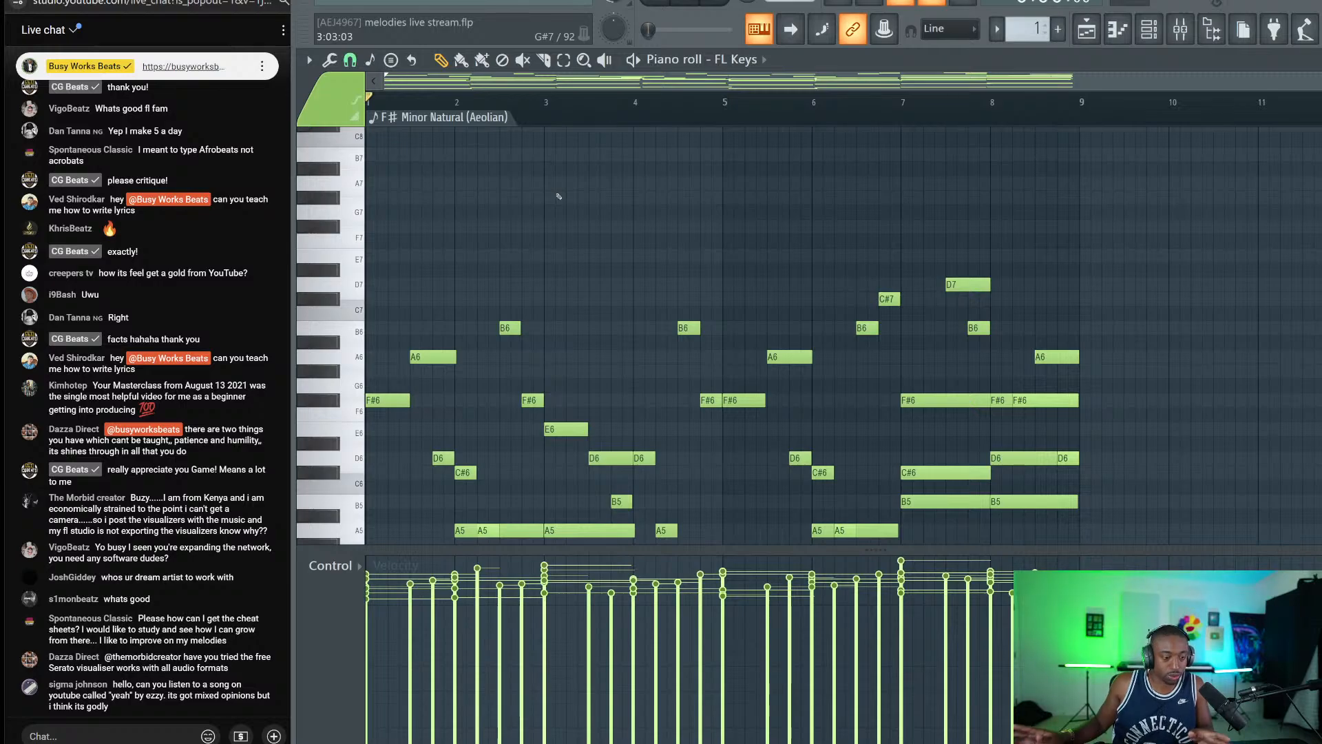
pyautogui.scroll(-3, 579, 206)
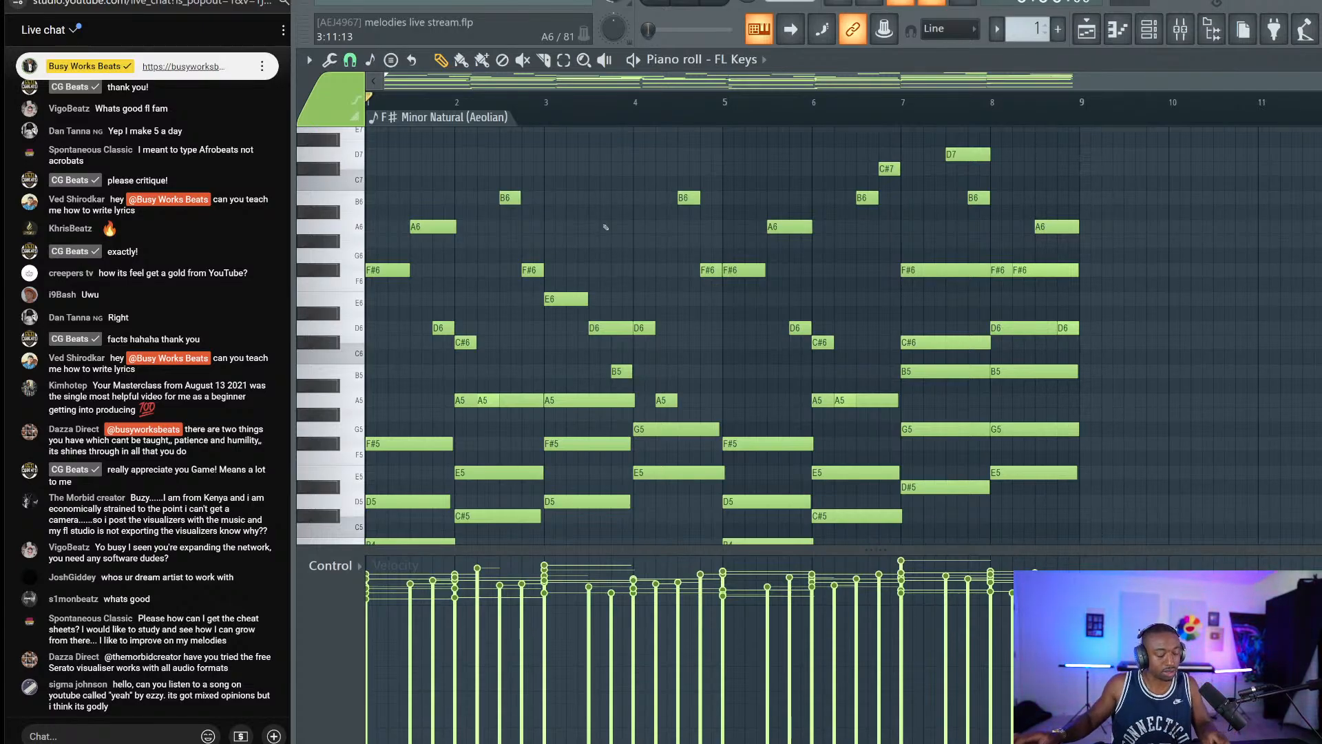
# Snip a viewer's chat comment, save it as a PNG, and close Snip & Sketch.
pyautogui.press('super+shift+s')
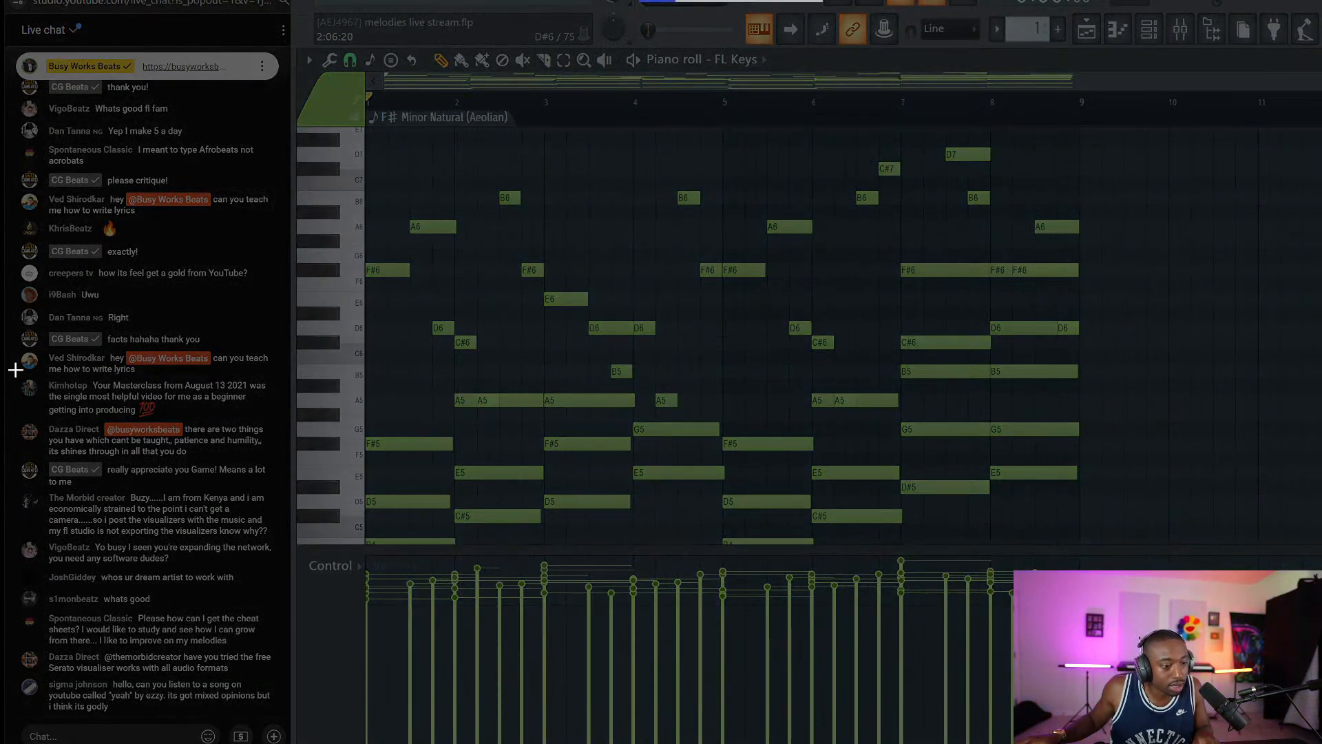
pyautogui.moveTo(20, 373); pyautogui.dragTo(272, 417)
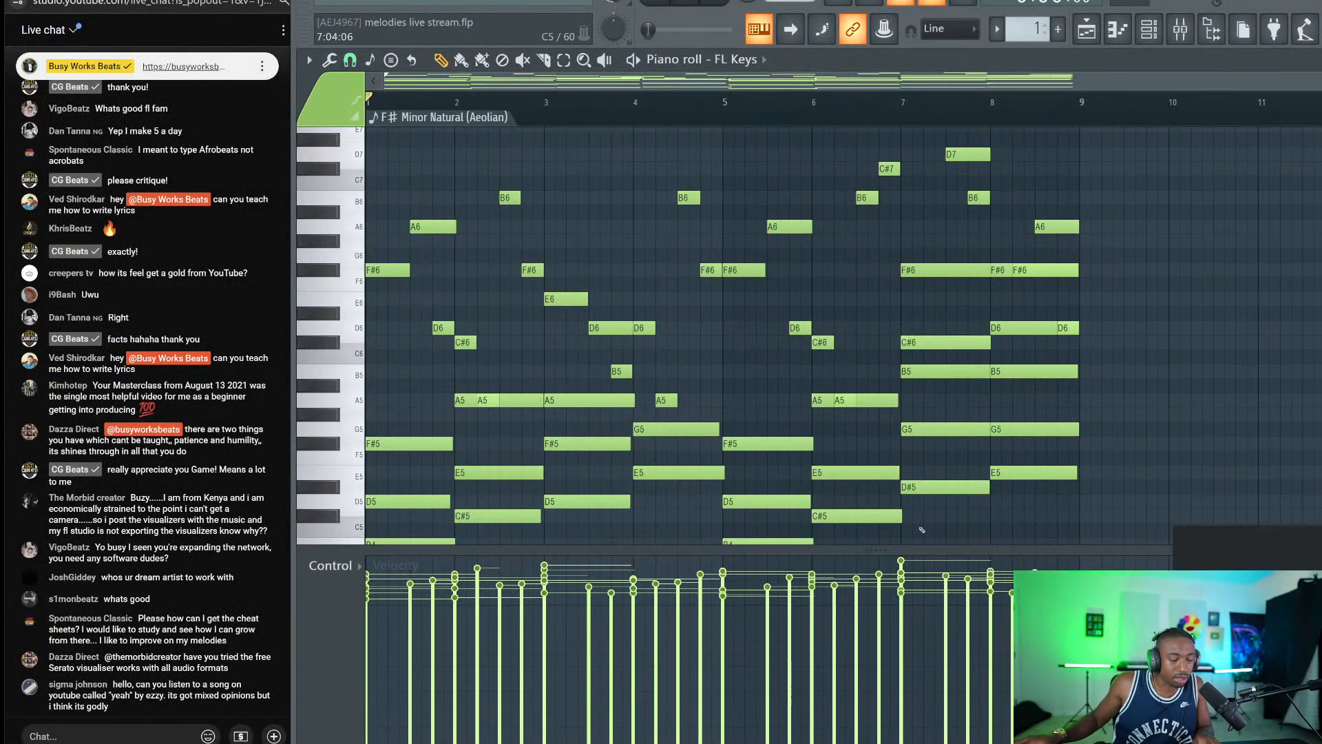
pyautogui.click(1233, 586)
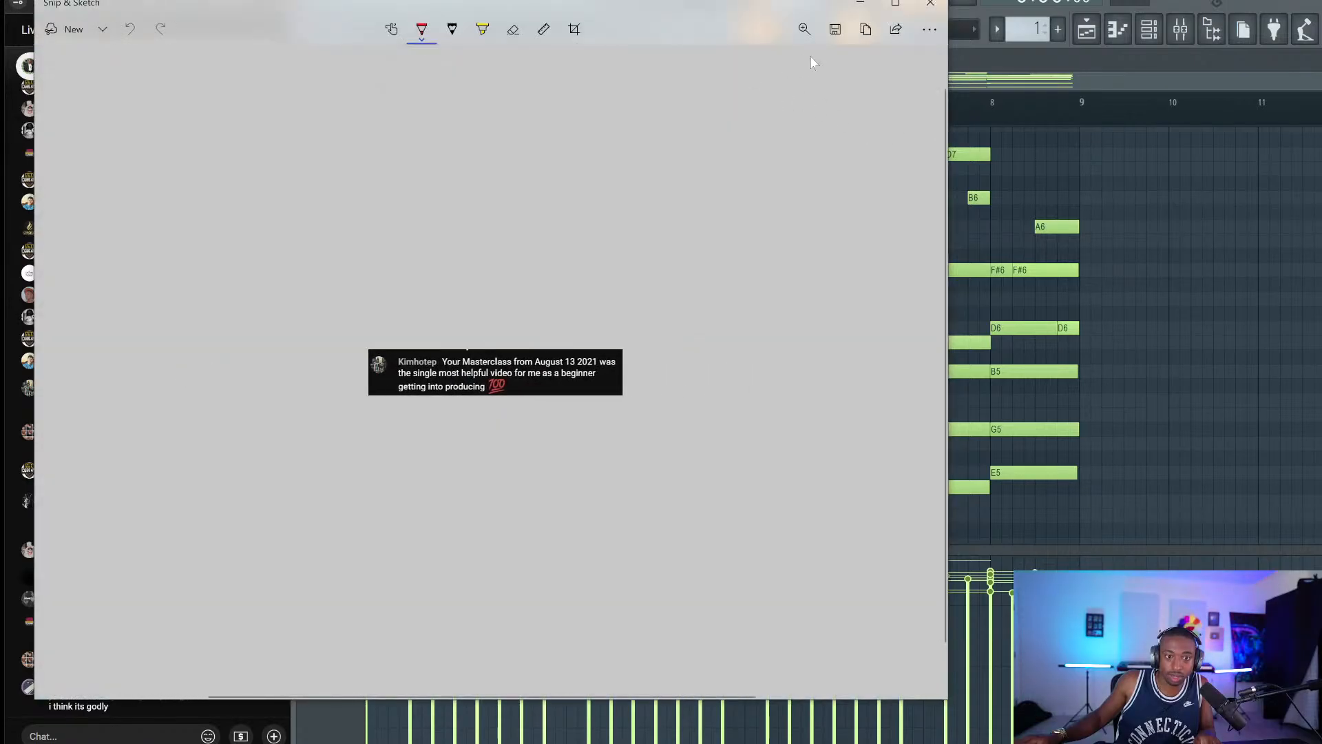
pyautogui.click(835, 29)
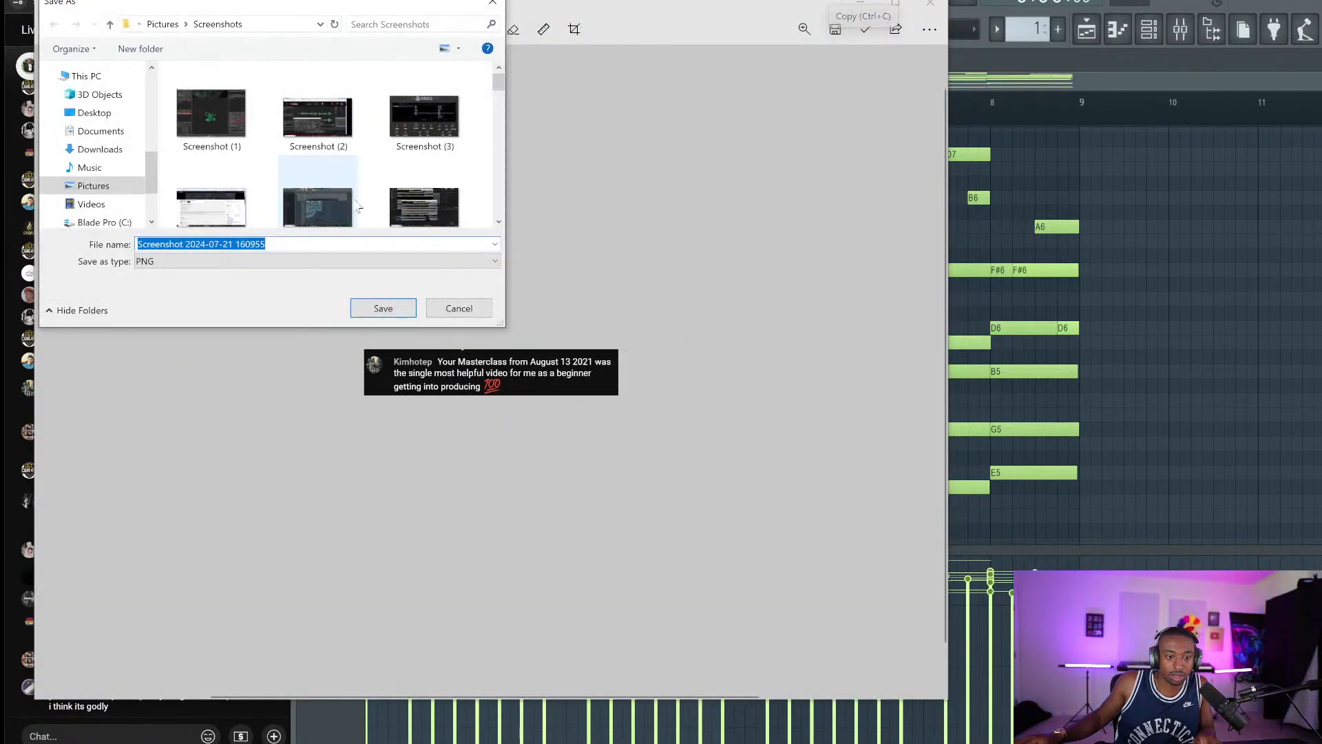
pyautogui.click(381, 320)
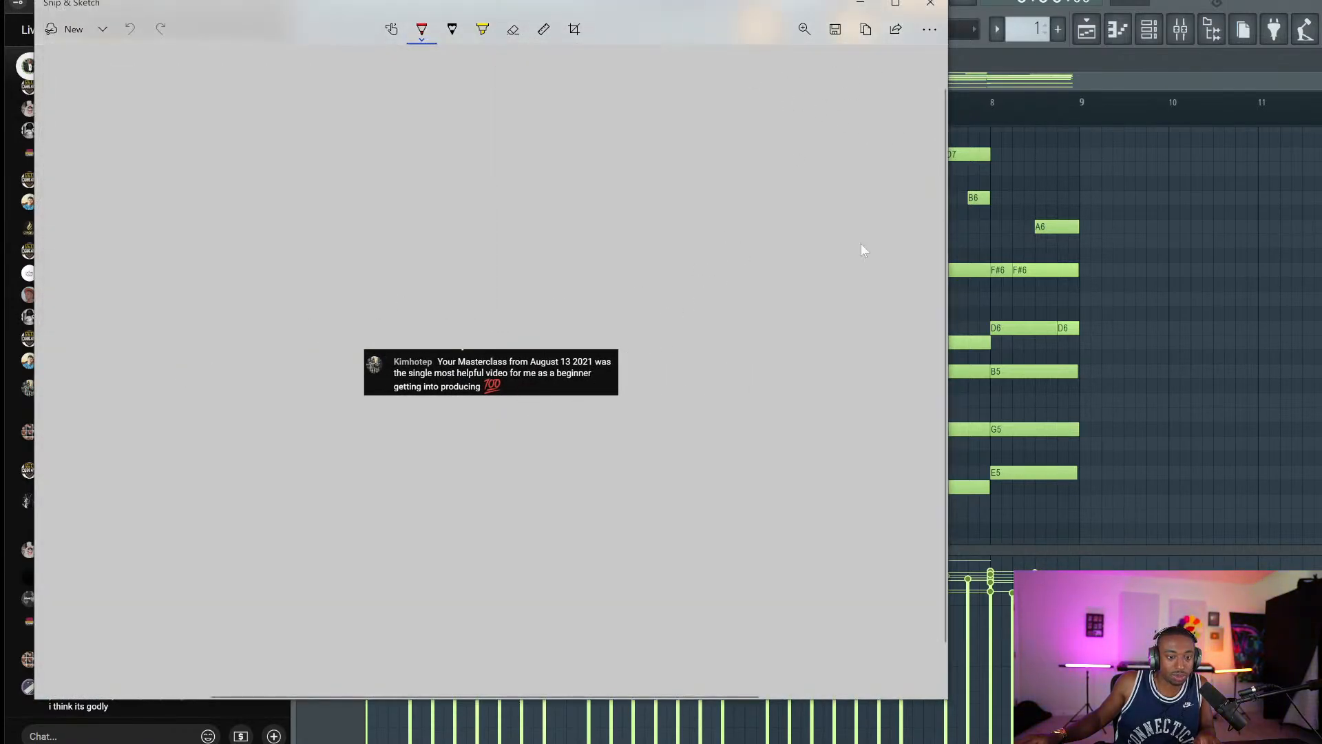
pyautogui.click(930, 3)
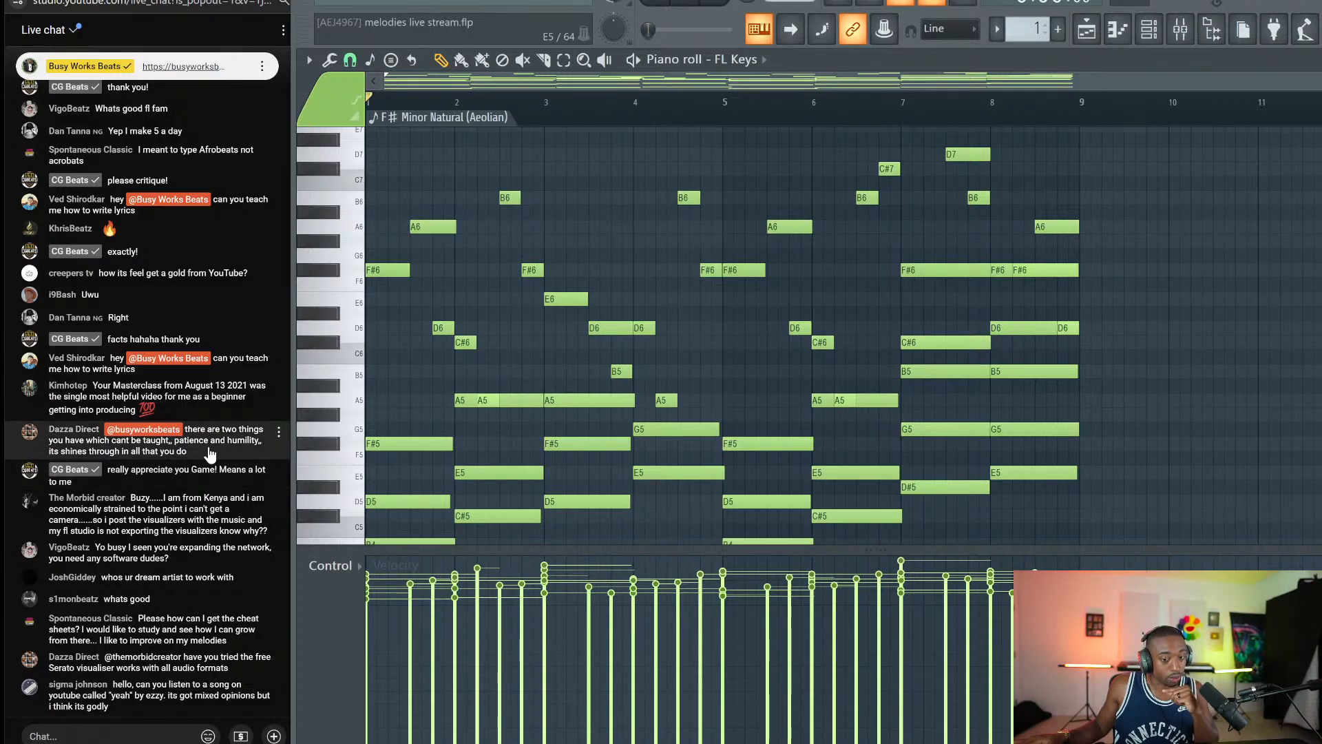
# Review the F# minor chords and melody with scale highlighting, then start a live chat message.
pyautogui.scroll(-3, 411, 390)
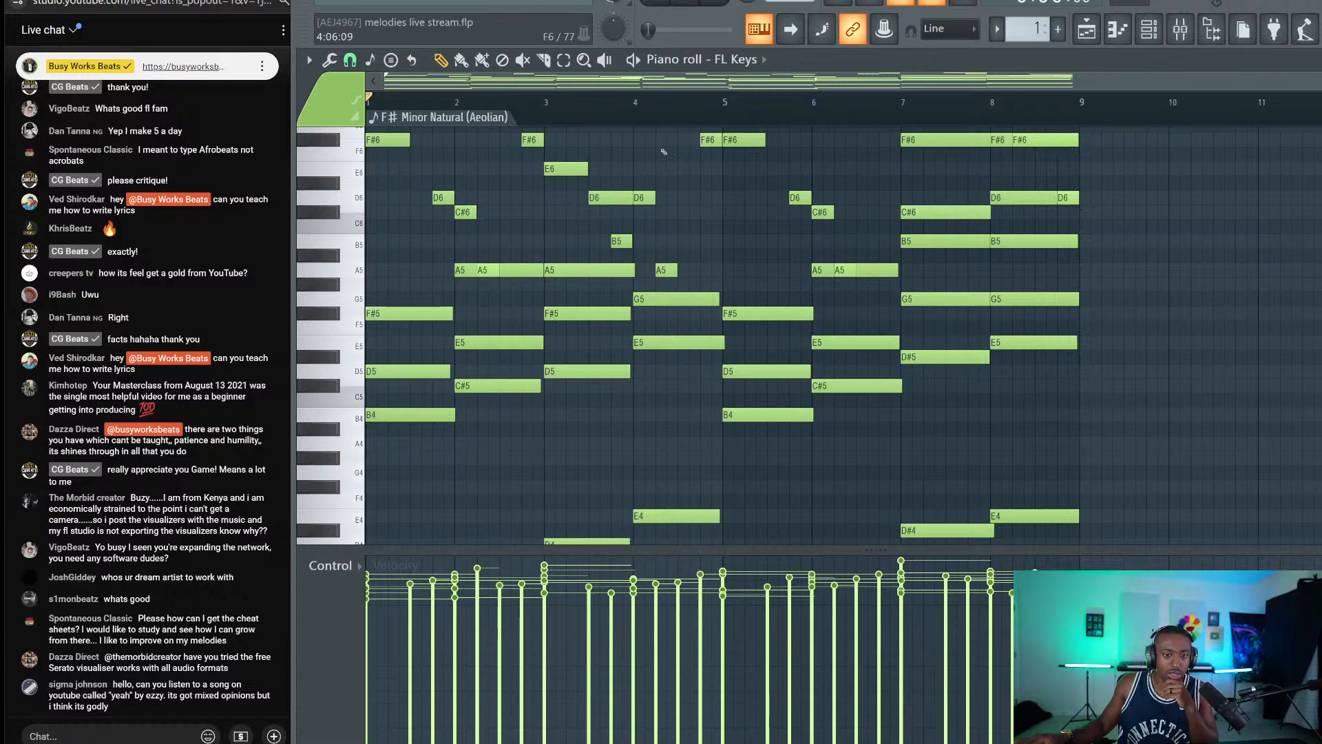
pyautogui.scroll(4, 628, 166)
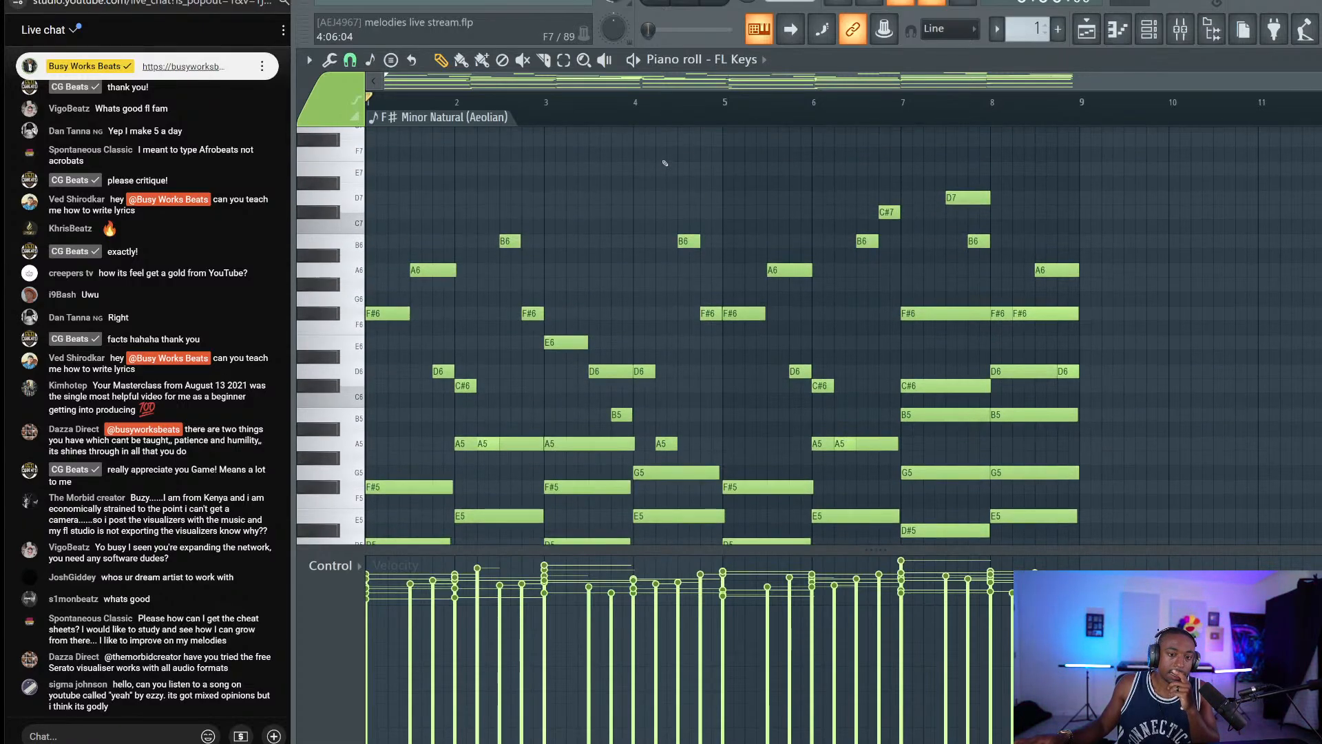
pyautogui.scroll(-3, 611, 172)
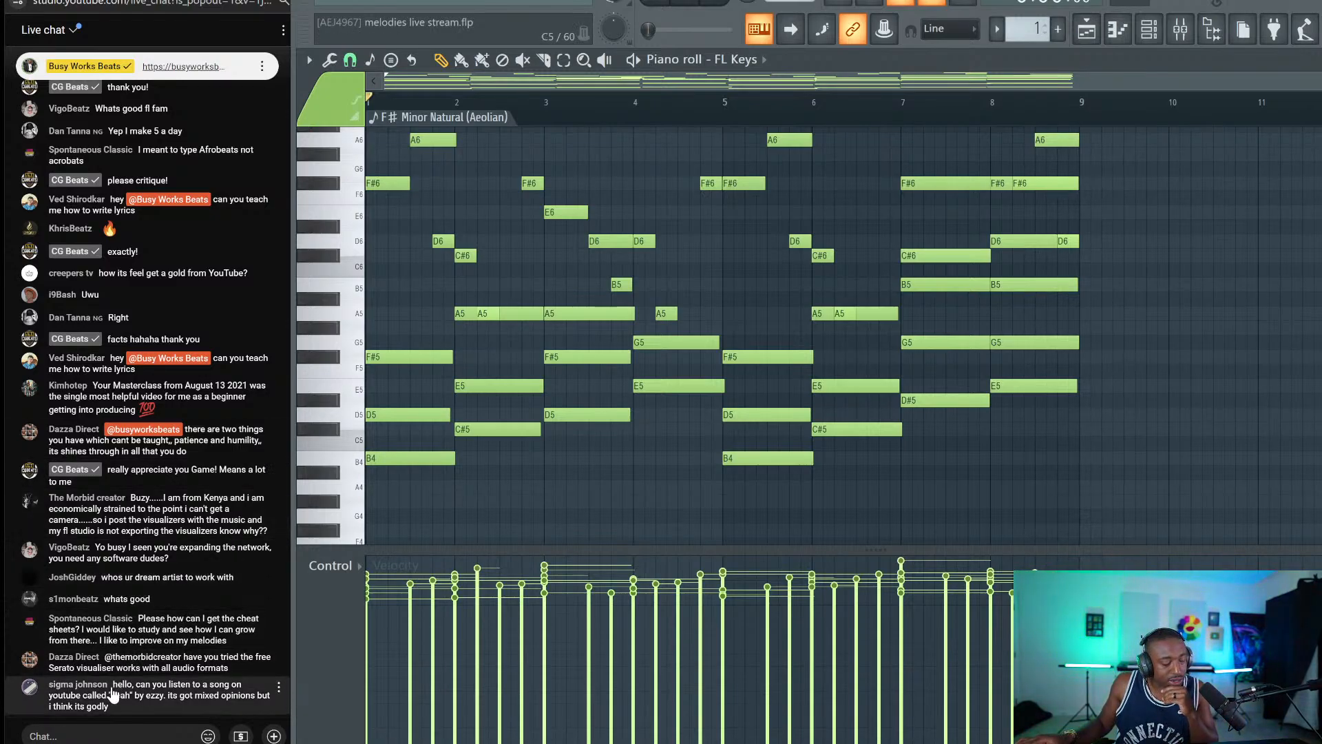
pyautogui.click(142, 734)
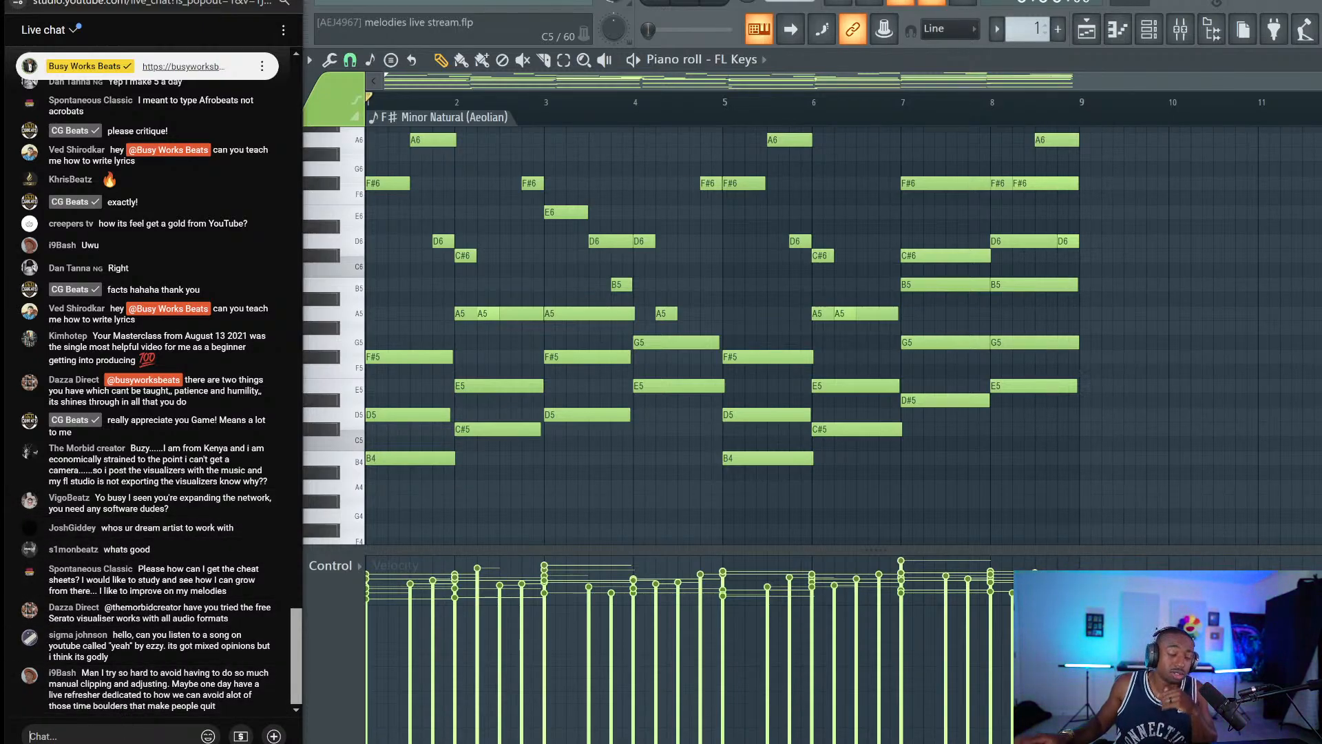
# Reply to a viewer in the live chat and post the link to the website's FL Studio page.
pyautogui.write('vigo beatz')
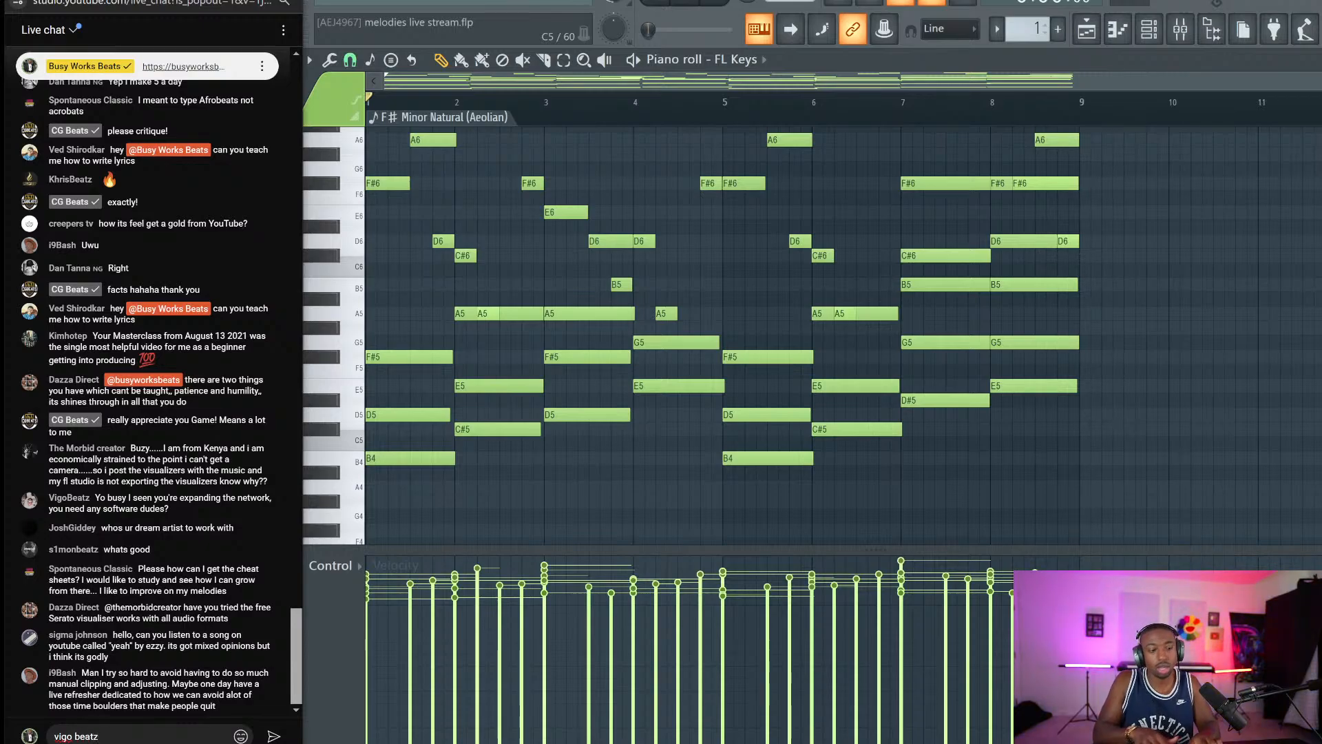
pyautogui.press('Return')
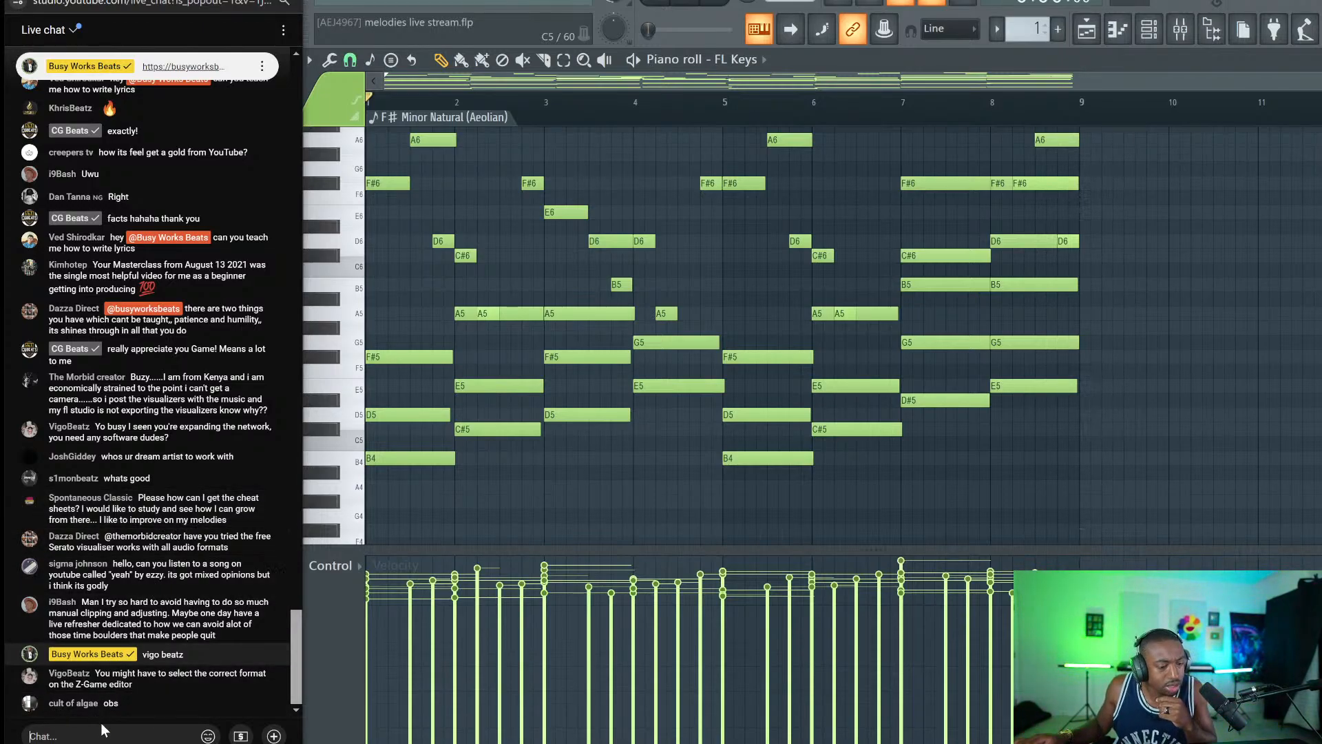
pyautogui.write('https')
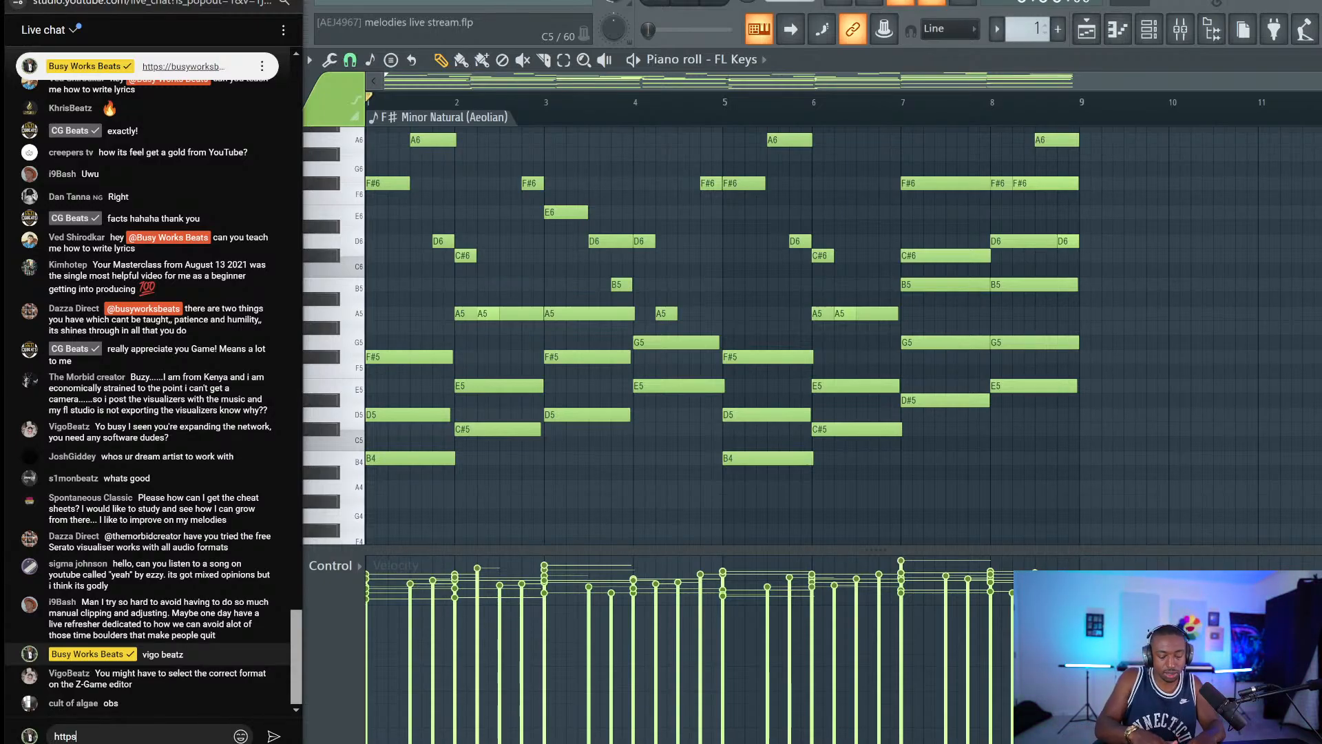
pyautogui.write('://busyworksbeats.com/flstuydio')
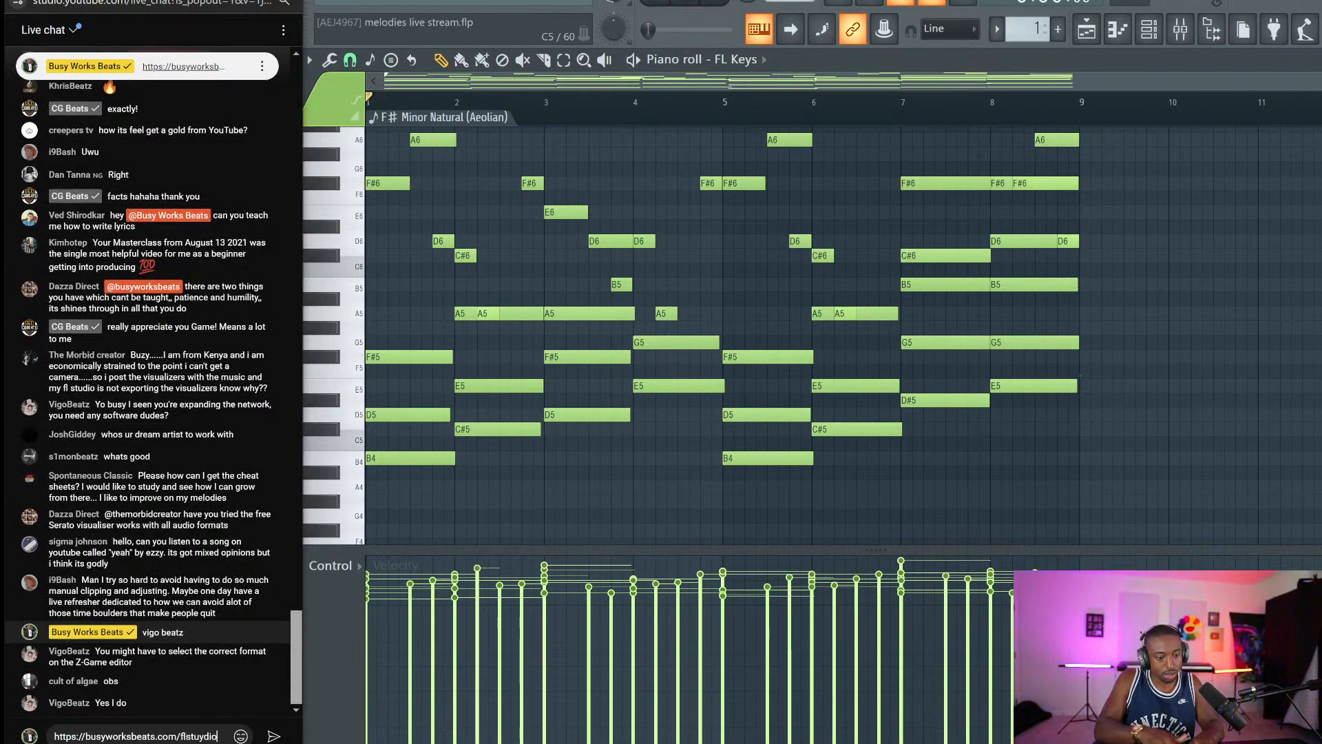
pyautogui.press('BackSpace')
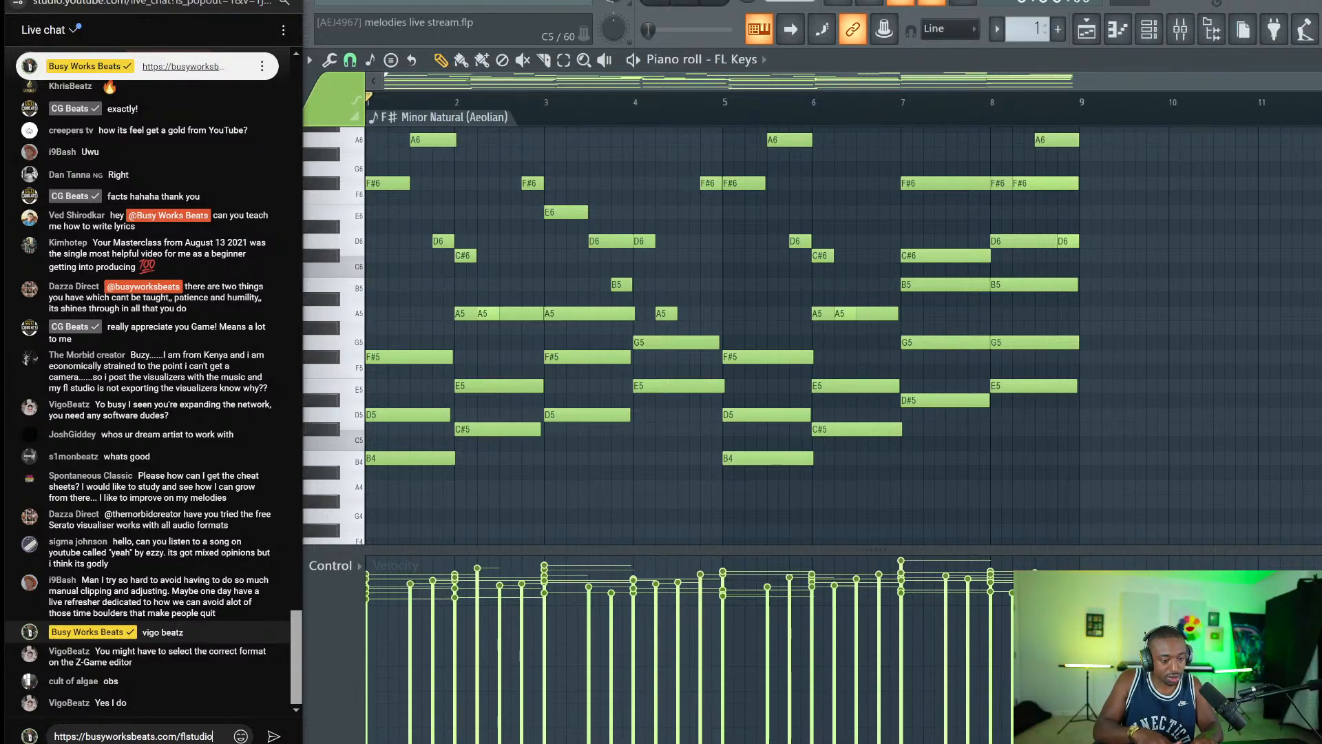
pyautogui.press('Return')
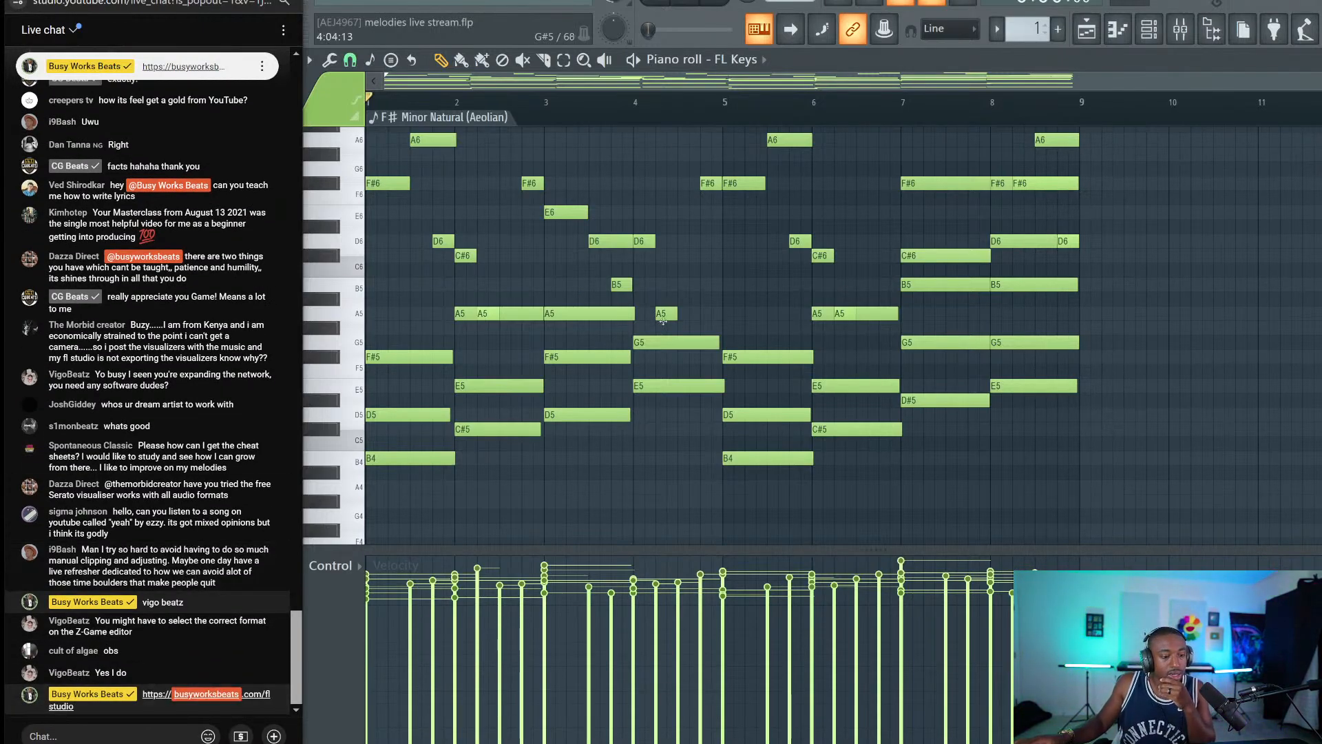
pyautogui.click(1149, 29)
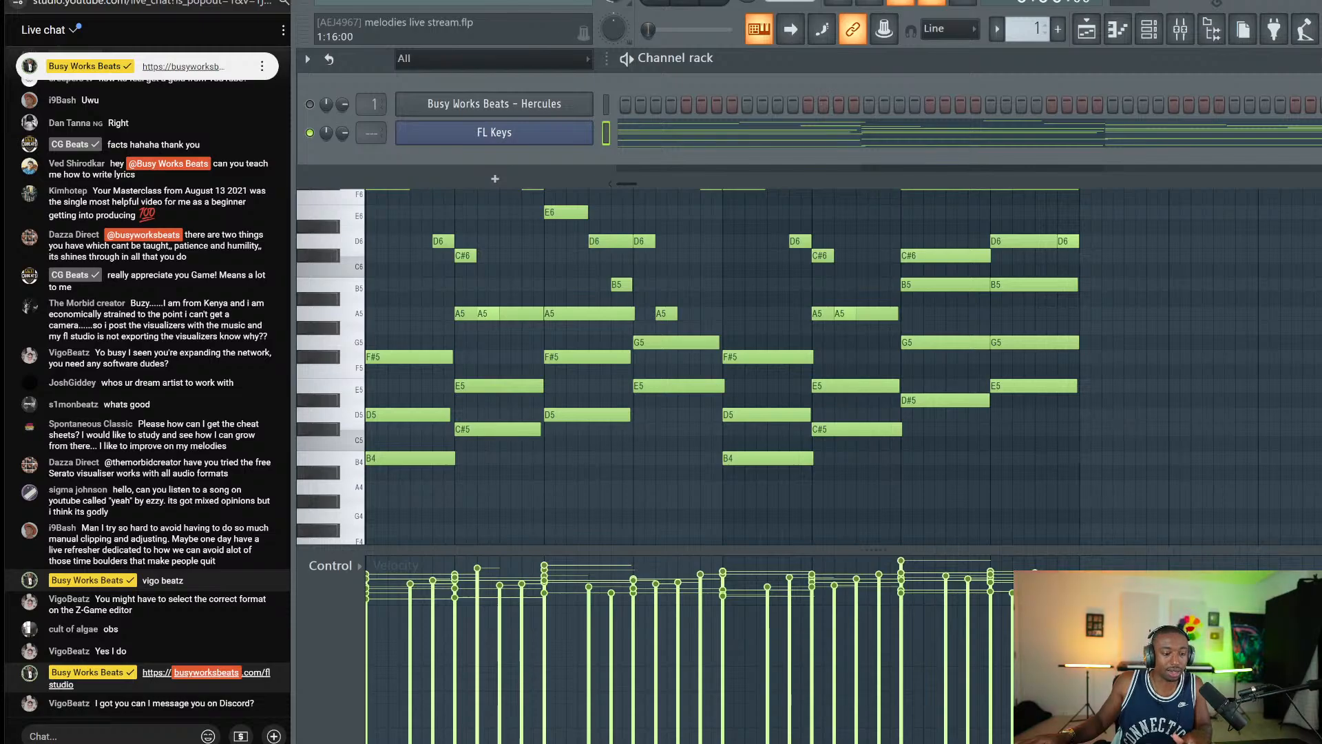
# Switch to pattern 2 with the Hercules channel selected and reply 'juce, RNBO, maxDSP' in chat.
pyautogui.scroll(1, 1026, 29)
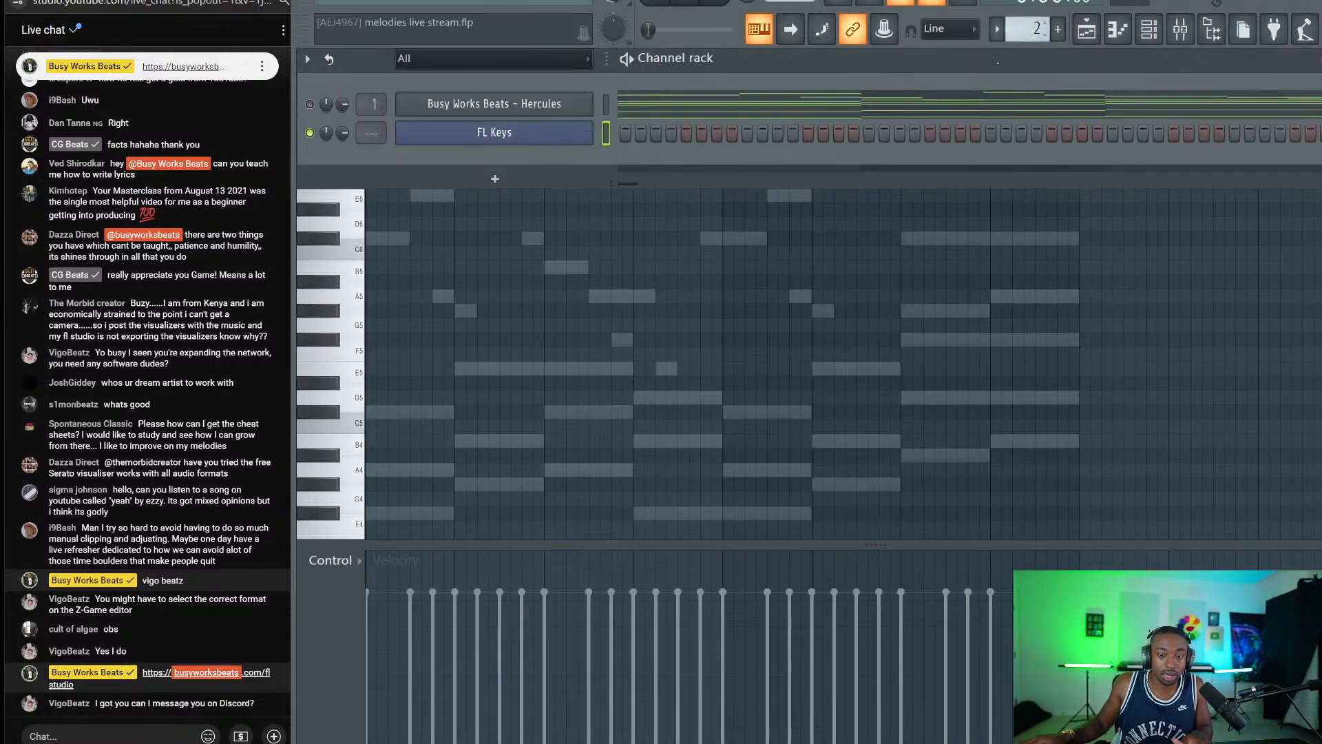
pyautogui.click(606, 105)
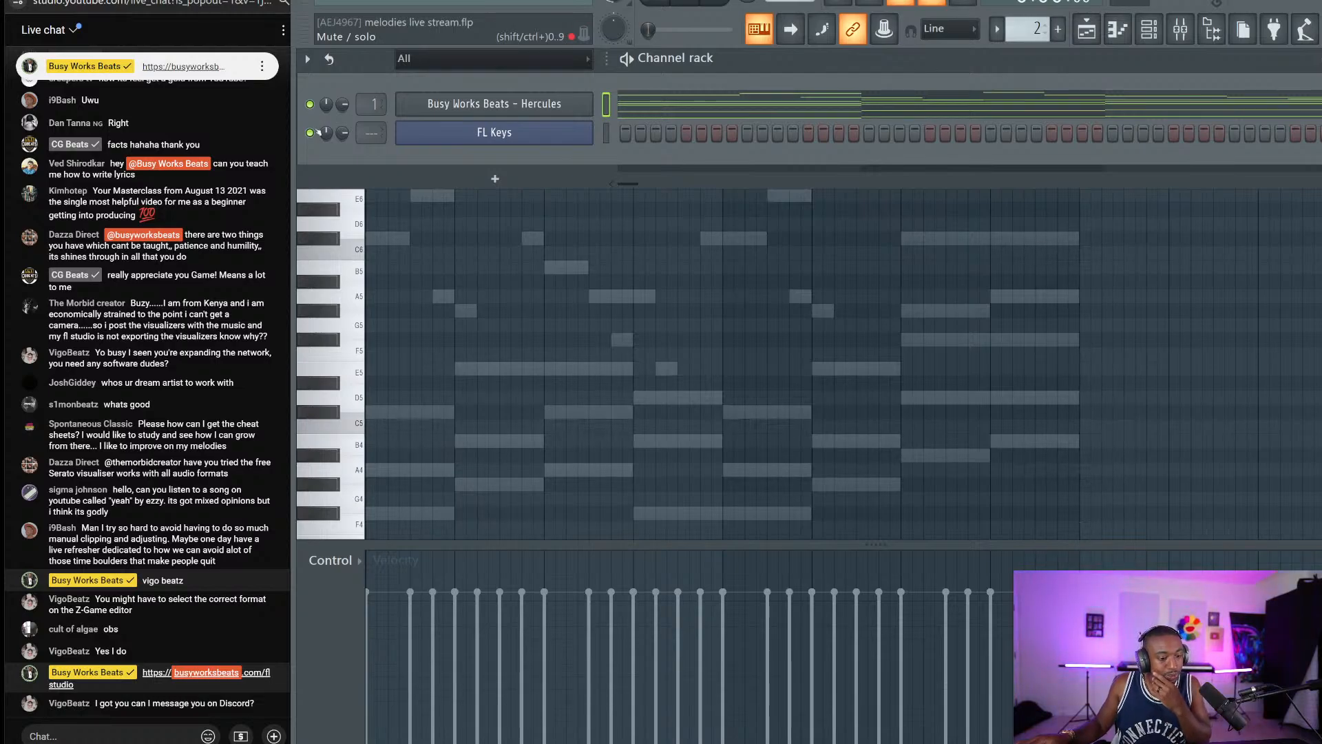
pyautogui.click(101, 734)
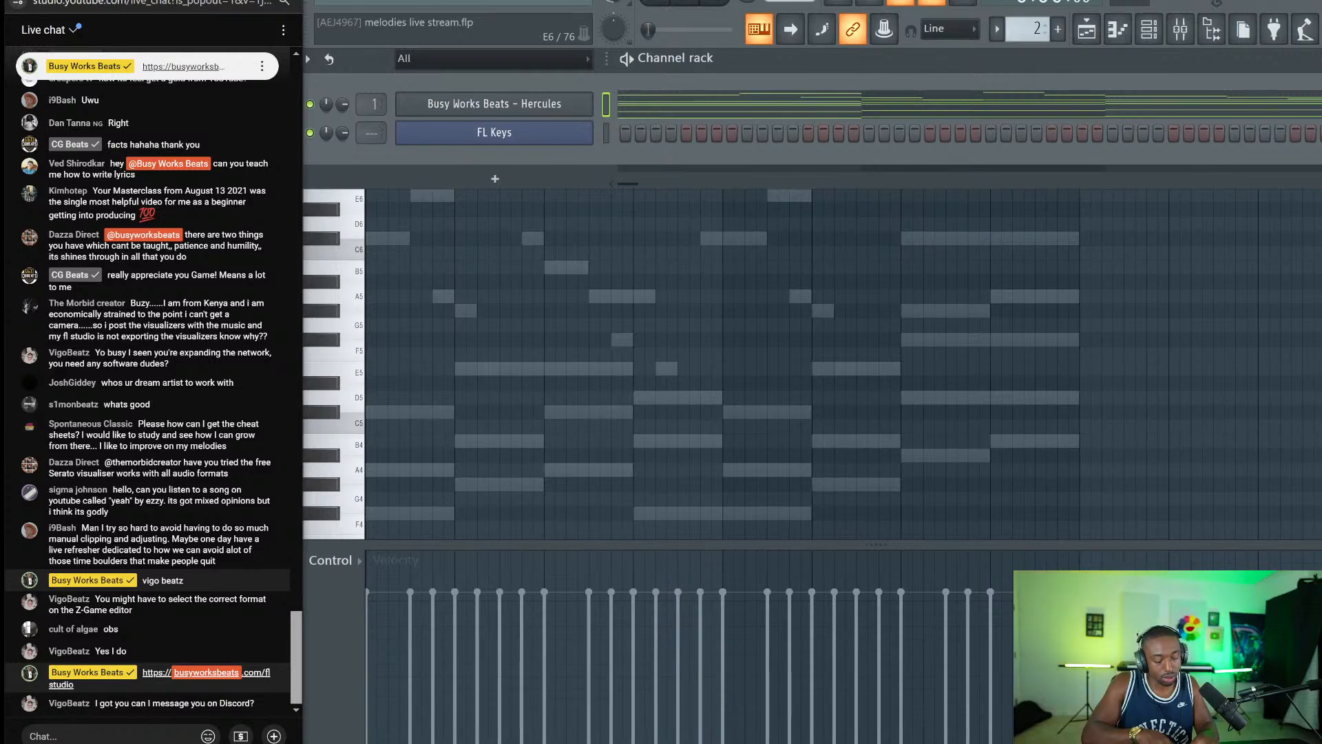
pyautogui.write('juce')
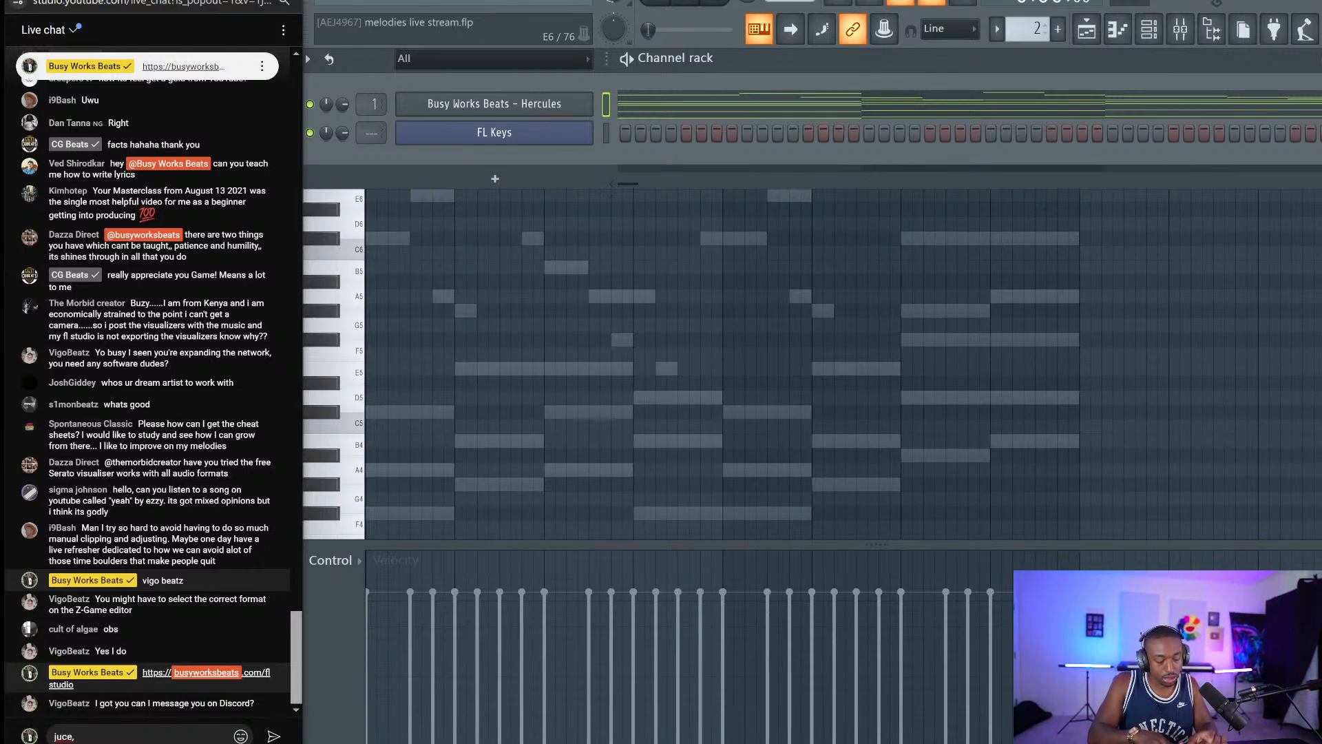
pyautogui.write(', RNB')
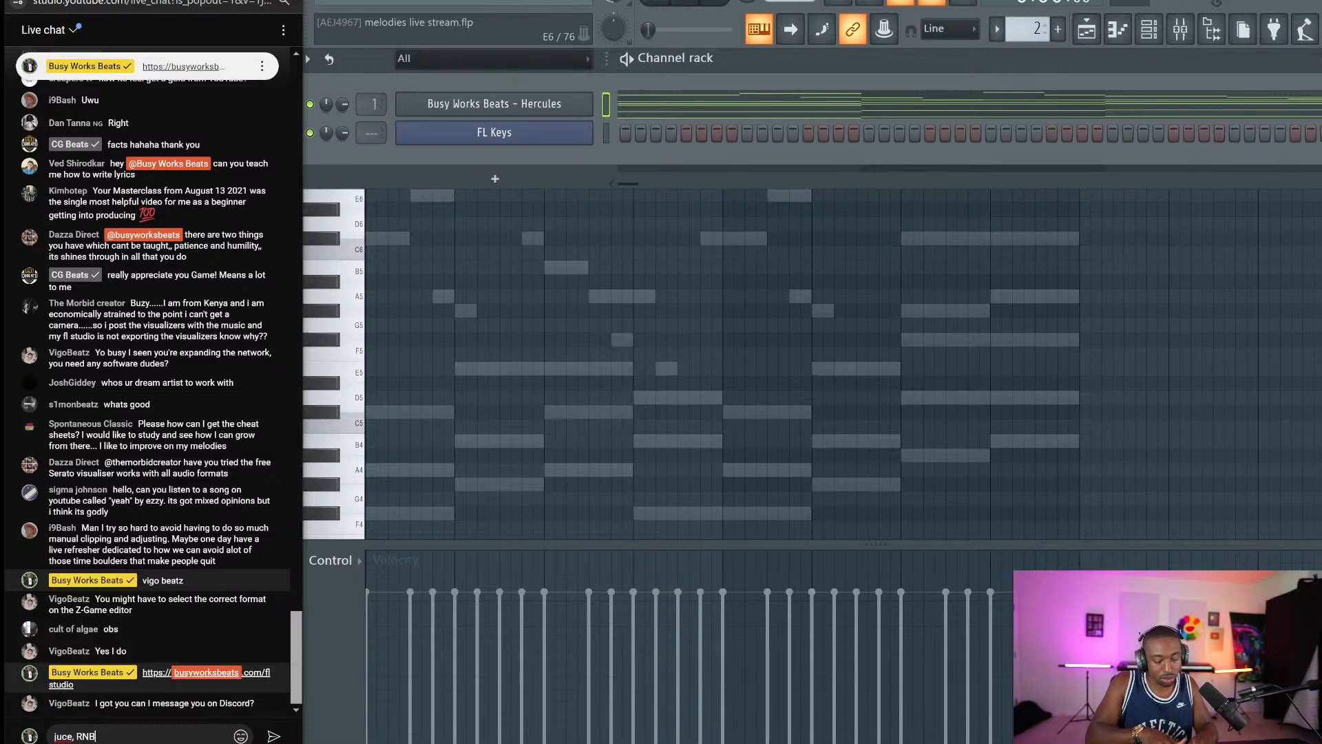
pyautogui.write('O, max')
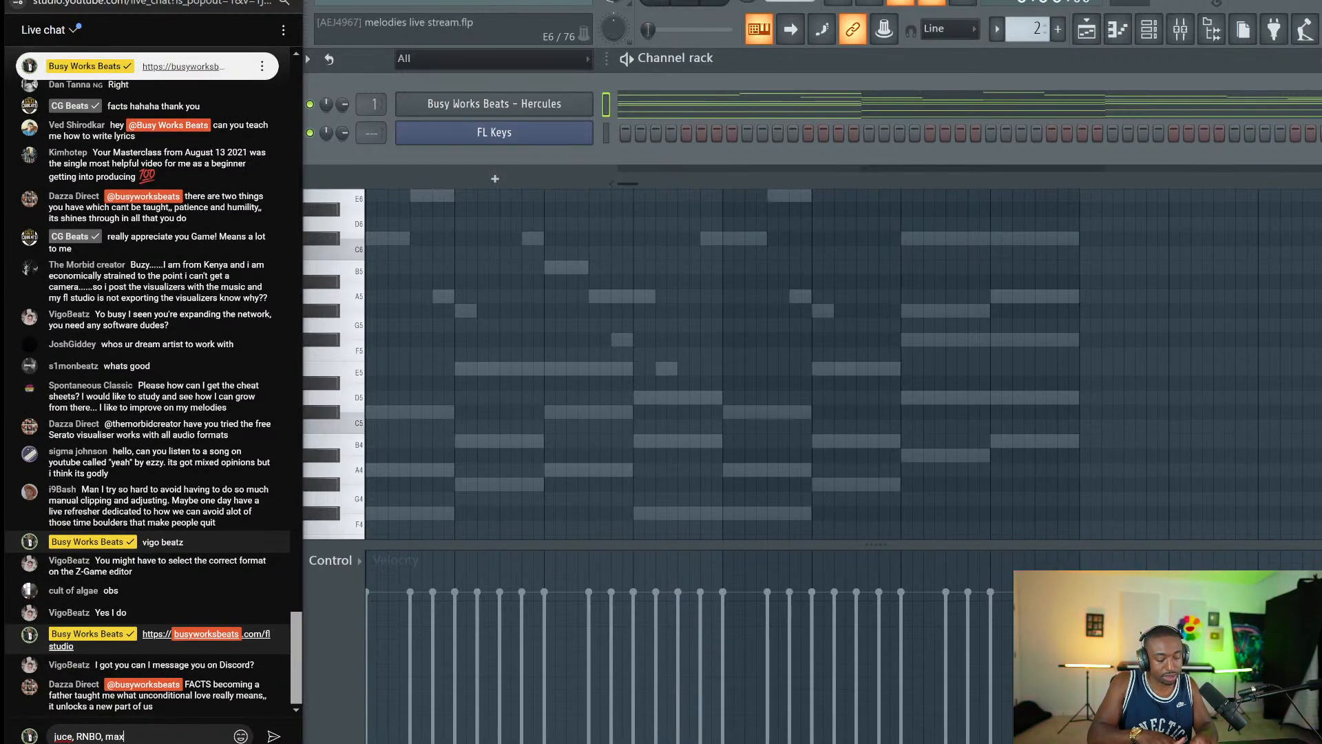
pyautogui.write('DSP,')
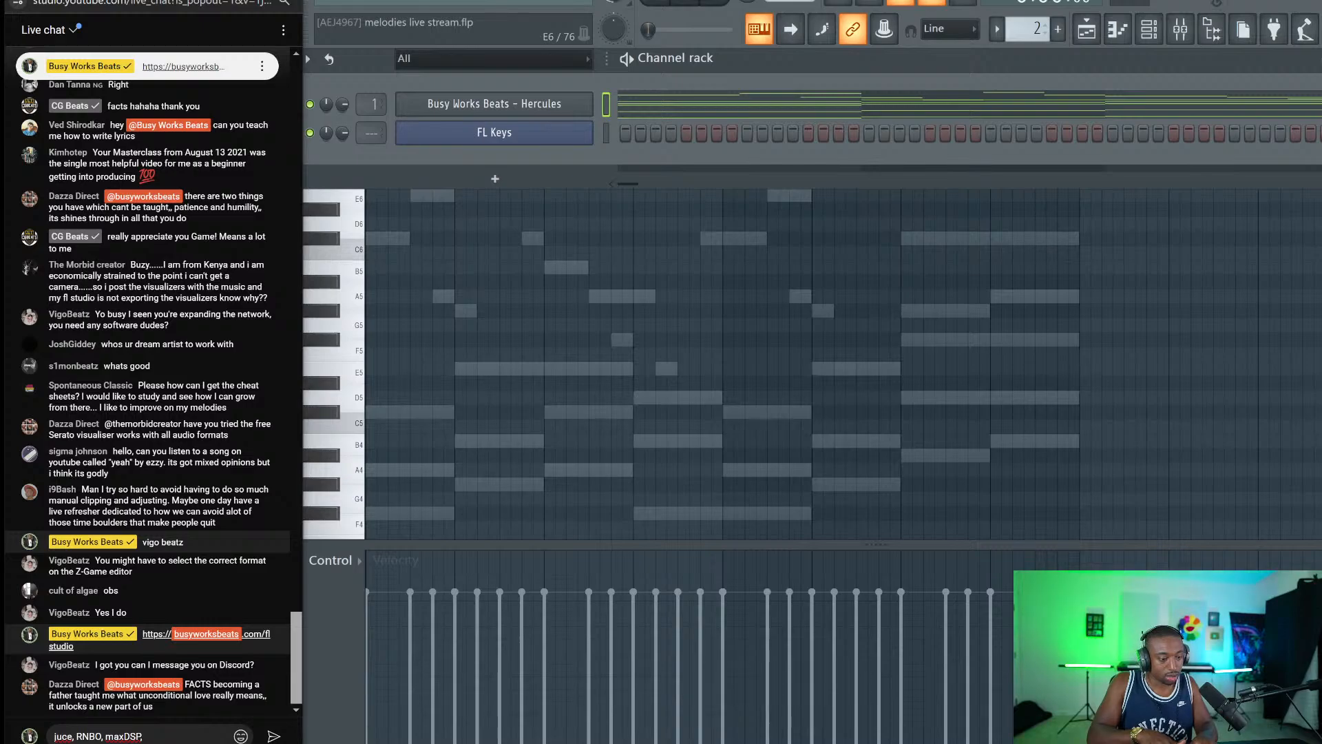
pyautogui.press('Return')
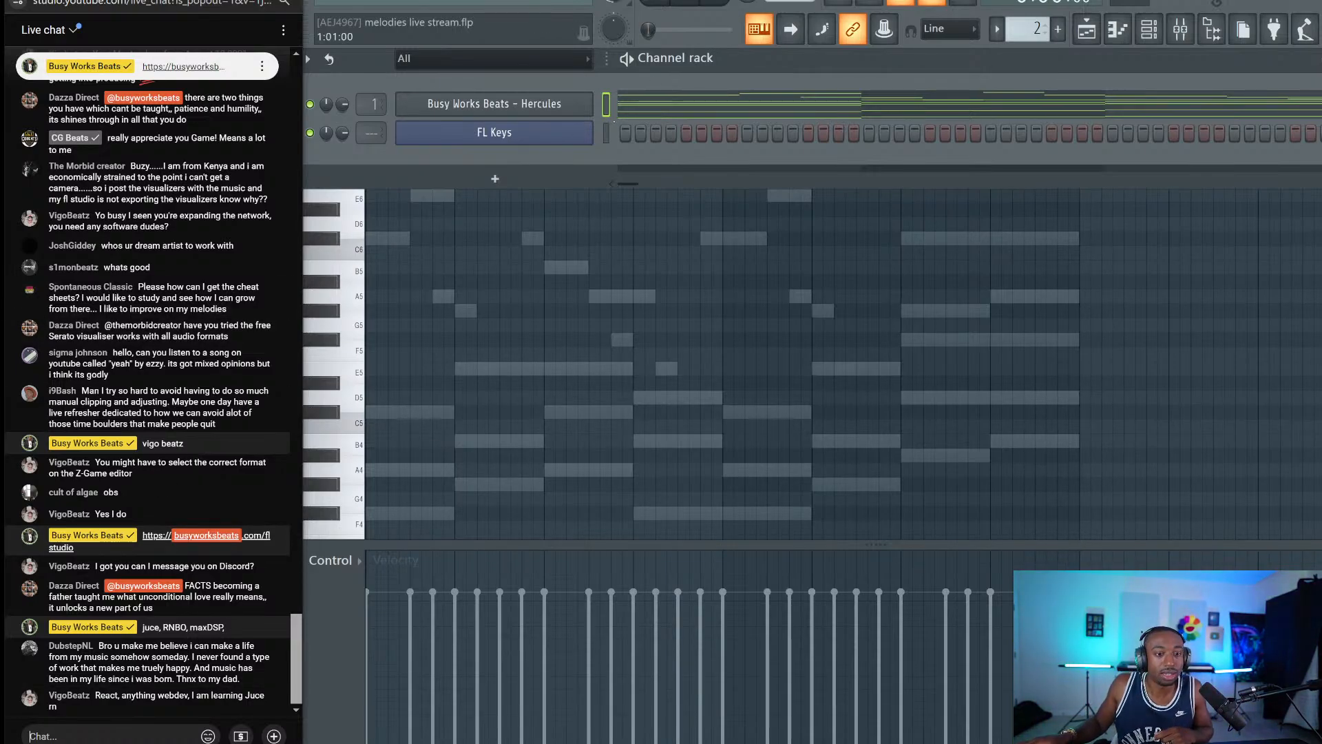
# Make Busy Works Beats - Hercules the only selected channel in the channel rack.
pyautogui.click(606, 133)
pyautogui.click(606, 105)
pyautogui.doubleClick(606, 105)
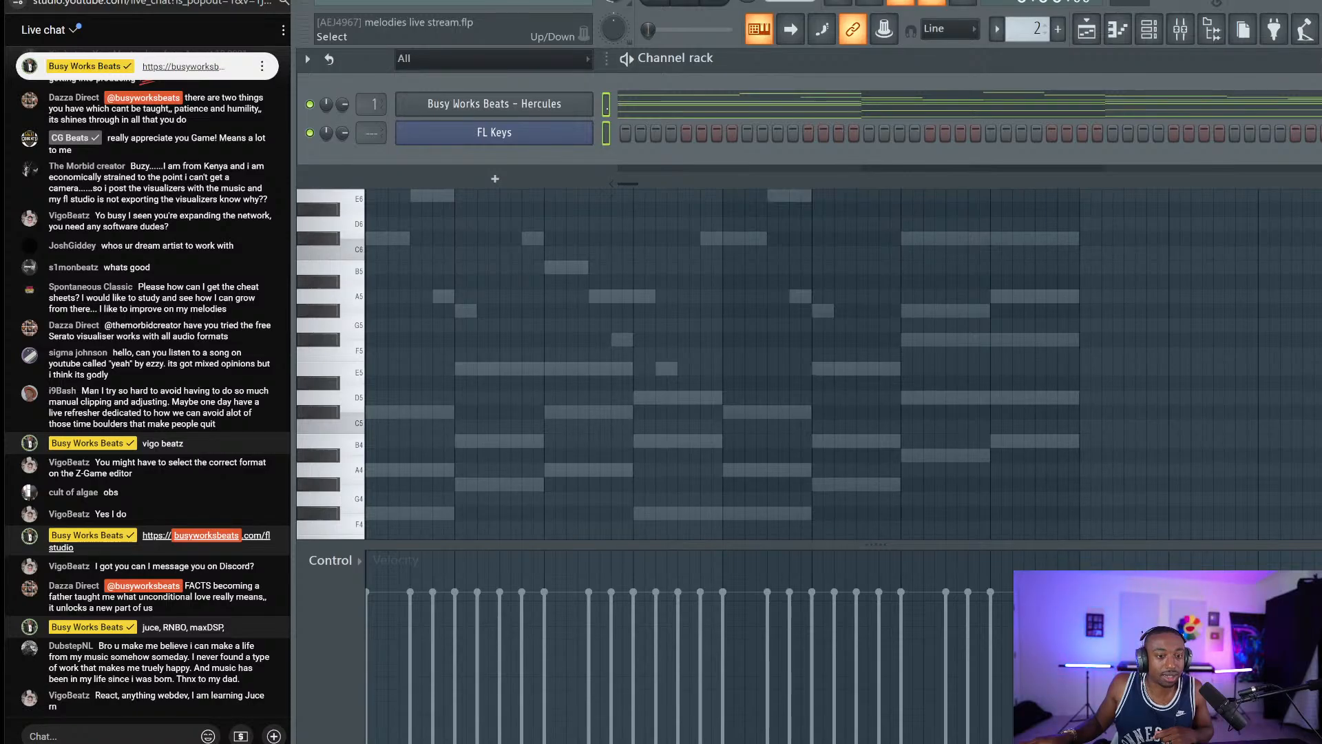
pyautogui.click(606, 132)
pyautogui.click(606, 104)
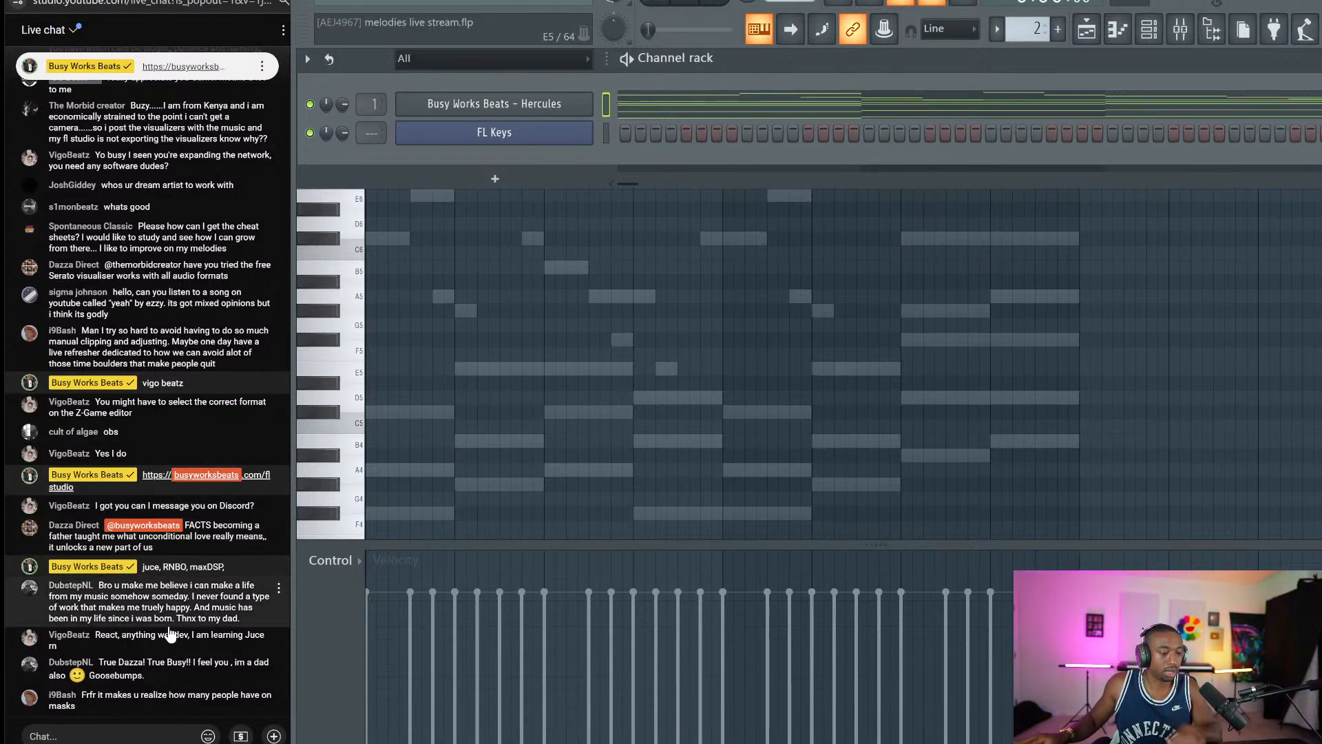
# Post 'webdev, react' in the live chat, then reselect the Hercules channel.
pyautogui.click(138, 734)
pyautogui.write('webd')
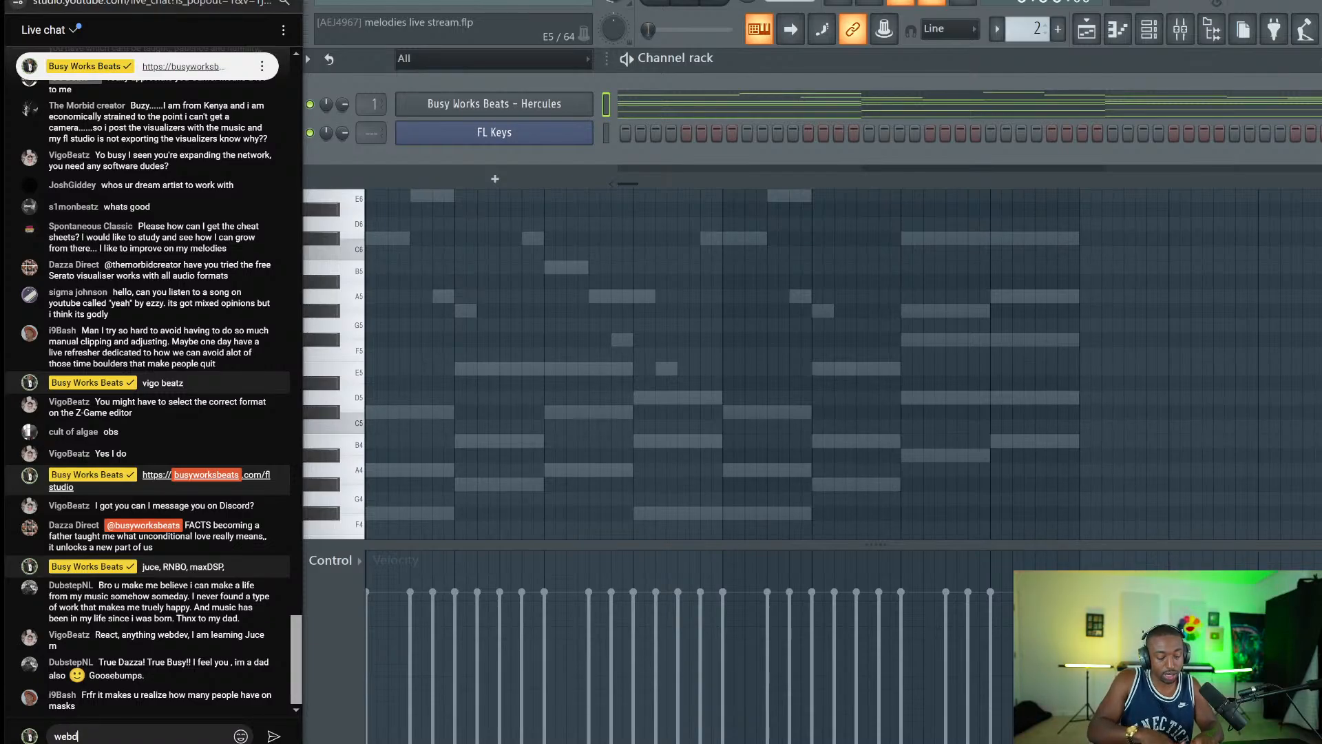
pyautogui.write('ev,')
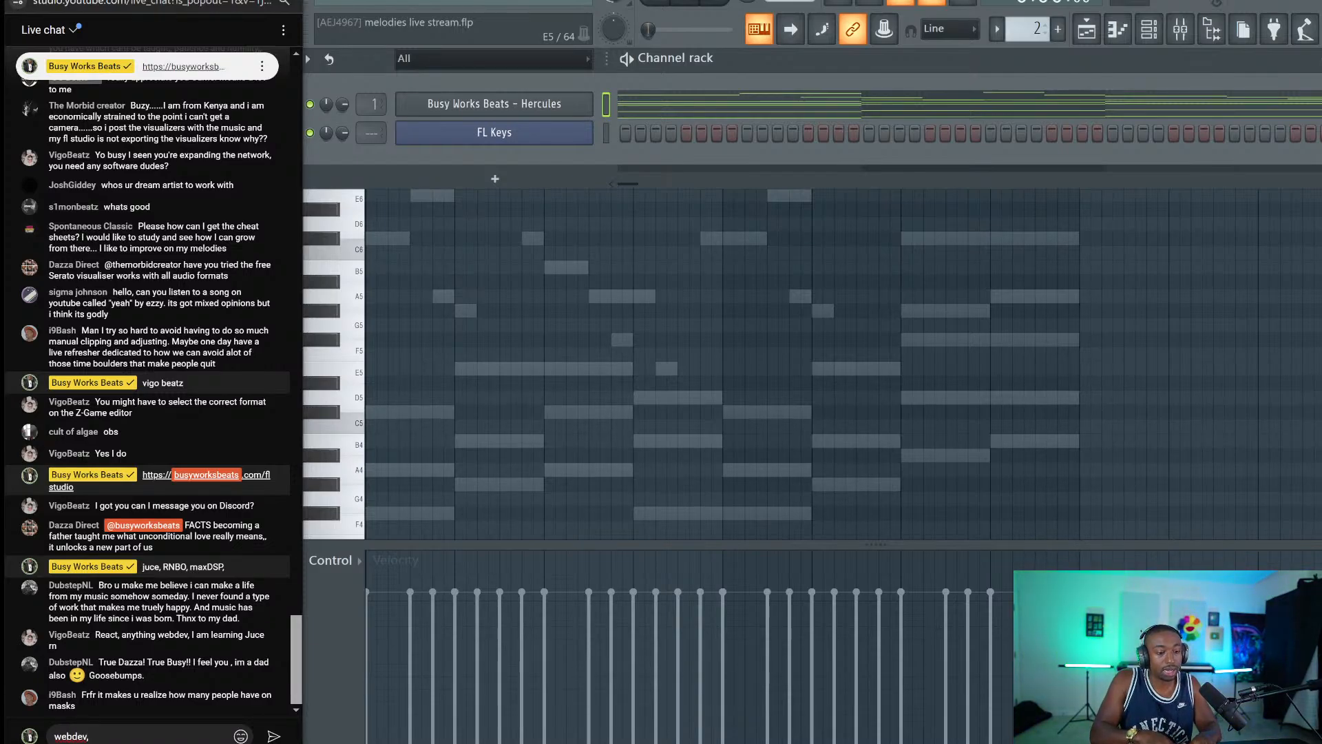
pyautogui.write(' re')
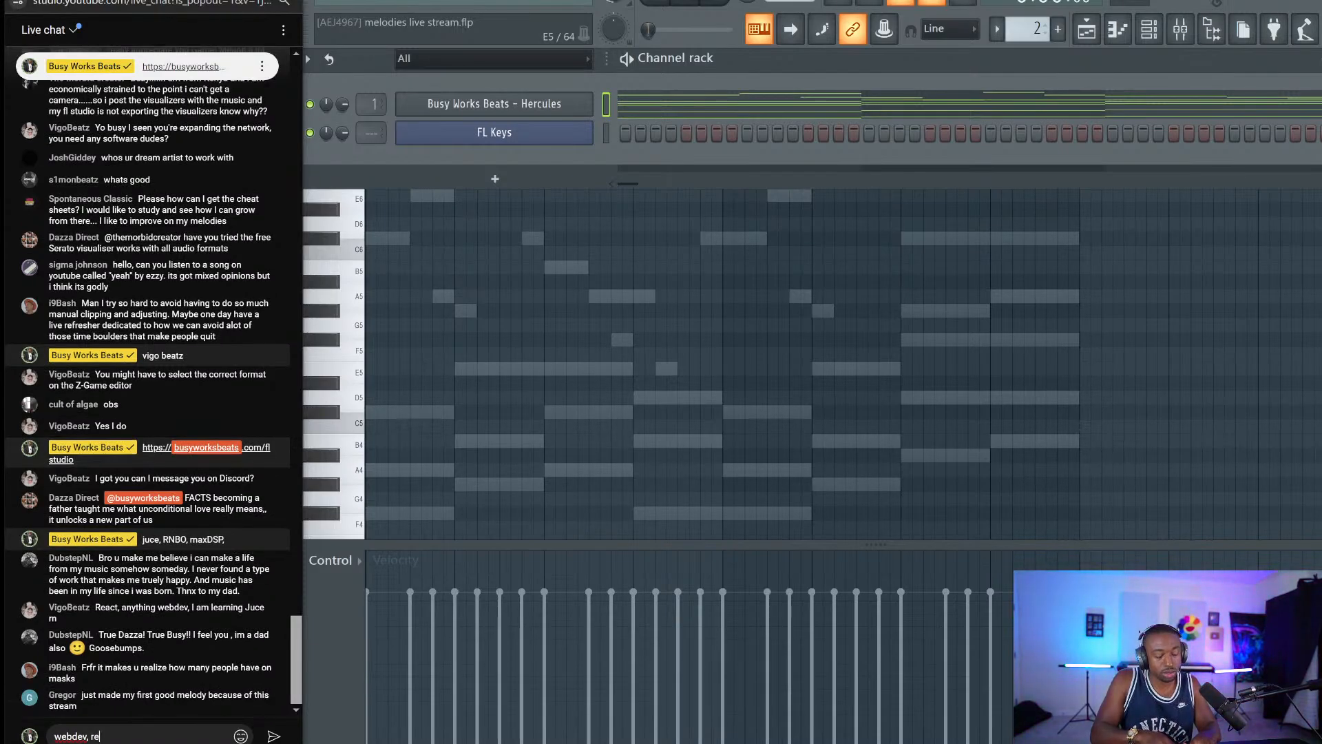
pyautogui.write('act')
pyautogui.press('Return')
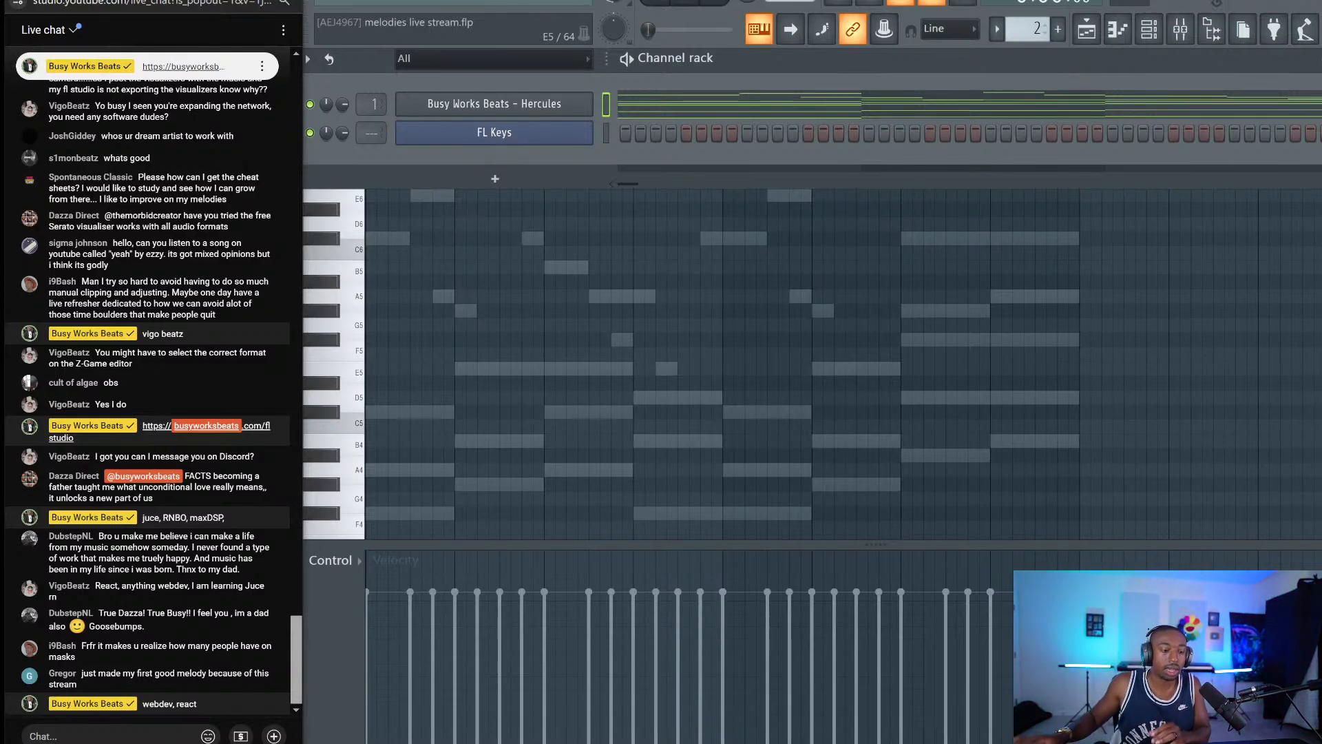
pyautogui.click(605, 133)
pyautogui.click(606, 104)
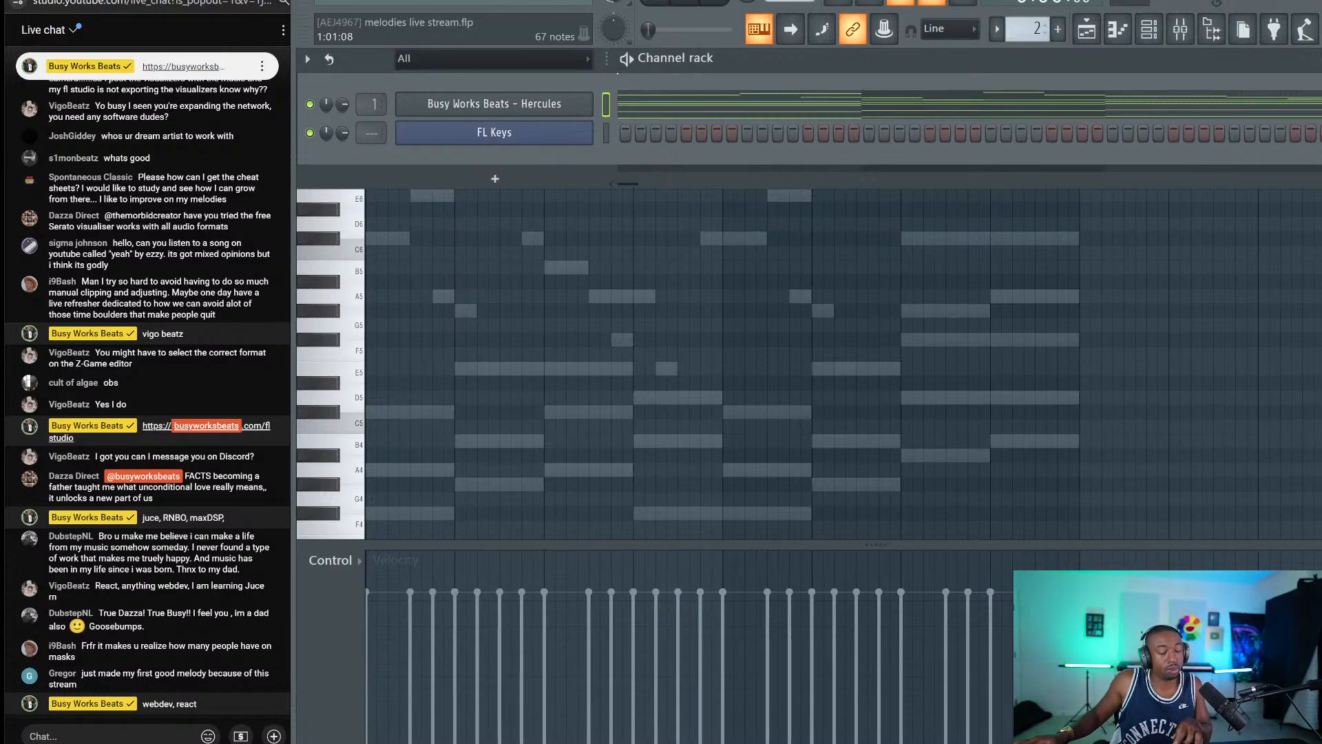
# Check the live stream analytics in YouTube Studio, then return to FL Studio.
pyautogui.click(110, 736)
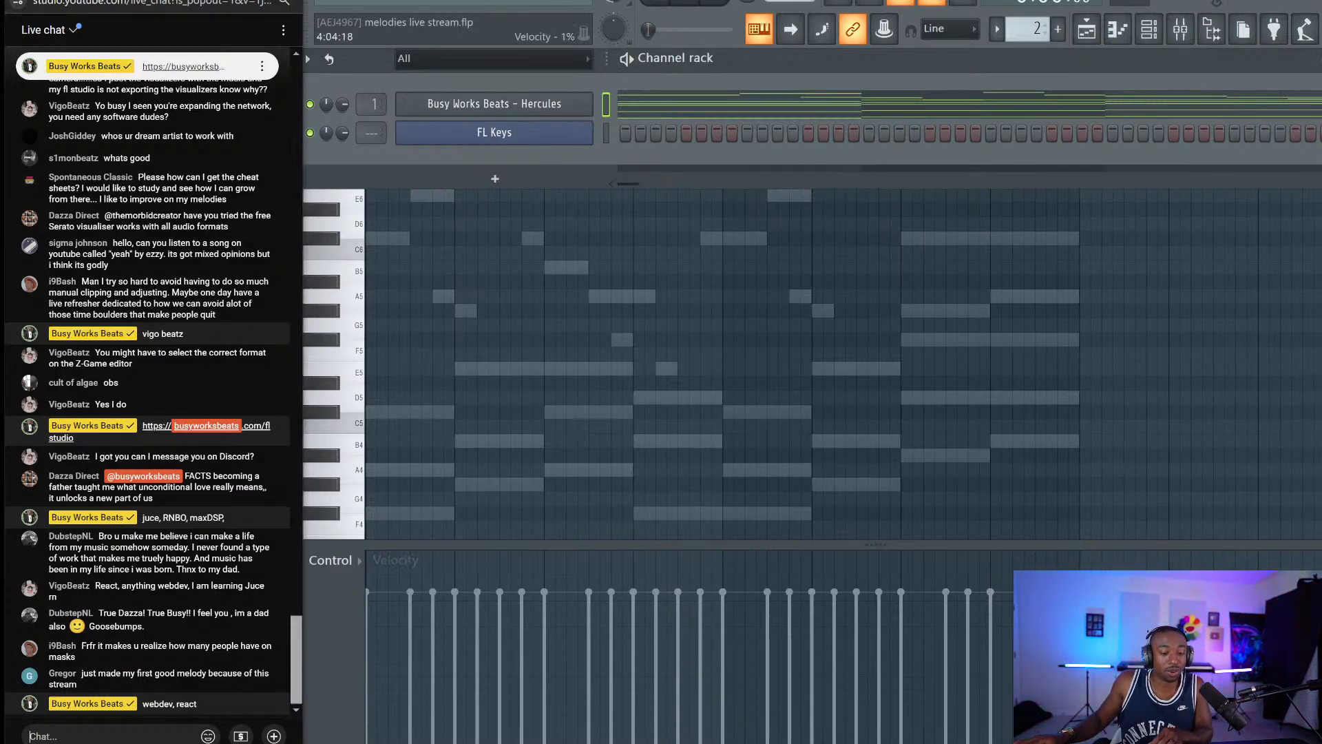
pyautogui.hotkey('alt', 'Tab')
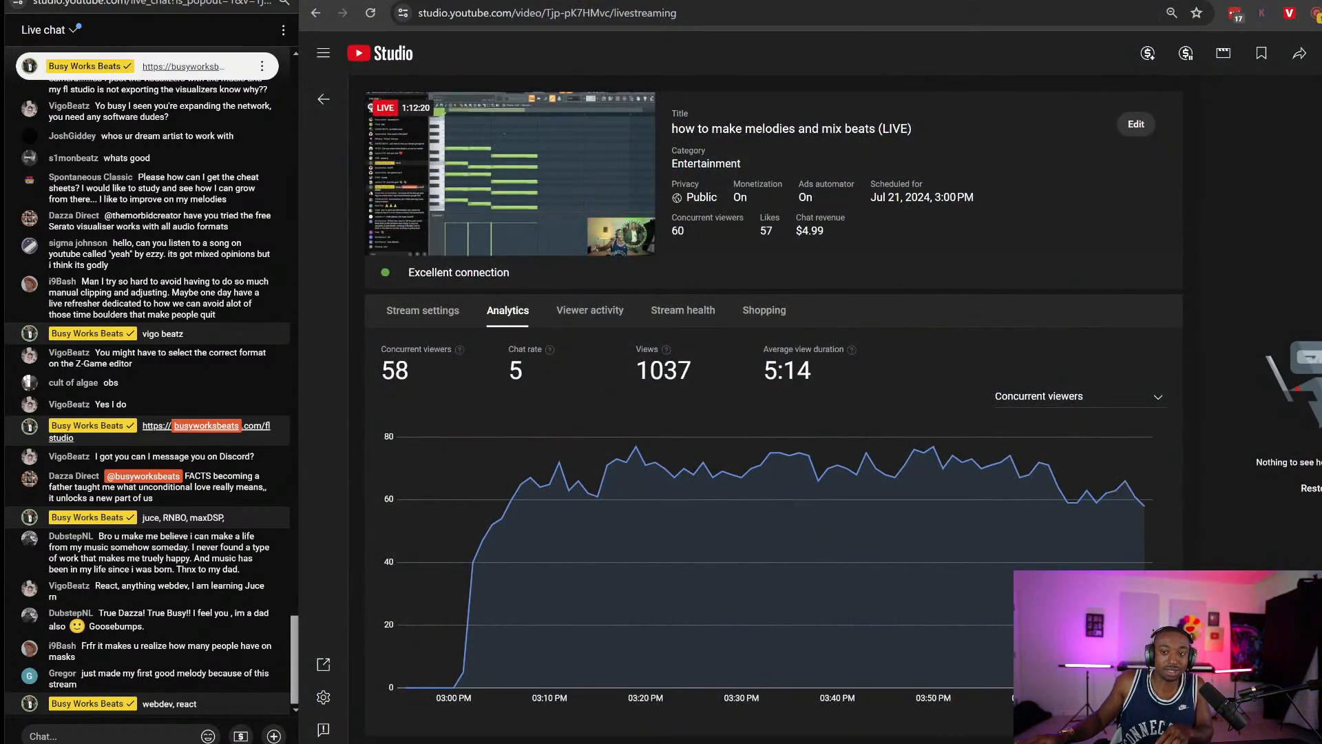
pyautogui.click(1239, 2)
pyautogui.click(695, 157)
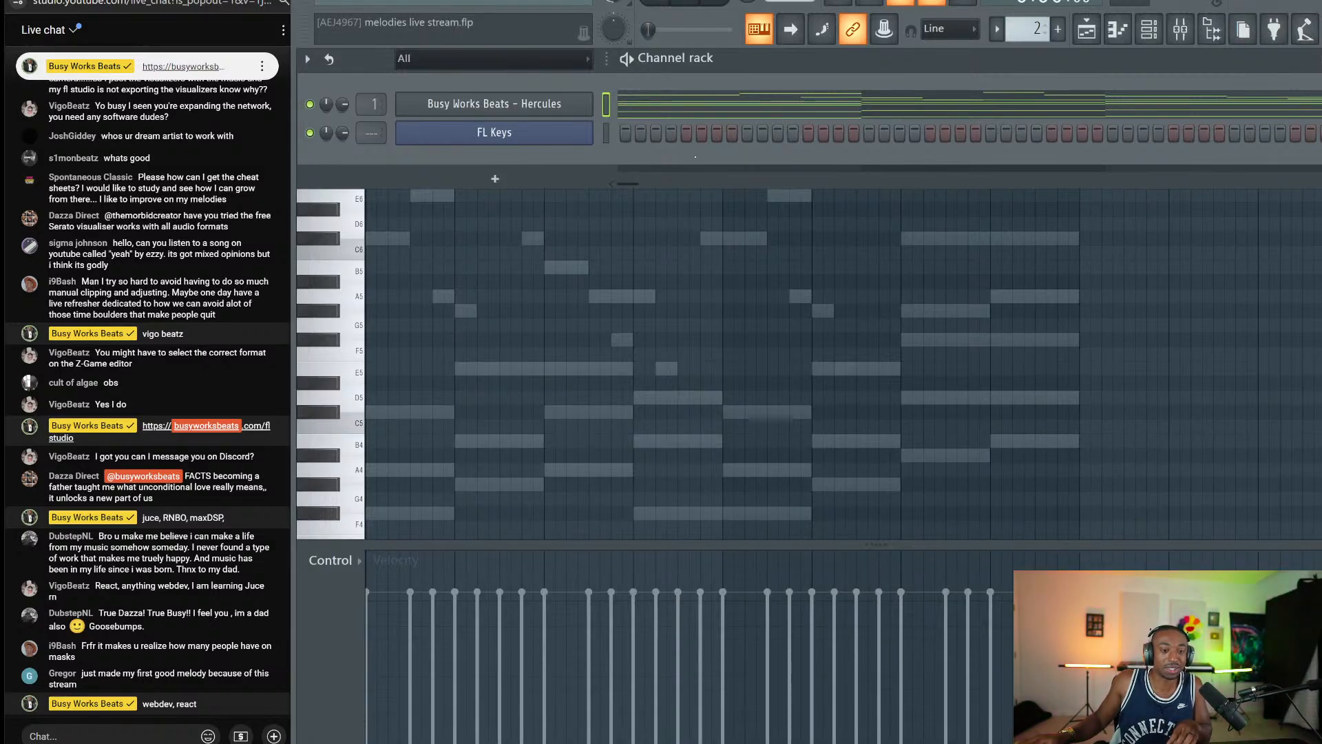
# Save the project as melodies live stream.flp and switch OBS to the 'ful screen cam' scene.
pyautogui.hotkey('ctrl', 's')
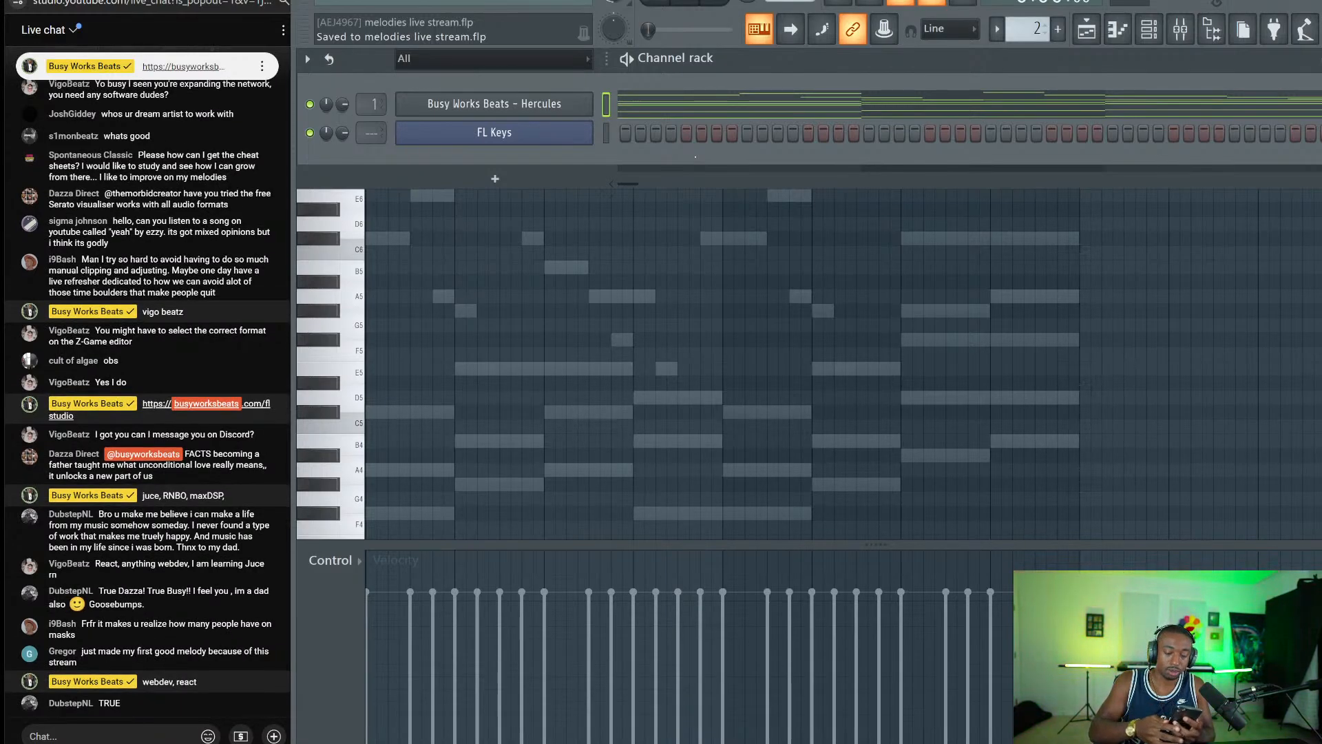
pyautogui.hotkey('alt', 'Tab')
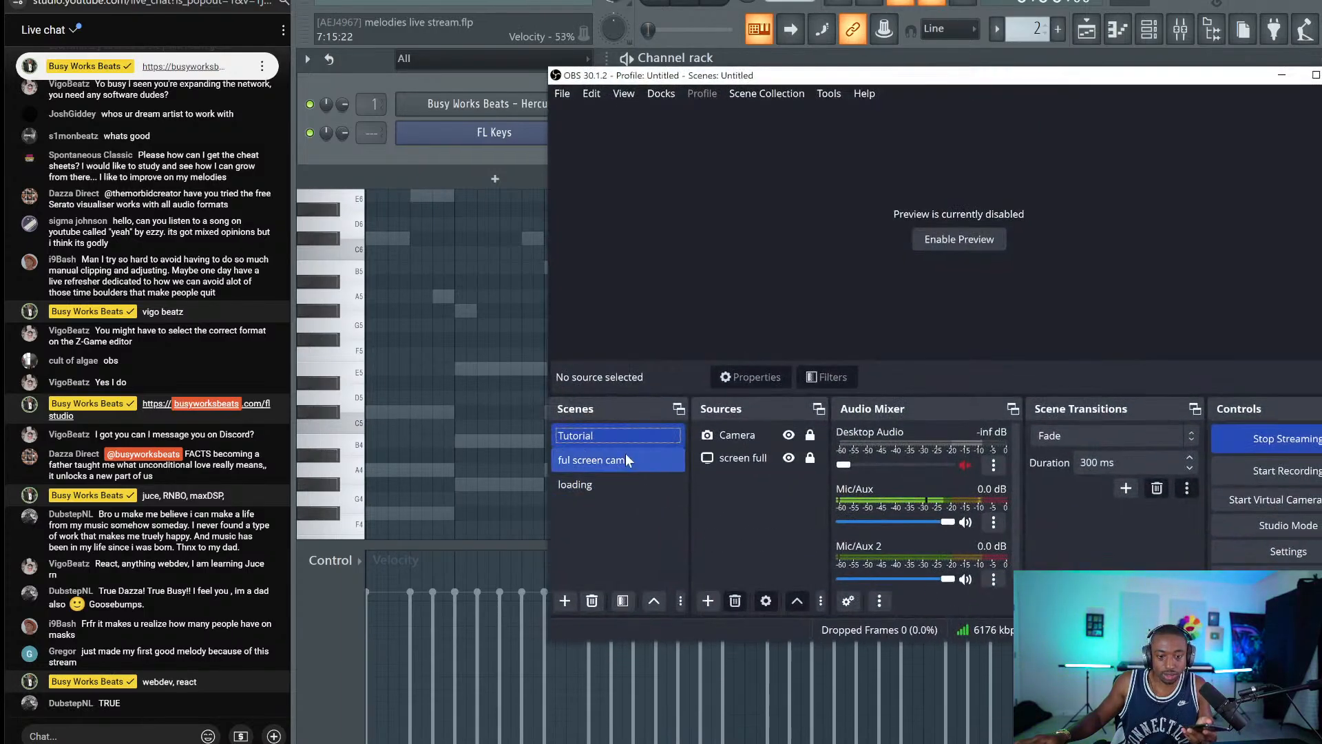
pyautogui.click(625, 453)
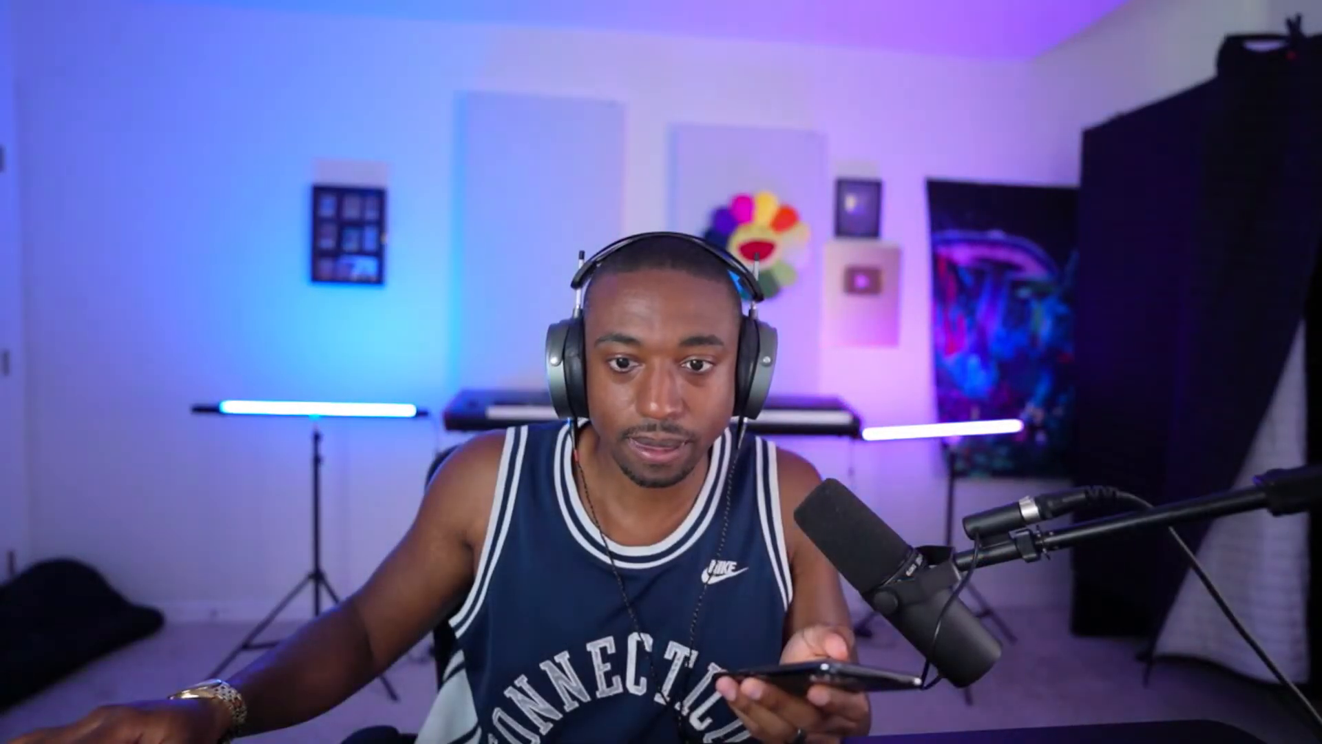
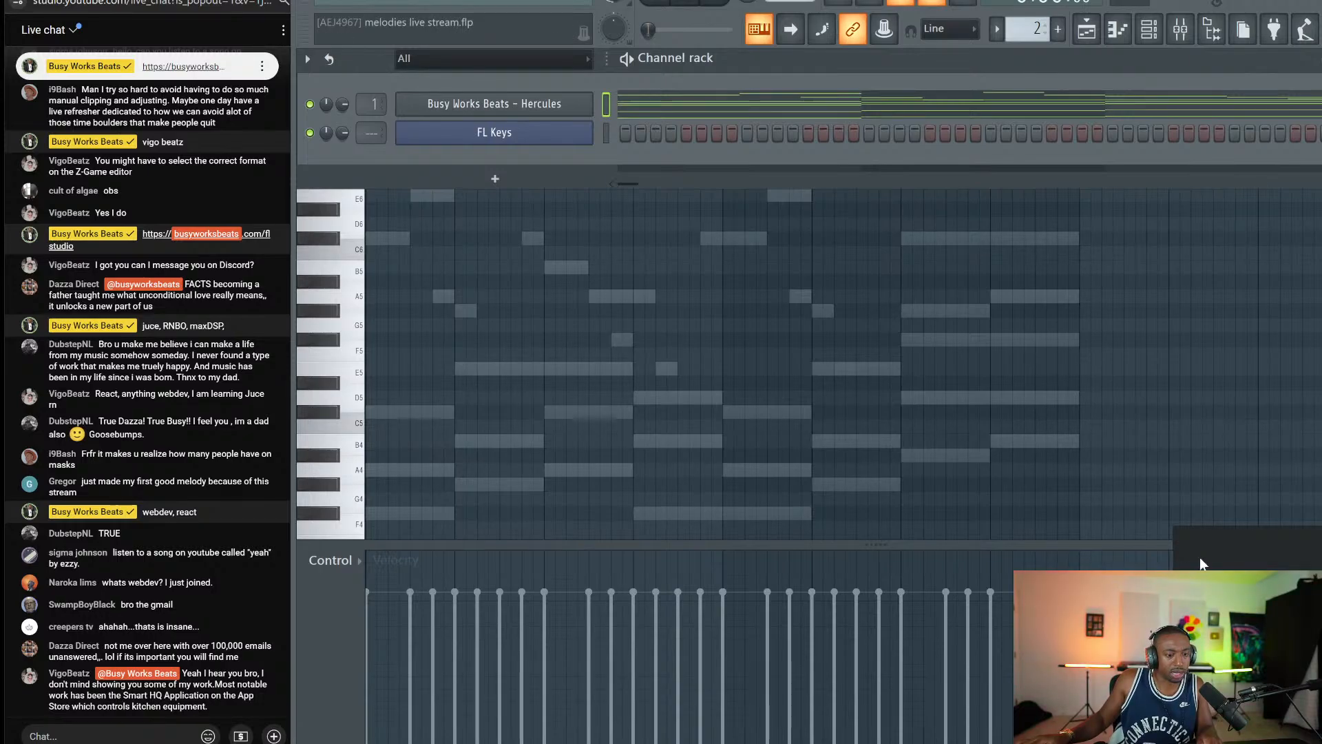
# Save the captured chat-message snip as a PNG in Screenshots, then close Snip & Sketch.
pyautogui.click(1201, 559)
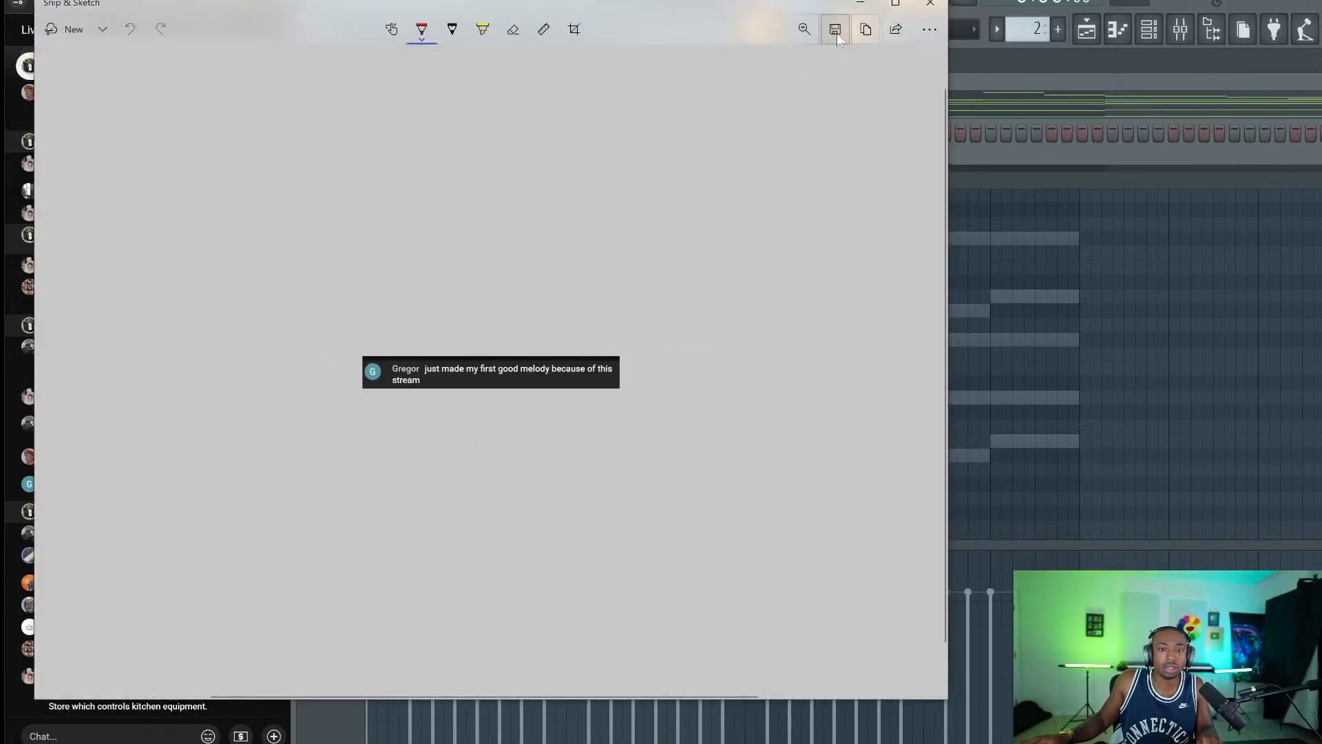
pyautogui.hotkey('ctrl', 's')
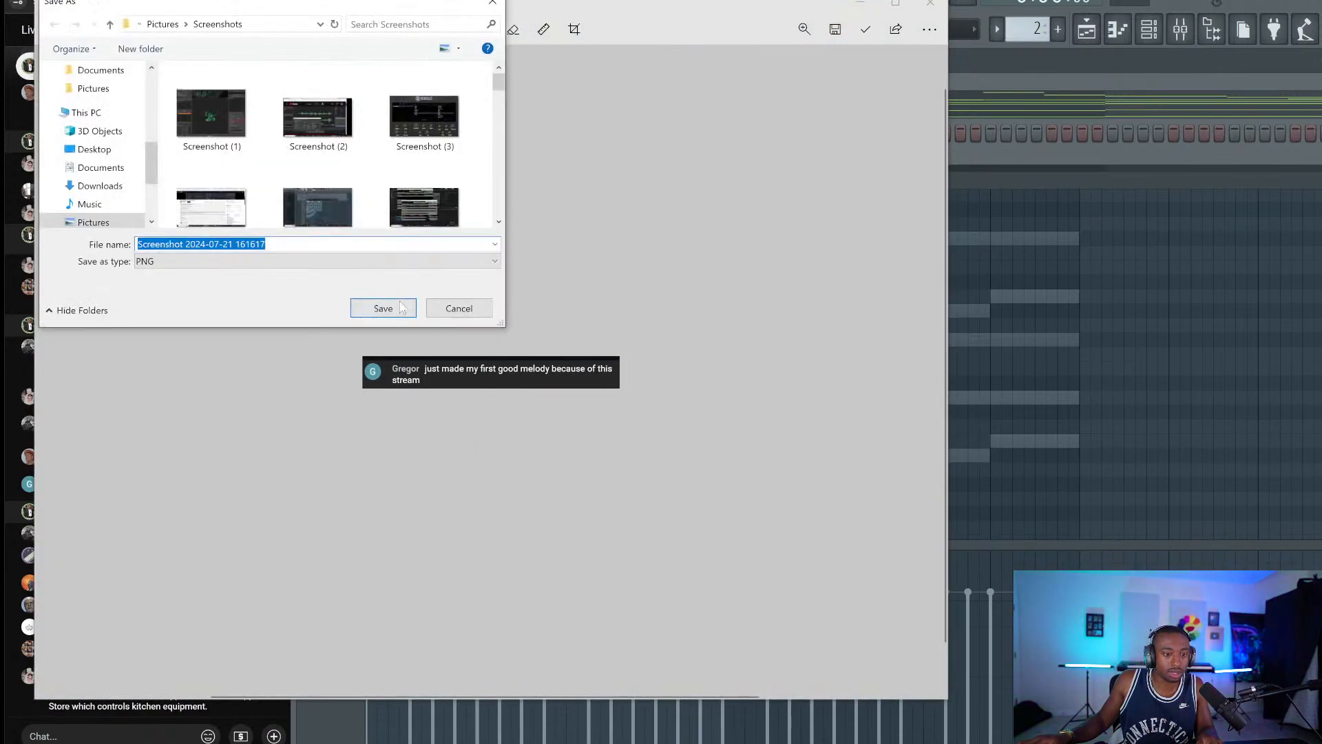
pyautogui.click(383, 307)
pyautogui.click(929, 6)
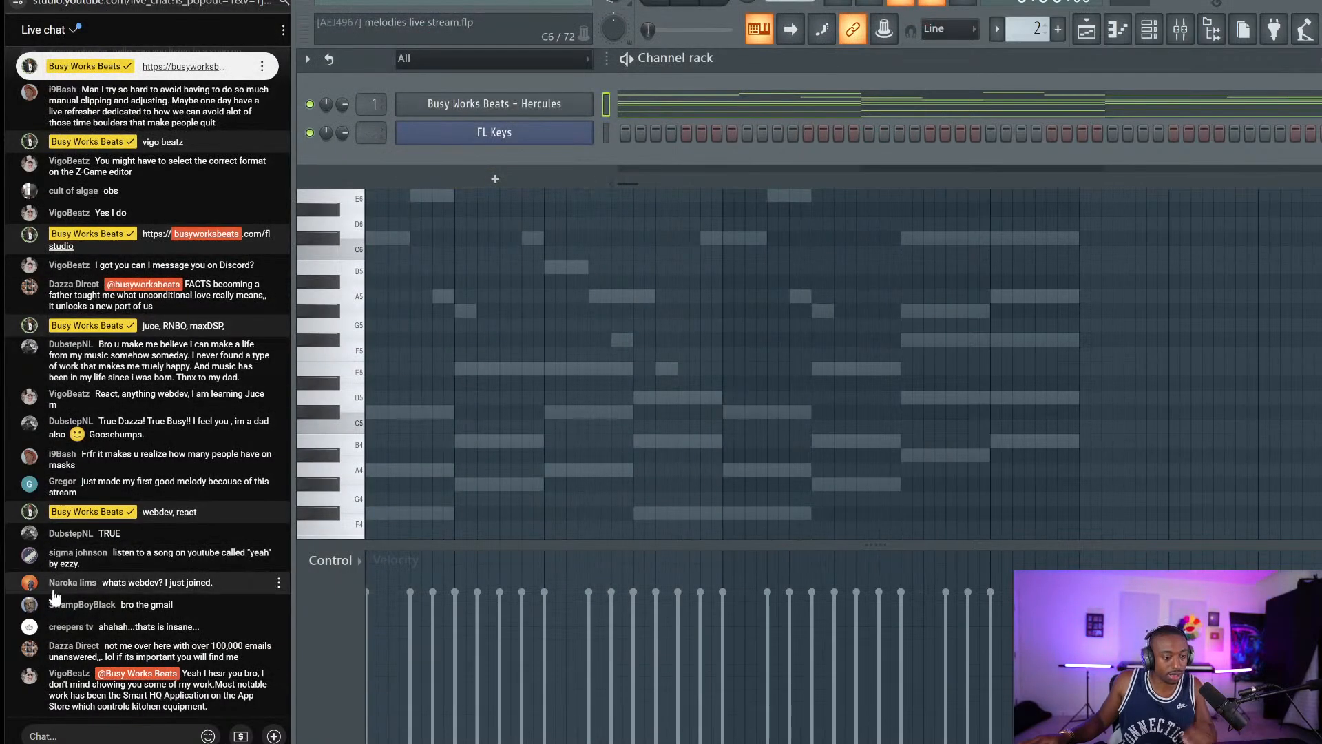
# Post 'plugins??' in the YouTube live chat, then bring FL Studio back to the front.
pyautogui.click(68, 735)
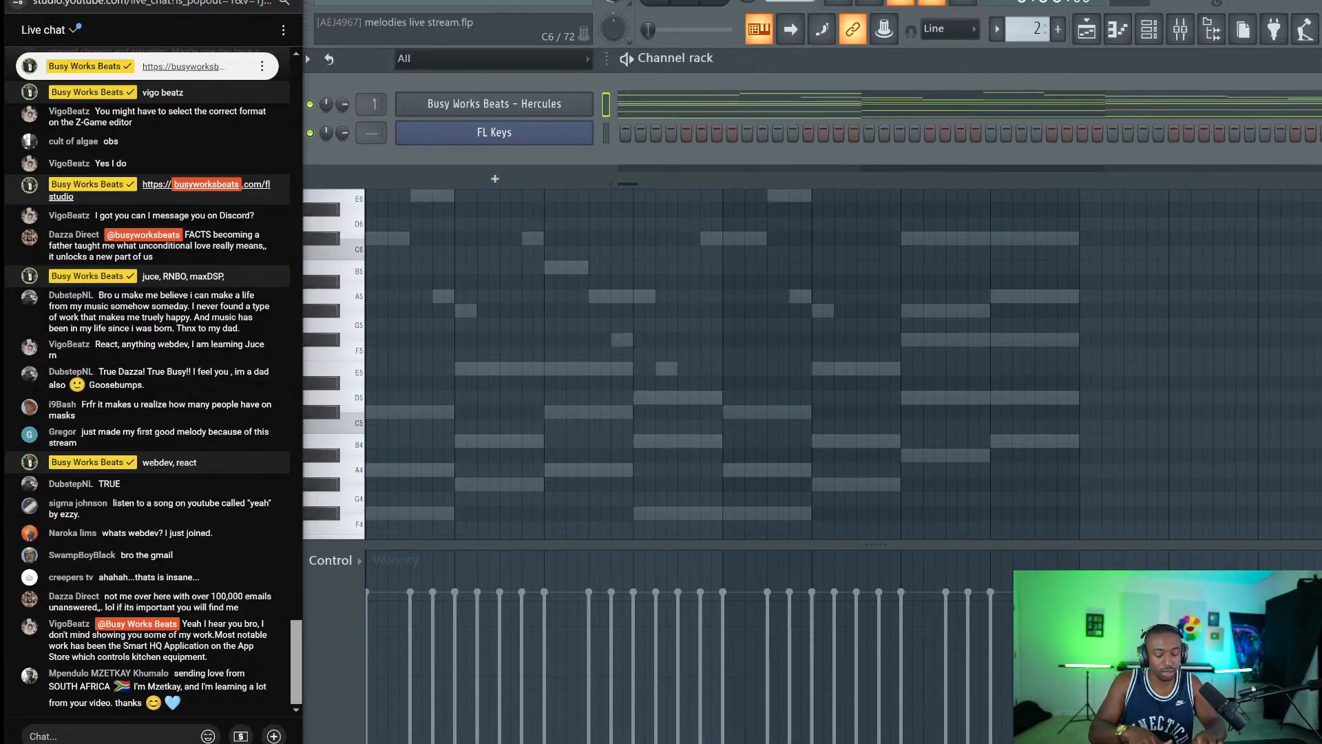
pyautogui.write('plugins?')
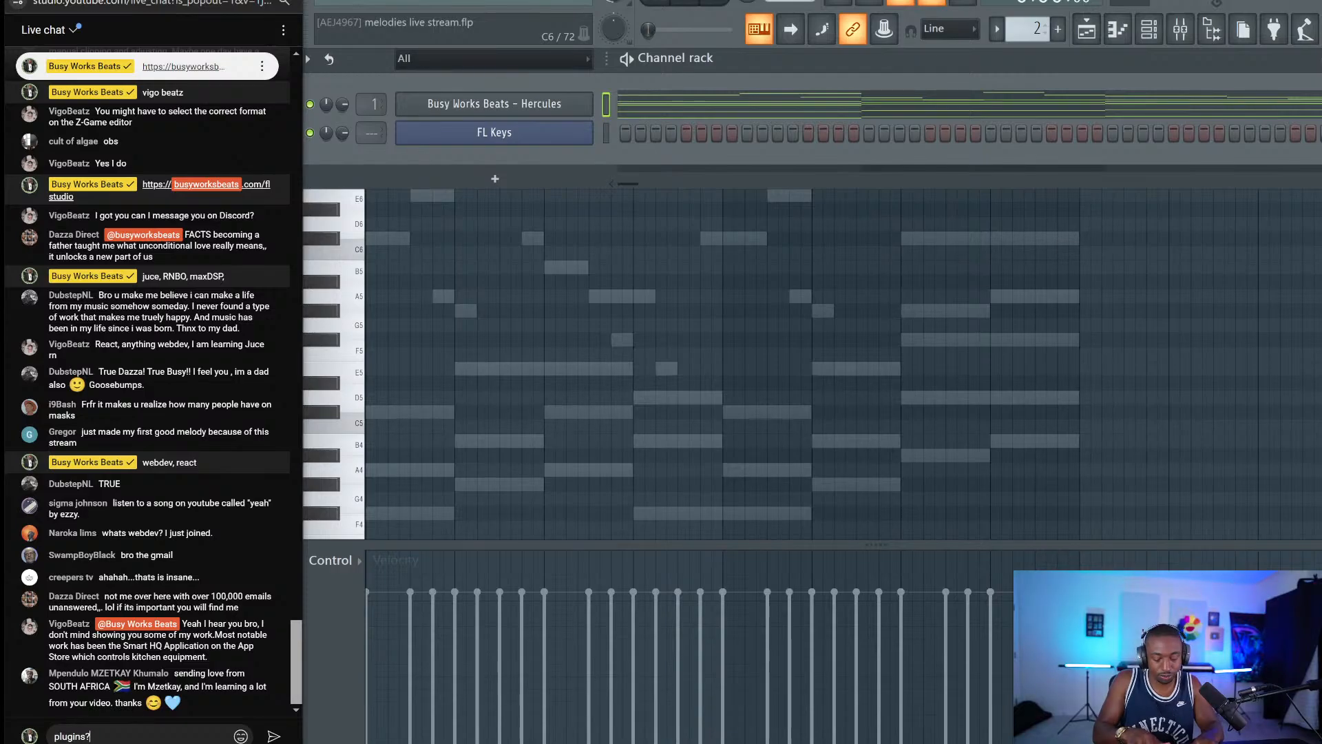
pyautogui.write('?')
pyautogui.press('Return')
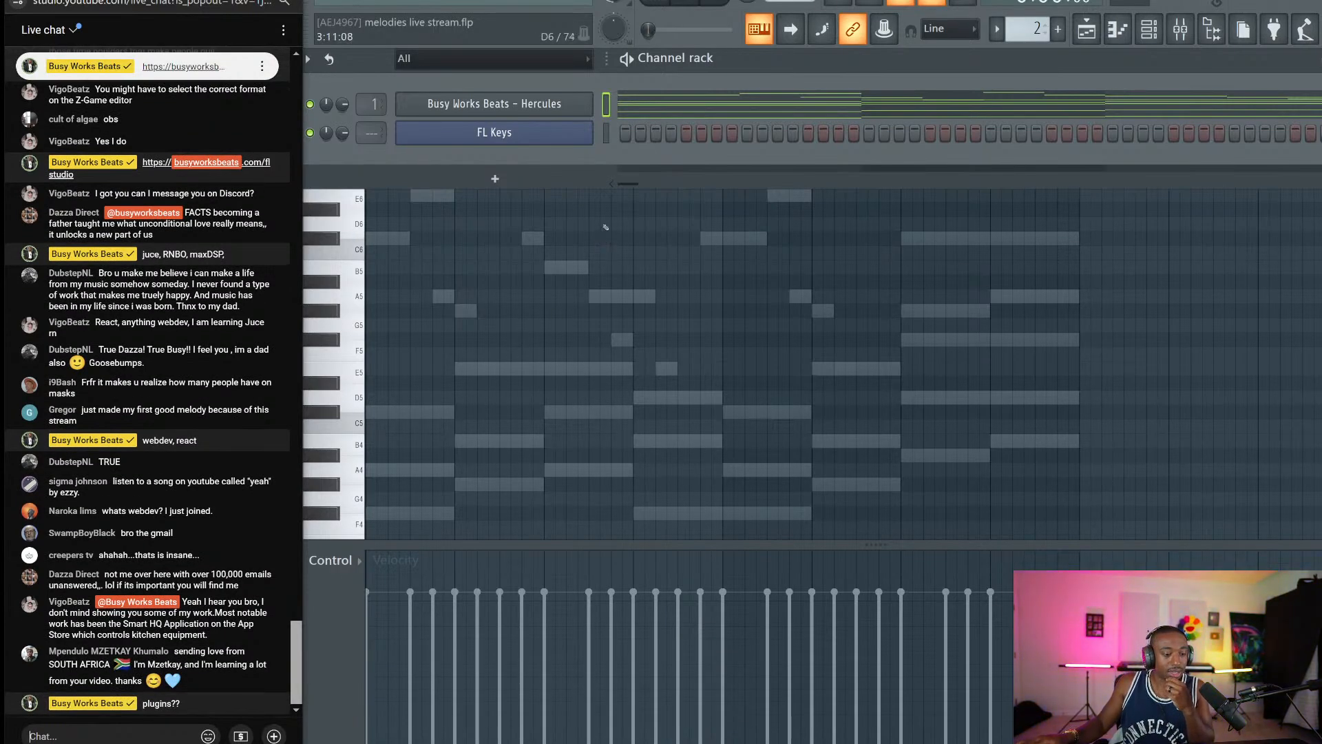
pyautogui.click(645, 77)
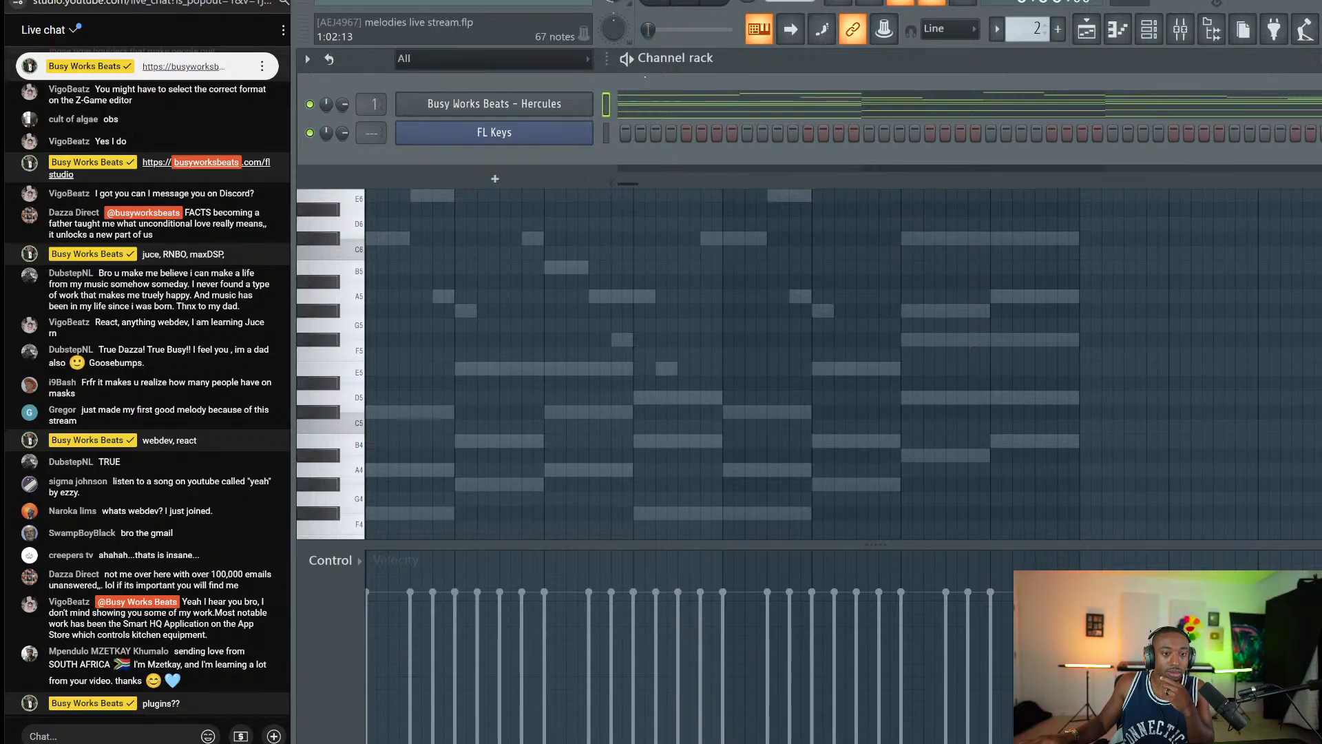
# Load Fruity Delay 3 into Insert 1's second effect slot, after Pro-Q 3.
pyautogui.click(1147, 35)
pyautogui.click(1147, 34)
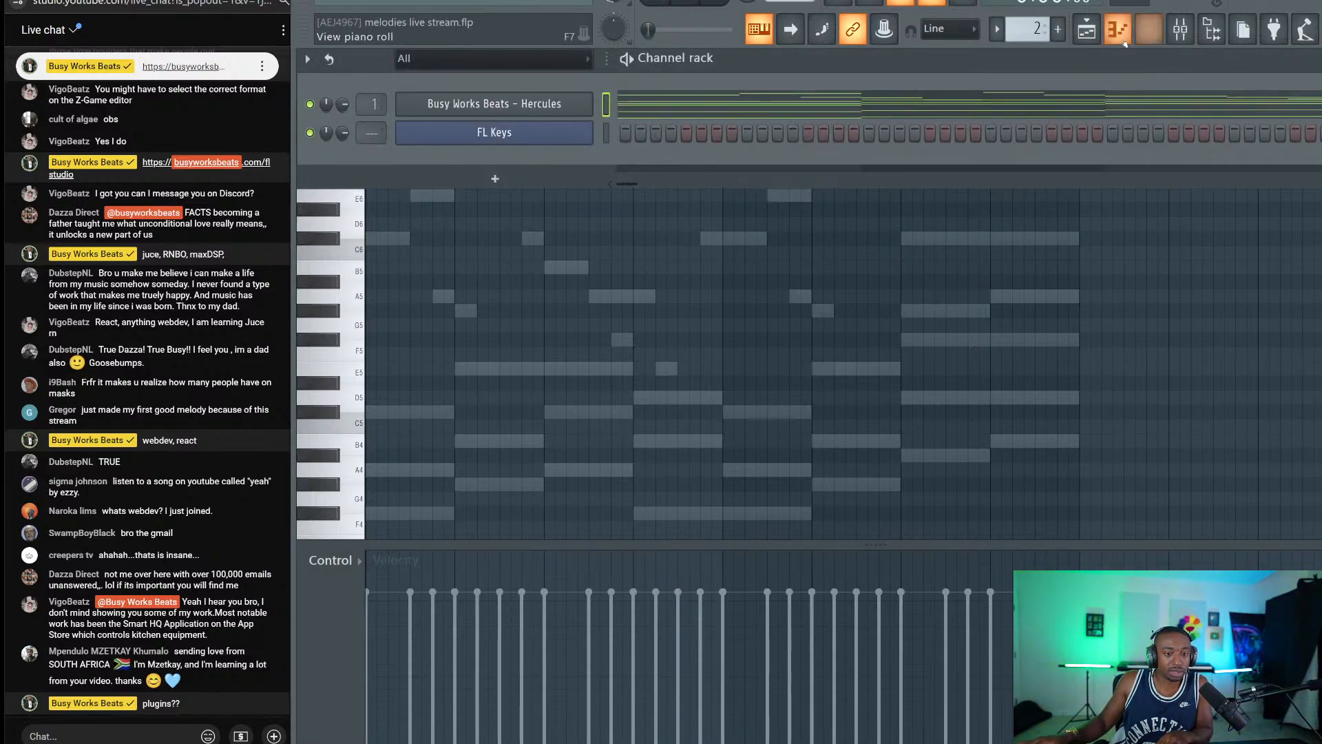
pyautogui.click(1180, 29)
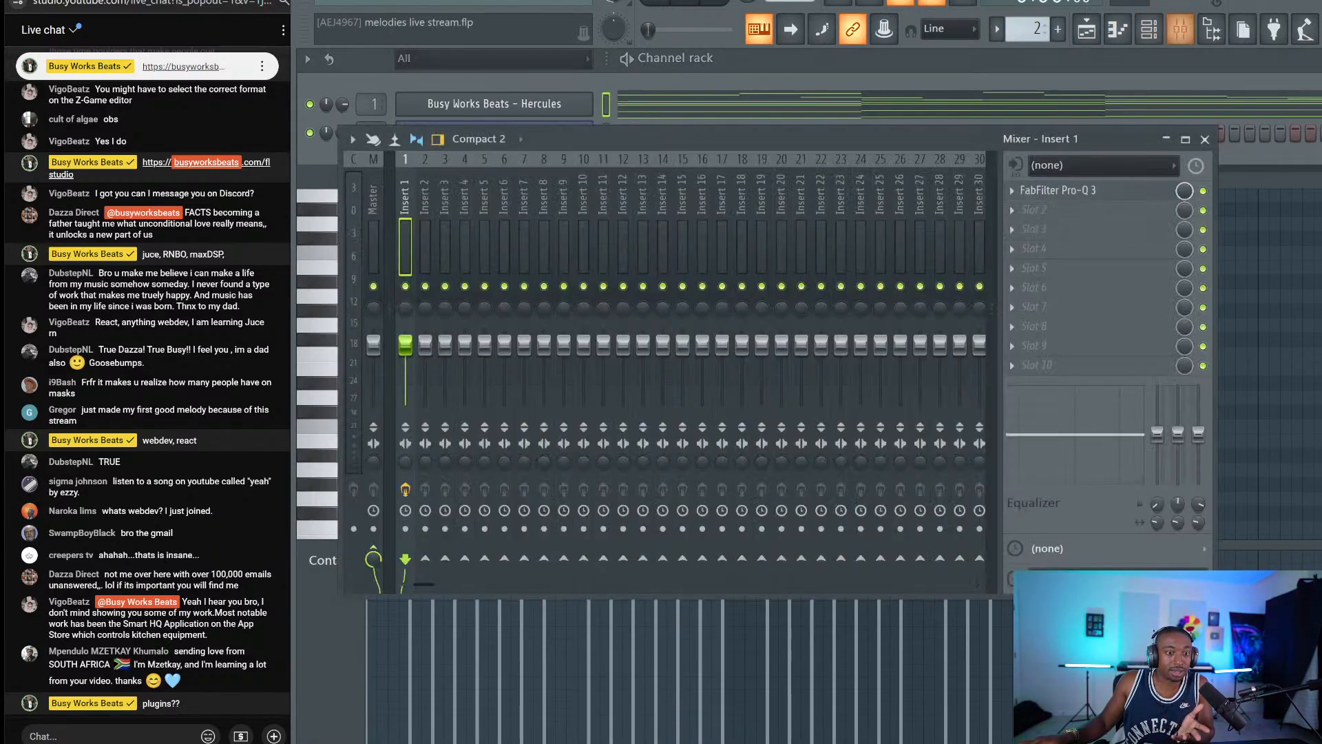
pyautogui.click(1013, 206)
pyautogui.moveTo(1026, 206)
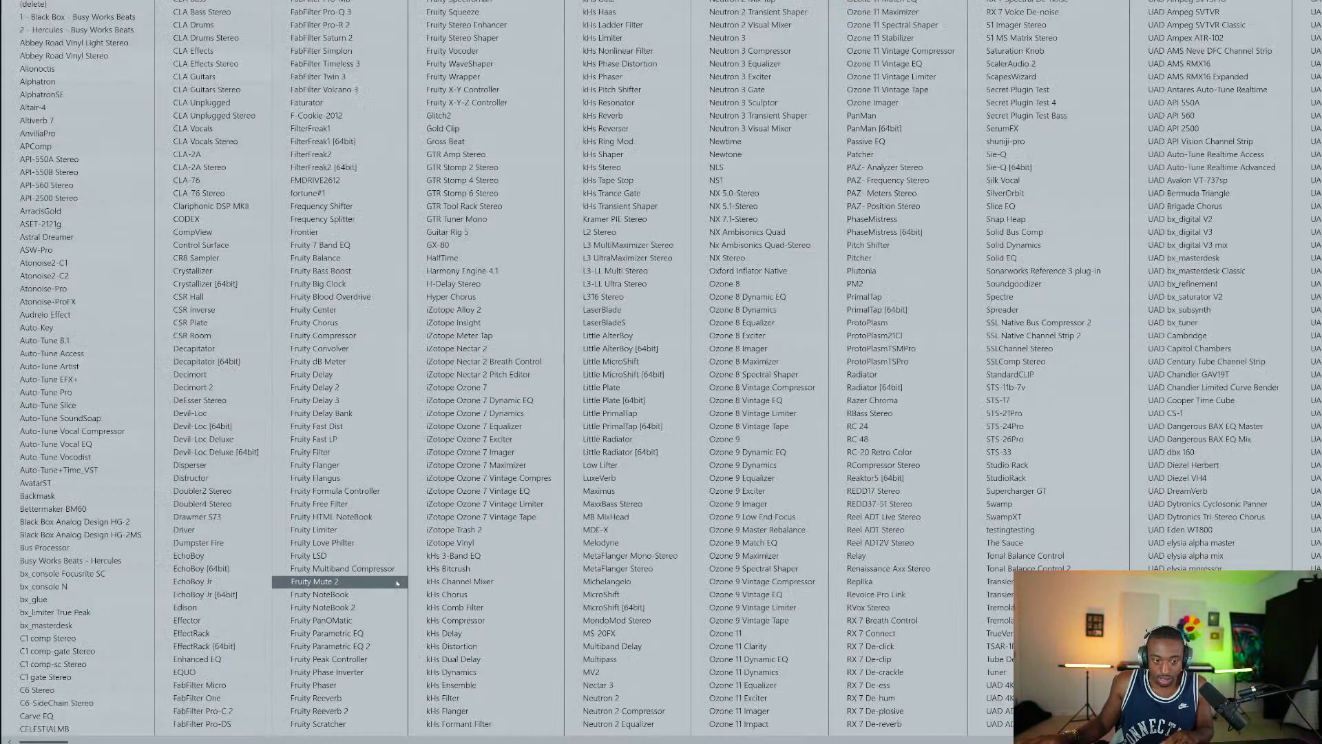
pyautogui.click(358, 401)
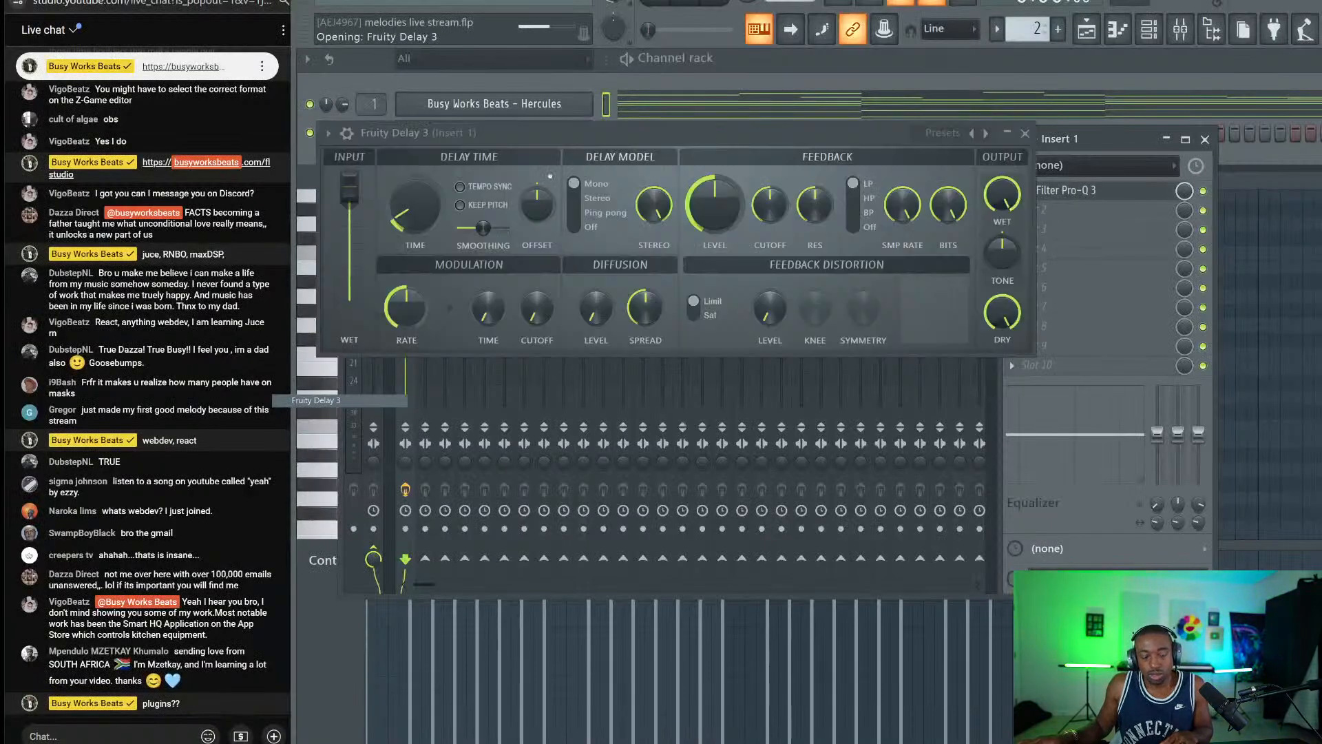
# Set Fruity Delay 3's dry and feedback to 0 and its modulation time to 53.8%, auditioning the result.
pyautogui.moveTo(1002, 312); pyautogui.dragTo(1001, 413)
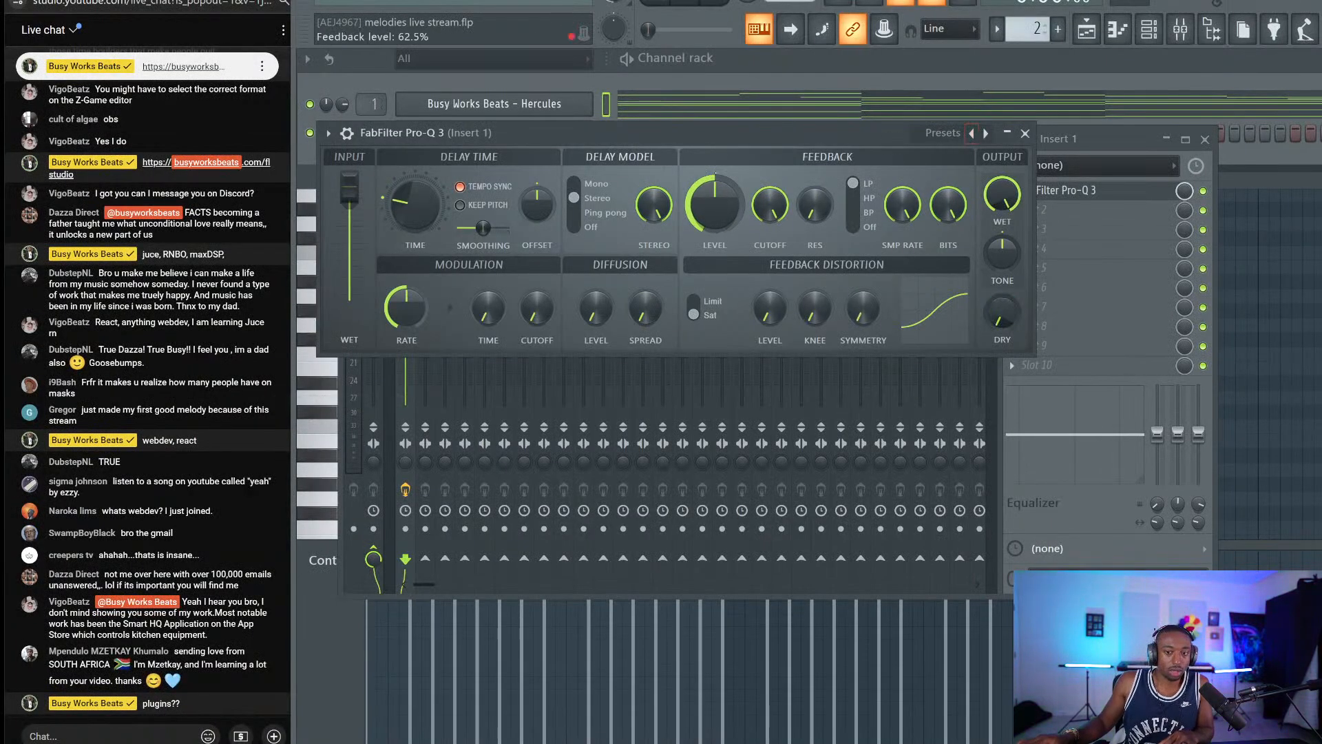
pyautogui.moveTo(714, 205); pyautogui.dragTo(715, 289)
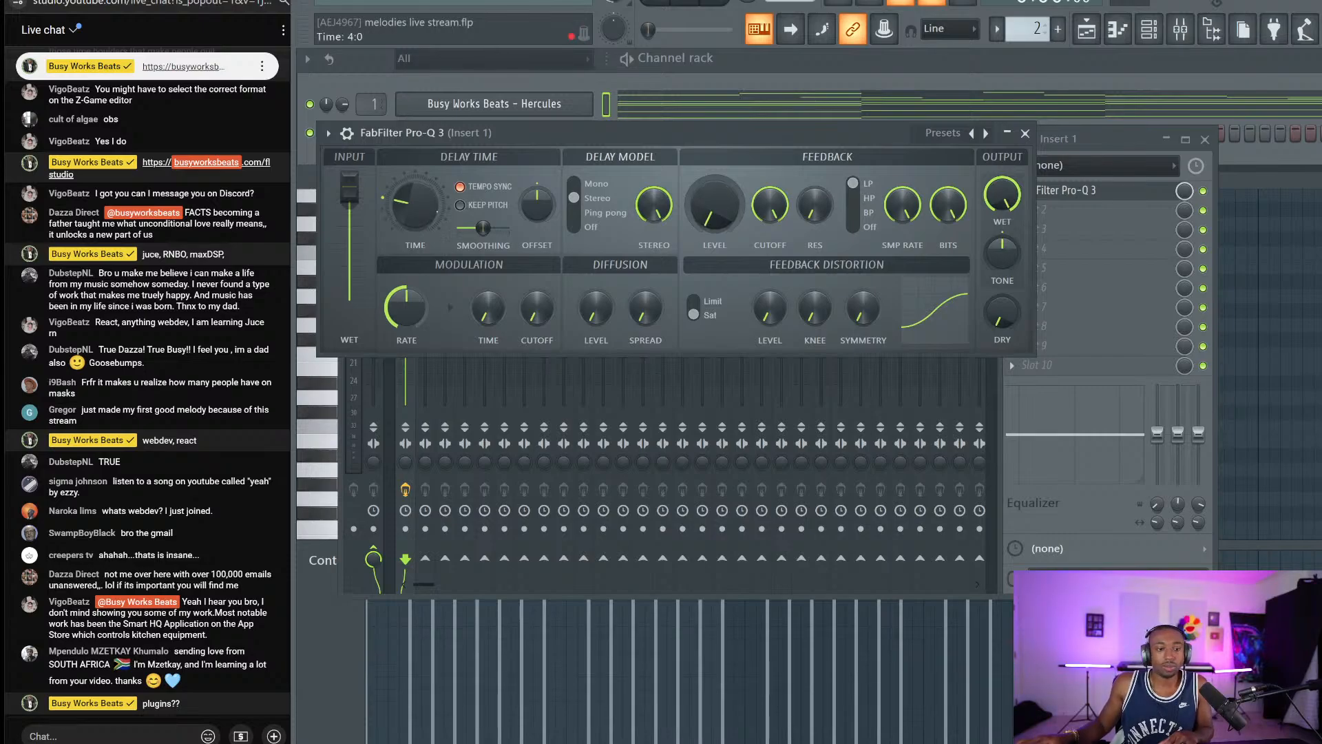
pyautogui.moveTo(416, 204); pyautogui.dragTo(415, 262)
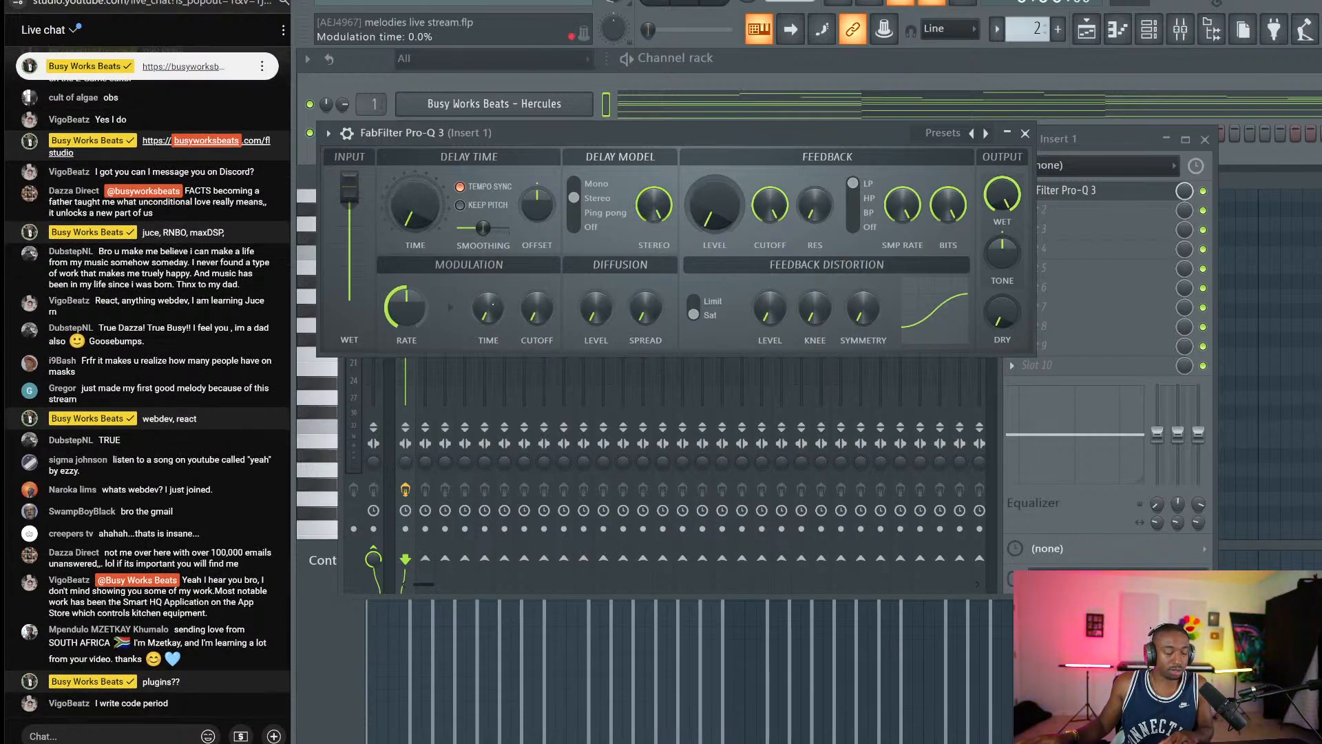
pyautogui.press('space')
pyautogui.moveTo(488, 309); pyautogui.dragTo(488, 289)
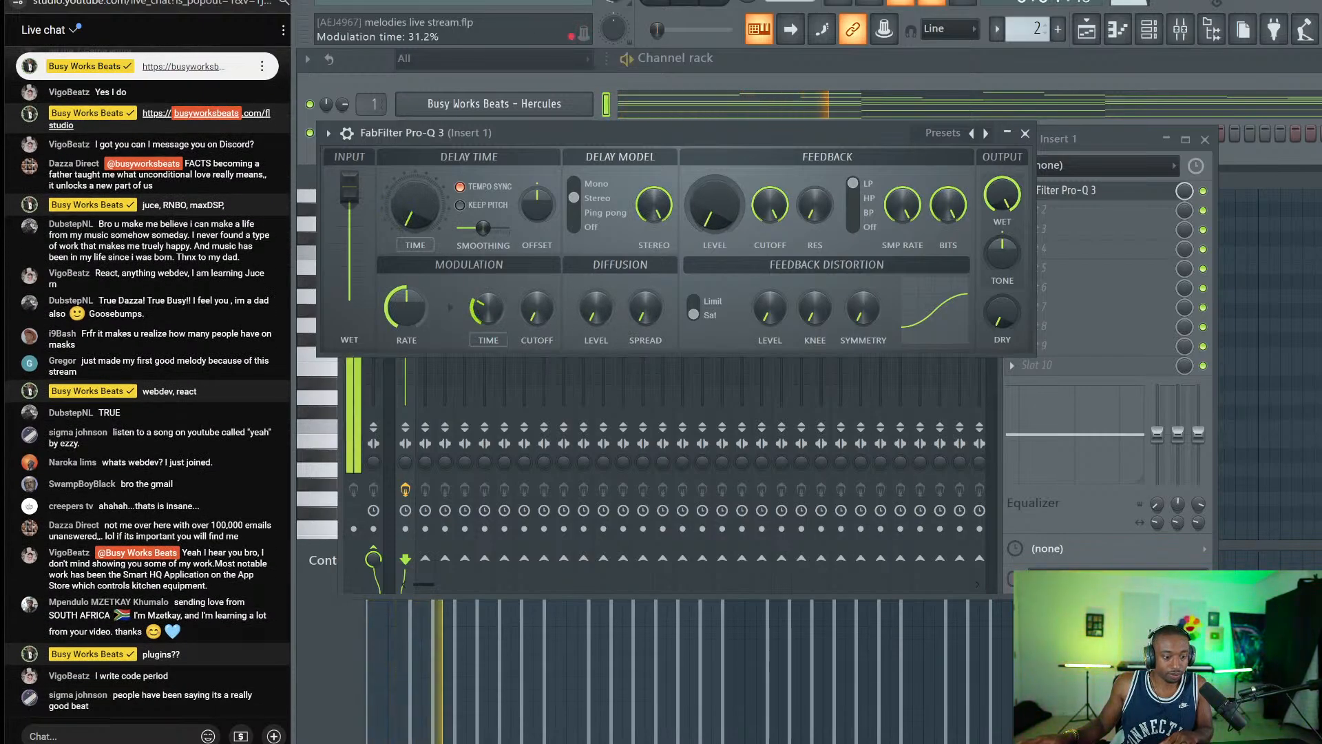
pyautogui.press('space')
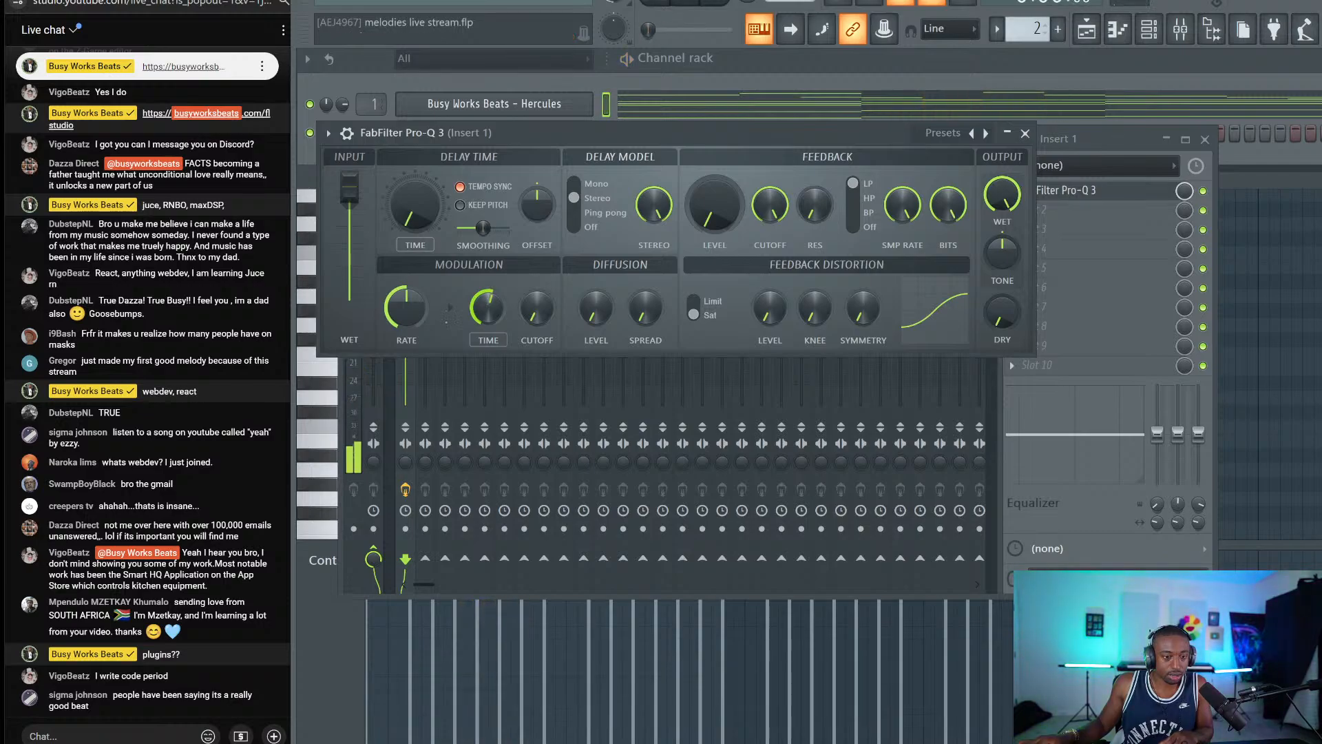
pyautogui.moveTo(488, 307); pyautogui.dragTo(488, 309)
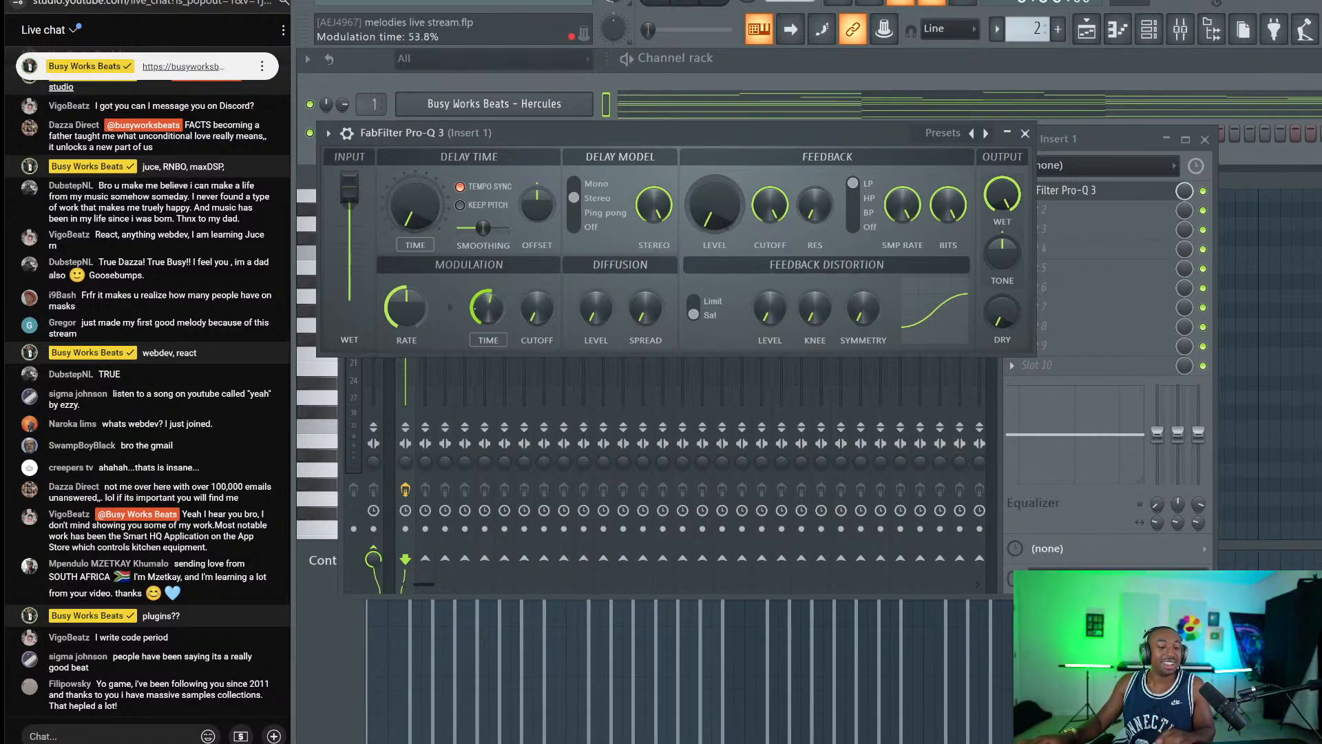
pyautogui.press('space')
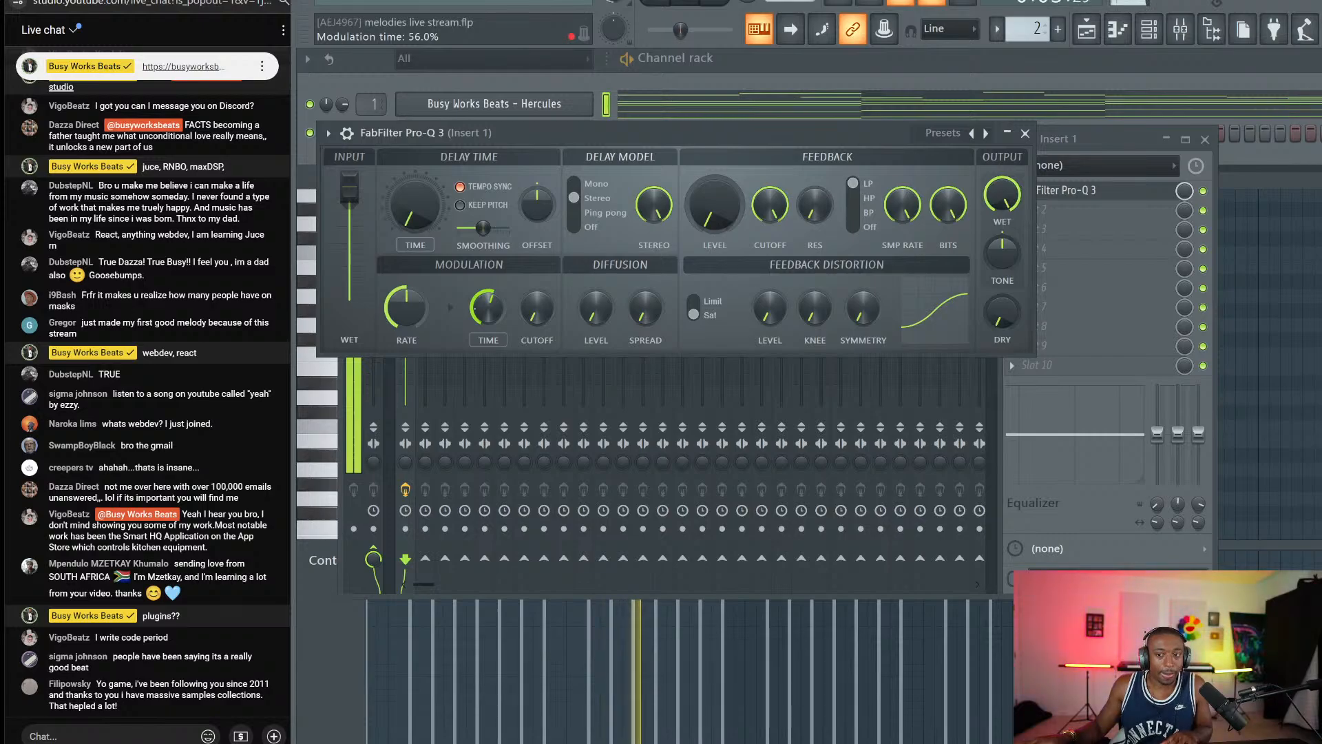
# Send 'jav' and a viewer's name as chat replies, then turn off the delay's tempo sync.
pyautogui.click(135, 735)
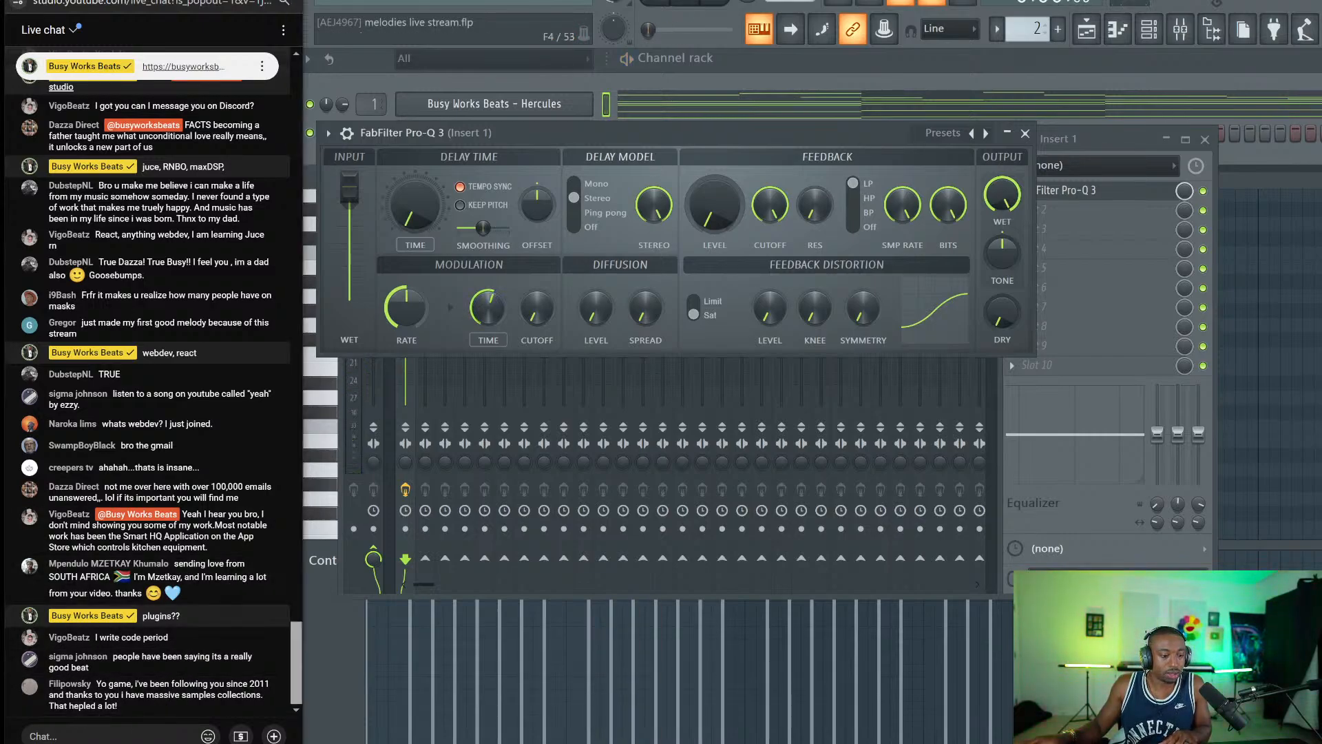
pyautogui.write('javascript')
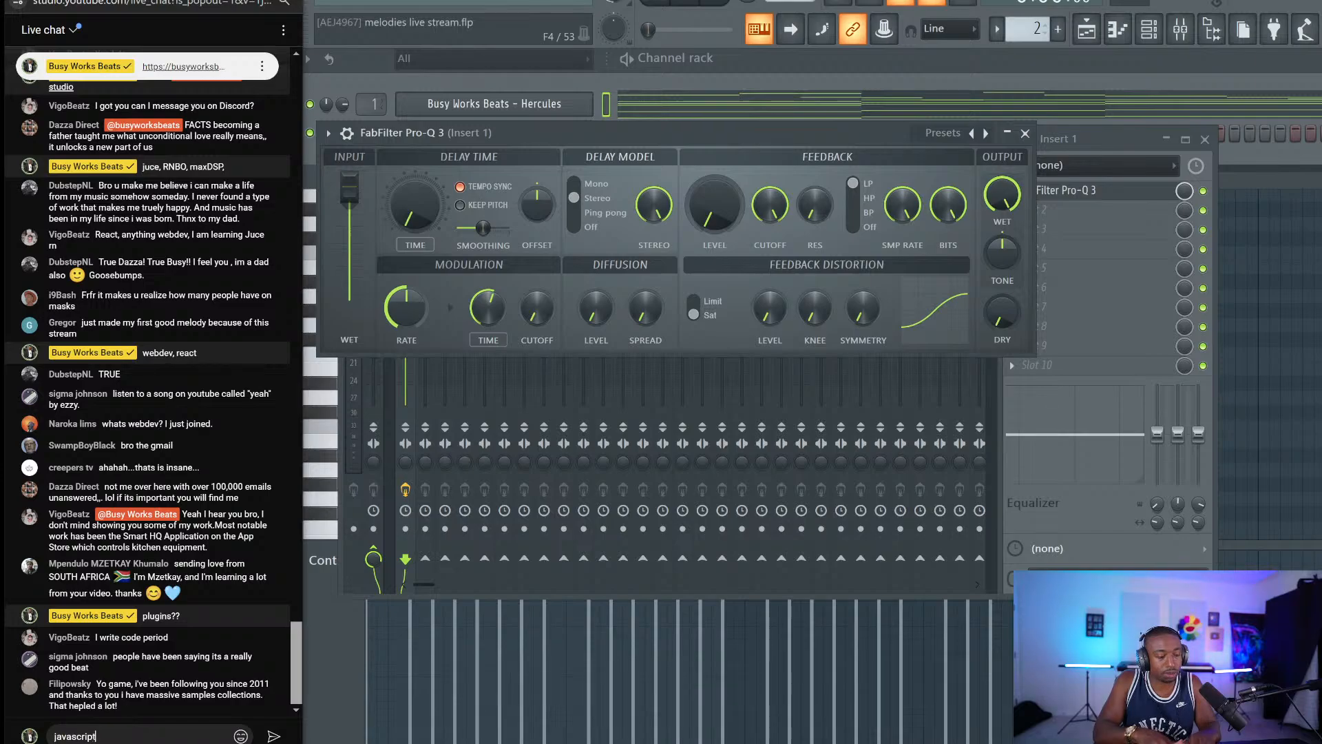
pyautogui.press('Return')
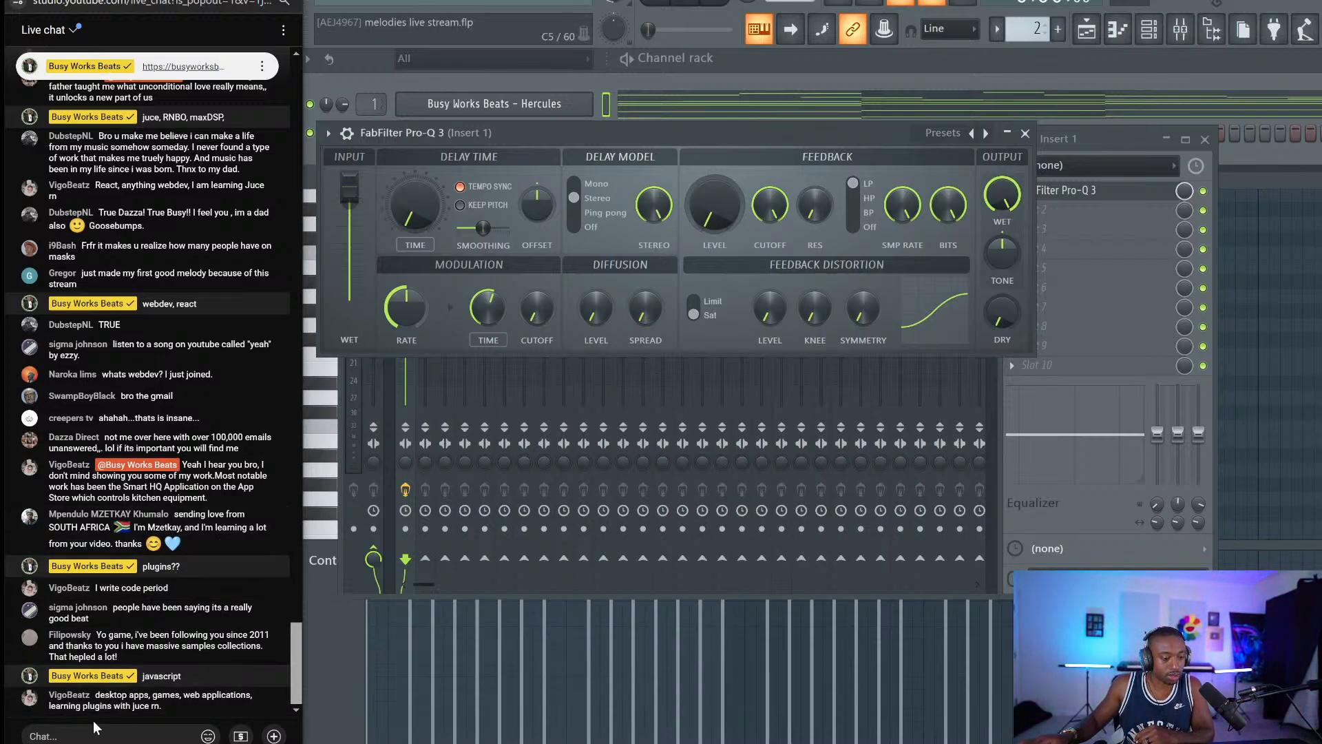
pyautogui.write('Vi')
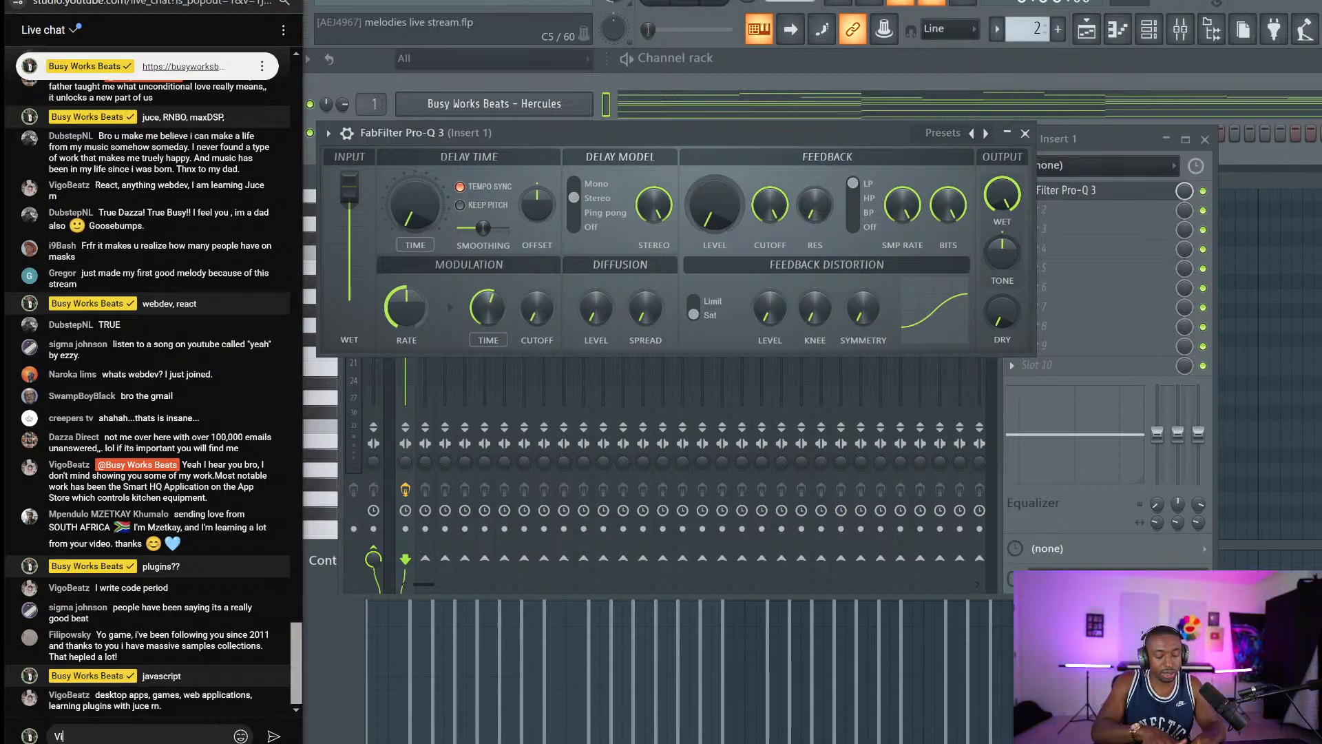
pyautogui.write('goBeatz')
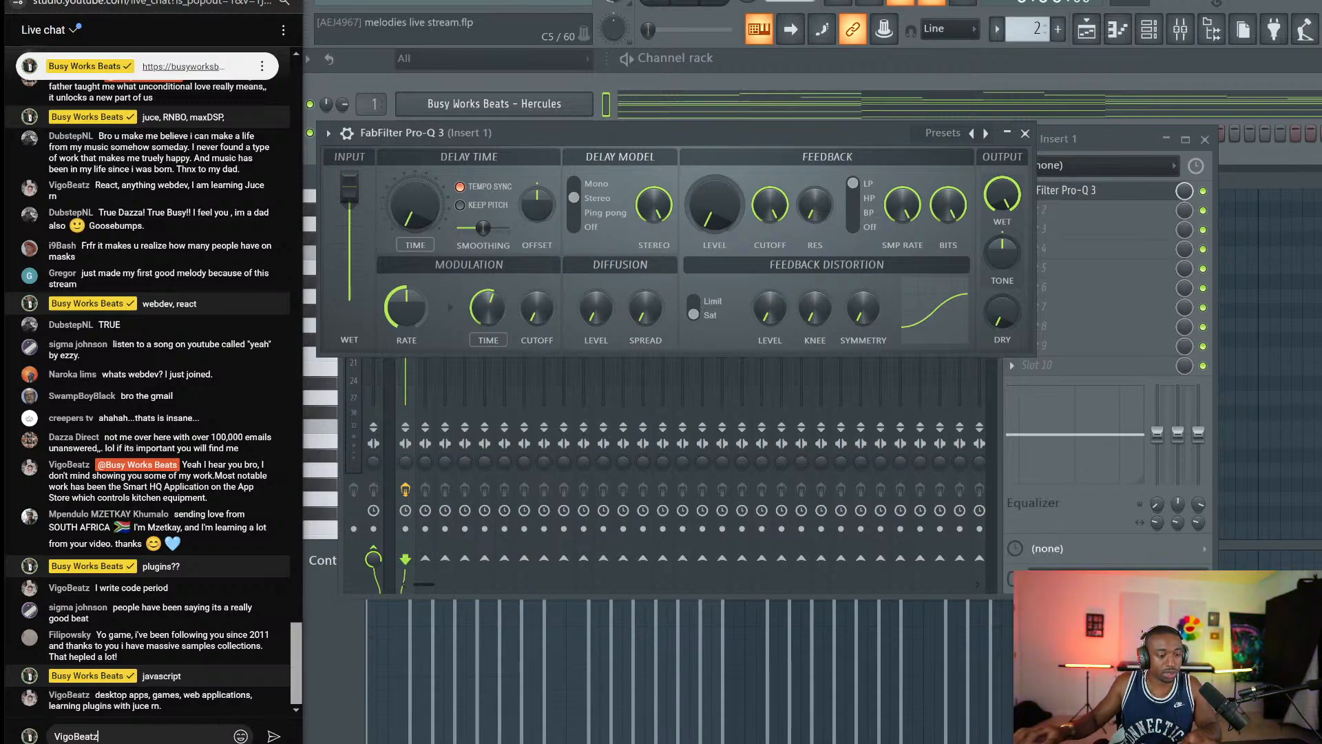
pyautogui.press('Return')
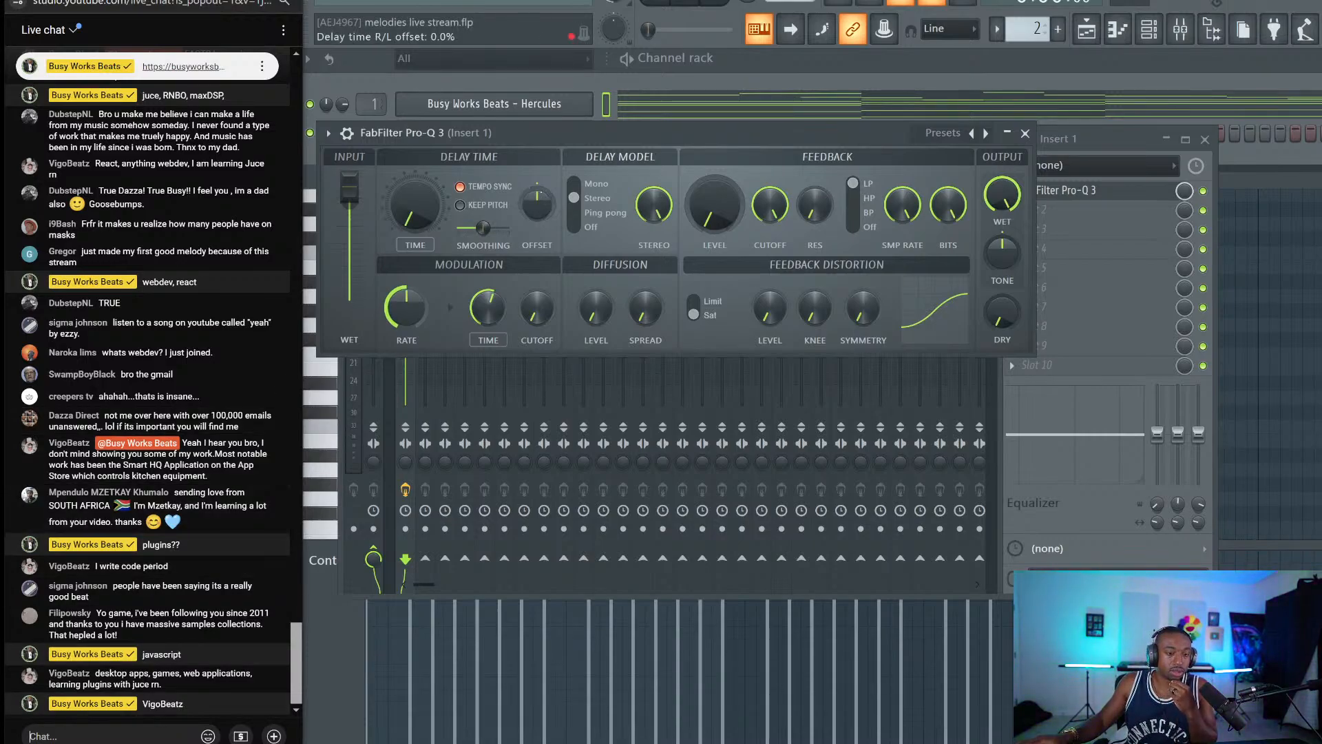
pyautogui.click(472, 193)
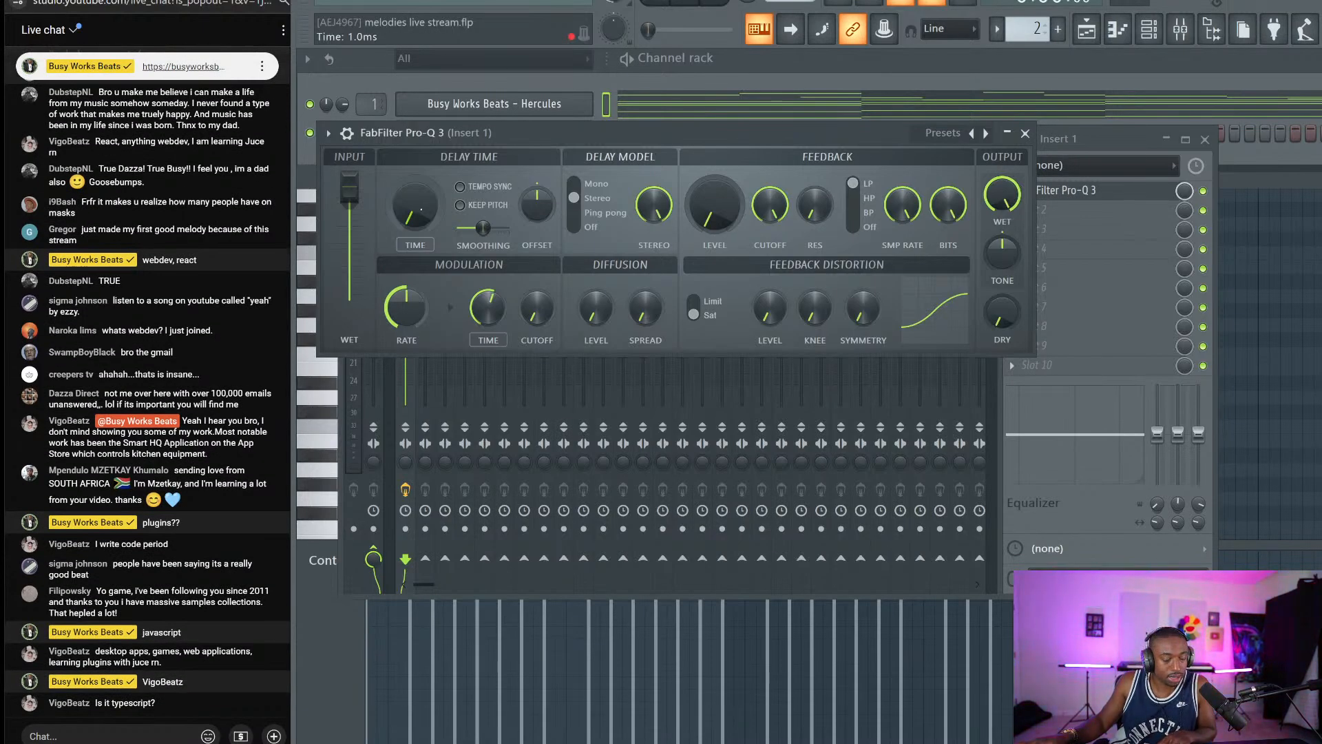
pyautogui.moveTo(415, 204)
pyautogui.mouseDown()
pyautogui.moveTo(414, 121)
pyautogui.moveTo(415, 205)
pyautogui.mouseUp()
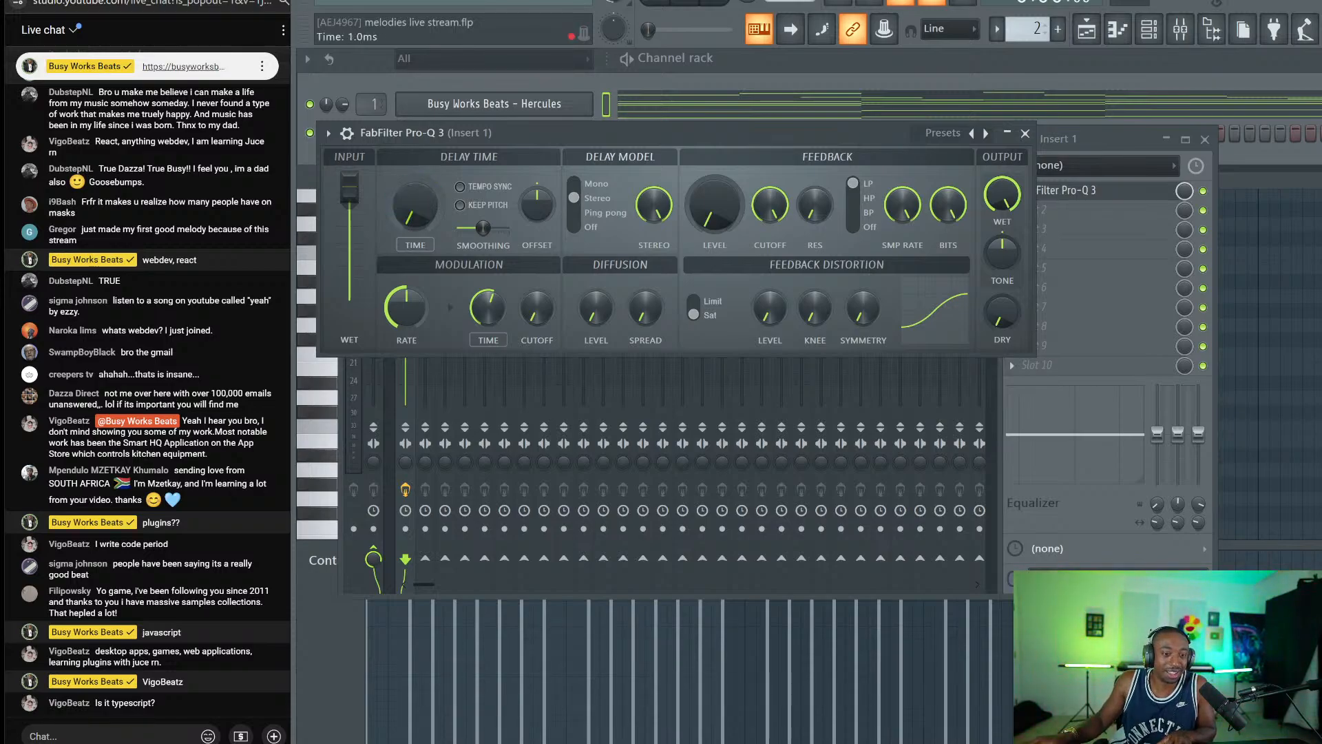
# Audition the new delay time, then send a short reply in the live chat.
pyautogui.press('space')
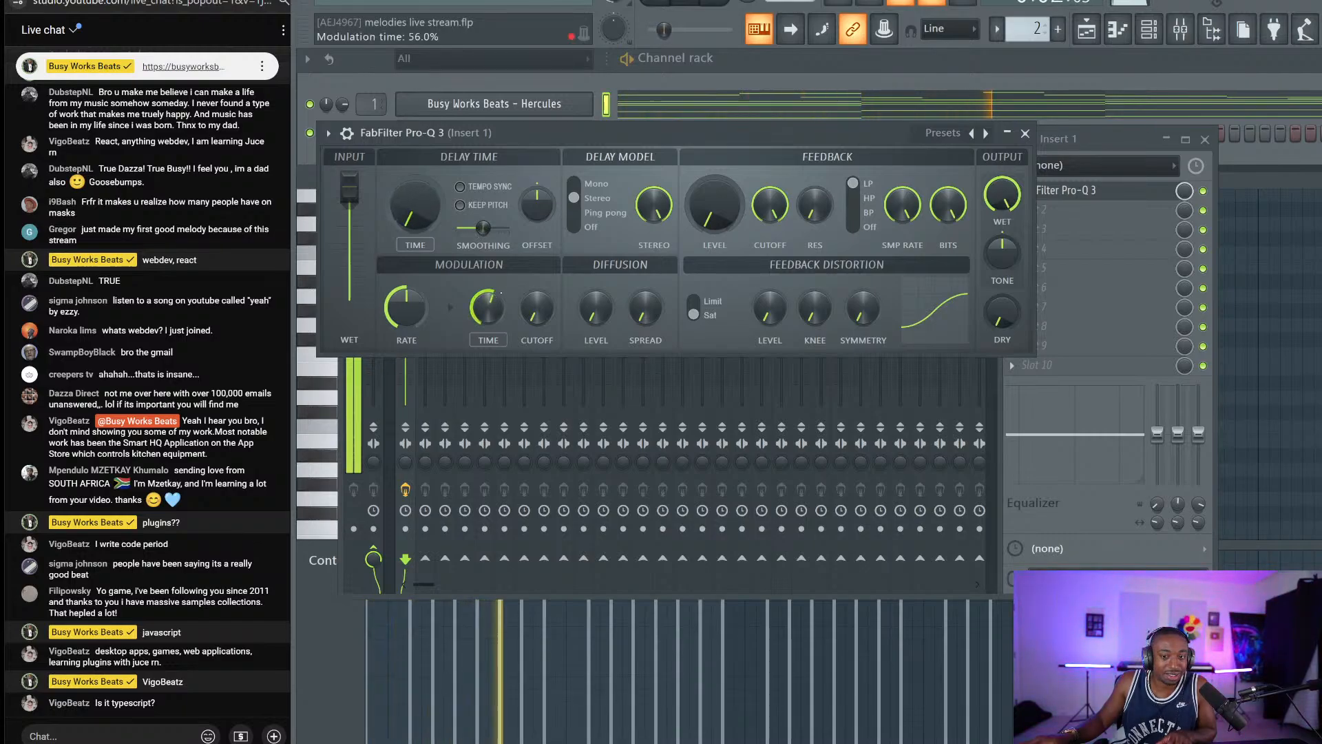
pyautogui.press('space')
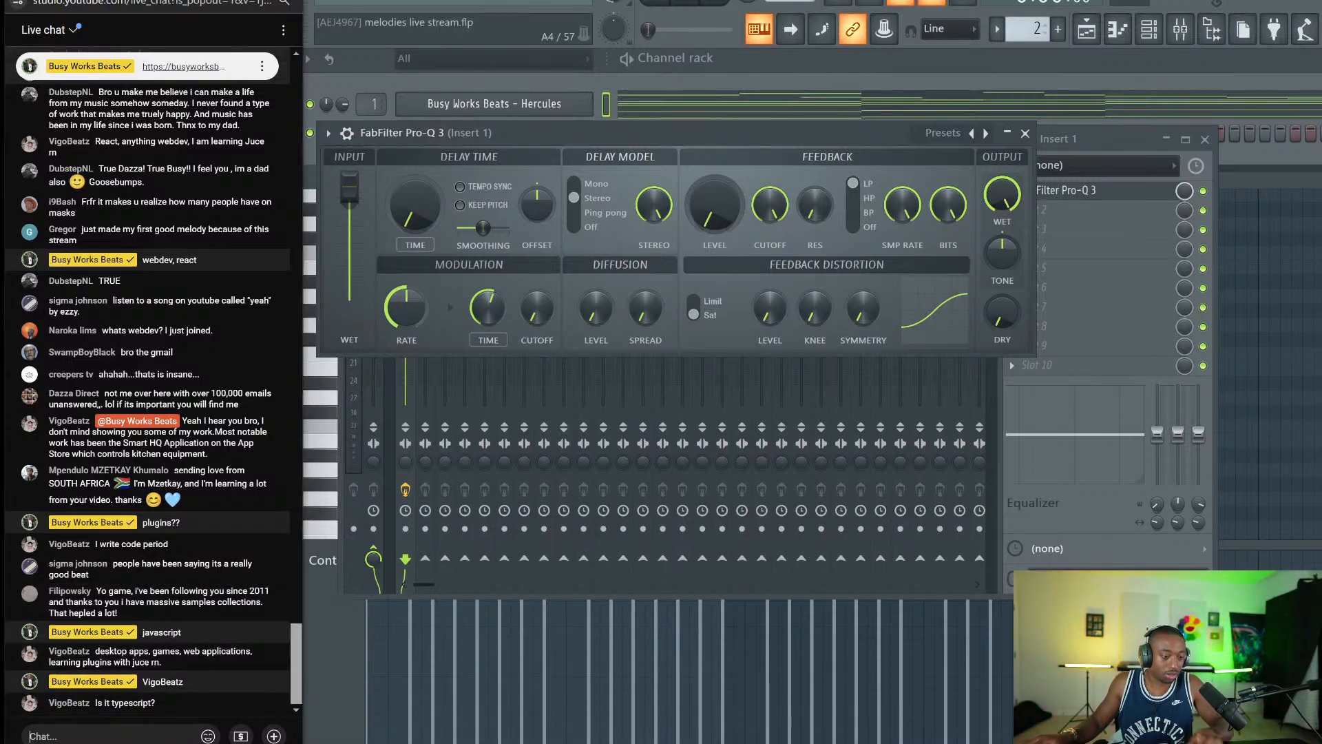
pyautogui.click(168, 734)
pyautogui.write('d')
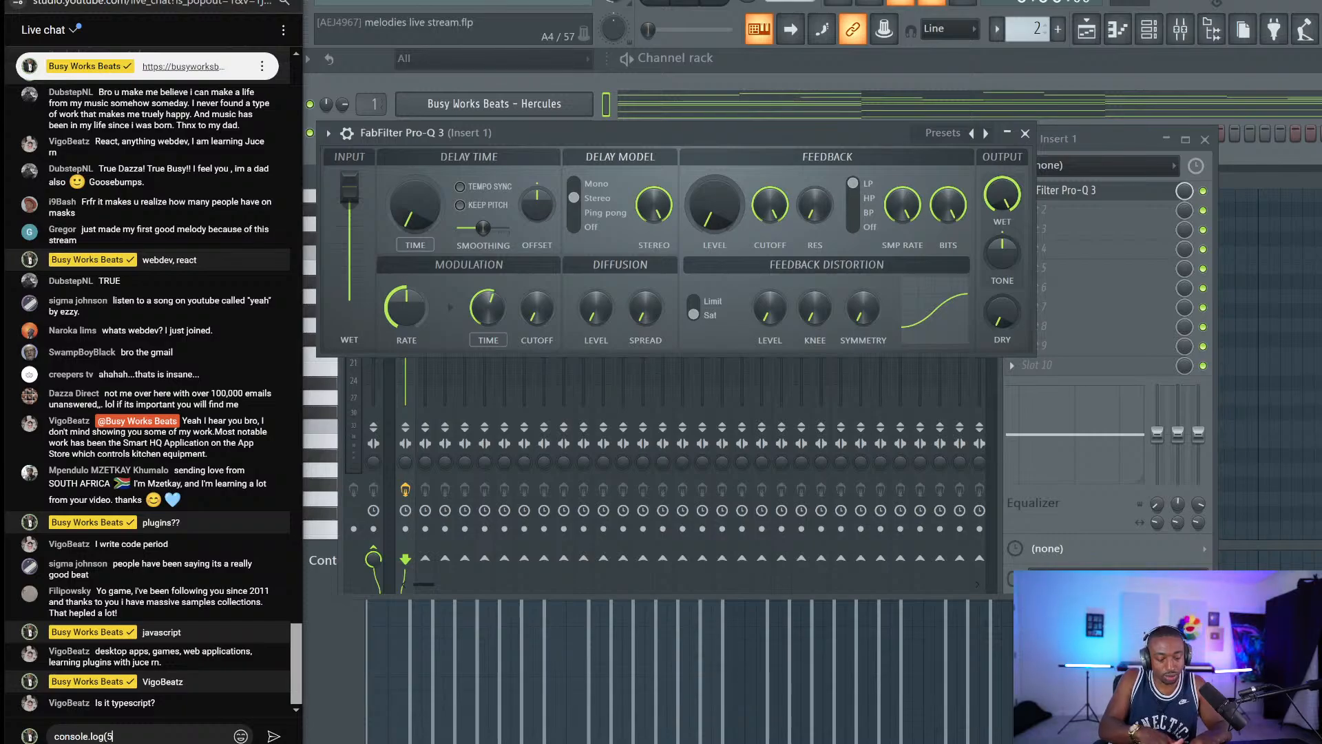
pyautogui.write("'6")
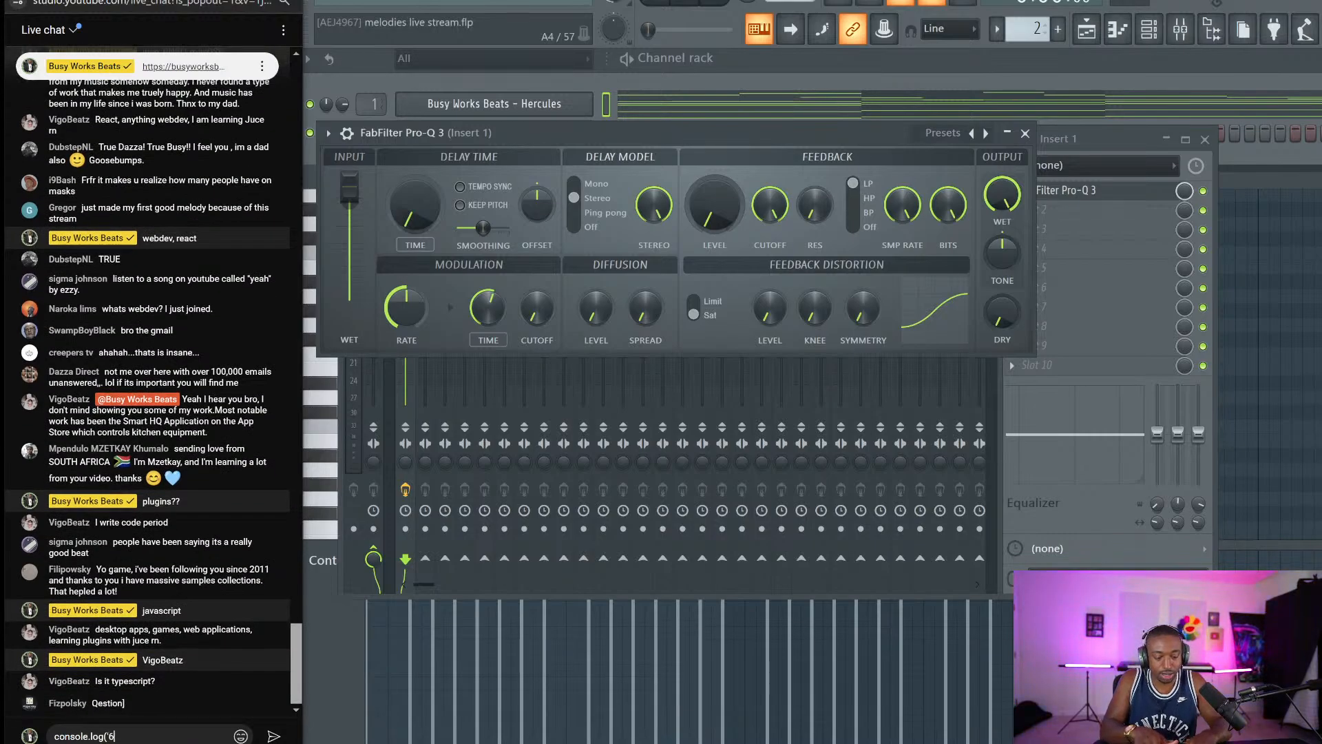
pyautogui.press('BackSpace')
pyautogui.write("5')")
pyautogui.press('Return')
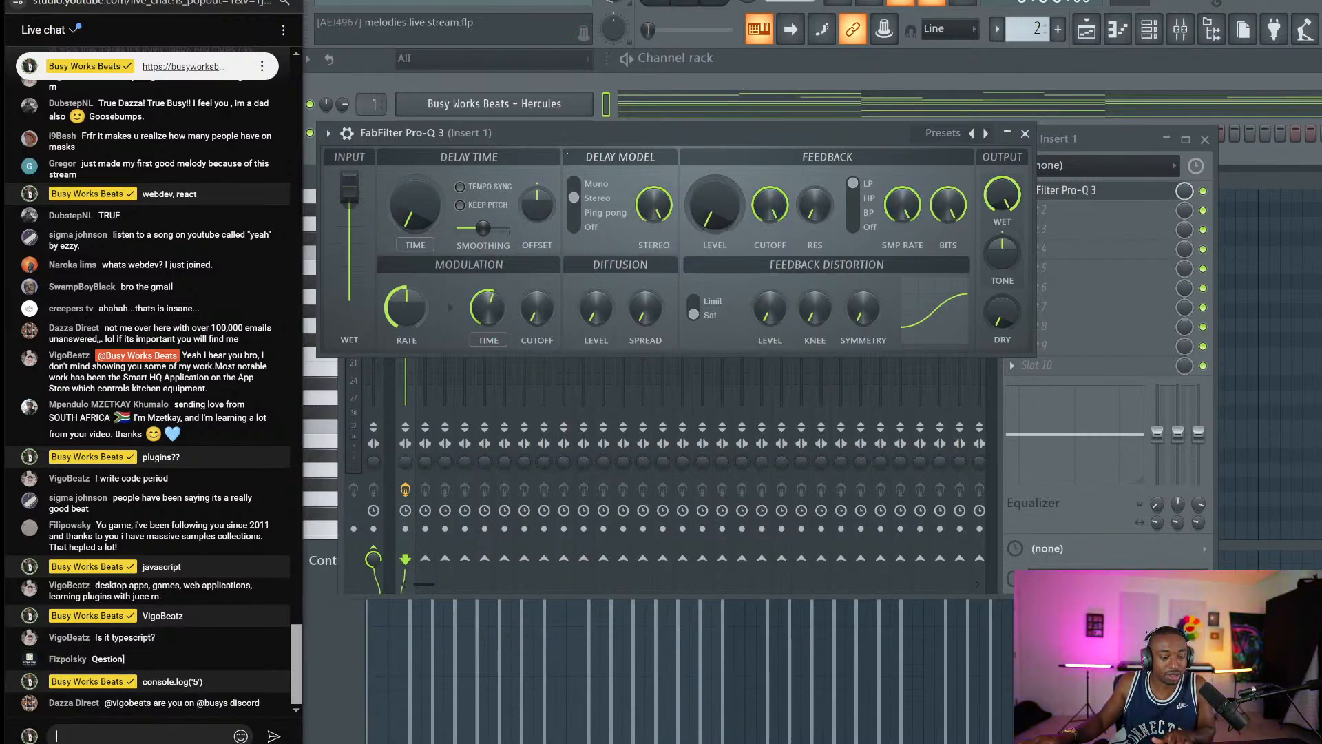
# Turn the delay's dry level back up and audition the melody.
pyautogui.click(569, 135)
pyautogui.press('space')
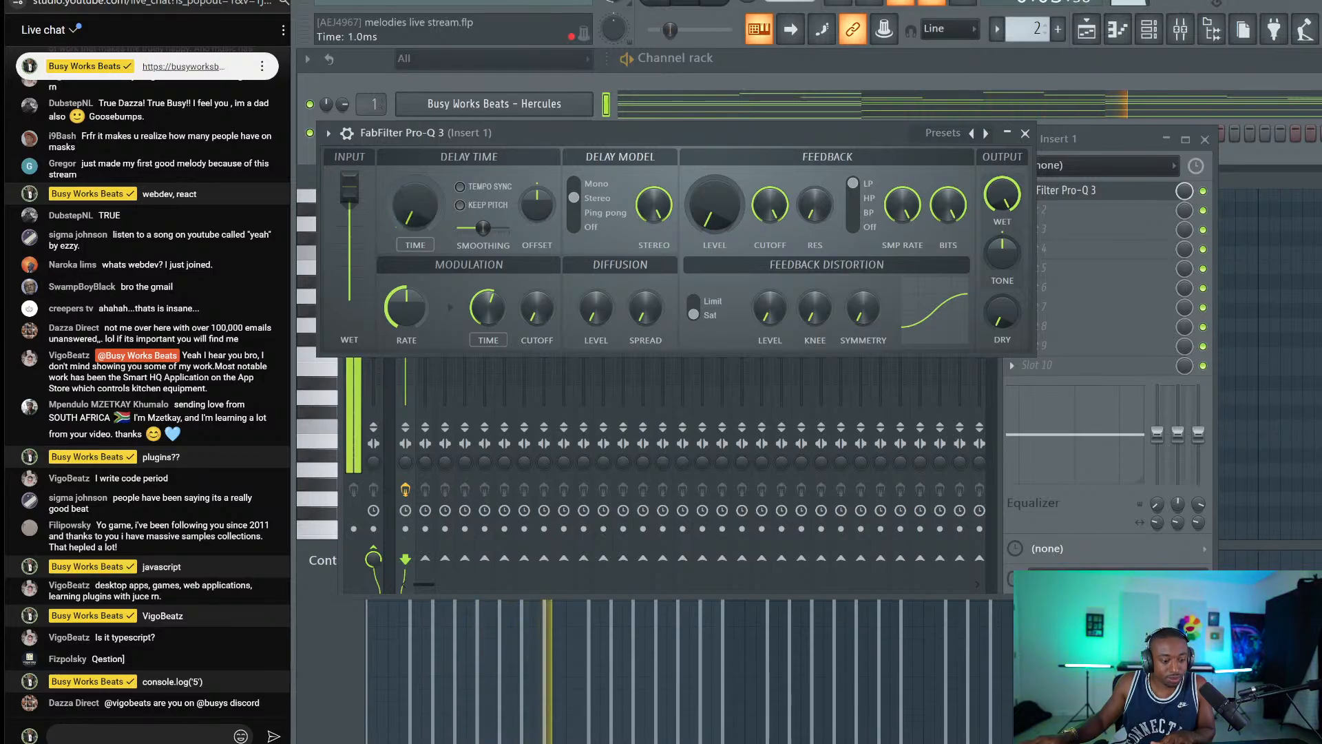
pyautogui.press('space')
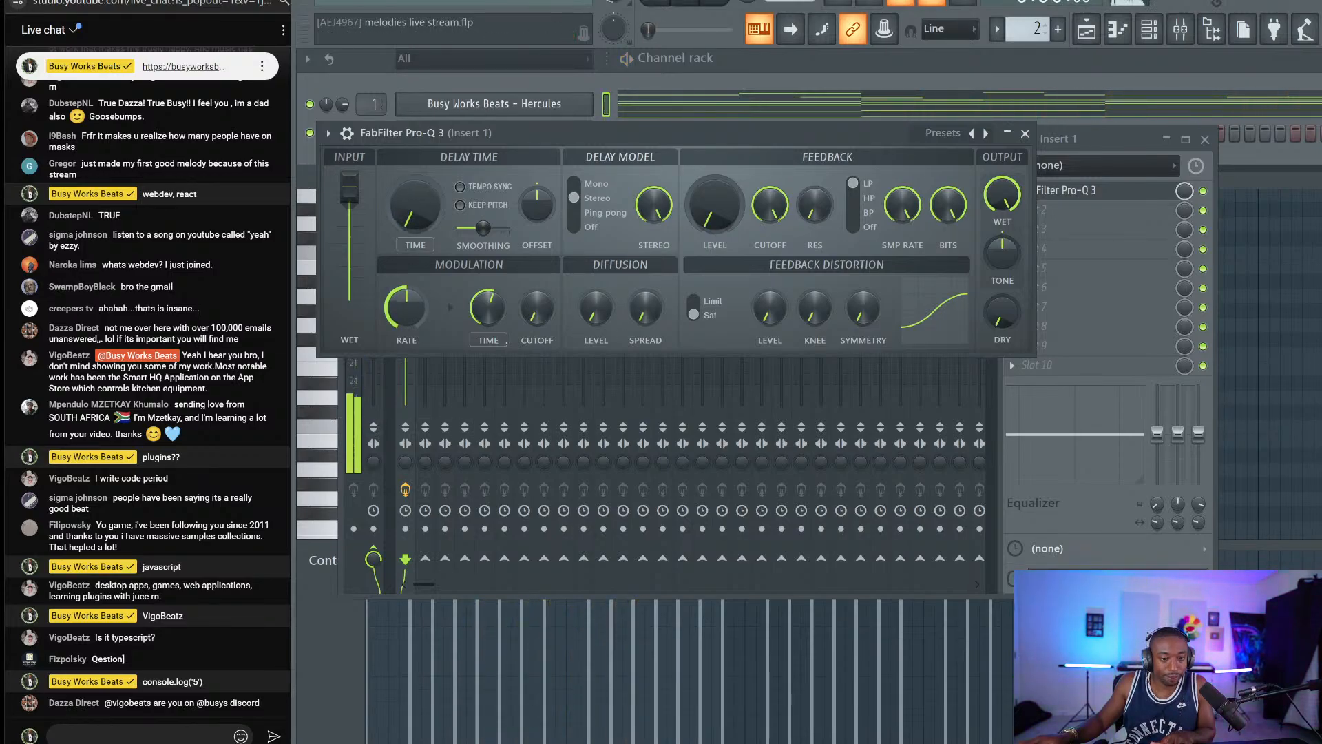
pyautogui.click(189, 736)
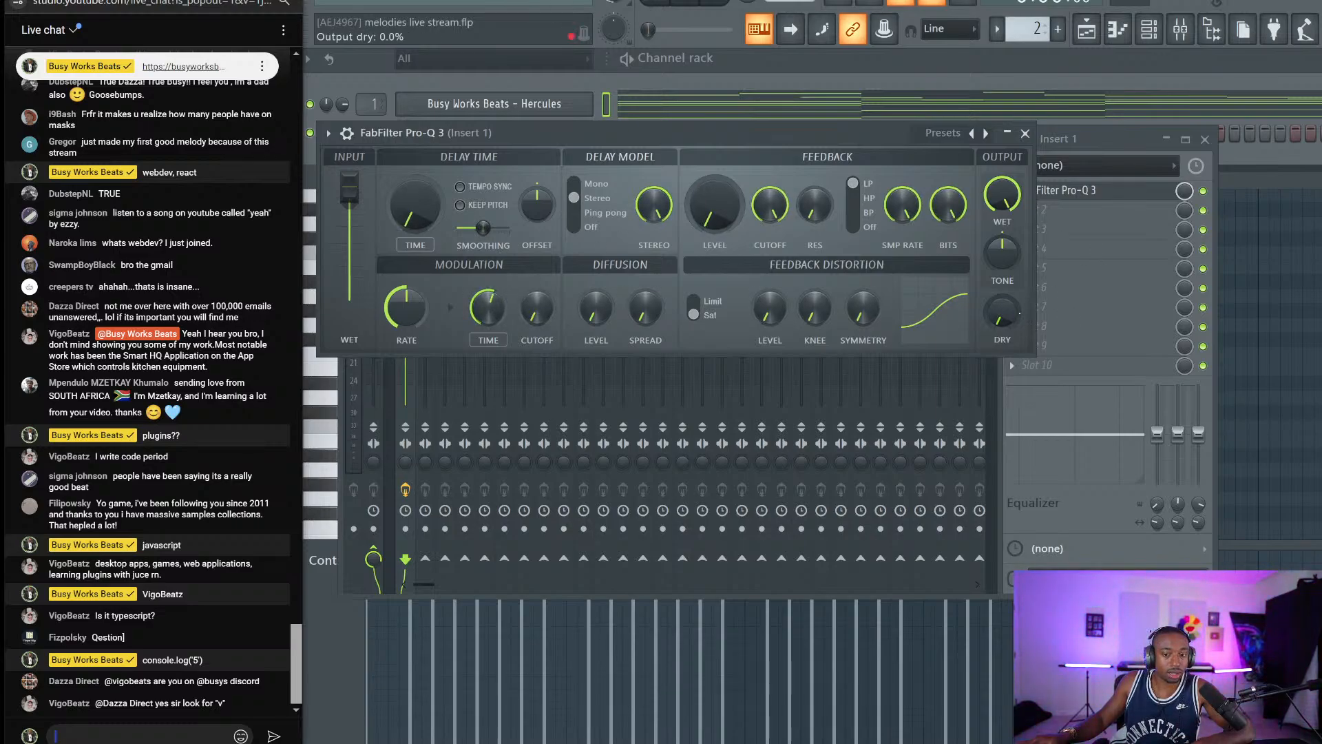
pyautogui.moveTo(1002, 313); pyautogui.dragTo(1002, 286)
pyautogui.press('space')
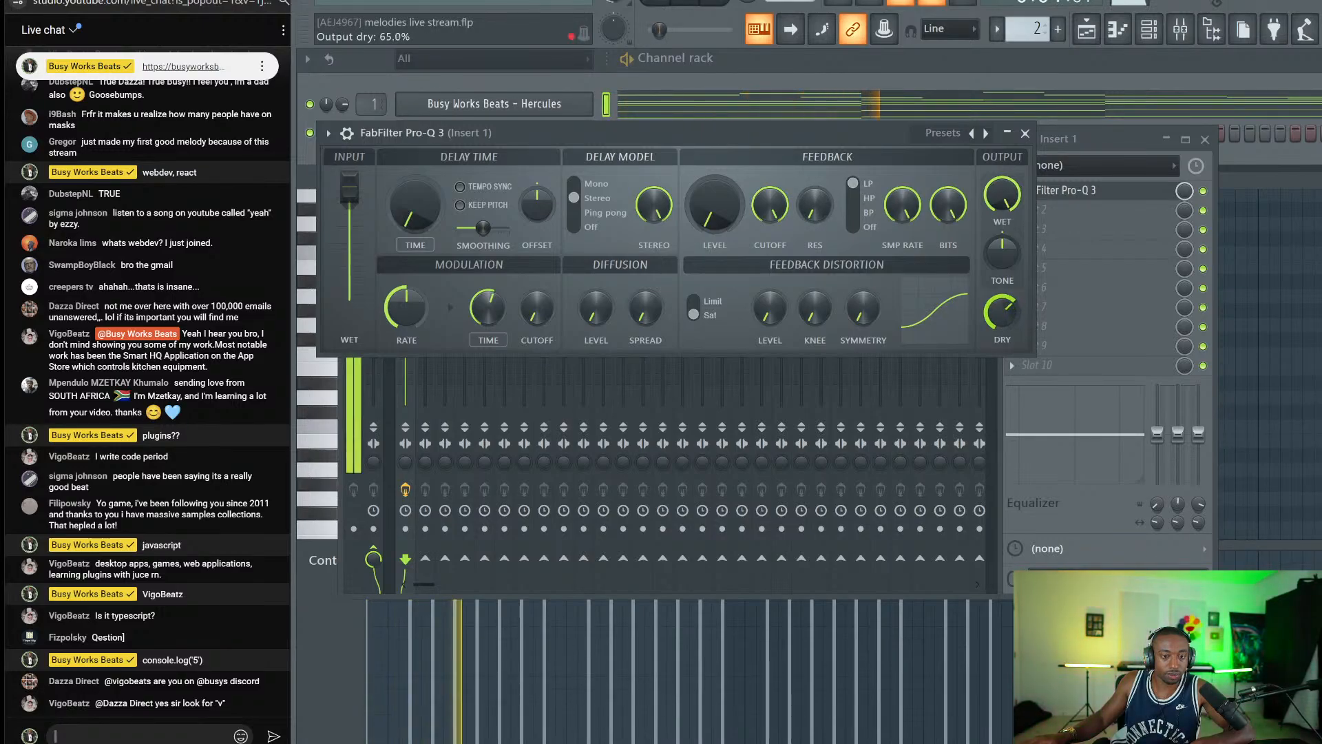
pyautogui.press('space')
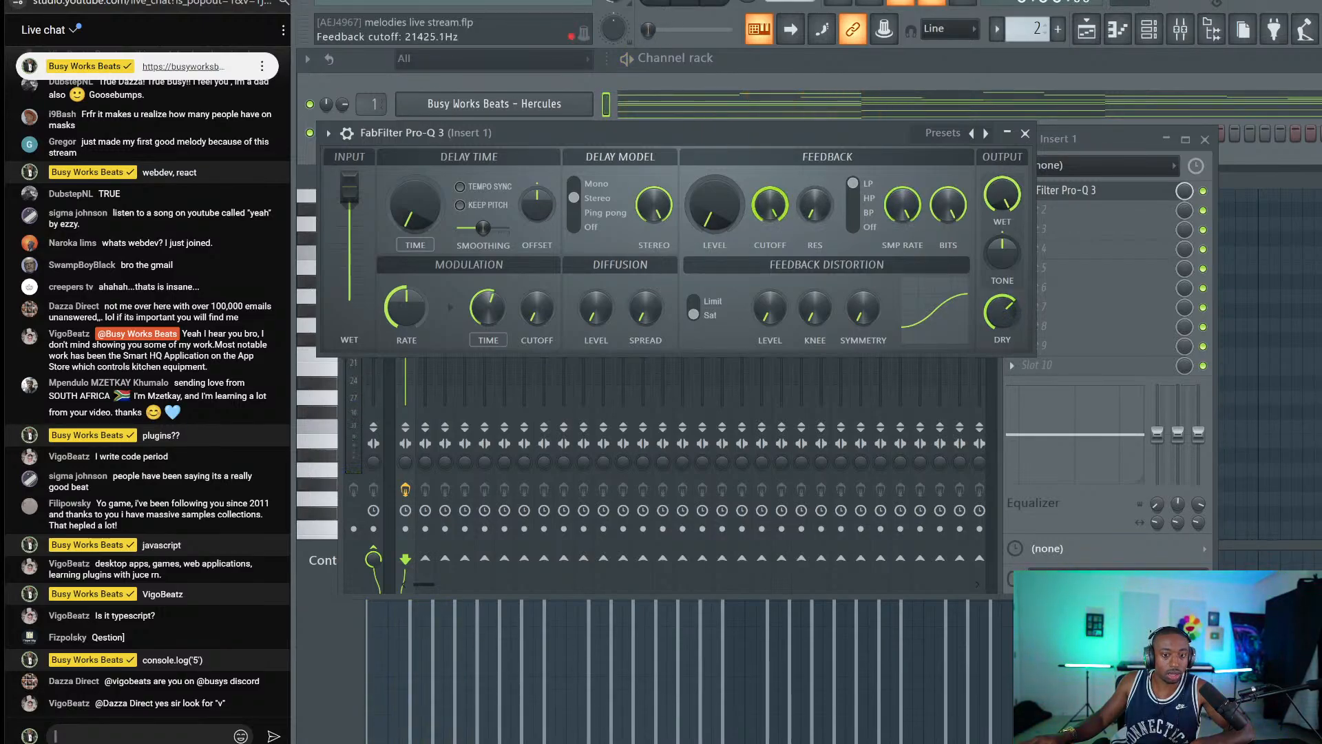
pyautogui.press('space')
# Adjust the feedback cutoff, set the delay time to about 14.8 ms, and offset left/right times.
pyautogui.moveTo(779, 206)
pyautogui.mouseDown()
pyautogui.moveTo(779, 238)
pyautogui.moveTo(778, 219)
pyautogui.mouseUp()
pyautogui.moveTo(1002, 312); pyautogui.dragTo(1001, 301)
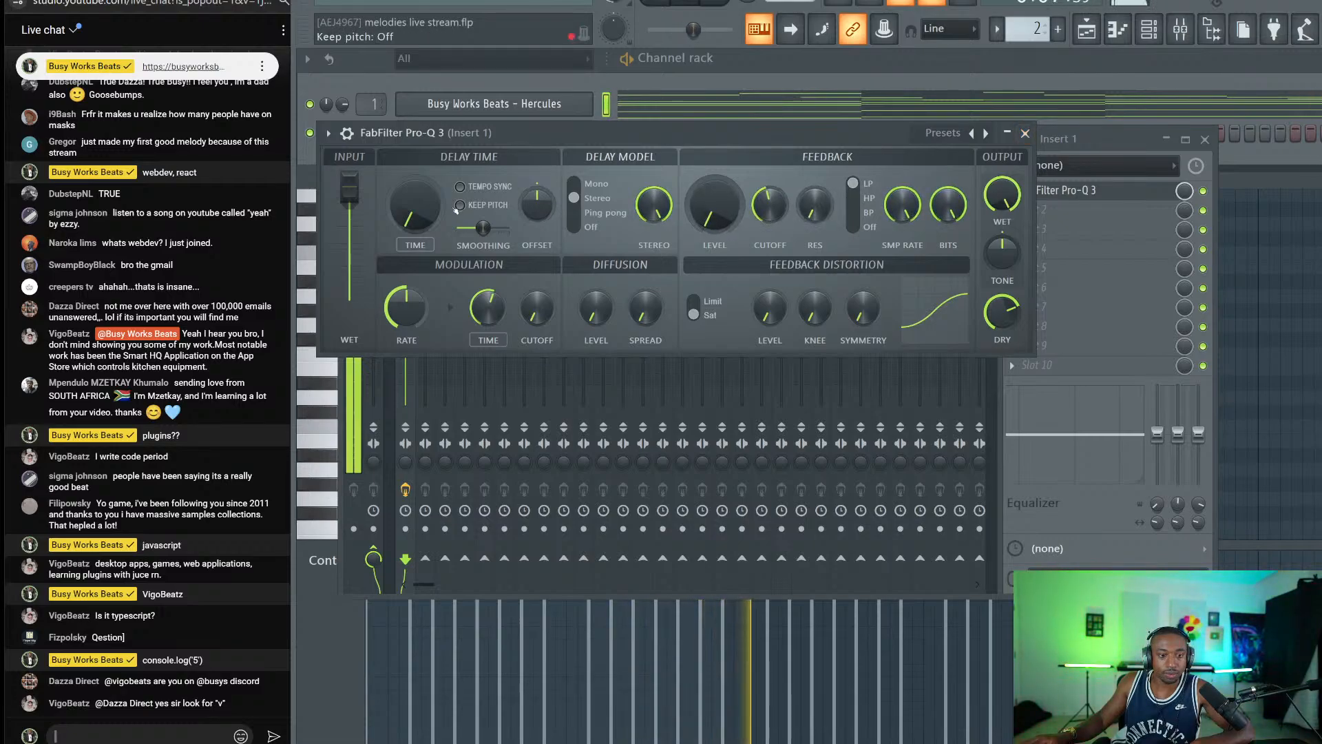
pyautogui.moveTo(414, 205)
pyautogui.mouseDown()
pyautogui.moveTo(415, 162)
pyautogui.moveTo(414, 192)
pyautogui.mouseUp()
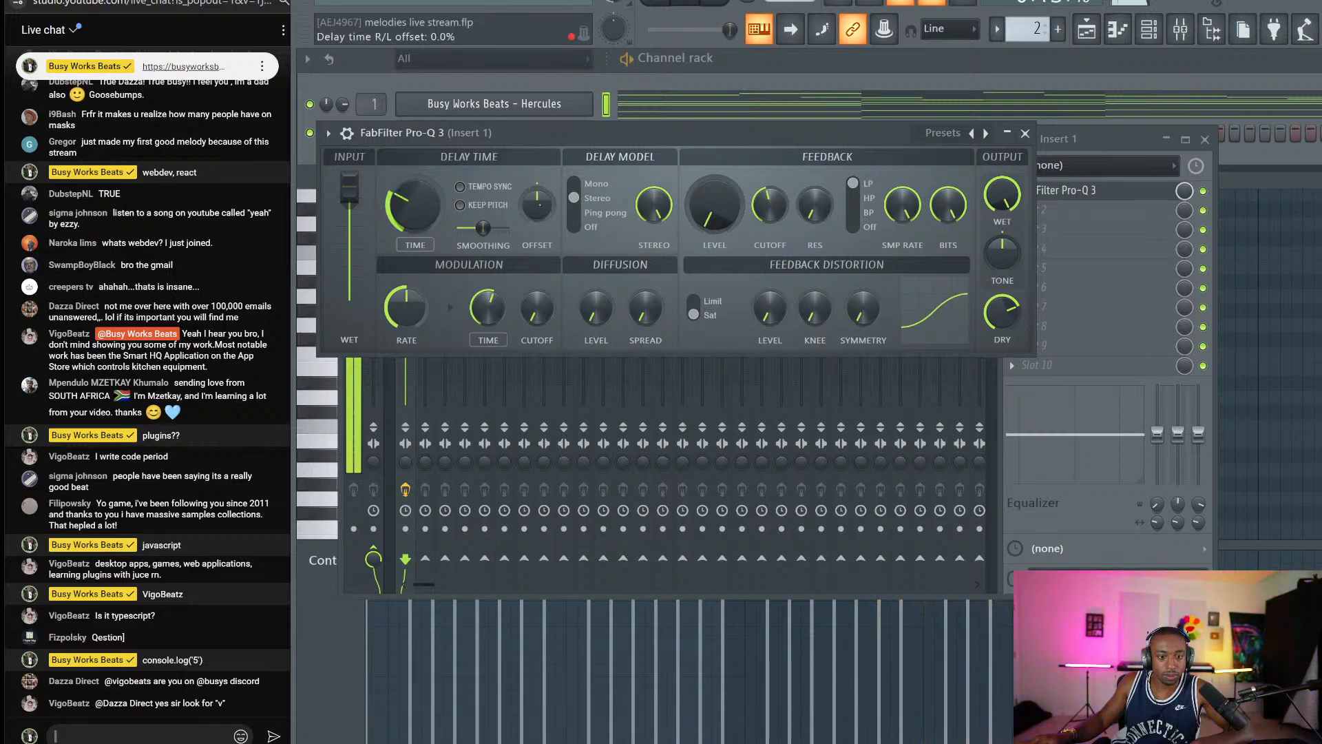
pyautogui.moveTo(539, 206); pyautogui.dragTo(566, 187)
# Switch Hercules to the Bells > Bloody Bells preset.
pyautogui.click(494, 103)
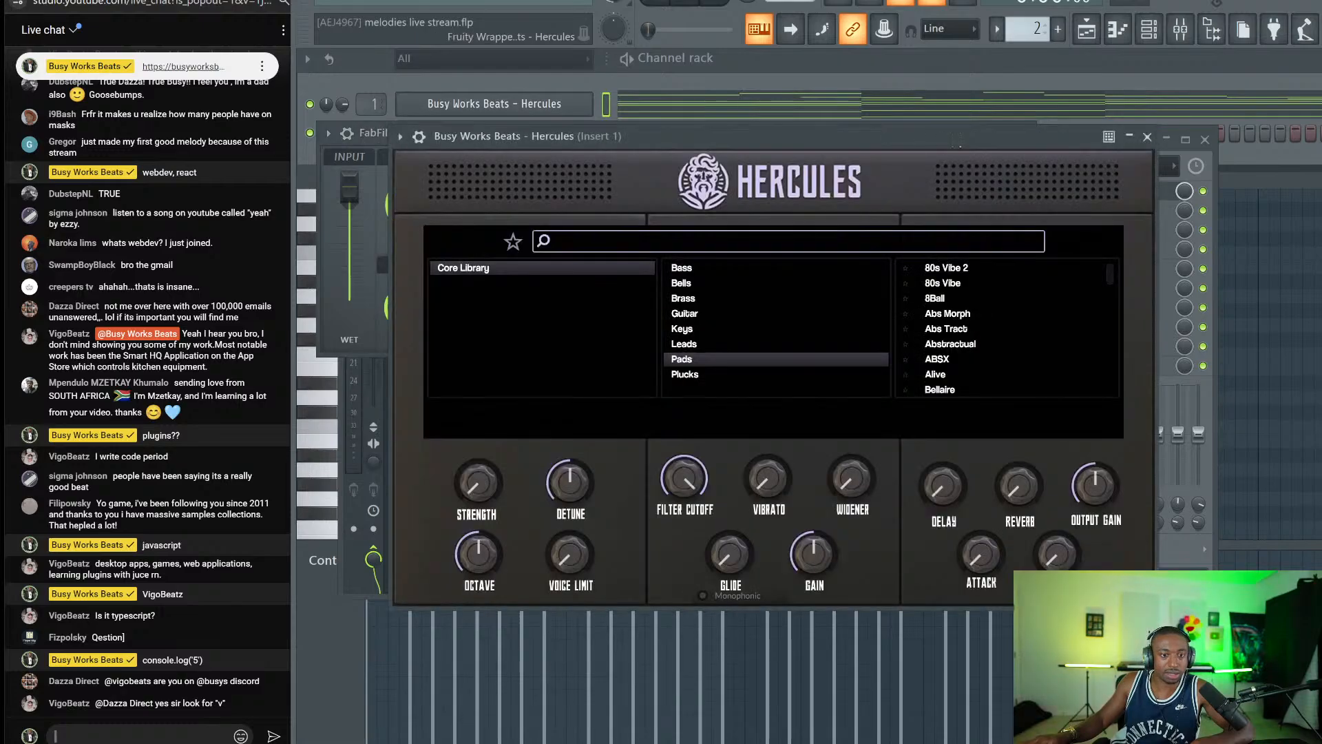
pyautogui.click(683, 268)
pyautogui.click(688, 283)
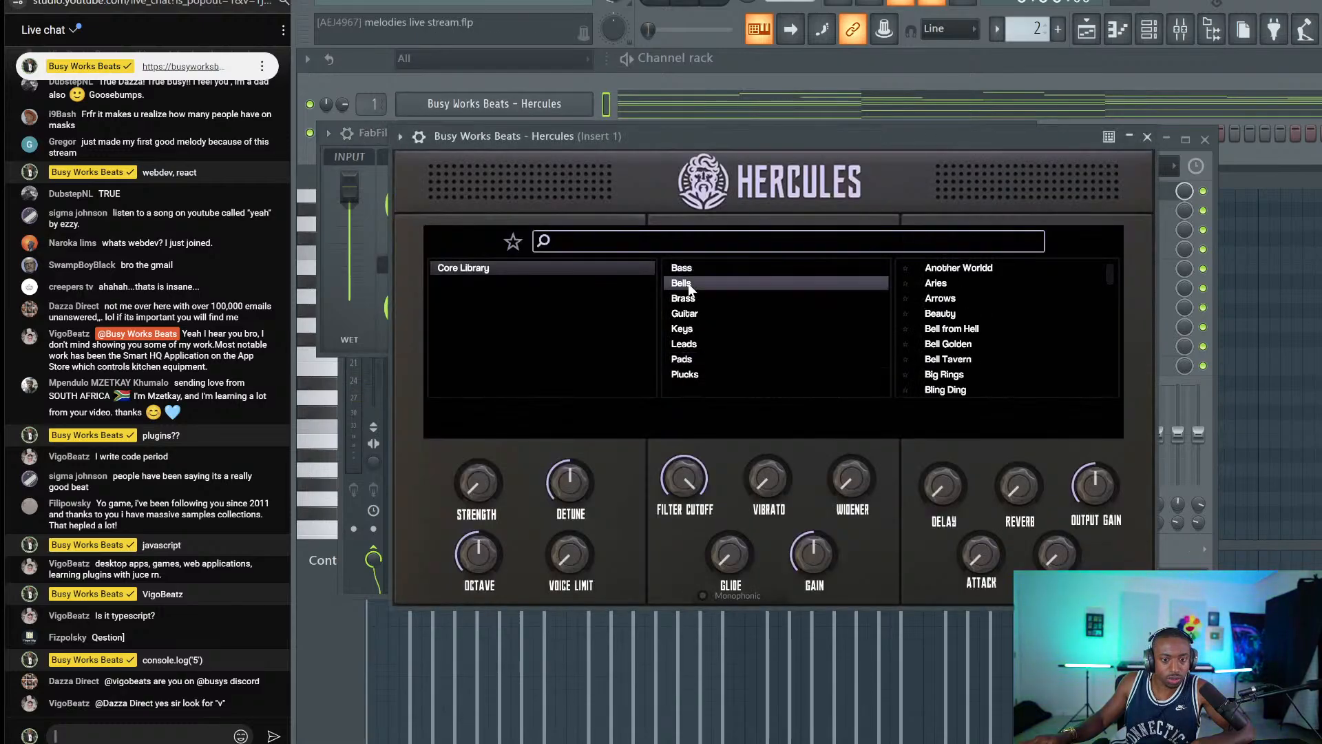
pyautogui.scroll(-3, 969, 319)
pyautogui.click(958, 305)
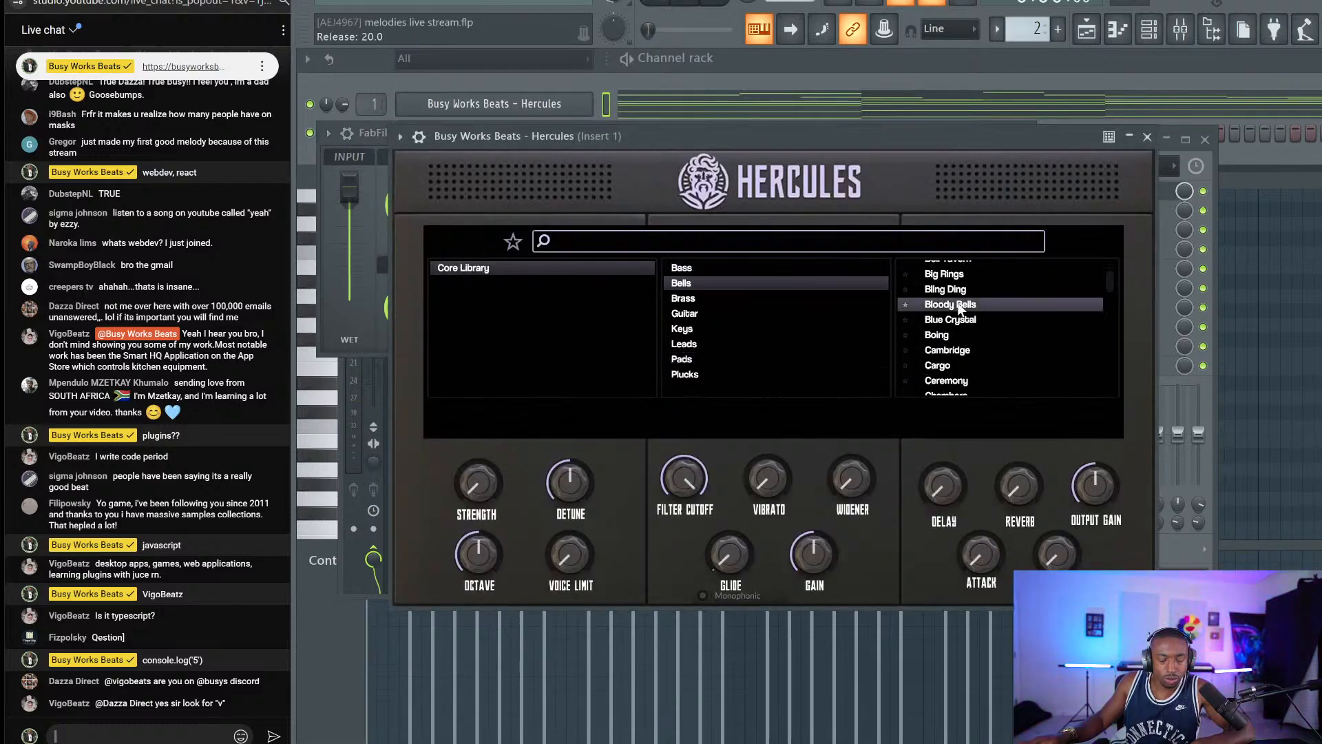
pyautogui.click(1146, 137)
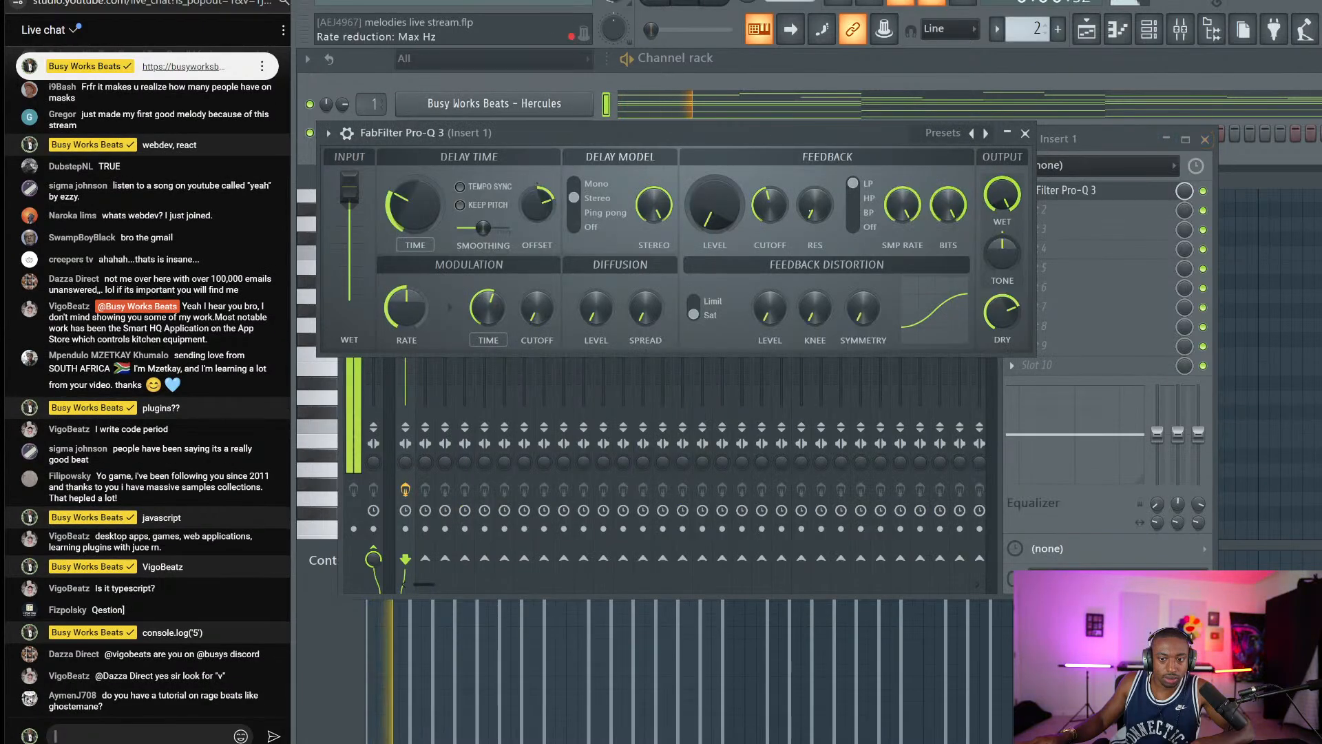
# Raise the Insert 1 delay's feedback cutoff and set feedback level to 36.7%.
pyautogui.click(1090, 110)
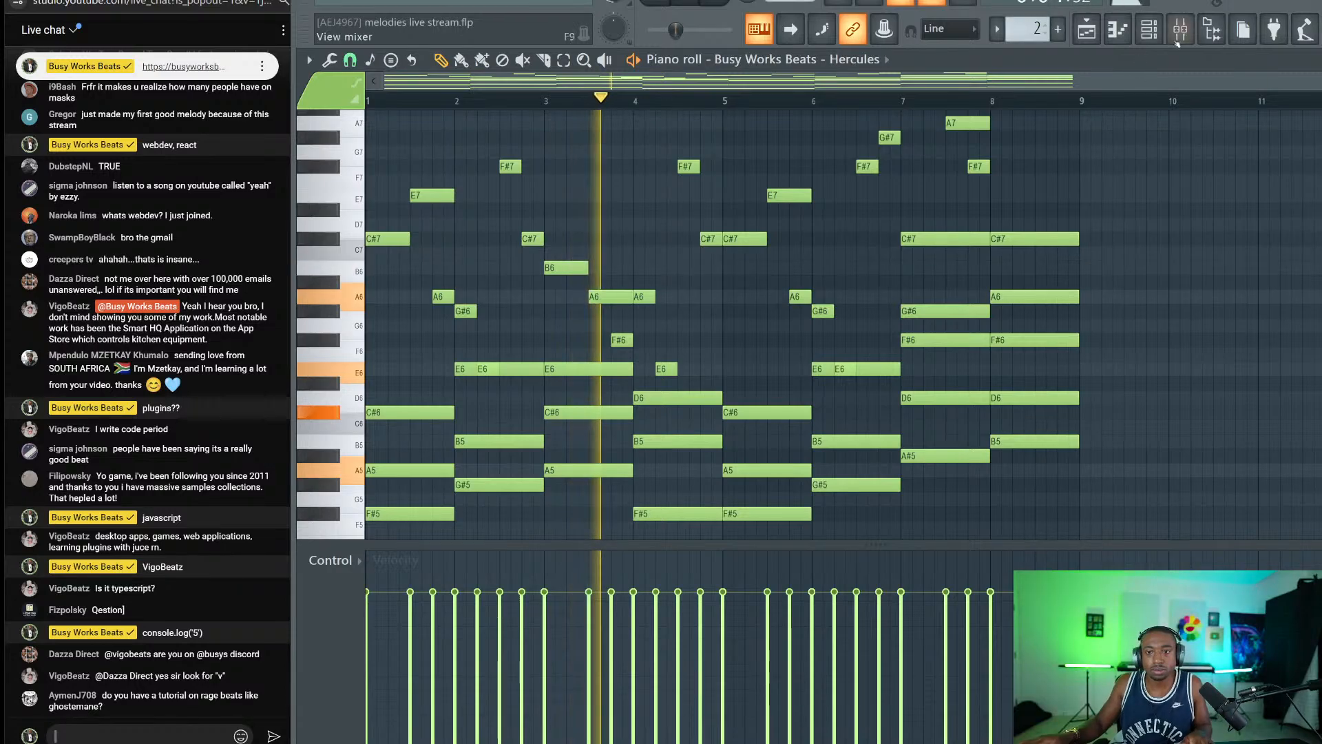
pyautogui.press('F9')
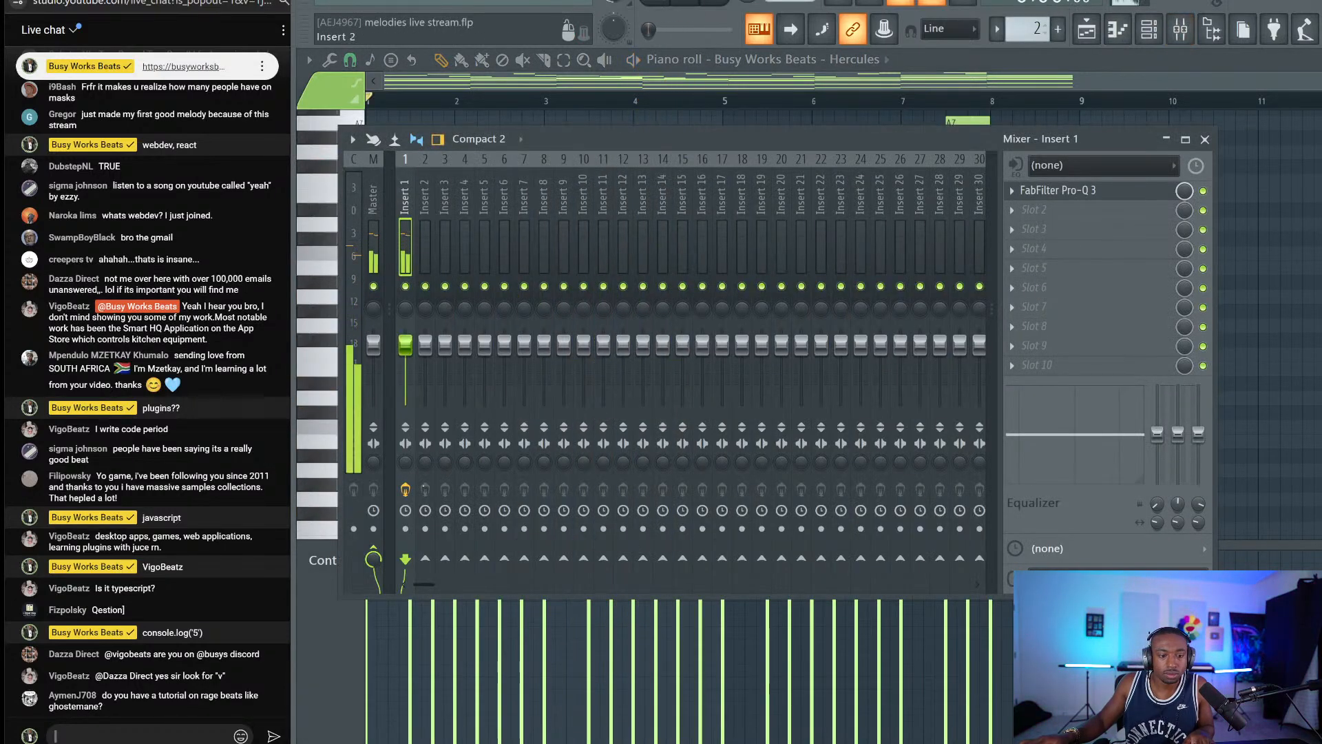
pyautogui.click(1095, 191)
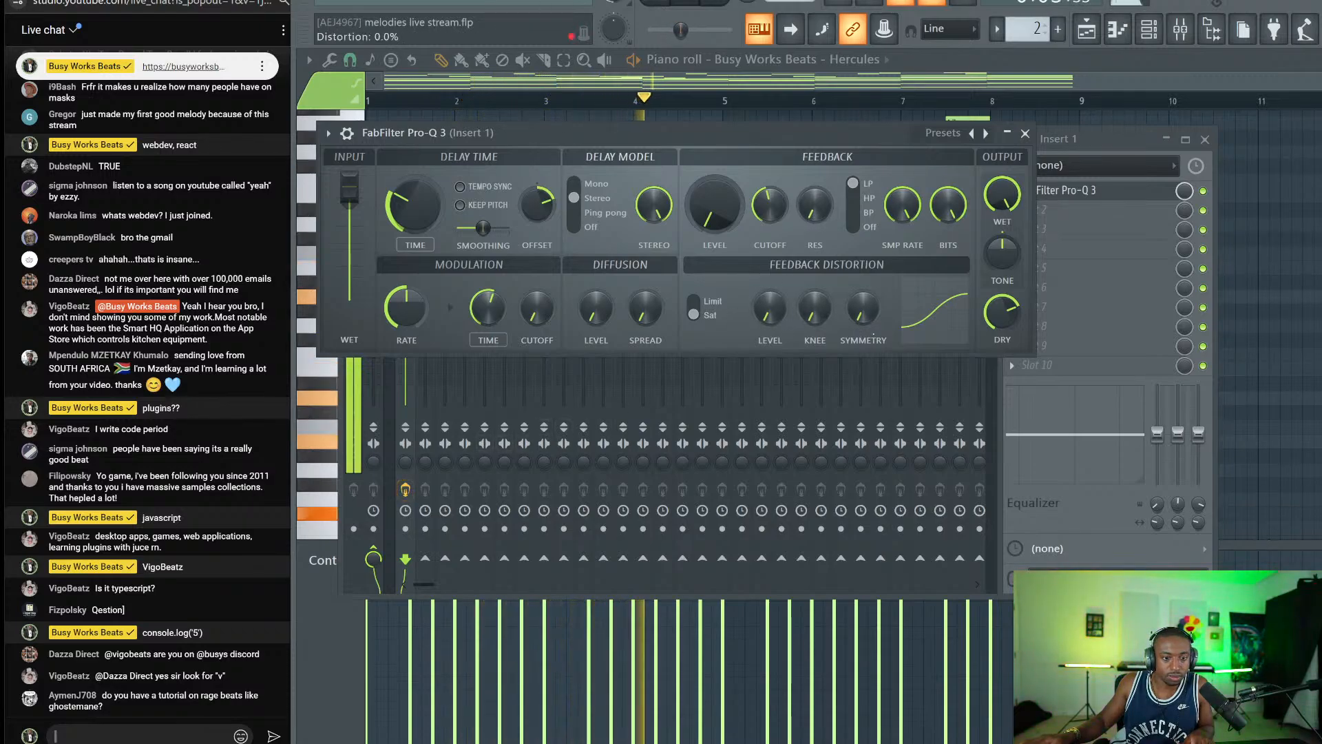
pyautogui.moveTo(769, 204); pyautogui.dragTo(770, 164)
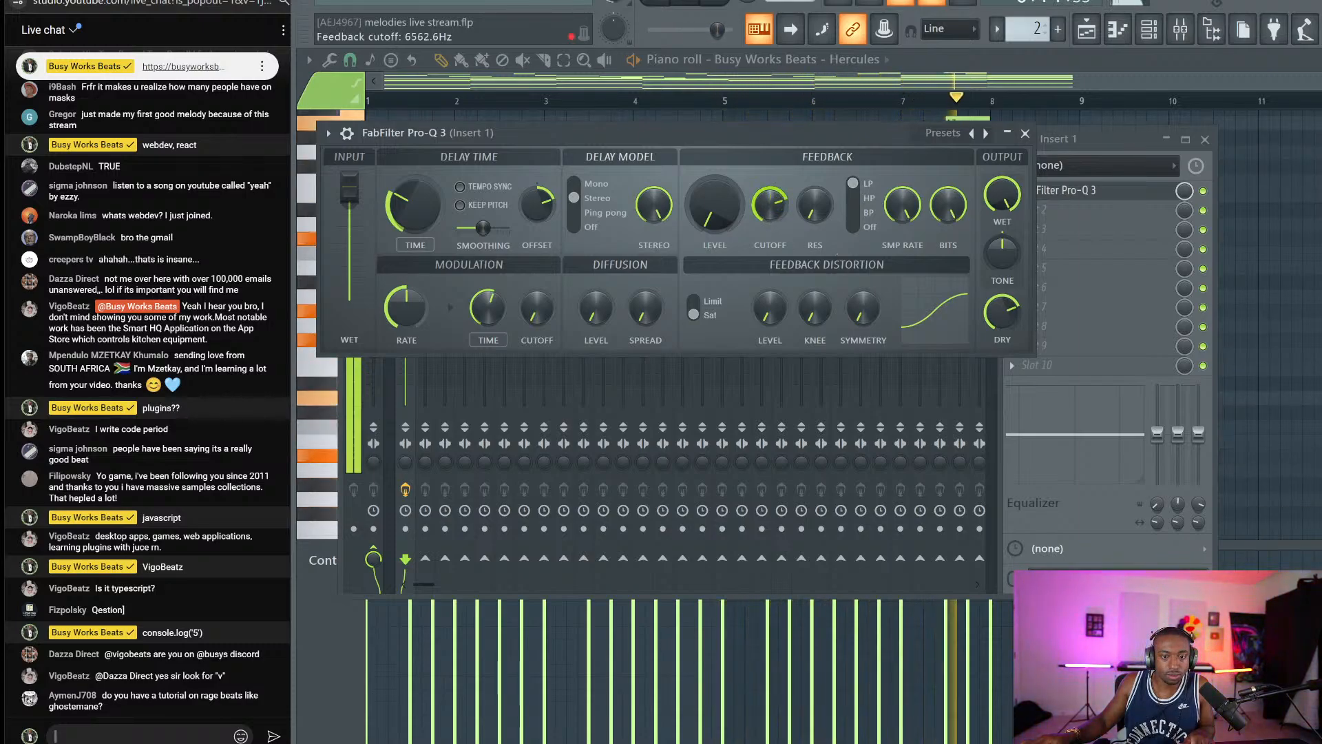
pyautogui.moveTo(714, 205); pyautogui.dragTo(769, 218)
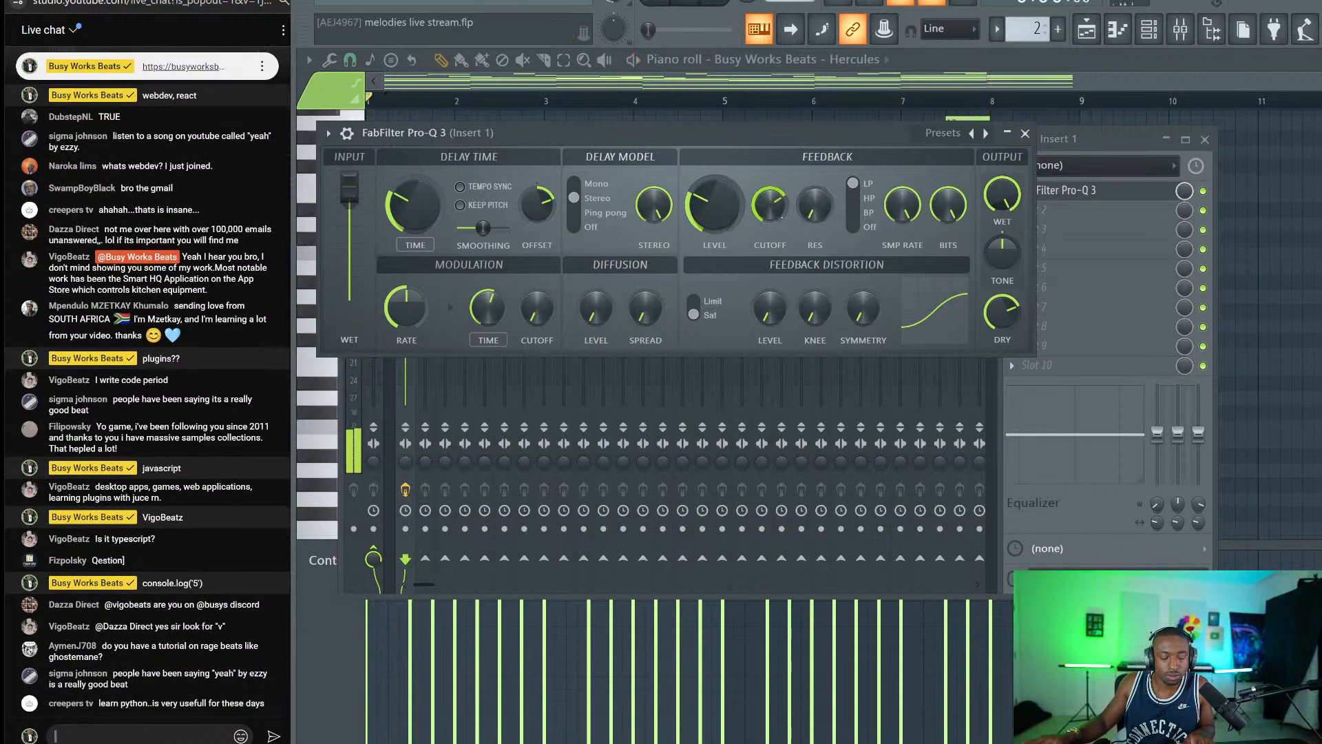
pyautogui.click(1204, 139)
pyautogui.press('Escape')
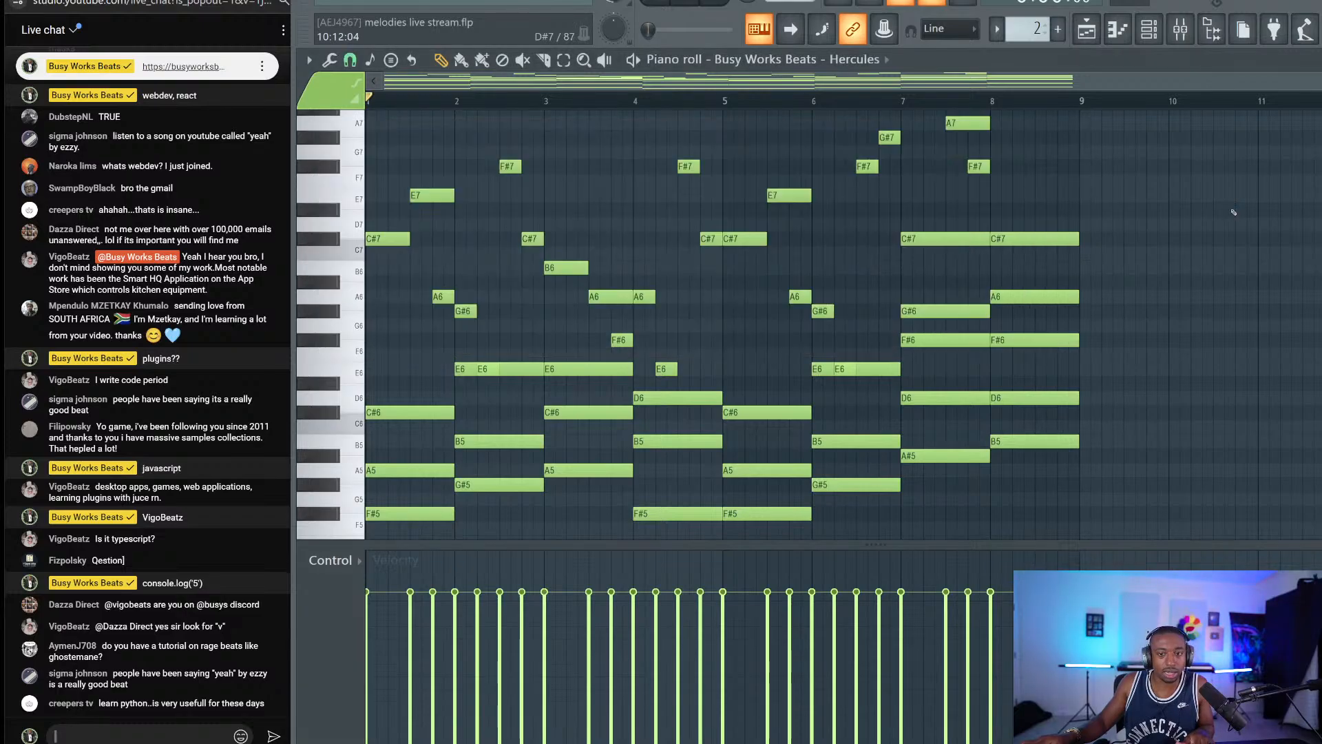
# Audition a couple of Hercules notes and select every note in the melody.
pyautogui.scroll(-3, 702, 335)
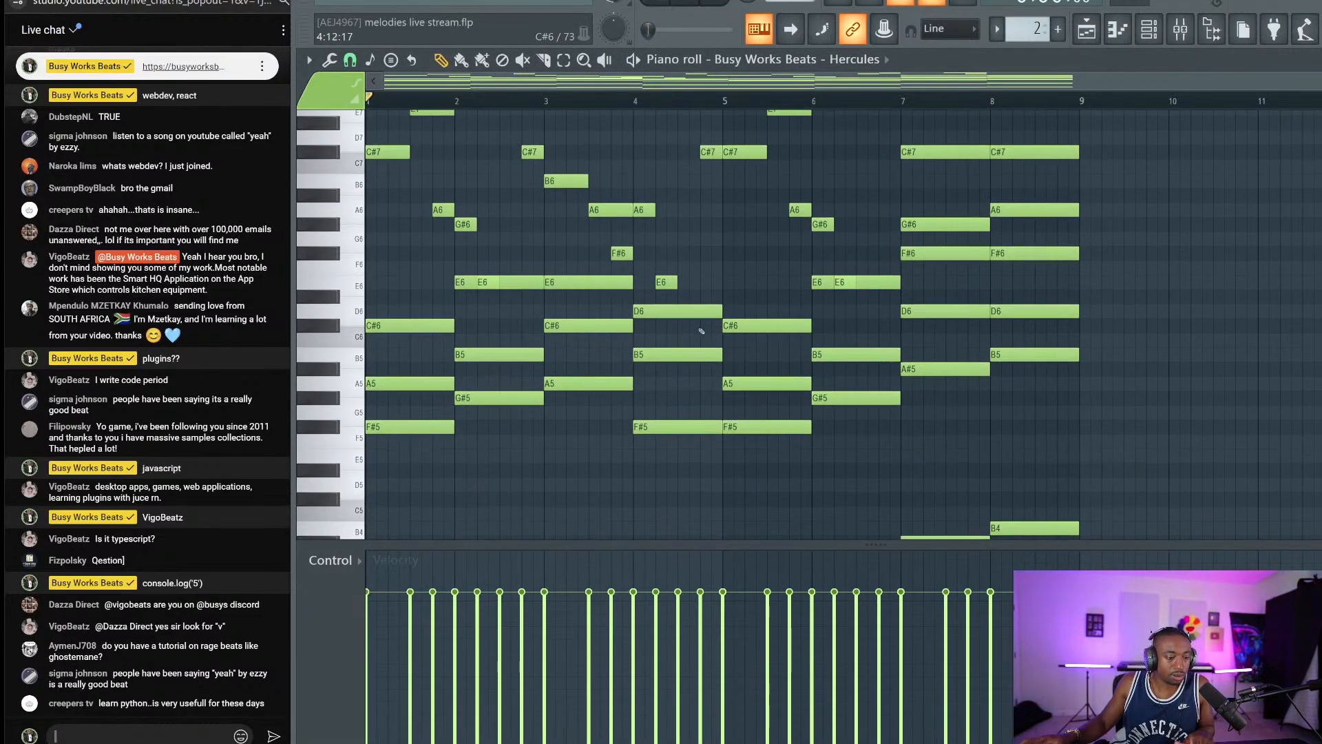
pyautogui.press('n')
pyautogui.press('w')
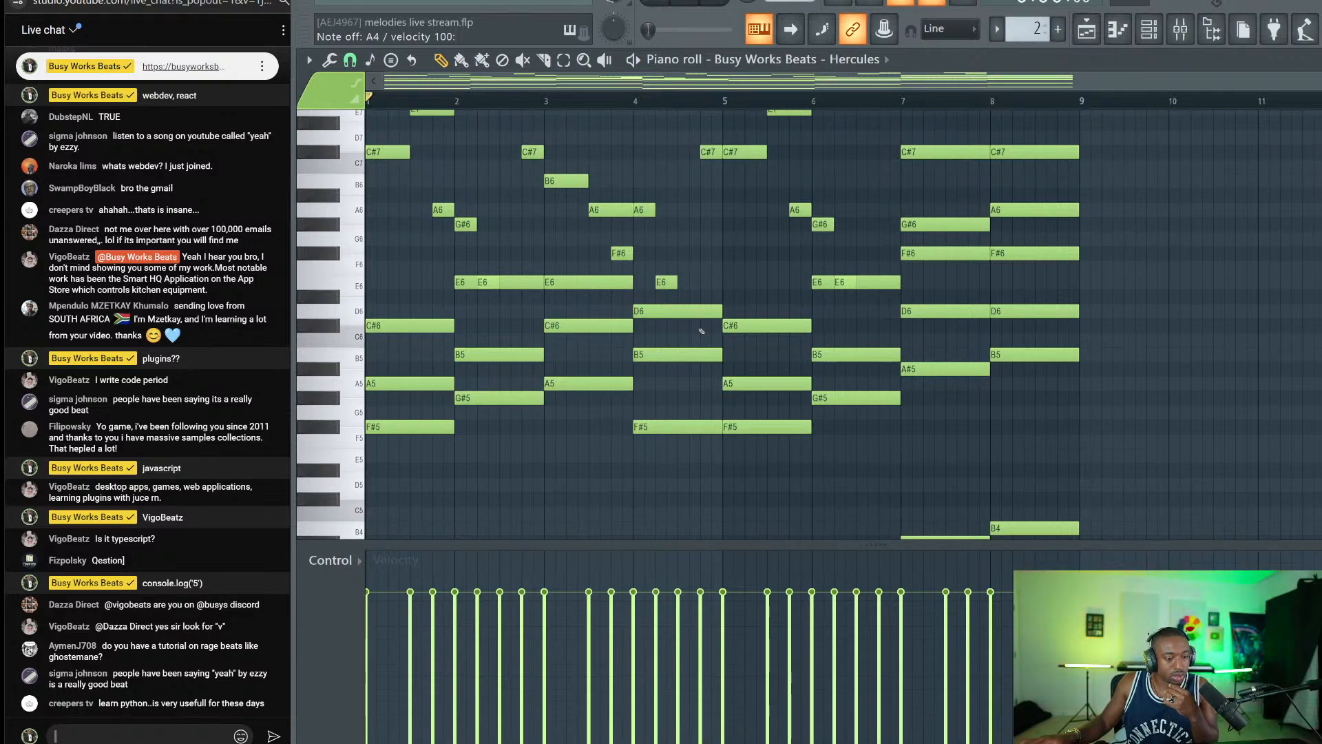
pyautogui.hotkey('ctrl', 'a')
# Delete the old melody notes and clear the time selection.
pyautogui.press('Delete')
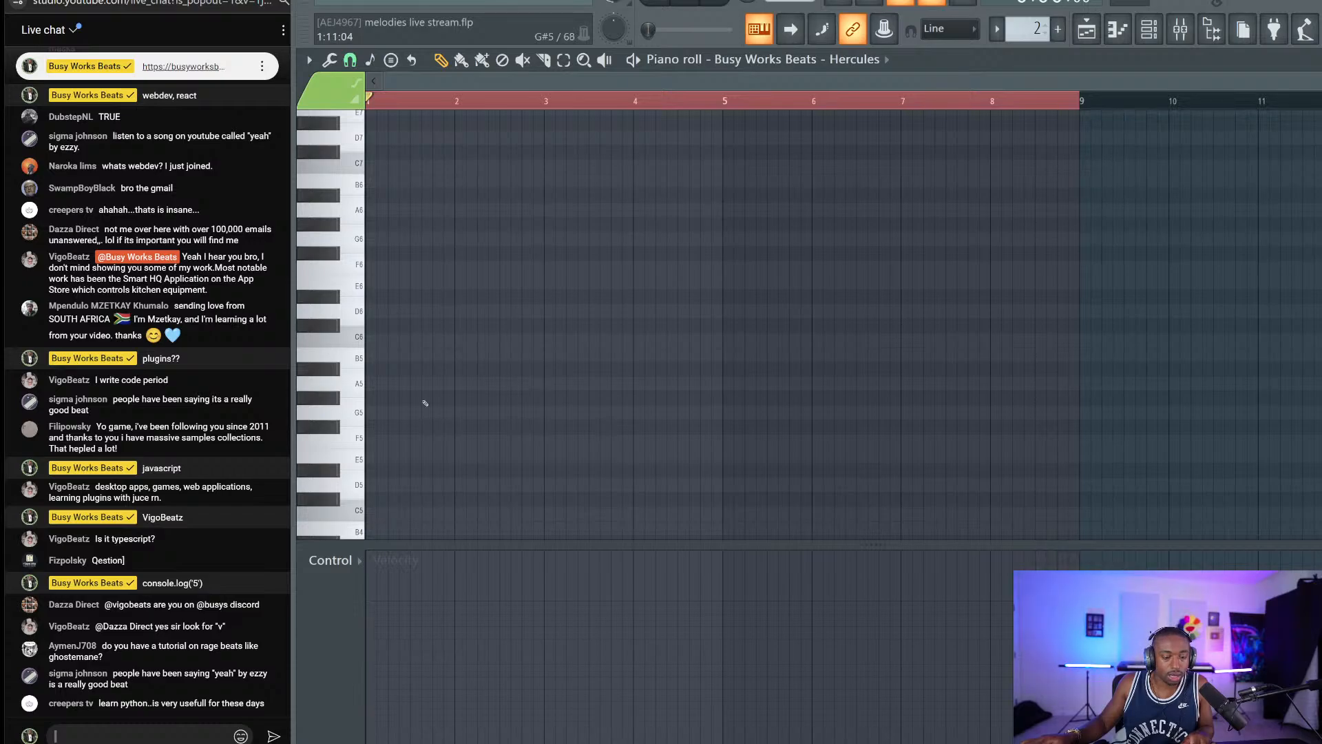
pyautogui.scroll(5, 436, 106)
pyautogui.doubleClick(436, 106)
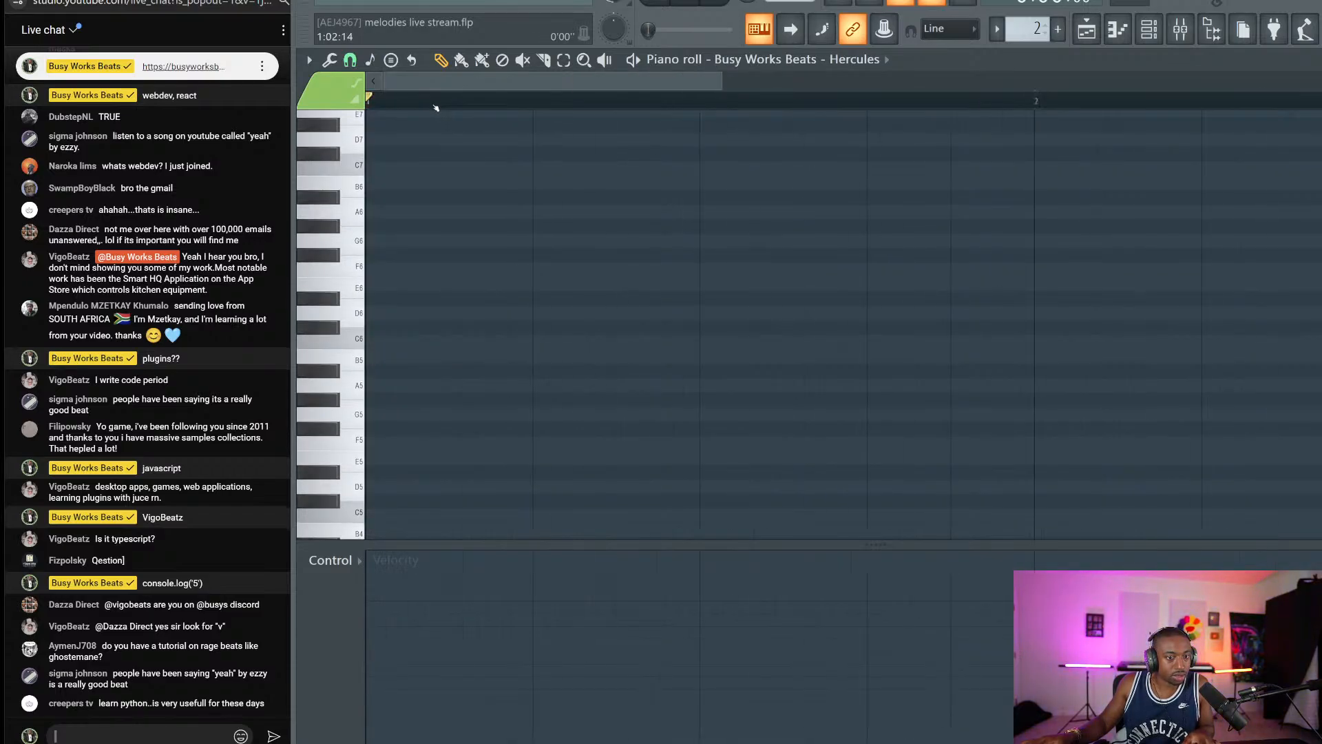
pyautogui.scroll(-2, 436, 106)
pyautogui.scroll(-1, 436, 106)
pyautogui.scroll(-3, 384, 310)
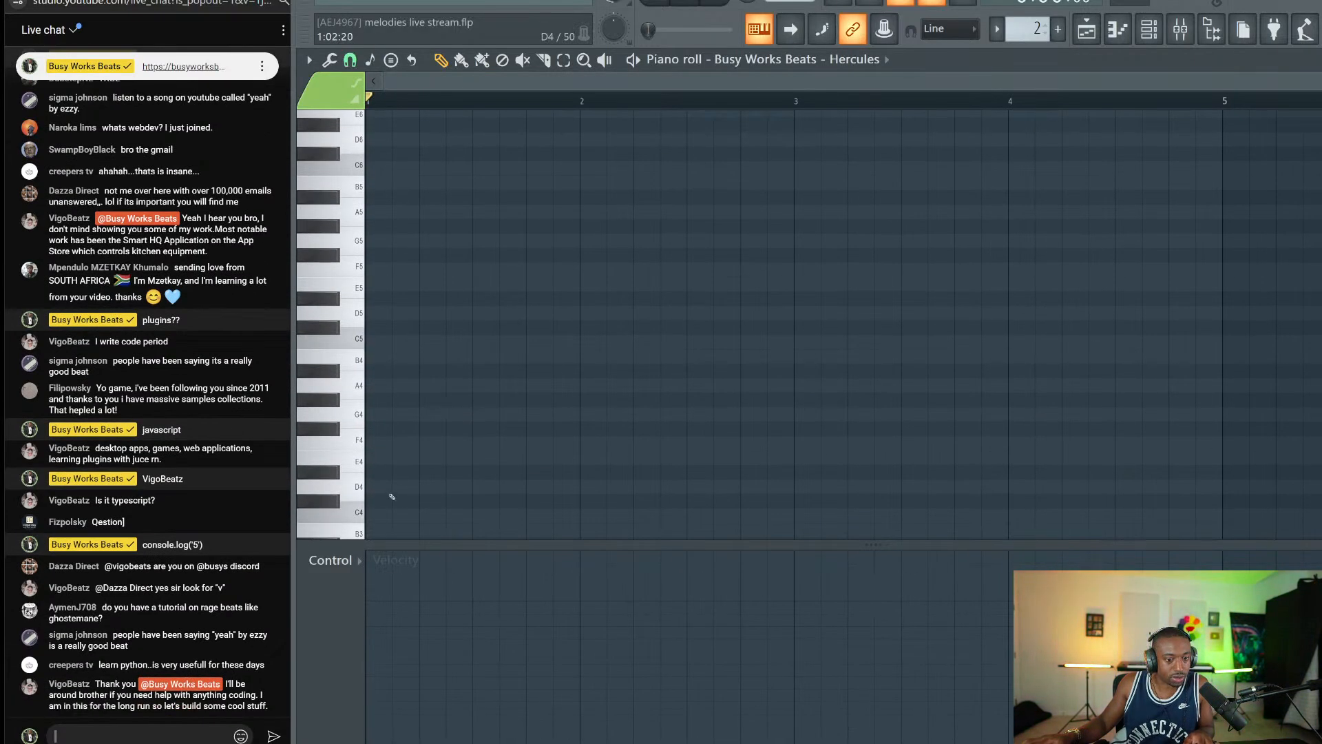
# Draw a G3–C4–G4 chord in bar 1, trimmed to end at bar 2.
pyautogui.click(404, 515)
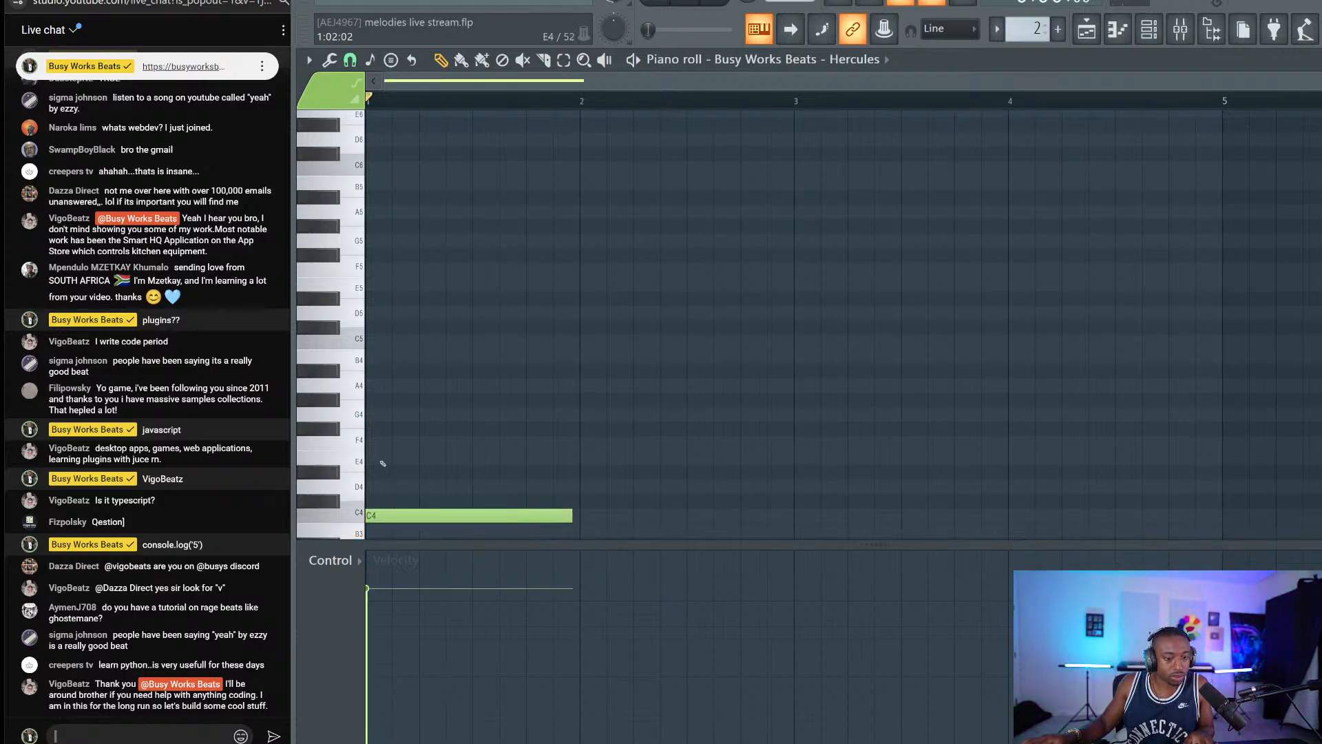
pyautogui.scroll(-2, 440, 385)
pyautogui.click(406, 327)
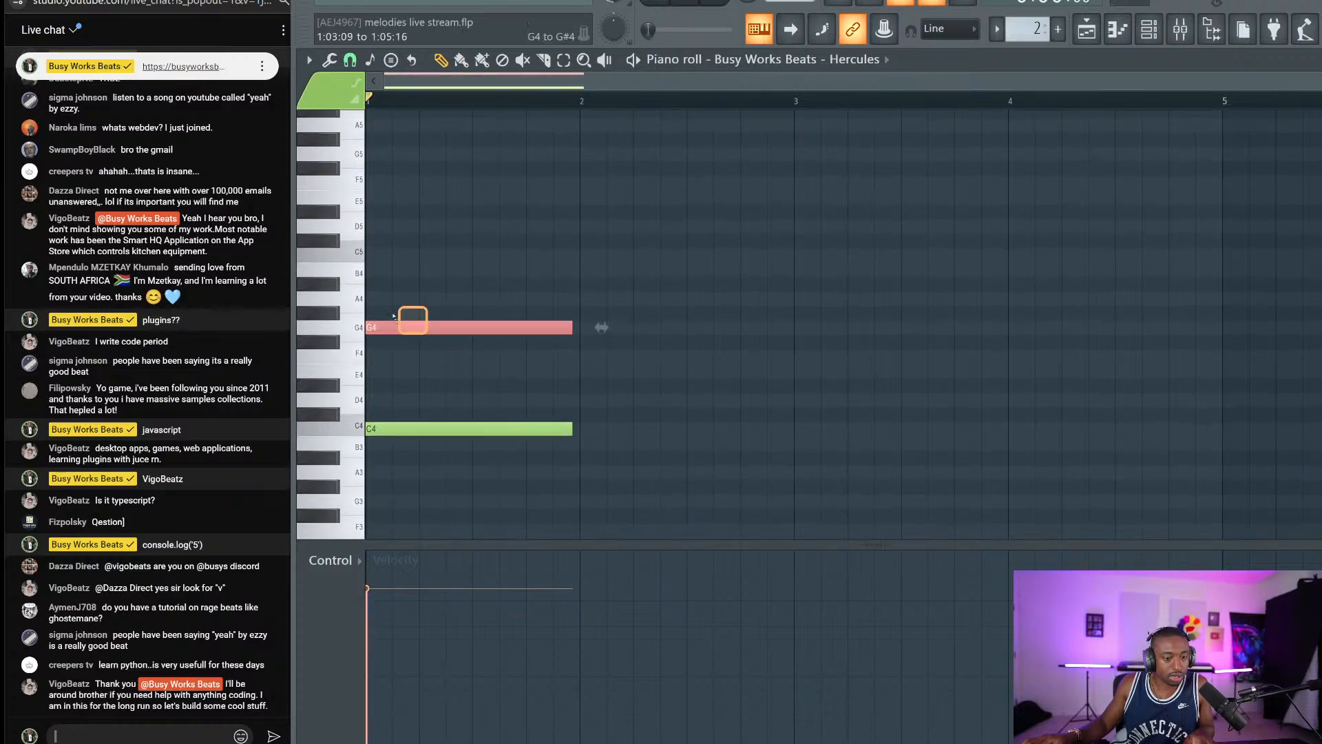
pyautogui.hotkey('ctrl', 'c')
pyautogui.hotkey('ctrl', 'v')
pyautogui.hotkey('ctrl', 'Down')
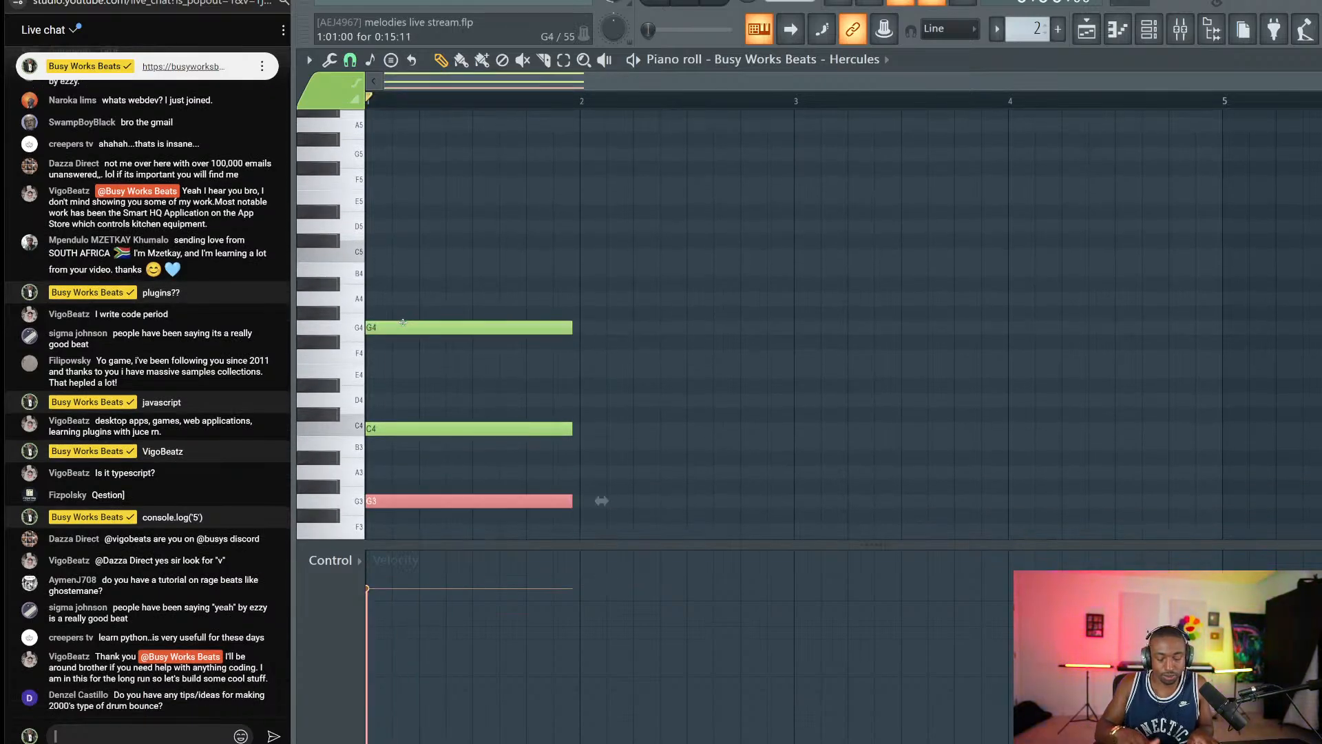
pyautogui.scroll(-2, 468, 393)
pyautogui.hotkey('ctrl', 'a')
pyautogui.moveTo(570, 420); pyautogui.dragTo(597, 420)
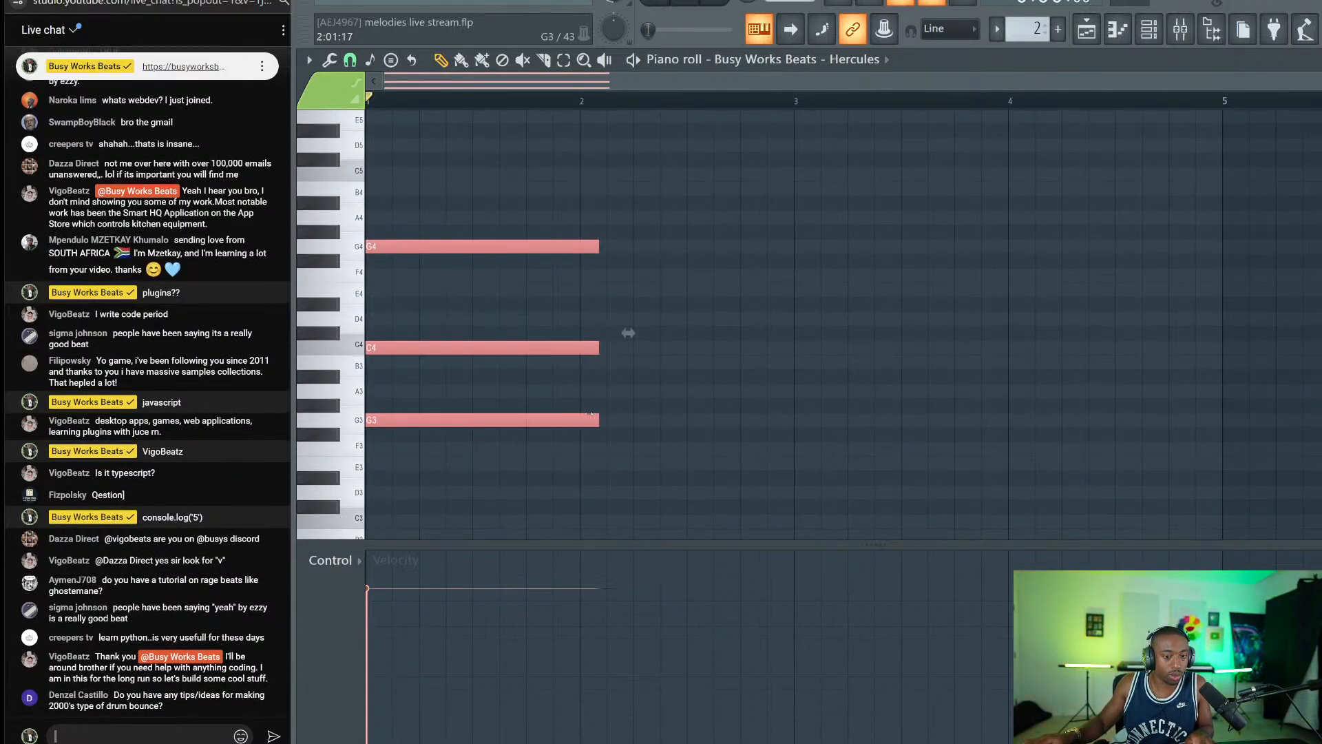
pyautogui.click(543, 60)
pyautogui.moveTo(580, 149); pyautogui.dragTo(580, 461)
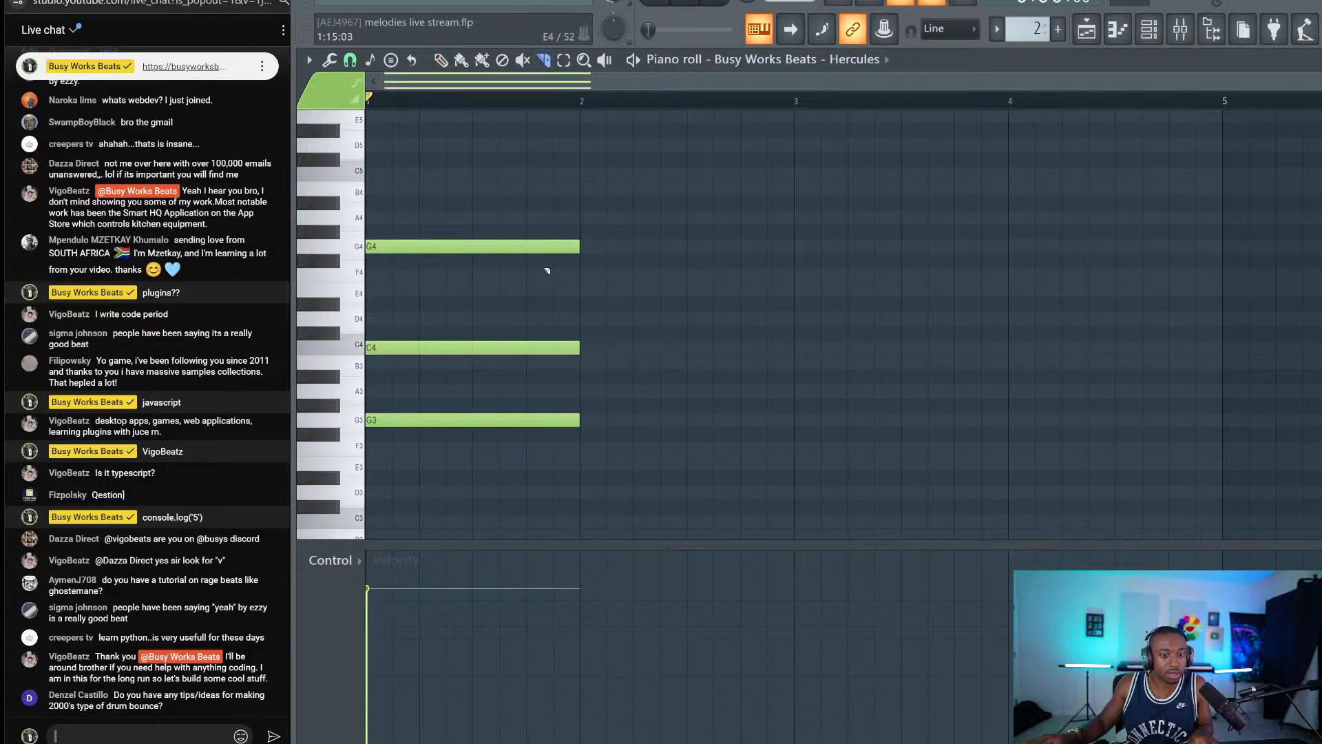
pyautogui.hotkey('ctrl', 'a')
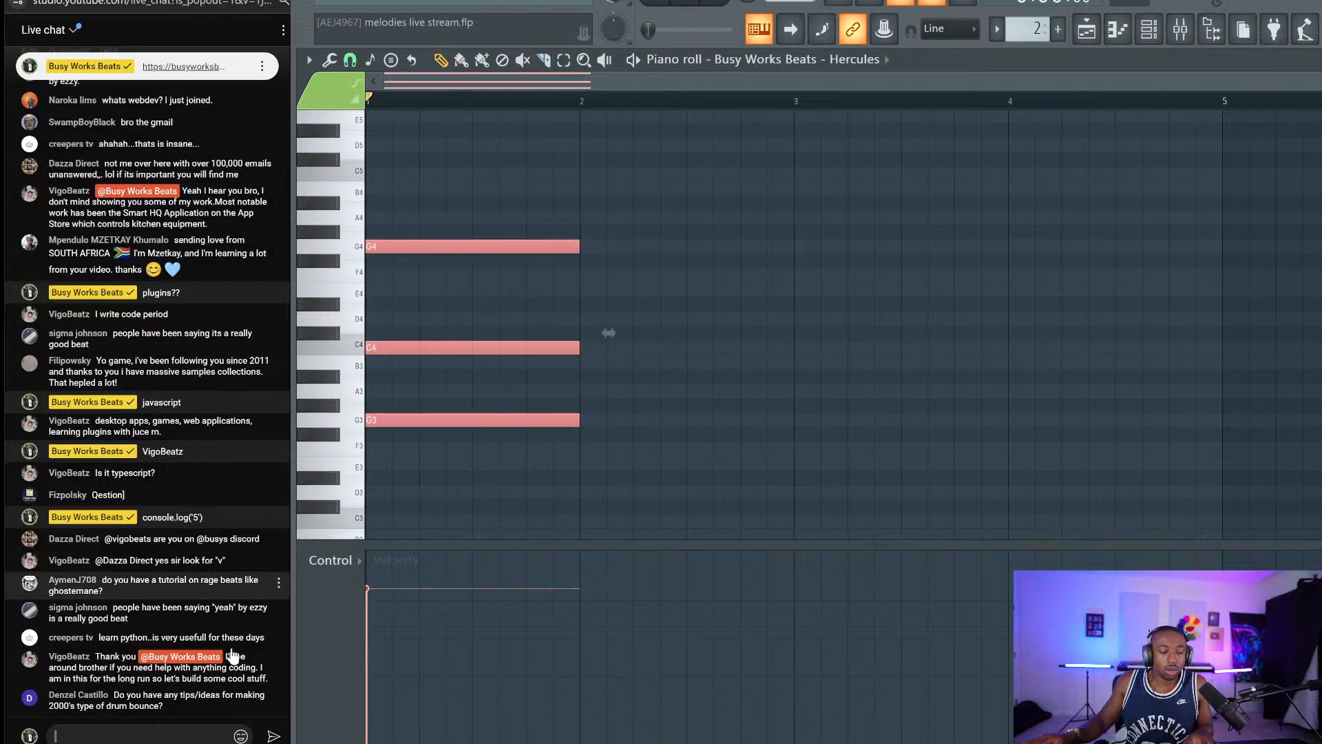
pyautogui.write('https')
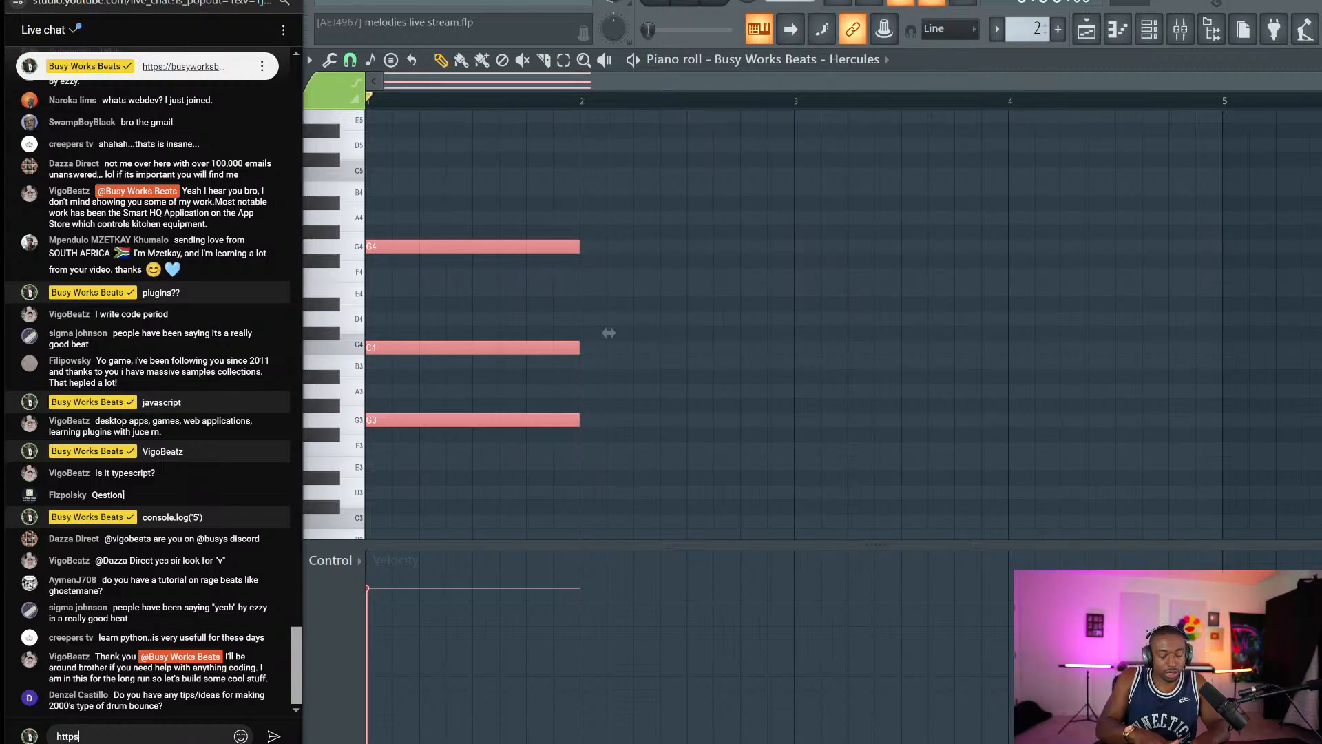
pyautogui.write('://busyworksbeats.')
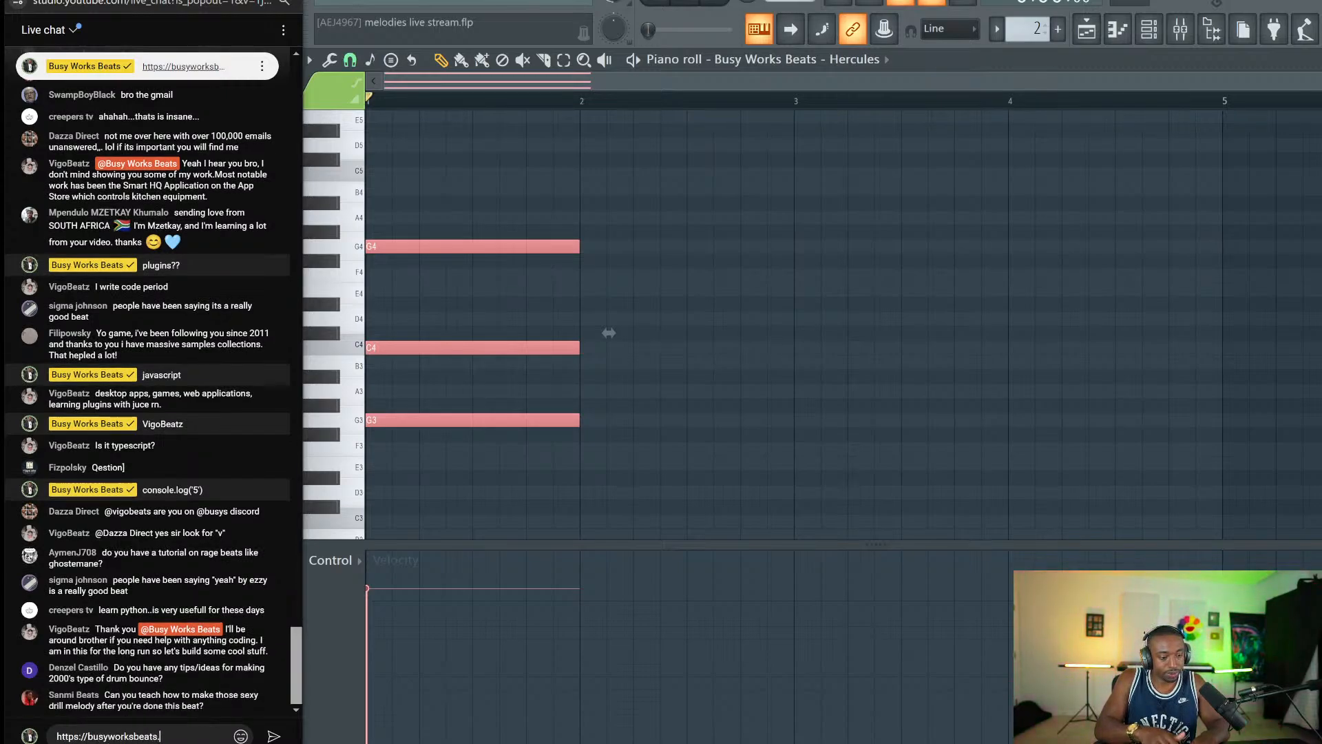
pyautogui.write('com/musictheorymagic')
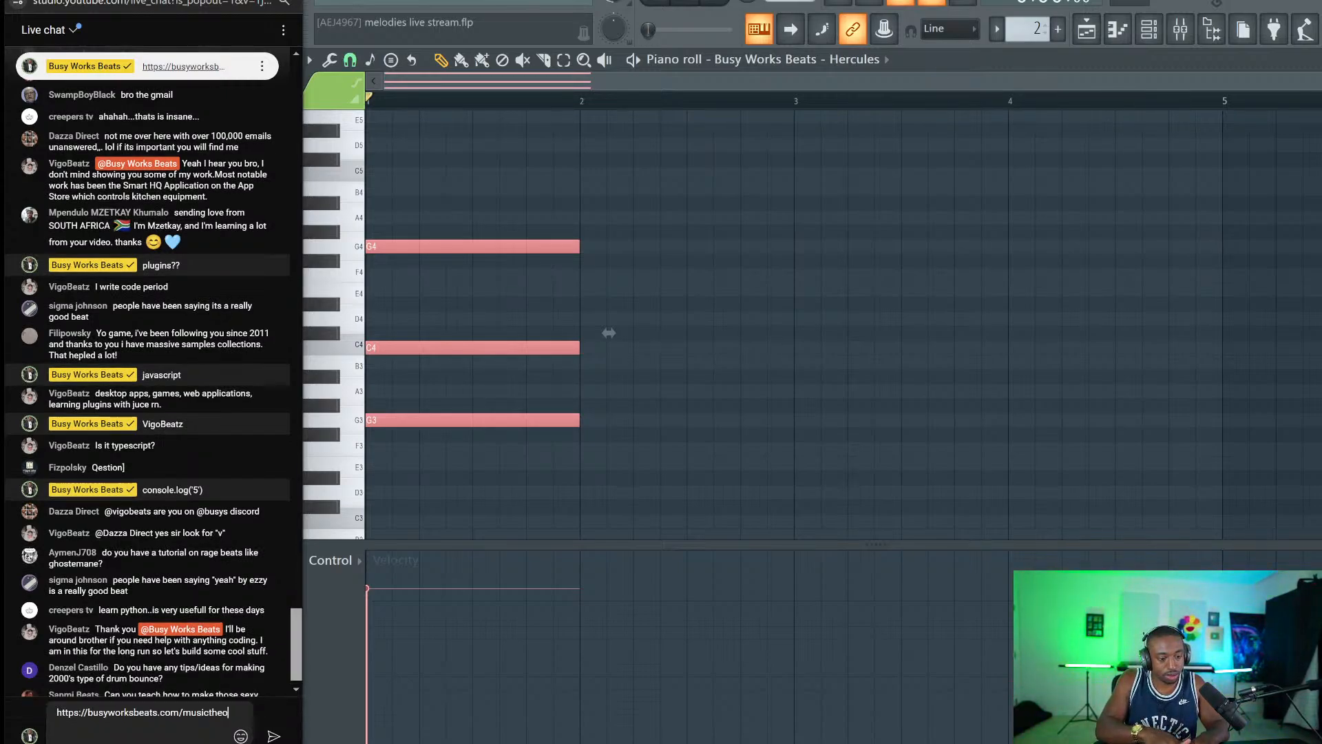
pyautogui.press('Return')
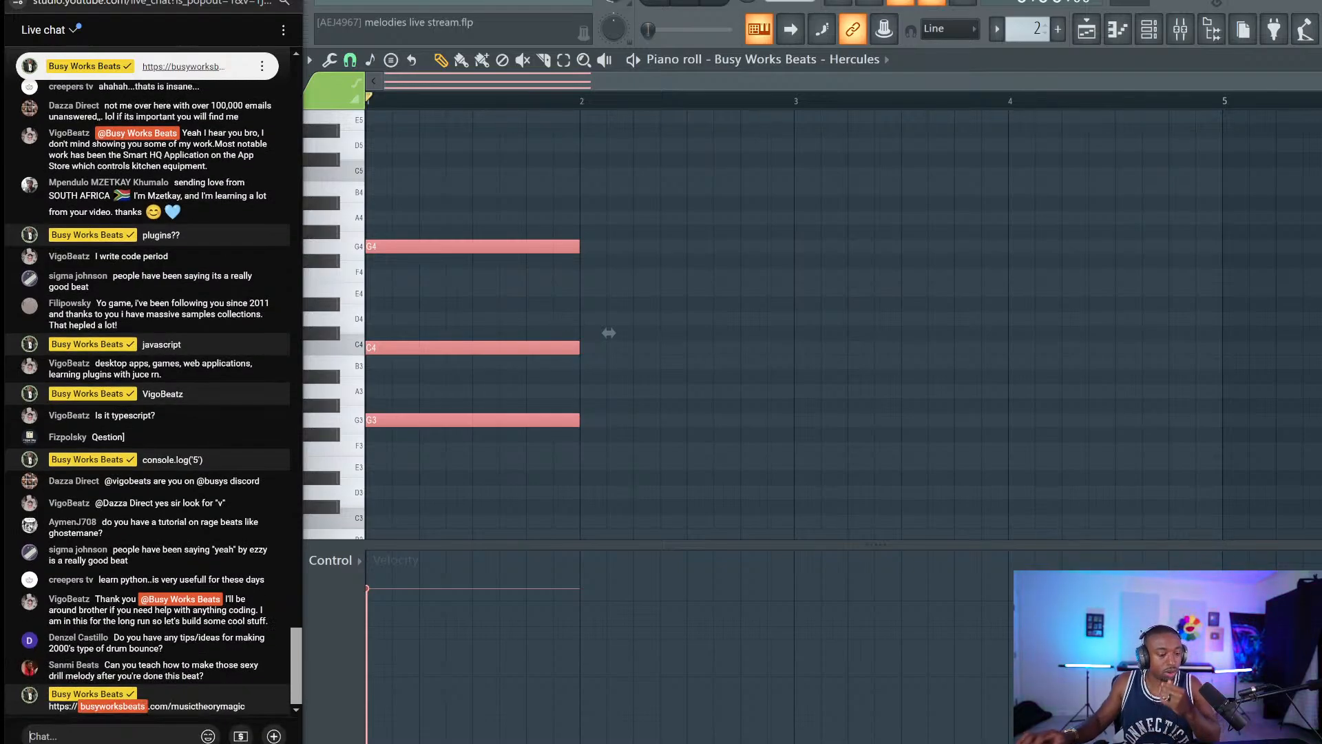
pyautogui.click(505, 506)
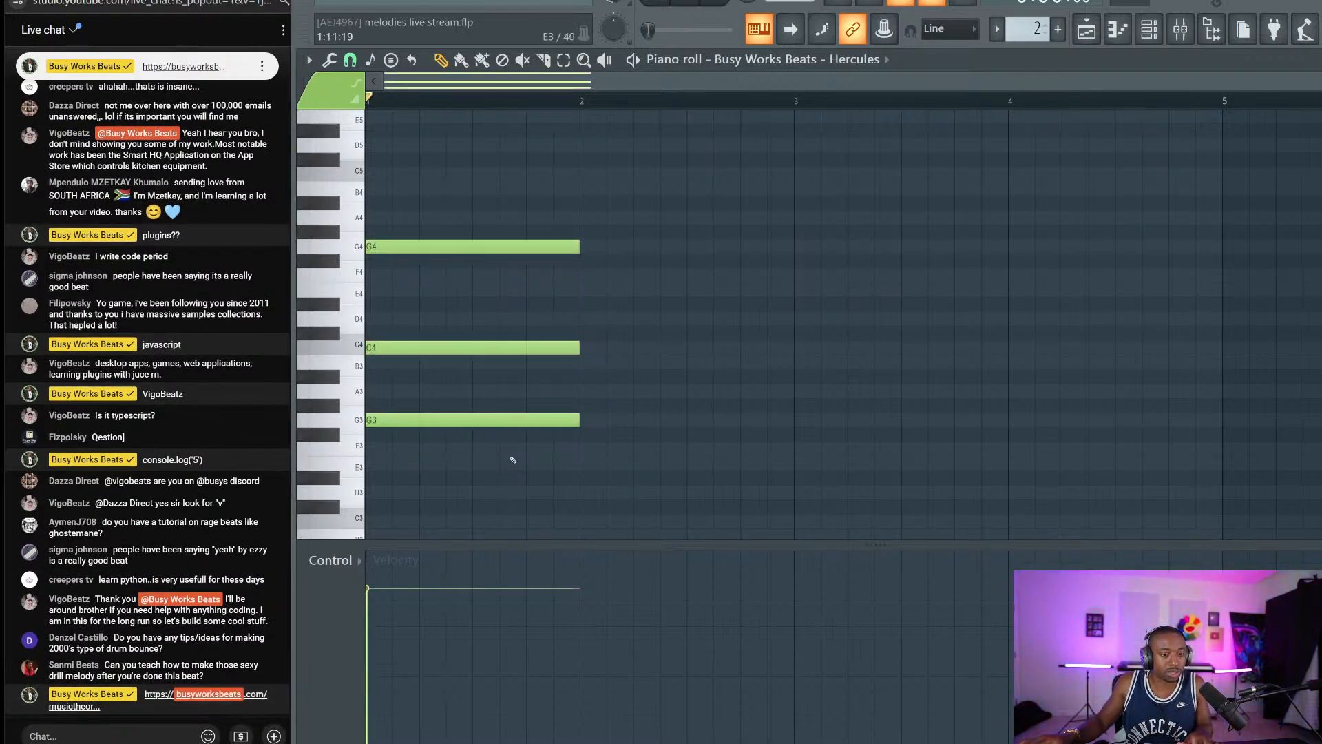
# Raise the chord an octave to G4–C5–G5 and play it back.
pyautogui.press('space')
pyautogui.press('space')
pyautogui.hotkey('ctrl', 'Up')
pyautogui.press('space')
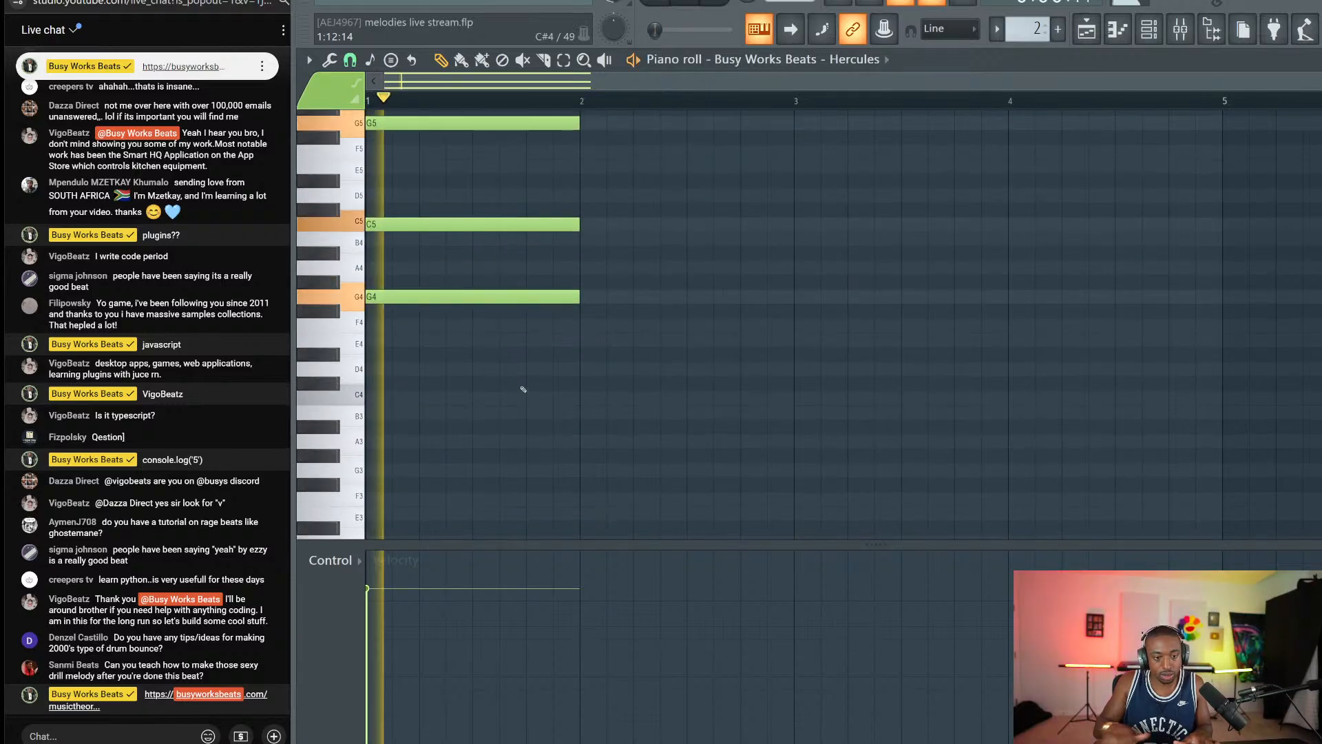
pyautogui.press('space')
pyautogui.moveTo(623, 354); pyautogui.dragTo(515, 113)
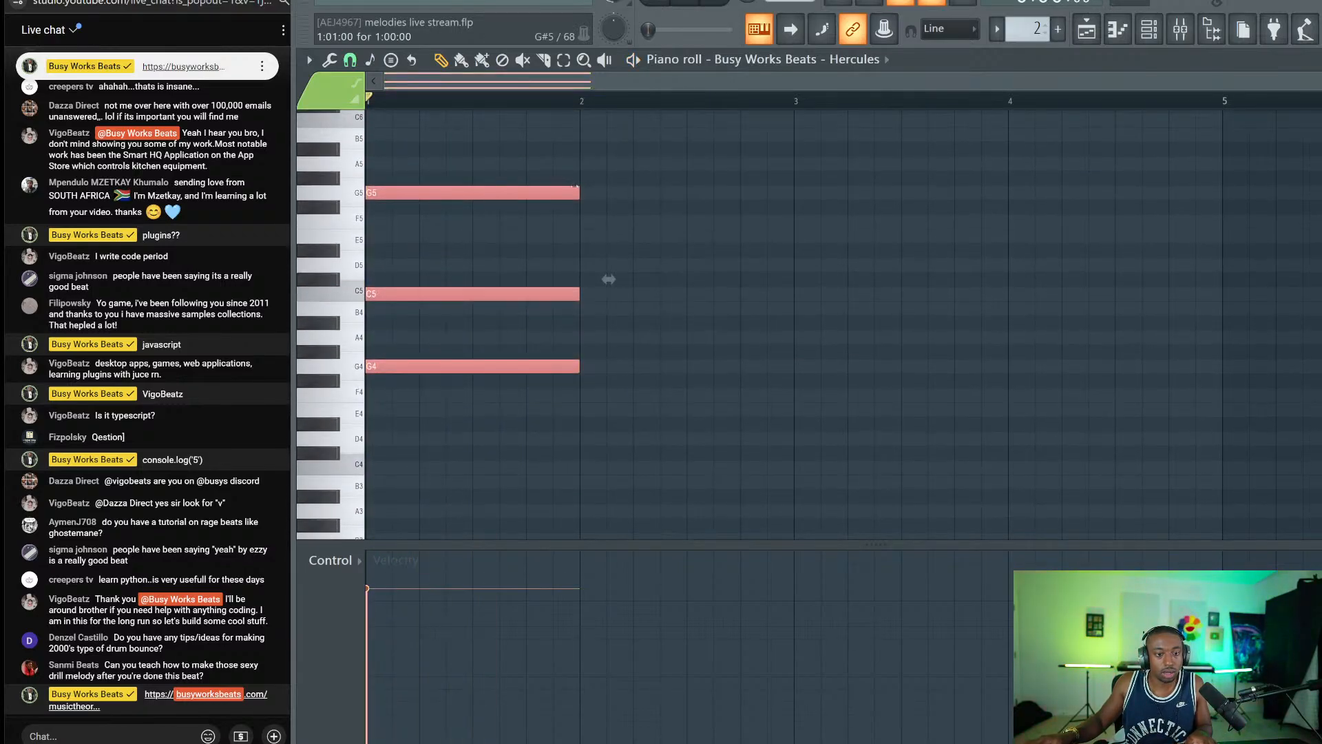
pyautogui.press('space')
pyautogui.press('space')
# Add a half-bar G#4–C#5–G#5 chord in bar 2, followed by C5–F5–C6.
pyautogui.moveTo(508, 187); pyautogui.dragTo(718, 170)
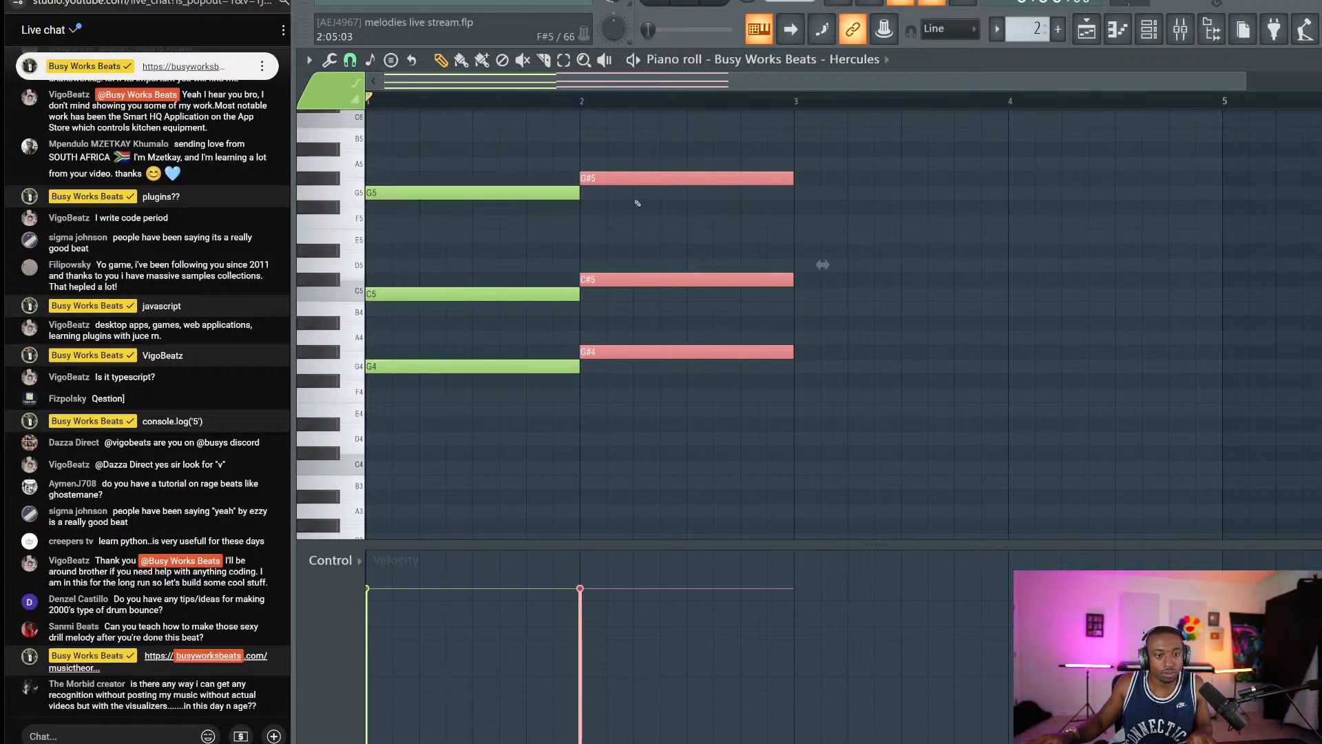
pyautogui.press('space')
pyautogui.moveTo(792, 181); pyautogui.dragTo(688, 194)
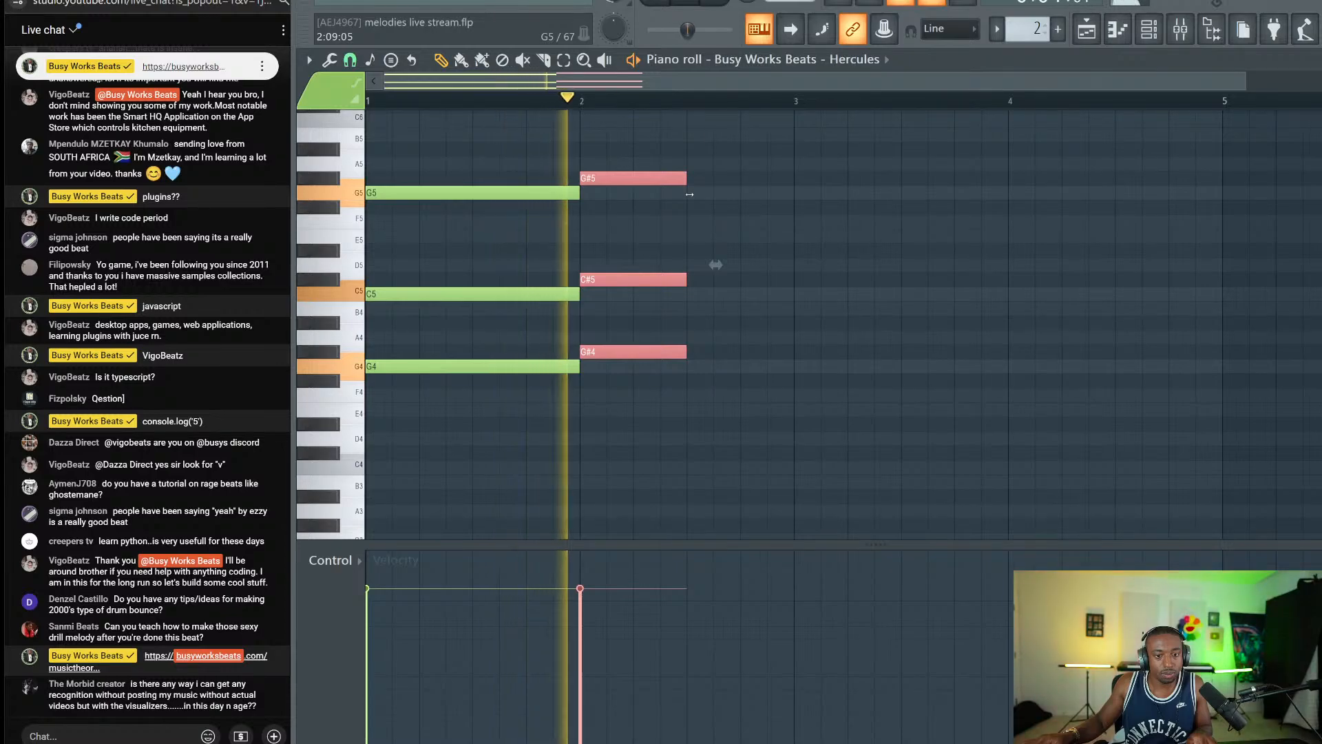
pyautogui.press('space')
pyautogui.scroll(1, 351, 174)
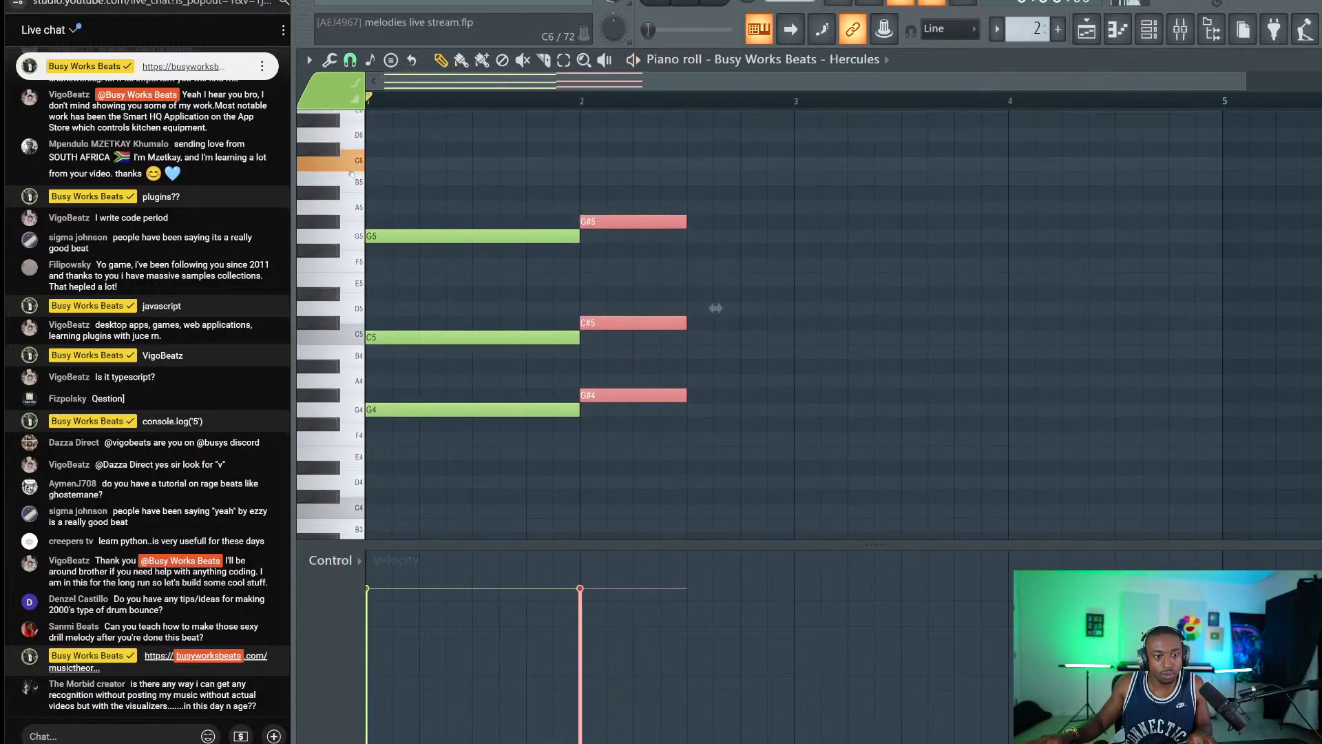
pyautogui.moveTo(604, 222)
pyautogui.keyDown('shift'); pyautogui.mouseDown()
pyautogui.moveTo(738, 157)
pyautogui.moveTo(712, 165)
pyautogui.mouseUp(); pyautogui.keyUp('shift')
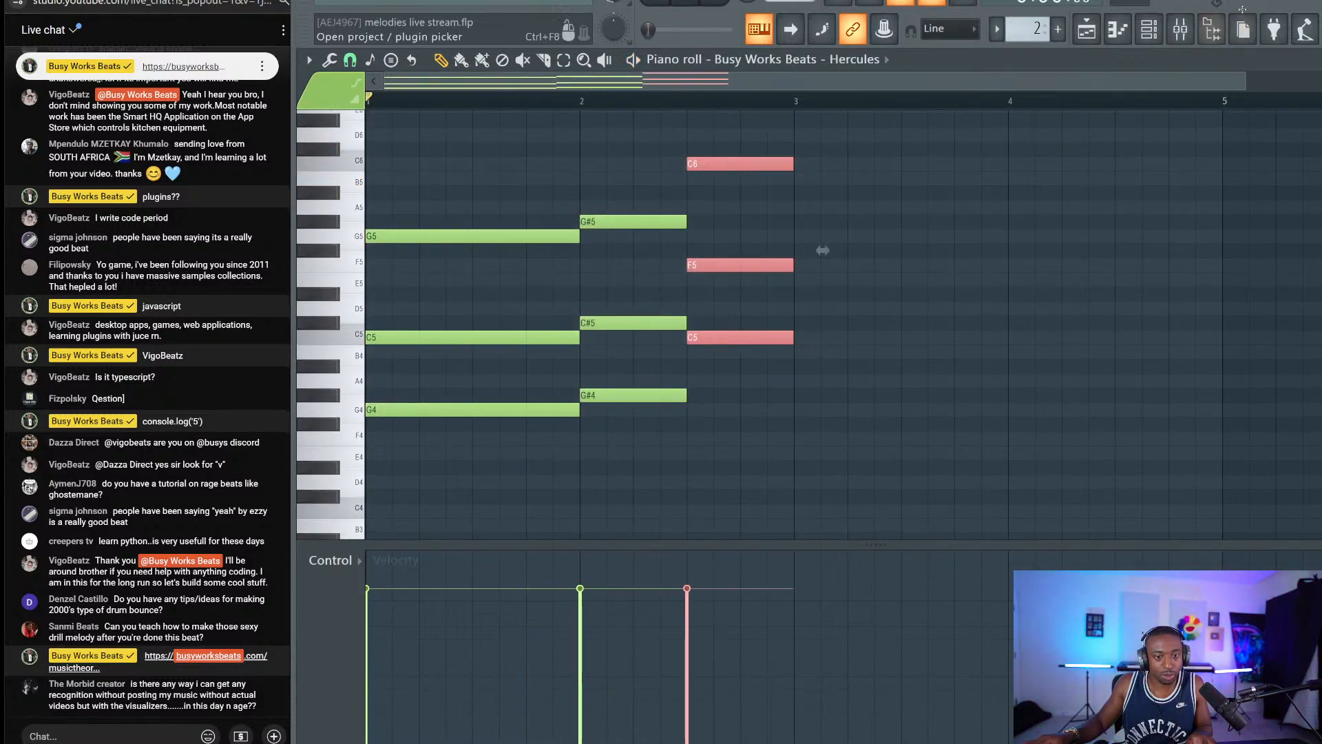
pyautogui.click(1180, 29)
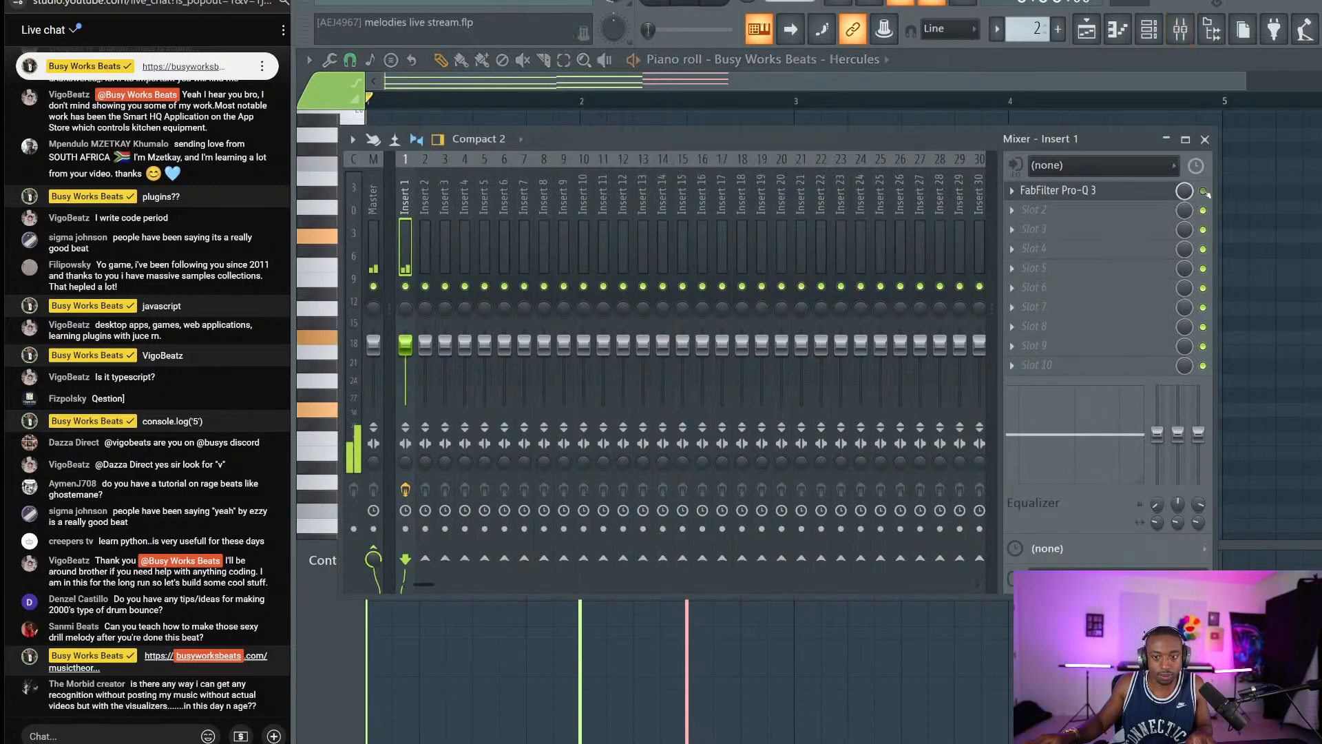
pyautogui.click(1260, 150)
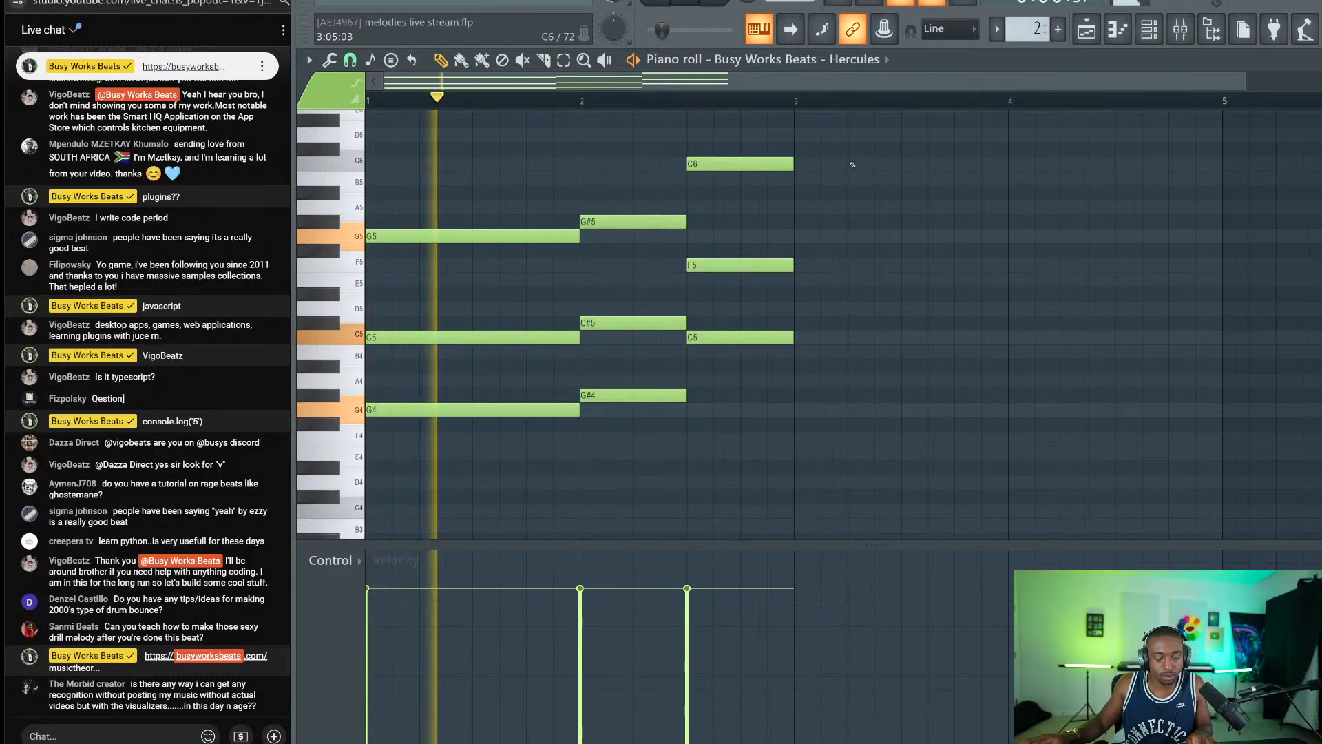
# Switch Hercules to the Guitar > Emotion preset.
pyautogui.press('F6')
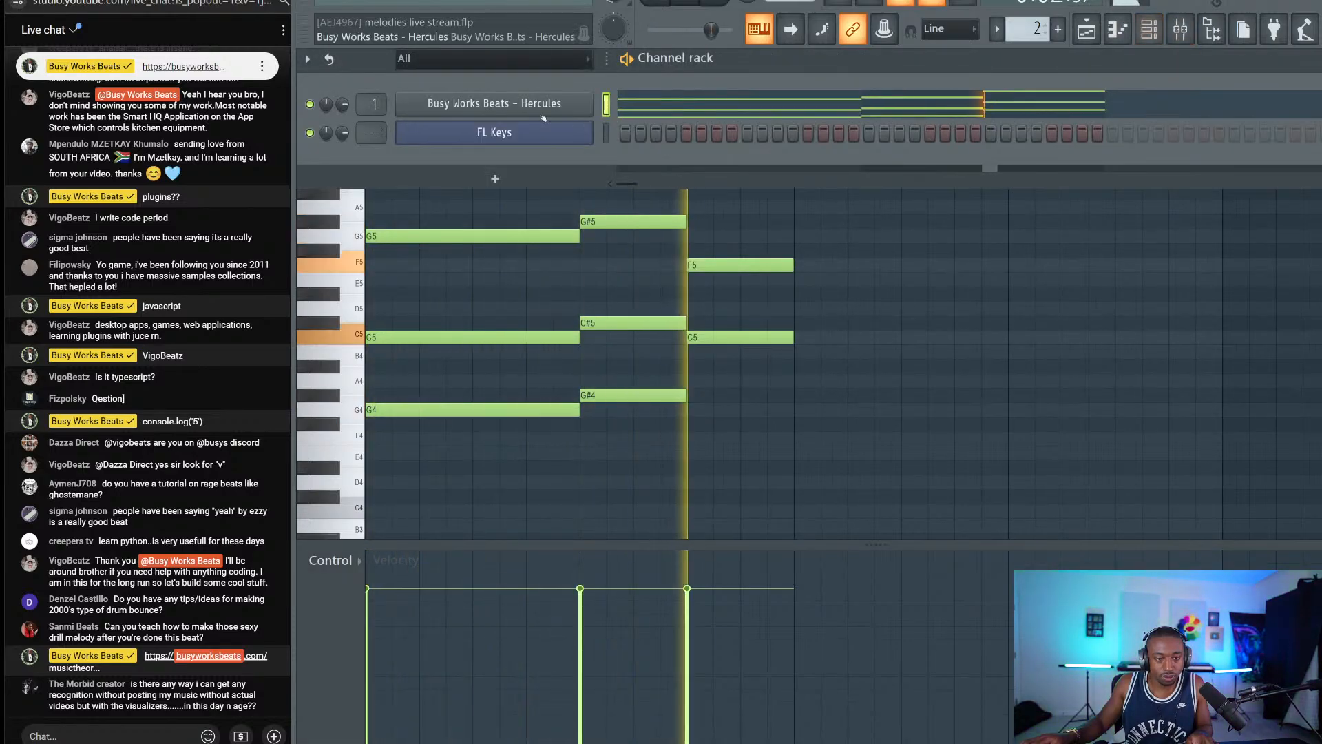
pyautogui.click(540, 107)
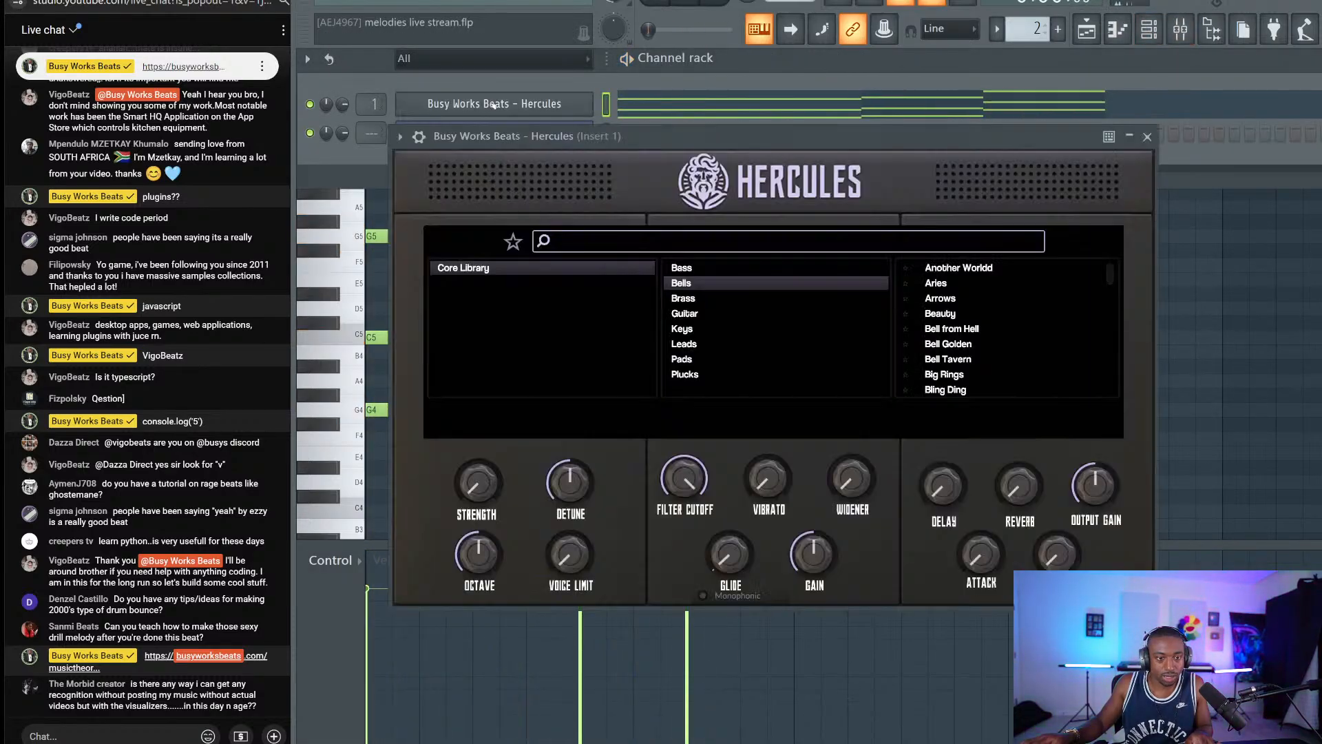
pyautogui.click(692, 314)
pyautogui.click(953, 343)
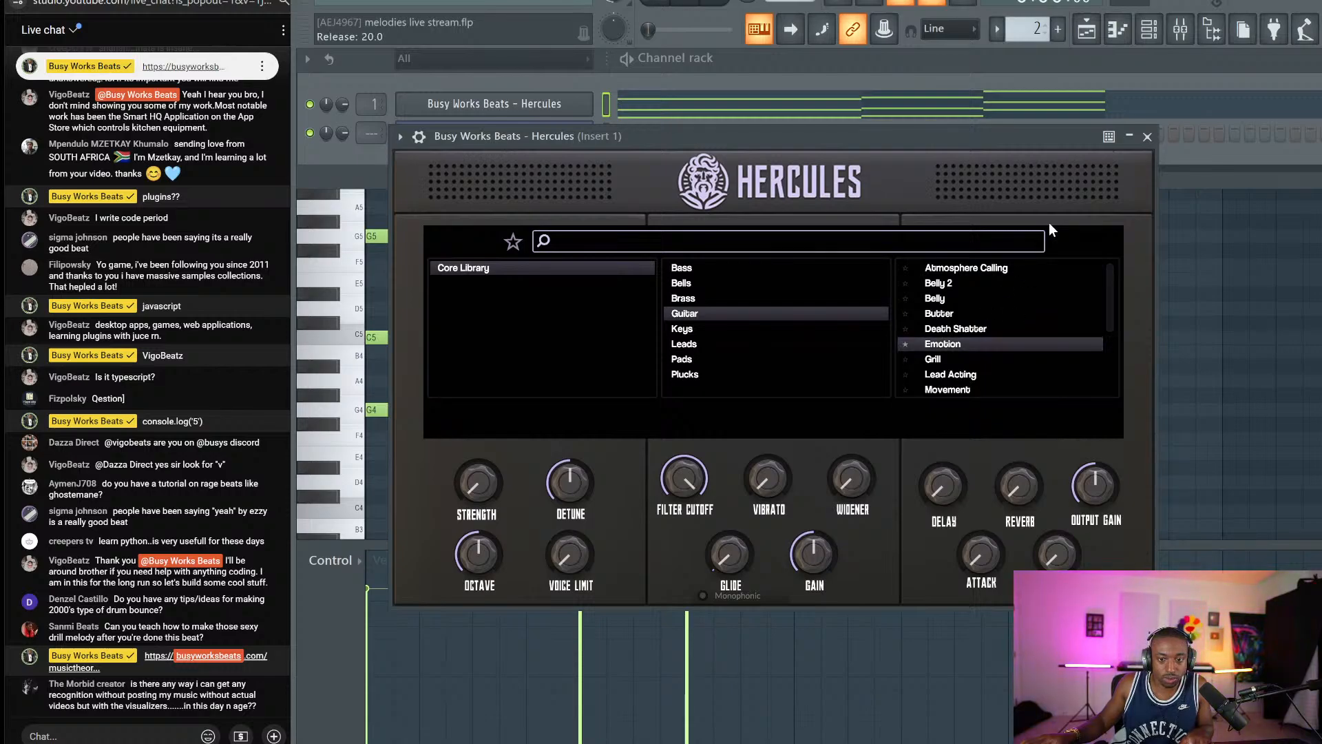
pyautogui.press('Escape')
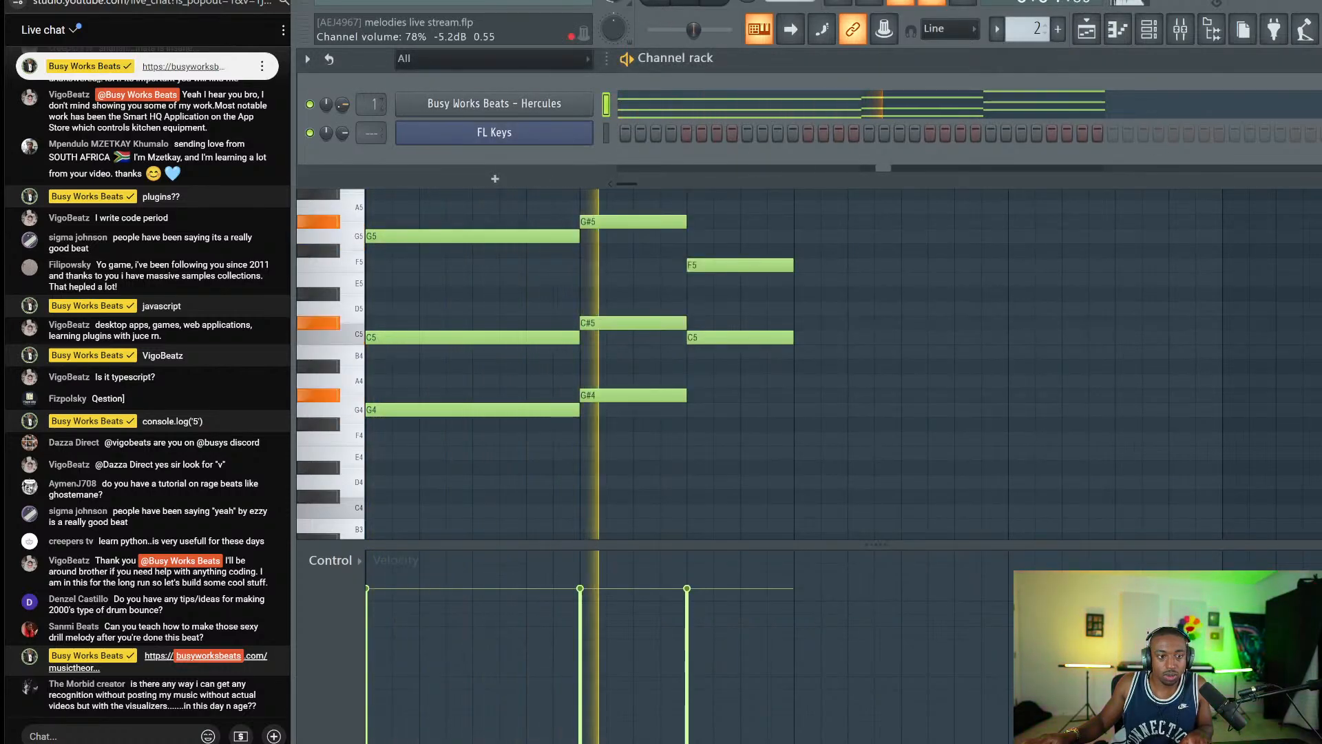
# Add an FL Slayer channel and move the chord notes from Hercules onto it.
pyautogui.press('space')
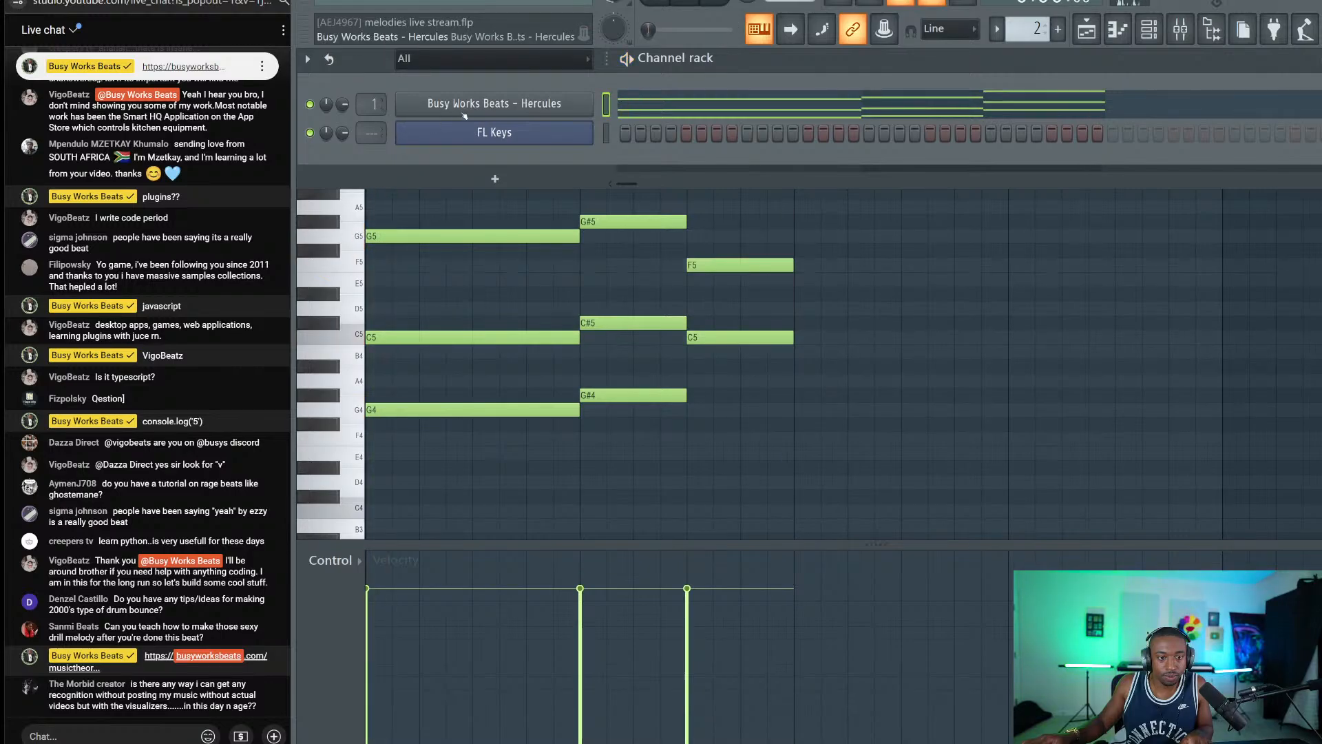
pyautogui.rightClick(462, 112)
pyautogui.click(482, 165)
pyautogui.click(495, 178)
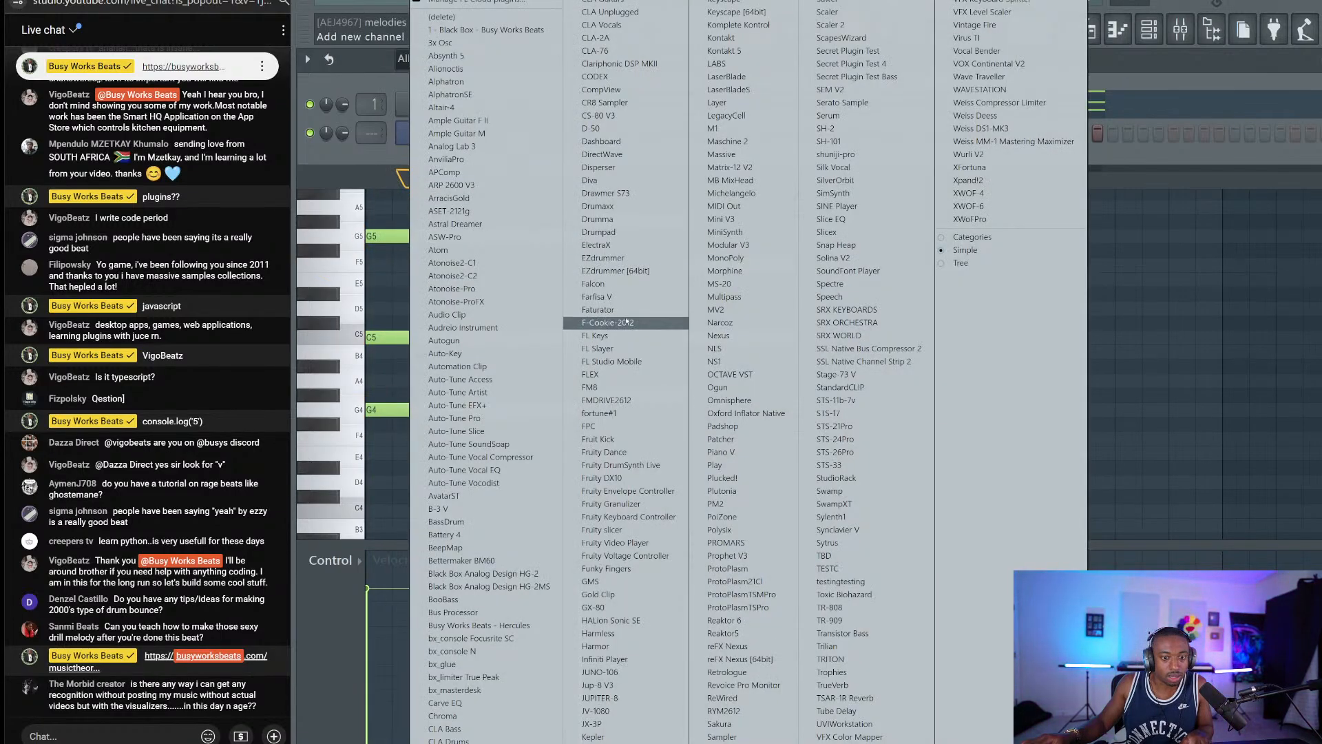
pyautogui.click(597, 348)
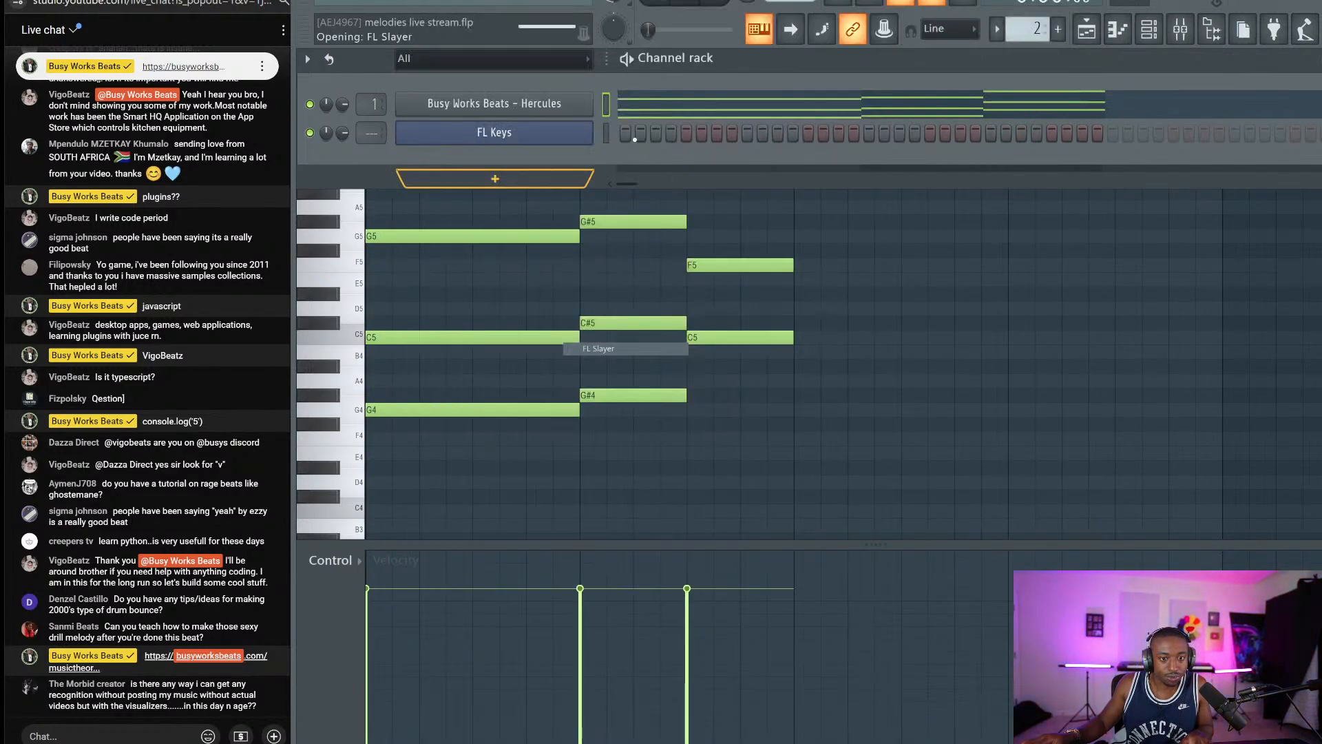
pyautogui.hotkey('ctrl', 'x')
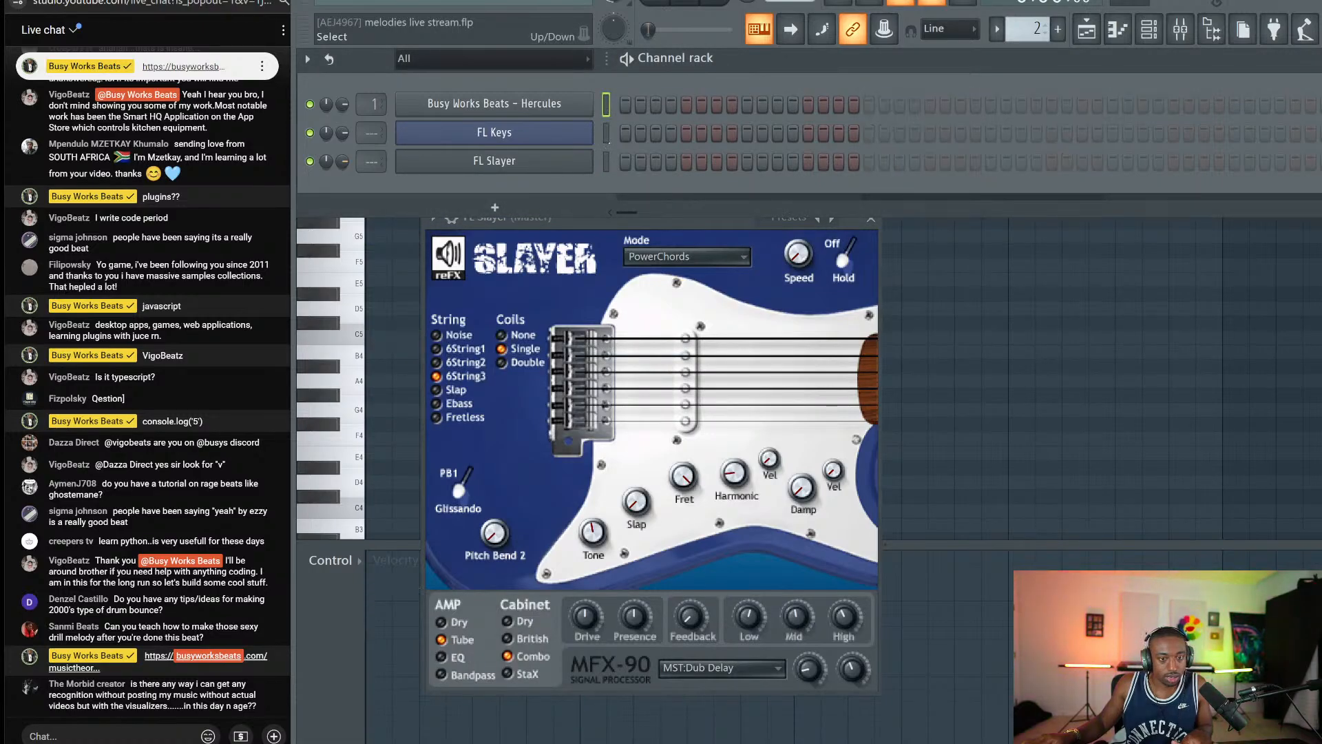
pyautogui.click(606, 162)
pyautogui.hotkey('ctrl', 'v')
# Set FL Slayer's strum mode to None and its volume to 48%.
pyautogui.press('space')
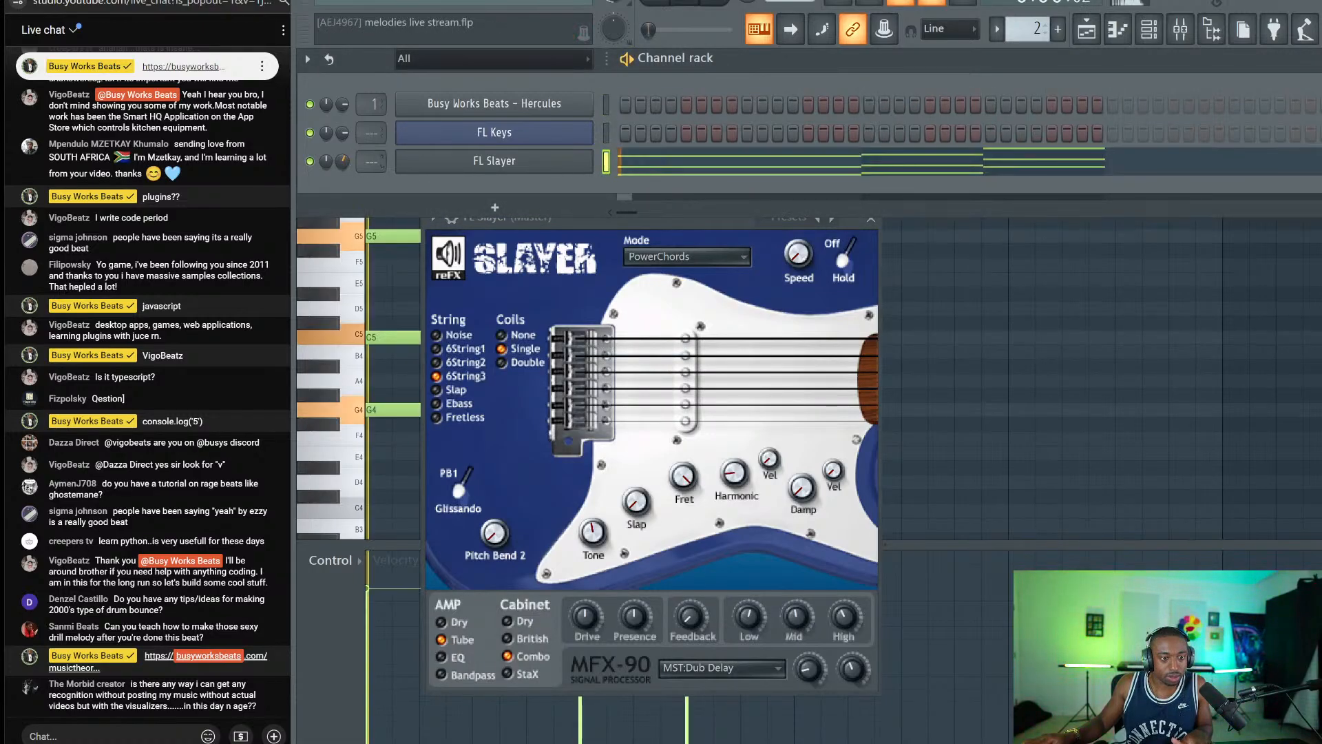
pyautogui.moveTo(342, 161); pyautogui.dragTo(342, 190)
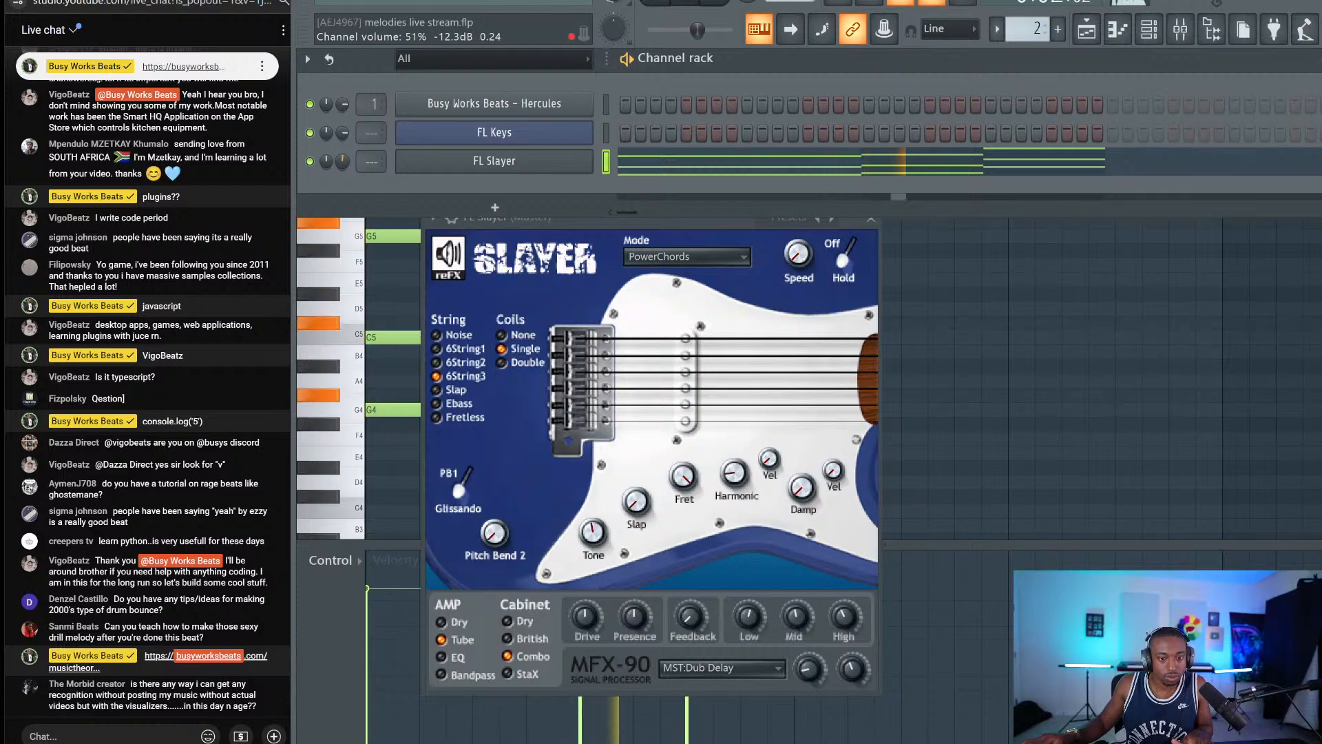
pyautogui.click(664, 260)
pyautogui.click(640, 275)
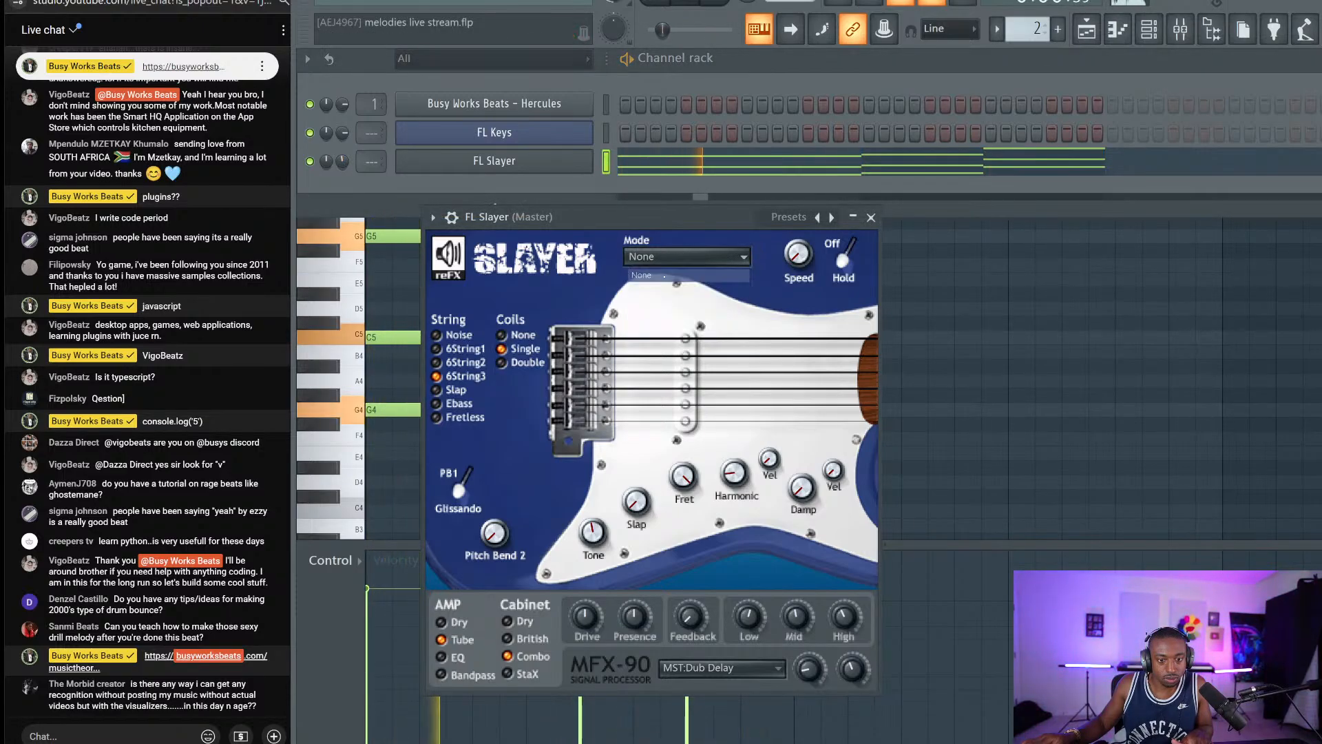
pyautogui.moveTo(342, 161); pyautogui.dragTo(342, 165)
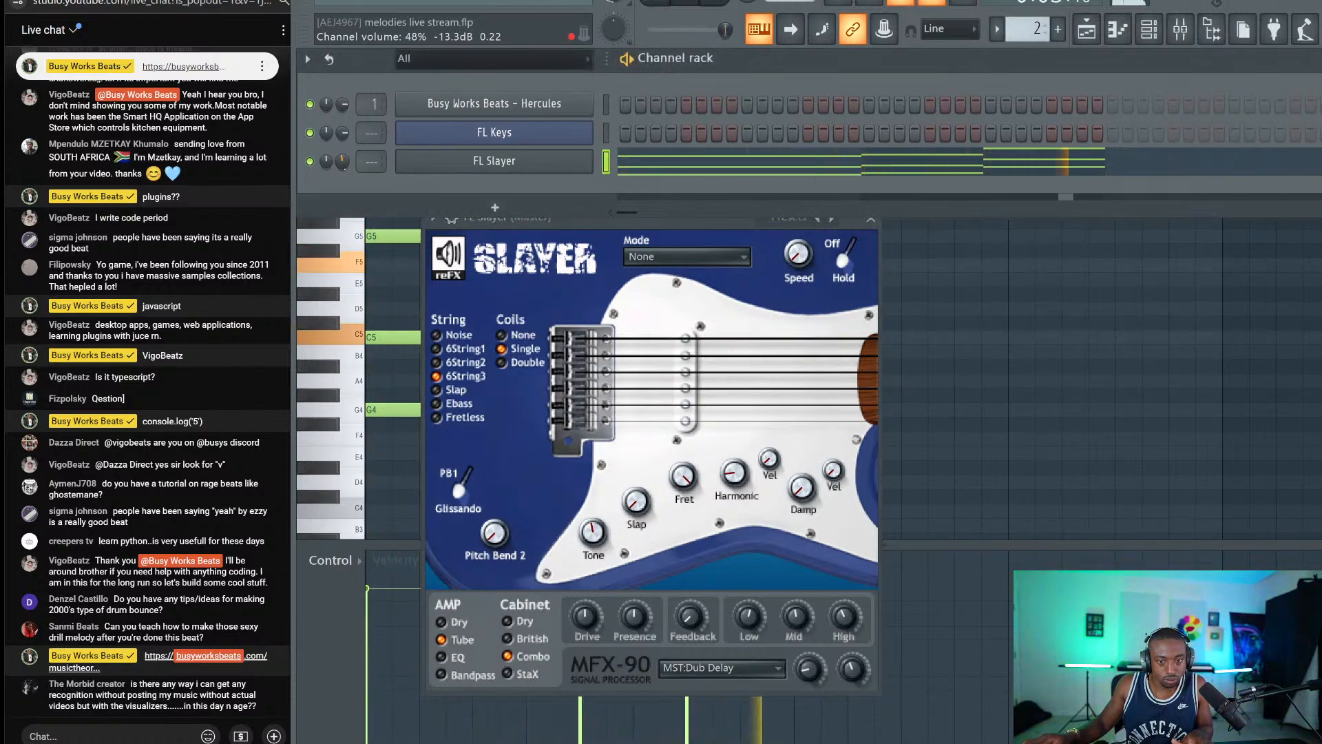
pyautogui.press('space')
pyautogui.click(867, 223)
pyautogui.click(869, 219)
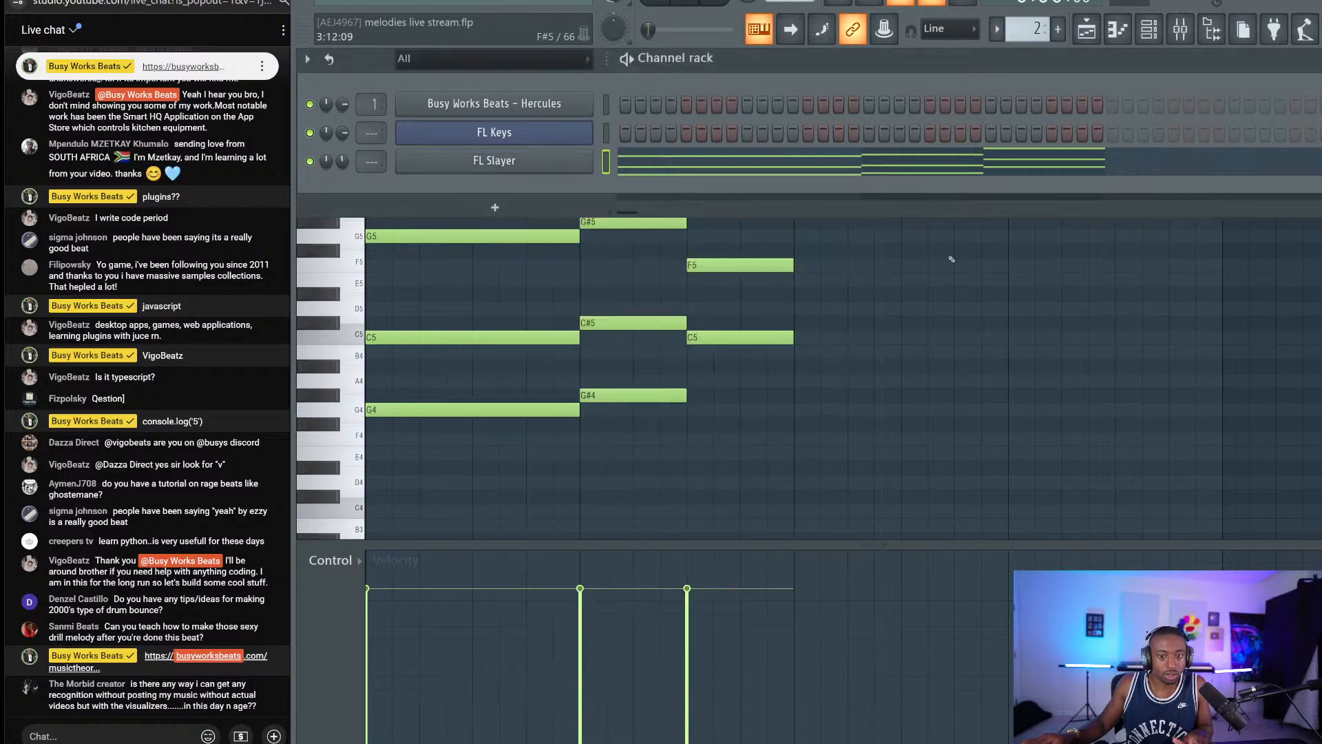
pyautogui.press('F6')
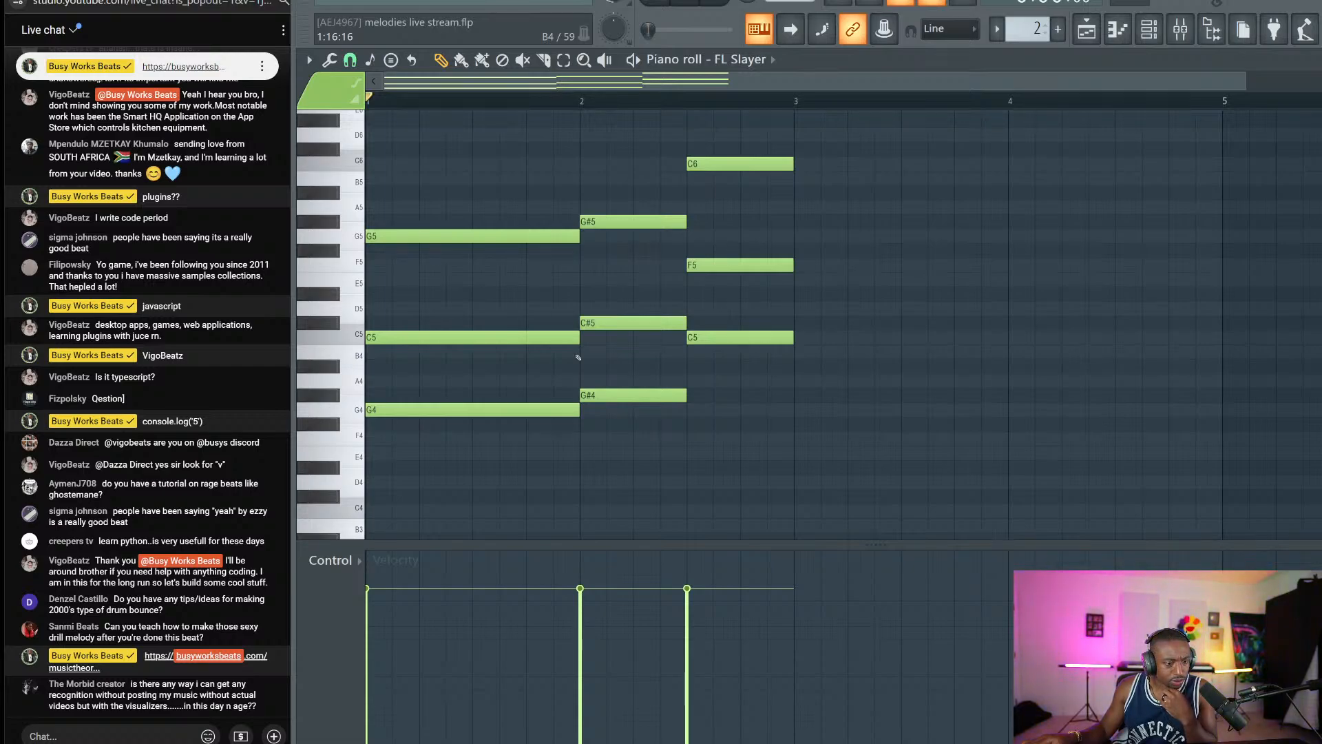
# Delete all nine chord notes, then snip the viewer's chat message and open the capture.
pyautogui.moveTo(822, 414); pyautogui.dragTo(549, 142)
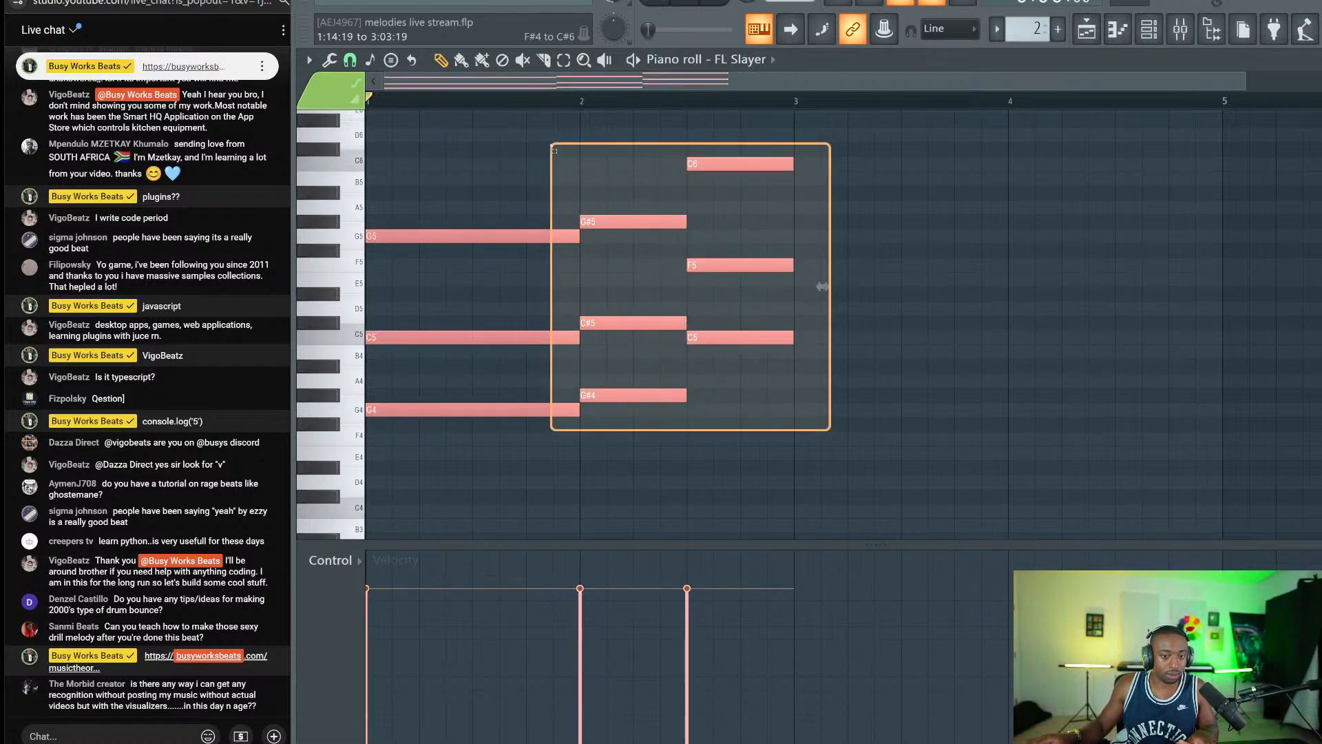
pyautogui.press('Delete')
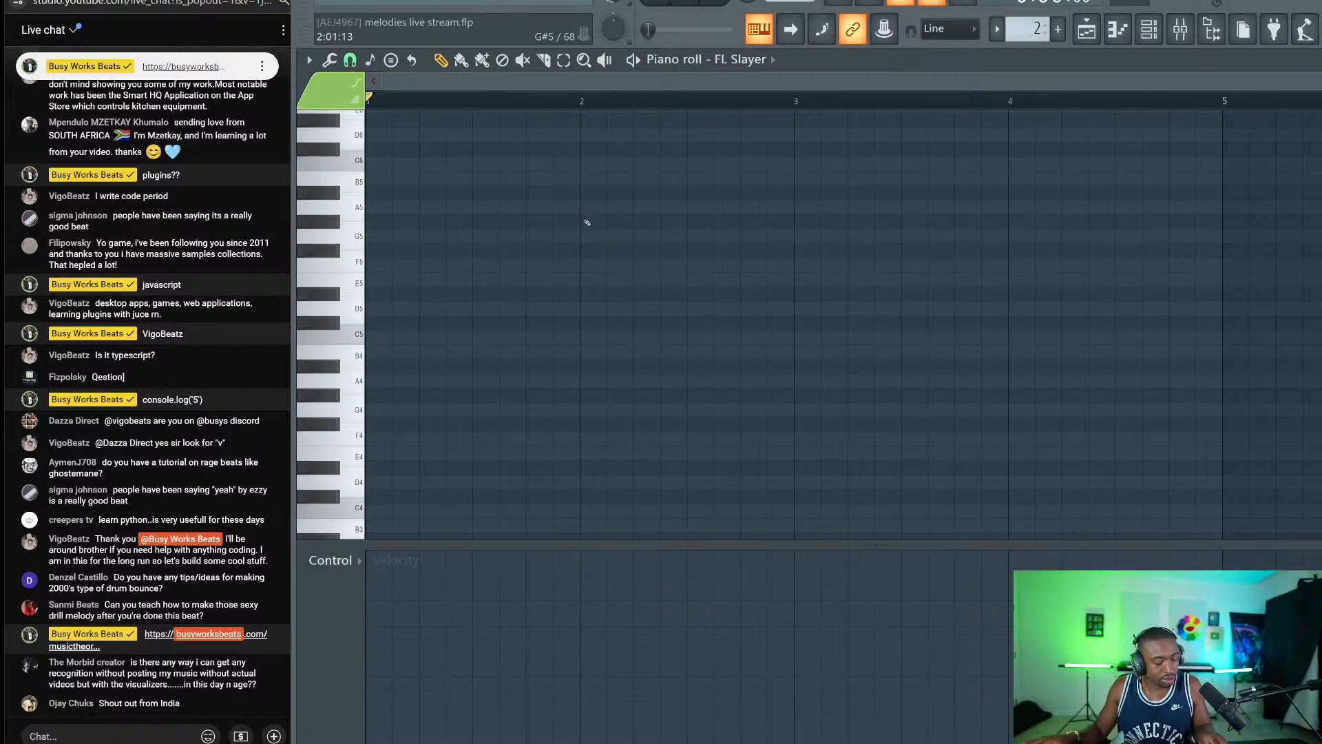
pyautogui.press('super+shift+s')
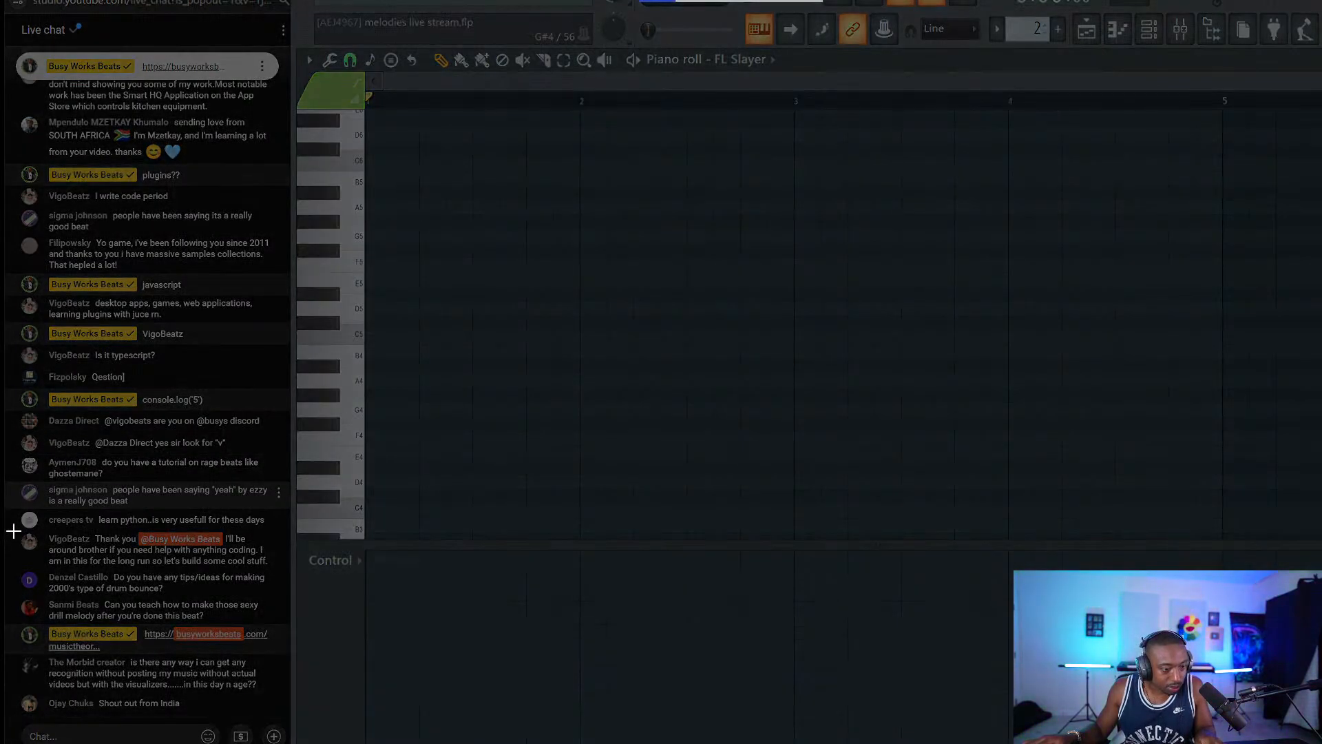
pyautogui.moveTo(13, 531); pyautogui.dragTo(275, 572)
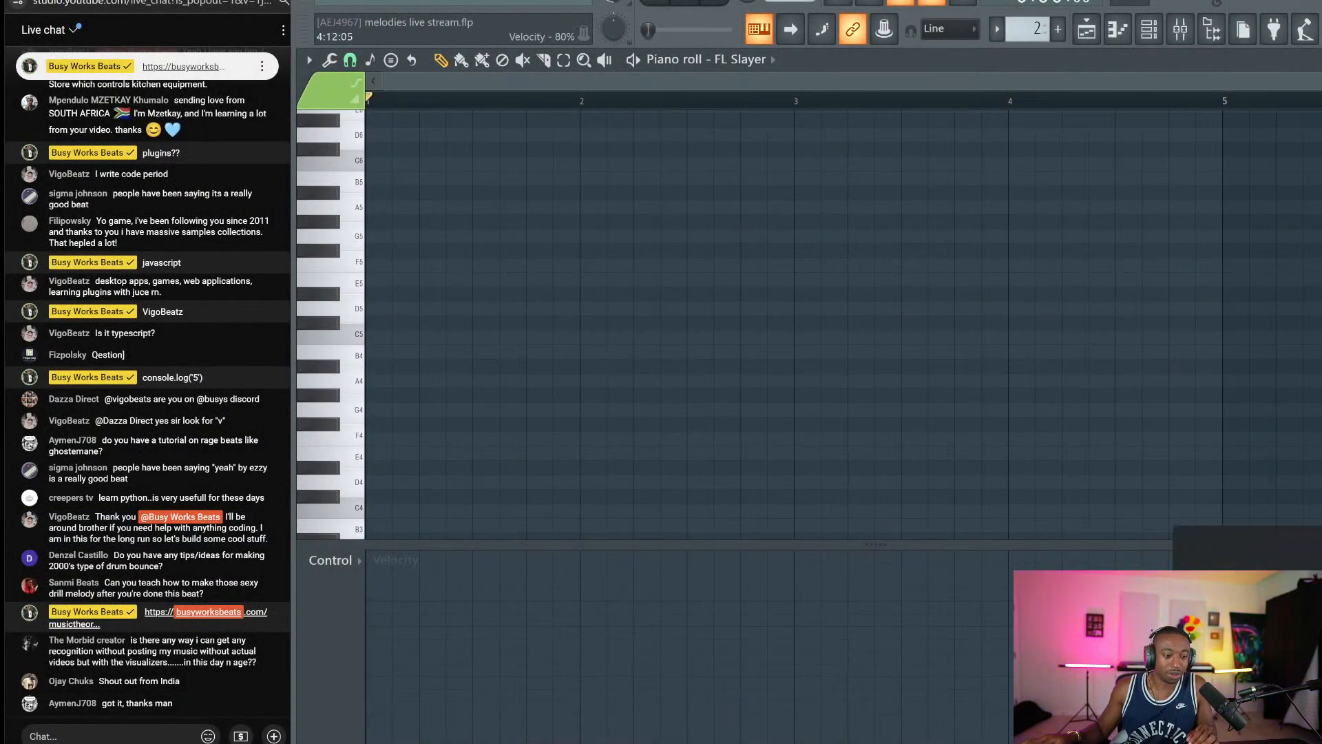
pyautogui.click(1232, 606)
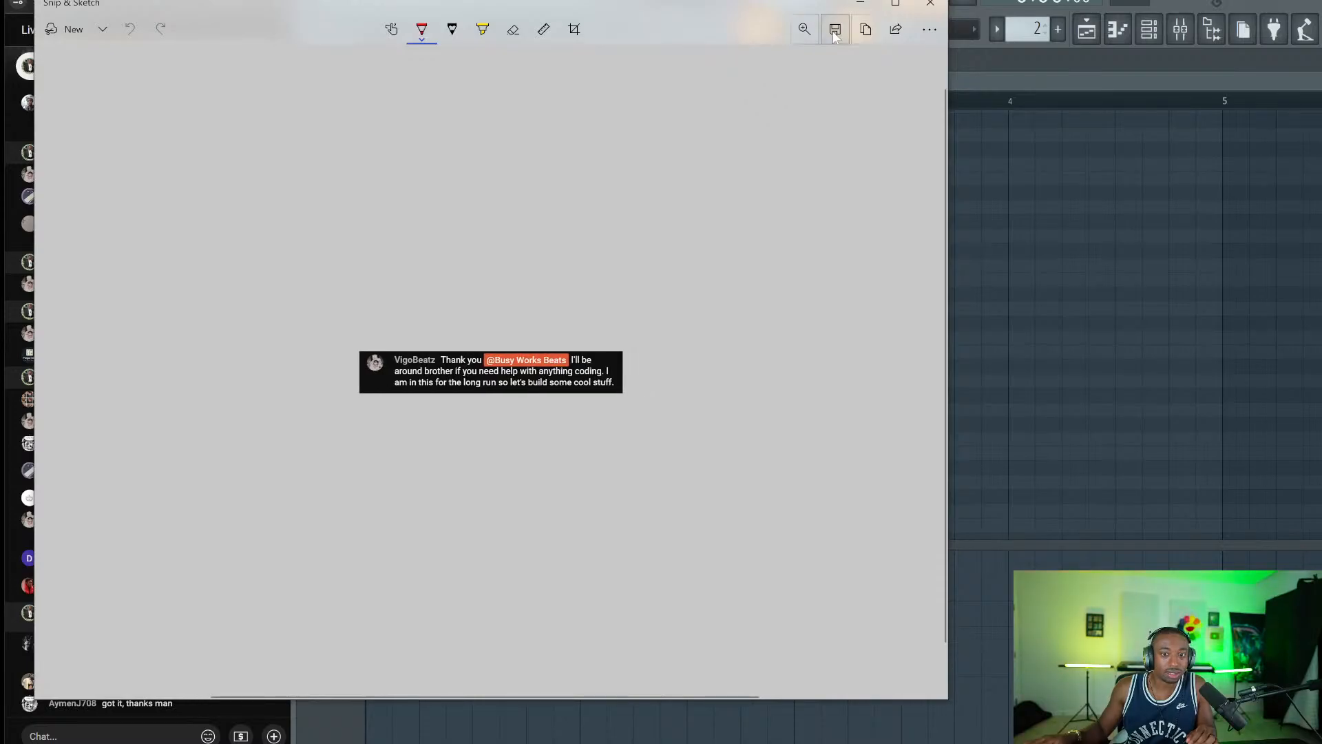
# Save the chat snip as a PNG in Pictures\Screenshots, close it, and show FL Studio's browser.
pyautogui.click(834, 30)
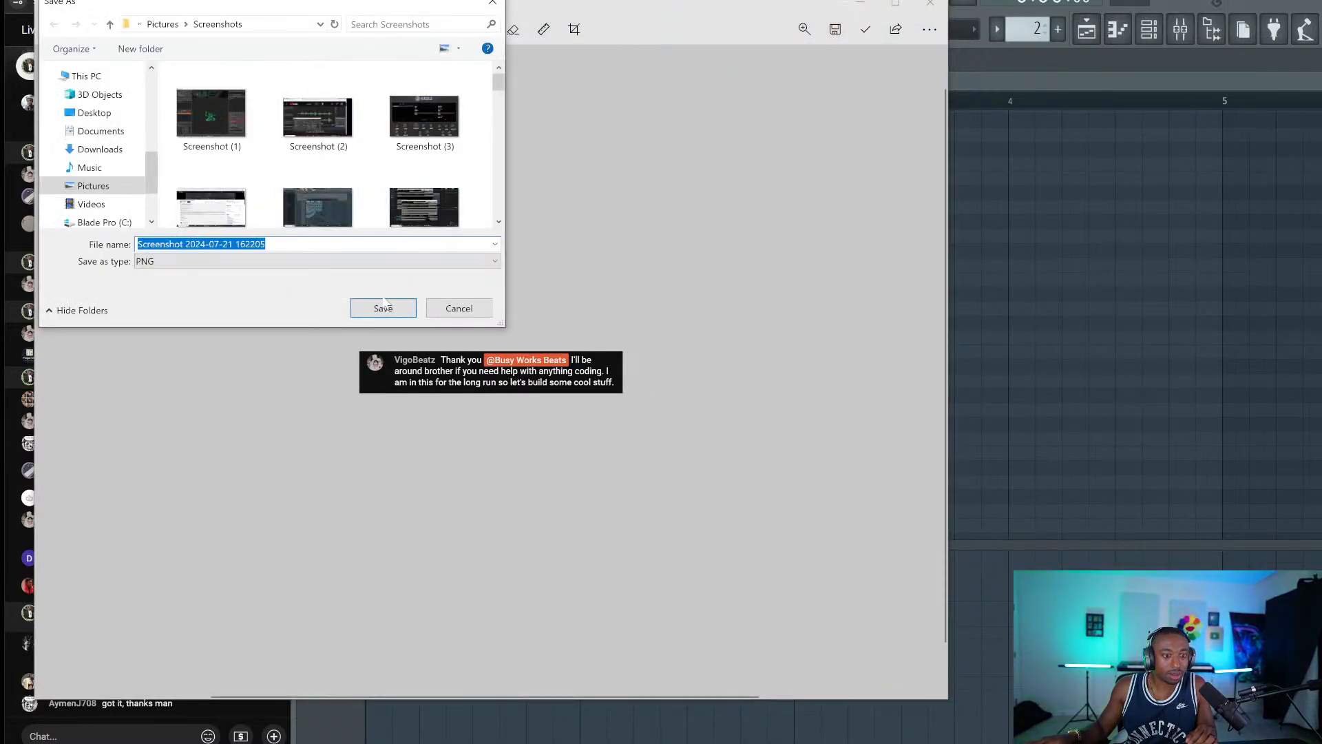
pyautogui.click(383, 307)
pyautogui.click(930, 4)
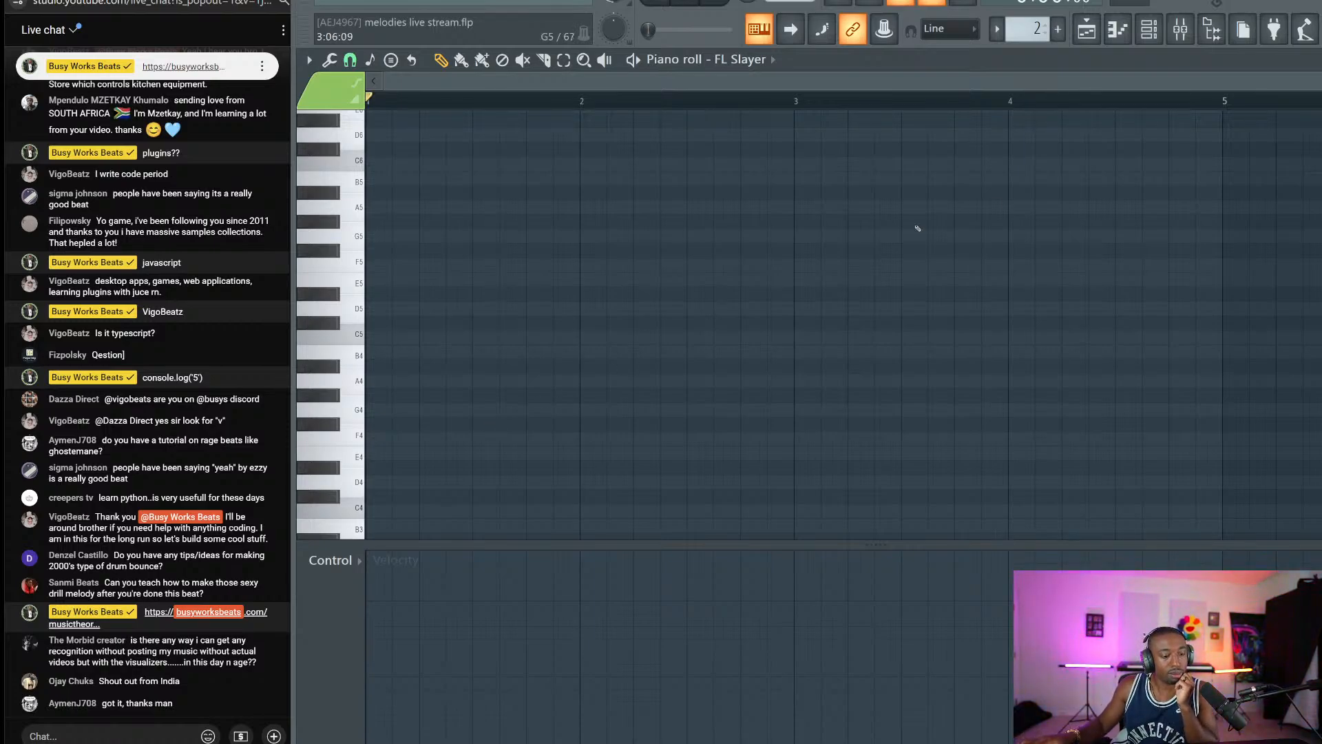
pyautogui.click(1212, 29)
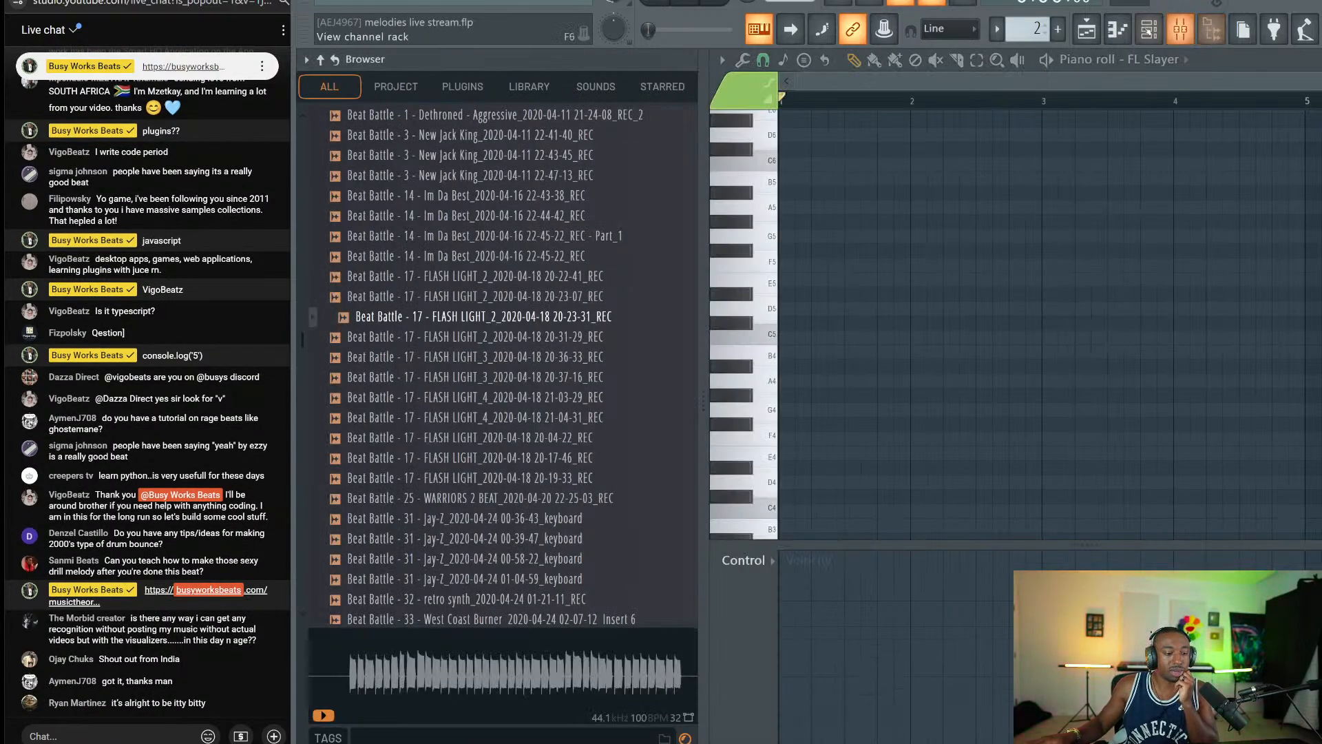
# Switch to the playlist and snip the viewer's chat message about watching since FL 11.
pyautogui.click(1086, 29)
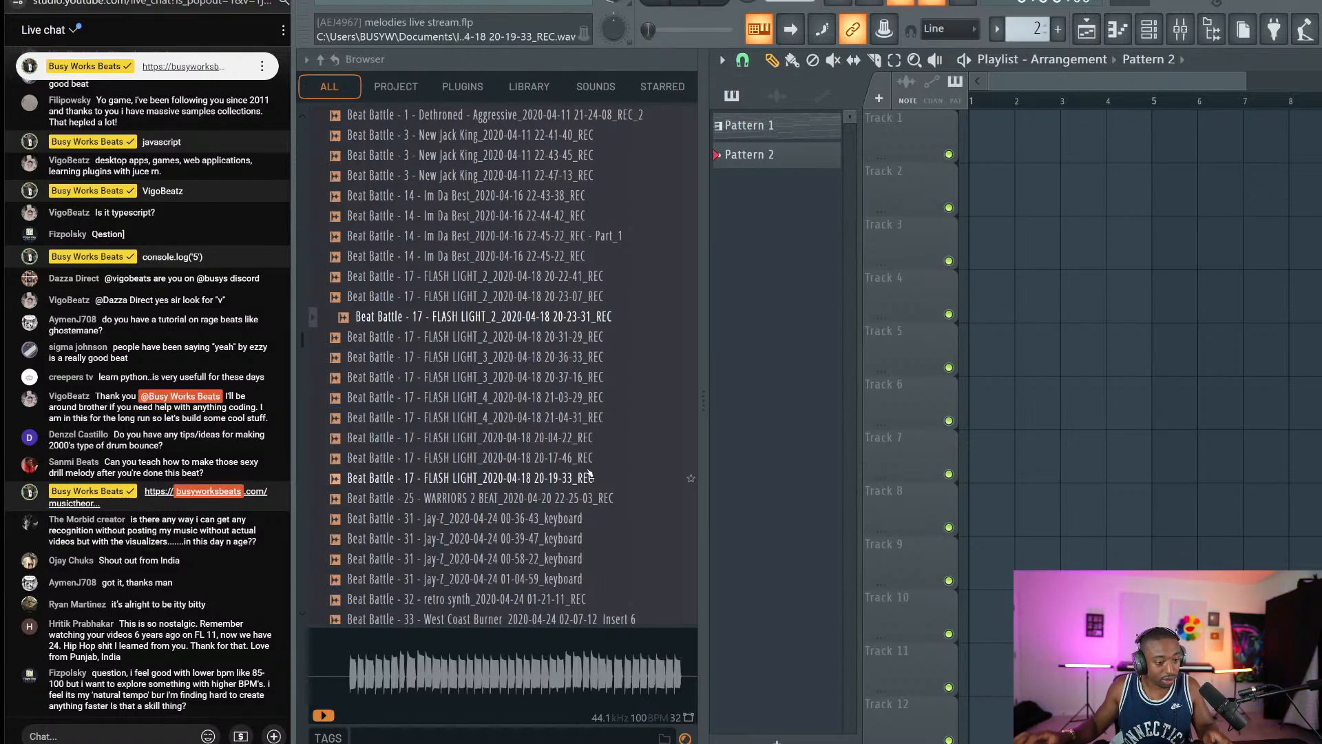
pyautogui.press('super+shift+s')
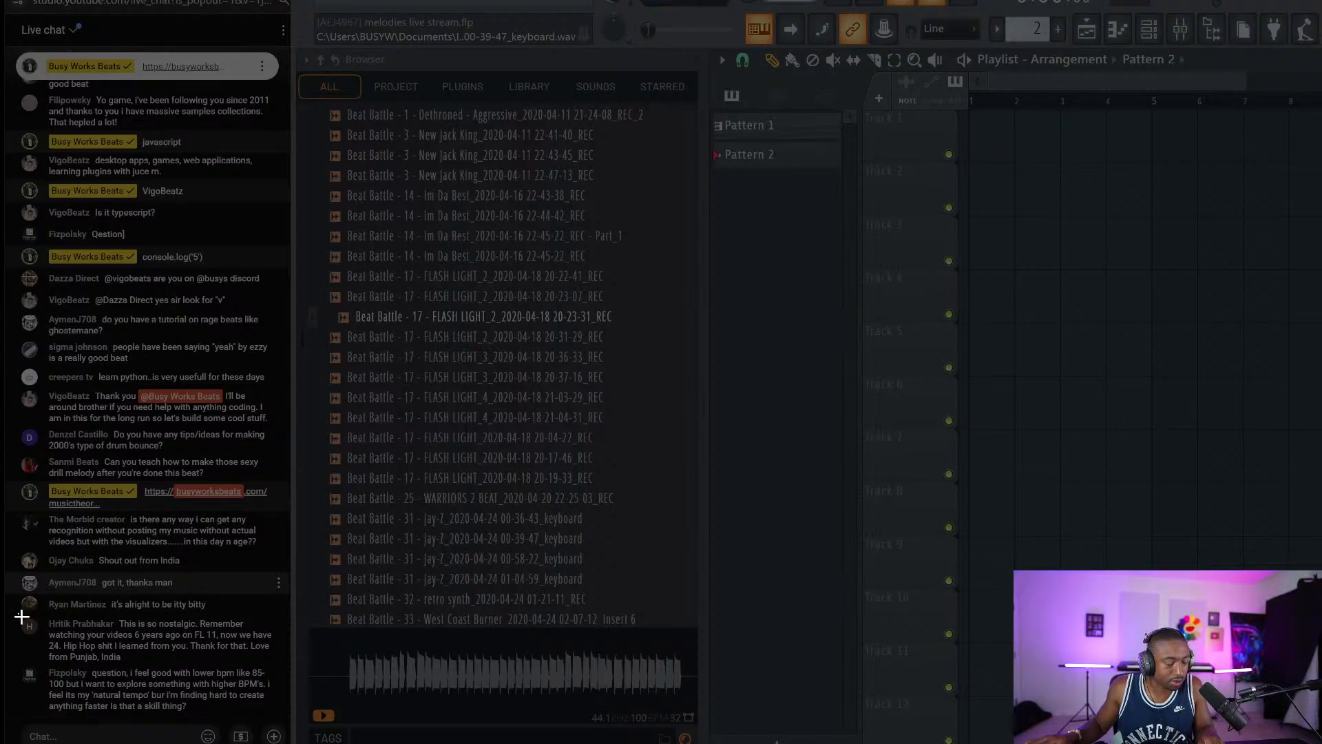
pyautogui.moveTo(18, 614); pyautogui.dragTo(280, 668)
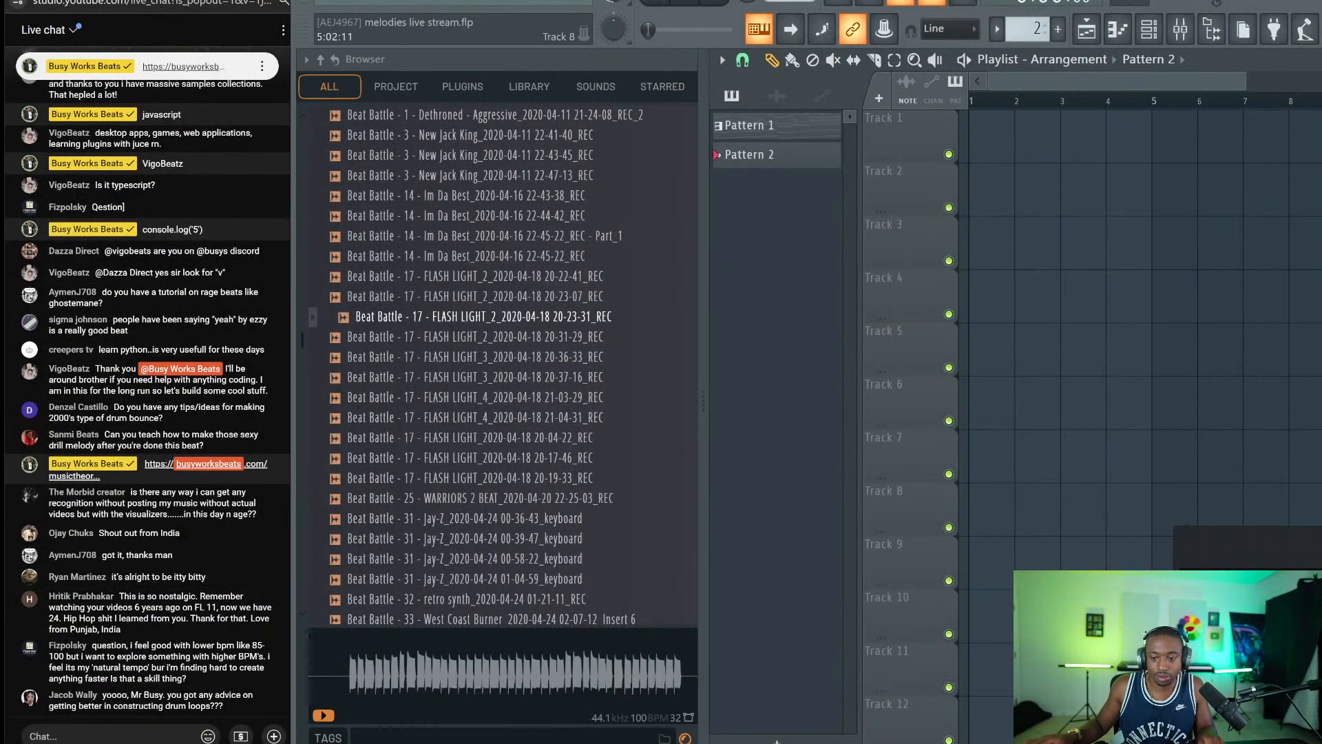
pyautogui.click(1240, 613)
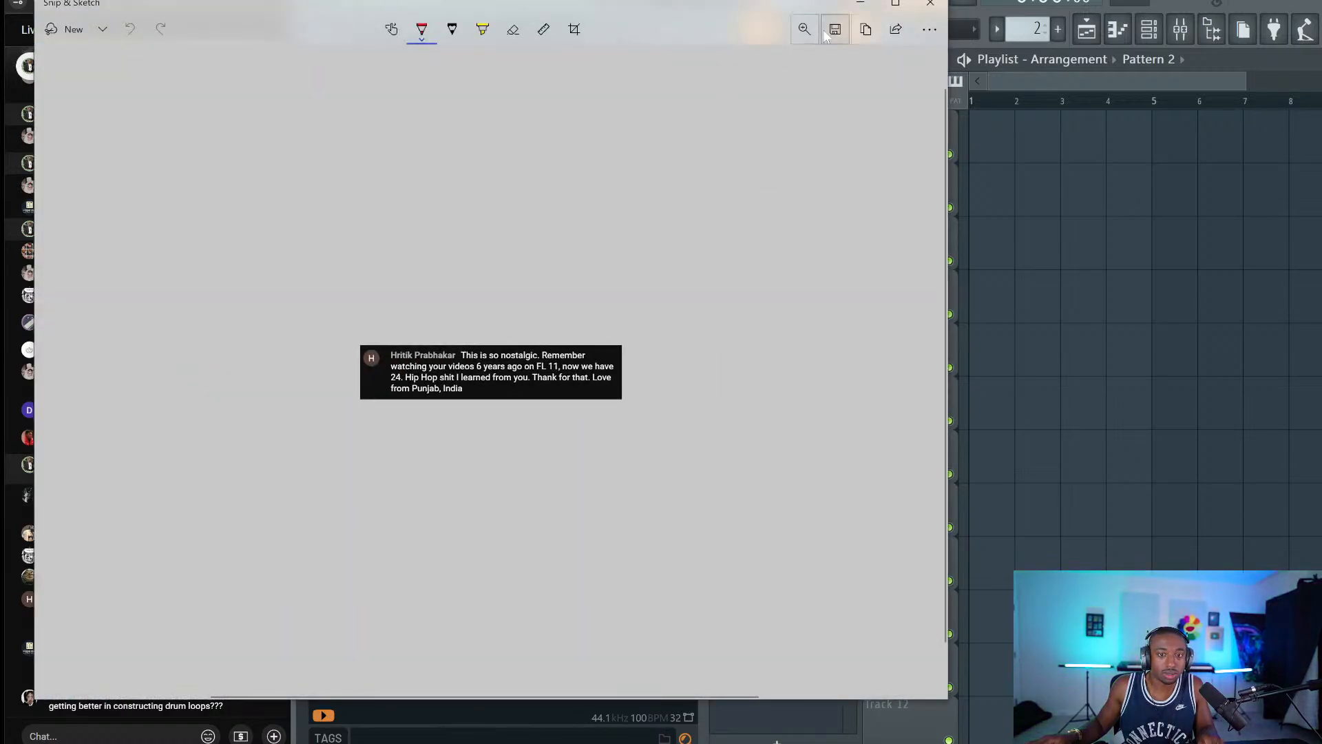
# Save the chat-message snip as a PNG in Screenshots, then close Snip & Sketch.
pyautogui.click(824, 31)
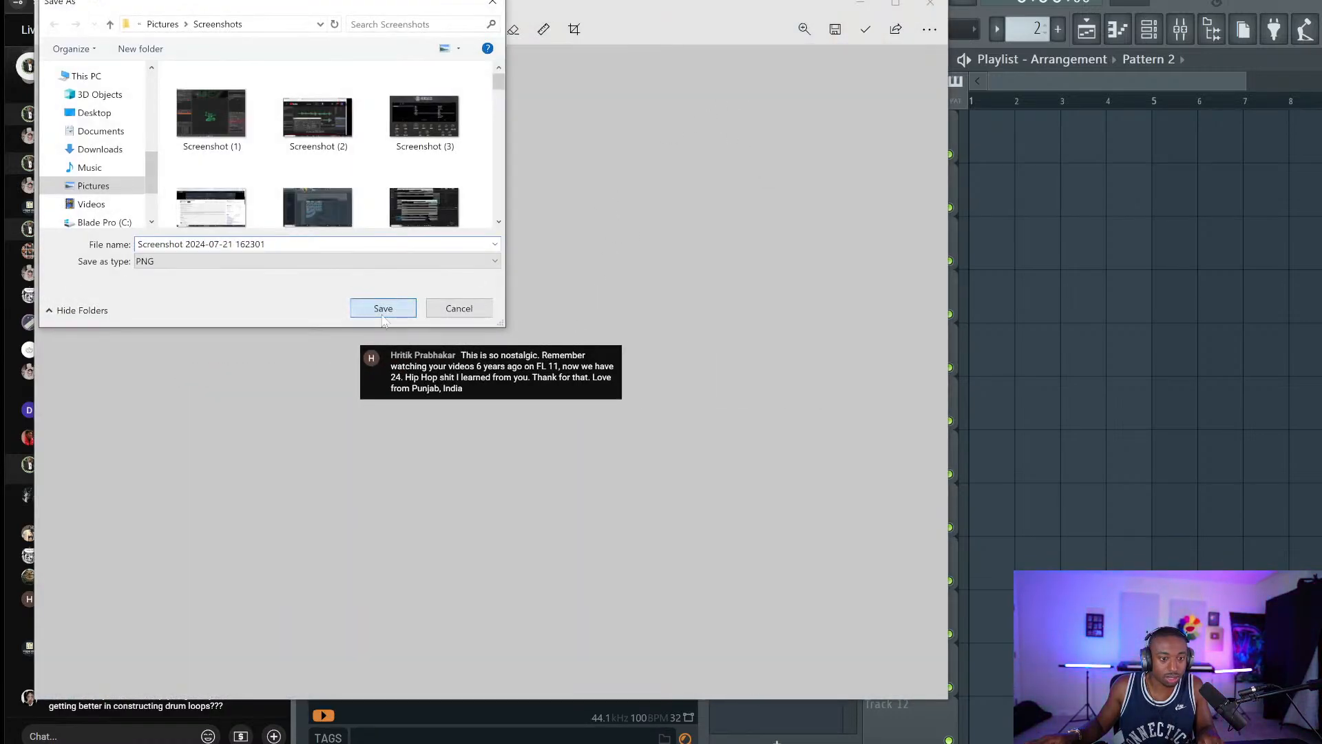
pyautogui.click(383, 309)
pyautogui.click(930, 3)
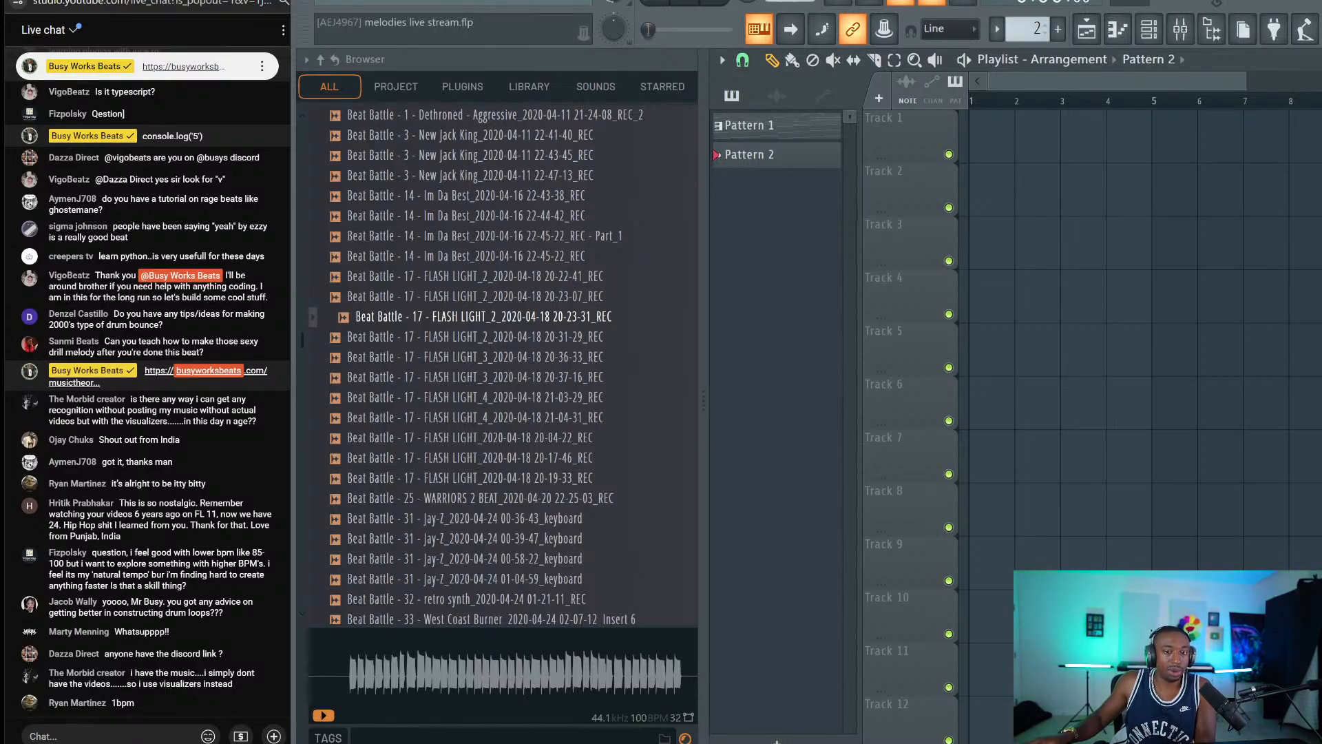
# Post the discord.gg server invite link in the YouTube Studio live chat.
pyautogui.moveTo(788, 2); pyautogui.dragTo(788, 0)
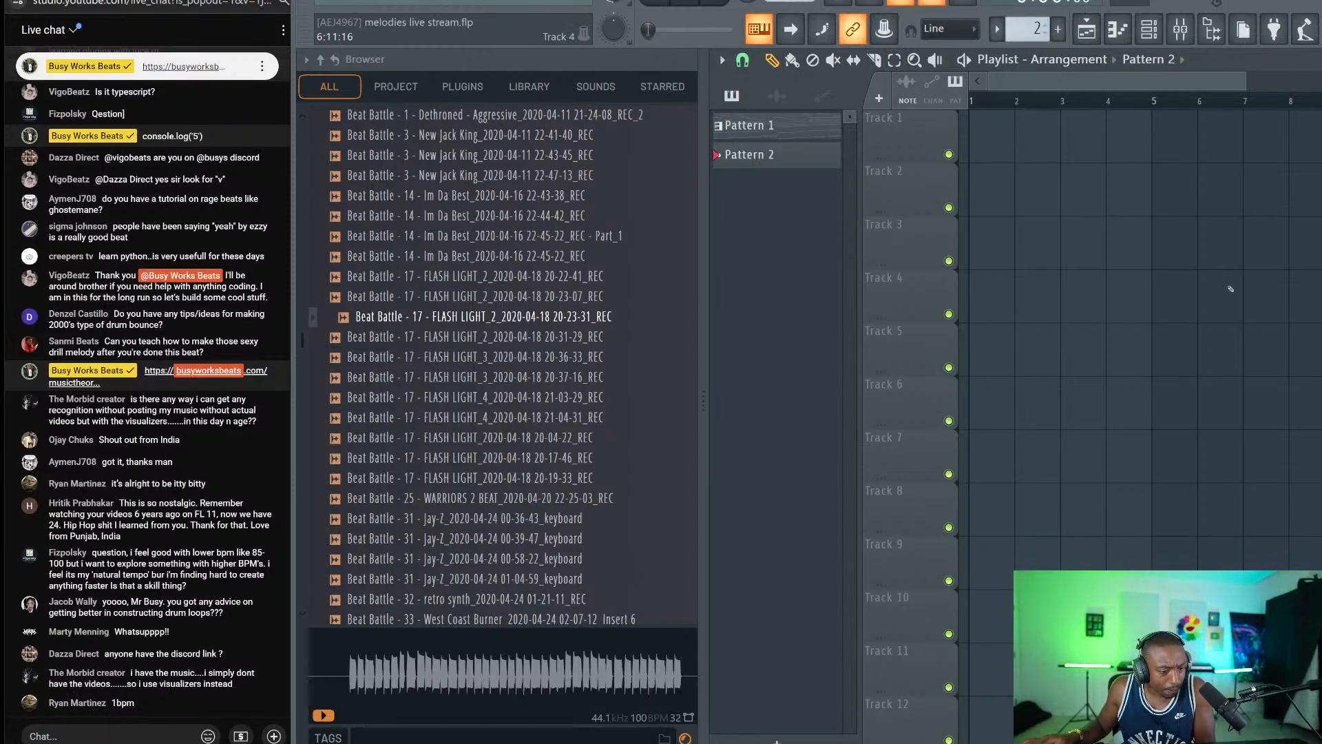
pyautogui.click(110, 736)
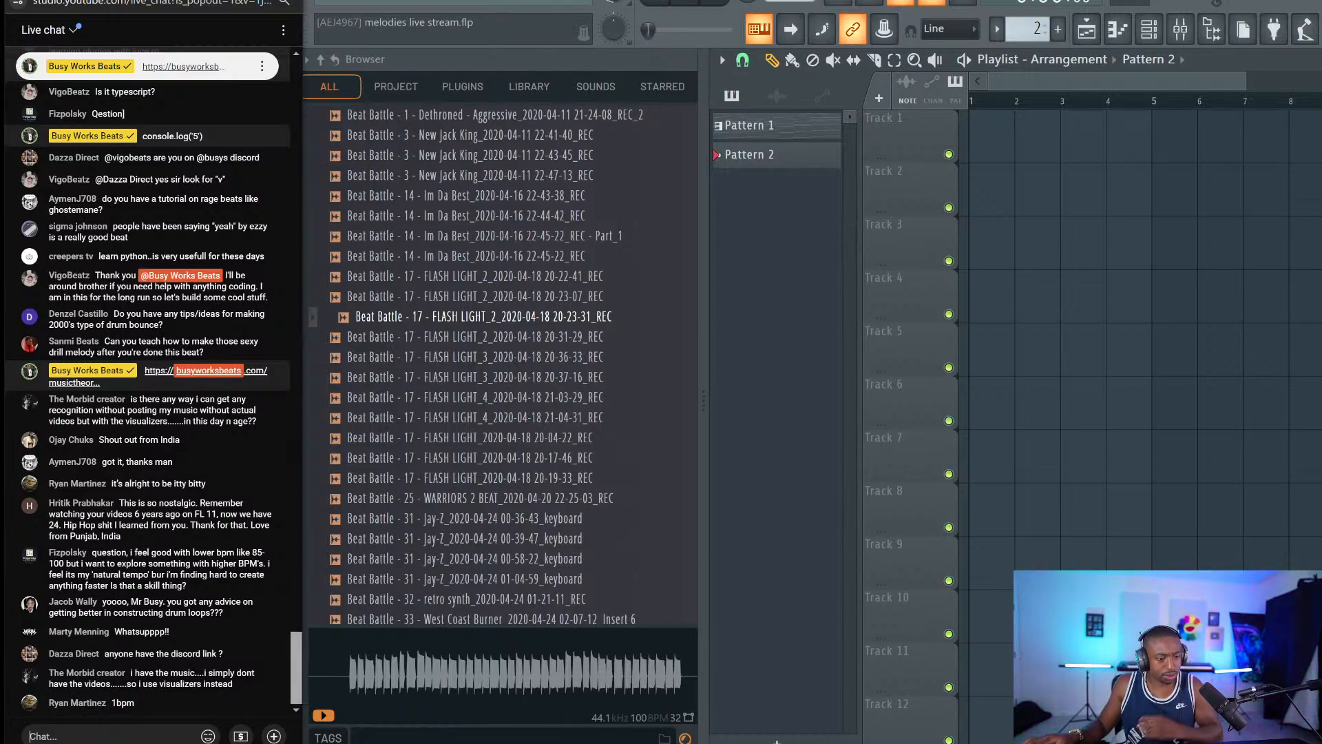
pyautogui.write('https://')
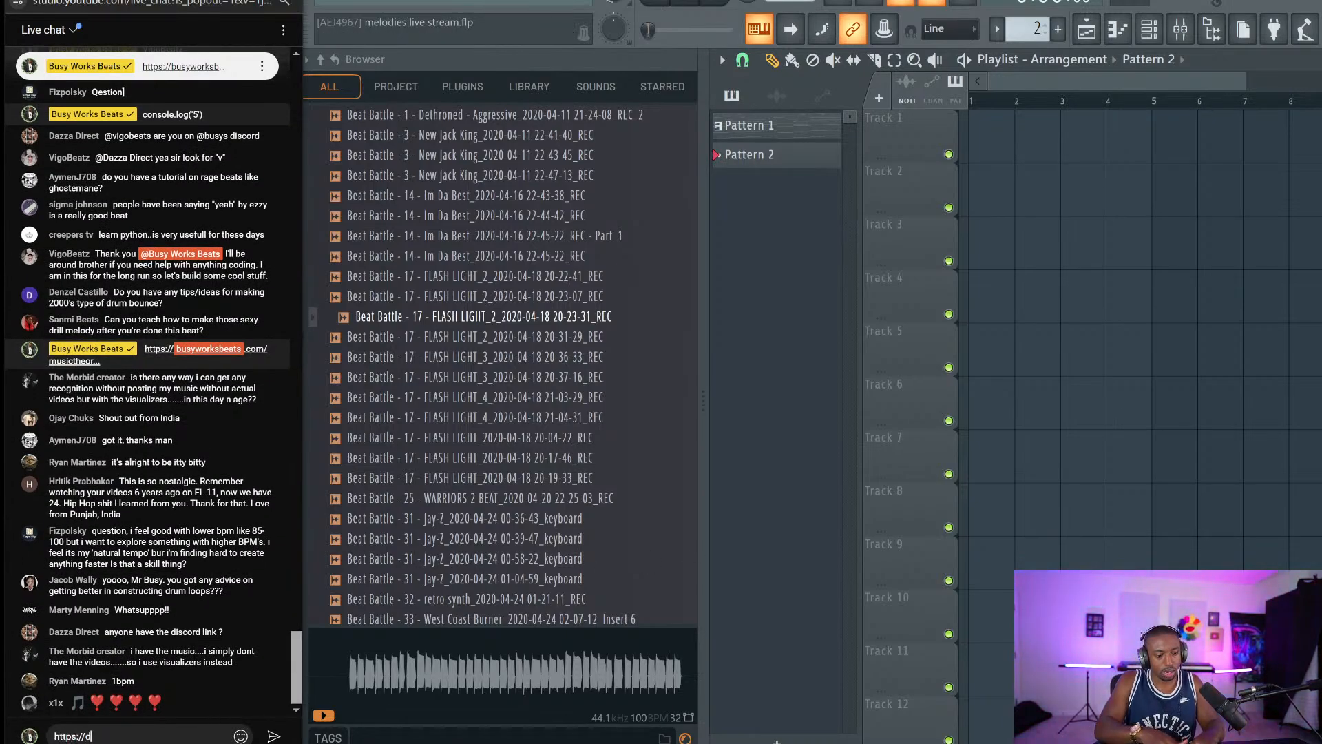
pyautogui.write('discord.gg/busyworksb')
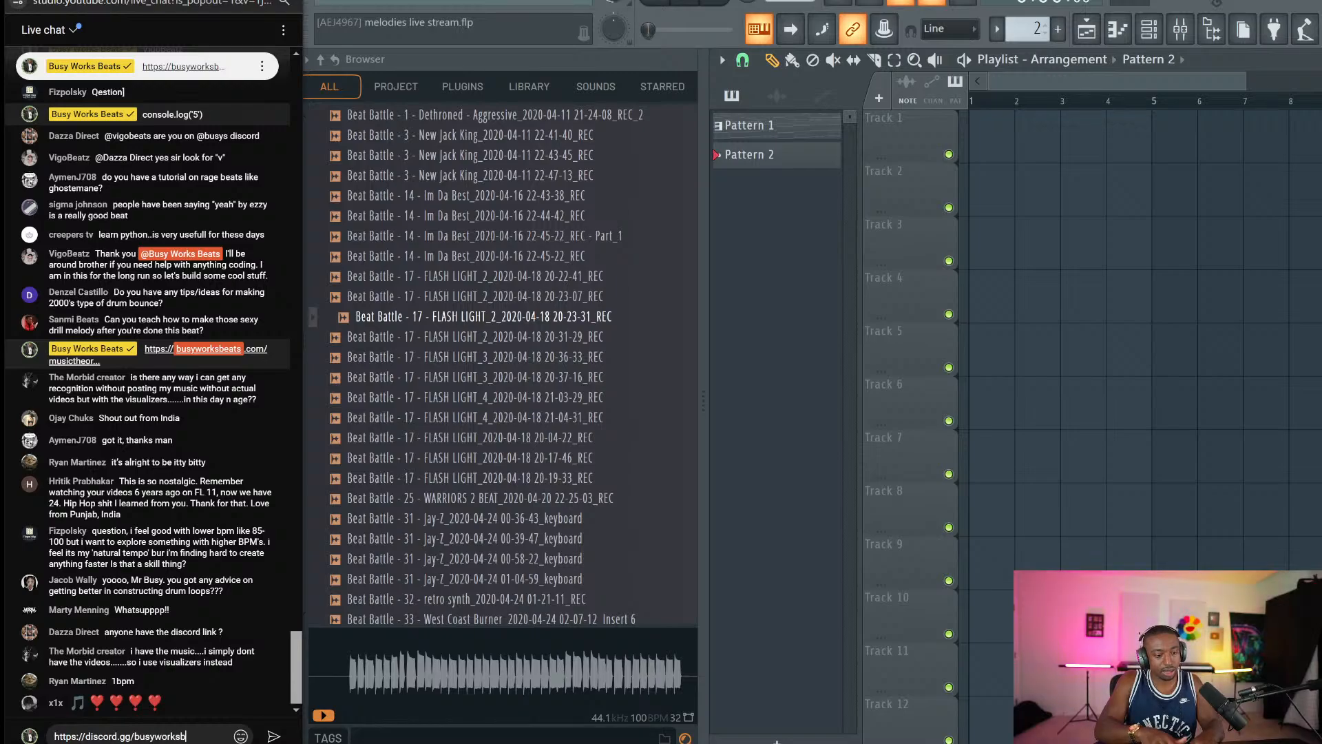
pyautogui.write('eats')
pyautogui.press('Return')
pyautogui.click(624, 740)
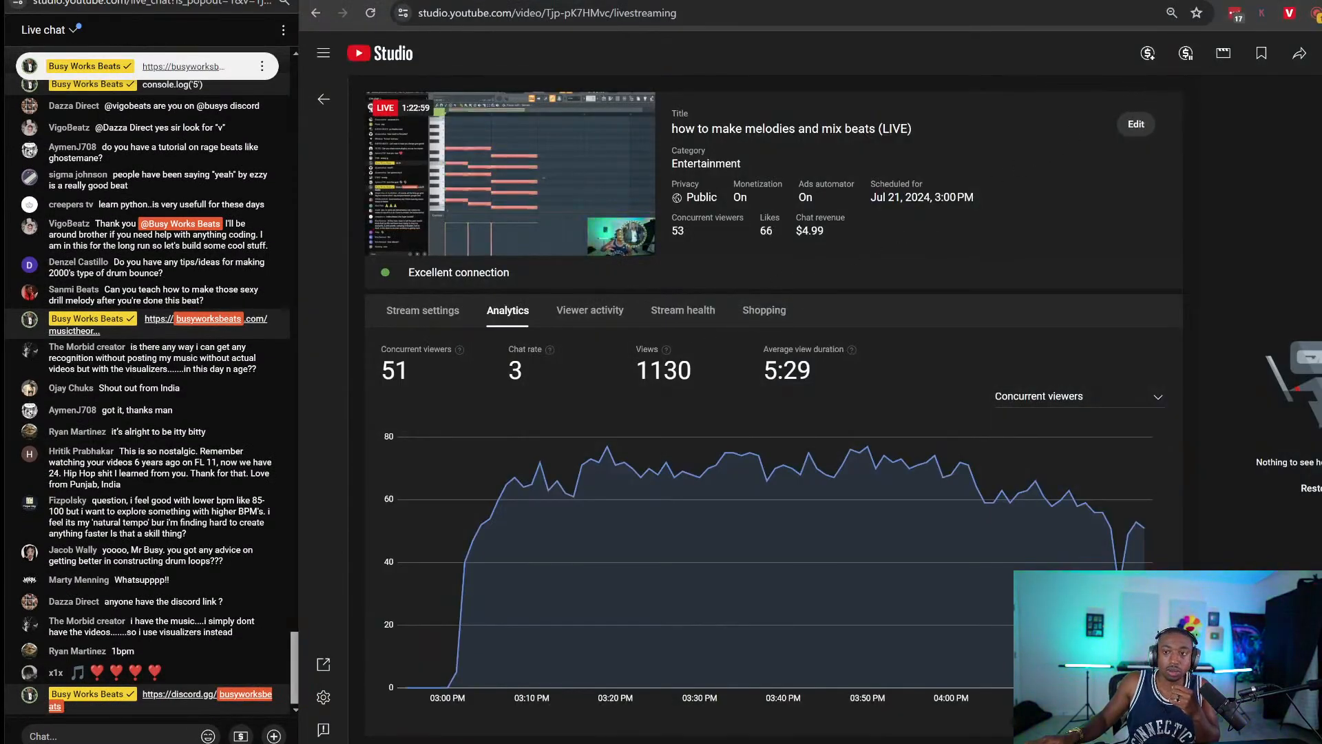
pyautogui.click(624, 740)
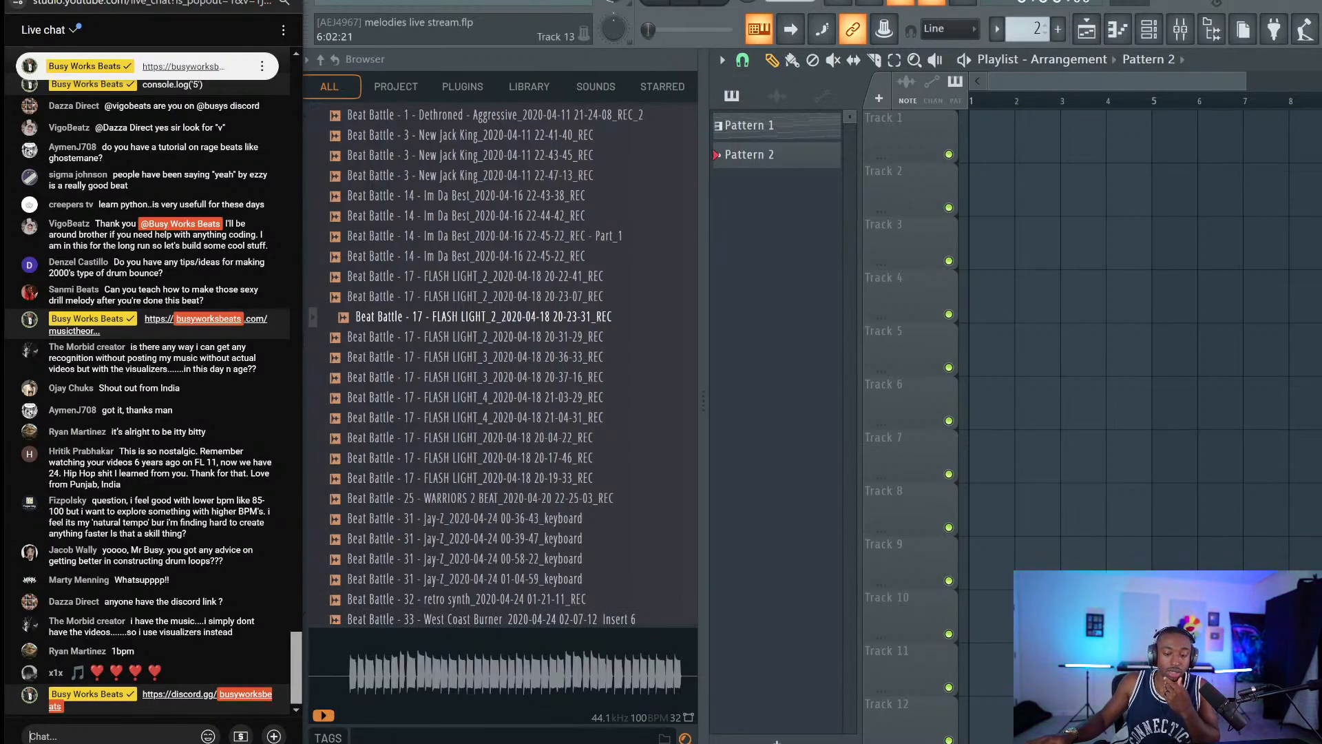
# Switch to Discord and scroll the server, opening and dismissing the server options menu.
pyautogui.hotkey('alt', 'Tab')
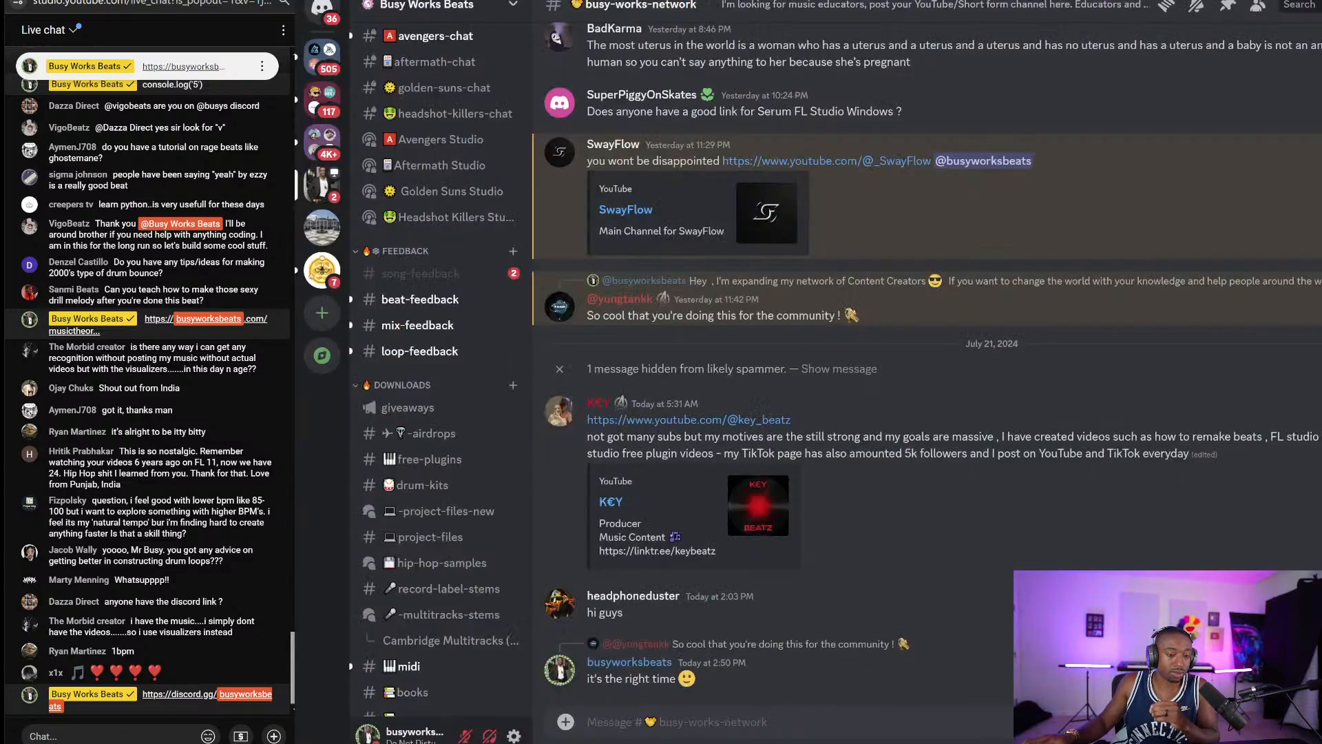
pyautogui.scroll(15, 482, 386)
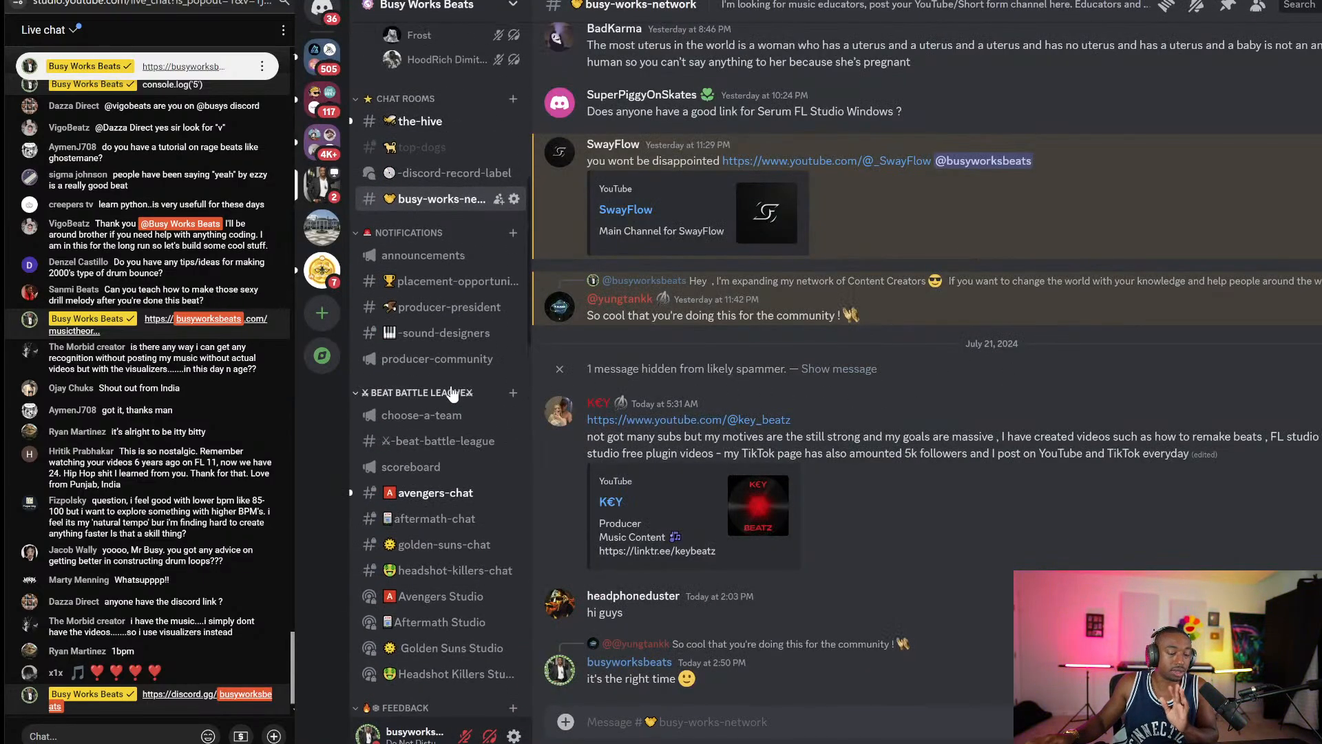
pyautogui.moveTo(443, 398)
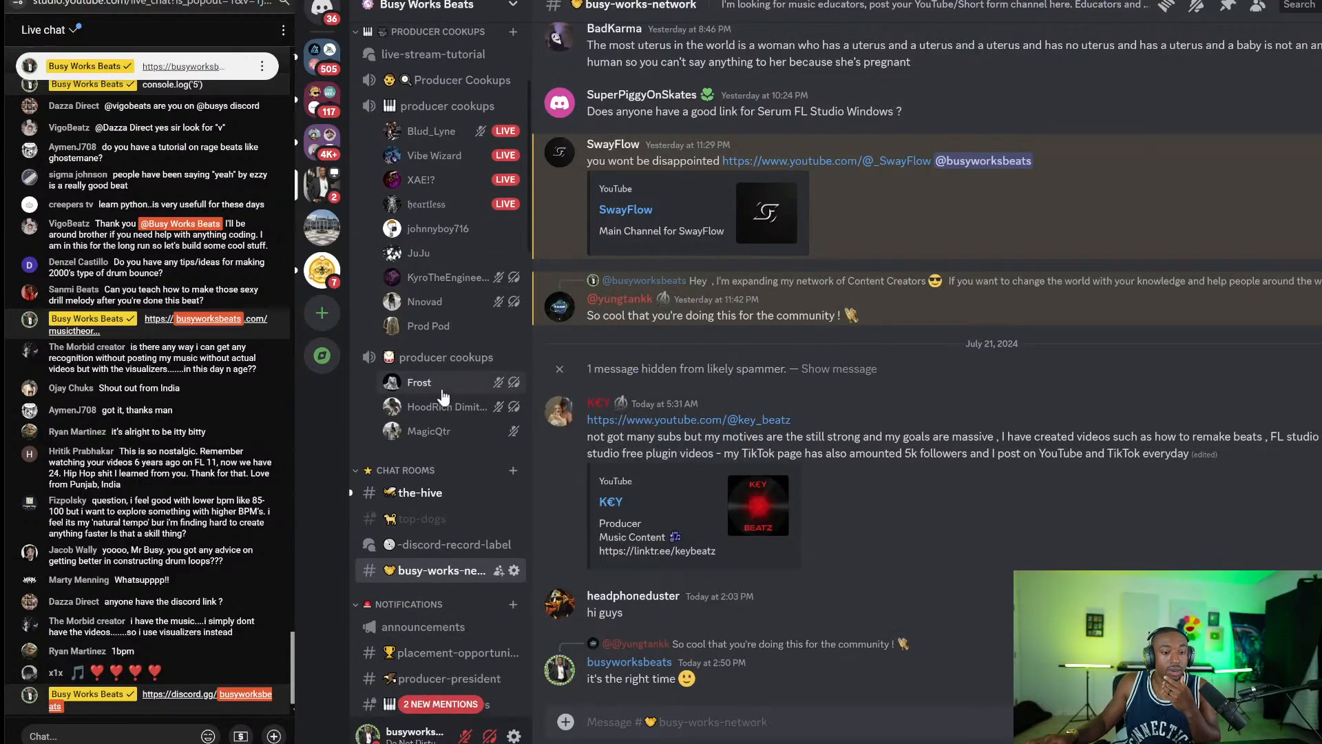
pyautogui.scroll(-8, 420, 275)
pyautogui.scroll(-8, 411, 374)
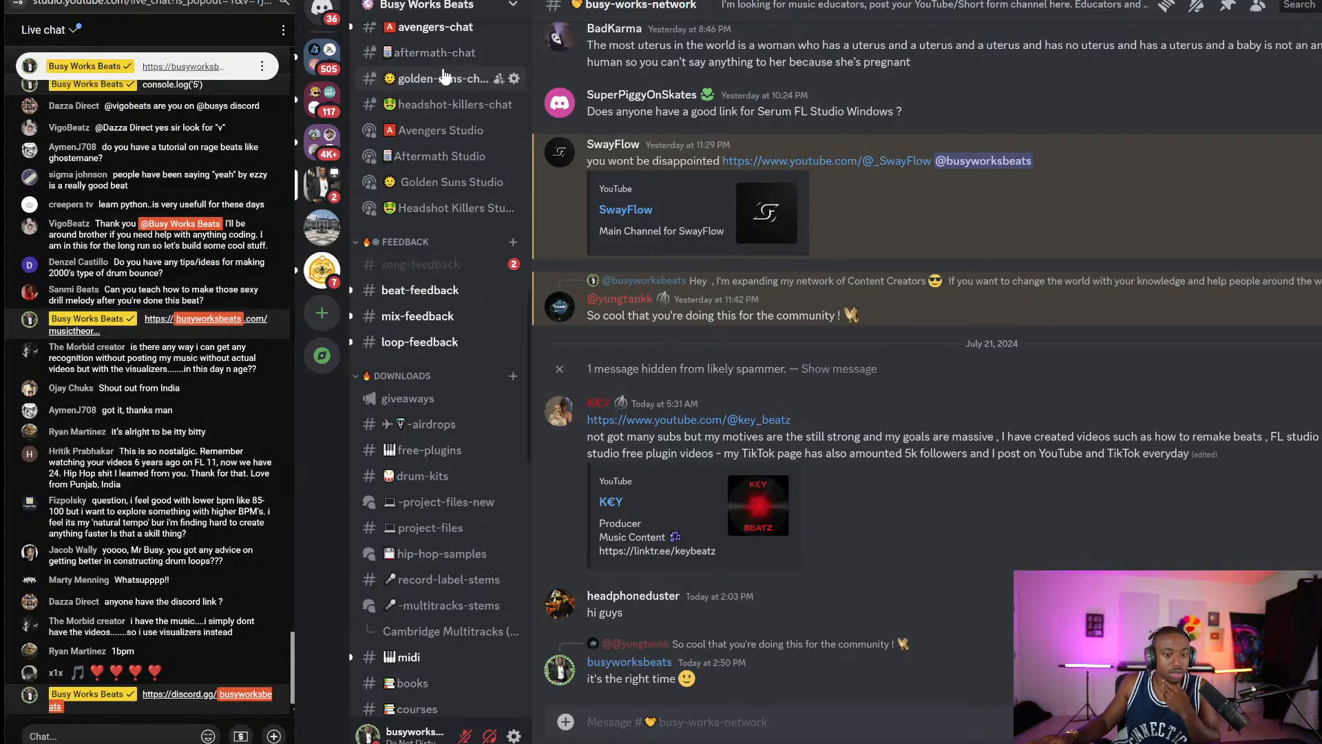
pyautogui.click(448, 4)
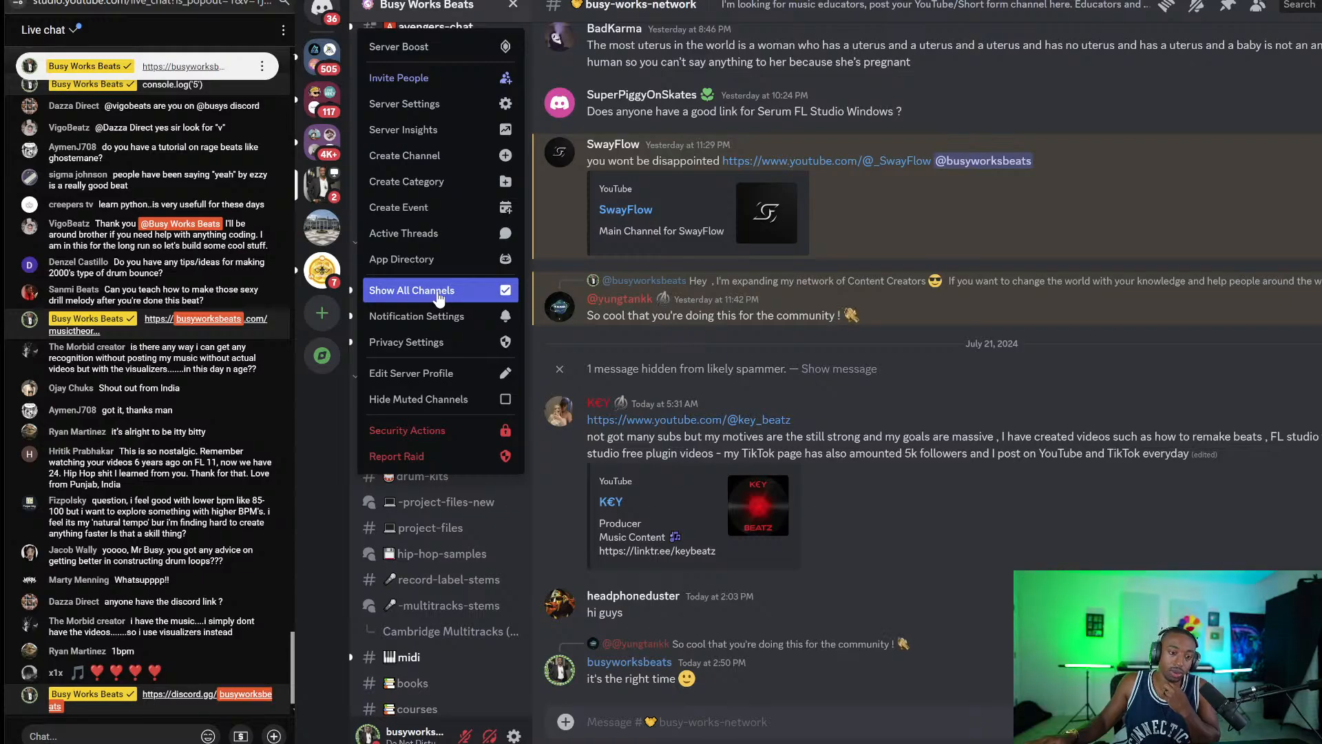
pyautogui.click(899, 437)
pyautogui.scroll(-10, 451, 361)
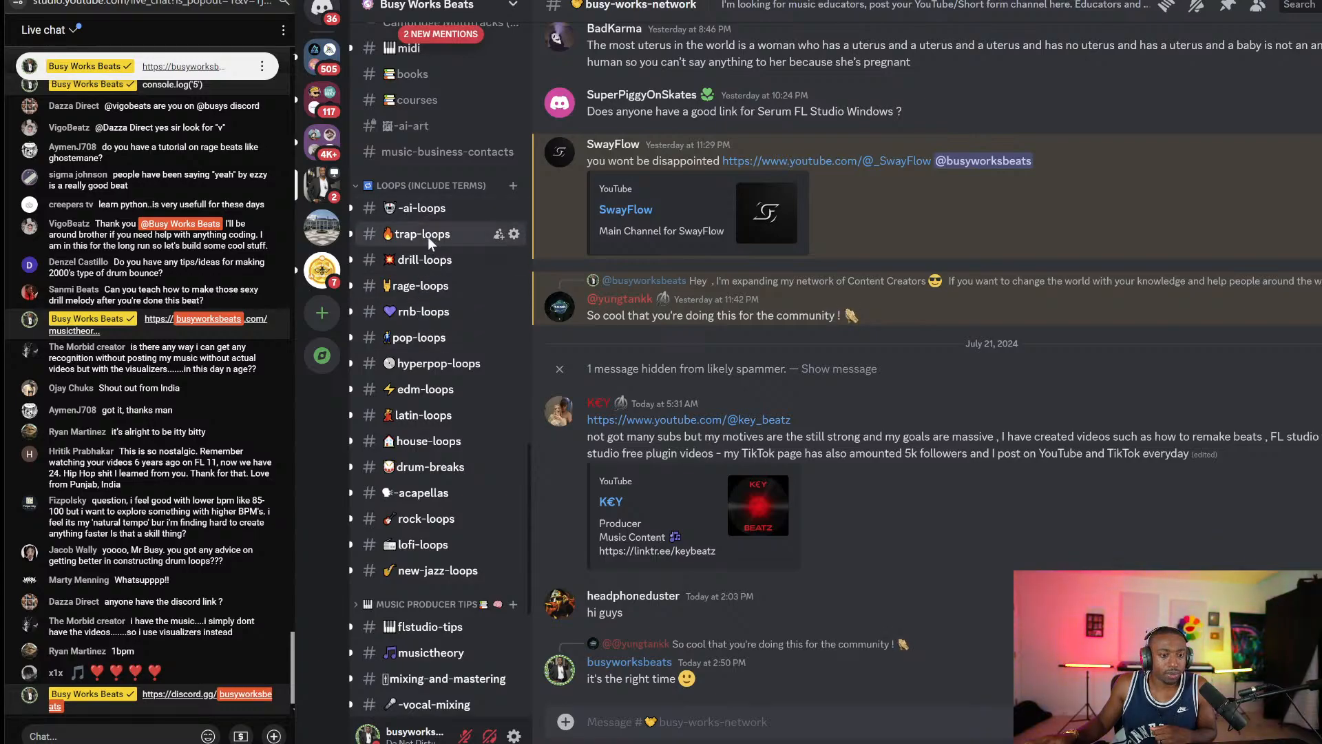
# Browse the loops posted in the trap-loops channel.
pyautogui.click(427, 236)
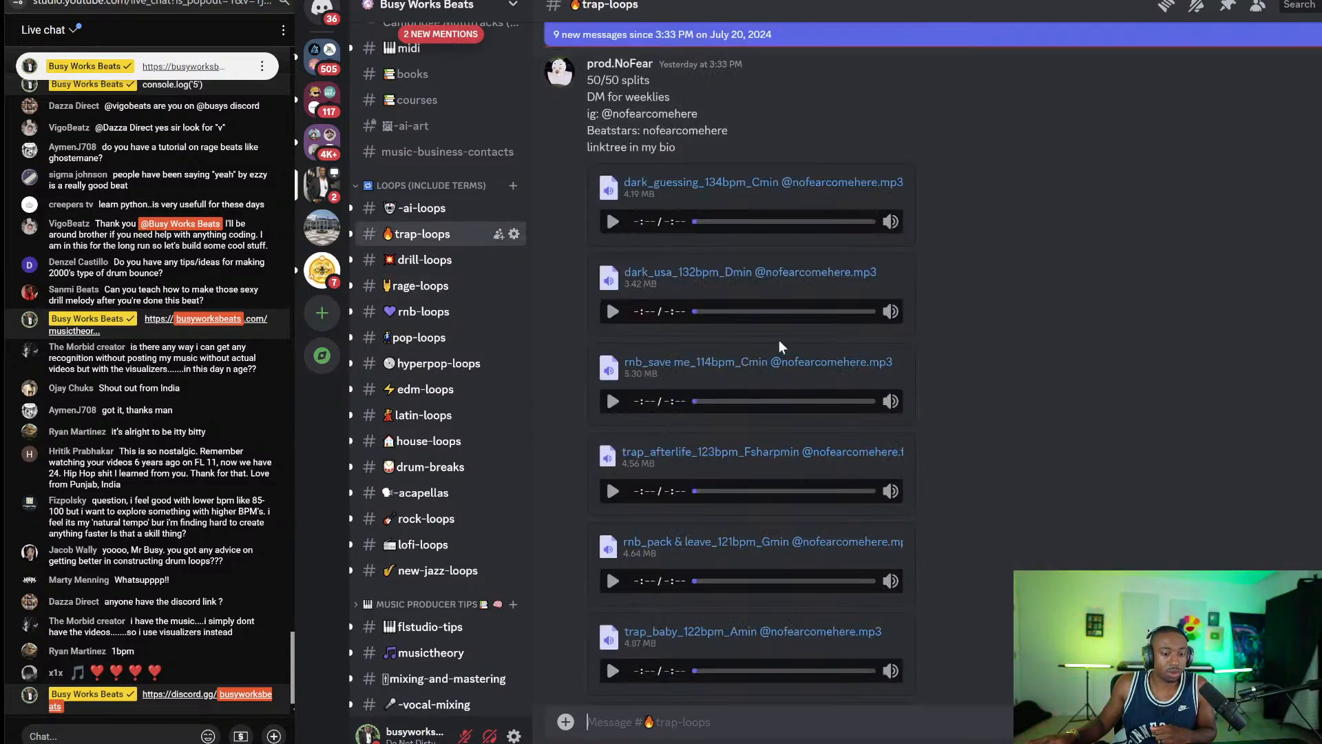
pyautogui.scroll(-5, 778, 340)
pyautogui.scroll(-15, 798, 370)
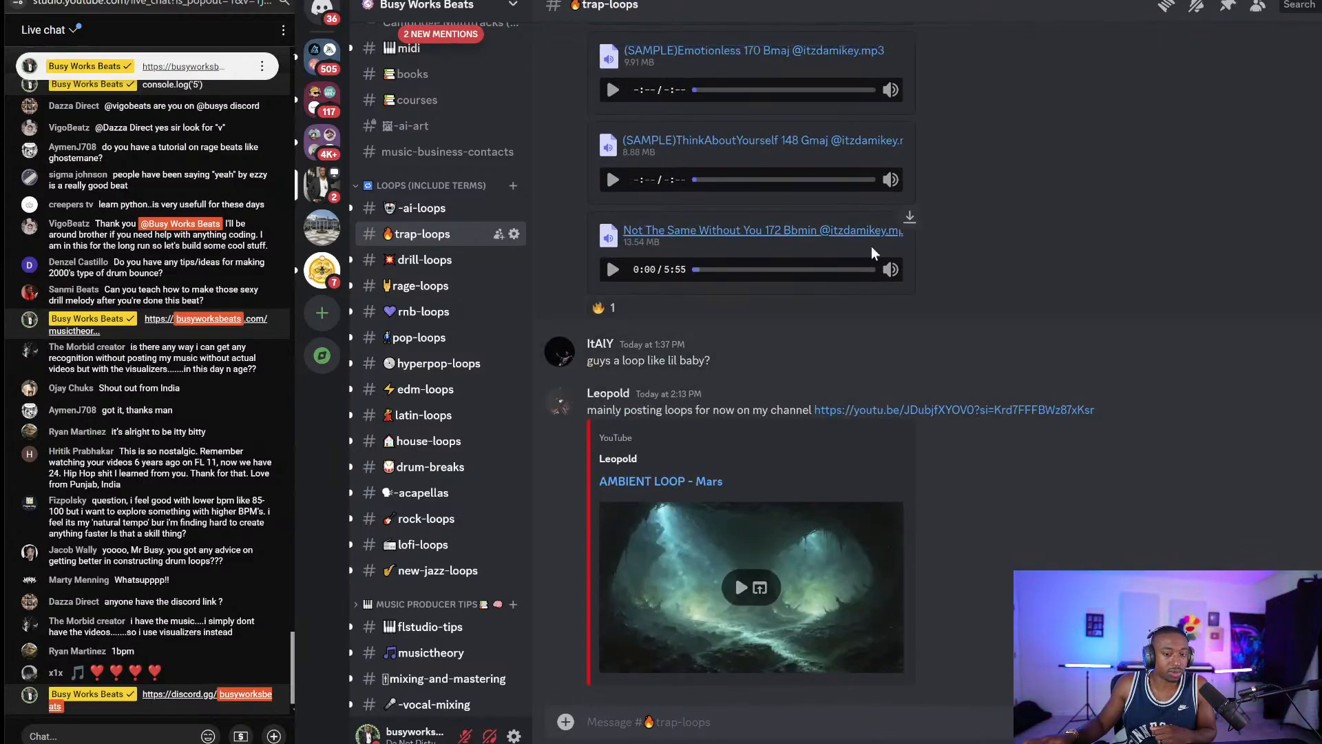
pyautogui.scroll(4, 928, 423)
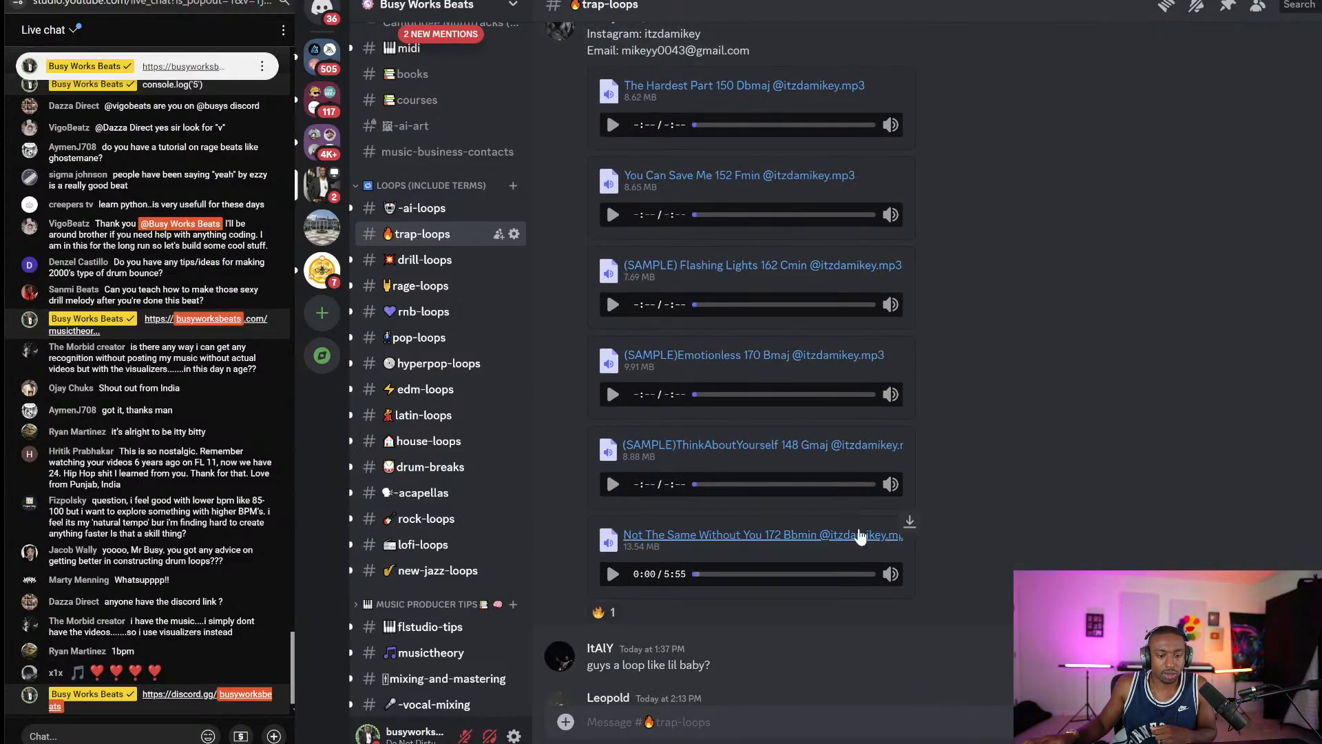
pyautogui.scroll(4, 895, 544)
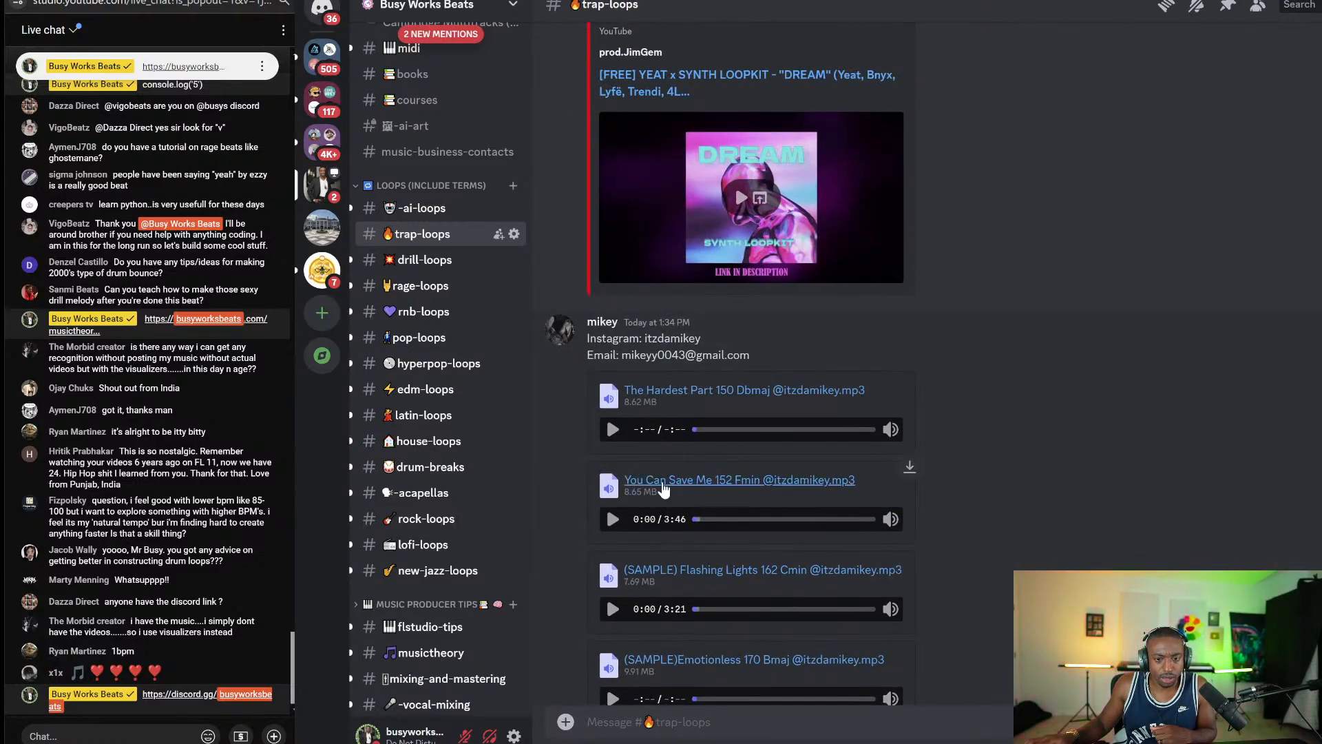
pyautogui.scroll(6, 675, 482)
pyautogui.scroll(2, 686, 449)
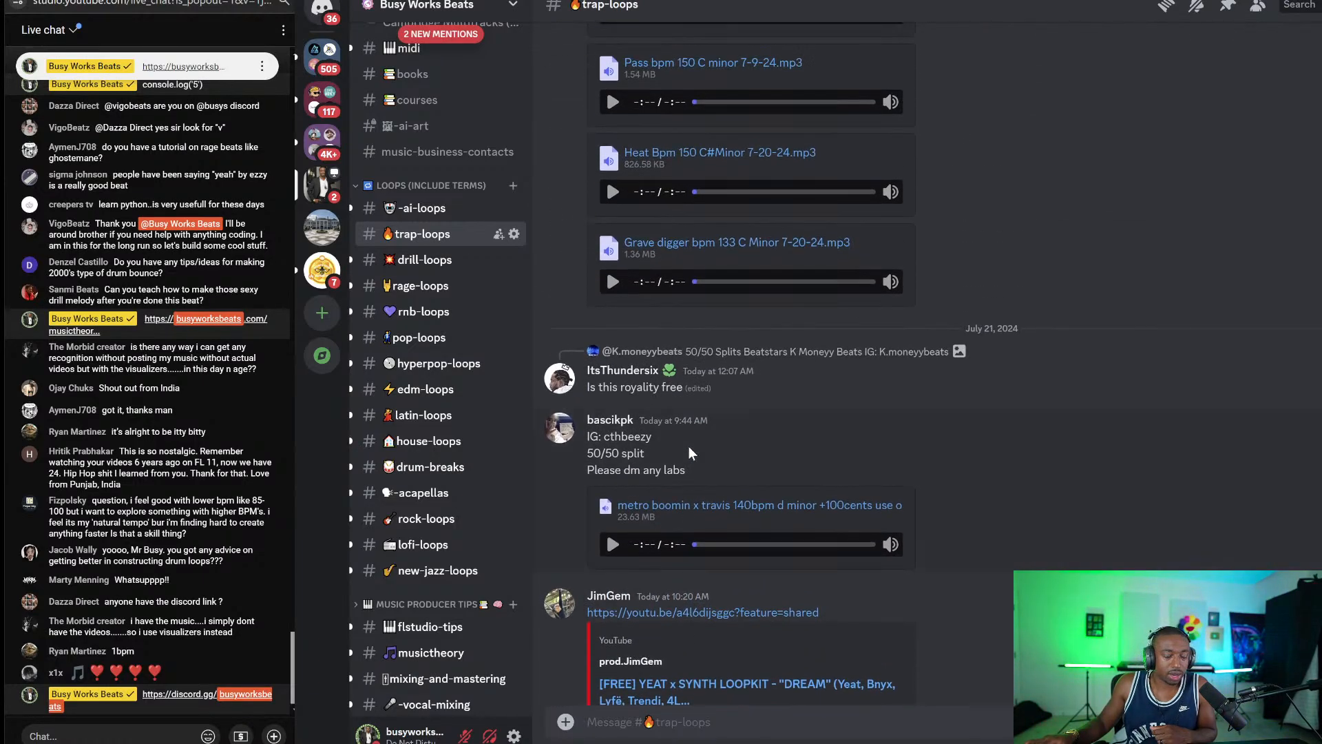
pyautogui.scroll(8, 679, 445)
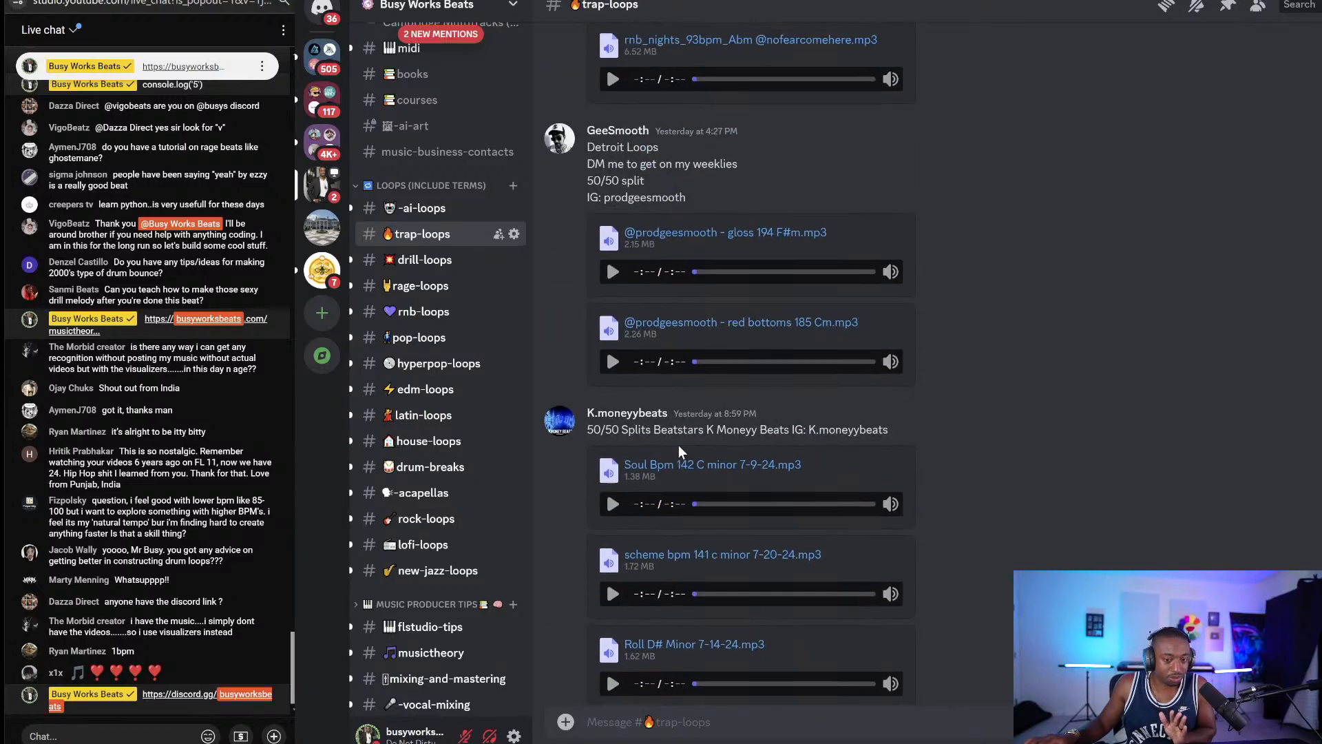
pyautogui.scroll(10, 679, 450)
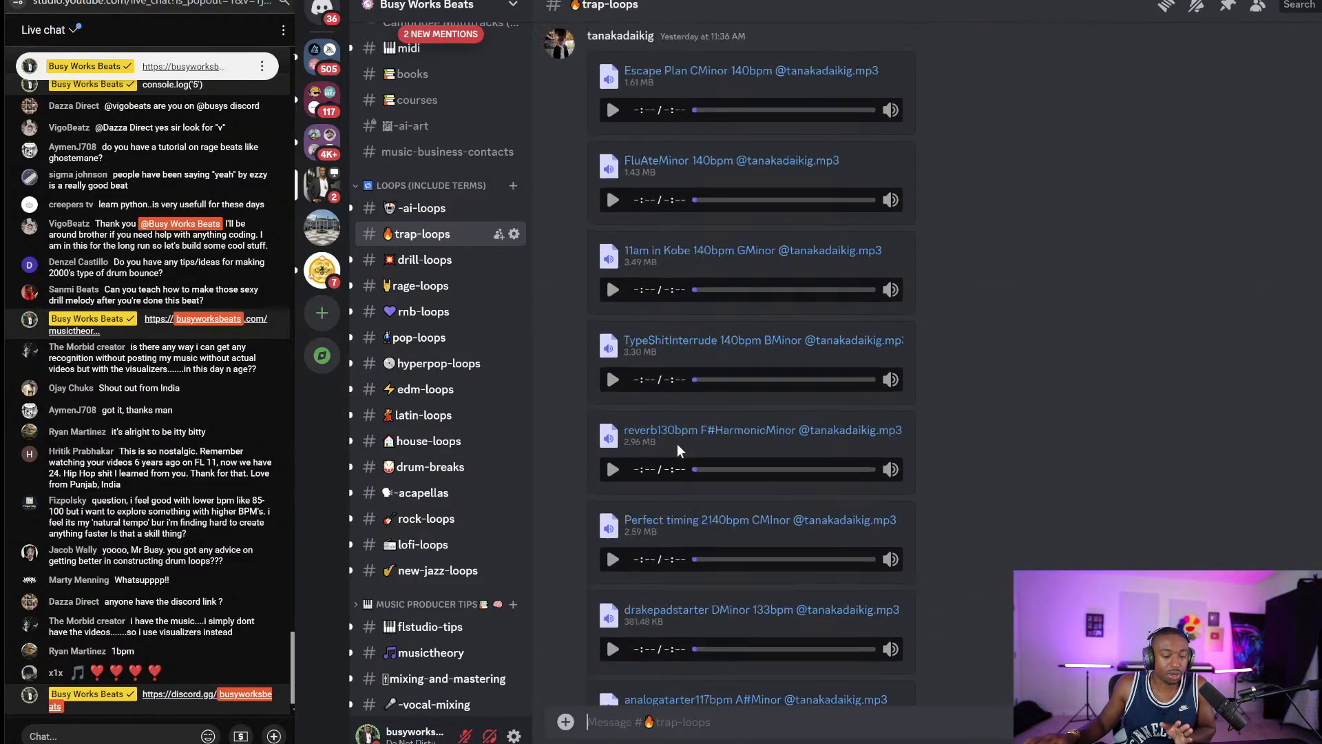
pyautogui.scroll(10, 679, 449)
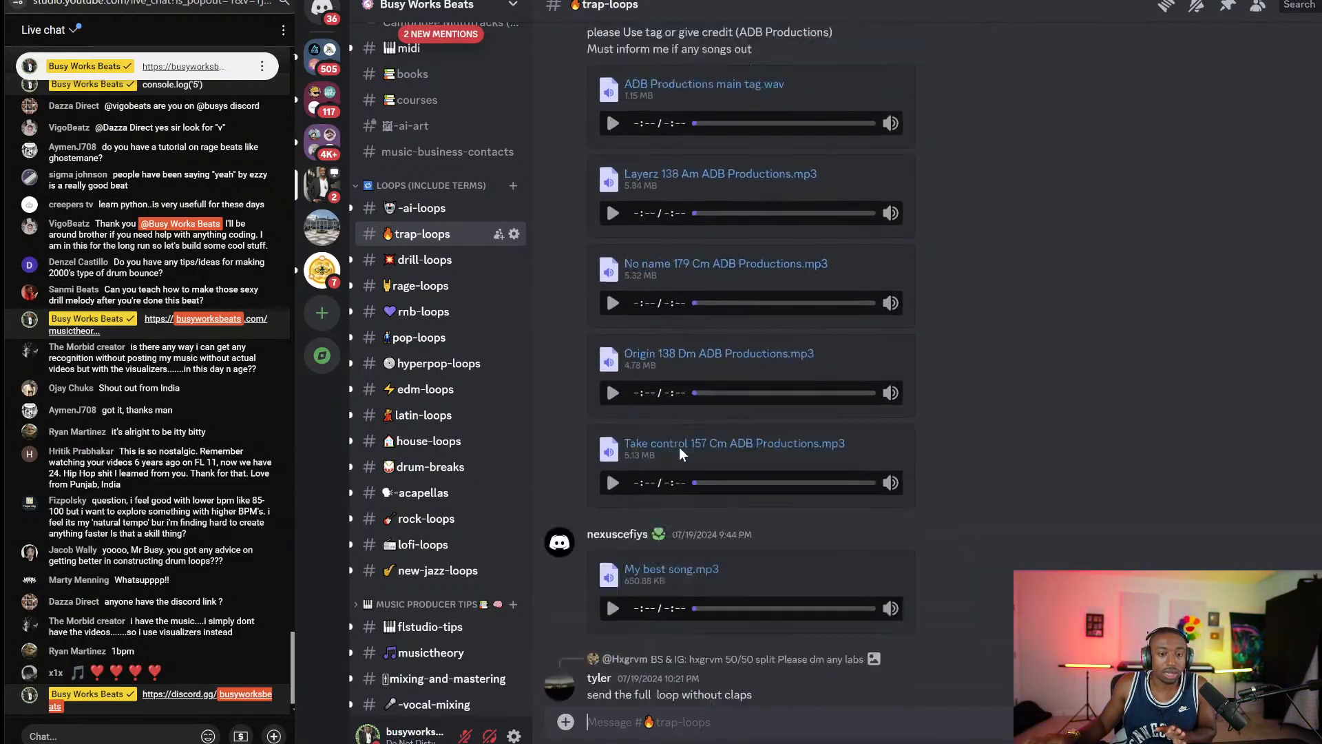
pyautogui.scroll(10, 680, 447)
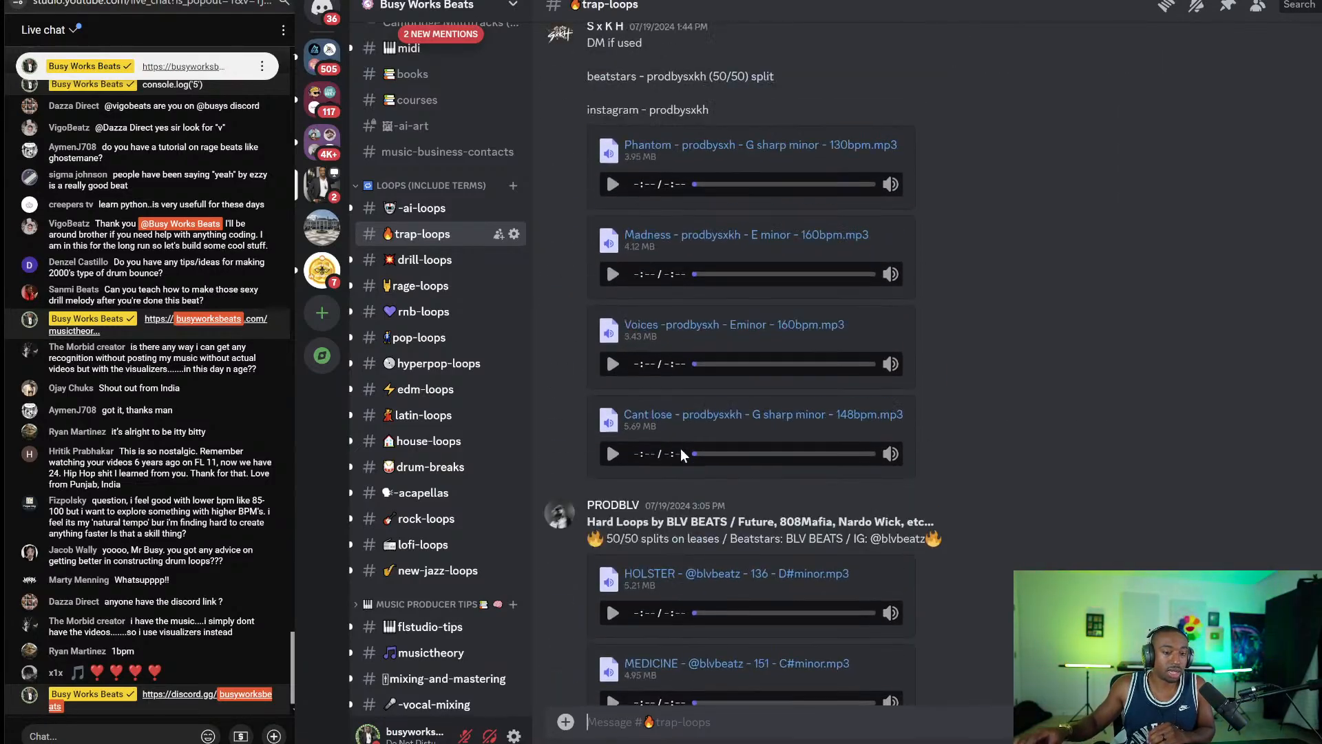
pyautogui.scroll(-10, 682, 453)
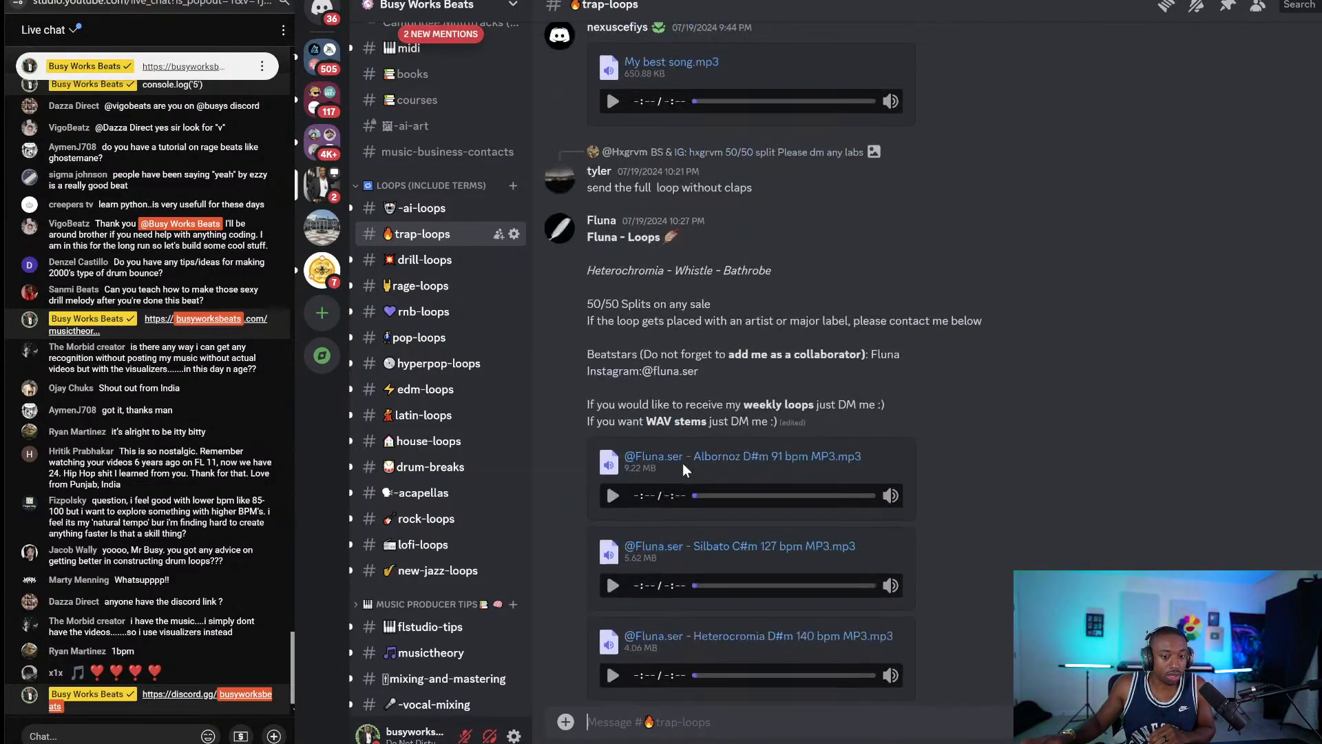
# Check the drill-loops channel, return to trap-loops, then go back to FL Studio.
pyautogui.click(425, 259)
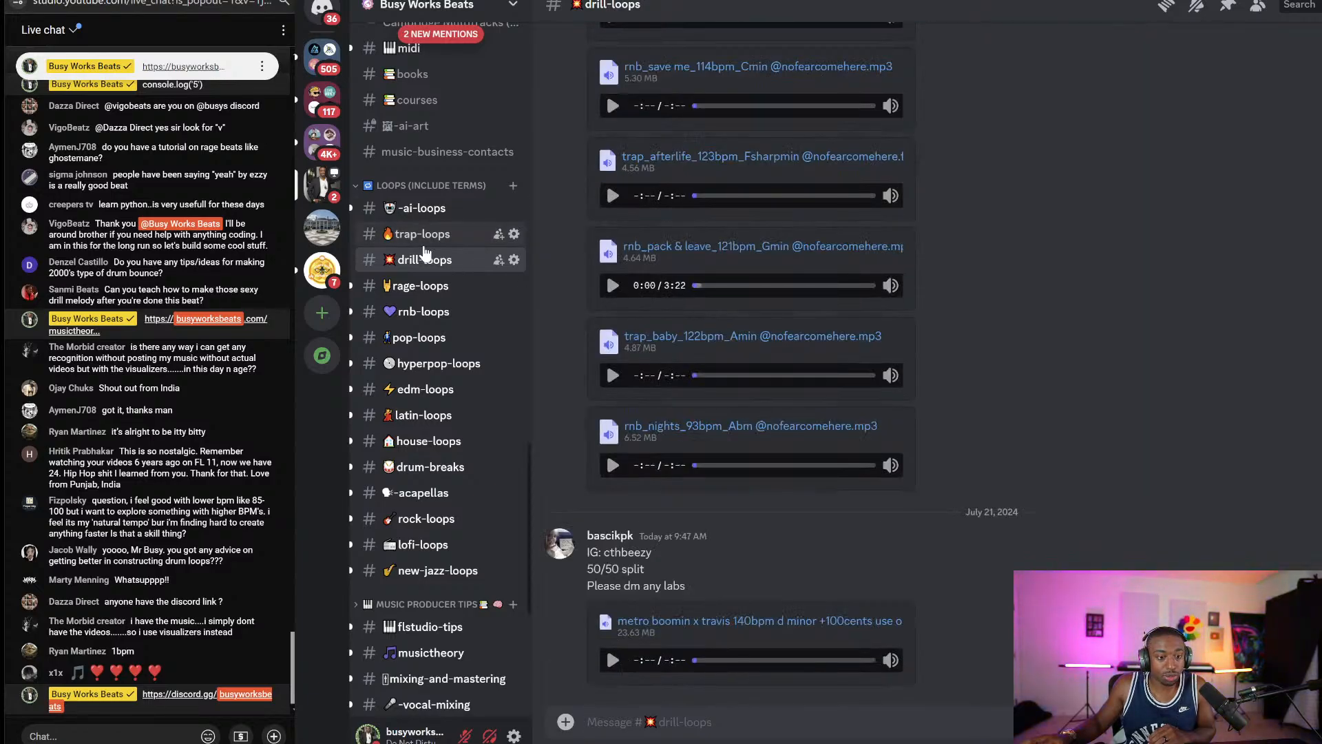
pyautogui.click(424, 245)
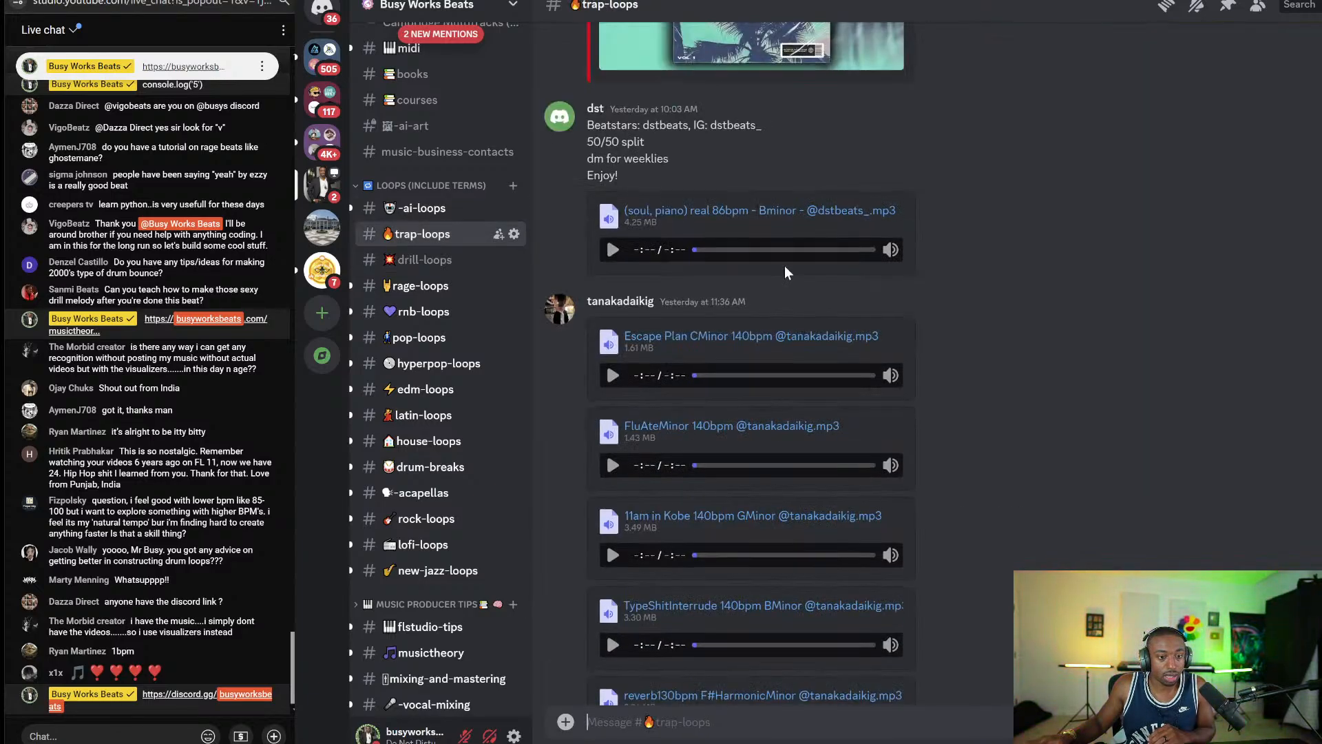
pyautogui.scroll(-15, 798, 266)
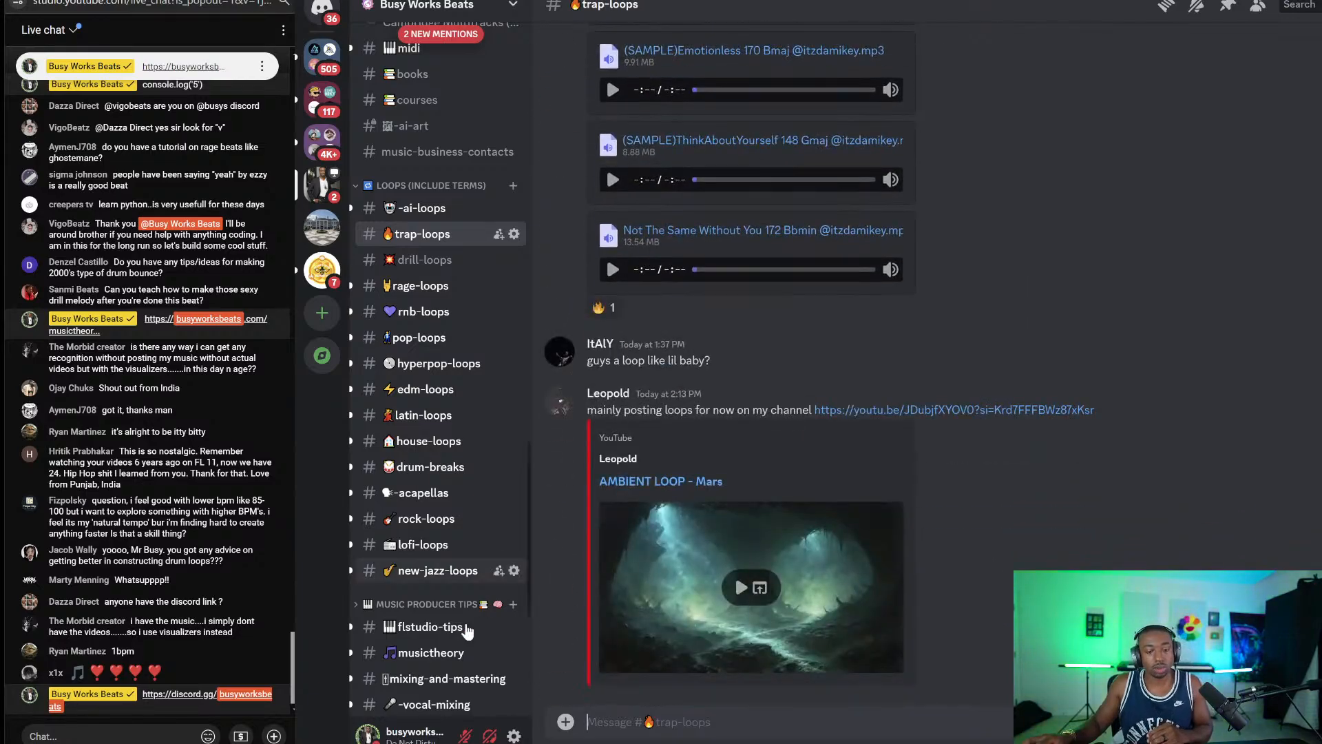
pyautogui.hotkey('alt', 'Tab')
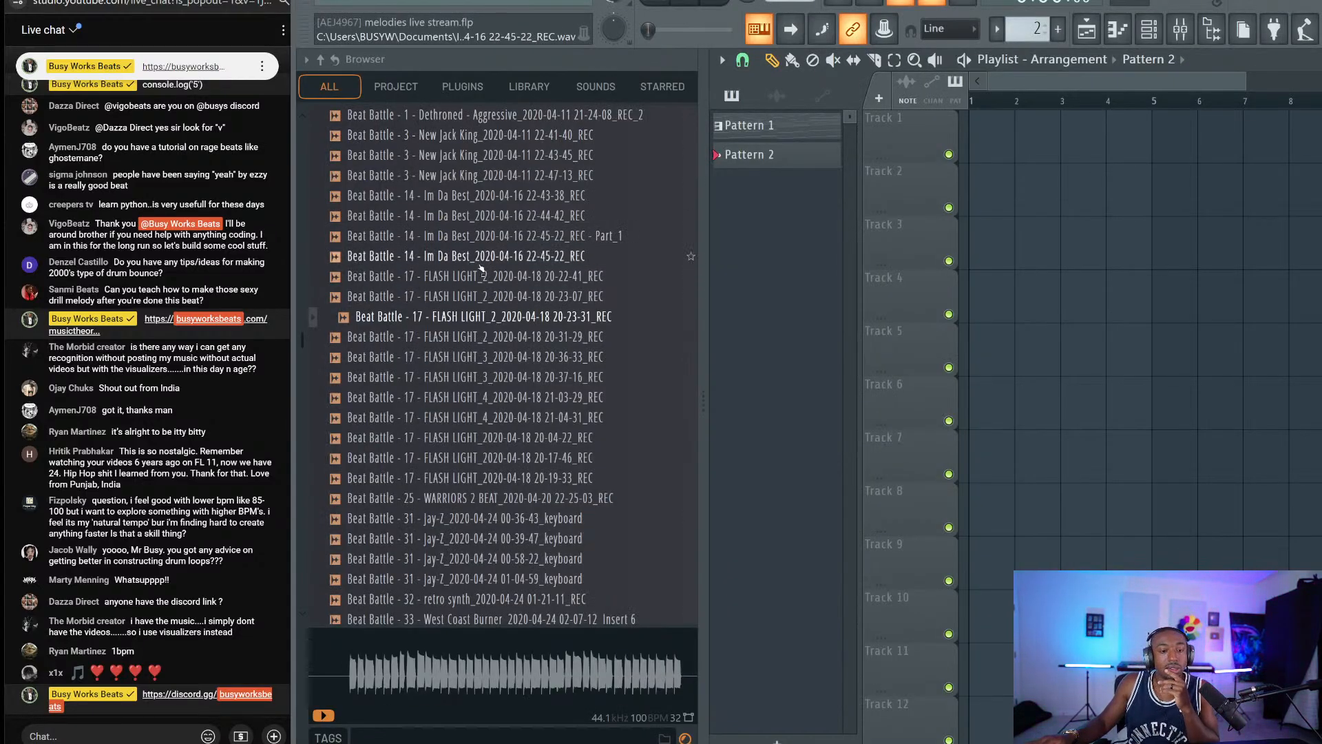
# Preview the FLASH LIGHT_2, Hopeless Romantic_39 and R&B Modern_2 recorded takes.
pyautogui.click(508, 336)
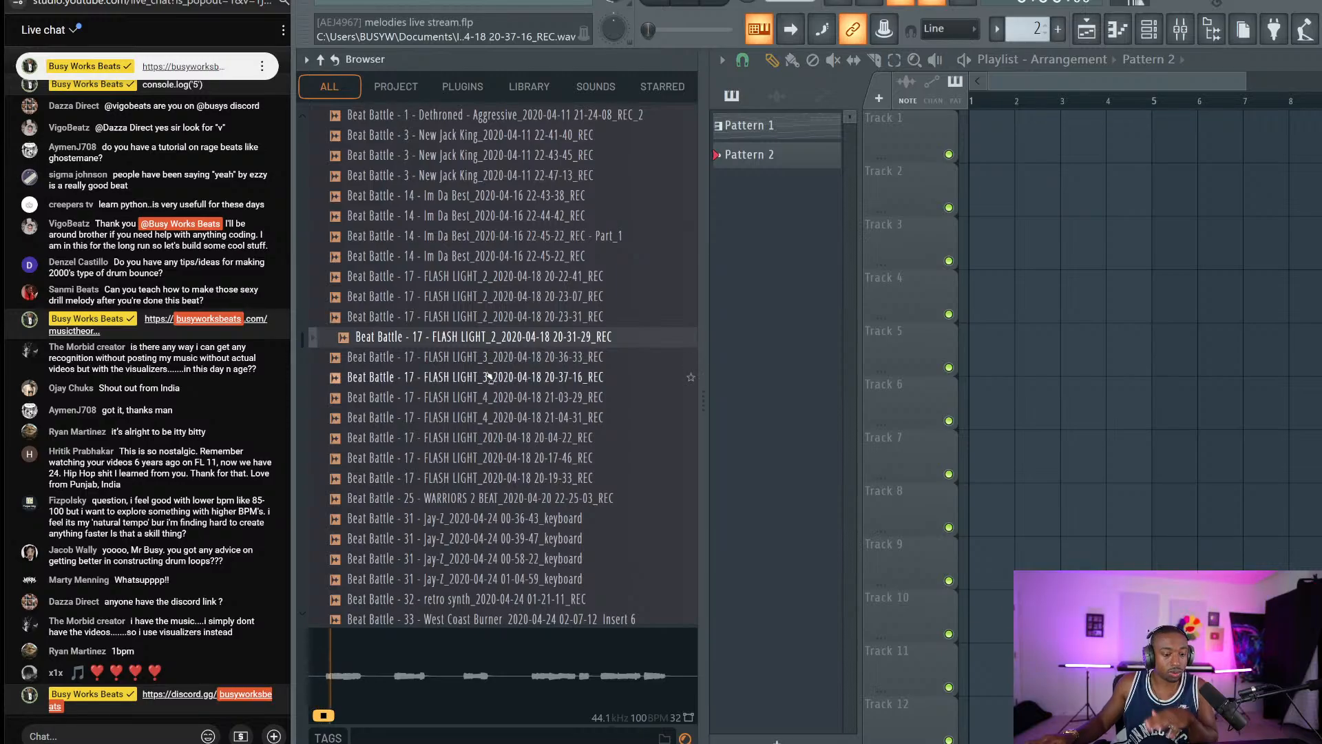
pyautogui.scroll(-10, 475, 482)
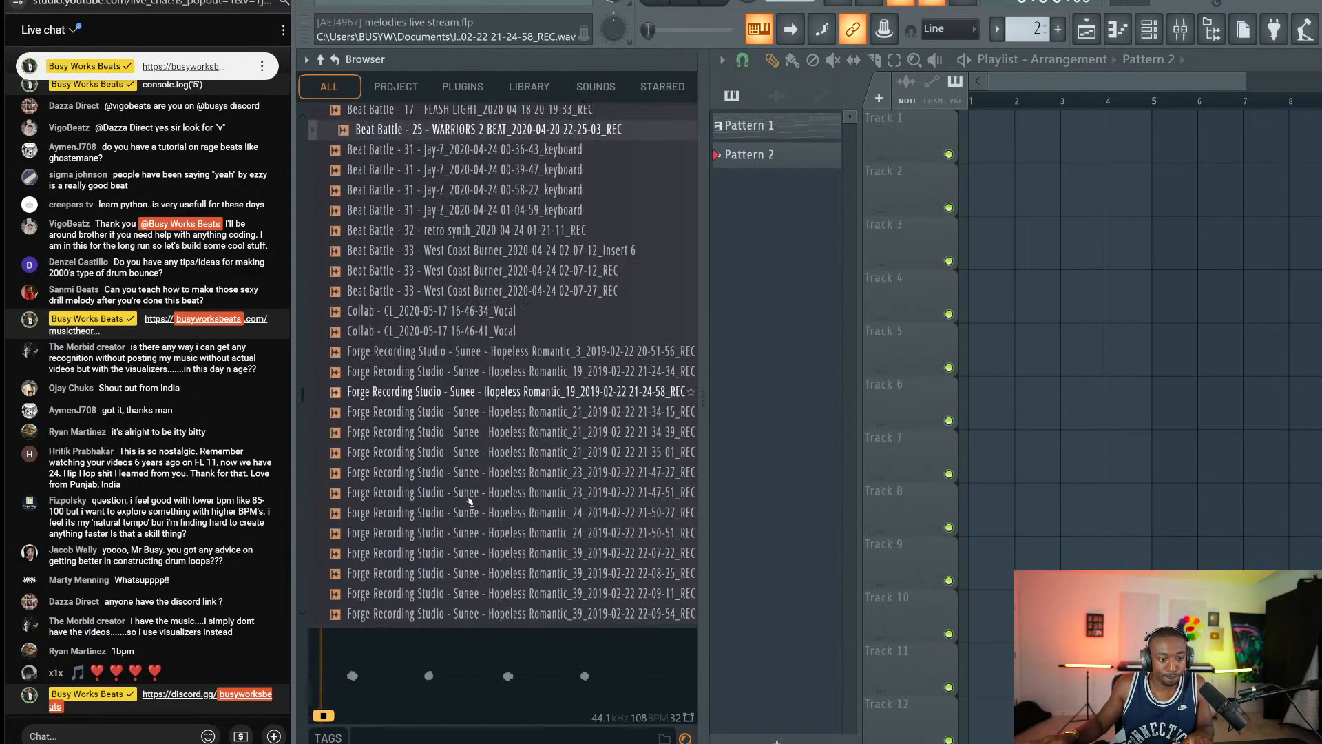
pyautogui.click(477, 419)
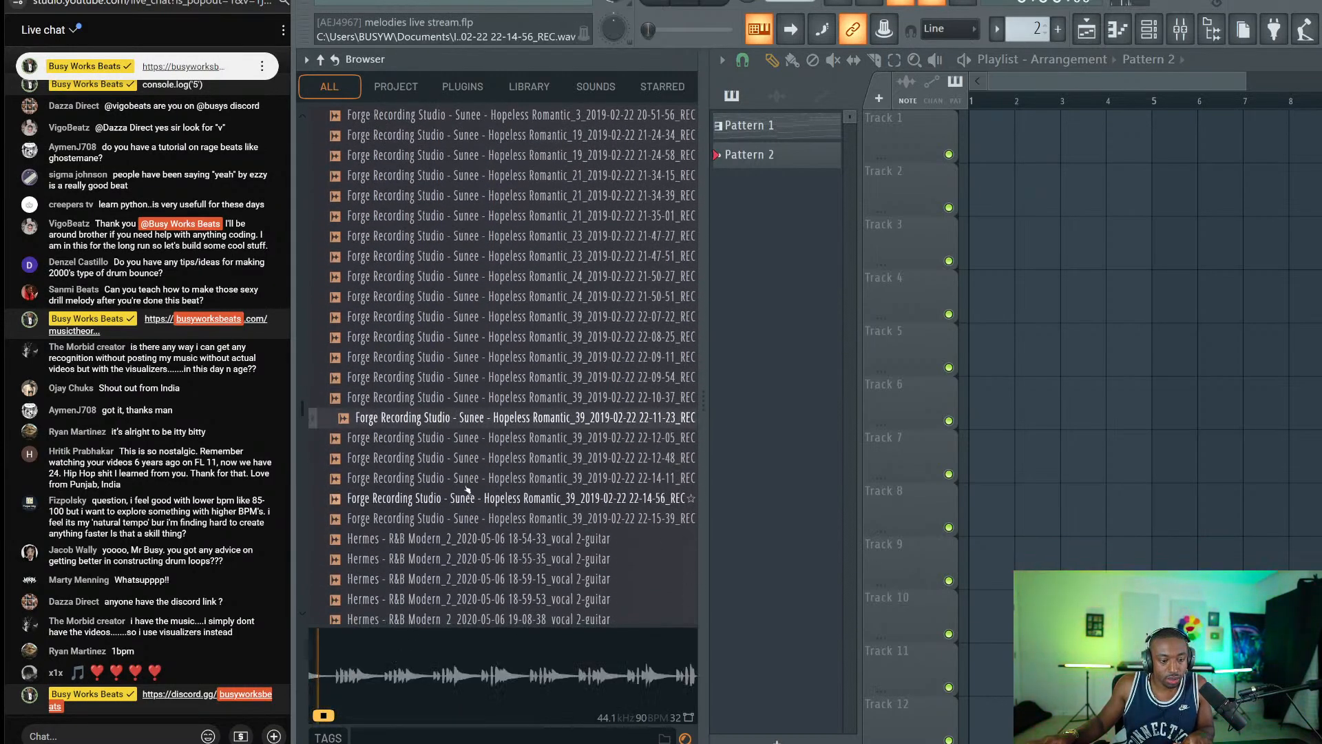
pyautogui.scroll(-3, 469, 472)
pyautogui.click(475, 513)
pyautogui.scroll(-3, 475, 512)
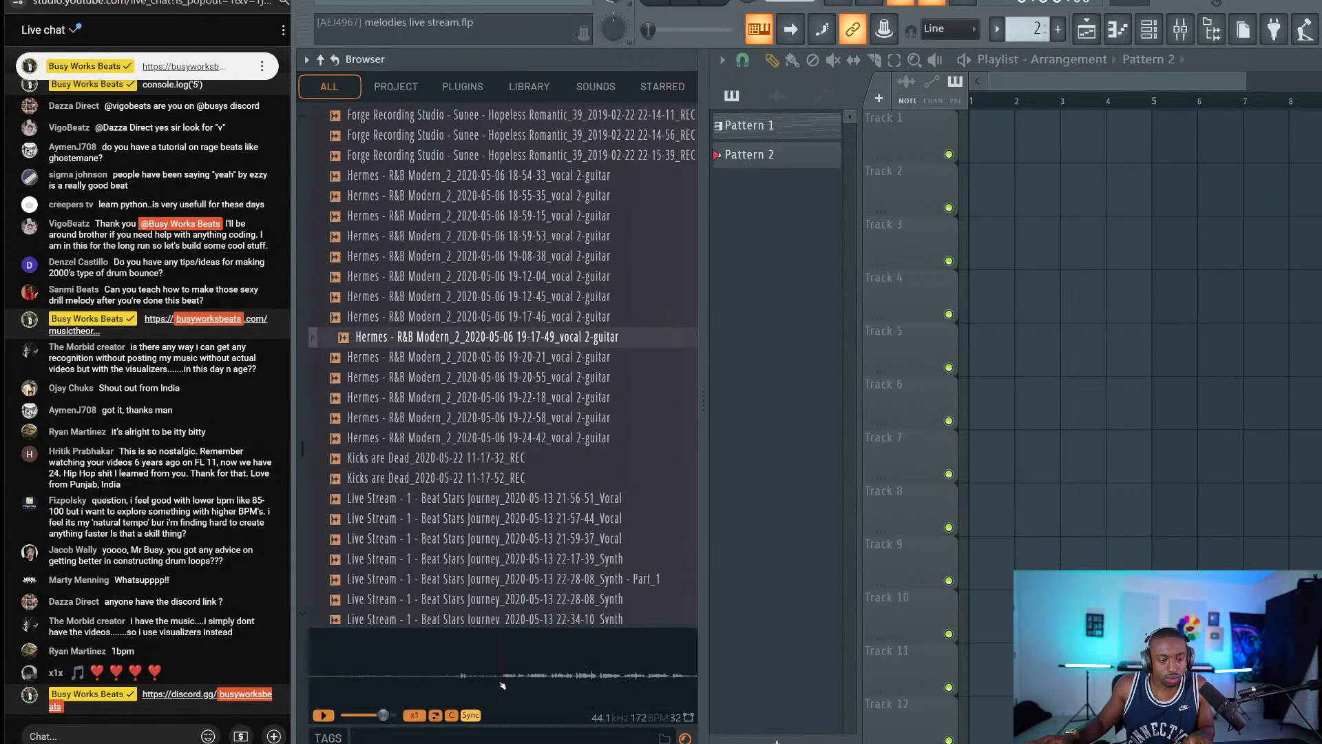
pyautogui.click(501, 675)
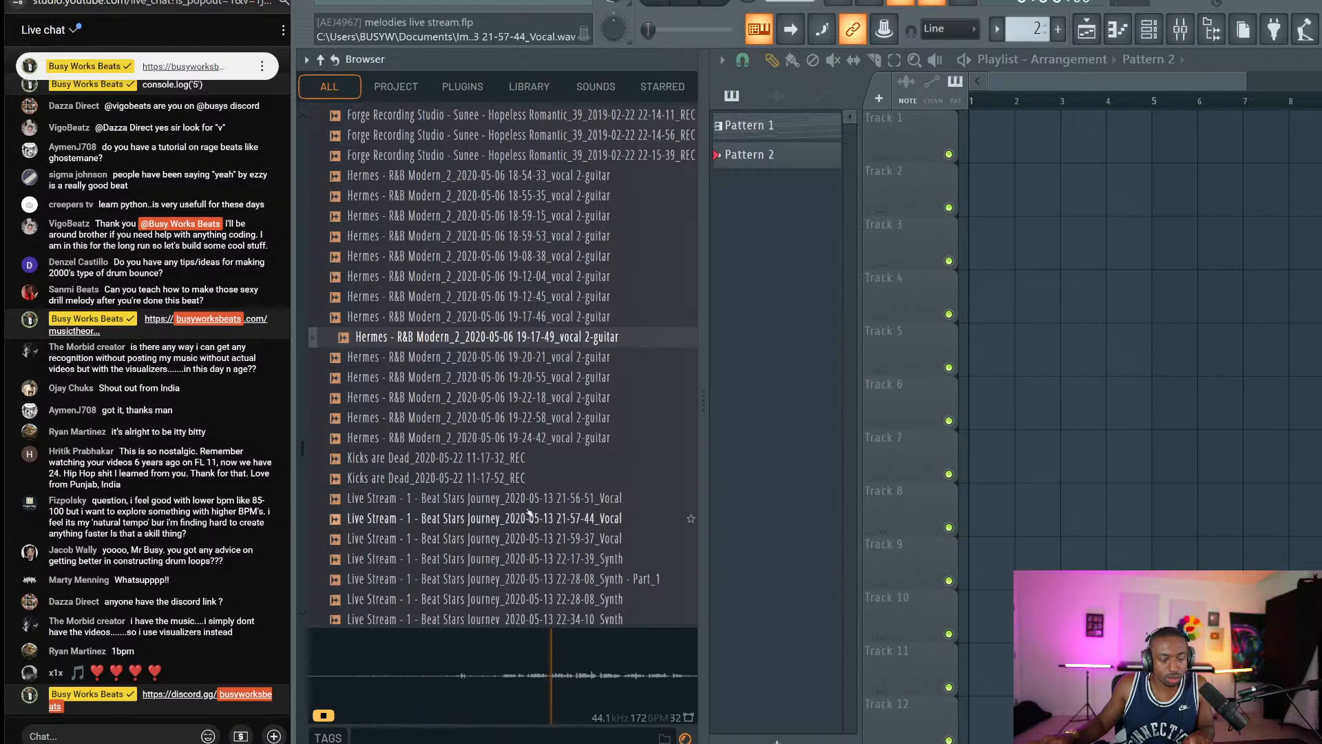
# Preview the Beat Stars Journey Song 2 vocal take from mid-waveform.
pyautogui.scroll(-8, 482, 496)
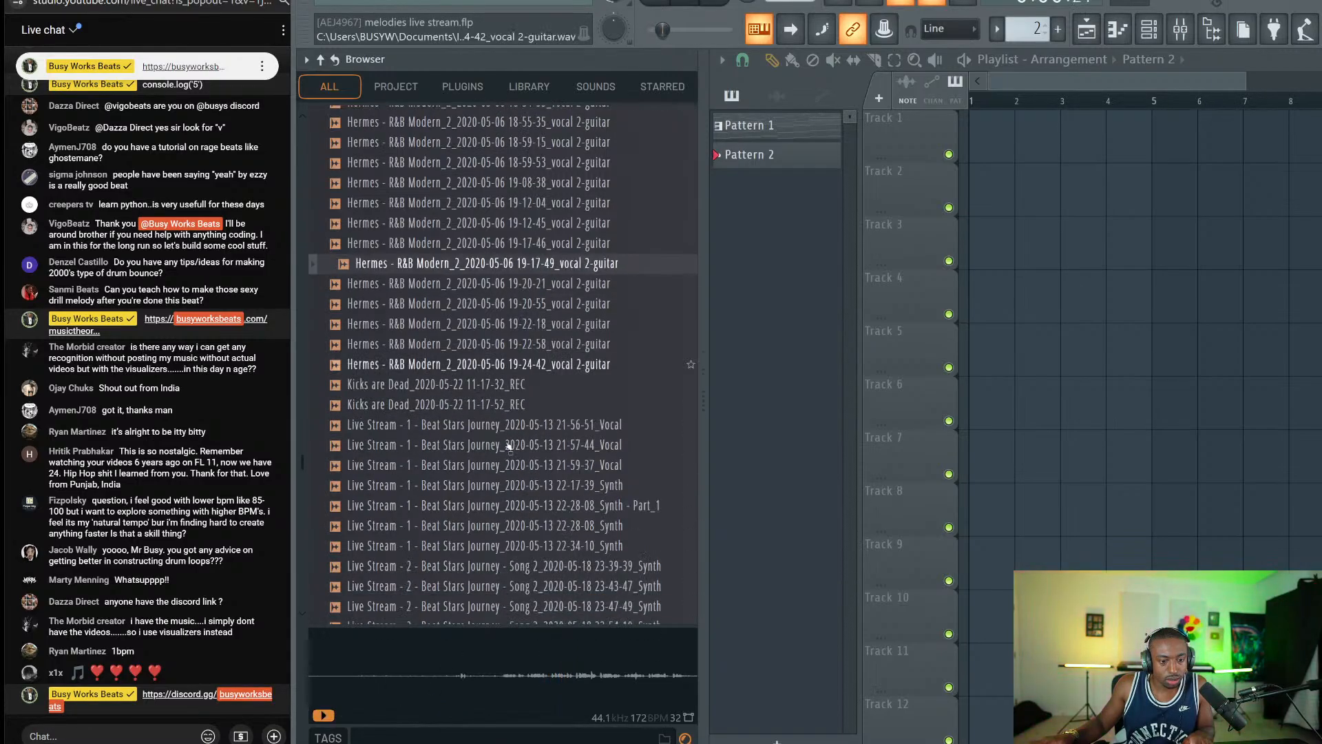
pyautogui.click(441, 196)
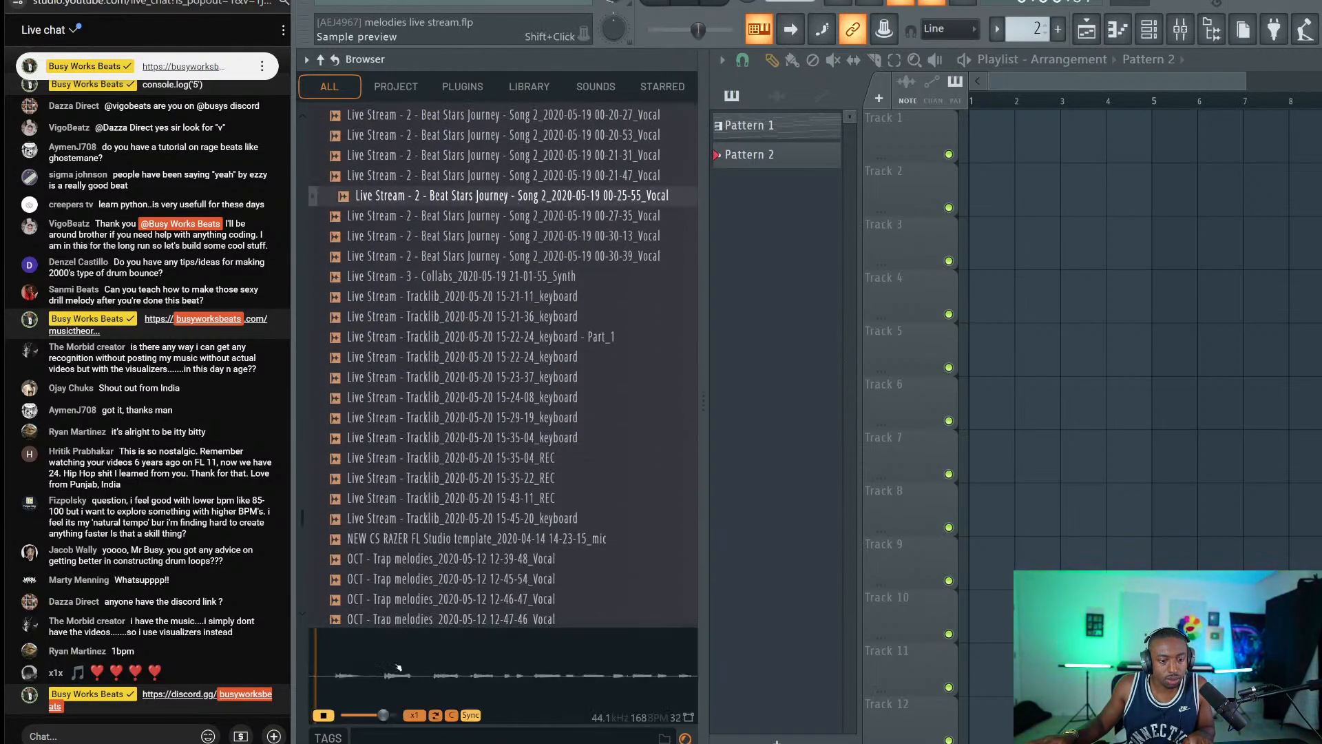
pyautogui.click(439, 670)
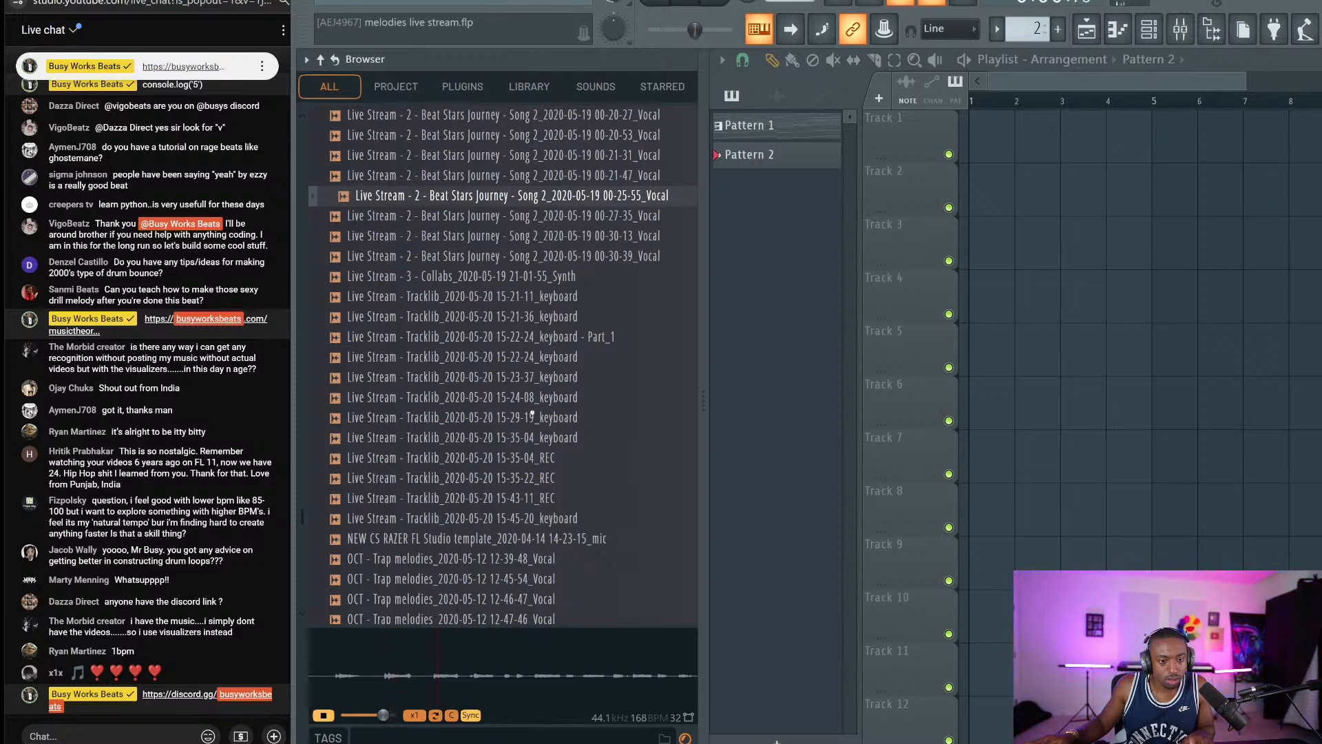
# Start opening another project without saving, and browse the EasyStore drive's 808s and Mermaid Tracks folder.
pyautogui.click(334, 1)
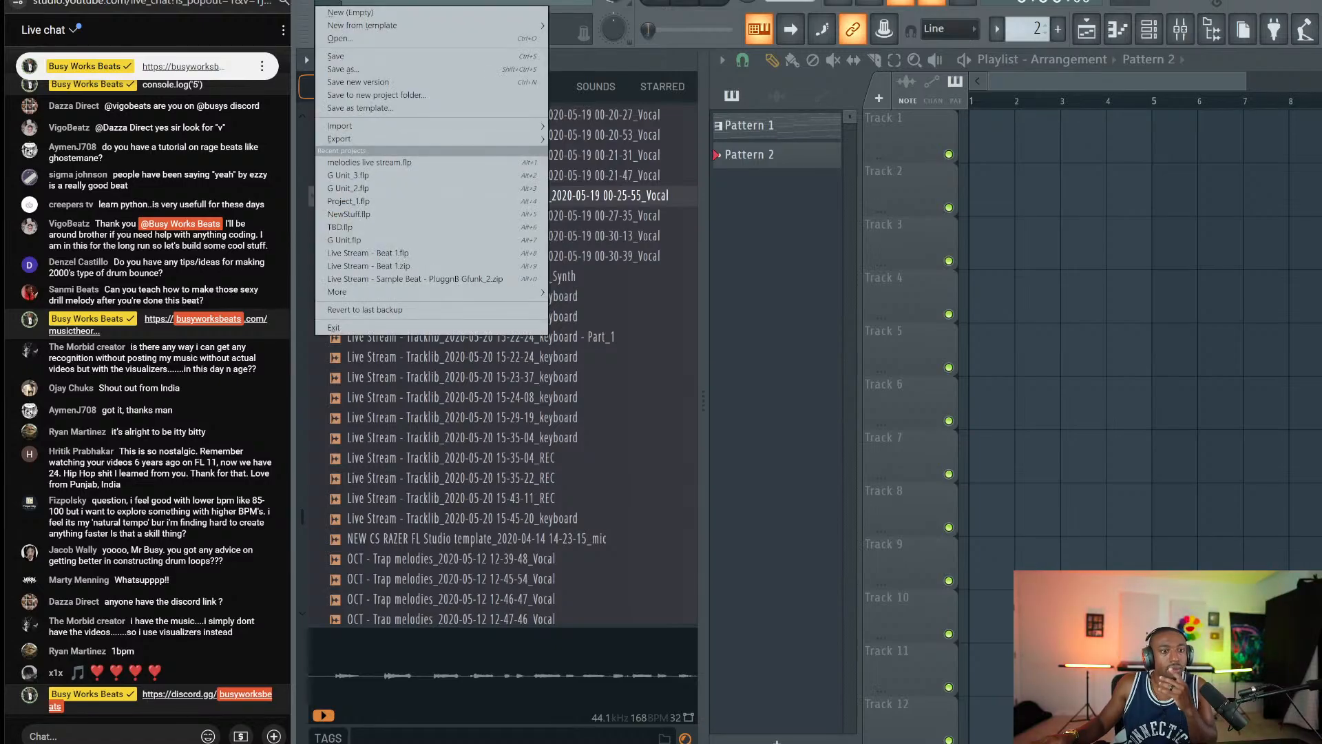
pyautogui.click(369, 162)
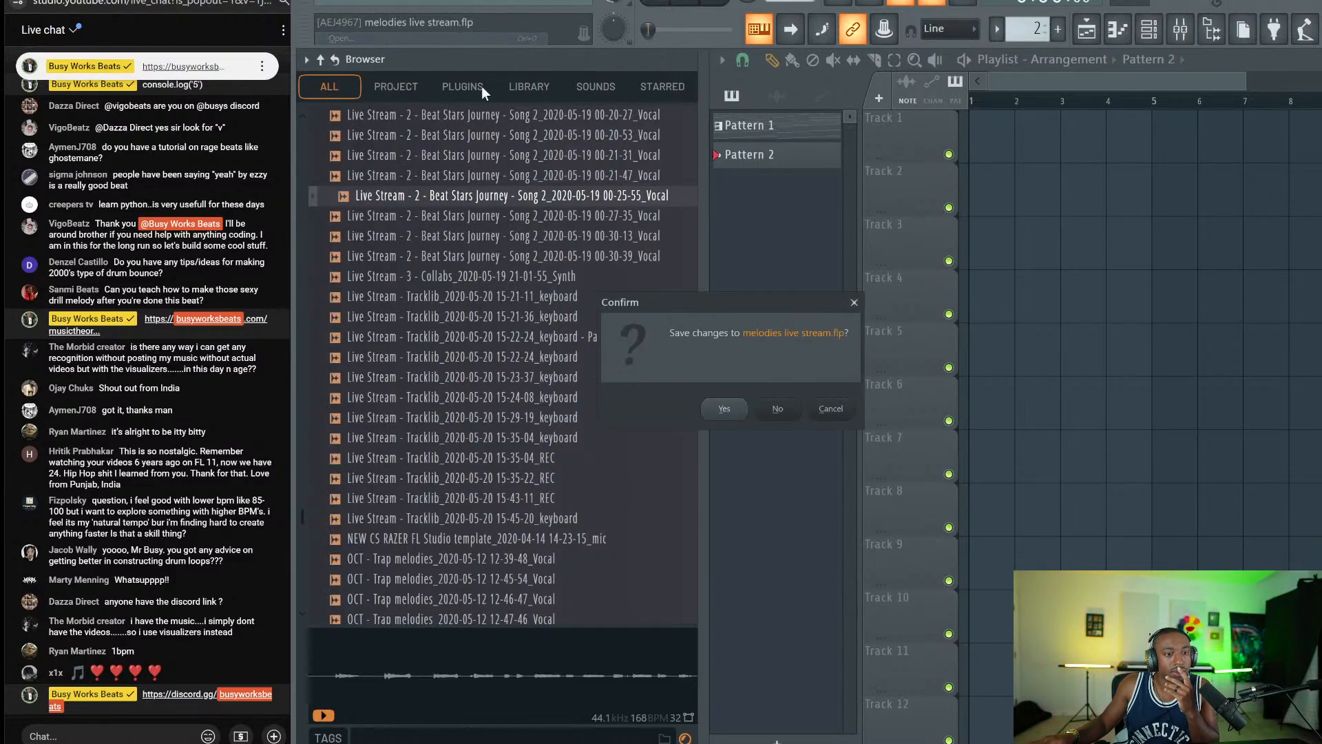
pyautogui.click(779, 409)
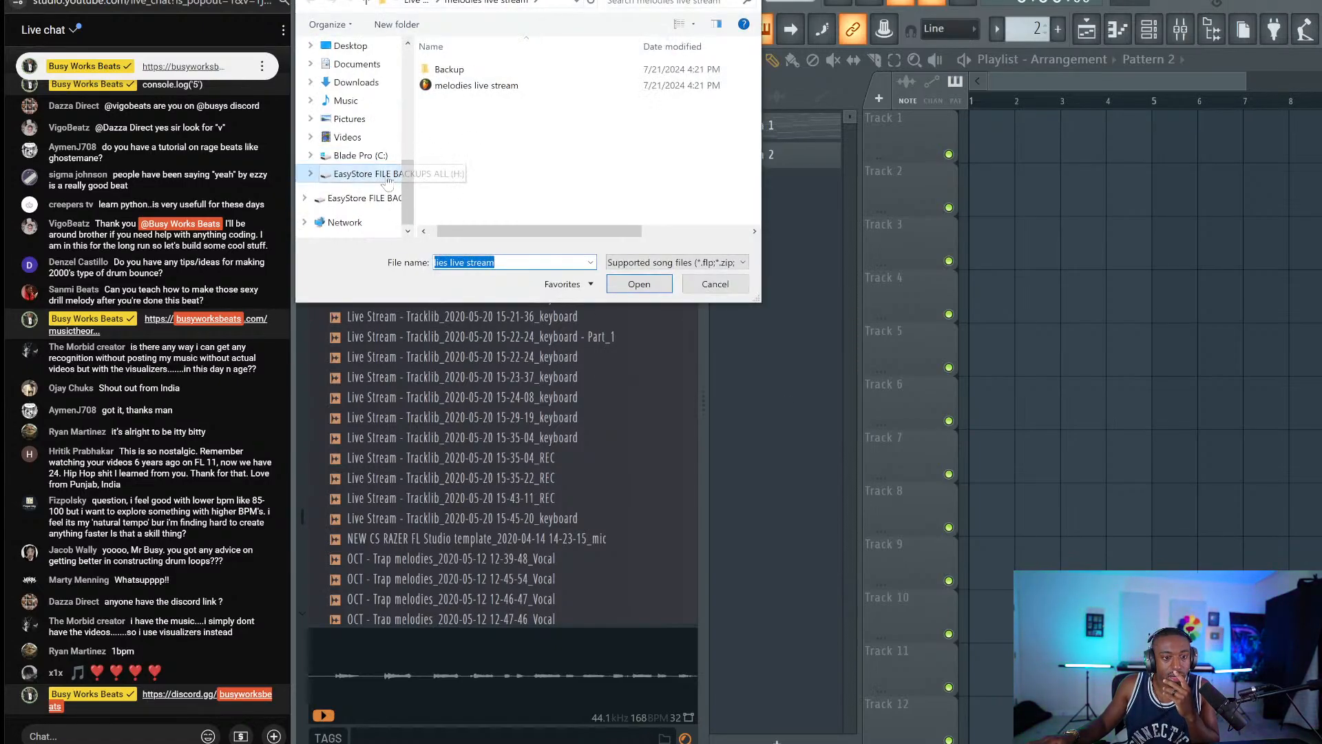
pyautogui.click(376, 198)
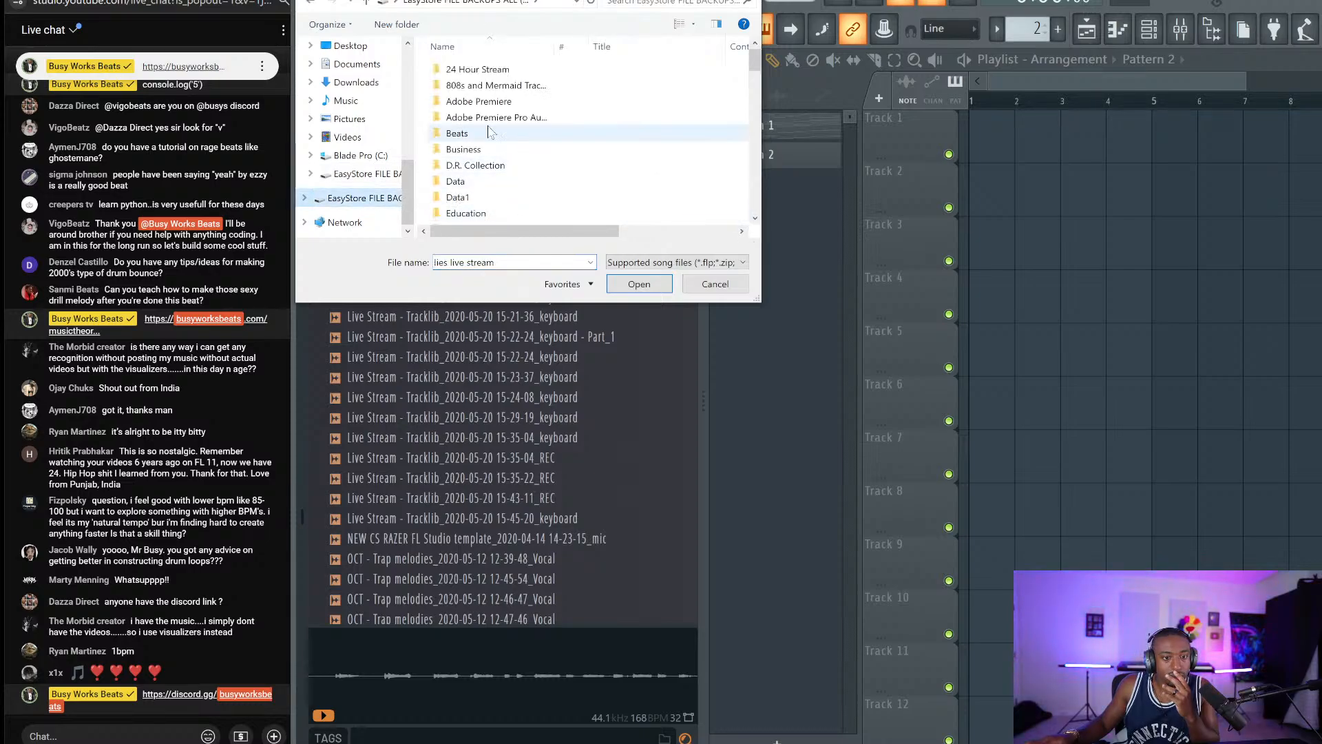
pyautogui.doubleClick(522, 85)
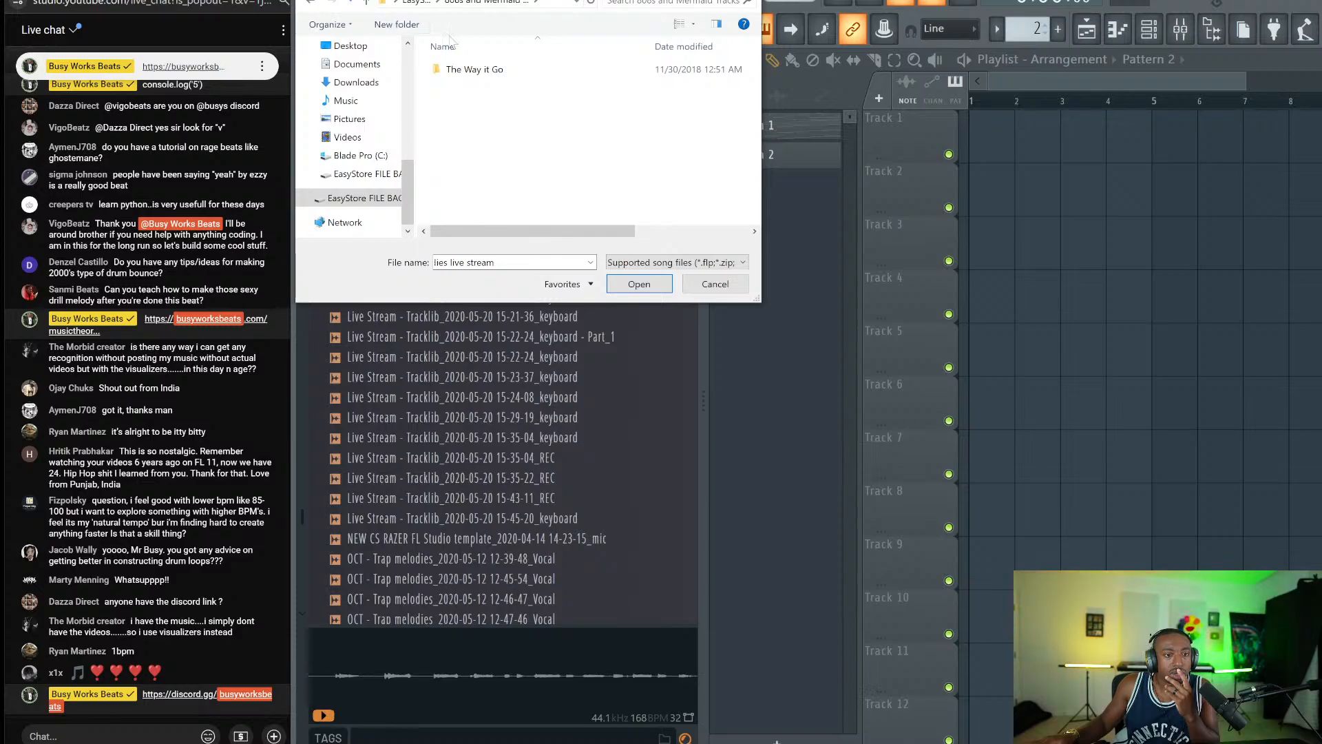
pyautogui.doubleClick(483, 70)
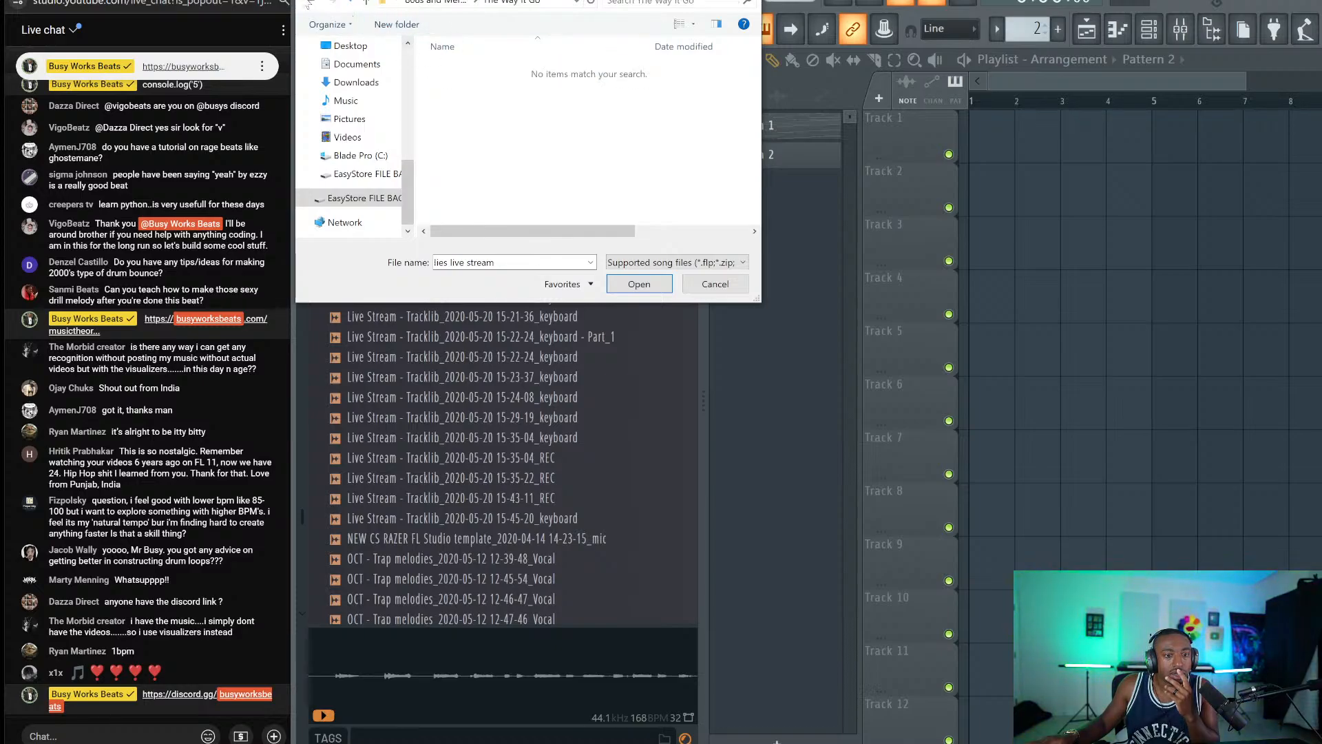
pyautogui.click(310, 4)
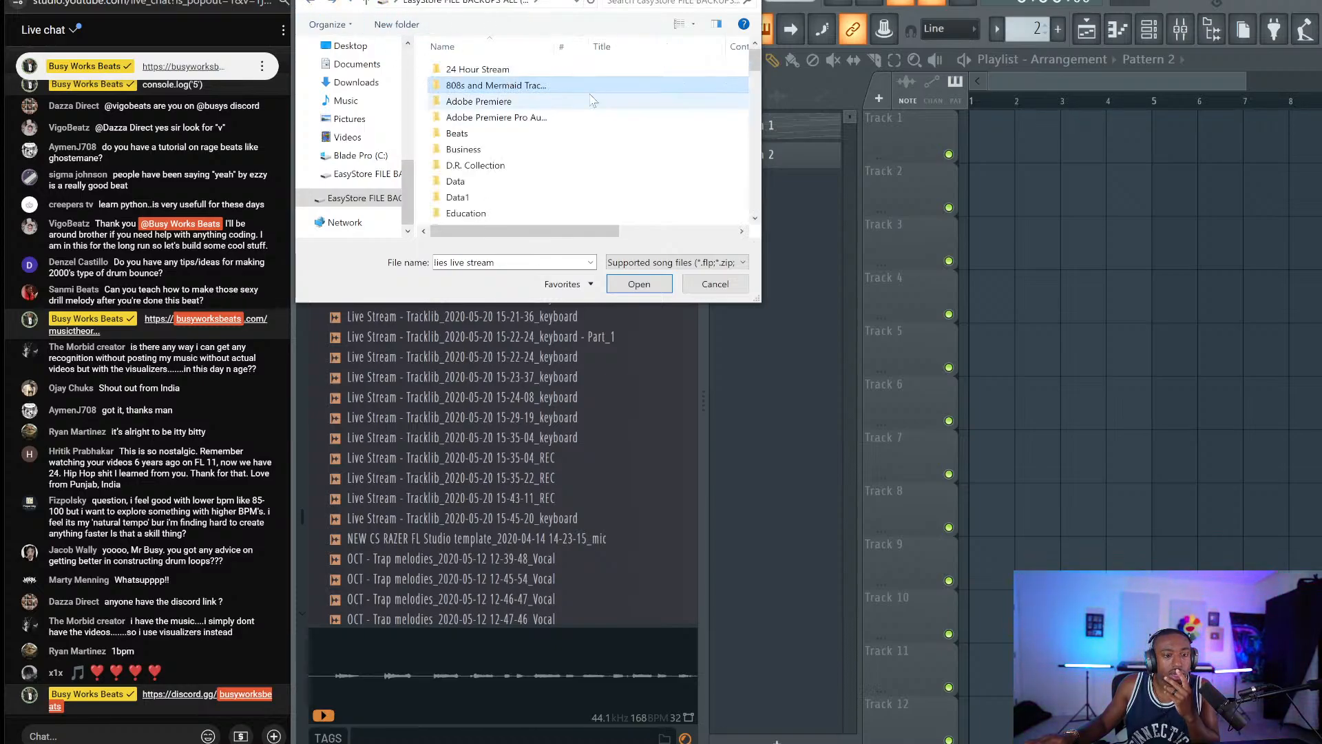
# Widen the name column and scroll through the backup drive's folder list.
pyautogui.moveTo(755, 303); pyautogui.dragTo(1102, 383)
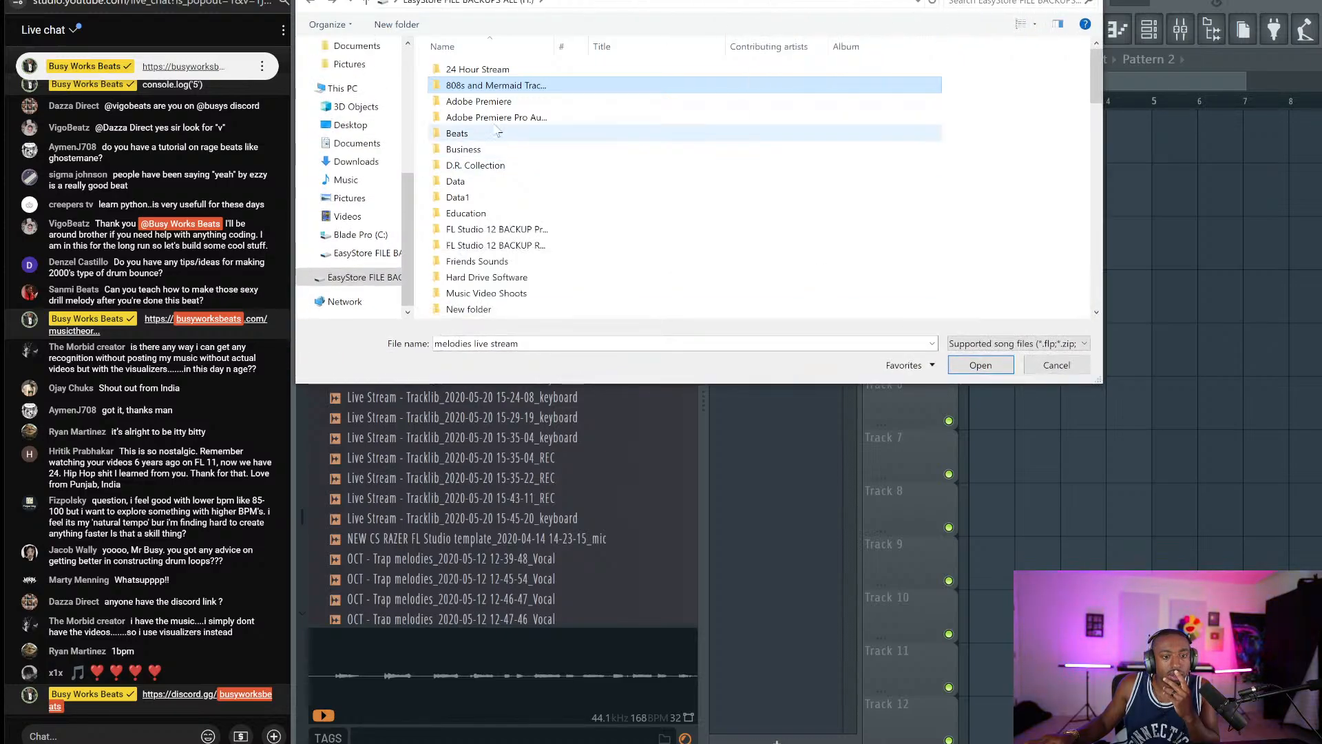
pyautogui.scroll(-1, 515, 114)
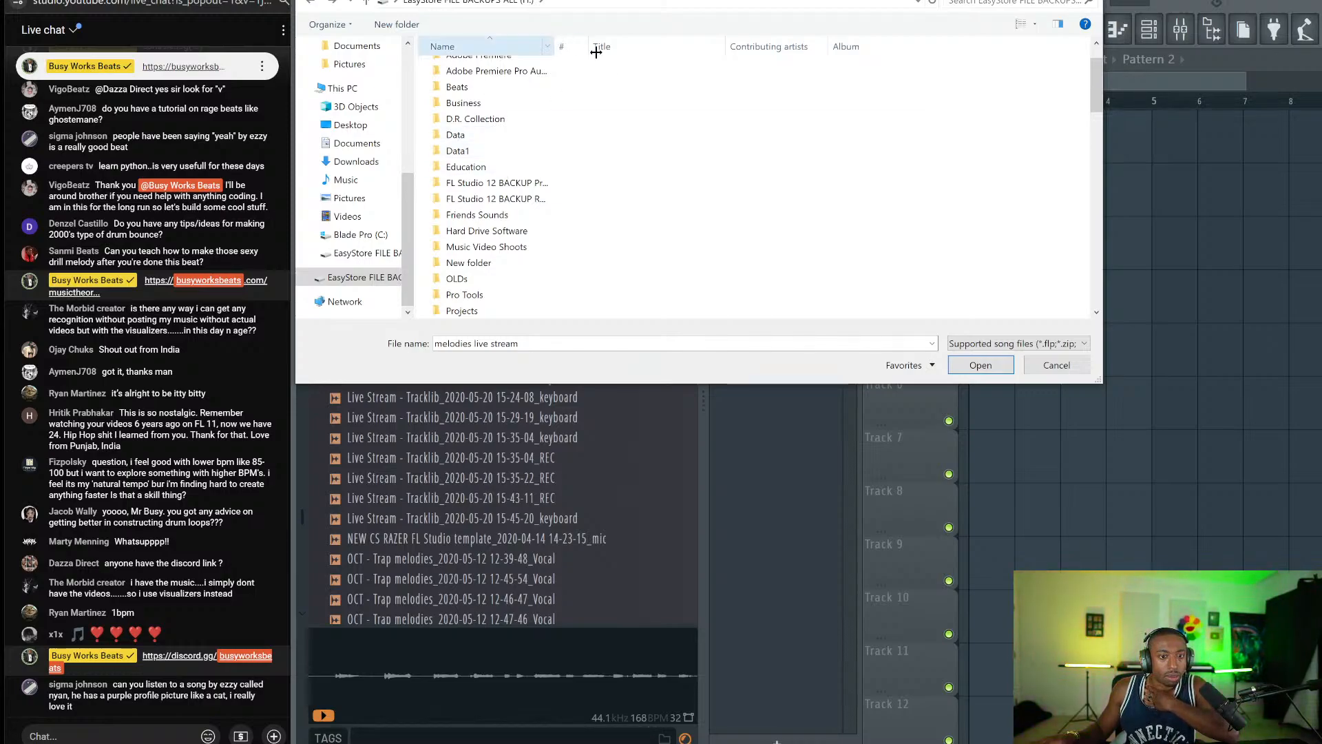
pyautogui.moveTo(555, 46); pyautogui.dragTo(654, 62)
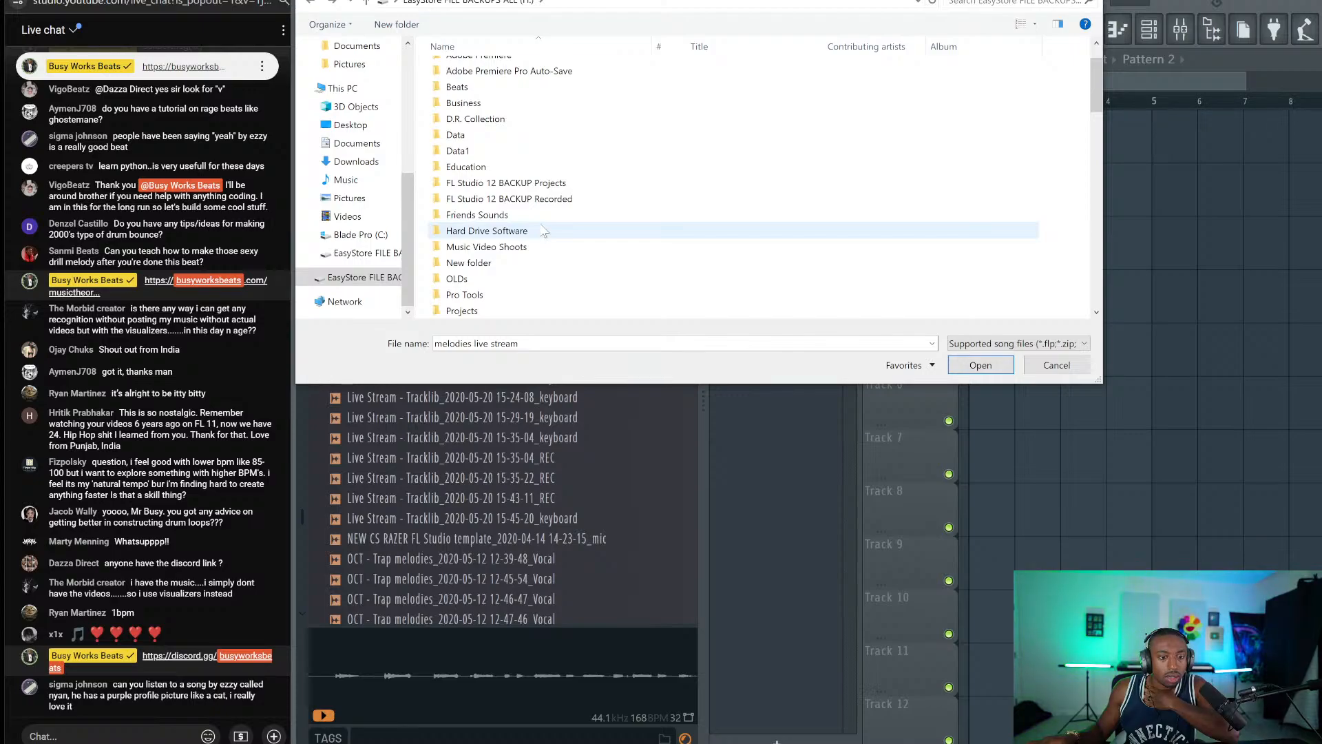
pyautogui.scroll(-3, 537, 206)
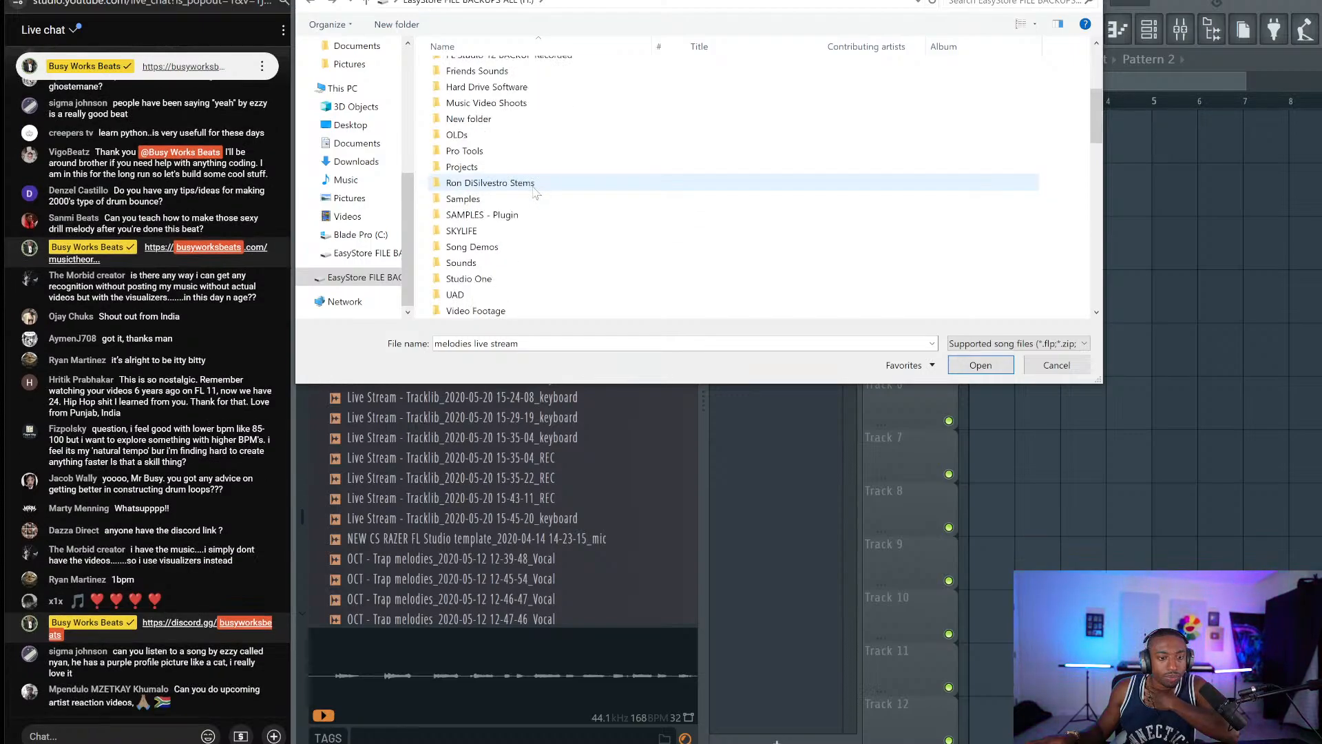
pyautogui.scroll(-3, 509, 172)
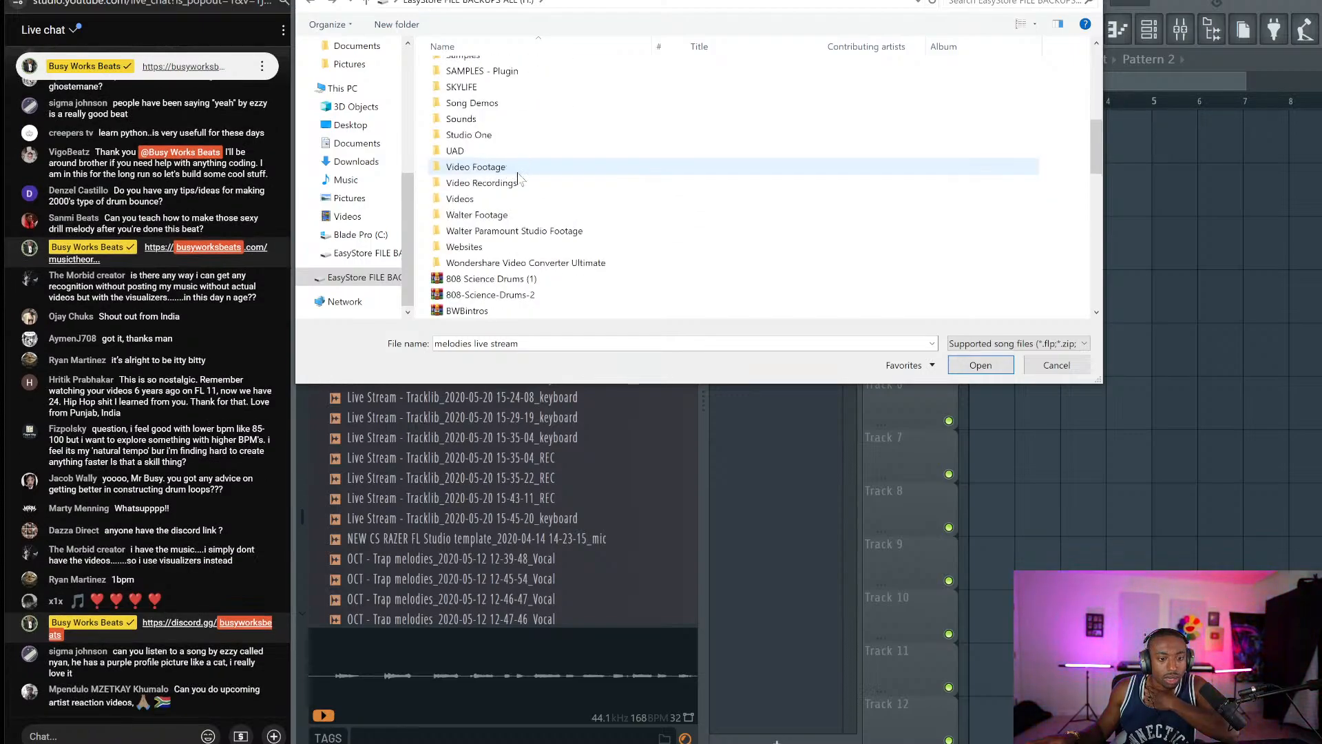
pyautogui.scroll(-4, 518, 178)
pyautogui.scroll(7, 520, 183)
pyautogui.scroll(-3, 522, 190)
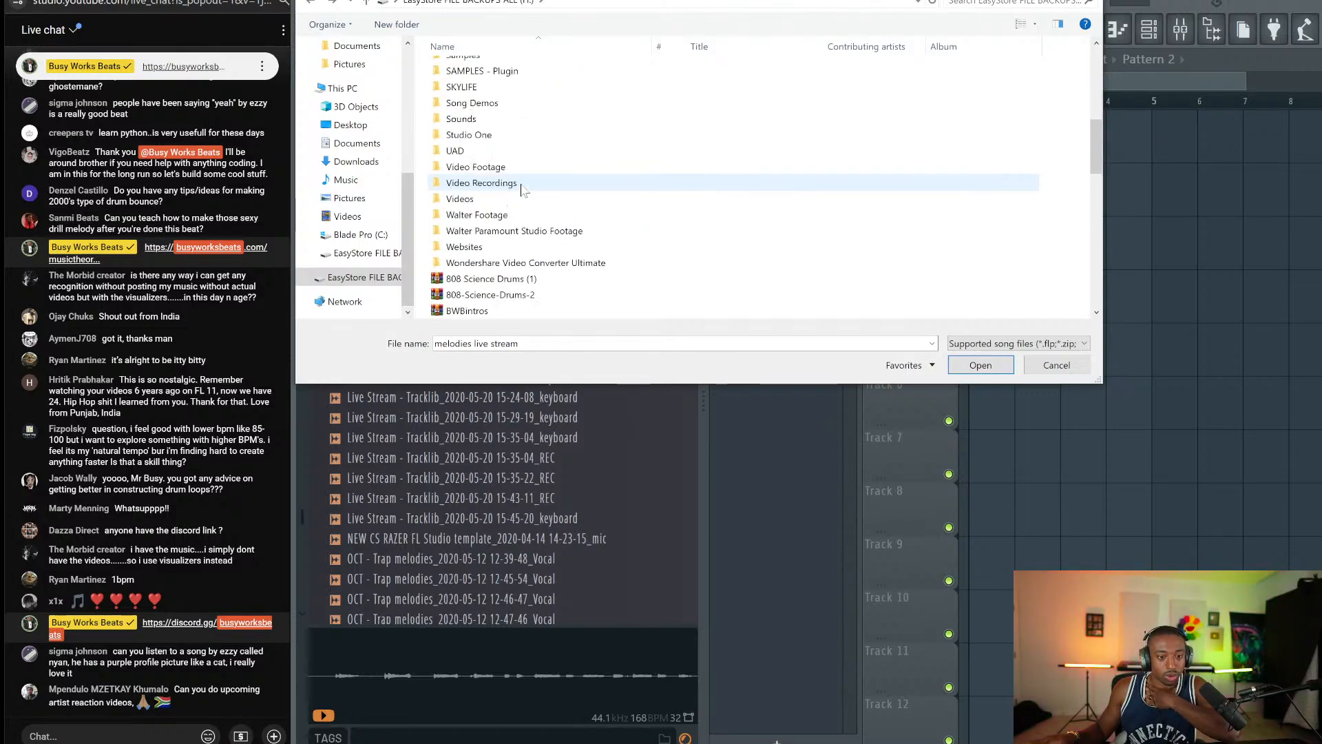
pyautogui.scroll(-1, 521, 190)
pyautogui.scroll(3, 561, 208)
pyautogui.scroll(-1, 564, 211)
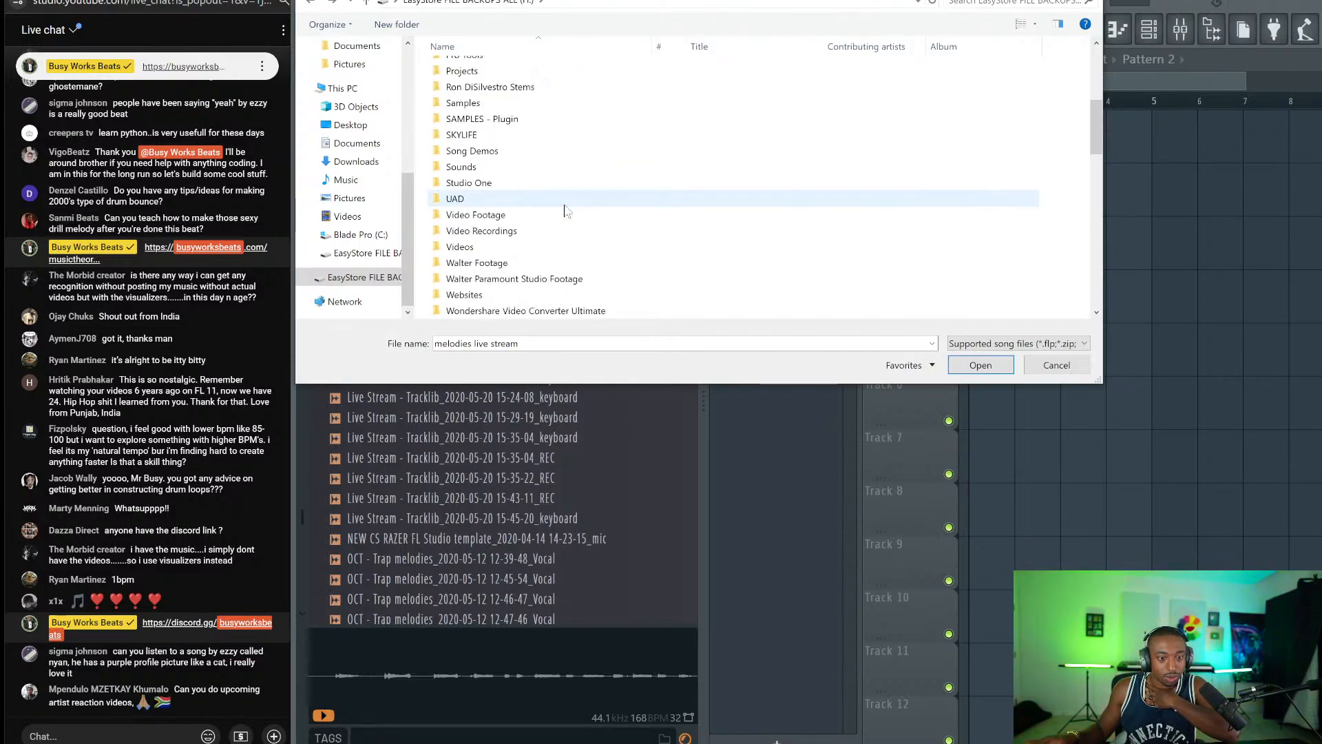
pyautogui.scroll(2, 565, 210)
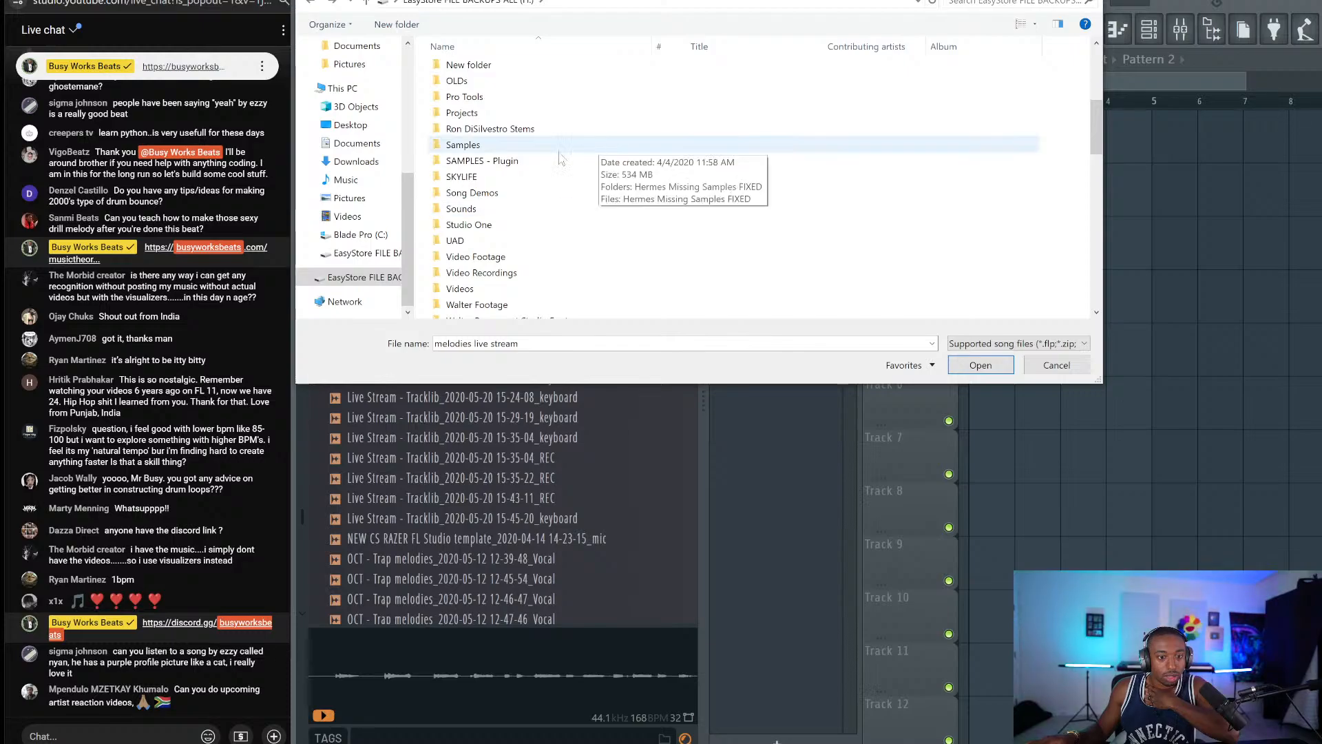
pyautogui.scroll(2, 523, 179)
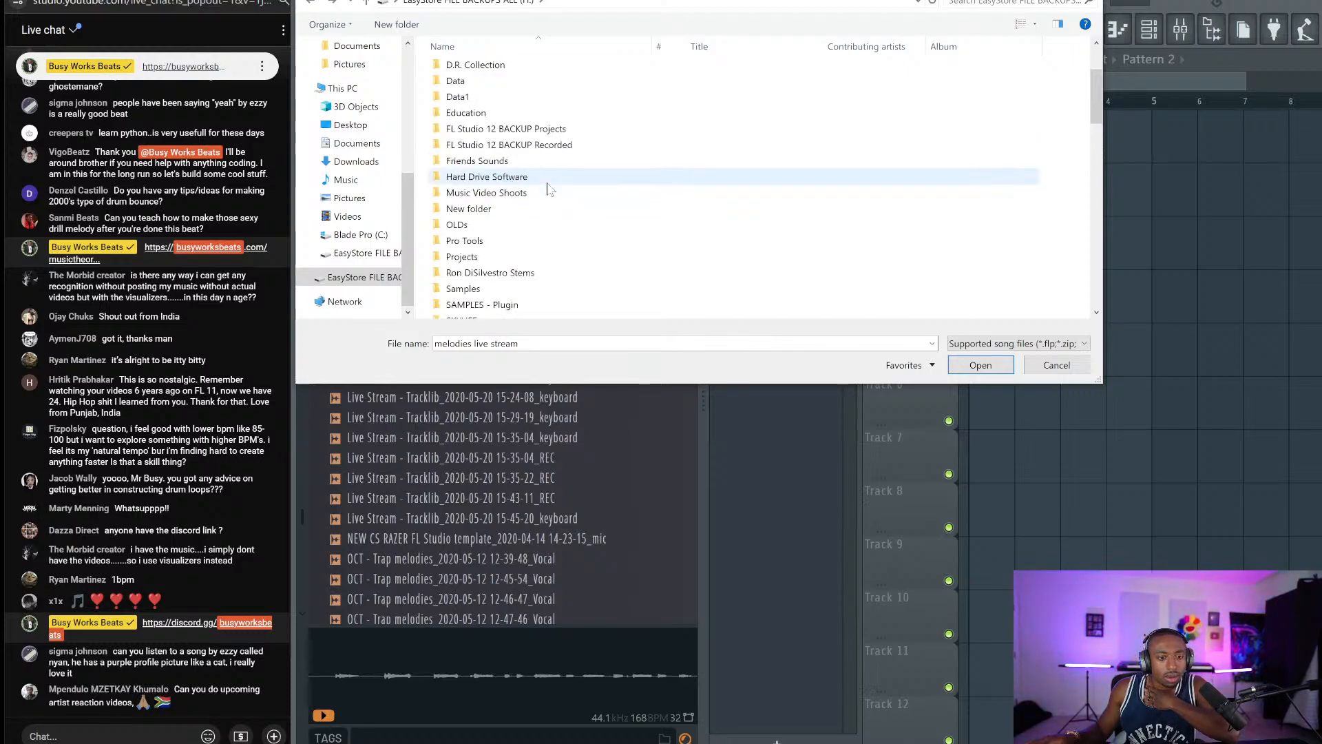
# Check the Run Off On the Plug and We Love 160 BPM stem folders, then cancel.
pyautogui.doubleClick(503, 273)
pyautogui.doubleClick(508, 71)
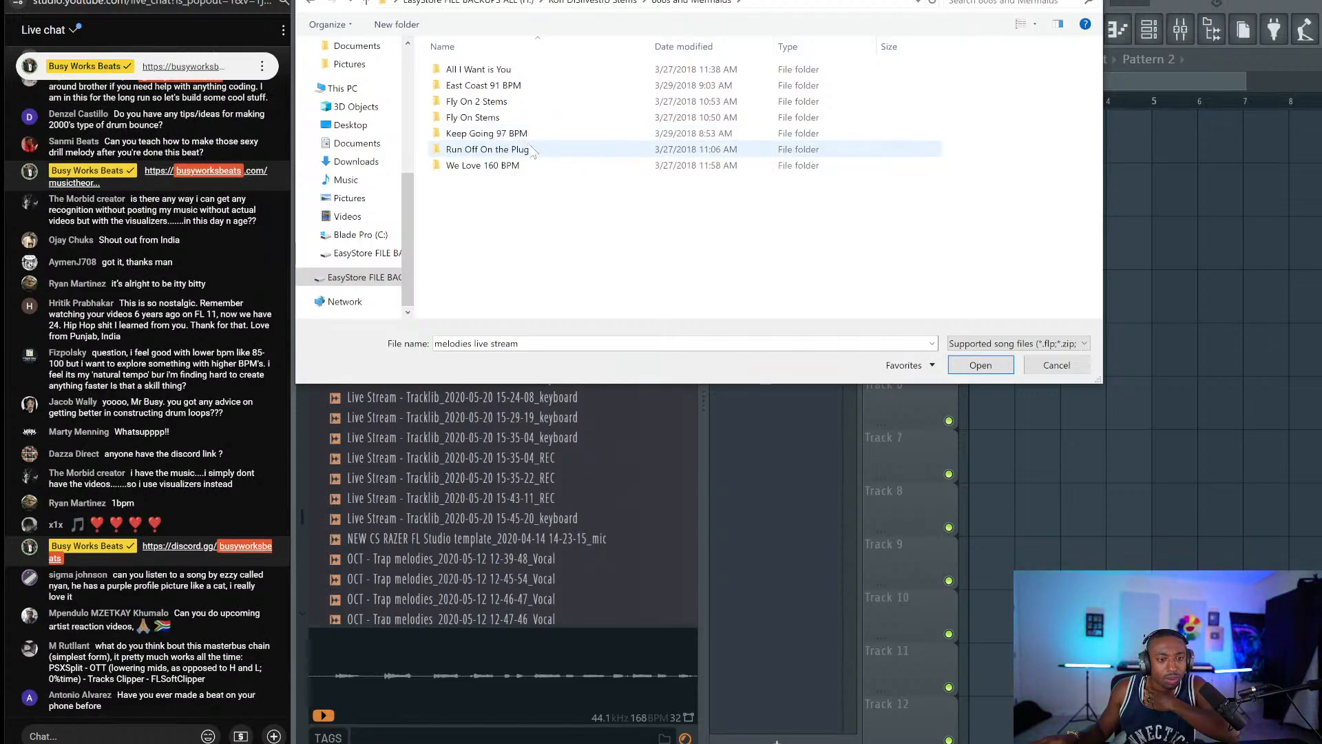
pyautogui.doubleClick(534, 151)
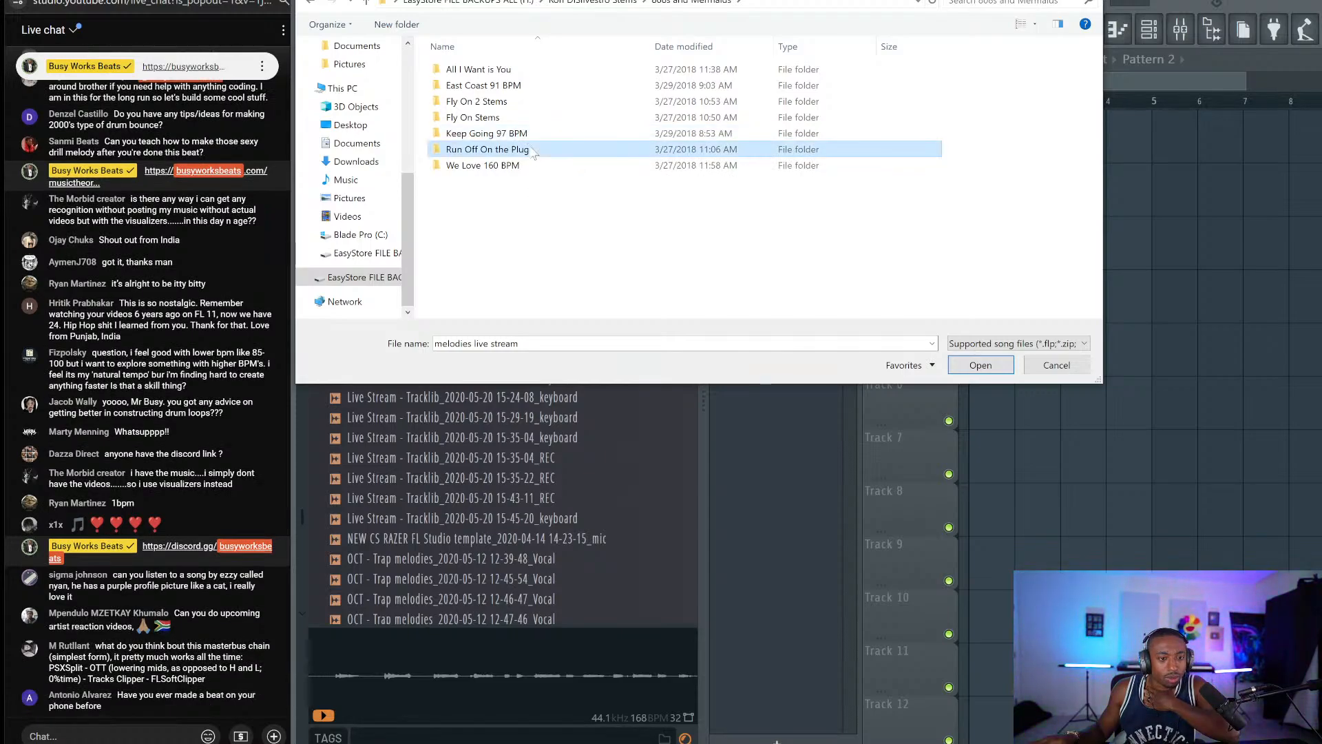
pyautogui.click(312, 4)
pyautogui.doubleClick(525, 169)
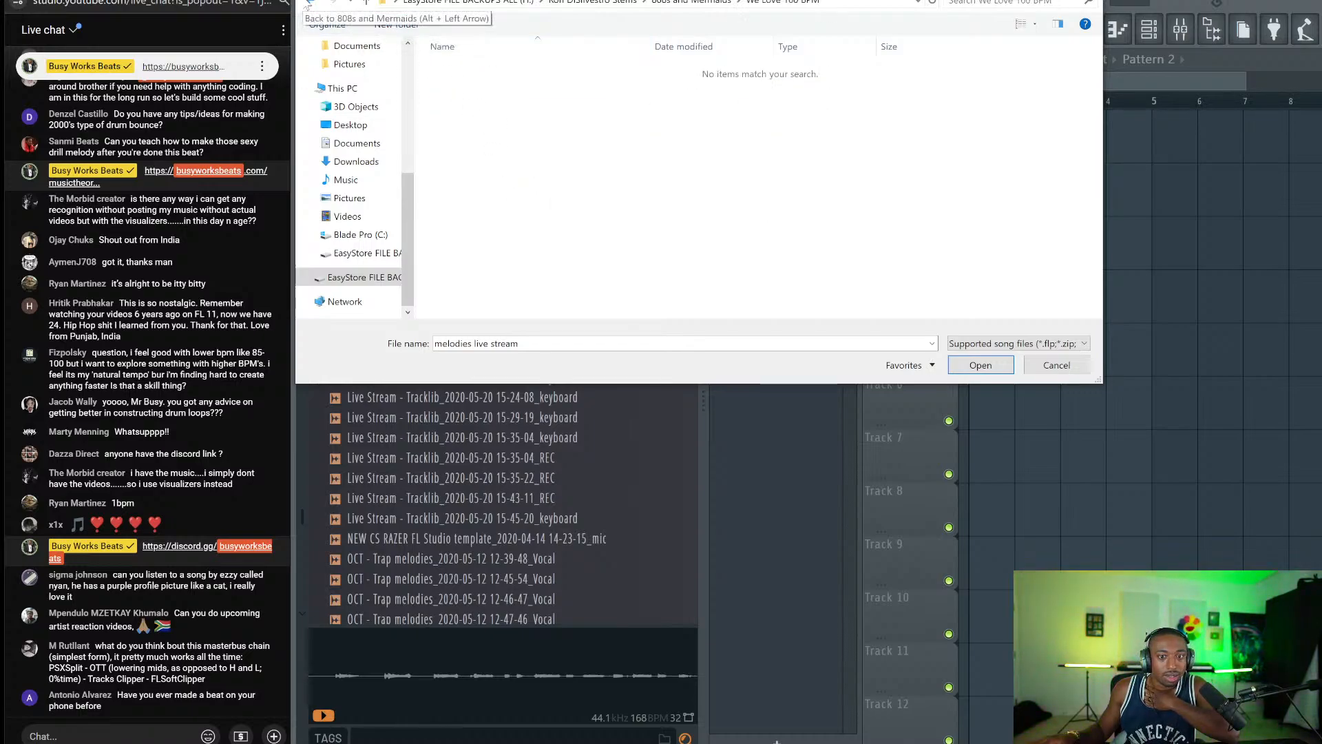
pyautogui.click(309, 3)
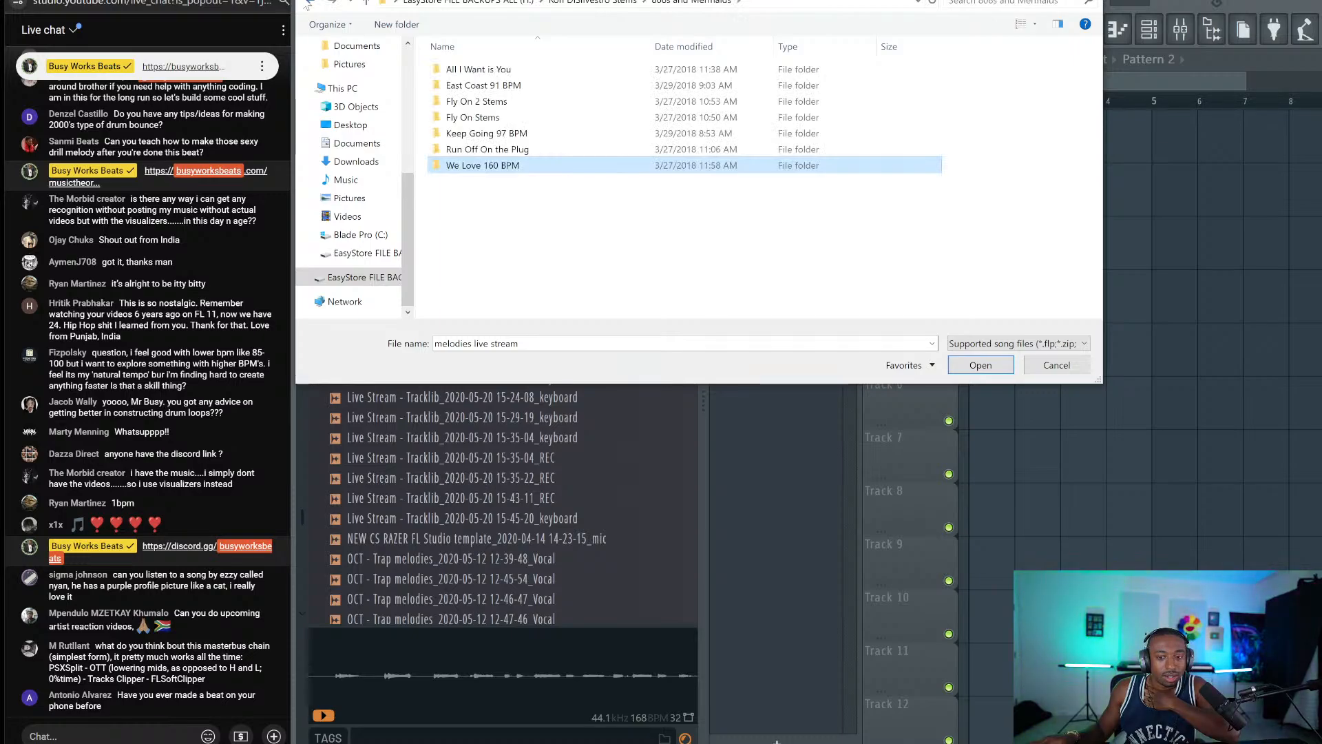
pyautogui.click(1040, 362)
pyautogui.click(303, 743)
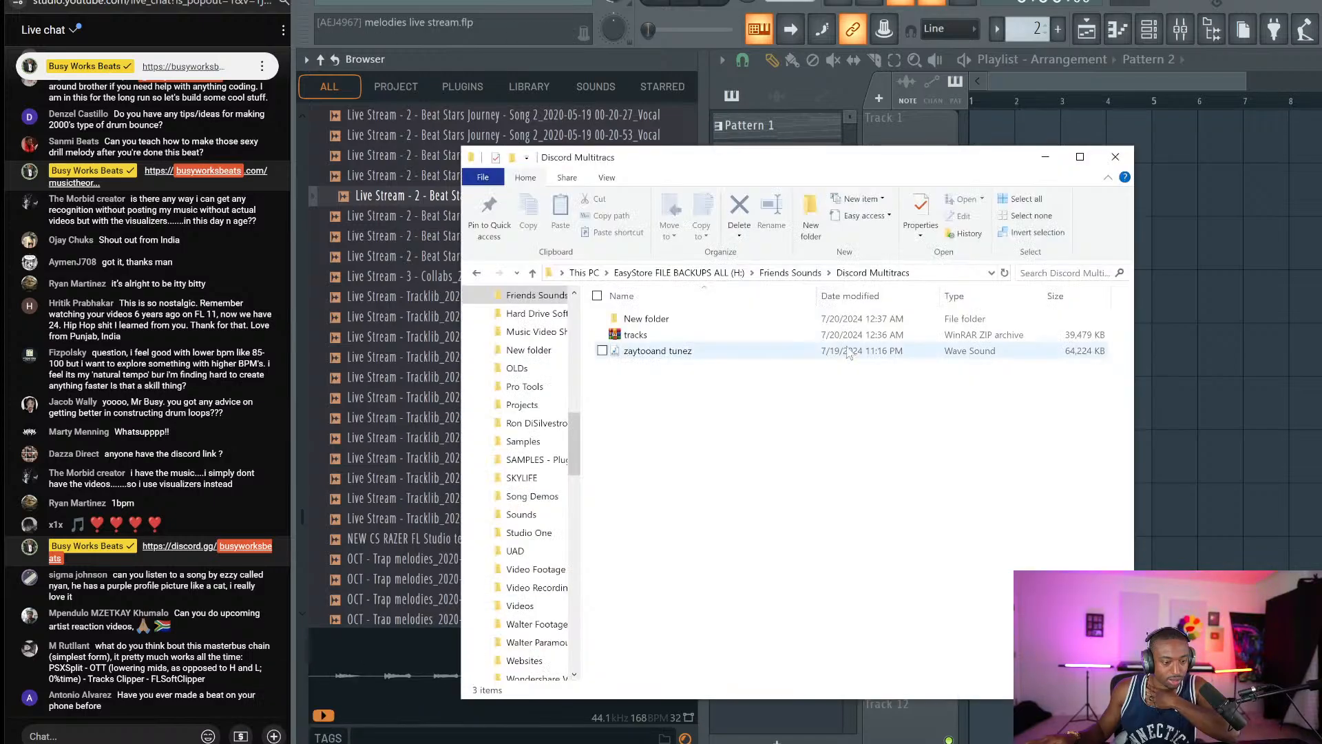
pyautogui.scroll(-2, 544, 539)
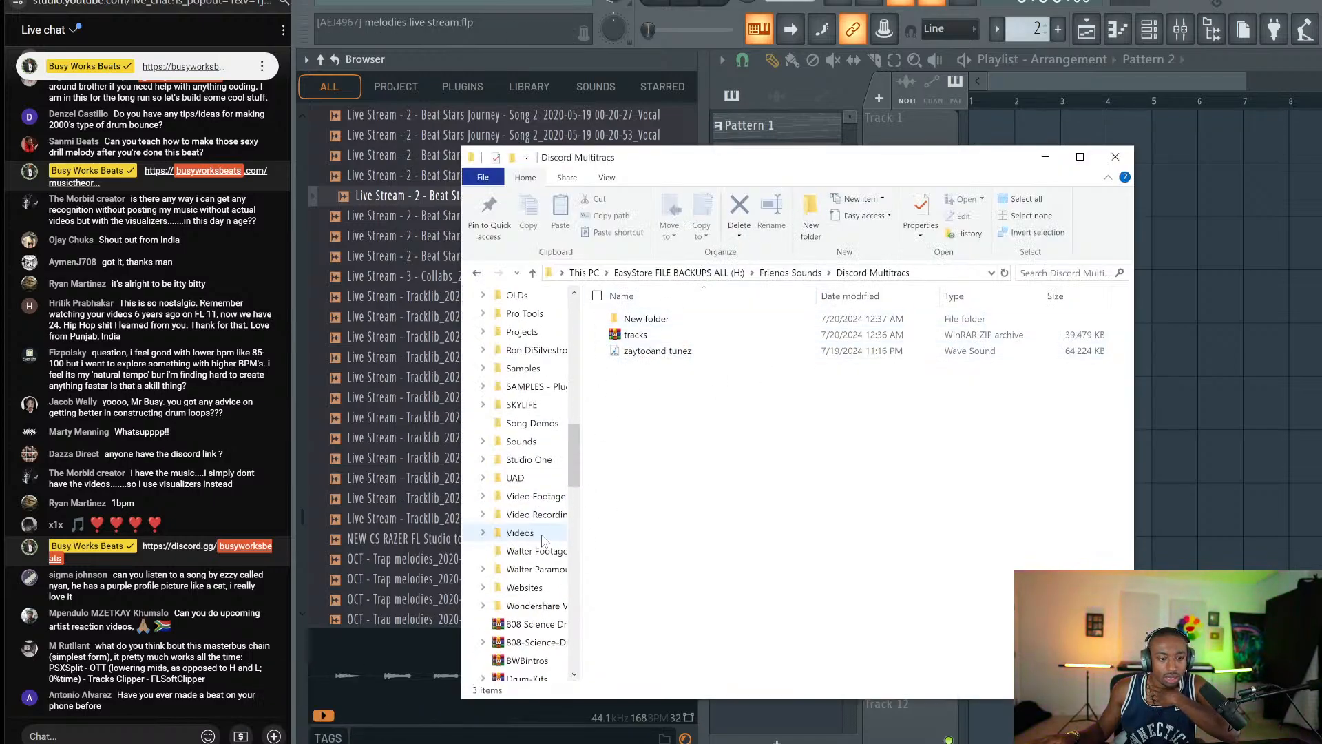
pyautogui.scroll(-3, 542, 539)
pyautogui.scroll(4, 539, 539)
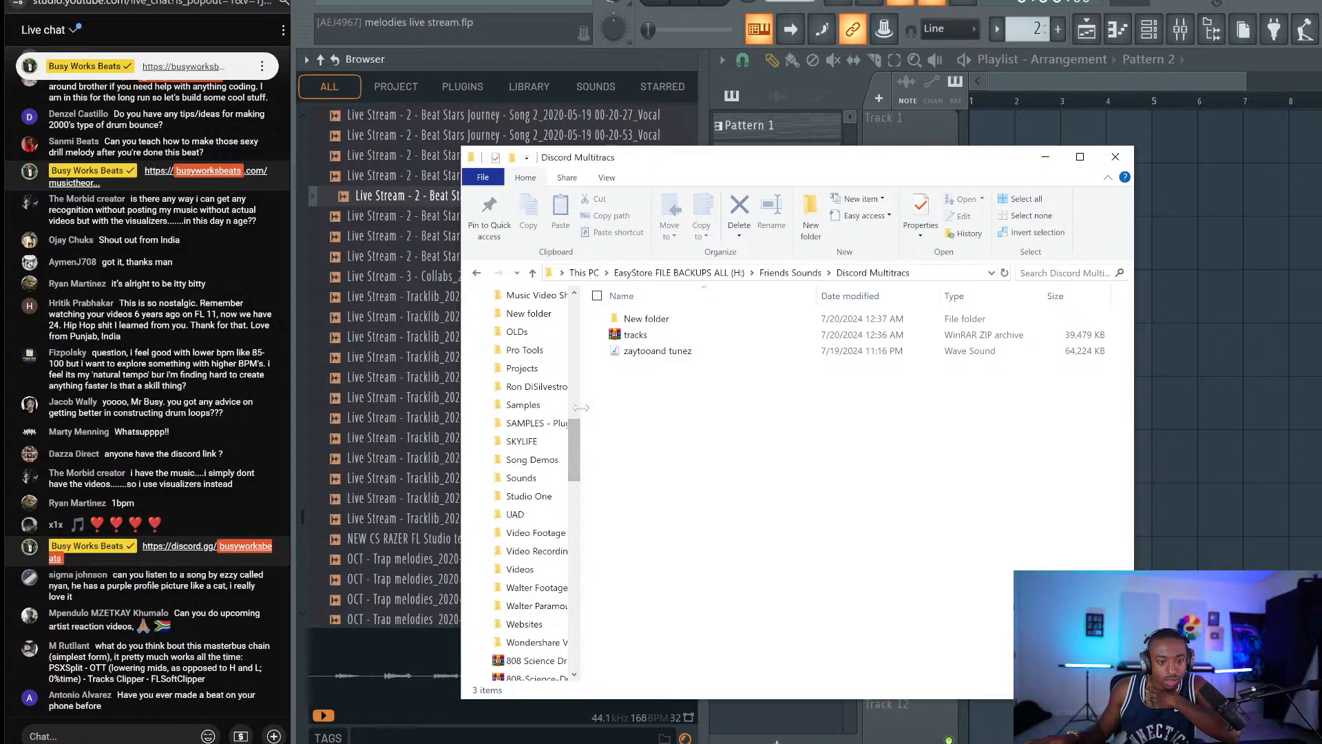
pyautogui.moveTo(580, 406); pyautogui.dragTo(763, 406)
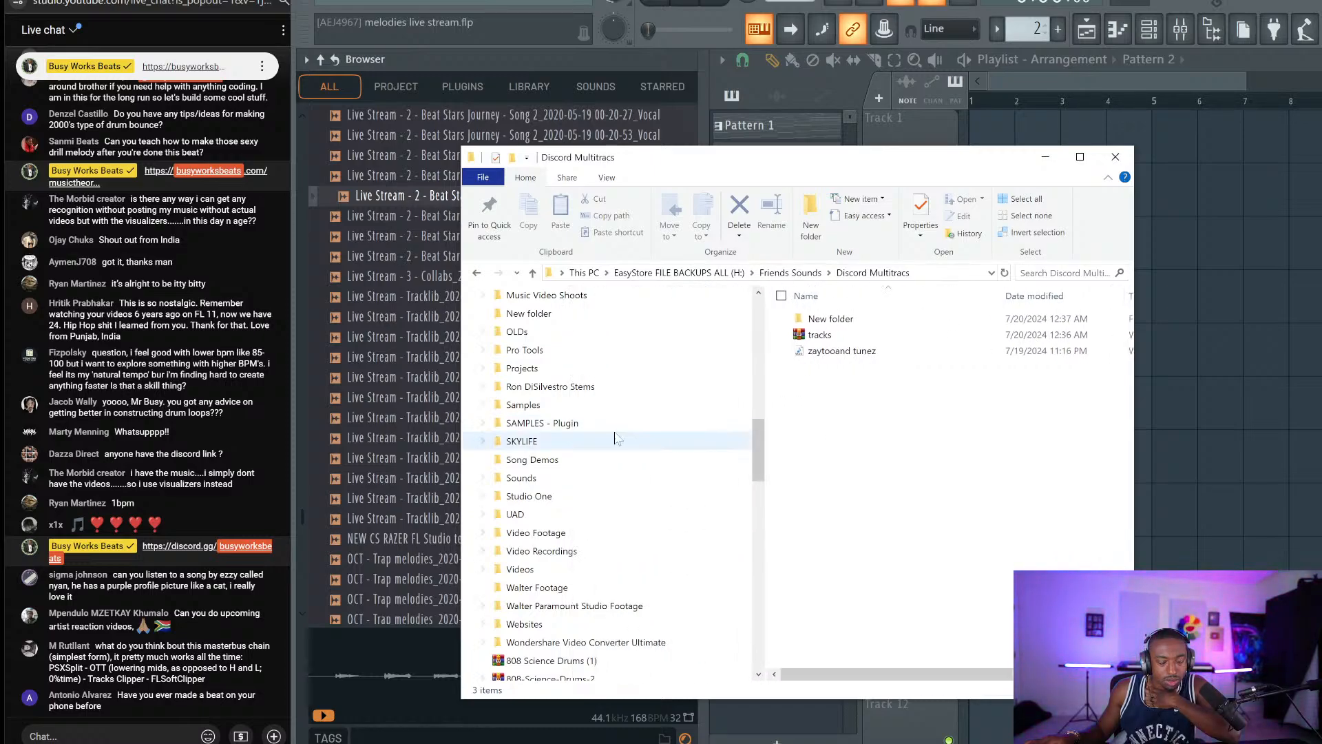
pyautogui.click(580, 387)
pyautogui.doubleClick(829, 318)
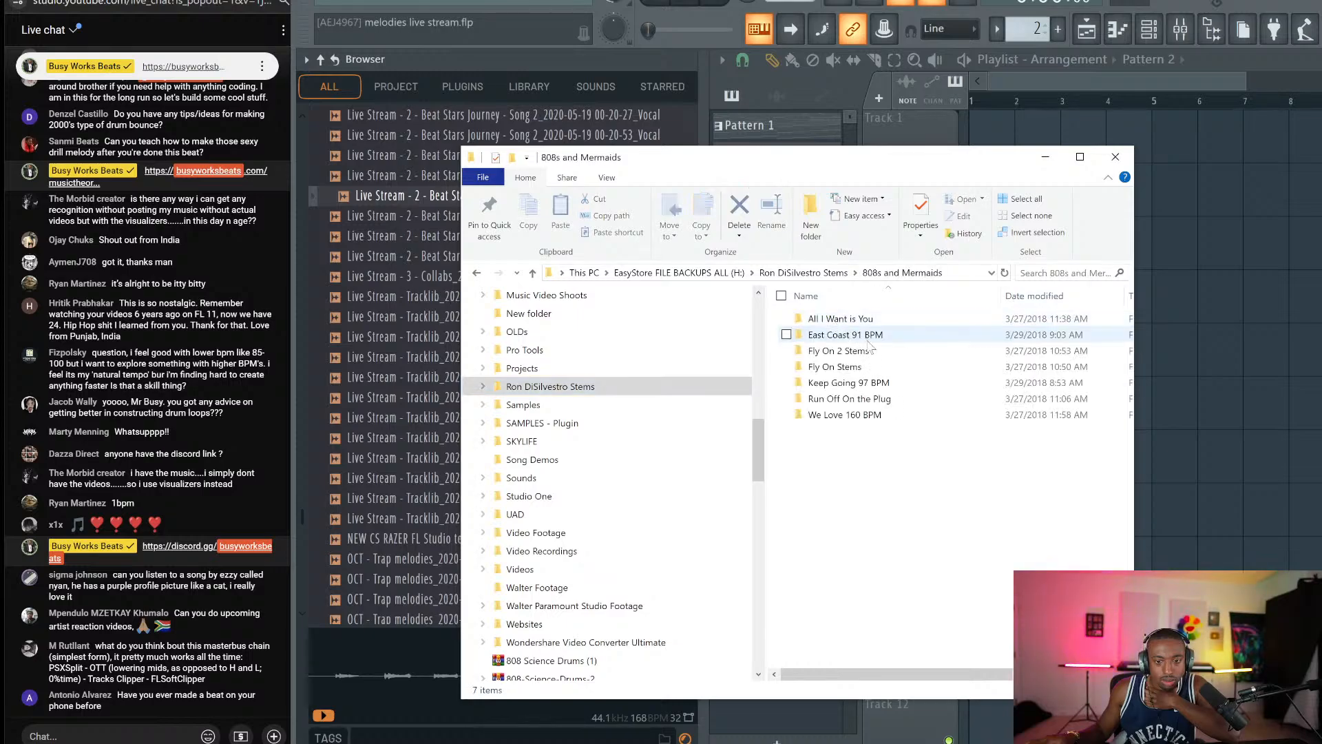
pyautogui.doubleClick(853, 398)
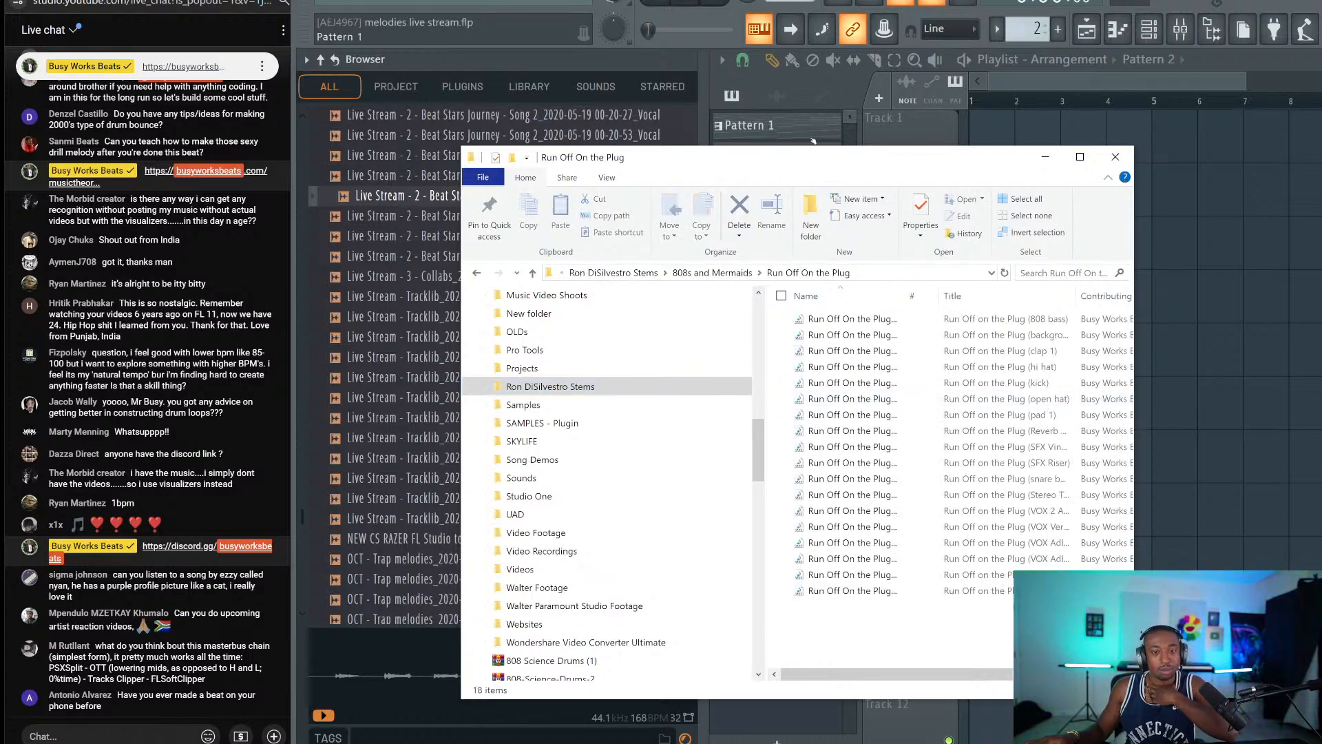
# Reposition and widen the folder window, then marquee-select all 18 stem files.
pyautogui.moveTo(807, 152); pyautogui.dragTo(631, 103)
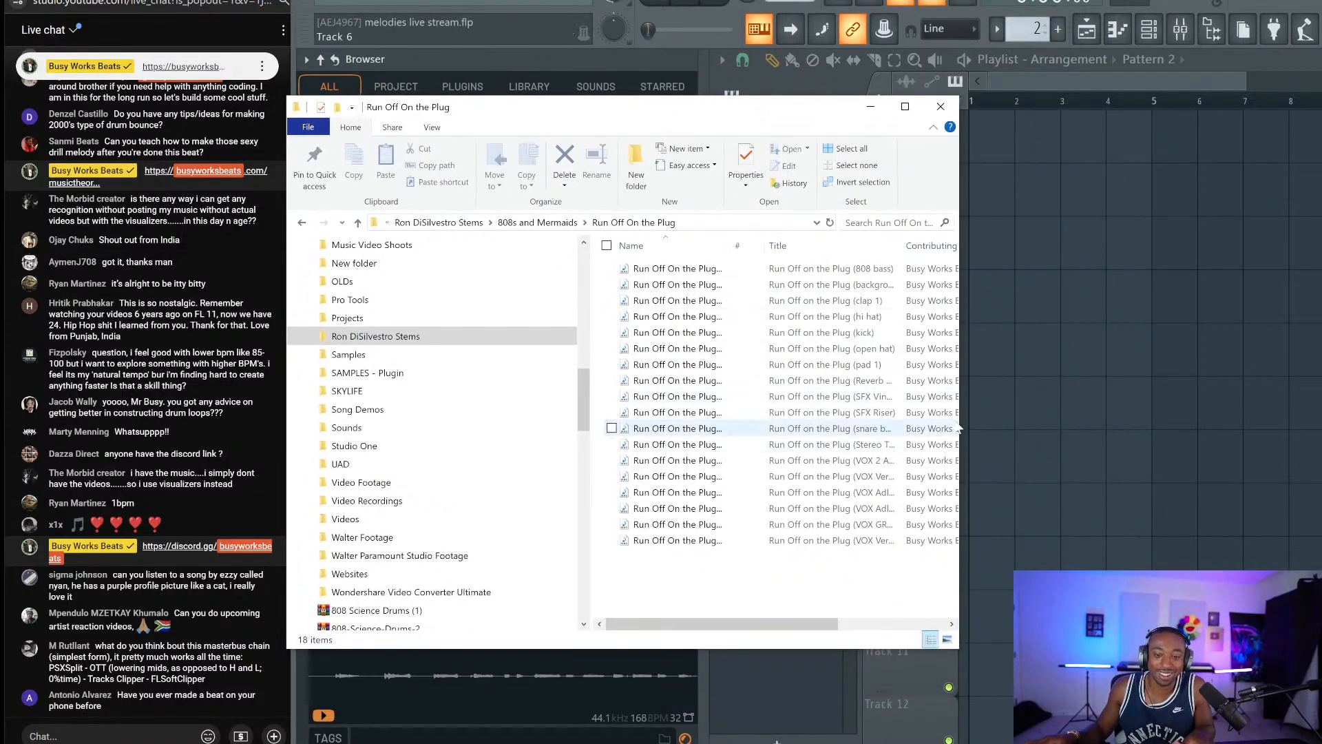
pyautogui.moveTo(961, 427); pyautogui.dragTo(1213, 426)
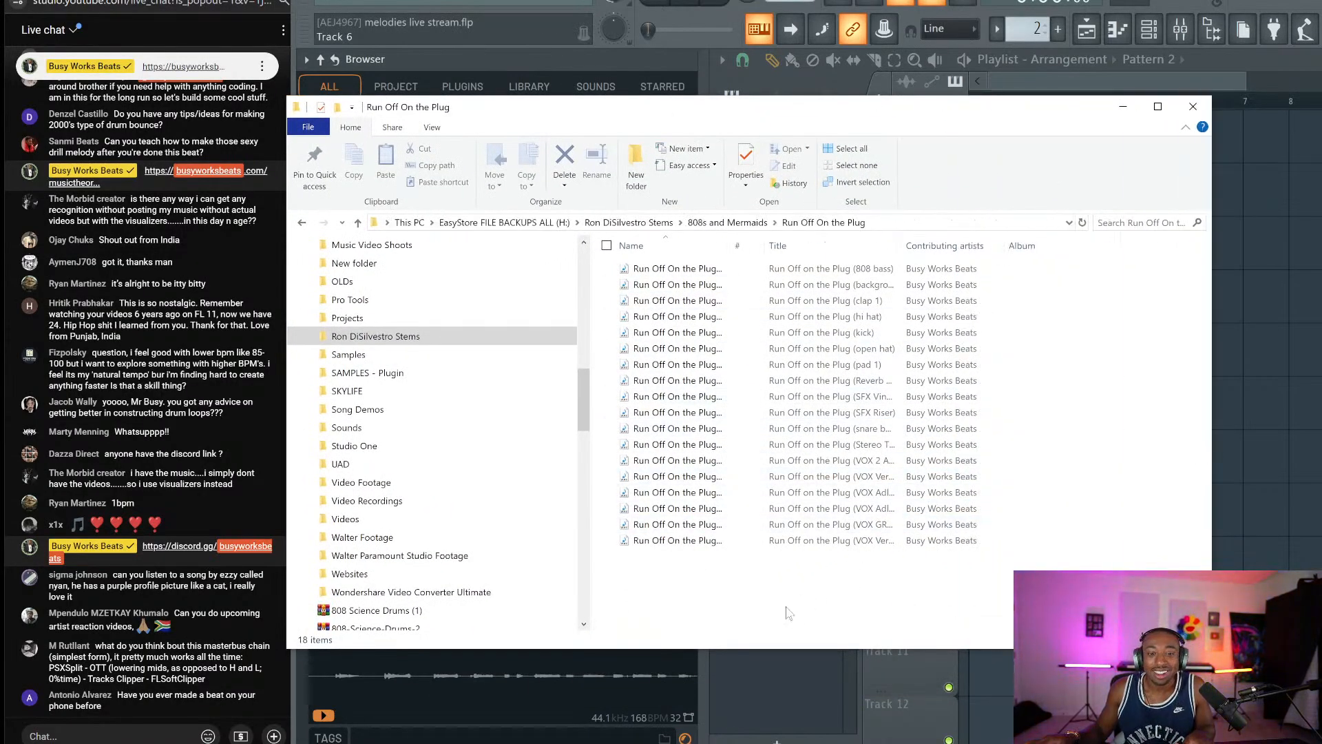
pyautogui.moveTo(785, 606); pyautogui.dragTo(671, 267)
pyautogui.moveTo(750, 113); pyautogui.dragTo(684, 515)
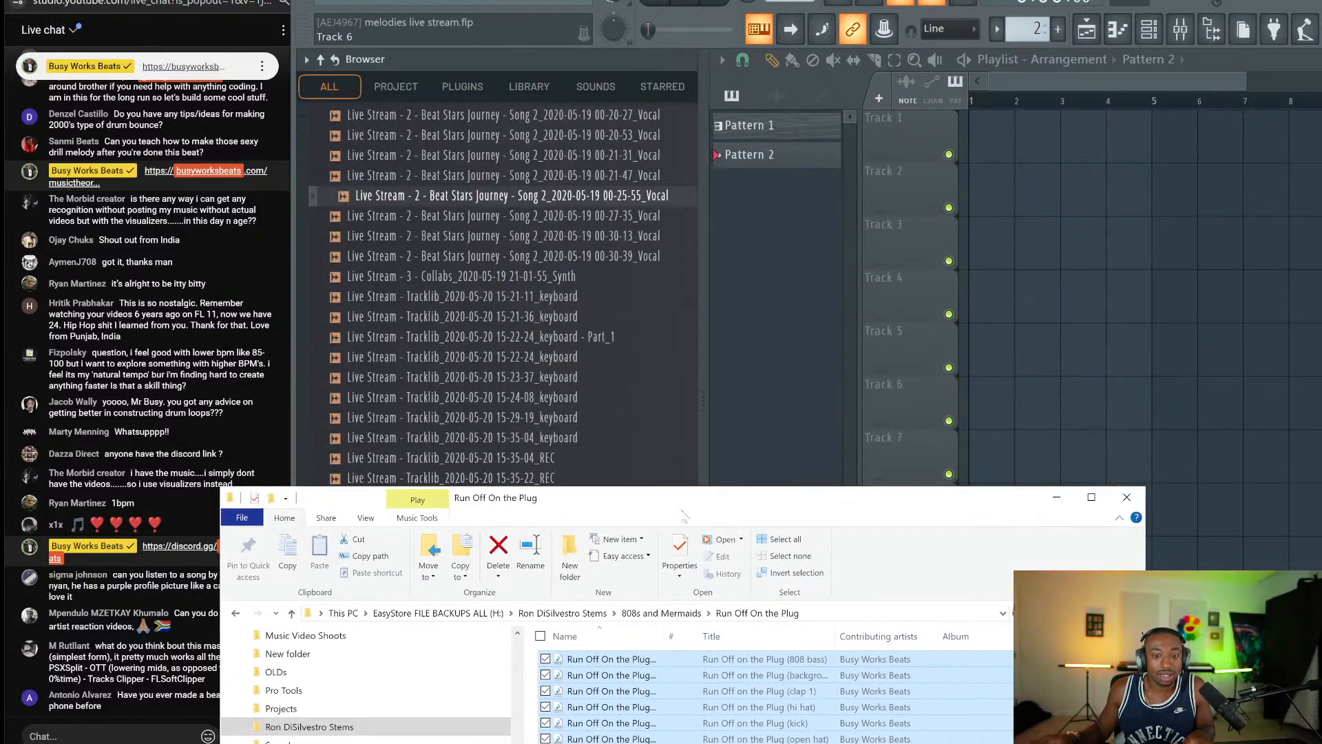
# Drop the 18 Run Off On the Plug stems onto the FL Studio playlist.
pyautogui.moveTo(606, 666); pyautogui.dragTo(985, 155)
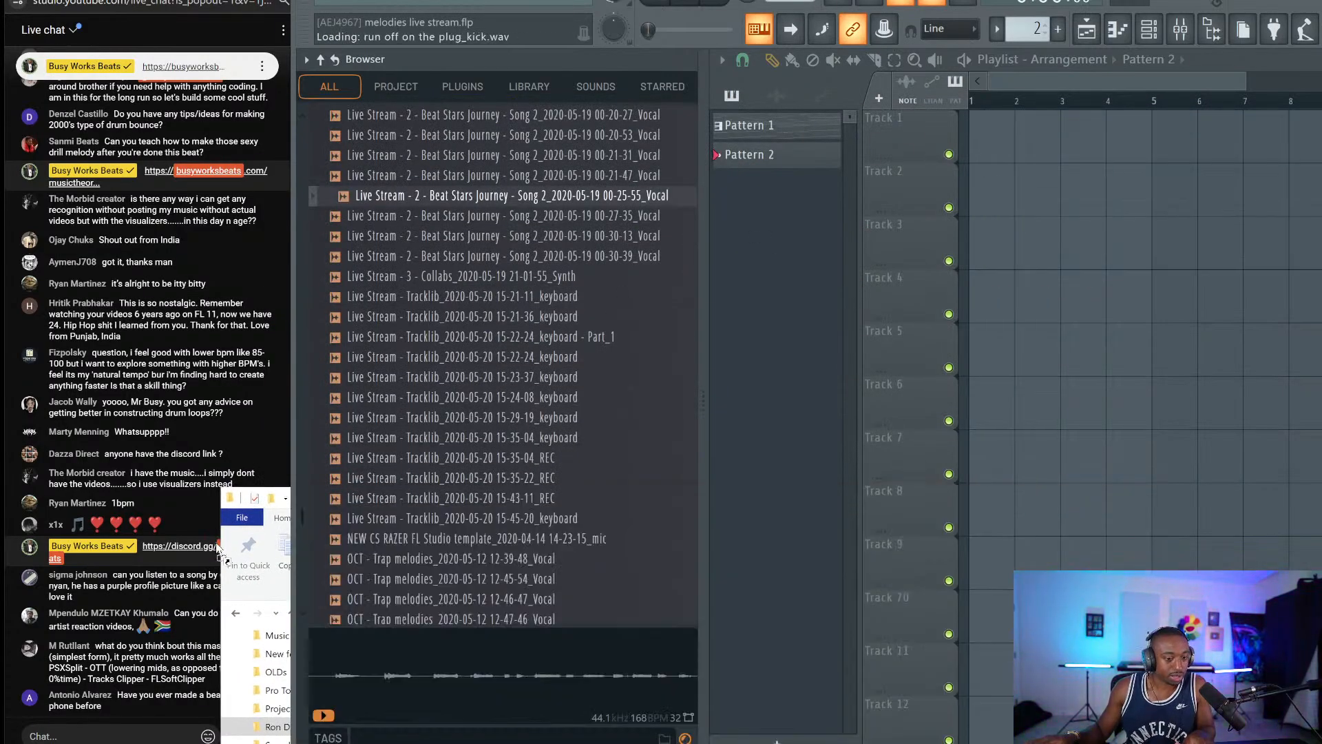
pyautogui.click(114, 737)
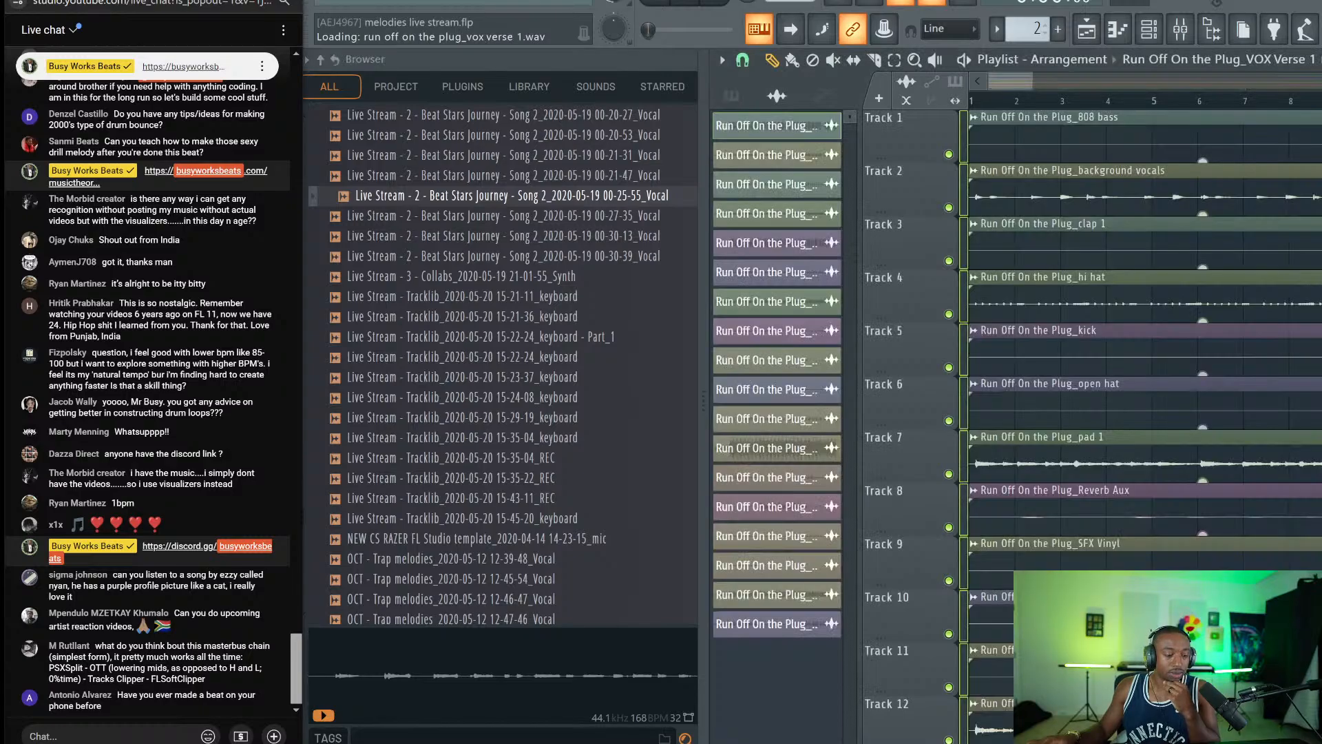
pyautogui.scroll(-5, 1082, 90)
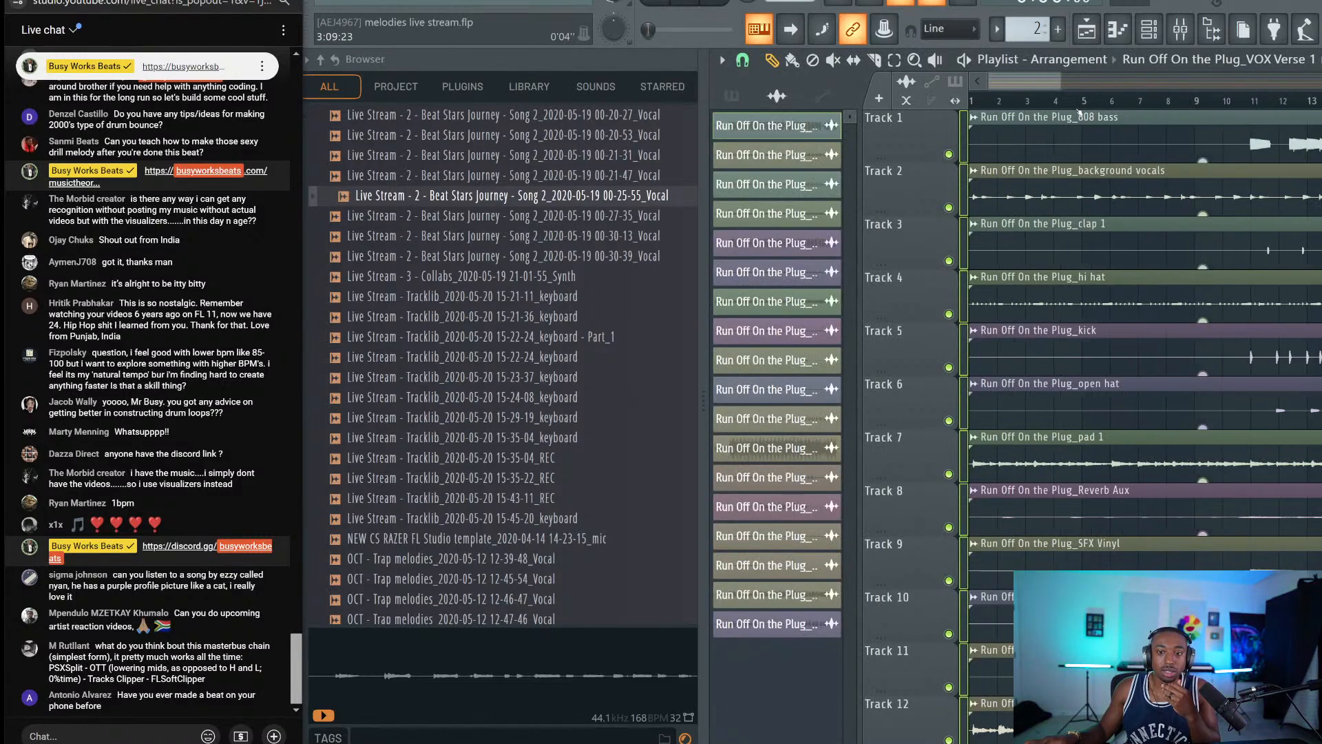
# Hide the browser and delete every clip from the playlist.
pyautogui.click(1205, 30)
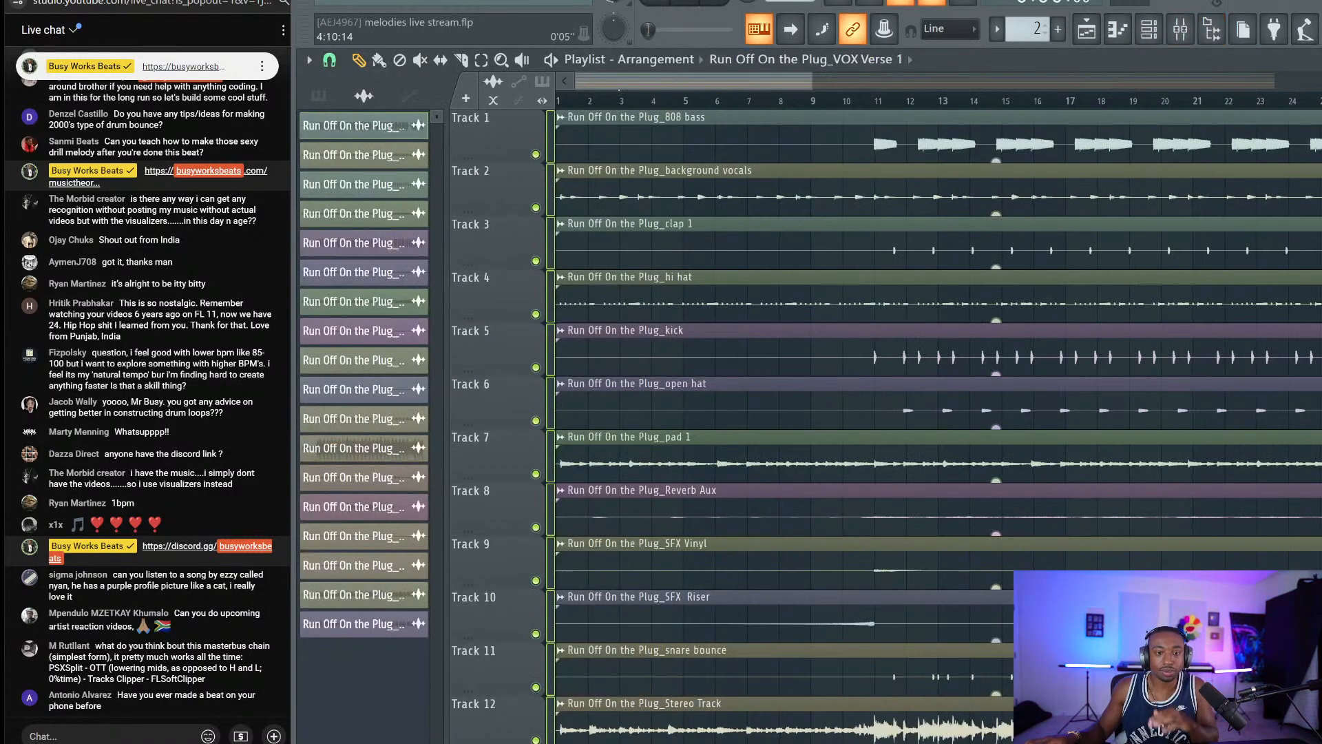
pyautogui.click(679, 100)
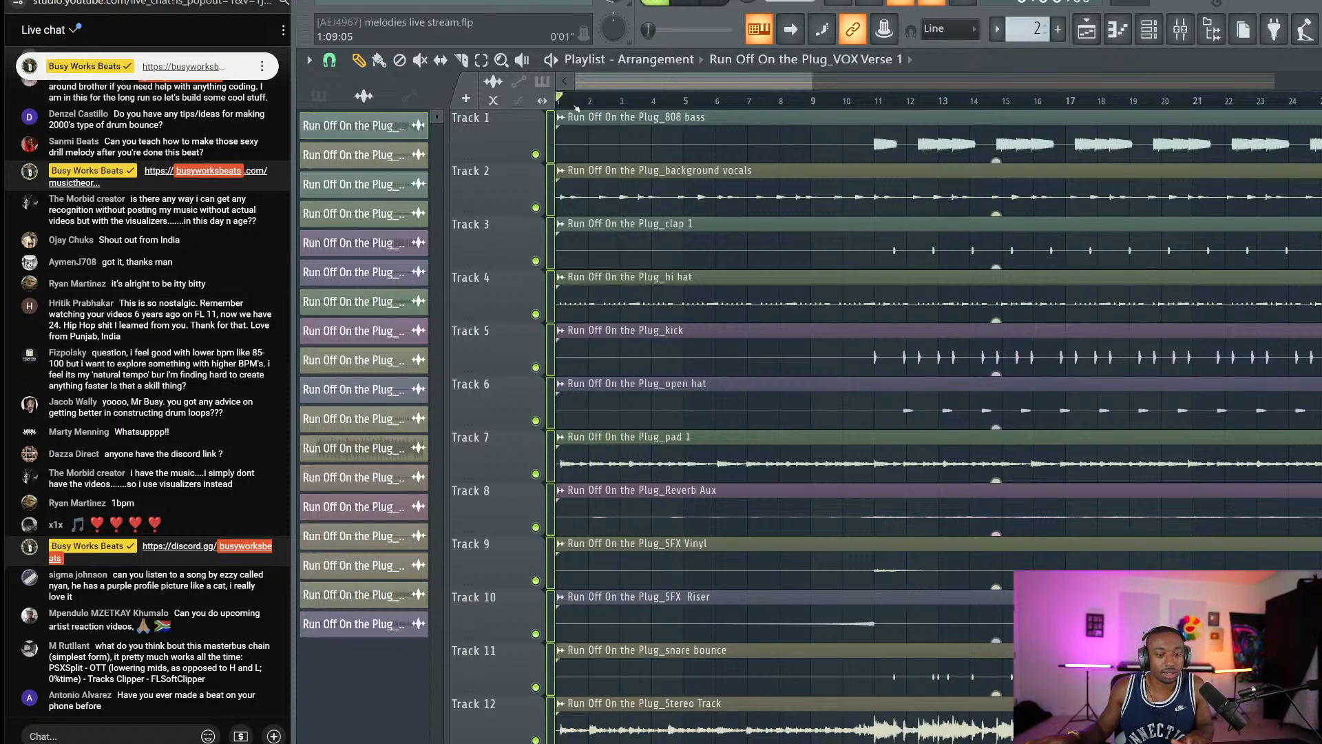
pyautogui.hotkey('ctrl', 'a')
pyautogui.press('Delete')
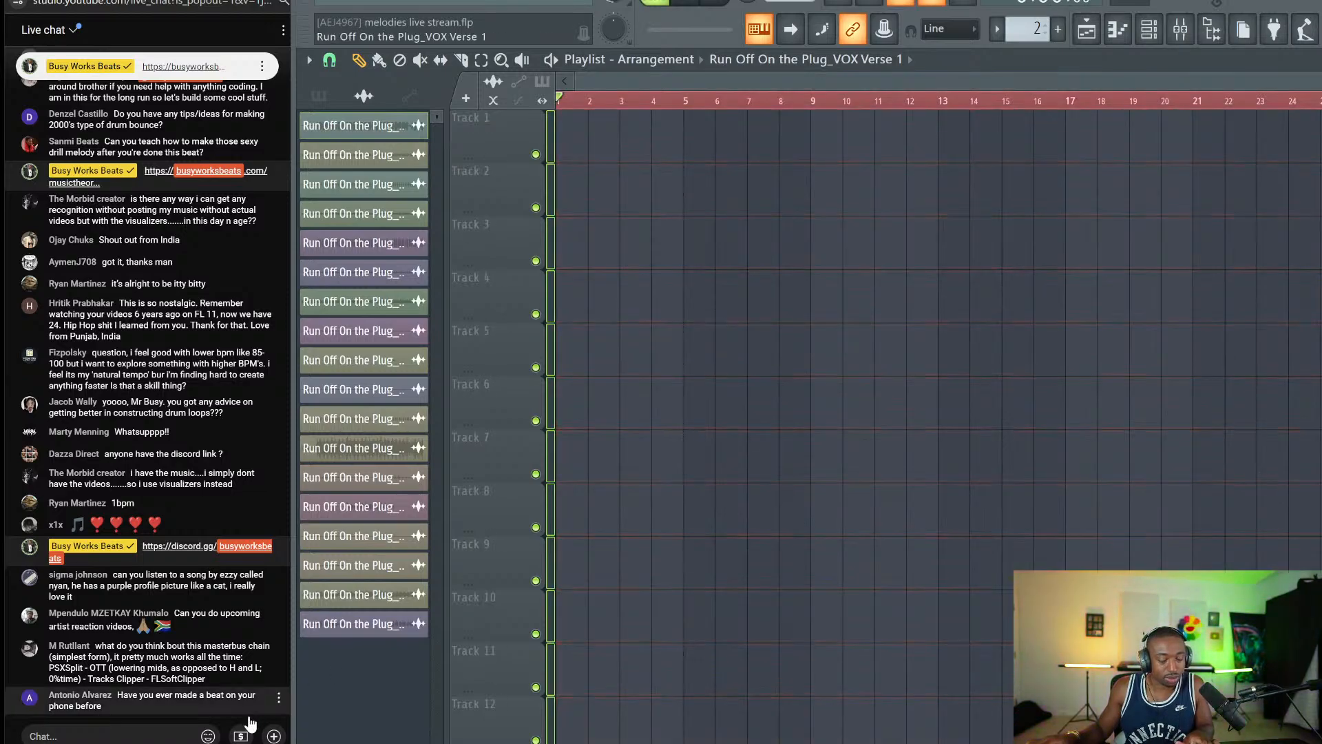
pyautogui.hotkey('alt', 'Tab')
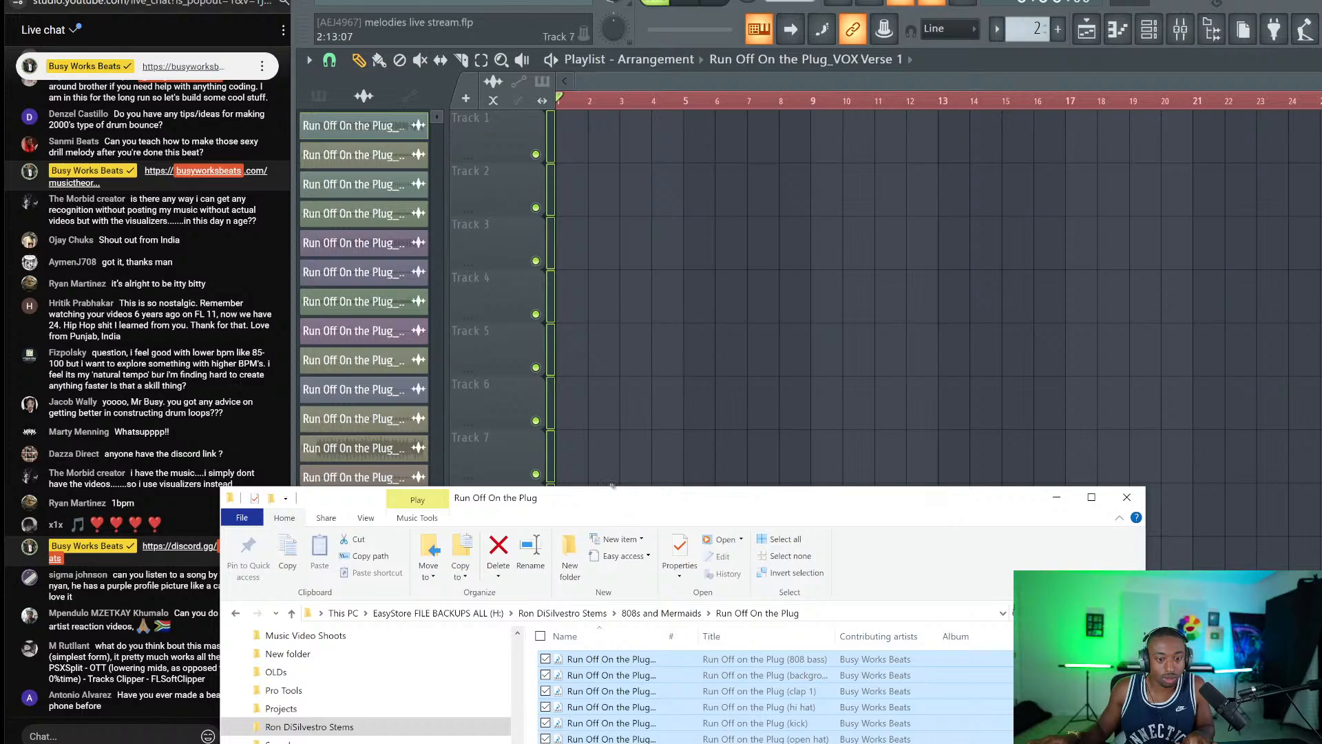
# Open the We Love 160 BPM folder, select all nine stems and drop them onto the playlist.
pyautogui.moveTo(599, 511); pyautogui.dragTo(661, 165)
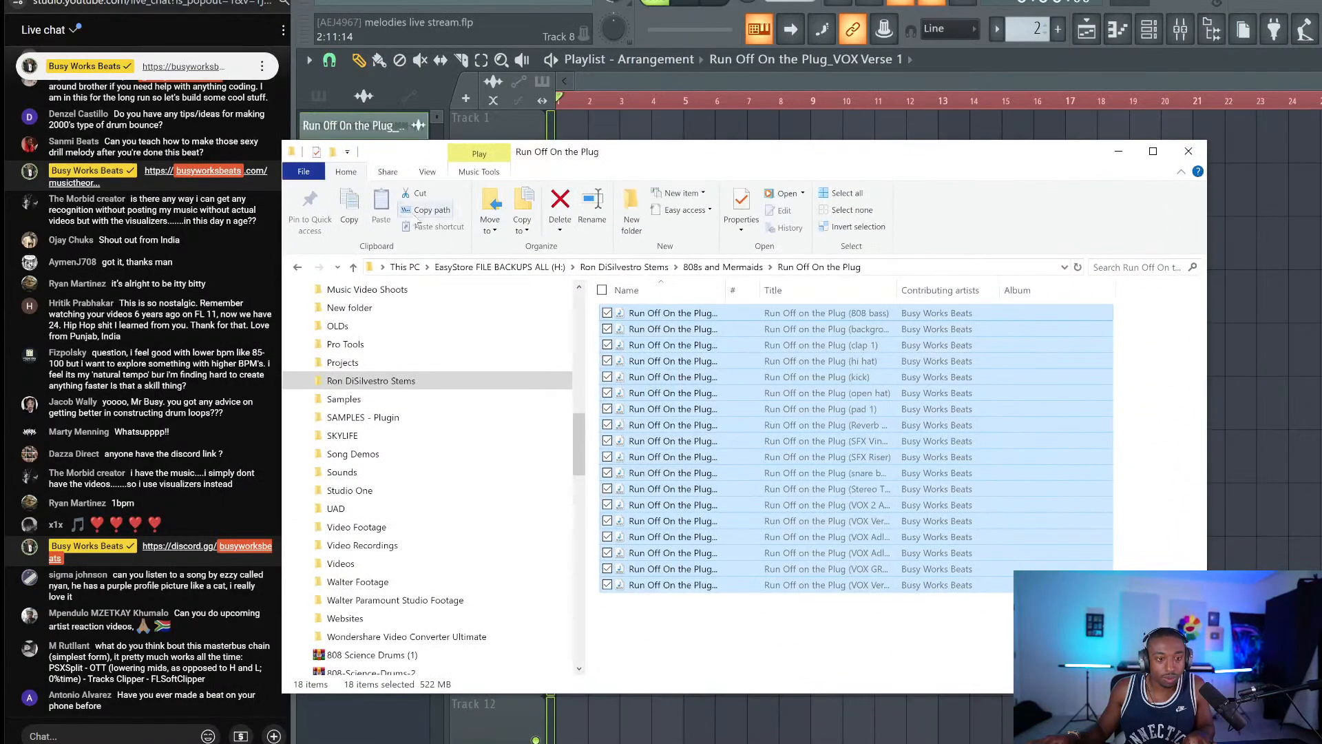
pyautogui.click(299, 267)
pyautogui.doubleClick(678, 396)
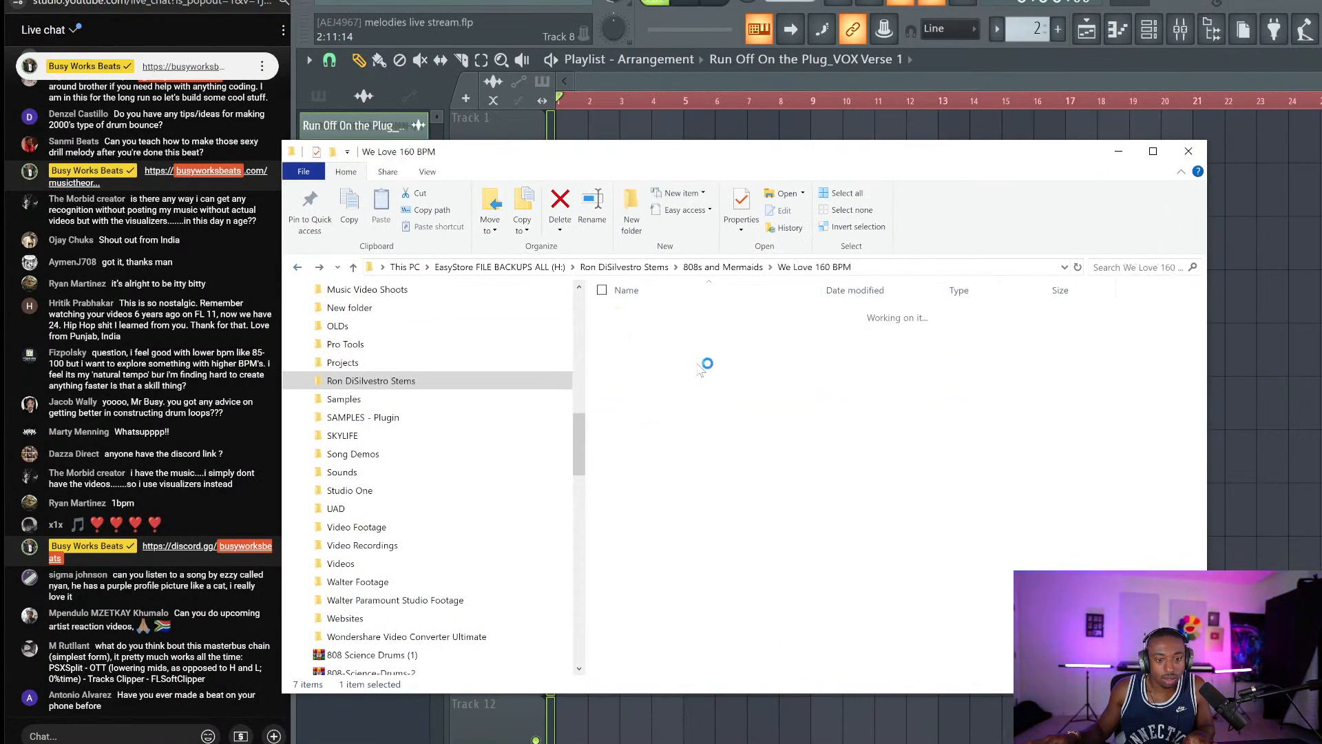
pyautogui.hotkey('ctrl', 'a')
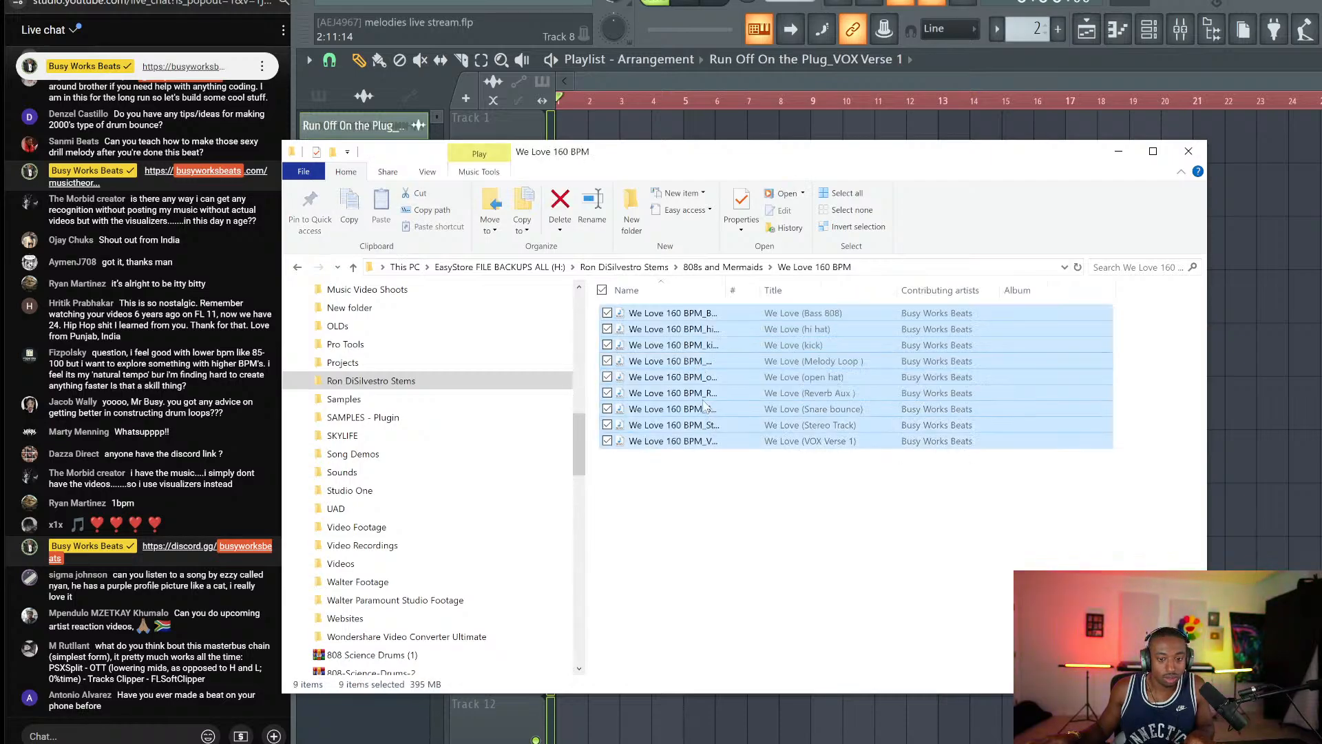
pyautogui.moveTo(740, 160); pyautogui.dragTo(724, 368)
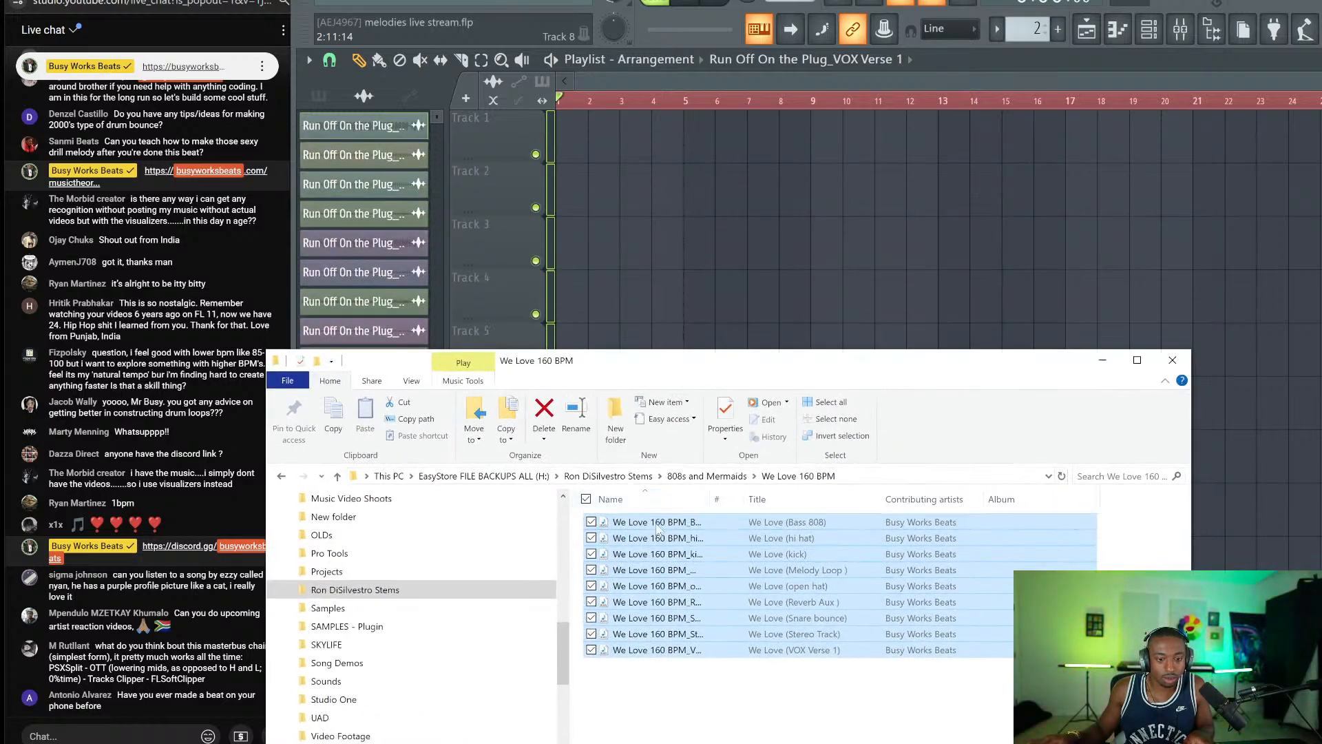
pyautogui.moveTo(658, 528); pyautogui.dragTo(572, 127)
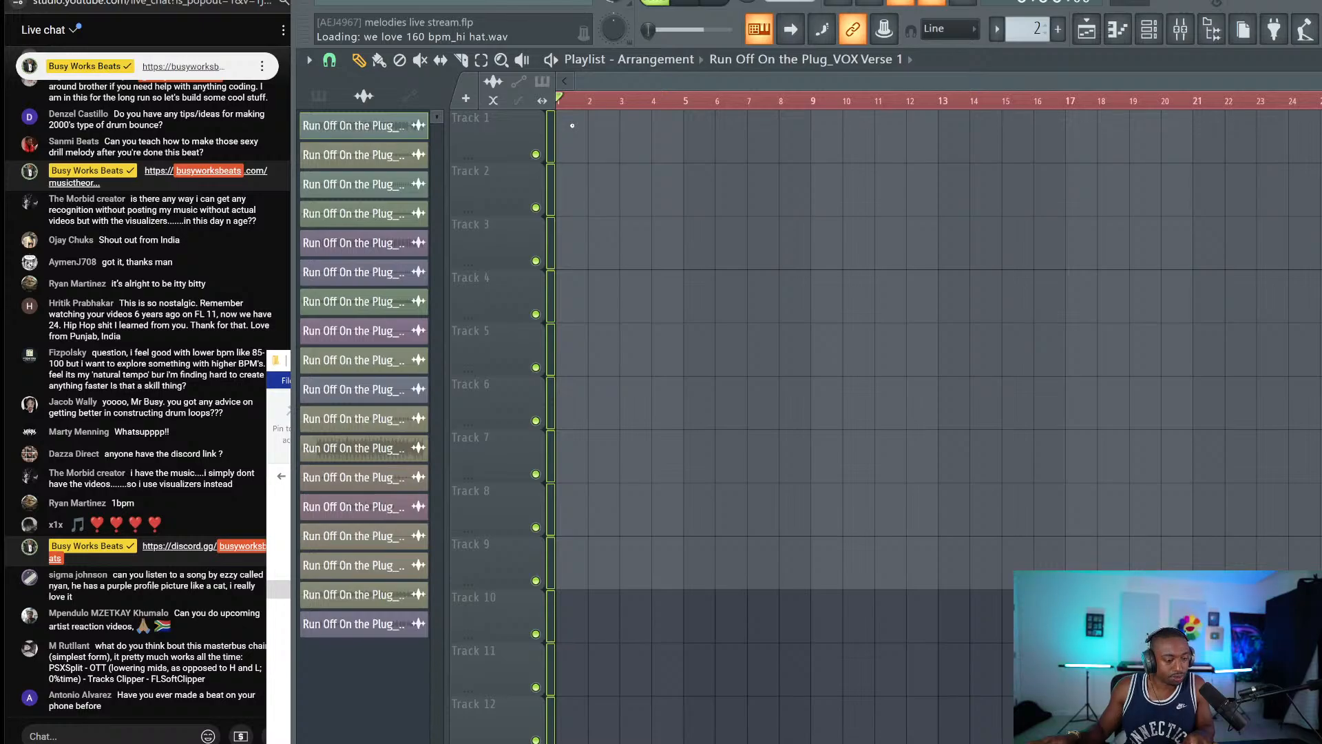
# Post 'Friday - 3PM EST' in the live chat.
pyautogui.click(123, 733)
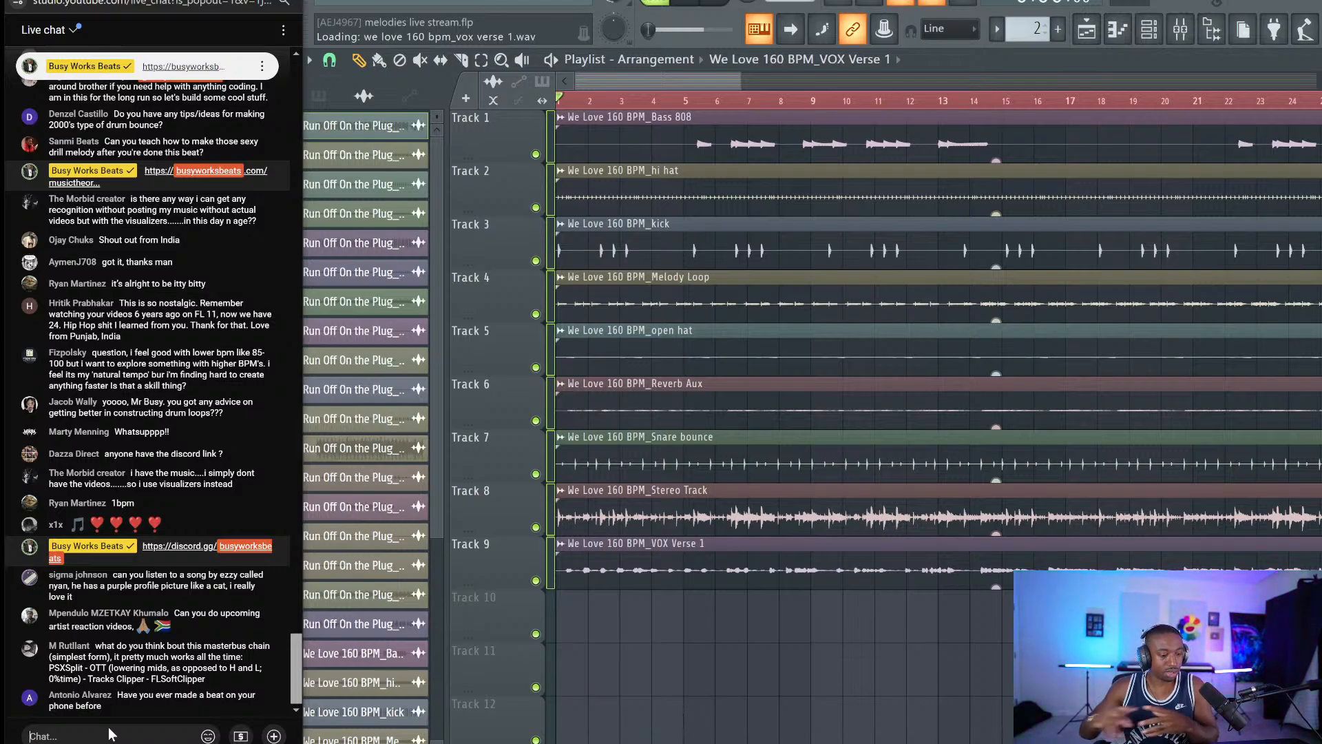
pyautogui.rightClick(648, 641)
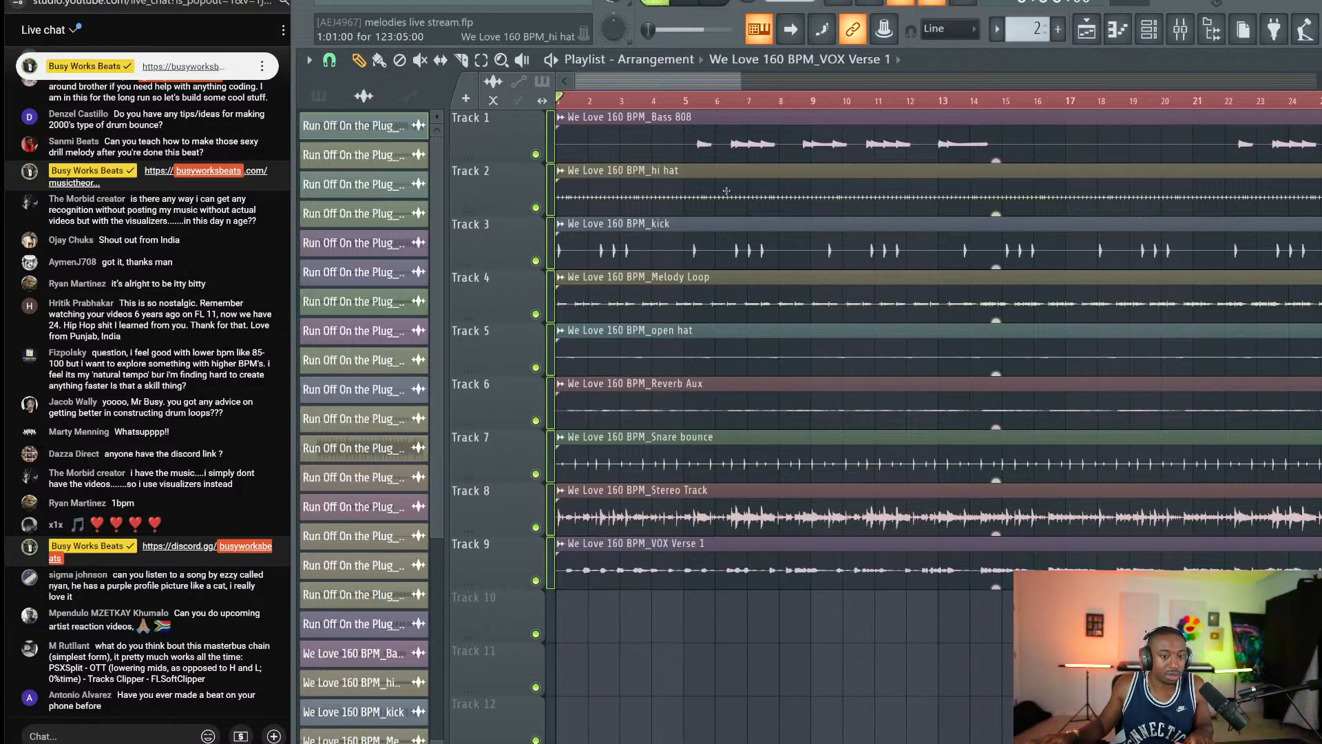
pyautogui.scroll(-3, 681, 100)
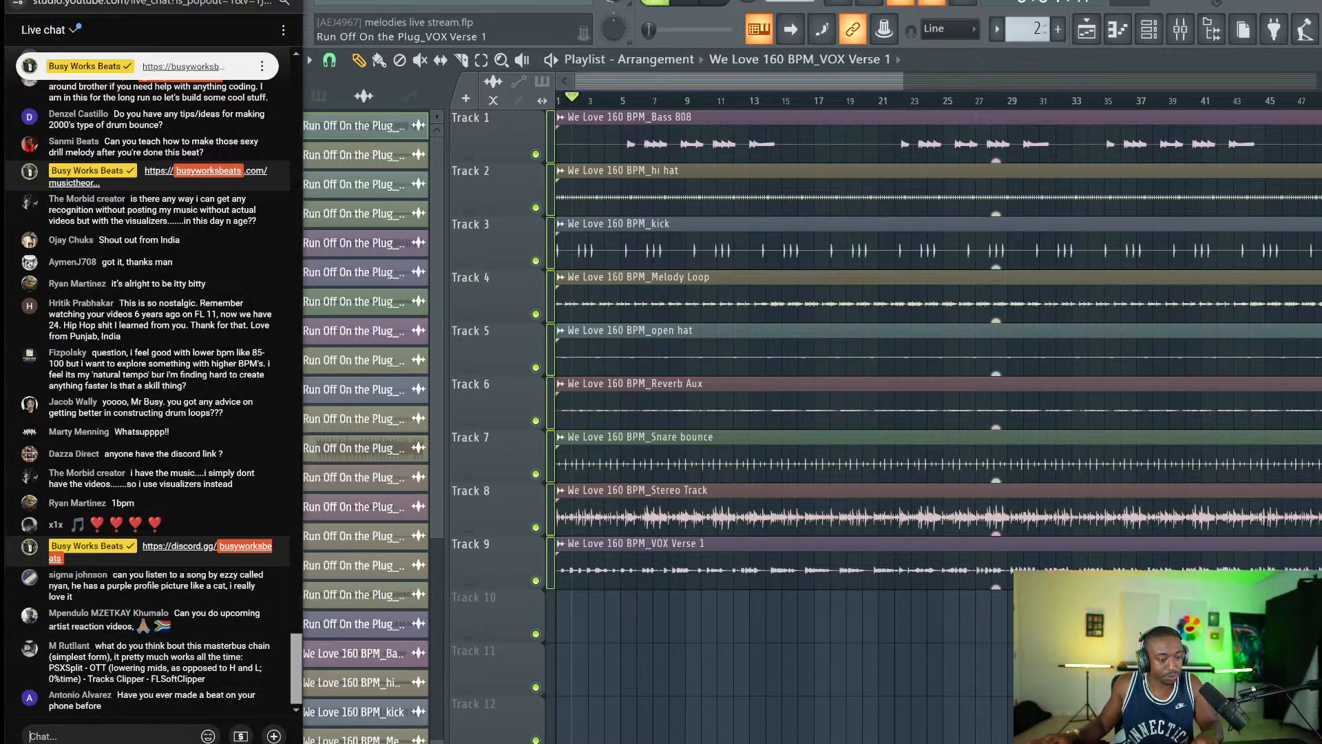
pyautogui.write('Friday - 3')
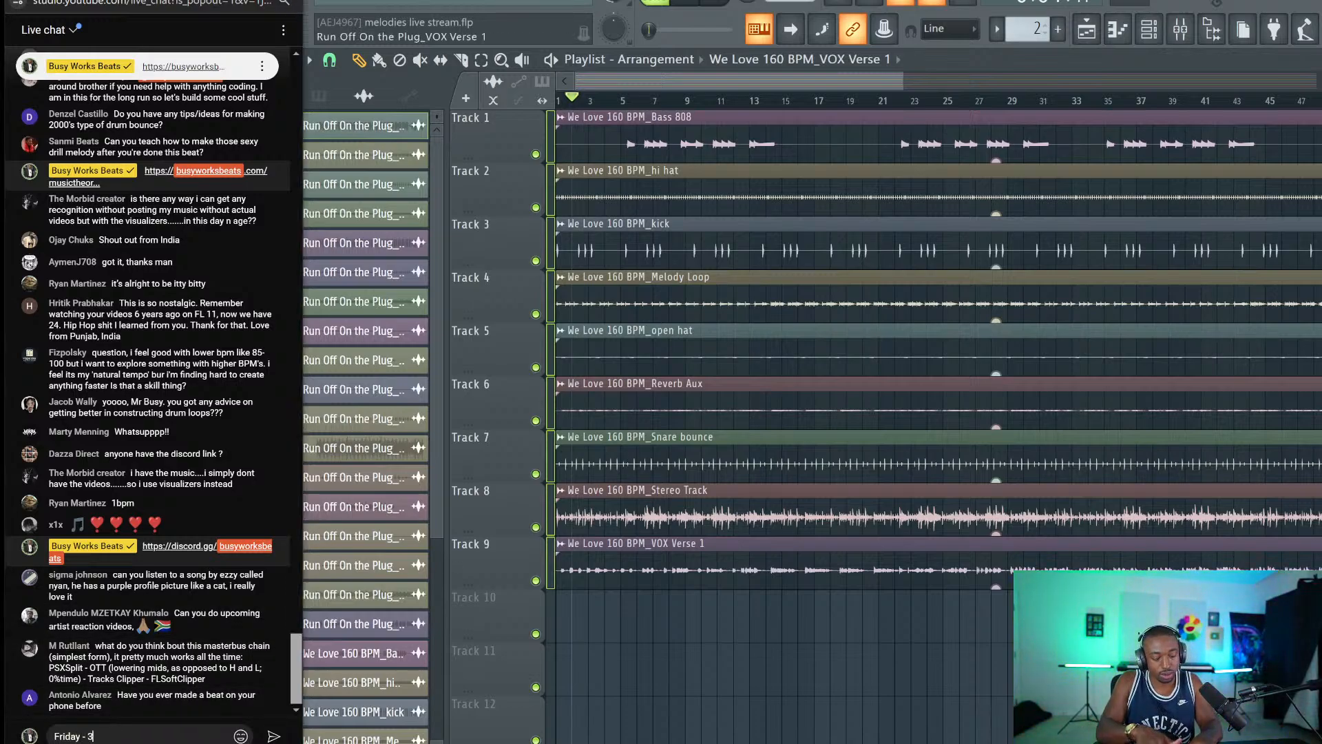
pyautogui.write('PM EST')
pyautogui.press('Return')
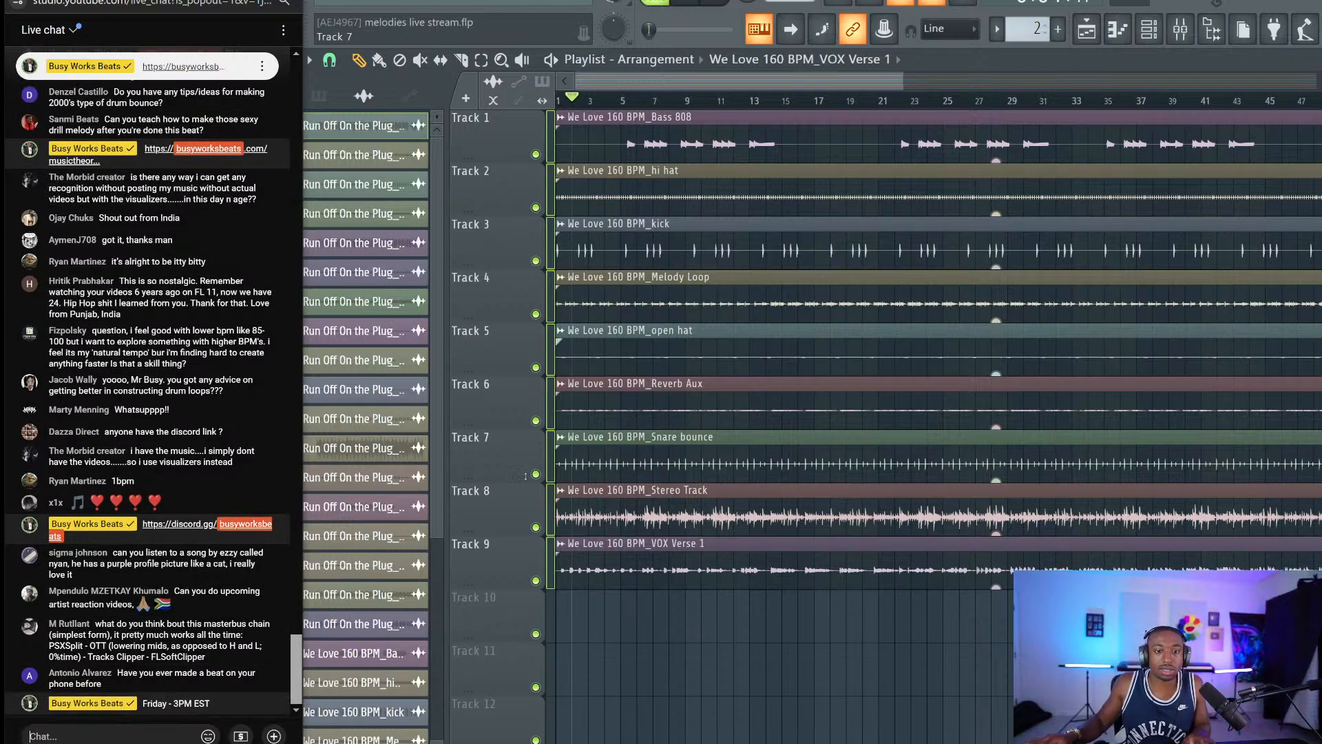
# Solo Track 8 so only the We Love 160 BPM_Stereo Track clip plays.
pyautogui.rightClick(536, 529)
pyautogui.rightClick(536, 528)
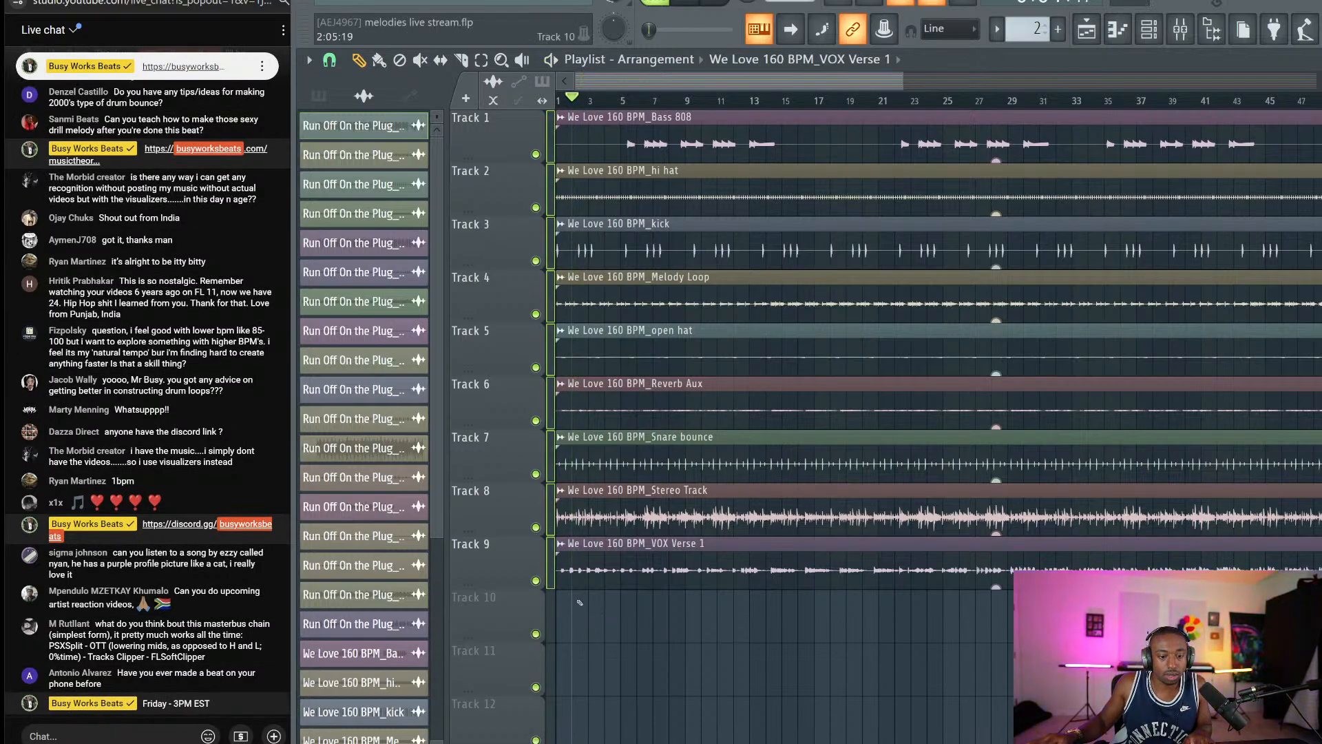
pyautogui.rightClick(537, 528)
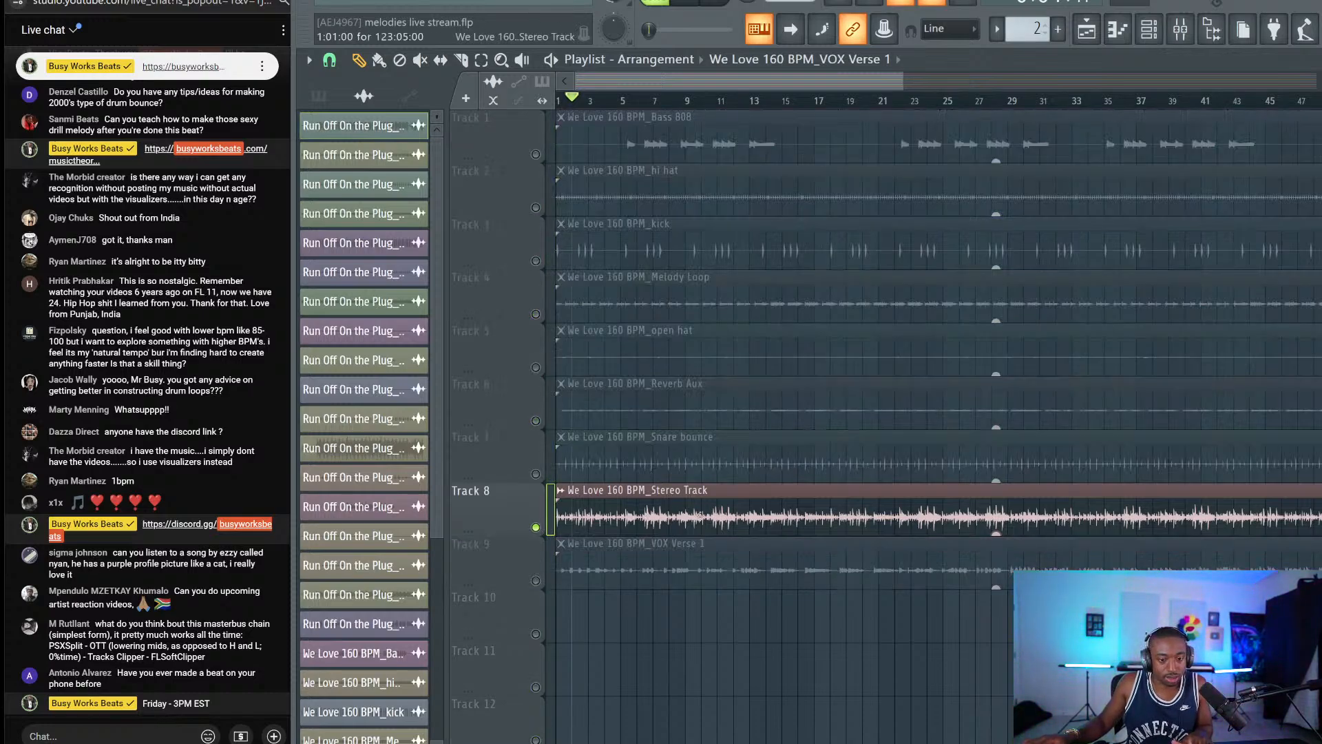
# Play the soloed Stereo Track from the start and briefly check the mixer.
pyautogui.press('space')
pyautogui.press('space')
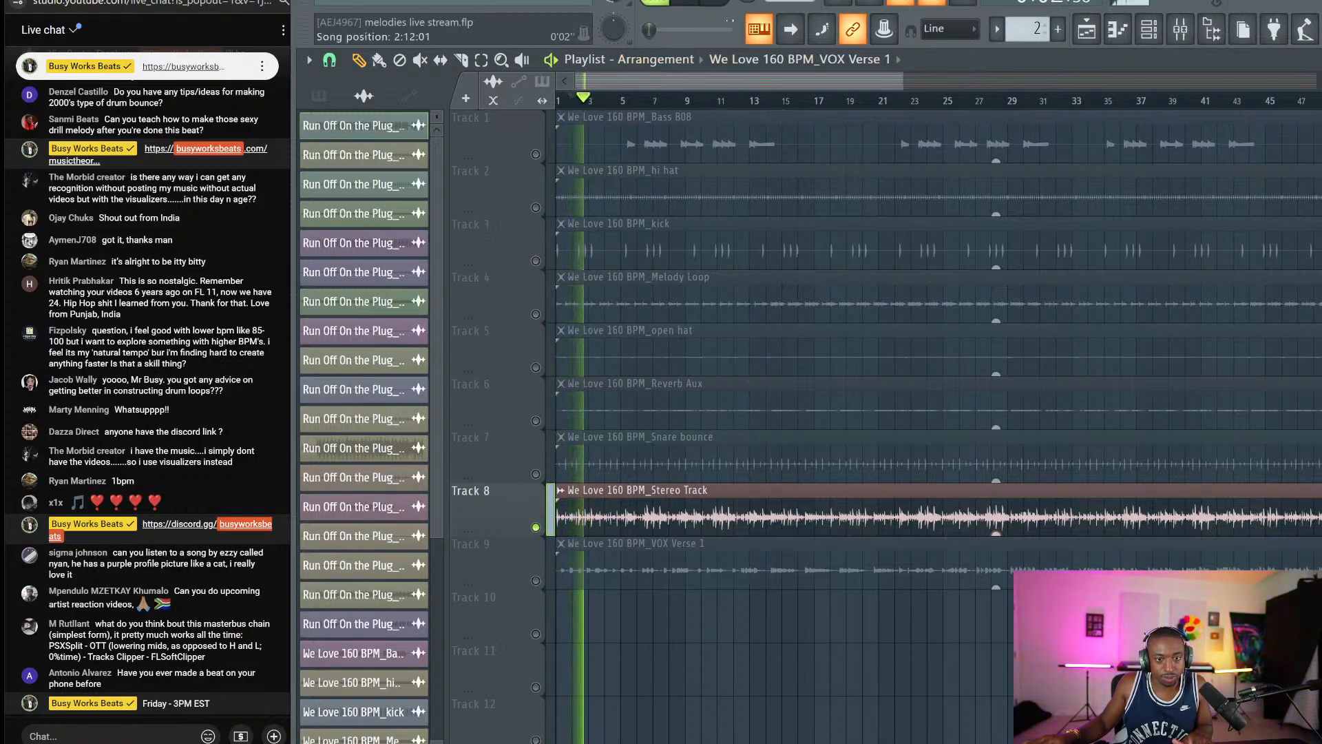
pyautogui.press('space')
pyautogui.press('space')
pyautogui.scroll(-3, 762, 96)
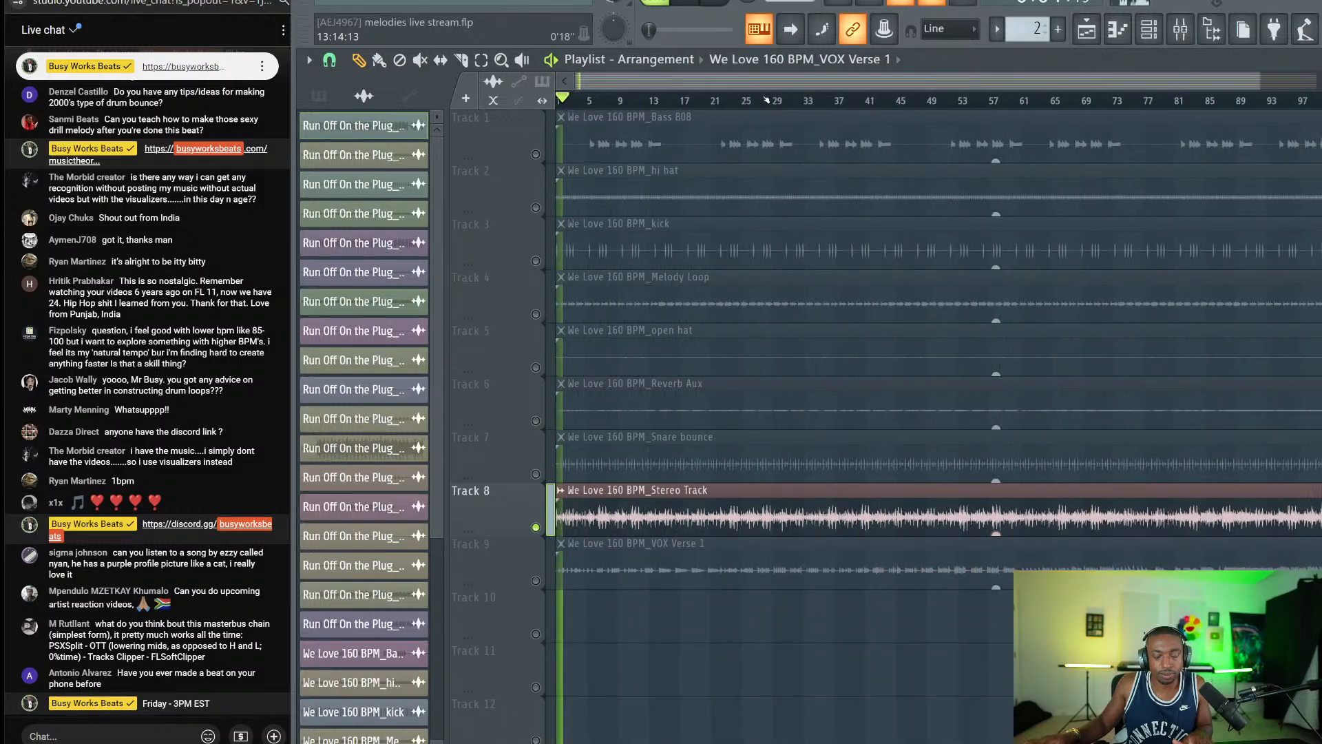
pyautogui.click(1179, 28)
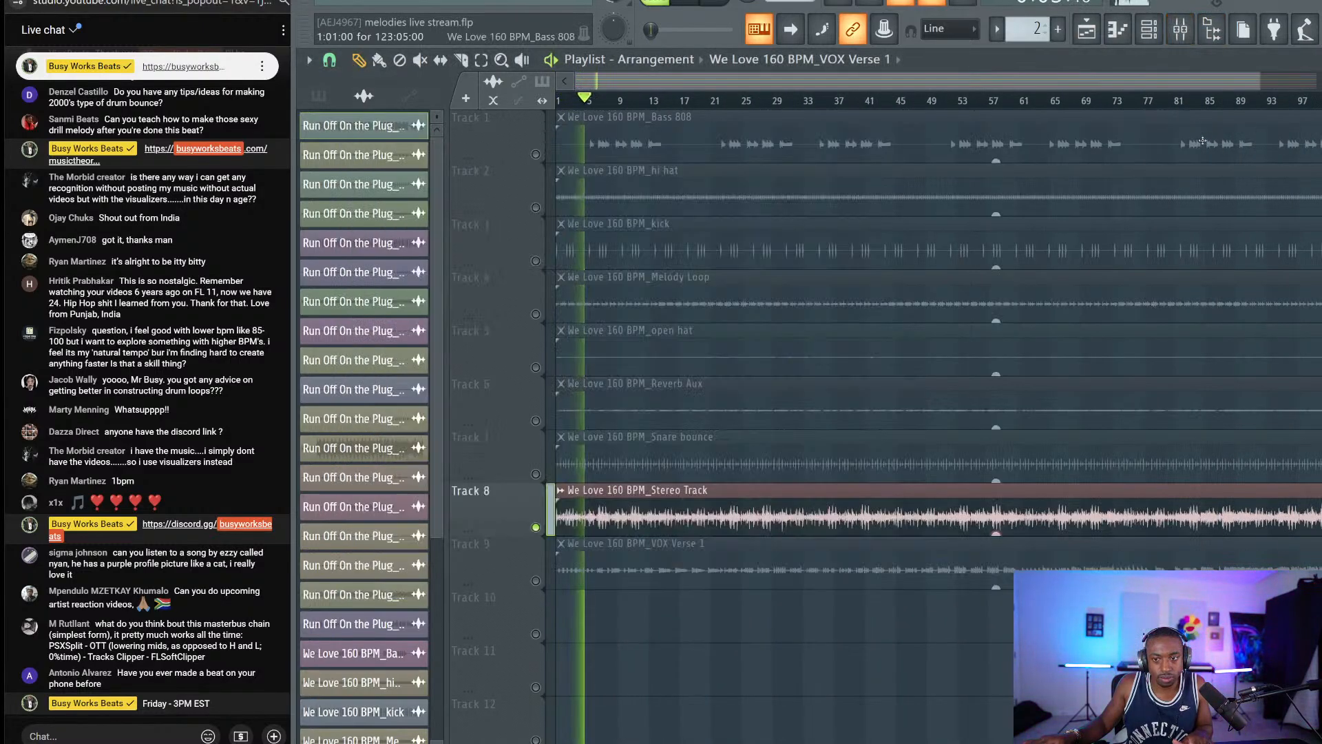
pyautogui.click(1166, 140)
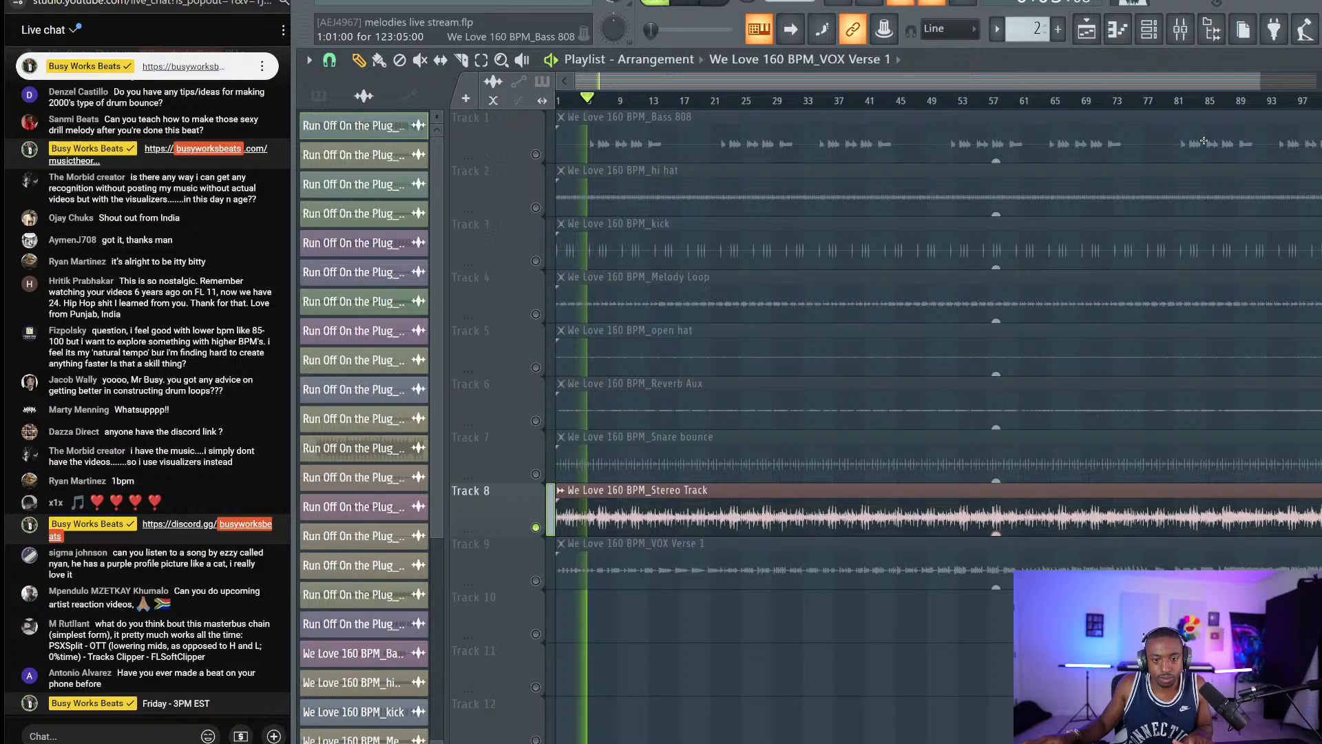
# Select every channel in the channel rack with Ctrl+A, then return to the playlist.
pyautogui.click(1148, 29)
pyautogui.click(606, 216)
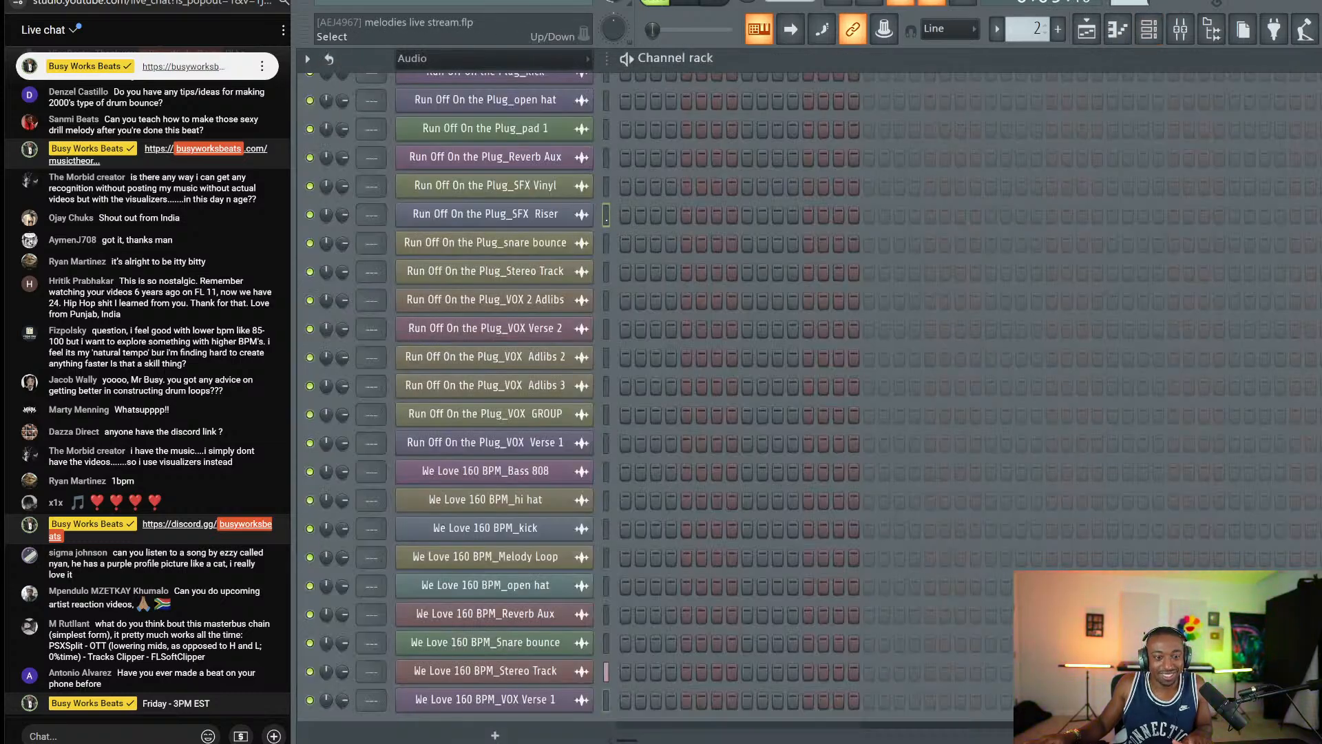
pyautogui.hotkey('ctrl', 'a')
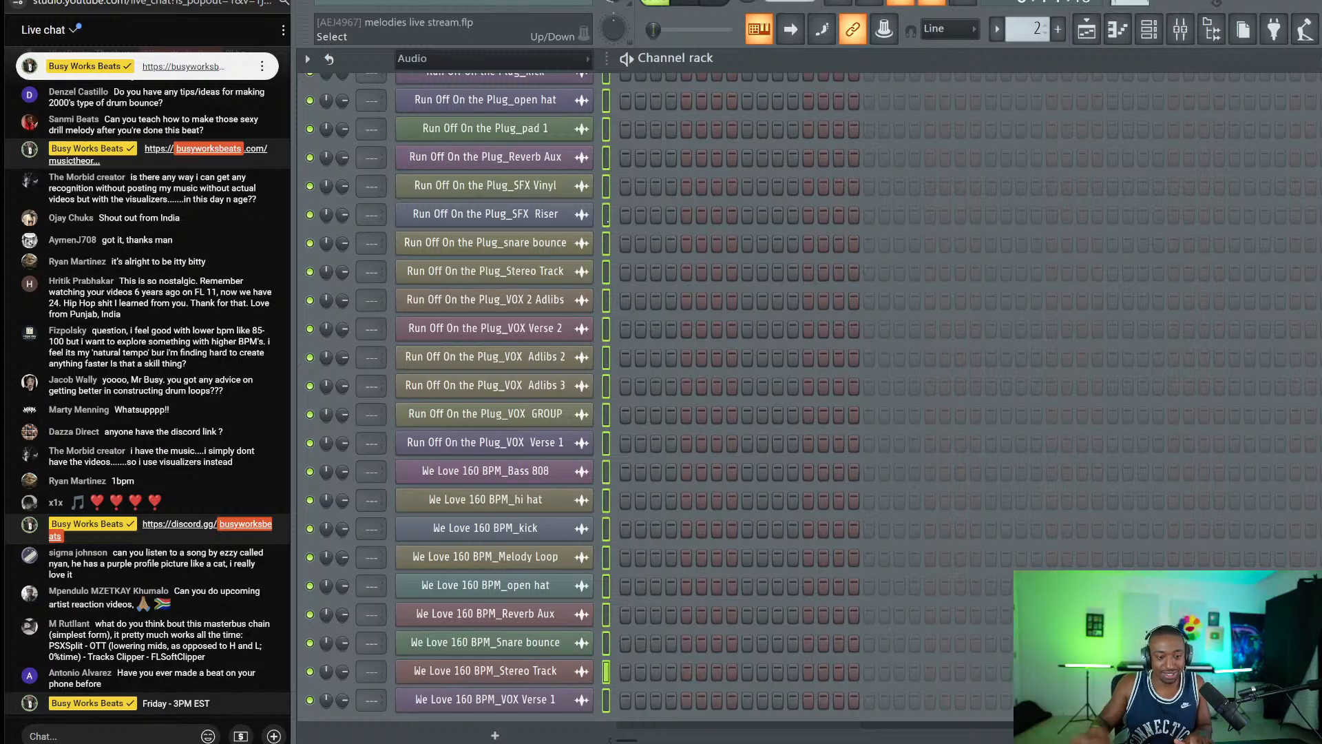
pyautogui.click(1087, 30)
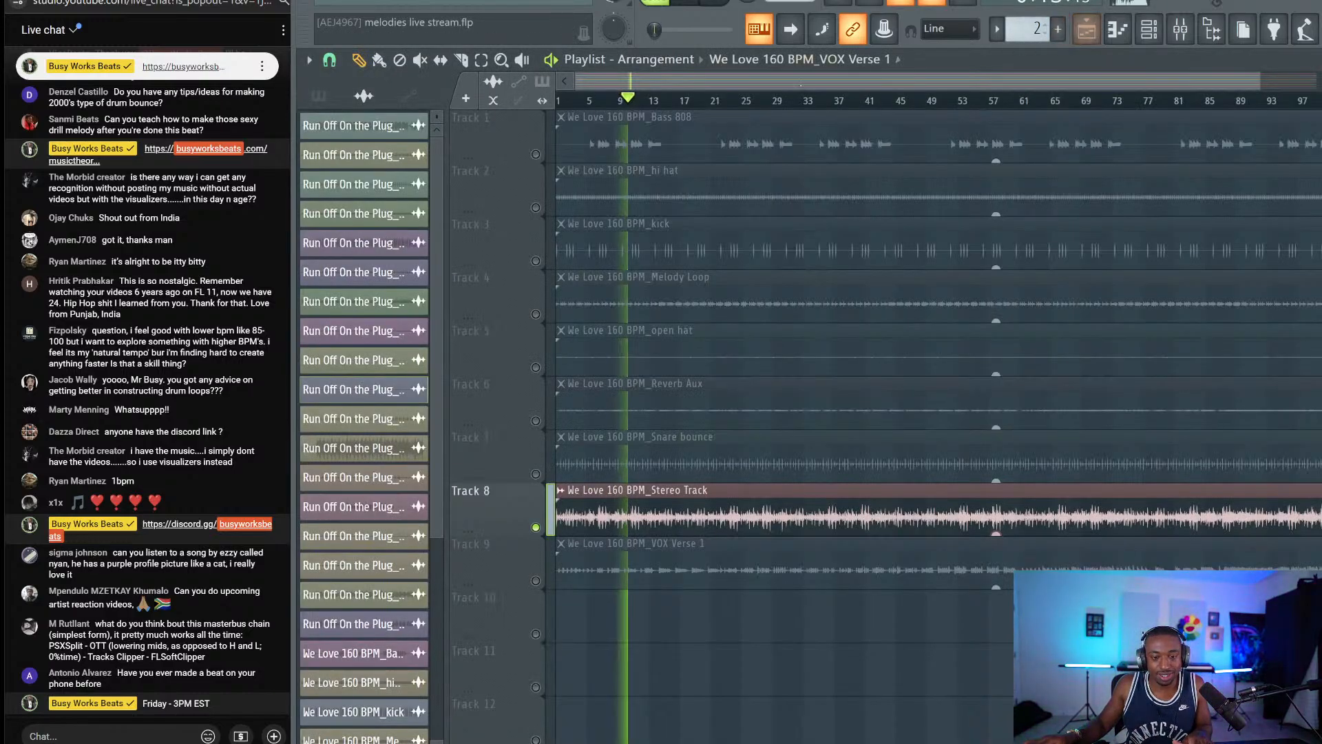
pyautogui.click(540, 2)
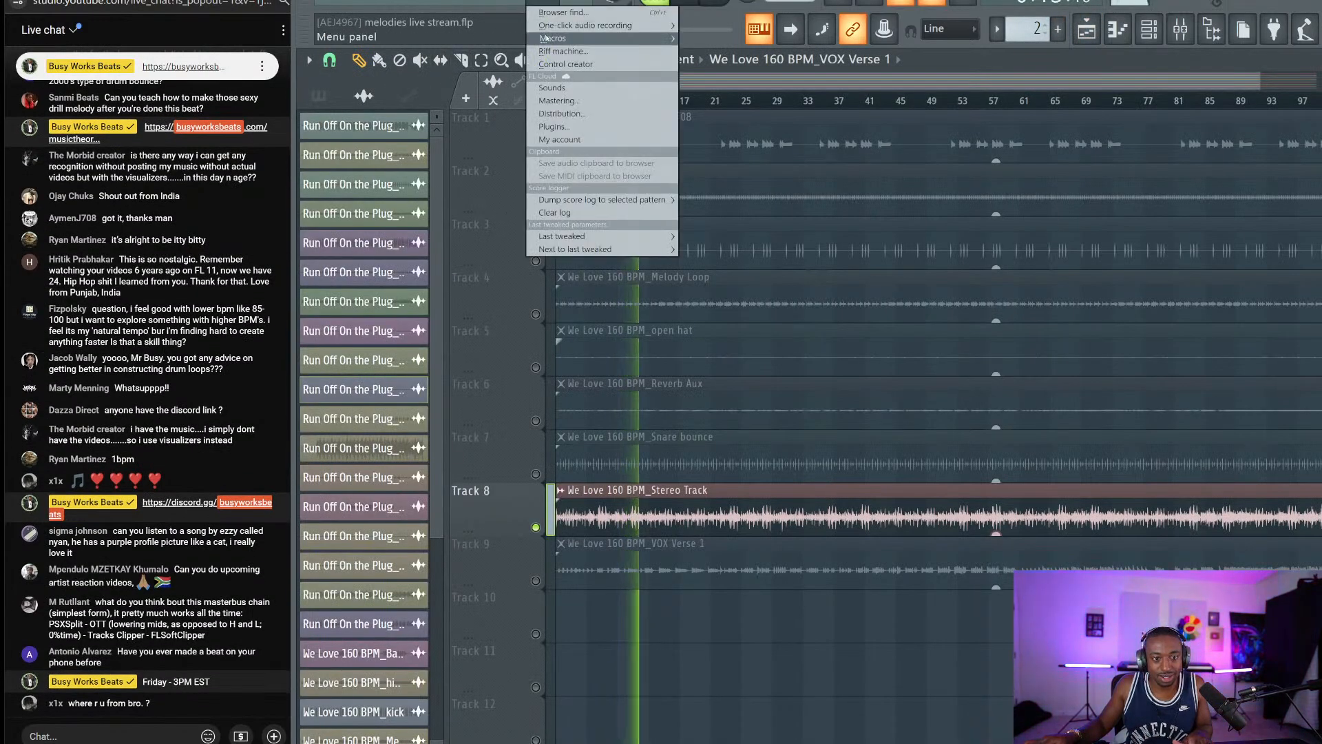
# Dismiss the tools list and restart playback of the song.
pyautogui.moveTo(546, 38)
pyautogui.click(774, 229)
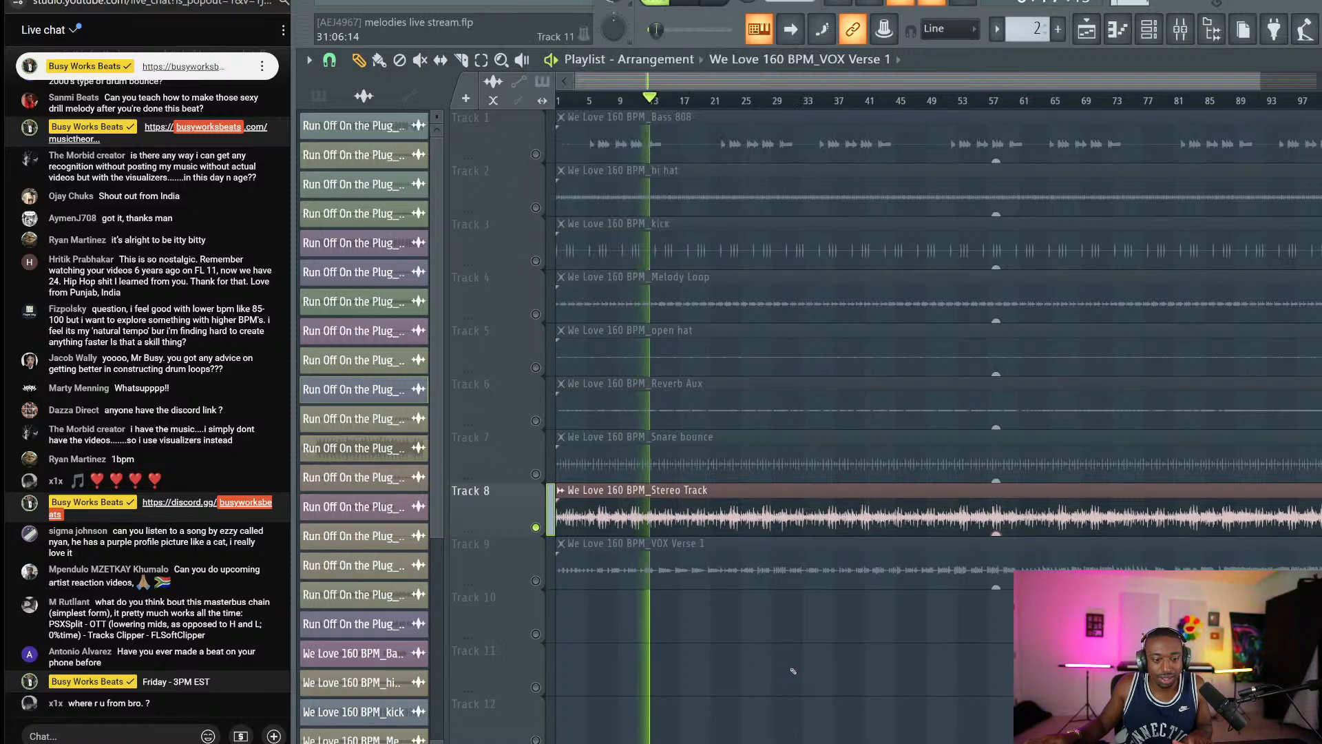
pyautogui.press('space')
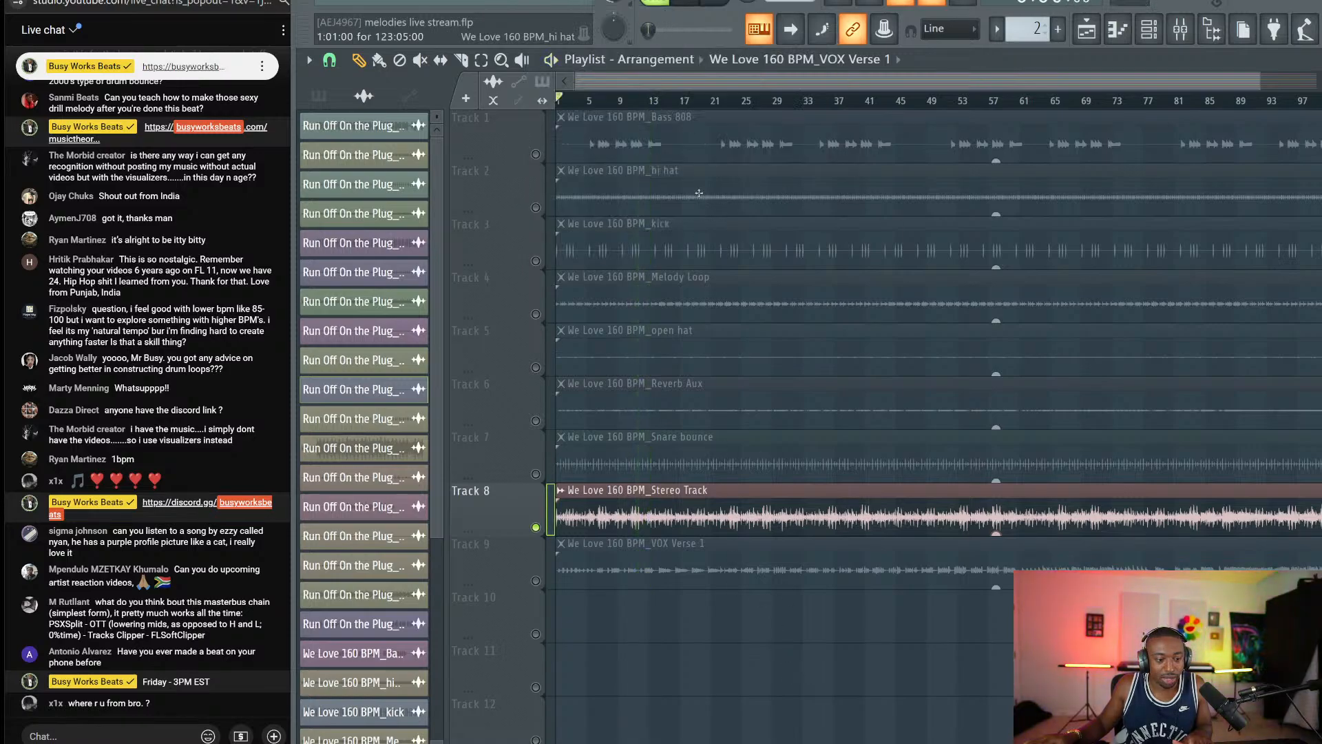
pyautogui.press('space')
# Purge unused audio clips via Tools > Macros, then replay the song from bar 1.
pyautogui.click(536, 2)
pyautogui.moveTo(583, 39)
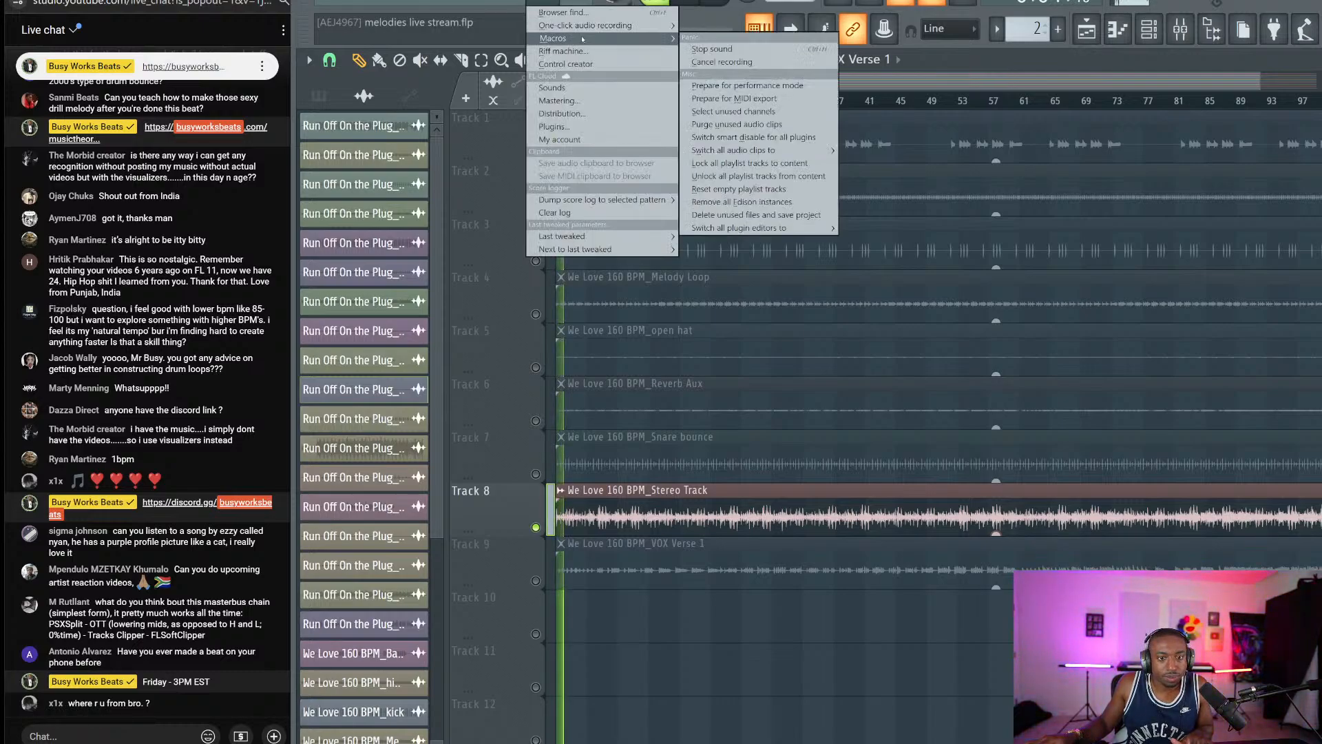
pyautogui.click(737, 124)
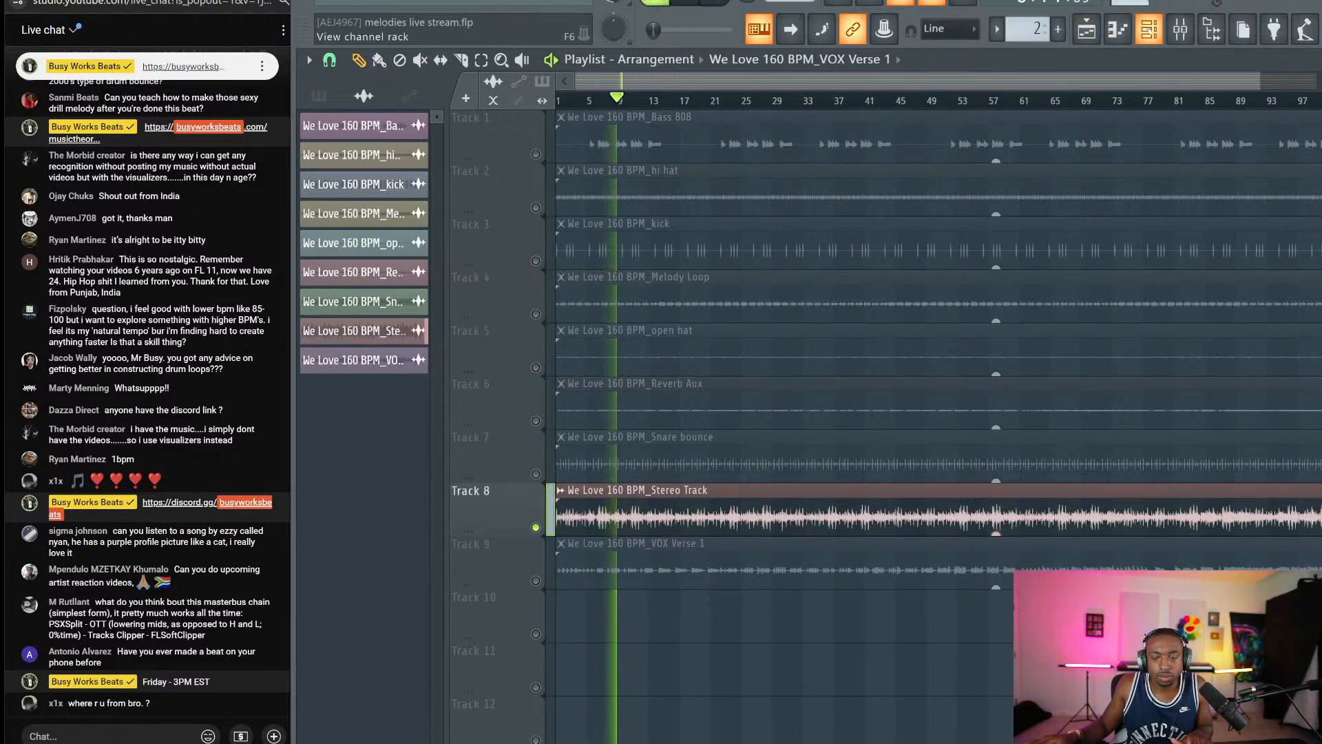
pyautogui.press('F6')
pyautogui.press('F6')
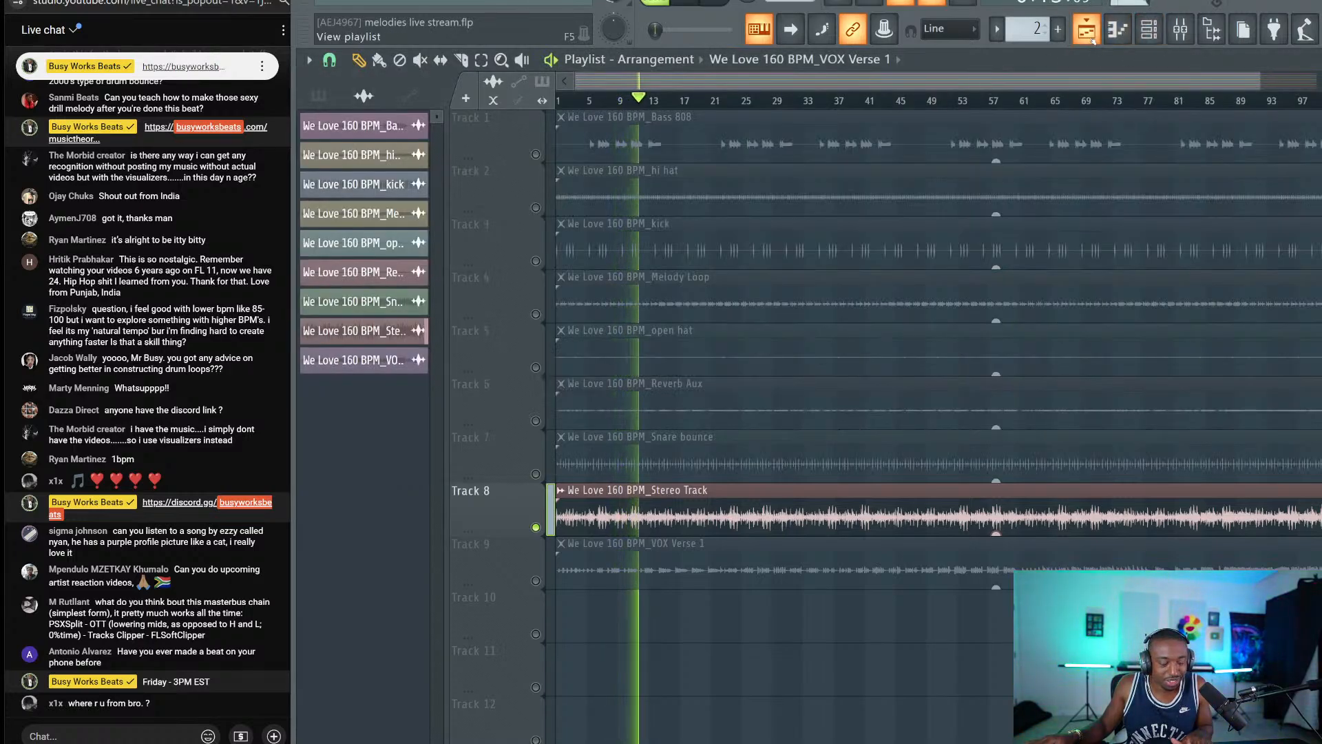
pyautogui.press('space')
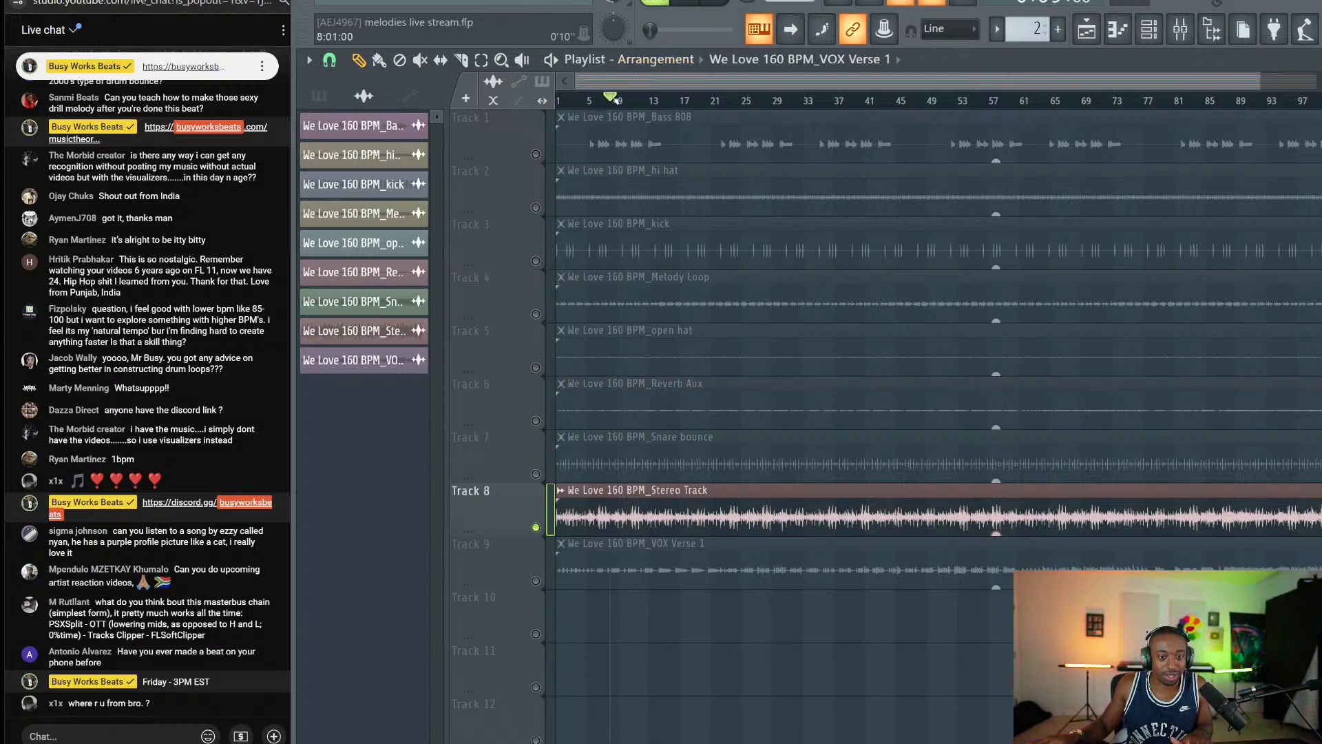
pyautogui.press('space')
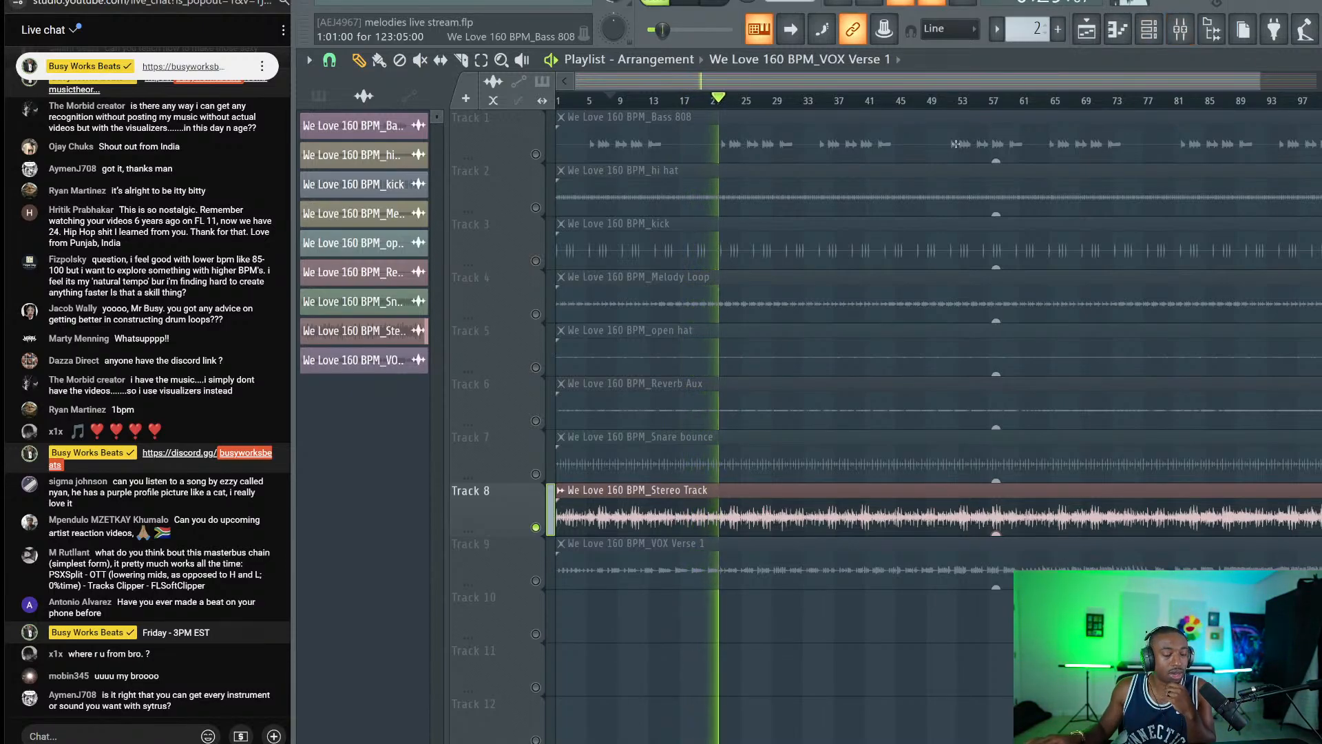
# Raise the Stereo Track channel volume to 89% and bring the playlist back.
pyautogui.click(1163, 31)
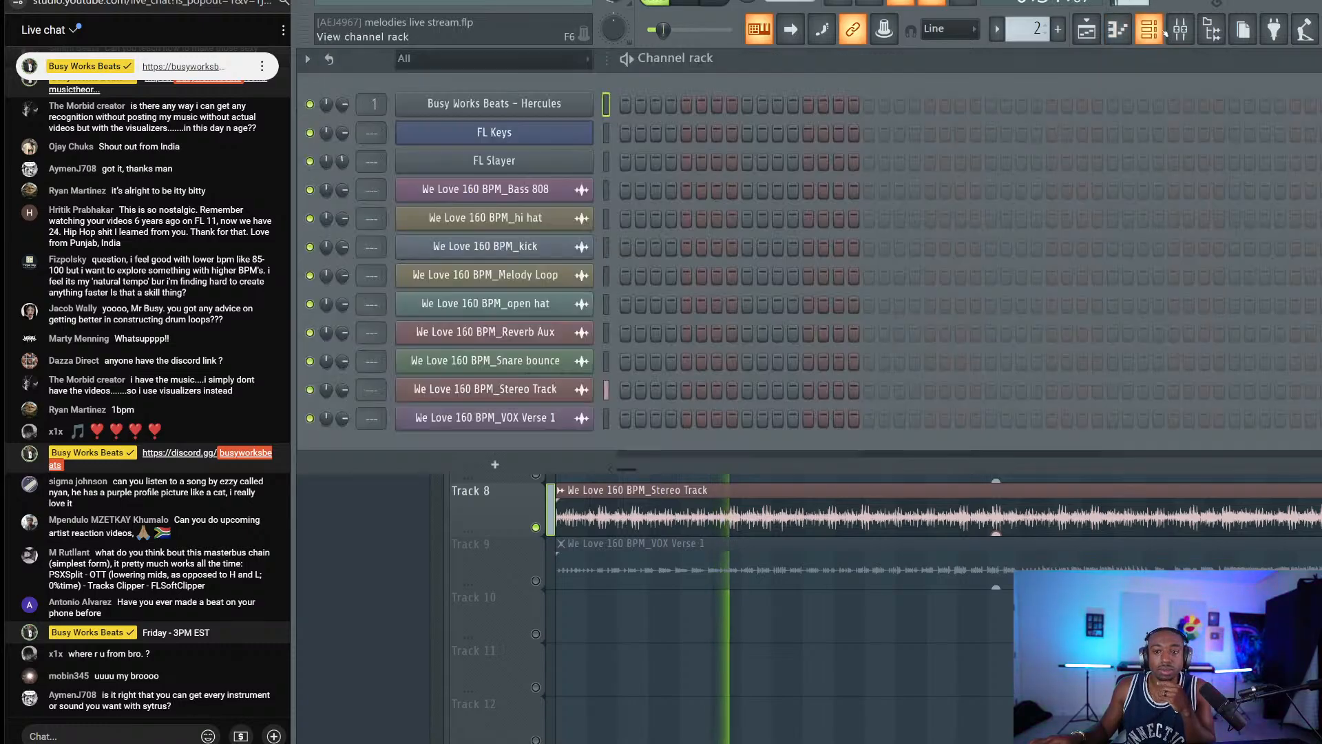
pyautogui.click(606, 389)
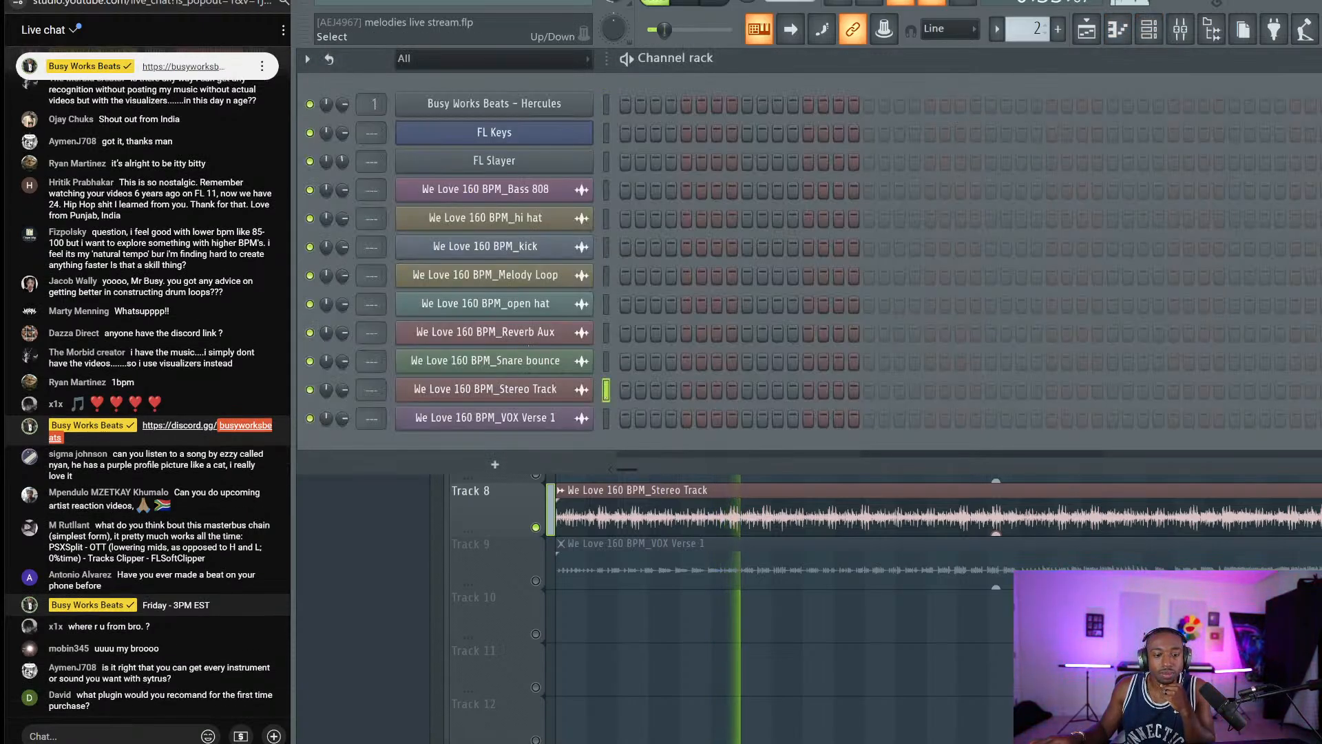
pyautogui.moveTo(343, 390); pyautogui.dragTo(343, 375)
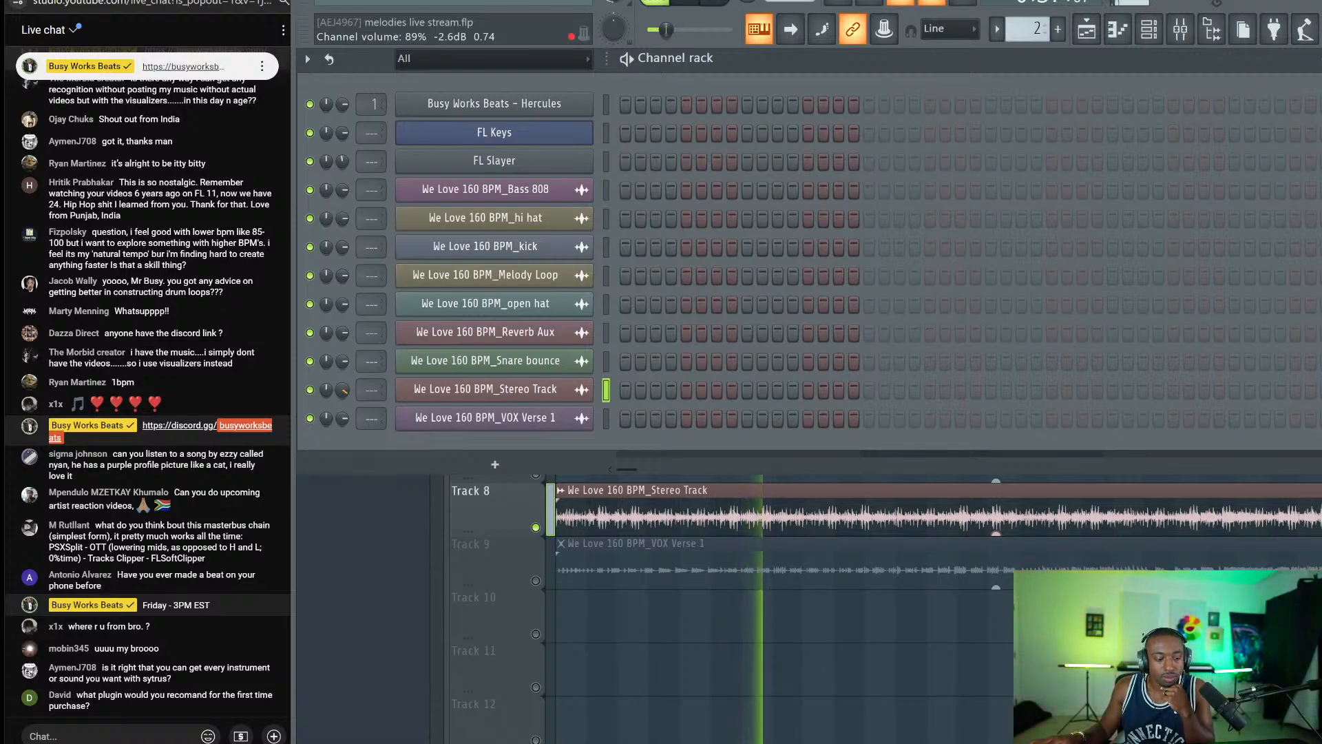
pyautogui.click(510, 635)
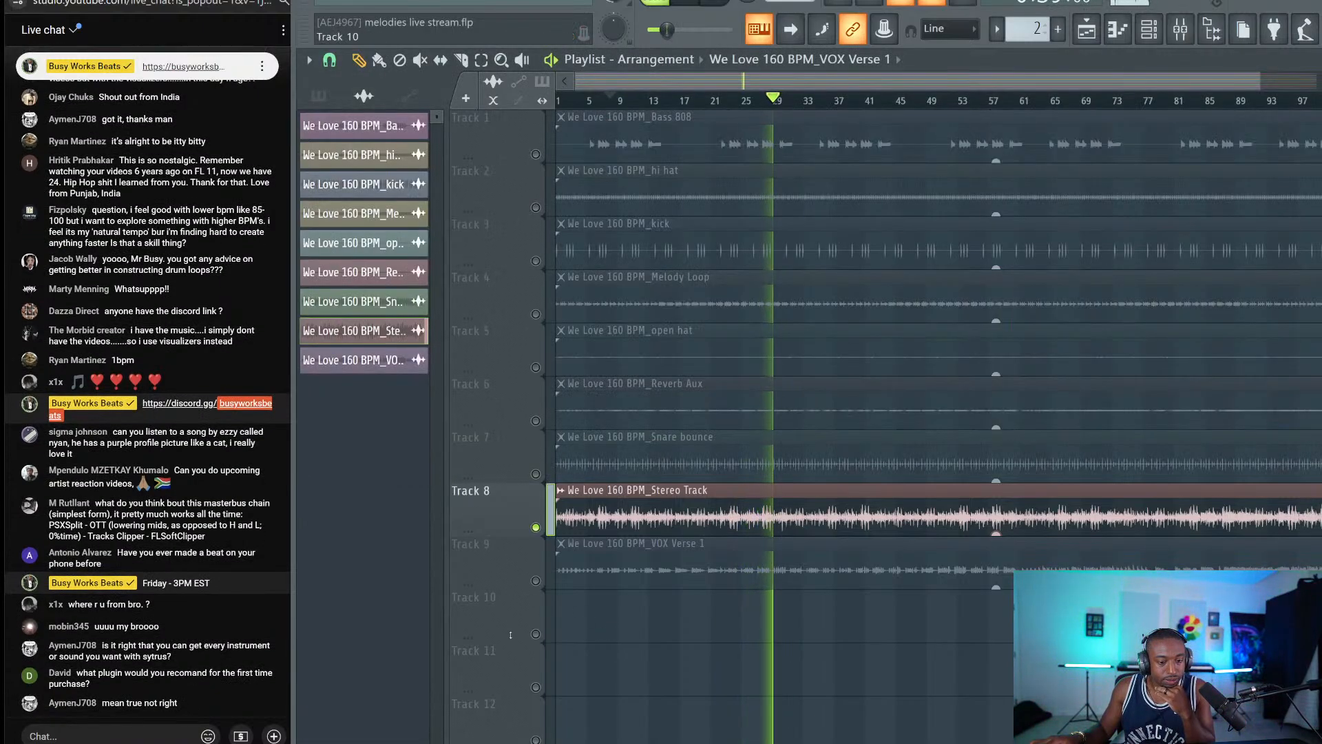
# Post a live chat reply asking a viewer about their studio goal.
pyautogui.click(104, 735)
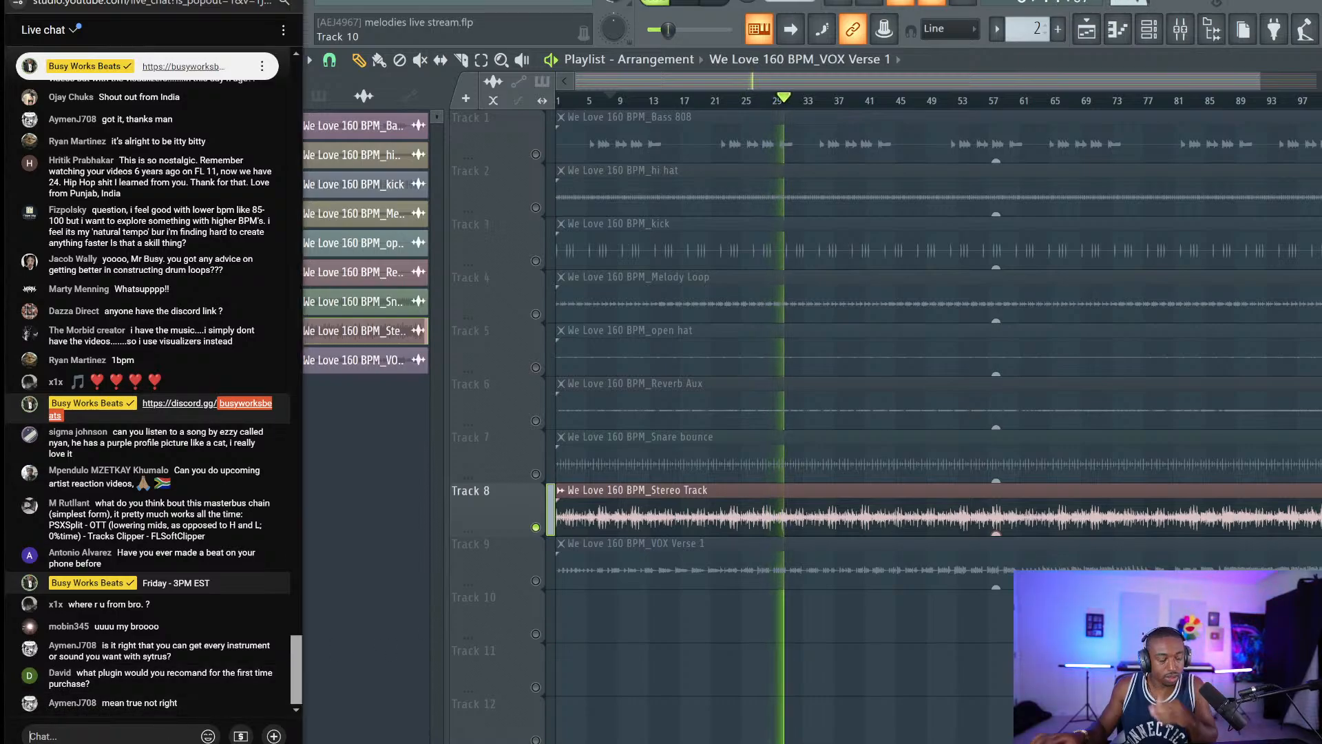
pyautogui.write('@david')
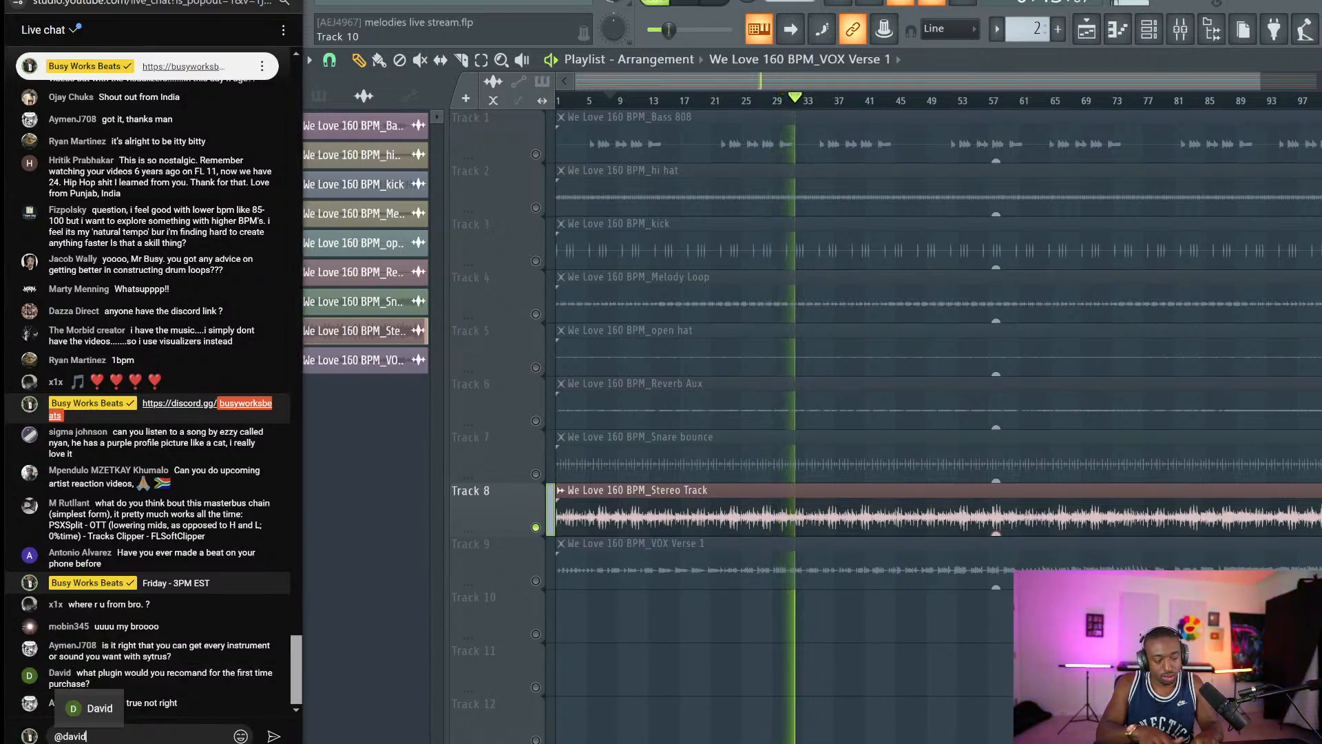
pyautogui.write(' what')
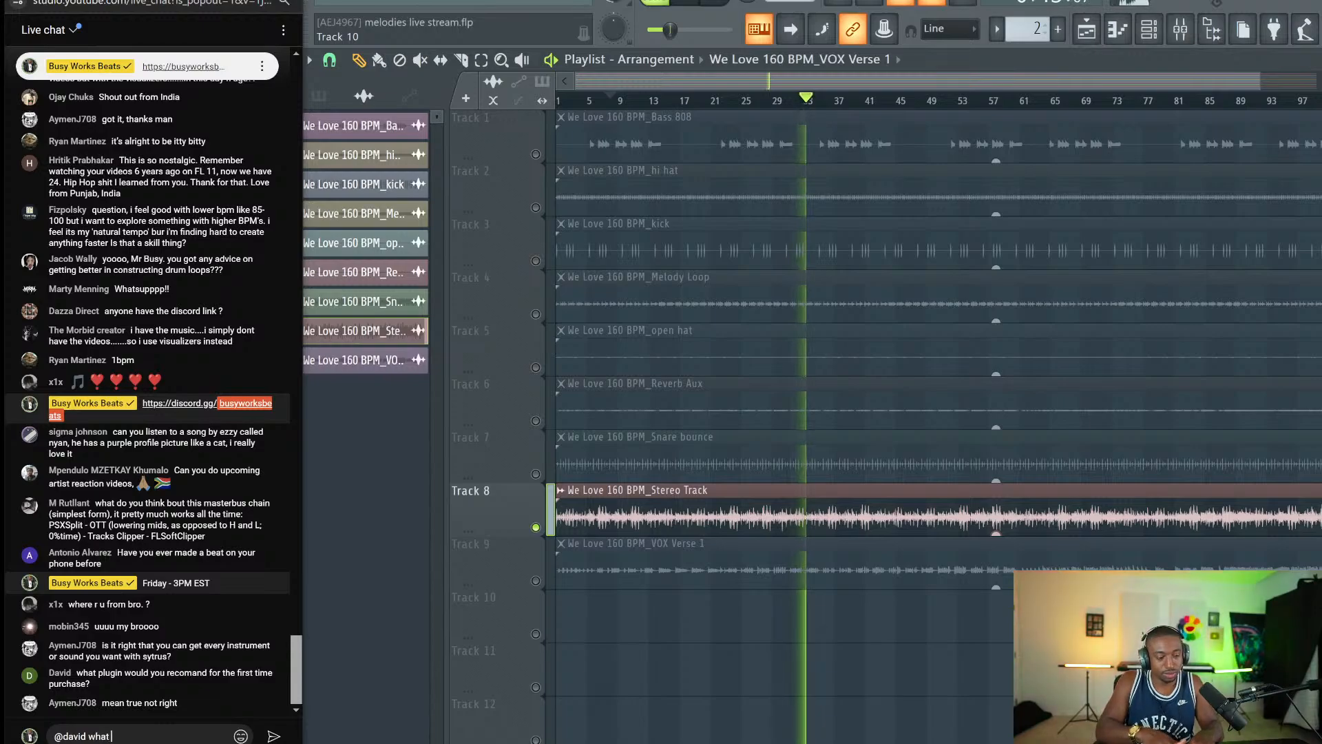
pyautogui.write(' is your goal for yo')
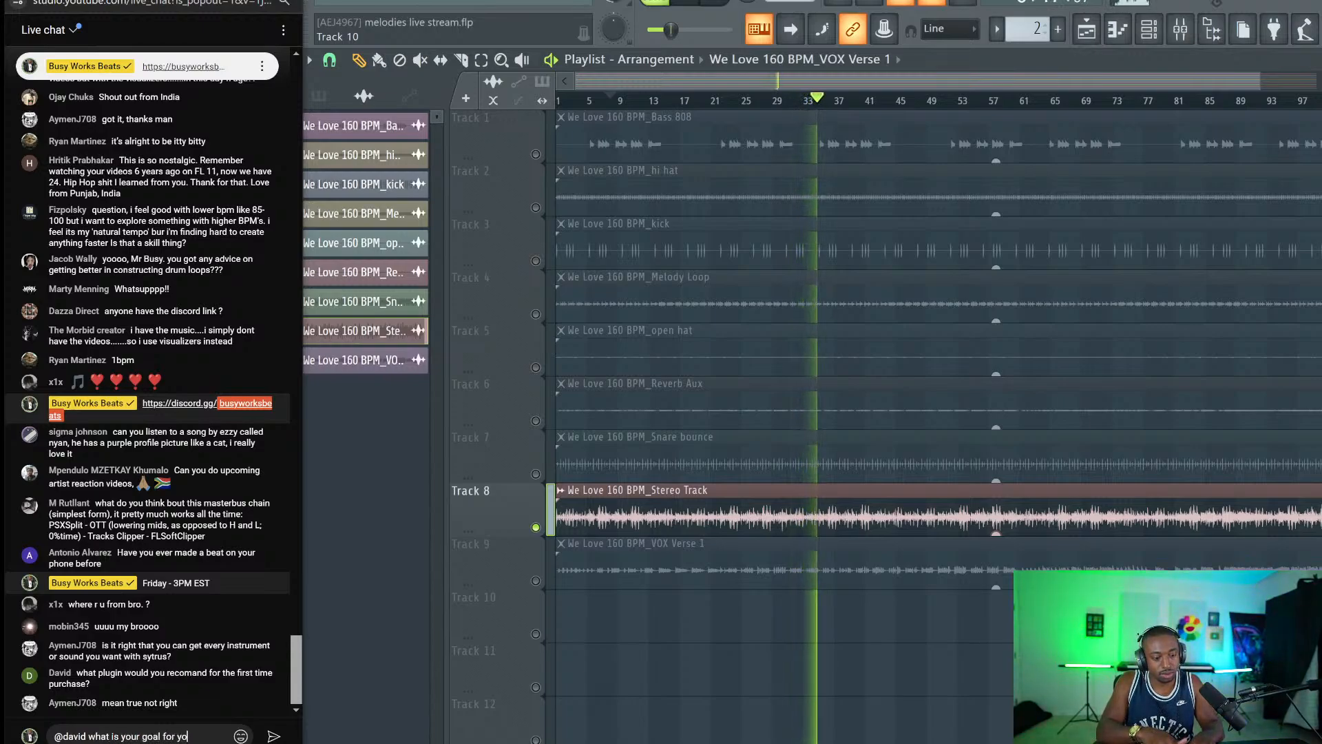
pyautogui.write('ur studio??')
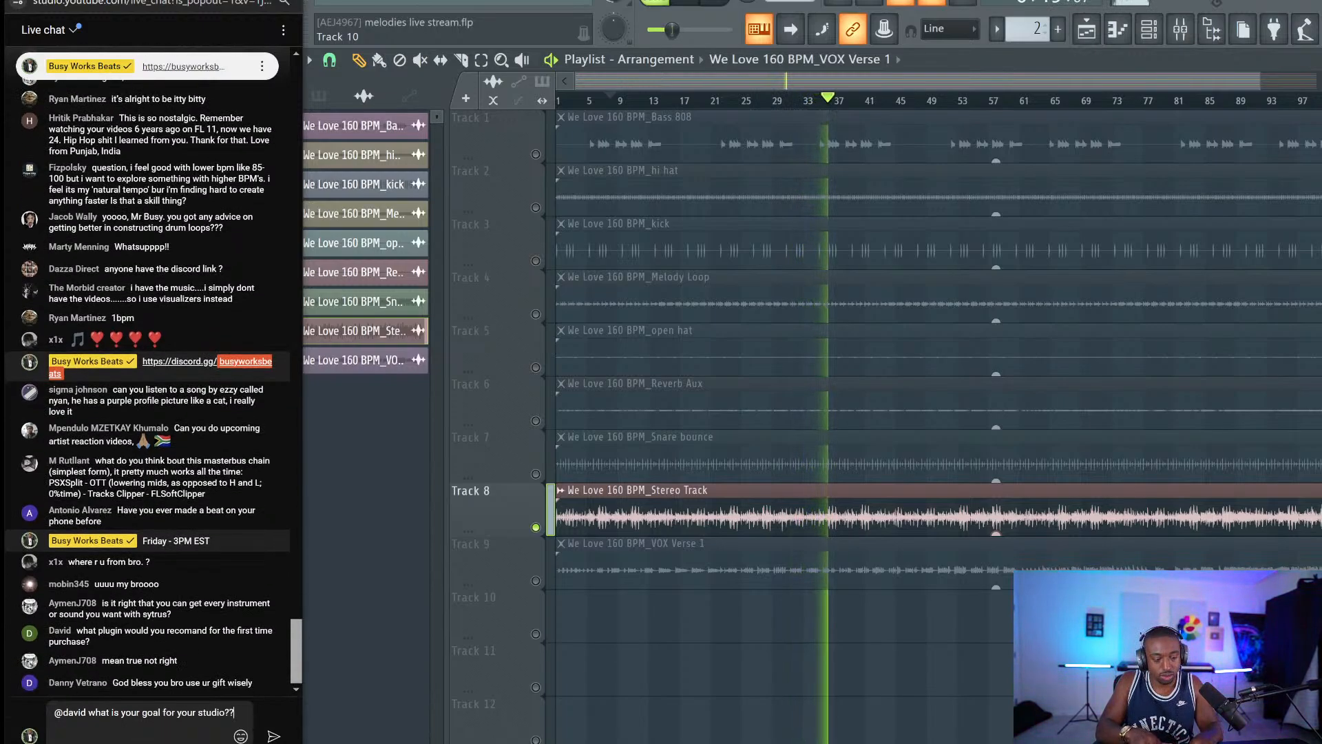
pyautogui.press('Return')
# Resize Track 8, release its solo so all tracks play, and stop at the start.
pyautogui.rightClick(599, 675)
pyautogui.press('space')
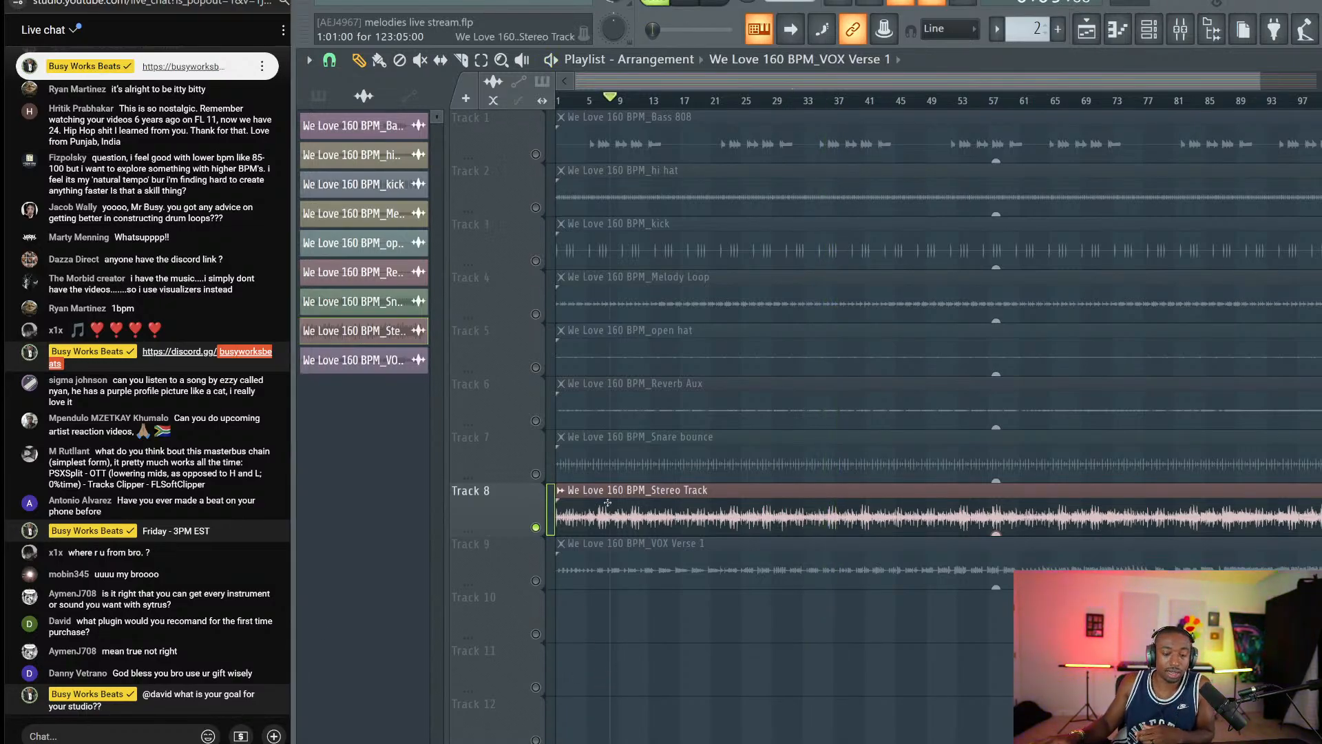
pyautogui.rightClick(529, 534)
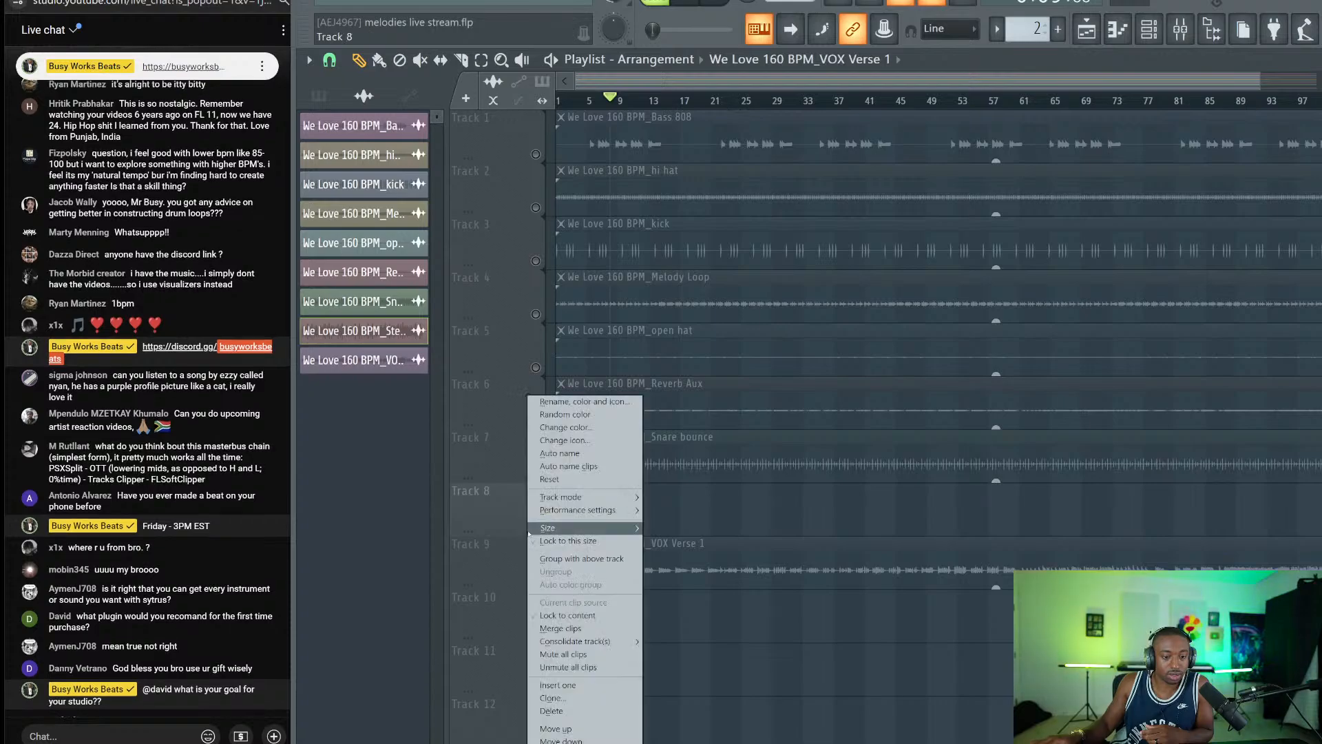
pyautogui.moveTo(509, 535); pyautogui.dragTo(529, 568)
pyautogui.rightClick(536, 576)
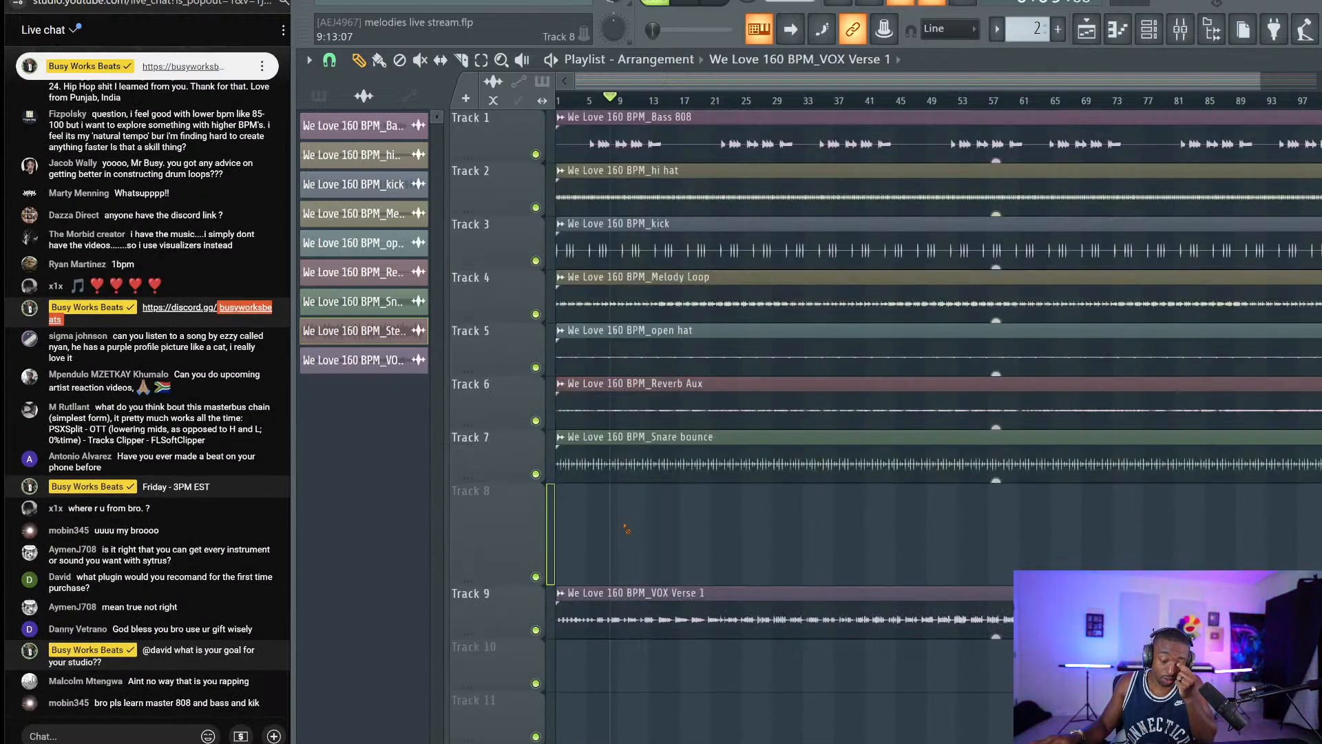
pyautogui.click(713, 3)
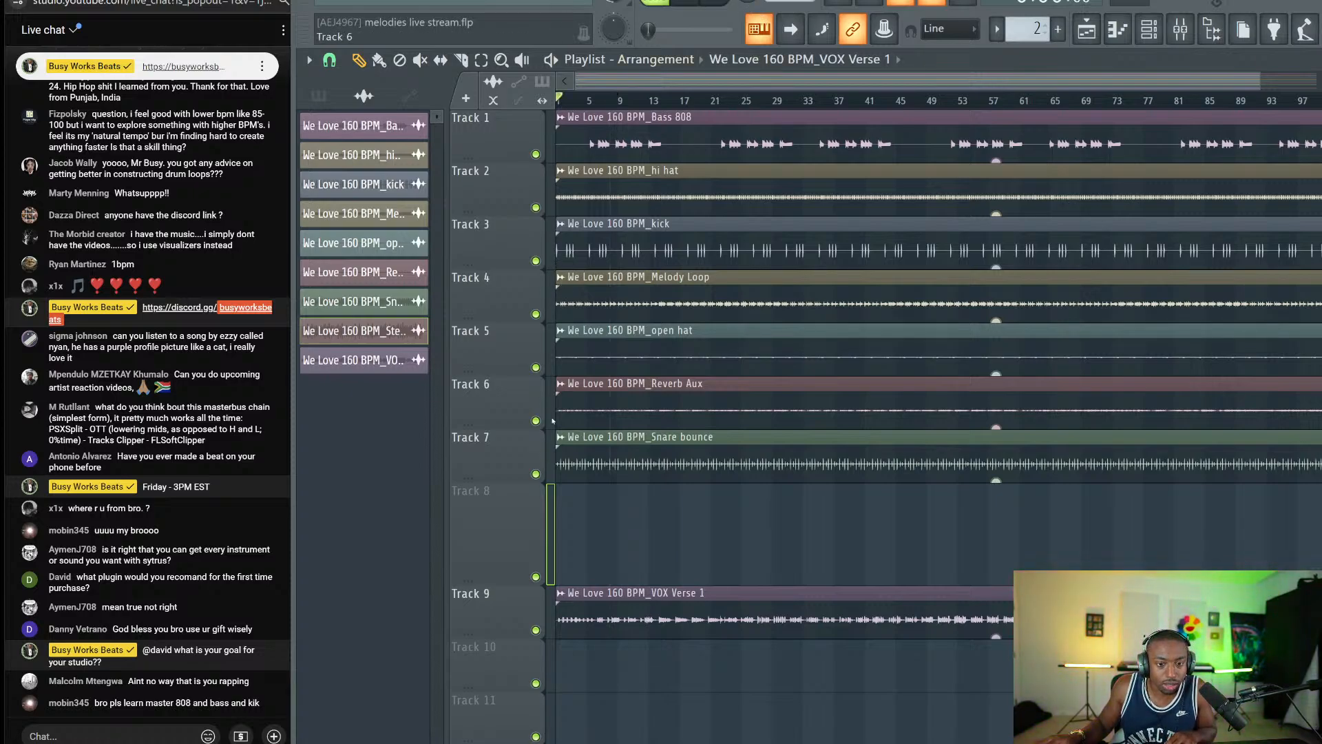
# Solo and audition the VOX Verse 1 track, then unsolo it.
pyautogui.rightClick(536, 629)
pyautogui.press('space')
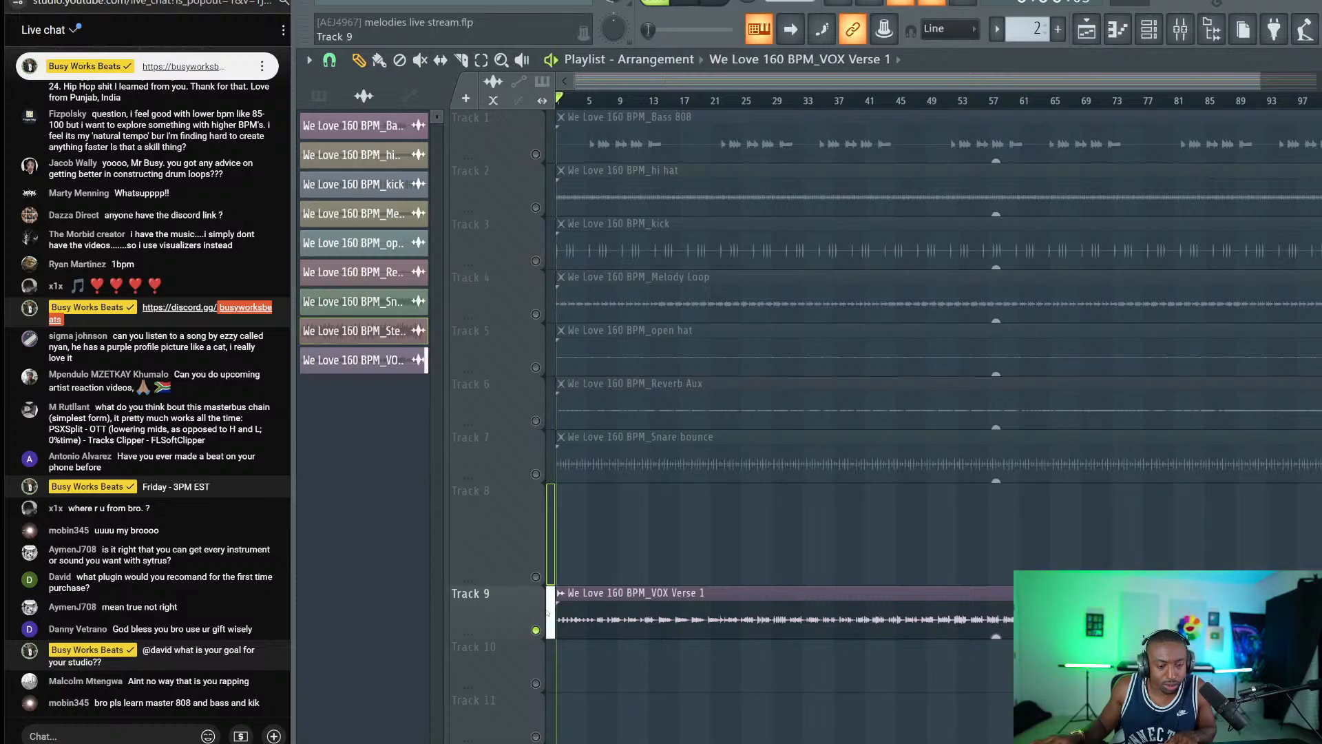
pyautogui.press('space')
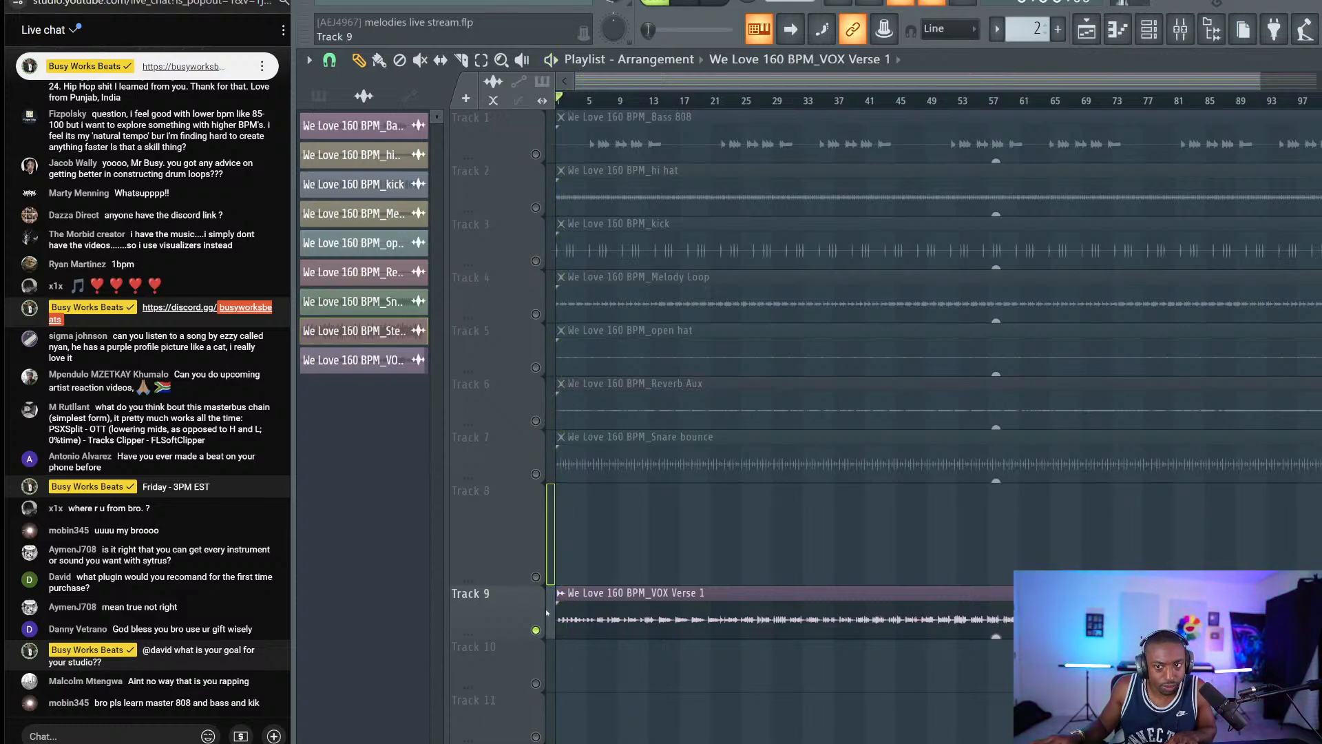
pyautogui.rightClick(535, 630)
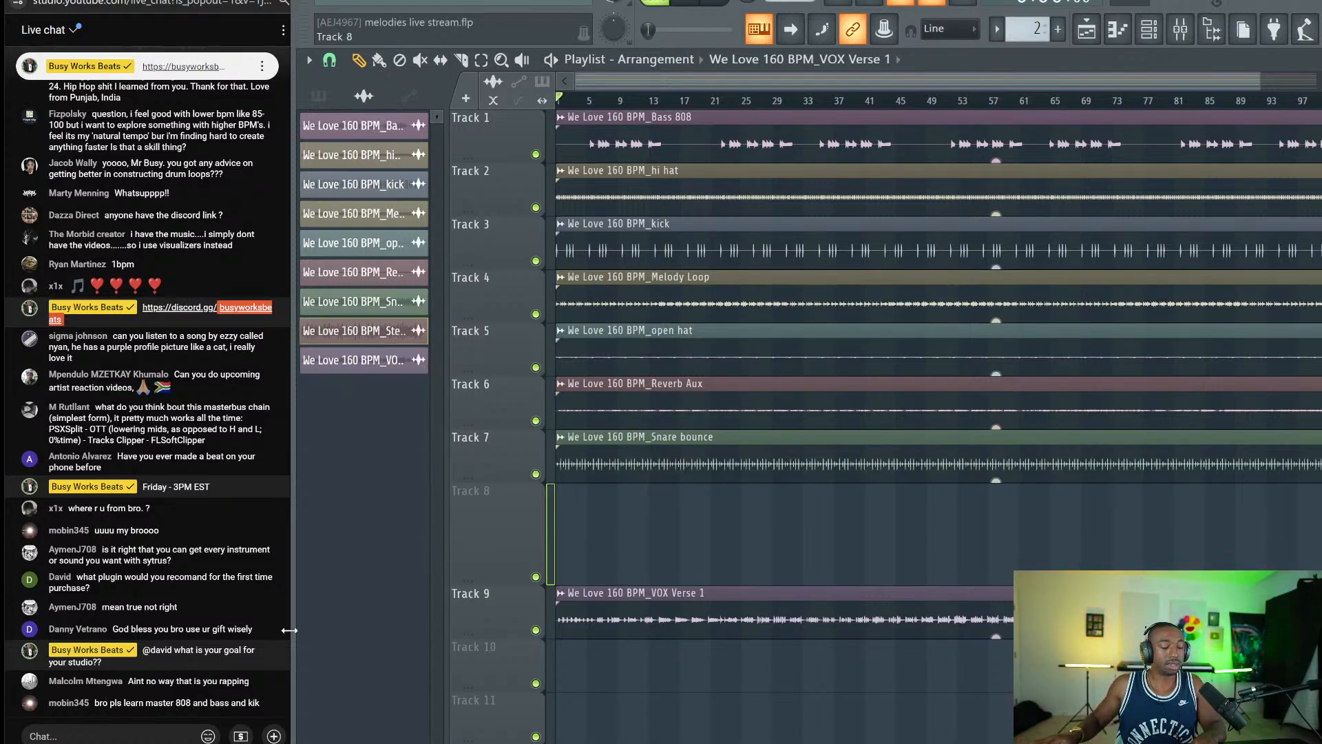
# Widen the live chat panel and post a 'mix kick 808' message.
pyautogui.moveTo(289, 629); pyautogui.dragTo(303, 629)
pyautogui.write('mix kick 808')
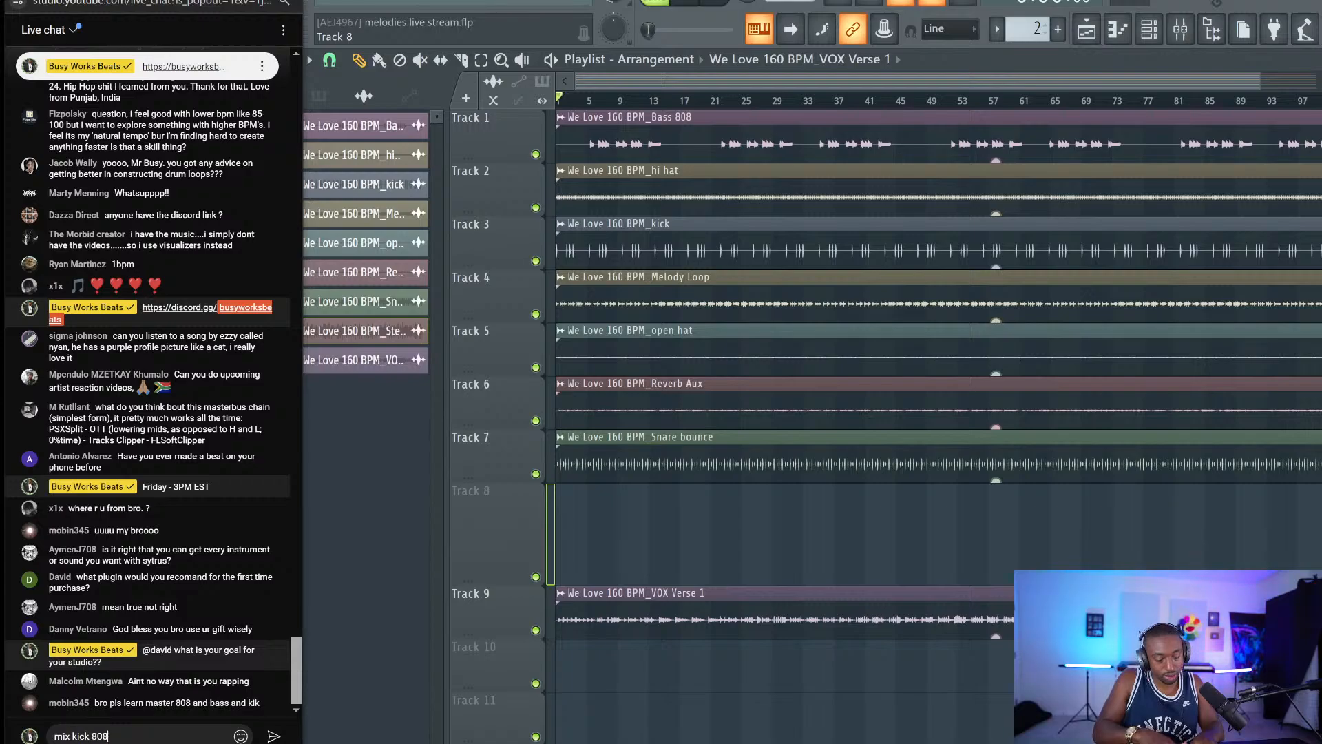
pyautogui.write(' busyworksbeats')
pyautogui.press('Return')
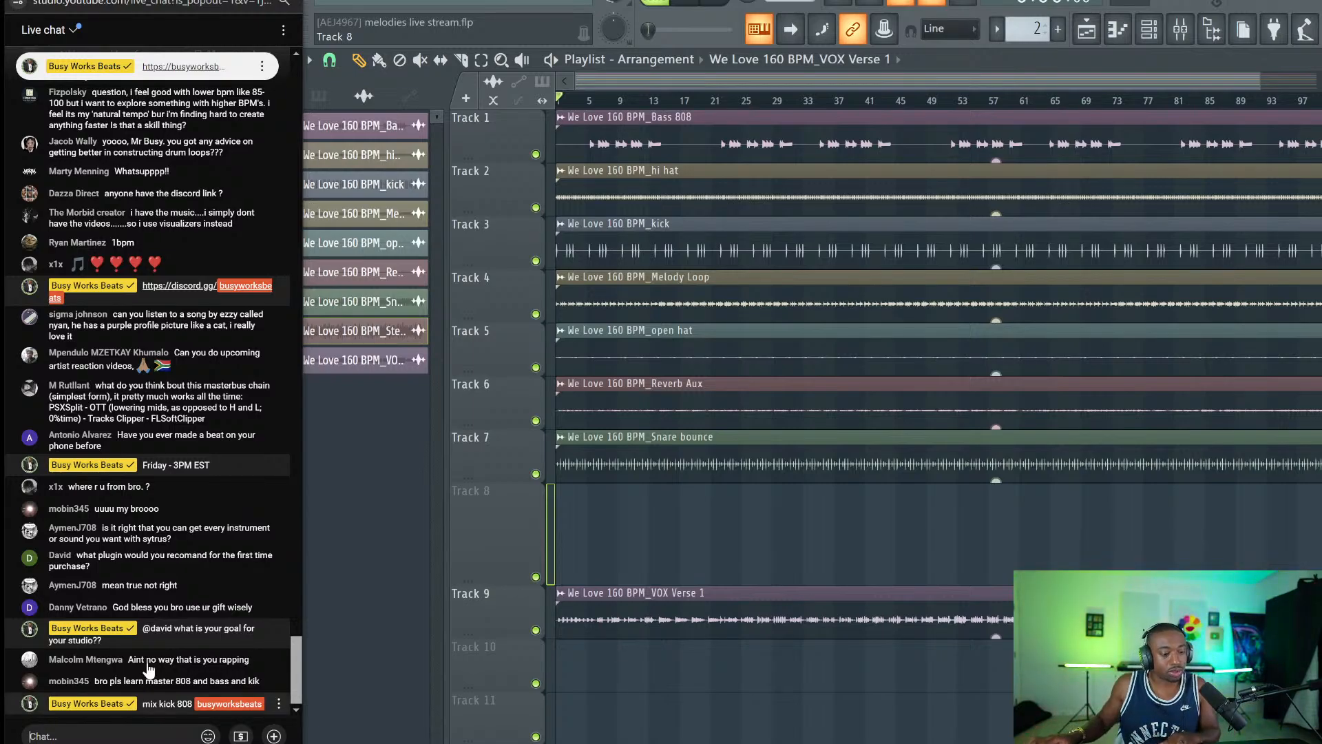
# Return to the playlist and play briefly from around bar 5.
pyautogui.rightClick(570, 516)
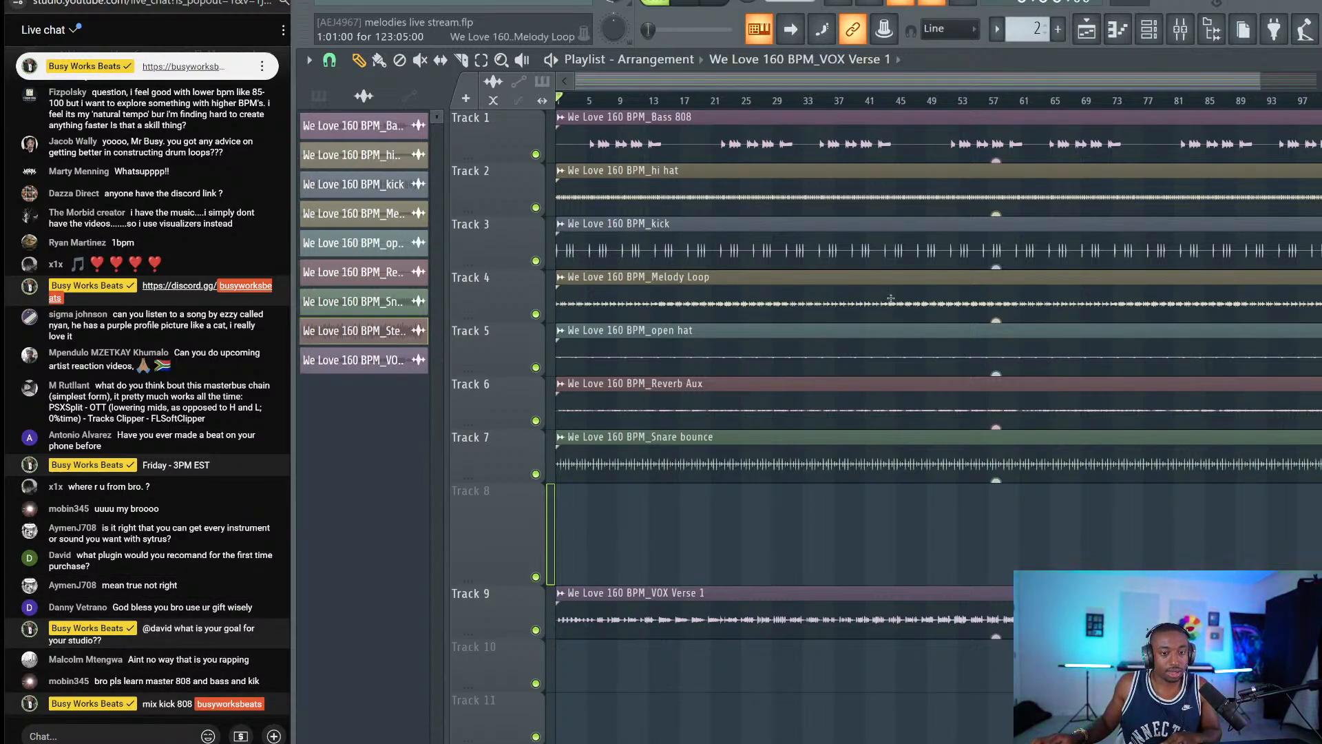
pyautogui.click(588, 101)
pyautogui.press('space')
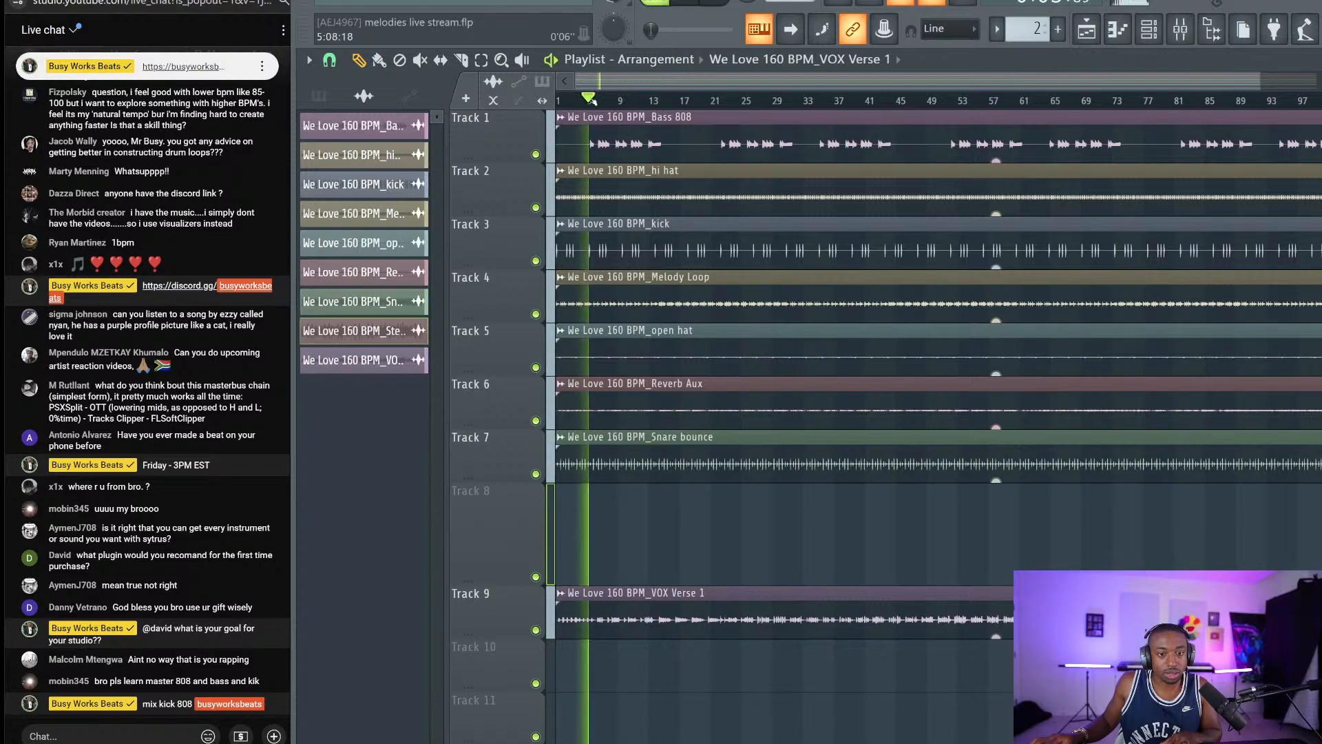
pyautogui.press('space')
# Solo and play the Bass 808 track, selecting its mixer track.
pyautogui.keyDown('ctrl'); pyautogui.click(536, 154); pyautogui.keyUp('ctrl')
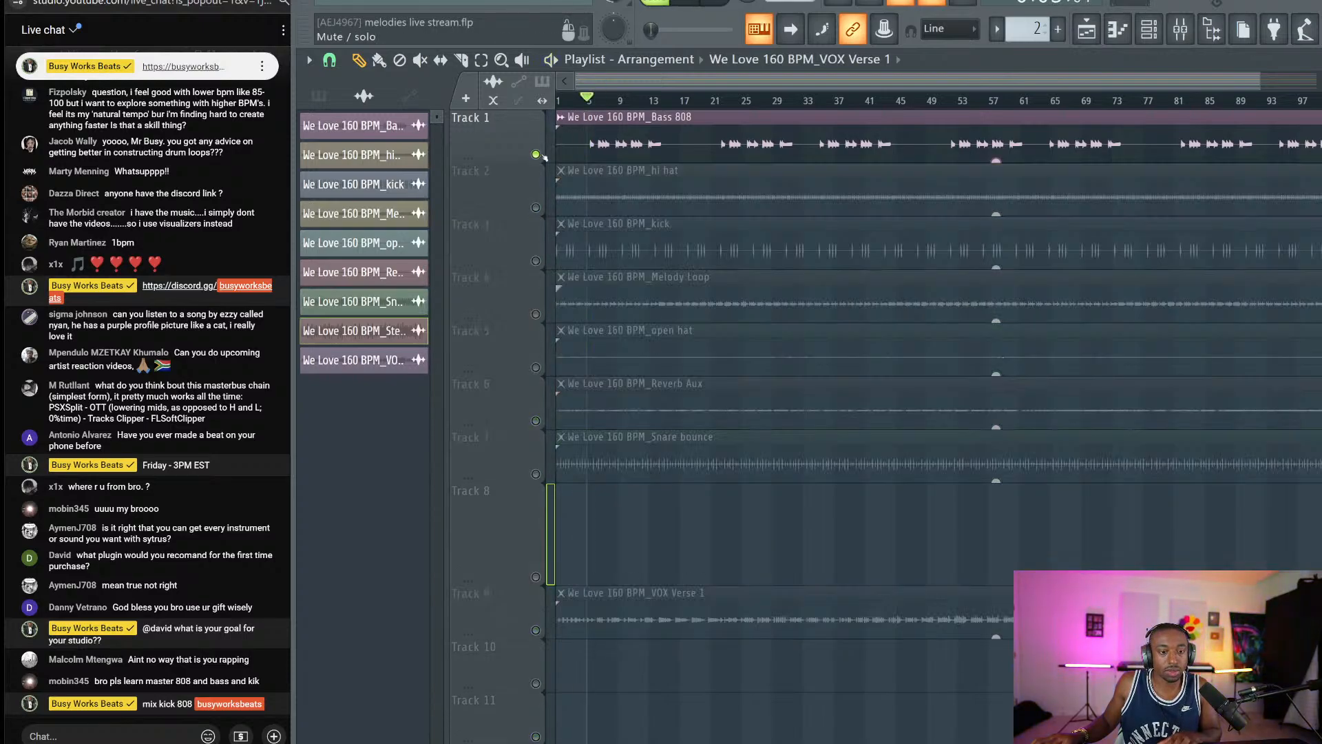
pyautogui.press('space')
pyautogui.press('F6')
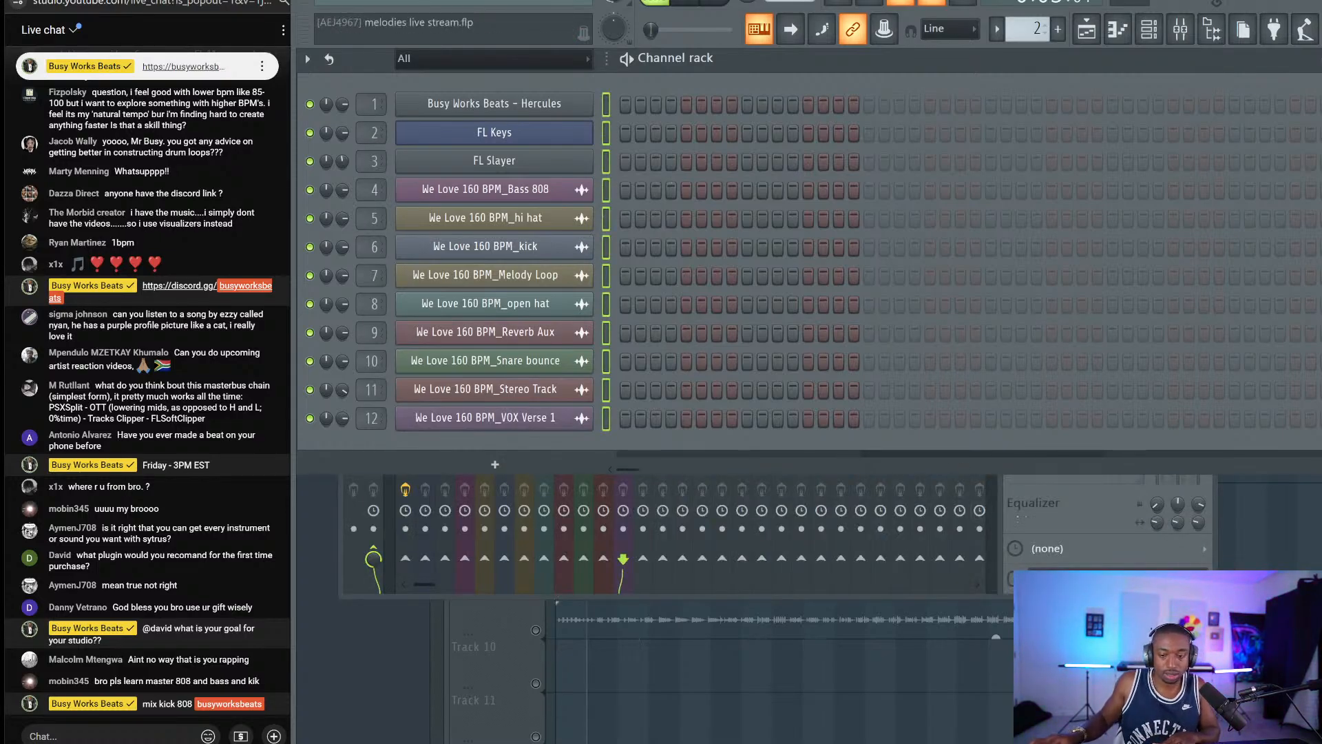
pyautogui.press('F9')
pyautogui.click(465, 251)
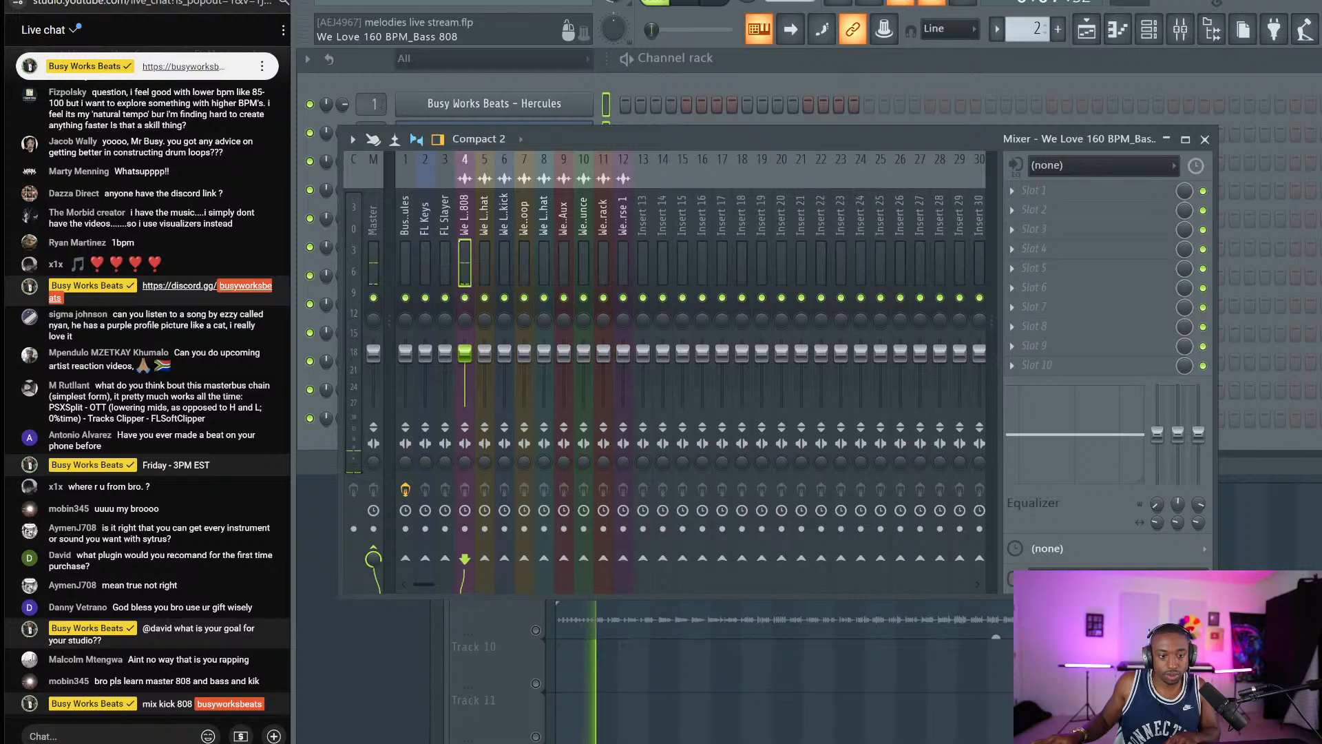
pyautogui.click(712, 630)
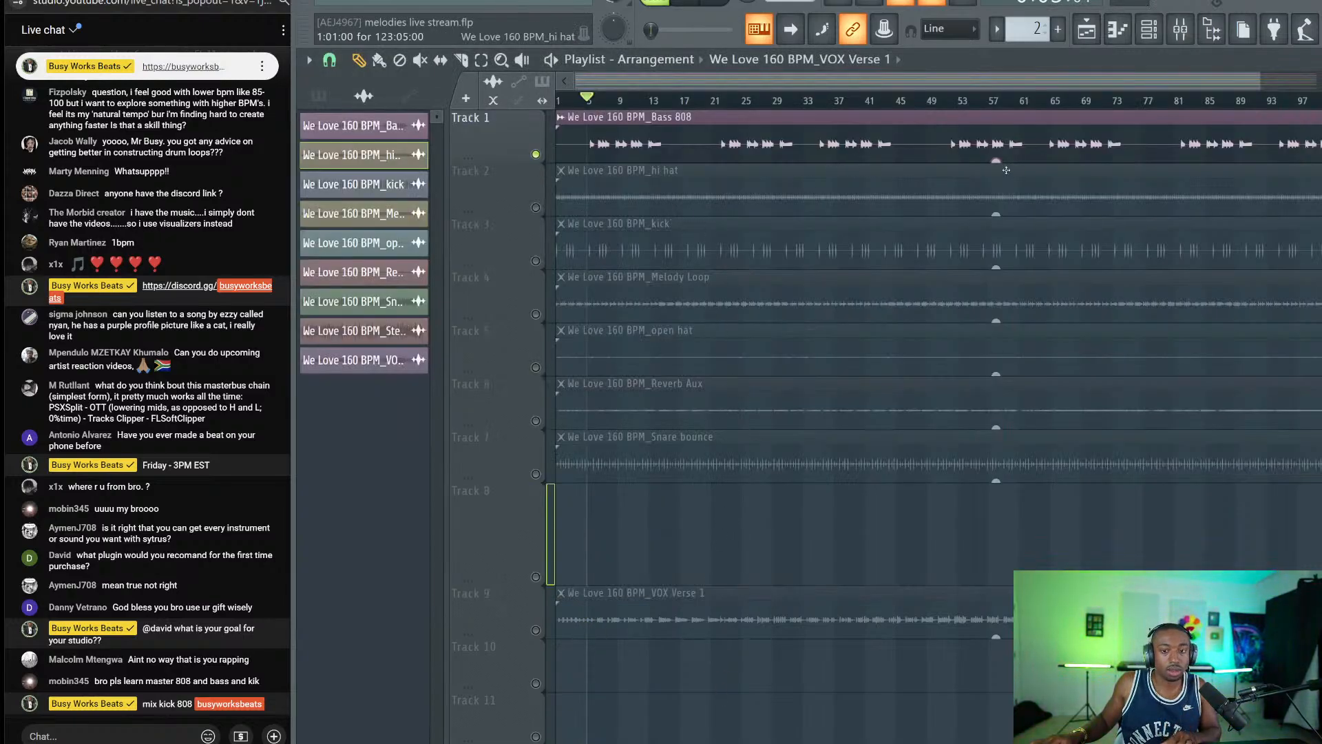
# Raise the Bass 808 clip gain to 6.8 dB and open its first insert slot's plugin list.
pyautogui.moveTo(995, 159); pyautogui.dragTo(996, 143)
pyautogui.press('space')
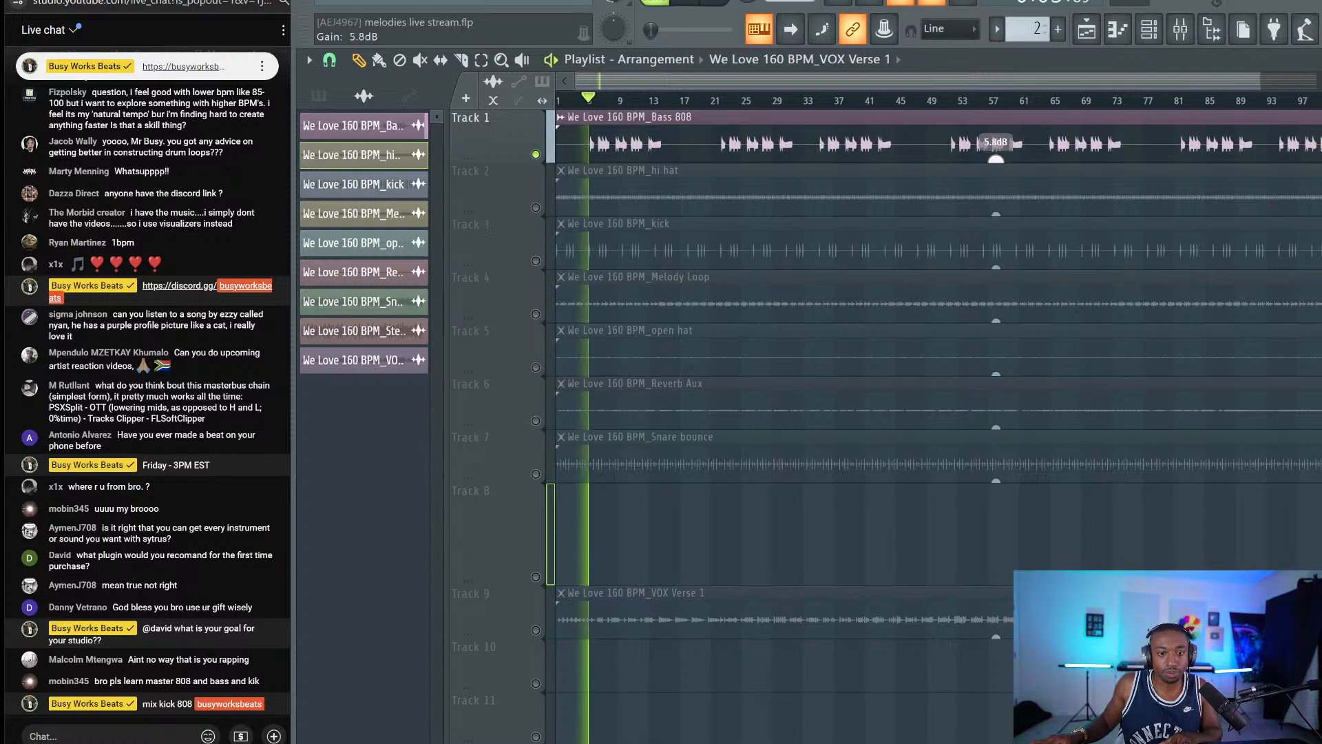
pyautogui.click(1149, 29)
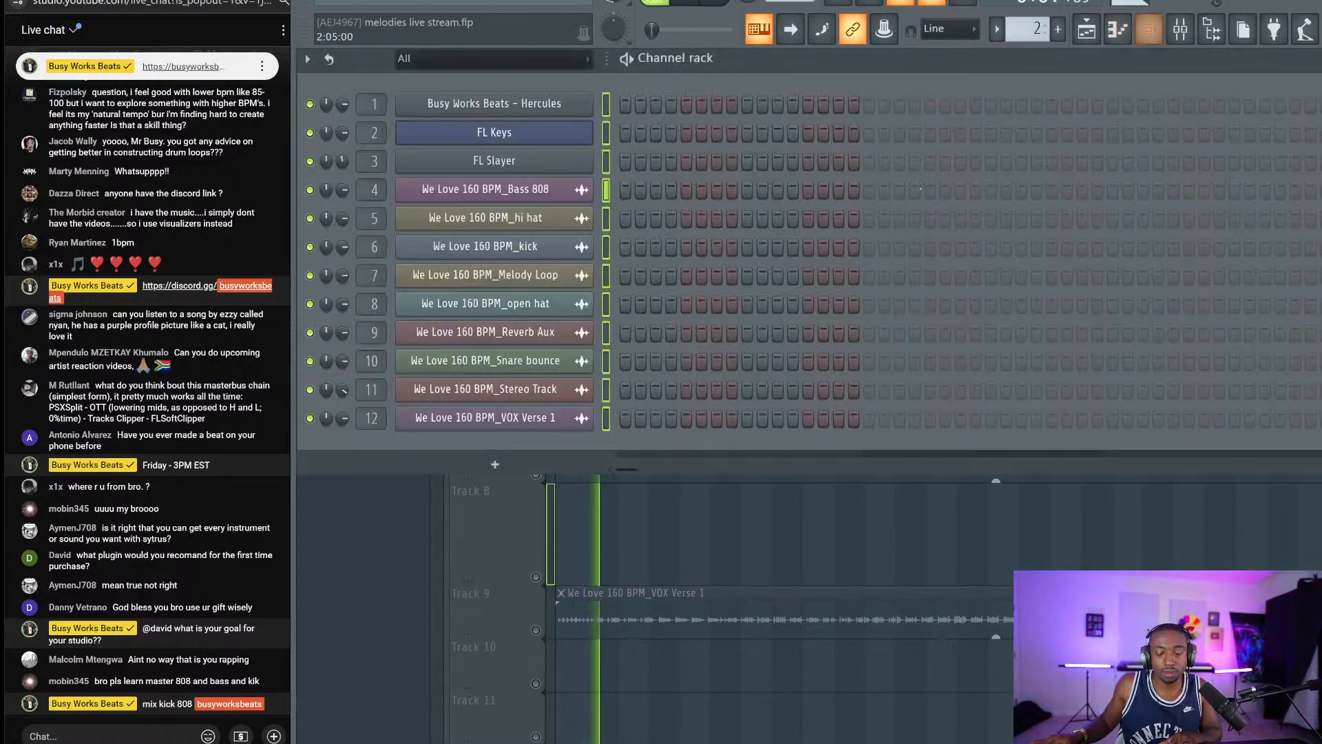
pyautogui.click(1176, 33)
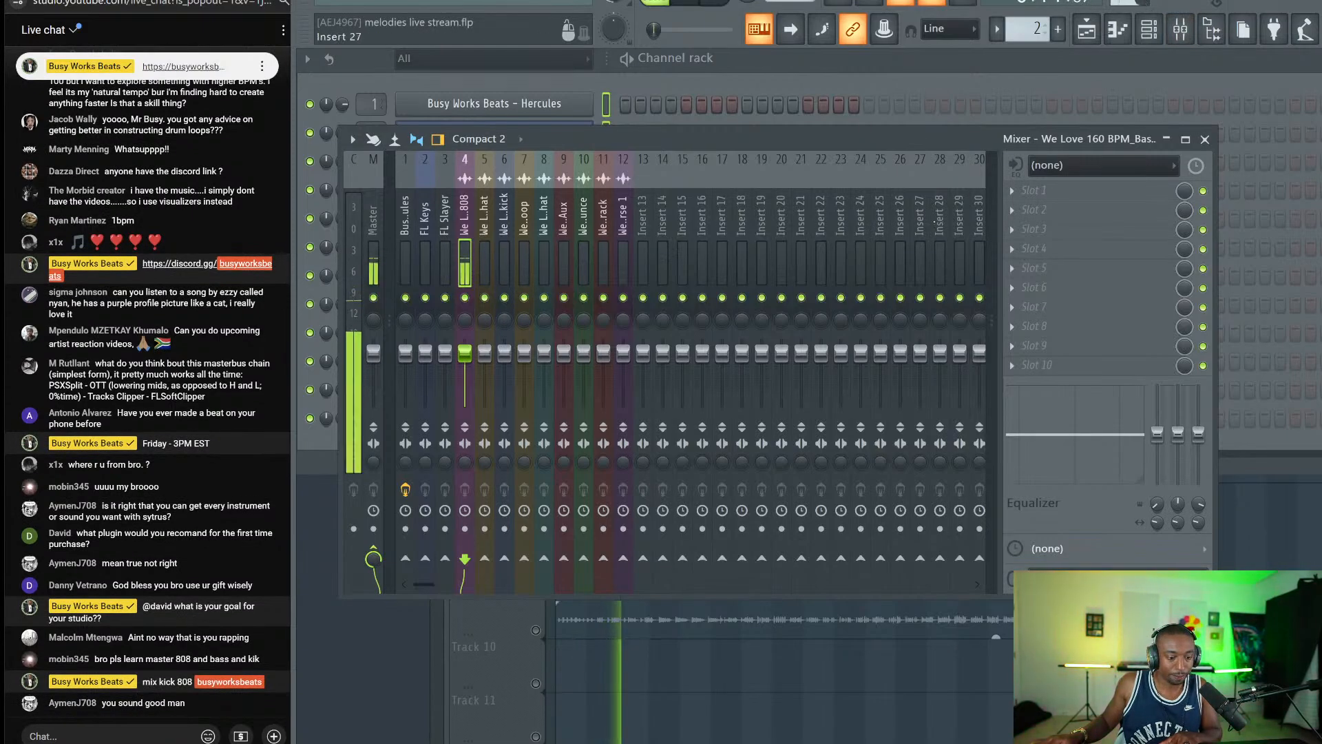
pyautogui.click(1068, 191)
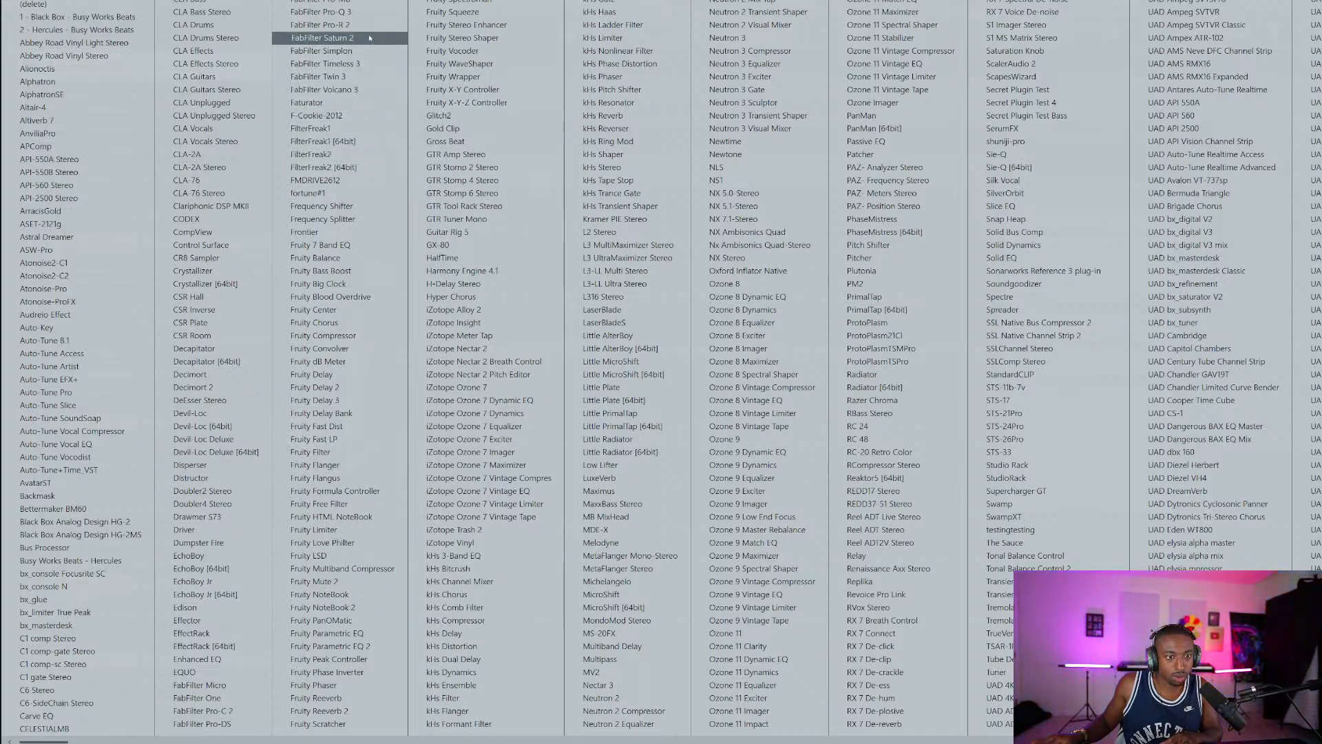
# Load Pro-Q 3 in Natural Phase mode with a 75 Hz bell boost at Q 3.479.
pyautogui.click(366, 17)
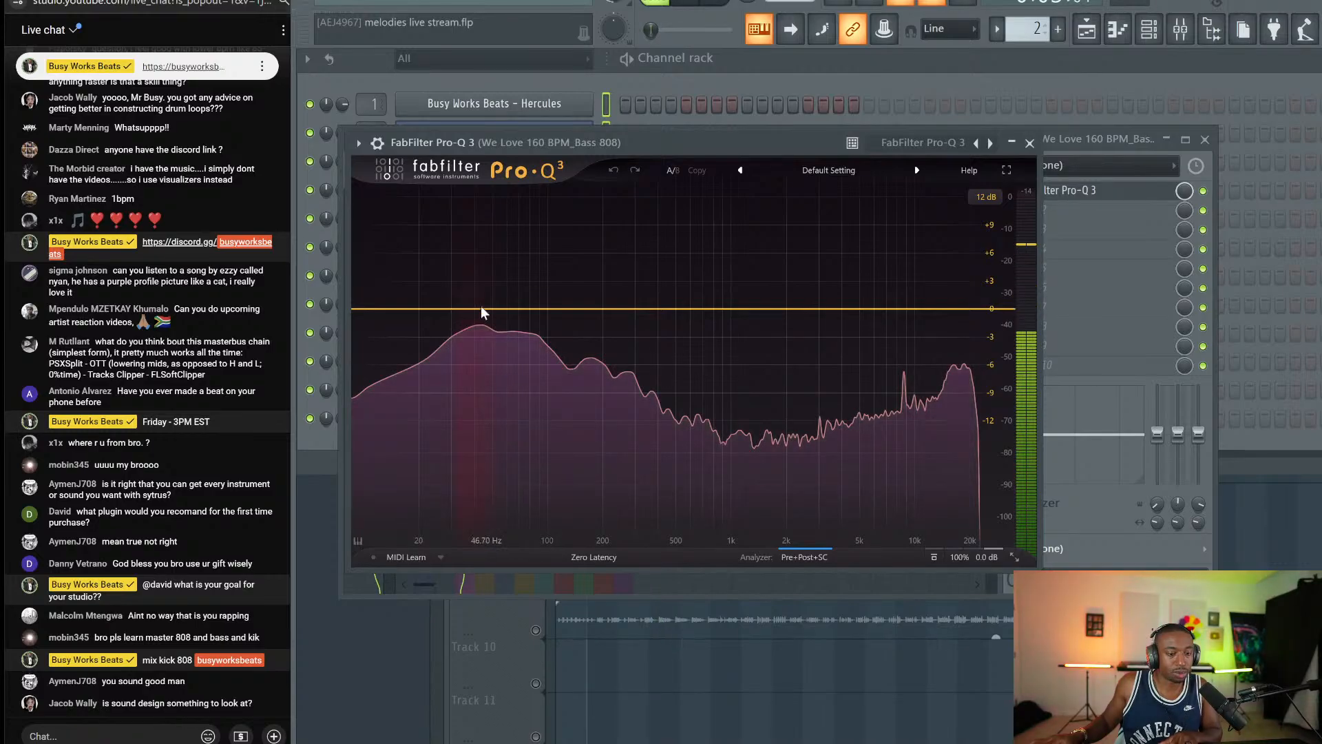
pyautogui.click(594, 557)
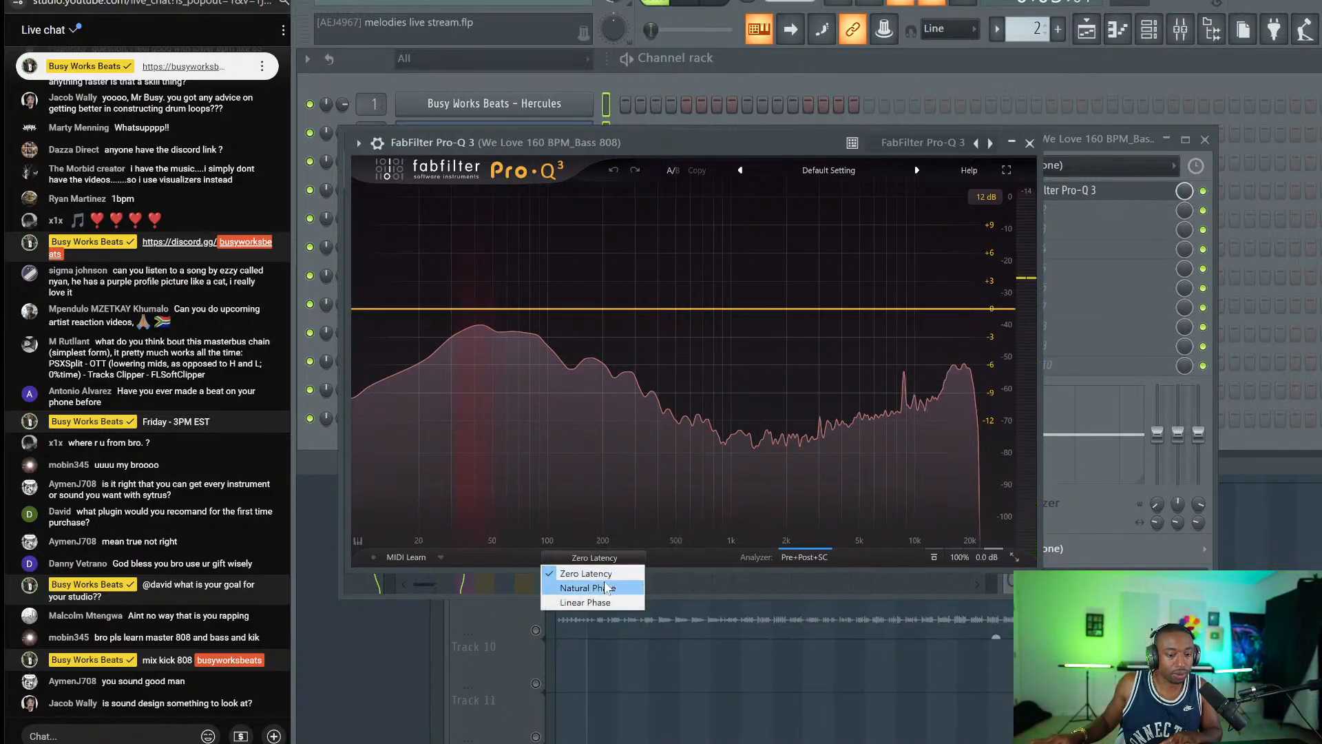
pyautogui.click(592, 582)
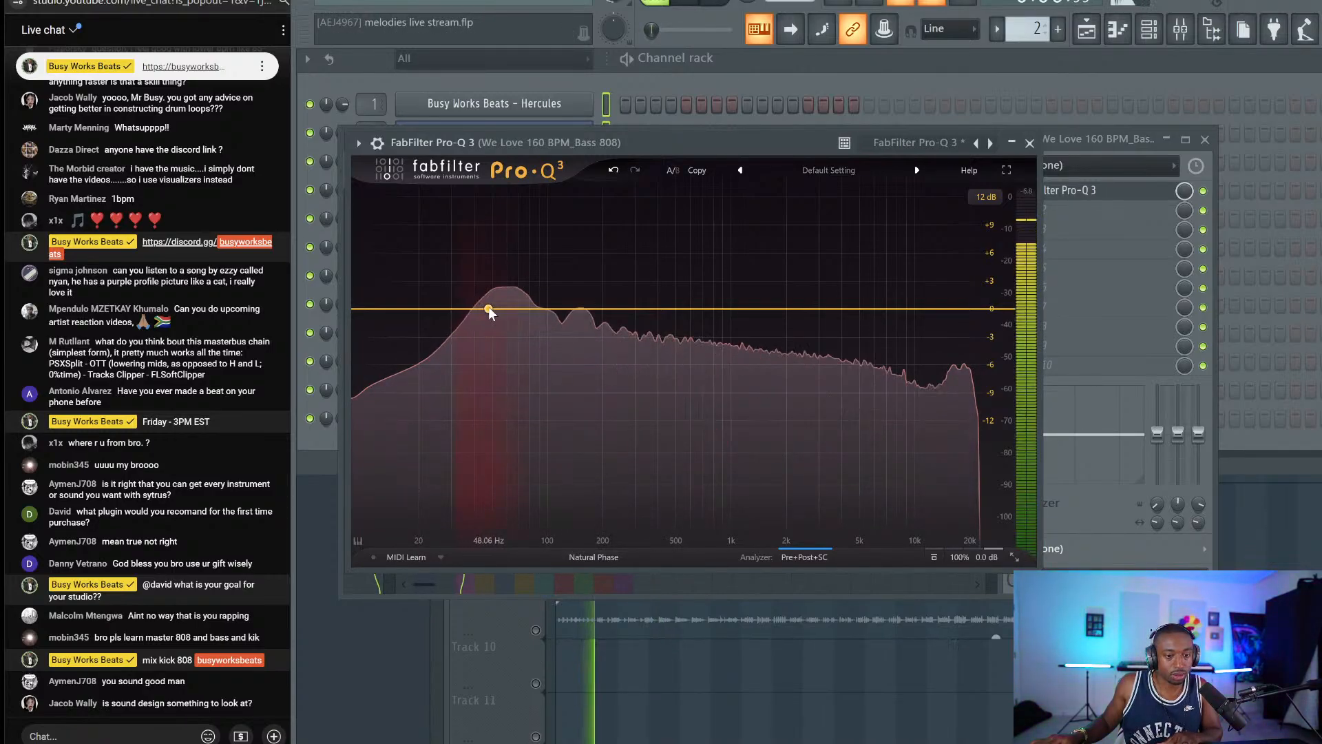
pyautogui.click(524, 309)
pyautogui.doubleClick(524, 309)
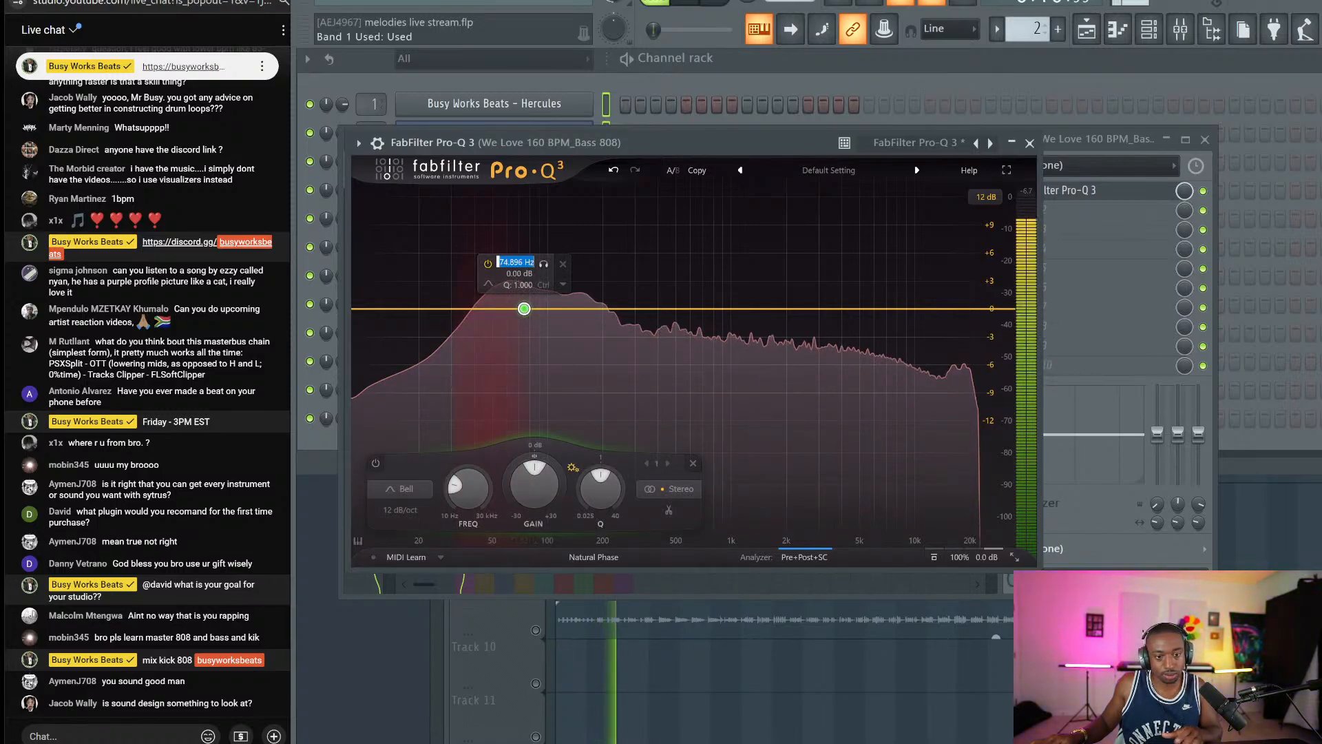
pyautogui.write('75')
pyautogui.press('Return')
pyautogui.moveTo(600, 484); pyautogui.dragTo(540, 433)
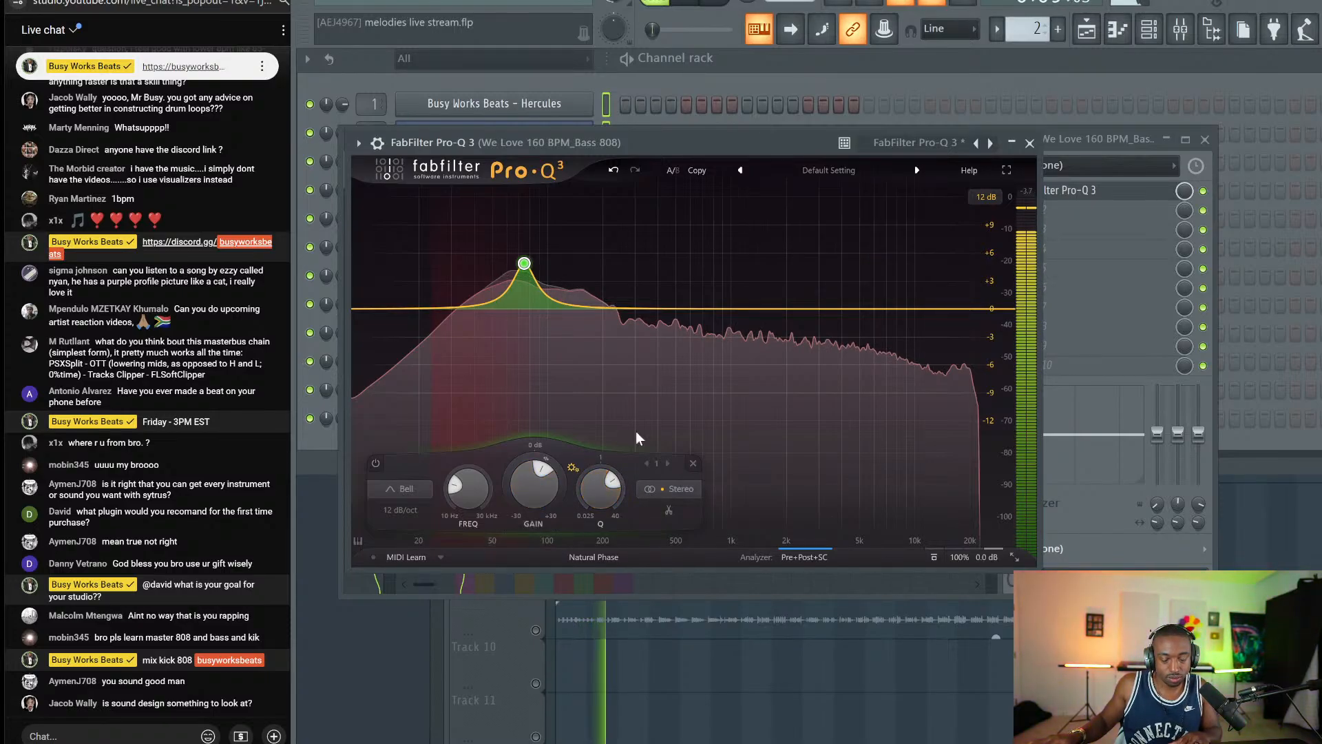
pyautogui.click(1029, 143)
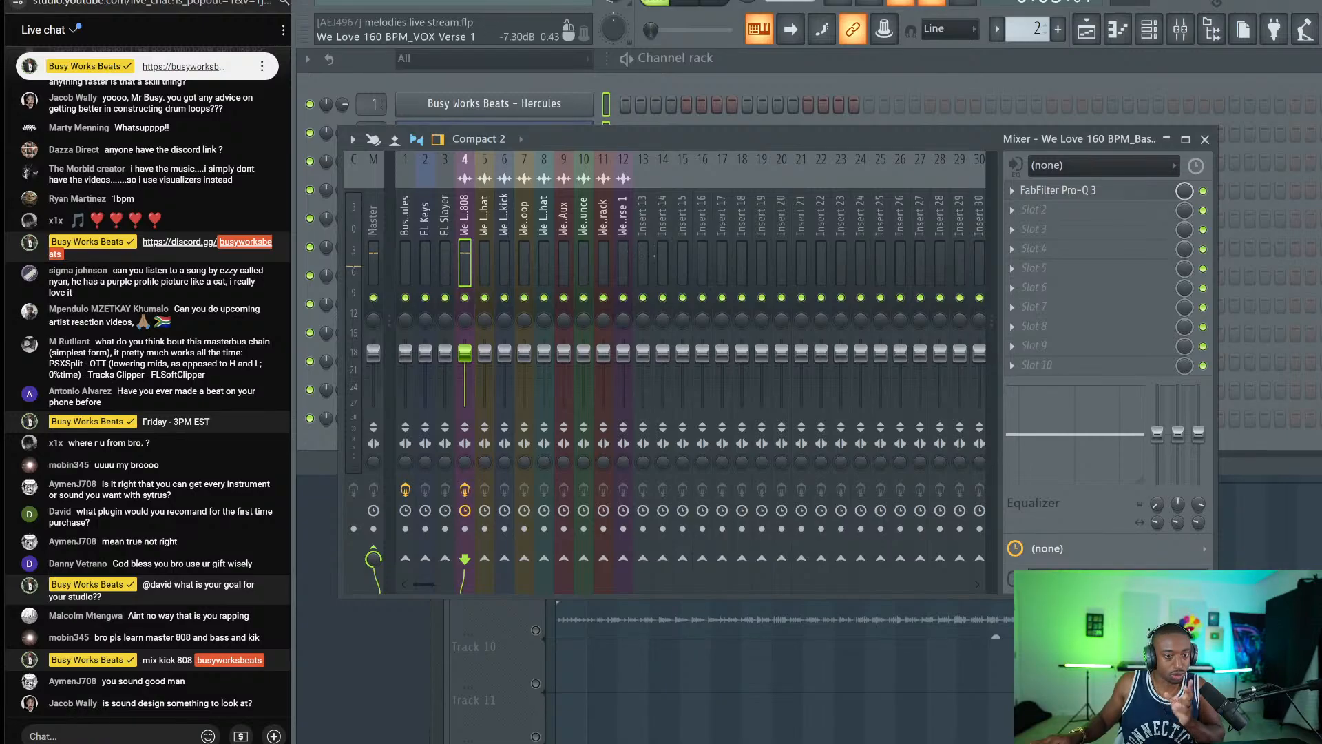
# Close the mixer and channel rack, then save the project.
pyautogui.click(1204, 139)
pyautogui.press('F6')
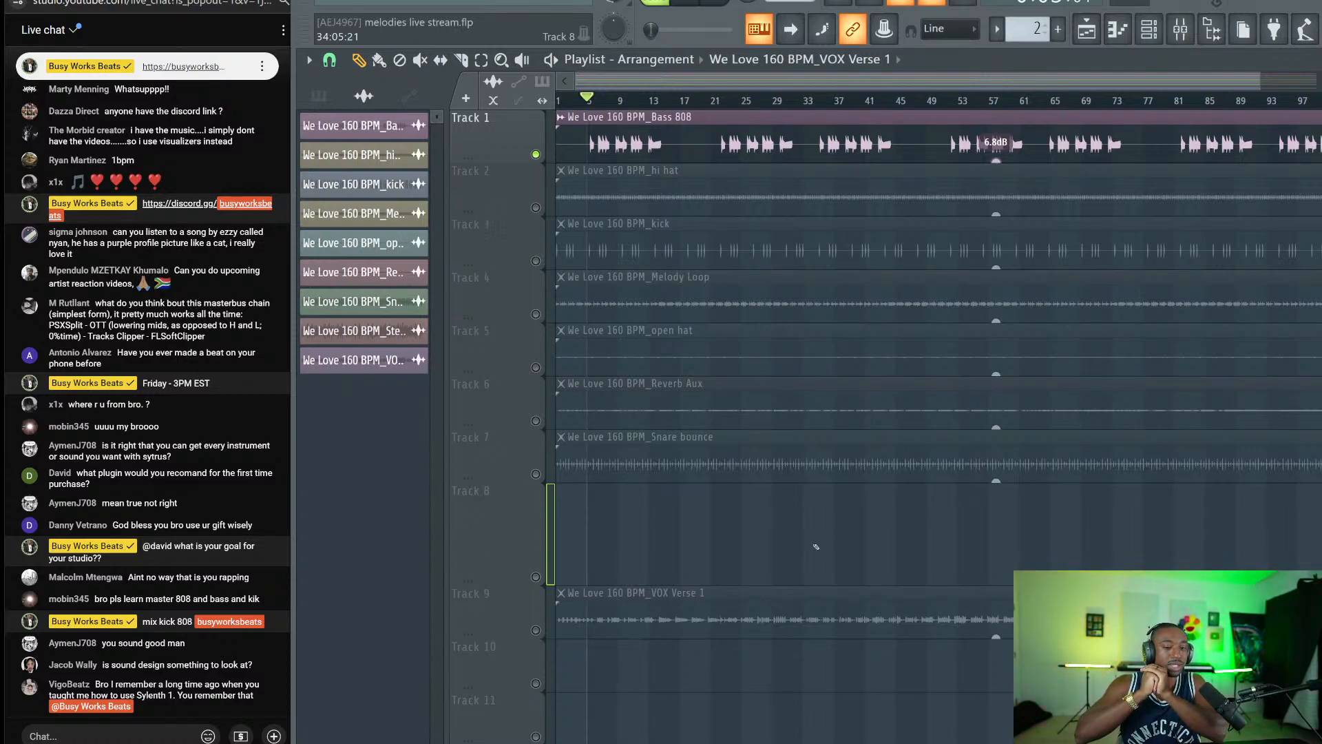
pyautogui.hotkey('ctrl', 's')
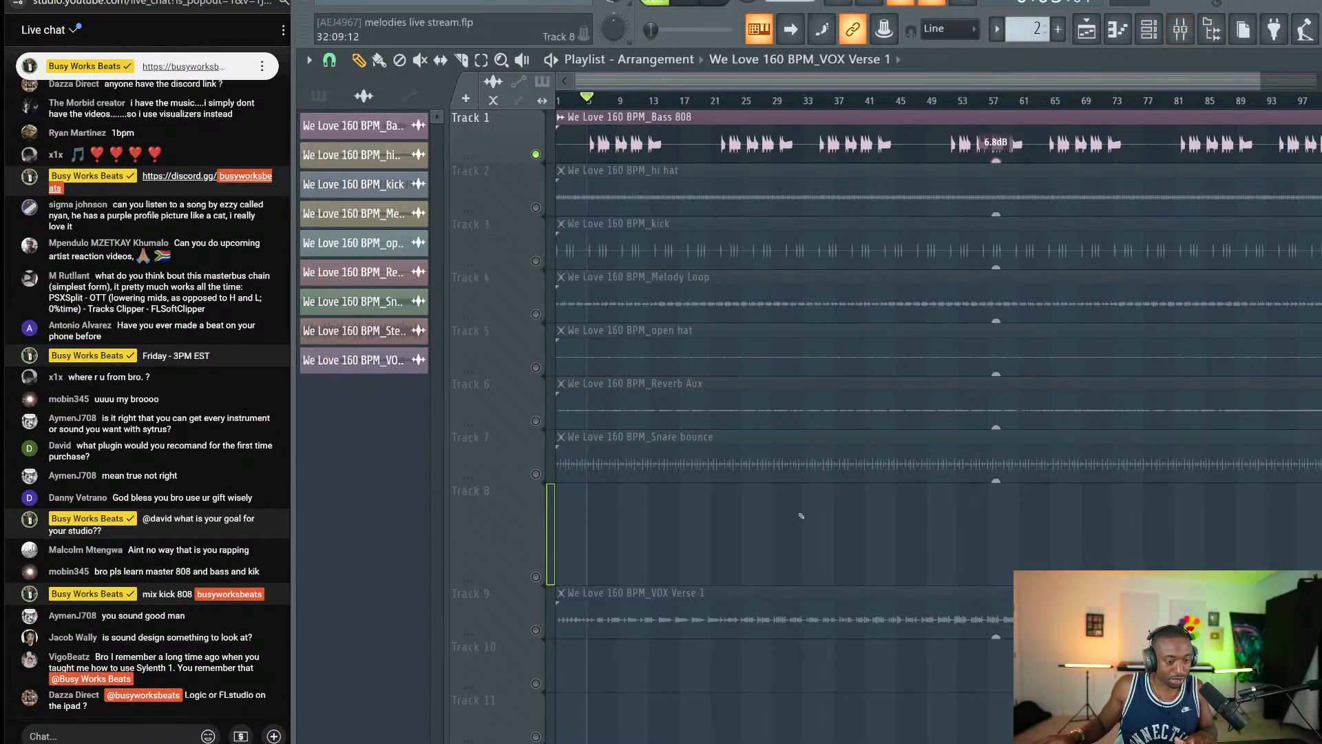
pyautogui.hotkey('ctrl', 's')
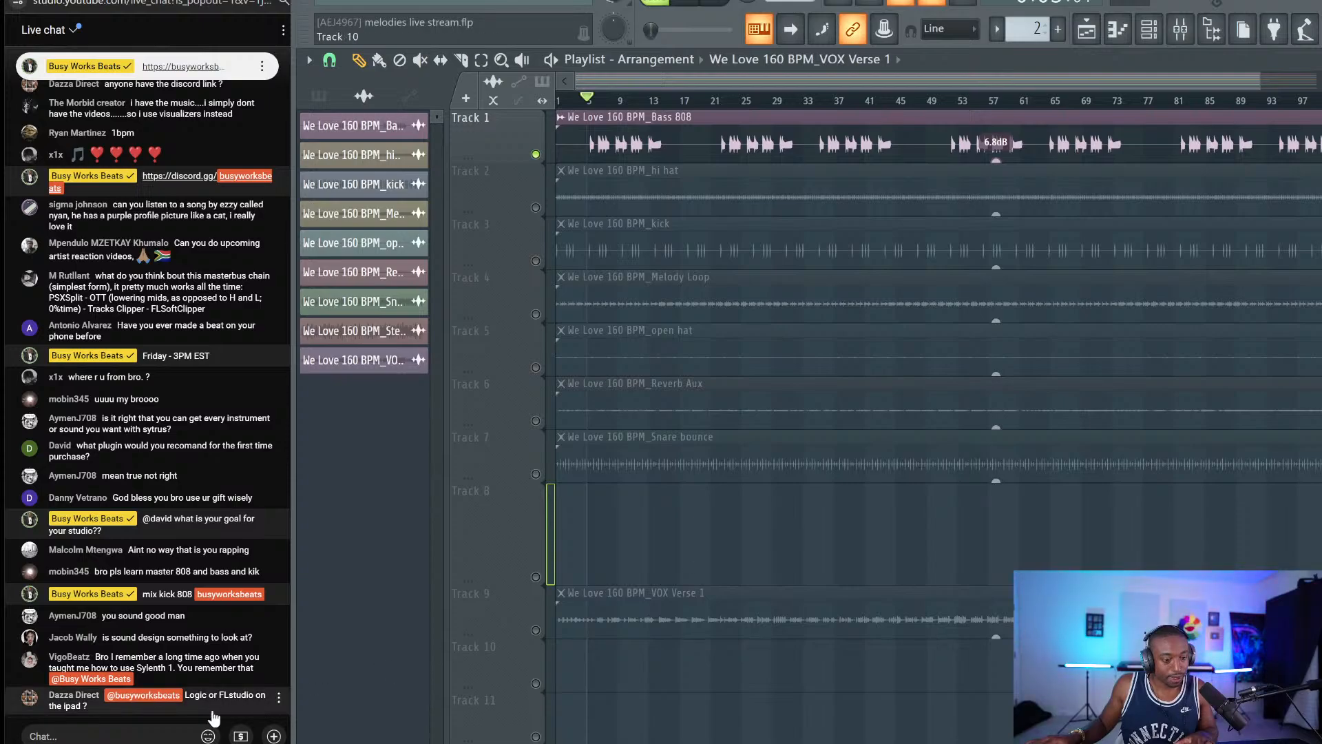
# Send a short reply in the live chat.
pyautogui.click(151, 735)
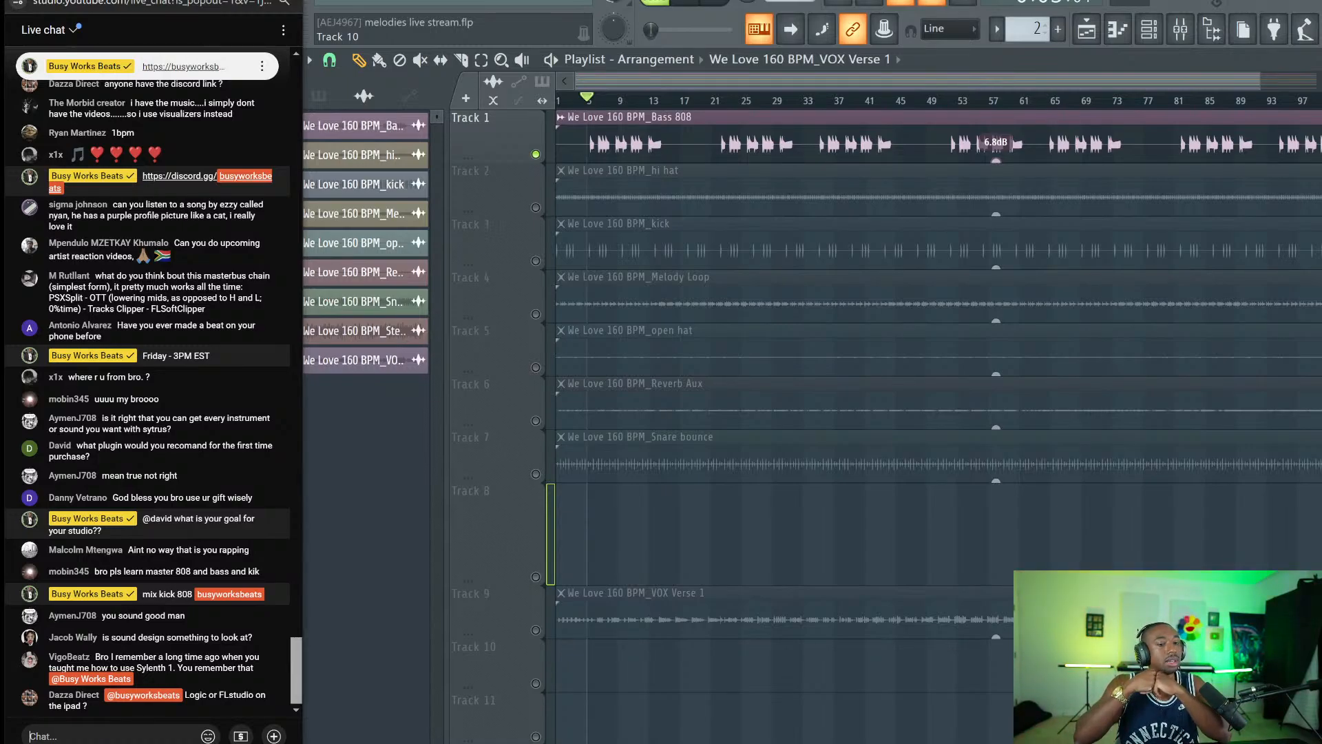
pyautogui.write('koala, beatmaker 3, cub')
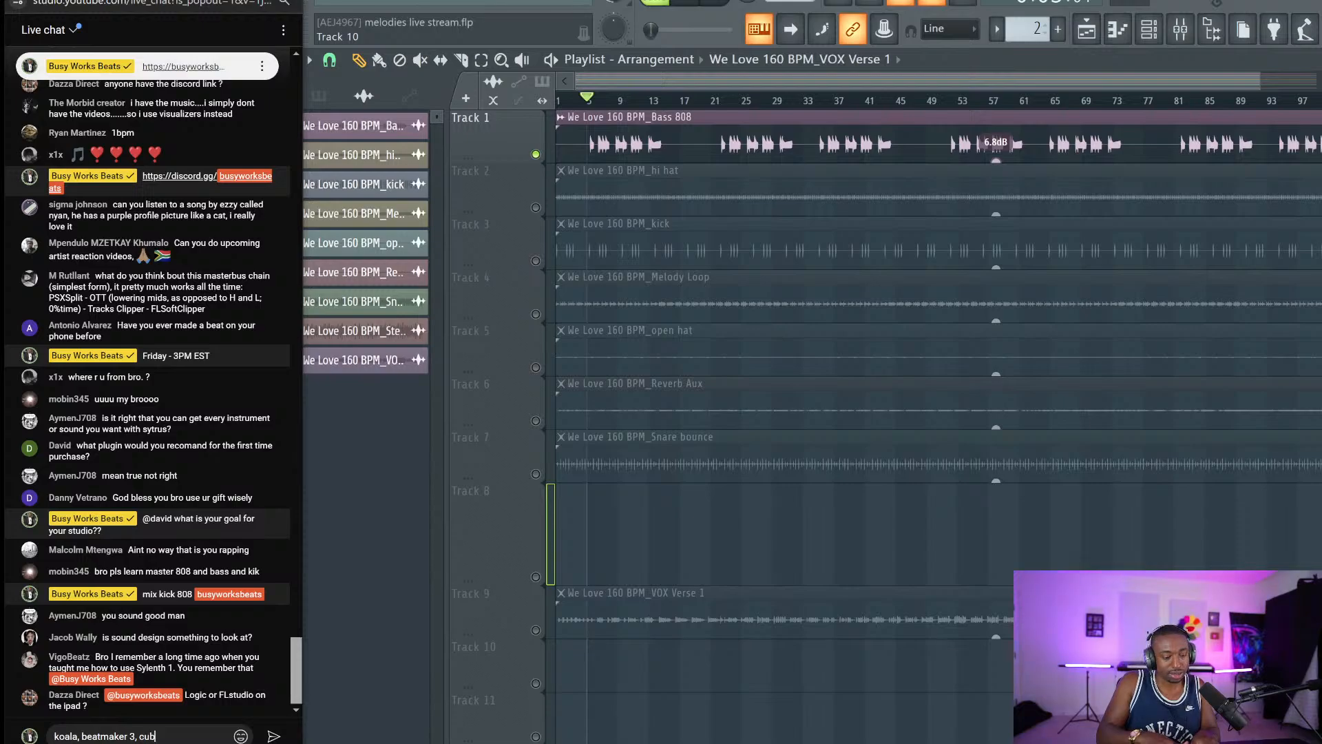
pyautogui.write('sis')
pyautogui.press('Return')
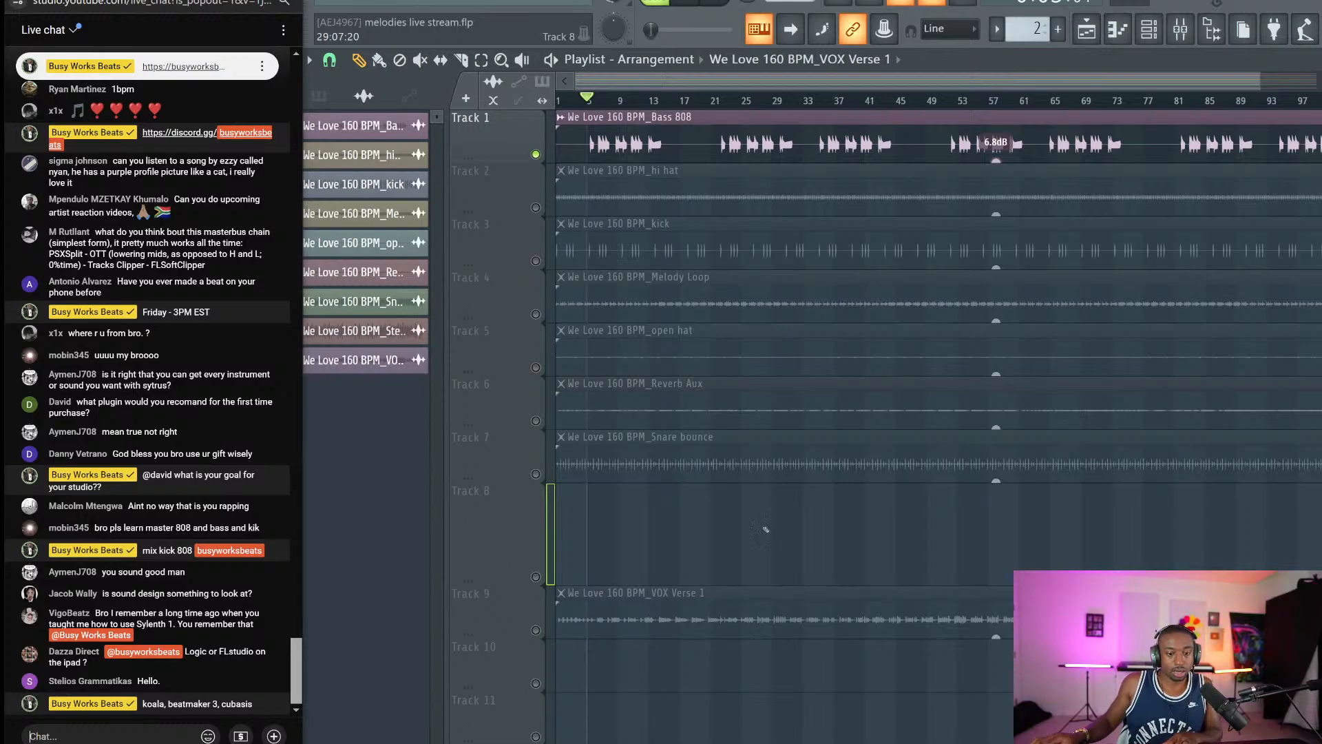
# Keep Bass 808 soloed, play it briefly, and open the plugin list for an empty insert slot.
pyautogui.rightClick(537, 153)
pyautogui.rightClick(538, 153)
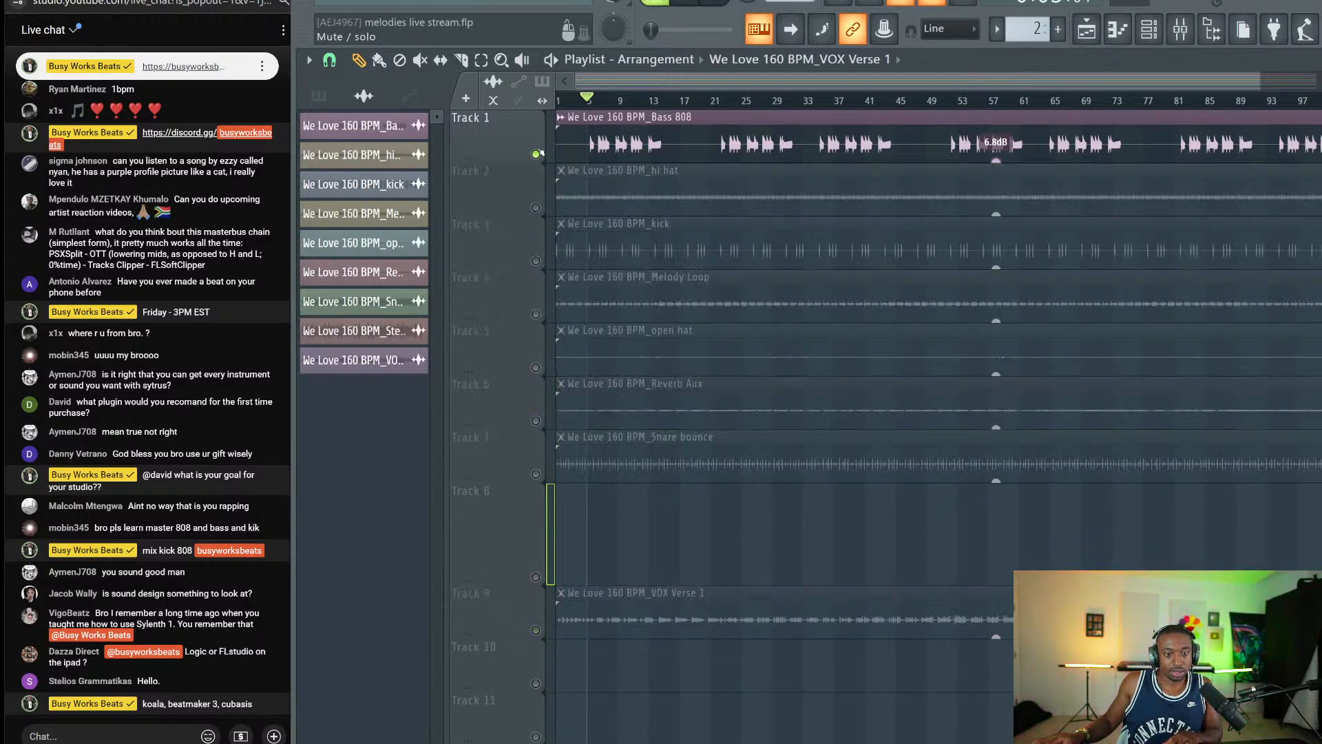
pyautogui.rightClick(538, 153)
pyautogui.rightClick(538, 153)
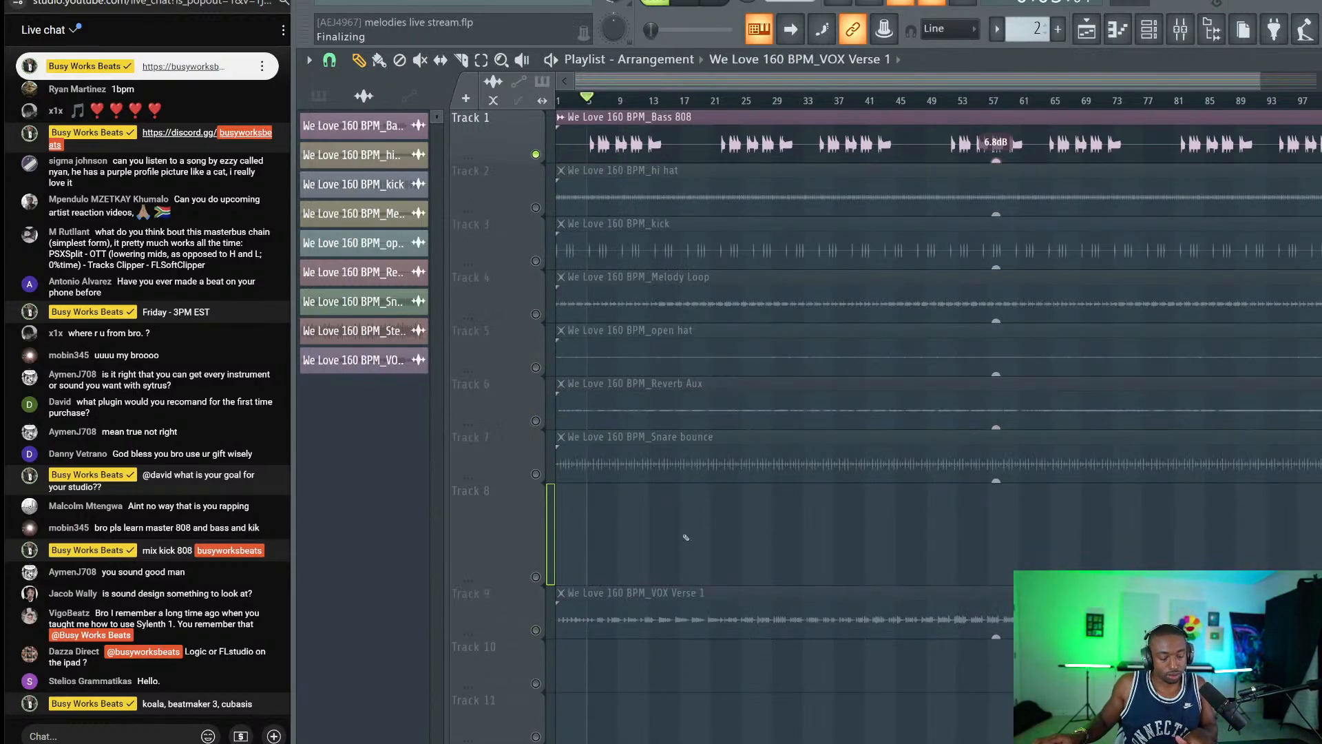
pyautogui.press('space')
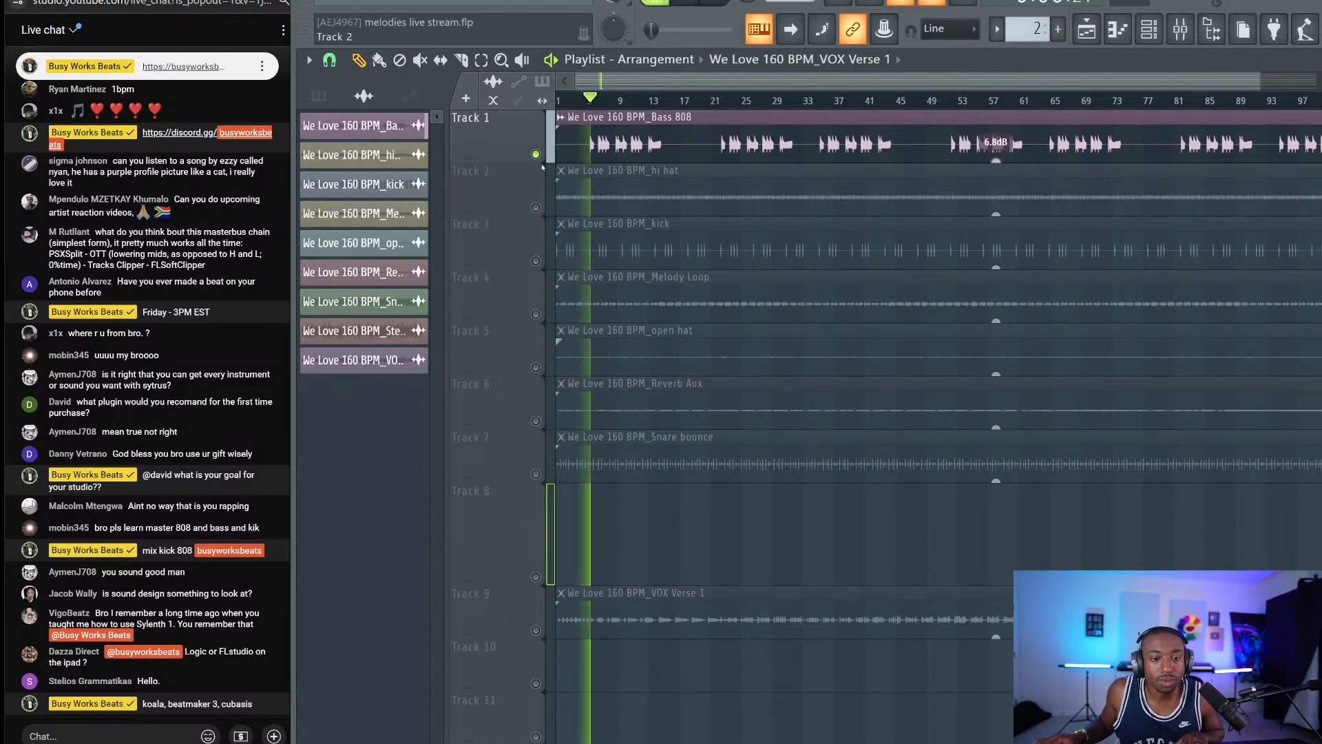
pyautogui.press('space')
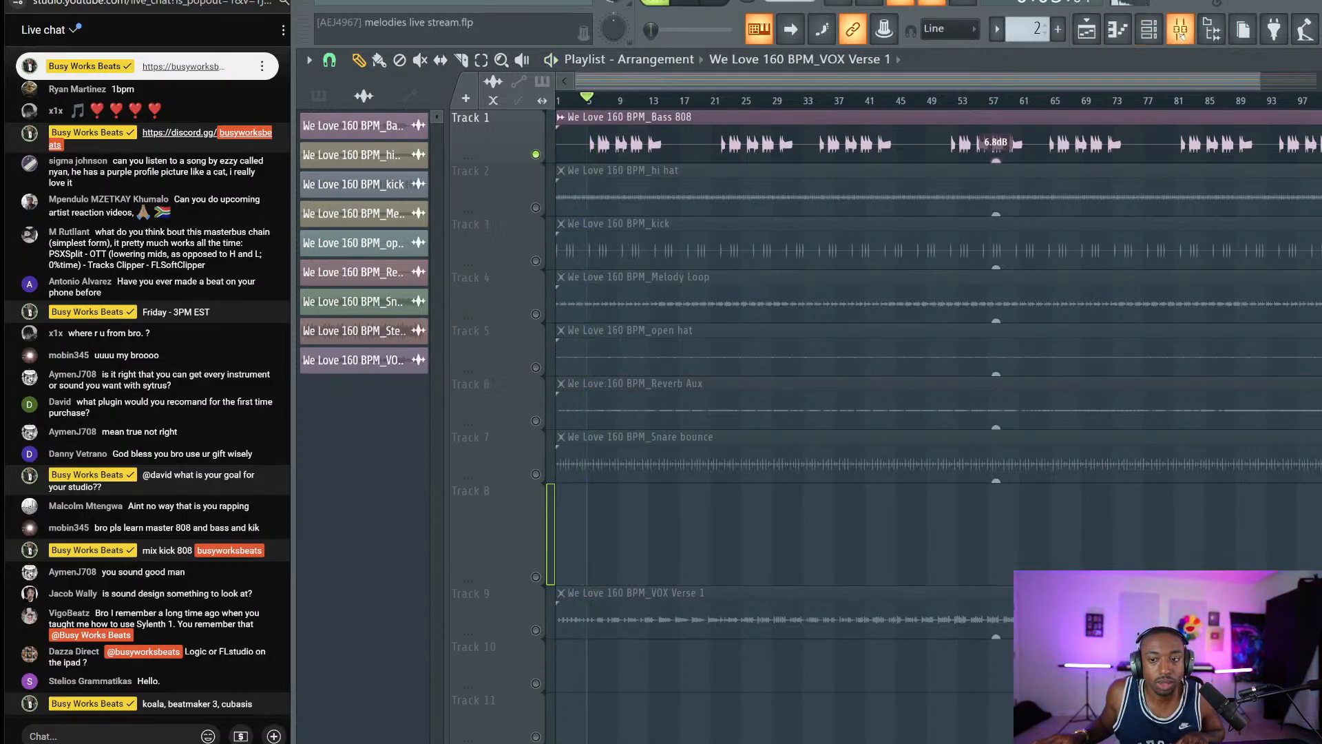
pyautogui.click(1180, 32)
pyautogui.click(1019, 219)
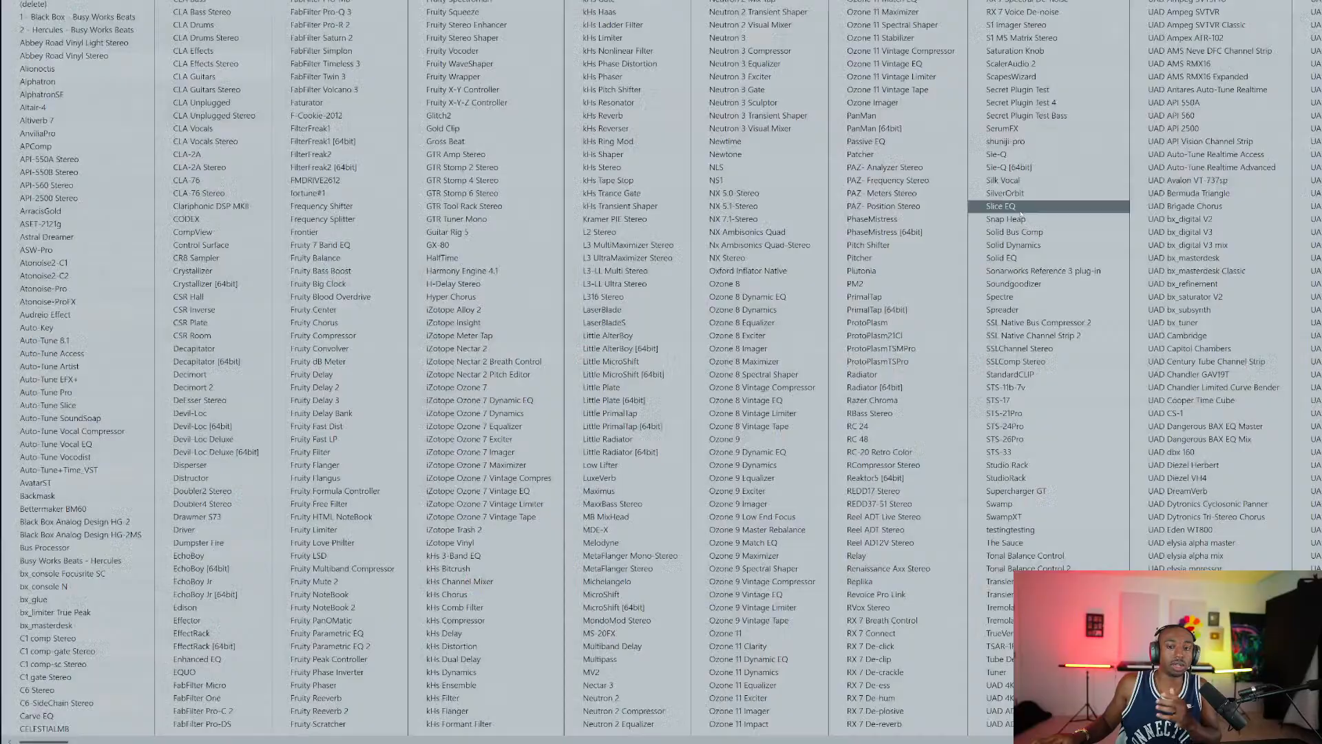
# Load Decapitator, attempt its iLok licence activation, and dismiss the failed dialogs.
pyautogui.click(241, 351)
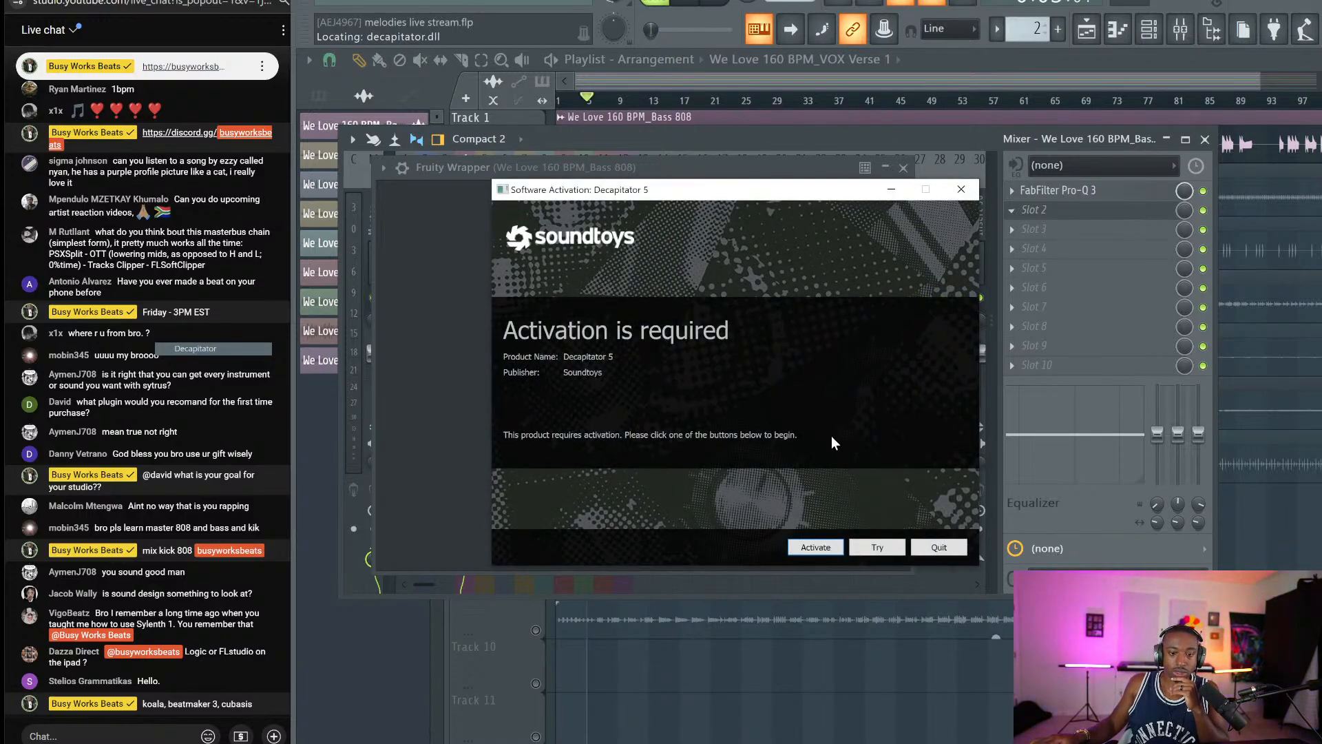
pyautogui.click(816, 547)
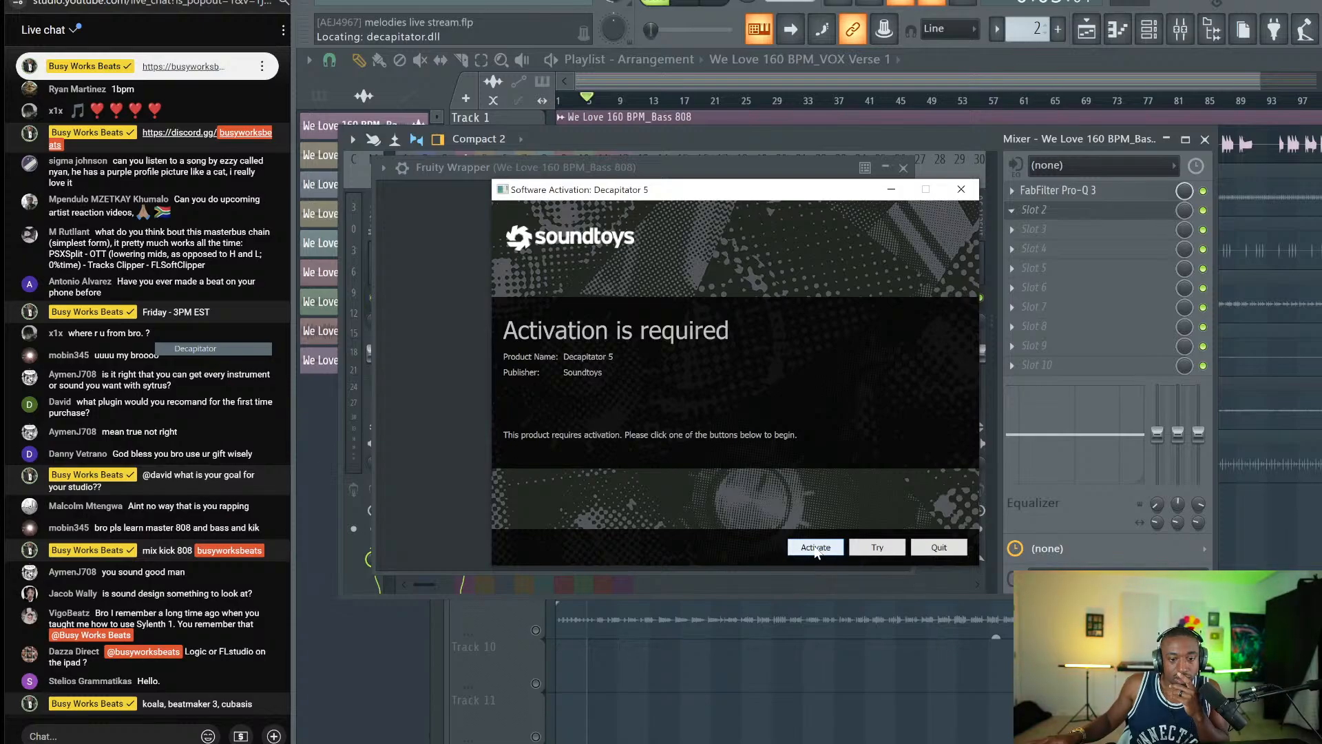
pyautogui.click(833, 490)
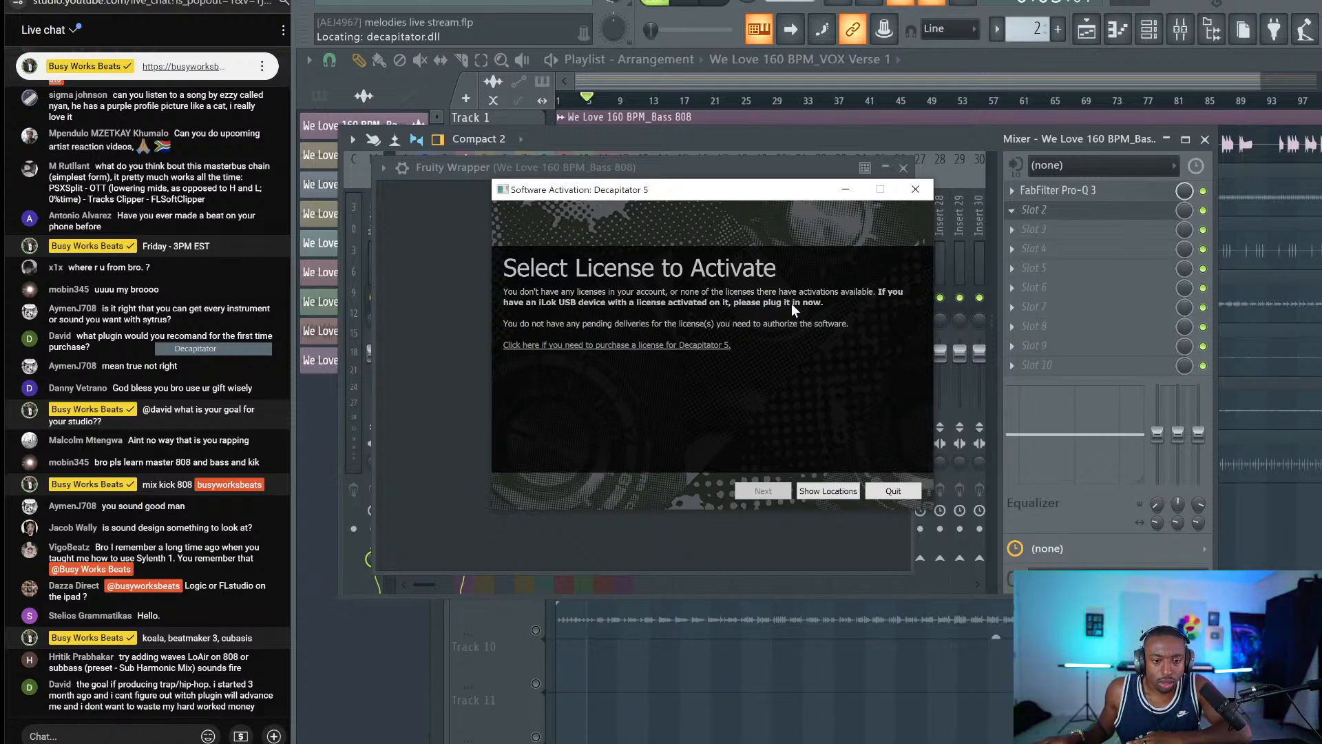
pyautogui.click(826, 488)
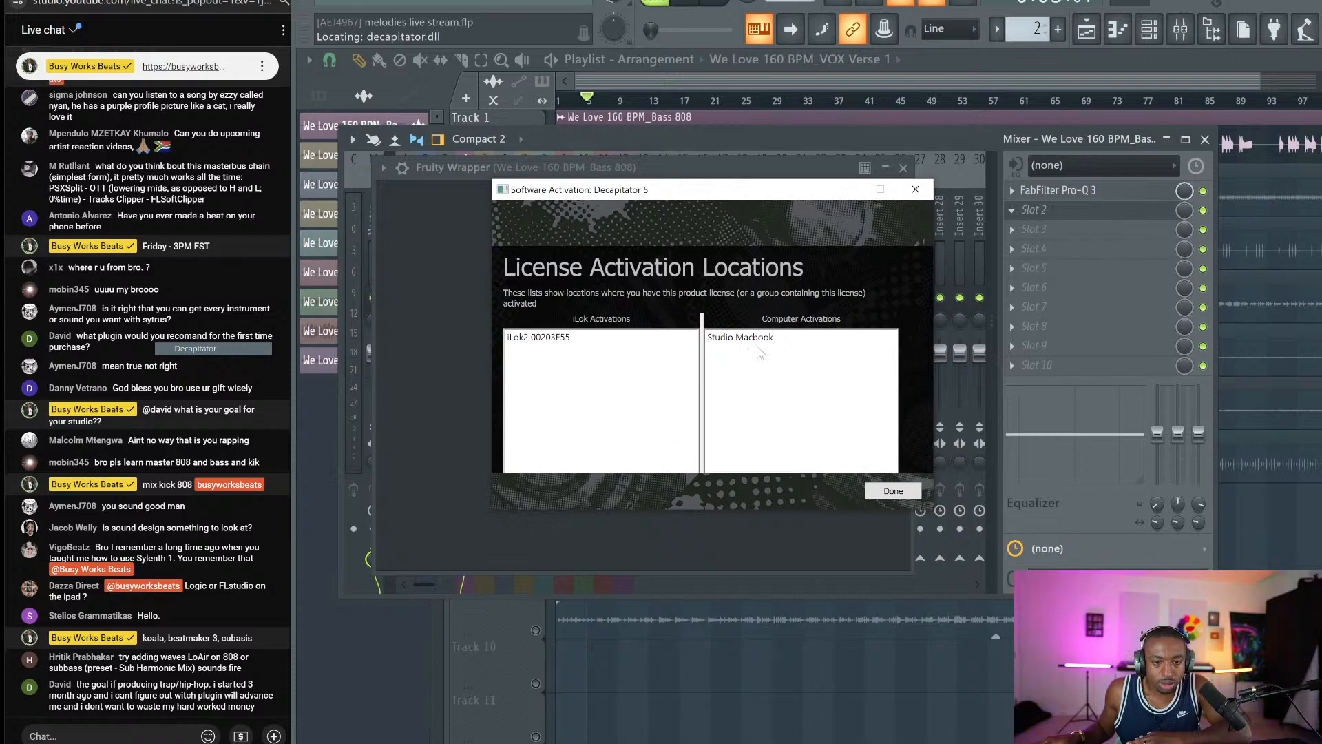
pyautogui.click(593, 340)
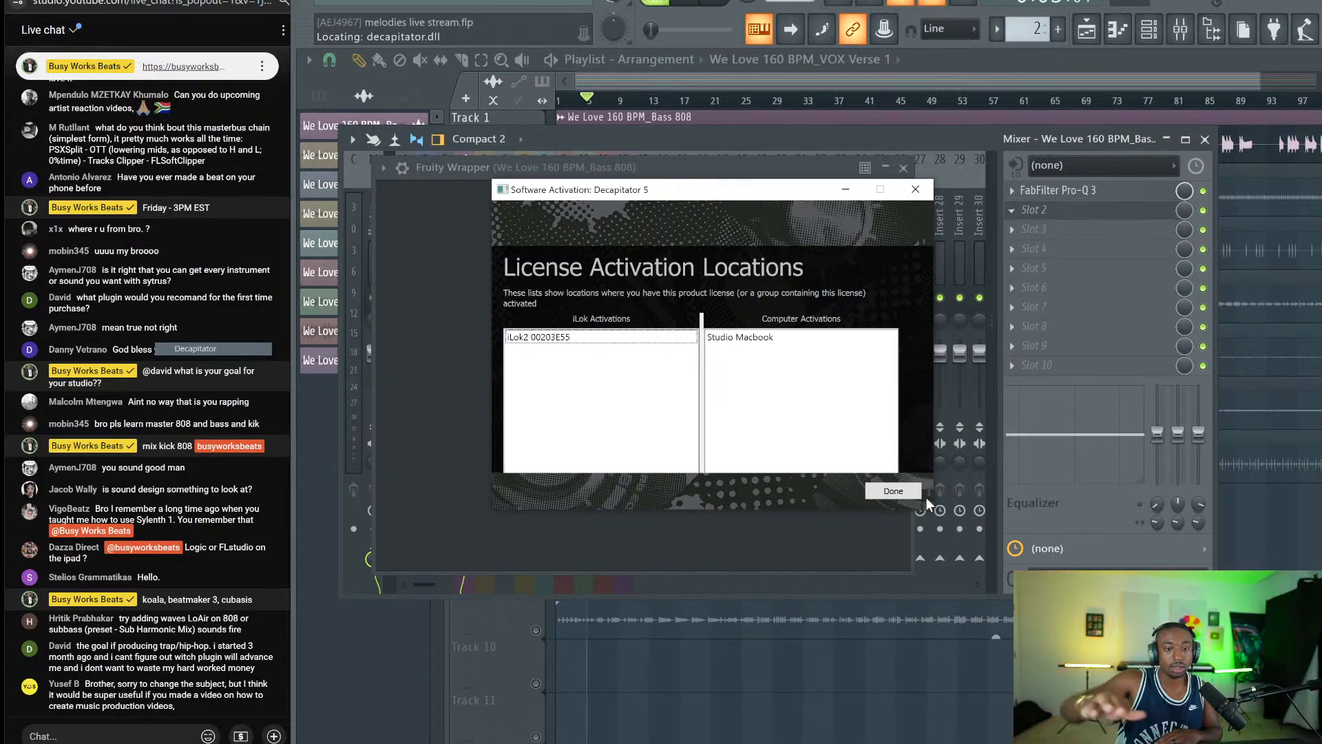
pyautogui.click(909, 491)
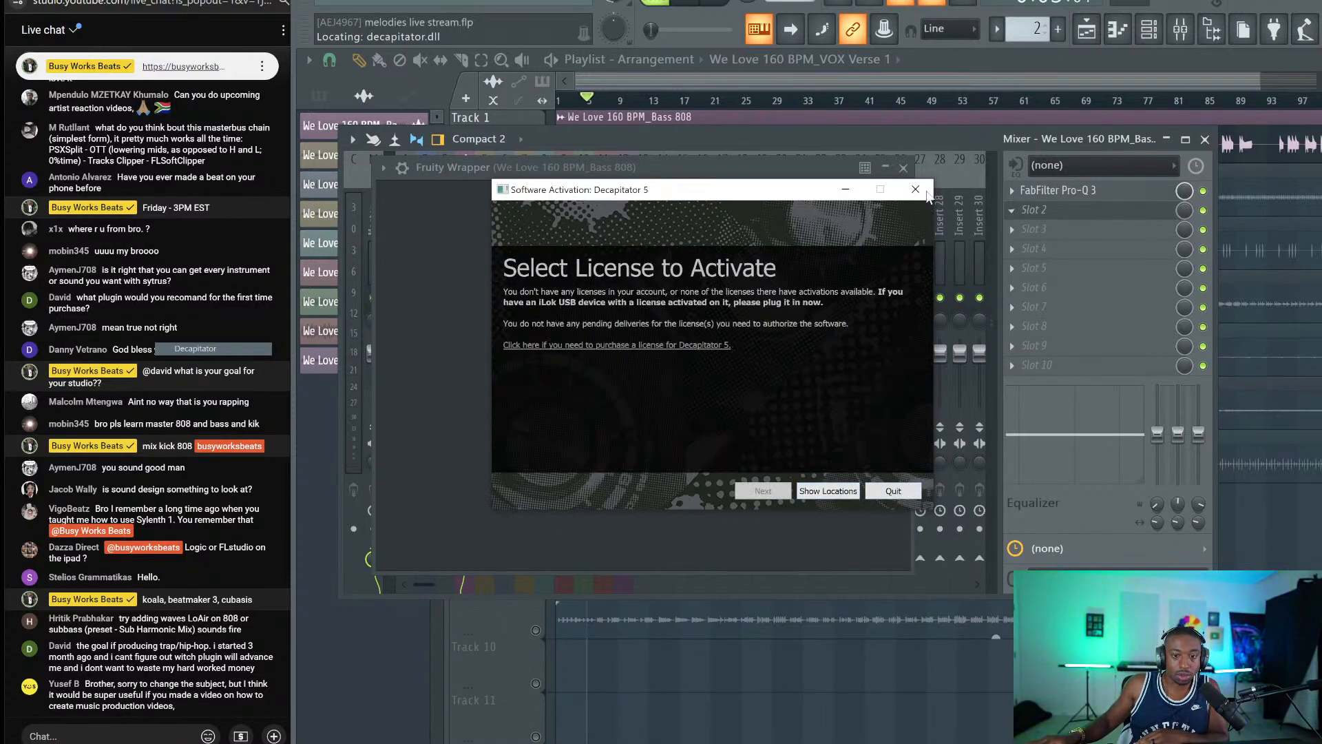
pyautogui.click(927, 186)
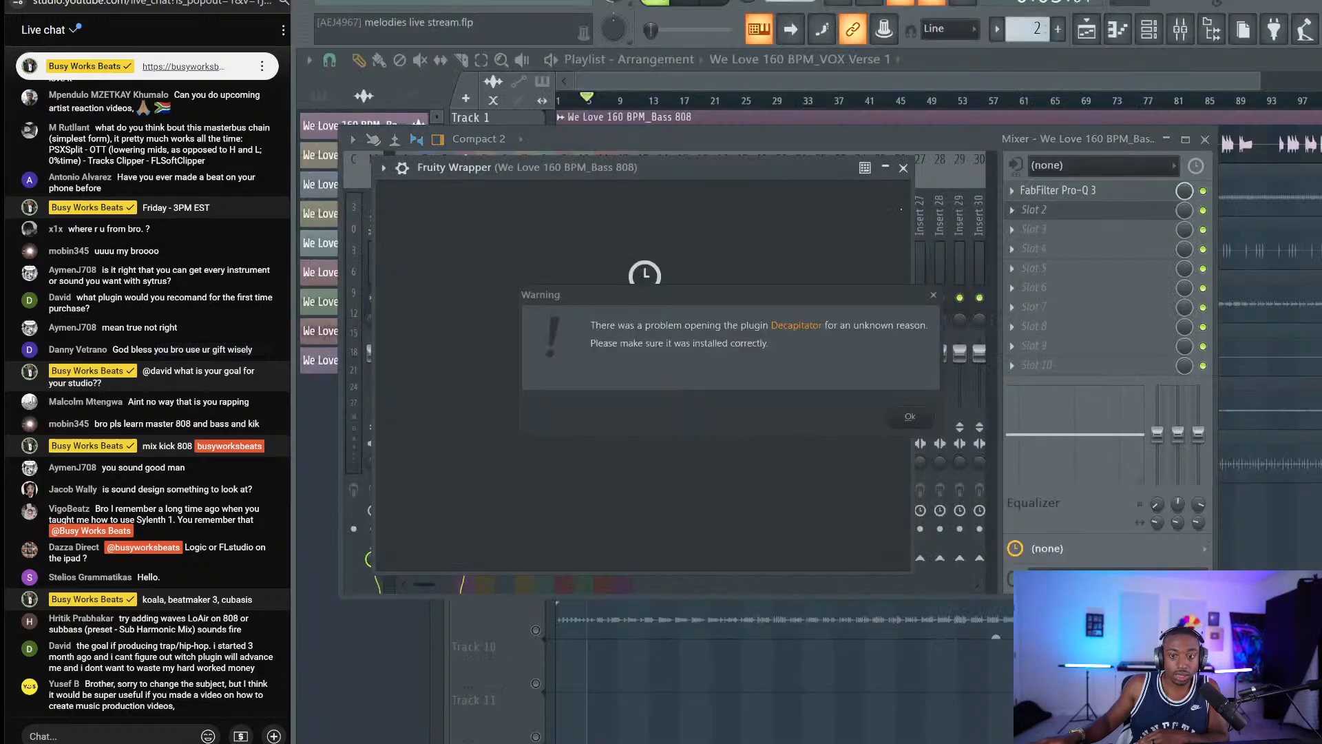
pyautogui.click(911, 416)
# Delete Decapitator from the Bass 808 slot and reopen the plugin list.
pyautogui.click(1019, 210)
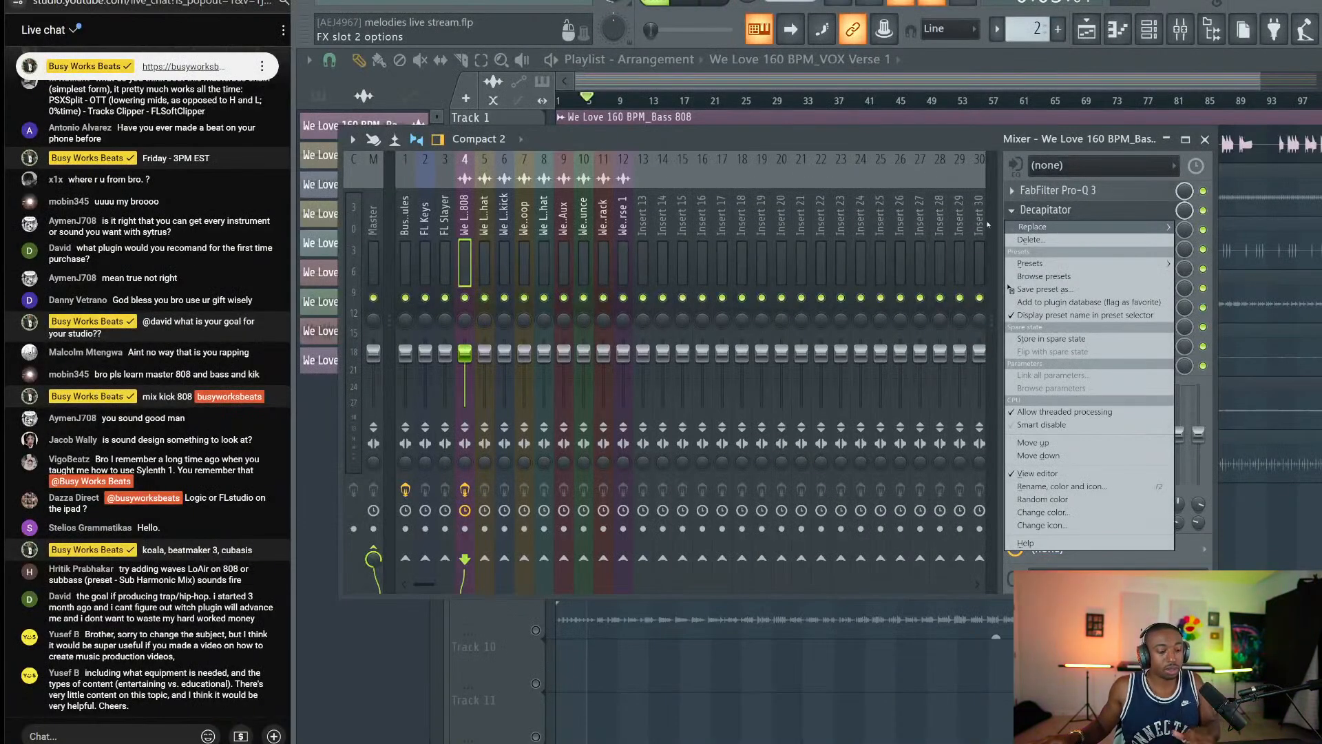
pyautogui.click(1030, 240)
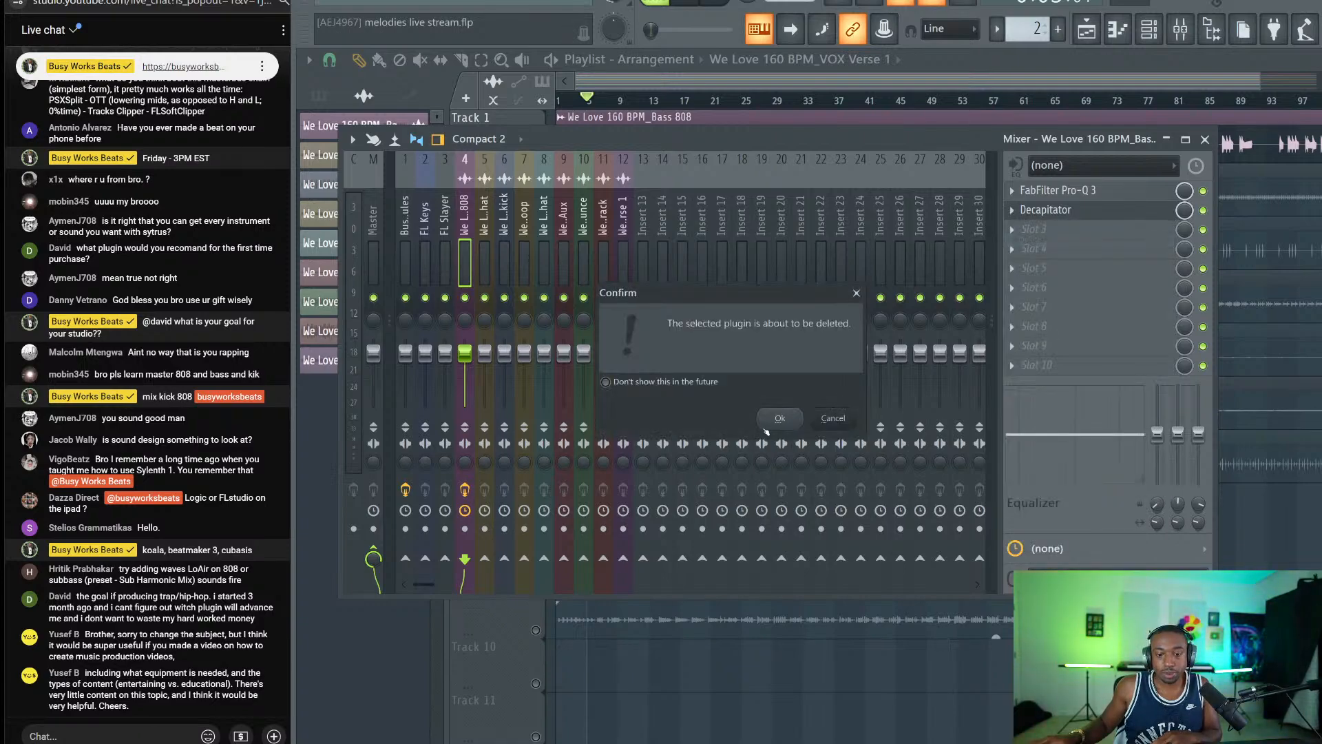
pyautogui.click(778, 418)
pyautogui.click(1033, 210)
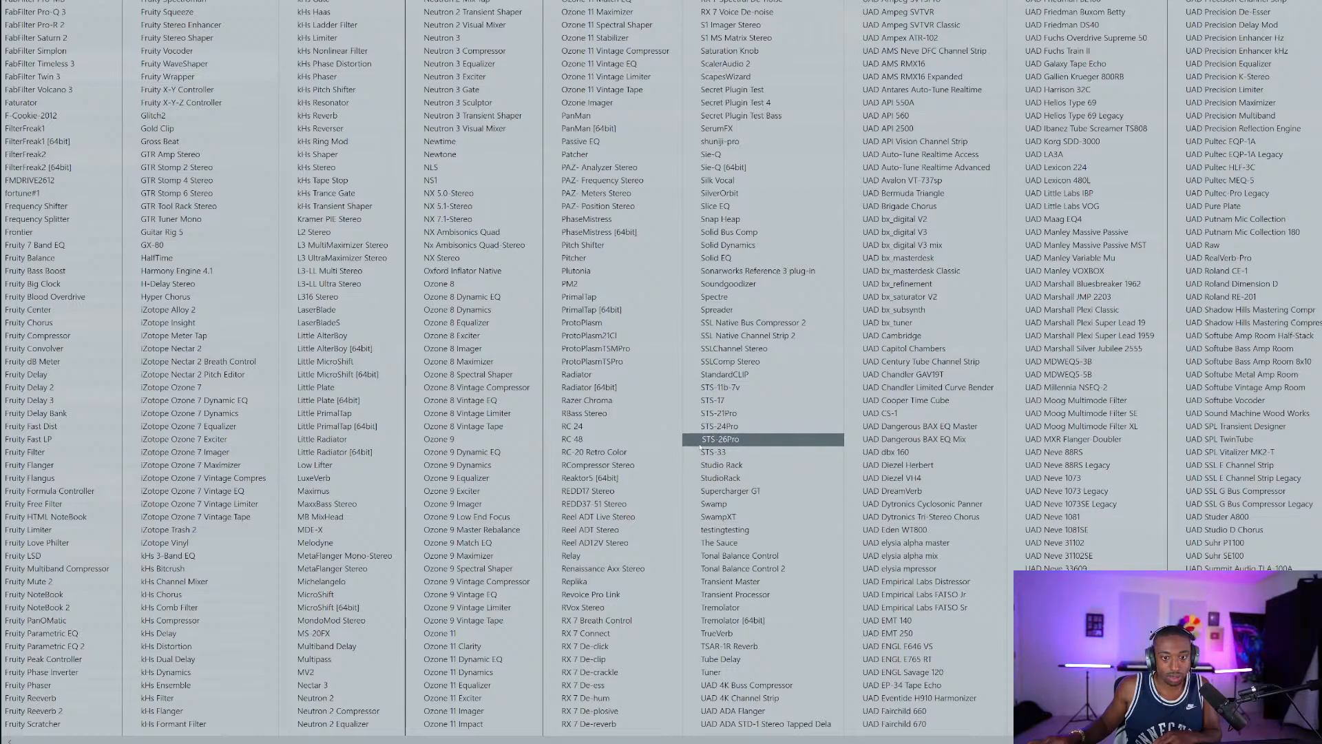
# Load Spectre and boost its third band about 2.97 dB at 2.83 kHz, then close the mixer.
pyautogui.click(731, 297)
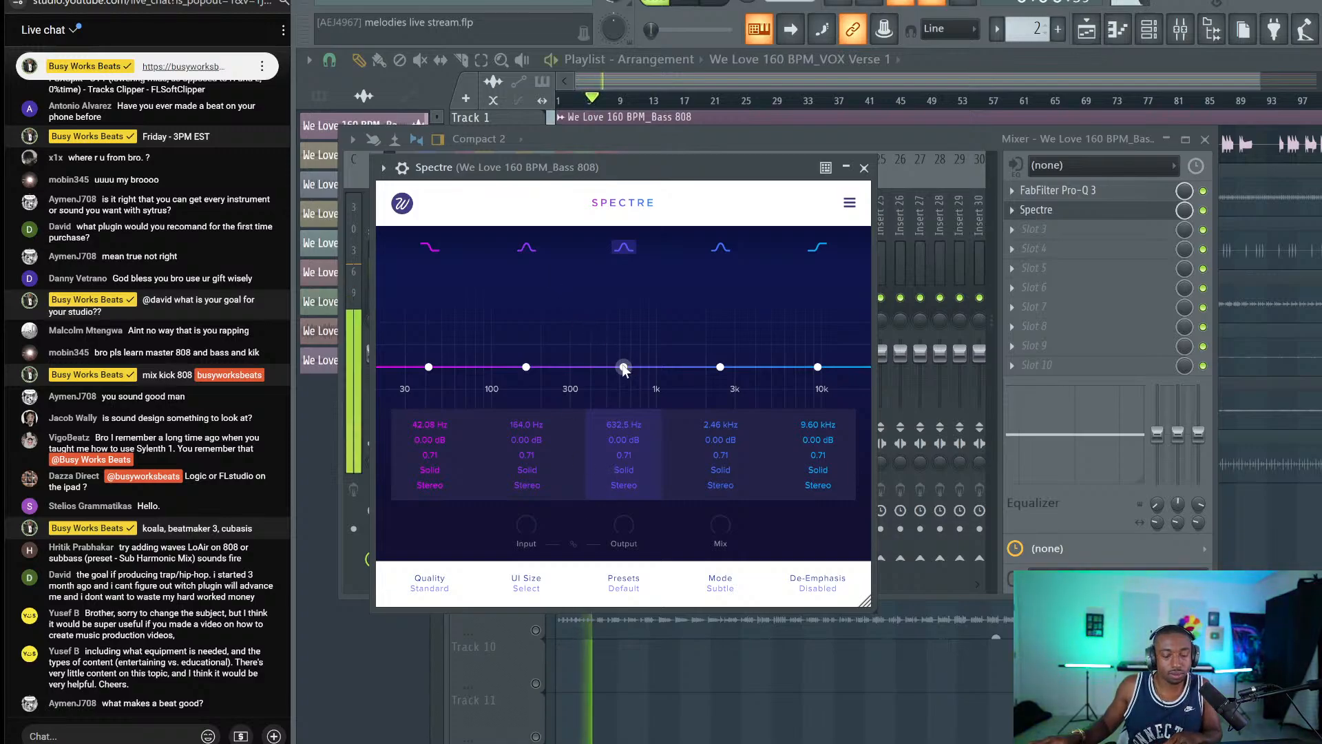
pyautogui.moveTo(623, 366); pyautogui.dragTo(731, 347)
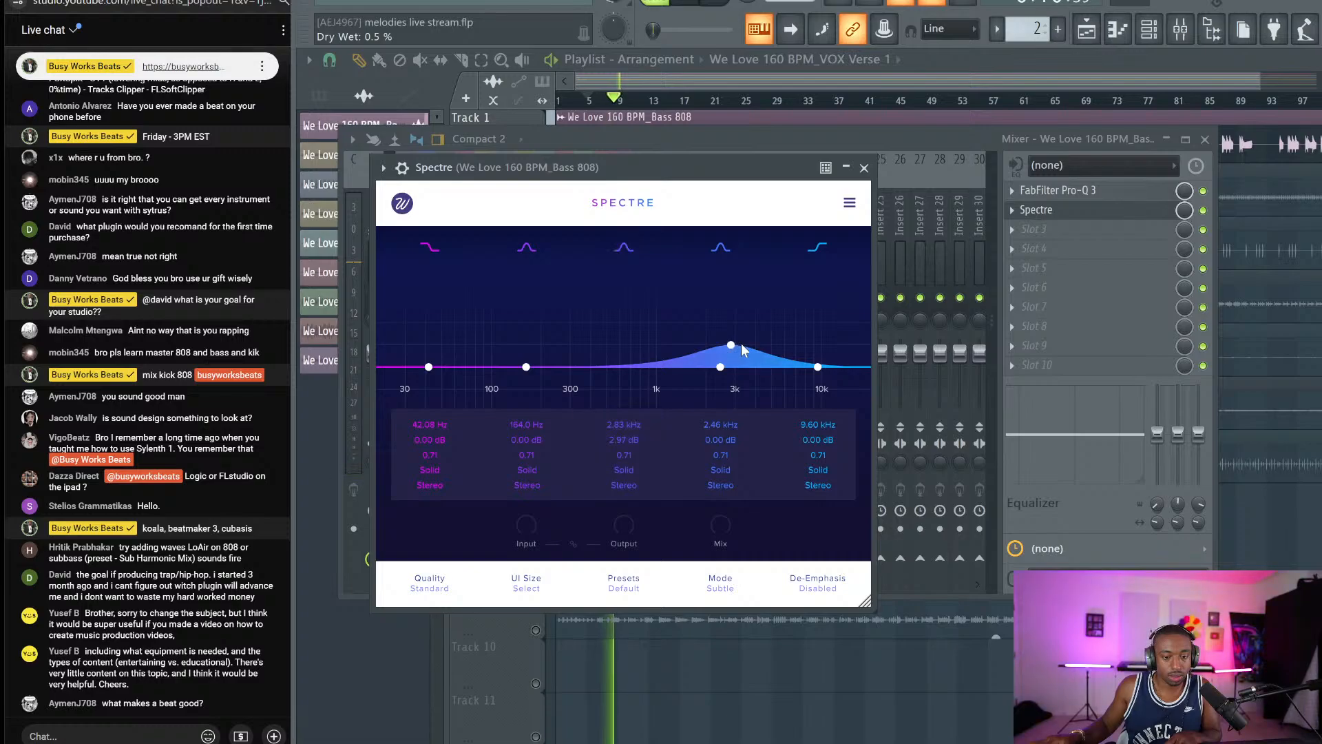
pyautogui.click(863, 167)
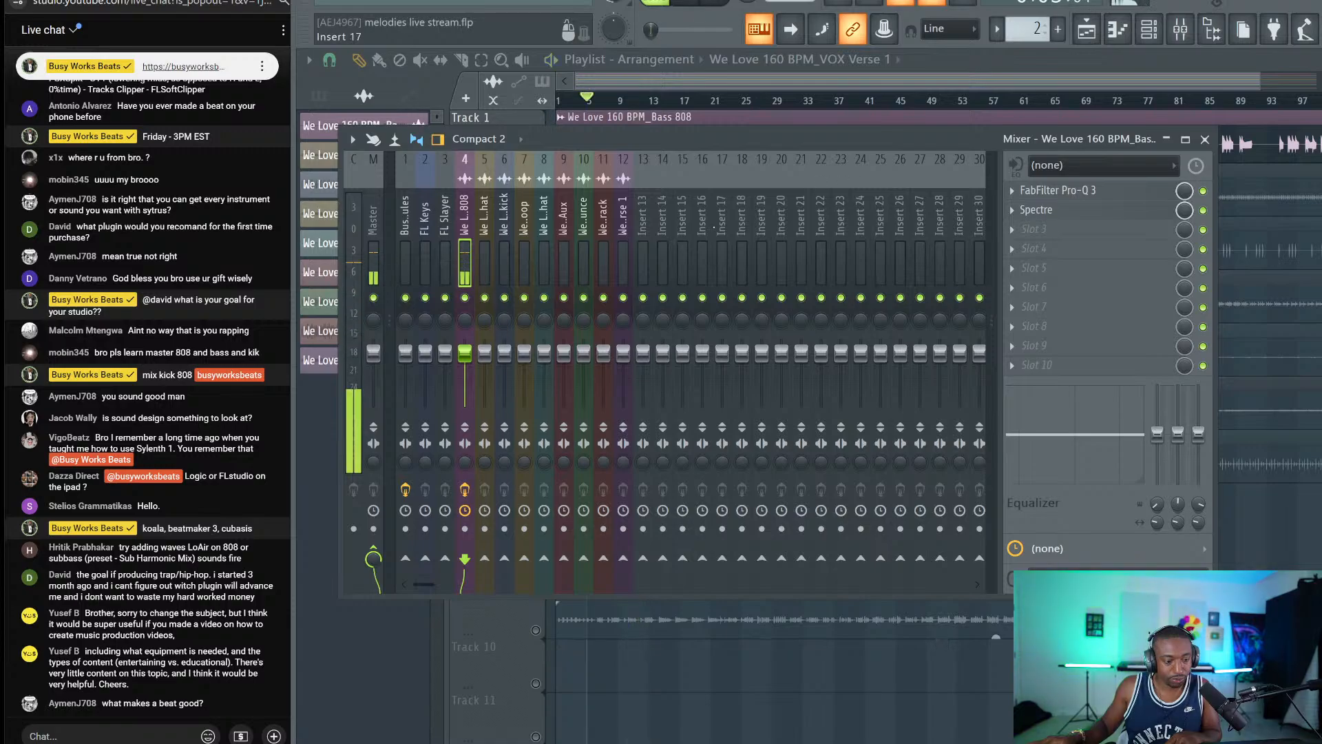
pyautogui.click(1204, 139)
# Solo the hi hat track, save the project, and post a greeting reply in the live chat.
pyautogui.rightClick(537, 207)
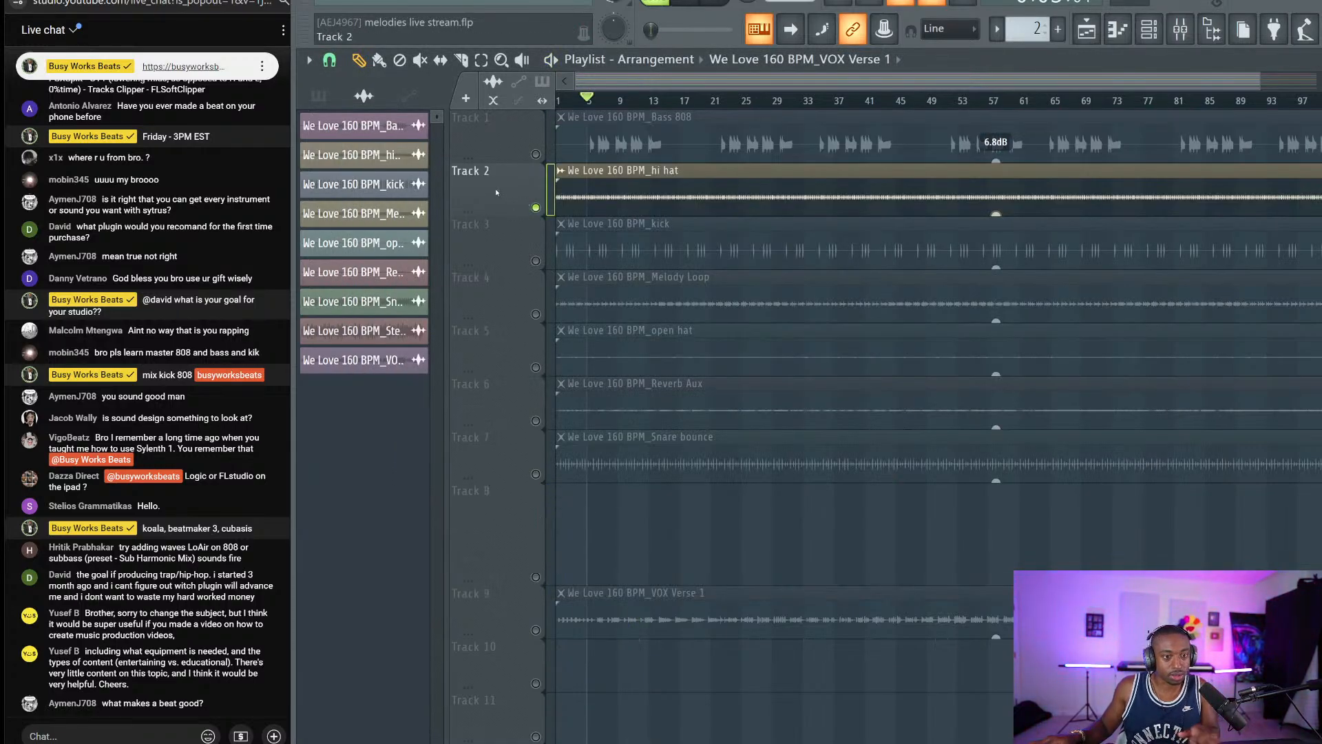
pyautogui.hotkey('ctrl', 's')
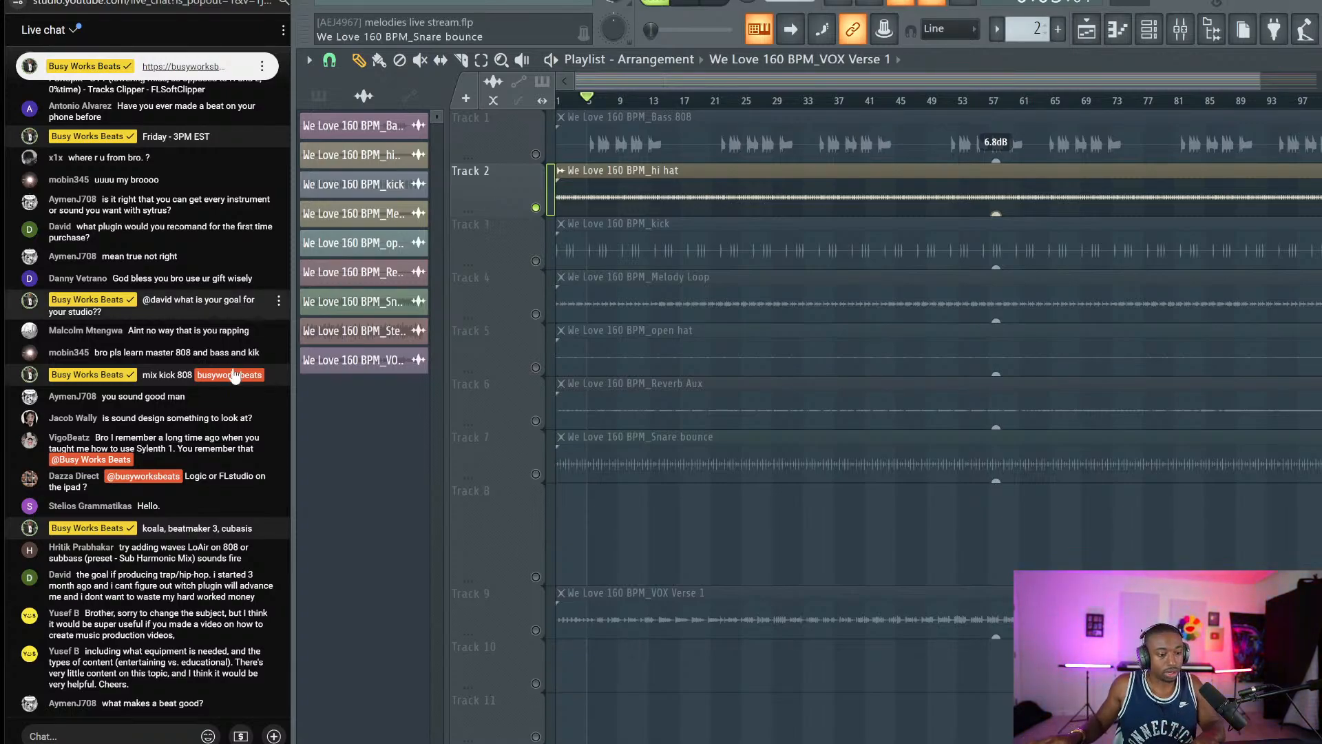
pyautogui.click(110, 736)
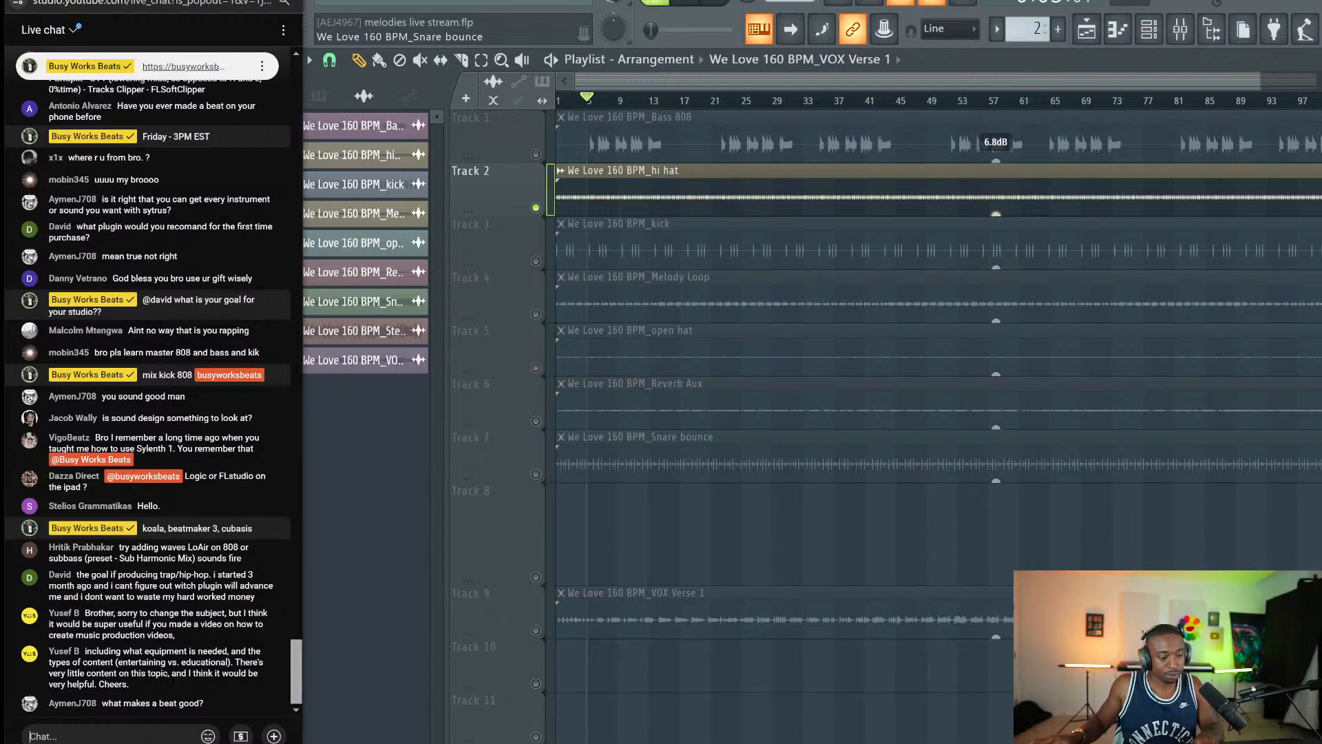
pyautogui.write('how to screen recor')
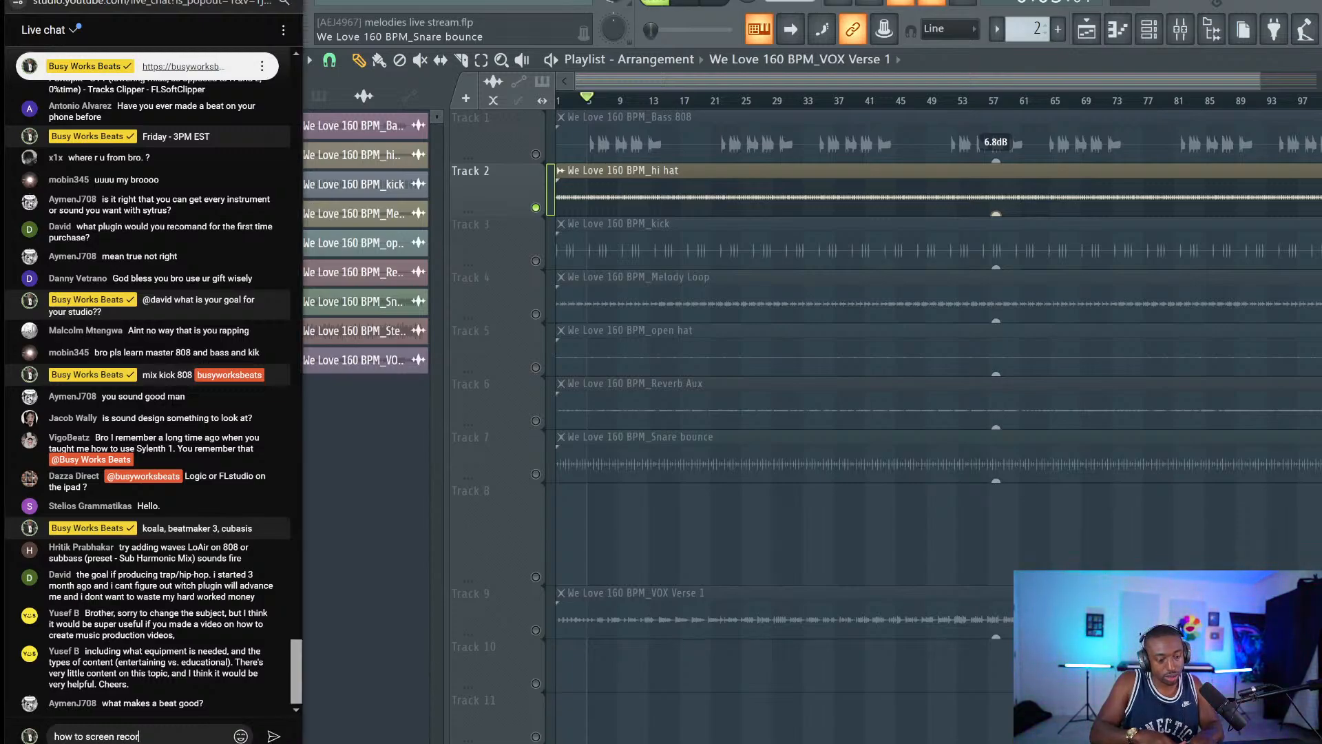
pyautogui.write('d on pc busyworks')
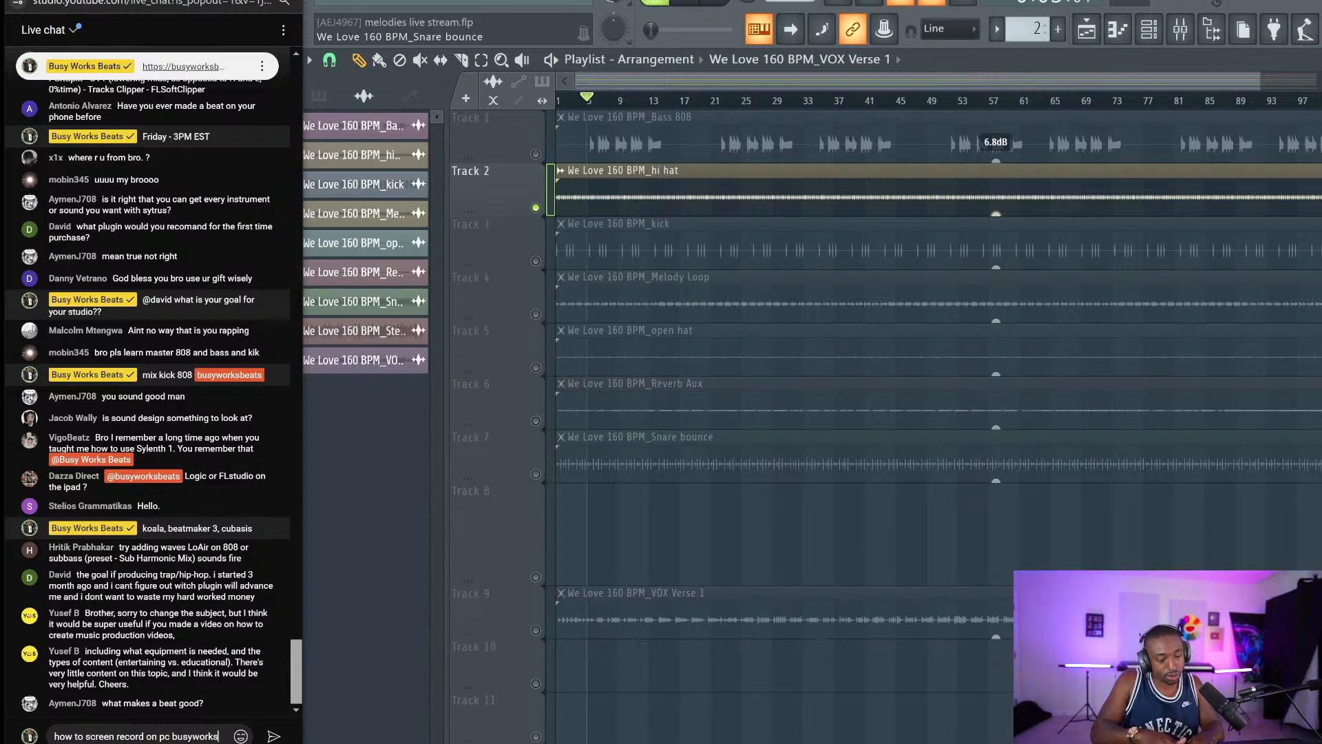
pyautogui.write('beats')
pyautogui.press('Return')
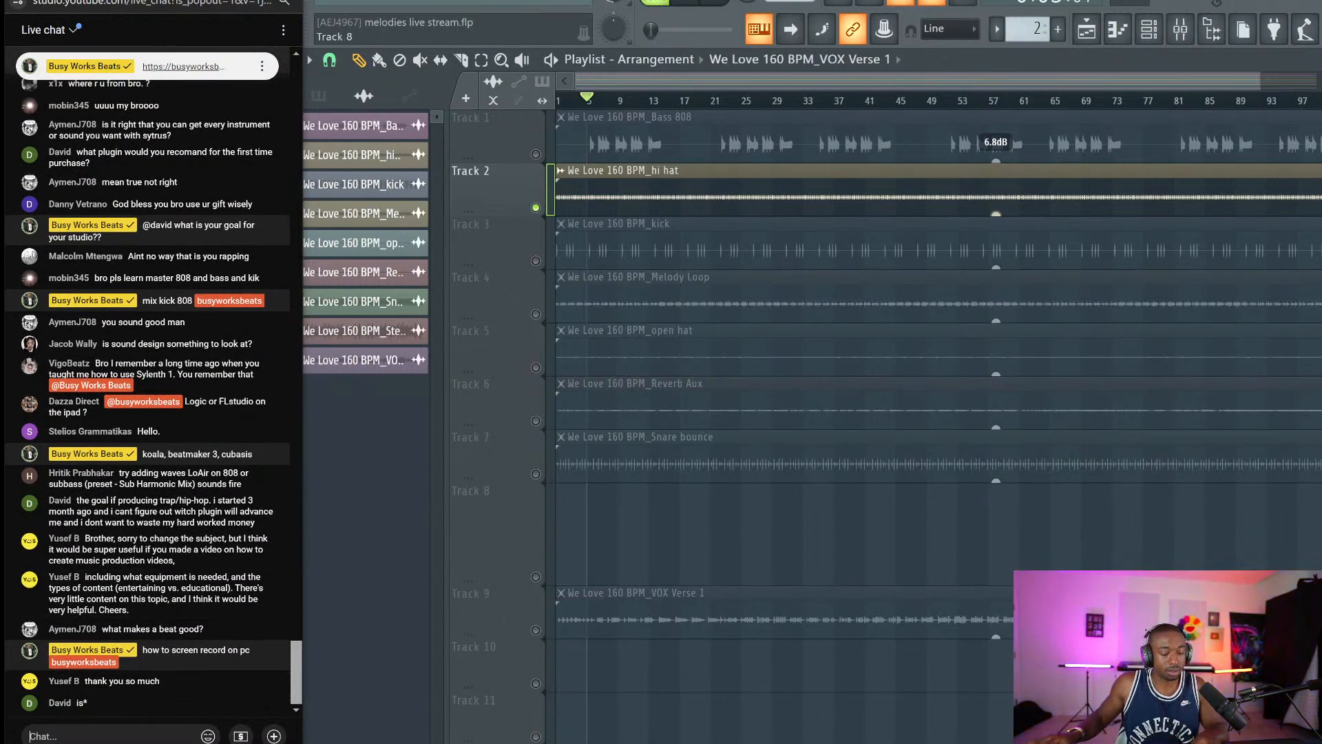
# Post a 'cap' chat reply suggesting CapCut and bring the playlist back into view.
pyautogui.write('capcut')
pyautogui.press('Return')
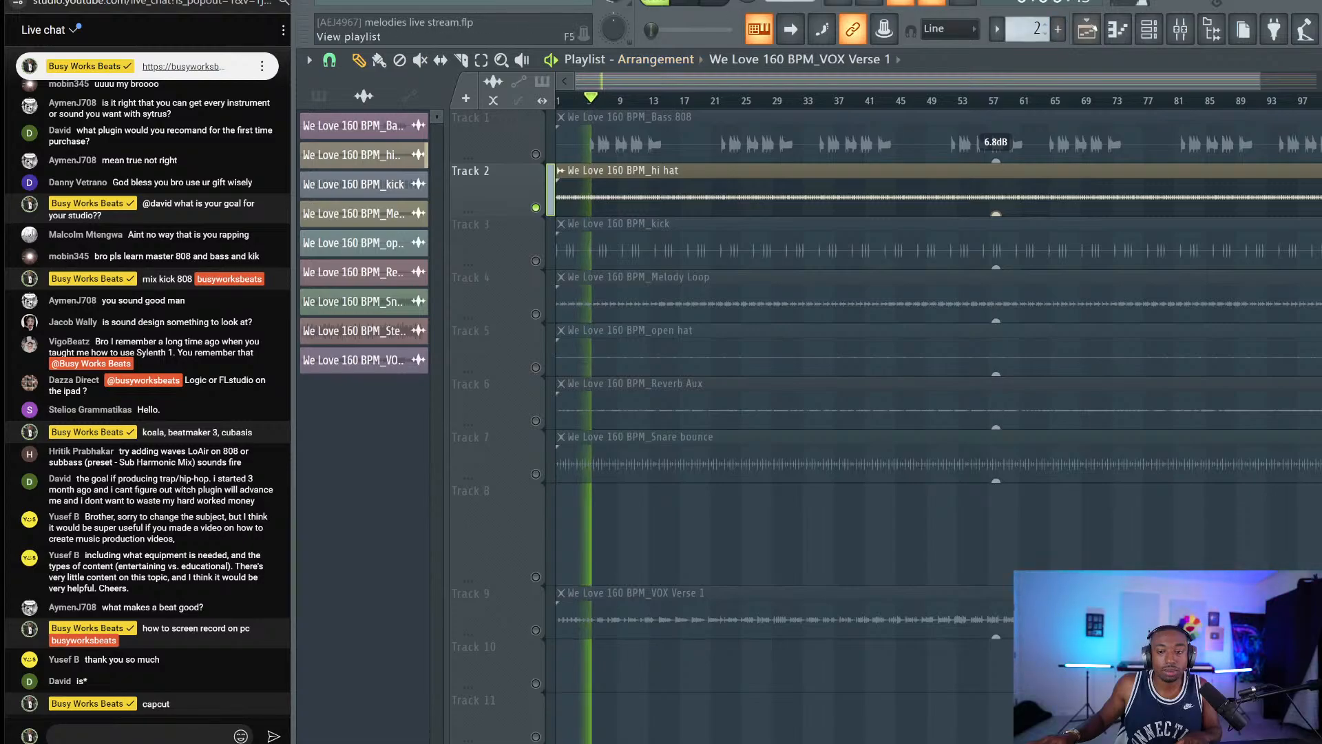
pyautogui.press('F6')
pyautogui.press('F6')
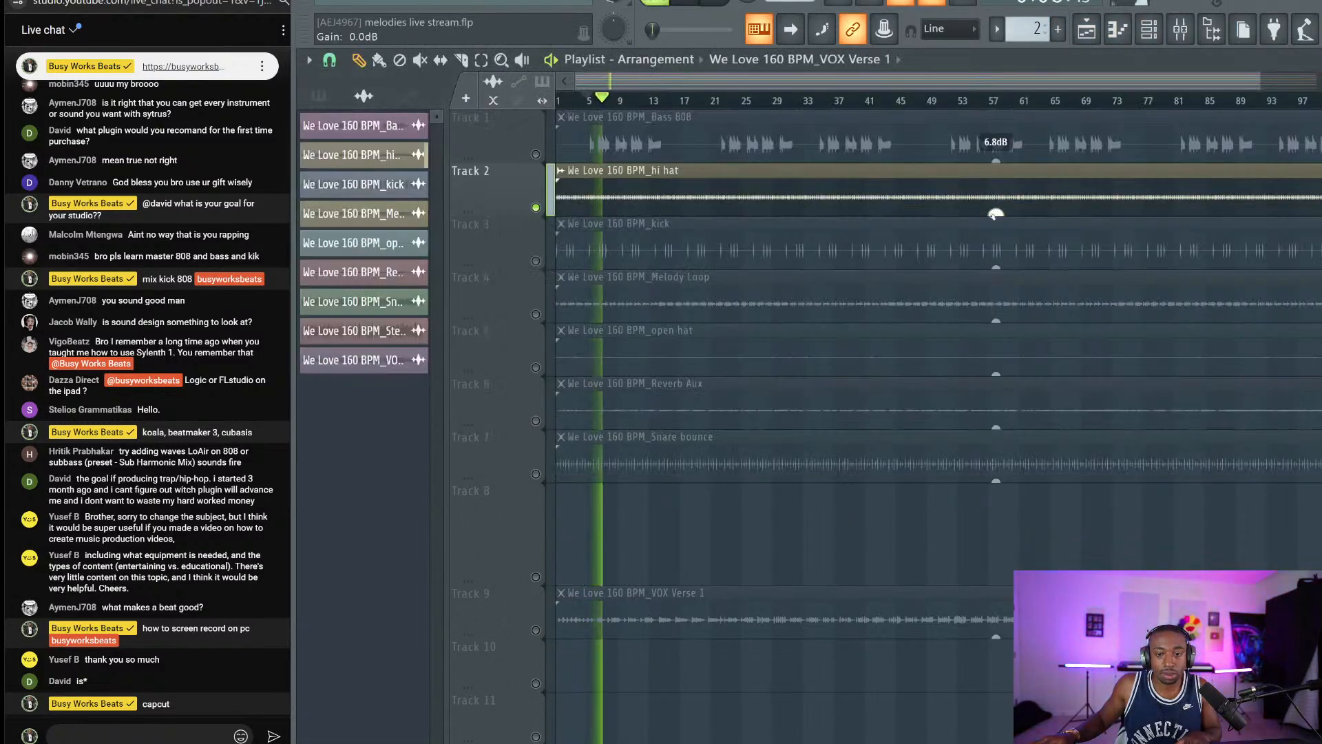
# Raise the hi hat clip volume to 6.8 dB and post the Discord invite link in chat.
pyautogui.moveTo(995, 215); pyautogui.dragTo(996, 204)
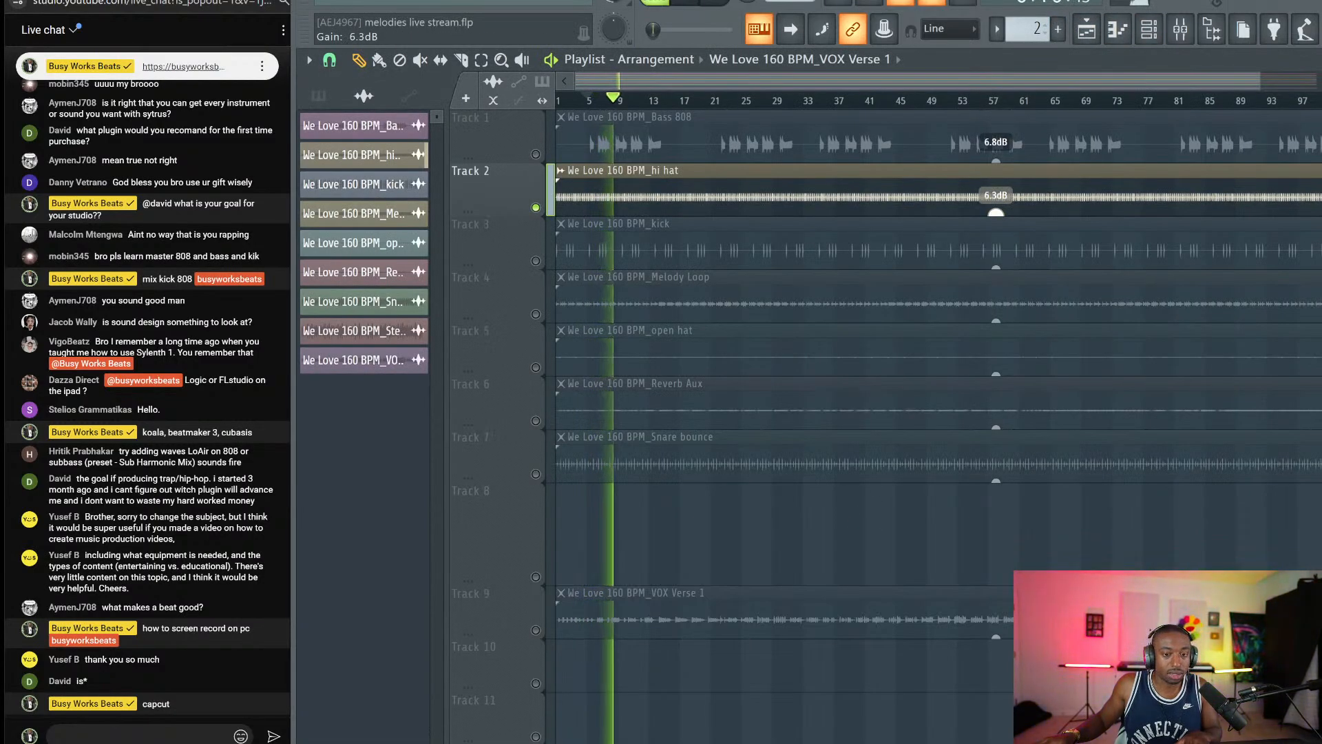
pyautogui.click(1180, 34)
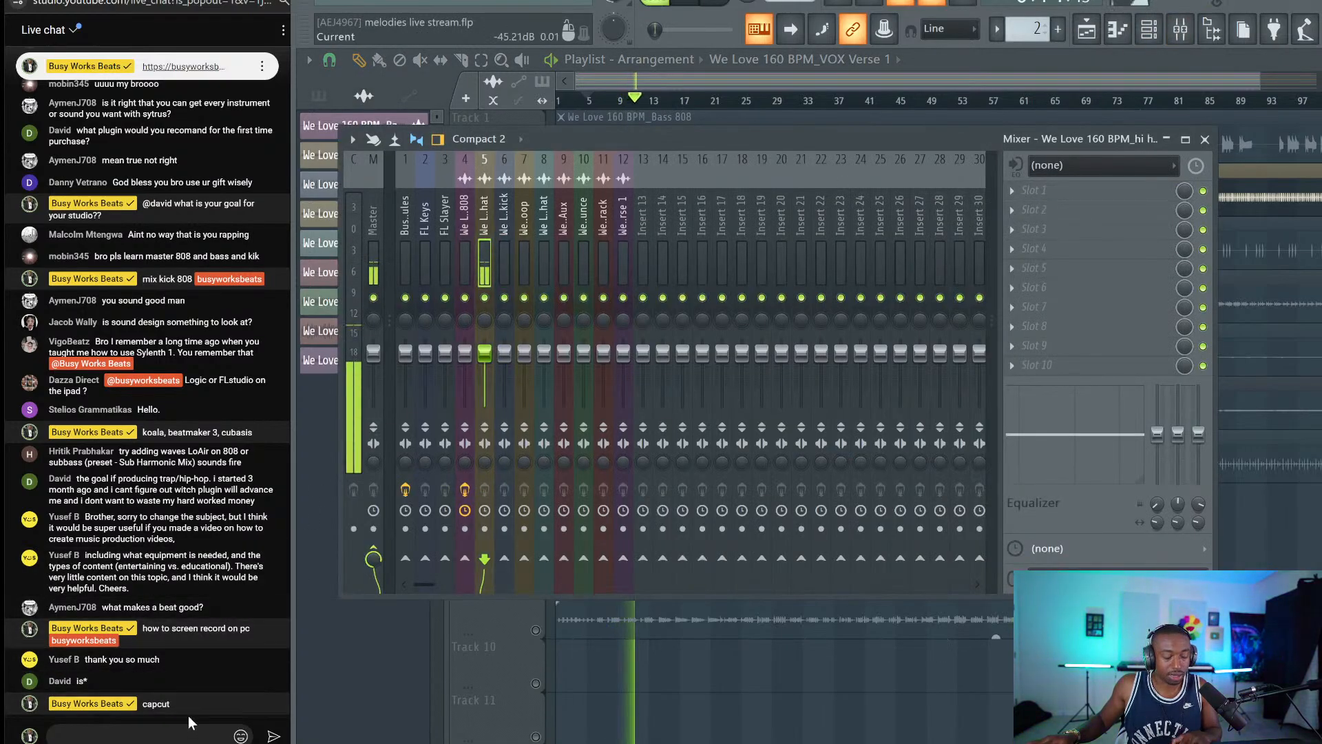
pyautogui.click(186, 734)
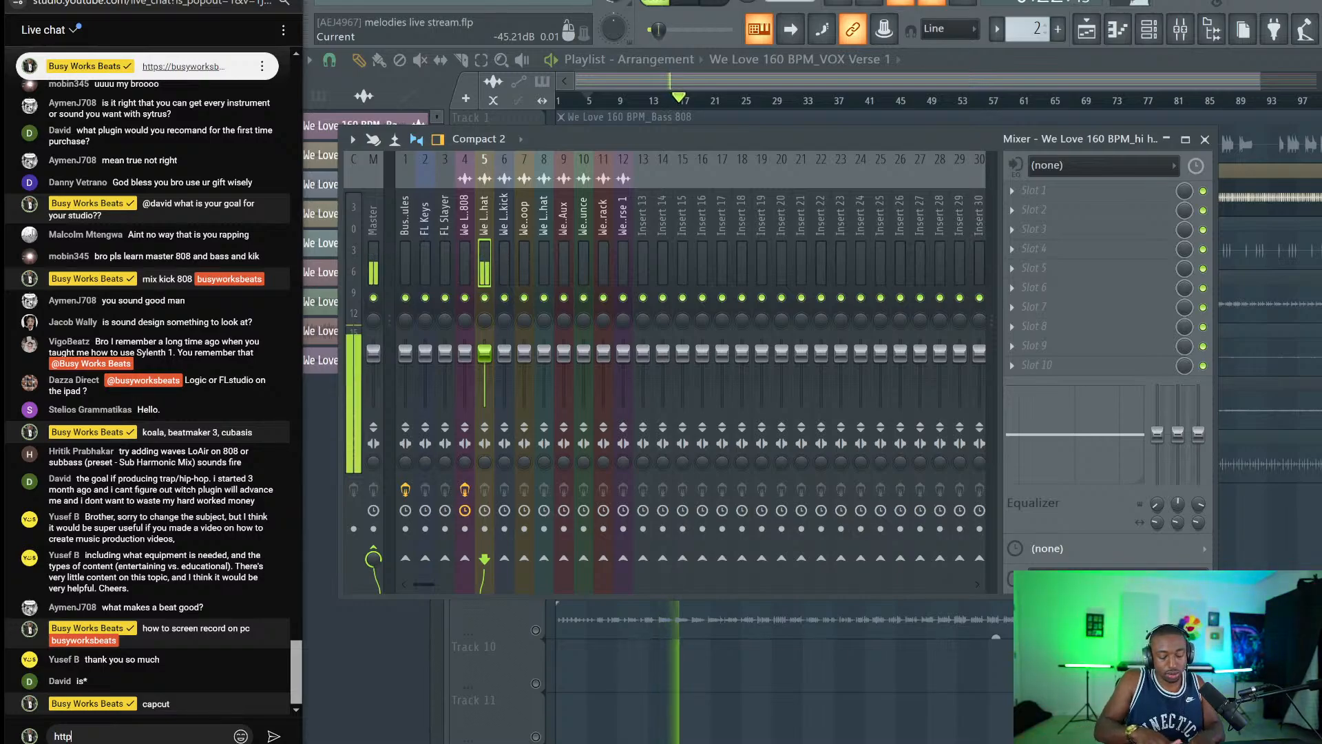
pyautogui.write('https://discord.gg/')
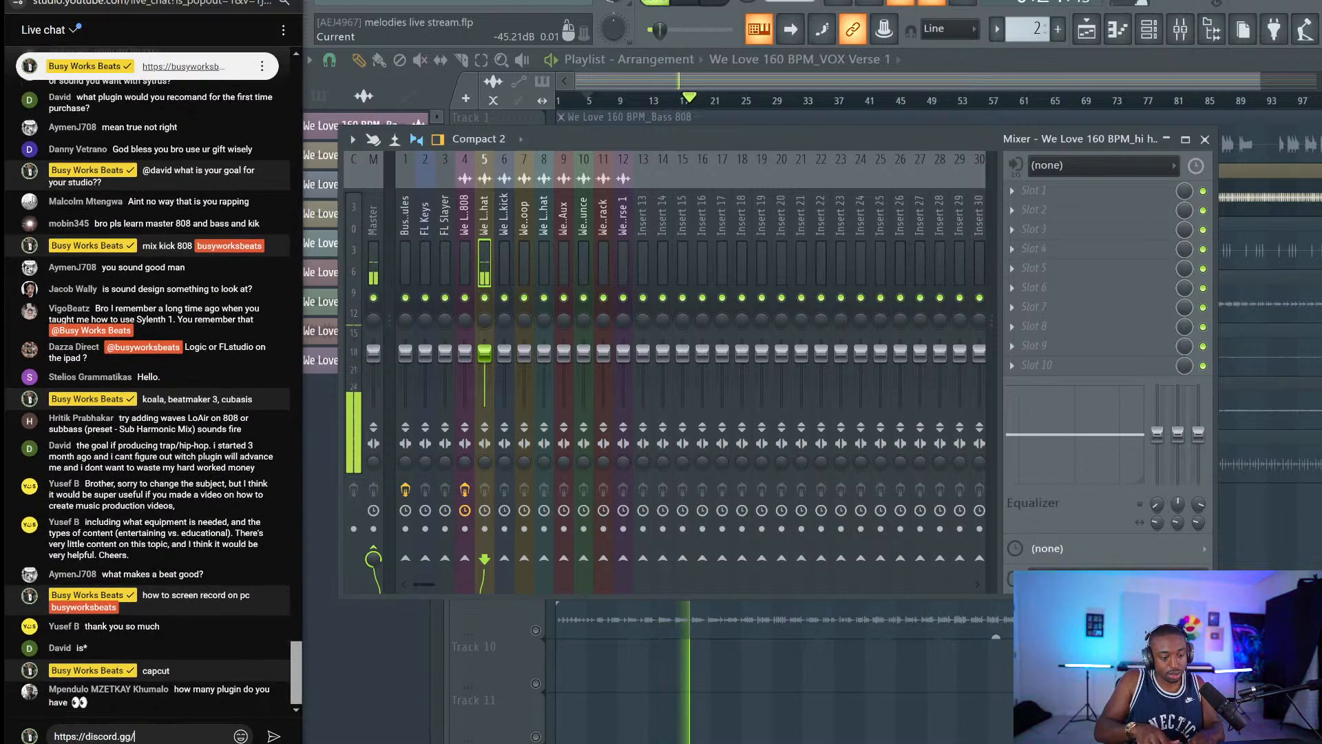
pyautogui.write('busyworksbeats')
pyautogui.press('Return')
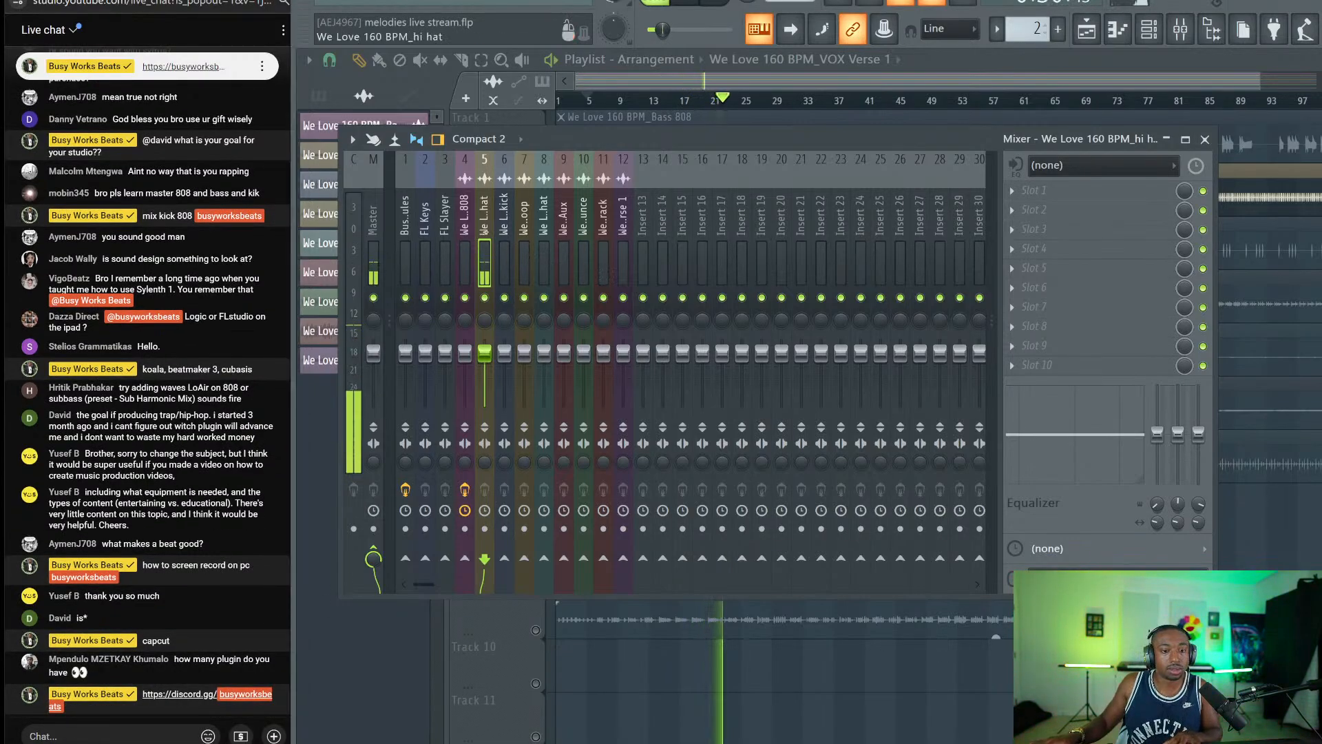
# Unmute the Bass 808 and kick tracks and raise the kick clip's gain to 4.9 dB.
pyautogui.click(1205, 140)
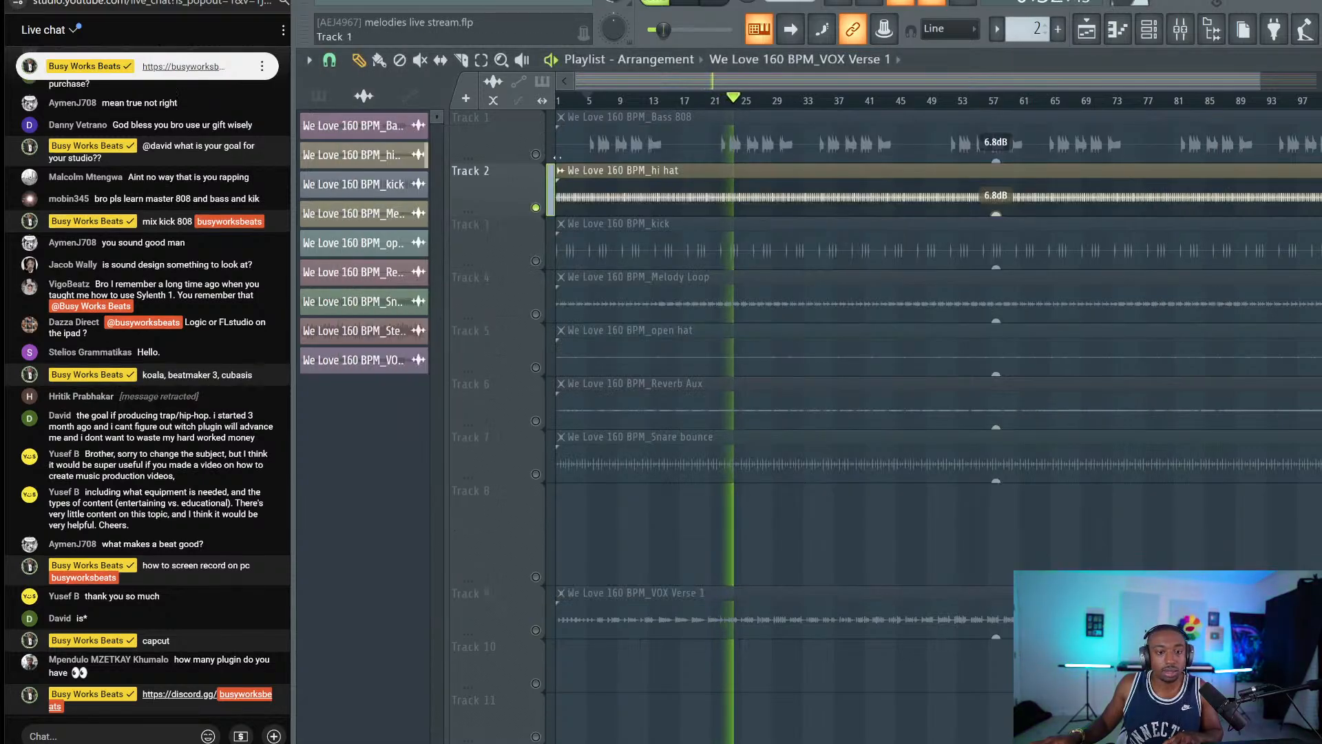
pyautogui.click(536, 154)
pyautogui.click(535, 261)
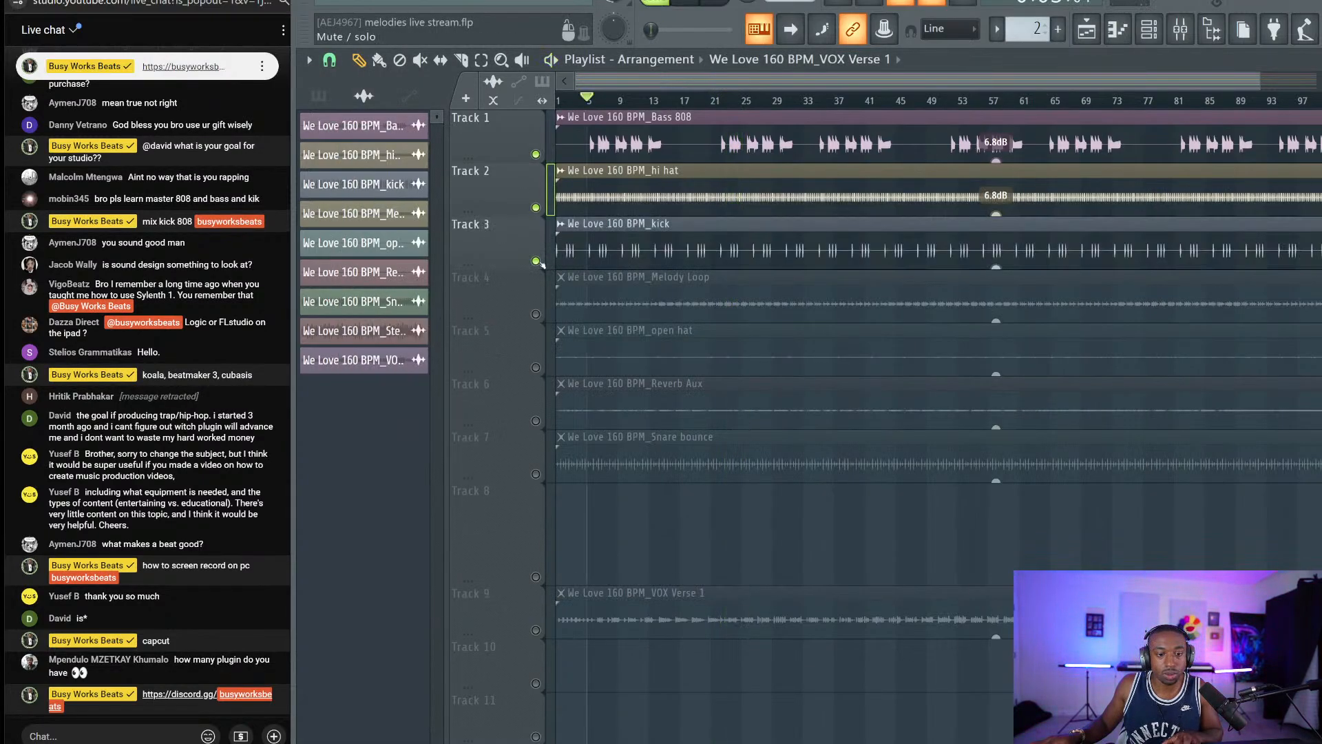
pyautogui.click(581, 100)
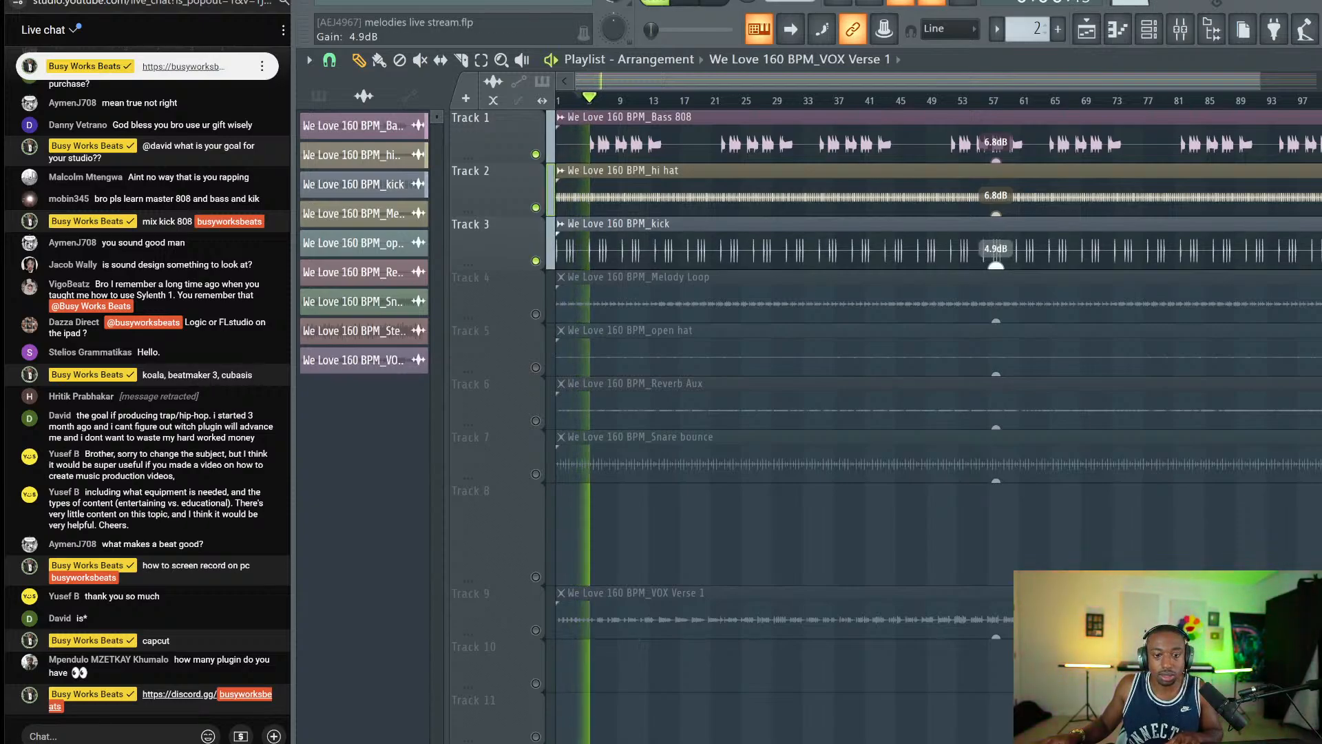
pyautogui.moveTo(996, 267); pyautogui.dragTo(997, 248)
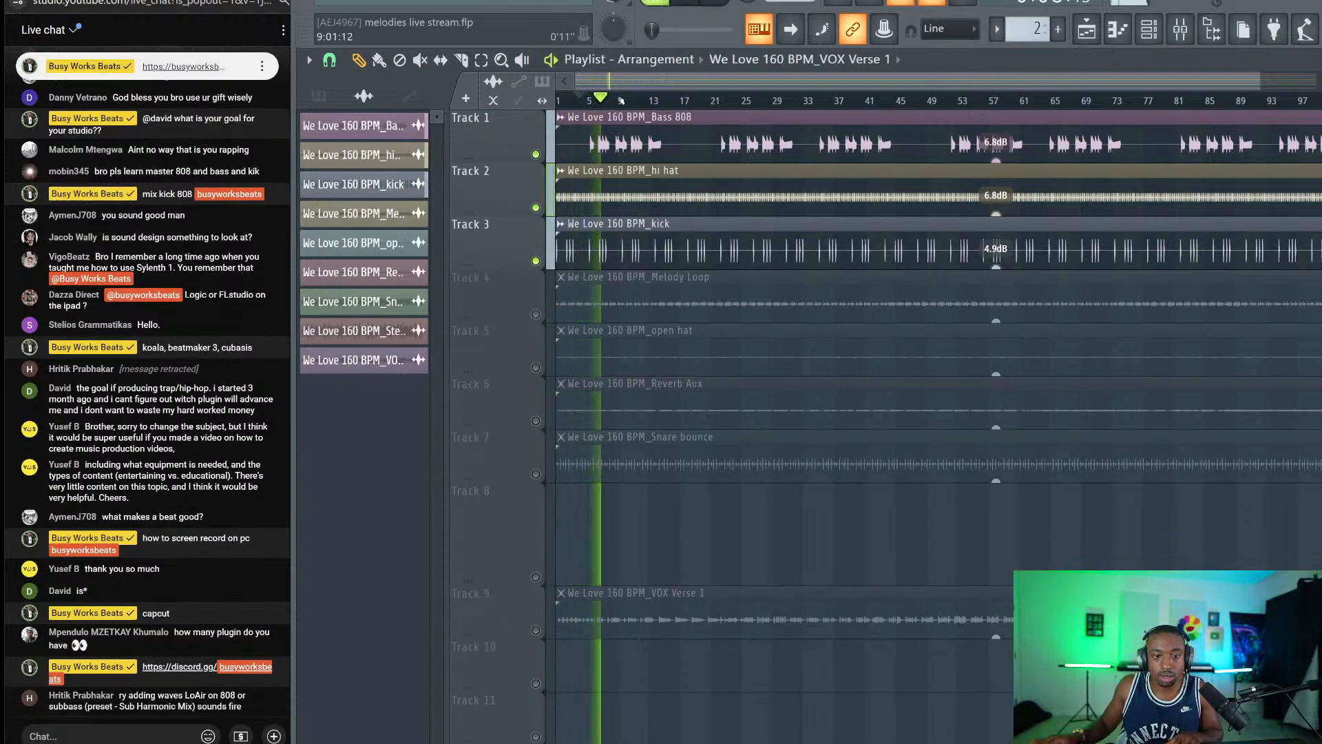
pyautogui.press('space')
pyautogui.click(1180, 29)
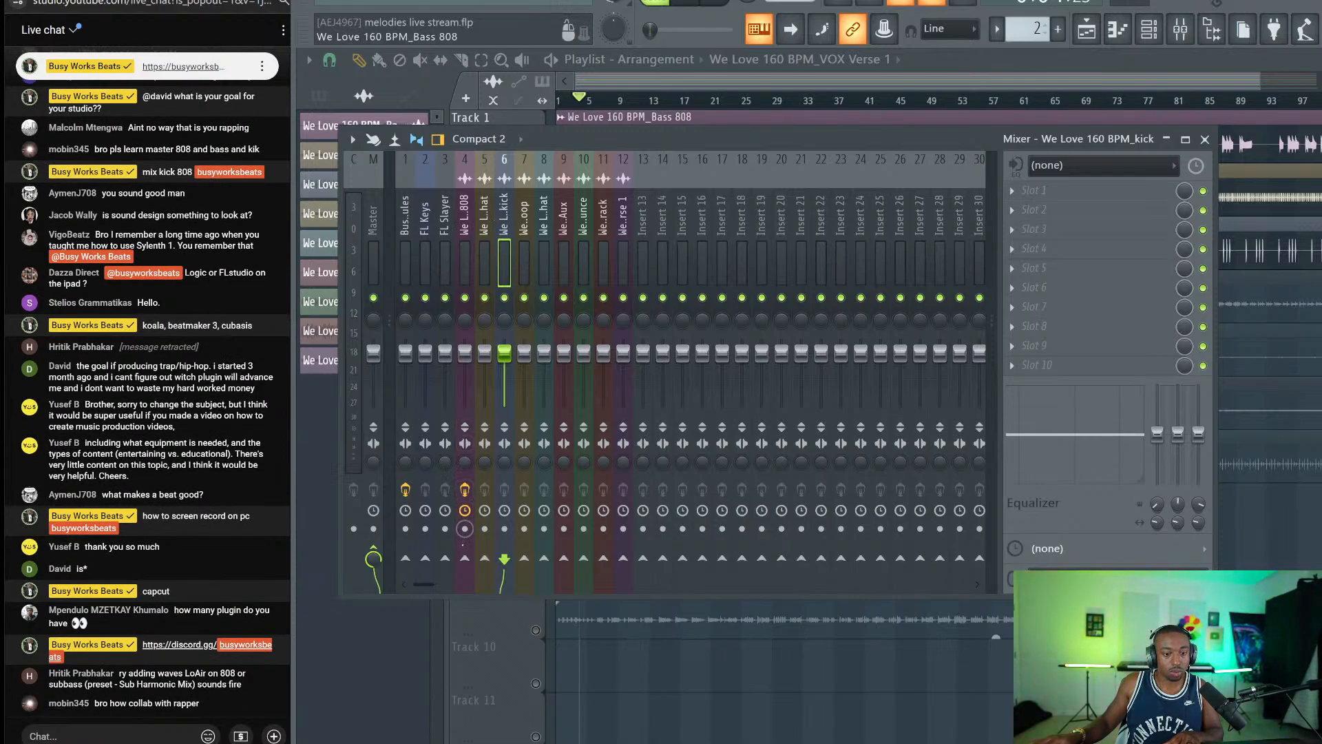
# Sidechain the kick into the Bass 808 insert and load FabFilter Pro-Q 3 in its next slot.
pyautogui.rightClick(466, 558)
pyautogui.click(487, 592)
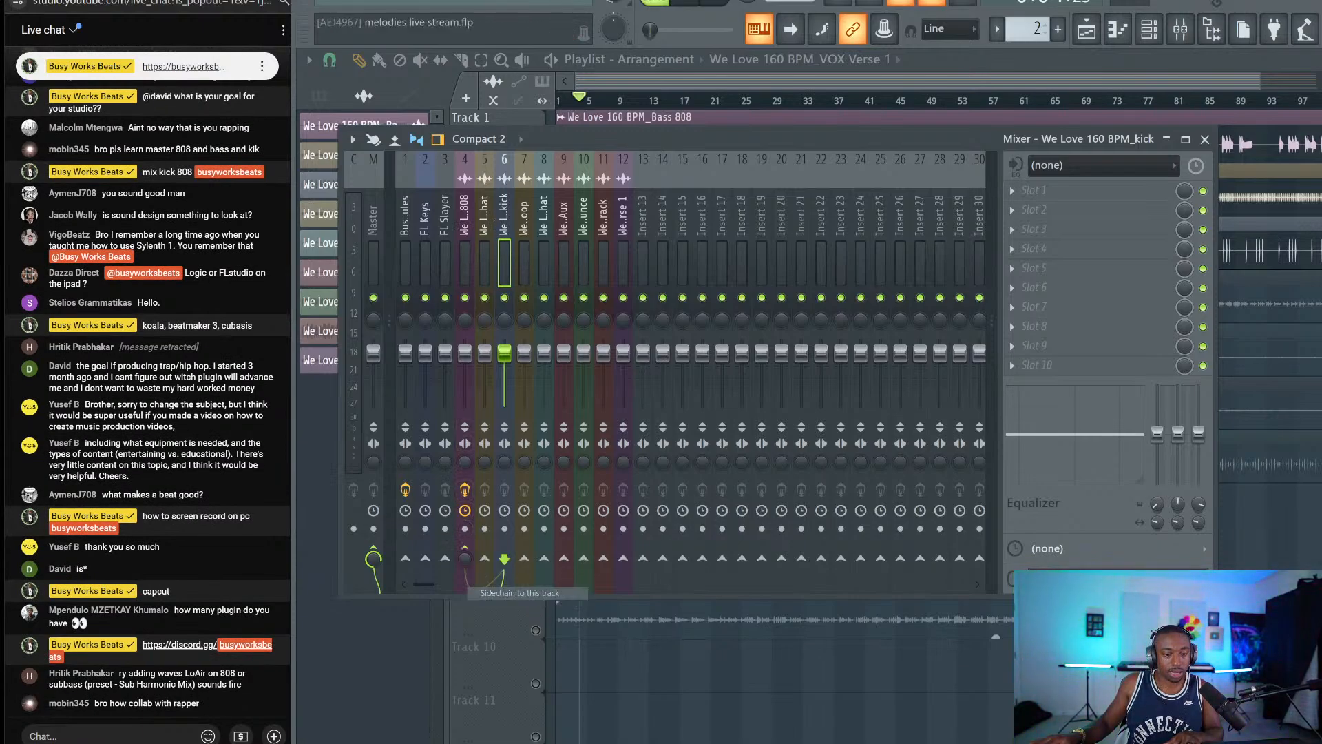
pyautogui.click(470, 221)
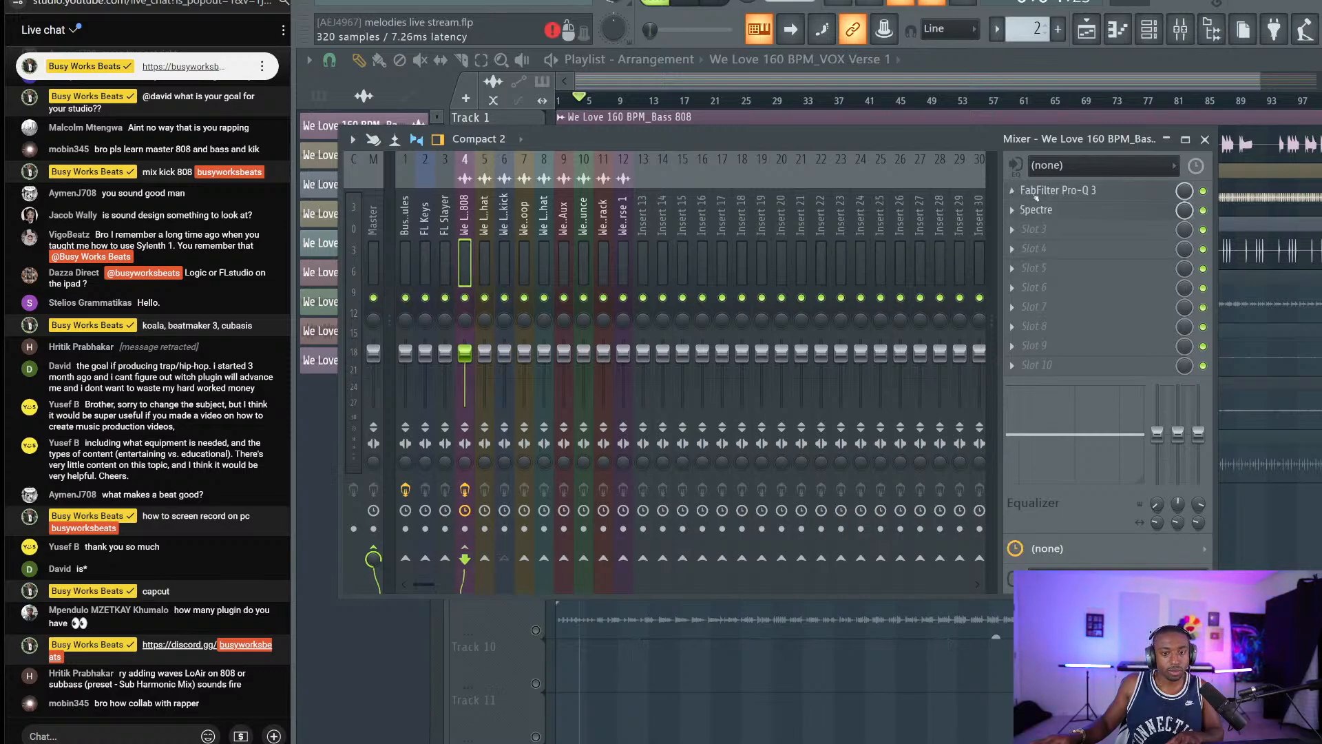
pyautogui.click(1049, 231)
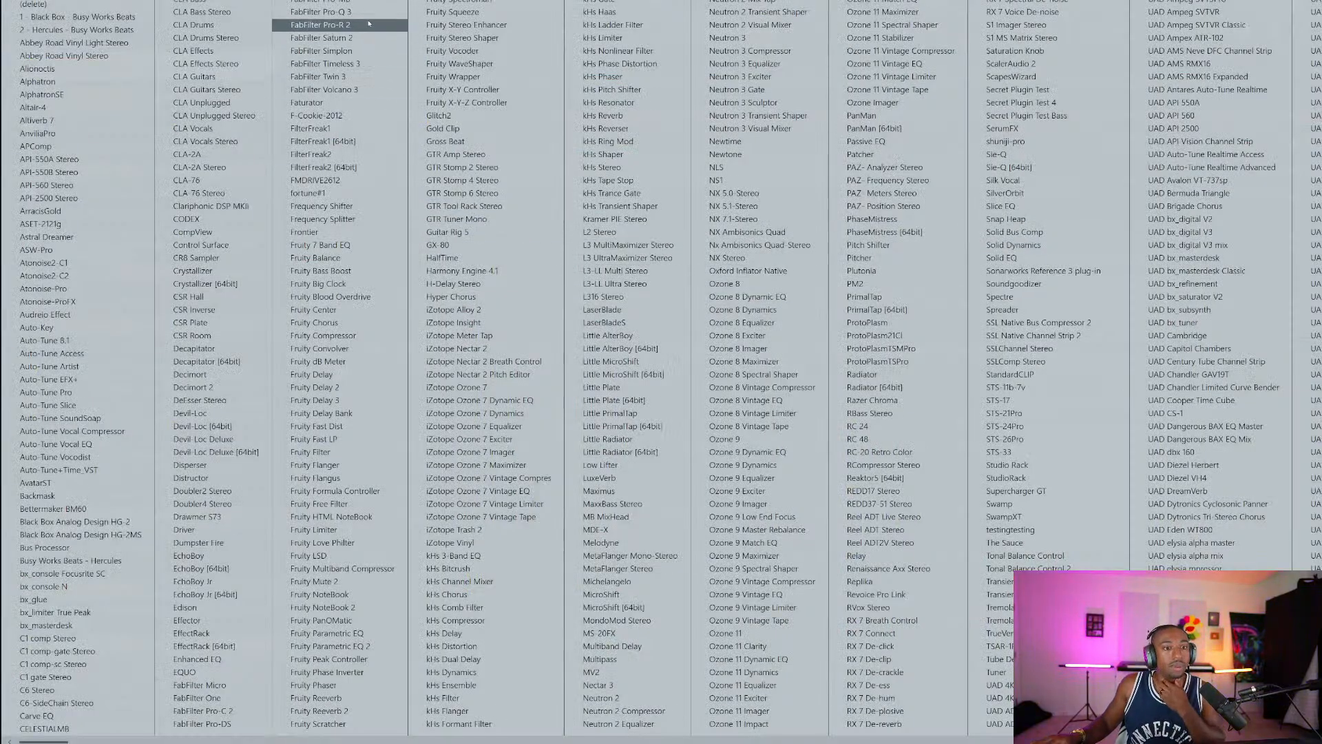
pyautogui.click(321, 12)
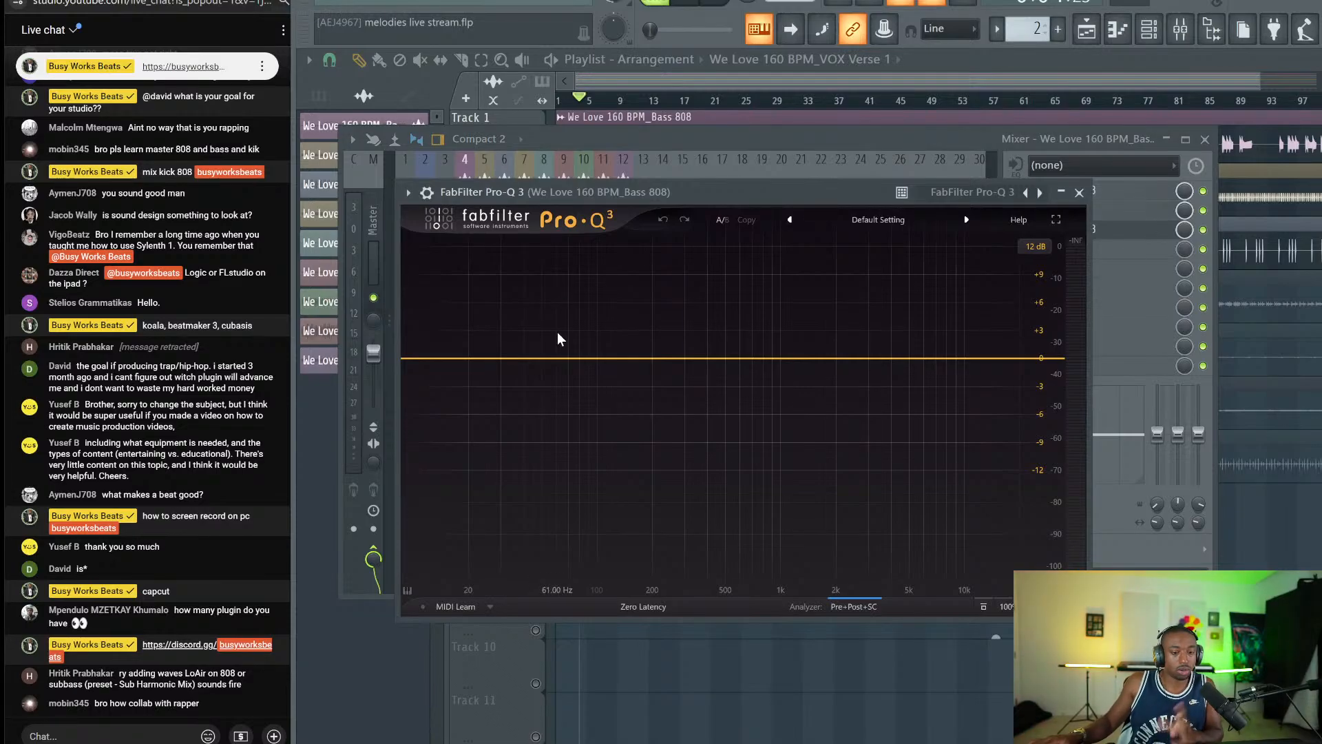
# Set the Pro-Q 3 wrapper's side-chain input to the kick, then return to the EQ graph.
pyautogui.click(602, 605)
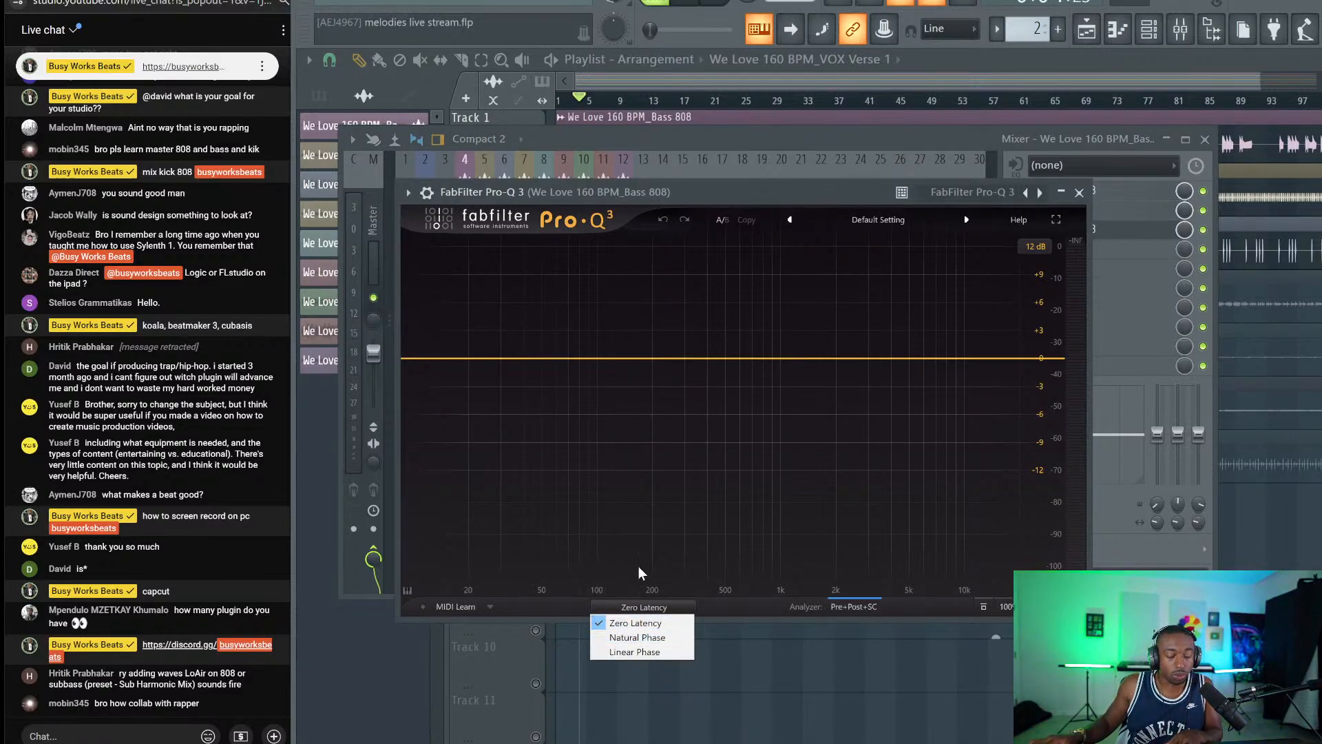
pyautogui.click(558, 385)
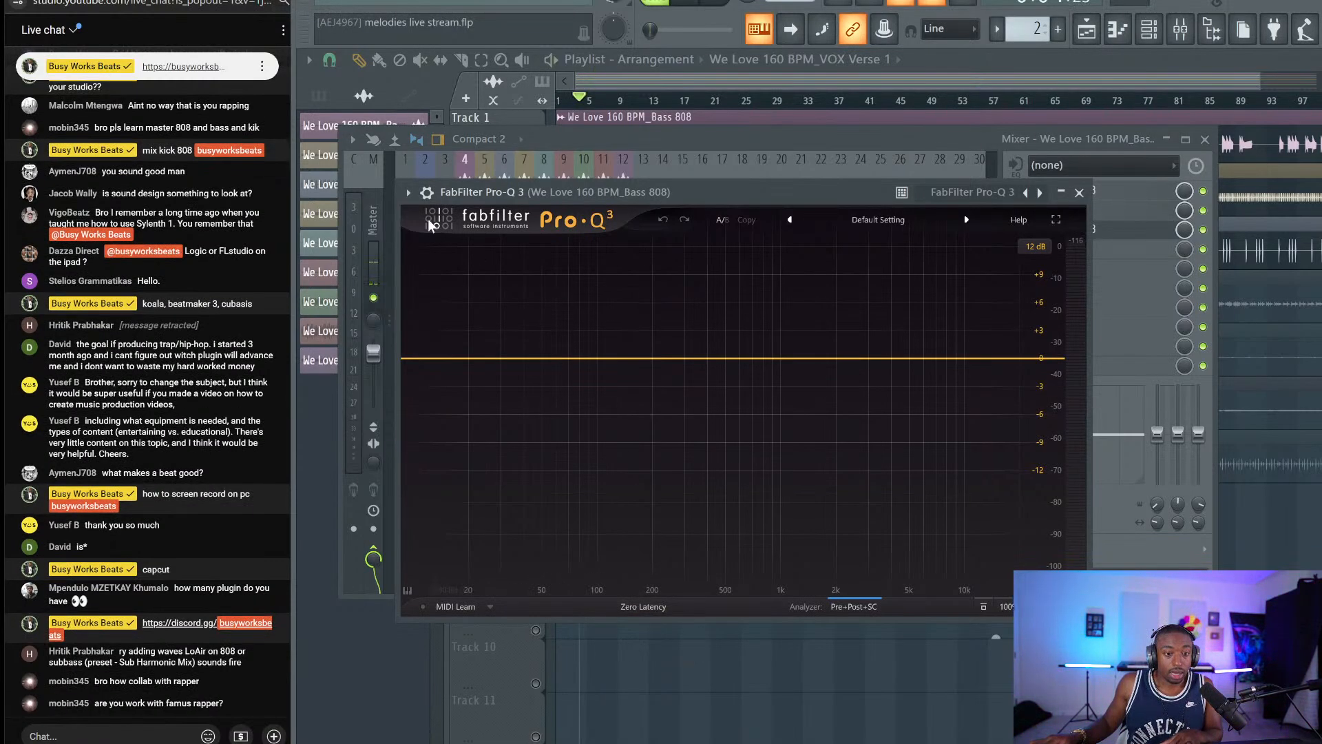
pyautogui.click(426, 193)
pyautogui.click(461, 226)
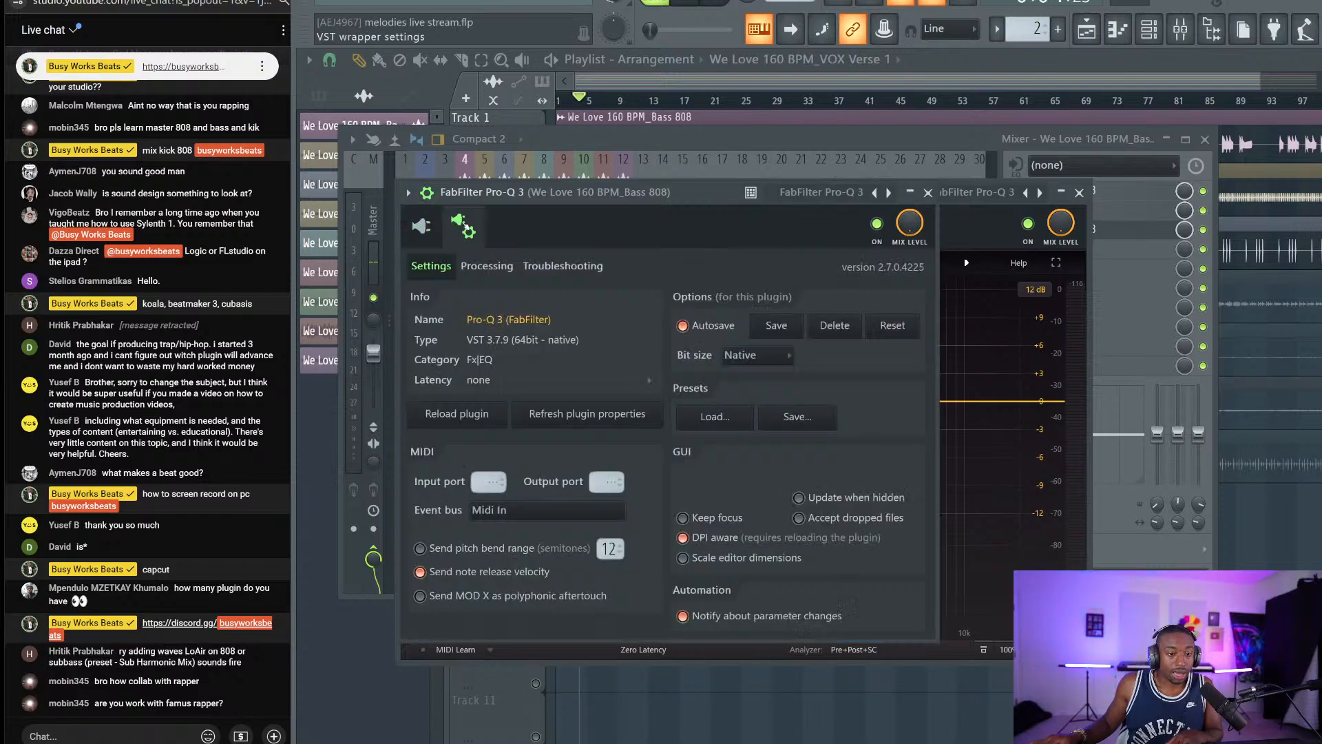
pyautogui.click(495, 267)
pyautogui.click(455, 493)
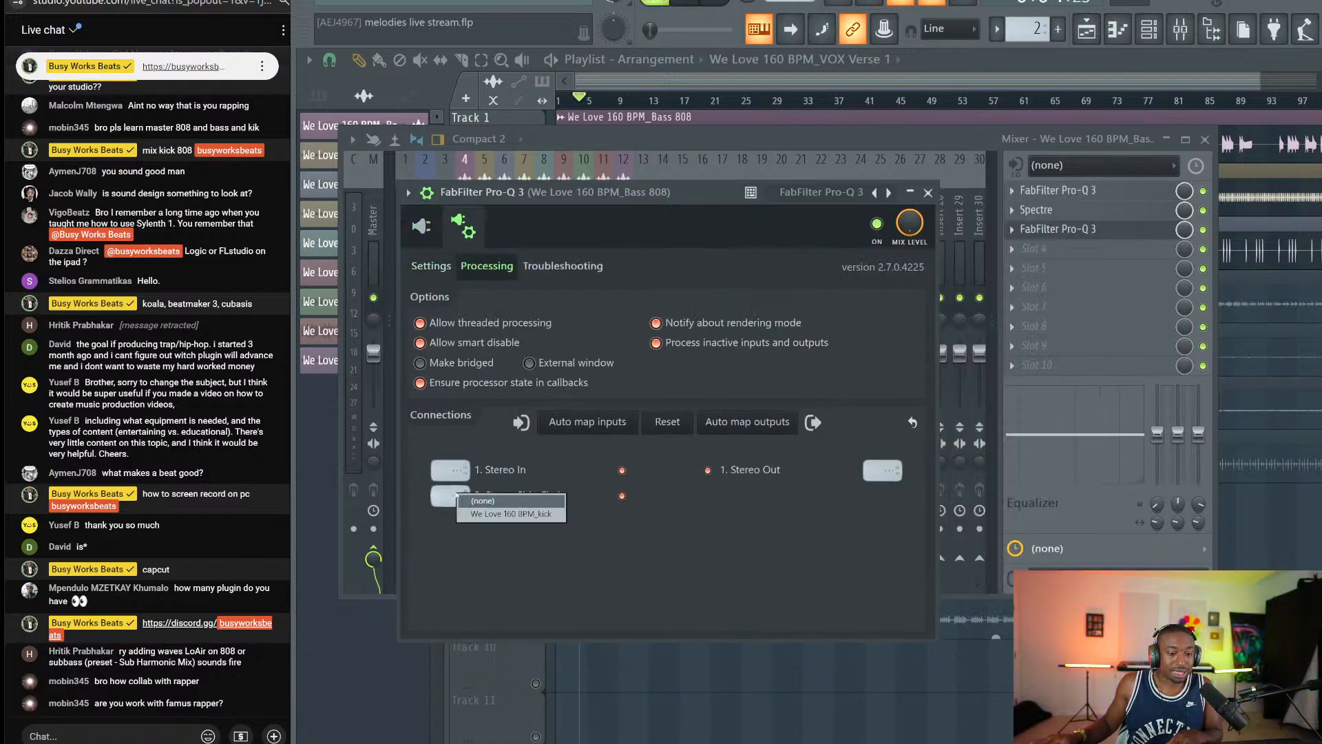
pyautogui.click(475, 512)
pyautogui.click(432, 232)
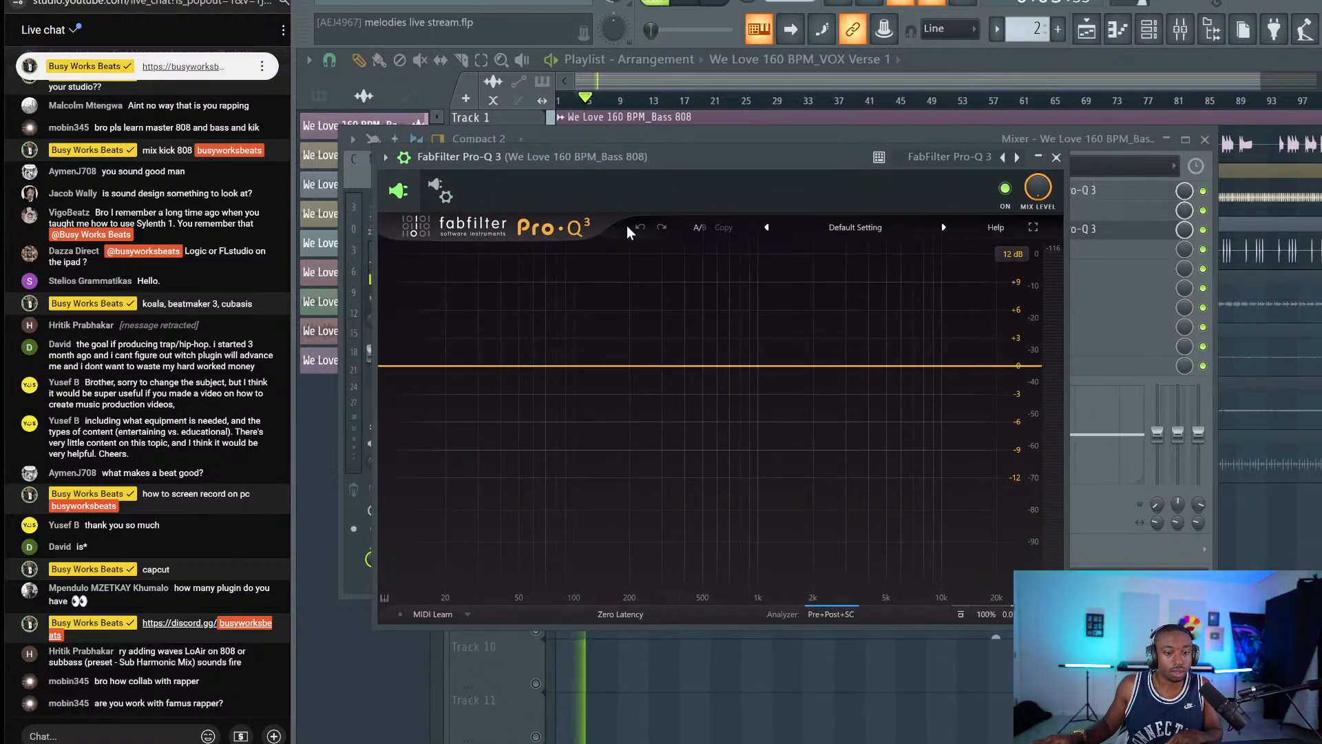
# Add a Pro-Q 3 band at about 46 Hz with a -3.65 dB dynamic range.
pyautogui.press('space')
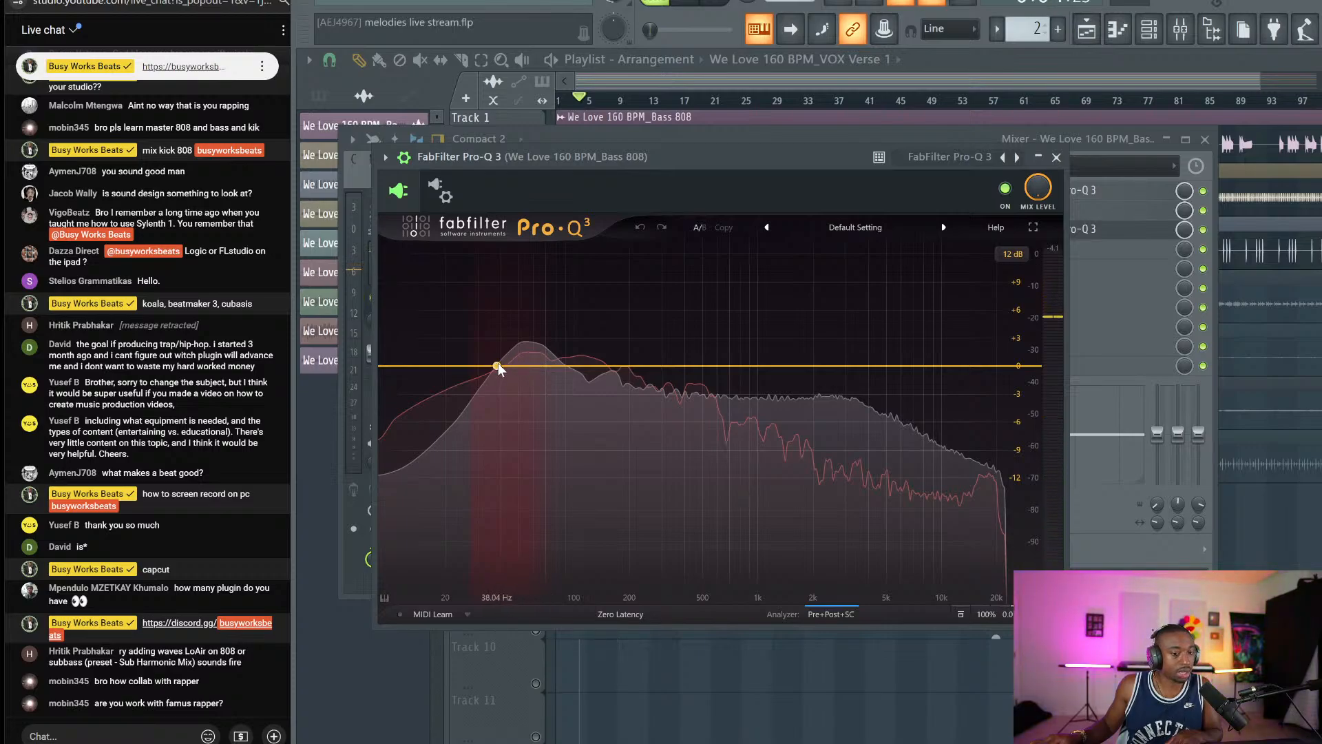
pyautogui.click(815, 613)
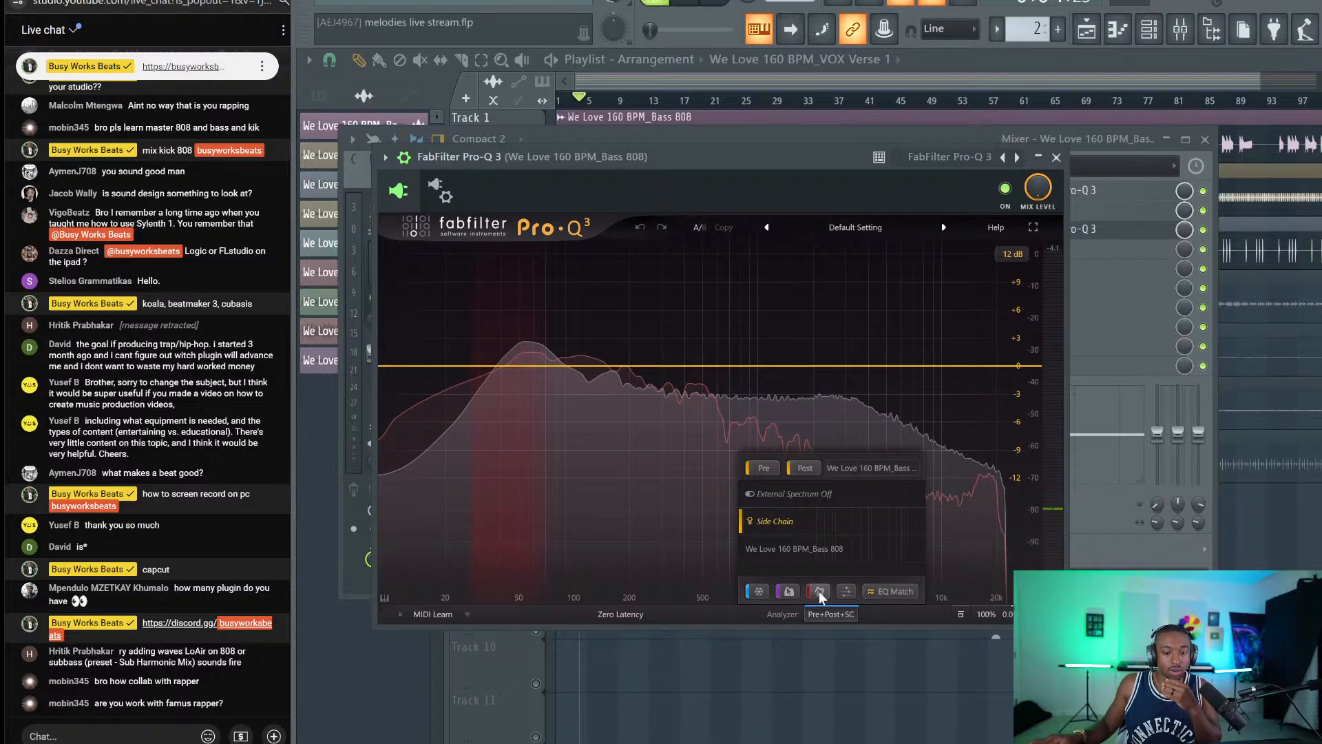
pyautogui.doubleClick(511, 366)
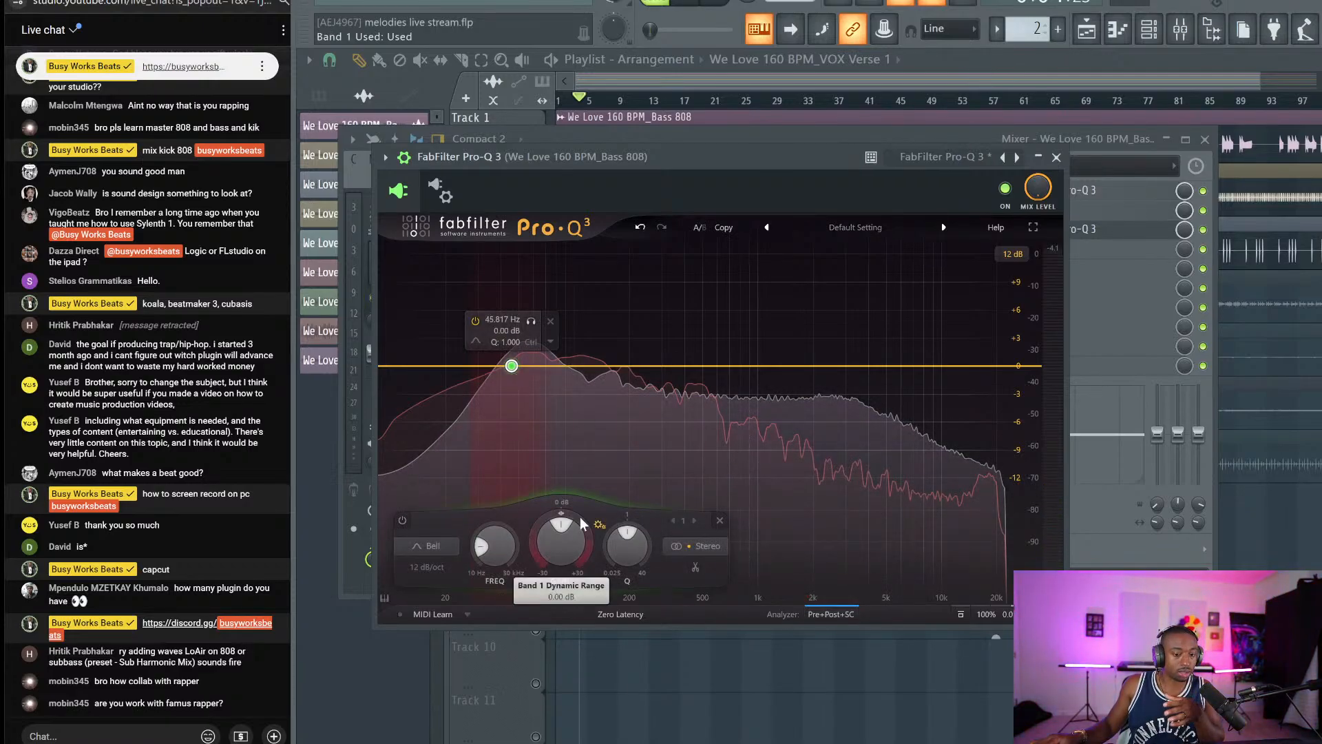
pyautogui.moveTo(563, 516); pyautogui.dragTo(534, 573)
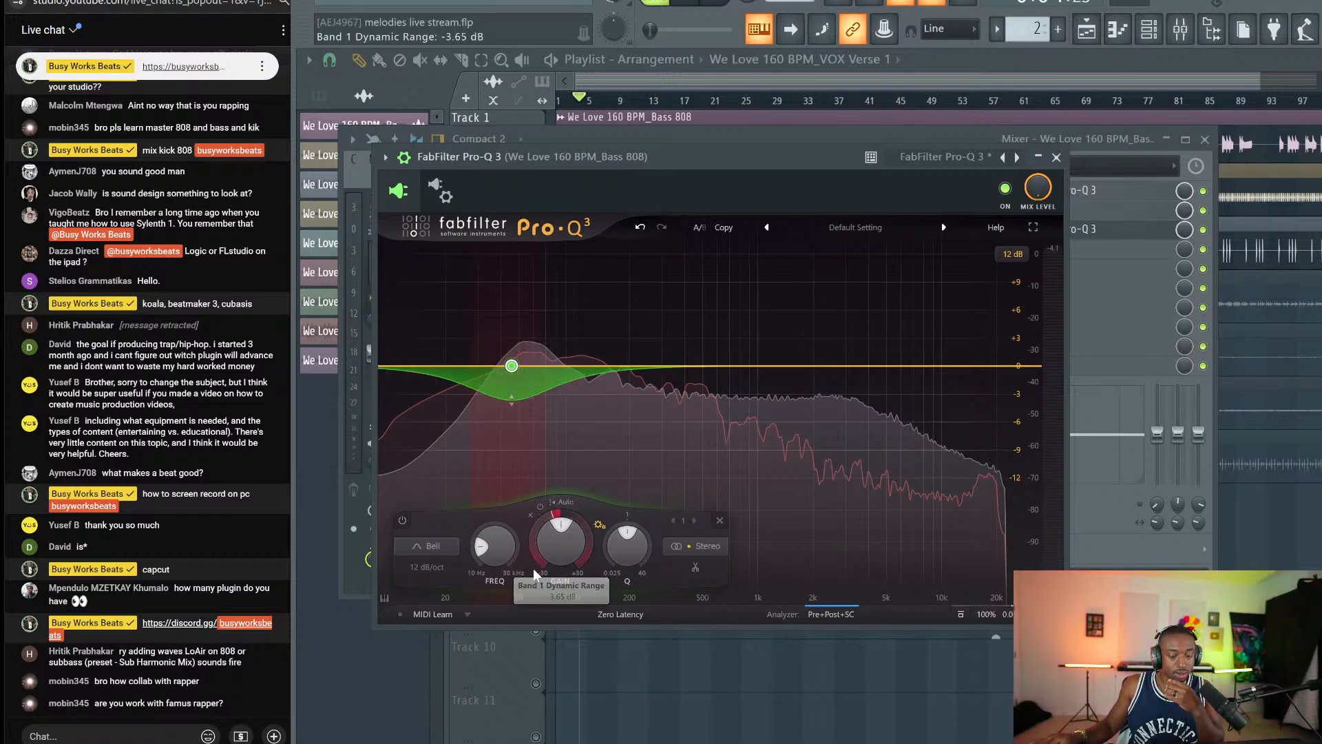
pyautogui.click(563, 493)
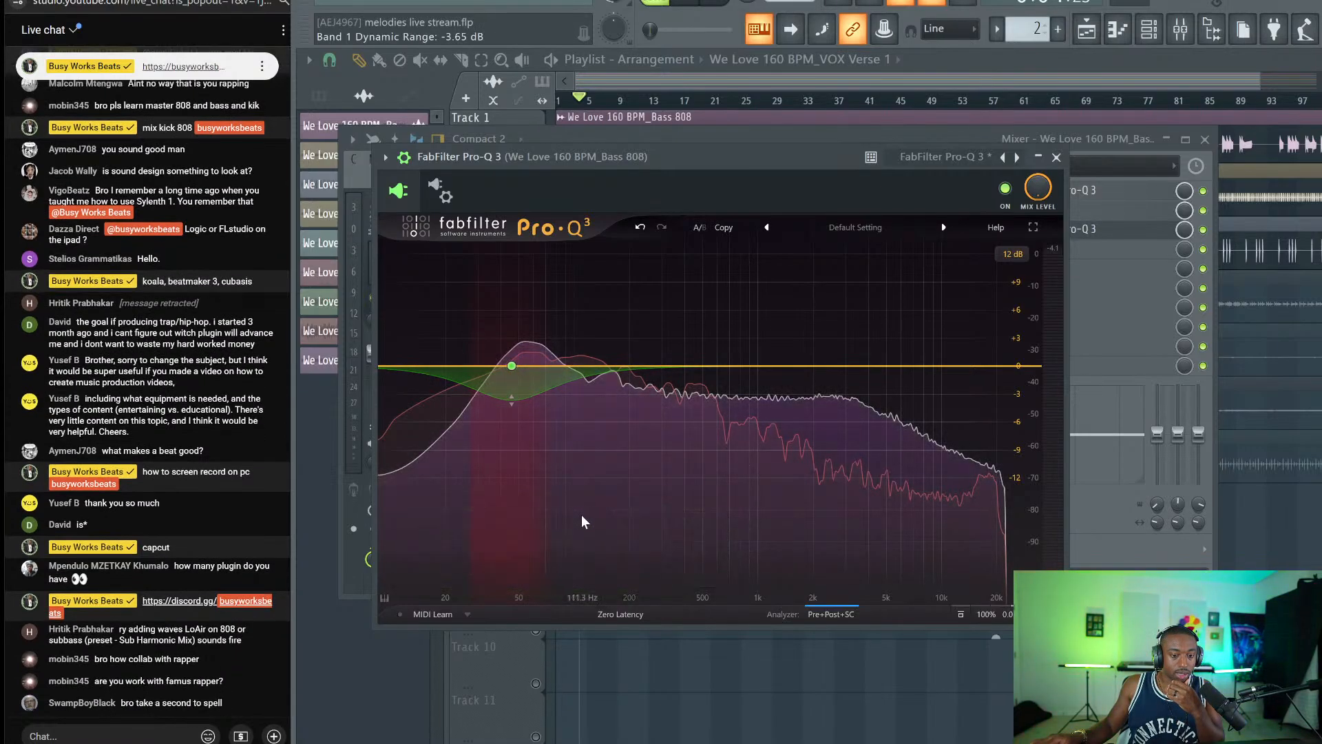
# Make the 46 Hz band use the external side chain, with -6.2 dB range and Q 1.883.
pyautogui.moveTo(509, 402)
pyautogui.click(511, 367)
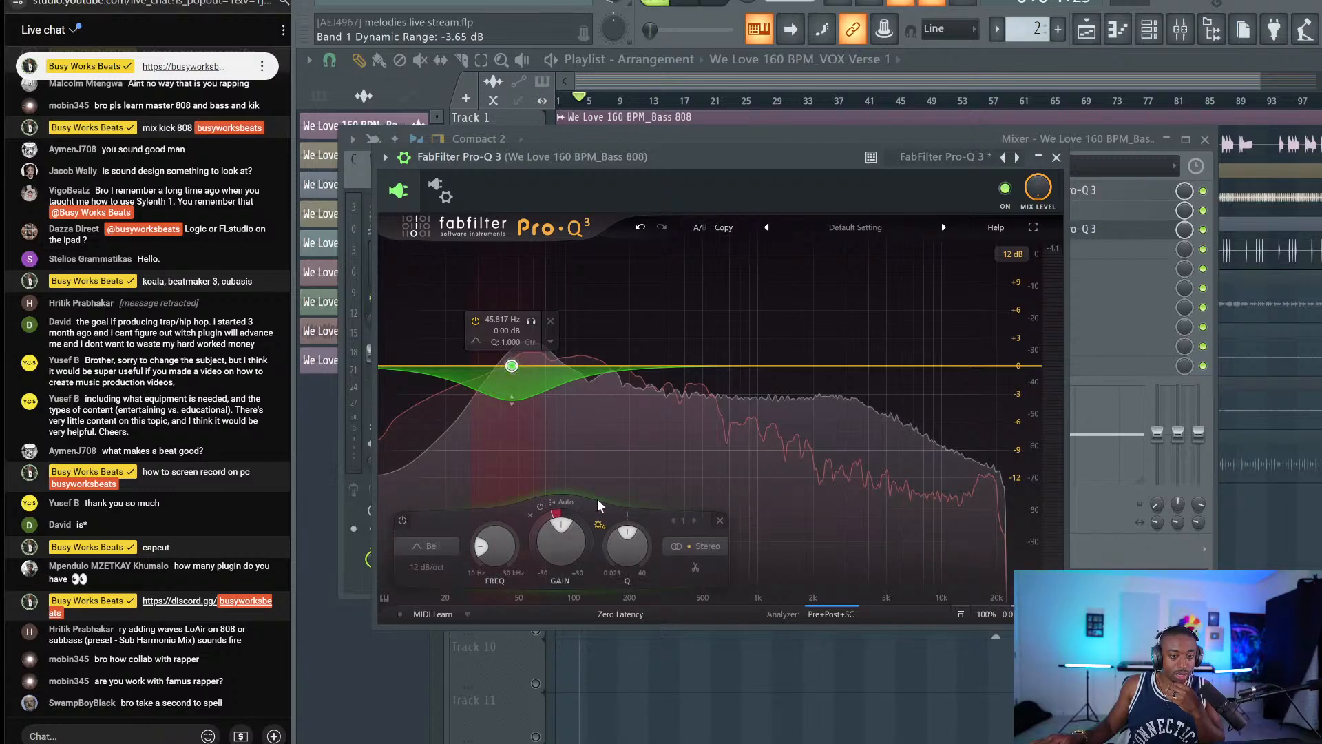
pyautogui.click(563, 507)
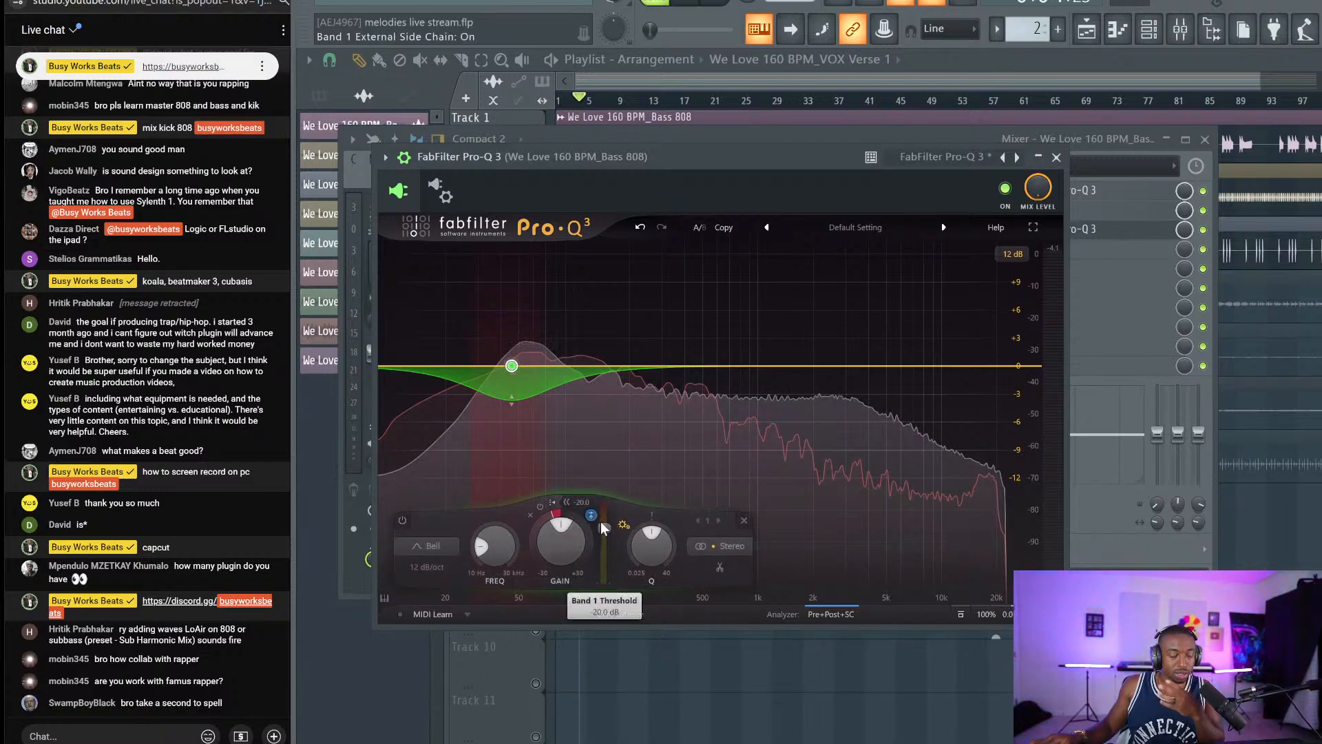
pyautogui.moveTo(559, 515)
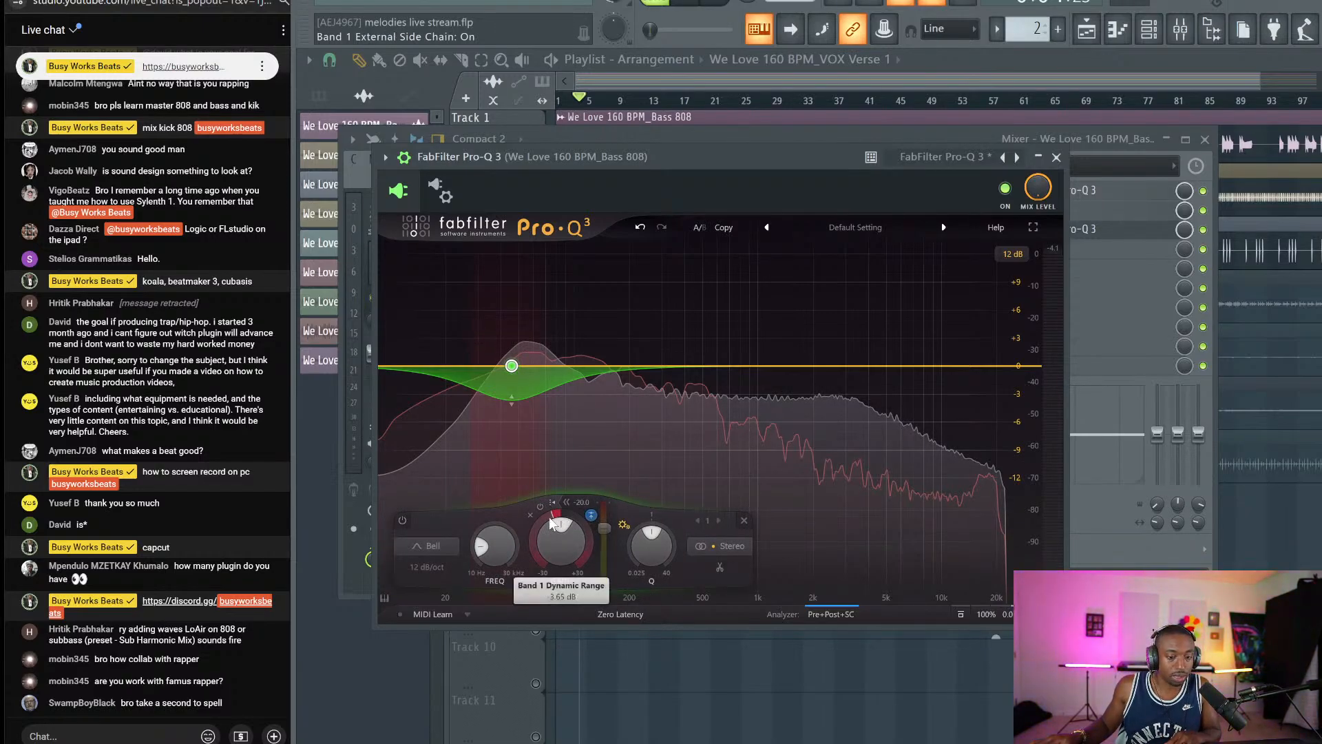
pyautogui.moveTo(548, 517); pyautogui.dragTo(538, 542)
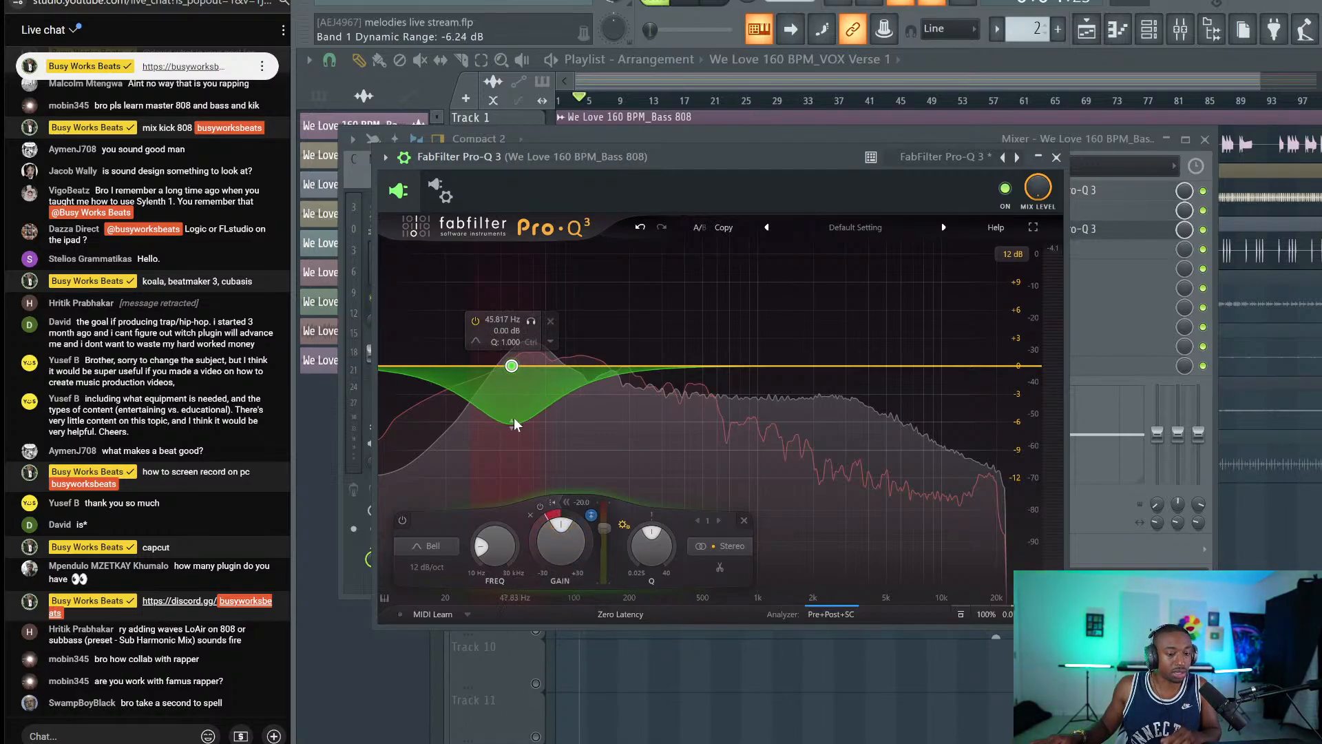
pyautogui.scroll(5, 514, 424)
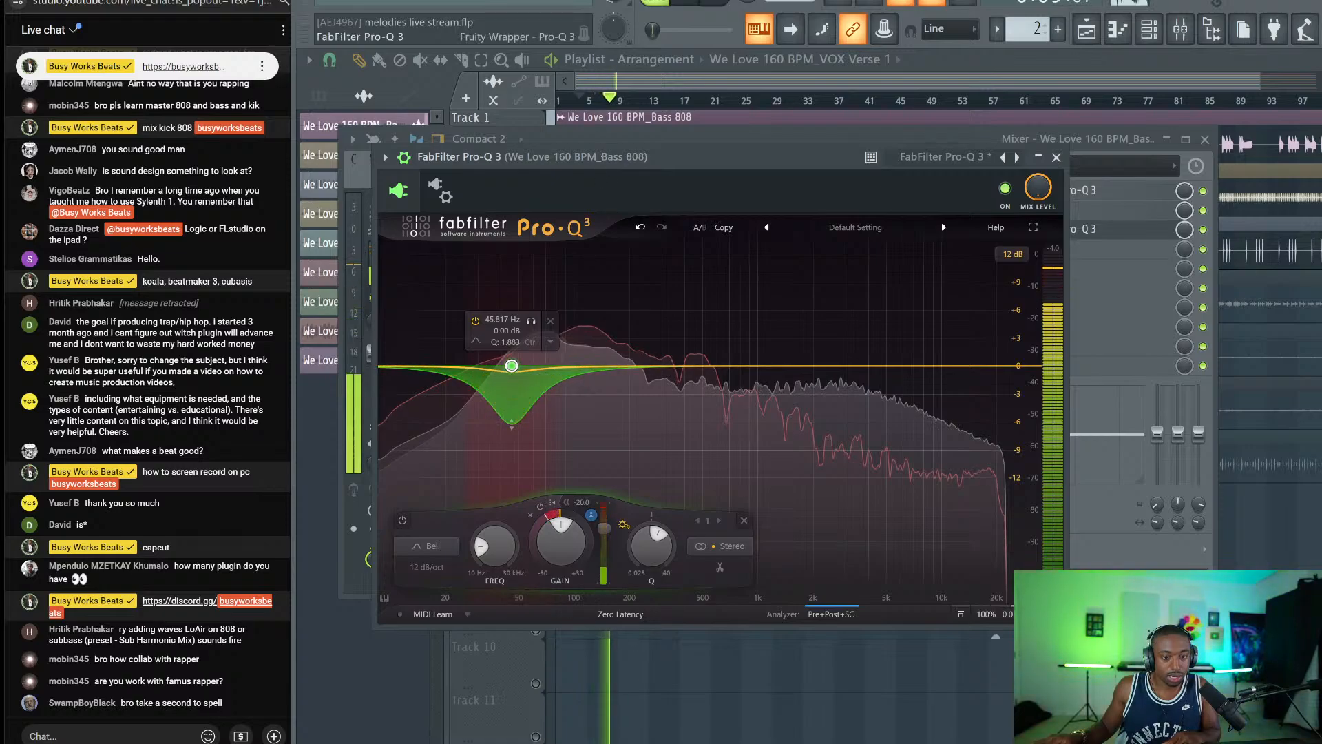
pyautogui.press('space')
pyautogui.click(1056, 158)
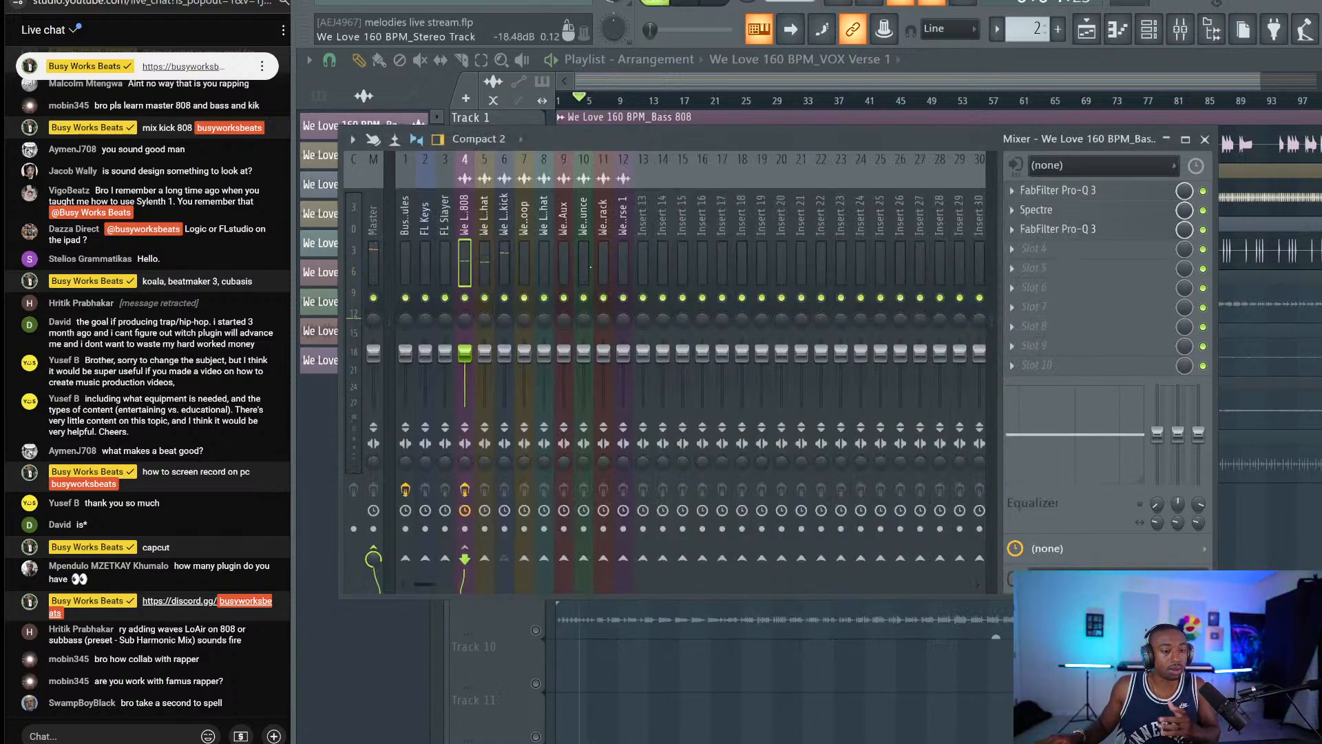
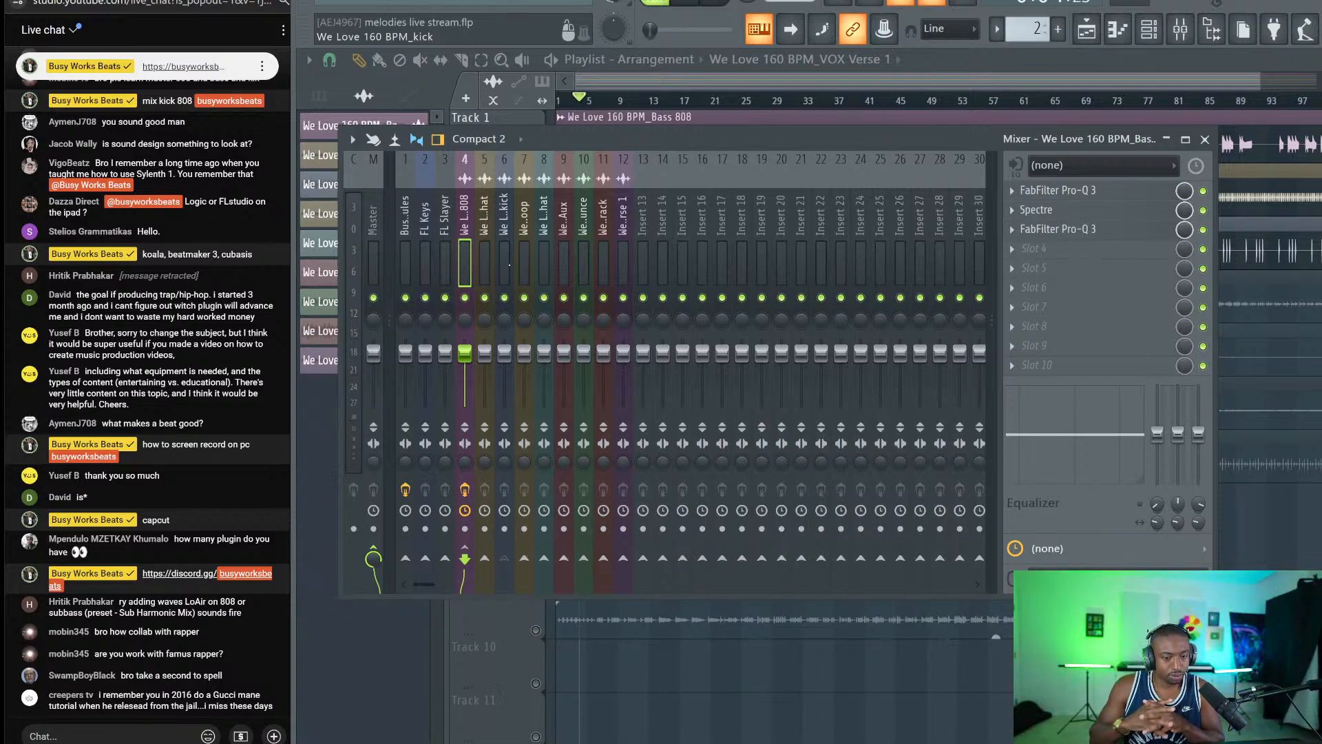
# Move the mixer selection onto the kick insert, then hide the mixer.
pyautogui.press('Right')
pyautogui.press('Right')
pyautogui.press('Left')
pyautogui.press('Left')
pyautogui.press('Right')
pyautogui.press('Right')
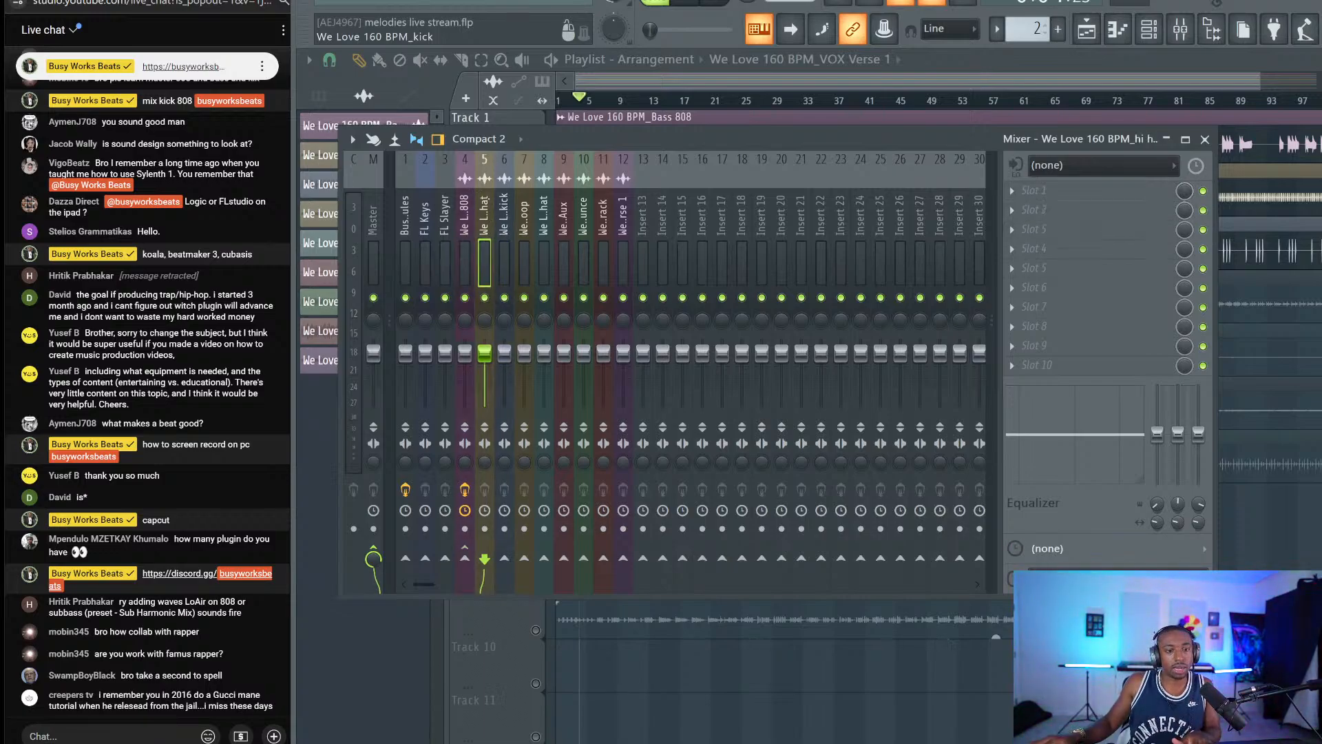
pyautogui.press('F9')
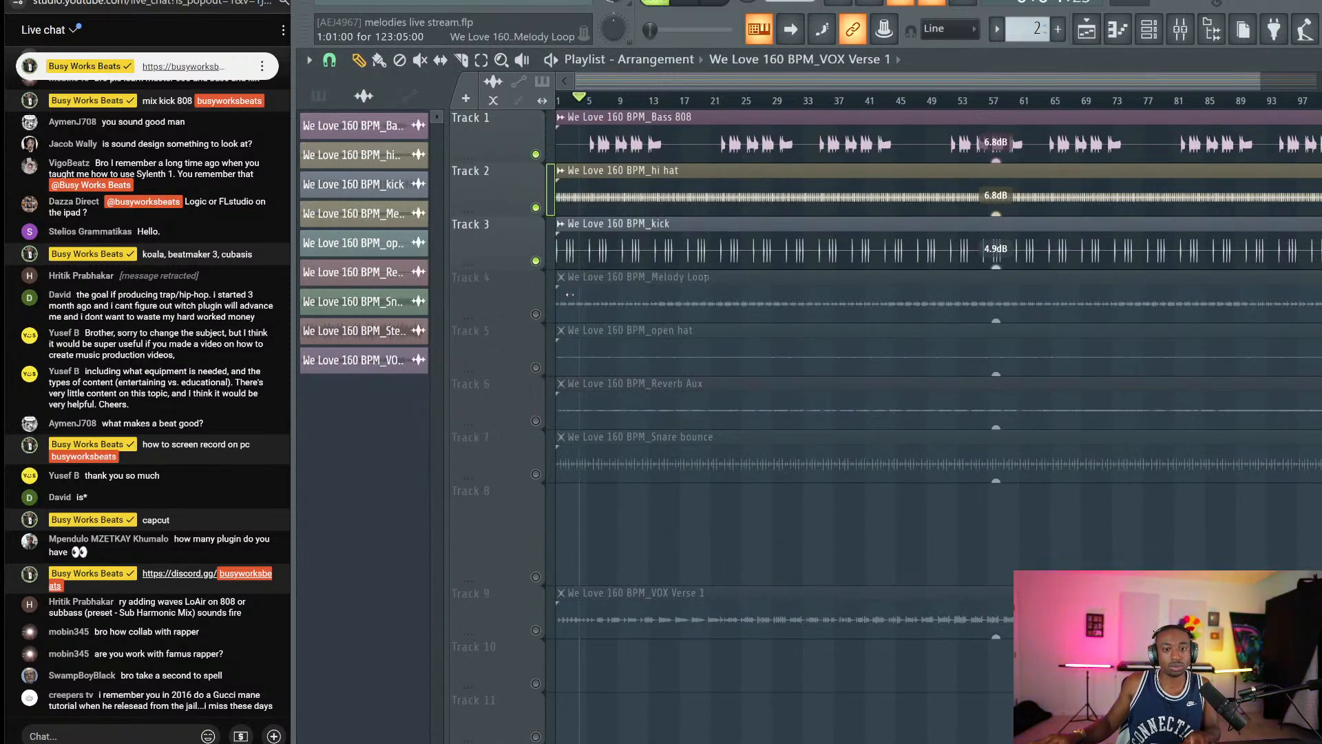
# Mute only the Melody Loop track, keeping Bass 808, hi hat and kick playing, and reopen the mixer.
pyautogui.rightClick(536, 314)
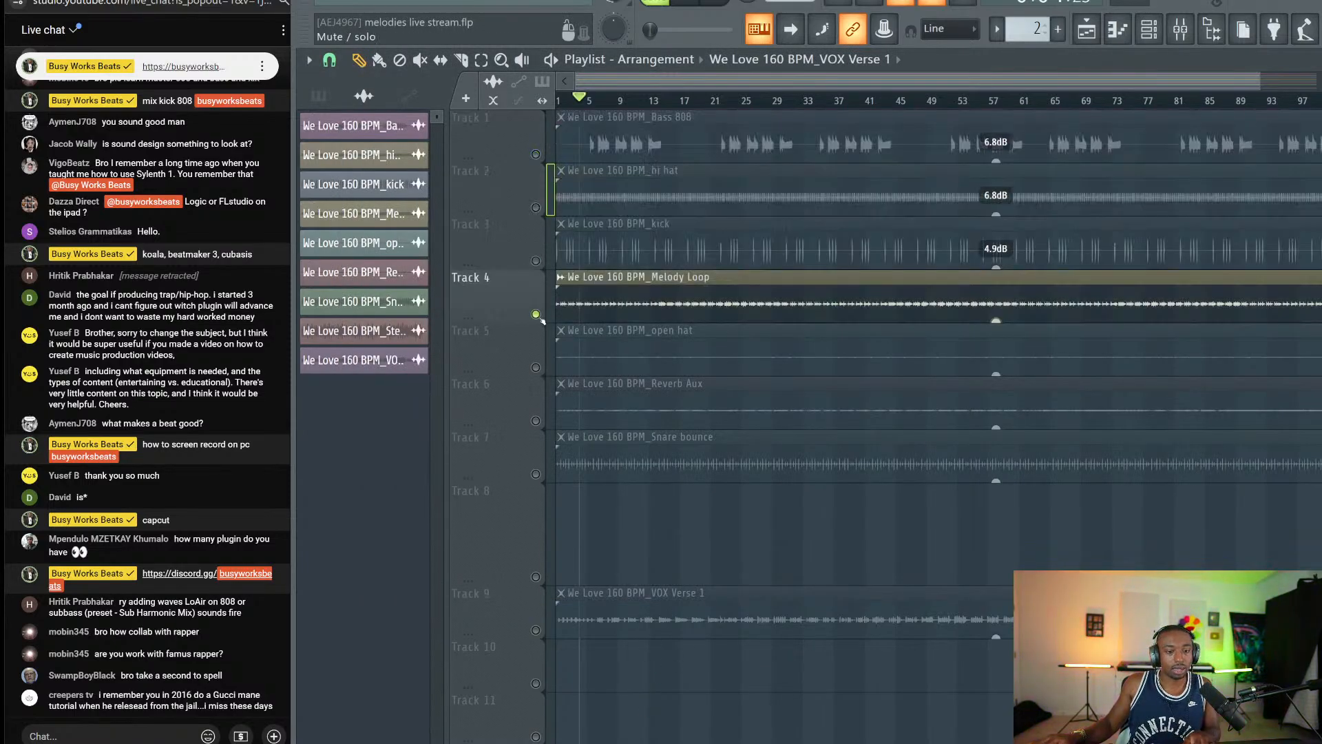
pyautogui.click(535, 260)
pyautogui.click(536, 207)
pyautogui.click(535, 155)
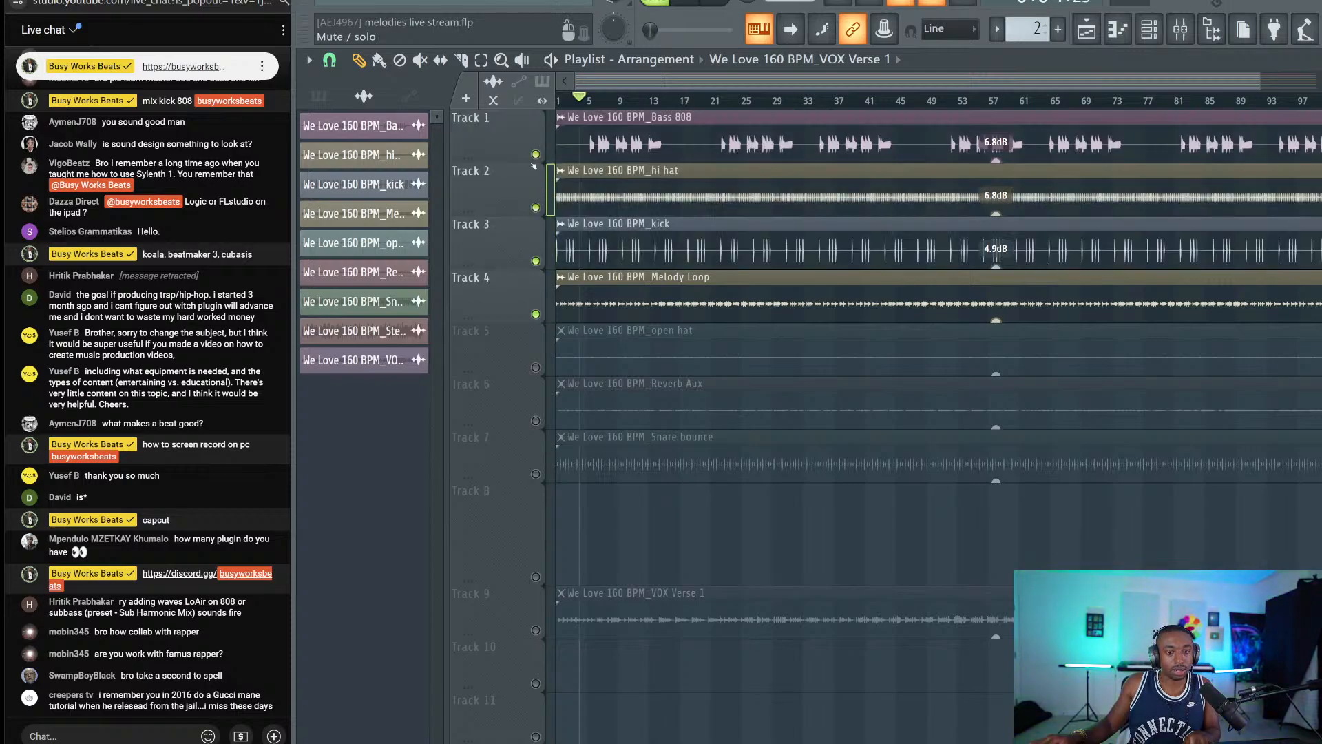
pyautogui.click(535, 314)
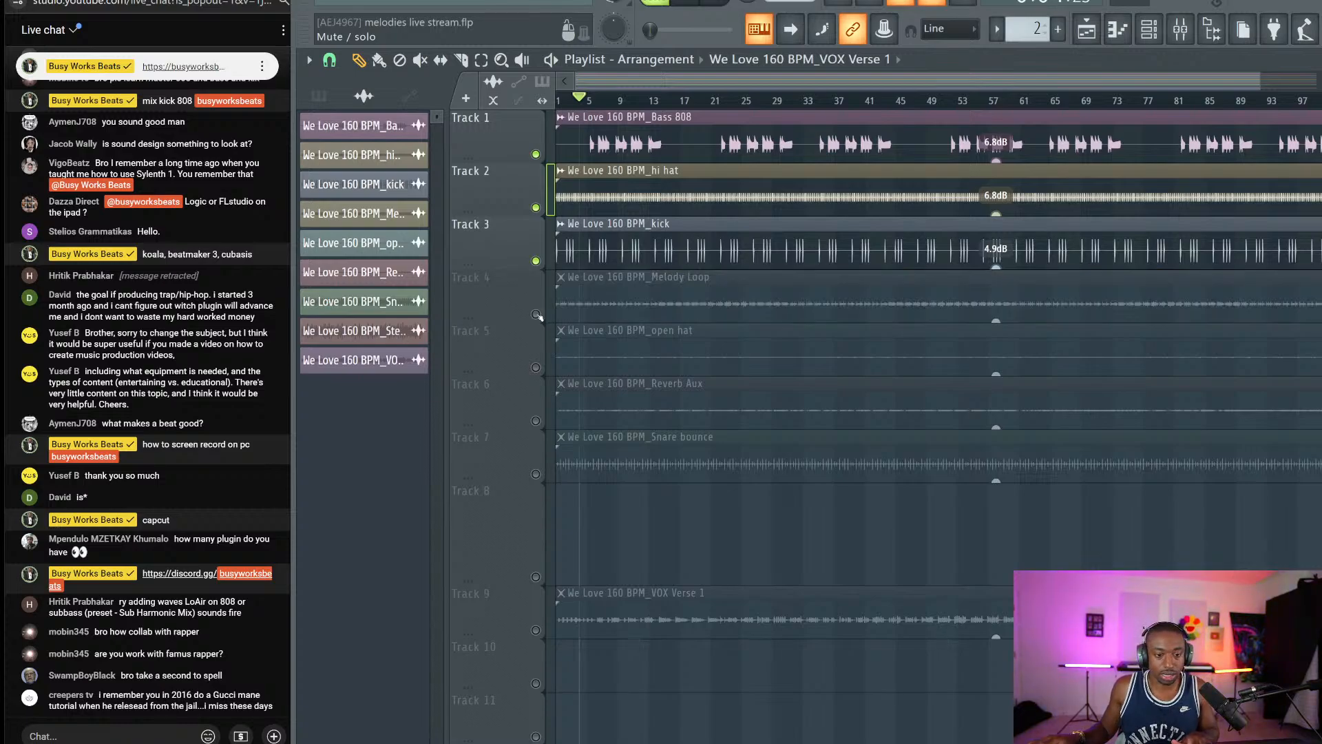
pyautogui.click(537, 315)
pyautogui.click(537, 315)
pyautogui.click(537, 314)
pyautogui.click(536, 314)
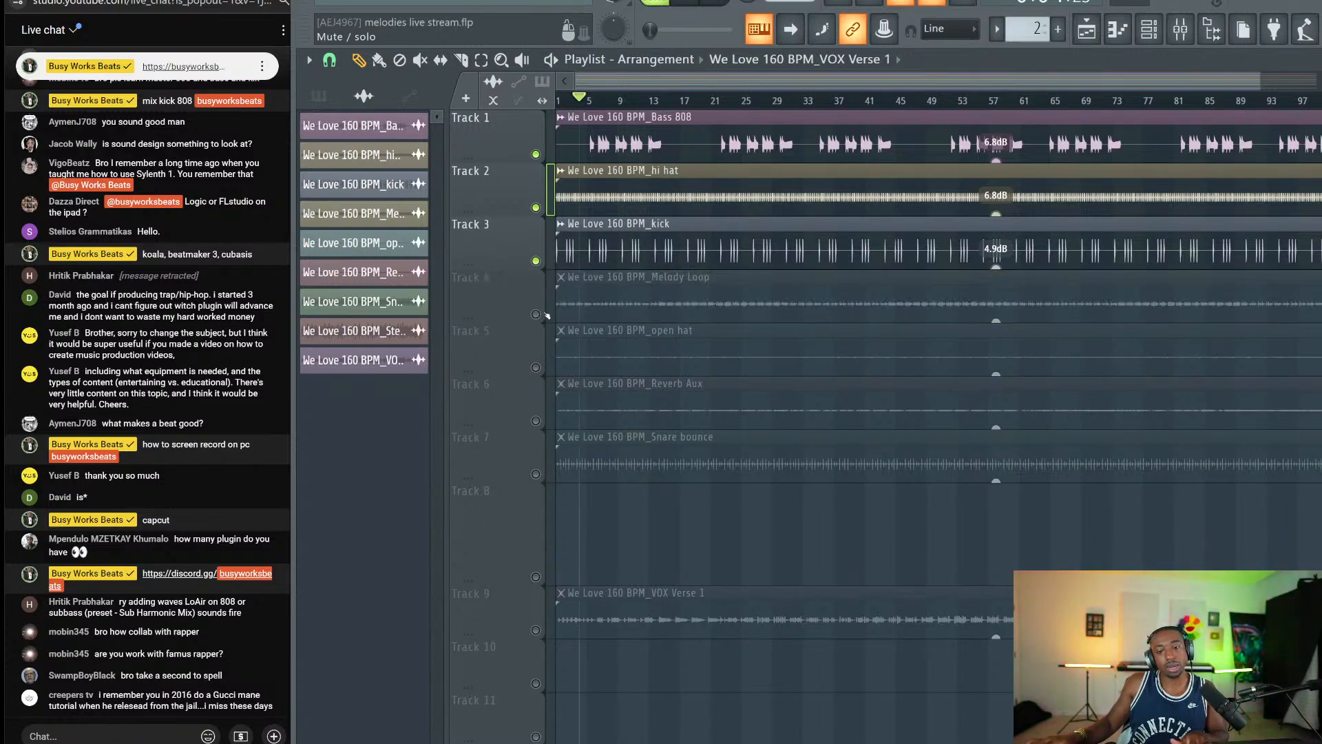
pyautogui.press('F9')
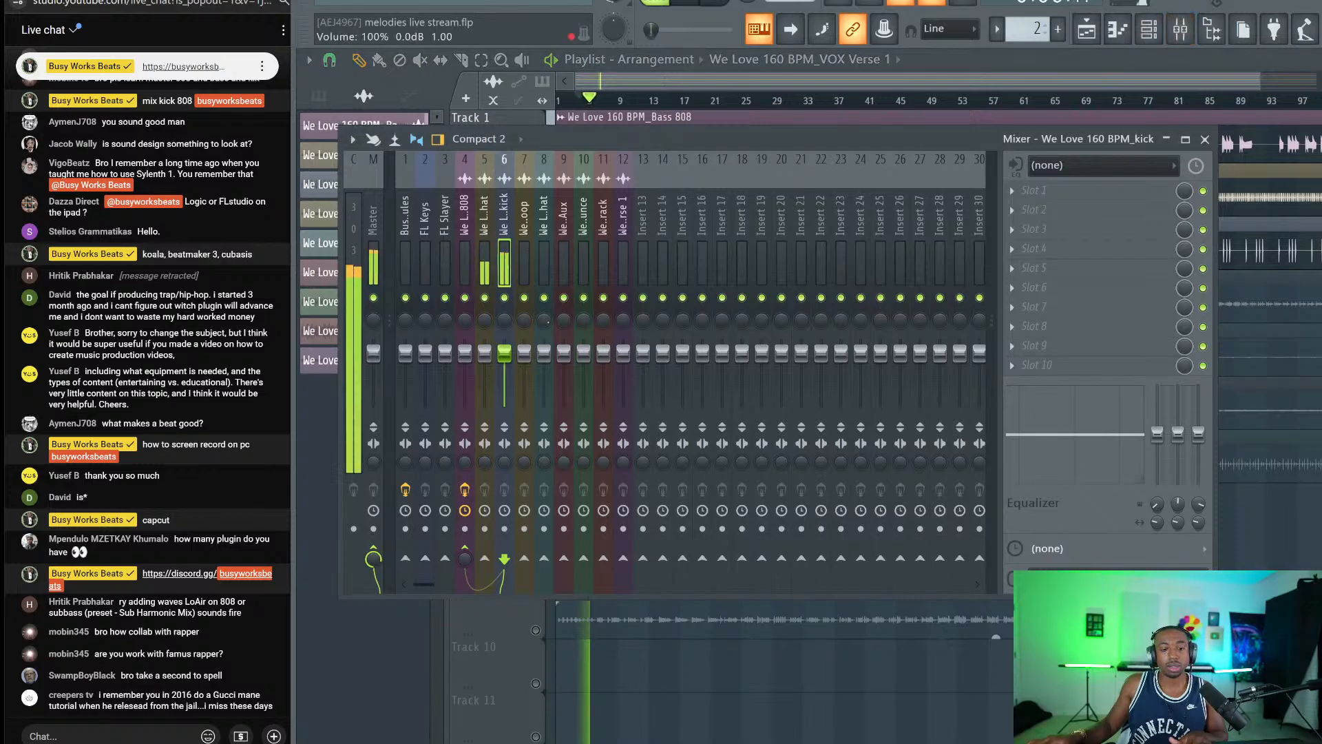
# Load StandardCLIP on the kick insert with -2.00 dB clip level and 73% soft-clip saturation.
pyautogui.click(1083, 193)
pyautogui.scroll(-3, 686, 360)
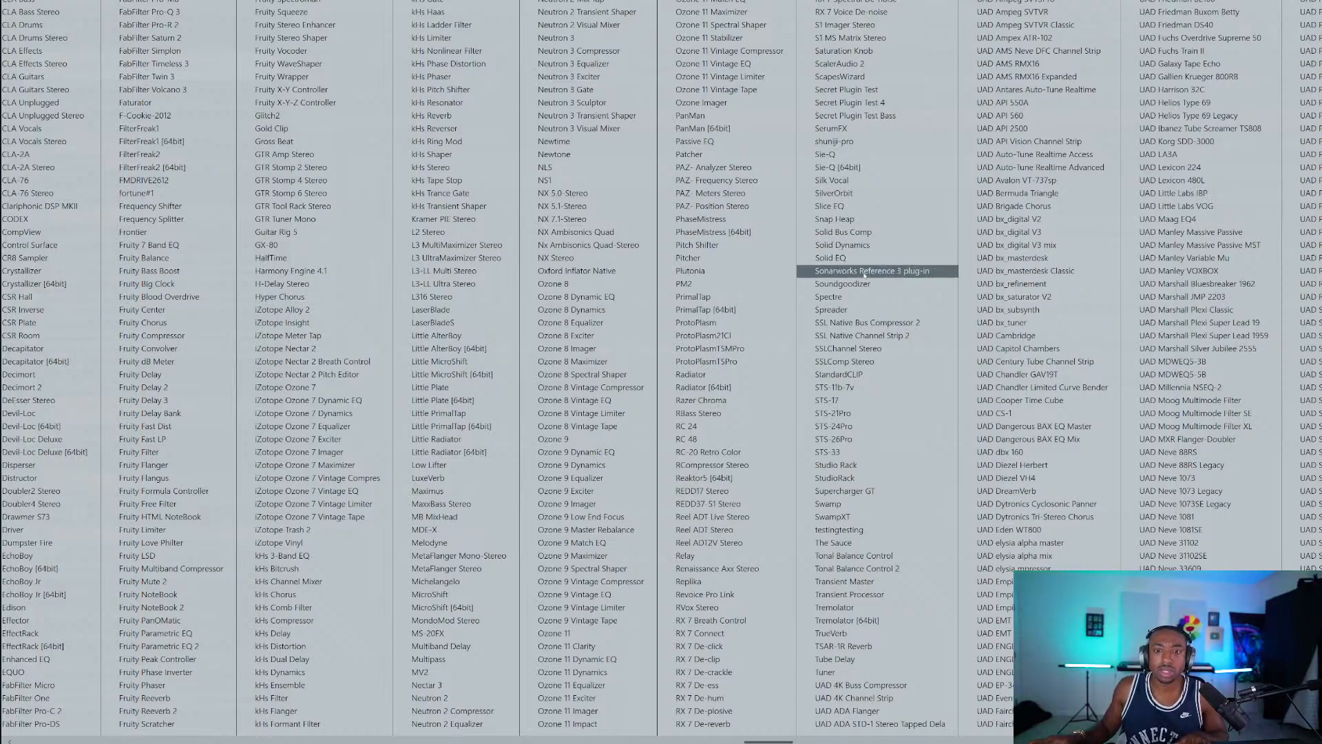
pyautogui.click(881, 374)
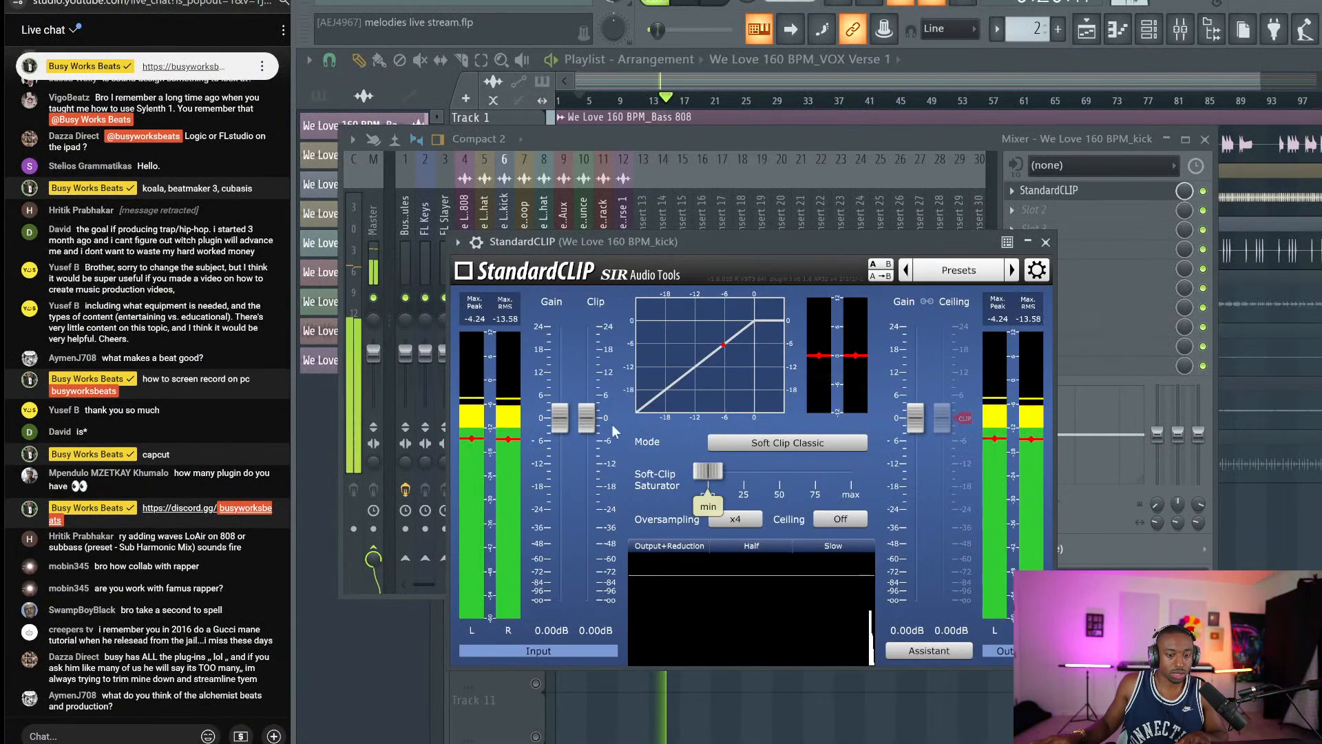
pyautogui.click(583, 631)
pyautogui.write('-2')
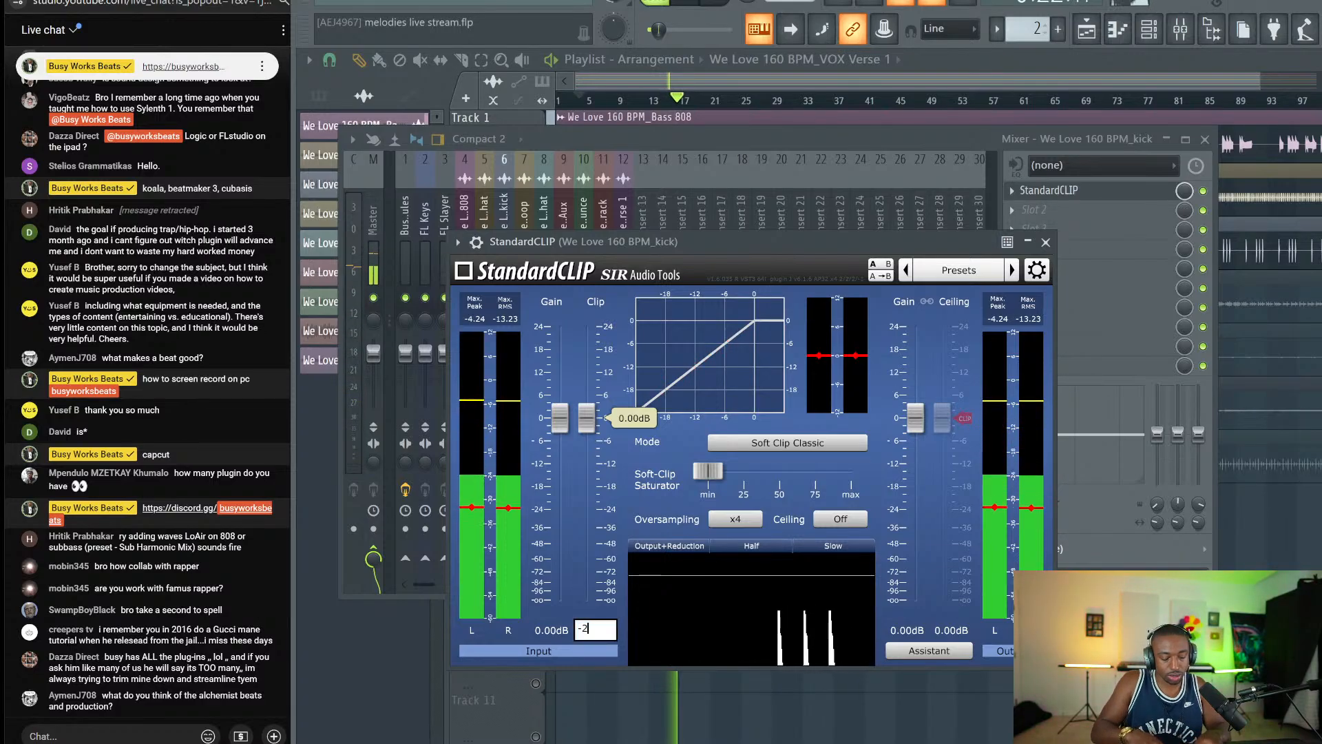
pyautogui.press('Return')
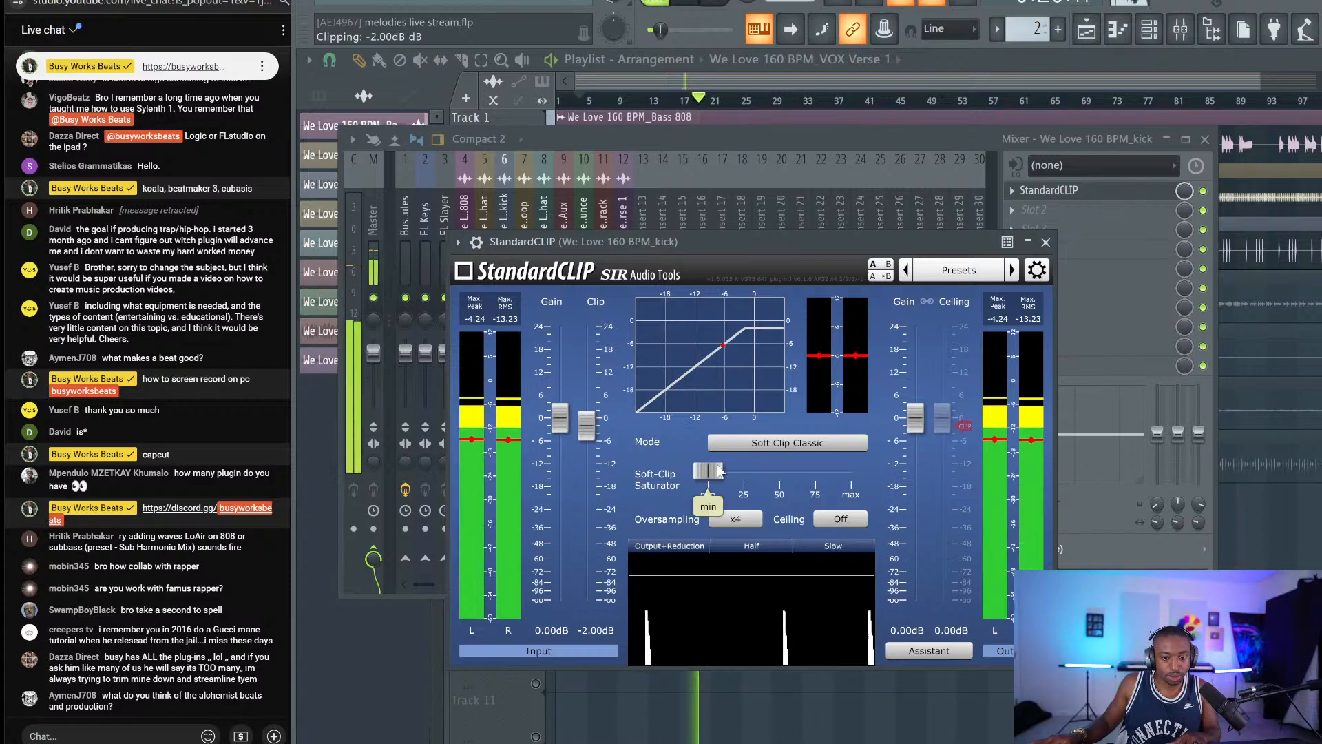
pyautogui.moveTo(709, 470); pyautogui.dragTo(821, 478)
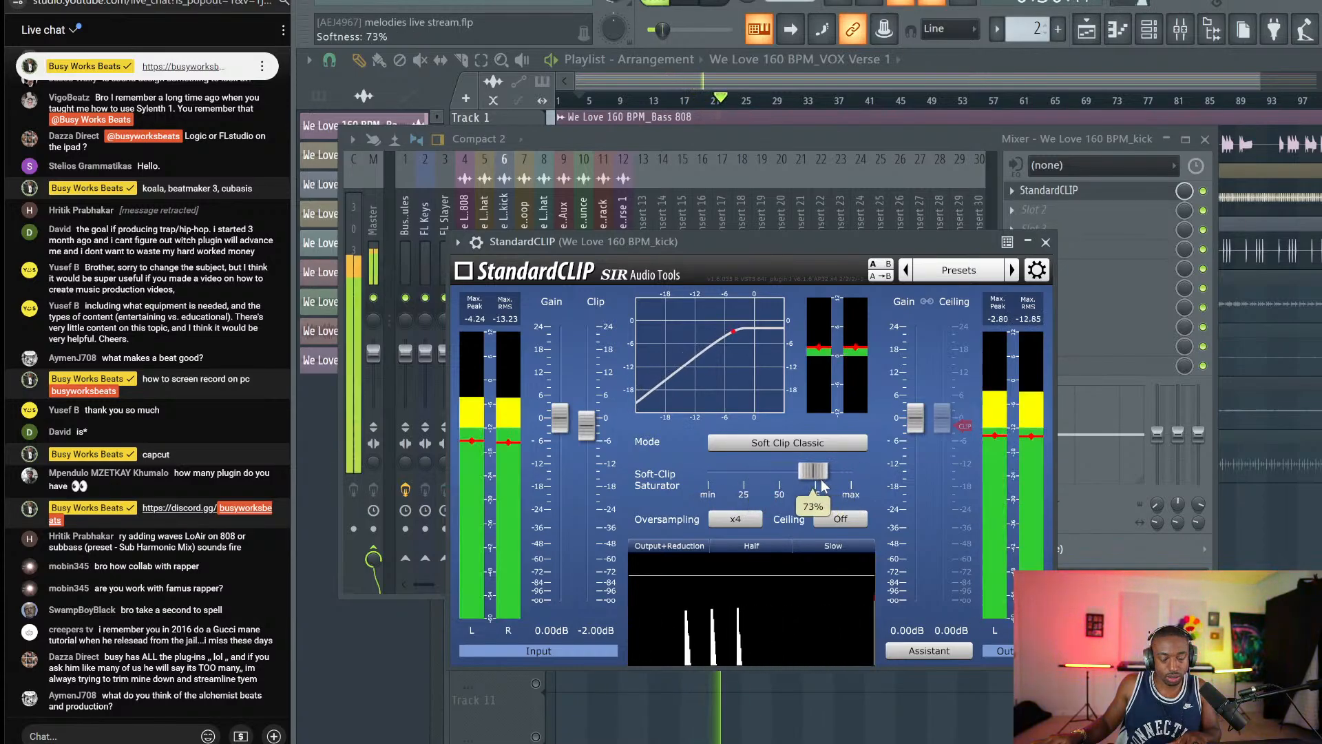
pyautogui.click(1045, 242)
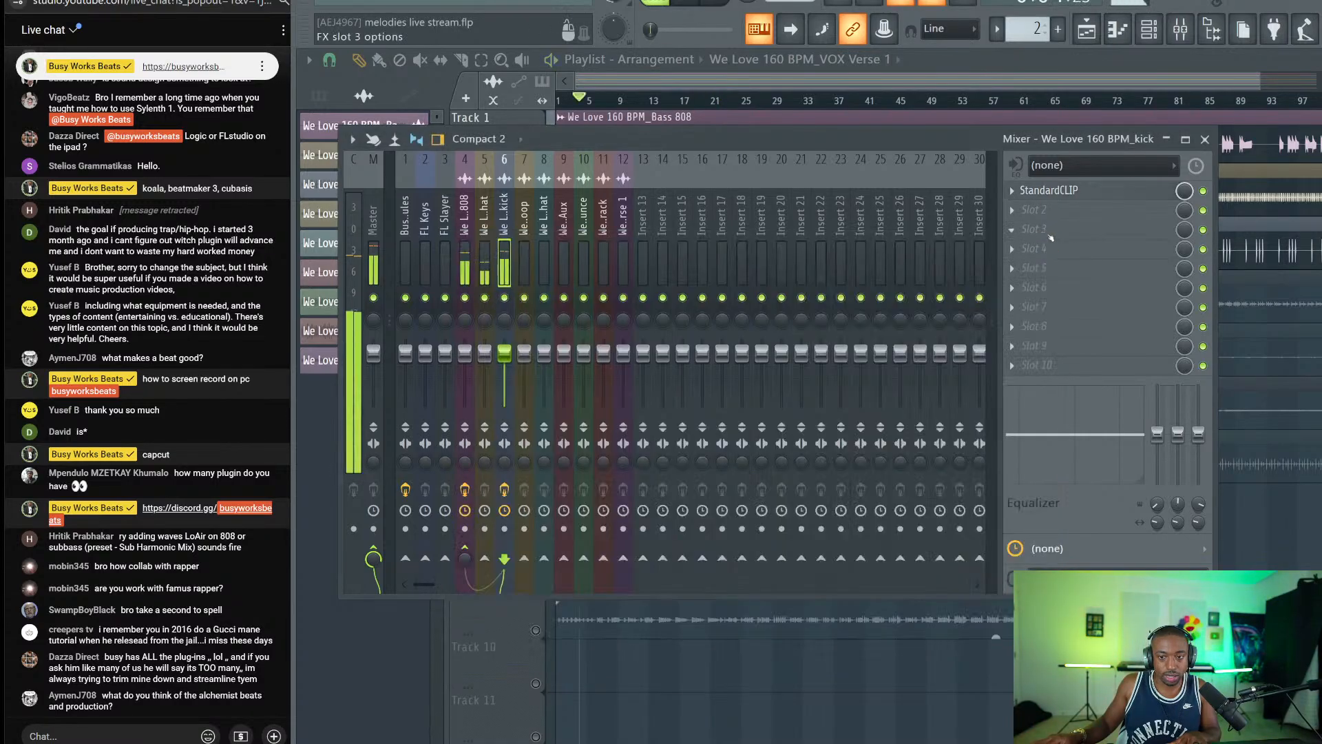
# Load FabFilter Pro-Q 3 on the kick's next slot, add a band, and switch to Natural Phase.
pyautogui.click(1038, 224)
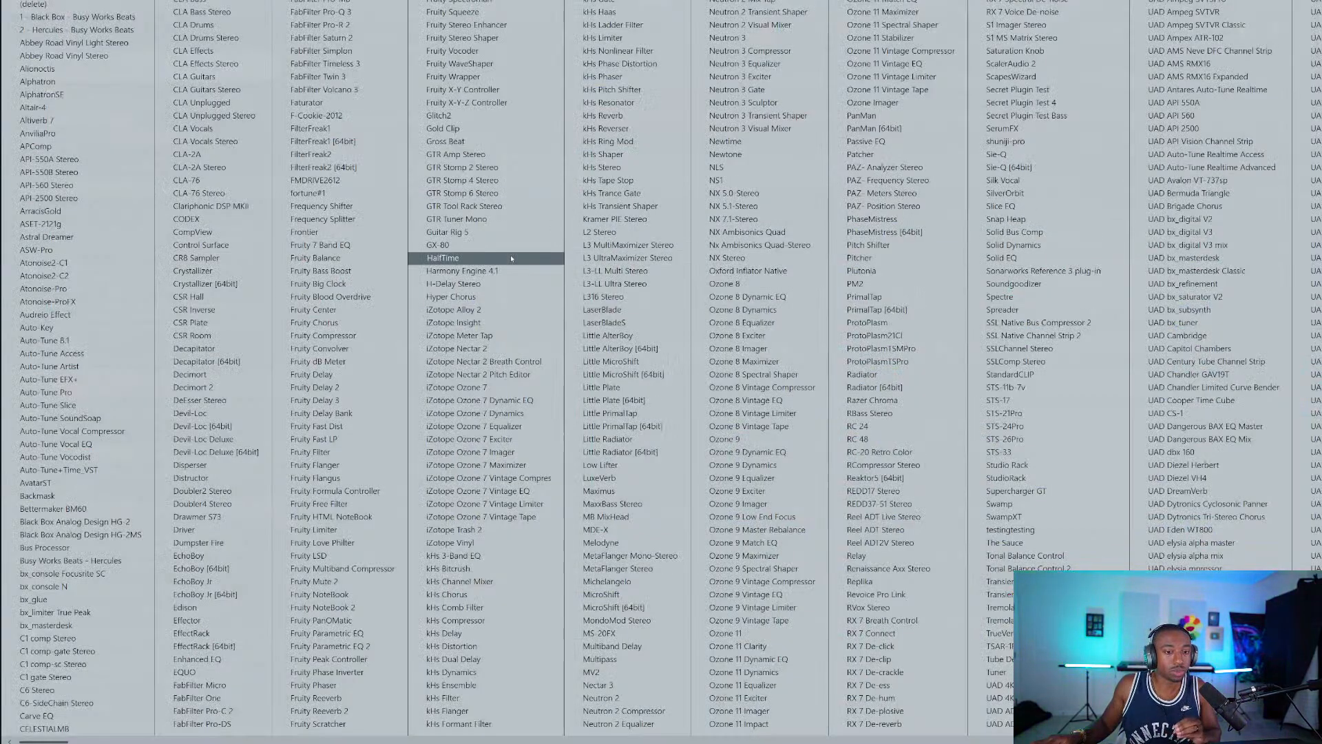
pyautogui.click(348, 12)
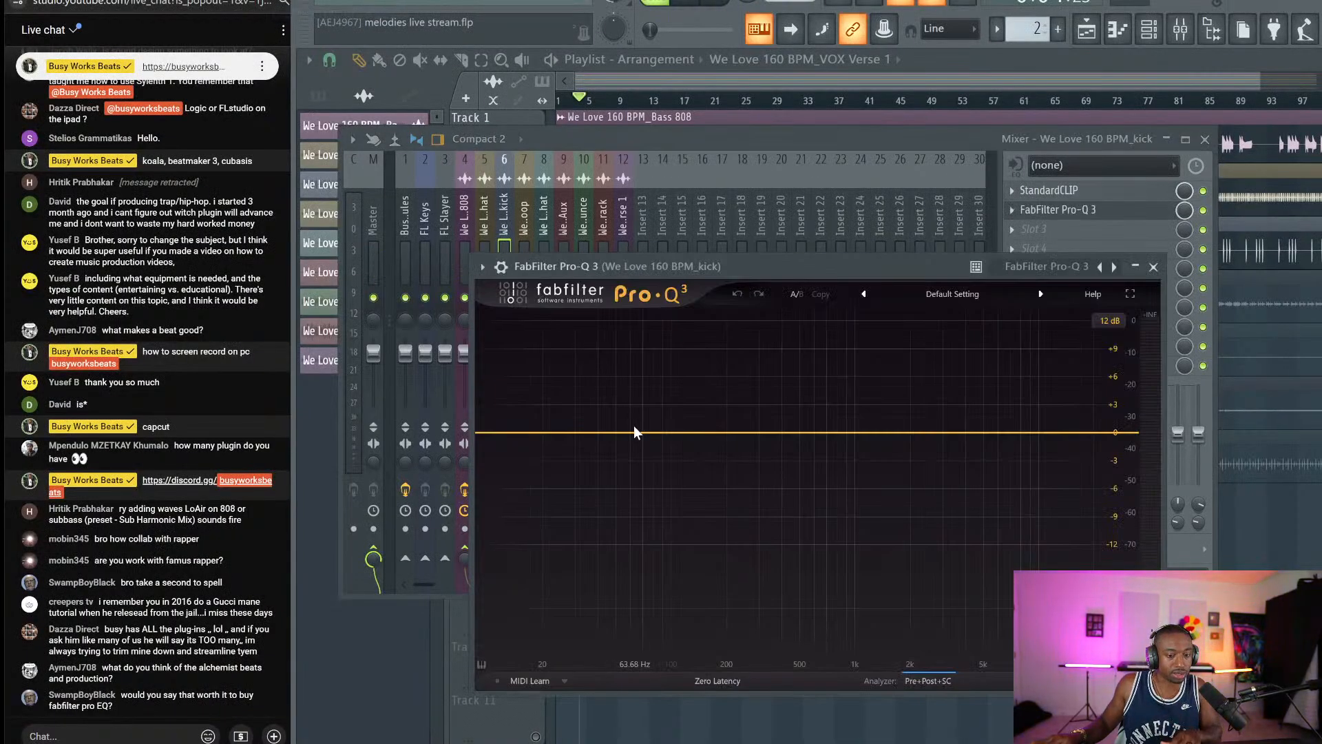
pyautogui.click(615, 433)
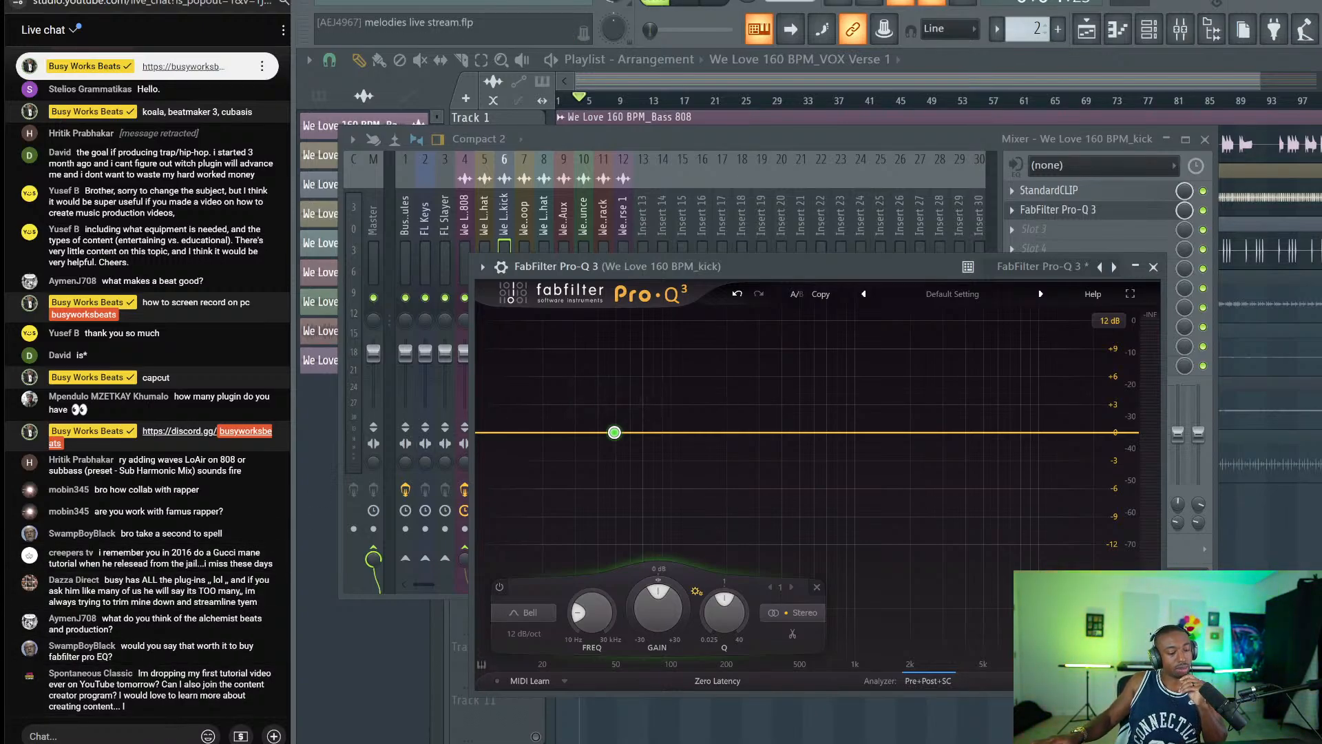
pyautogui.click(103, 736)
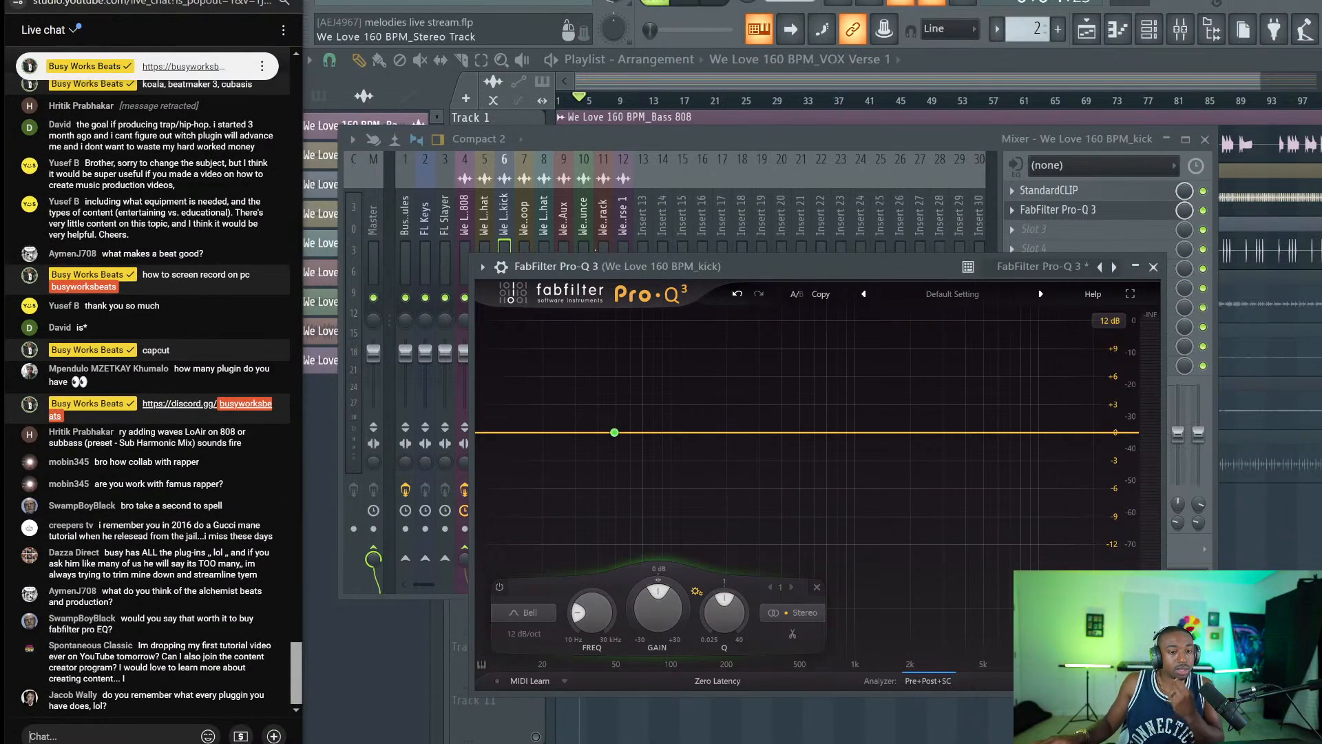
pyautogui.moveTo(812, 266); pyautogui.dragTo(783, 259)
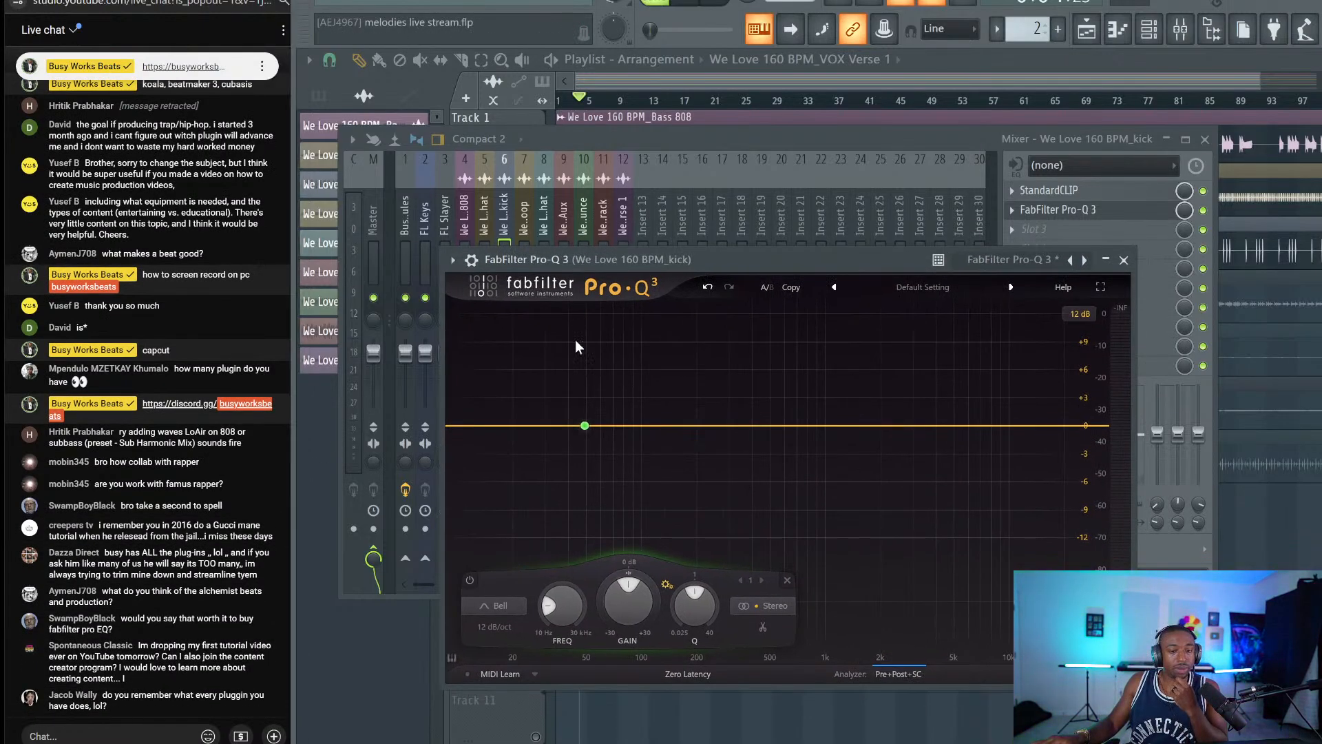
pyautogui.moveTo(585, 426)
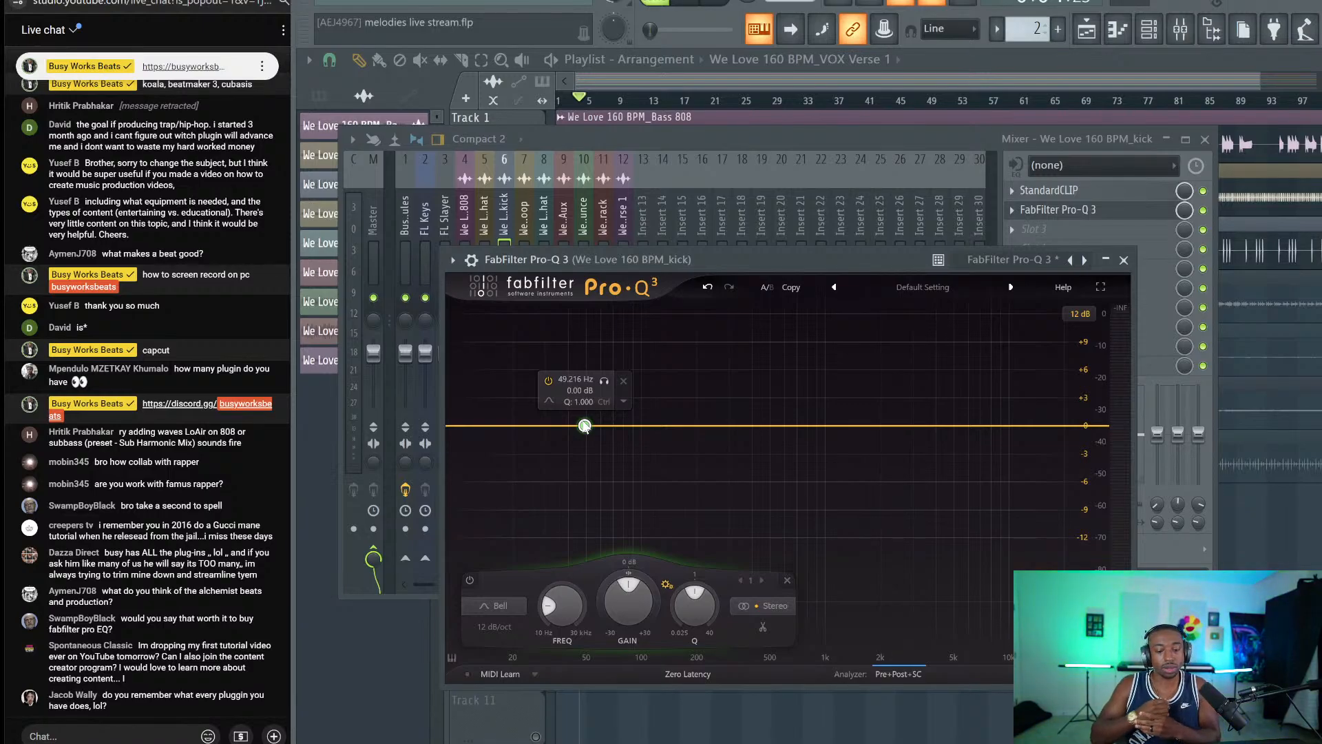
pyautogui.click(666, 674)
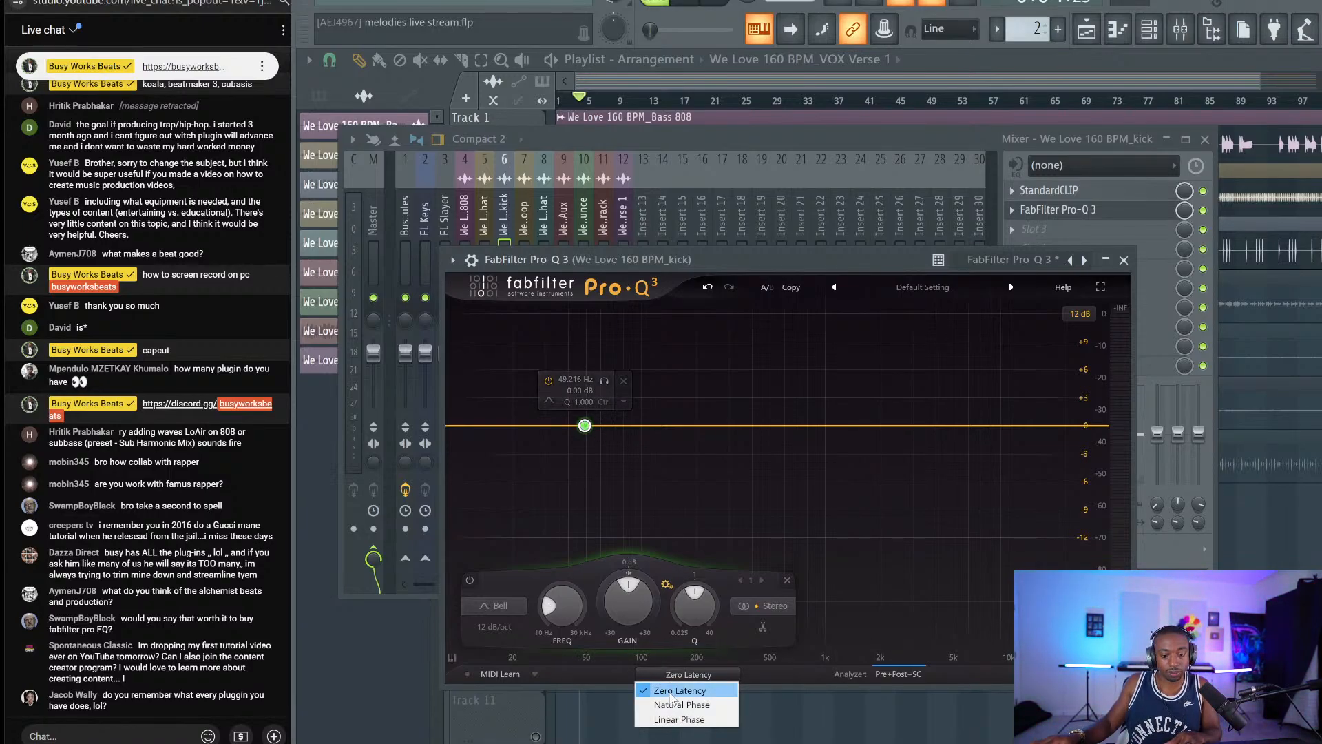
pyautogui.click(678, 705)
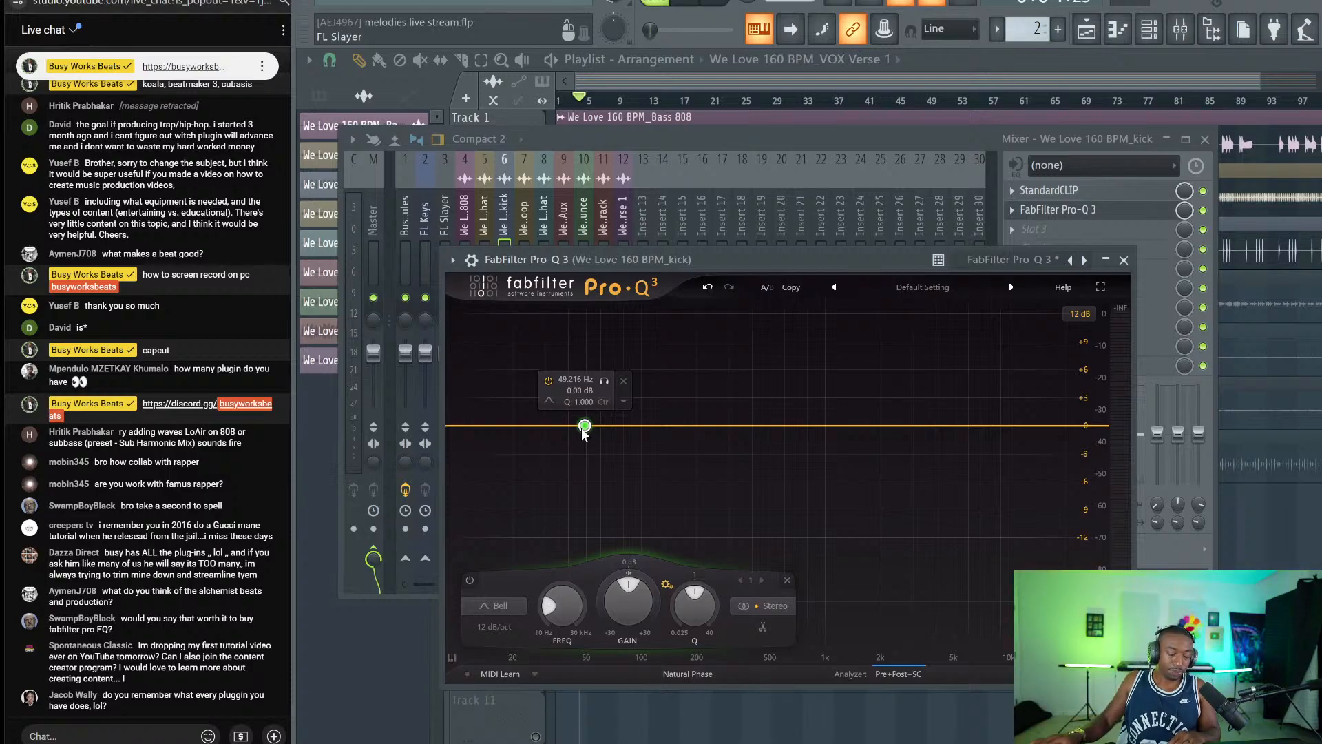
pyautogui.press('space')
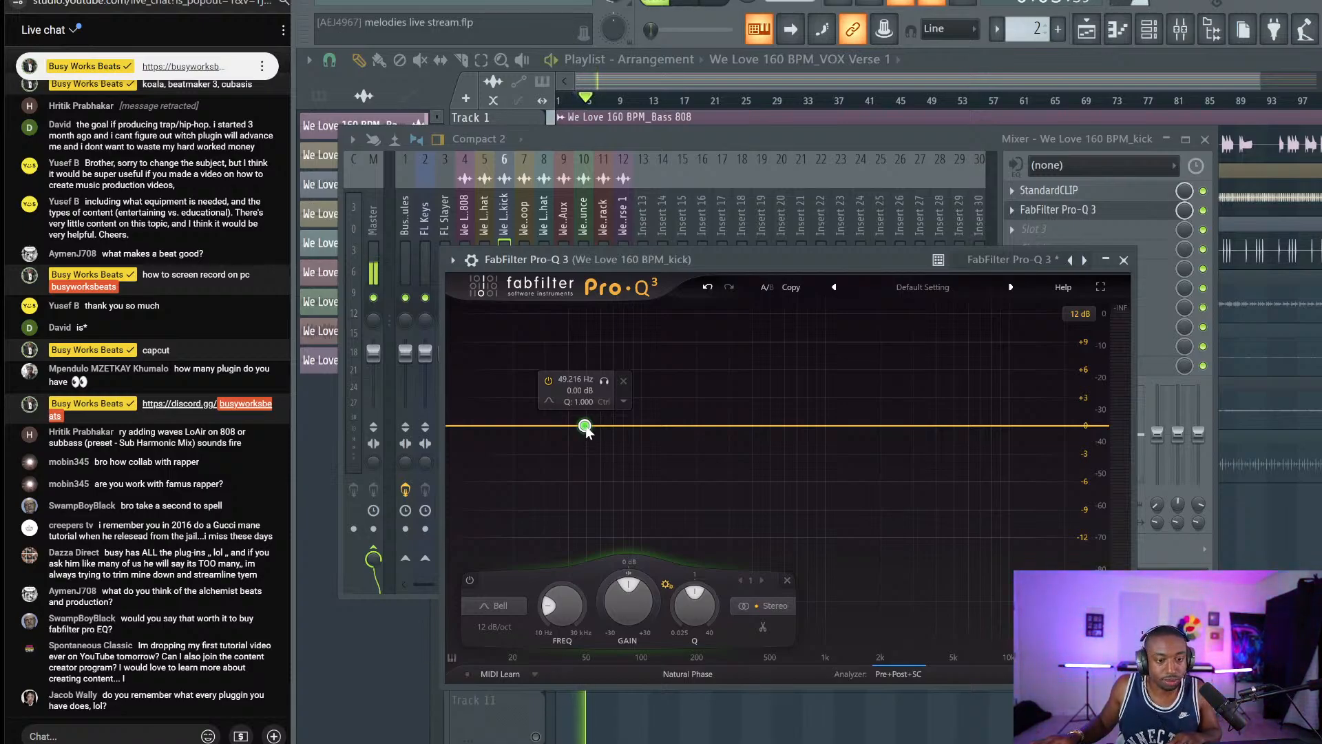
pyautogui.press('space')
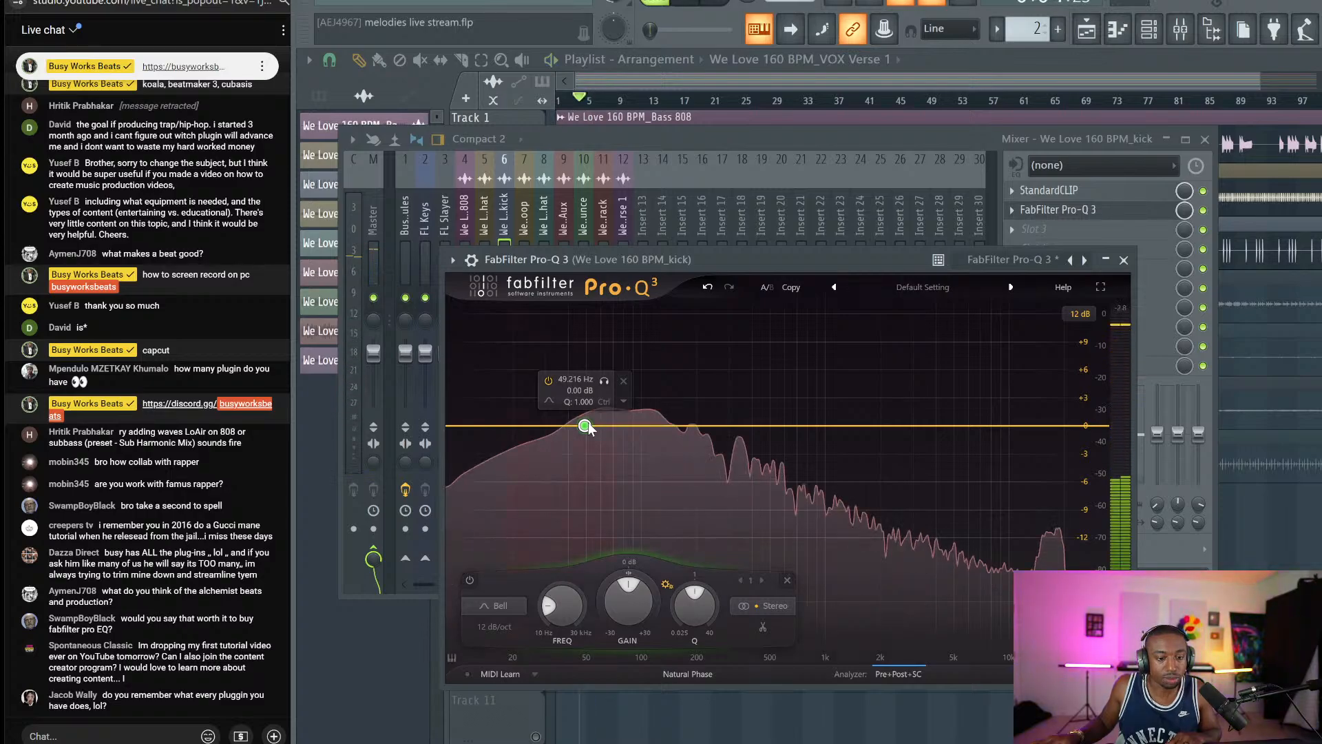
# Set band 1 to 60 Hz with a narrower Q and about +3 dB boost.
pyautogui.doubleClick(587, 424)
pyautogui.write('60')
pyautogui.press('Return')
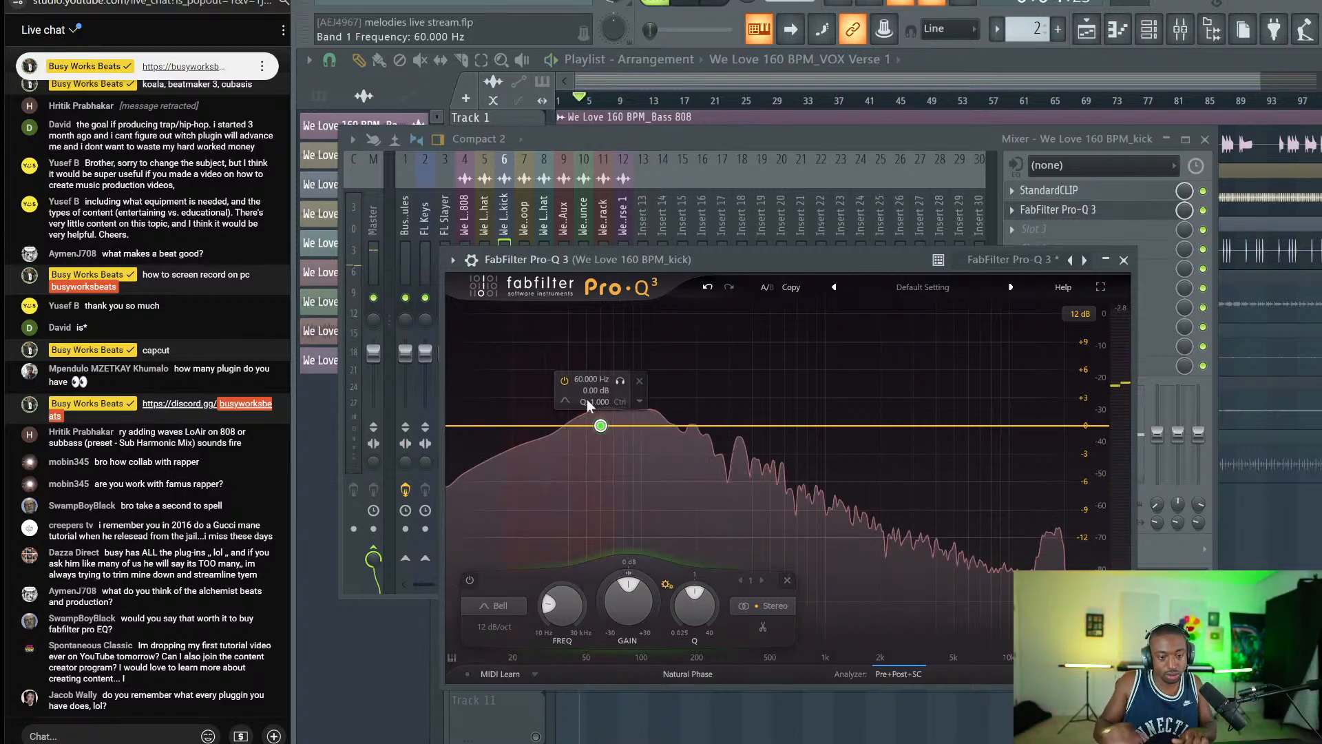
pyautogui.moveTo(707, 606); pyautogui.dragTo(703, 579)
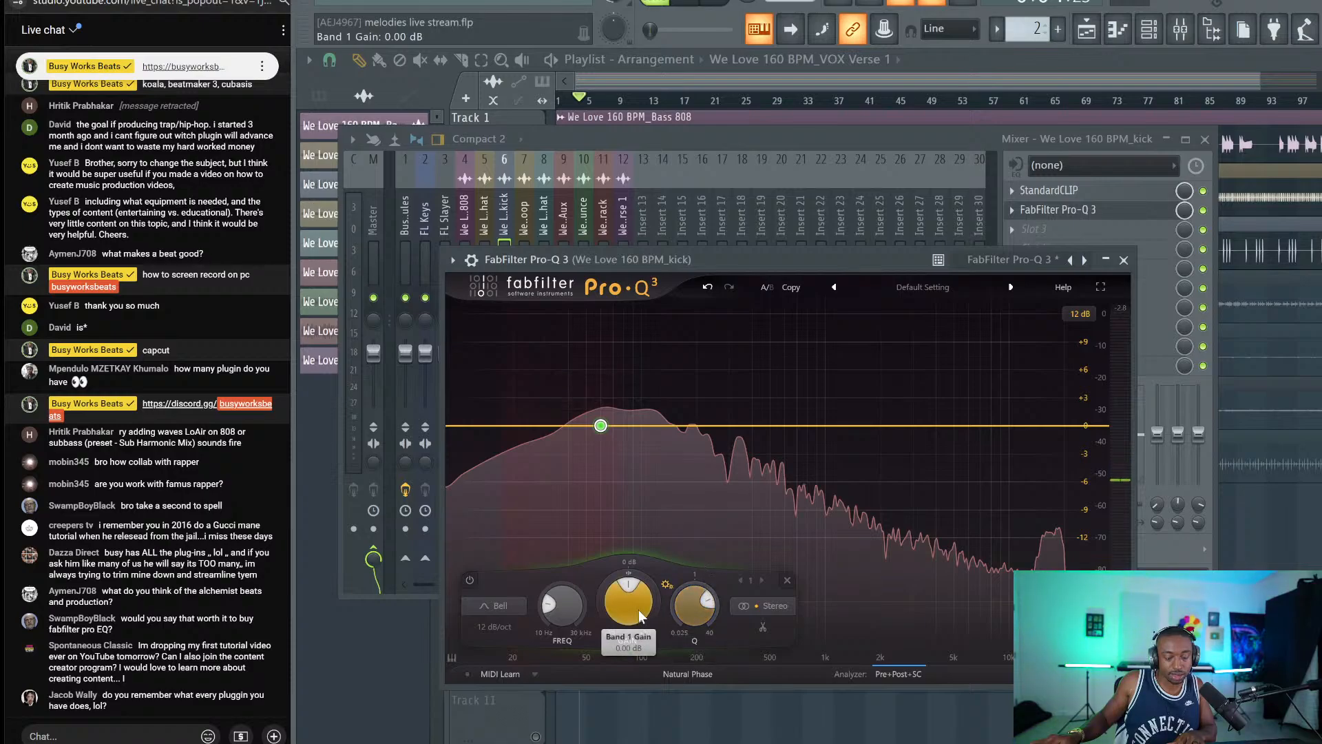
pyautogui.press('space')
pyautogui.moveTo(627, 595); pyautogui.dragTo(628, 561)
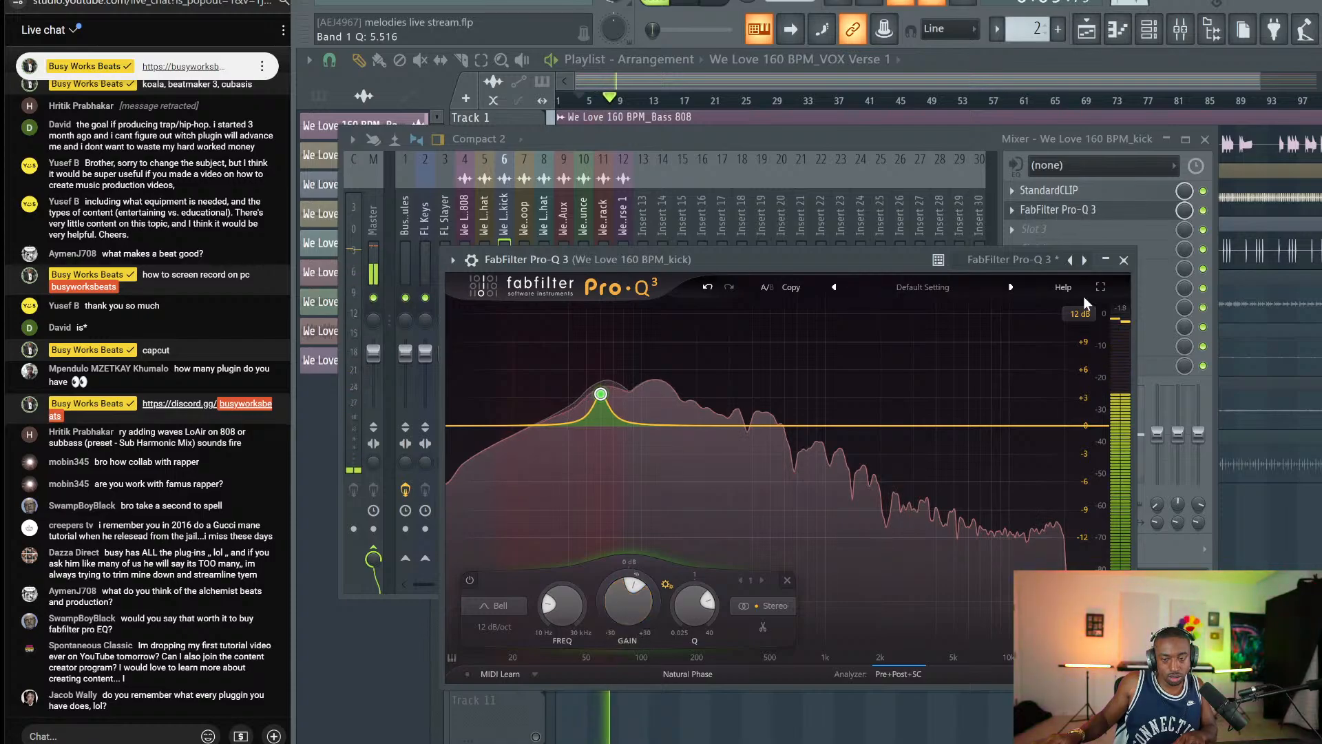
pyautogui.click(1123, 260)
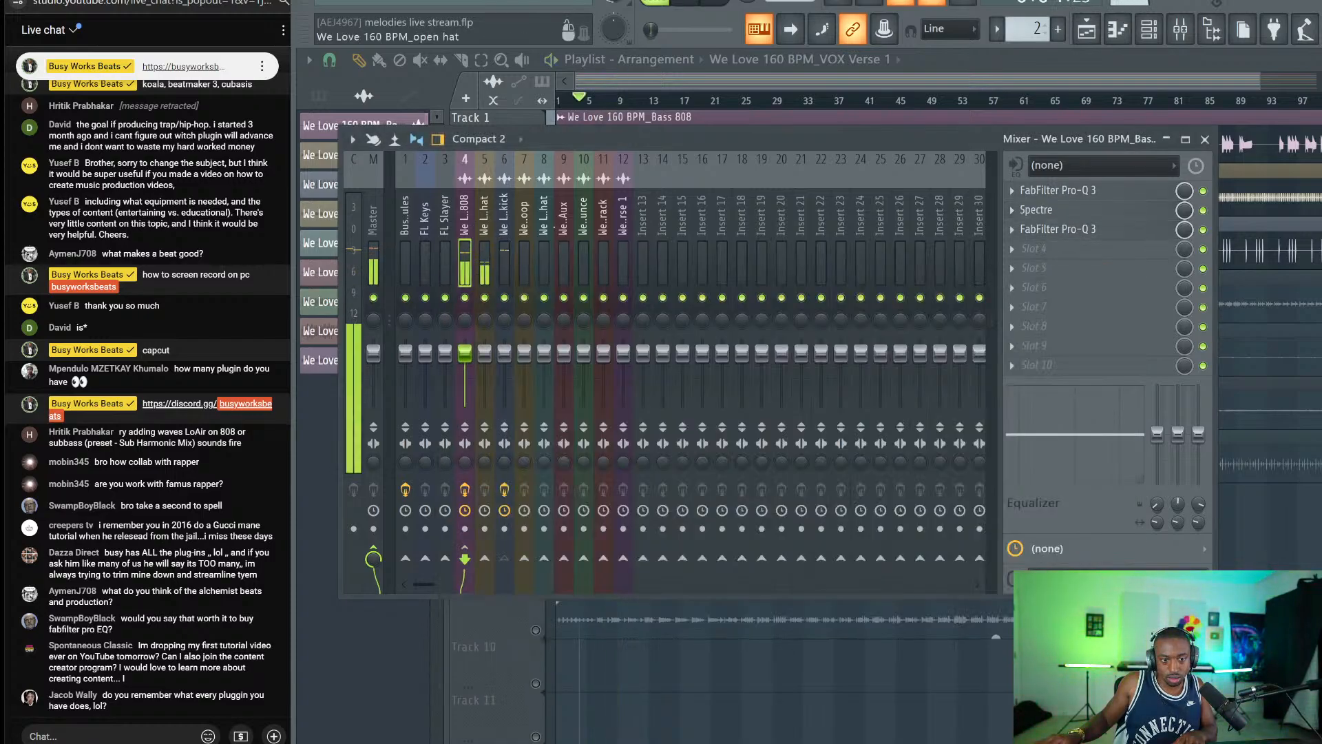
# Check the Bass 808's Pro-Q 3 EQ, then close the mixer to show the full arrangement.
pyautogui.click(1088, 228)
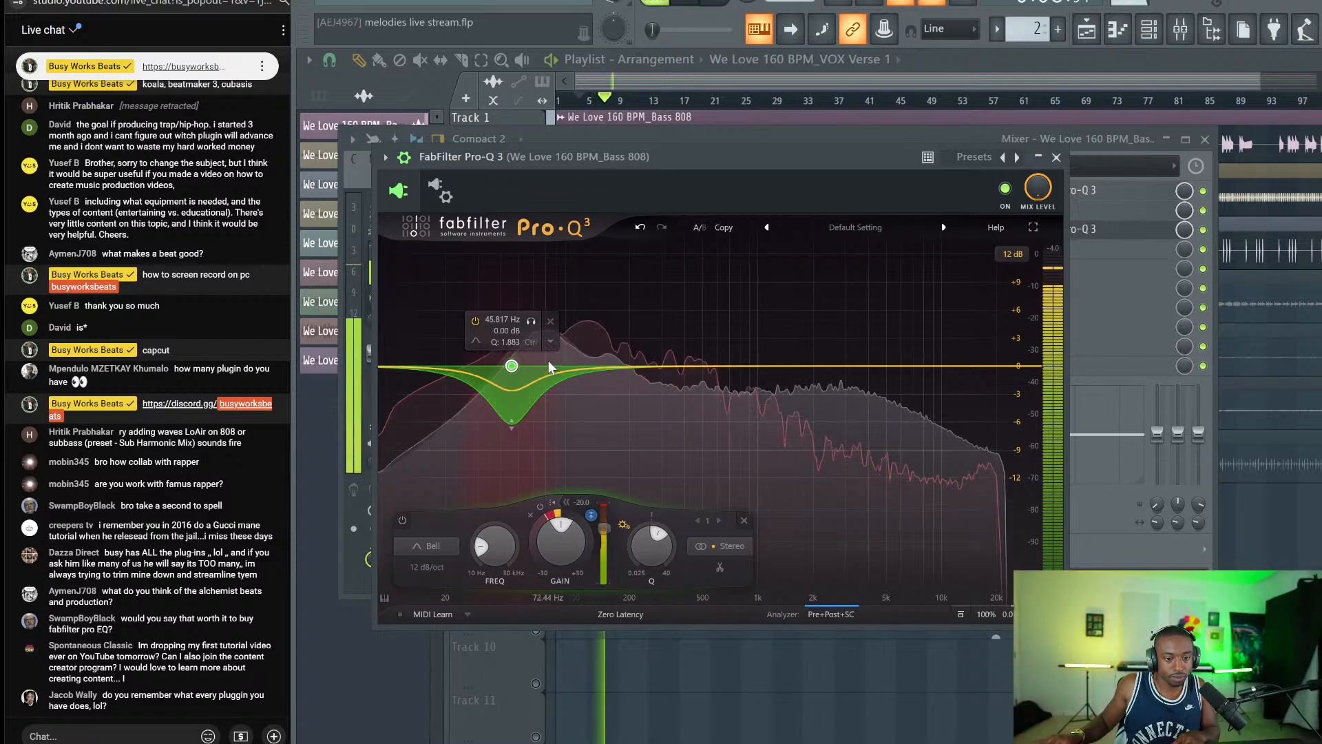
pyautogui.click(1056, 157)
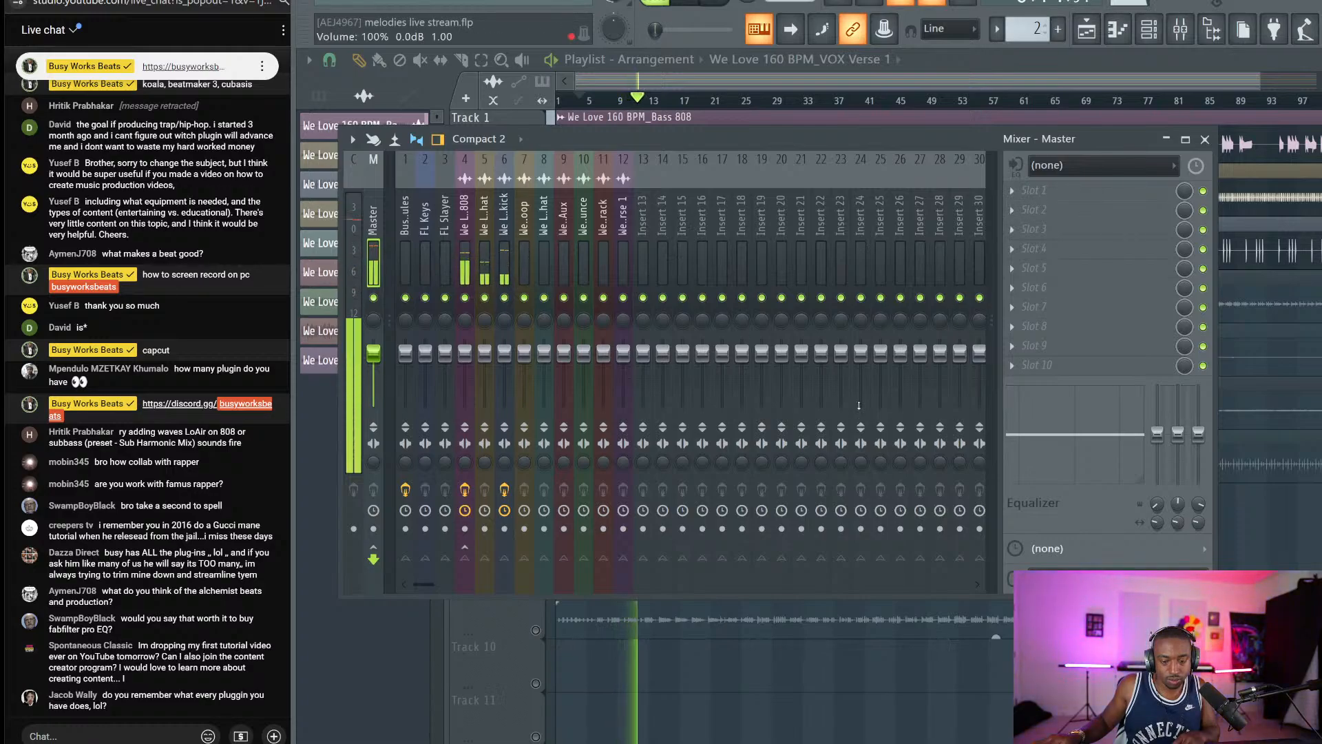
pyautogui.hotkey('alt', 'Tab')
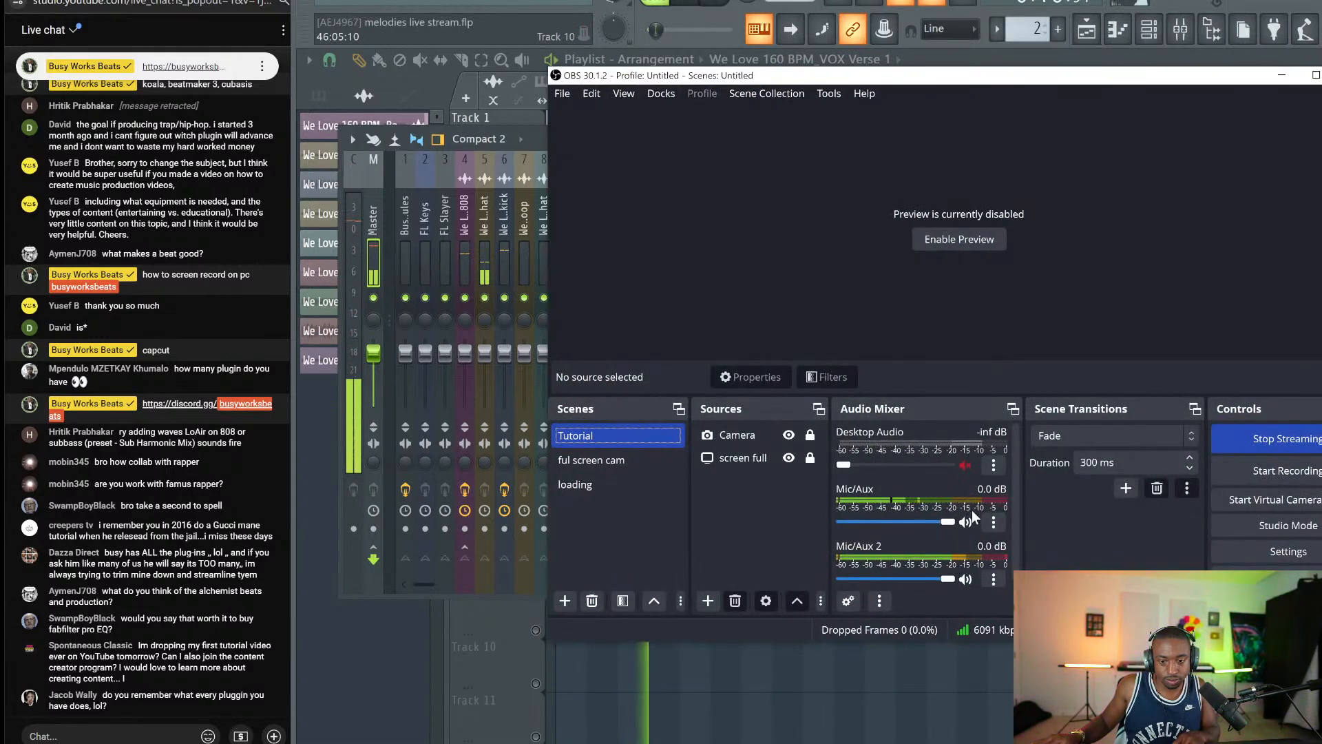
pyautogui.hotkey('alt', 'Tab')
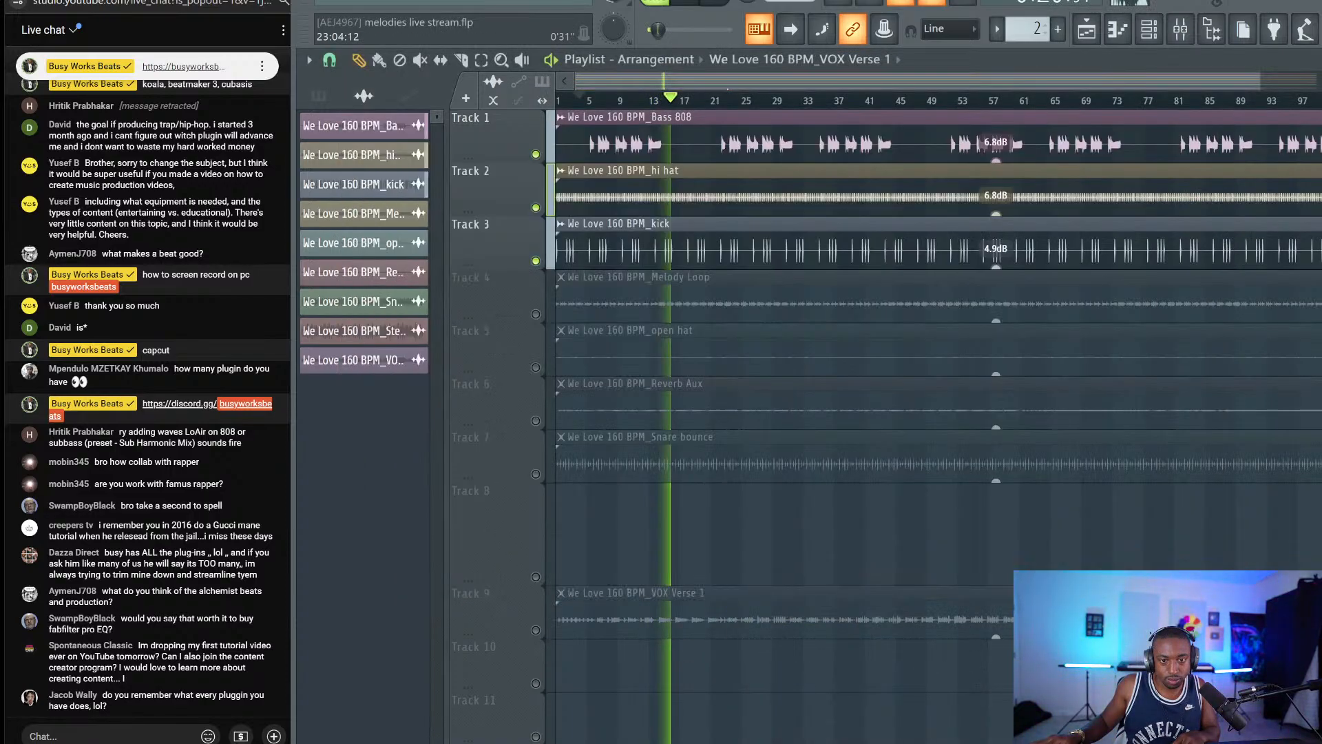
pyautogui.press('F9')
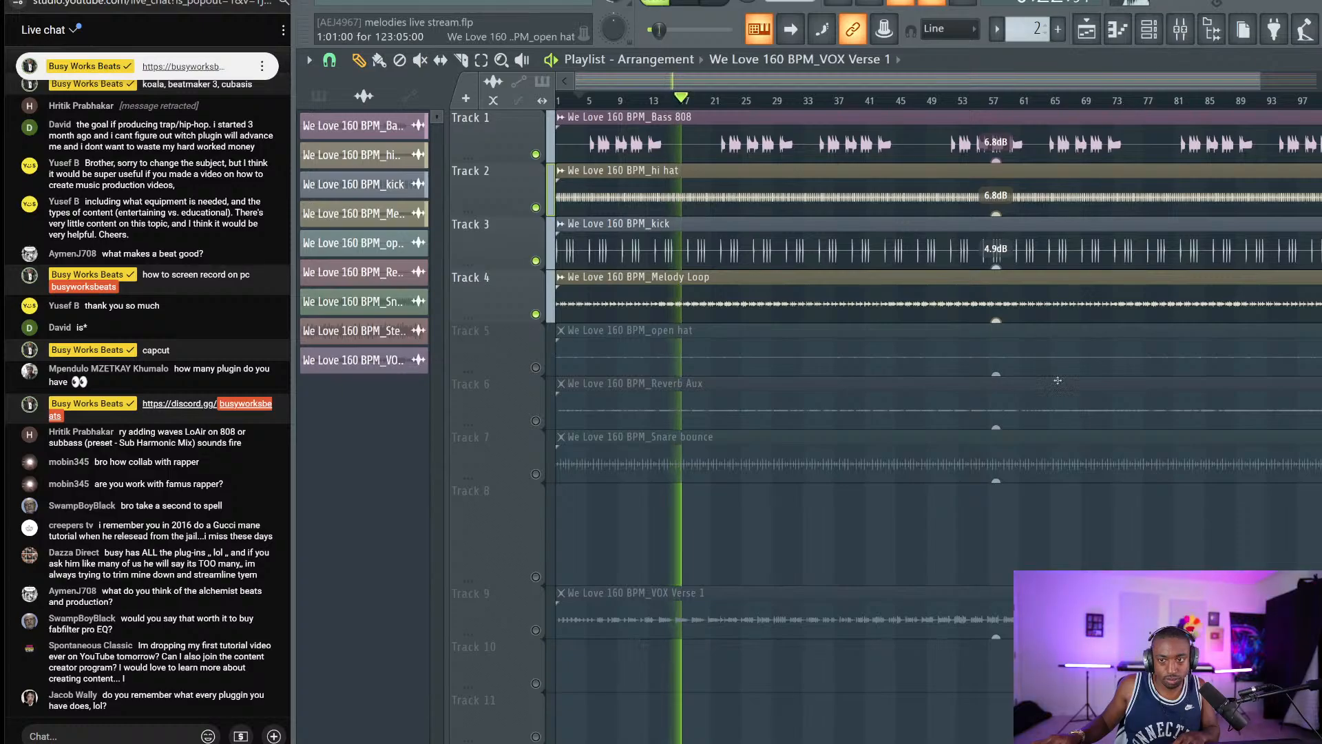
# Open the Melody Loop clip's channel and bring up the mixer, minimizing OBS out of the way.
pyautogui.hotkey('alt', 'Tab')
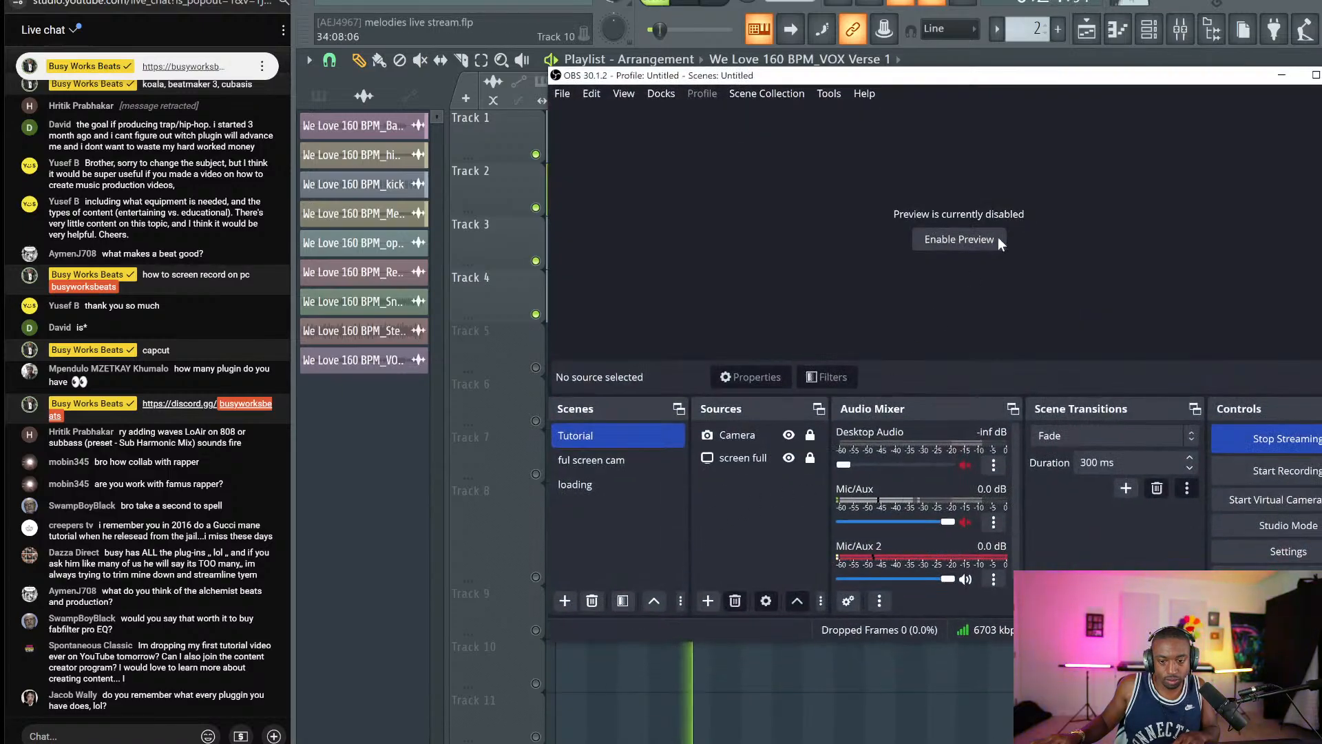
pyautogui.hotkey('alt', 'Tab')
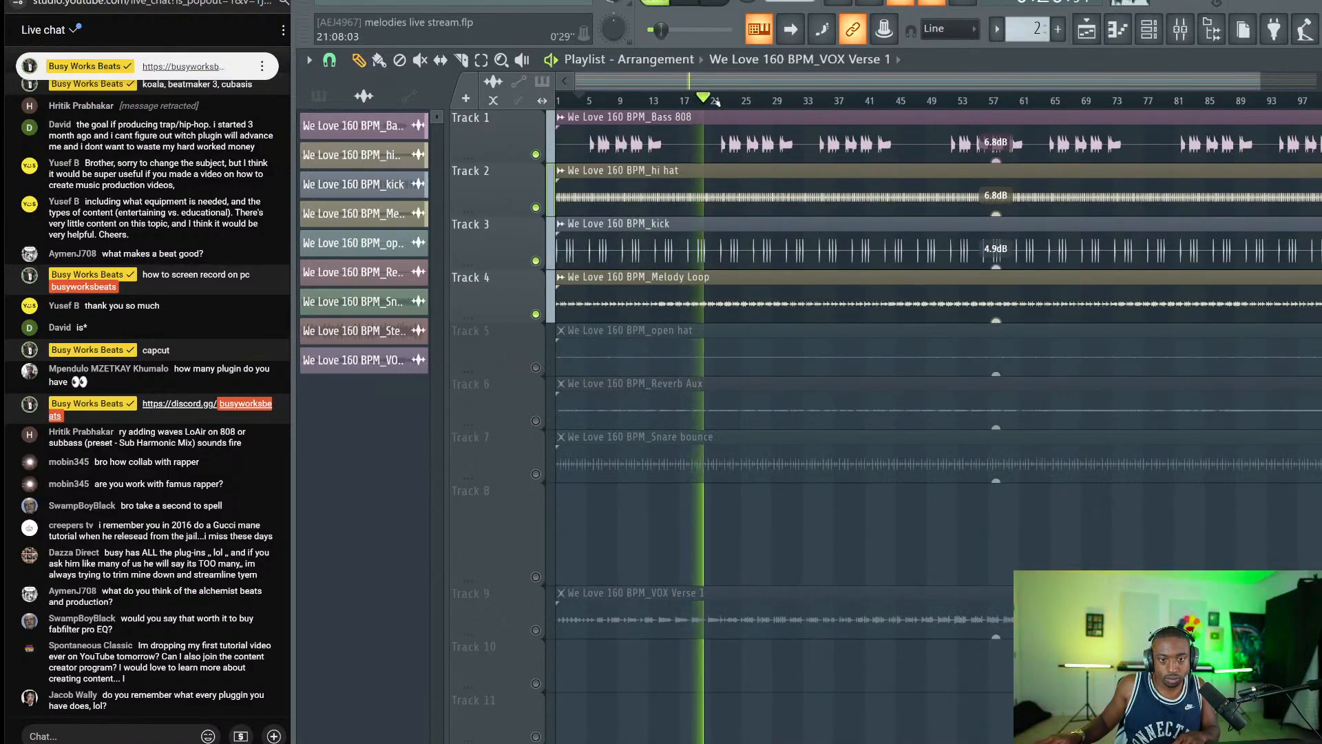
pyautogui.doubleClick(716, 301)
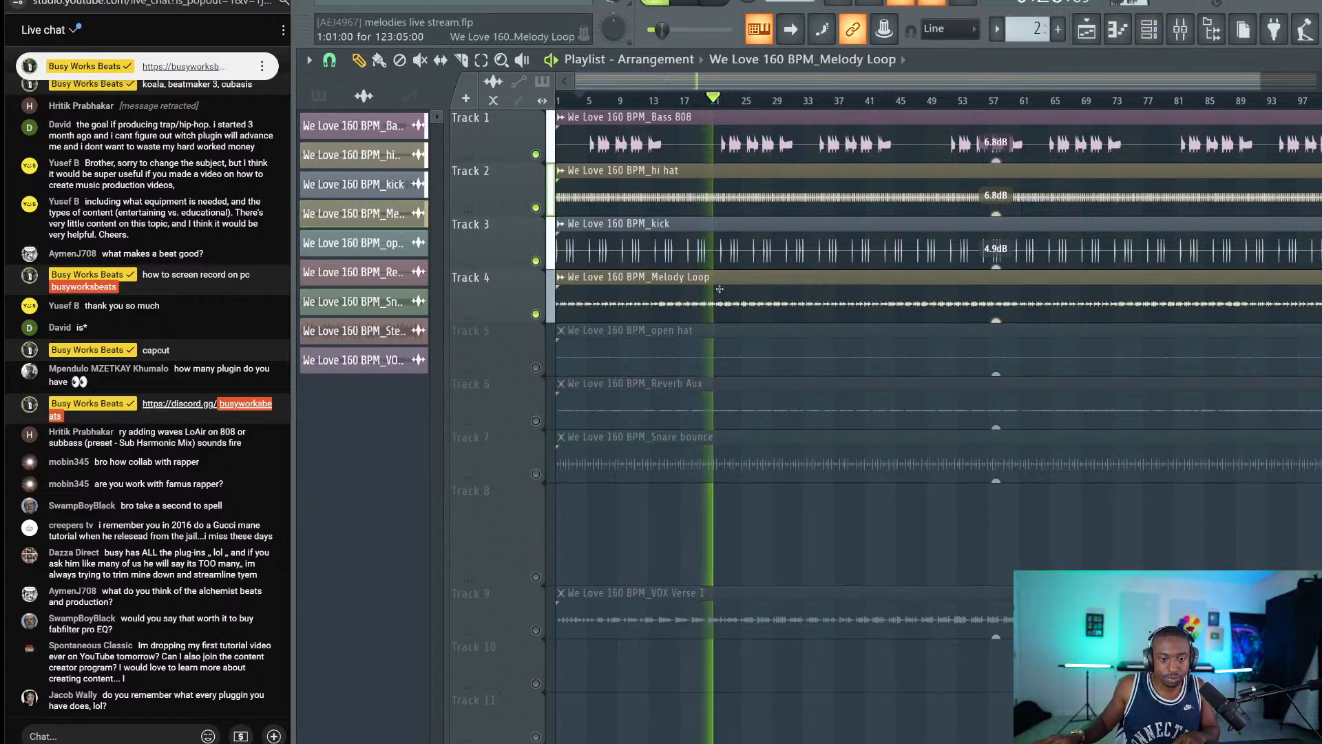
pyautogui.click(1180, 29)
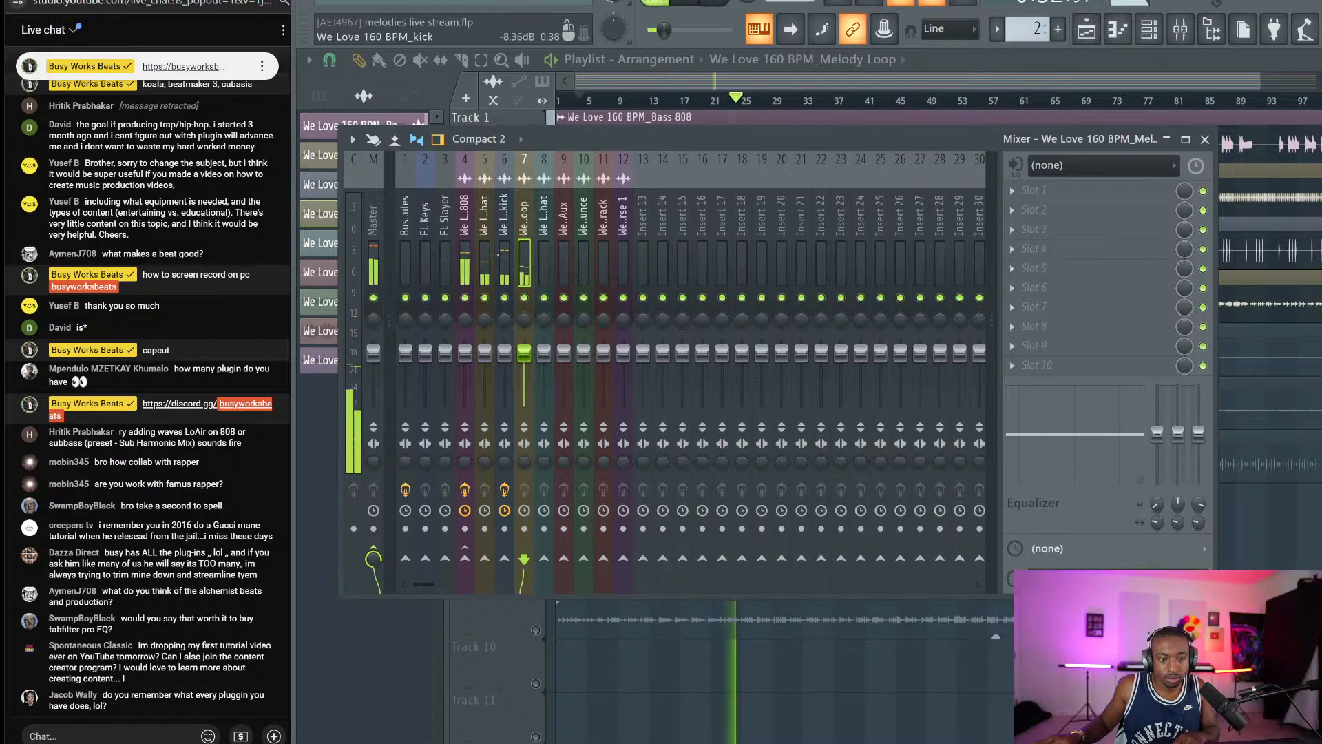
pyautogui.click(1048, 741)
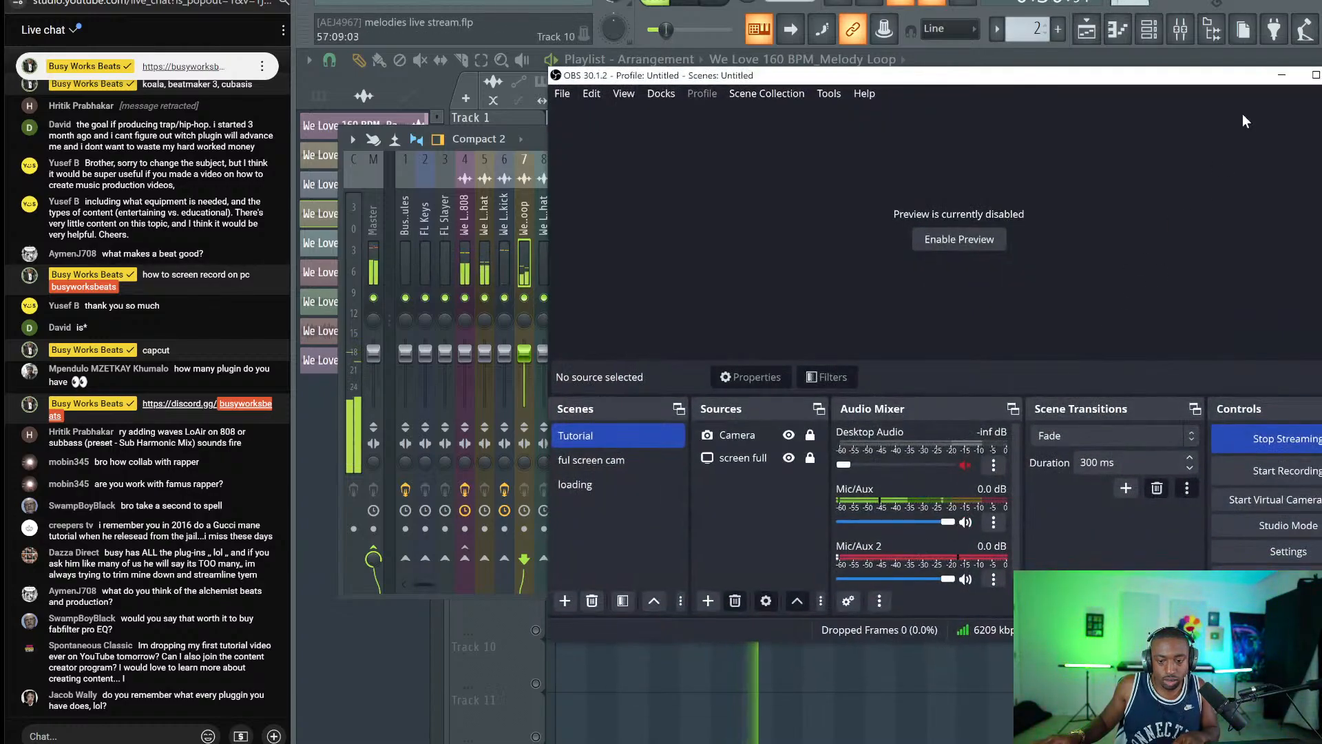
pyautogui.click(1281, 75)
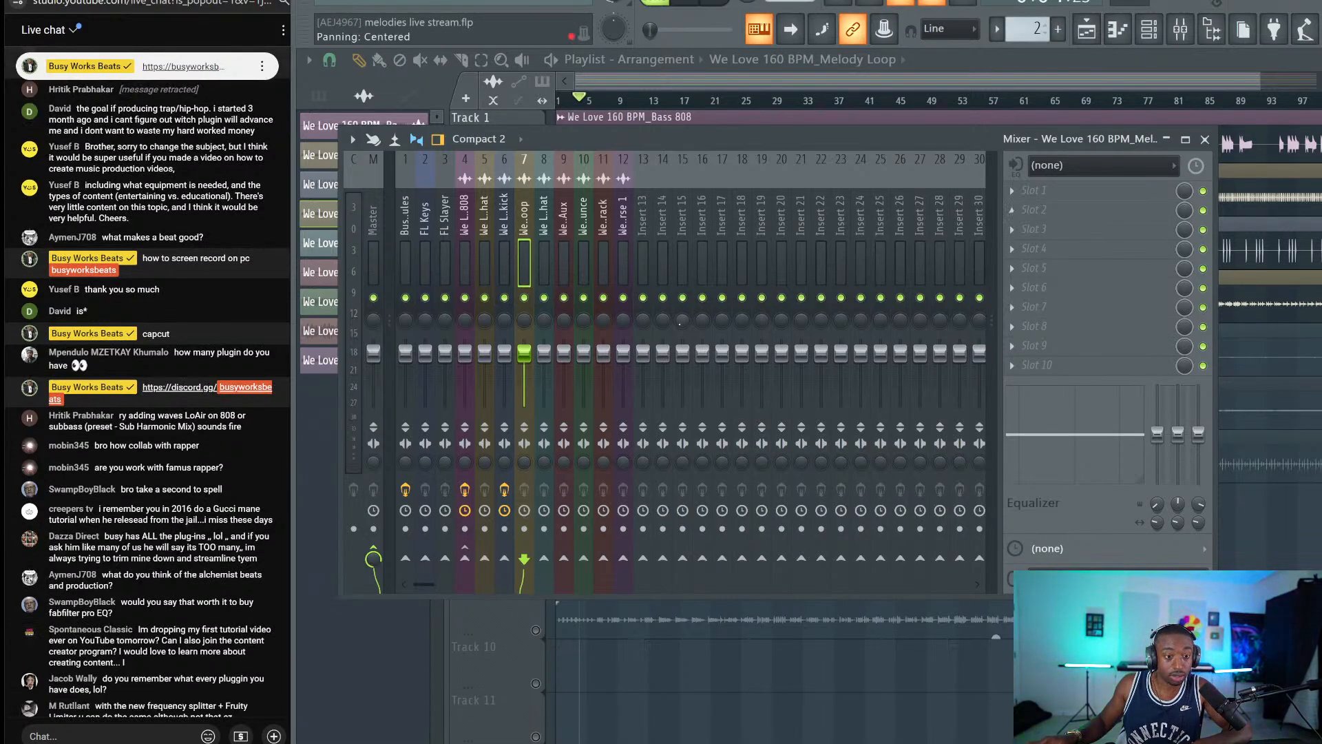
# Play the arrangement while stepping through the Reverb Aux, open hat and Melody Loop channels.
pyautogui.press('space')
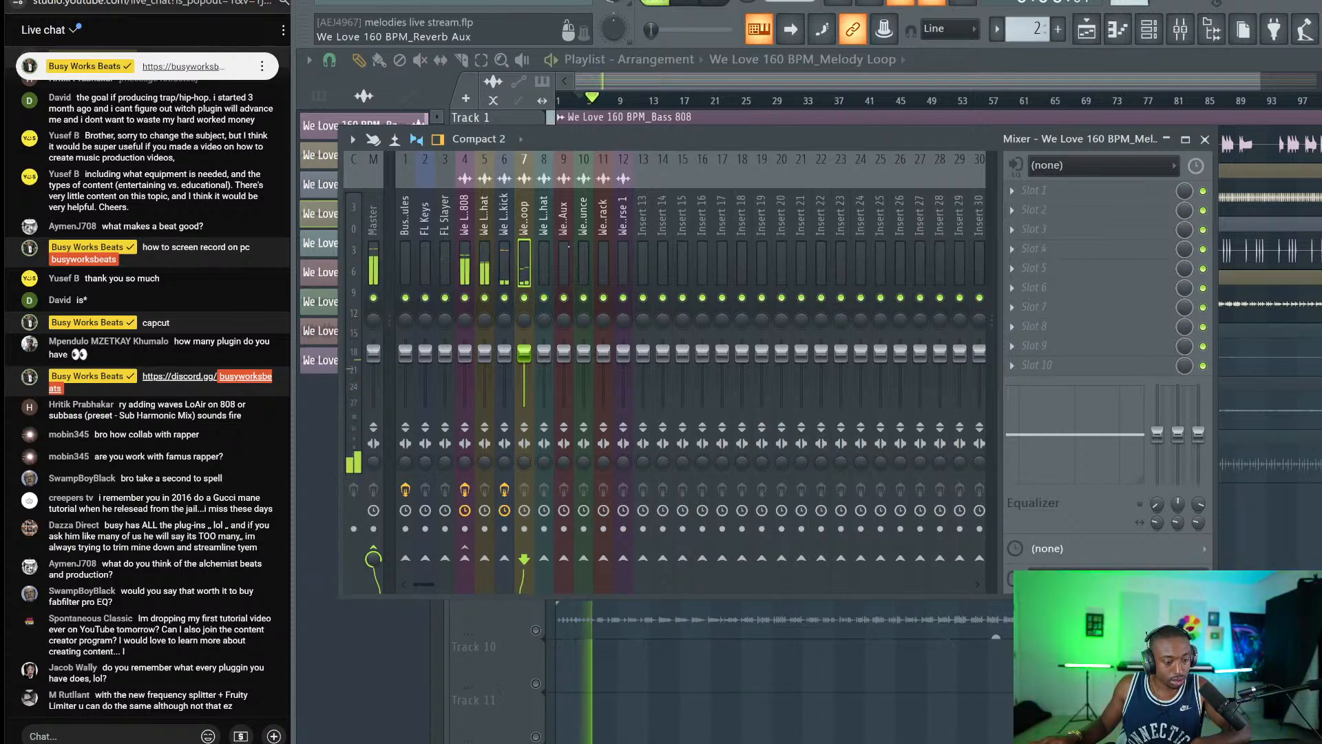
pyautogui.press('space')
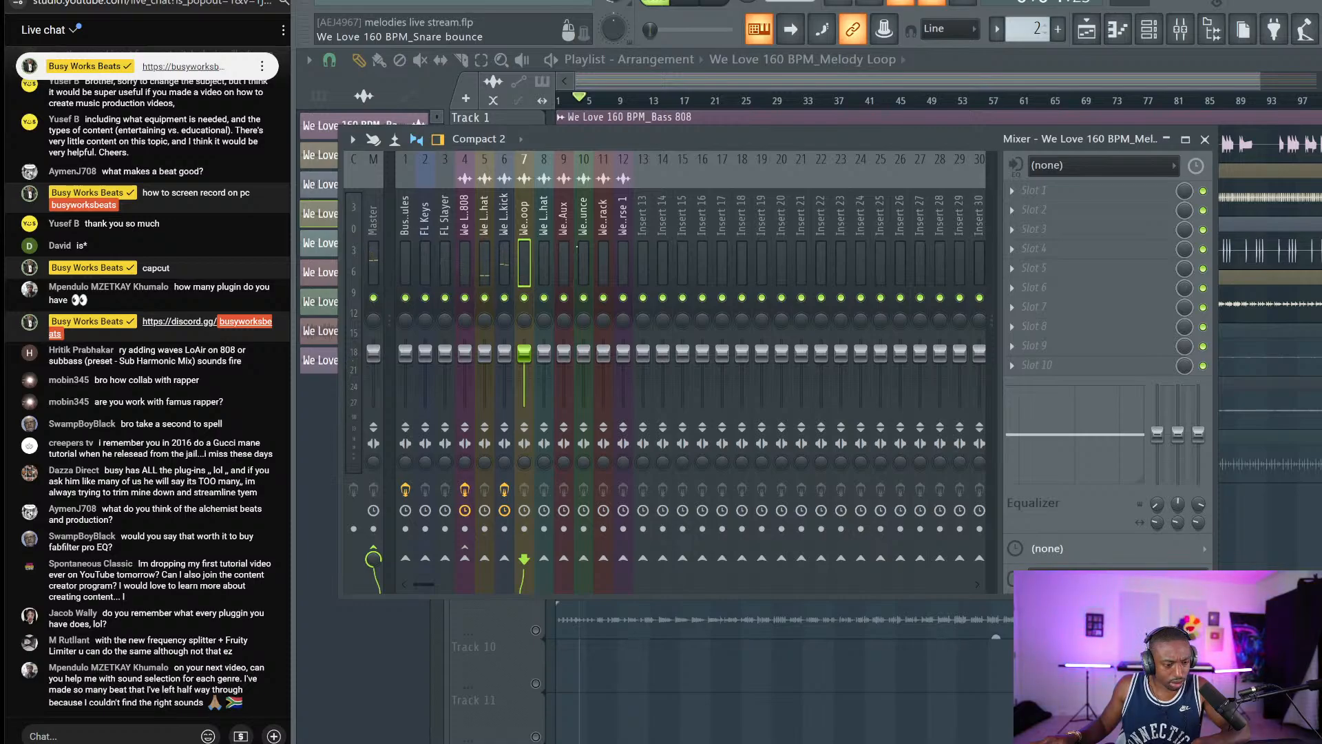
pyautogui.click(563, 221)
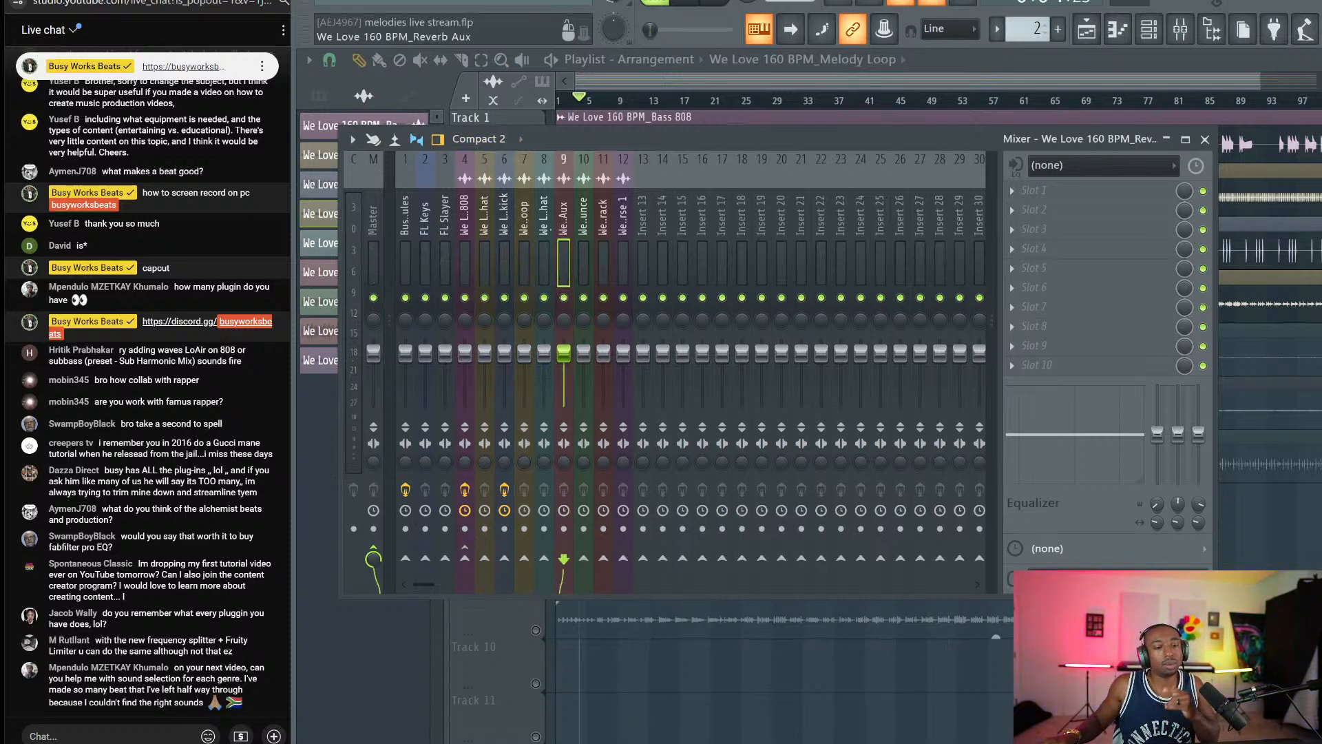
pyautogui.click(544, 223)
pyautogui.click(526, 225)
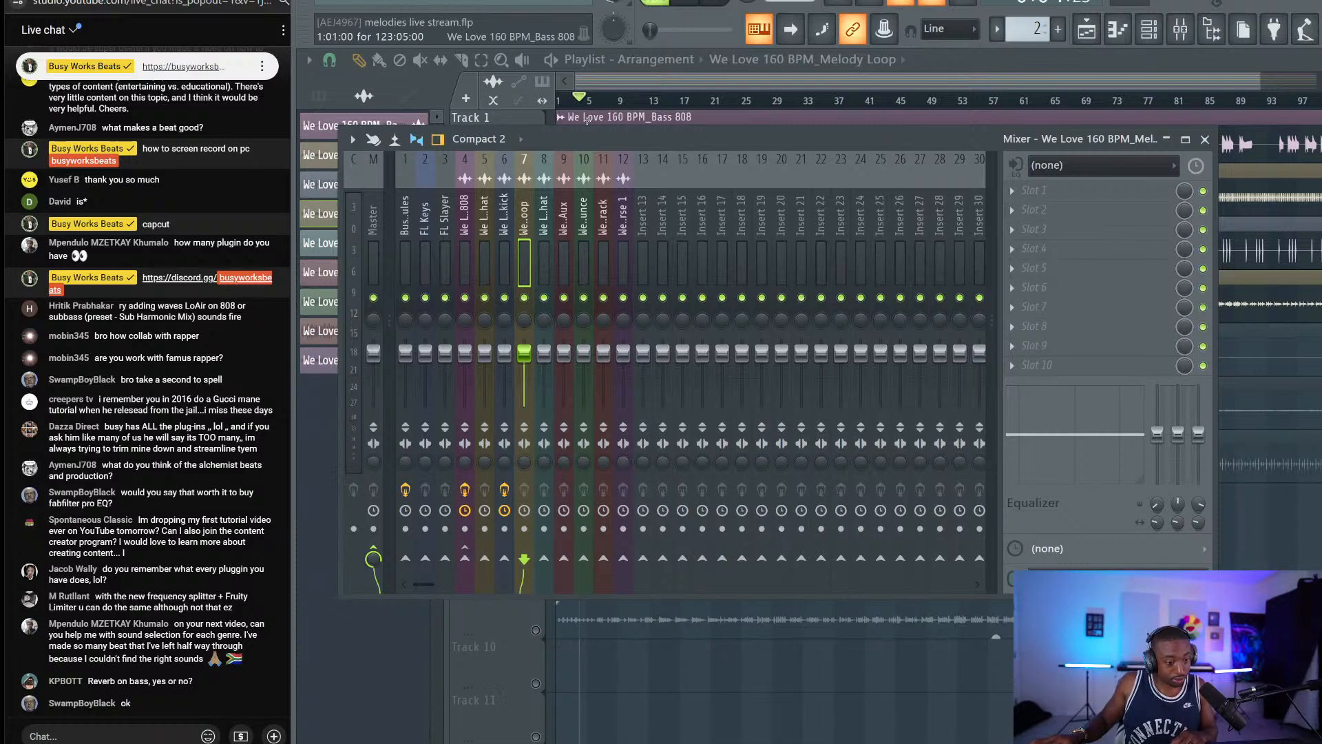
pyautogui.press('space')
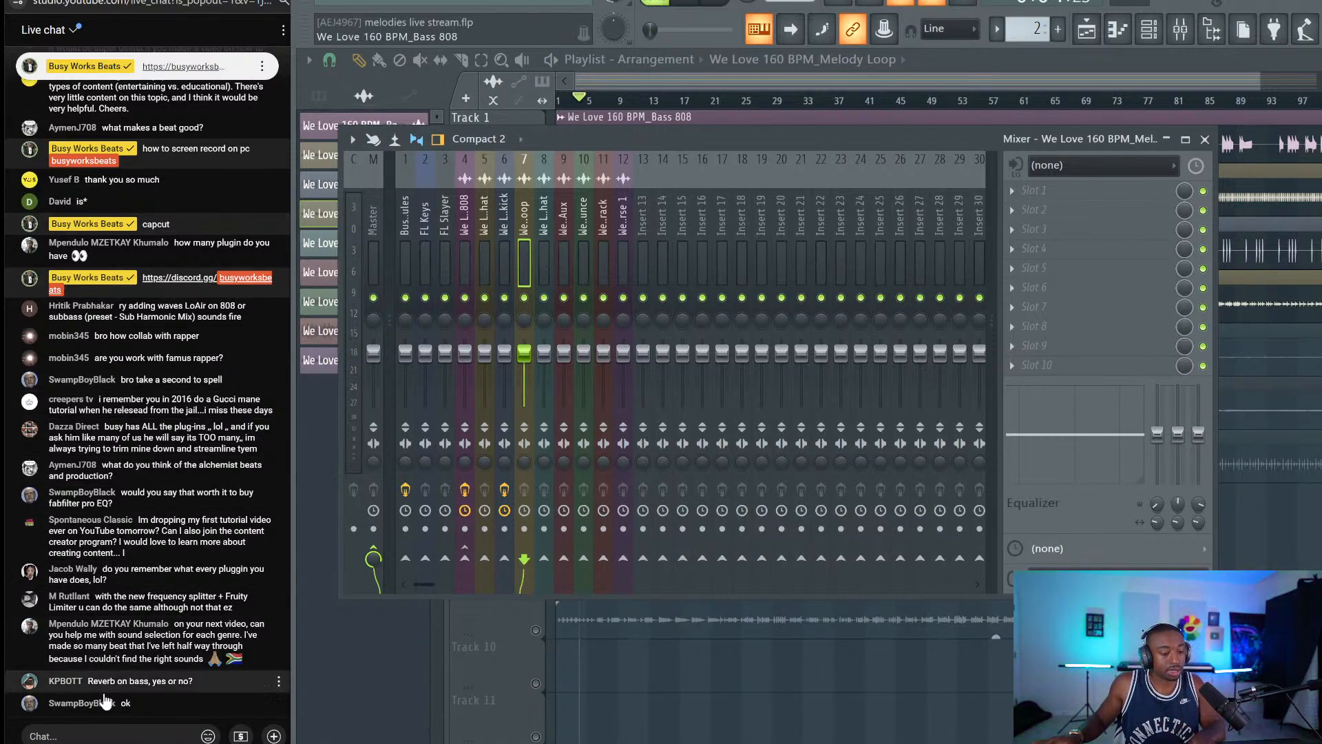
# Fix and send the live-chat reply ending 'to more sounds'.
pyautogui.click(117, 734)
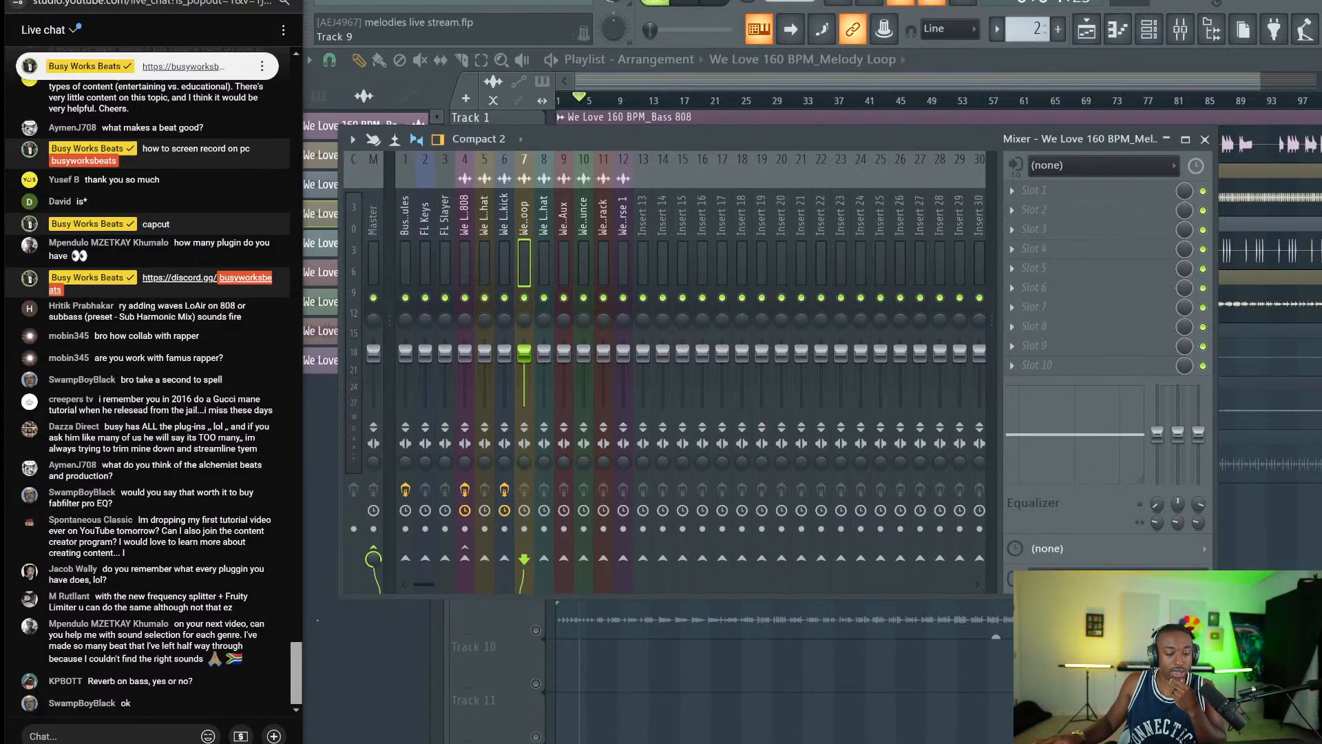
pyautogui.click(56, 736)
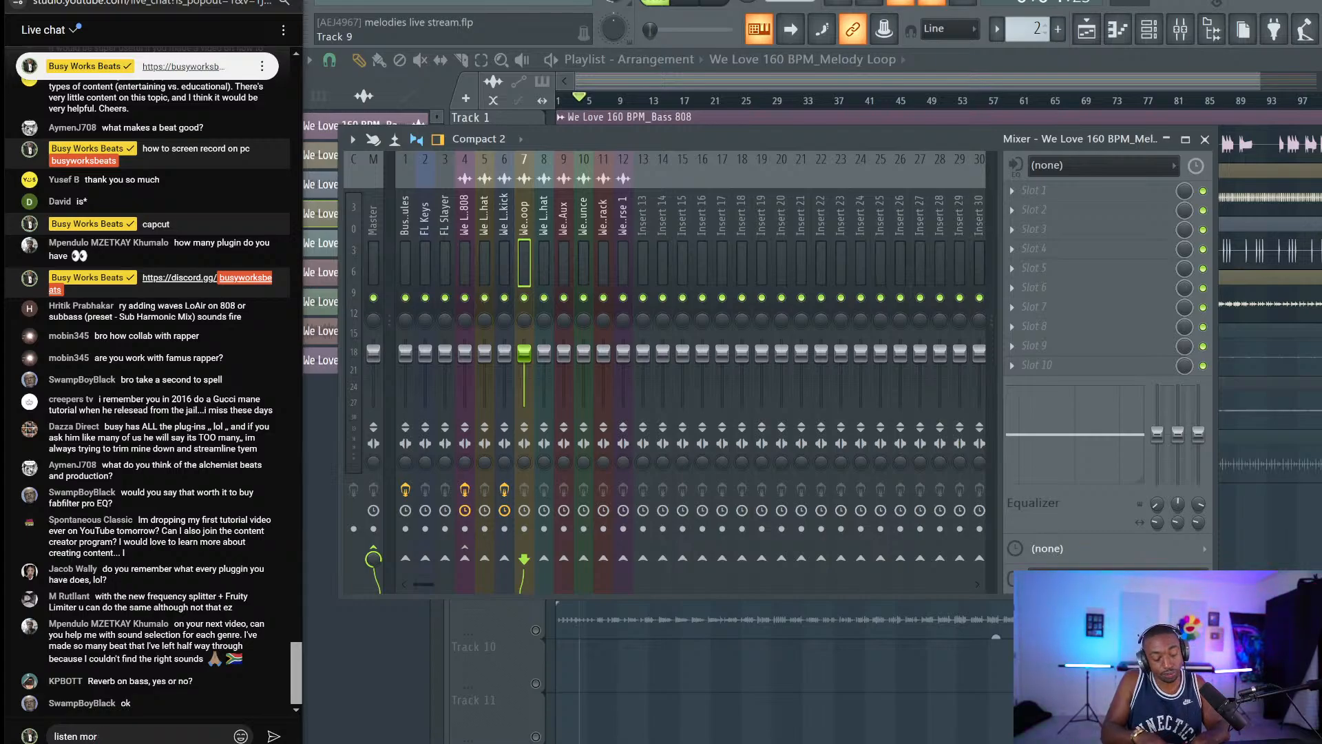
pyautogui.press('BackSpace')
pyautogui.press('BackSpace')
pyautogui.press('BackSpace')
pyautogui.write('to more')
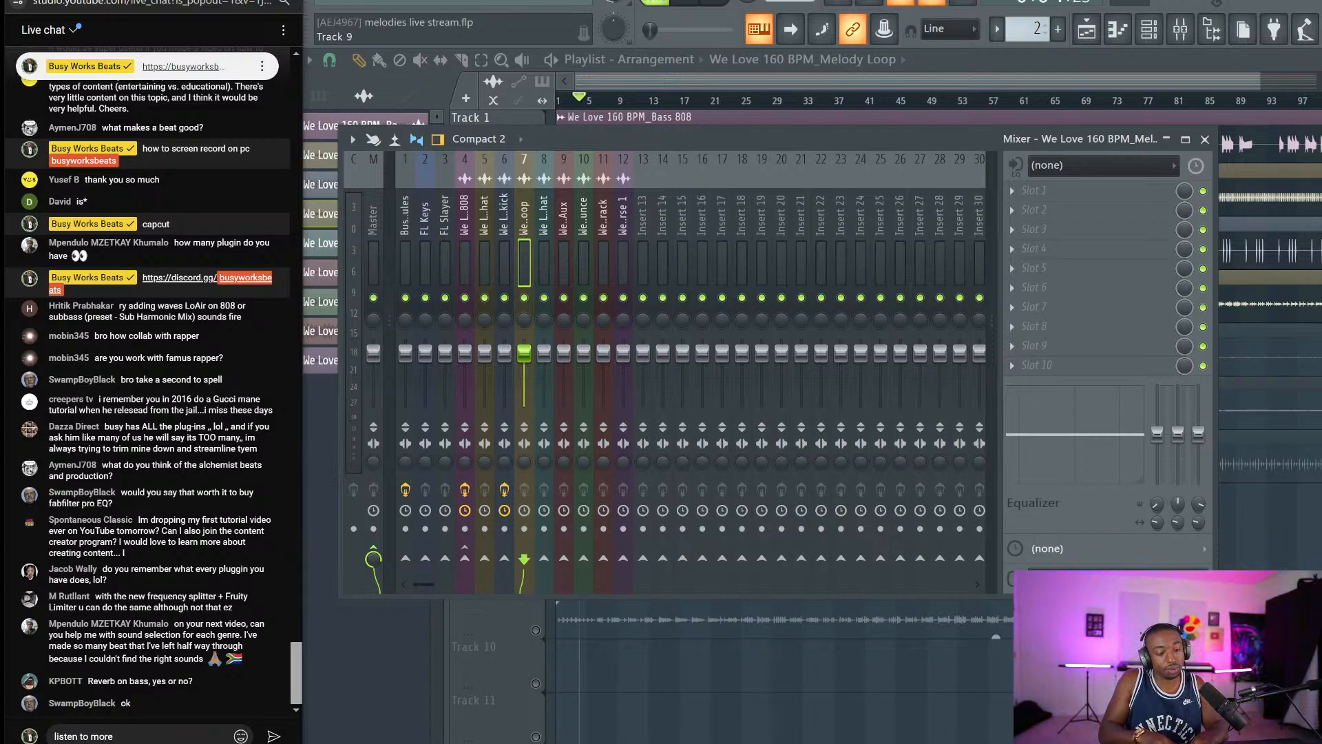
pyautogui.write(' sounds')
pyautogui.press('Return')
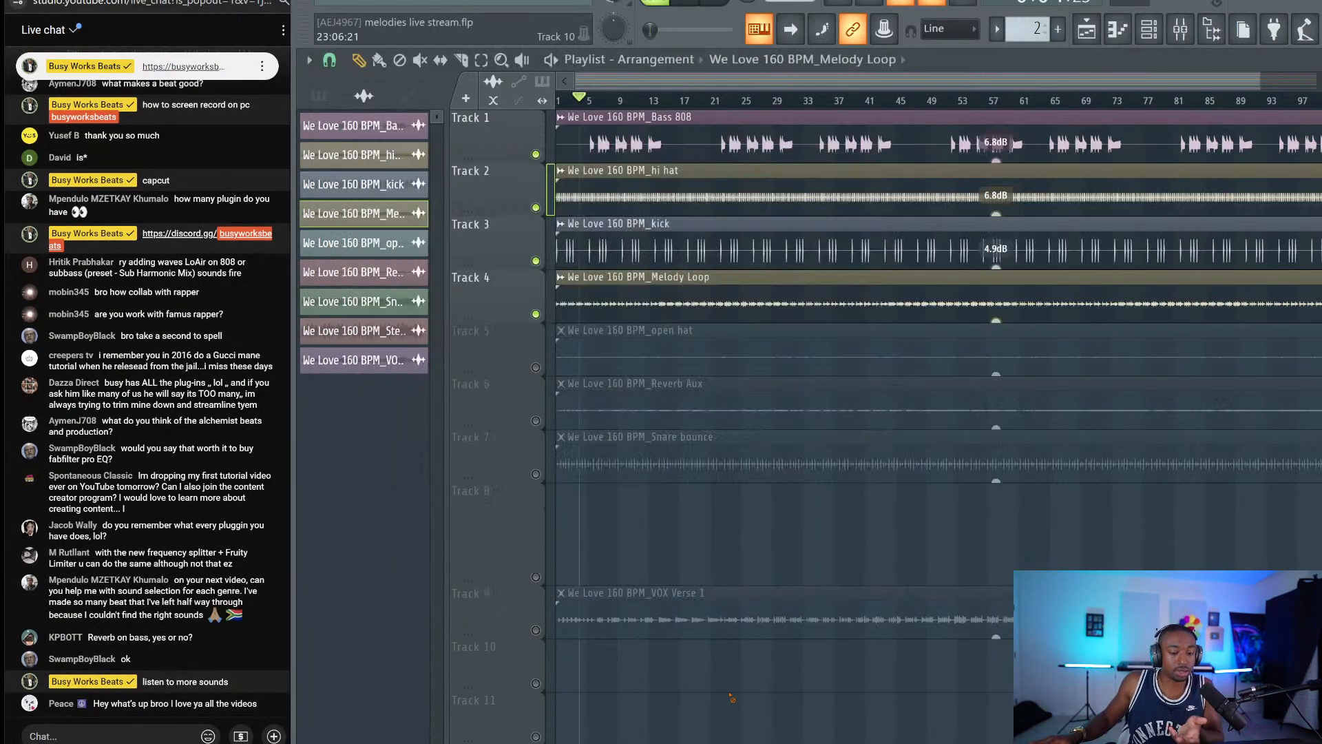
# Save the project as melodies live stream.flp, then reopen the mixer.
pyautogui.press('F9')
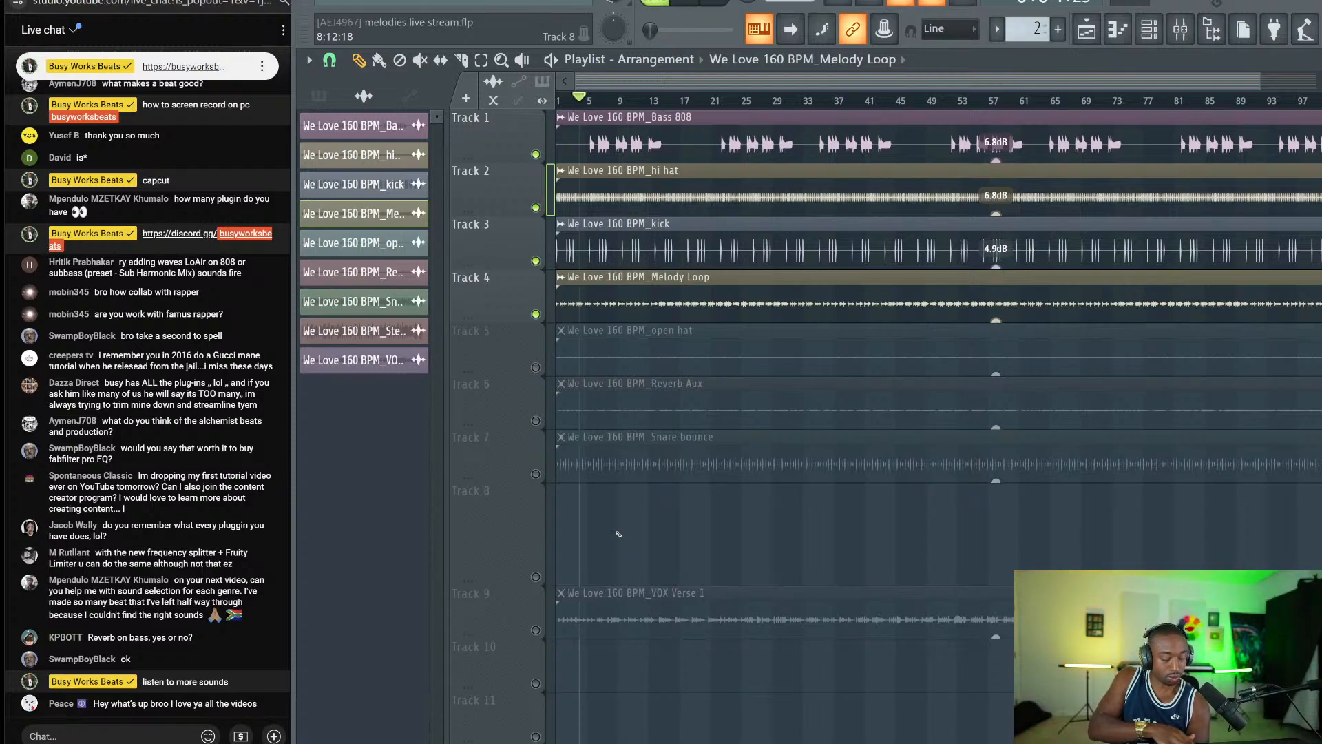
pyautogui.hotkey('ctrl', 's')
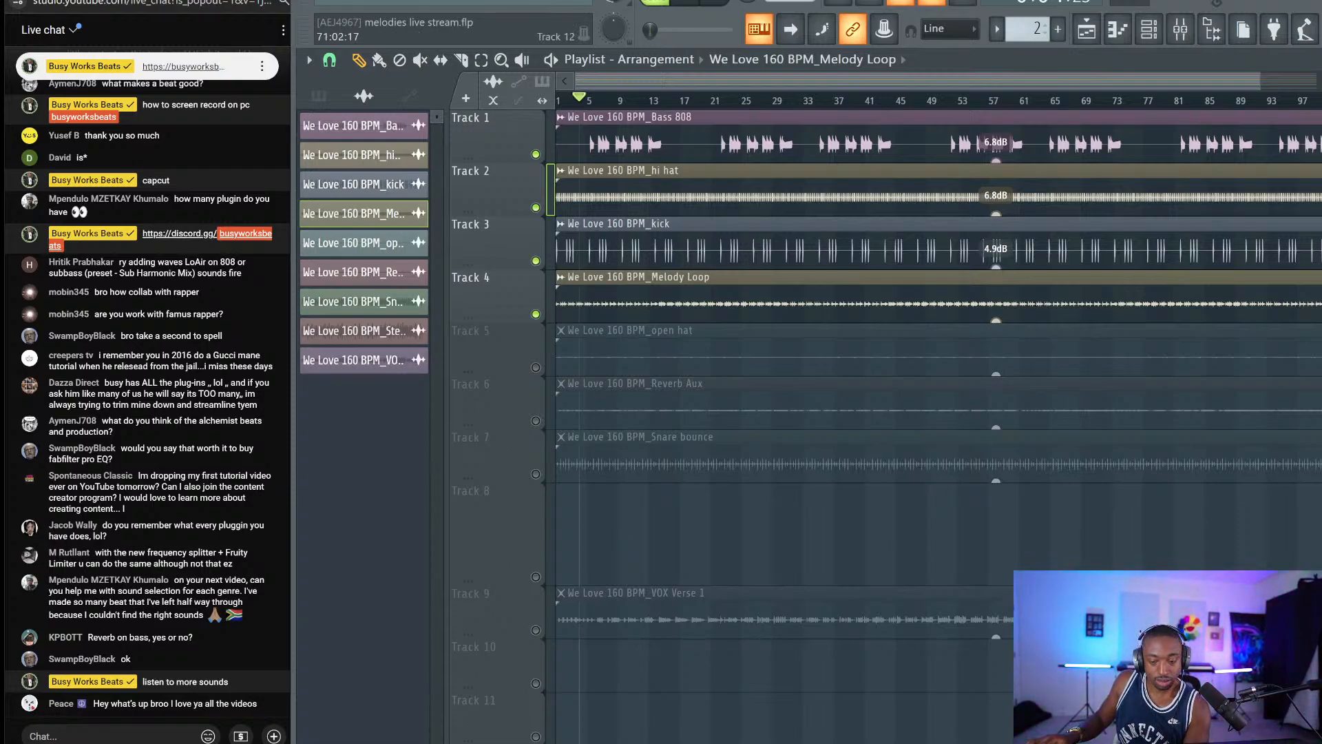
pyautogui.click(971, 741)
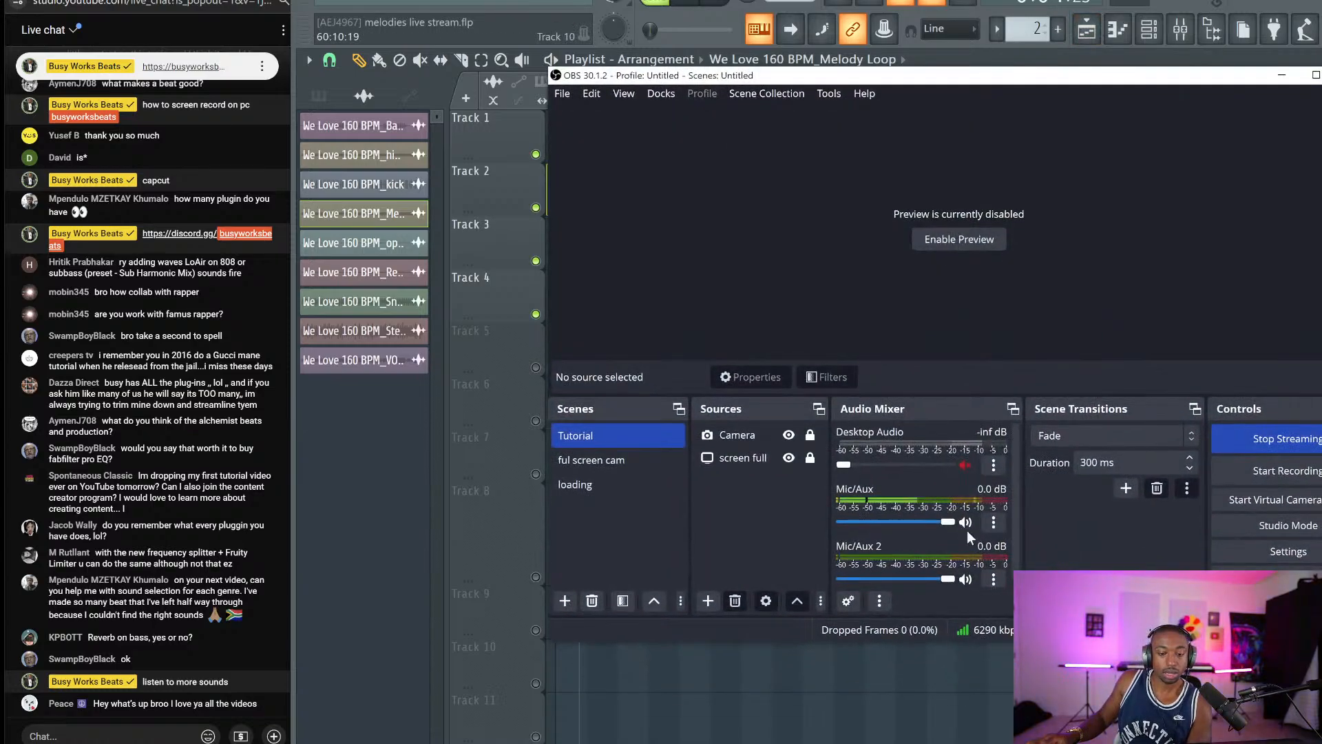
pyautogui.click(1281, 76)
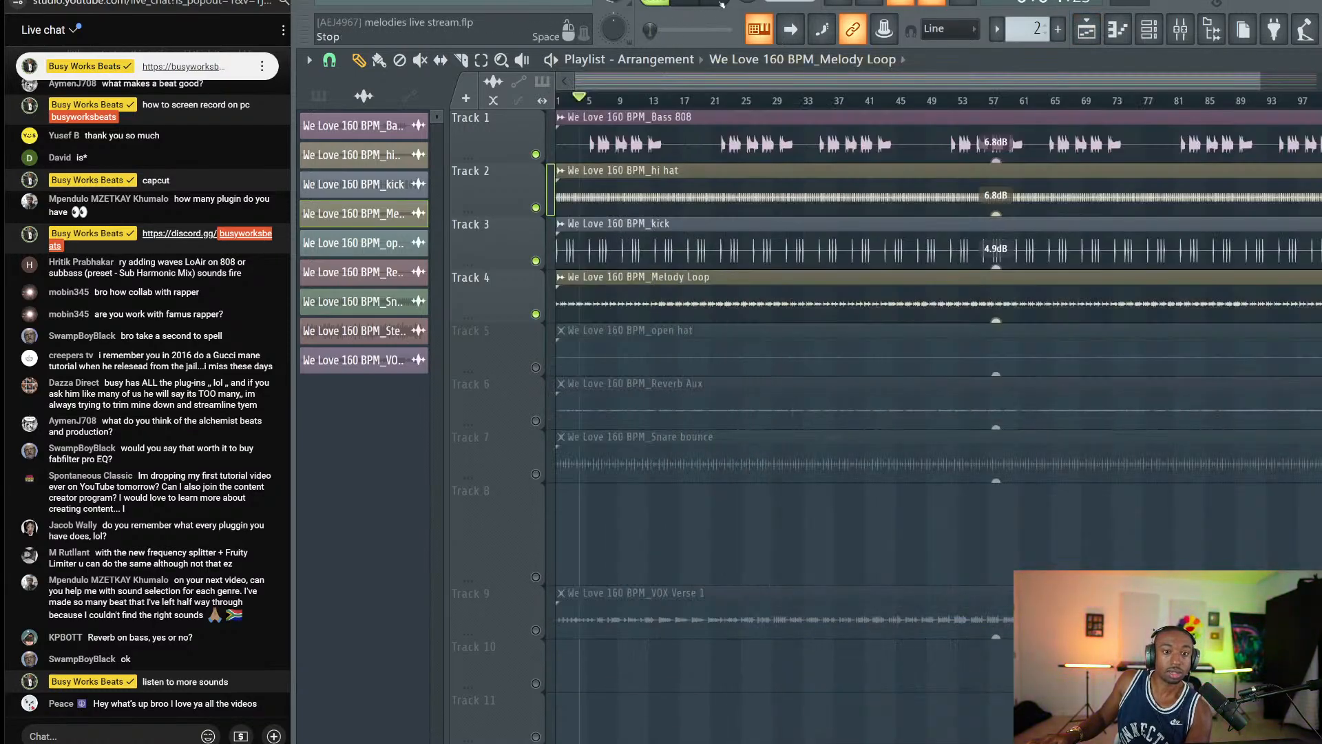
pyautogui.press('F9')
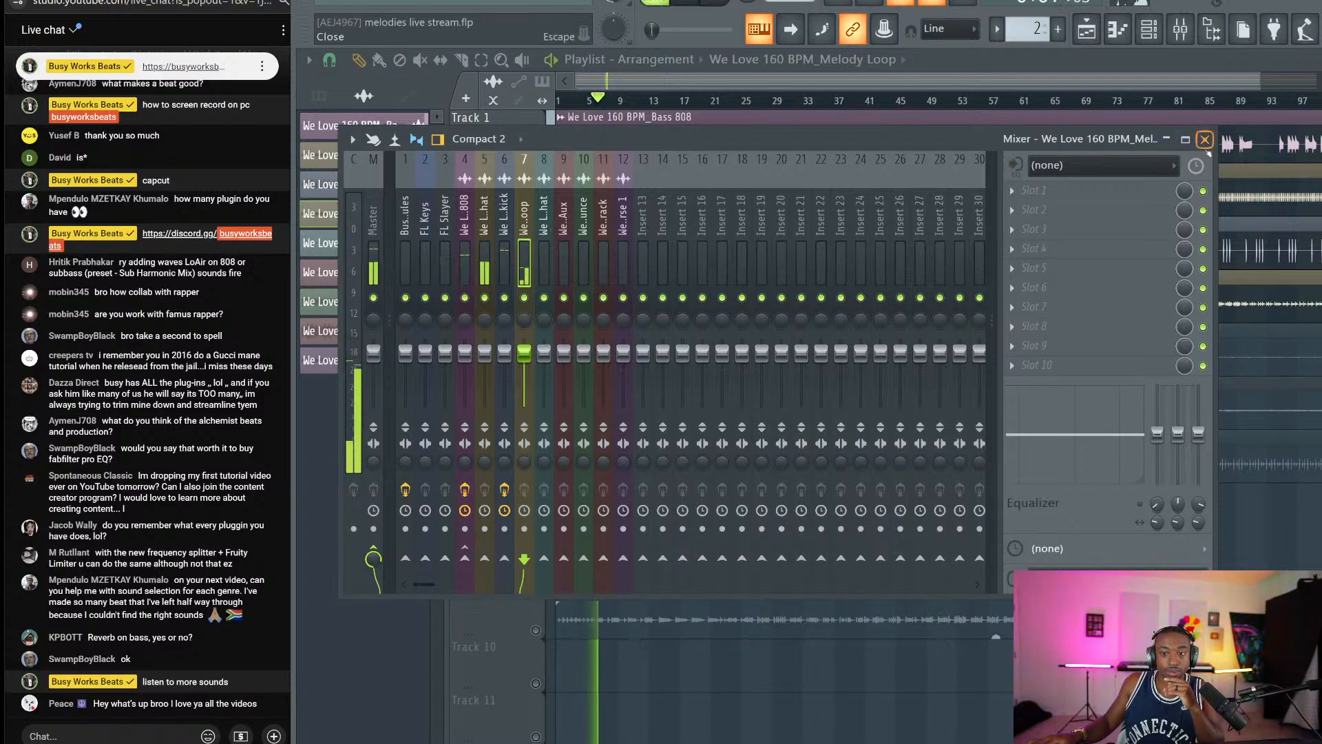
# Raise the Melody Loop clip's gain to 7.2 dB and bring the mixer back.
pyautogui.press('F9')
pyautogui.moveTo(996, 321); pyautogui.dragTo(996, 293)
pyautogui.press('F9')
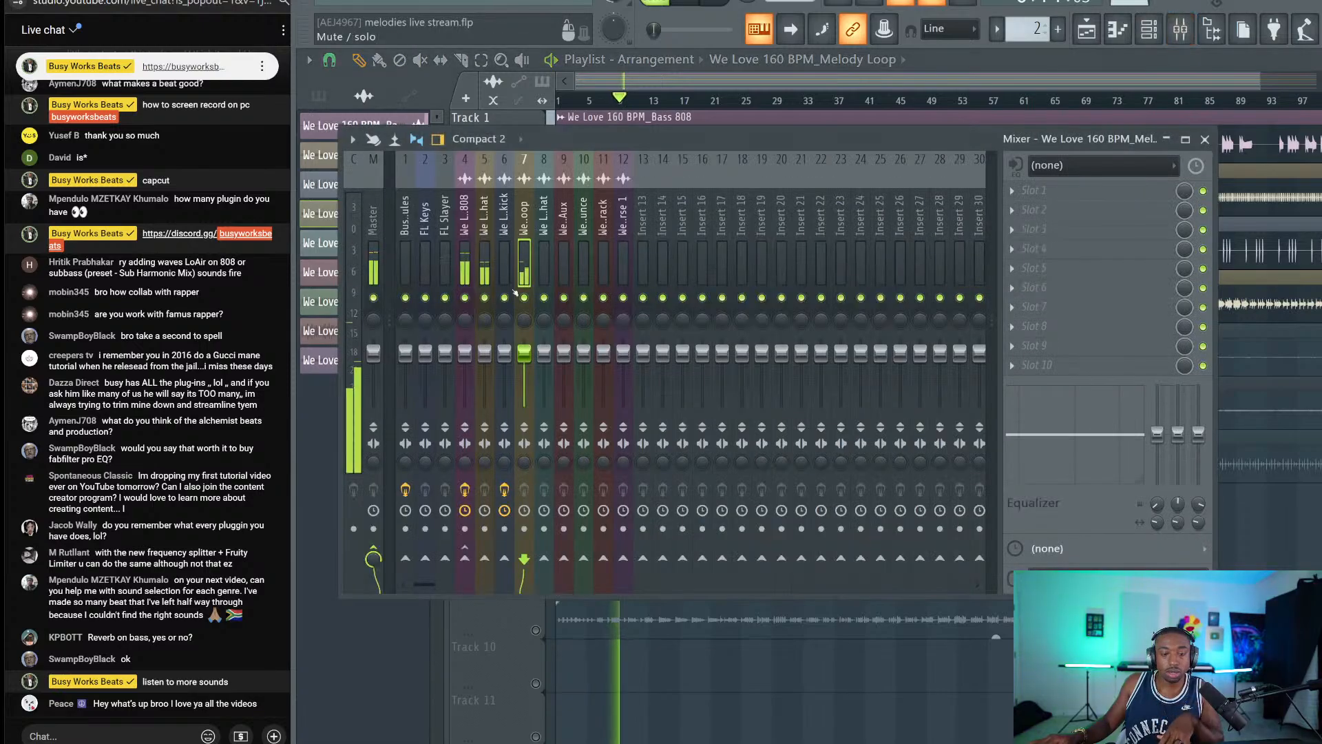
pyautogui.press('space')
# Load Gold Clip on a master slot, dismiss its authorization warning, and force-close the frozen FL Studio.
pyautogui.click(1129, 210)
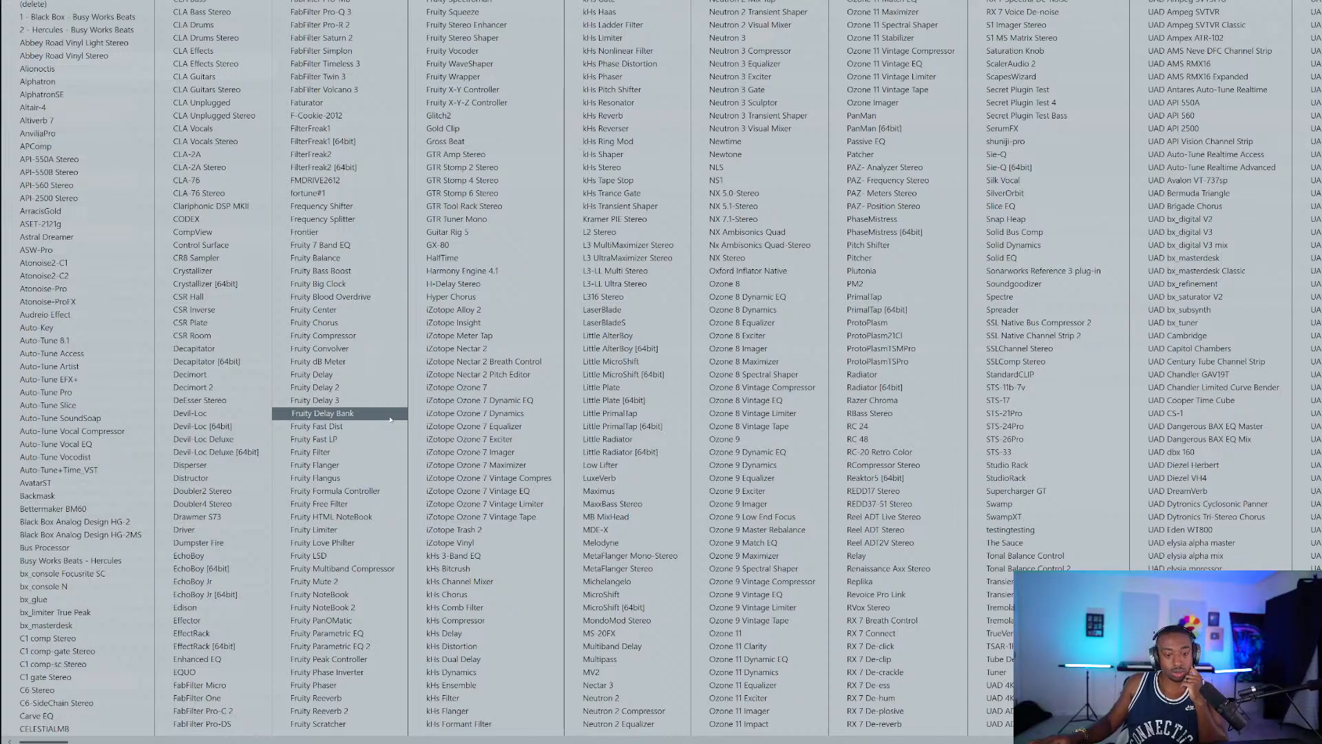
pyautogui.click(502, 129)
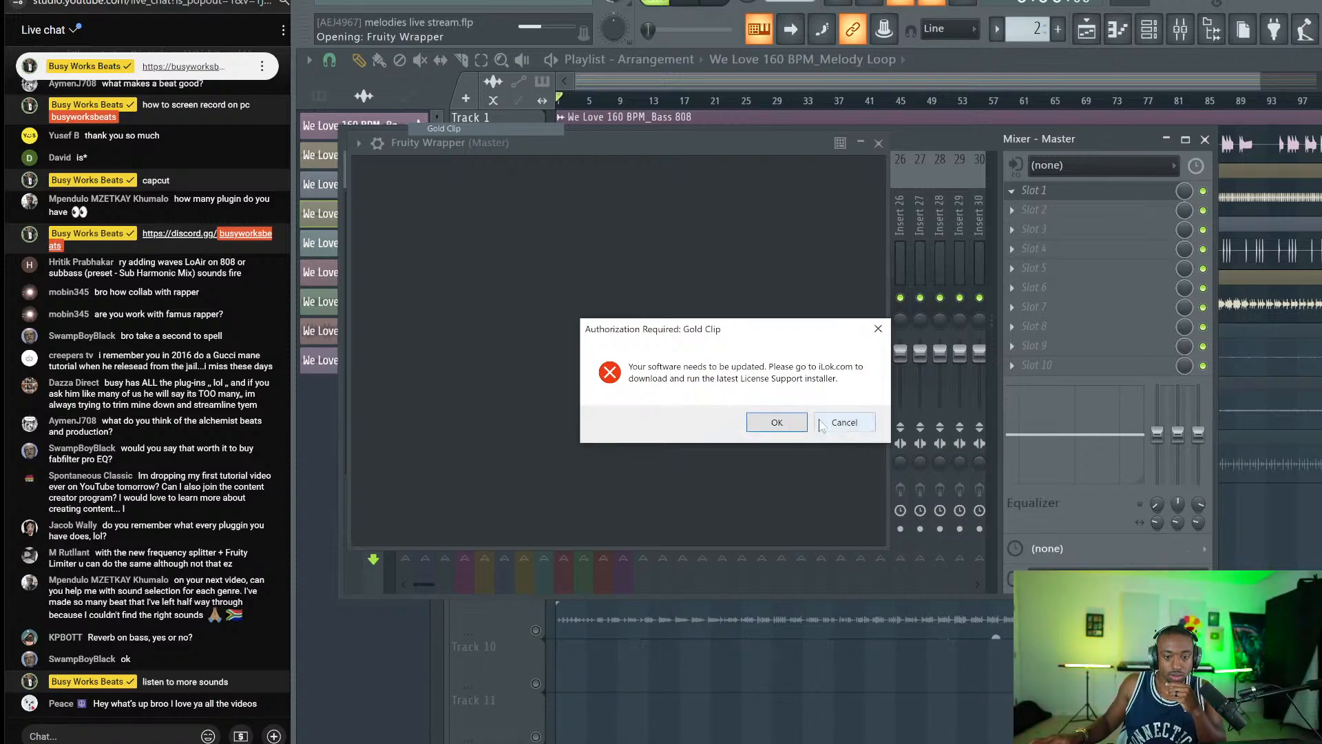
pyautogui.click(843, 422)
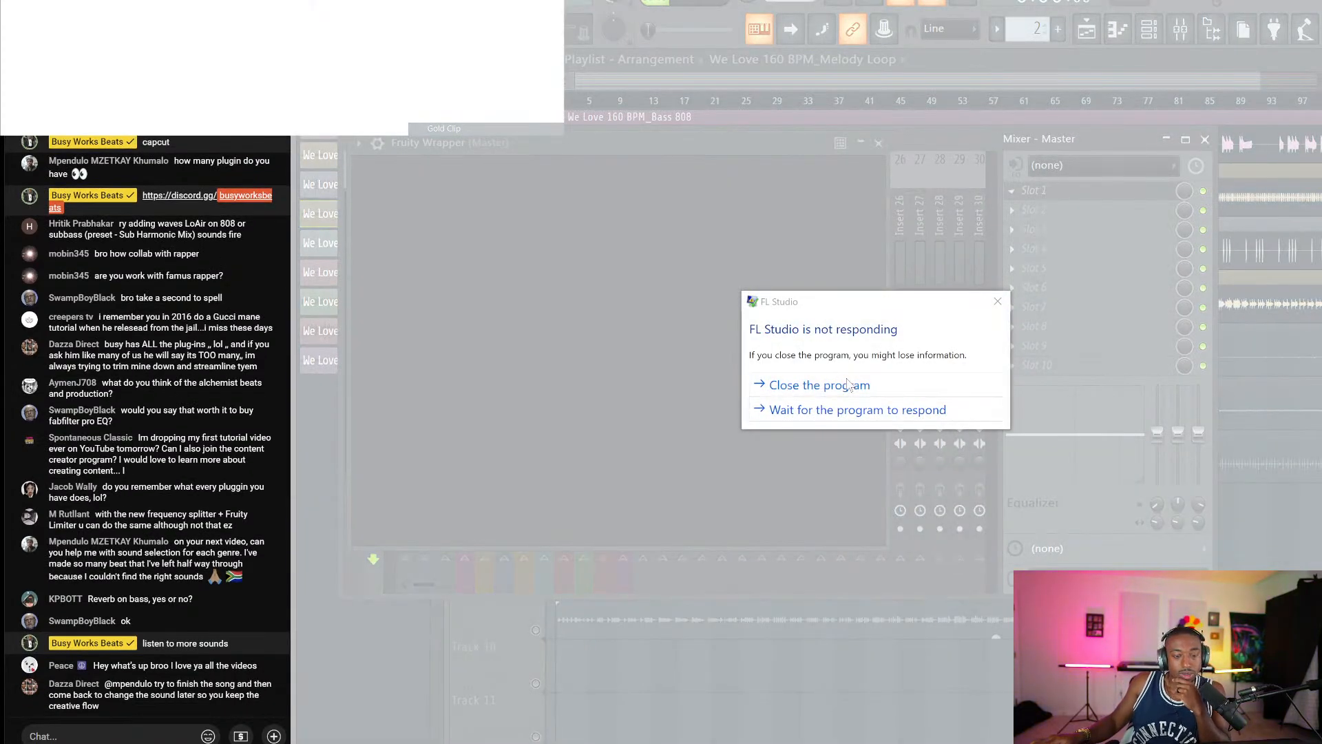
pyautogui.click(848, 384)
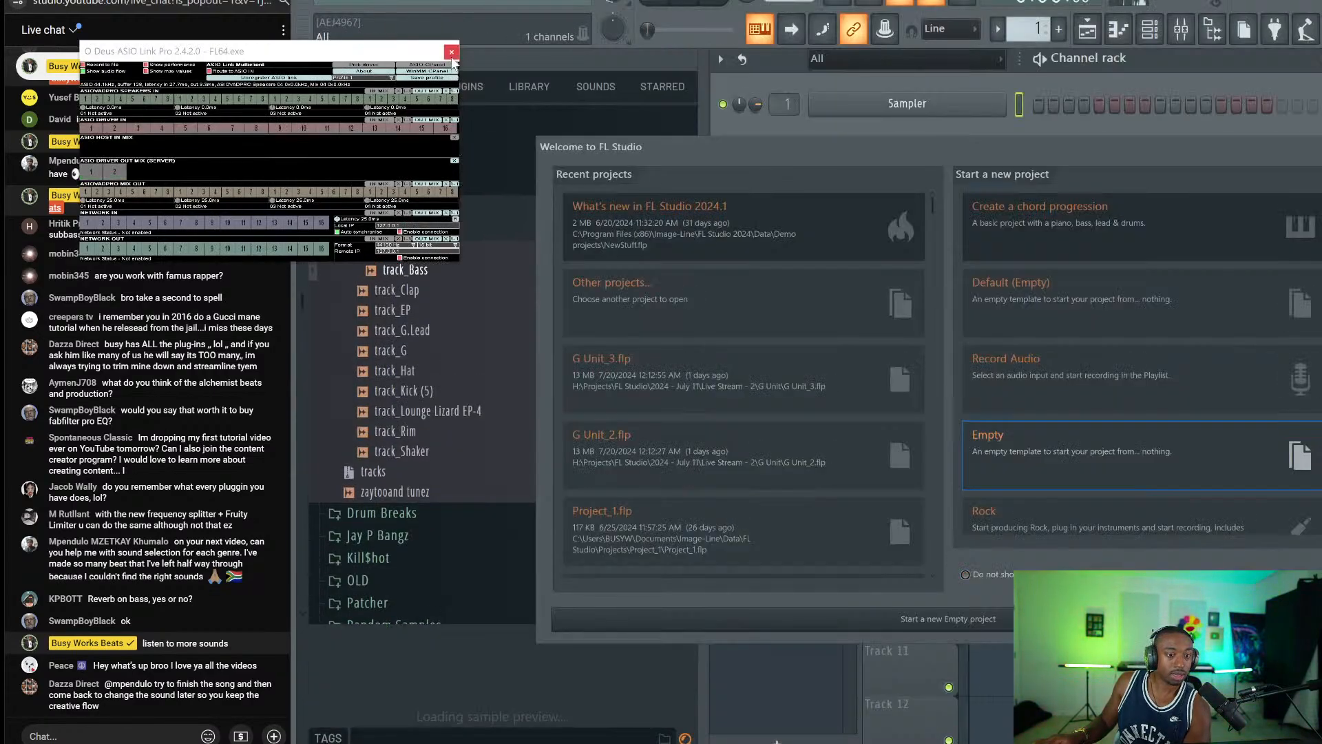
# Dismiss the startup windows and drag the nine We Love 160 BPM stems into the playlist.
pyautogui.click(452, 53)
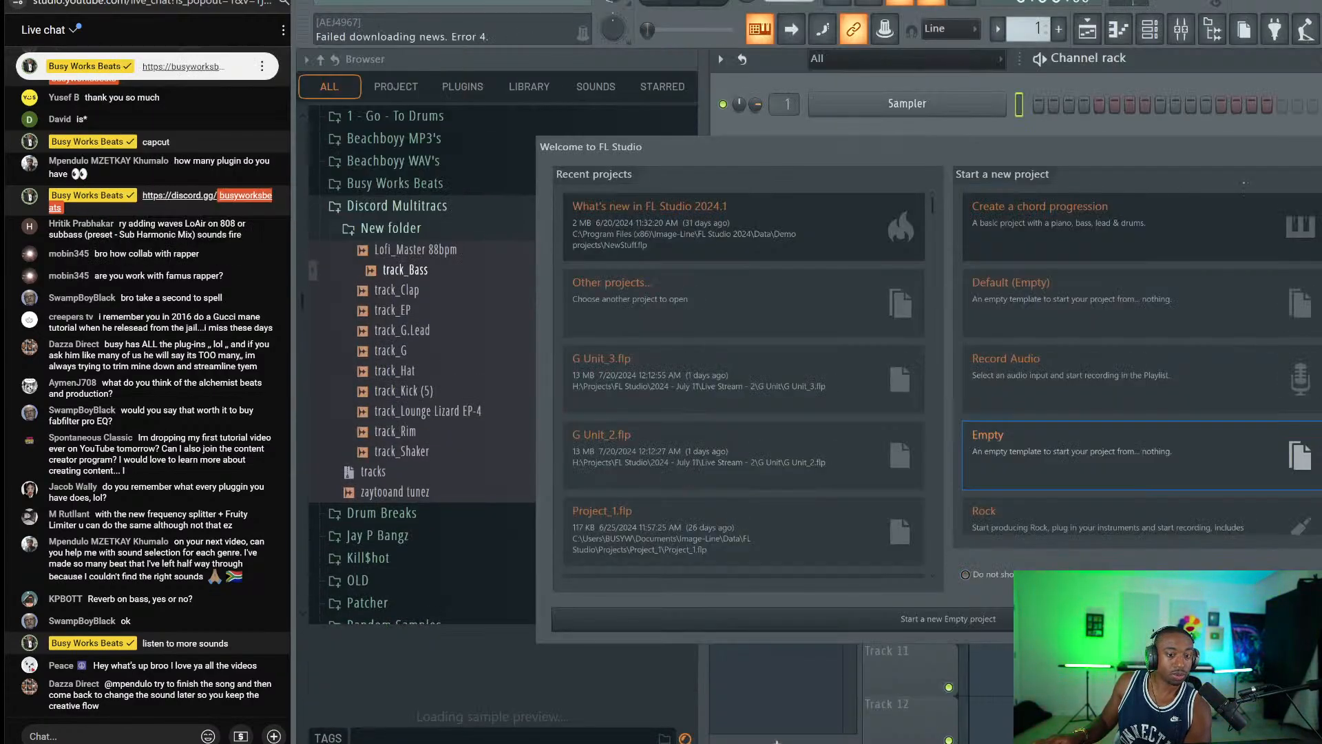
pyautogui.click(427, 110)
pyautogui.click(339, 2)
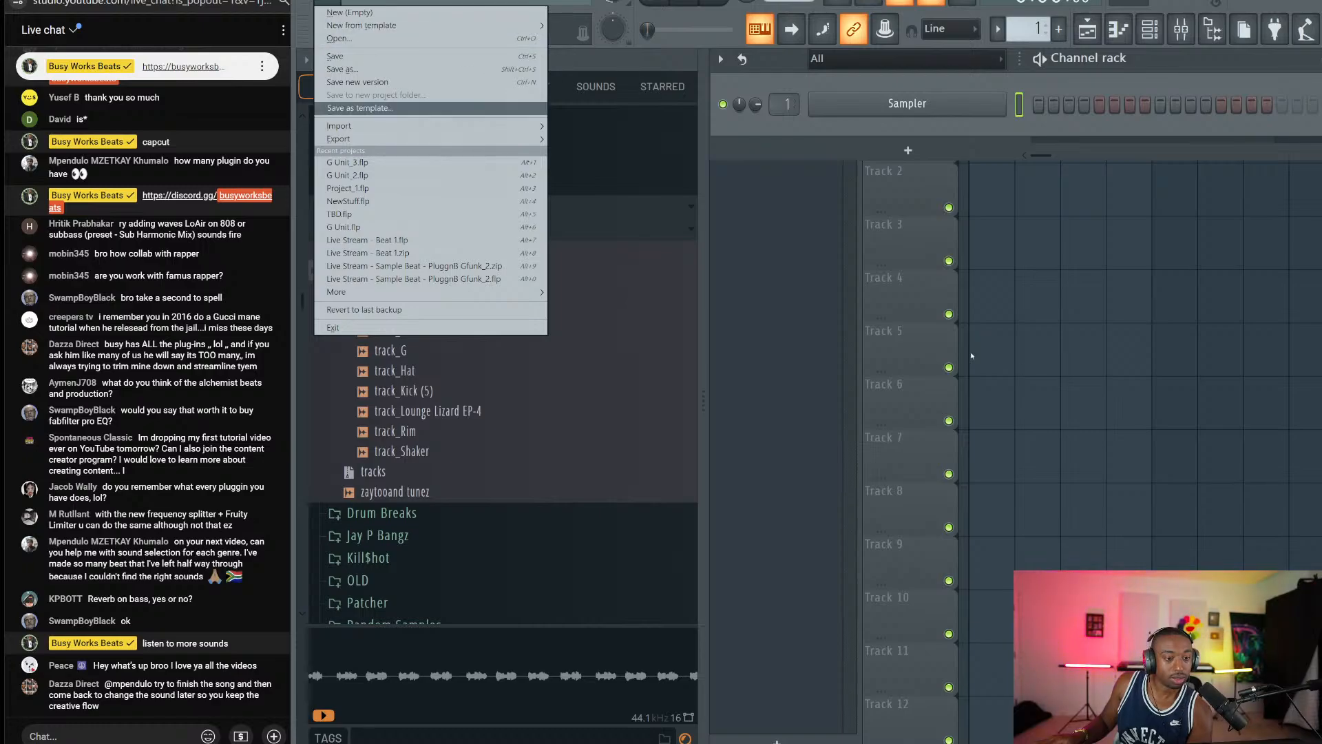
pyautogui.click(975, 356)
pyautogui.scroll(-1, 1006, 101)
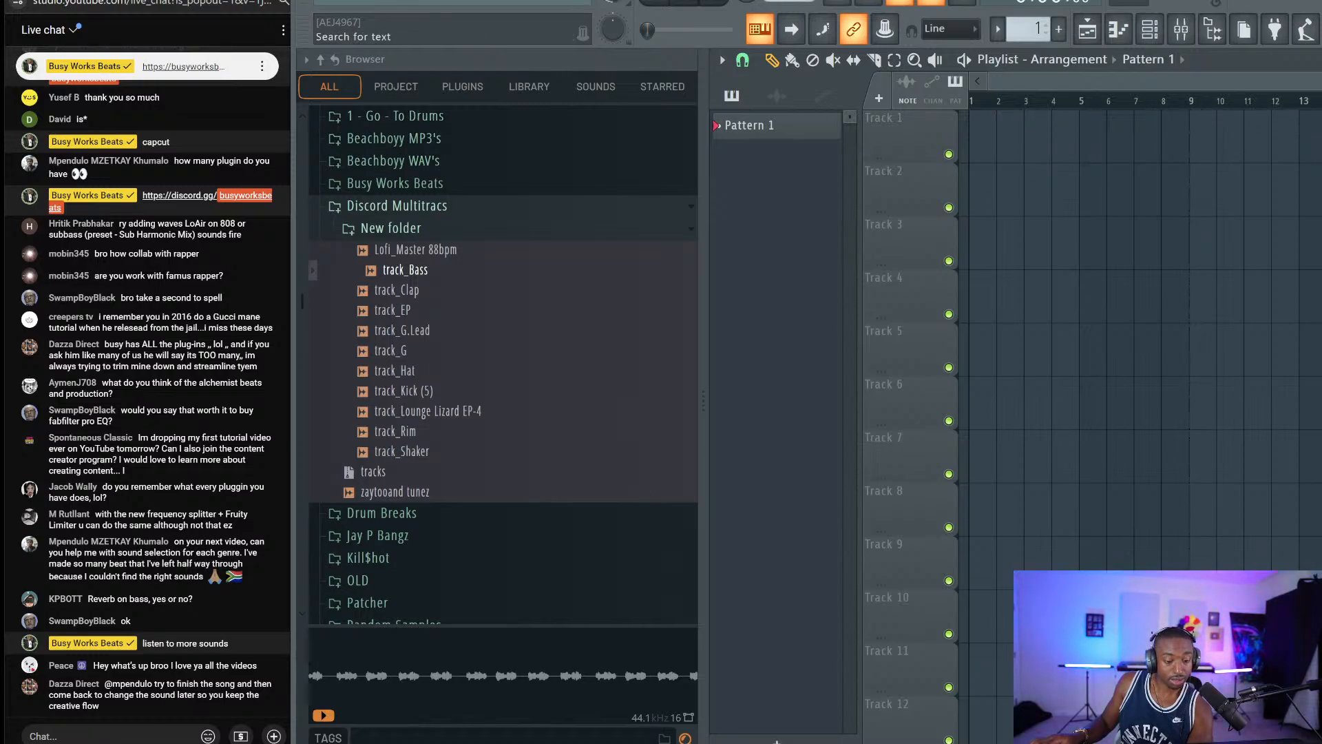
pyautogui.hotkey('alt', 'Tab')
pyautogui.moveTo(734, 522); pyautogui.dragTo(979, 149)
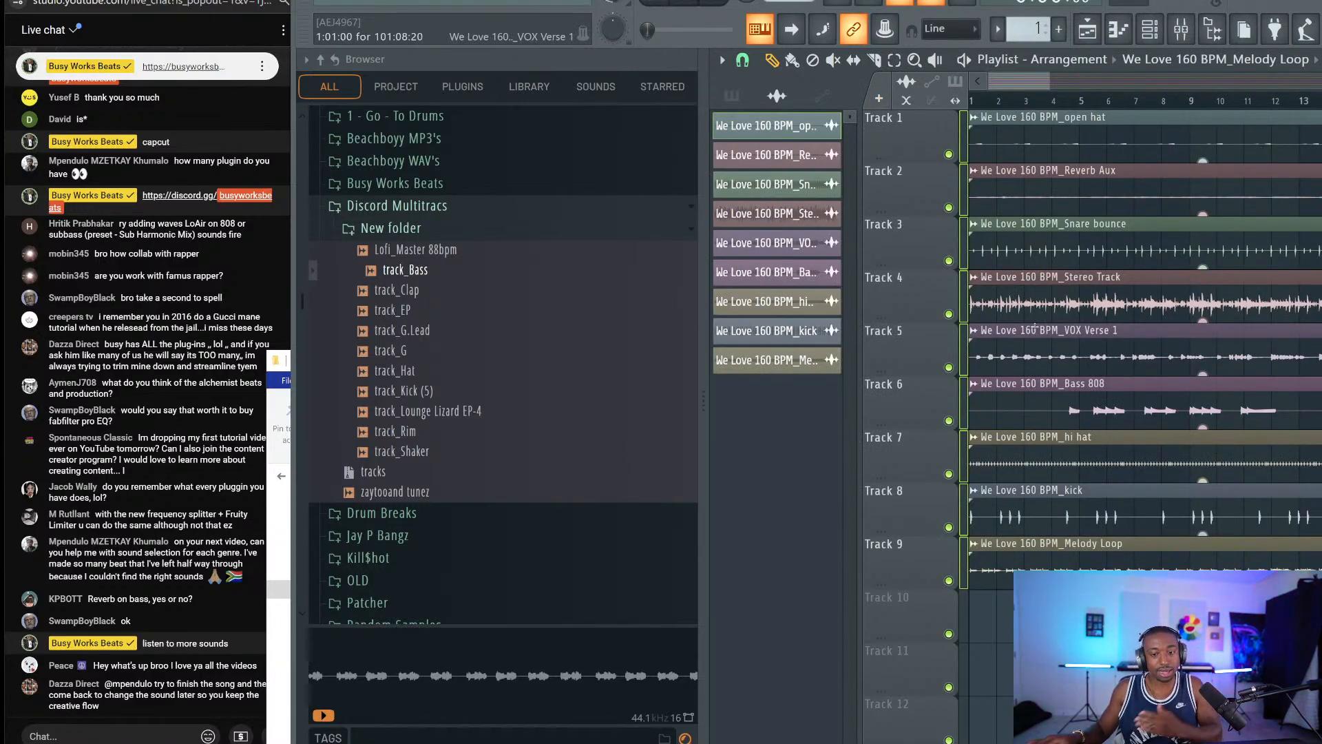
# Delete the Stereo Track clip from Track 4 and open the File menu.
pyautogui.rightClick(1033, 307)
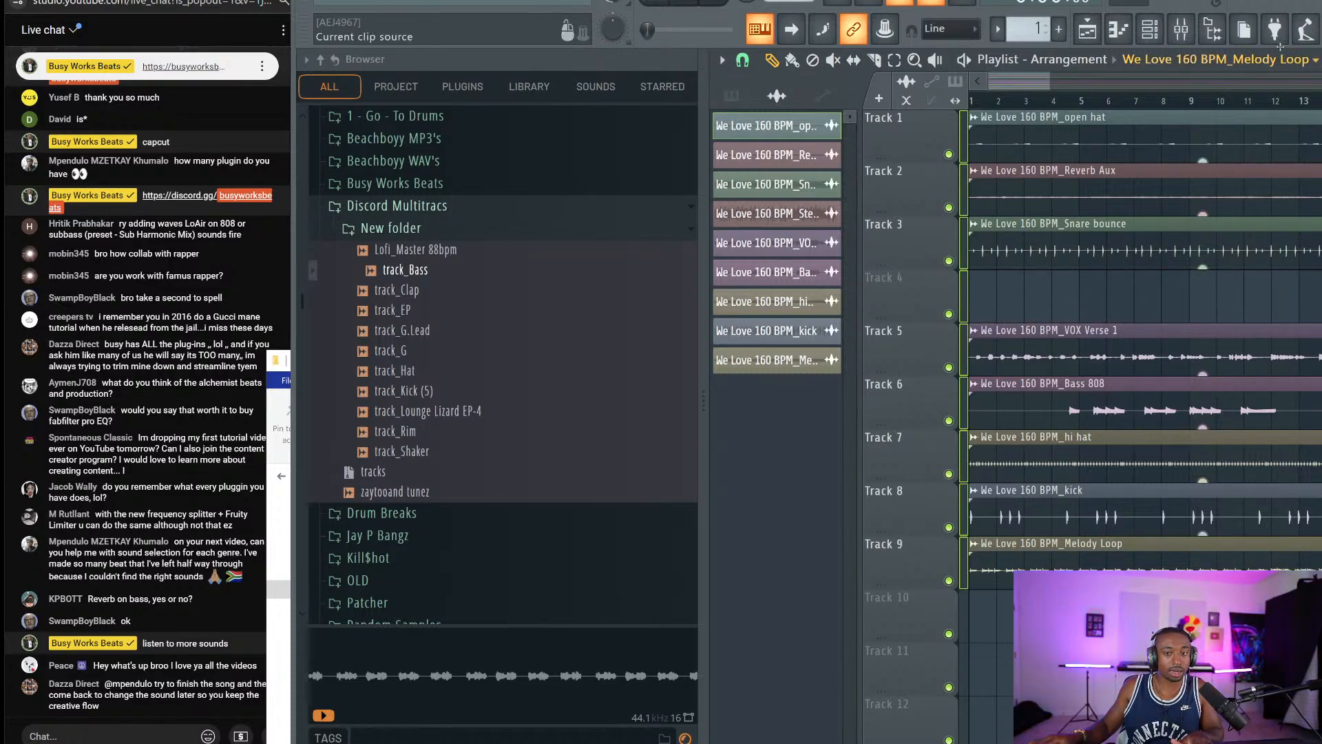
pyautogui.click(1212, 29)
pyautogui.click(326, 2)
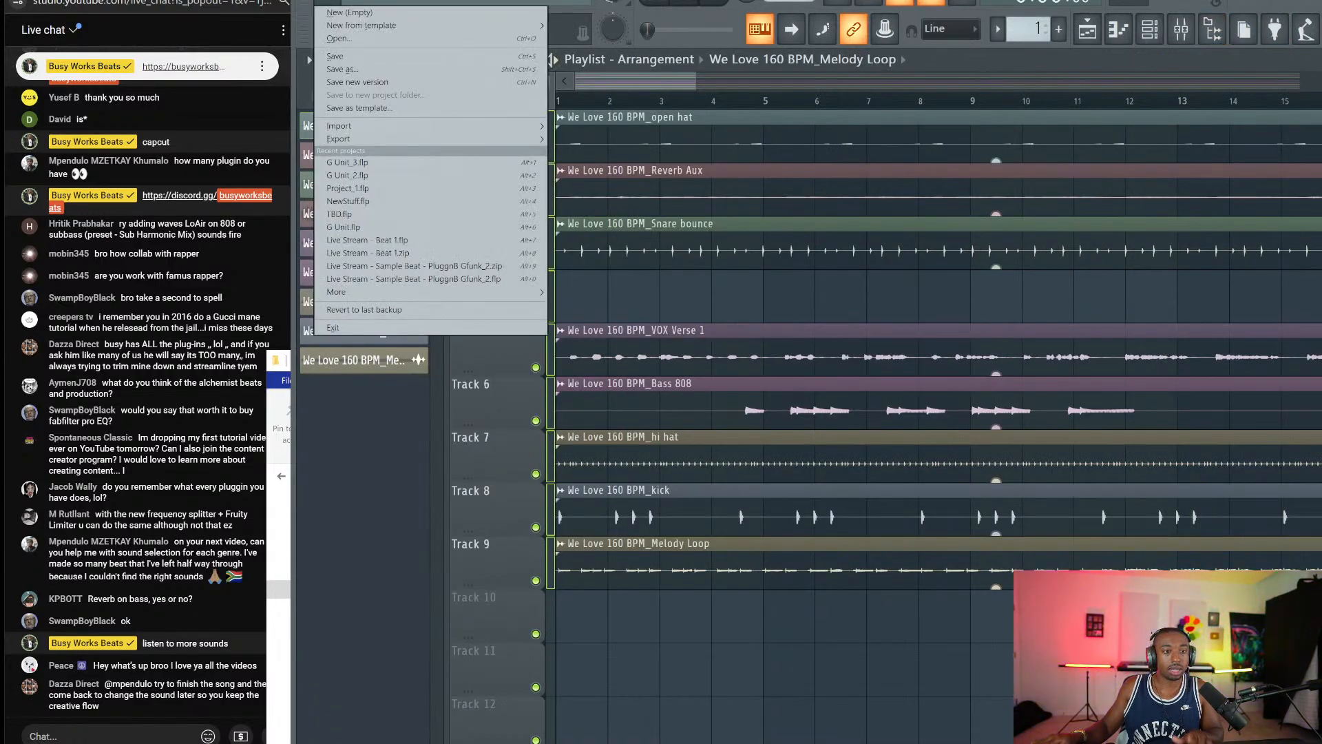
# Start Save As, name the project 'Live stream - mixing', and browse up to the FL Studio projects folder.
pyautogui.click(376, 70)
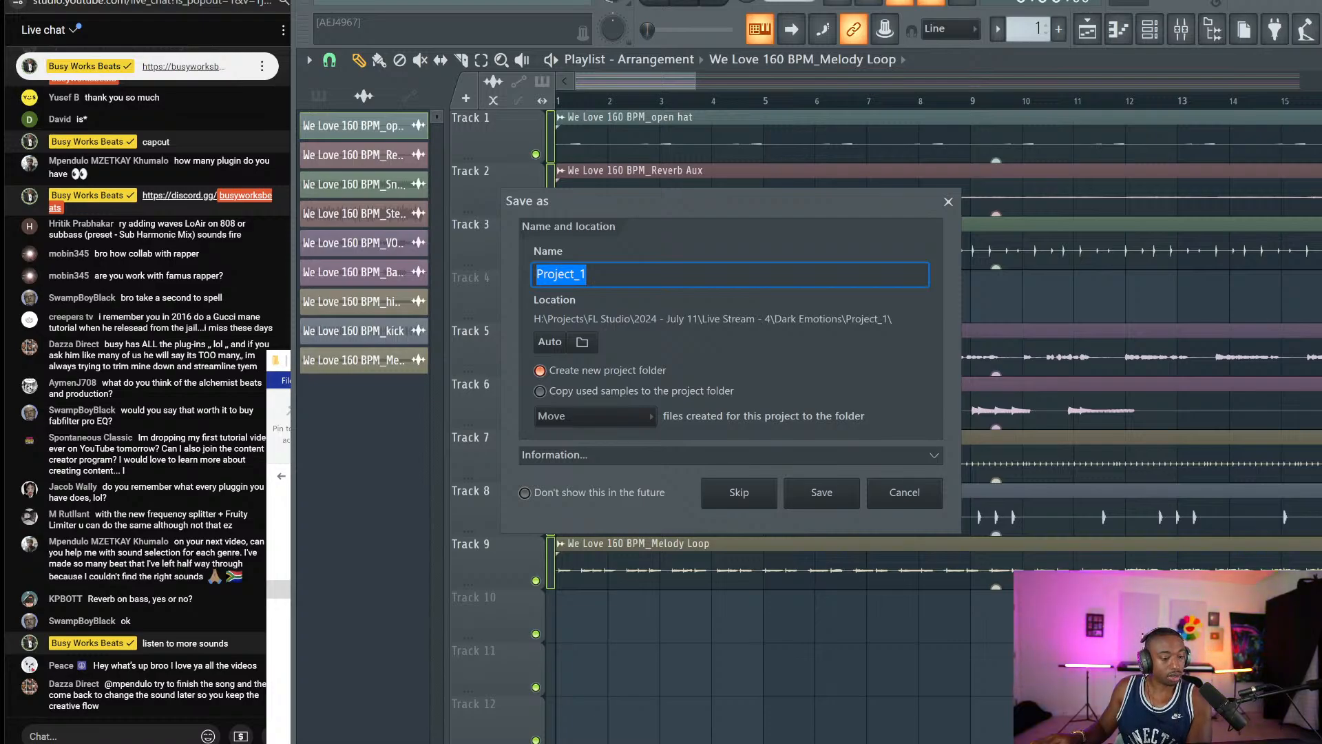
pyautogui.moveTo(603, 275); pyautogui.dragTo(548, 274)
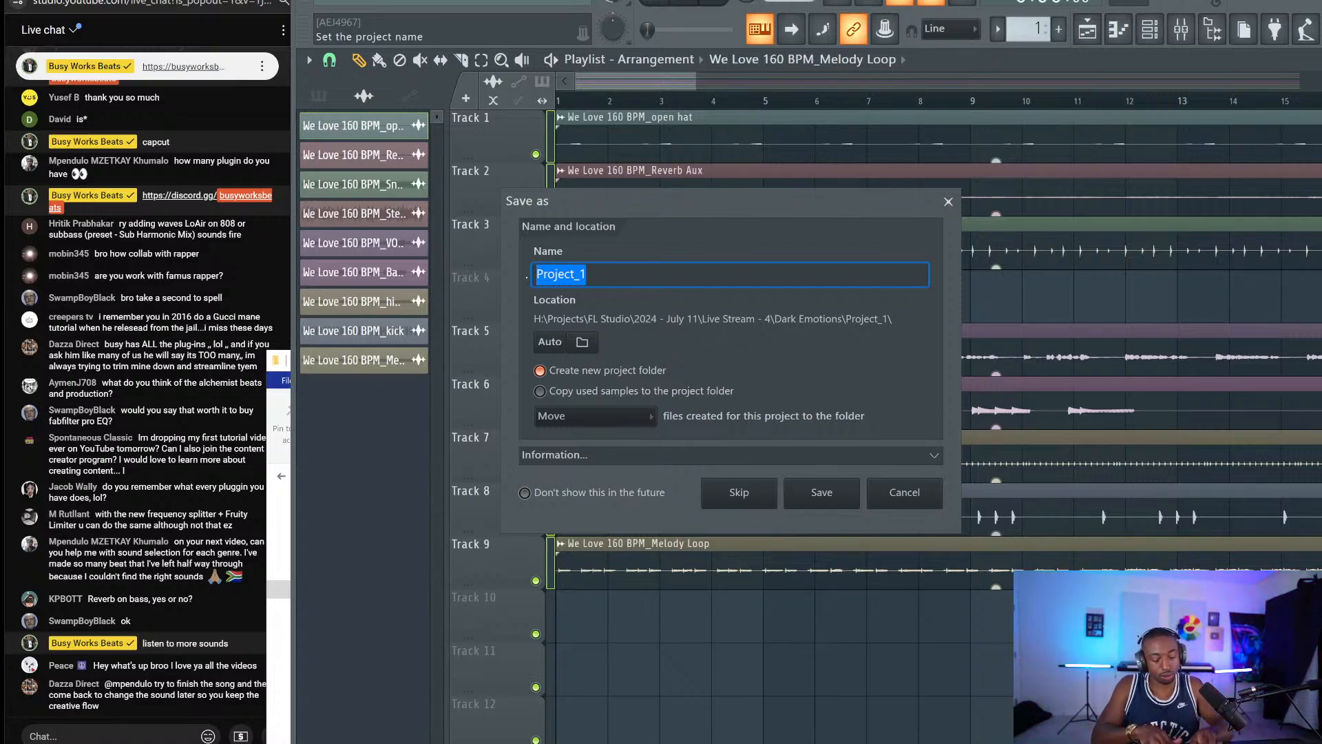
pyautogui.write('Live st')
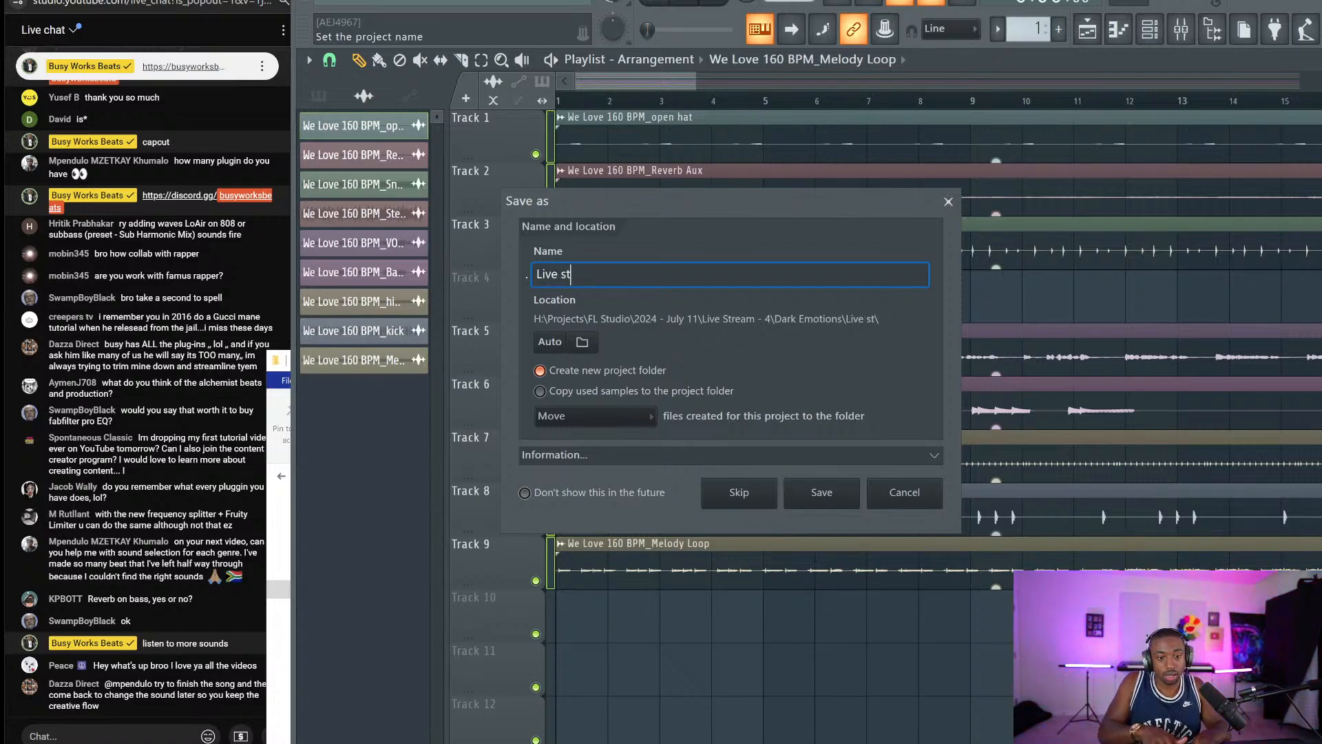
pyautogui.write('ream - mixing')
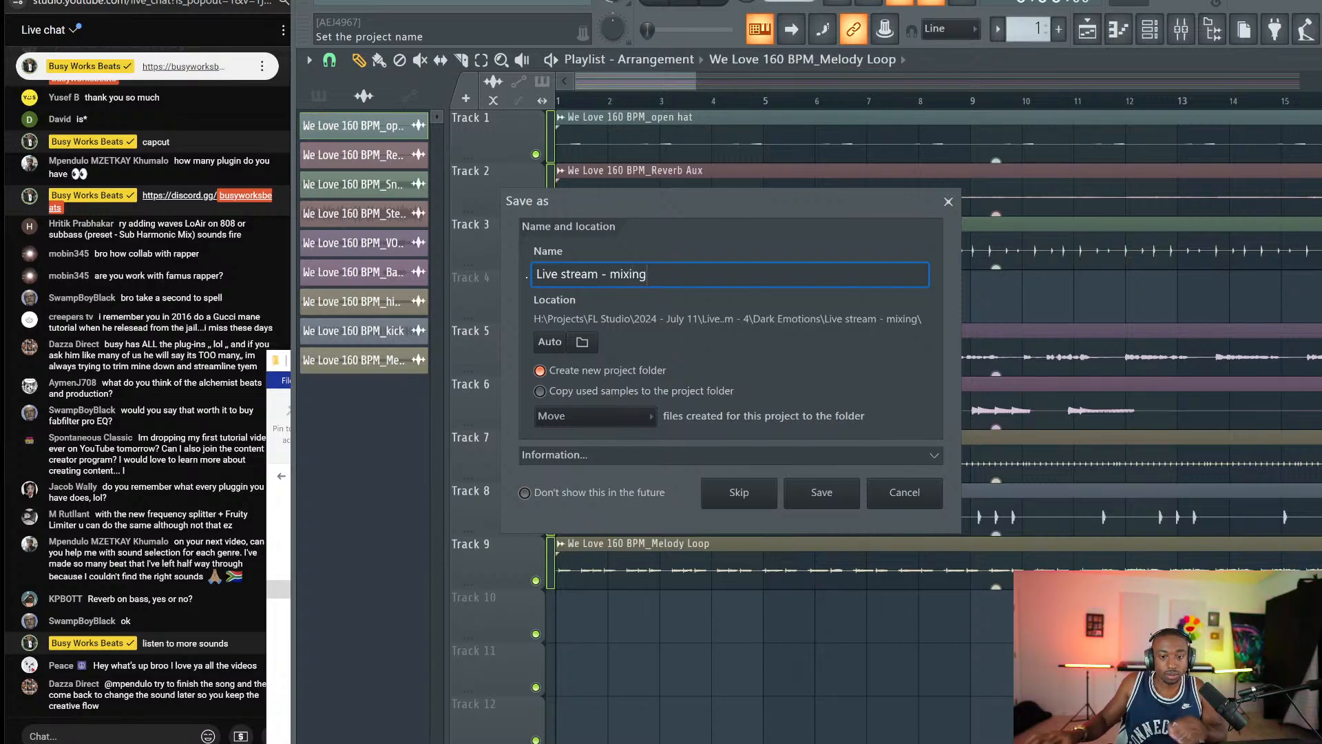
pyautogui.click(581, 342)
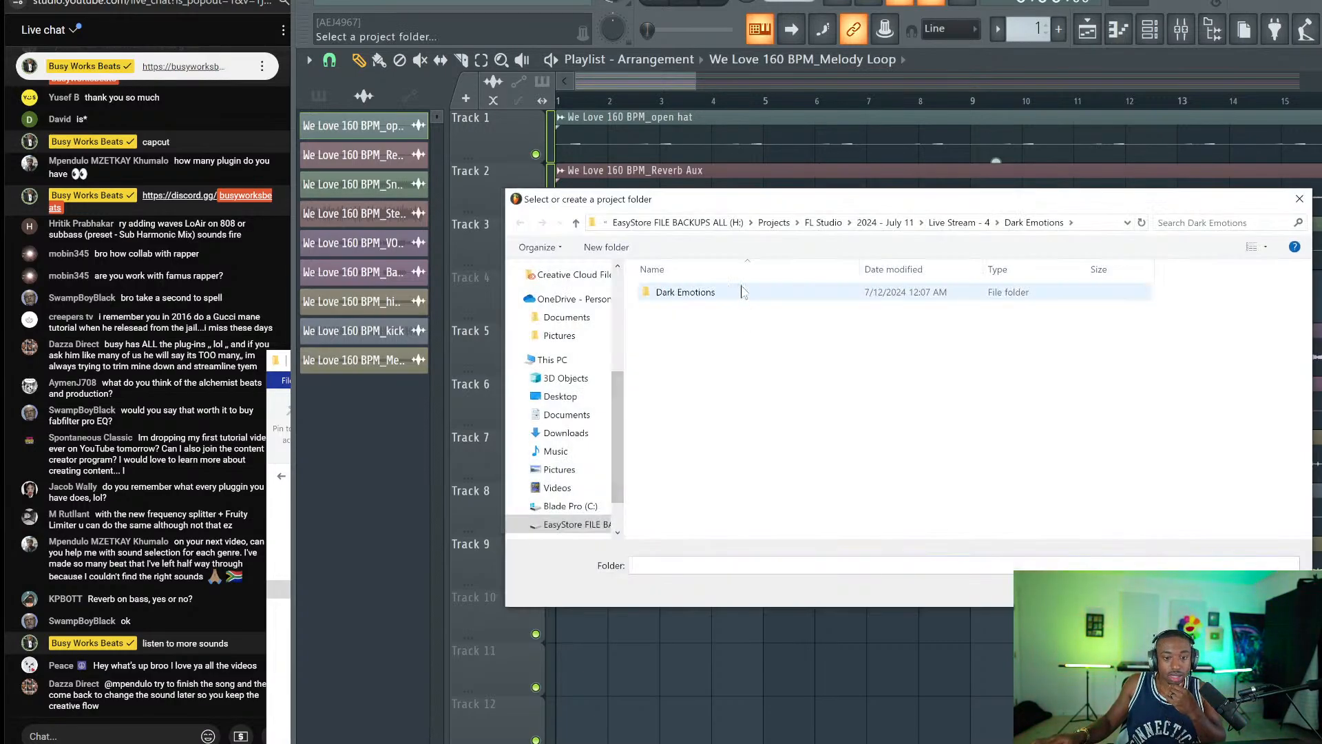
pyautogui.click(886, 223)
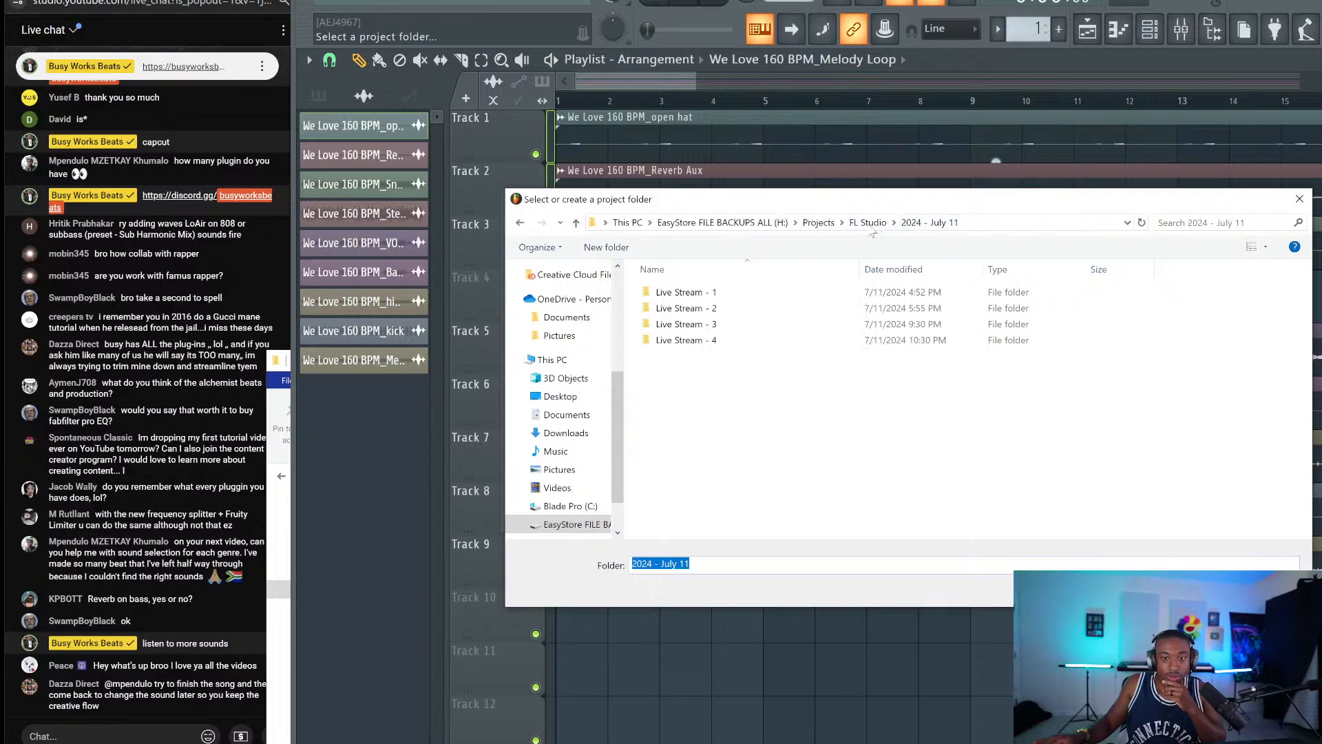
pyautogui.click(868, 223)
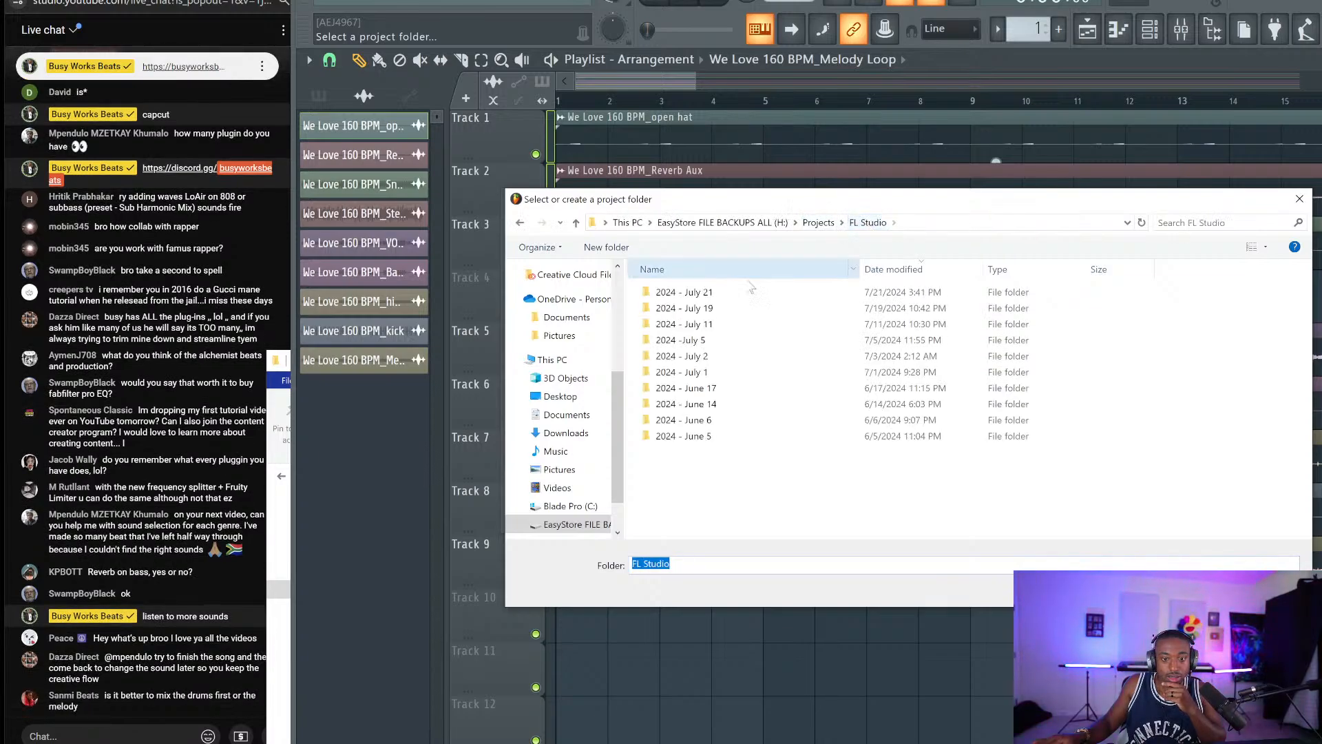
# Create a 'mixing' folder inside 2024 - July 21 and save the project there.
pyautogui.doubleClick(728, 293)
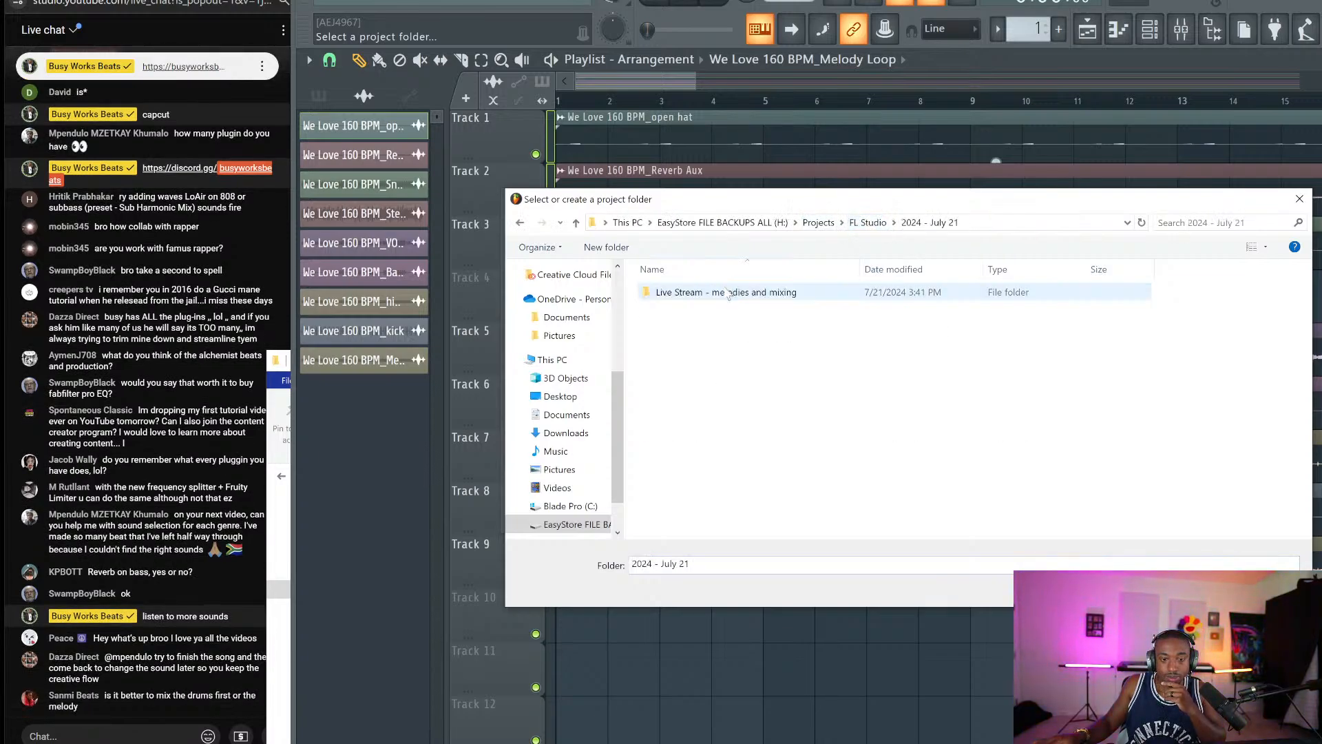
pyautogui.hotkey('ctrl', 'shift', 'n')
pyautogui.write('mix')
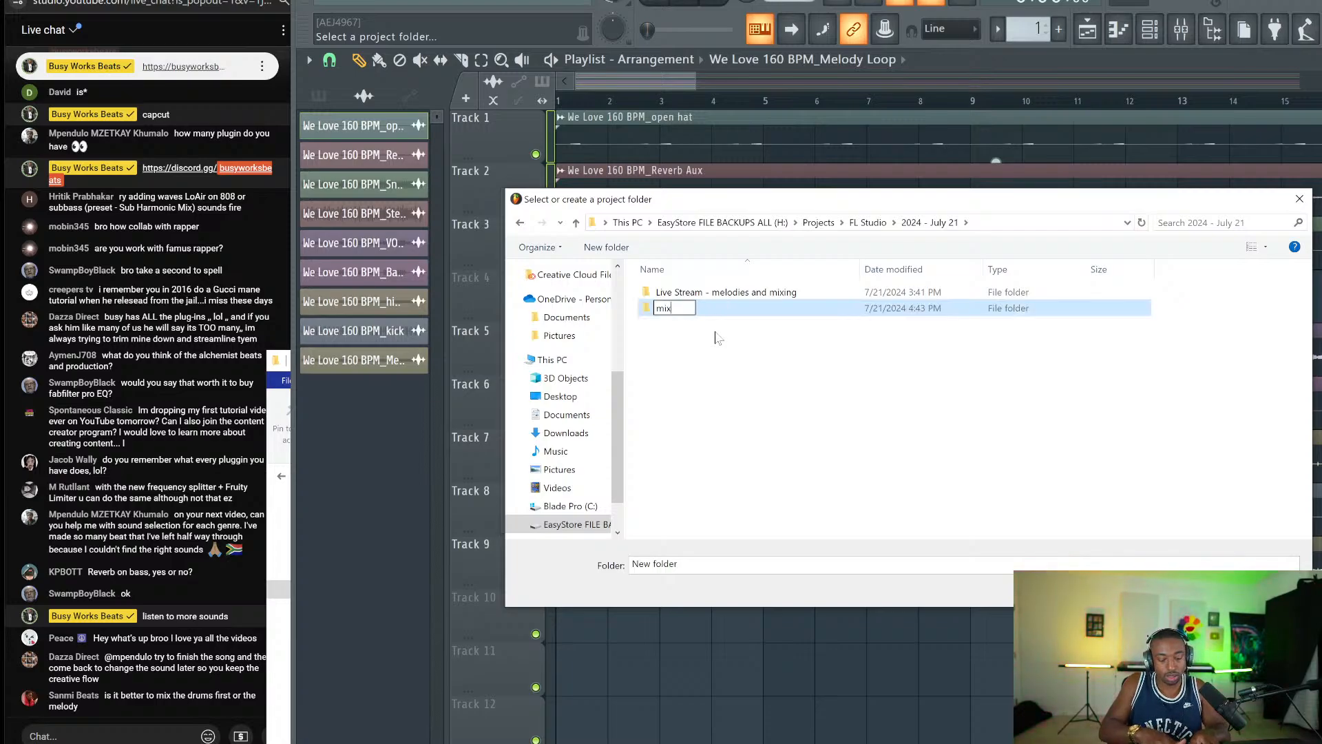
pyautogui.write('ing')
pyautogui.press('Return')
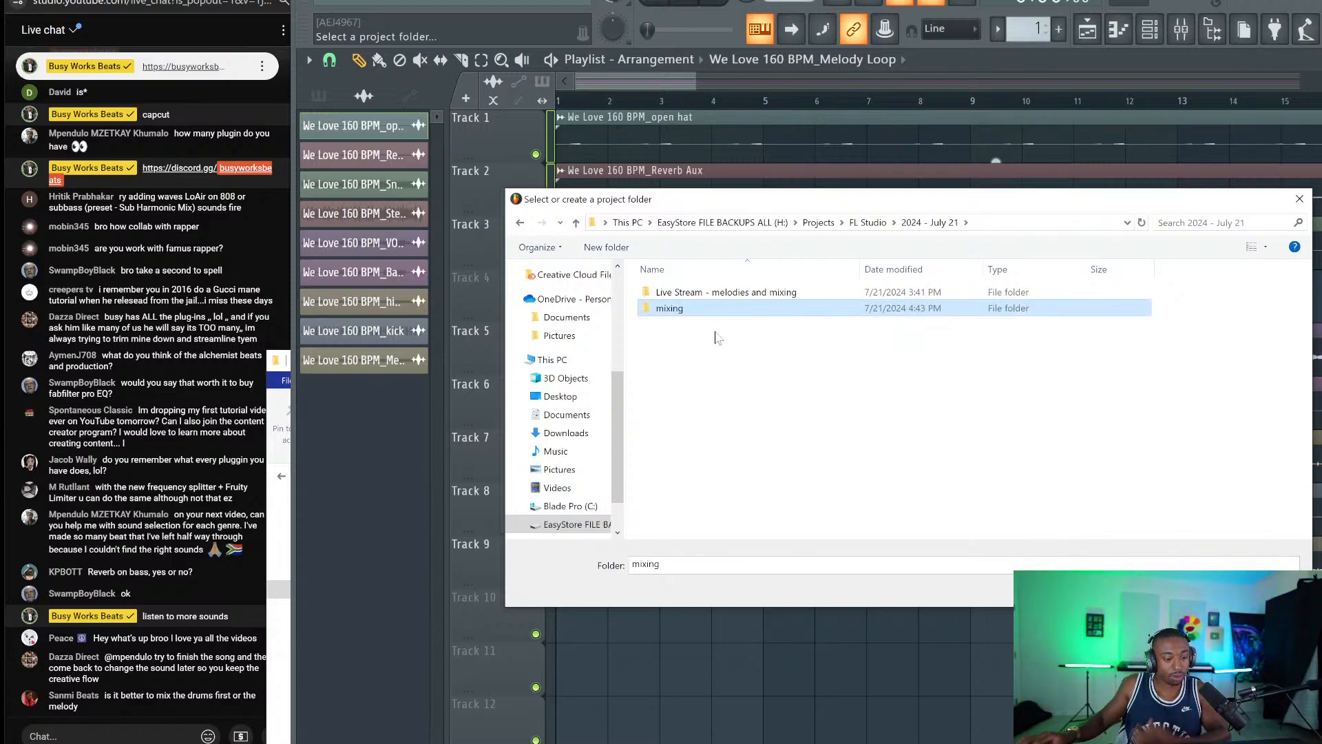
pyautogui.doubleClick(704, 311)
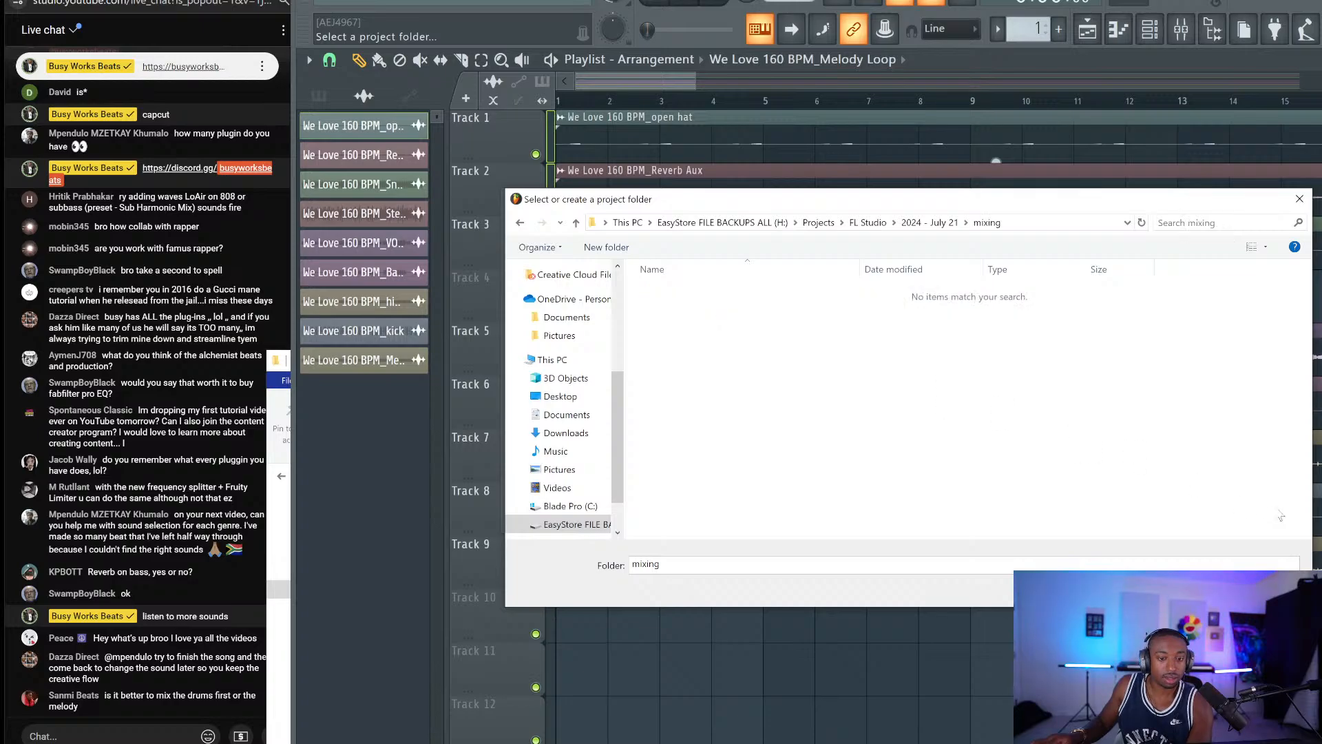
pyautogui.click(1193, 589)
pyautogui.click(822, 493)
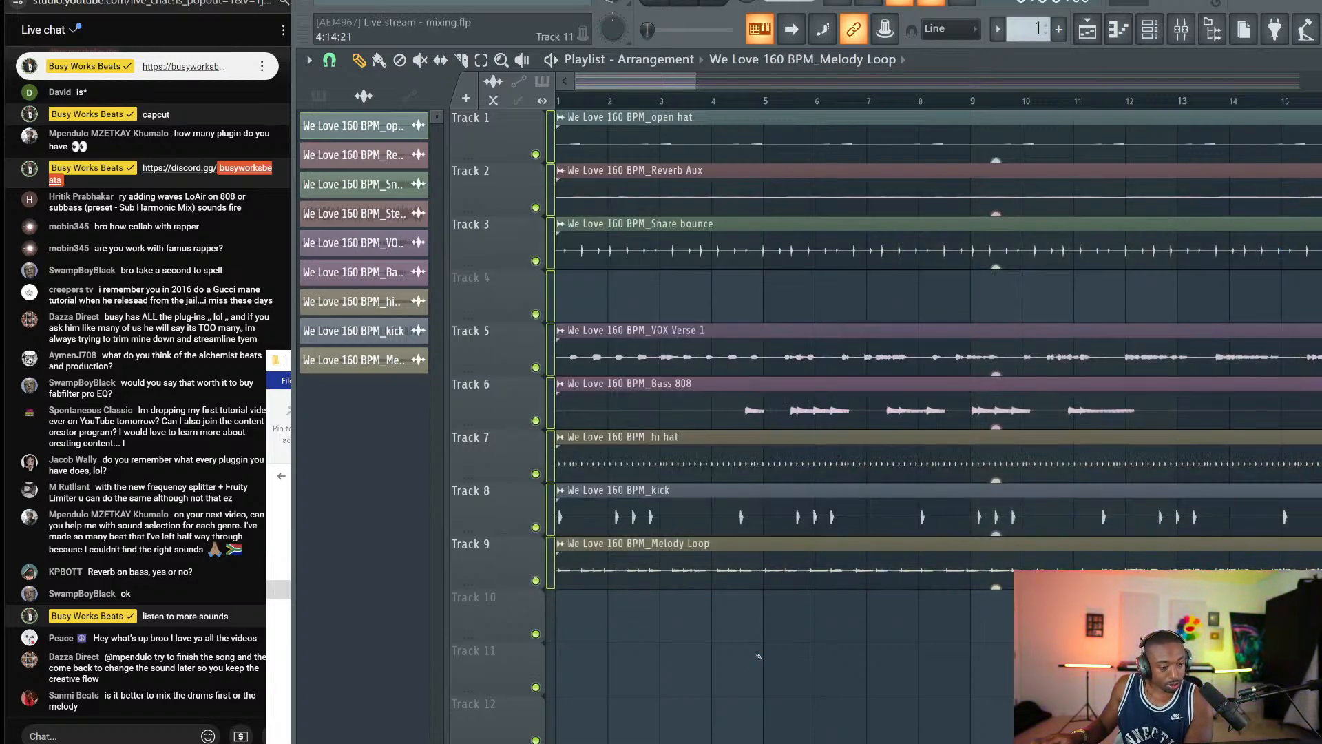
# Move the Bass 808 clip from Track 6 up to Track 4.
pyautogui.scroll(-3, 710, 97)
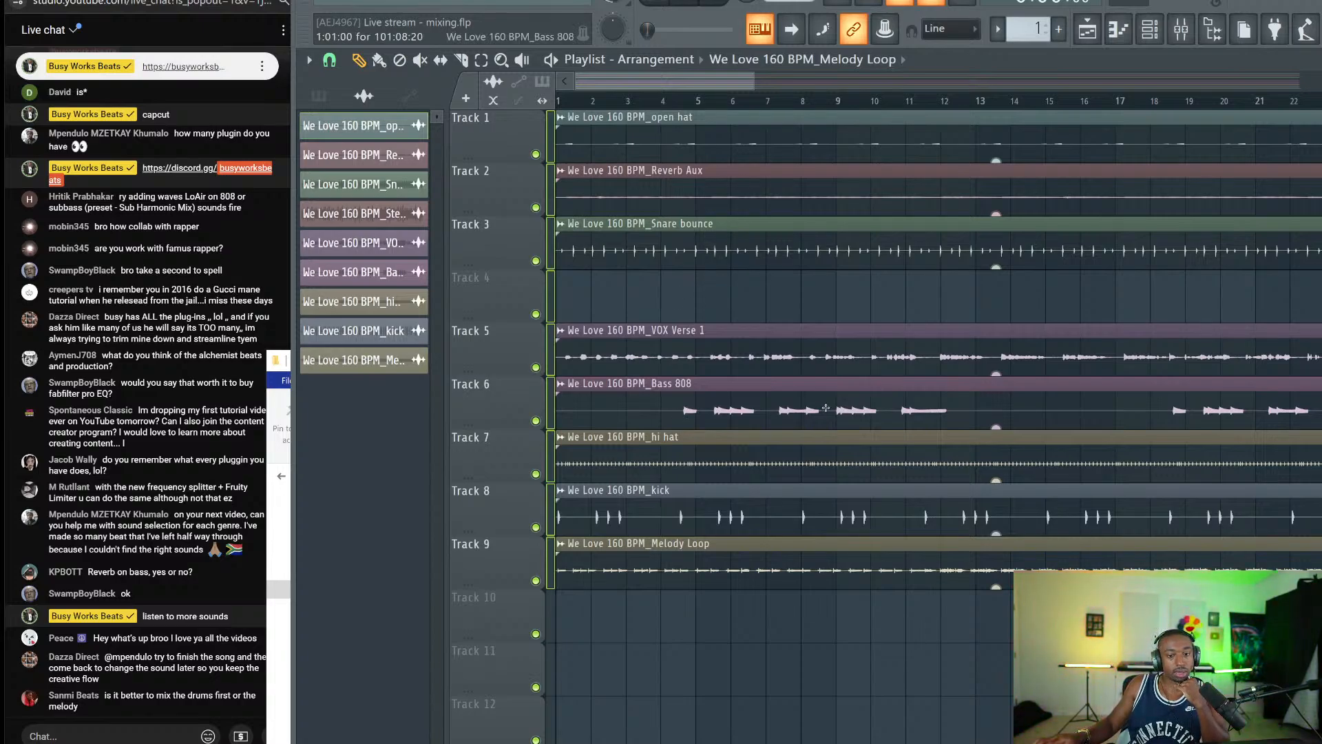
pyautogui.click(826, 408)
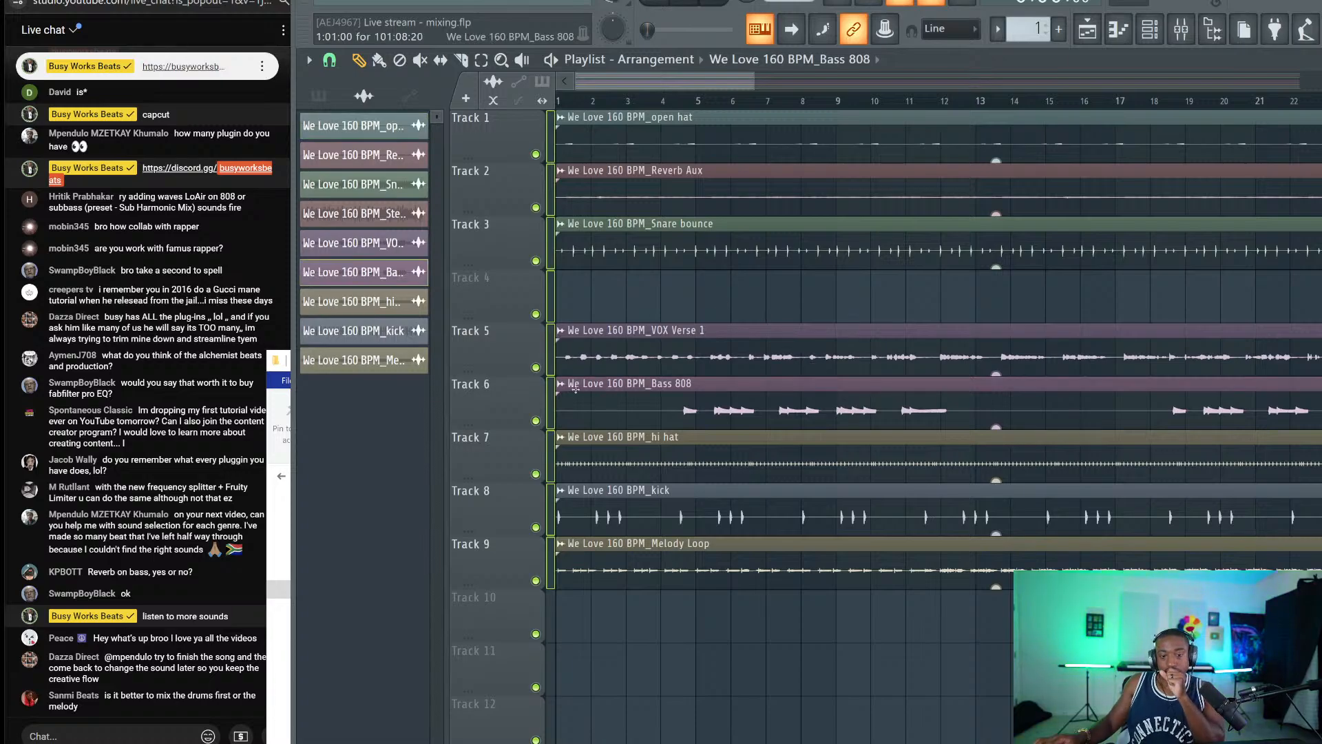
pyautogui.click(635, 316)
pyautogui.rightClick(635, 320)
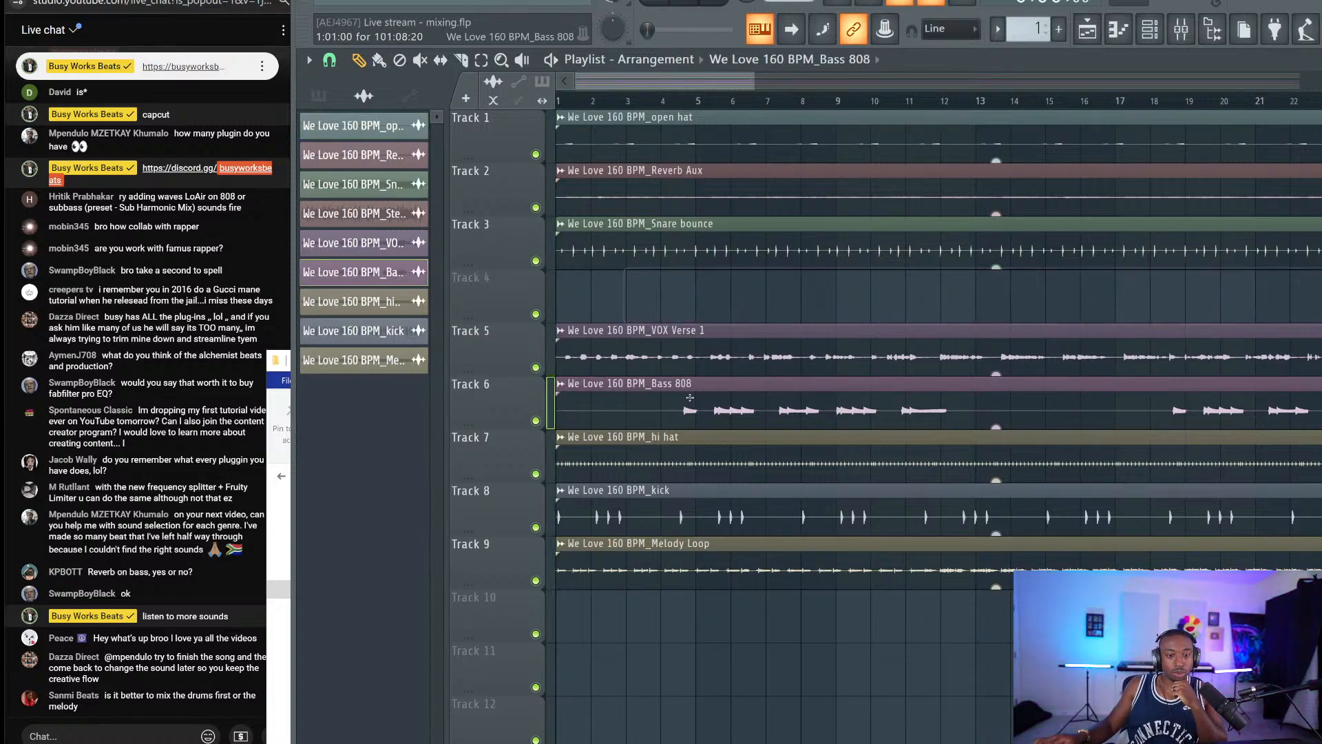
pyautogui.moveTo(661, 395); pyautogui.dragTo(666, 283)
# Raise the Bass 808 clip gain to 8.1 dB, solo Track 4 and play it.
pyautogui.click(661, 101)
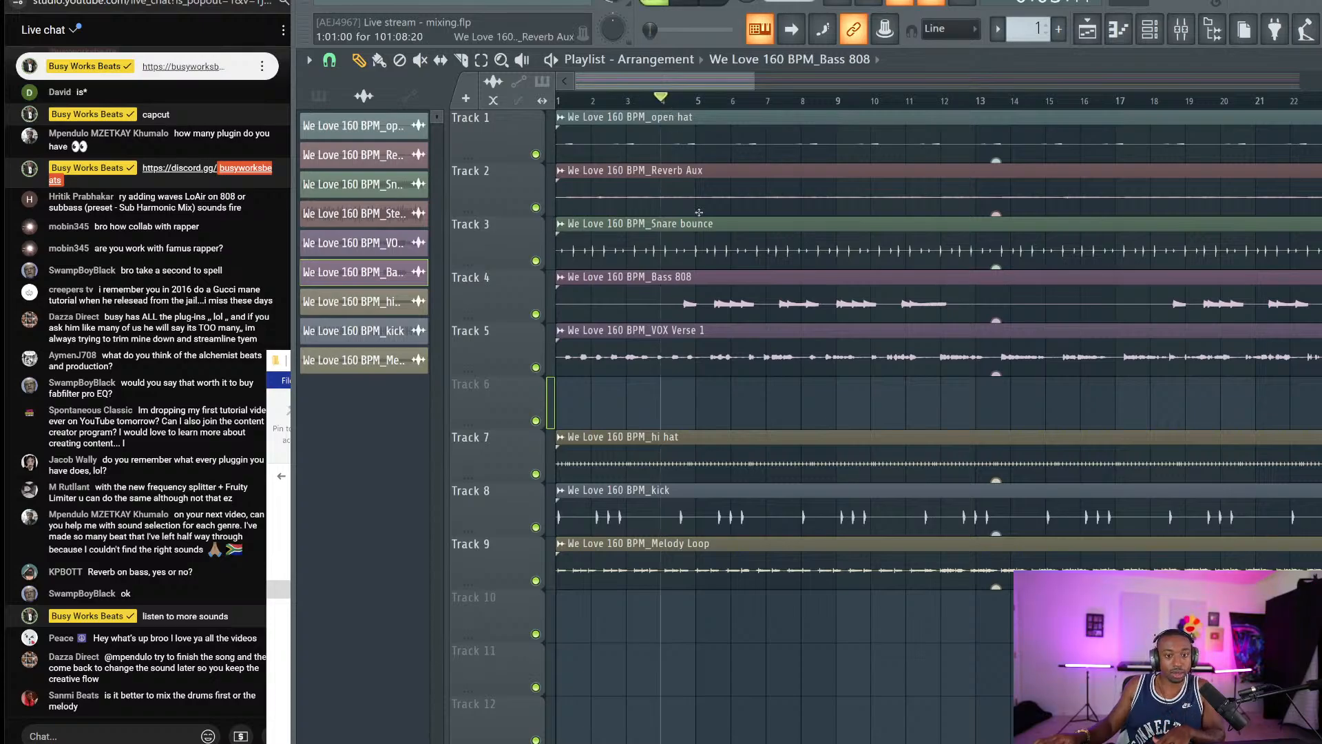
pyautogui.moveTo(996, 321); pyautogui.dragTo(996, 303)
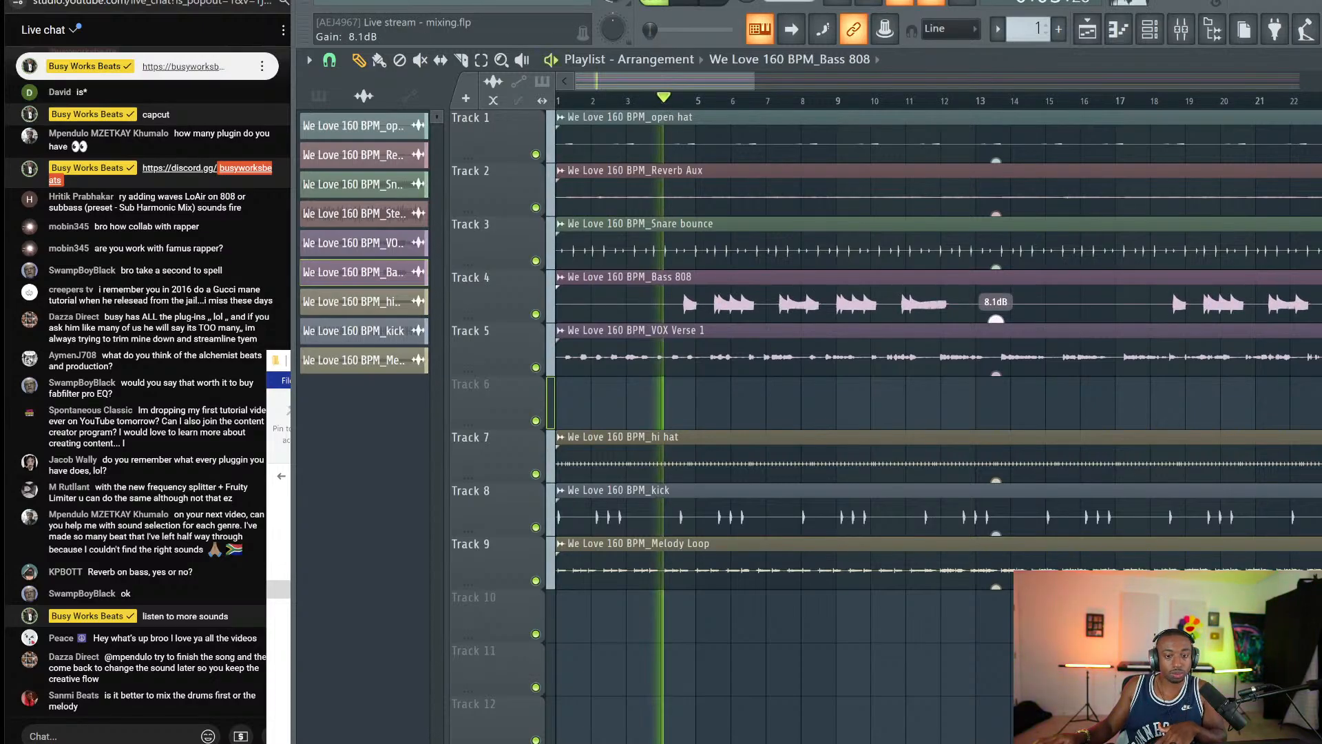
pyautogui.rightClick(535, 314)
pyautogui.press('space')
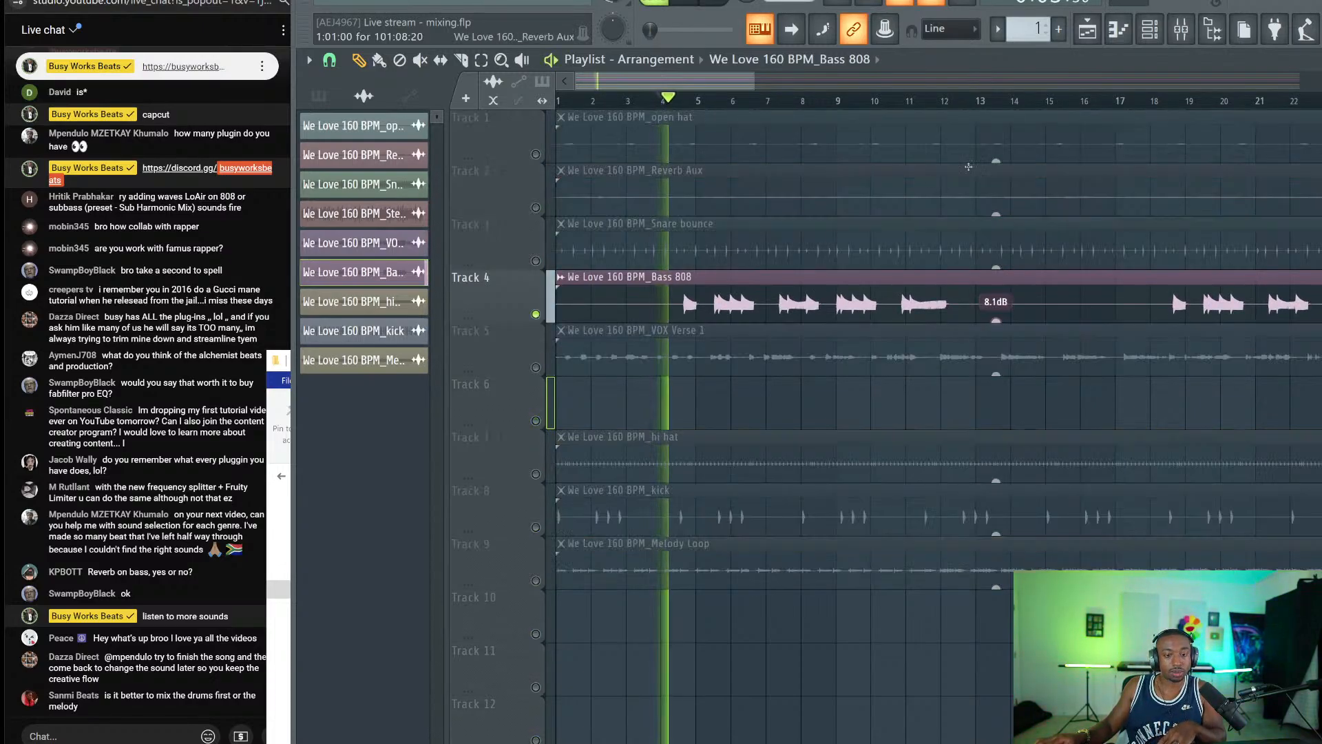
pyautogui.press('F6')
# Stop playback and route every channel to its own mixer insert.
pyautogui.press('space')
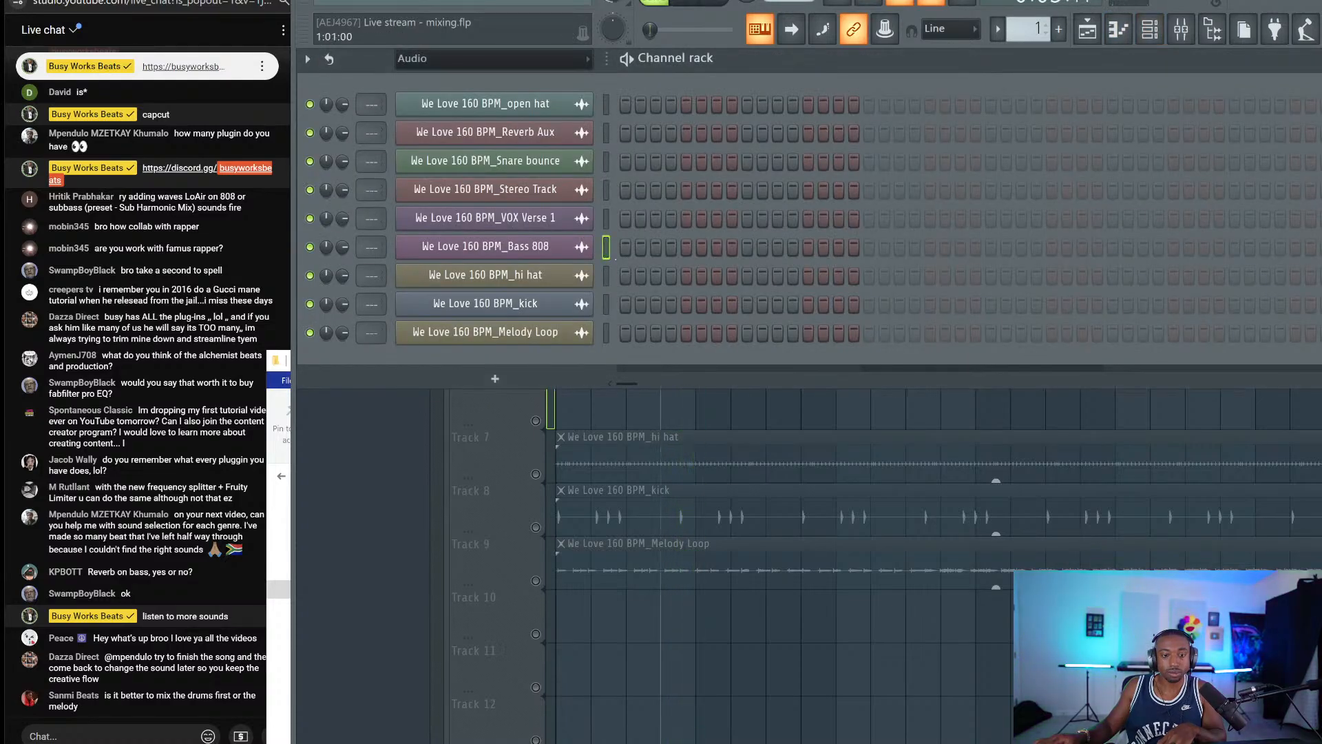
pyautogui.hotkey('ctrl', 'a')
pyautogui.hotkey('ctrl', 'l')
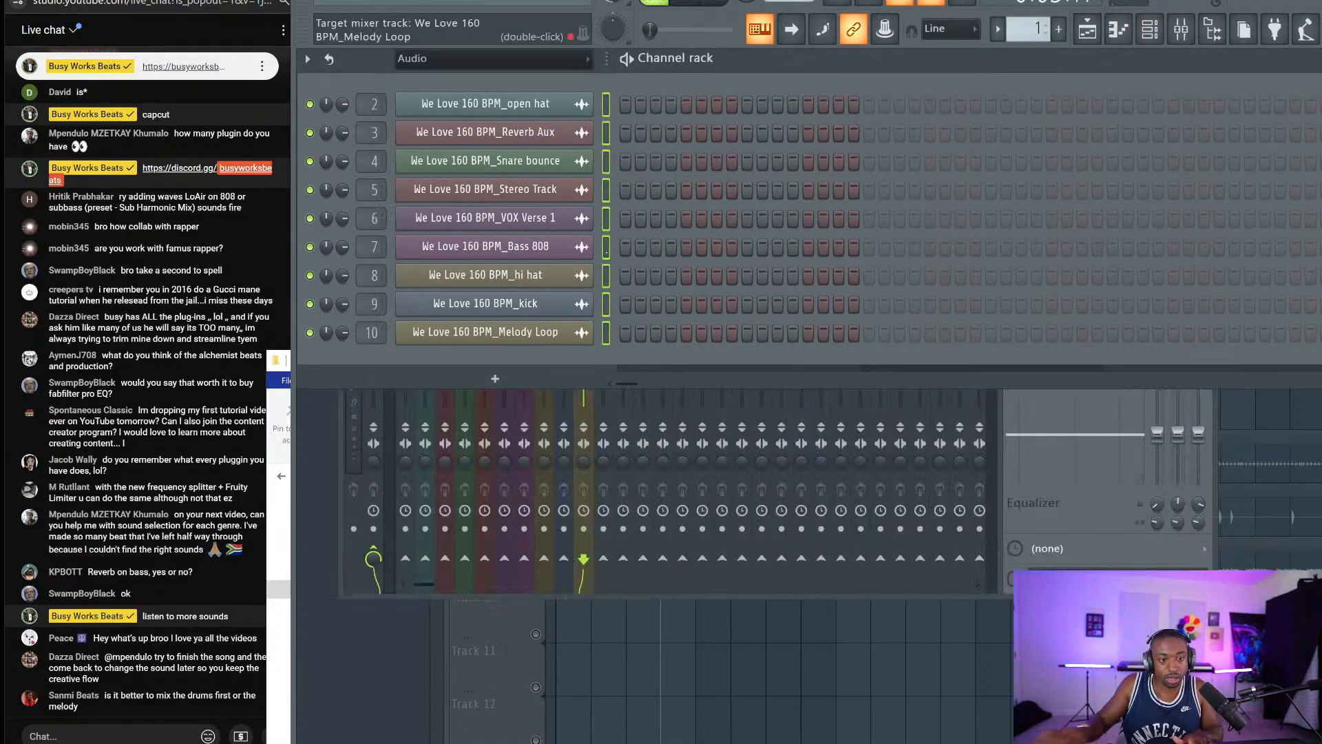
pyautogui.press('F9')
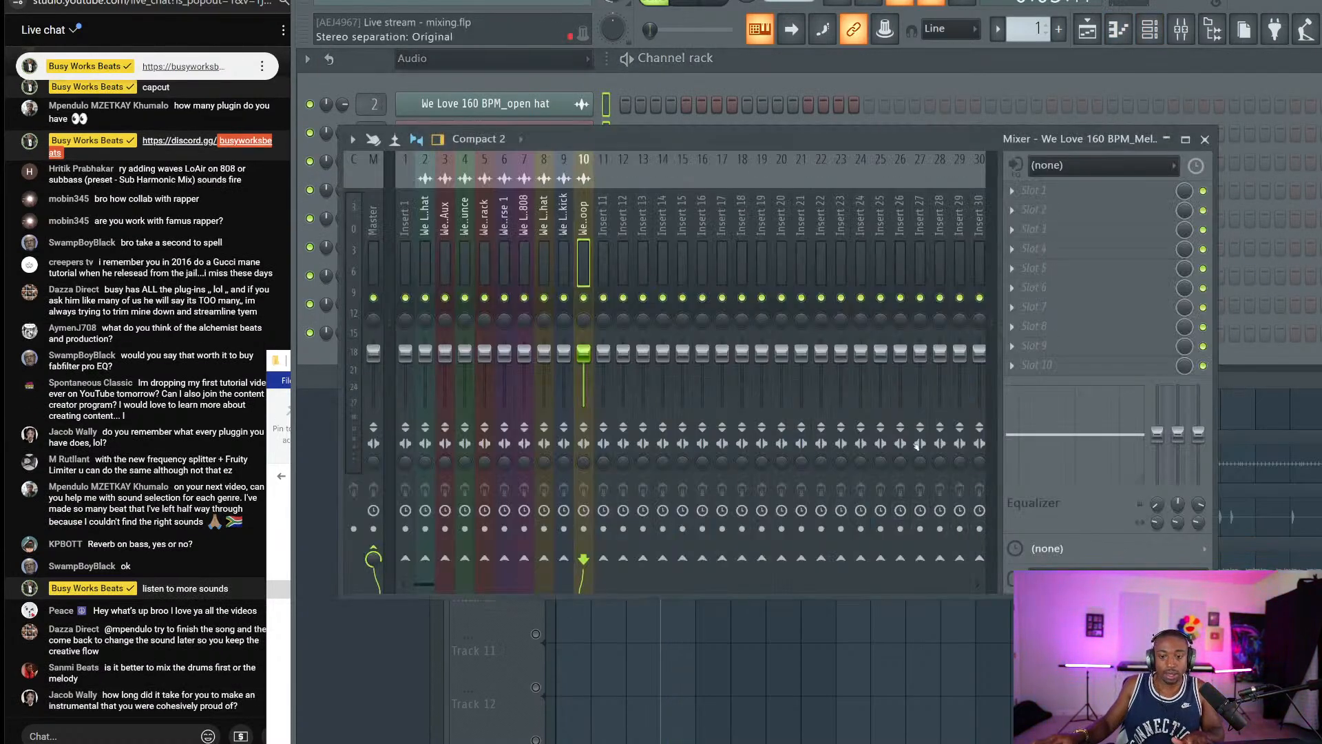
# Load Pro-Q 3 on insert 10 with a 75 Hz band boosted 4.35 dB in Natural Phase.
pyautogui.click(1063, 208)
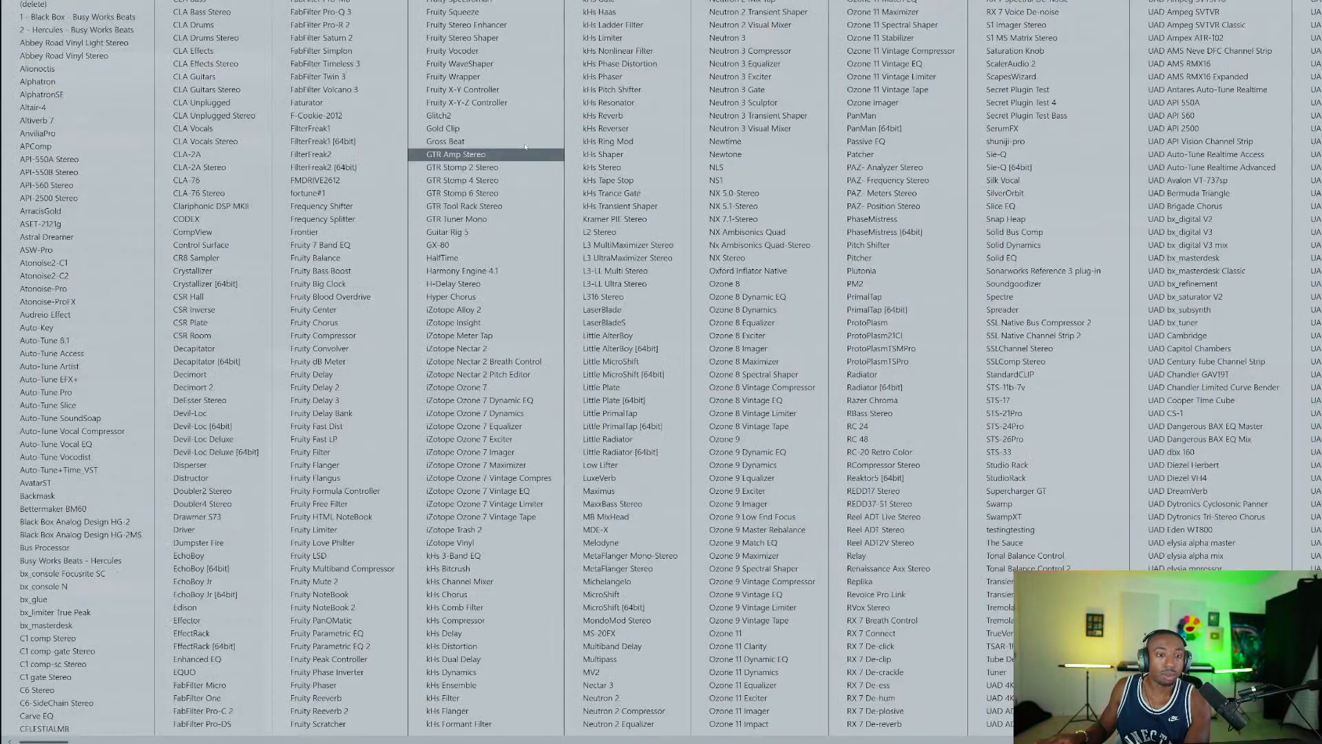
pyautogui.click(350, 12)
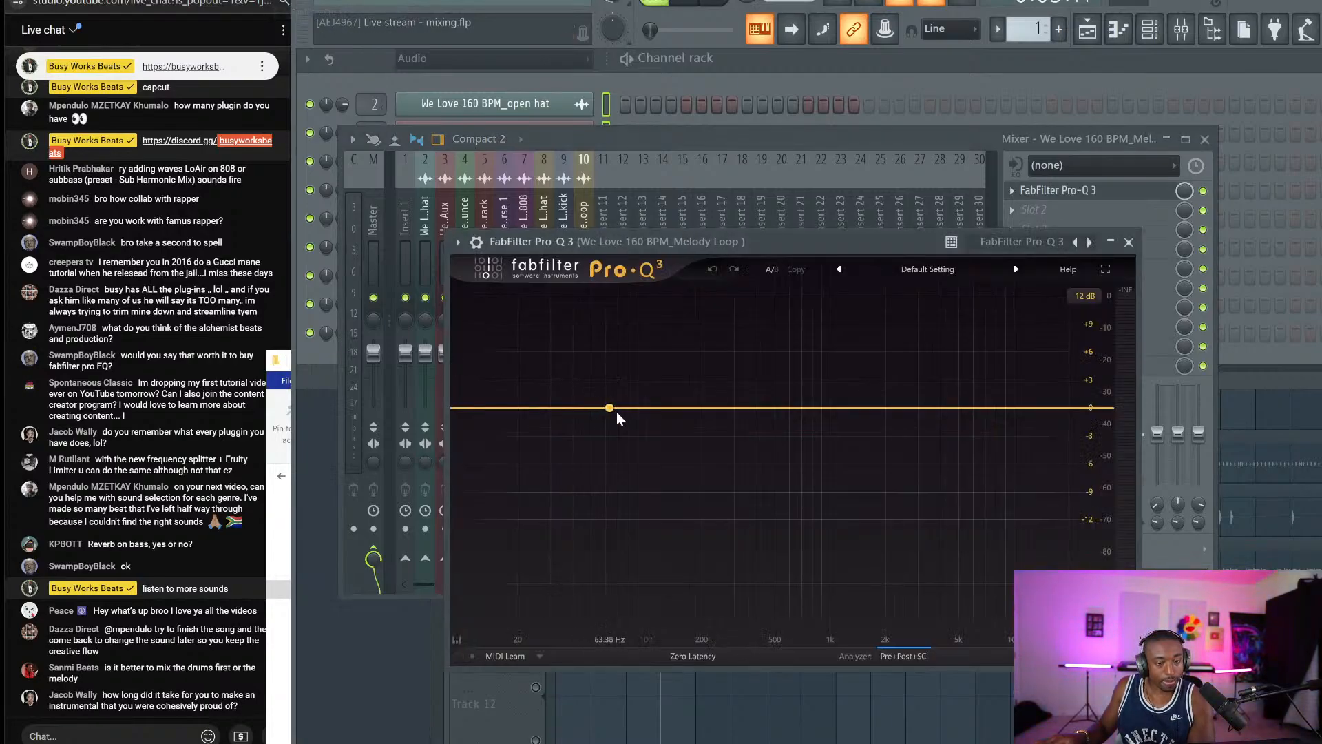
pyautogui.doubleClick(640, 408)
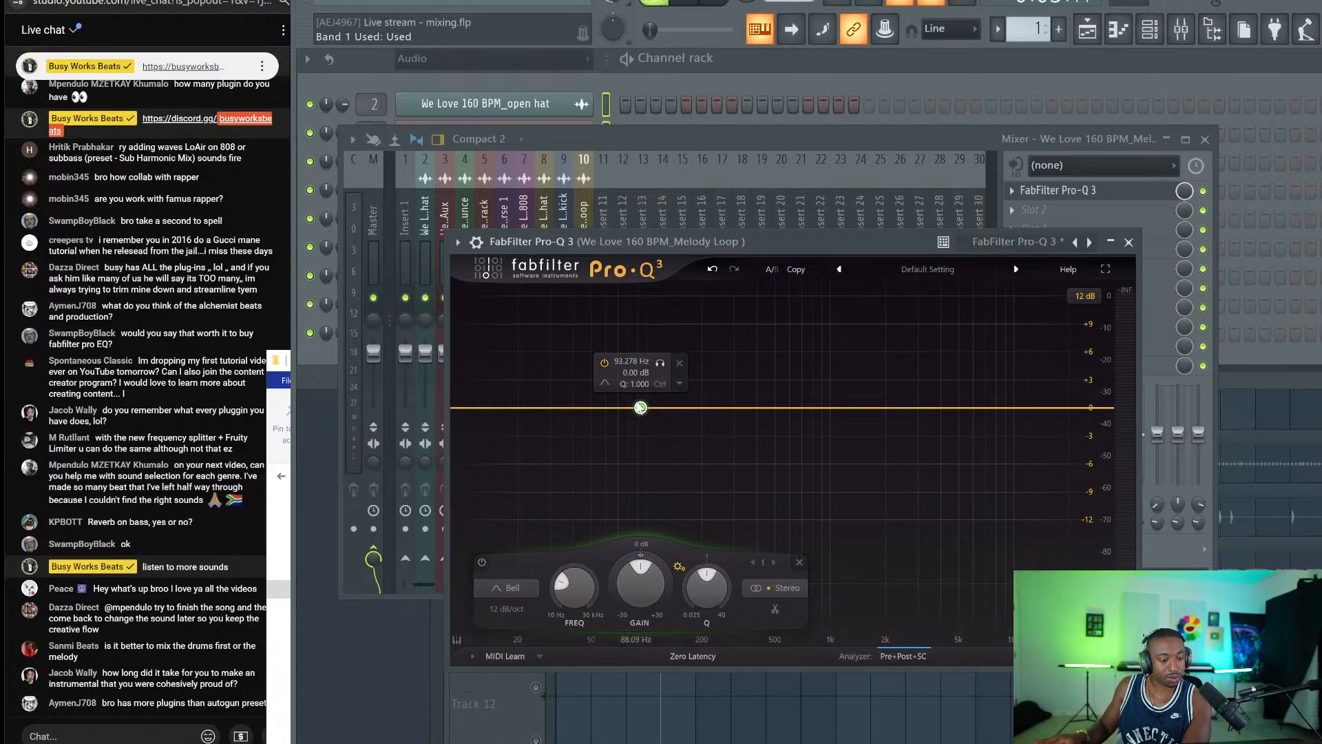
pyautogui.click(627, 361)
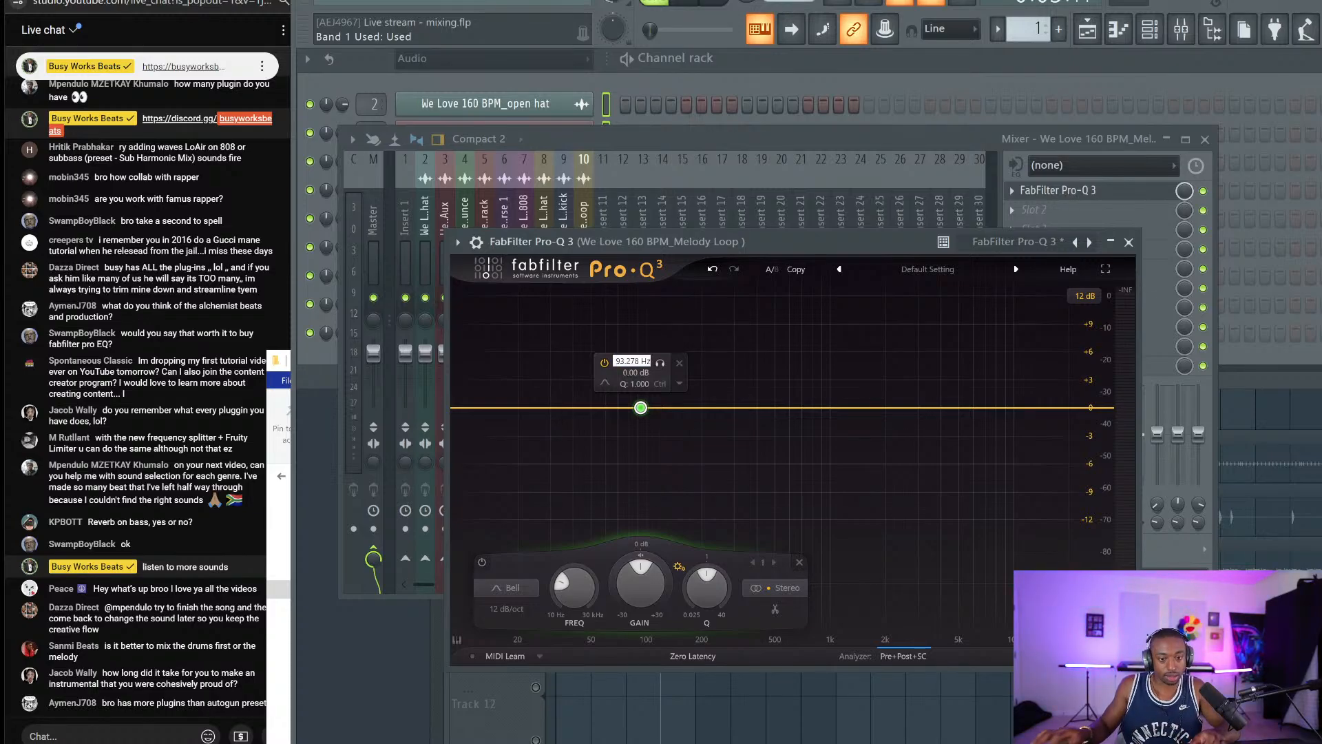
pyautogui.doubleClick(628, 362)
pyautogui.write('75')
pyautogui.press('Return')
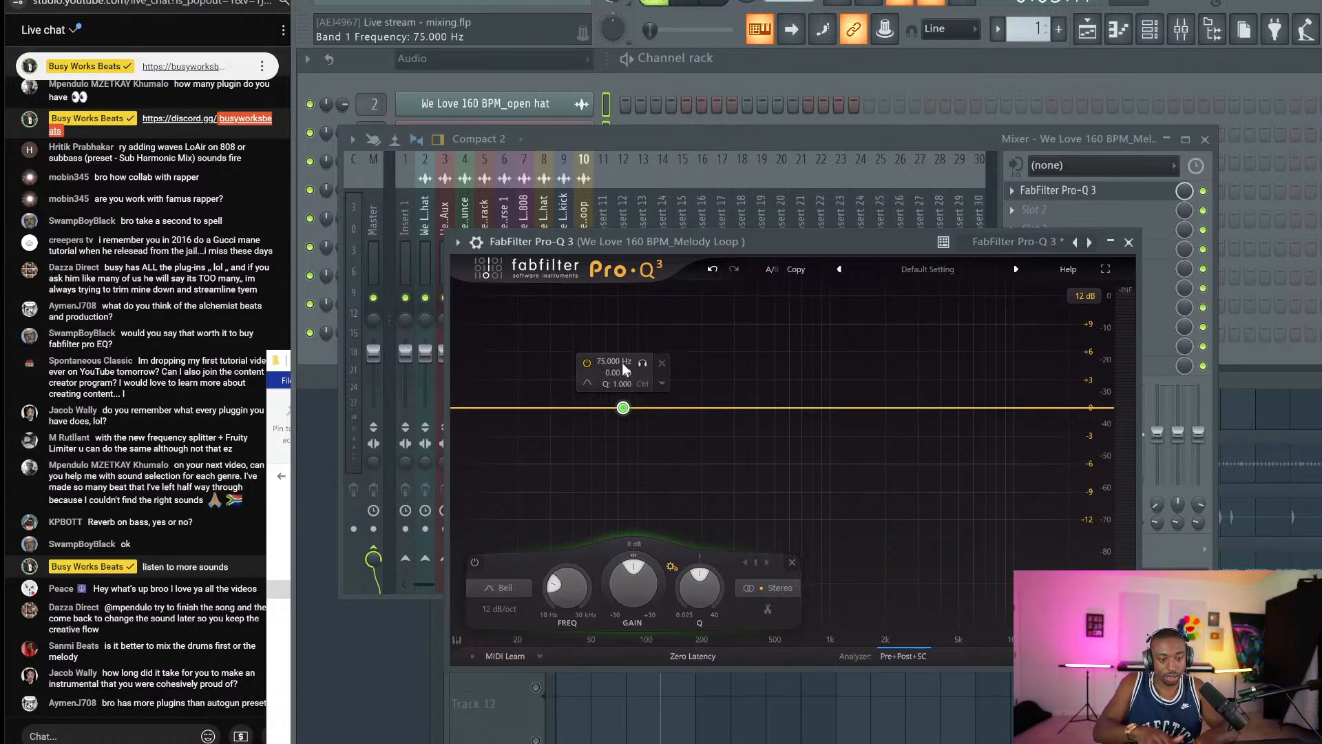
pyautogui.click(693, 655)
pyautogui.click(691, 687)
pyautogui.moveTo(637, 603); pyautogui.dragTo(630, 539)
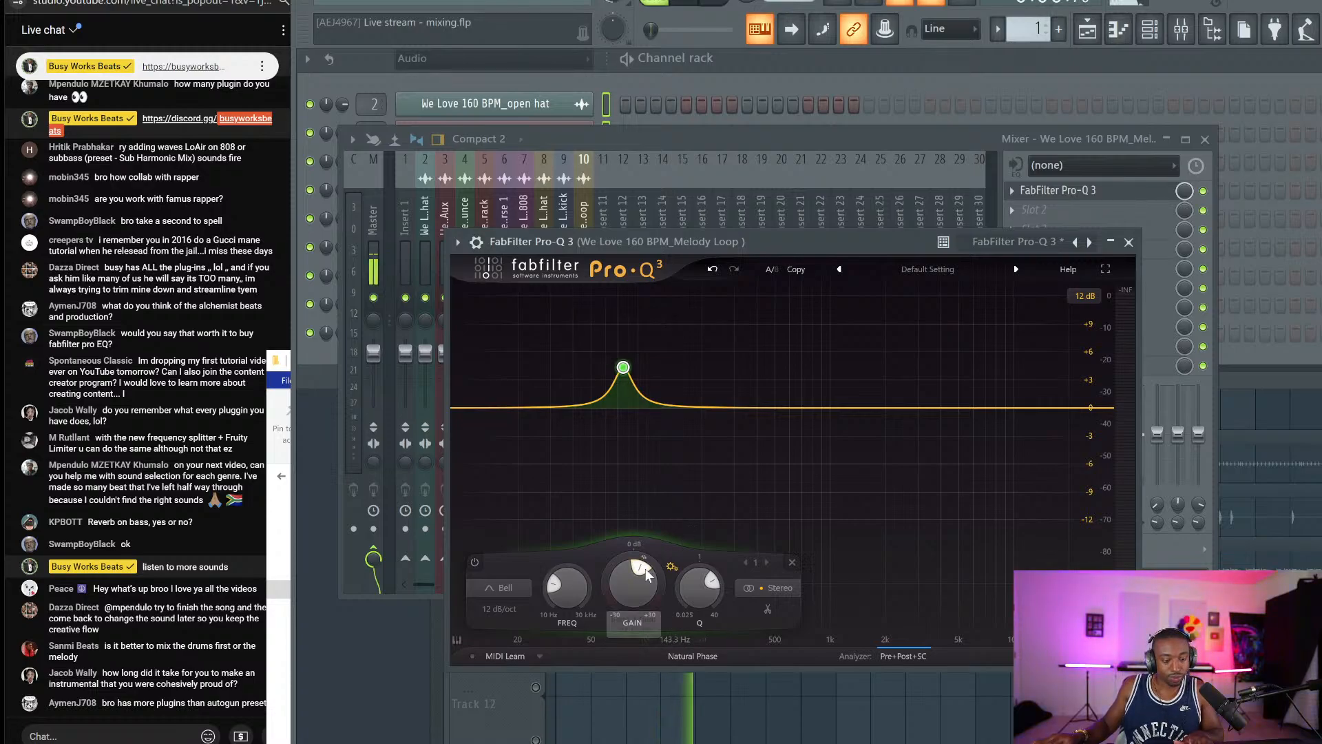
pyautogui.click(1130, 242)
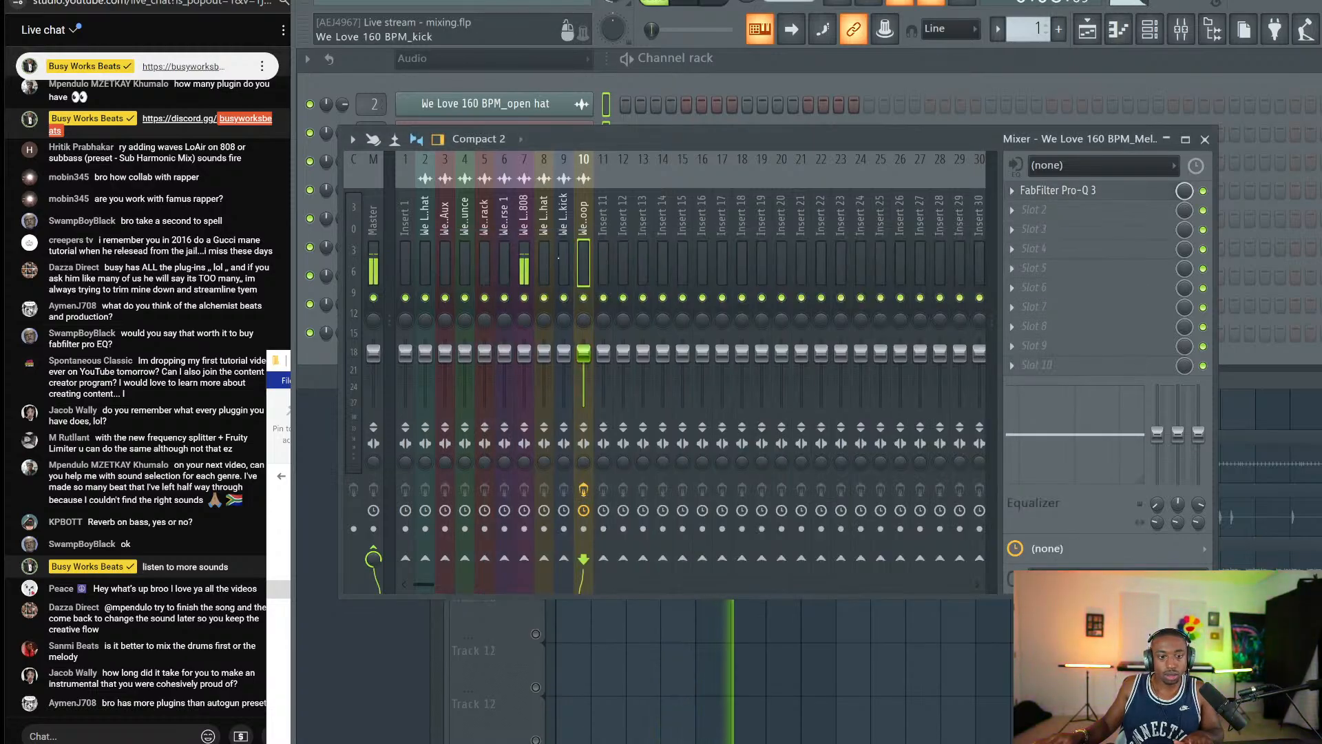
# Copy the Pro-Q 3 with its settings onto the Bass 808 insert 7.
pyautogui.click(1012, 190)
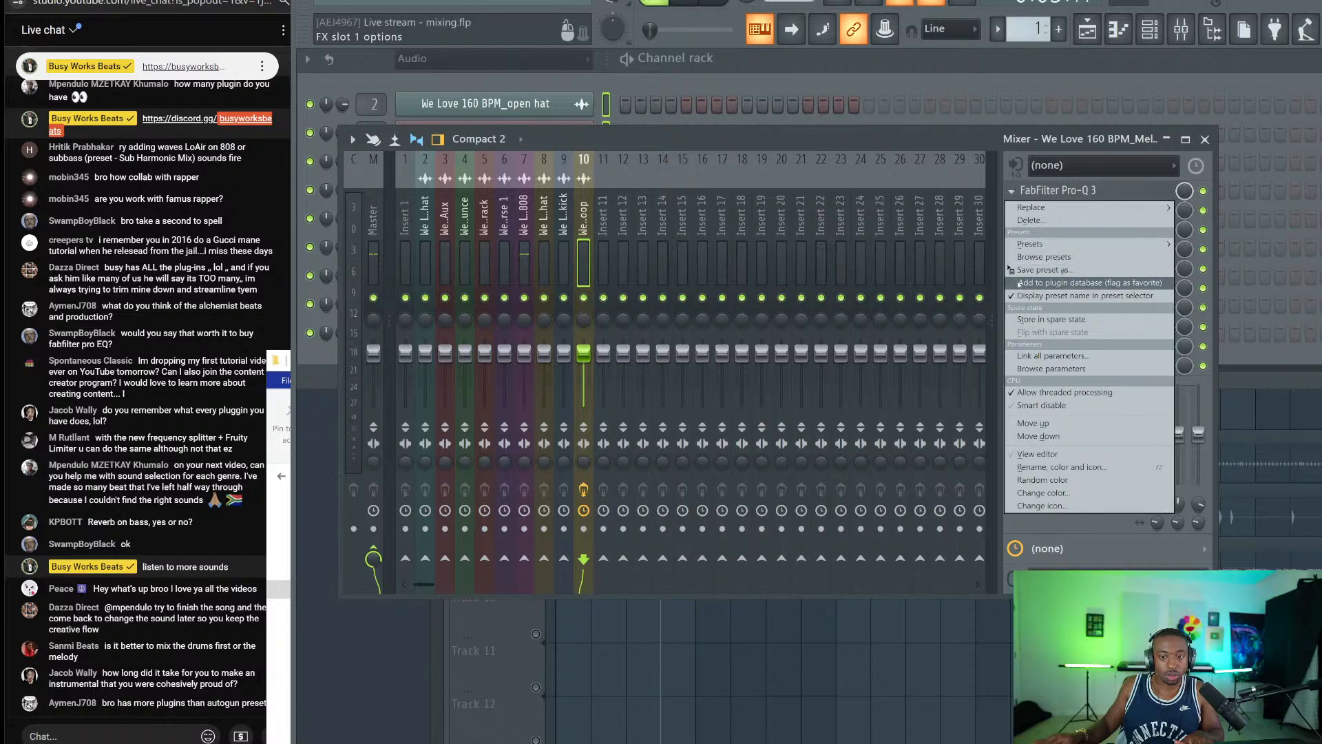
pyautogui.click(1012, 191)
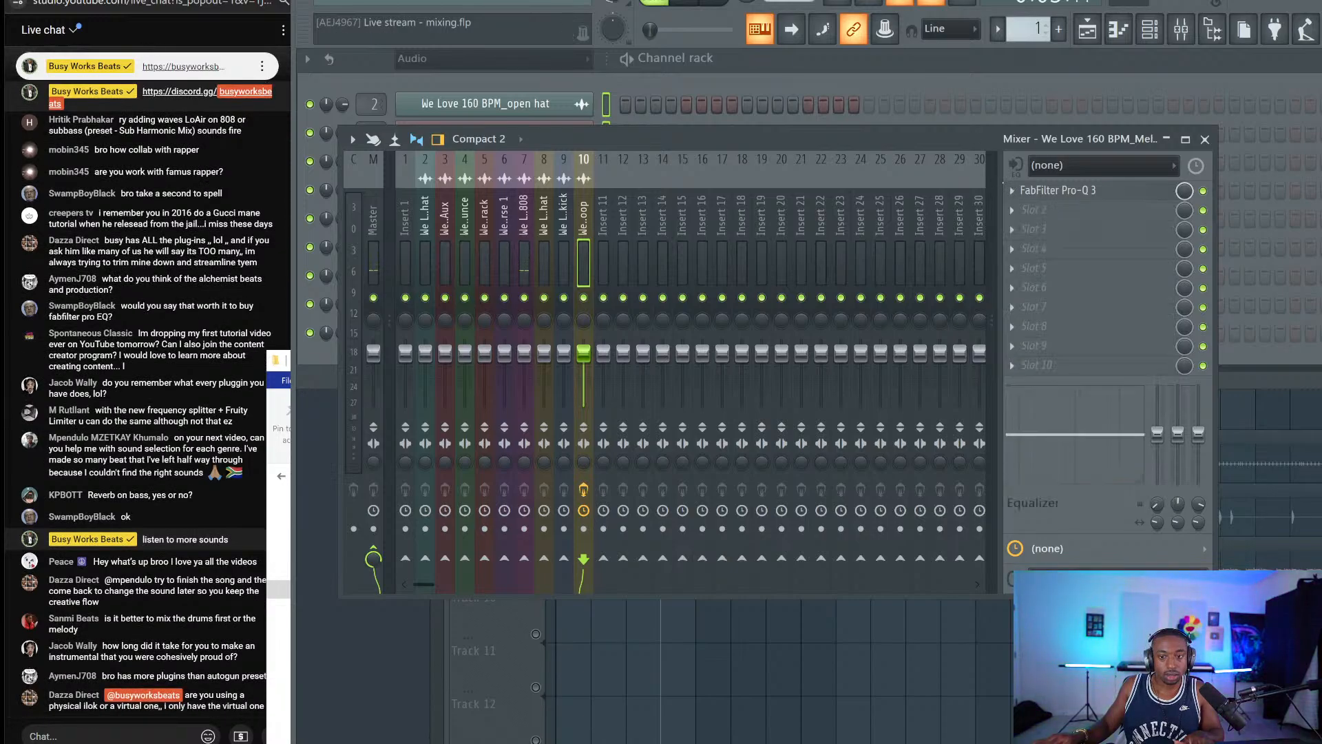
pyautogui.click(1012, 192)
pyautogui.moveTo(1045, 269); pyautogui.dragTo(524, 246)
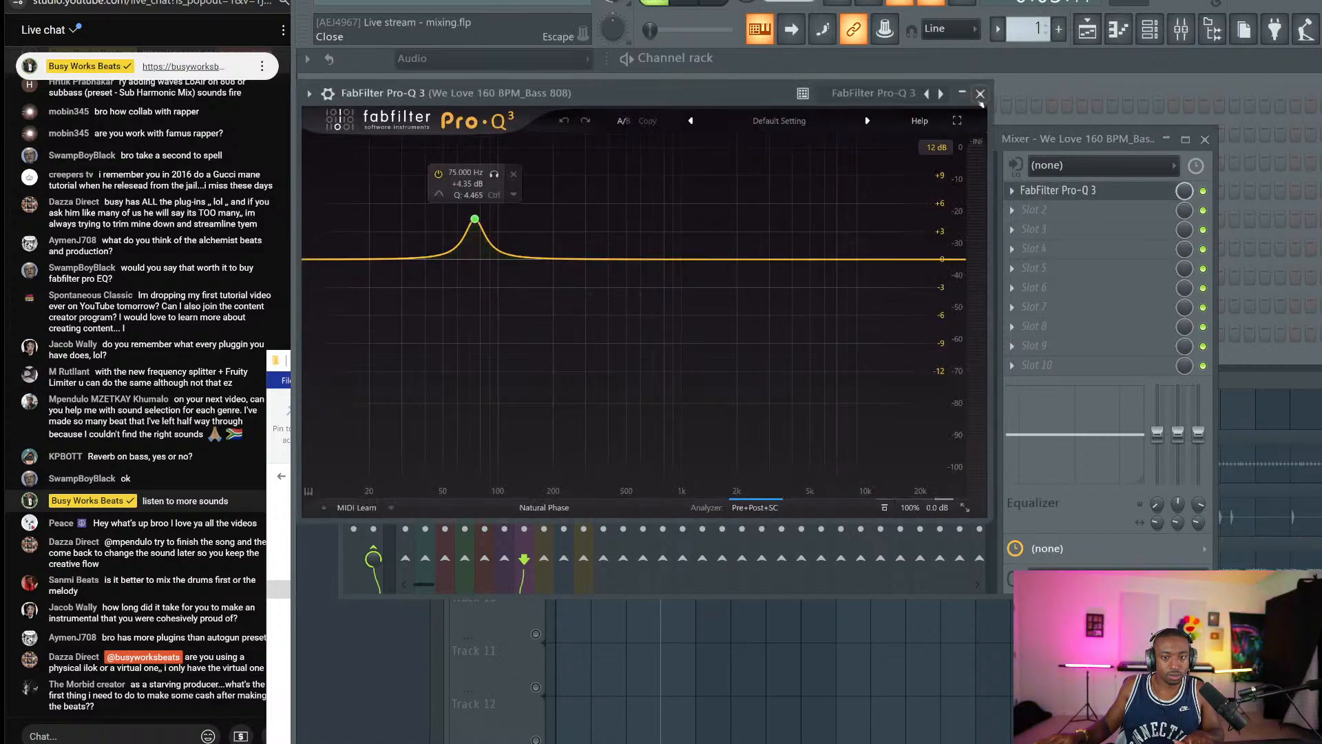
# Delete the Pro-Q 3 from insert 10's first FX slot and return to the Channel rack.
pyautogui.click(980, 90)
pyautogui.scroll(-4, 635, 193)
pyautogui.scroll(1, 635, 193)
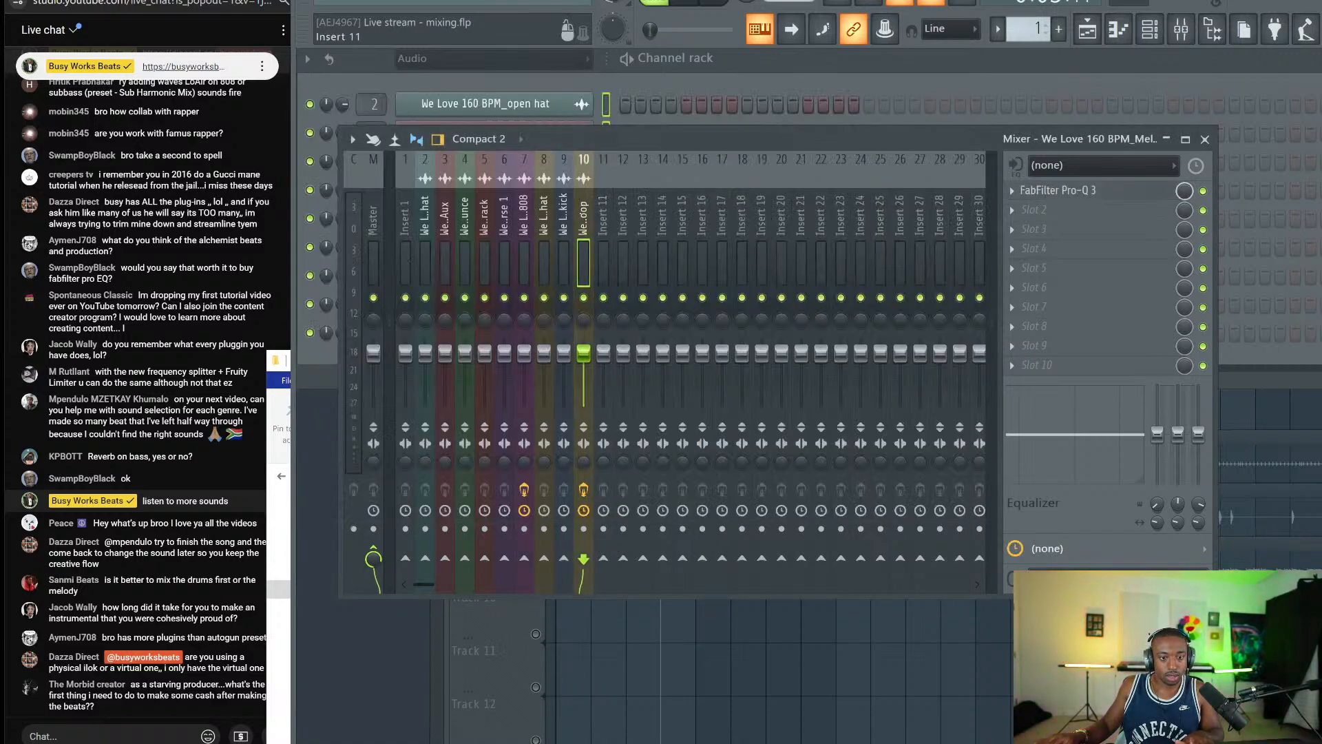
pyautogui.click(1012, 191)
pyautogui.moveTo(1031, 207)
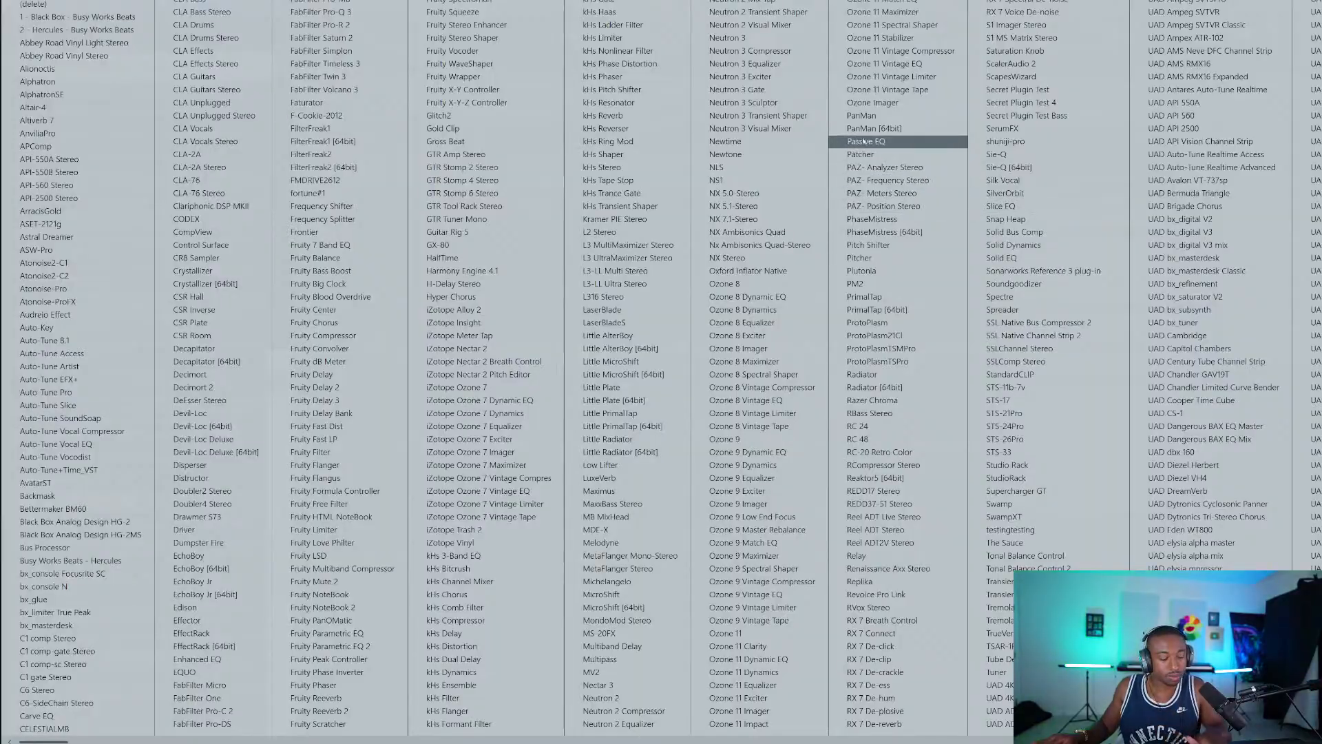
pyautogui.click(895, 142)
pyautogui.click(1012, 191)
pyautogui.click(1031, 220)
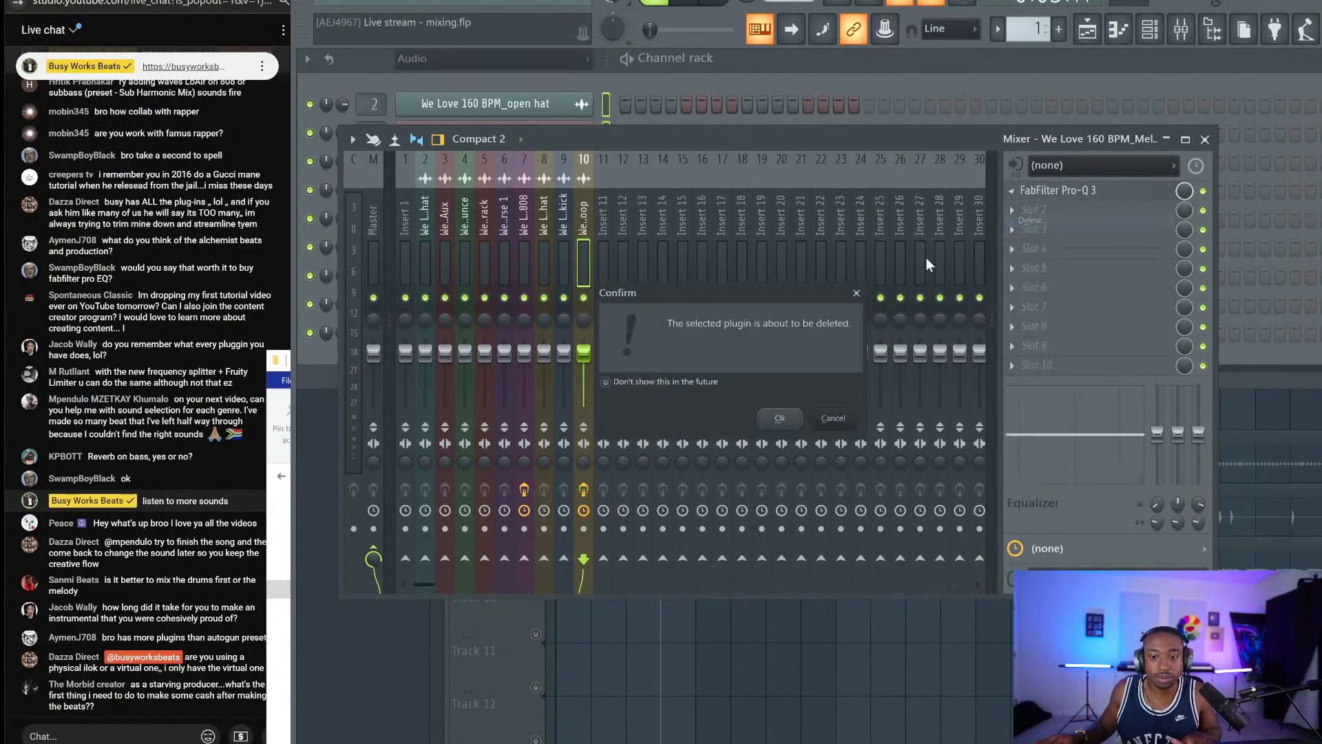
pyautogui.press('Return')
pyautogui.click(712, 95)
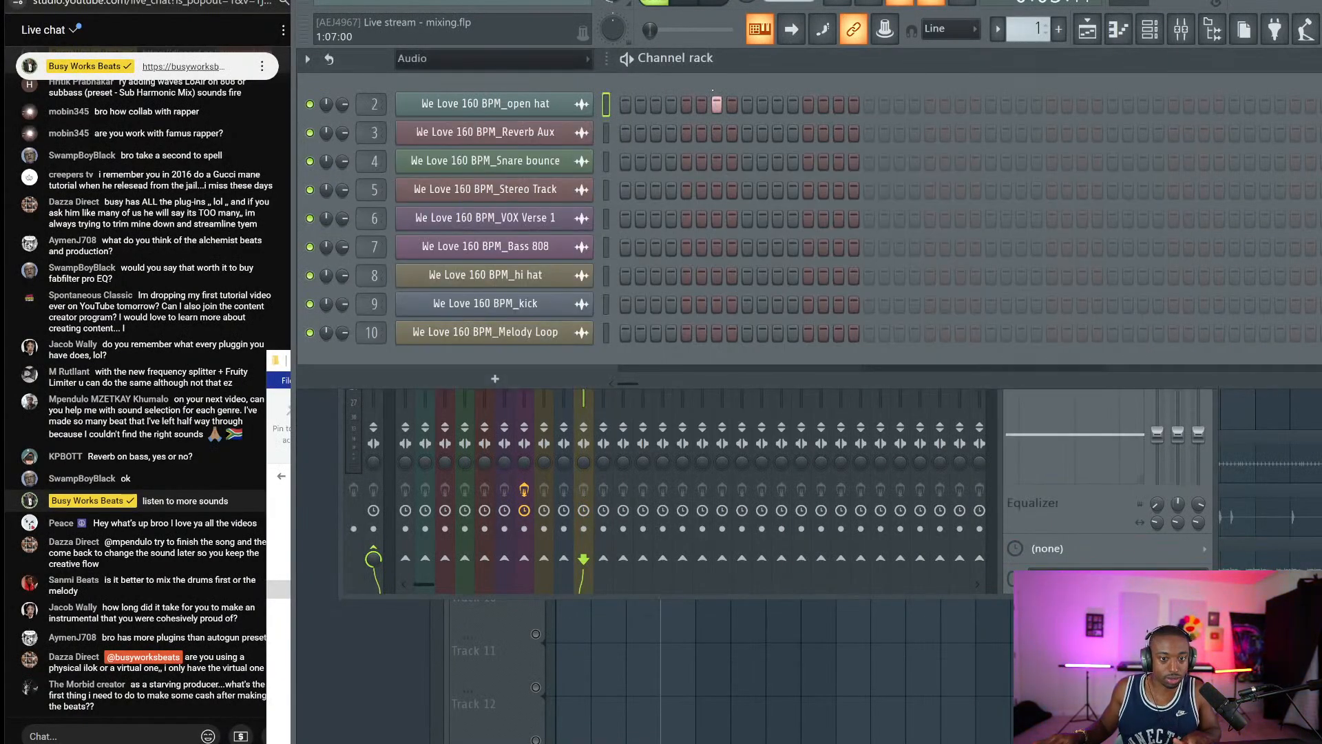
pyautogui.rightClick(712, 97)
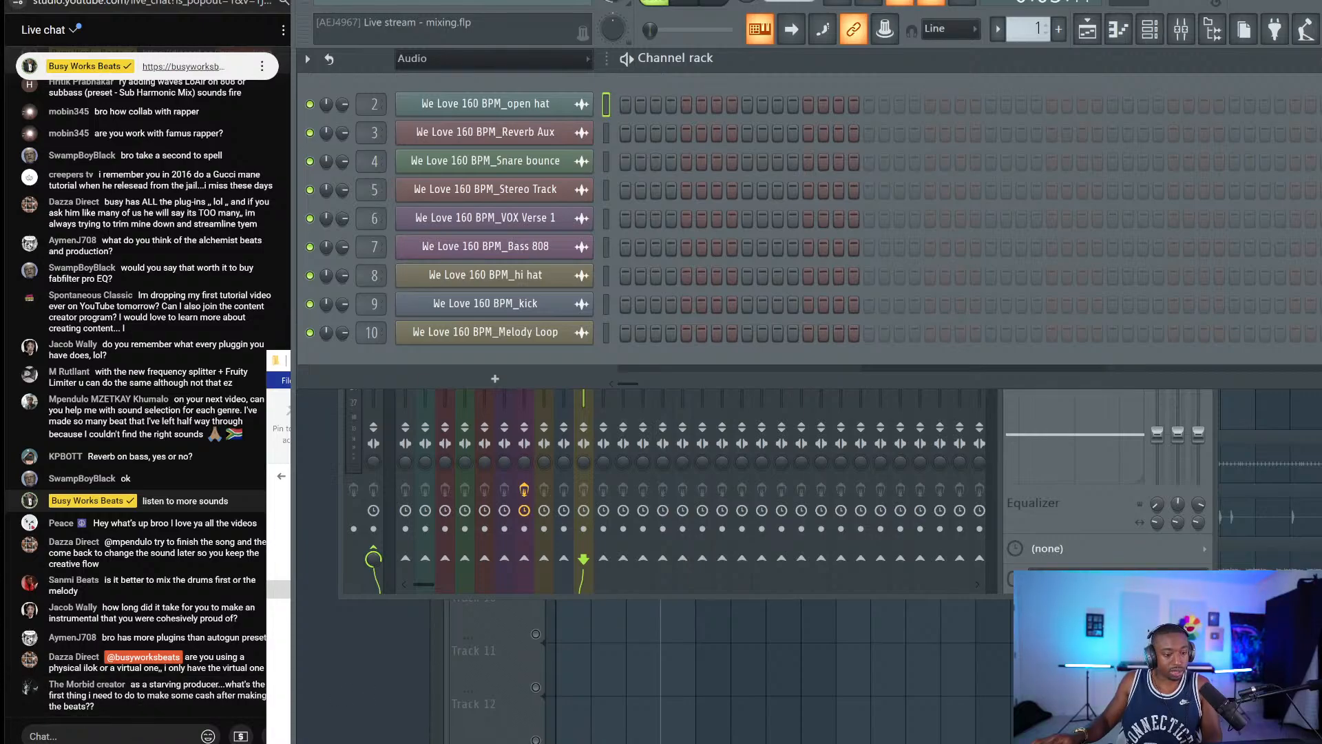
# Send a live chat reply explaining how to sell beats, pointing to the channel.
pyautogui.click(142, 743)
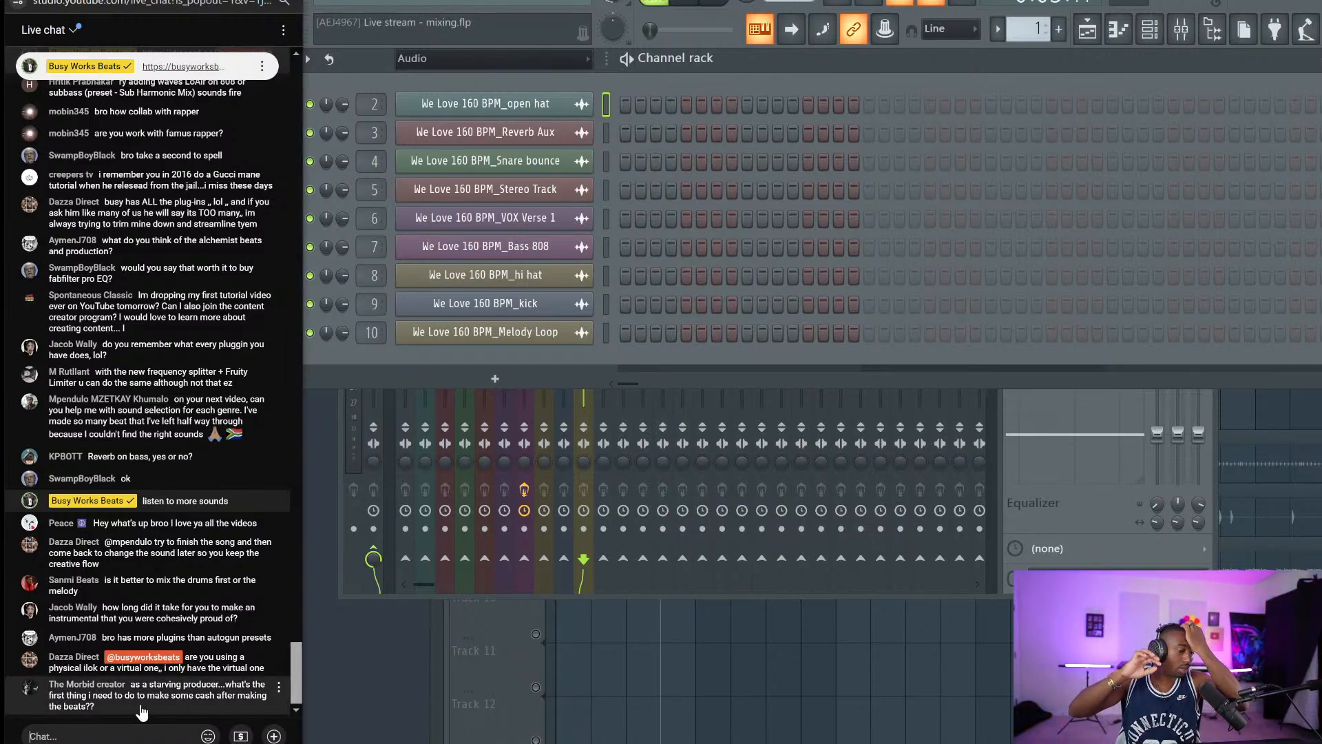
pyautogui.write('how t')
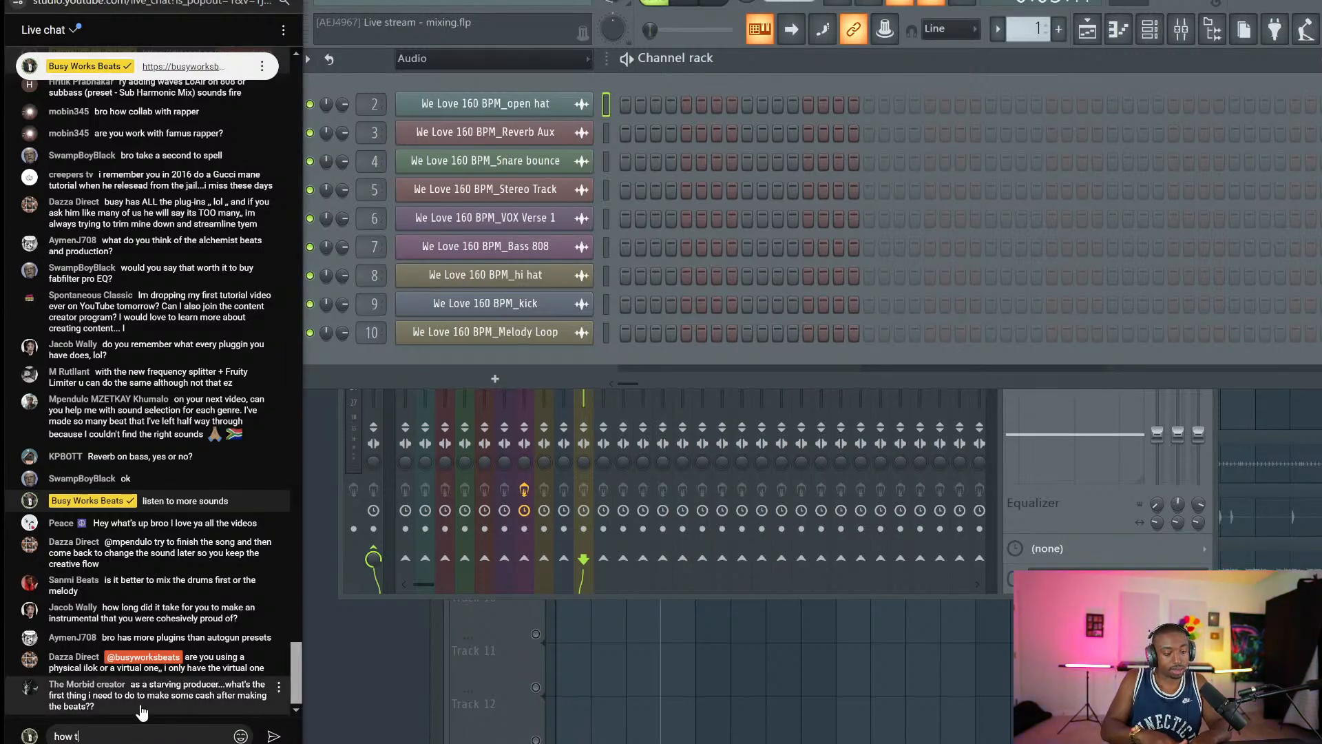
pyautogui.write('o sell beats - busyworksbeats')
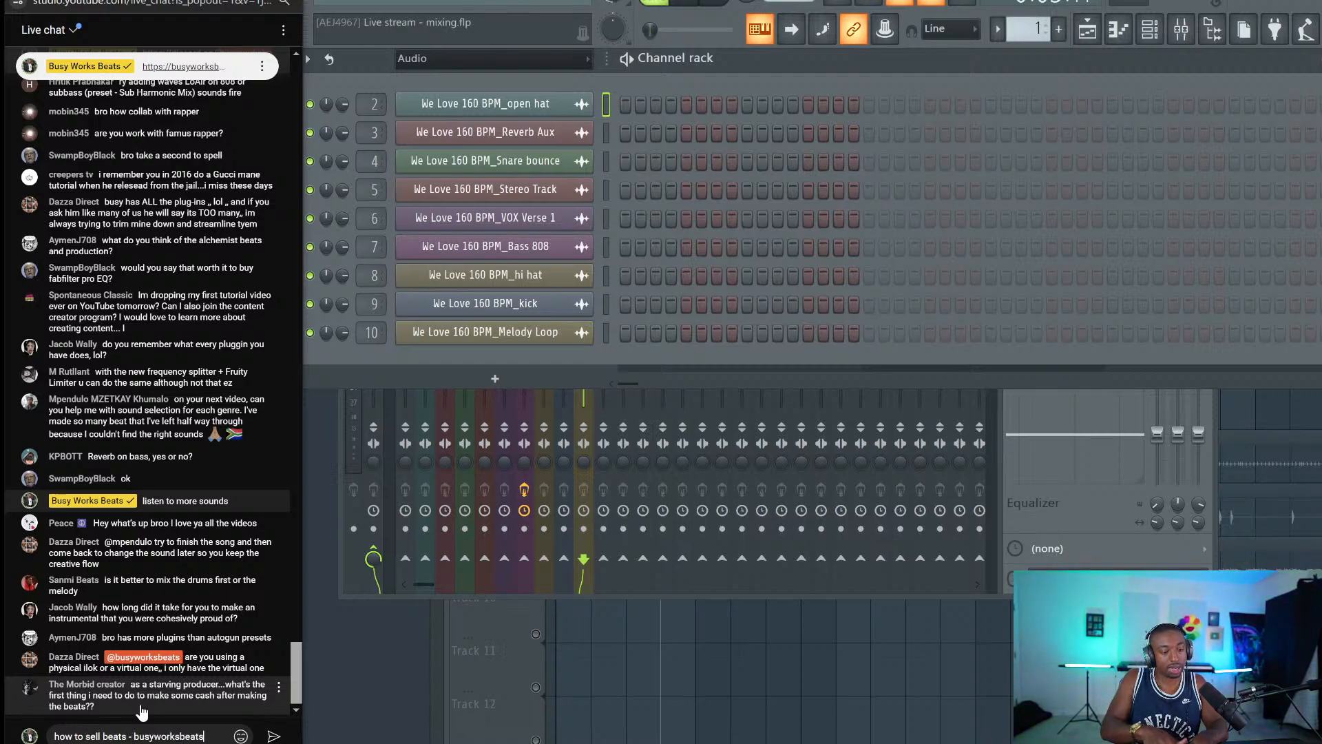
pyautogui.press('Return')
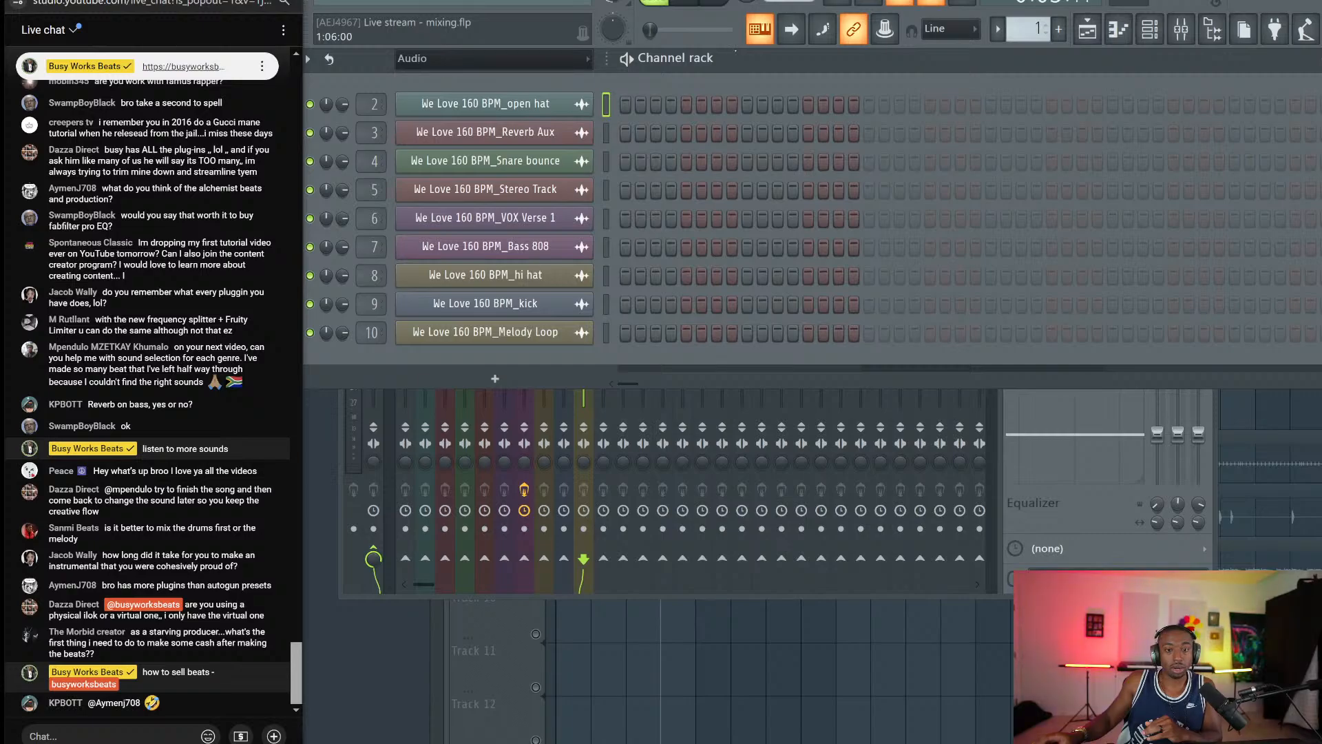
# Return to FL Studio and switch to the Playlist arrangement.
pyautogui.click(796, 49)
pyautogui.press('F9')
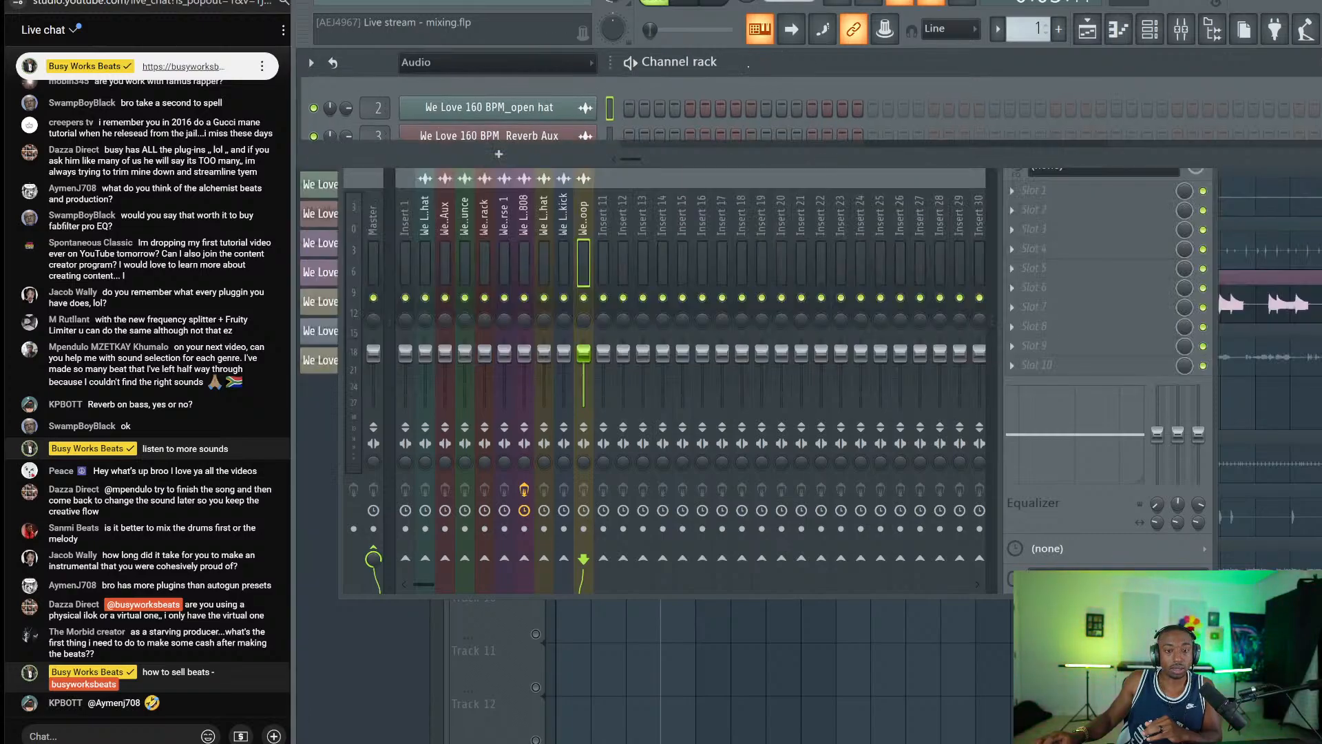
pyautogui.click(749, 66)
pyautogui.press('F5')
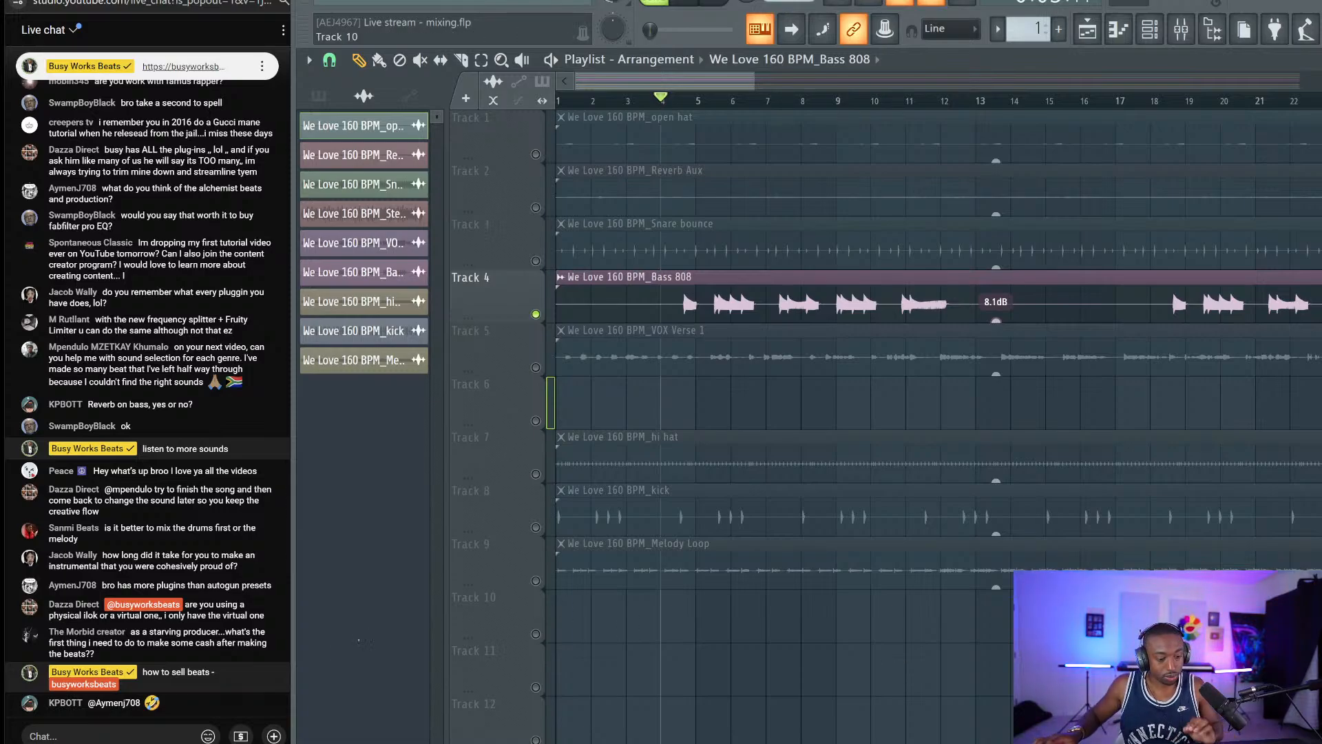
# Unmute all playlist tracks, solo the Bass 808 on Track 4 and play the song.
pyautogui.click(126, 733)
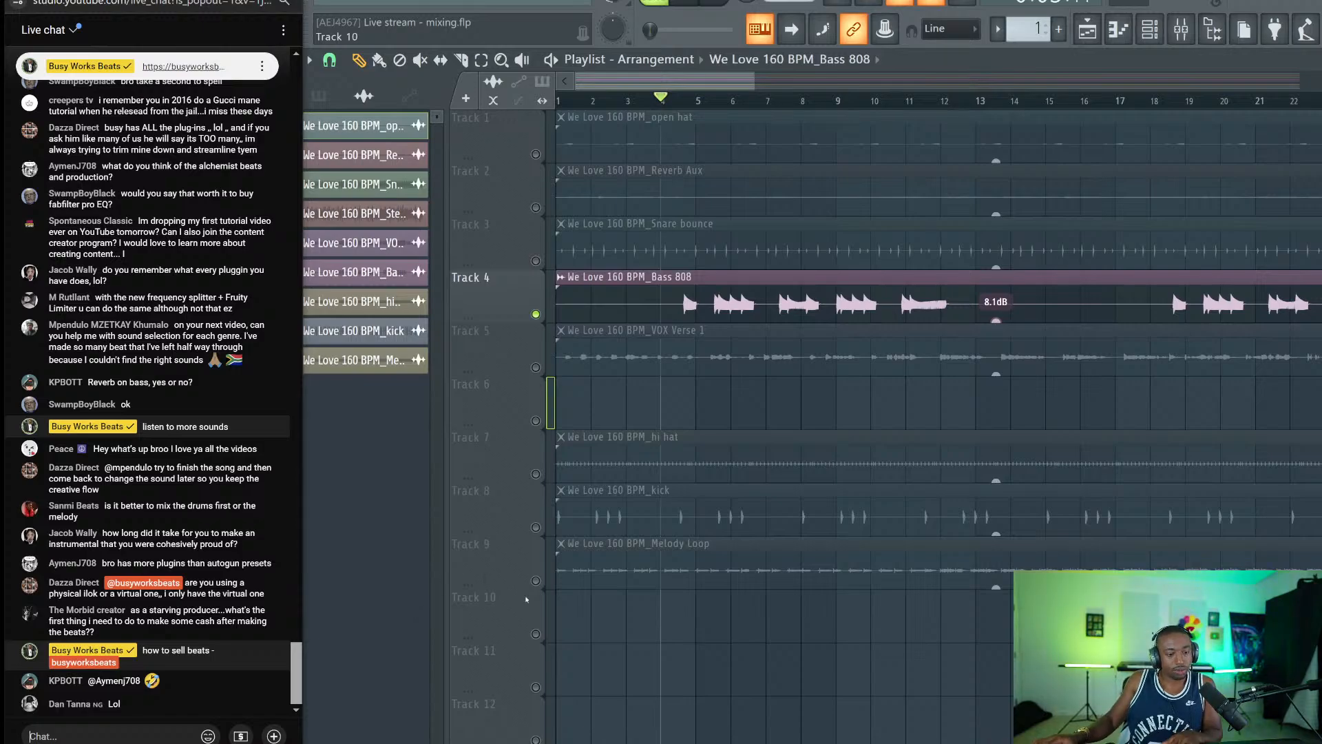
pyautogui.rightClick(682, 623)
pyautogui.rightClick(542, 419)
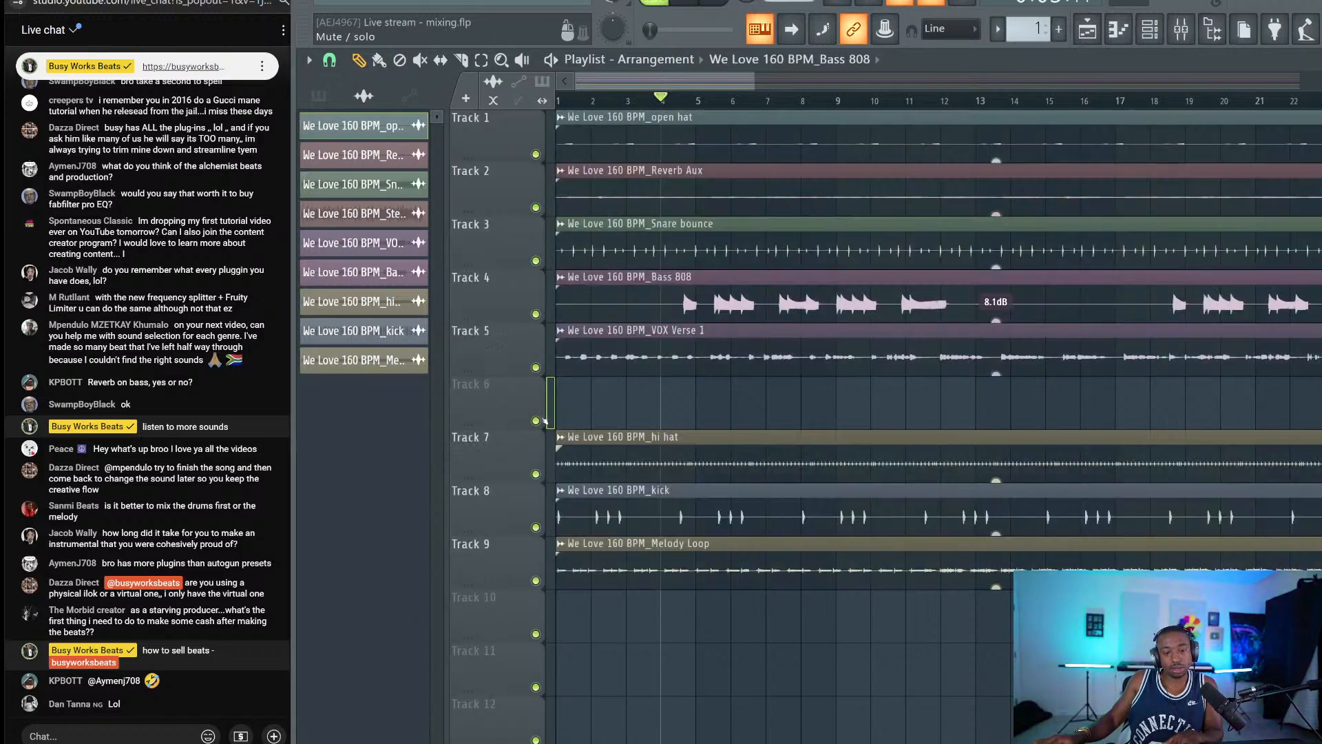
pyautogui.rightClick(536, 314)
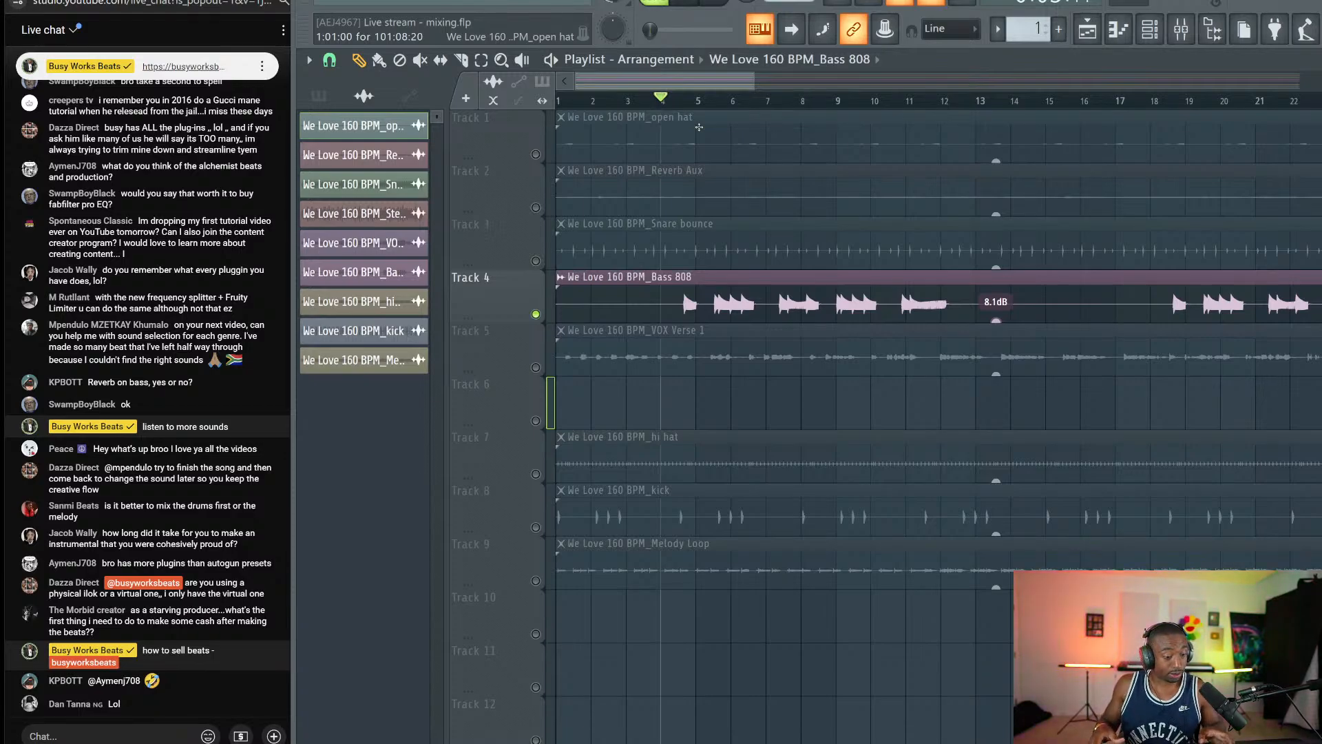
pyautogui.press('space')
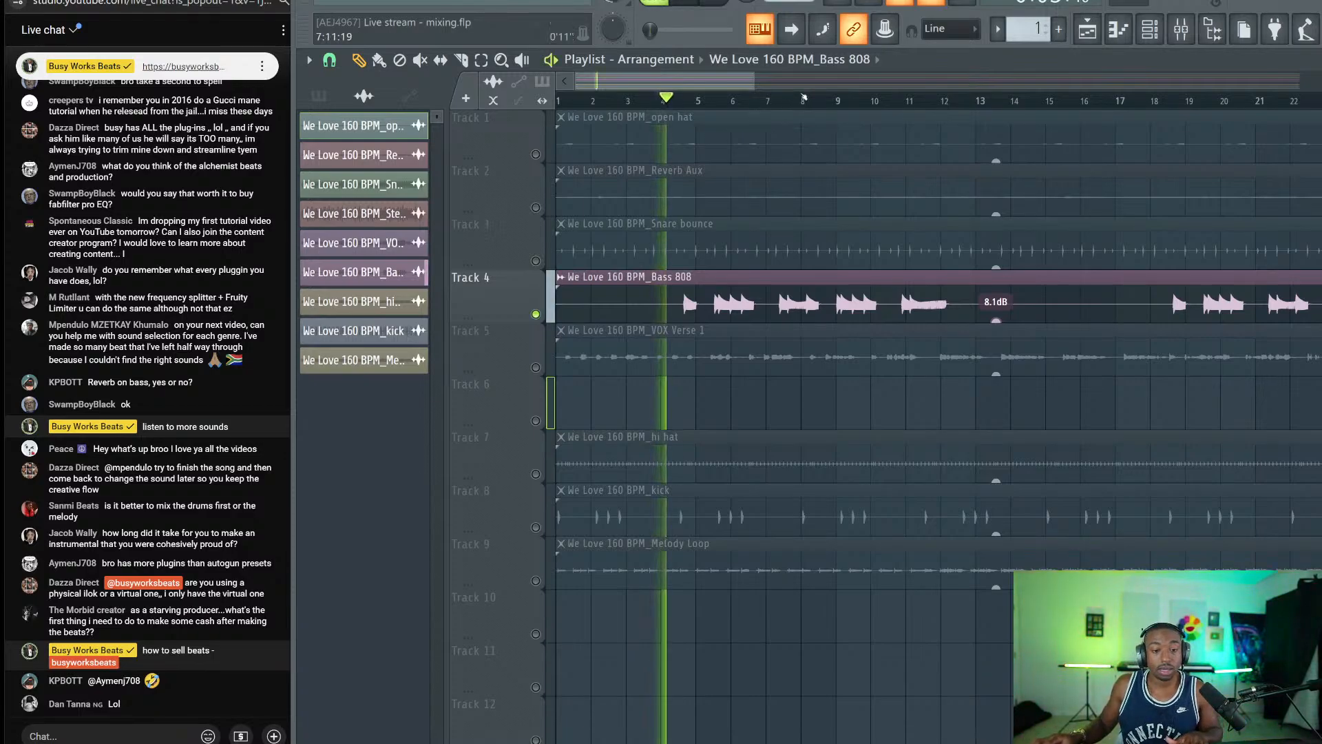
pyautogui.click(1166, 30)
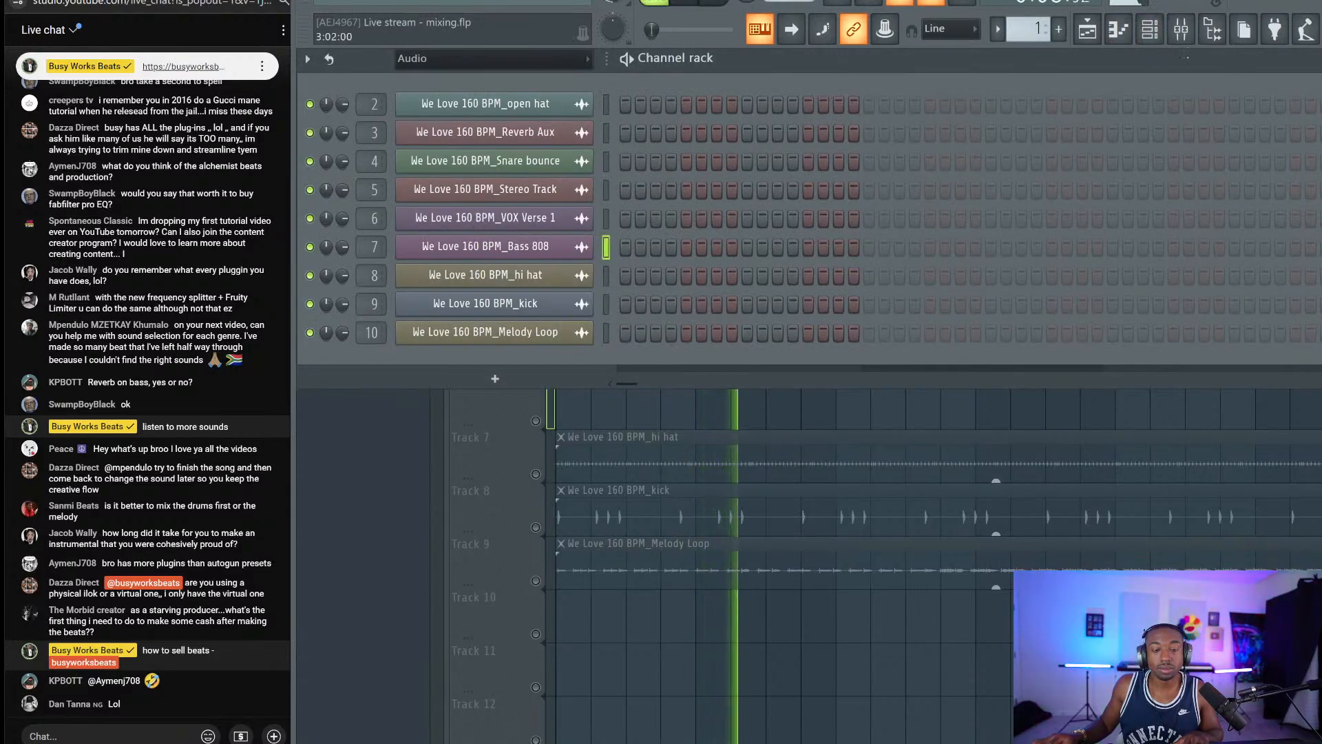
# In the Bass 808 insert's Pro-Q 3, narrow the 75 Hz bell to a Q of about 6.7.
pyautogui.click(1213, 29)
pyautogui.click(1181, 29)
pyautogui.click(1212, 29)
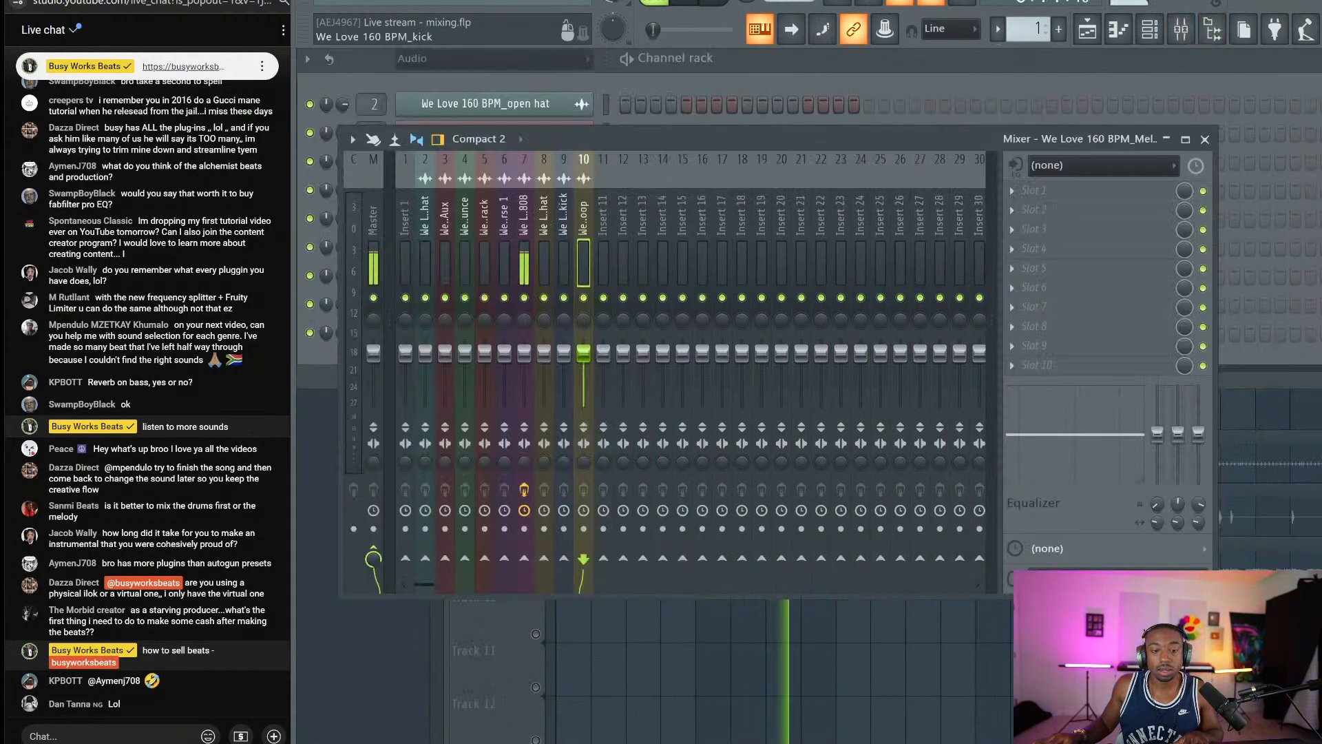
pyautogui.scroll(4, 584, 265)
pyautogui.scroll(-2, 571, 265)
pyautogui.scroll(1, 565, 265)
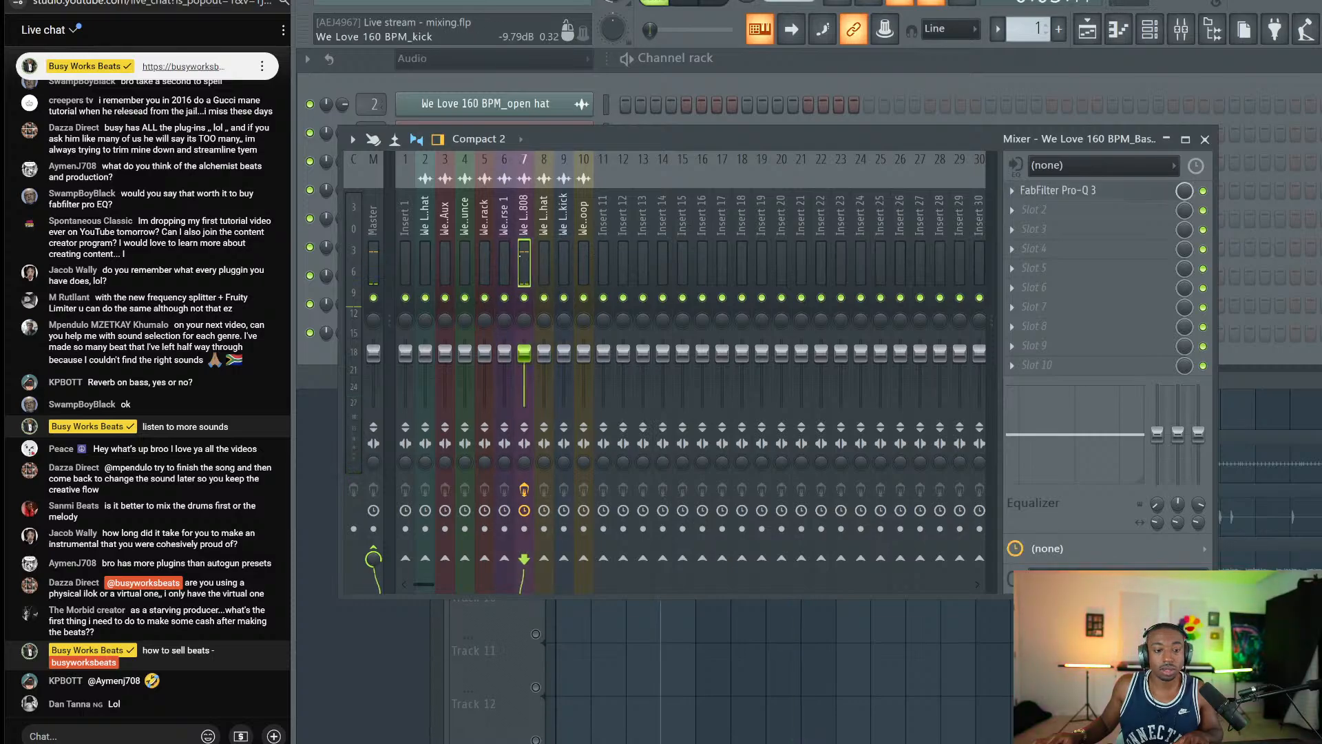
pyautogui.click(1057, 192)
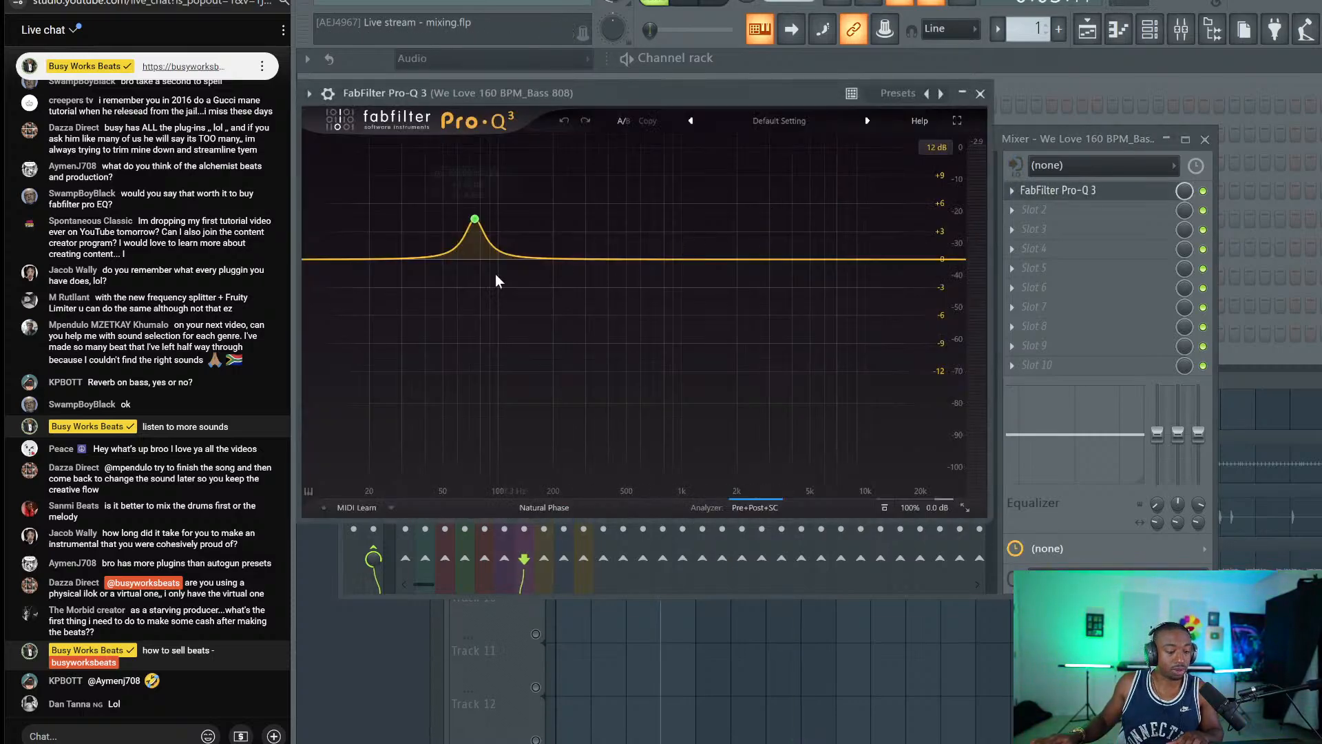
pyautogui.scroll(3, 473, 227)
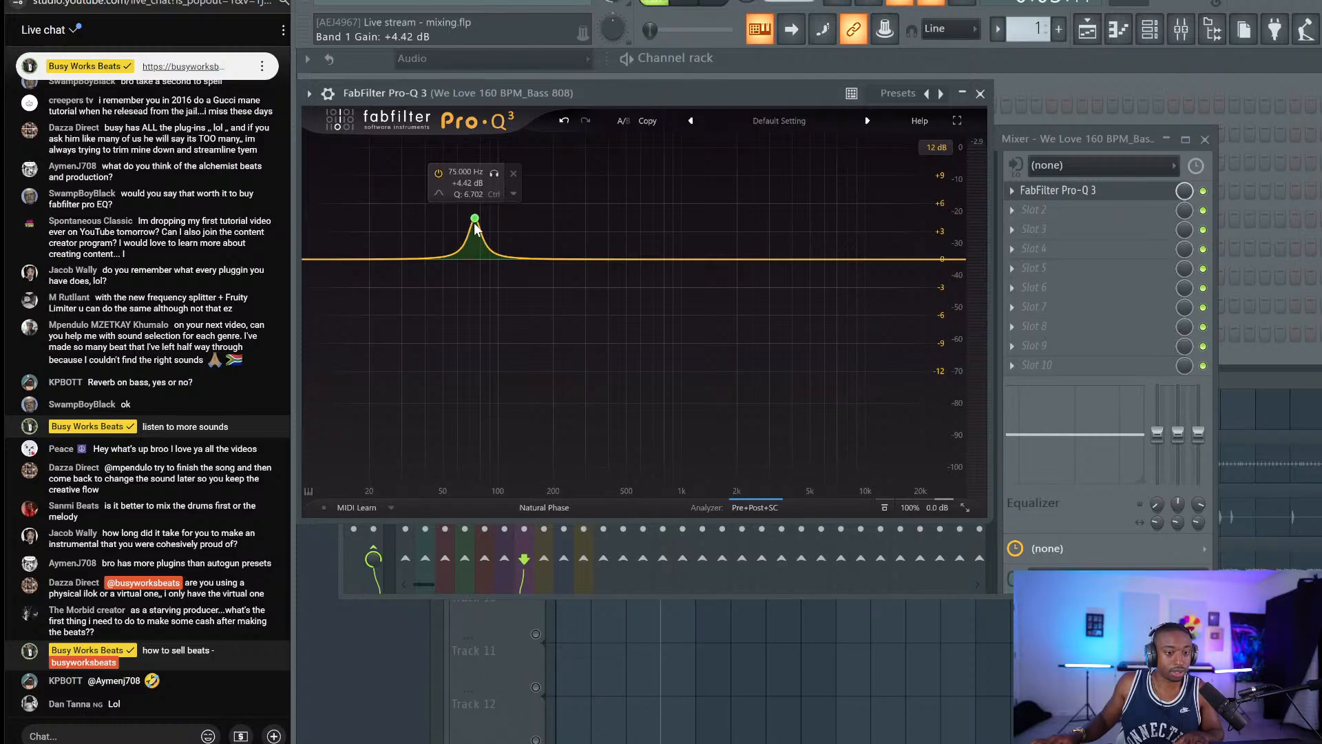
pyautogui.scroll(-1, 474, 227)
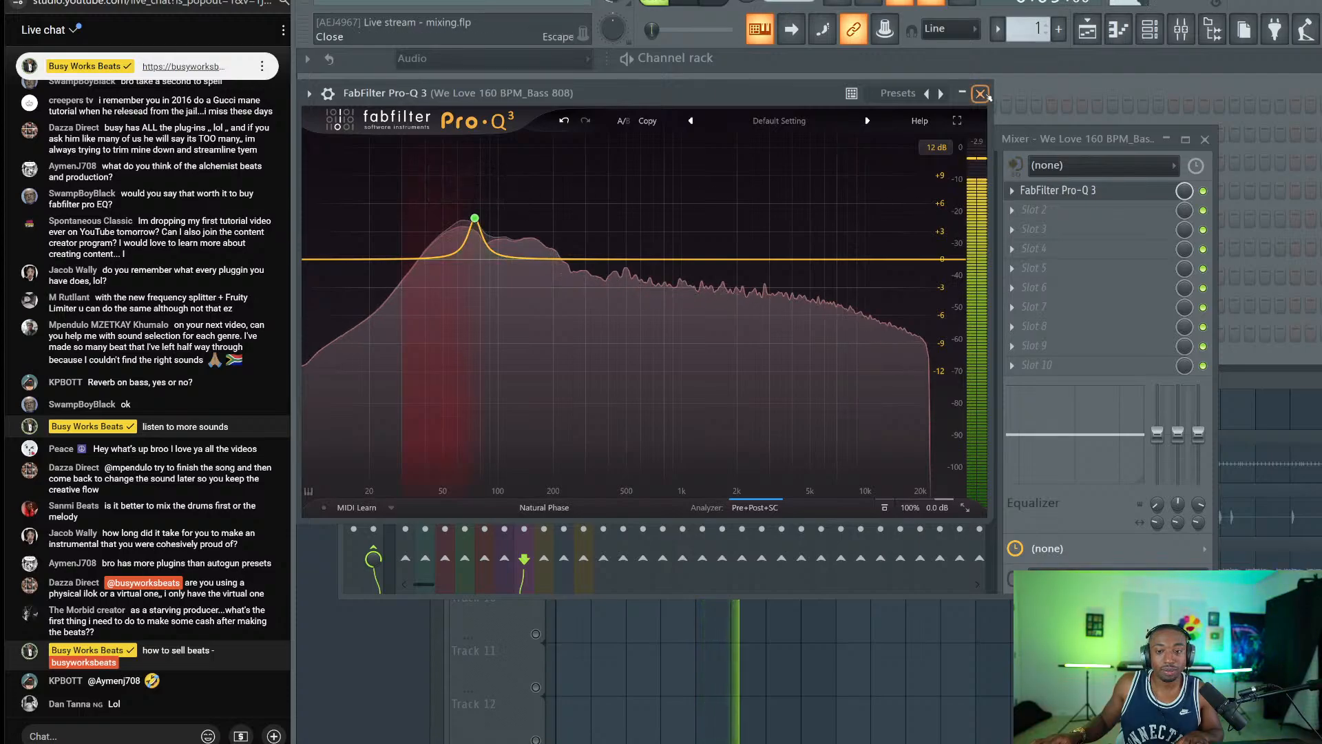
pyautogui.click(980, 94)
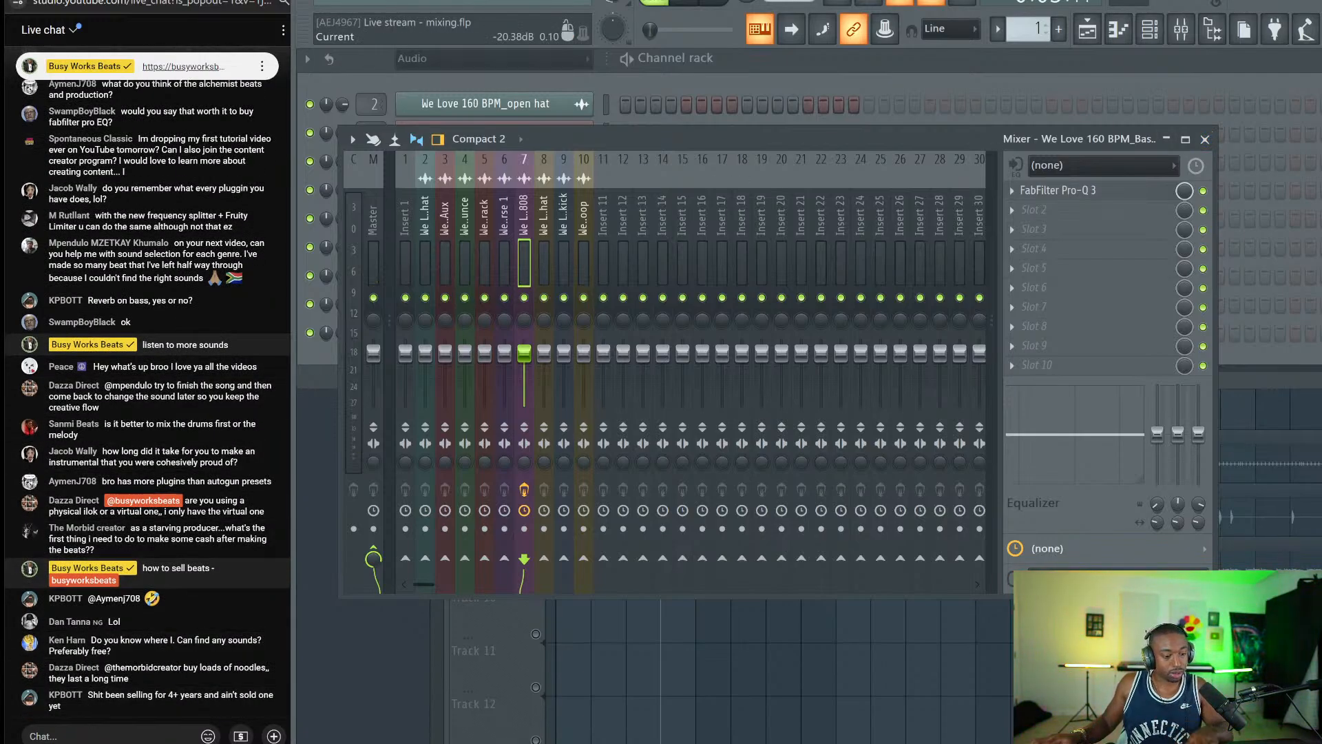
# Post the Discord invite link in the live chat, fixing a typo before sending.
pyautogui.click(110, 736)
pyautogui.write('https://d')
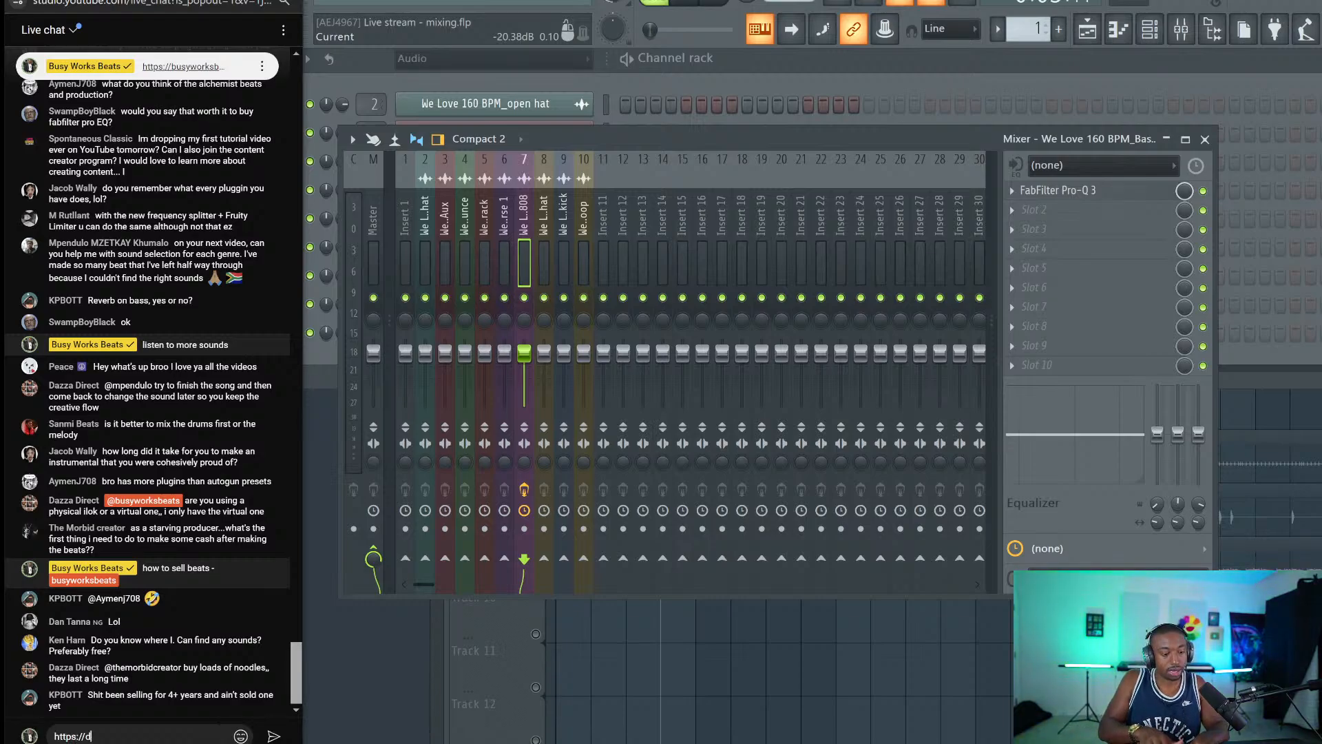
pyautogui.write('iscord.')
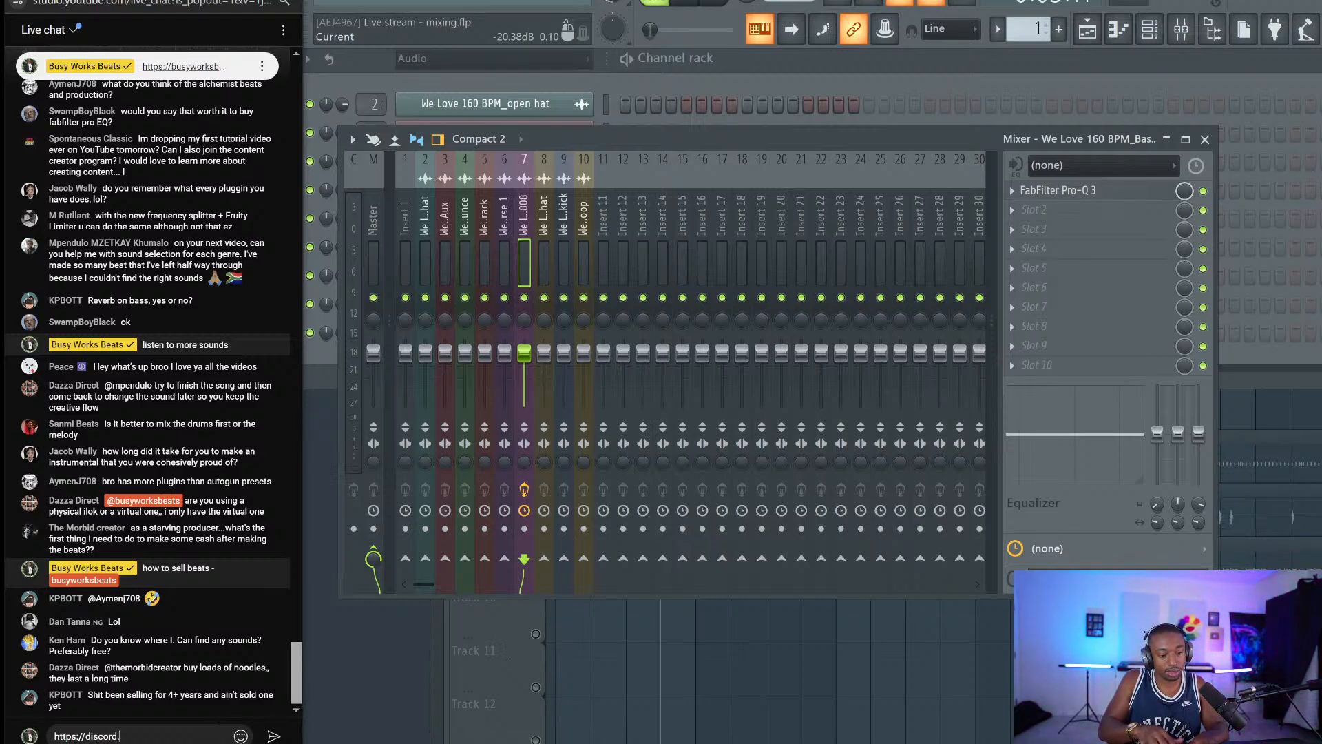
pyautogui.write('gg/busywork')
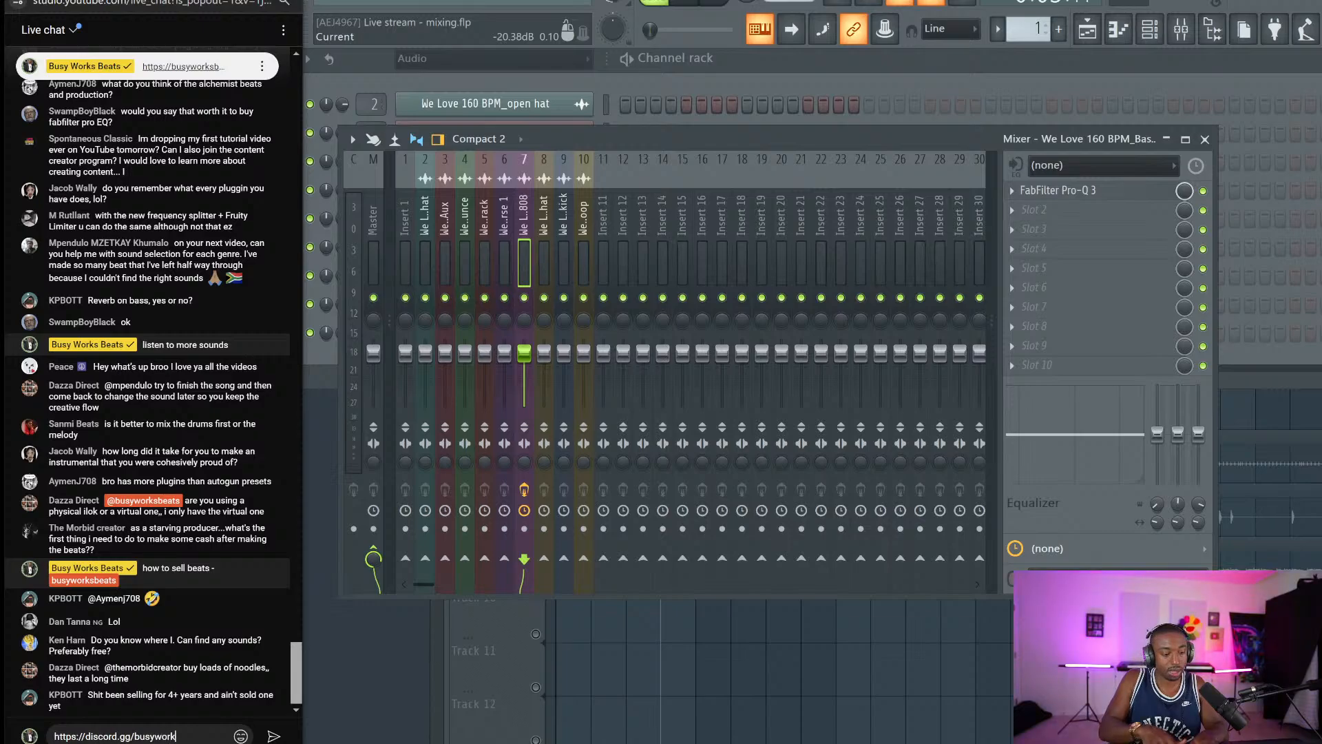
pyautogui.press('BackSpace')
pyautogui.press('Return')
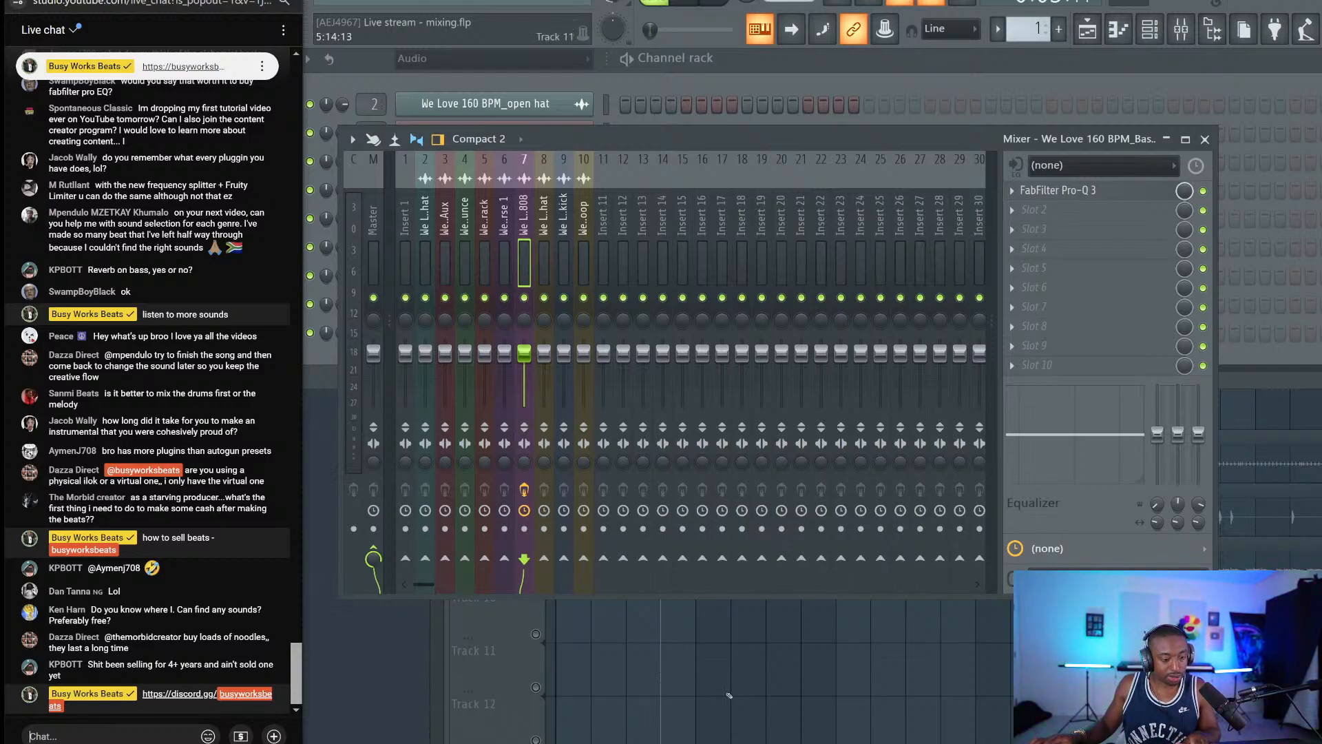
# Solo the hi hat, unmute the Bass 808, and raise the hi hat clip gain to 6.3 dB.
pyautogui.rightClick(728, 694)
pyautogui.press('space')
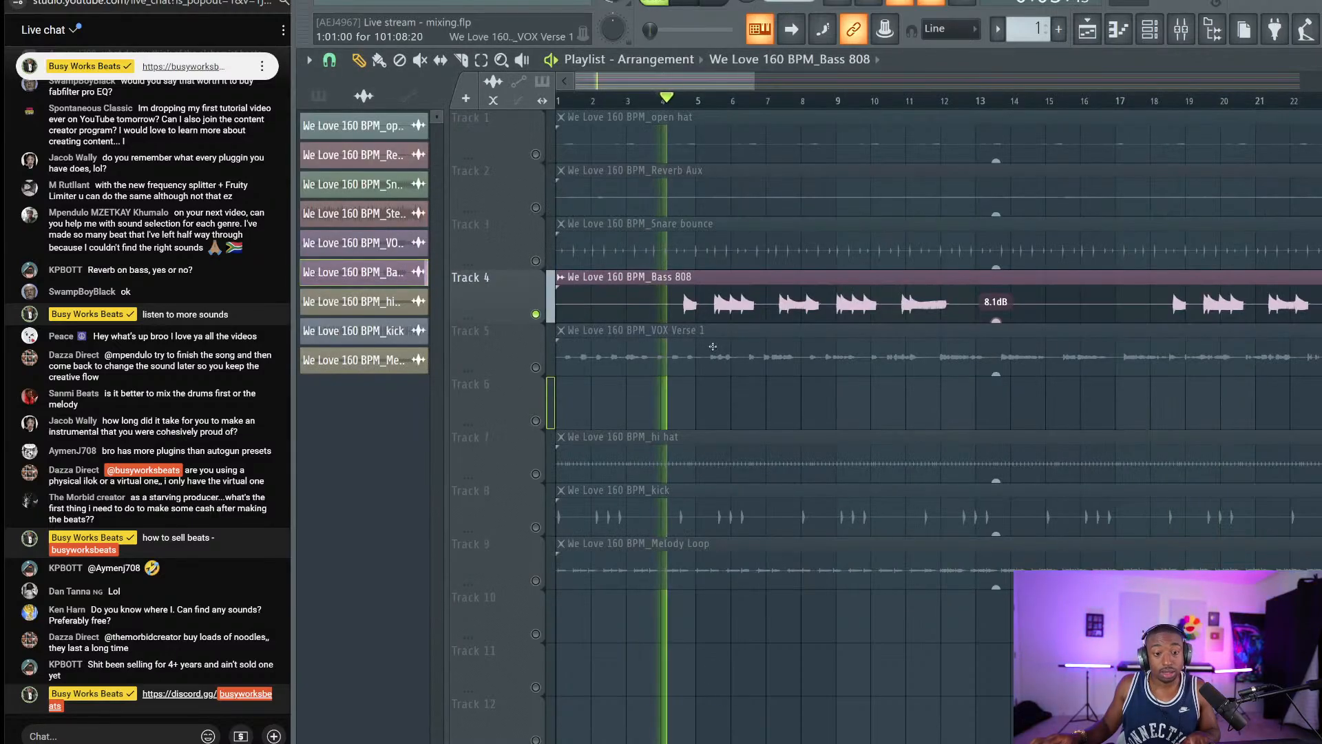
pyautogui.press('space')
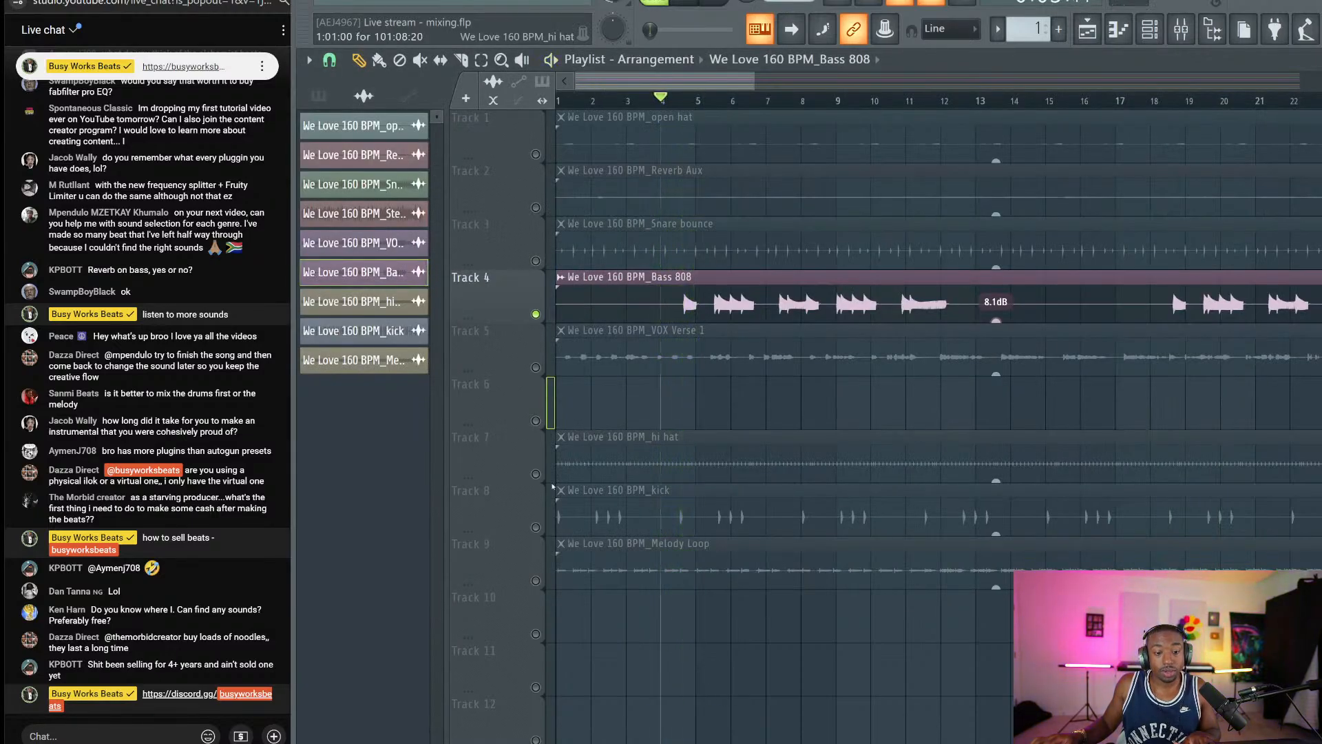
pyautogui.rightClick(535, 474)
pyautogui.press('space')
pyautogui.click(535, 314)
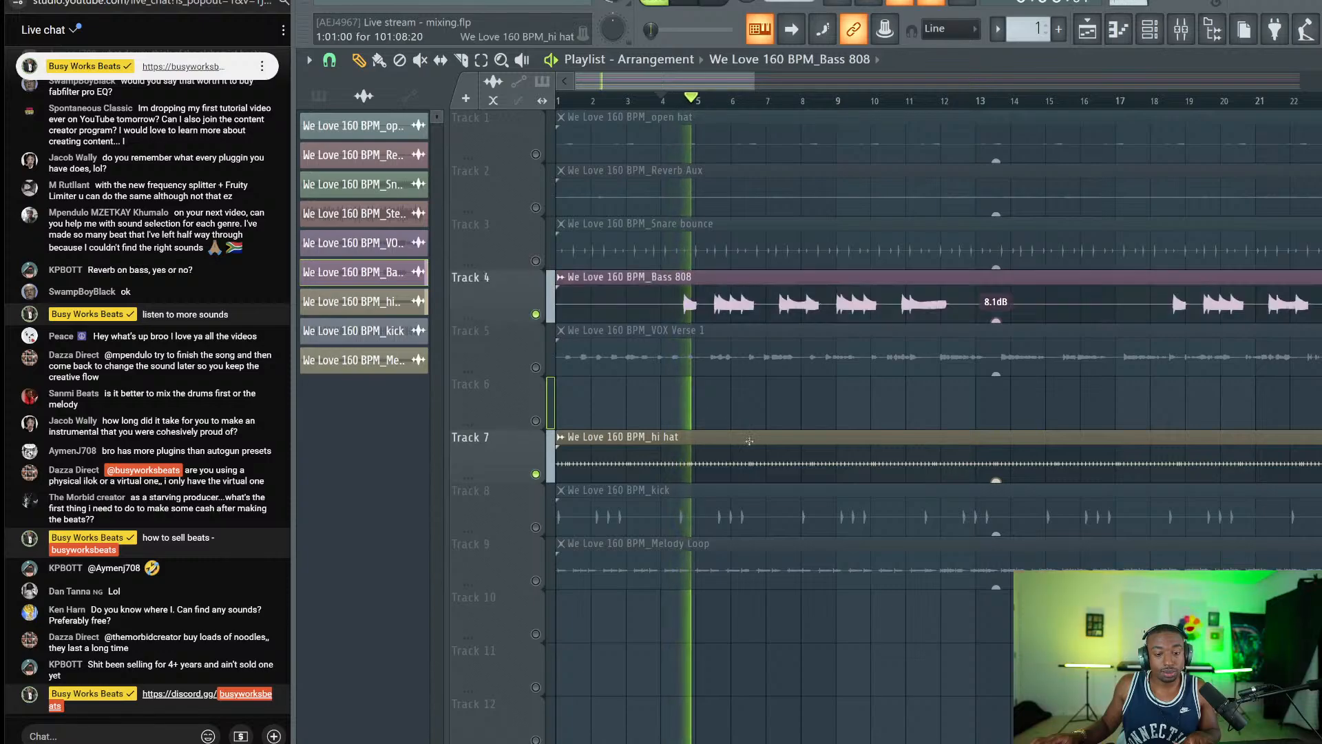
pyautogui.moveTo(995, 480); pyautogui.dragTo(995, 473)
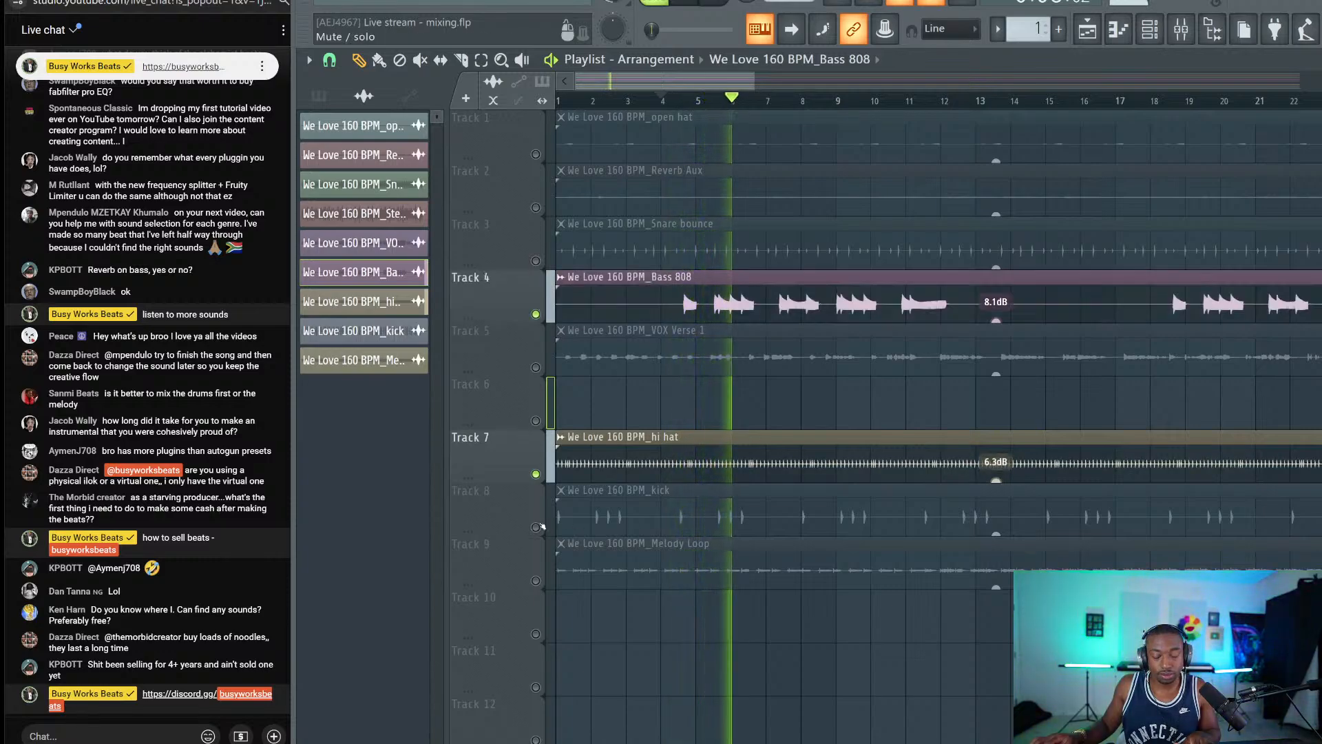
# Unmute the kick track and raise the kick clip gain to 4.5 dB.
pyautogui.click(536, 527)
pyautogui.press('space')
pyautogui.moveTo(996, 533); pyautogui.dragTo(995, 521)
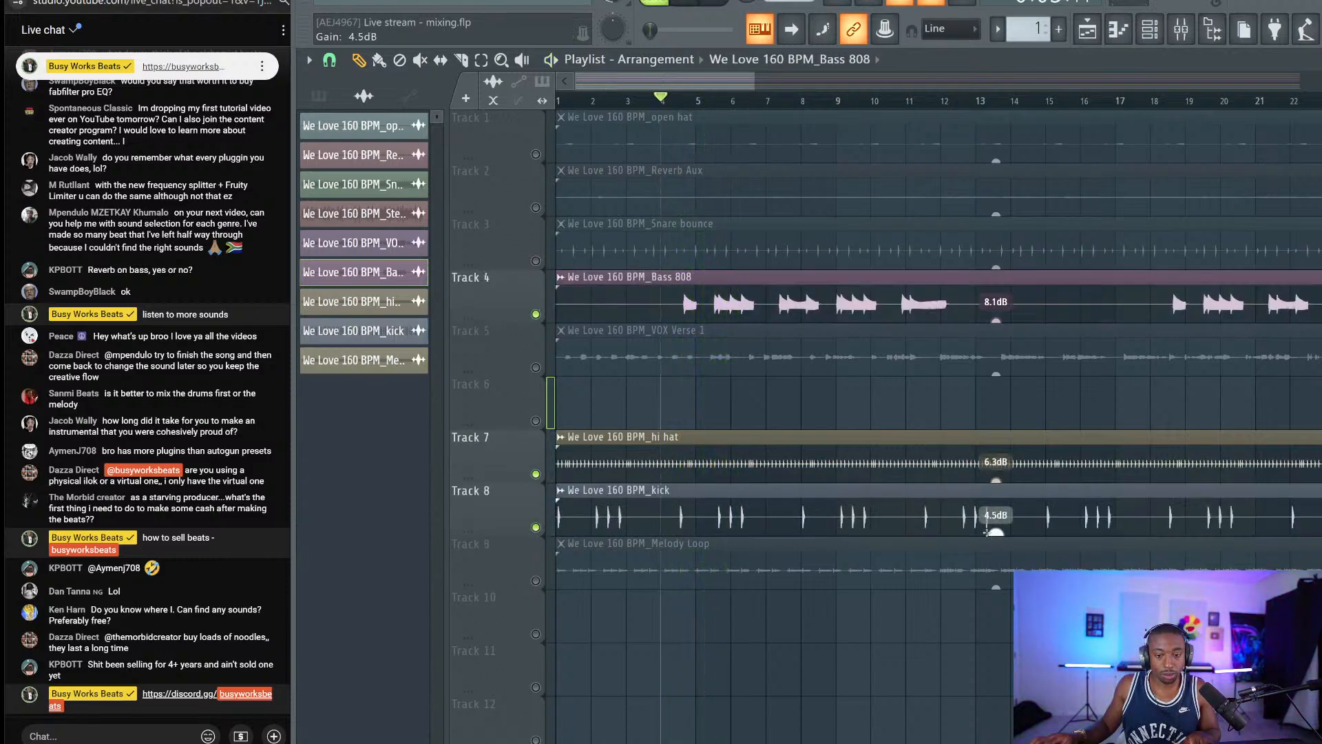
pyautogui.doubleClick(984, 491)
pyautogui.click(1180, 29)
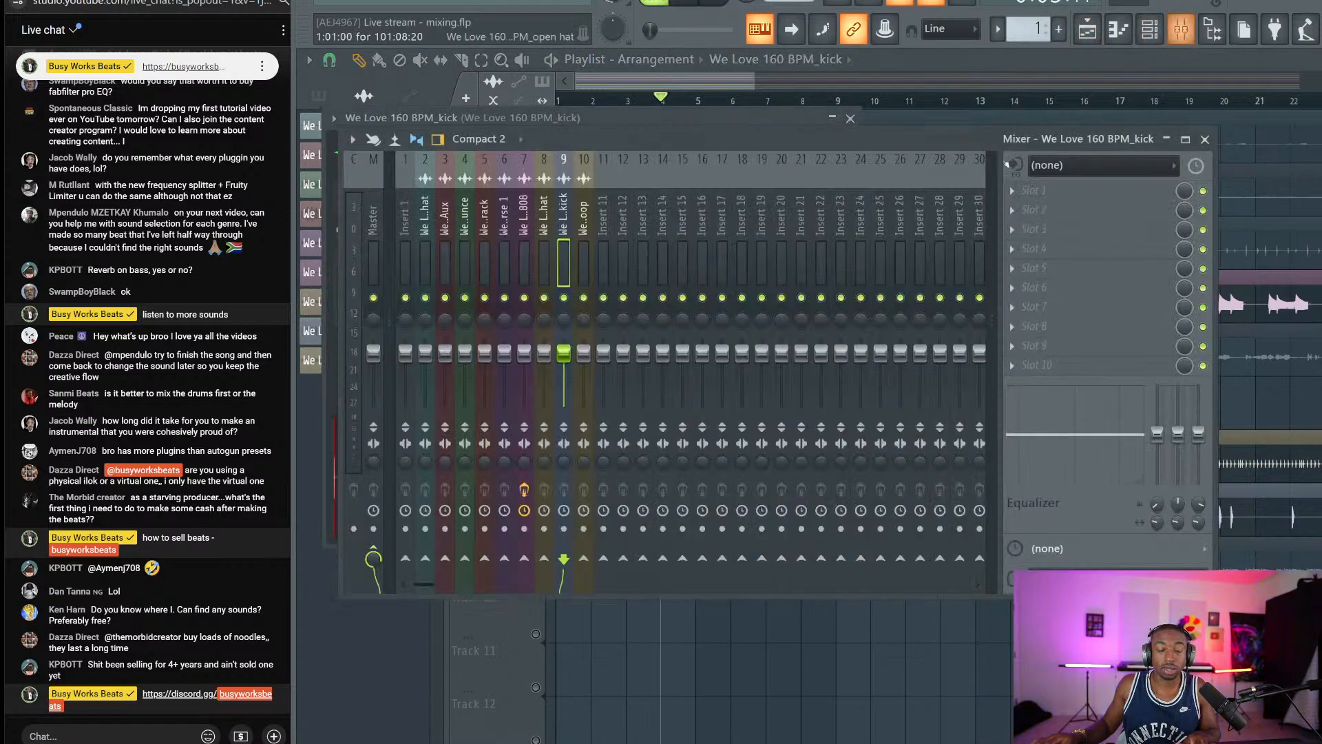
# Load Slice EQ on the kick insert in Mid/Side mode with peaks near 278 Hz and 241 Hz.
pyautogui.click(1051, 203)
pyautogui.click(1049, 210)
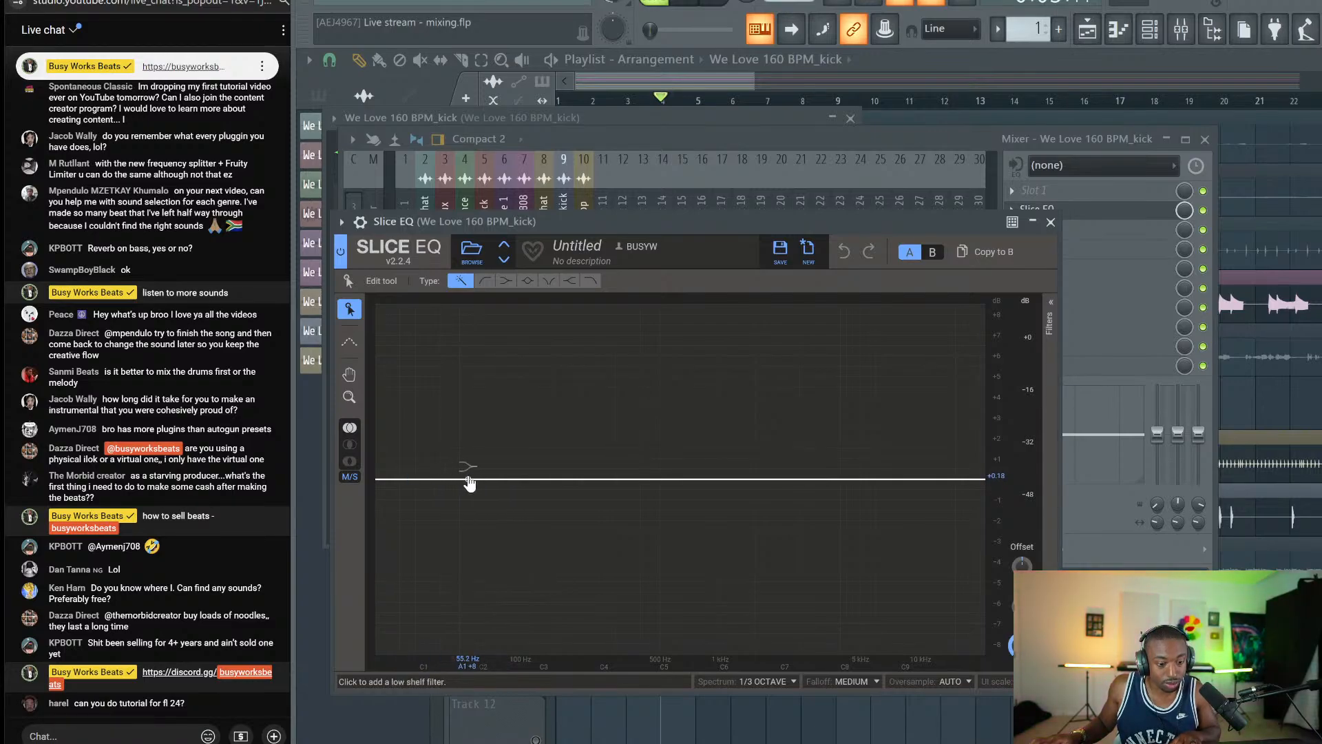
pyautogui.click(349, 480)
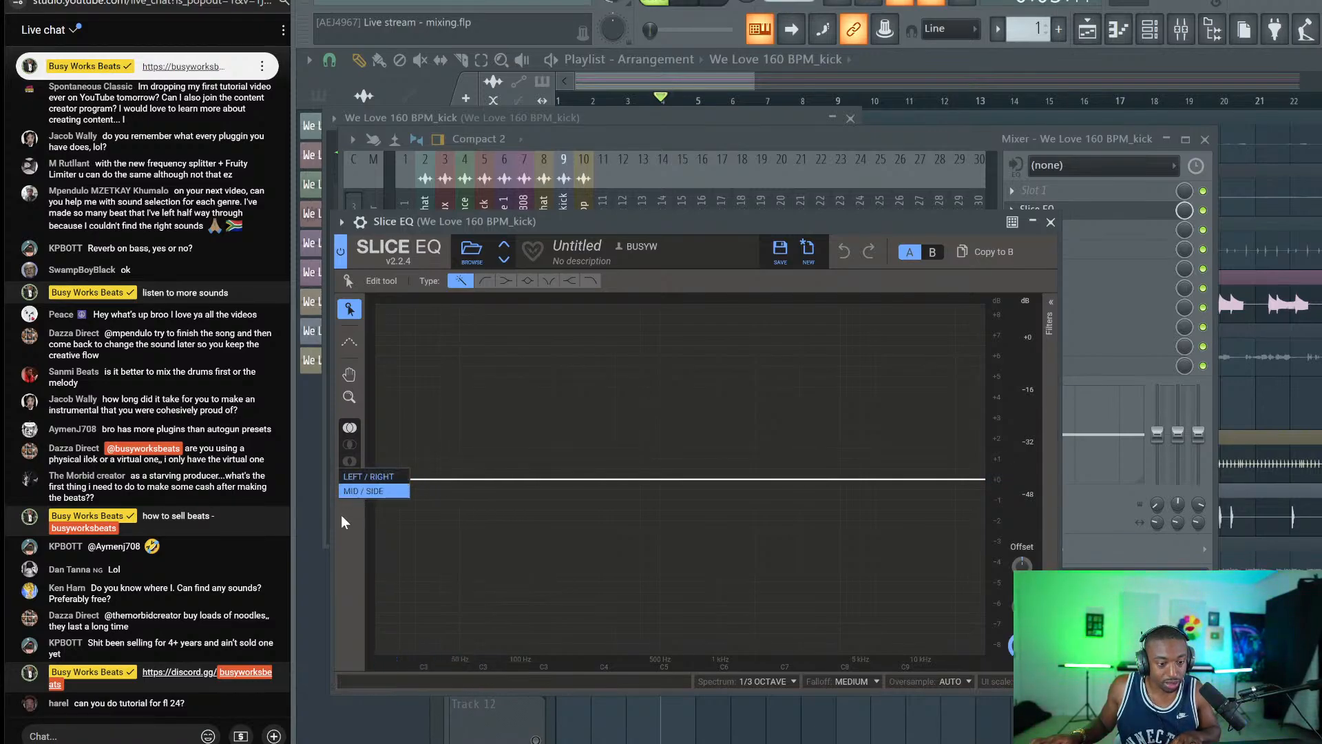
pyautogui.click(353, 494)
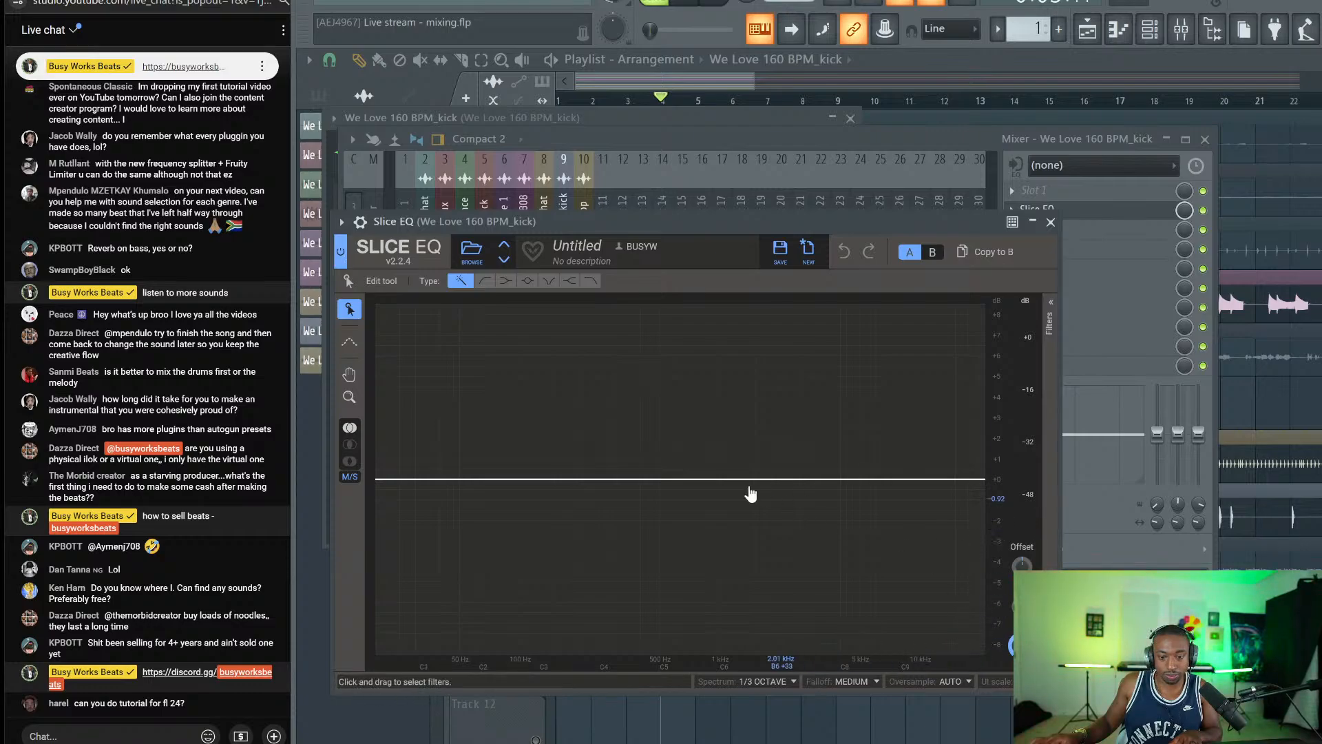
pyautogui.click(614, 480)
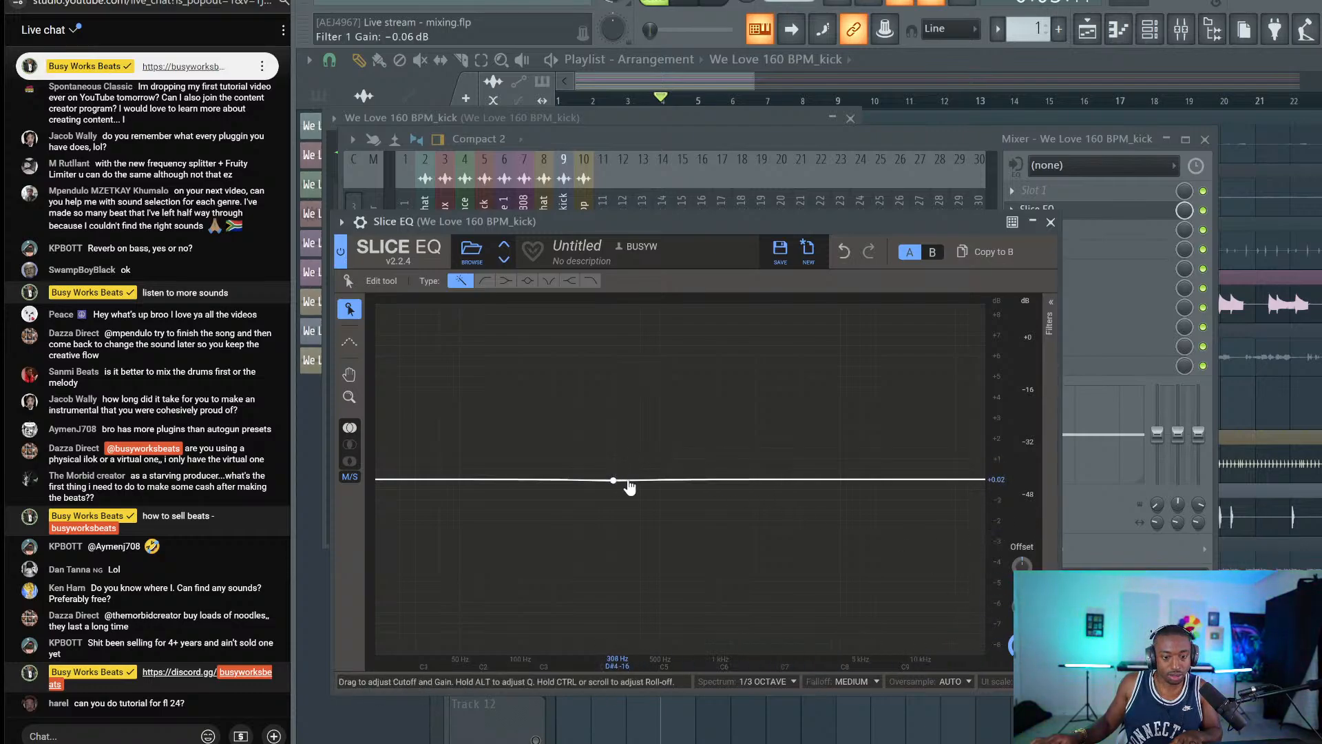
pyautogui.moveTo(614, 482); pyautogui.dragTo(610, 464)
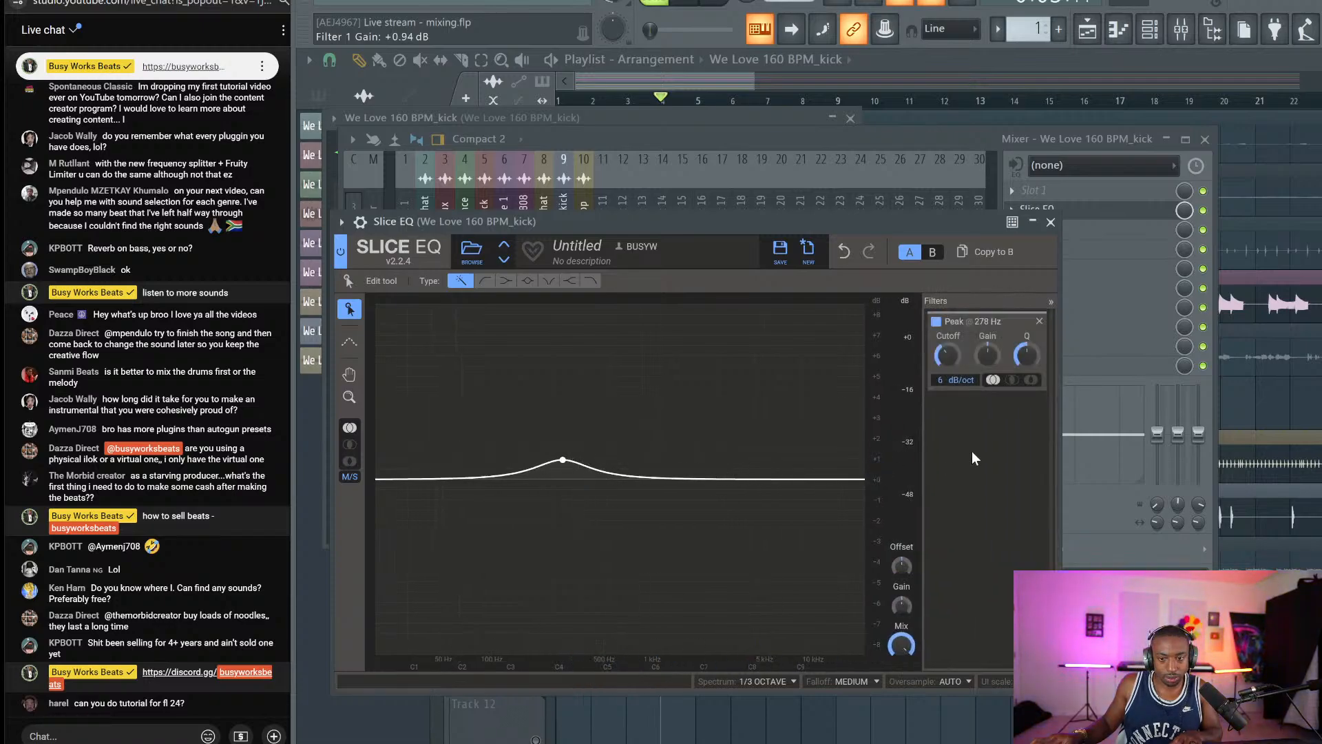
pyautogui.moveTo(568, 484); pyautogui.dragTo(553, 500)
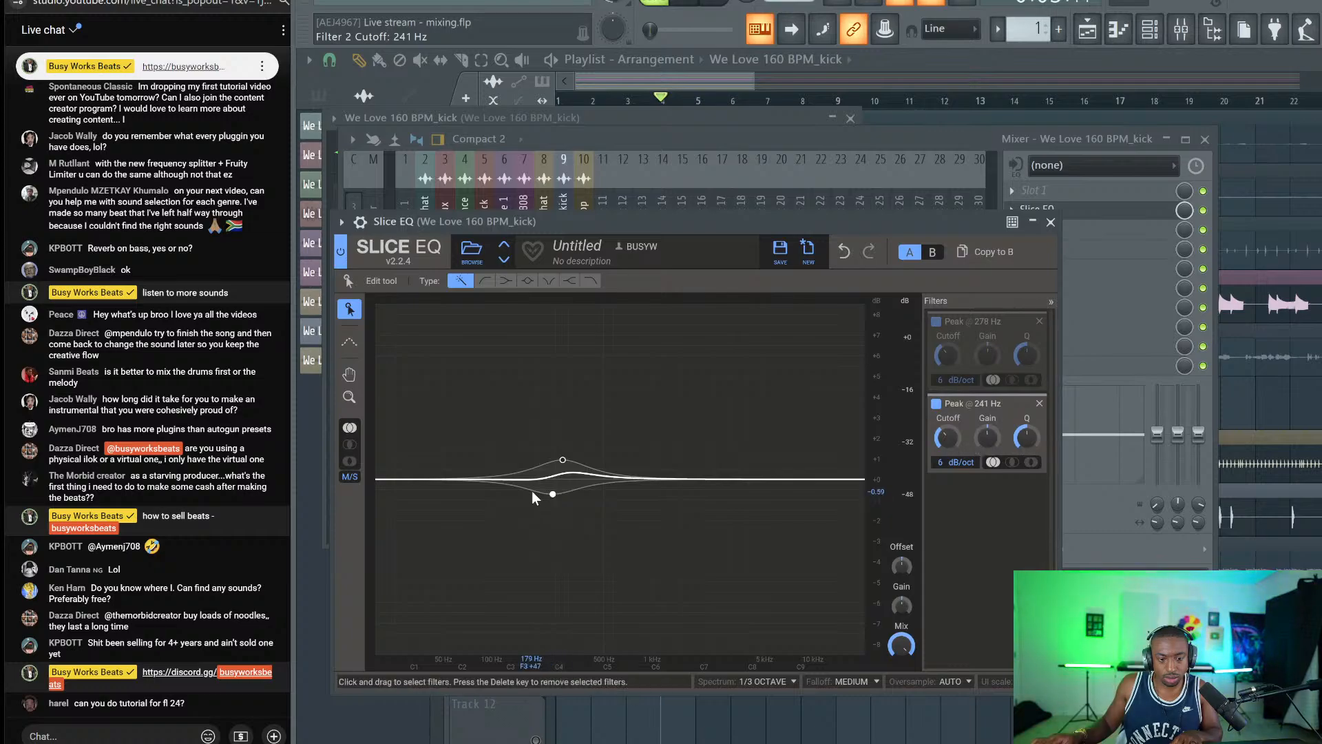
# Set Slice EQ's Reference tool to use the Sidechain signal.
pyautogui.click(349, 341)
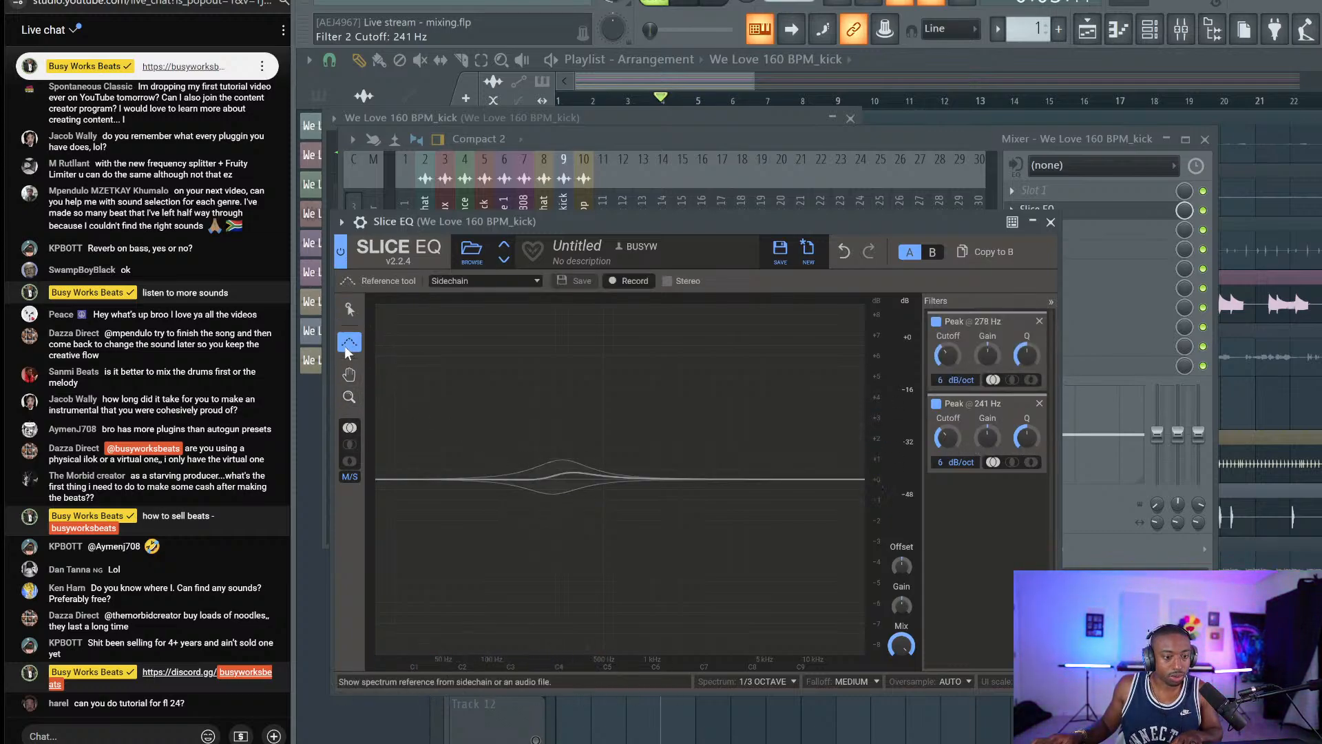
pyautogui.click(482, 281)
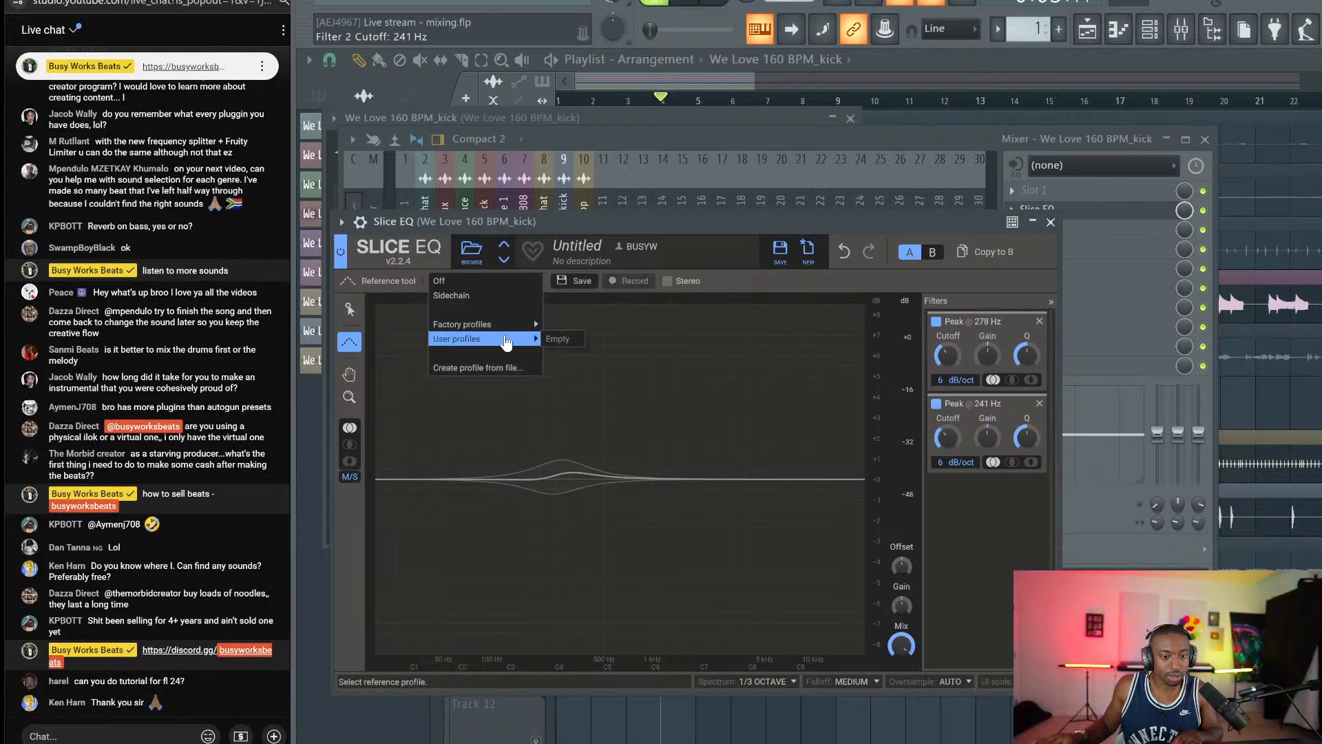
pyautogui.click(482, 295)
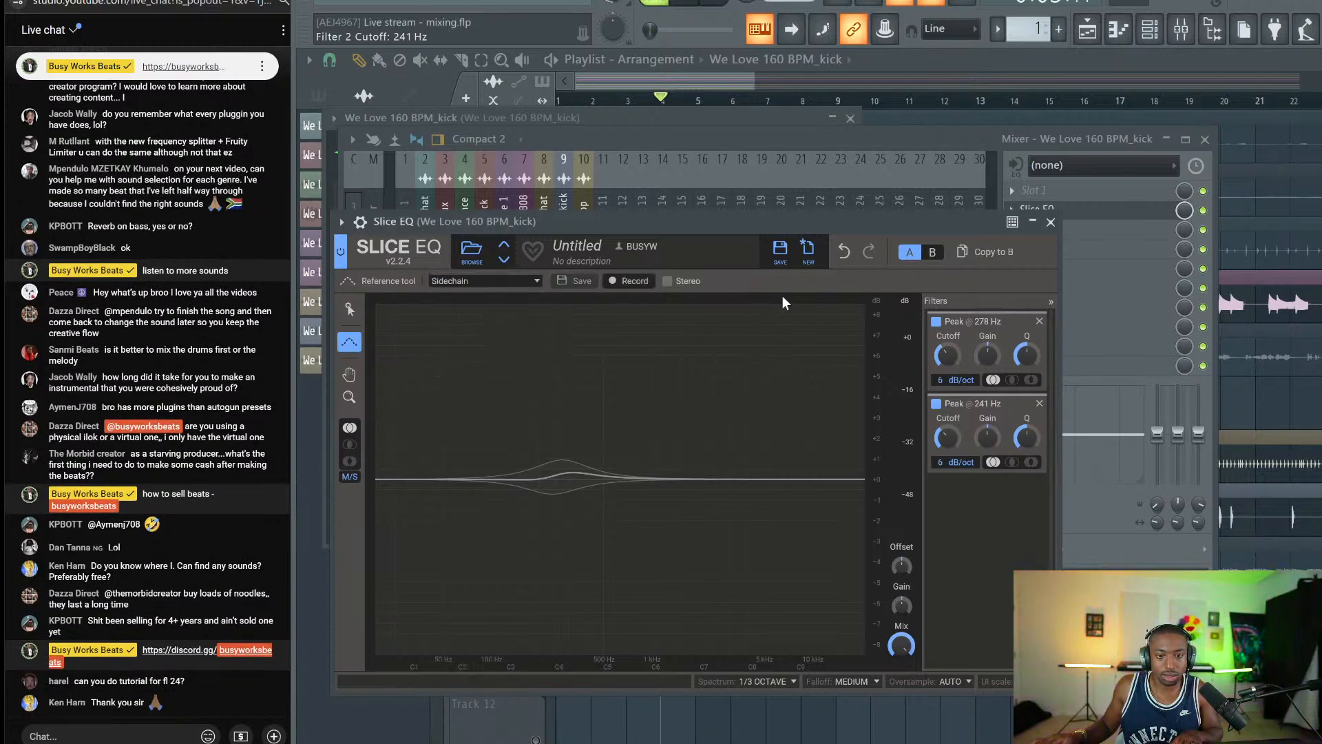
pyautogui.click(1049, 222)
pyautogui.click(1013, 216)
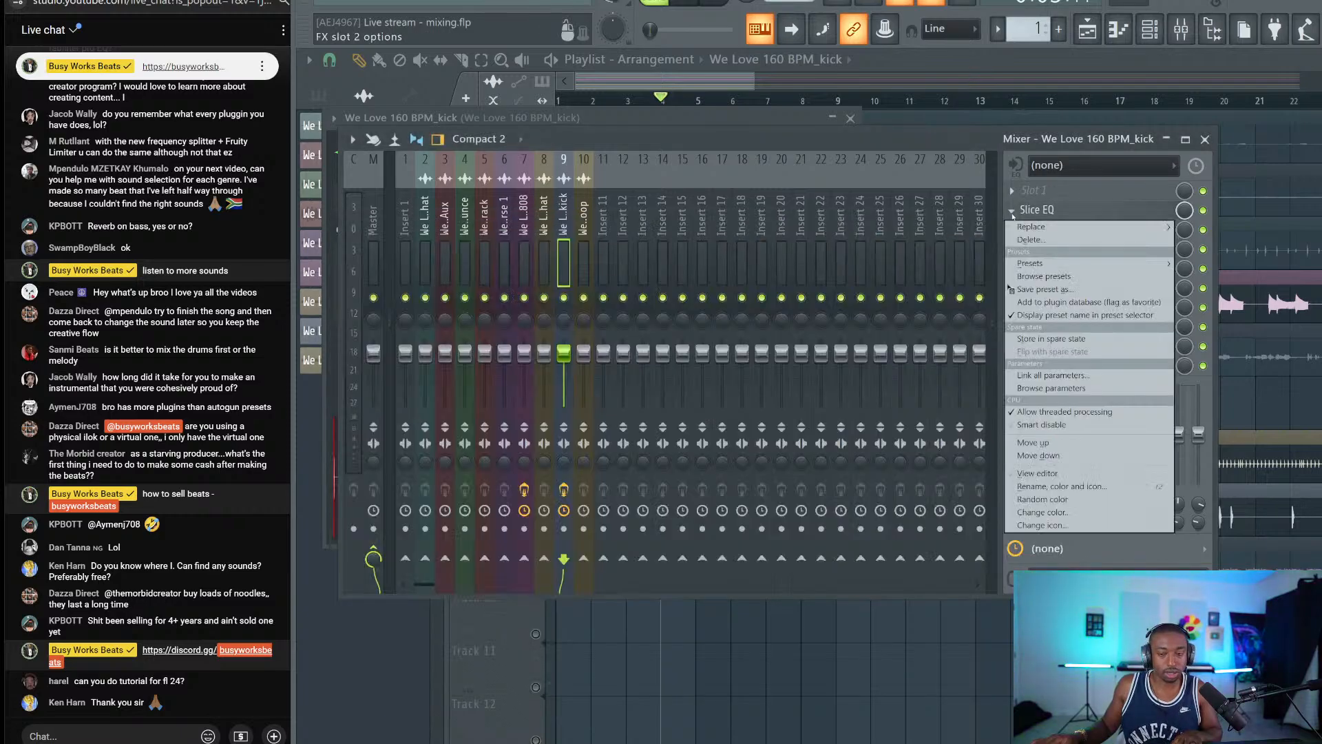
pyautogui.click(969, 156)
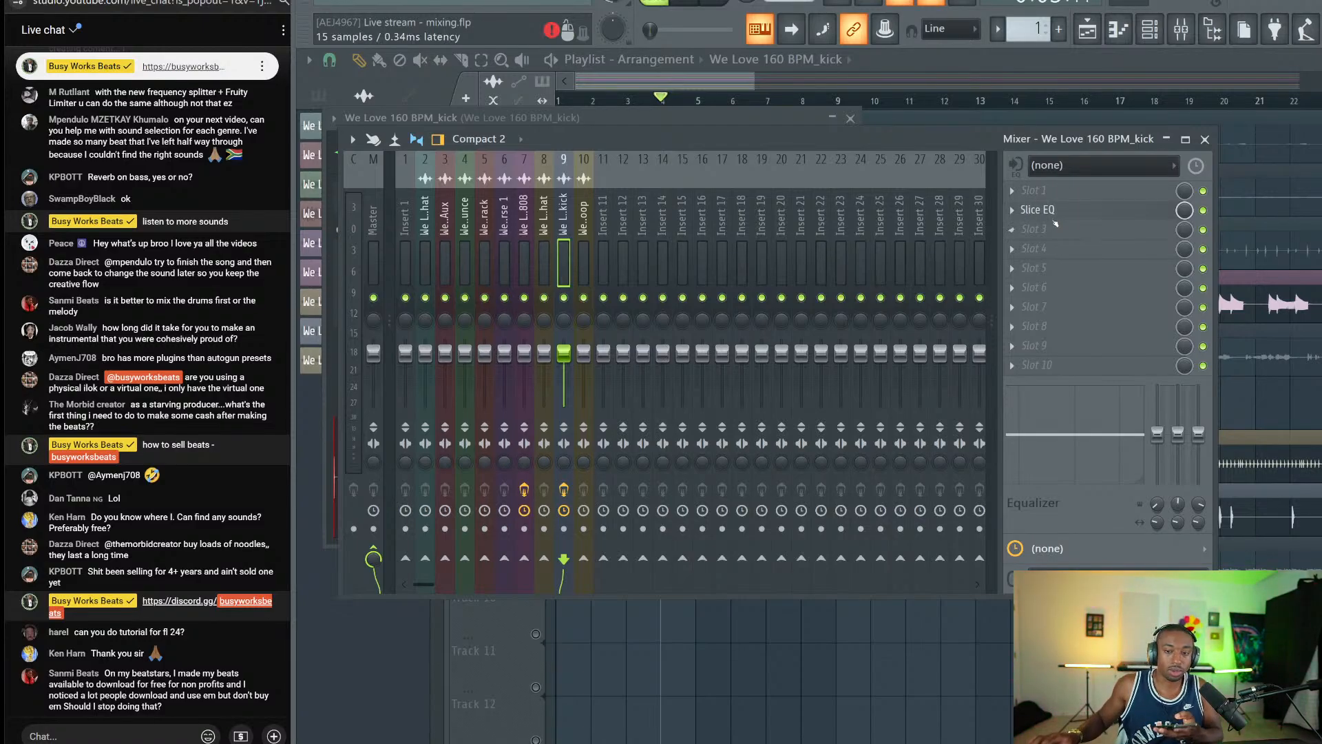
pyautogui.click(1047, 210)
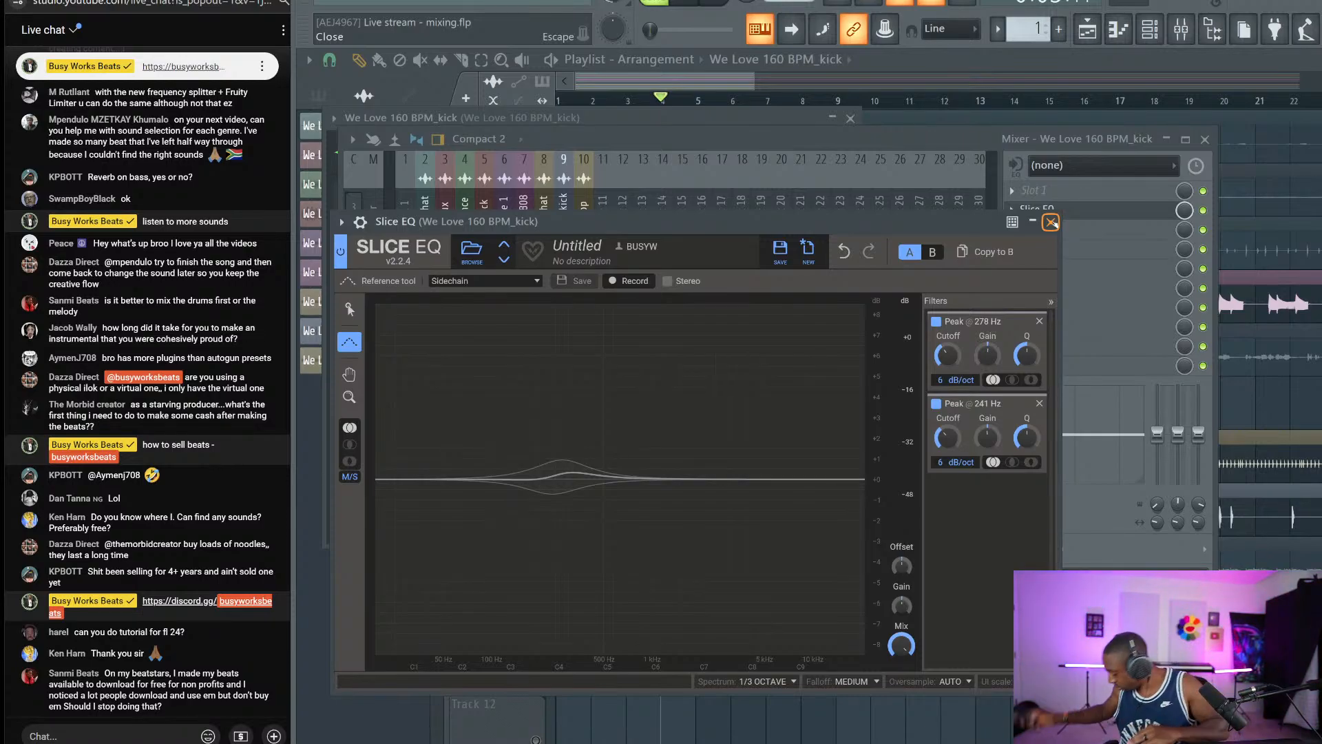
# Replace the kick's Slice EQ with FabFilter Pro-Q 3.
pyautogui.click(1051, 223)
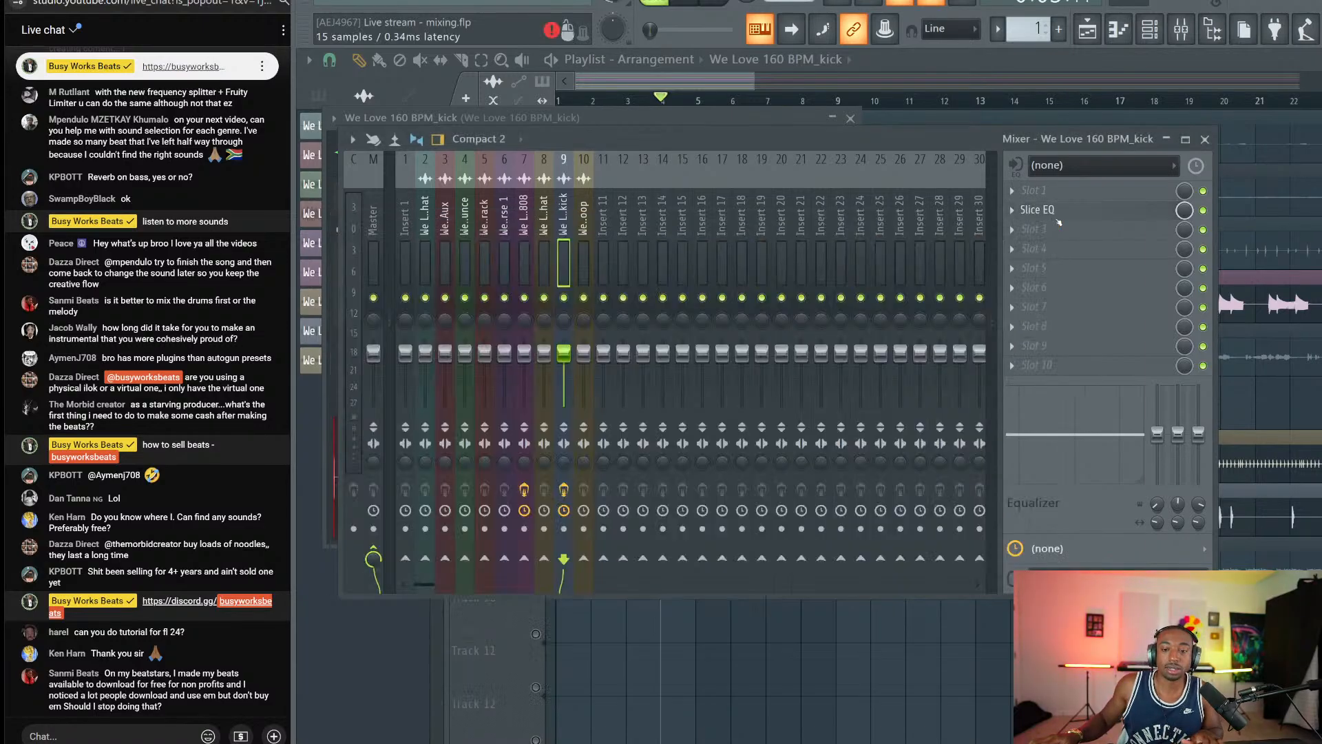
pyautogui.click(1017, 213)
pyautogui.click(1031, 227)
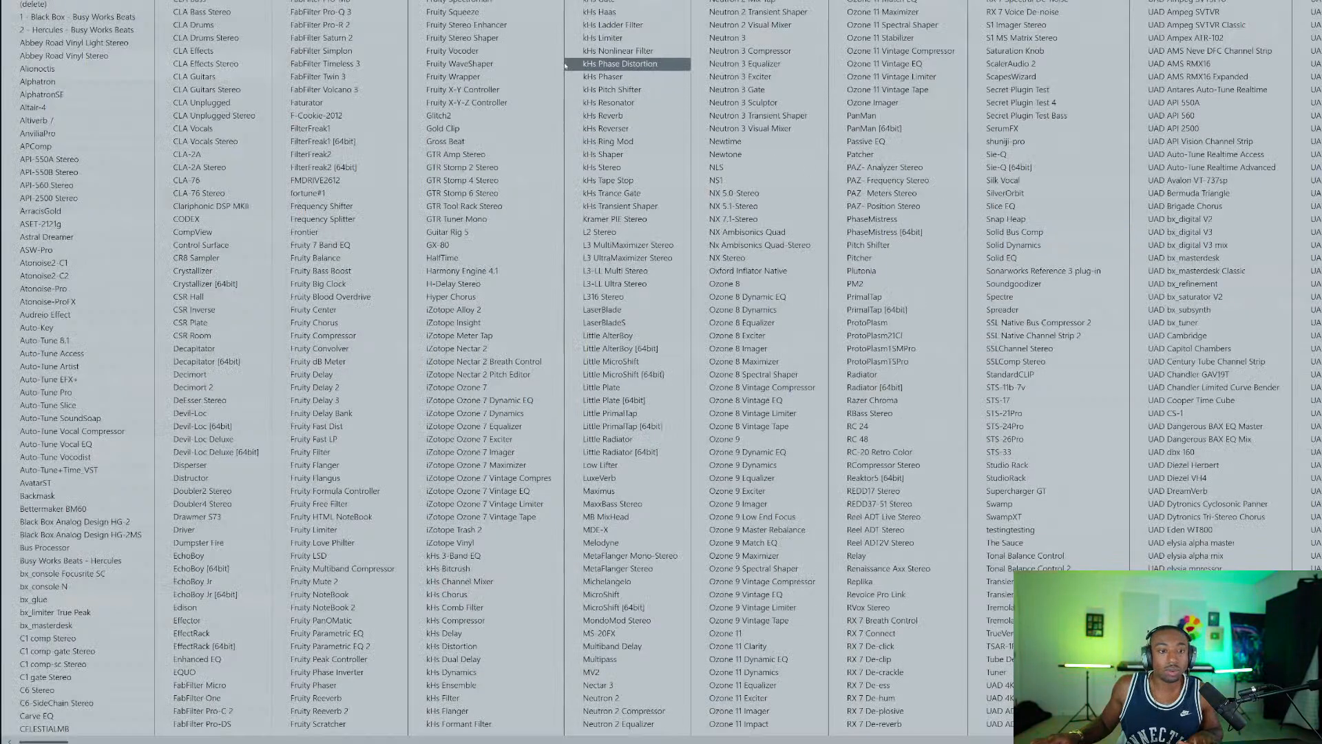
pyautogui.click(365, 11)
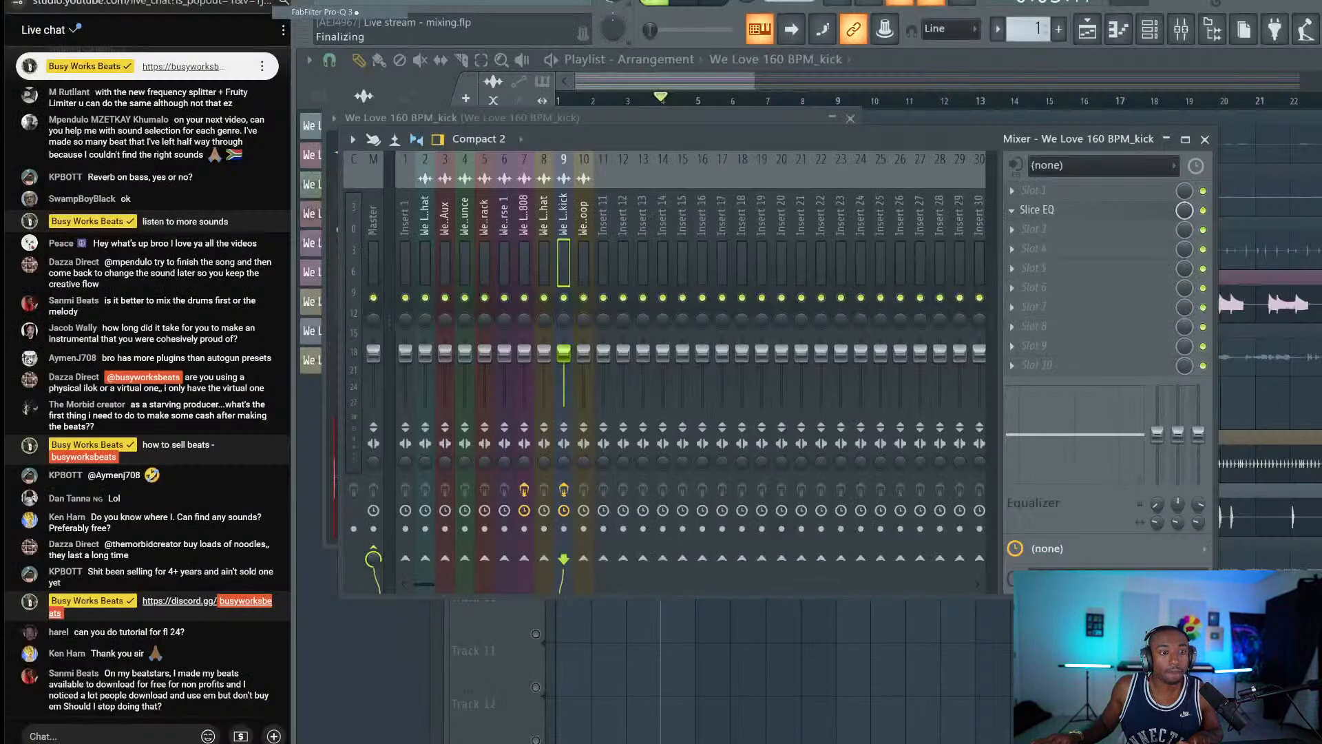
pyautogui.hotkey('alt', 'Tab')
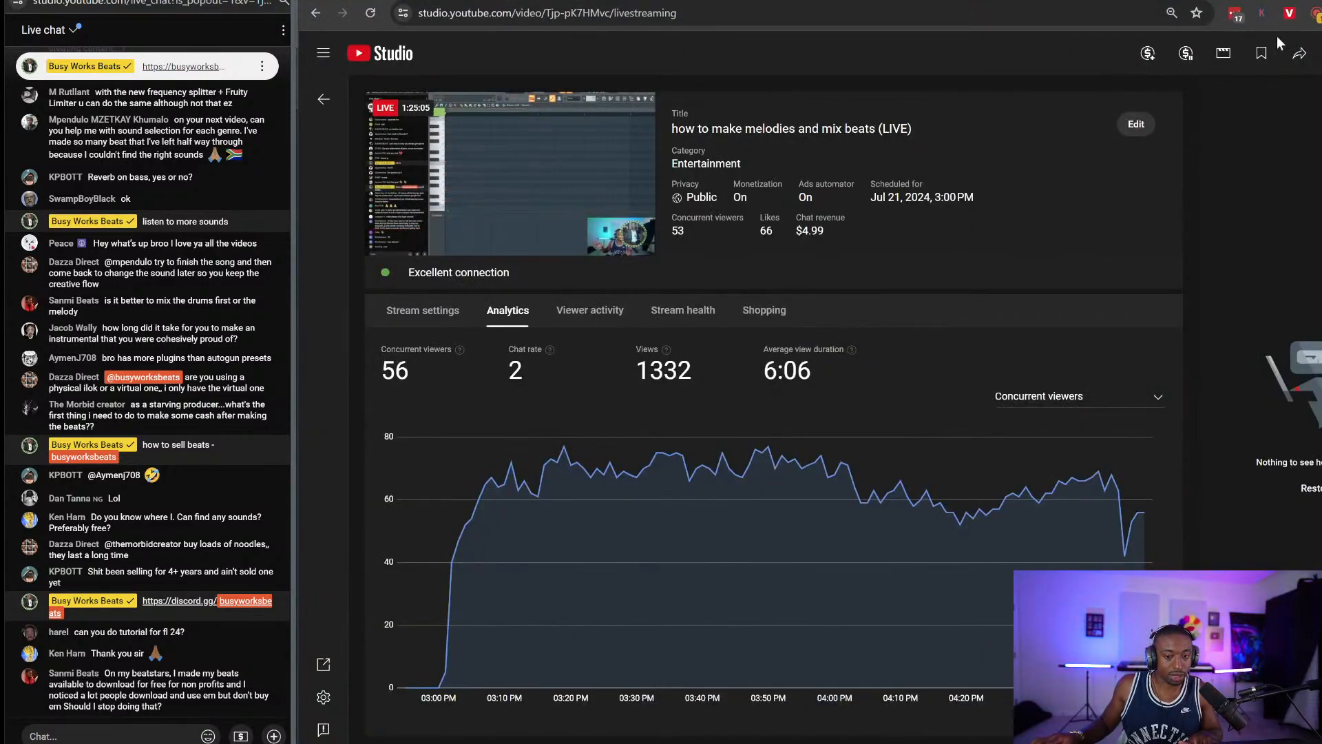
pyautogui.hotkey('alt', 'Tab')
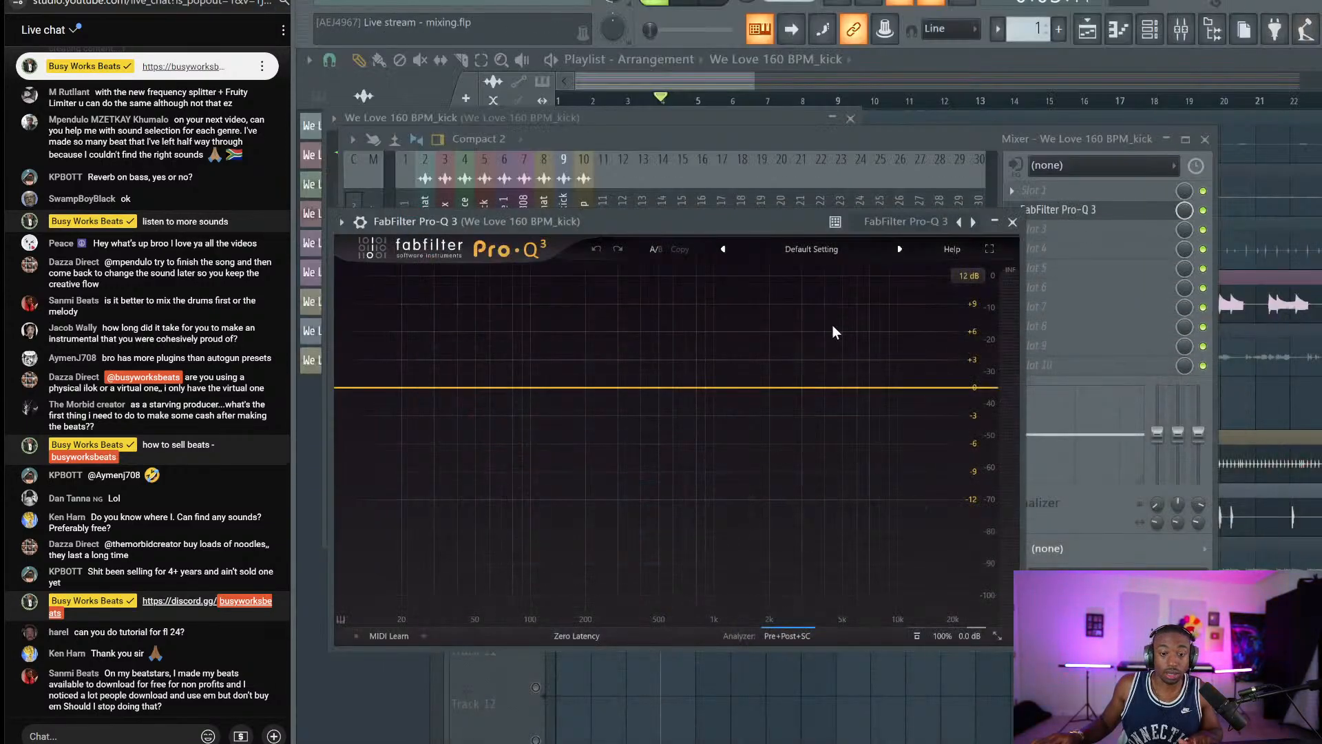
# Add a 60 Hz bell (Q about 1.567) boosted about 1.47 dB, in Natural Phase mode.
pyautogui.click(481, 387)
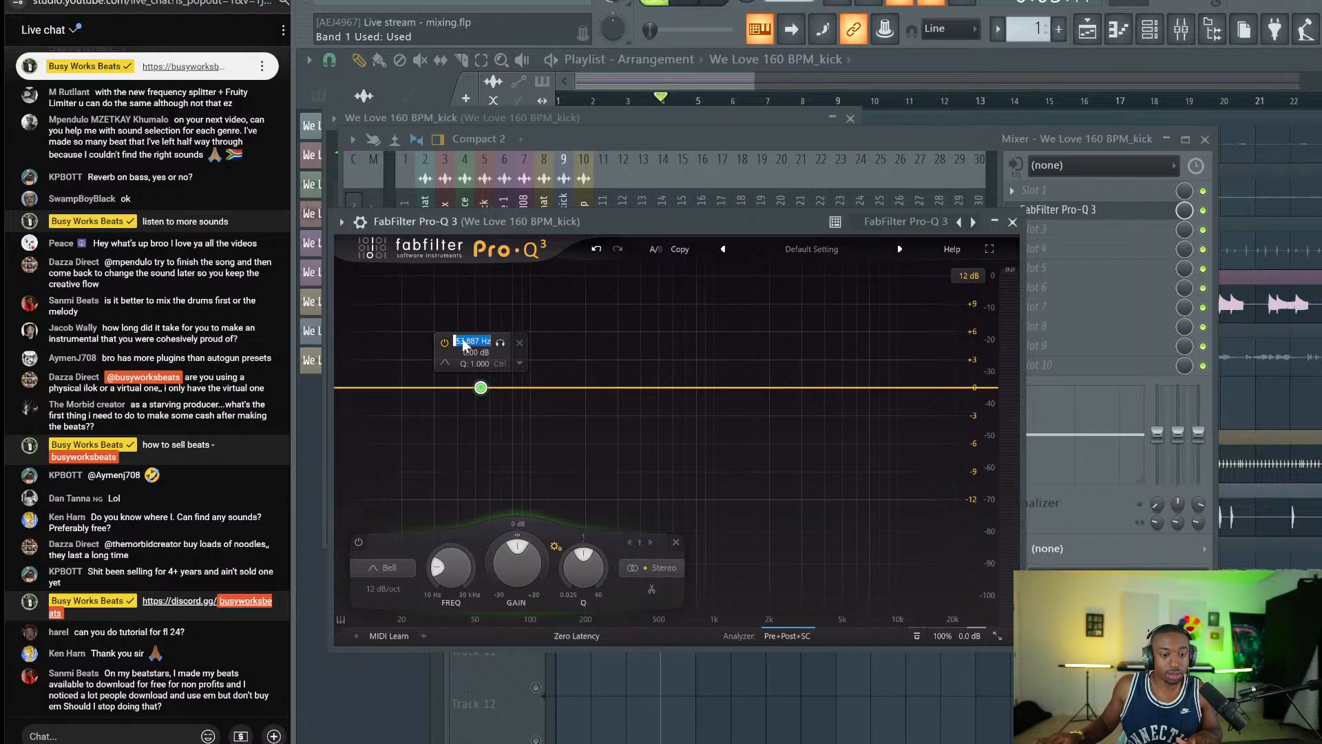
pyautogui.press('Return')
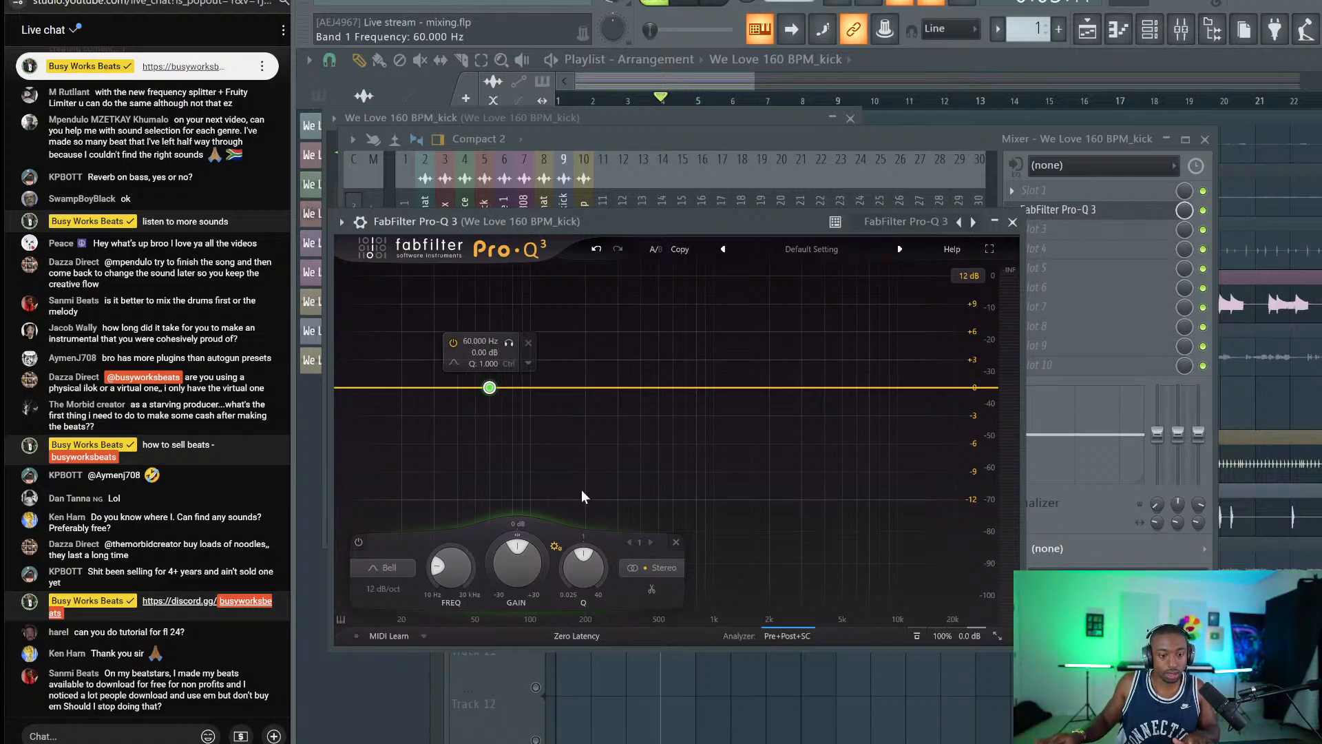
pyautogui.moveTo(585, 563); pyautogui.dragTo(583, 533)
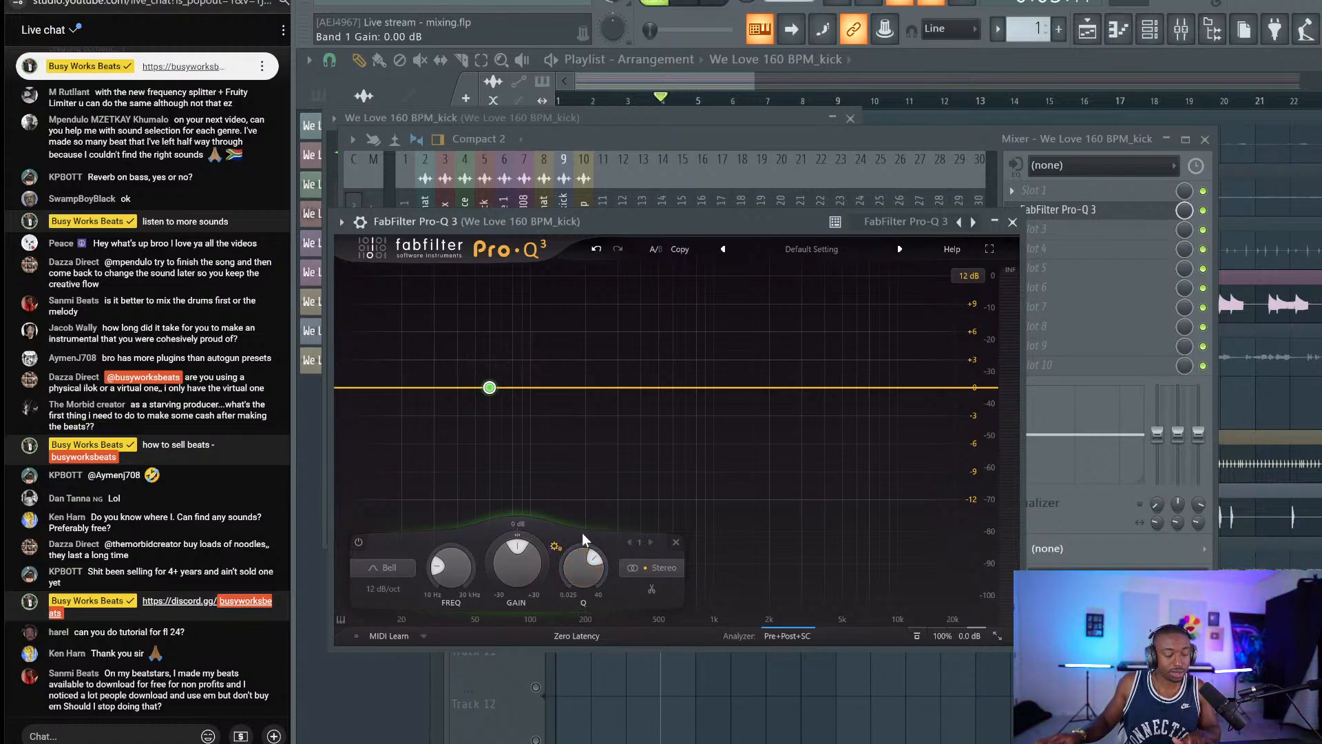
pyautogui.moveTo(518, 560)
pyautogui.mouseDown()
pyautogui.moveTo(540, 559)
pyautogui.moveTo(509, 565)
pyautogui.mouseUp()
pyautogui.press('space')
pyautogui.click(577, 636)
pyautogui.click(577, 666)
pyautogui.press('space')
pyautogui.click(1012, 222)
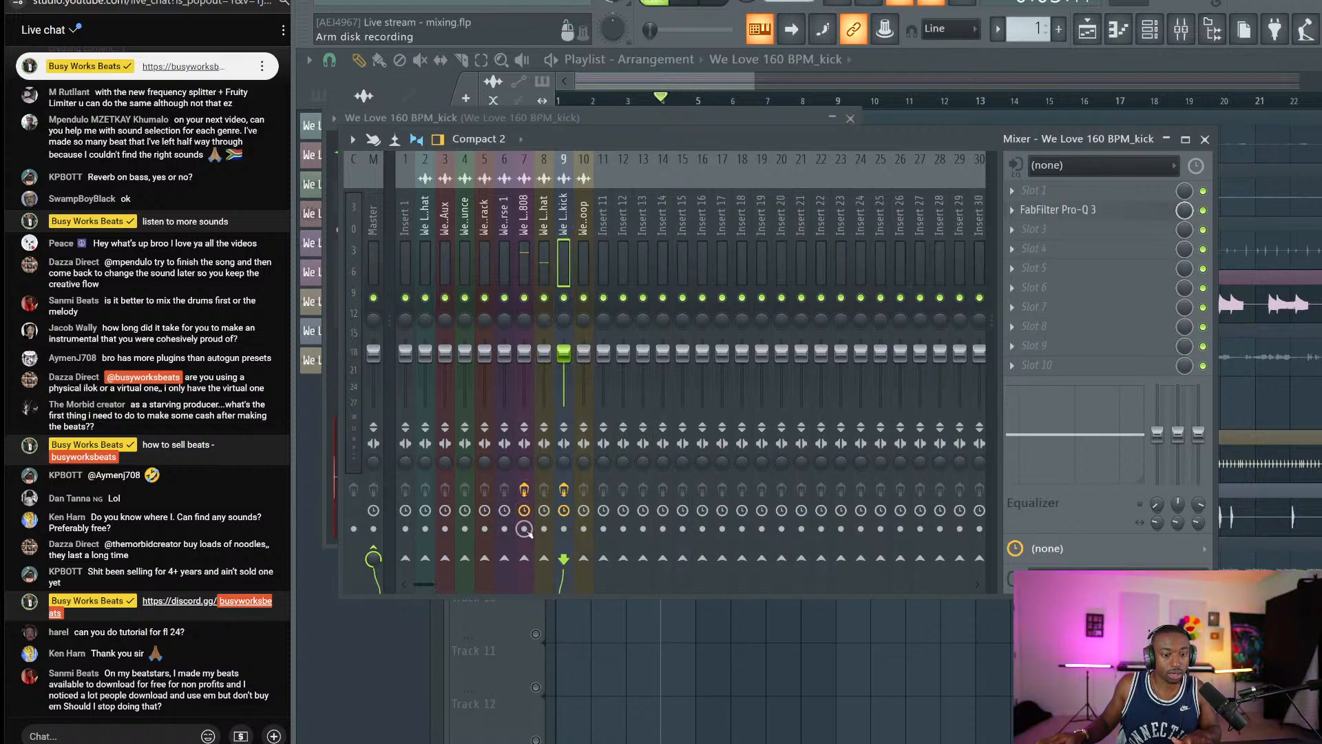
# Sidechain the kick into the Bass 808 track and load Pro-Q 3 on its insert.
pyautogui.rightClick(527, 559)
pyautogui.click(555, 598)
pyautogui.click(530, 245)
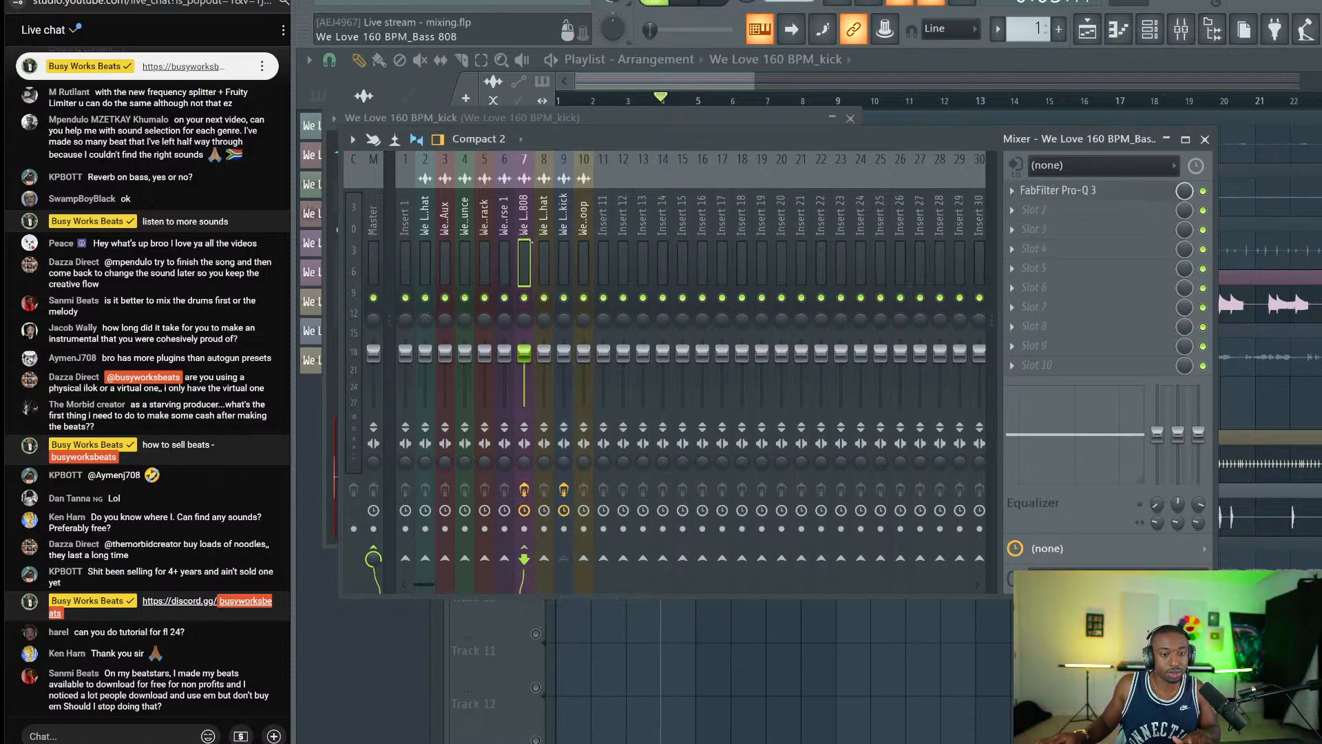
pyautogui.click(1065, 225)
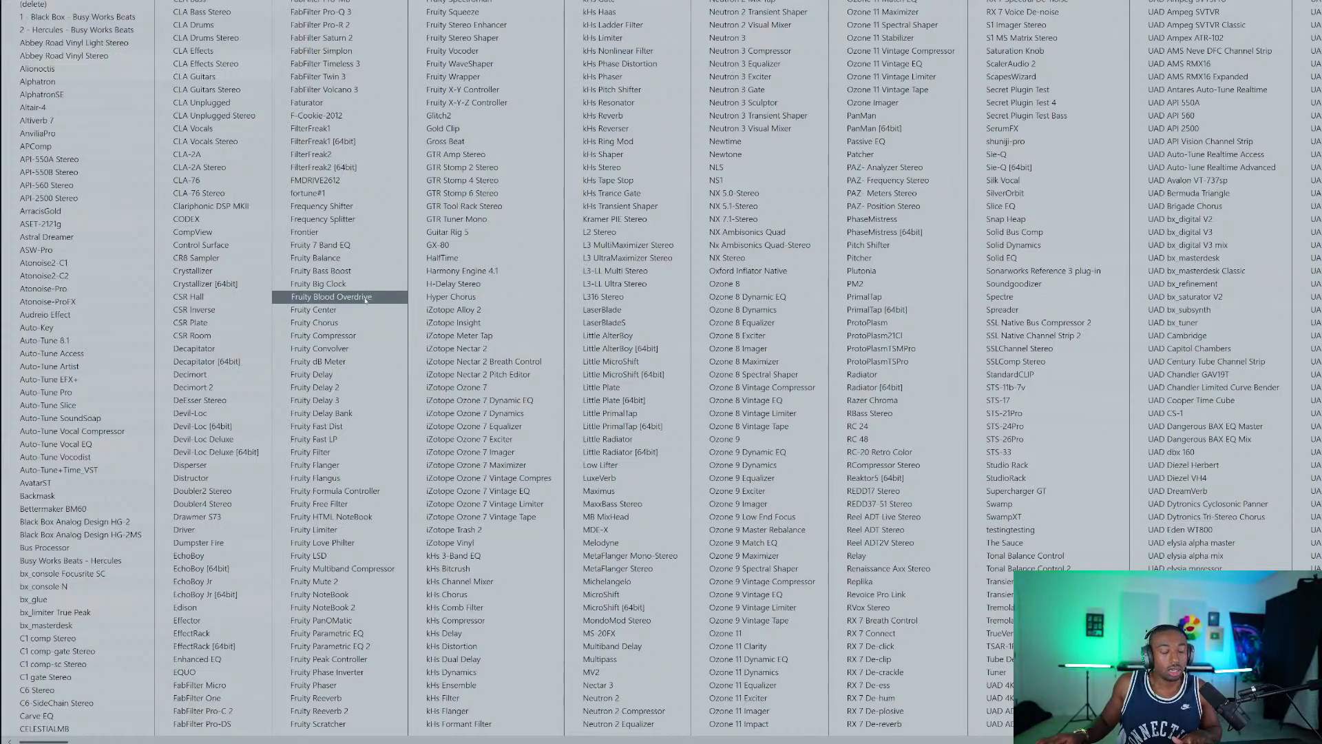
pyautogui.click(365, 13)
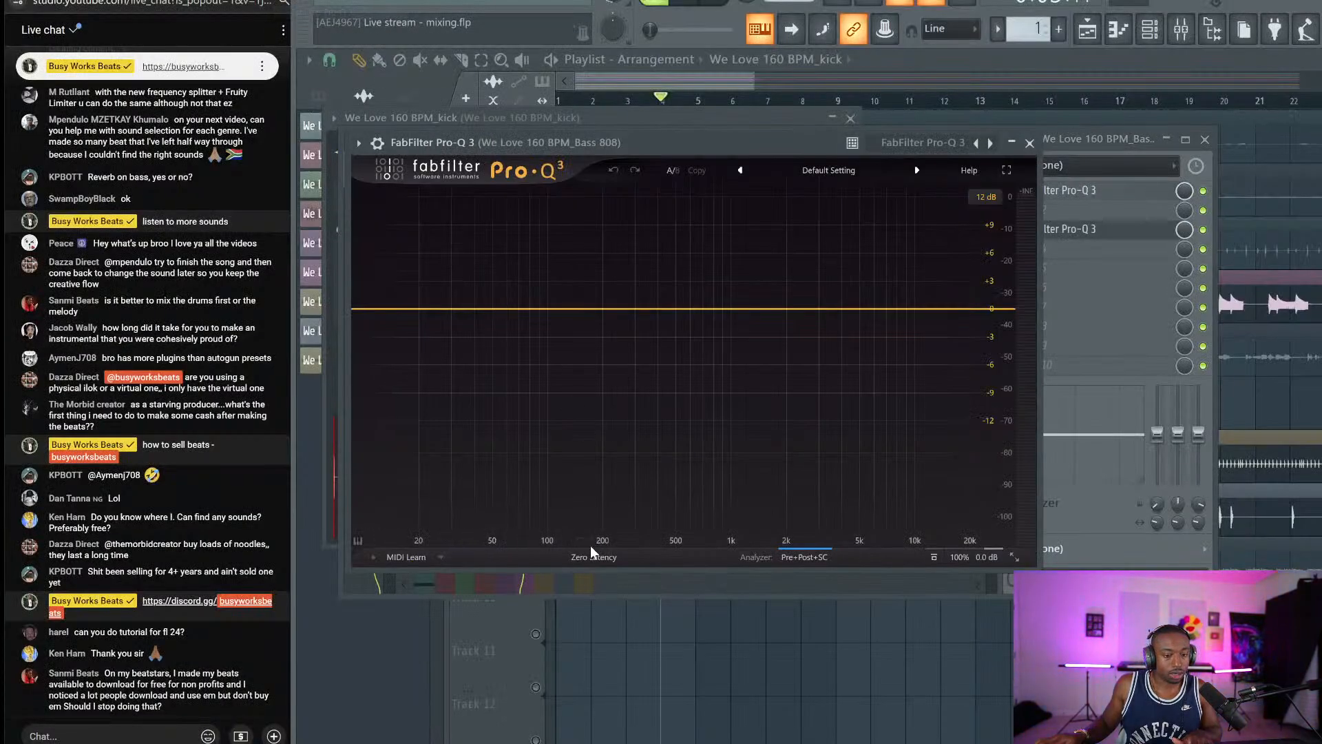
# Feed the kick into Pro-Q 3's side chain input in the plugin wrapper settings.
pyautogui.click(592, 557)
pyautogui.click(377, 143)
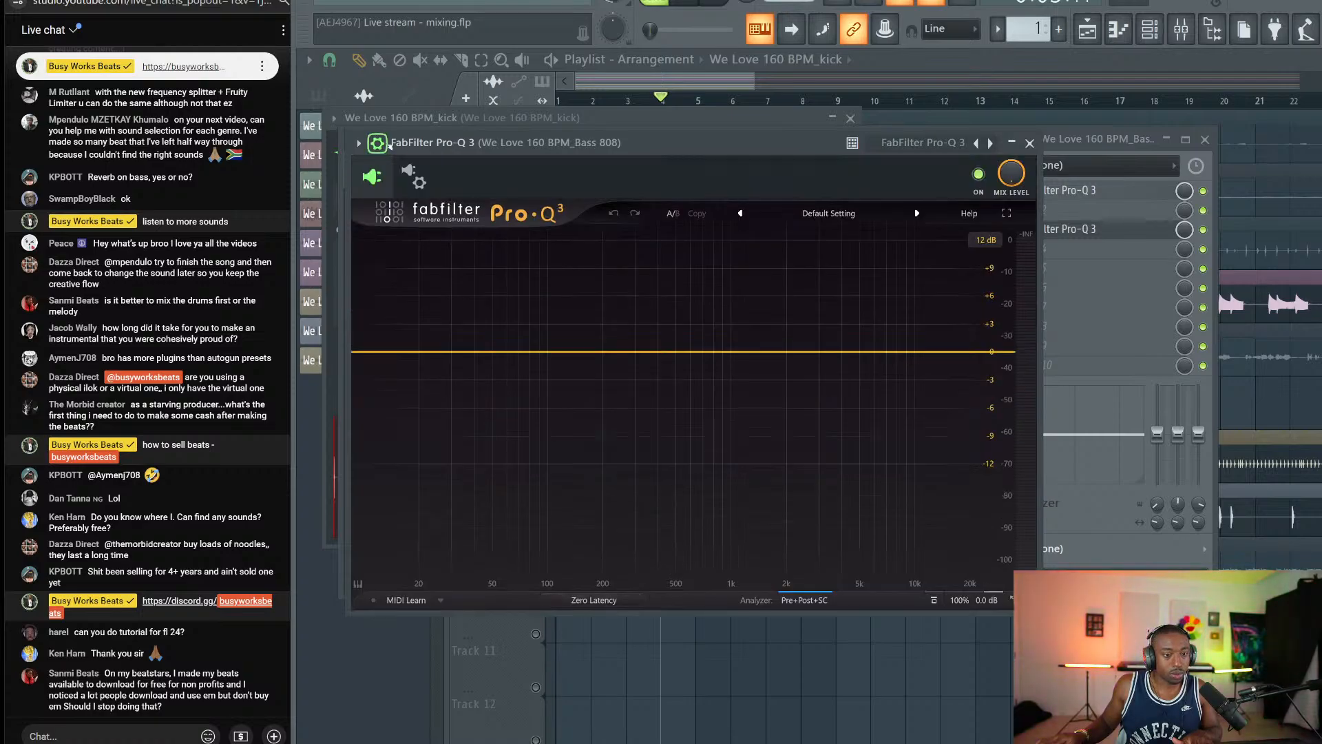
pyautogui.click(378, 143)
pyautogui.click(435, 217)
pyautogui.click(413, 449)
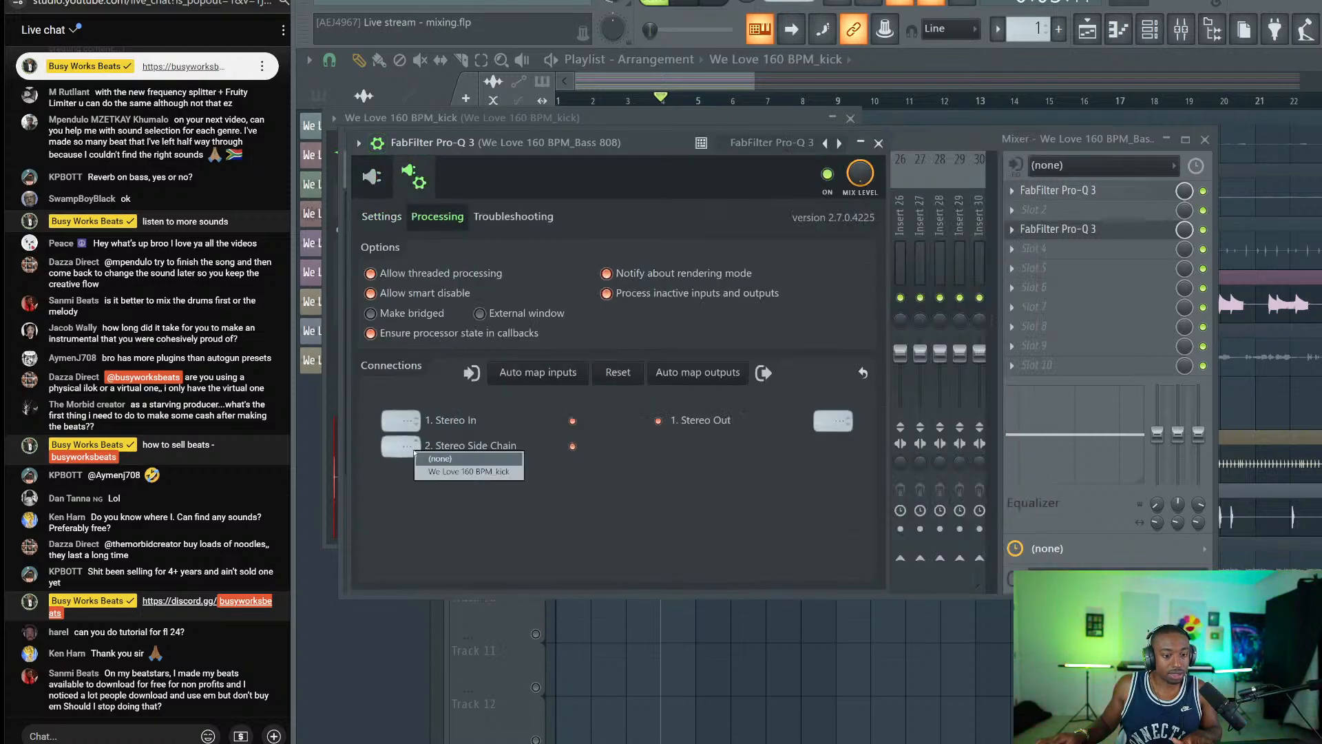
pyautogui.click(461, 470)
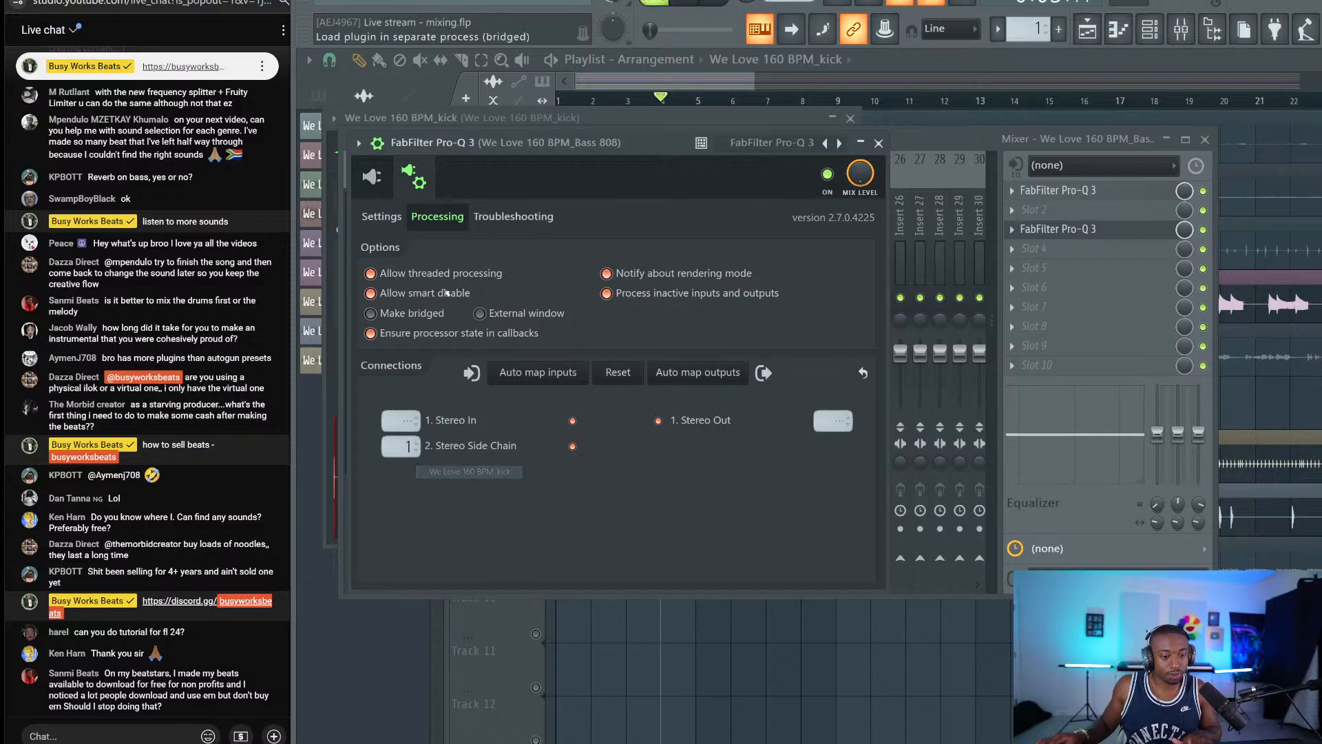
pyautogui.click(372, 177)
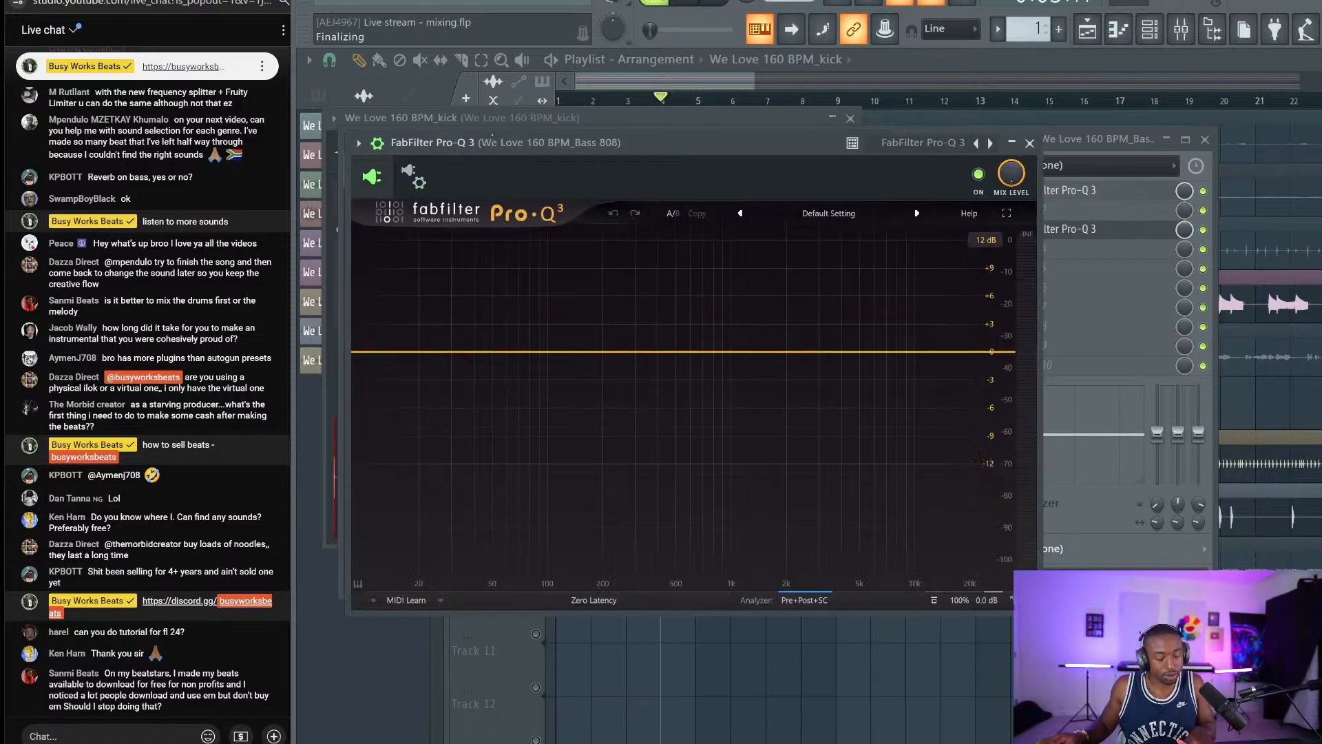
# Add a sidechain-keyed dynamic band at about 43 Hz dipping roughly 6.4 dB.
pyautogui.press('space')
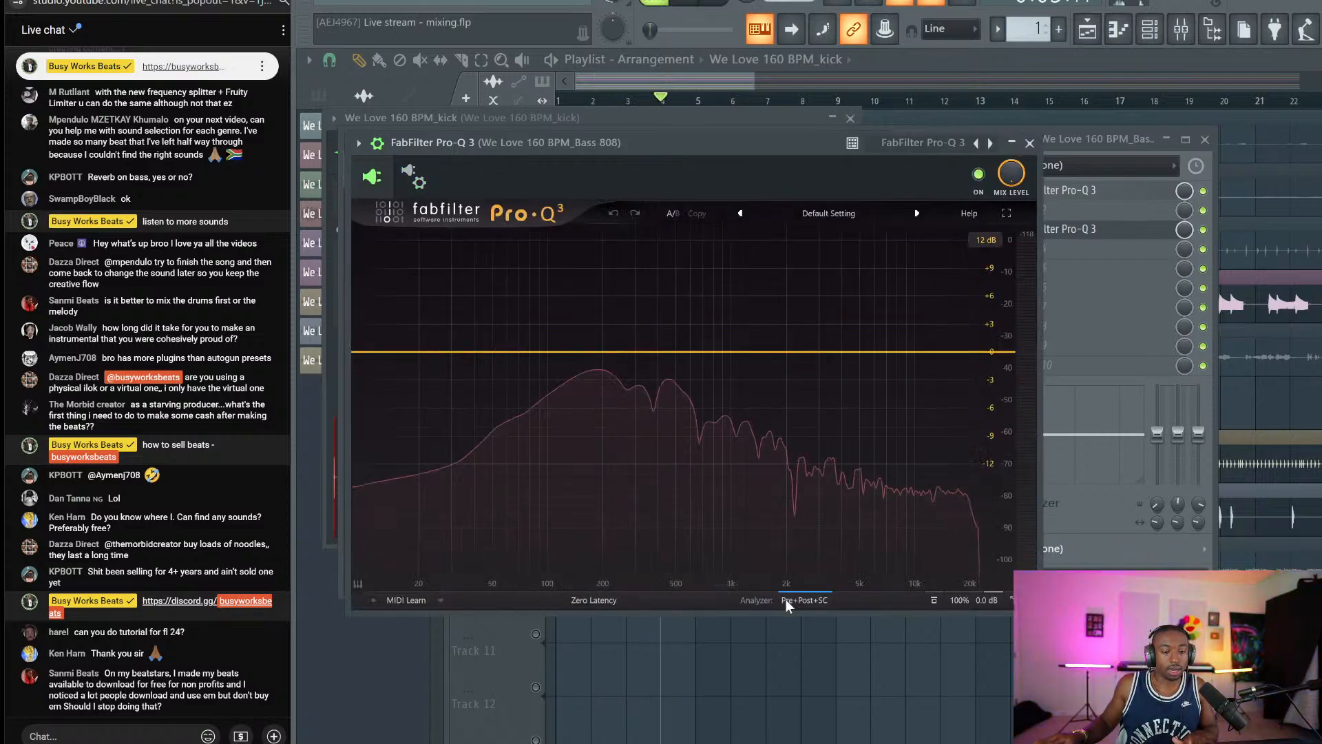
pyautogui.click(790, 600)
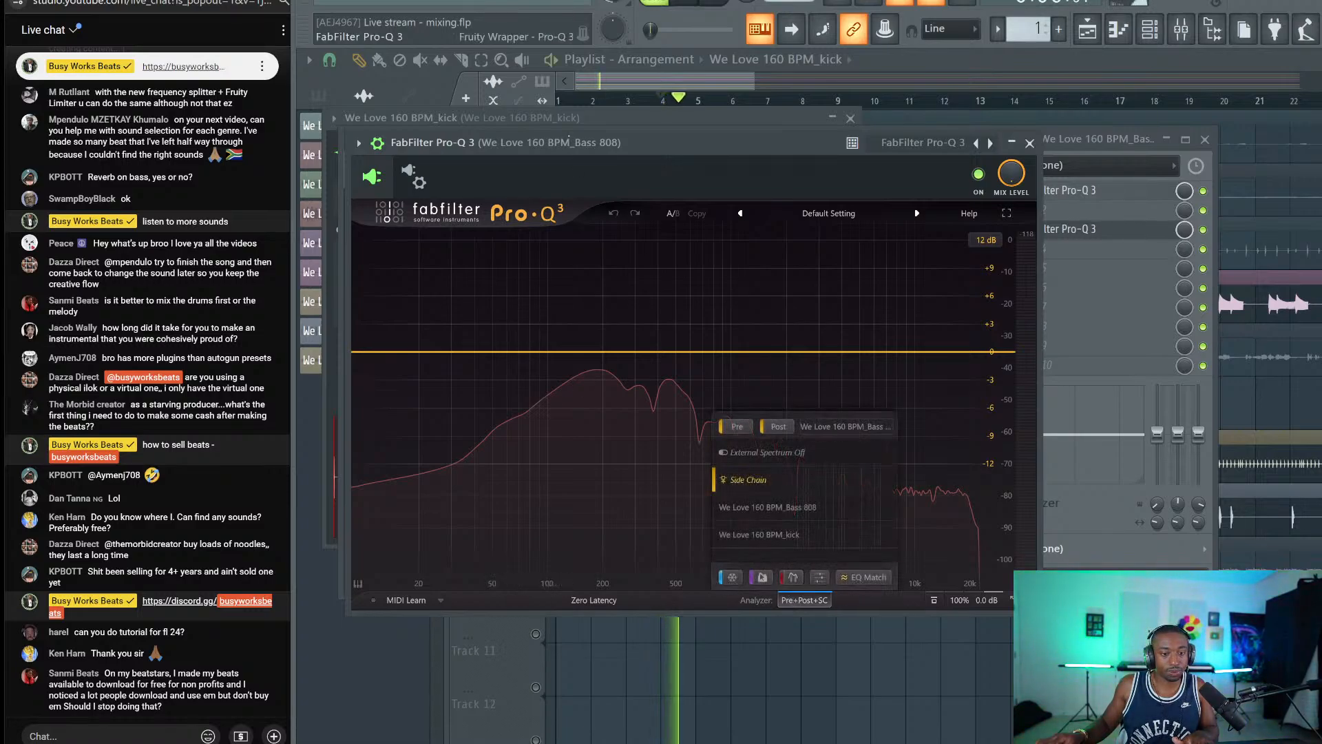
pyautogui.doubleClick(480, 351)
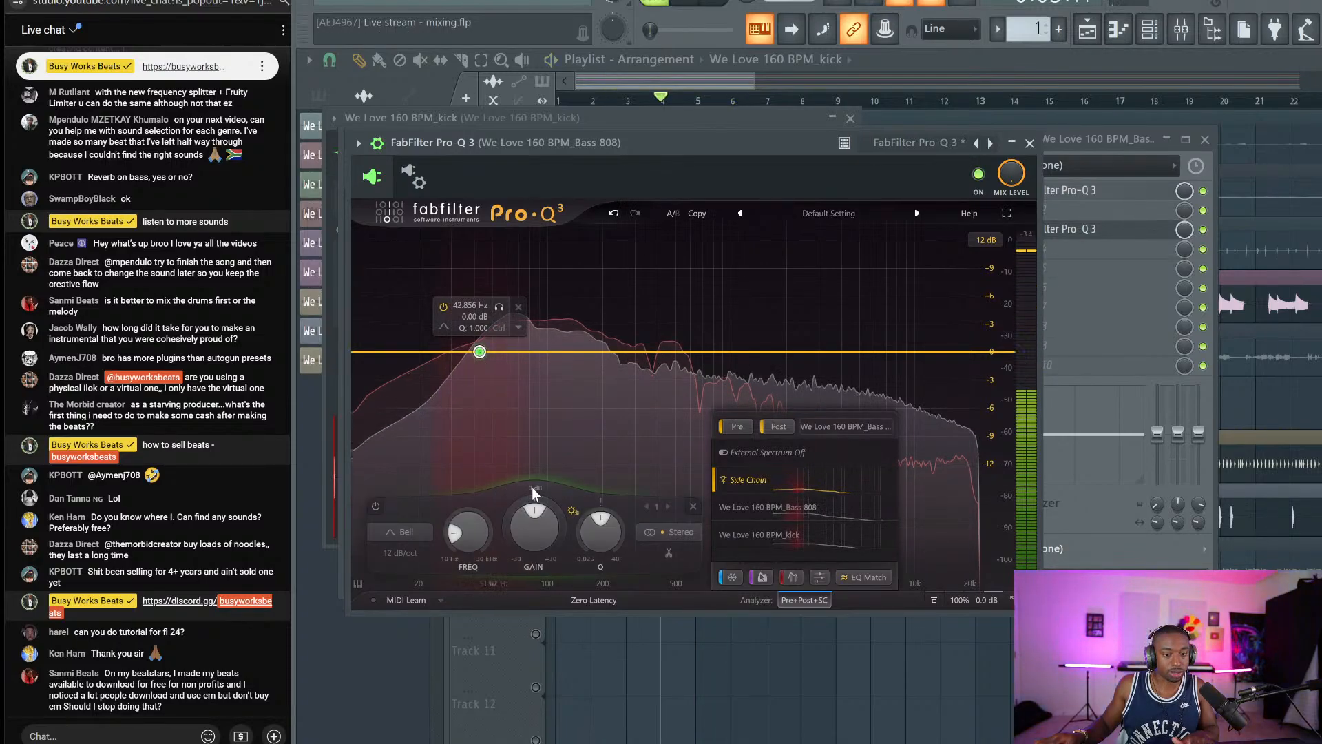
pyautogui.moveTo(533, 505); pyautogui.dragTo(513, 542)
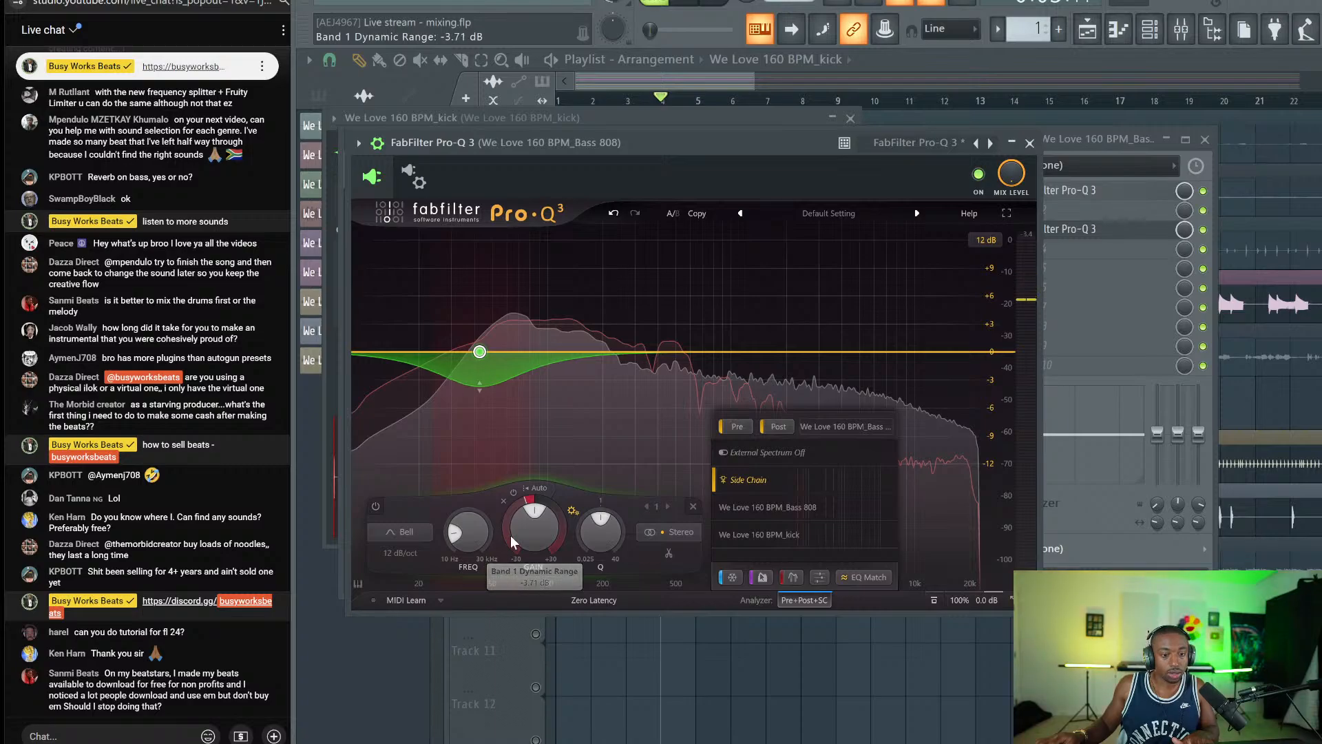
pyautogui.click(564, 501)
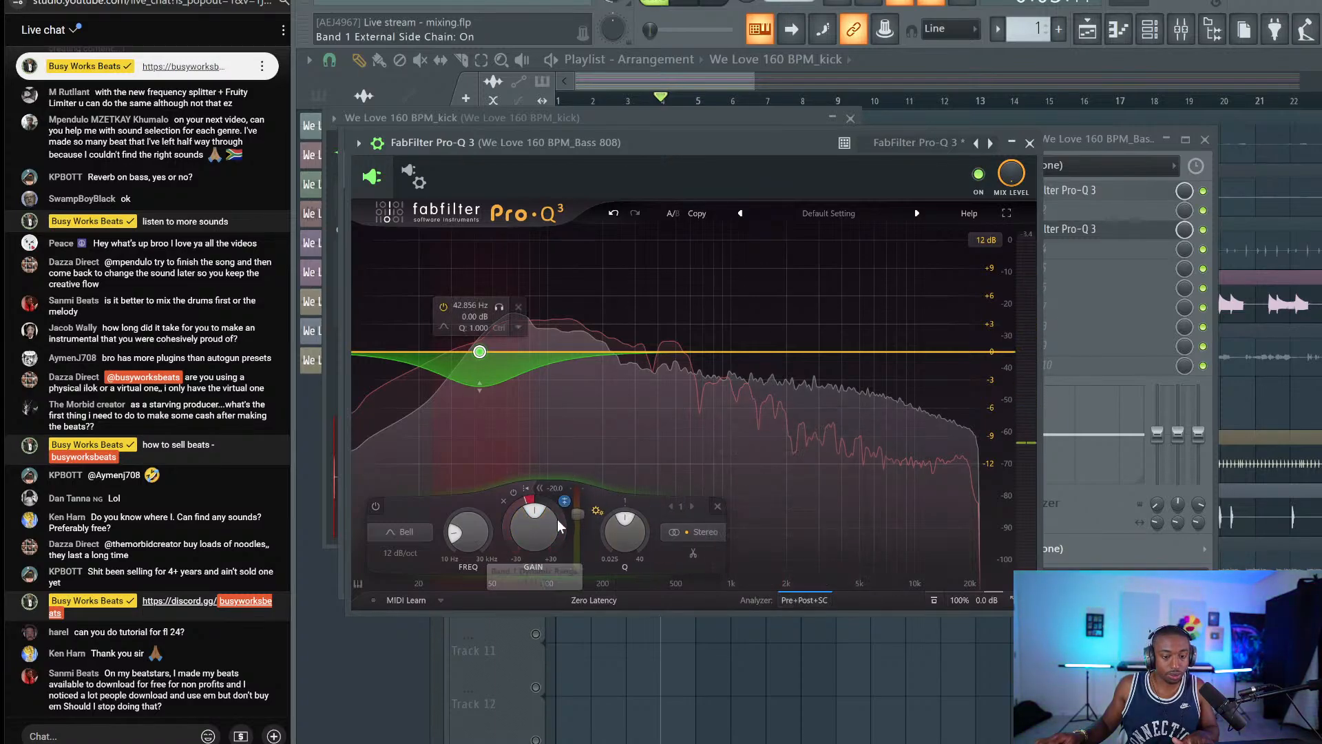
pyautogui.moveTo(515, 510); pyautogui.dragTo(503, 537)
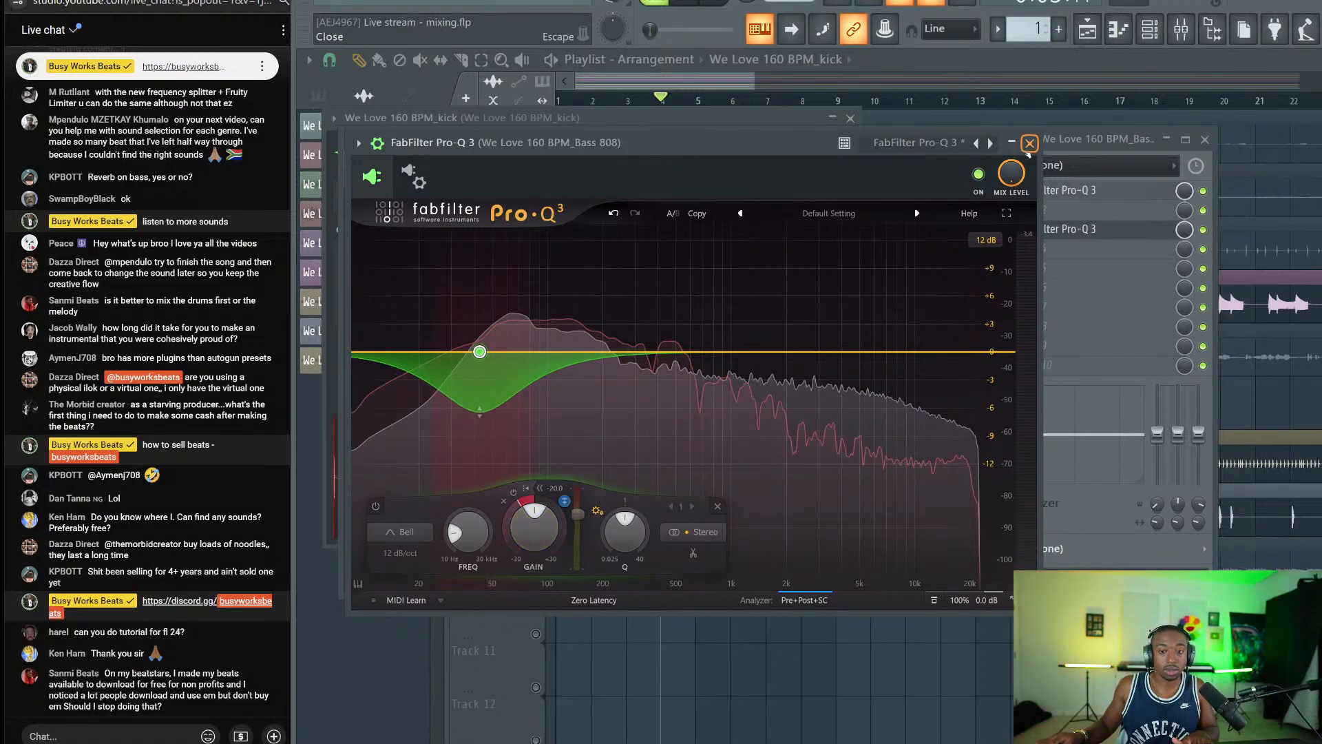
pyautogui.click(1029, 144)
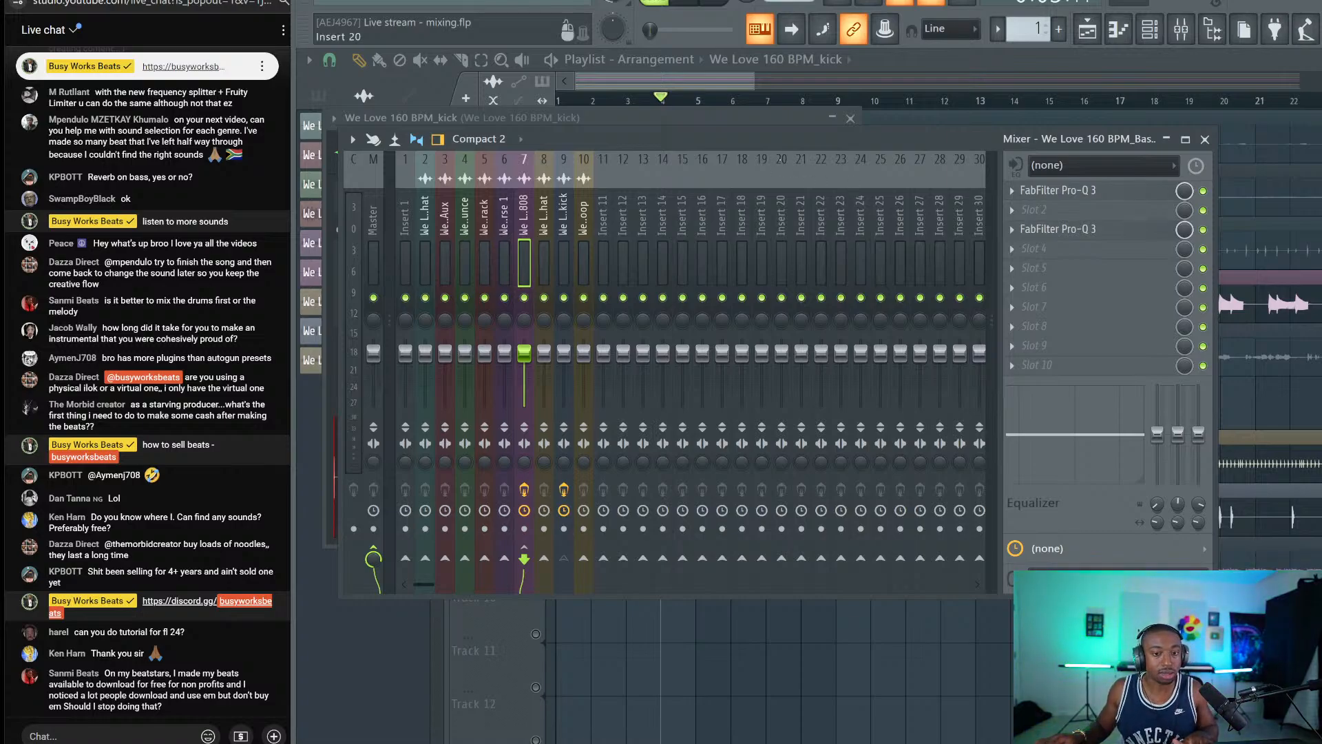
# Load StandardCLIP on the kick mixer track after Pro-Q 3 with clip level -2.00 dB.
pyautogui.press('space')
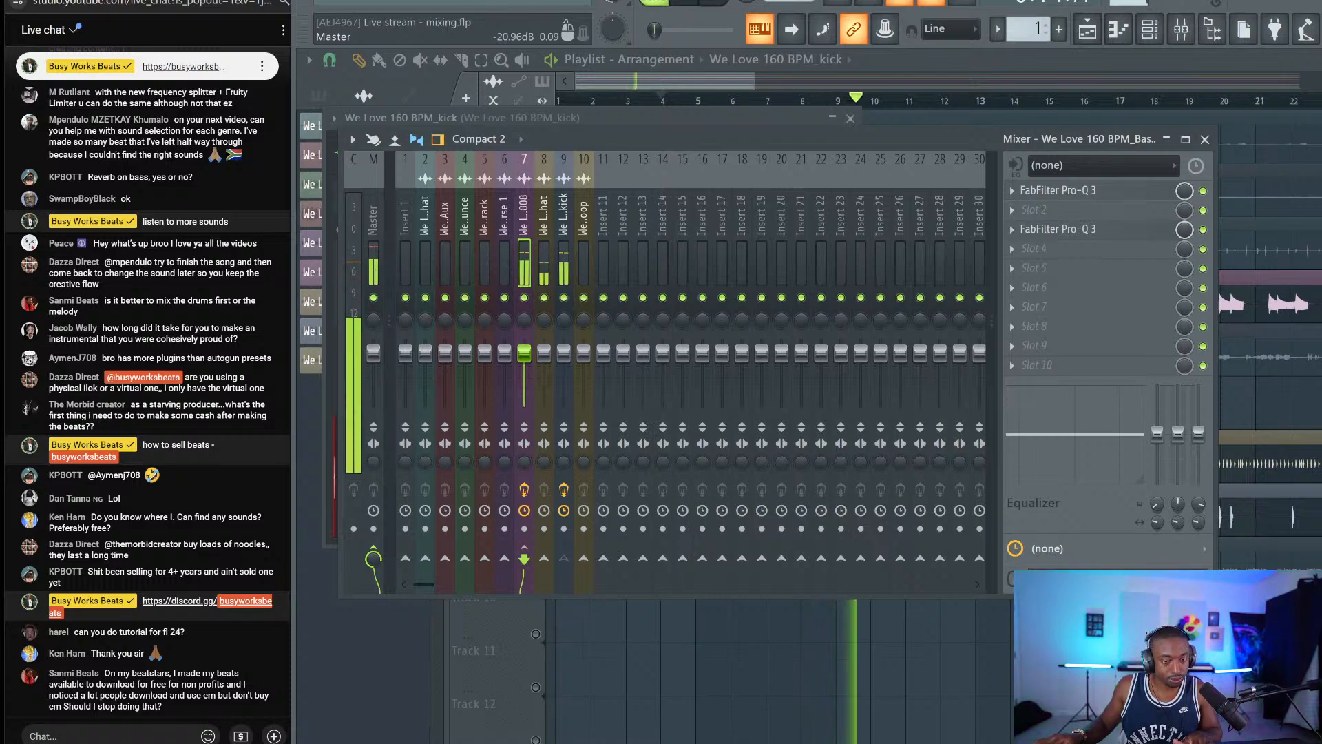
pyautogui.click(564, 227)
pyautogui.press('space')
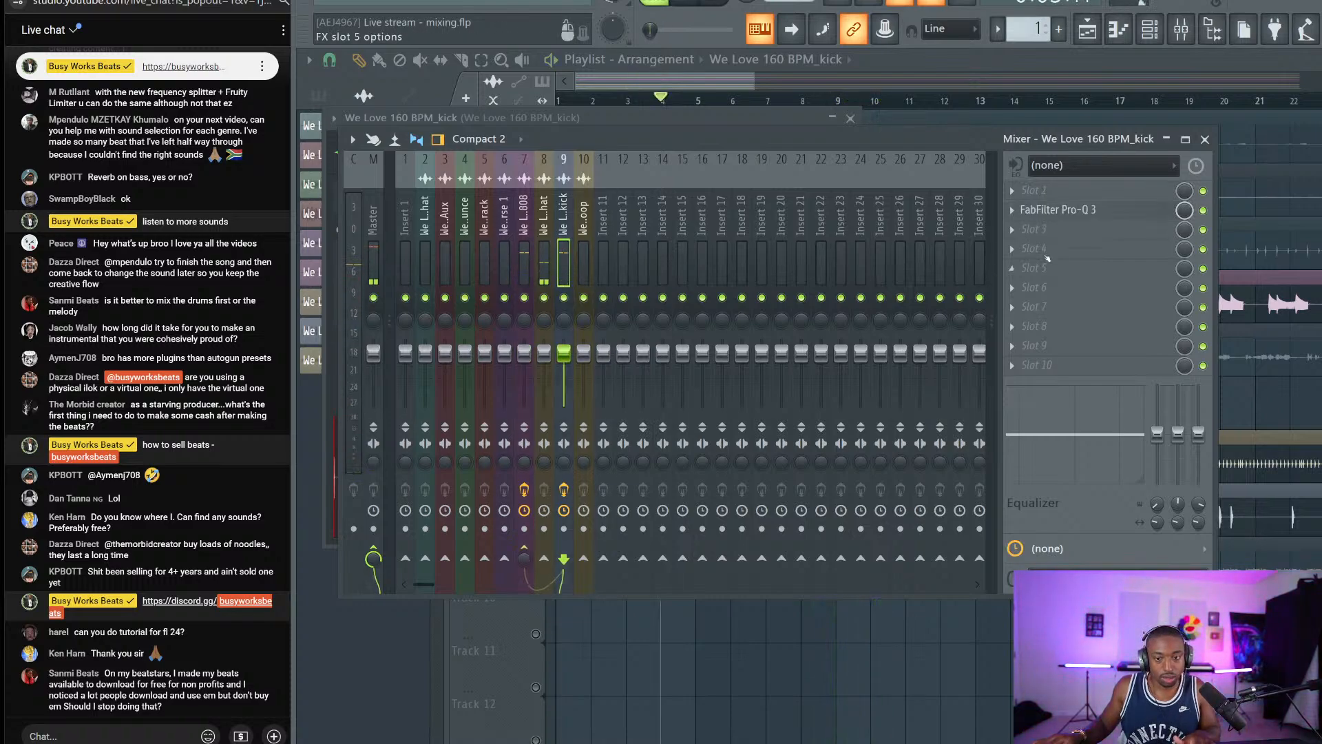
pyautogui.click(1046, 258)
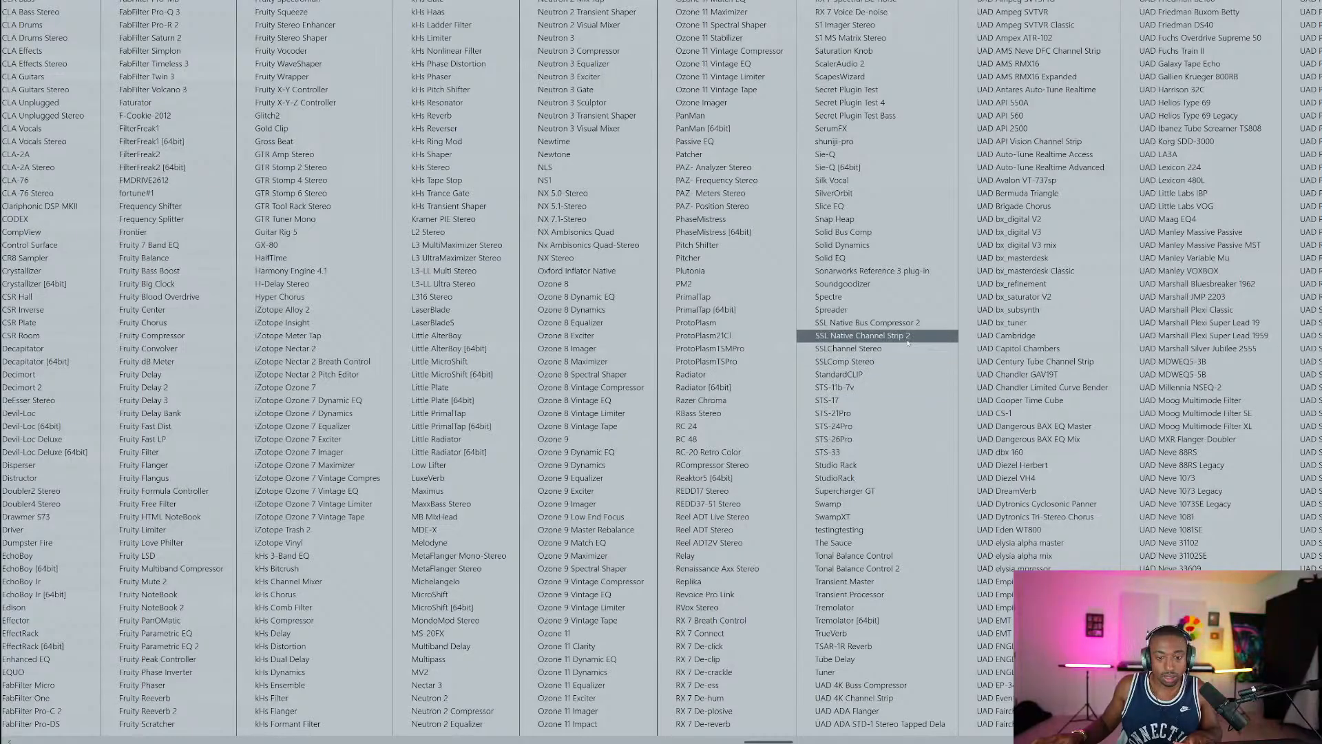
pyautogui.click(847, 374)
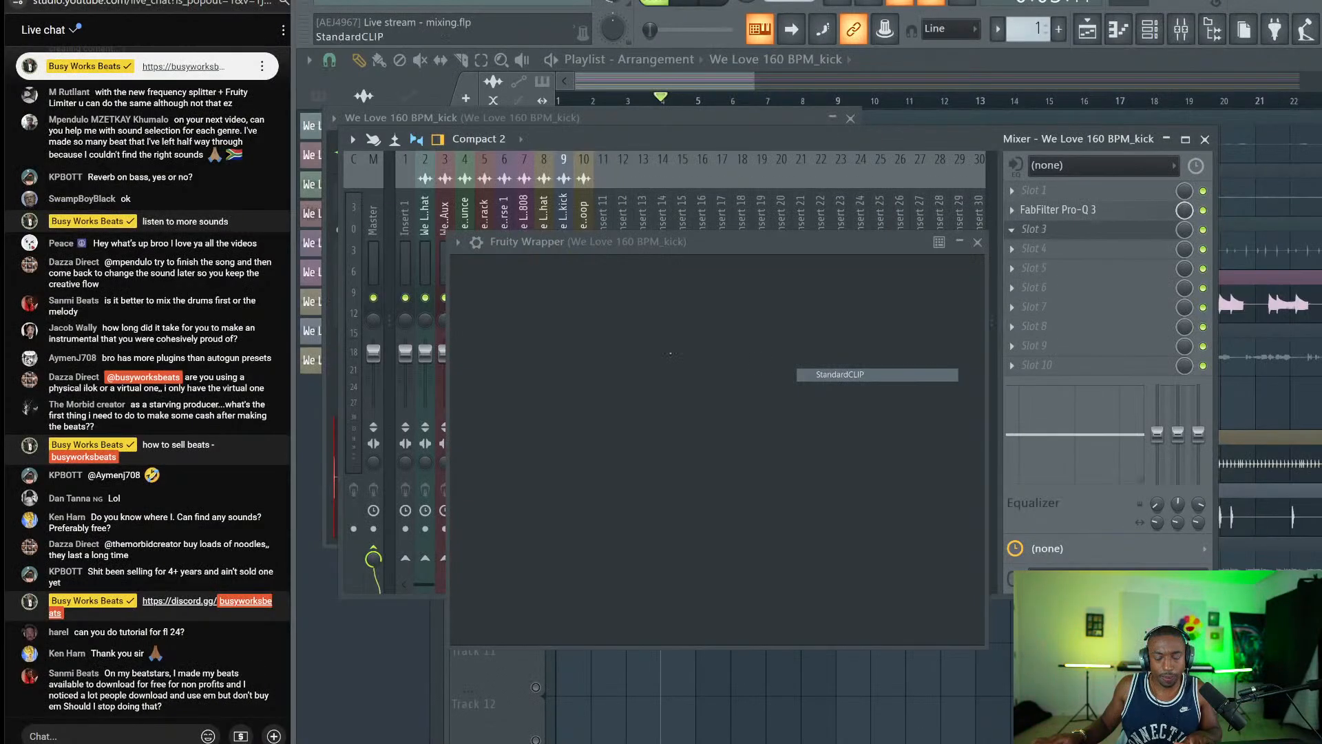
pyautogui.click(584, 629)
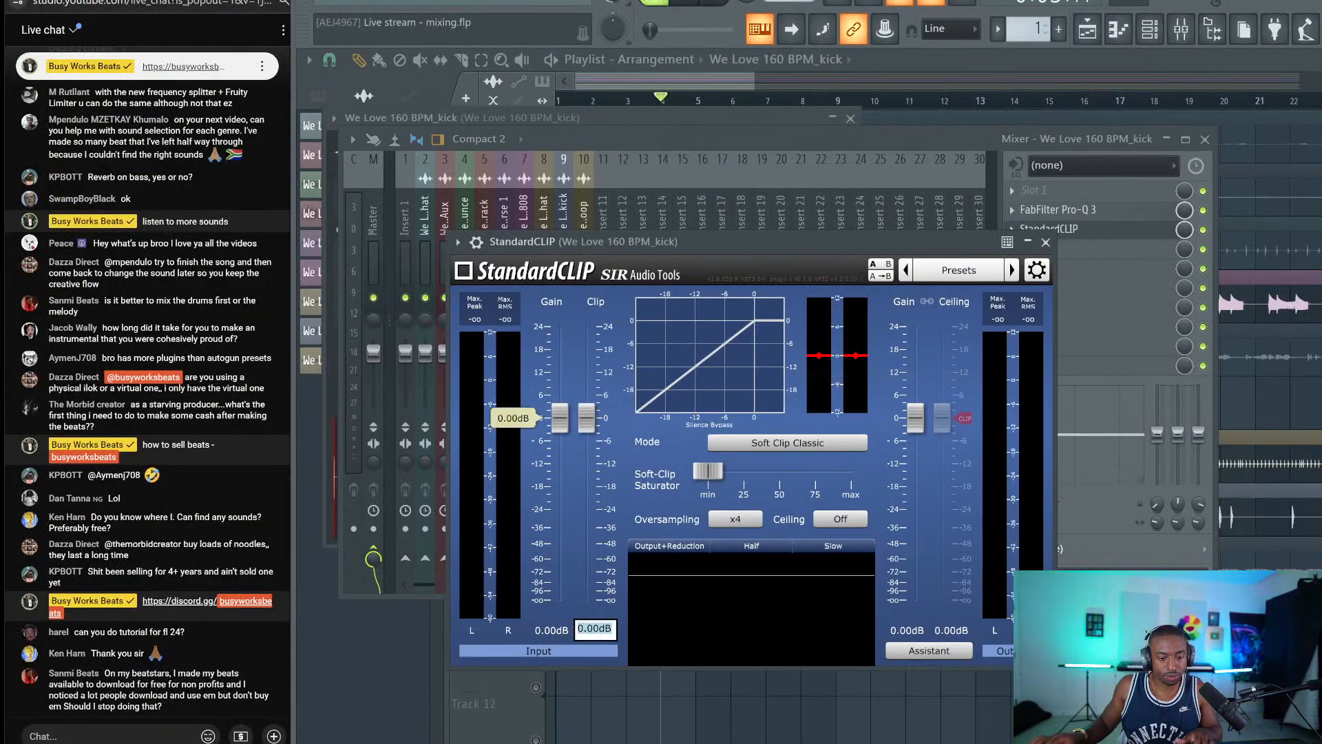
pyautogui.press('Return')
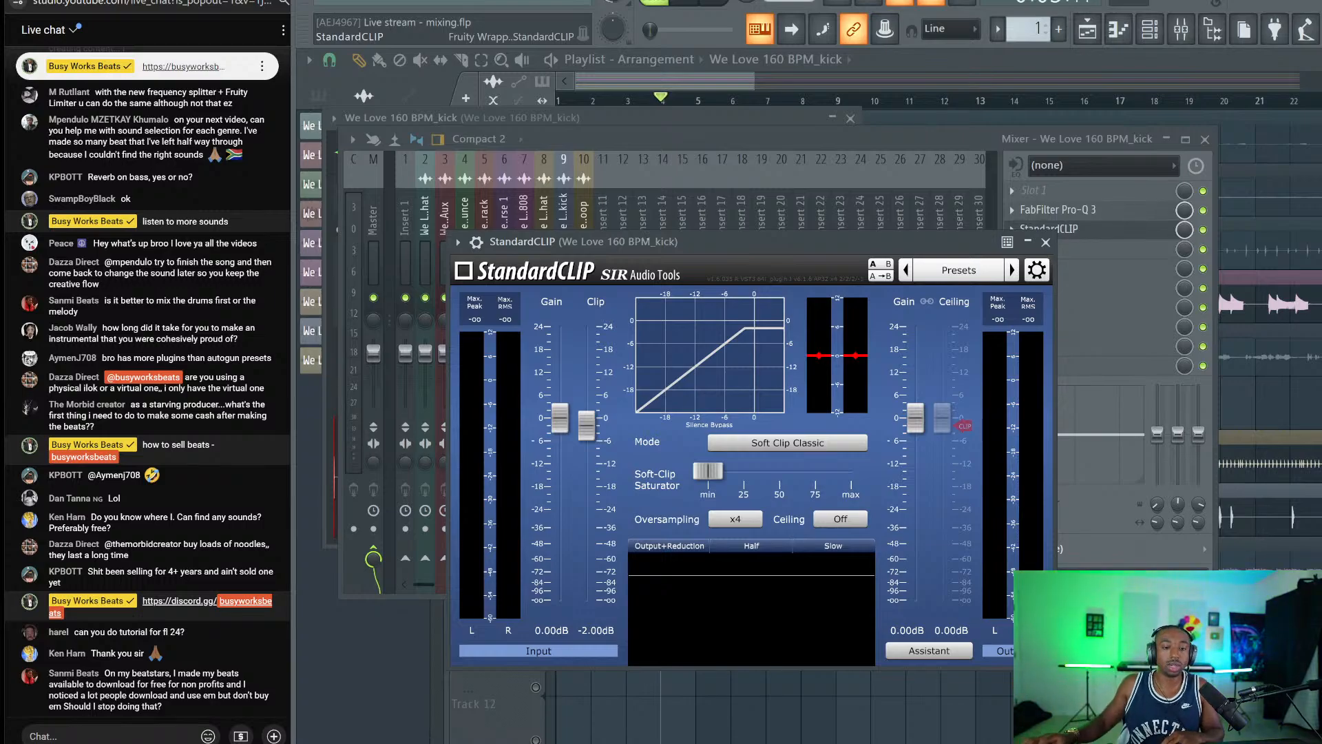
# Post the 'email list' reply in the live chat, then close the StandardCLIP window.
pyautogui.moveTo(647, 241); pyautogui.dragTo(524, 117)
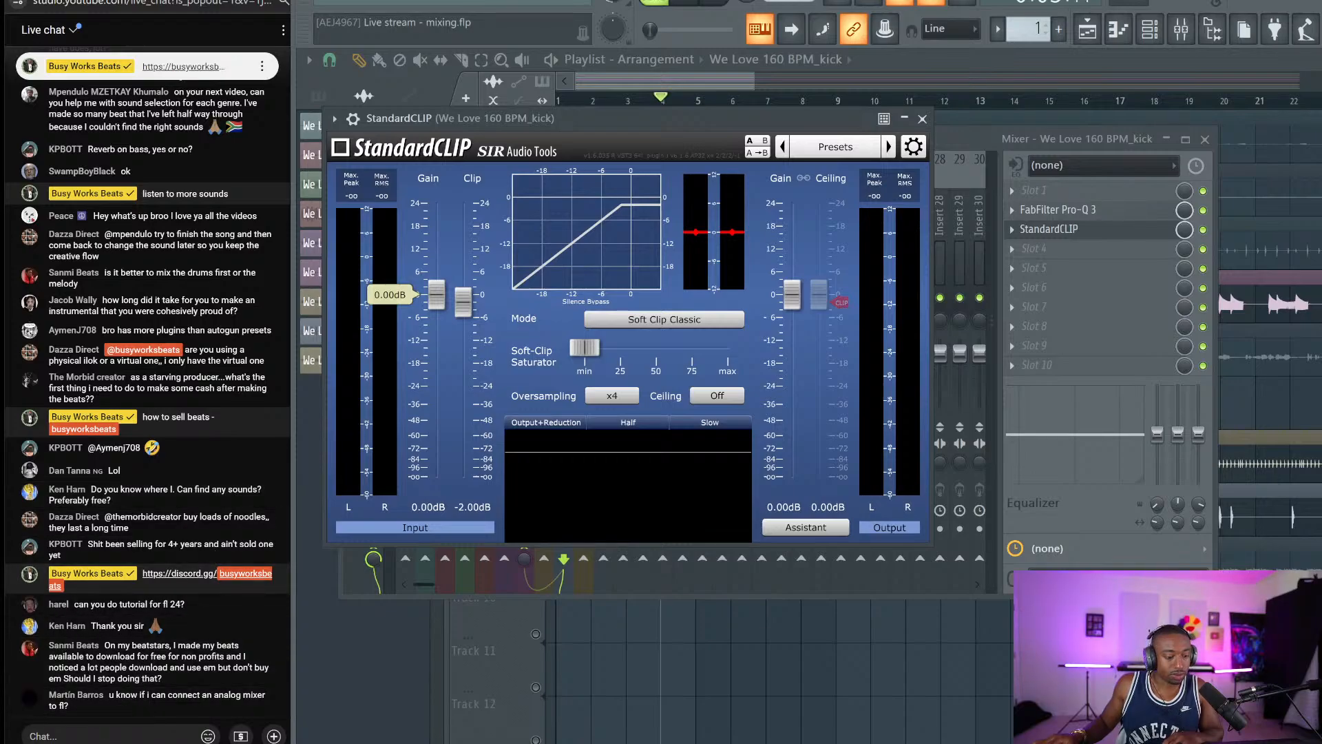
pyautogui.click(127, 736)
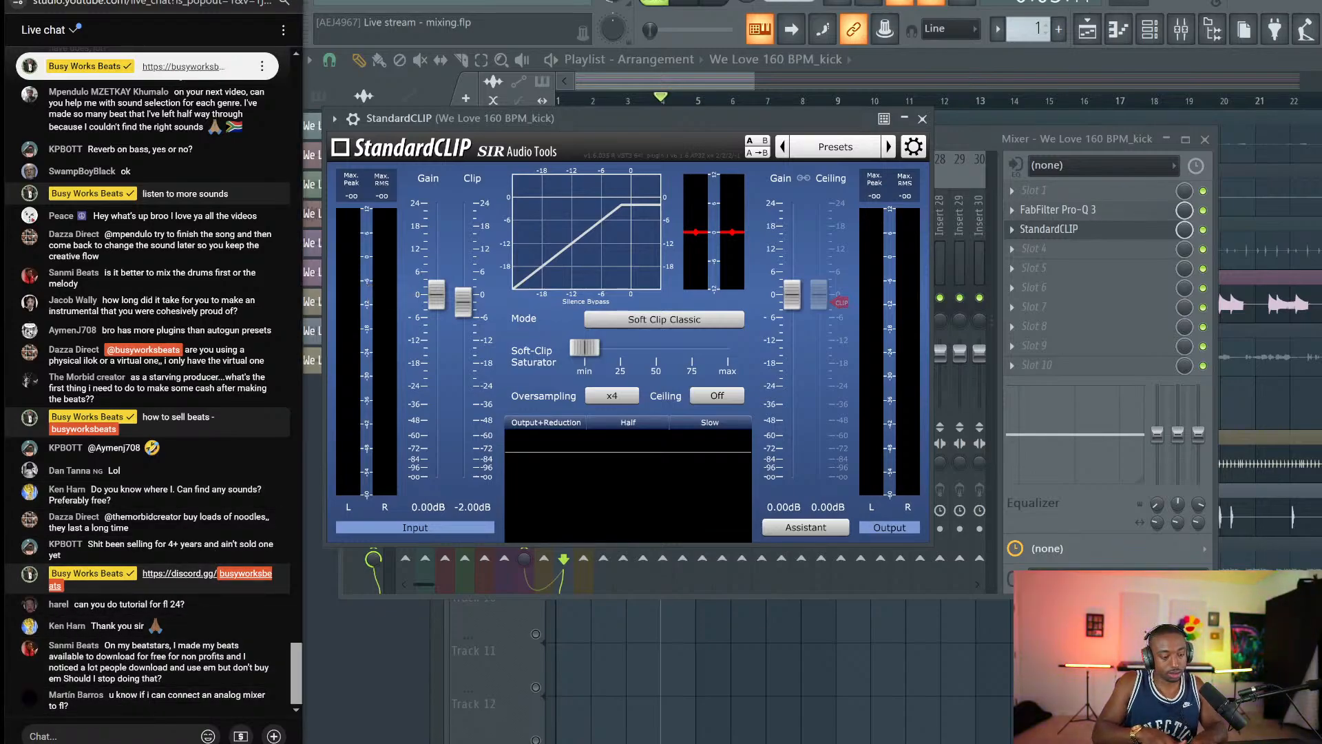
pyautogui.write('email list')
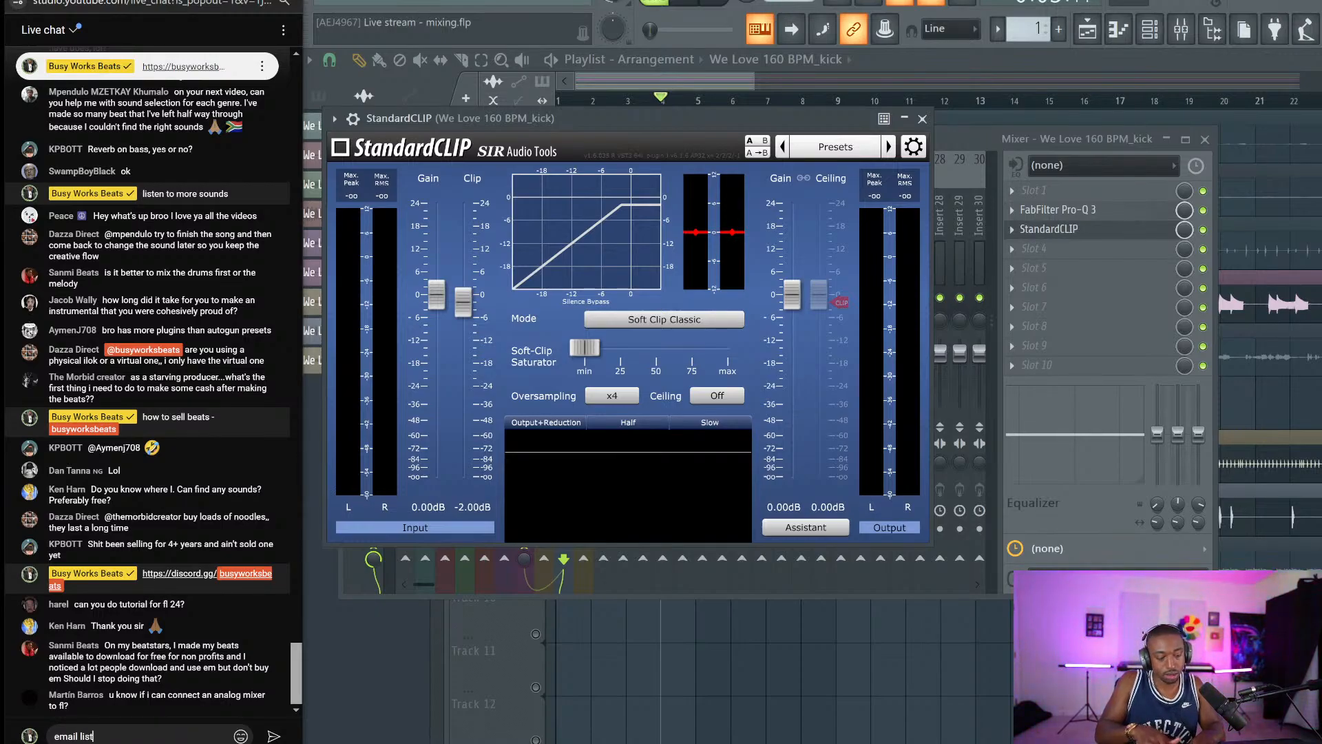
pyautogui.press('Return')
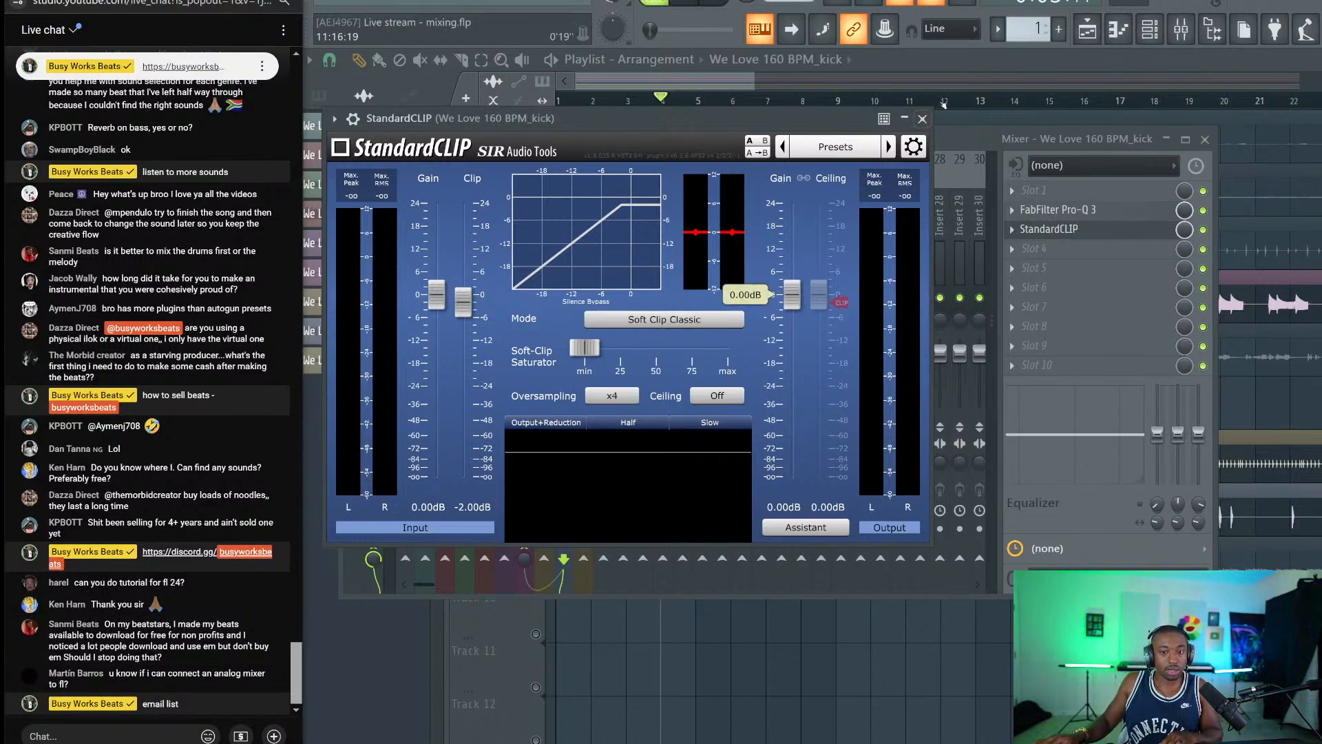
pyautogui.click(923, 118)
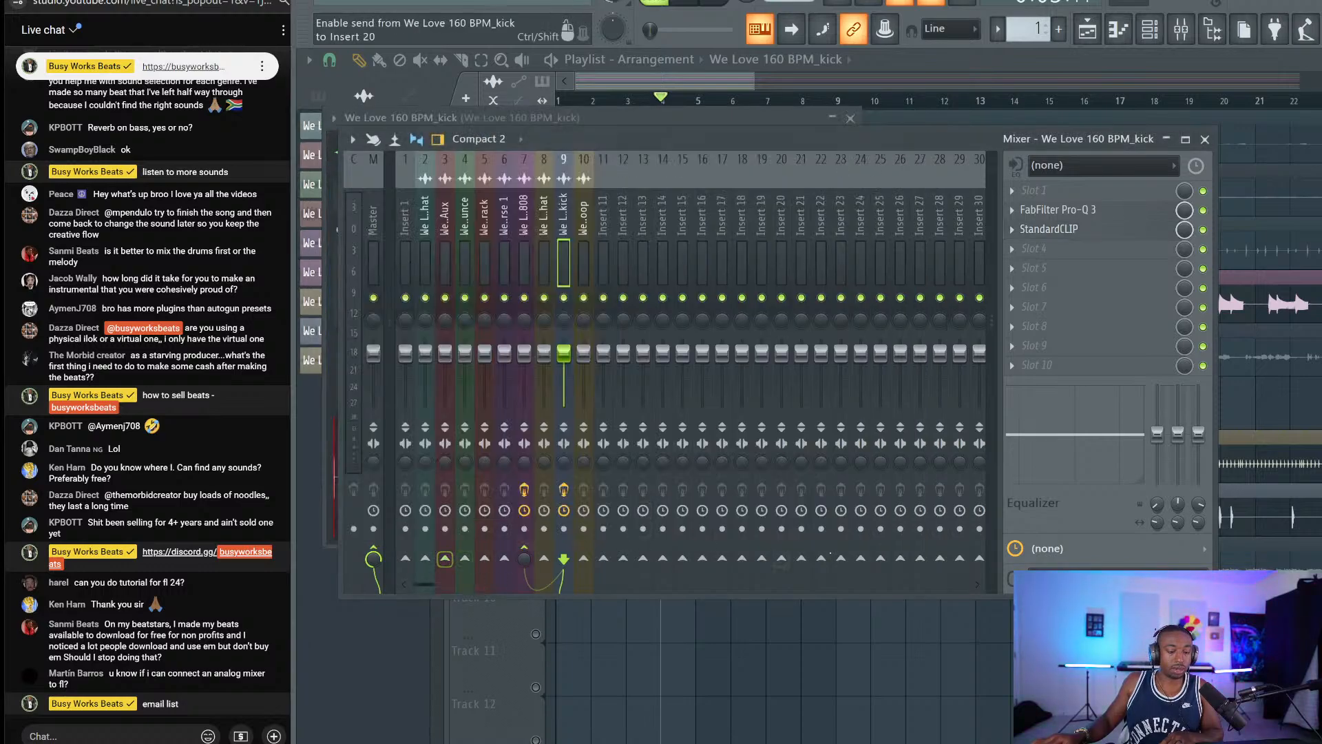
# Check the output routing, which sends to LinkOut1 - LinkOut2.
pyautogui.moveTo(902, 140); pyautogui.dragTo(771, 64)
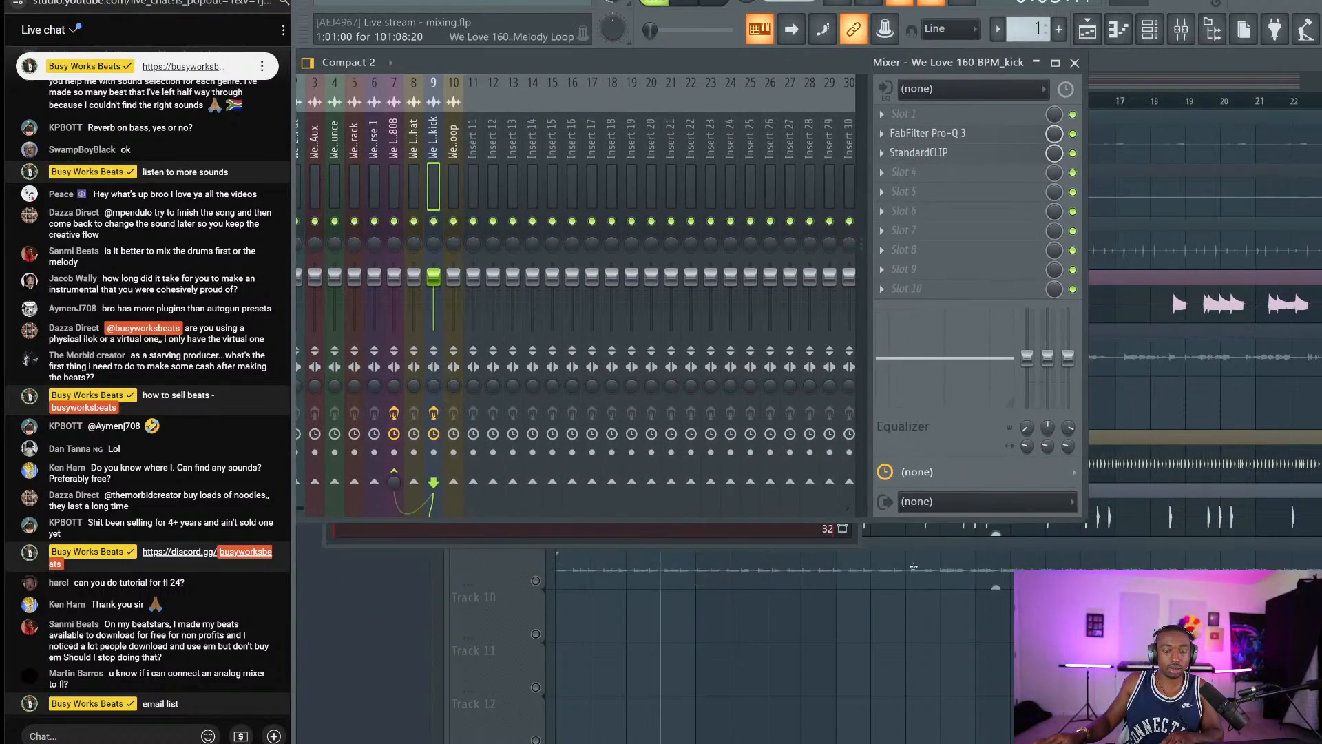
pyautogui.click(998, 501)
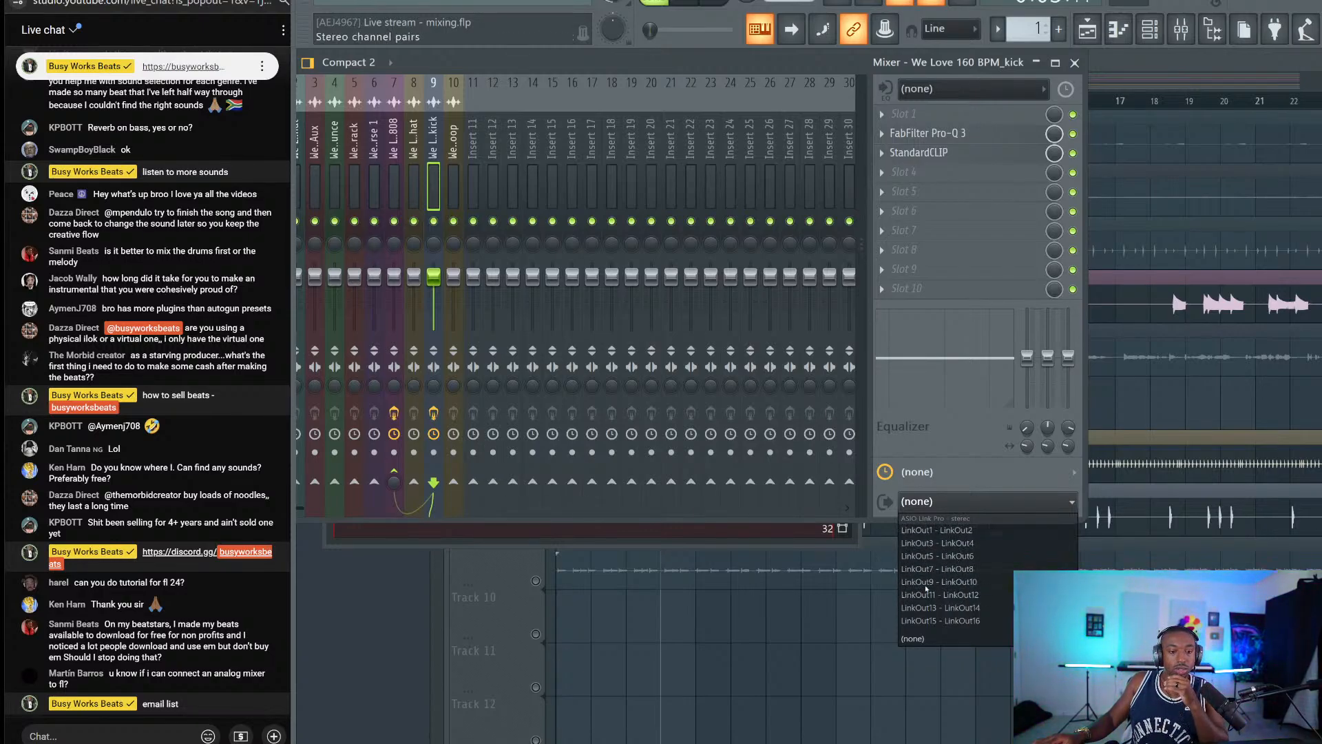
pyautogui.moveTo(606, 63); pyautogui.dragTo(684, 78)
pyautogui.click(1021, 517)
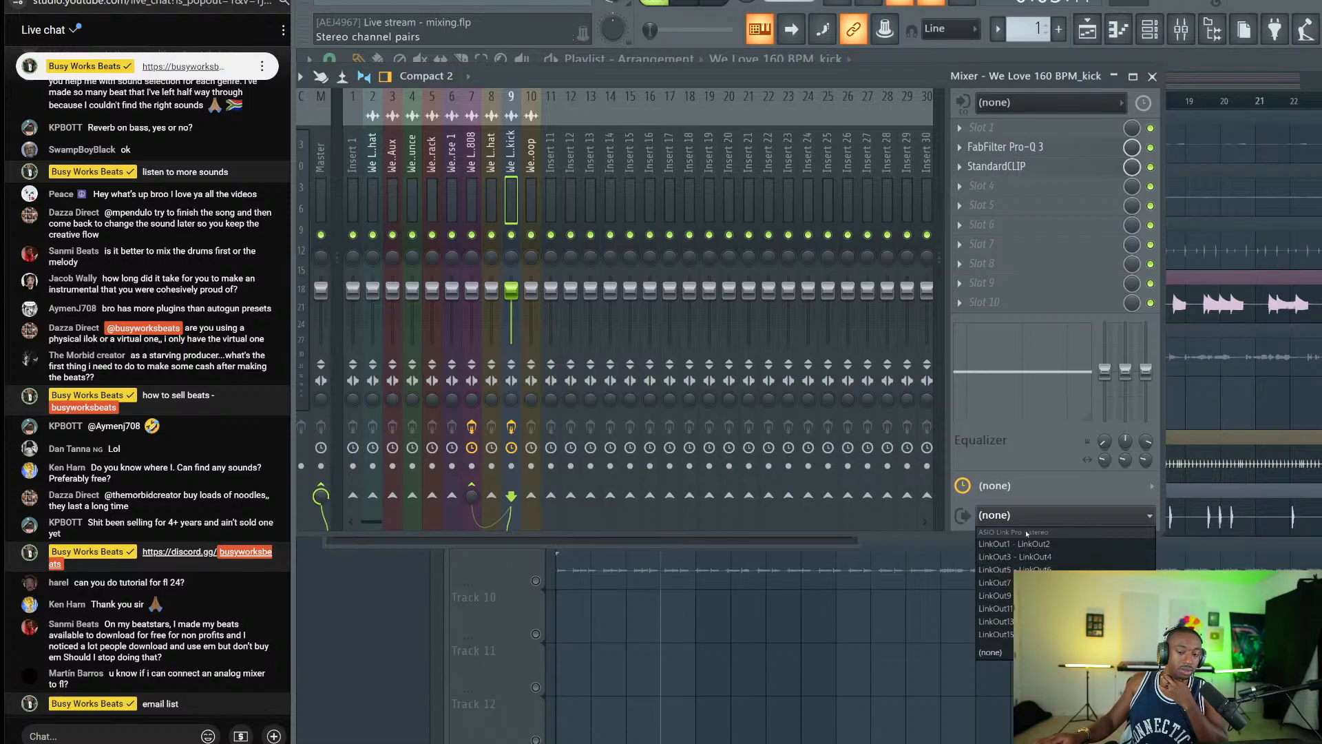
pyautogui.click(630, 96)
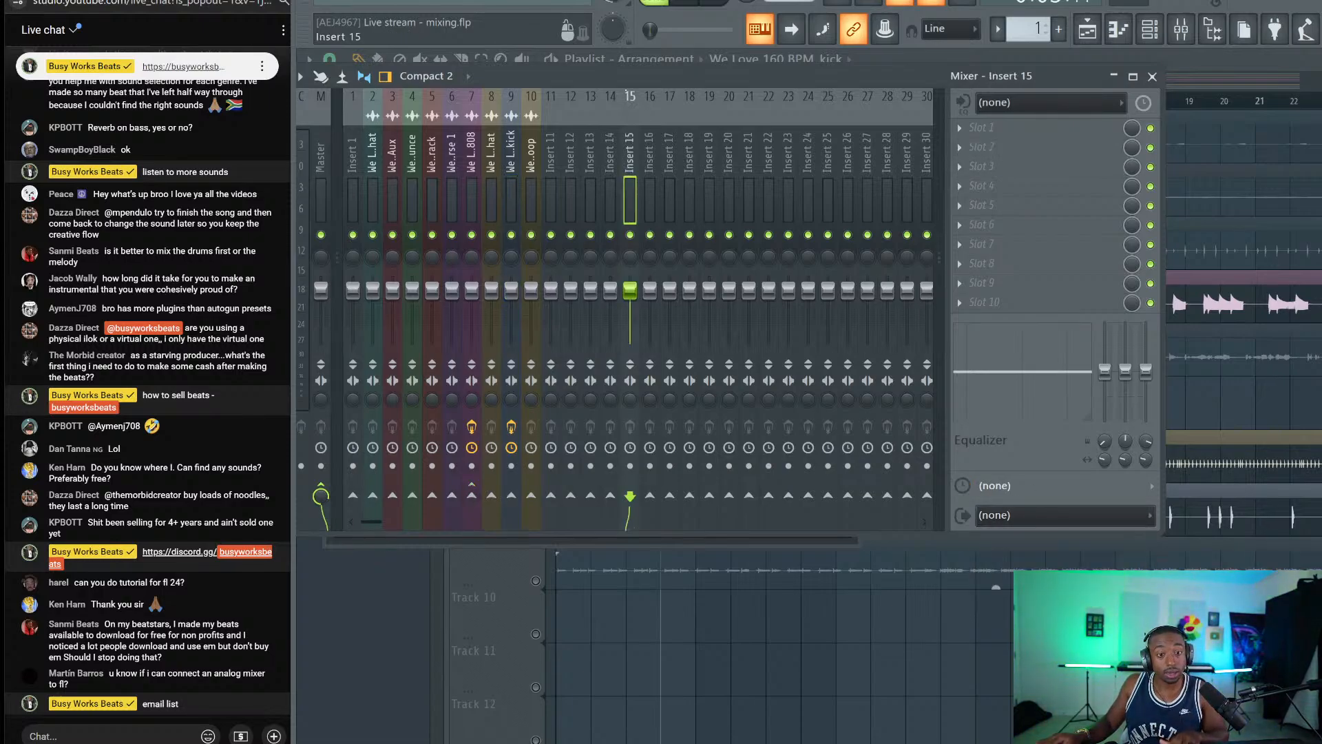
# Start arrangement playback and reopen the mixer with F9.
pyautogui.press('space')
pyautogui.click(1153, 75)
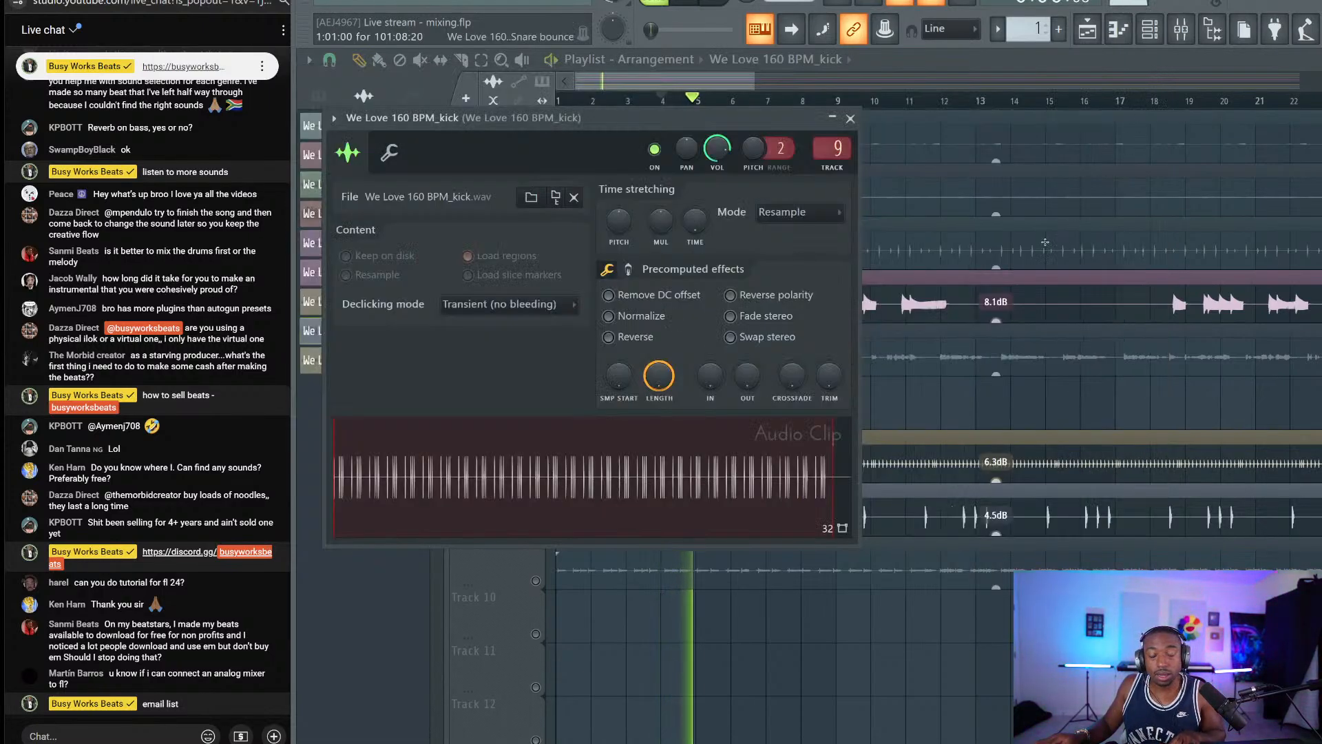
pyautogui.press('Escape')
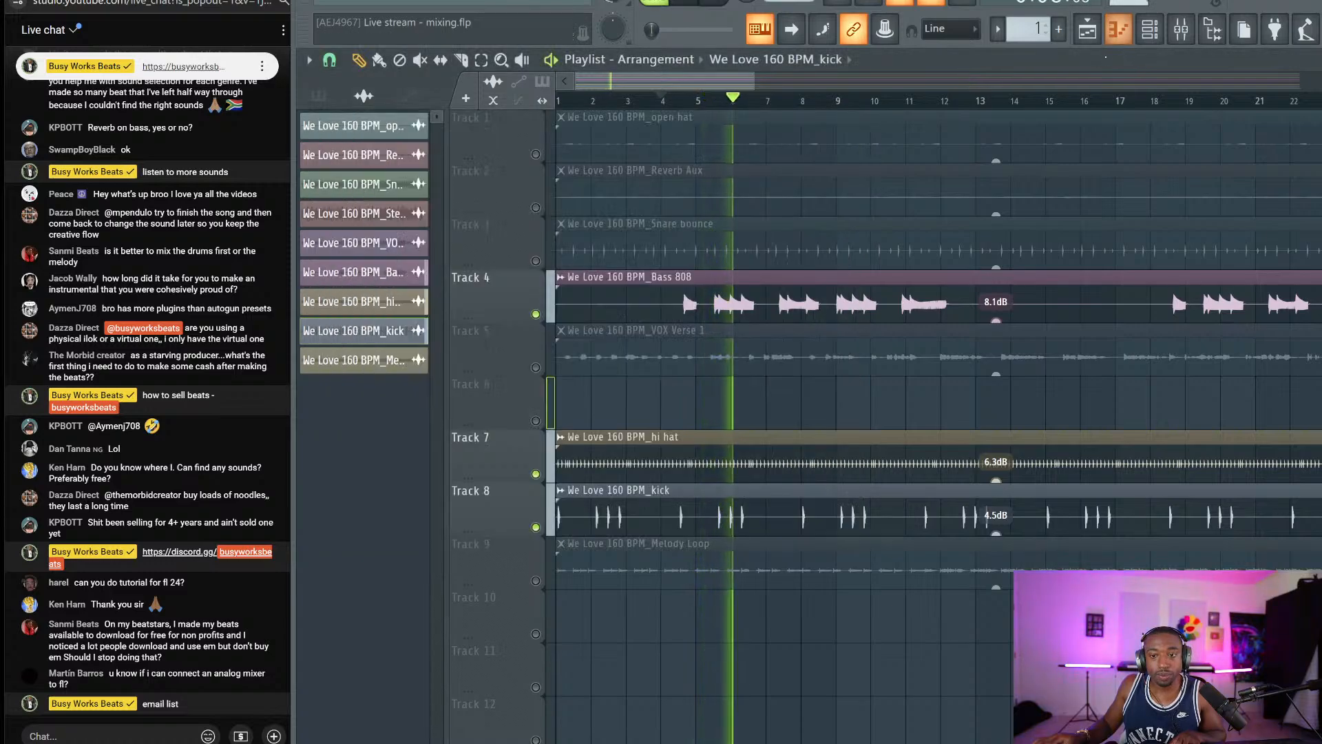
pyautogui.press('F9')
# Add StandardCLIP to the Master track's first slot at -2.00 dB clip level, back to the playlist.
pyautogui.click(327, 160)
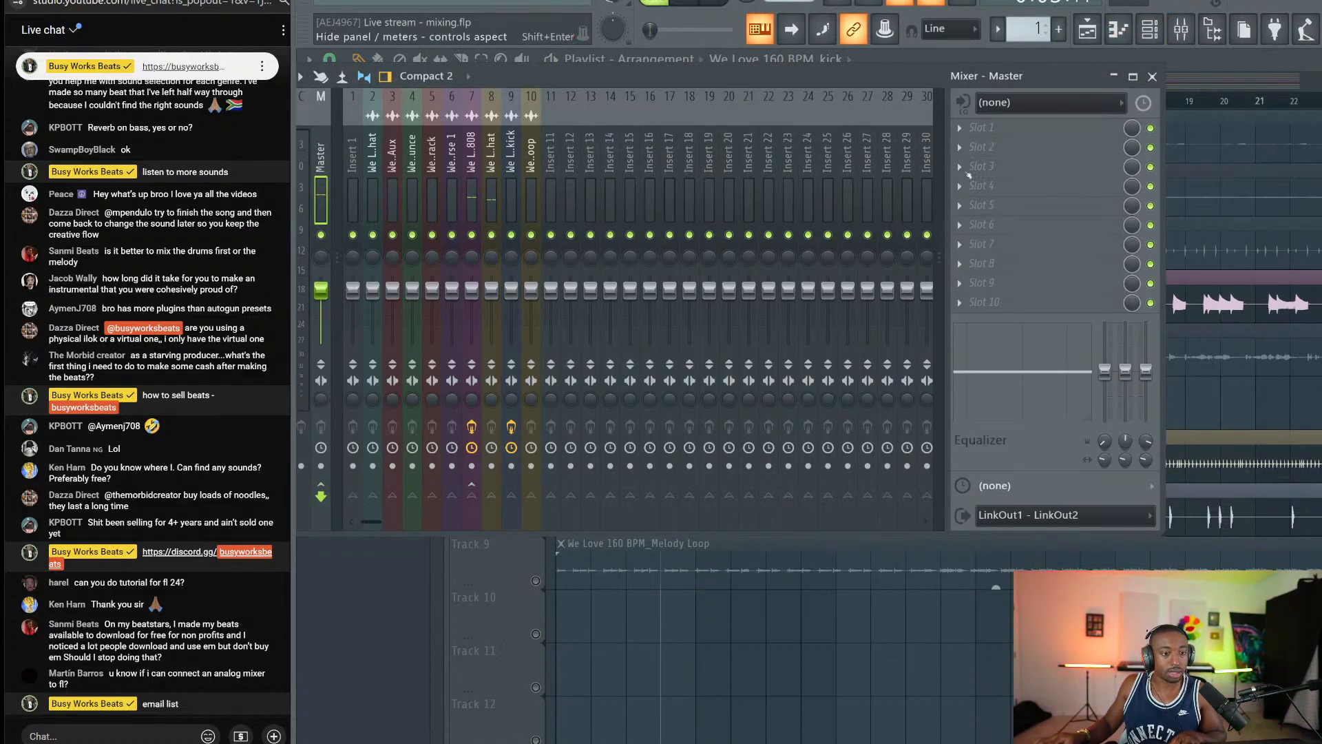
pyautogui.click(993, 130)
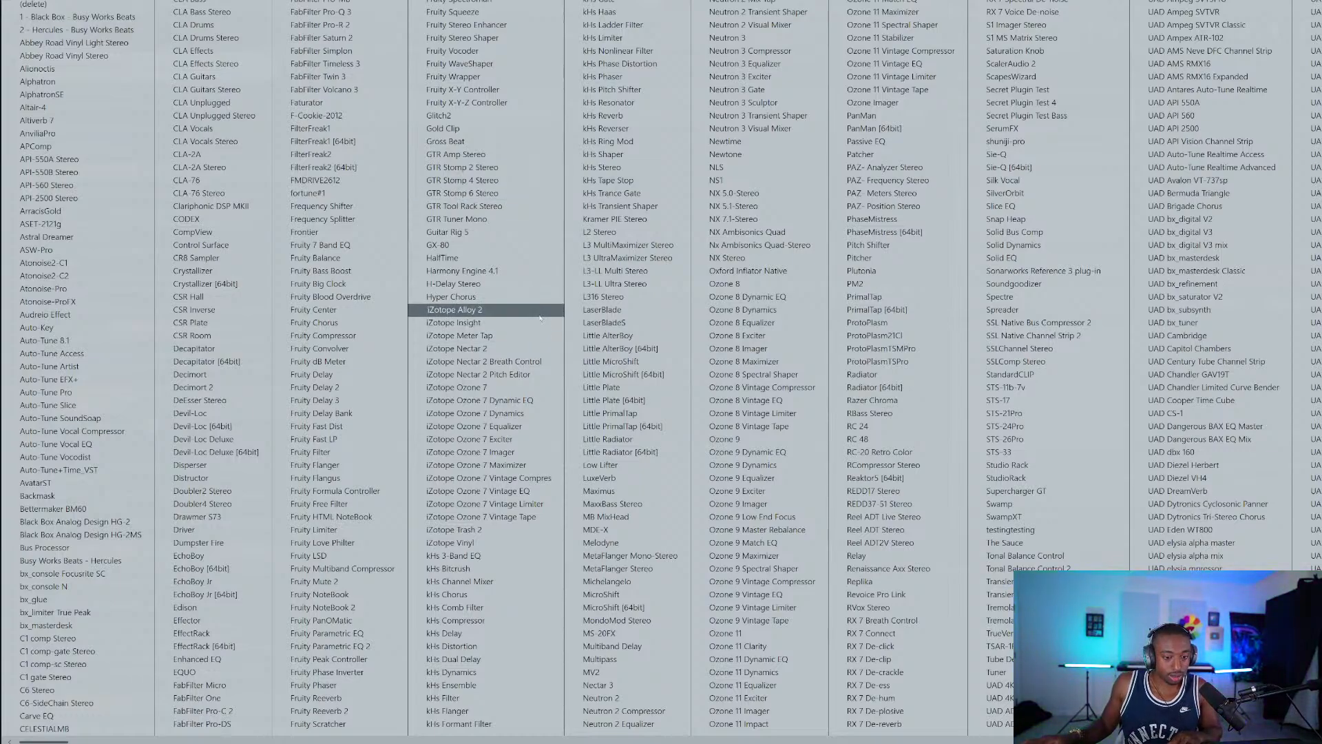
pyautogui.hscroll(5, 540, 318)
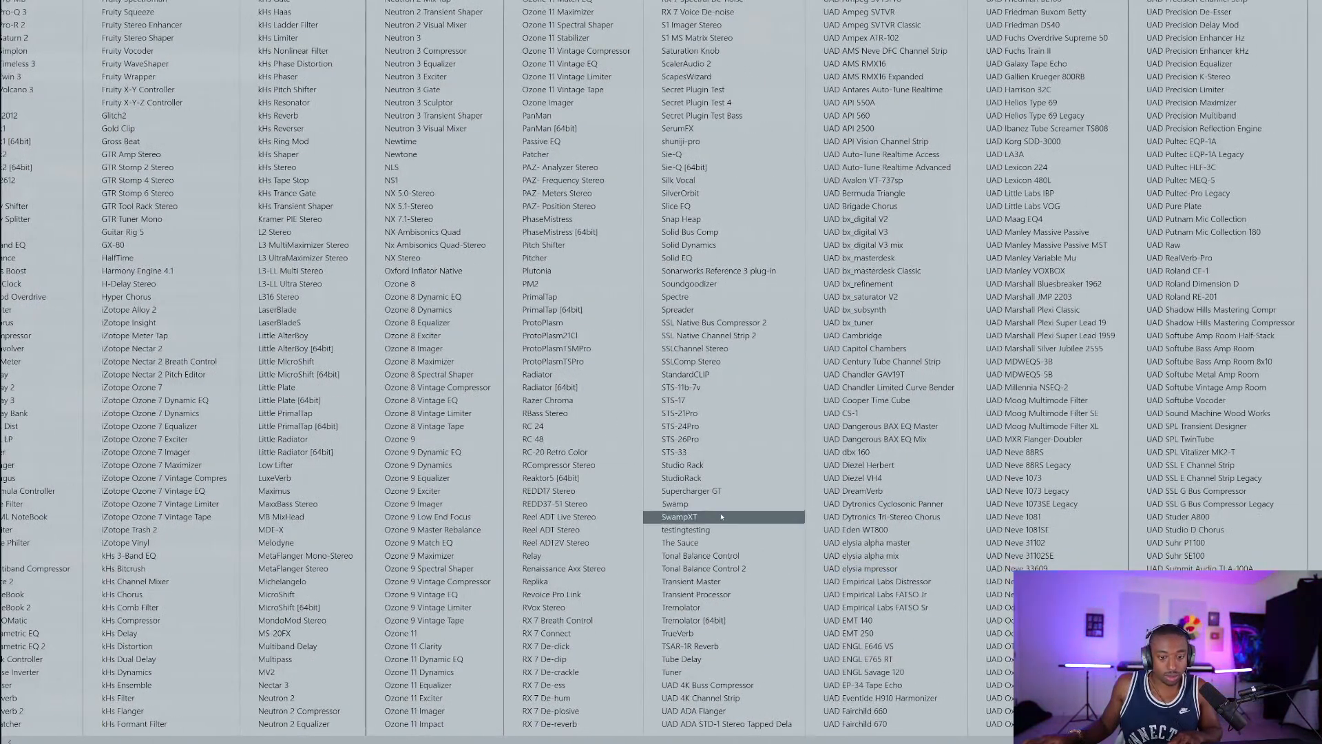
pyautogui.click(716, 374)
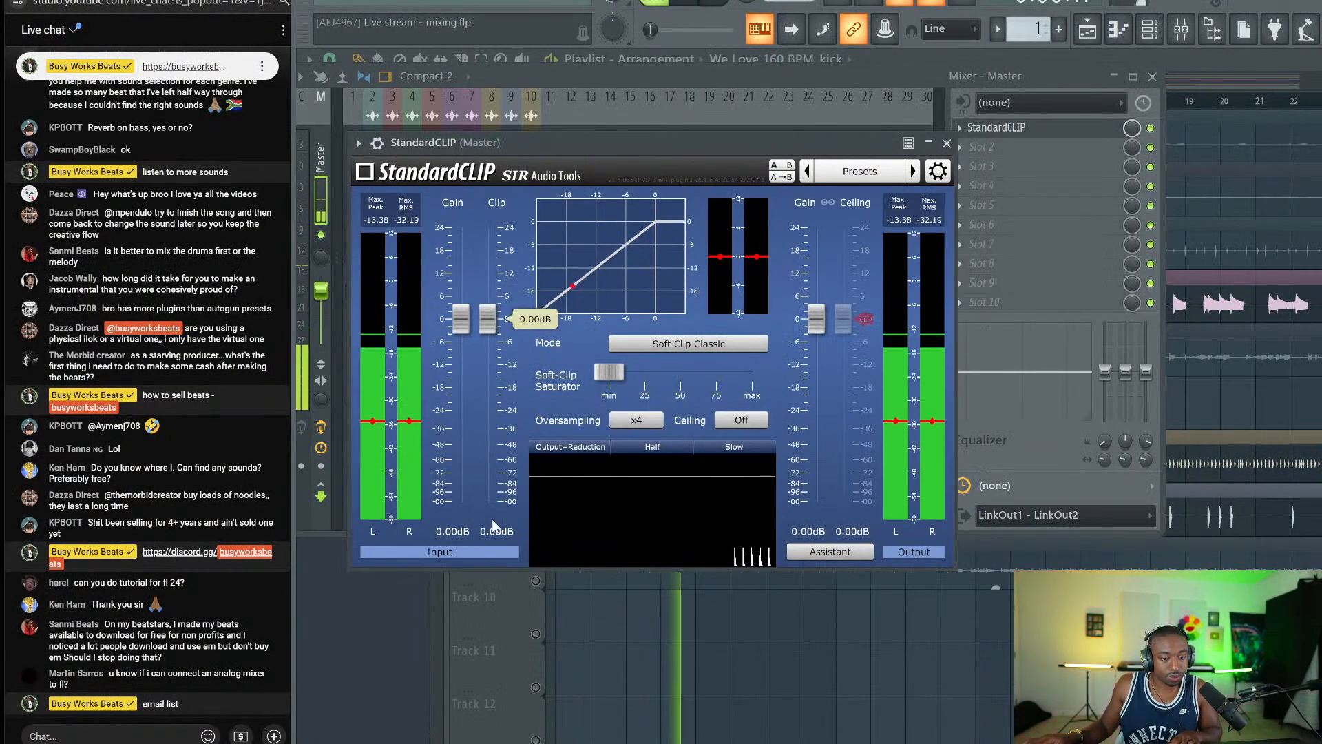
pyautogui.click(495, 531)
pyautogui.write('-2')
pyautogui.press('Return')
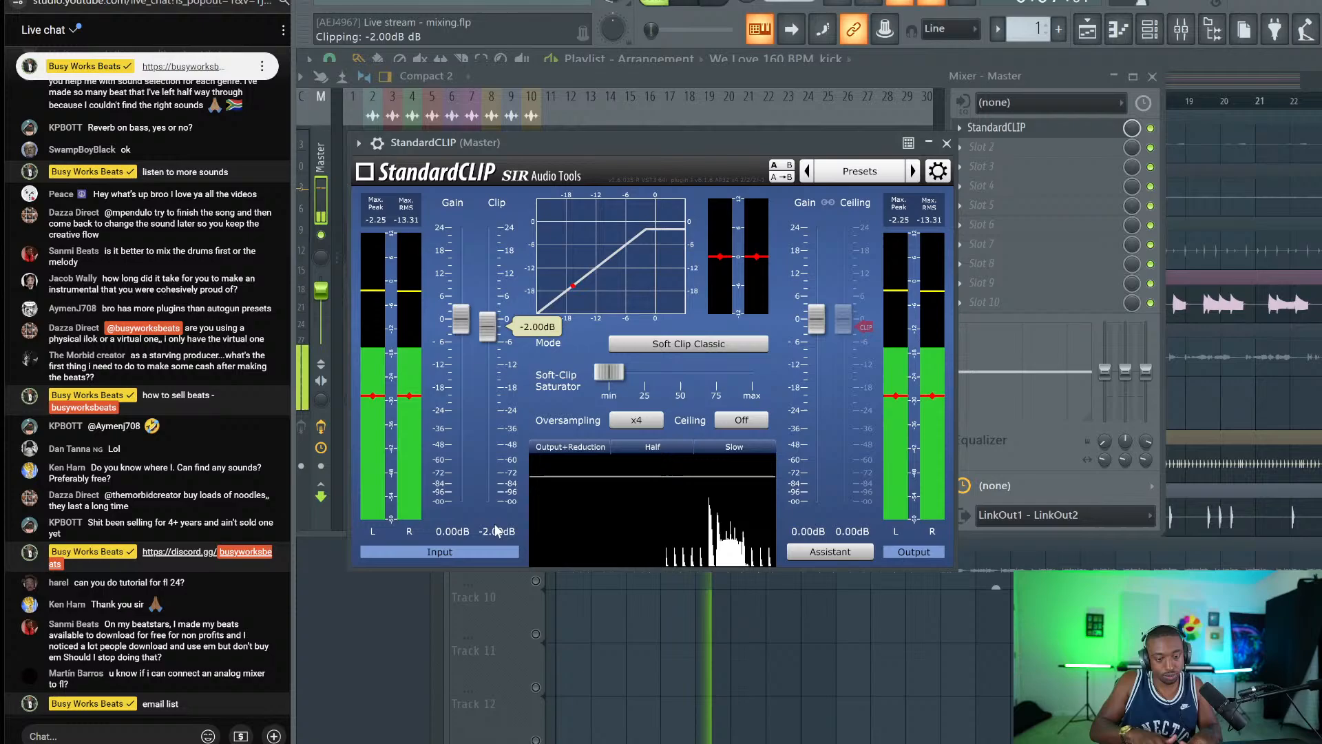
pyautogui.click(947, 143)
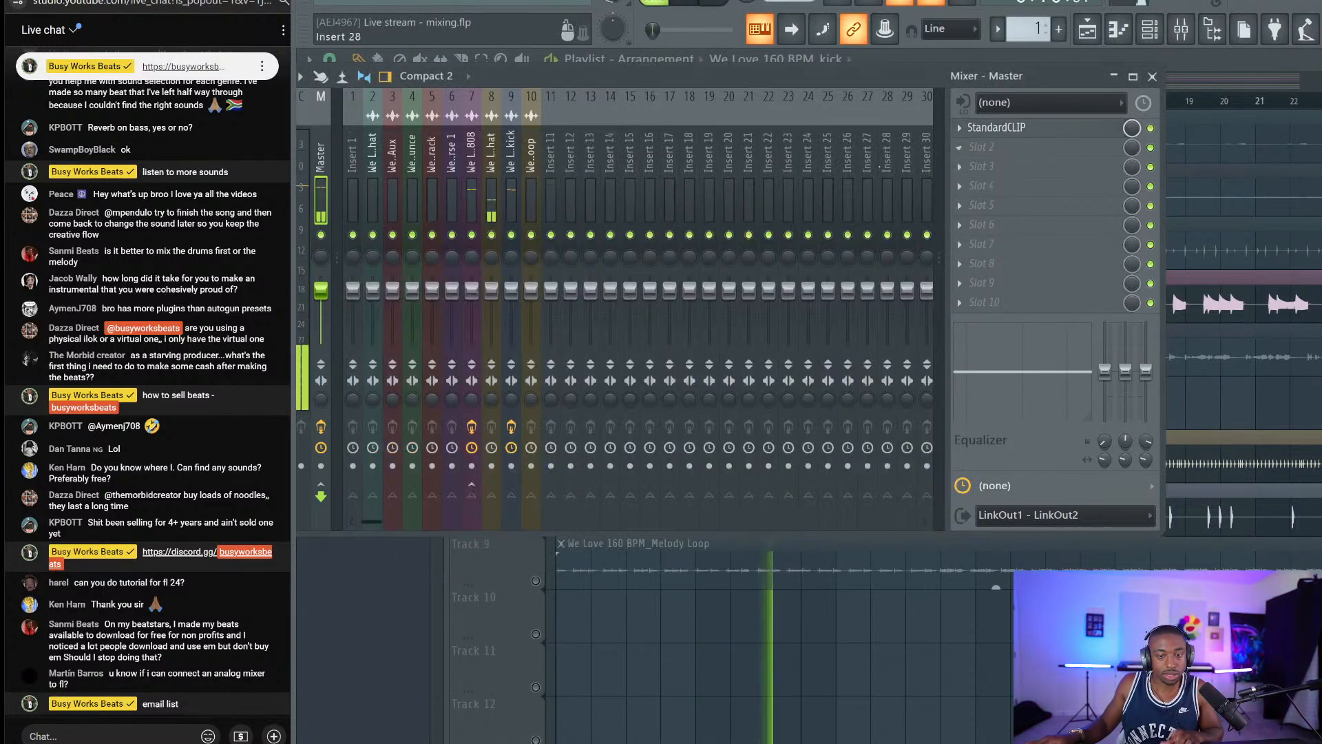
pyautogui.click(1151, 77)
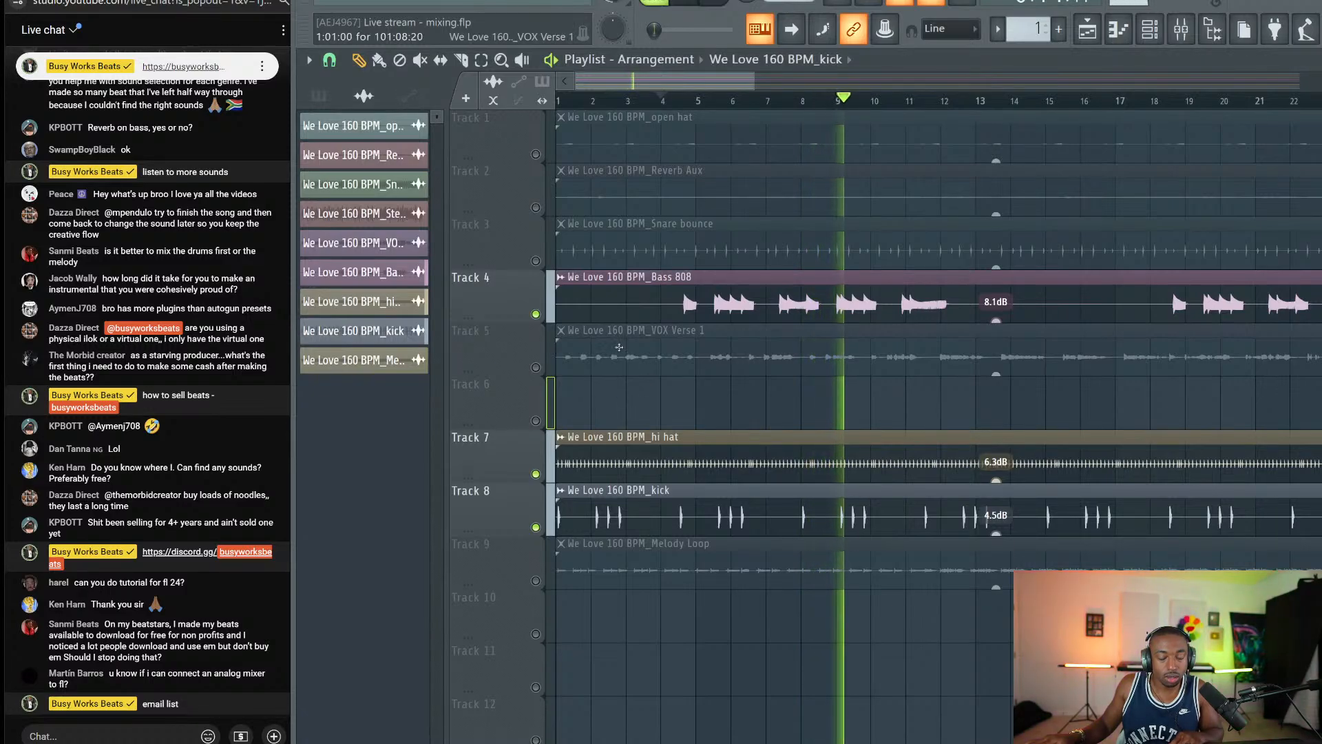
# Restart arrangement playback and unmute the Melody Loop track on Track 9.
pyautogui.press('space')
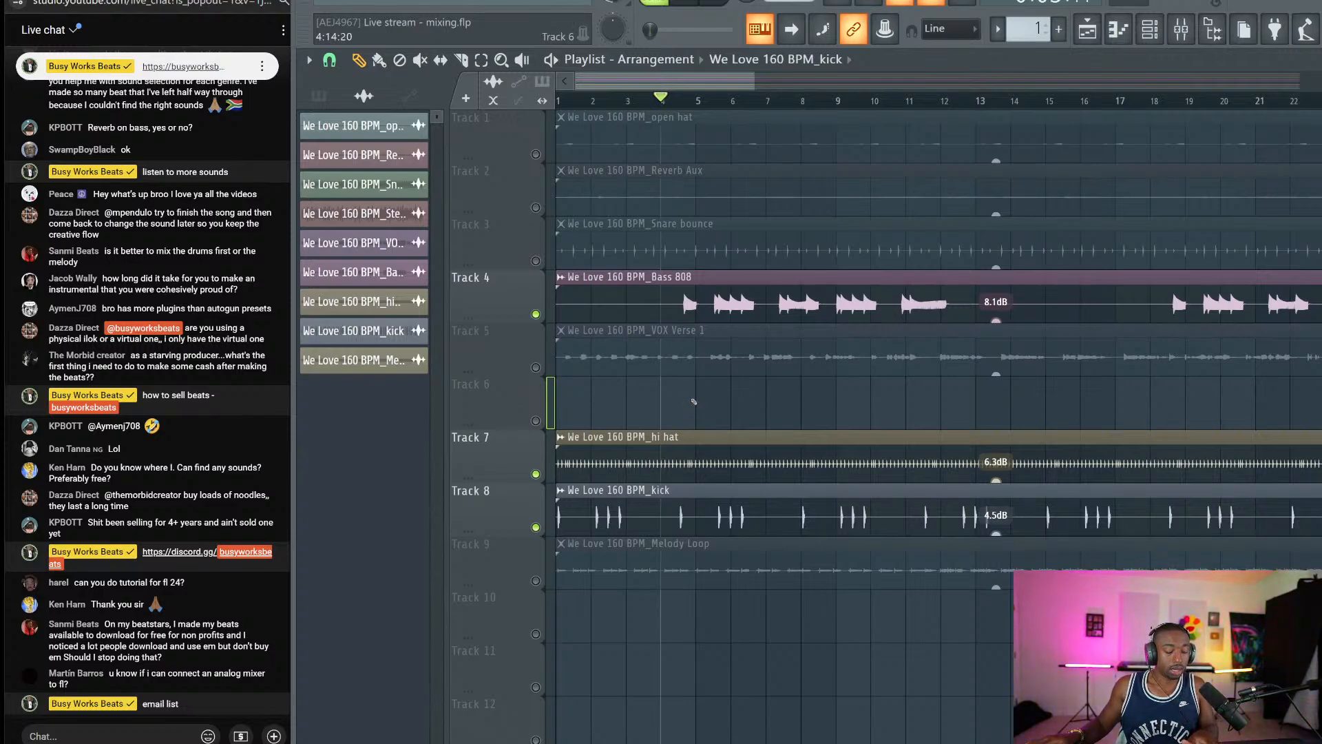
pyautogui.press('space')
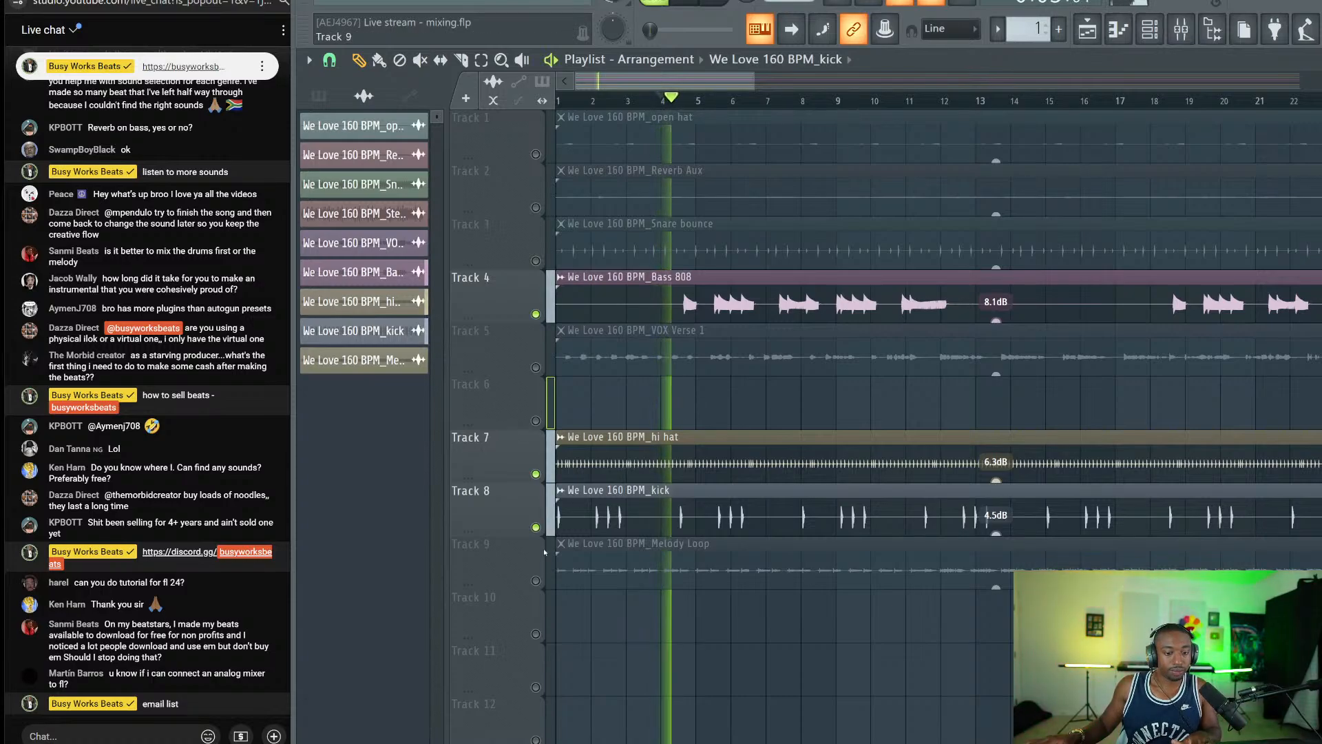
pyautogui.click(540, 580)
# Lower the 808 mixer insert to -3.0 dB.
pyautogui.doubleClick(666, 546)
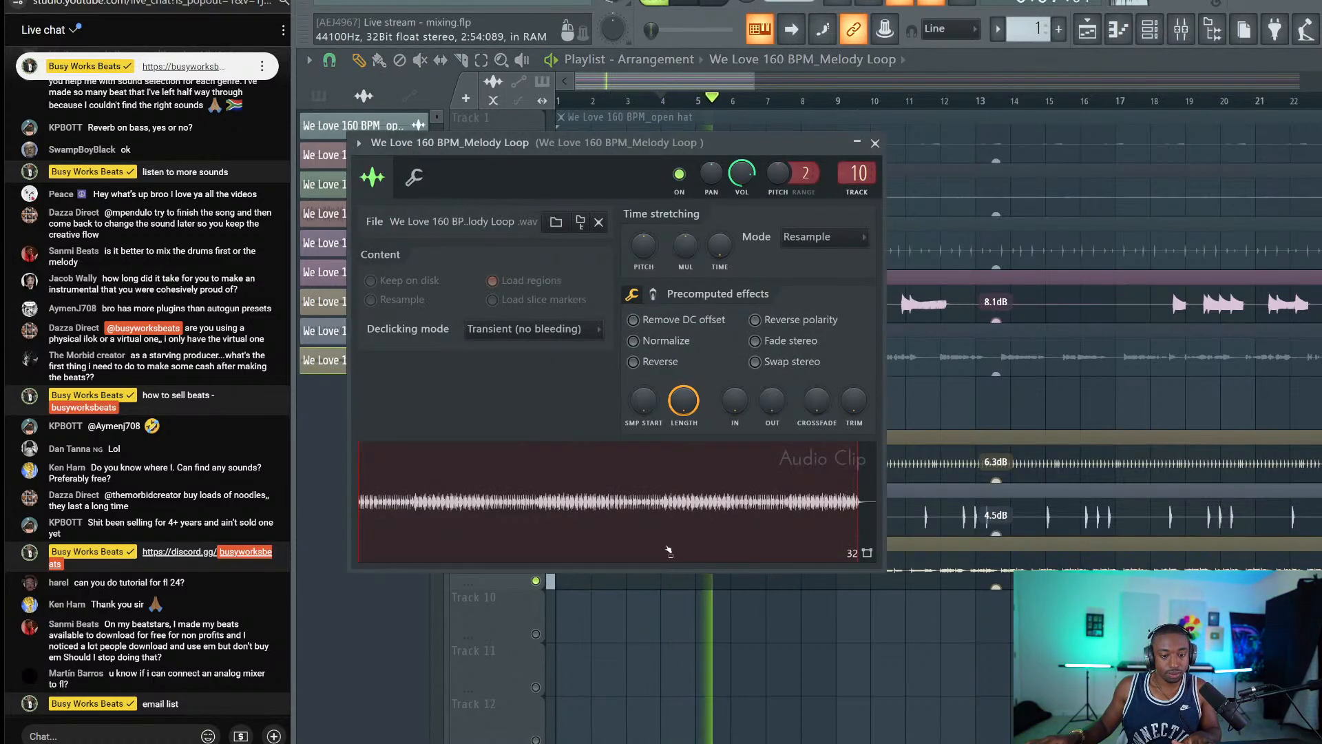
pyautogui.press('F9')
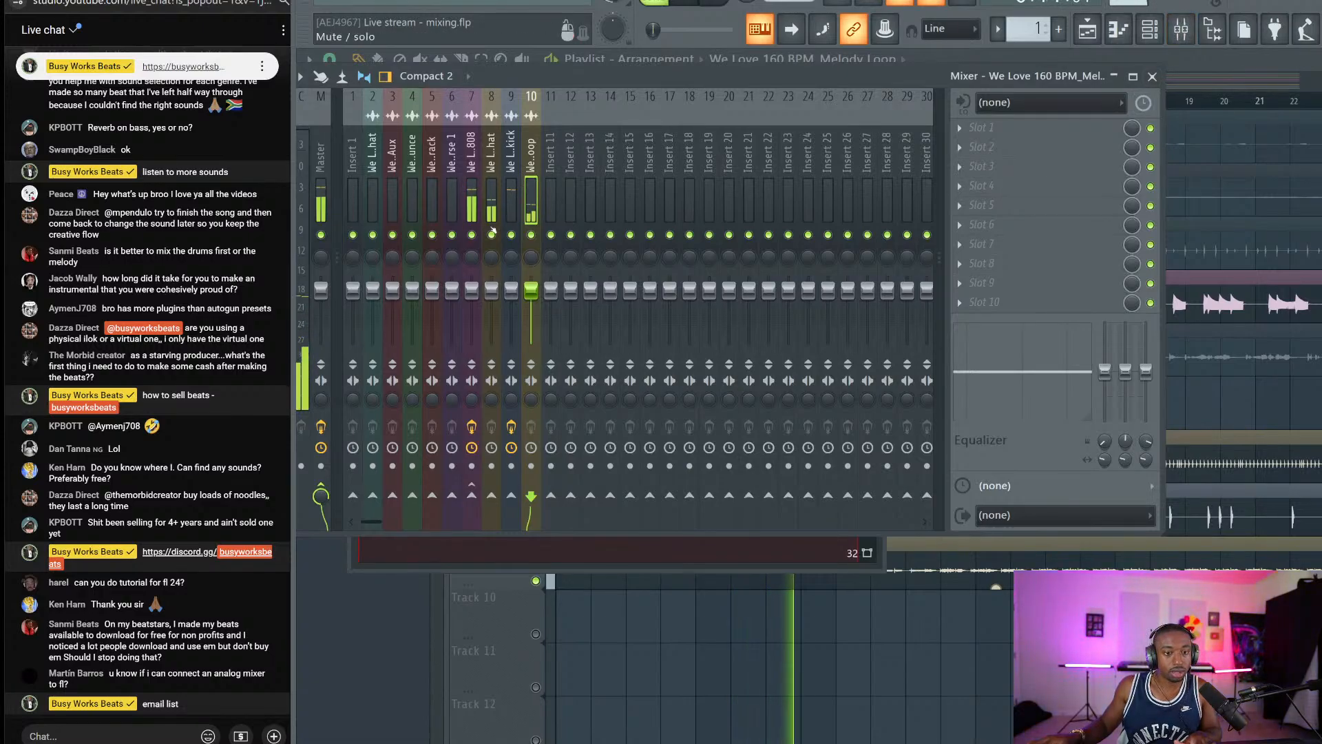
pyautogui.moveTo(472, 288); pyautogui.dragTo(531, 278)
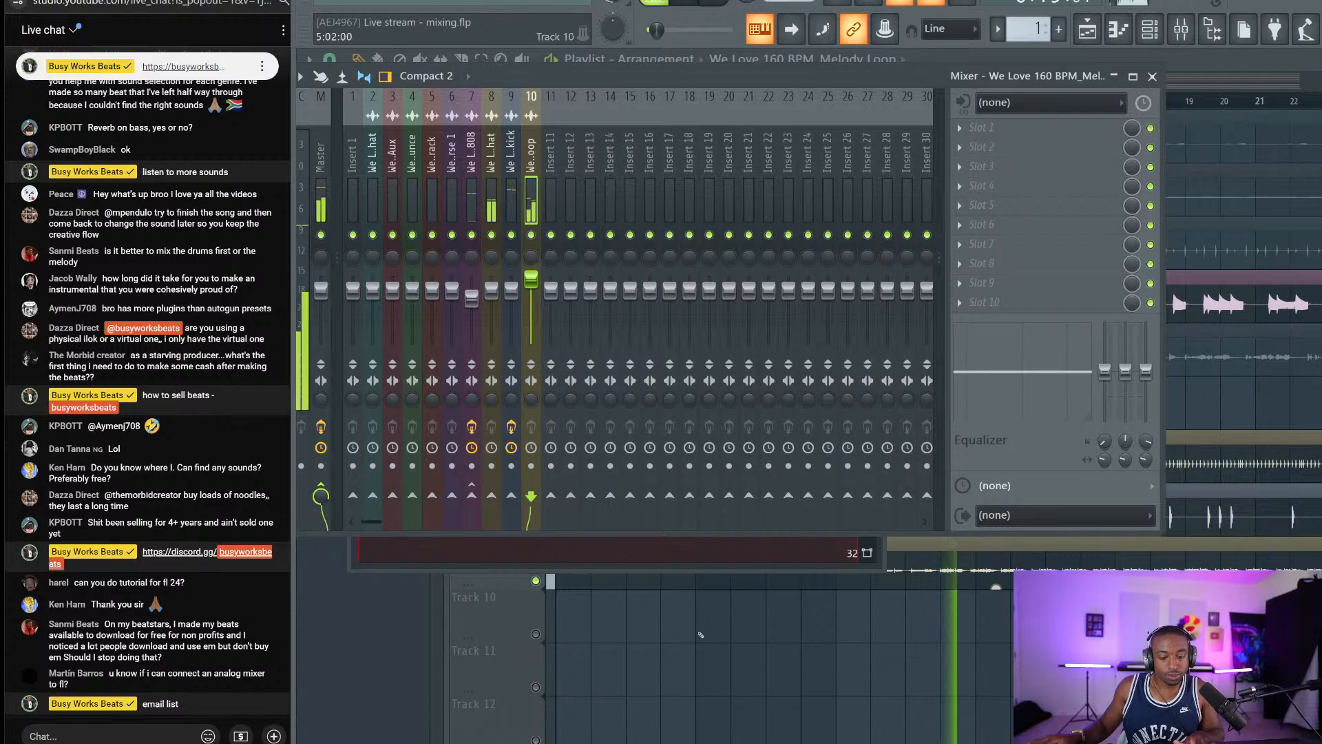
pyautogui.press('F9')
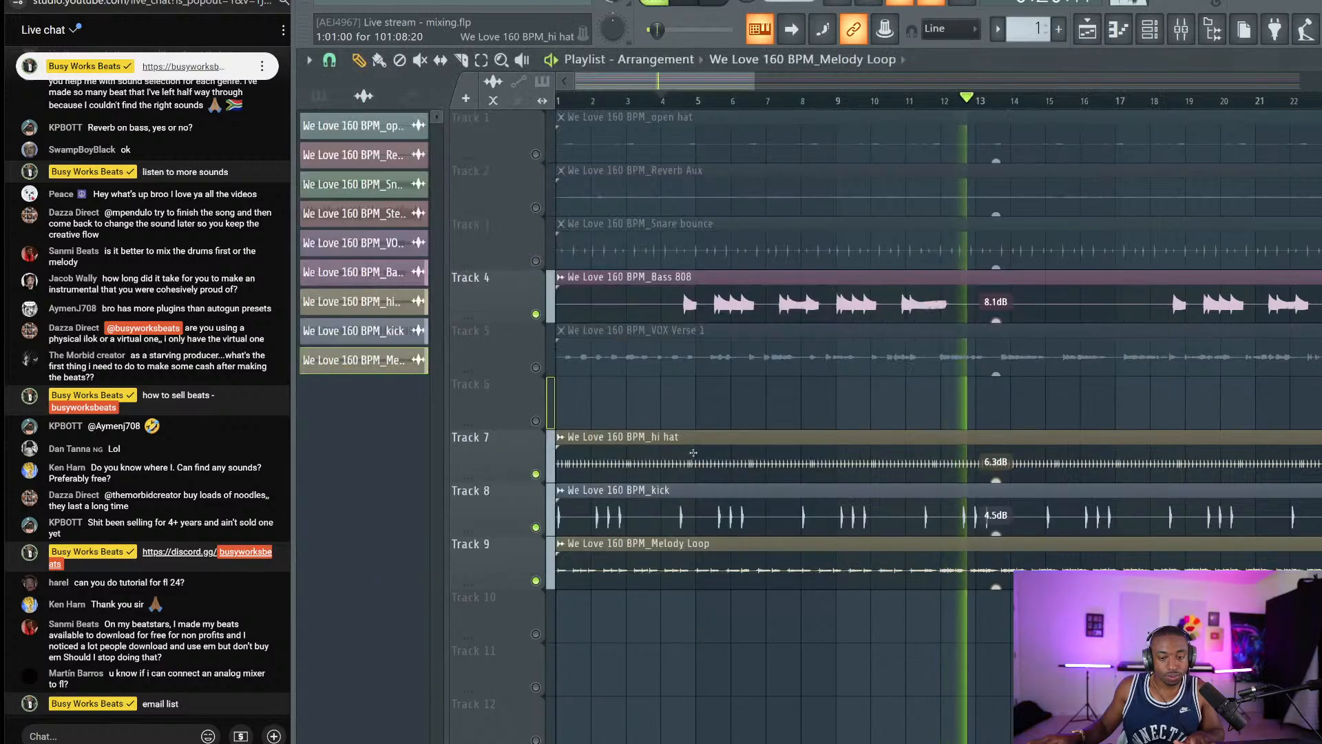
# Unmute the Snare bounce, Reverb Aux and open hat tracks, keeping VOX Verse 1 muted.
pyautogui.click(539, 367)
pyautogui.click(536, 367)
pyautogui.click(536, 260)
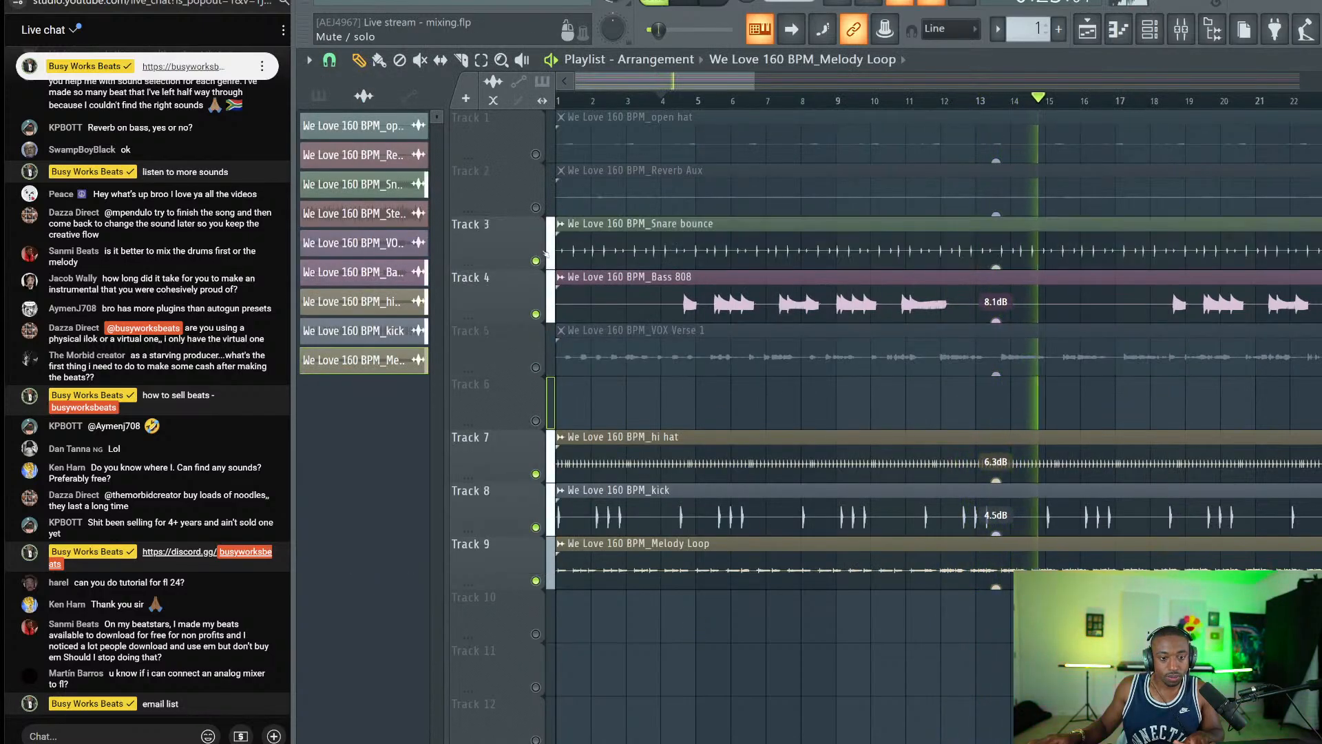
pyautogui.doubleClick(741, 249)
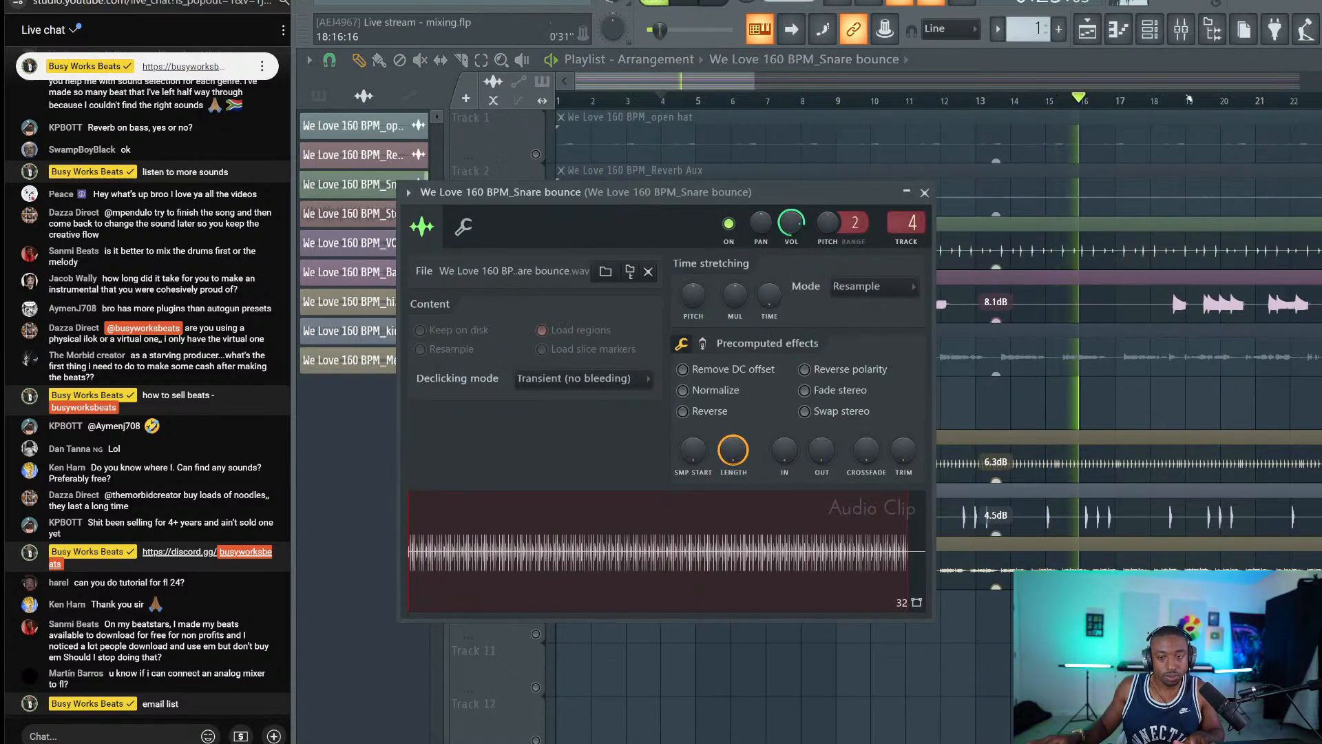
pyautogui.click(1181, 29)
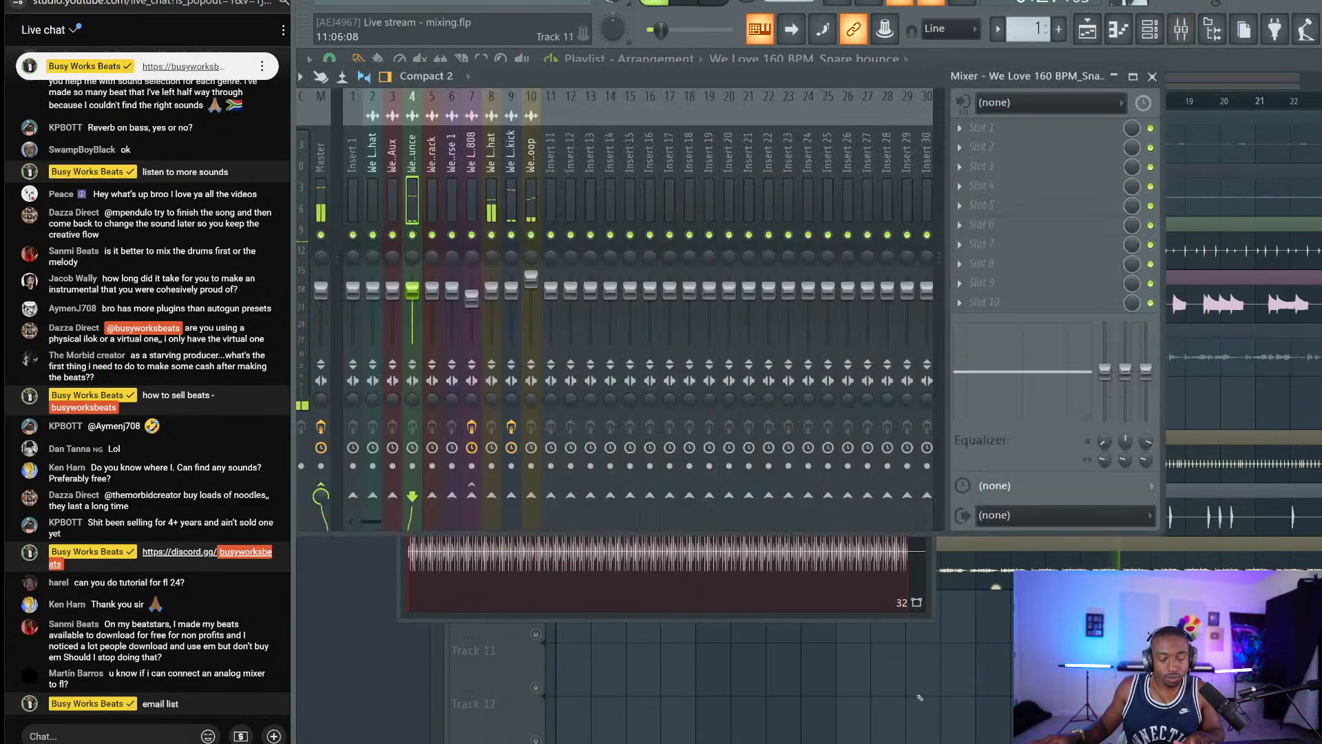
pyautogui.press('F9')
pyautogui.click(536, 208)
pyautogui.click(536, 154)
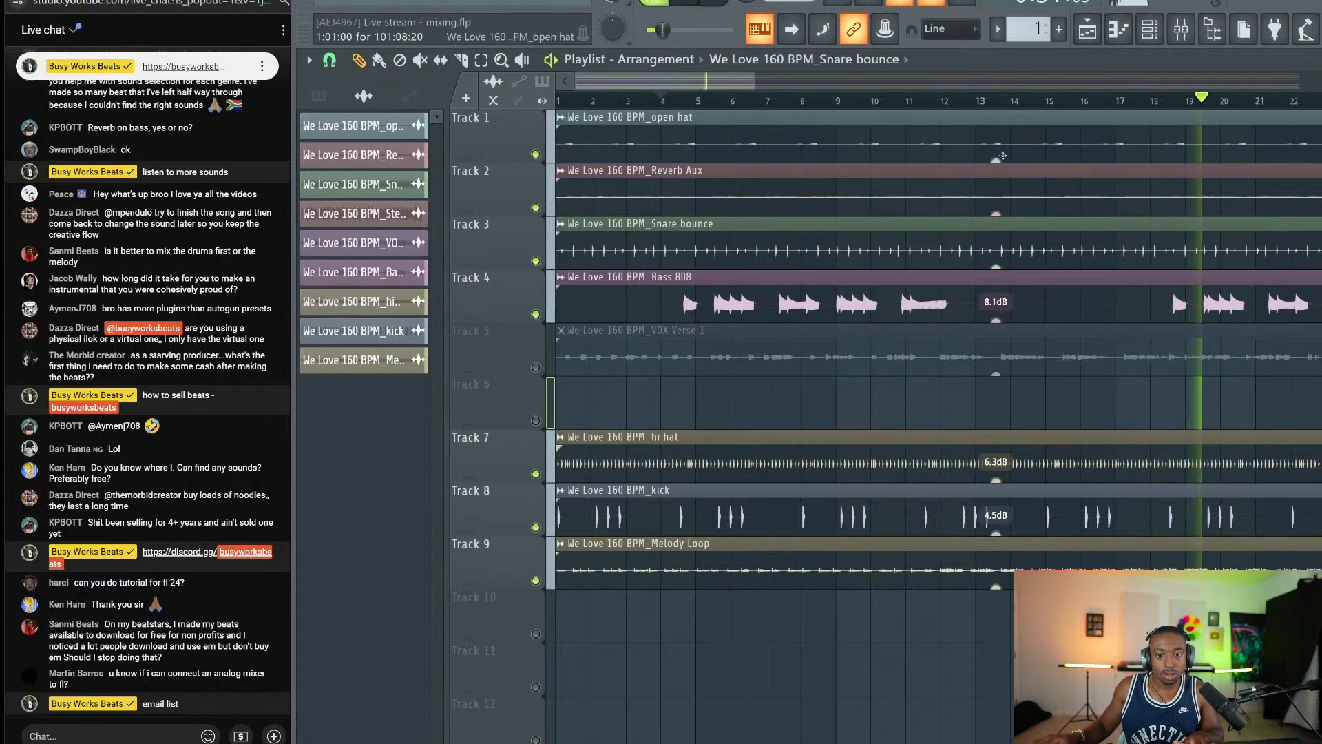
# Adjust the open hat, hi hat and snare clip gains to about 4 dB.
pyautogui.scroll(5, 995, 160)
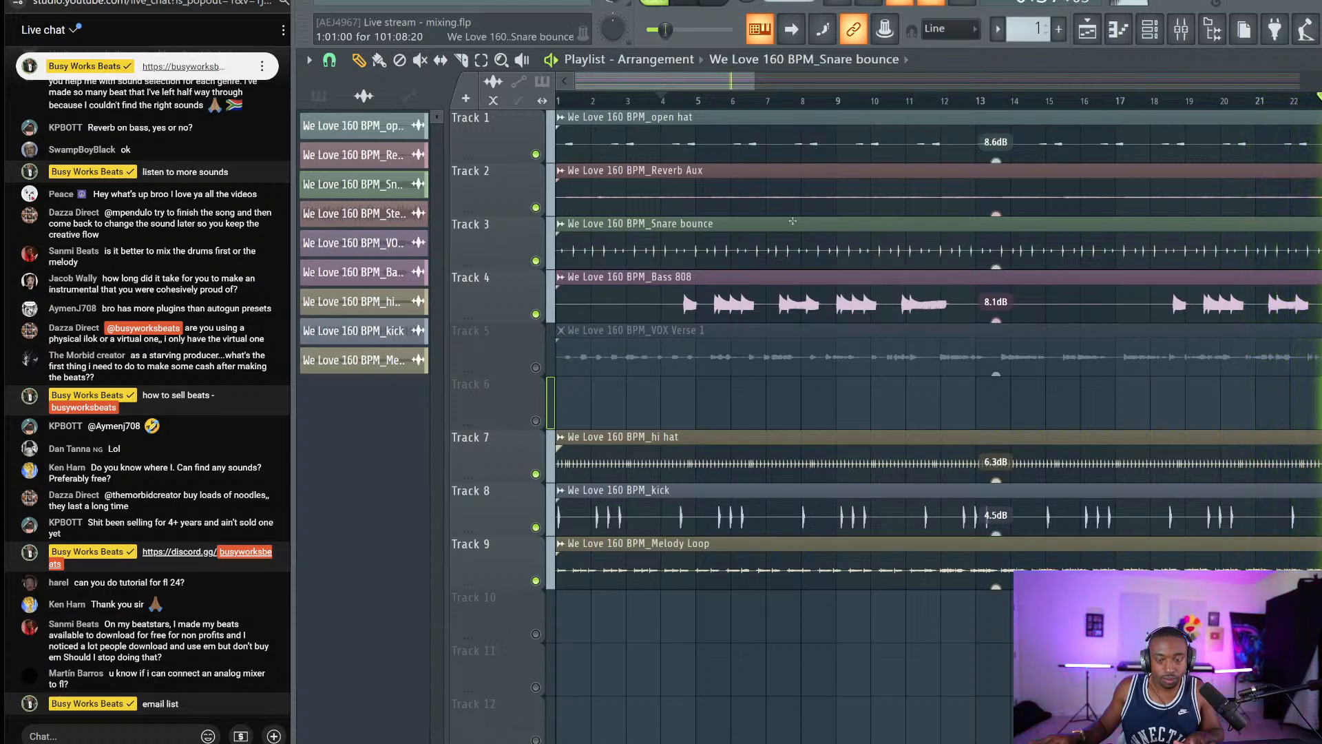
pyautogui.scroll(-3, 996, 142)
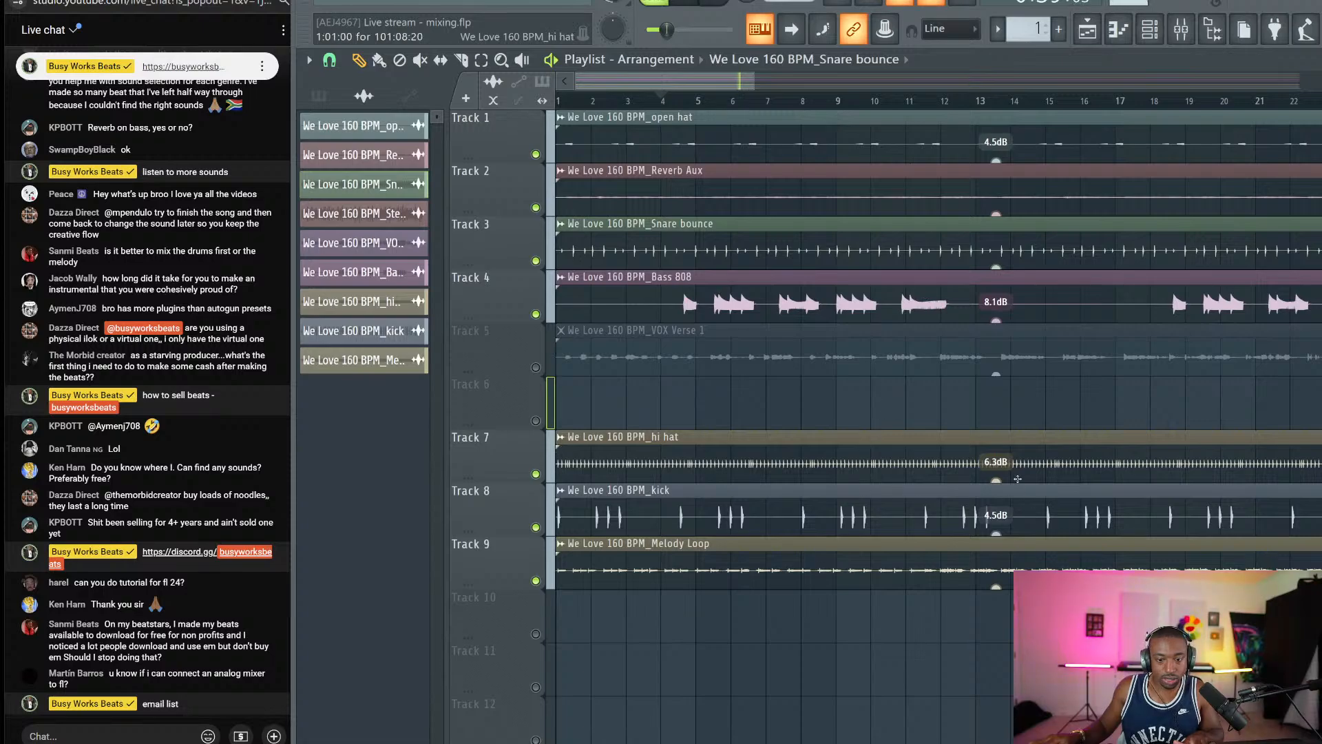
pyautogui.scroll(-4, 995, 480)
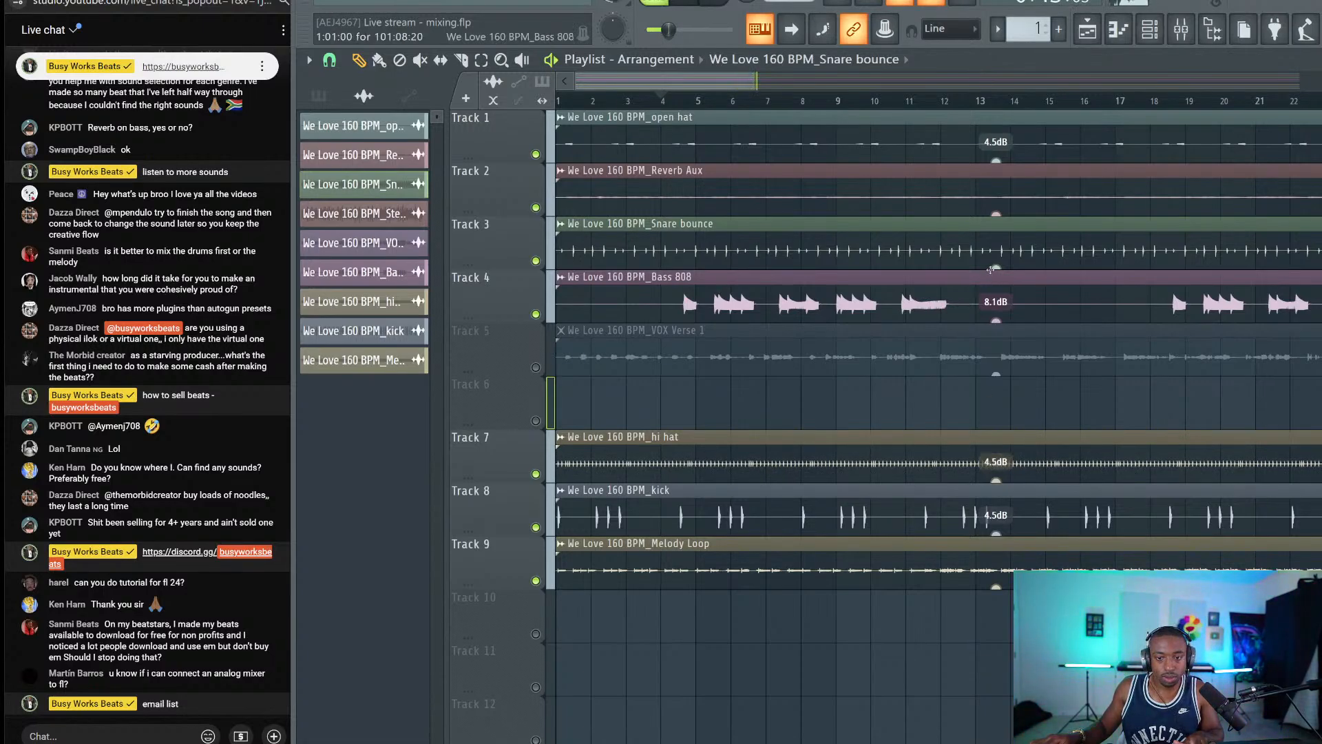
pyautogui.scroll(-3, 995, 268)
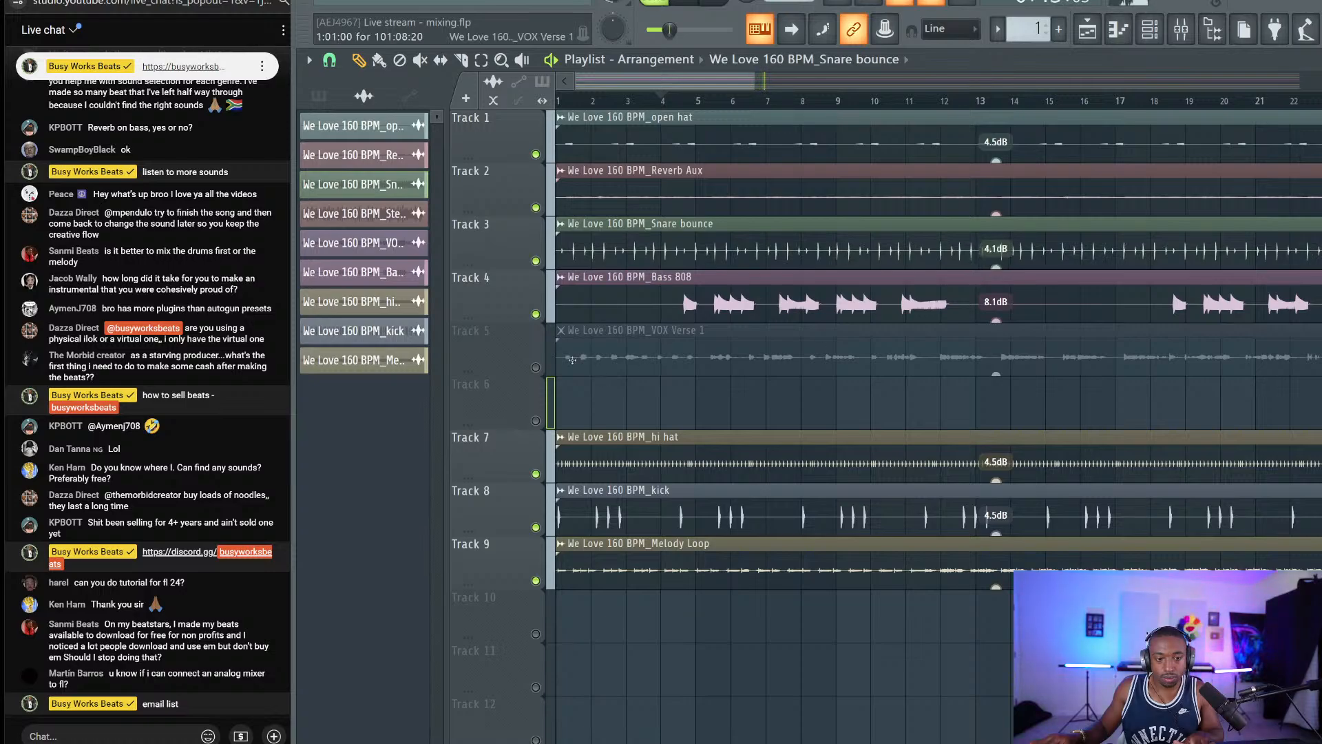
# Unmute VOX Verse 1 and bring up its mixer insert.
pyautogui.click(536, 367)
pyautogui.doubleClick(765, 337)
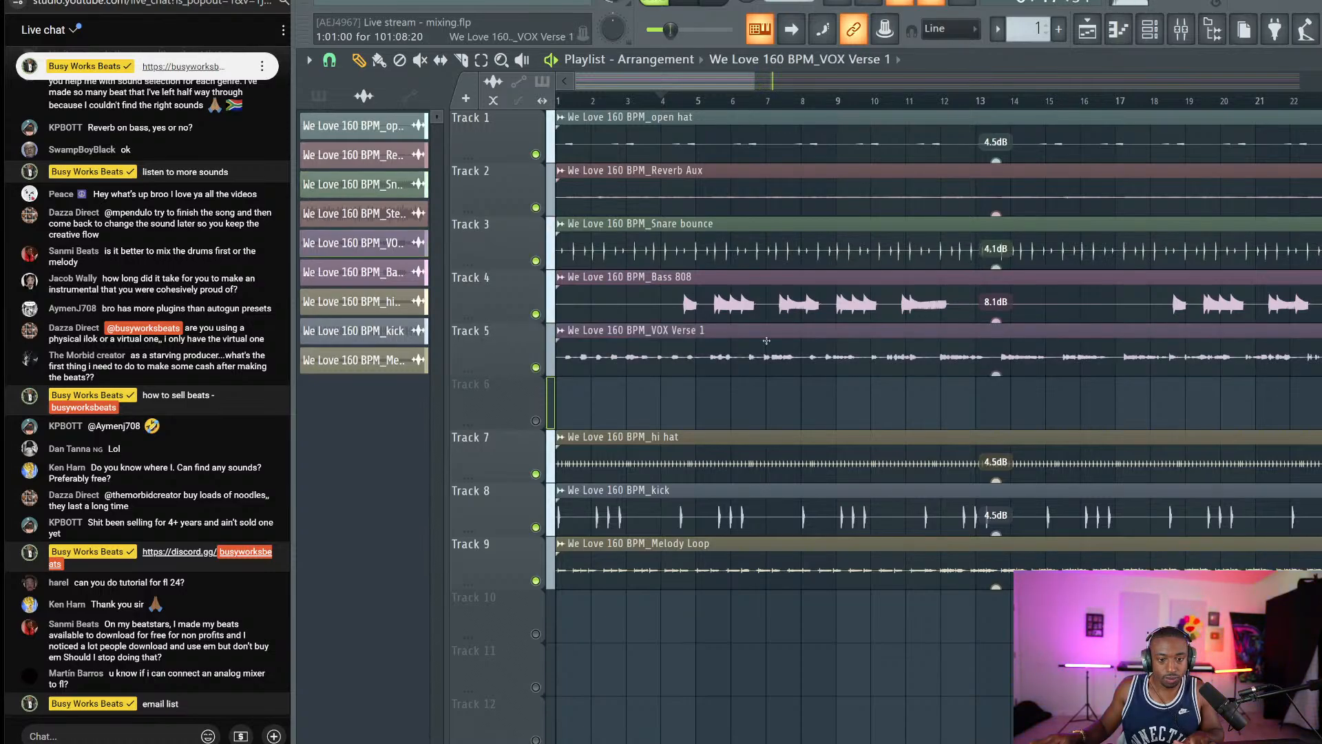
pyautogui.click(974, 241)
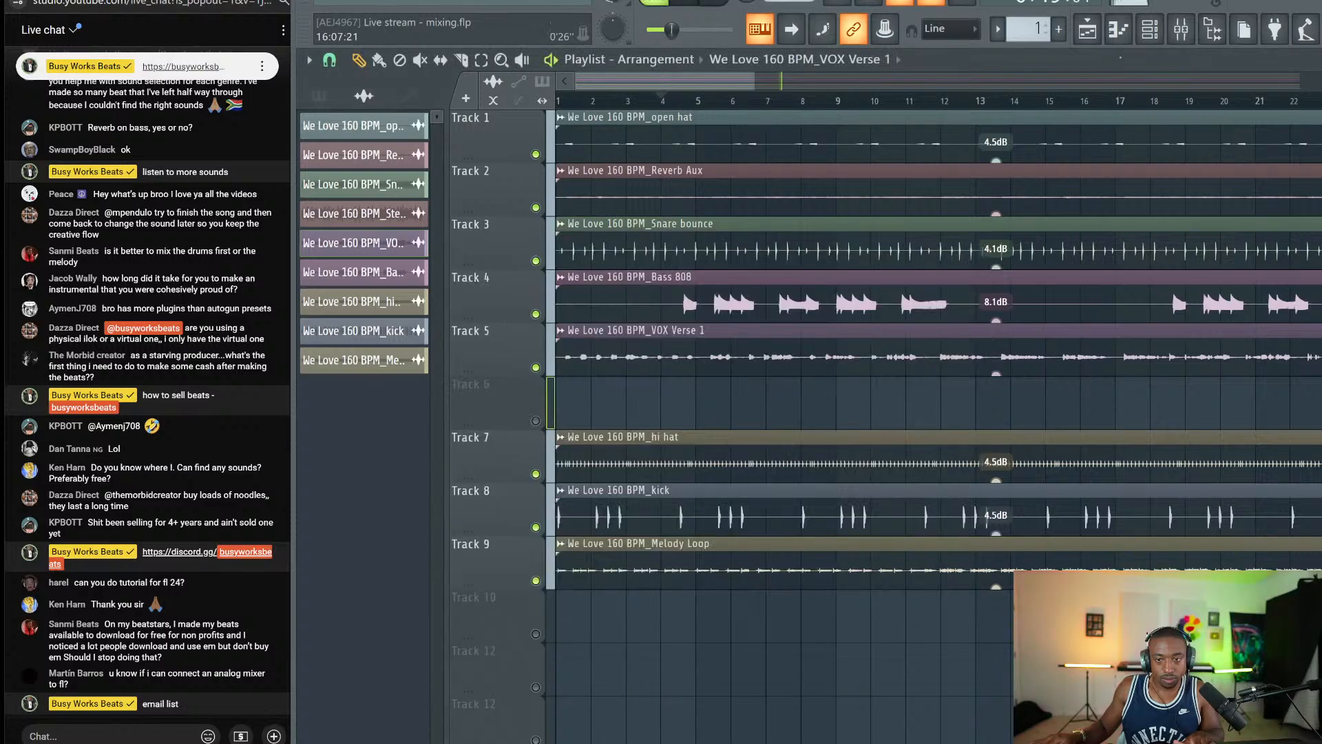
pyautogui.click(1180, 29)
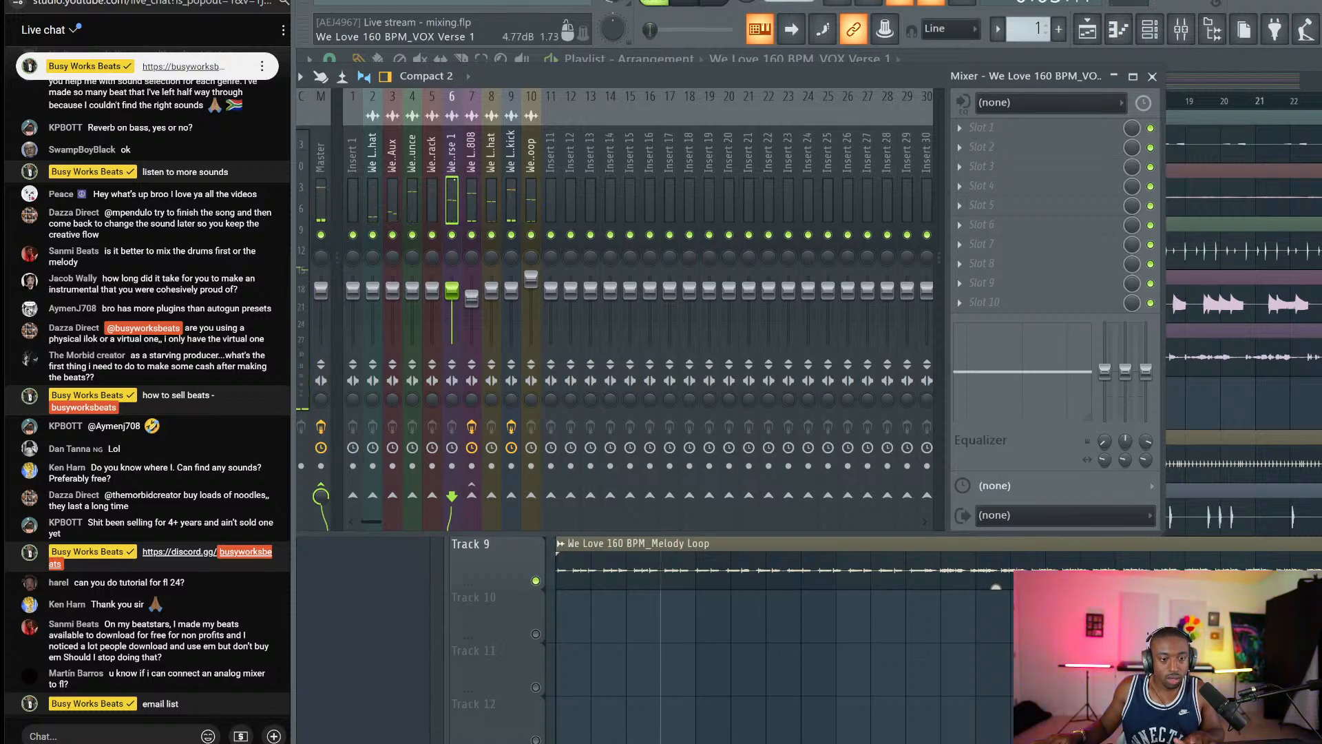
# Load UAD UA 1176 Rev A into the VOX Verse 1 insert's first slot.
pyautogui.click(978, 128)
pyautogui.scroll(-5, 421, 333)
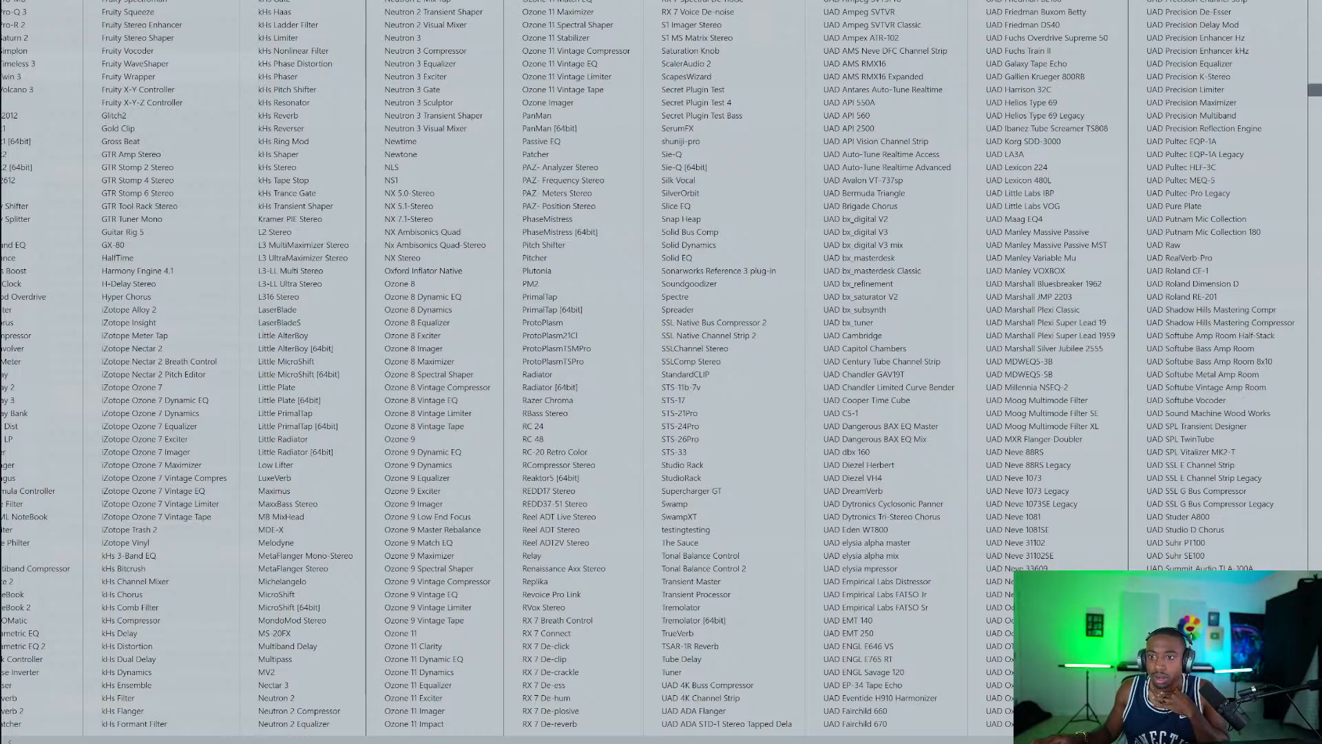
pyautogui.click(1316, 51)
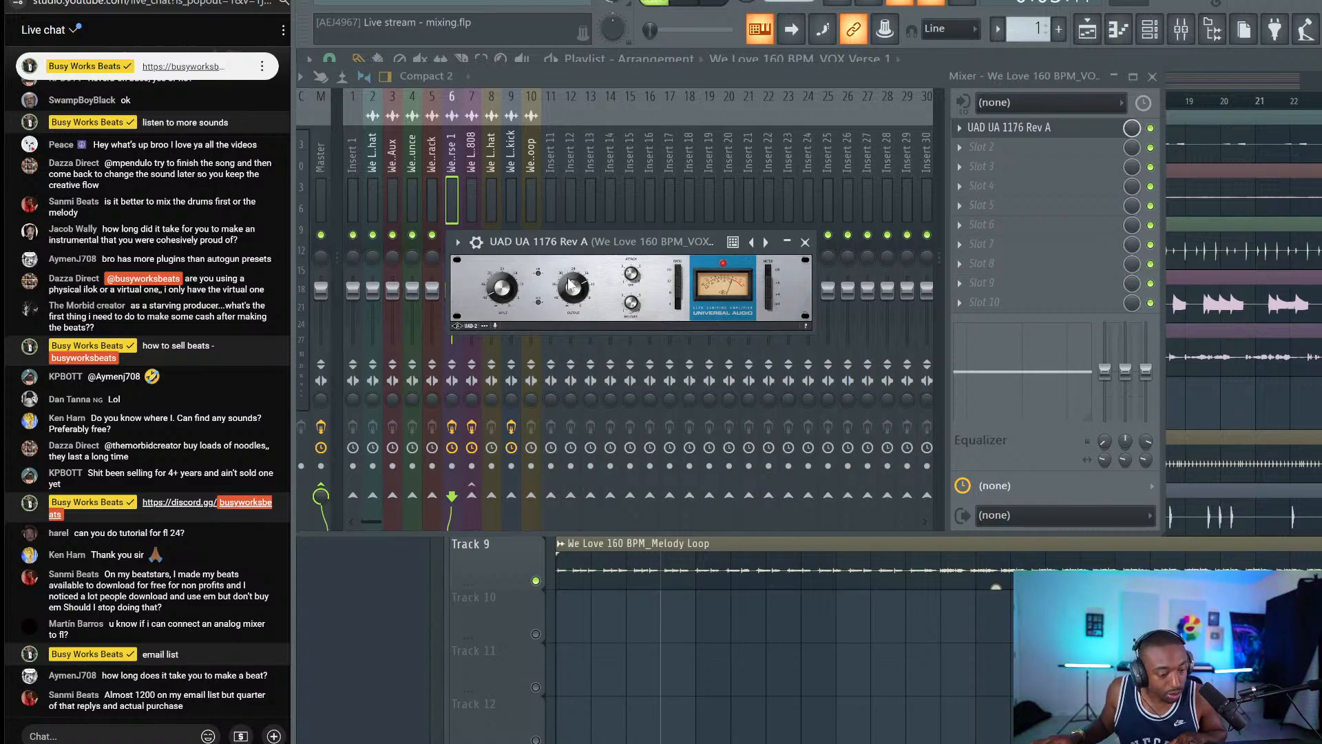
# Post '25%' in the live chat and switch to YouTube Studio's stream analytics.
pyautogui.click(164, 735)
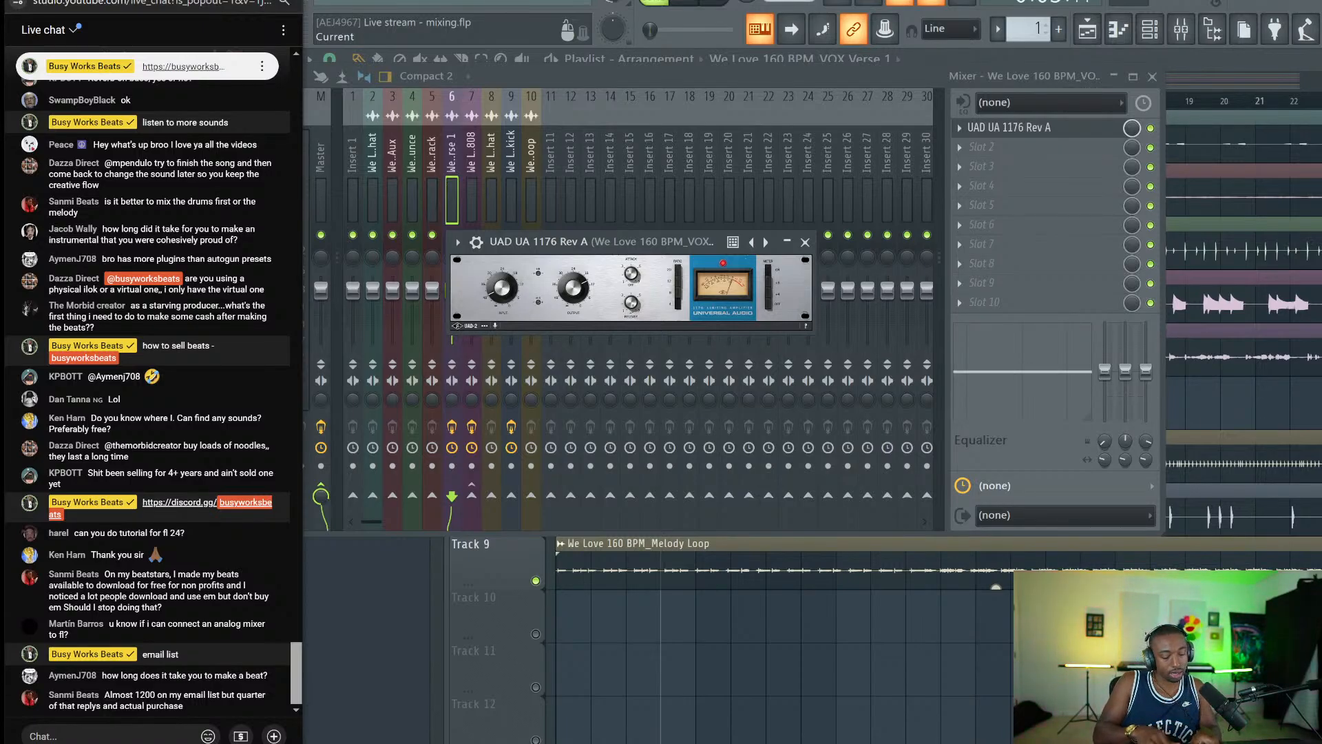
pyautogui.write('25')
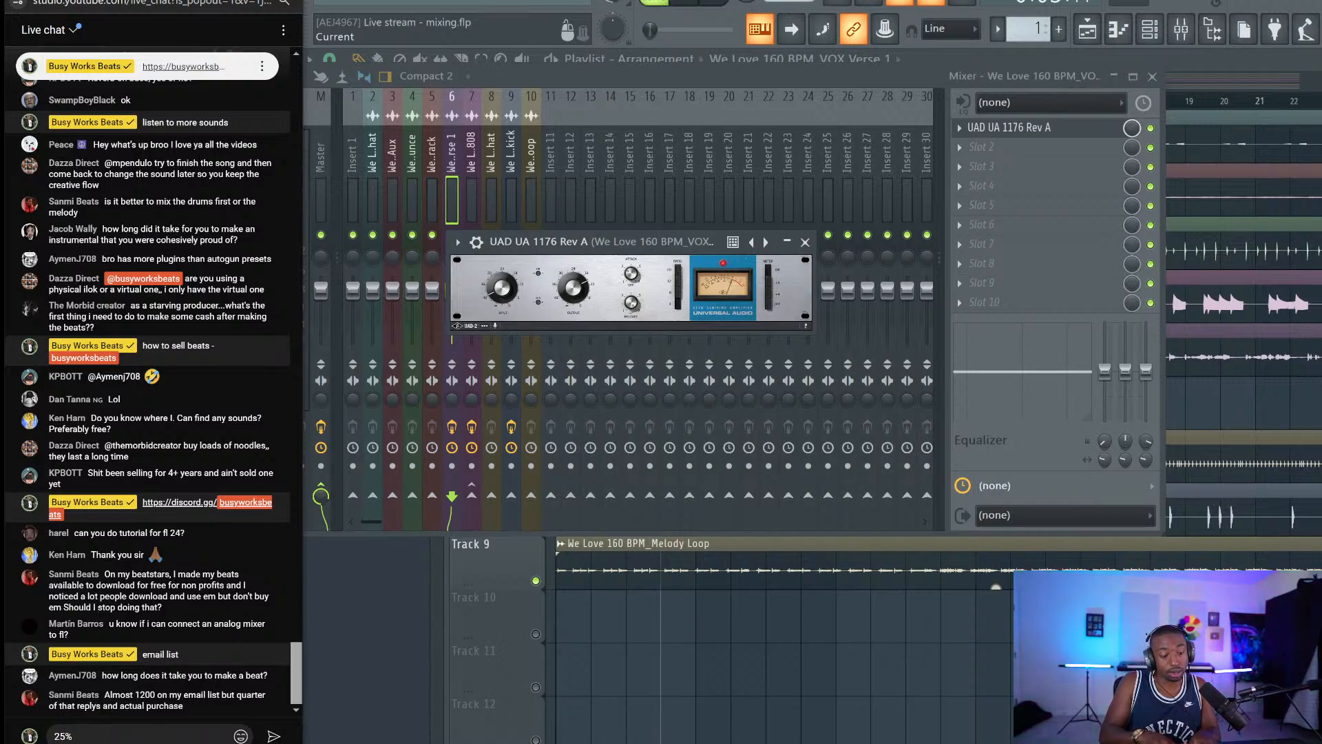
pyautogui.press('Return')
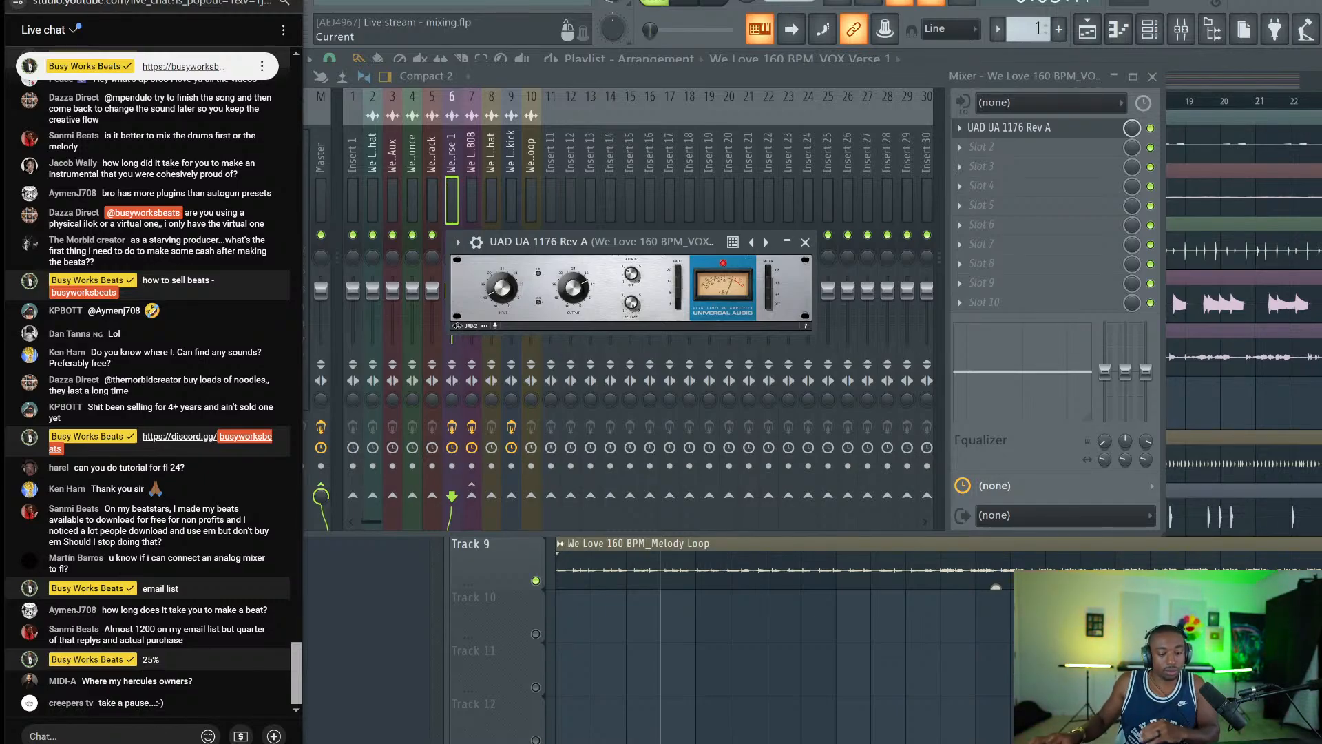
pyautogui.hotkey('alt', 'Tab')
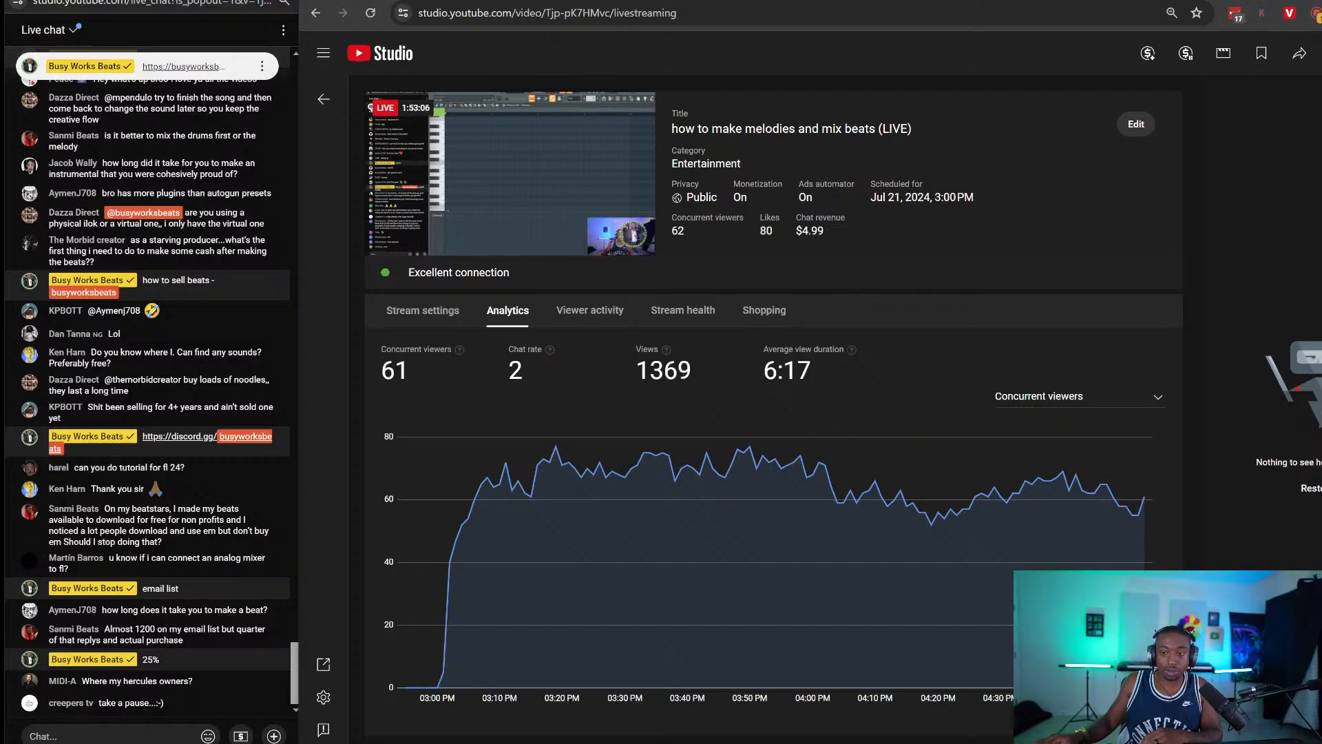
# Return to the FL Studio mix and start a new live chat message.
pyautogui.hotkey('alt', 'Tab')
pyautogui.click(157, 728)
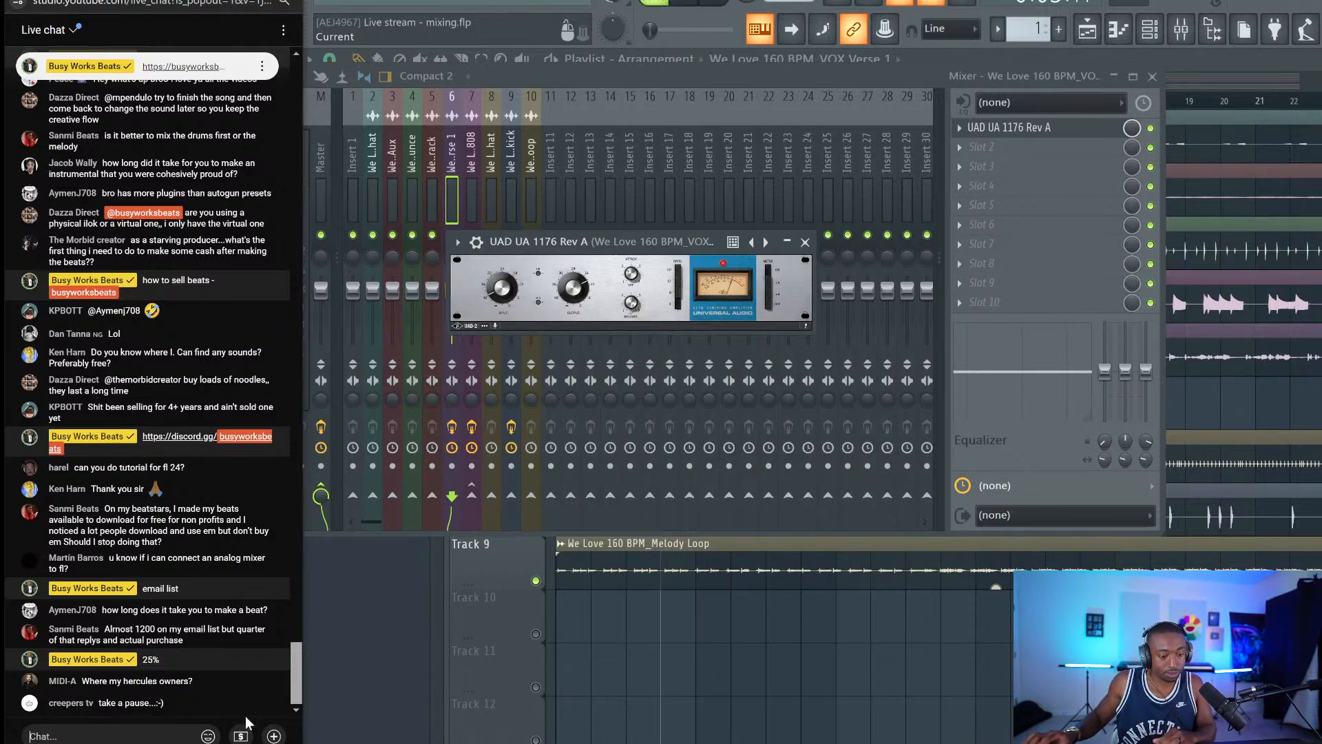
# Preview the song briefly and bring up the mixer on the VOX Verse 1 insert.
pyautogui.click(737, 687)
pyautogui.press('space')
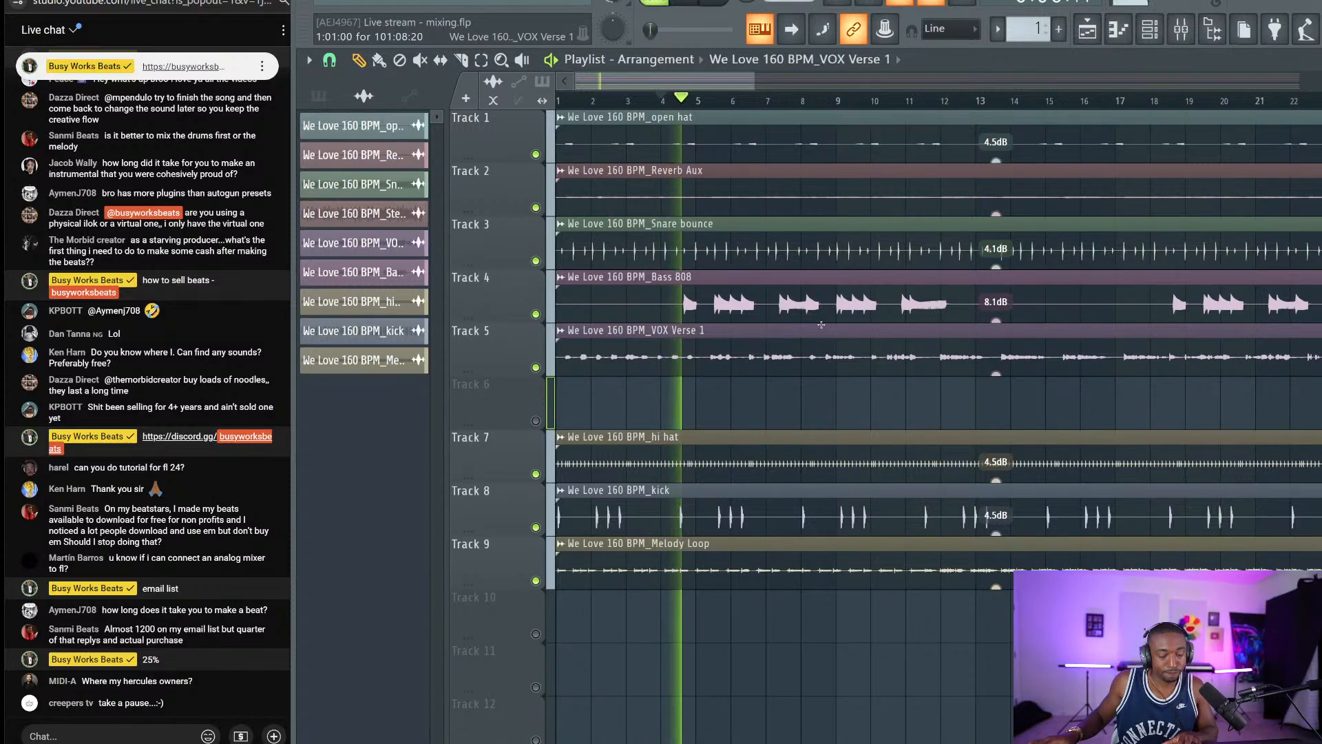
pyautogui.press('space')
pyautogui.press('space')
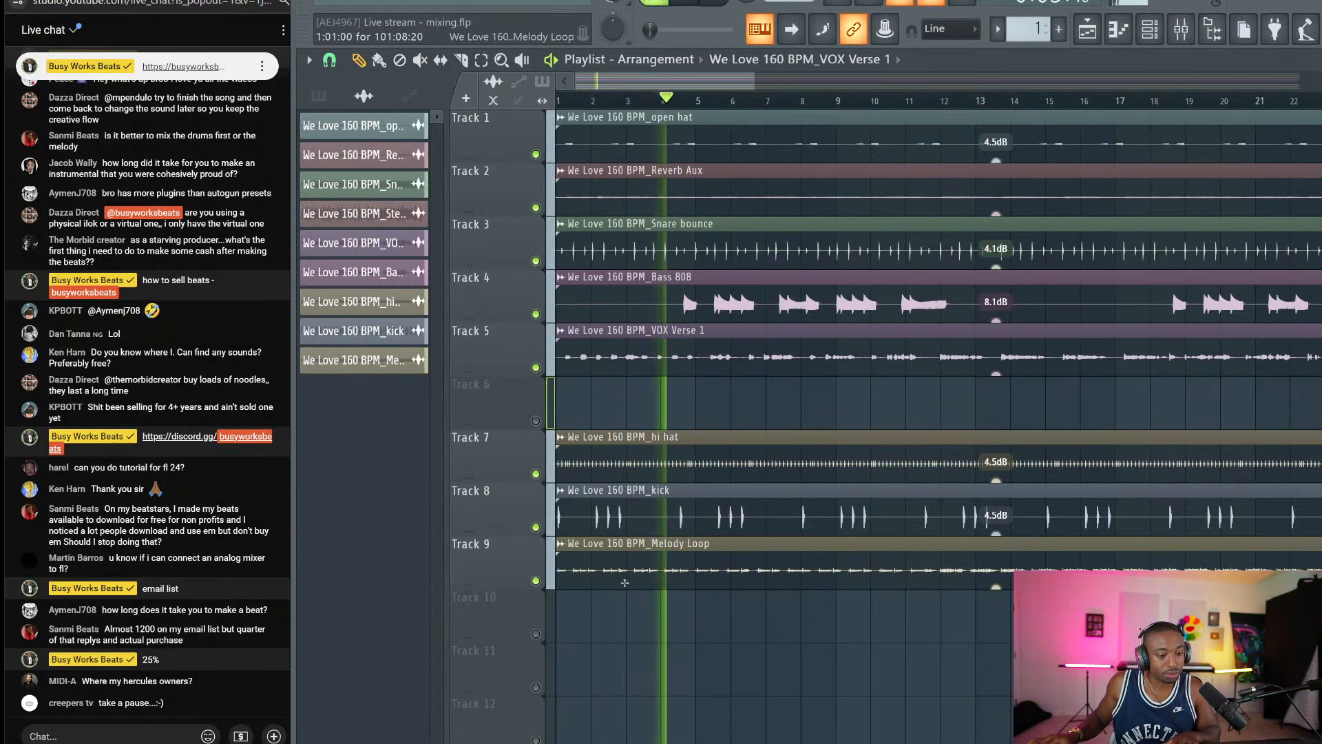
pyautogui.click(1181, 29)
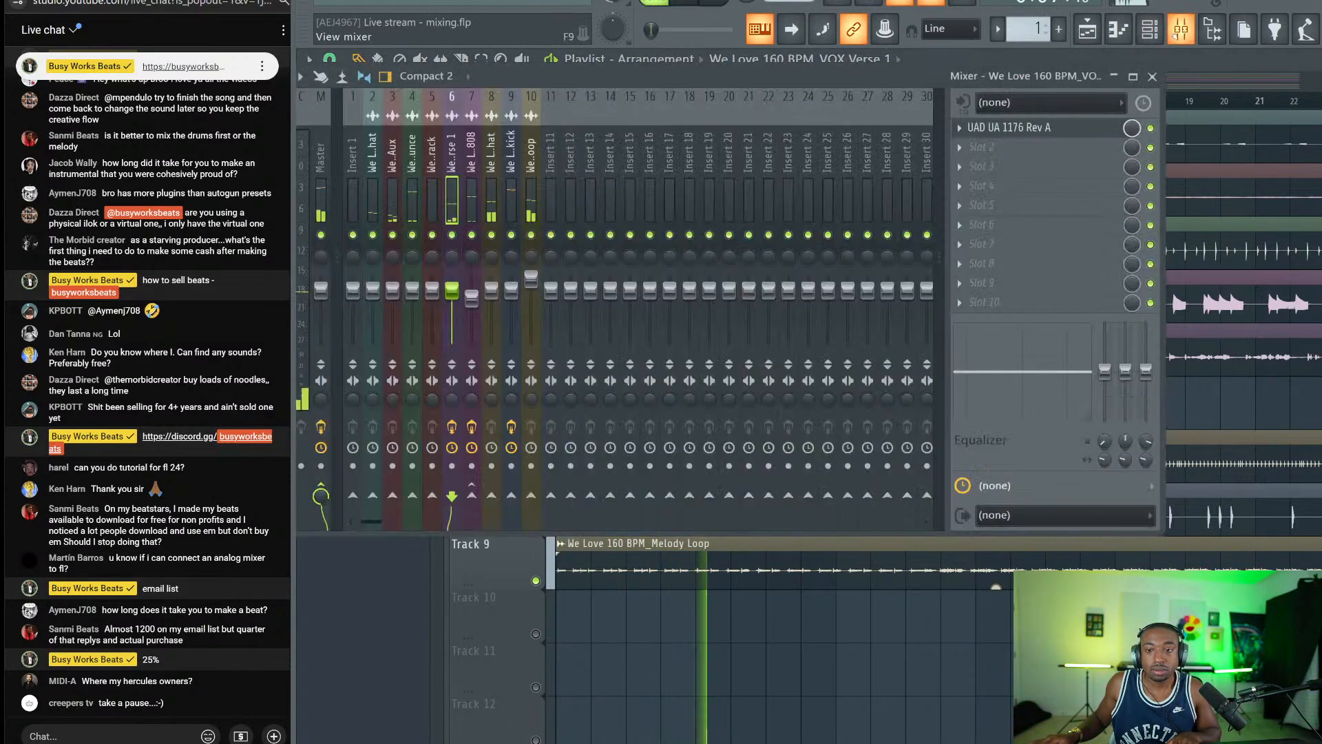
pyautogui.moveTo(895, 76); pyautogui.dragTo(944, 80)
pyautogui.press('space')
# Raise the vocal UA 1176 input to -34.32 dB during playback, then open the plugin list for an empty slot.
pyautogui.click(1107, 133)
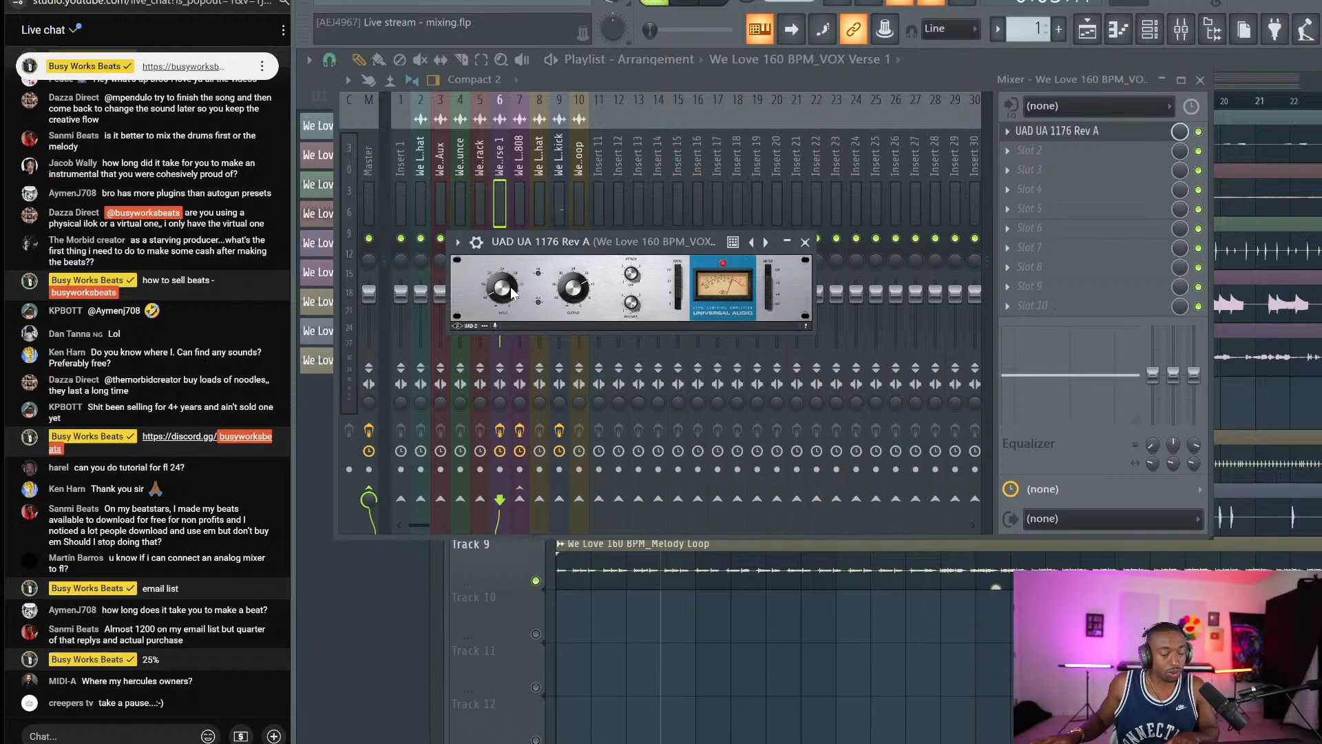
pyautogui.press('space')
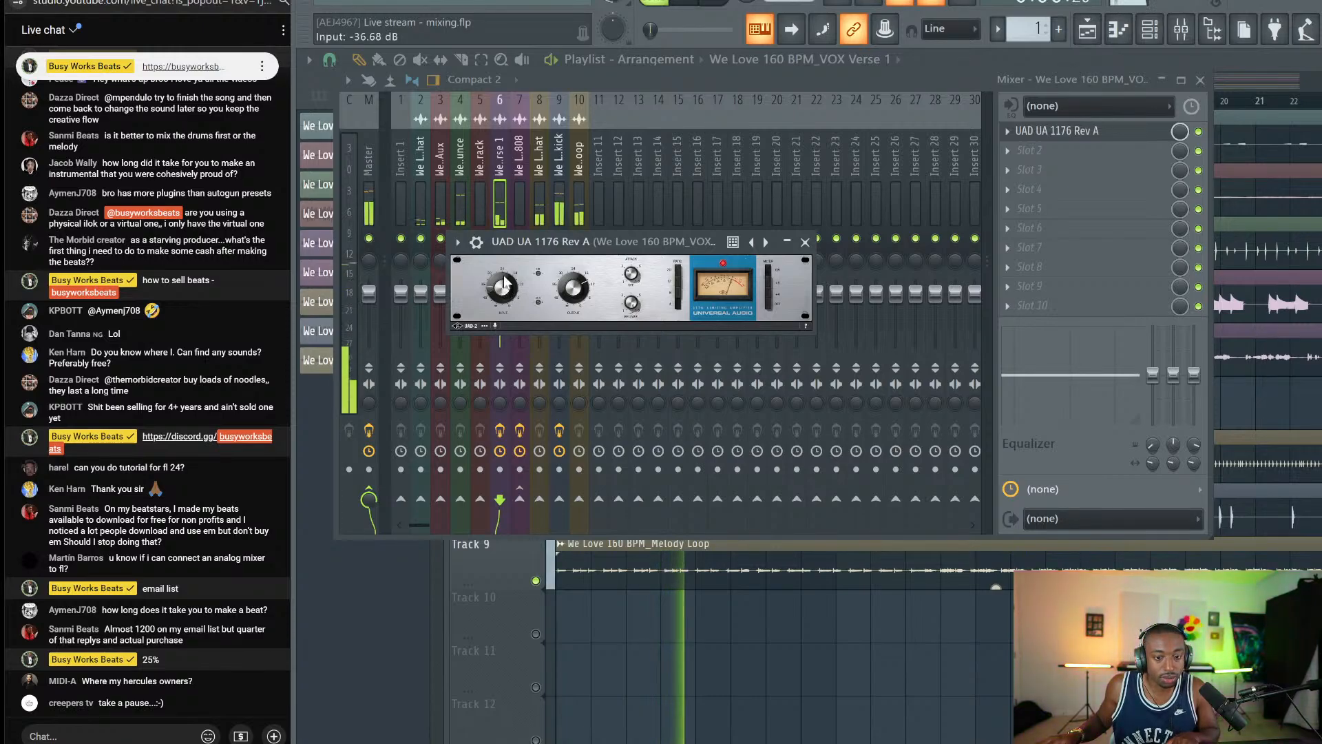
pyautogui.moveTo(505, 276); pyautogui.dragTo(505, 273)
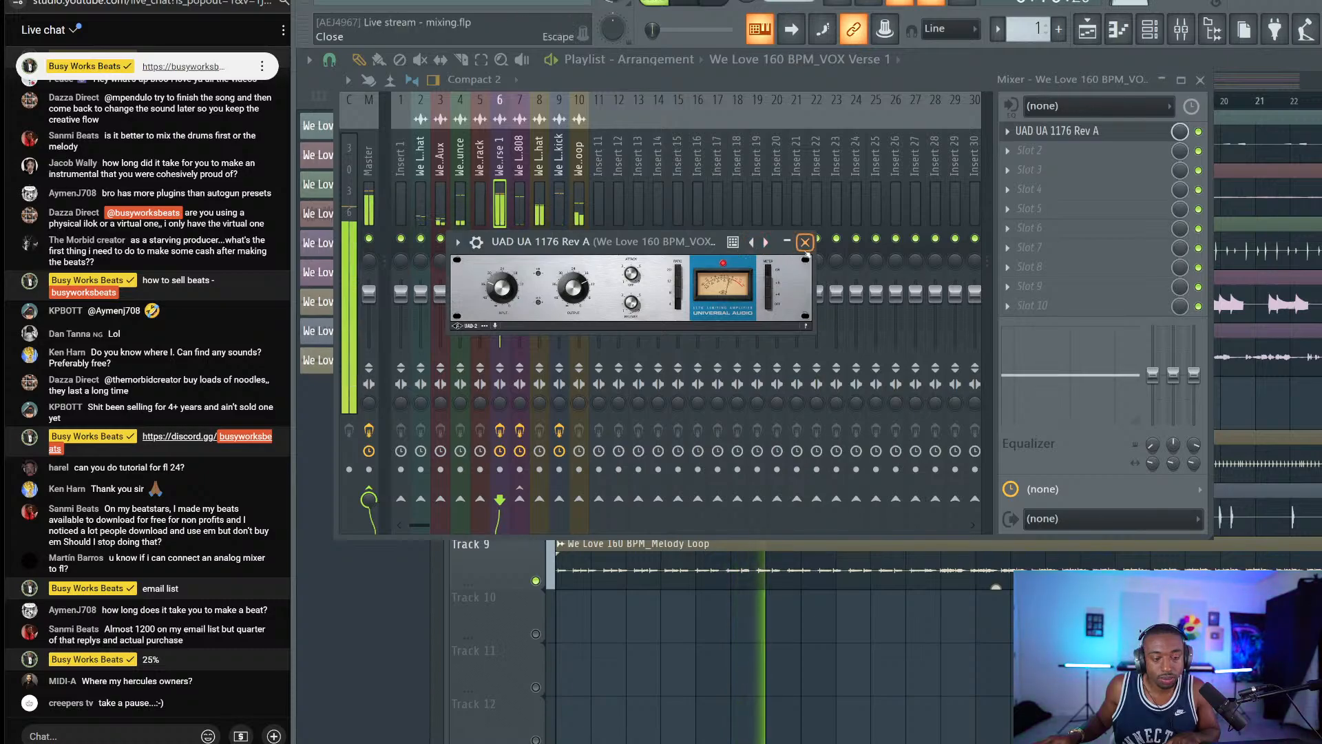
pyautogui.click(804, 241)
pyautogui.click(1050, 131)
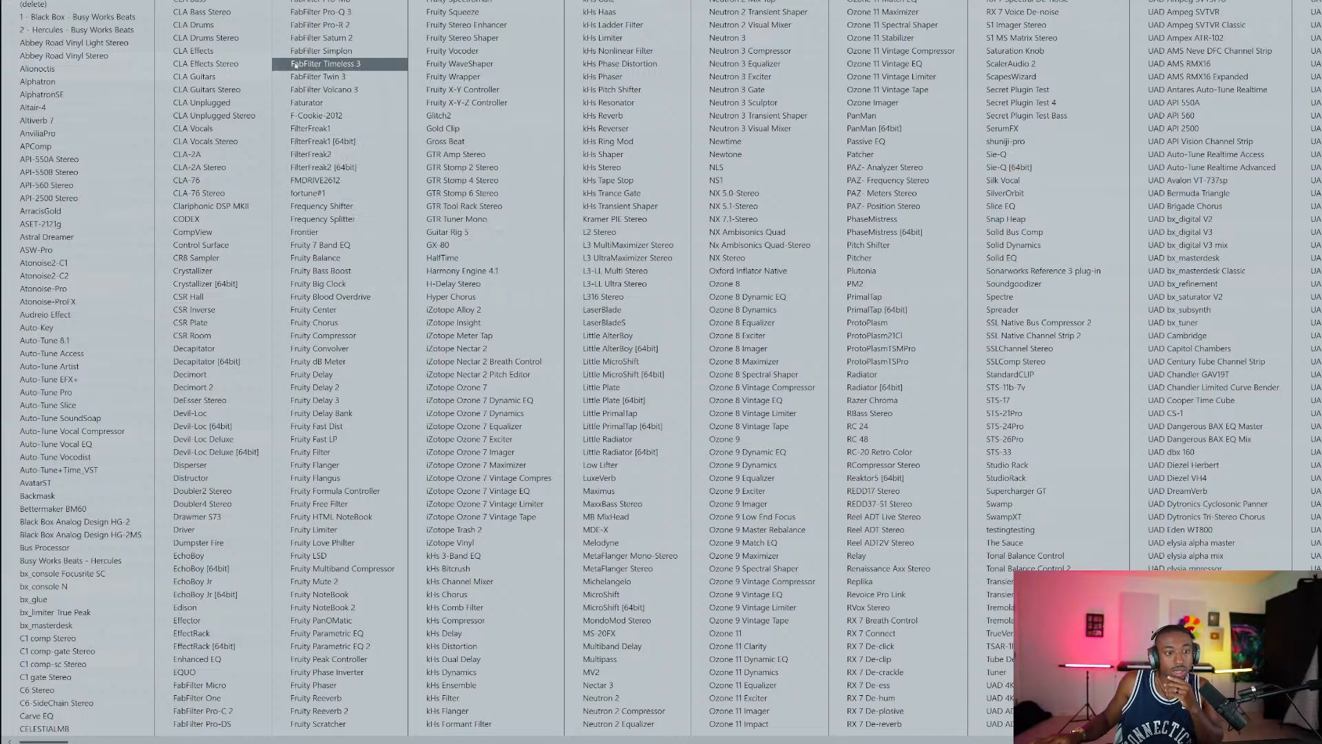
# Load FabFilter Pro-L 2 after the 1176 on the vocal insert.
pyautogui.click(323, 3)
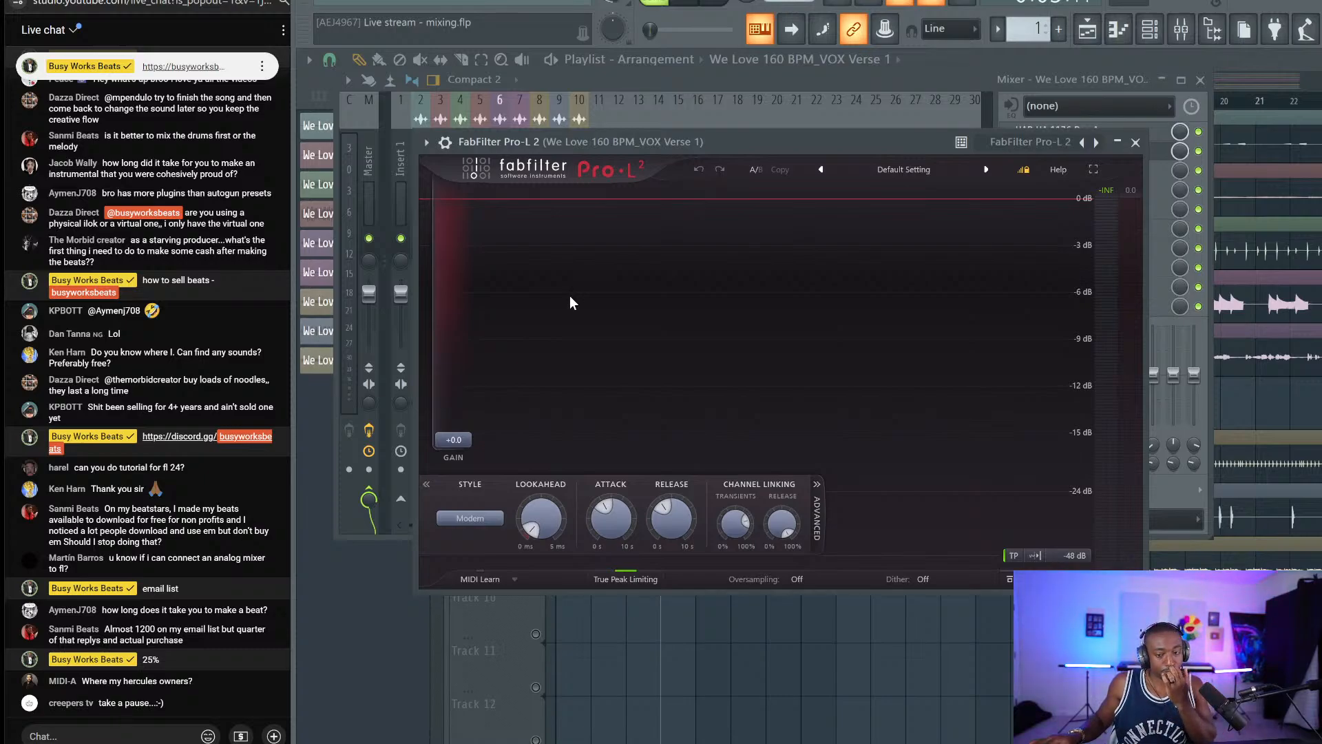
pyautogui.click(1135, 142)
pyautogui.click(1092, 168)
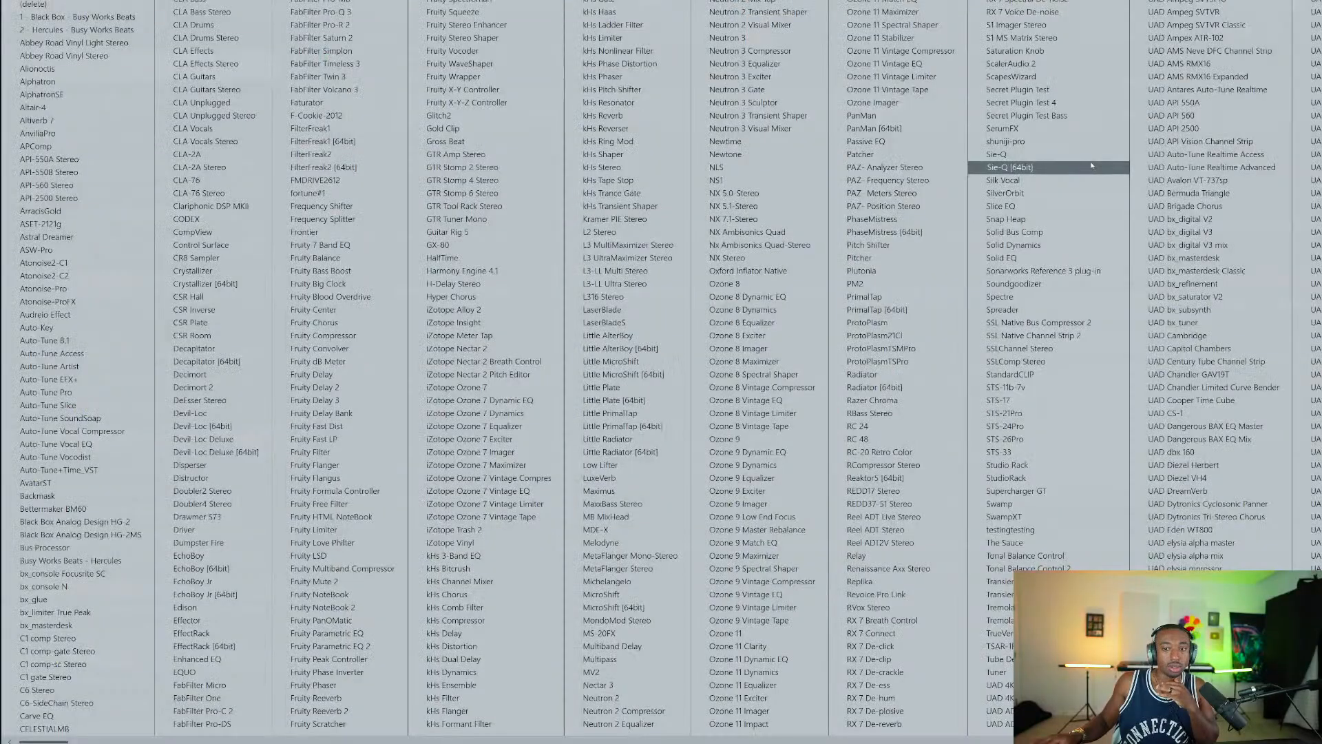
pyautogui.press('Escape')
pyautogui.click(1065, 151)
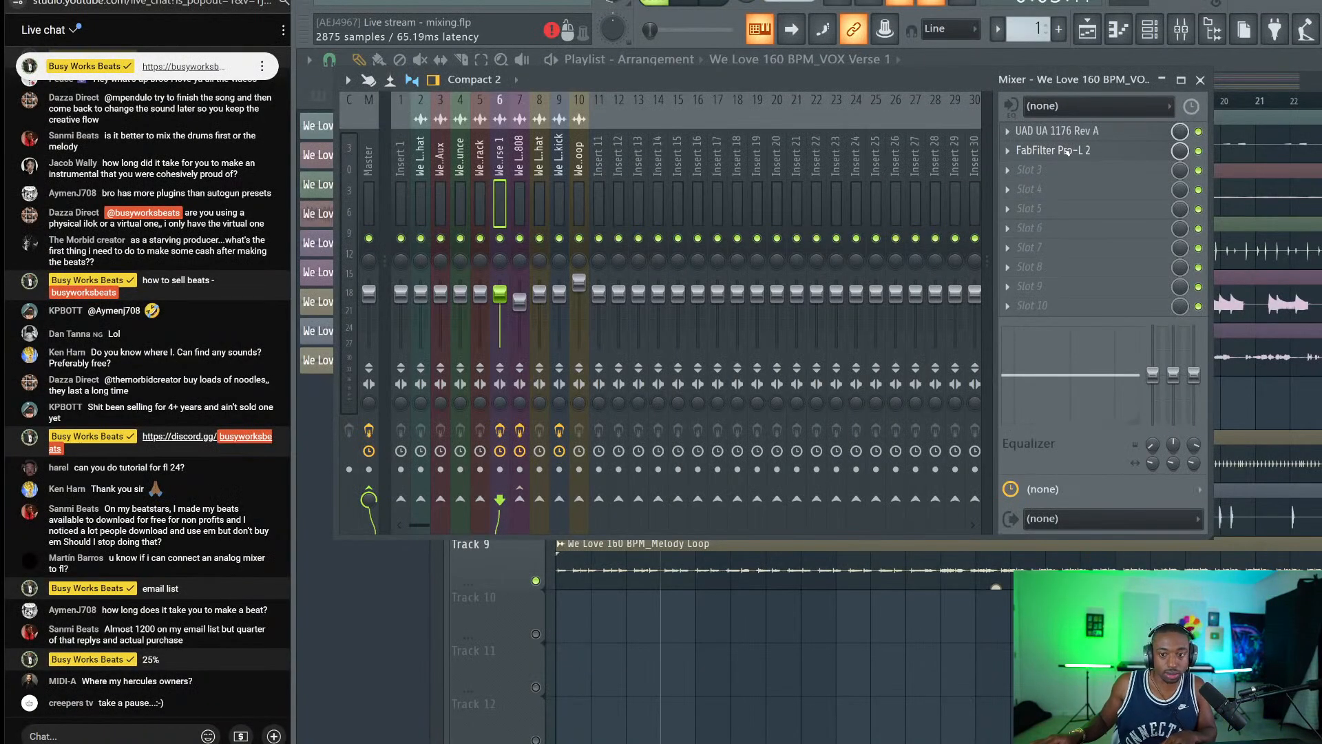
pyautogui.click(1064, 151)
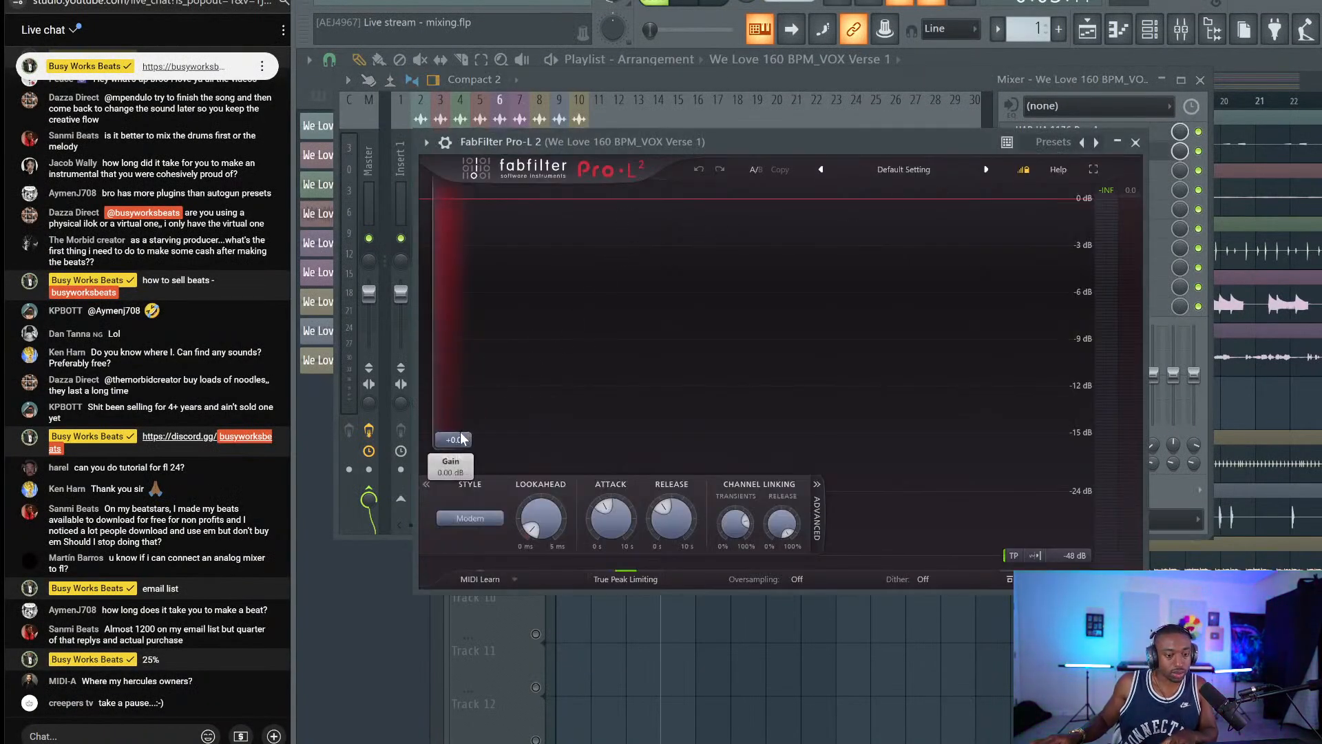
# Raise the Pro-L 2 gain to +6 dB and lower the vocal channel to about -4.8 dB.
pyautogui.press('space')
pyautogui.press('space')
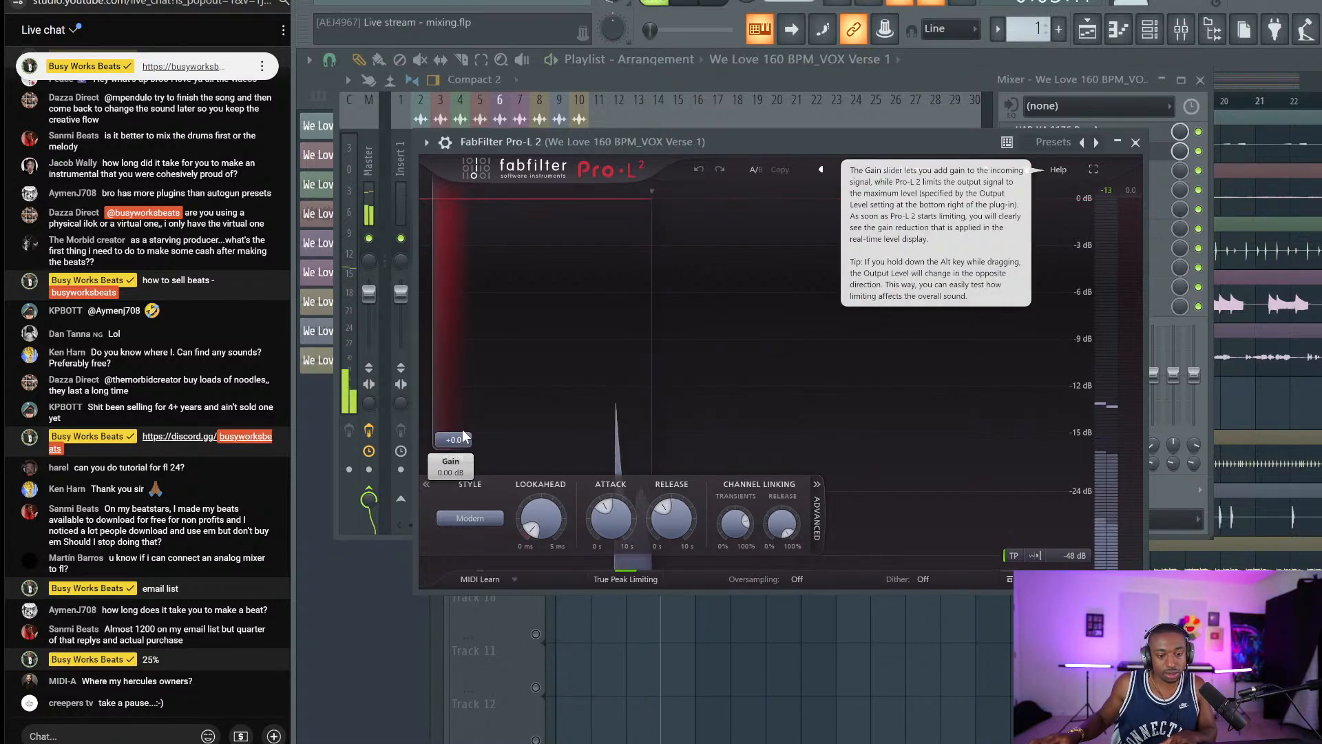
pyautogui.moveTo(462, 441); pyautogui.dragTo(469, 390)
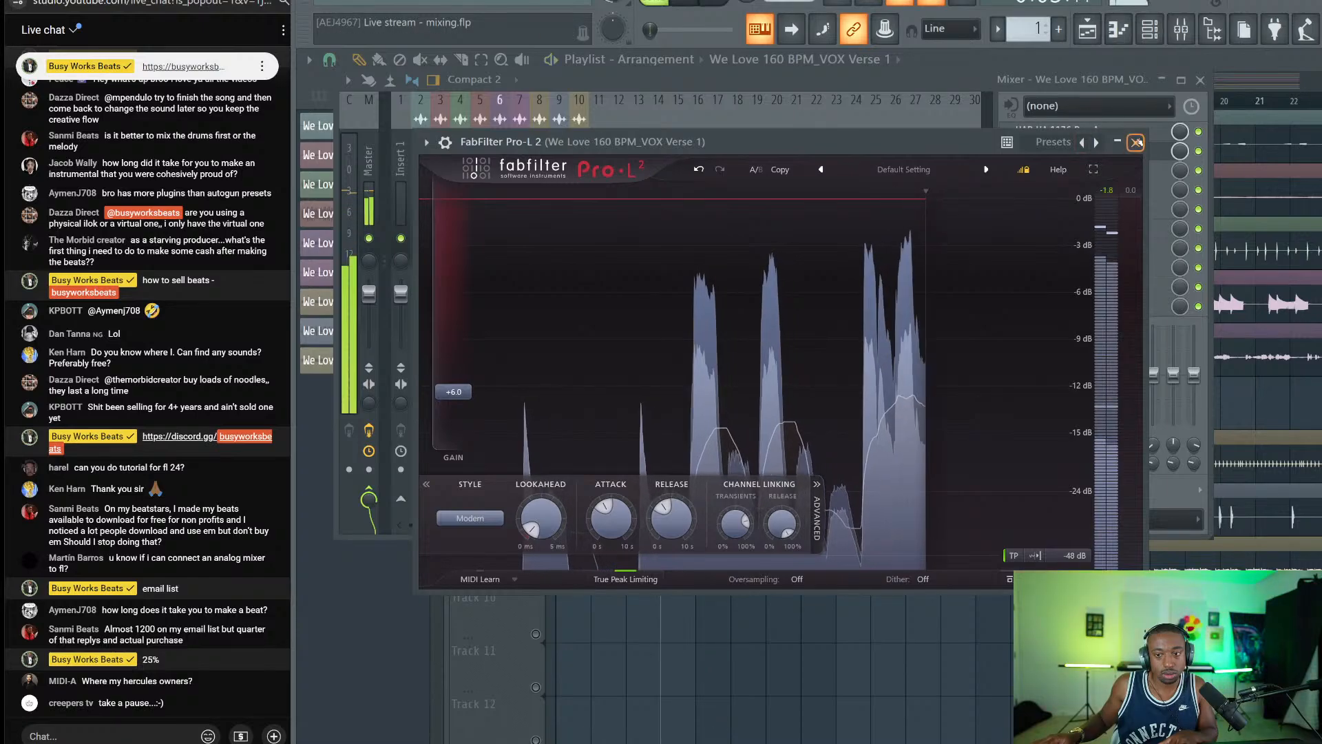
pyautogui.click(1135, 143)
pyautogui.press('space')
pyautogui.moveTo(502, 295); pyautogui.dragTo(502, 306)
pyautogui.press('space')
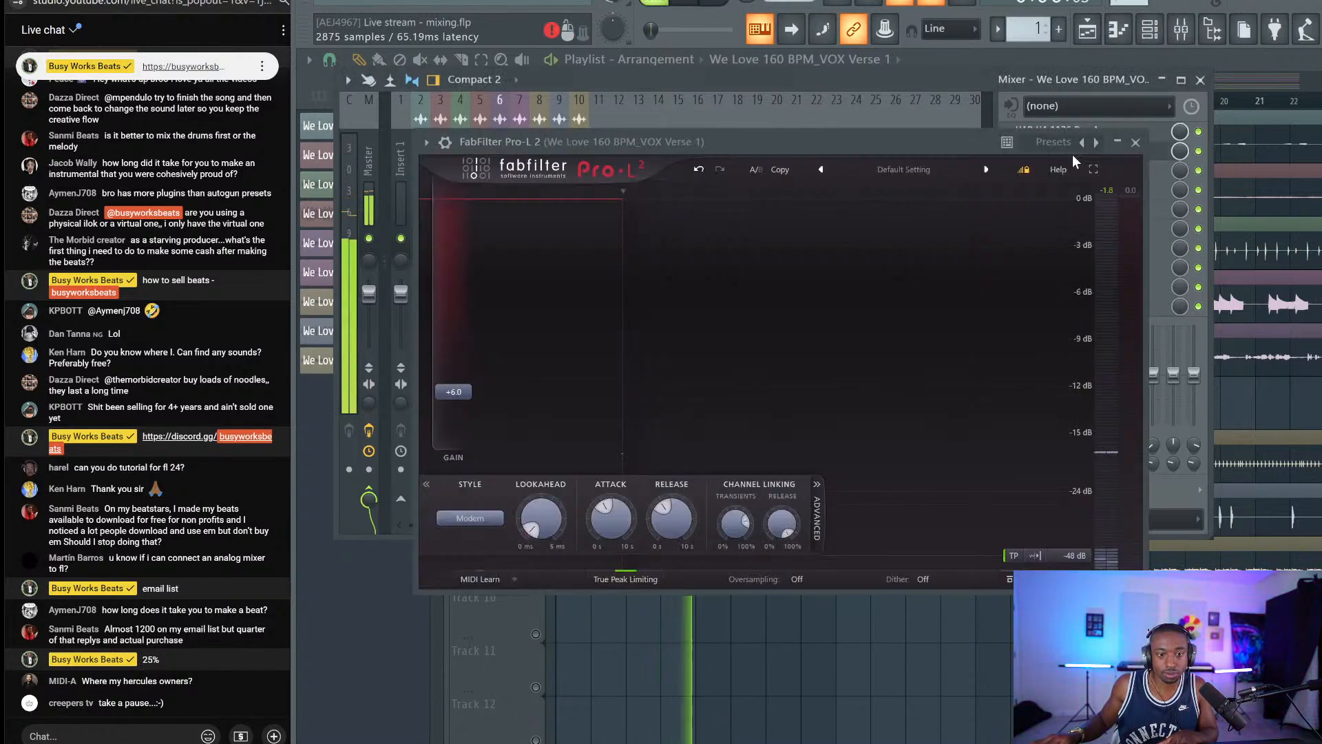
# Recheck the Pro-L 2 limiter, then open the plugin list for slot 3.
pyautogui.click(1068, 151)
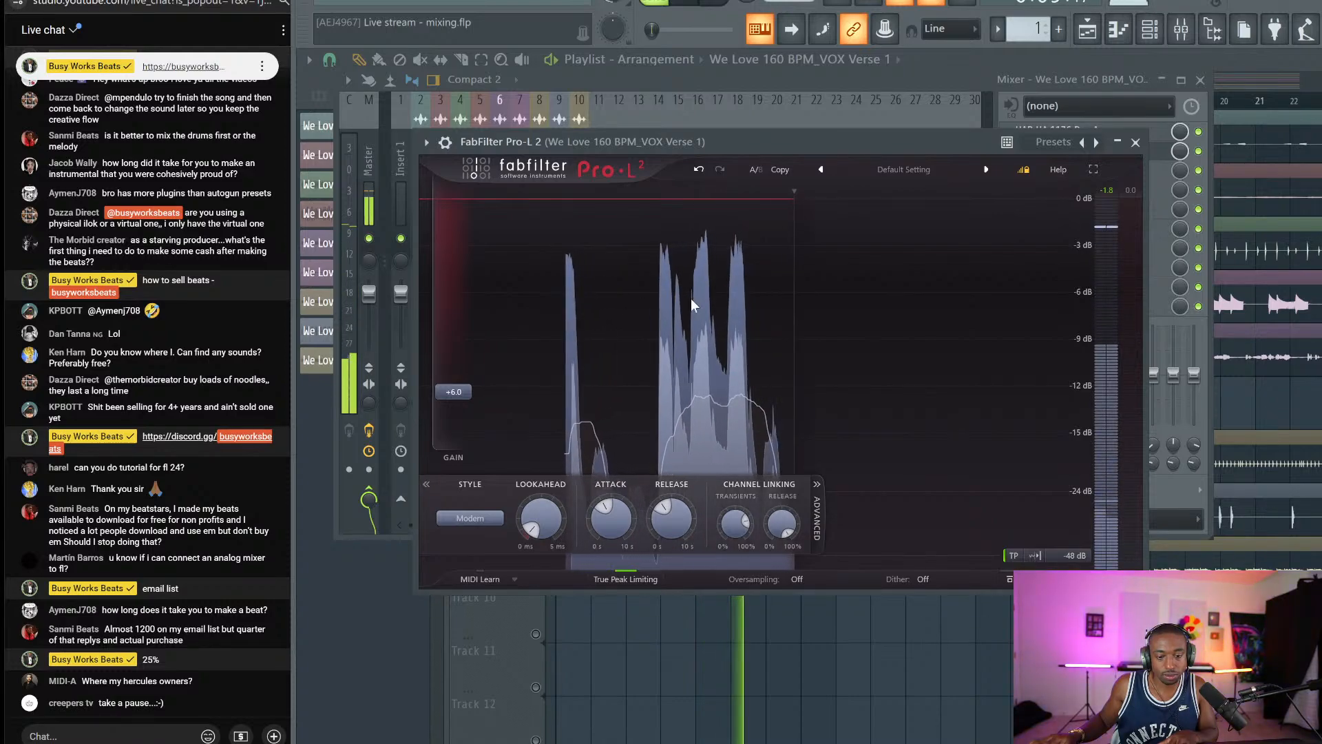
pyautogui.click(1136, 142)
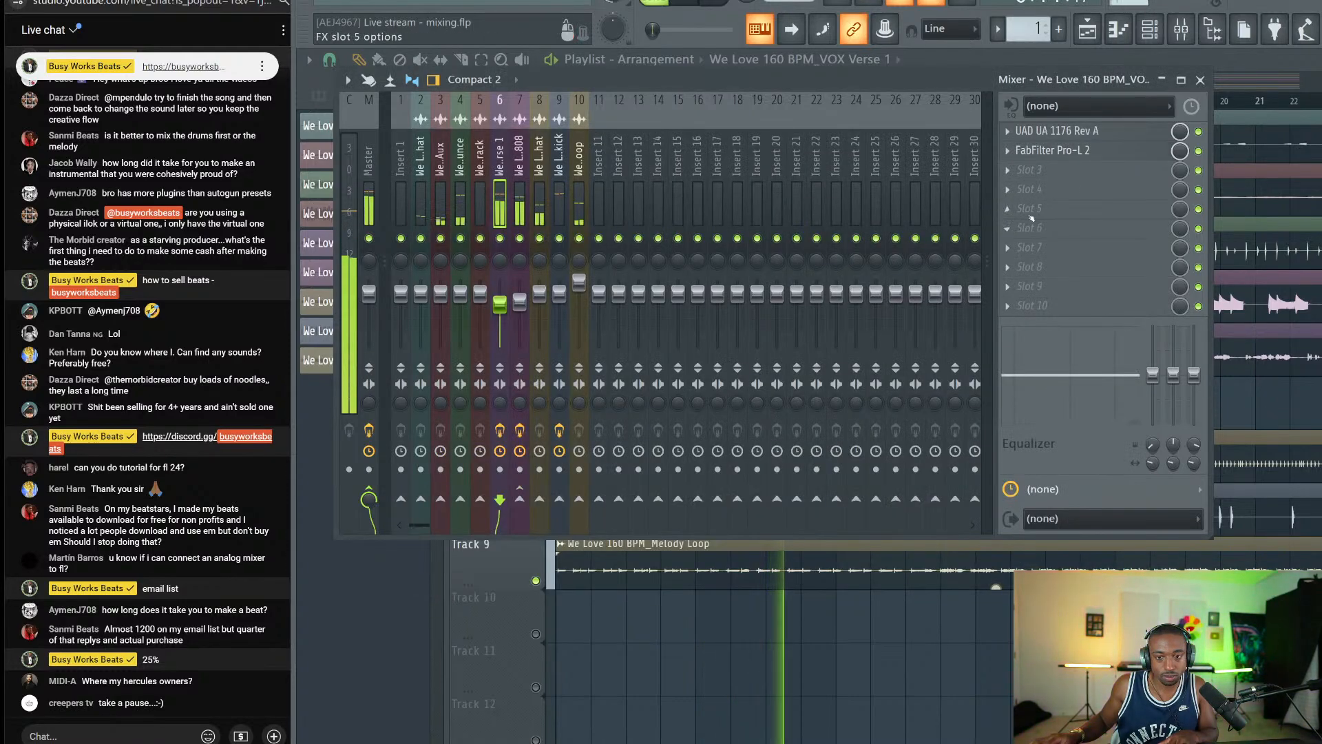
pyautogui.click(1059, 178)
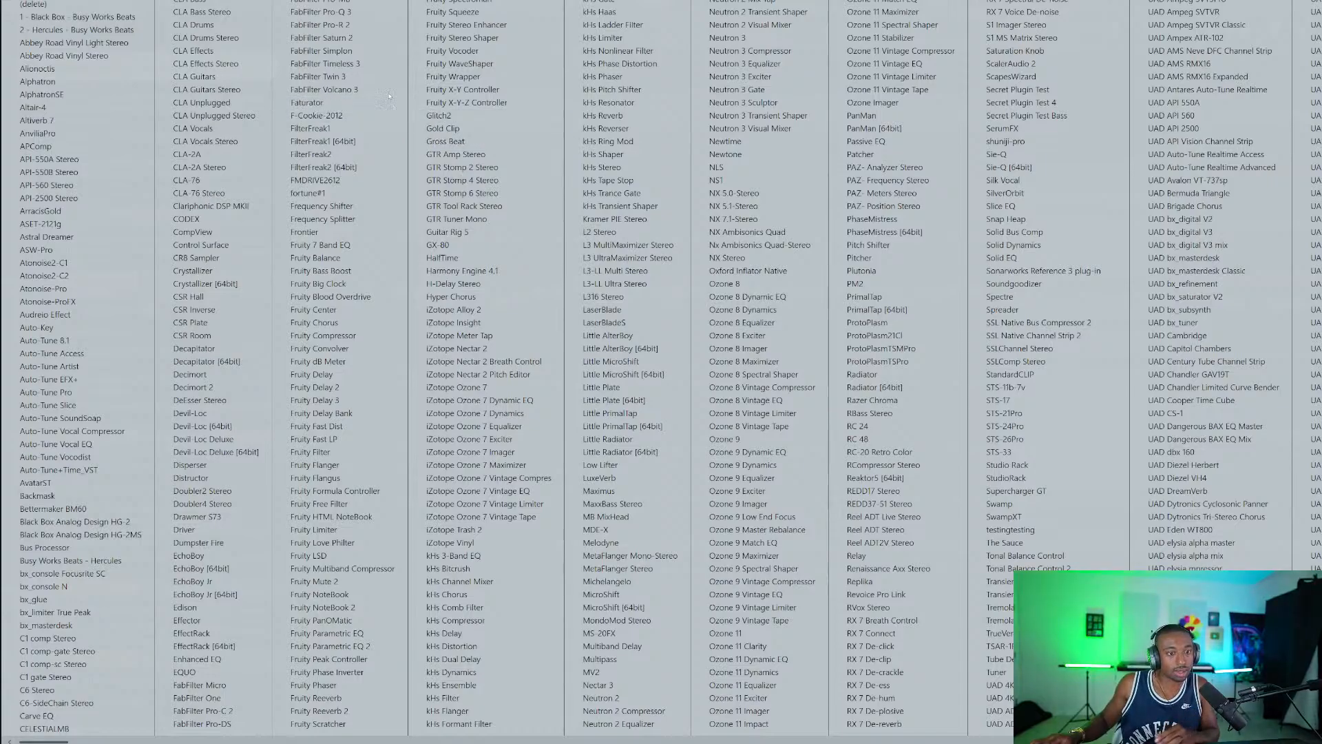
# Load FabFilter Pro-Q 3 in slot 3 and switch it to Natural Phase.
pyautogui.click(372, 17)
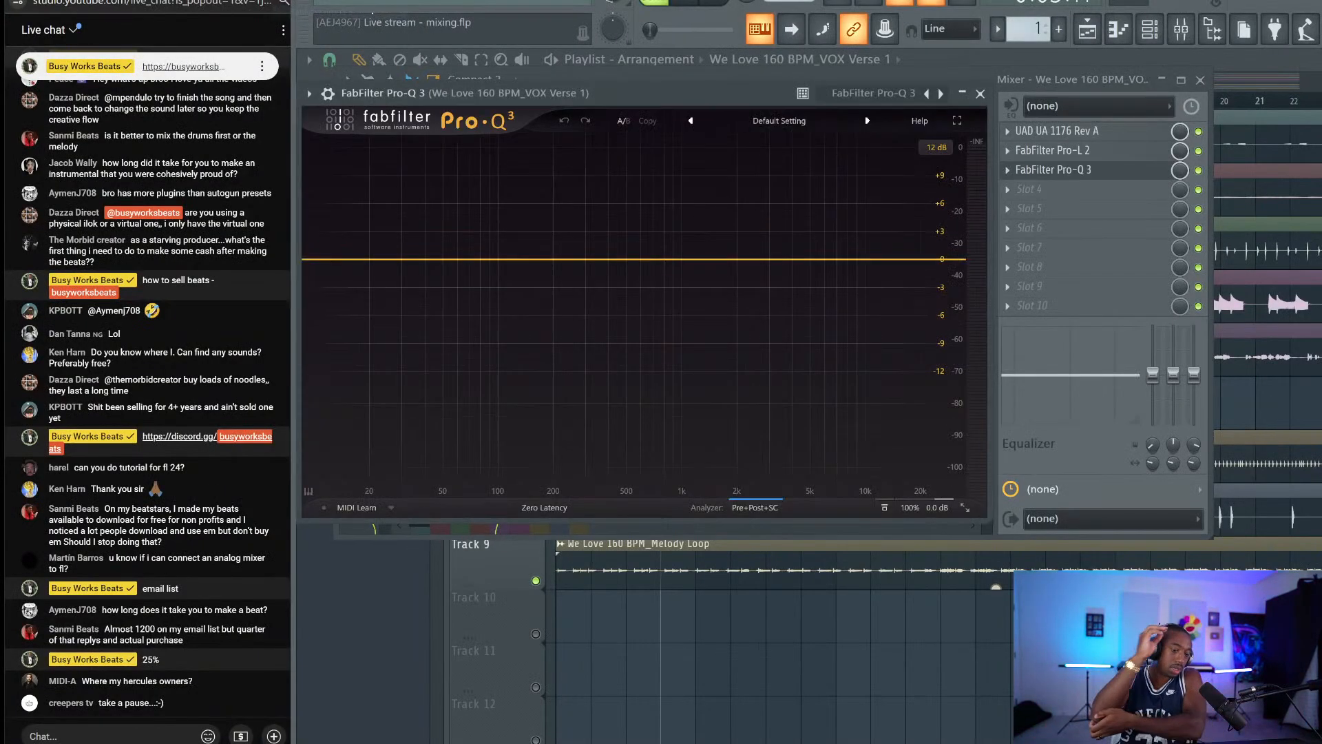
pyautogui.click(537, 508)
pyautogui.click(536, 538)
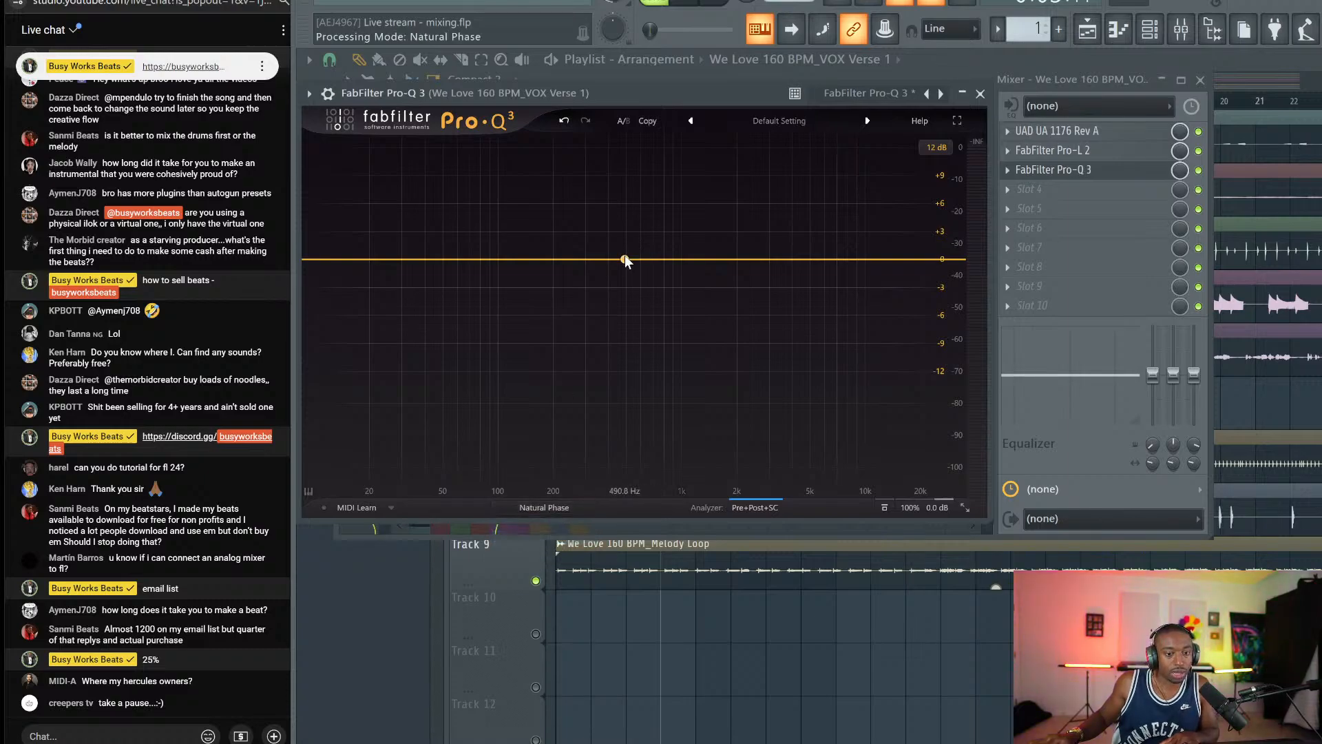
# Add a soloed band, sweep it near 1940 Hz, and make it a dynamic cut of about 1.8 dB.
pyautogui.click(624, 260)
pyautogui.moveTo(644, 214); pyautogui.dragTo(771, 232)
pyautogui.moveTo(769, 238); pyautogui.dragTo(774, 283)
pyautogui.scroll(3, 756, 282)
pyautogui.scroll(-3, 755, 288)
pyautogui.scroll(1, 829, 276)
pyautogui.scroll(2, 774, 283)
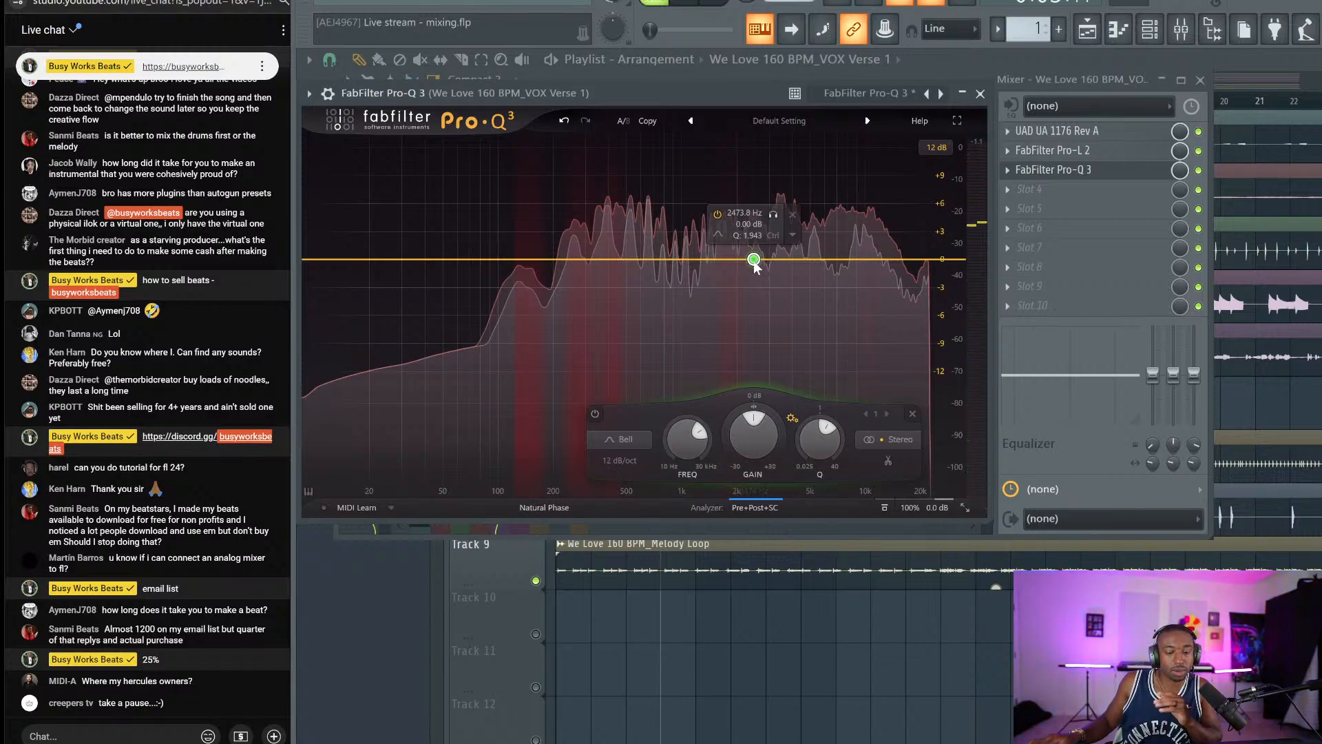
pyautogui.moveTo(724, 439); pyautogui.dragTo(724, 452)
# Set the dynamic band to 3500 Hz with a Q of about 0.515.
pyautogui.moveTo(755, 268)
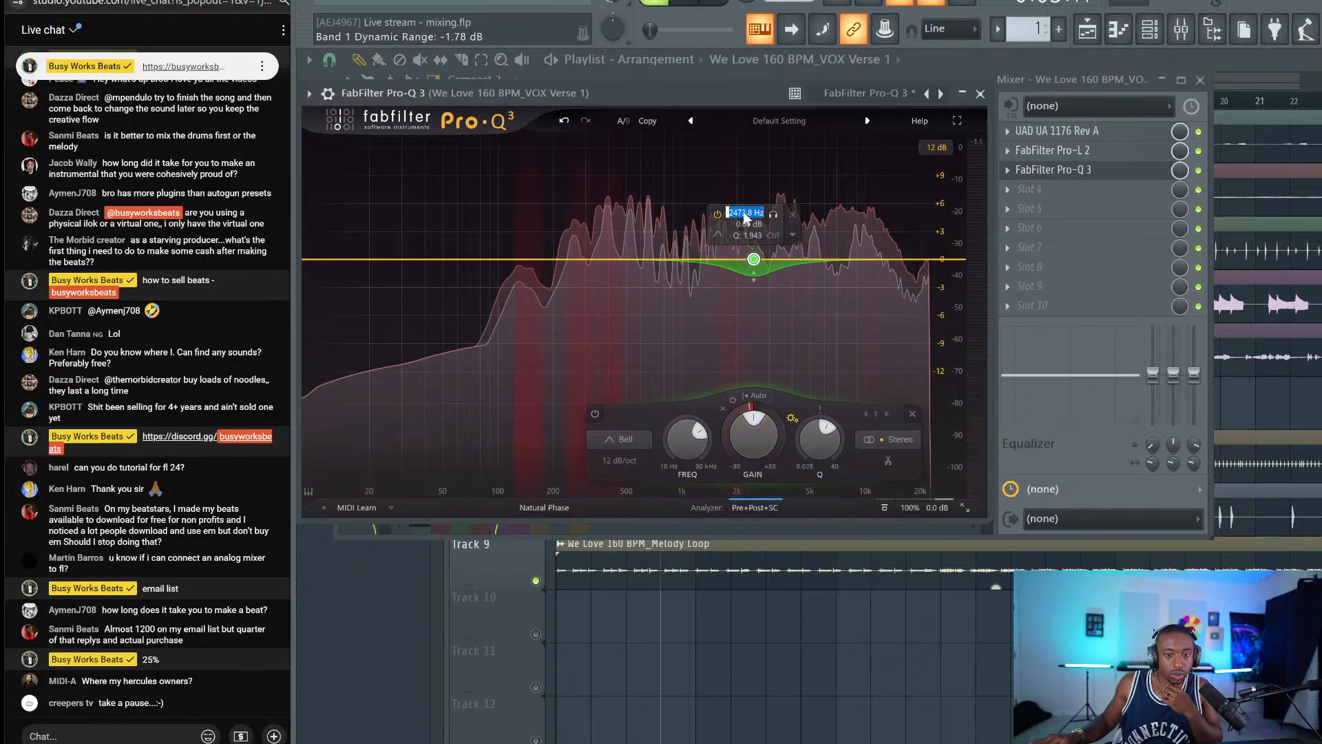
pyautogui.doubleClick(745, 213)
pyautogui.write('3500')
pyautogui.press('Return')
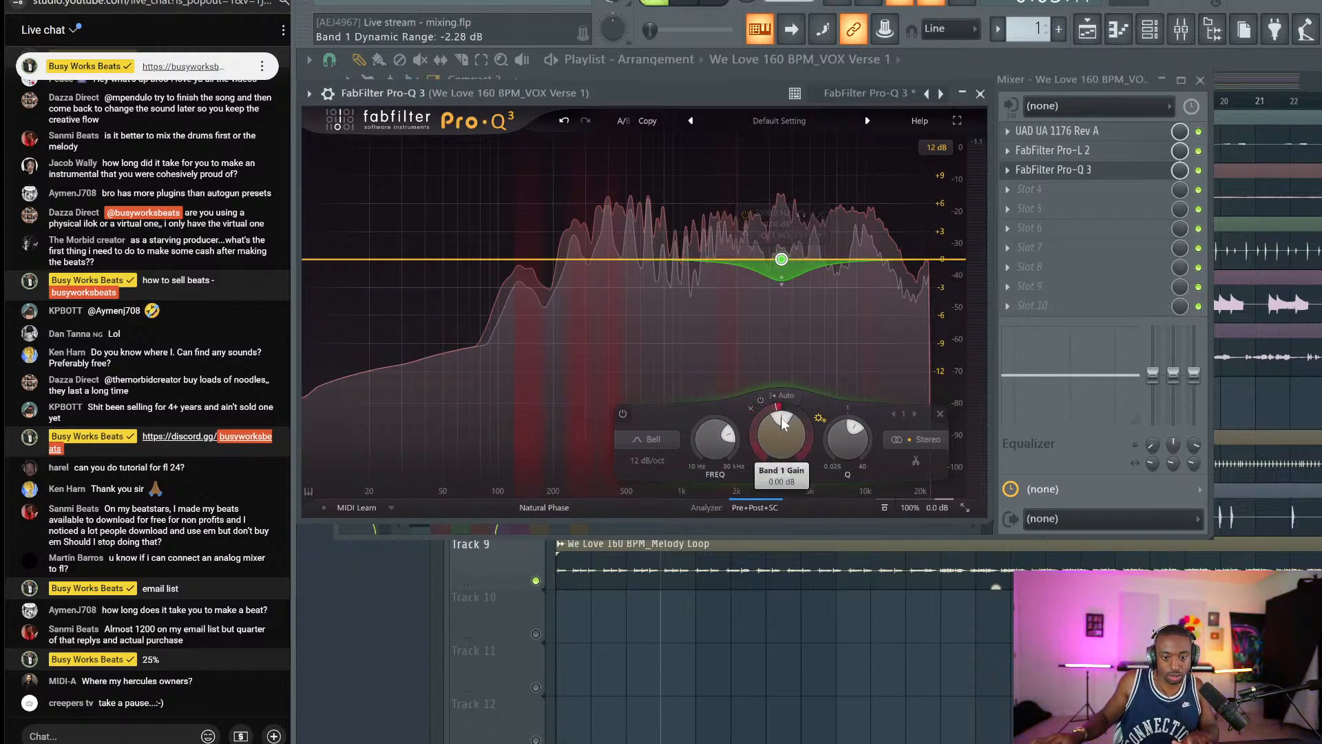
pyautogui.moveTo(847, 435); pyautogui.dragTo(825, 470)
pyautogui.press('space')
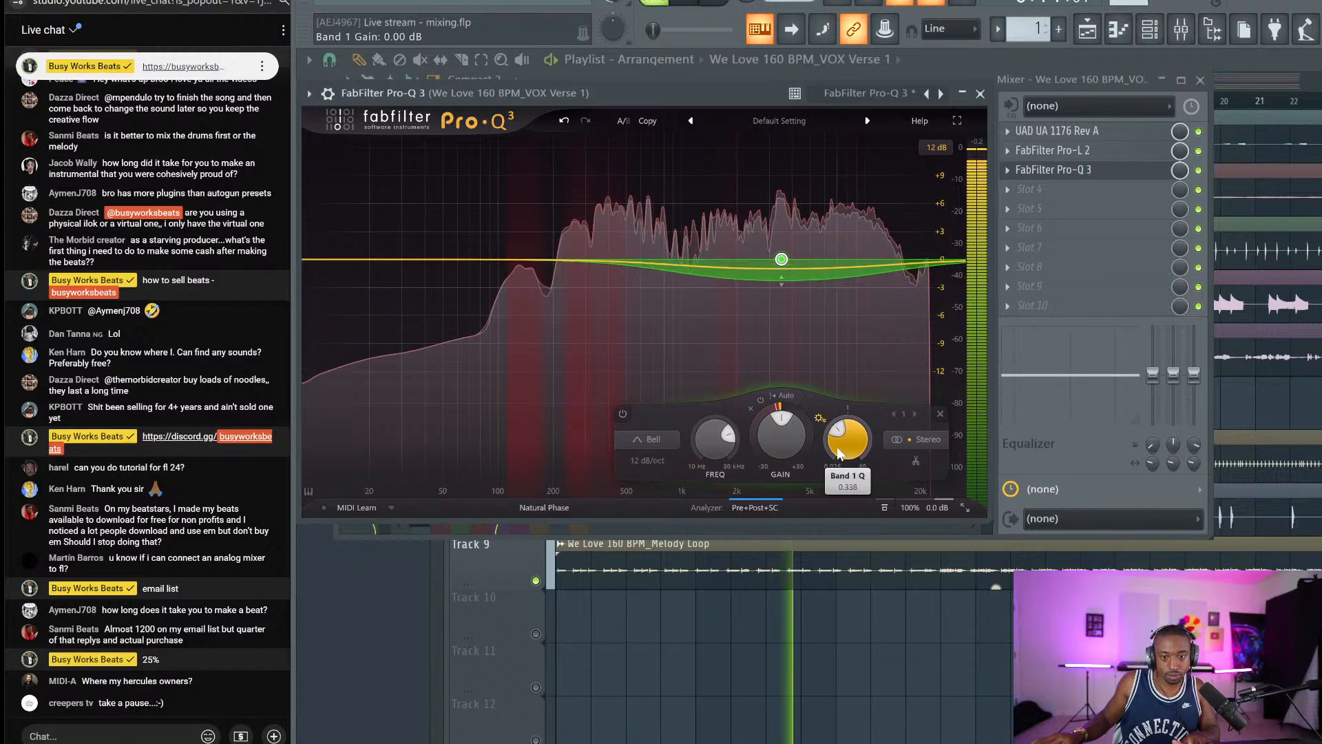
pyautogui.moveTo(838, 452); pyautogui.dragTo(838, 442)
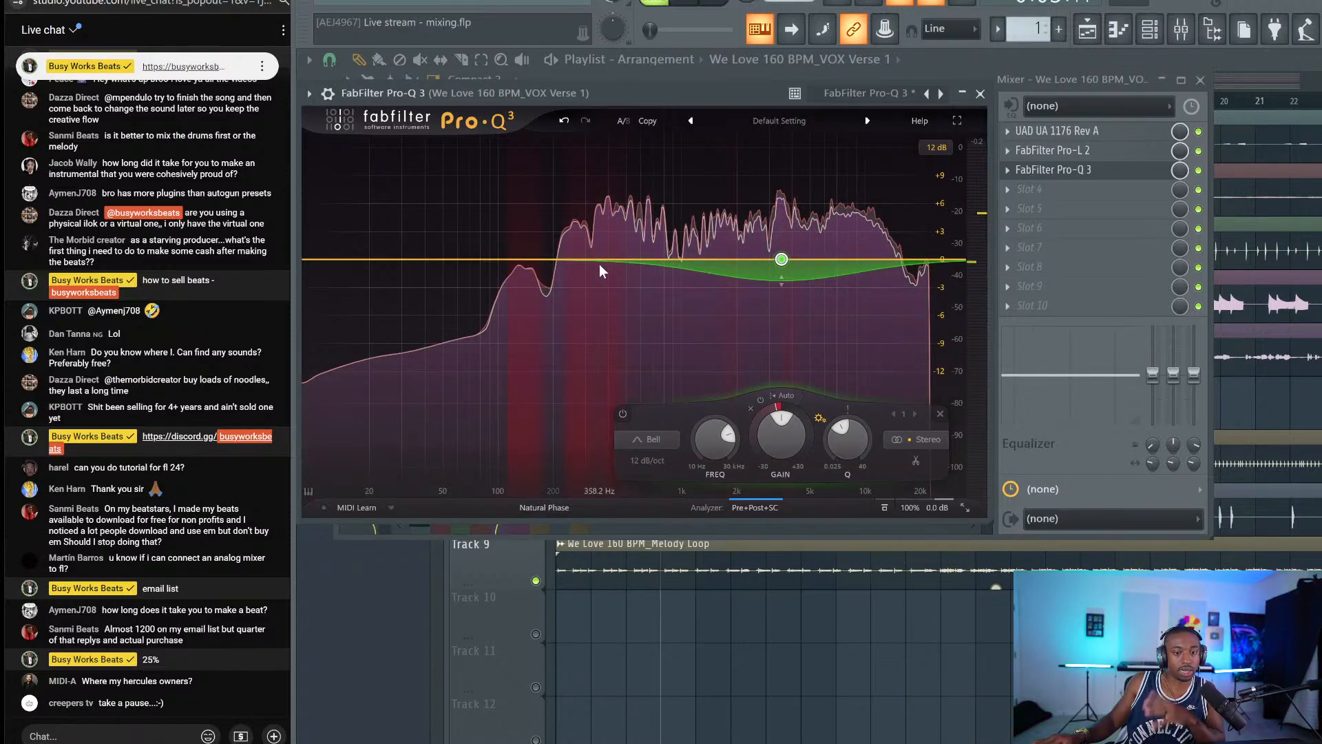
# Add a low band near 130 Hz boosted by about +5.5 dB.
pyautogui.moveTo(599, 261); pyautogui.dragTo(519, 254)
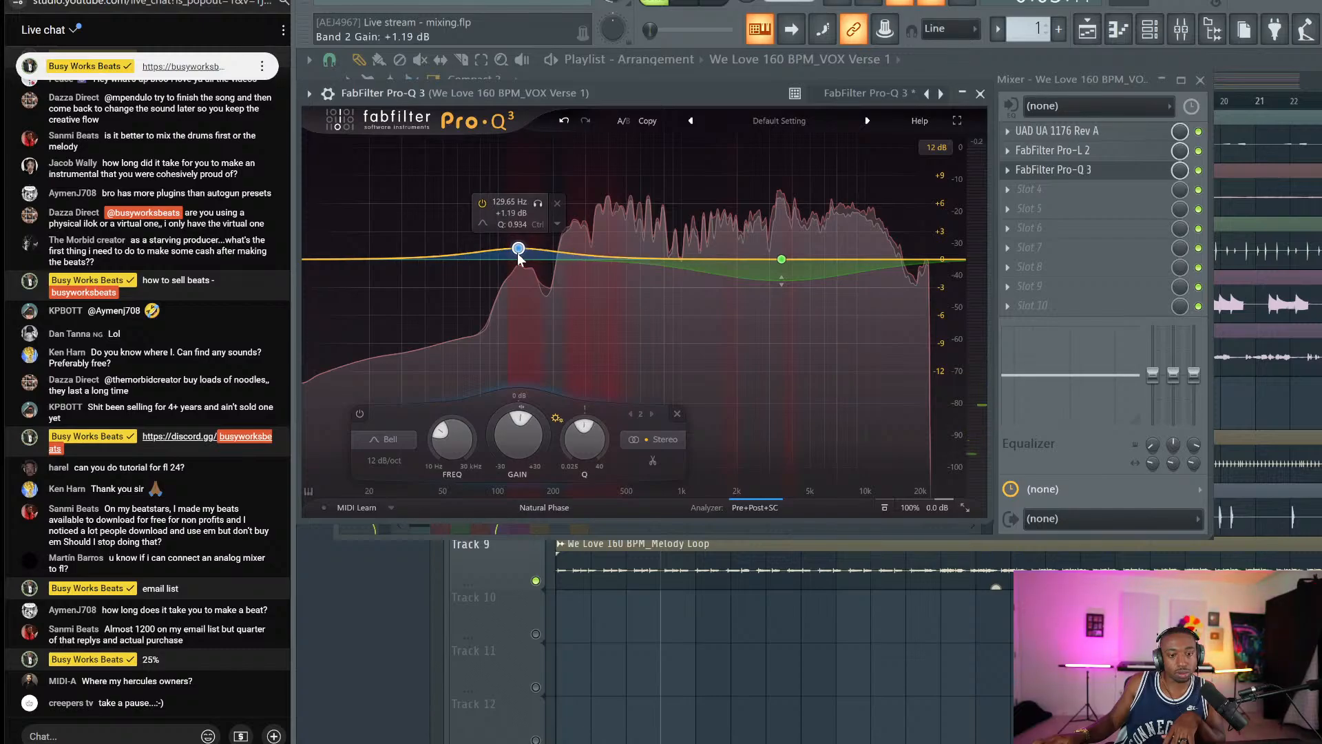
pyautogui.scroll(5, 518, 256)
pyautogui.scroll(4, 519, 425)
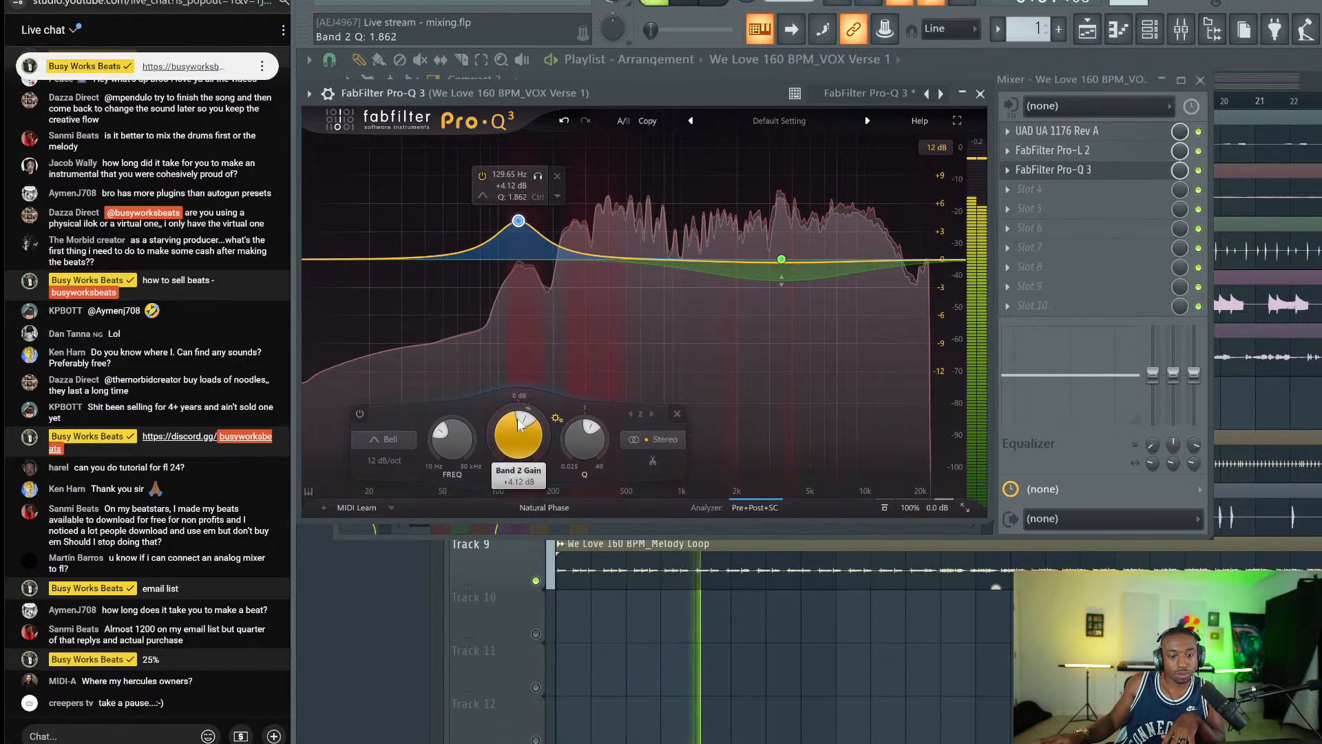
pyautogui.moveTo(519, 425); pyautogui.dragTo(521, 411)
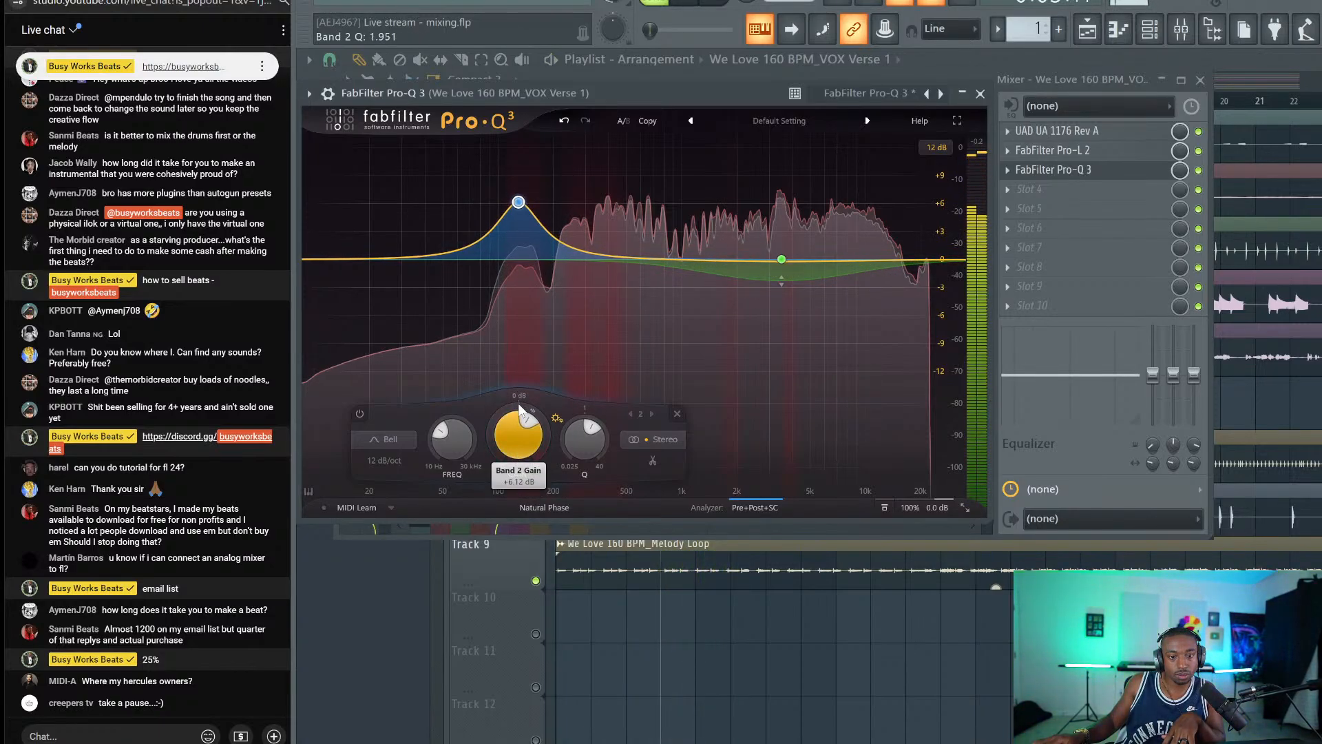
pyautogui.moveTo(522, 250)
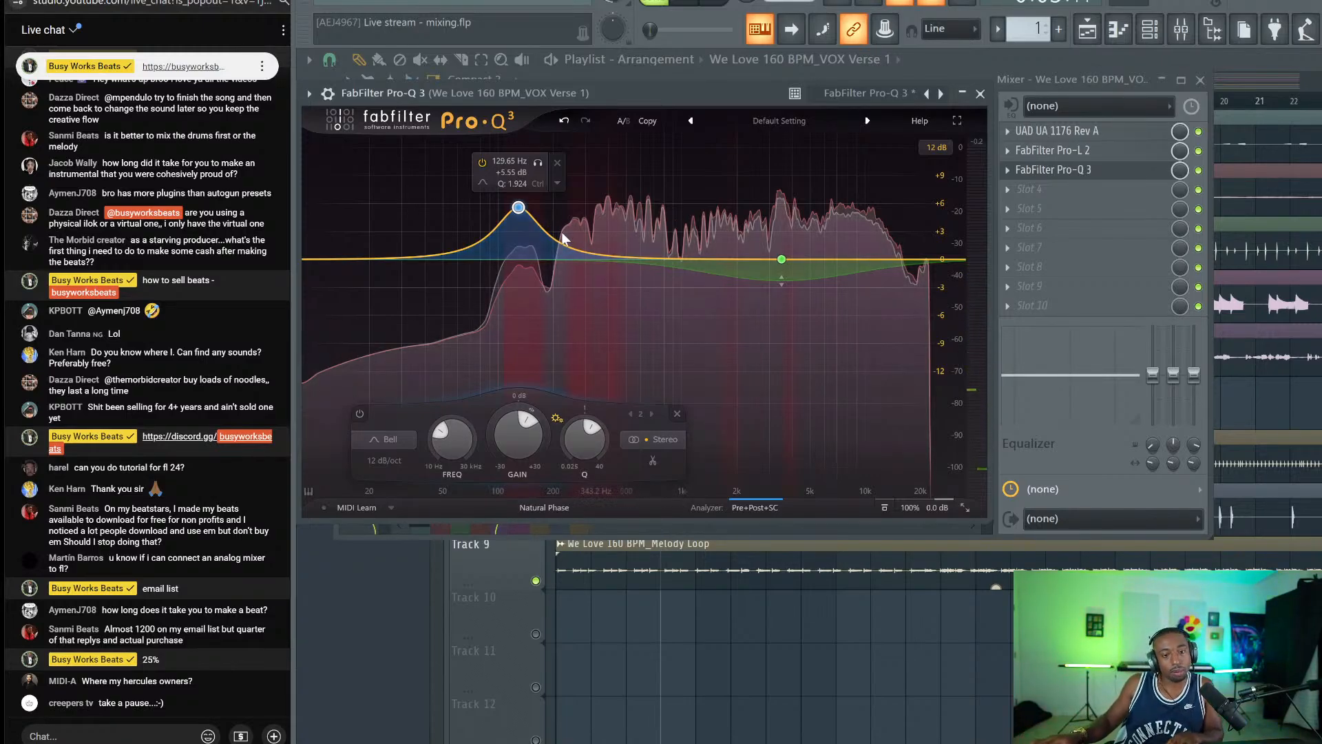
pyautogui.press('space')
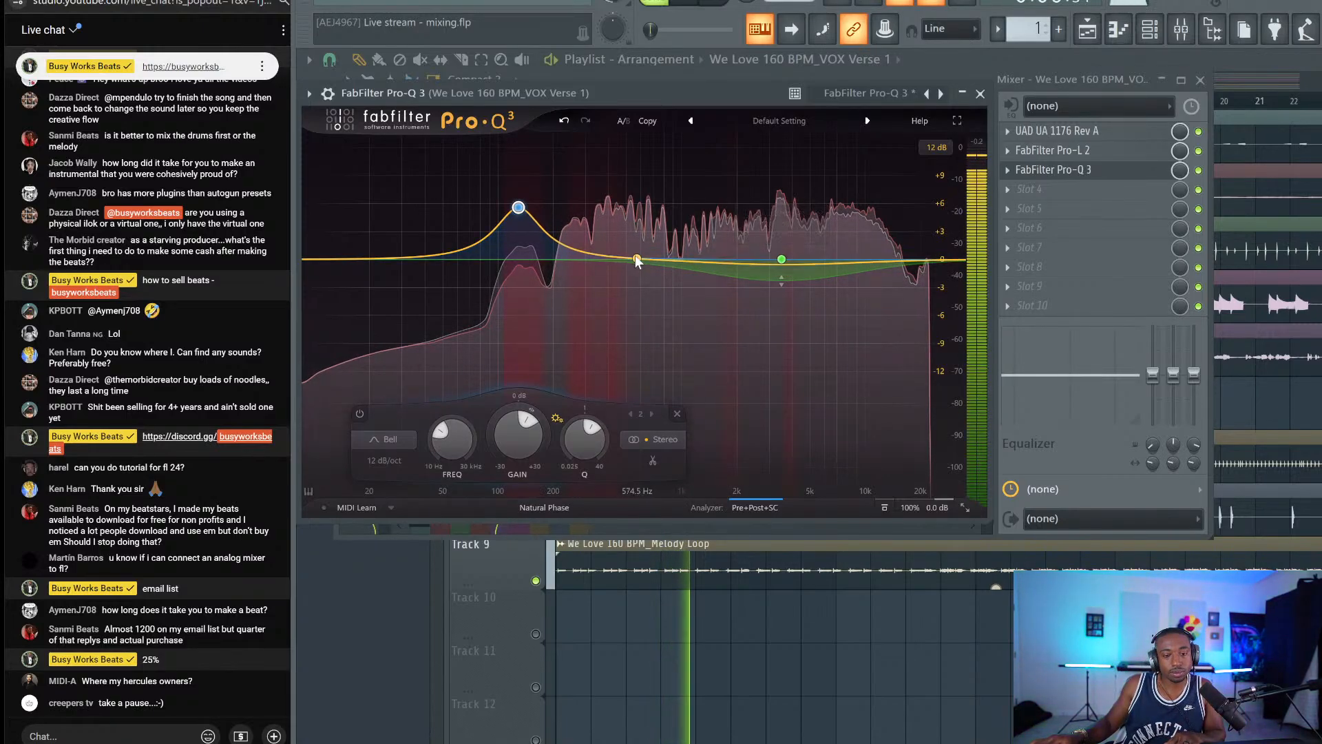
# Give the 3500 Hz dynamic band a -18.3 dB threshold and a -3.26 dB cut.
pyautogui.click(635, 259)
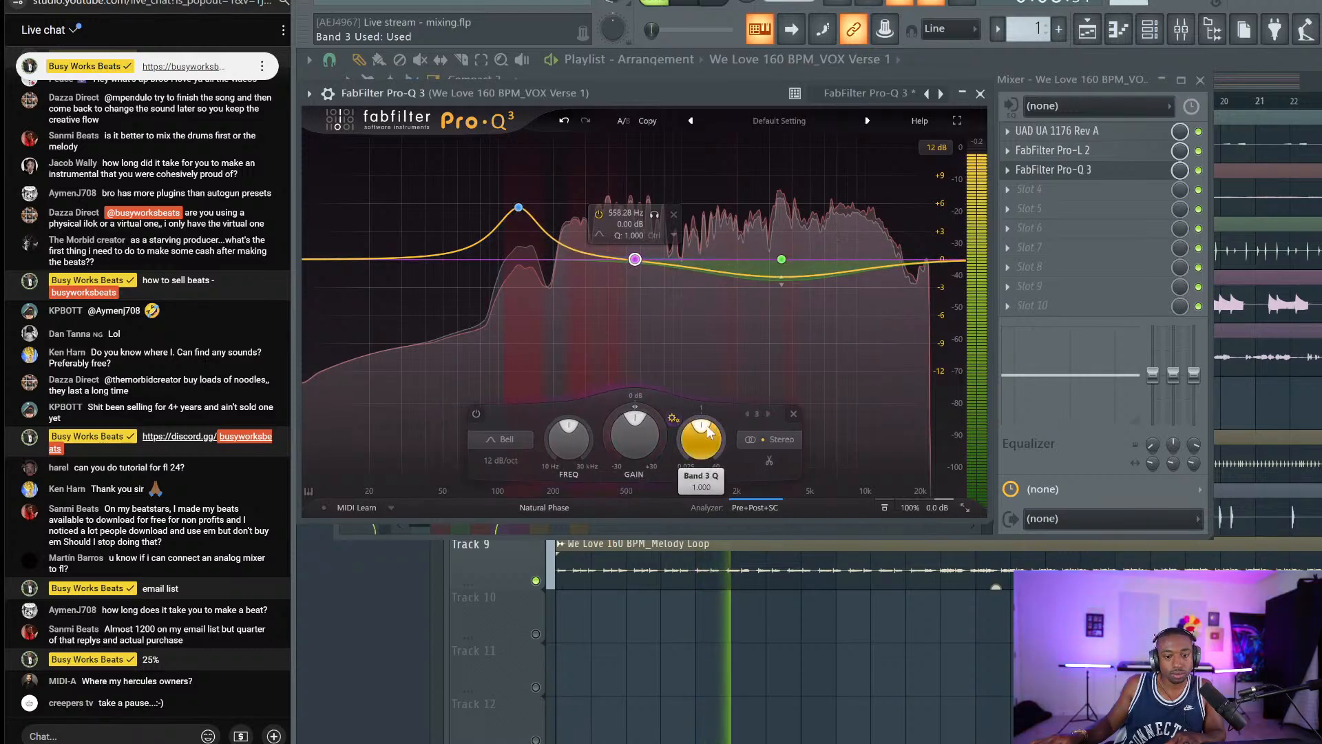
pyautogui.moveTo(782, 282); pyautogui.dragTo(781, 308)
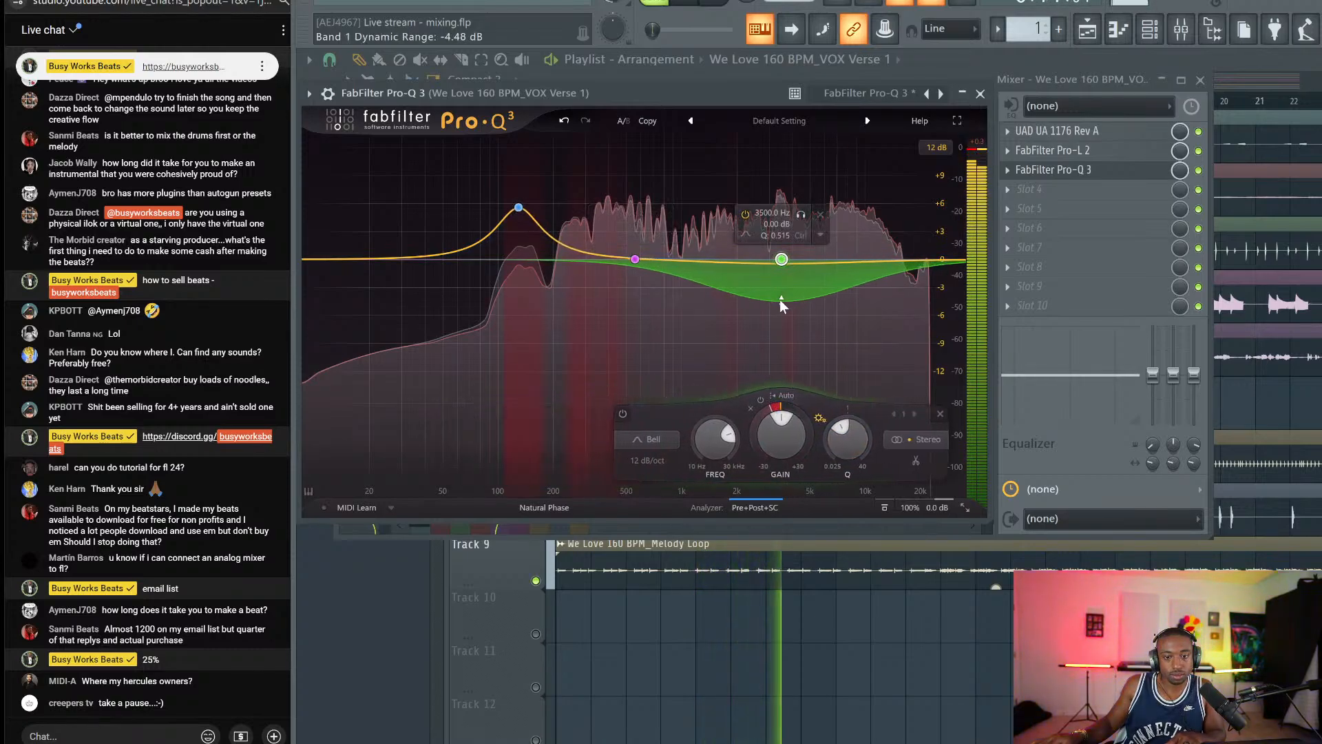
pyautogui.click(790, 397)
pyautogui.moveTo(825, 417); pyautogui.dragTo(829, 432)
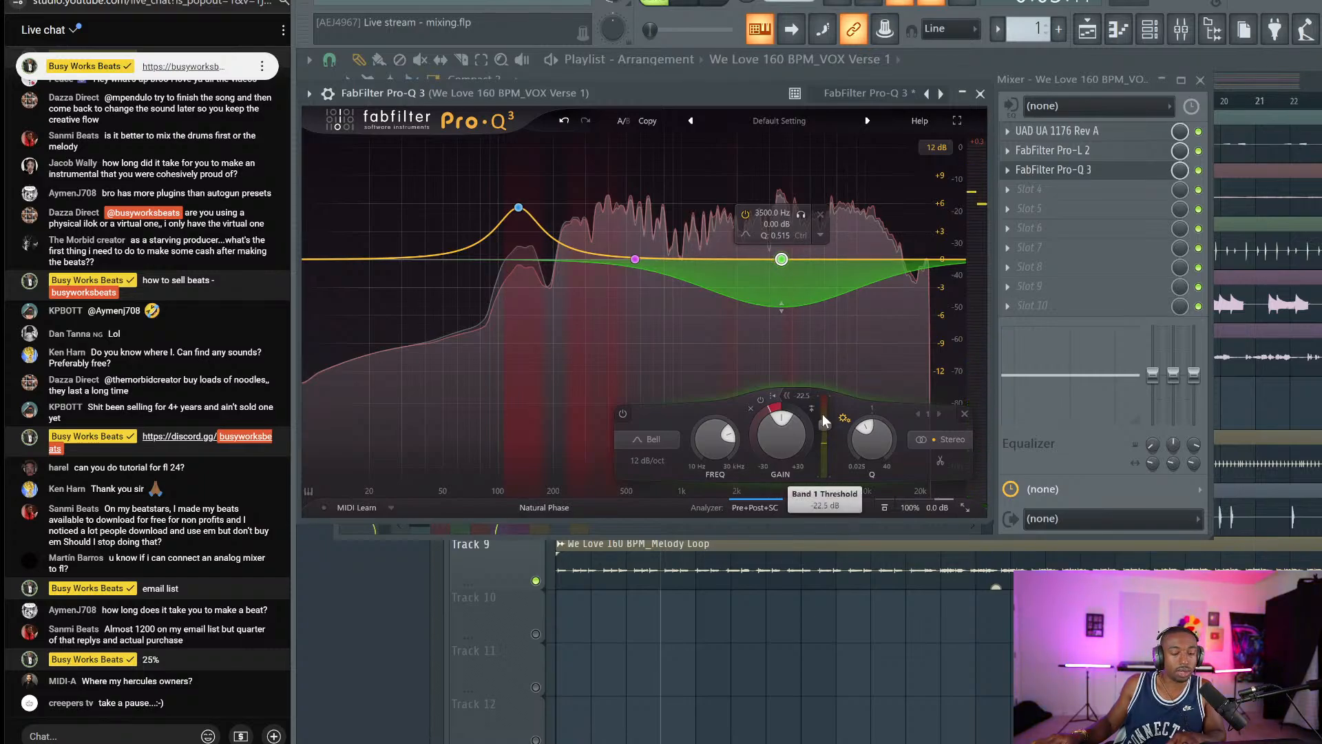
pyautogui.scroll(3, 824, 420)
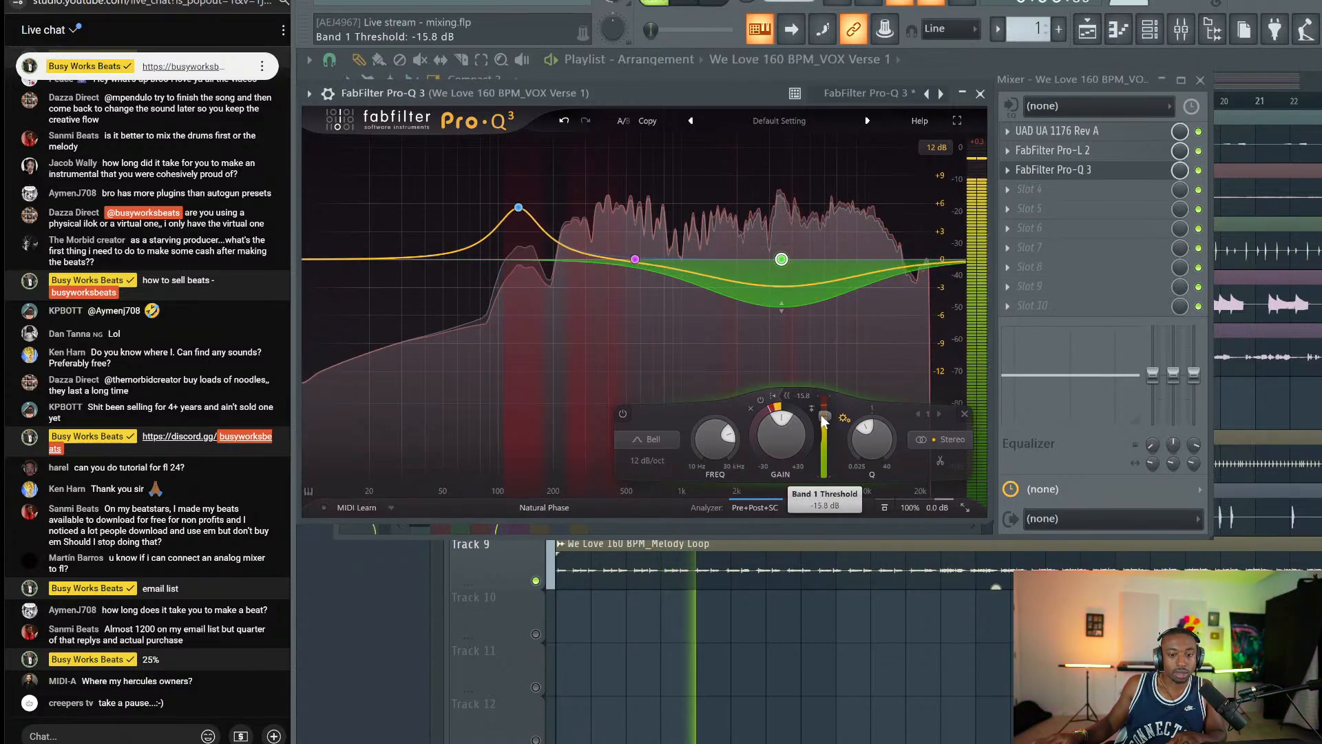
pyautogui.moveTo(822, 416); pyautogui.dragTo(822, 421)
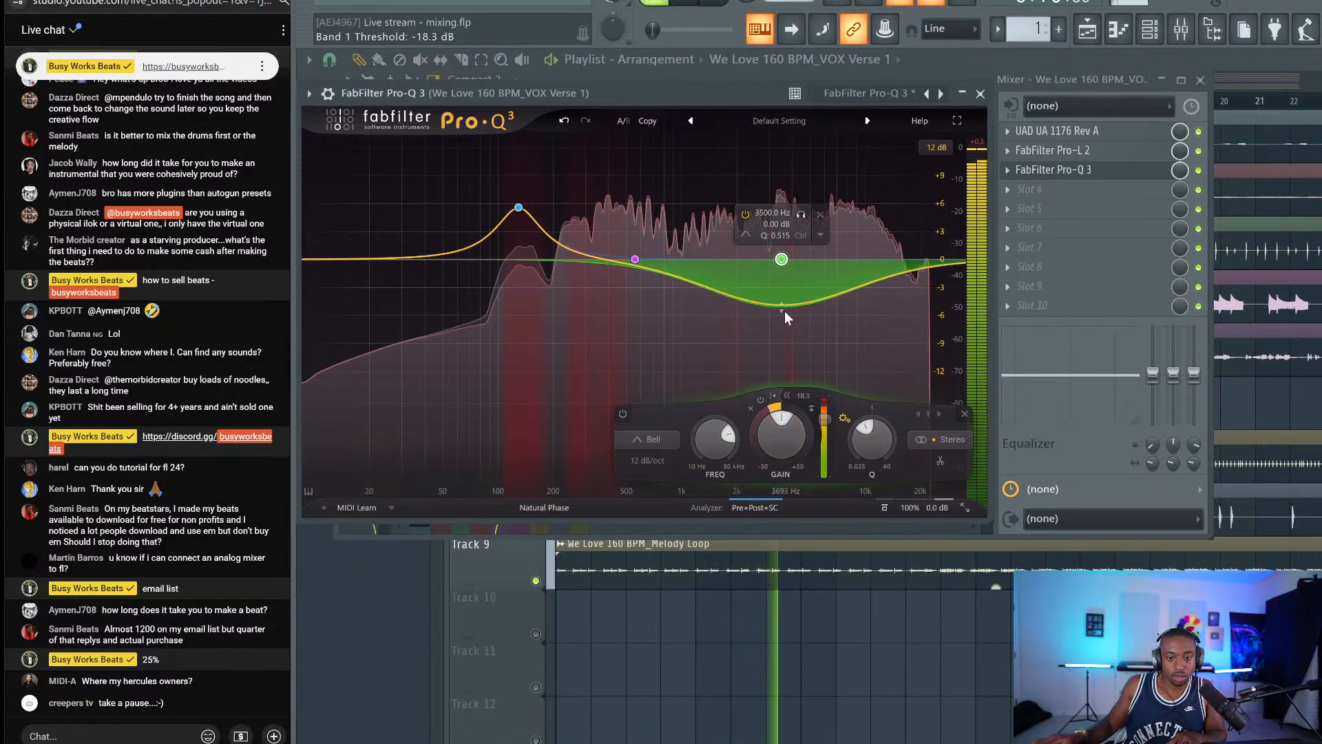
pyautogui.moveTo(784, 311); pyautogui.dragTo(781, 292)
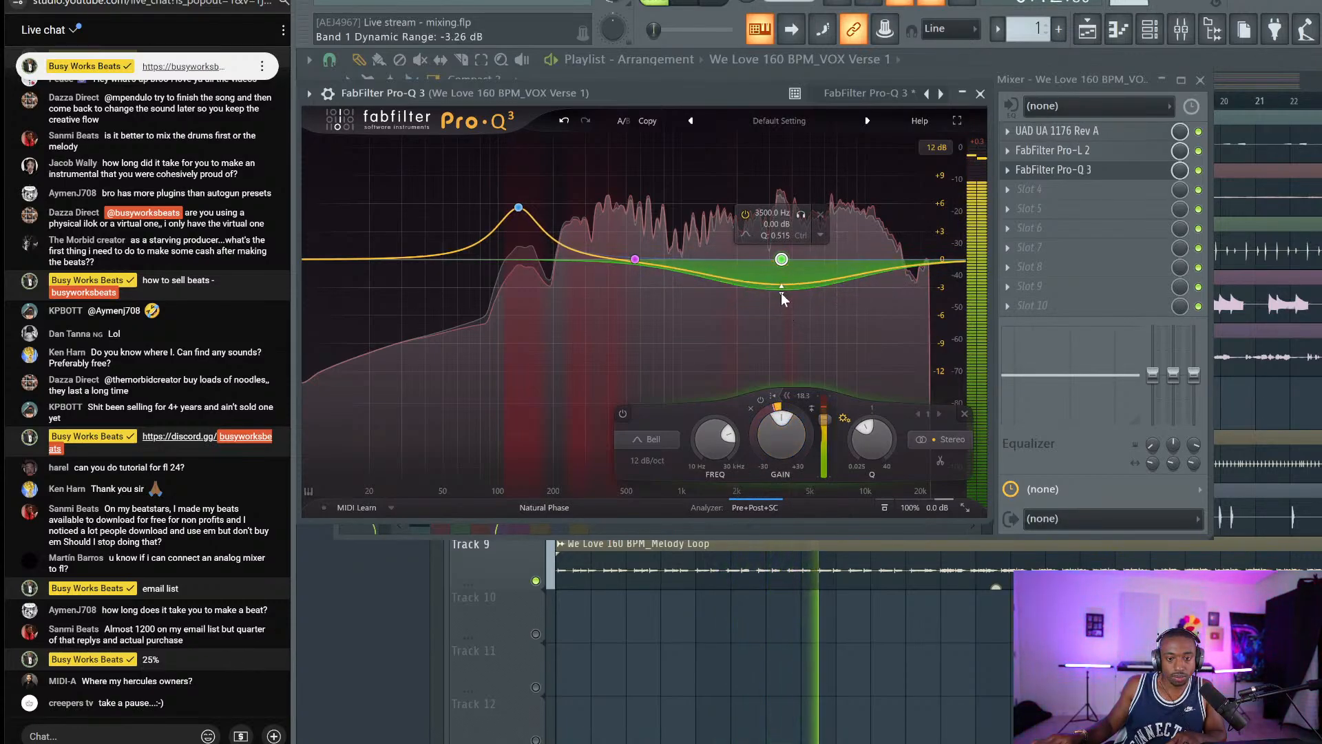
# Bypass Pro-Q 3 to compare the vocal with and without the EQ, then stop playback.
pyautogui.click(1199, 169)
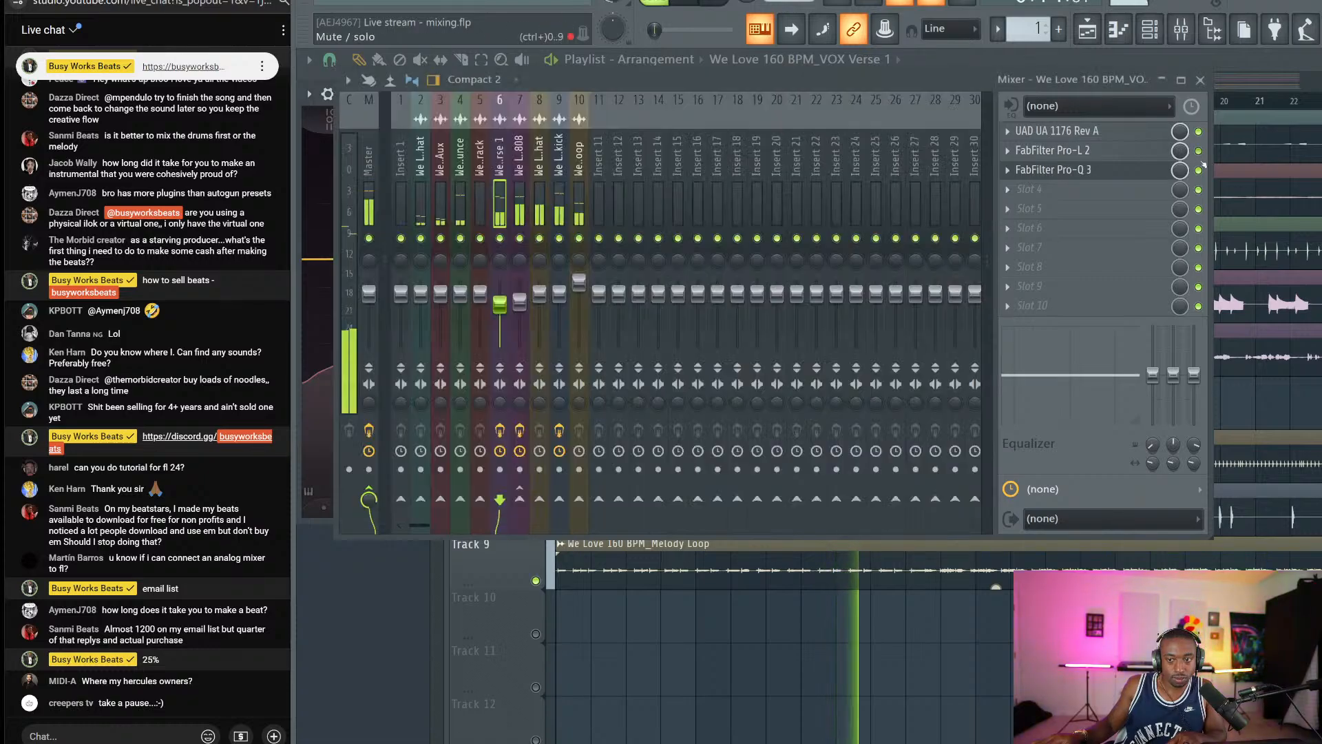
pyautogui.click(1199, 169)
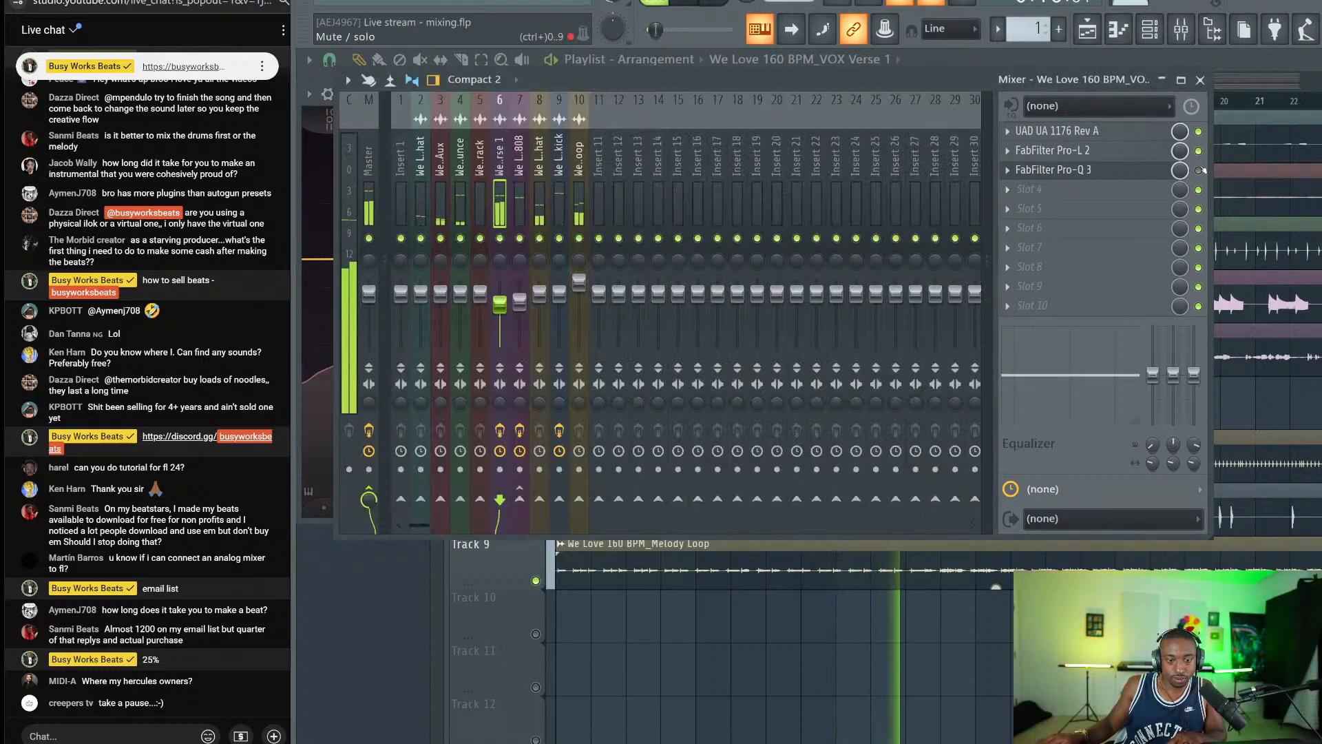
pyautogui.click(1200, 171)
pyautogui.press('space')
pyautogui.scroll(-1, 1131, 170)
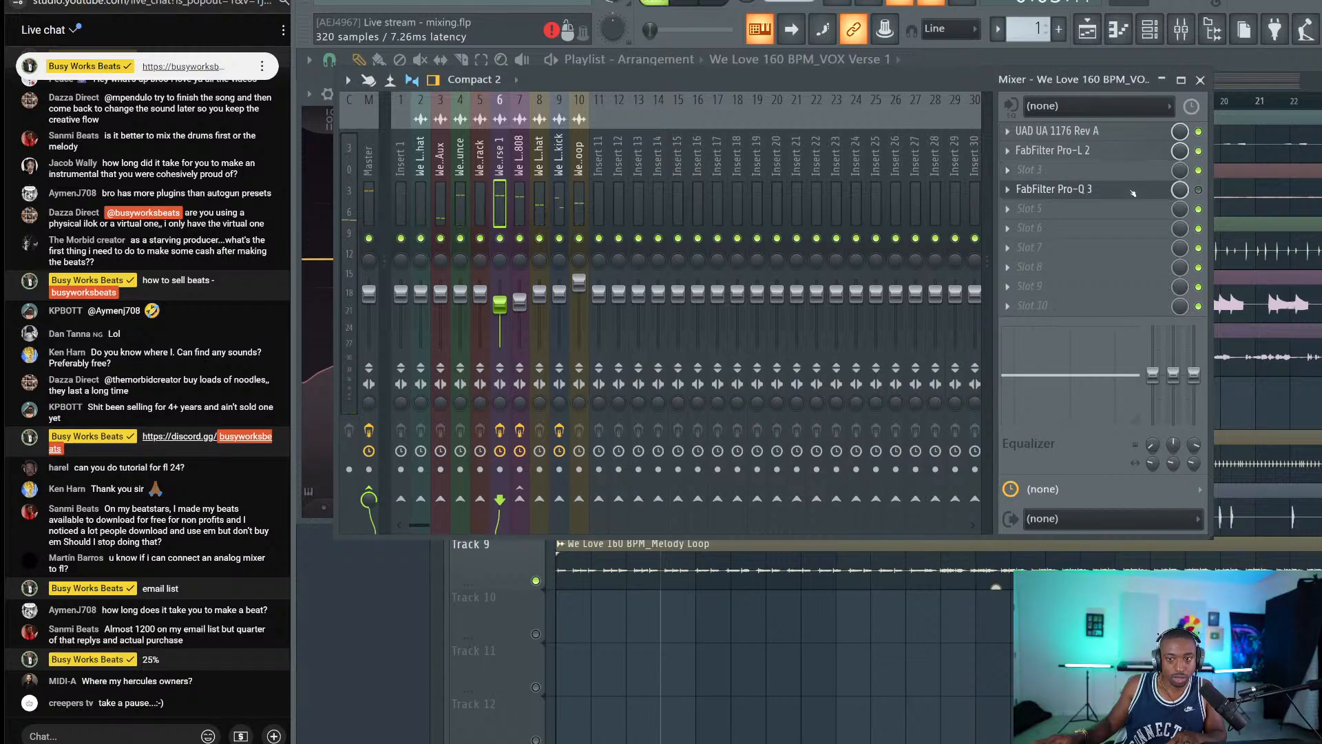
pyautogui.scroll(2, 1131, 190)
pyautogui.scroll(1, 1133, 154)
# Re-enable Pro-Q 3 and play it back, then close the mixer and the Pro-Q 3 window.
pyautogui.click(1202, 134)
pyautogui.press('space')
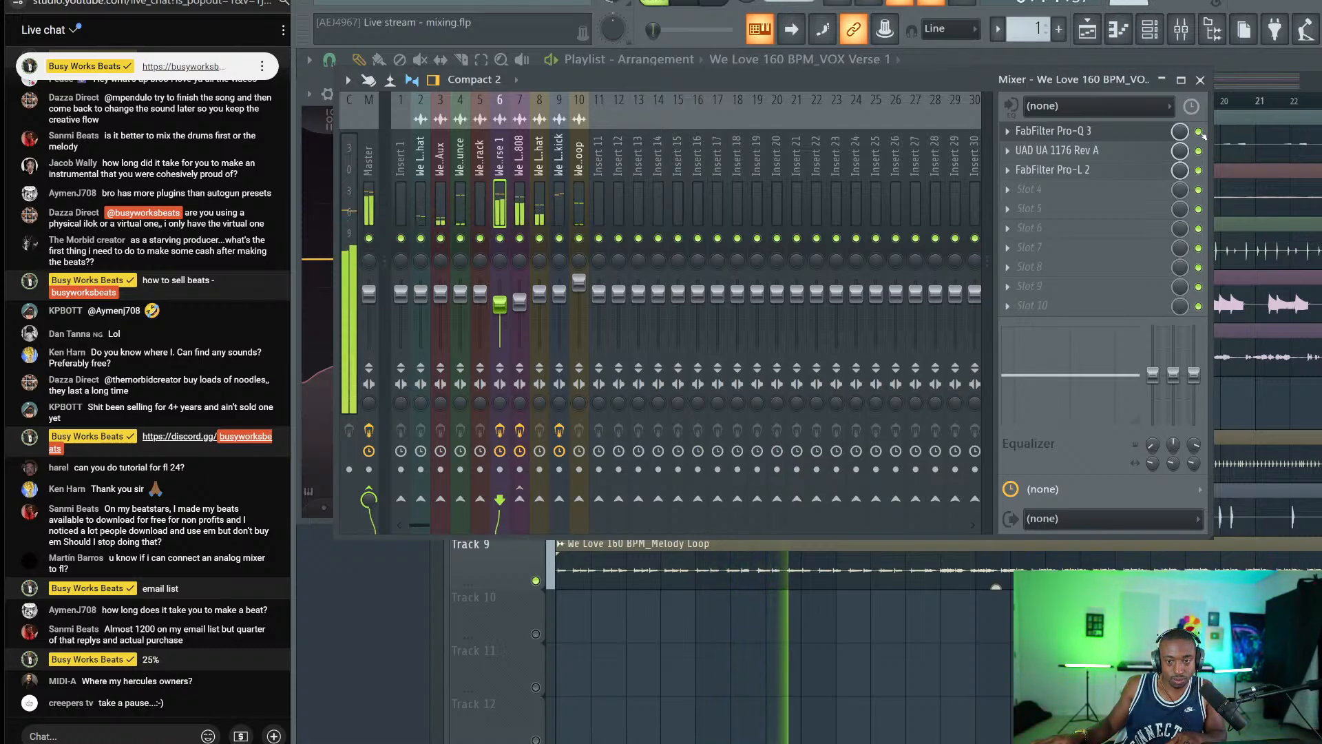
pyautogui.press('space')
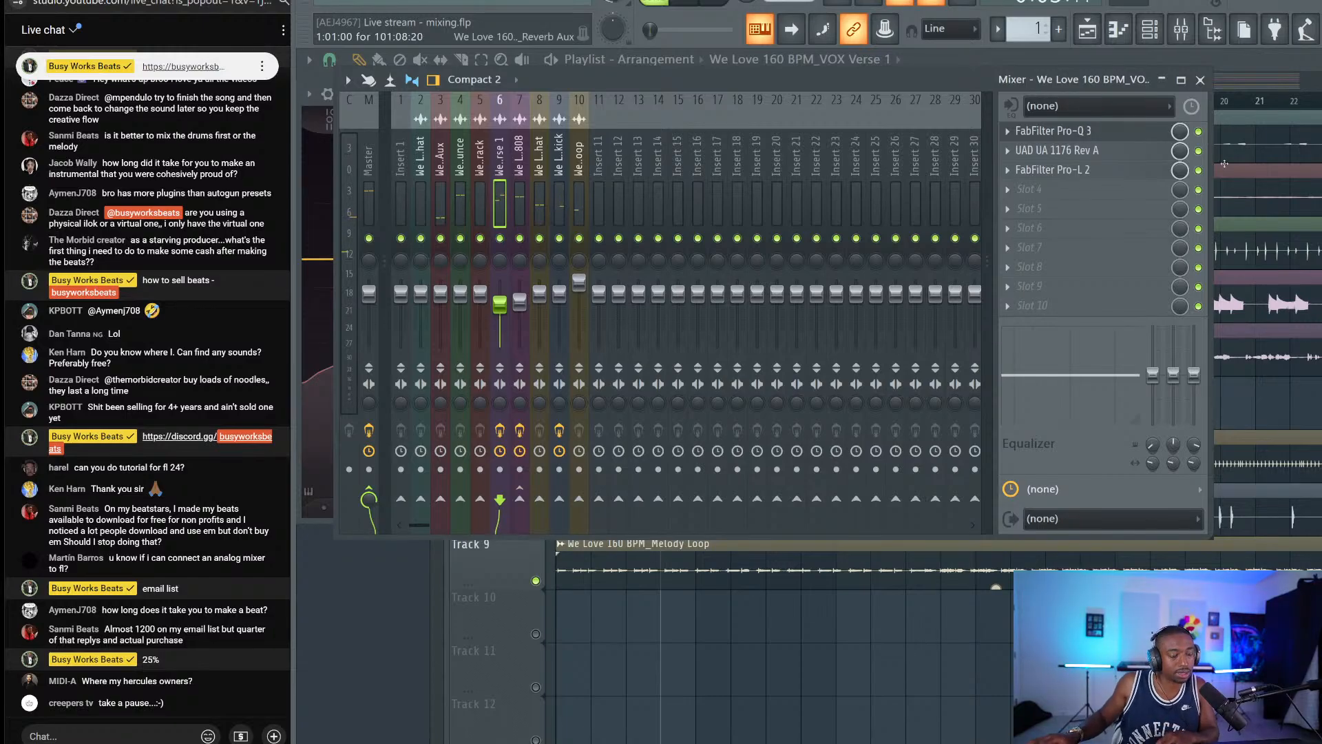
pyautogui.click(1202, 77)
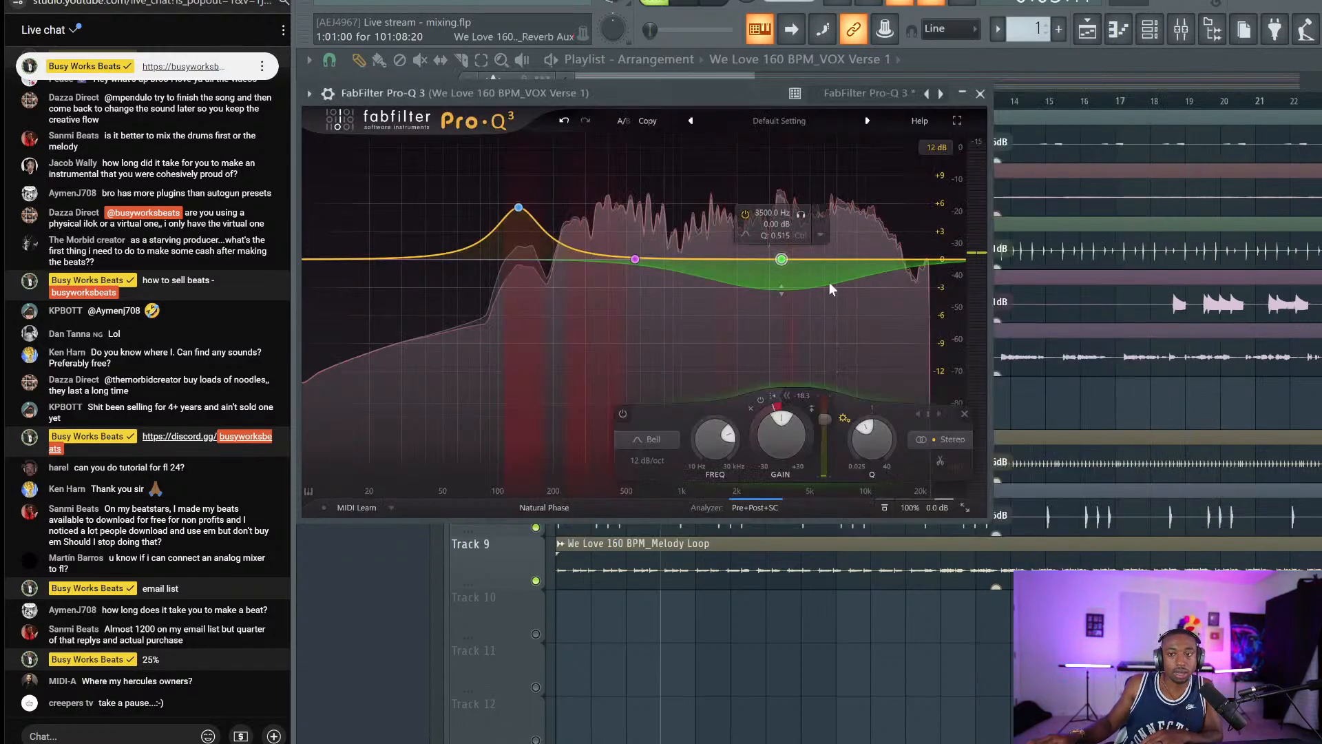
pyautogui.click(980, 94)
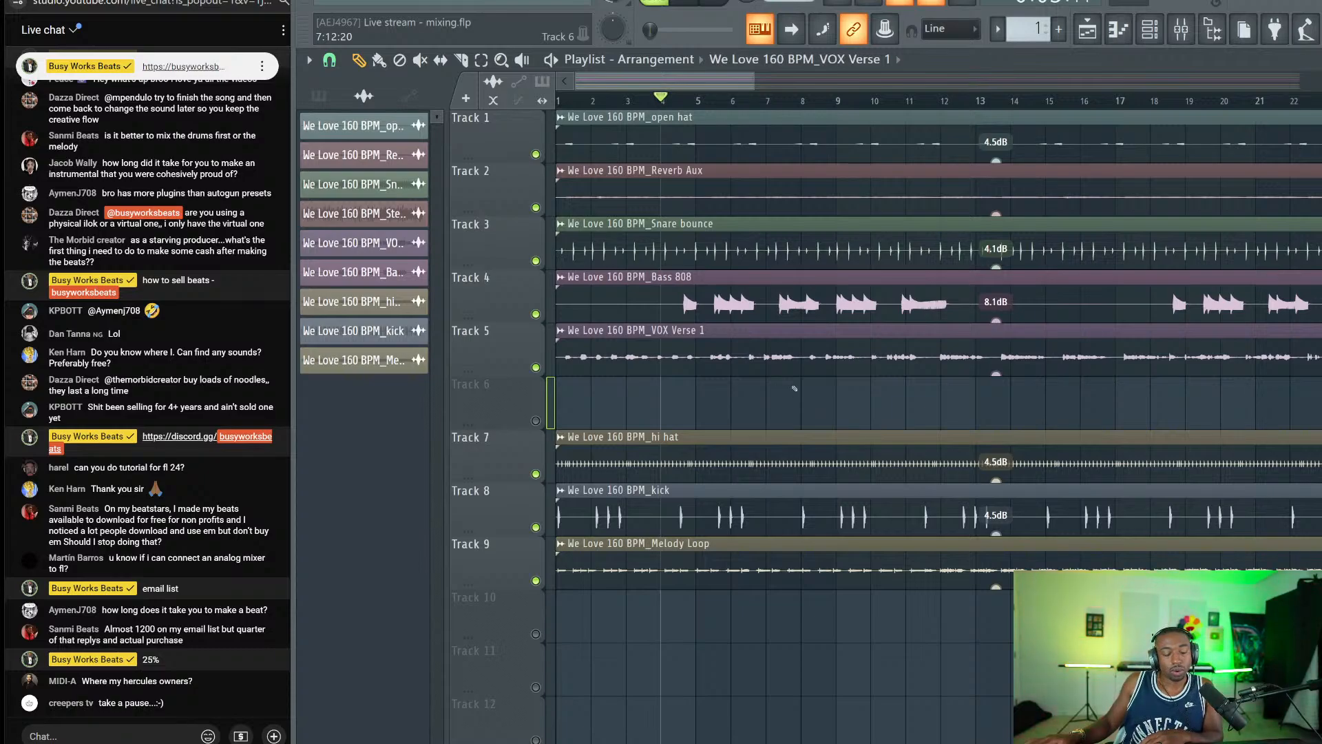
# Select the Master track in the mixer, start the song, and open the plugin list for empty Slot 2.
pyautogui.click(1176, 39)
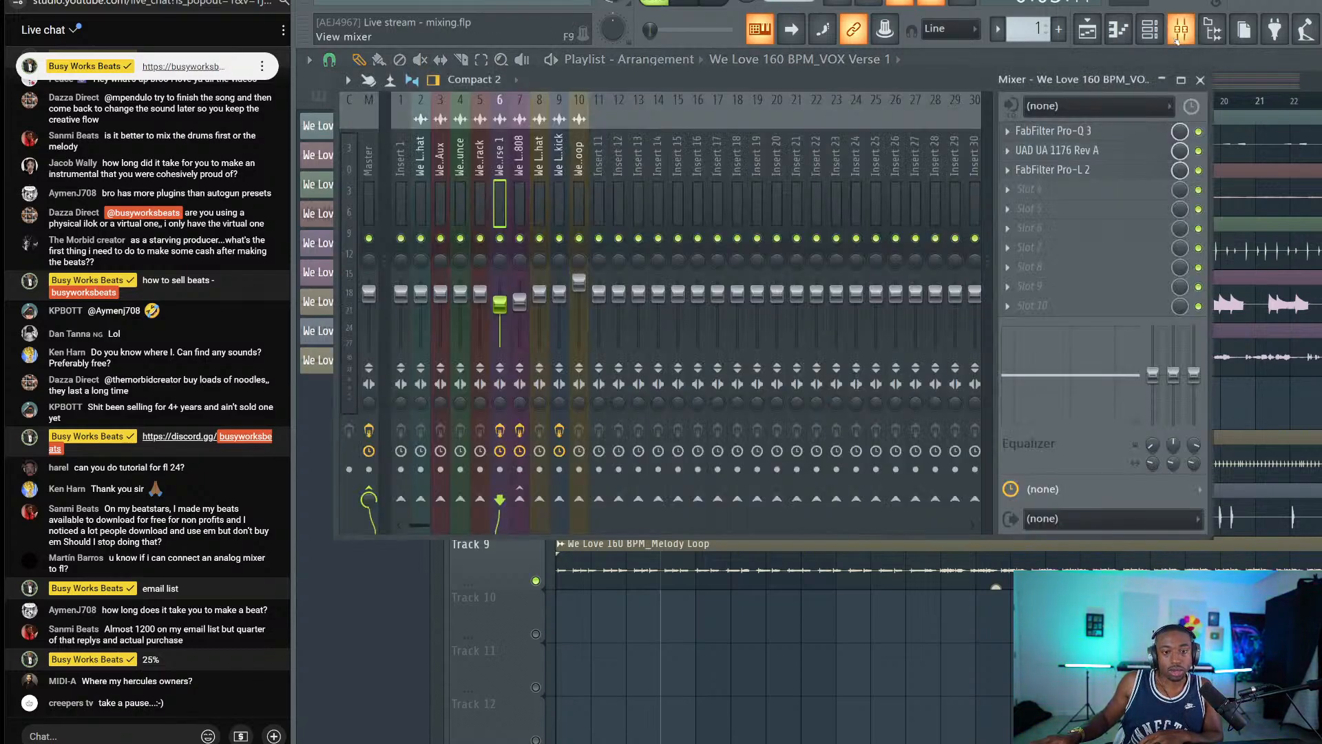
pyautogui.click(1202, 79)
pyautogui.scroll(-3, 761, 103)
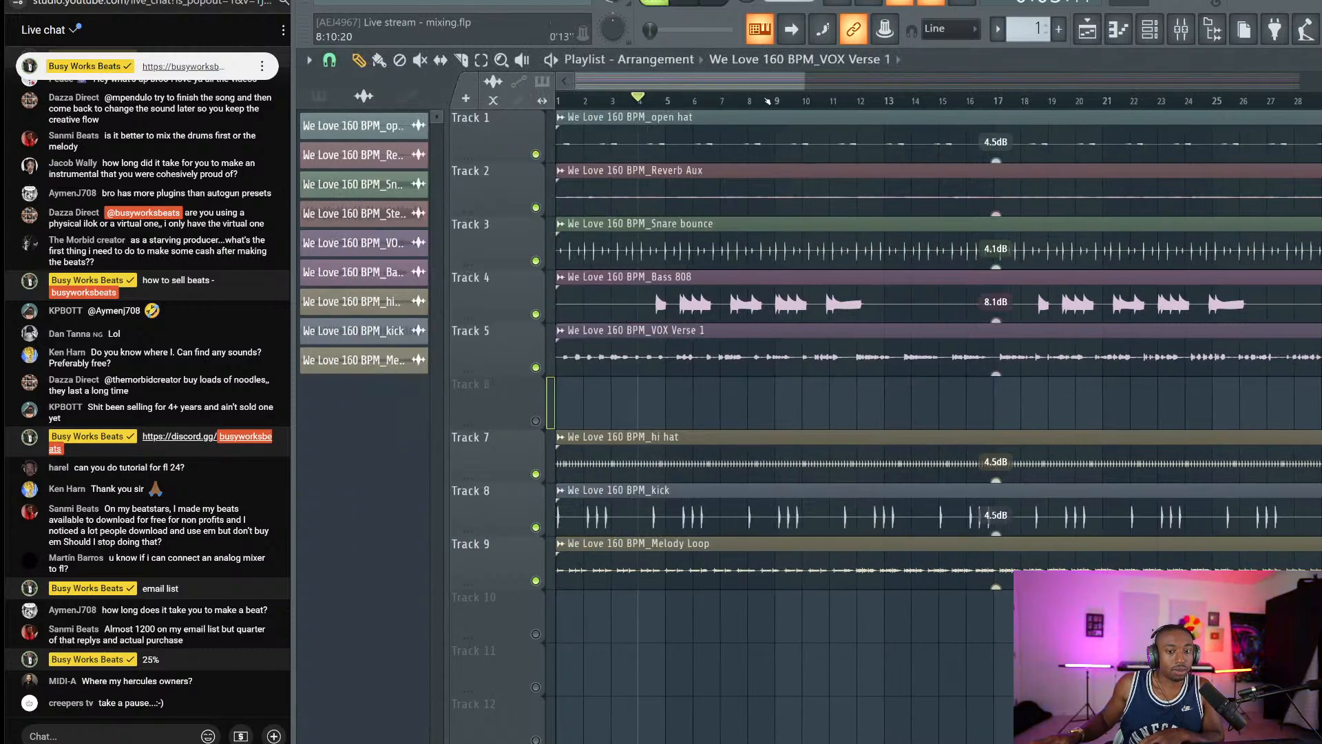
pyautogui.scroll(-2, 750, 111)
pyautogui.scroll(2, 751, 111)
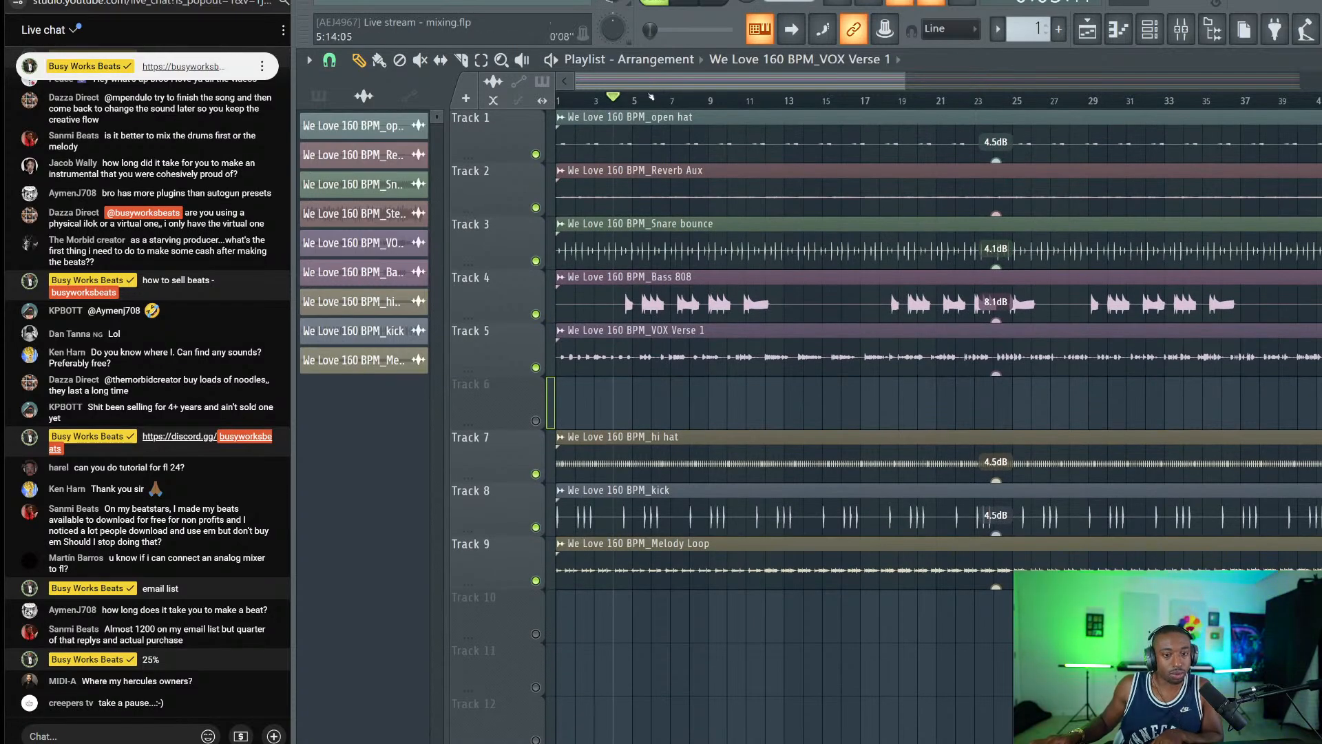
pyautogui.click(1191, 26)
pyautogui.click(368, 194)
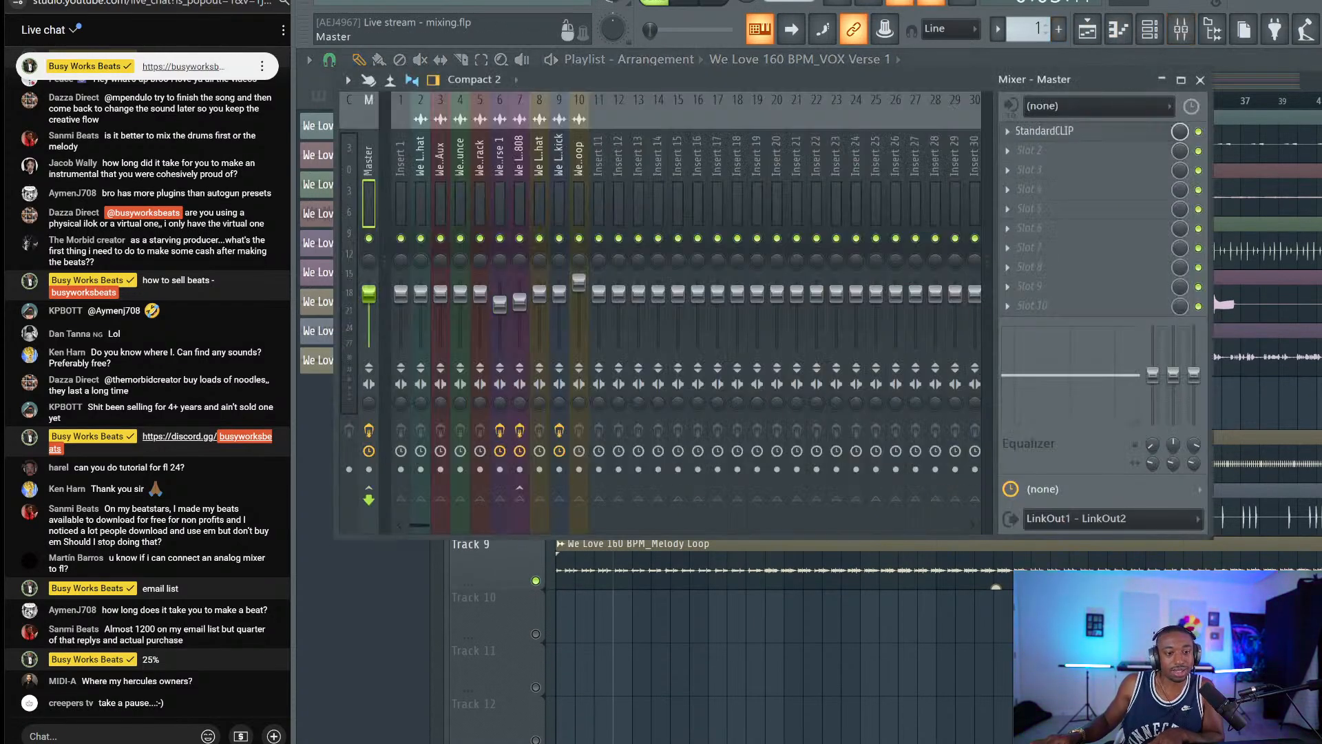
pyautogui.press('space')
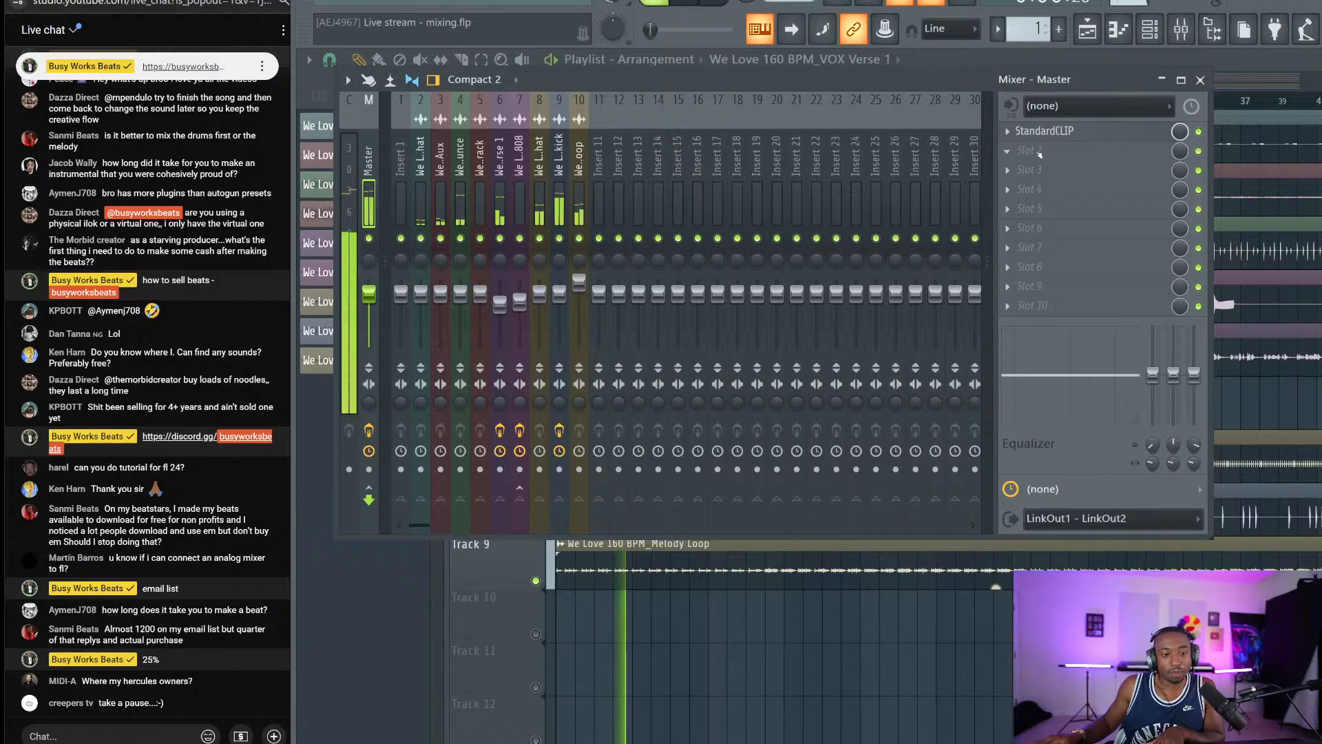
pyautogui.click(1040, 154)
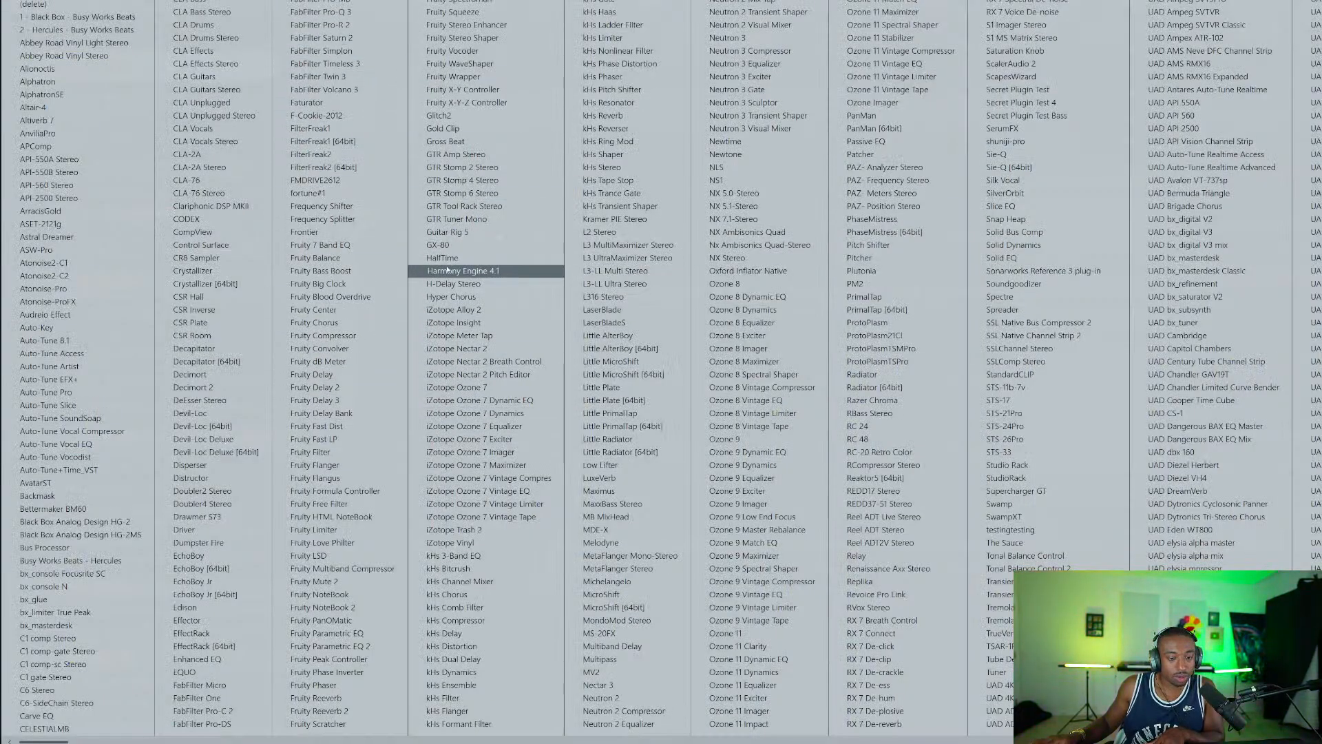
# Load Weiss Deess into a free effect slot on the VOX Verse 1 track.
pyautogui.scroll(-1, 447, 269)
pyautogui.scroll(-3, 455, 274)
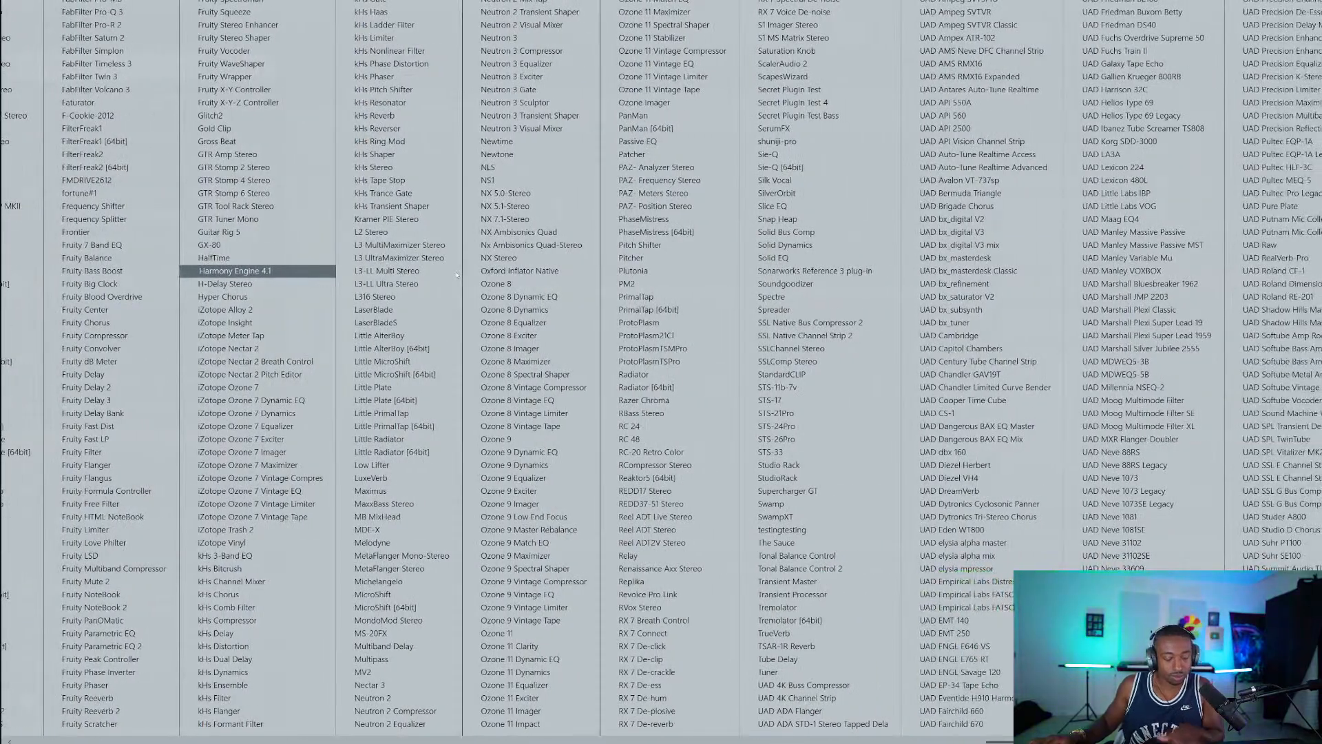
pyautogui.press('Escape')
pyautogui.press('Escape')
pyautogui.click(500, 193)
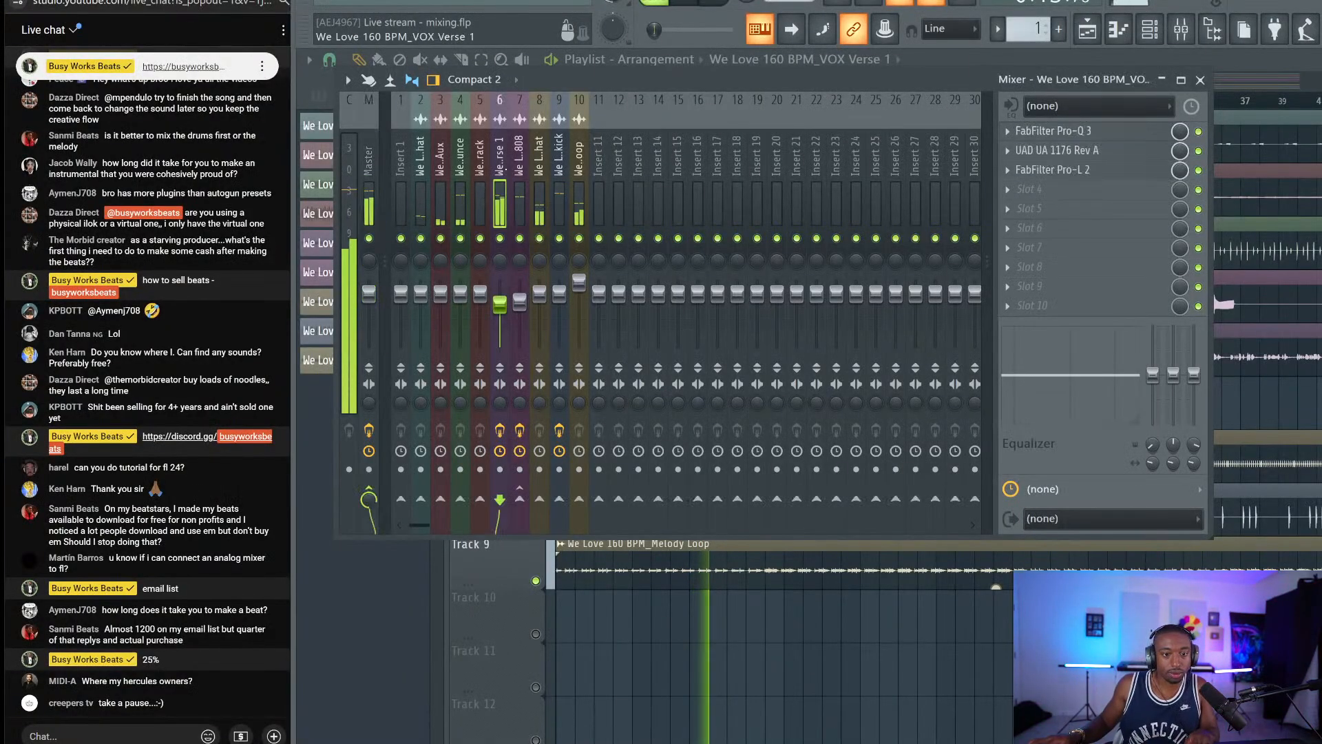
pyautogui.click(1064, 180)
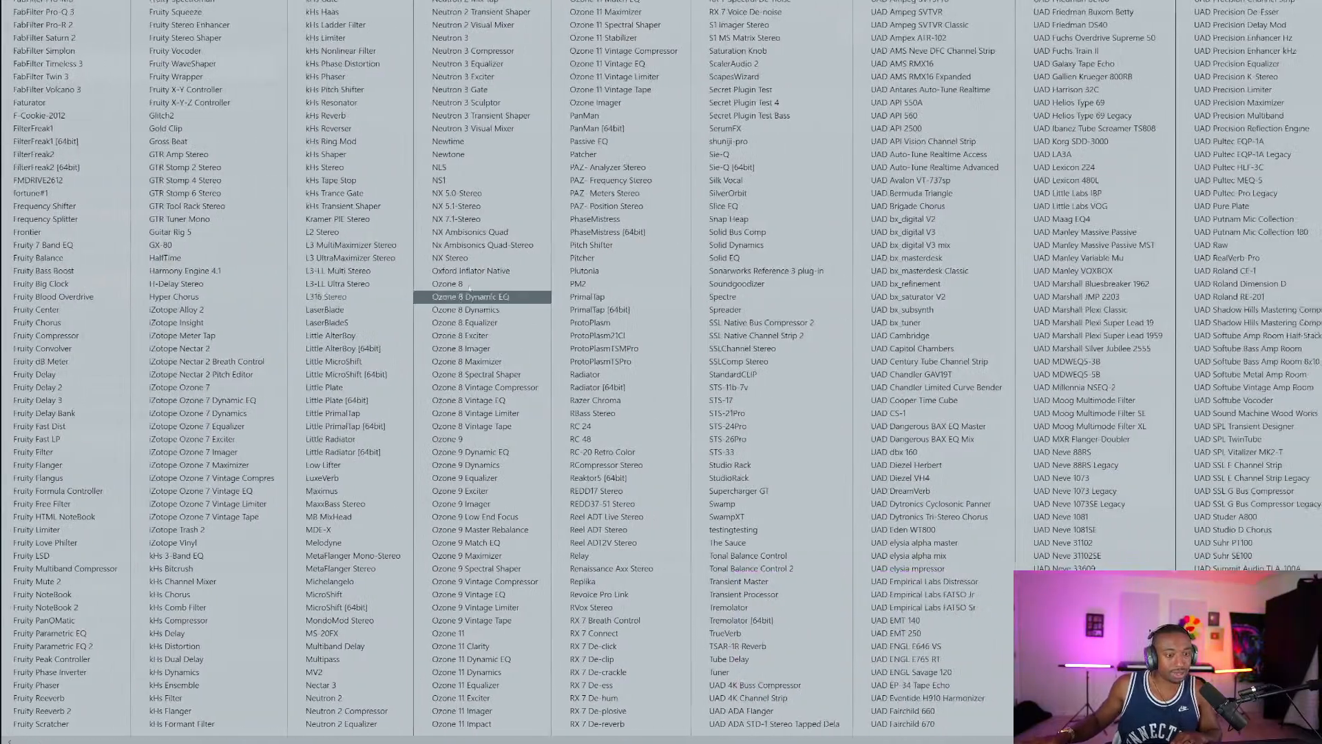
pyautogui.scroll(-1, 468, 289)
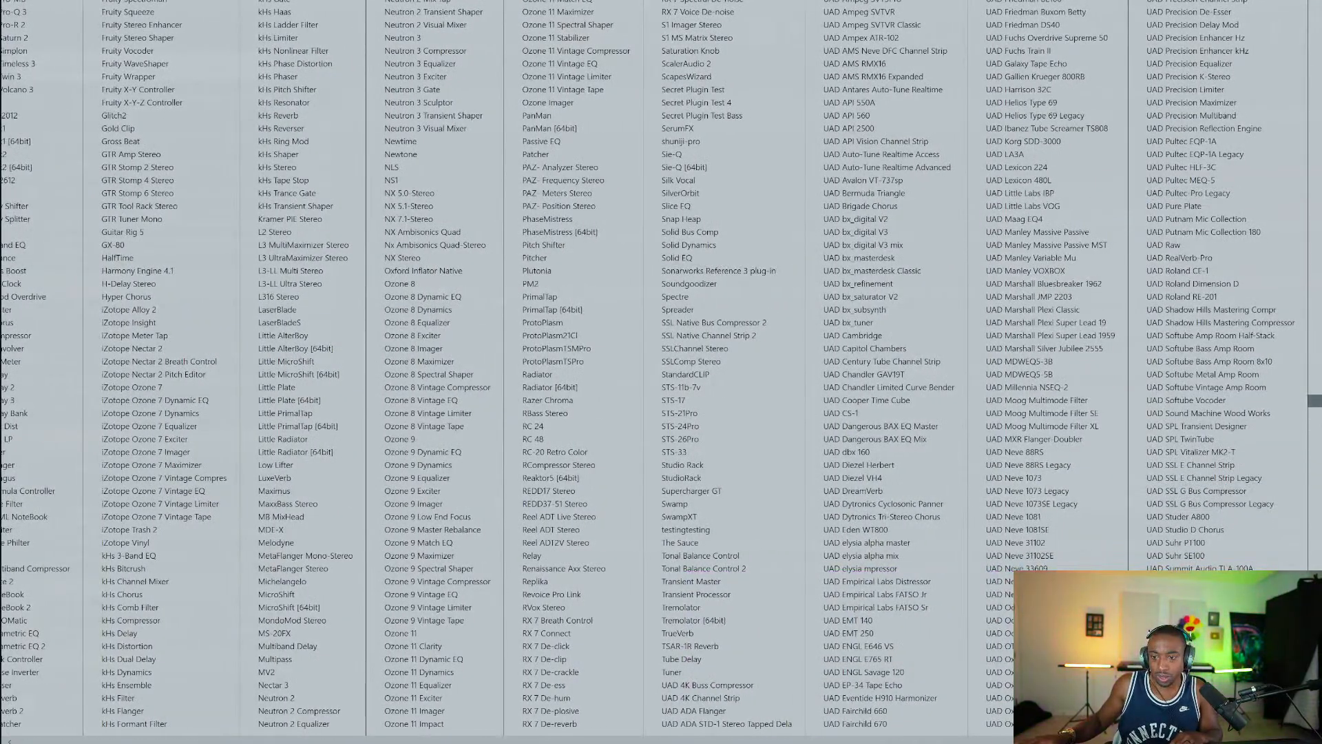
pyautogui.click(1314, 491)
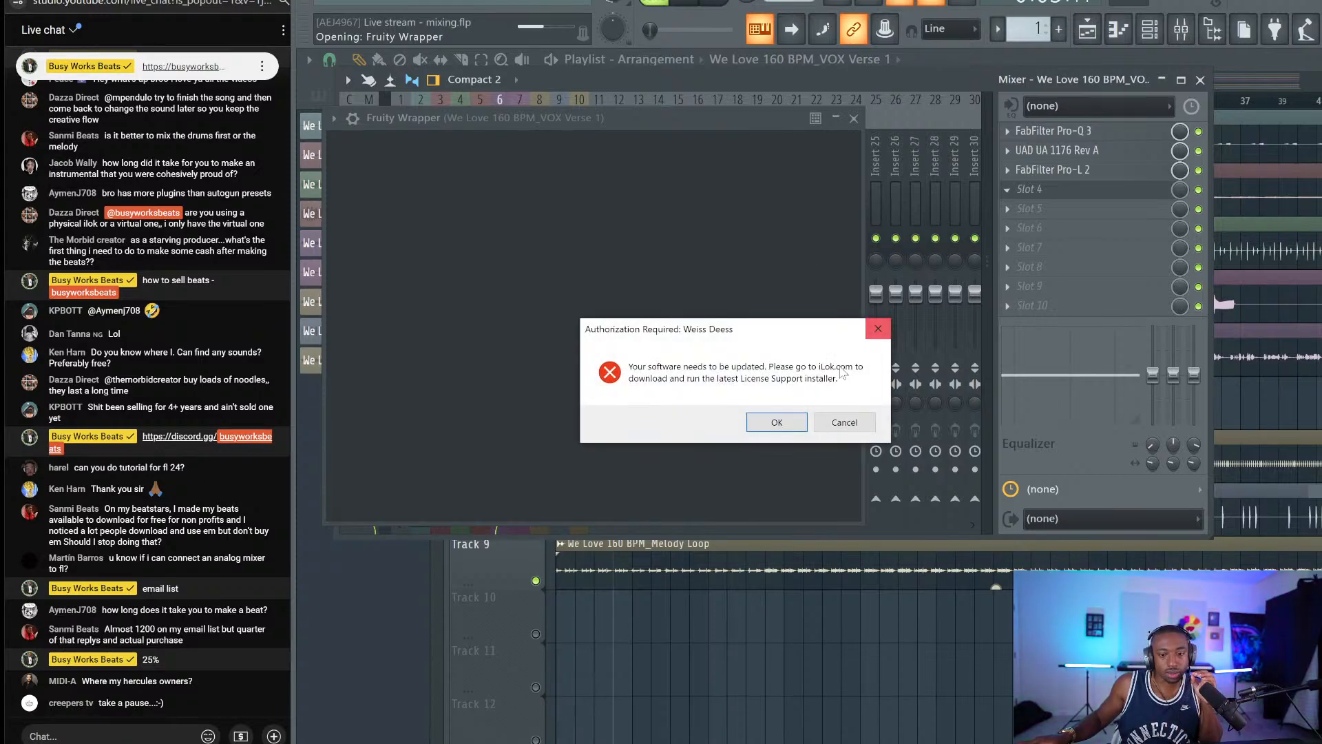
# Clear the iLok license failure and not-responding warnings, close Weiss Deess, and reopen the plugin list.
pyautogui.click(777, 422)
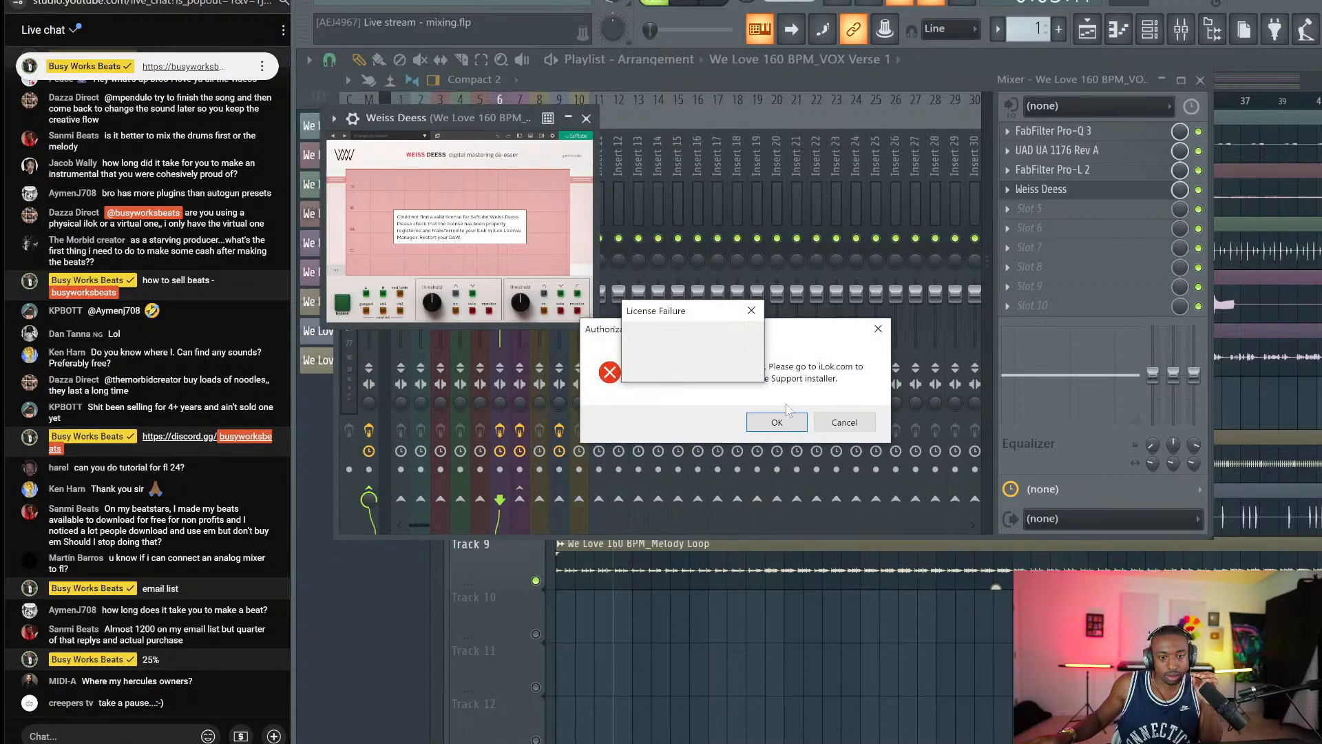
pyautogui.click(819, 422)
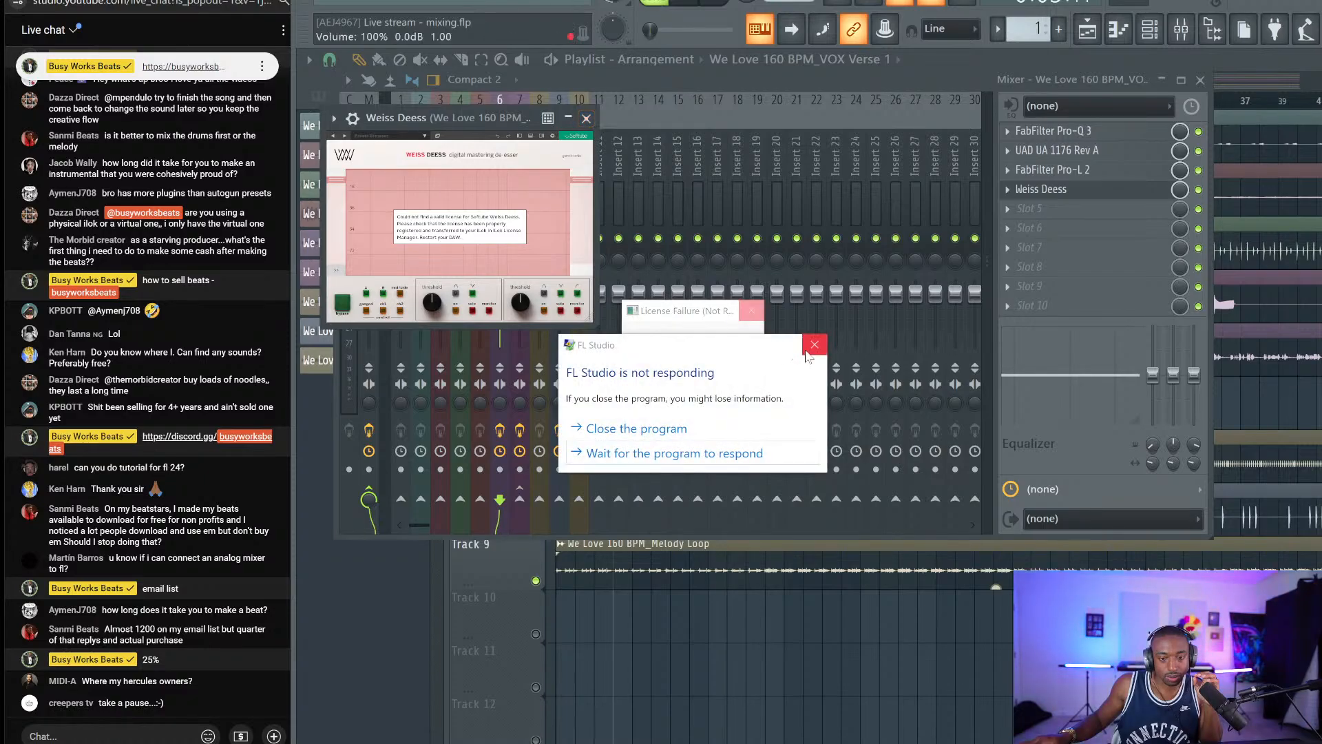
pyautogui.click(813, 349)
pyautogui.click(585, 119)
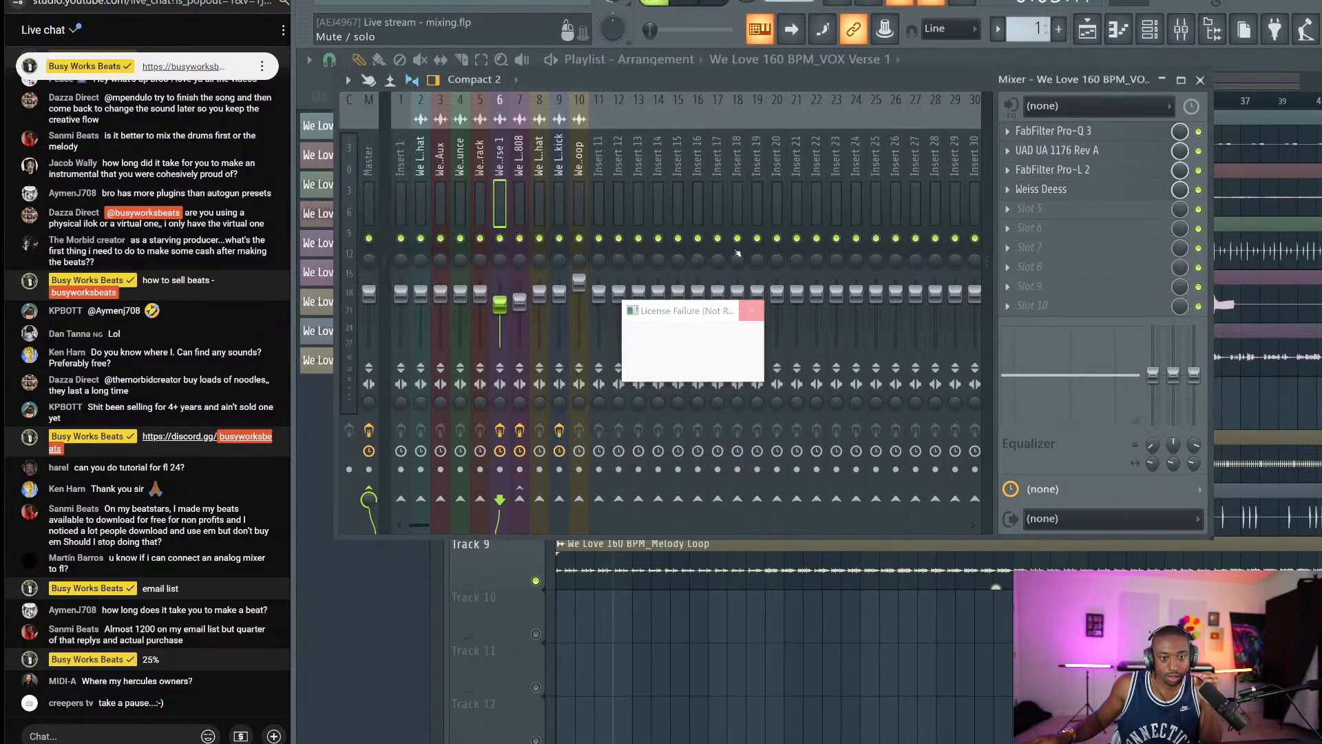
pyautogui.click(757, 312)
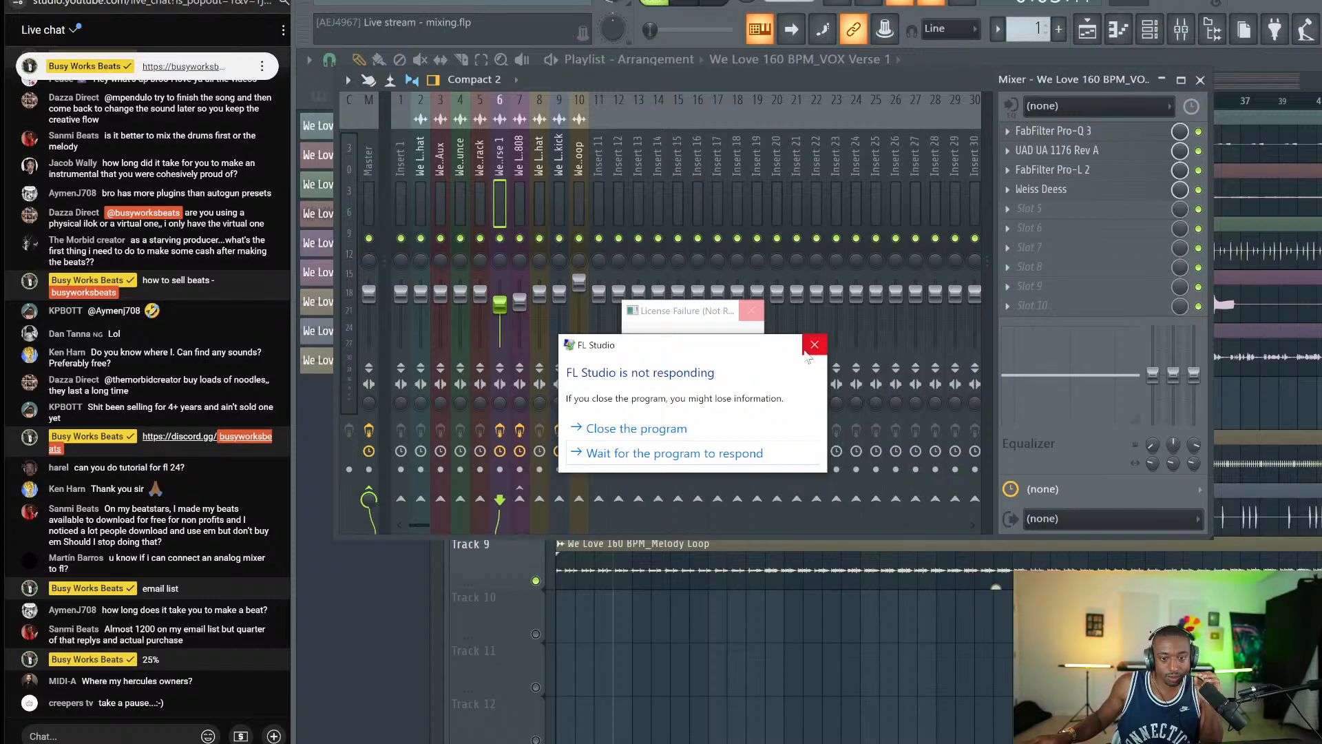
pyautogui.click(807, 349)
pyautogui.click(1018, 198)
pyautogui.moveTo(1028, 211)
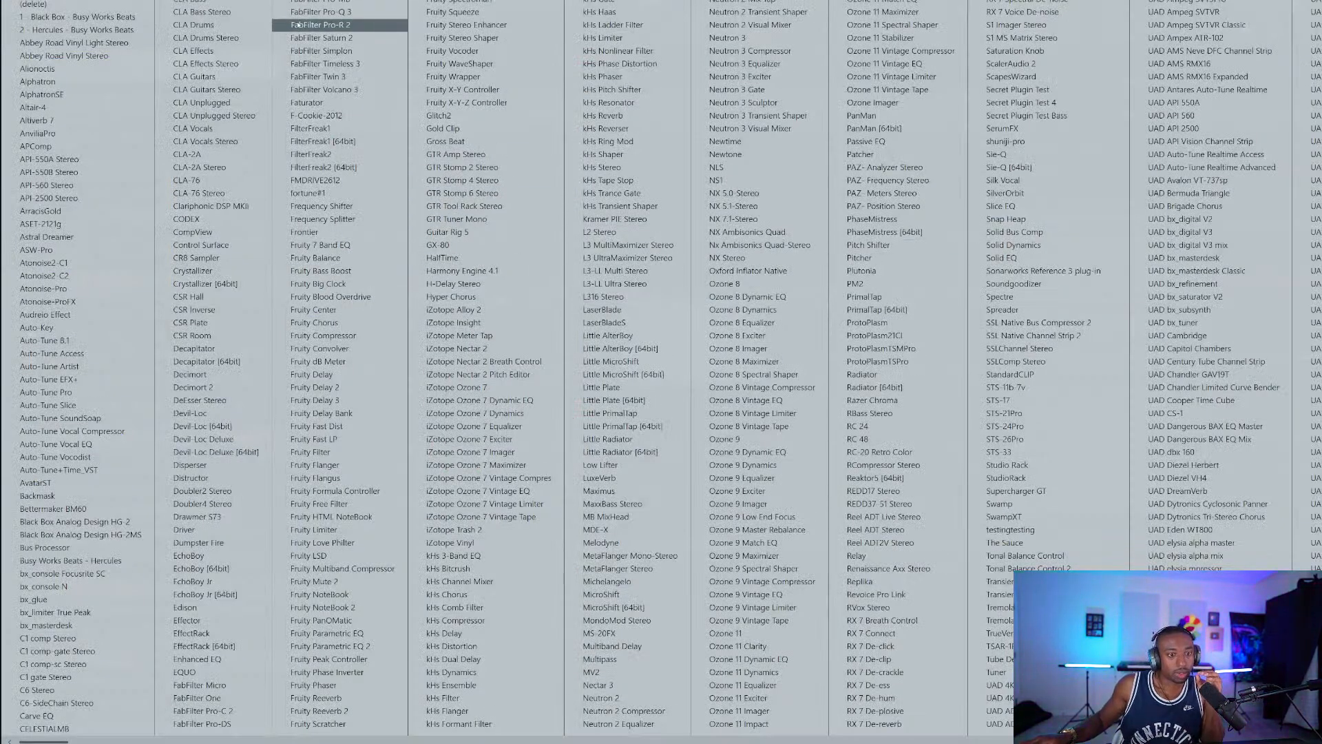
# Load FabFilter Pro-DS in place of Weiss Deess and start its detection range at 4.63 kHz.
pyautogui.click(204, 722)
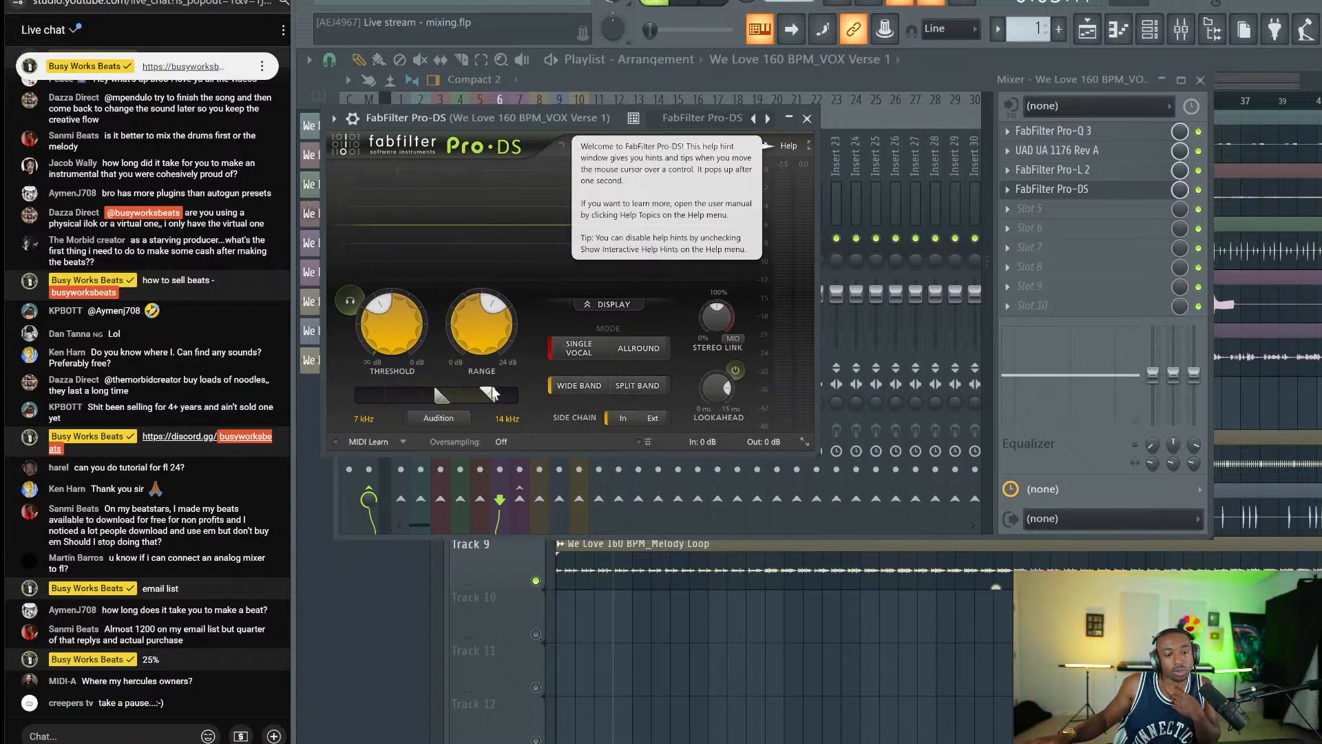
pyautogui.click(440, 418)
pyautogui.press('space')
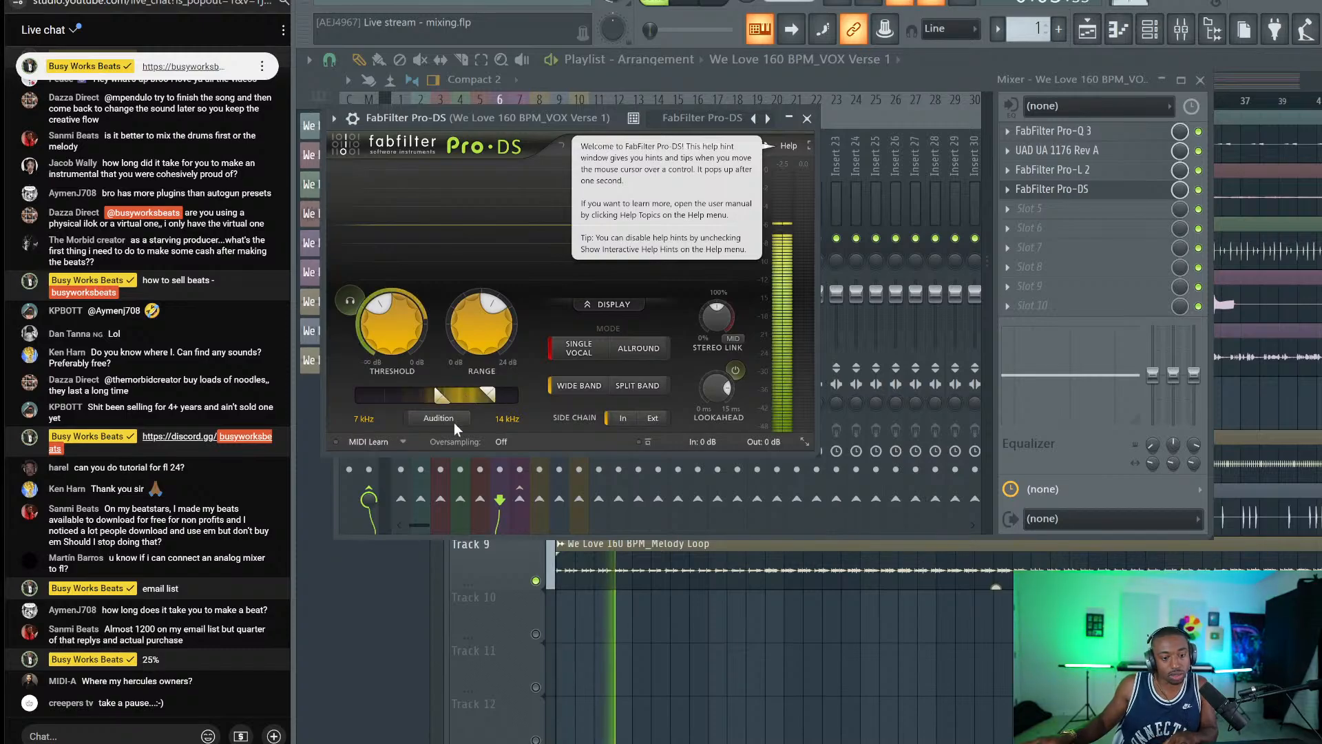
pyautogui.moveTo(438, 399); pyautogui.dragTo(412, 395)
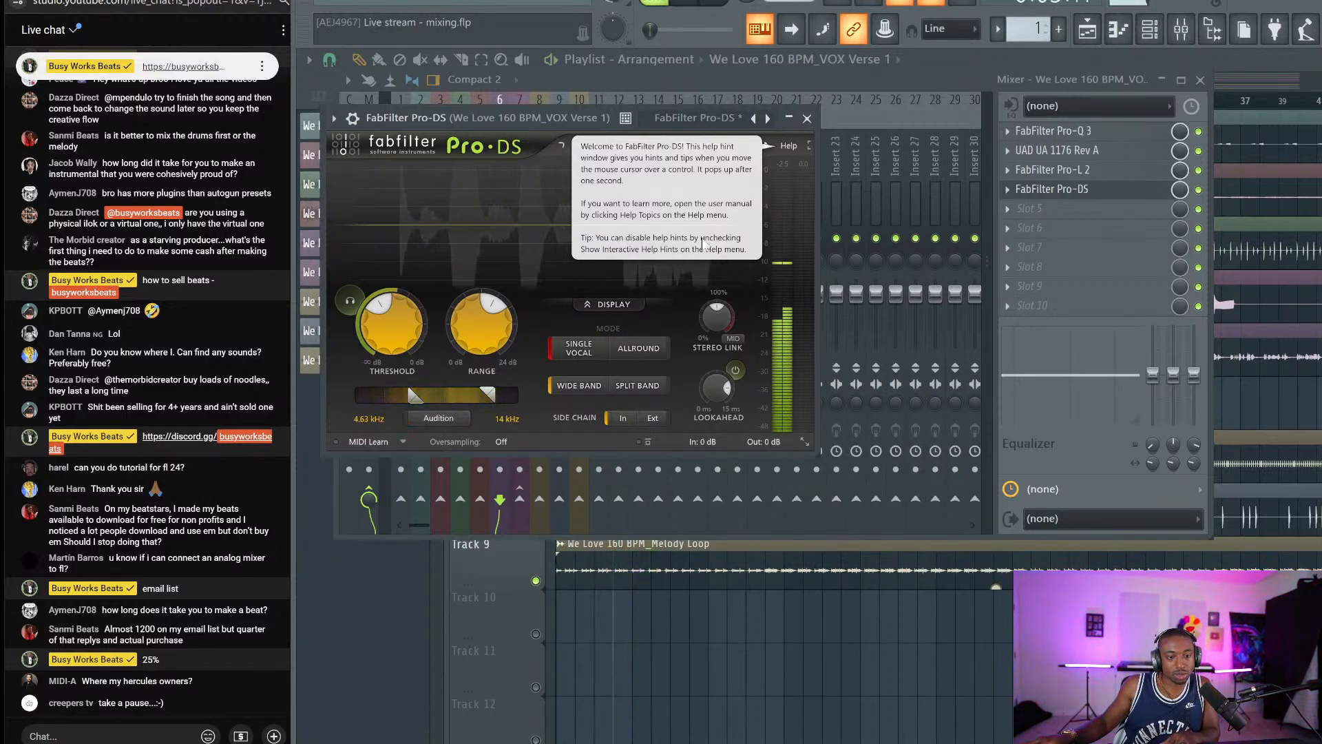
pyautogui.click(440, 418)
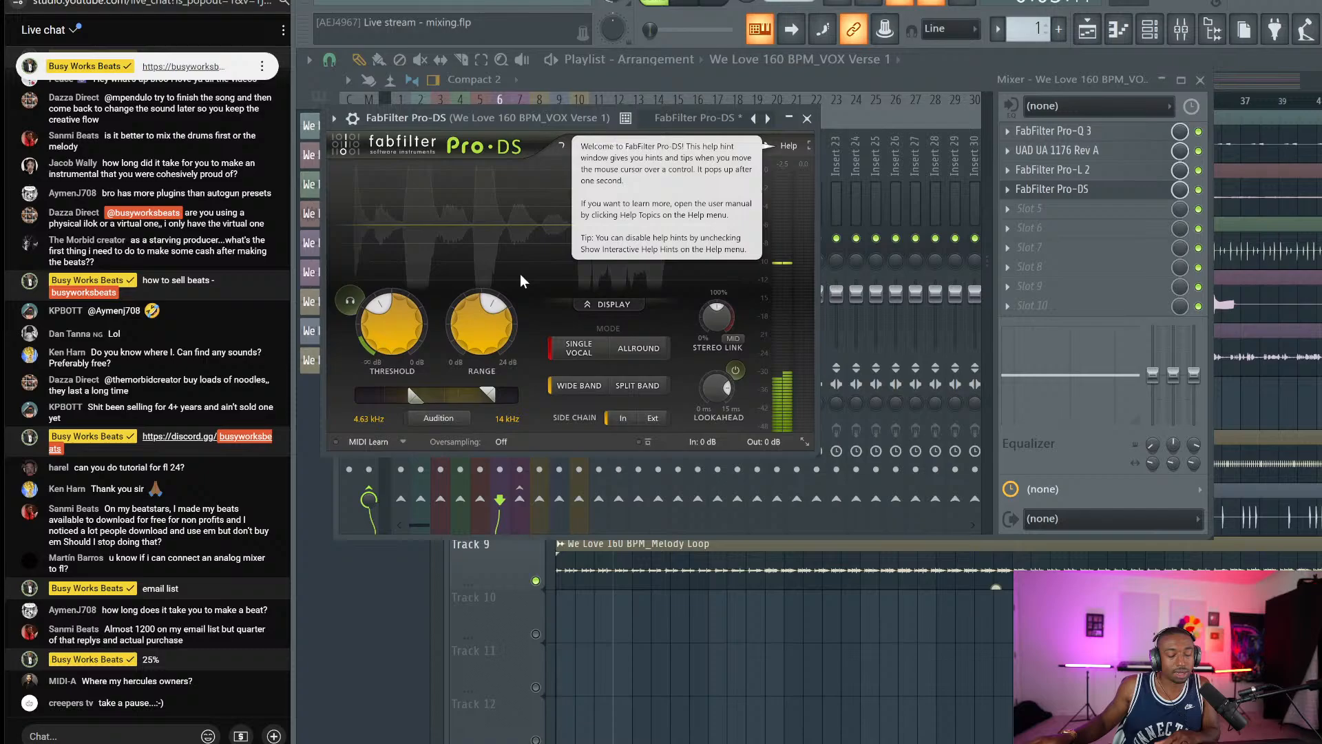
# Dismiss the Pro-DS help hint and keep detection in Single Vocal mode after trying Allround.
pyautogui.click(789, 146)
pyautogui.click(699, 141)
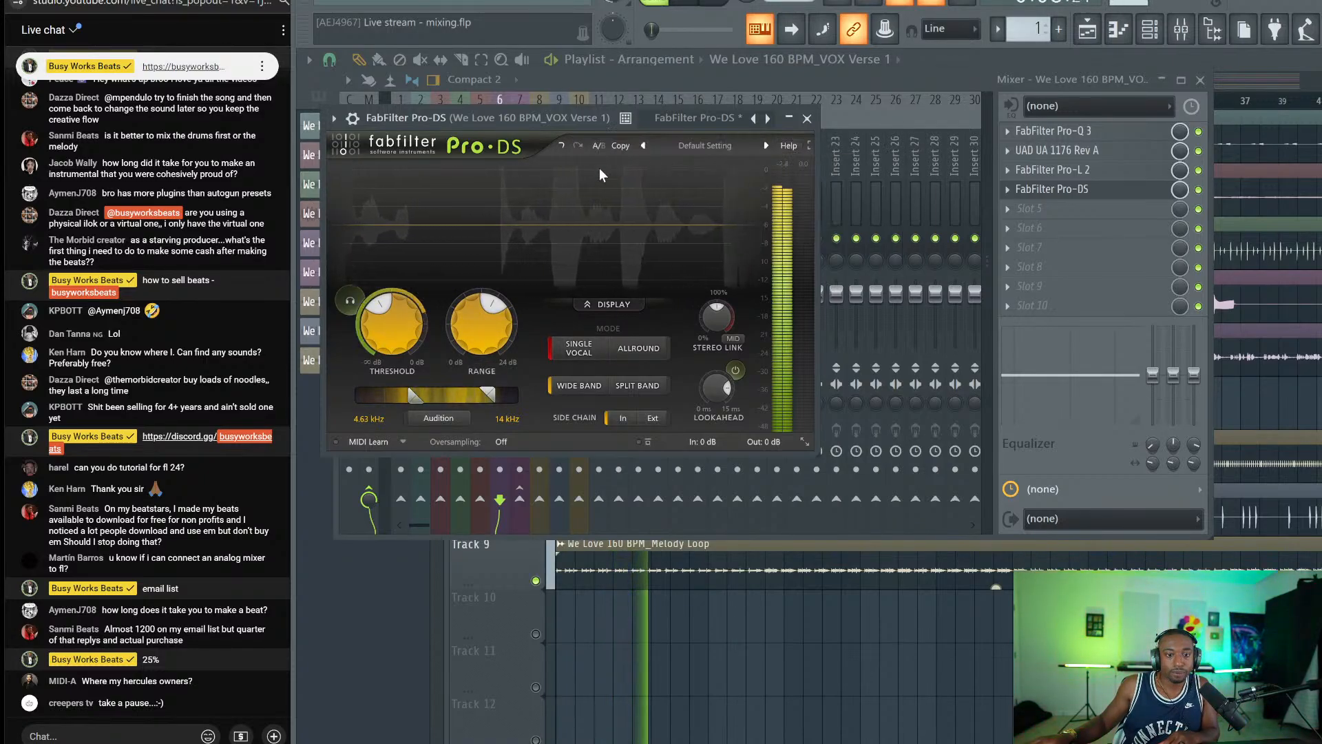
pyautogui.click(632, 340)
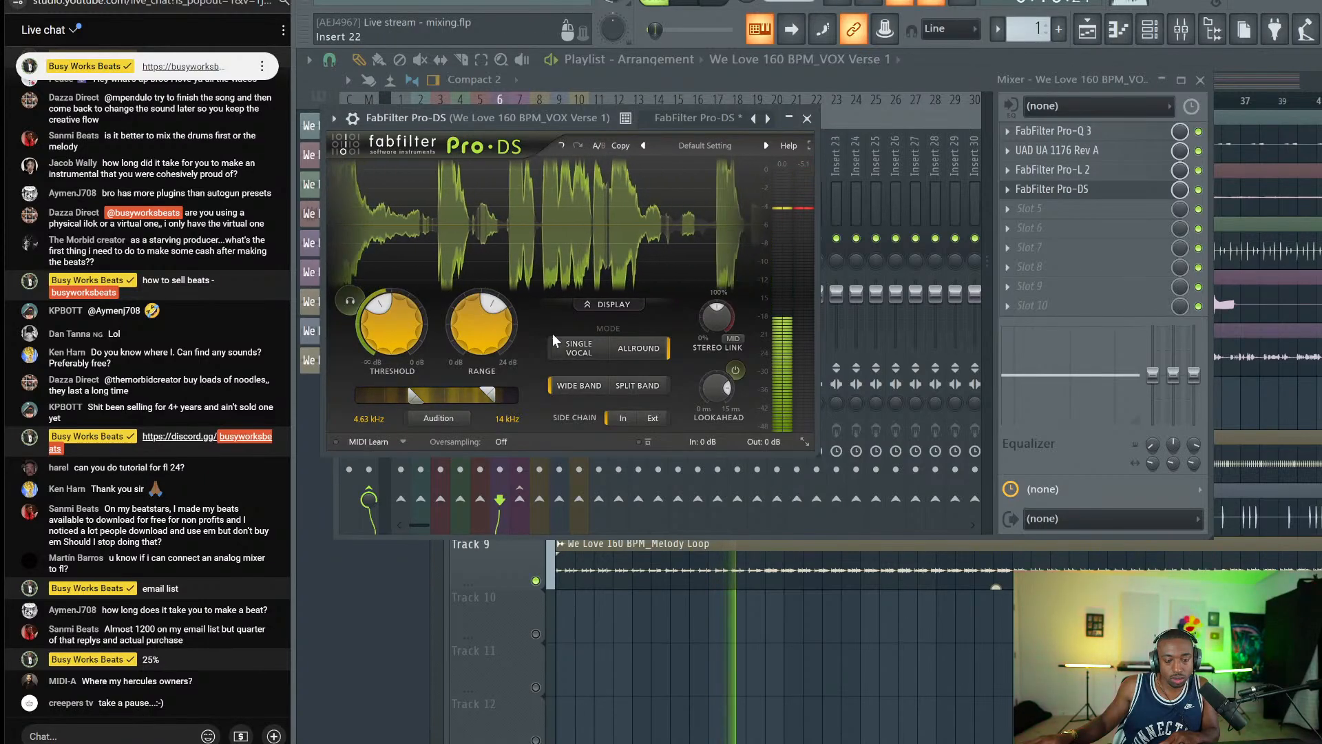
pyautogui.click(578, 347)
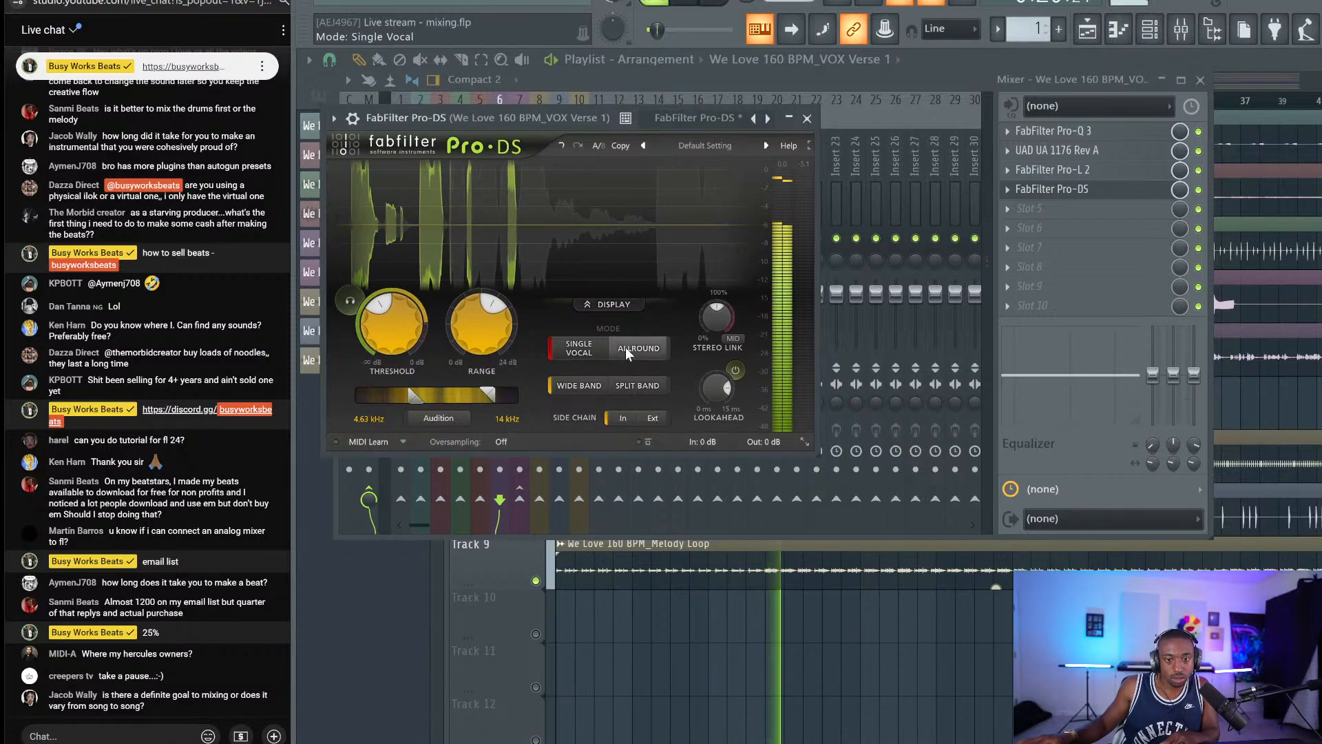
pyautogui.moveTo(657, 346)
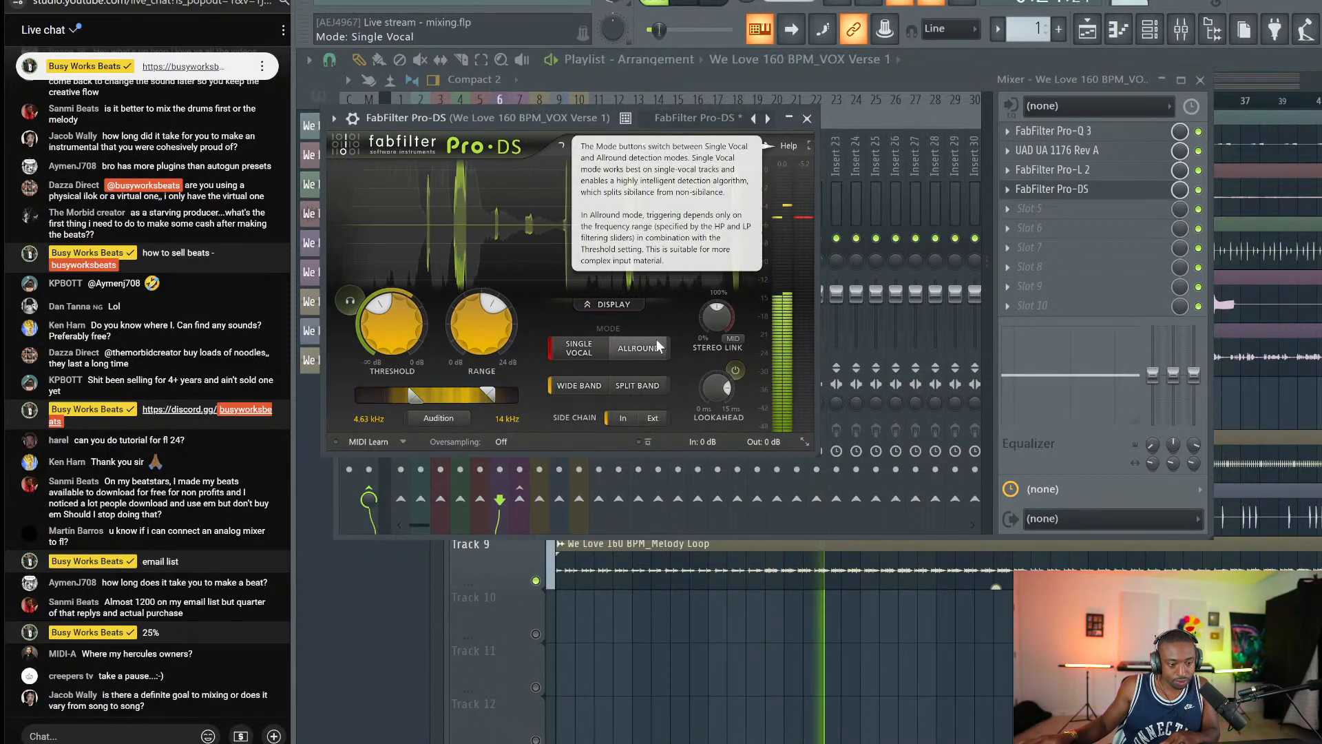
pyautogui.press('space')
# Close Pro-DS, select the Master track, and open the plugin list for empty Slot 3.
pyautogui.click(807, 119)
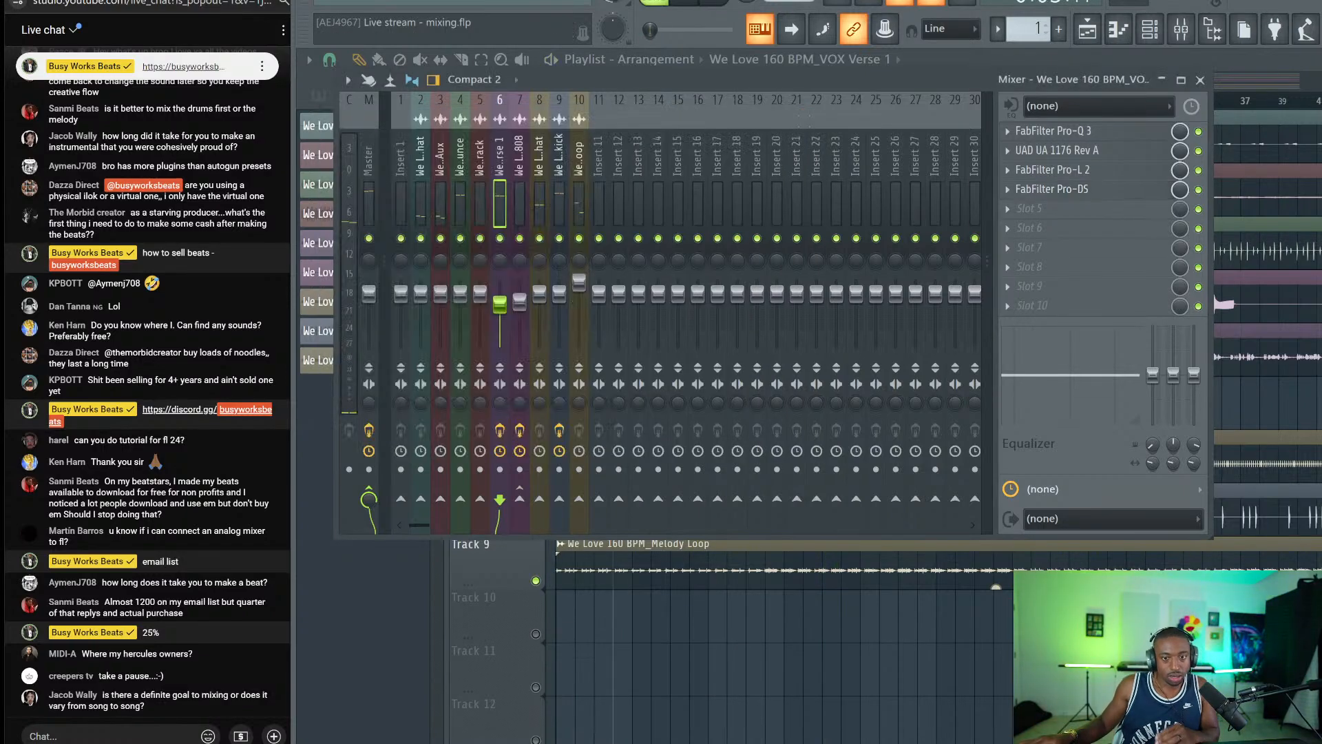
pyautogui.click(373, 191)
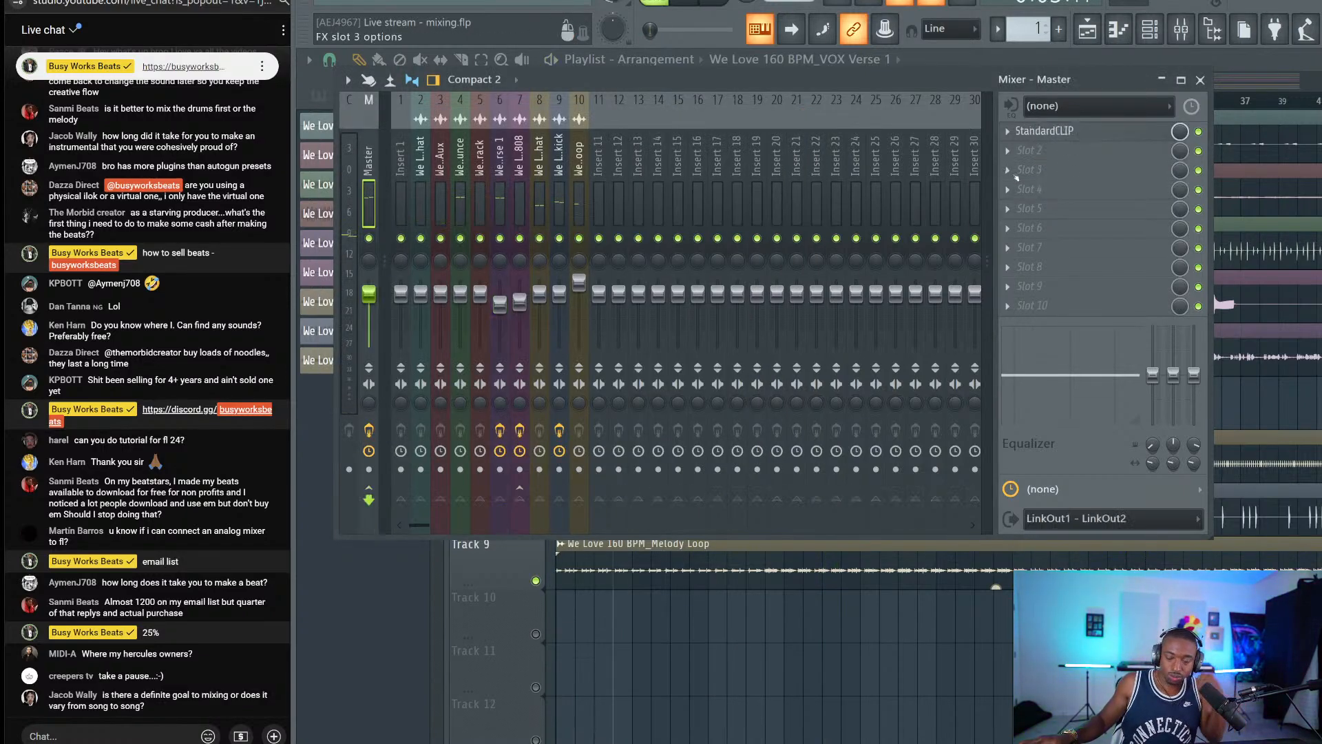
pyautogui.click(1065, 162)
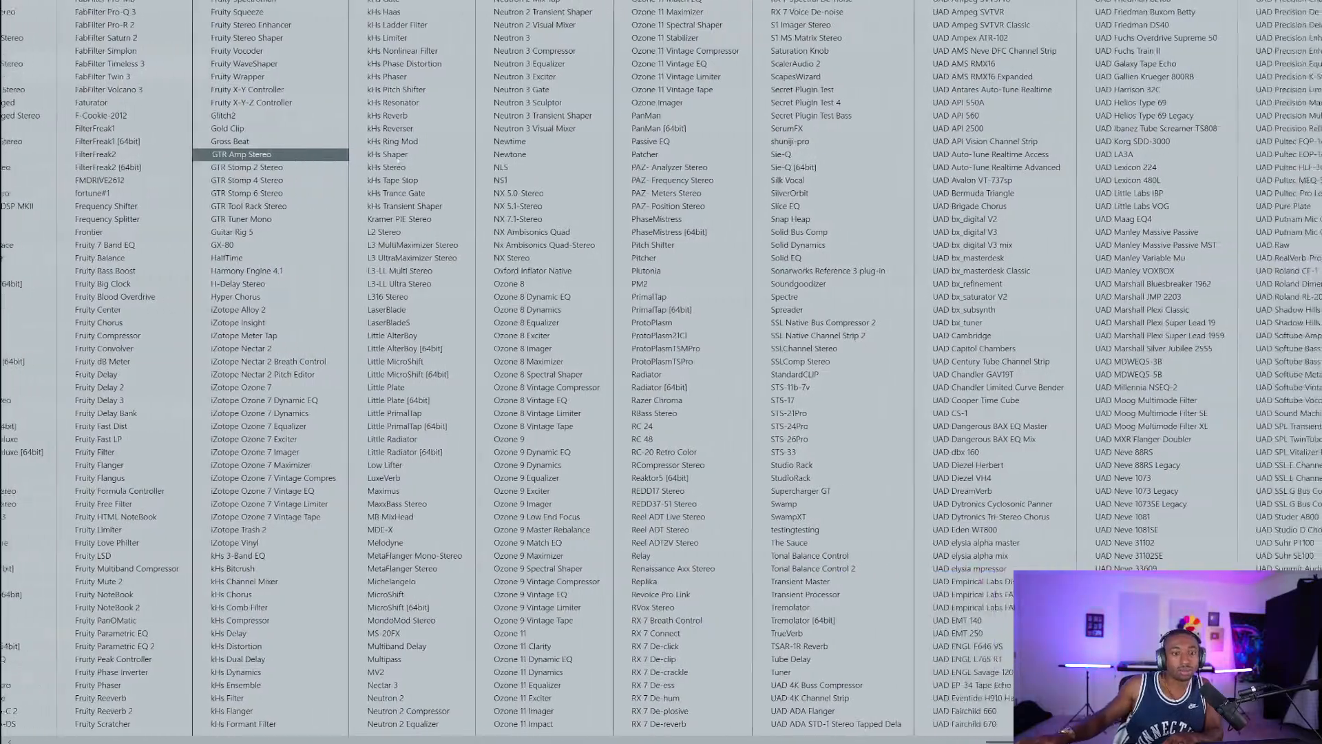
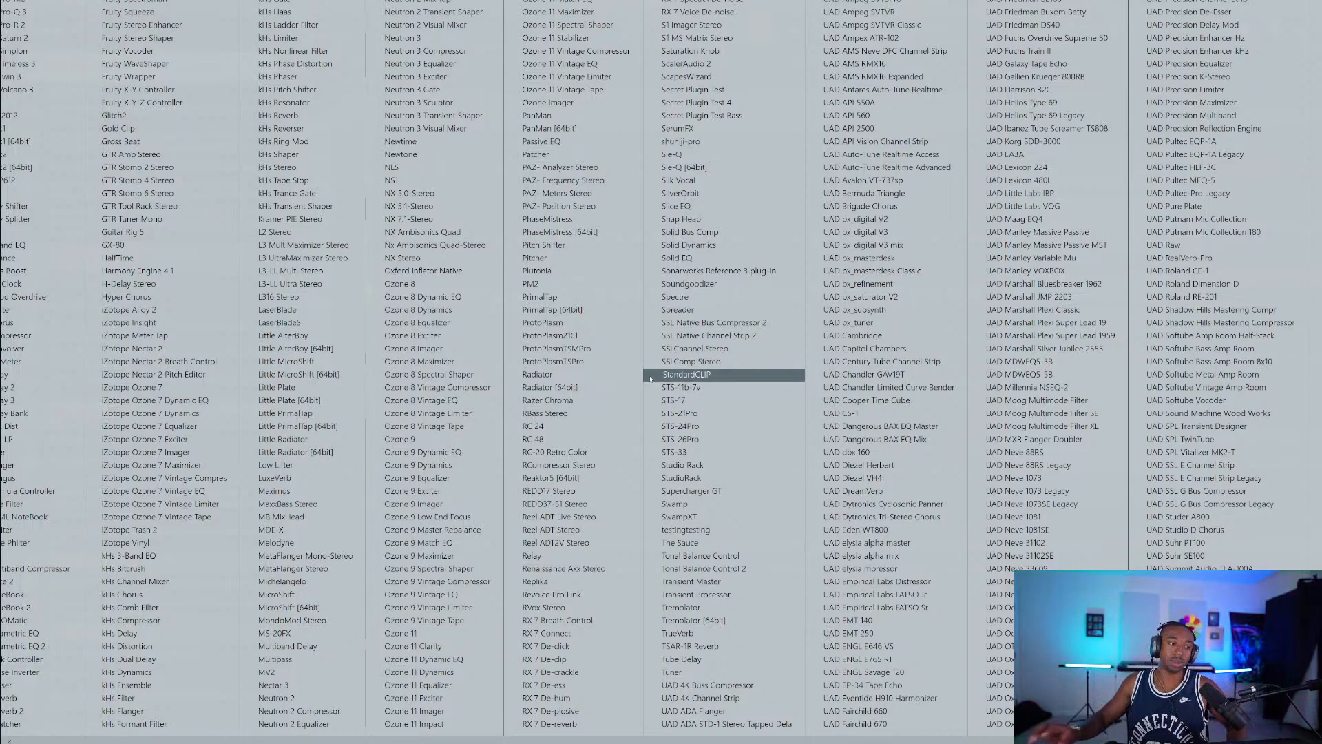
# Leave the full-screen plugin list with Alt+Tab so FL Studio starts up again.
pyautogui.hscroll(-5, 651, 378)
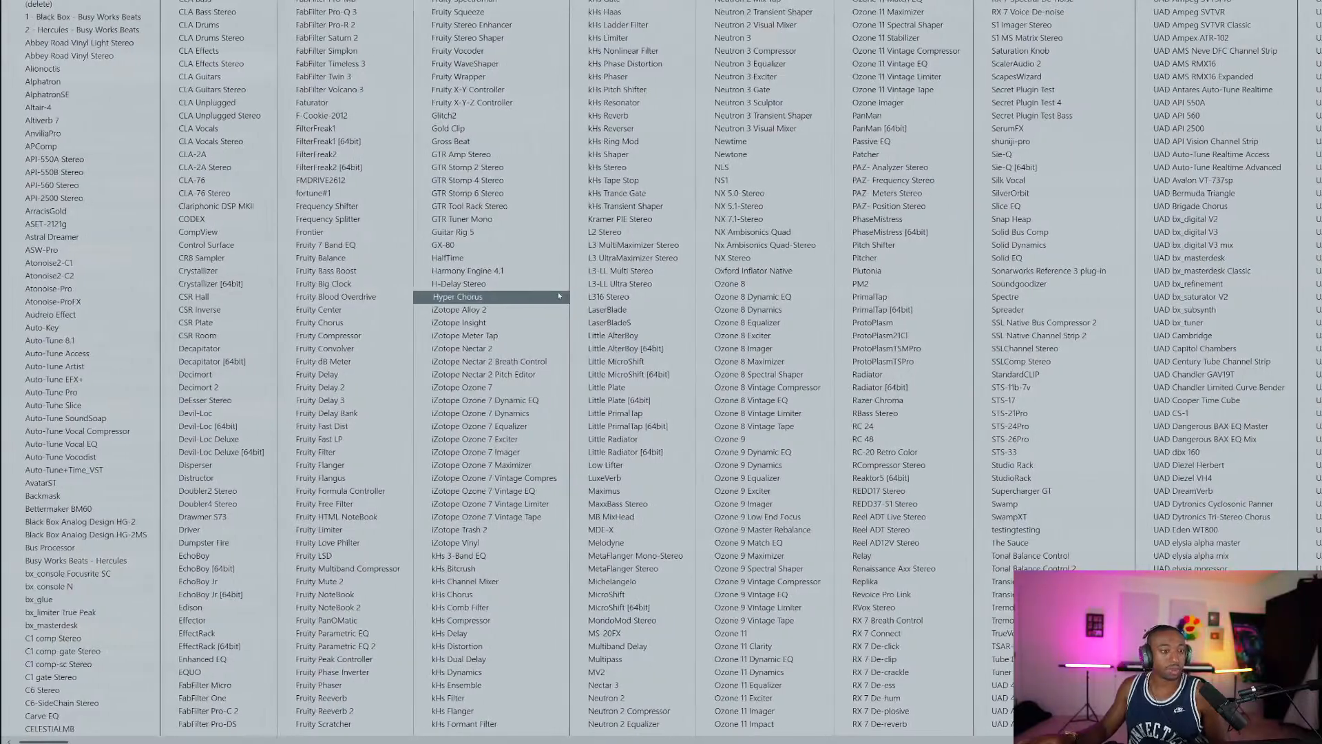
pyautogui.hscroll(5, 485, 216)
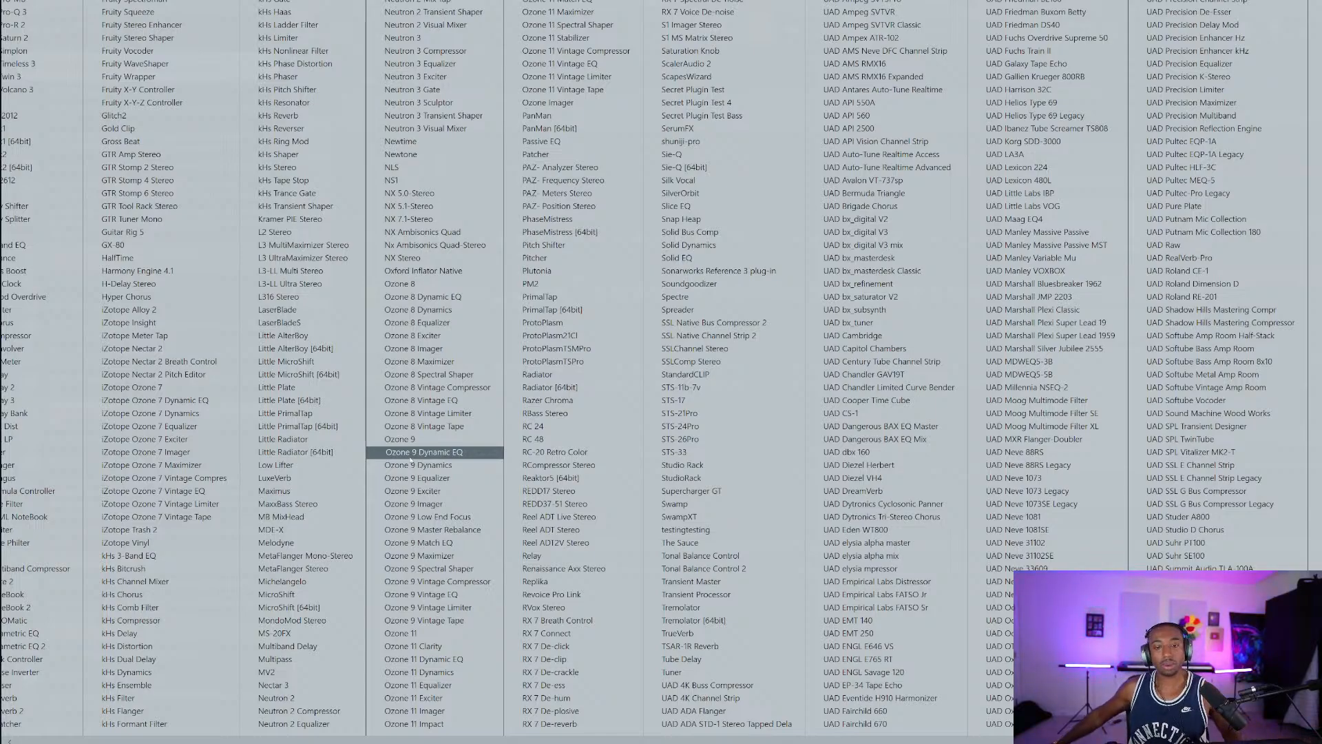
pyautogui.hotkey('alt', 'Tab')
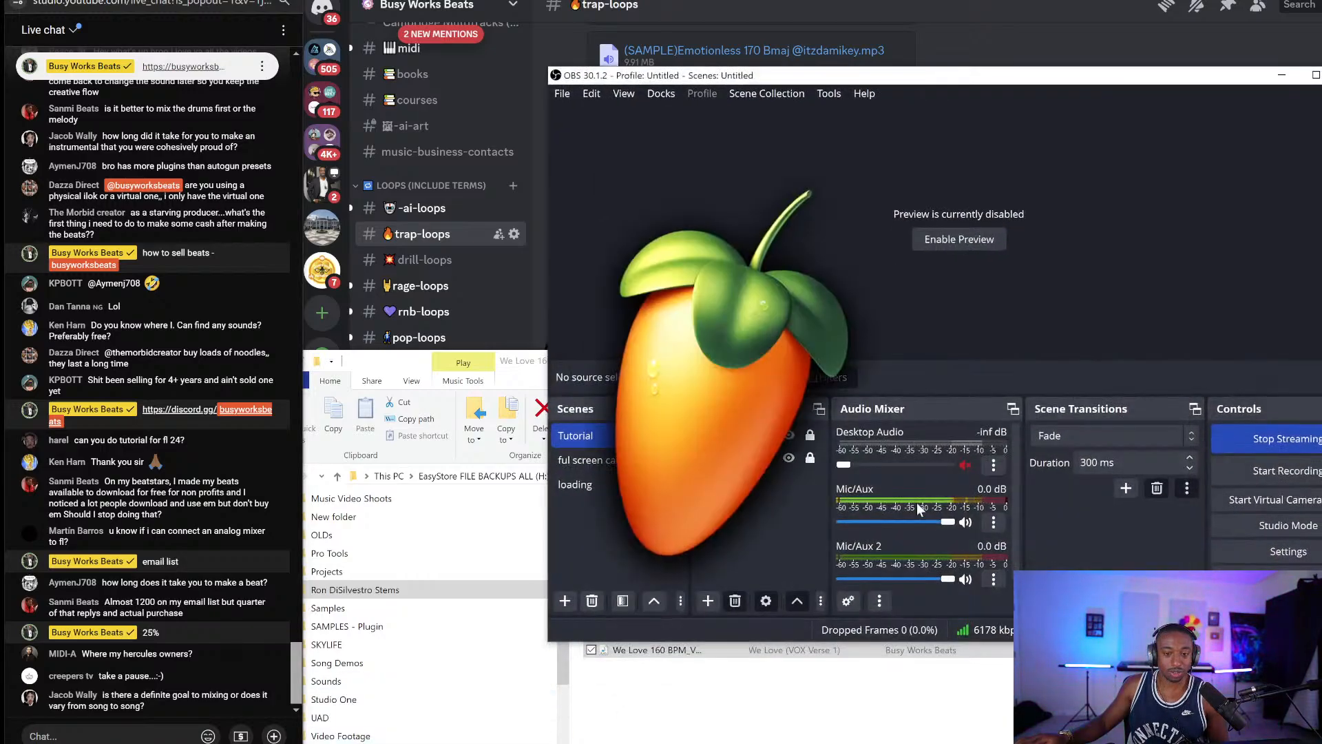
# Move the streaming window aside, dismiss the Welcome screen, and bring the playlist forward.
pyautogui.click(1281, 77)
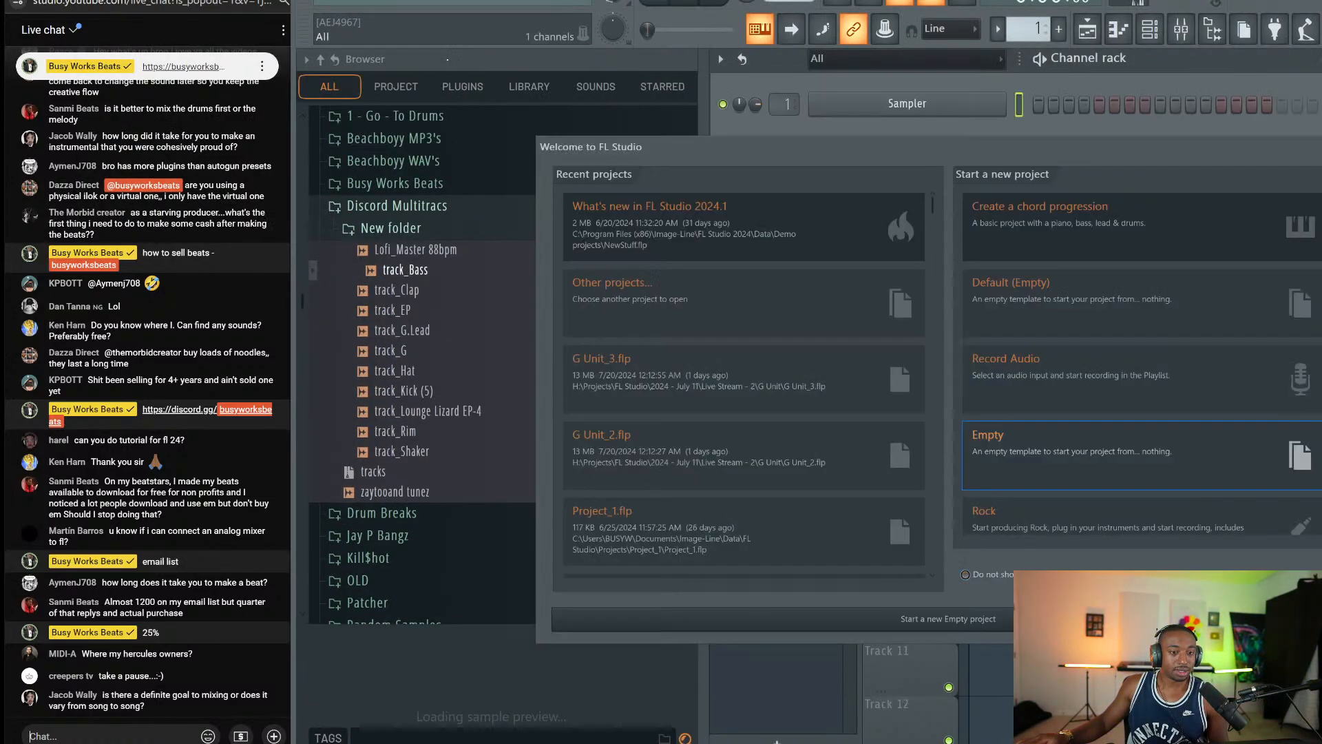
pyautogui.click(1320, 146)
pyautogui.rightClick(1246, 177)
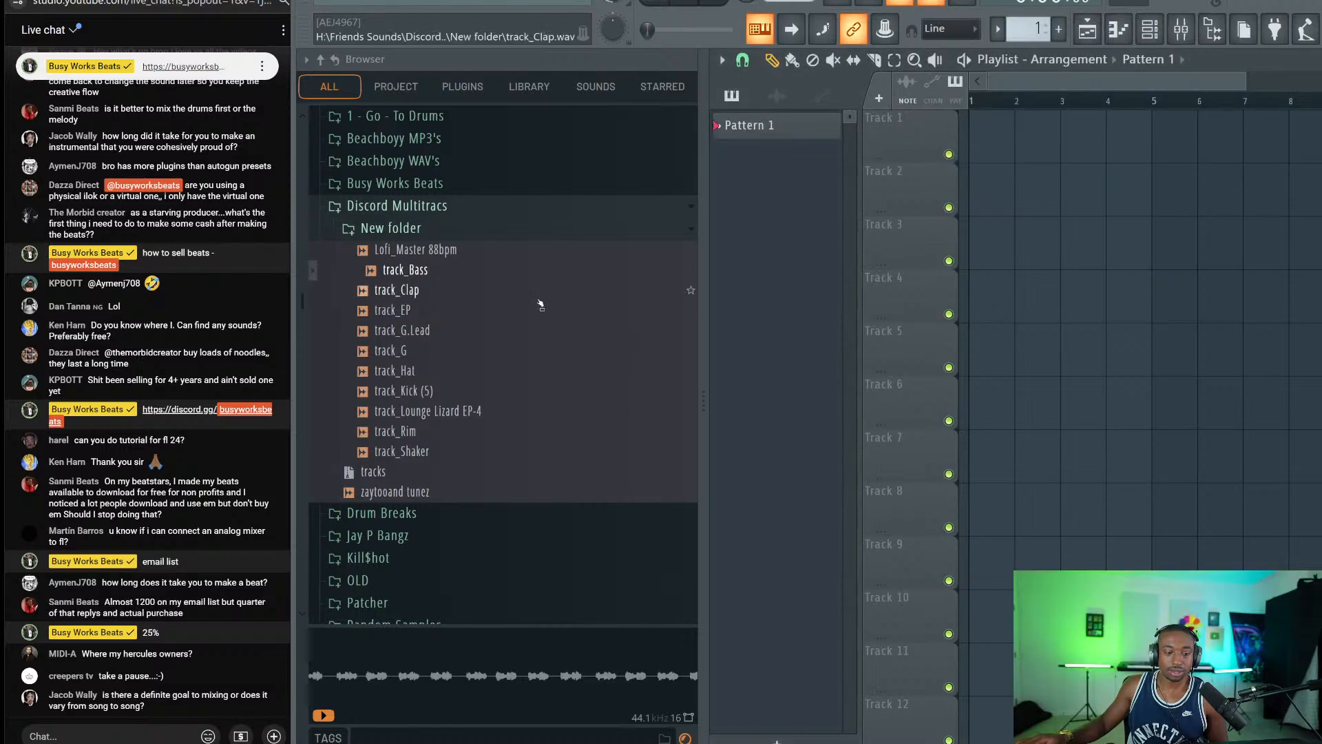
pyautogui.scroll(-15, 521, 308)
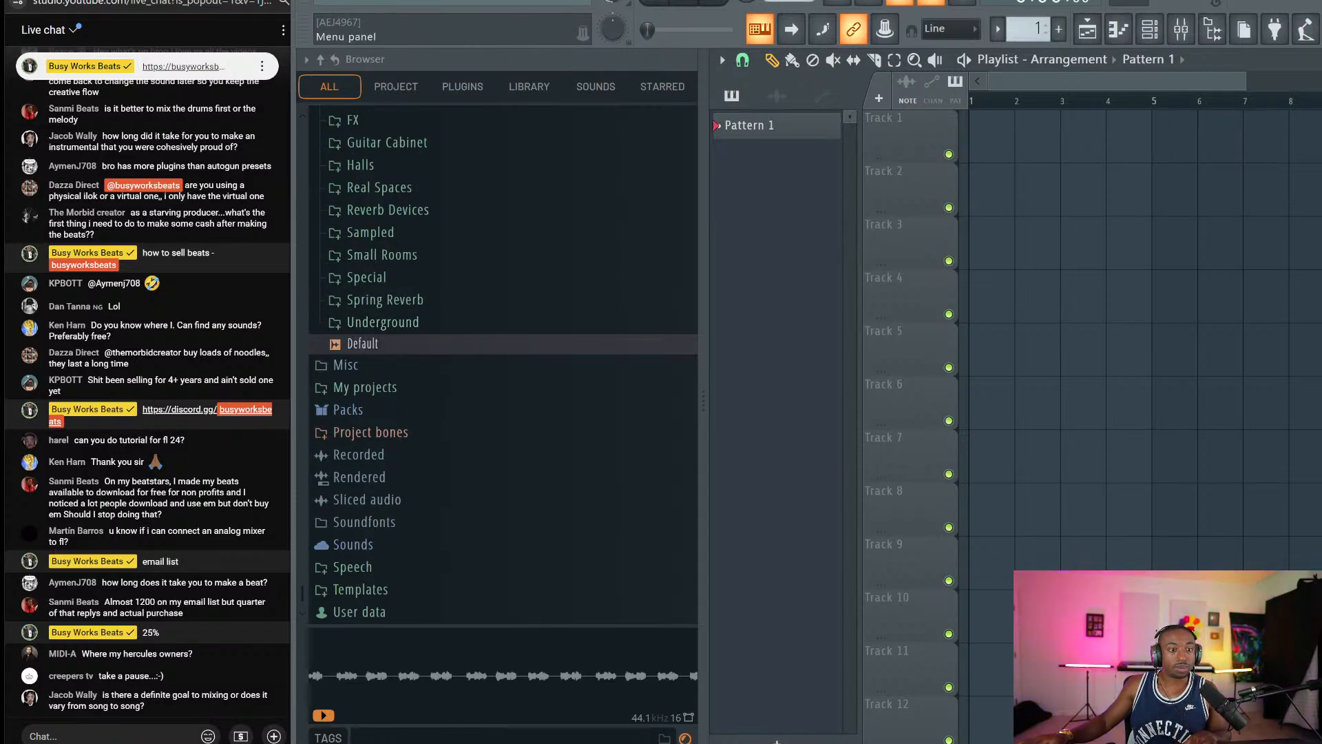
# Choose File > Open and decline saving the untitled project.
pyautogui.click(328, 2)
pyautogui.click(353, 37)
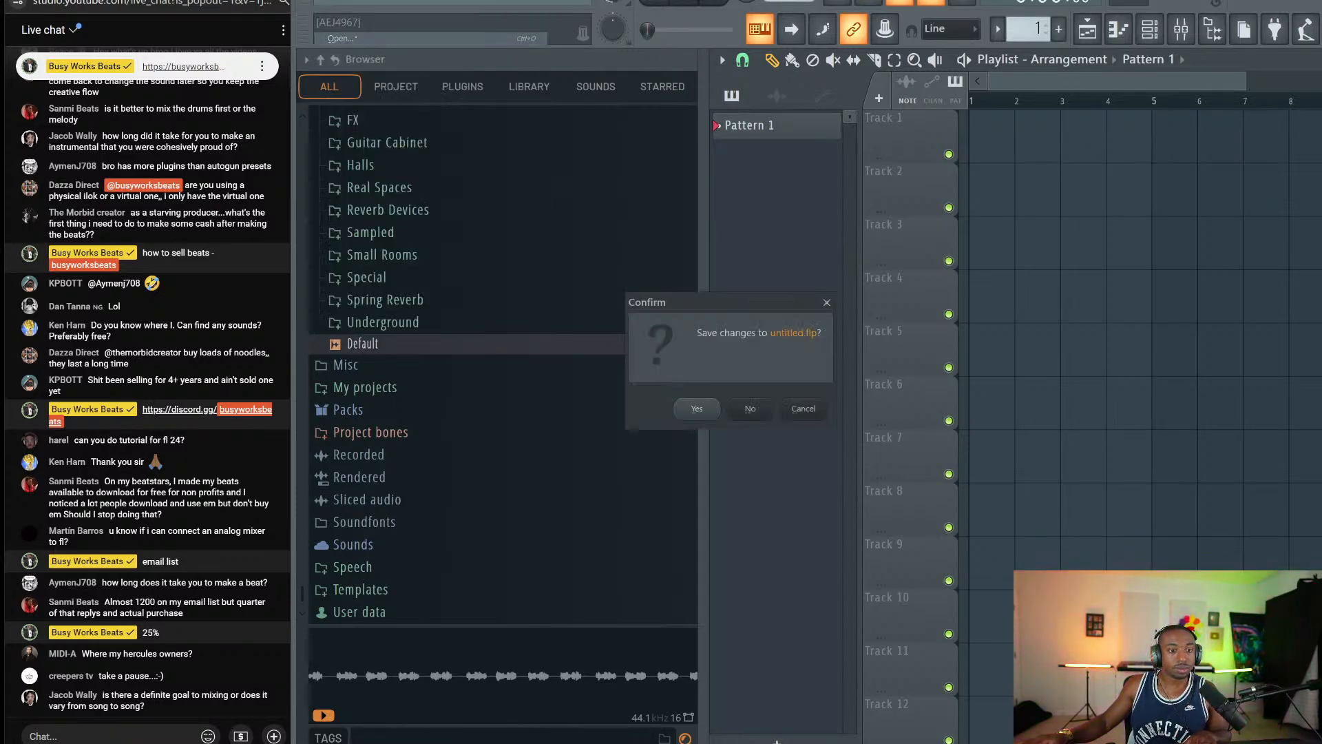
pyautogui.click(749, 409)
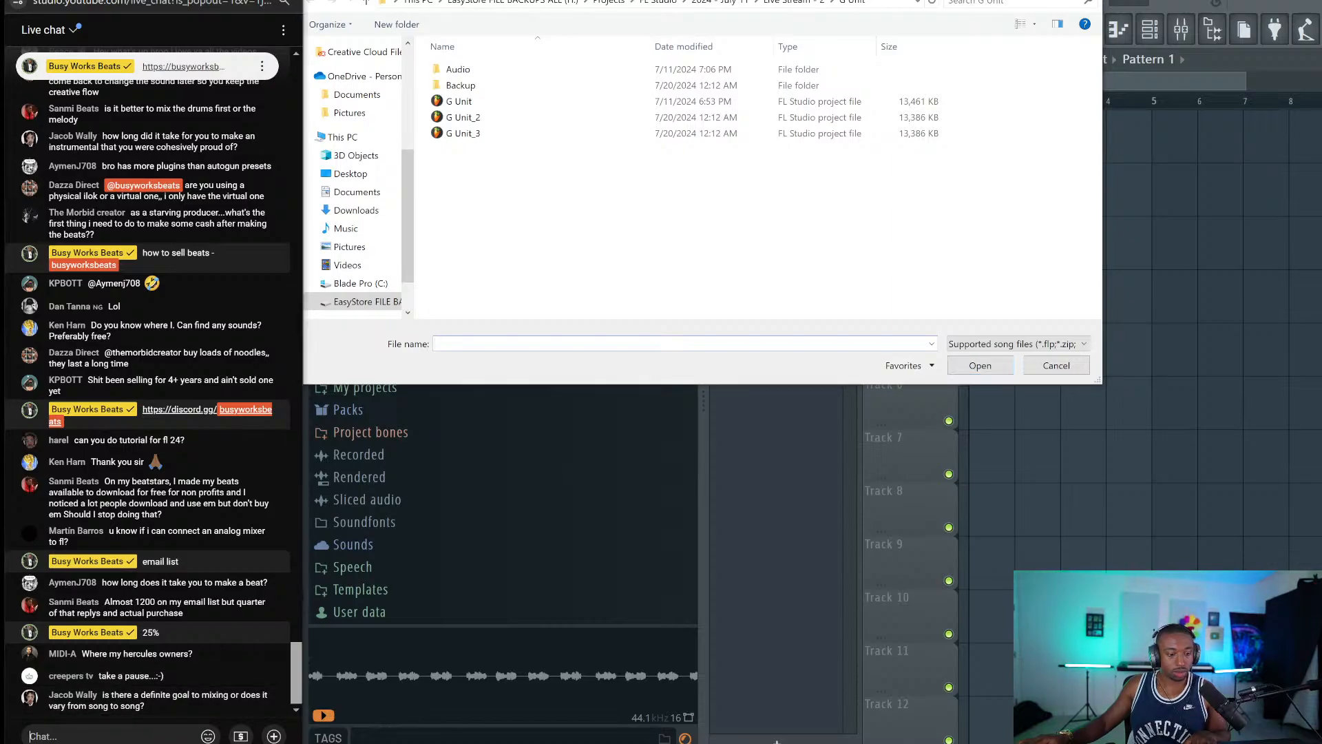
# Send 'mixing' to live chat, then launch a poll with options 'Making a Beat' and 'Mixing'.
pyautogui.write('mixing')
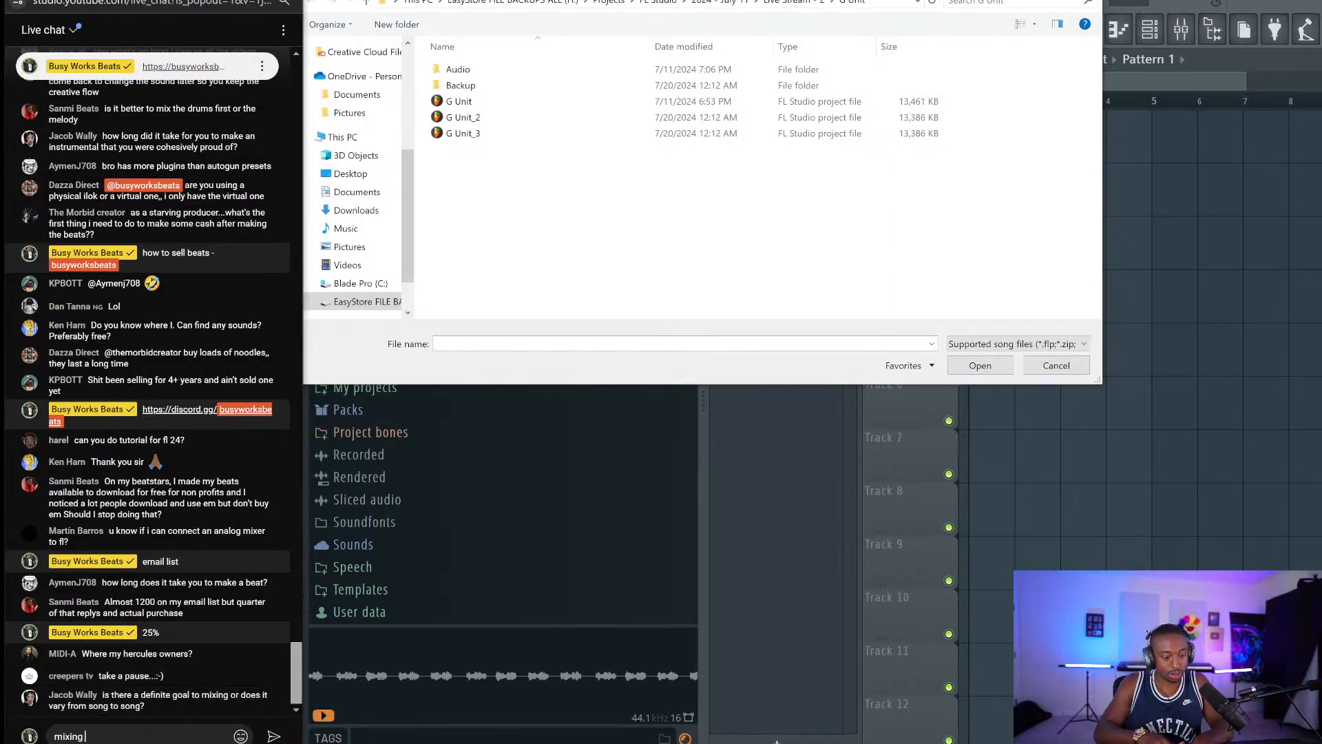
pyautogui.click(273, 736)
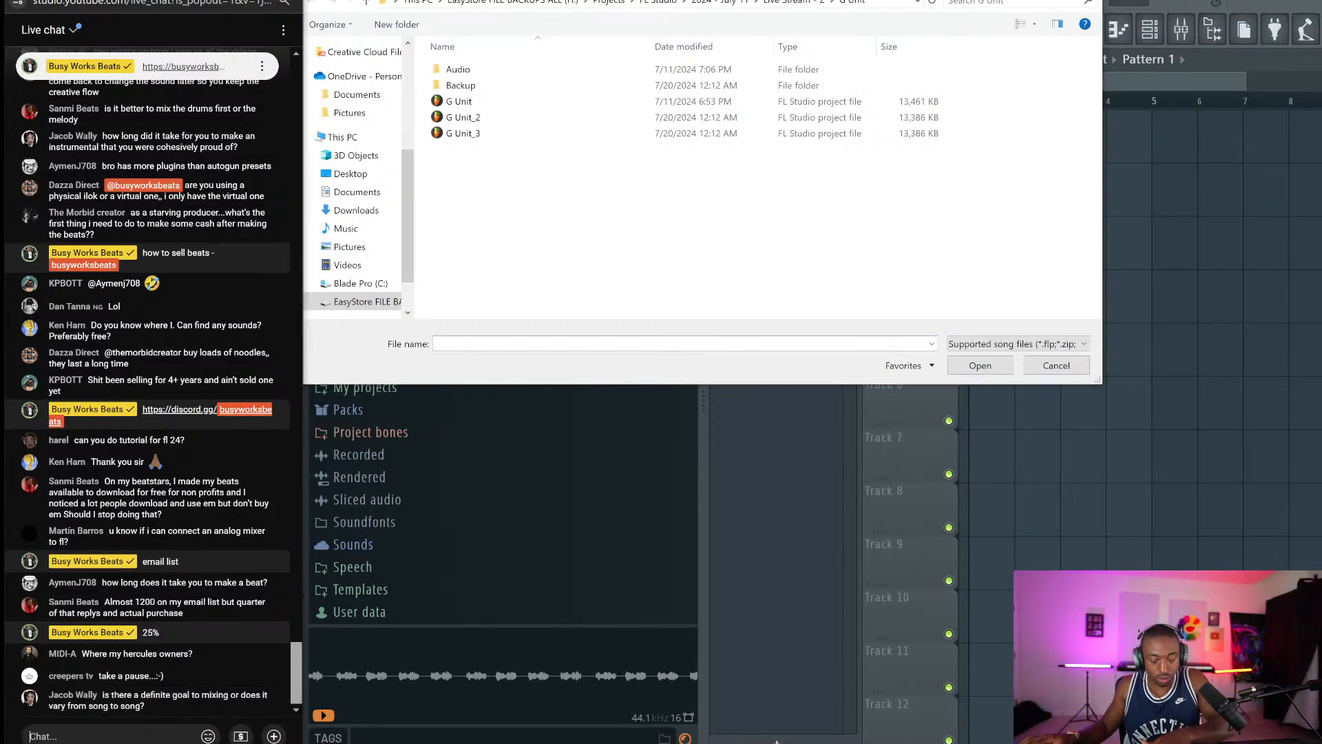
pyautogui.click(273, 736)
pyautogui.click(80, 678)
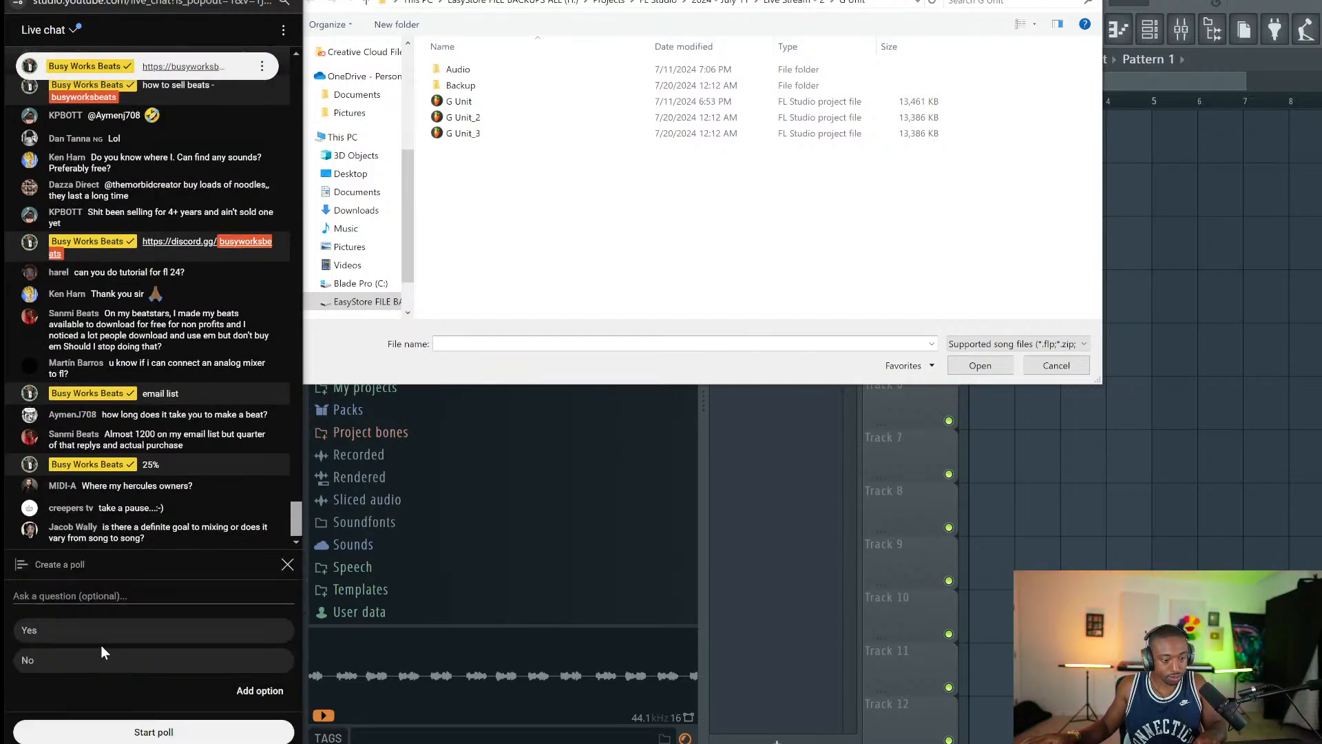
pyautogui.write('Making a Beat')
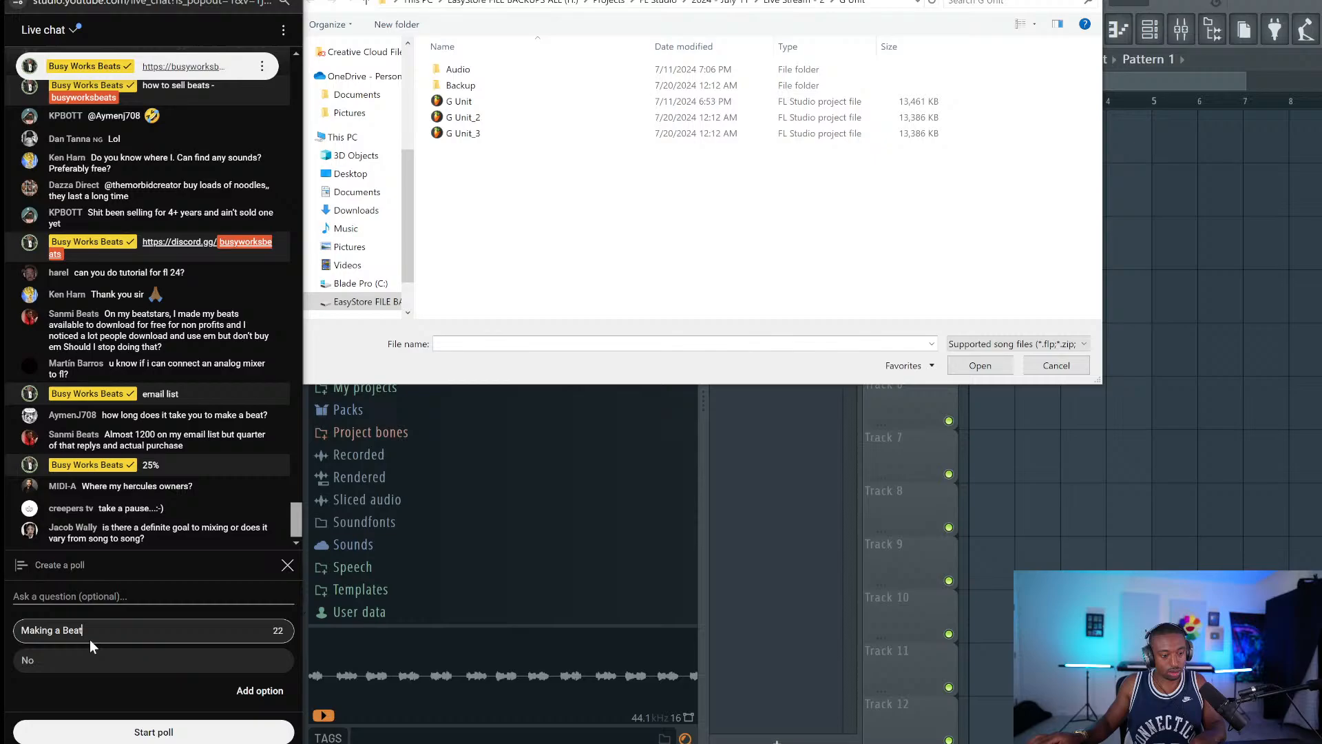
pyautogui.press('Tab')
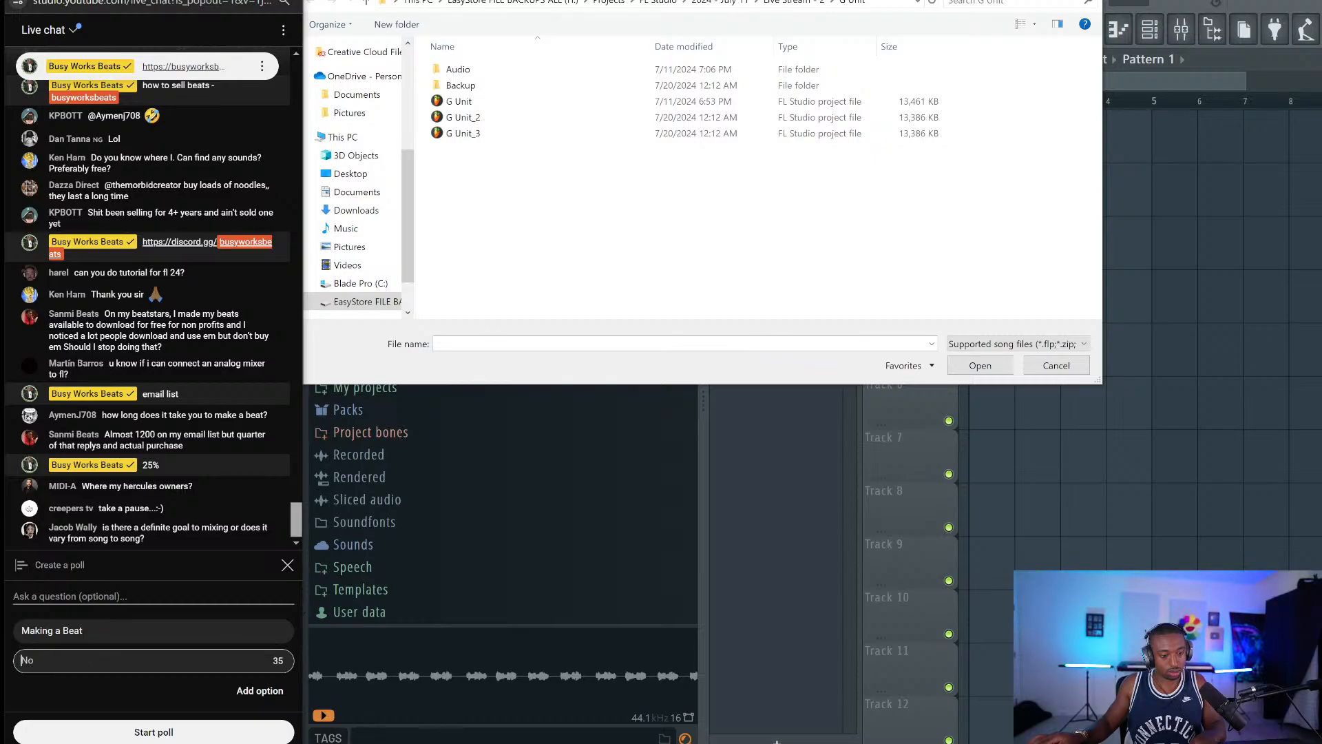
pyautogui.write('Mixing')
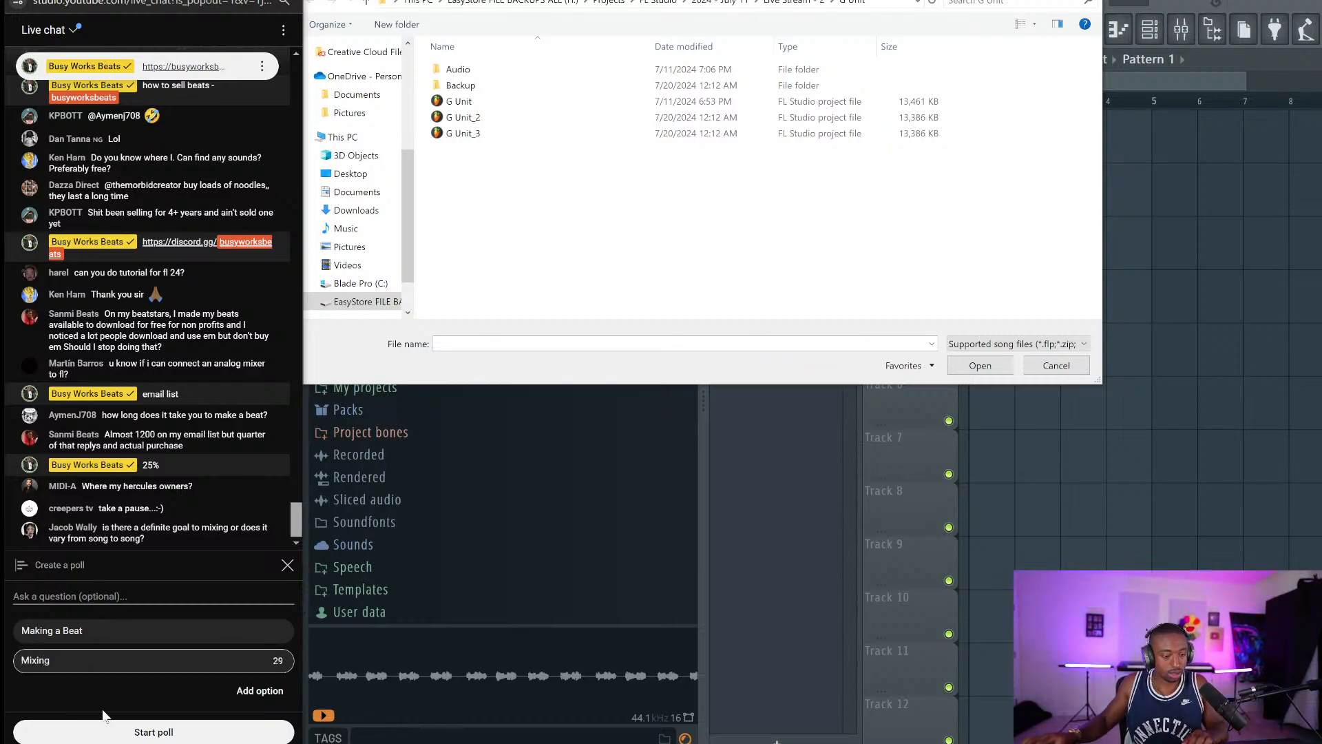
pyautogui.click(107, 728)
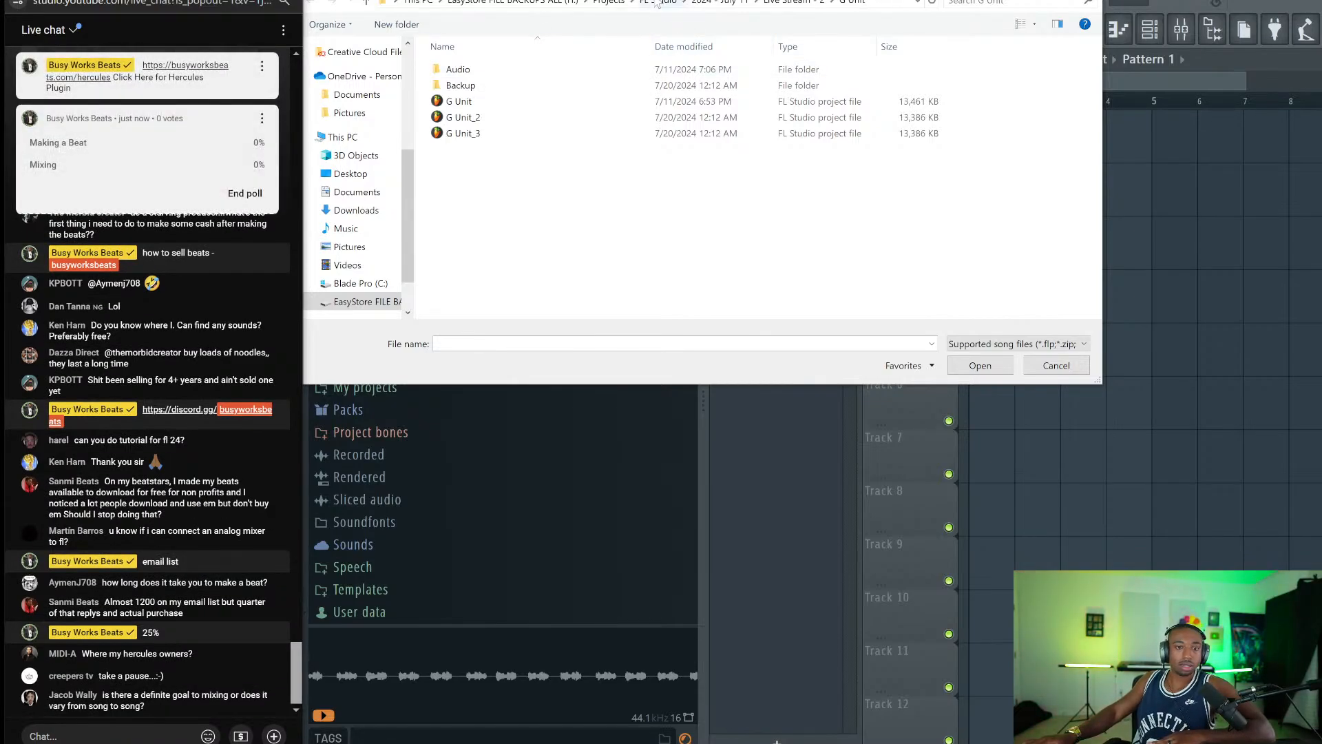
# Navigate the Open dialog up to the EasyStore backup drive's top folder.
pyautogui.click(614, 2)
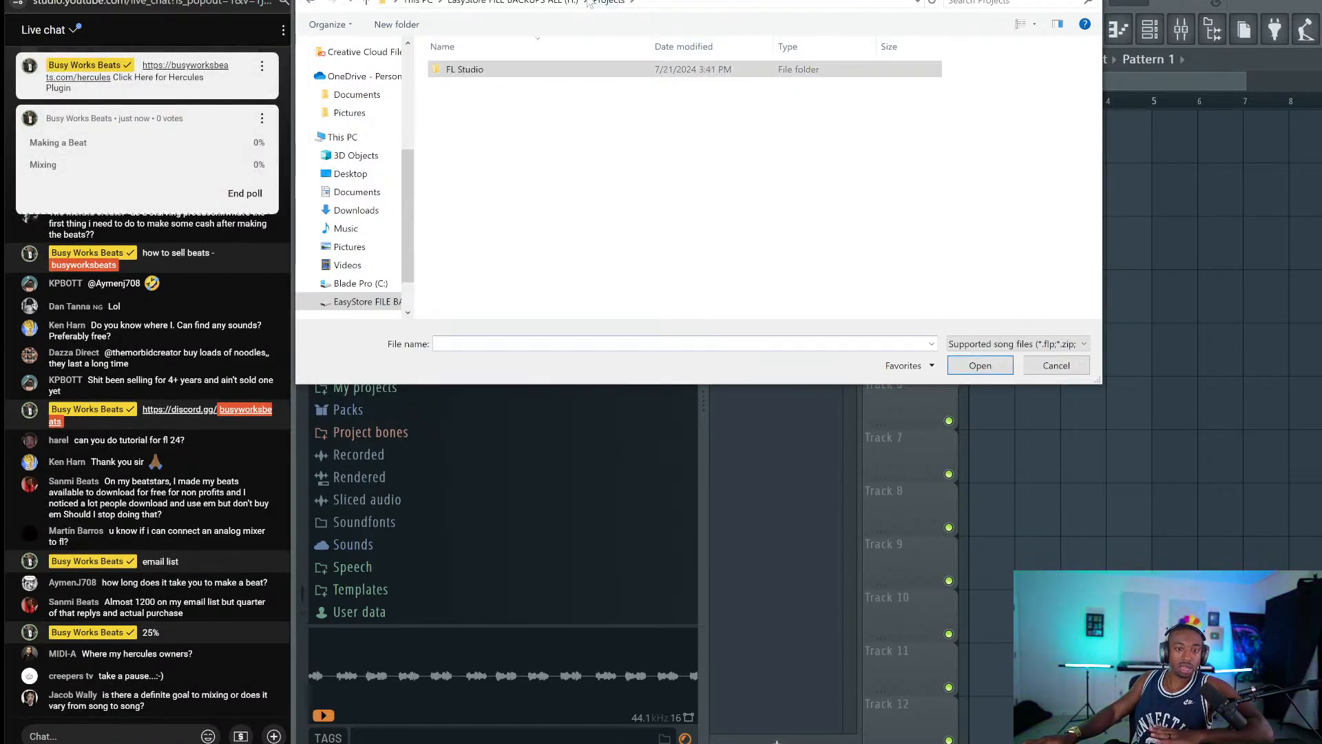
pyautogui.click(565, 2)
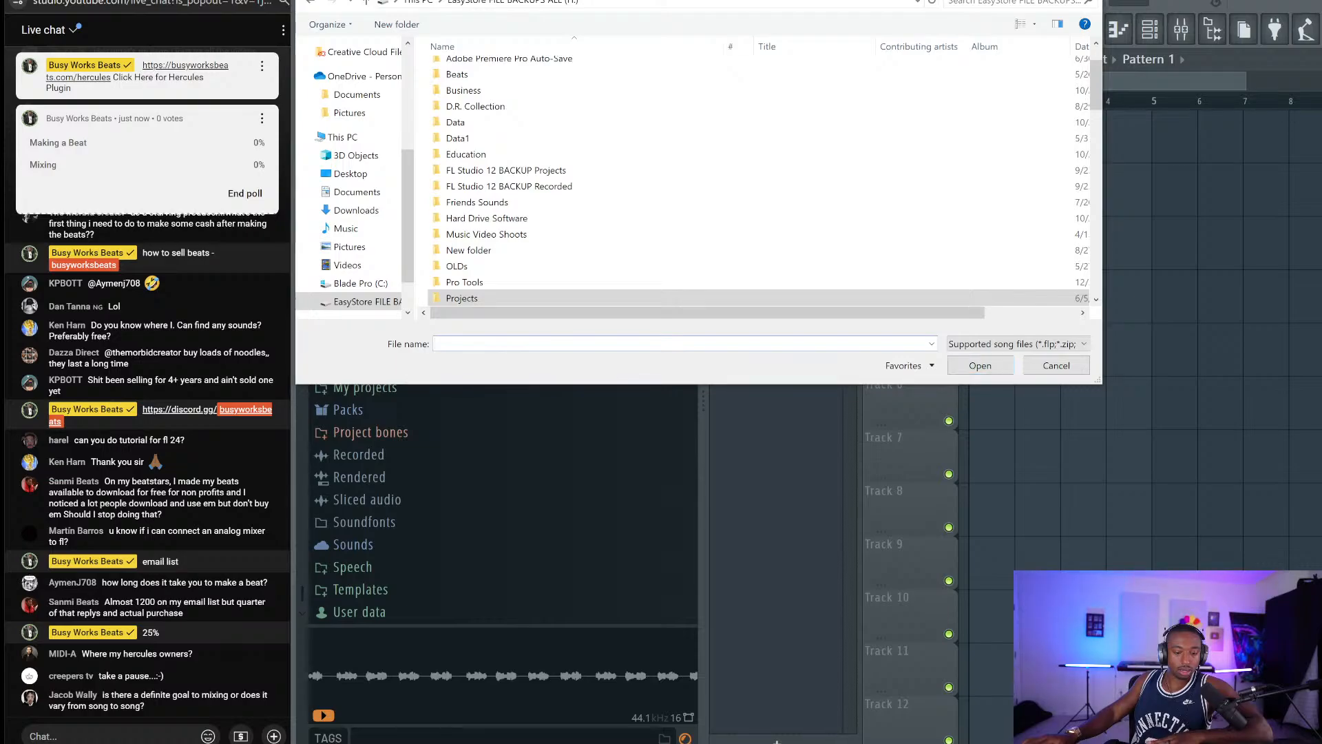
pyautogui.hotkey('alt', 'Tab')
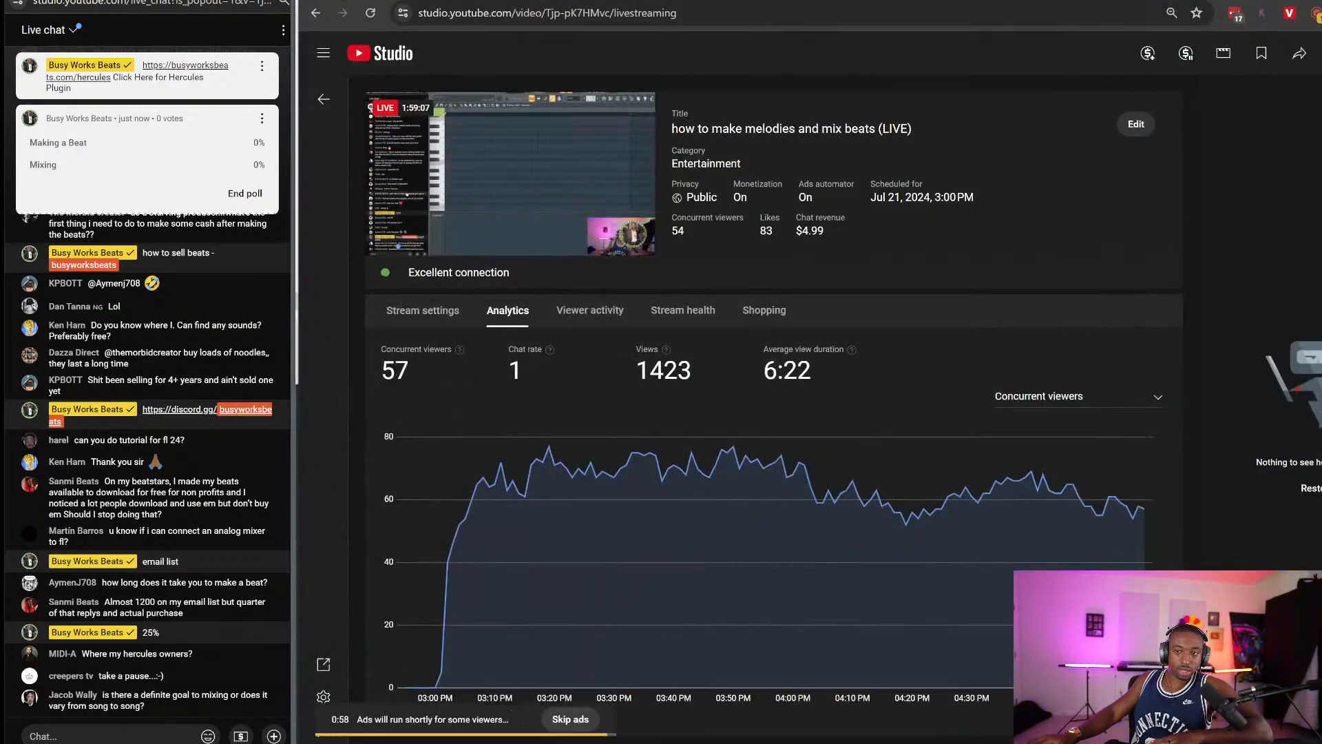
pyautogui.hotkey('alt', 'Tab')
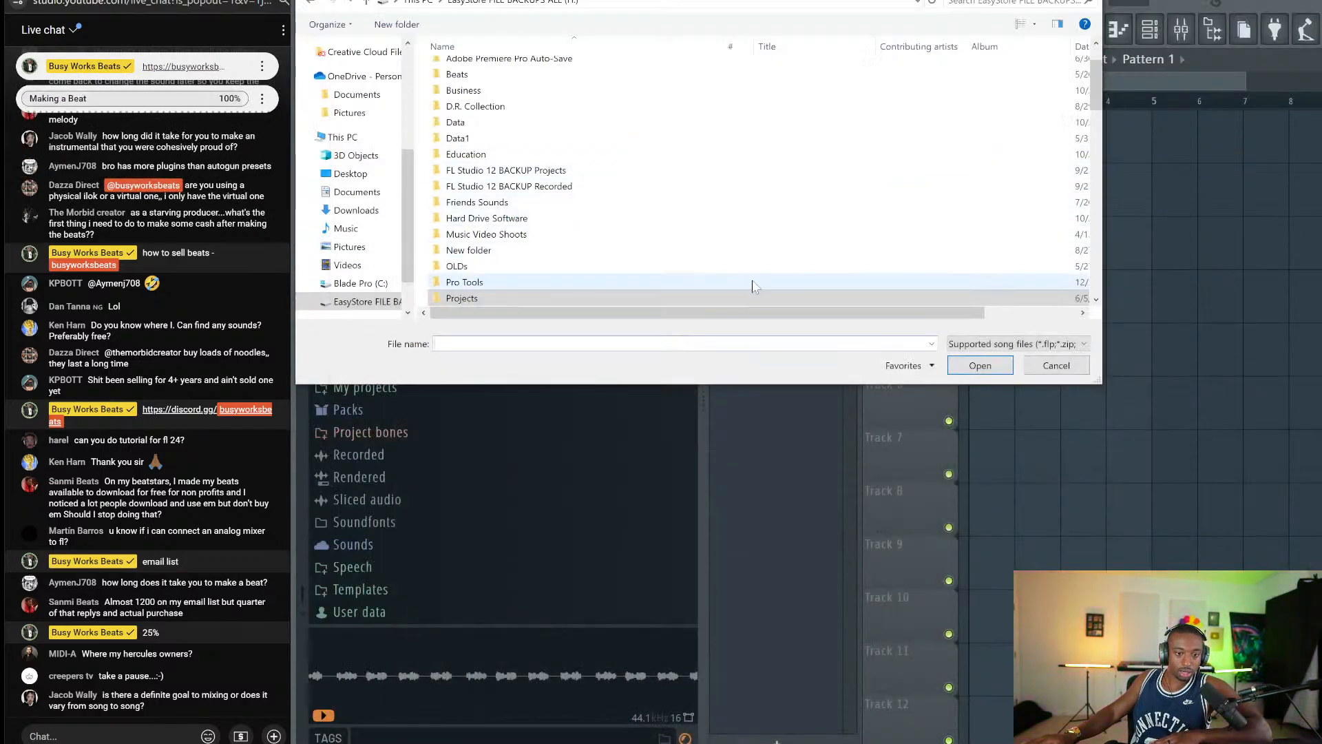
pyautogui.scroll(1, 520, 110)
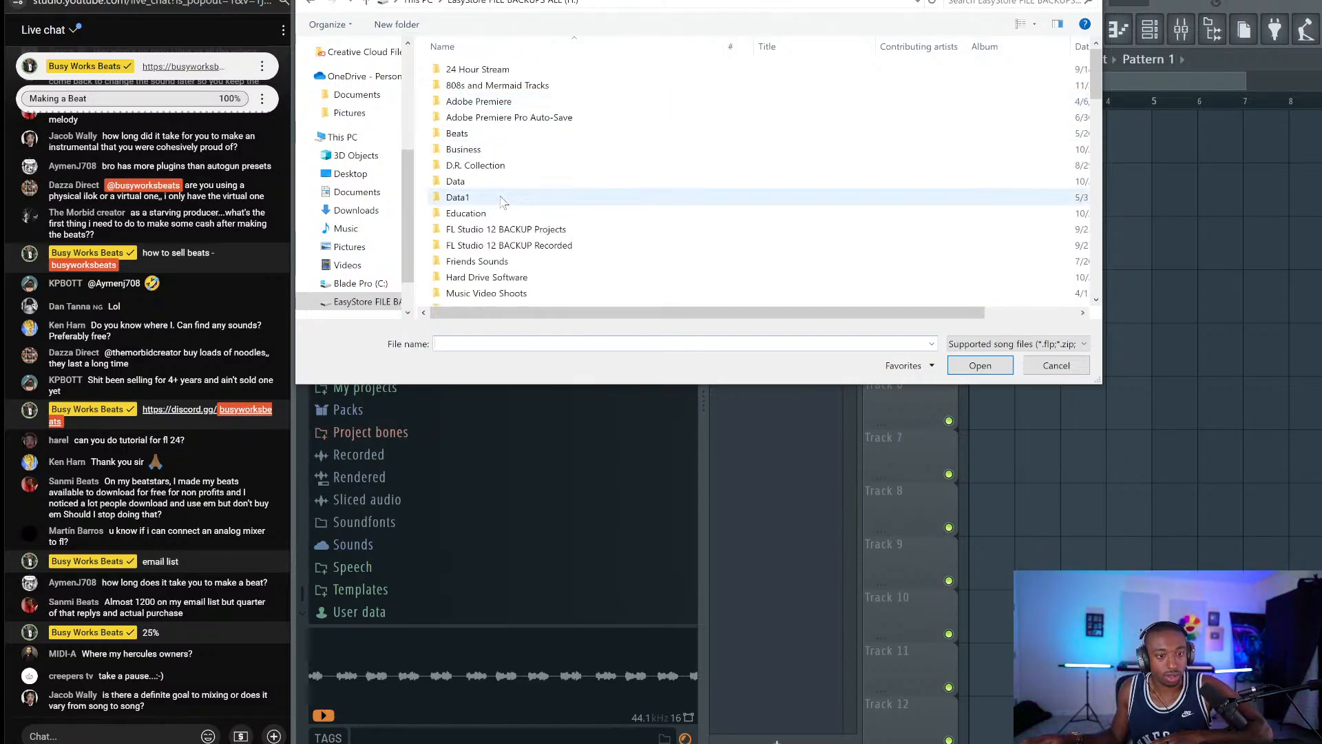
# Browse the Beats folder's Musical Trap and Live Stream Power Pack 1 folders, then return to the drive root.
pyautogui.doubleClick(542, 135)
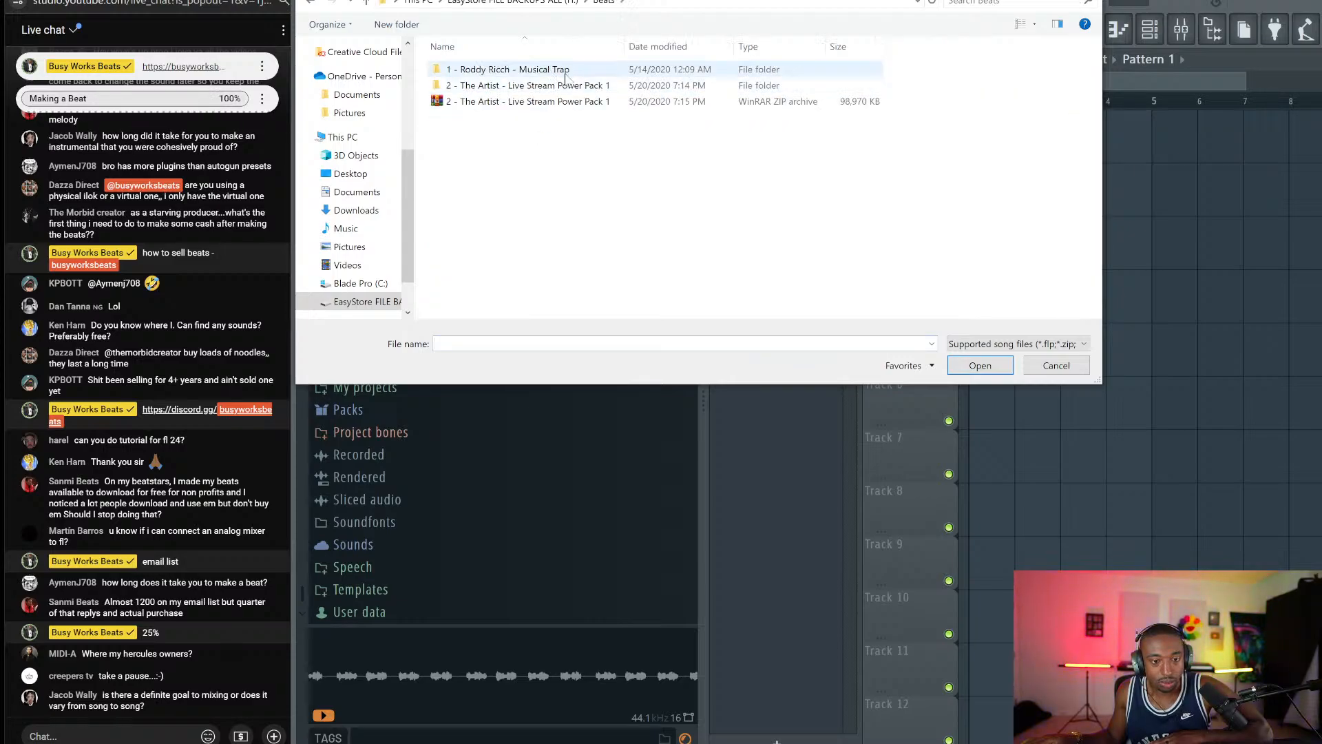
pyautogui.doubleClick(566, 70)
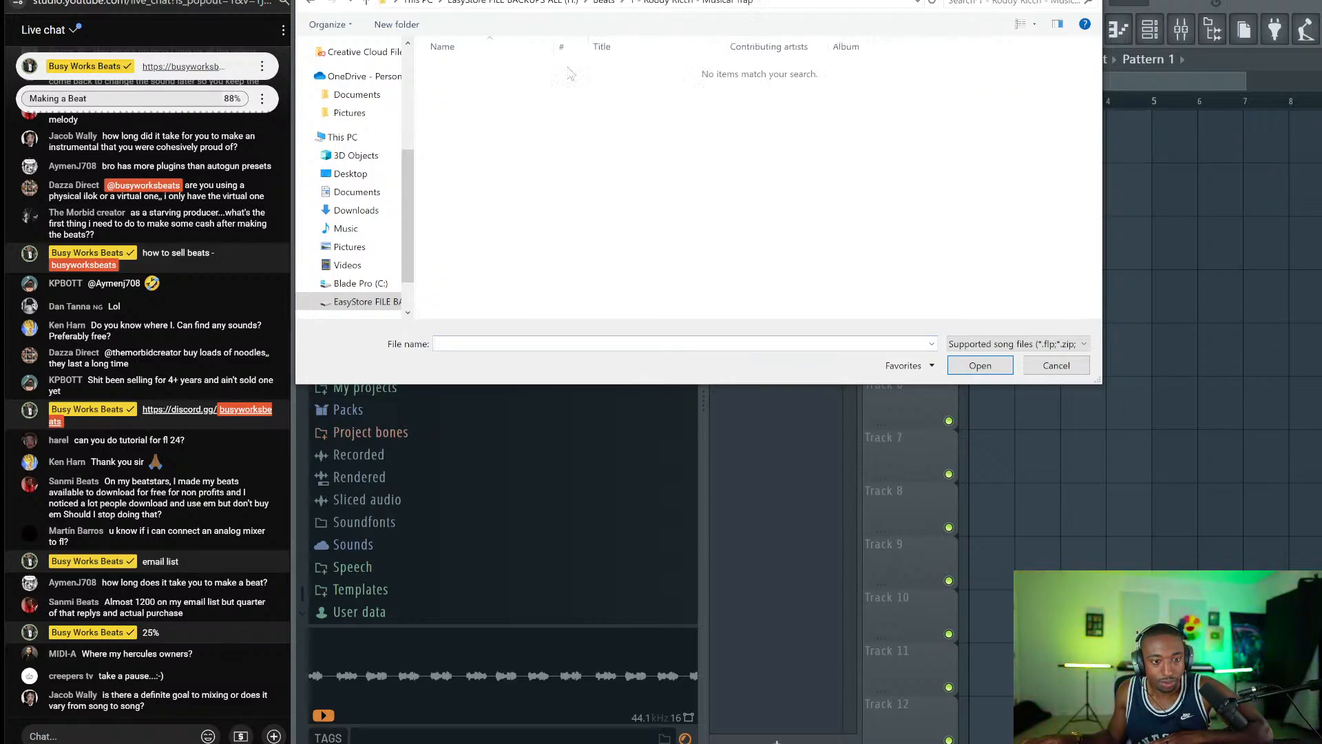
pyautogui.click(368, 4)
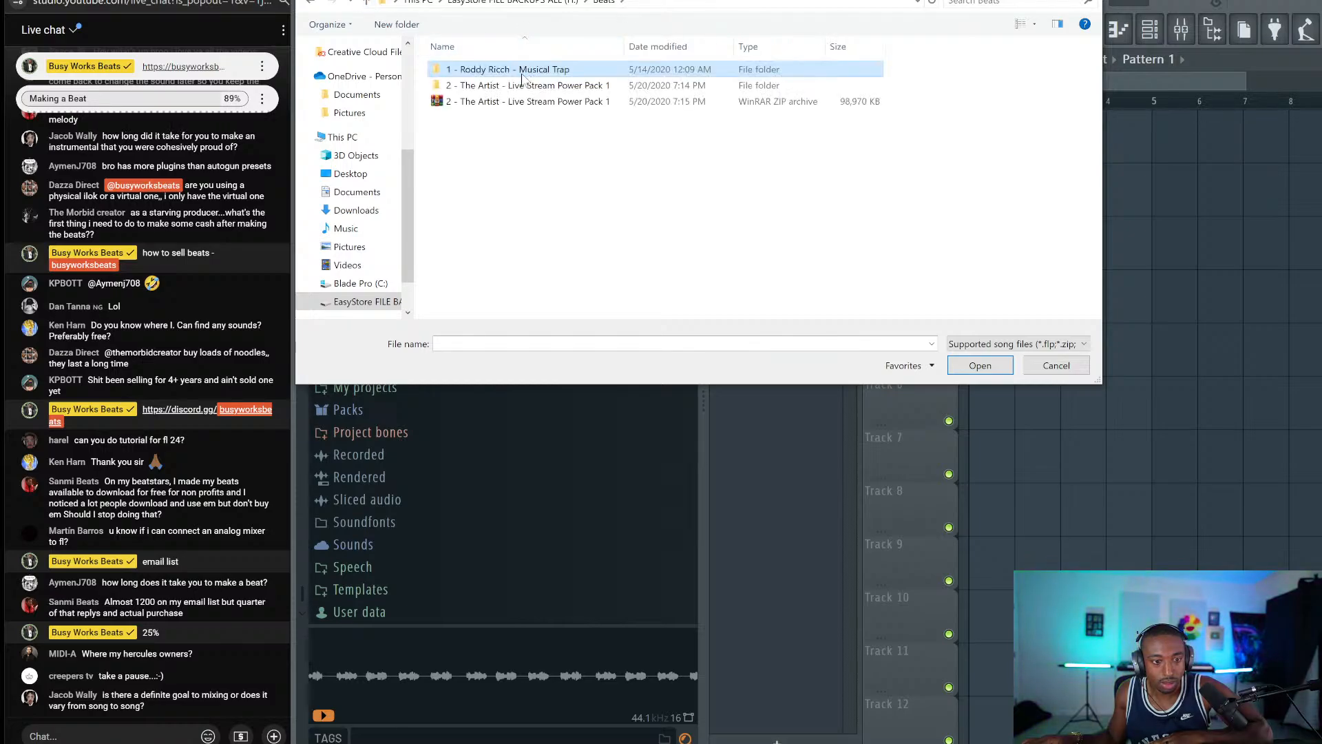
pyautogui.doubleClick(520, 86)
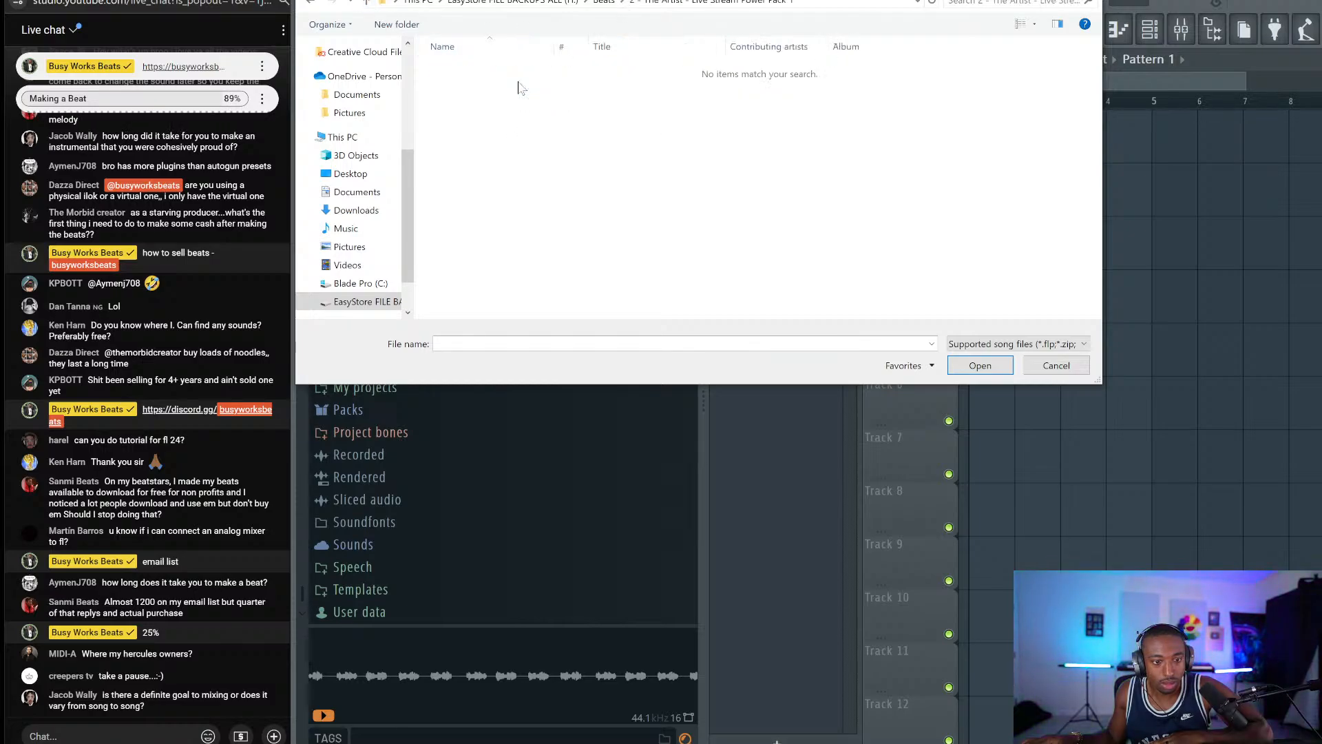
pyautogui.click(368, 4)
pyautogui.click(368, 4)
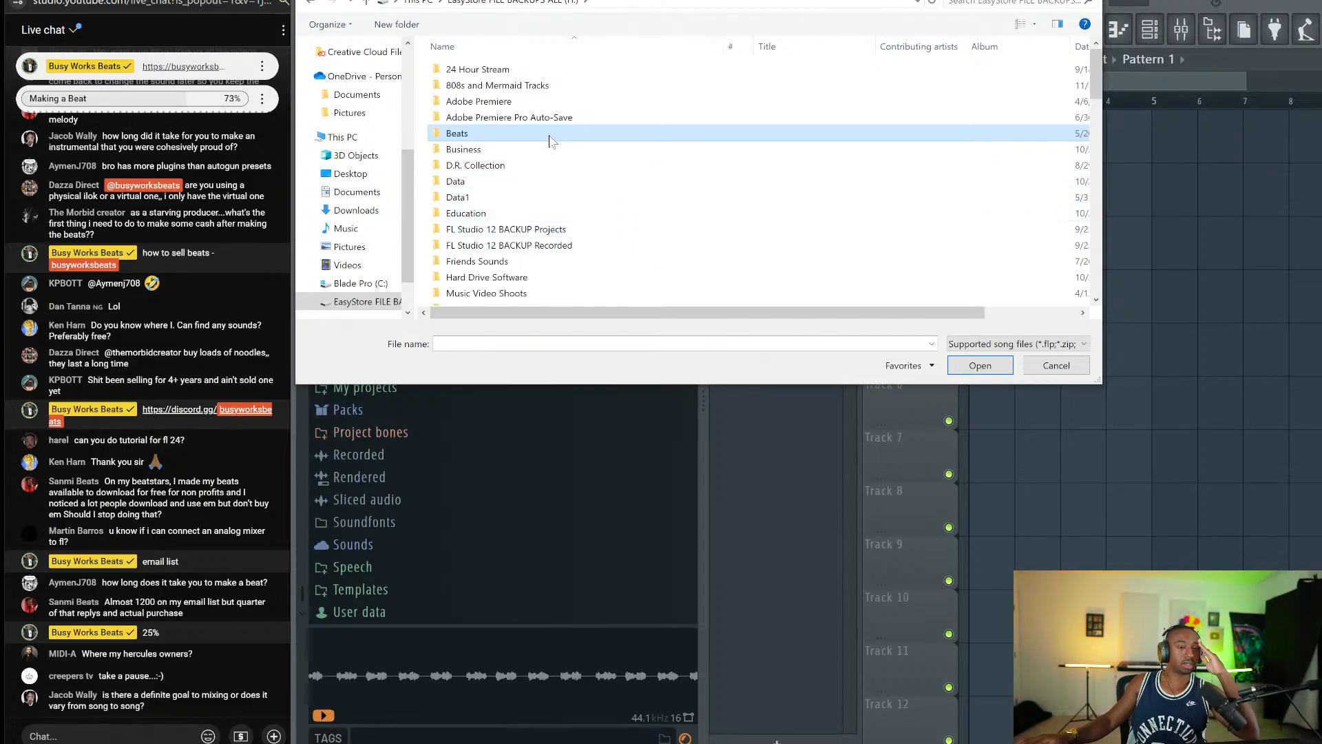
# Check Data\Projects sorted newest first, then go back up to the drive root.
pyautogui.scroll(-3, 559, 137)
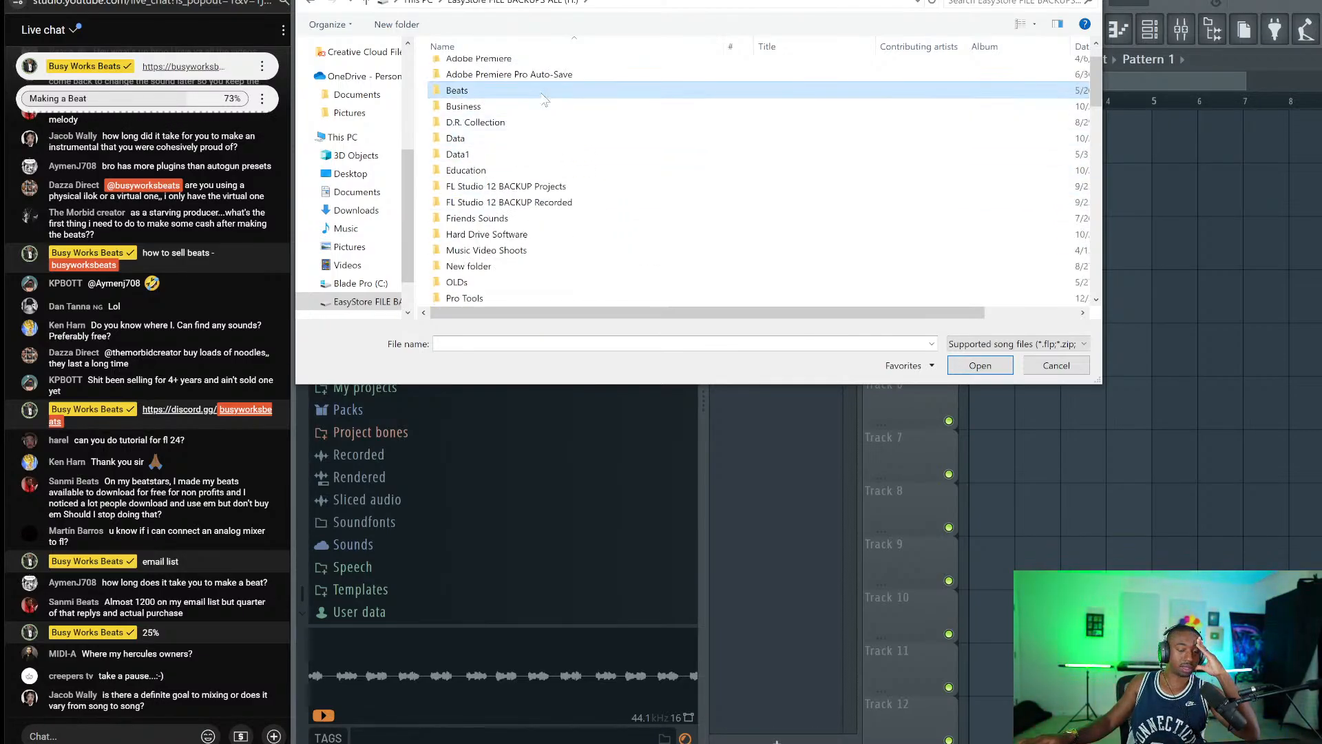
pyautogui.scroll(-1, 542, 103)
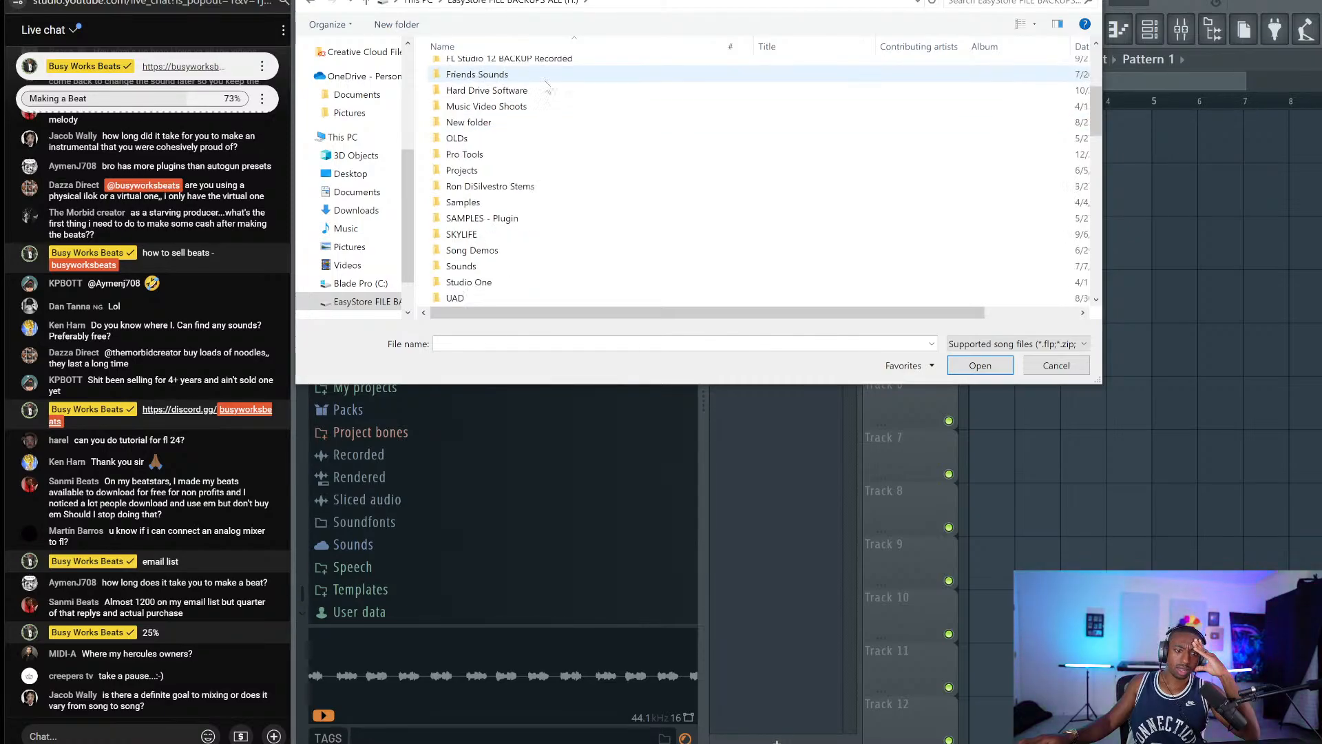
pyautogui.scroll(2, 542, 97)
pyautogui.doubleClick(542, 83)
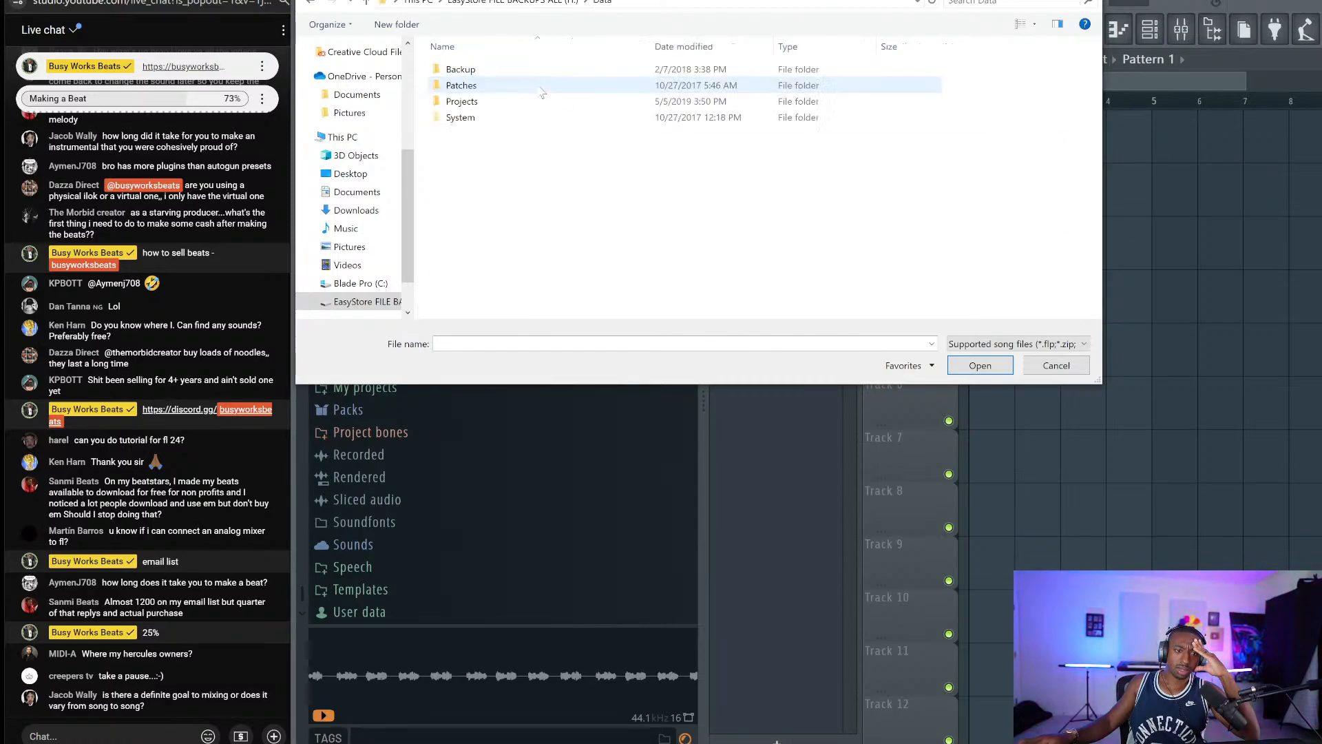
pyautogui.doubleClick(493, 104)
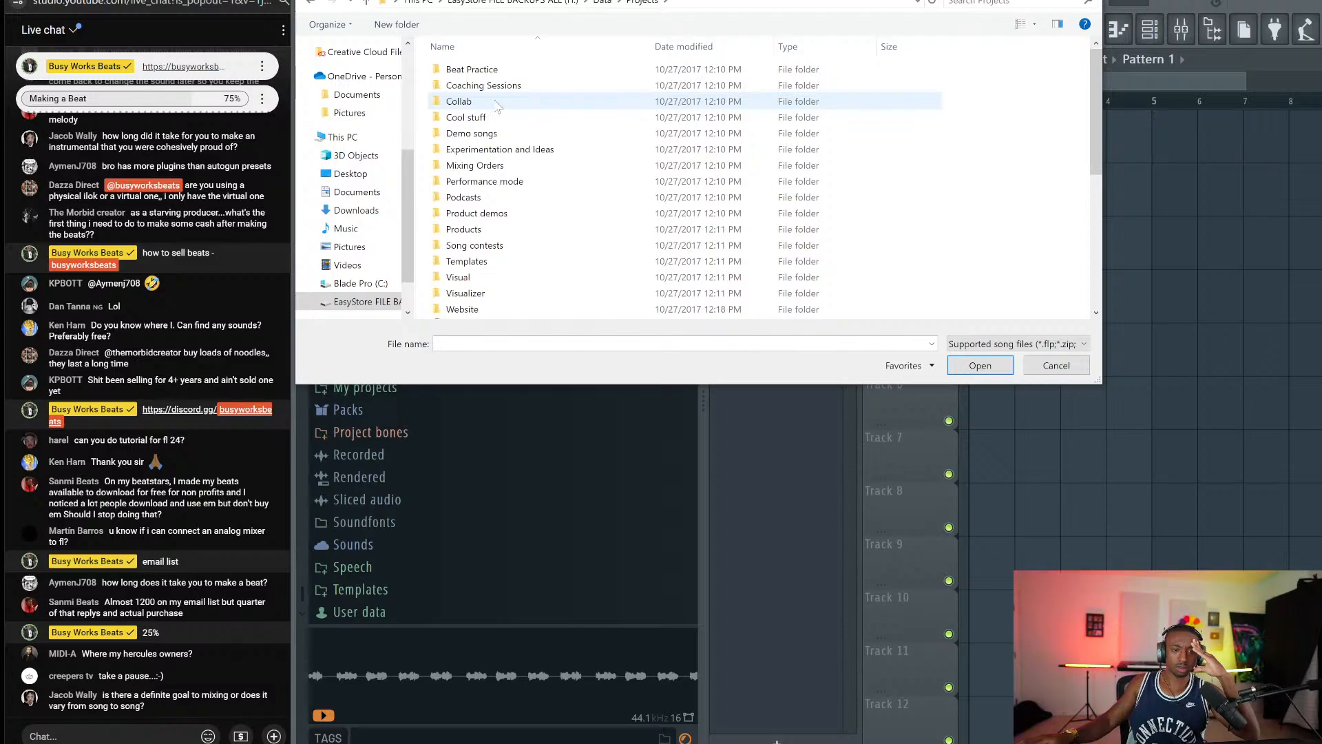
pyautogui.click(724, 52)
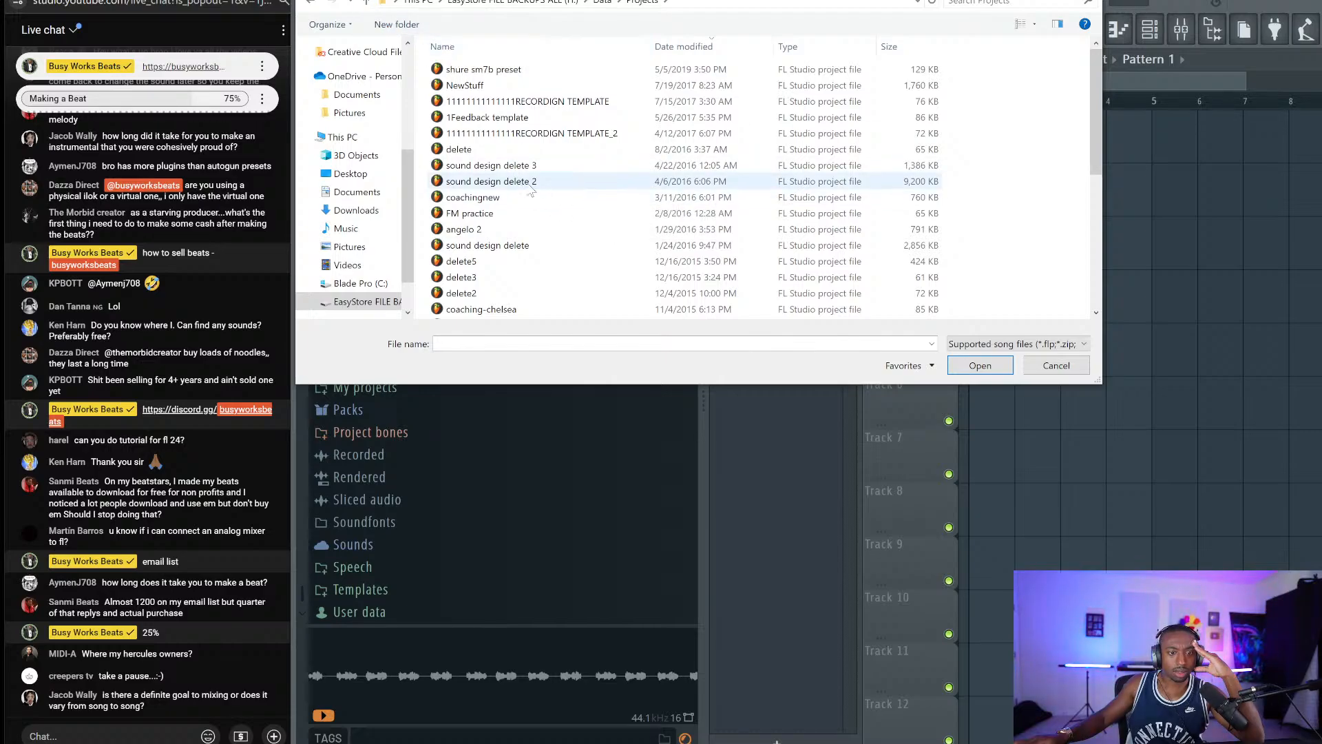
pyautogui.scroll(-2, 535, 227)
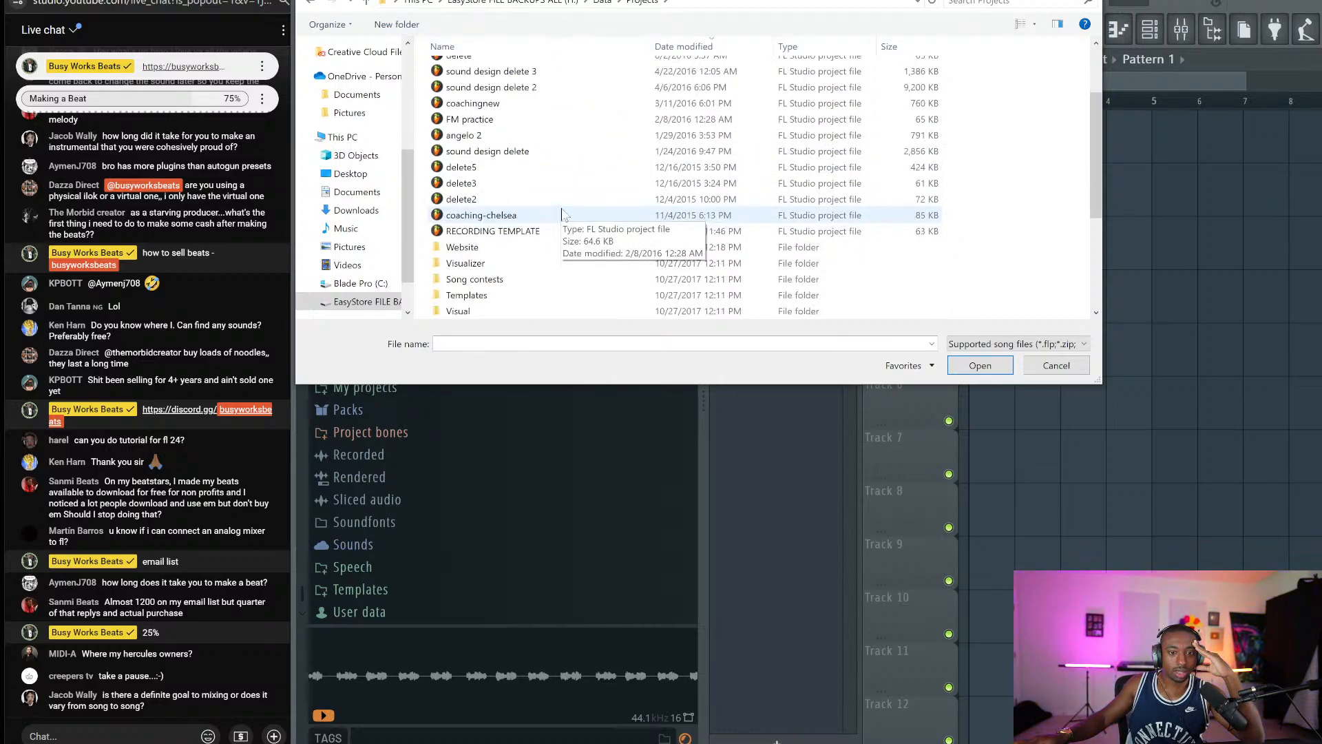
pyautogui.scroll(2, 455, 86)
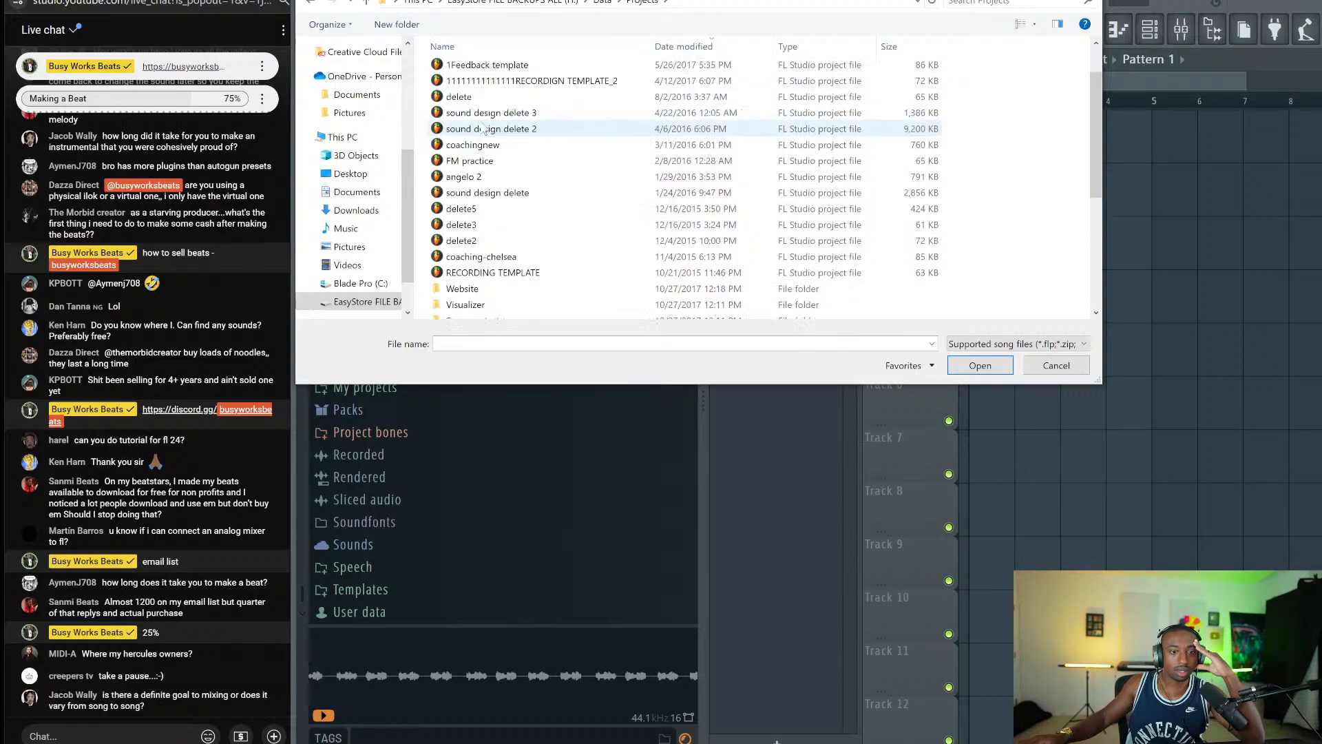
pyautogui.click(367, 3)
pyautogui.click(369, 5)
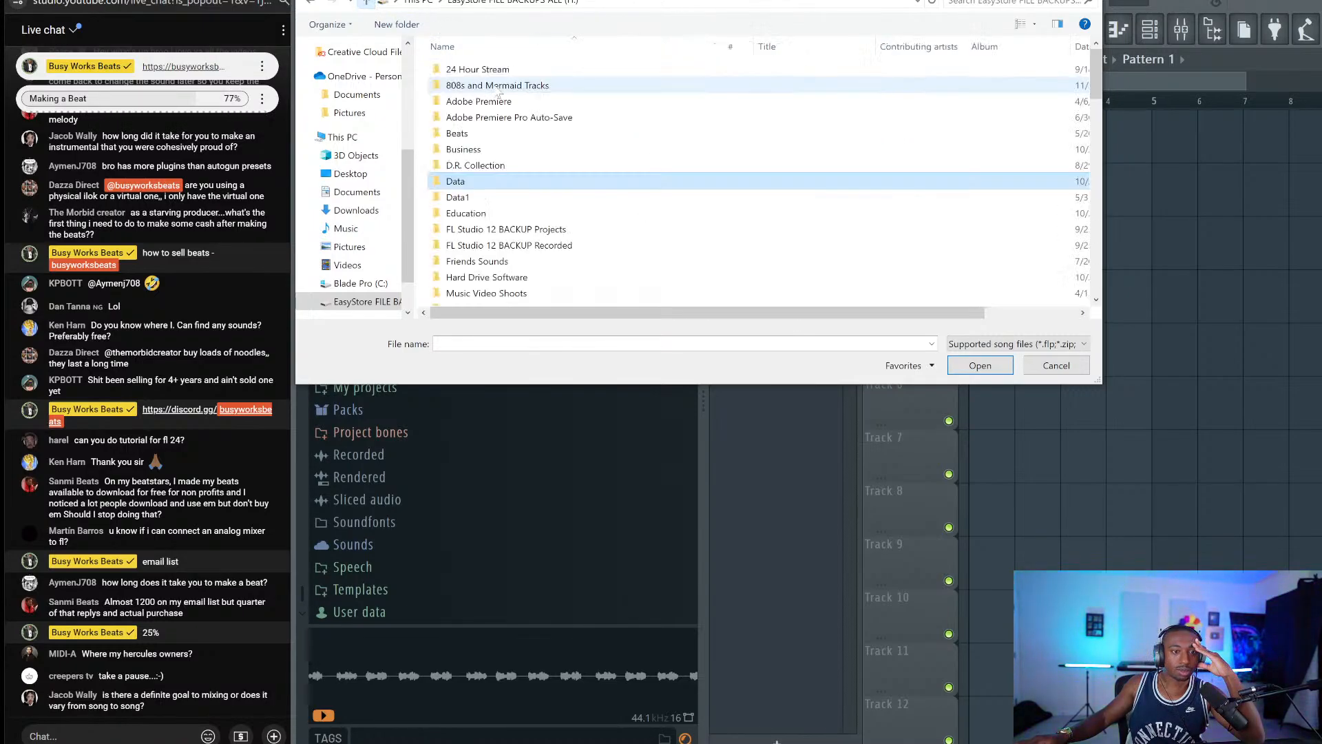
# Open the Orchestra project from the Data1 folder.
pyautogui.doubleClick(487, 199)
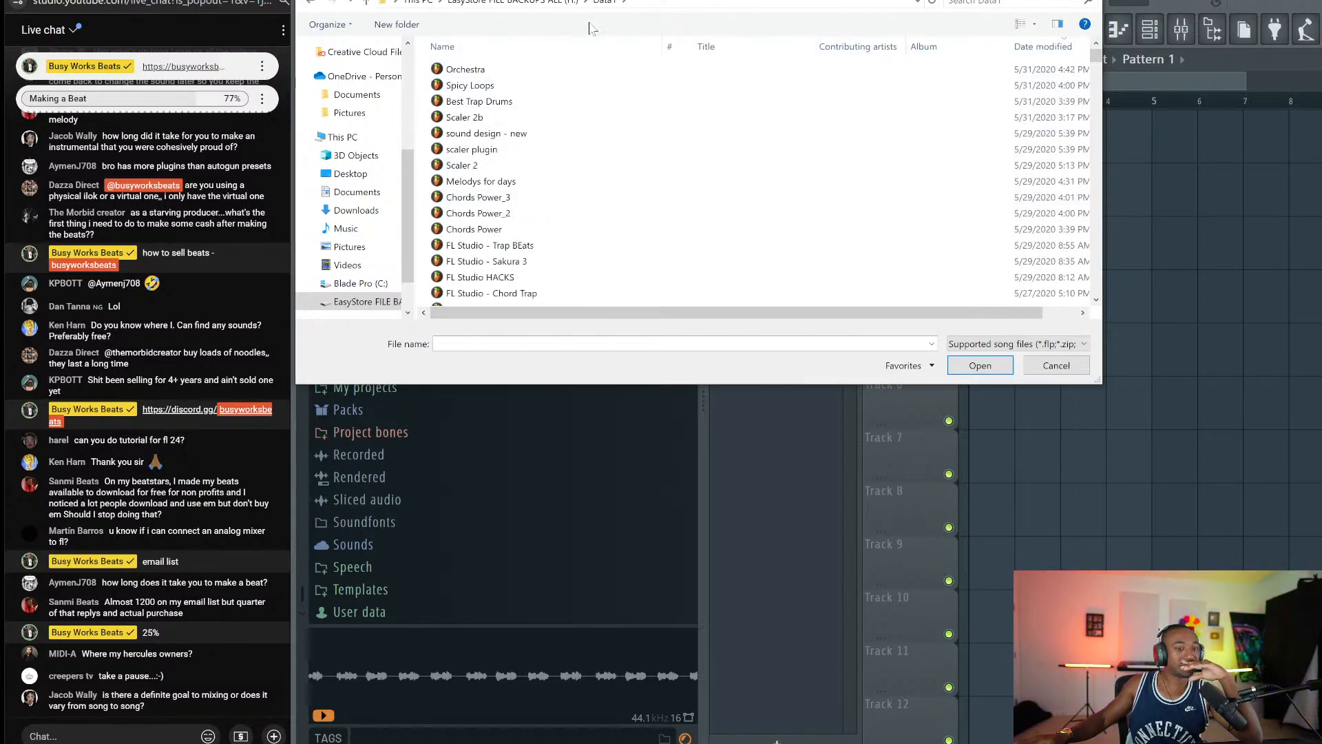
pyautogui.moveTo(543, 313)
pyautogui.mouseDown()
pyautogui.moveTo(584, 315)
pyautogui.moveTo(517, 320)
pyautogui.mouseUp()
pyautogui.click(466, 68)
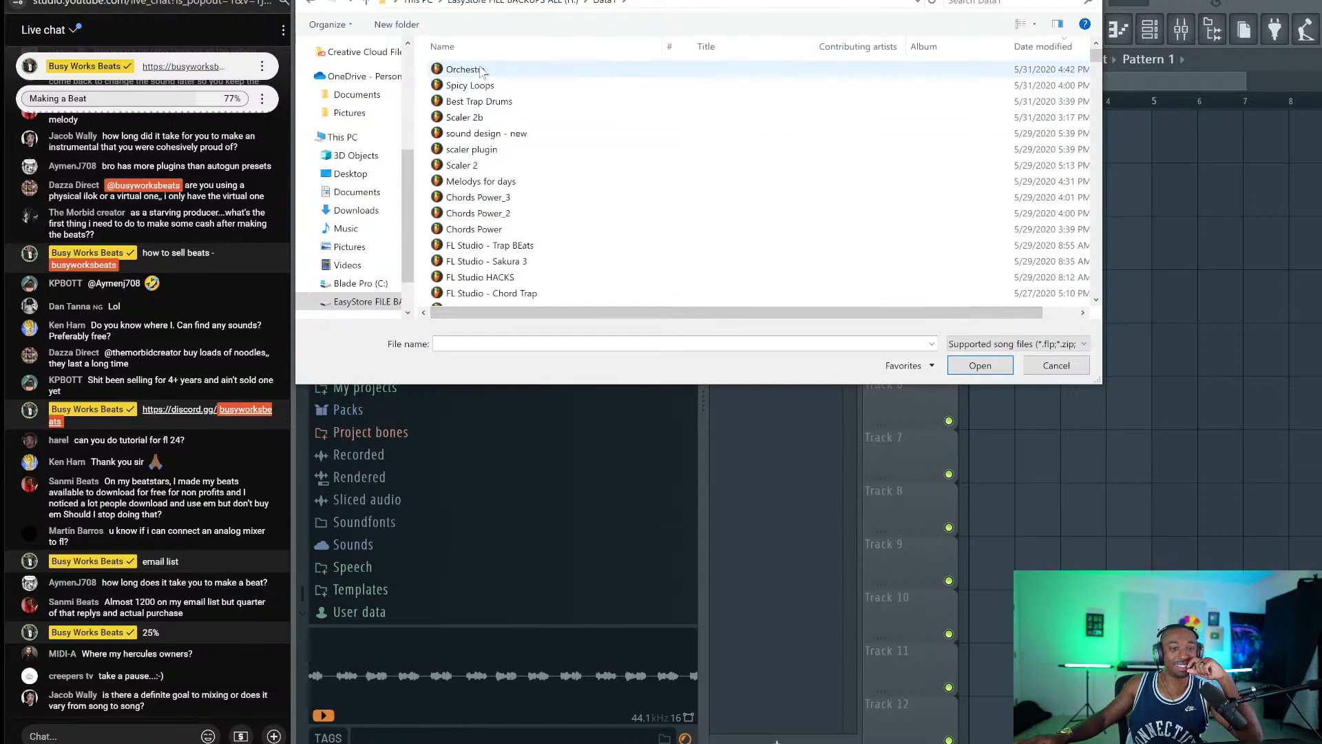
pyautogui.click(971, 366)
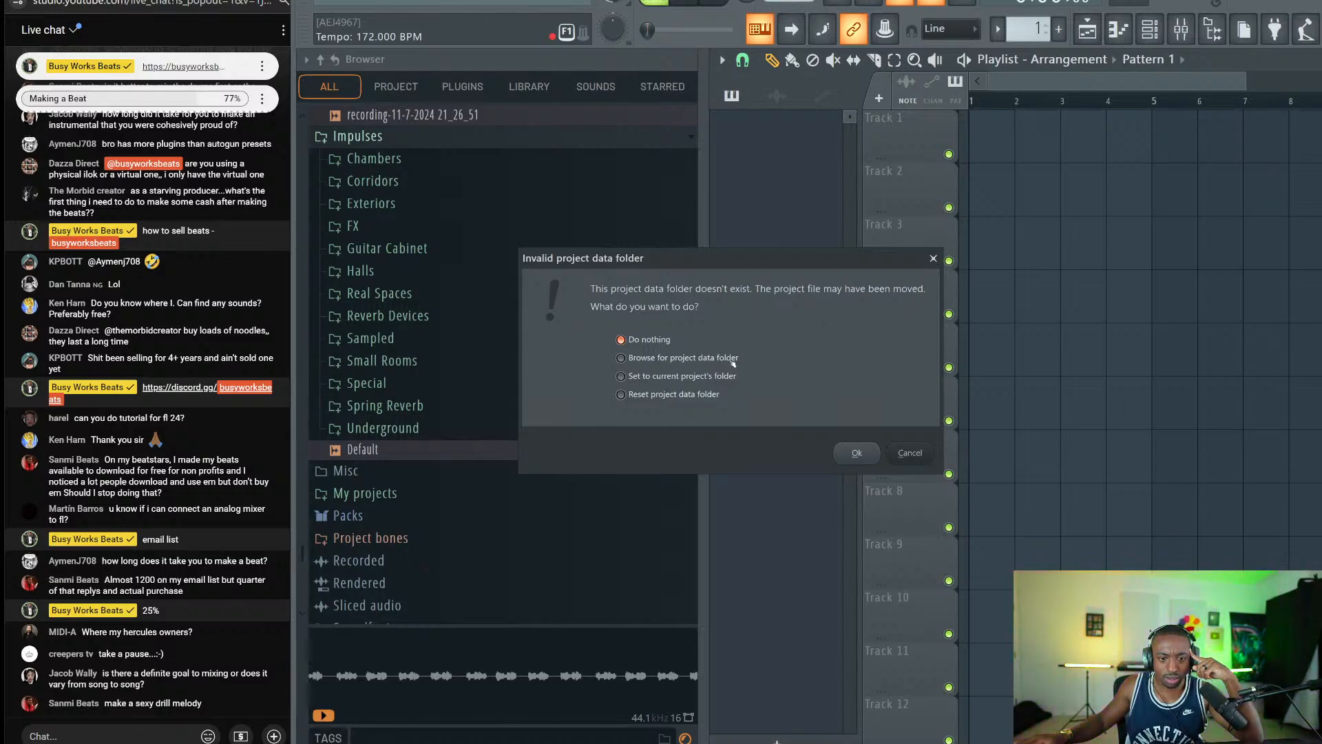
# Continue past the invalid project data folder warning, then expand the chat poll to view votes.
pyautogui.click(854, 453)
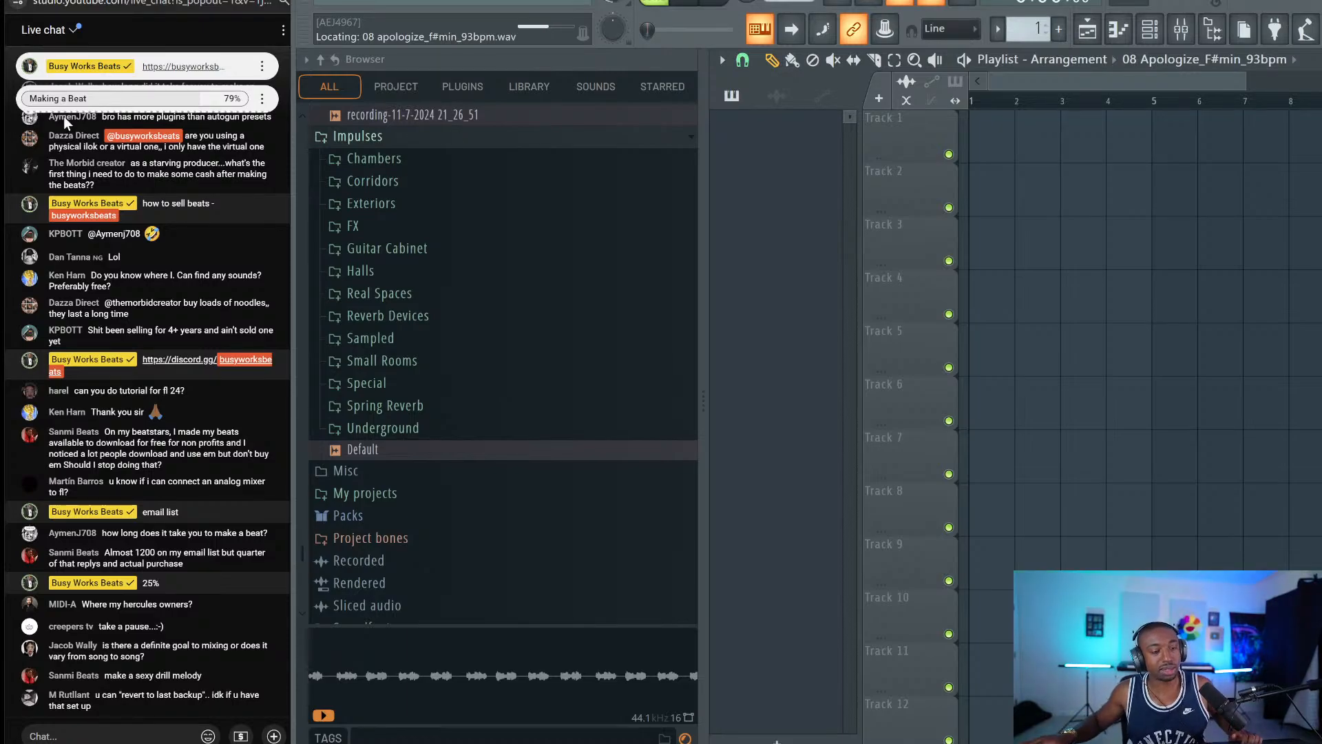
pyautogui.click(116, 103)
pyautogui.click(228, 163)
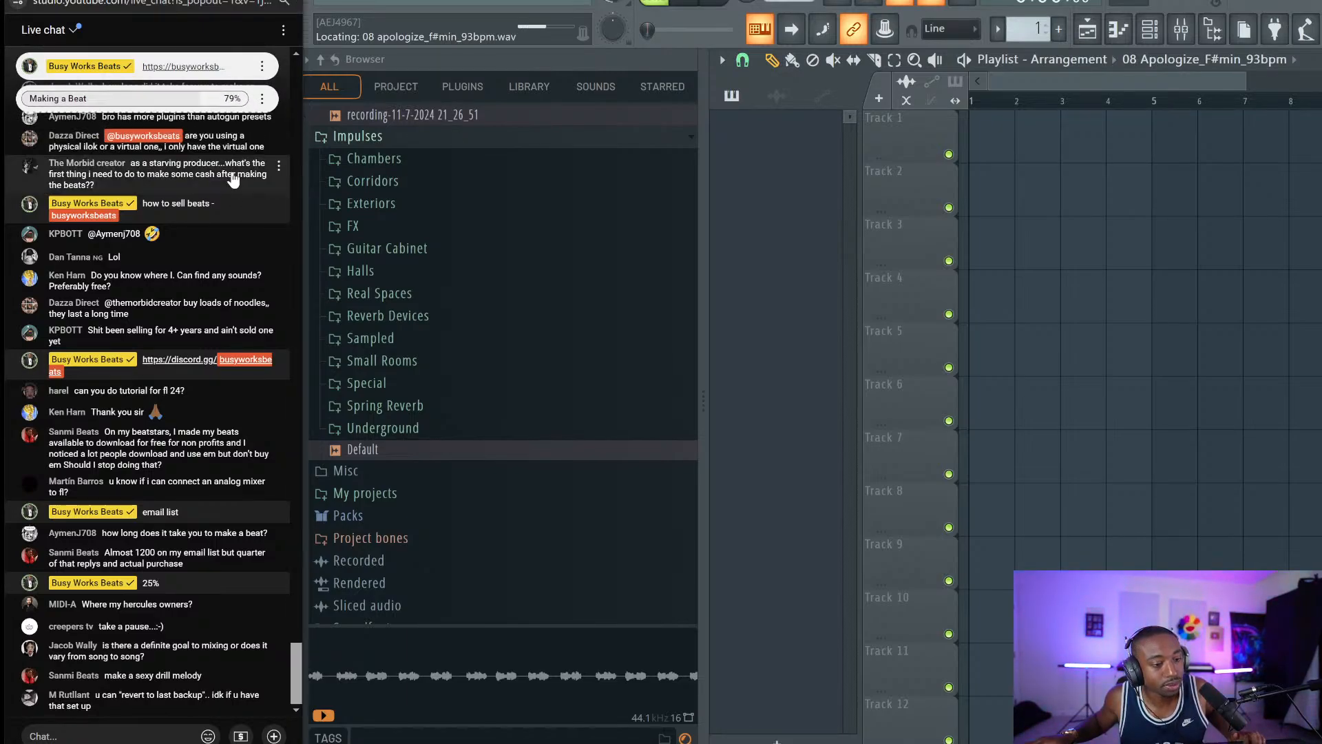
pyautogui.click(235, 177)
pyautogui.click(194, 97)
pyautogui.click(235, 177)
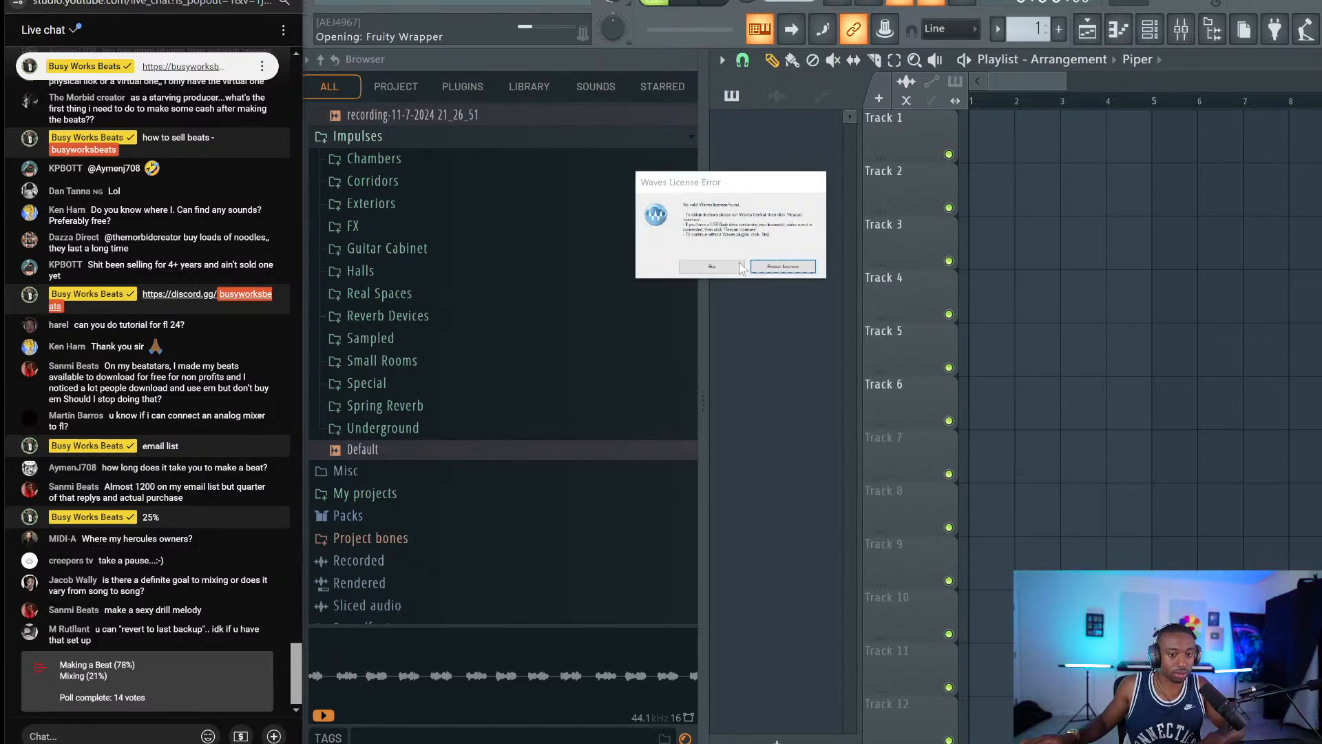
# Dismiss the Waves licence error and briefly toggle the audio clip list and channel list.
pyautogui.click(712, 267)
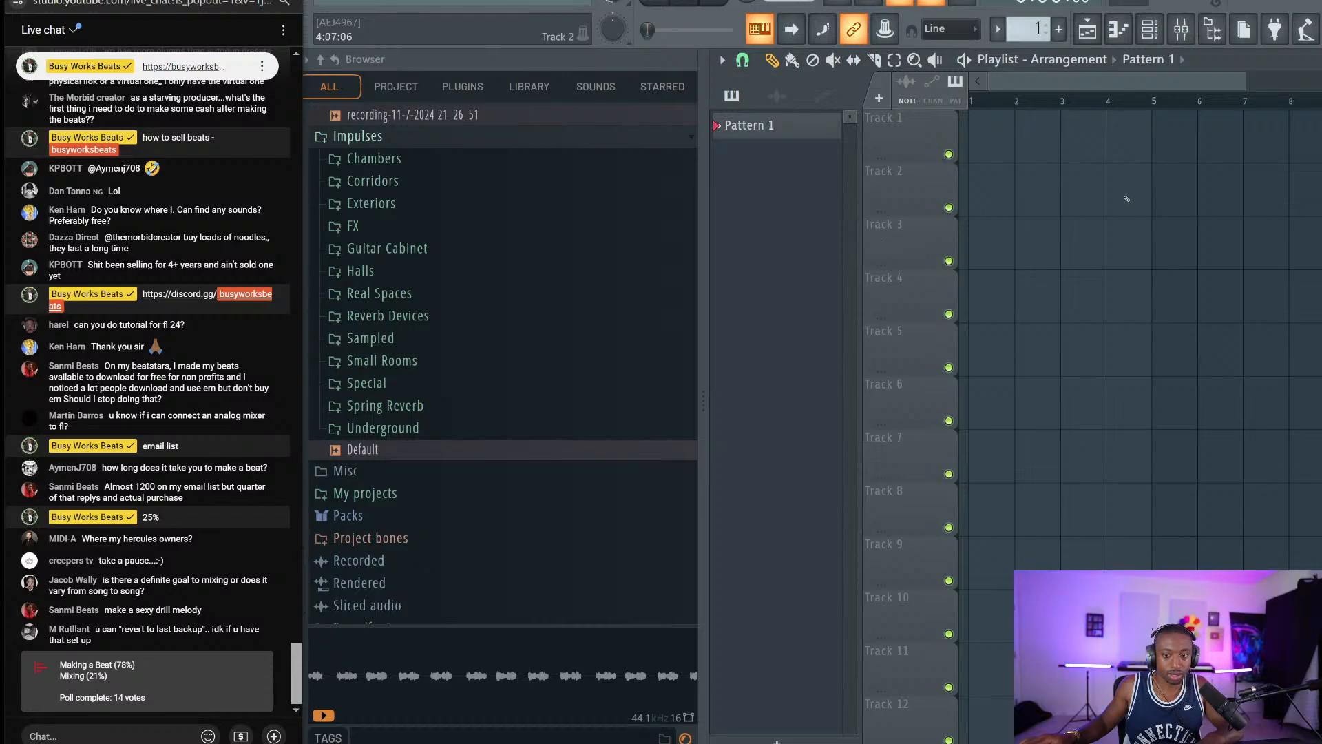
pyautogui.scroll(-3, 1126, 199)
pyautogui.click(776, 96)
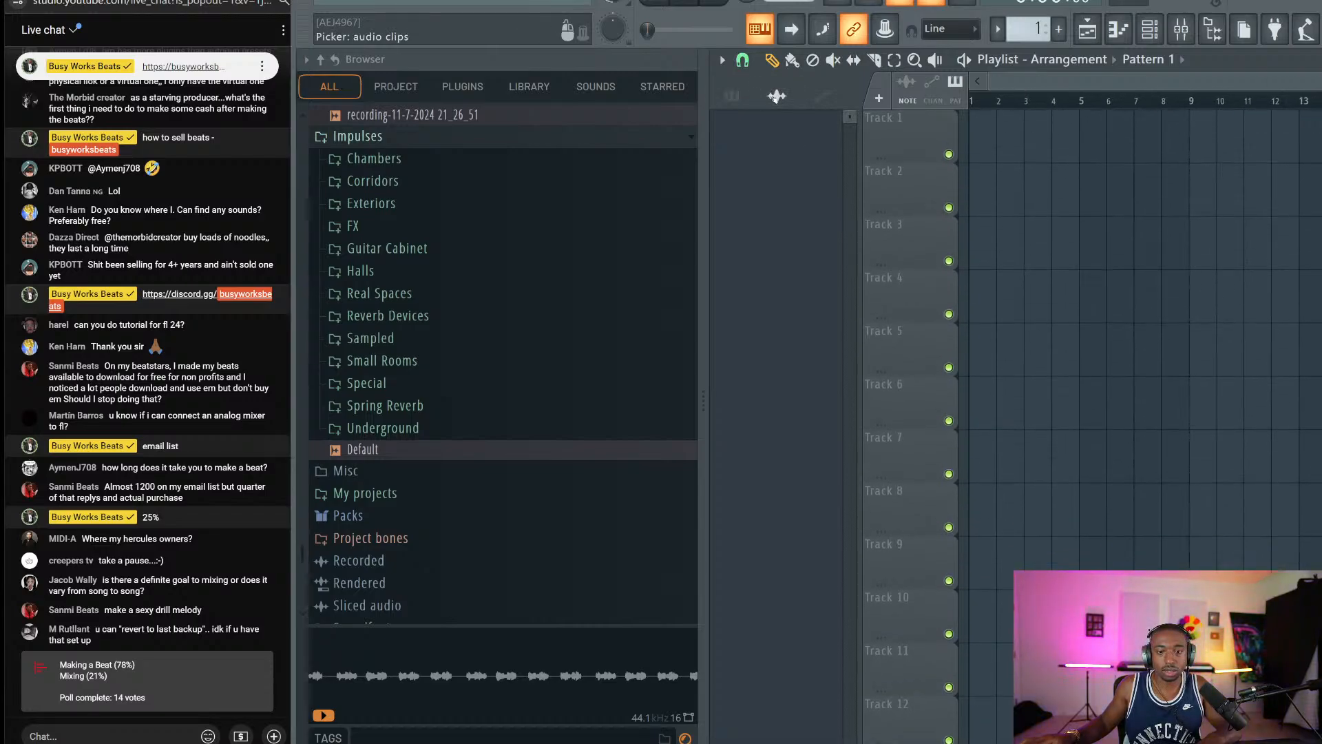
pyautogui.click(732, 96)
pyautogui.click(1149, 29)
pyautogui.click(1150, 29)
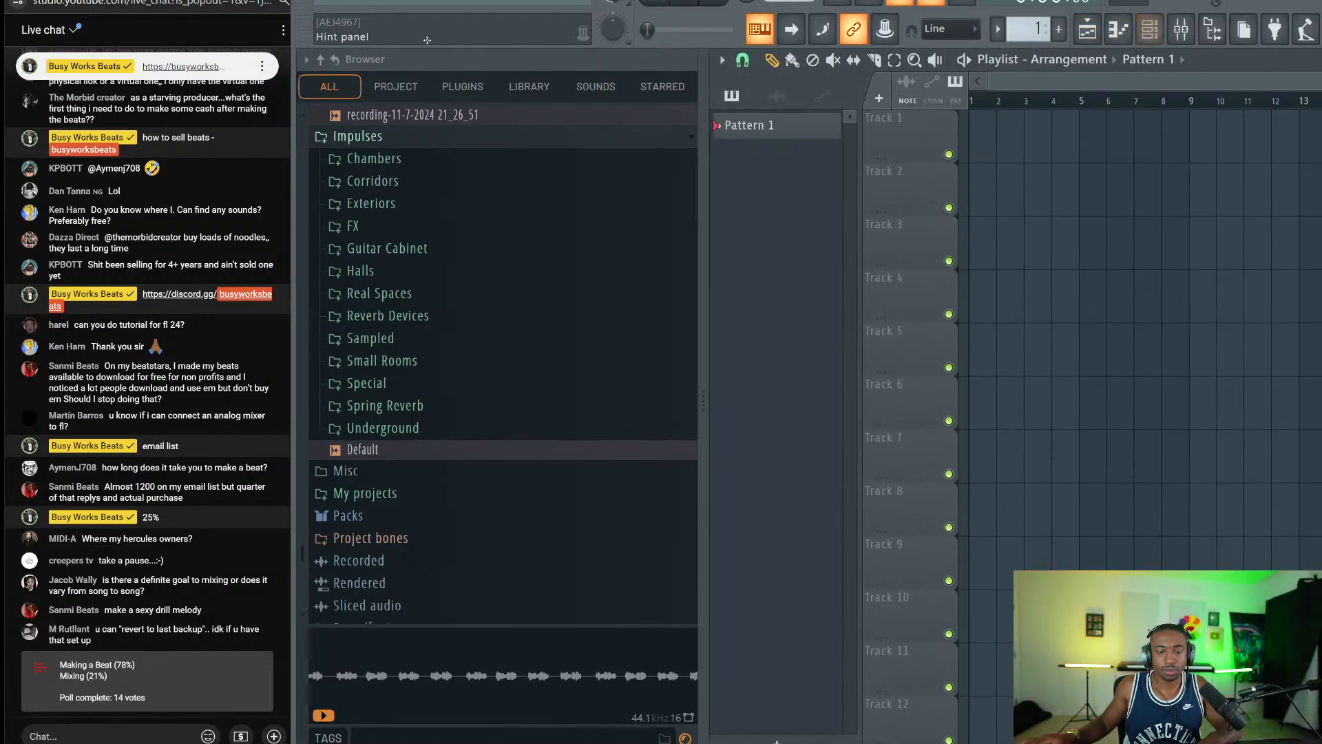
# Create a new empty project with the browser hidden, then start typing a genre question in chat.
pyautogui.click(327, 2)
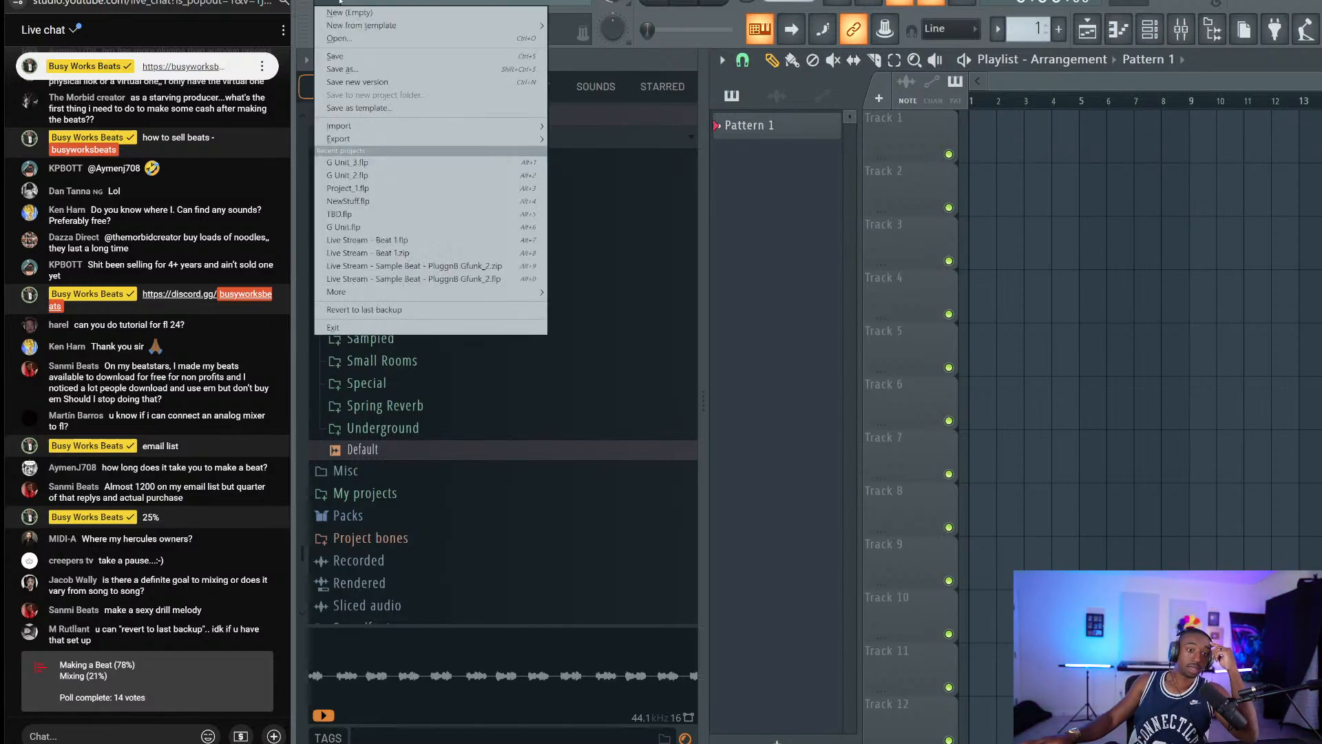
pyautogui.click(350, 13)
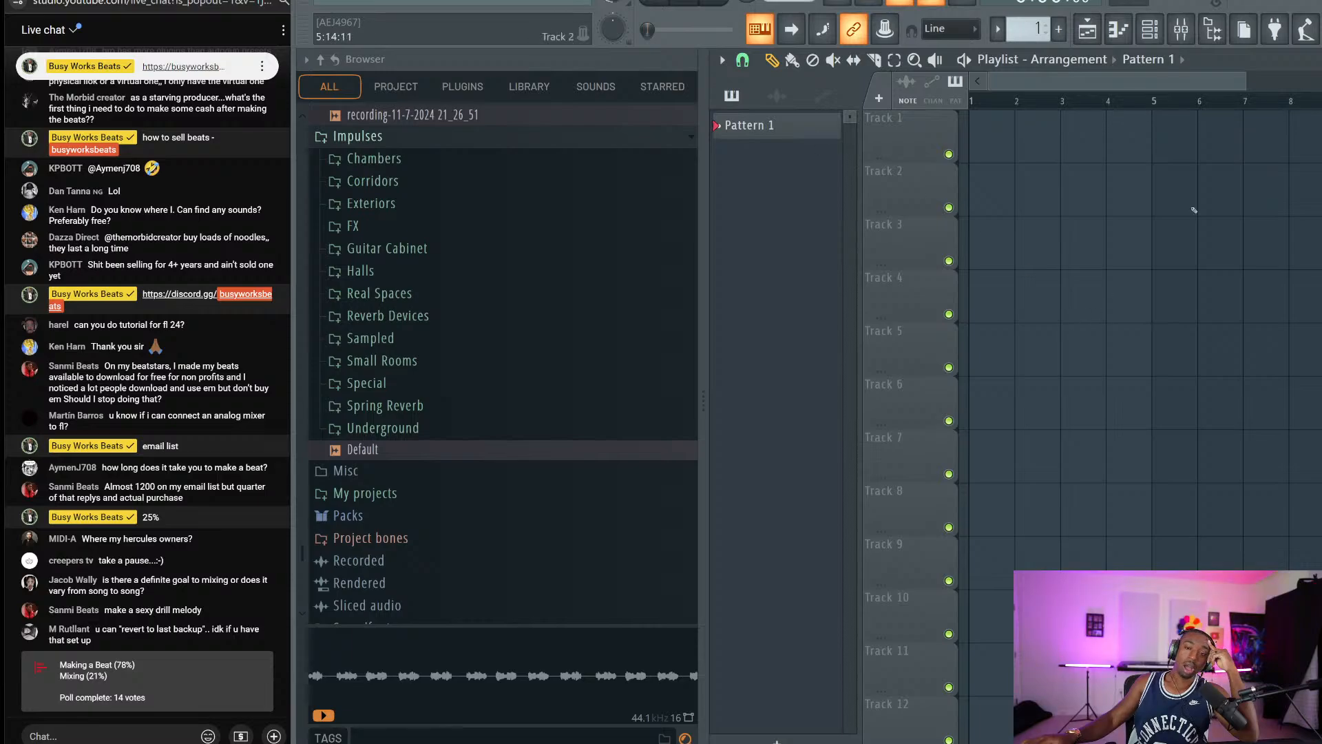
pyautogui.click(1213, 29)
pyautogui.click(143, 736)
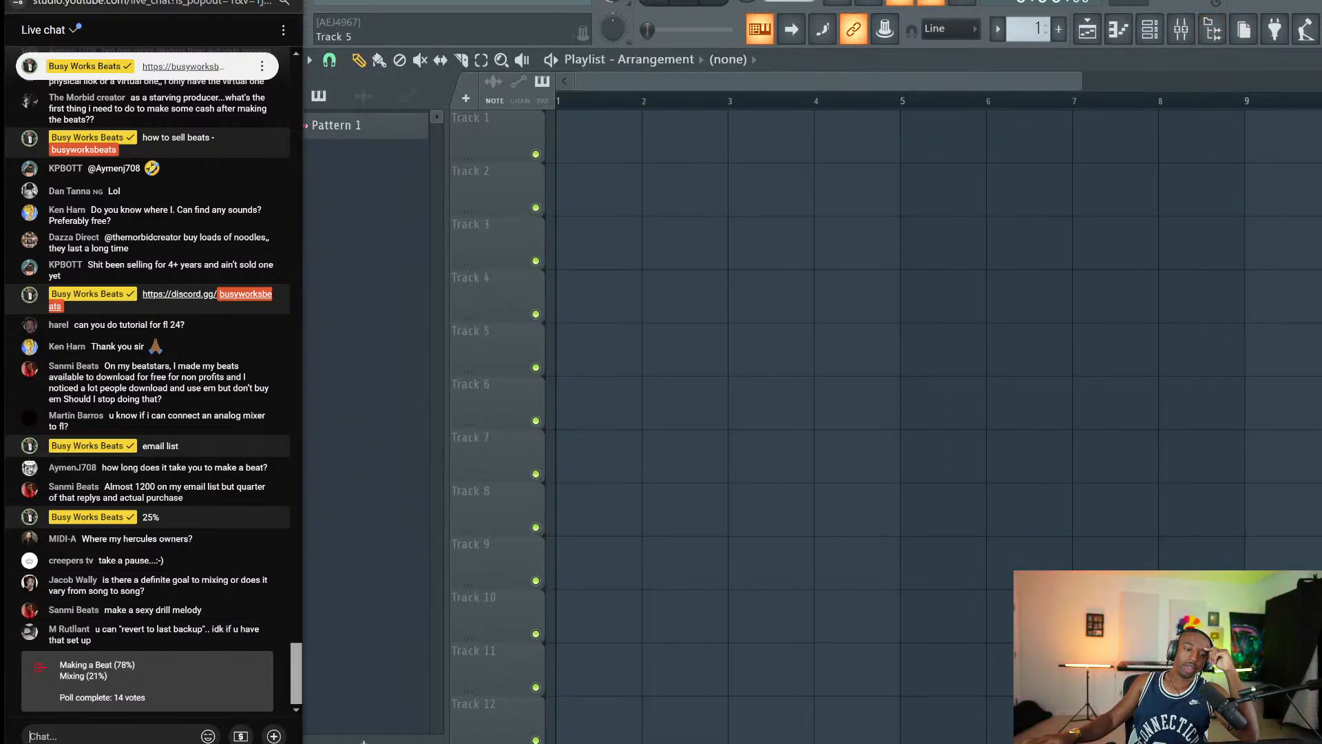
pyautogui.write('genre')
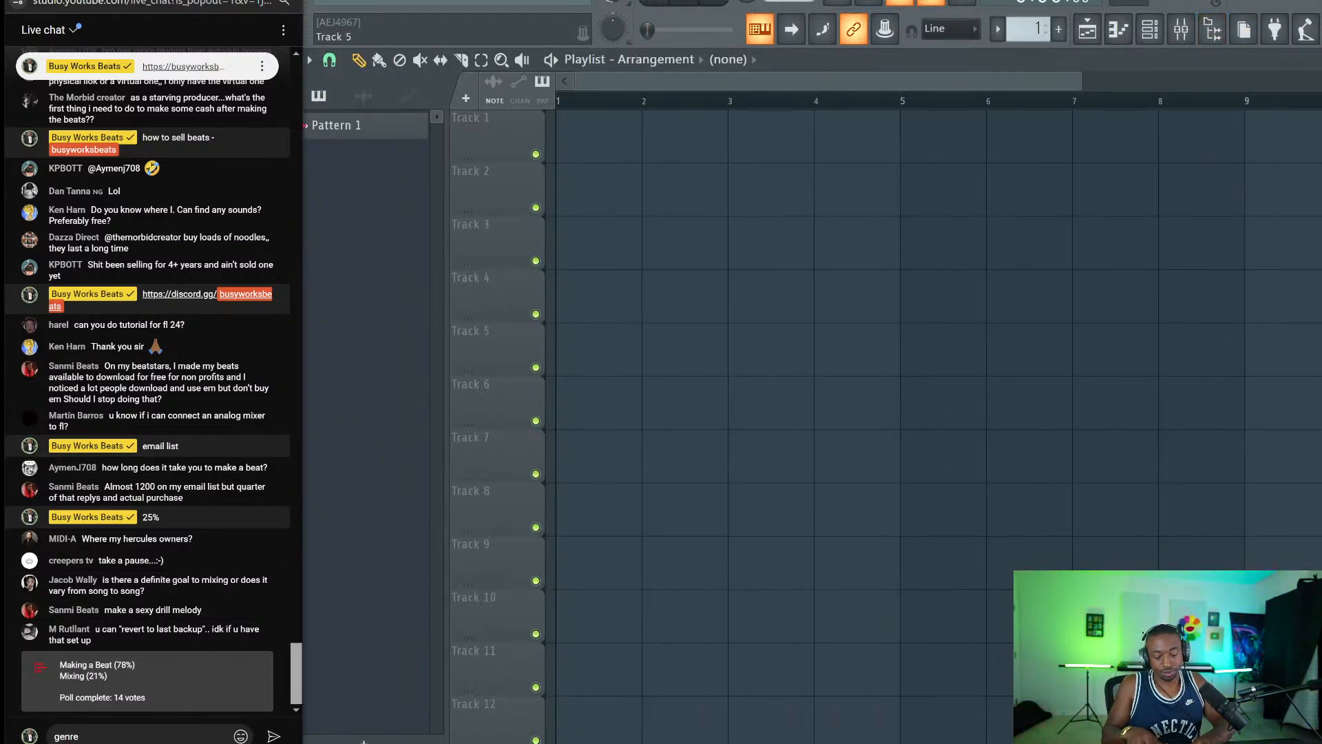
# Send the genre question to chat, then open the browser to Friend Sounds' 1 - Go - To Drums folder.
pyautogui.press('Return')
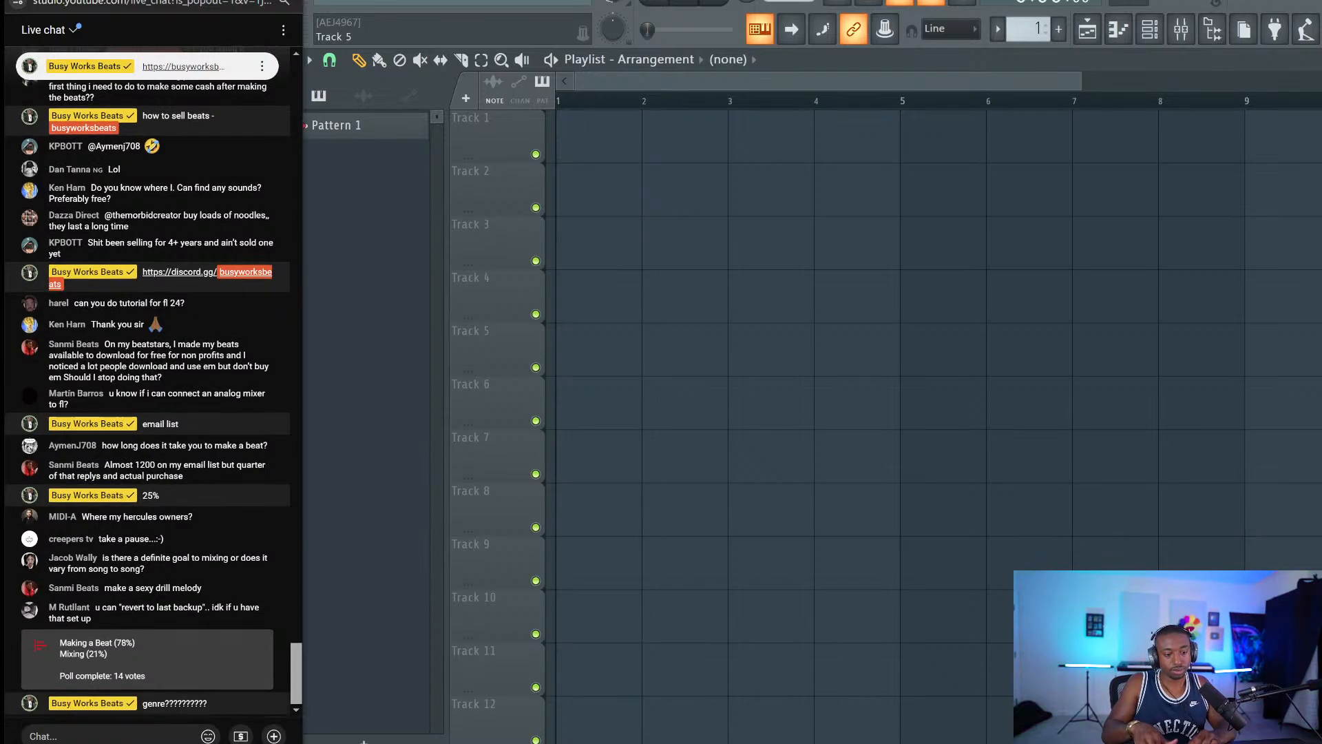
pyautogui.click(789, 1)
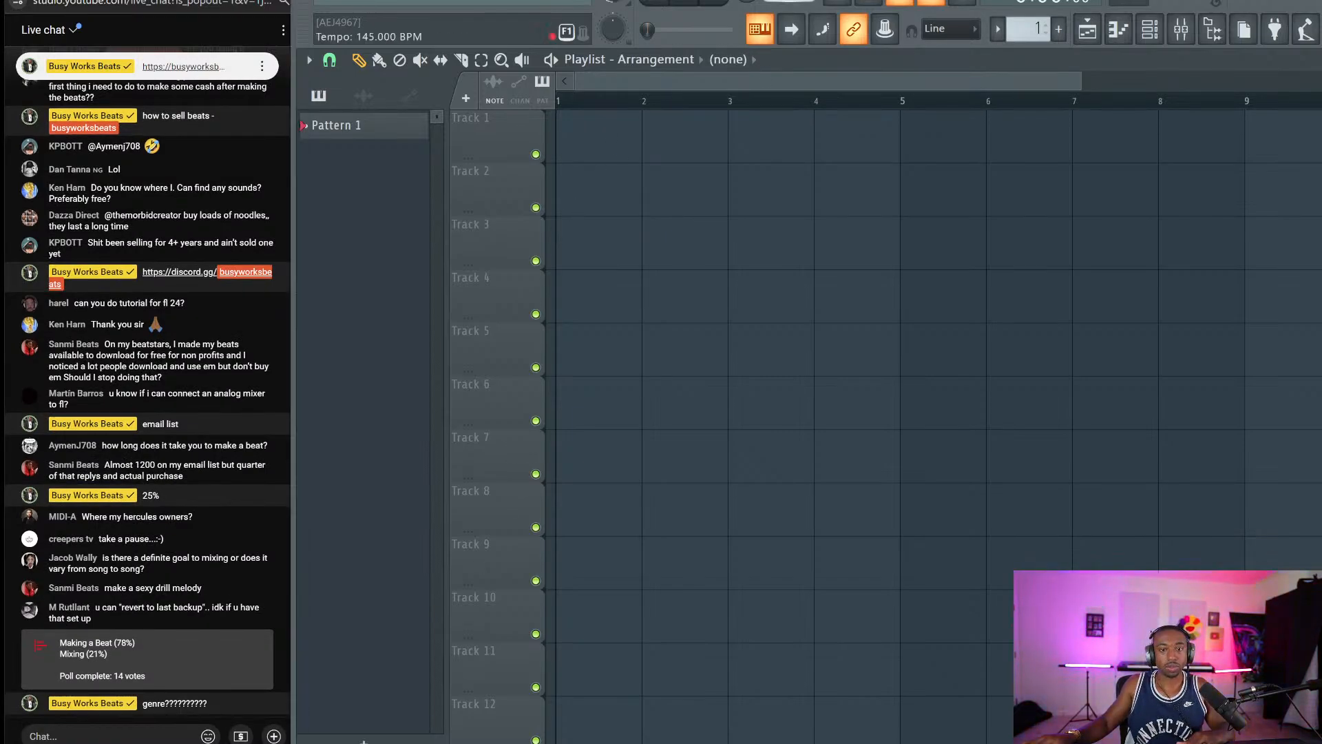
pyautogui.click(1213, 29)
pyautogui.scroll(15, 521, 251)
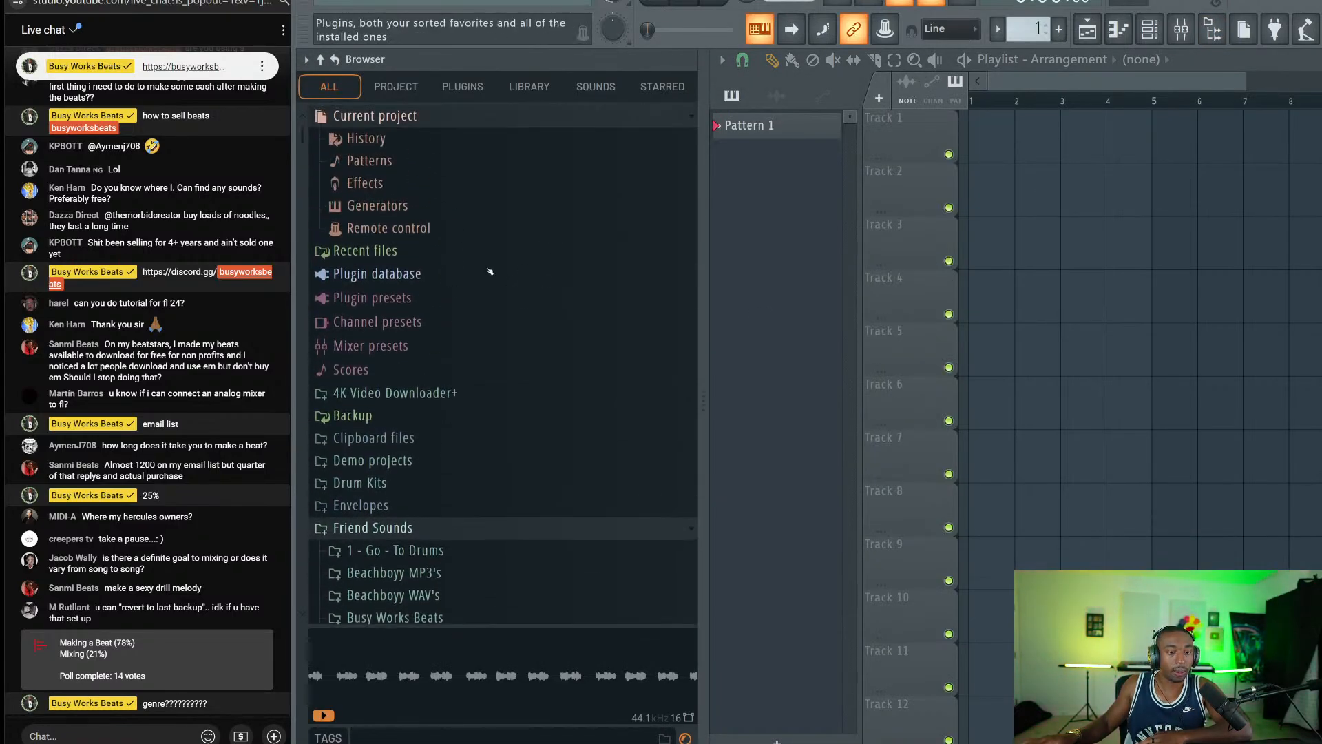
pyautogui.scroll(-10, 433, 367)
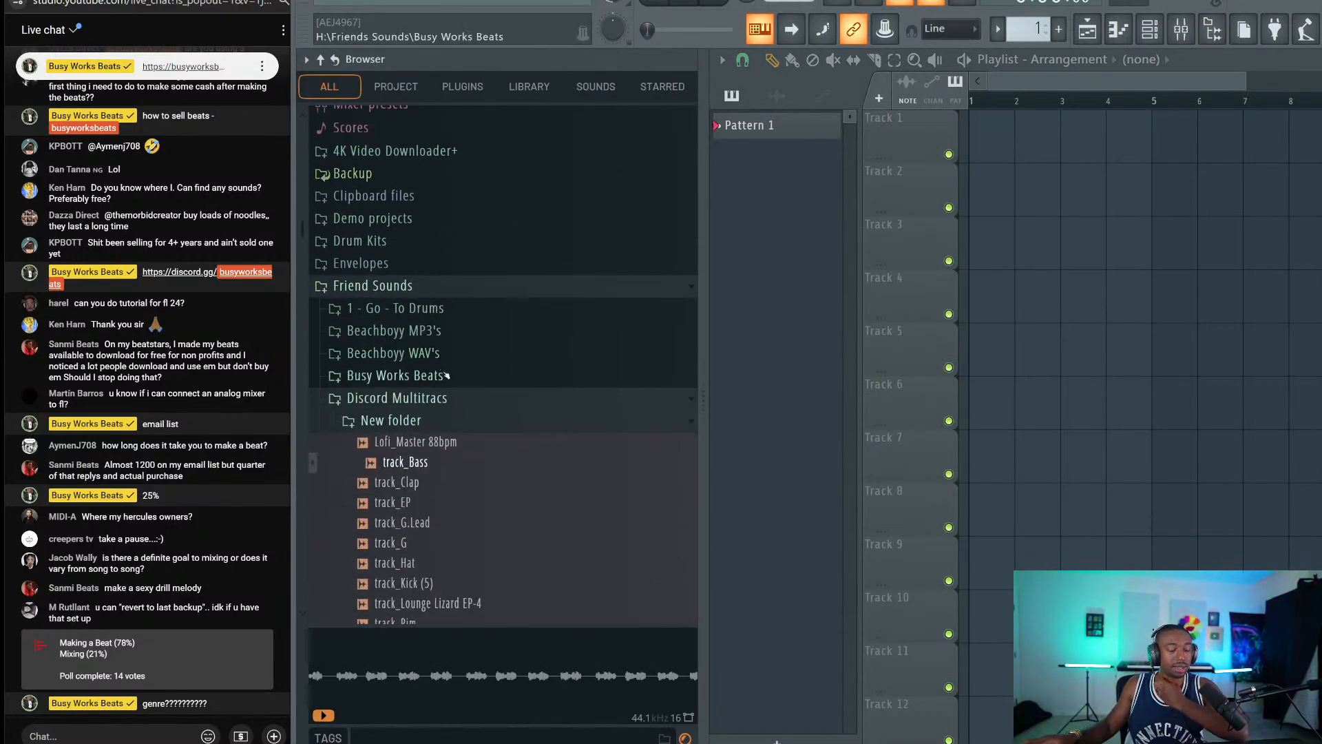
pyautogui.scroll(-4, 441, 378)
pyautogui.scroll(4, 420, 396)
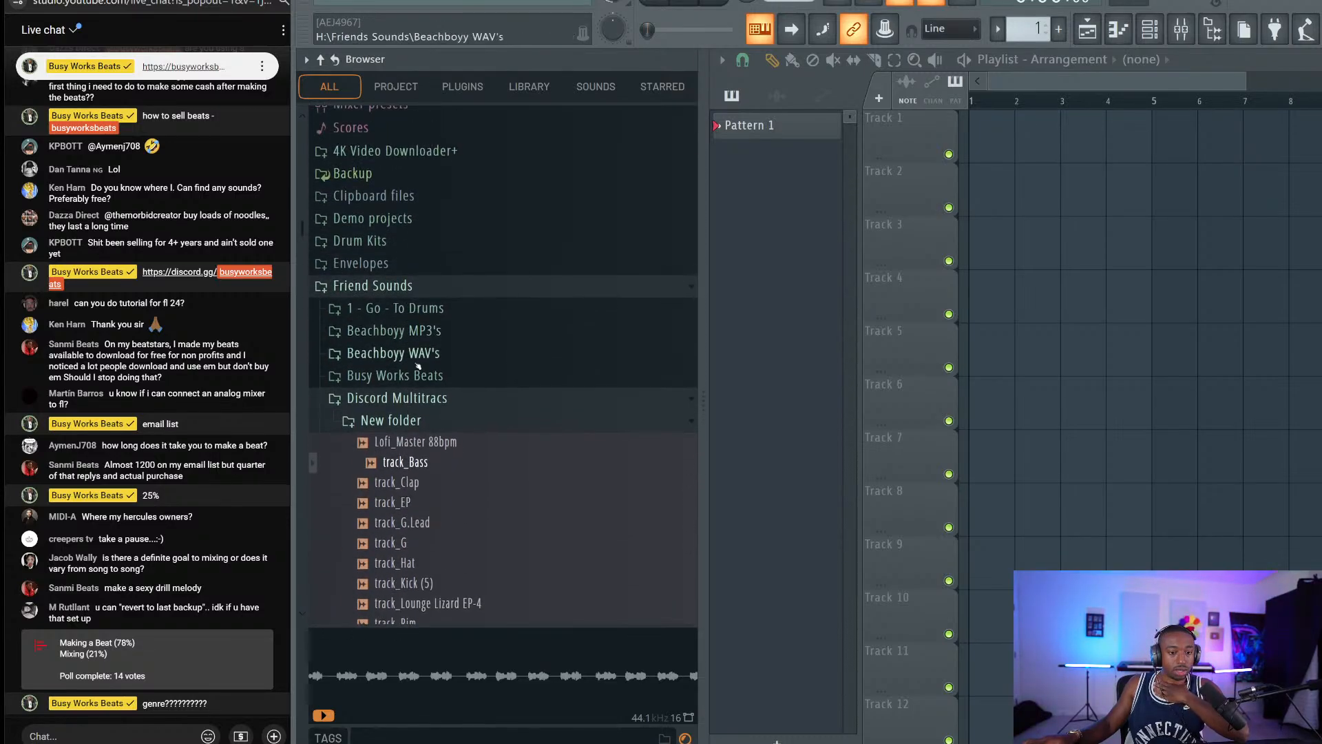
pyautogui.click(411, 399)
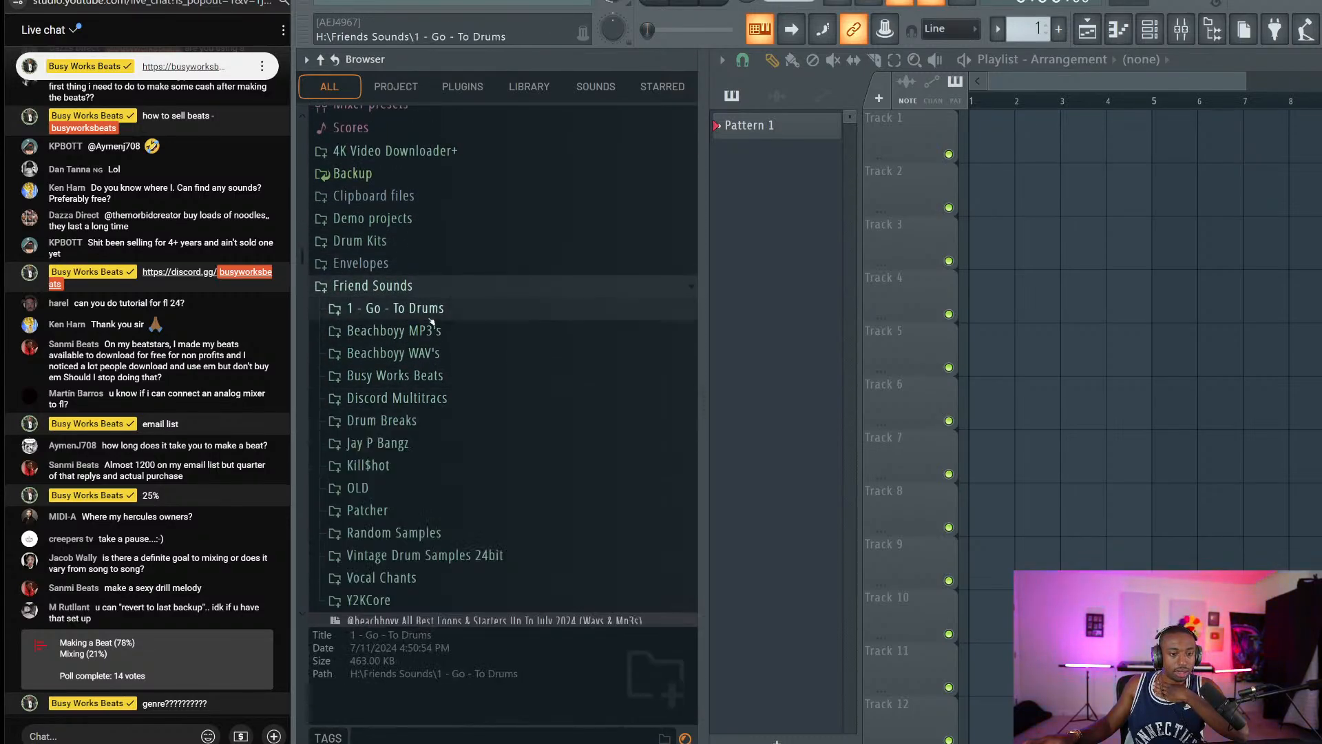
pyautogui.click(406, 308)
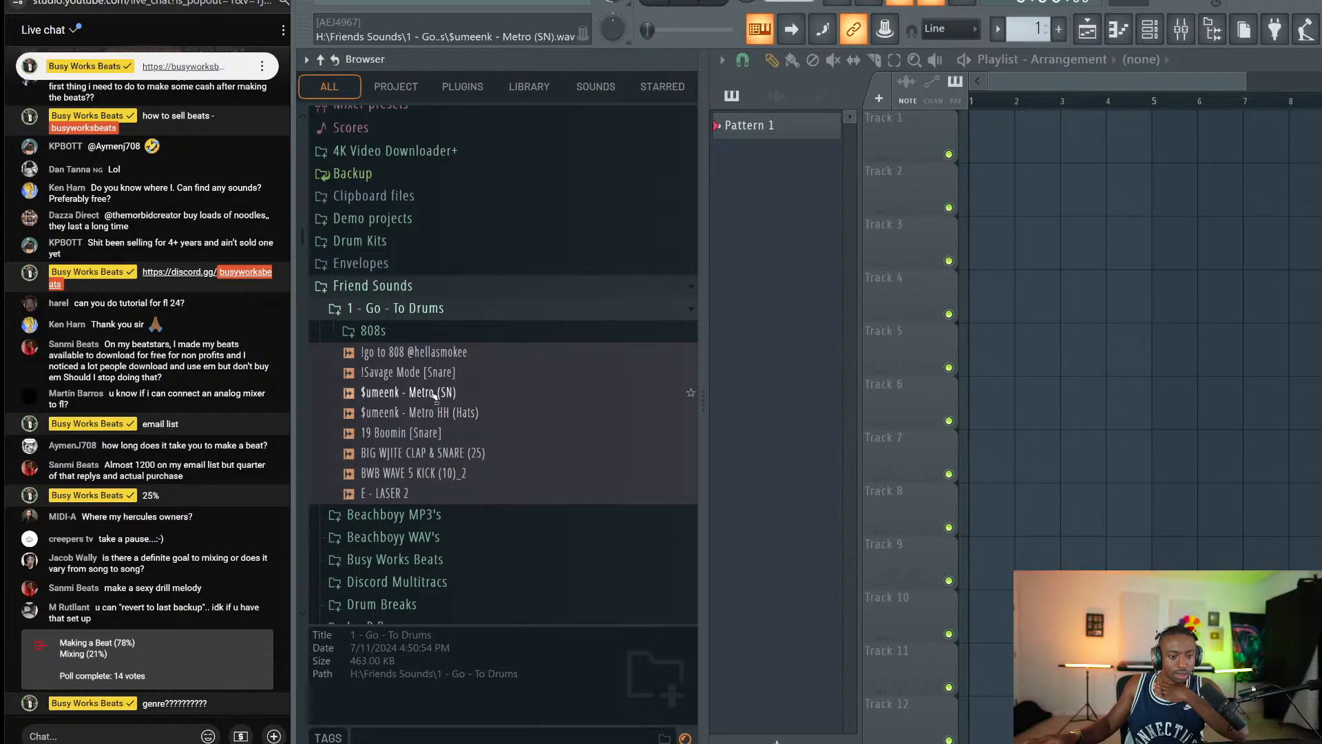
# Preview $umeenk - Metro (SN) and load it into a new Sampler channel.
pyautogui.click(440, 396)
pyautogui.rightClick(441, 401)
pyautogui.click(468, 417)
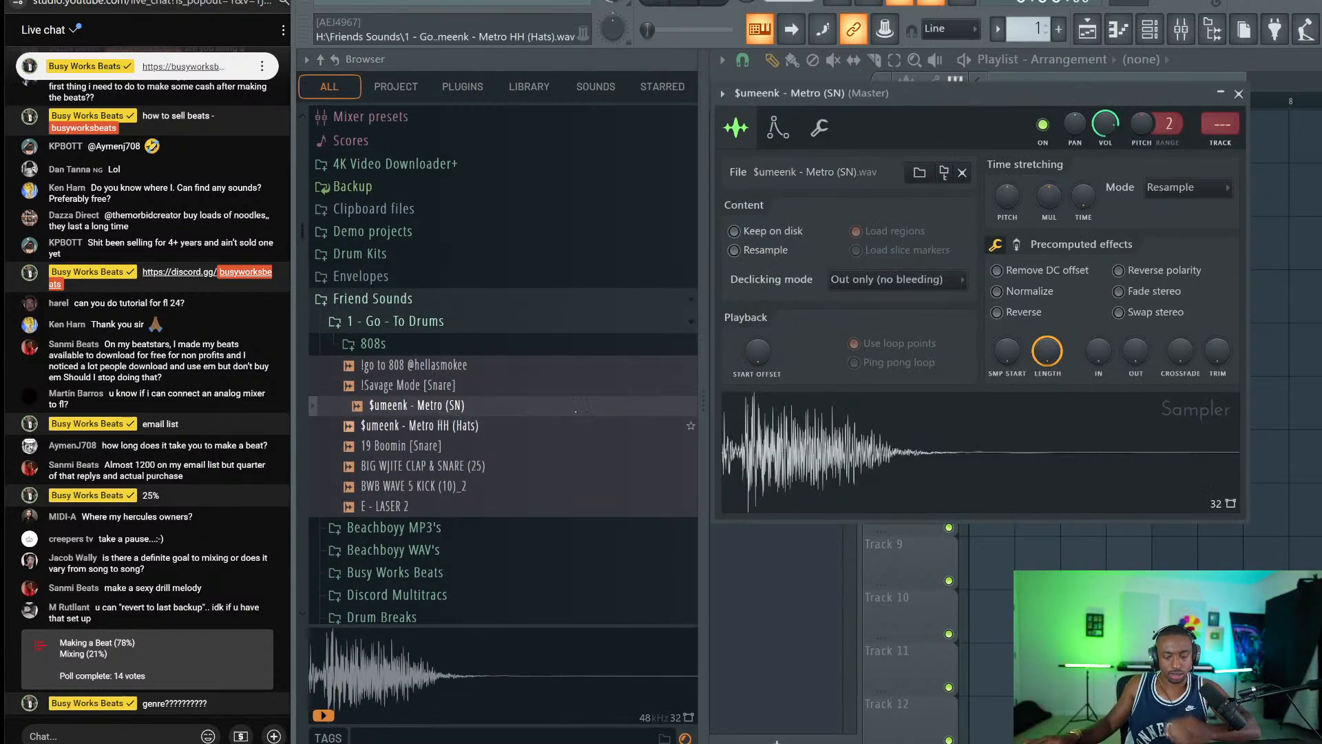
# Set the snare's filter to high-pass with MOD X around 70%, audition it, and close its settings.
pyautogui.click(775, 125)
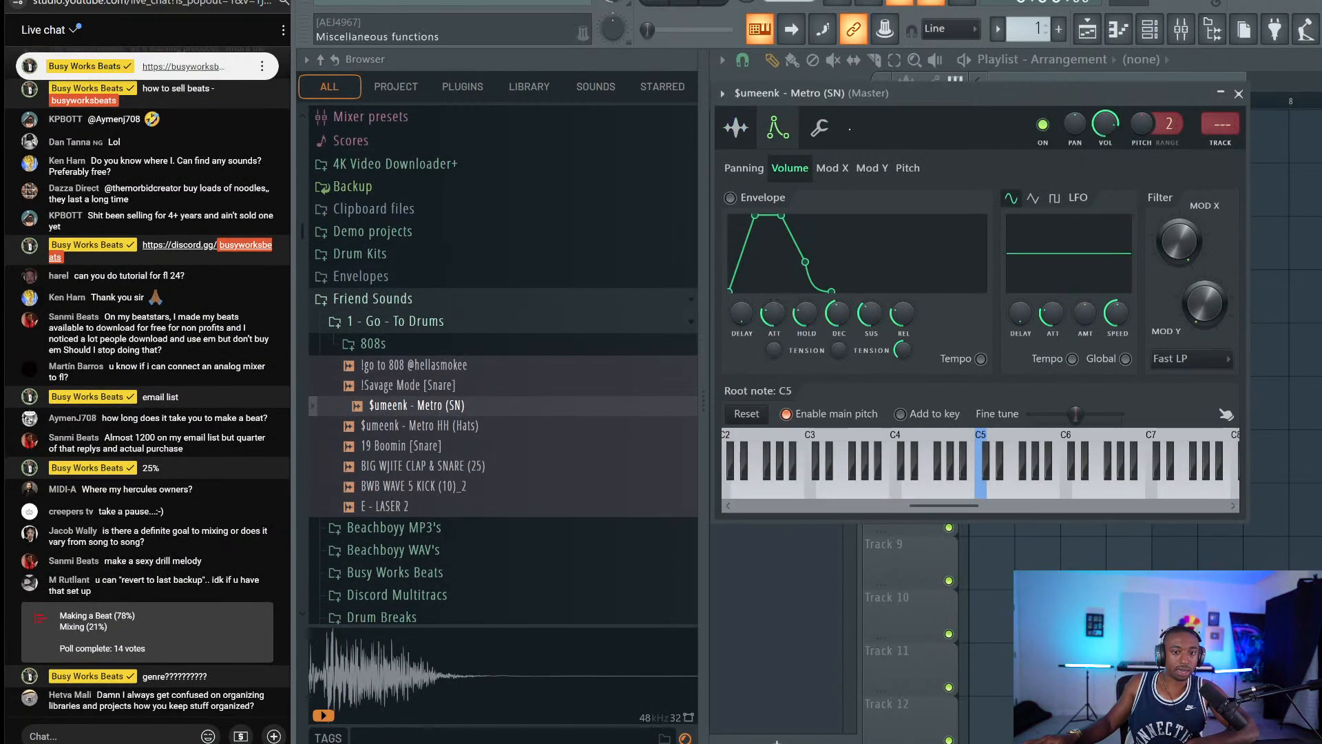
pyautogui.click(1184, 358)
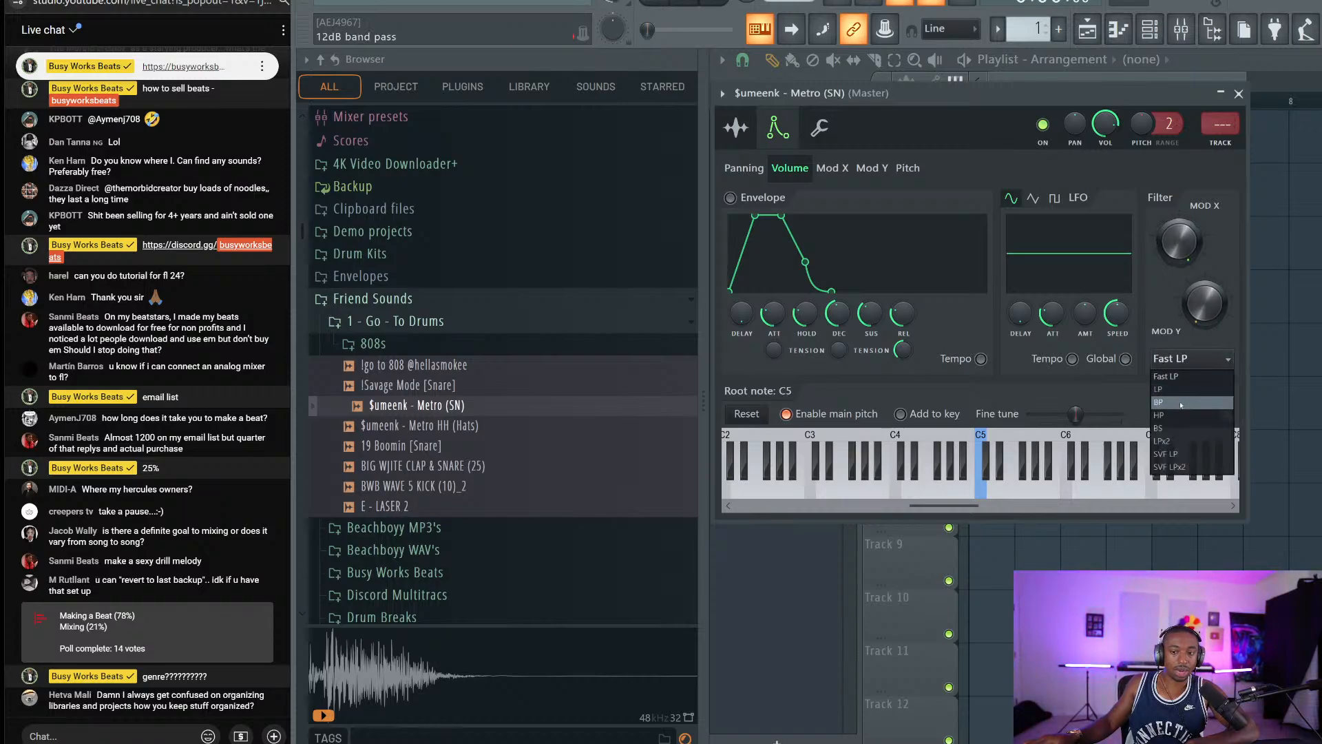
pyautogui.click(1174, 403)
pyautogui.moveTo(1179, 241); pyautogui.dragTo(1179, 256)
pyautogui.press('x')
pyautogui.click(1238, 93)
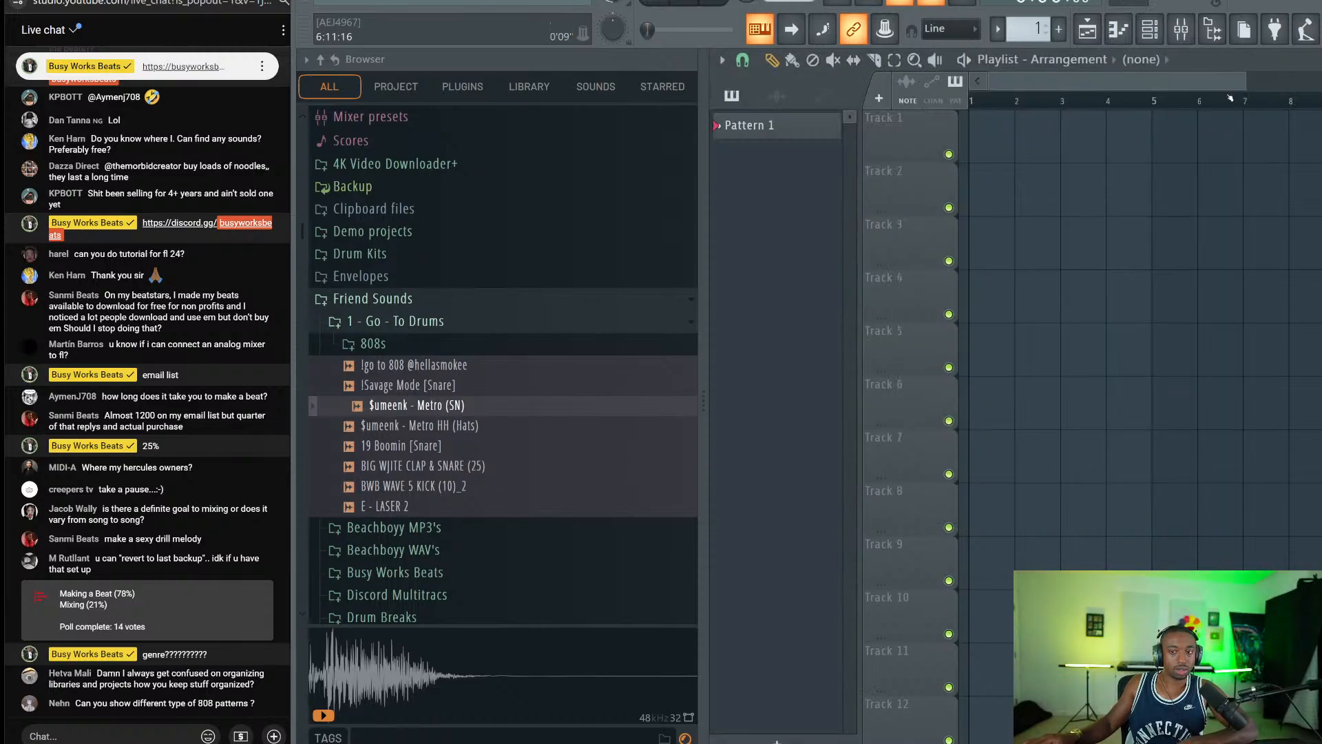
pyautogui.click(1149, 29)
pyautogui.click(1214, 38)
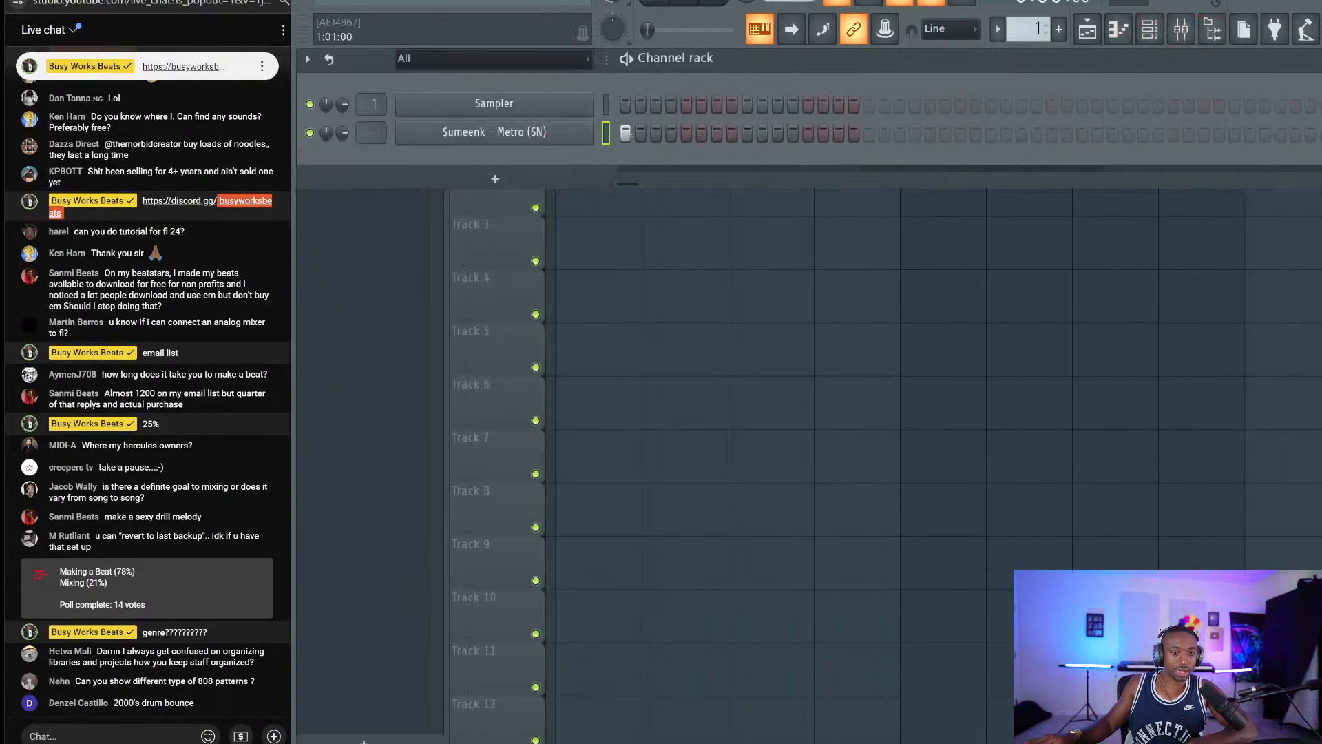
# Place Metro snare hits on steps 2, 4 and 9, turn off the metronome, and play the pattern.
pyautogui.click(640, 133)
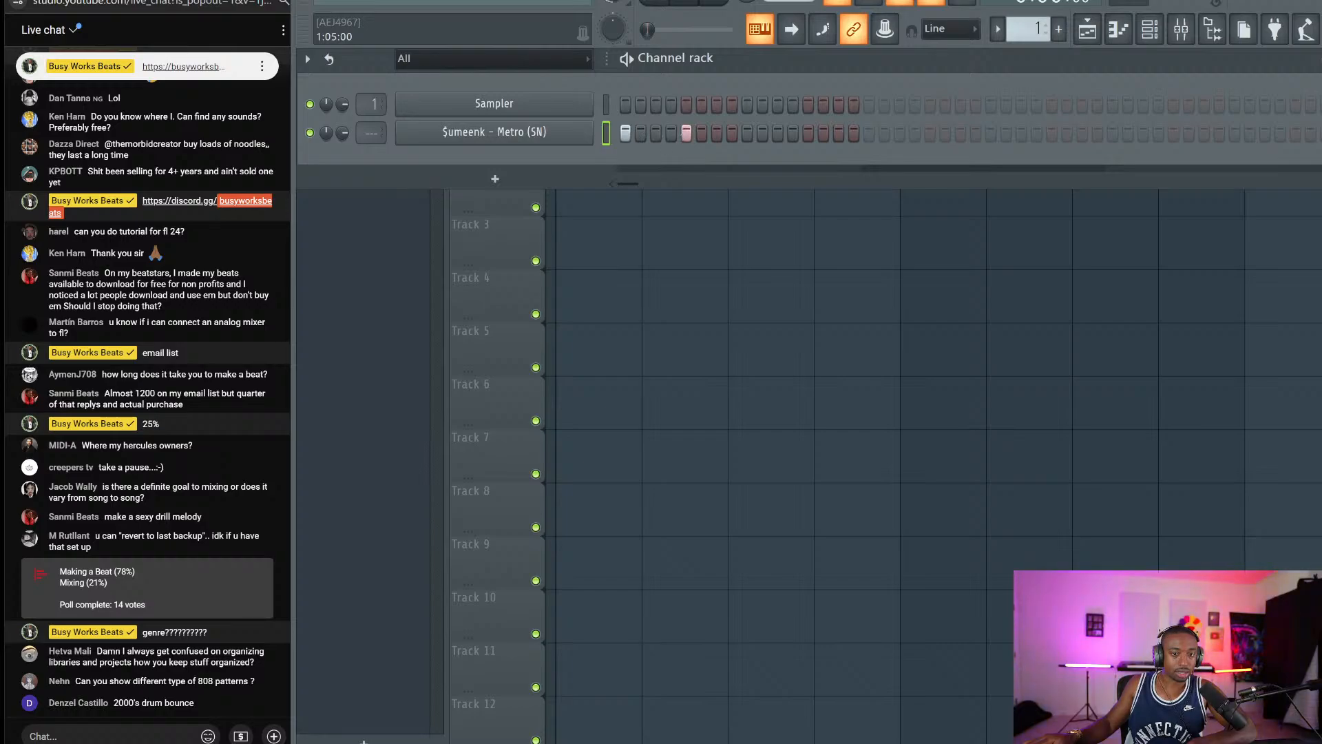
pyautogui.click(672, 133)
pyautogui.click(747, 133)
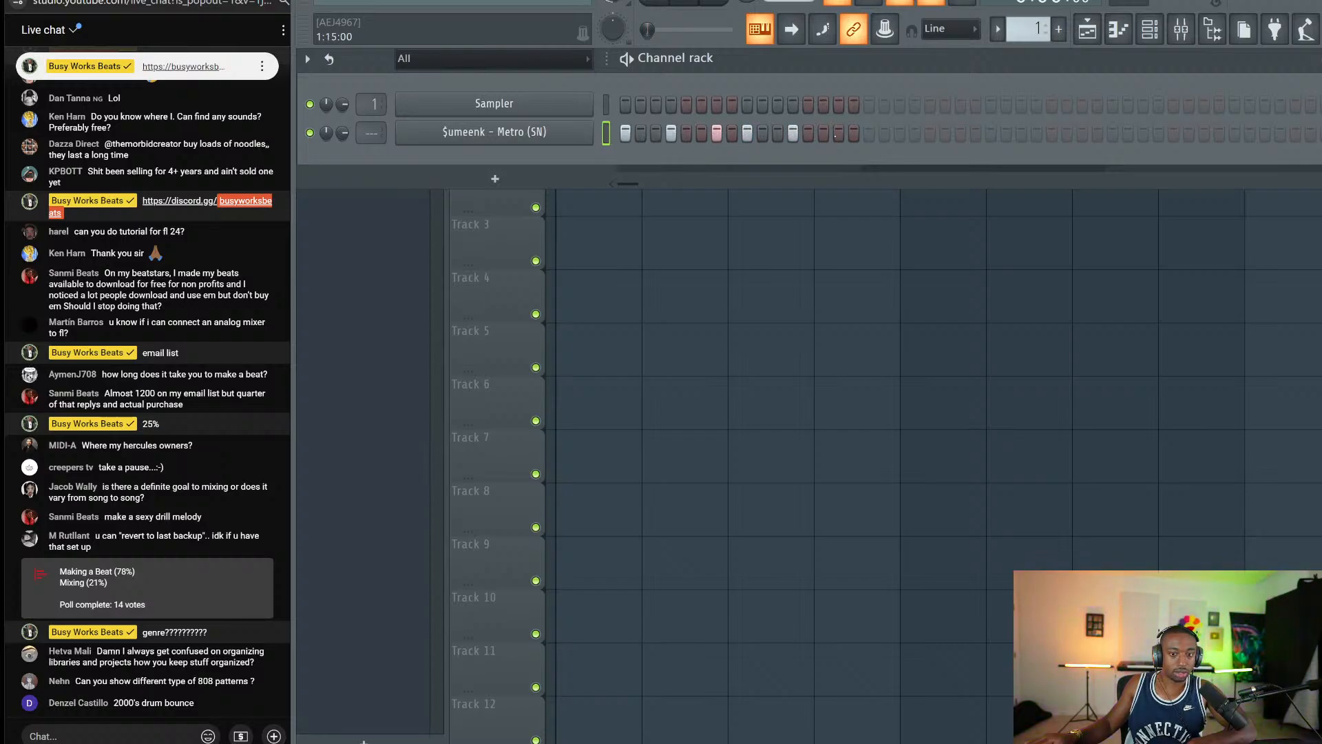
pyautogui.click(655, 2)
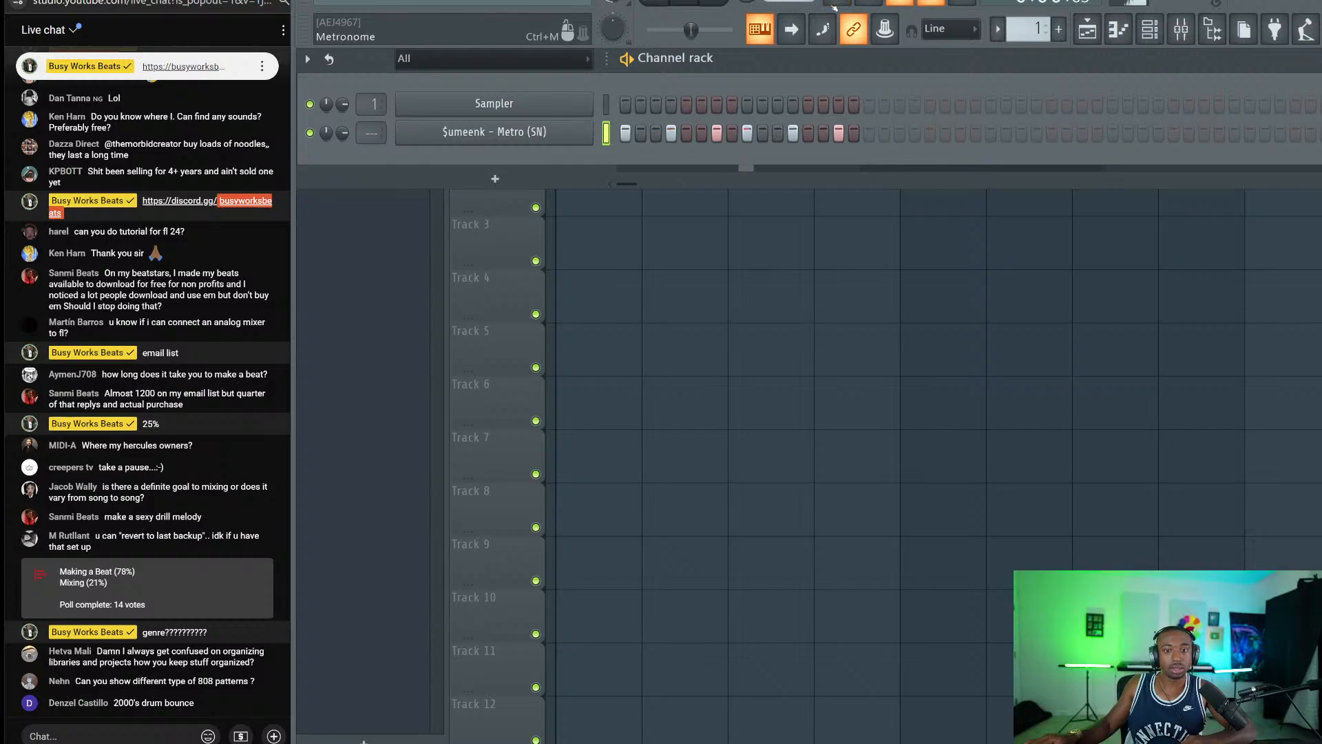
pyautogui.click(837, 2)
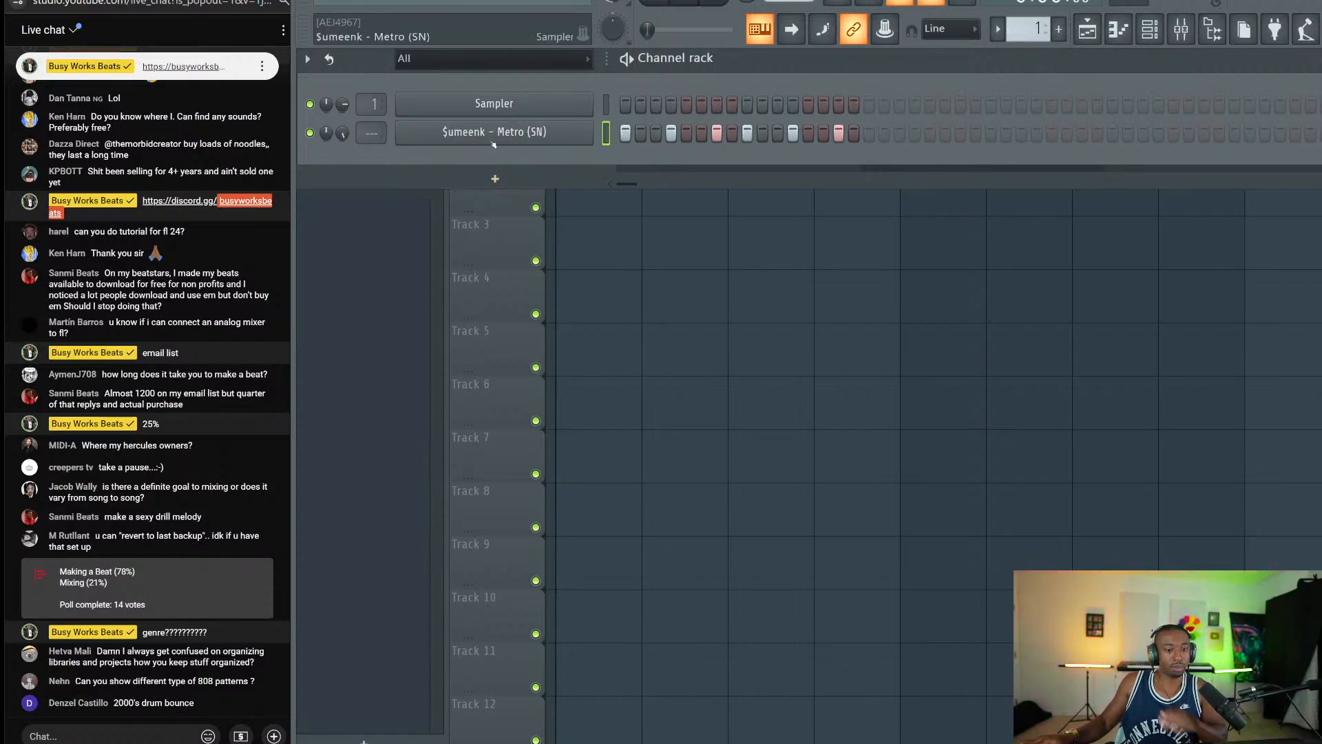
# Name the project 'Drill - Club' and browse the location to the 2024 - July 21 folder.
pyautogui.hotkey('ctrl', 's')
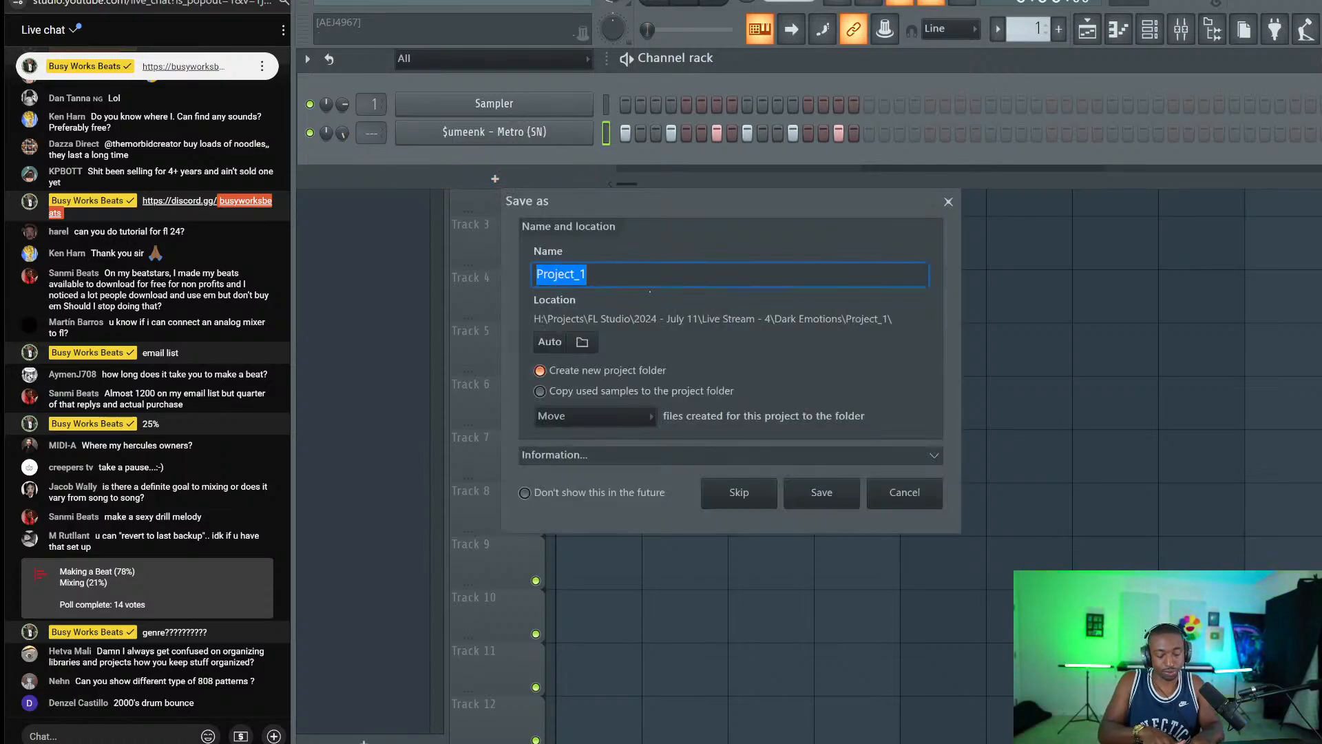
pyautogui.write('Drill')
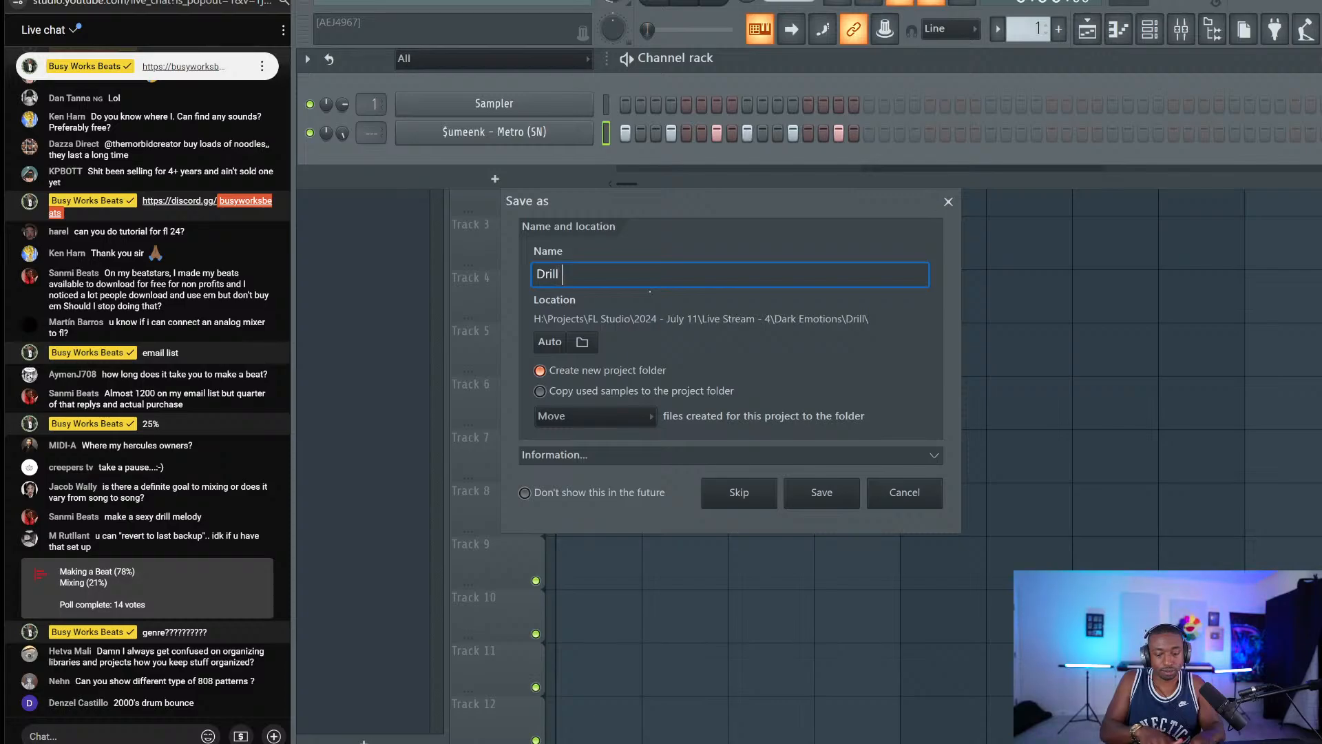
pyautogui.write(' - Club')
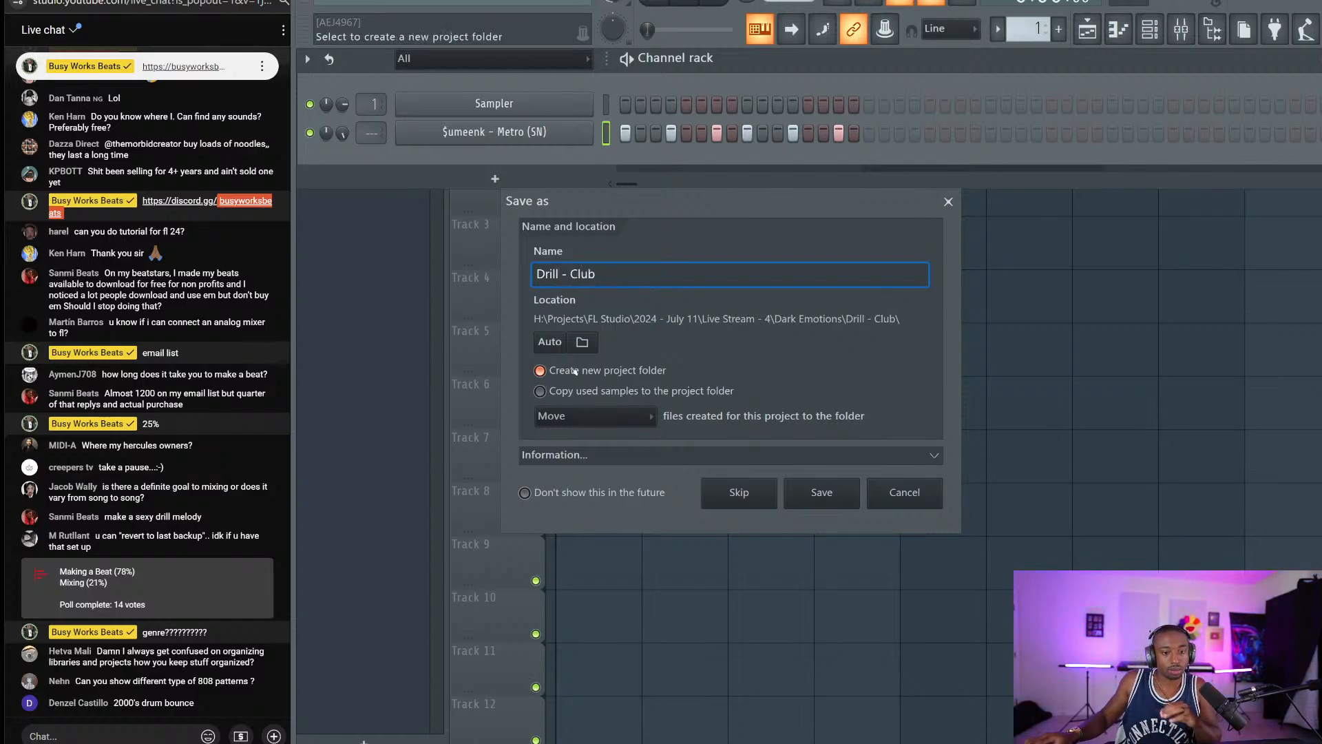
pyautogui.click(581, 341)
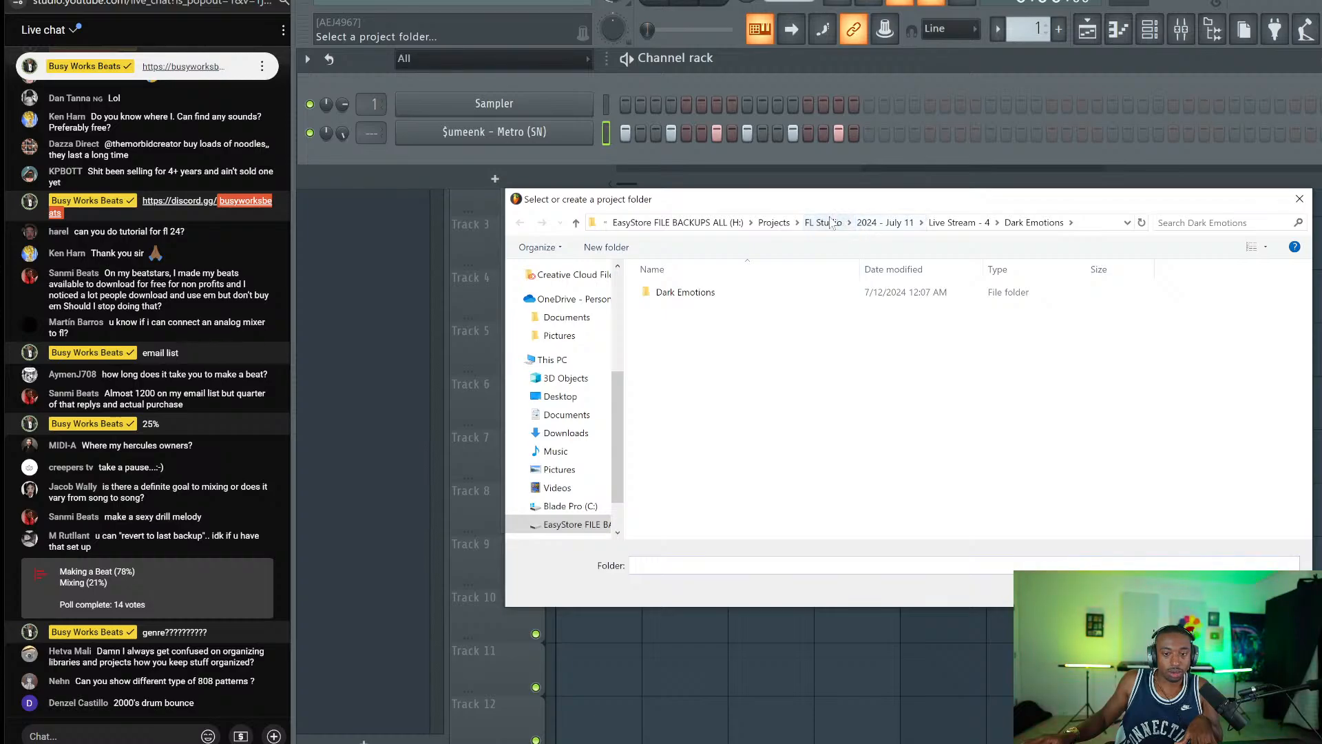
pyautogui.click(887, 224)
pyautogui.click(865, 222)
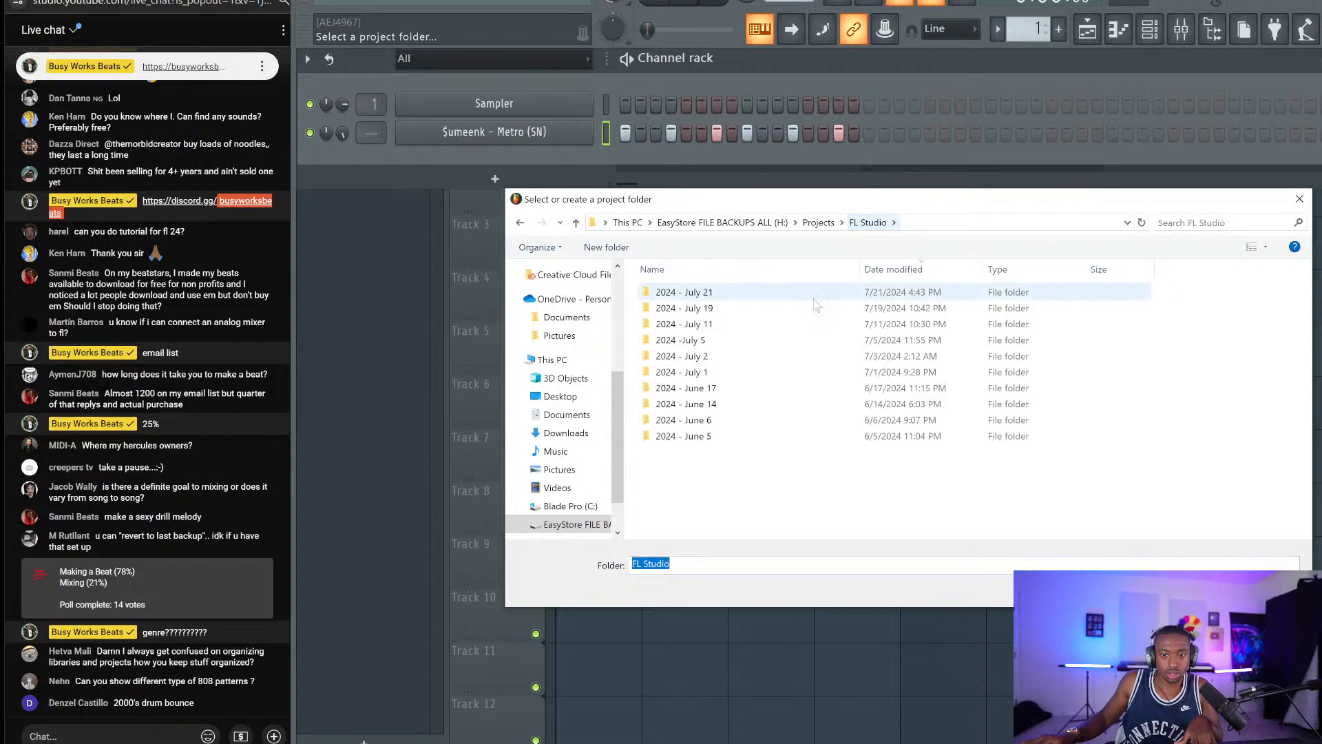
pyautogui.doubleClick(772, 295)
# Create a 'Drill Club' folder there and accept it as the project's save location.
pyautogui.hotkey('ctrl', 'shift', 'n')
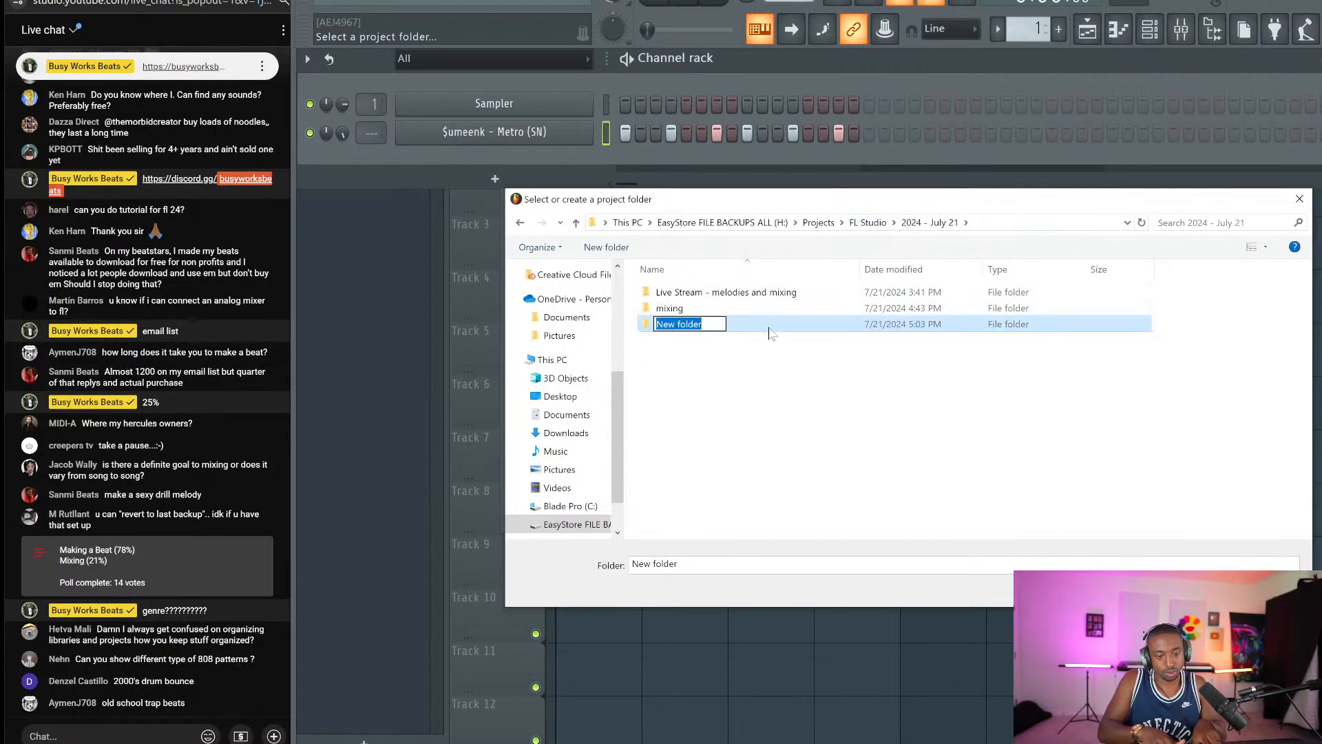
pyautogui.write('Drill Clu')
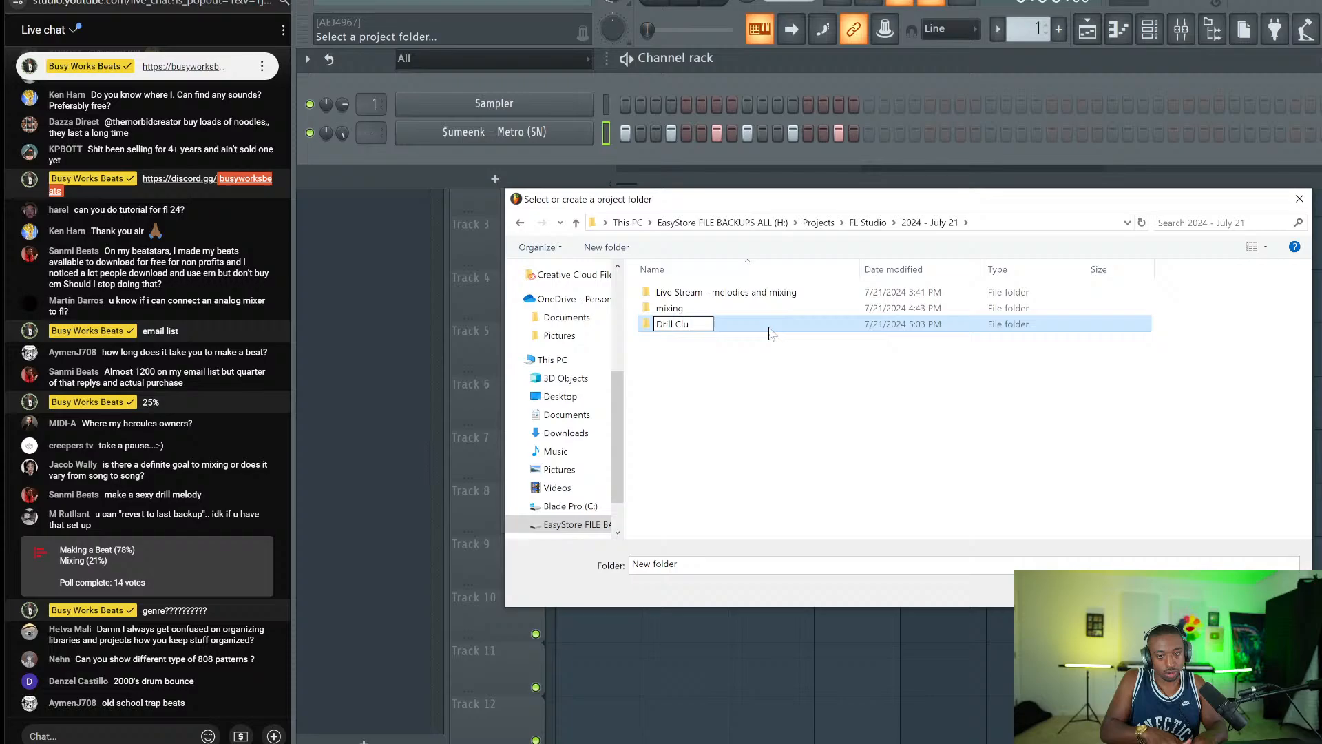
pyautogui.press('Return')
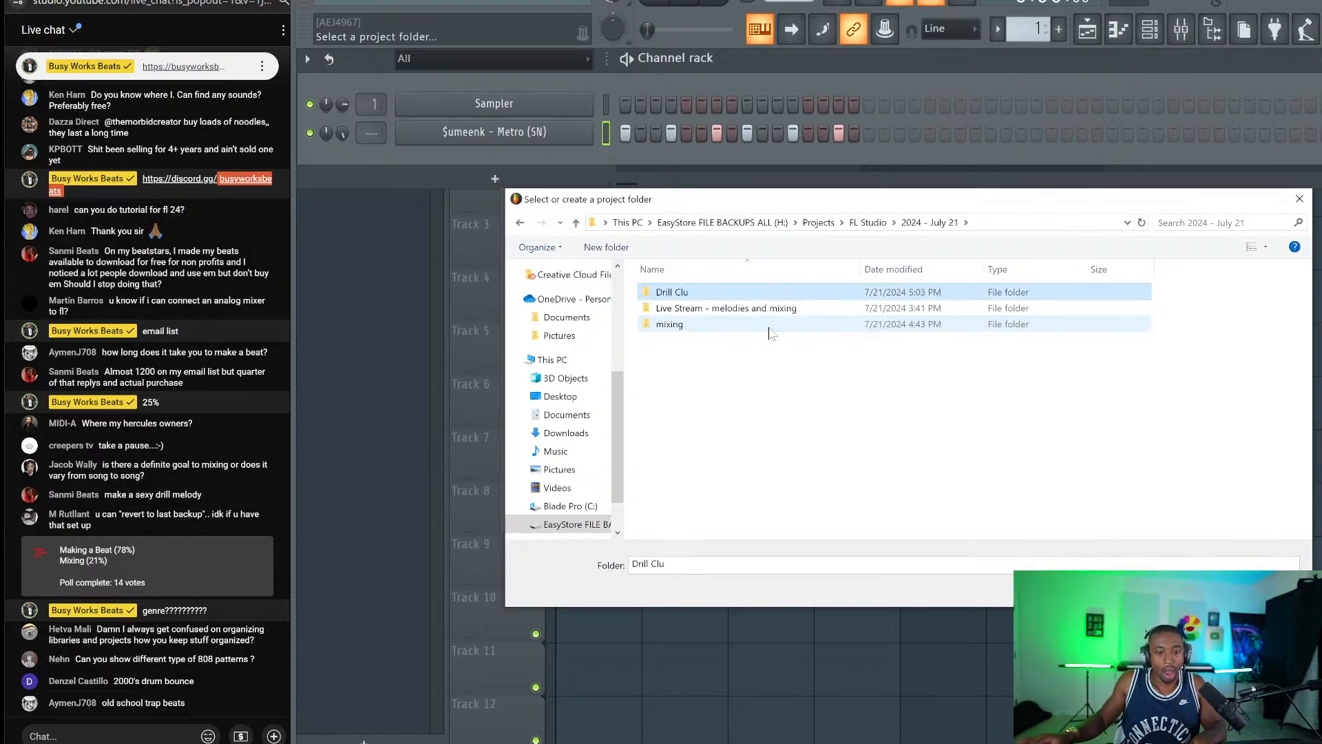
pyautogui.press('F2')
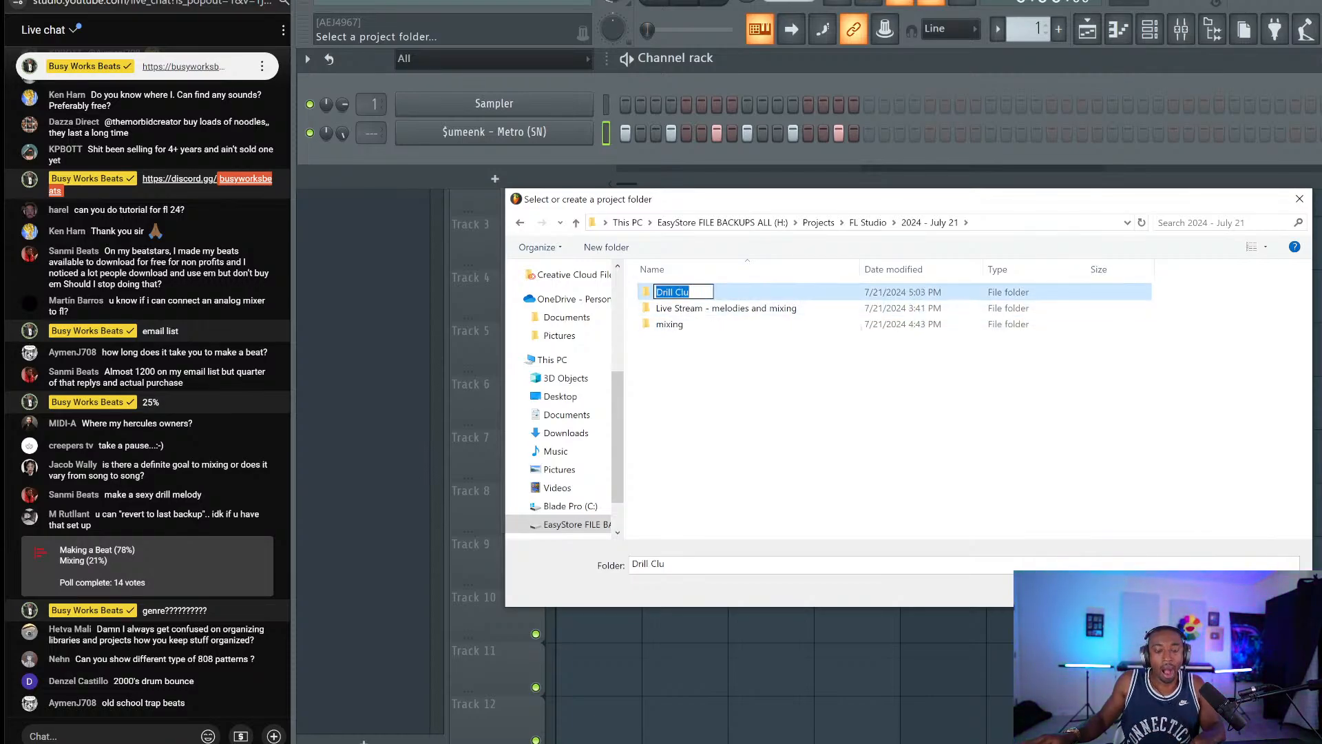
pyautogui.press('End')
pyautogui.write('b')
pyautogui.press('Return')
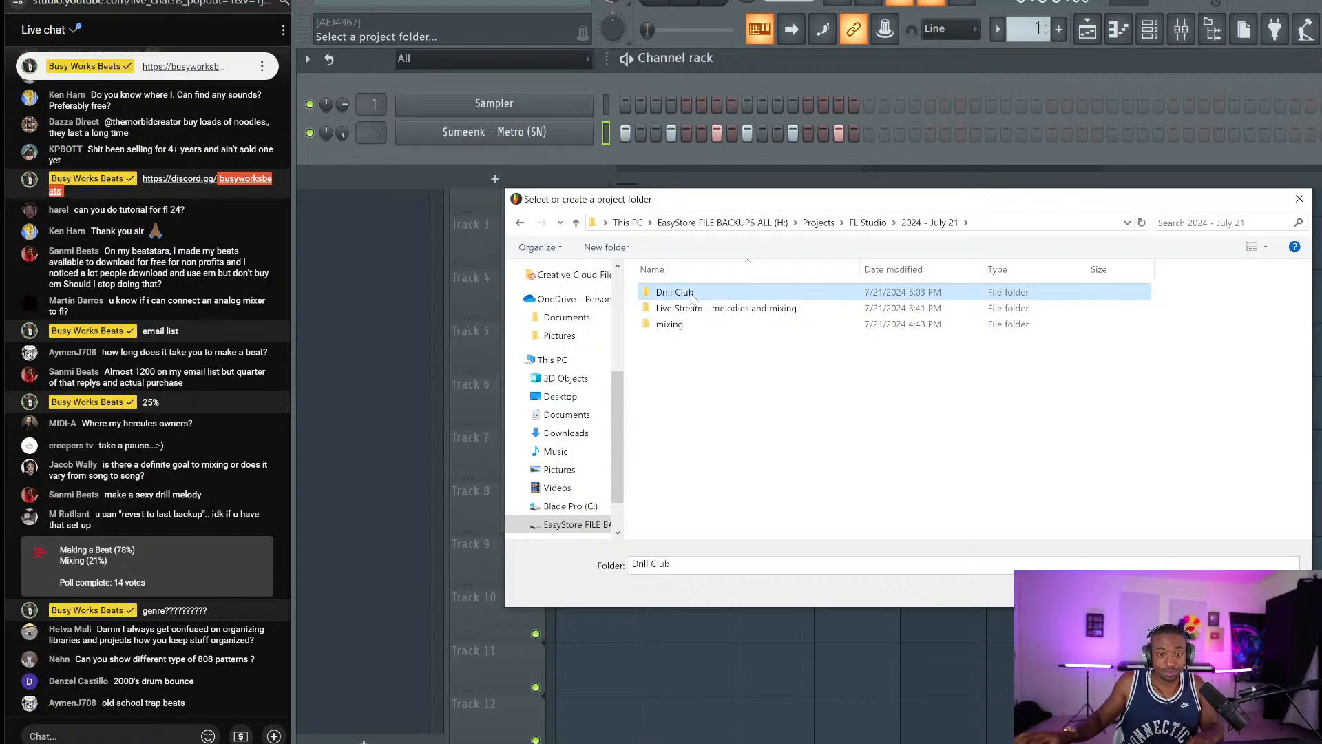
pyautogui.press('Return')
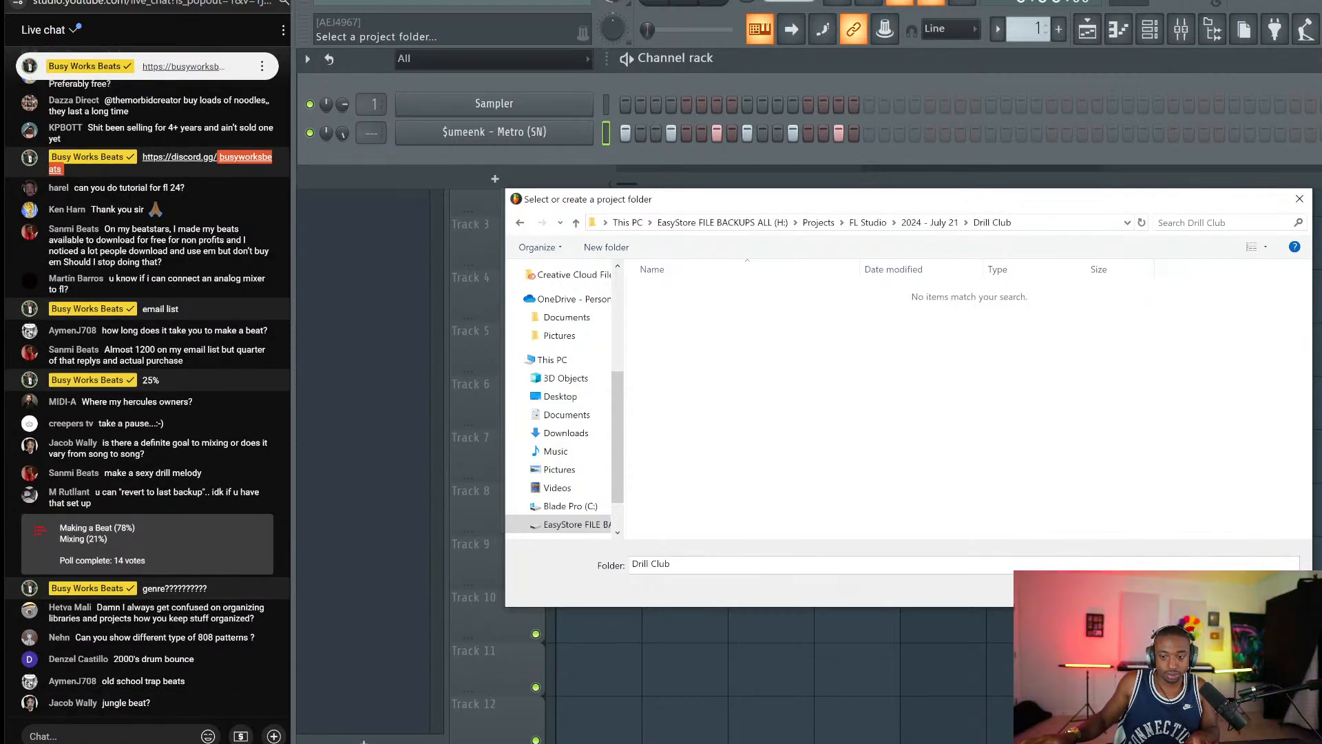
pyautogui.press('Return')
pyautogui.press('Return')
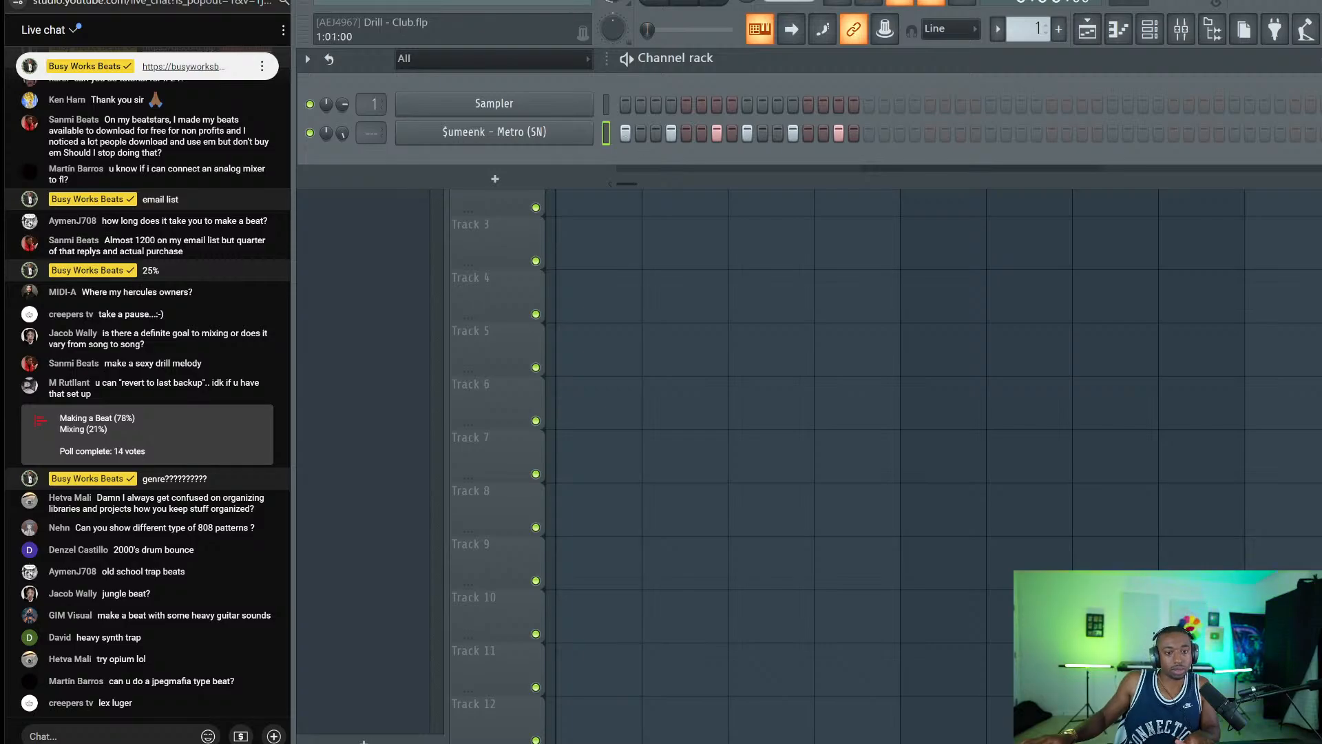
# Route the Metro channel to its own mixer insert and delete the Sampler channel.
pyautogui.hotkey('ctrl', 'l')
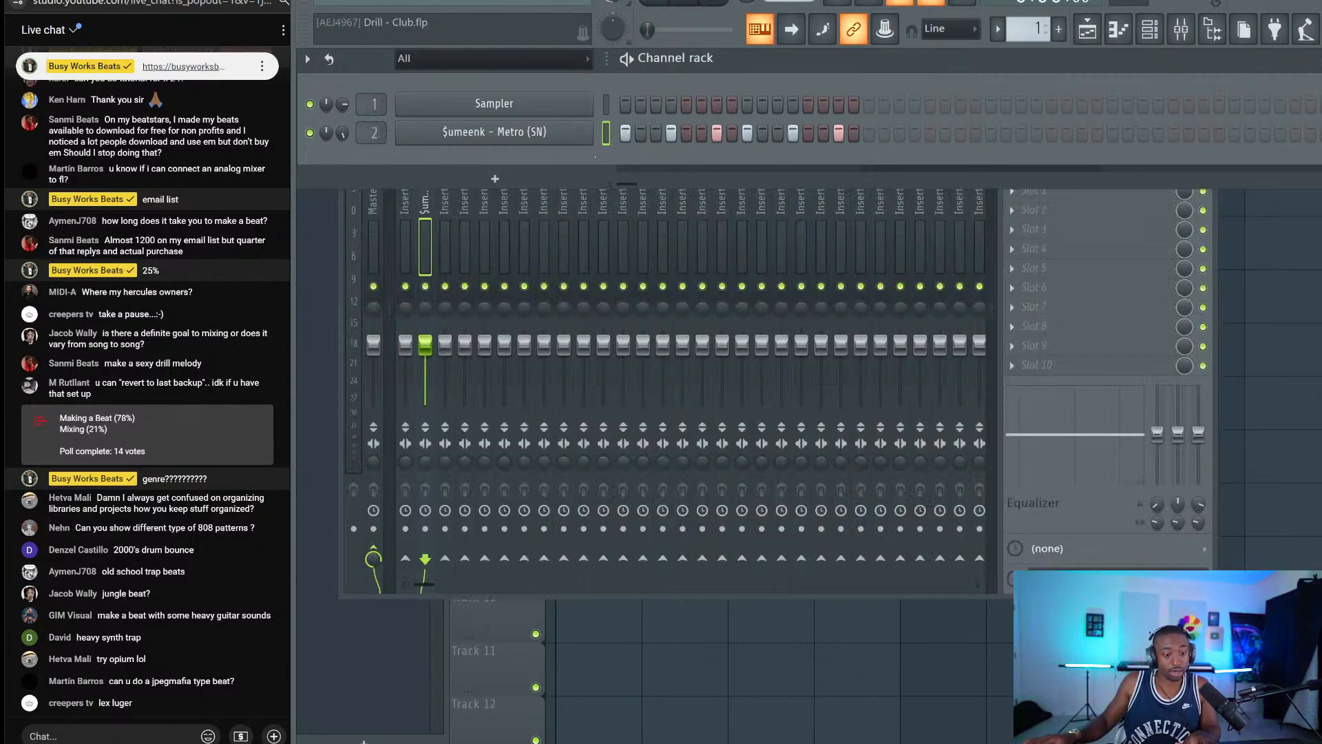
pyautogui.rightClick(564, 110)
pyautogui.press('d')
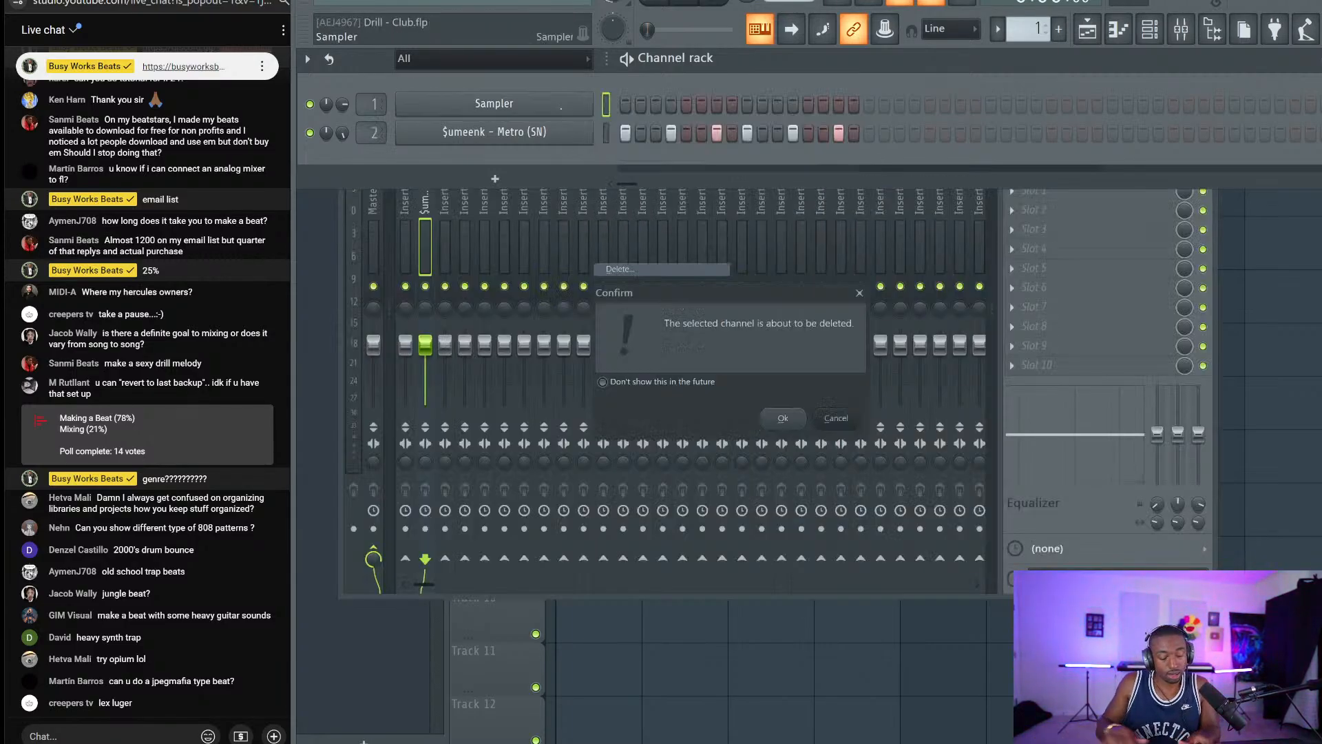
pyautogui.press('Return')
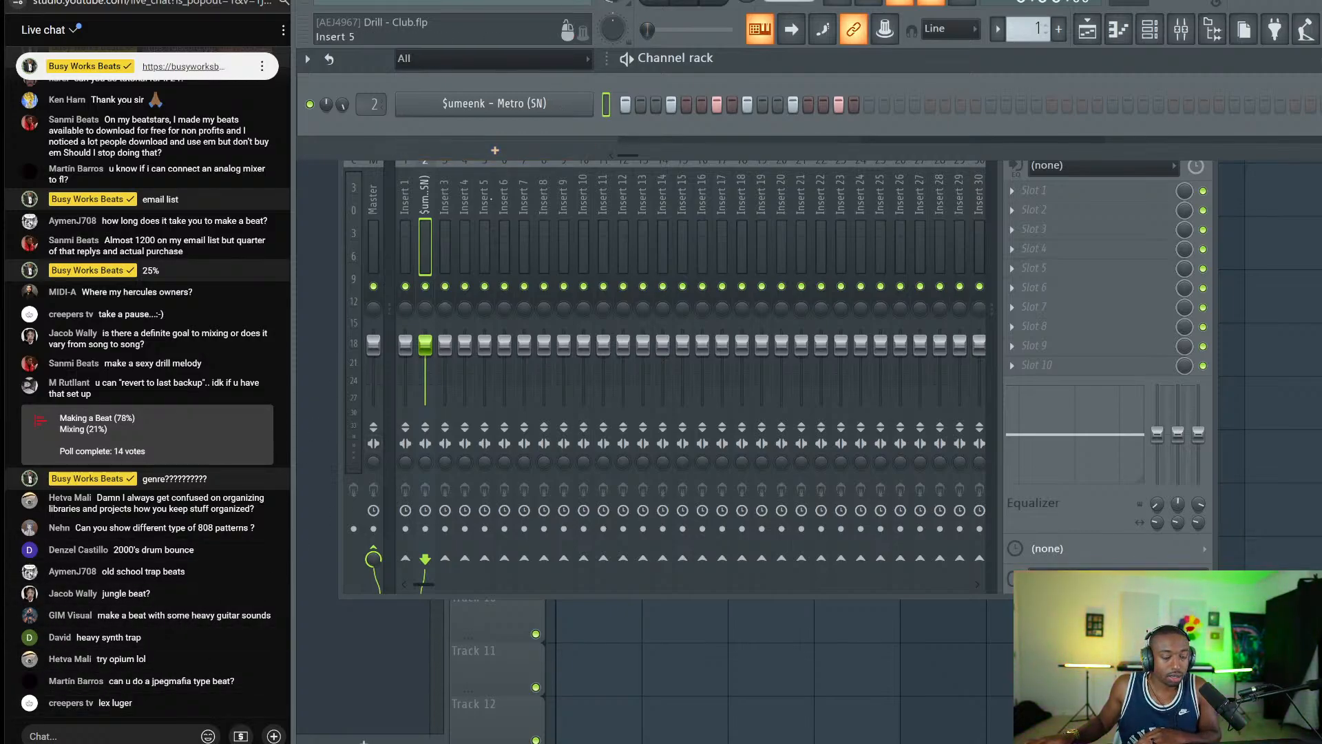
# Add F-Cookie-2012 as a new channel and dismiss the string of plugin and PatchMemory.sem errors.
pyautogui.click(515, 152)
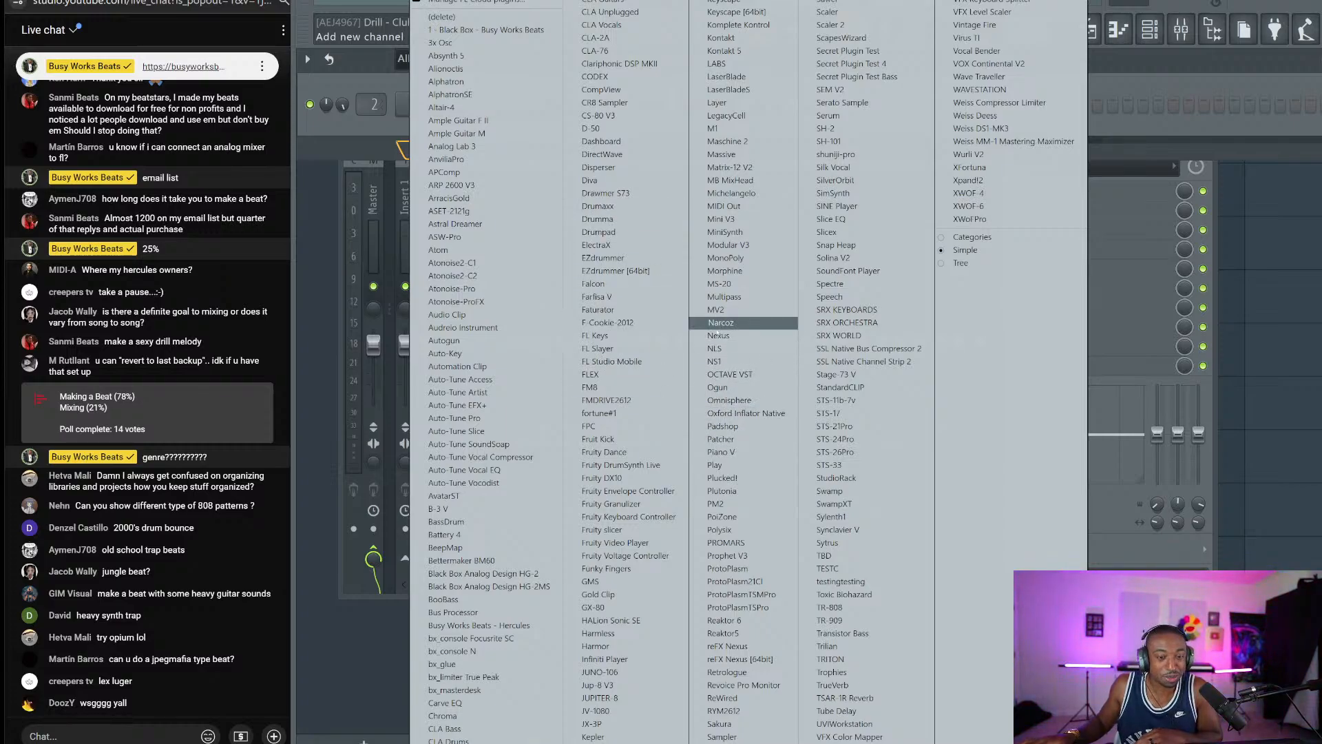
pyautogui.click(596, 322)
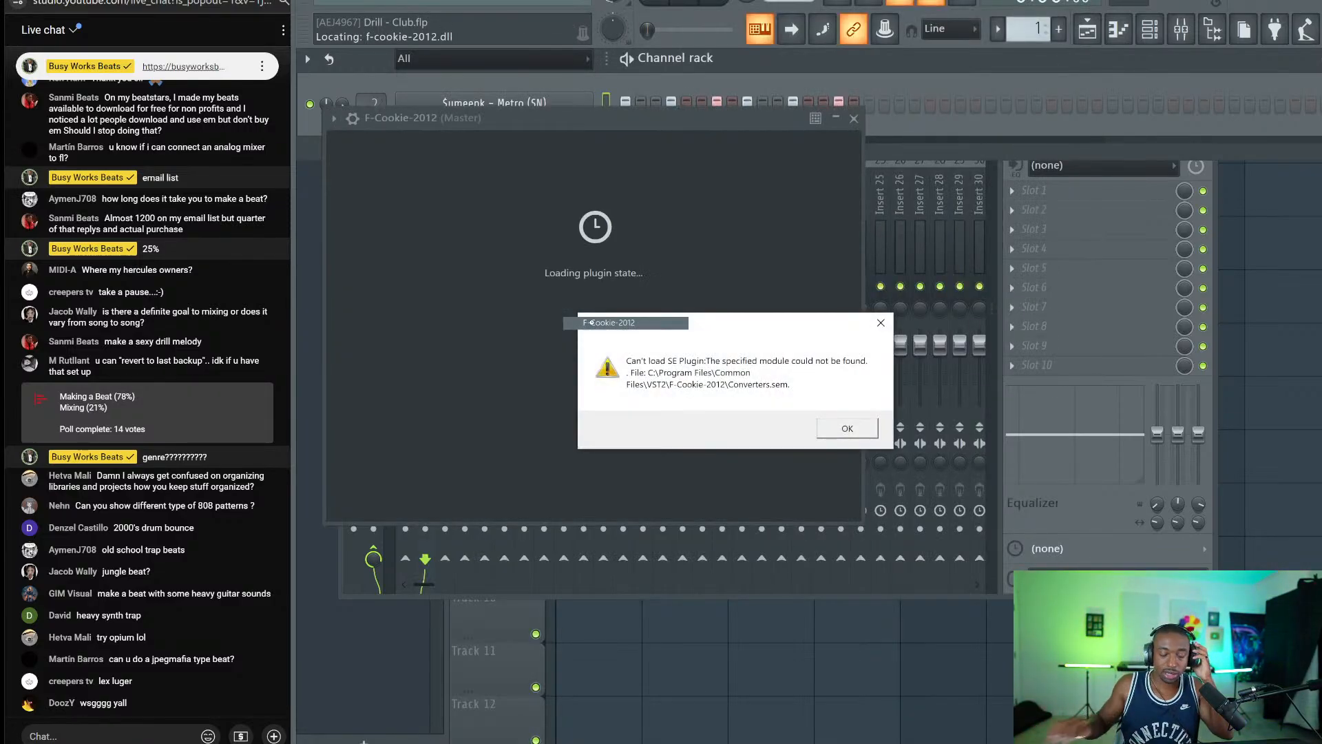
pyautogui.click(886, 330)
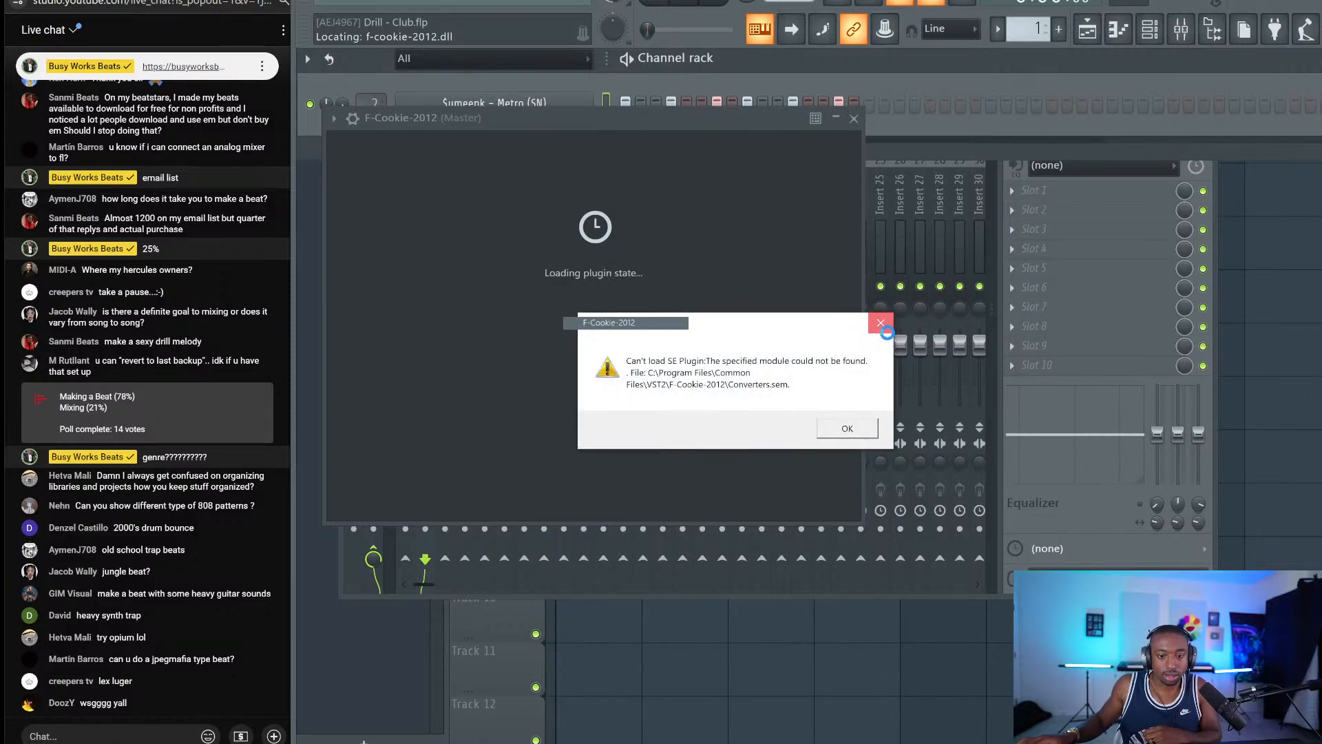
pyautogui.click(886, 332)
pyautogui.click(886, 332)
pyautogui.click(886, 332)
pyautogui.click(887, 333)
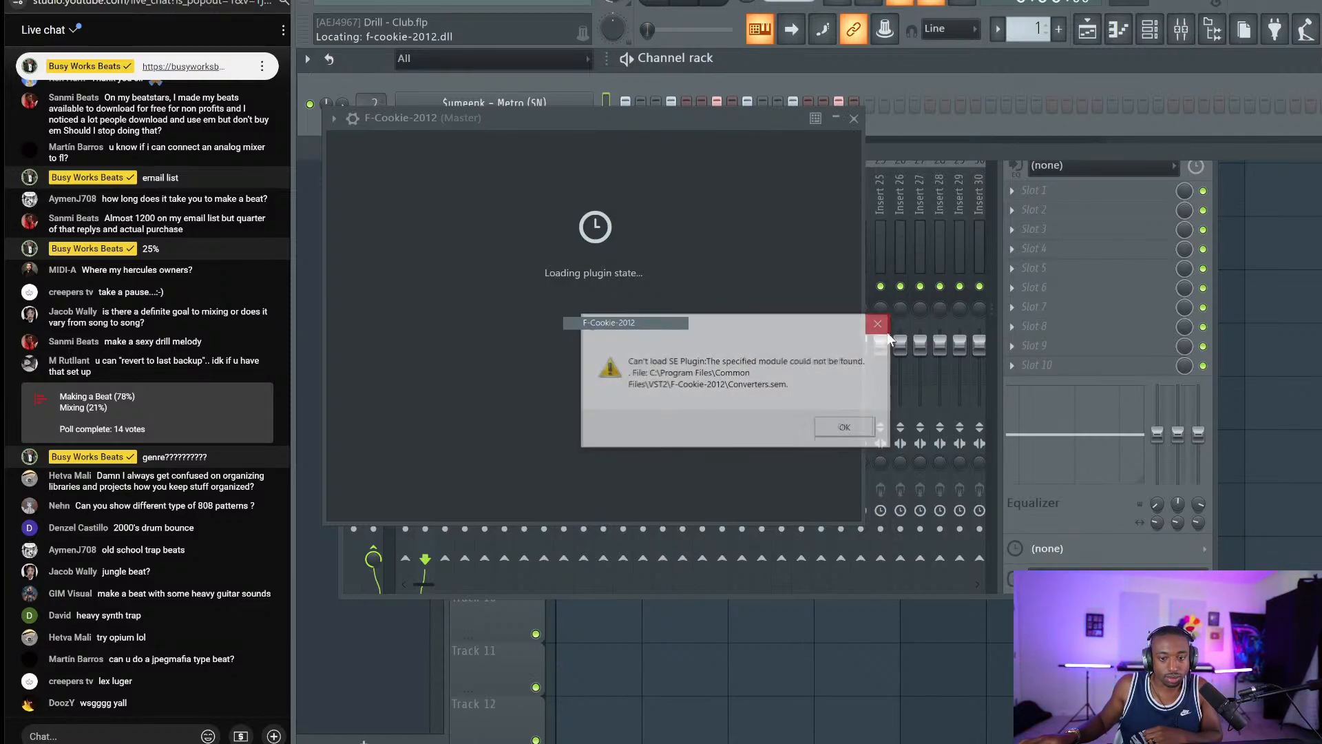
pyautogui.click(887, 333)
pyautogui.click(854, 431)
pyautogui.click(857, 432)
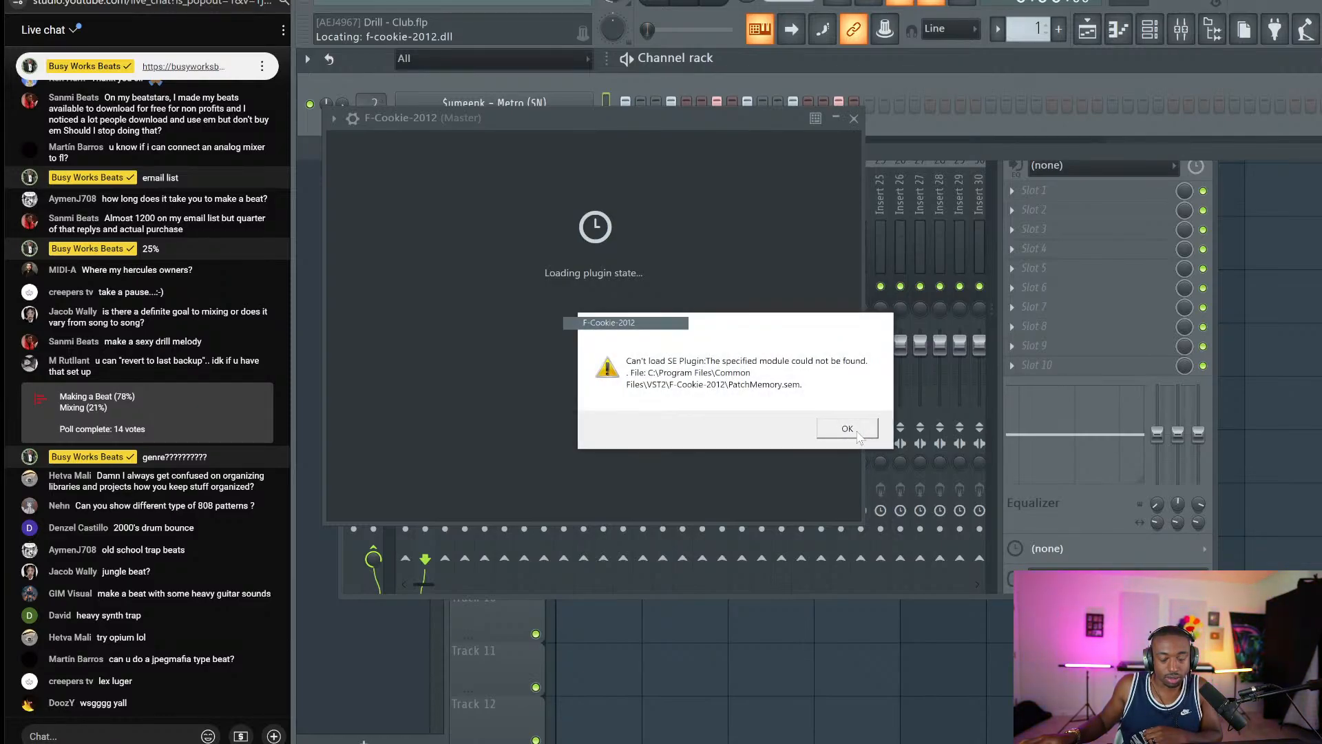
pyautogui.click(857, 431)
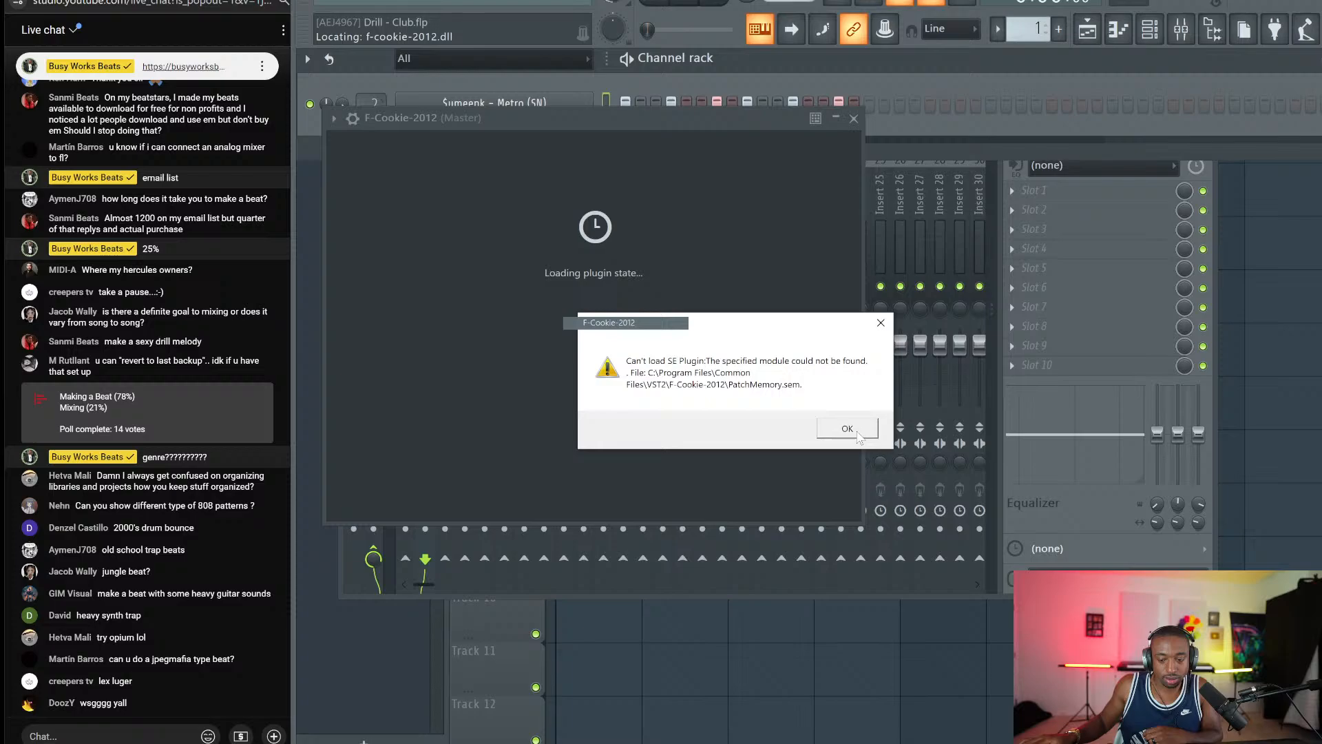
pyautogui.click(881, 323)
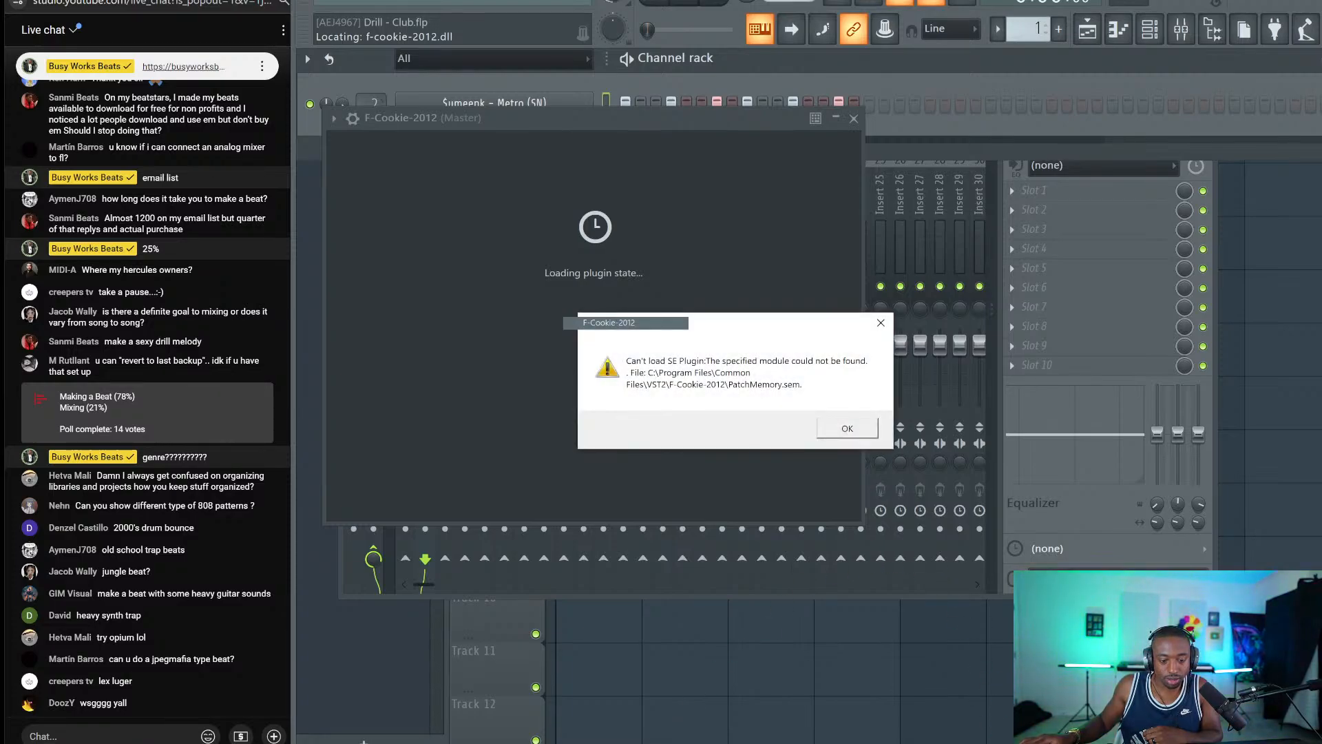
# Force-close the frozen FL Studio window from the taskbar.
pyautogui.rightClick(480, 743)
pyautogui.click(506, 738)
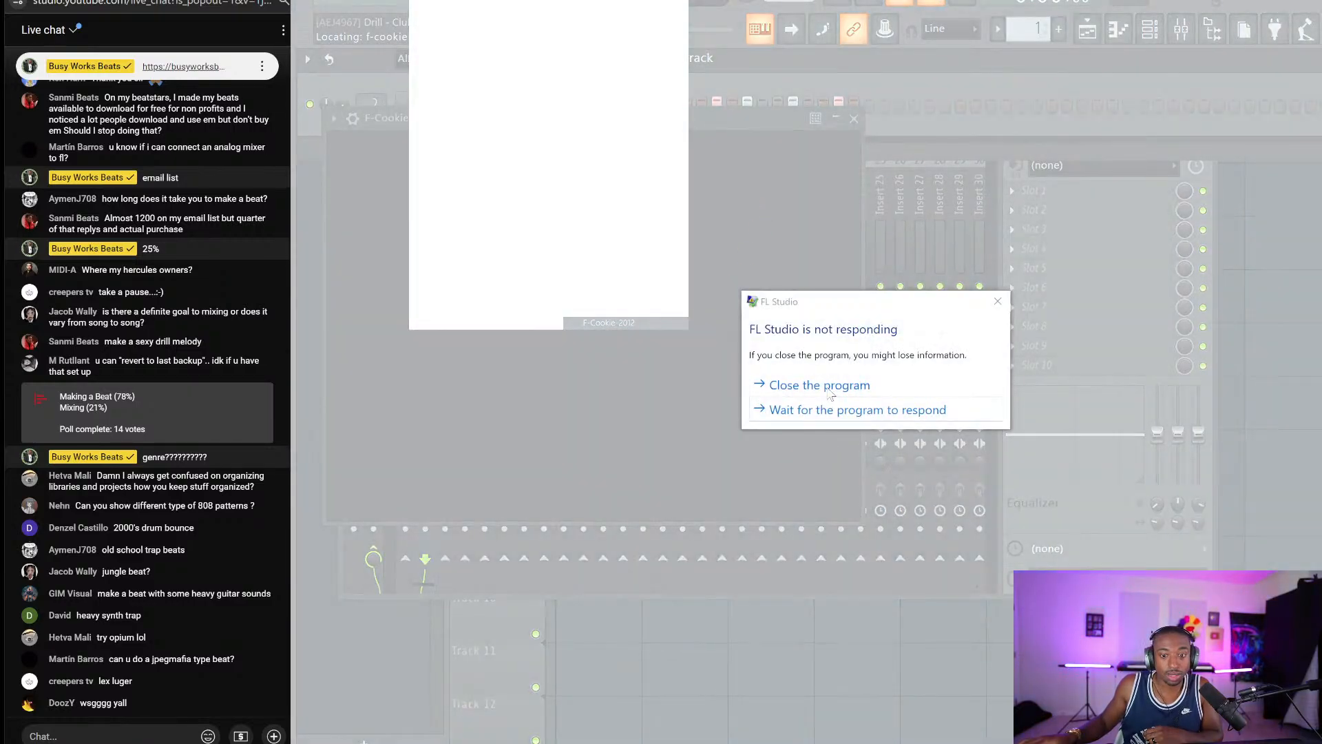
pyautogui.click(828, 390)
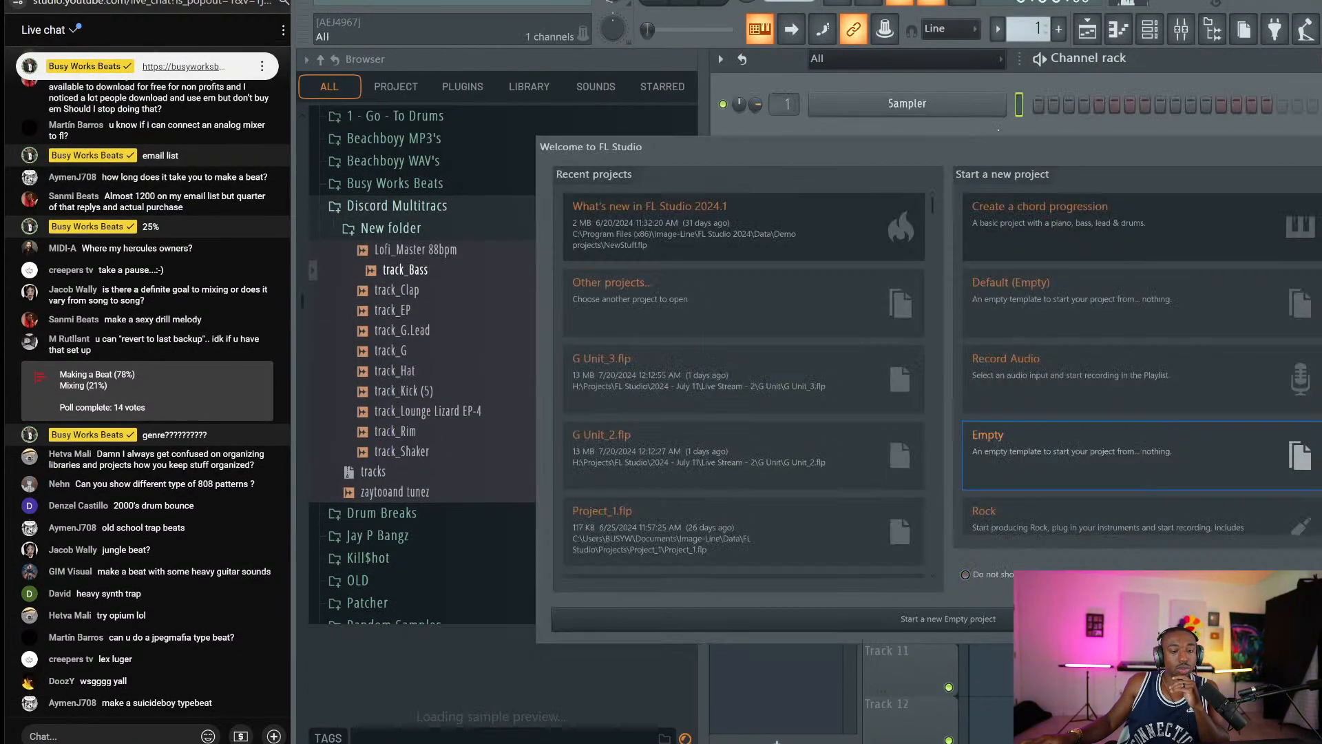
# Swap the Sampler channel for the Atonoise2-C2 synth and dismiss the repeated SynthEdit loading errors.
pyautogui.press('Escape')
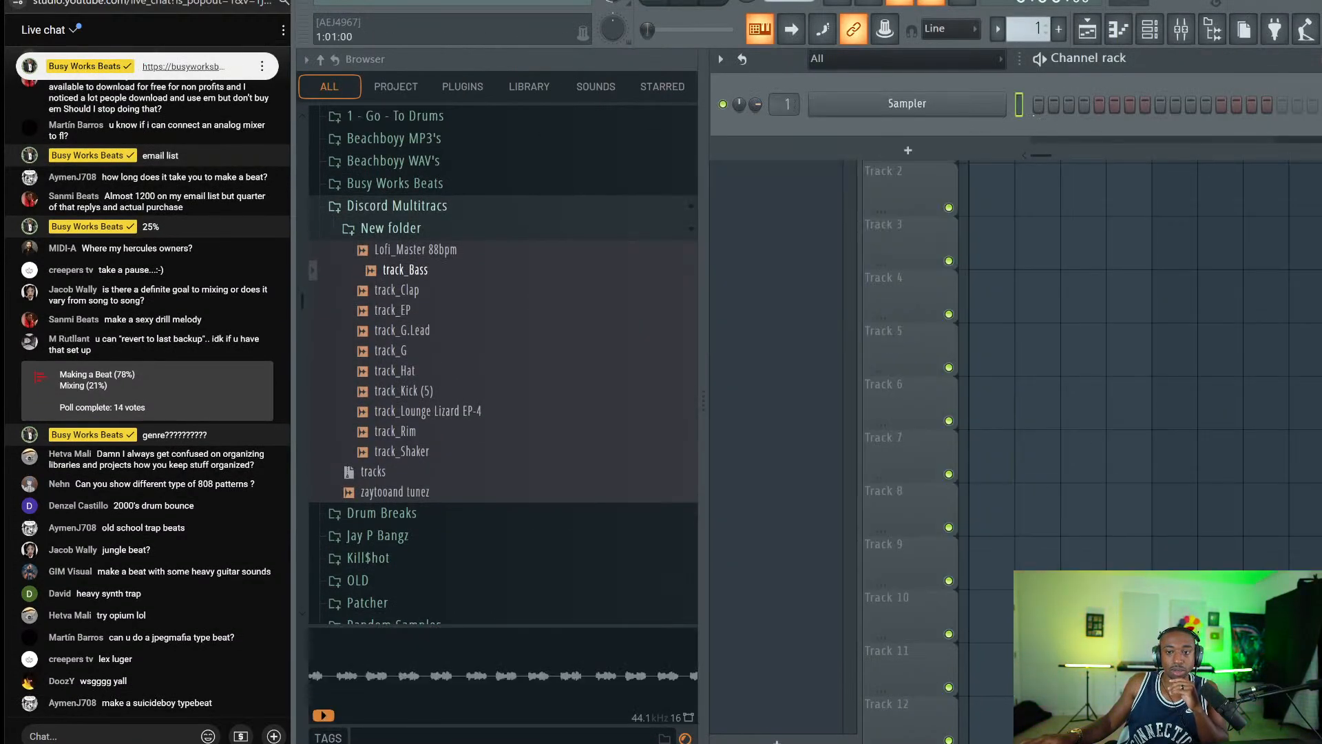
pyautogui.rightClick(980, 106)
pyautogui.moveTo(1032, 230)
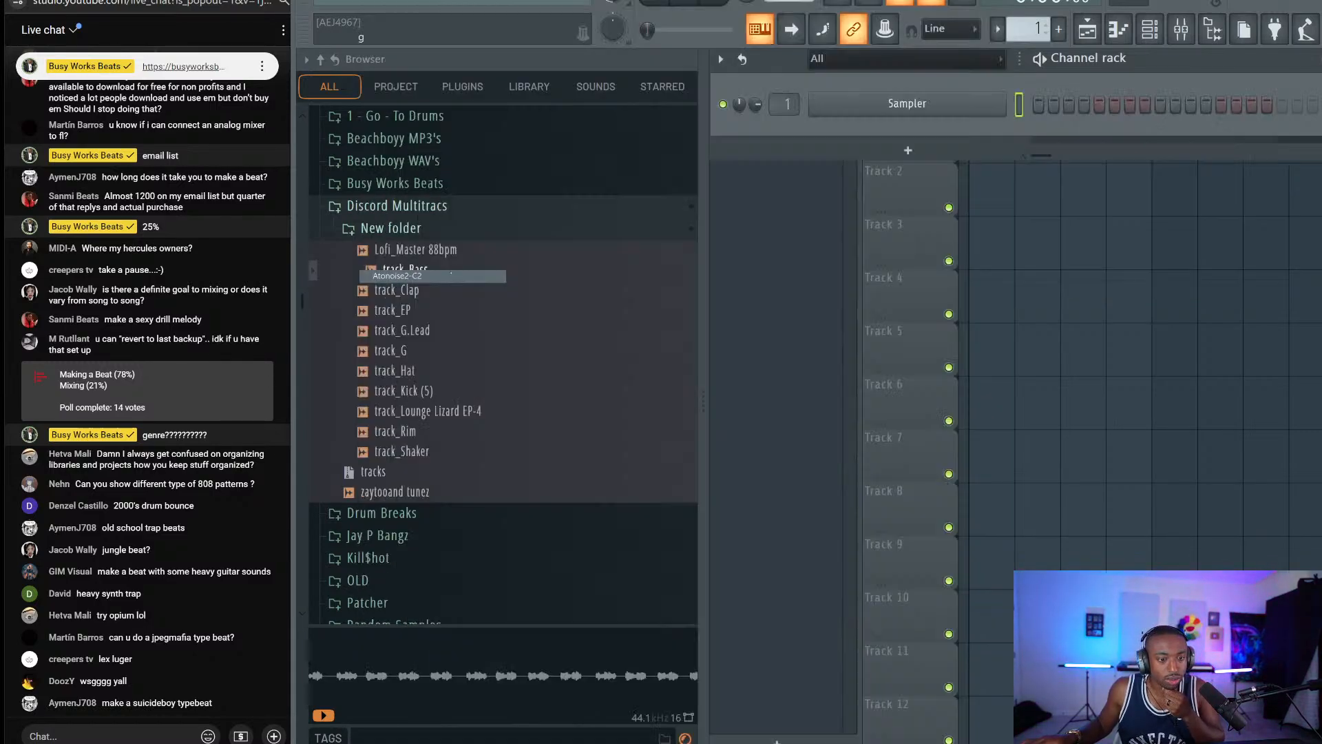
pyautogui.click(451, 275)
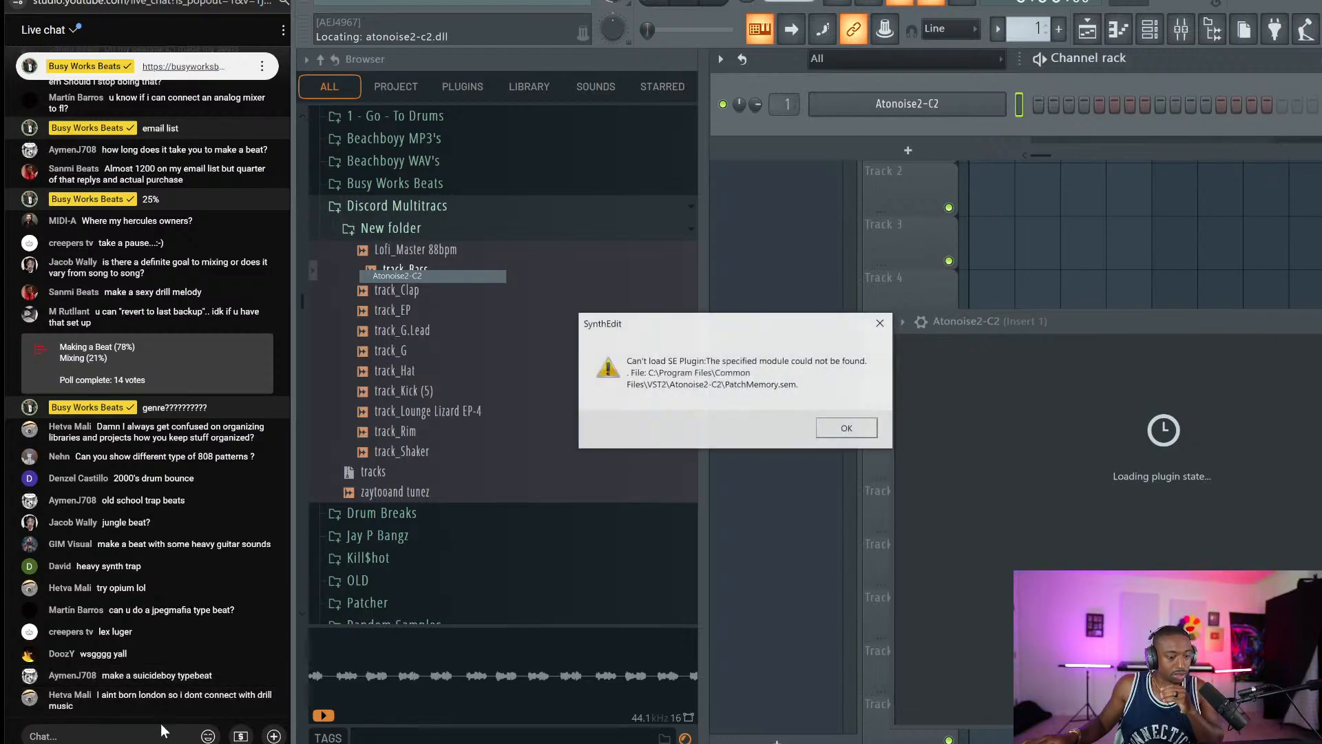
pyautogui.click(851, 436)
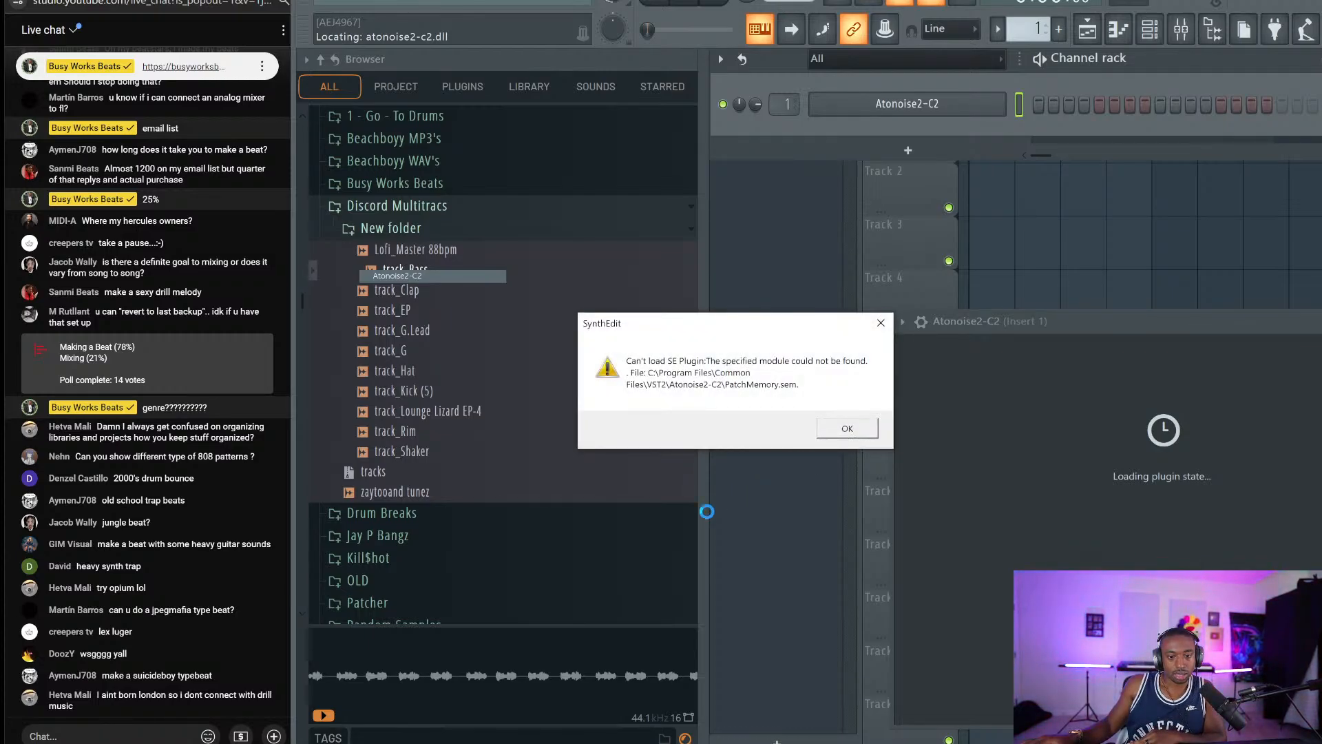
pyautogui.rightClick(480, 743)
pyautogui.click(468, 738)
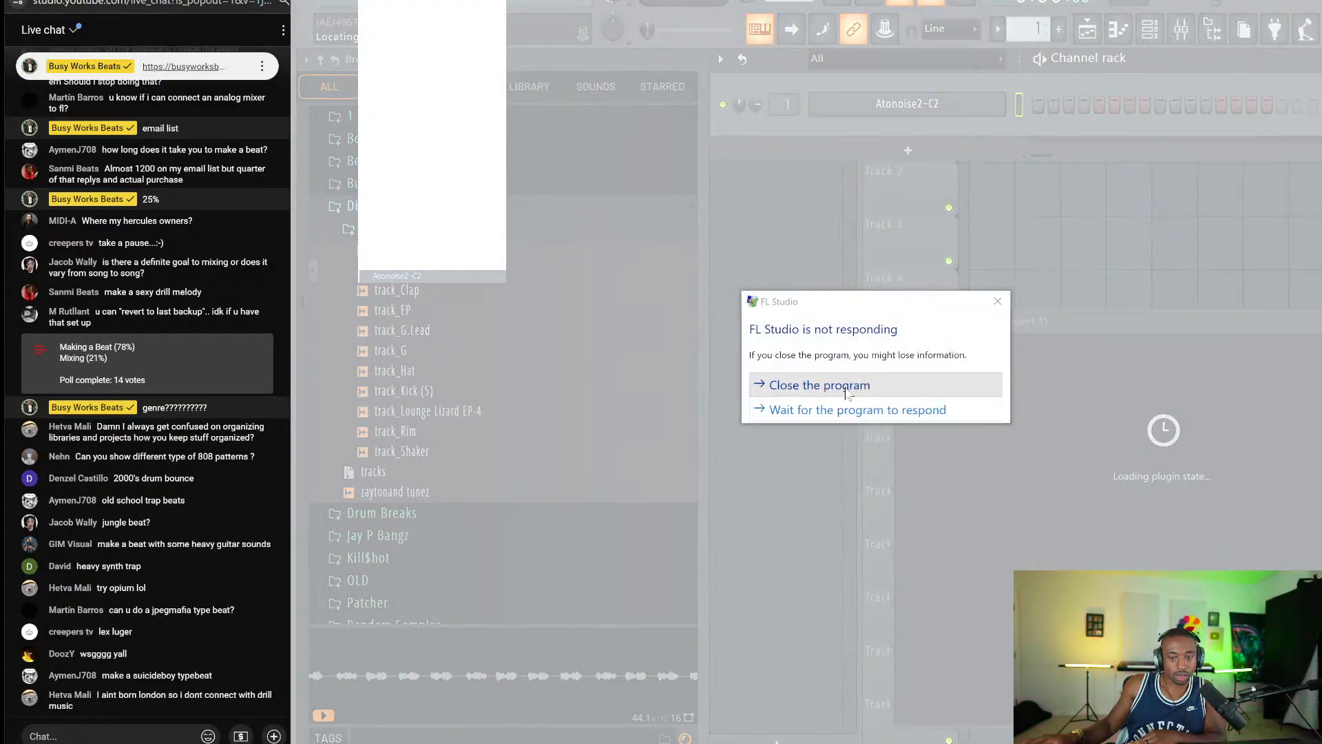
# Force-close the frozen FL Studio, then close the sample folder and ASIO Link Pro windows.
pyautogui.click(812, 384)
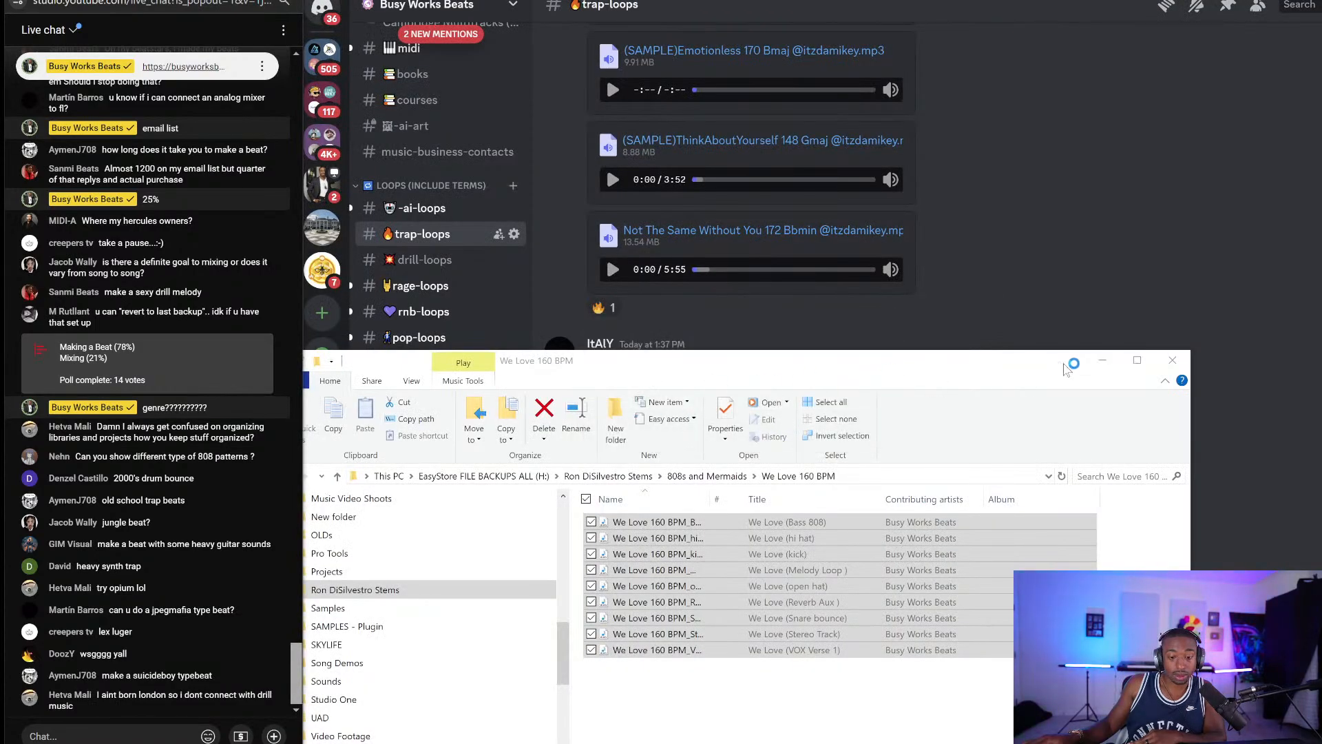
pyautogui.click(1171, 360)
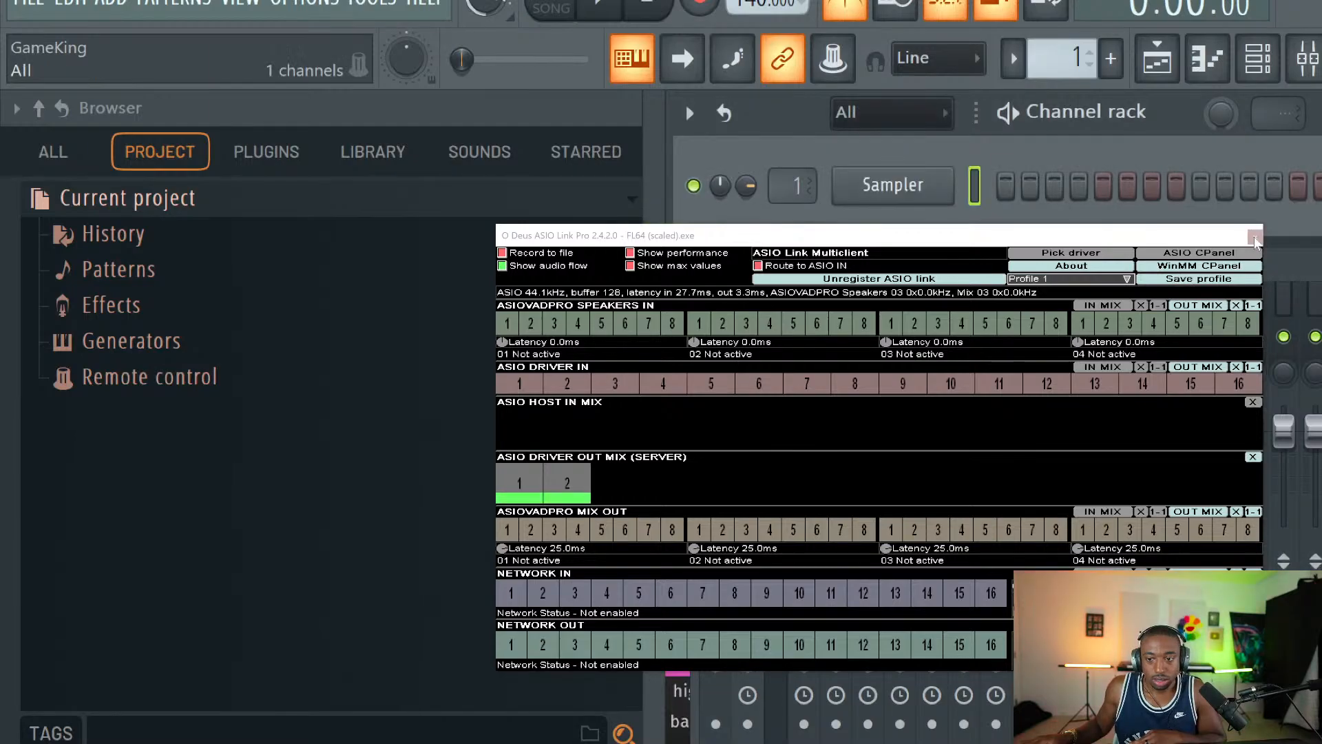
pyautogui.click(1255, 237)
# Add an F-Cookie-2012 synth channel to the rack and close its FortuneCookie window.
pyautogui.click(53, 151)
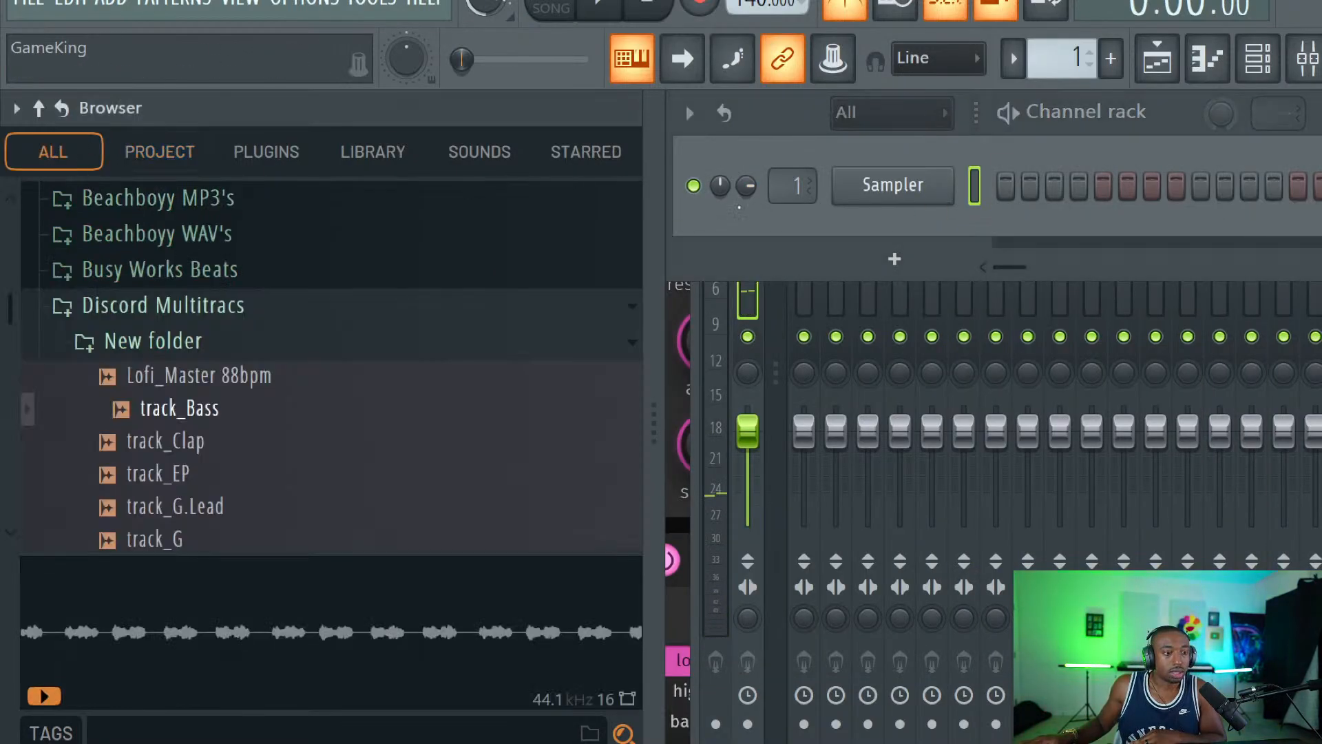
pyautogui.click(894, 259)
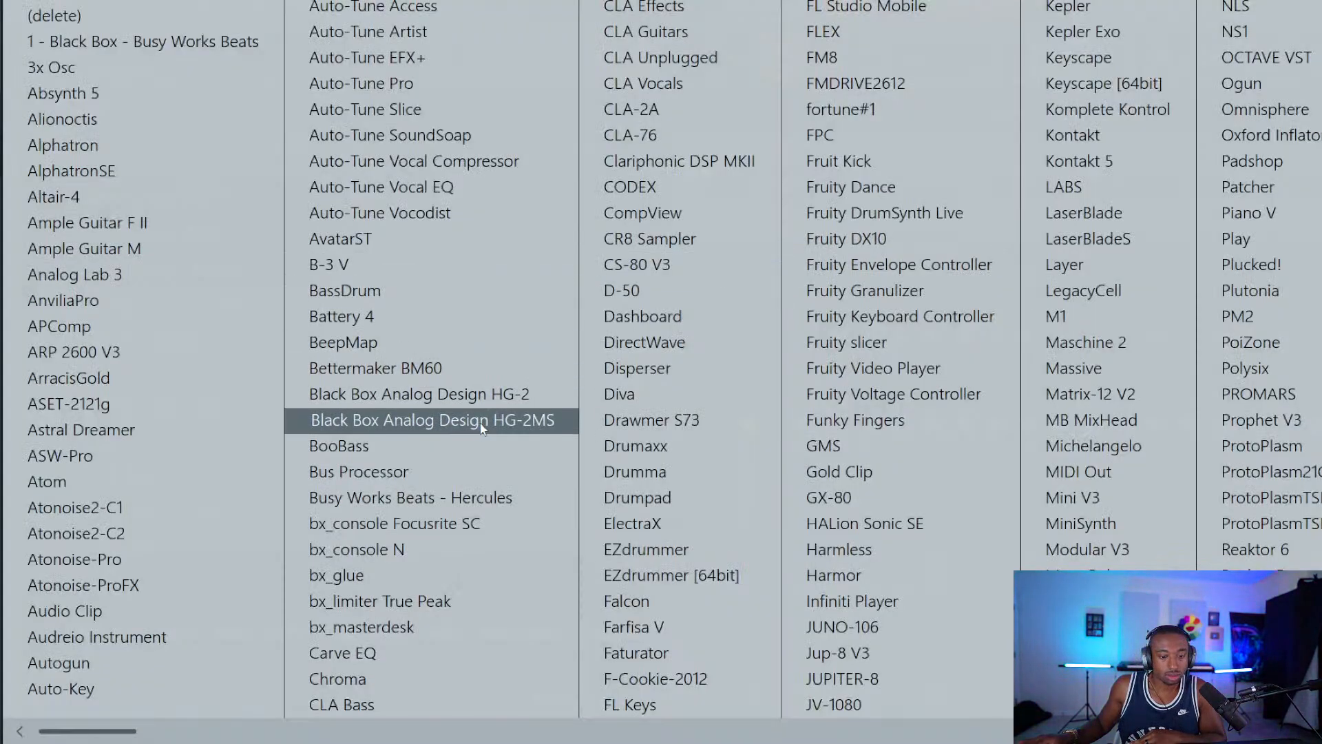
pyautogui.click(675, 681)
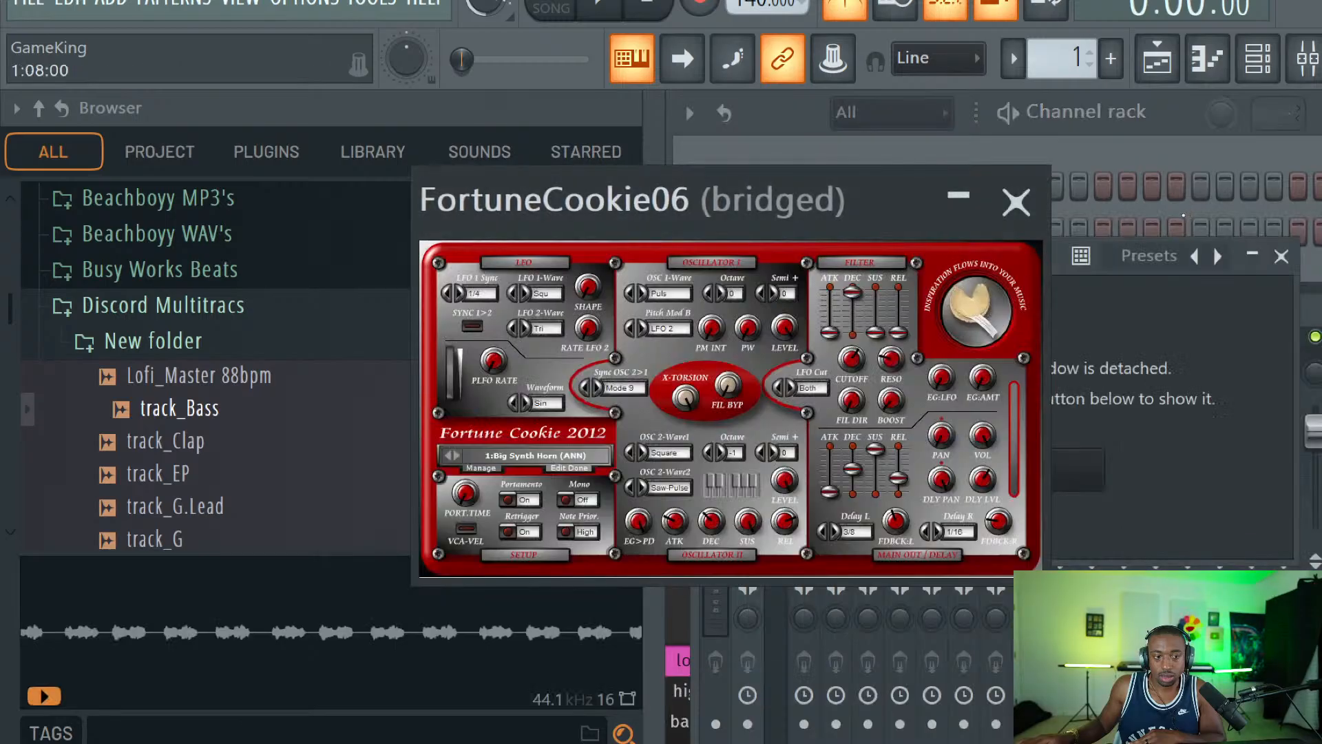
pyautogui.click(1016, 201)
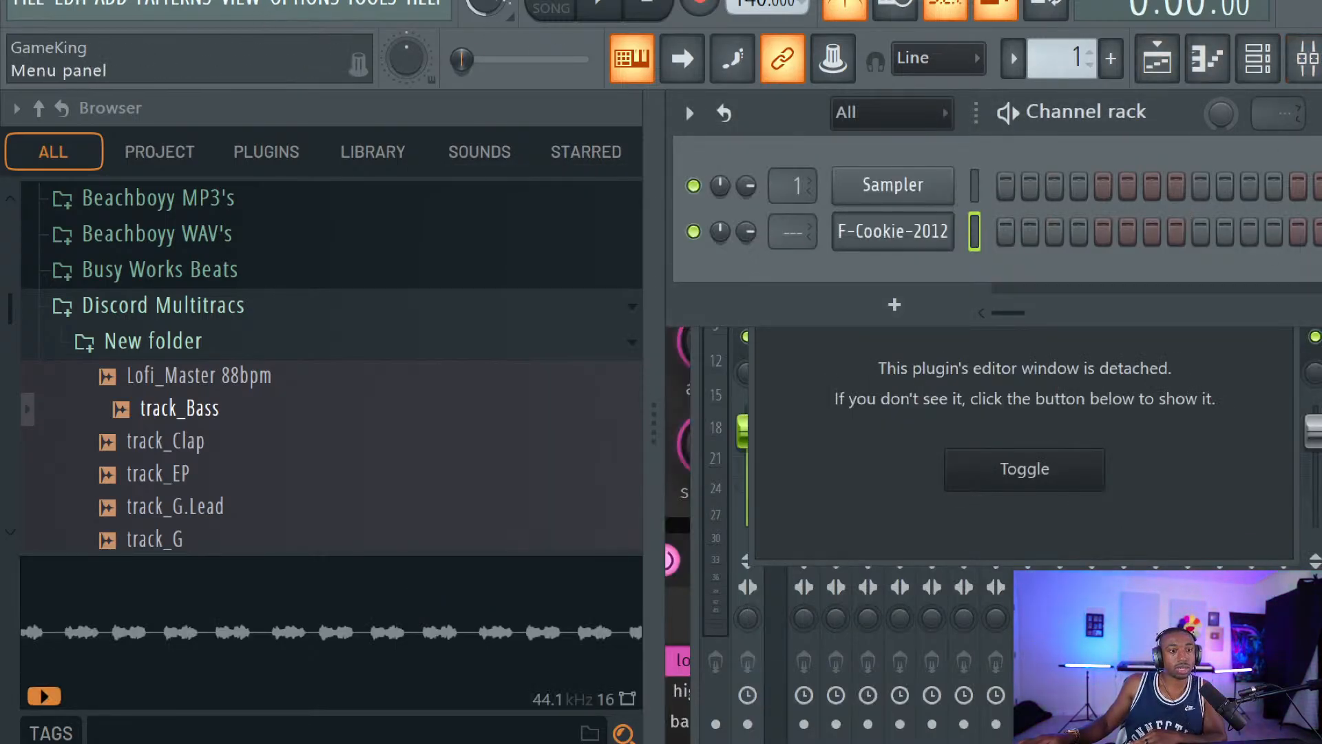
# Hide the browser and close the current project, bringing up the save prompt for untitled.flp.
pyautogui.click(1321, 58)
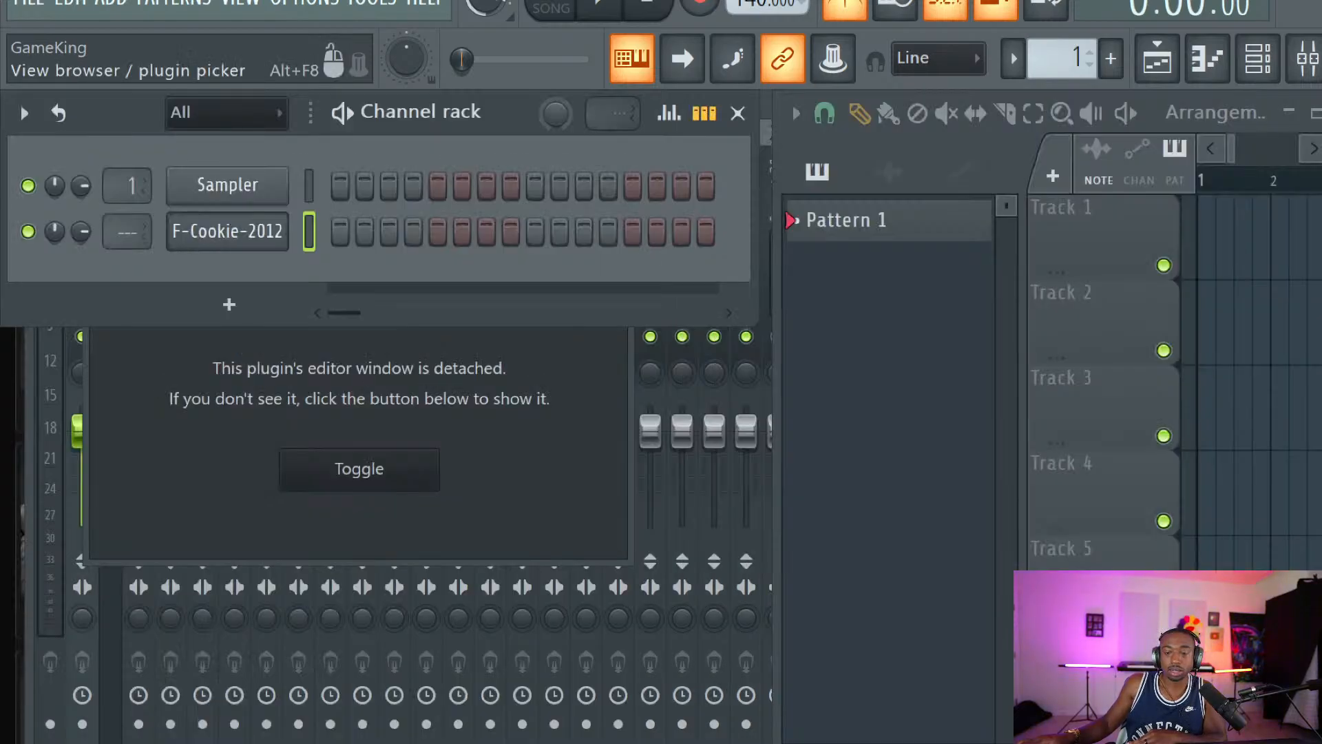
pyautogui.click(295, 3)
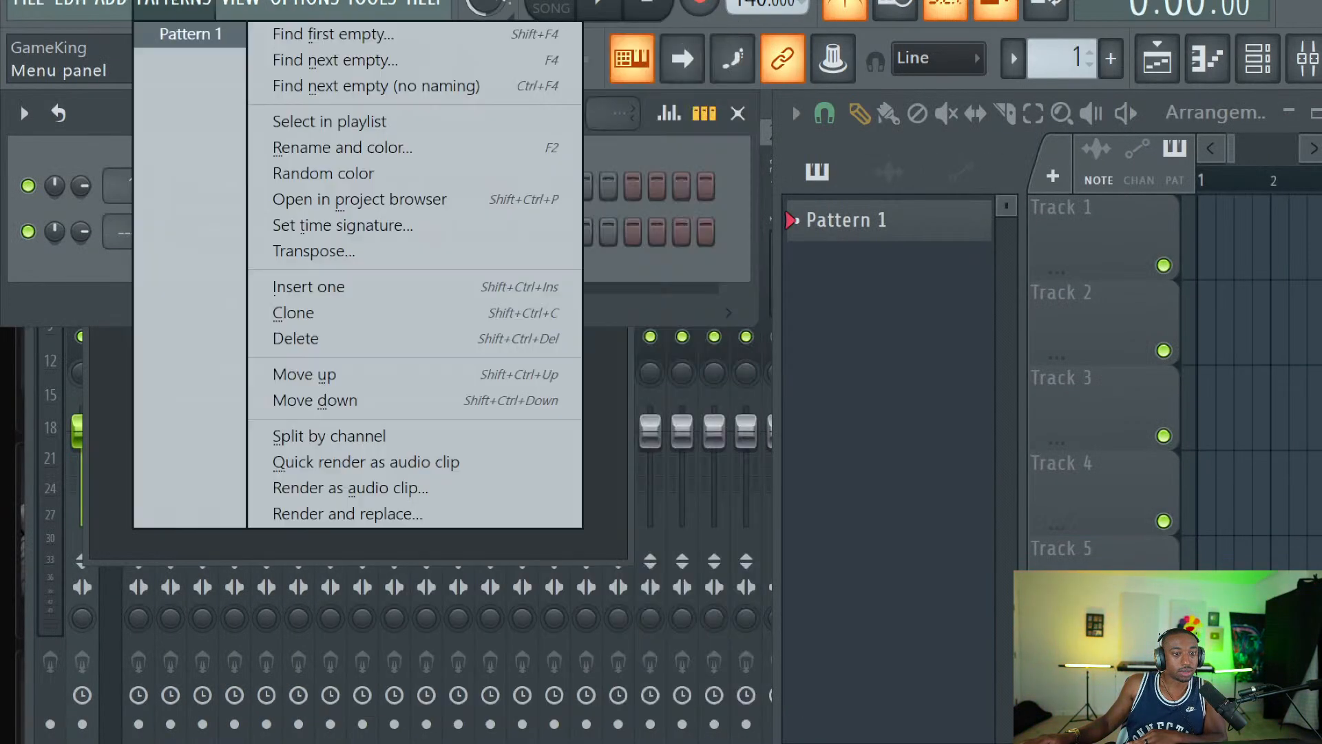
pyautogui.moveTo(299, 3)
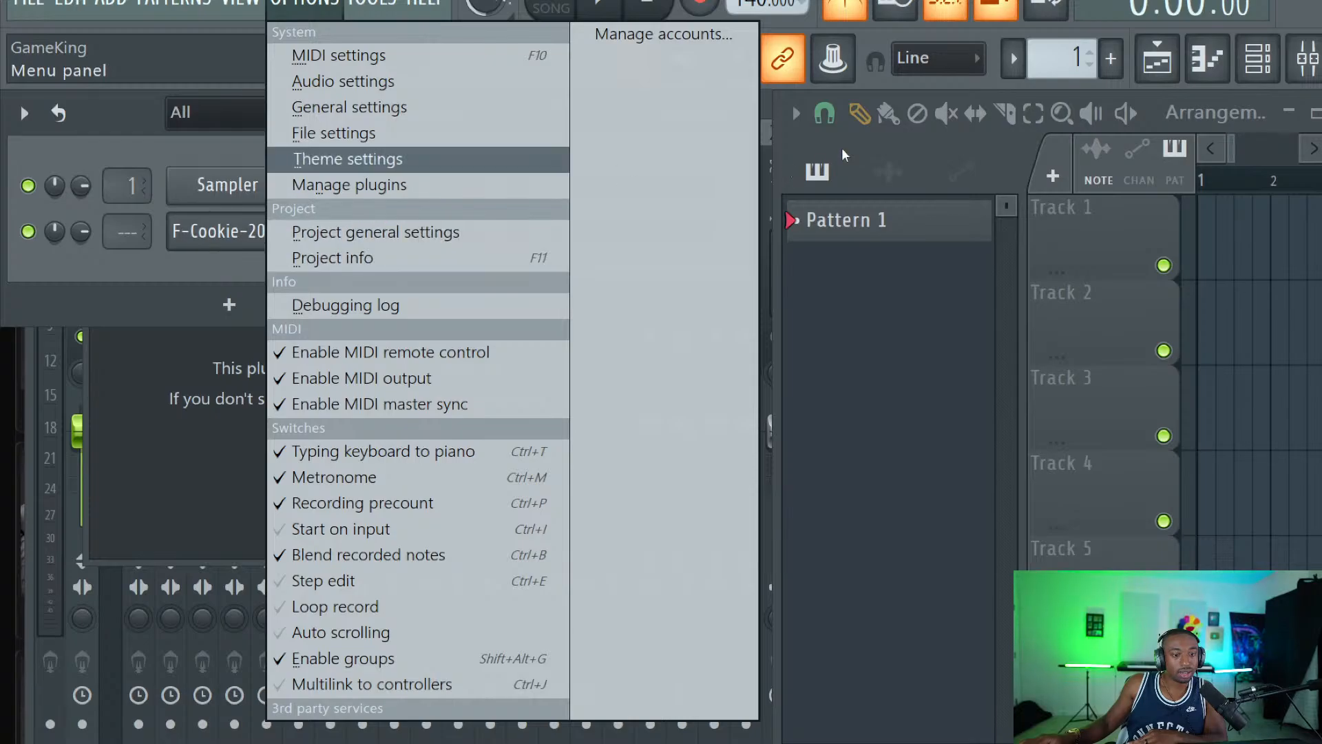
pyautogui.click(1321, 3)
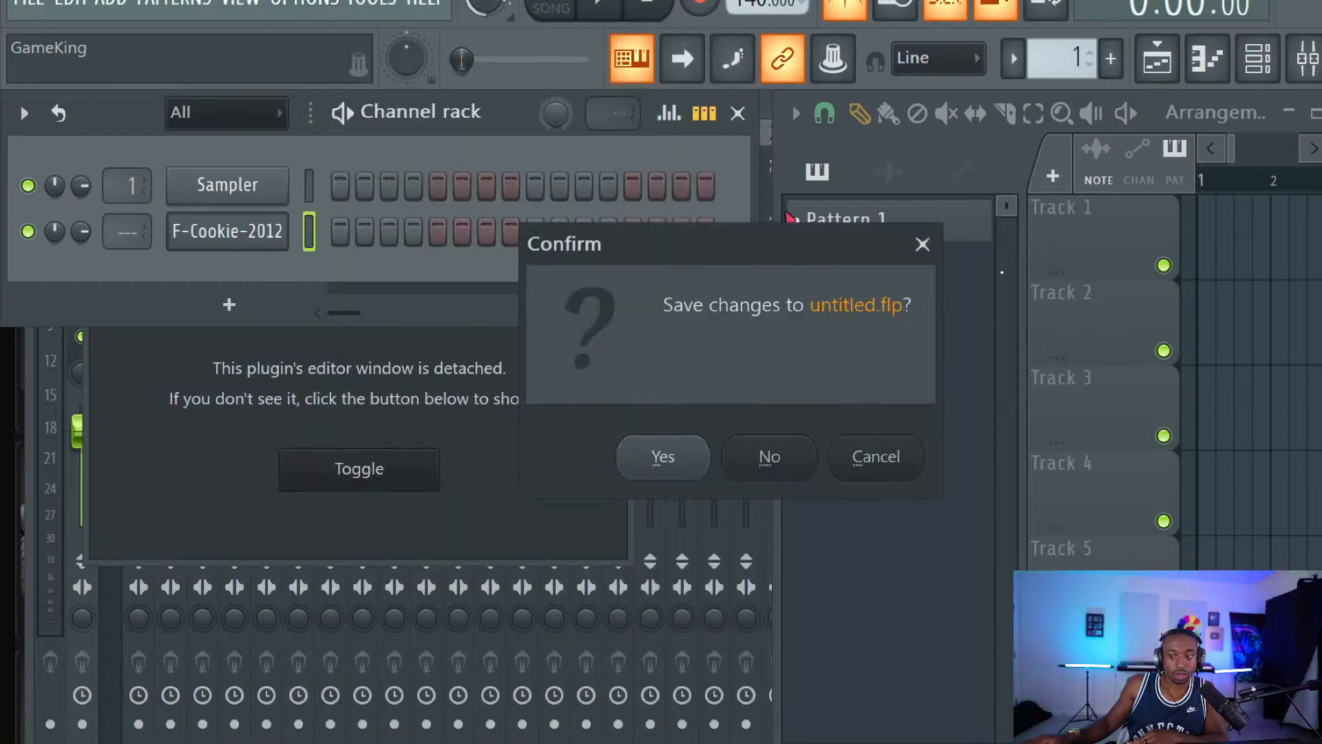
# Decline saving untitled.flp, clear the relaunched FL Studio's welcome screen, and switch windows.
pyautogui.click(771, 460)
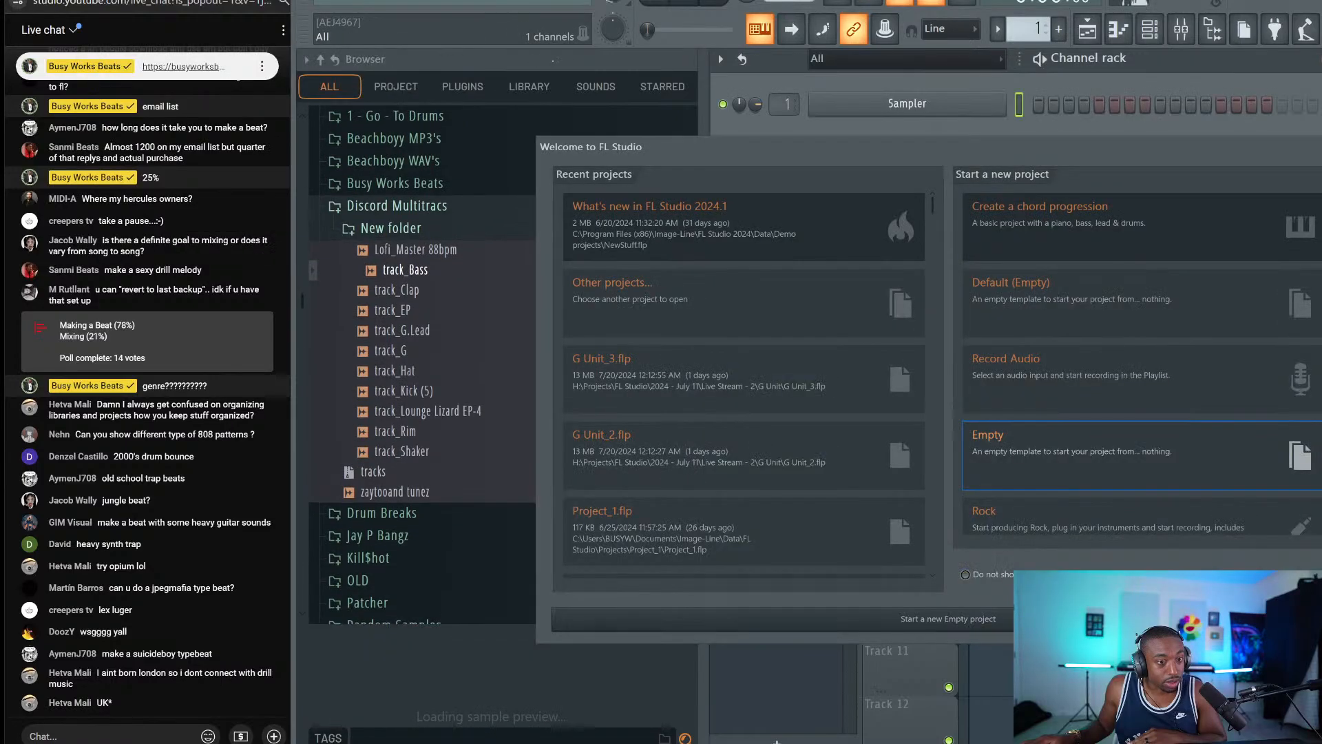
pyautogui.press('Escape')
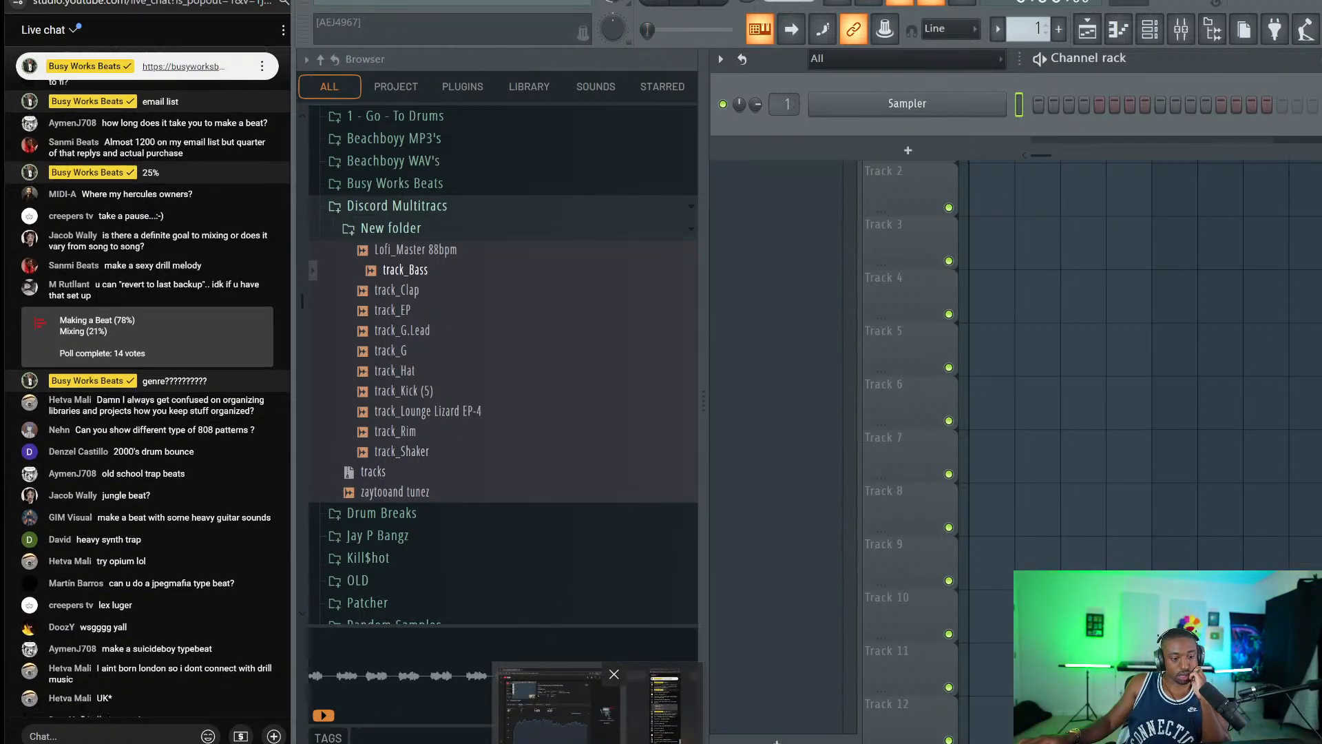
pyautogui.hotkey('alt', 'Tab')
pyautogui.hotkey('alt', 'Tab')
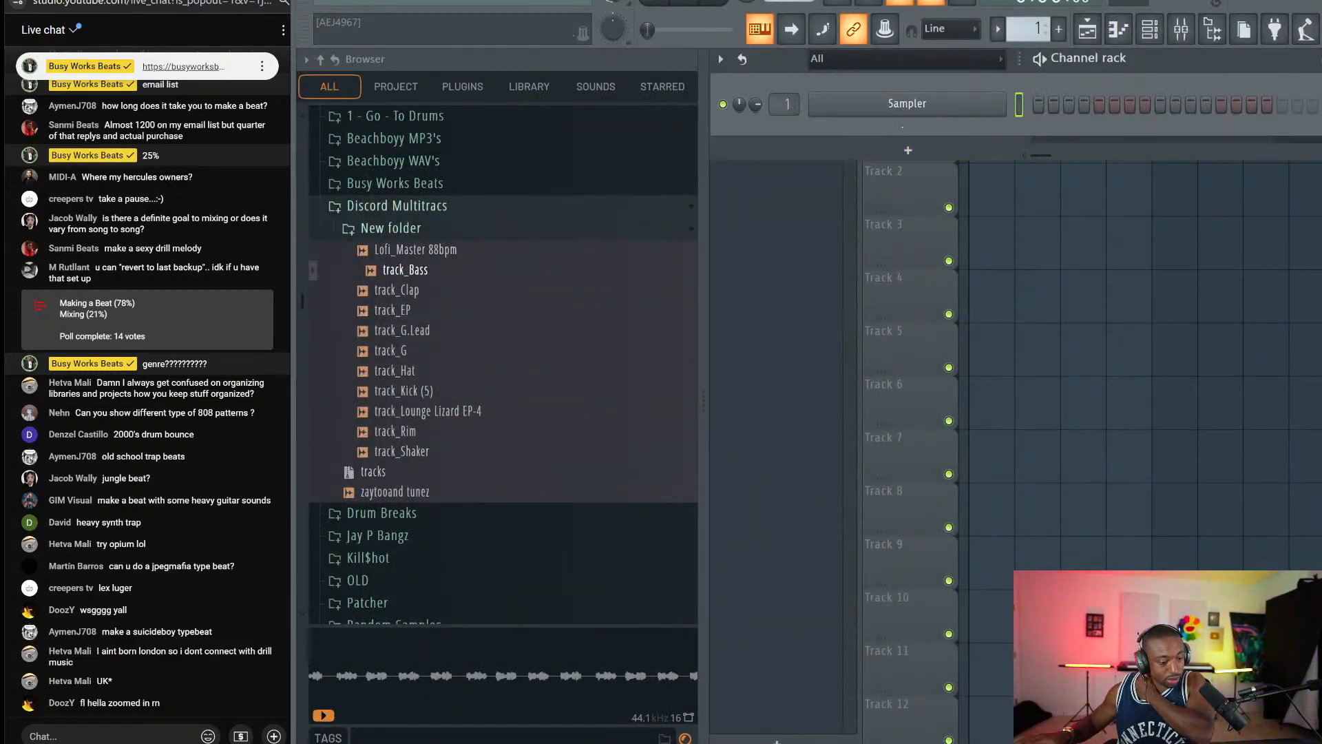
# Replace the Sampler channel with the Xpand!2 synth and move its window up and left.
pyautogui.rightClick(898, 101)
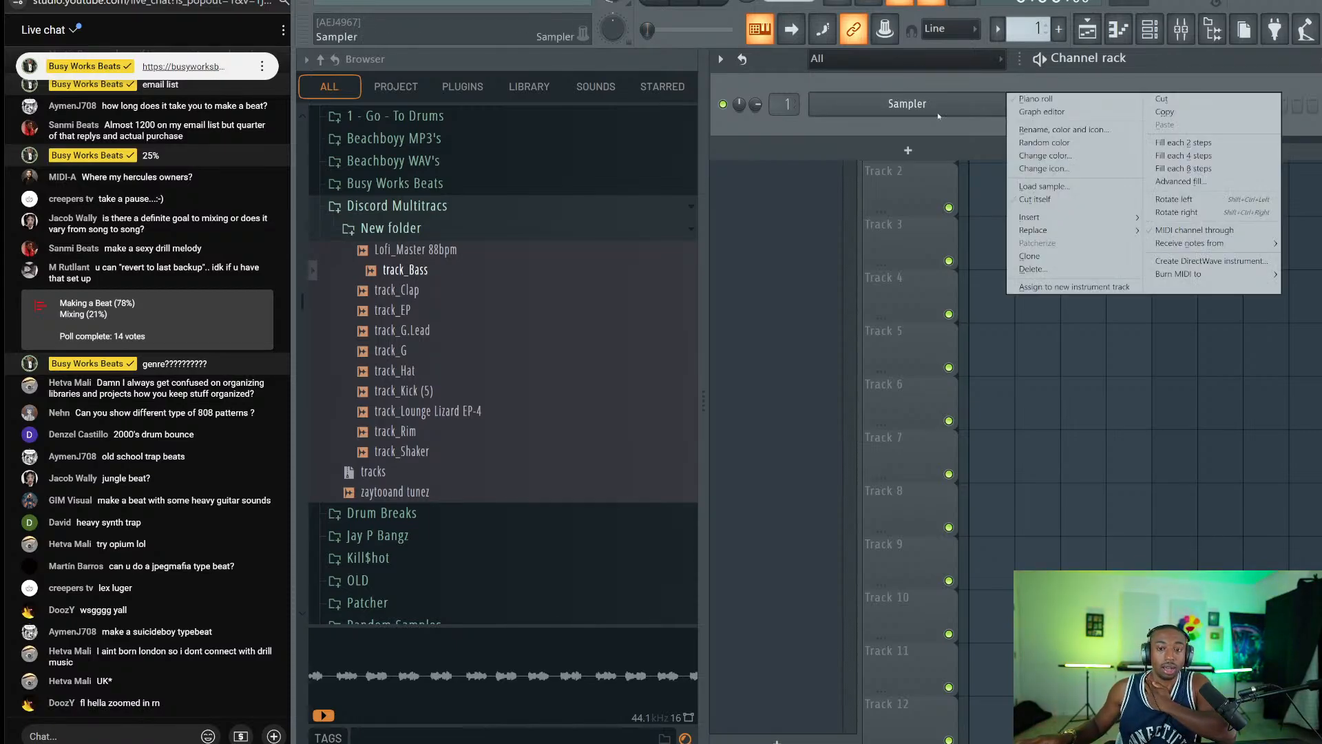
pyautogui.moveTo(1083, 232)
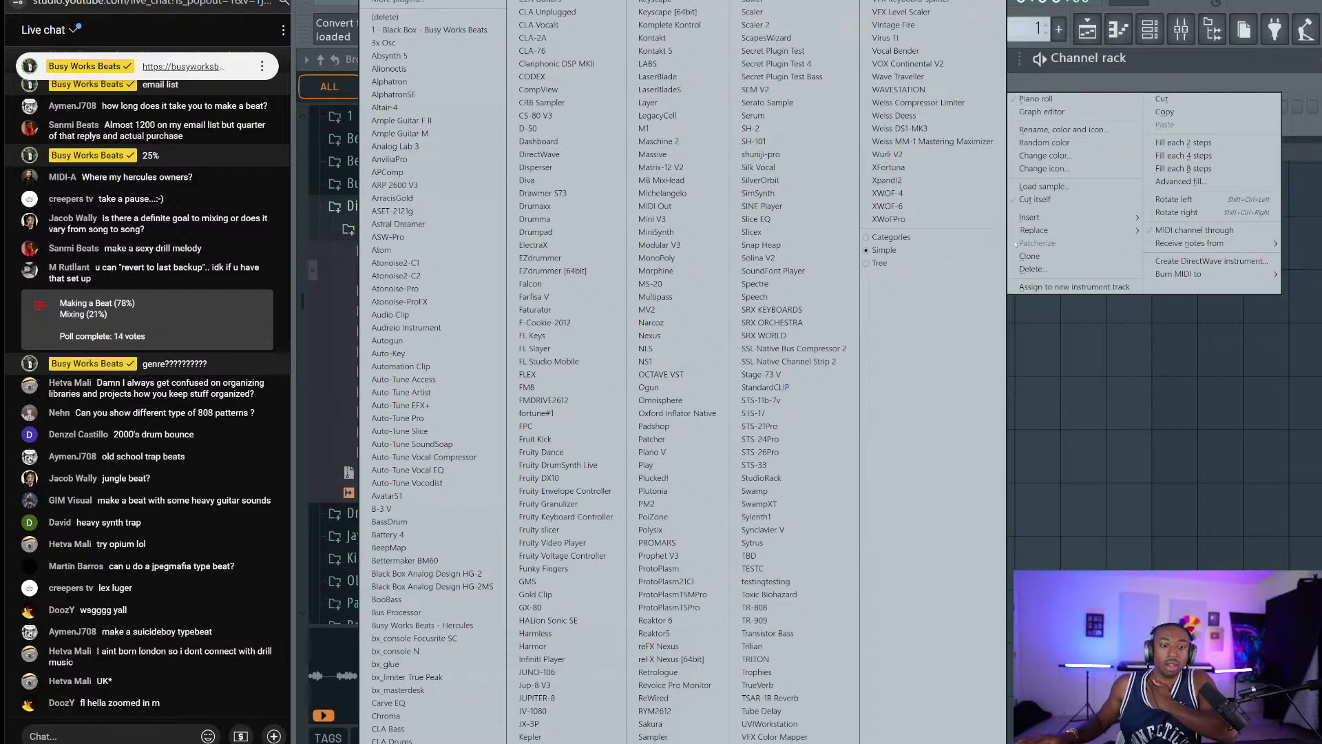
pyautogui.click(889, 180)
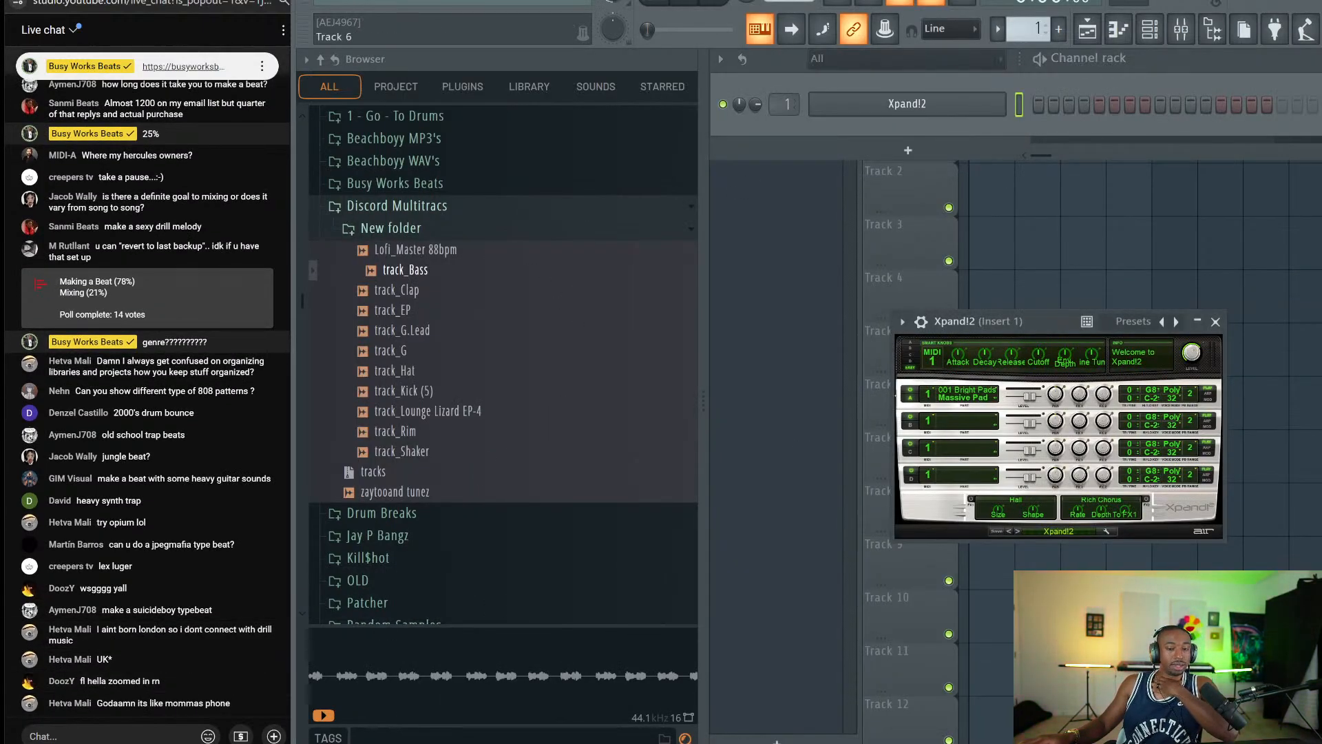
pyautogui.moveTo(954, 316); pyautogui.dragTo(801, 125)
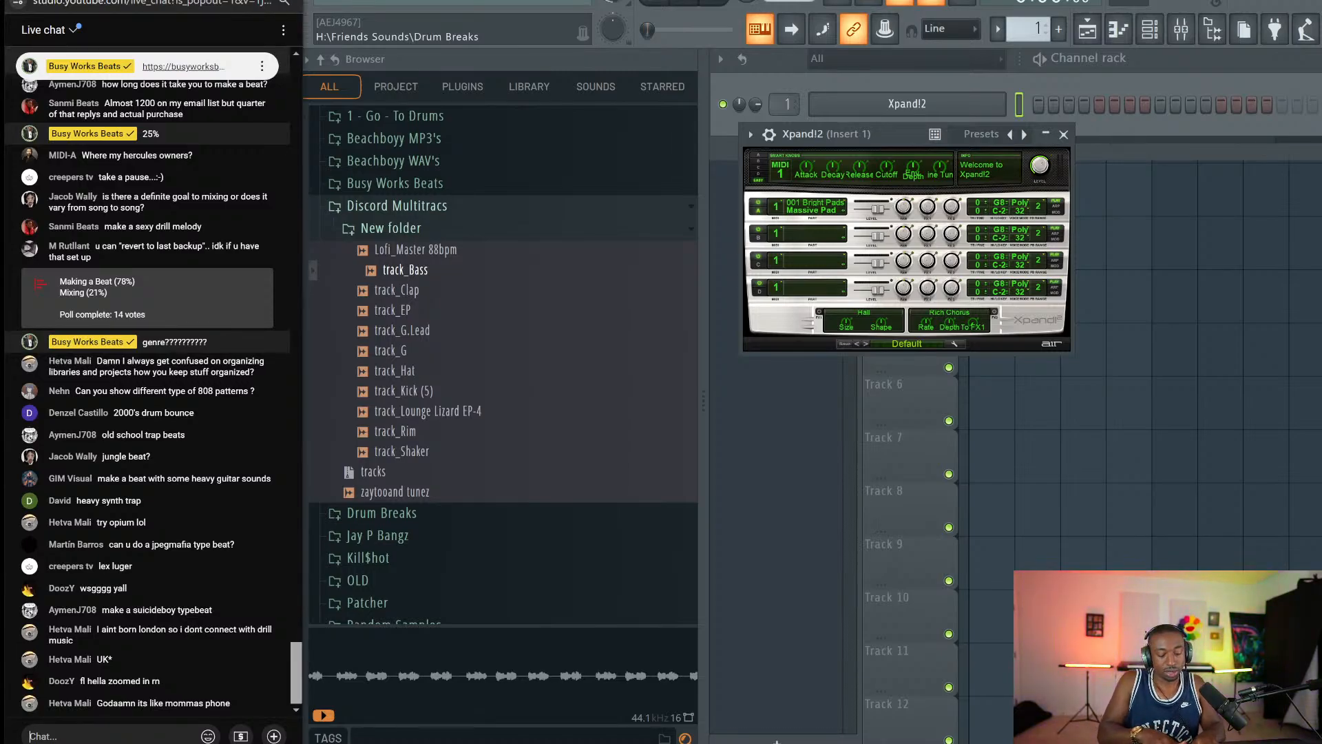
# Send the chat replies 'roa' and 'zenol'.
pyautogui.write('roa')
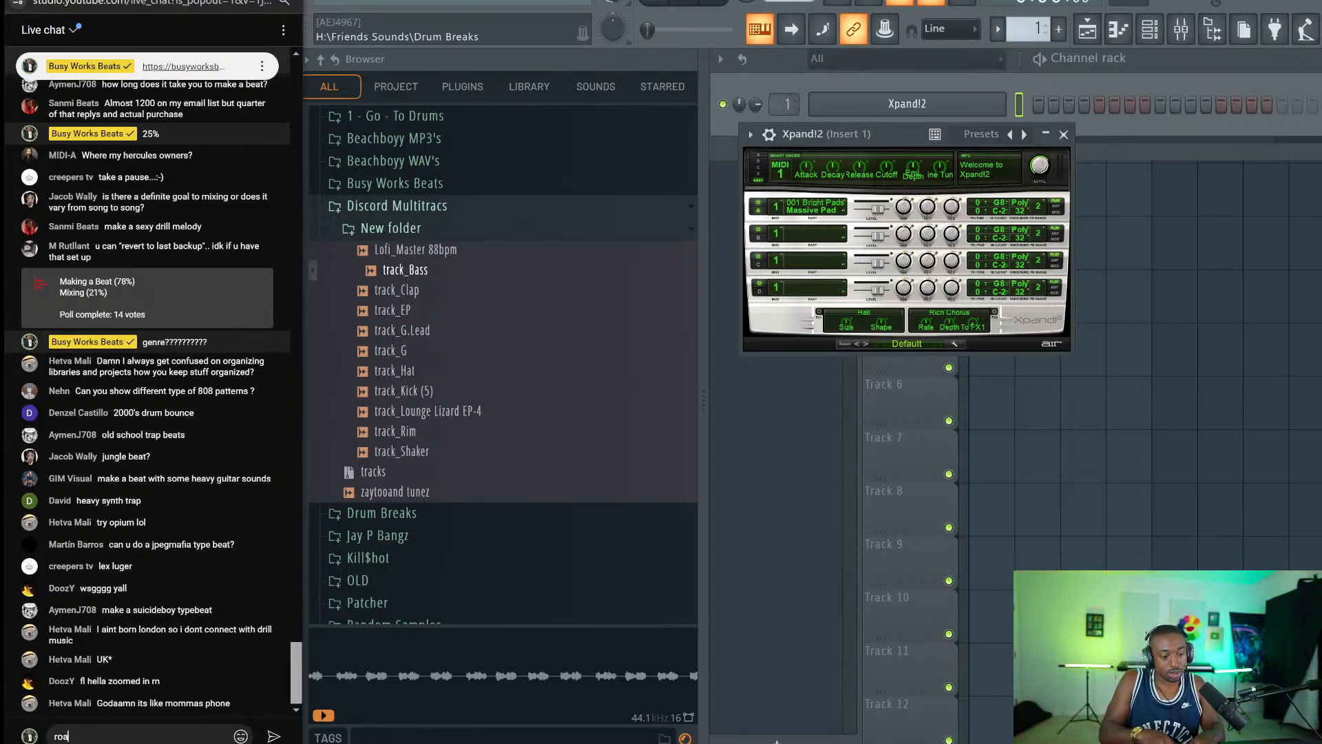
pyautogui.press('Return')
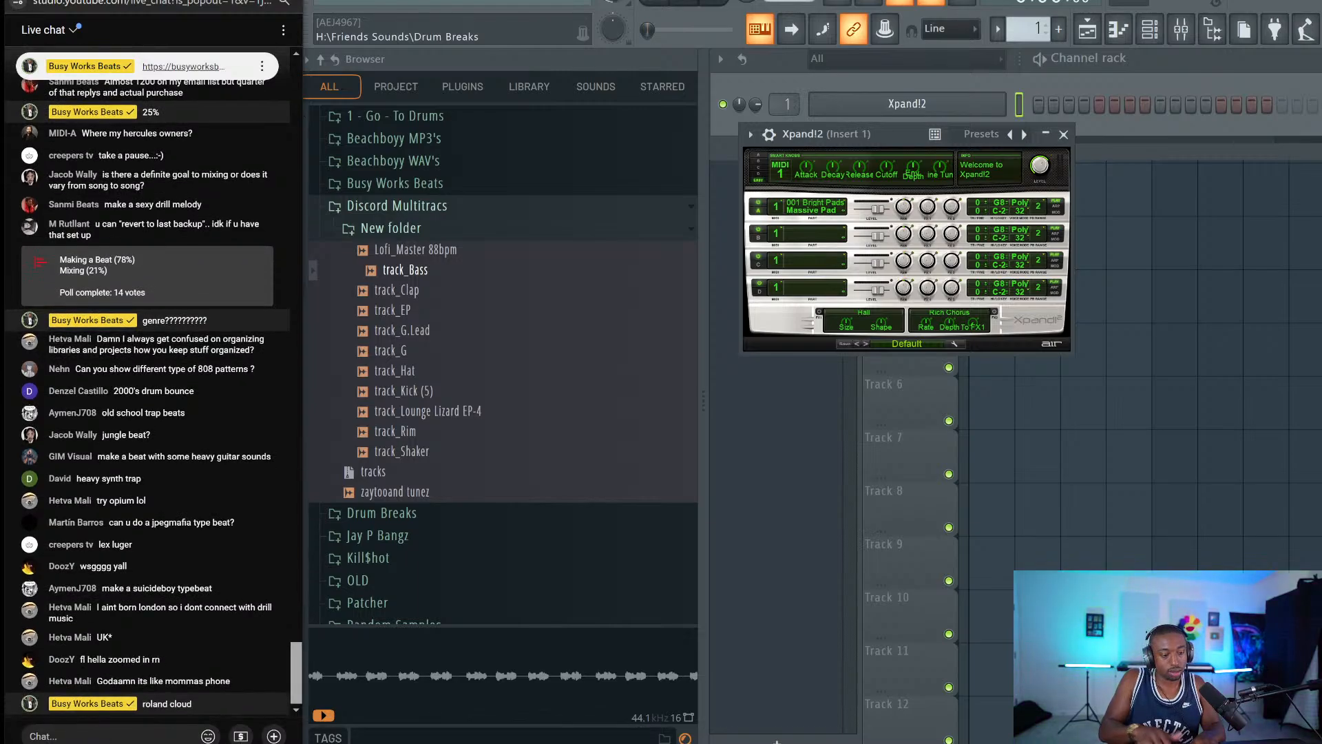
pyautogui.write('zenology')
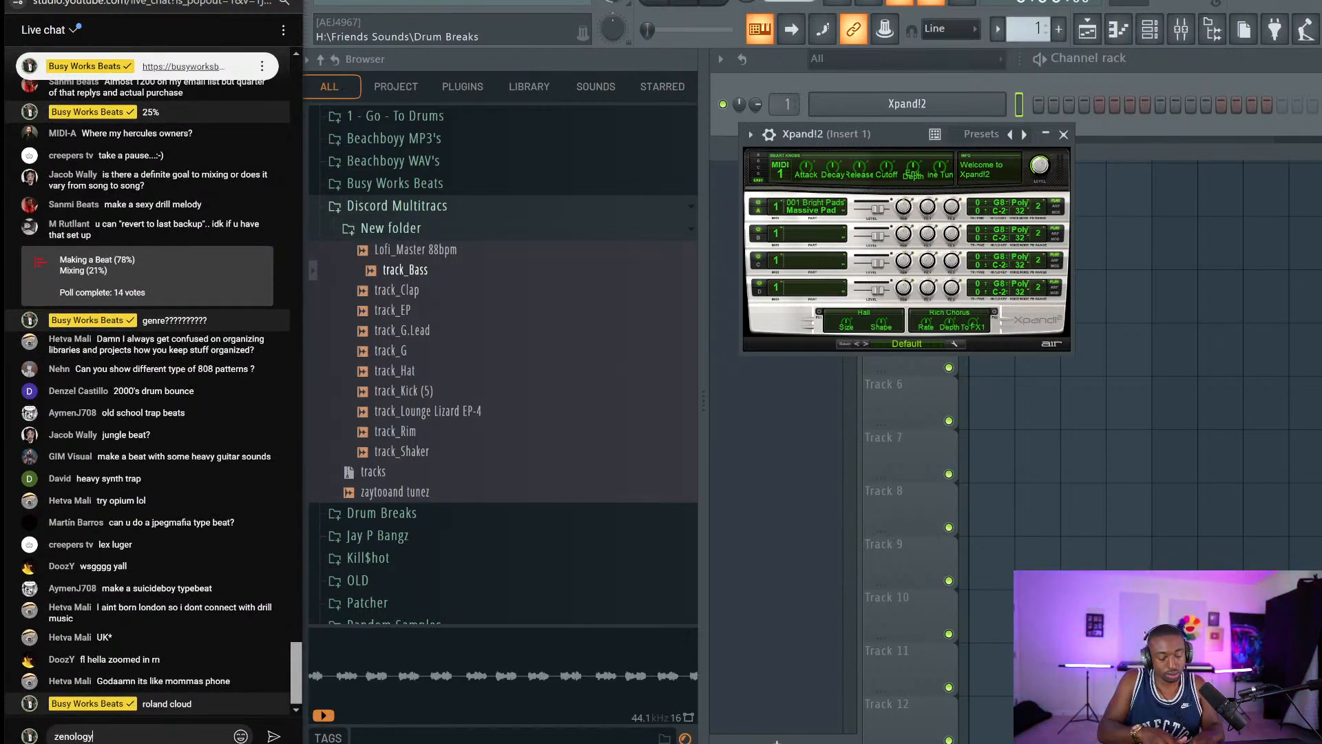
pyautogui.press('Return')
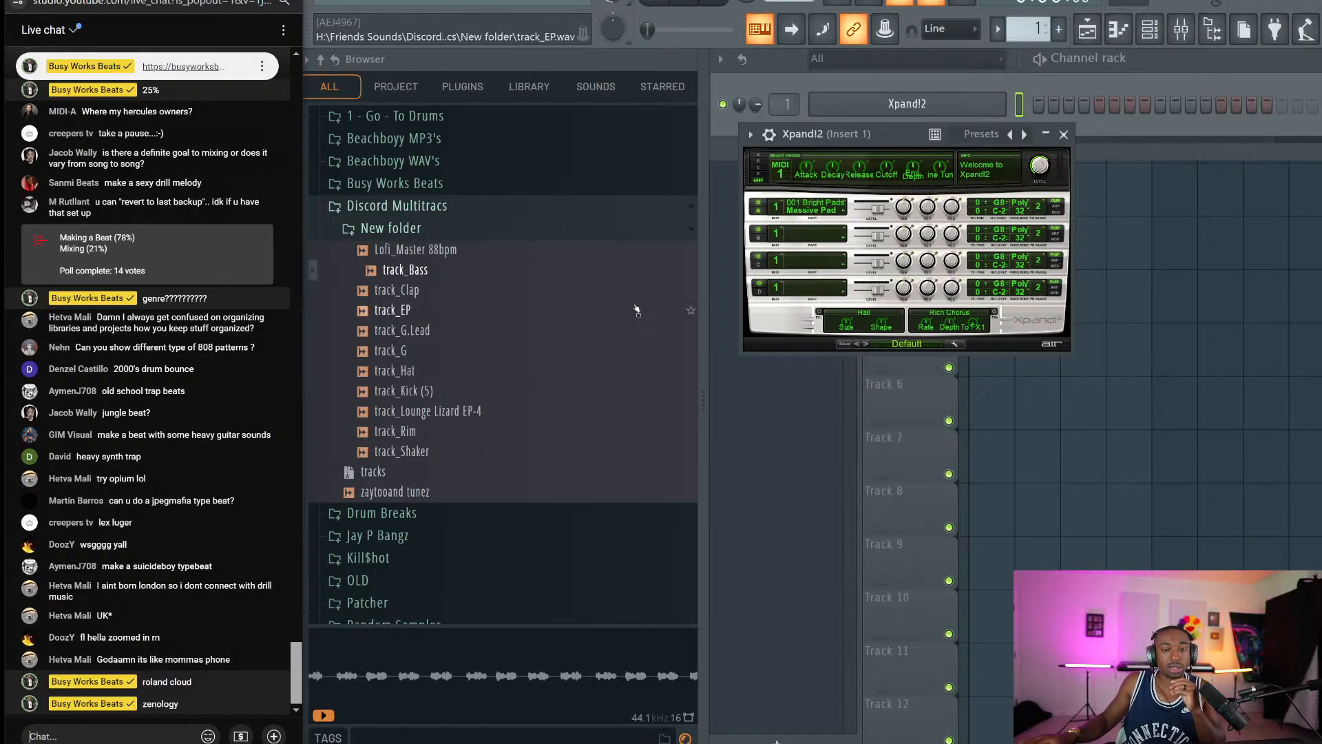
# Load Xpand!2's 'Trombone, Sax And Trumpets' brass preset and close the plugin window.
pyautogui.moveTo(865, 134); pyautogui.dragTo(867, 102)
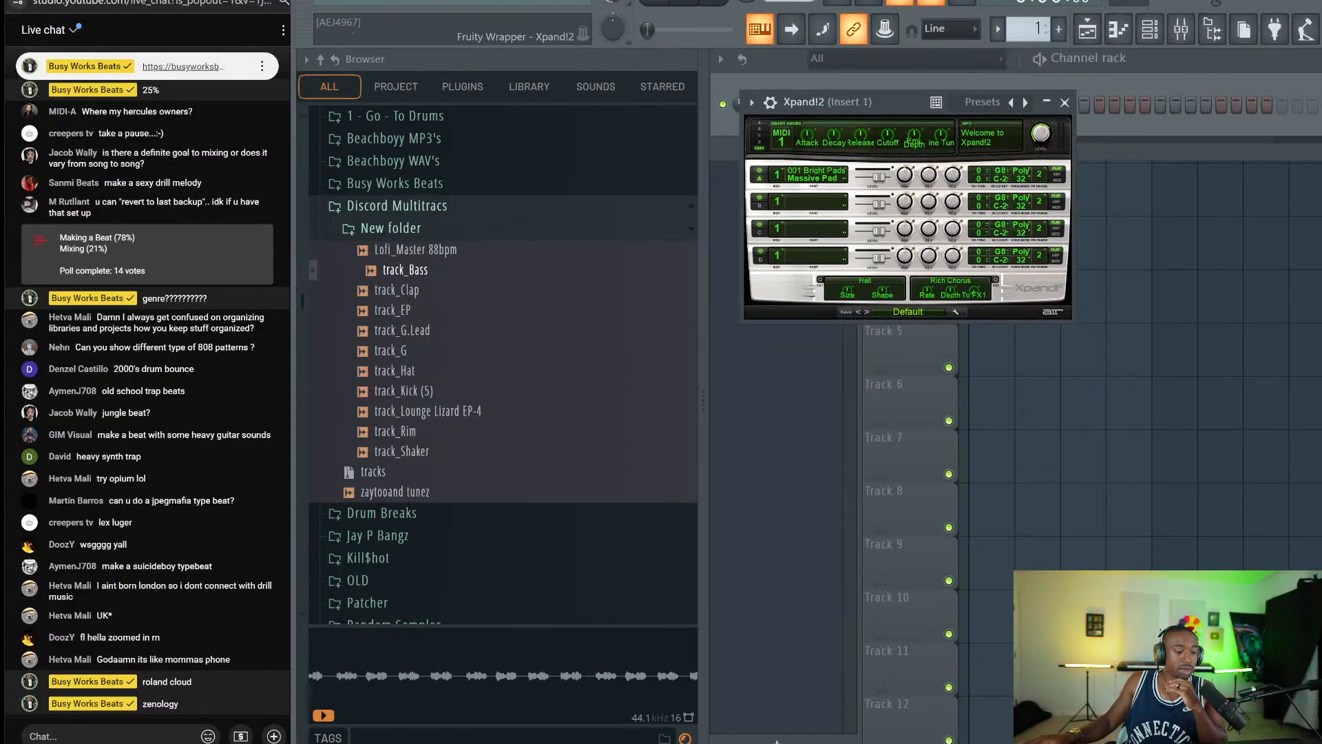
pyautogui.click(898, 311)
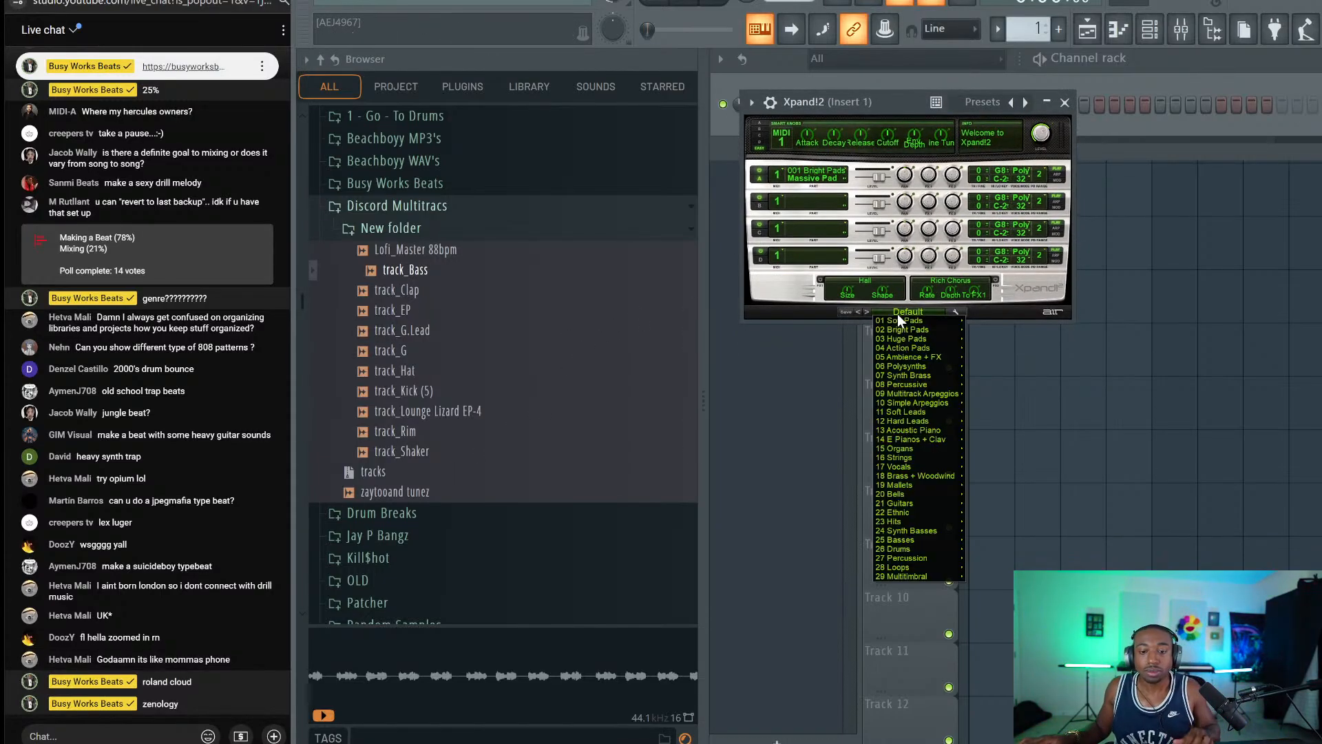
pyautogui.moveTo(908, 468)
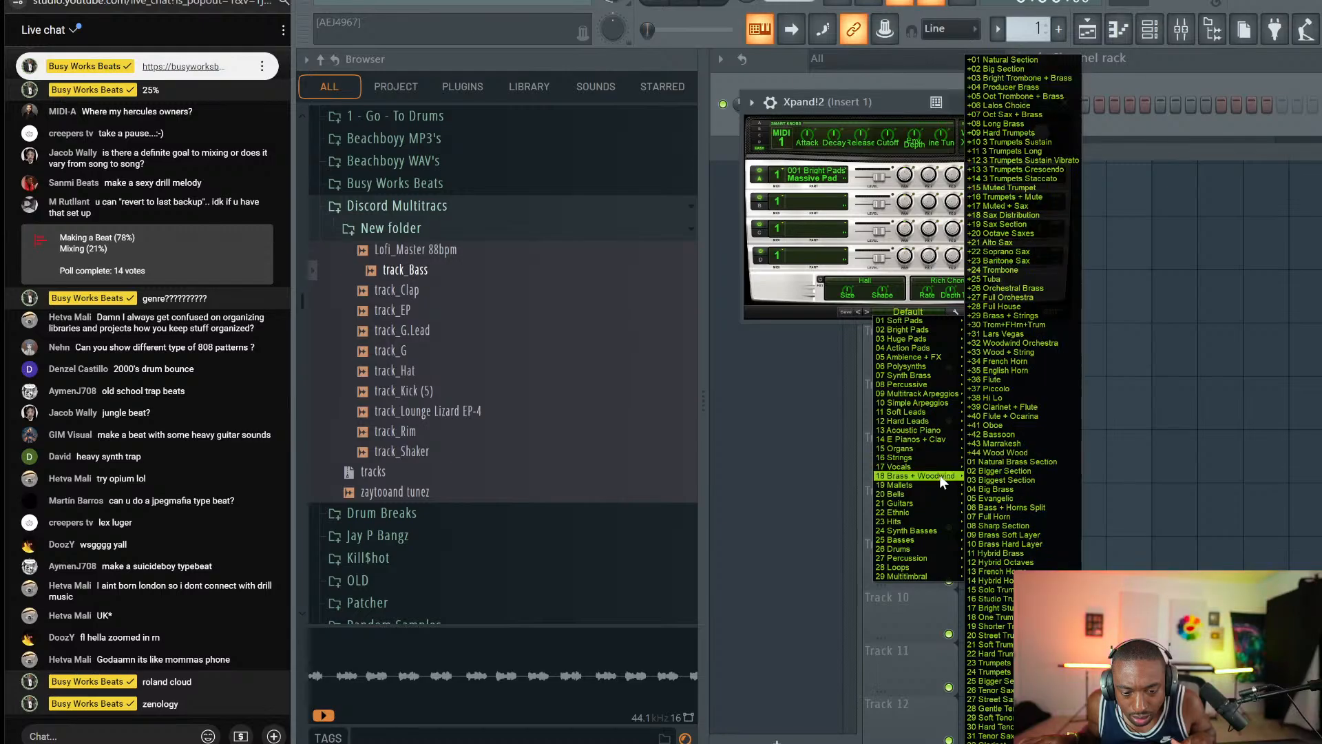
pyautogui.click(1009, 60)
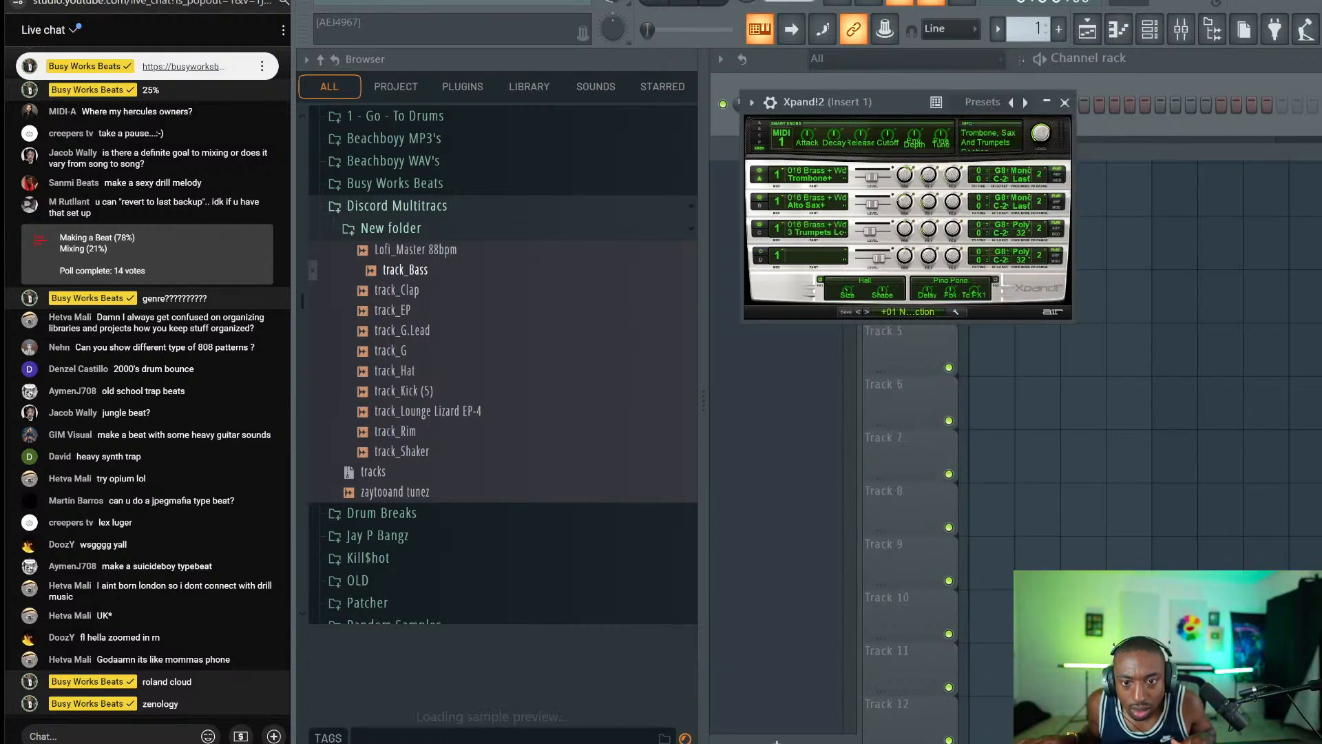
pyautogui.click(1065, 102)
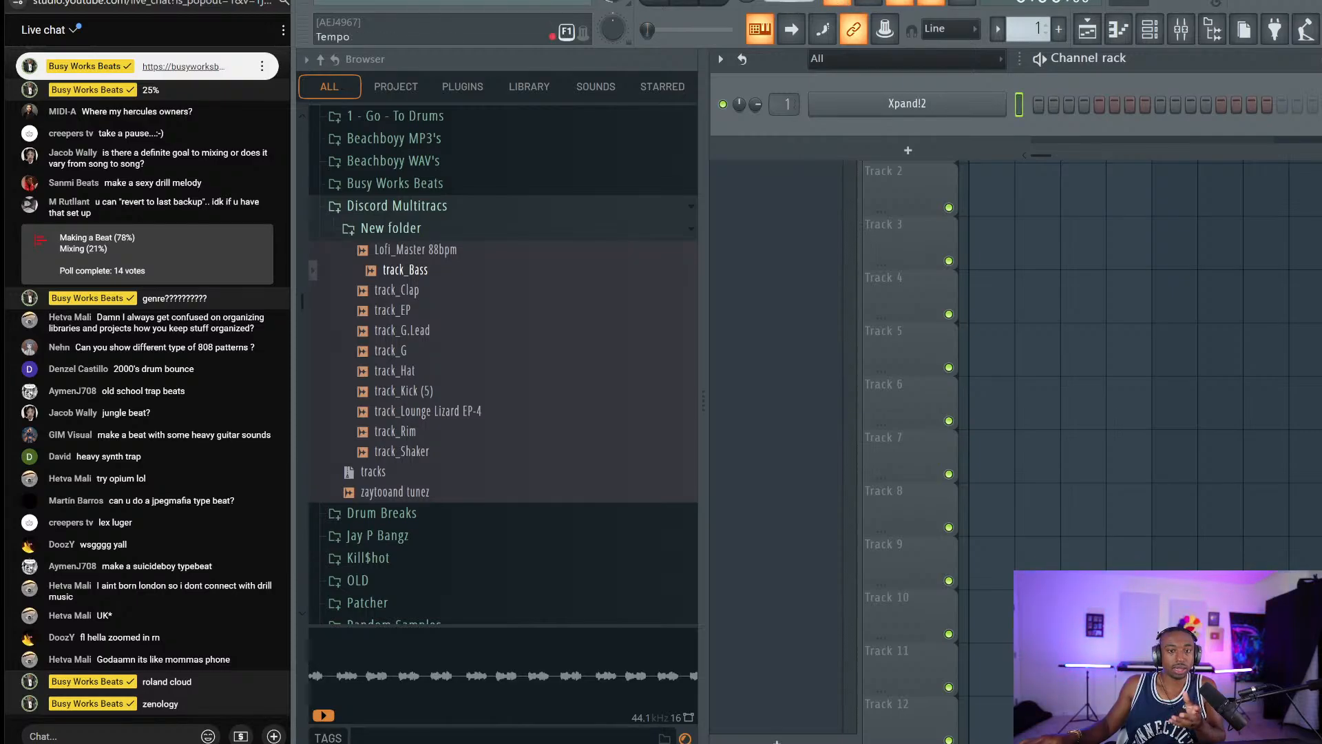
# Set the project tempo to 110 BPM and open Xpand!2 in a widened piano roll.
pyautogui.rightClick(784, 1)
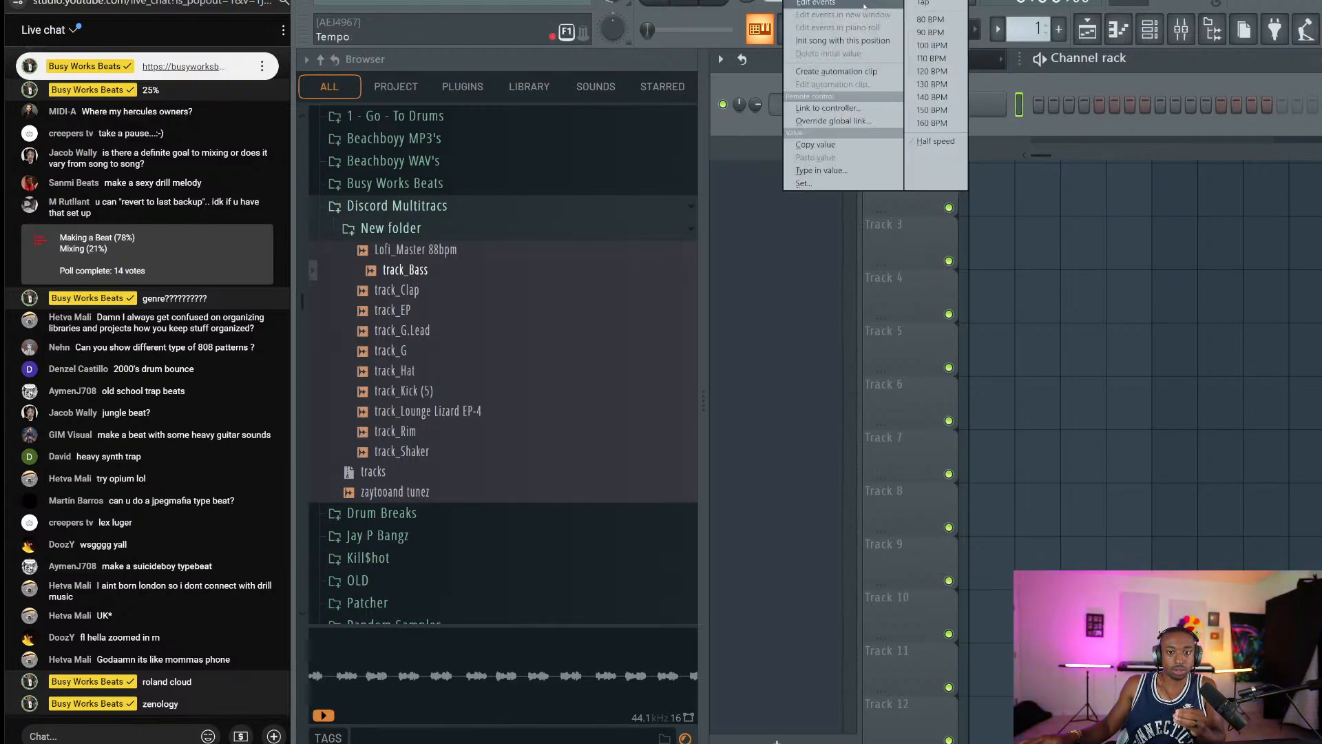
pyautogui.click(938, 59)
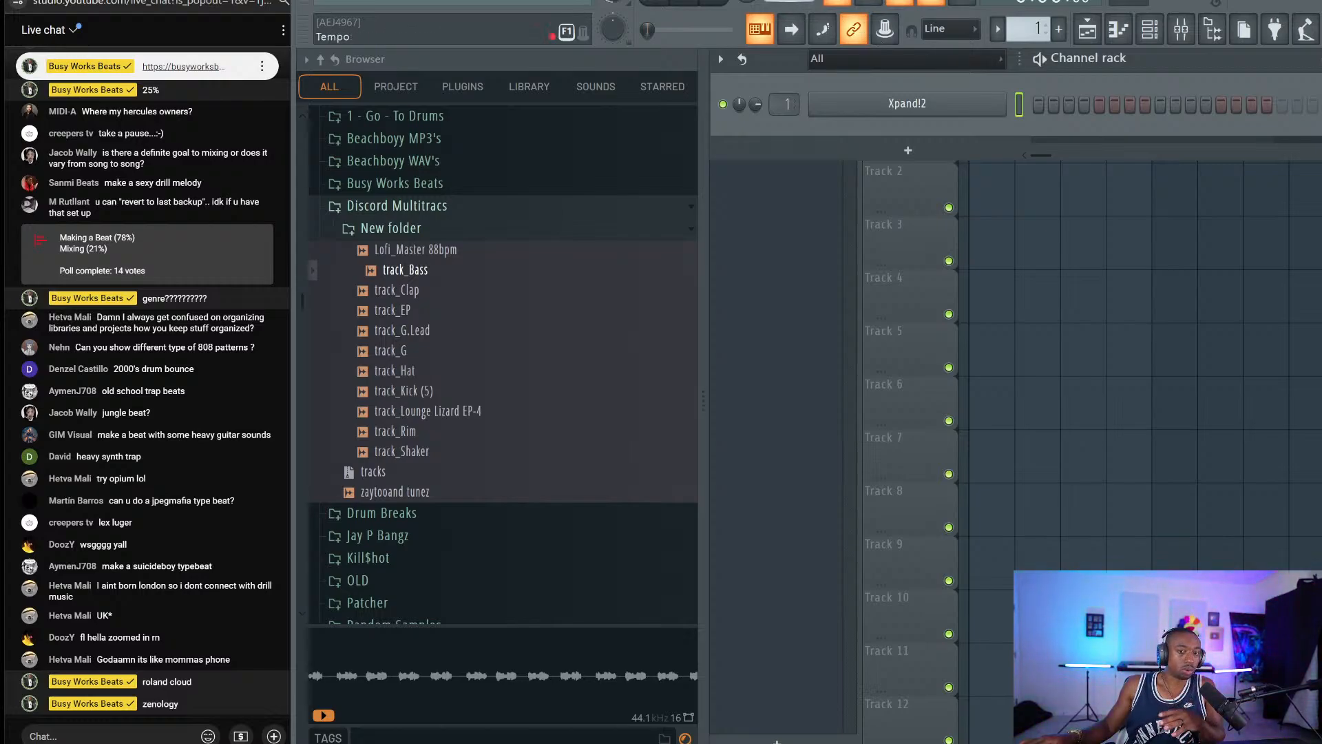
pyautogui.rightClick(954, 104)
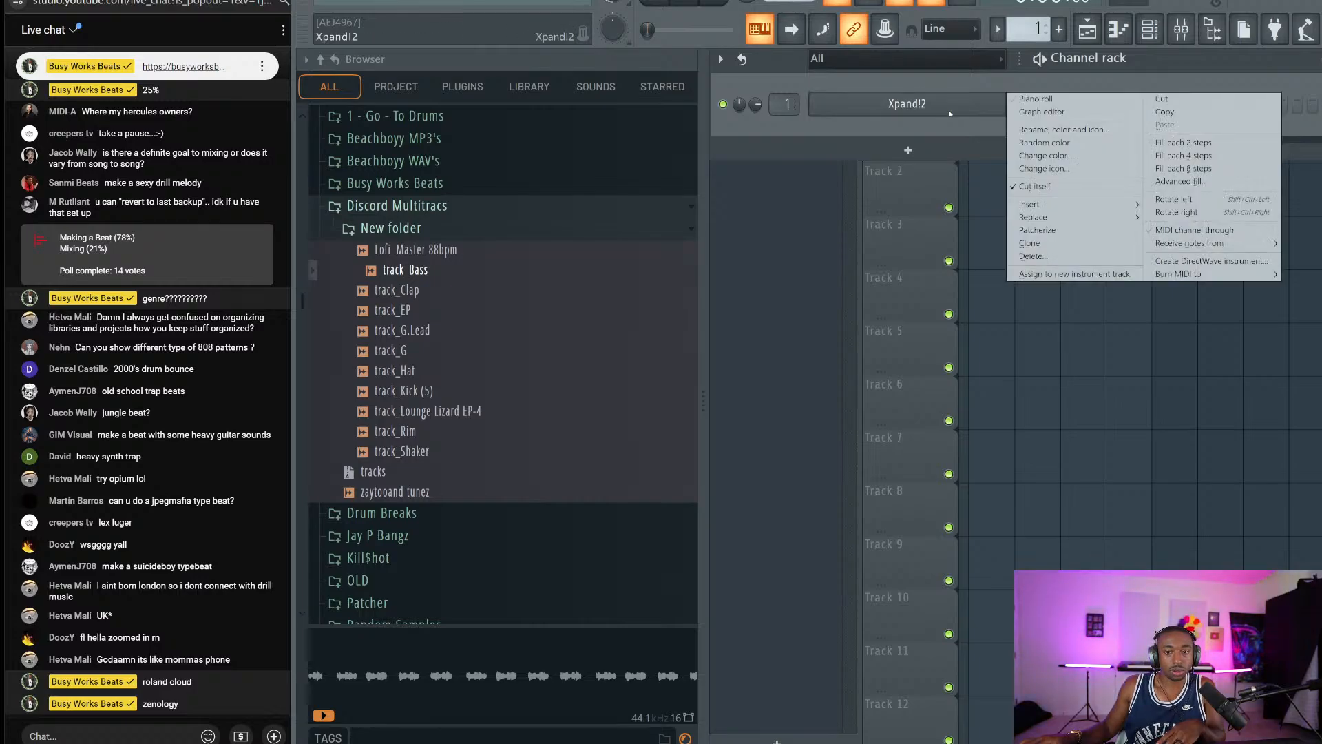
pyautogui.click(1037, 99)
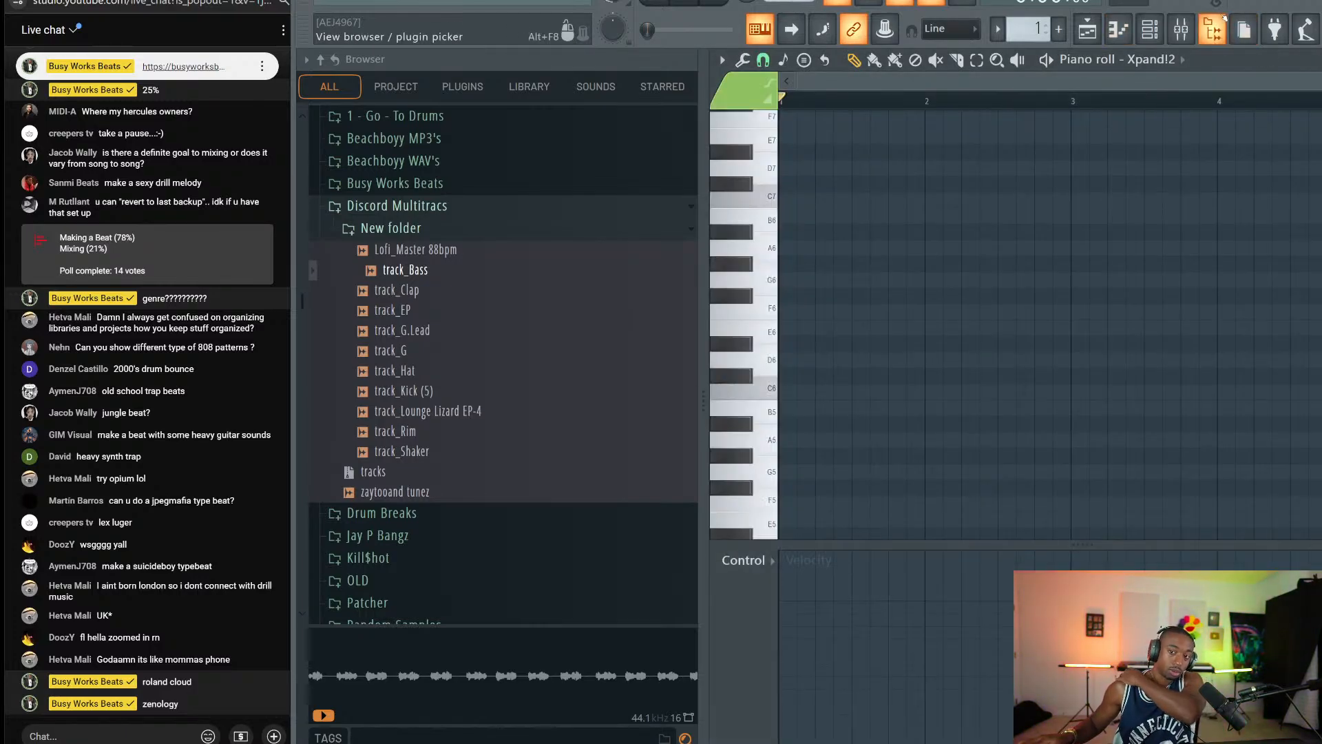
pyautogui.click(1118, 29)
pyautogui.scroll(-10, 443, 274)
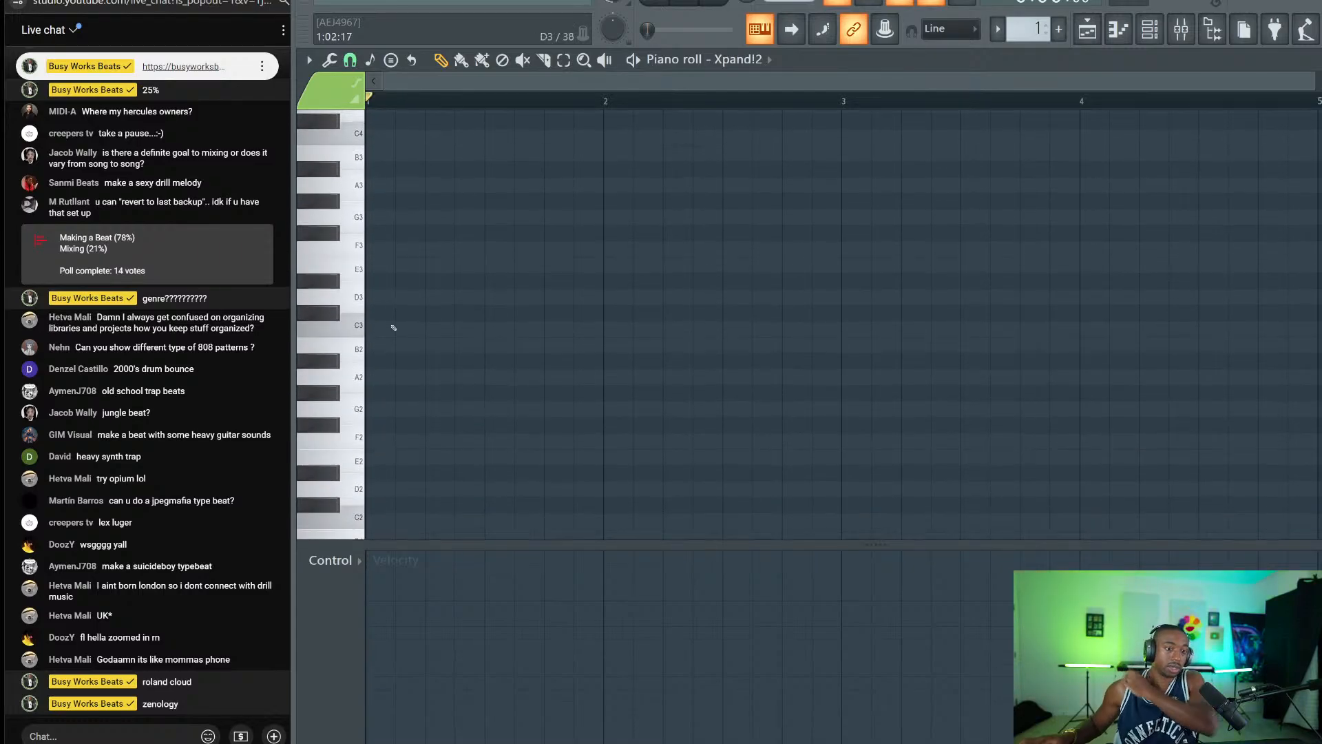
# Draw bar-long A2 and A#2 notes and copy them up an octave to A3 and A#3.
pyautogui.click(375, 342)
pyautogui.moveTo(394, 344); pyautogui.dragTo(561, 343)
pyautogui.press('space')
pyautogui.press('space')
pyautogui.click(554, 327)
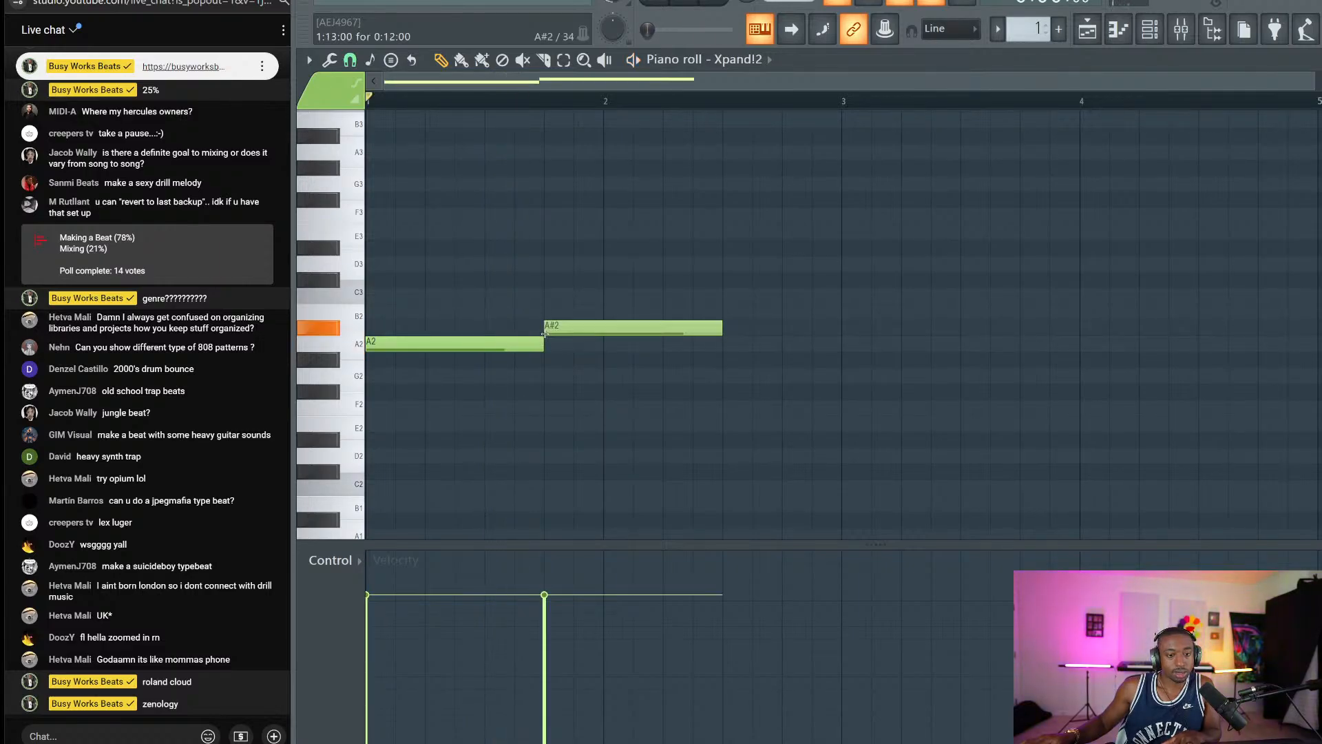
pyautogui.moveTo(750, 321); pyautogui.dragTo(833, 312)
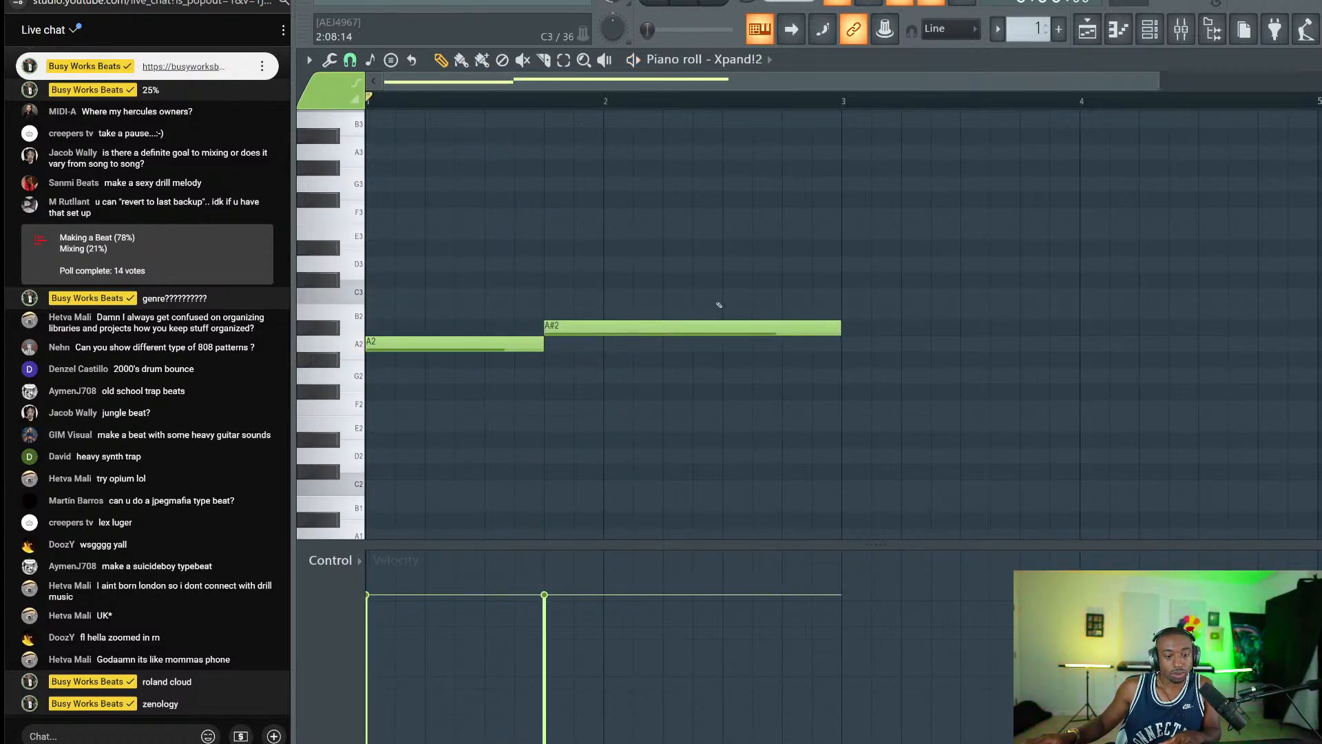
pyautogui.moveTo(716, 287); pyautogui.dragTo(510, 352)
pyautogui.moveTo(416, 343); pyautogui.dragTo(406, 140)
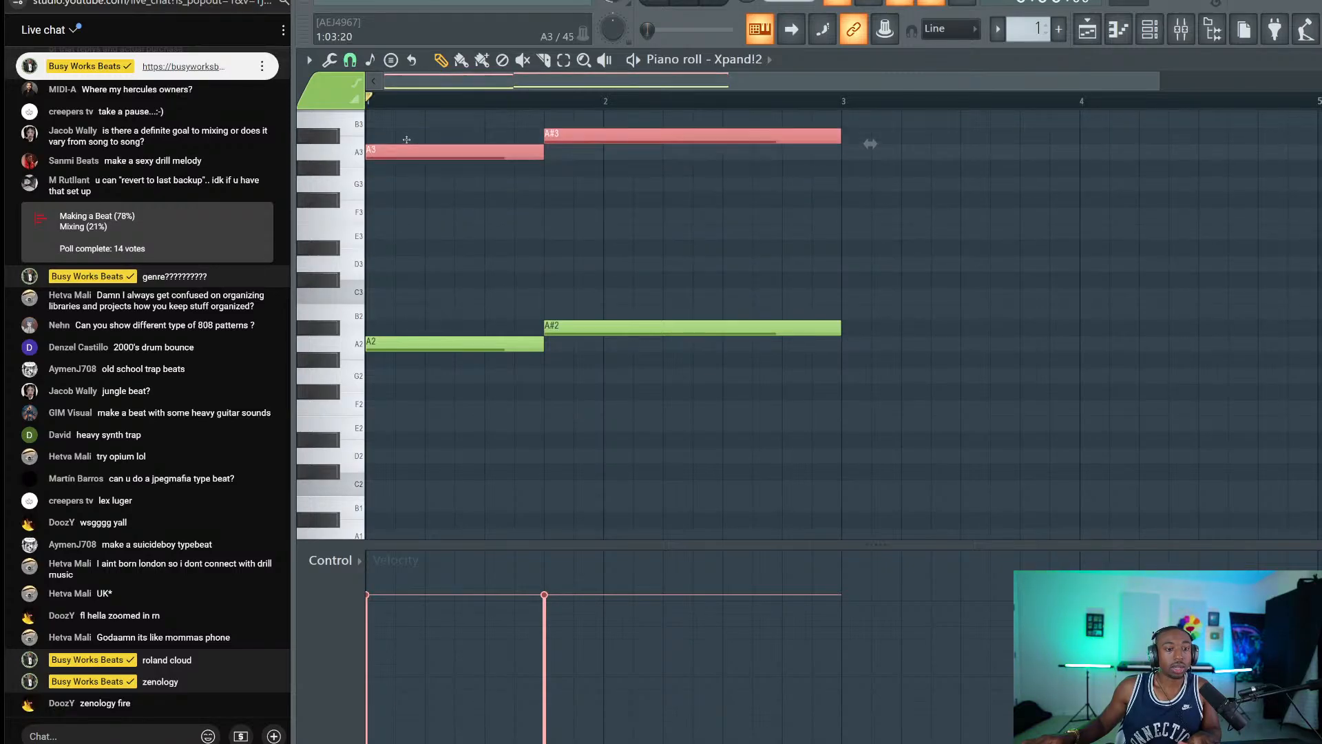
pyautogui.hotkey('shift', 'Up')
pyautogui.hotkey('shift', 'Down')
pyautogui.press('space')
pyautogui.hotkey('ctrl', 'd')
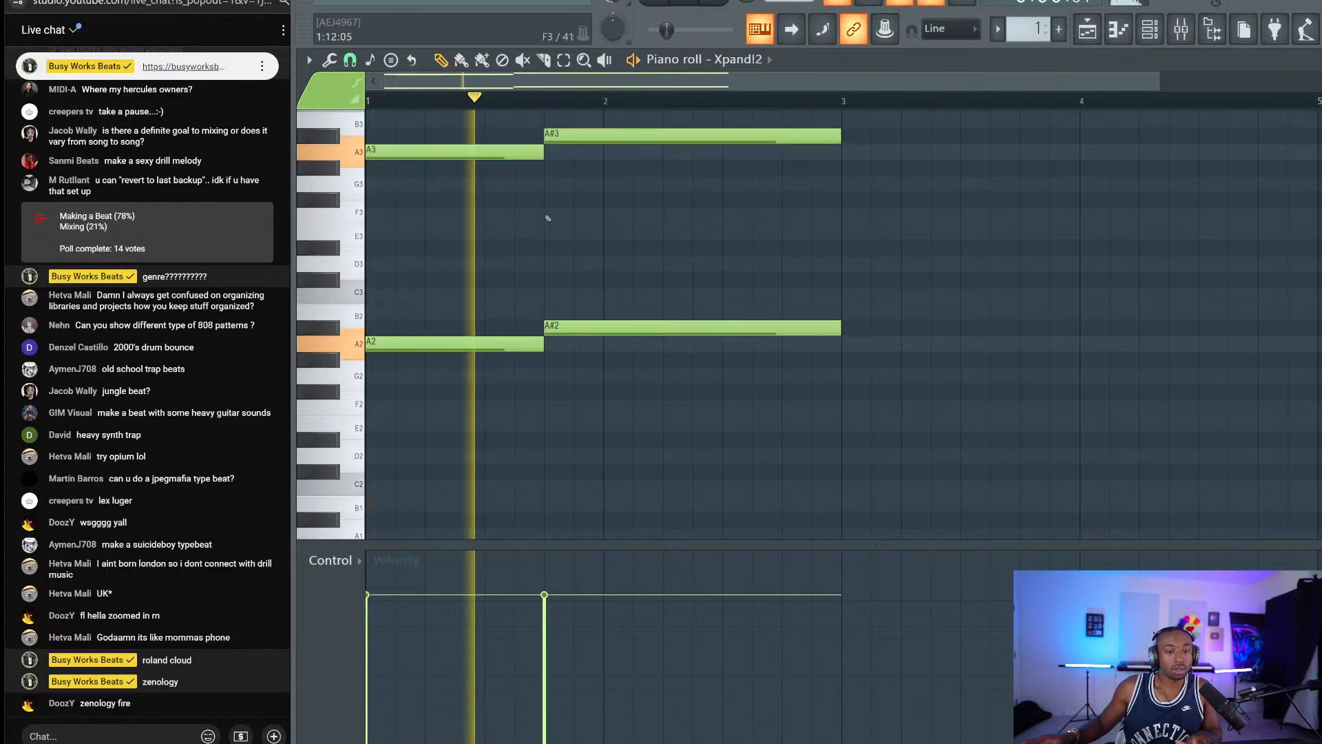
# Duplicate the four notes so the A–A# pattern repeats after bar 3.
pyautogui.scroll(5, 826, 217)
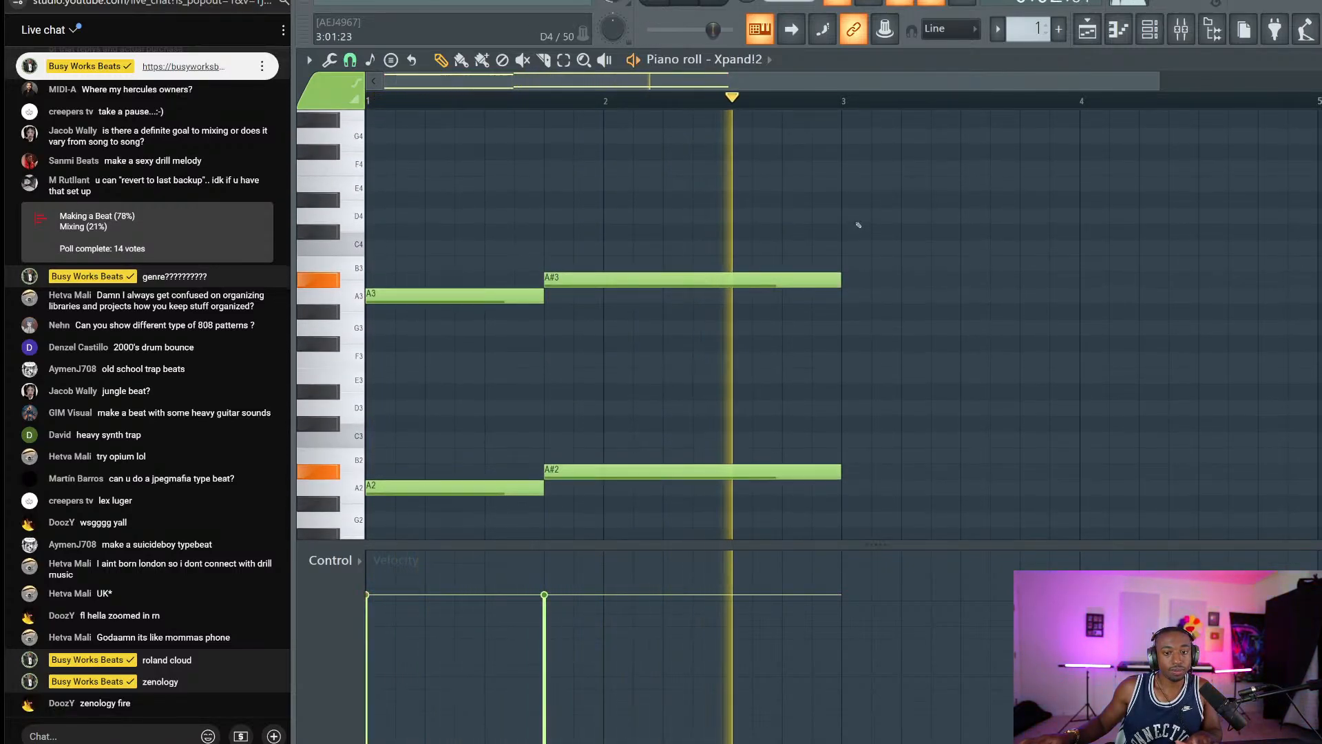
pyautogui.press('space')
pyautogui.moveTo(858, 210); pyautogui.dragTo(442, 504)
pyautogui.hotkey('ctrl', 'b')
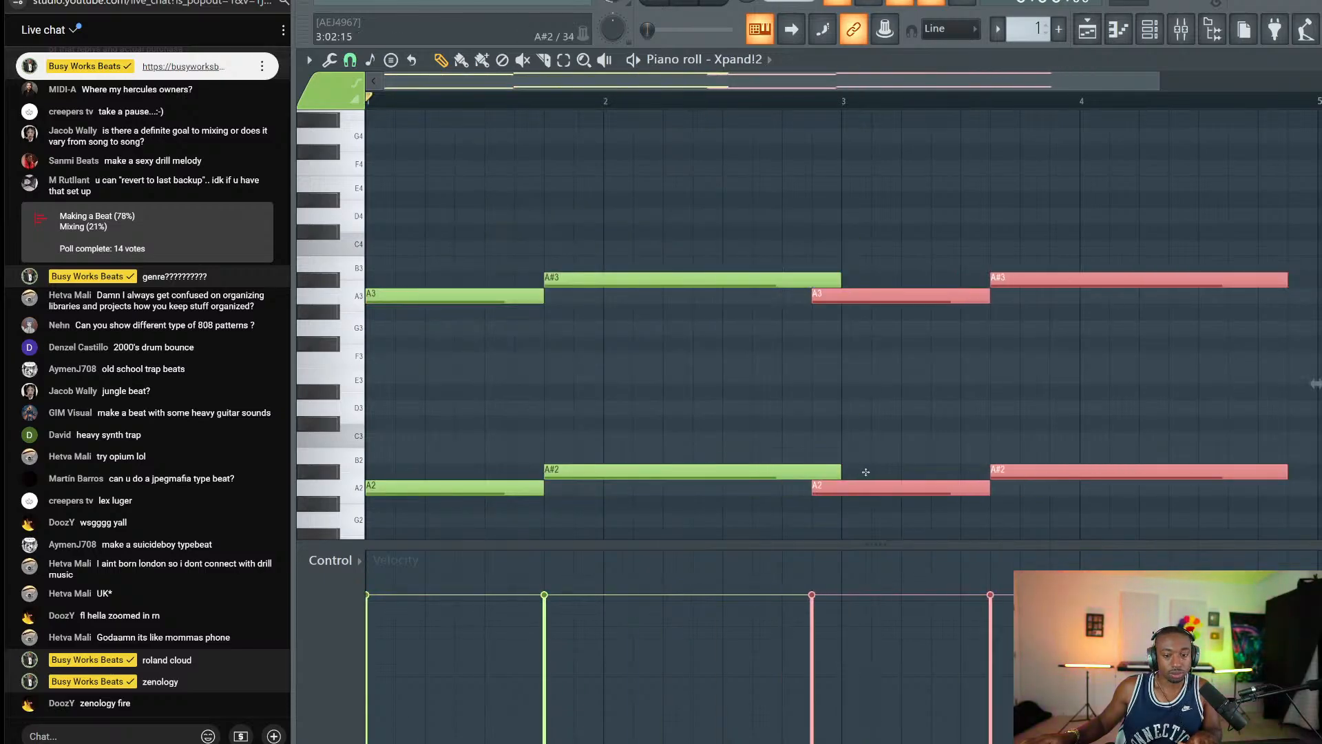
pyautogui.hotkey('shift', 'Up')
pyautogui.moveTo(891, 480); pyautogui.dragTo(892, 495)
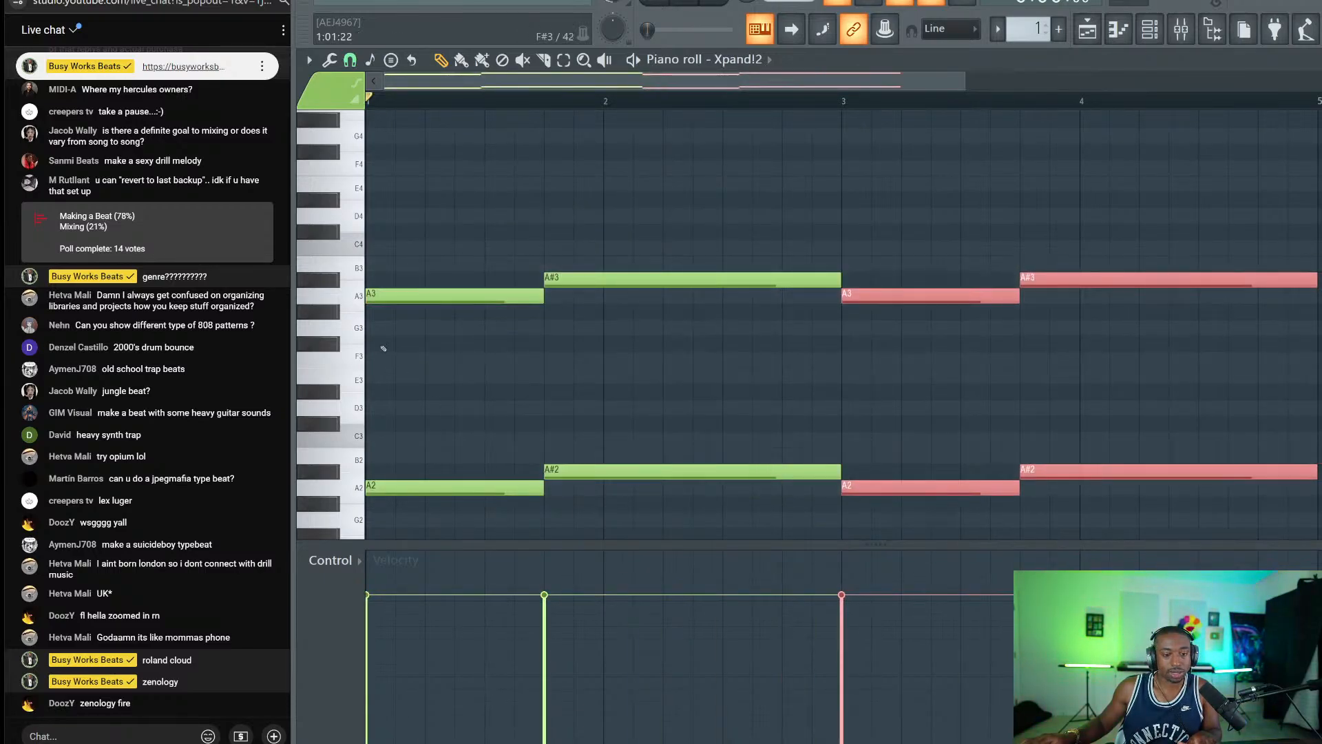
# Copy the A3 and A#3 notes up to A4 and A#4 and play the three-octave pattern.
pyautogui.moveTo(392, 335); pyautogui.dragTo(1143, 289)
pyautogui.scroll(3, 436, 337)
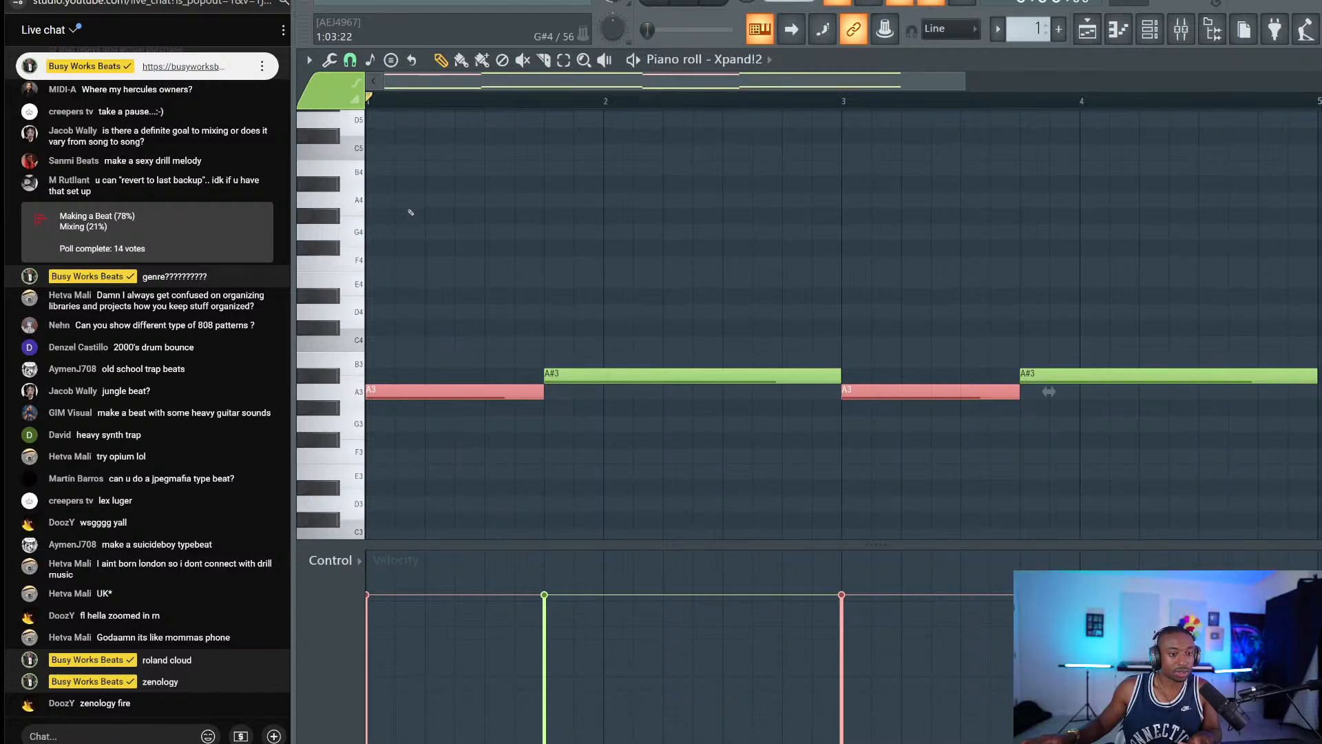
pyautogui.click(411, 212)
pyautogui.rightClick(421, 209)
pyautogui.scroll(3, 482, 234)
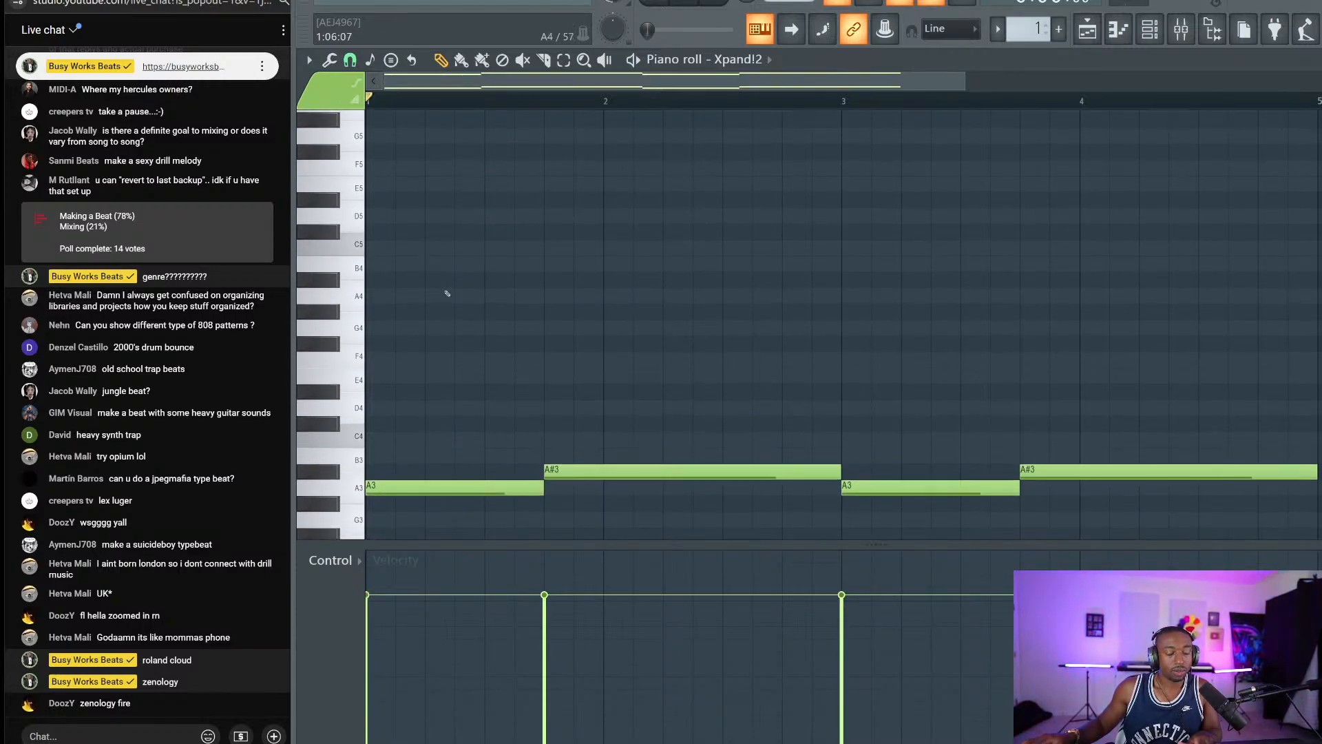
pyautogui.moveTo(1281, 336); pyautogui.dragTo(441, 536)
pyautogui.moveTo(409, 479); pyautogui.dragTo(410, 279)
pyautogui.press('space')
pyautogui.keyDown('ctrl'); pyautogui.click(481, 233); pyautogui.keyUp('ctrl')
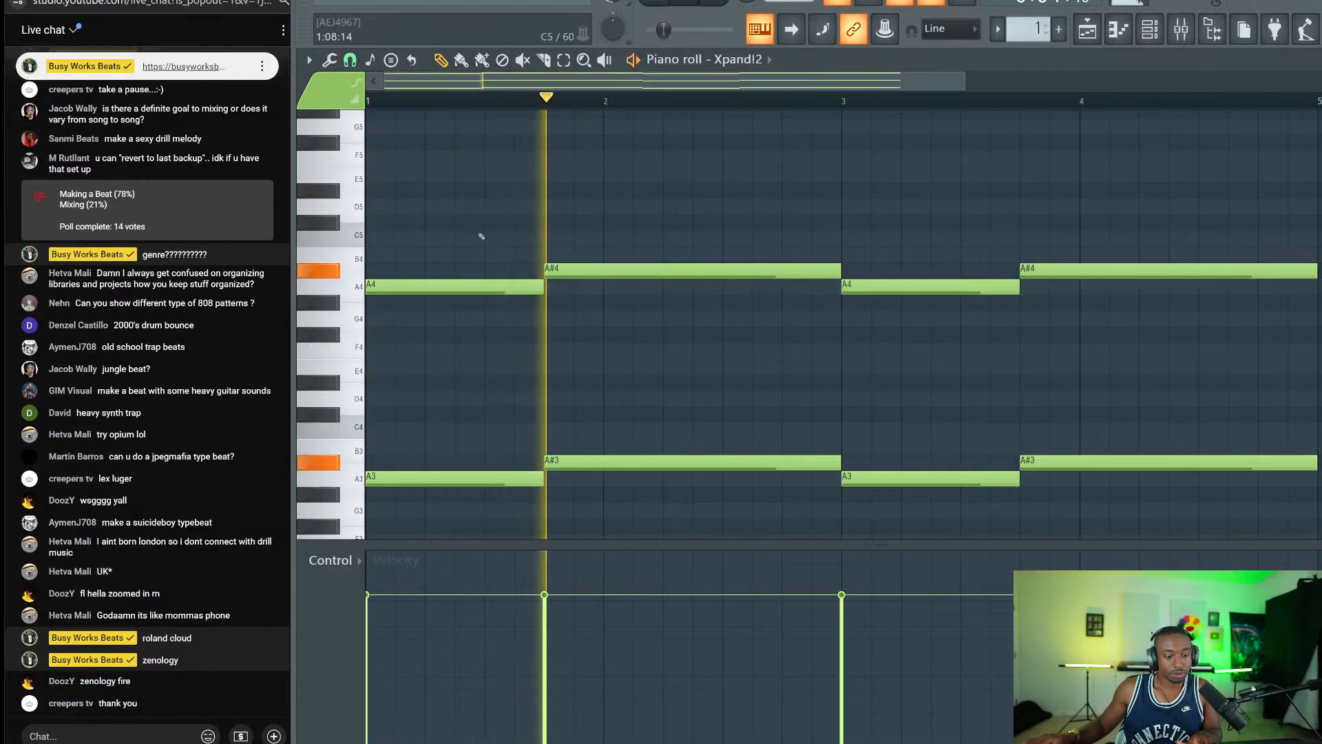
pyautogui.press('space')
# Step Xpand!2 to its next preset, audition it, and close the plugin window.
pyautogui.click(1150, 29)
pyautogui.click(539, 108)
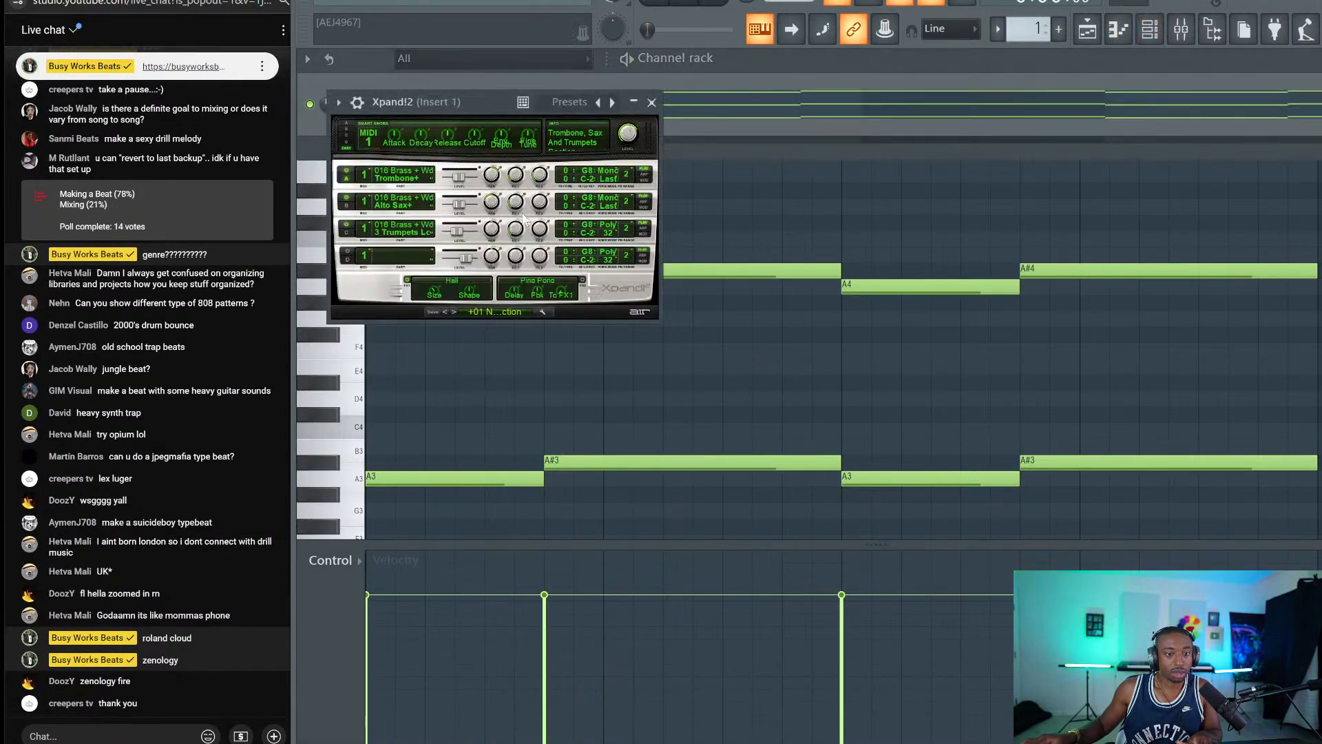
pyautogui.click(452, 312)
pyautogui.press('space')
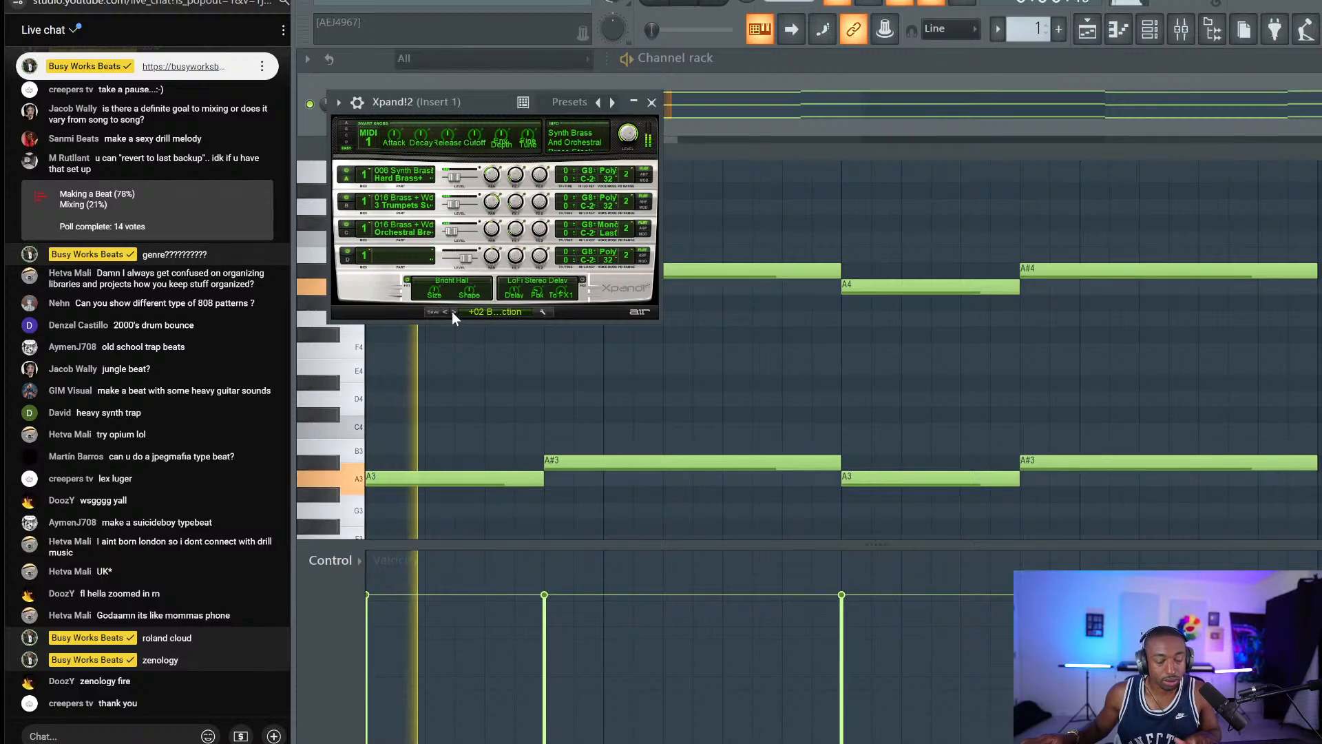
pyautogui.click(651, 102)
# Begin saving the project as 'Lex Luger', then back out of the folder browser and save dialog.
pyautogui.hotkey('ctrl', 's')
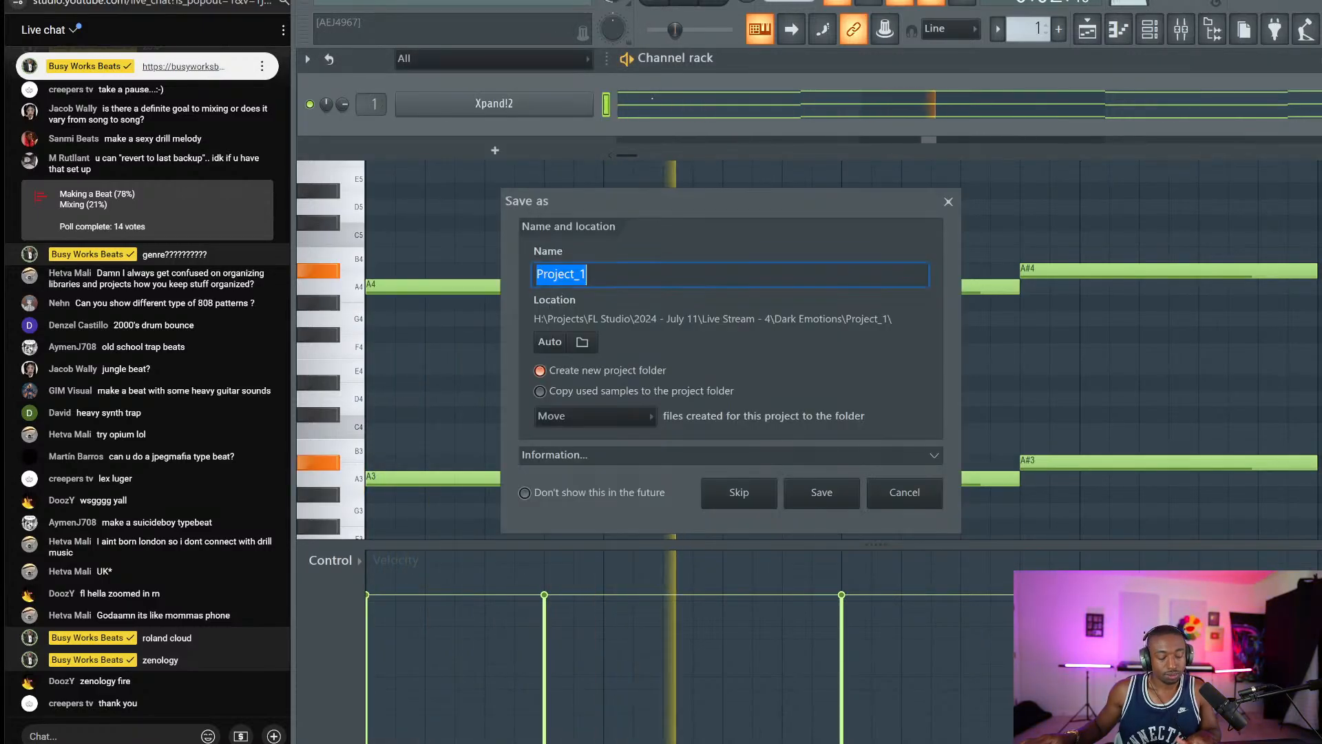
pyautogui.write('Lex Luger')
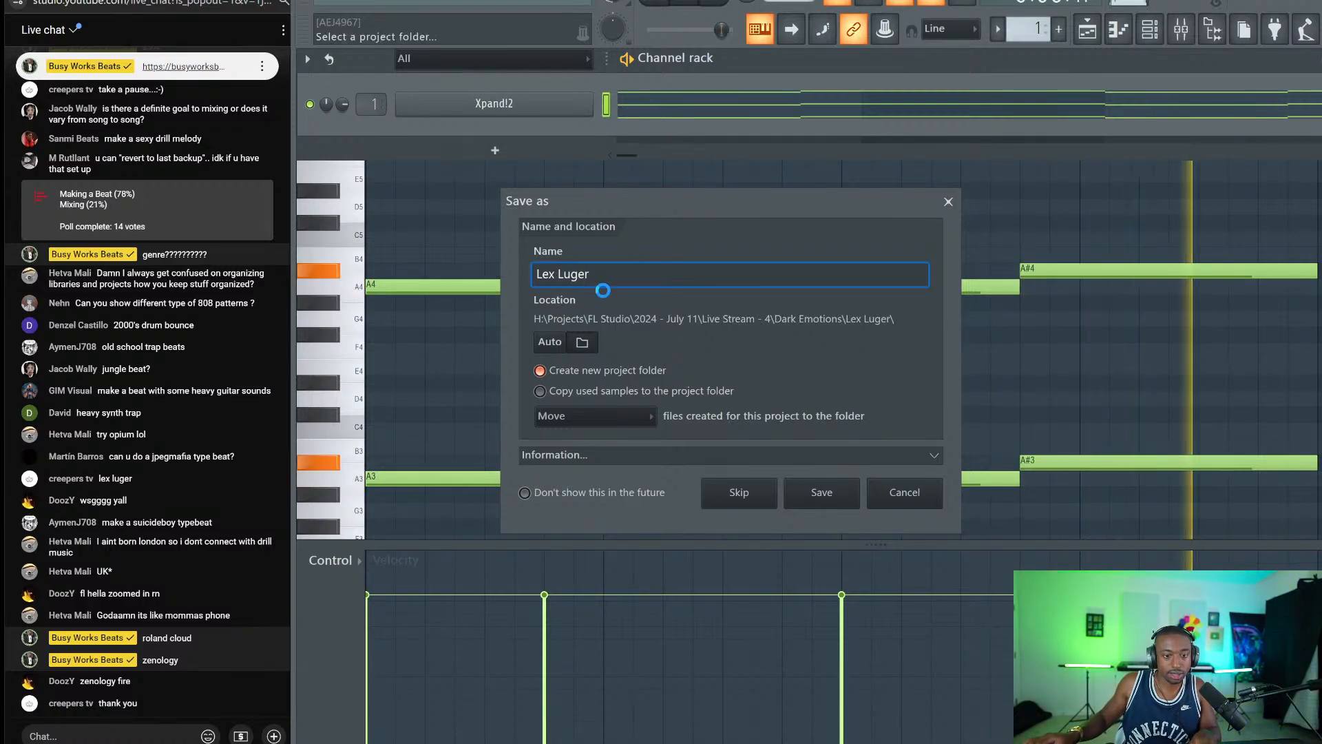
pyautogui.click(582, 342)
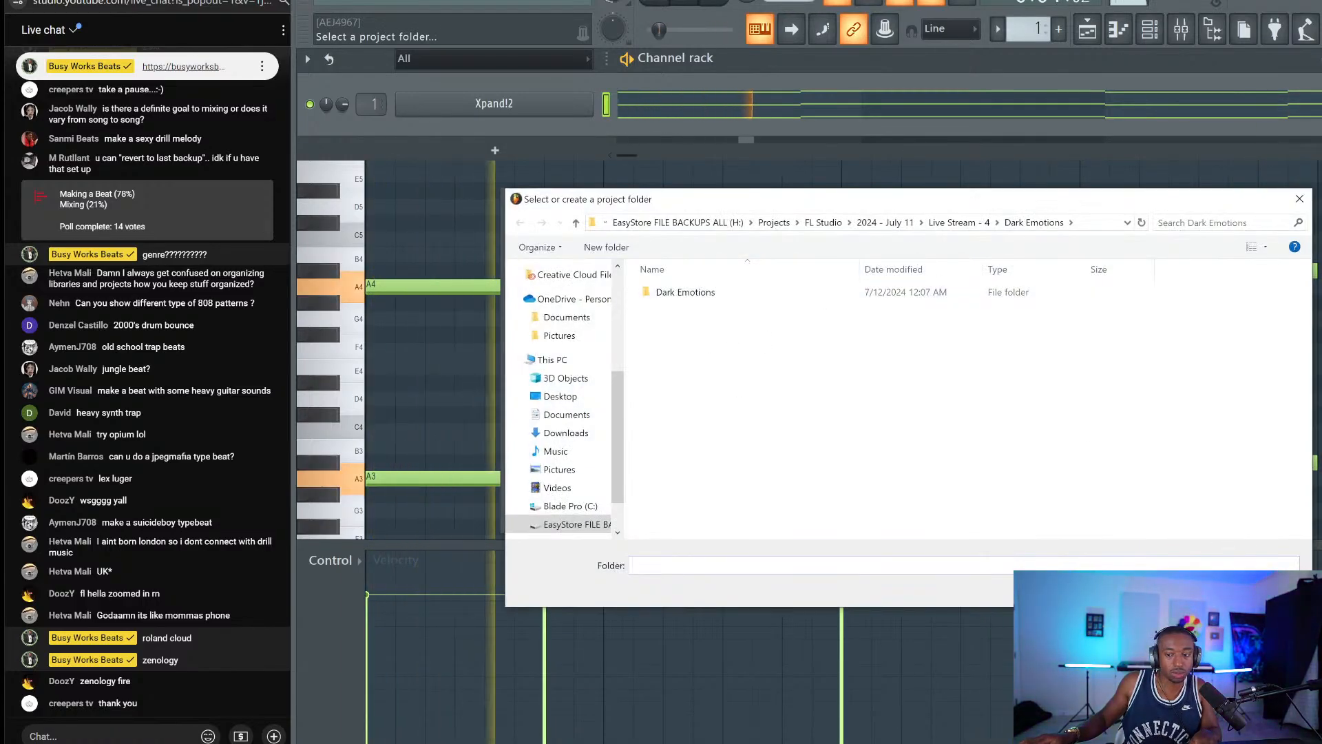
pyautogui.click(1185, 588)
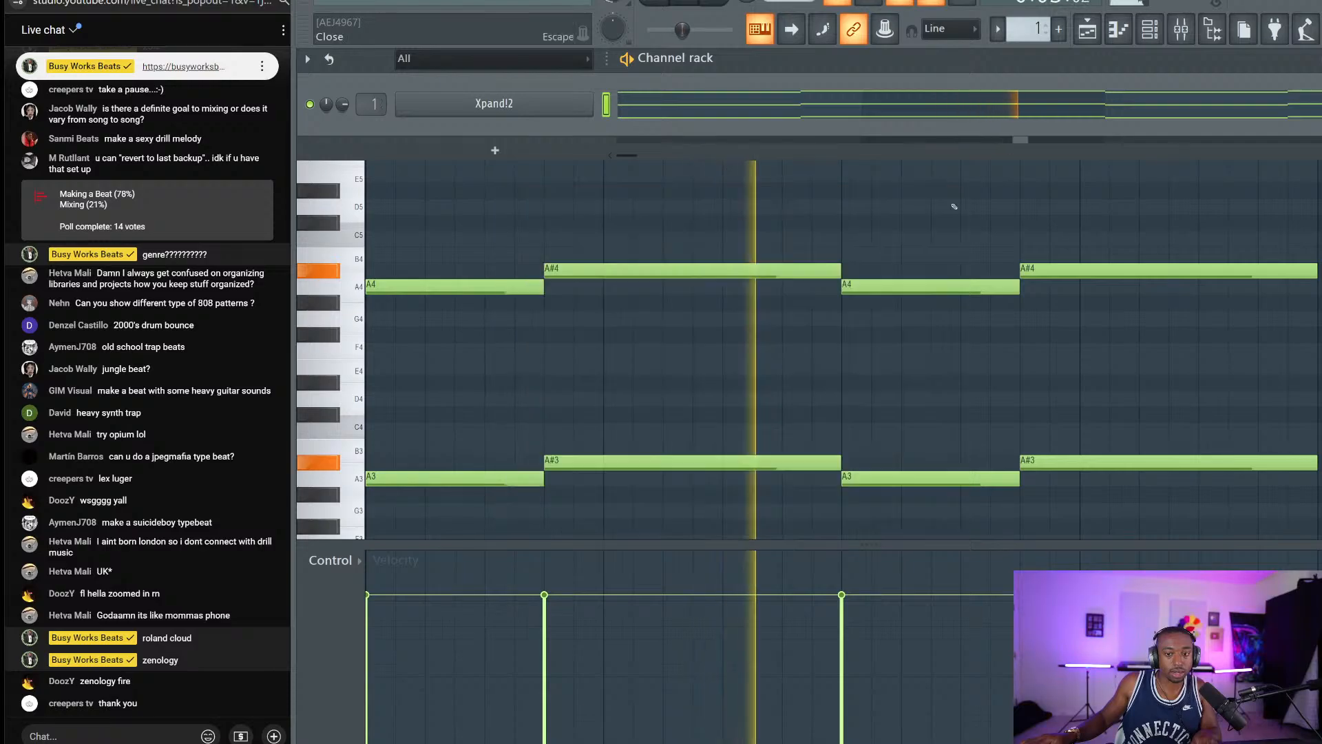
pyautogui.press('Return')
# Reopen Save As and navigate to the 2024 - July 21 projects folder.
pyautogui.click(327, 1)
pyautogui.click(351, 69)
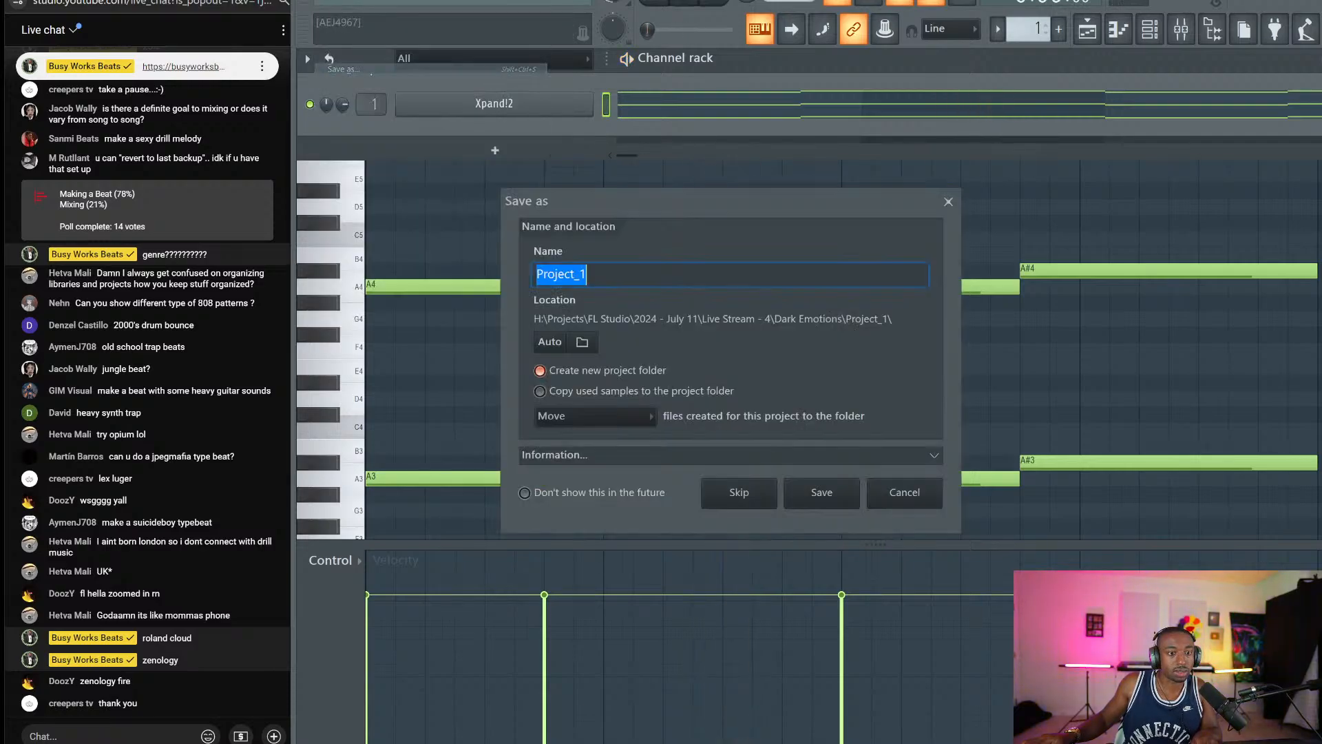
pyautogui.write('LEx Luger')
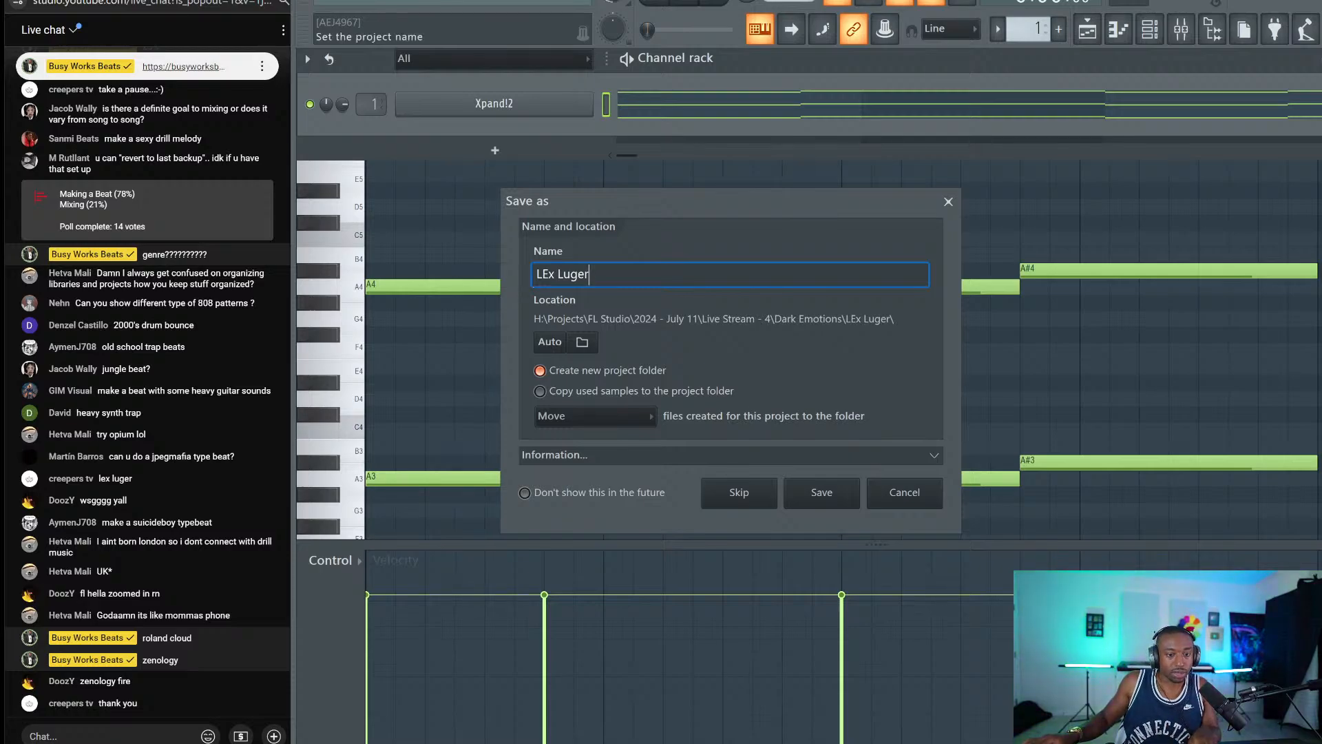
pyautogui.write('e')
pyautogui.click(582, 342)
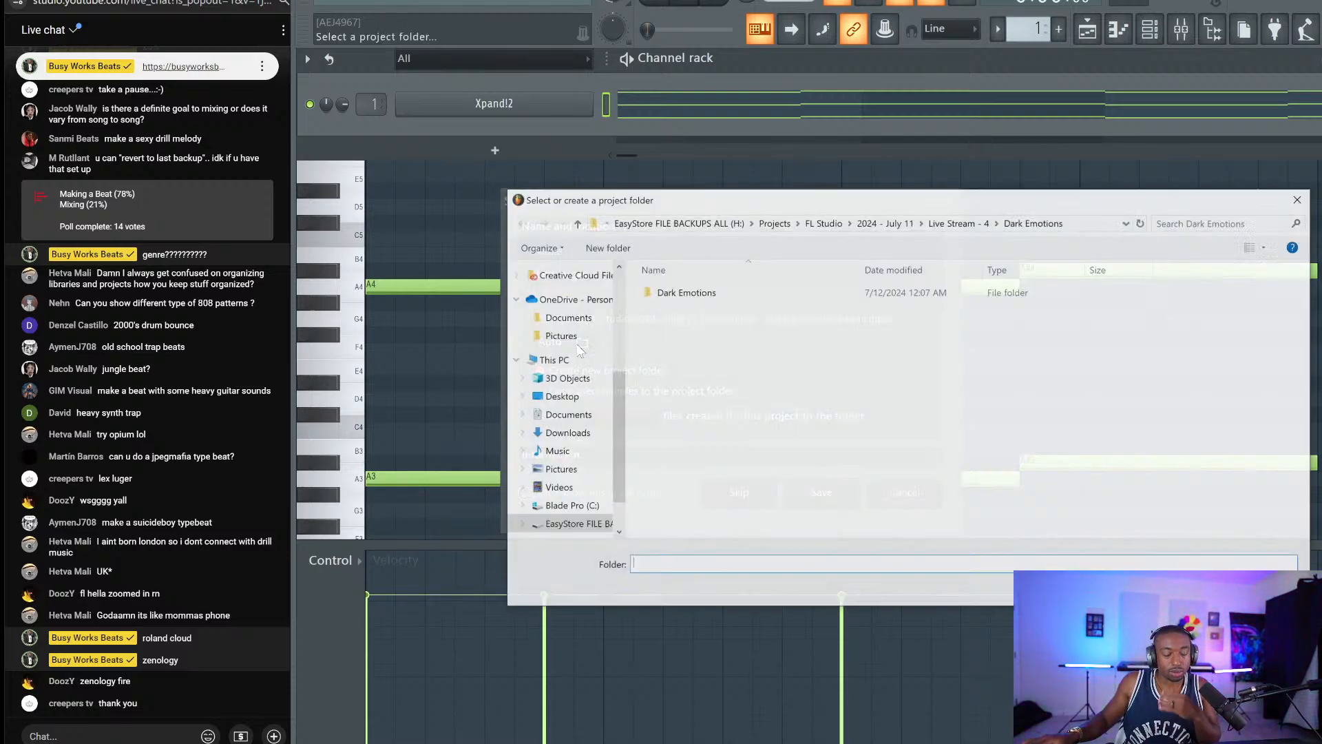
pyautogui.click(887, 222)
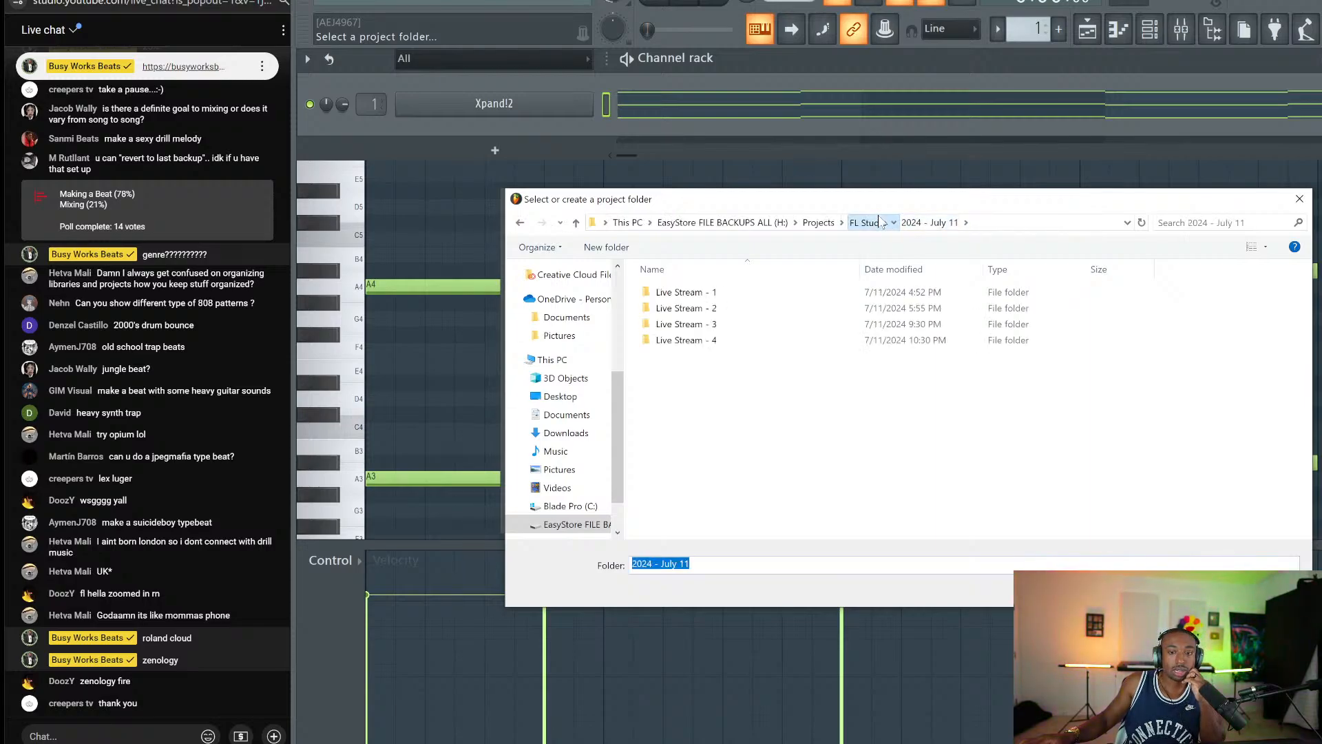
pyautogui.click(869, 222)
pyautogui.doubleClick(688, 292)
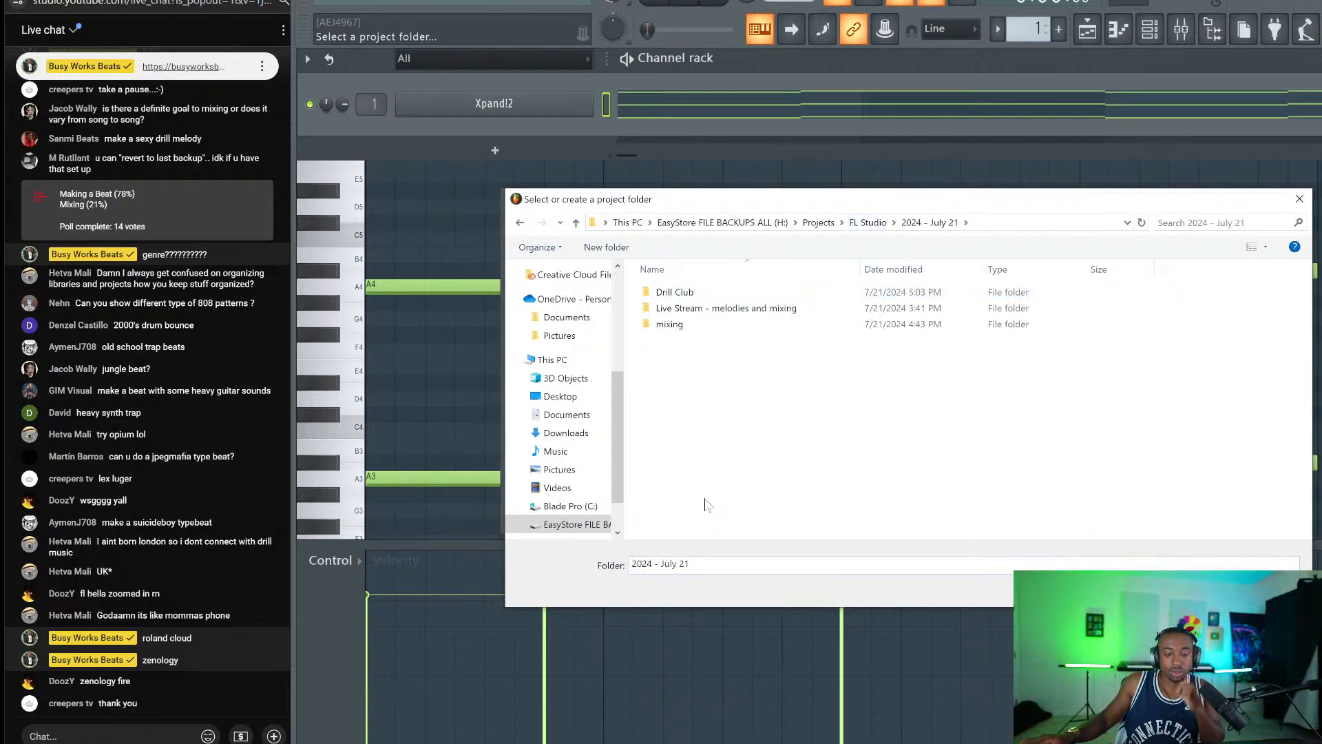
# Create a new 'Lex Luger' folder there and choose it as the save location.
pyautogui.hotkey('ctrl', 'shift', 'n')
pyautogui.write('L')
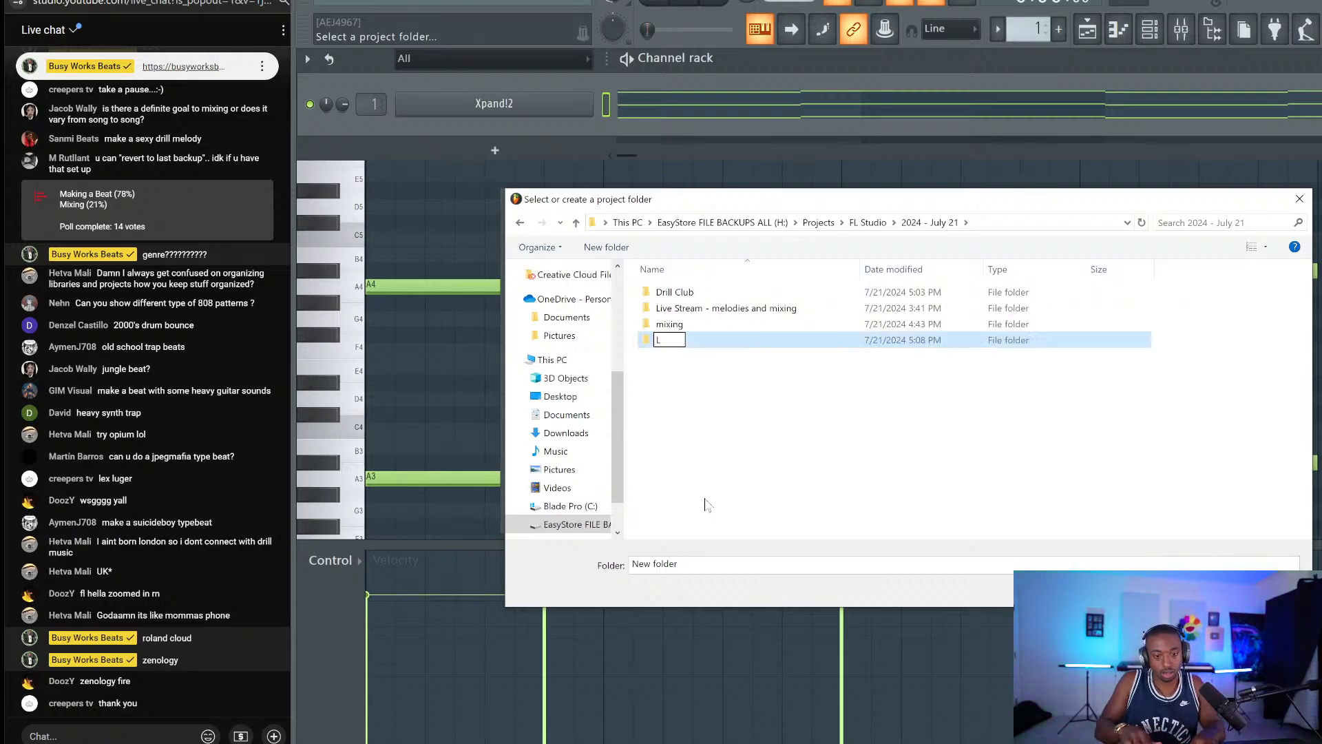
pyautogui.write('ex Luger')
pyautogui.press('Return')
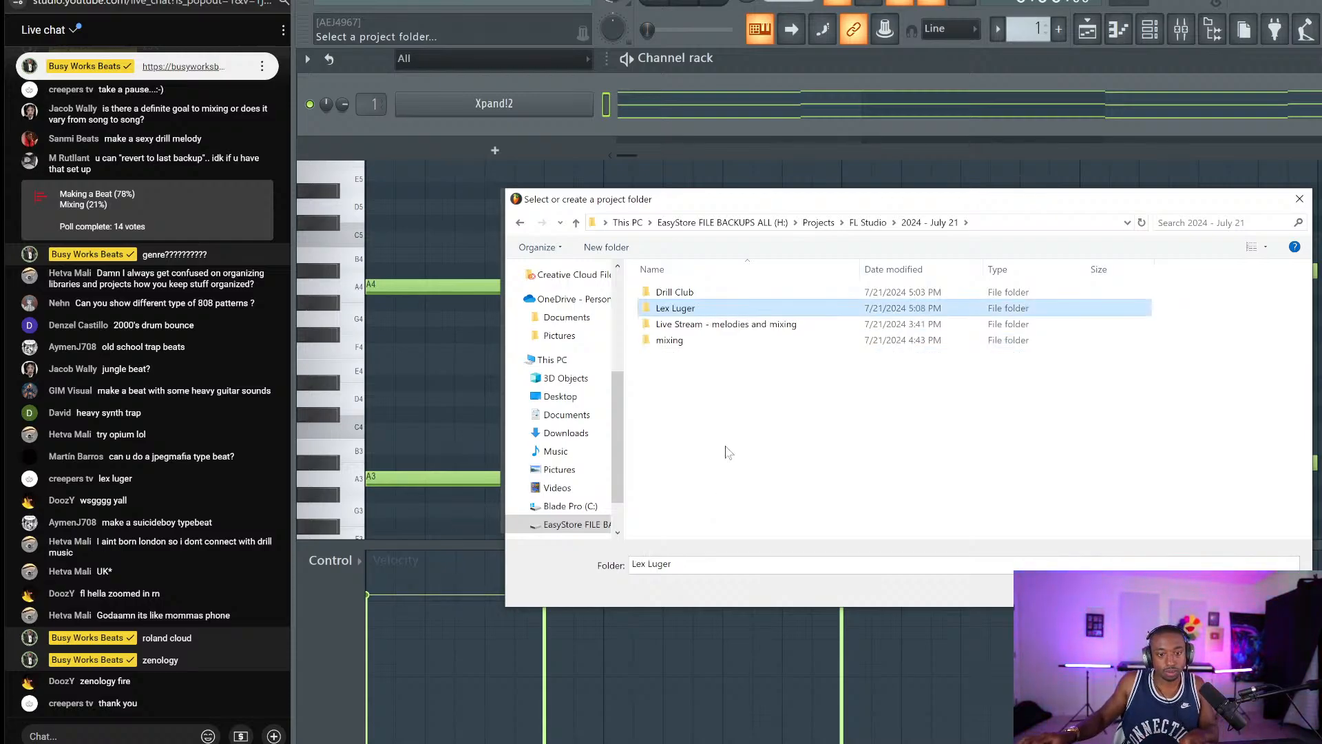
pyautogui.doubleClick(709, 309)
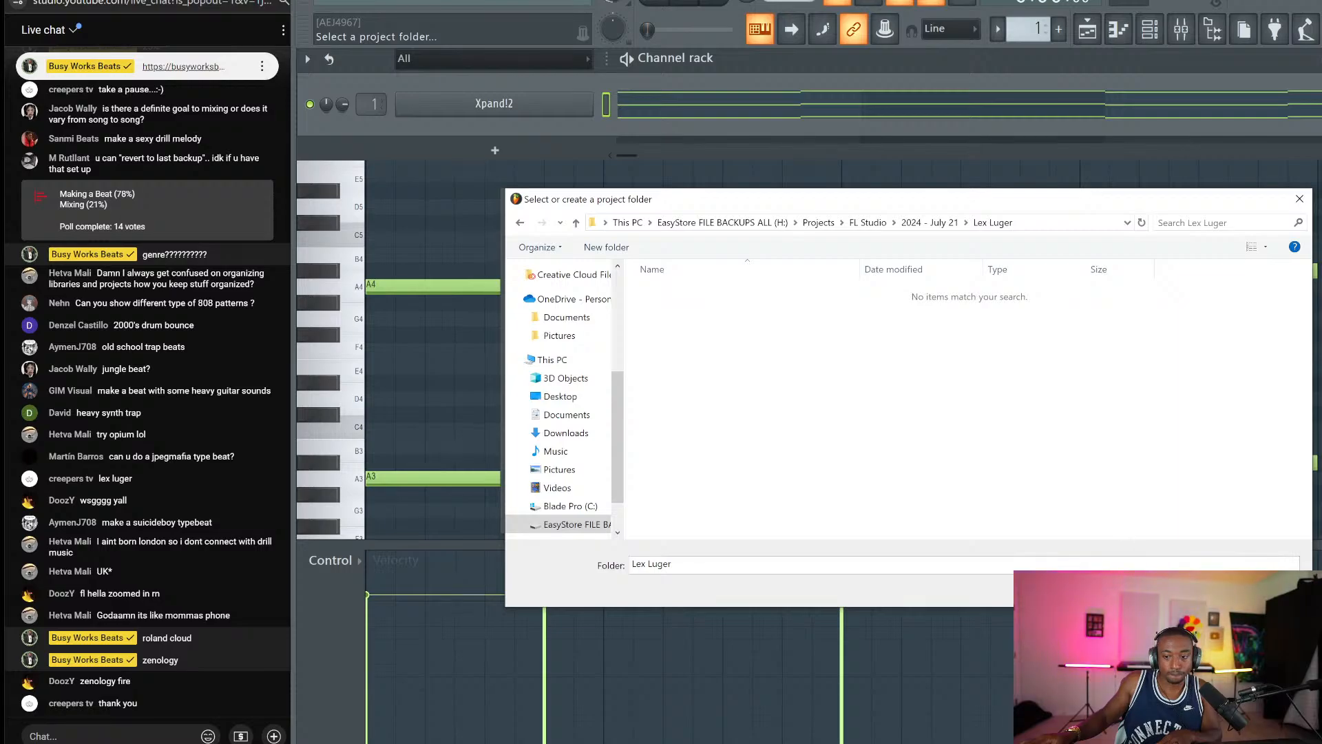
pyautogui.click(1190, 590)
# Save Lex Luger.flp and preview the BIG WJITE CLAP & SNARE sample in 1 - Go - To Drums.
pyautogui.click(821, 492)
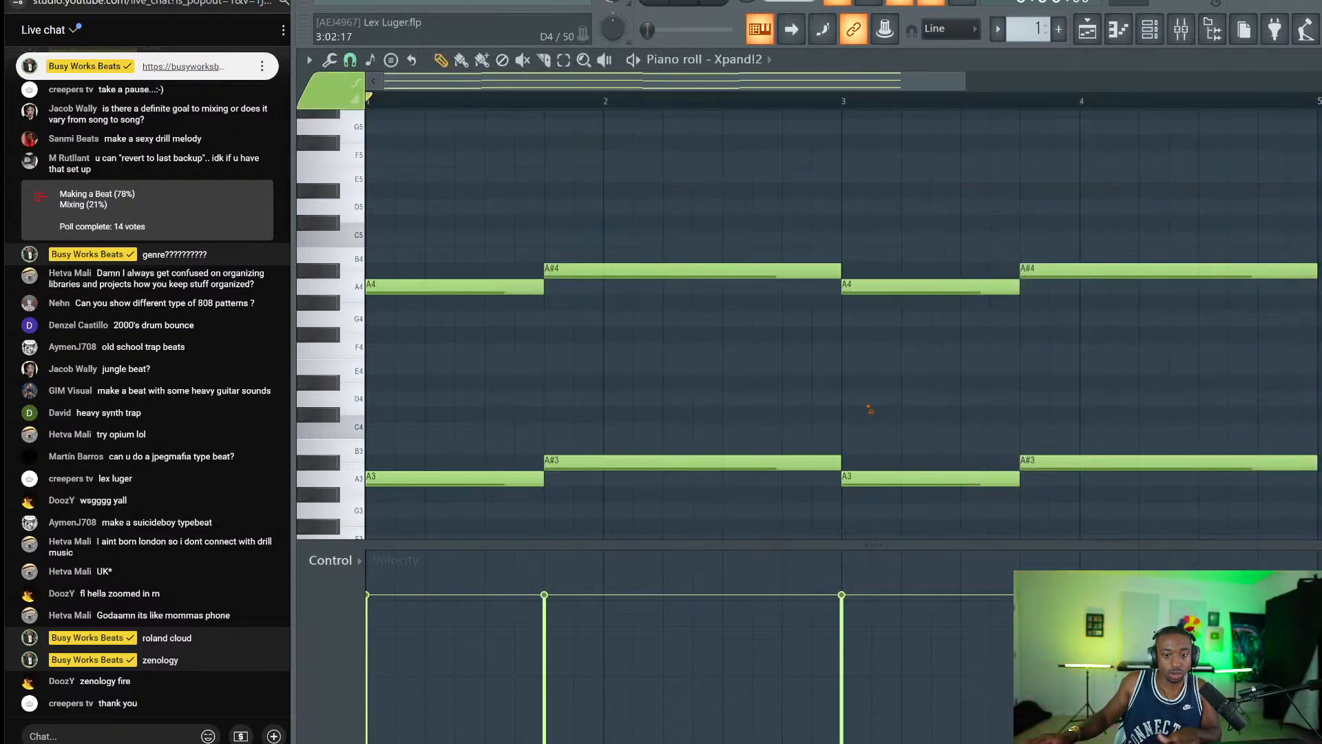
pyautogui.click(1214, 29)
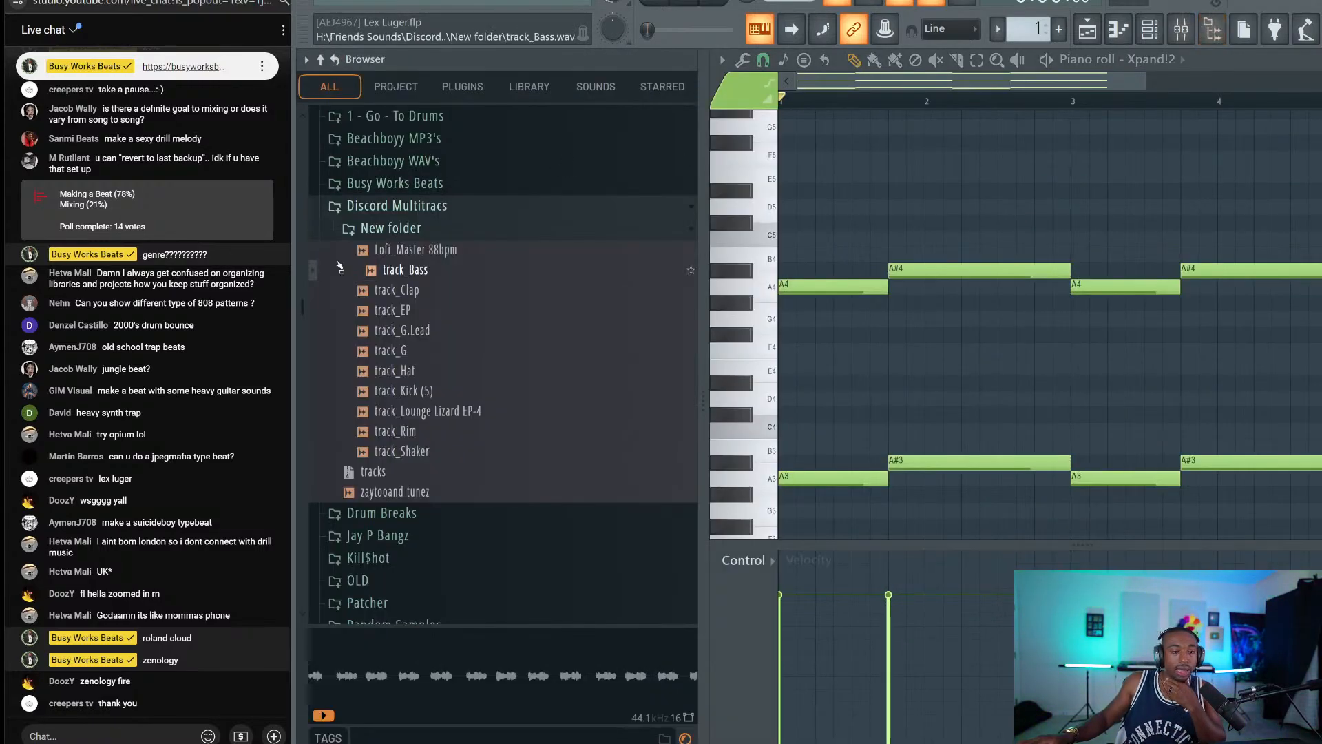
pyautogui.scroll(10, 489, 358)
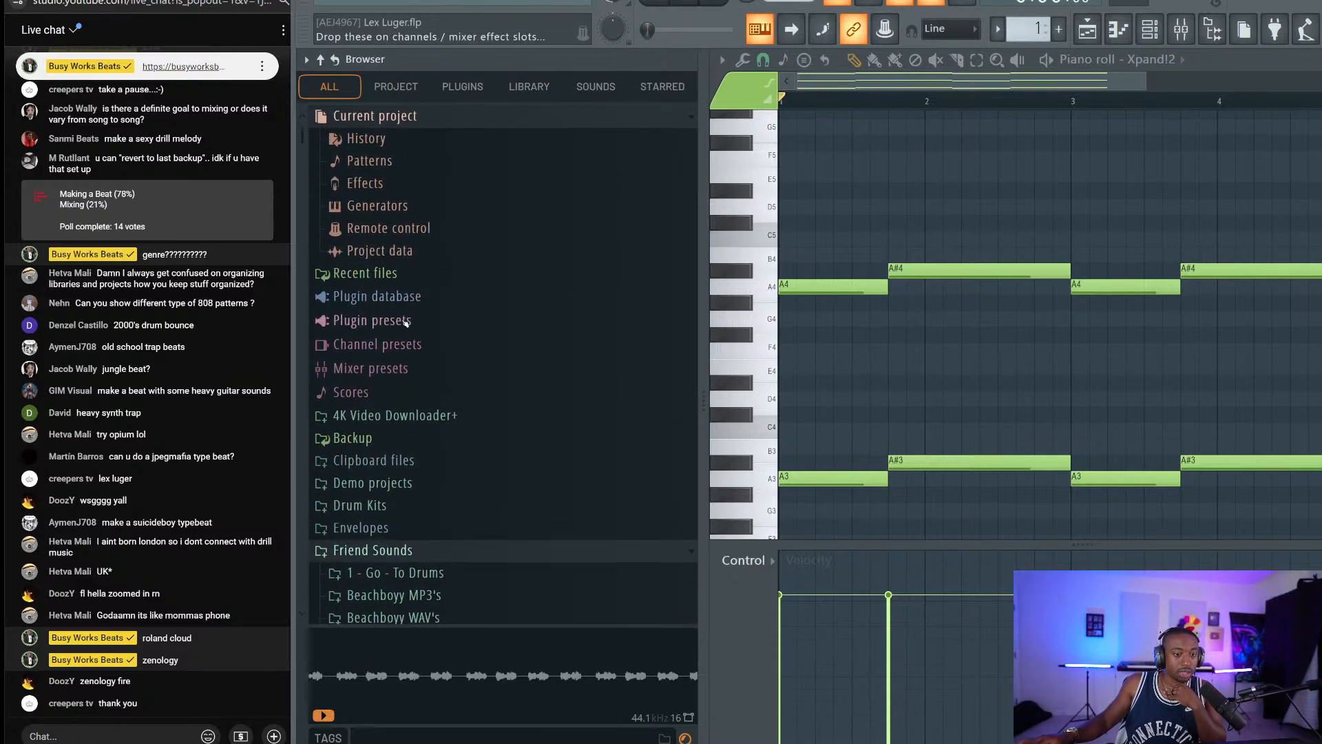
pyautogui.scroll(-5, 475, 358)
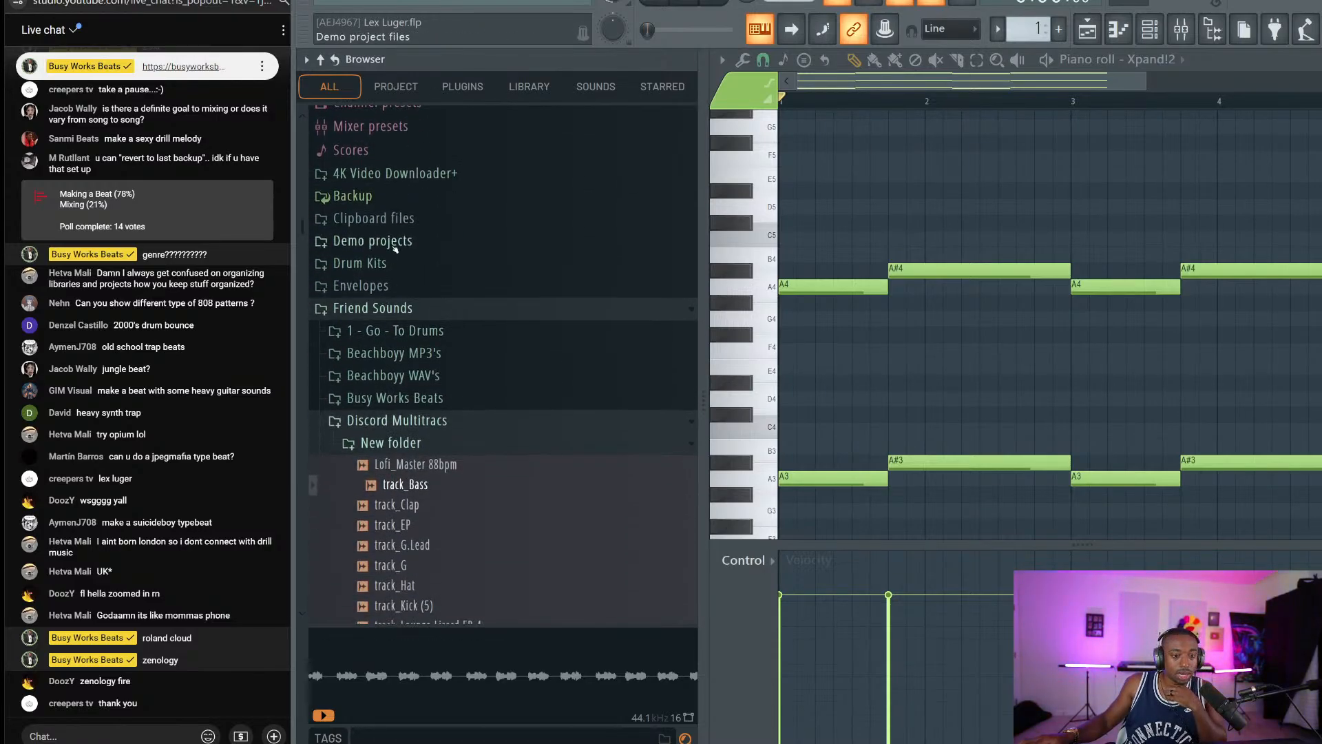
pyautogui.click(385, 332)
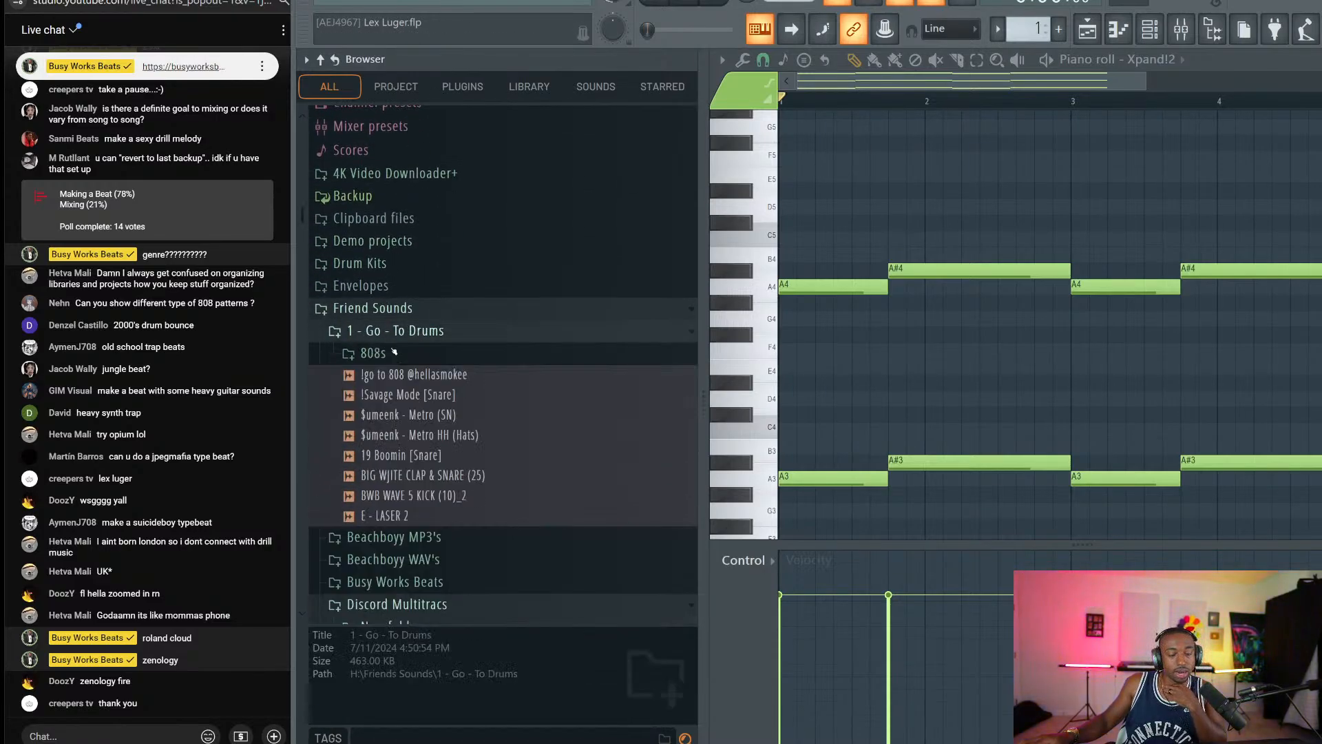
pyautogui.click(444, 475)
# Load the clap sample into a new channel with its silence trimmed off.
pyautogui.rightClick(447, 475)
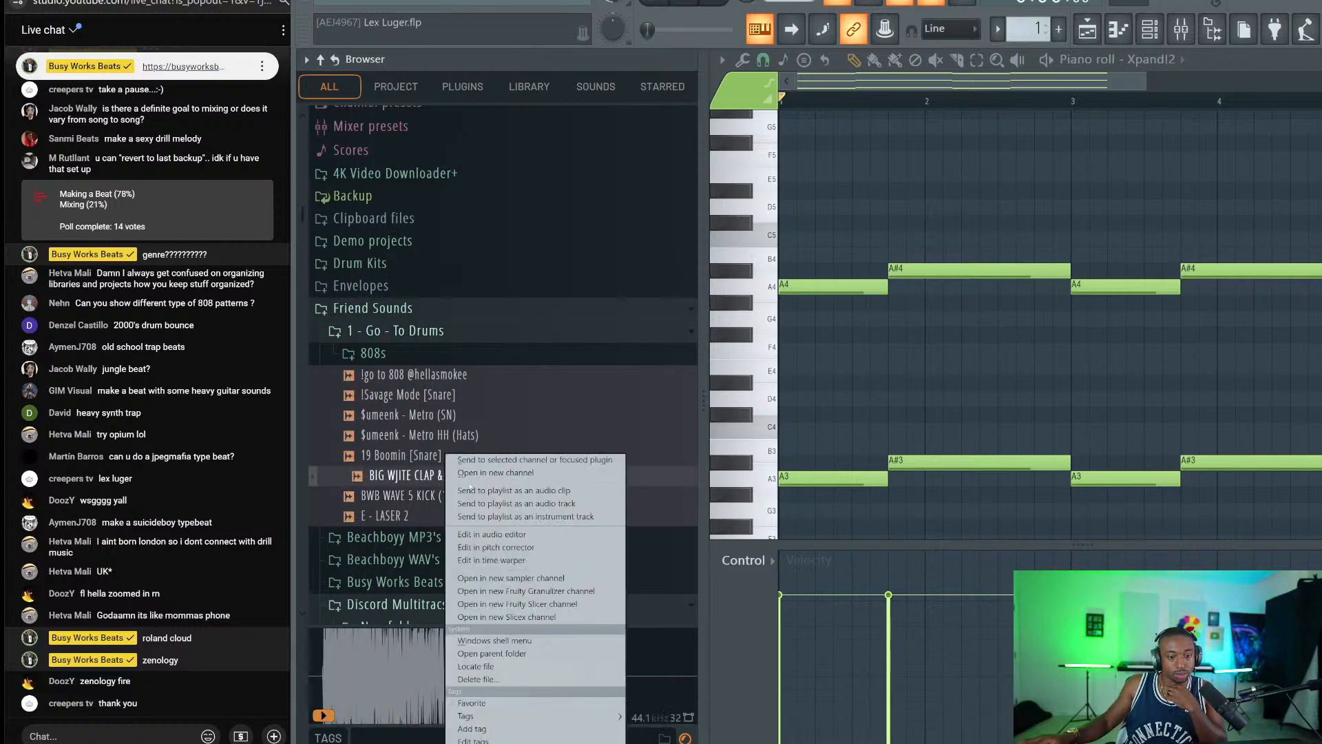
pyautogui.click(482, 472)
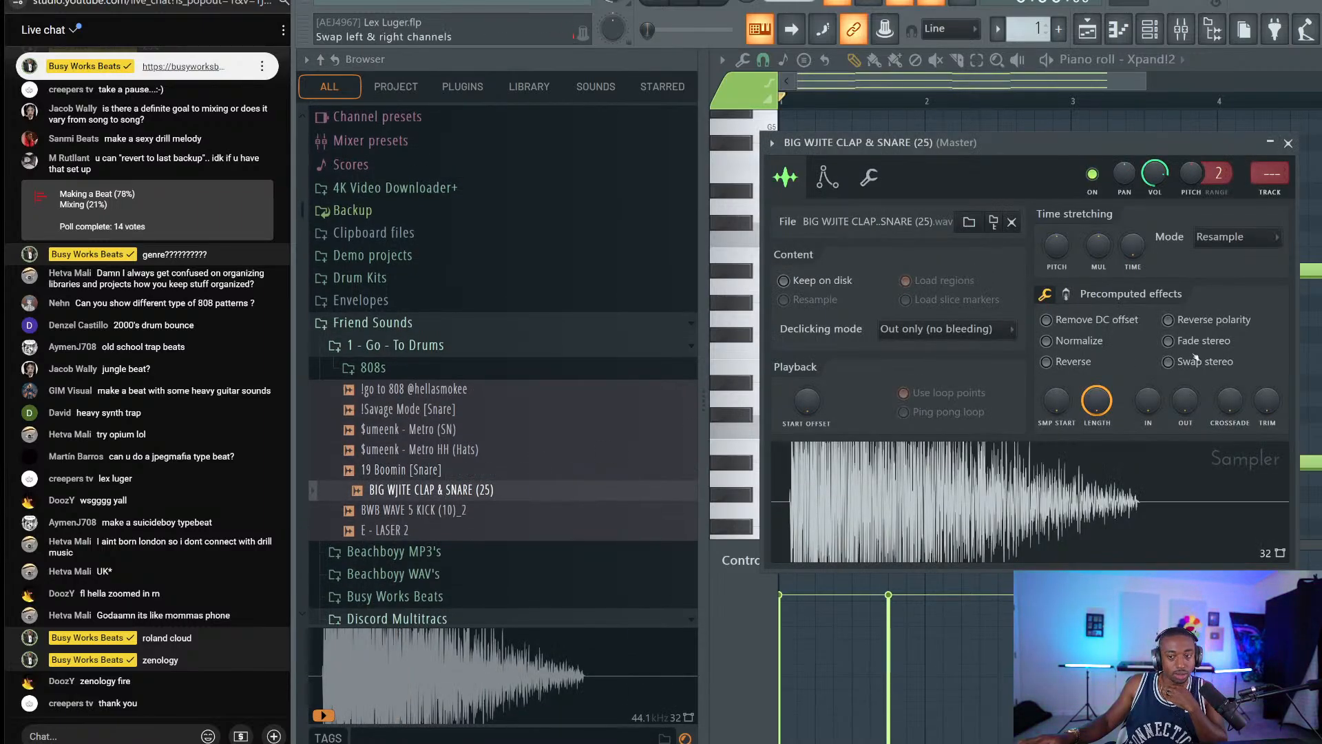
pyautogui.moveTo(1267, 401); pyautogui.dragTo(1267, 324)
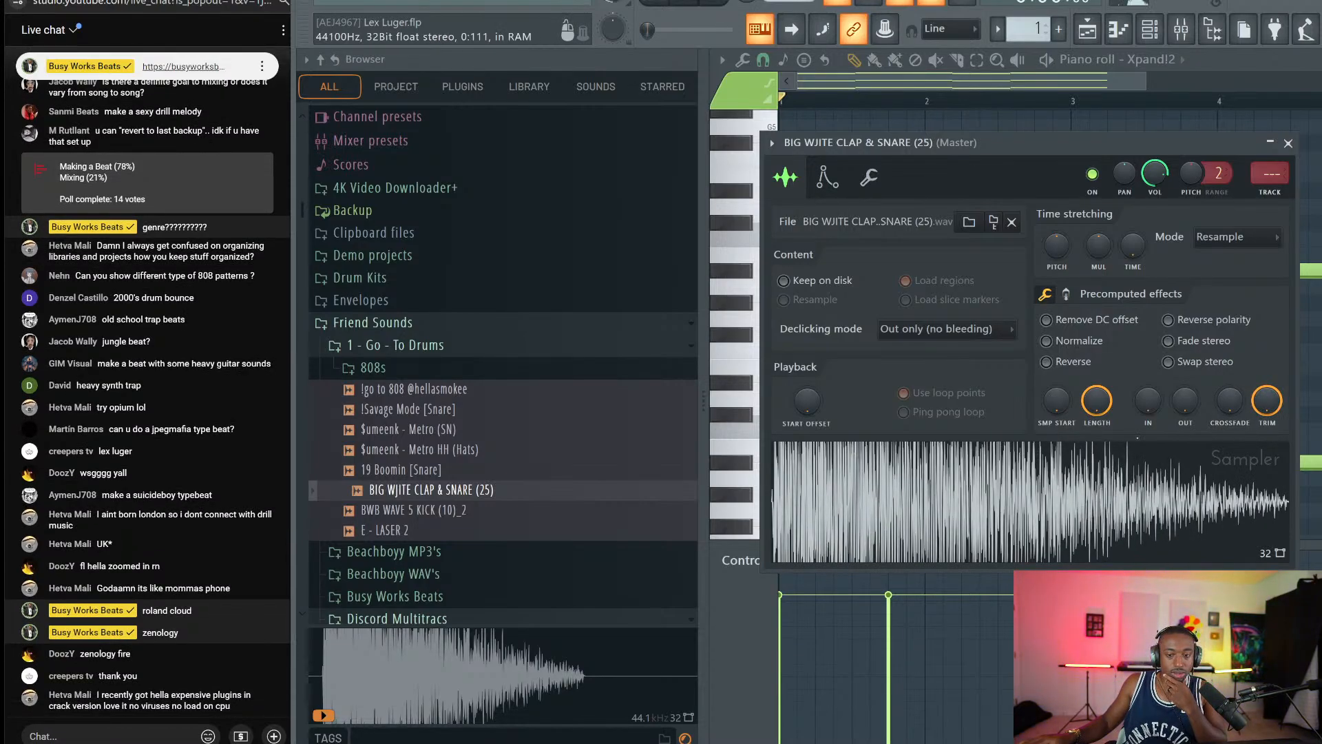
pyautogui.click(1288, 143)
pyautogui.click(1149, 29)
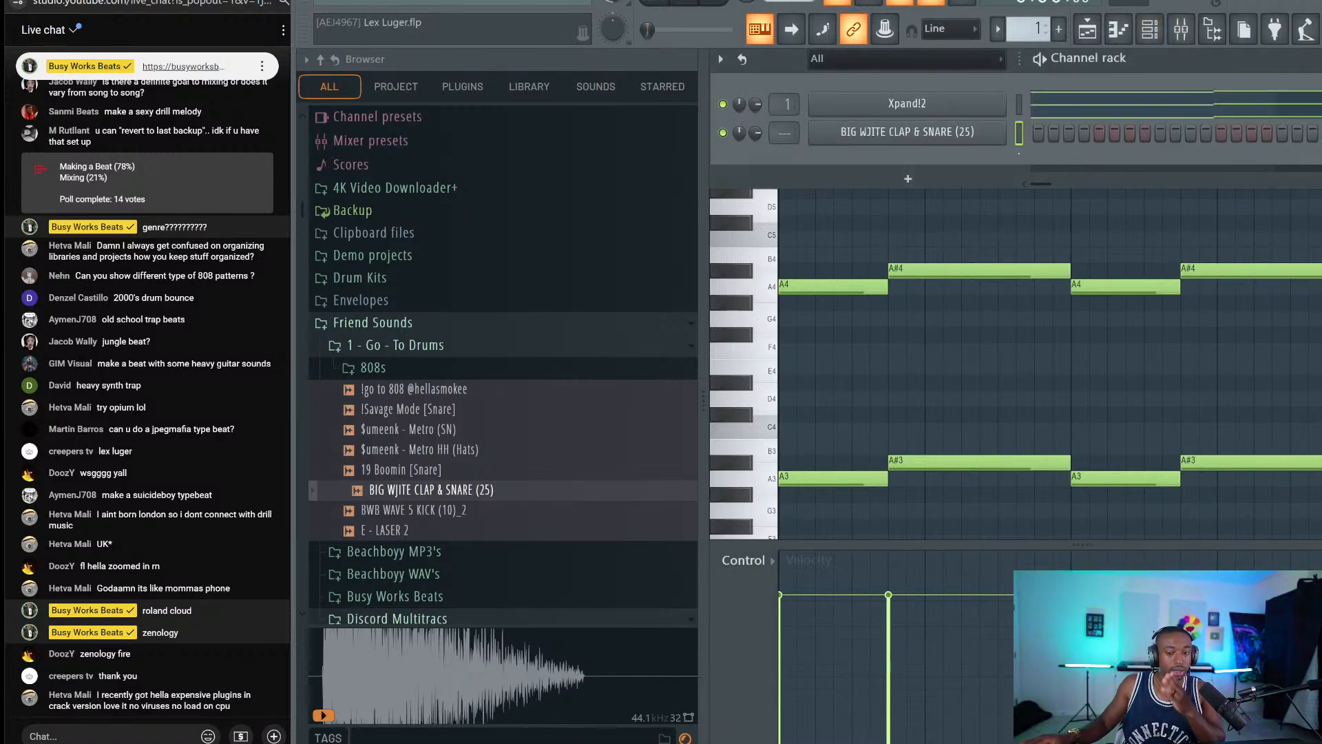
# Route the clap to mixer track 2 and bring up the playlist with an empty pattern.
pyautogui.hotkey('ctrl', 'l')
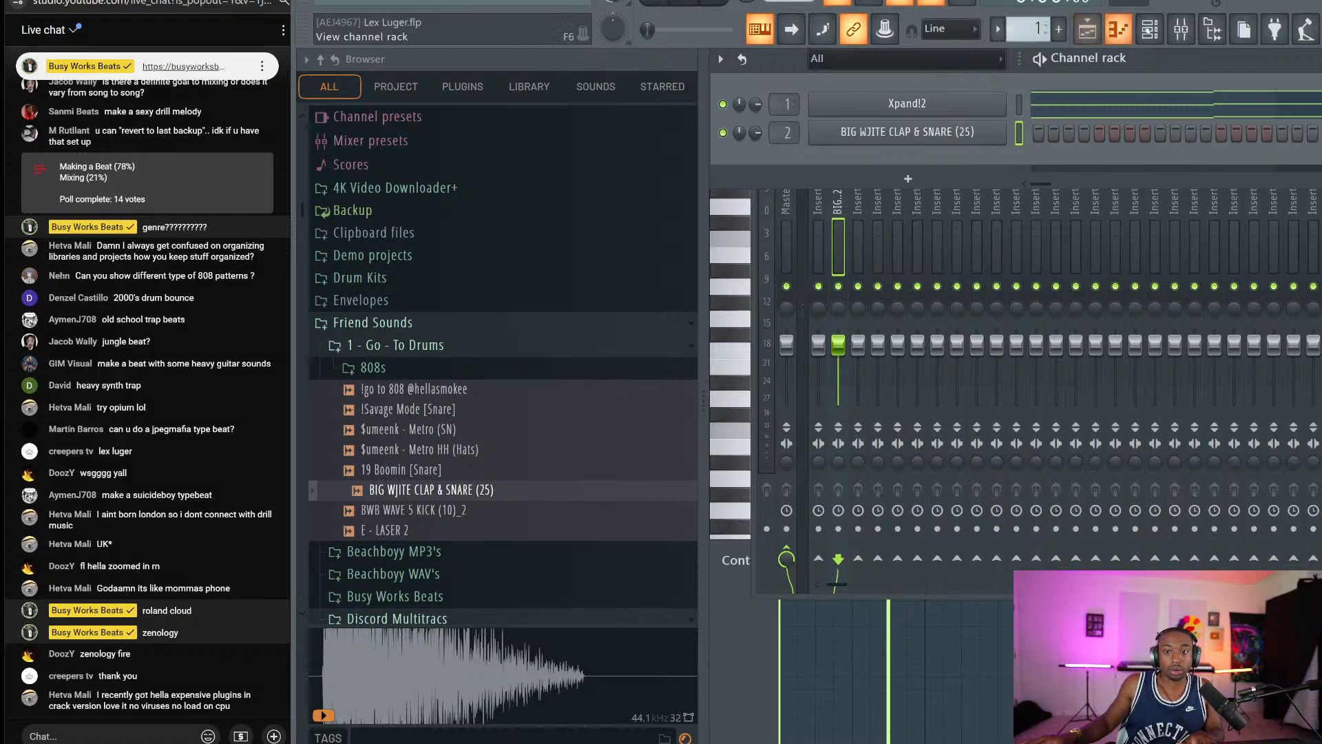
pyautogui.click(1213, 30)
pyautogui.moveTo(1024, 29); pyautogui.dragTo(1024, 17)
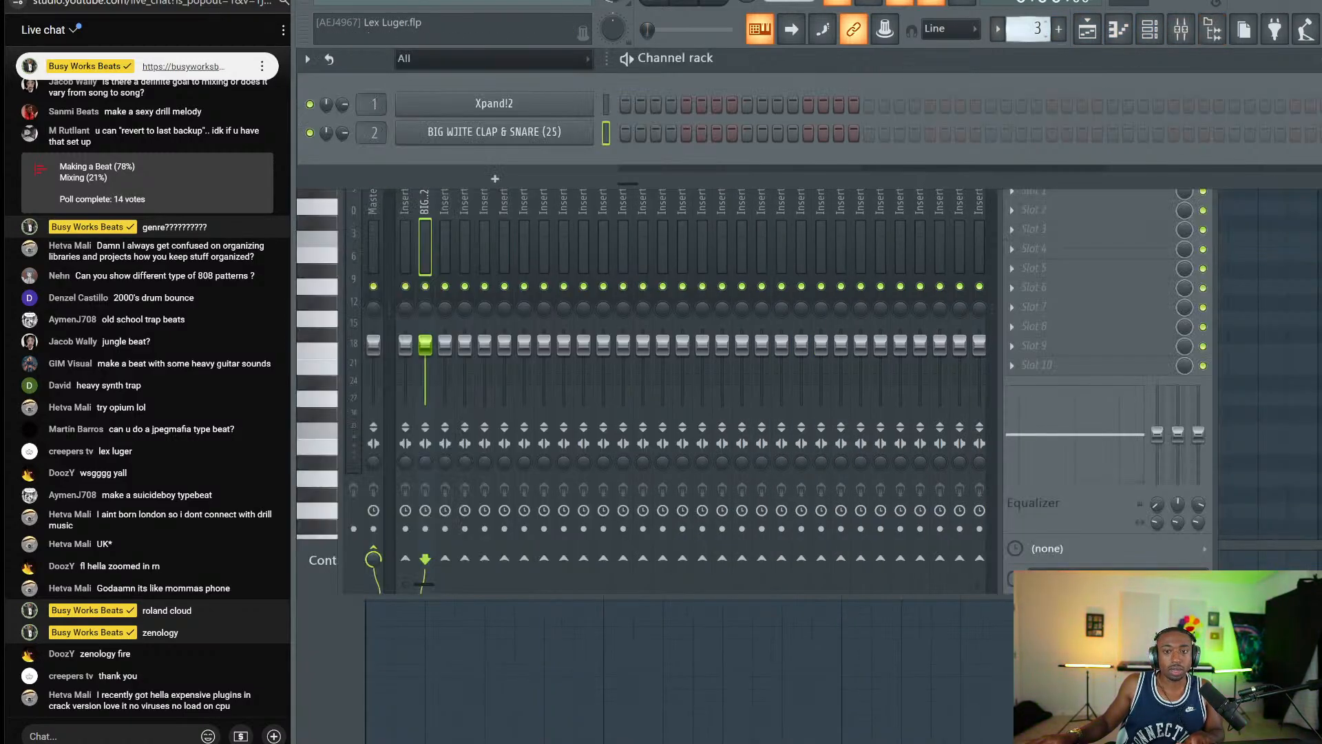
pyautogui.click(1088, 29)
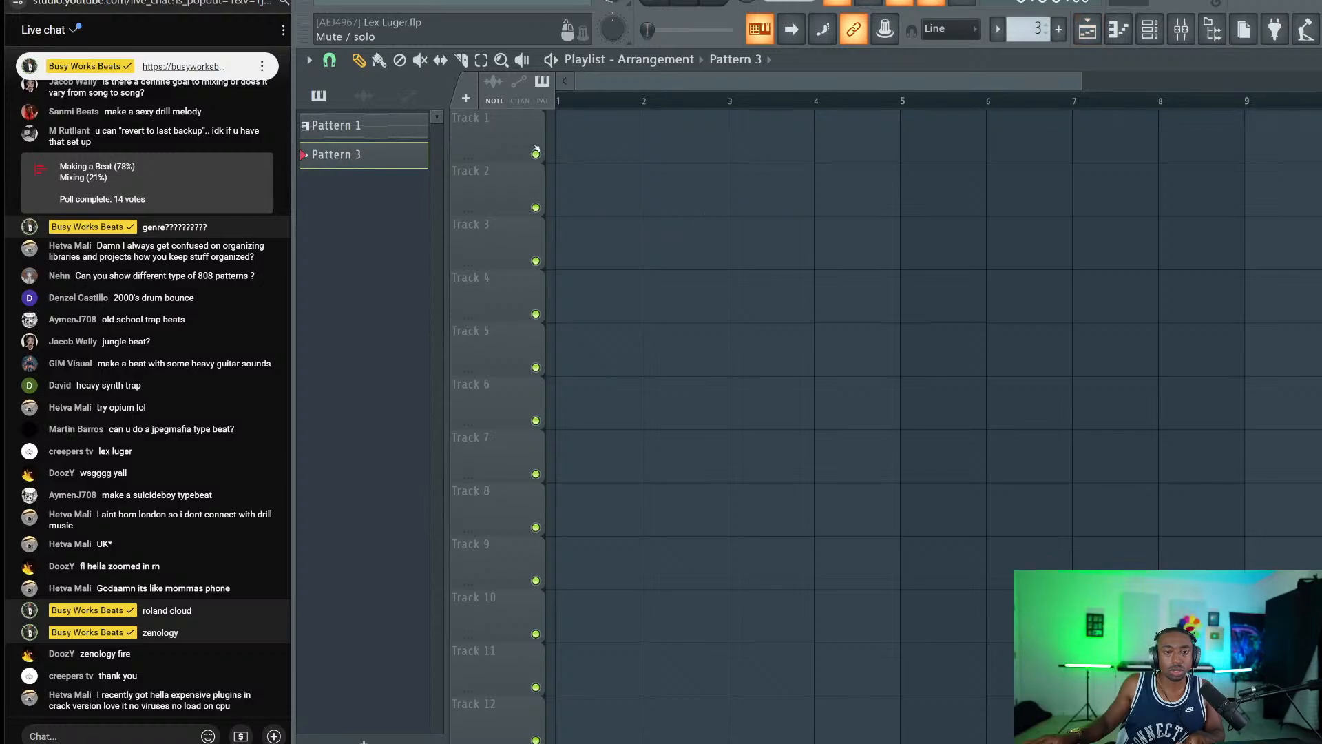
# Place Pattern 1 on Track 1 at bars 1, 5, 9 and 13, save, and enable song mode.
pyautogui.moveTo(423, 129); pyautogui.dragTo(559, 153)
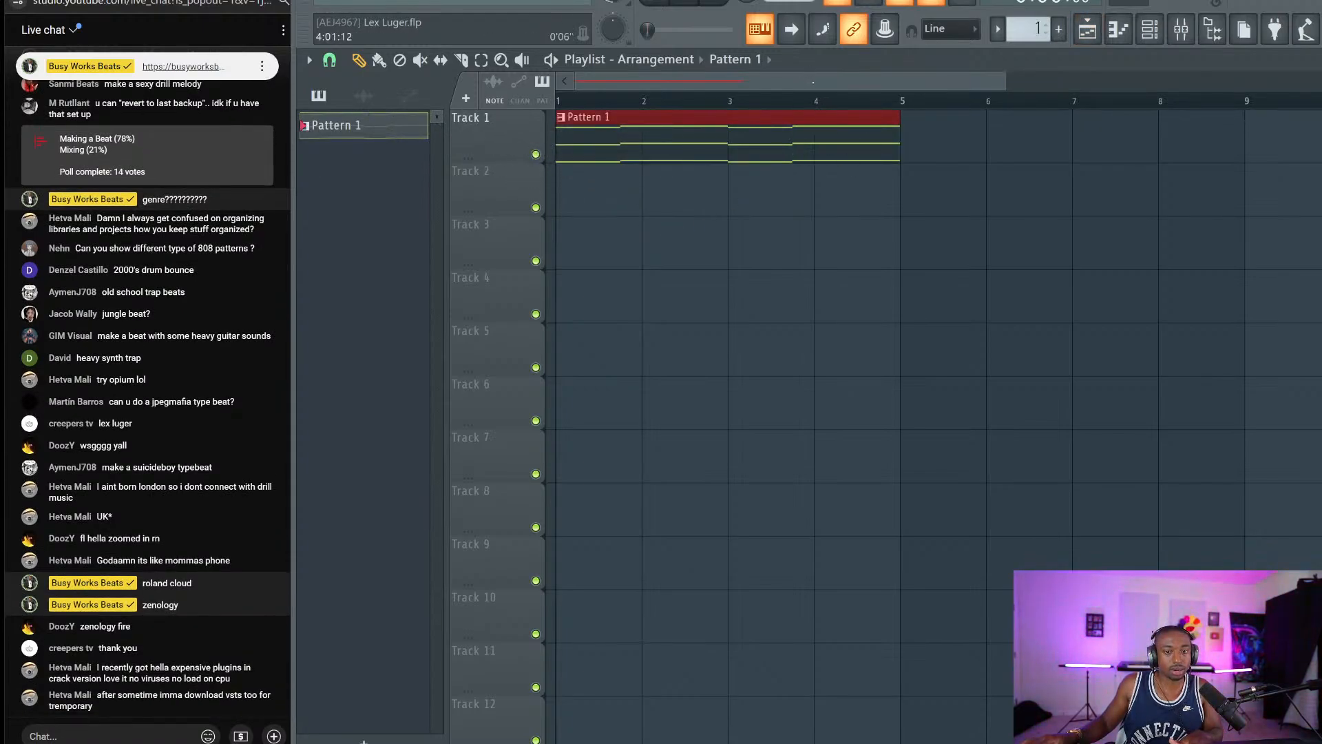
pyautogui.scroll(-2, 817, 96)
pyautogui.hotkey('ctrl', 'b')
pyautogui.hotkey('ctrl', 'b')
pyautogui.hotkey('ctrl', 'b')
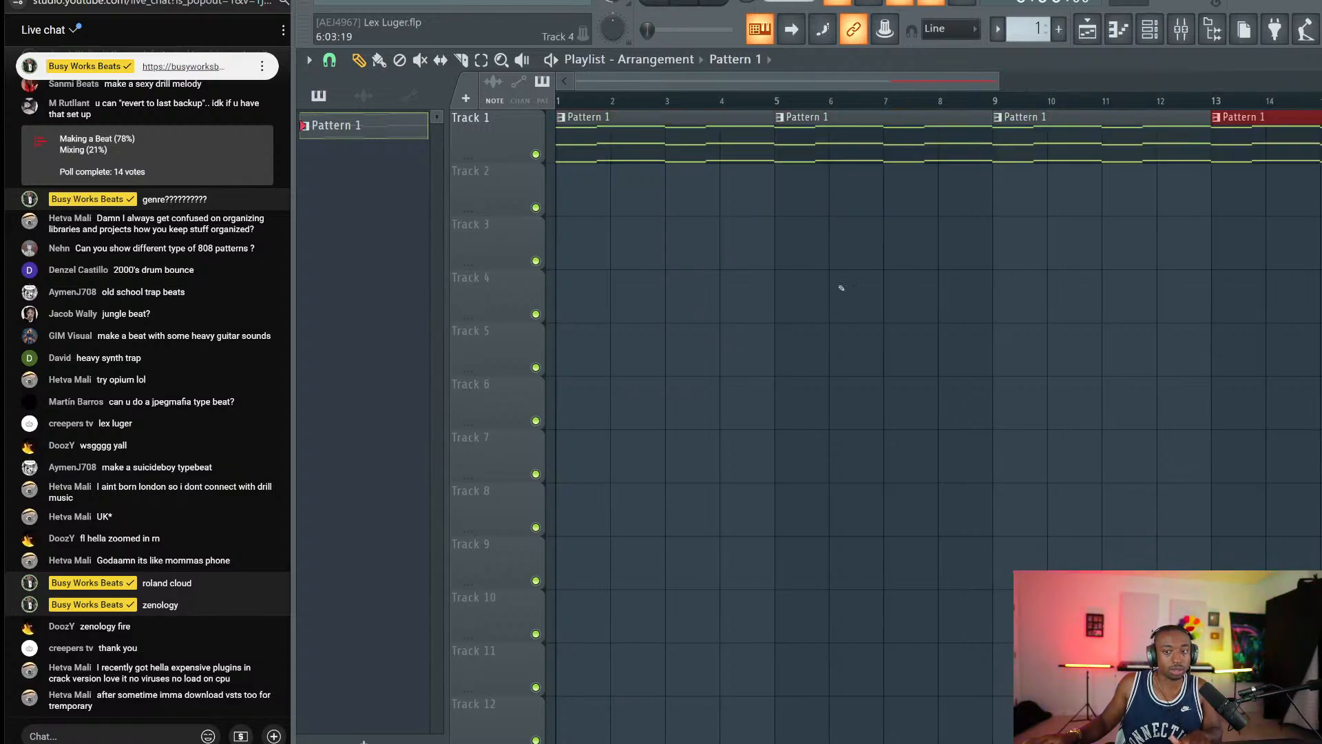
pyautogui.hotkey('ctrl', 's')
pyautogui.click(648, 2)
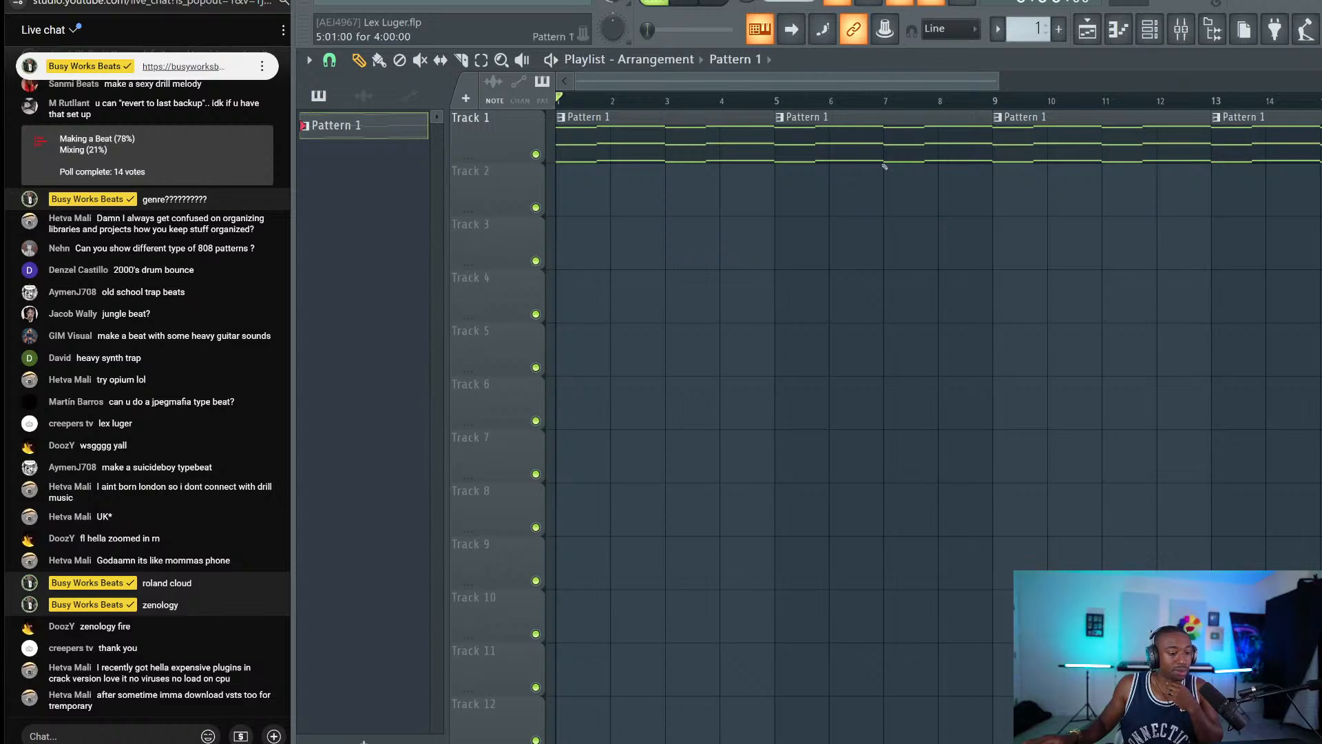
# Put clap hits on steps 8 and 9 and switch playback to pattern mode.
pyautogui.click(1150, 29)
pyautogui.scroll(1, 1044, 28)
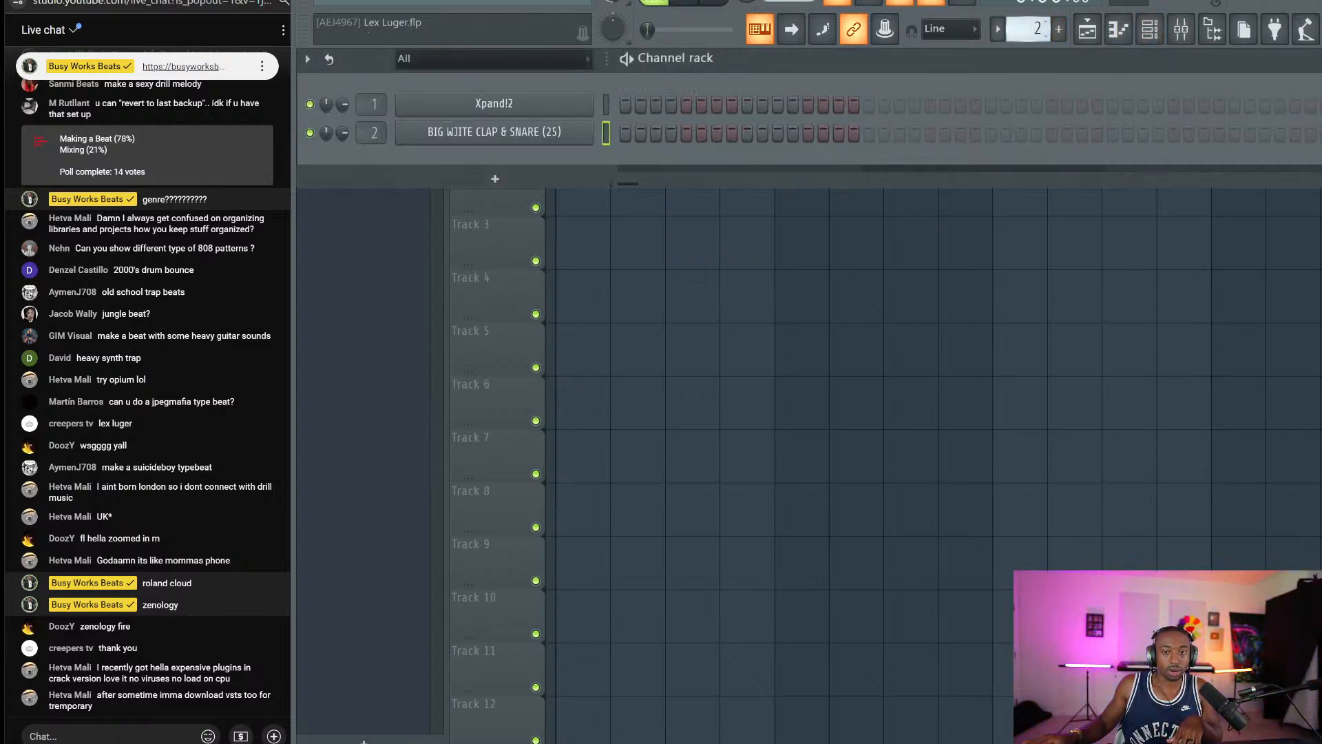
pyautogui.moveTo(734, 134); pyautogui.dragTo(749, 135)
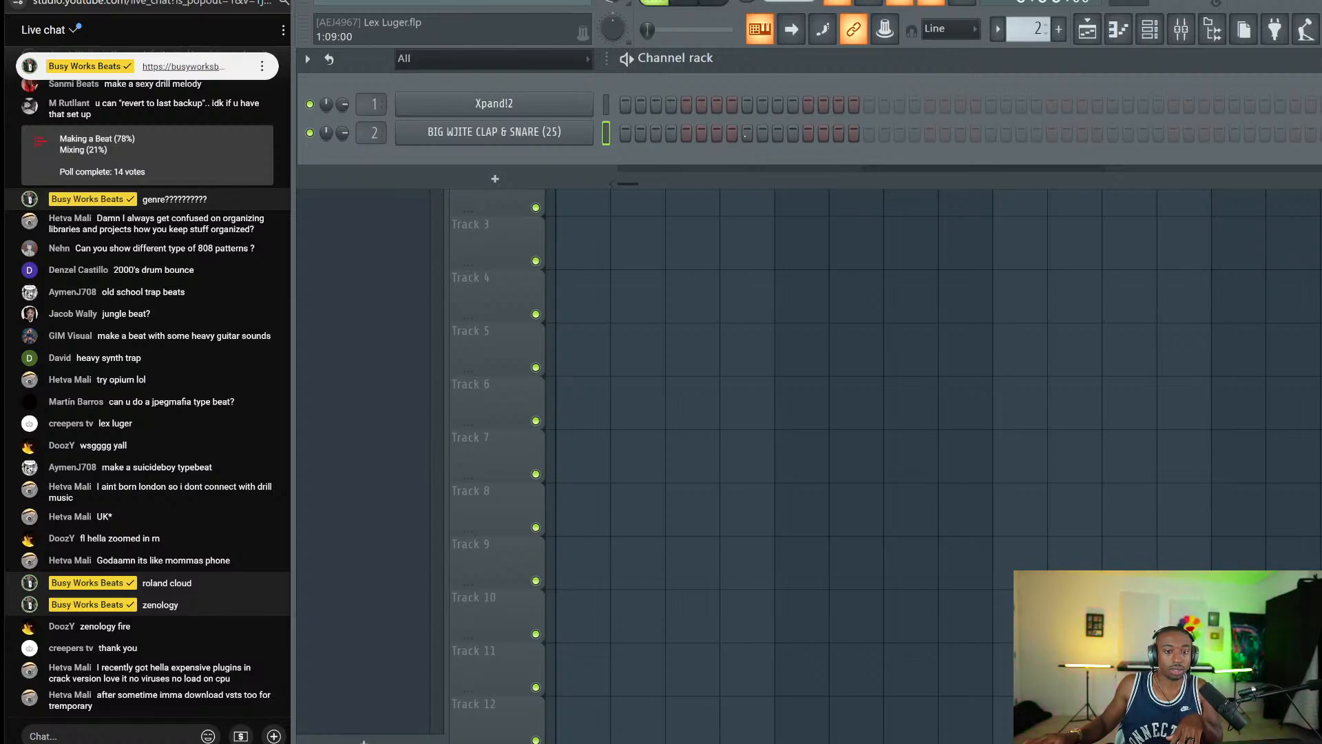
pyautogui.click(654, 1)
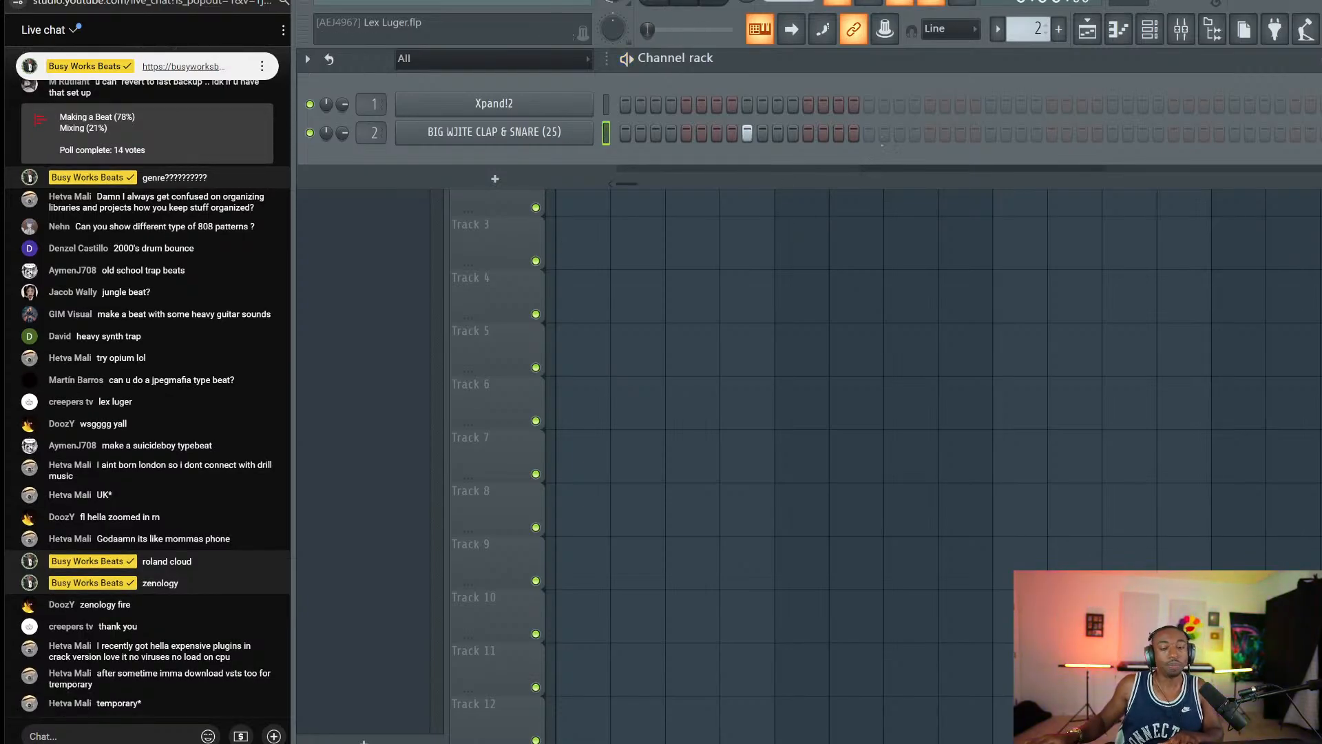
# Add a clap on step 25, preview it, and place Pattern 2 at bar 1 of Track 2.
pyautogui.click(991, 134)
pyautogui.press('space')
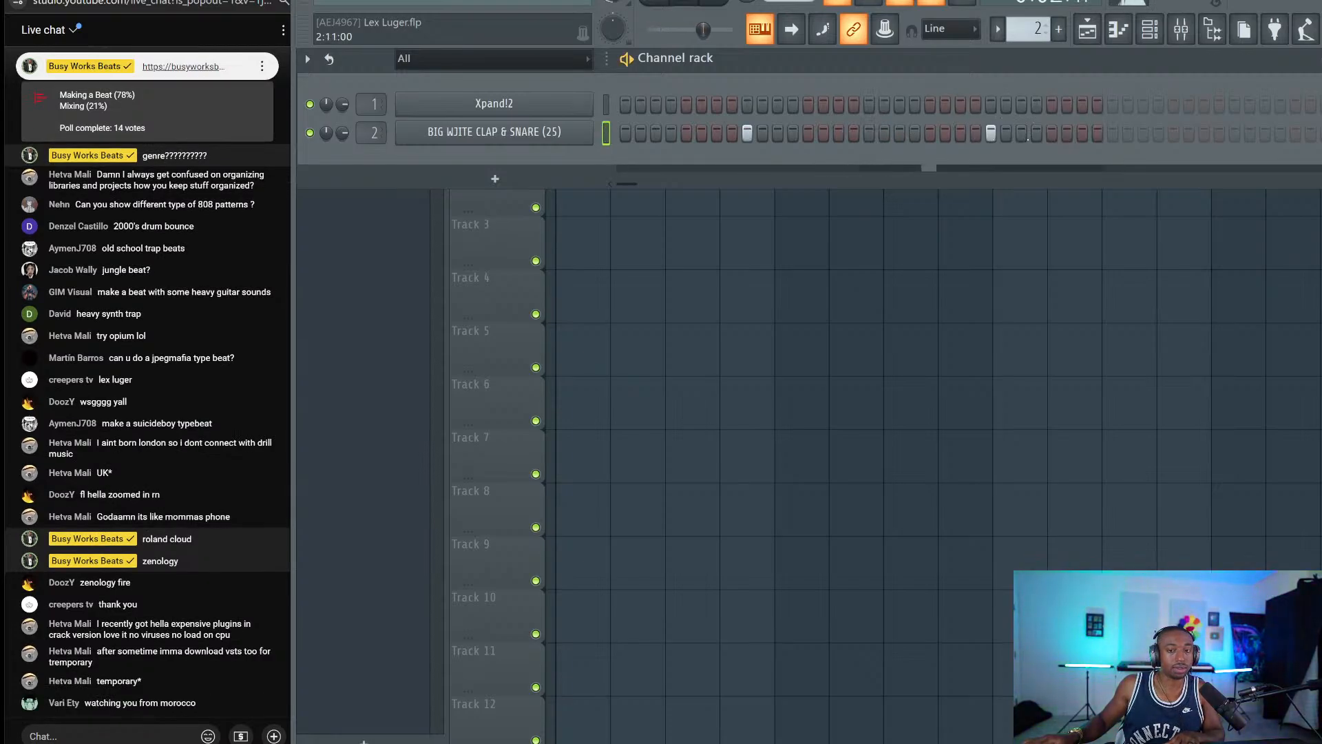
pyautogui.press('F6')
pyautogui.press('space')
pyautogui.click(592, 196)
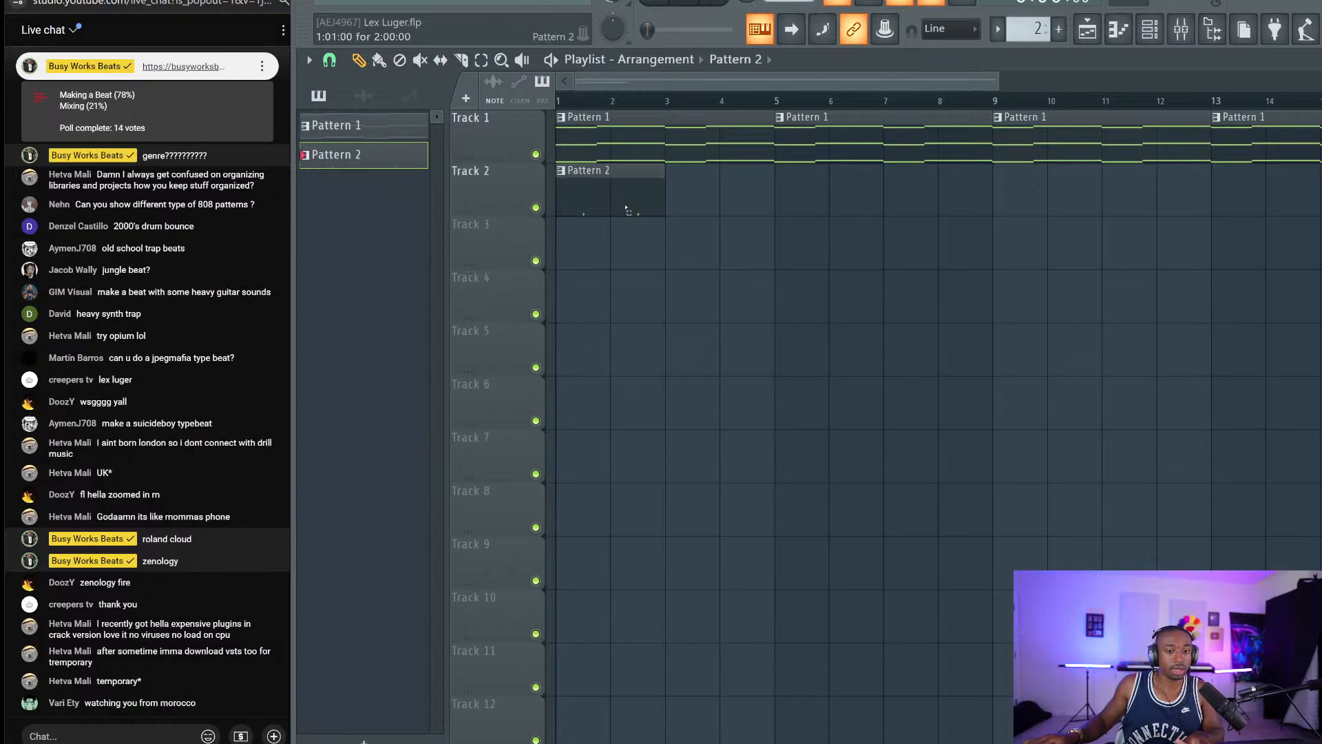
# Repeat the Pattern 2 clap clip every two bars along Track 2 through bar 16.
pyautogui.click(627, 207)
pyautogui.hotkey('ctrl', 'b')
pyautogui.hotkey('ctrl', 'b')
pyautogui.hotkey('ctrl', 'b')
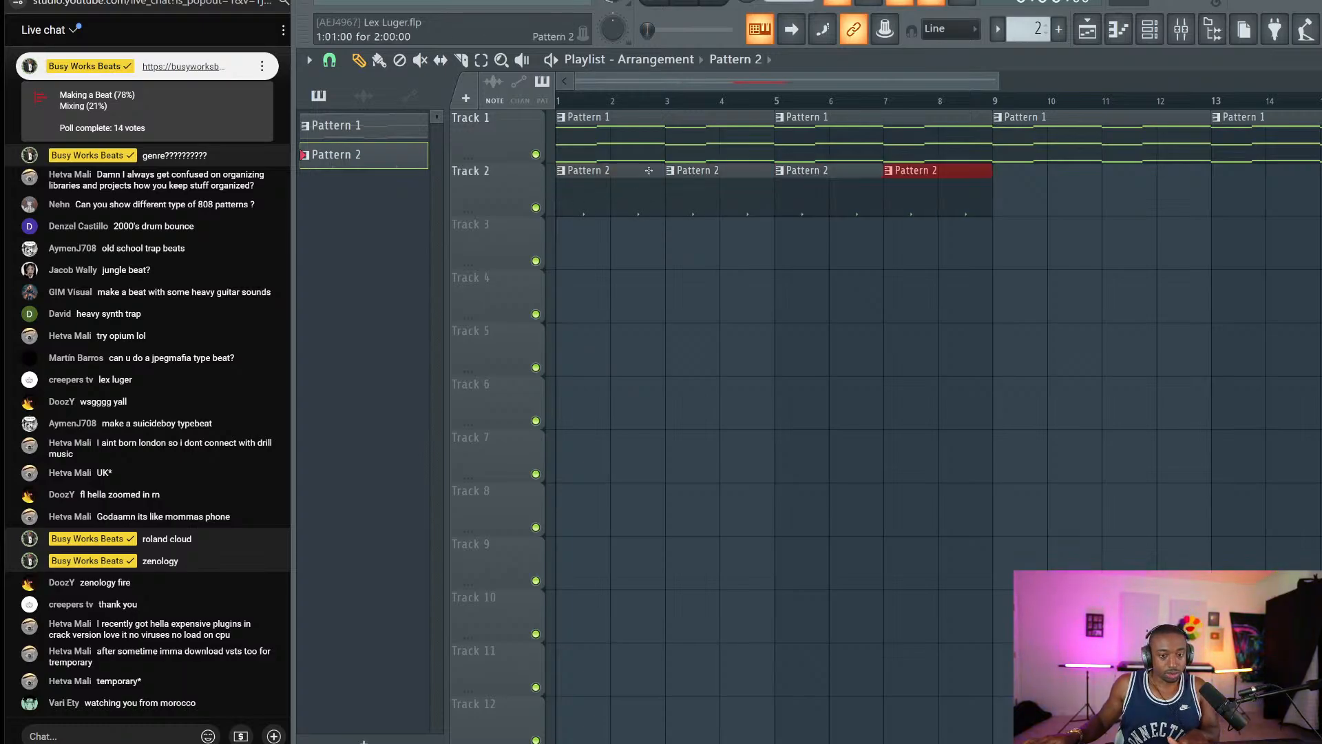
pyautogui.hotkey('ctrl', 'b')
pyautogui.hotkey('ctrl', 'b')
pyautogui.hotkey('ctrl', 'b')
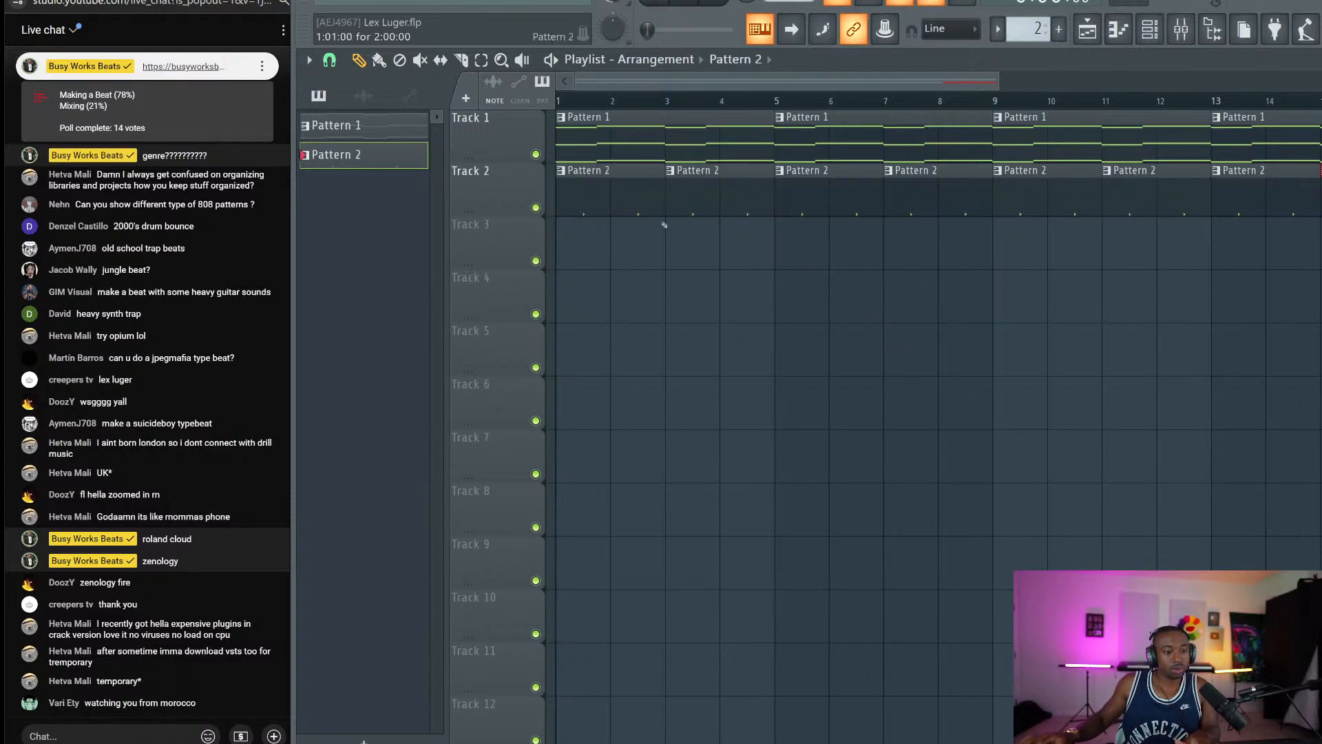
pyautogui.scroll(-3, 758, 103)
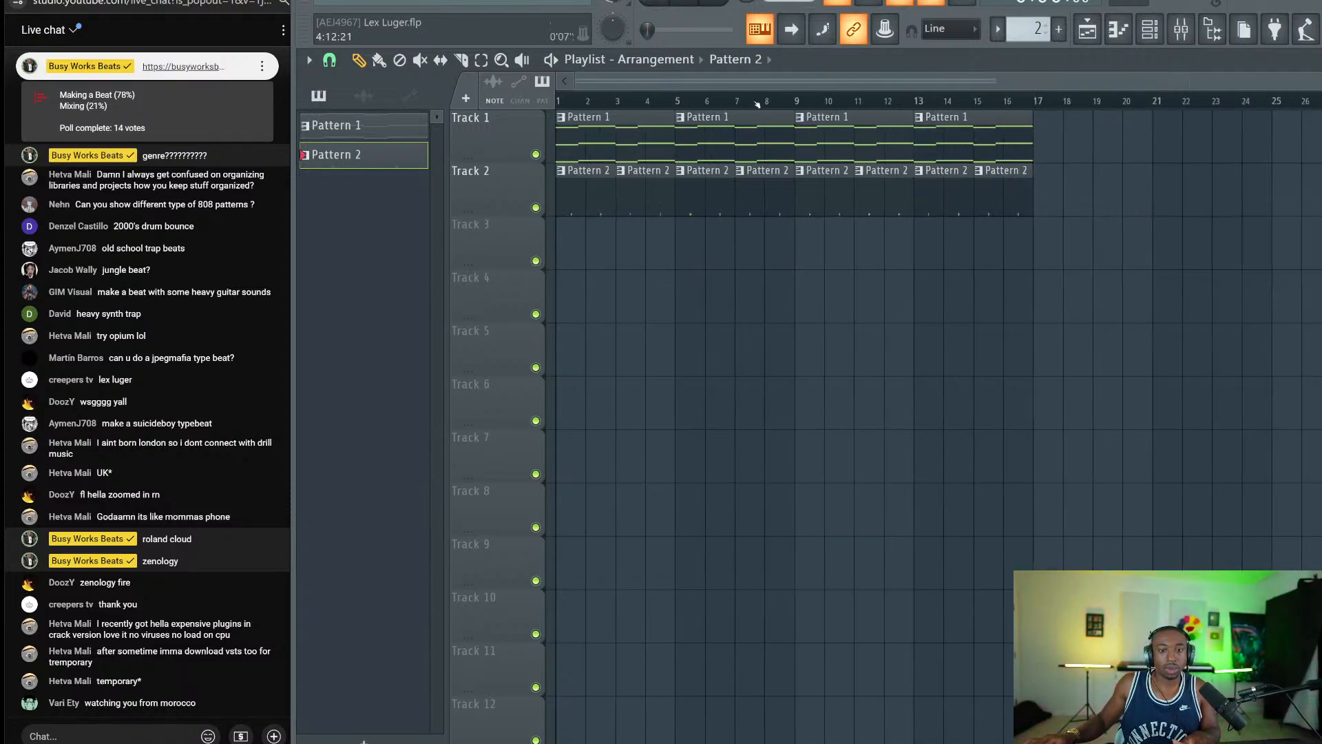
# Play back the arrangement, then bring up the channel rack to start Pattern 3.
pyautogui.press('space')
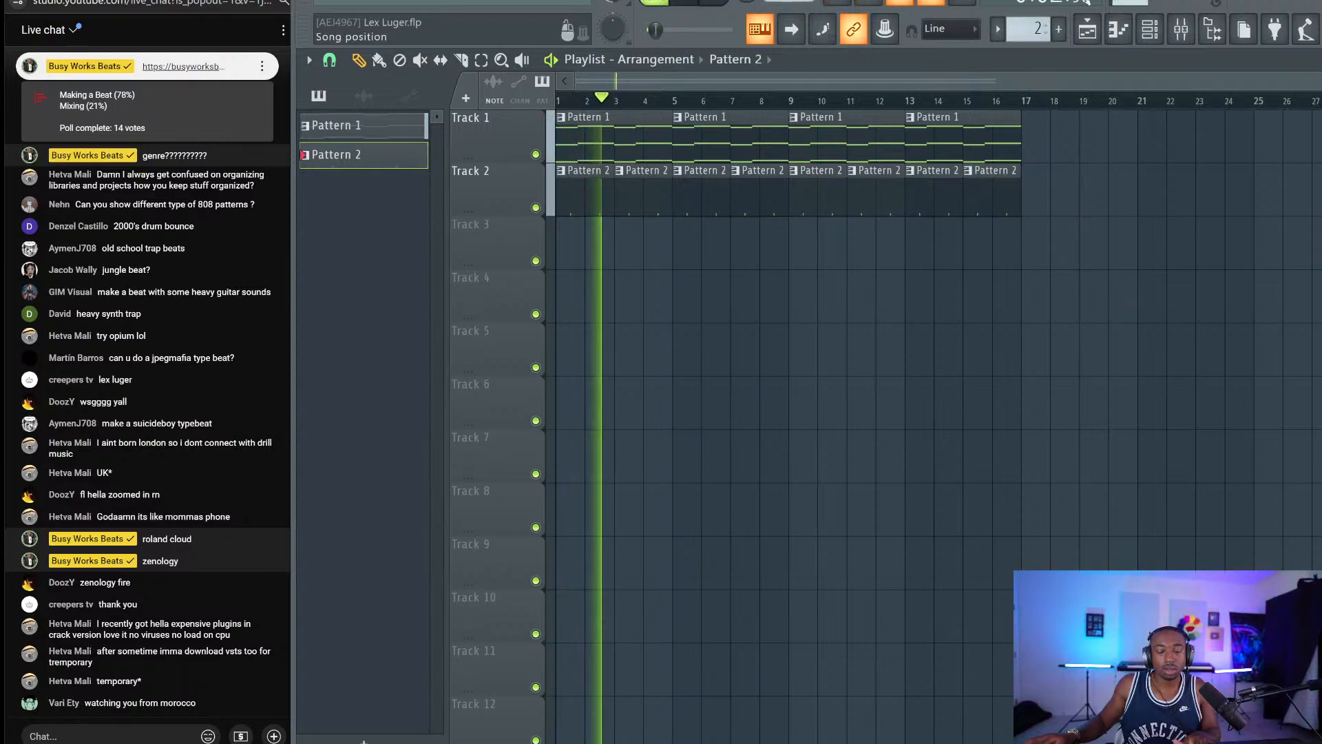
pyautogui.press('space')
pyautogui.click(1151, 30)
pyautogui.scroll(1, 1025, 31)
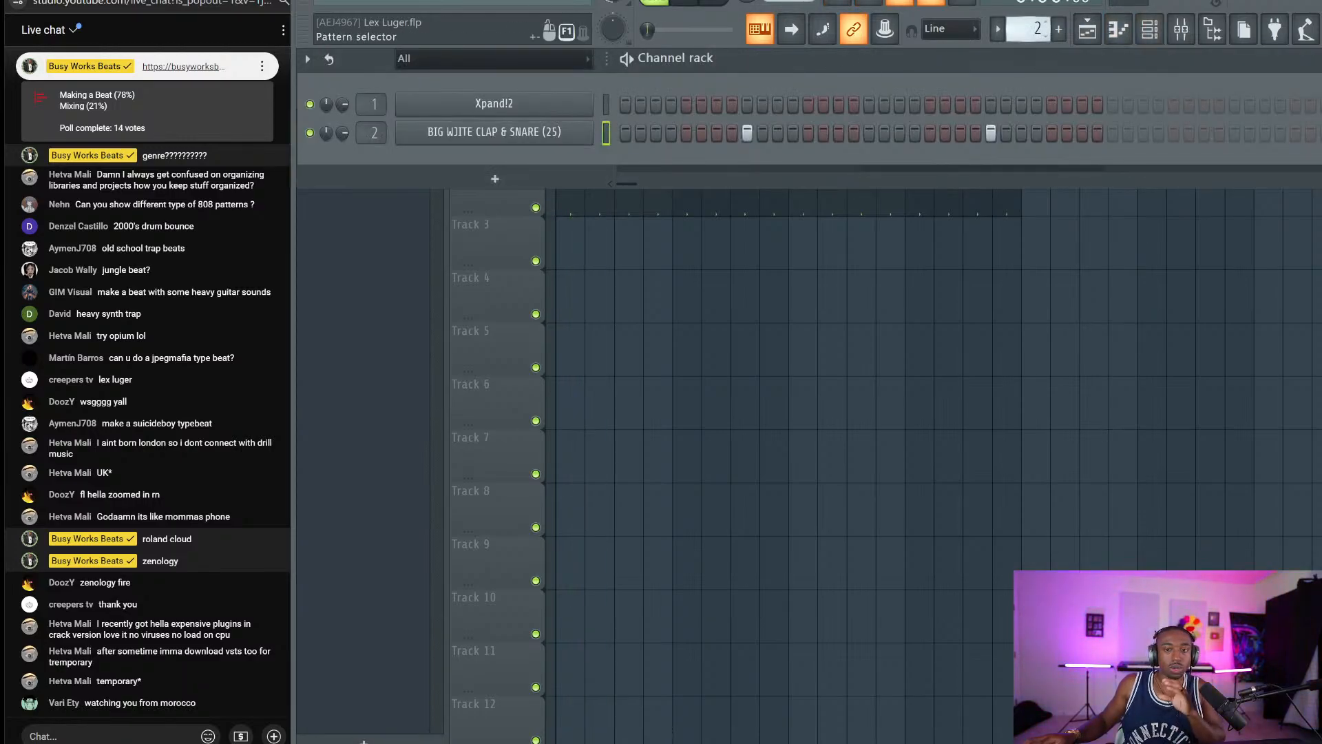
# Add a second Xpand!2 channel and load its 13 Acoustic Piano > 03 Hard Grand Piano preset.
pyautogui.click(553, 178)
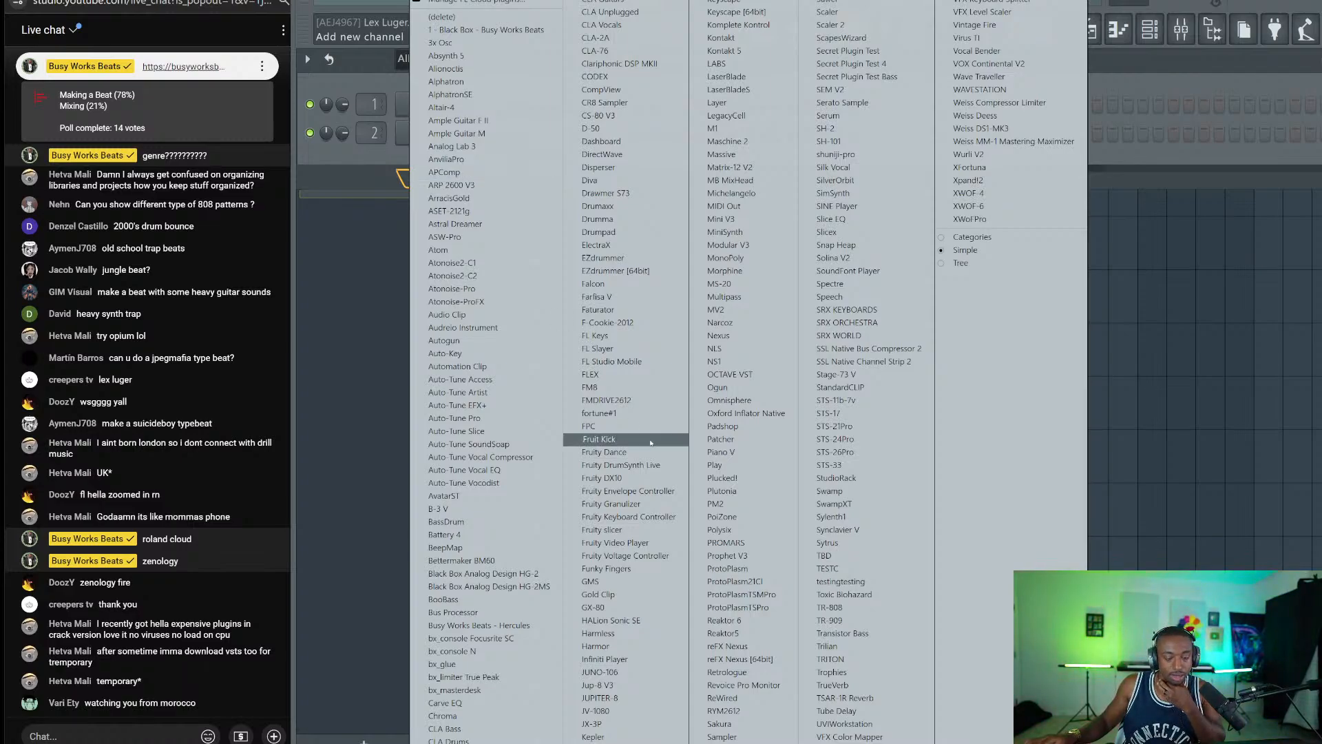
pyautogui.click(998, 180)
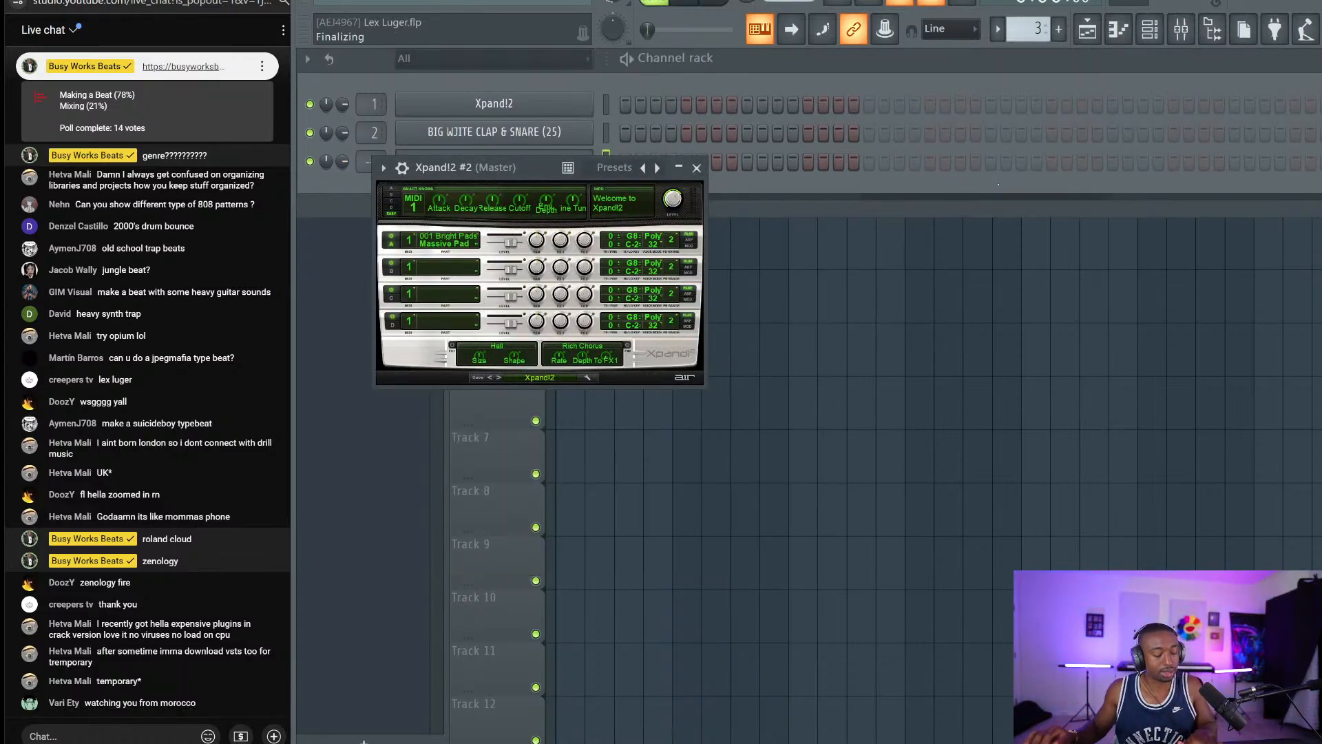
pyautogui.click(531, 376)
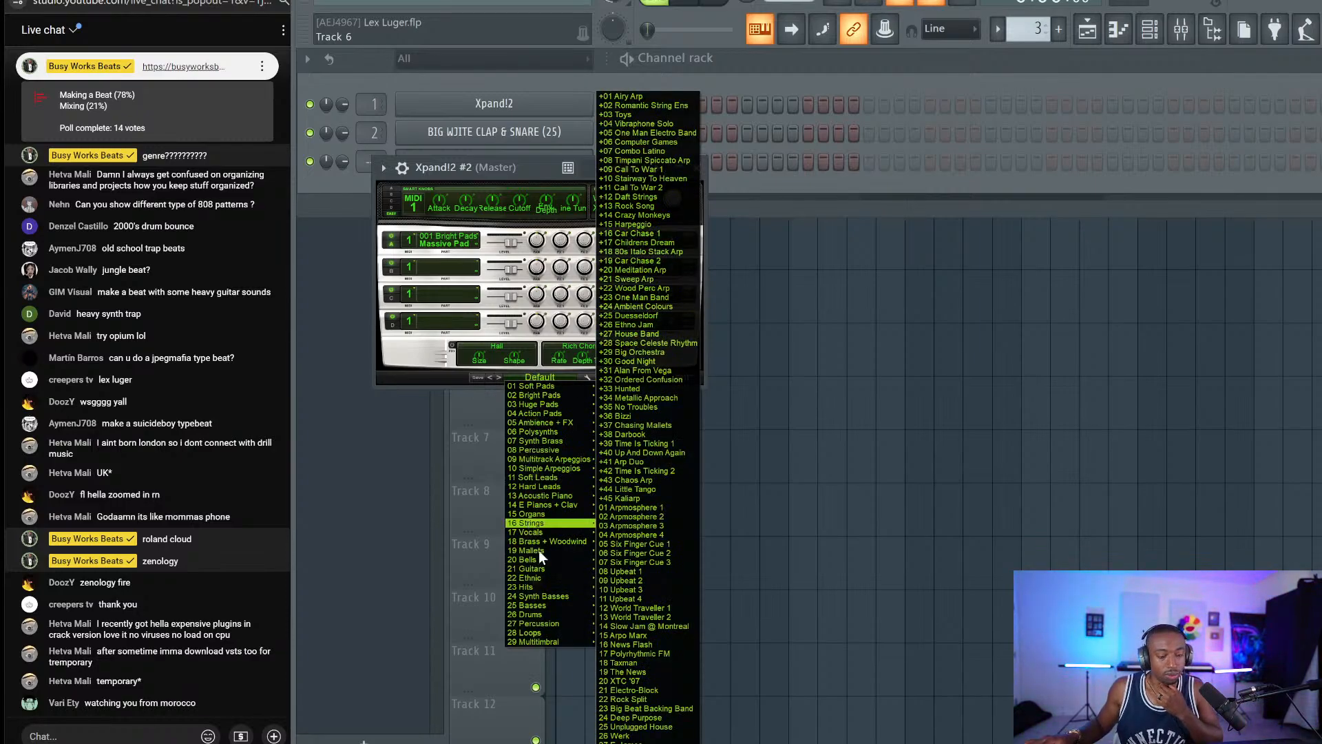
pyautogui.moveTo(530, 544)
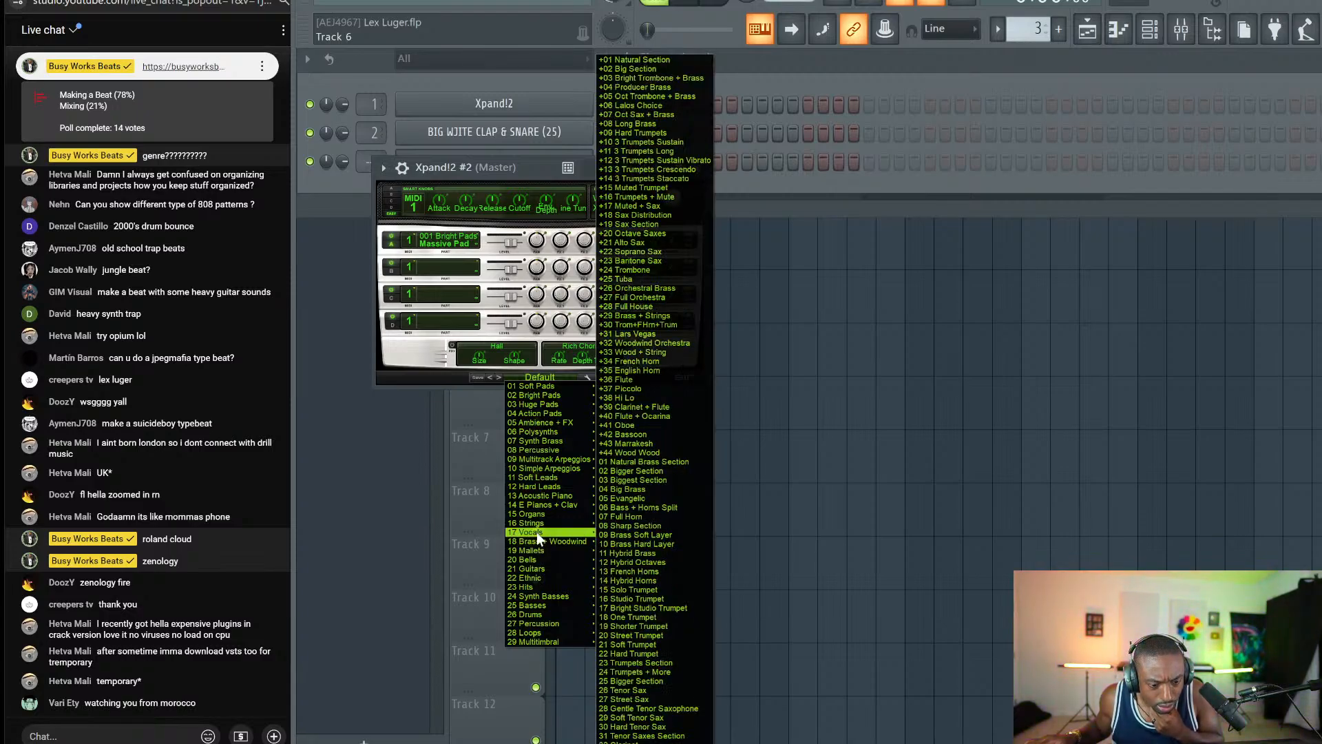
pyautogui.moveTo(560, 496)
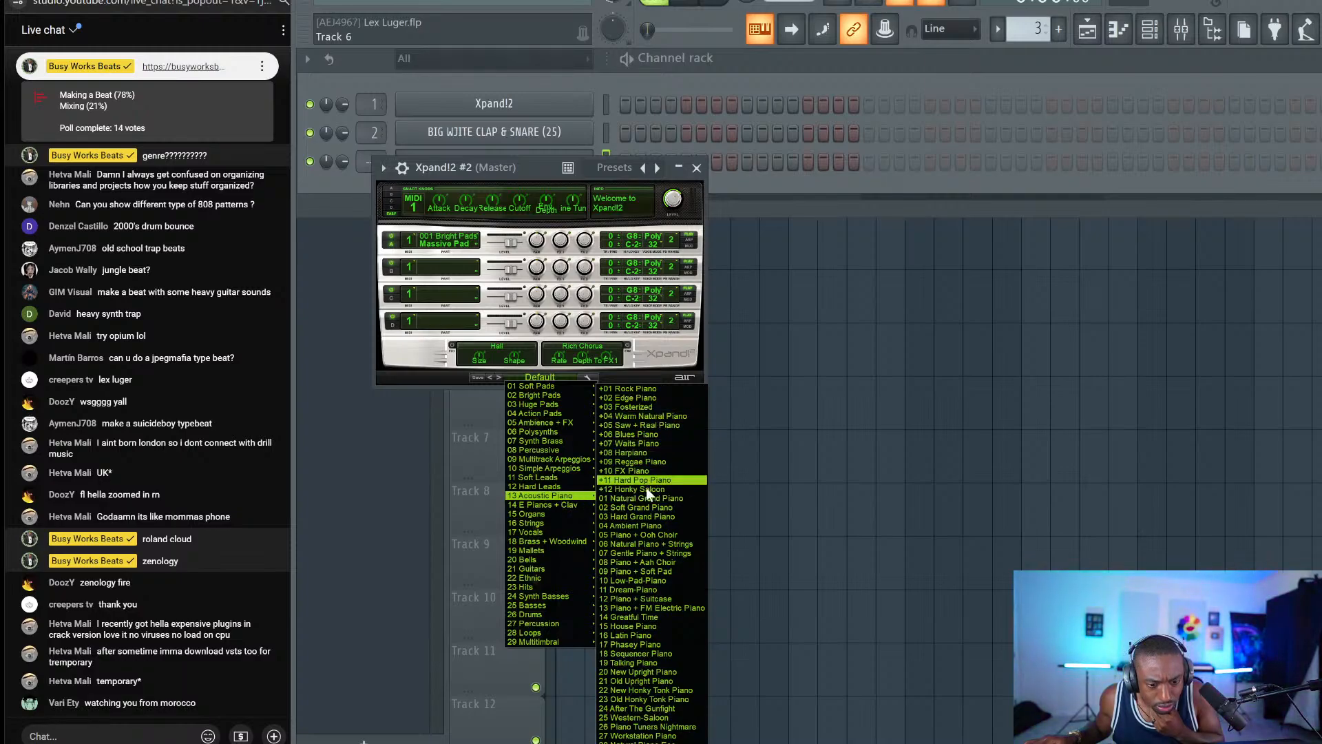
pyautogui.click(648, 516)
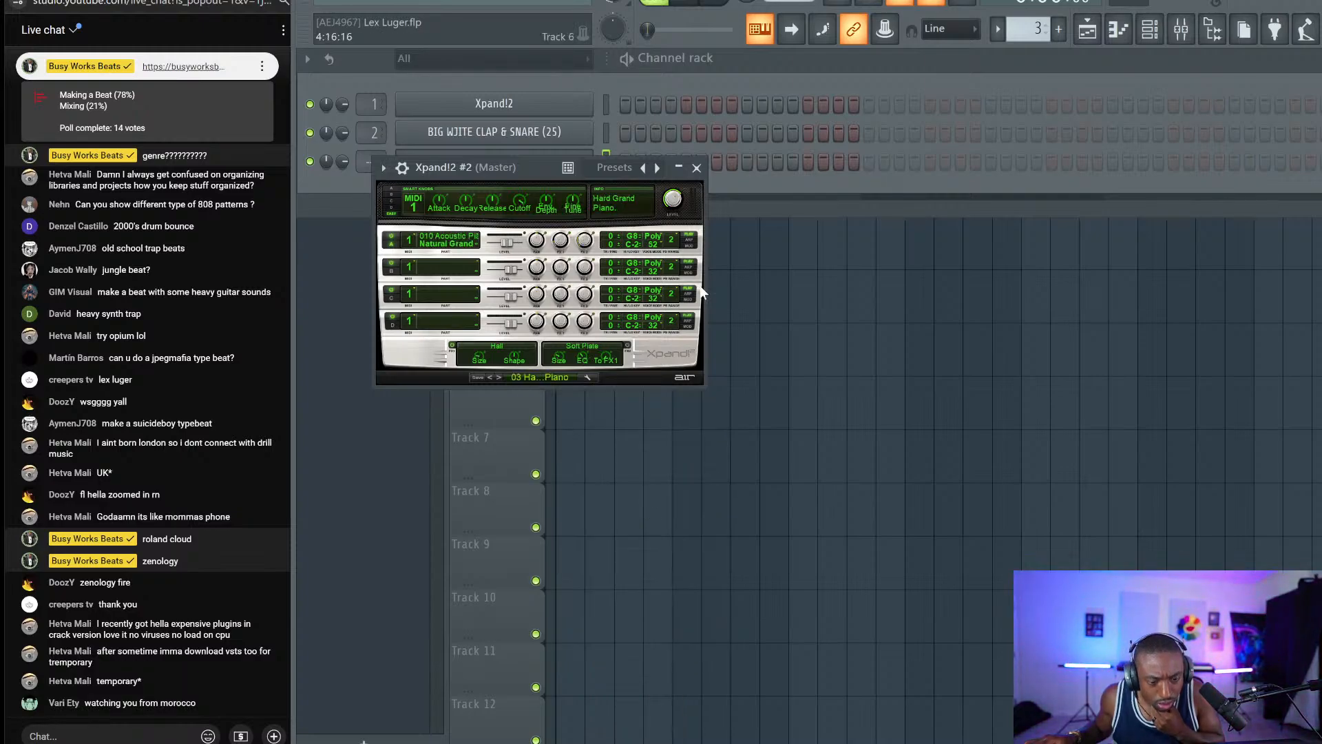
pyautogui.click(696, 167)
# Draw a legato B4, C#5, D5, F#5 phrase in the Xpand!2 #2 piano roll, shortening F#5.
pyautogui.rightClick(591, 157)
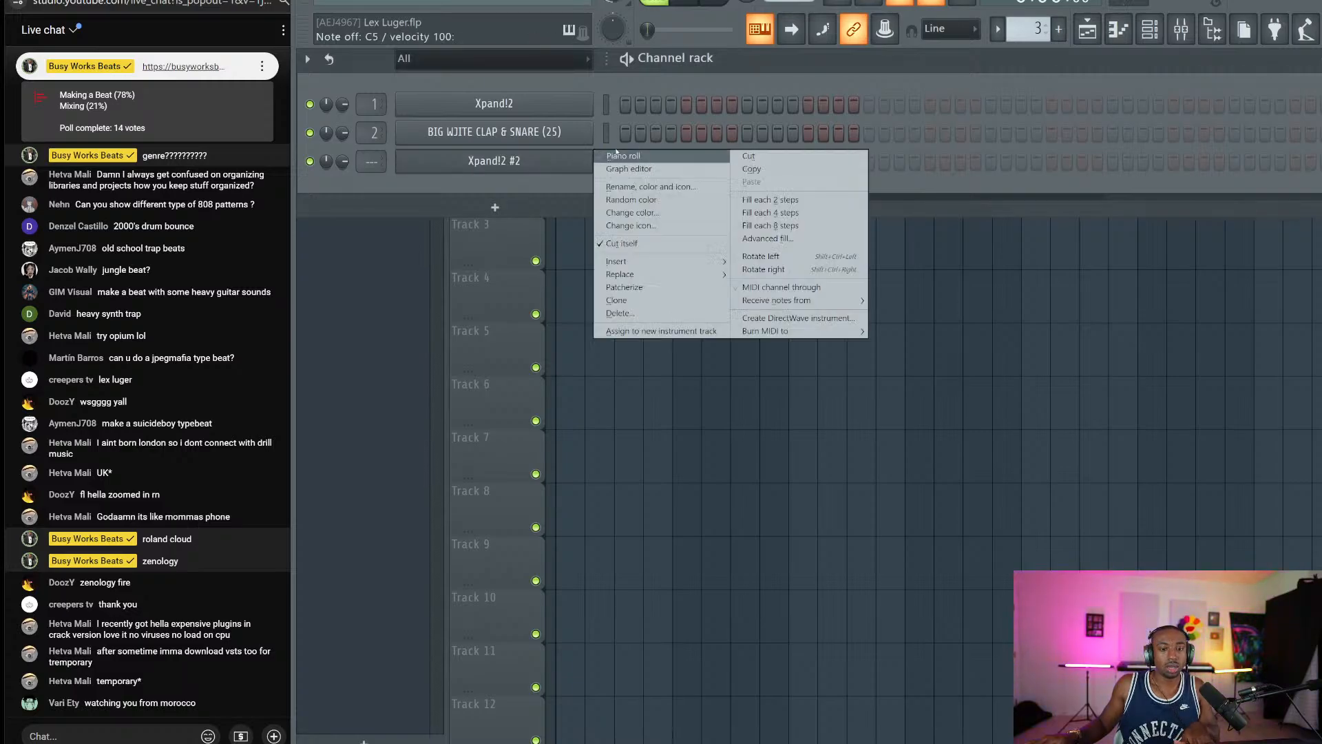
pyautogui.click(617, 155)
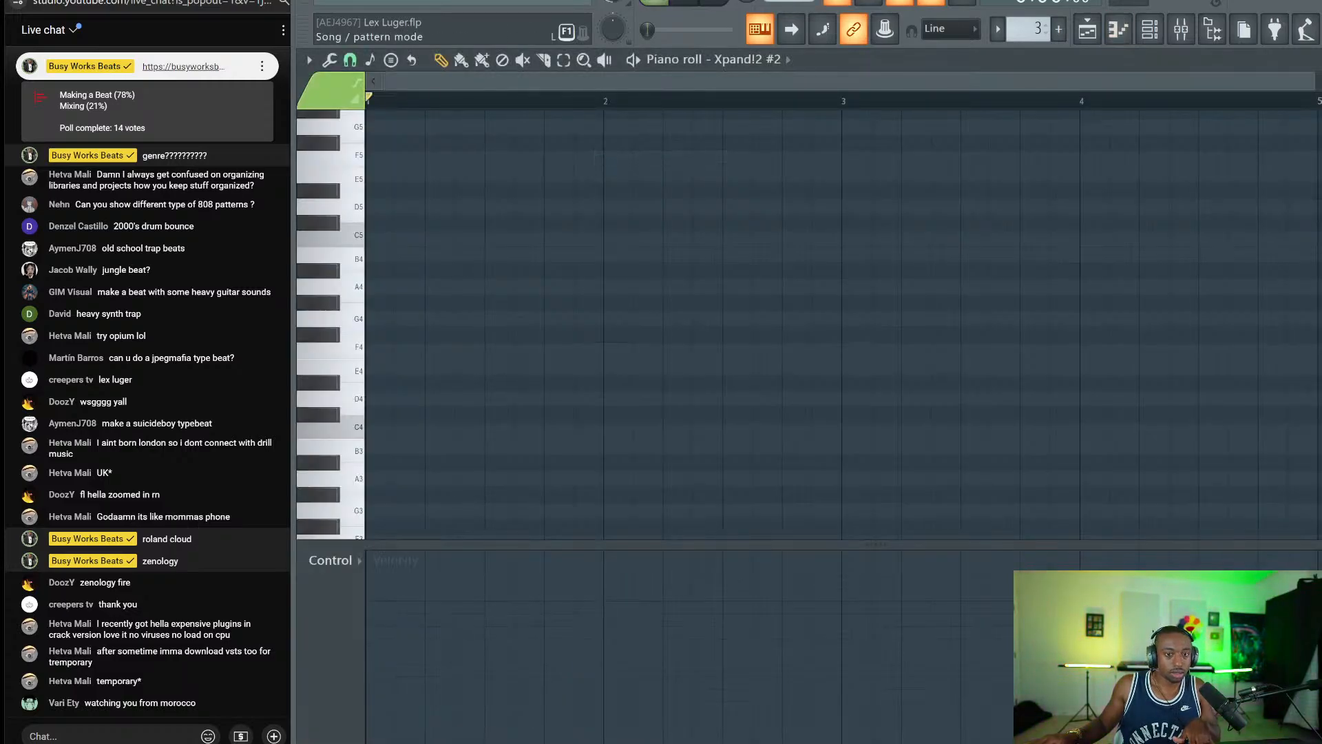
pyautogui.moveTo(375, 323); pyautogui.dragTo(385, 254)
pyautogui.click(406, 223)
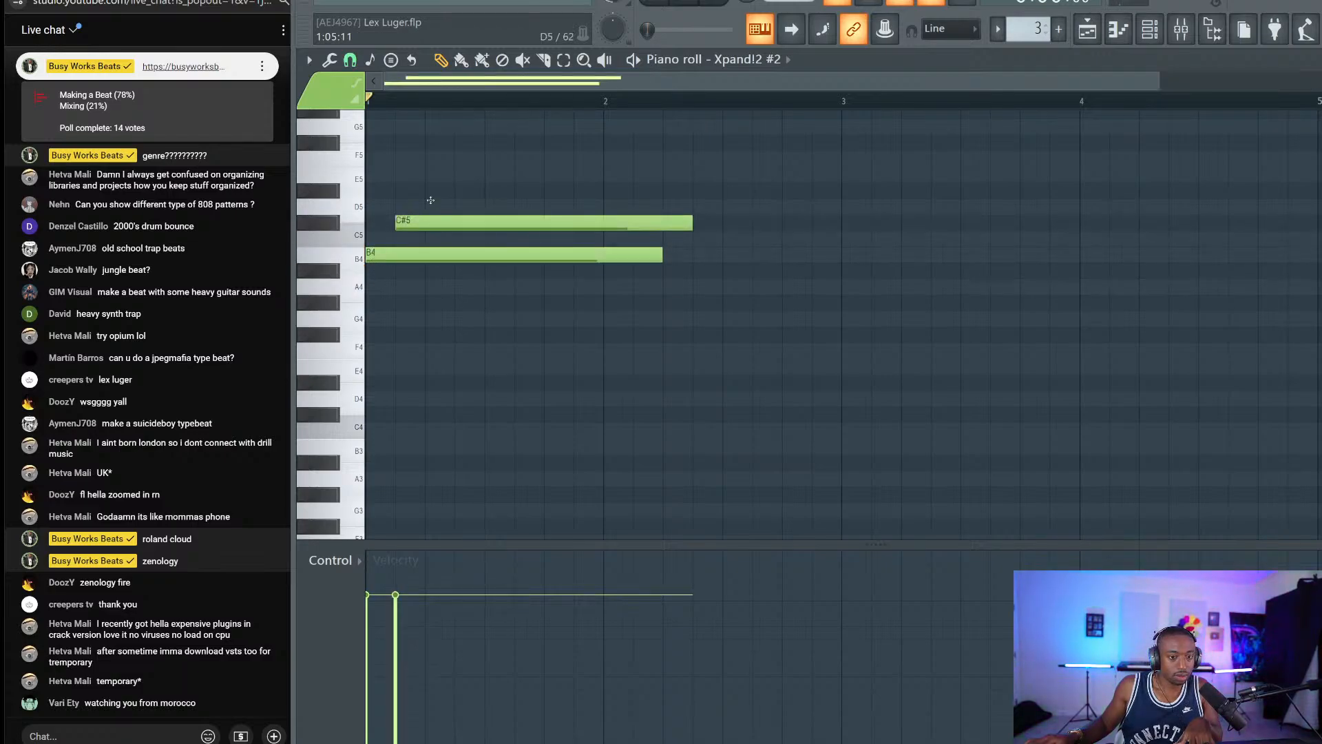
pyautogui.click(434, 206)
pyautogui.click(462, 142)
pyautogui.moveTo(448, 286); pyautogui.dragTo(491, 138)
pyautogui.hotkey('ctrl', 'l')
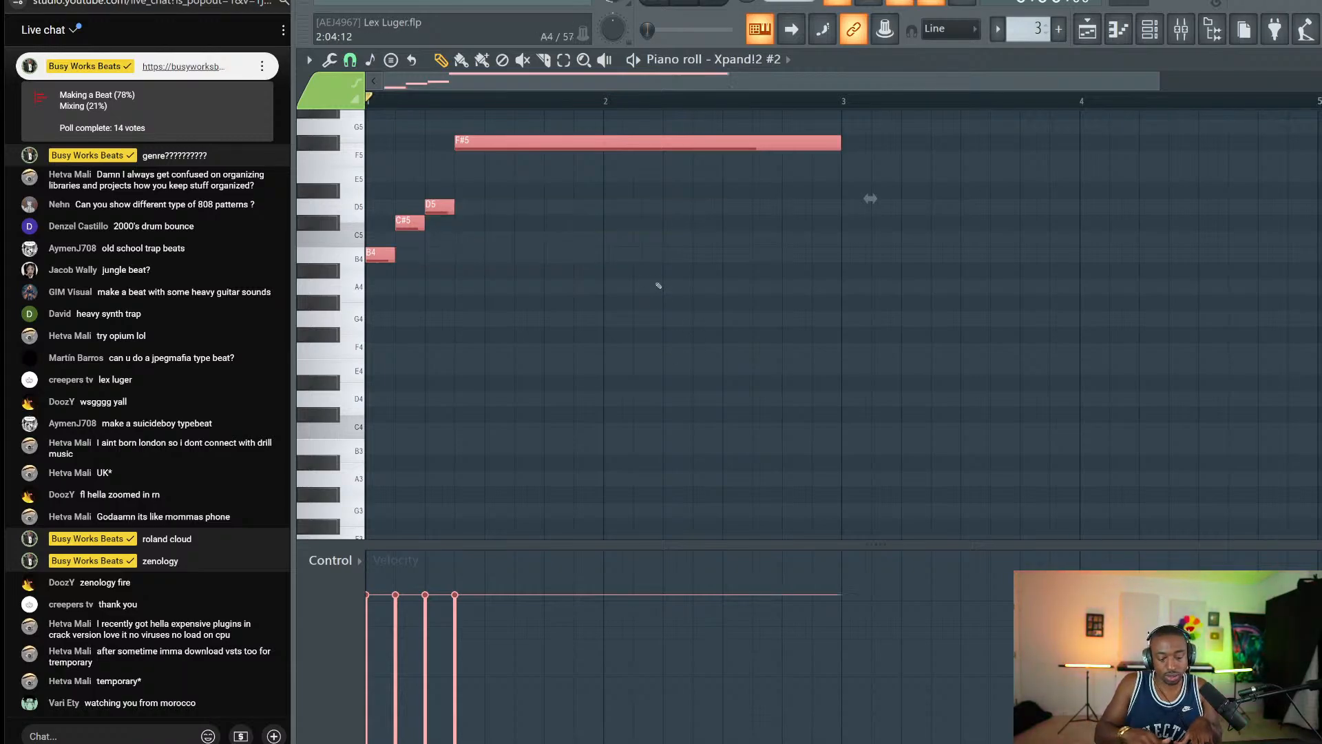
pyautogui.scroll(1, 658, 285)
pyautogui.hotkey('ctrl', 'd')
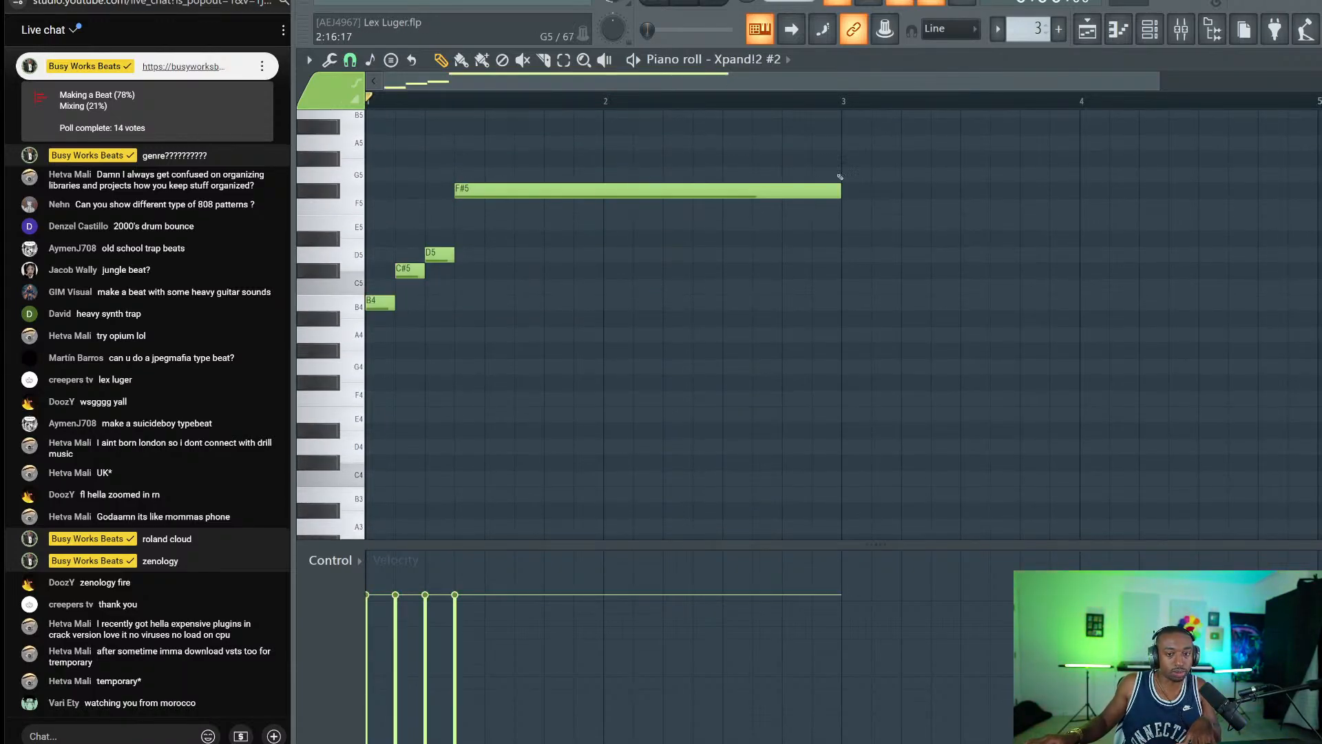
pyautogui.moveTo(835, 191)
pyautogui.mouseDown()
pyautogui.moveTo(487, 200)
pyautogui.moveTo(368, 318)
pyautogui.mouseUp()
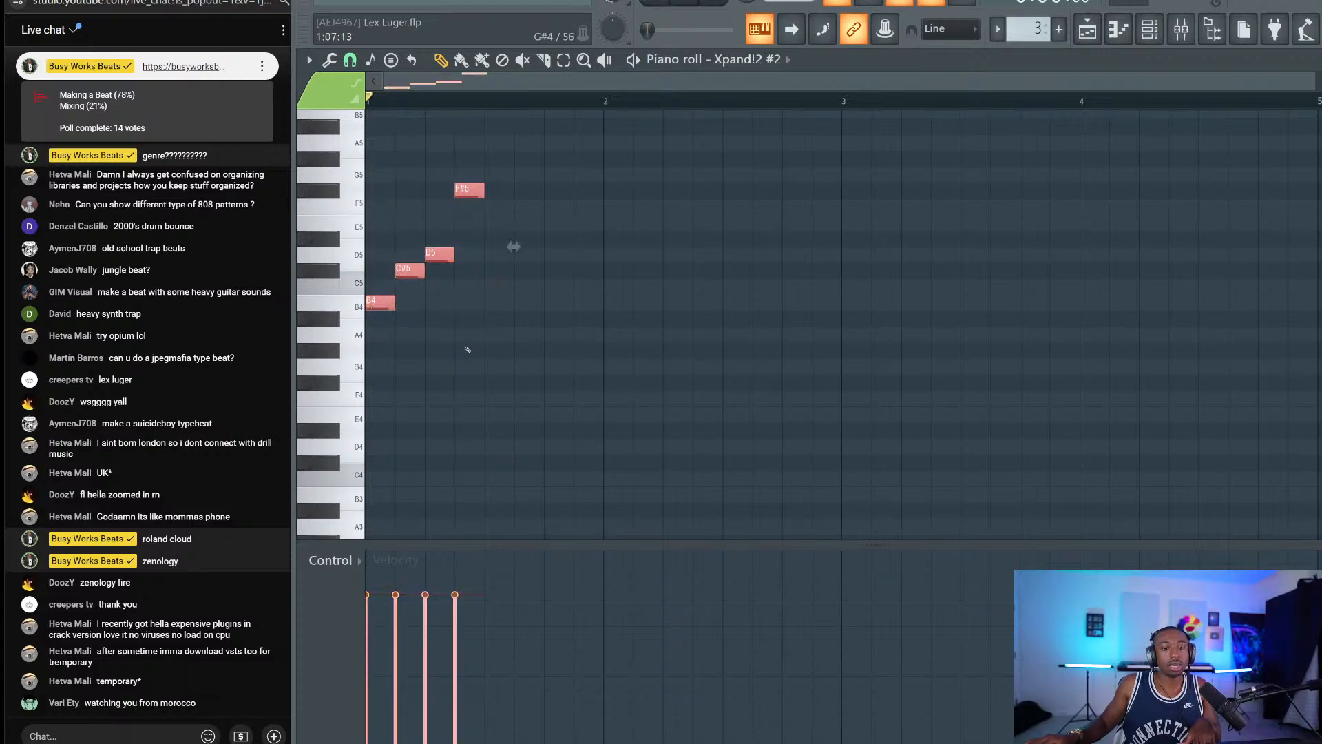
pyautogui.hotkey('ctrl', 'd')
# Rework the phrase notes, redrawing F#5, dropping E5, and moving C#5 up to C#6.
pyautogui.click(374, 302)
pyautogui.click(408, 270)
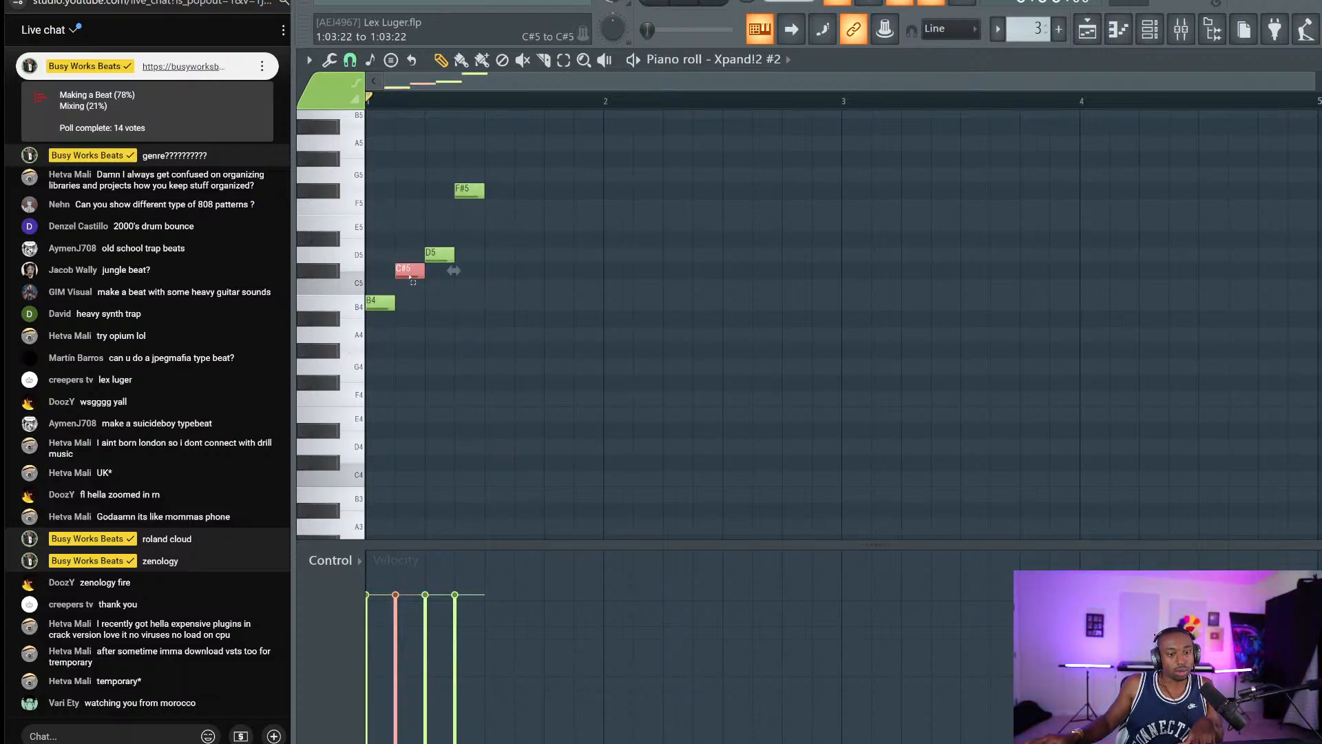
pyautogui.click(439, 254)
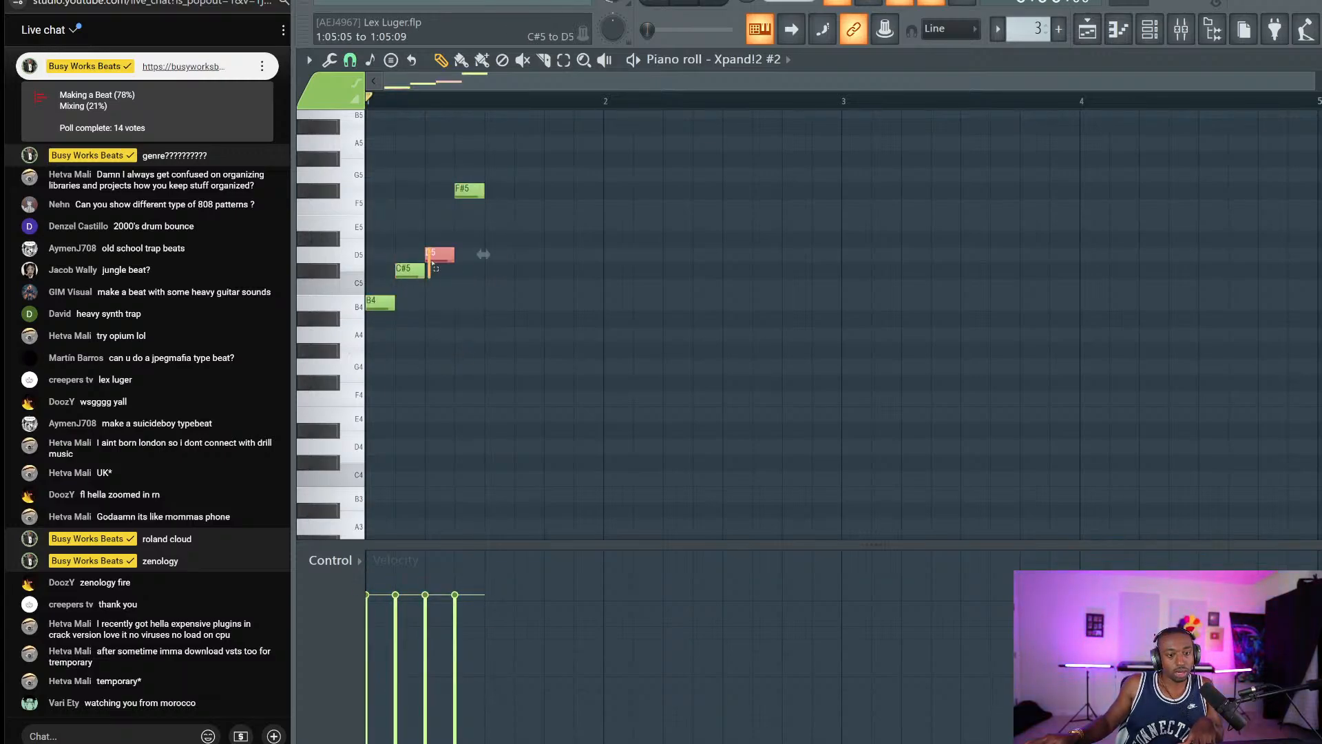
pyautogui.click(457, 224)
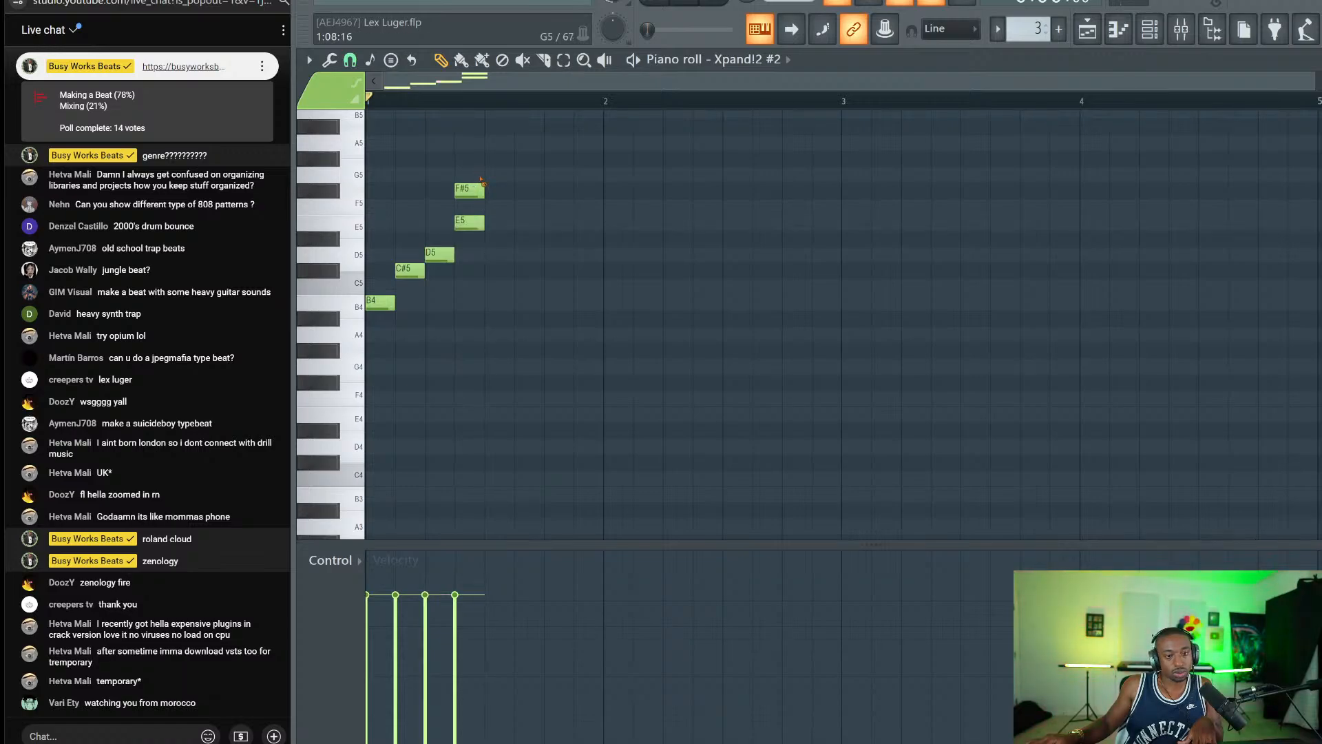
pyautogui.rightClick(480, 196)
pyautogui.click(480, 191)
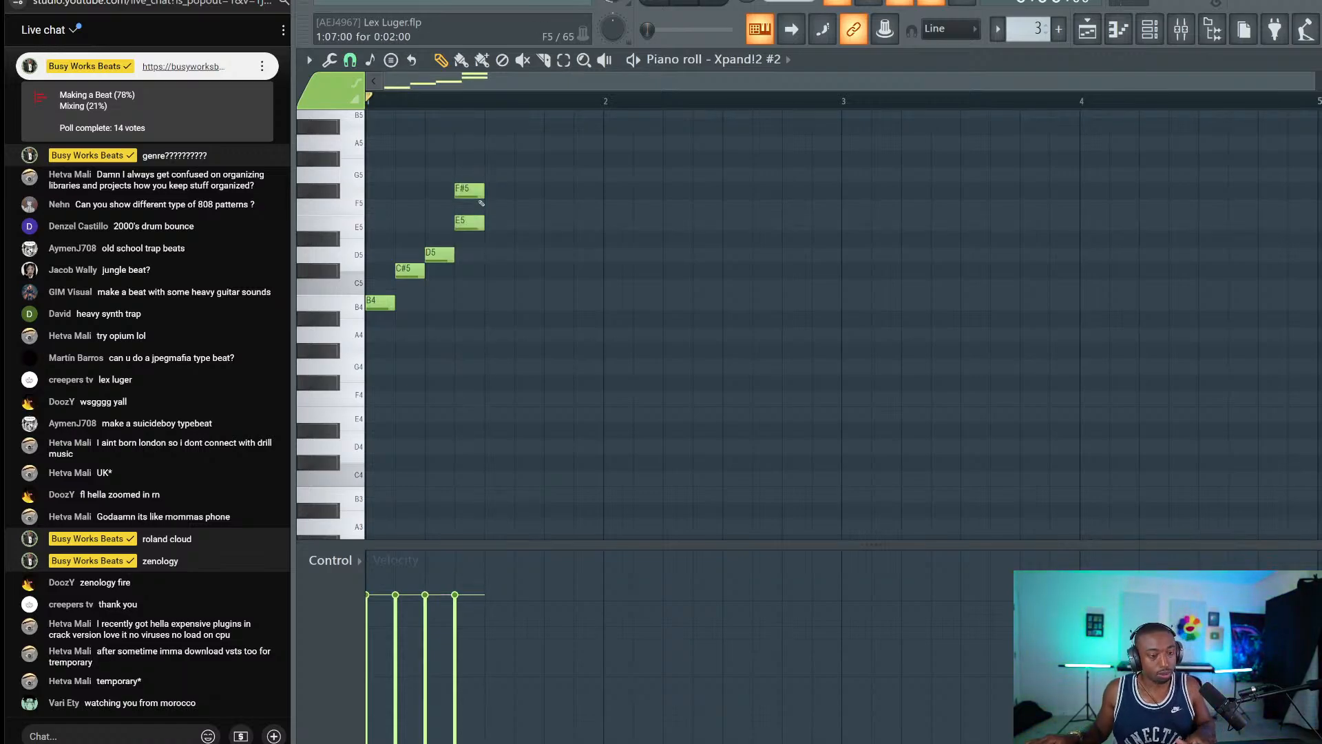
pyautogui.rightClick(484, 224)
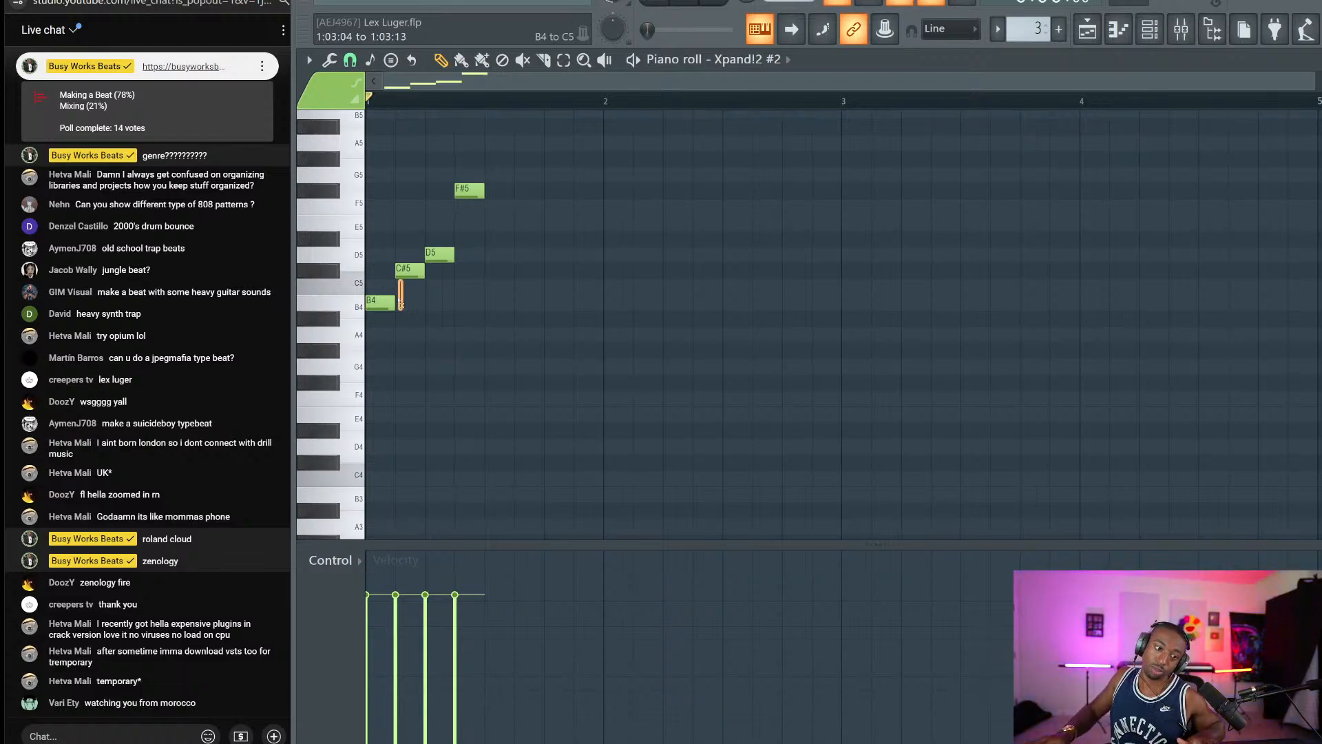
pyautogui.keyDown('shift'); pyautogui.click(385, 302); pyautogui.keyUp('shift')
pyautogui.keyDown('shift'); pyautogui.click(440, 254); pyautogui.keyUp('shift')
pyautogui.keyDown('shift'); pyautogui.click(471, 191); pyautogui.keyUp('shift')
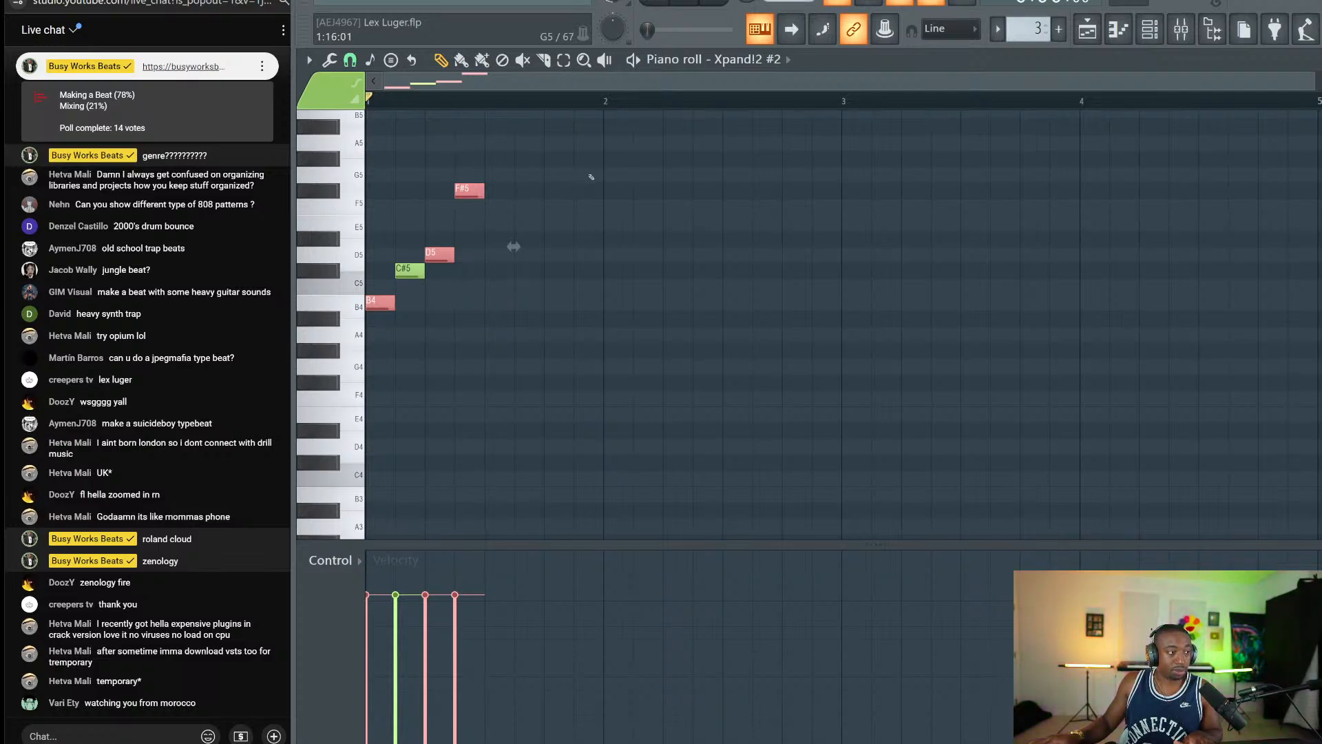
pyautogui.click(409, 271)
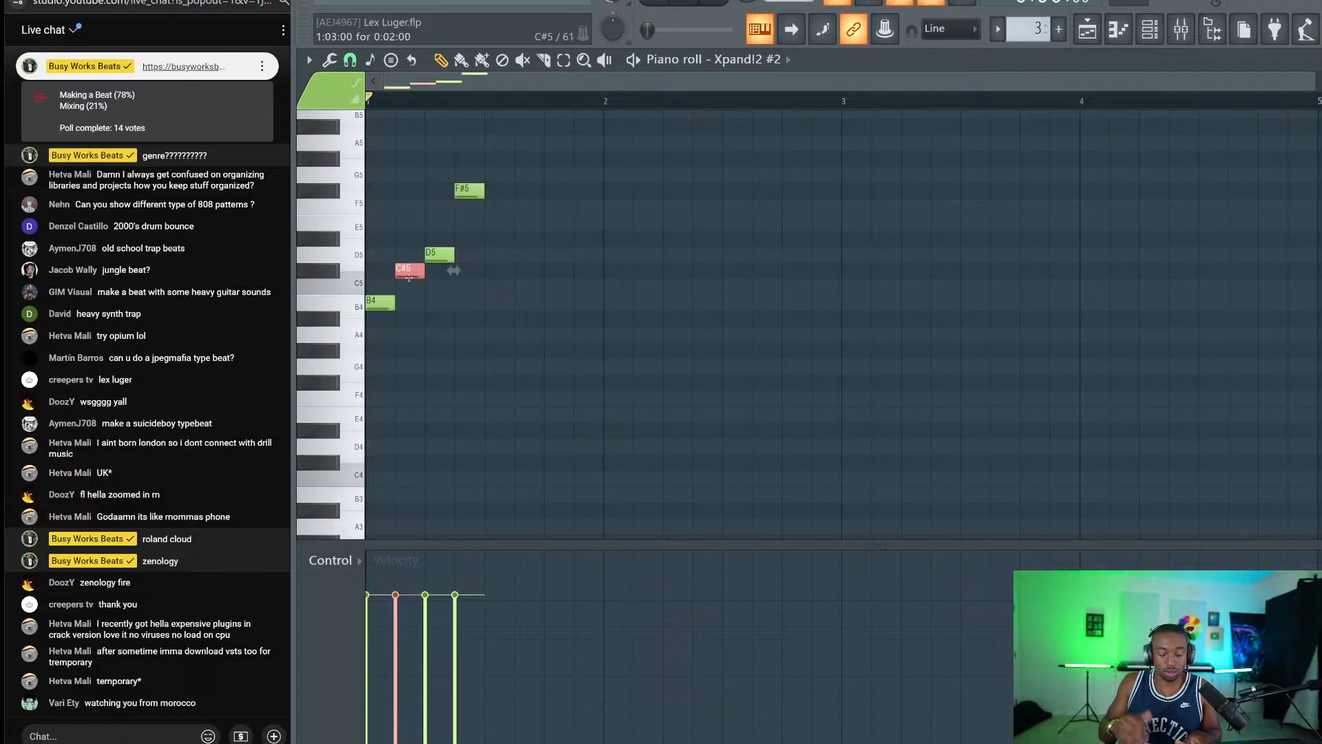
pyautogui.hotkey('ctrl', 'Up')
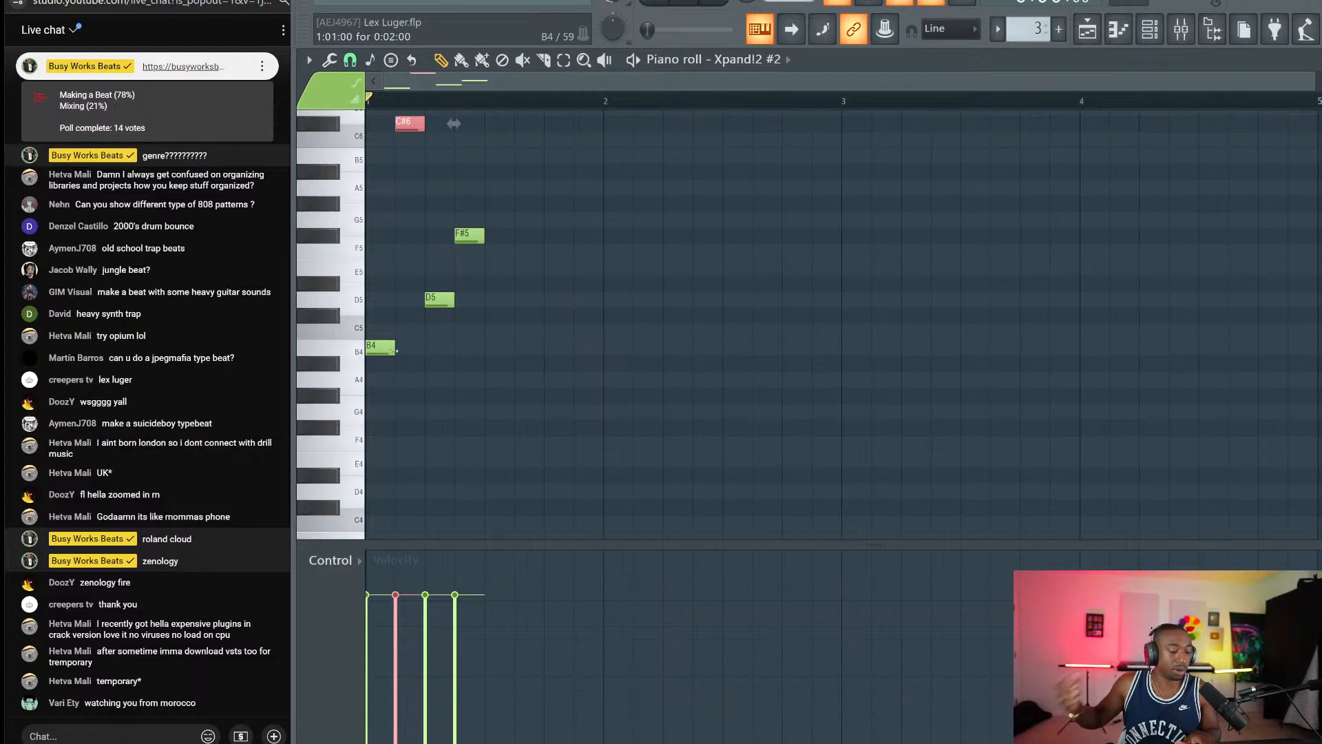
# Move C#6 back down to C#5 and audition the four-note melody.
pyautogui.click(395, 350)
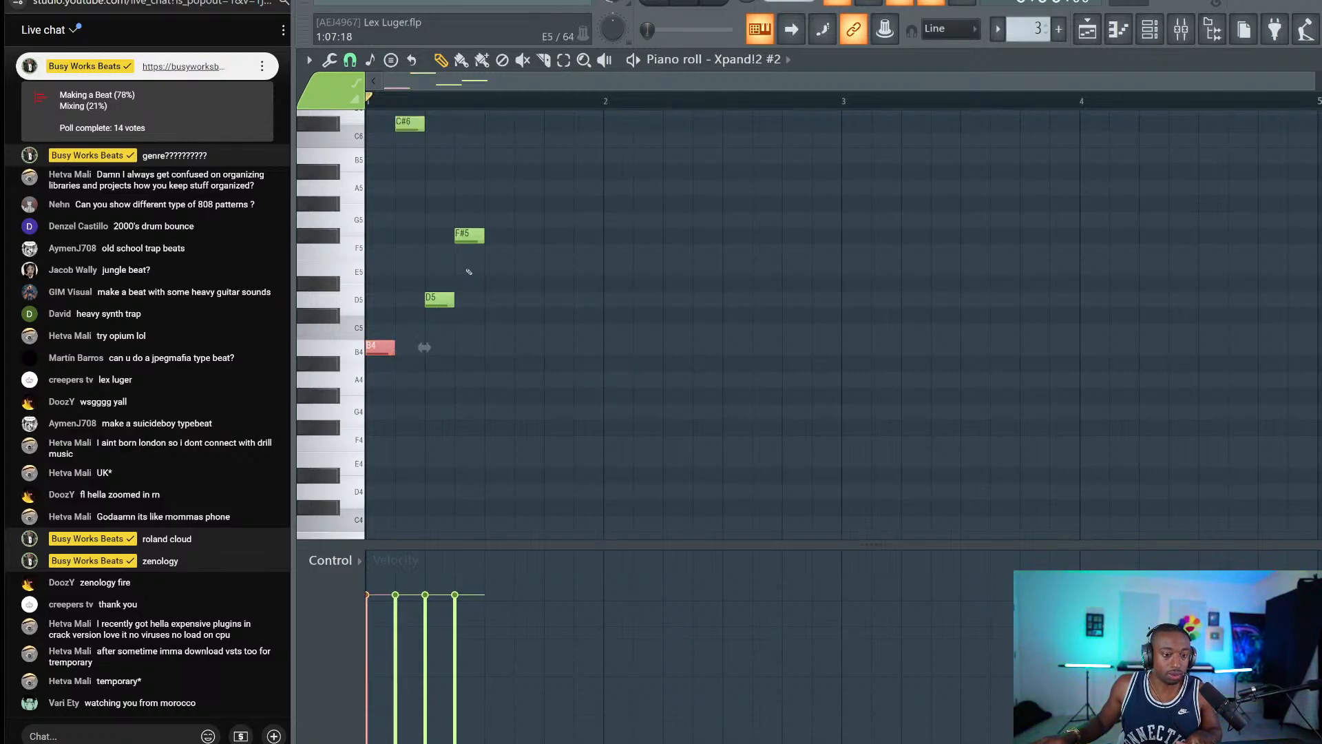
pyautogui.click(480, 240)
pyautogui.scroll(2, 389, 203)
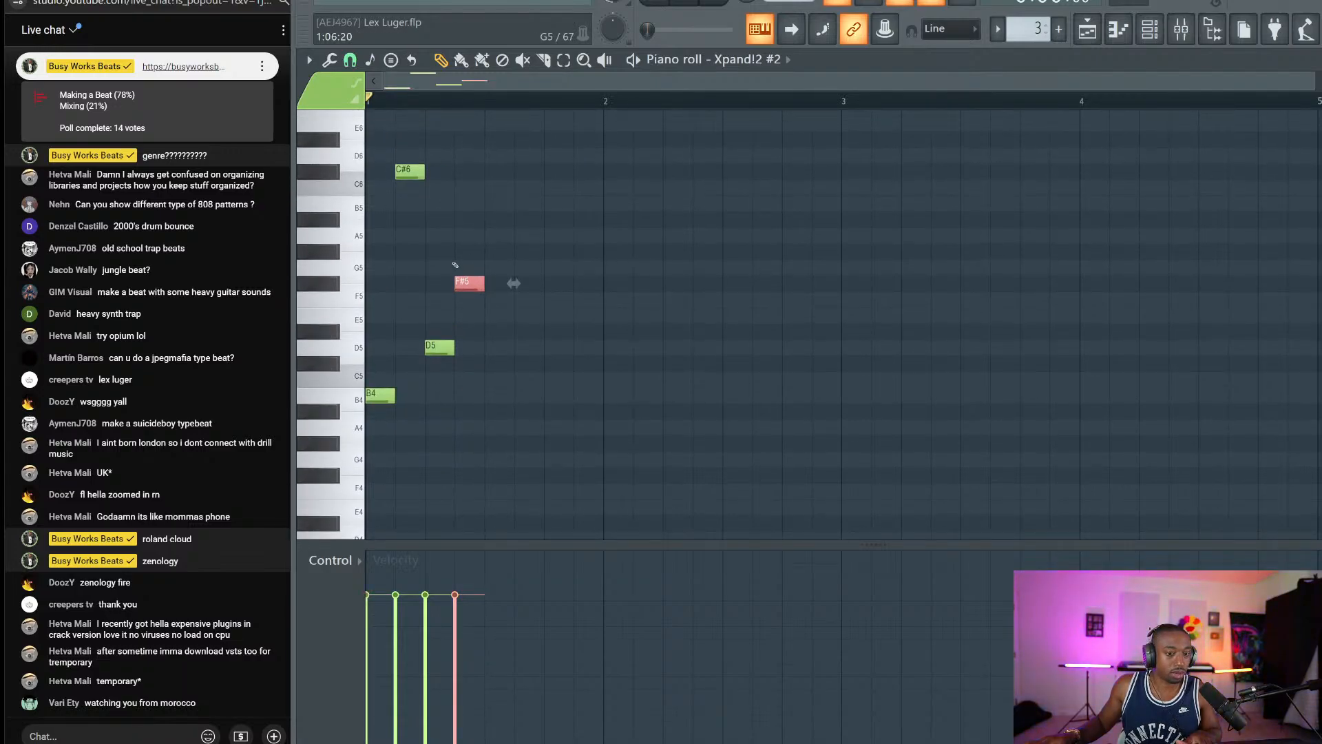
pyautogui.click(414, 172)
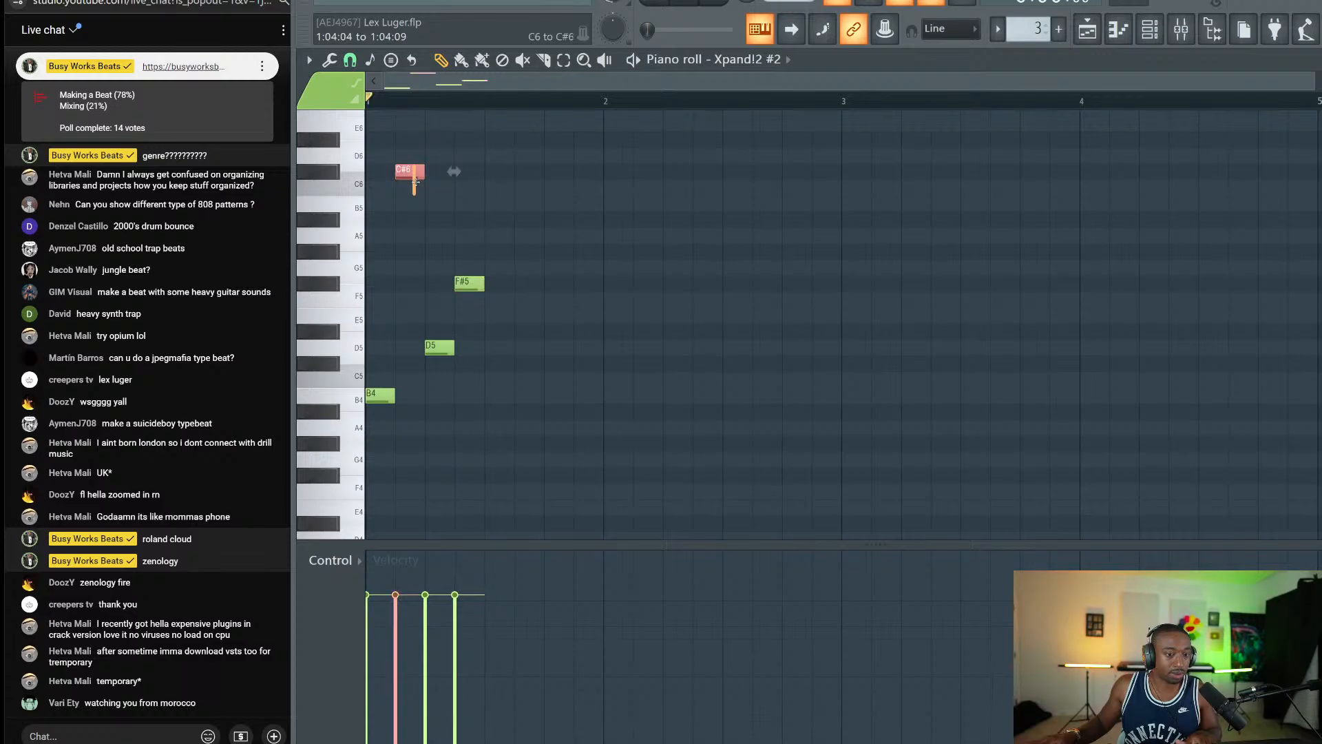
pyautogui.hotkey('ctrl', 'Down')
pyautogui.rightClick(574, 207)
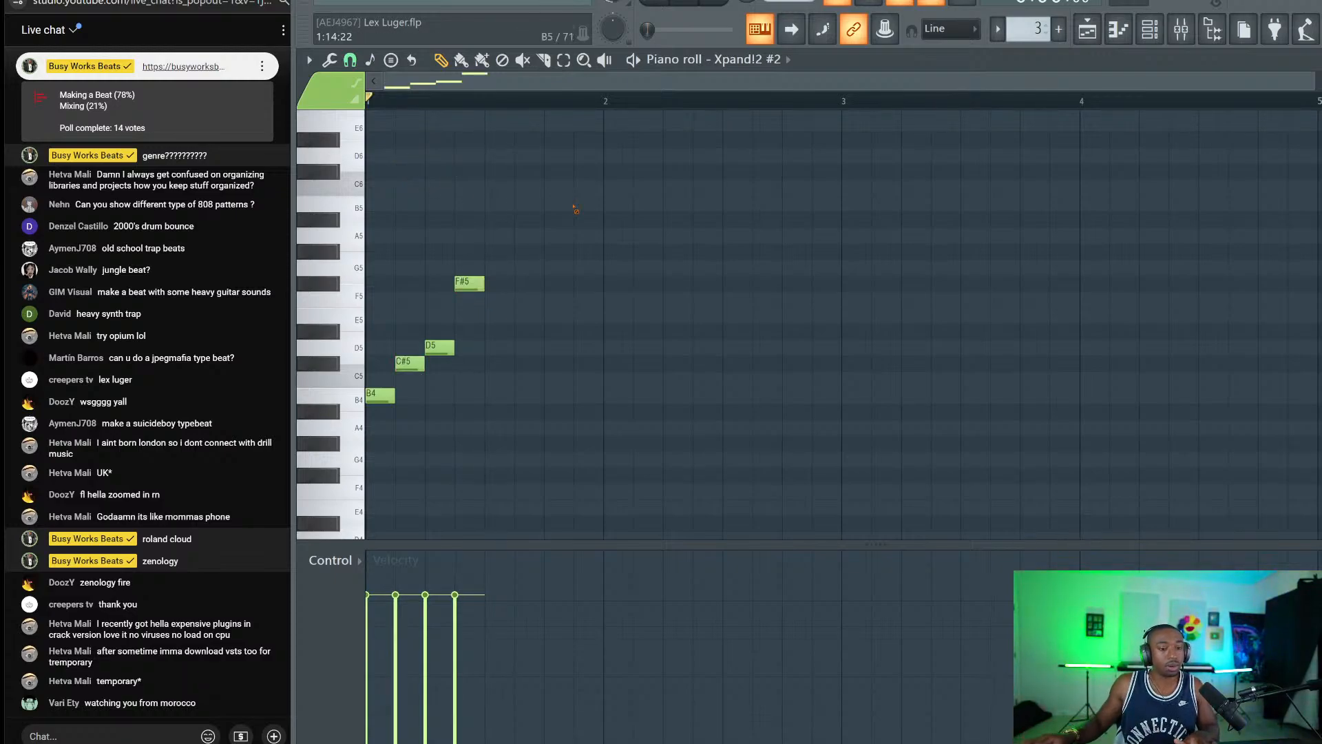
pyautogui.click(411, 363)
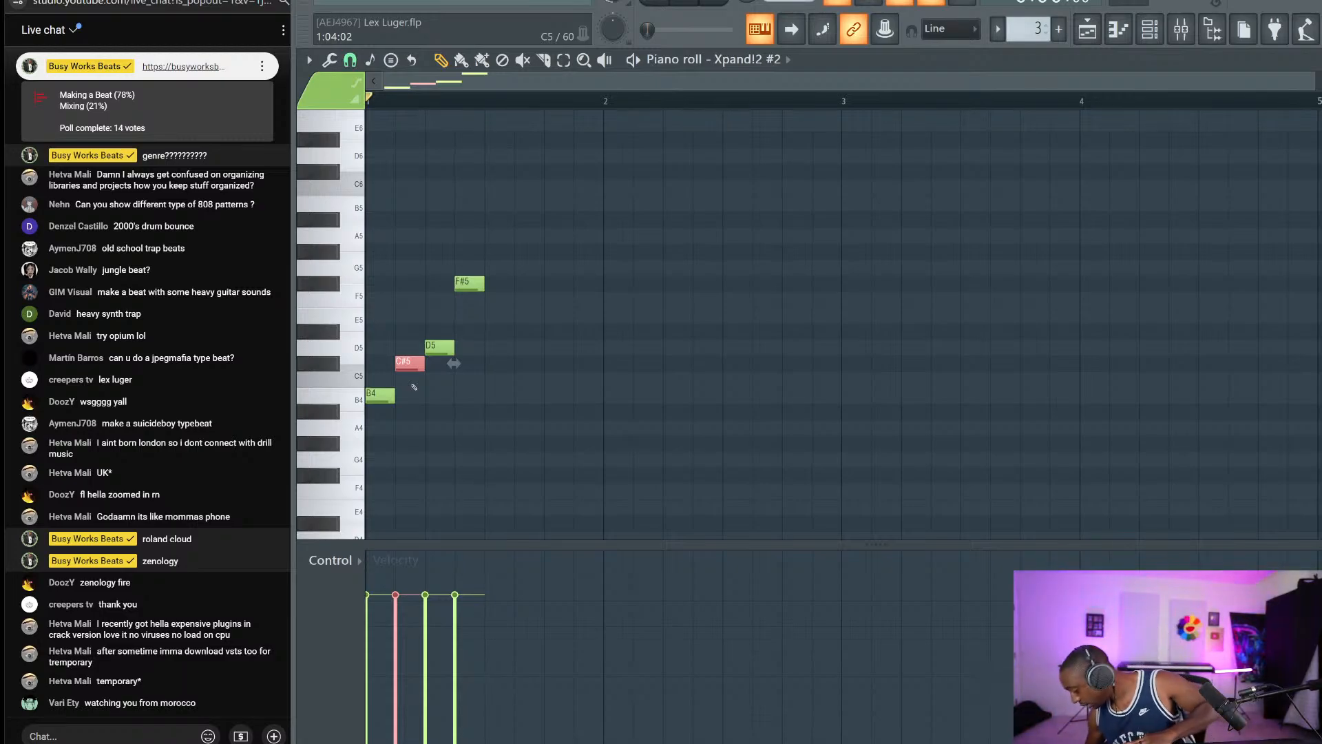
pyautogui.press('space')
pyautogui.press('space')
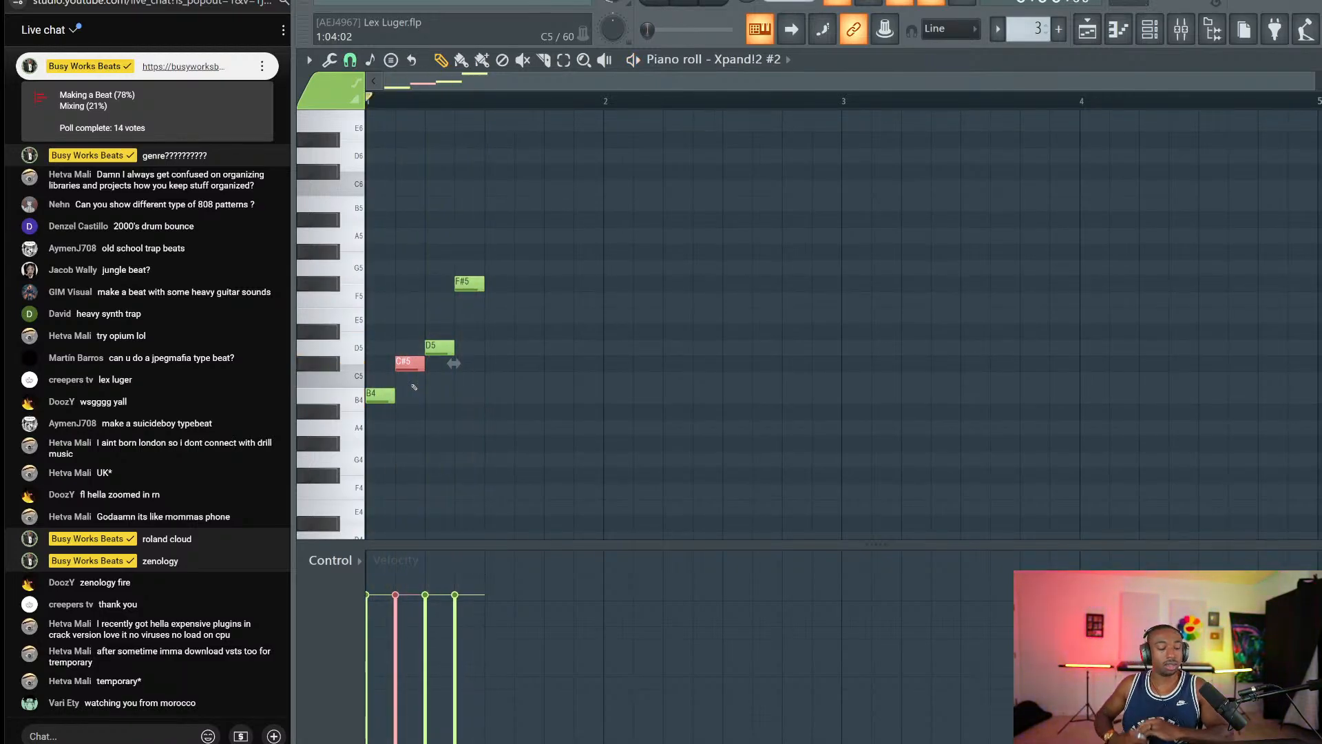
pyautogui.press('space')
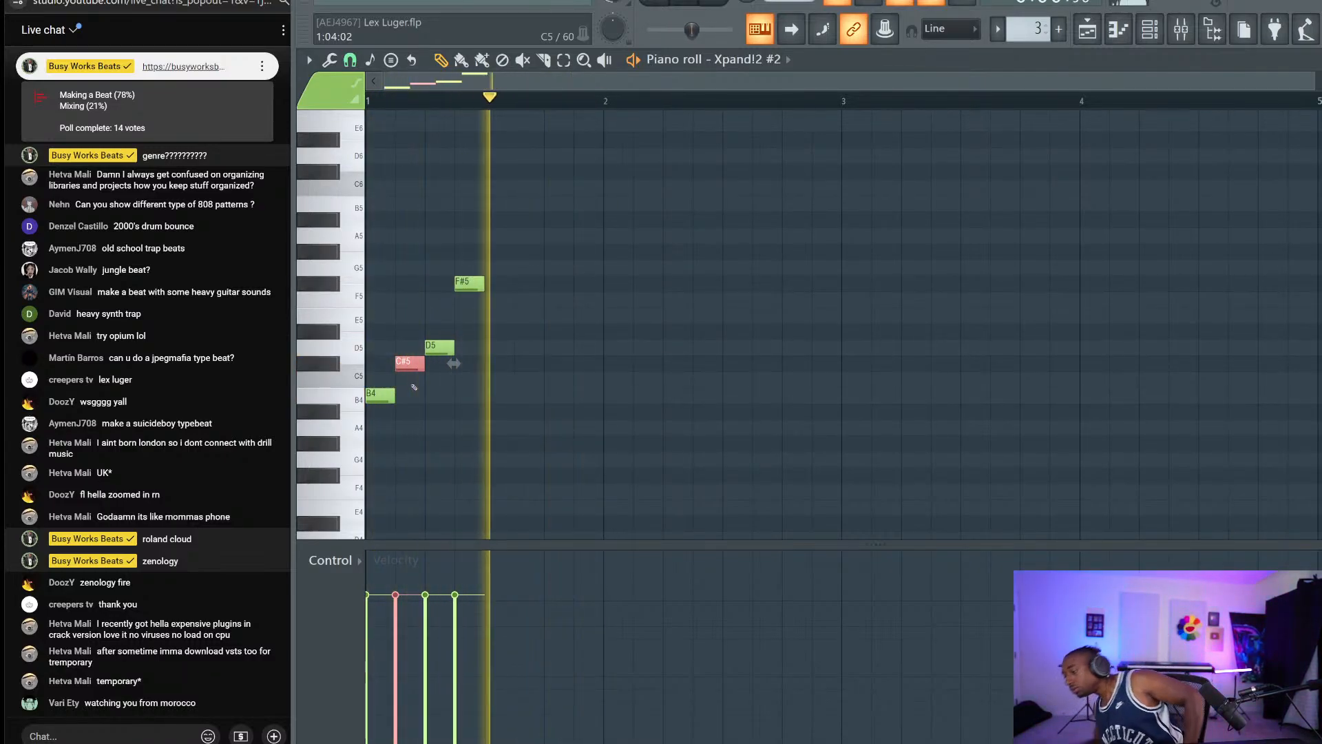
pyautogui.press('space')
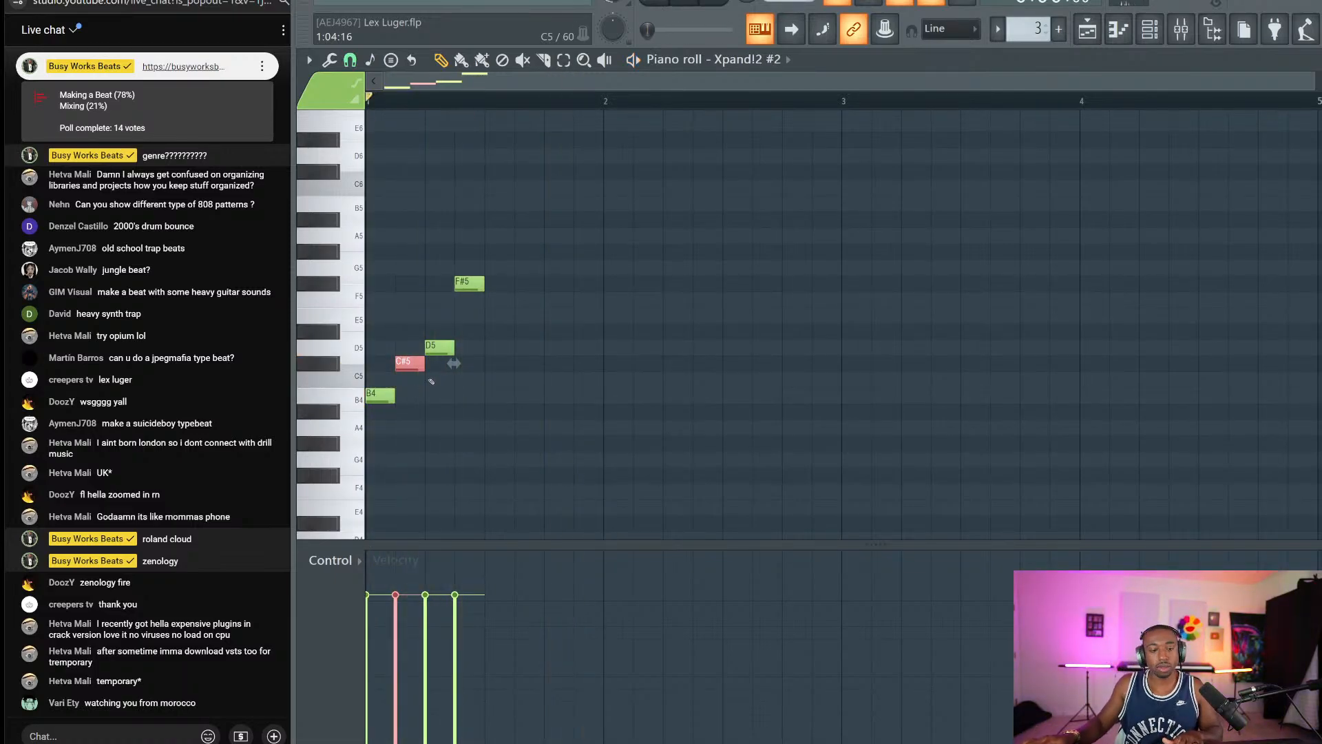
pyautogui.moveTo(628, 194); pyautogui.dragTo(363, 452)
# Reopen the Pattern 3 melody notes from the playlist and channel rack.
pyautogui.click(1087, 29)
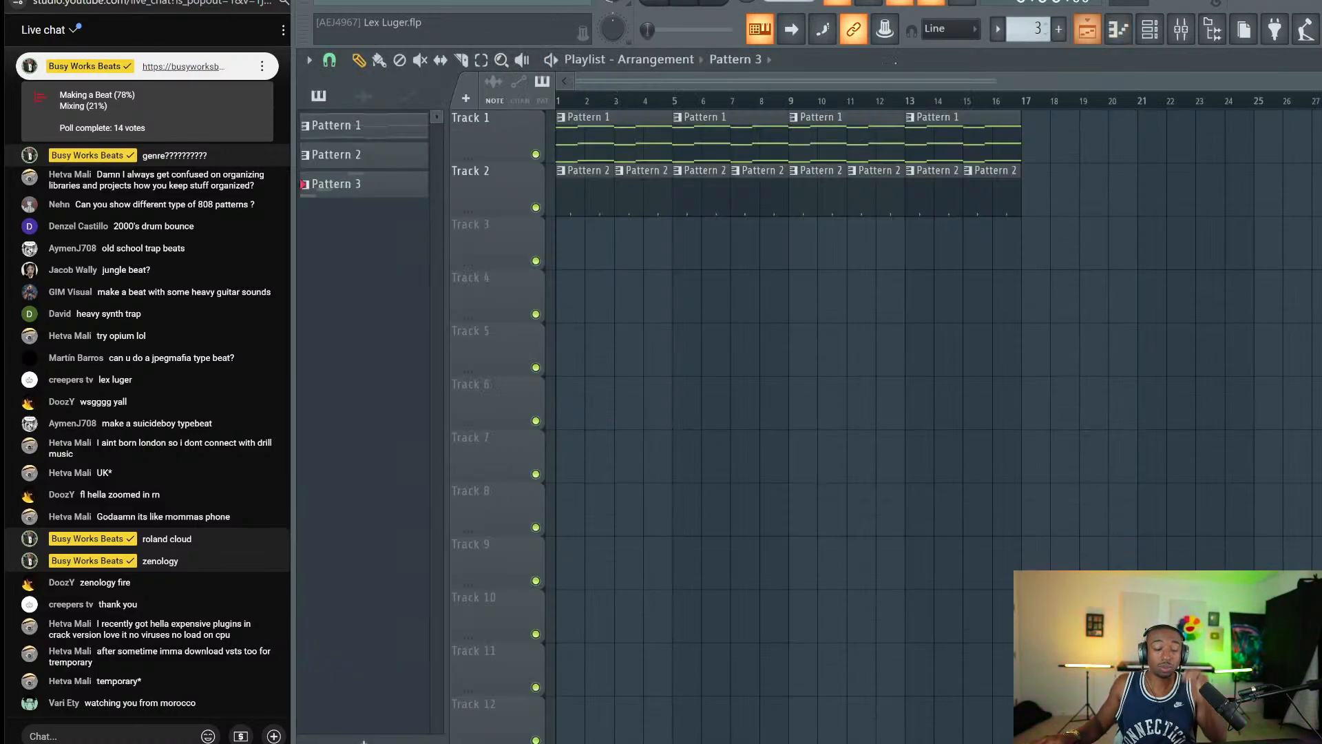
pyautogui.doubleClick(601, 147)
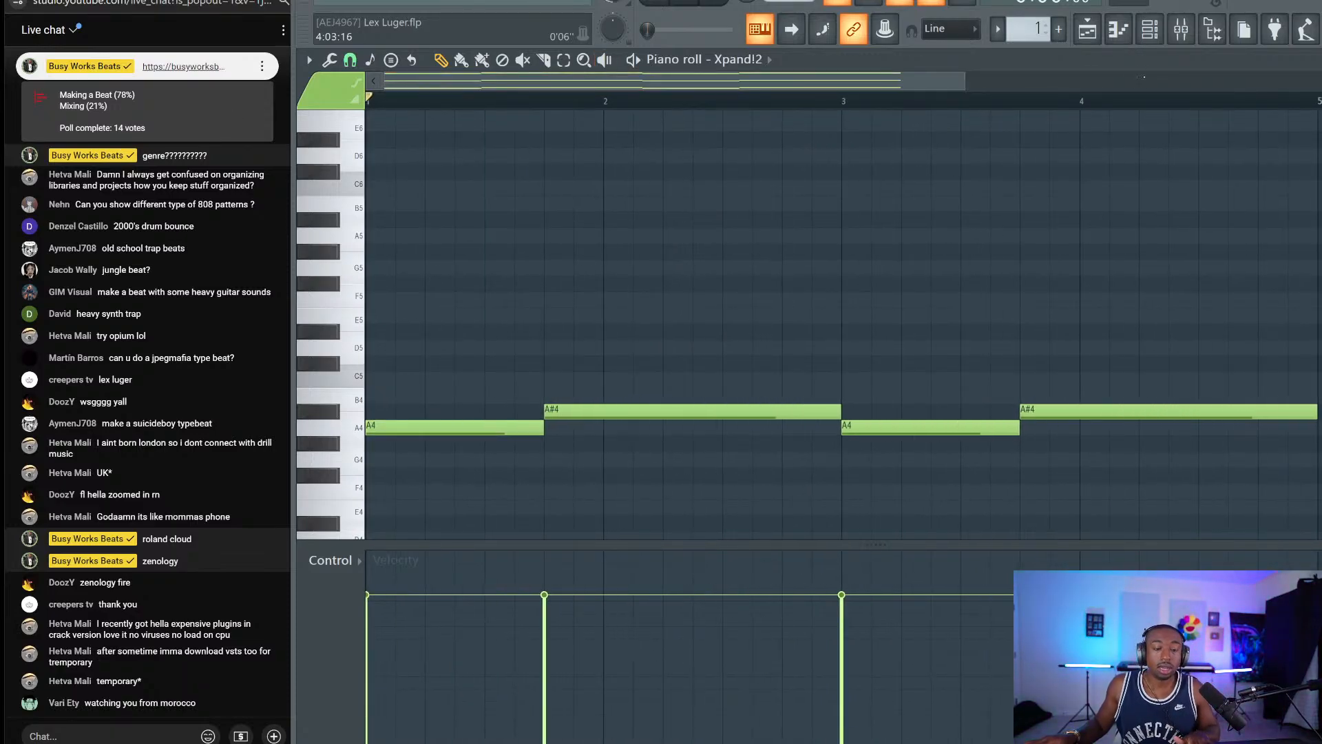
pyautogui.click(1150, 29)
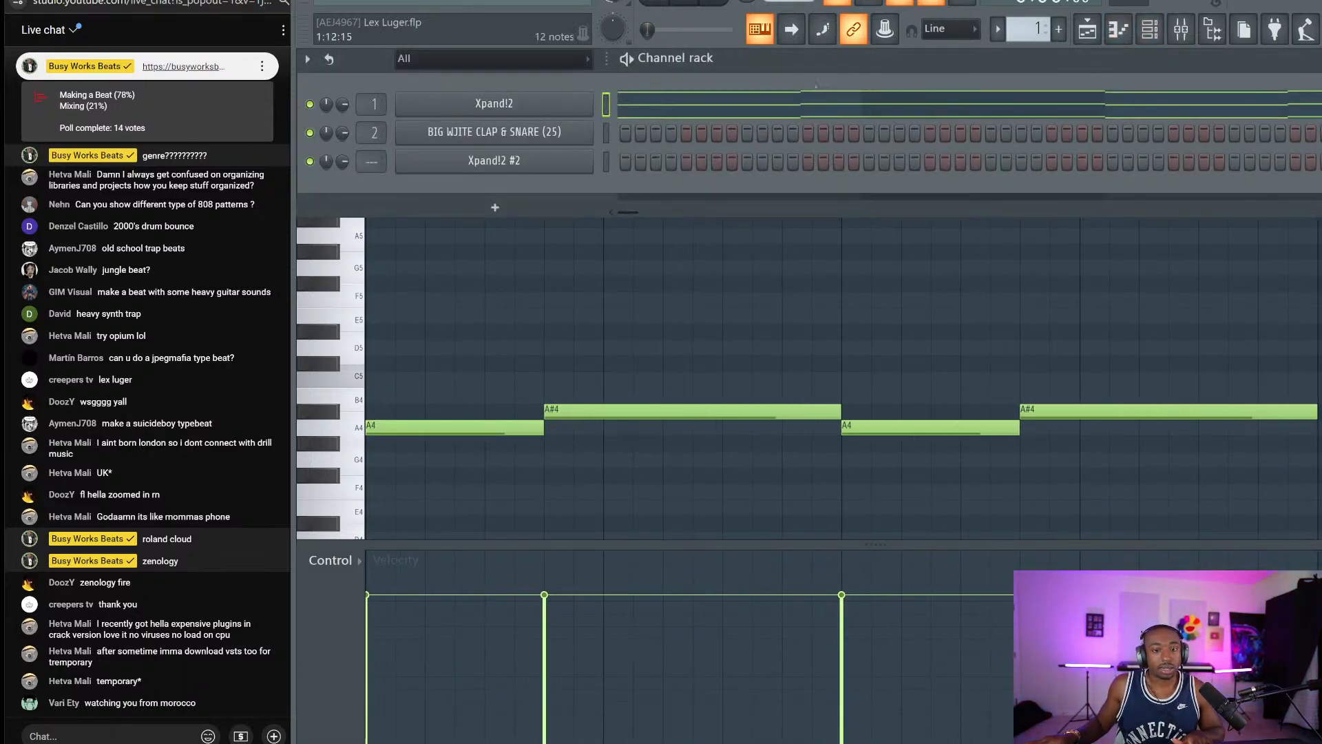
pyautogui.click(811, 101)
pyautogui.scroll(1, 1026, 28)
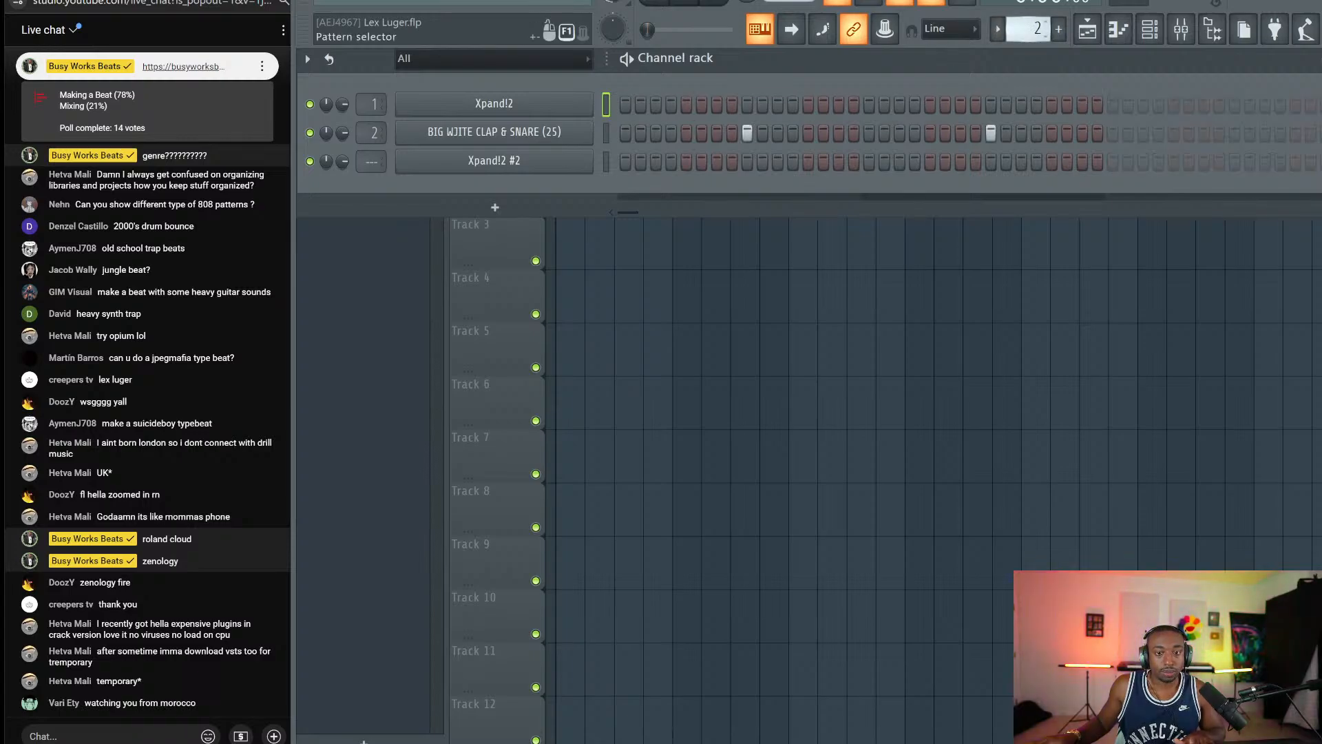
pyautogui.scroll(1, 1027, 29)
pyautogui.click(702, 162)
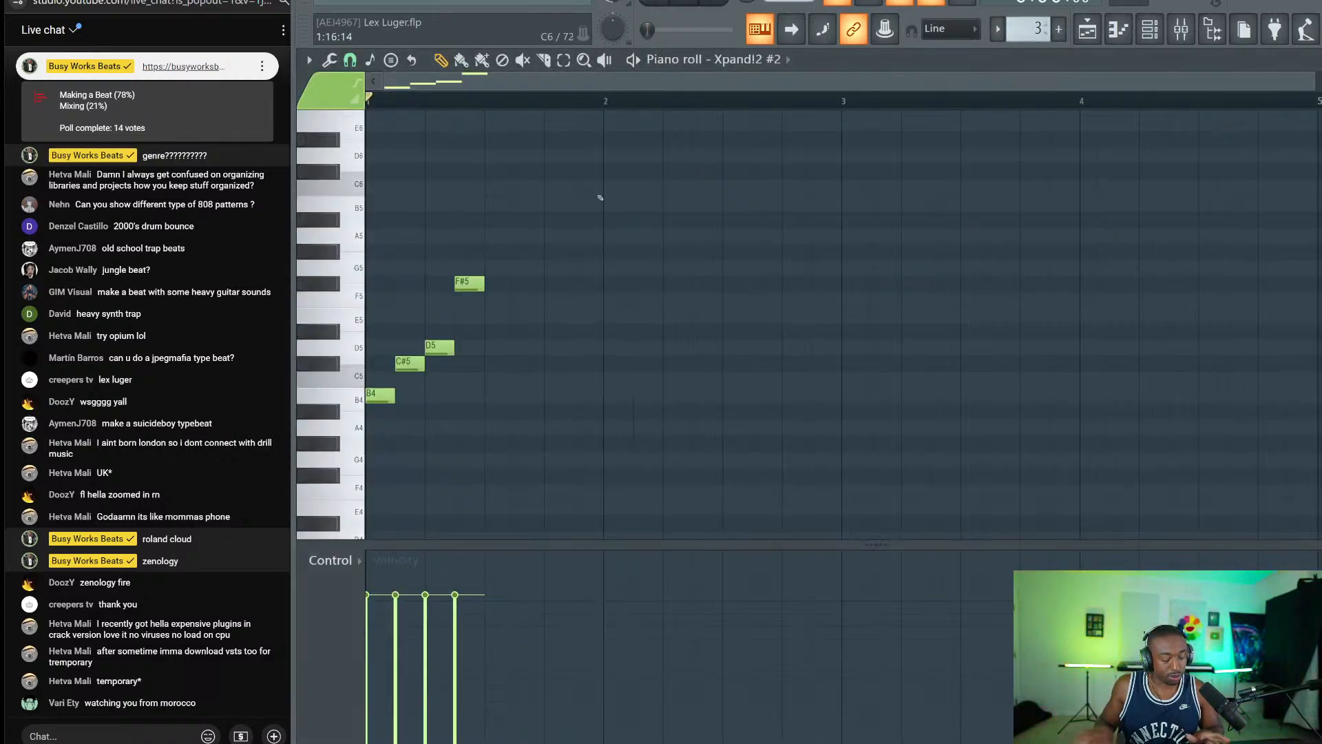
# Lower the melody, duplicate the four notes, save the project, and raise the melody an octave.
pyautogui.hotkey('shift', 'Down')
pyautogui.hotkey('shift', 'Down')
pyautogui.press('space')
pyautogui.press('space')
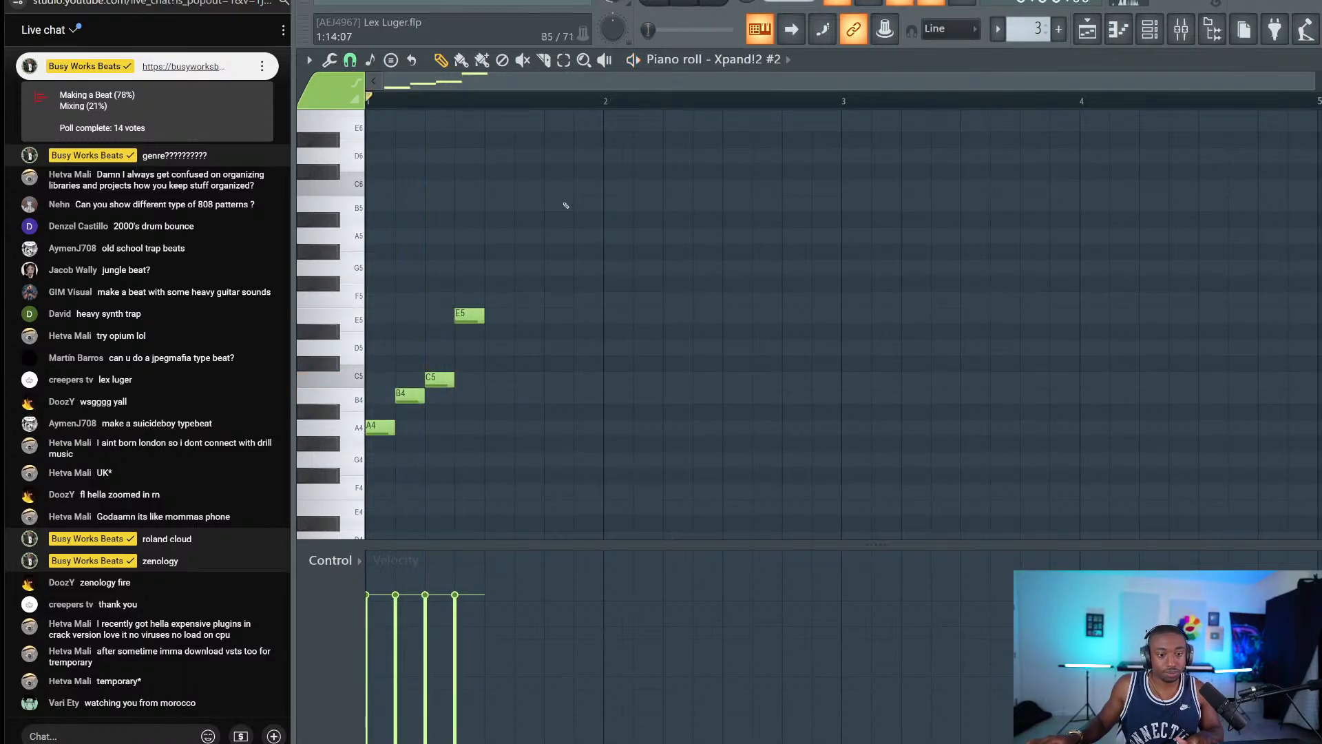
pyautogui.moveTo(564, 199); pyautogui.dragTo(392, 215)
pyautogui.moveTo(477, 277); pyautogui.dragTo(613, 435)
pyautogui.hotkey('ctrl', 'b')
pyautogui.keyDown('ctrl'); pyautogui.click(623, 460); pyautogui.keyUp('ctrl')
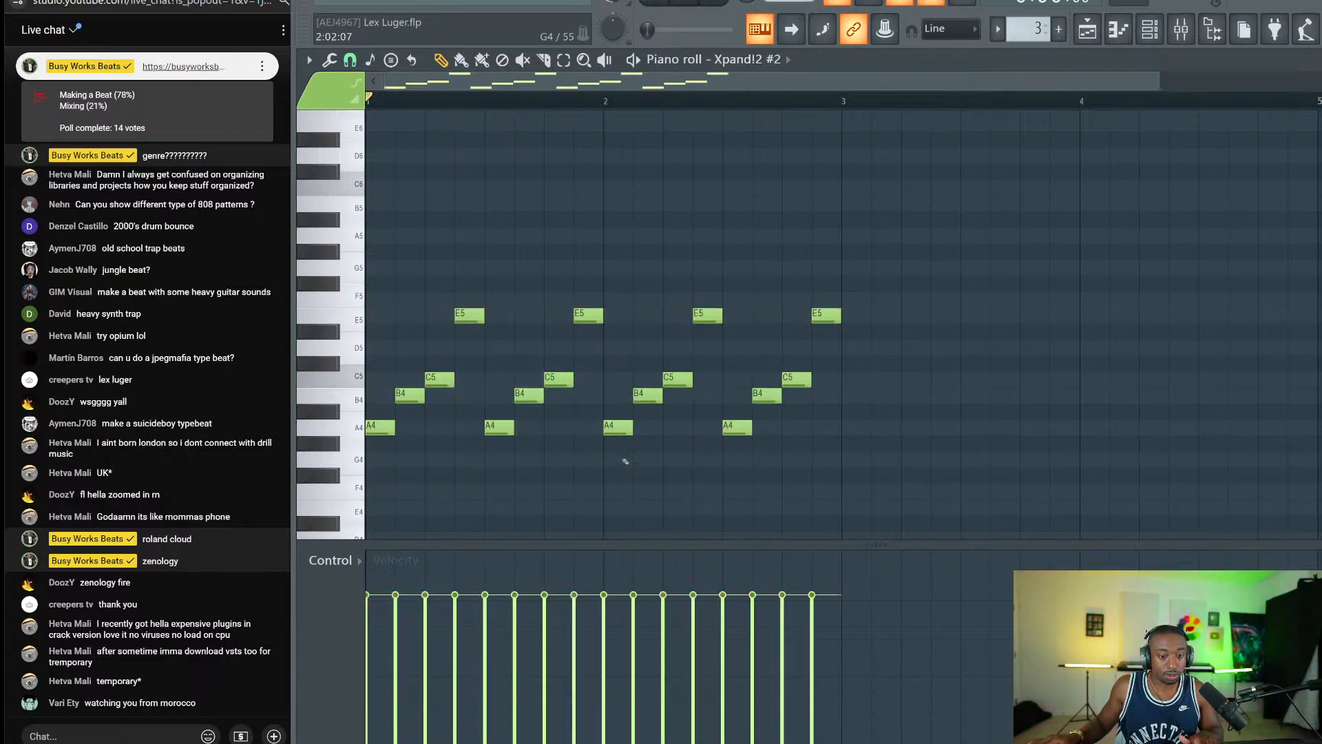
pyautogui.hotkey('ctrl', 's')
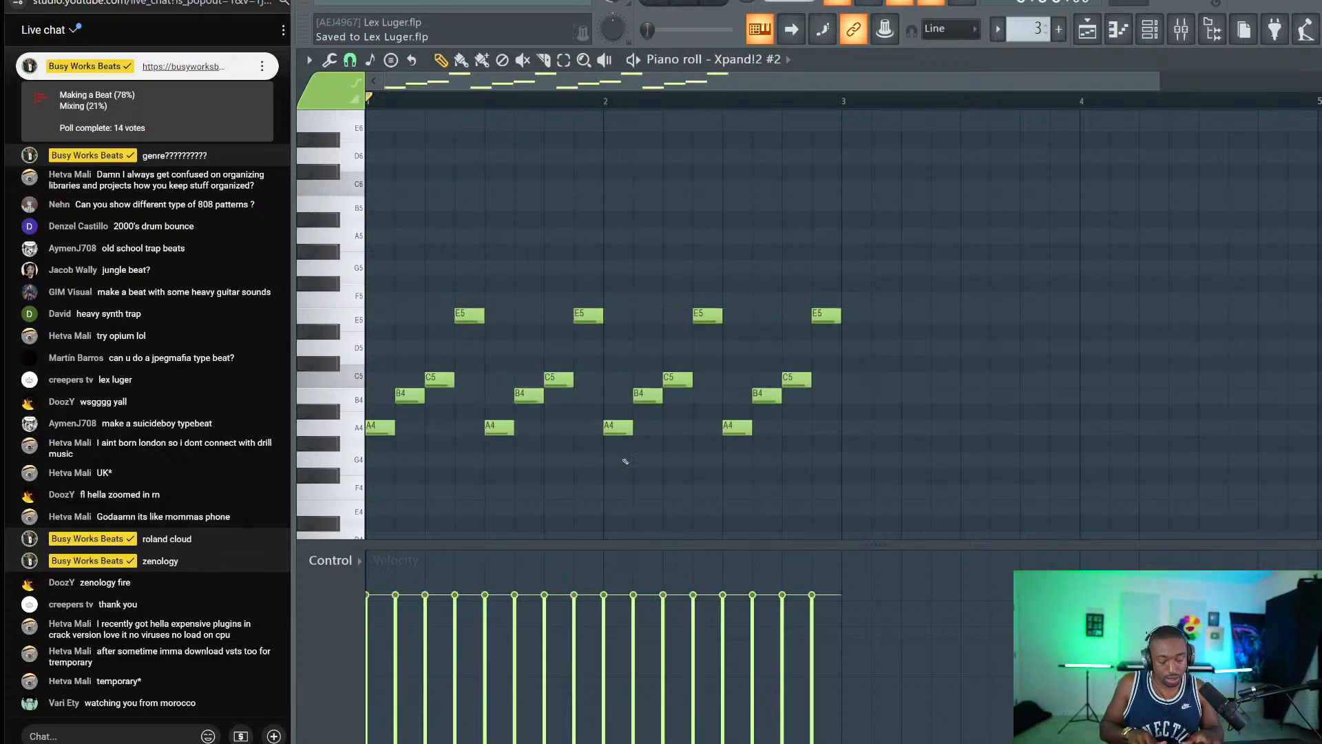
pyautogui.hotkey('ctrl', 'Up')
pyautogui.press('space')
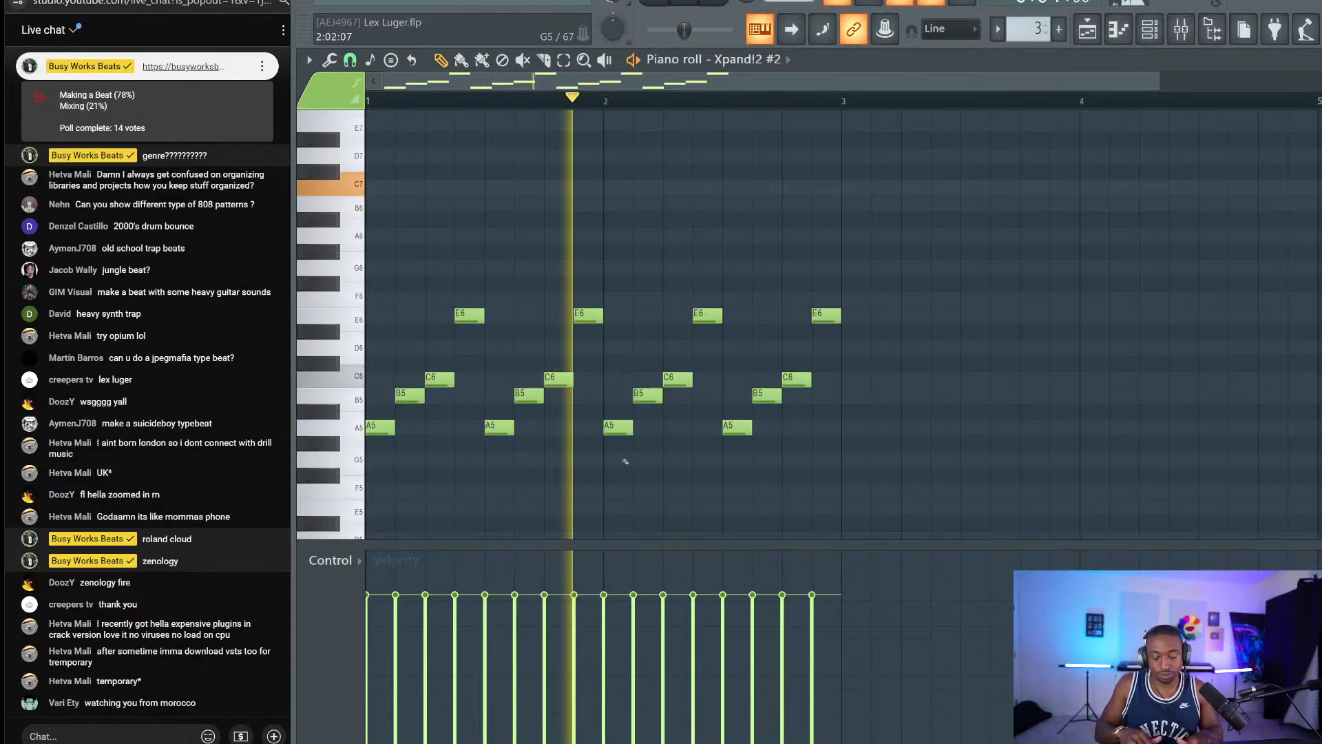
pyautogui.press('F5')
# Paint four Pattern 3 clips along Track 3 in Song mode with the metronome off.
pyautogui.click(558, 249)
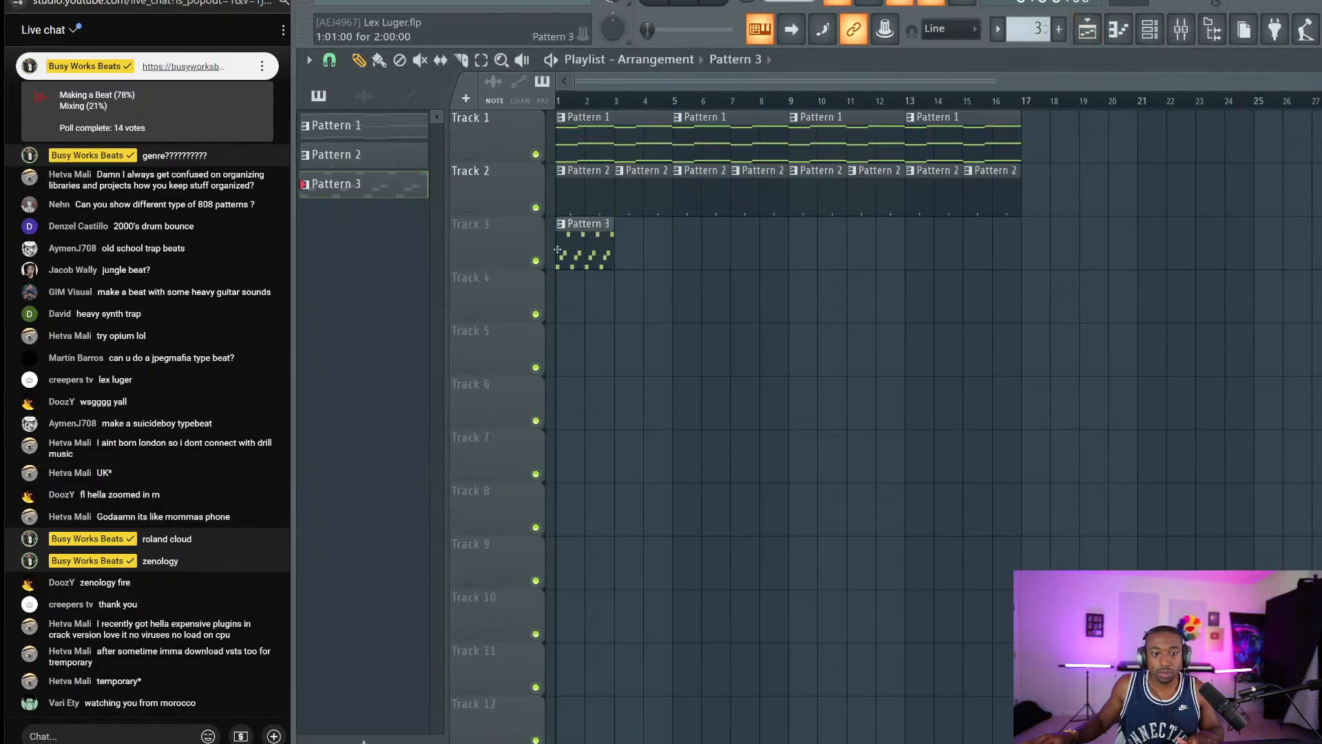
pyautogui.click(654, 2)
pyautogui.press('space')
pyautogui.click(837, 2)
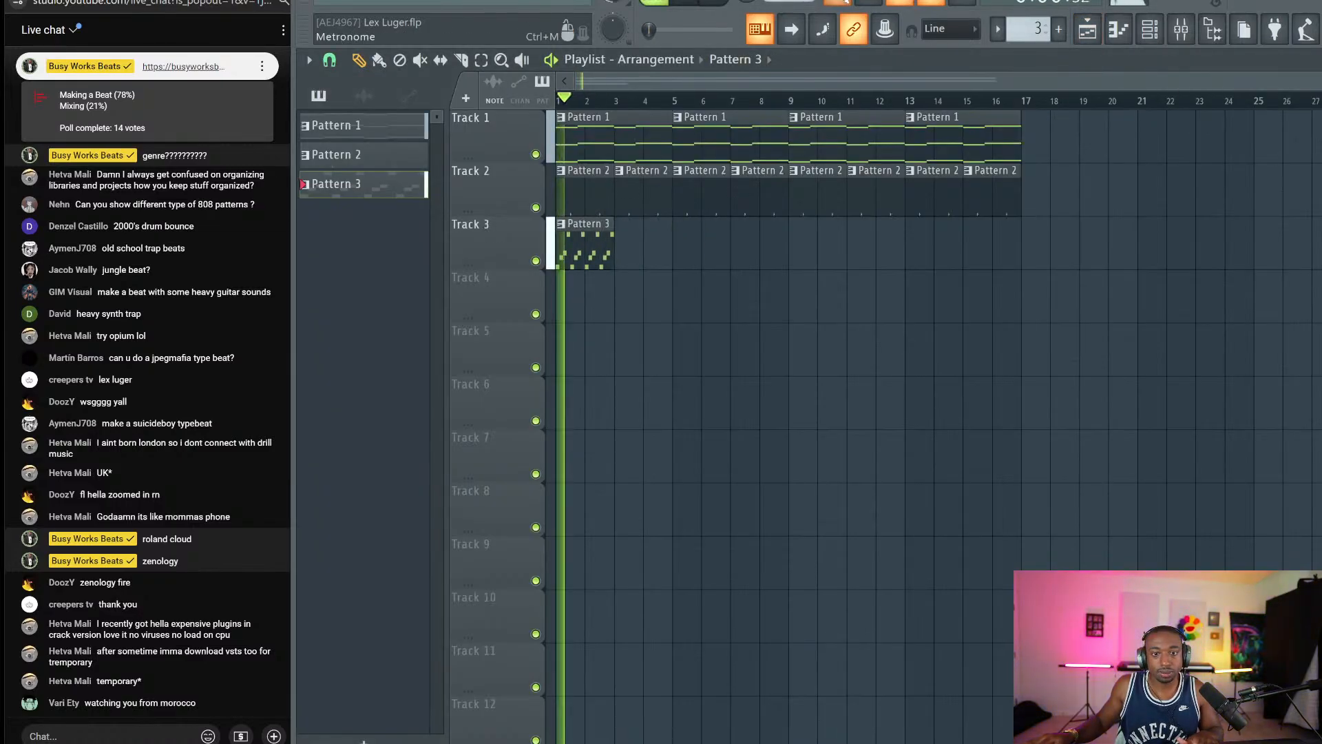
pyautogui.click(640, 237)
pyautogui.click(696, 238)
pyautogui.click(732, 238)
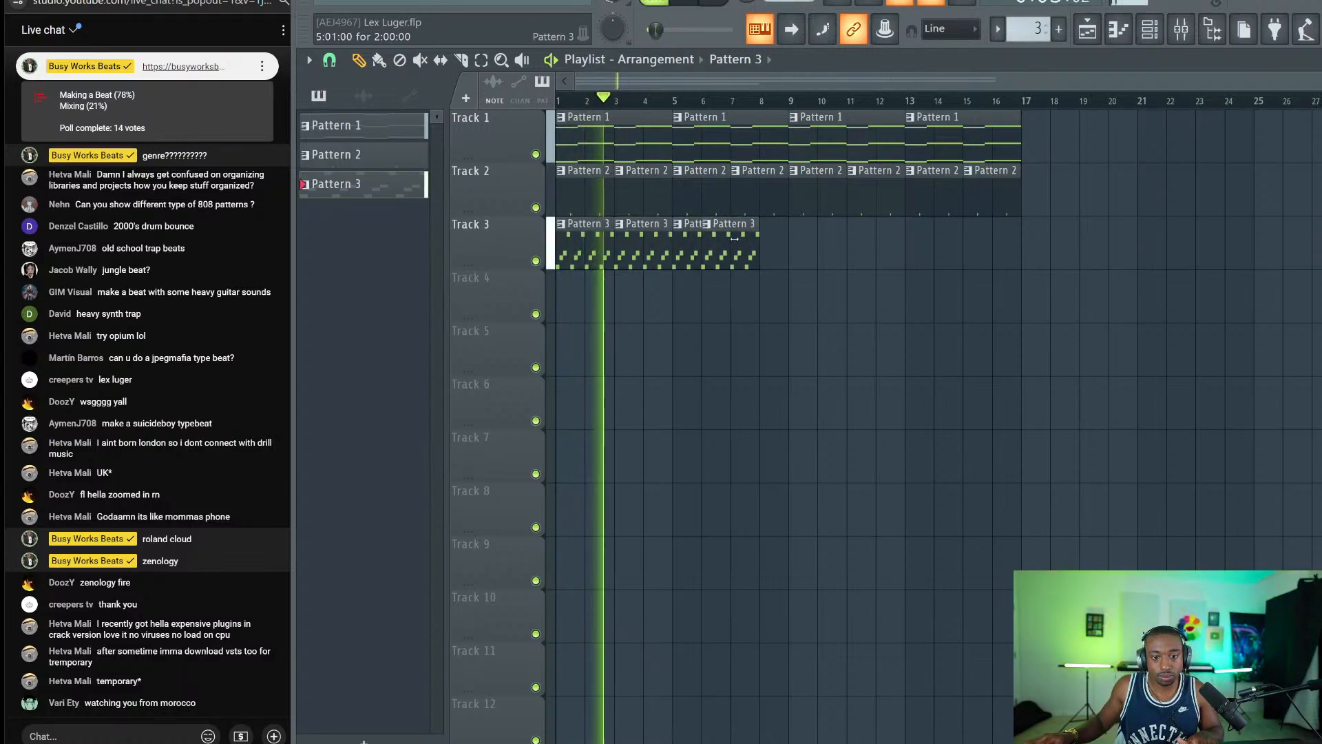
pyautogui.moveTo(736, 238); pyautogui.dragTo(841, 266)
pyautogui.press('space')
# Duplicate the Pattern 3 clips out to bar 17, deleting the extra clip beyond it.
pyautogui.hotkey('ctrl', 'b')
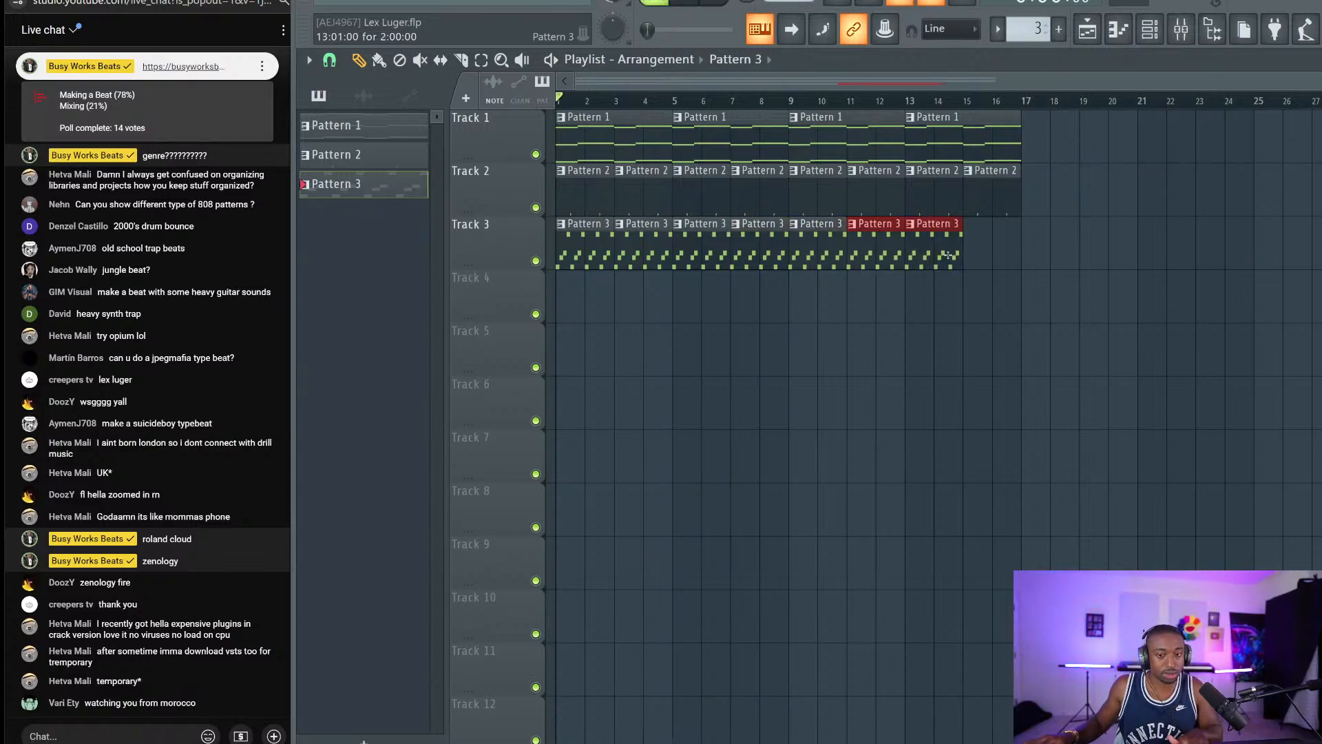
pyautogui.hotkey('ctrl', 'b')
pyautogui.rightClick(1043, 250)
pyautogui.click(1126, 32)
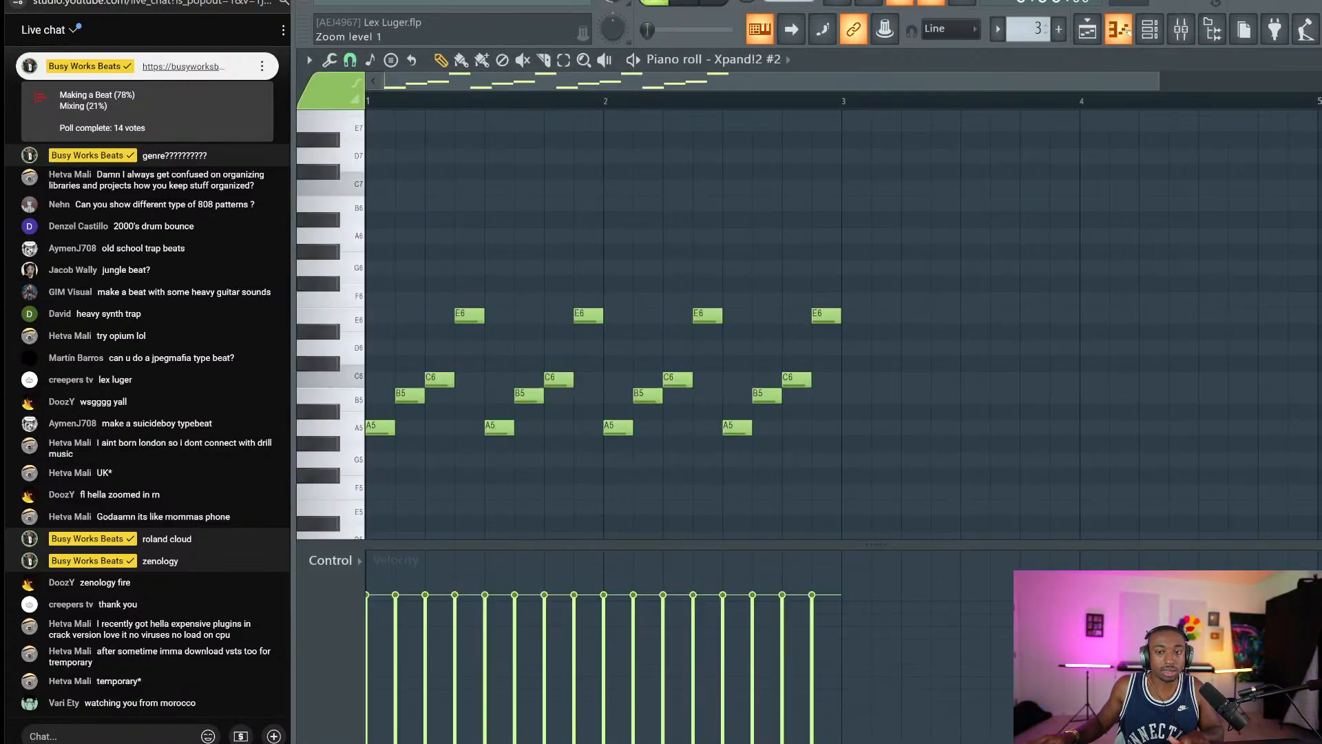
pyautogui.click(1128, 32)
pyautogui.press('space')
# Raise the Pattern 3 melody notes another octave.
pyautogui.doubleClick(898, 236)
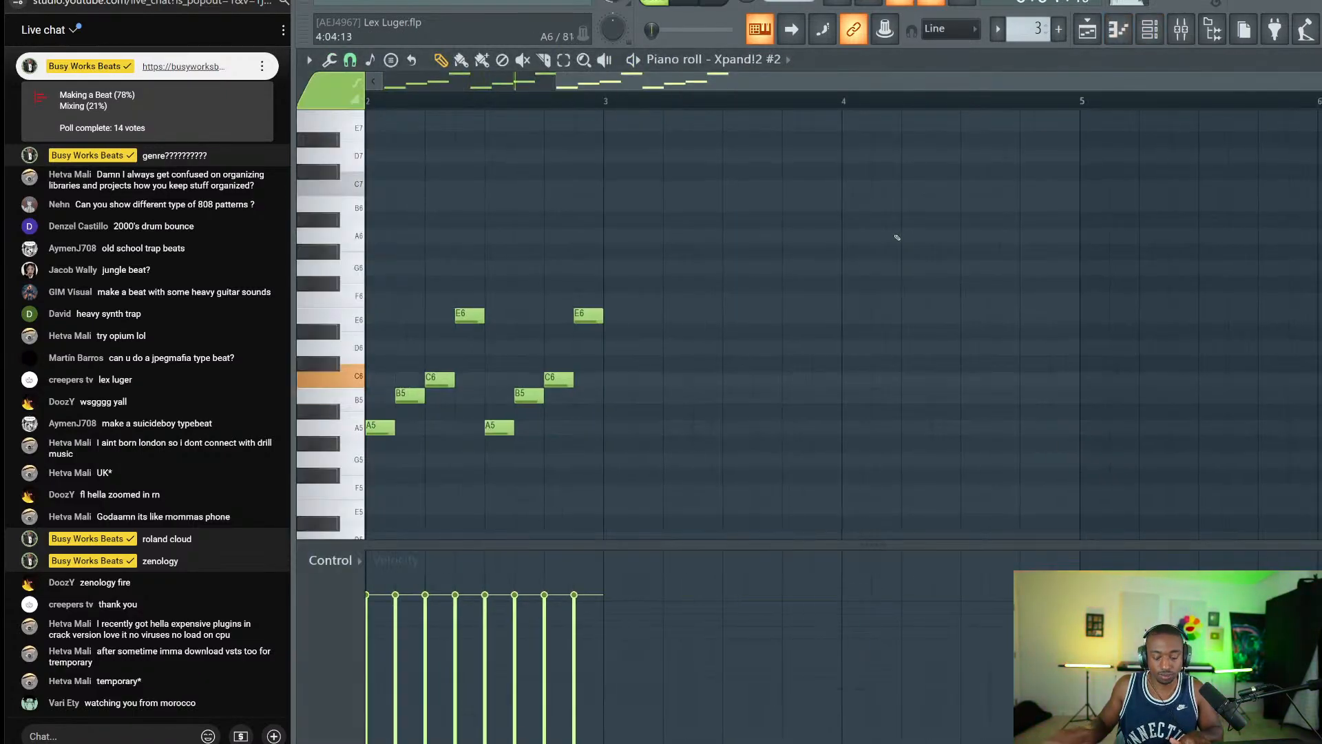
pyautogui.hotkey('ctrl', 'Up')
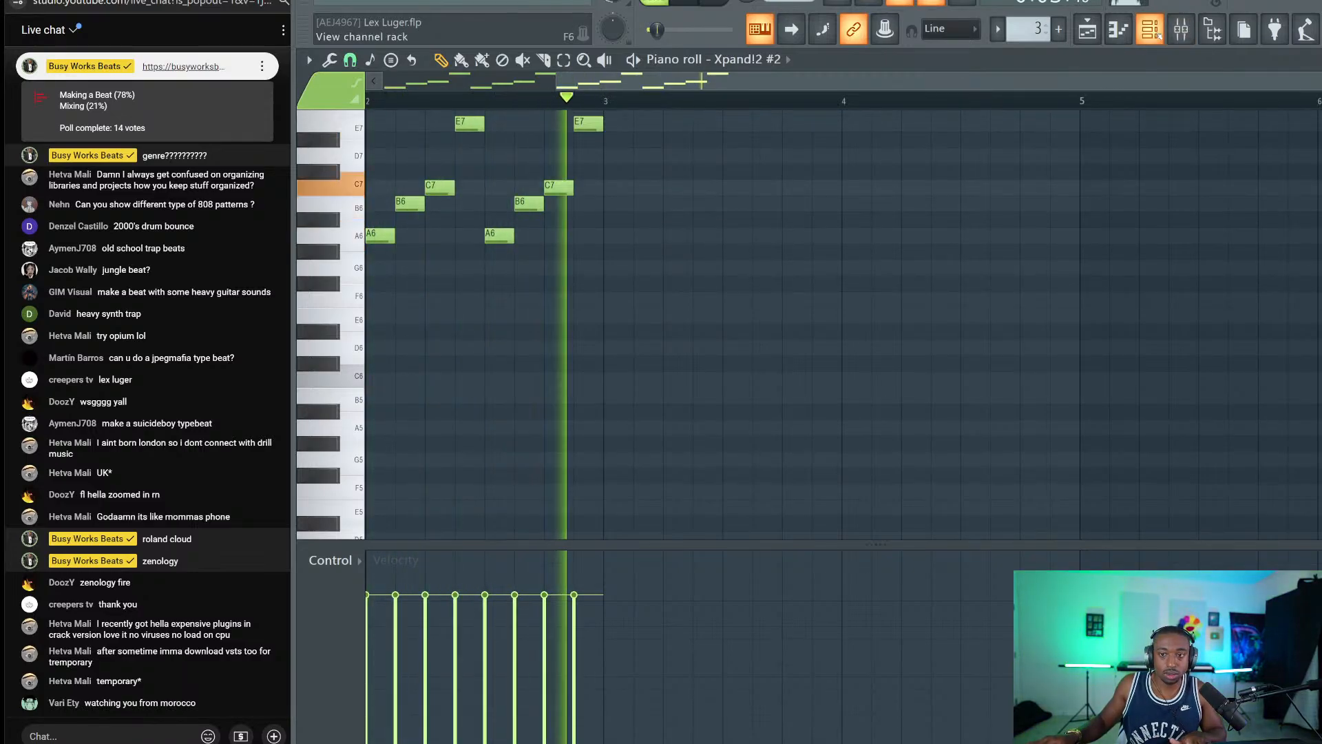
pyautogui.click(1118, 31)
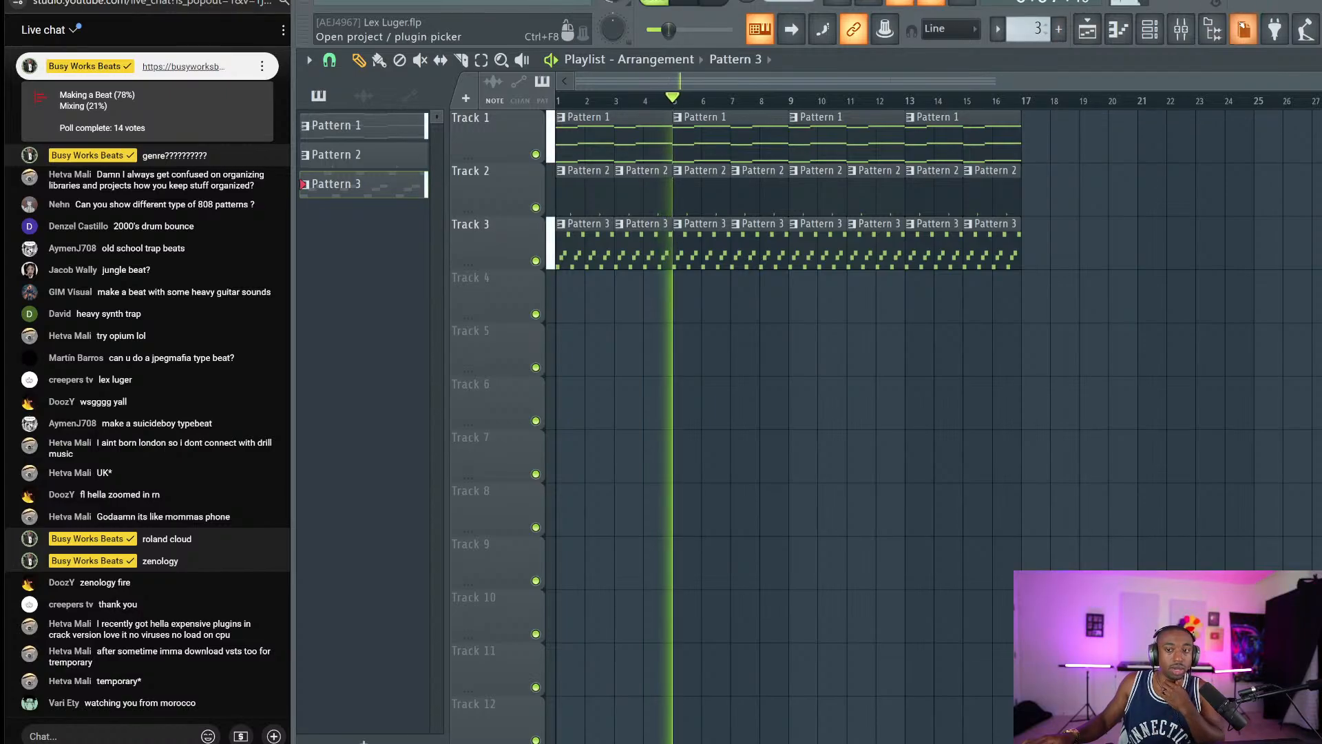
pyautogui.click(1243, 30)
# Load the '!go to 808' sample from the 808s folder into a new channel.
pyautogui.click(398, 389)
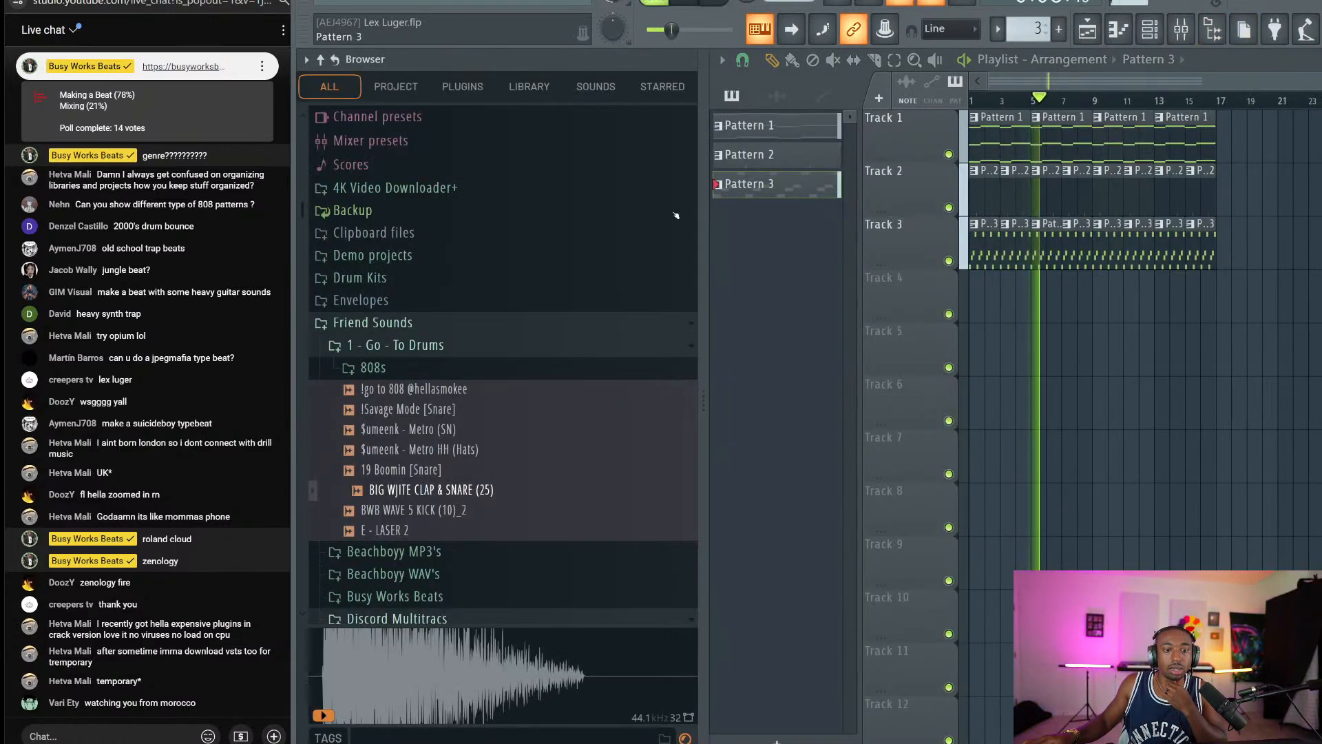
pyautogui.click(399, 388)
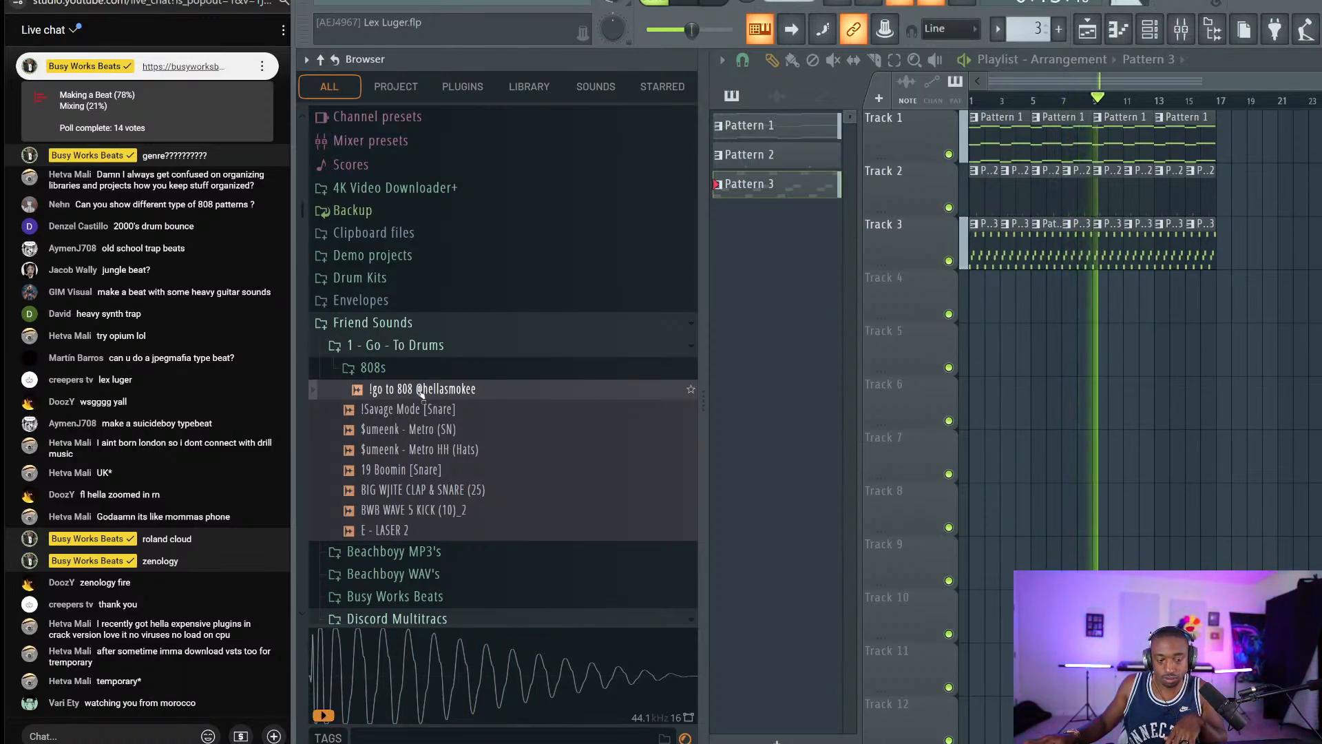
pyautogui.rightClick(422, 391)
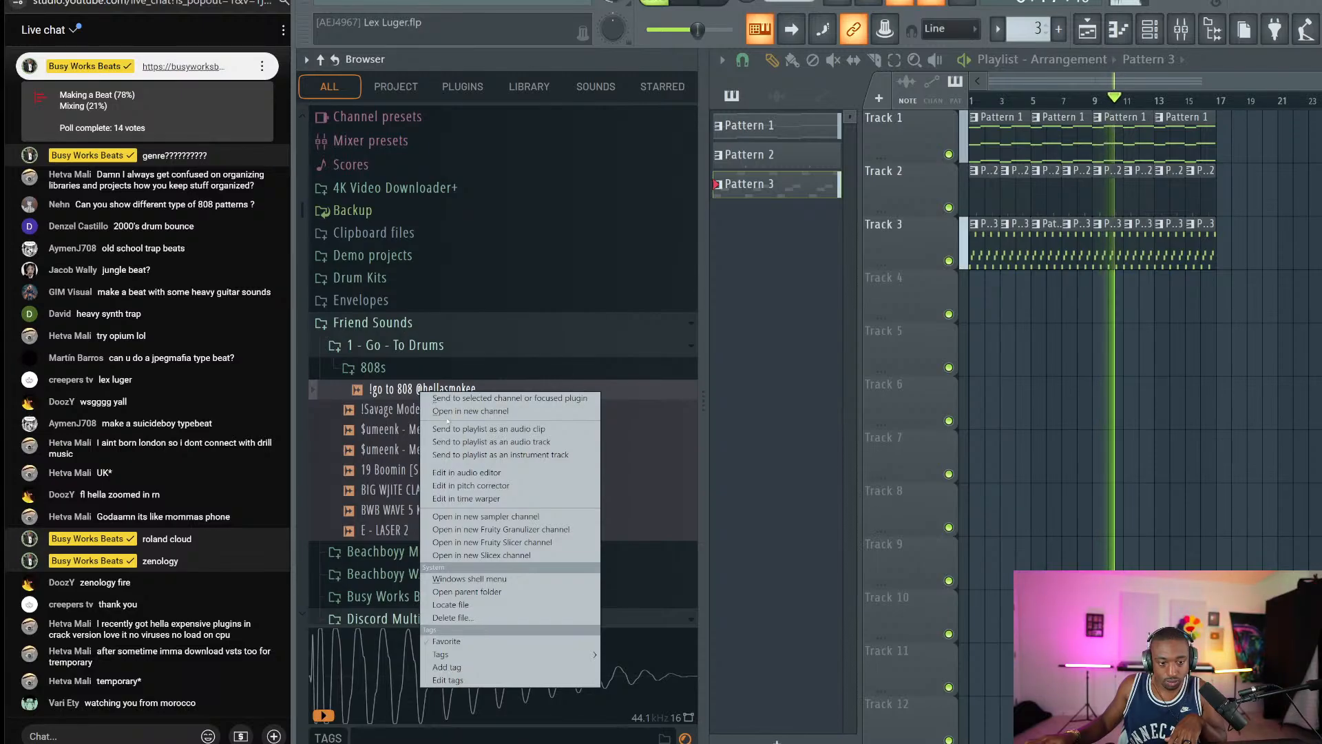
pyautogui.click(448, 413)
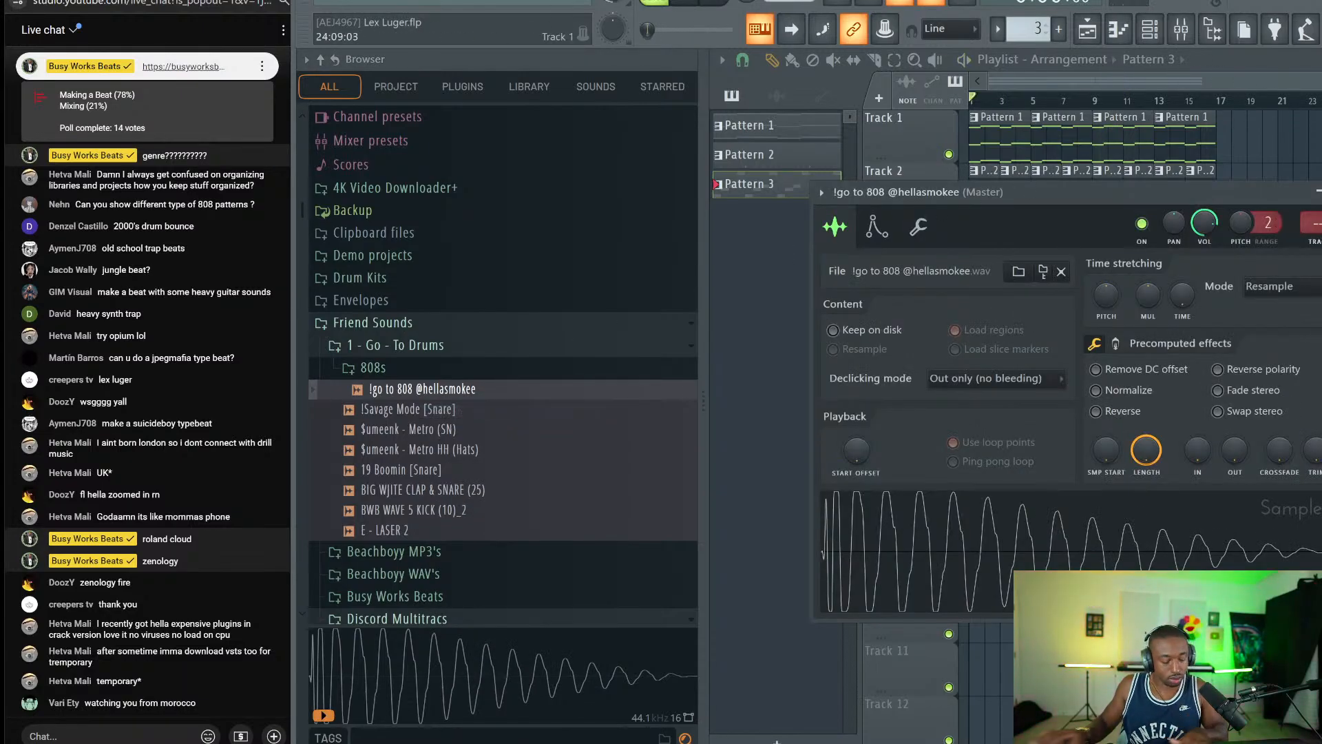
# Route the Xpand!2 #2 channel to mixer insert 4.
pyautogui.press('F9')
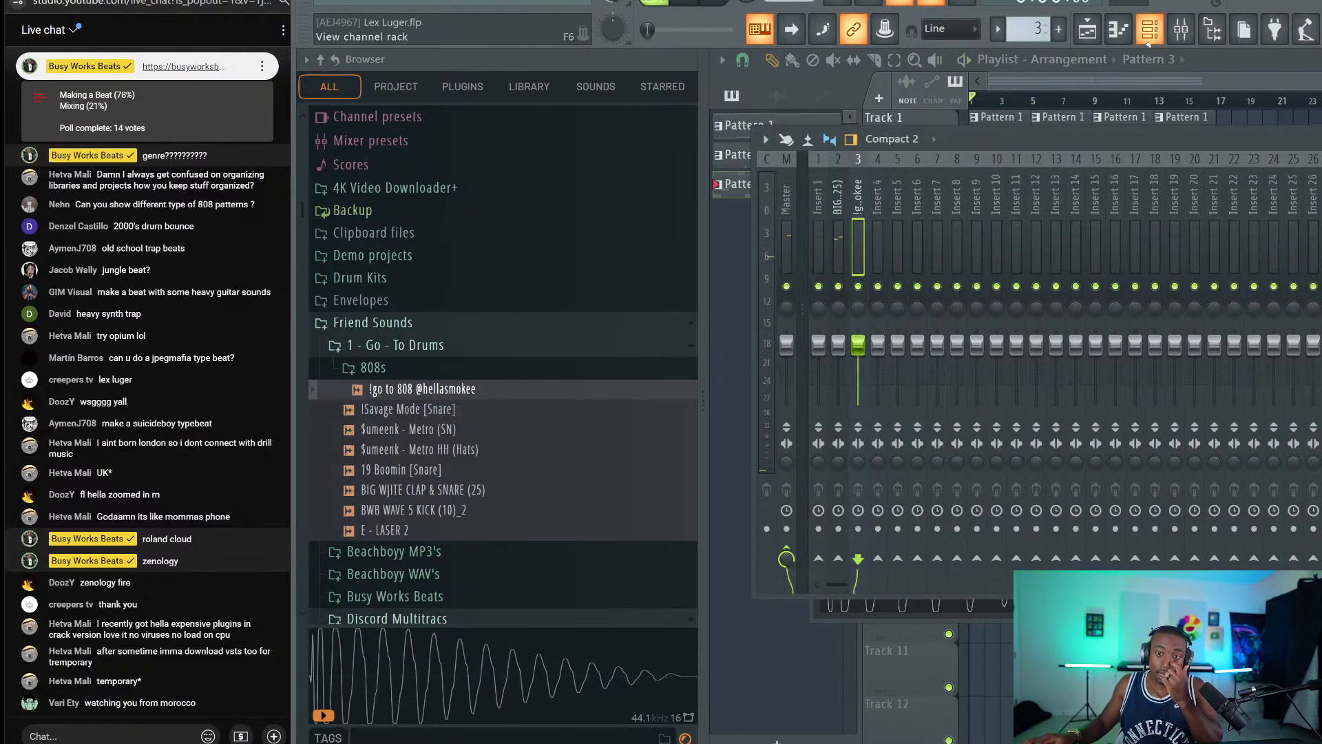
pyautogui.press('F6')
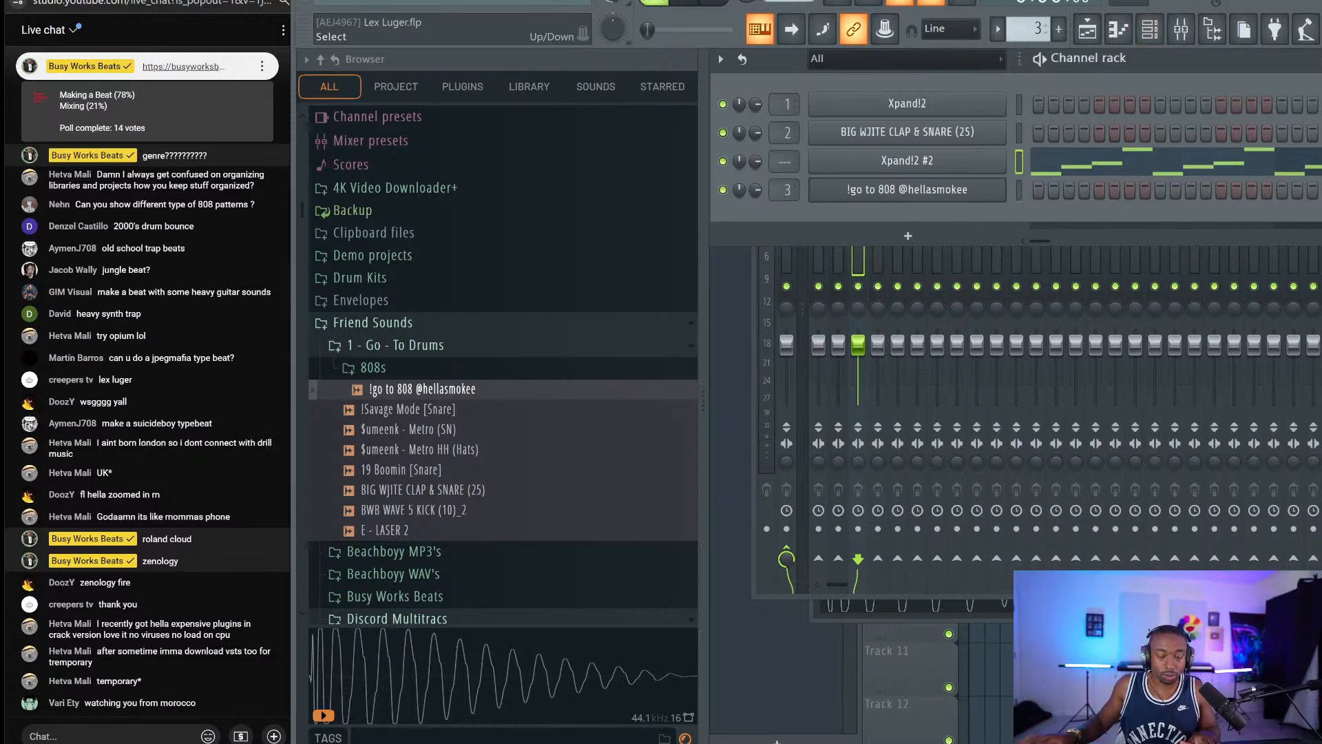
pyautogui.hotkey('ctrl', 'l')
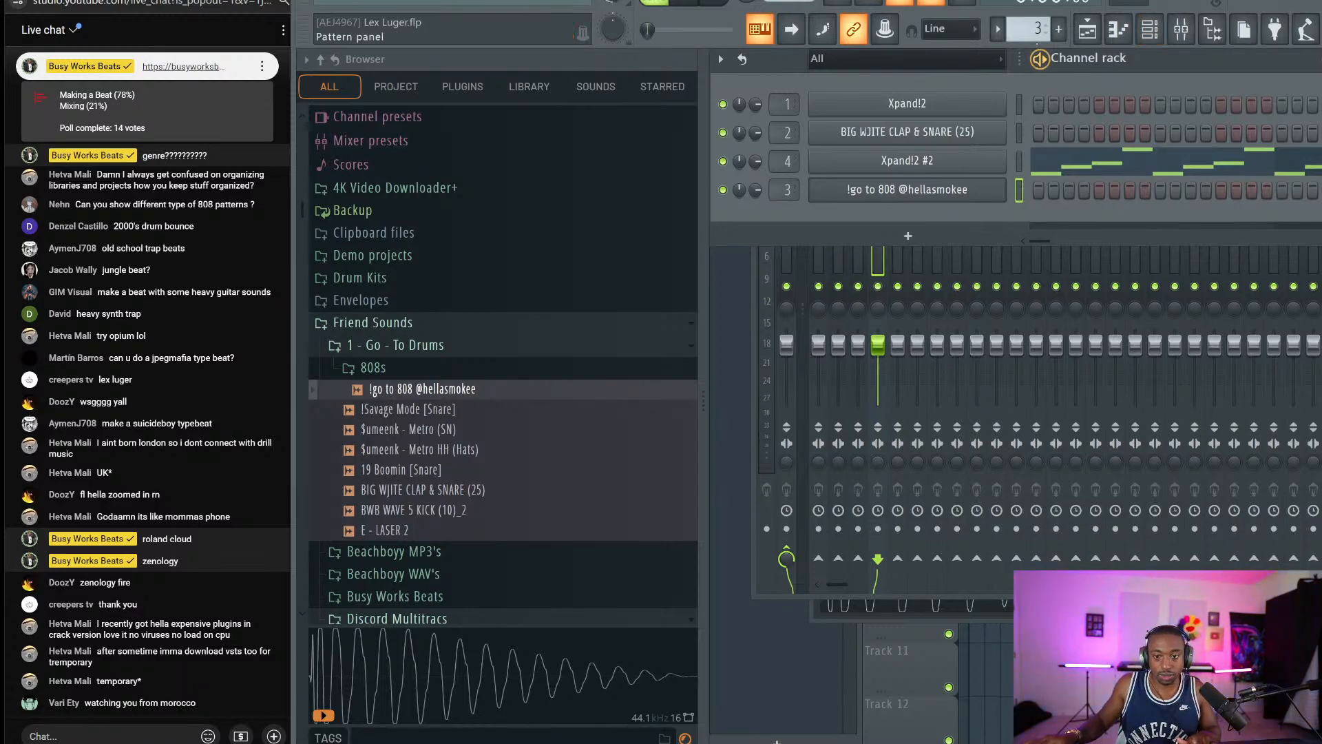
pyautogui.scroll(1, 1029, 29)
pyautogui.press('F5')
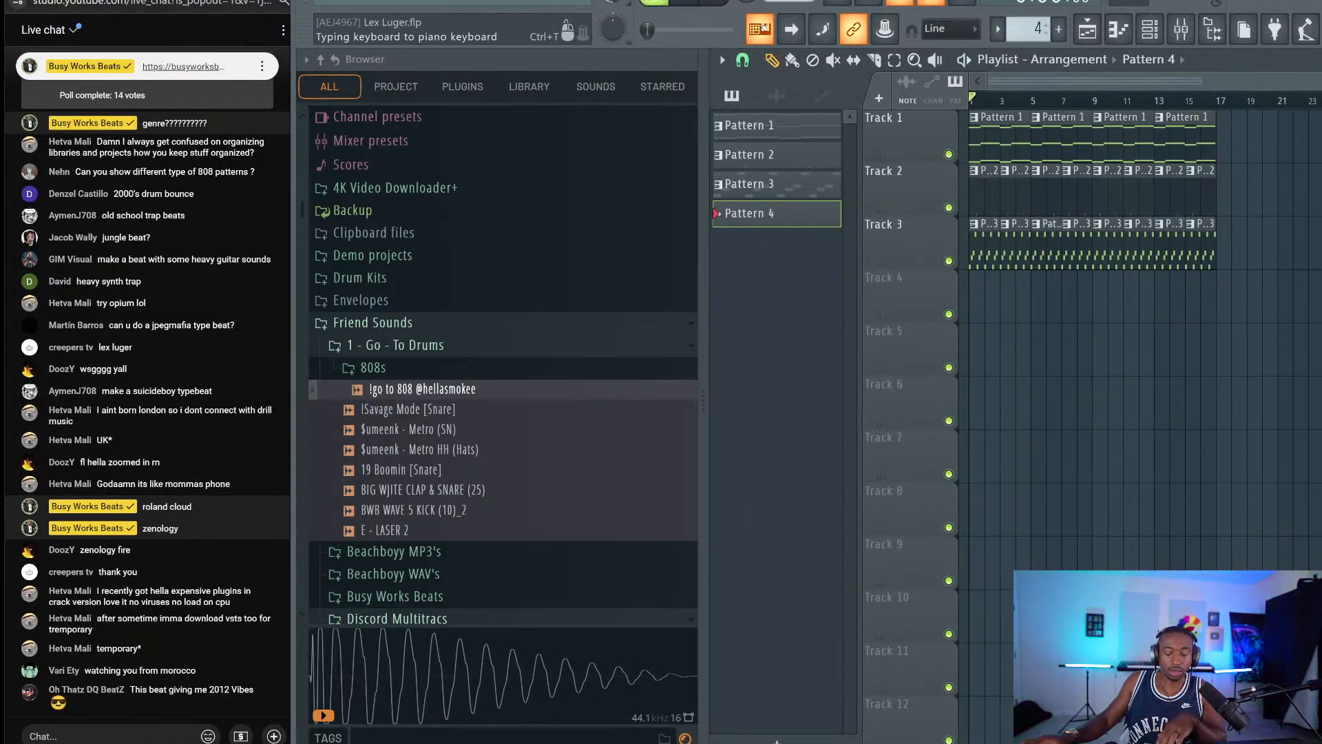
# Reset the typing-keyboard note options to defaults and test a C5 note.
pyautogui.rightClick(760, 29)
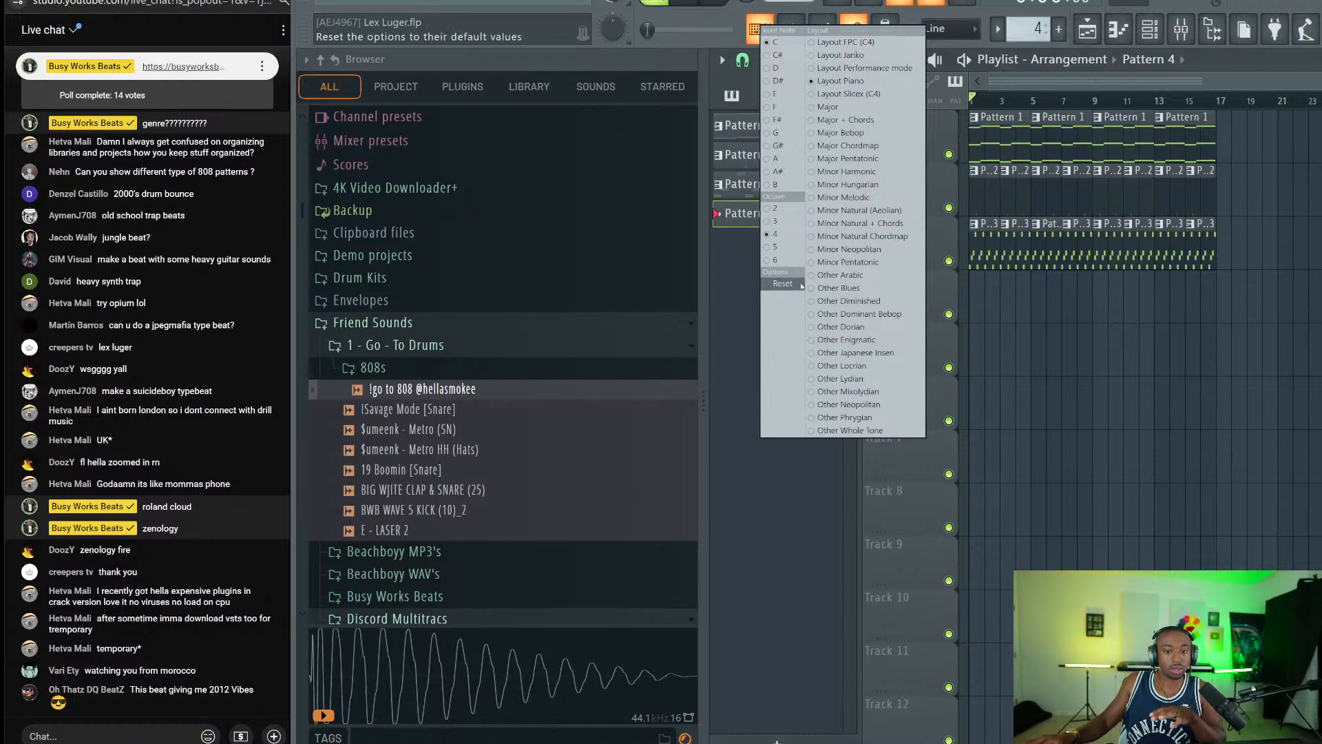
pyautogui.click(783, 283)
pyautogui.rightClick(760, 27)
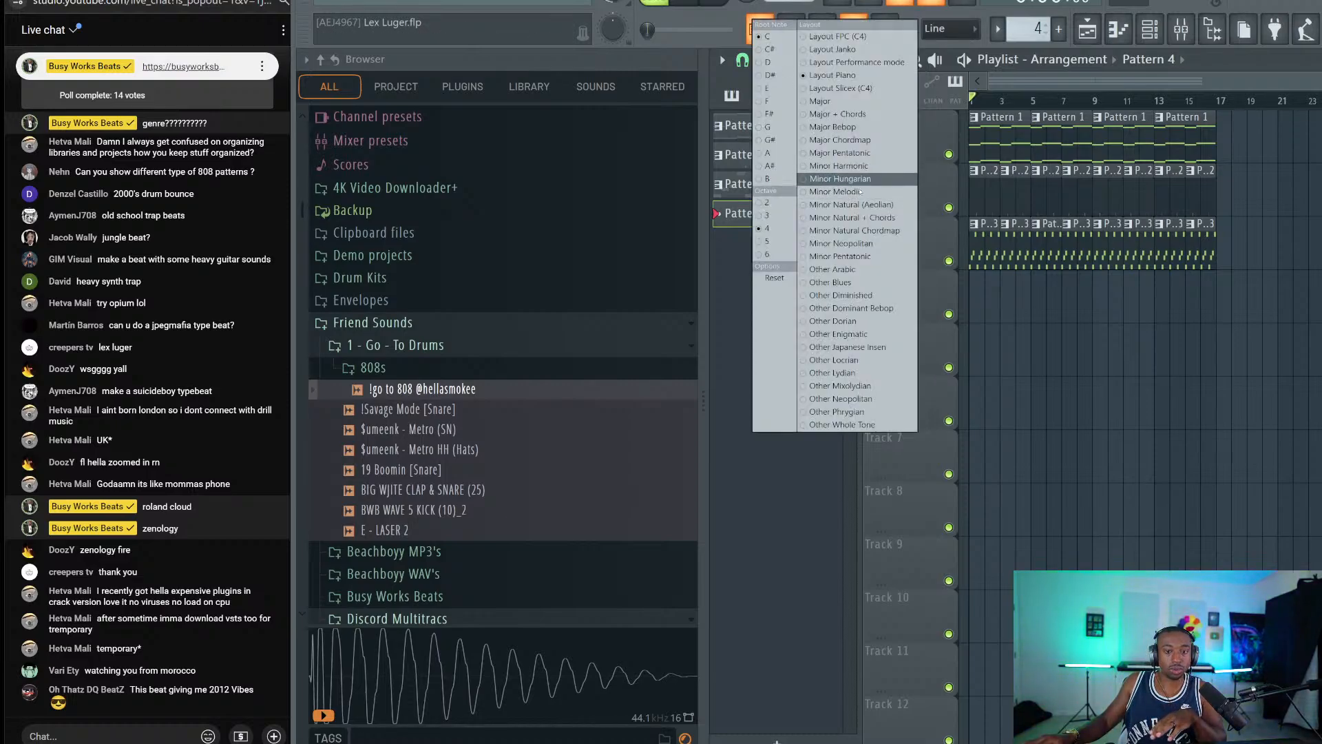
pyautogui.click(781, 511)
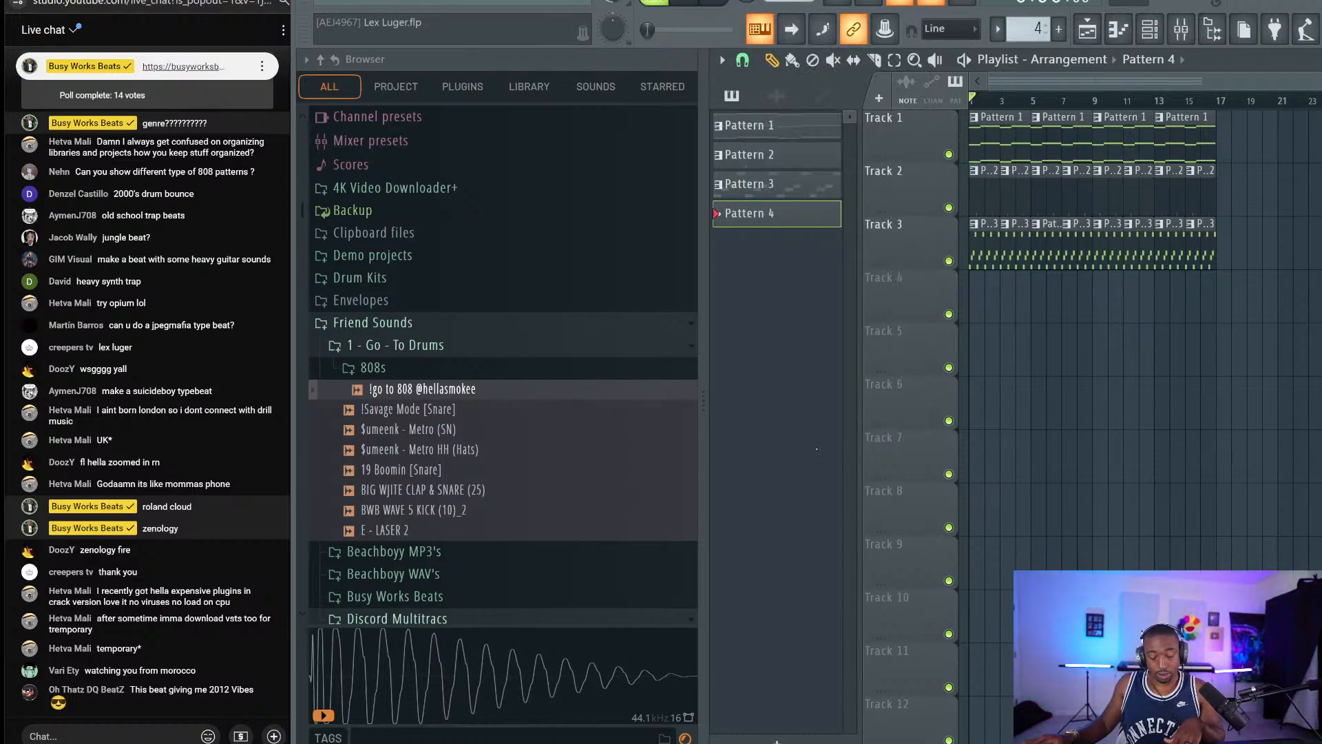
pyautogui.press('z')
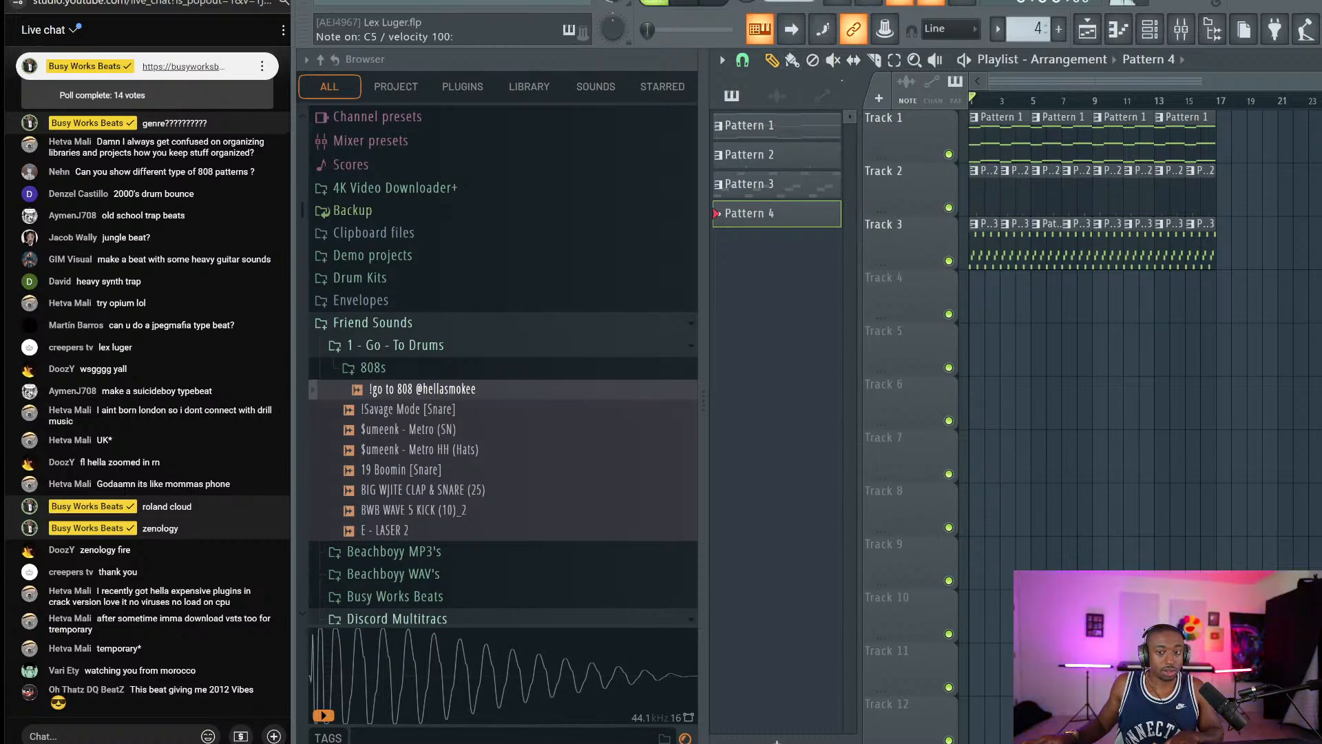
pyautogui.click(1150, 29)
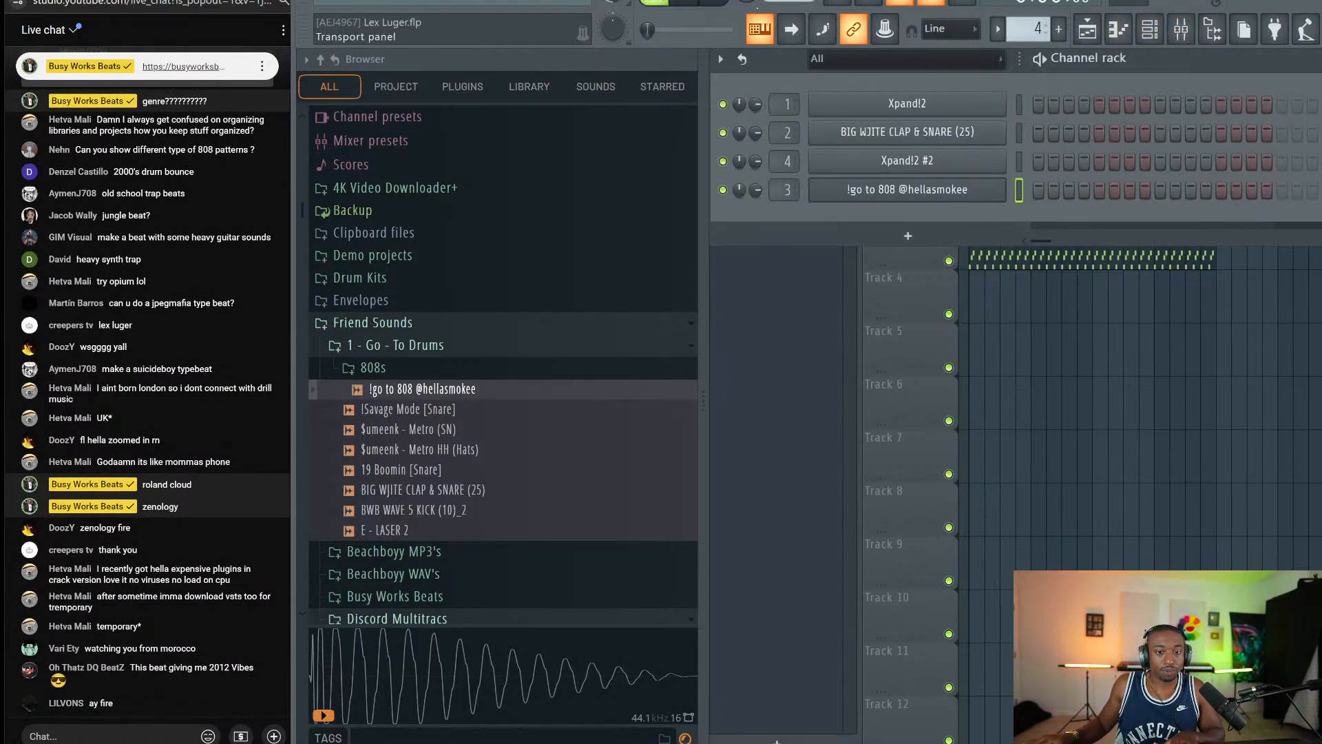
pyautogui.rightClick(1035, 413)
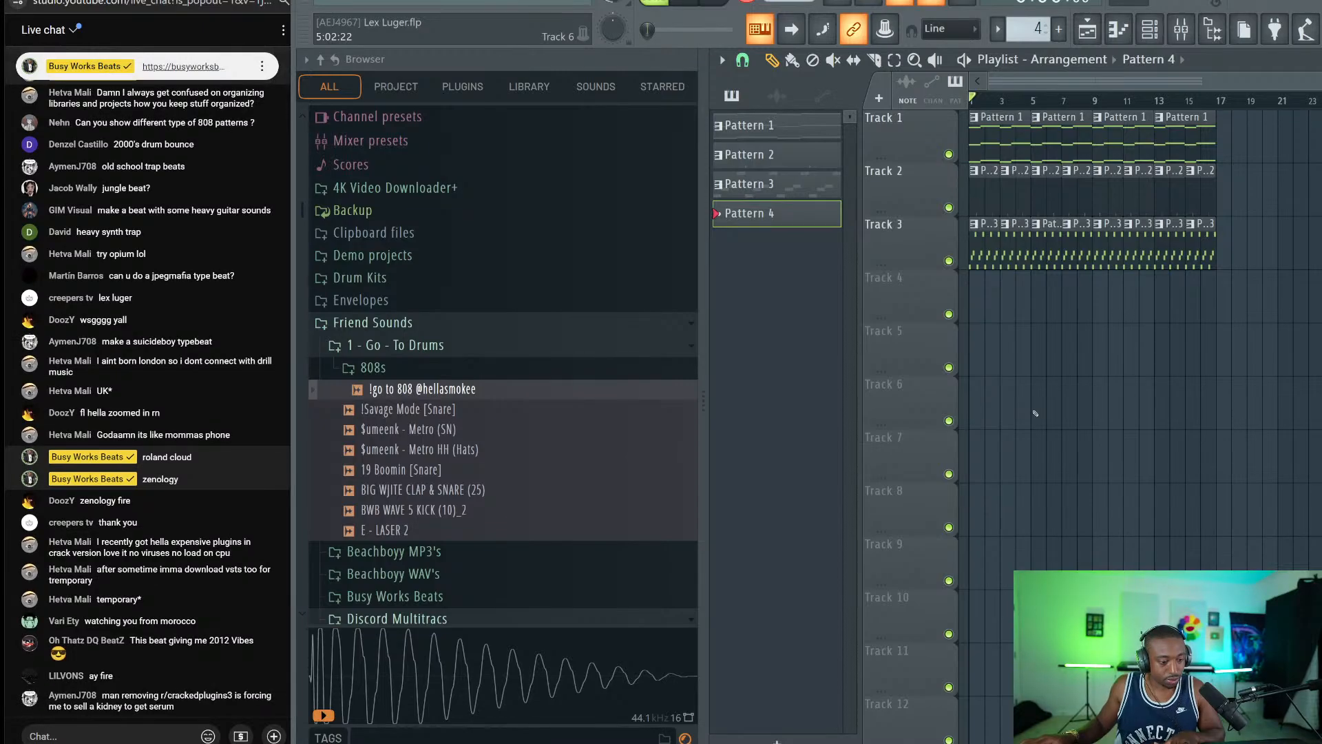
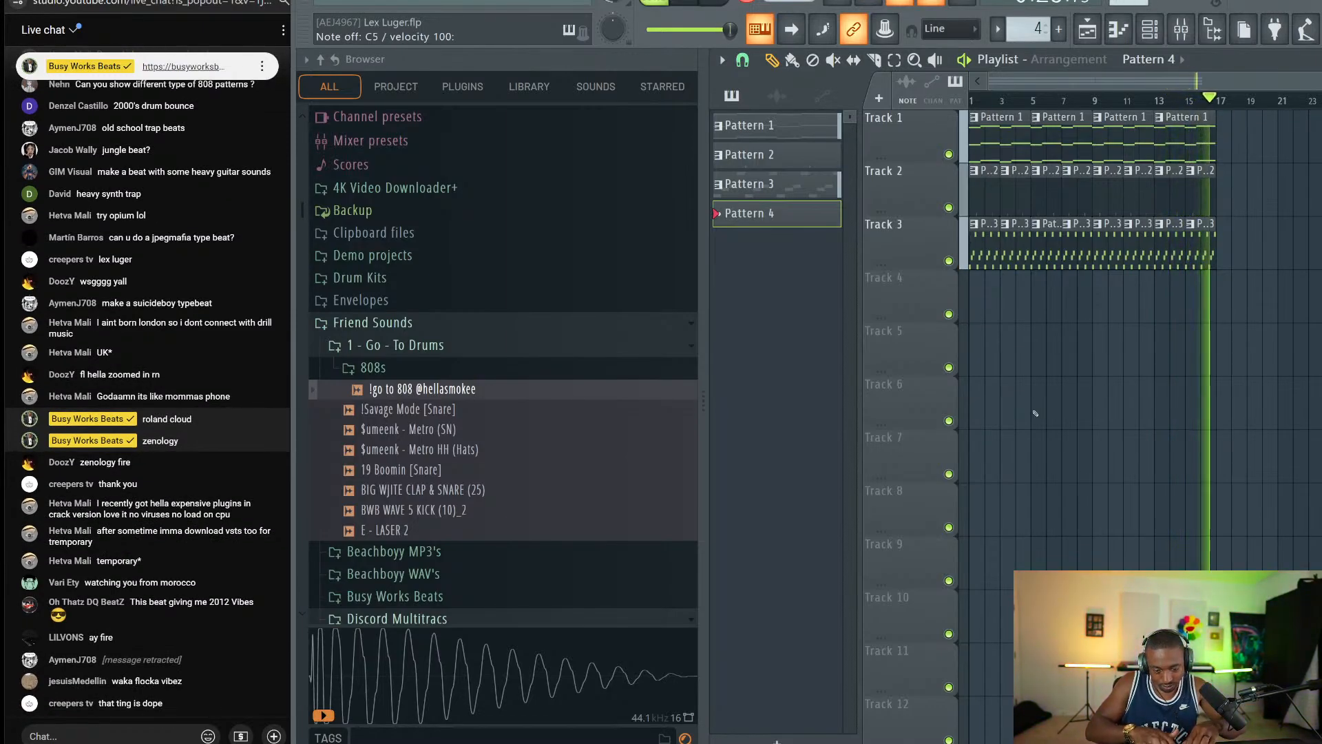
# Stop the 808 recording and open Pattern 4 on Track 4 in the piano roll.
pyautogui.press('space')
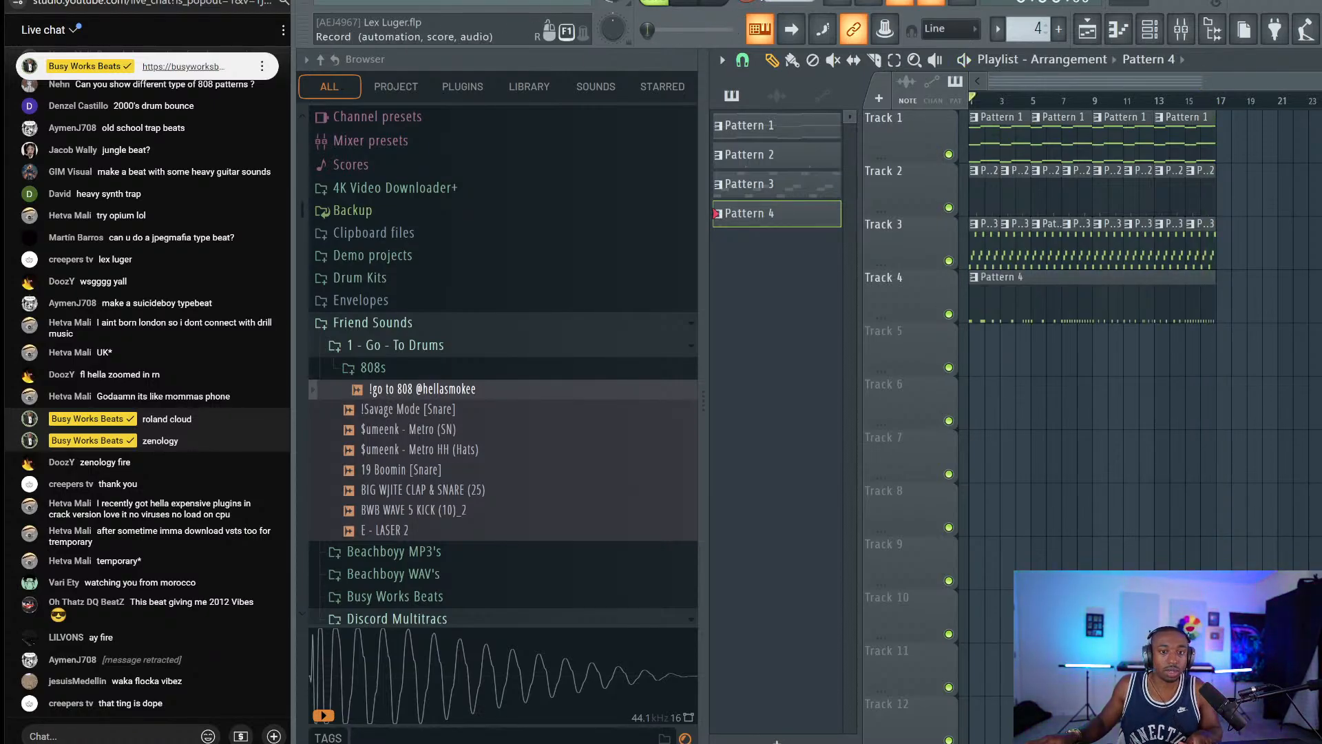
pyautogui.doubleClick(1025, 298)
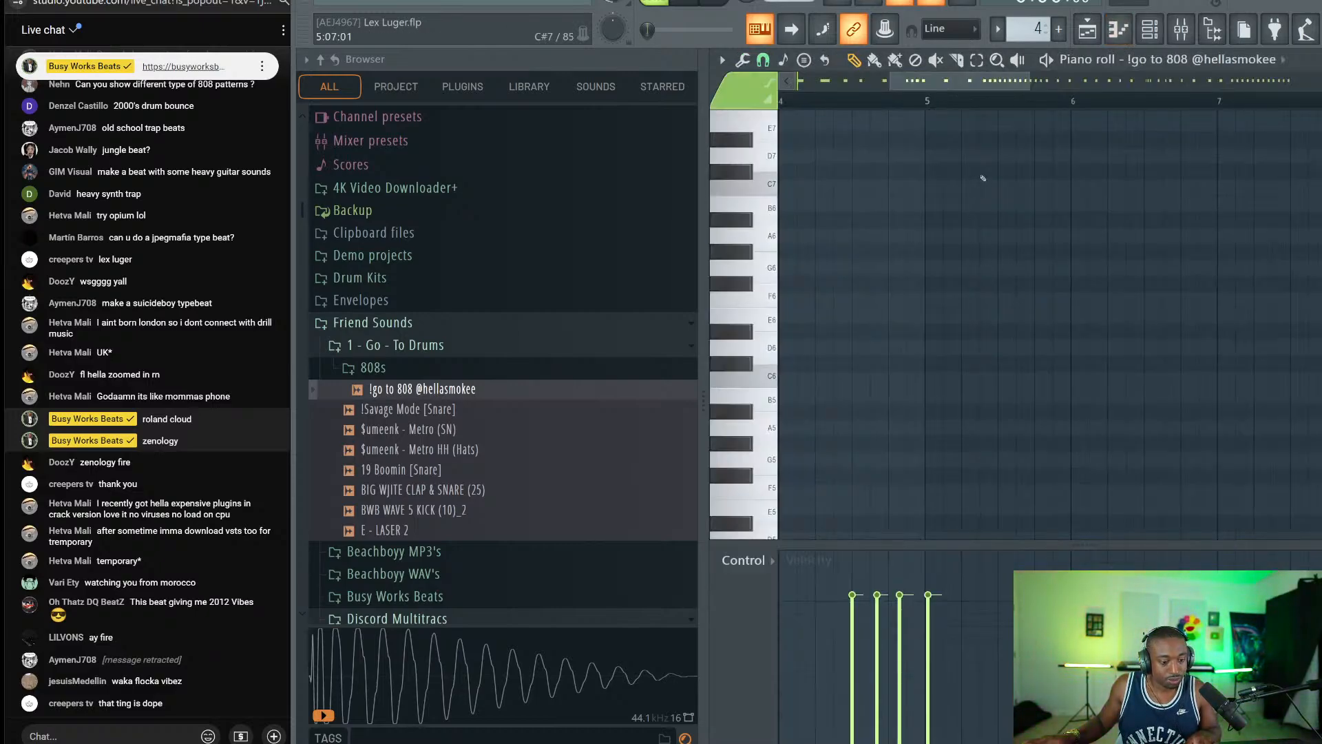
# Hide the browser and set the piano-roll snap to 1/3 beat.
pyautogui.click(1213, 31)
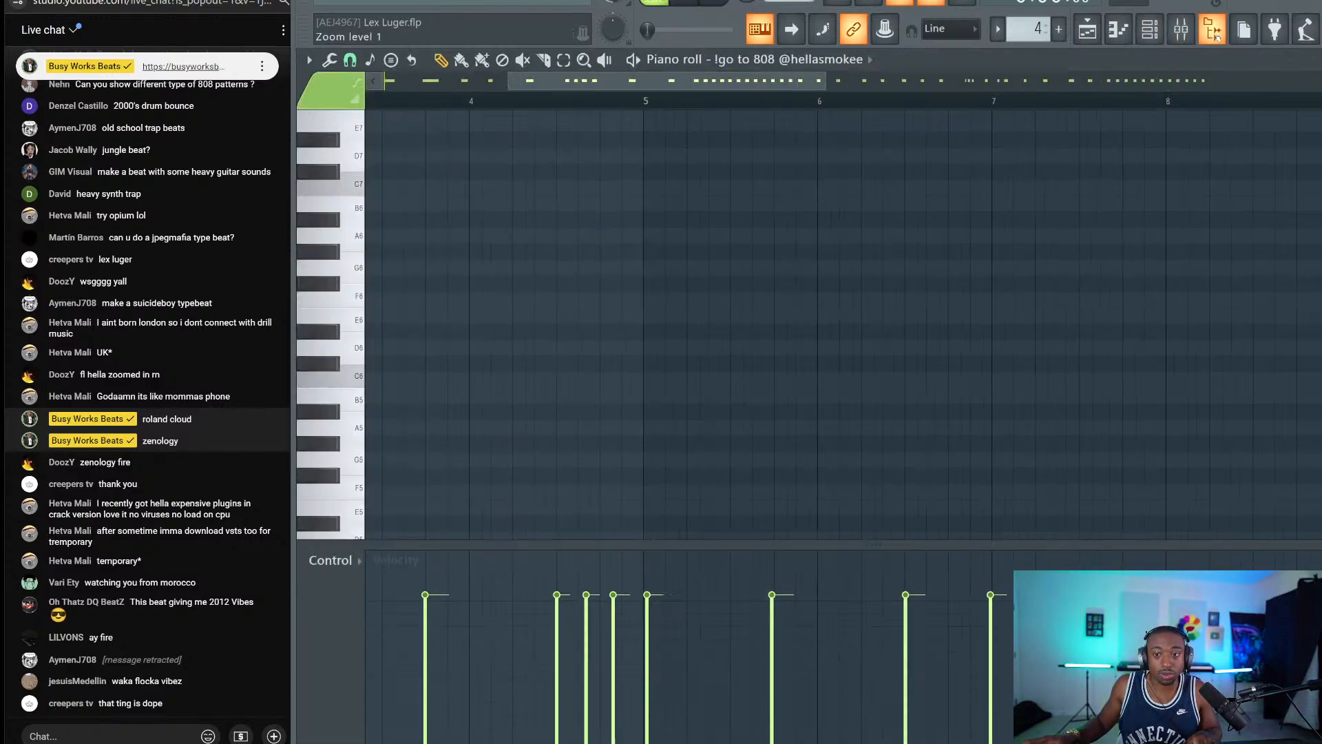
pyautogui.scroll(-6, 749, 231)
pyautogui.hscroll(3, 675, 207)
pyautogui.scroll(2, 646, 197)
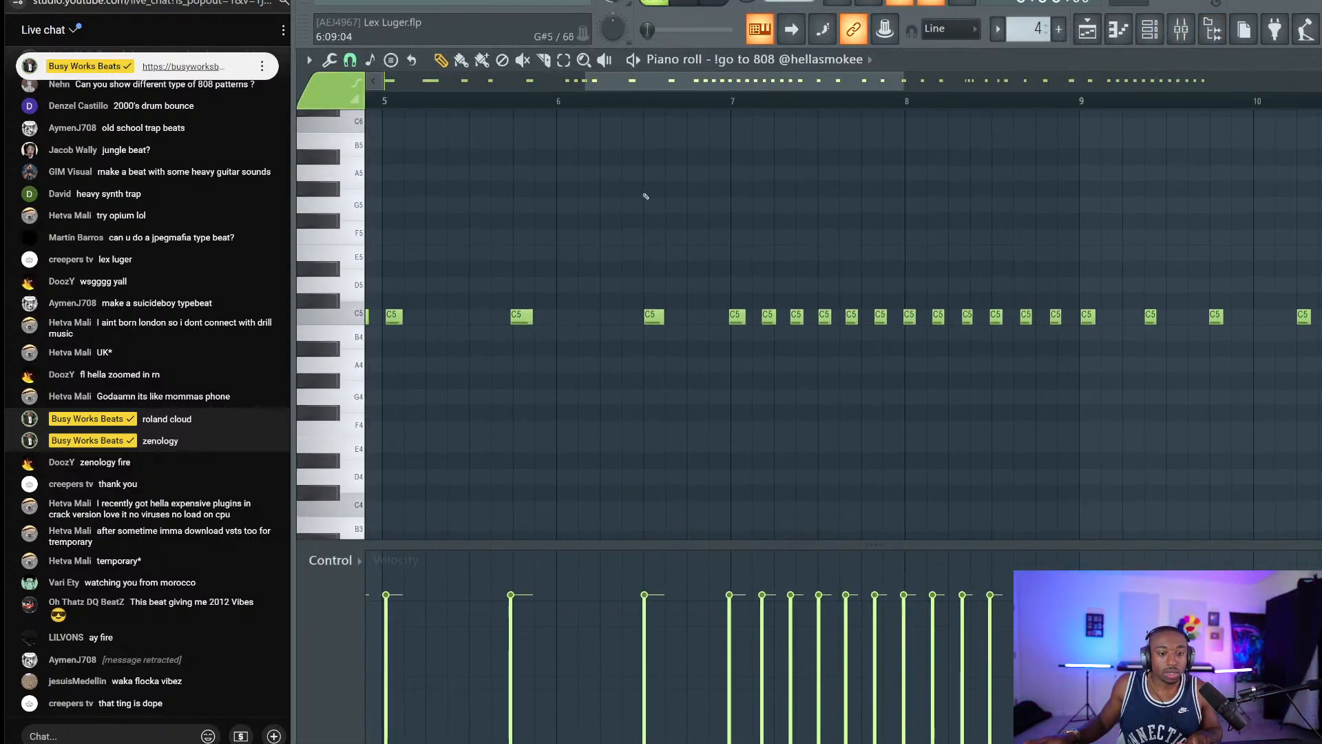
pyautogui.hscroll(-7, 603, 105)
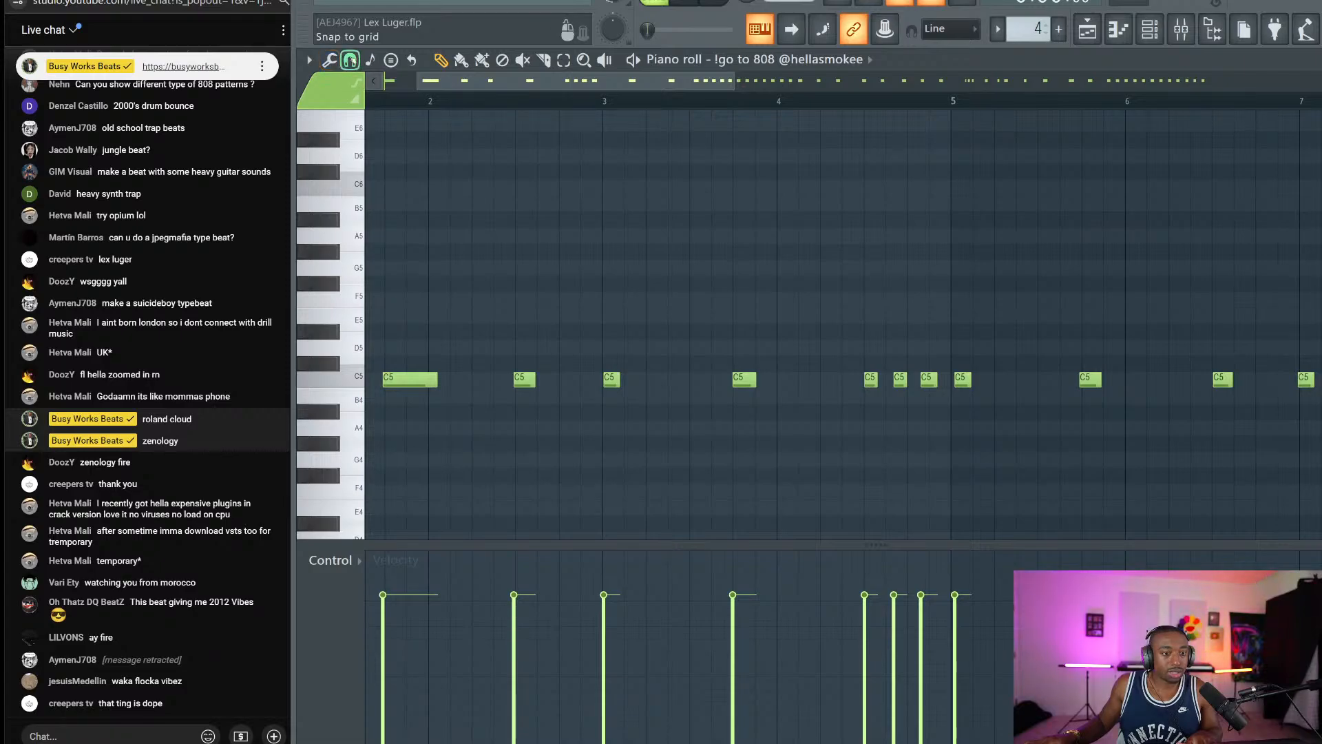
pyautogui.click(350, 60)
pyautogui.click(378, 231)
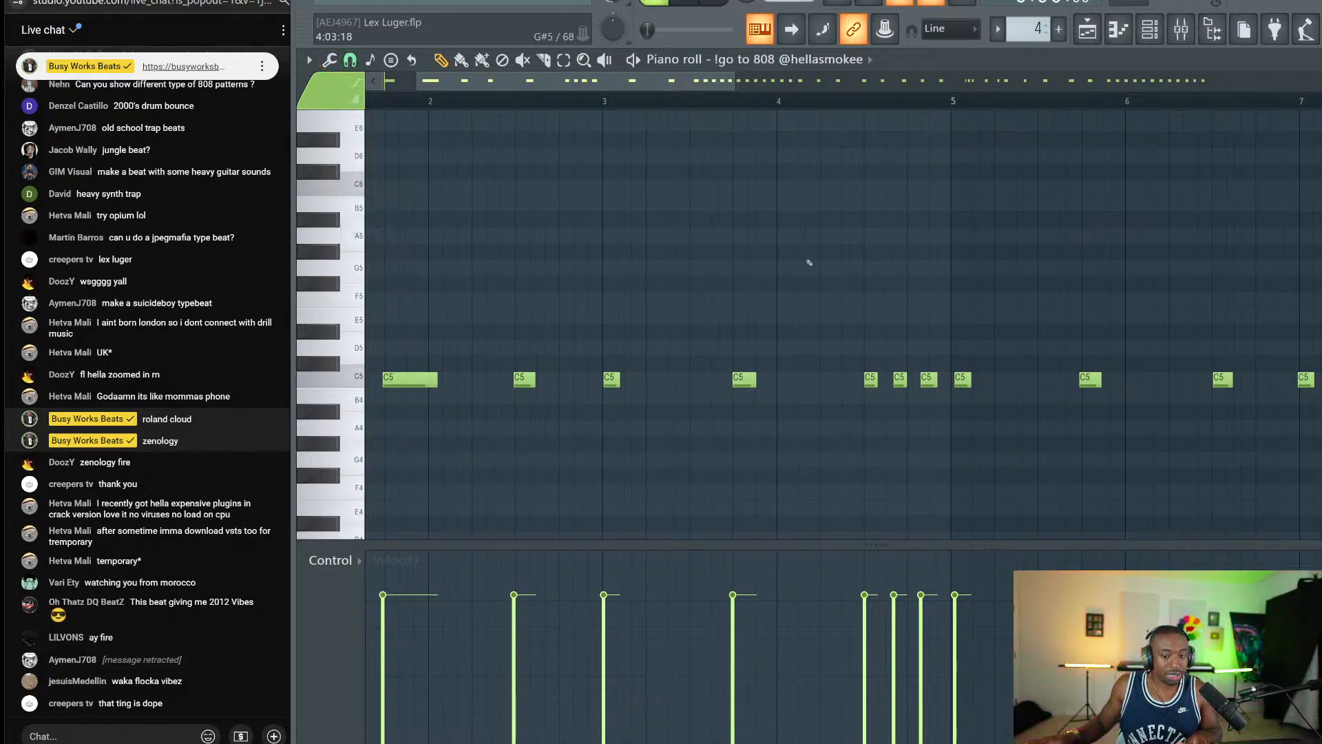
# Marquee-select the C5 notes before bar 5 and across bars 7–9.
pyautogui.moveTo(807, 245); pyautogui.dragTo(947, 442)
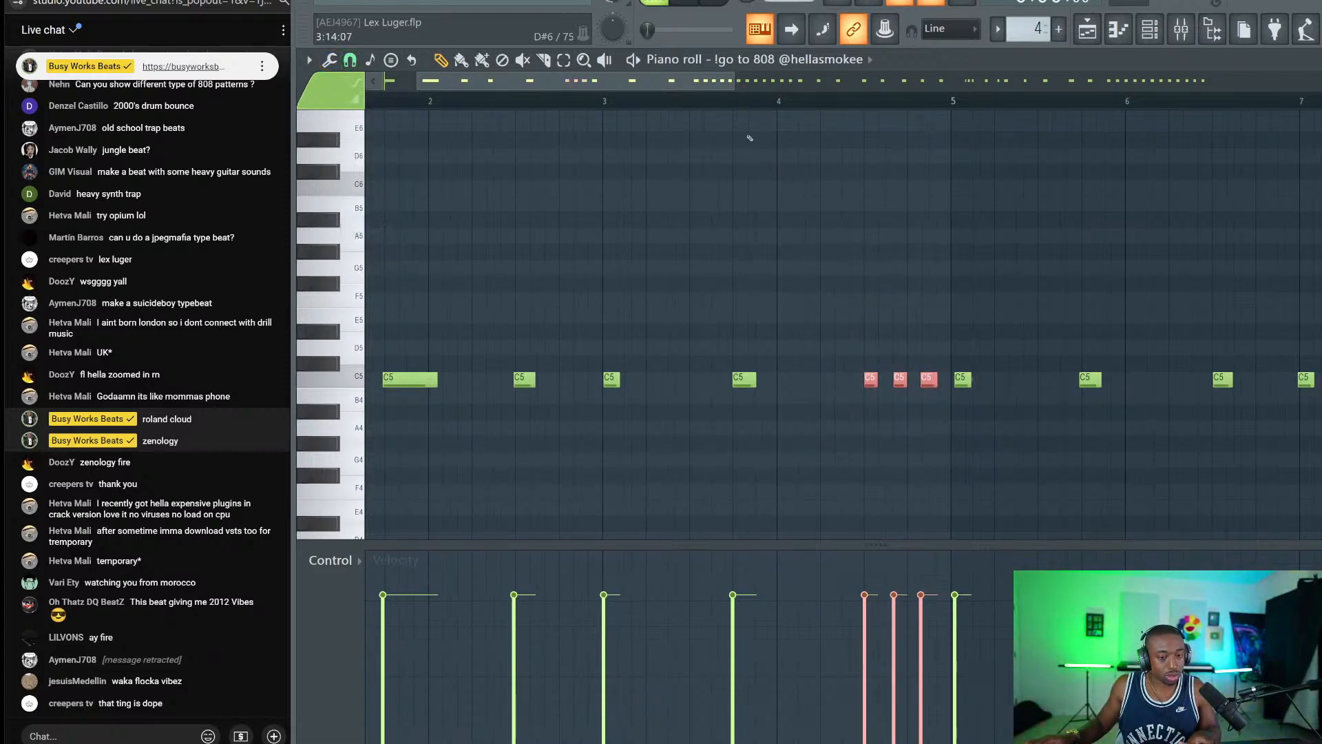
pyautogui.moveTo(689, 82); pyautogui.dragTo(884, 82)
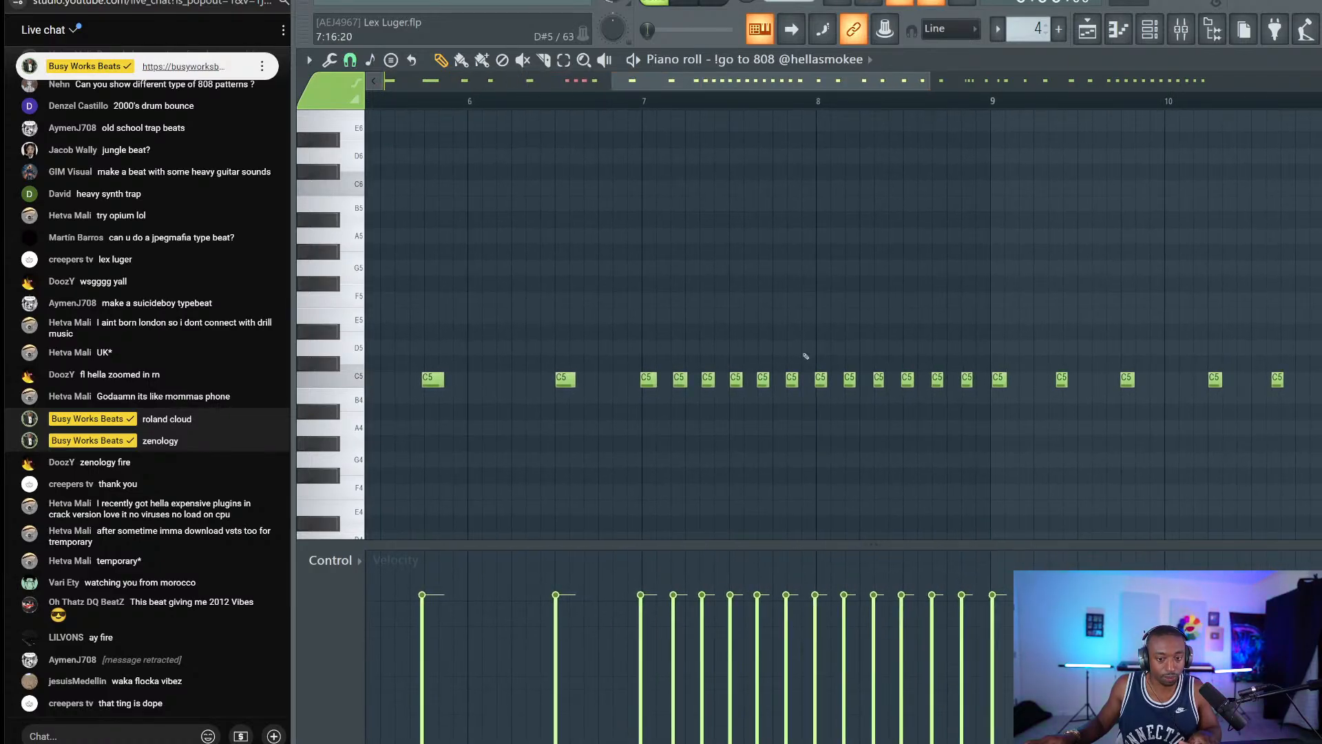
pyautogui.moveTo(648, 350); pyautogui.dragTo(973, 444)
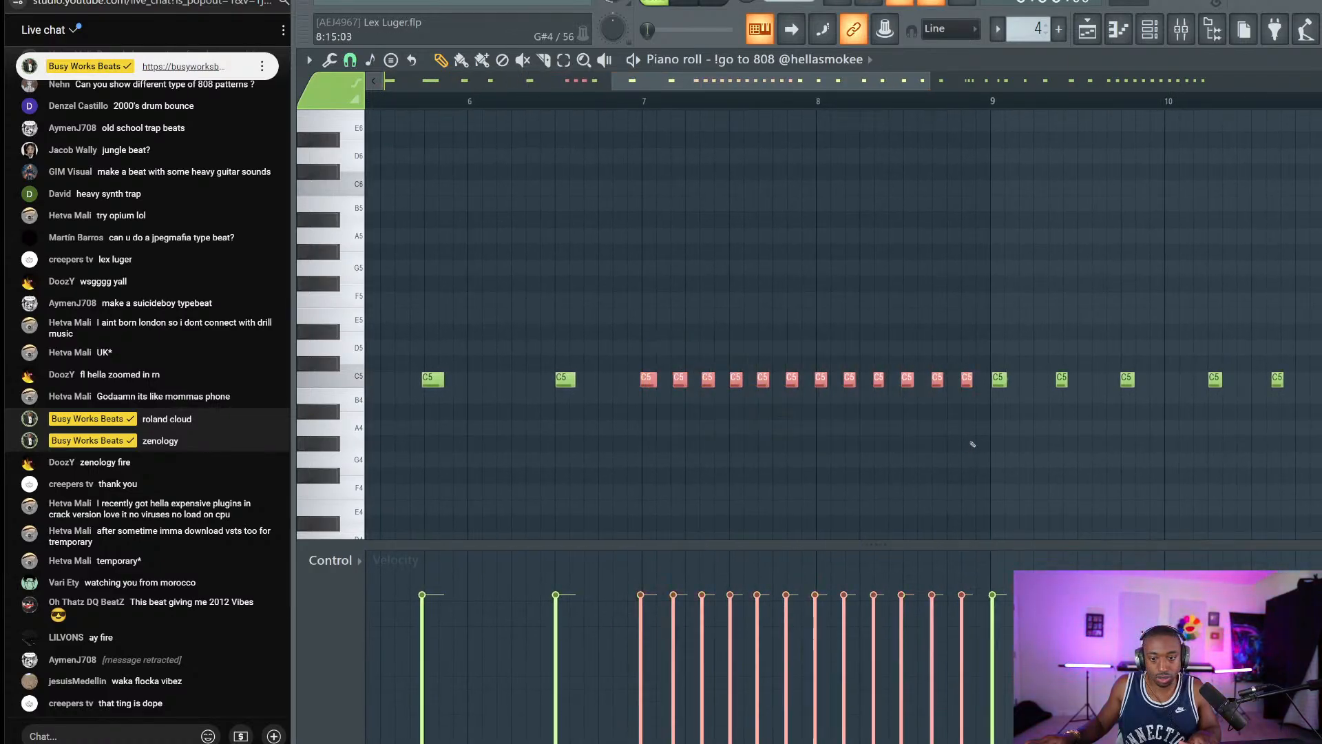
pyautogui.moveTo(791, 82); pyautogui.dragTo(1131, 82)
pyautogui.moveTo(886, 340); pyautogui.dragTo(1256, 447)
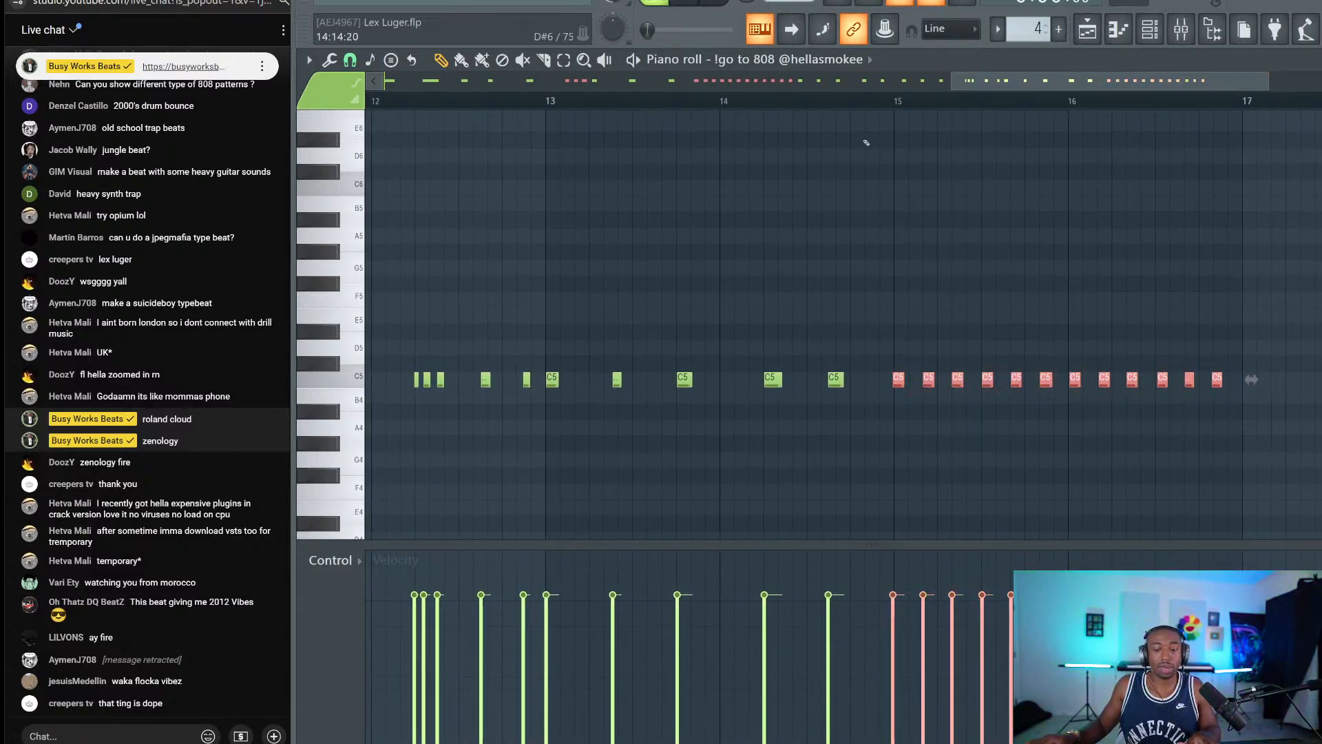
pyautogui.scroll(-3, 821, 99)
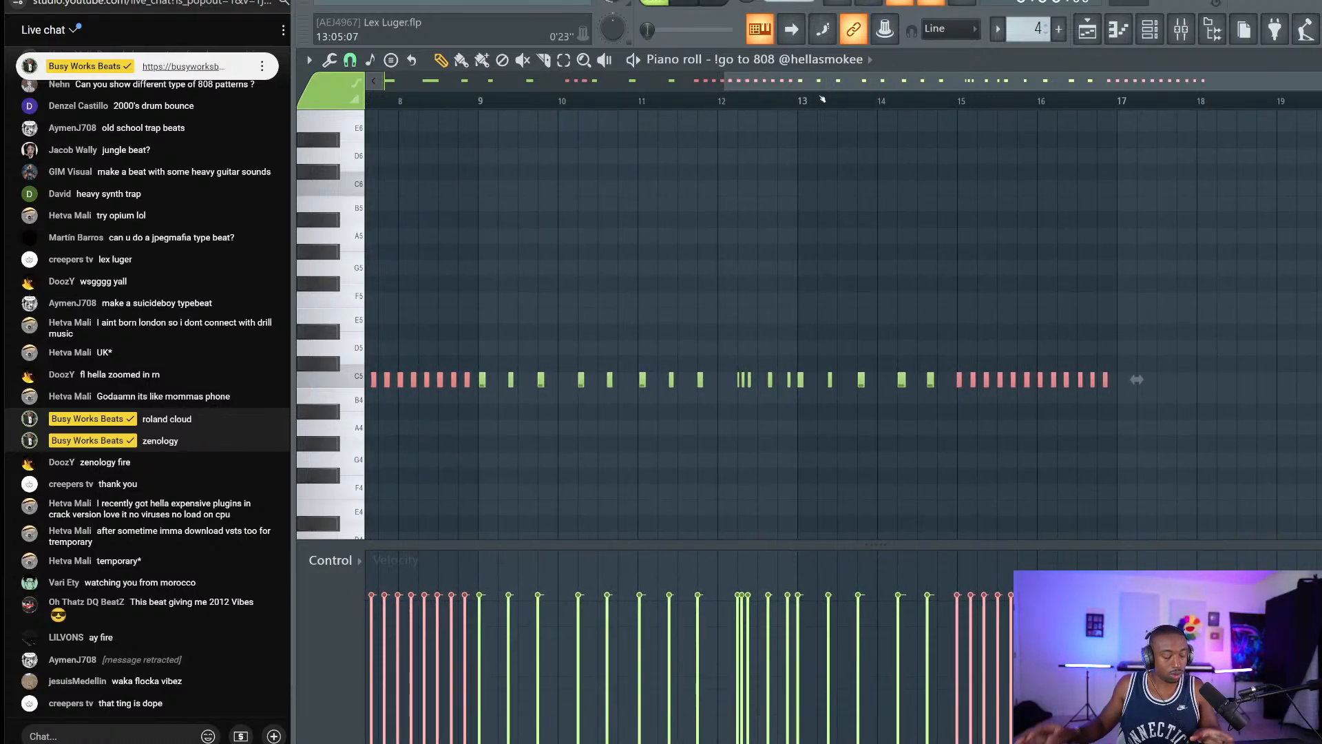
pyautogui.scroll(-2, 822, 99)
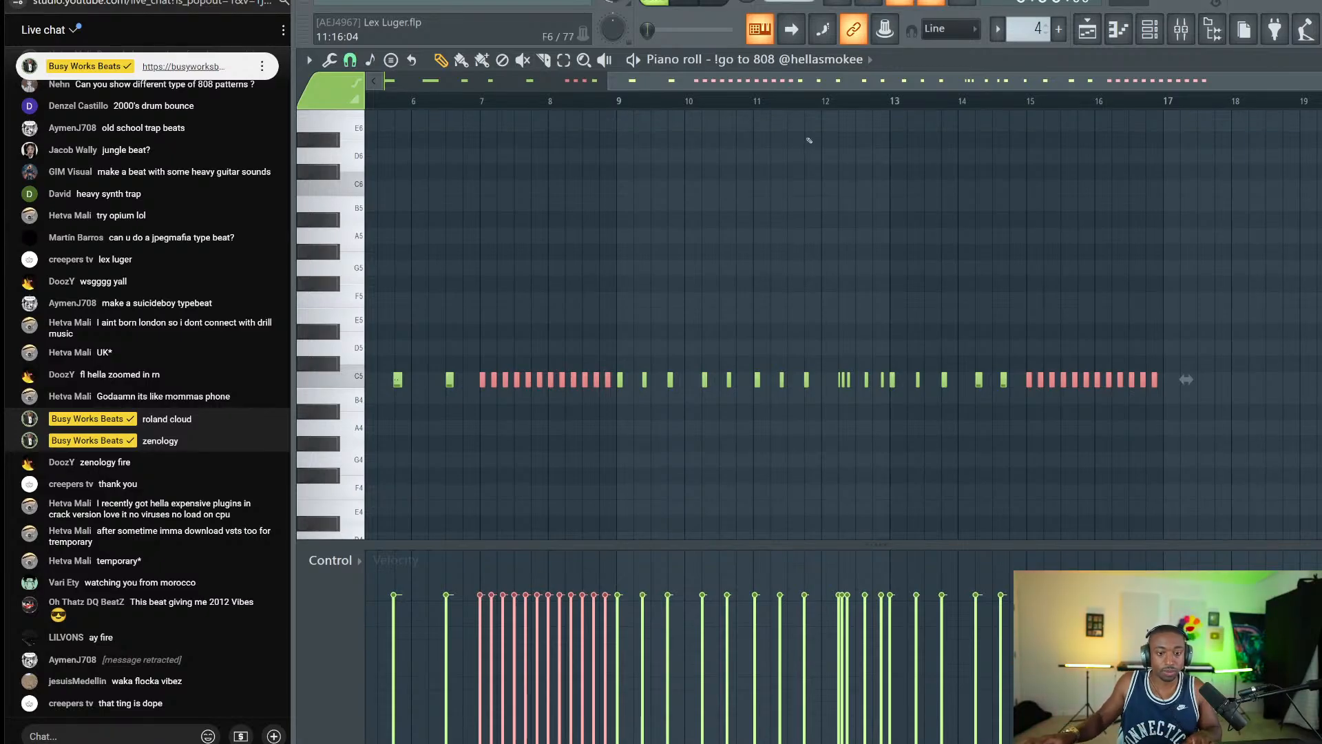
# At 1/2-beat snap, quick-quantize the C5 notes in bars 1–7 and play them back.
pyautogui.click(350, 60)
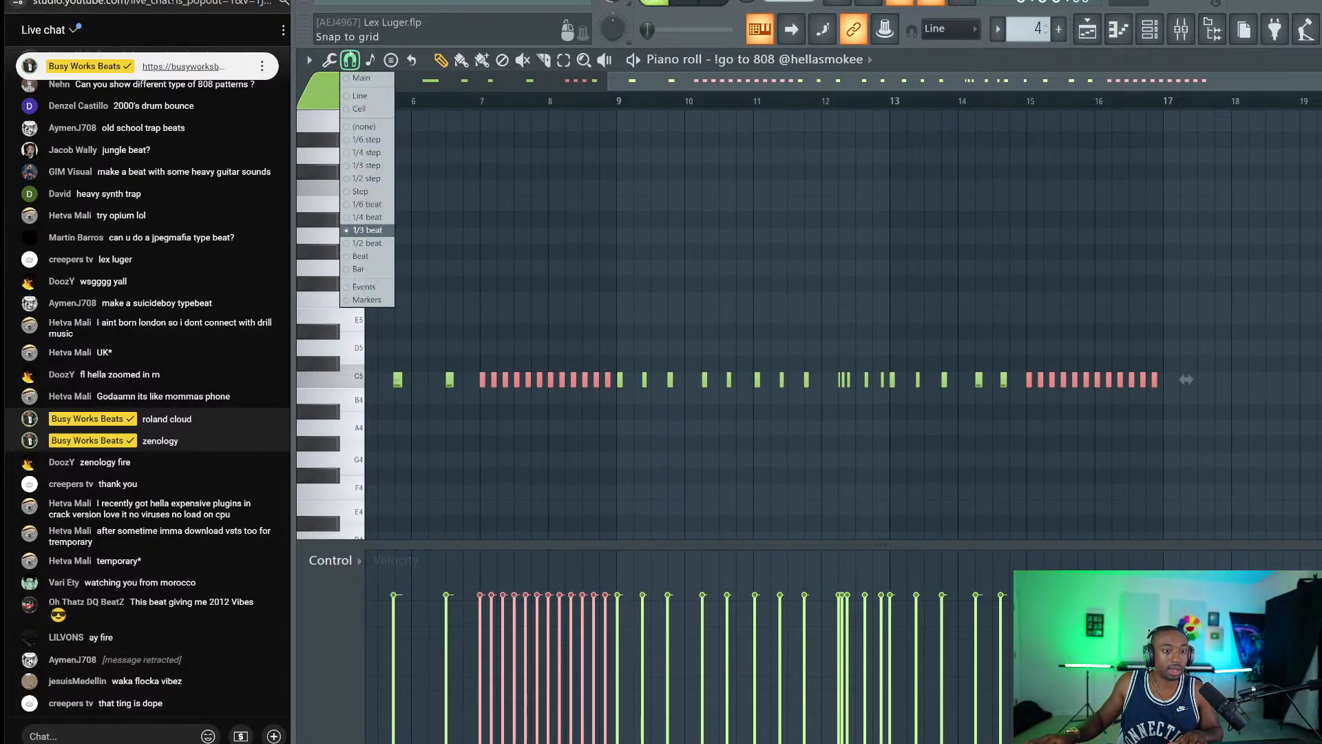
pyautogui.click(369, 243)
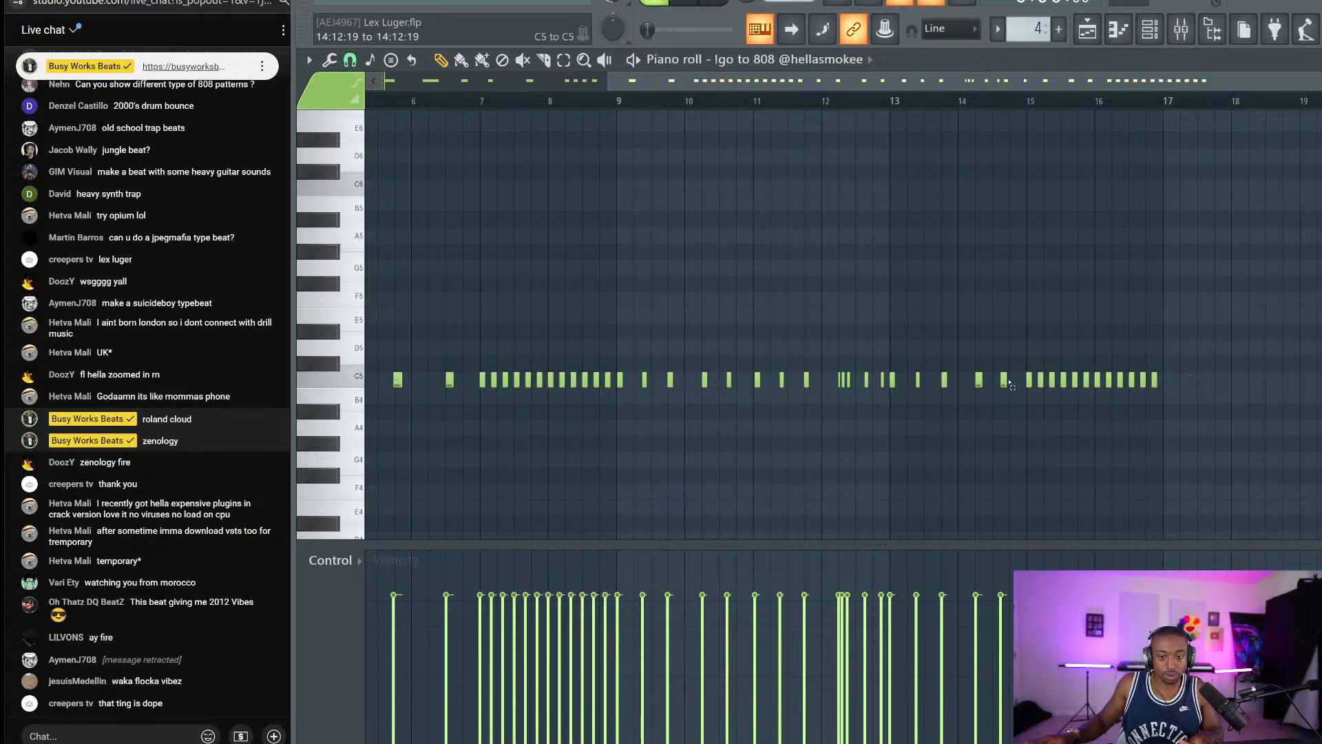
pyautogui.moveTo(1008, 358); pyautogui.dragTo(621, 367)
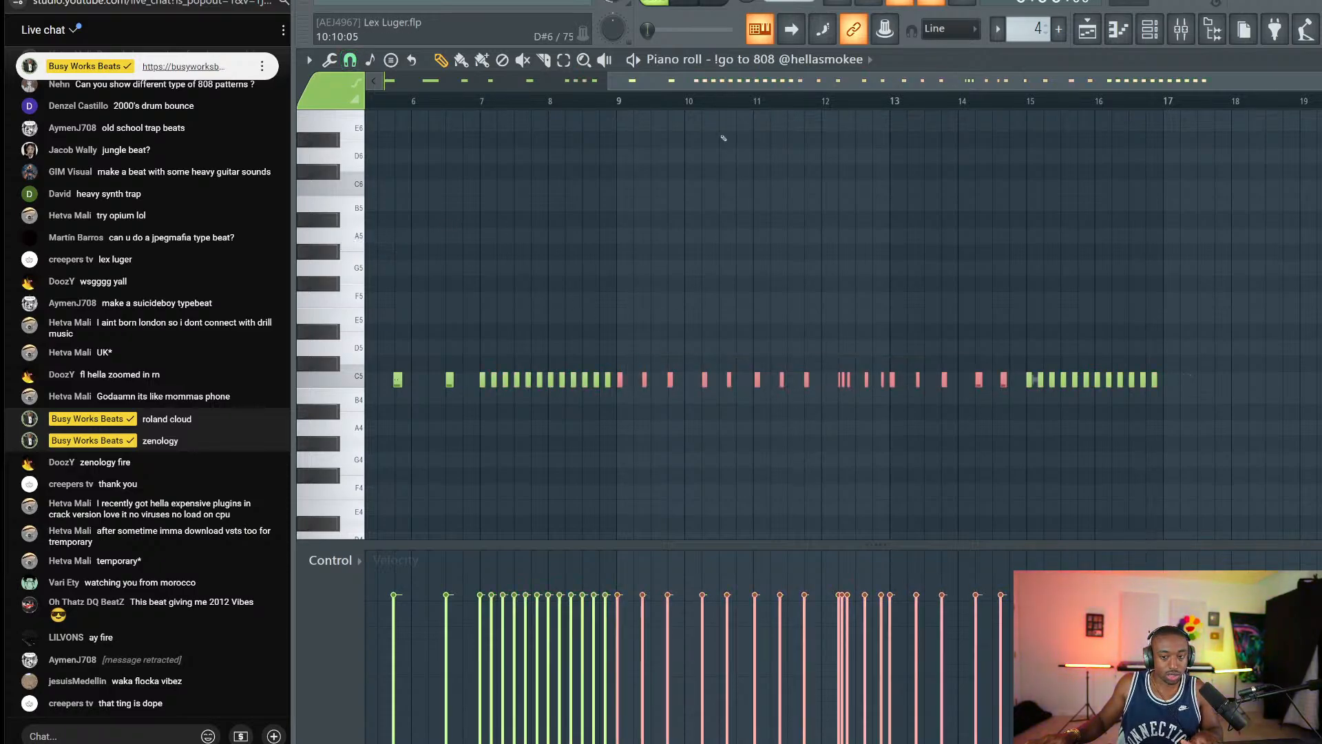
pyautogui.hscroll(-5, 696, 365)
pyautogui.moveTo(763, 392); pyautogui.dragTo(367, 342)
pyautogui.hotkey('ctrl', 'q')
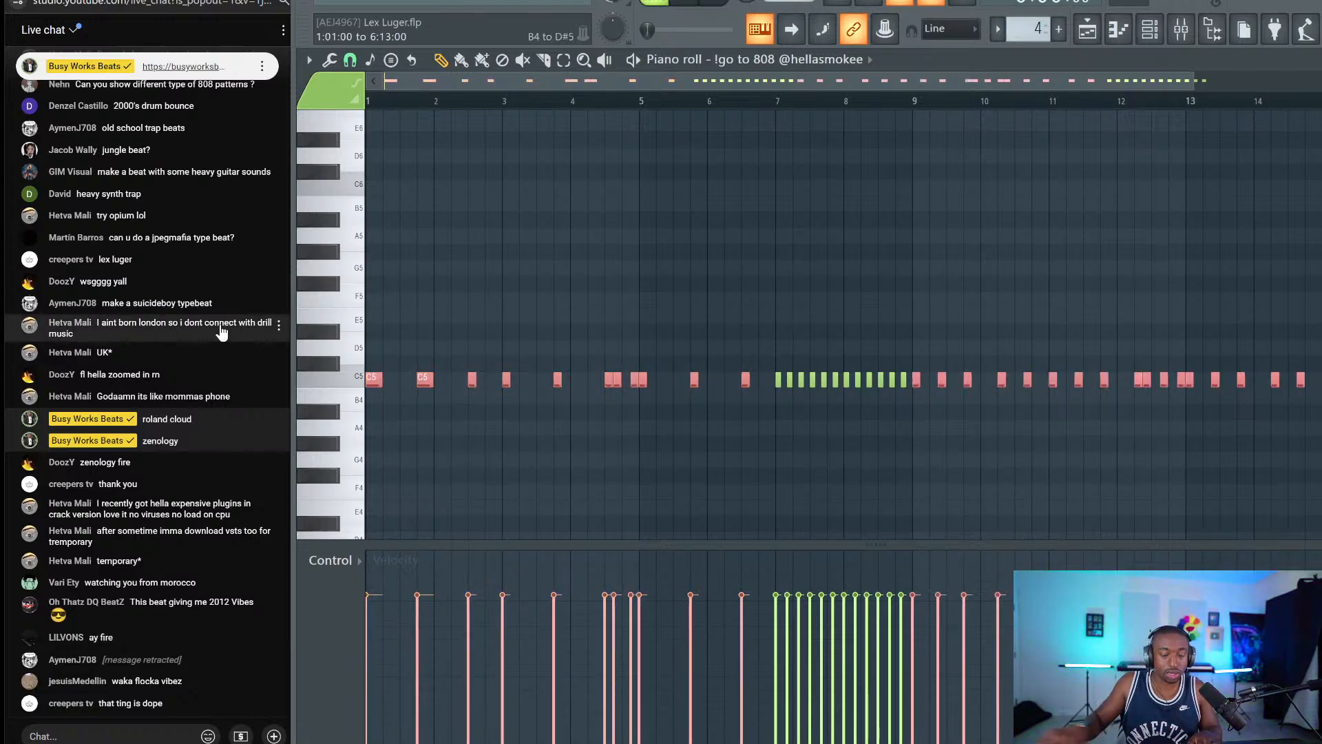
pyautogui.press('space')
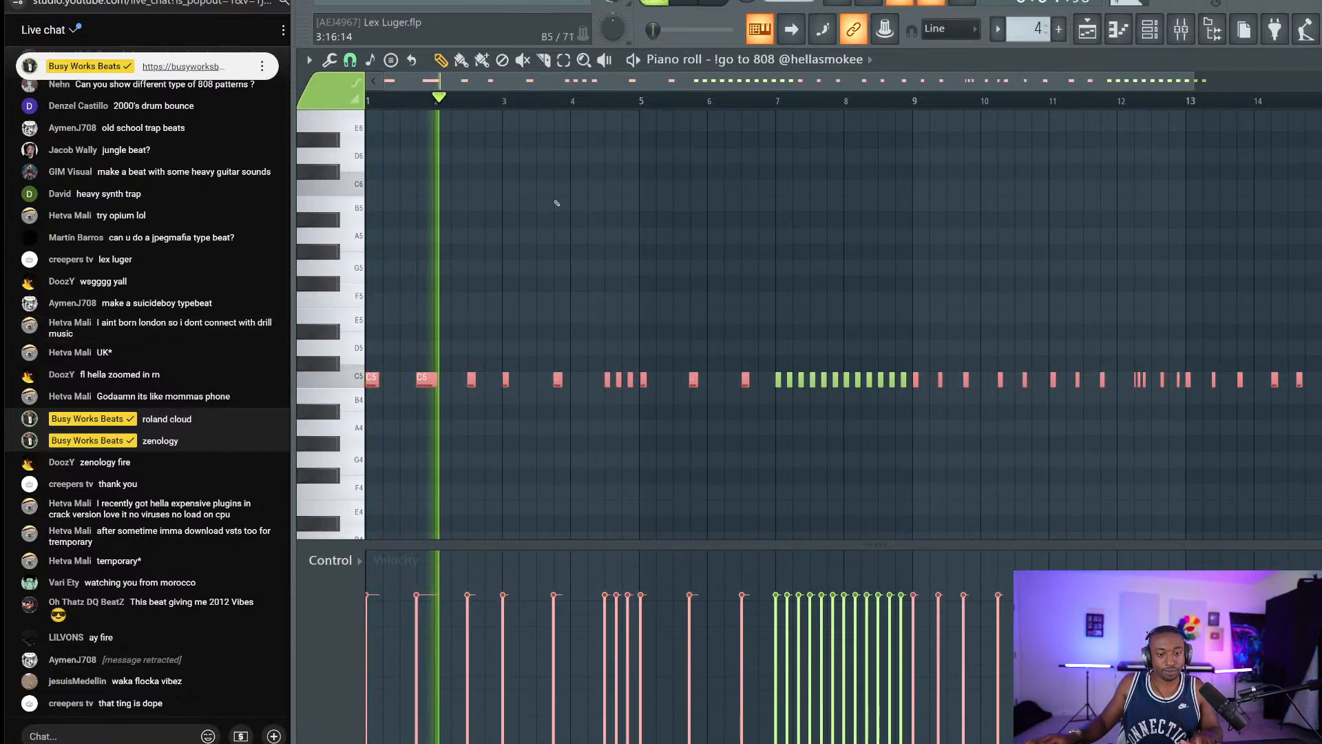
# Audition the pattern with snap at 1/4 beat, then clear the selection.
pyautogui.click(350, 60)
pyautogui.click(381, 218)
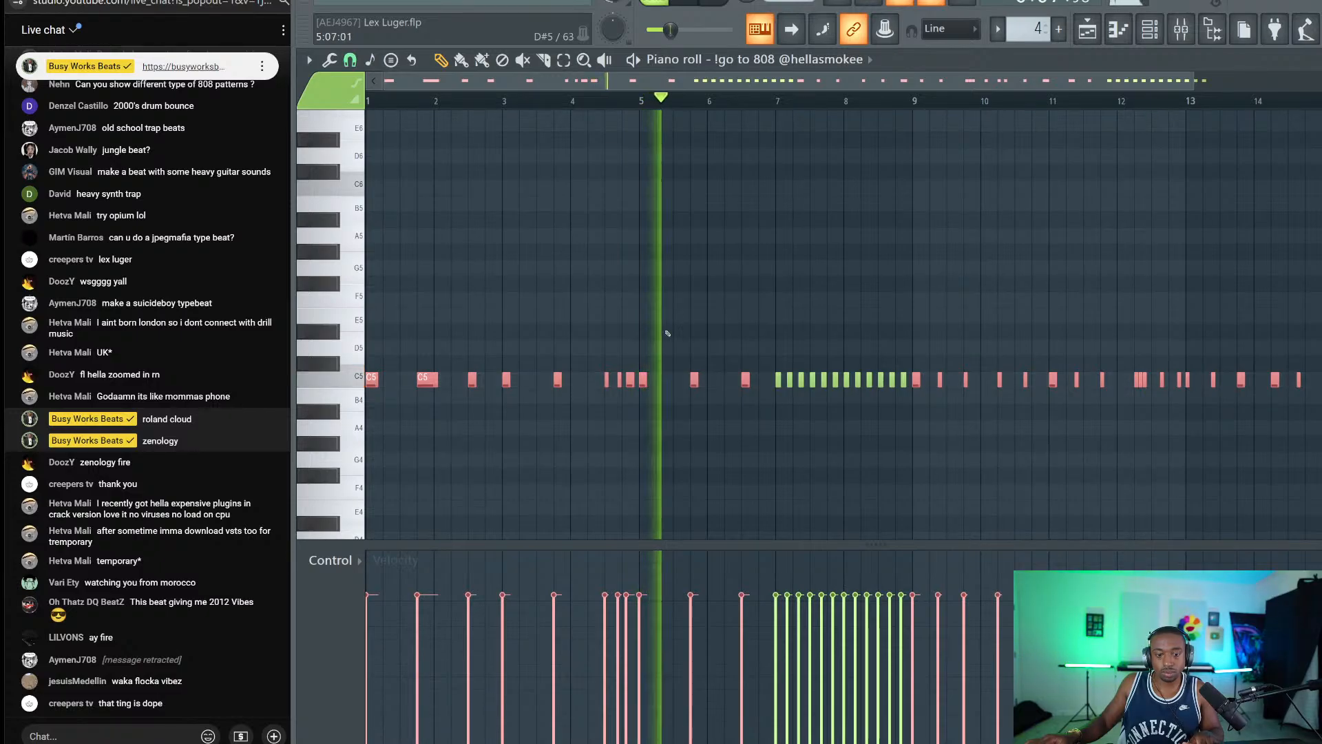
pyautogui.press('space')
pyautogui.scroll(3, 590, 101)
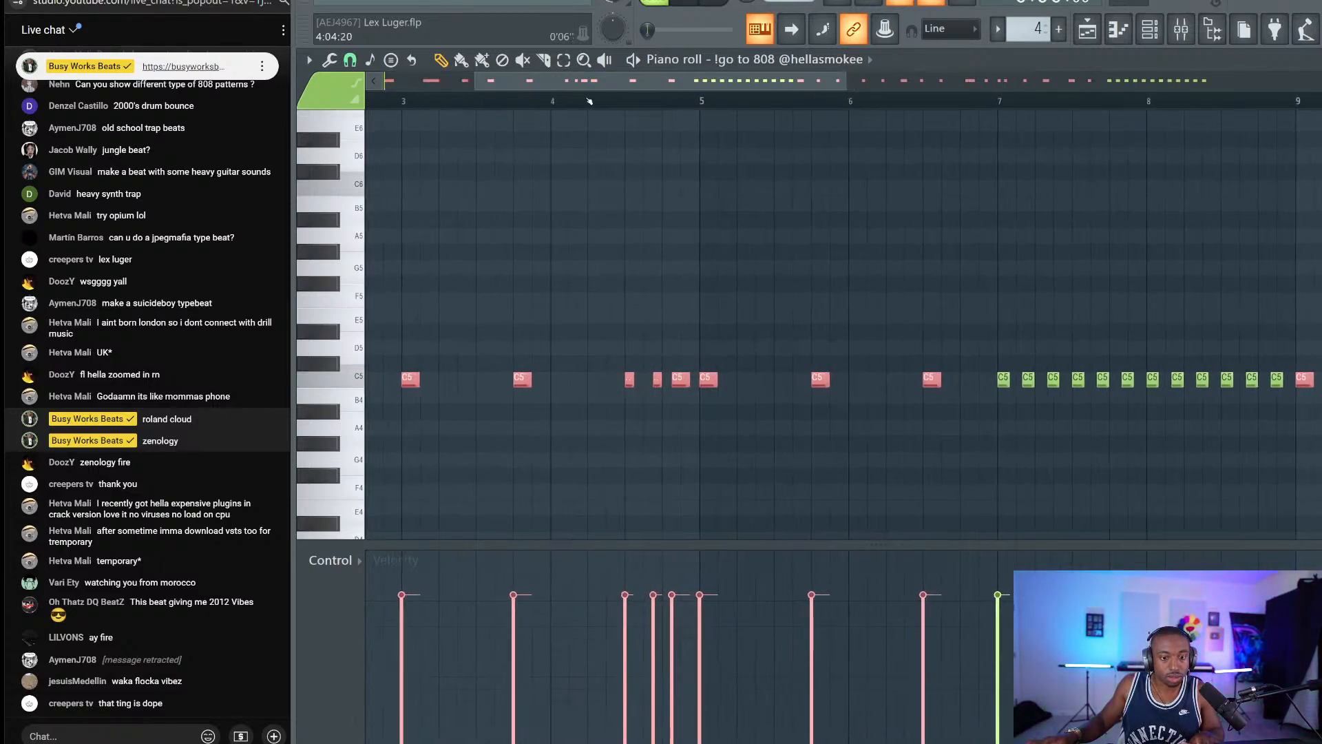
pyautogui.hotkey('ctrl', 'd')
# At 1/2-beat snap, quantize the three C5 notes near bar 4.
pyautogui.click(350, 61)
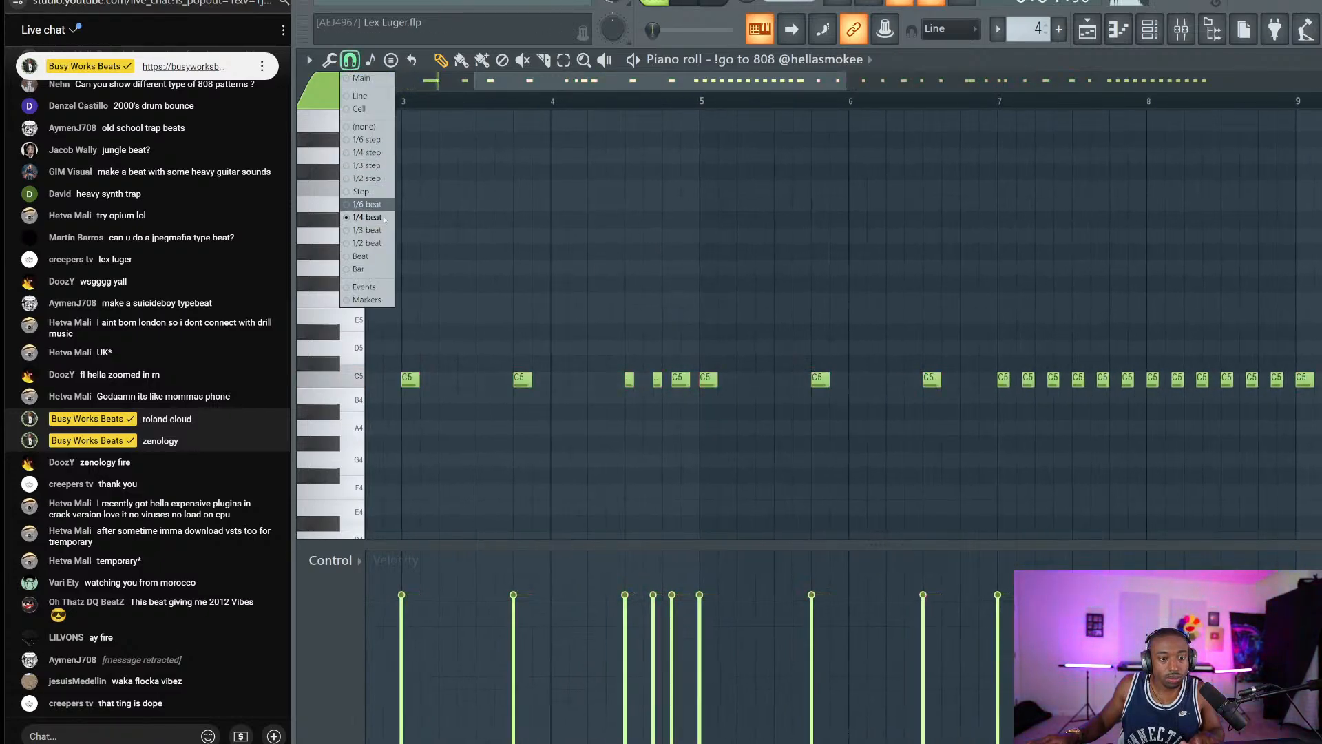
pyautogui.click(373, 242)
pyautogui.moveTo(683, 398); pyautogui.dragTo(658, 377)
pyautogui.hotkey('ctrl', 'q')
pyautogui.hotkey('ctrl', 'd')
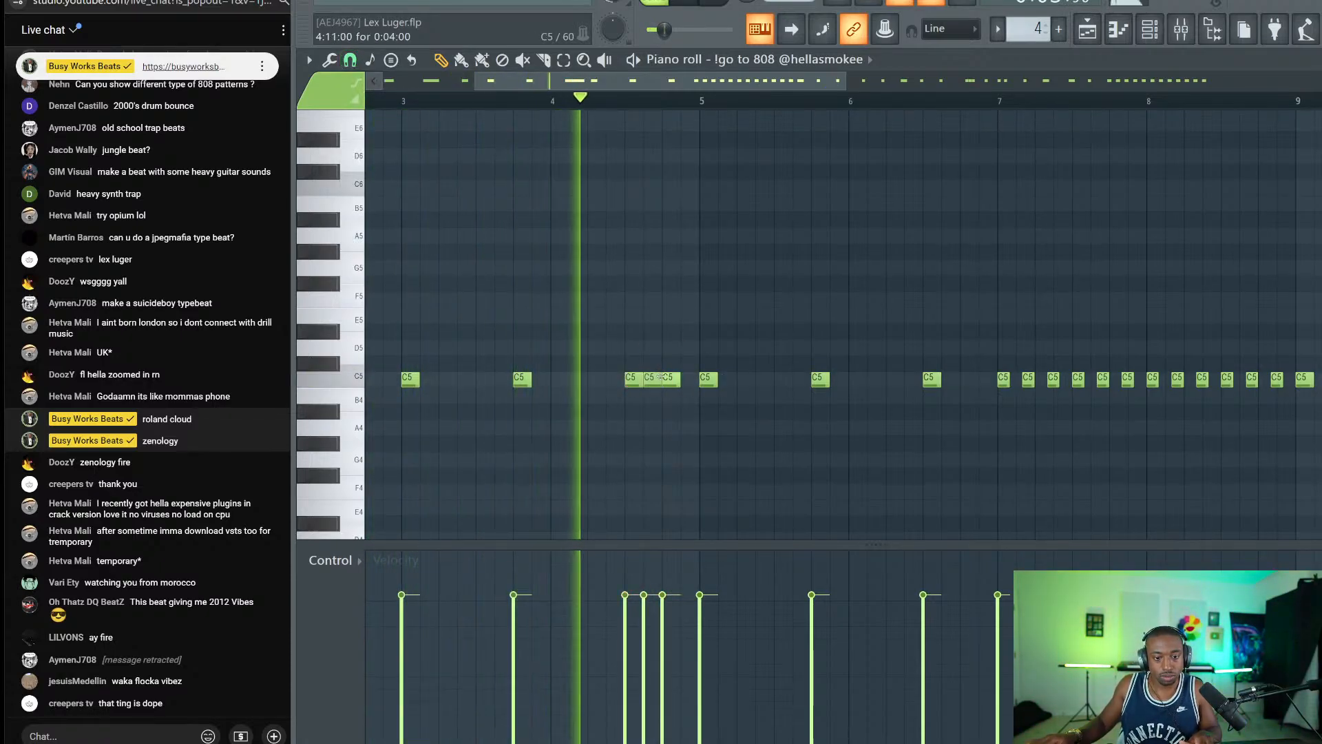
pyautogui.press('space')
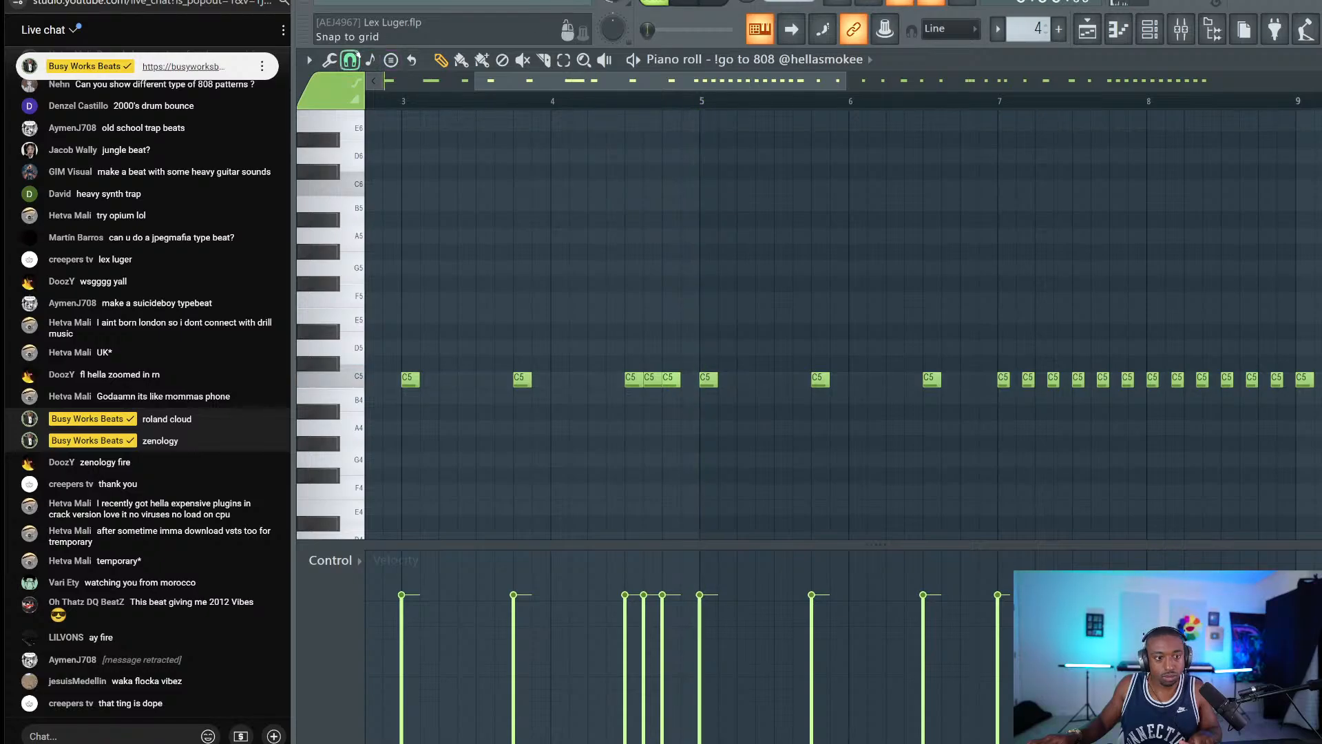
# At 1/3-beat snap, nudge the three C5 notes before bar 5 slightly later.
pyautogui.click(350, 60)
pyautogui.click(373, 230)
pyautogui.moveTo(684, 358); pyautogui.dragTo(636, 397)
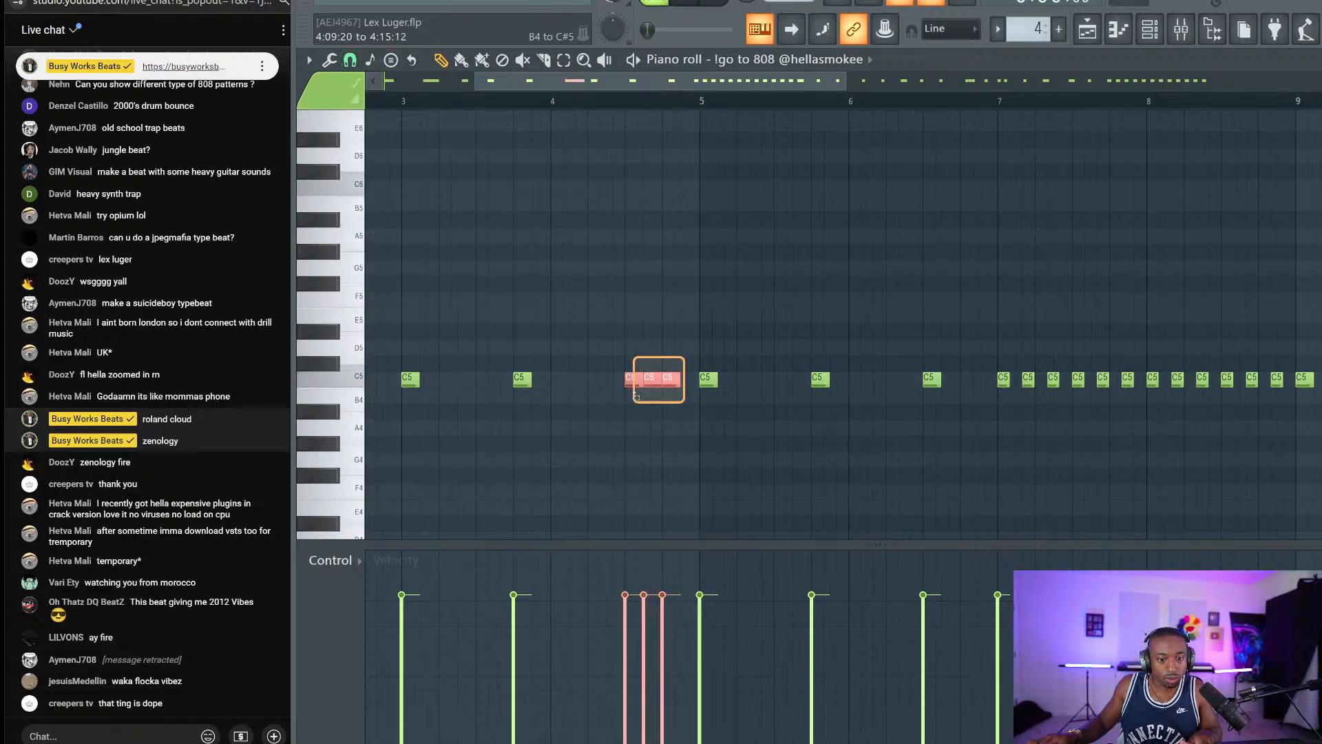
pyautogui.moveTo(654, 103); pyautogui.dragTo(633, 246)
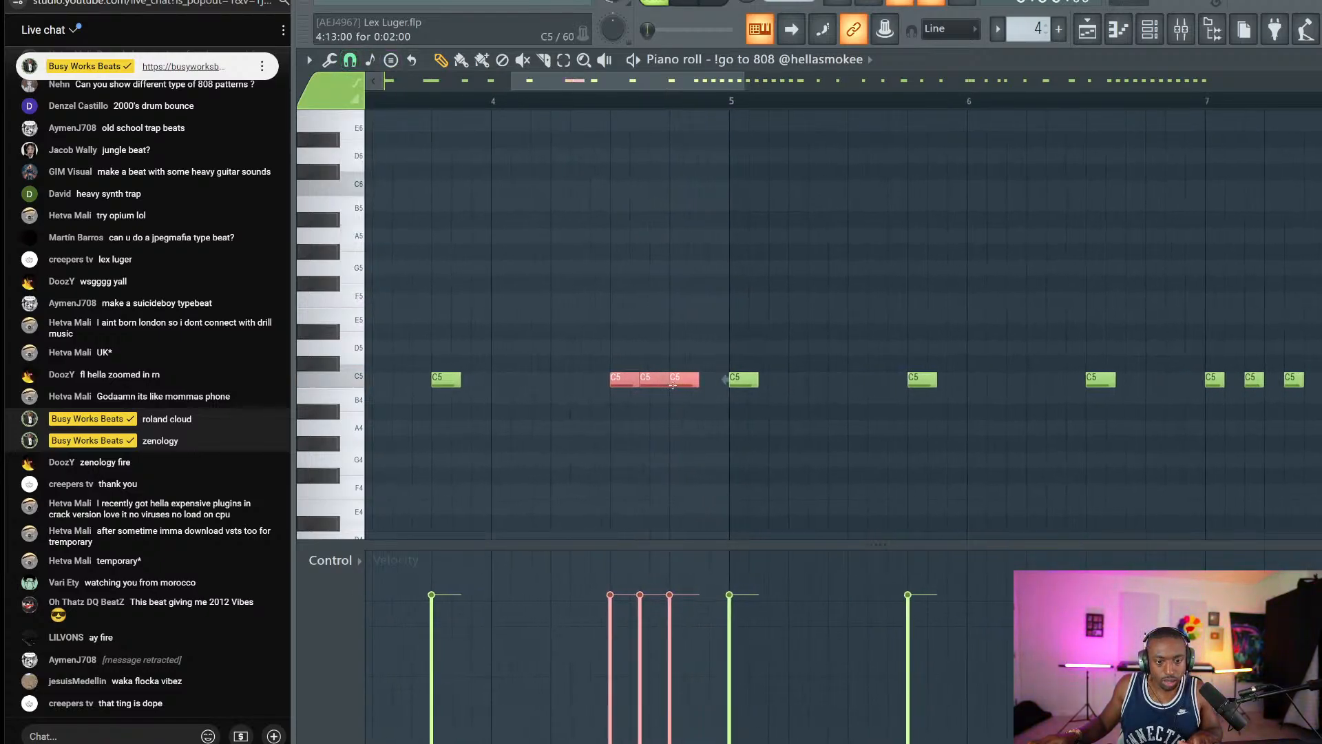
pyautogui.moveTo(693, 405); pyautogui.dragTo(632, 398)
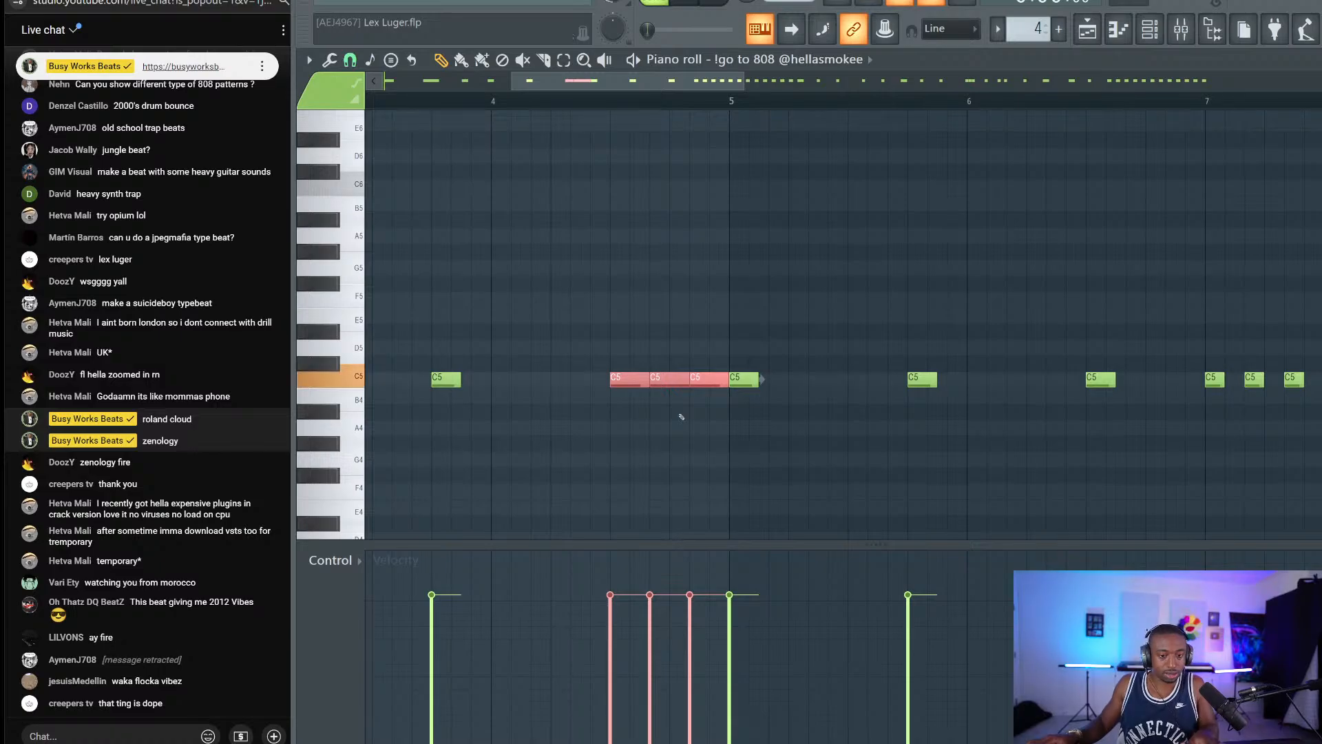
pyautogui.hotkey('ctrl', 'd')
# Return the snap to 1/2 beat and play the pattern through to check.
pyautogui.click(350, 62)
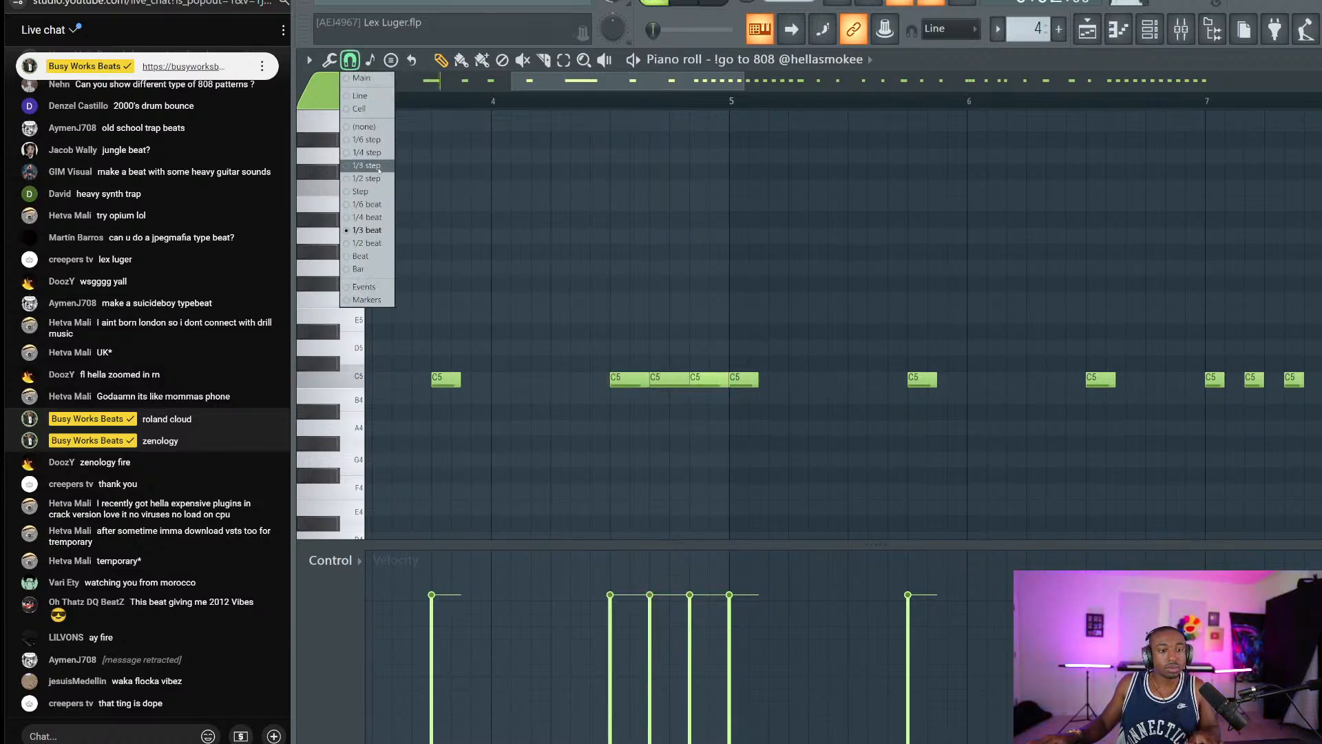
pyautogui.click(374, 242)
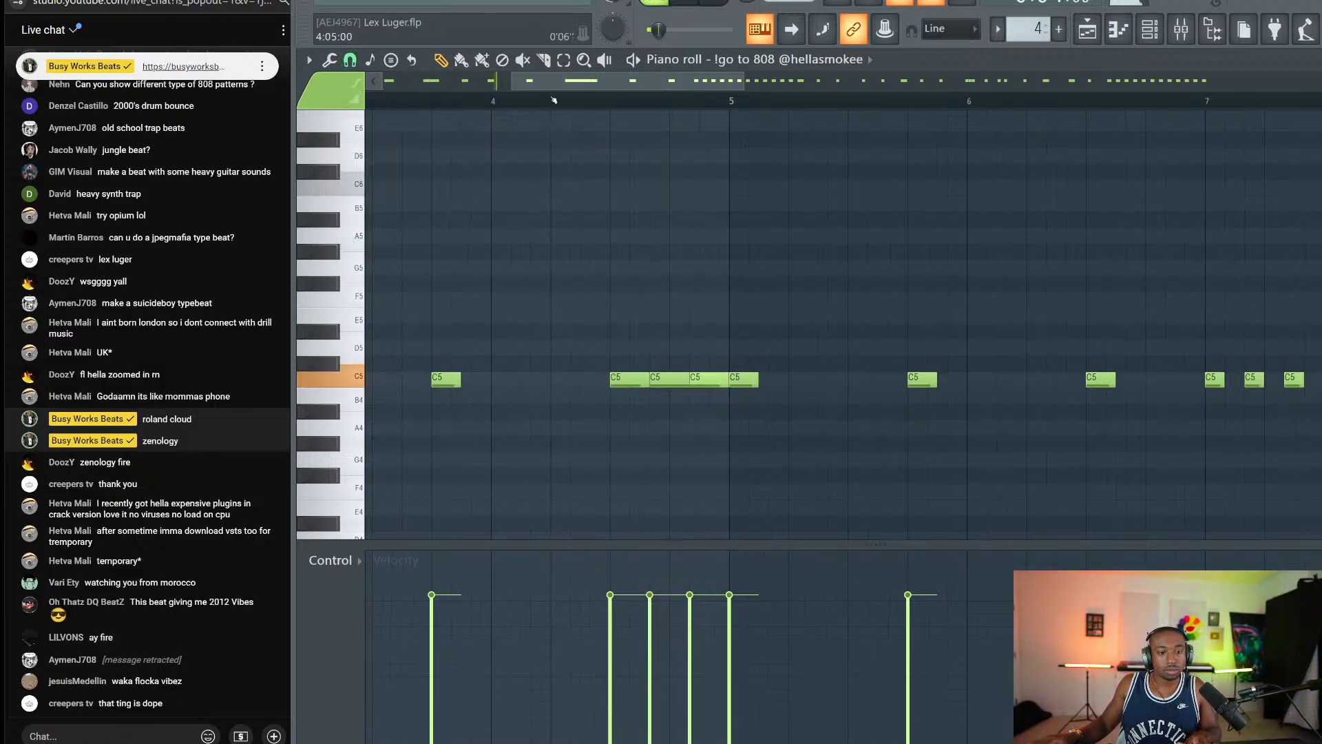
pyautogui.scroll(-2, 555, 102)
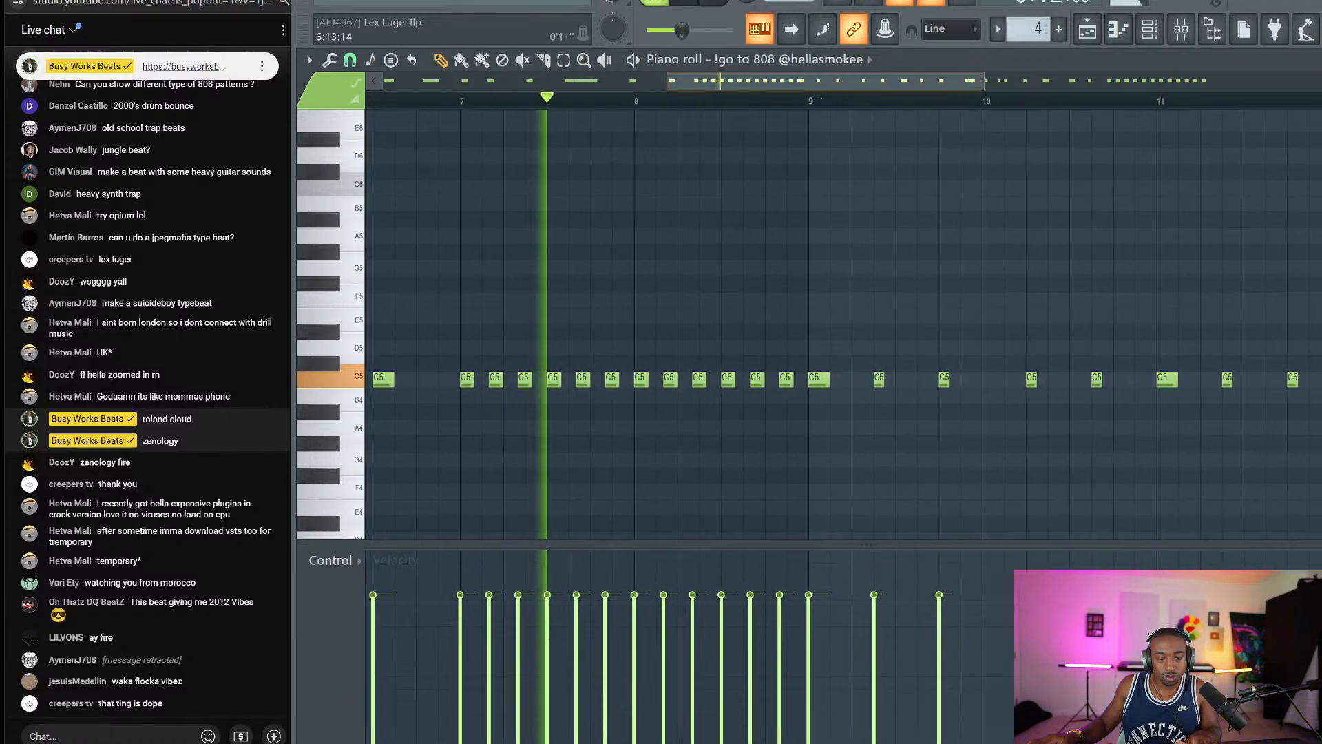
pyautogui.press('space')
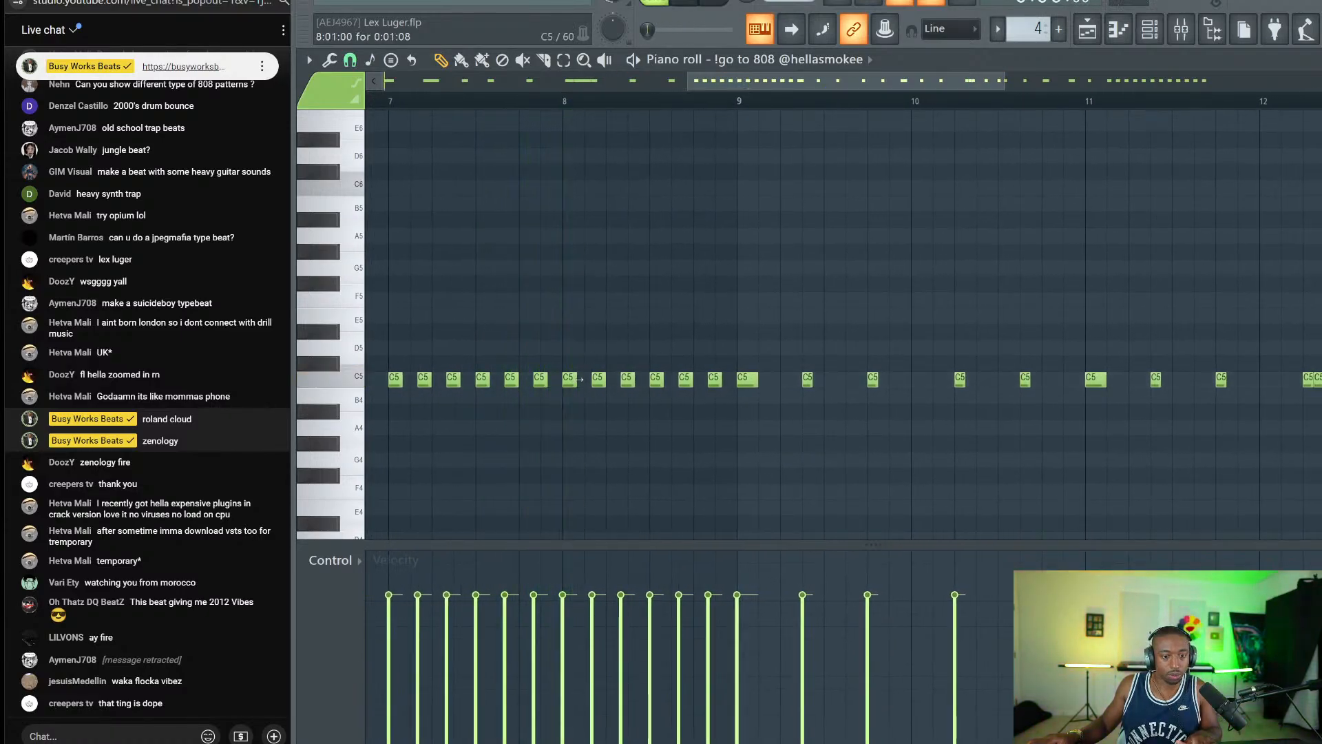
# Delete a stray D4 note and switch the control lane to Note repeat.
pyautogui.click(352, 559)
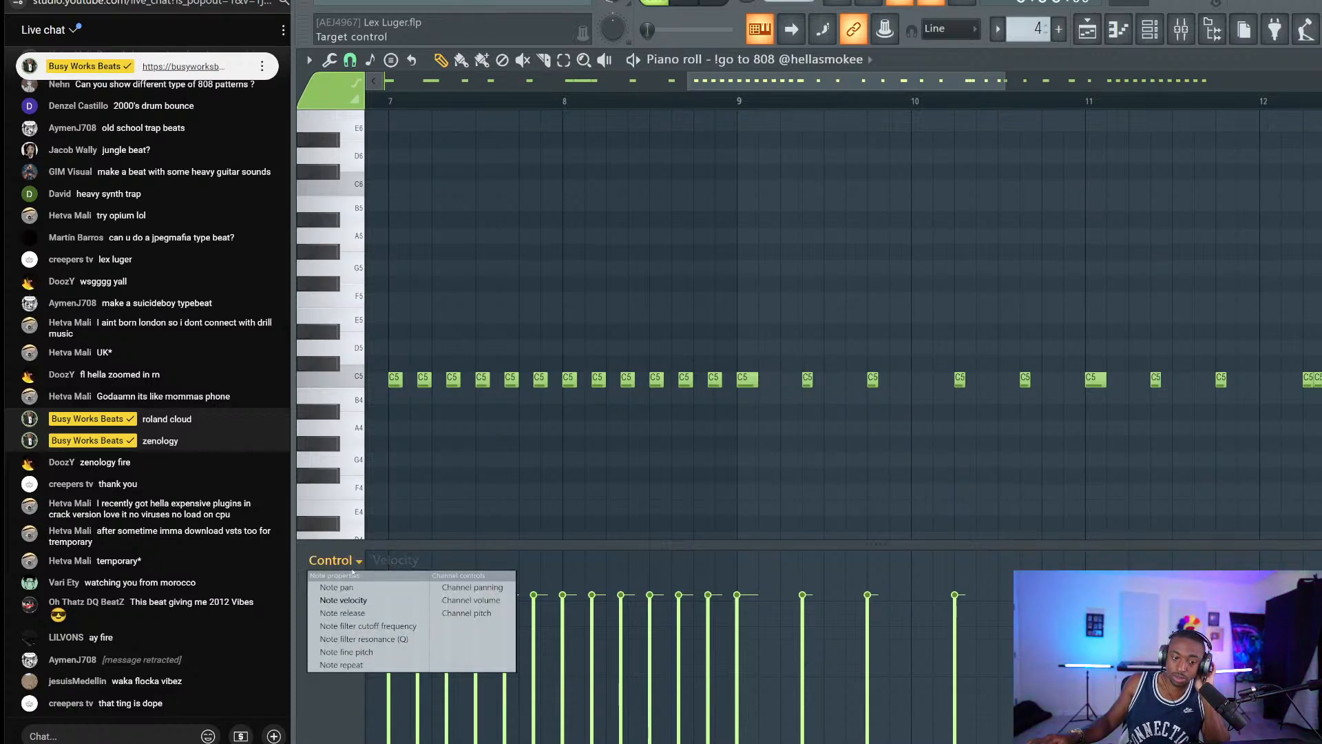
pyautogui.click(893, 535)
pyautogui.rightClick(920, 533)
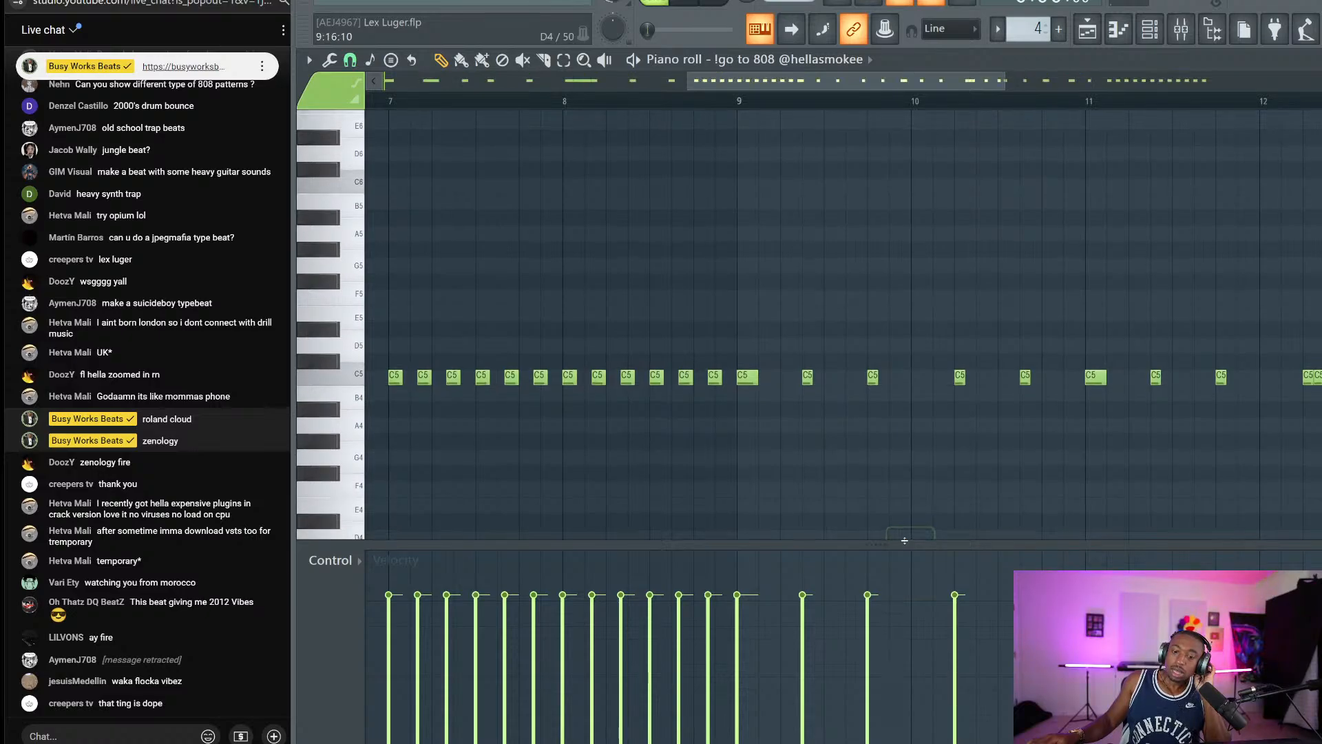
pyautogui.moveTo(870, 539)
pyautogui.mouseDown()
pyautogui.moveTo(868, 737)
pyautogui.moveTo(864, 504)
pyautogui.moveTo(866, 523)
pyautogui.mouseUp()
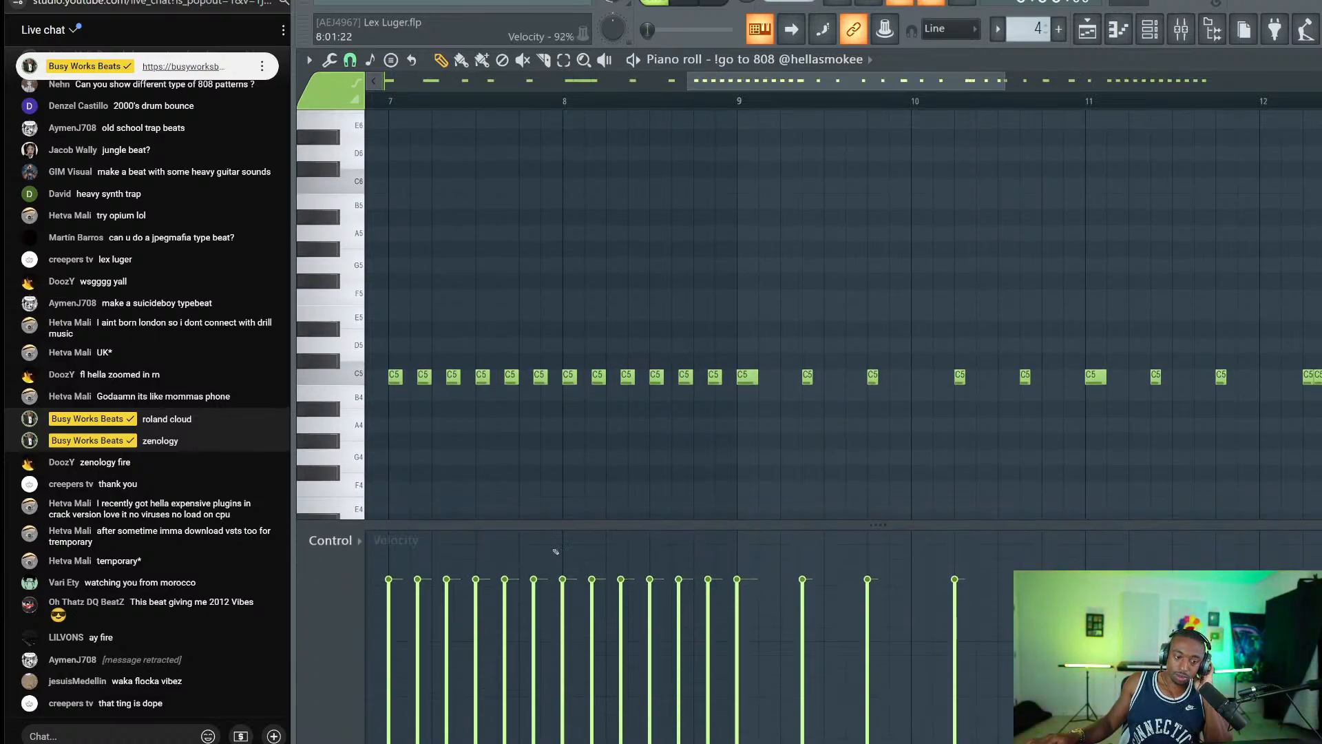
pyautogui.click(332, 541)
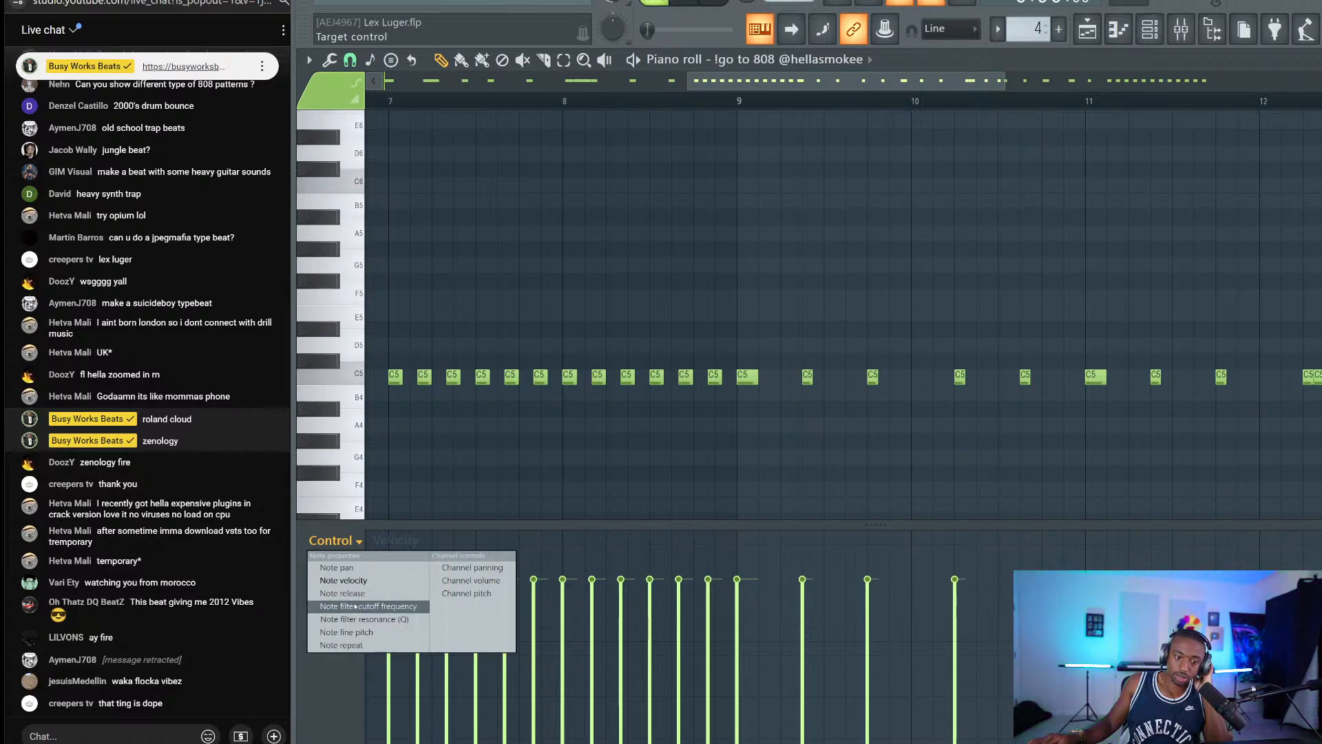
pyautogui.click(347, 644)
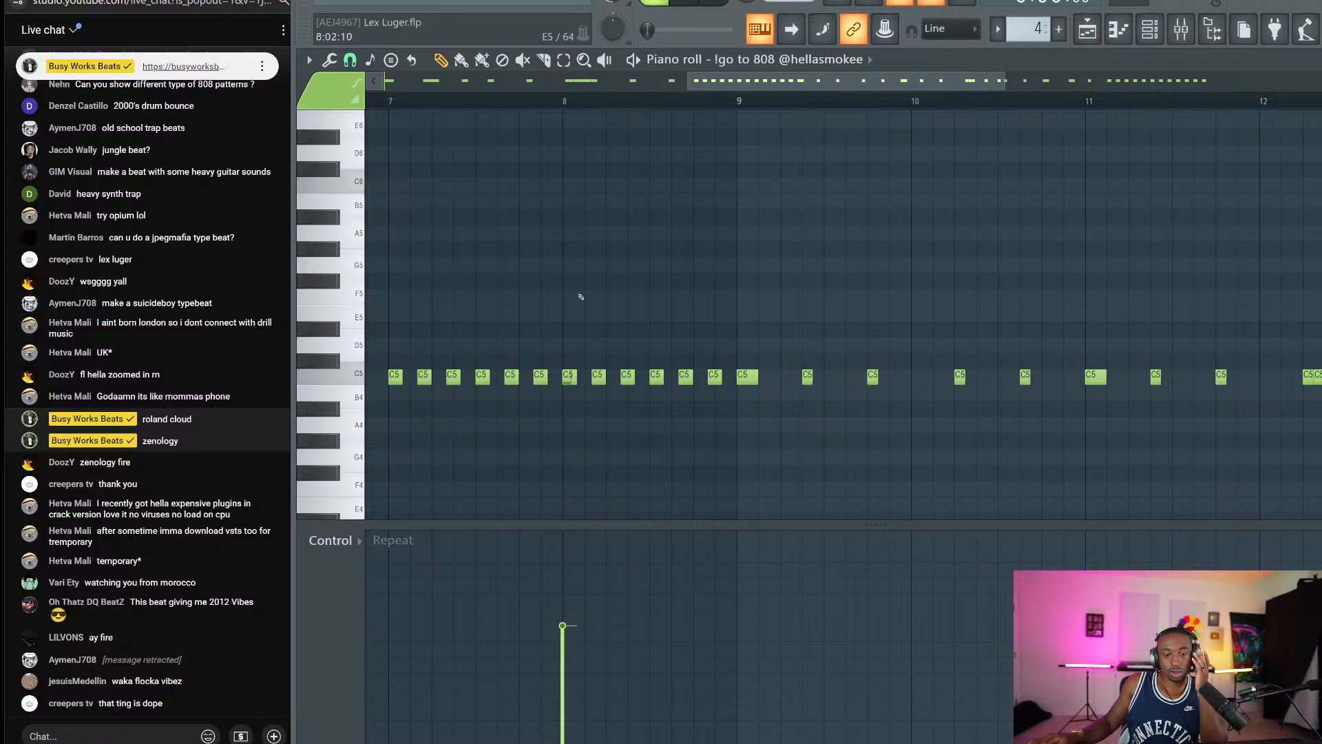
# Draw repeat rolls under three 808 notes, including a 1/64 dotted roll at bar 8.
pyautogui.press('space')
pyautogui.moveTo(562, 625); pyautogui.dragTo(562, 578)
pyautogui.press('space')
pyautogui.press('space')
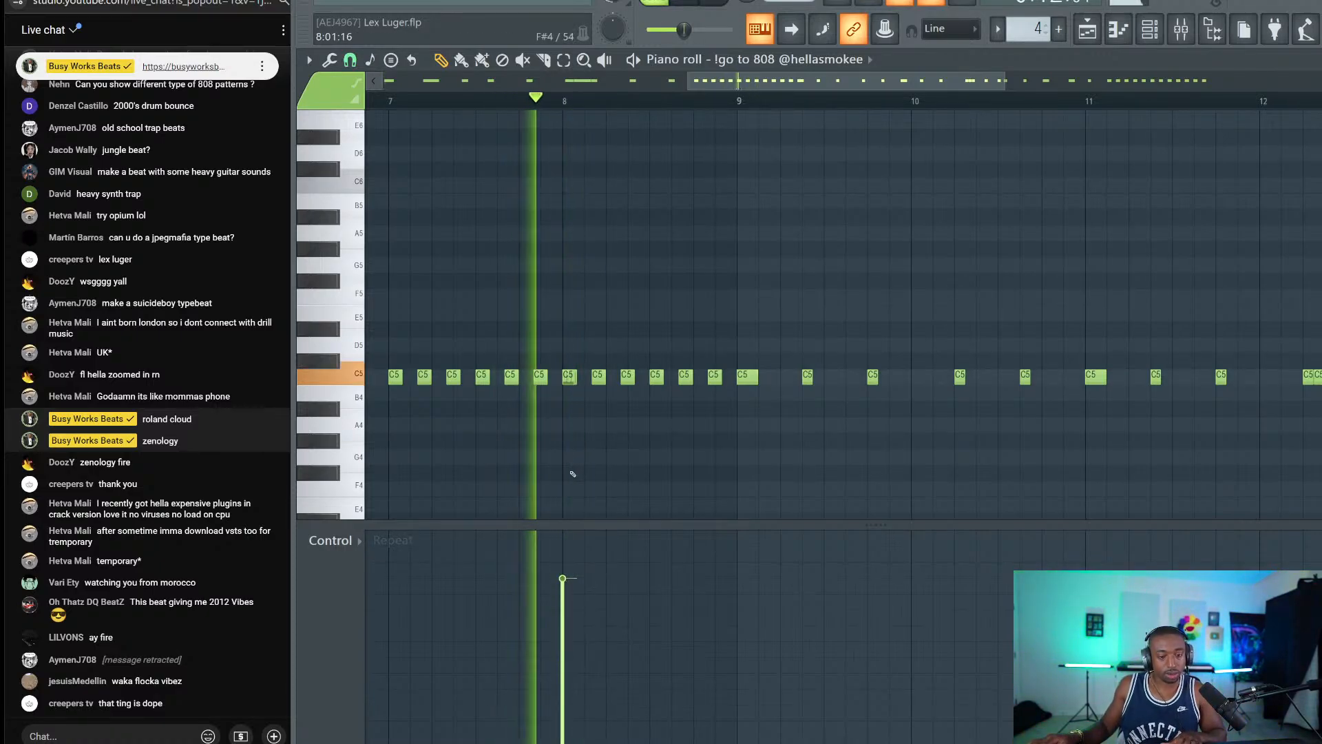
pyautogui.click(649, 578)
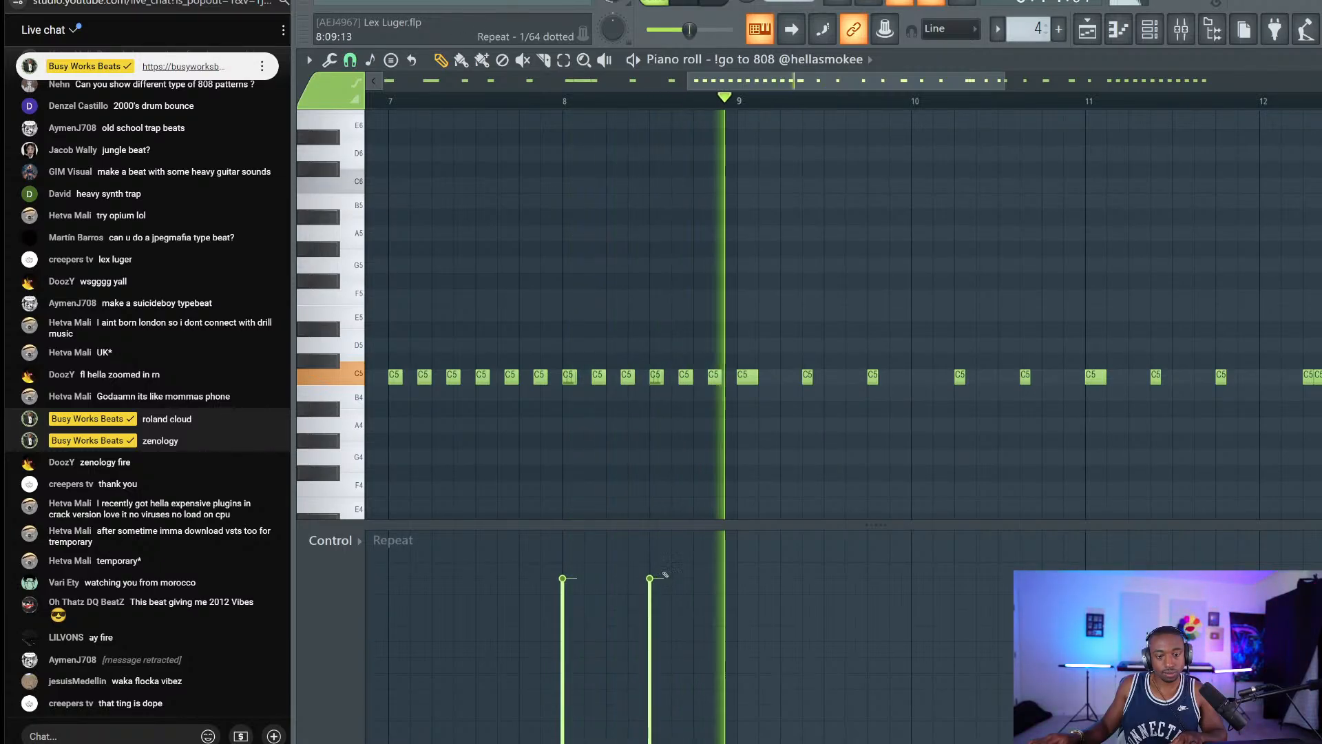
pyautogui.click(708, 578)
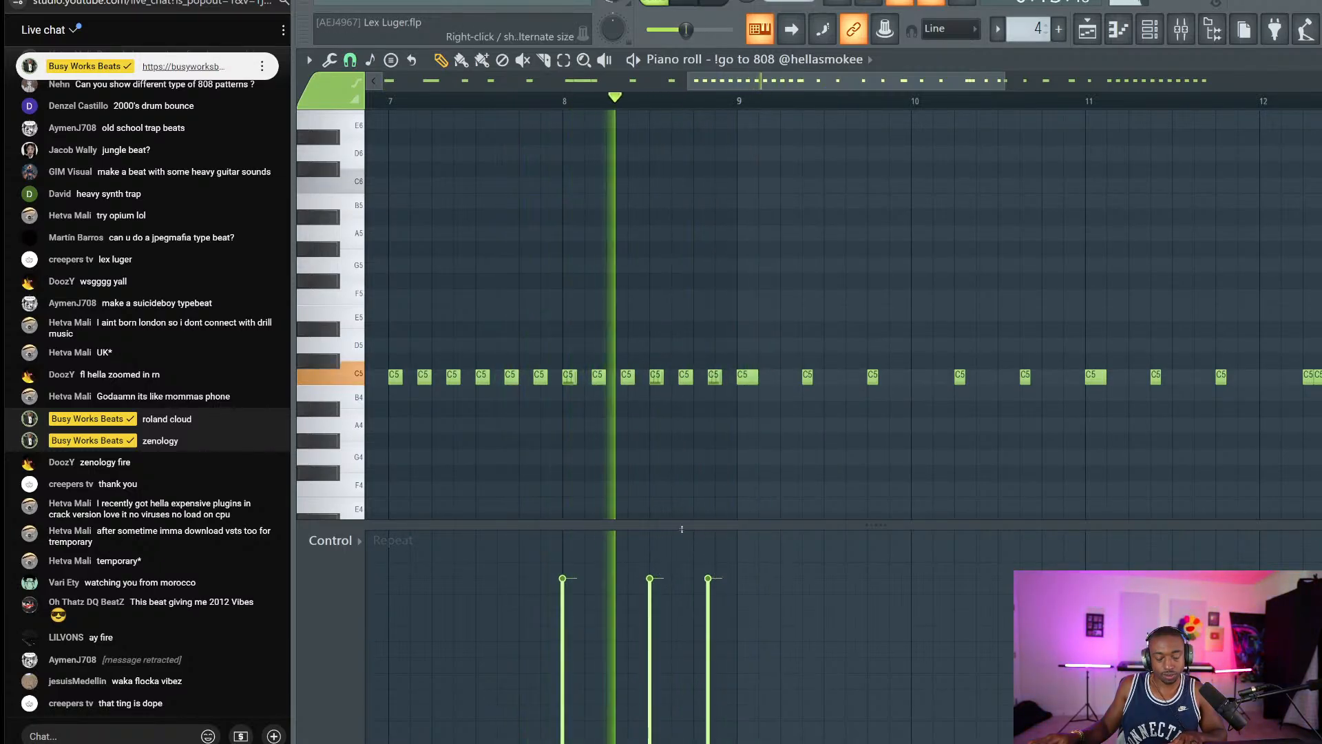
pyautogui.click(713, 549)
pyautogui.click(712, 594)
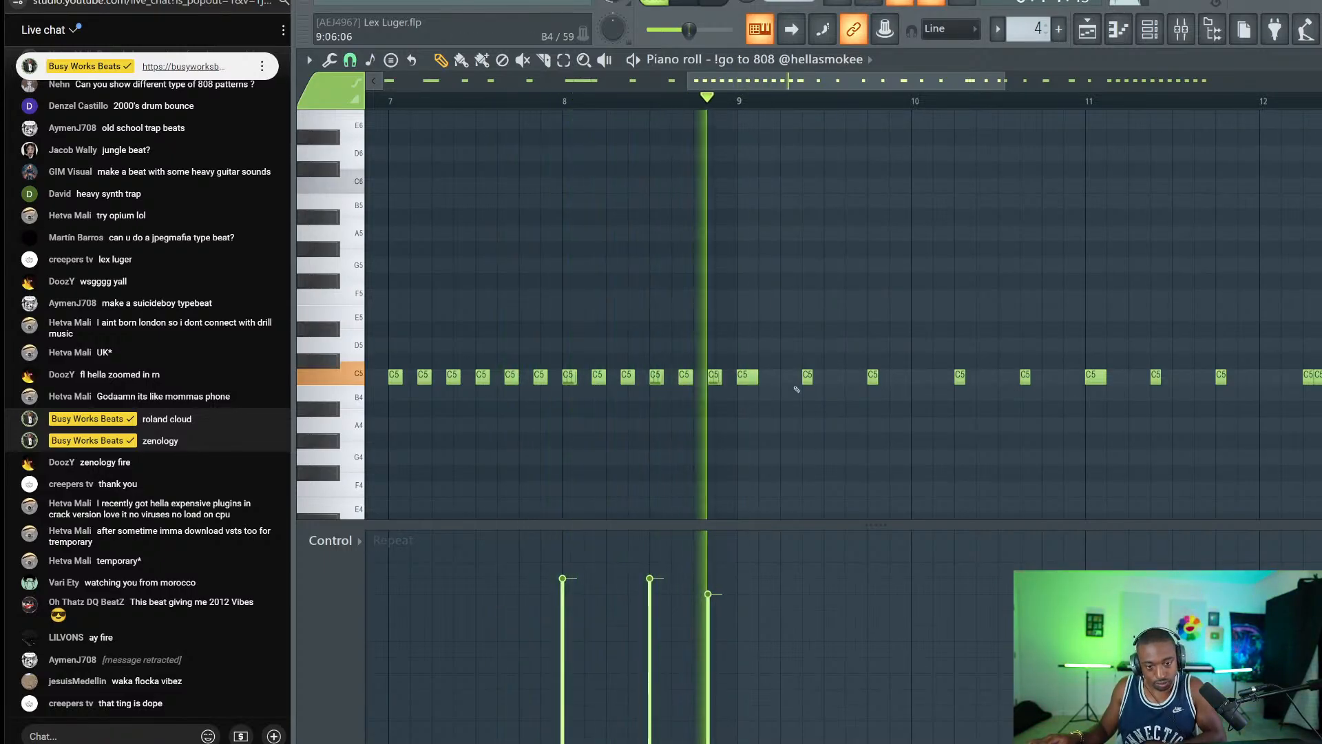
# Add repeat rolls to two 808 notes near bar 12 and a 1/32 triplet roll on another C5.
pyautogui.click(868, 594)
pyautogui.rightClick(868, 593)
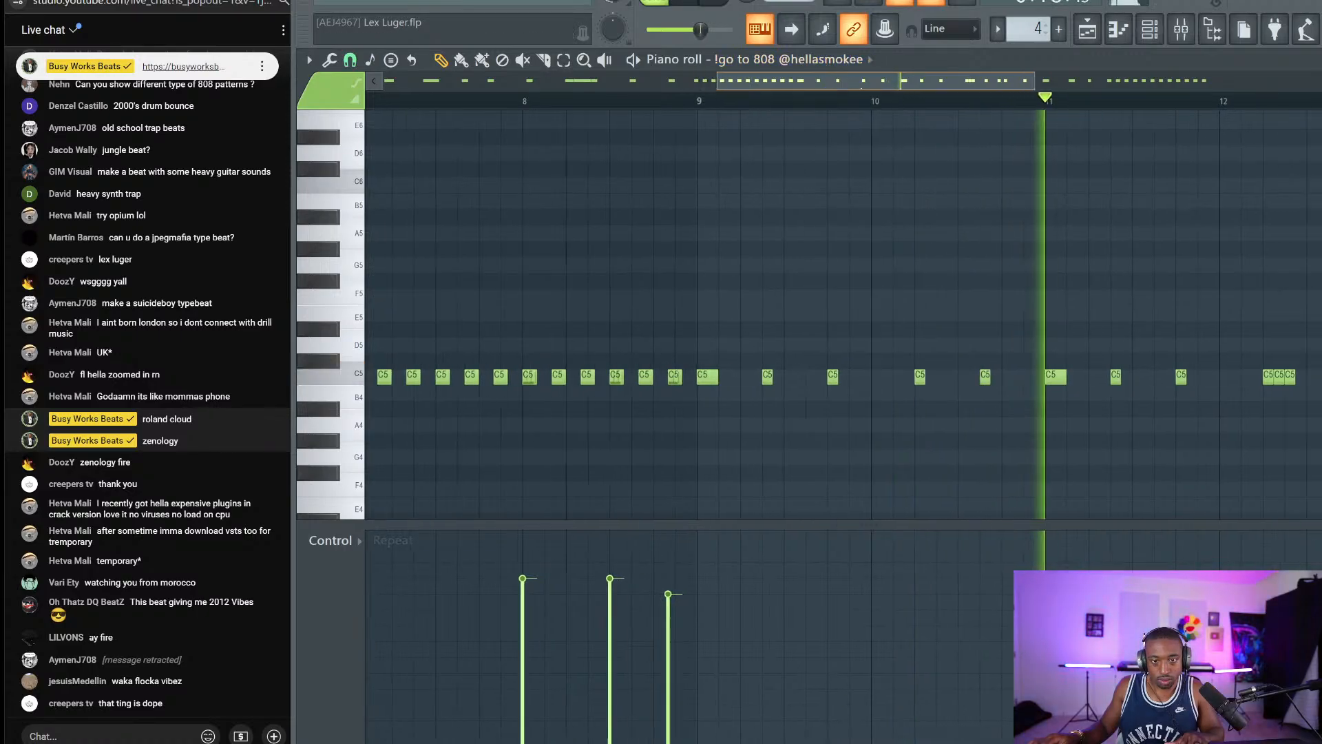
pyautogui.scroll(-4, 967, 251)
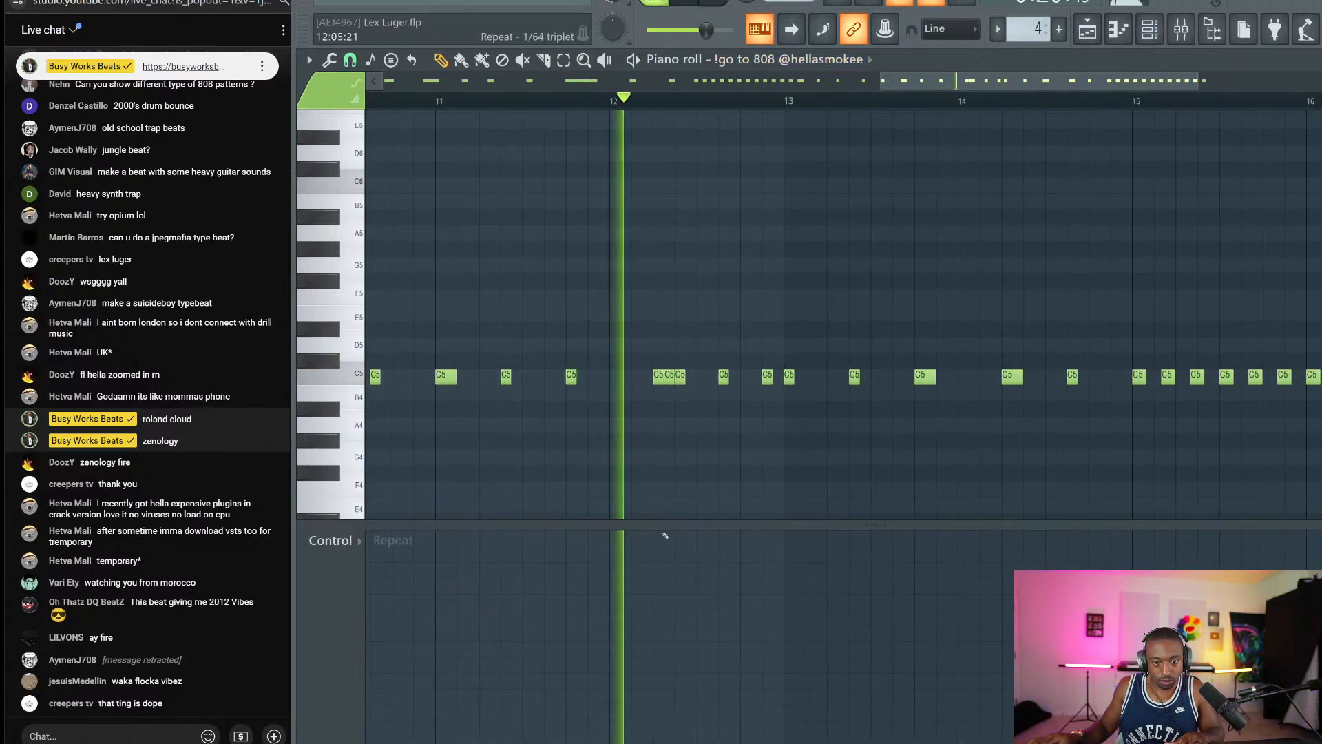
pyautogui.moveTo(785, 578)
pyautogui.mouseDown()
pyautogui.moveTo(771, 593)
pyautogui.moveTo(791, 743)
pyautogui.mouseUp()
pyautogui.moveTo(892, 81); pyautogui.dragTo(1009, 81)
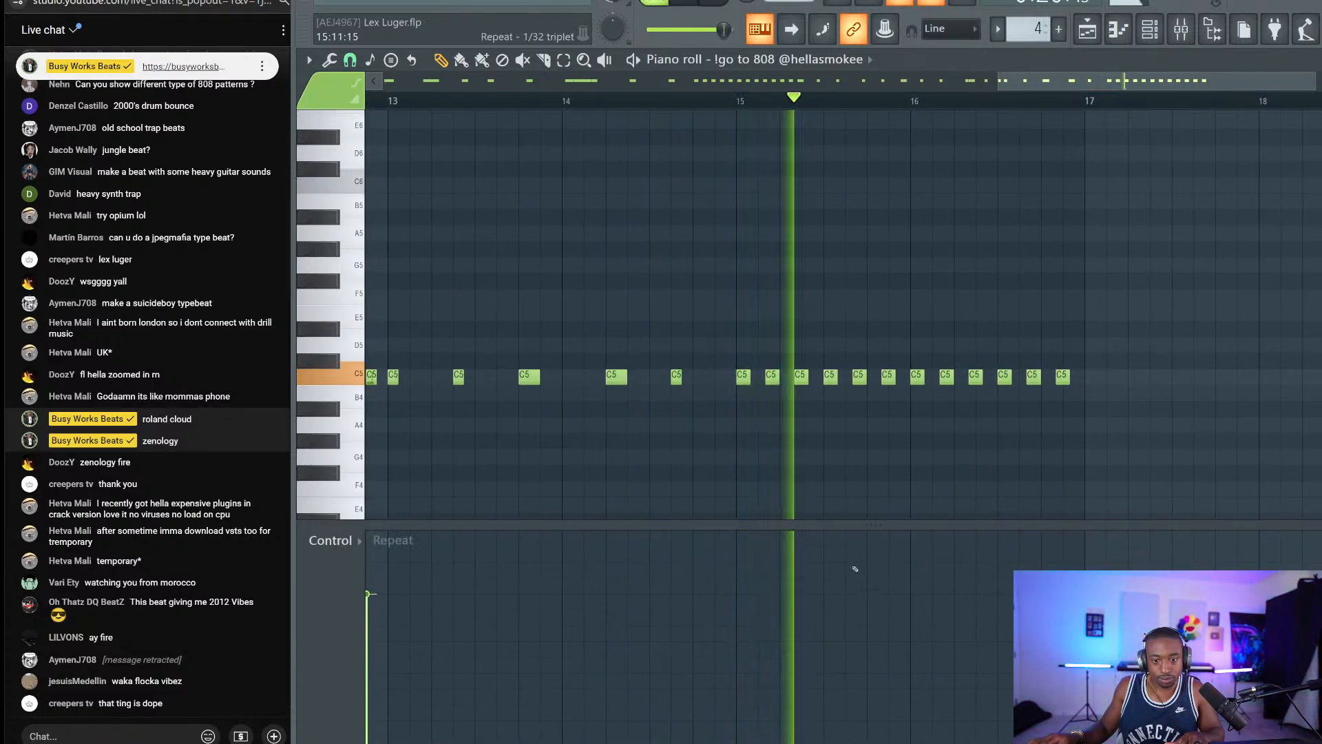
pyautogui.click(911, 562)
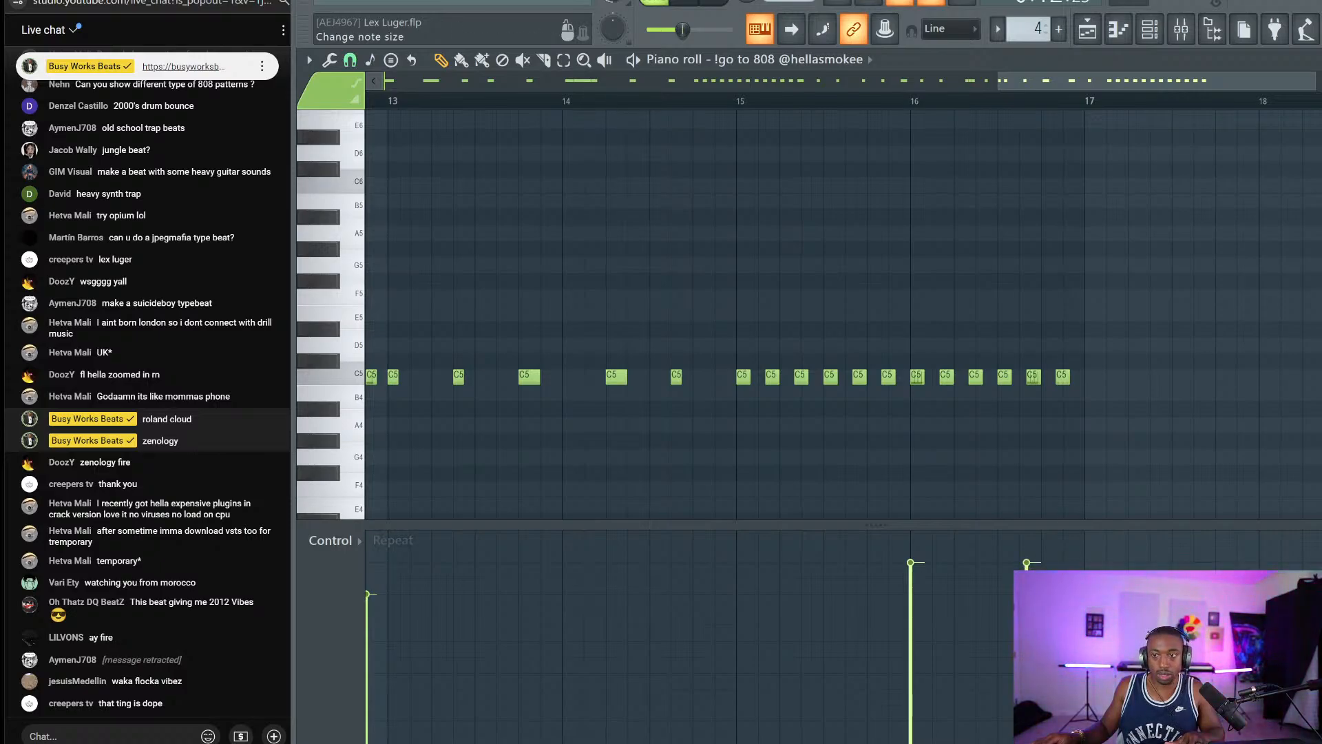
# Close the piano roll and show the Repeat tab in the channel rack's graph editor.
pyautogui.press('Escape')
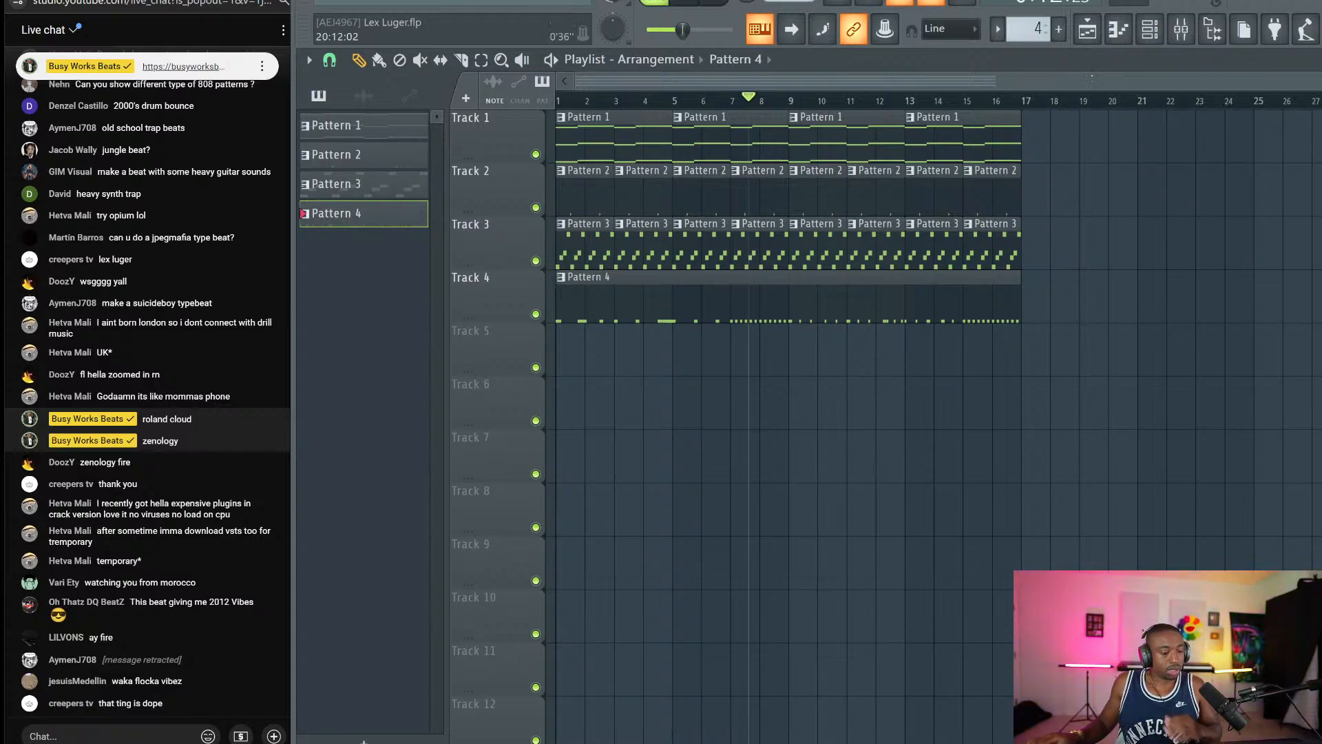
pyautogui.click(1145, 38)
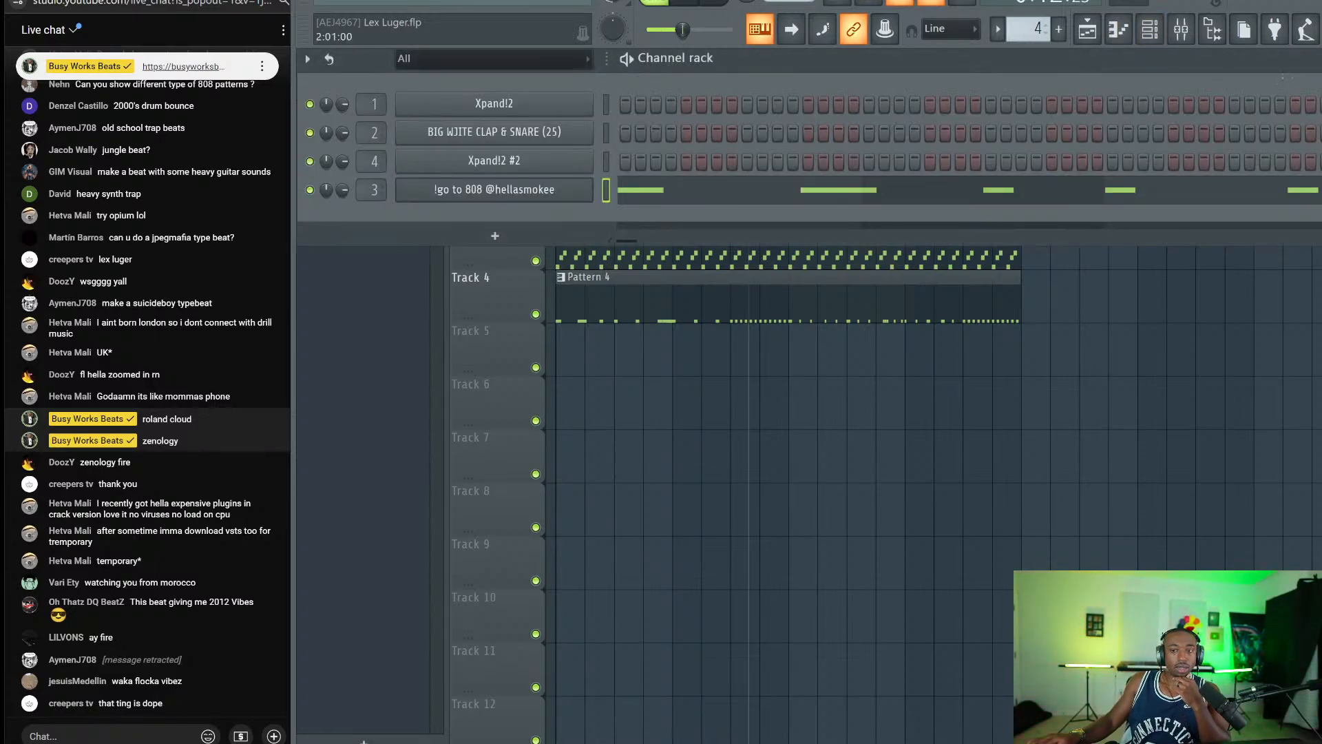
pyautogui.click(1320, 59)
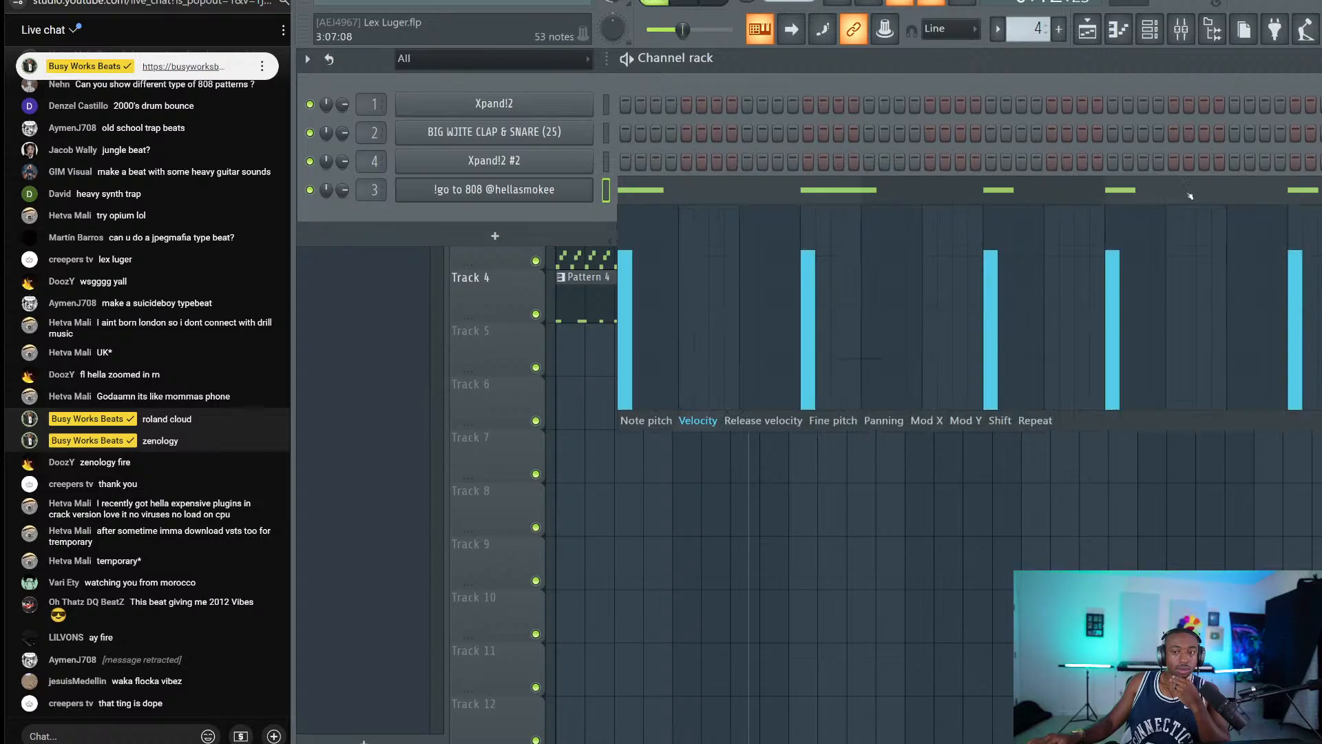
pyautogui.click(1031, 423)
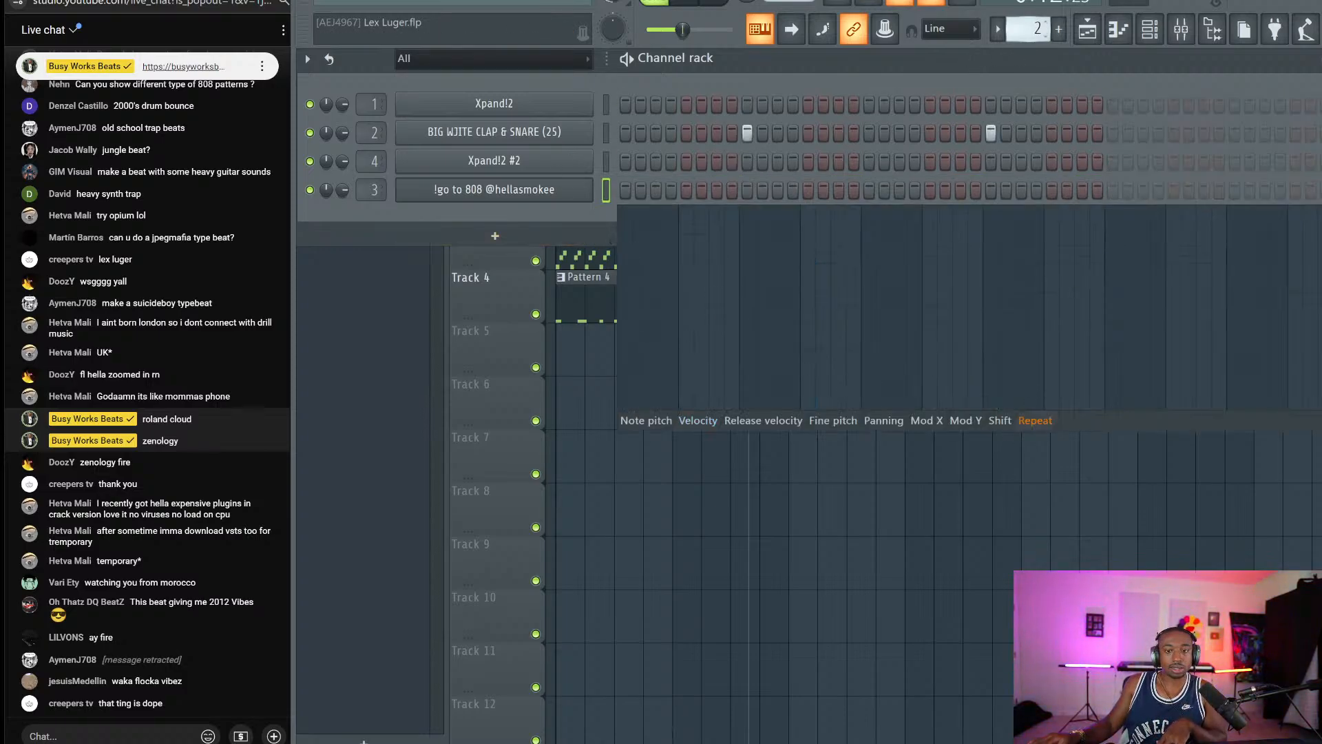
# Load the Metro HH (Hats) sample into a new channel and route it to its own mixer track.
pyautogui.click(1213, 40)
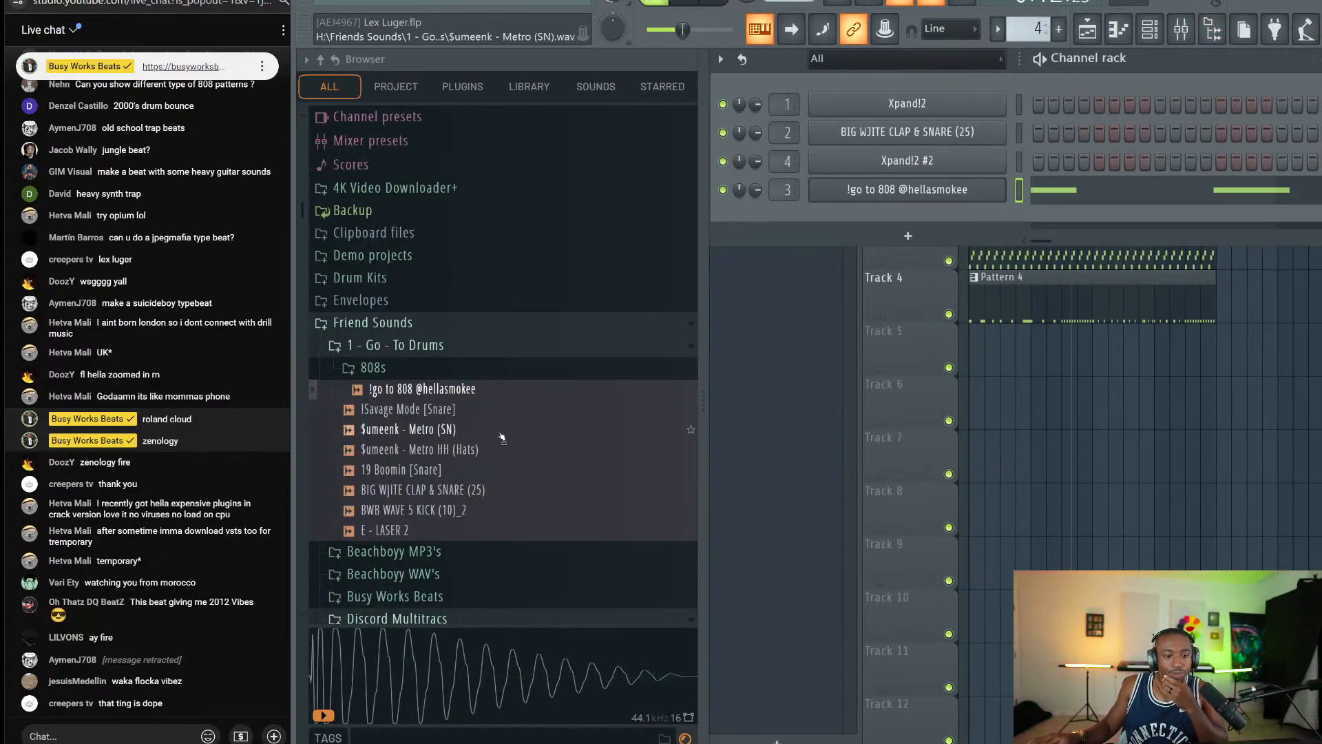
pyautogui.click(461, 448)
pyautogui.rightClick(460, 450)
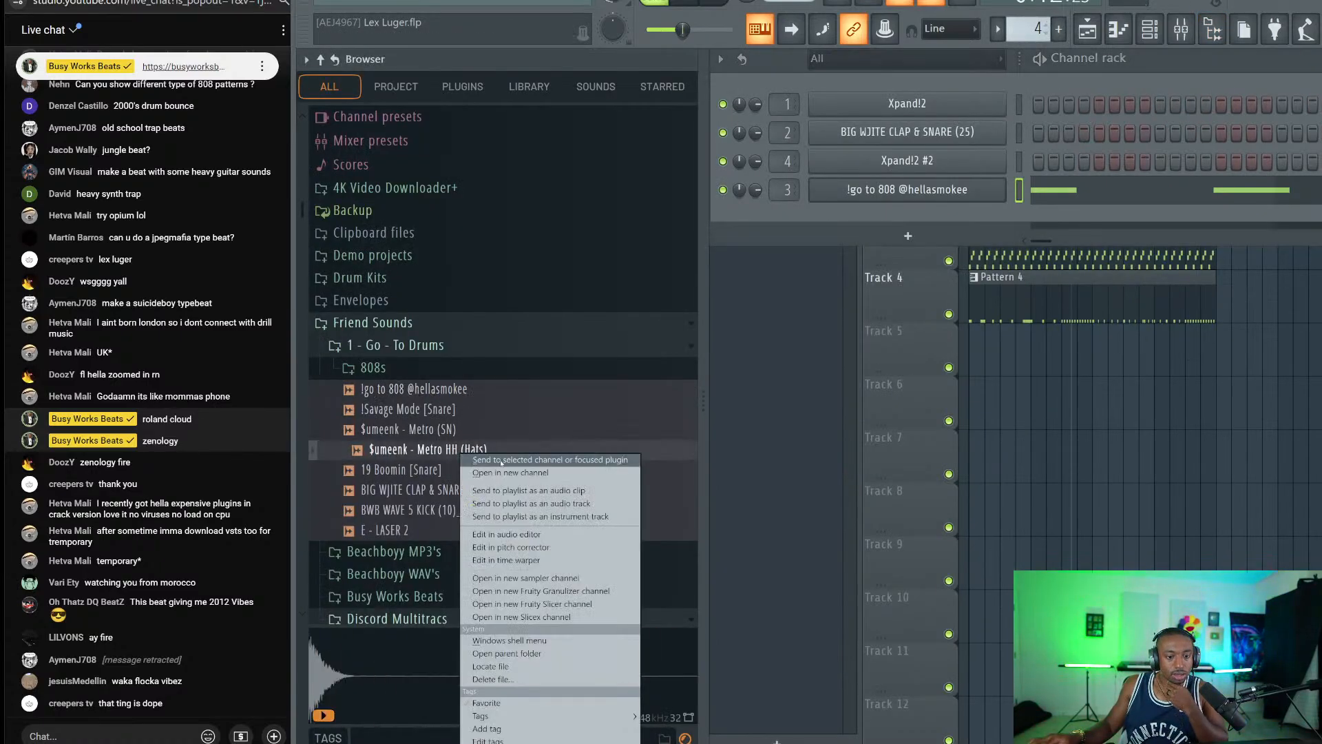
pyautogui.click(489, 461)
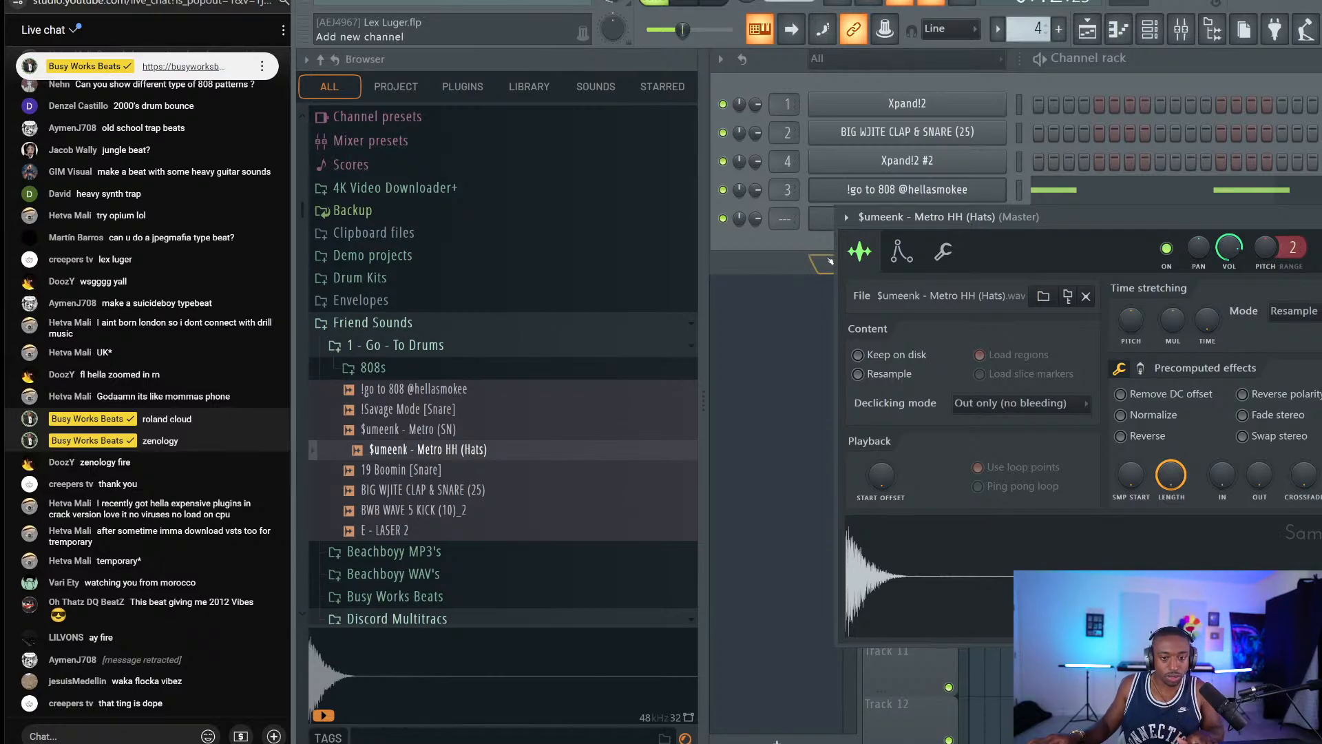
pyautogui.click(813, 245)
pyautogui.hotkey('ctrl', 'l')
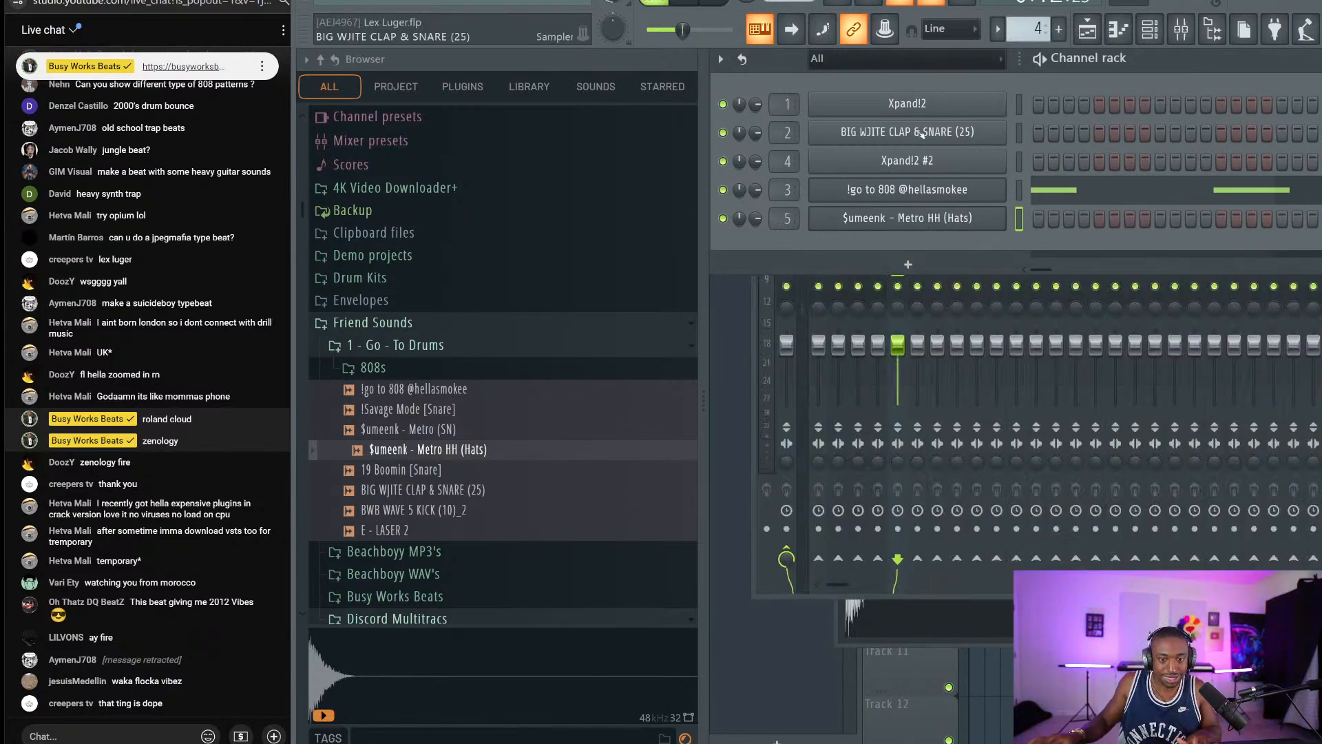
# Fill the Metro HH channel on every second step.
pyautogui.scroll(1, 1035, 15)
pyautogui.click(1088, 27)
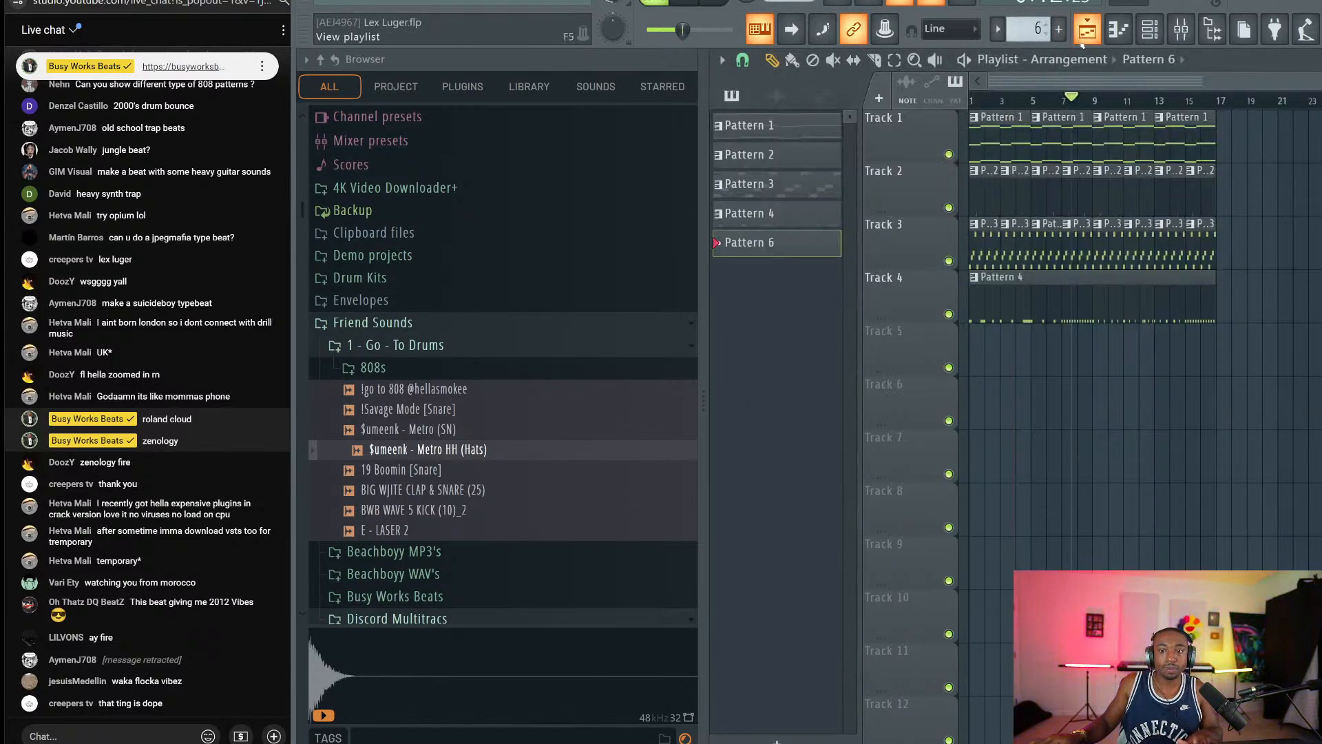
pyautogui.click(1150, 29)
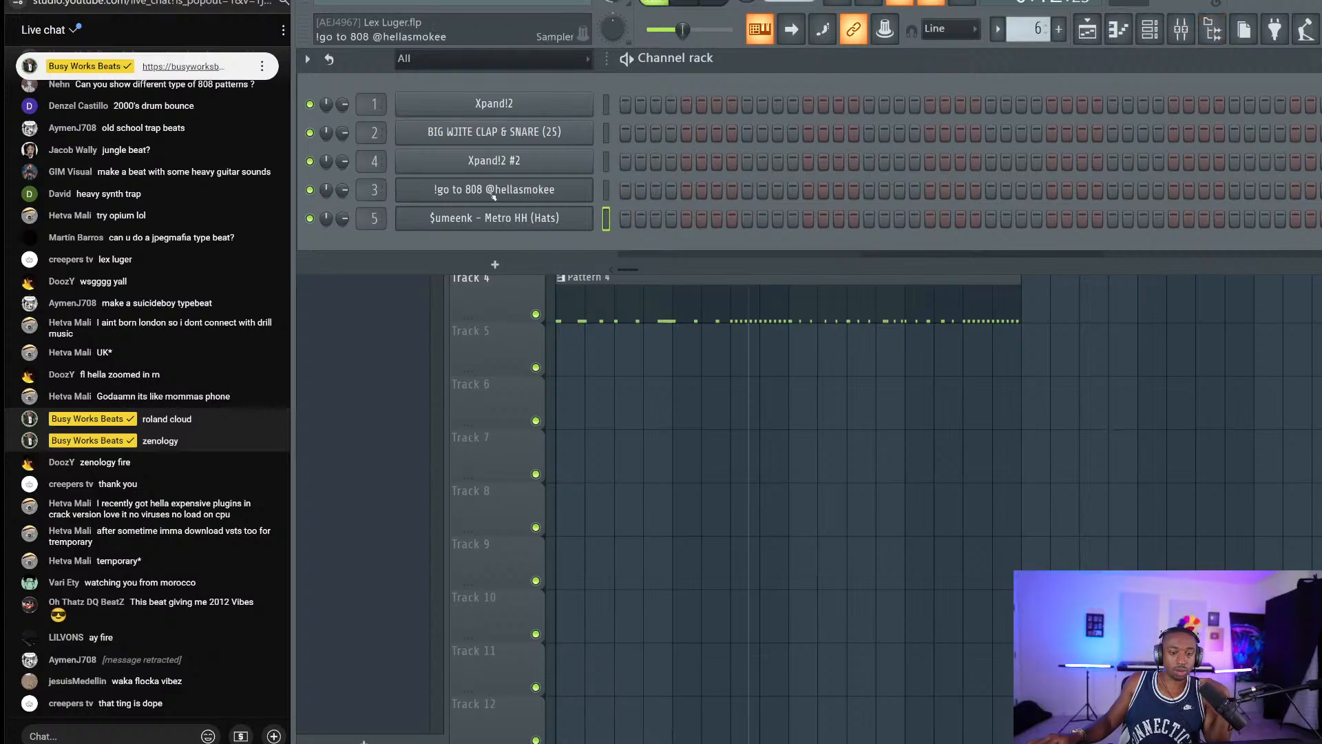
pyautogui.rightClick(489, 222)
pyautogui.click(816, 262)
# Place Pattern 6 on Track 5 at bars 1 and 9.
pyautogui.click(528, 367)
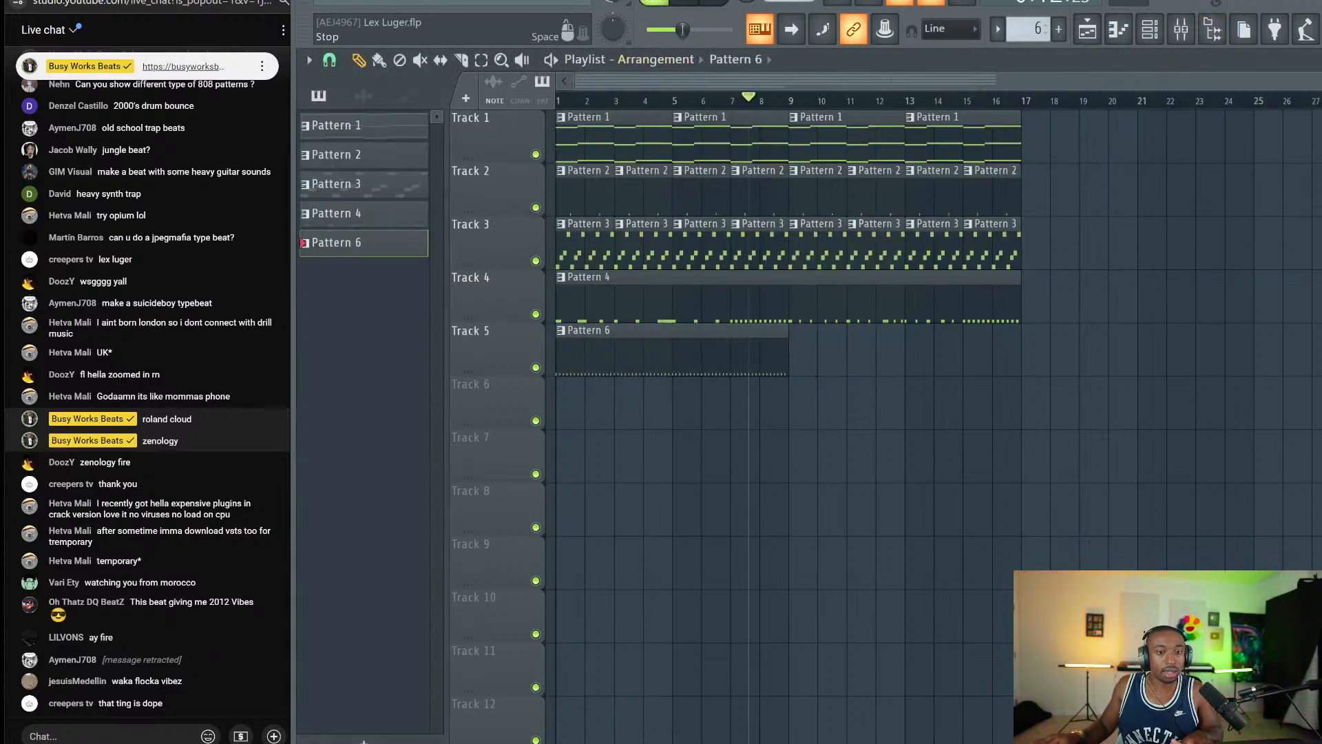
pyautogui.press('space')
pyautogui.moveTo(838, 358); pyautogui.dragTo(800, 350)
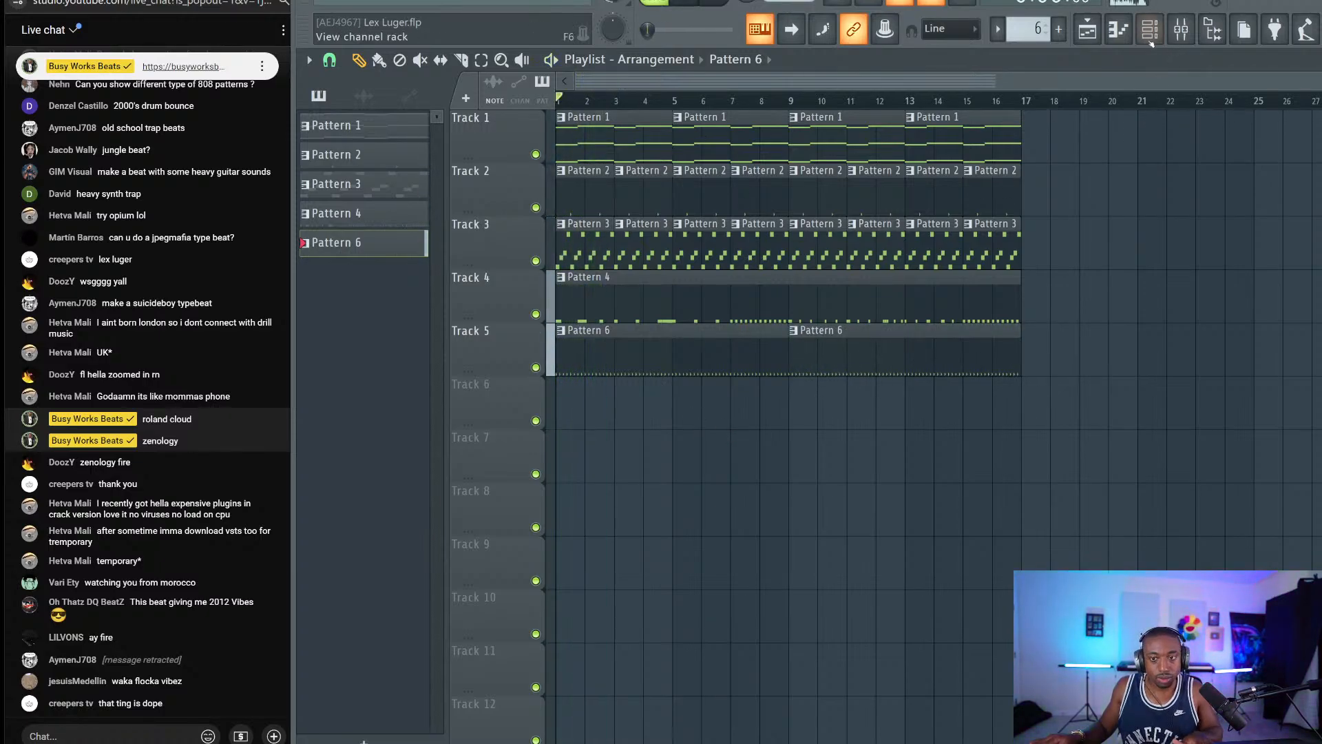
pyautogui.press('F6')
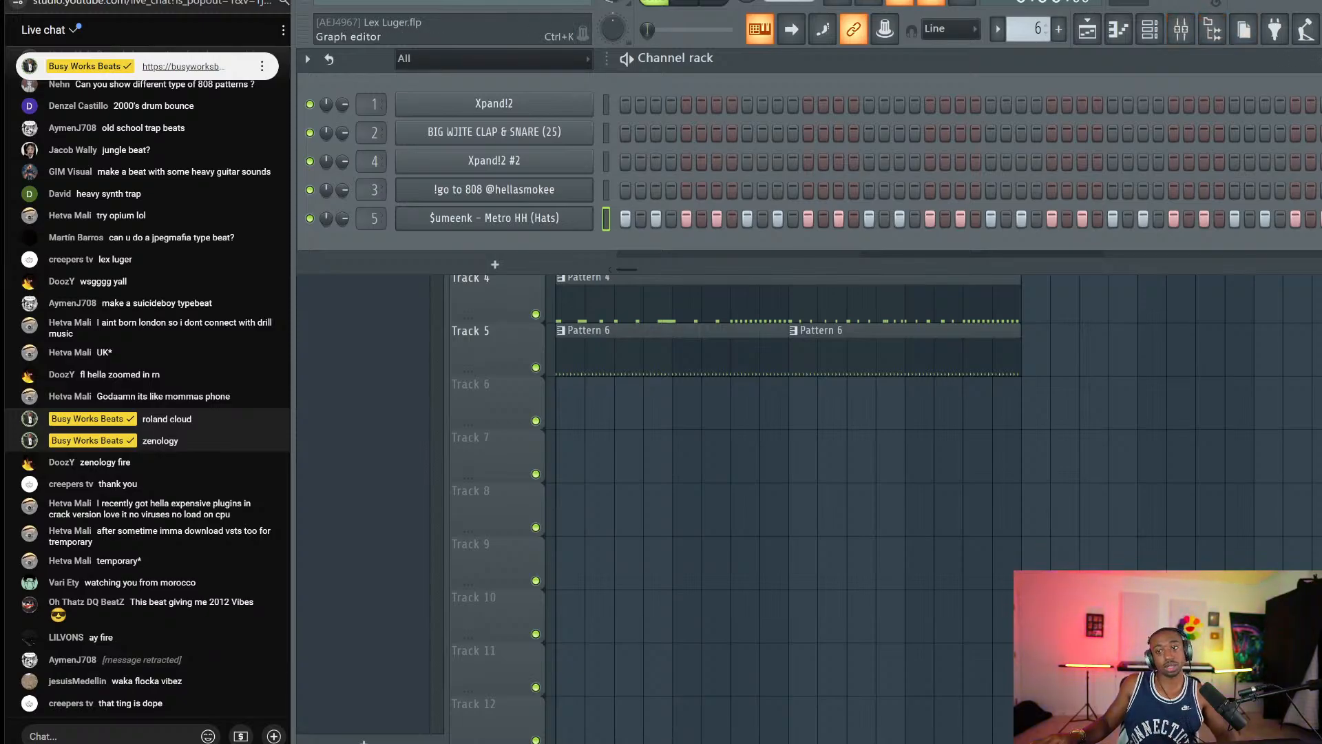
# Open the Metro HH pattern in the piano roll with the control lane showing Note repeat.
pyautogui.hotkey('ctrl', 'k')
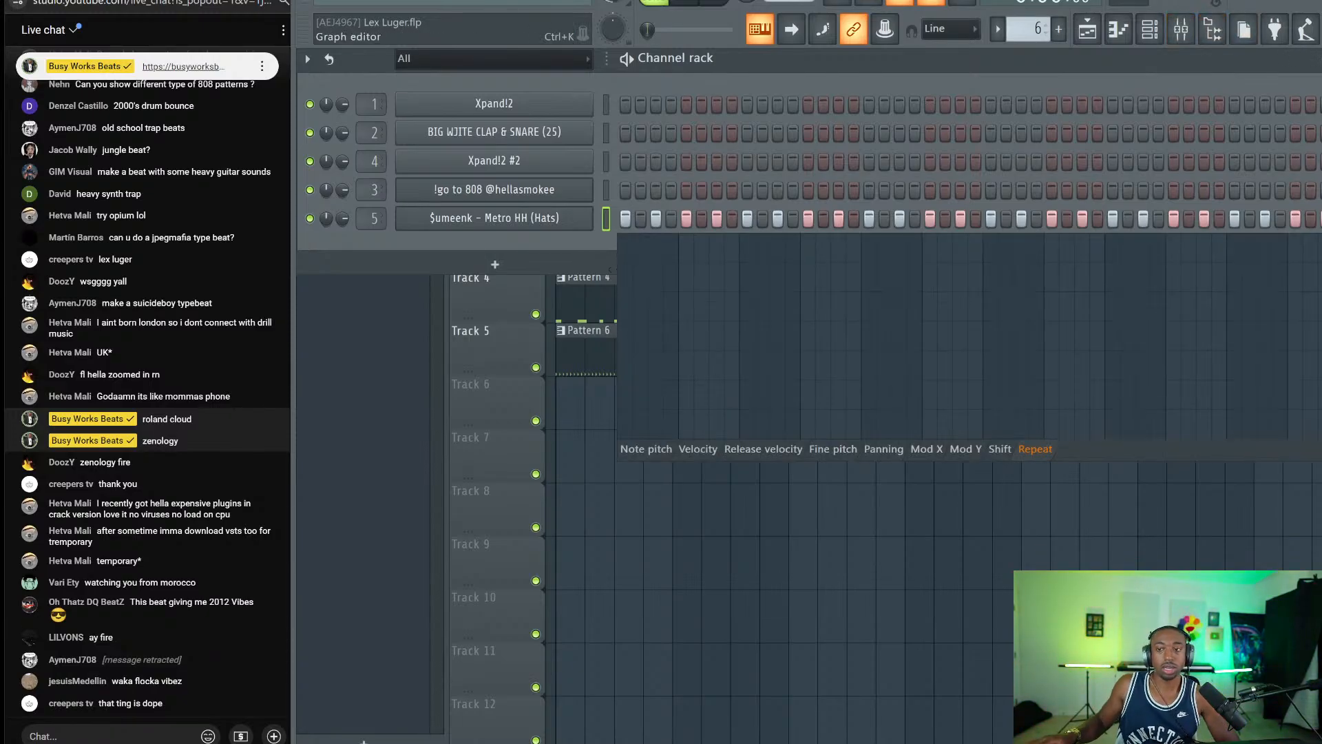
pyautogui.rightClick(558, 214)
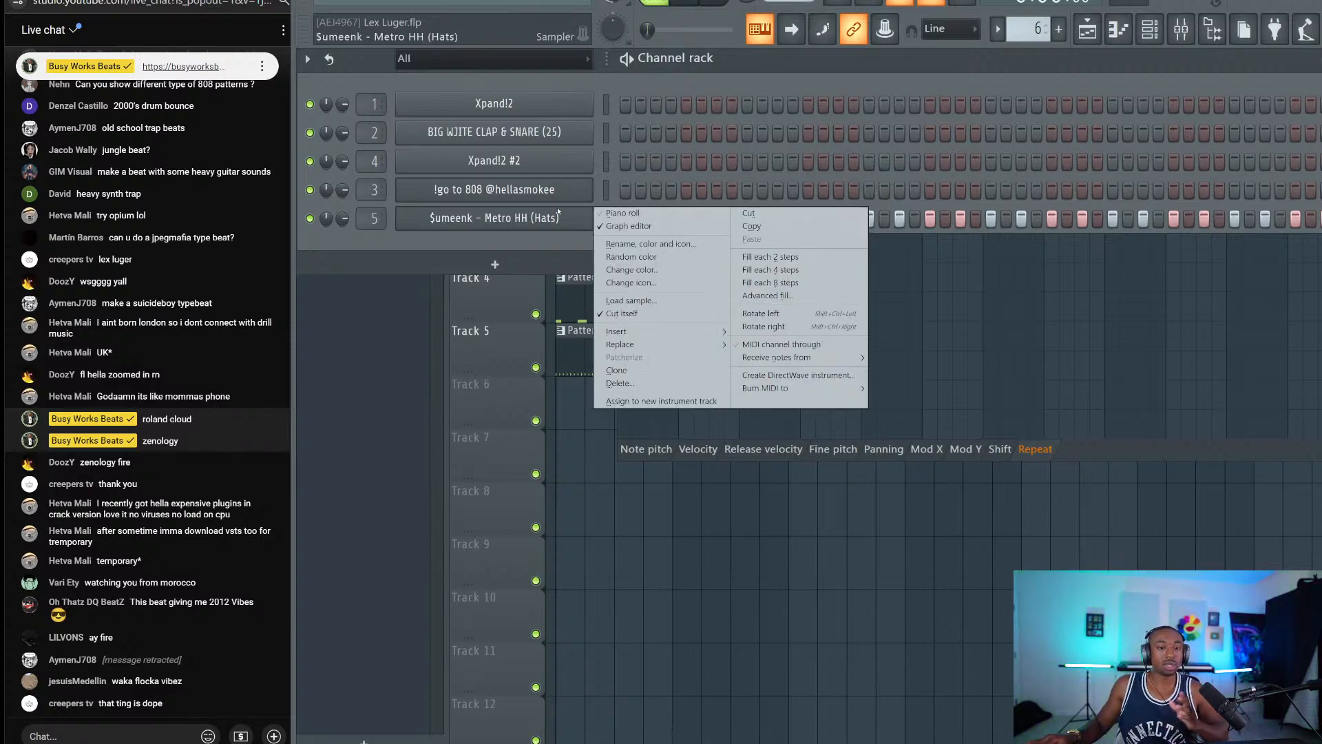
pyautogui.click(570, 226)
pyautogui.rightClick(593, 222)
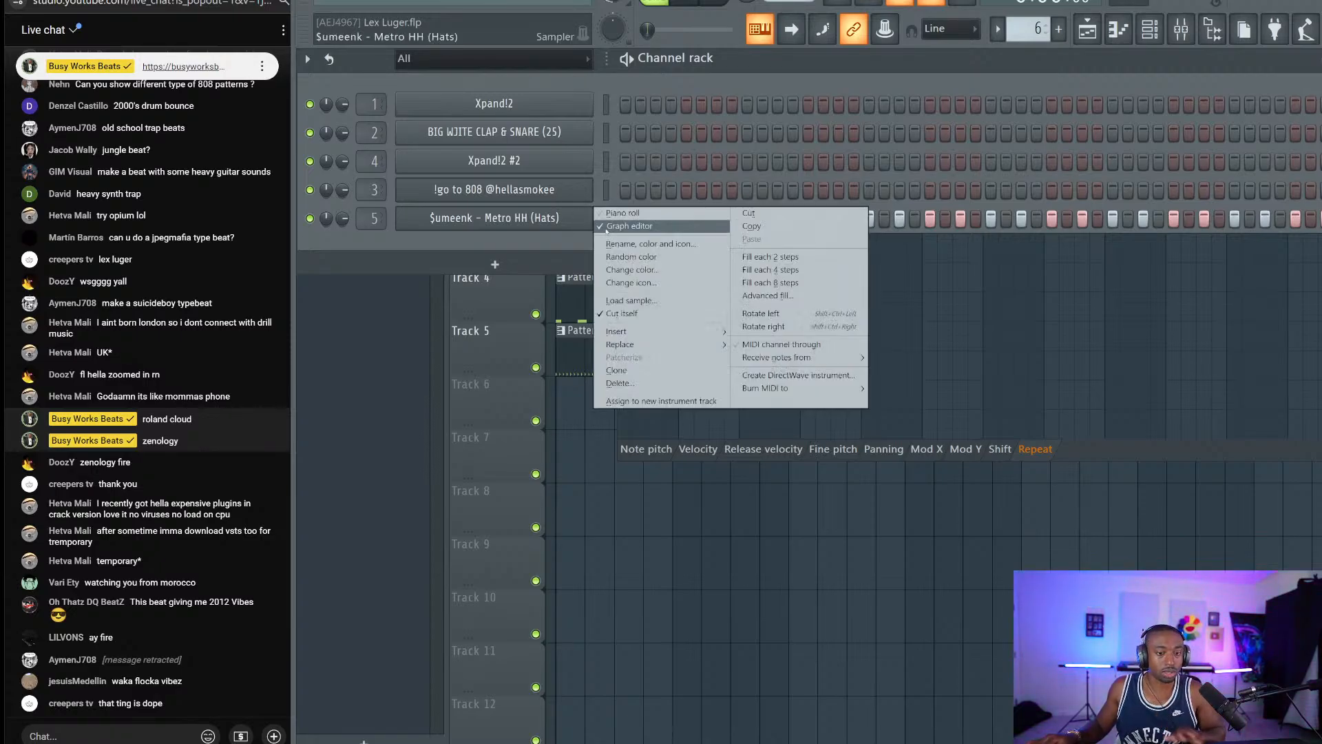
pyautogui.click(615, 215)
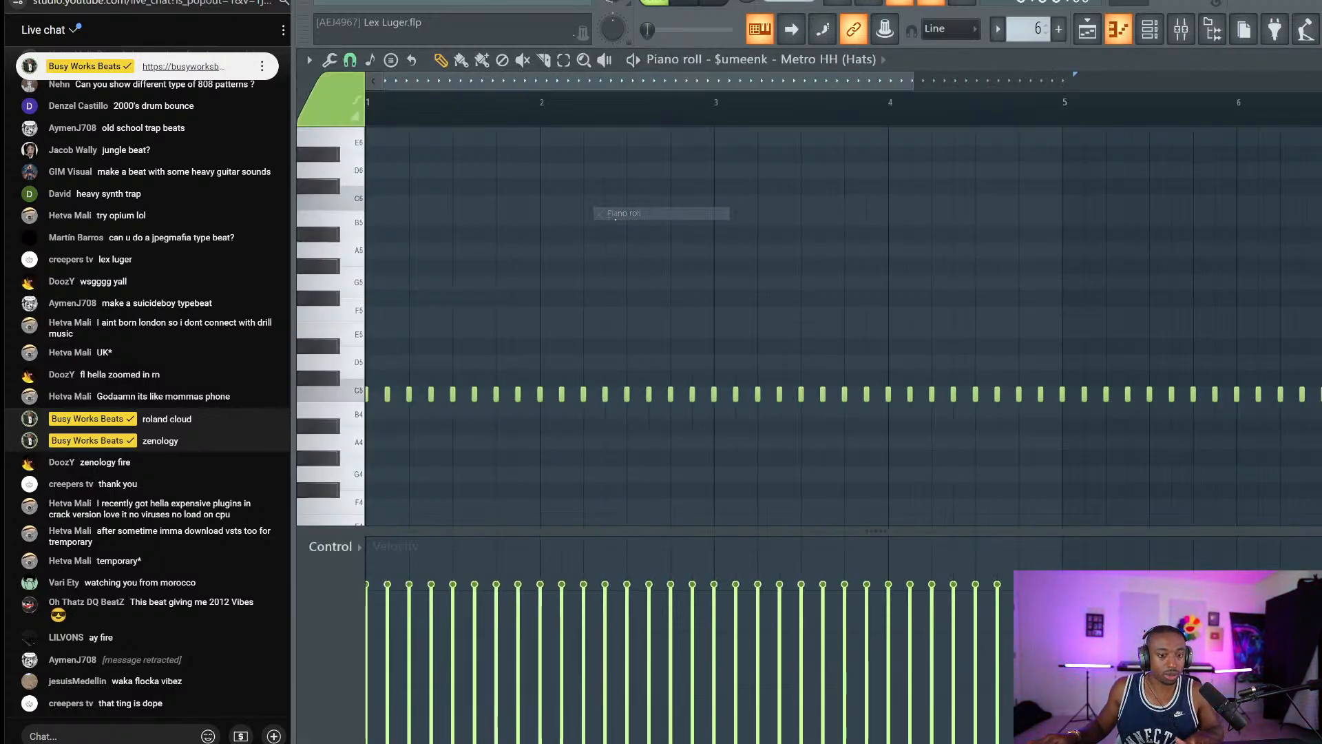
pyautogui.click(331, 546)
pyautogui.click(329, 651)
pyautogui.press('space')
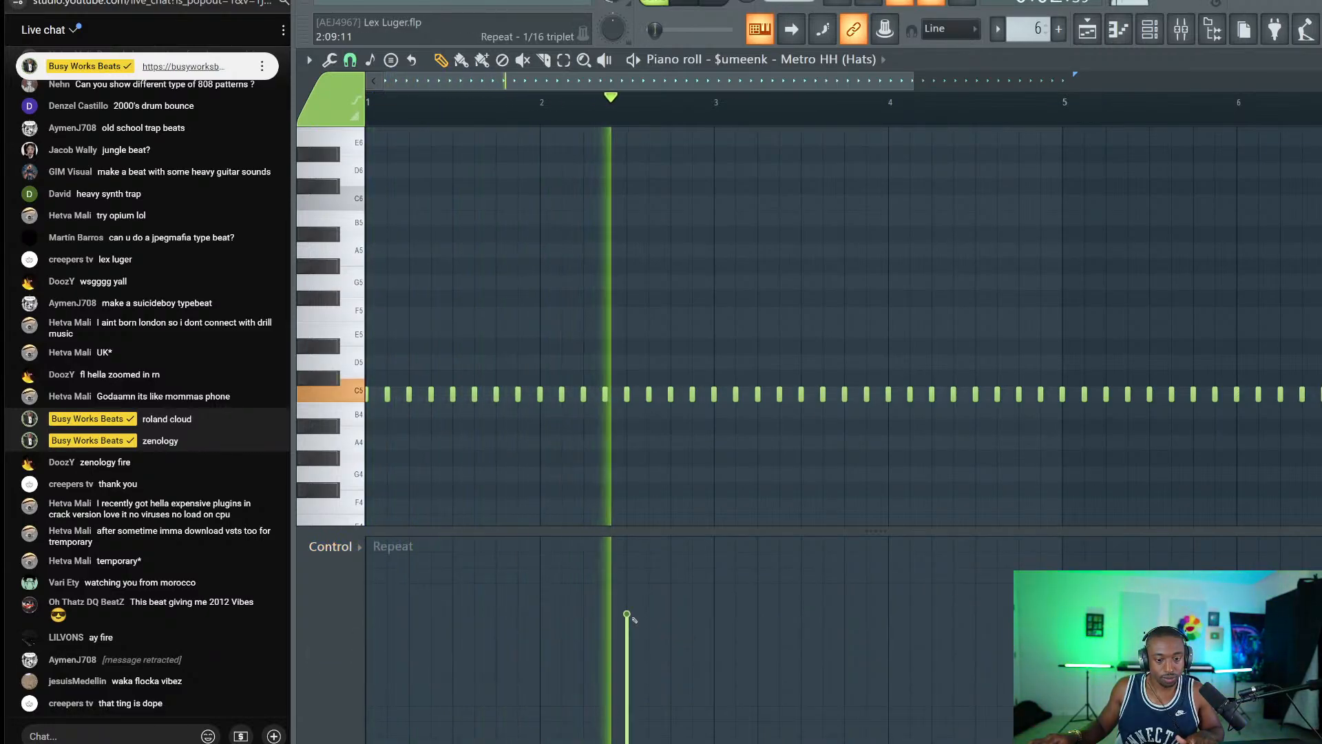
# Draw hi-hat repeat rolls near bar 2, mid-pattern, and two fast 1/64 rolls in bar 8.
pyautogui.click(626, 614)
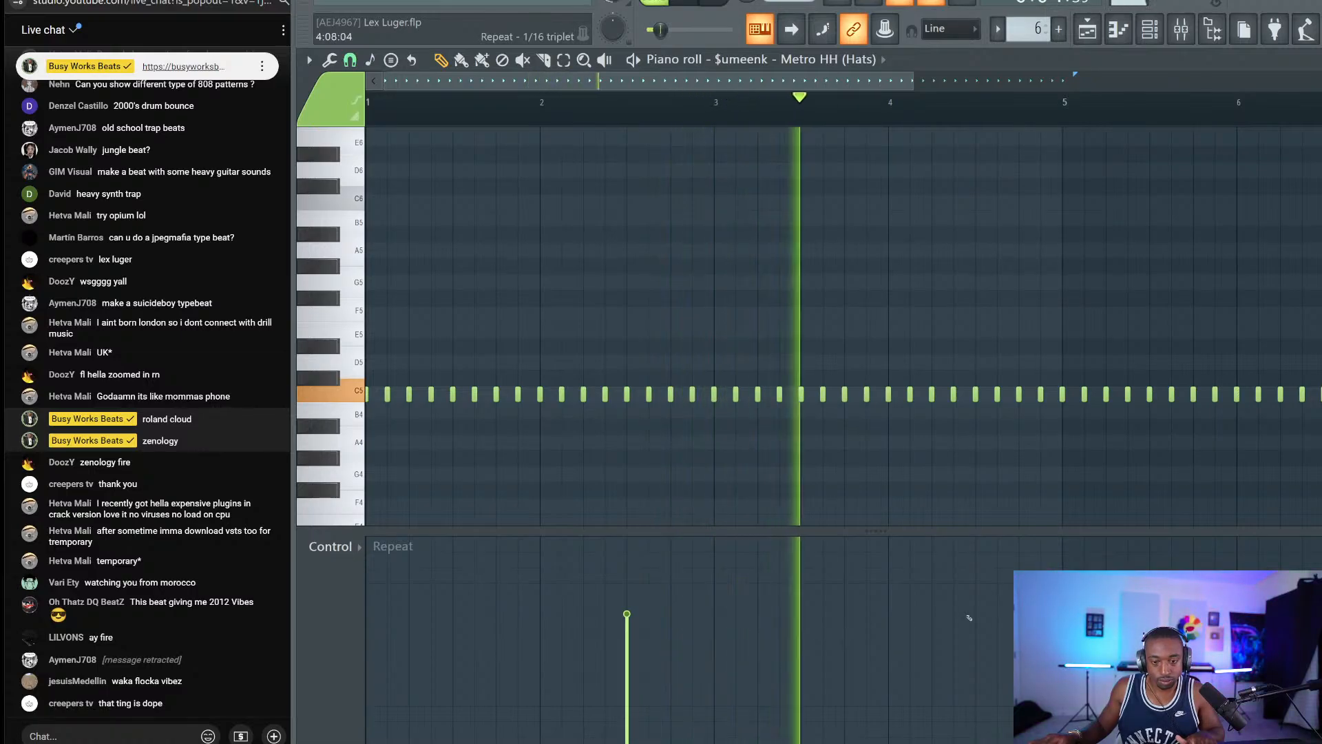
pyautogui.click(975, 598)
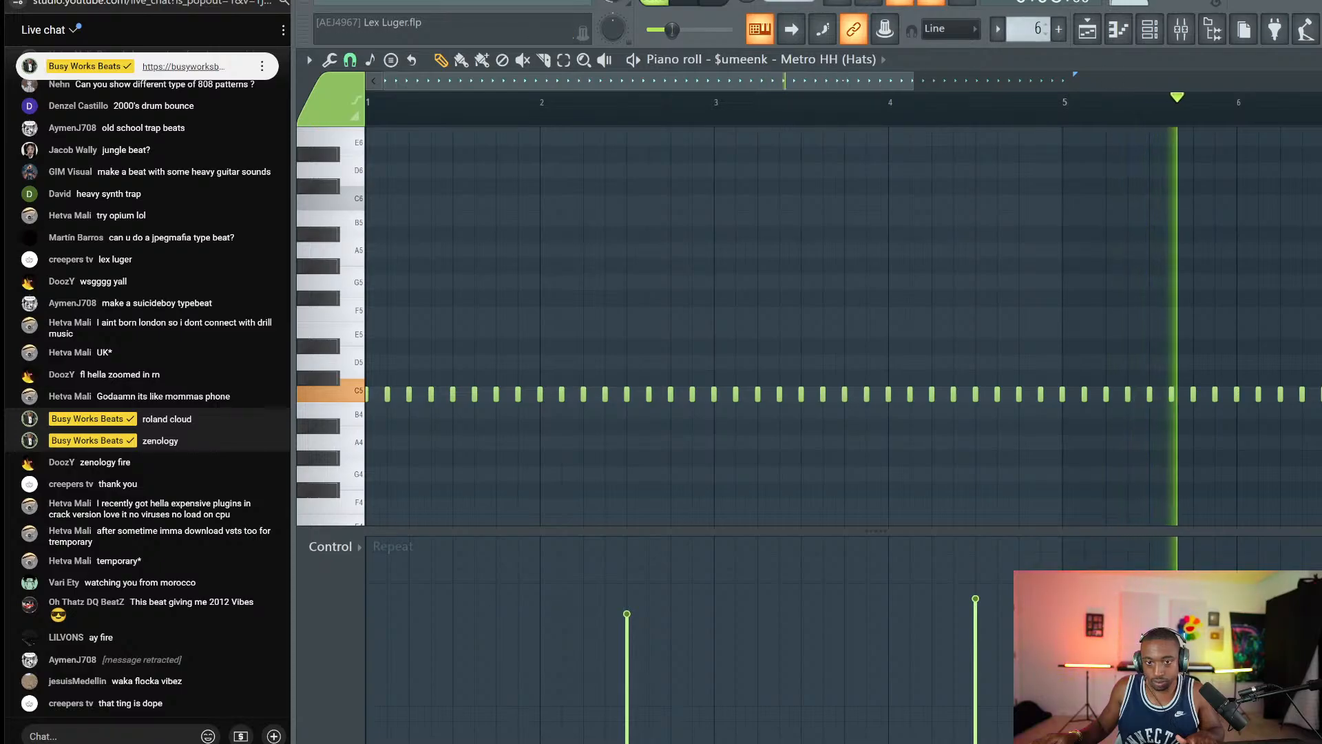
pyautogui.moveTo(849, 81); pyautogui.dragTo(917, 82)
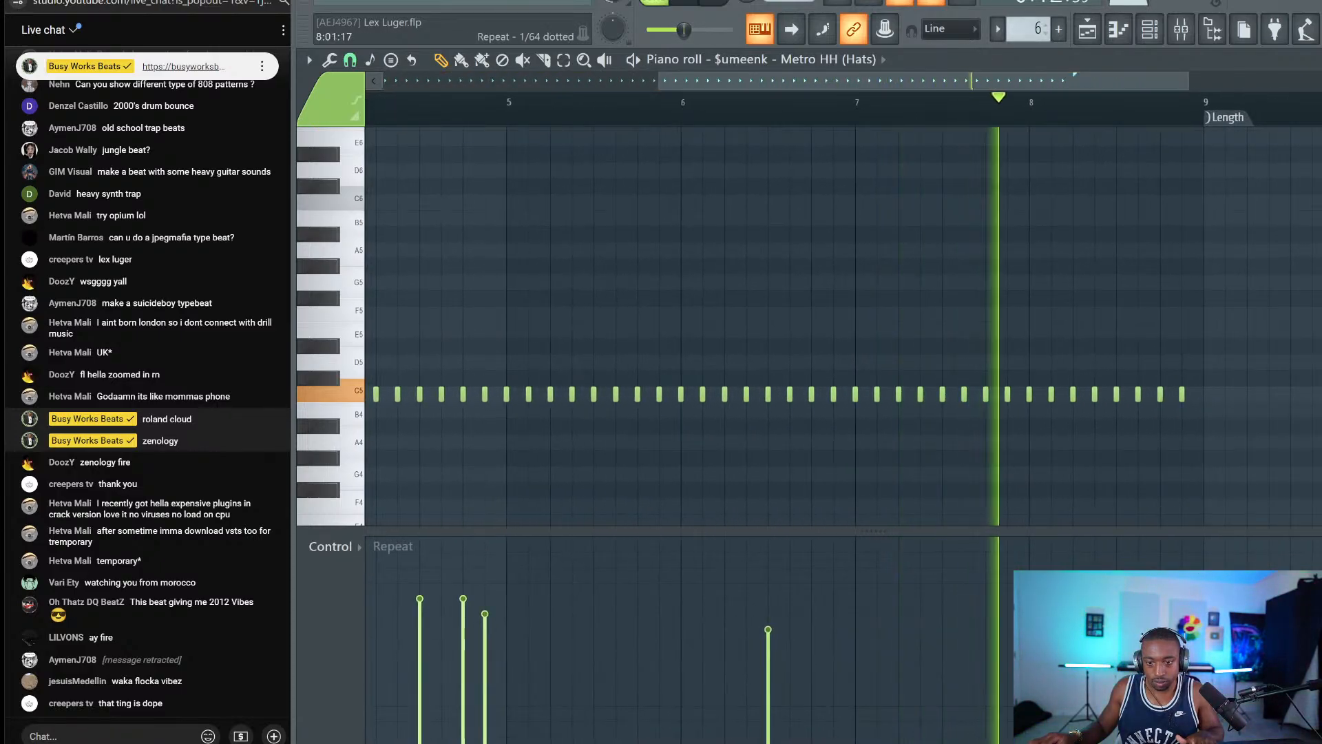
pyautogui.click(1119, 553)
pyautogui.click(1160, 553)
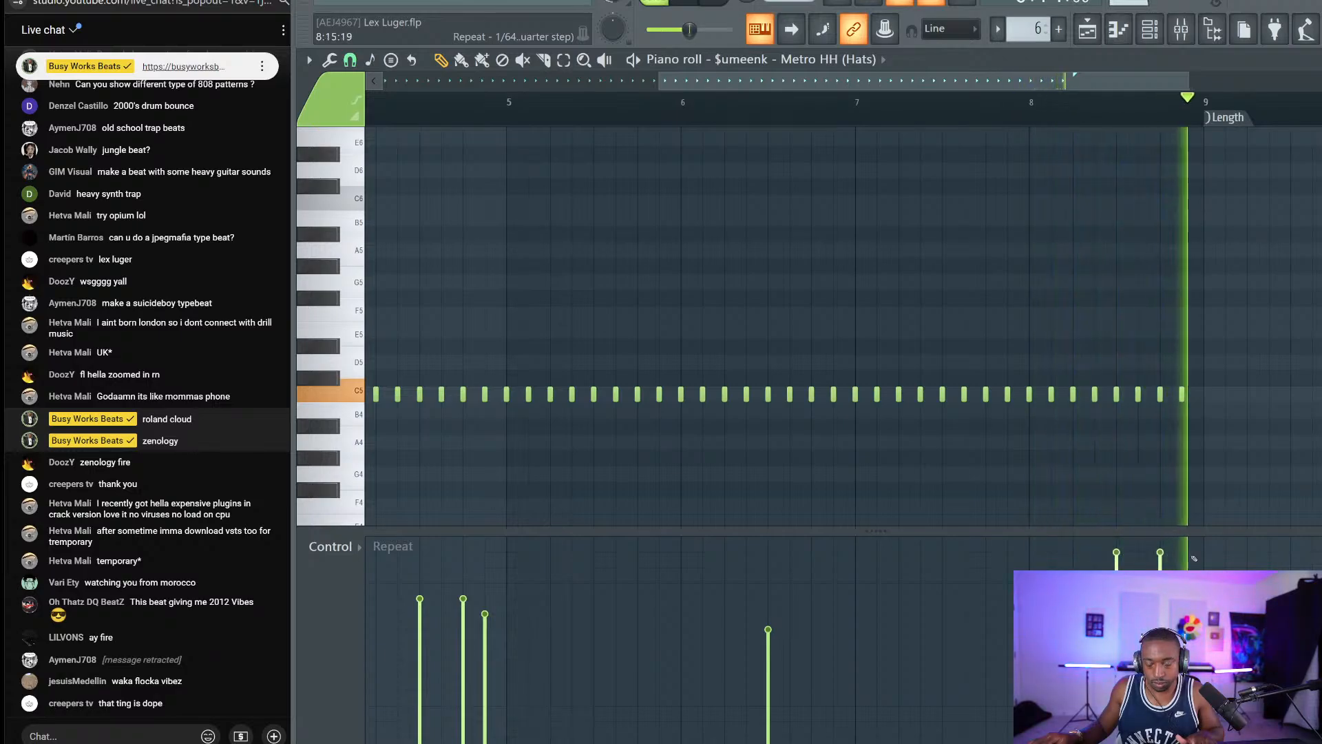
pyautogui.click(1320, 60)
pyautogui.press('F6')
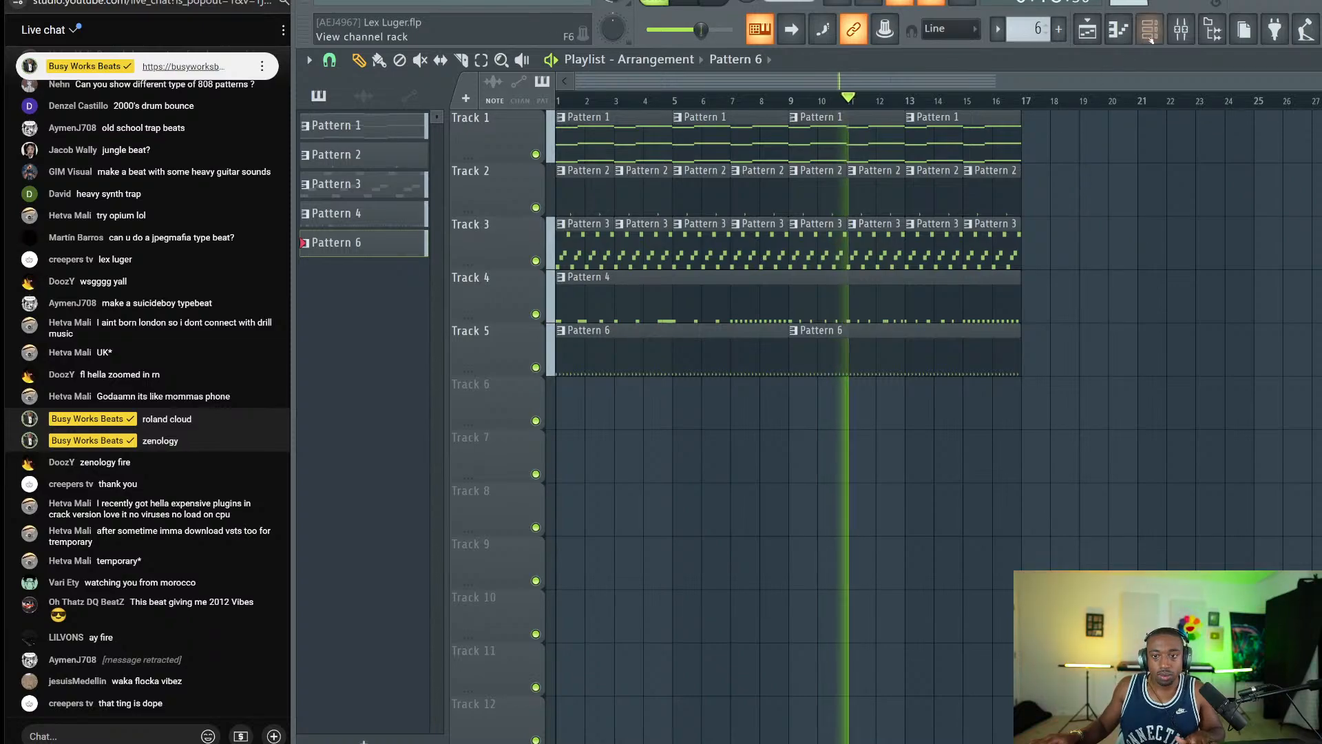
# Load Fruity soft clipper on the Master track and raise its threshold.
pyautogui.press('F6')
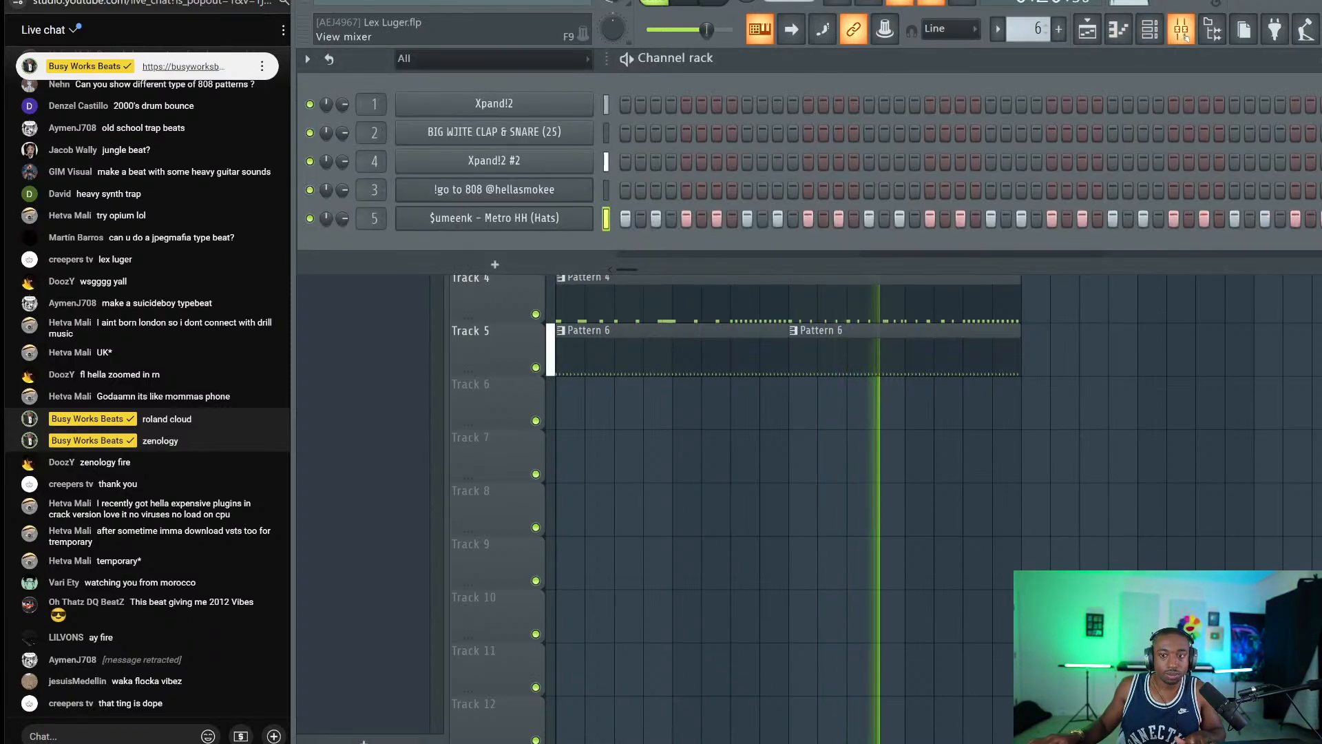
pyautogui.press('F9')
pyautogui.click(374, 237)
pyautogui.click(1013, 209)
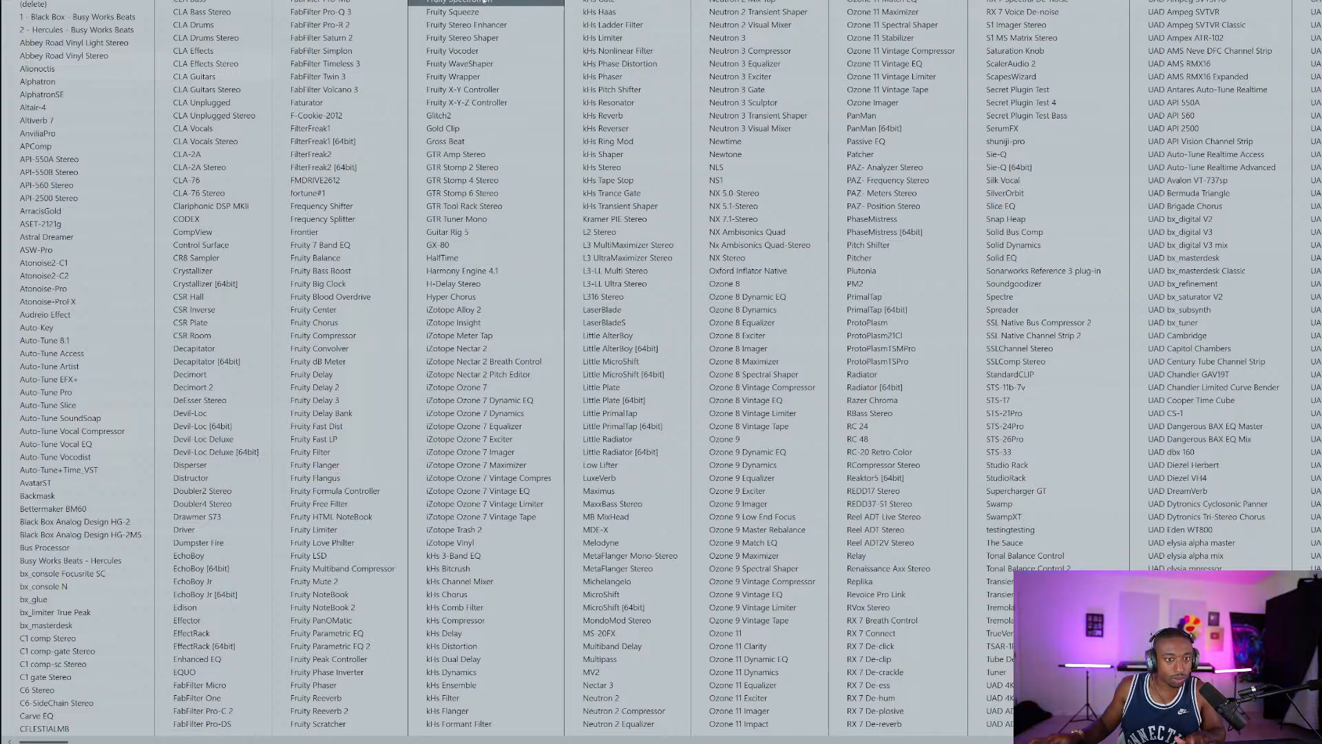
pyautogui.click(460, 0)
pyautogui.moveTo(379, 208); pyautogui.dragTo(379, 145)
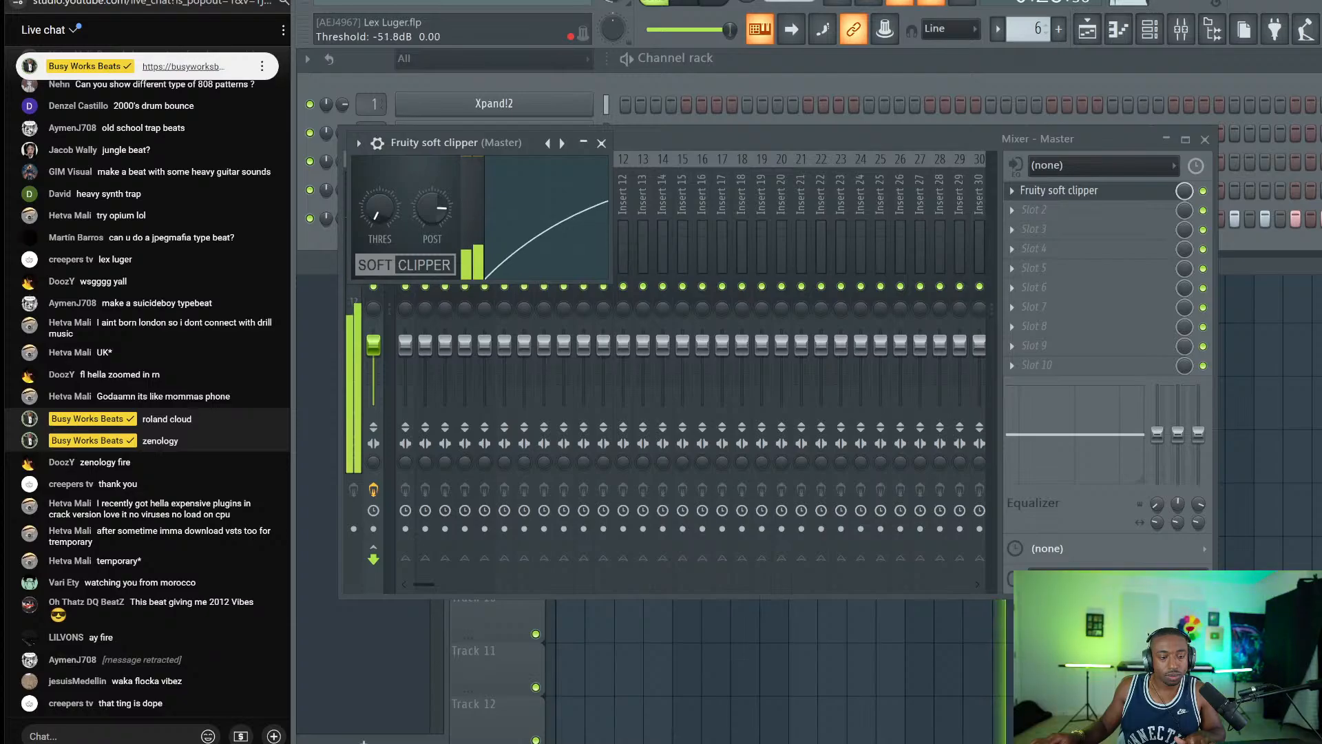
pyautogui.press('space')
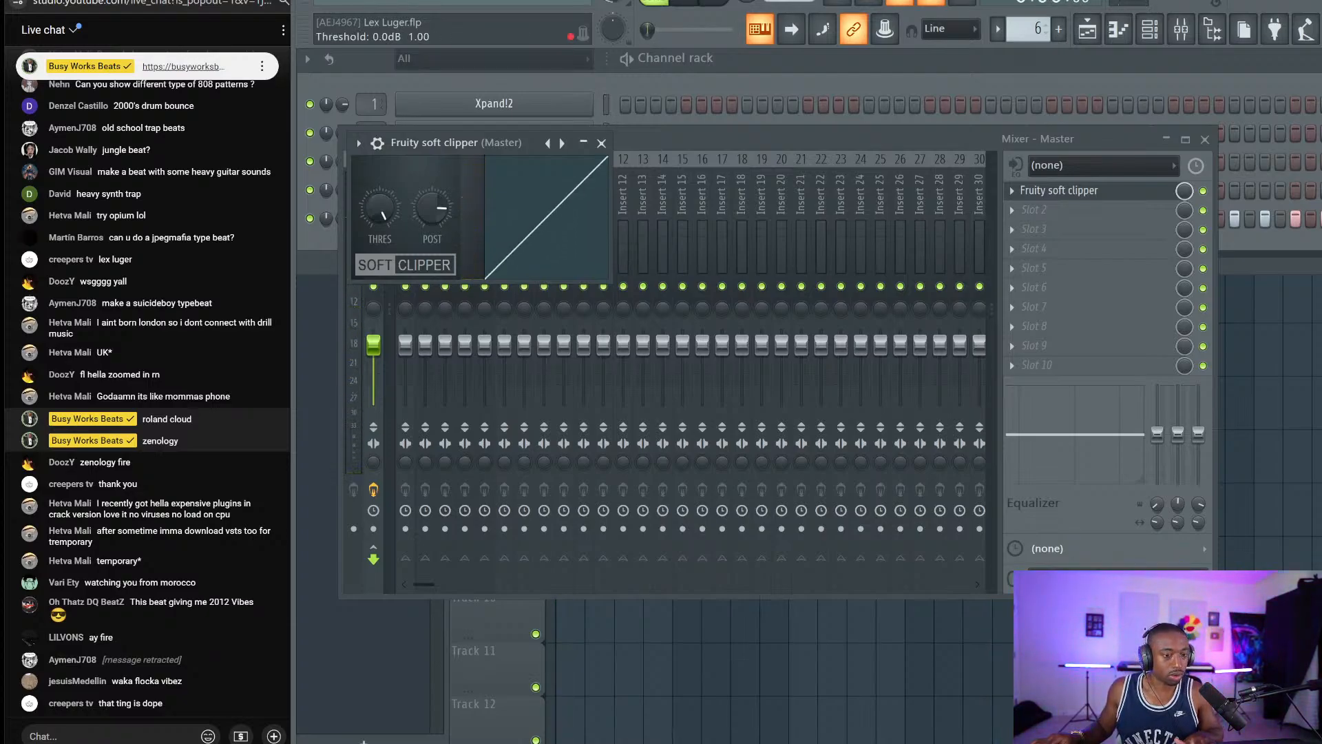
pyautogui.press('space')
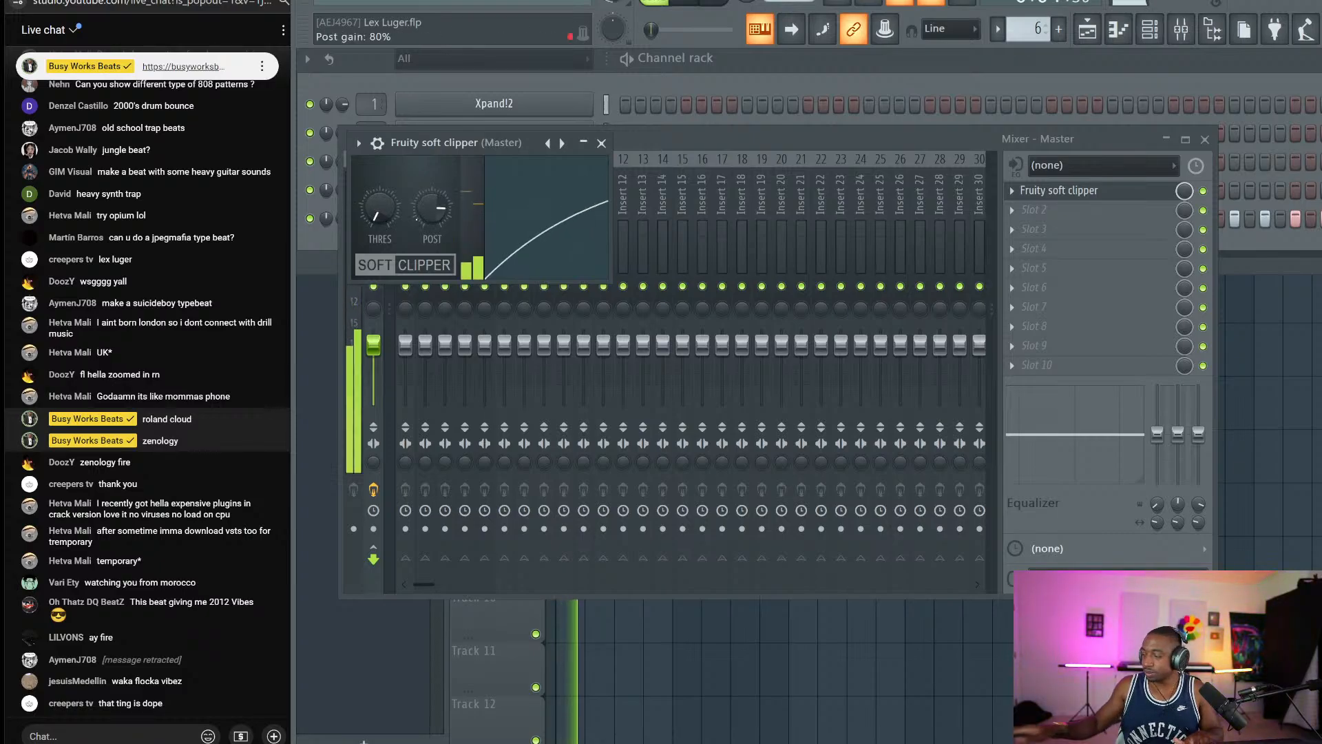
pyautogui.click(601, 144)
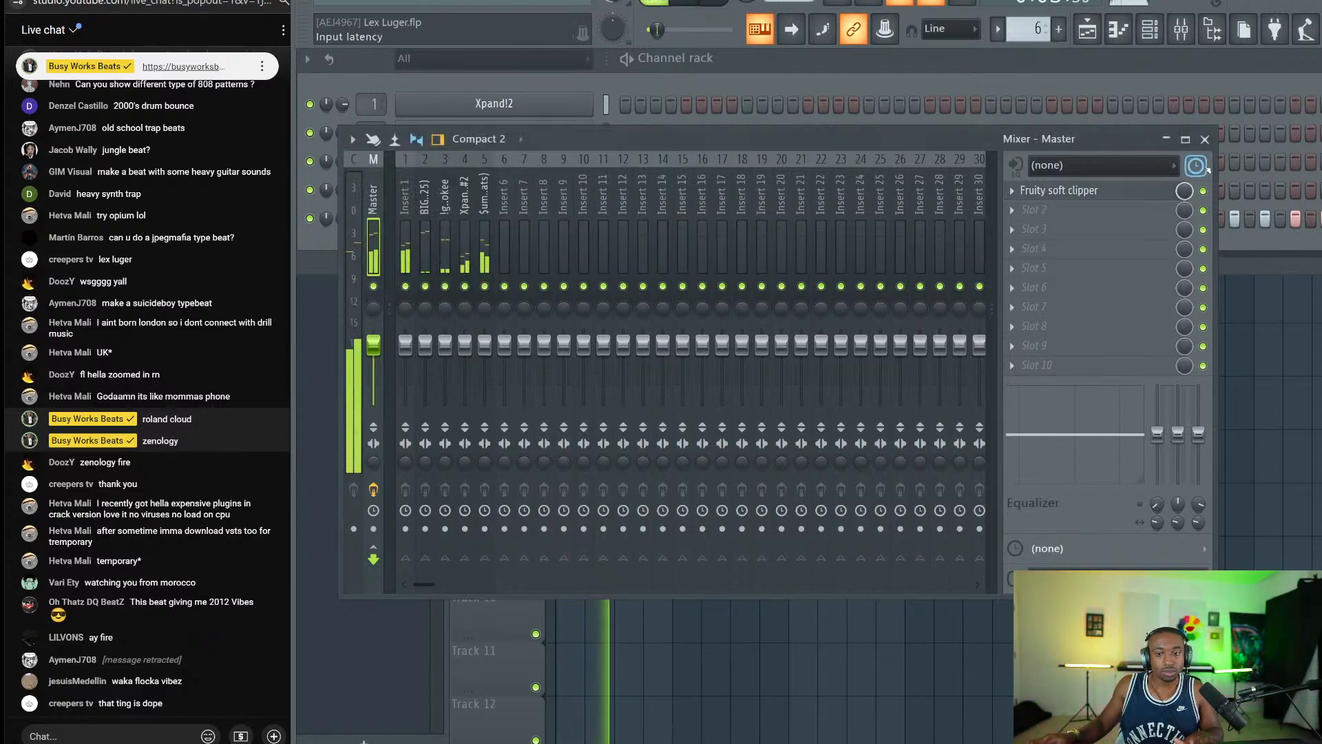
pyautogui.click(1205, 139)
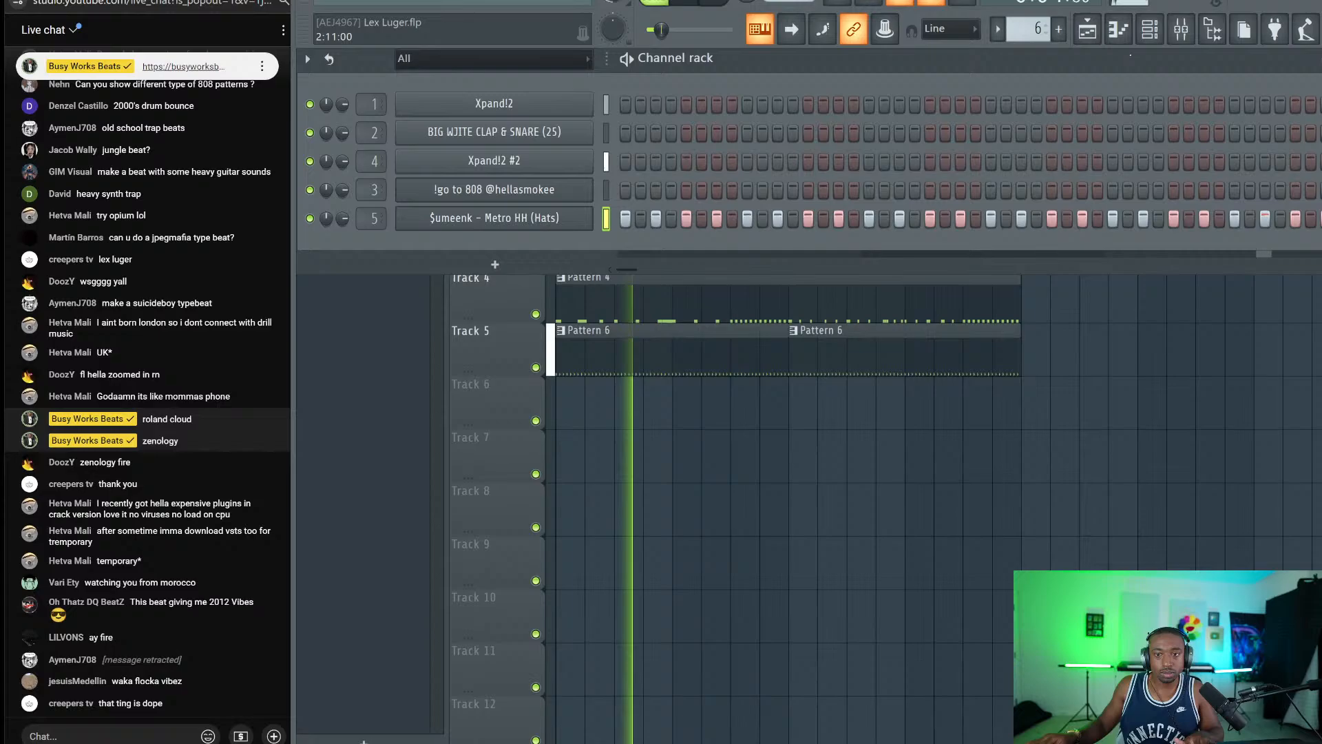
# Fine-tune the soft clipper threshold to -20.2 dB.
pyautogui.click(1180, 29)
pyautogui.click(1070, 190)
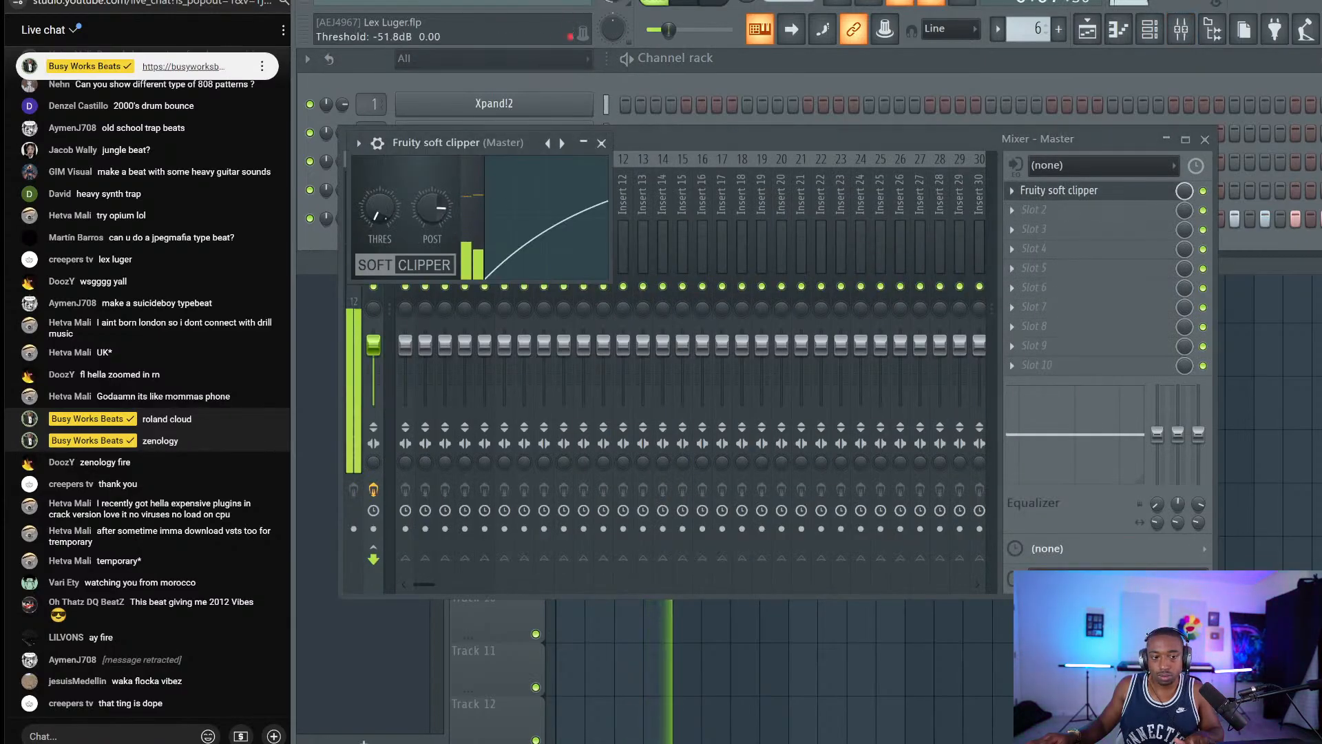
pyautogui.moveTo(379, 209); pyautogui.dragTo(380, 186)
pyautogui.click(601, 143)
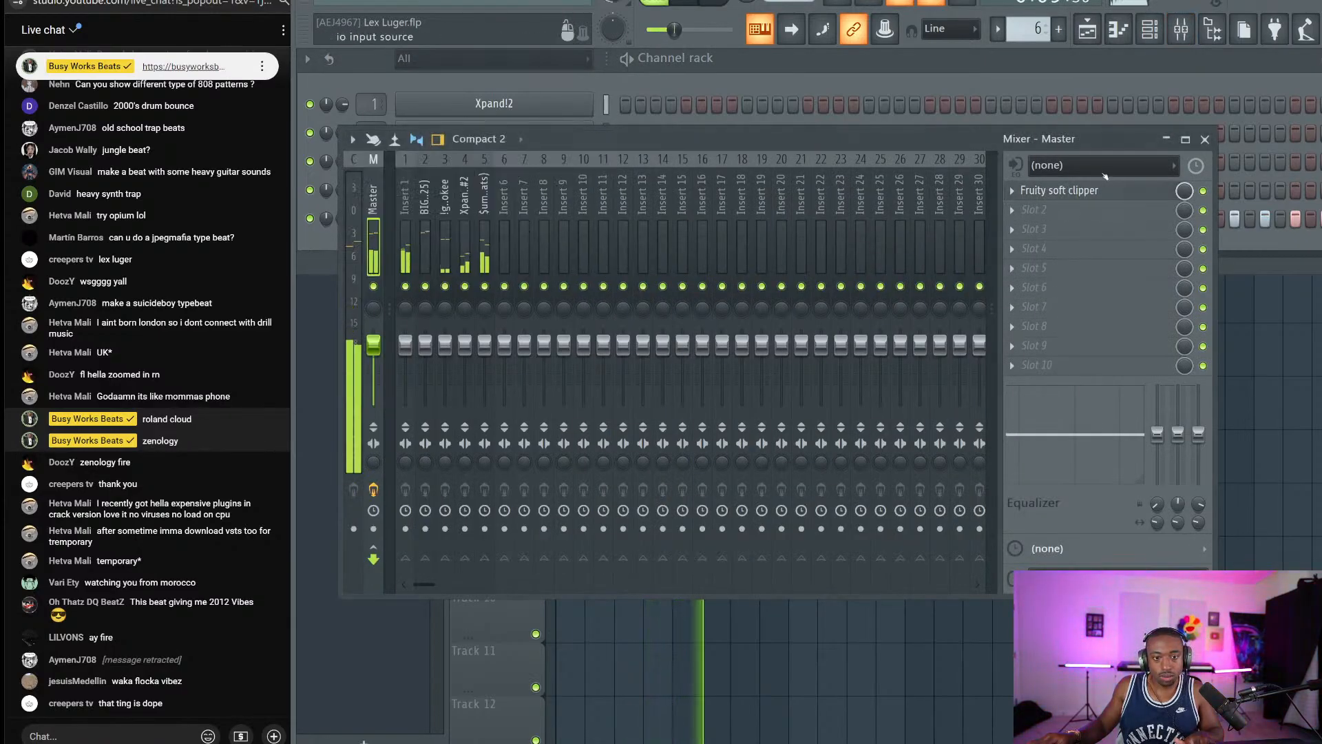
pyautogui.press('F9')
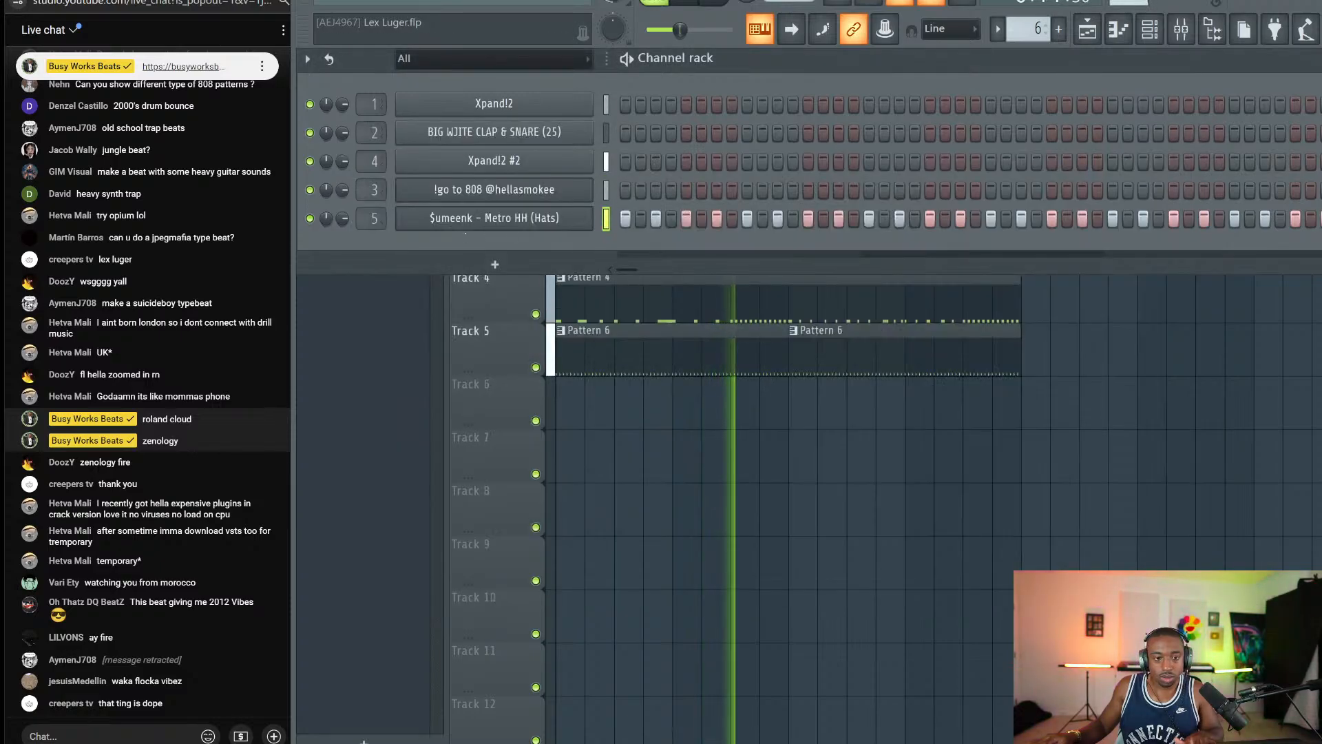
# Set hi-hat volume to 62%, turn up the 808, and set Xpand!2 to 80%.
pyautogui.moveTo(342, 219); pyautogui.dragTo(342, 237)
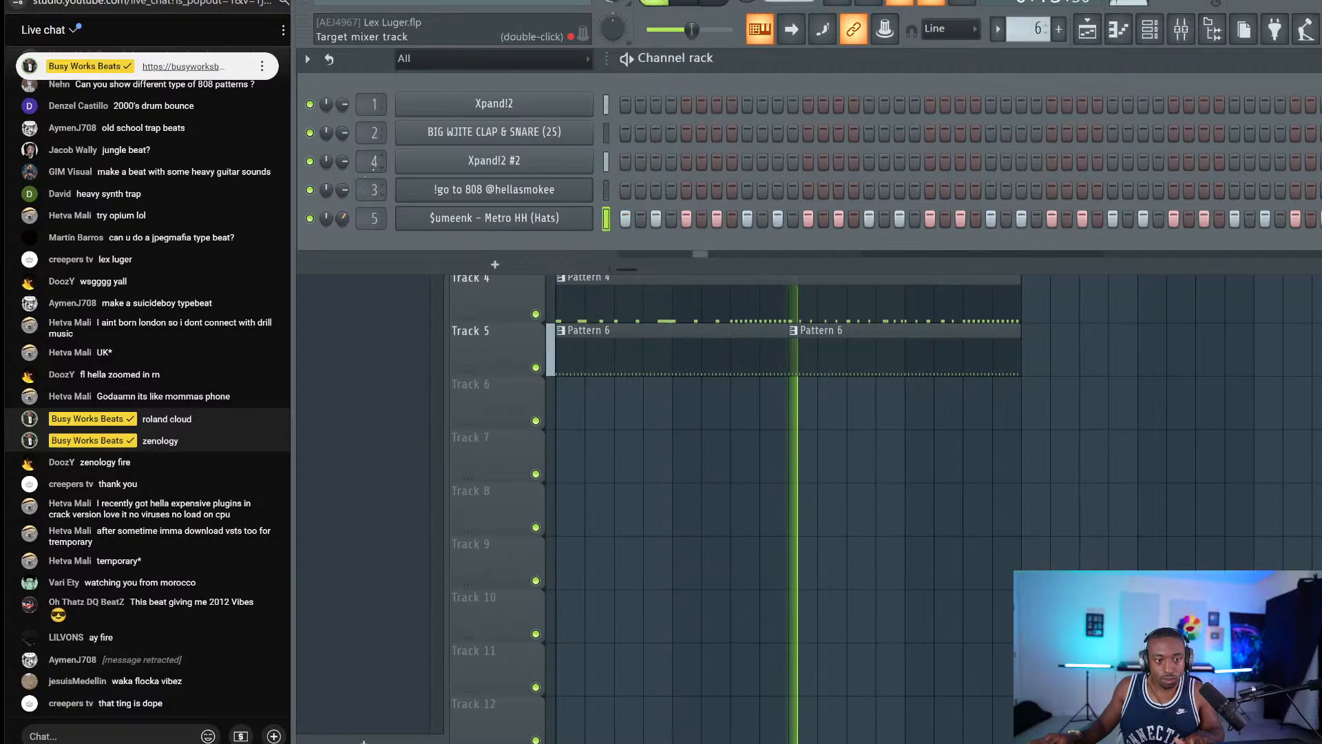
pyautogui.moveTo(343, 190); pyautogui.dragTo(342, 172)
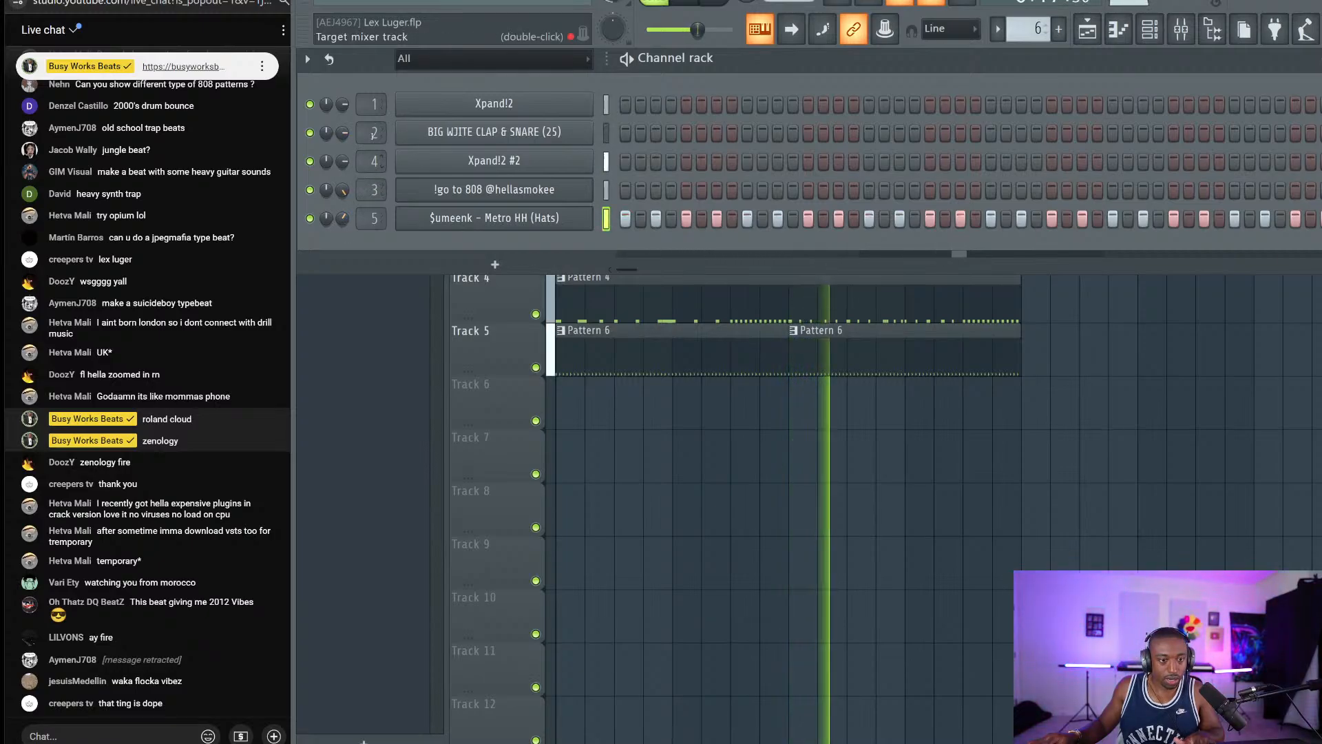
pyautogui.moveTo(342, 104); pyautogui.dragTo(342, 101)
# Save the project and start a new empty Pattern 7.
pyautogui.rightClick(663, 479)
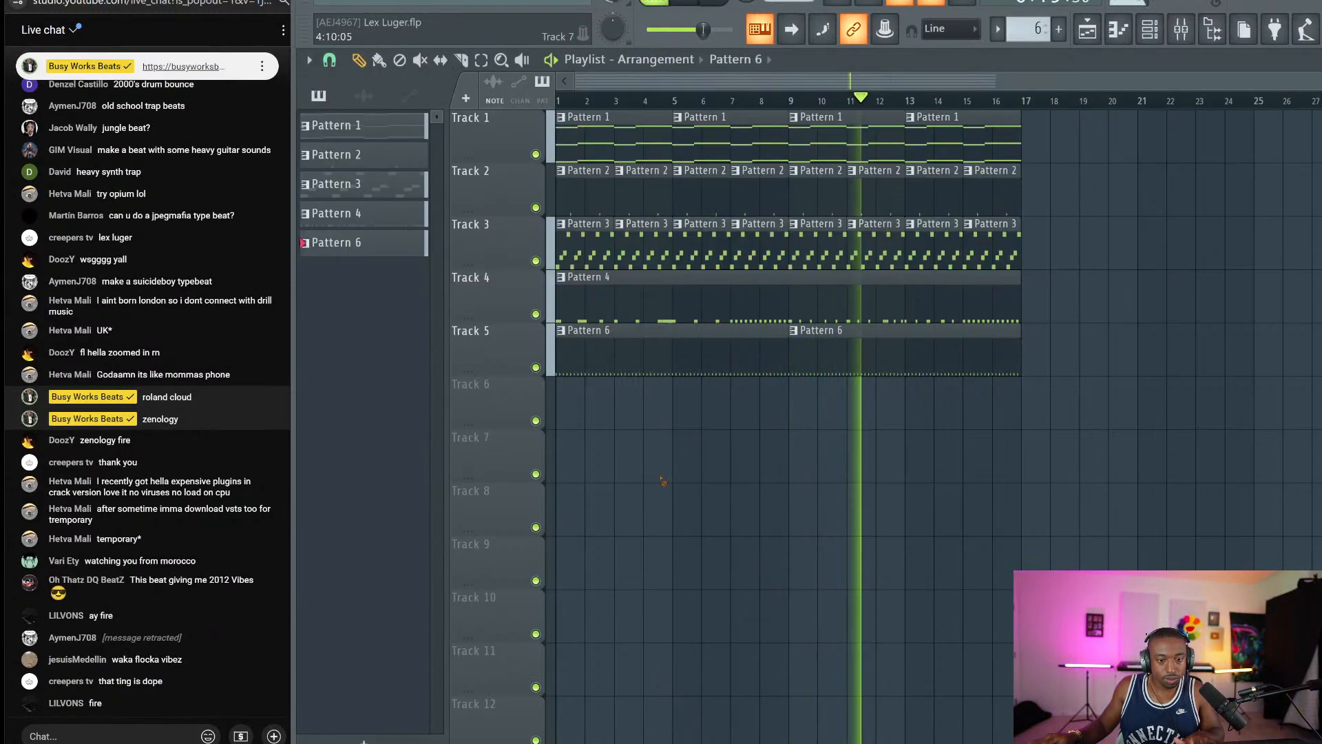
pyautogui.hotkey('ctrl', 's')
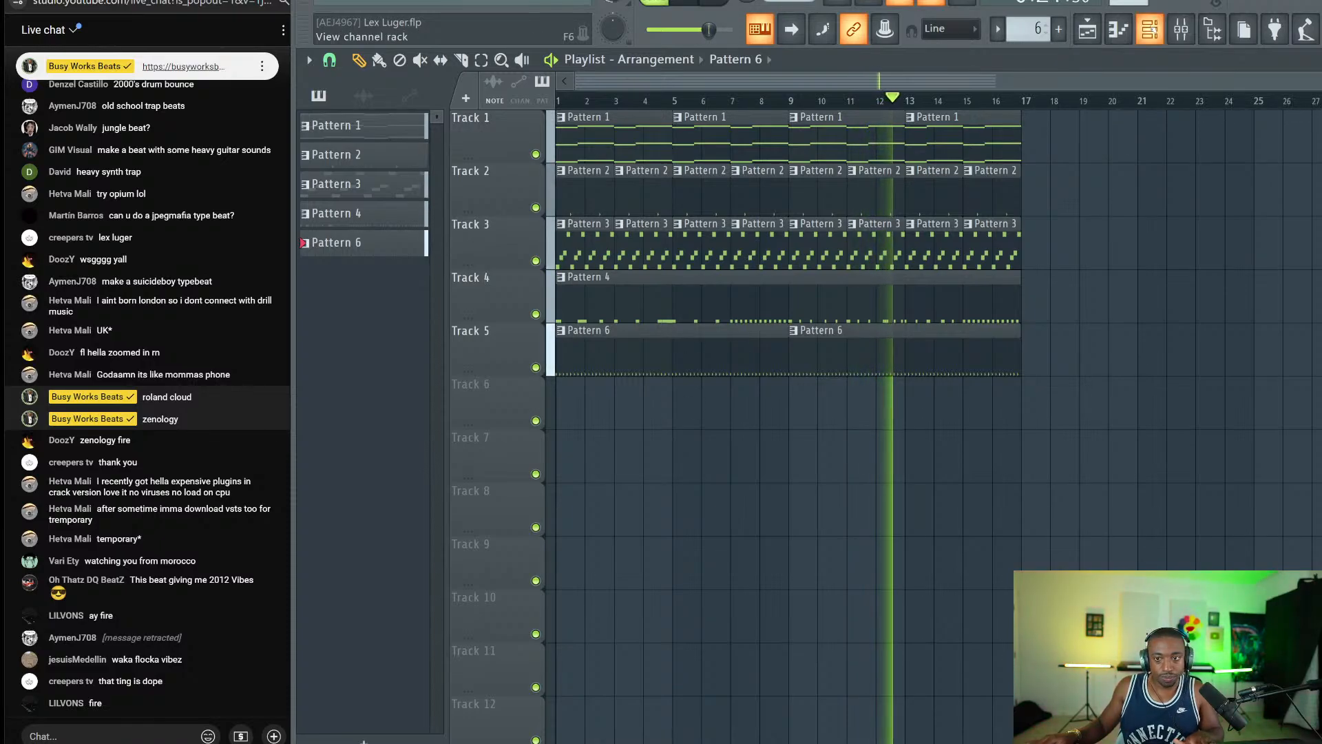
pyautogui.press('F6')
pyautogui.press('space')
pyautogui.press('F4')
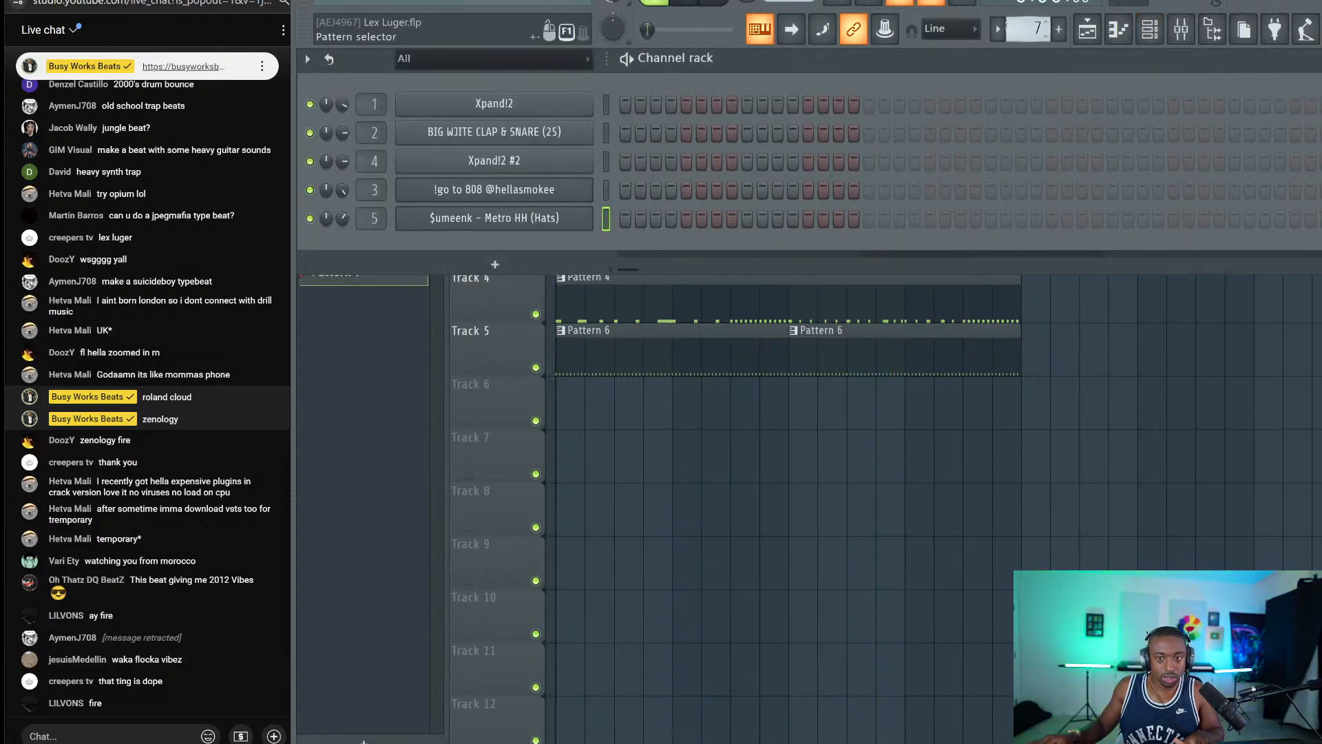
# Add a new Xpand!2 instrument channel to the channel rack.
pyautogui.click(495, 271)
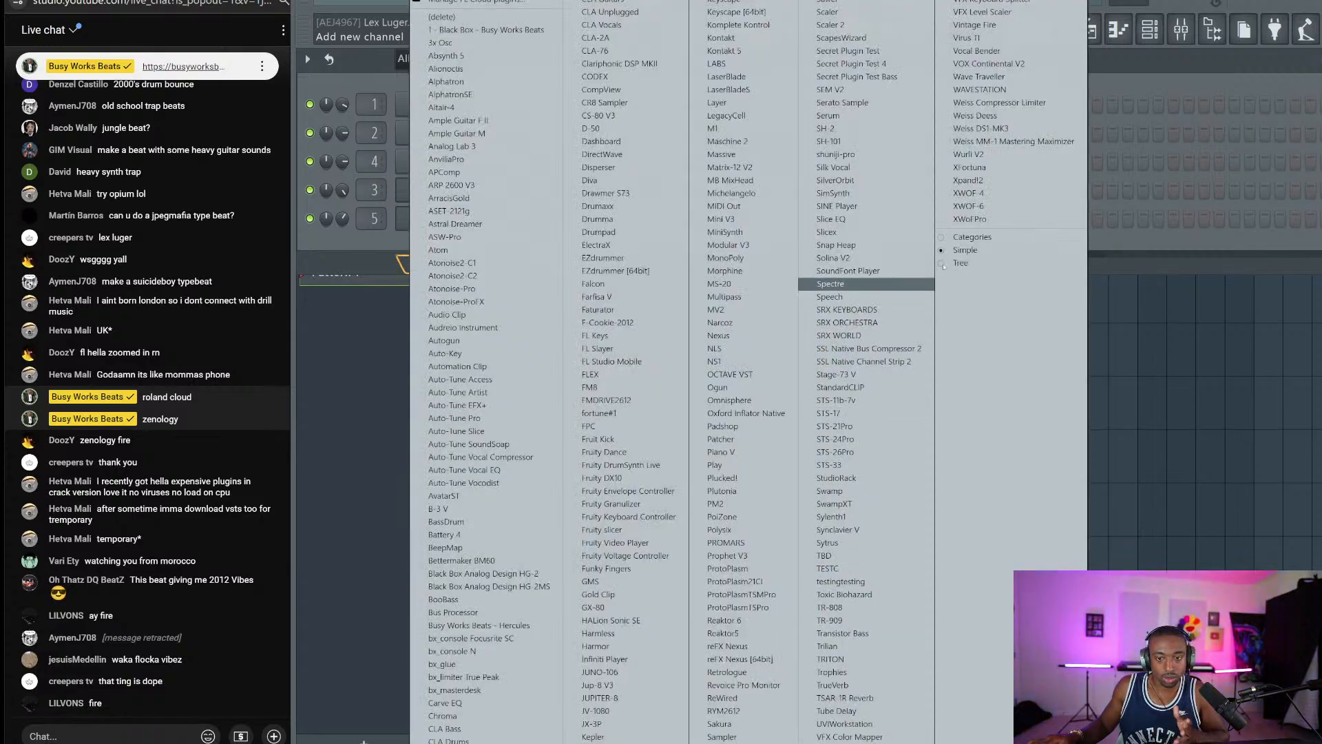
pyautogui.click(1002, 183)
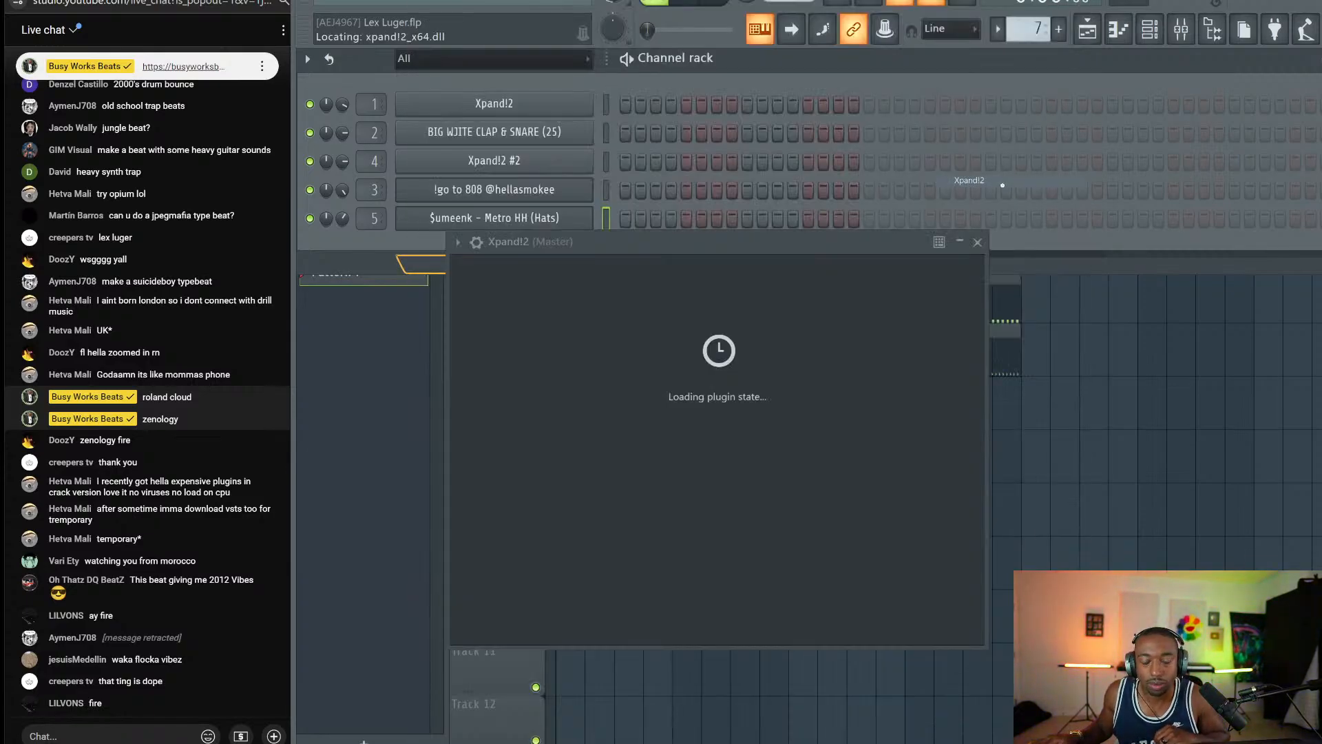
pyautogui.press('F9')
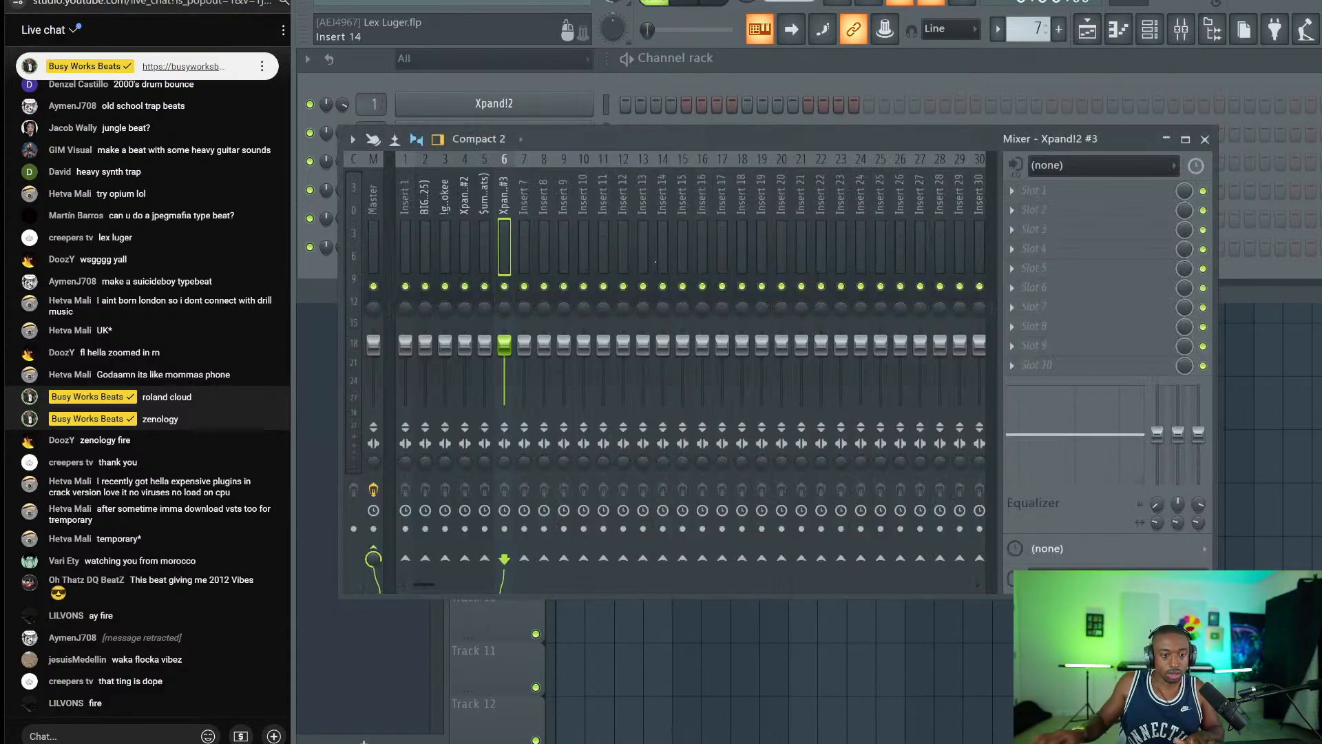
pyautogui.click(1204, 140)
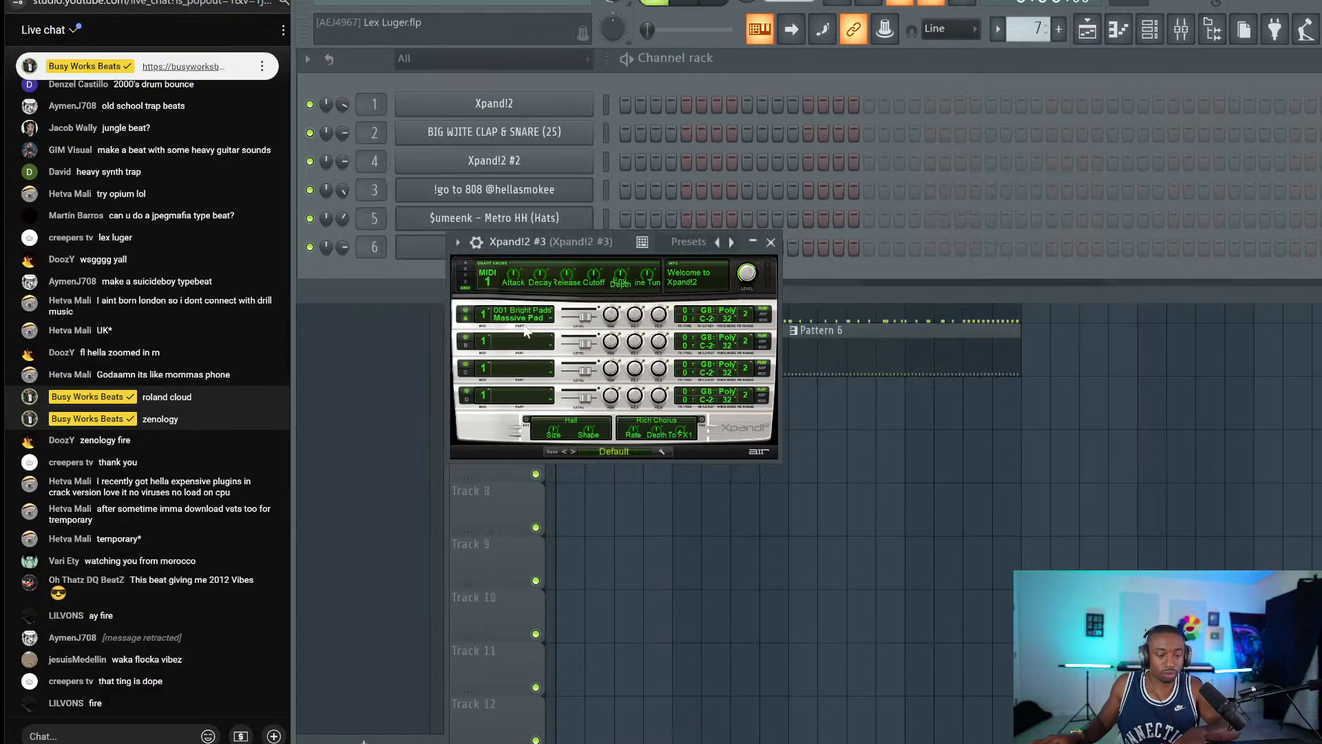
# Load the Mallets > 08 Stereo Vibraphone preset into Xpand!2 #3.
pyautogui.click(614, 453)
pyautogui.click(610, 451)
pyautogui.click(610, 451)
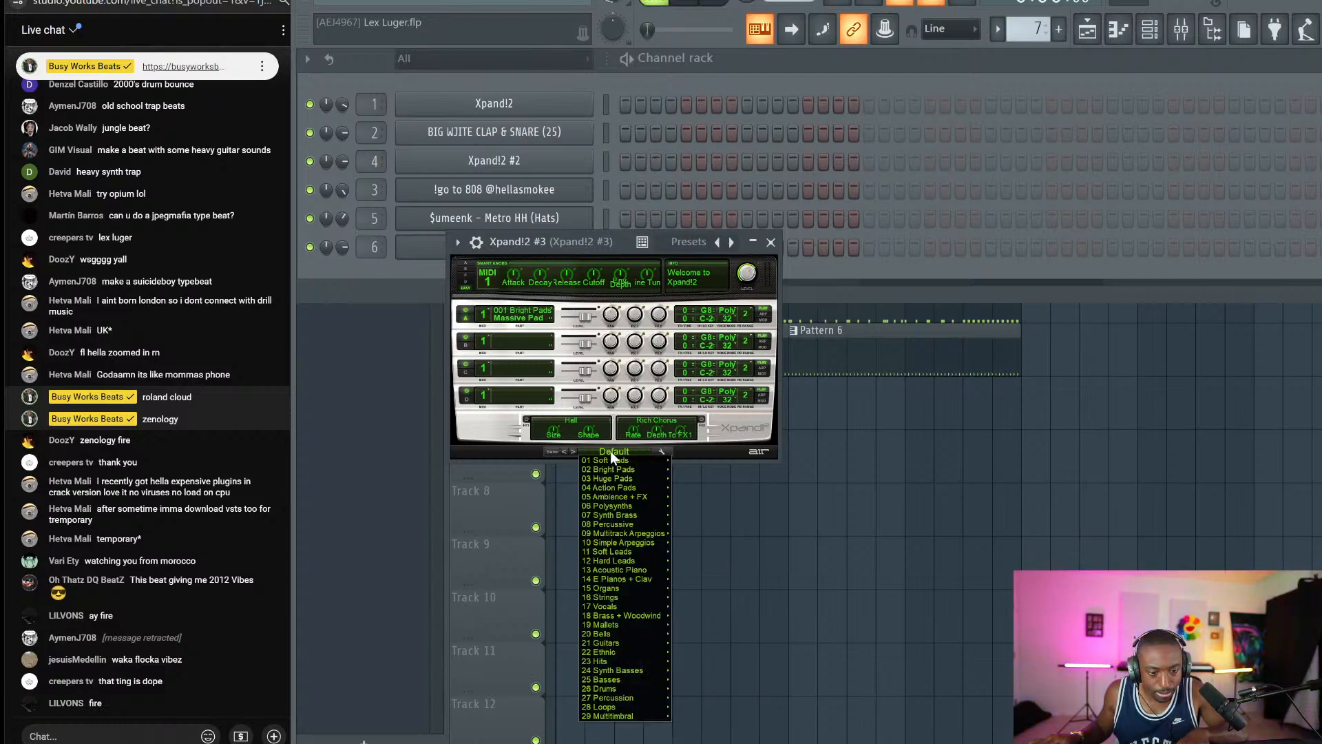
pyautogui.click(610, 451)
pyautogui.click(610, 450)
pyautogui.moveTo(624, 494)
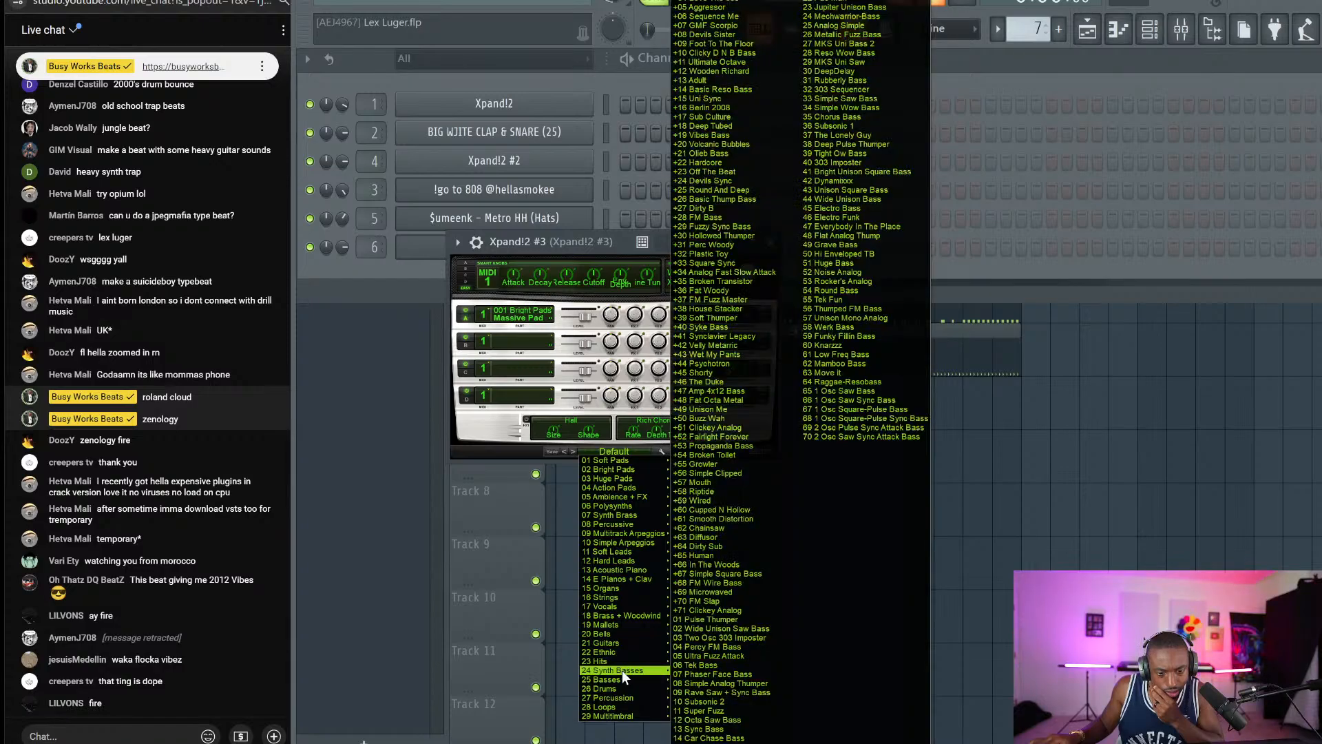
pyautogui.moveTo(627, 623)
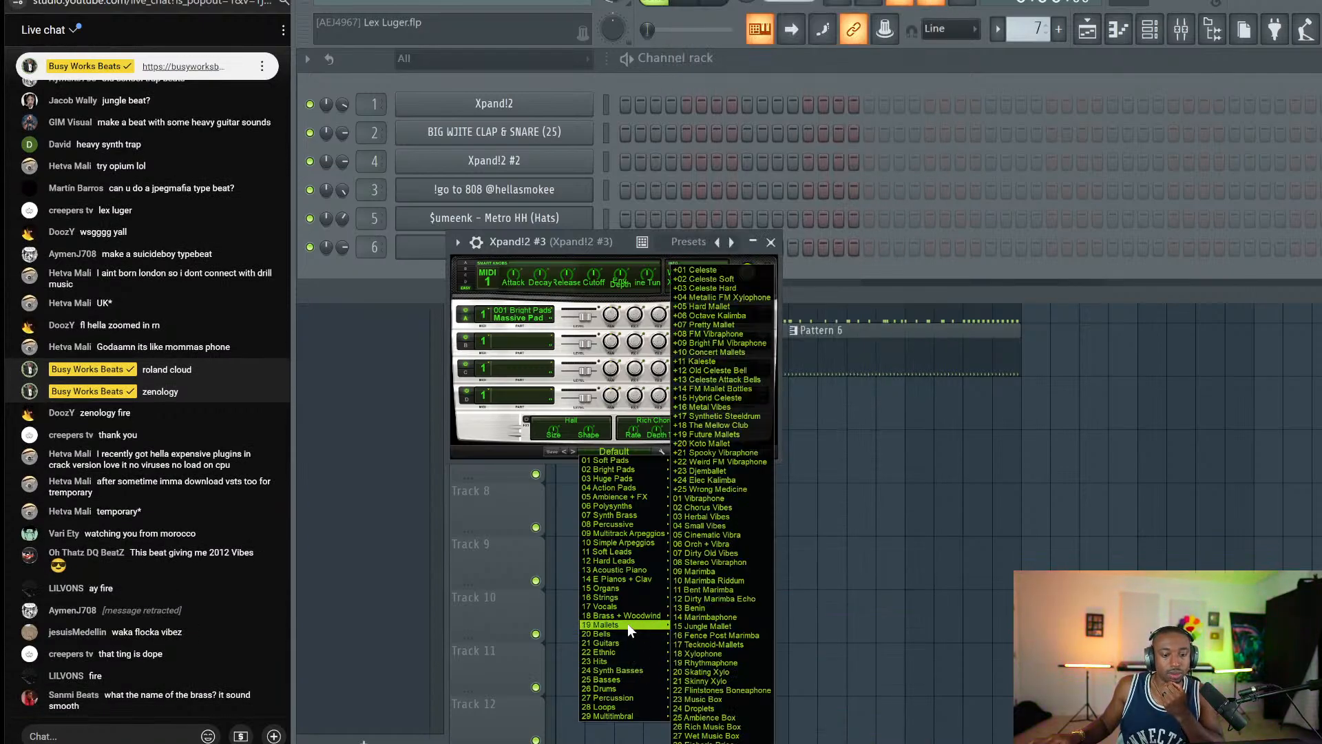
pyautogui.click(732, 562)
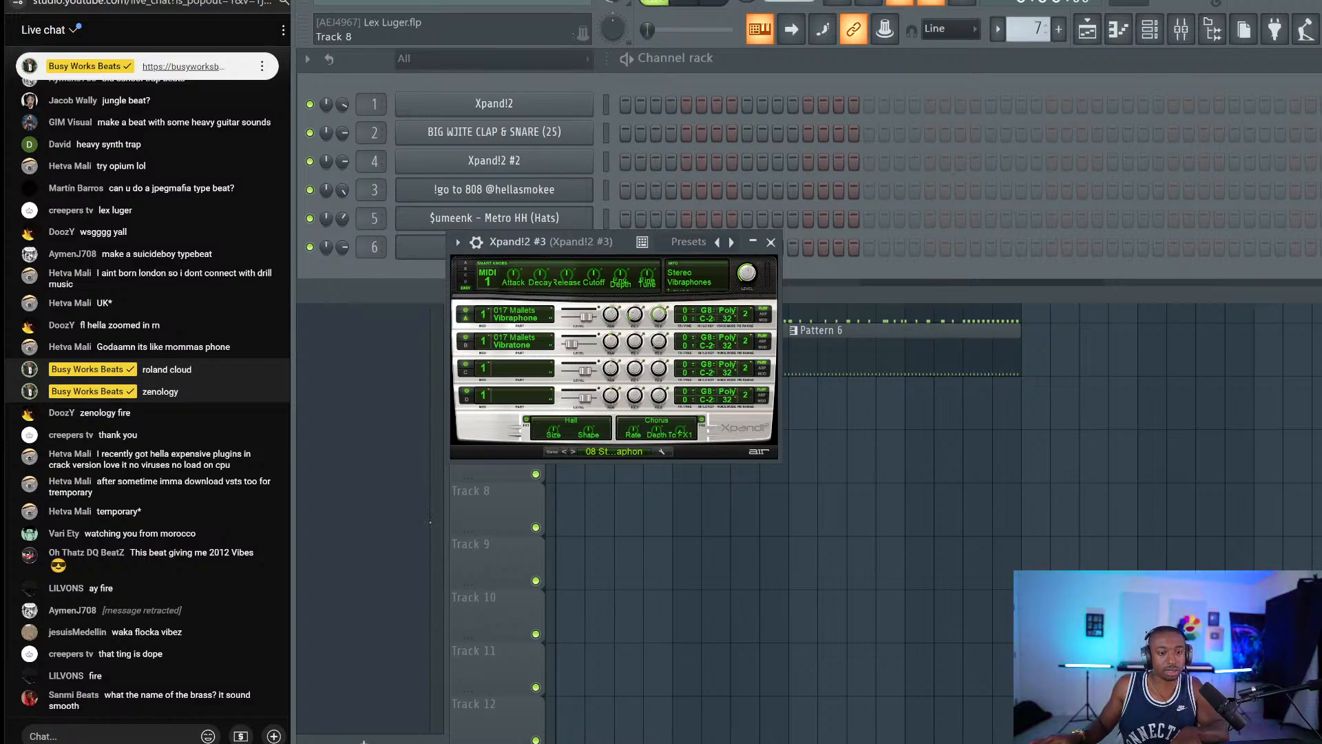
# Browse the first Xpand!2 instrument's preset categories, then close its window.
pyautogui.click(536, 106)
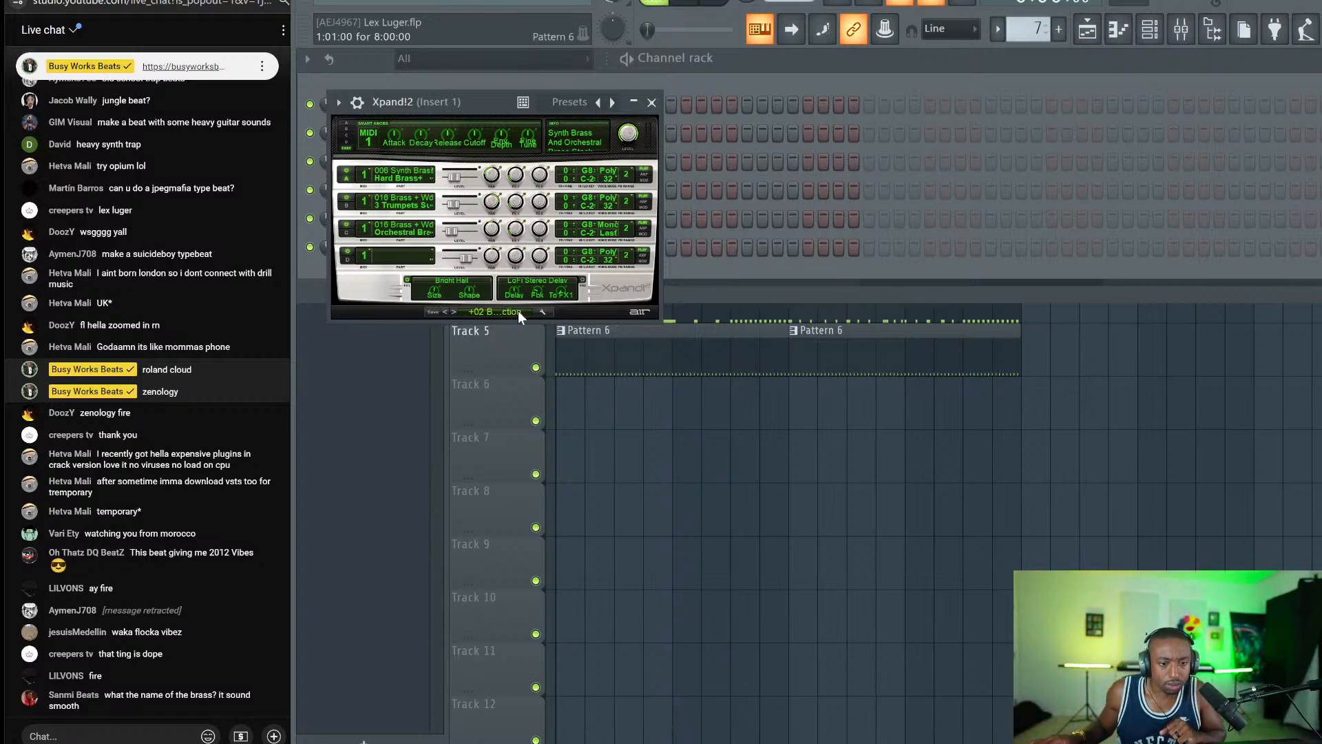
pyautogui.click(499, 310)
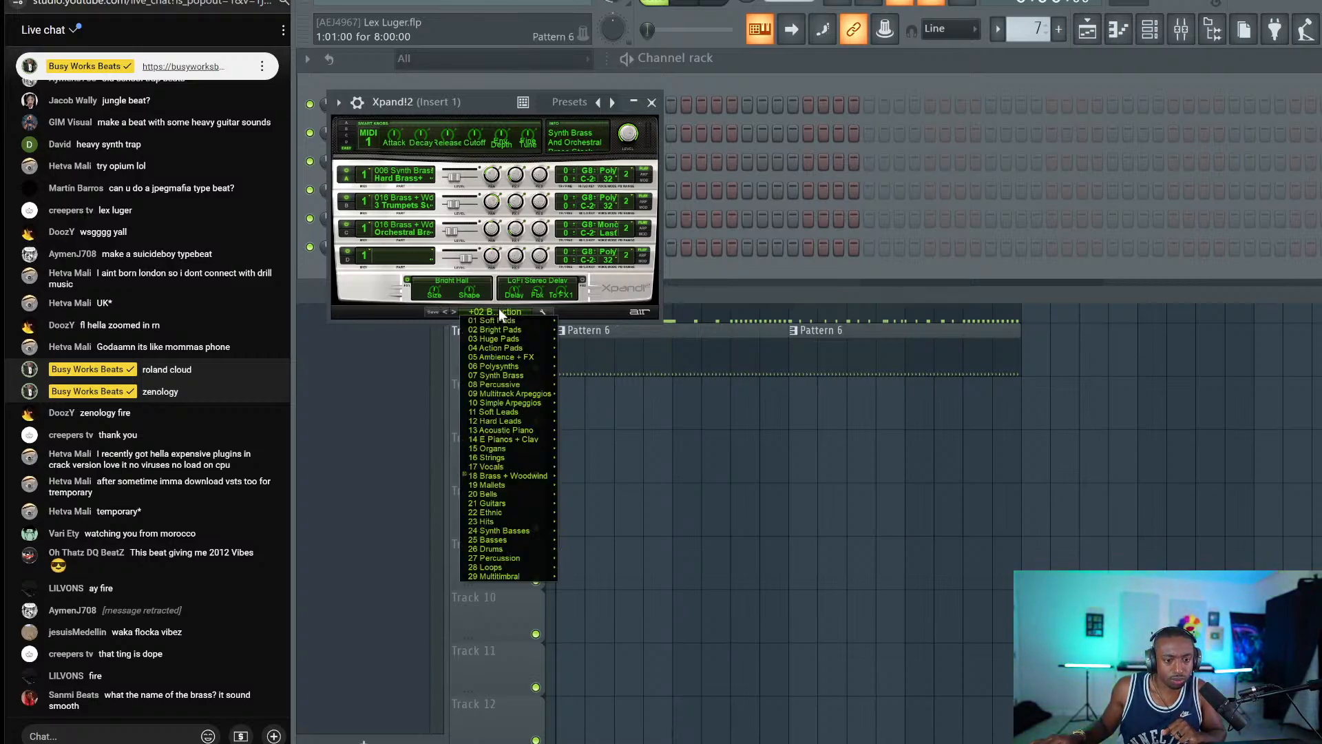
pyautogui.moveTo(526, 478)
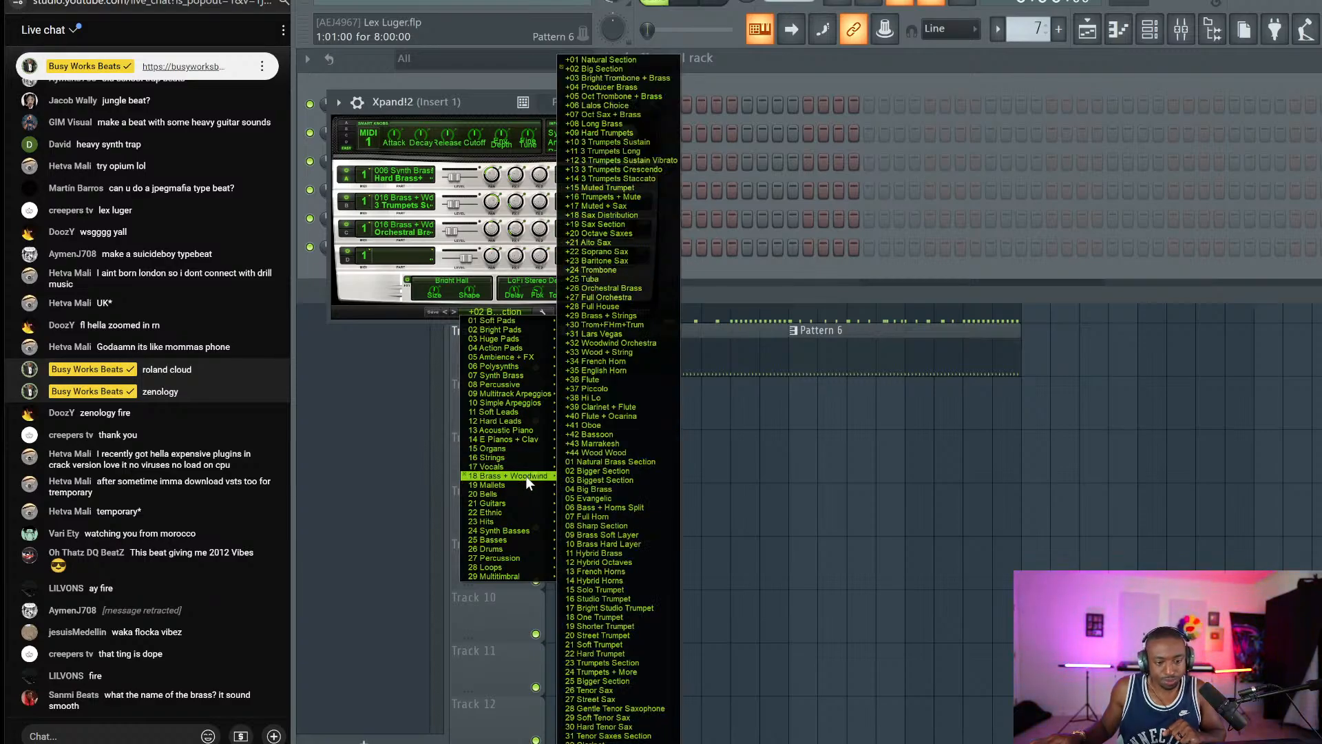
pyautogui.moveTo(506, 458)
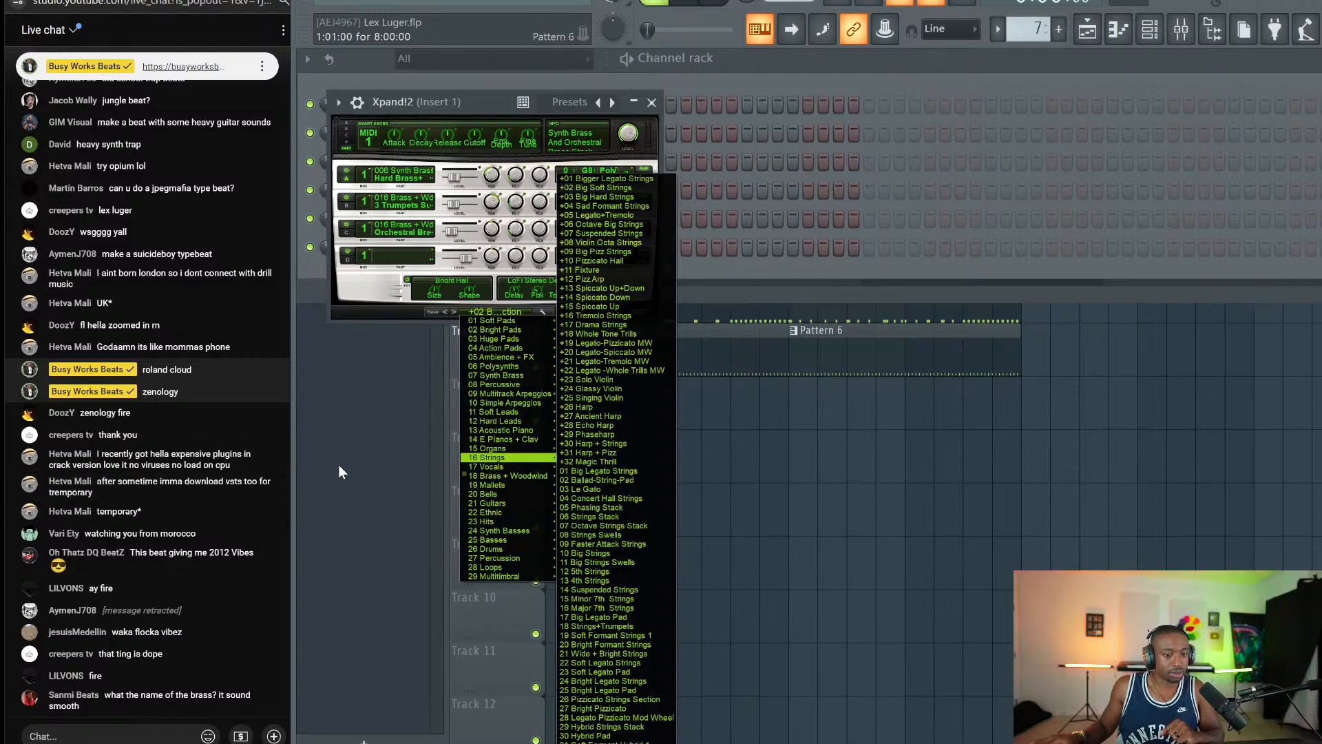
pyautogui.click(651, 103)
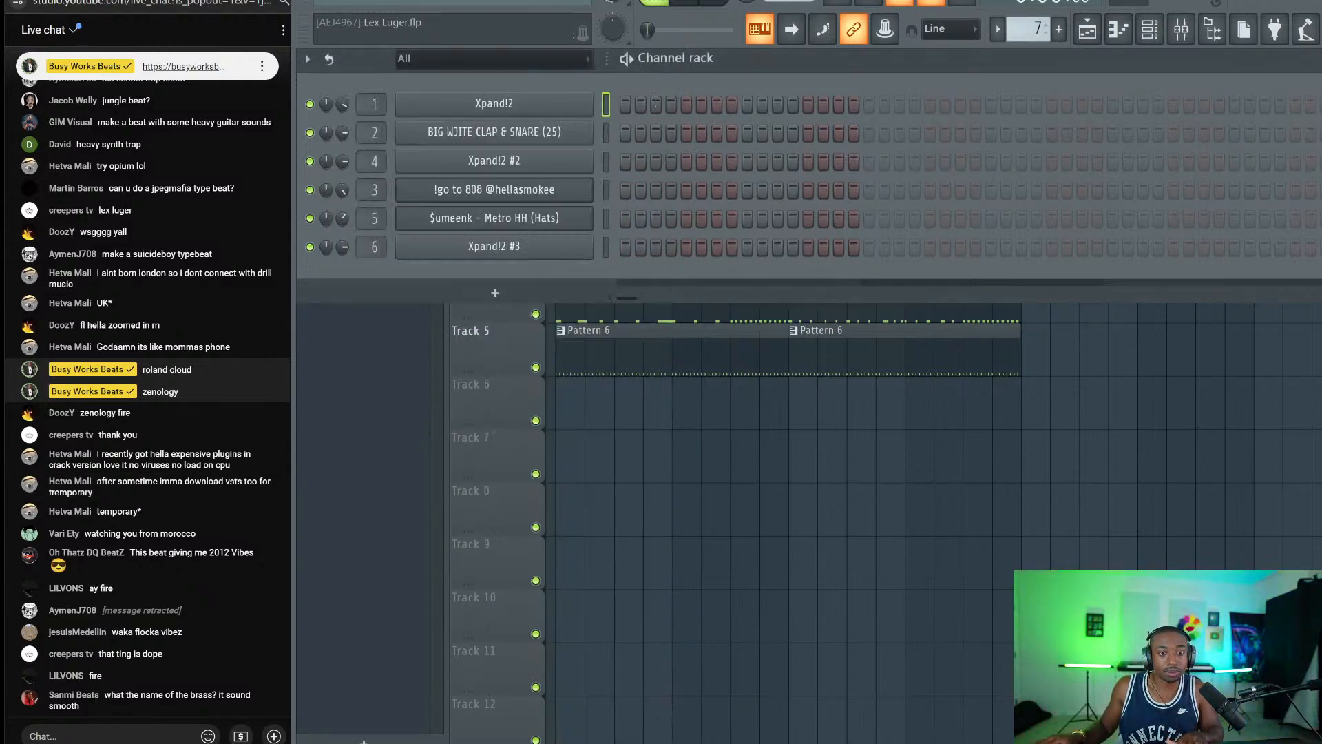
# Switch to pattern 1 and paste the melody notes into Xpand!2 #3.
pyautogui.press('space')
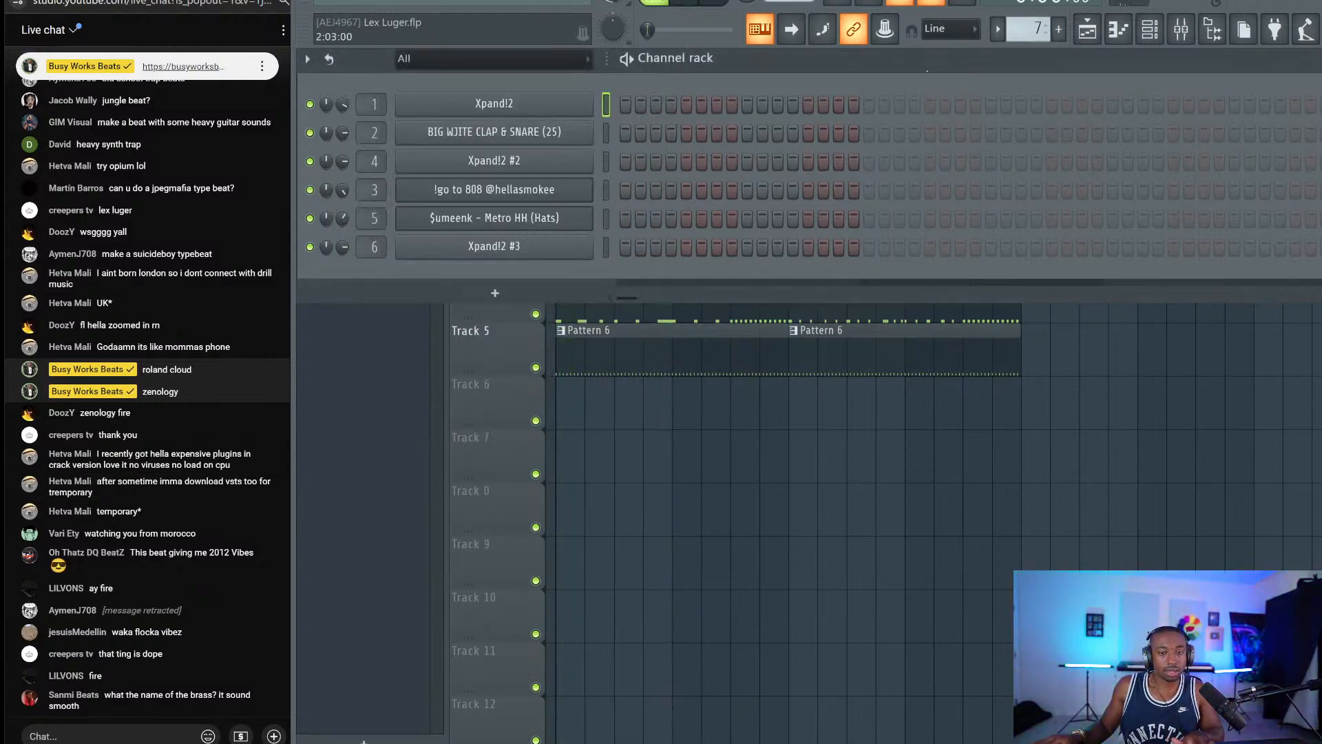
pyautogui.press('1')
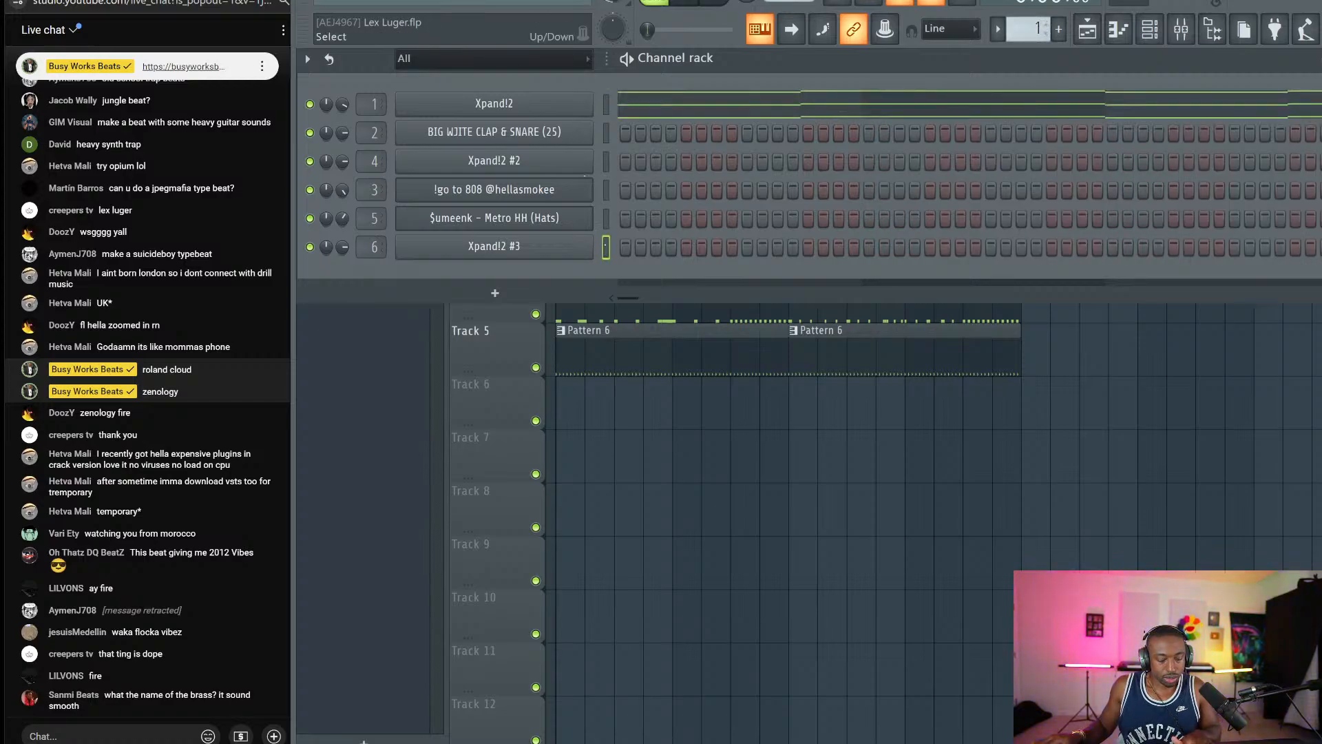
pyautogui.hotkey('ctrl', 'v')
# Play back Xpand!2 #3's alternating A4/A#4 melody in the piano roll.
pyautogui.click(544, 249)
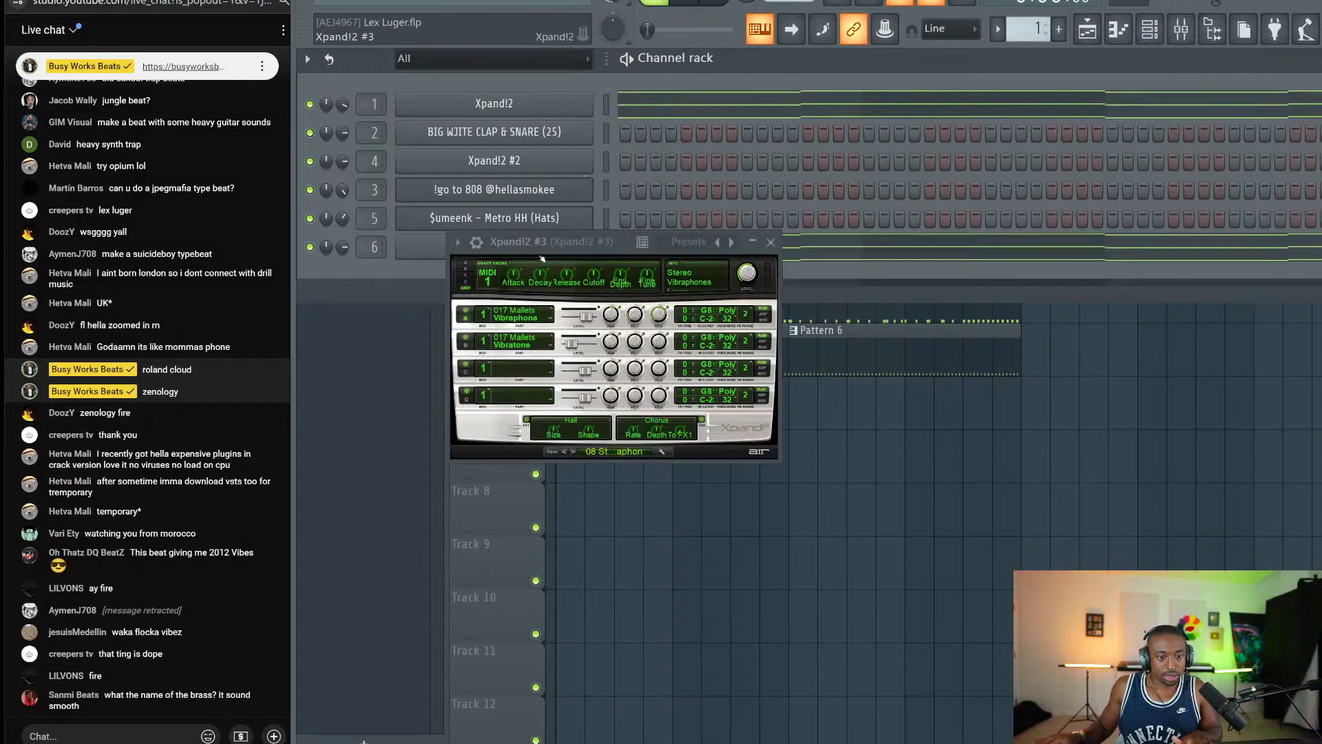
pyautogui.click(773, 243)
pyautogui.click(672, 257)
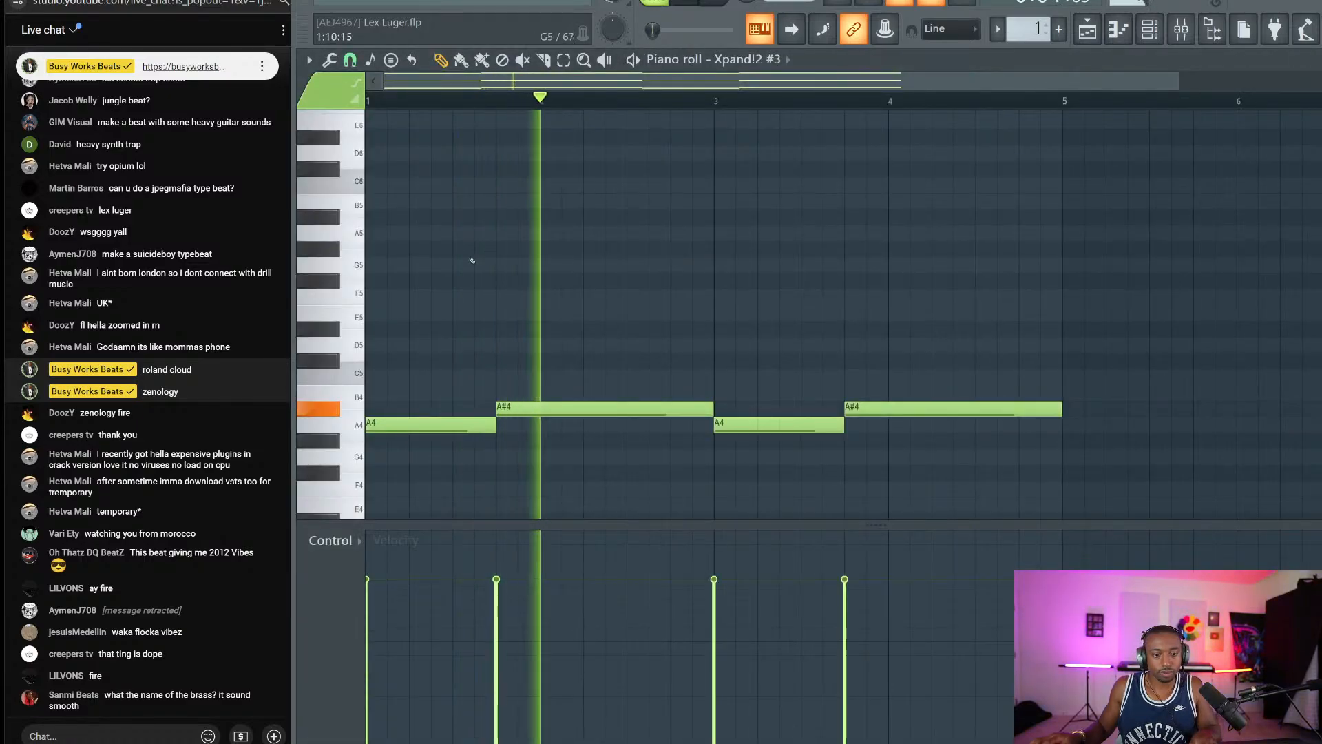
pyautogui.scroll(2, 420, 263)
pyautogui.press('space')
pyautogui.scroll(1, 371, 186)
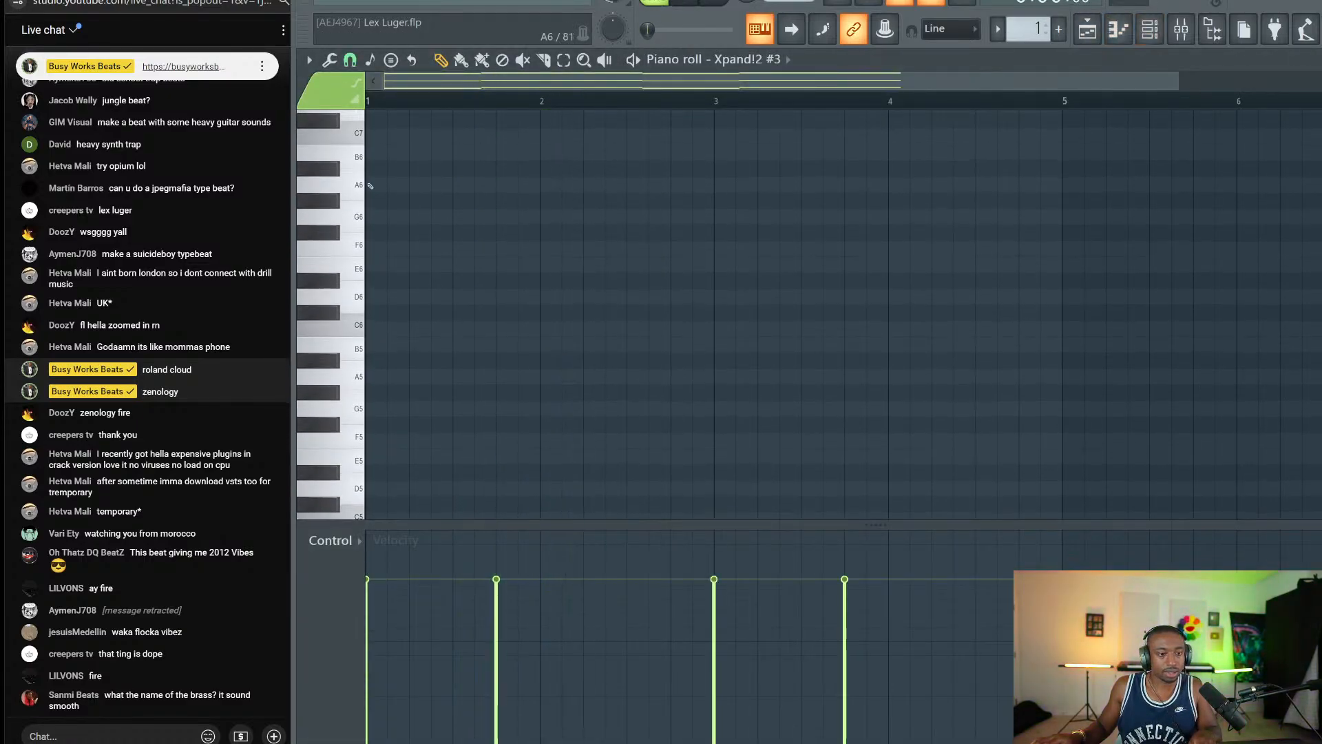
pyautogui.press('space')
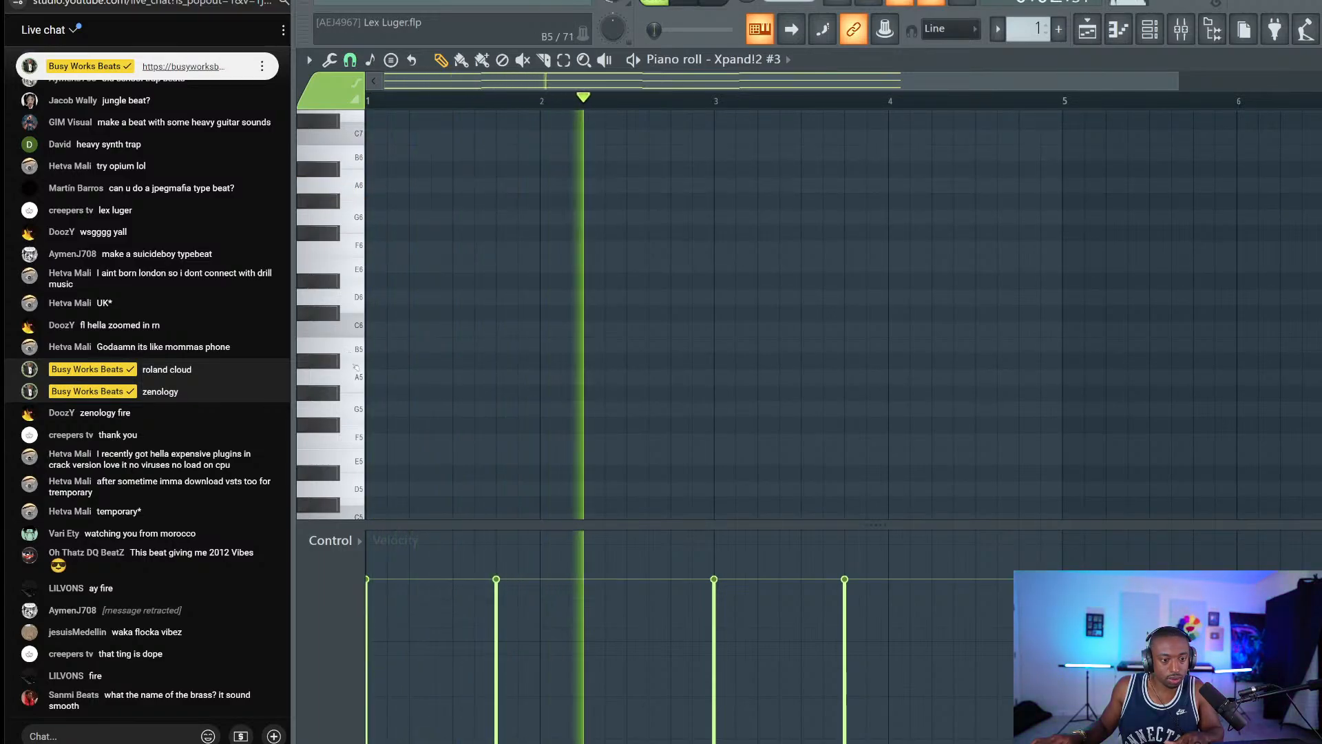
pyautogui.click(348, 383)
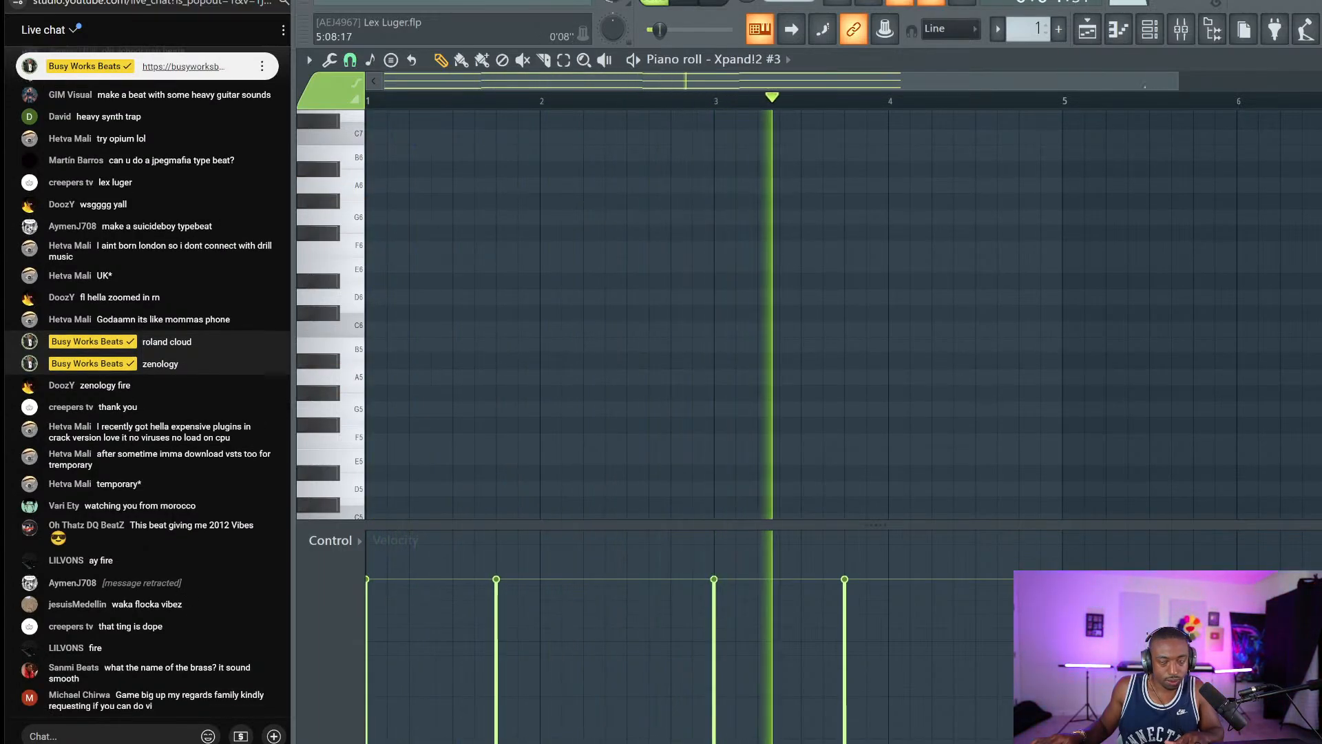
# Stop playback and show the mixer on Xpand!2 #3's insert track 6.
pyautogui.press('F6')
pyautogui.press('space')
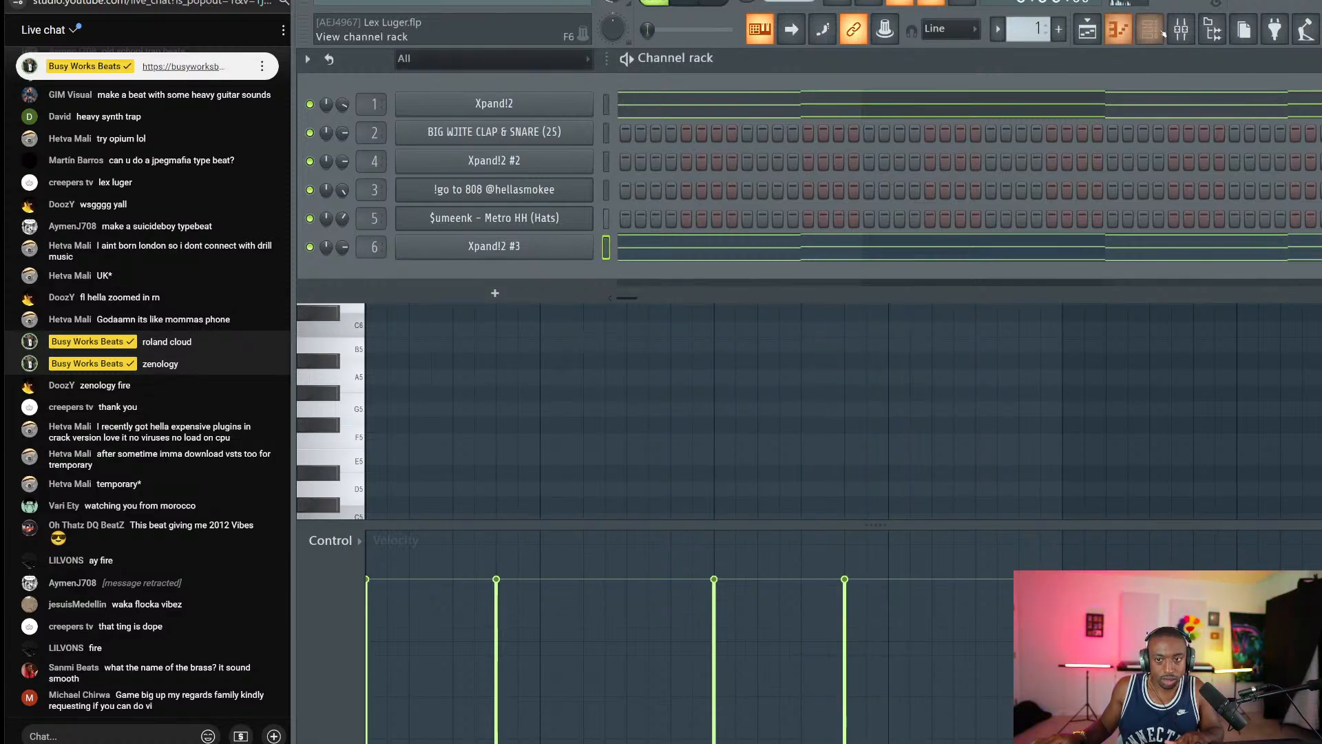
pyautogui.press('F9')
# Add kHs Pitch Shifter at +12 semitones with the mix at about half.
pyautogui.press('space')
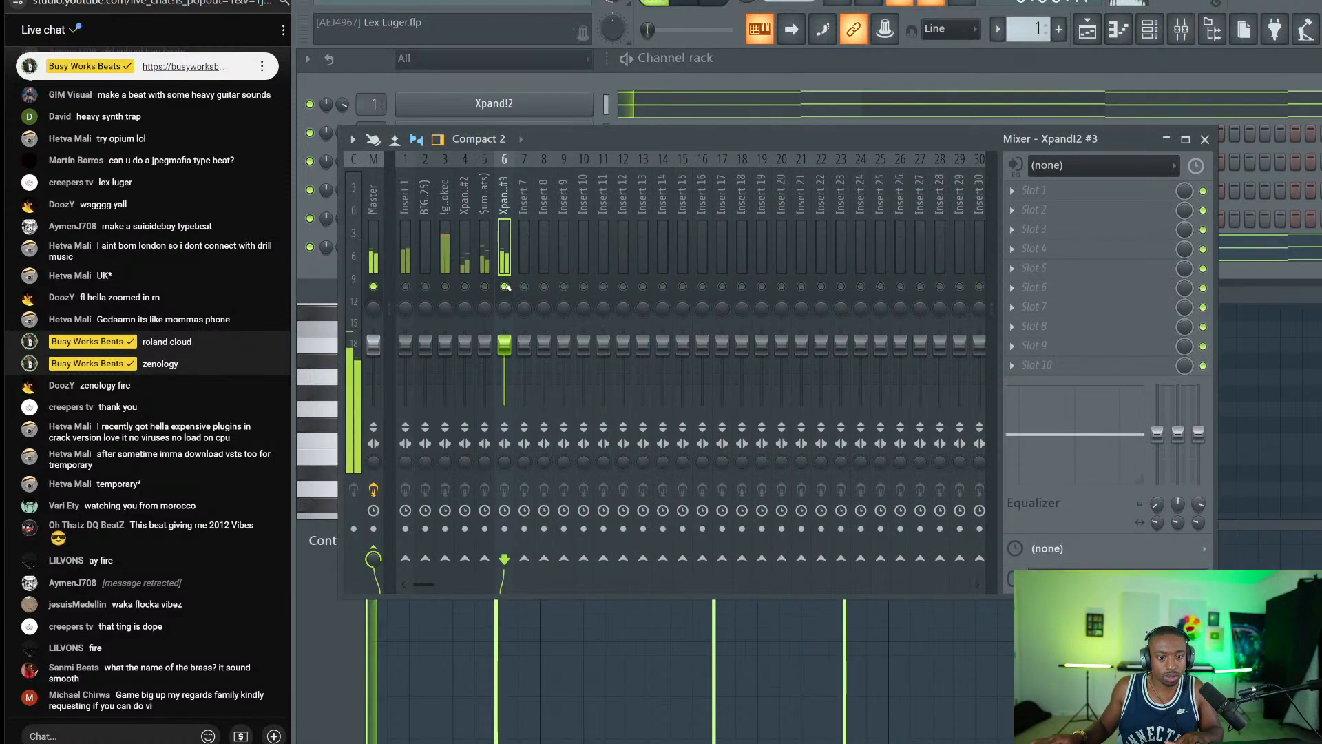
pyautogui.click(1058, 193)
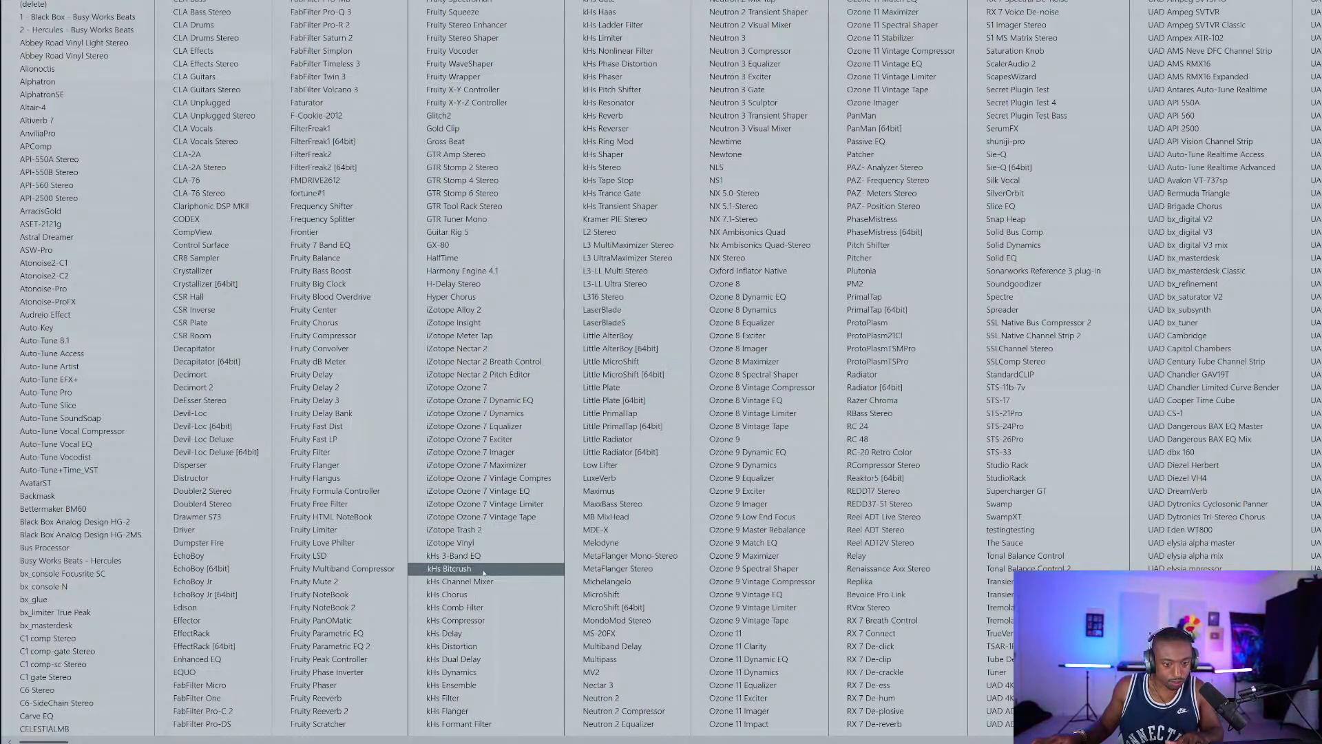
pyautogui.click(628, 93)
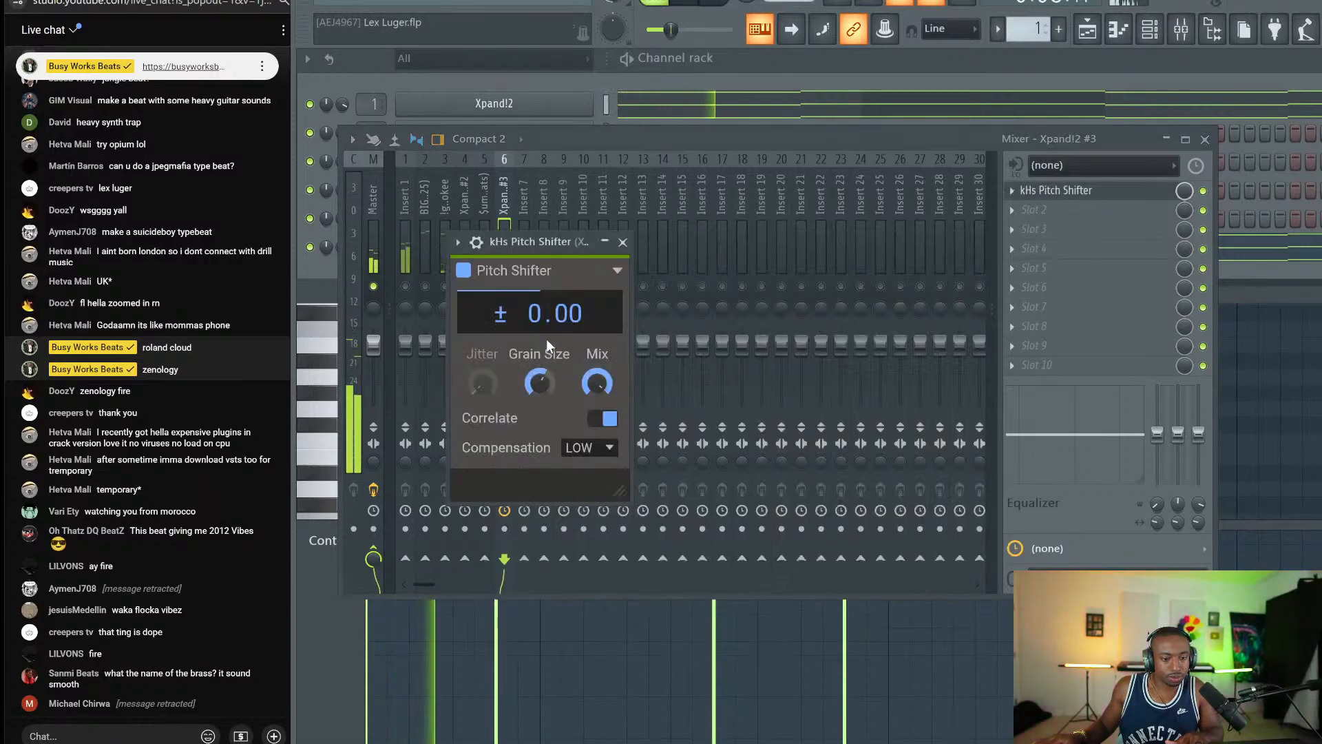
pyautogui.moveTo(547, 338); pyautogui.dragTo(547, 297)
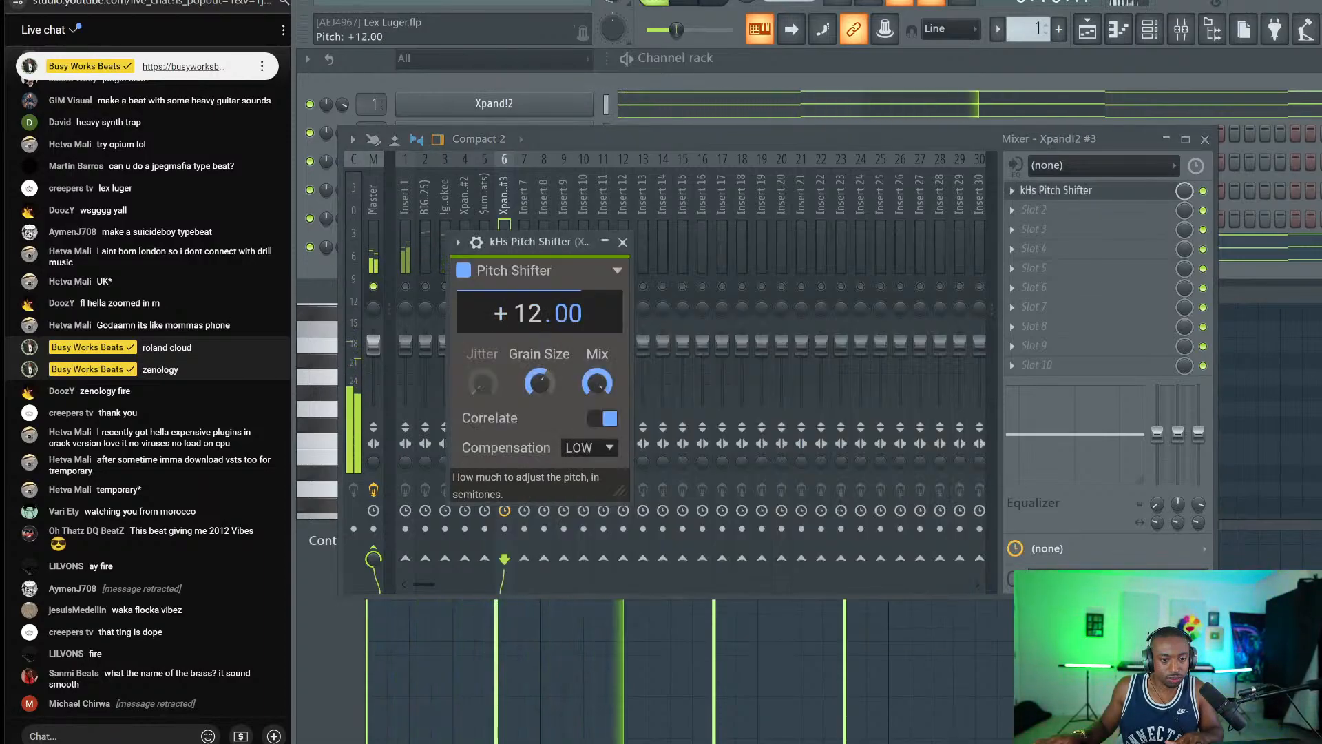
pyautogui.moveTo(597, 383); pyautogui.dragTo(597, 432)
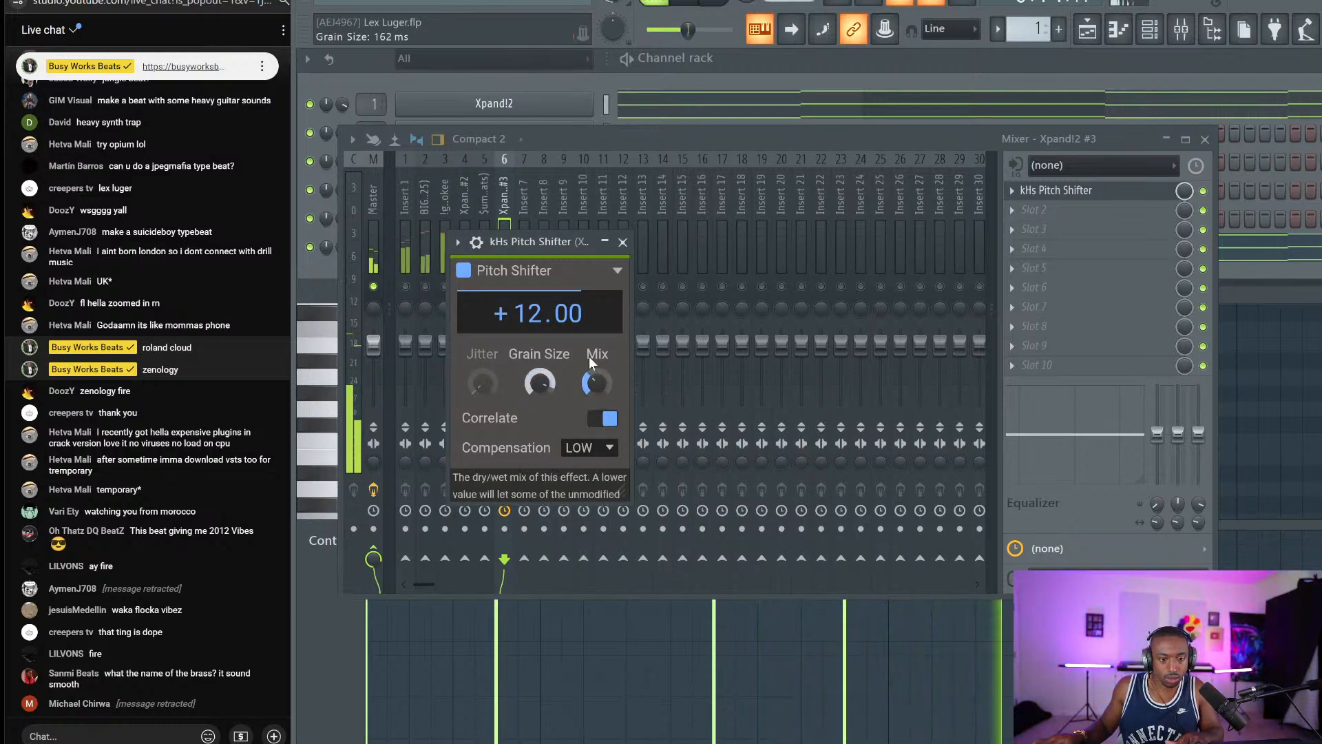
# Add kHs Bitcrush with a 40000 Hz sample rate, 12-bit depth and DAC Q at 100%.
pyautogui.click(1044, 211)
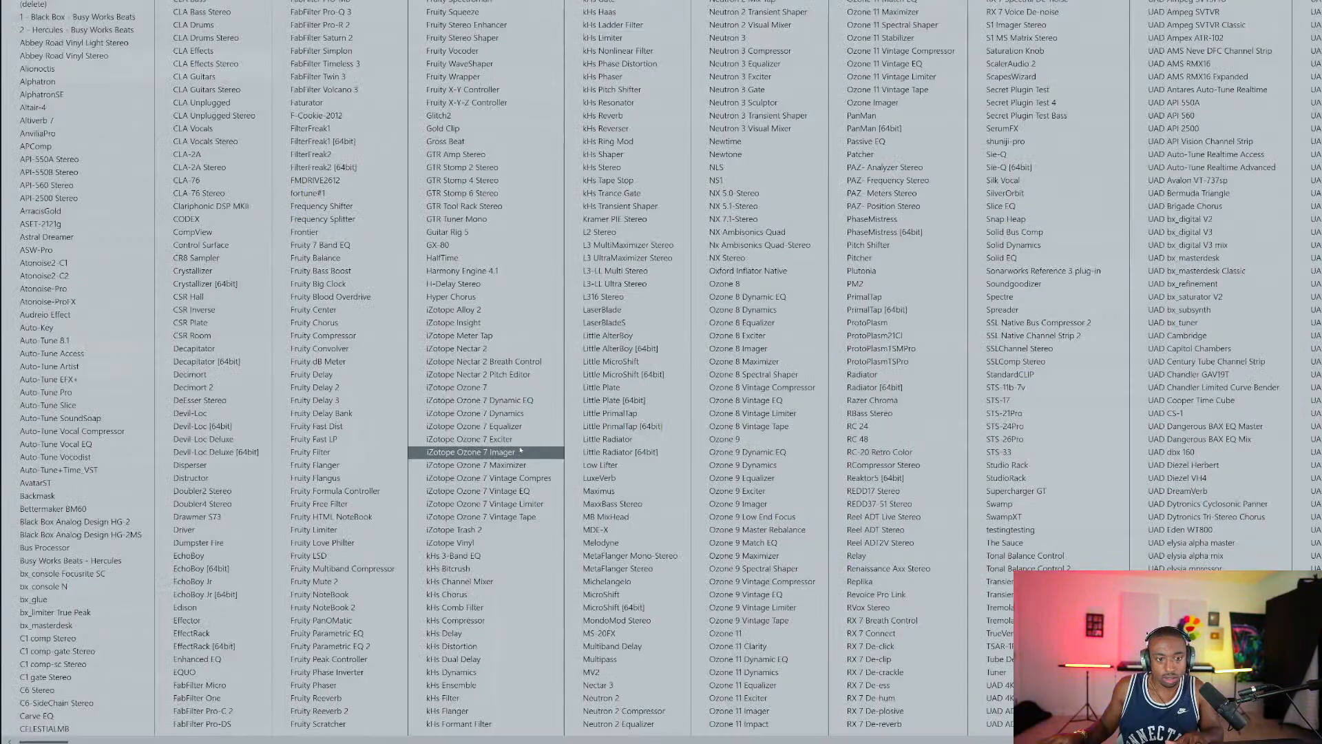
pyautogui.click(493, 568)
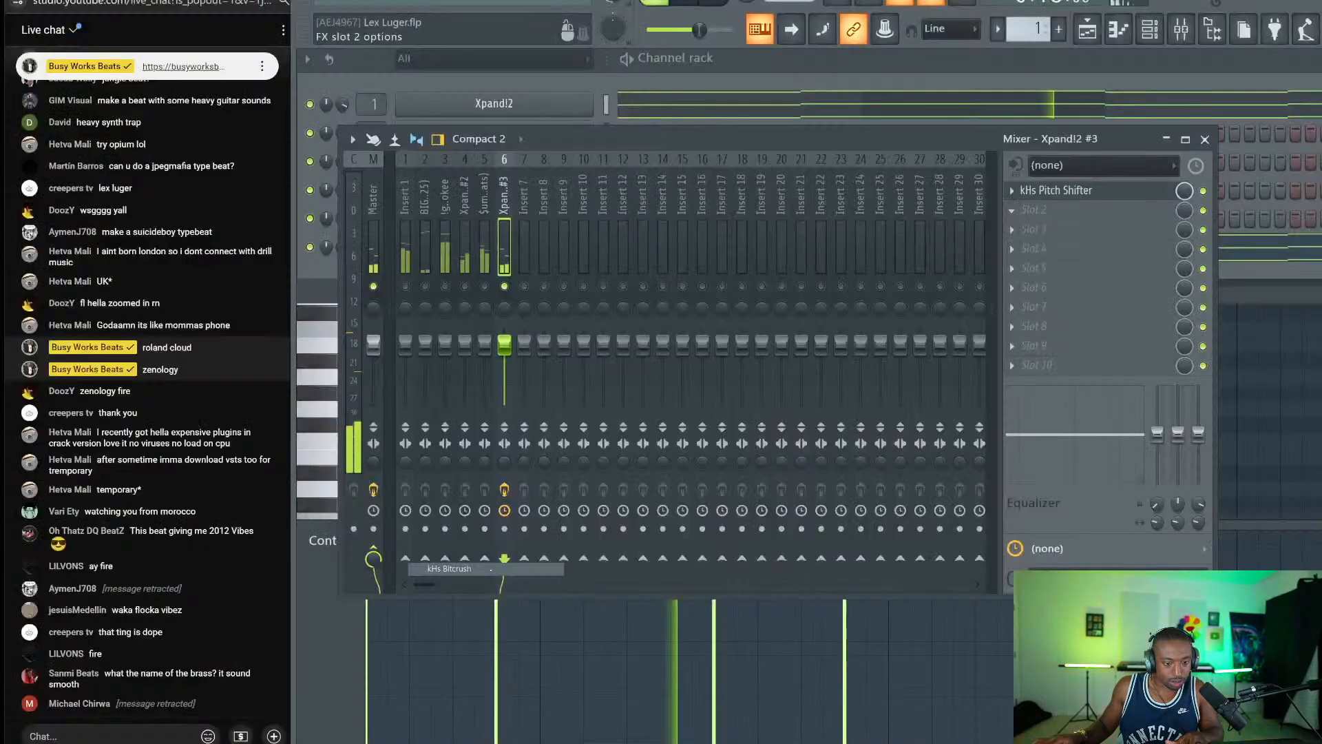
pyautogui.doubleClick(558, 339)
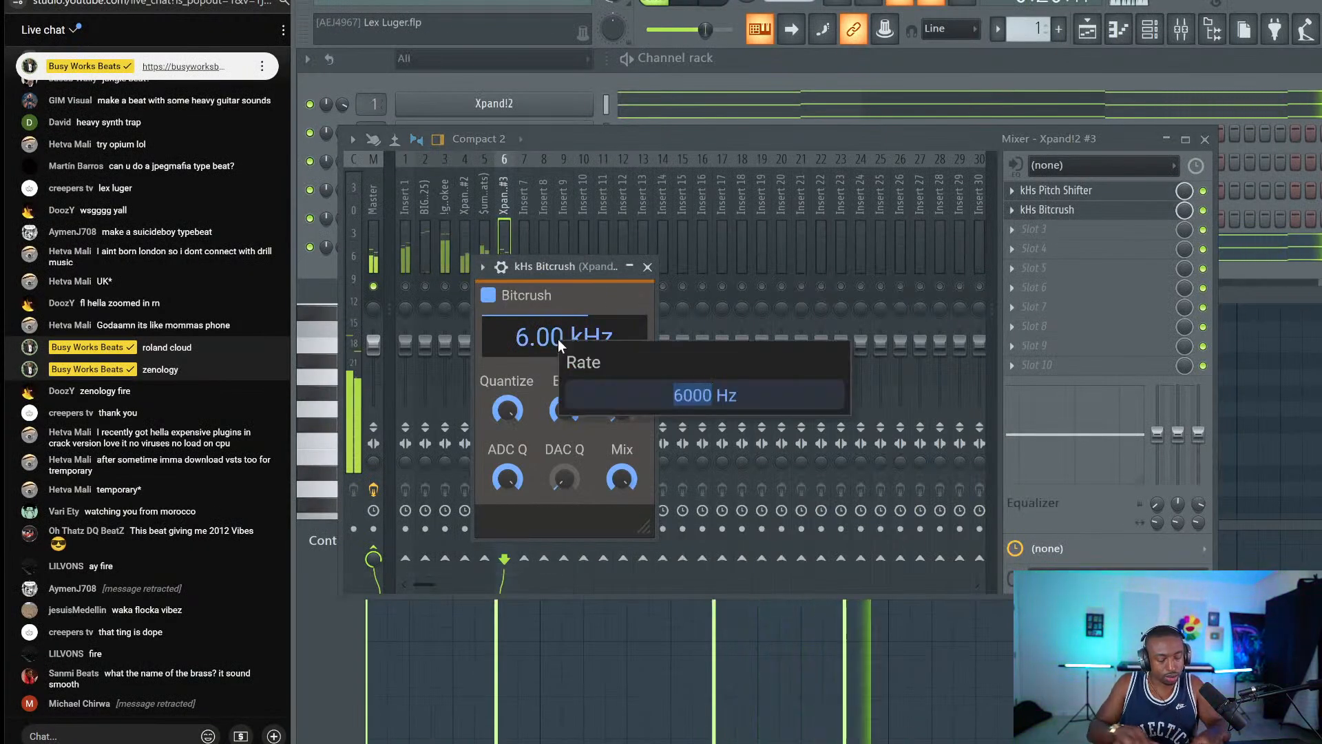
pyautogui.write('40000')
pyautogui.press('Return')
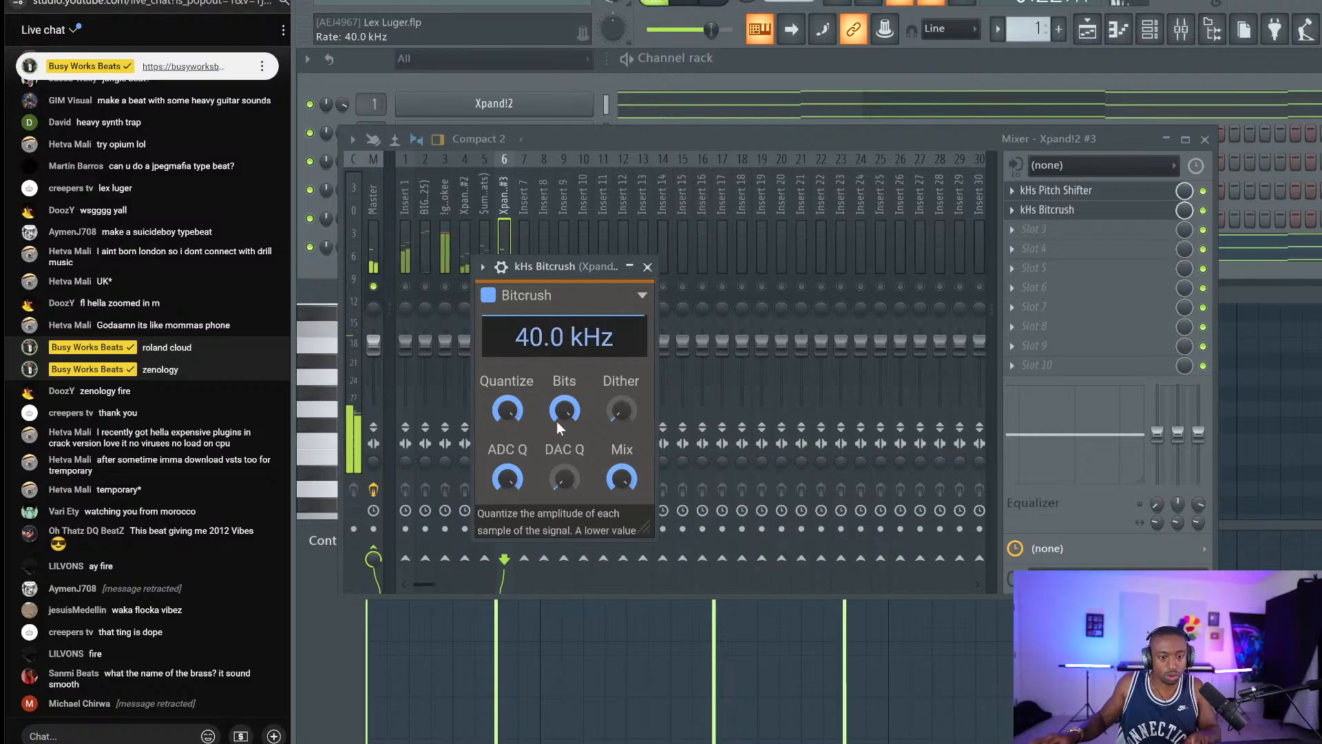
pyautogui.doubleClick(559, 402)
pyautogui.write('12')
pyautogui.press('Return')
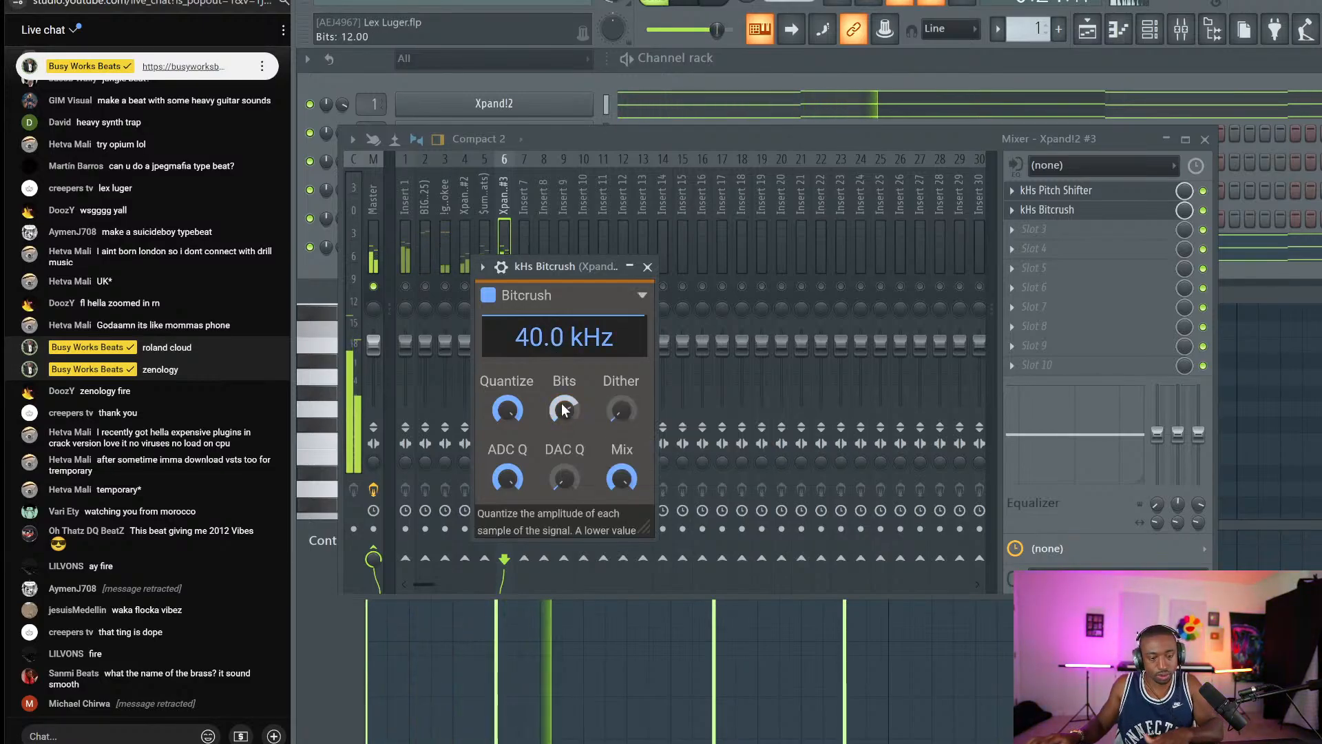
pyautogui.moveTo(563, 480); pyautogui.dragTo(562, 399)
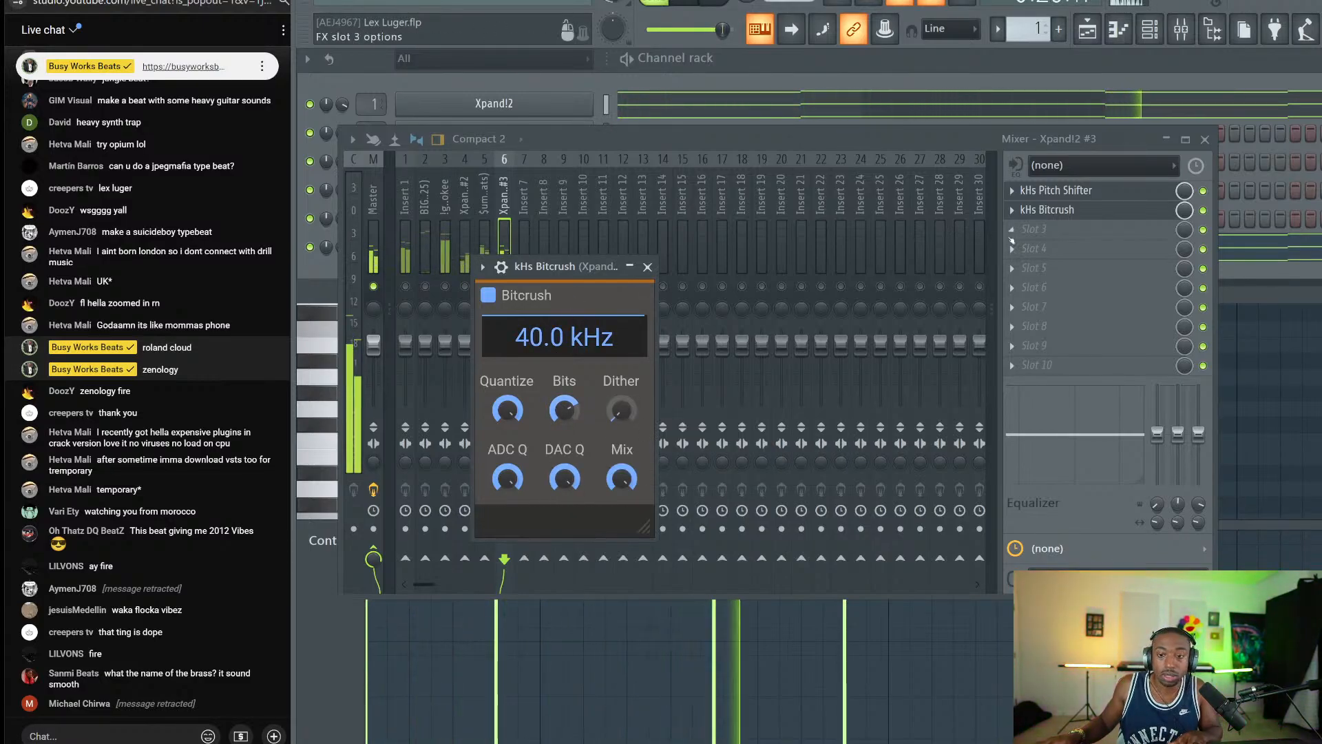
# Add kHs Reverser and Gross Beat using the Momentary bank's 1/2 Speed preset.
pyautogui.click(1040, 233)
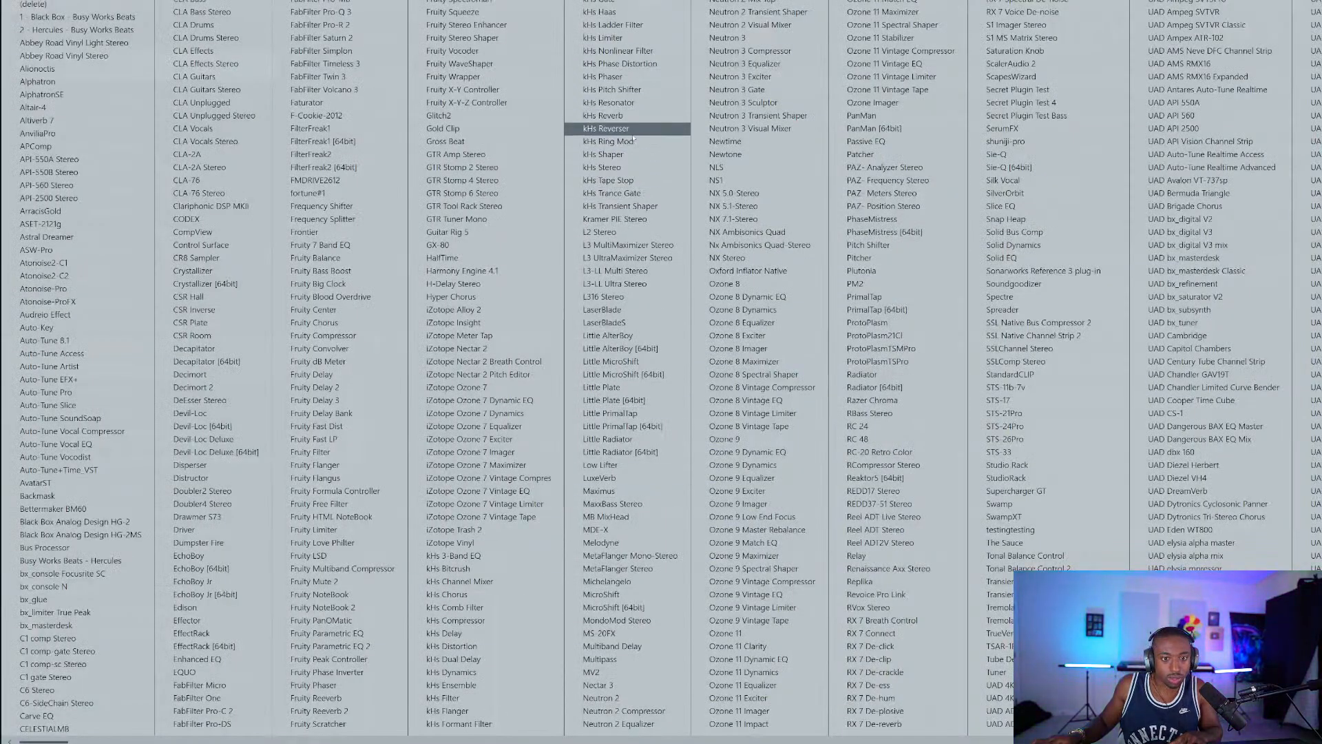
pyautogui.click(606, 129)
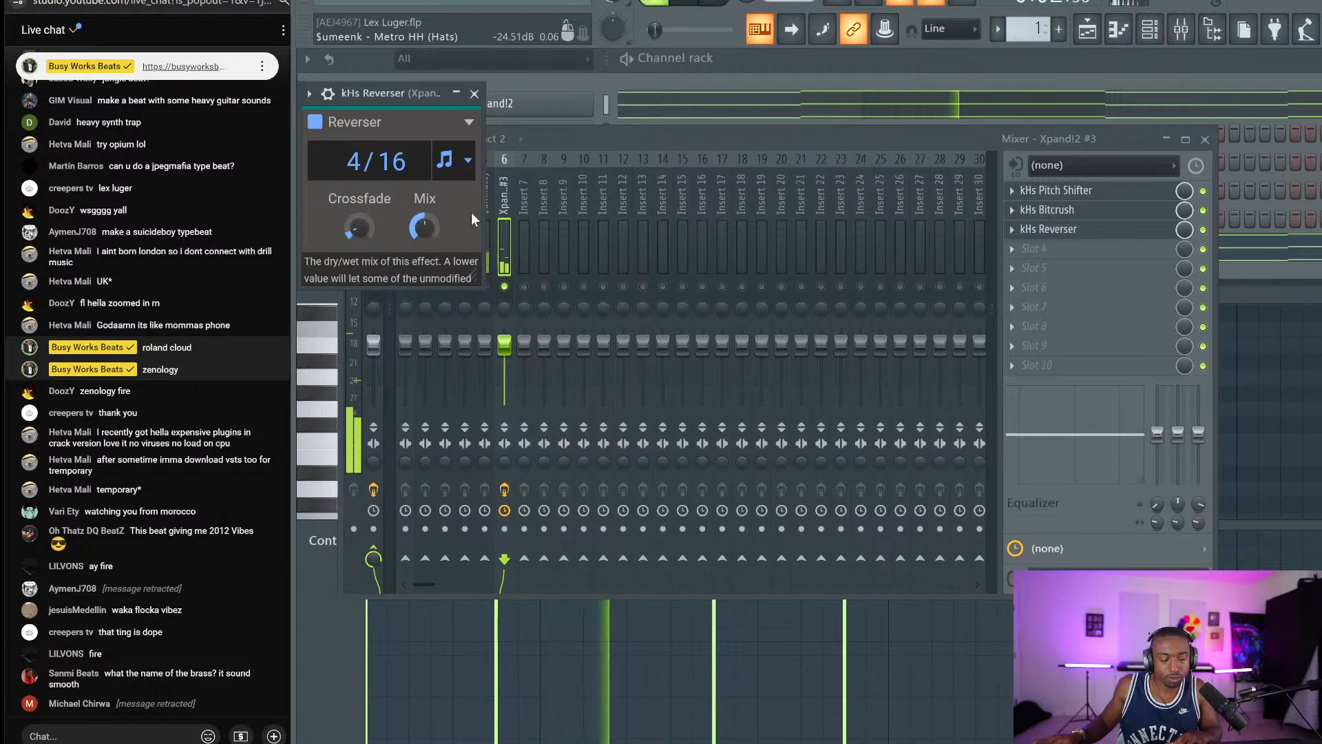
pyautogui.click(1024, 248)
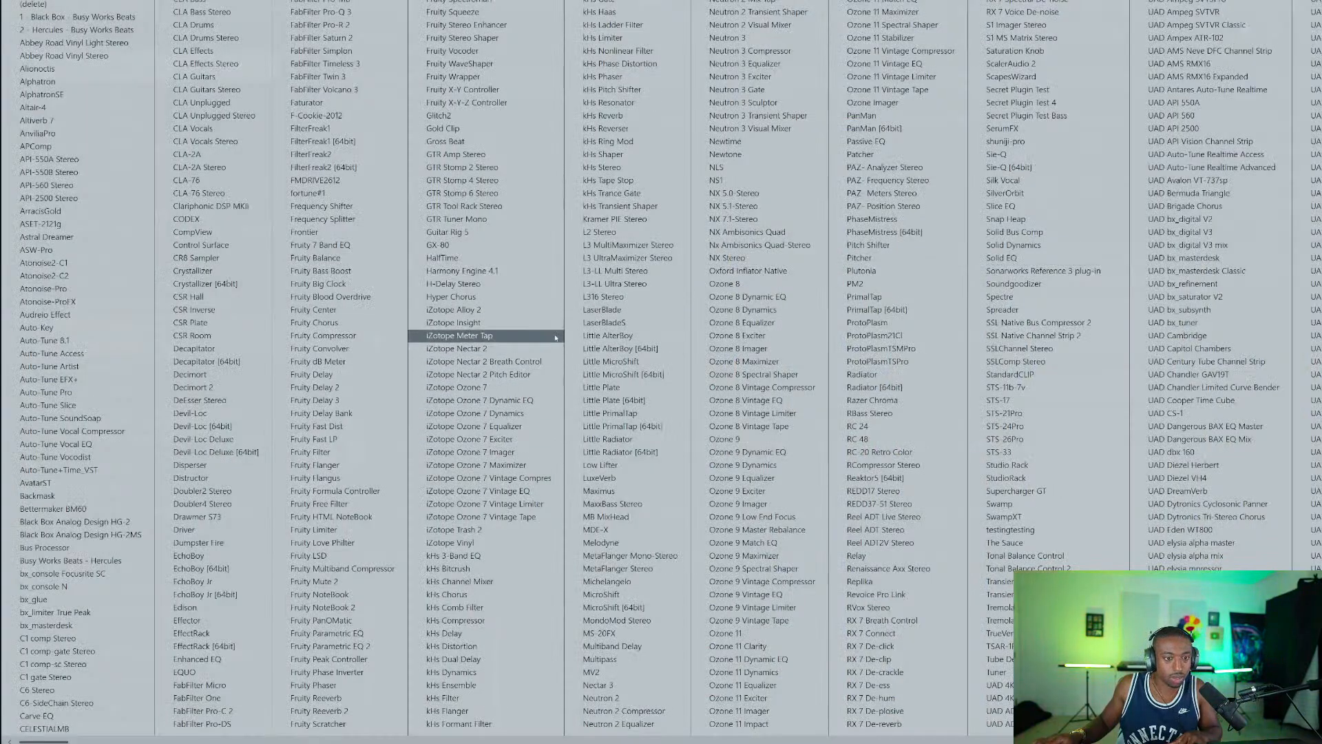
pyautogui.click(482, 141)
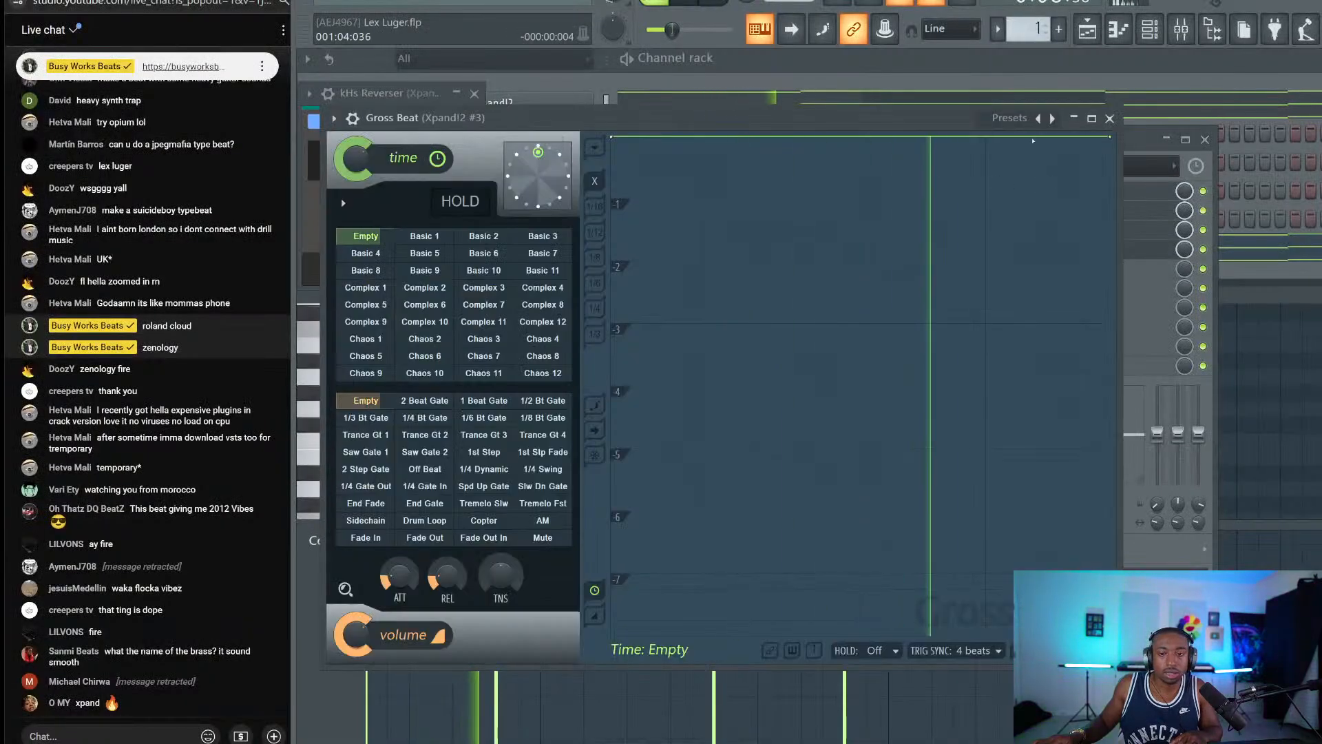
pyautogui.click(1010, 118)
pyautogui.click(1033, 176)
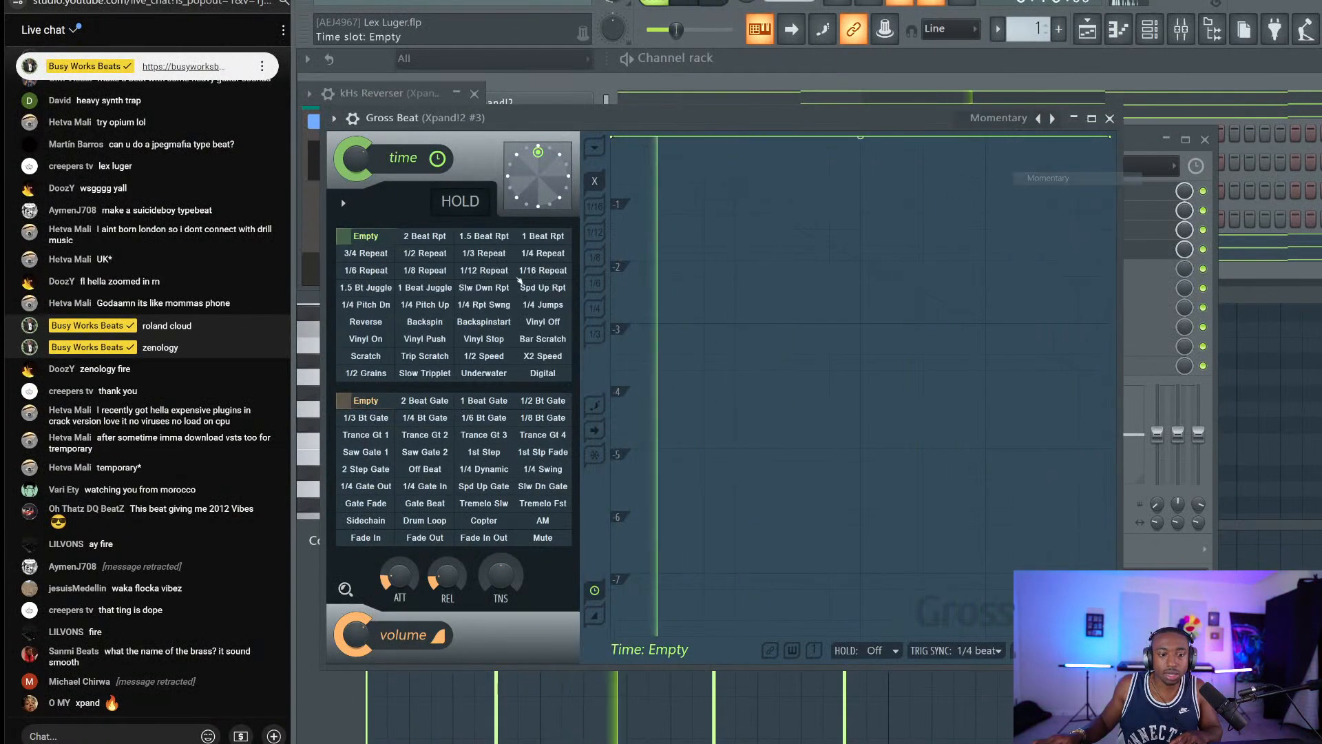
pyautogui.click(498, 355)
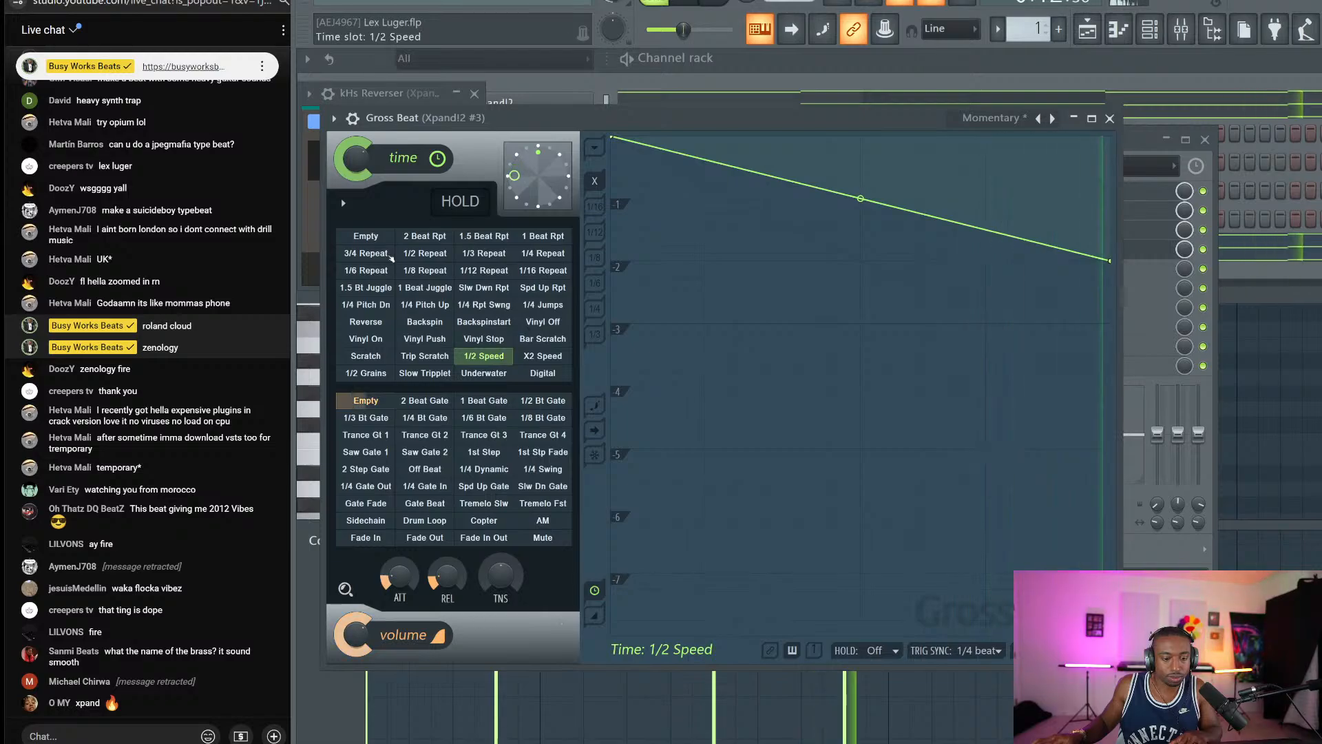
pyautogui.click(1109, 118)
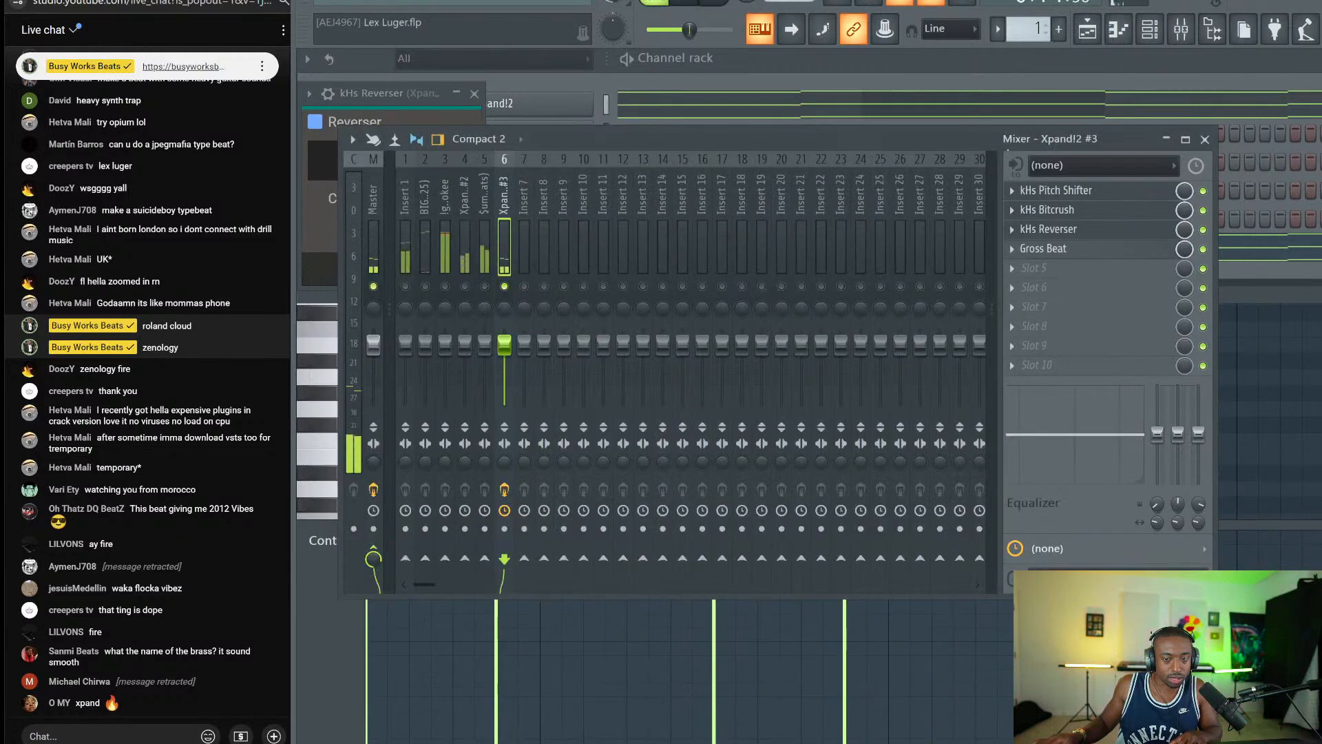
# Re-solo the Xpand!2 #3 track and bring the channel rack forward.
pyautogui.rightClick(504, 286)
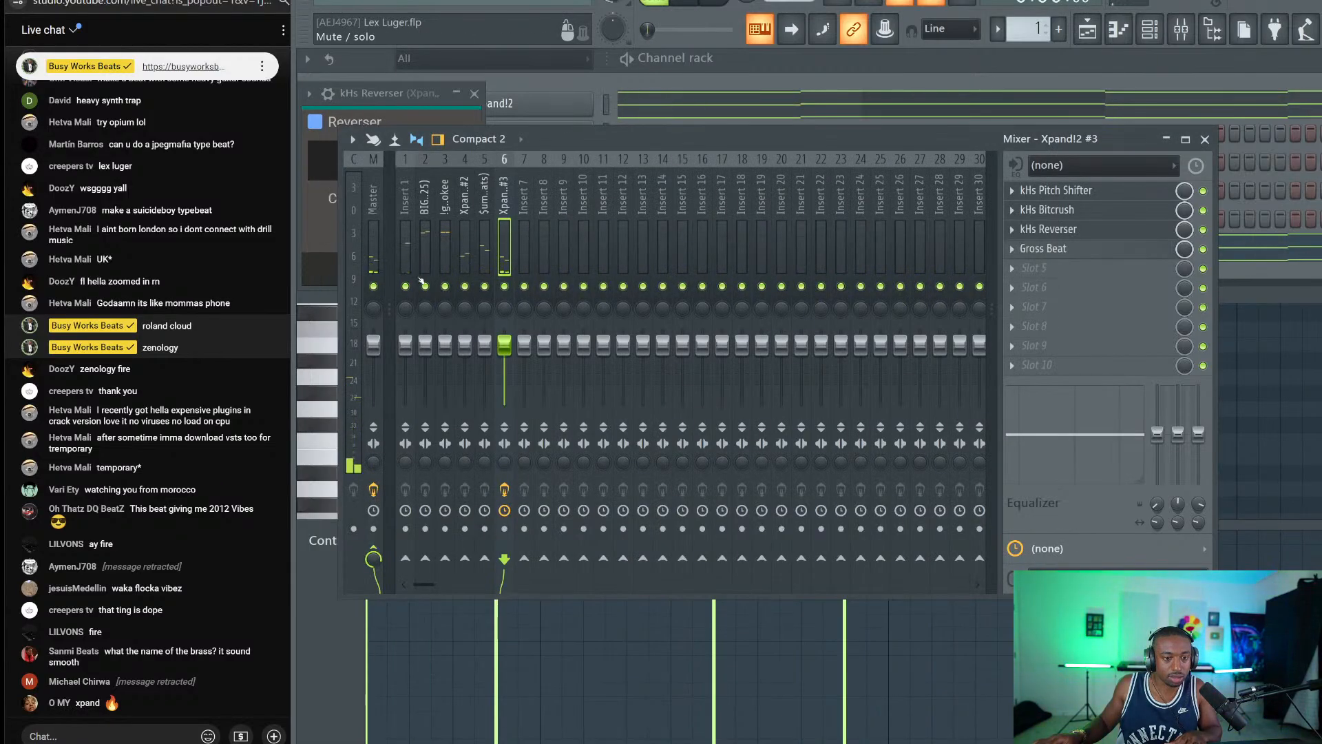
pyautogui.rightClick(505, 286)
pyautogui.click(354, 287)
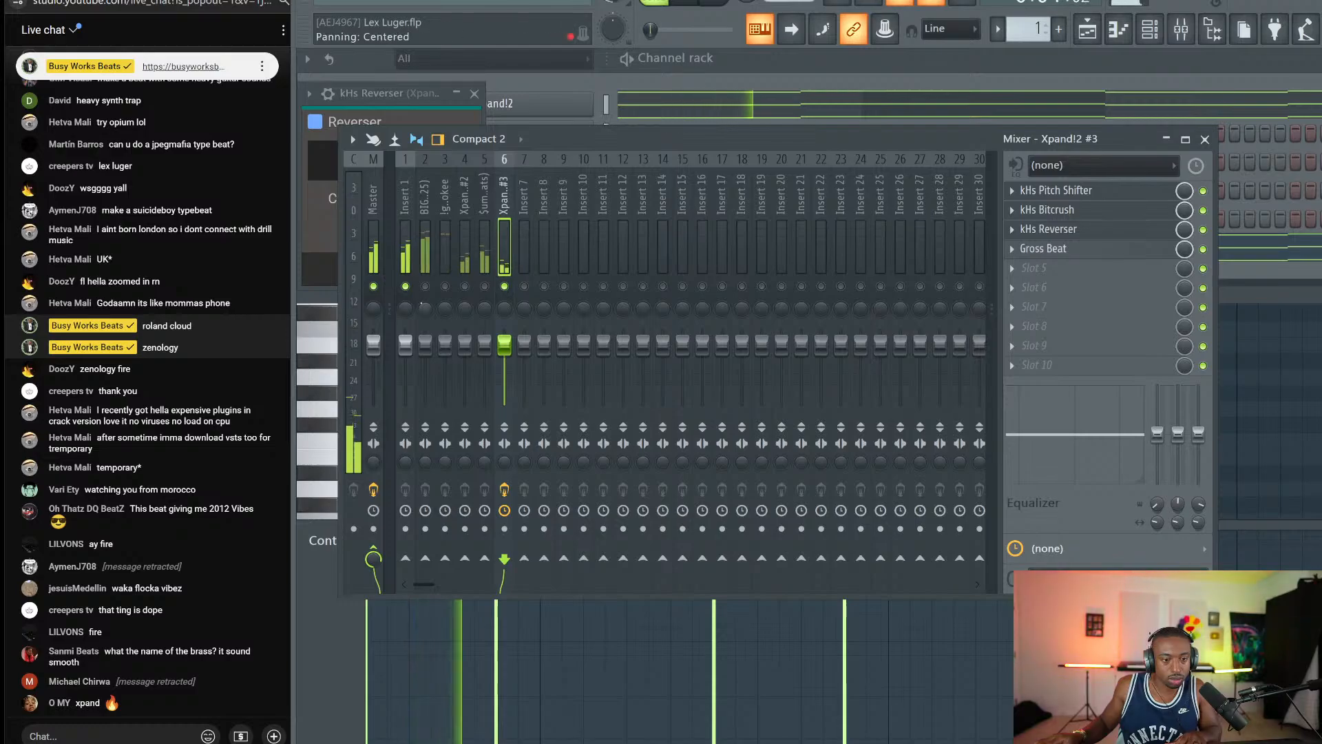
pyautogui.click(683, 117)
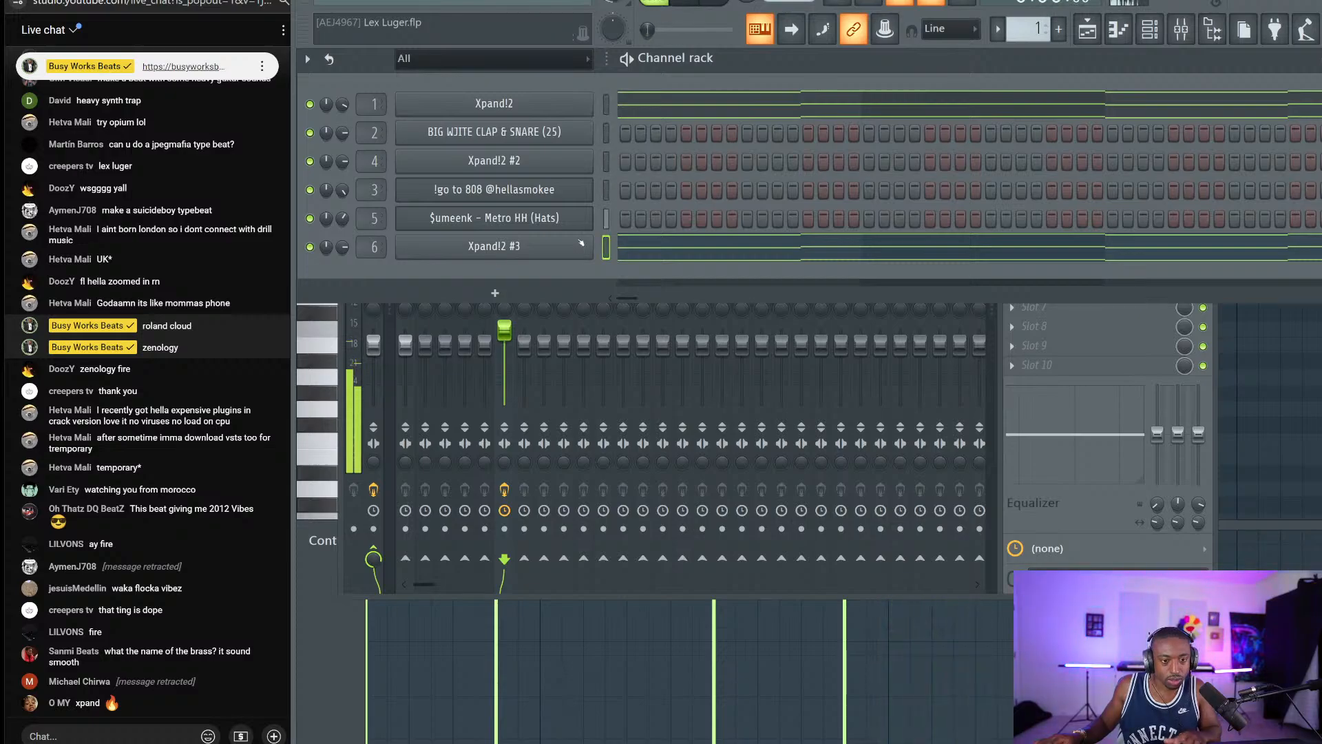
# Step Xpand!2 #3's presets forward to Marimba With Dirty Delay.
pyautogui.click(535, 250)
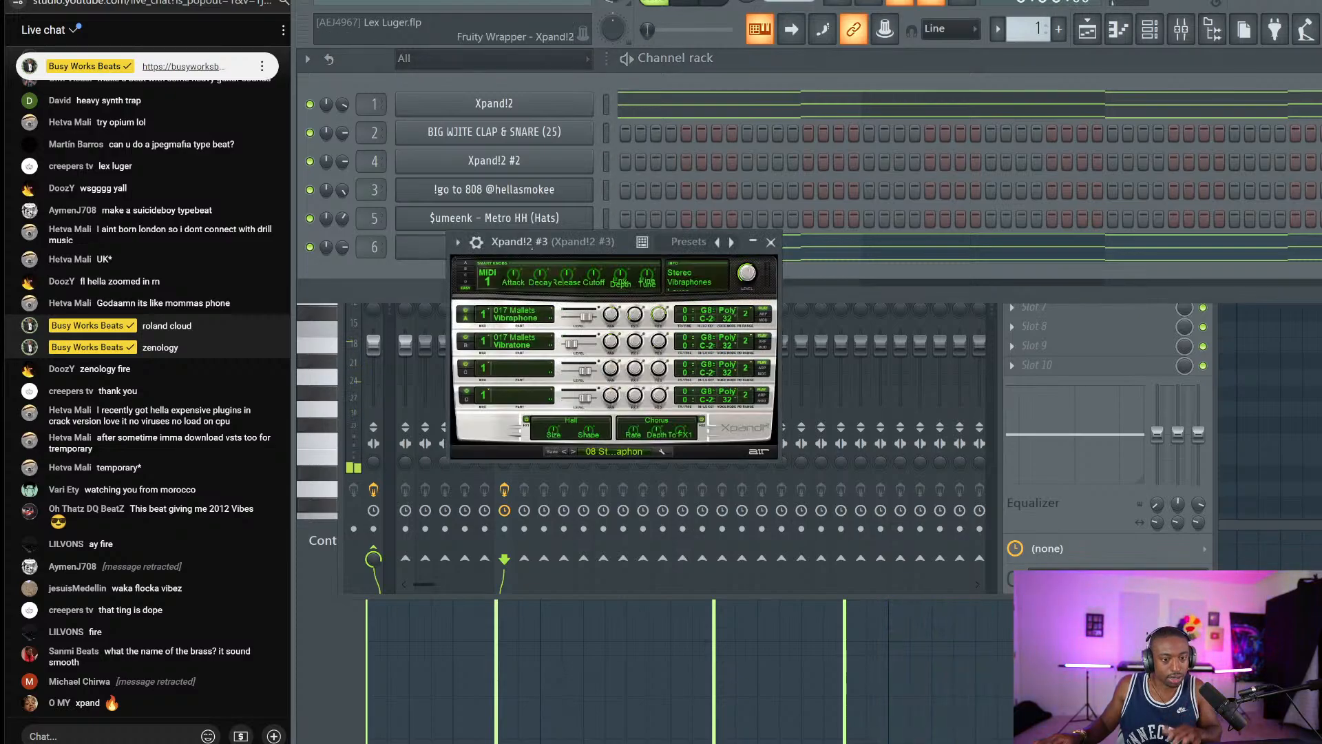
pyautogui.click(571, 451)
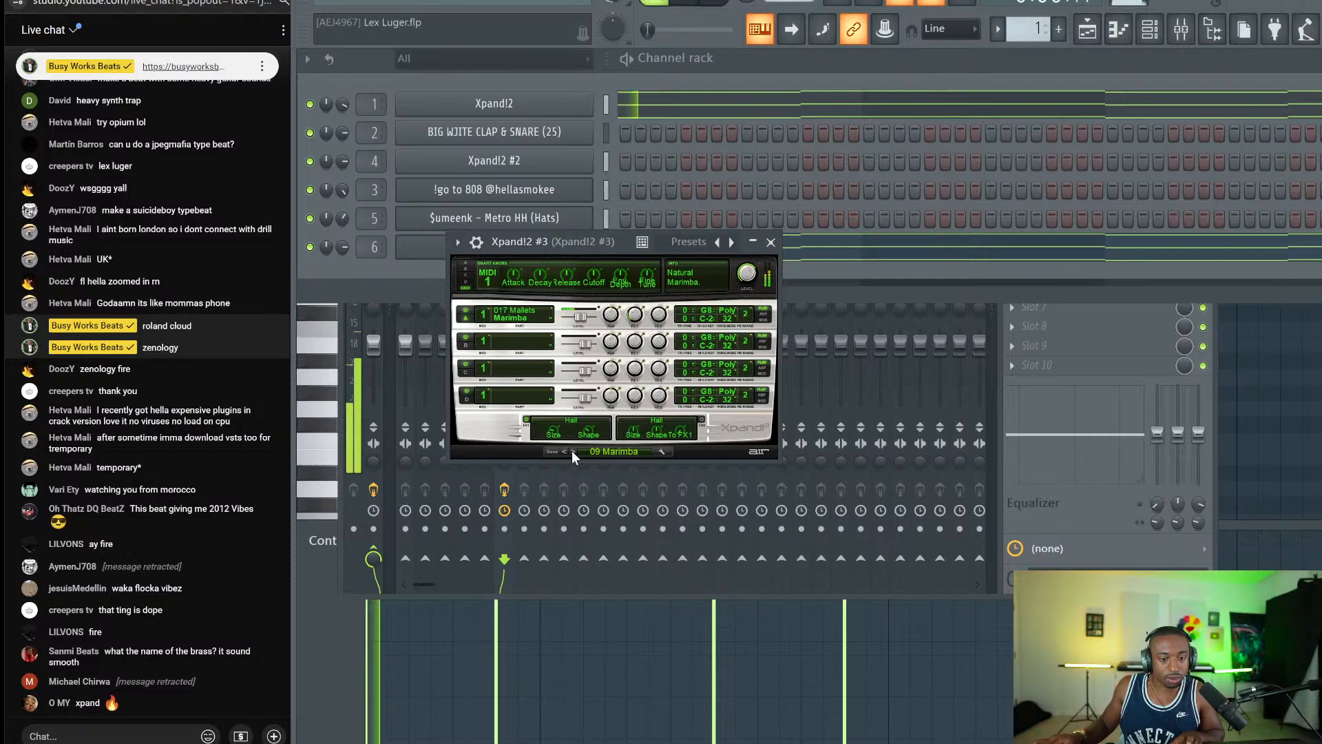
pyautogui.click(571, 451)
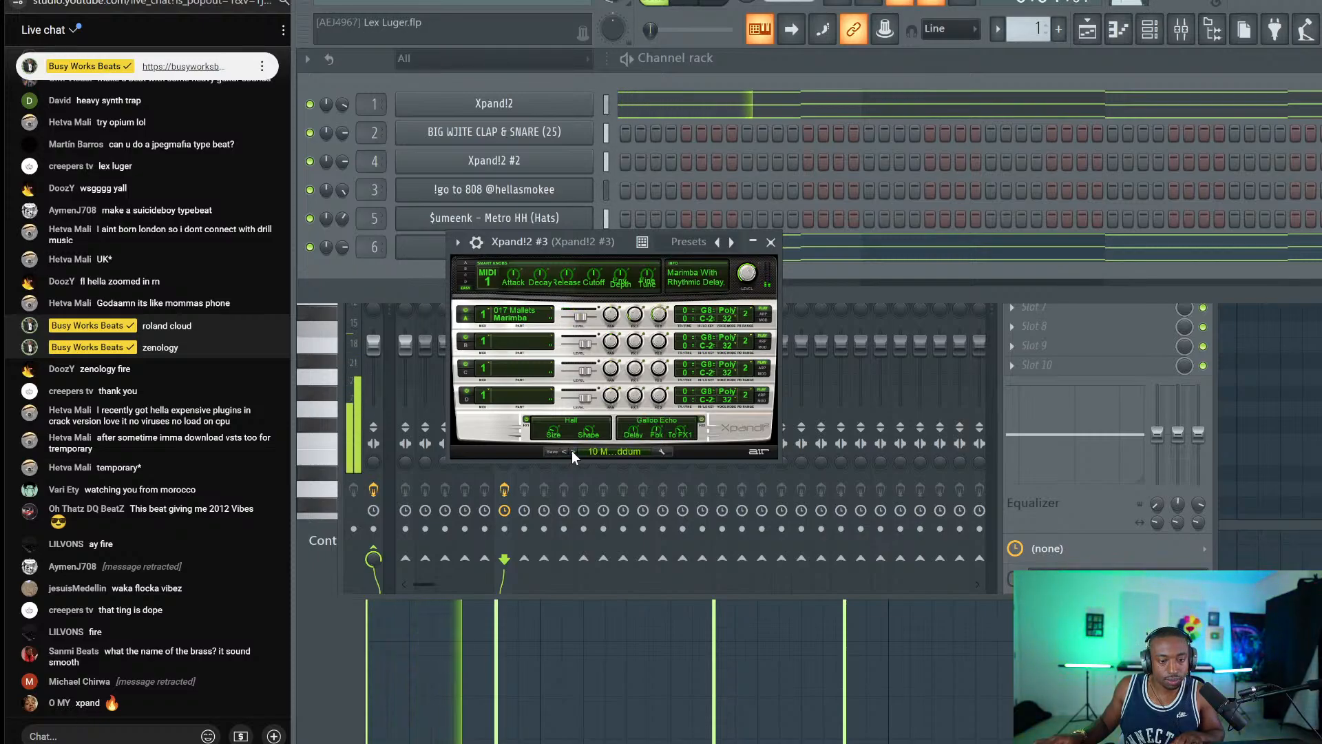
pyautogui.click(572, 451)
pyautogui.click(572, 451)
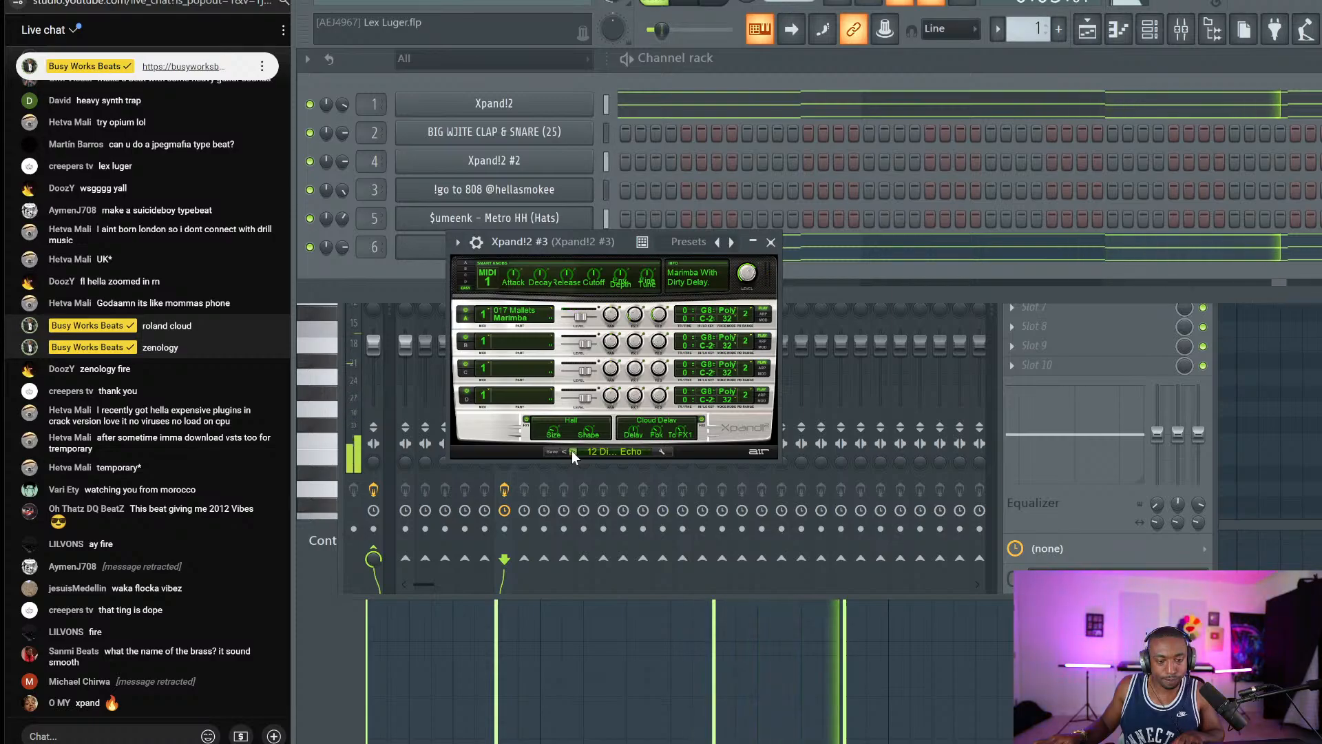
# Duplicate the A/A# melody notes an octave higher in the piano roll.
pyautogui.press('F7')
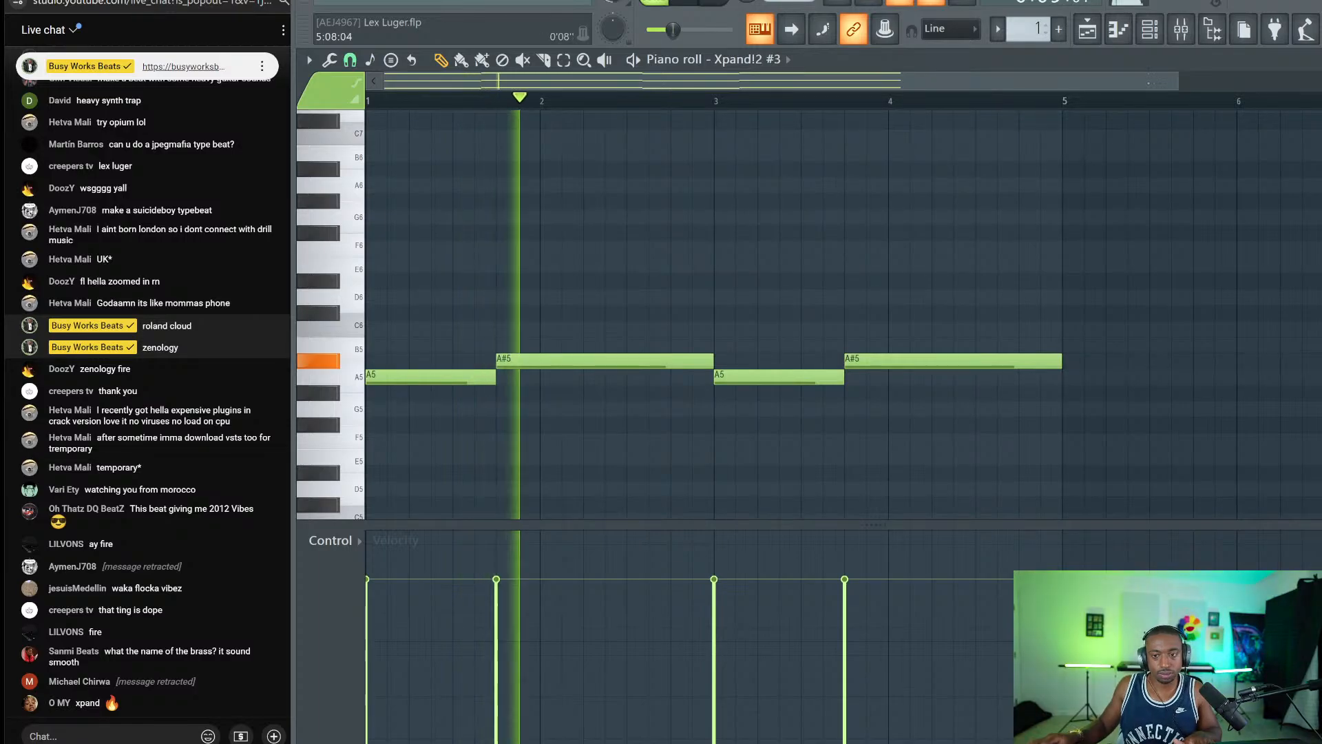
pyautogui.hotkey('ctrl', 'Up')
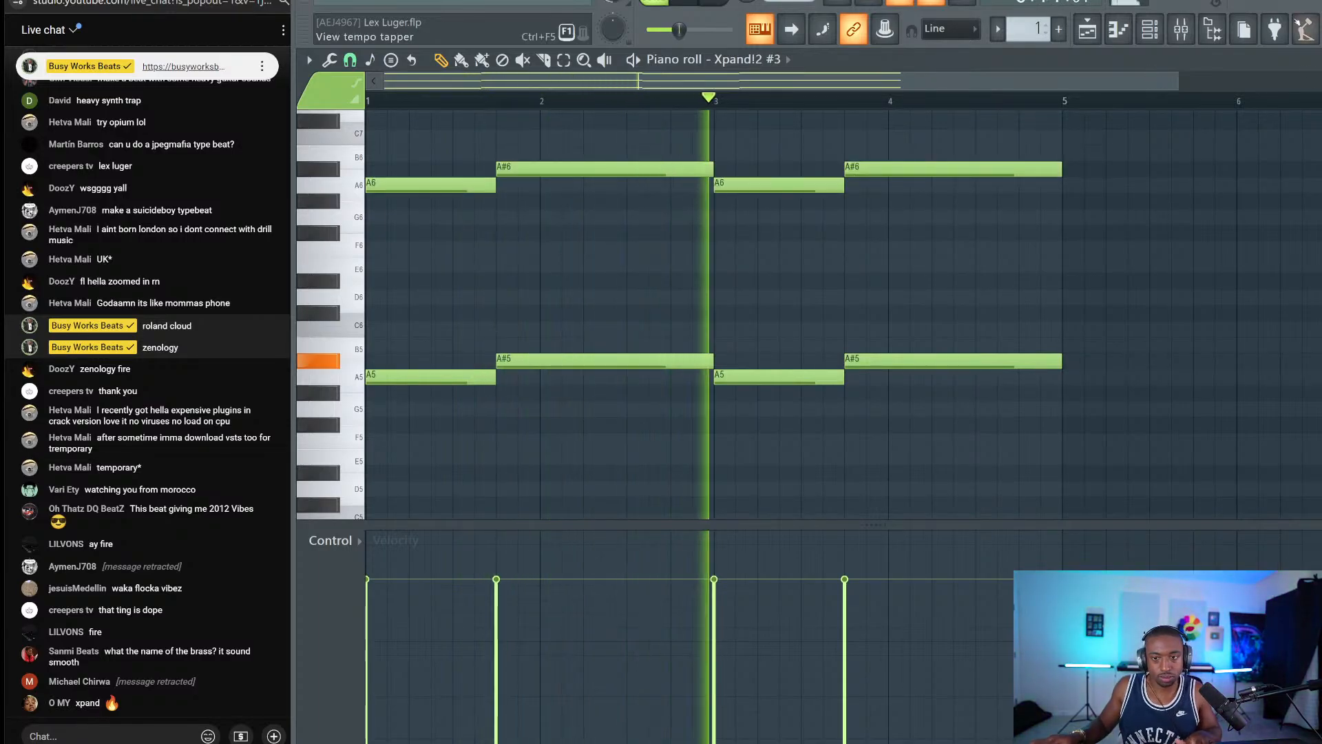
pyautogui.press('F9')
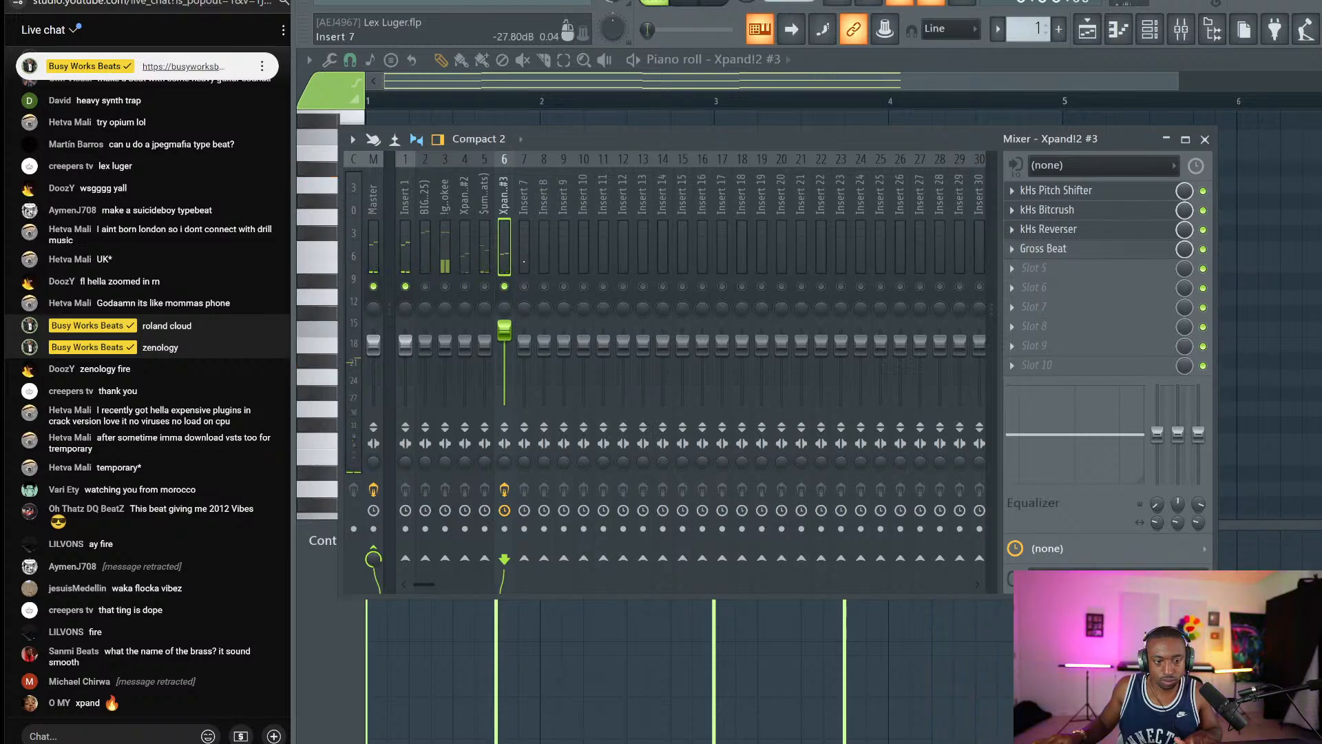
# Audition Xpand!2 #3's Ethnic dulcimer presets: Warm Dulcimer, Dulciharp and the next one.
pyautogui.press('F6')
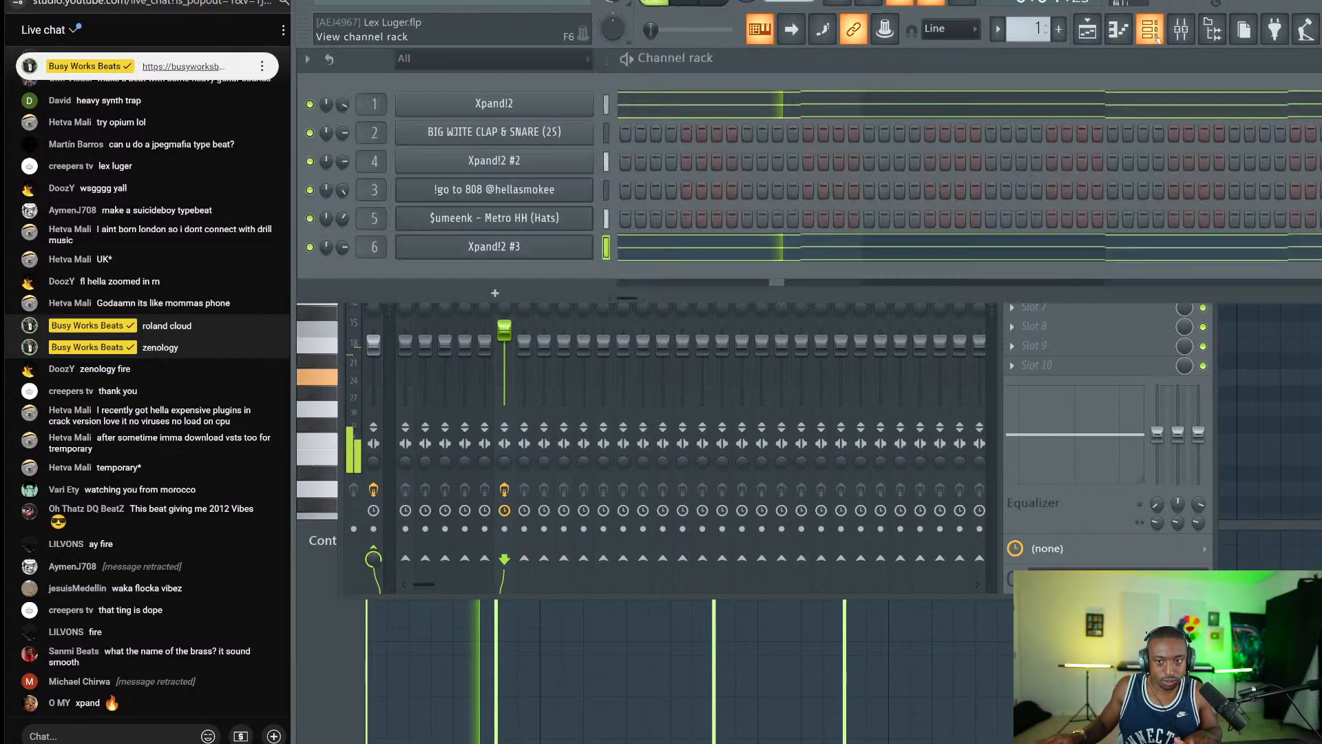
pyautogui.click(534, 246)
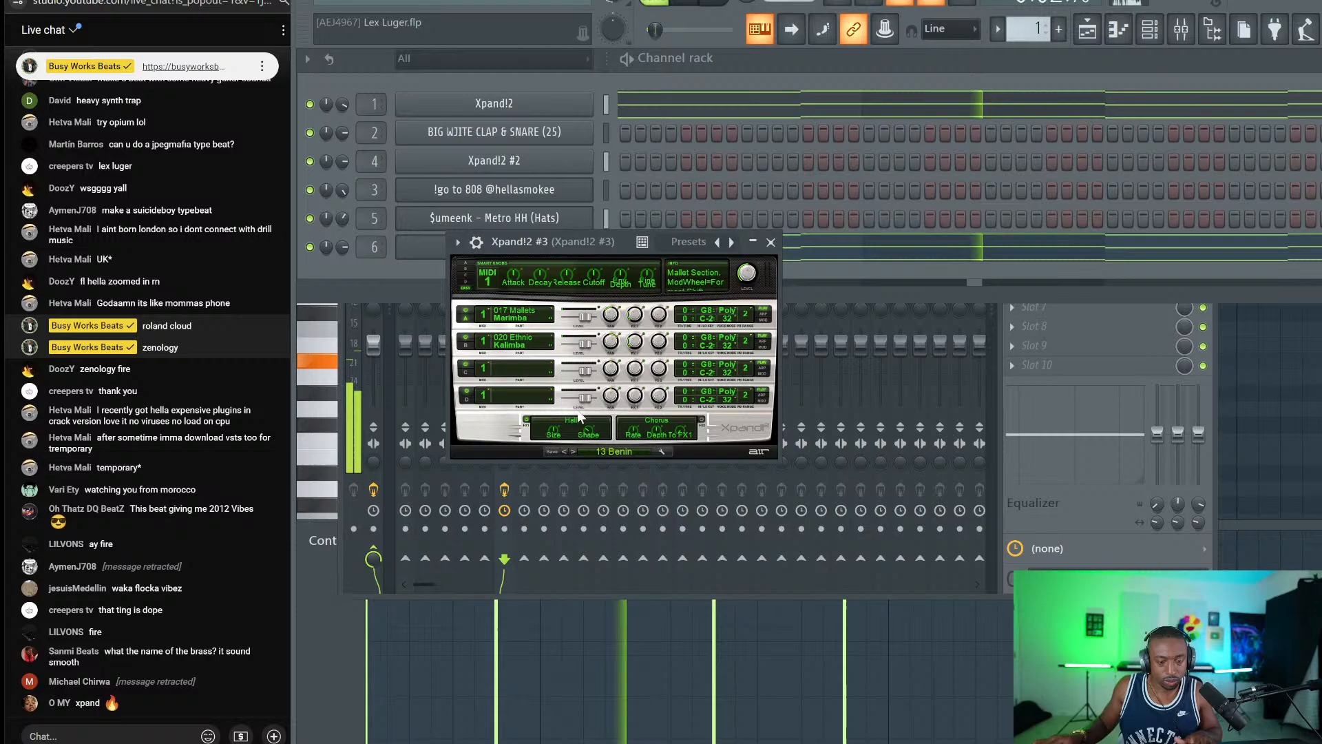
pyautogui.click(609, 450)
pyautogui.moveTo(617, 672)
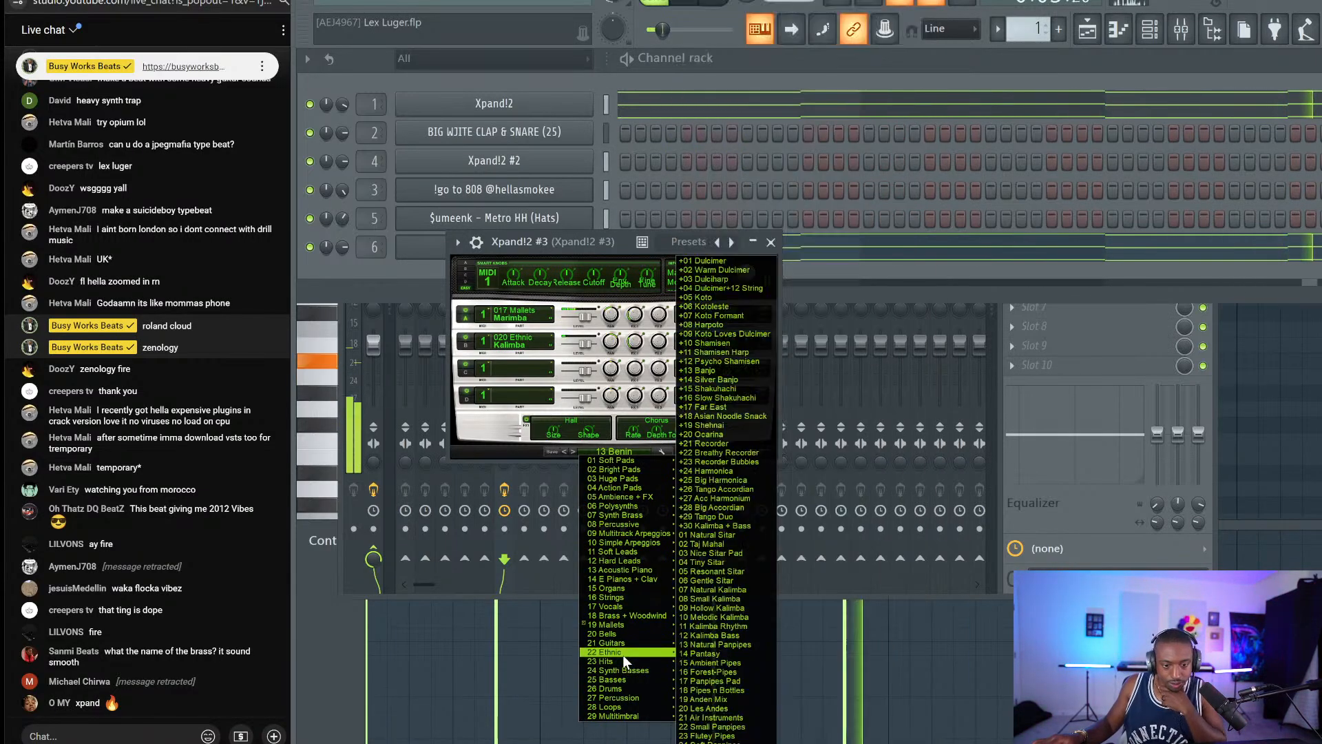
pyautogui.moveTo(623, 643)
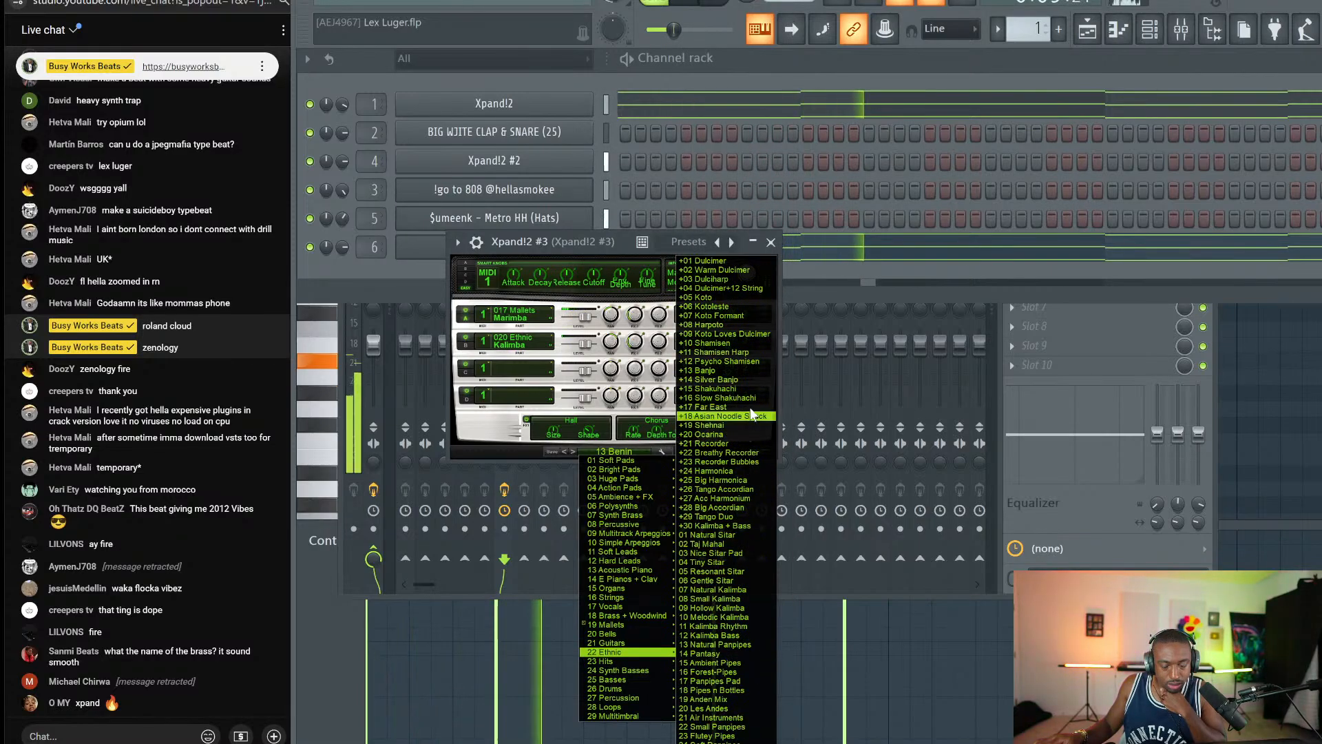
pyautogui.click(729, 270)
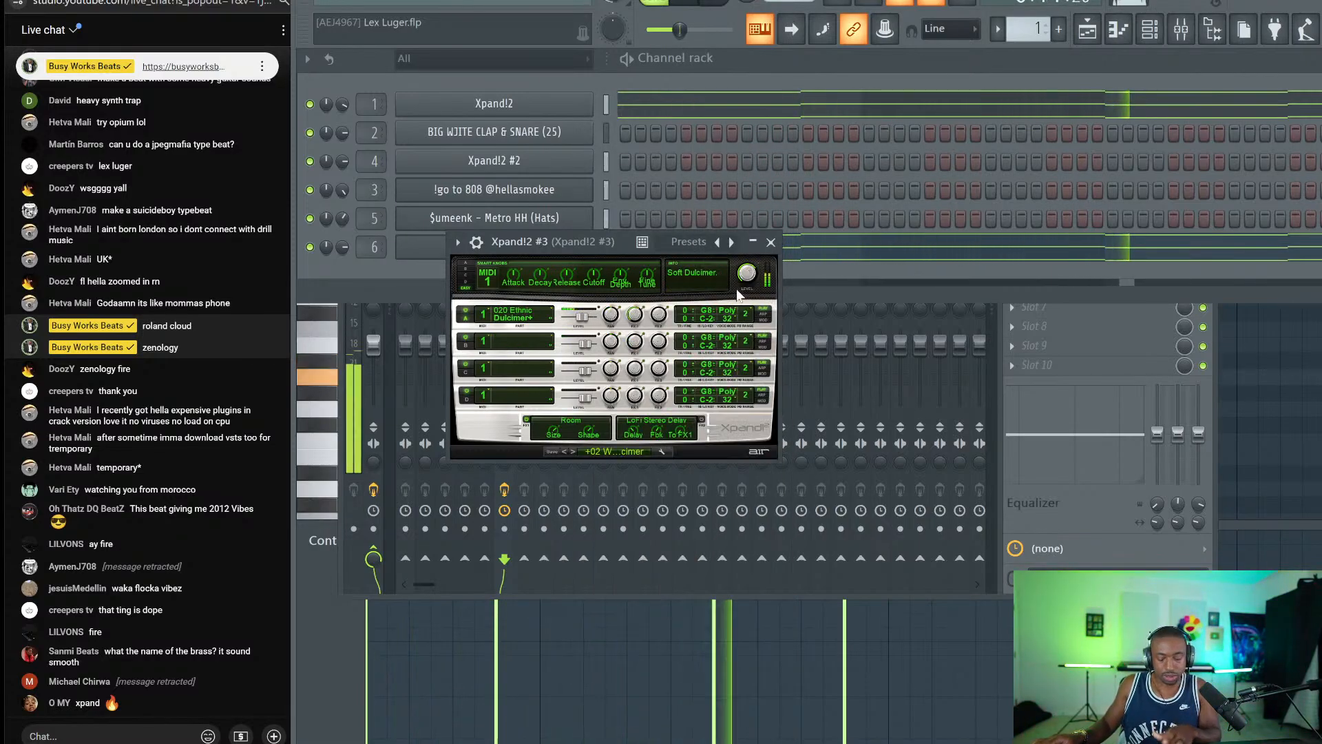
pyautogui.click(571, 451)
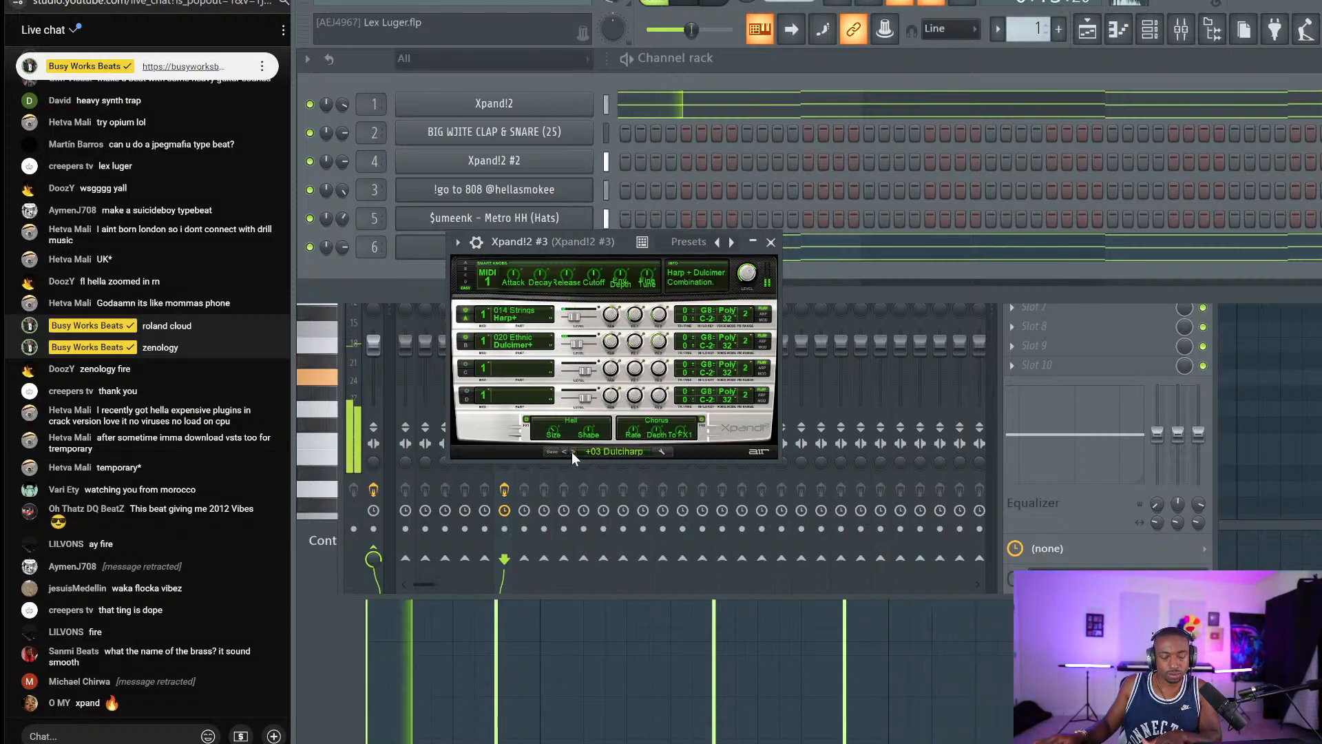
pyautogui.click(572, 451)
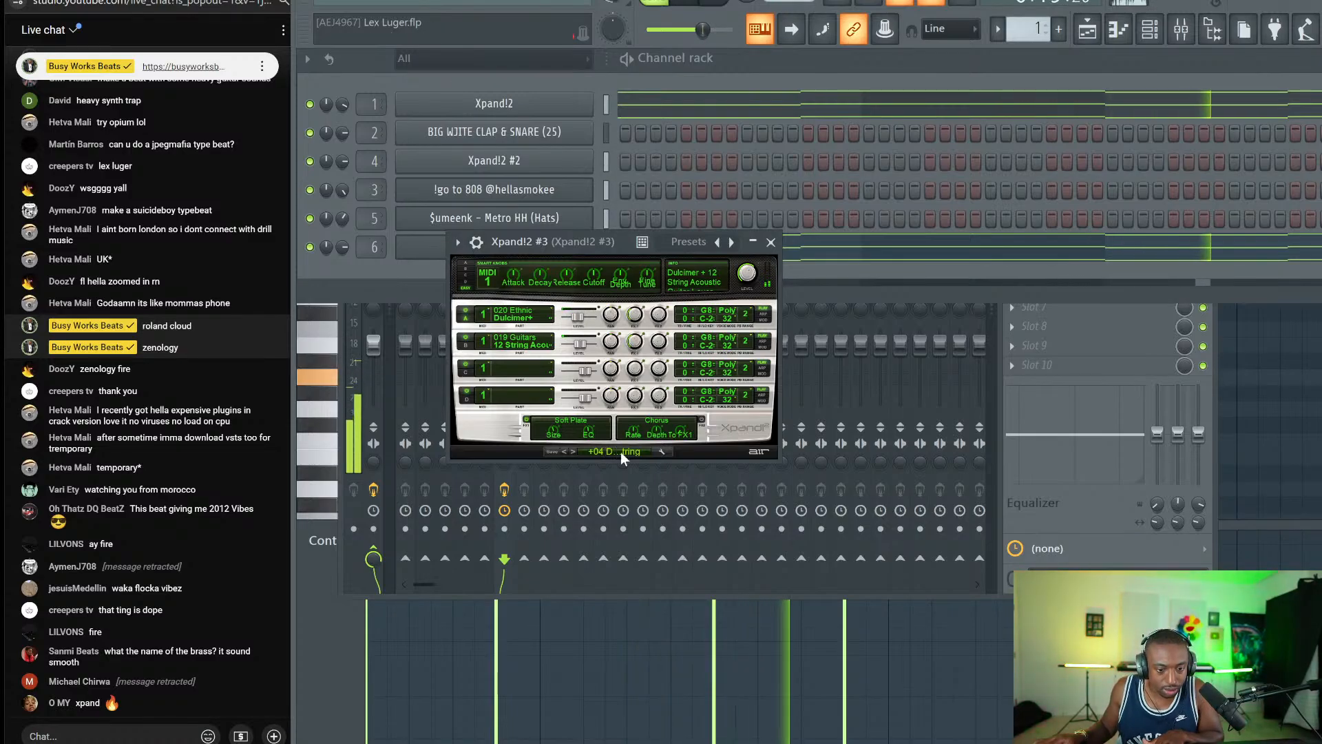
# Load the Polysynths +01 All Purpose Attack Stack preset and view the melody notes.
pyautogui.click(616, 452)
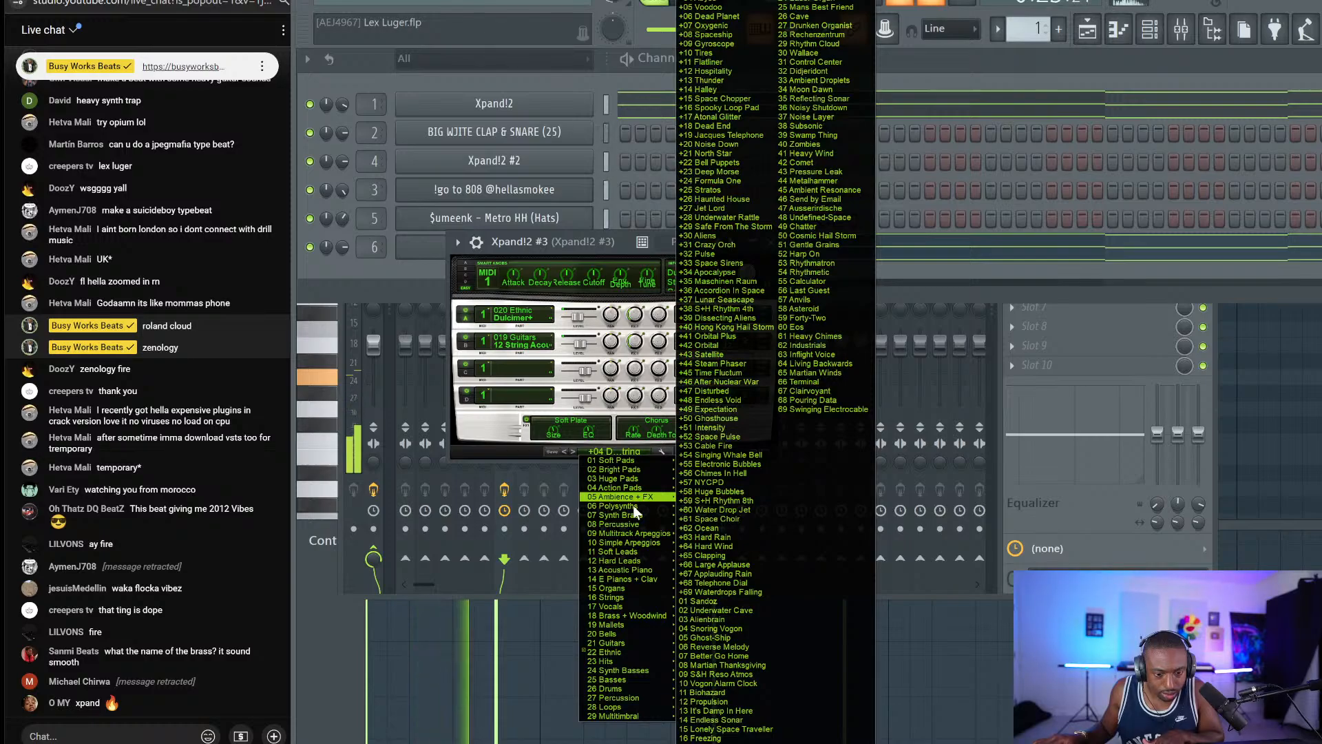
pyautogui.moveTo(629, 506)
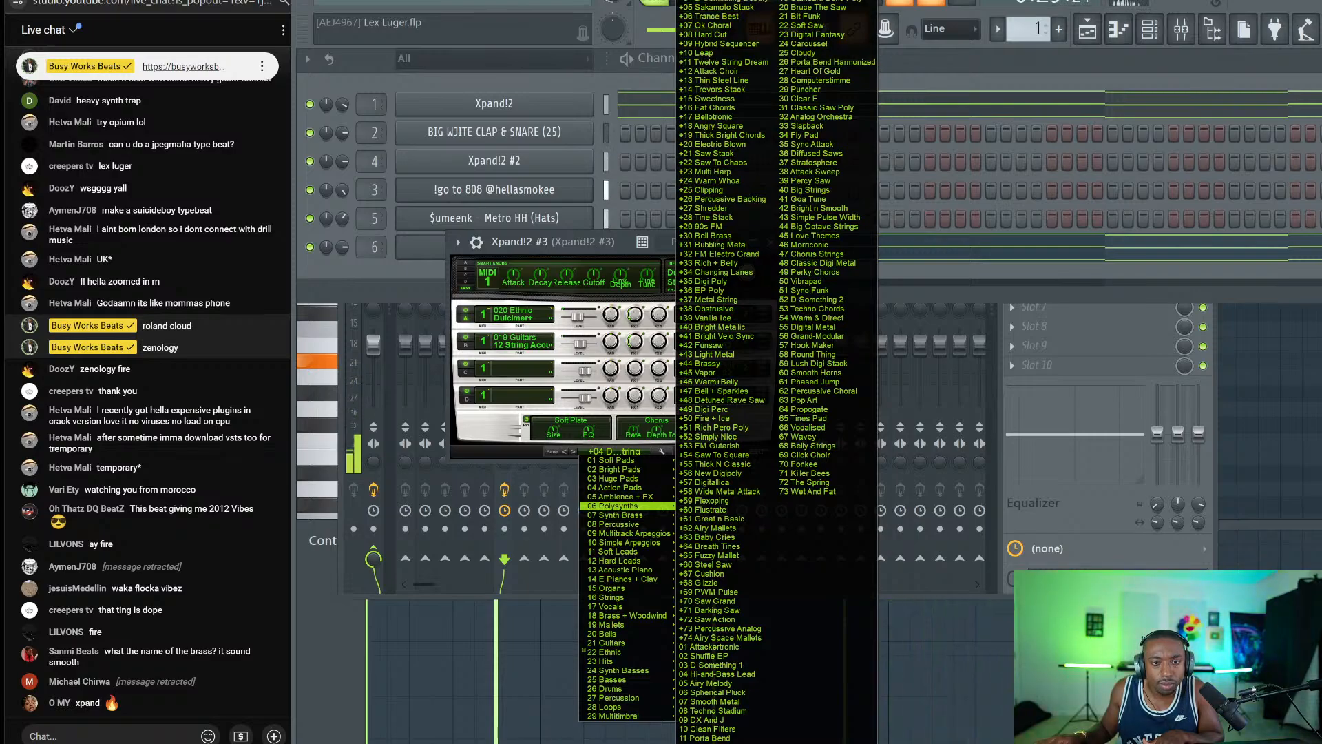
pyautogui.click(712, 0)
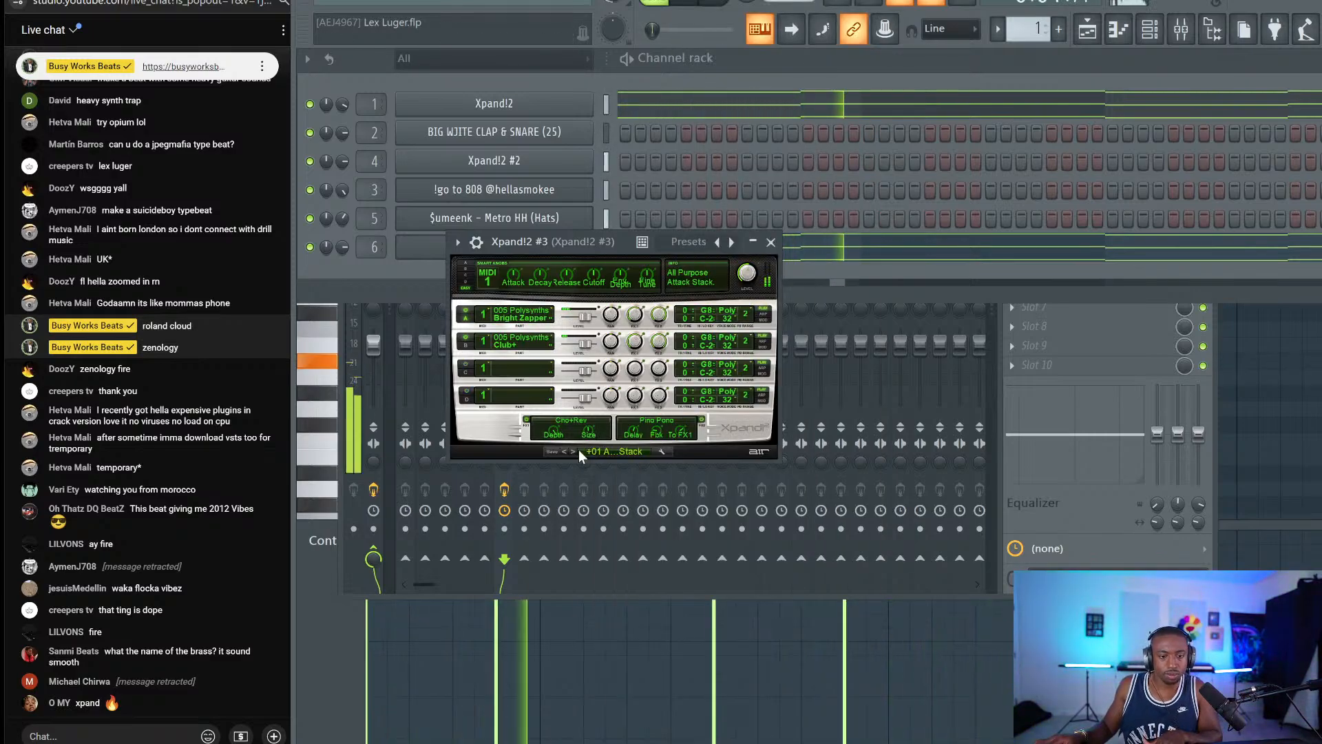
pyautogui.click(770, 242)
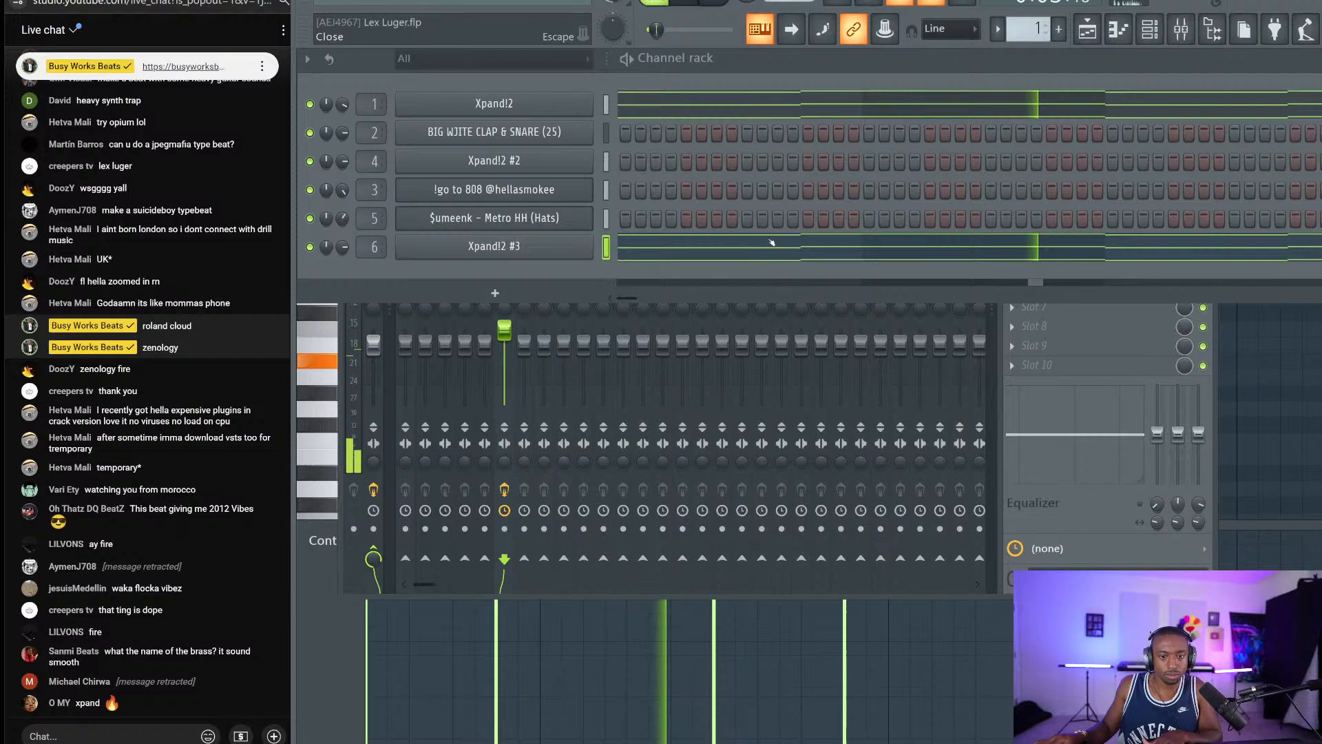
pyautogui.click(650, 261)
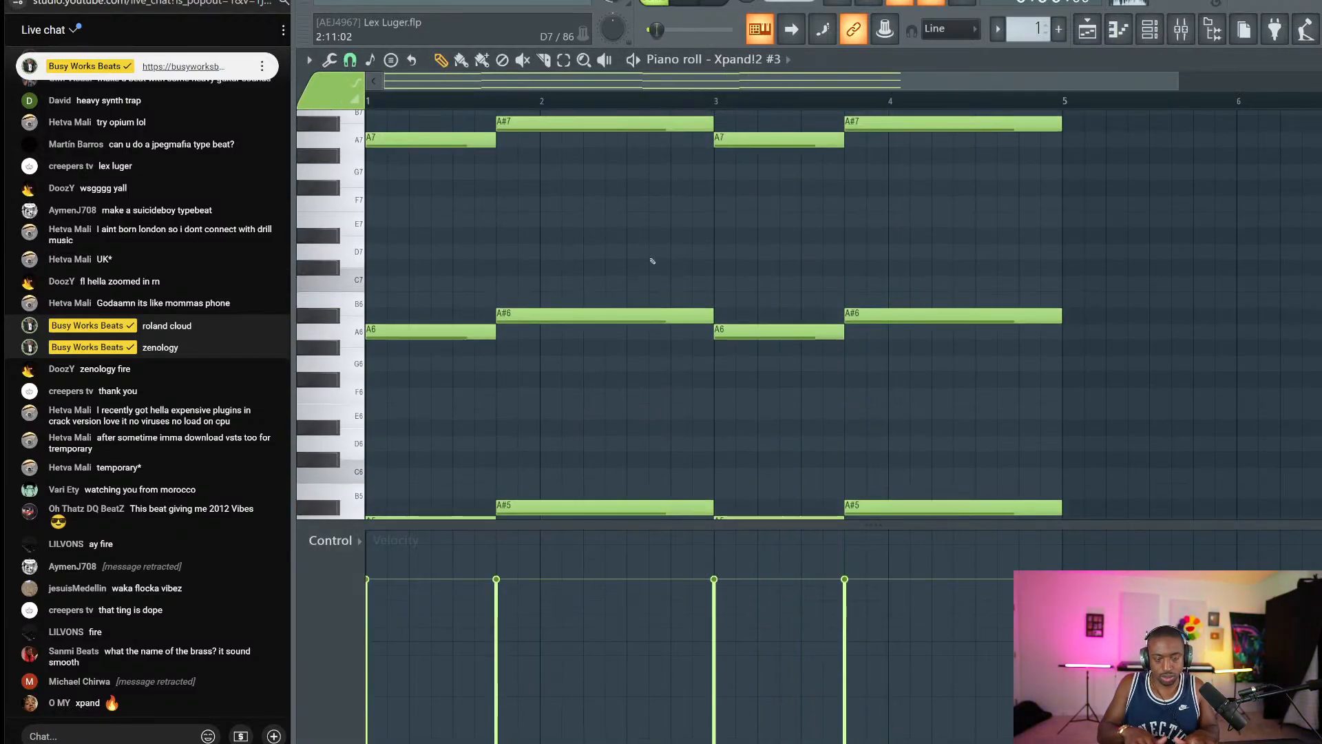
# Set Gross Beat's time mix on Xpand!2 #3 to about 49%.
pyautogui.press('F9')
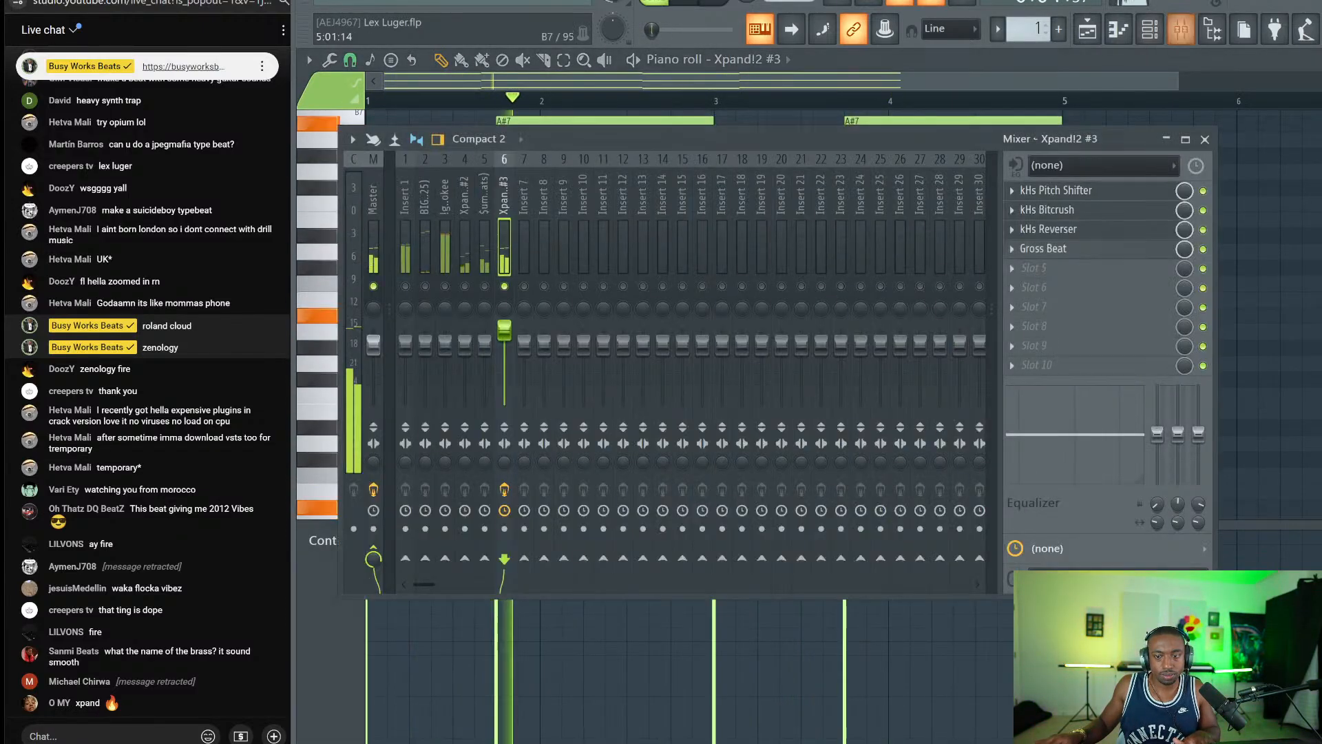
pyautogui.click(1050, 250)
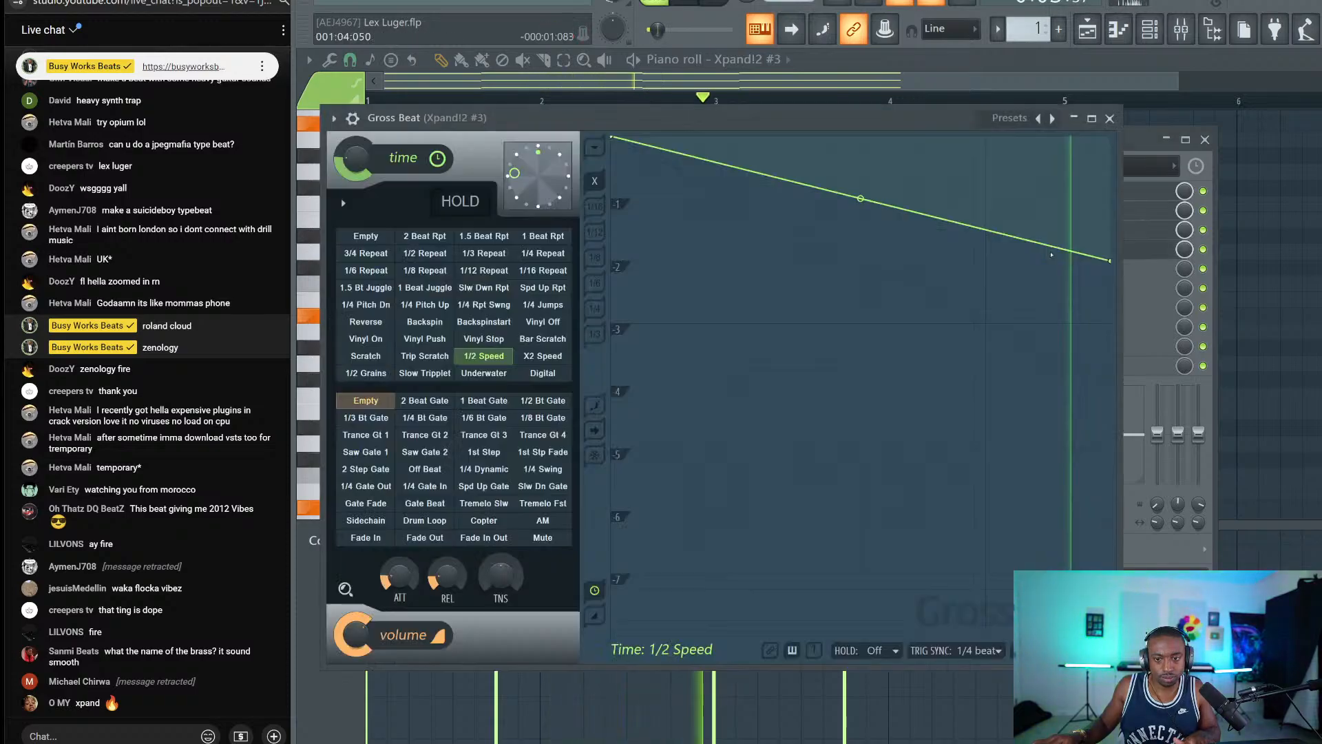
pyautogui.moveTo(356, 158); pyautogui.dragTo(356, 162)
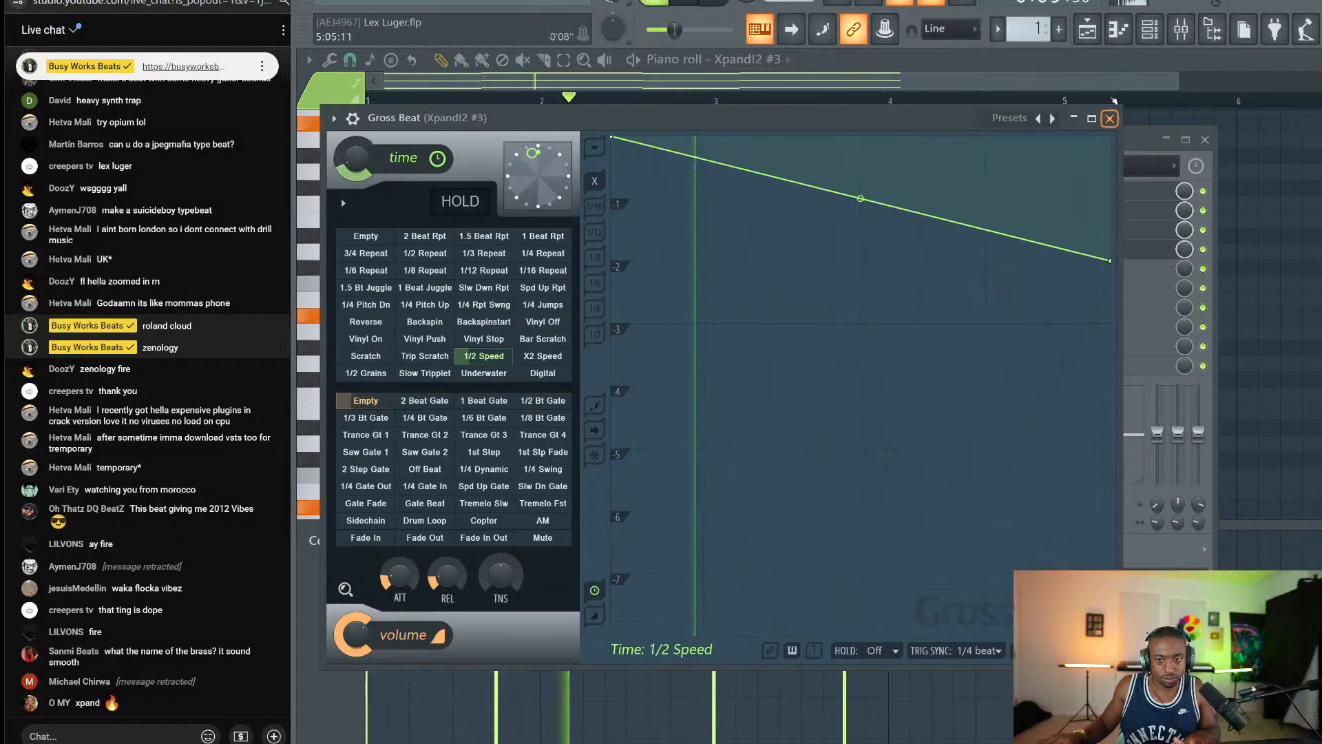
pyautogui.click(1109, 118)
# Reset the Insert 6 volume fader to 0.0 dB and return to the playlist.
pyautogui.click(1163, 26)
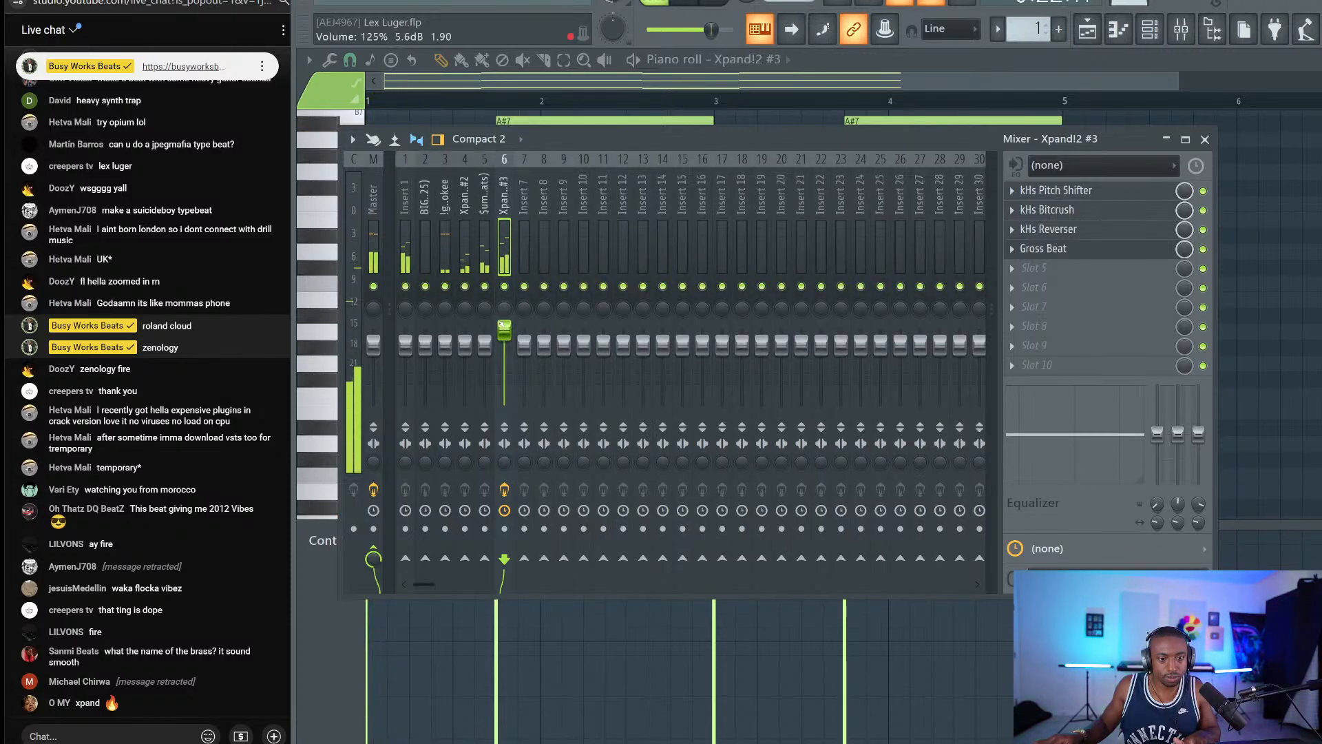
pyautogui.moveTo(504, 329); pyautogui.dragTo(504, 345)
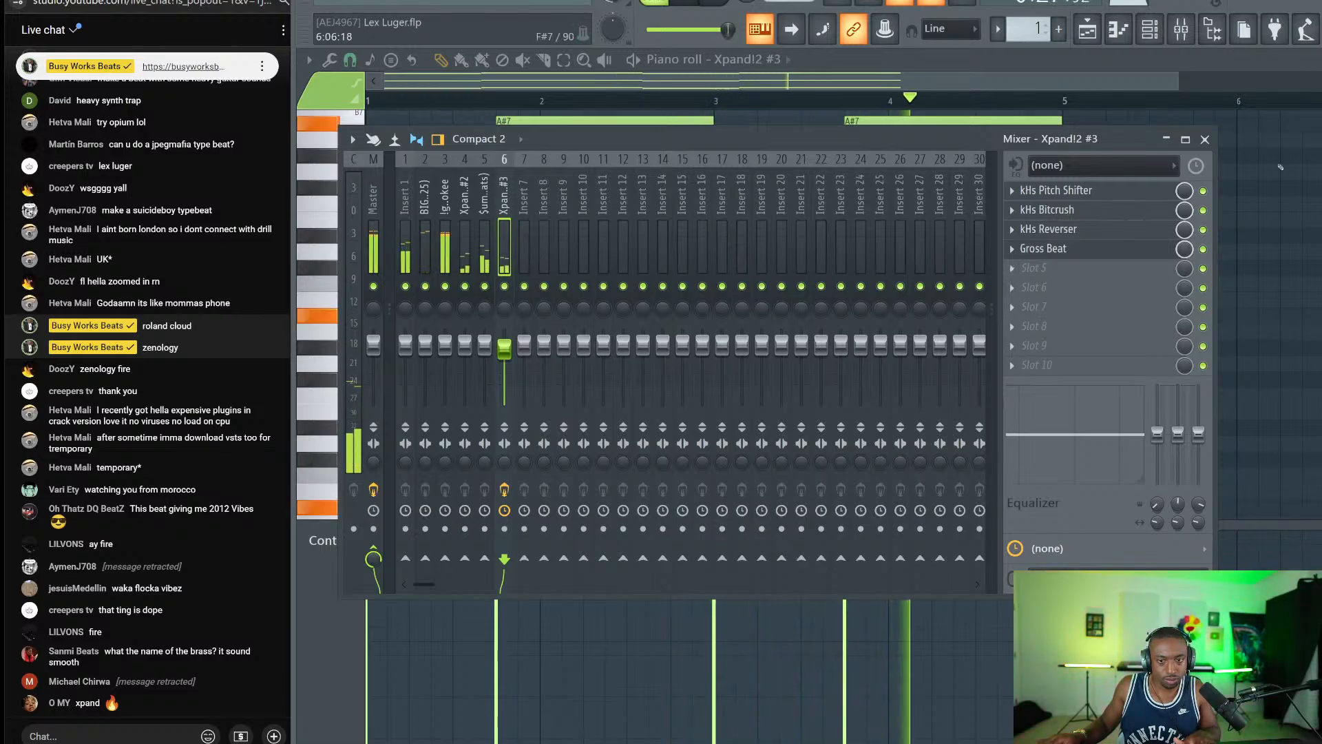
pyautogui.click(1082, 27)
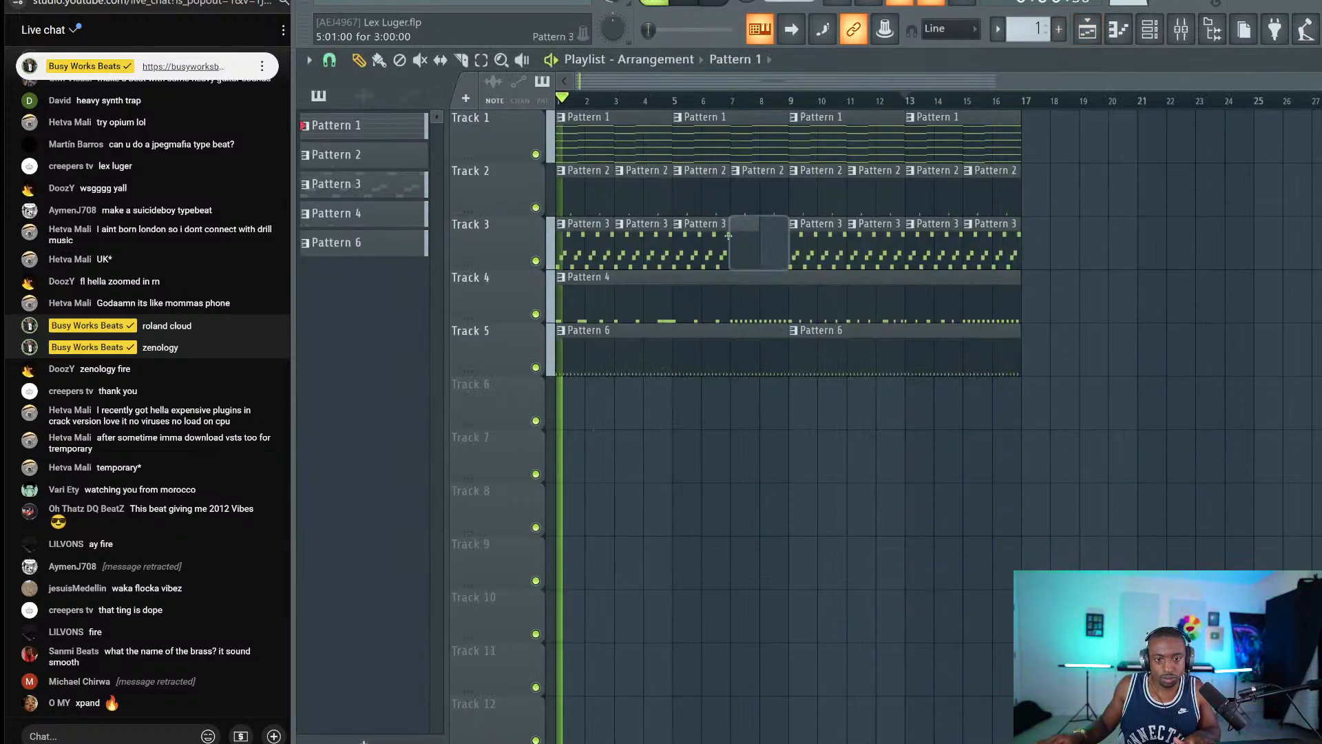
# Delete Track 3's first three Pattern 3 clips and save the project.
pyautogui.rightClick(592, 242)
pyautogui.moveTo(1015, 242)
pyautogui.mouseDown()
pyautogui.moveTo(819, 243)
pyautogui.moveTo(1011, 243)
pyautogui.mouseUp()
pyautogui.keyDown('ctrl'); pyautogui.click(1101, 256); pyautogui.keyUp('ctrl')
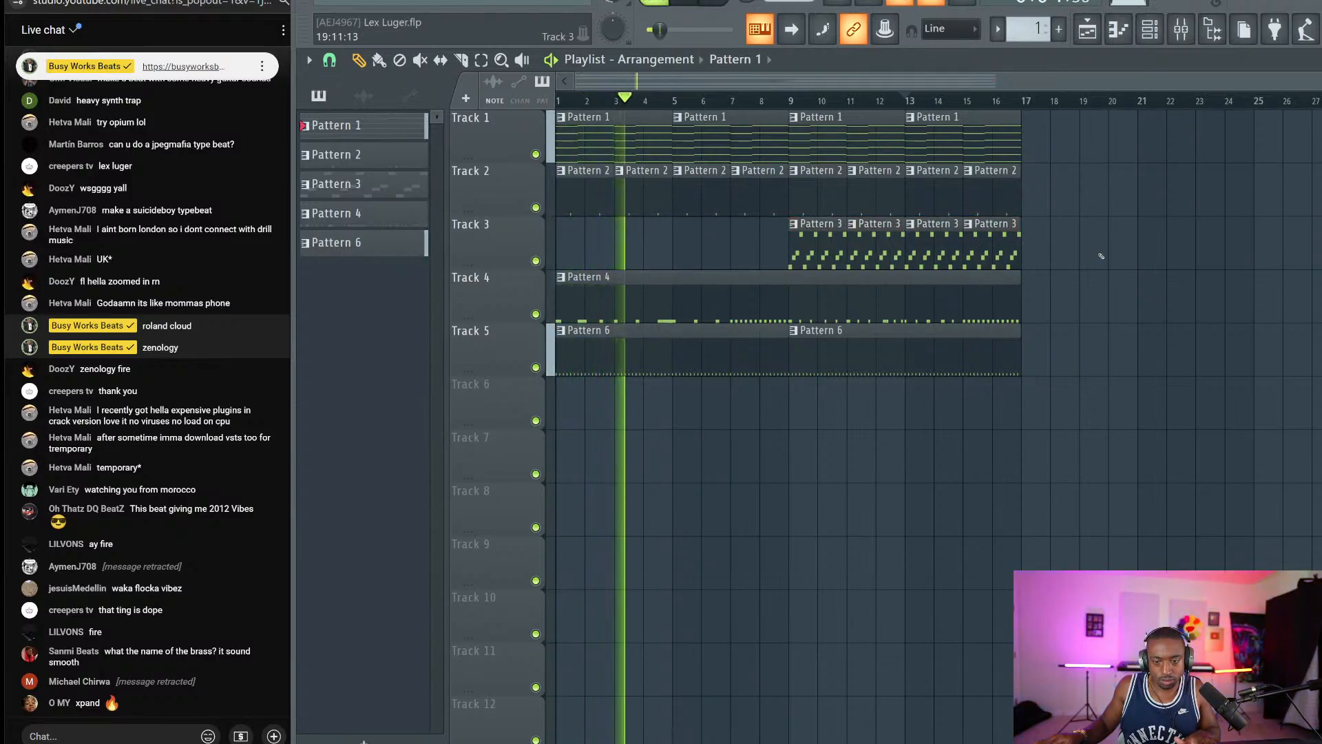
pyautogui.hotkey('ctrl', 's')
# Switch the first Xpand!2 channel to the Big Brass Stack brass preset.
pyautogui.press('F6')
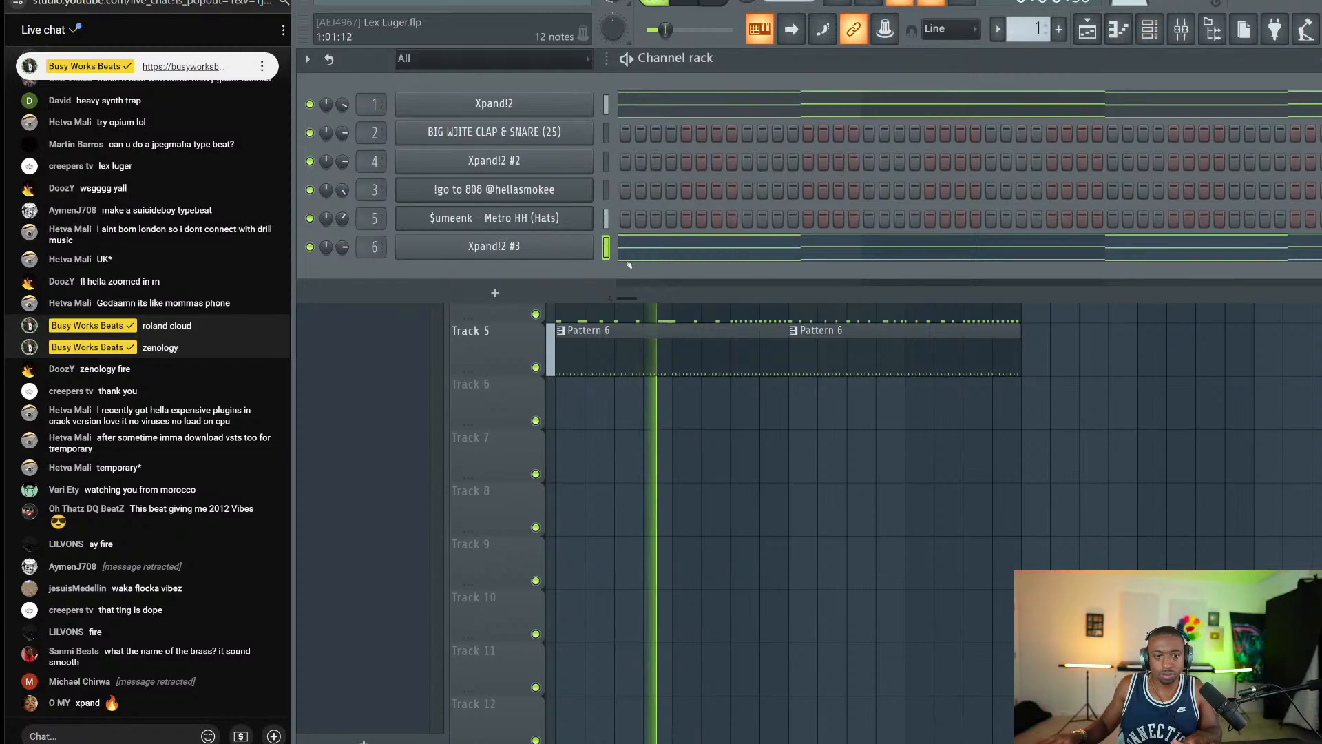
pyautogui.scroll(2, 1032, 28)
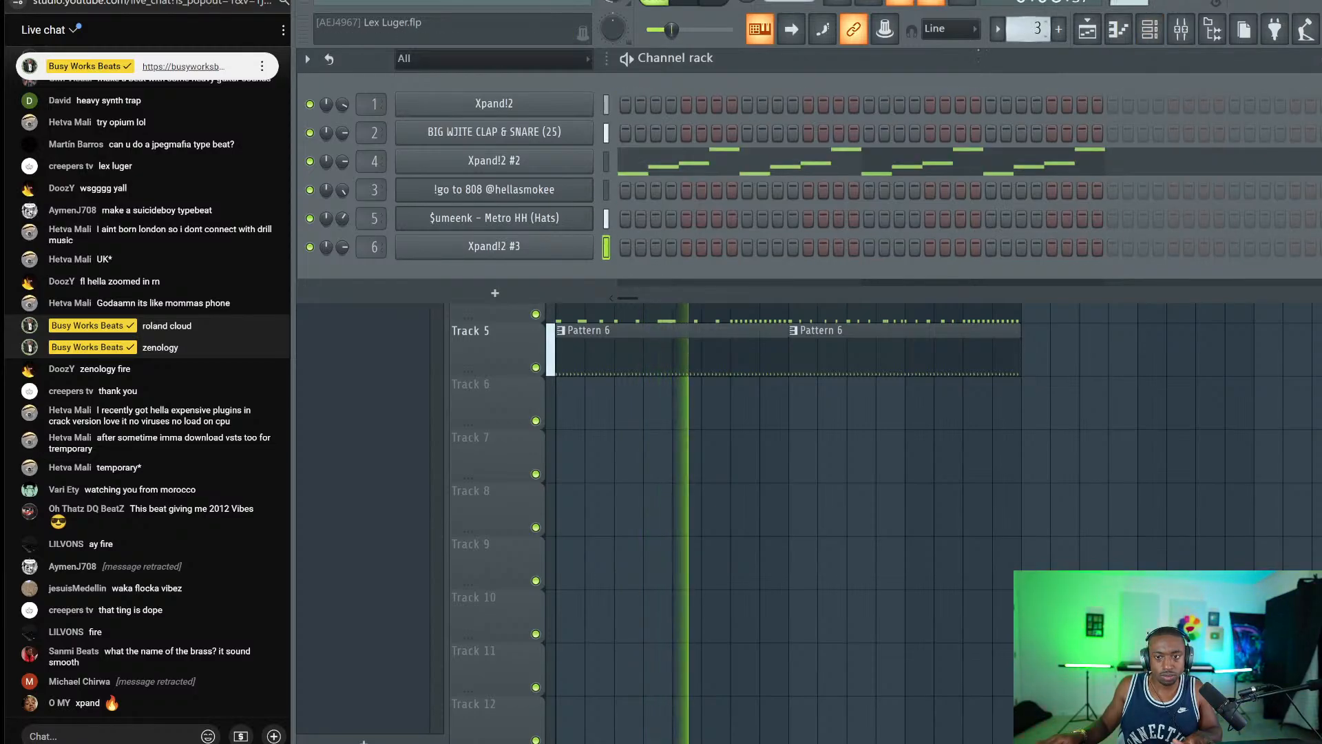
pyautogui.click(563, 105)
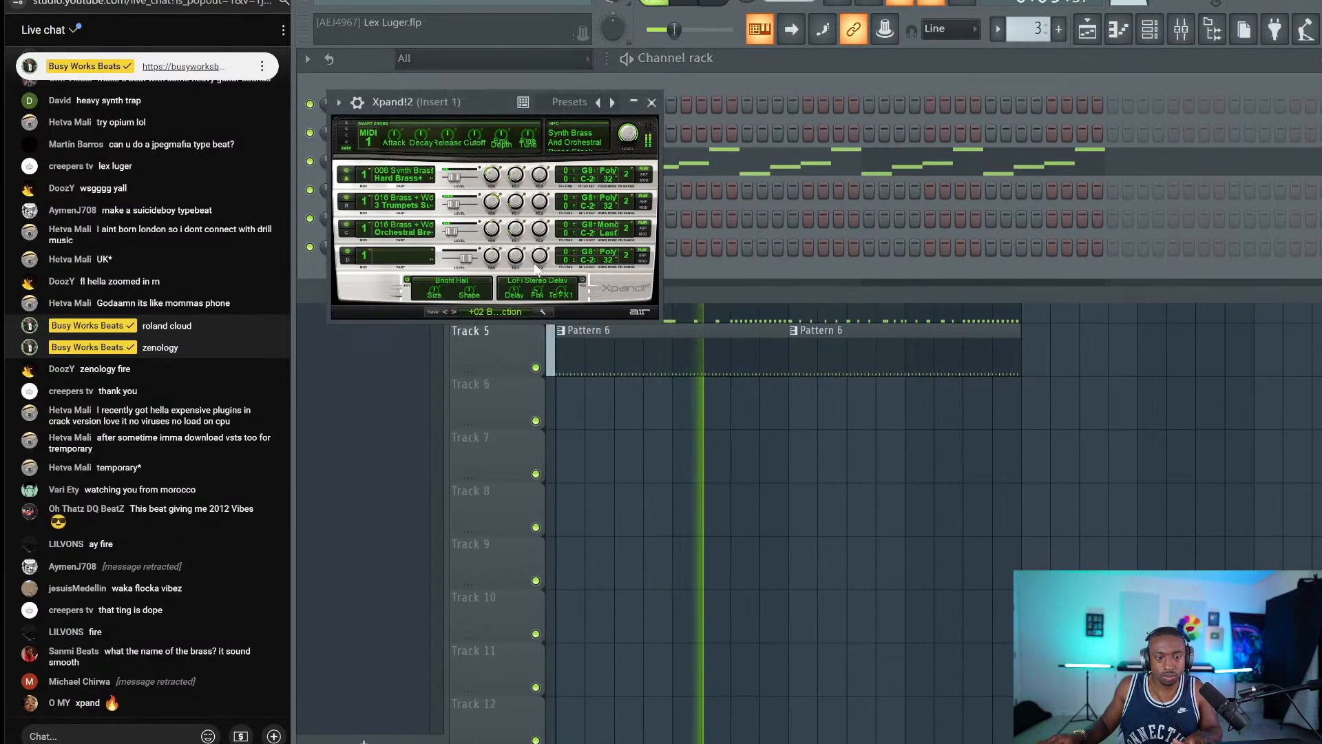
pyautogui.click(453, 311)
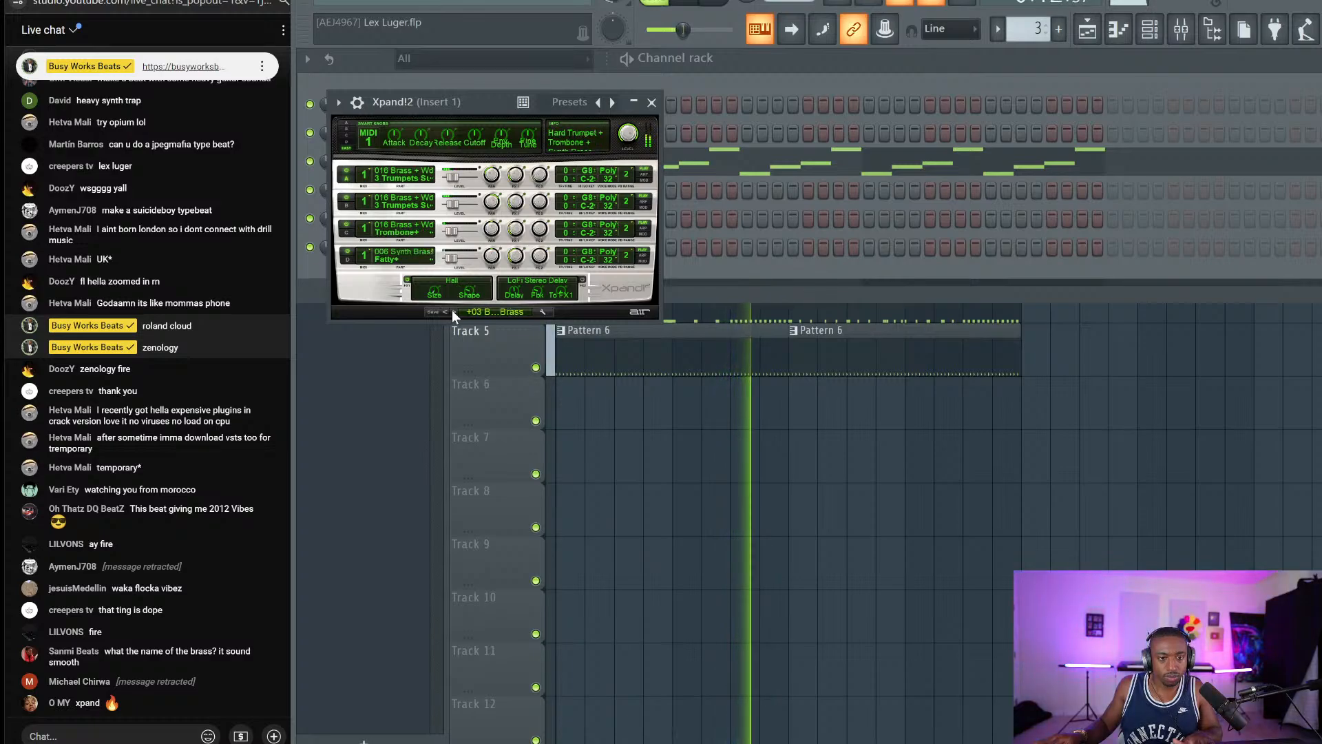
pyautogui.click(452, 311)
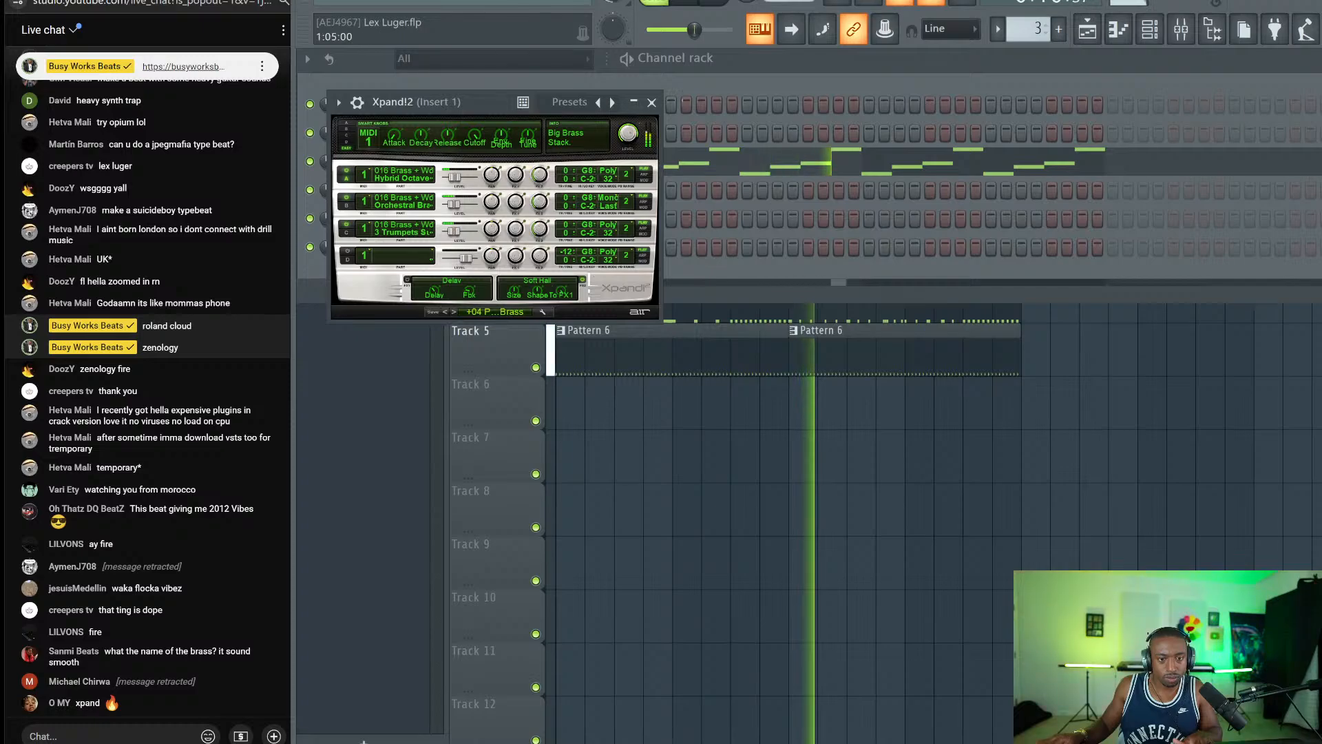
pyautogui.click(651, 104)
pyautogui.press('F5')
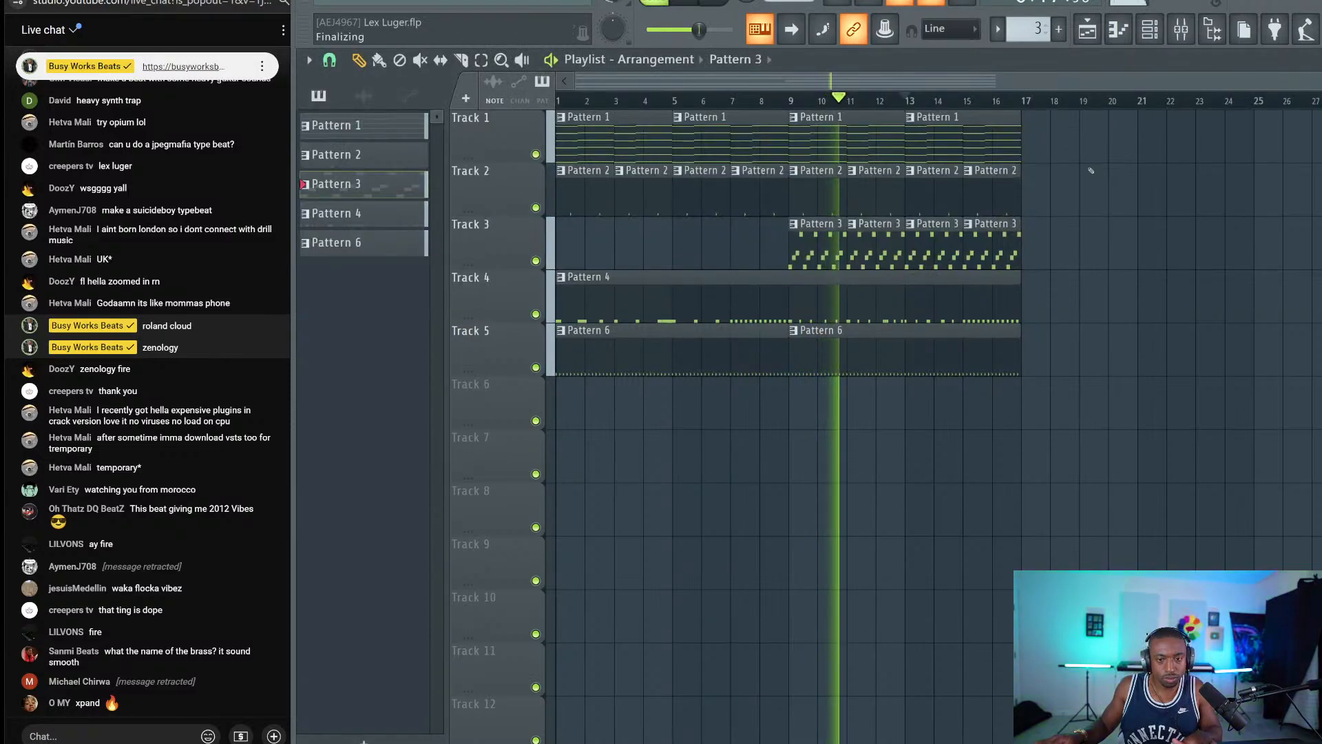
pyautogui.press('F6')
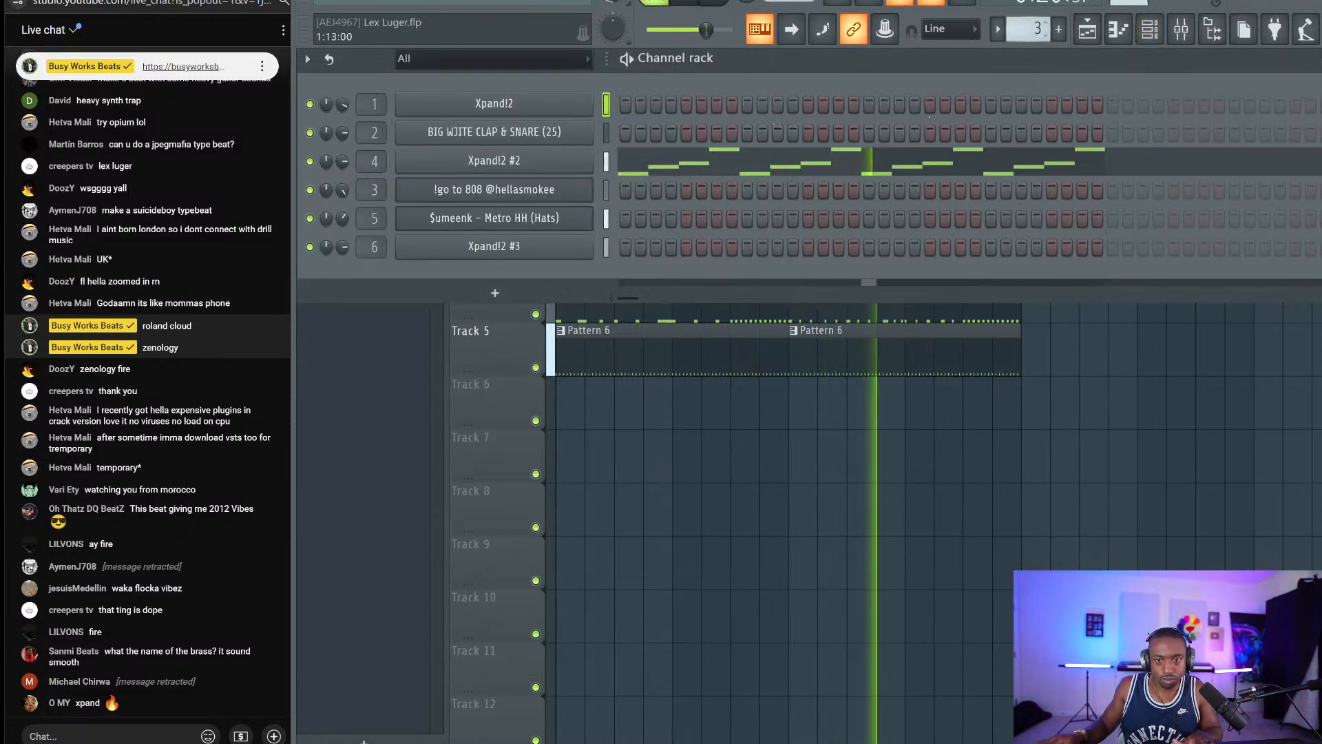
# Inspect the Fruity soft clipper on the master mixer track, then close the mixer.
pyautogui.click(1186, 30)
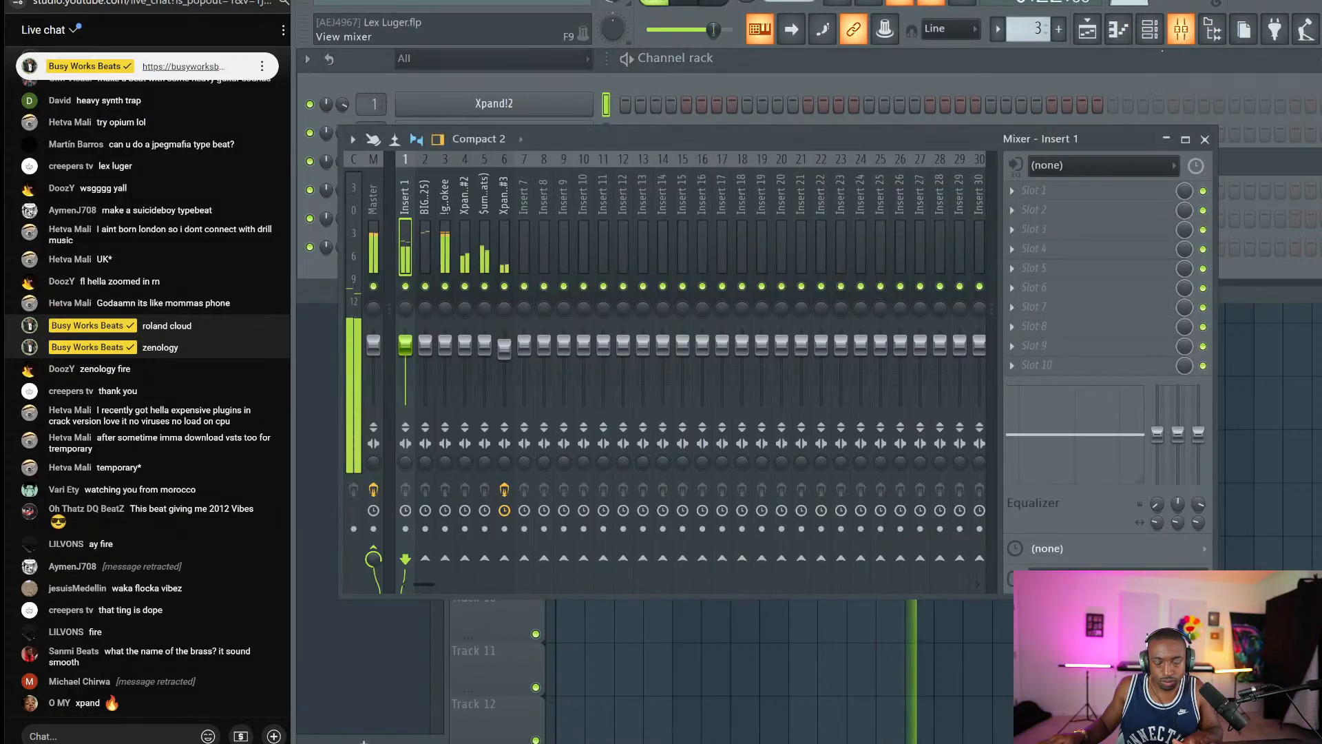
pyautogui.click(378, 246)
pyautogui.click(1138, 196)
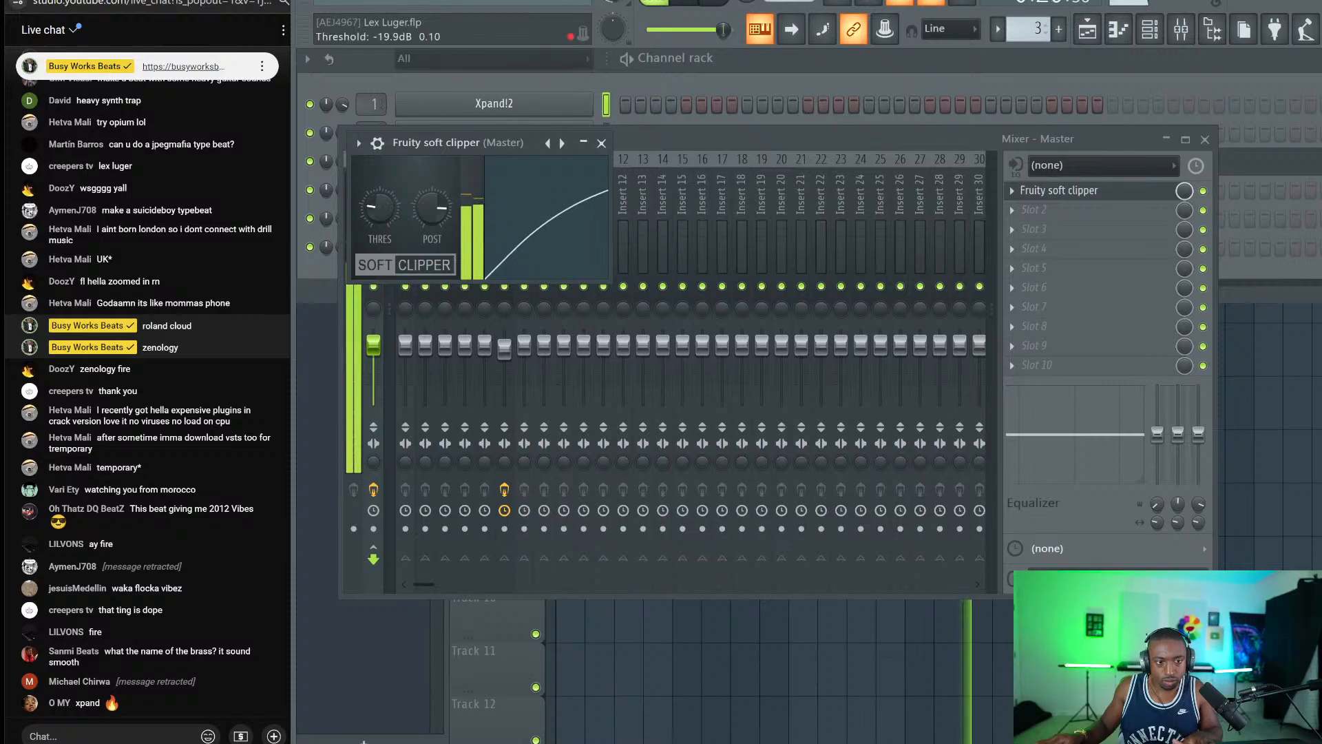
pyautogui.click(601, 143)
pyautogui.click(1205, 140)
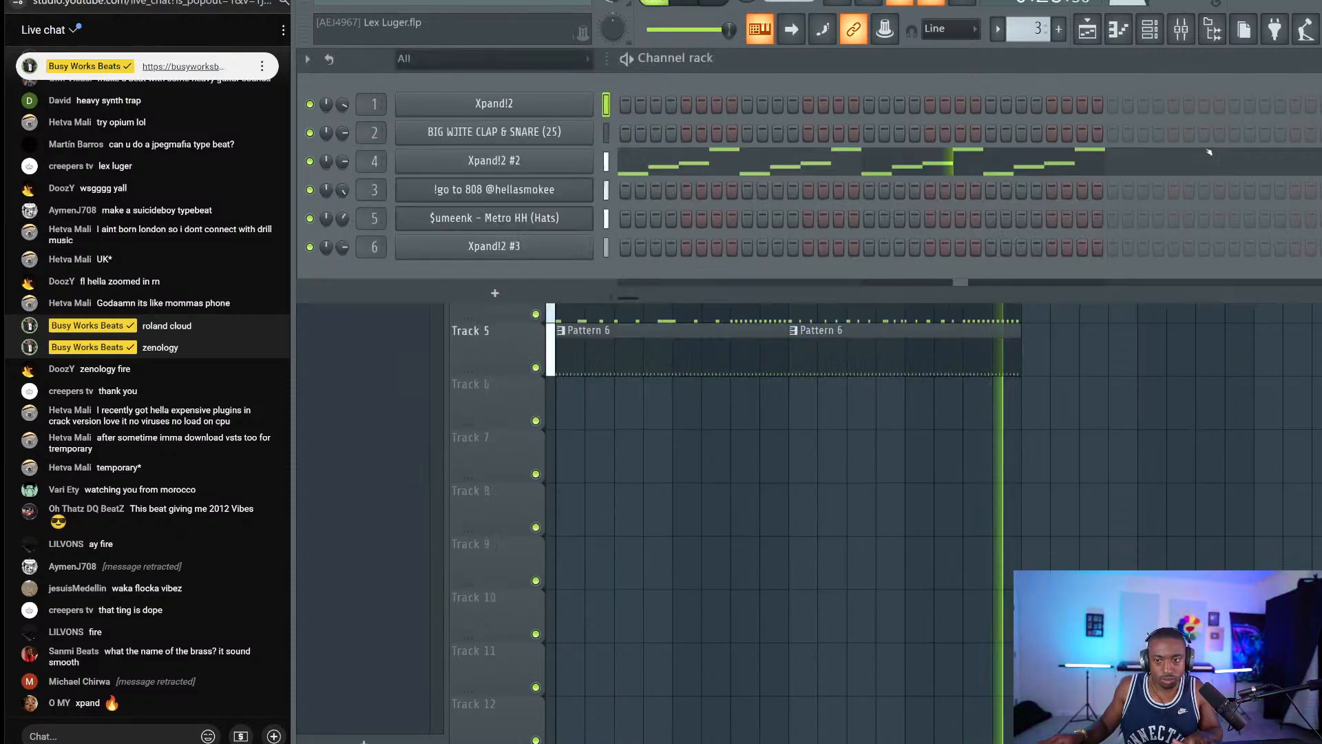
# Select Pattern 1, stop playback, and bring the playlist arrangement to the front.
pyautogui.click(756, 441)
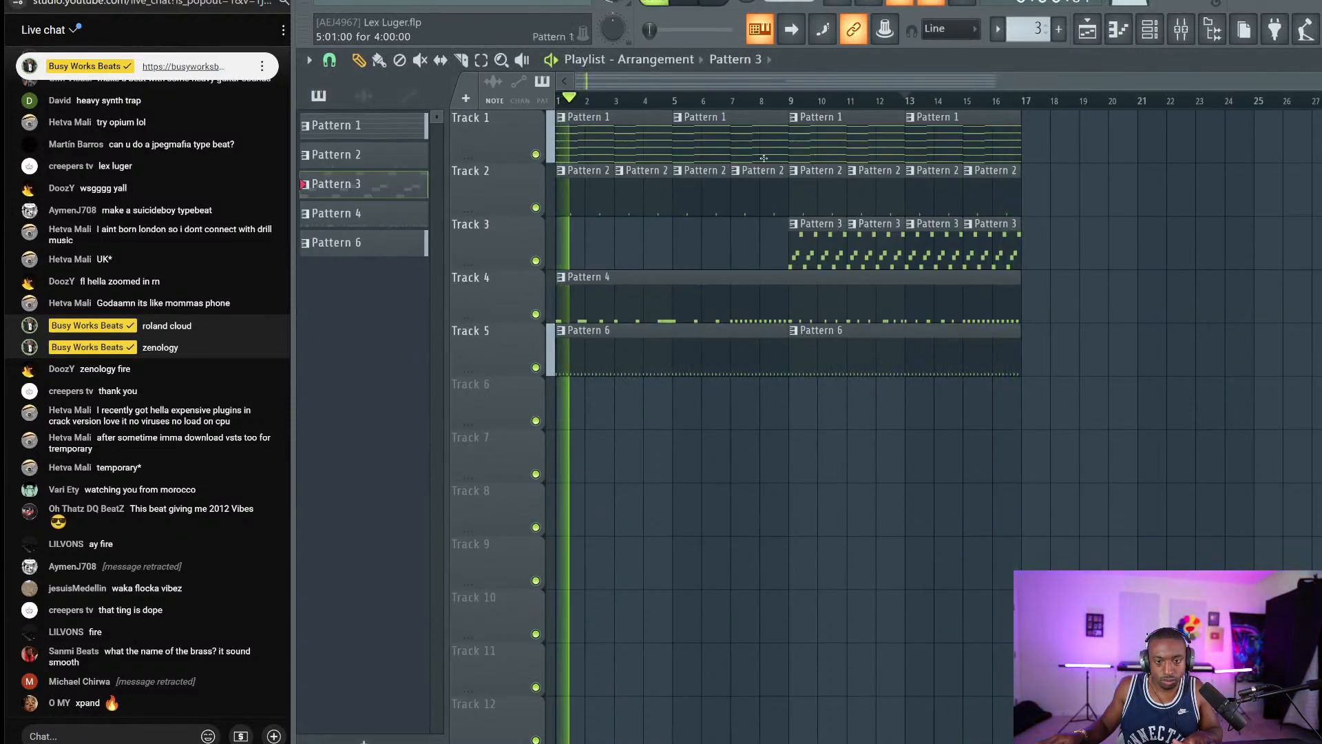
pyautogui.click(1149, 30)
pyautogui.moveTo(1036, 29); pyautogui.dragTo(1035, 42)
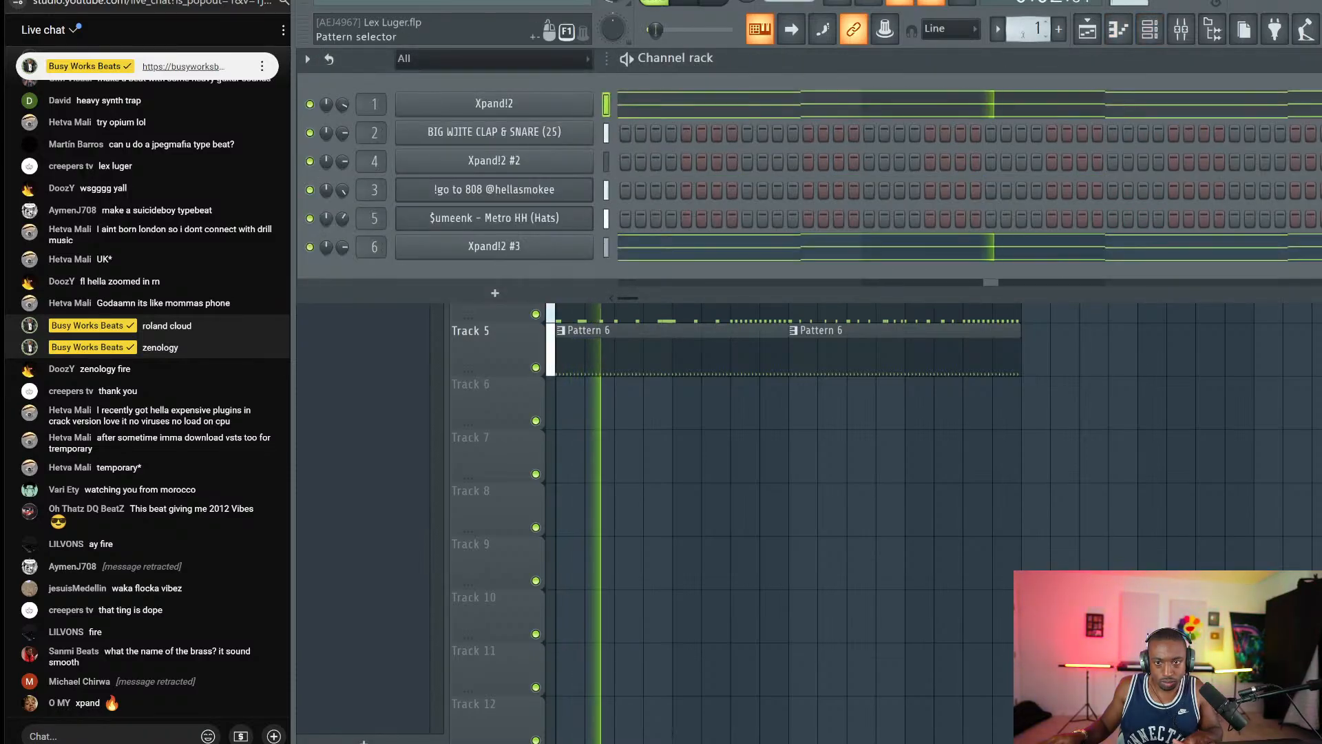
pyautogui.press('space')
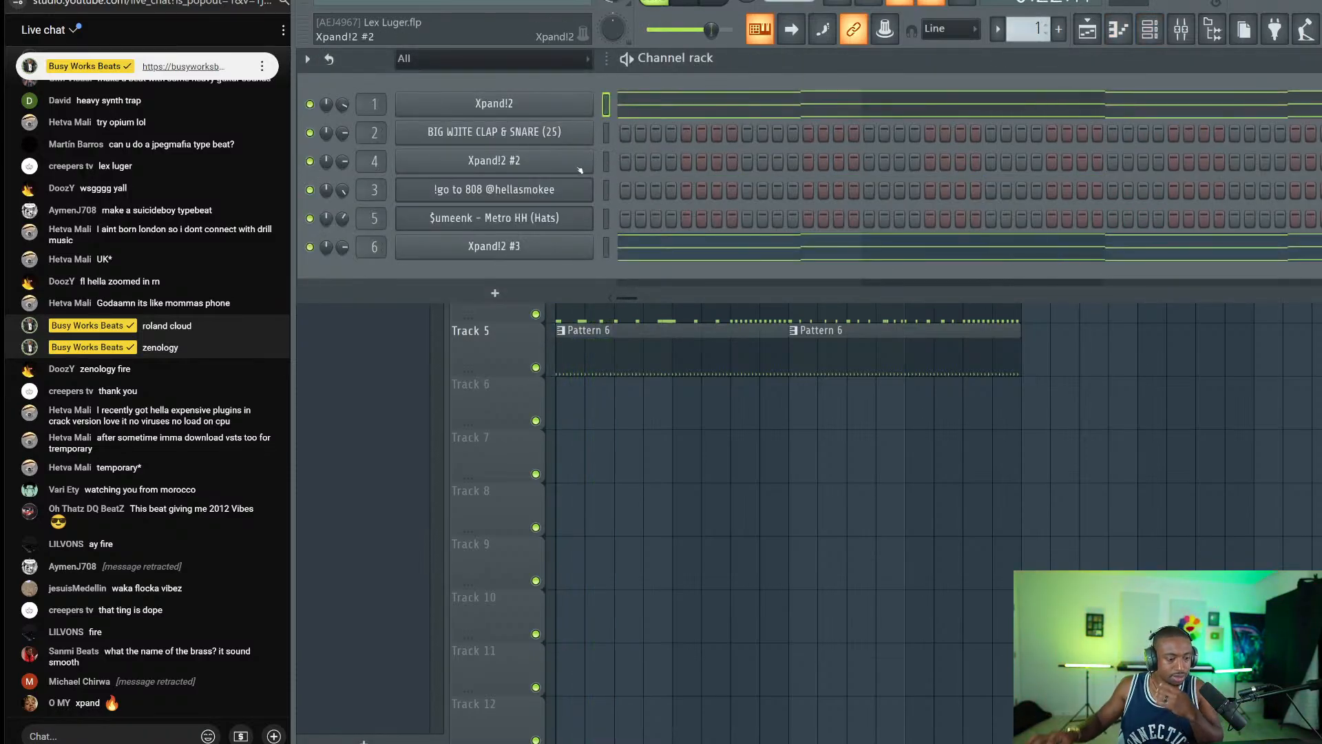
pyautogui.click(654, 515)
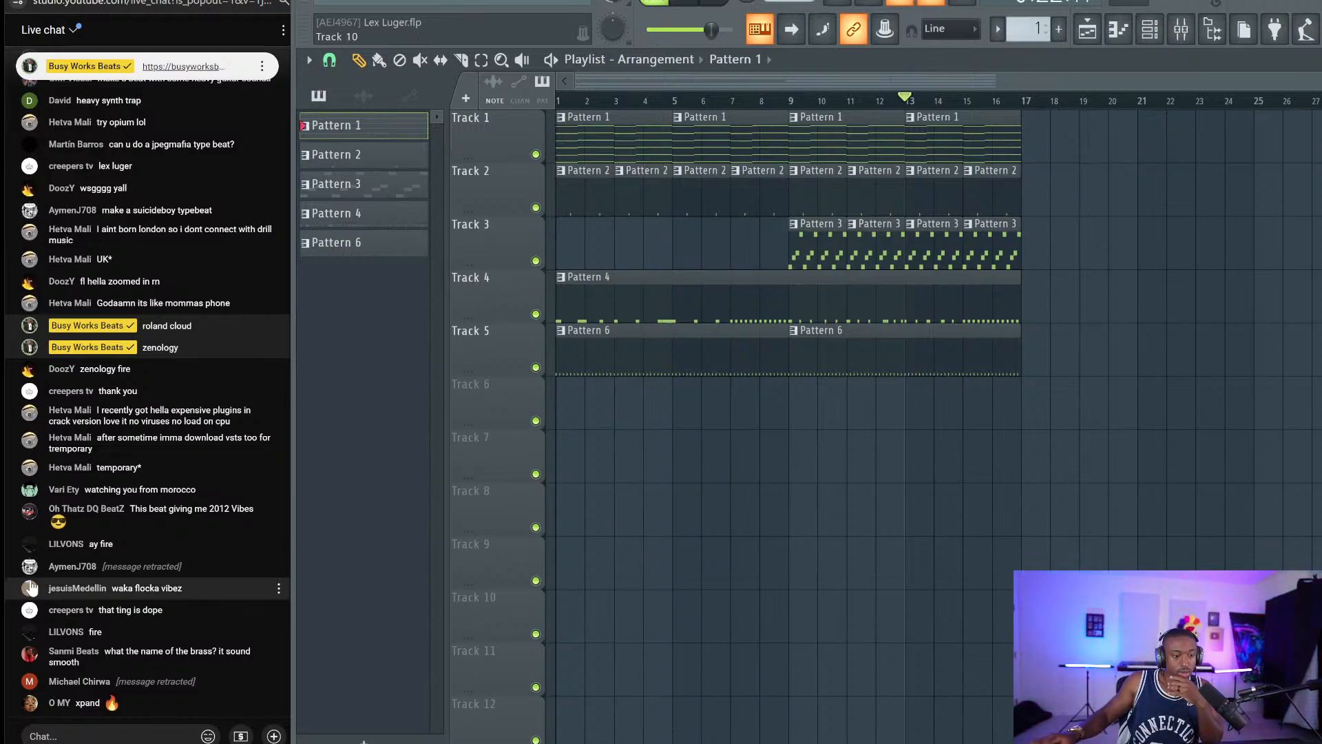
pyautogui.click(103, 736)
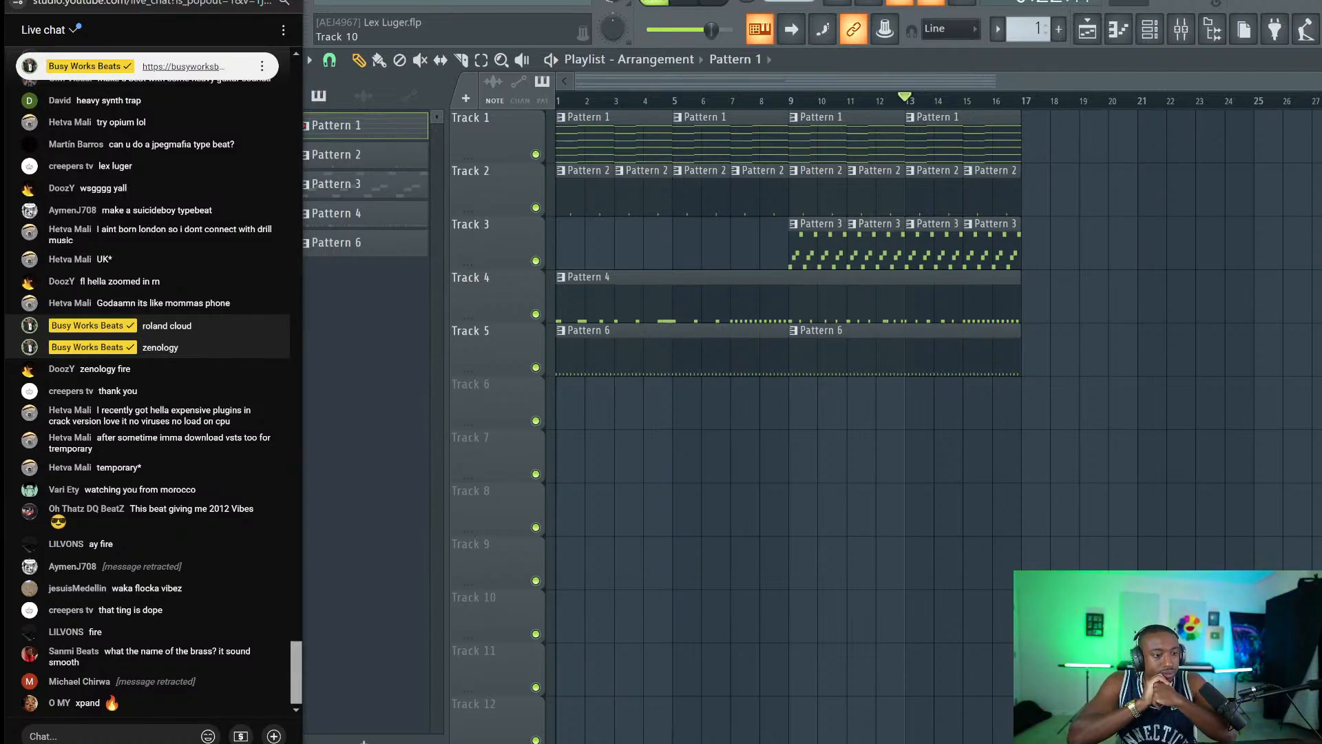
pyautogui.hotkey('alt', 'Tab')
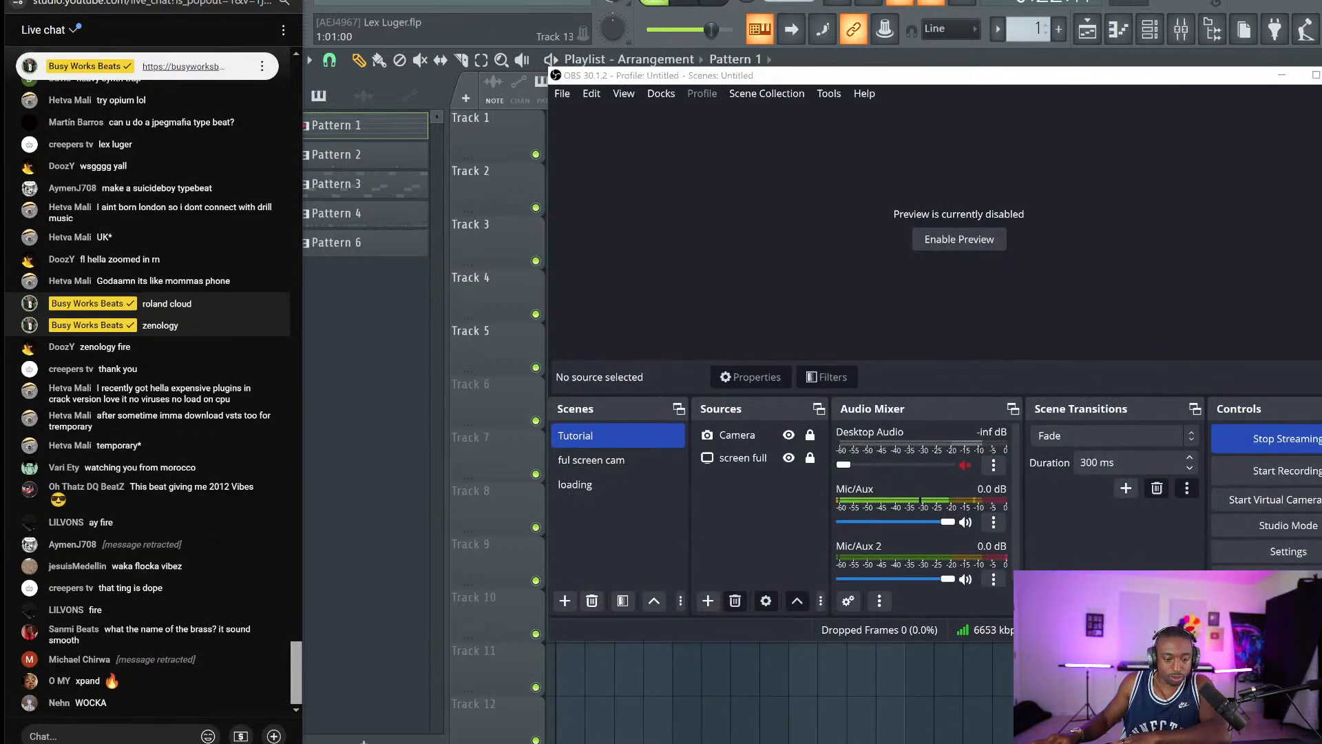
pyautogui.hotkey('alt', 'Tab')
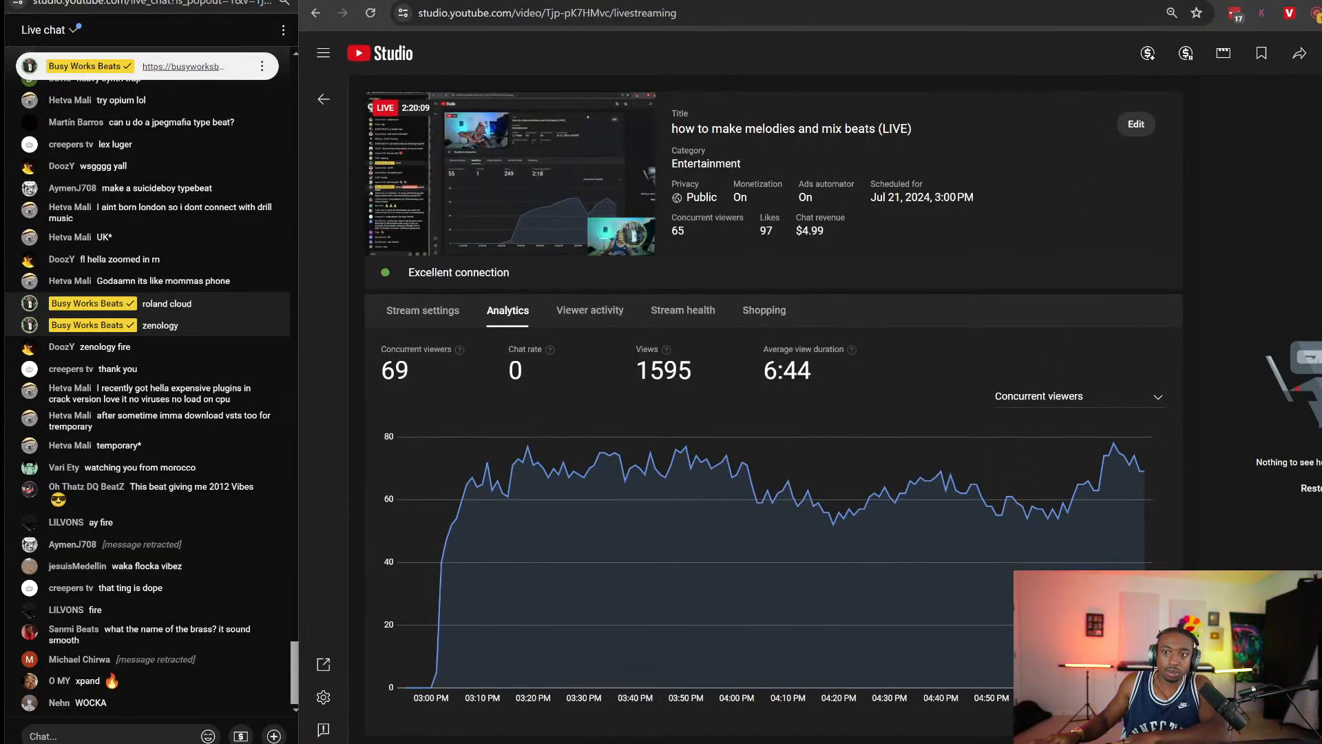
pyautogui.hotkey('alt', 'Tab')
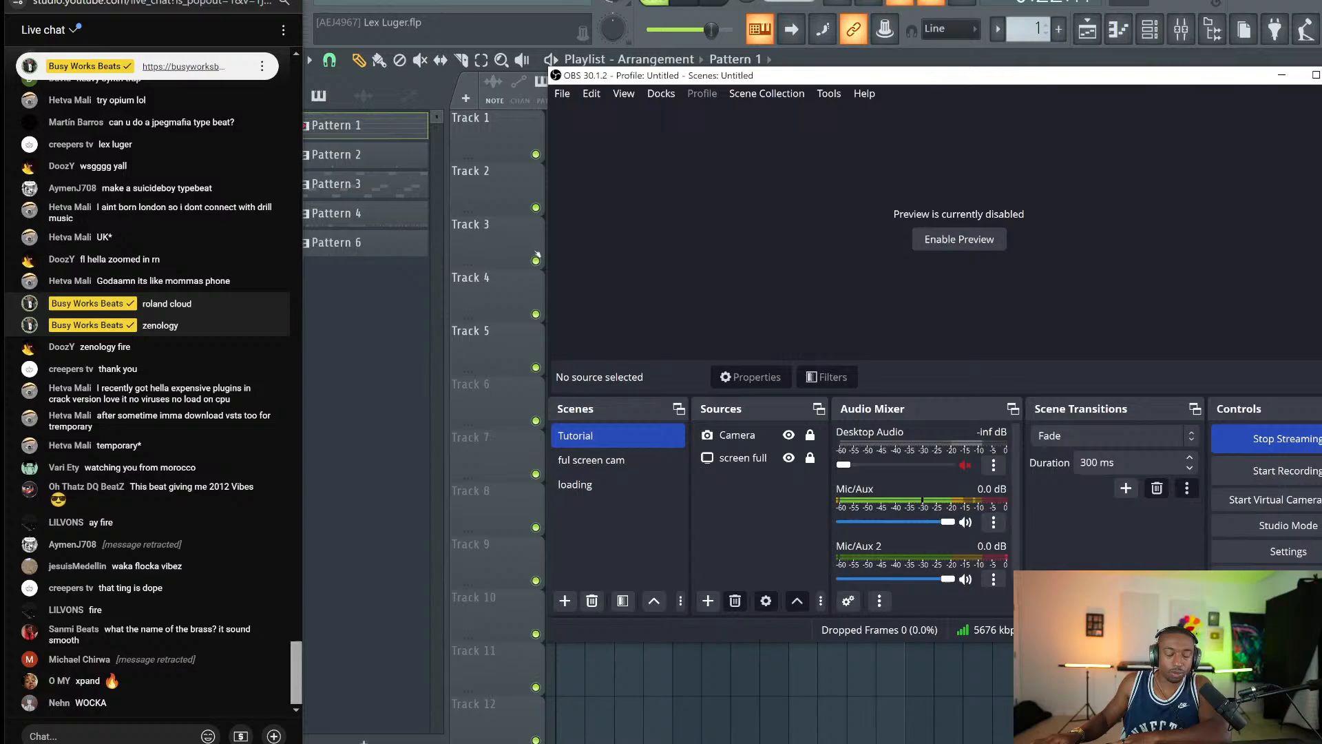
pyautogui.click(1281, 76)
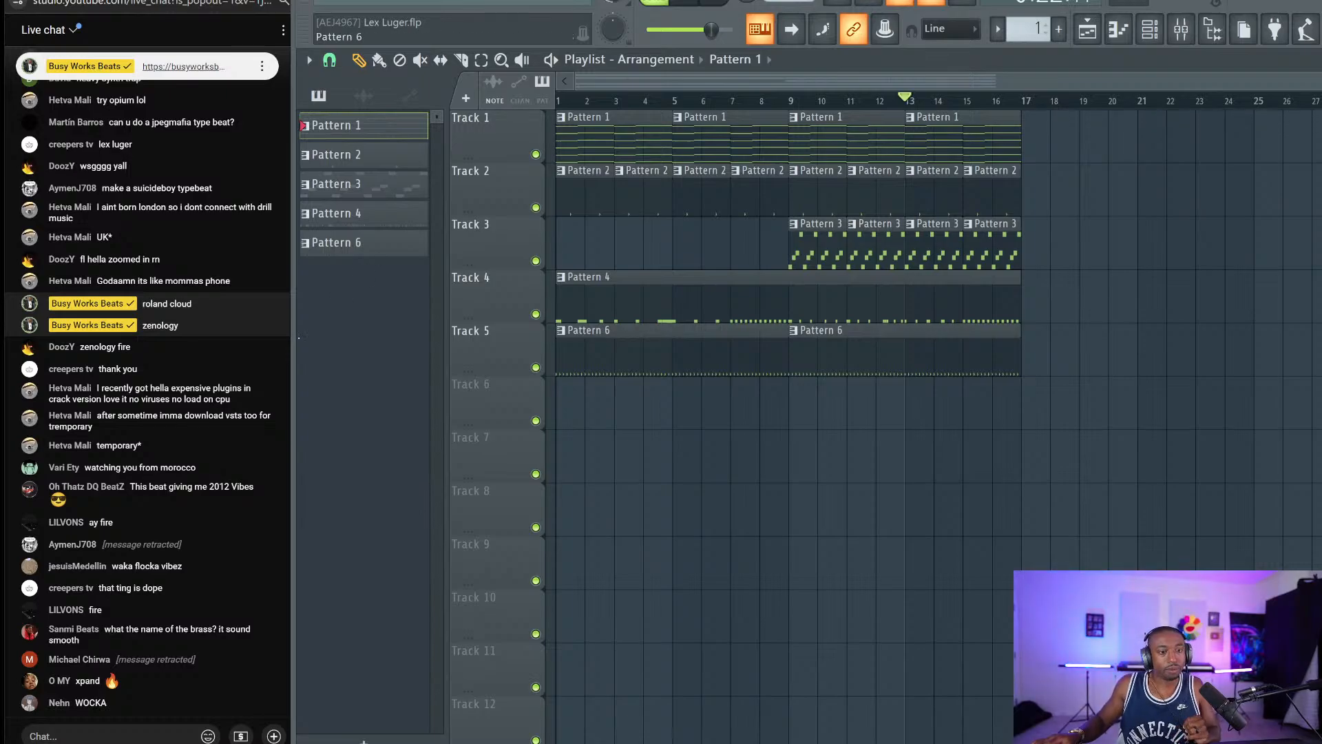
pyautogui.scroll(5, 172, 487)
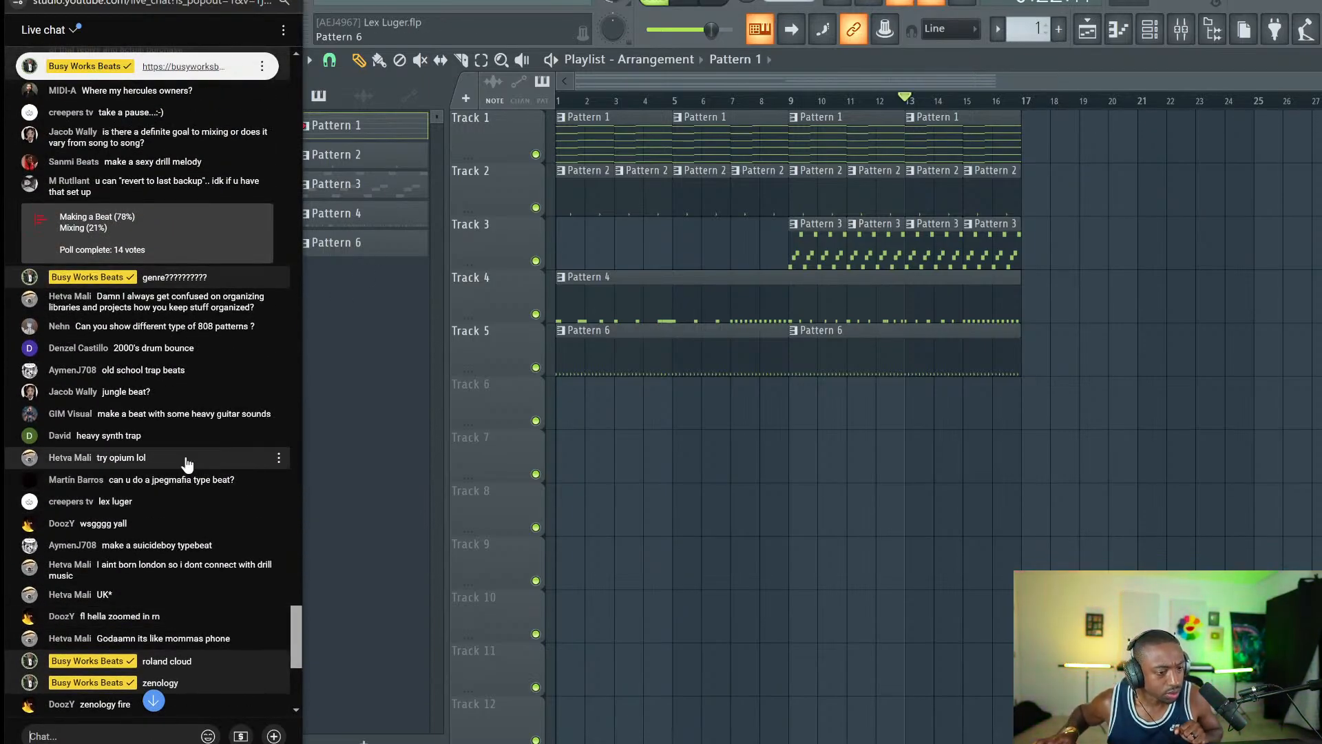
pyautogui.scroll(-1, 183, 461)
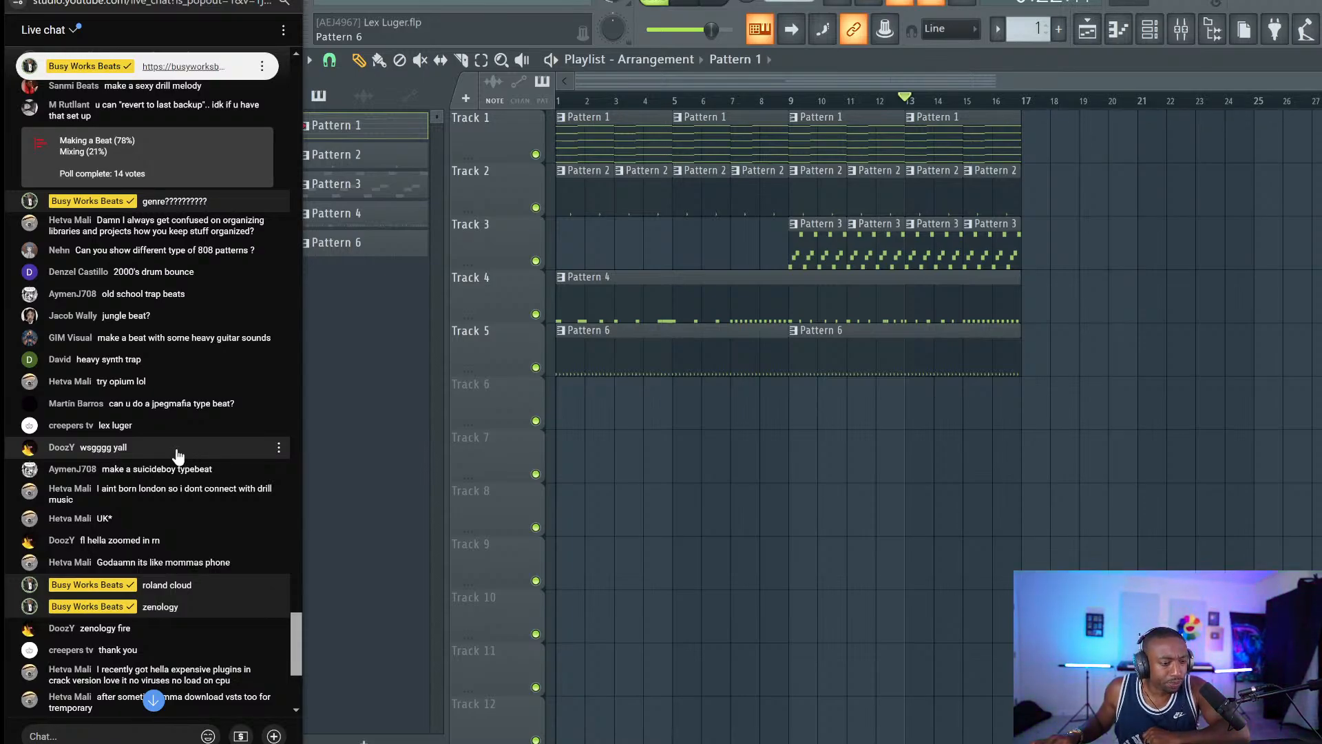
pyautogui.scroll(-1, 183, 457)
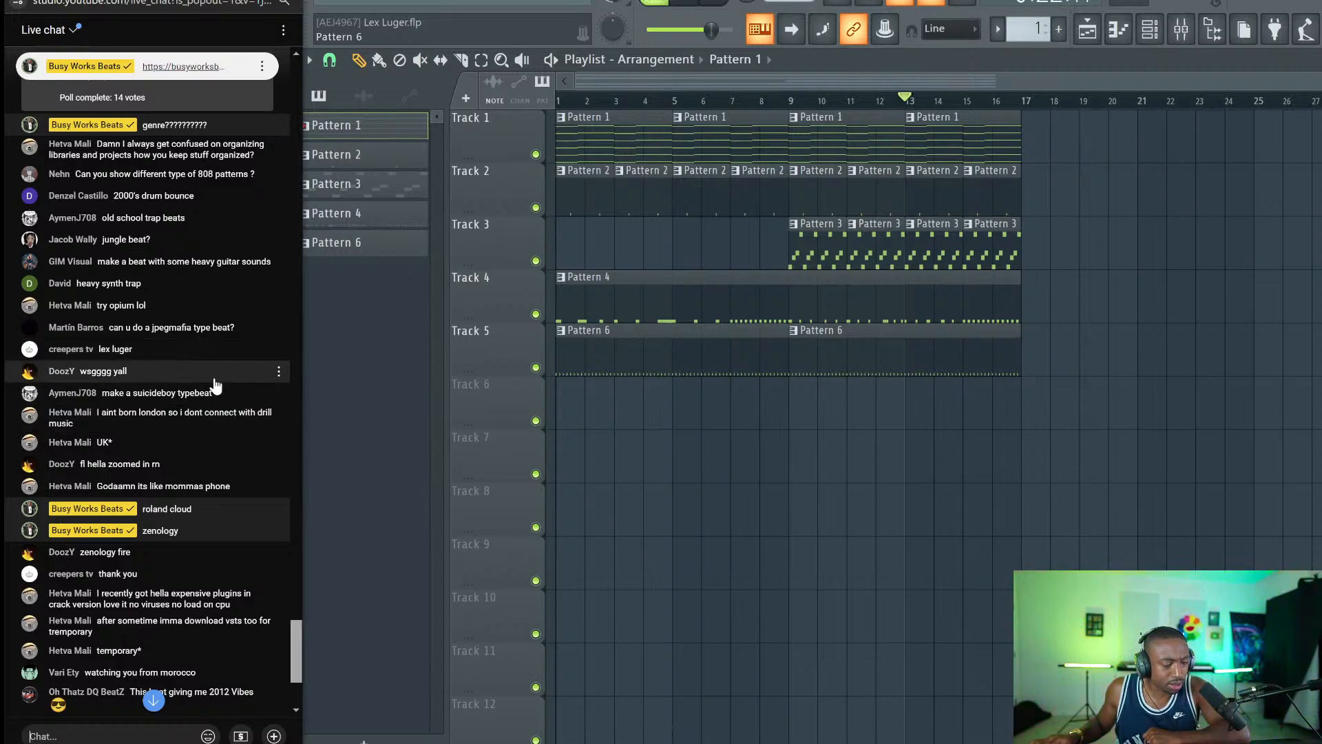
pyautogui.scroll(-4, 210, 427)
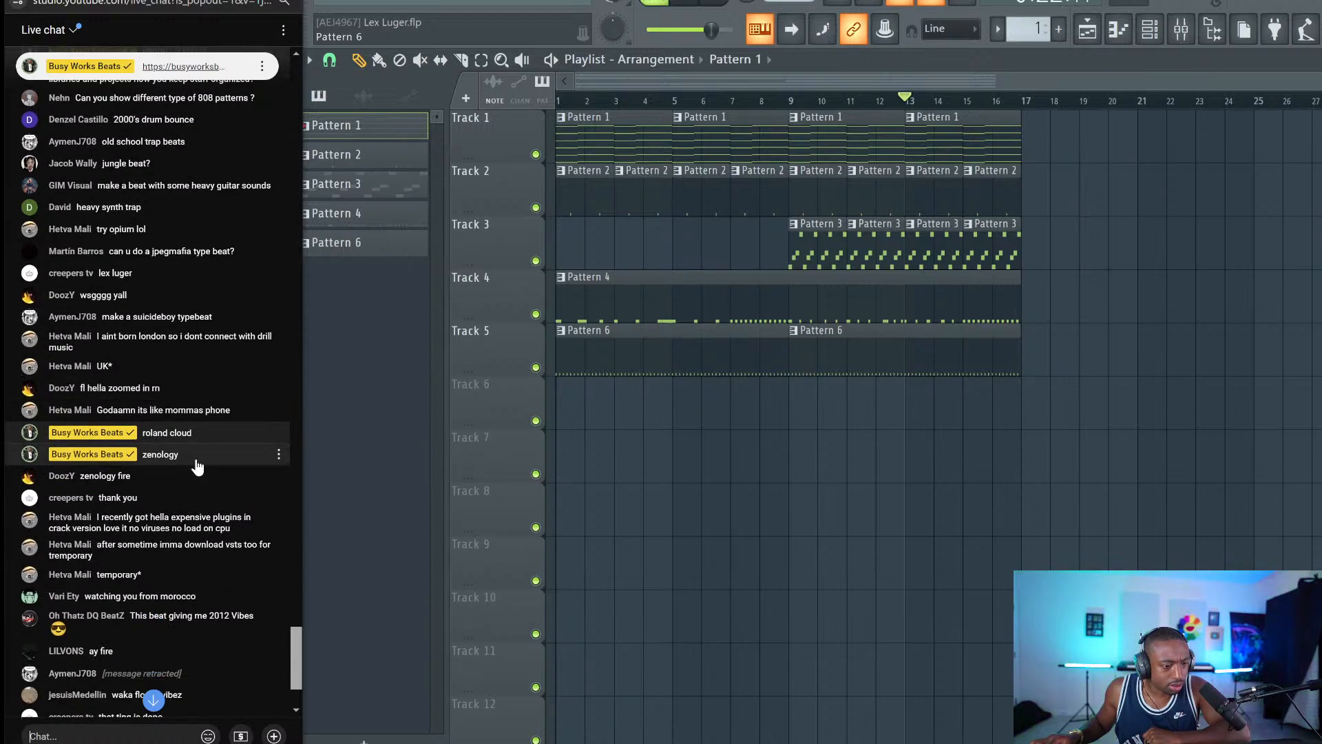
pyautogui.click(130, 736)
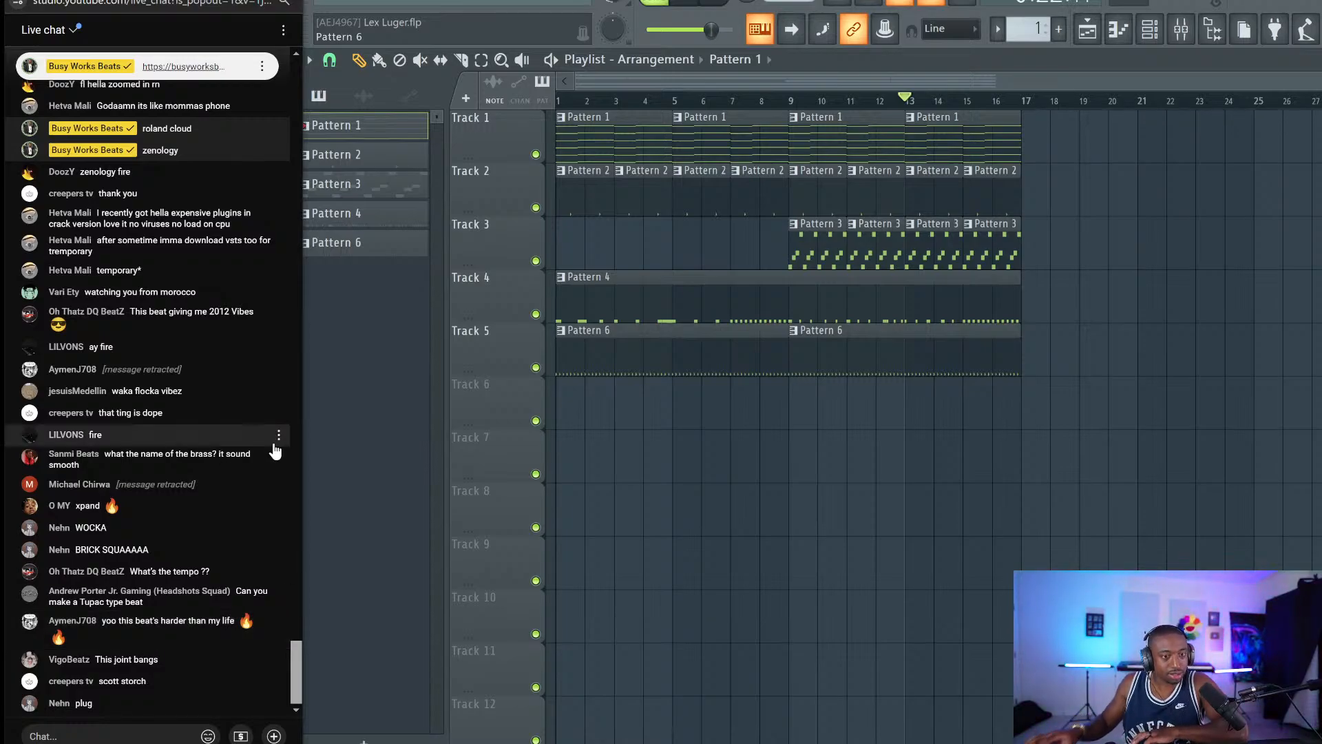
# Start a new project from the empty minimal template.
pyautogui.click(323, 2)
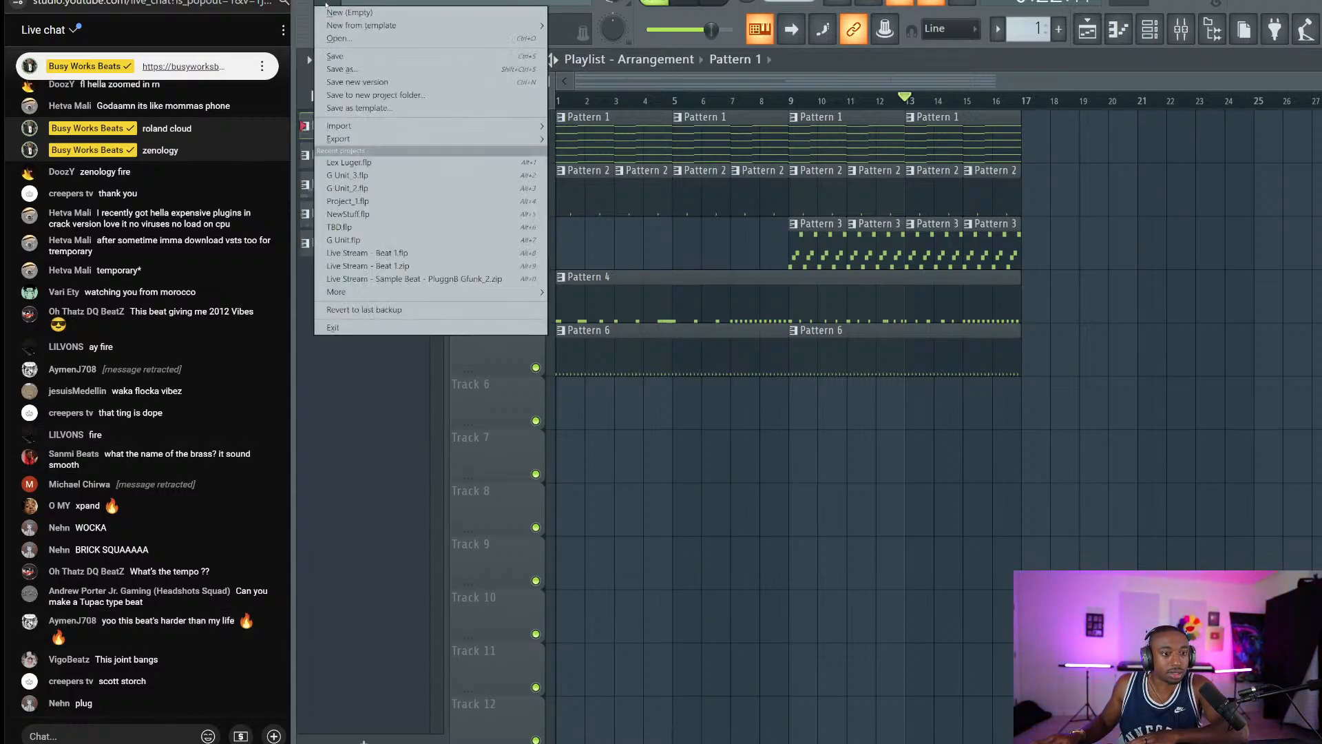
pyautogui.moveTo(386, 26)
pyautogui.moveTo(585, 39)
pyautogui.click(795, 508)
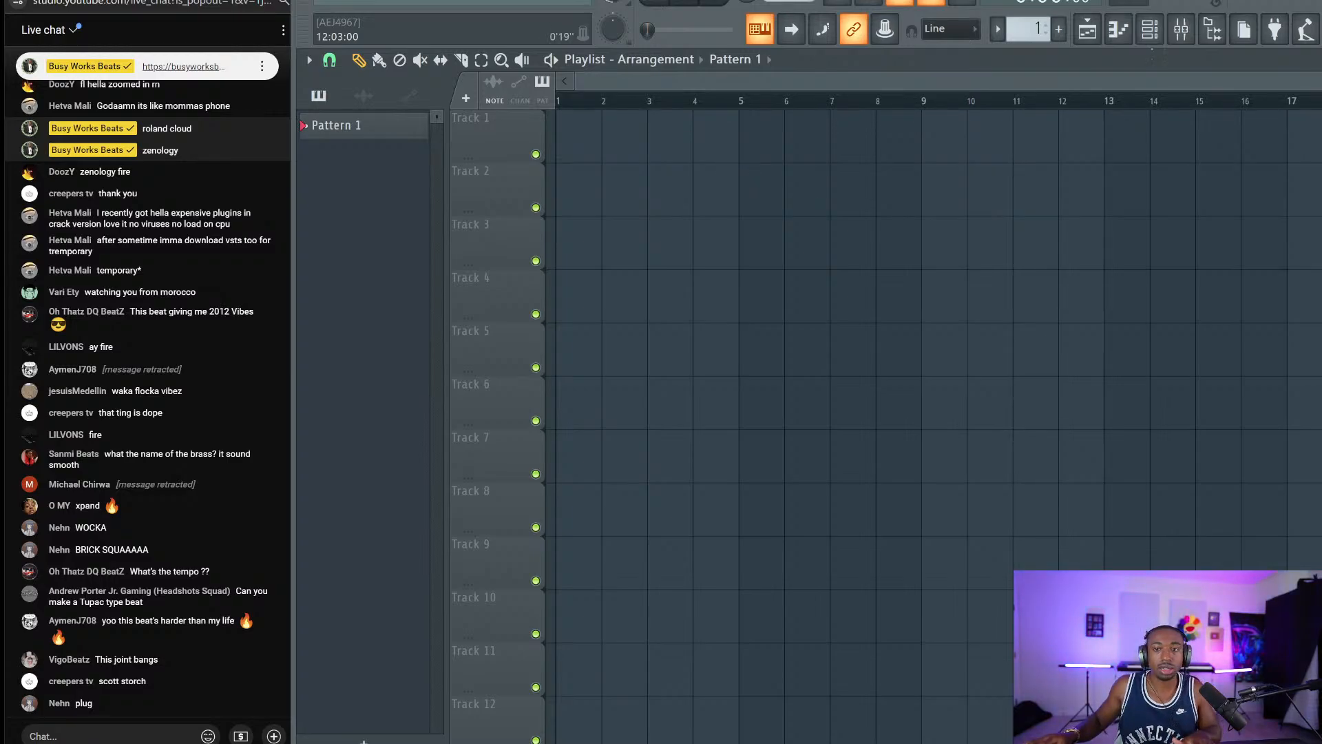
# Show the Replace plugin list for the Sampler channel in the channel rack.
pyautogui.click(1148, 45)
pyautogui.rightClick(594, 96)
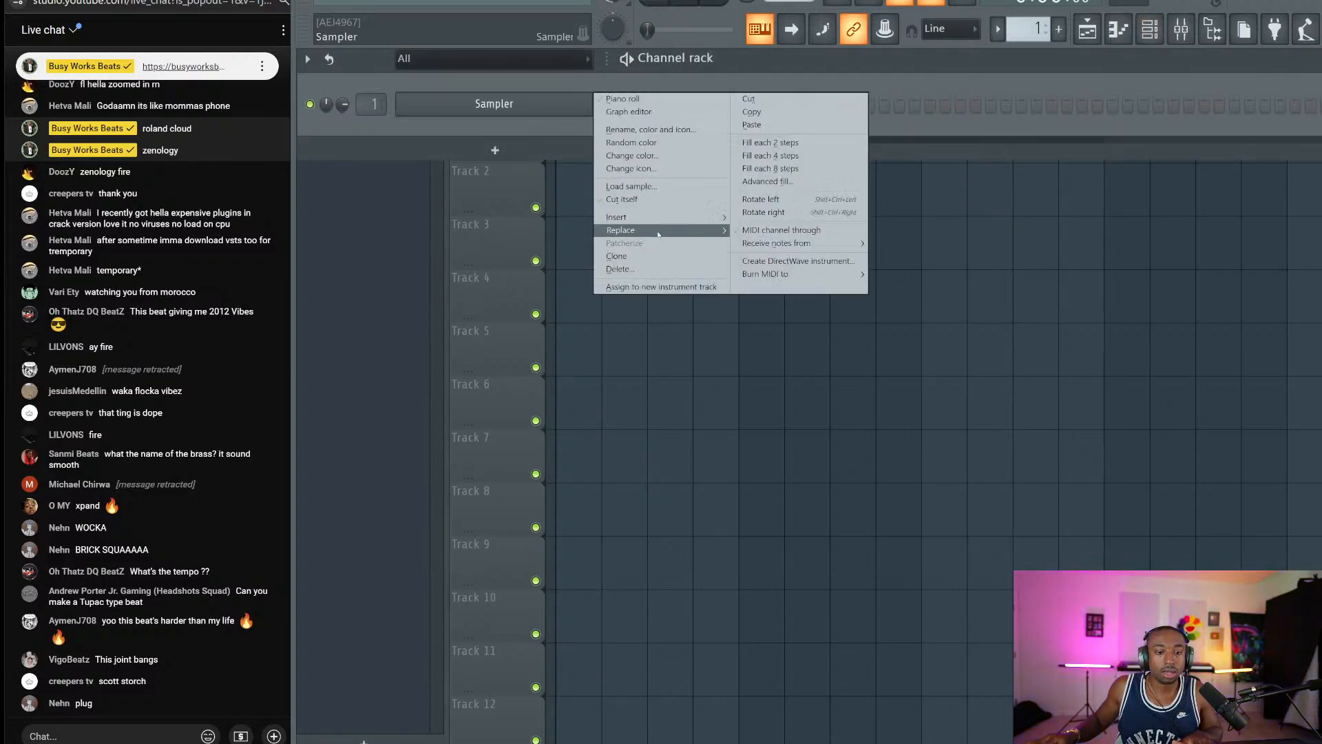
pyautogui.moveTo(657, 234)
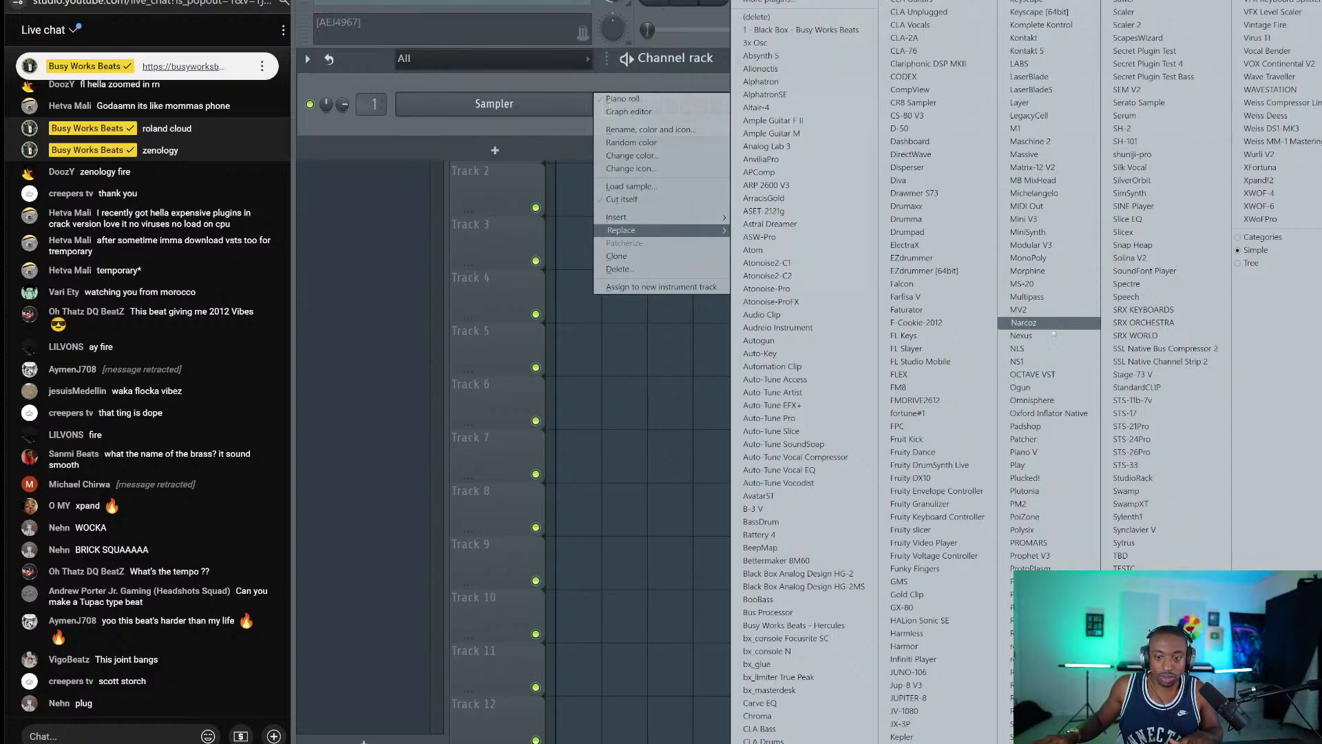
# Replace the Sampler with Nexus and load the Strings preset Ender Spiccato 8RR 2Vel.
pyautogui.click(1052, 335)
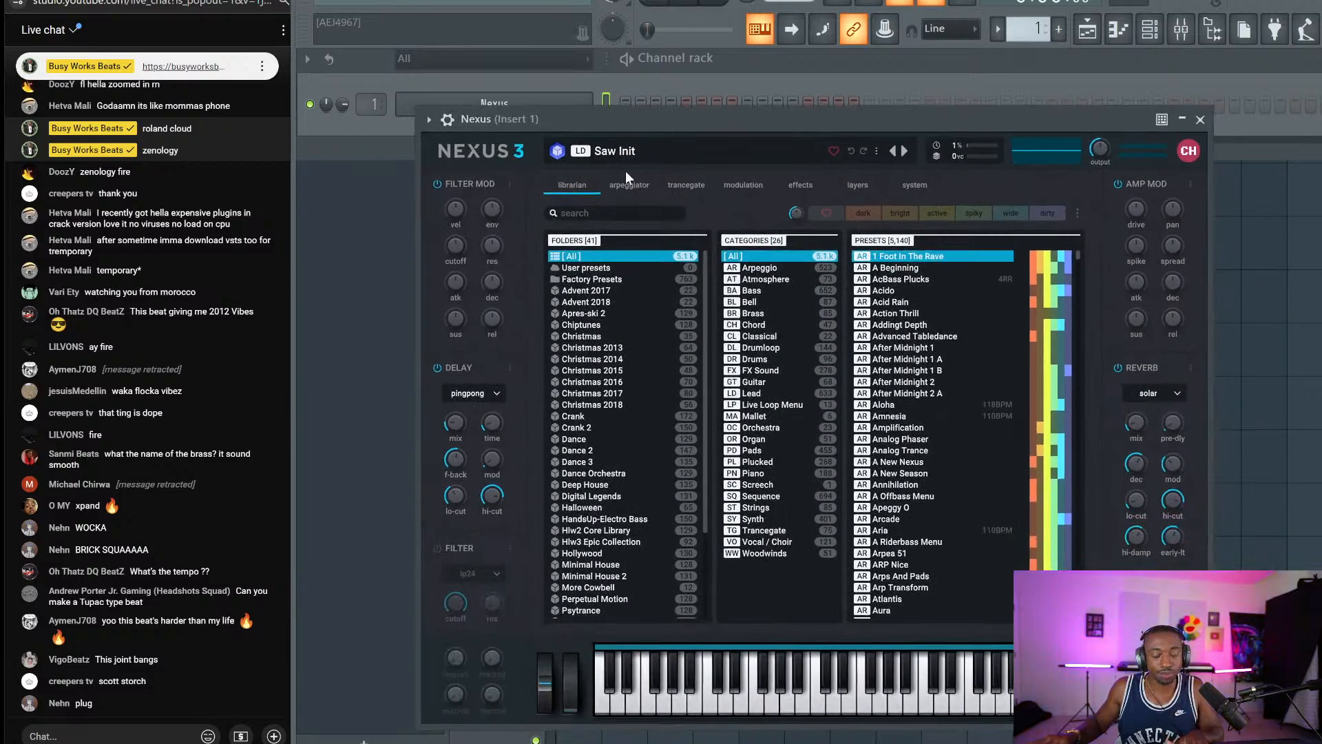
pyautogui.scroll(-3, 610, 389)
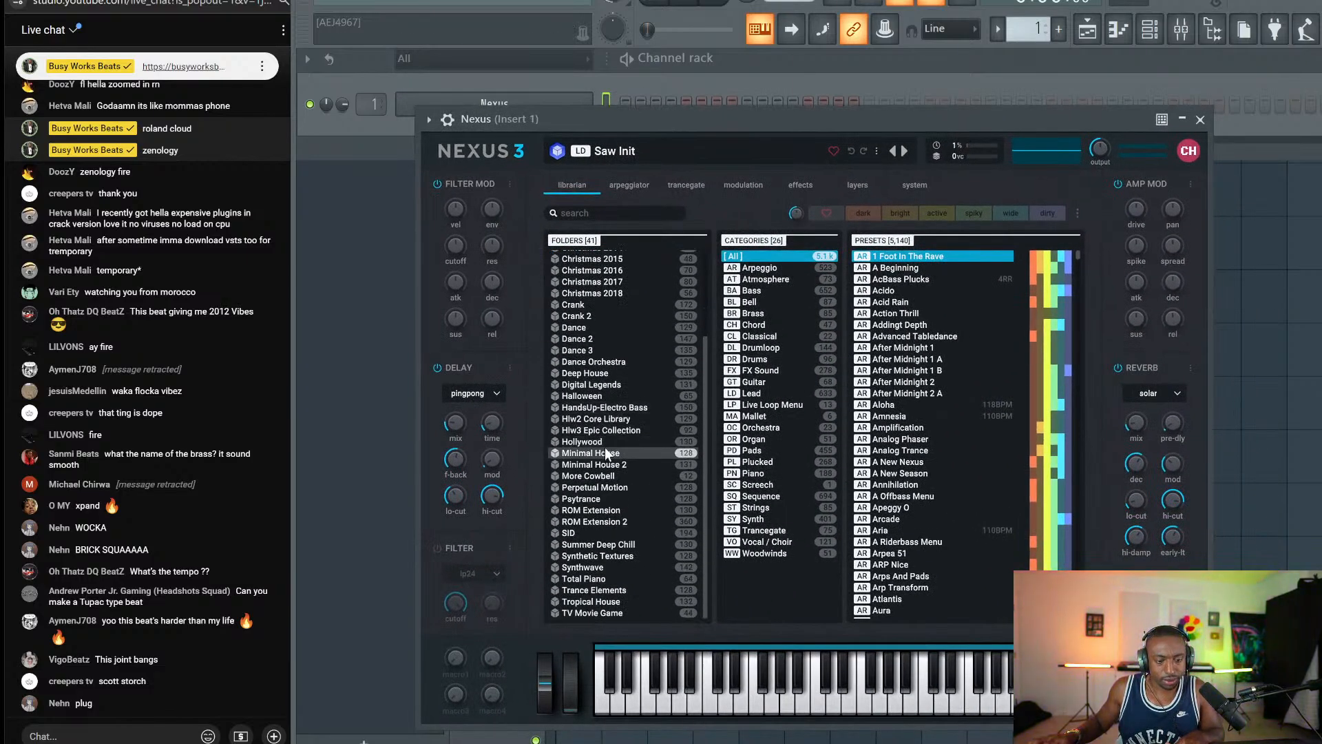
pyautogui.scroll(3, 610, 412)
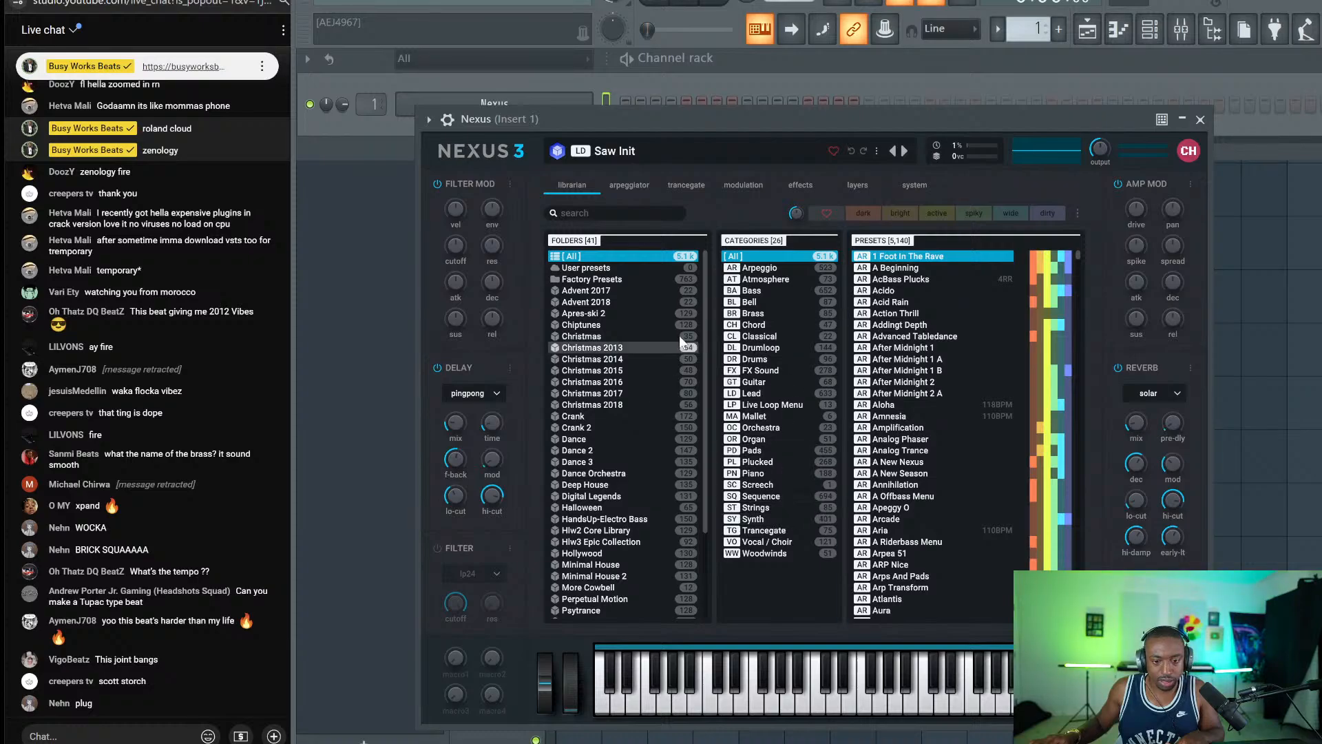
pyautogui.click(774, 507)
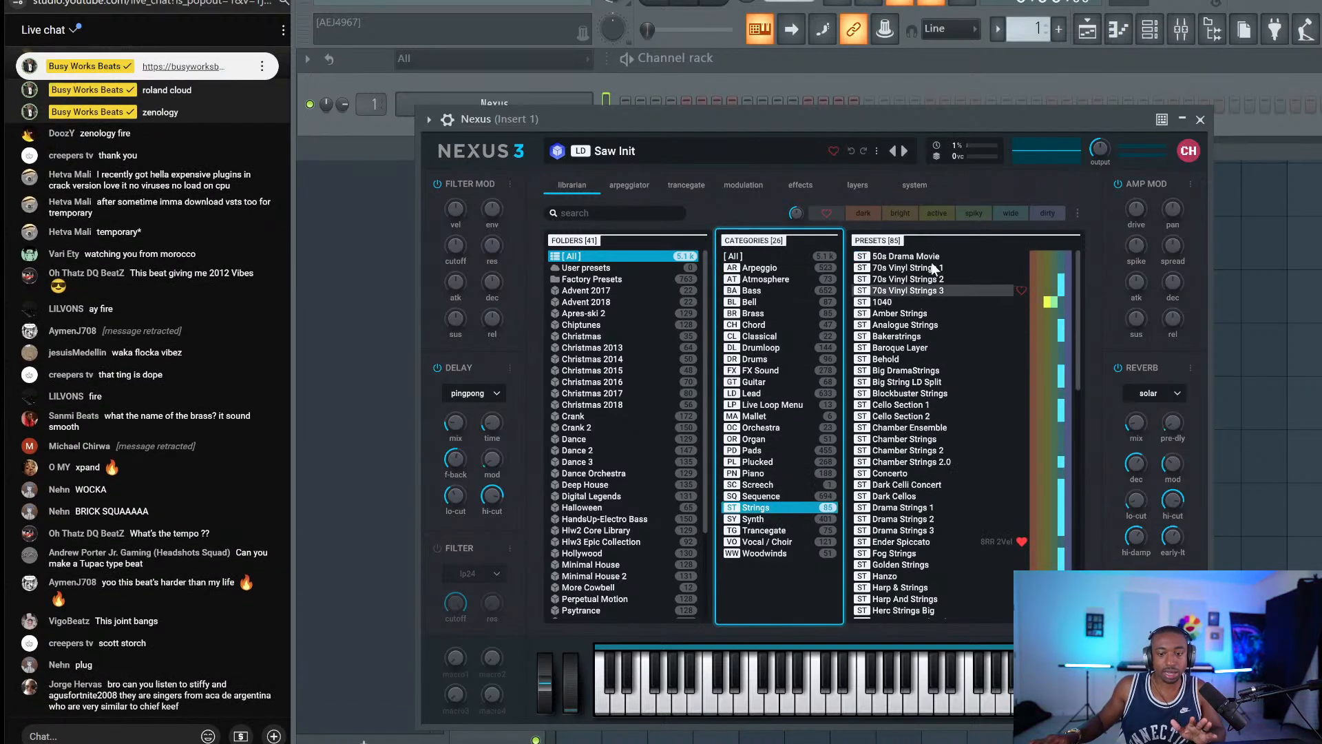
pyautogui.click(909, 542)
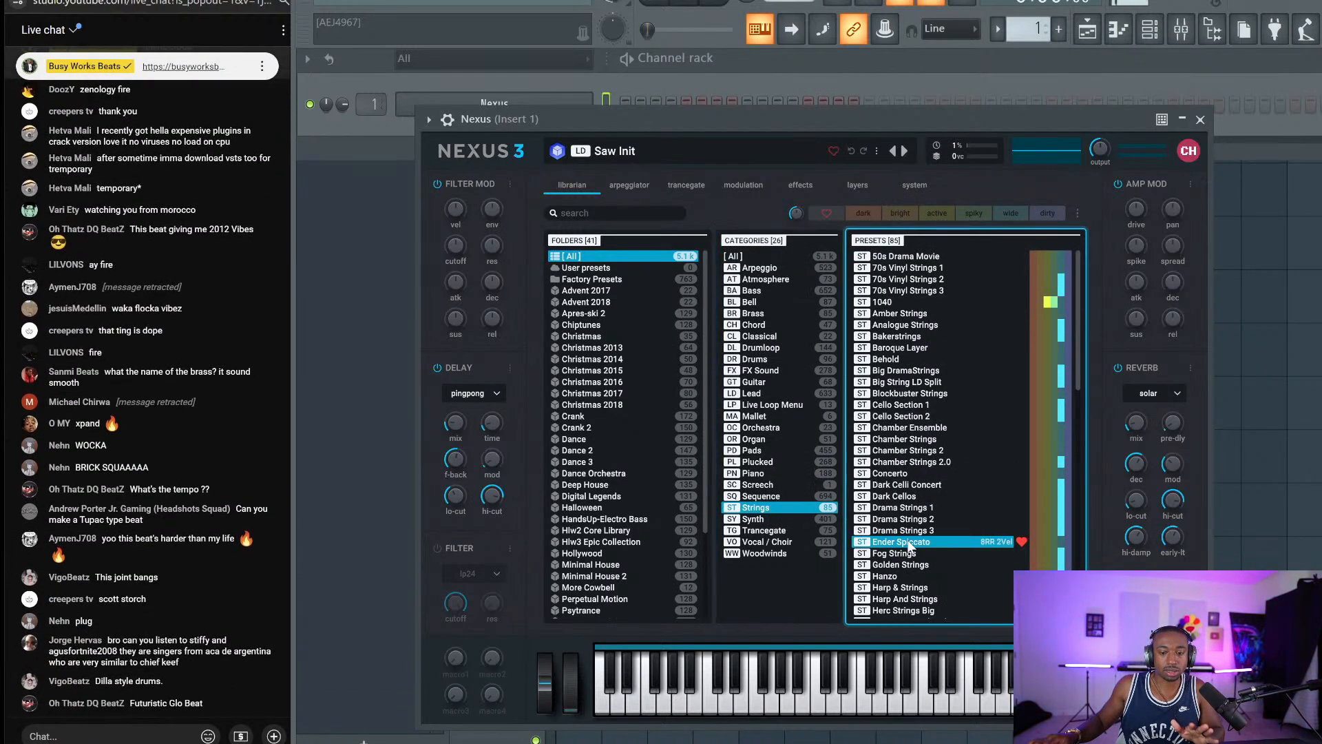
pyautogui.rightClick(899, 542)
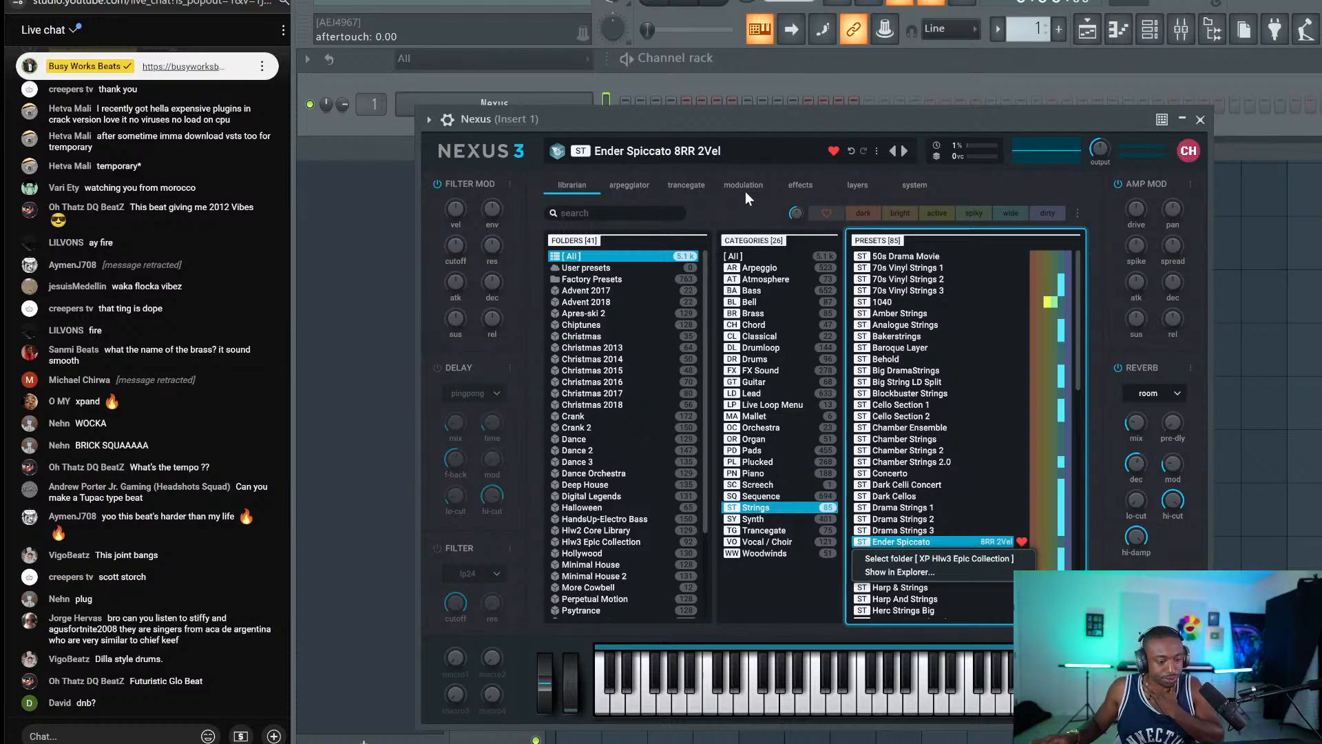
pyautogui.click(700, 133)
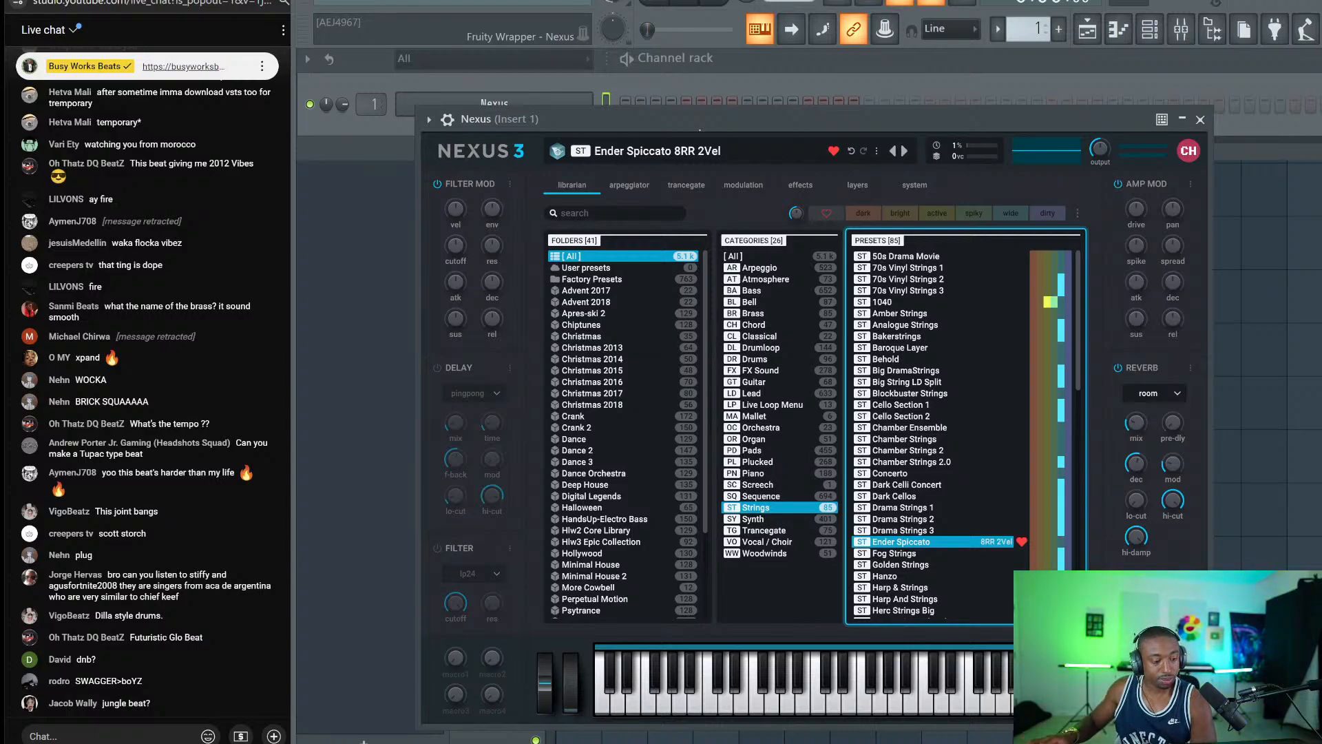
# Close Nexus, bring the channel rack back, and reopen the Nexus window.
pyautogui.click(1200, 120)
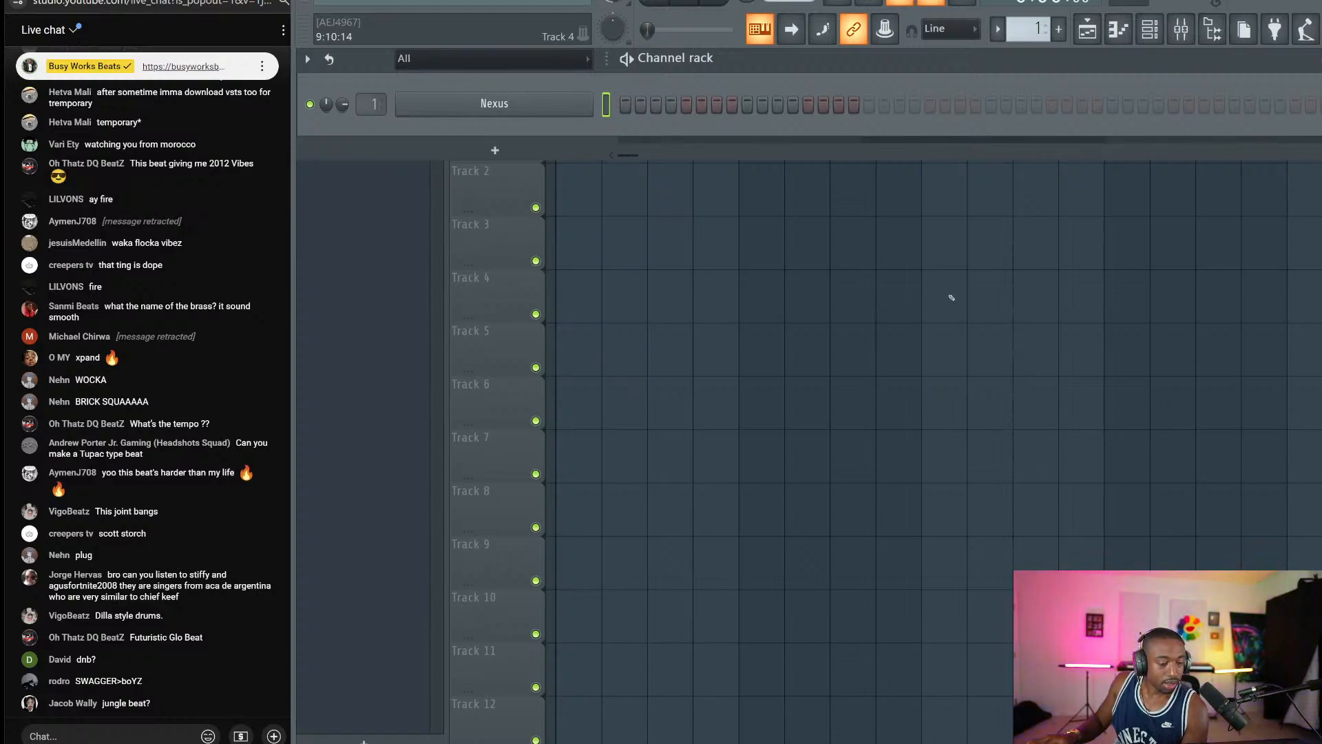
pyautogui.press('F6')
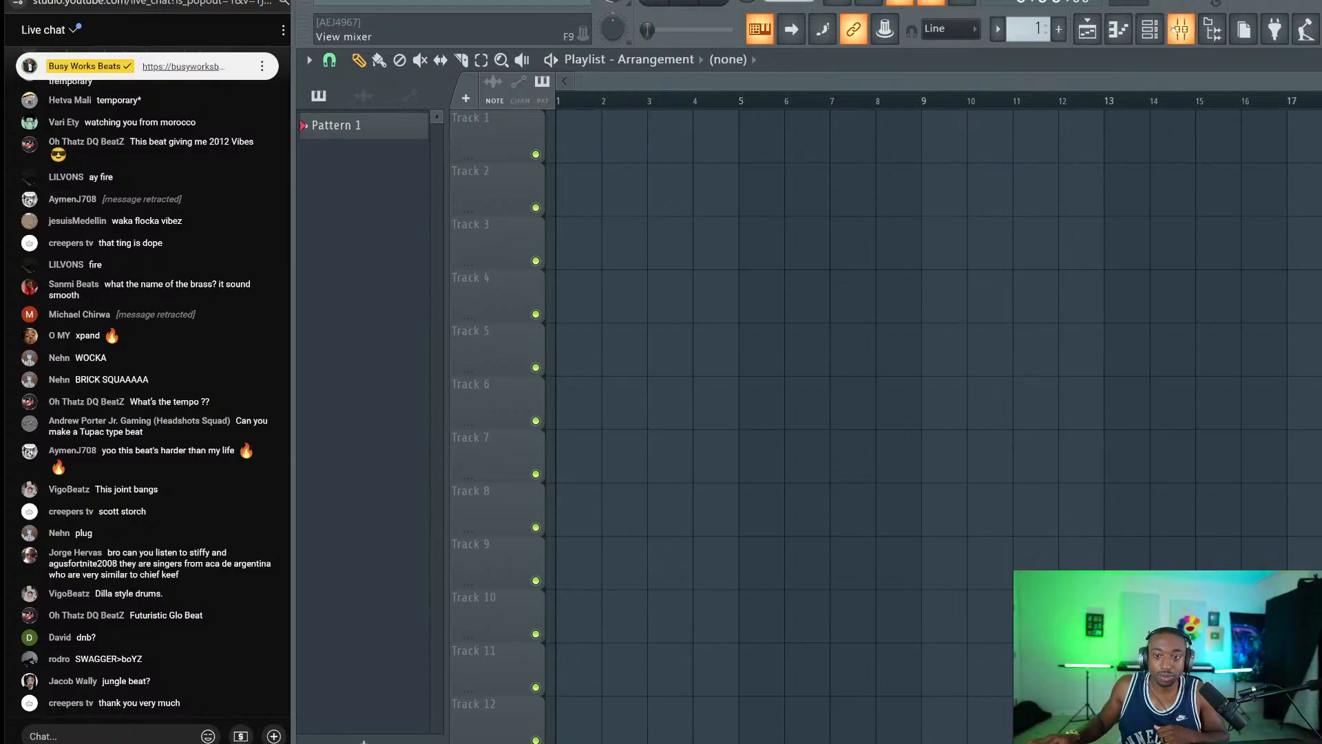
pyautogui.click(1144, 35)
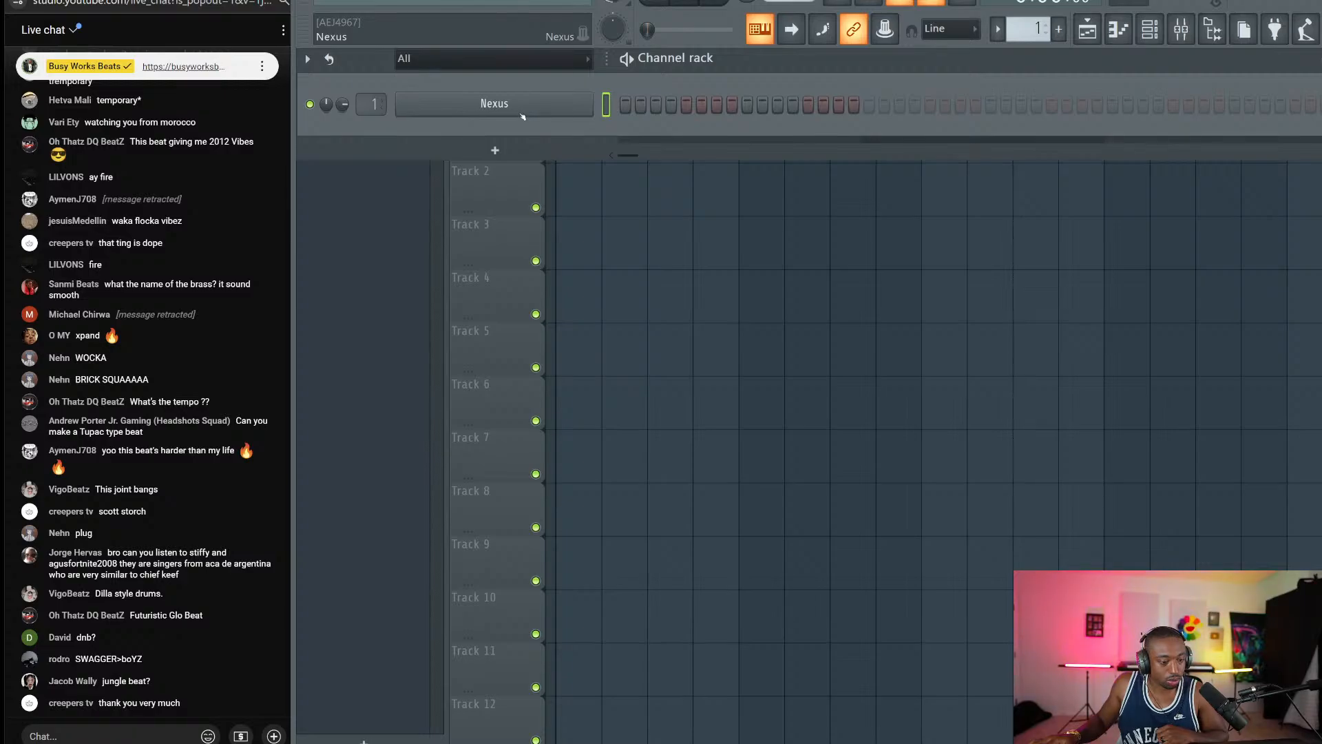
pyautogui.click(564, 110)
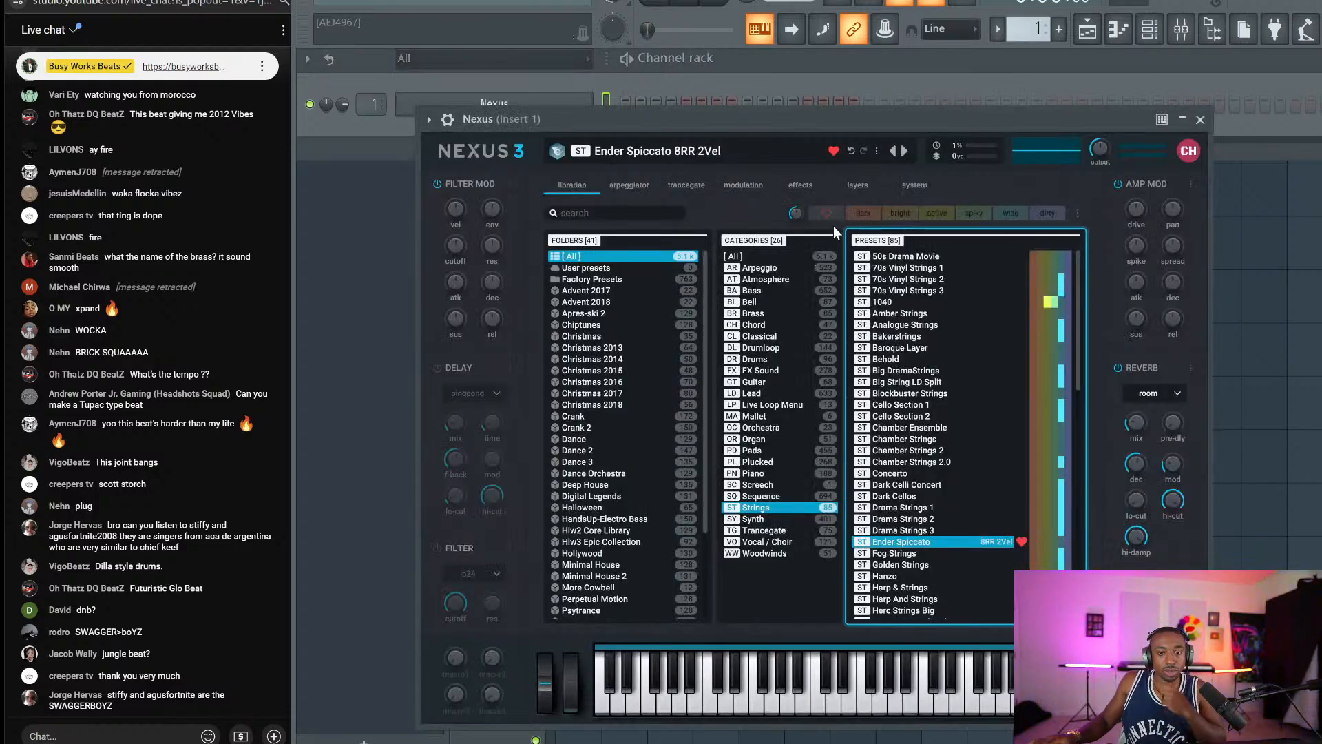
# Turn off Nexus's favourites filter and list the Arpeggio presets.
pyautogui.click(830, 212)
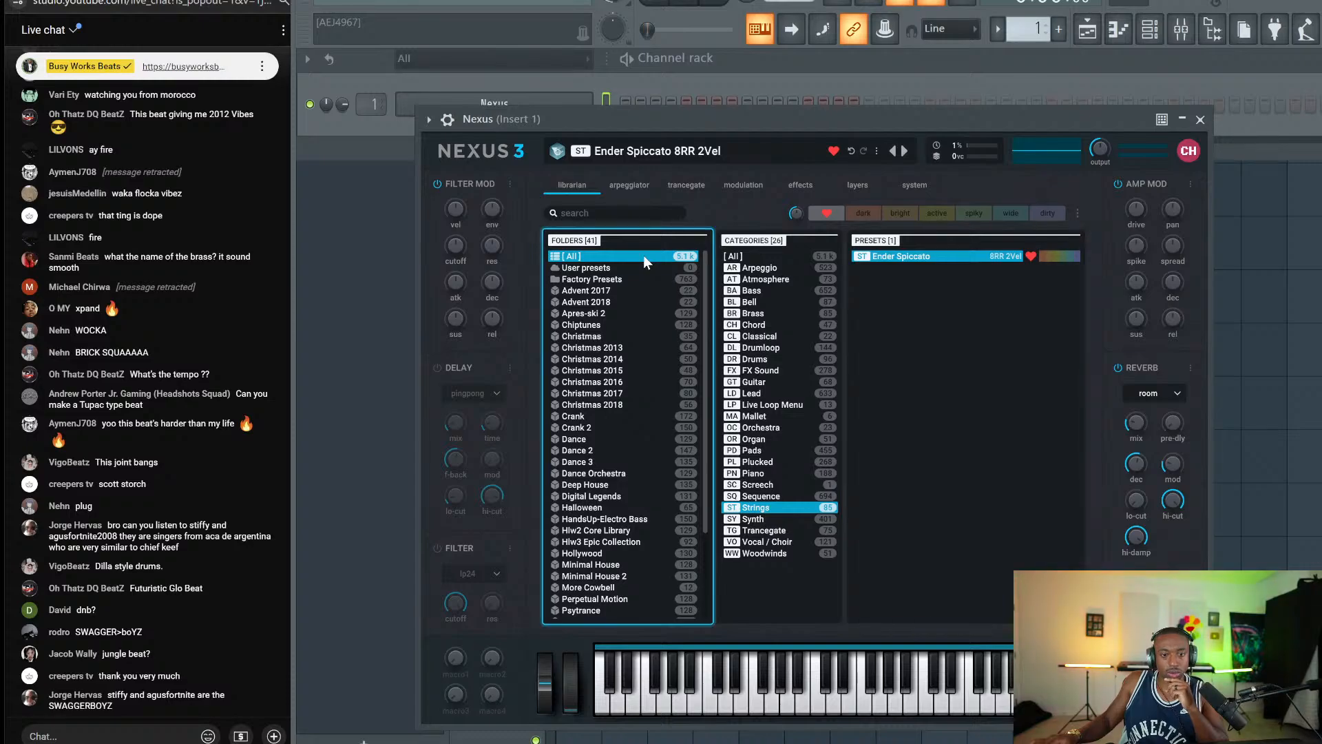
pyautogui.click(734, 256)
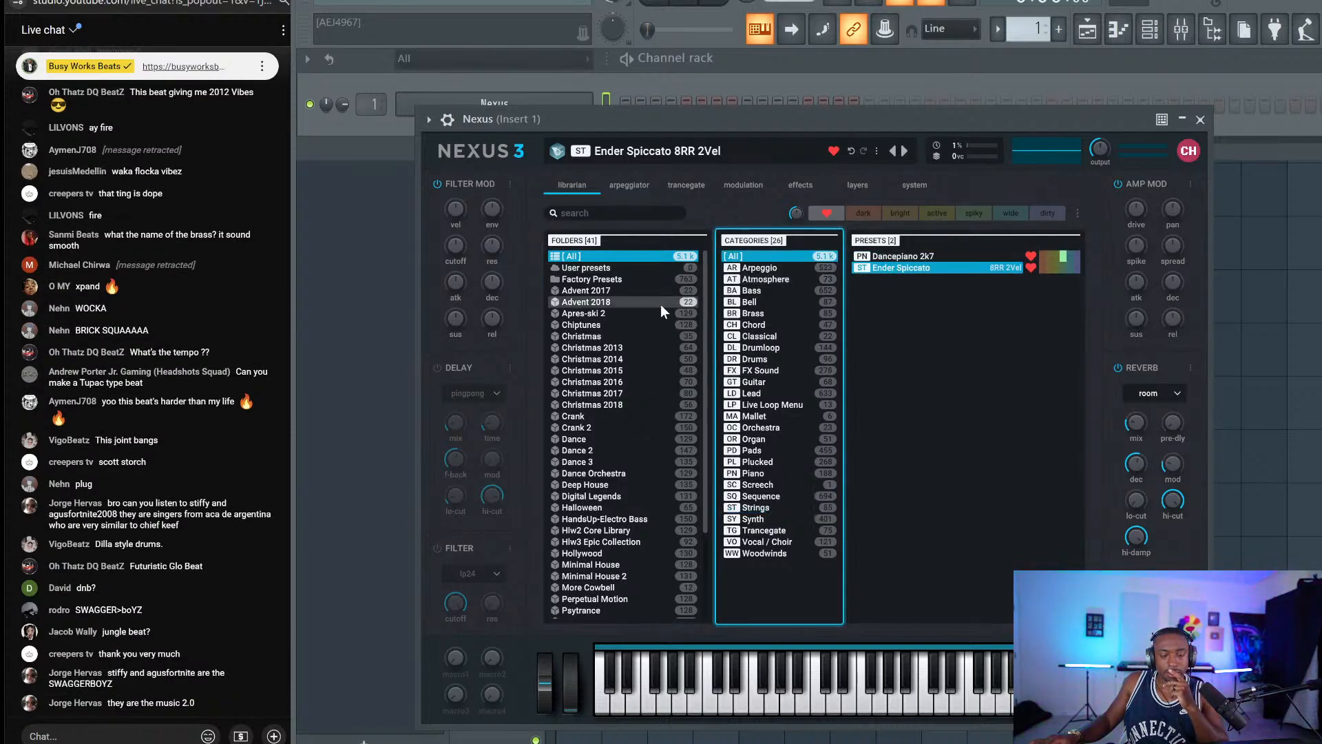
pyautogui.click(830, 211)
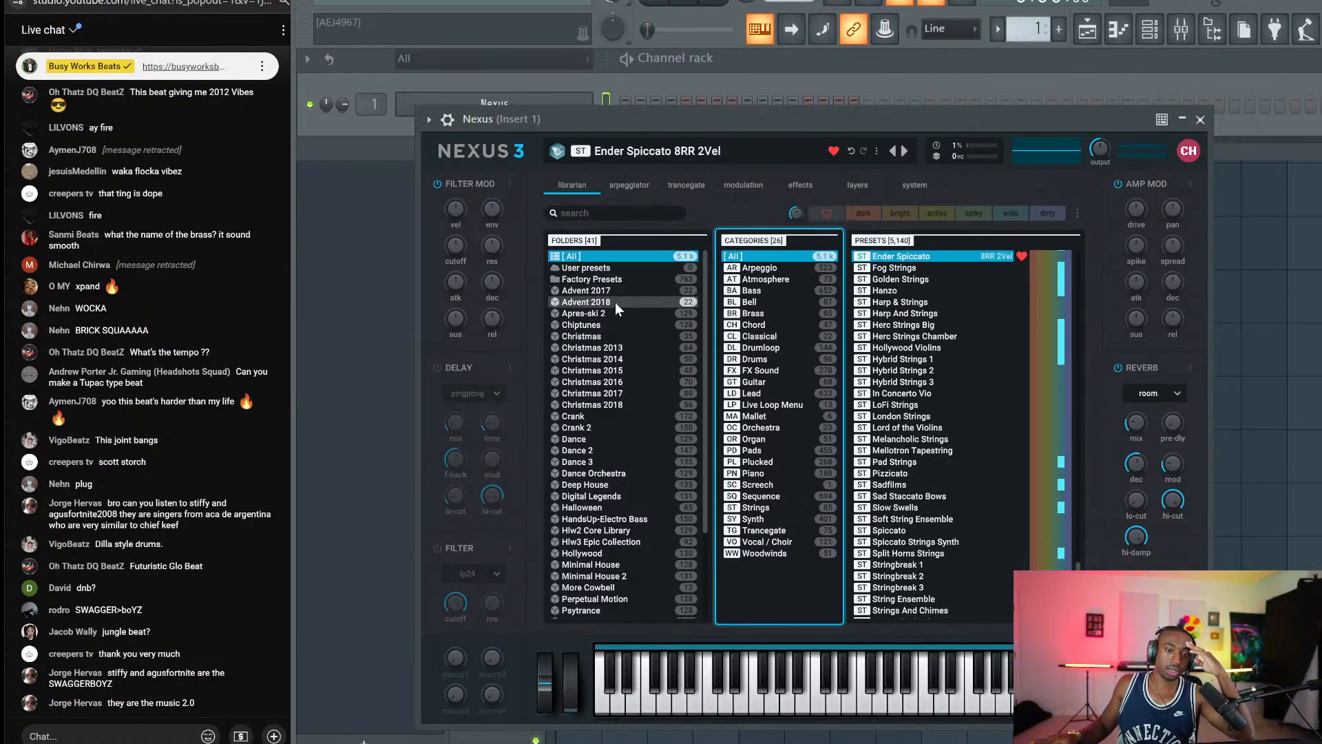
pyautogui.click(779, 271)
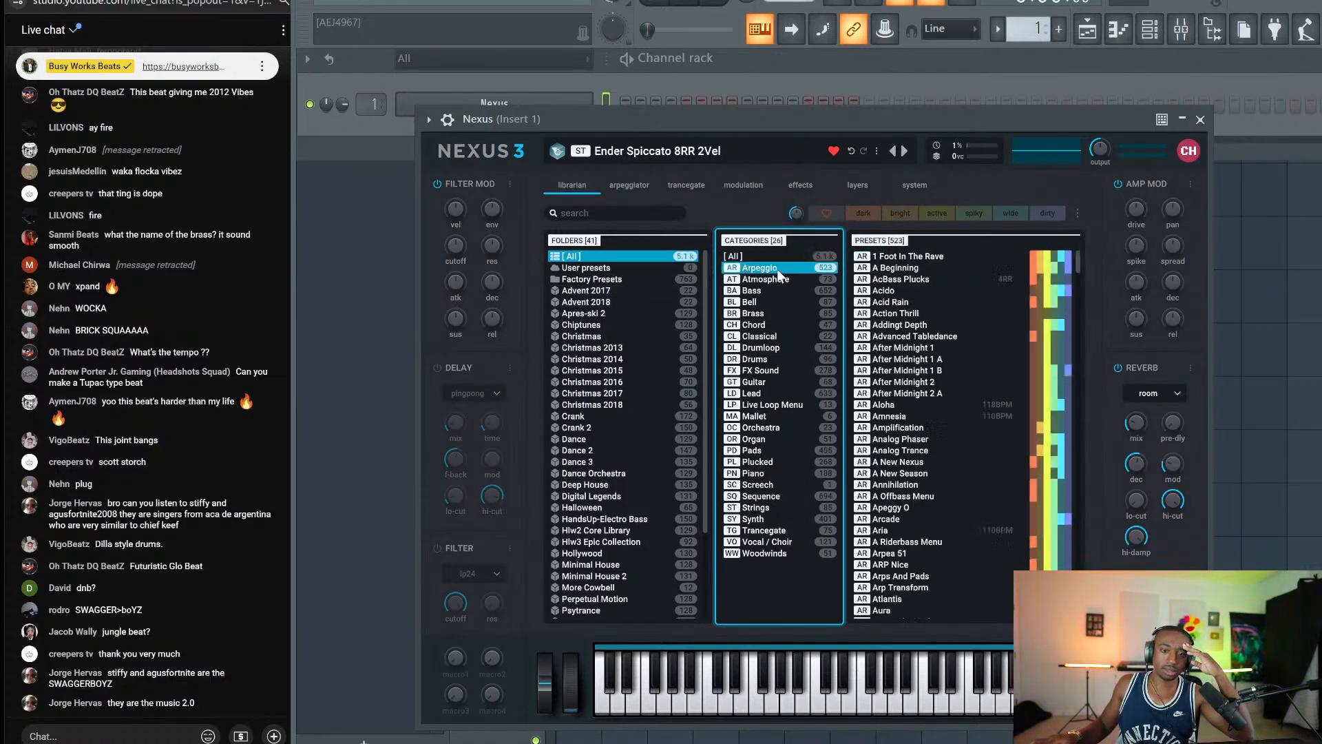
# Audition the After Midnight presets and load After Midnight 1.
pyautogui.click(903, 347)
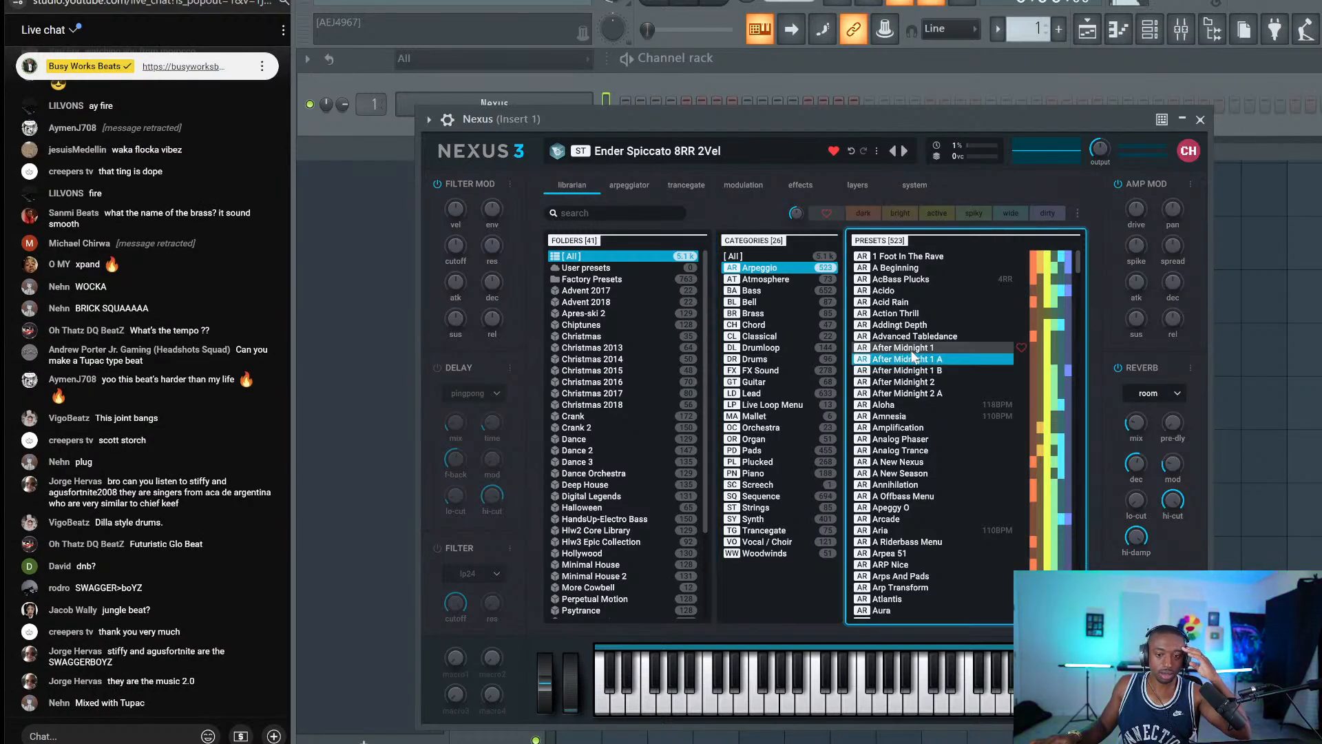
pyautogui.click(926, 383)
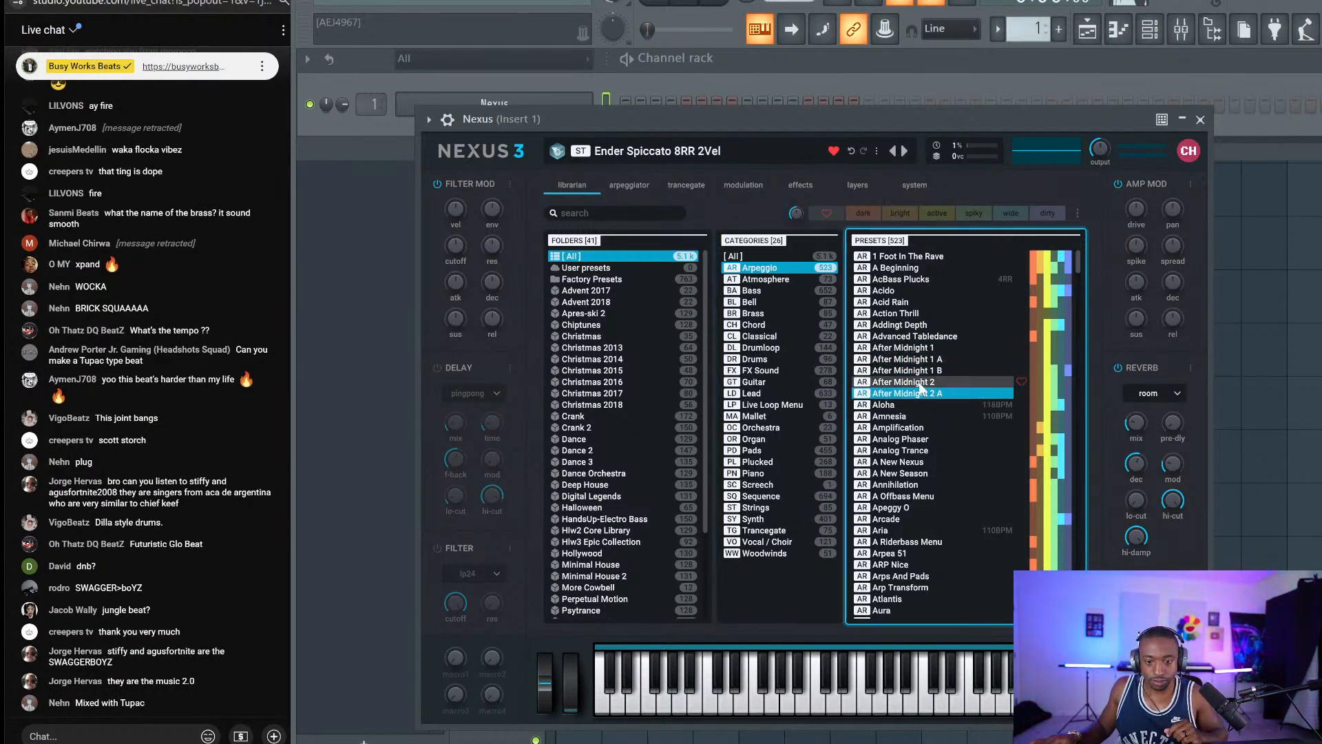
pyautogui.click(925, 371)
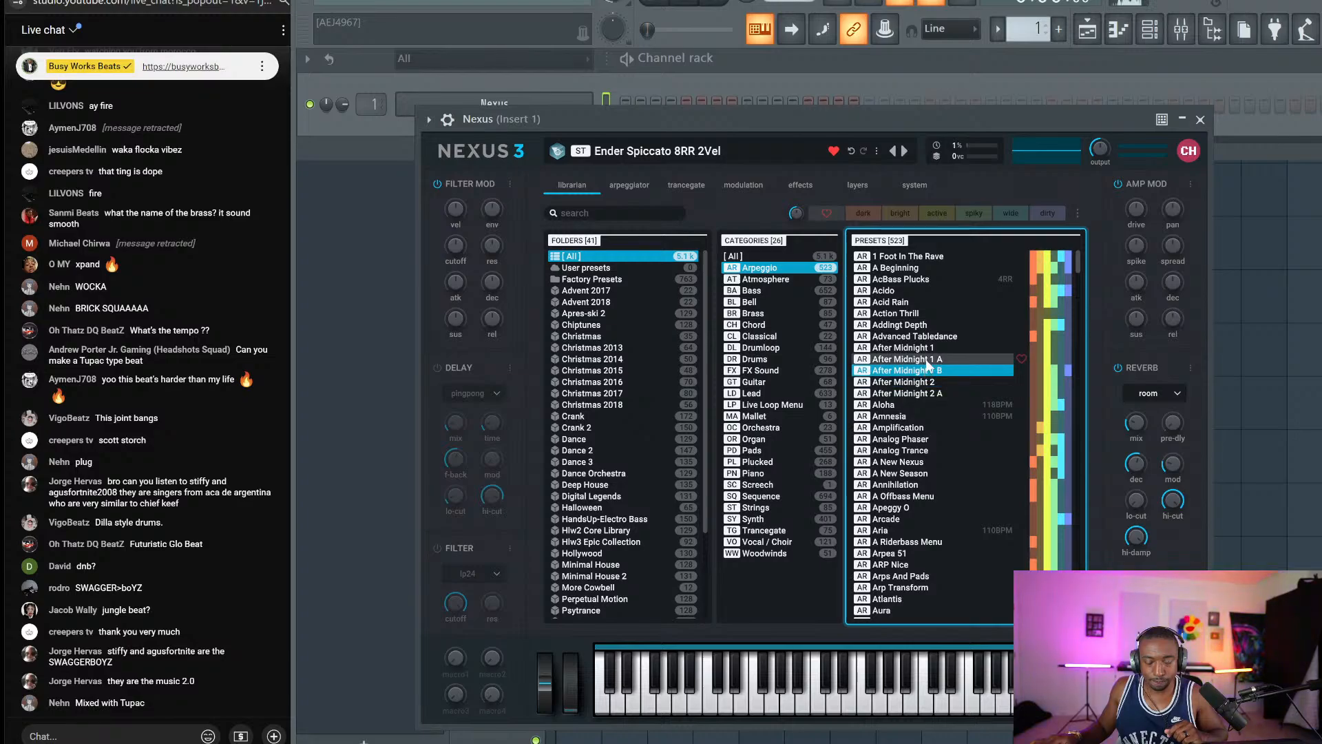
pyautogui.click(927, 359)
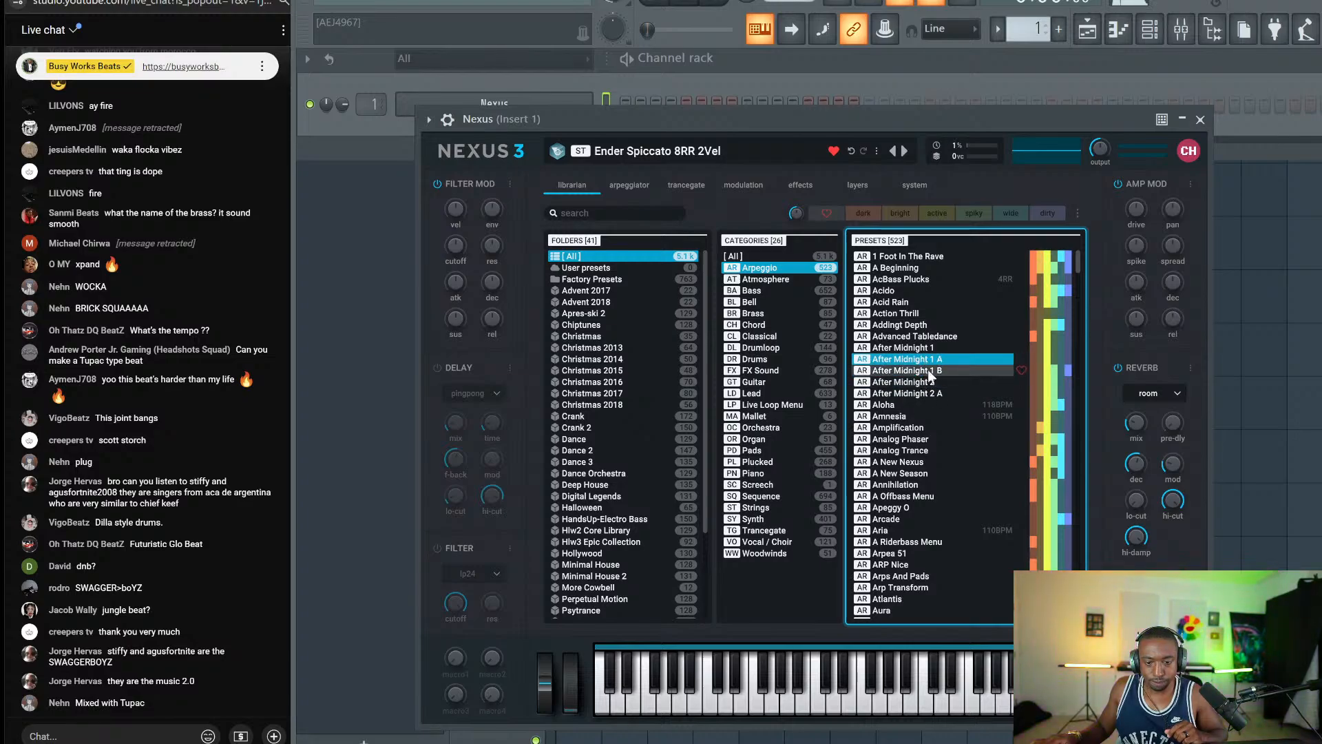
pyautogui.click(930, 348)
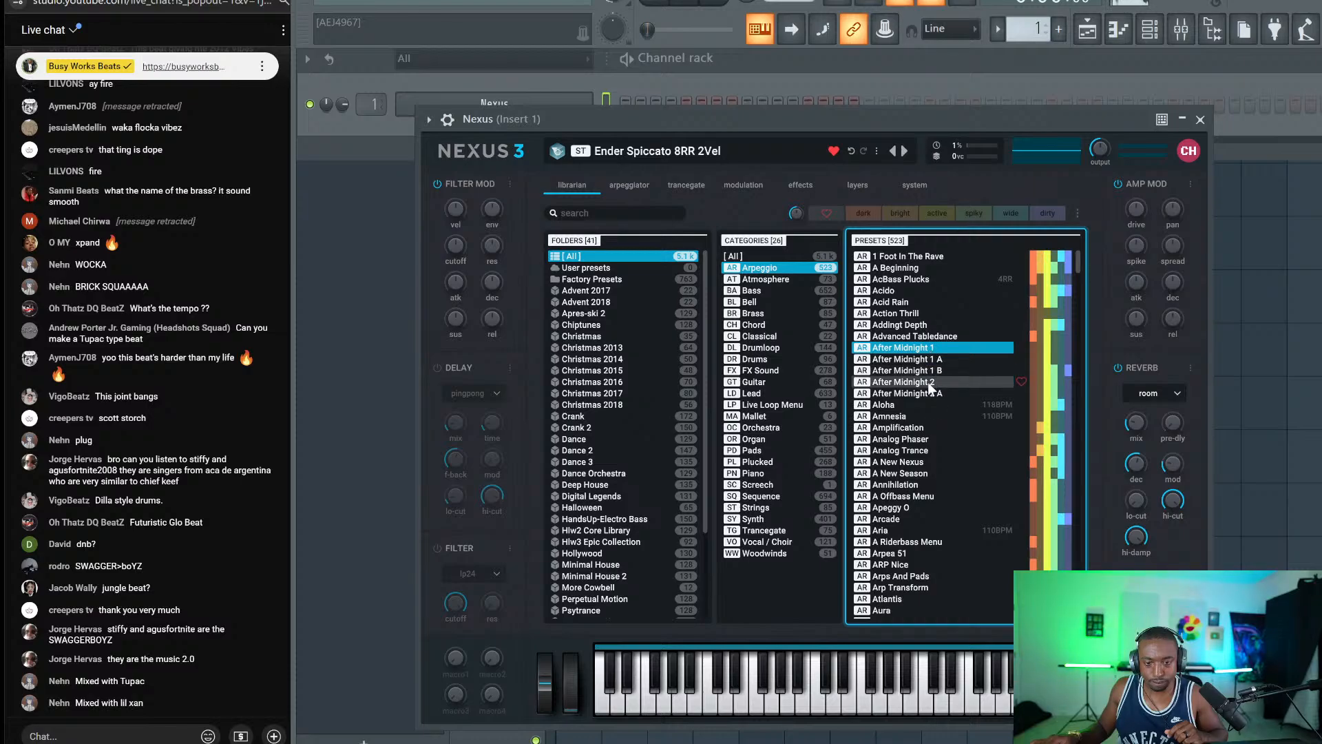
pyautogui.doubleClick(920, 349)
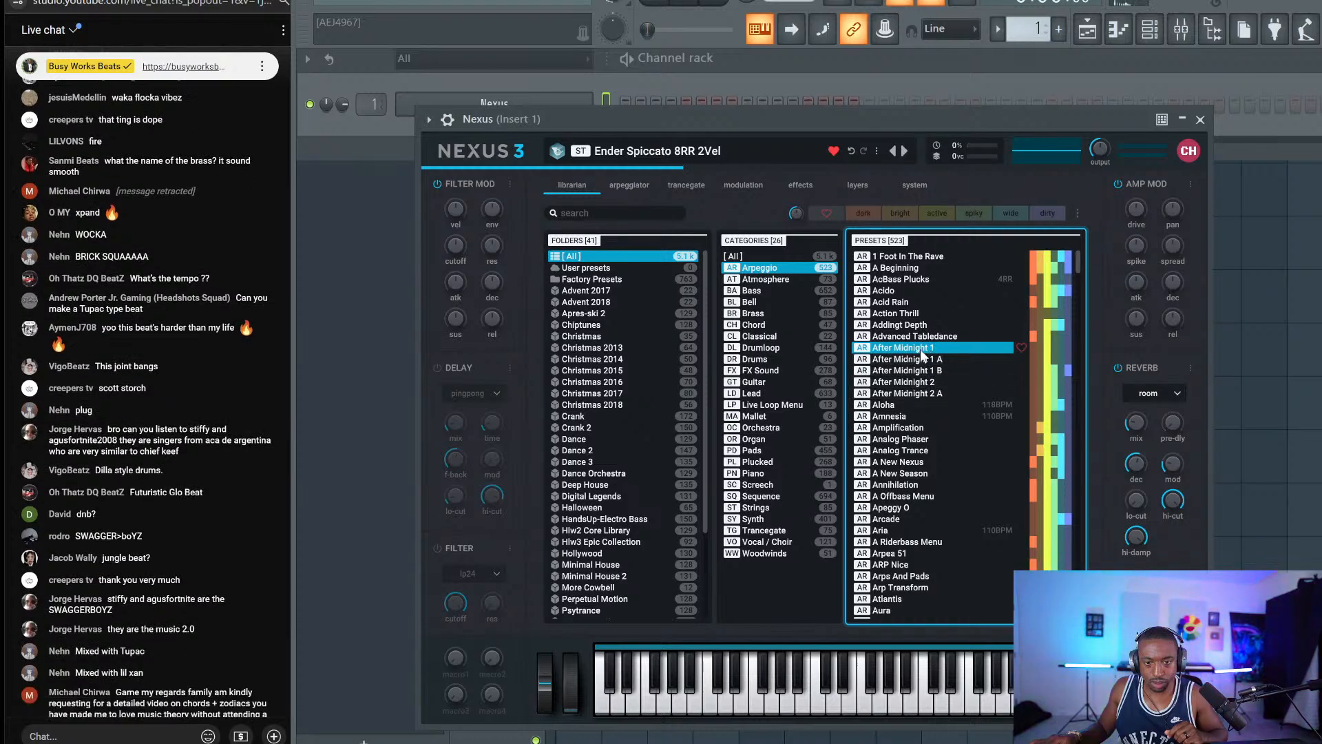
pyautogui.click(1200, 119)
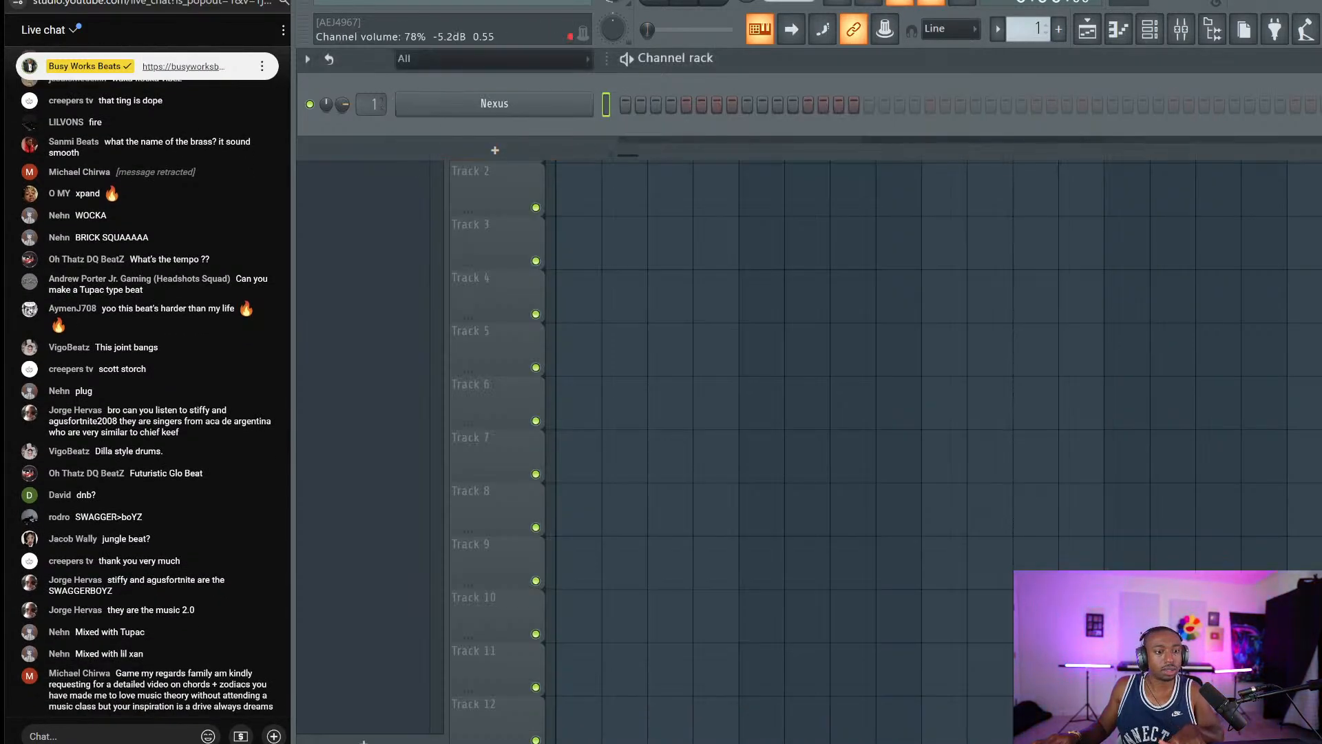
pyautogui.click(463, 105)
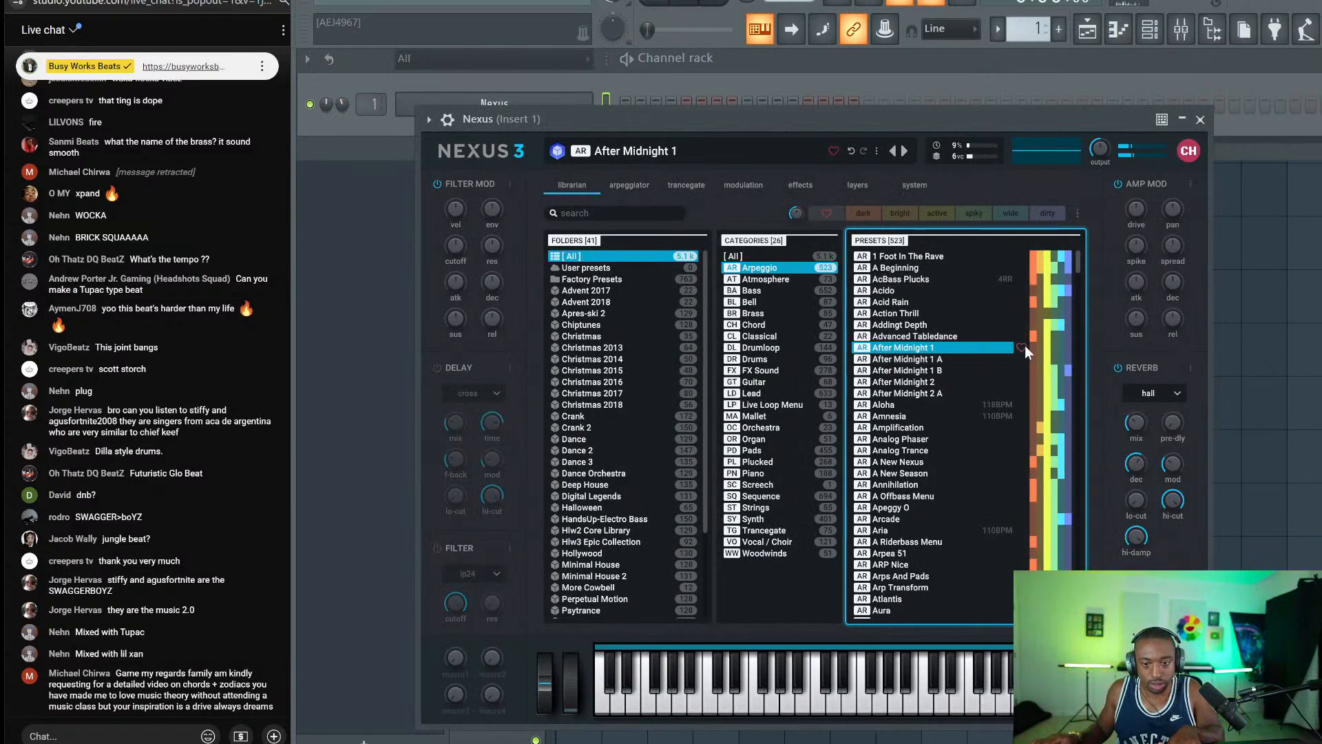
pyautogui.click(1200, 119)
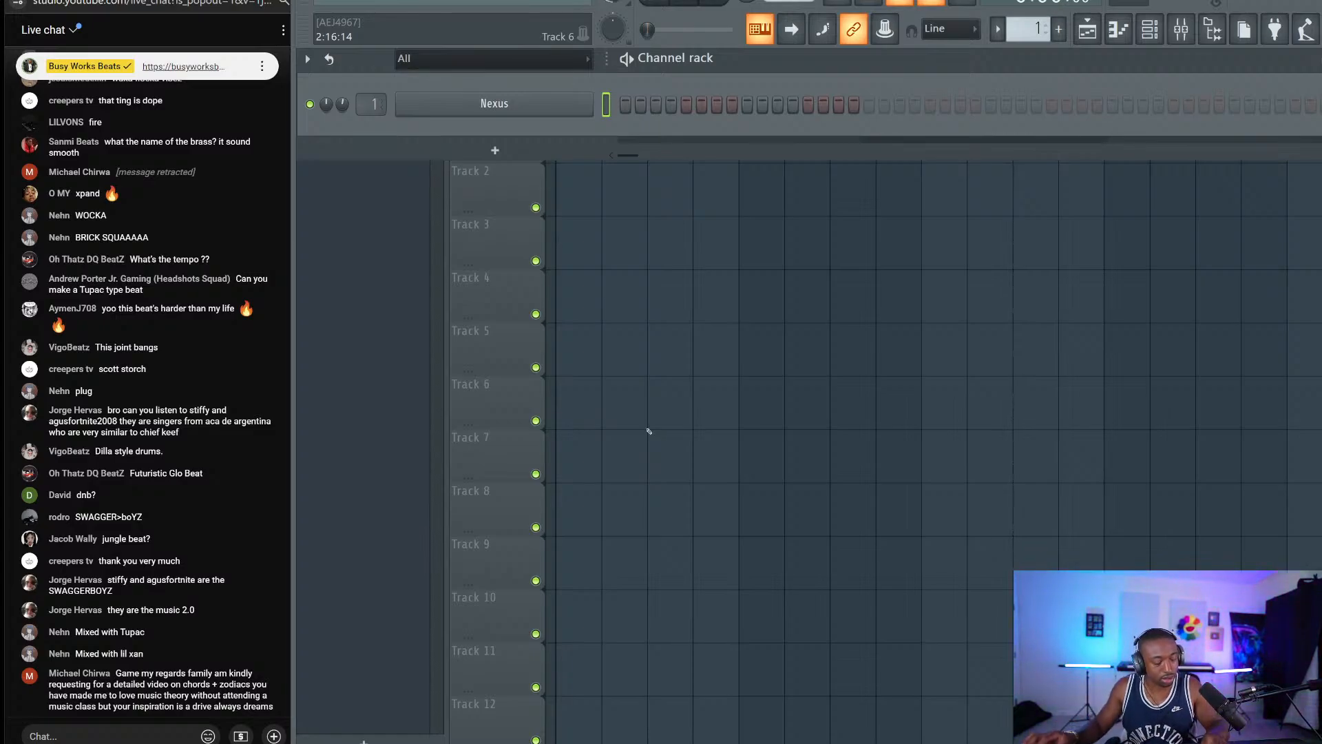
# Snip the latest live-chat message, save it as a PNG in Screenshots, and close the snip.
pyautogui.press('super+shift+s')
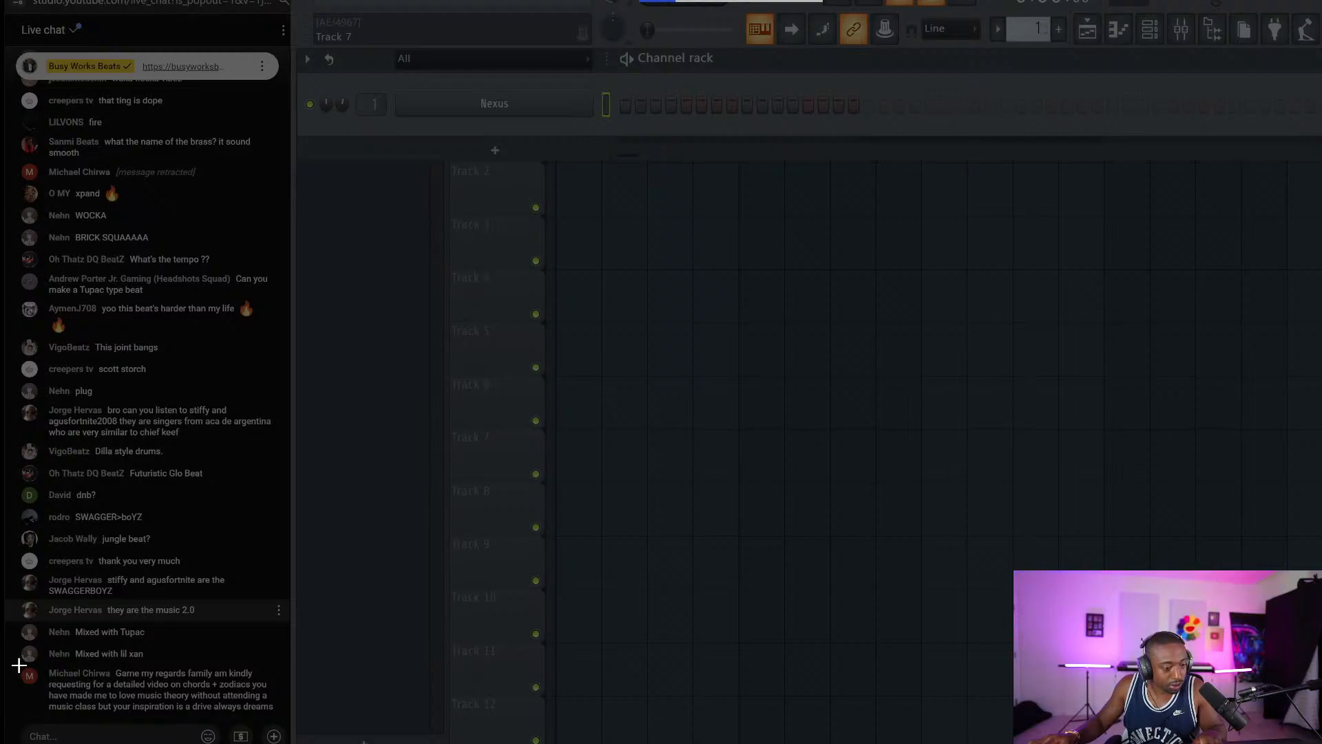
pyautogui.moveTo(16, 663); pyautogui.dragTo(280, 720)
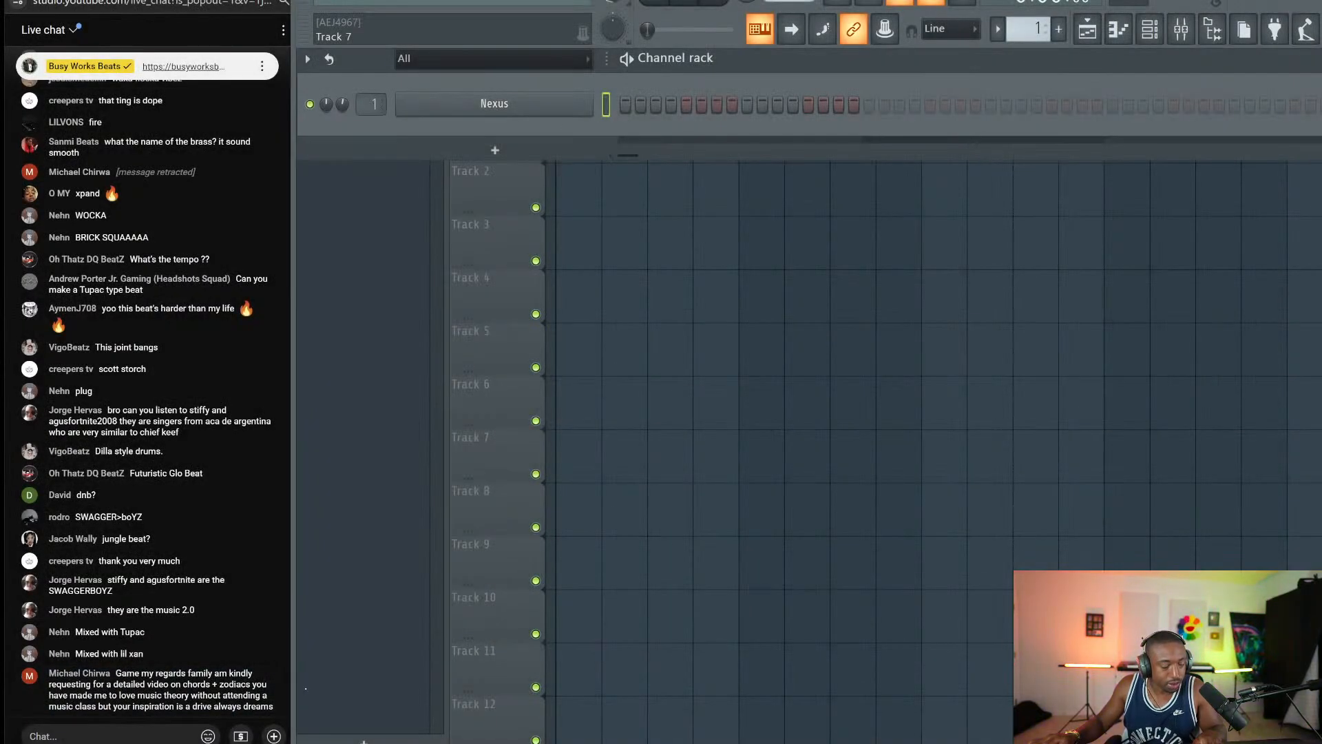
pyautogui.click(1239, 613)
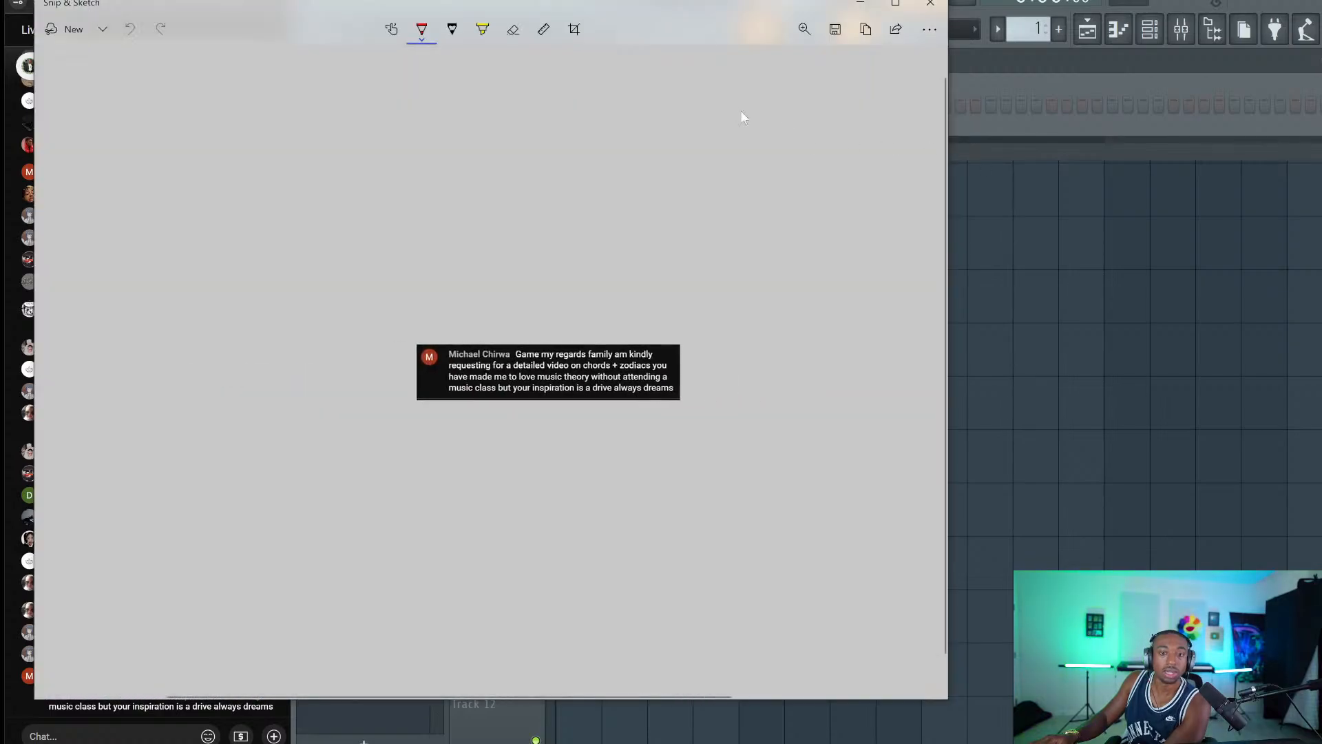
pyautogui.click(862, 30)
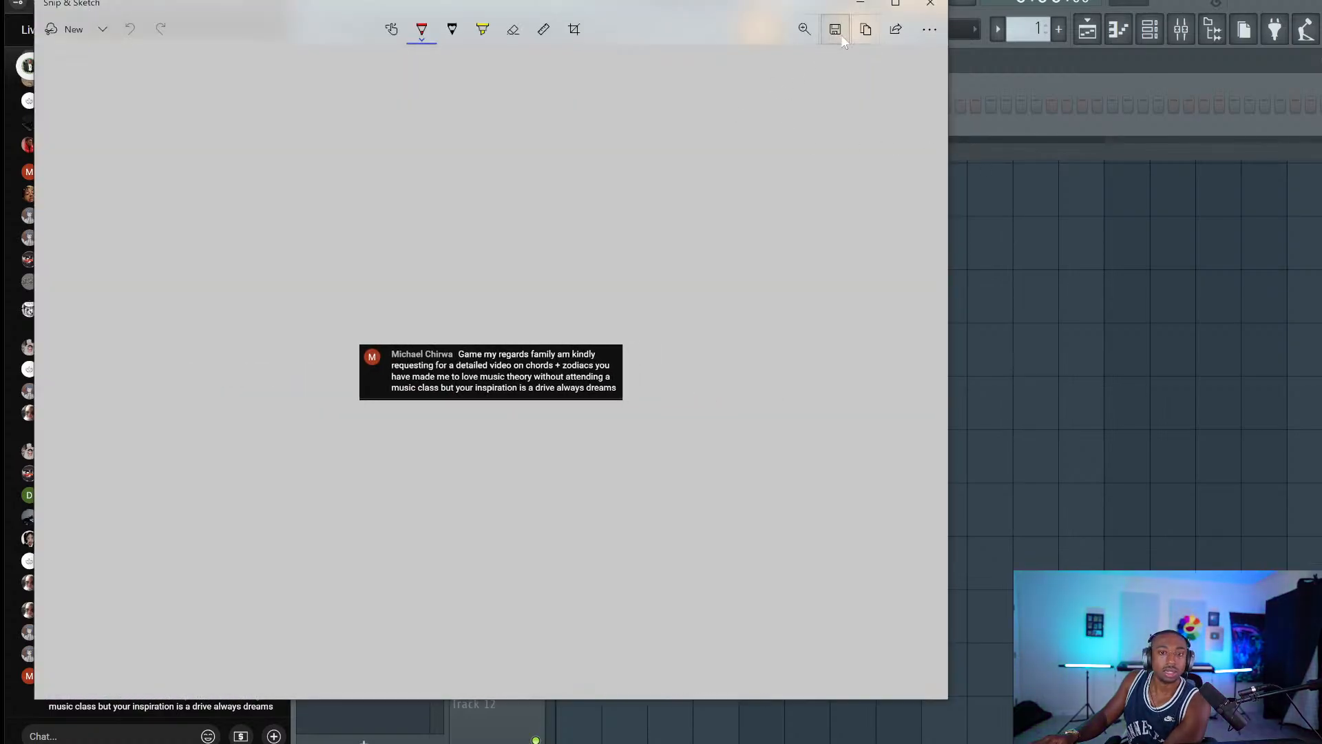
pyautogui.hotkey('ctrl', 's')
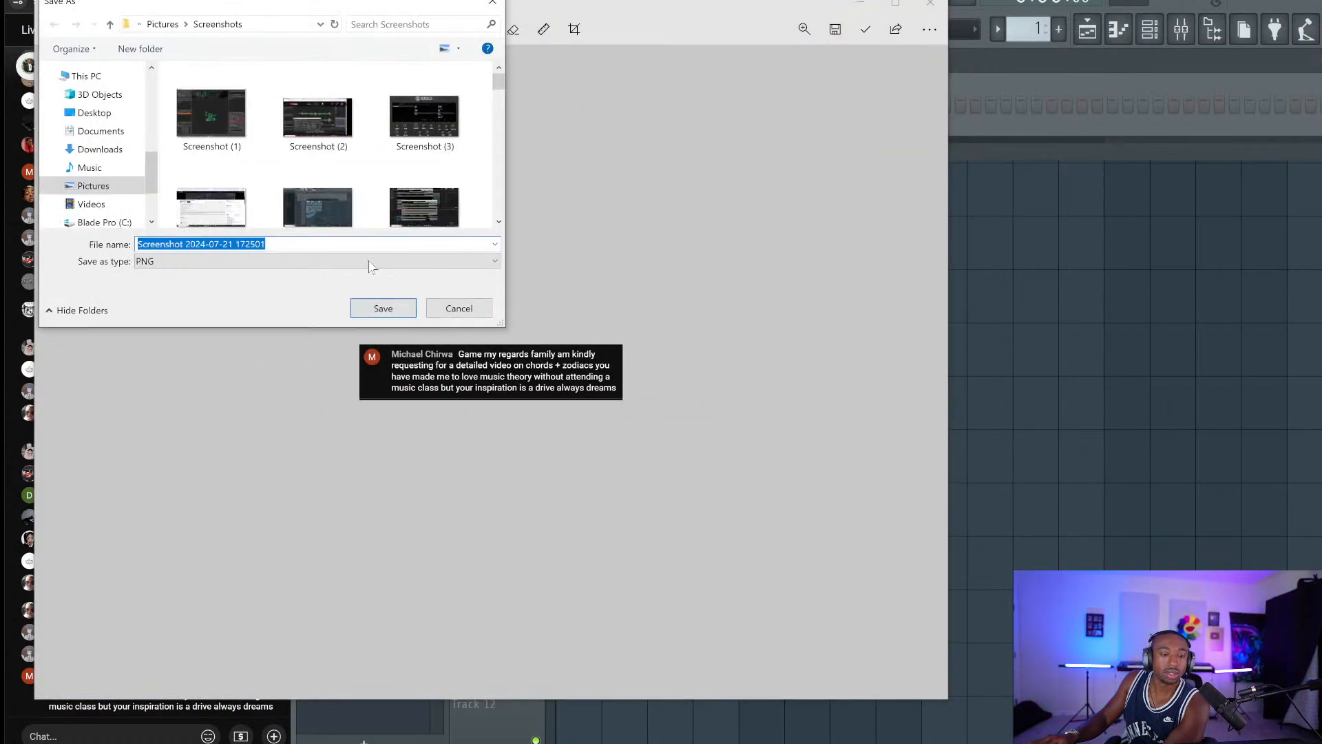
pyautogui.click(376, 305)
pyautogui.click(930, 3)
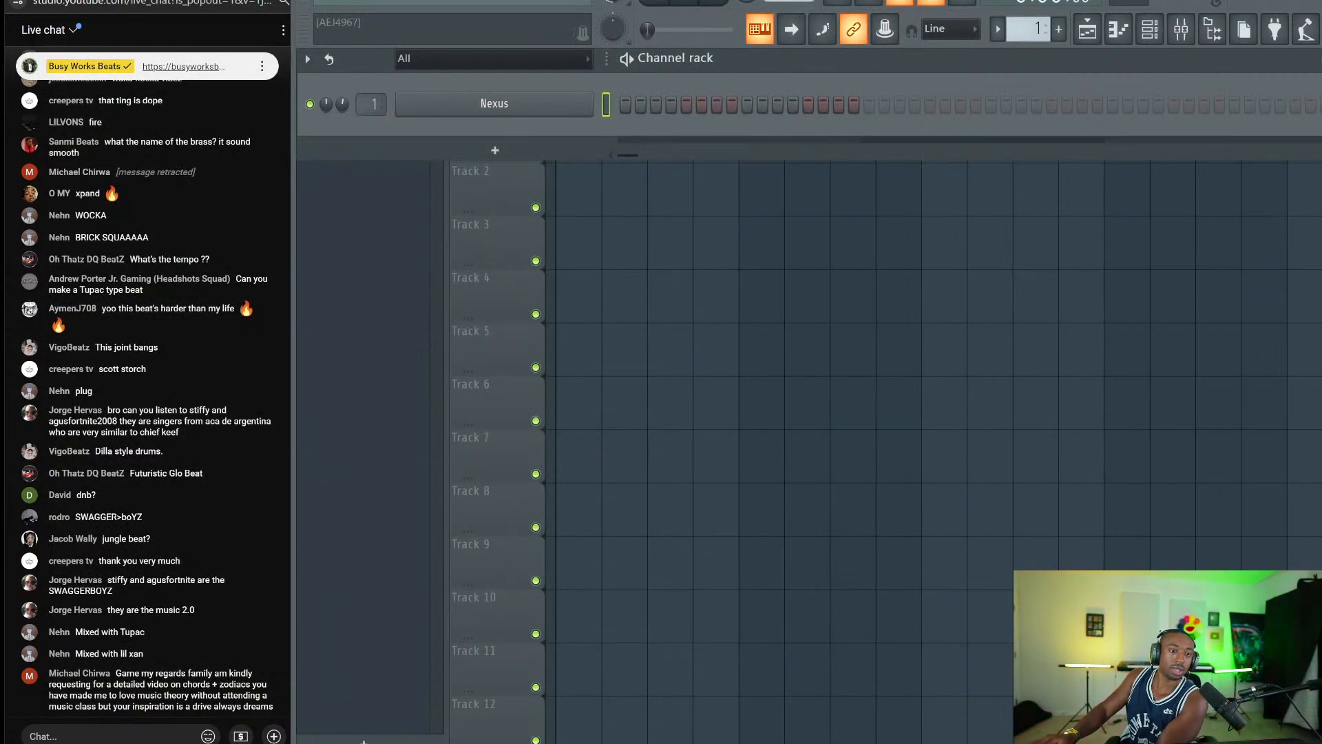
pyautogui.click(334, 7)
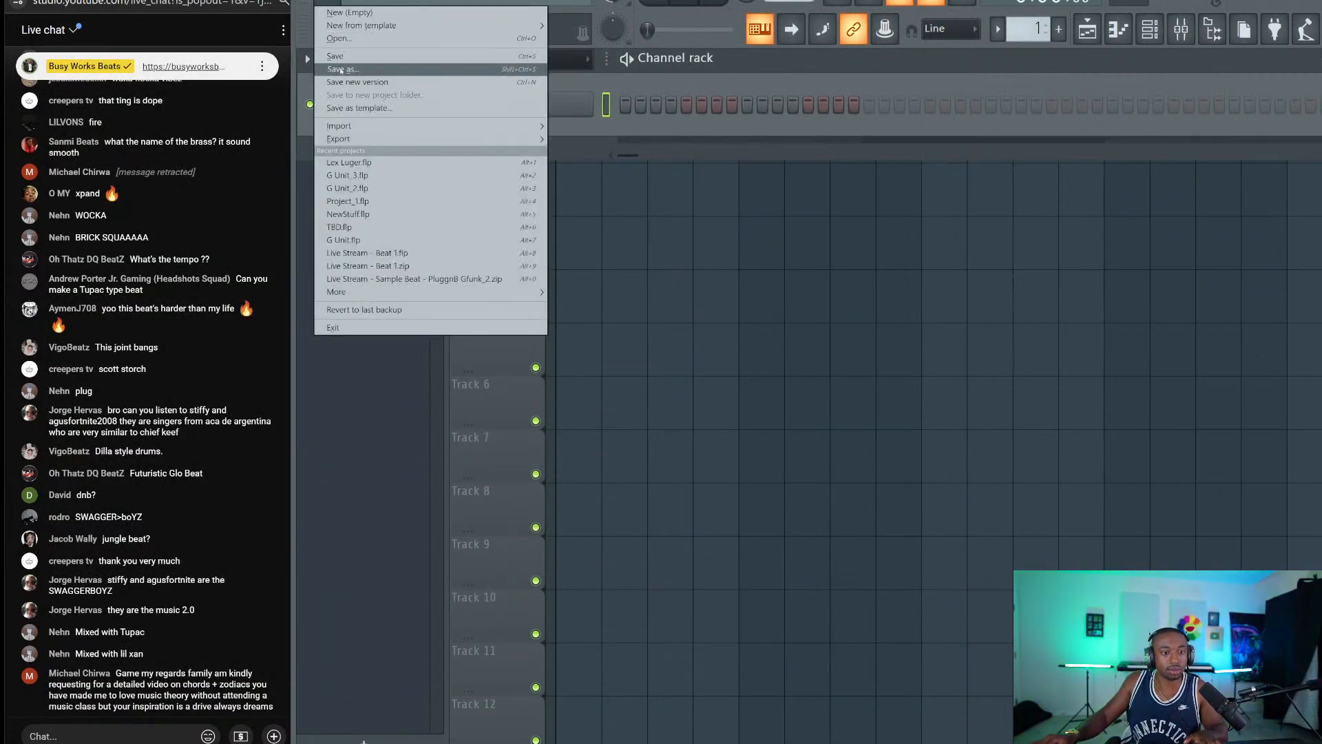
pyautogui.click(339, 66)
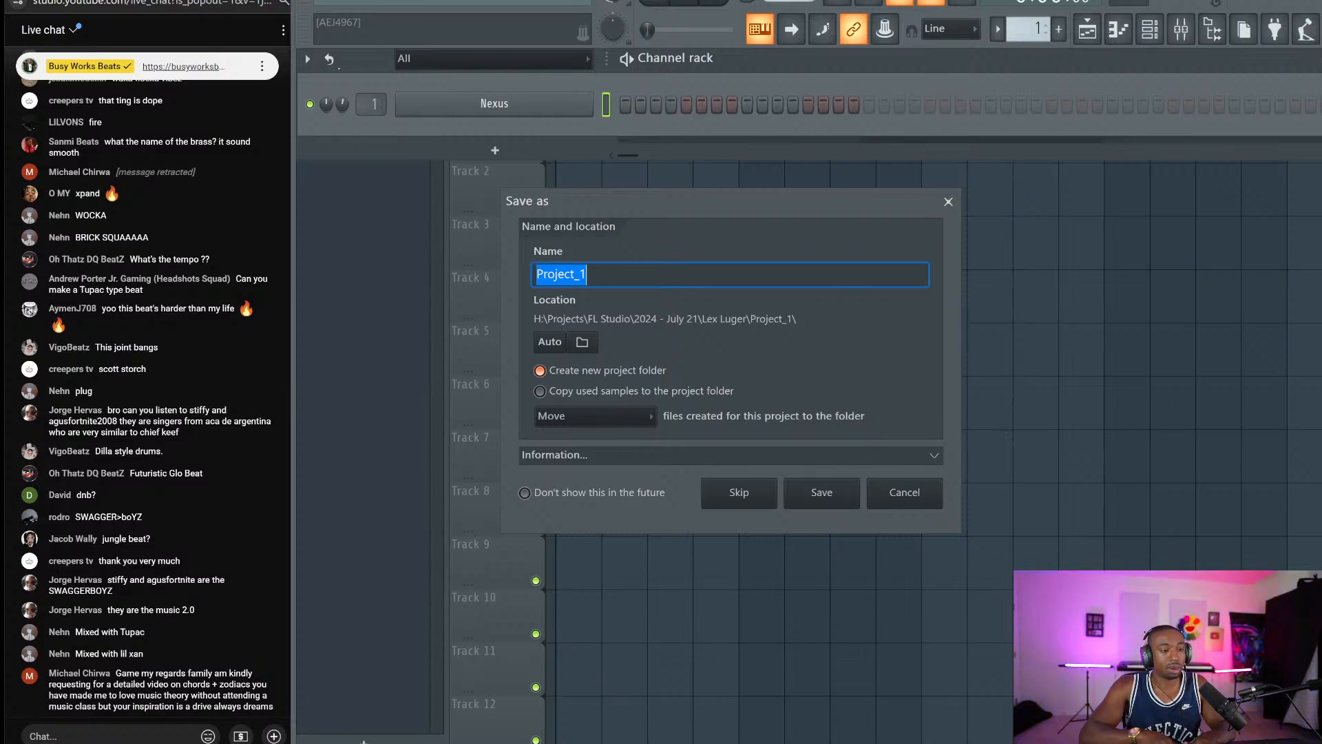
pyautogui.click(170, 730)
pyautogui.write('https://')
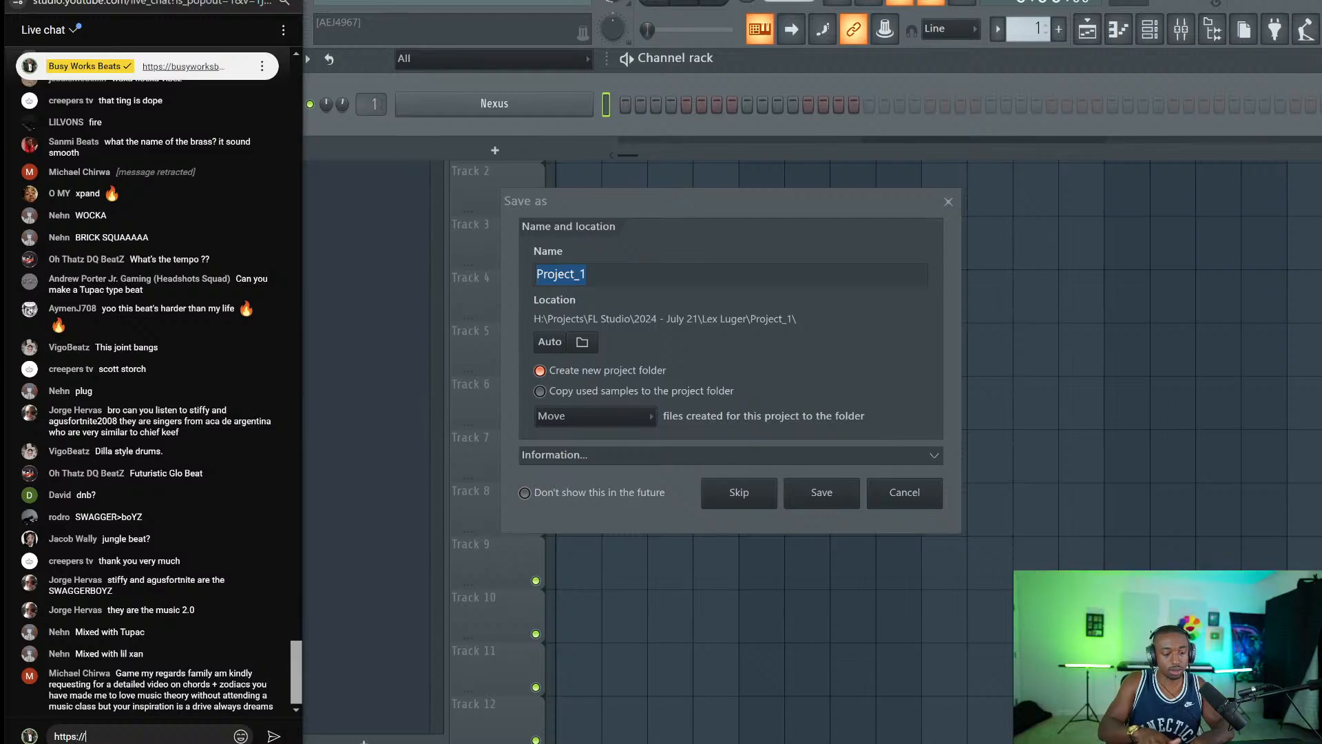
pyautogui.write('busyworksbeats.com/')
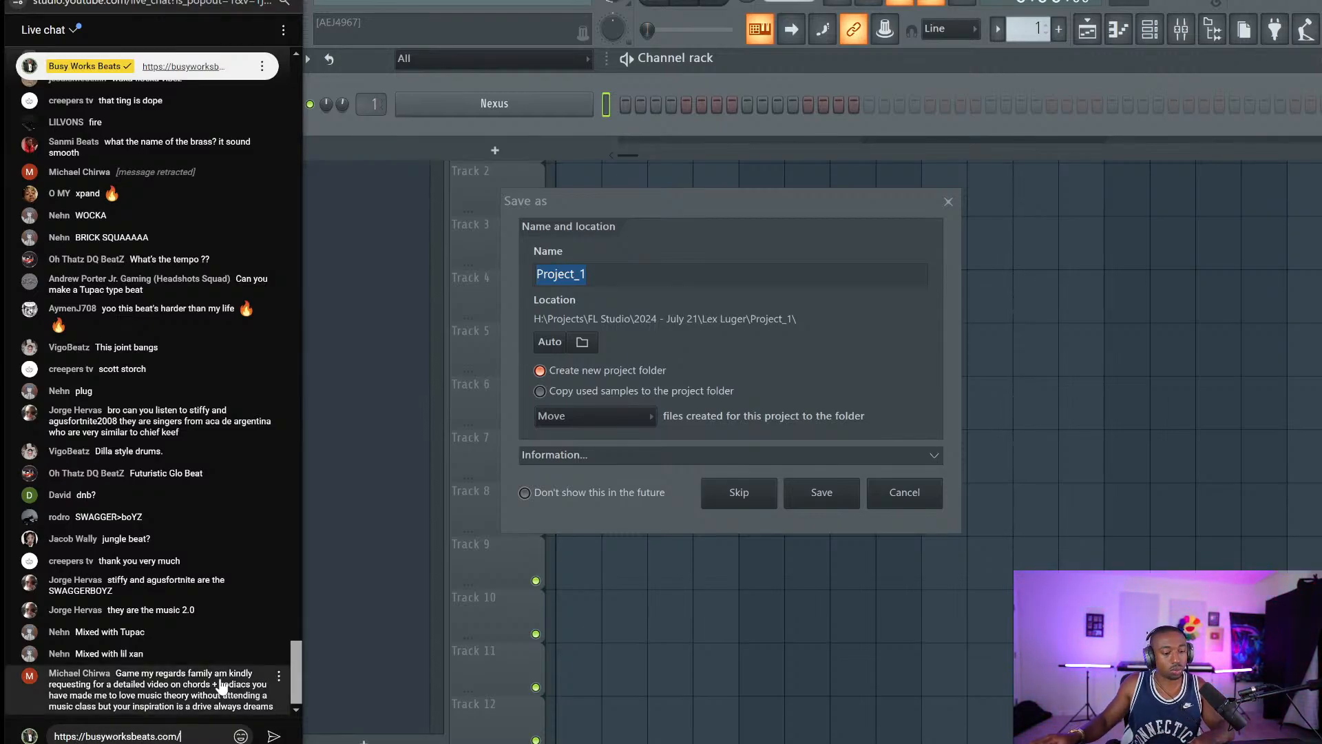
pyautogui.write('musictheorymagic')
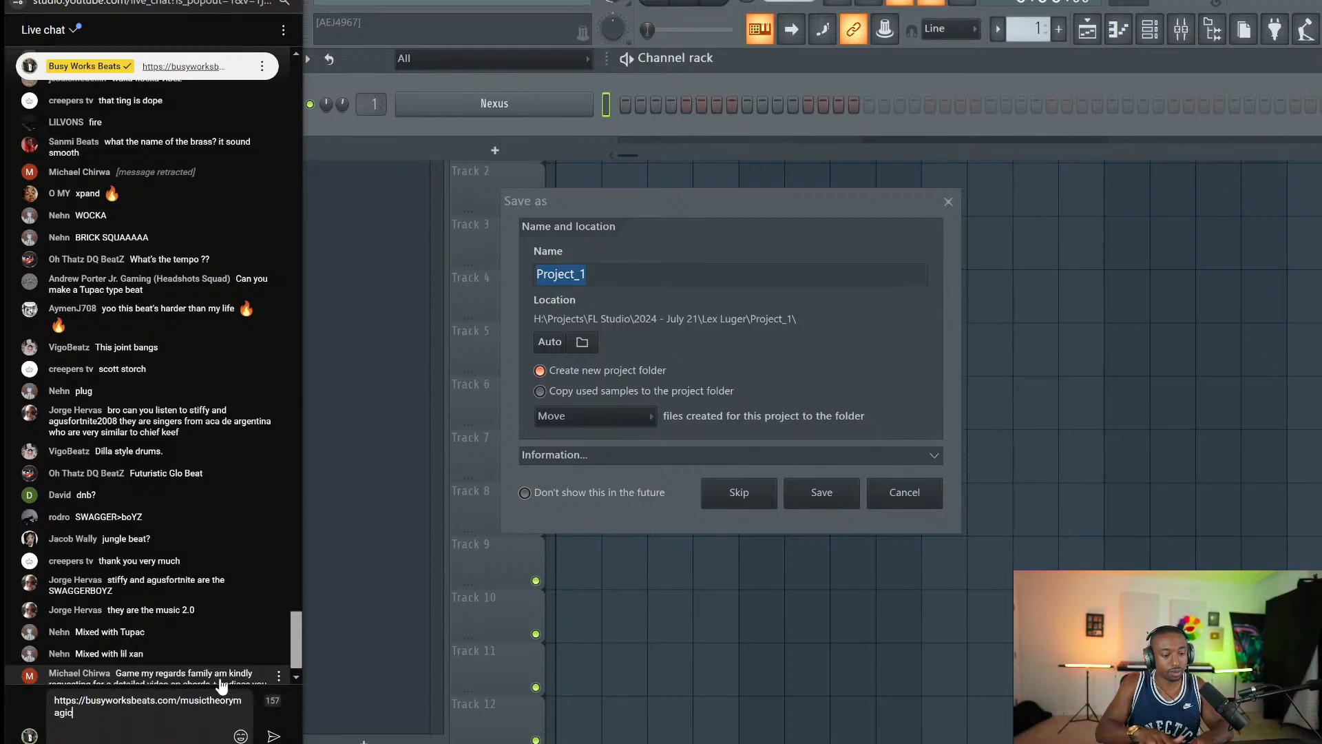
pyautogui.press('Return')
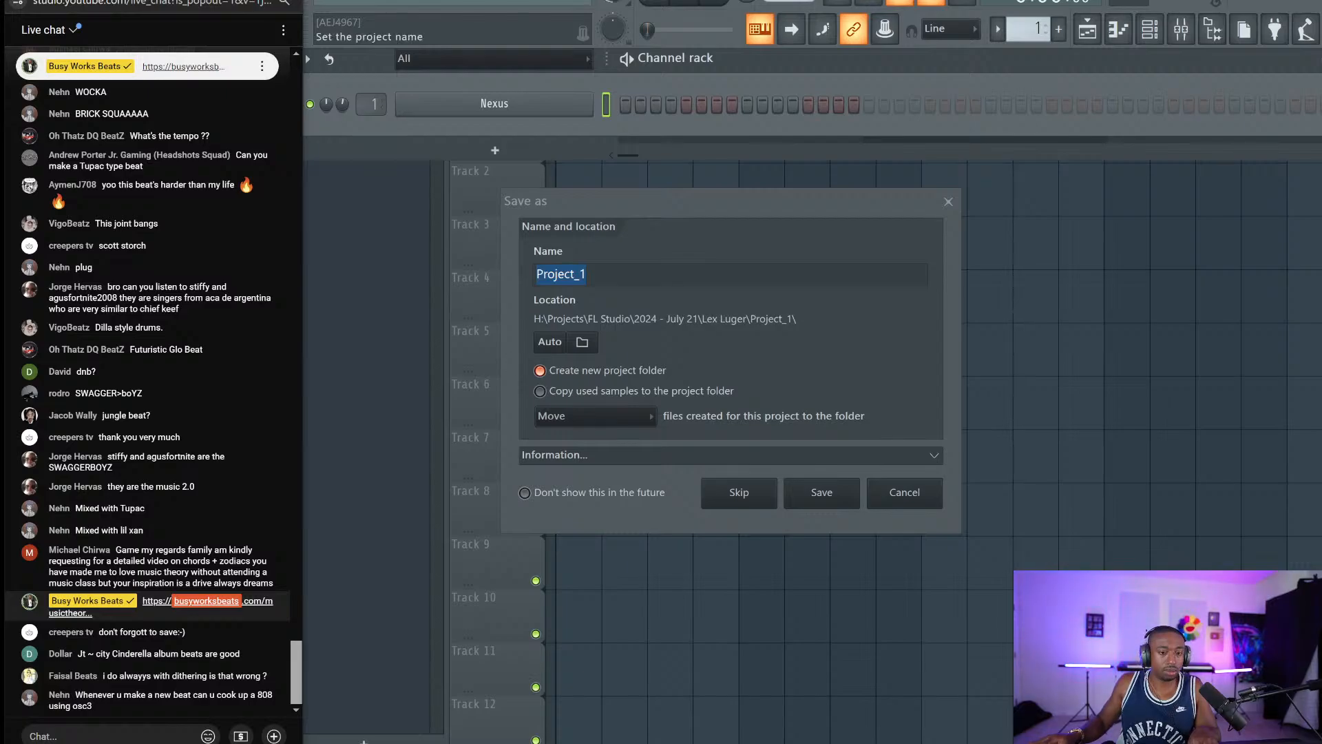
pyautogui.moveTo(623, 275); pyautogui.dragTo(475, 252)
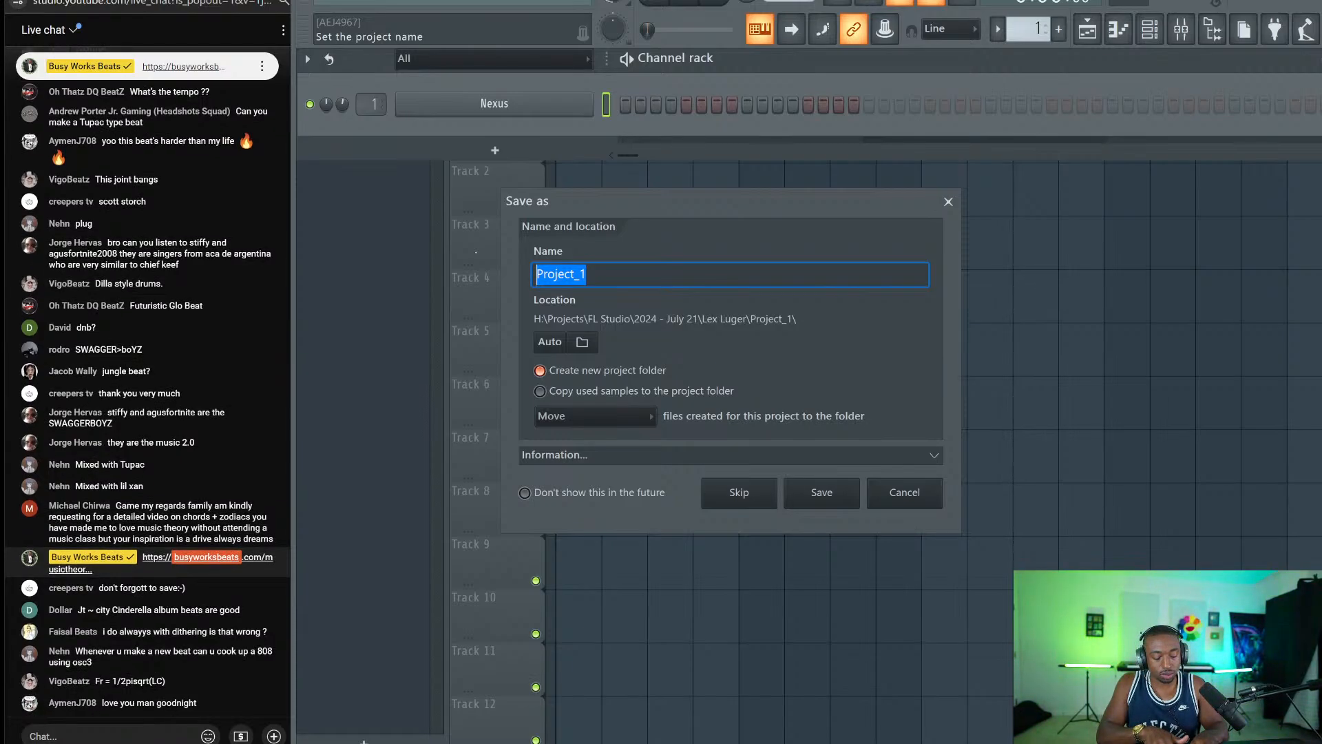
# Name the project 'Glo + Dilla' and browse into the 2024 - July 21 folder.
pyautogui.write('Glo + ')
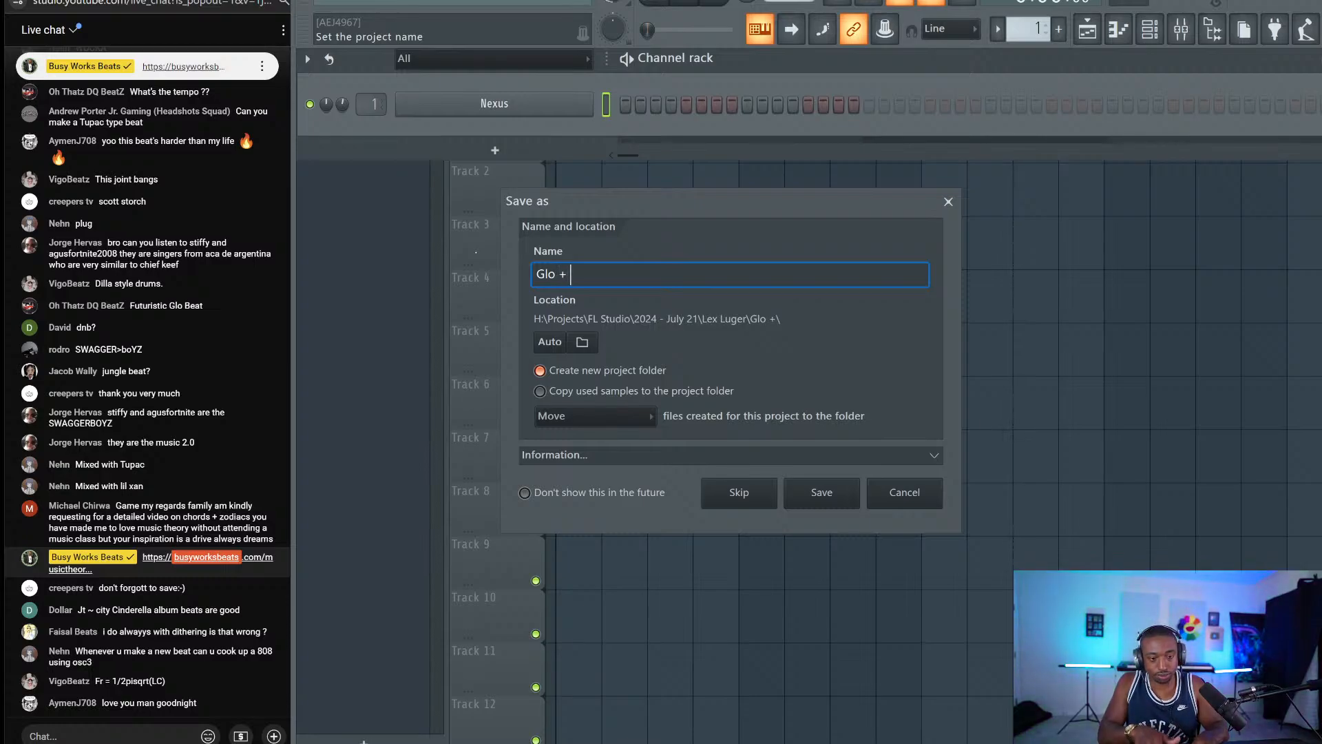
pyautogui.write('Dilla')
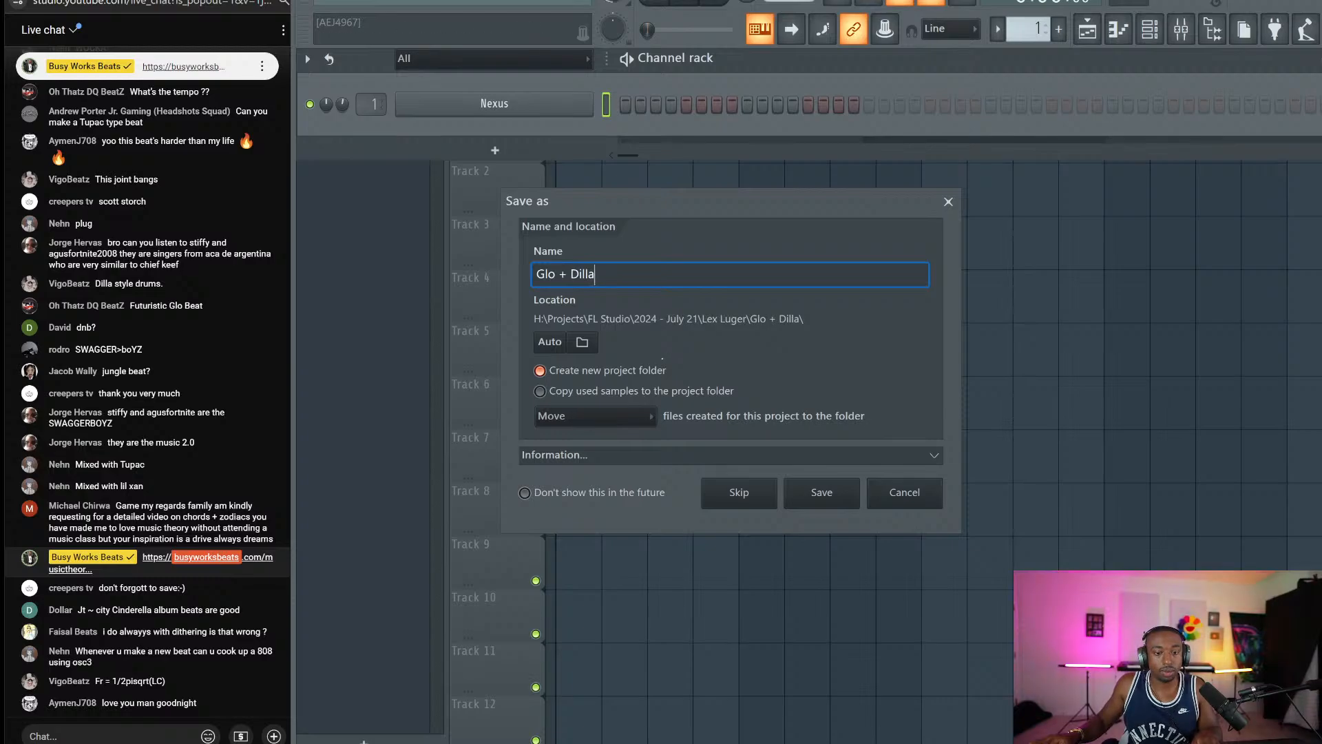
pyautogui.click(587, 346)
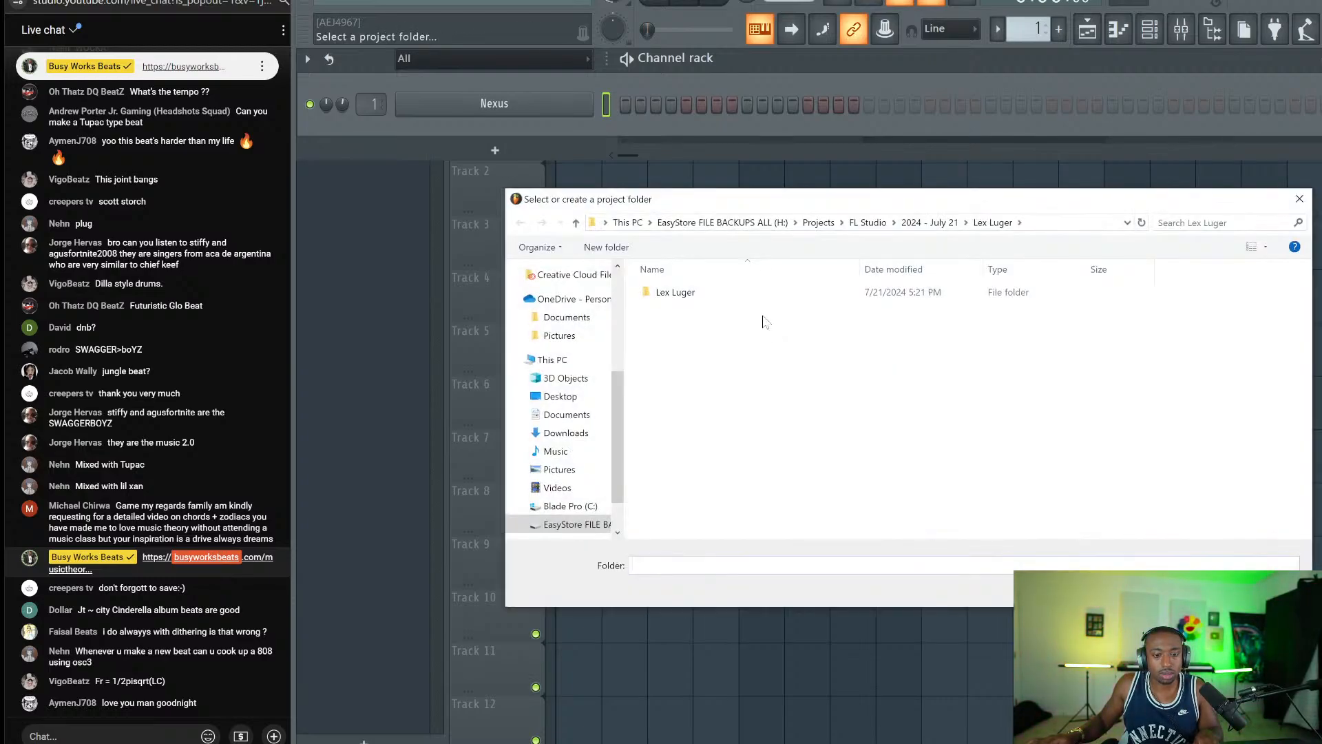
pyautogui.click(866, 225)
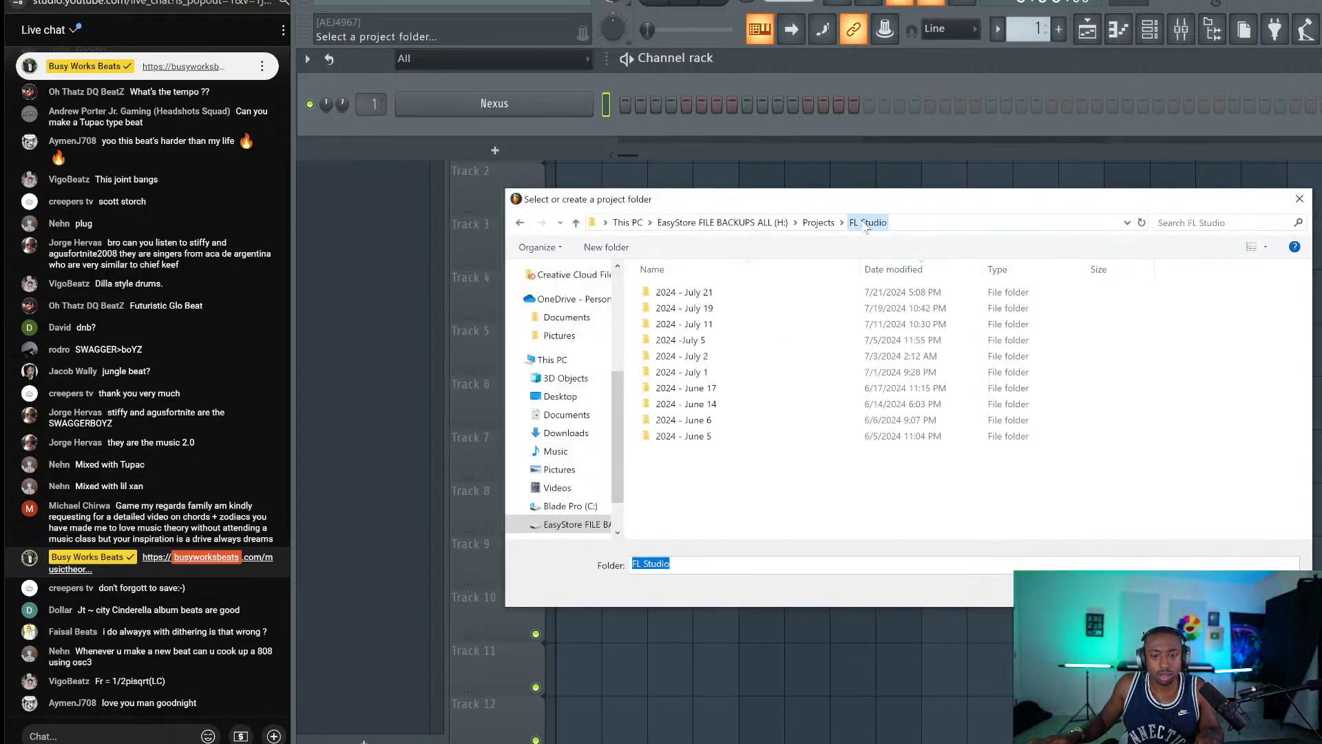
pyautogui.click(710, 293)
pyautogui.doubleClick(710, 293)
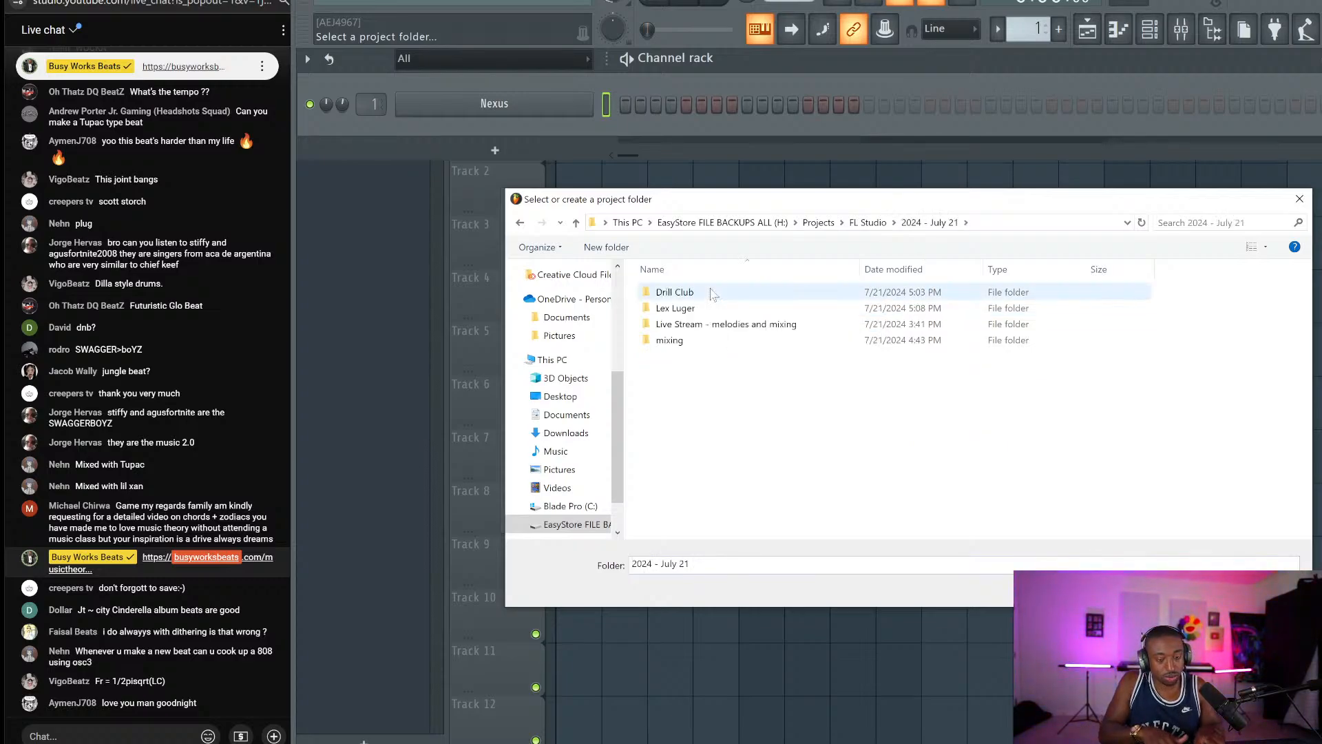
# Create a new 'Dilla + Glo' folder there and set it as the project location.
pyautogui.hotkey('ctrl', 'shift', 'n')
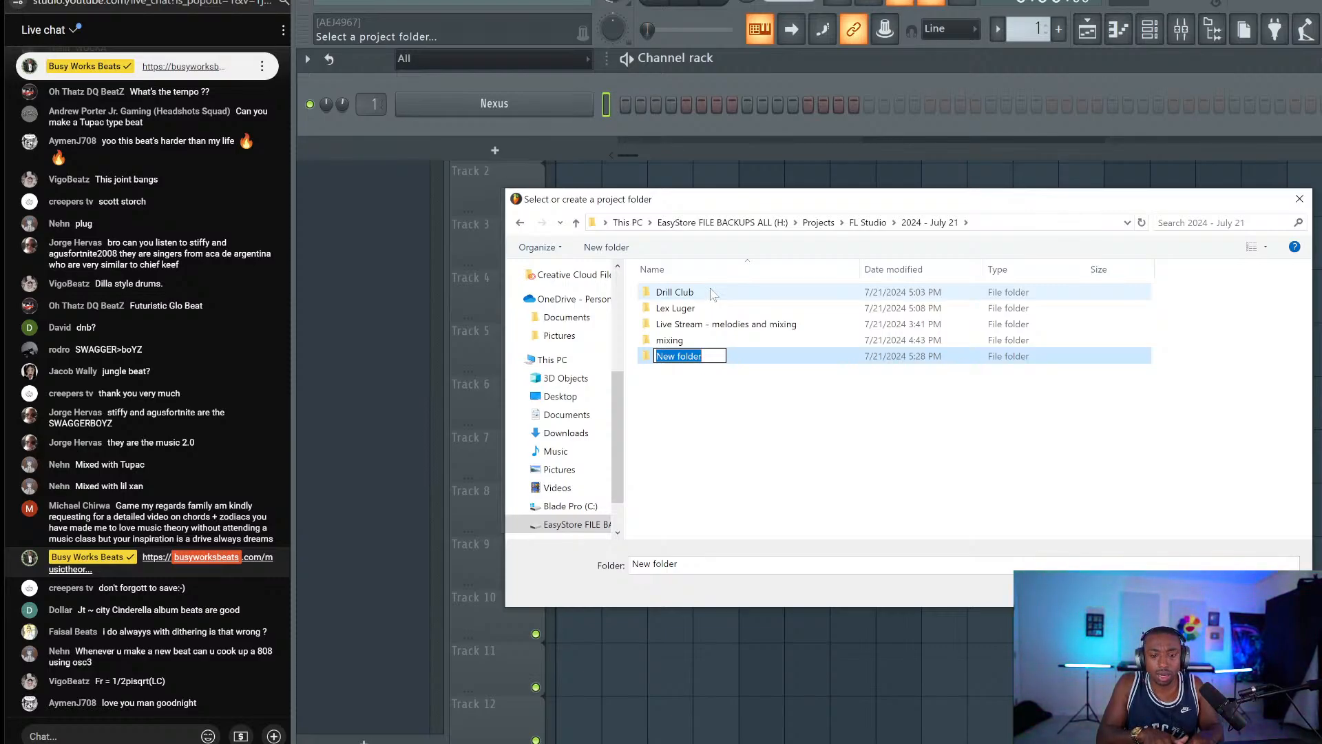
pyautogui.write('Di')
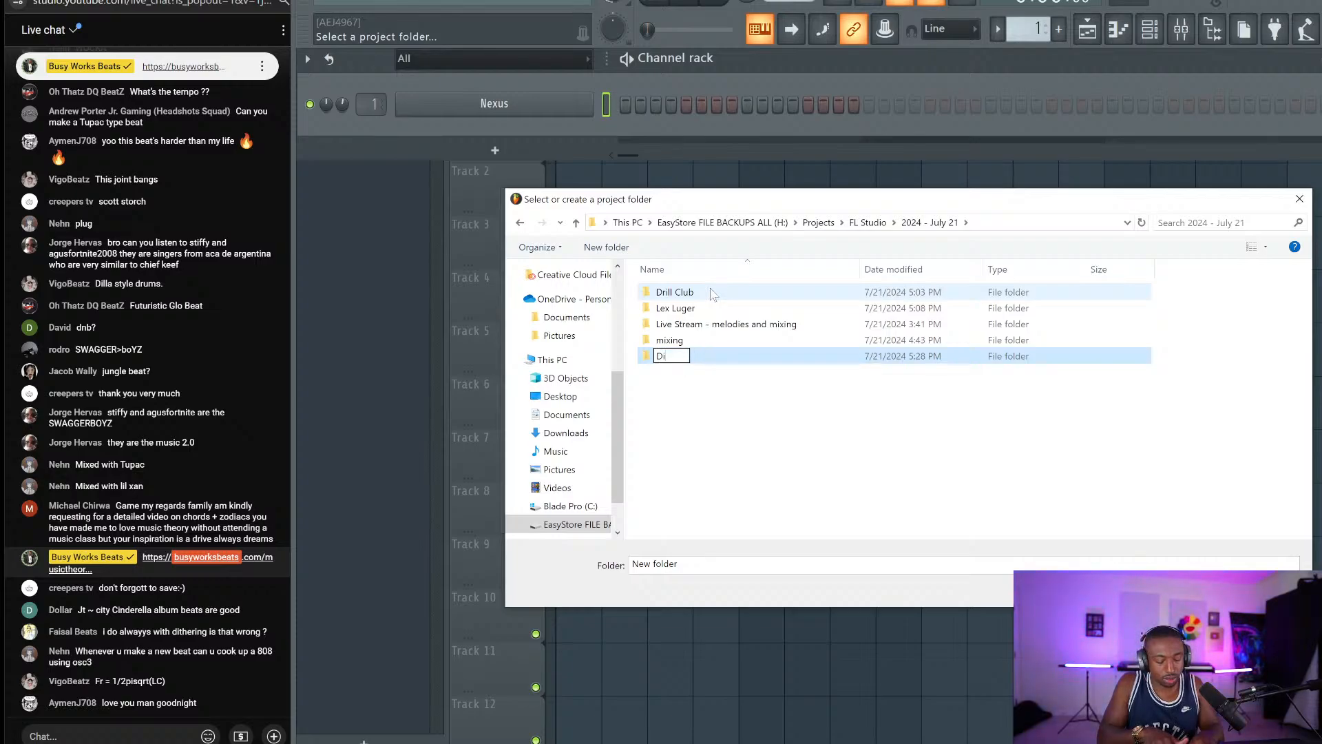
pyautogui.write('lla + Glo')
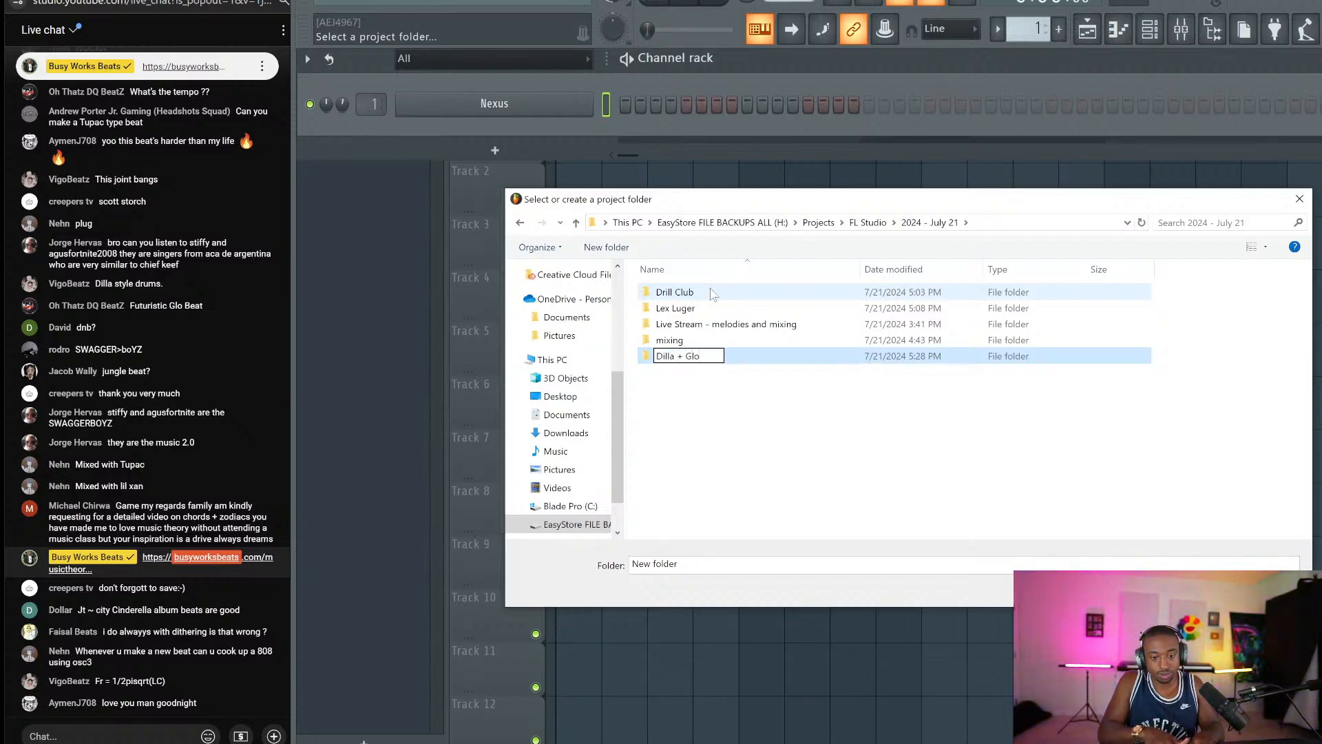
pyautogui.press('Return')
pyautogui.doubleClick(712, 295)
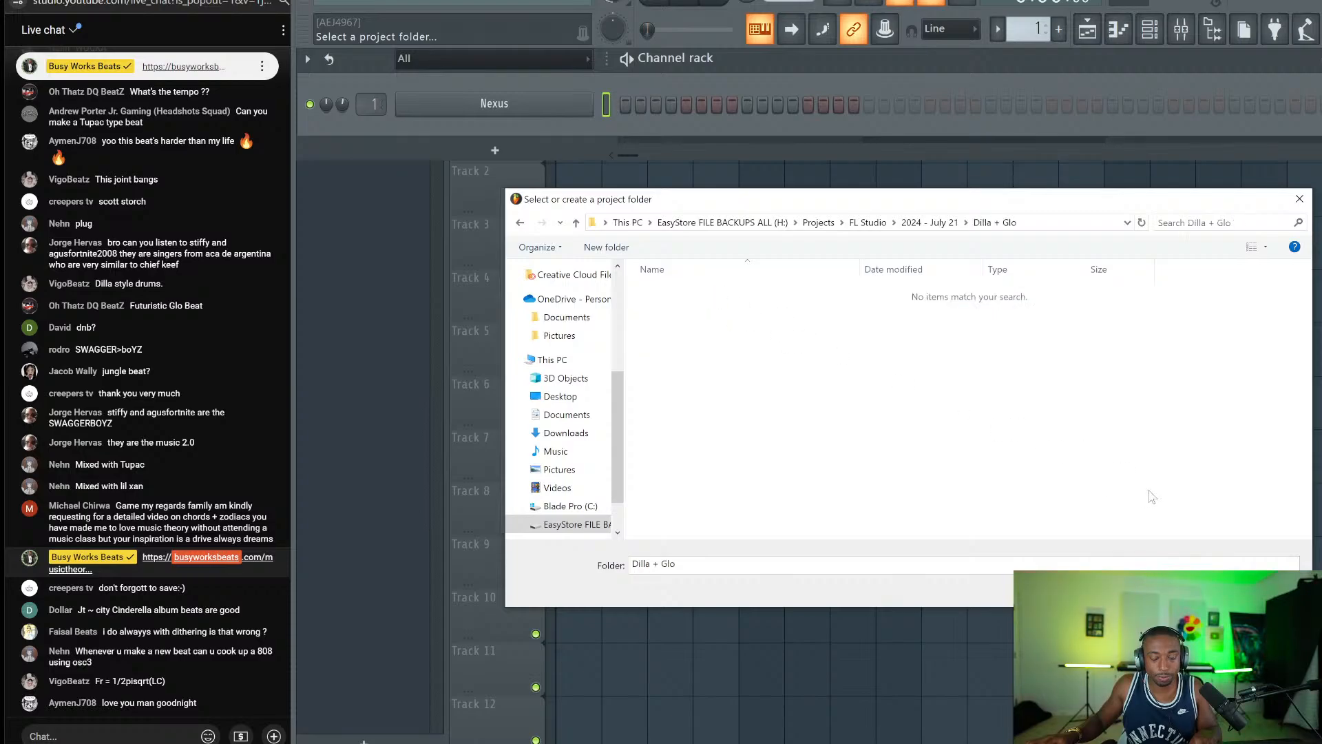
pyautogui.press('Return')
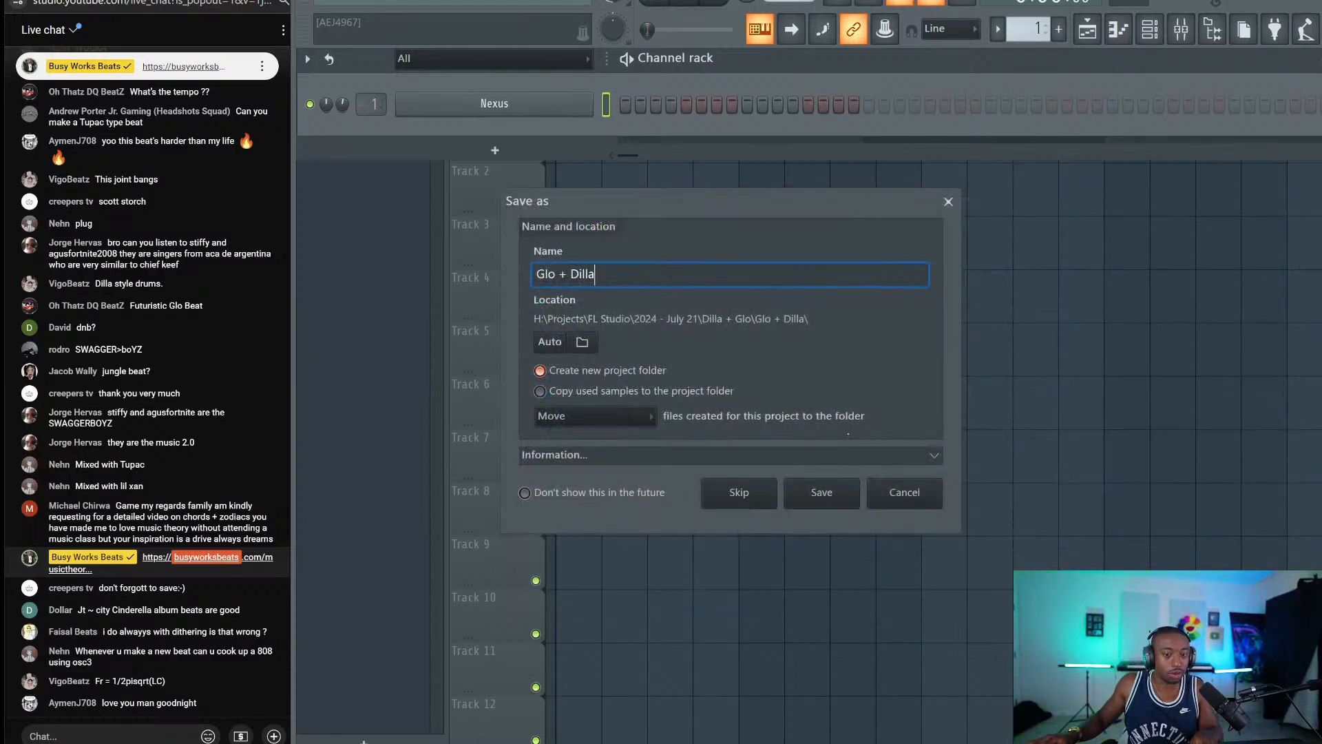
# Save the project as Glo + Dilla.flp and return to the live chat input.
pyautogui.click(823, 493)
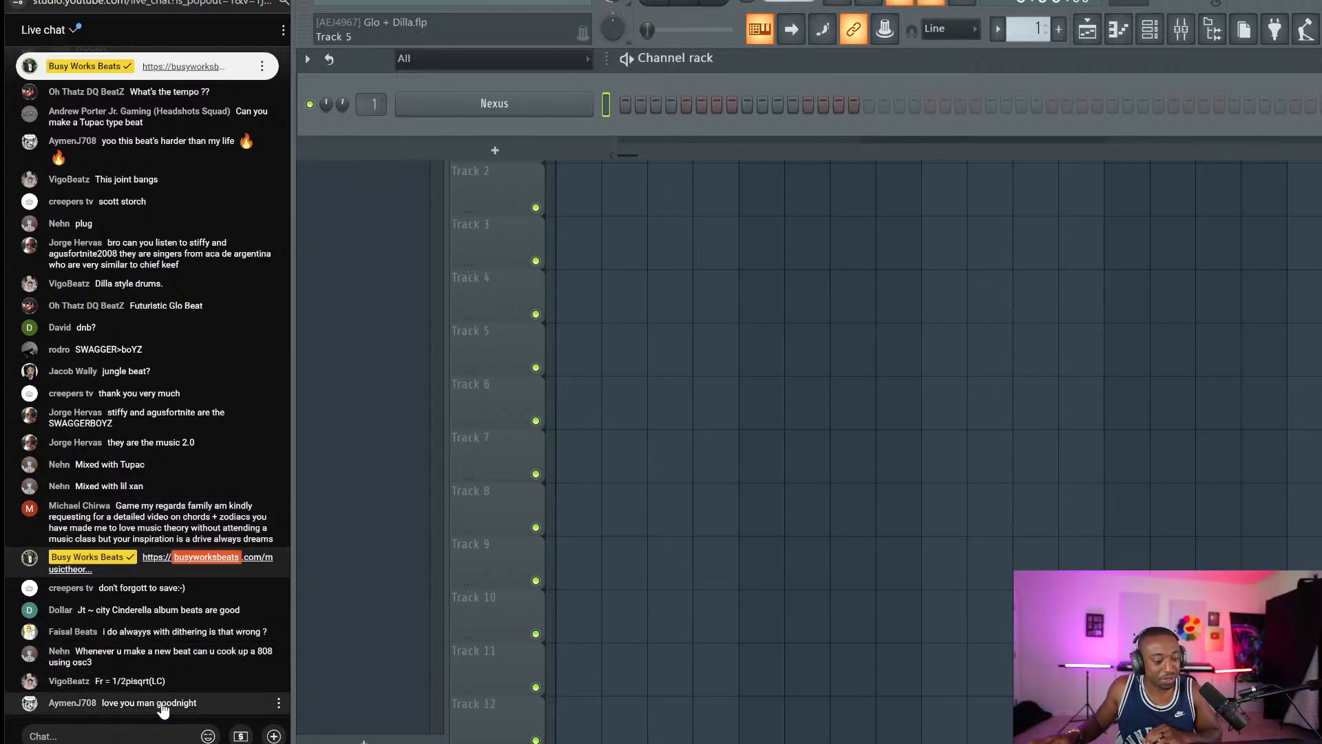
pyautogui.click(156, 735)
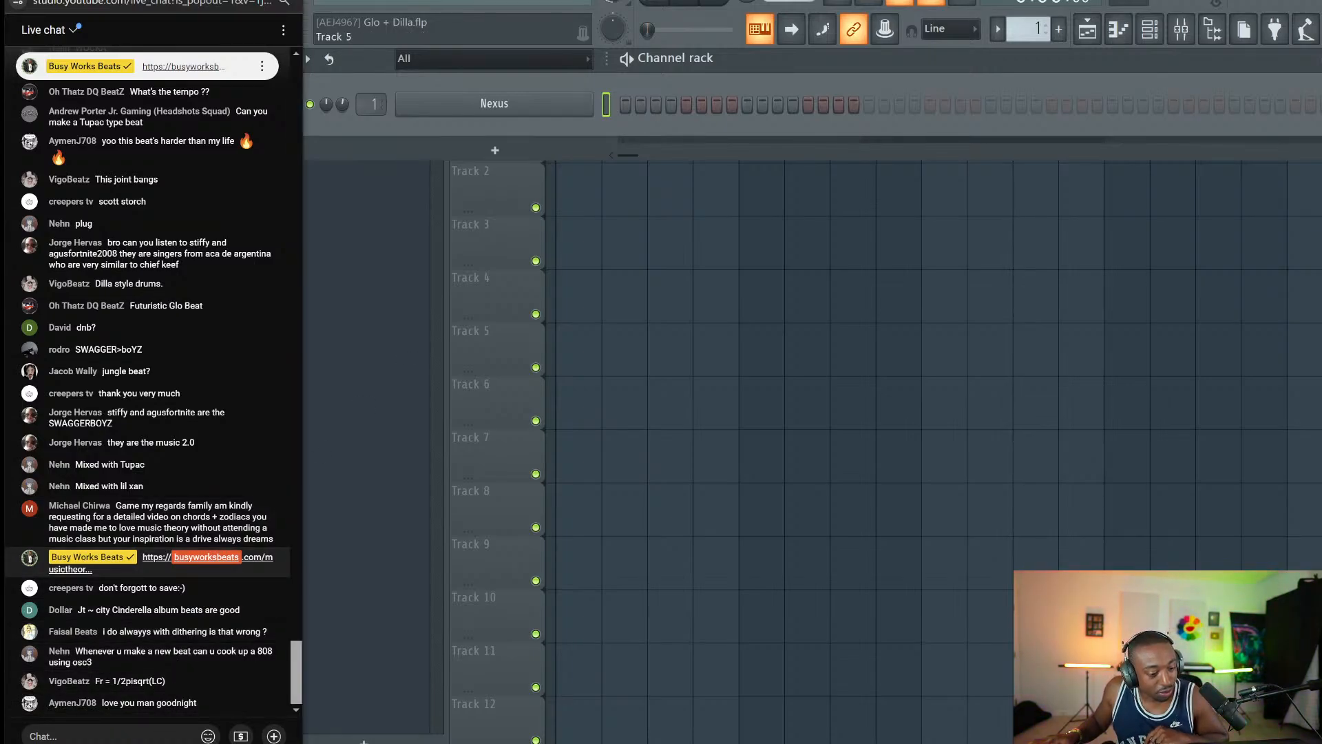
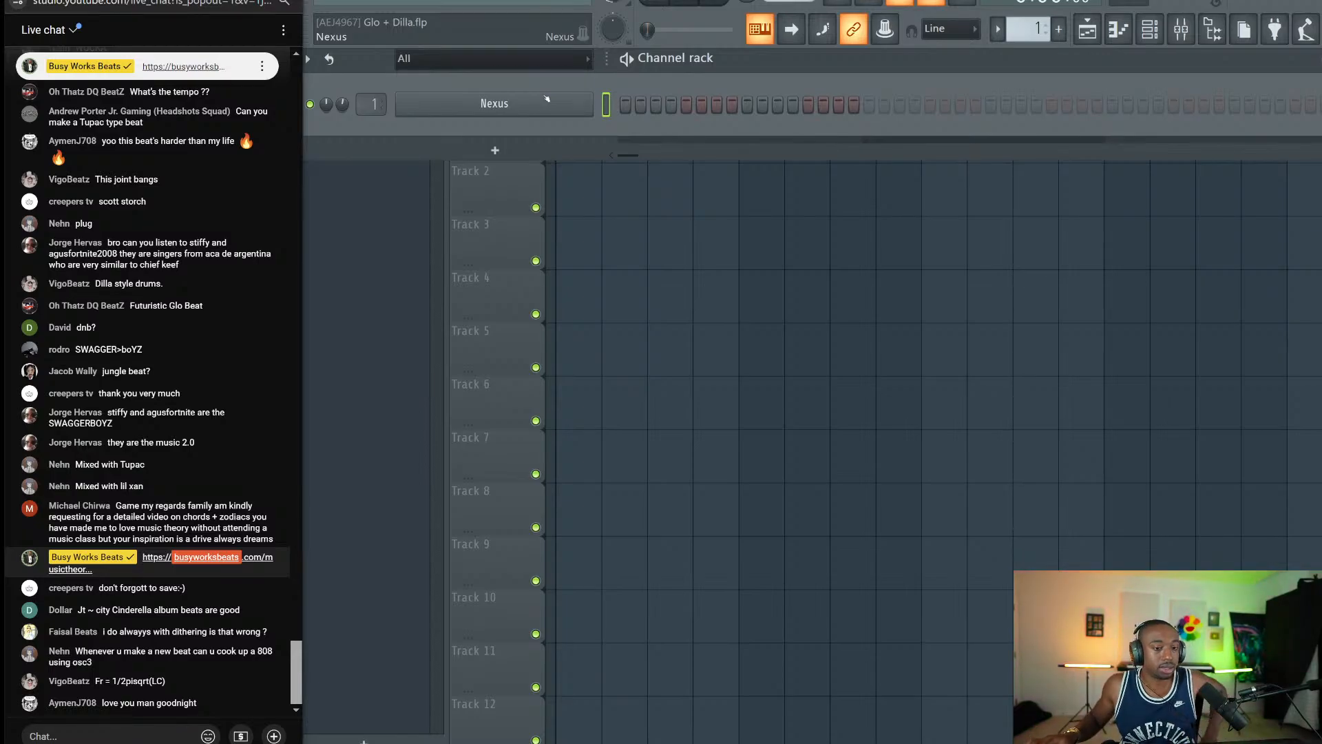
# Open the Nexus piano roll and audition notes from E6 down to A5 for the voicing.
pyautogui.rightClick(546, 107)
pyautogui.click(613, 100)
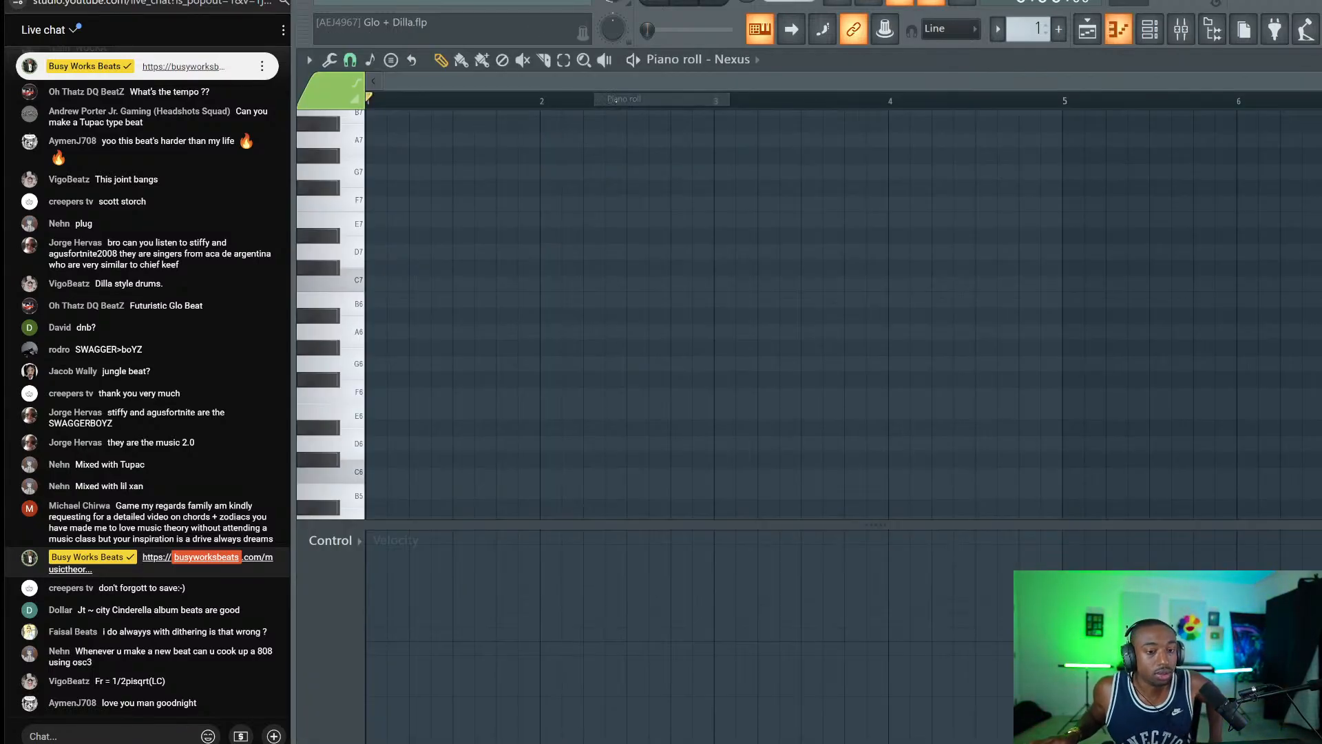
pyautogui.press('n')
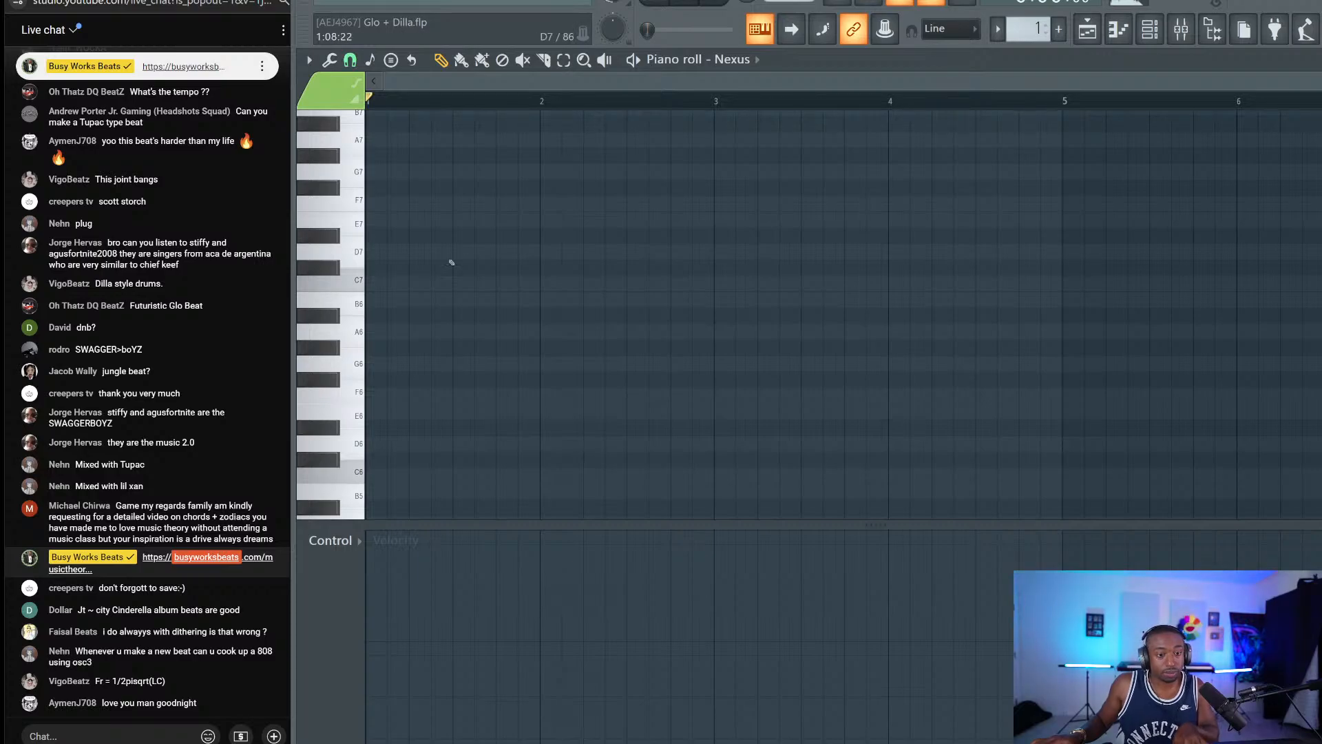
pyautogui.press('z')
pyautogui.scroll(3, 501, 257)
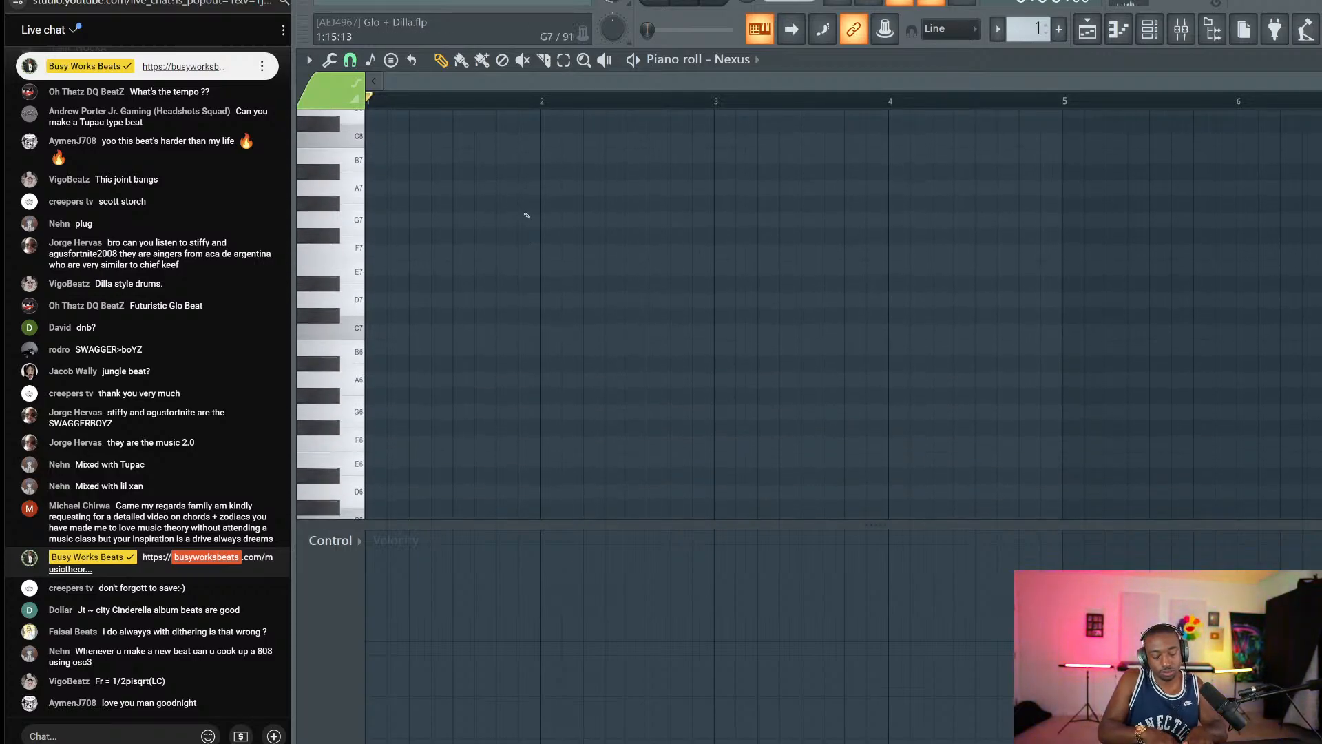
pyautogui.press('p')
pyautogui.press('o')
pyautogui.press('i')
pyautogui.press('u')
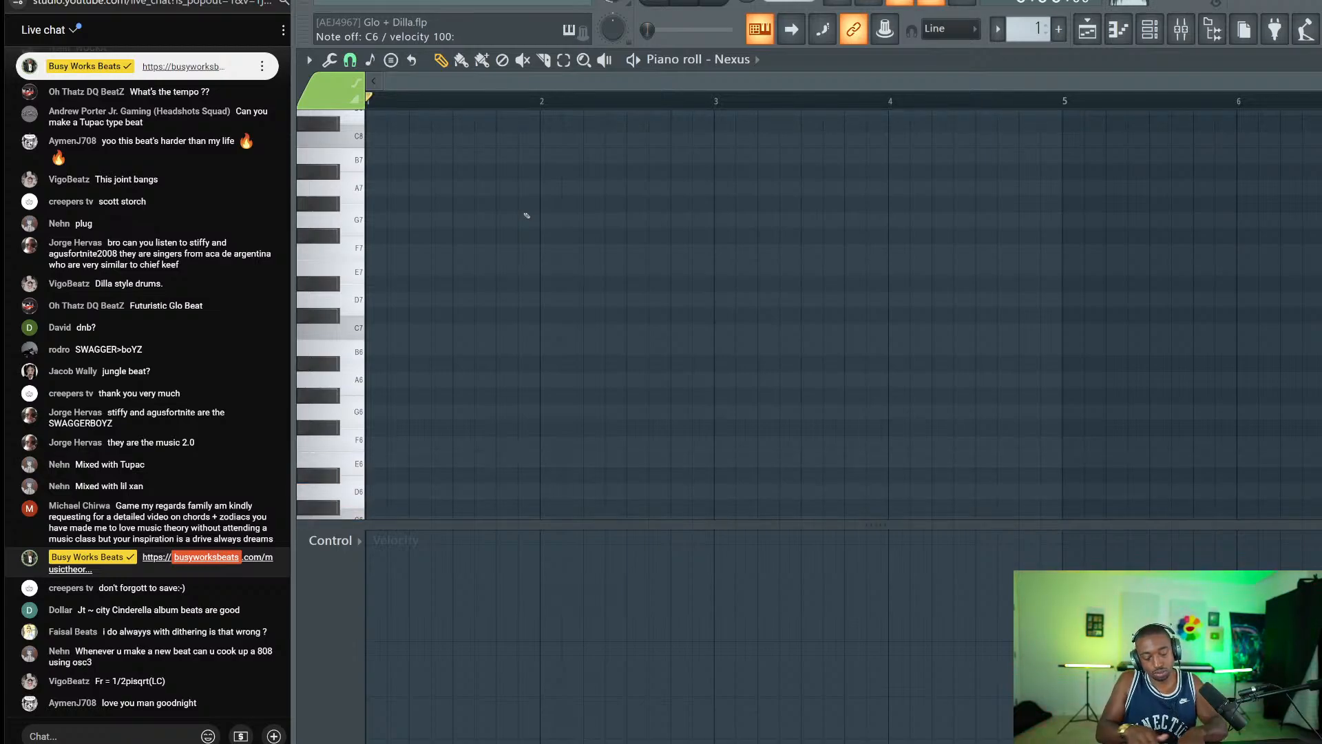
pyautogui.press('y')
pyautogui.scroll(-5, 475, 338)
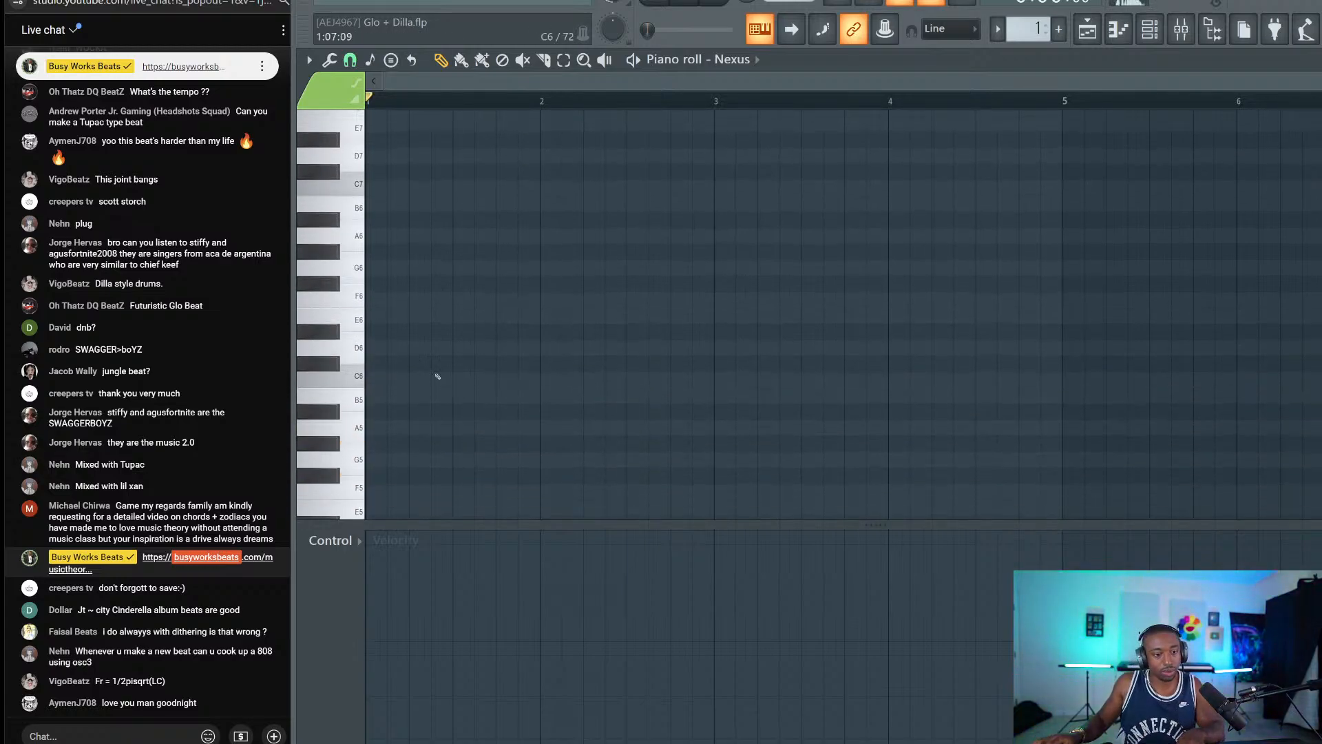
pyautogui.press('y')
pyautogui.press('i')
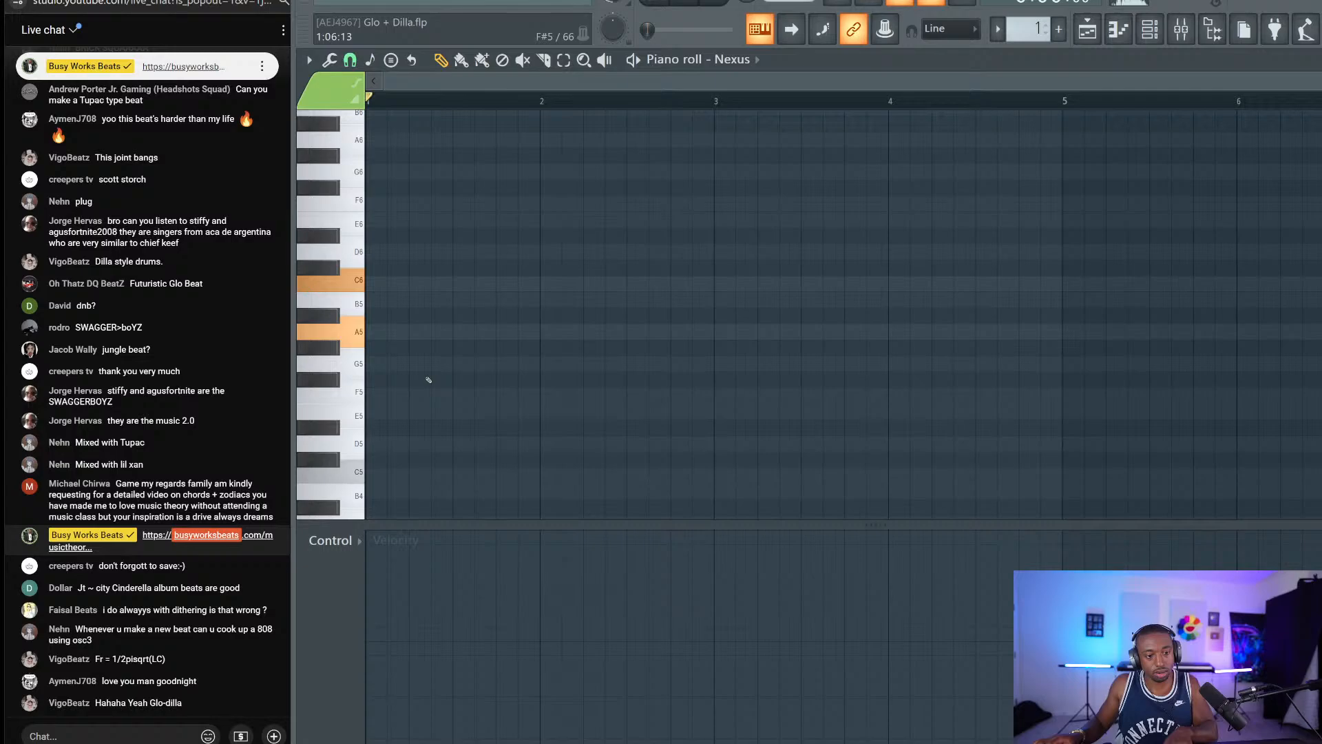
# Place an A5 note at bar 1 stretched to bar 3, plus a matching C6.
pyautogui.click(385, 330)
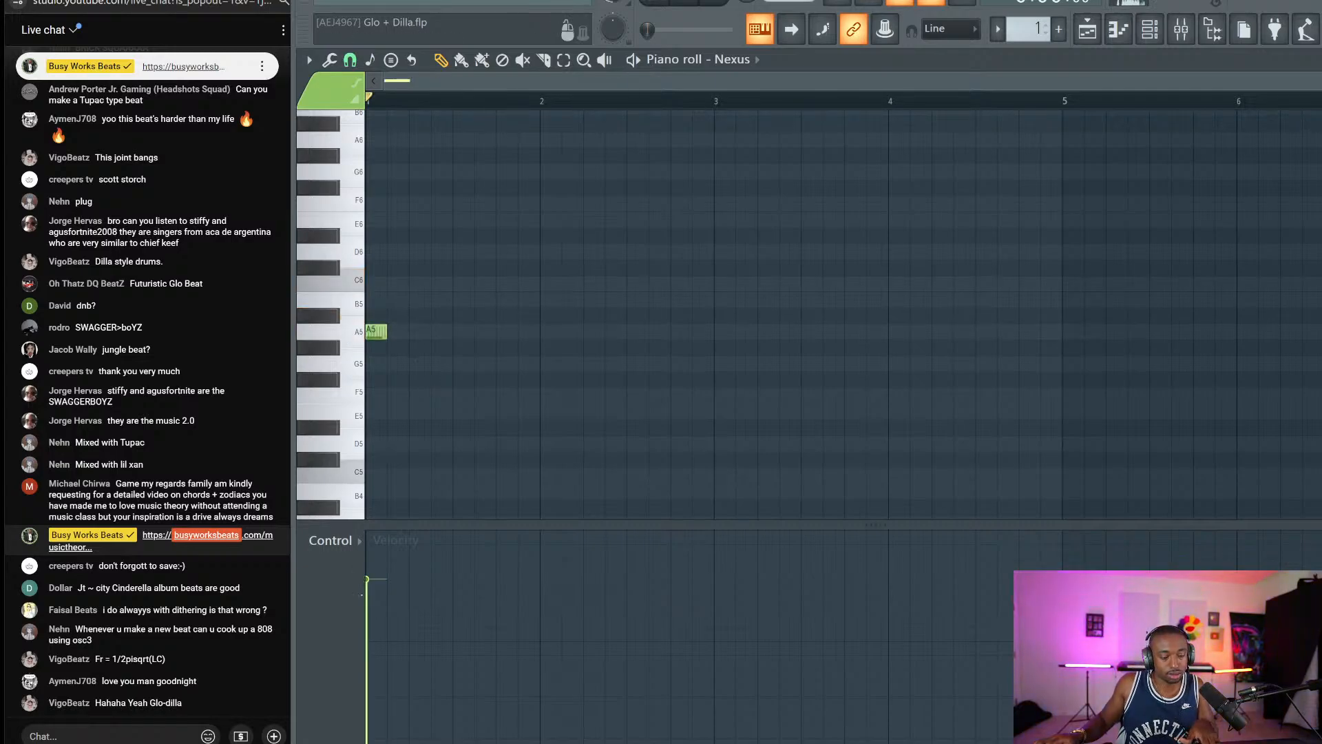
pyautogui.click(344, 543)
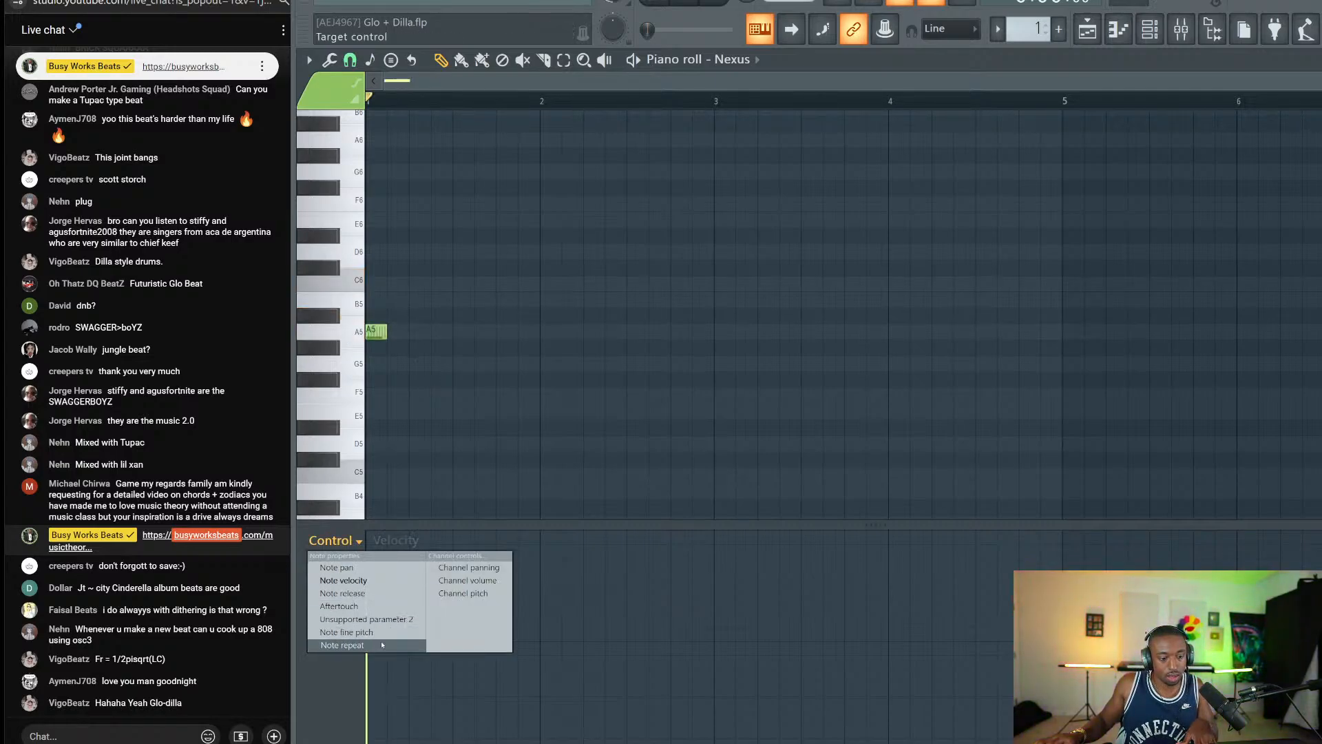
pyautogui.click(331, 646)
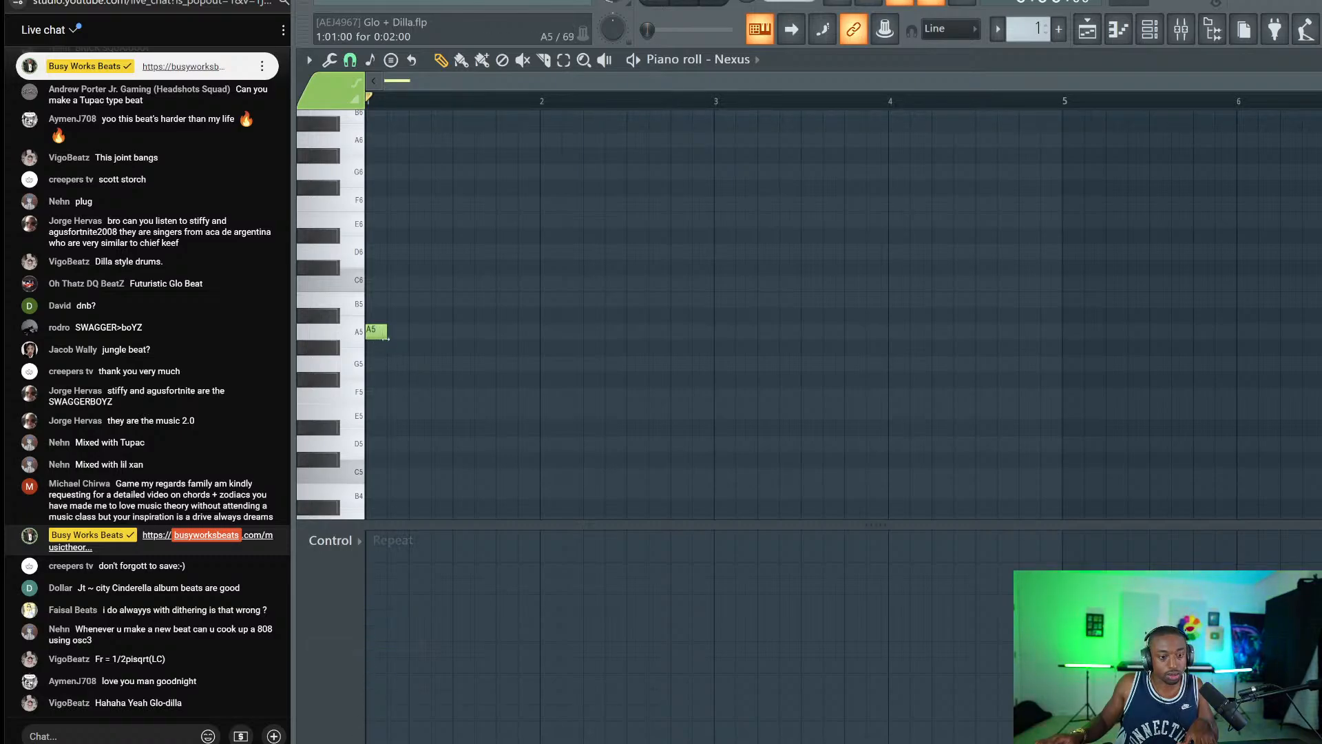
pyautogui.moveTo(386, 333); pyautogui.dragTo(716, 298)
pyautogui.click(389, 282)
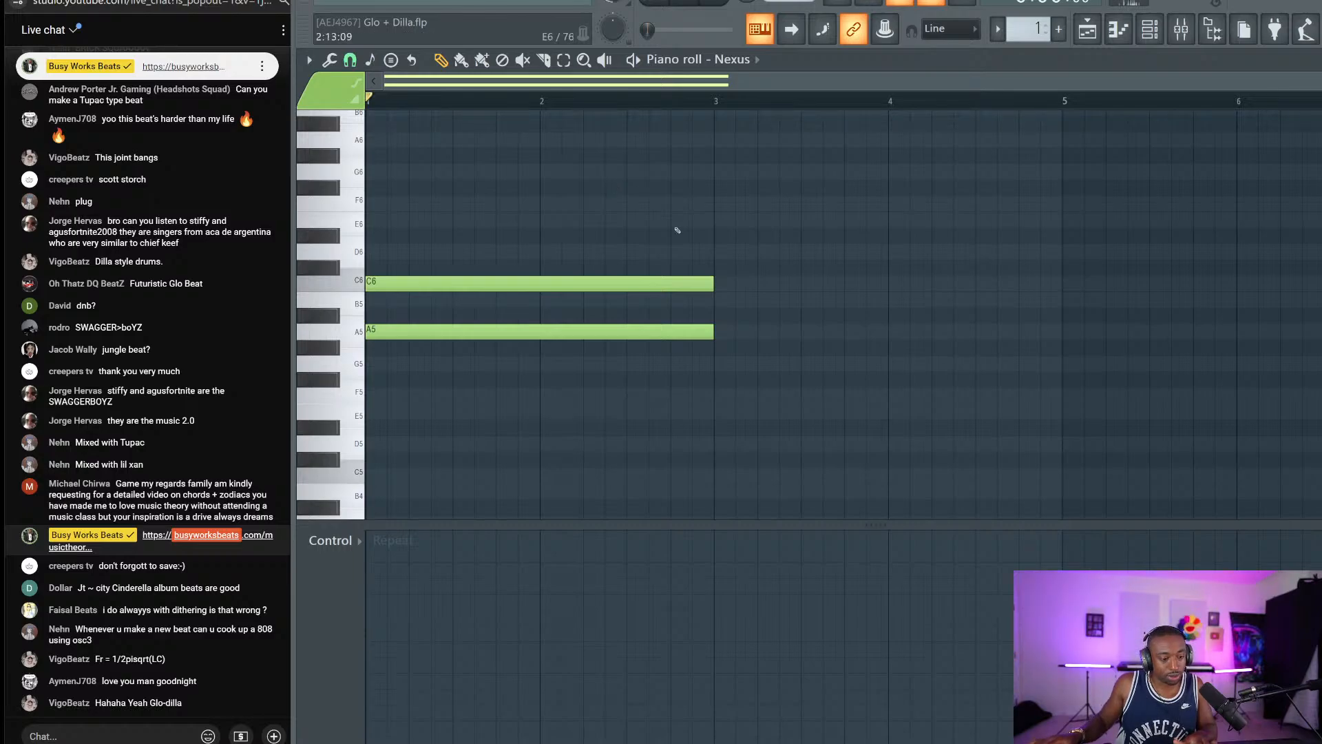
# Add F5 and D5 to complete the D5–F5–A5–C6 chord and play it back.
pyautogui.scroll(-2, 427, 326)
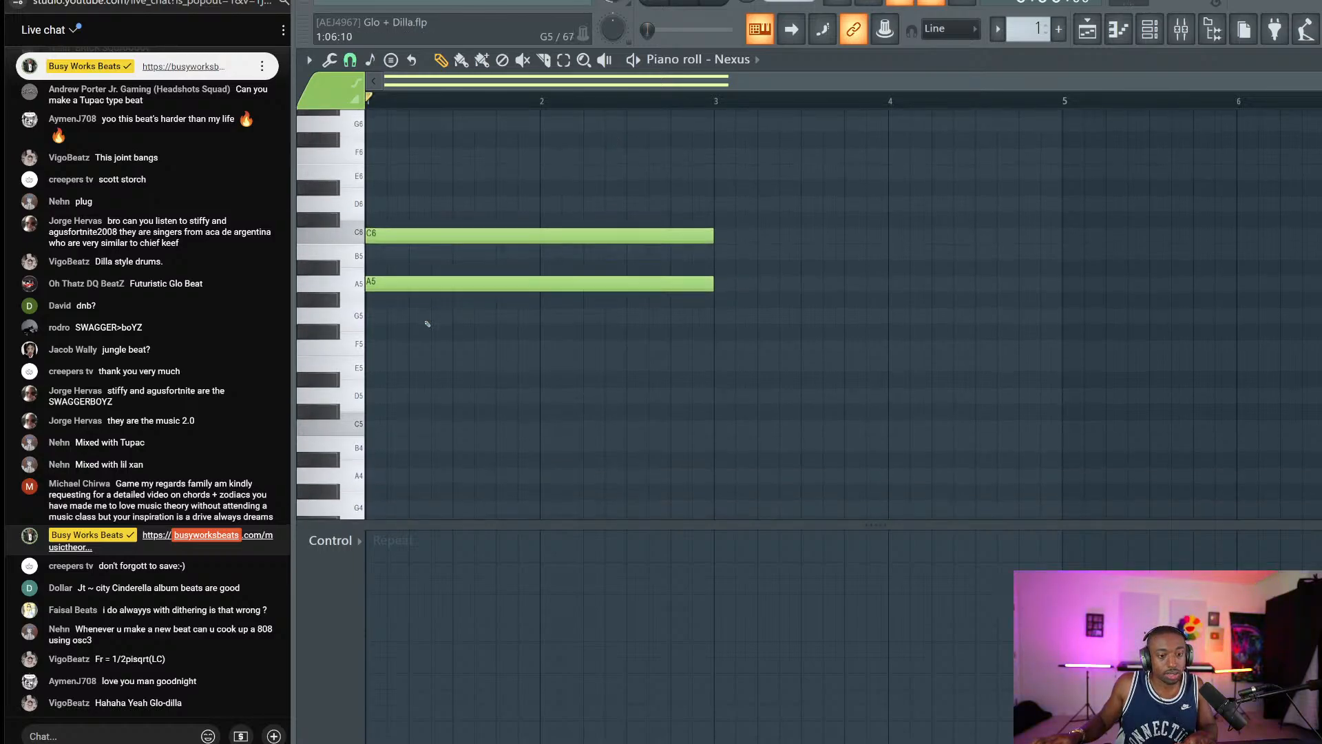
pyautogui.click(383, 348)
pyautogui.click(389, 395)
pyautogui.press('space')
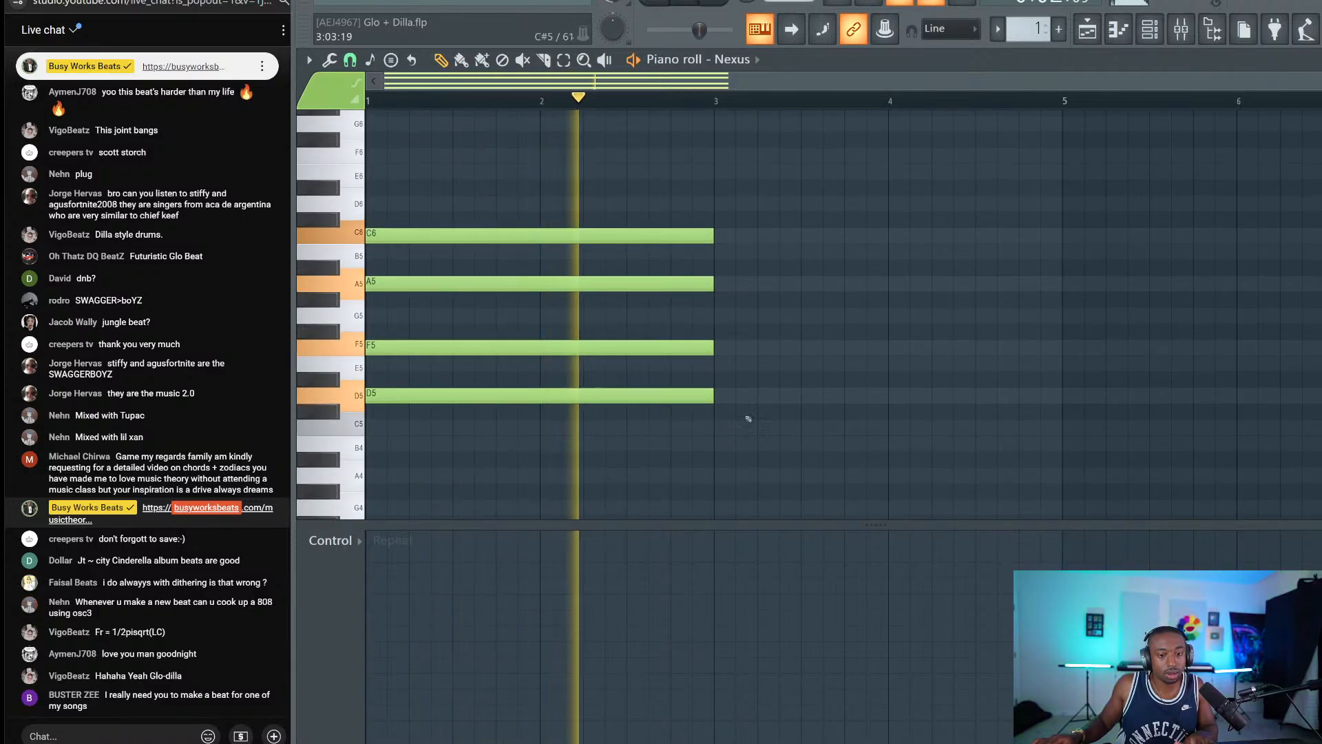
pyautogui.moveTo(746, 416); pyautogui.dragTo(646, 198)
pyautogui.press('space')
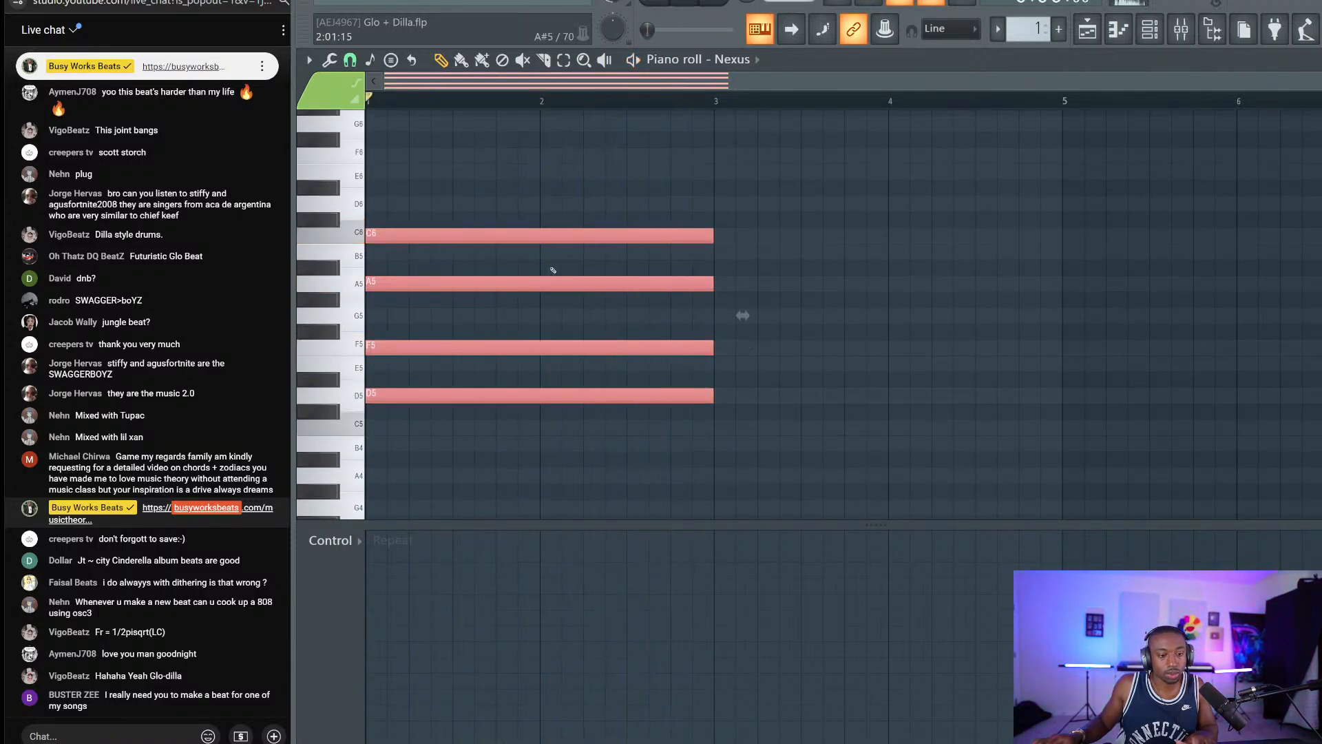
pyautogui.scroll(1, 451, 107)
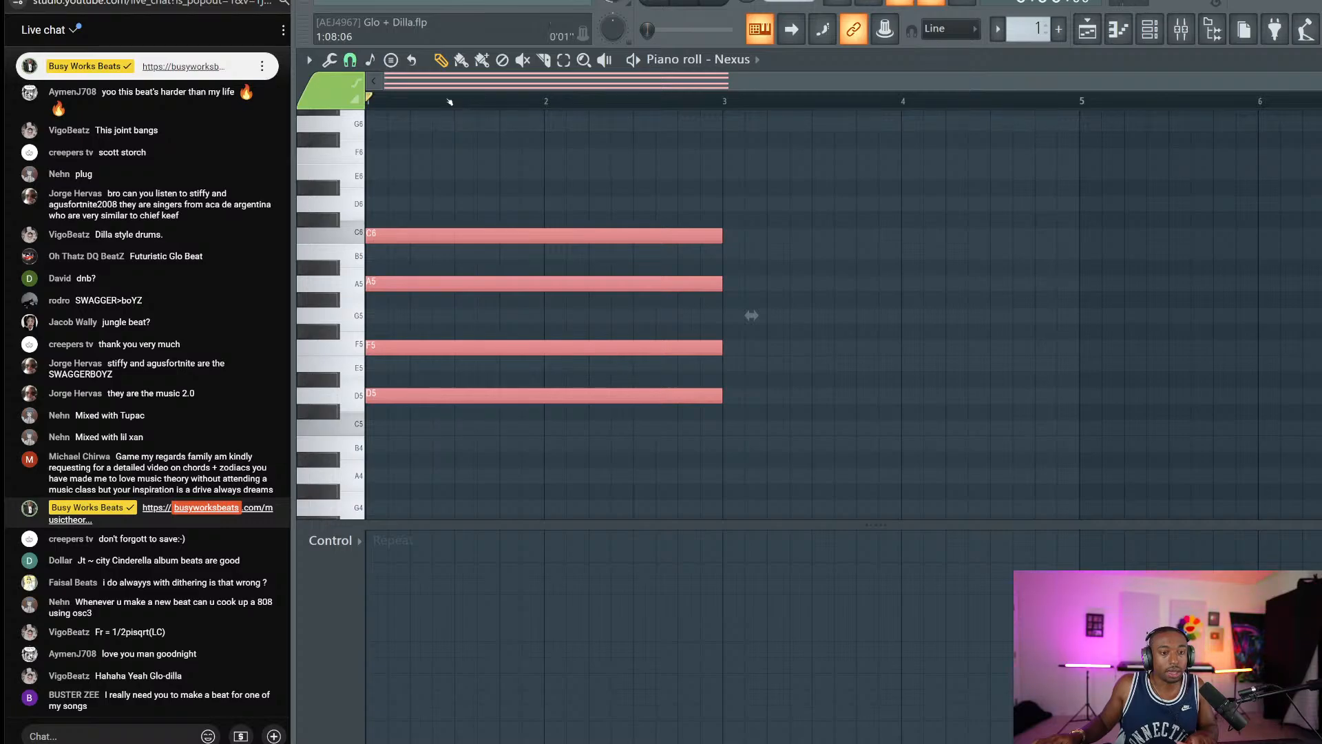
# Stretch the Pattern 1 clip to bar 9 in the Playlist, save, and reopen its piano roll.
pyautogui.press('F5')
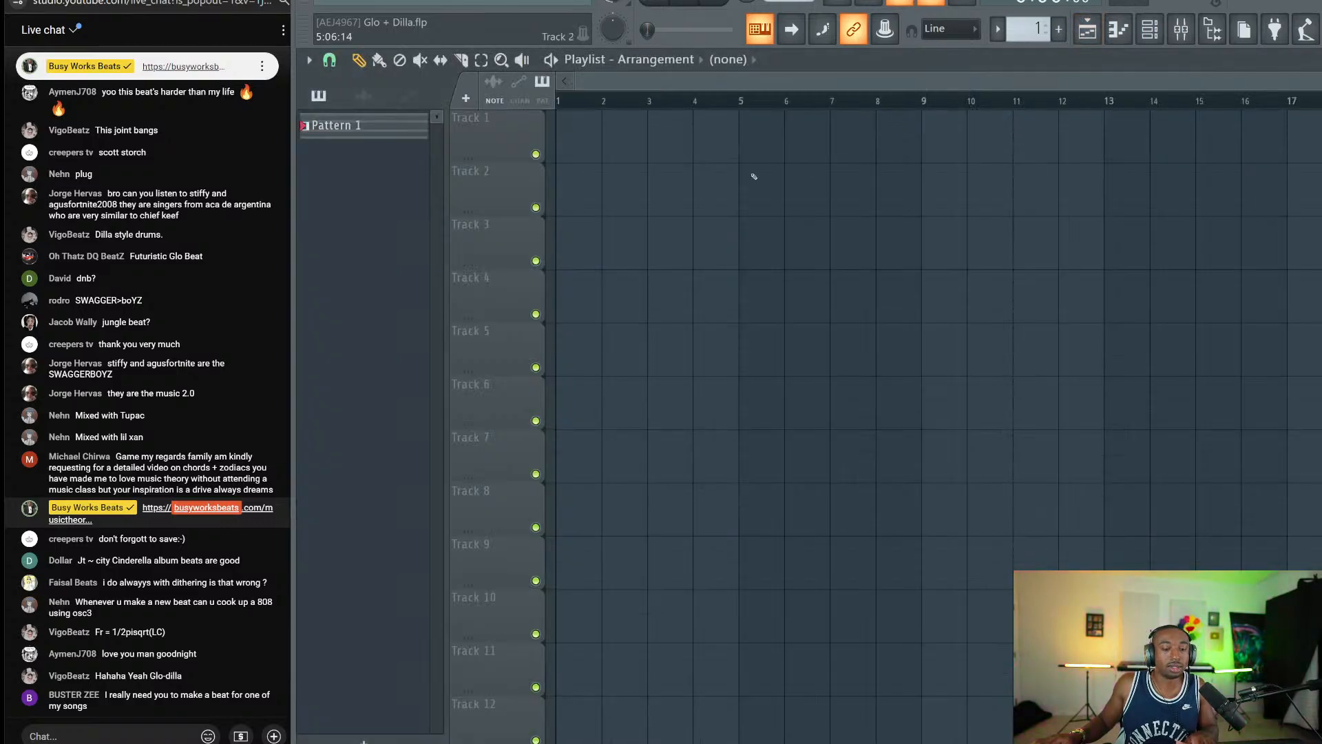
pyautogui.moveTo(646, 149); pyautogui.dragTo(921, 158)
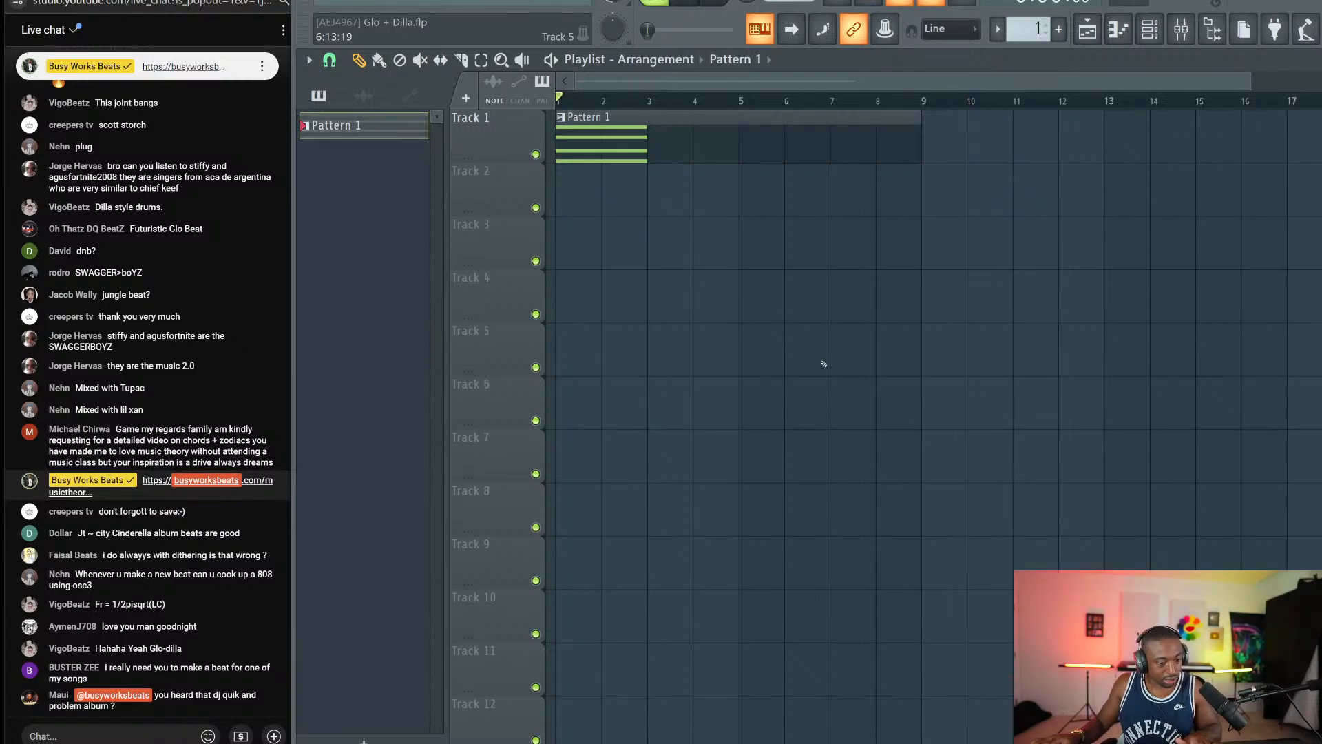
pyautogui.hotkey('ctrl', 's')
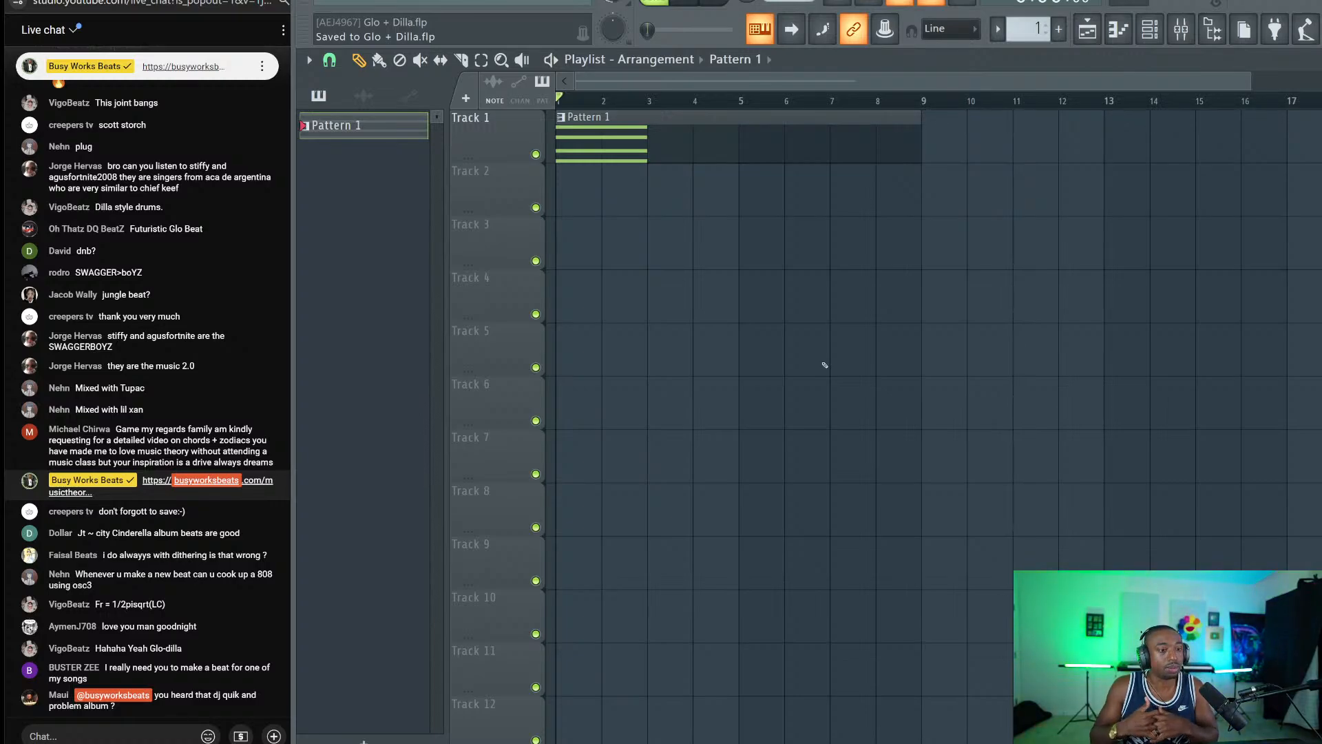
pyautogui.doubleClick(620, 131)
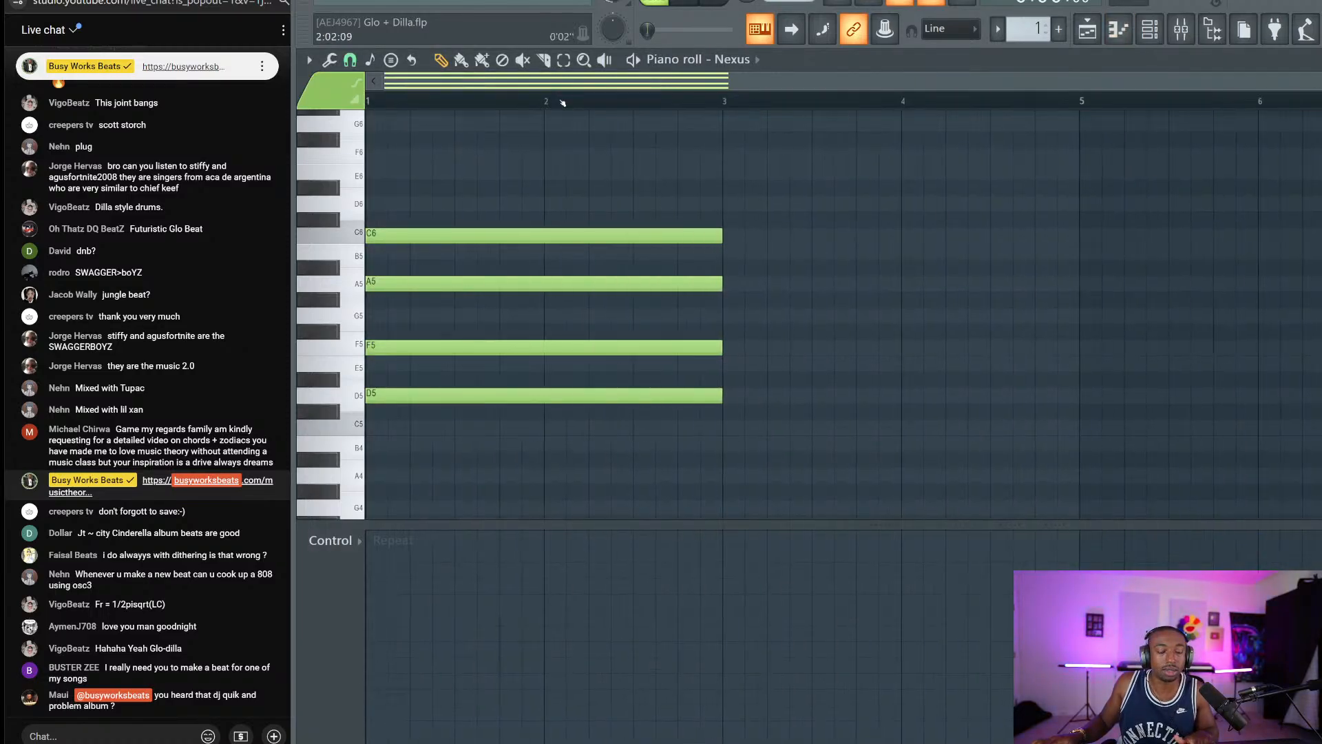
# Shorten the bar-1 chord to one bar and play it back.
pyautogui.moveTo(642, 160); pyautogui.dragTo(624, 413)
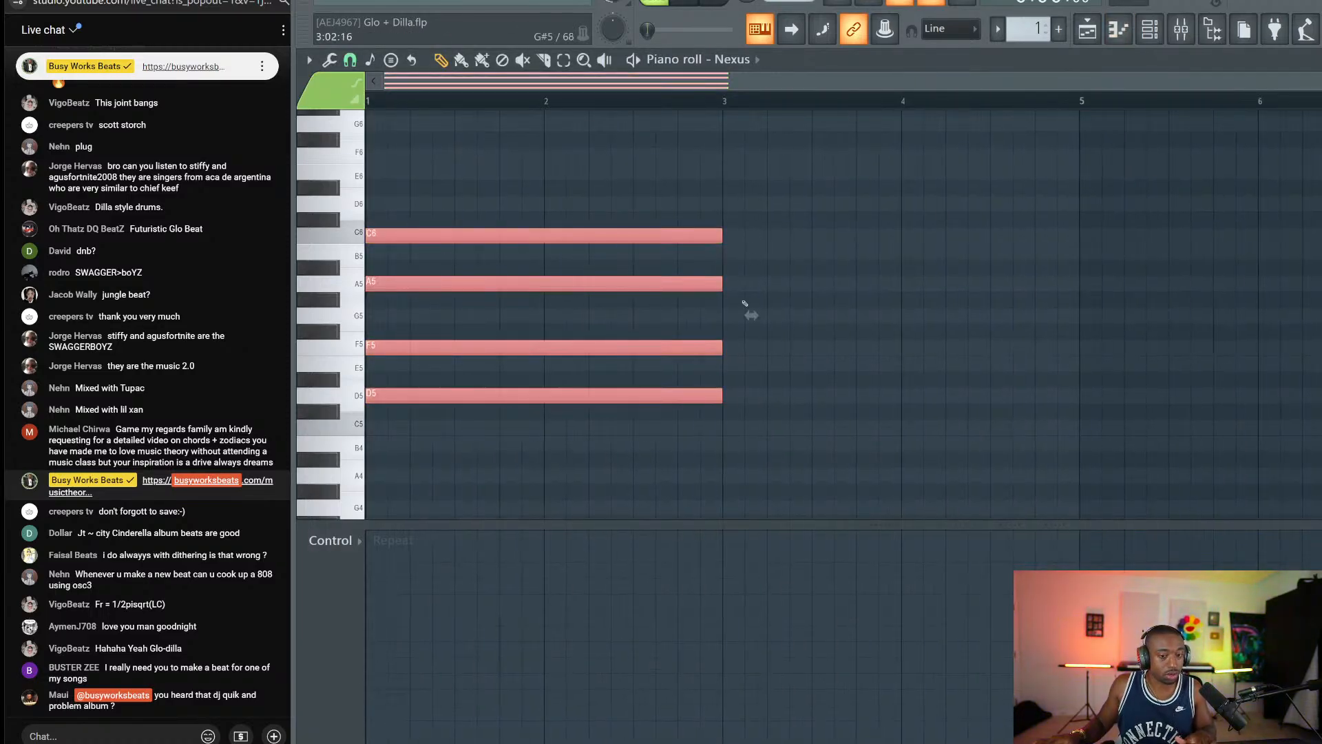
pyautogui.press('space')
pyautogui.moveTo(721, 229); pyautogui.dragTo(555, 246)
pyautogui.press('space')
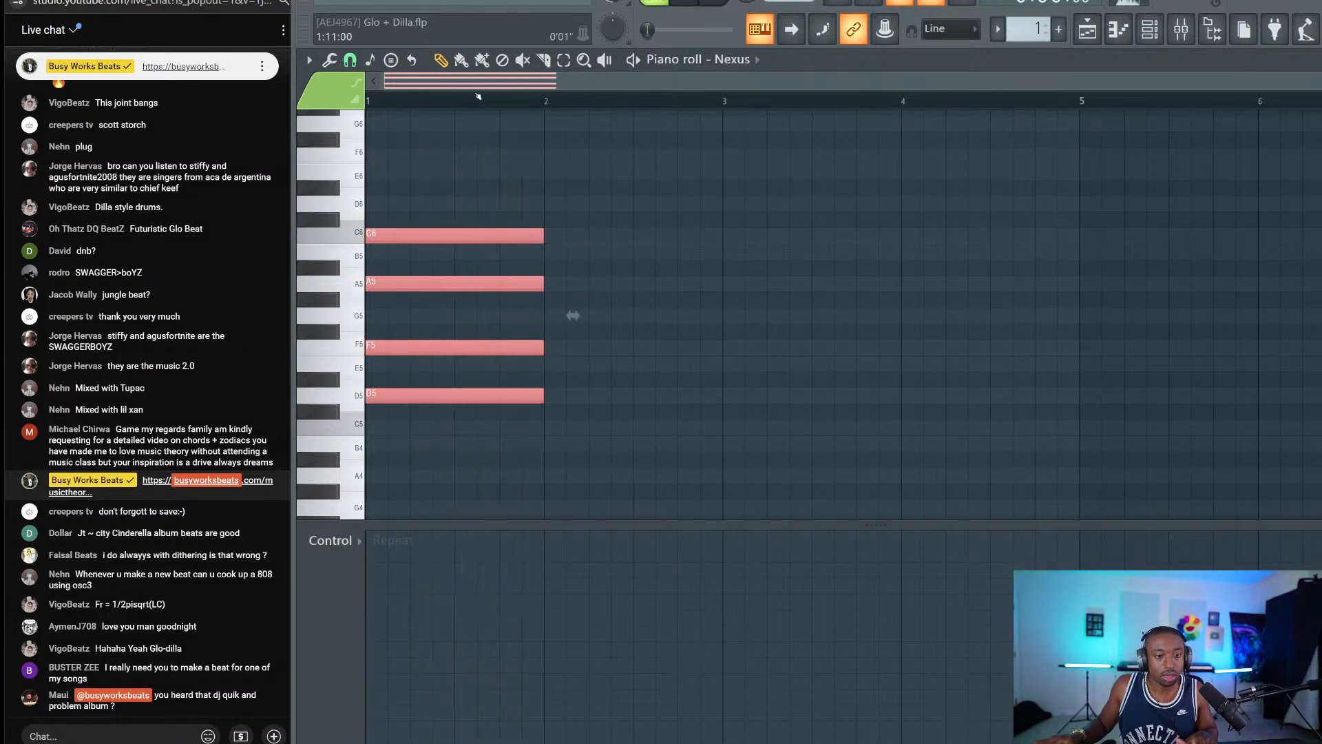
# Stamp a 9 chord at bar 2 and raise its D6 and A6 to D#6 and A#6.
pyautogui.click(392, 59)
pyautogui.moveTo(413, 48)
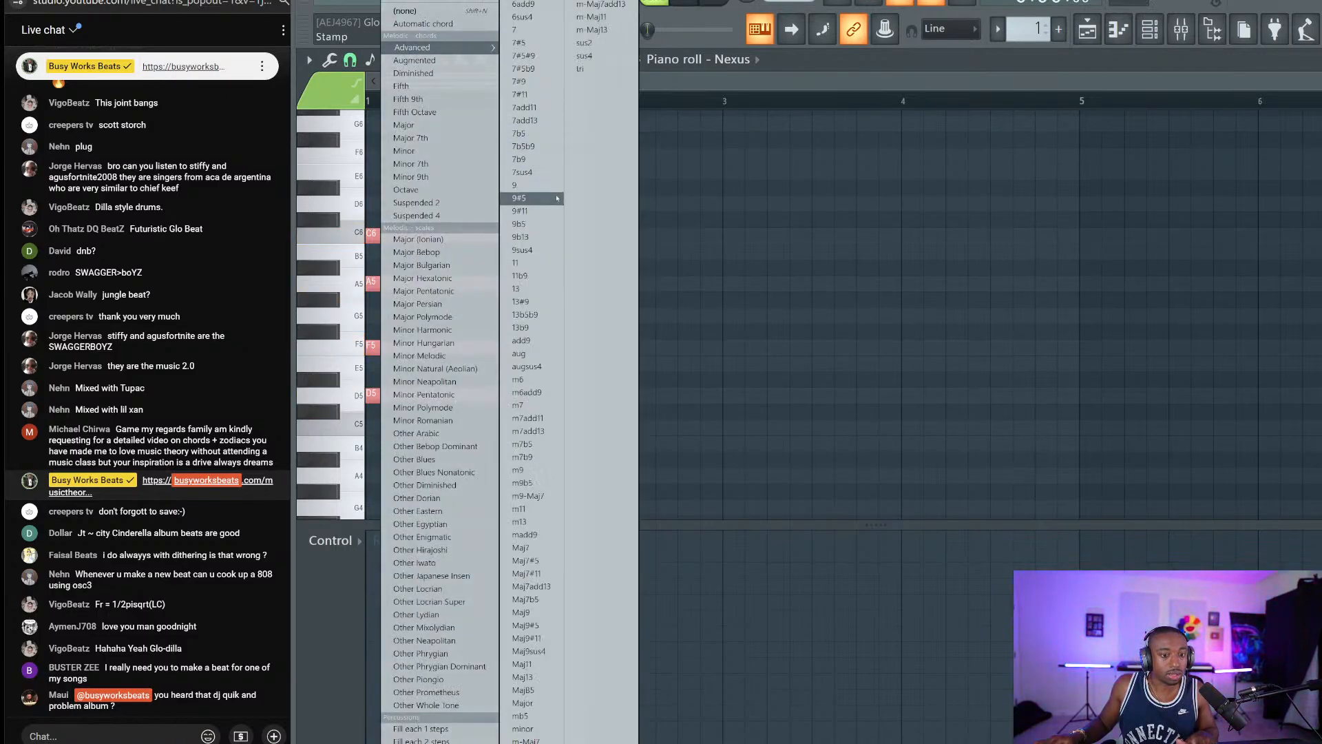
pyautogui.click(550, 187)
pyautogui.moveTo(615, 314); pyautogui.dragTo(552, 314)
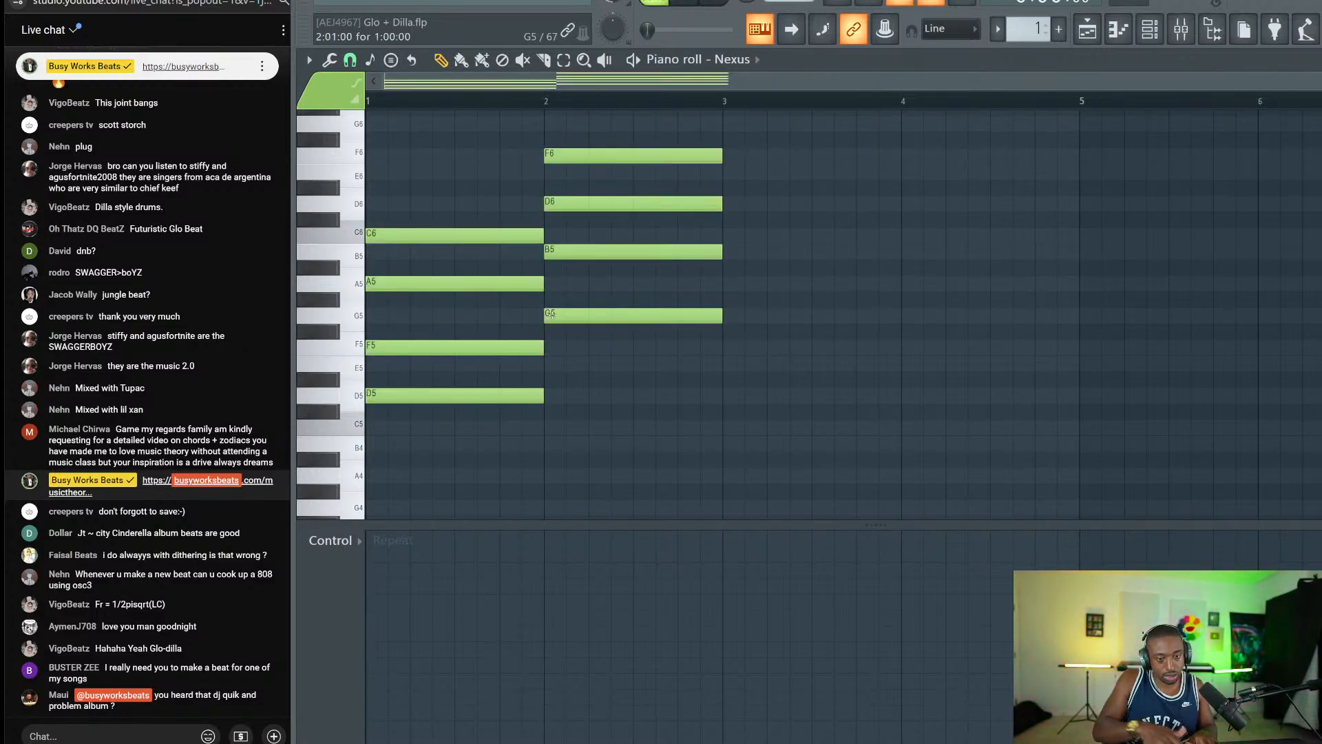
pyautogui.scroll(1, 536, 231)
pyautogui.moveTo(564, 246); pyautogui.dragTo(569, 255)
pyautogui.moveTo(587, 158); pyautogui.dragTo(590, 128)
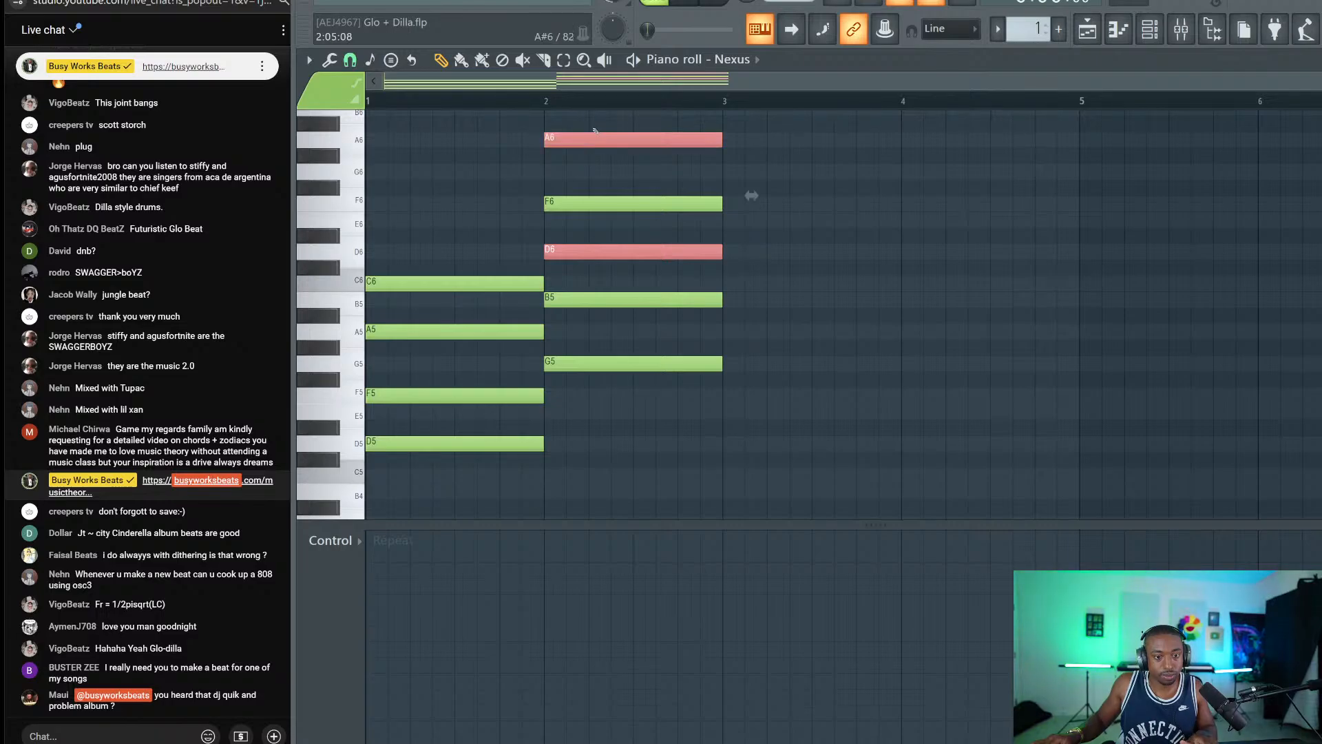
pyautogui.hotkey('shift', 'Up')
pyautogui.press('space')
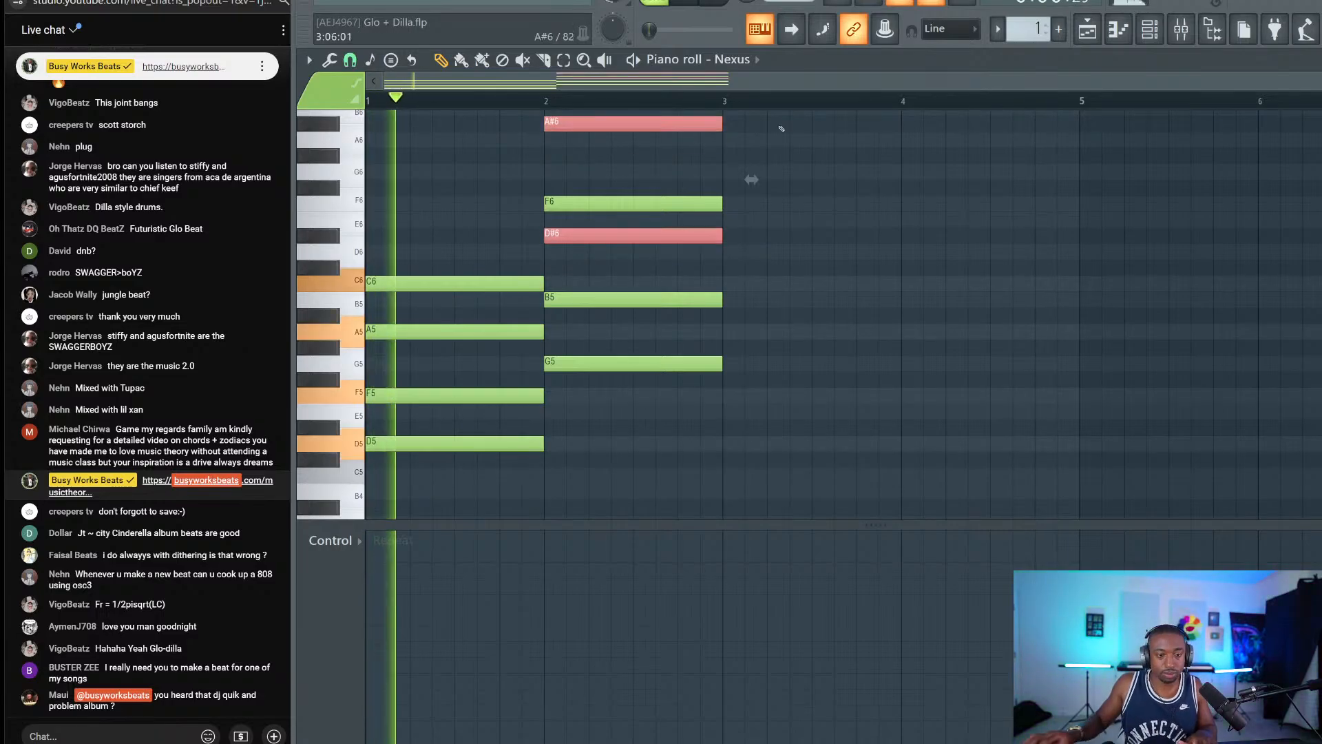
# Stamp a C5–E5–G5–B5–D6 major chord at bar 3, stretched to end at bar 5.
pyautogui.click(370, 60)
pyautogui.moveTo(429, 48)
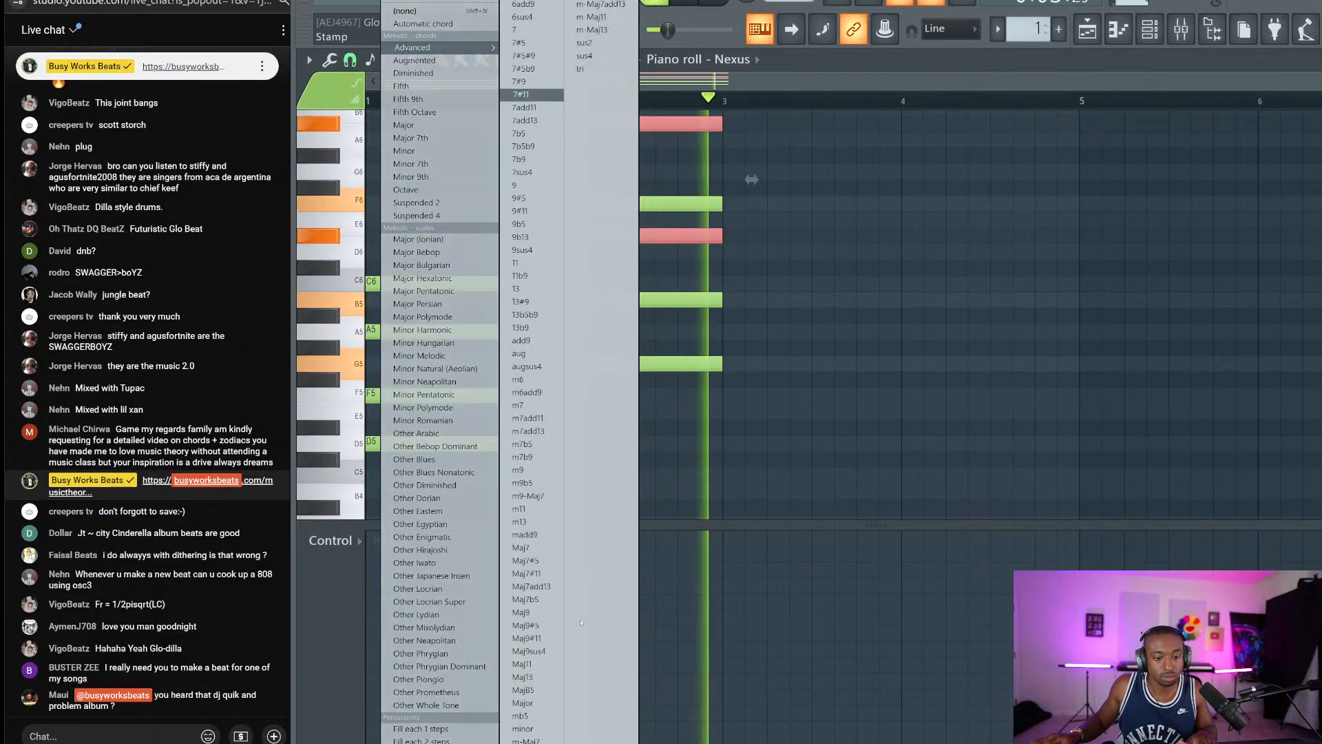
pyautogui.click(544, 689)
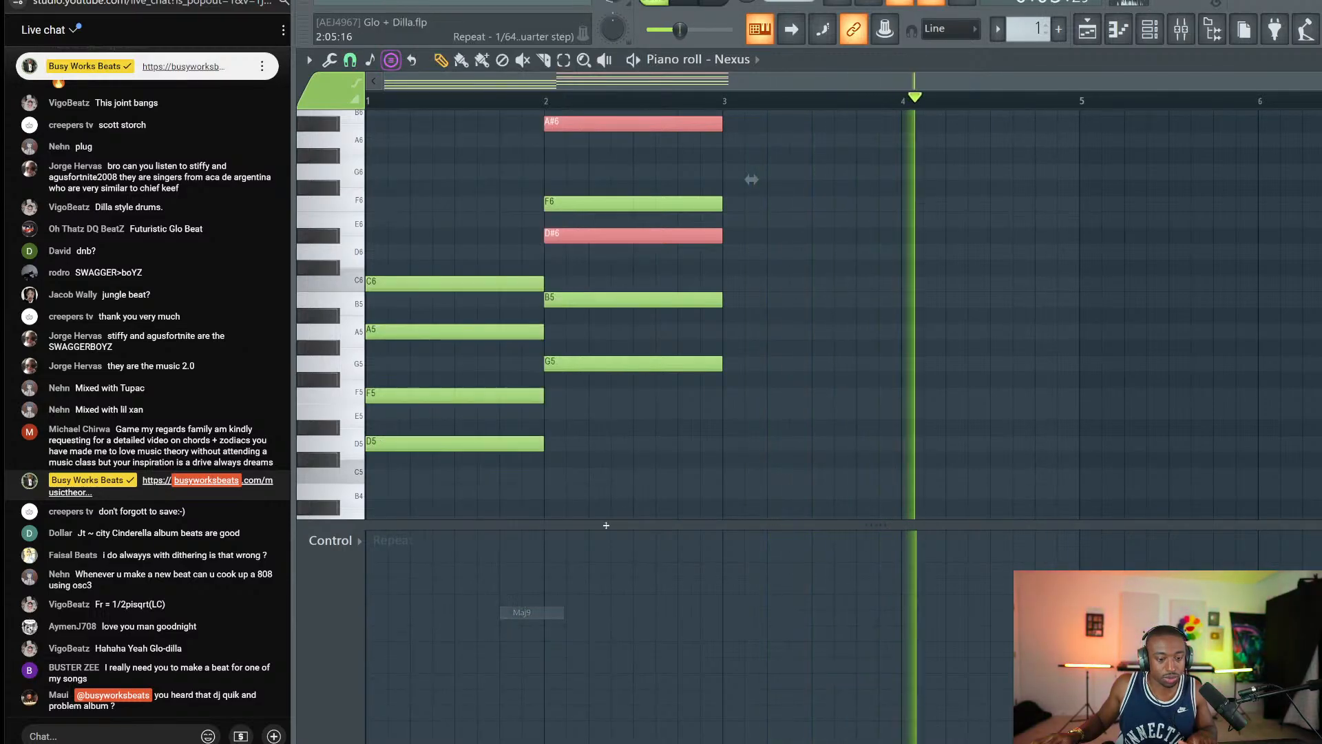
pyautogui.click(716, 478)
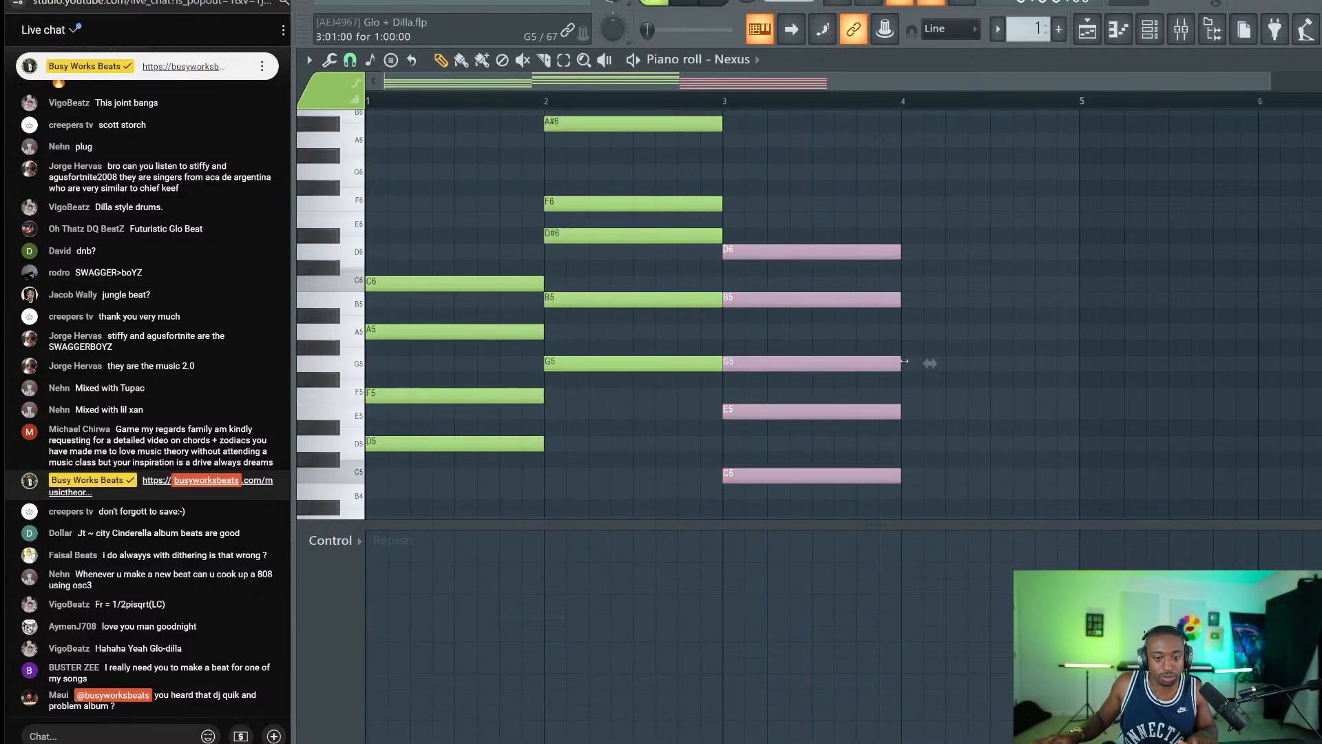
pyautogui.moveTo(899, 363); pyautogui.dragTo(1077, 340)
pyautogui.press('space')
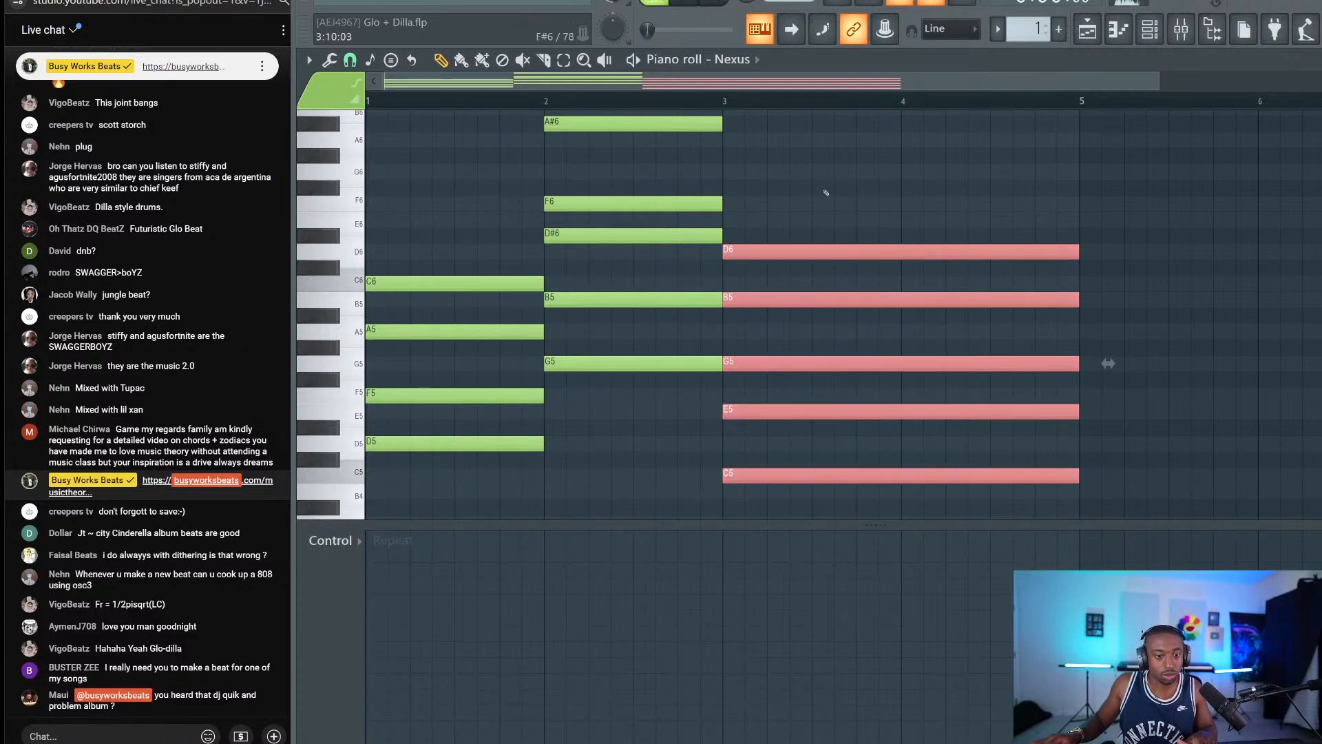
pyautogui.keyDown('ctrl'); pyautogui.click(826, 193); pyautogui.keyUp('ctrl')
# Lower the bar-2 chord in pitch and play the progression from the start.
pyautogui.moveTo(639, 425); pyautogui.dragTo(610, 110)
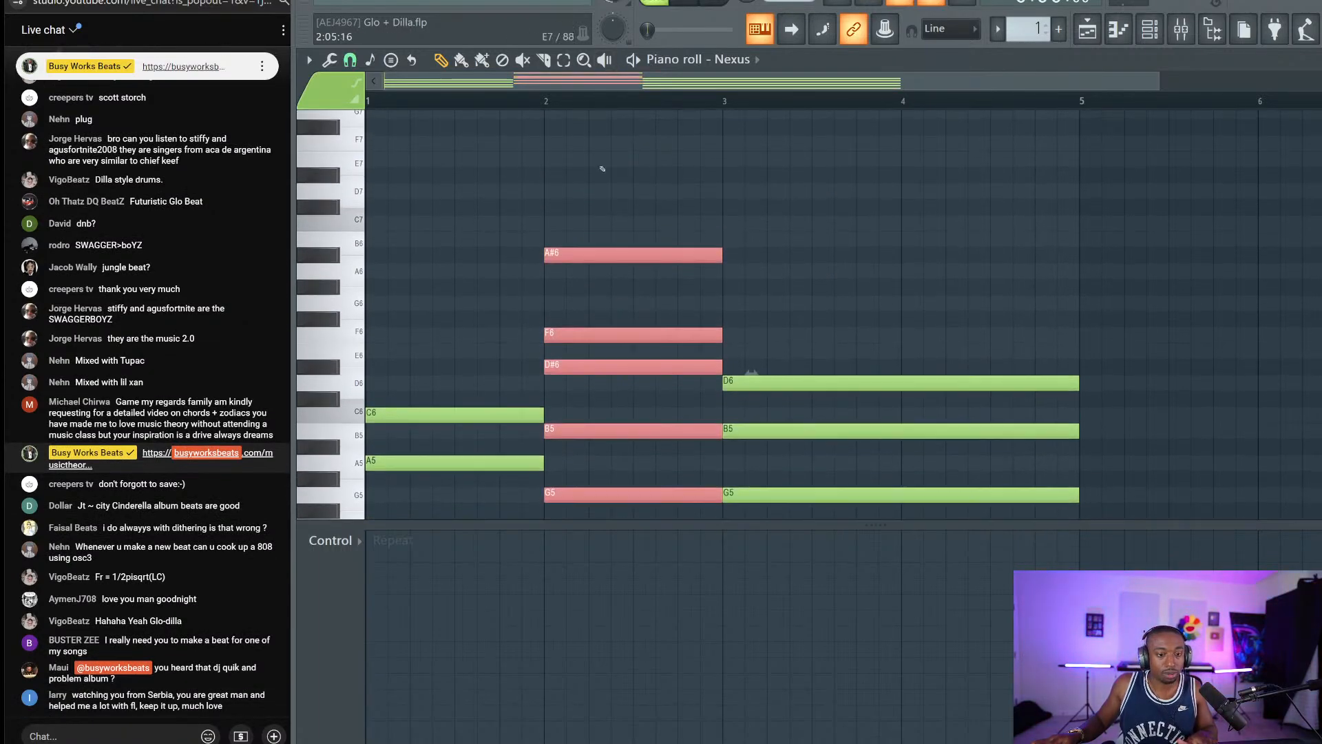
pyautogui.scroll(-4, 637, 214)
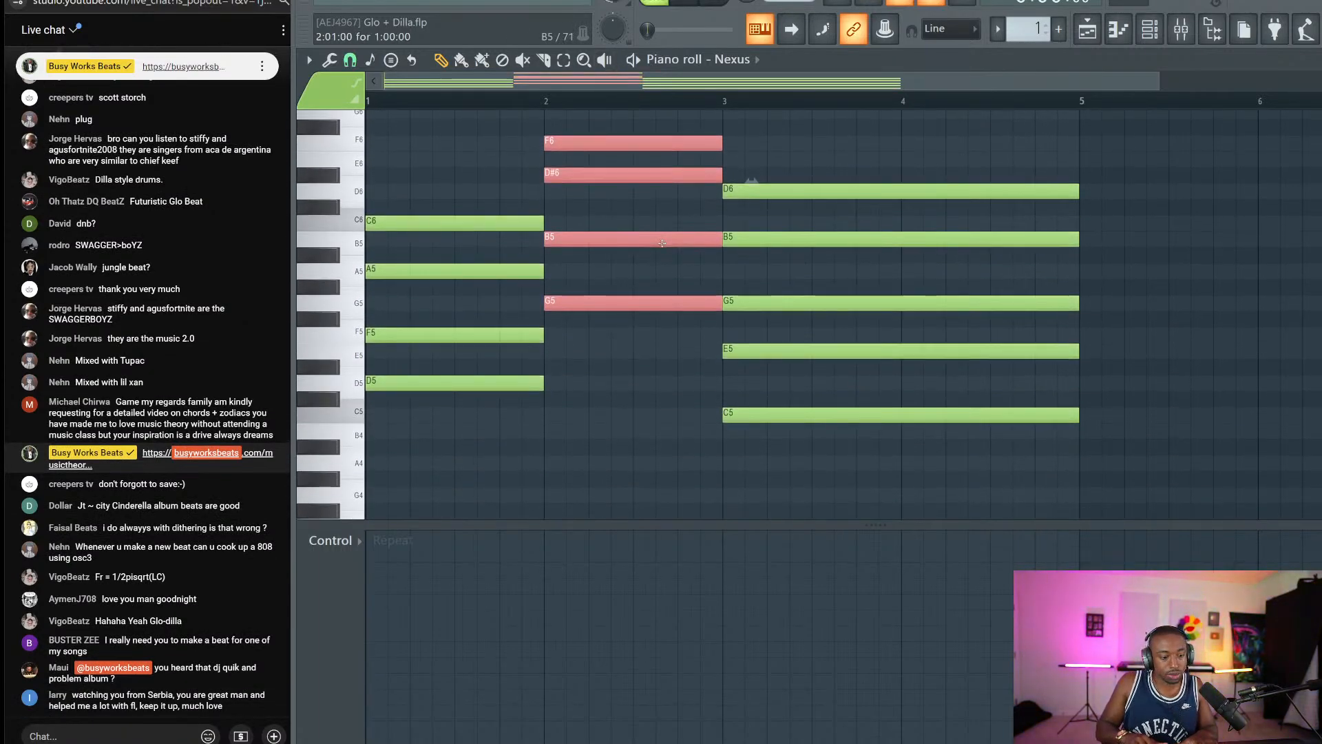
pyautogui.press('Down')
pyautogui.press('Down')
pyautogui.press('Down')
pyautogui.press('Down')
pyautogui.press('Down')
pyautogui.press('Down')
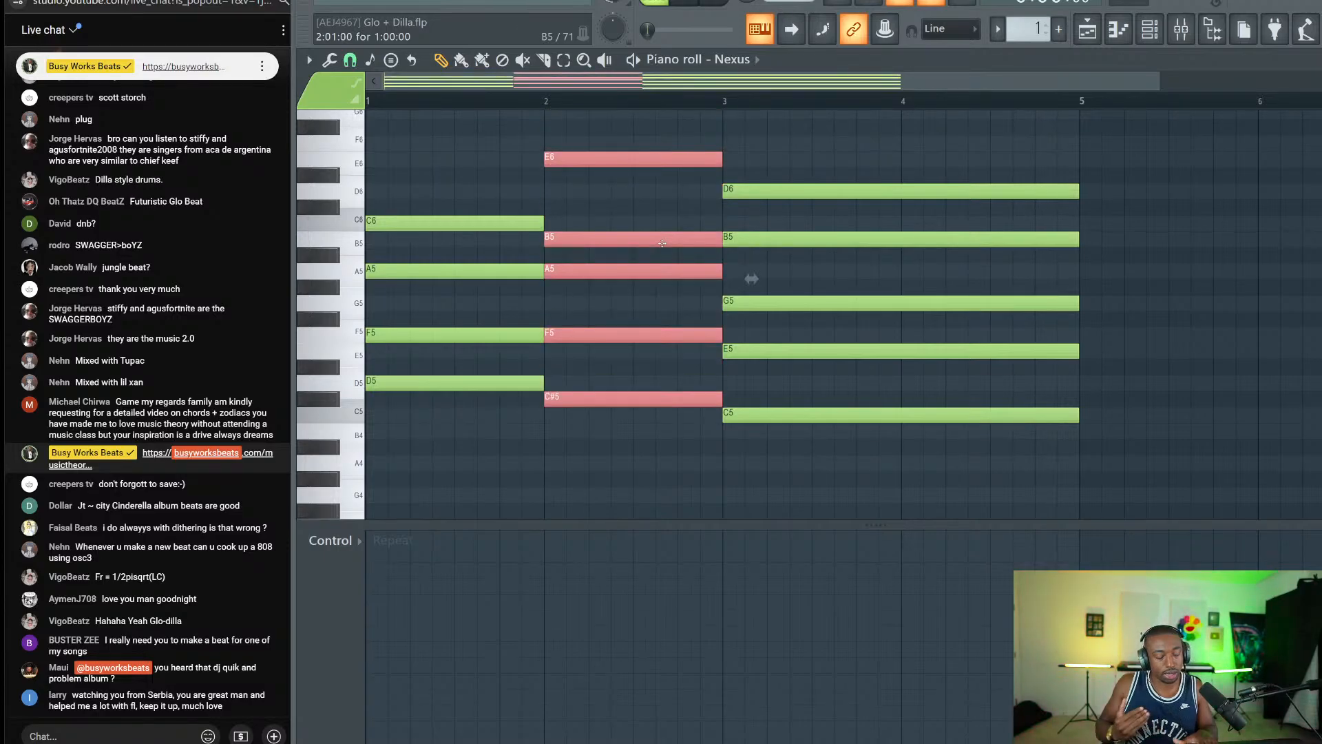
pyautogui.click(629, 192)
pyautogui.press('space')
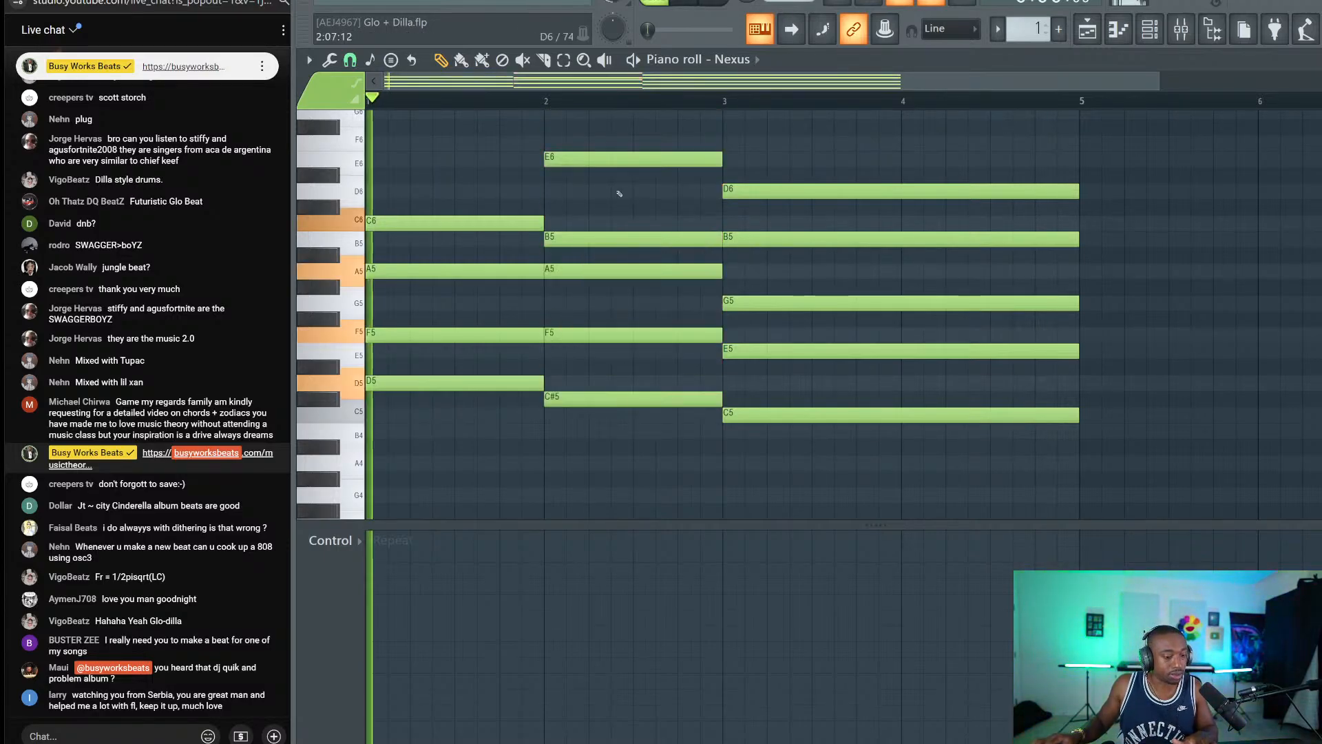
pyautogui.press('space')
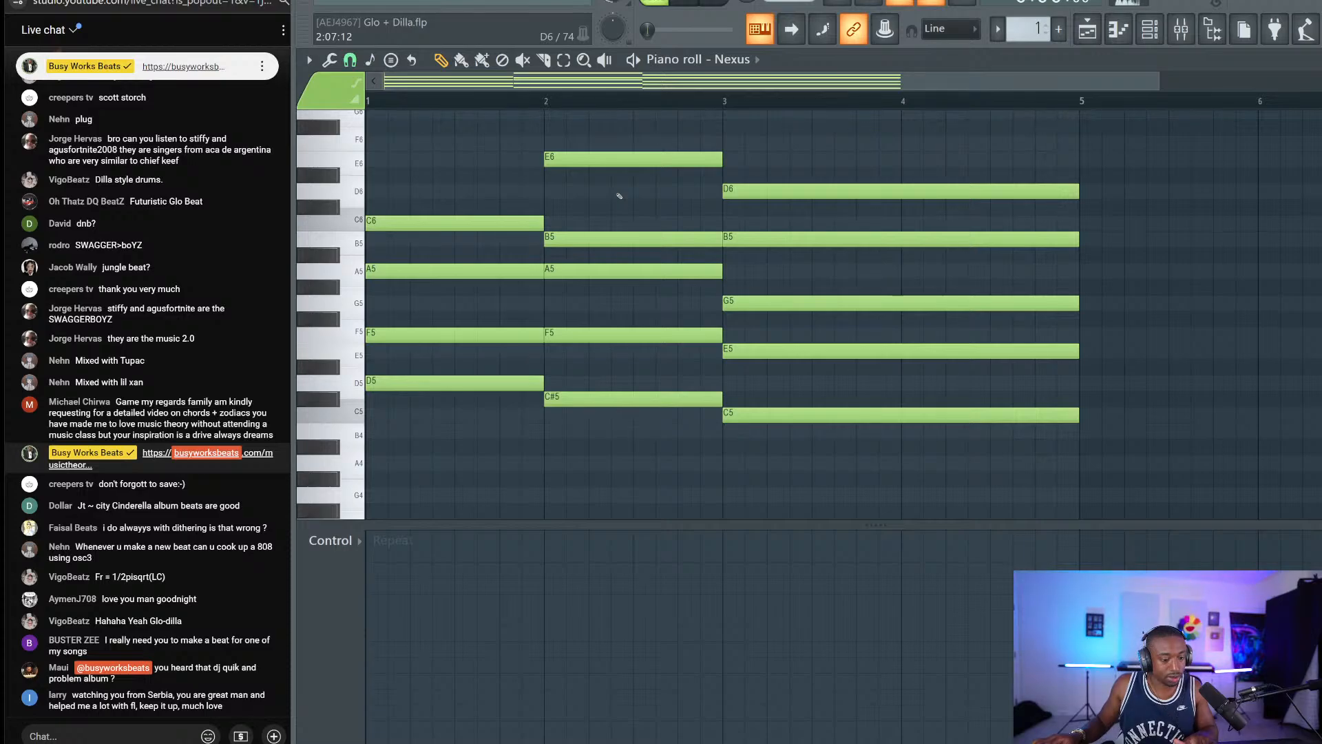
pyautogui.press('space')
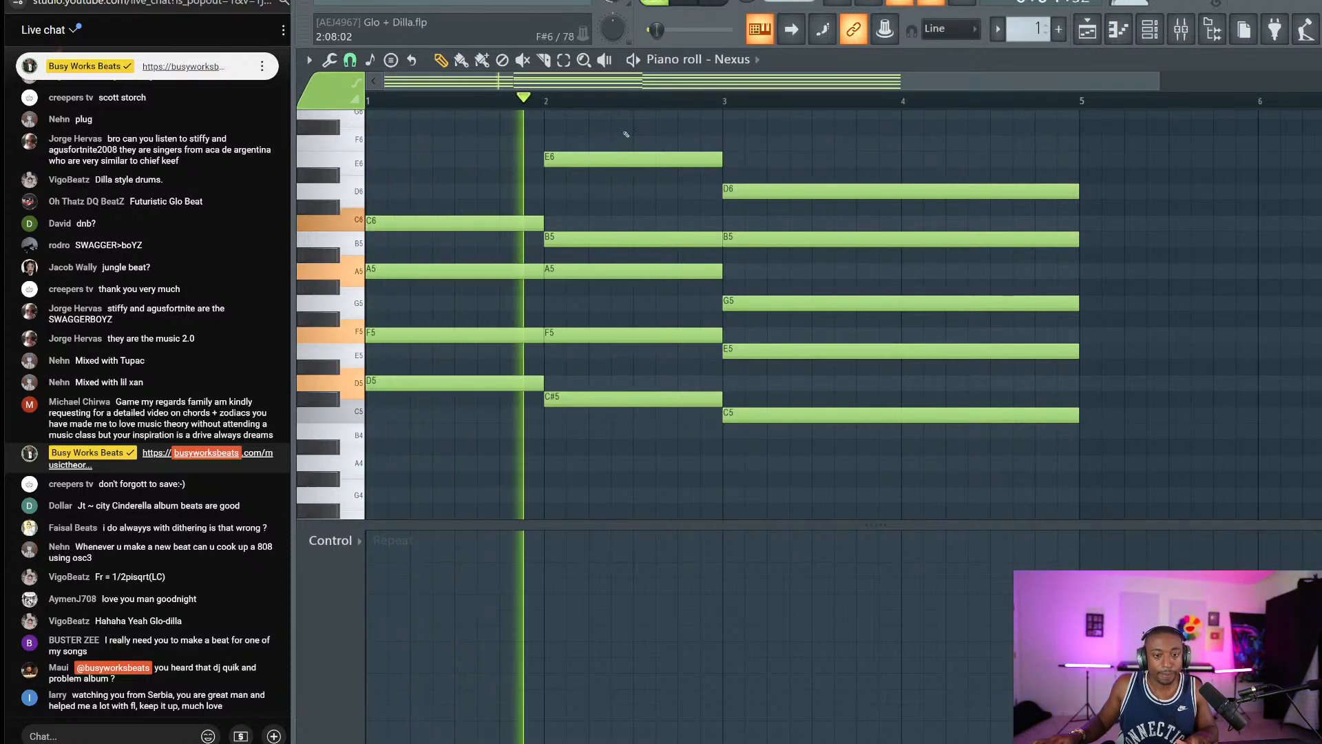
pyautogui.scroll(-2, 654, 128)
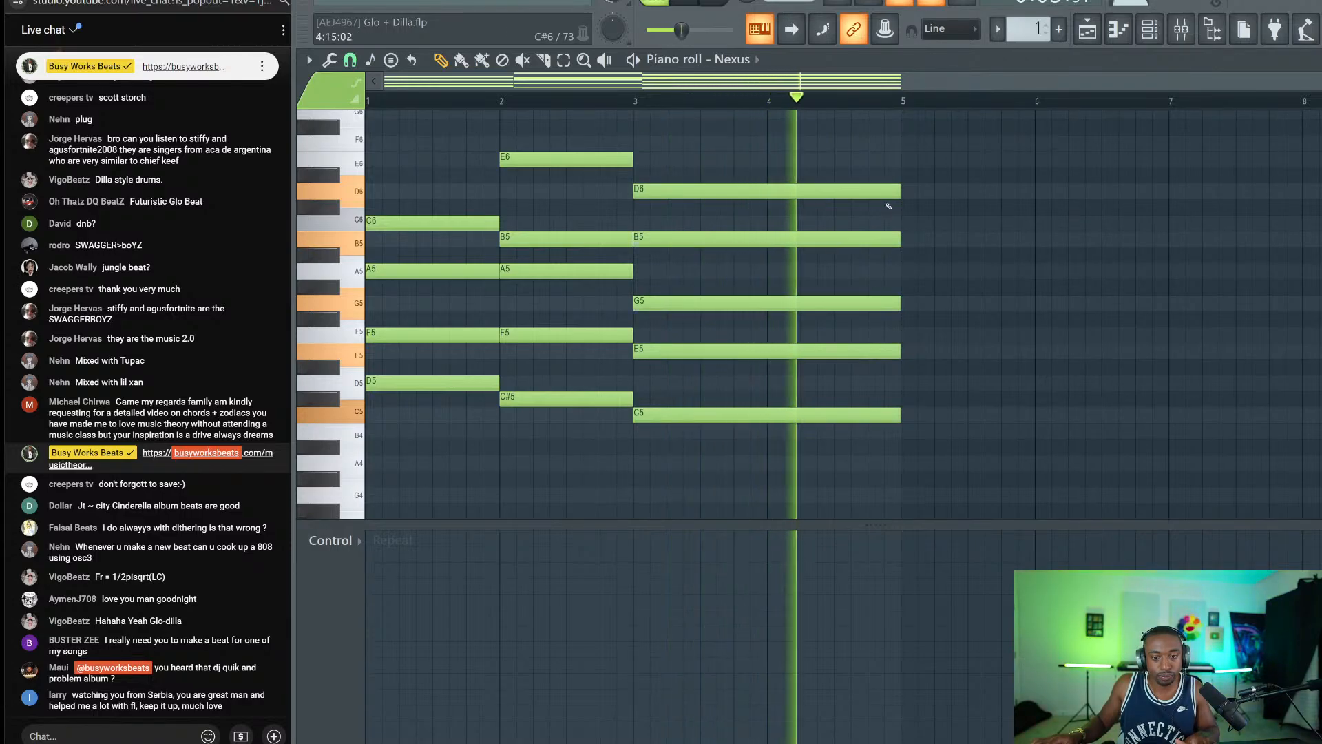
pyautogui.press('space')
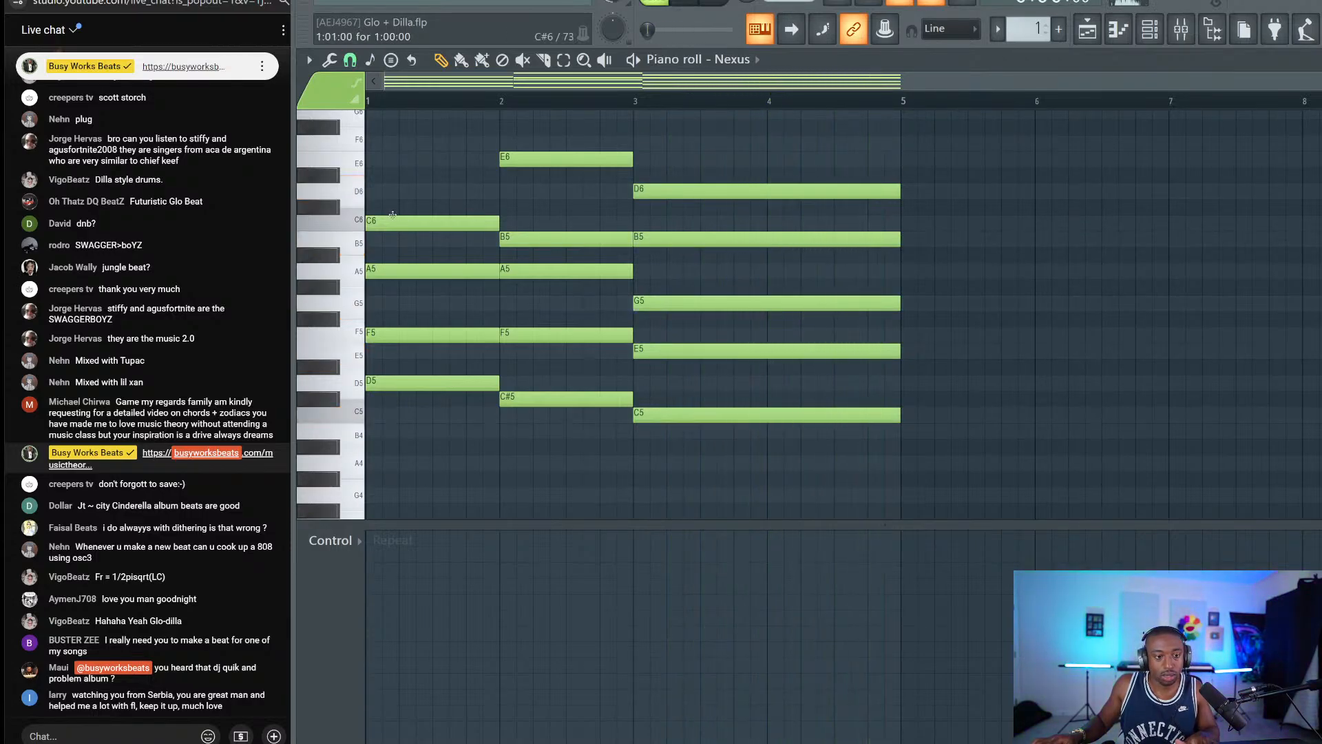
# Copy the bar-1 chord to bar 5 without its C6, and the bar 2–4 chords to bar 6 onward.
pyautogui.moveTo(354, 220); pyautogui.dragTo(354, 271)
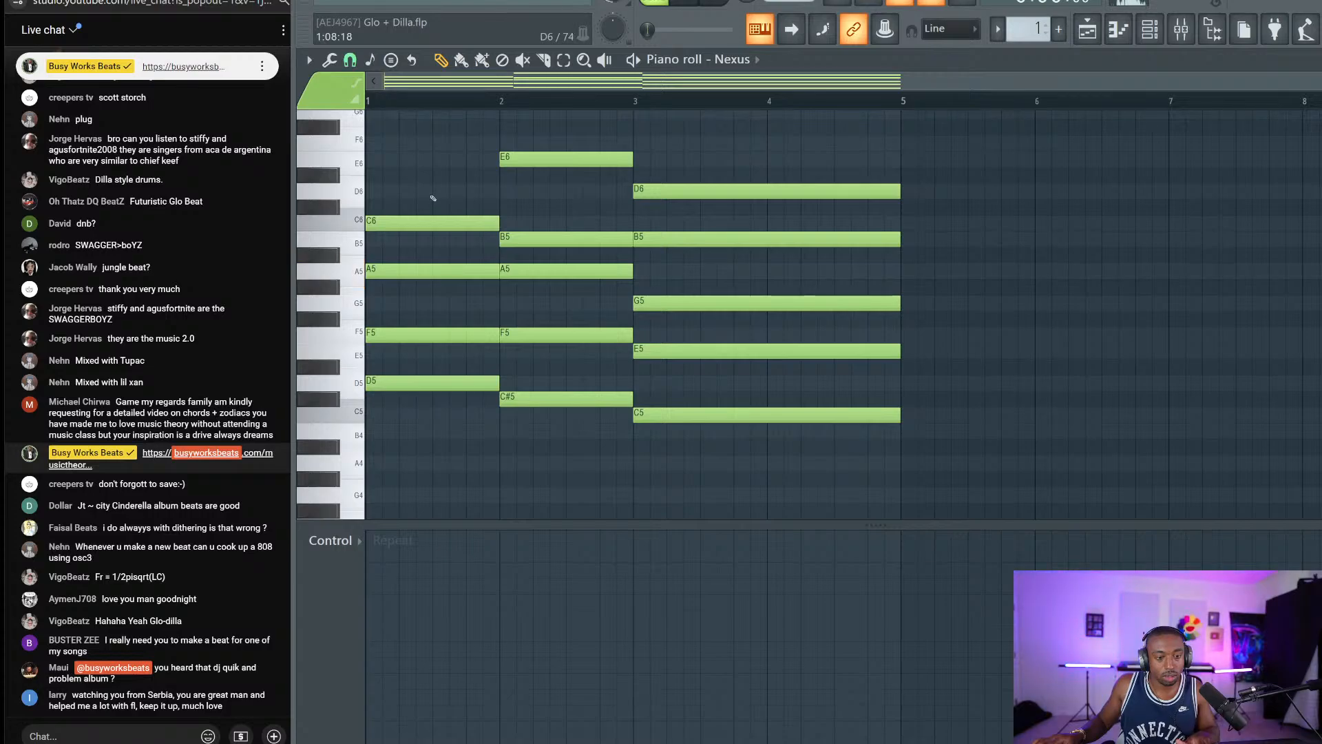
pyautogui.moveTo(419, 199); pyautogui.dragTo(381, 471)
pyautogui.moveTo(398, 382); pyautogui.dragTo(918, 404)
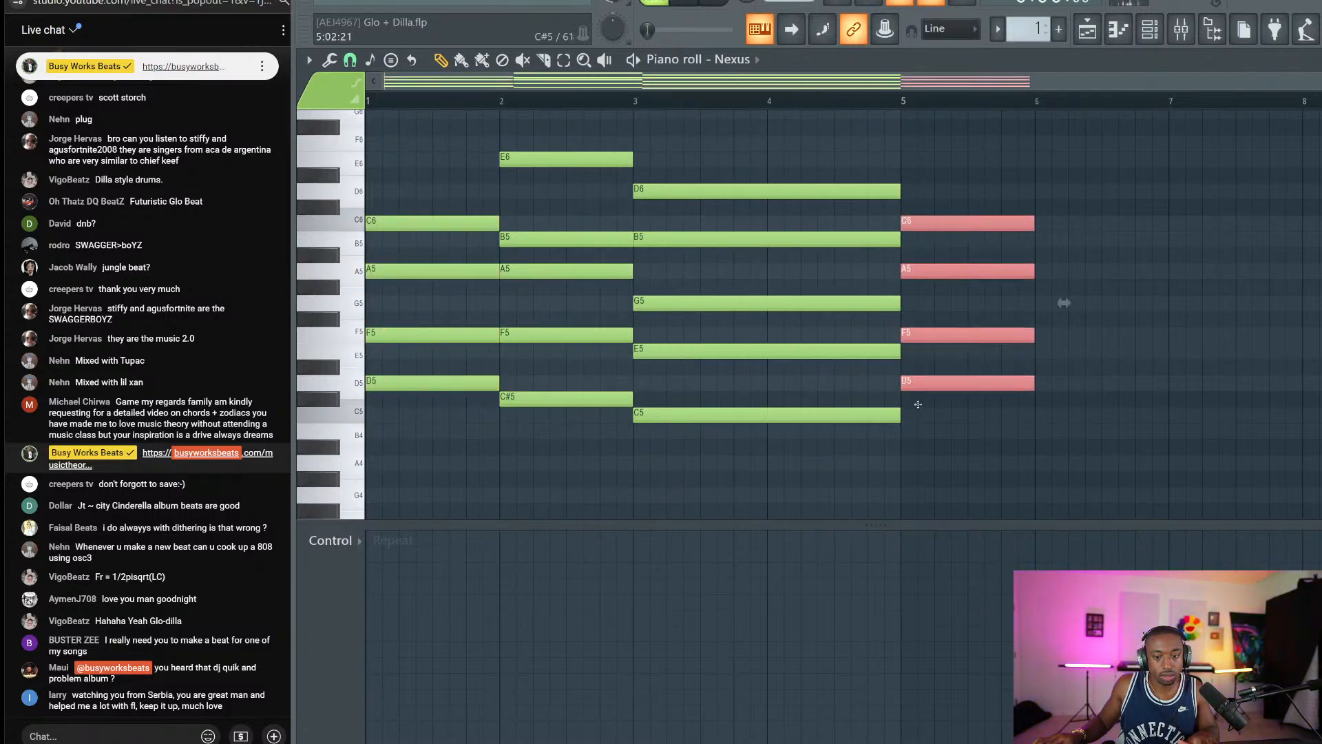
pyautogui.rightClick(931, 218)
pyautogui.click(554, 383)
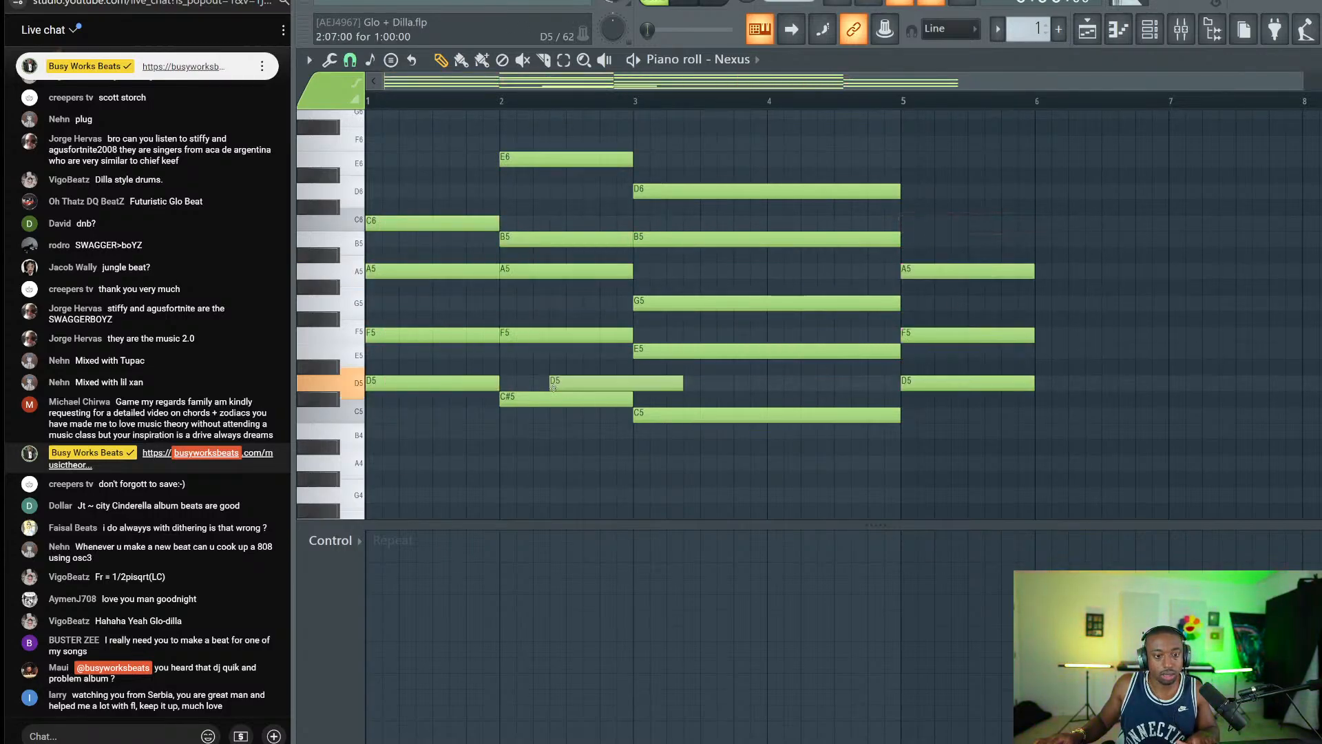
pyautogui.rightClick(585, 391)
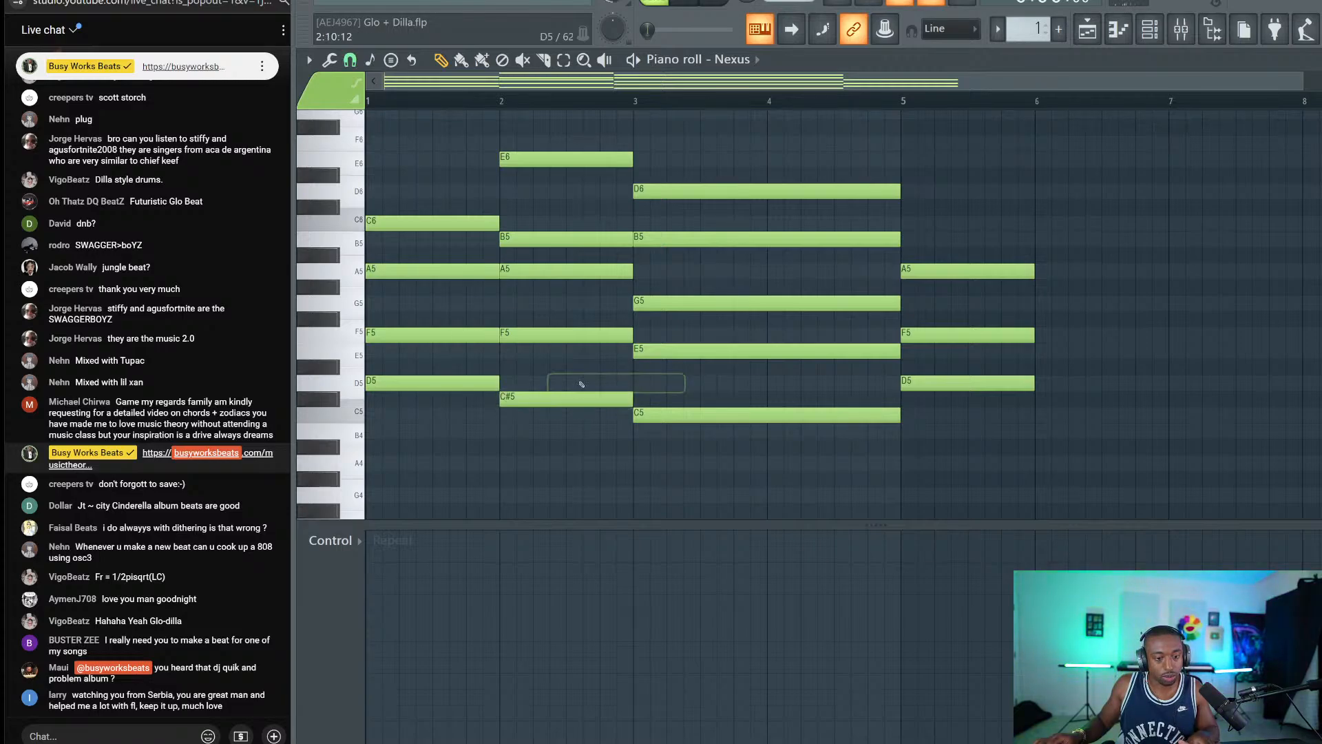
pyautogui.moveTo(741, 456); pyautogui.dragTo(563, 119)
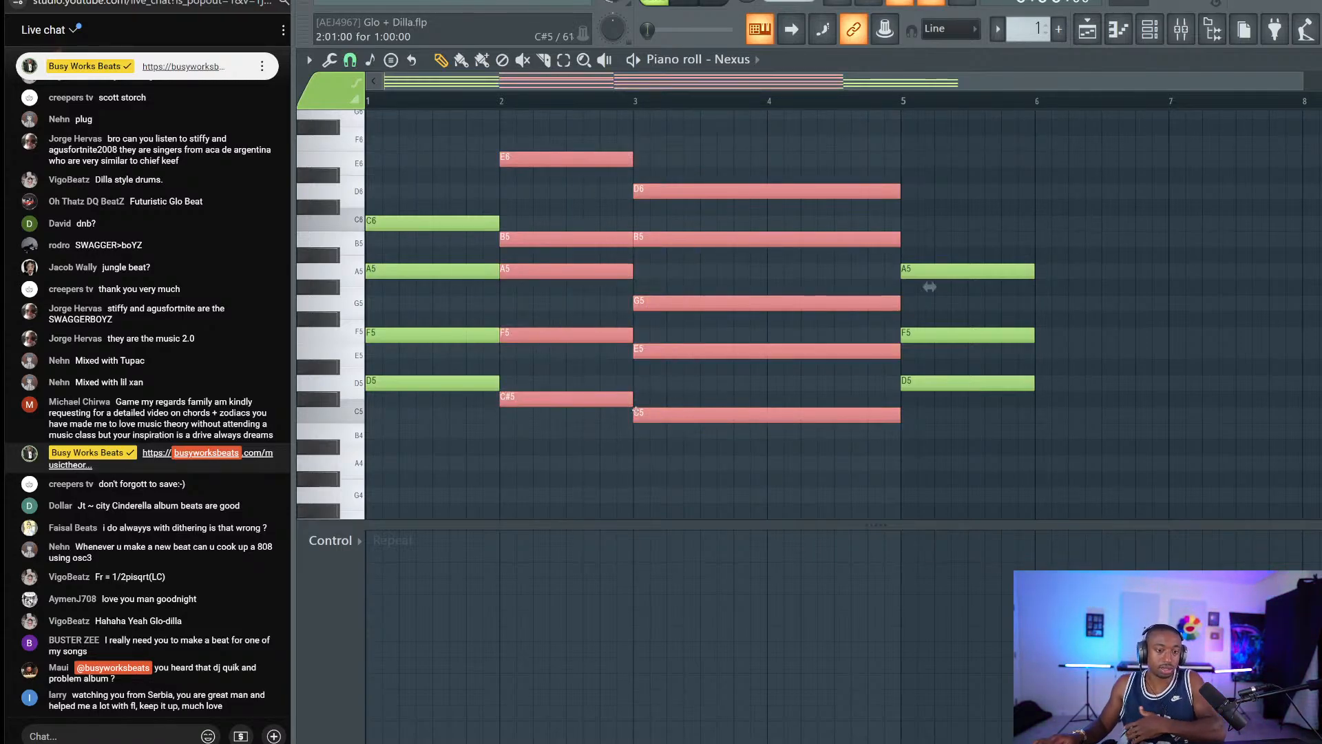
pyautogui.moveTo(635, 411); pyautogui.dragTo(1190, 413)
pyautogui.moveTo(1318, 287); pyautogui.dragTo(1006, 287)
pyautogui.keyDown('ctrl'); pyautogui.click(1144, 284); pyautogui.keyUp('ctrl')
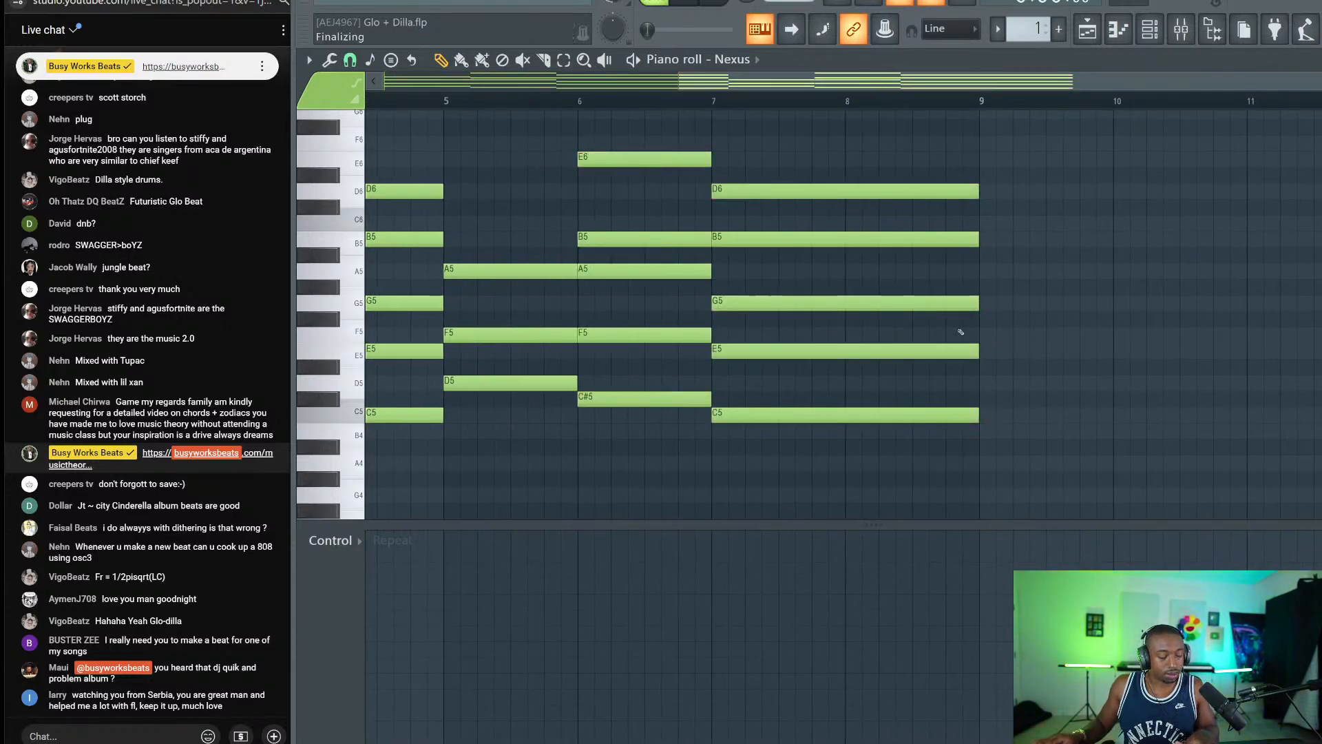
# Add an A4 from bar 7 to the end of bar 8, delete the bar-7 D6, and save.
pyautogui.click(737, 416)
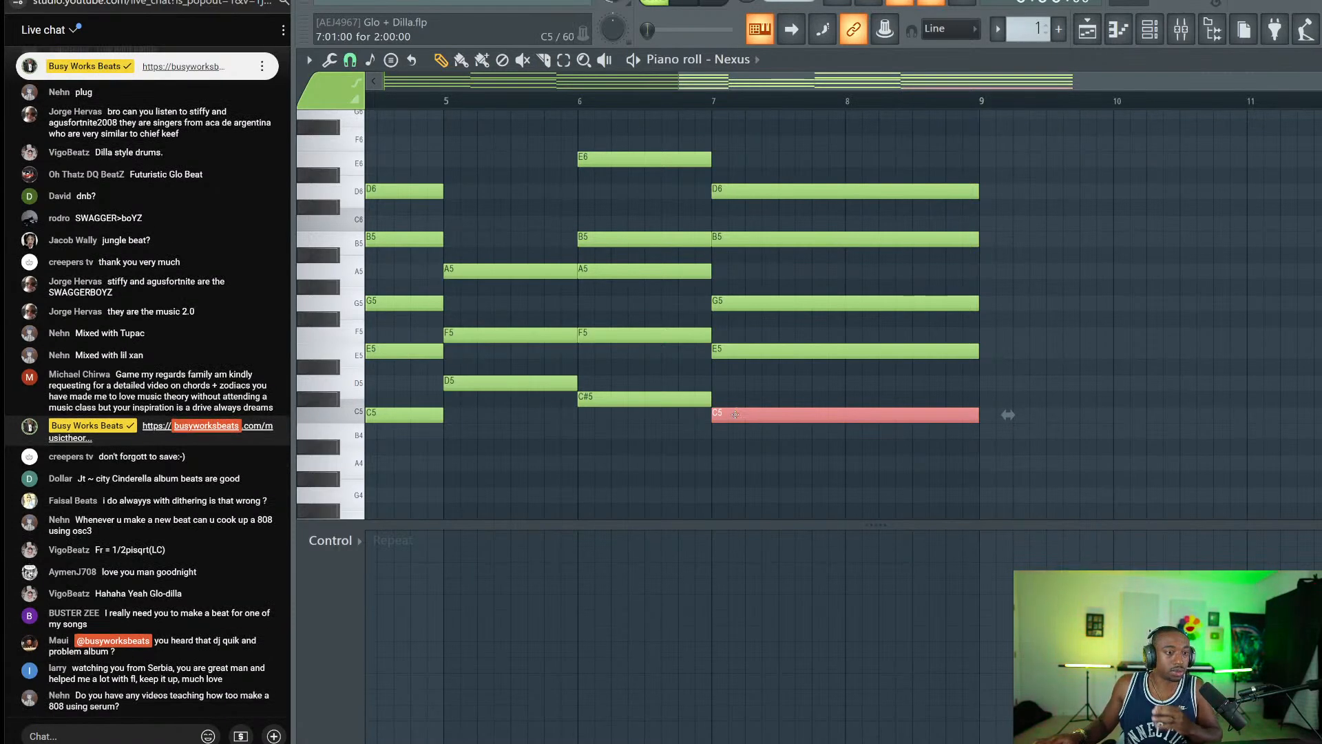
pyautogui.click(717, 462)
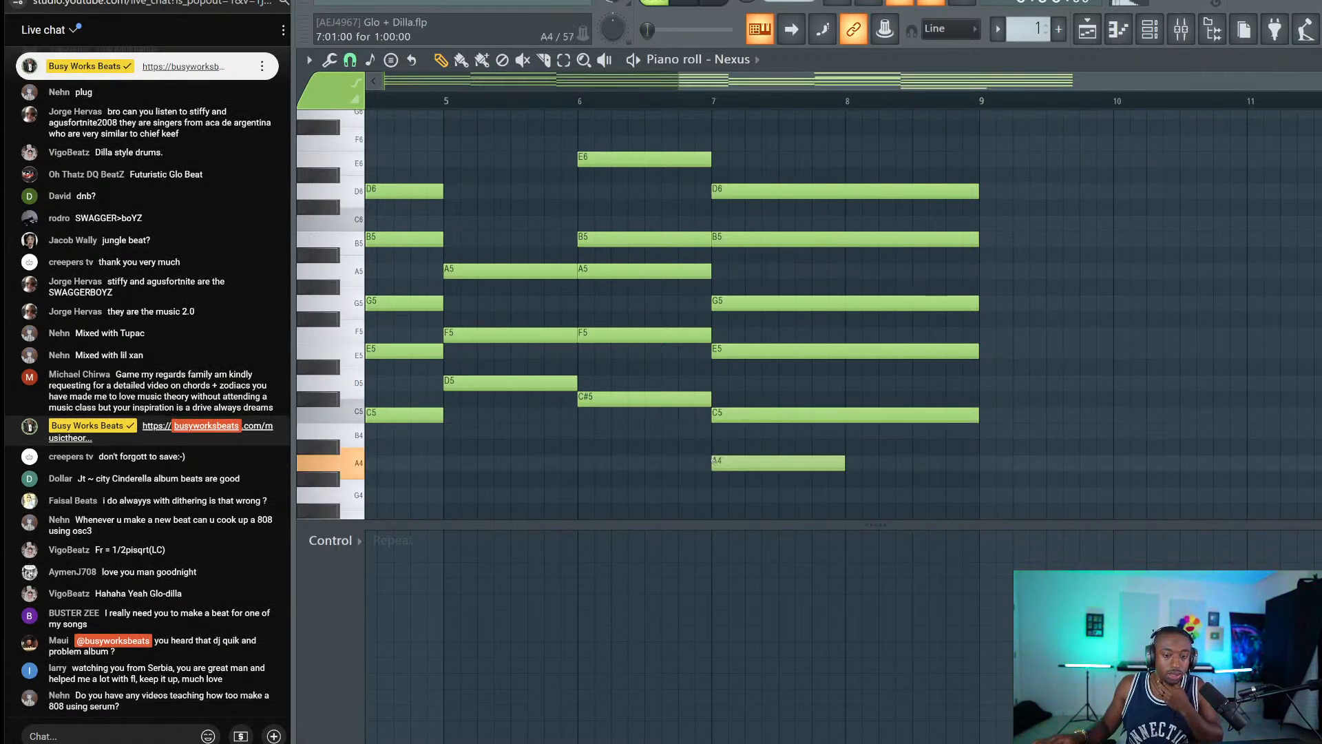
pyautogui.moveTo(842, 464); pyautogui.dragTo(983, 468)
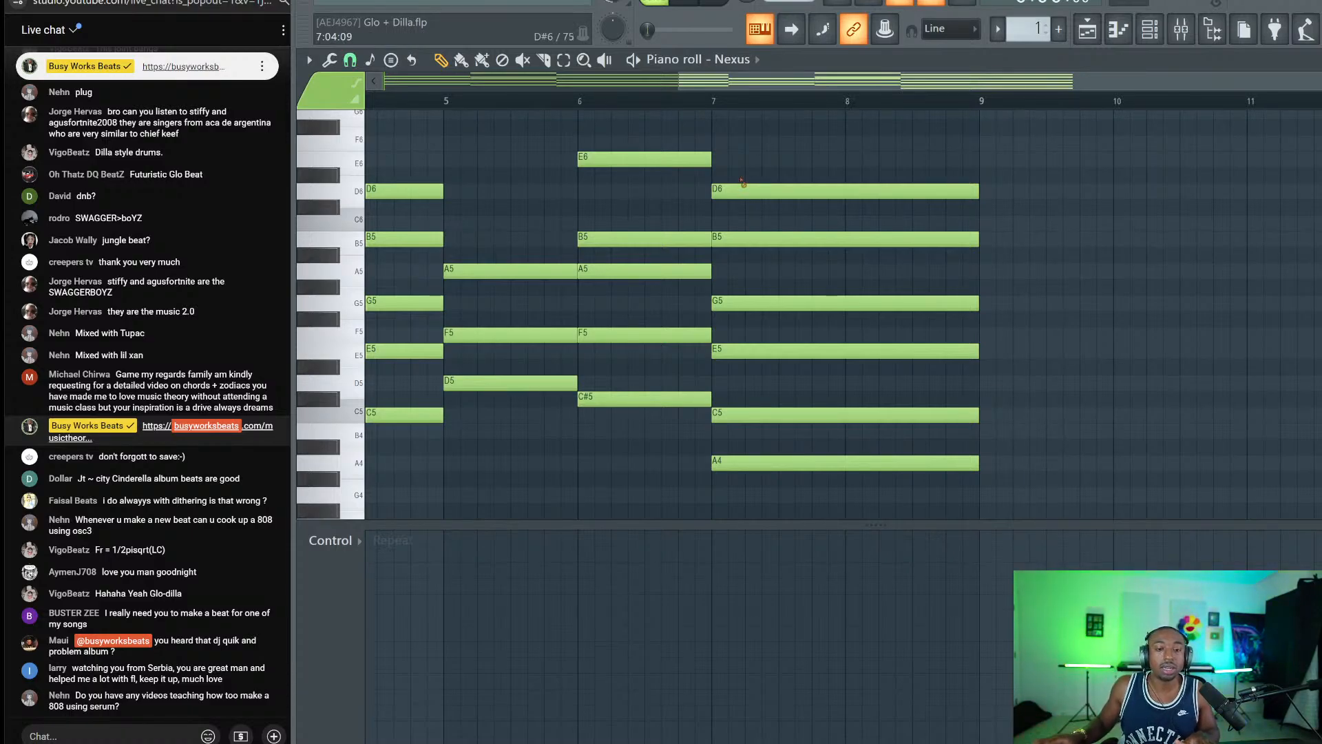
pyautogui.rightClick(743, 186)
pyautogui.hotkey('ctrl', 's')
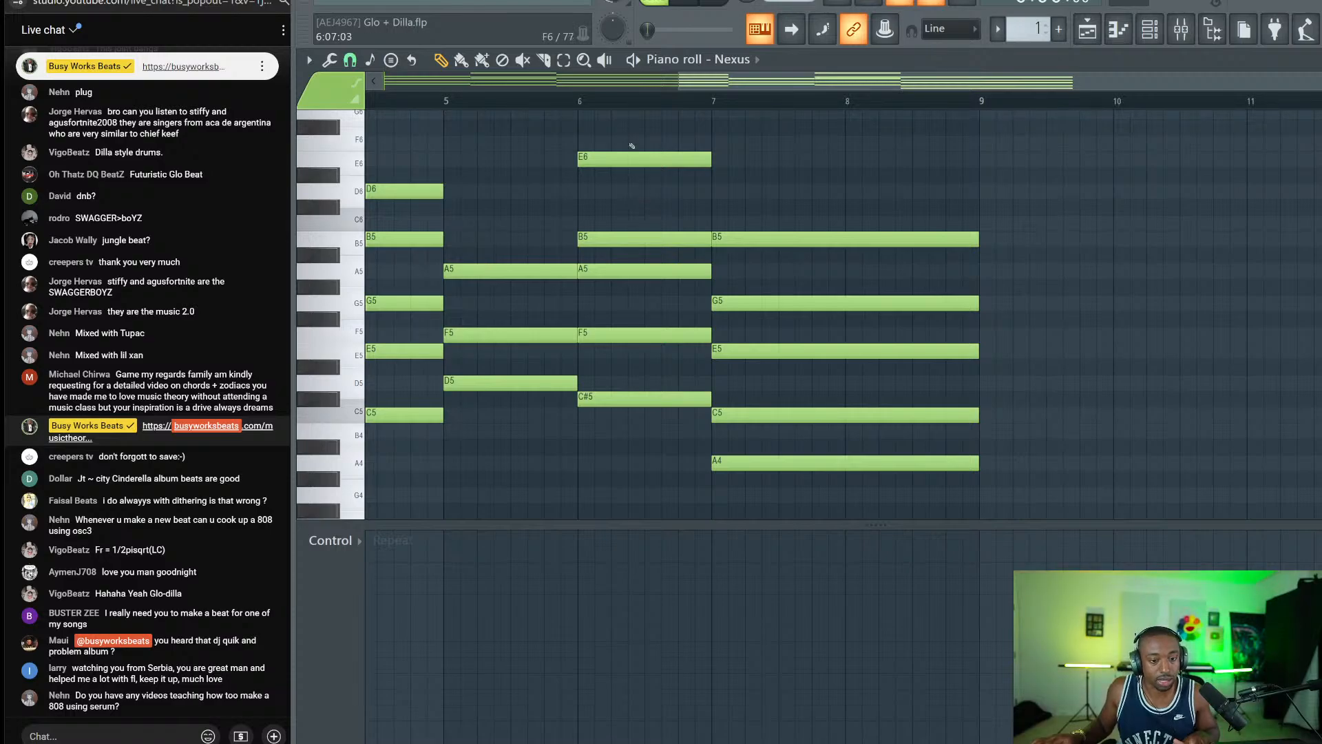
# Raise the bar-6 chord by three semitones, save, and switch to the stream analytics.
pyautogui.moveTo(629, 146); pyautogui.dragTo(646, 443)
pyautogui.press('Up')
pyautogui.press('Up')
pyautogui.press('Up')
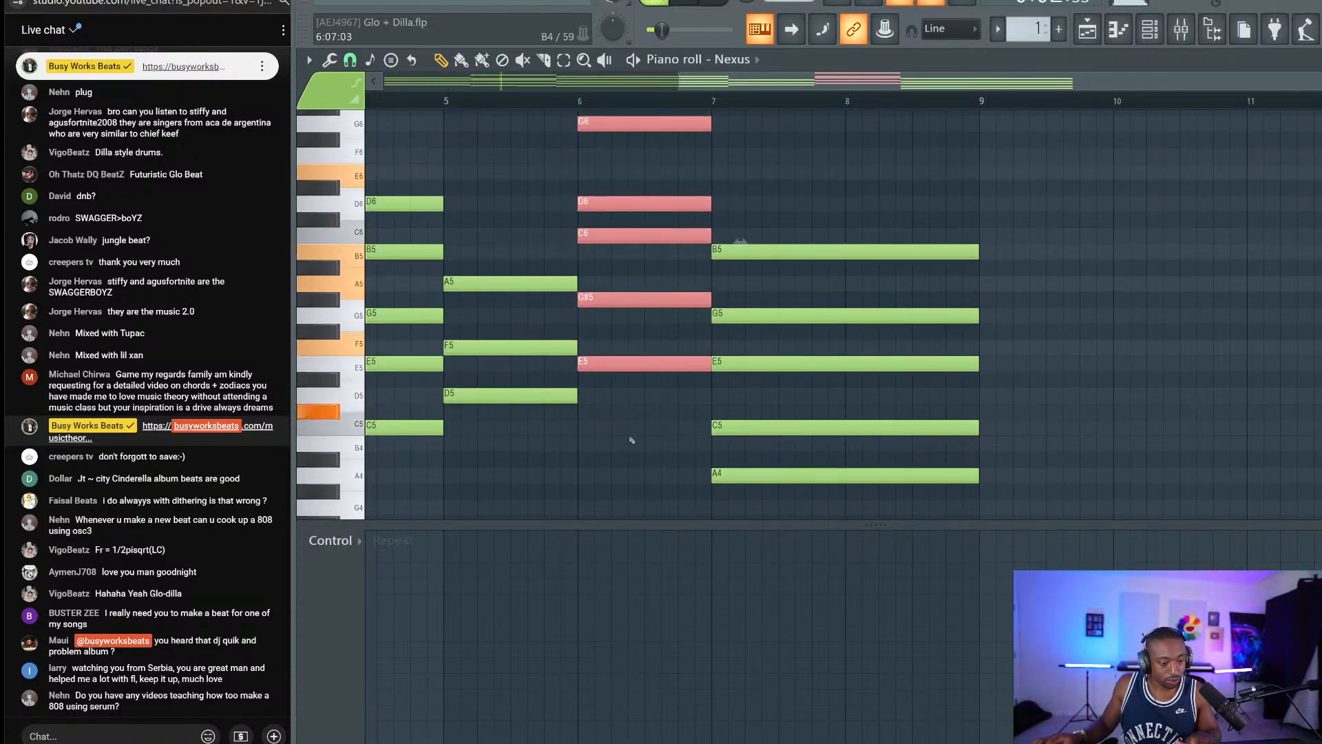
pyautogui.hotkey('ctrl', 'd')
pyautogui.hotkey('ctrl', 's')
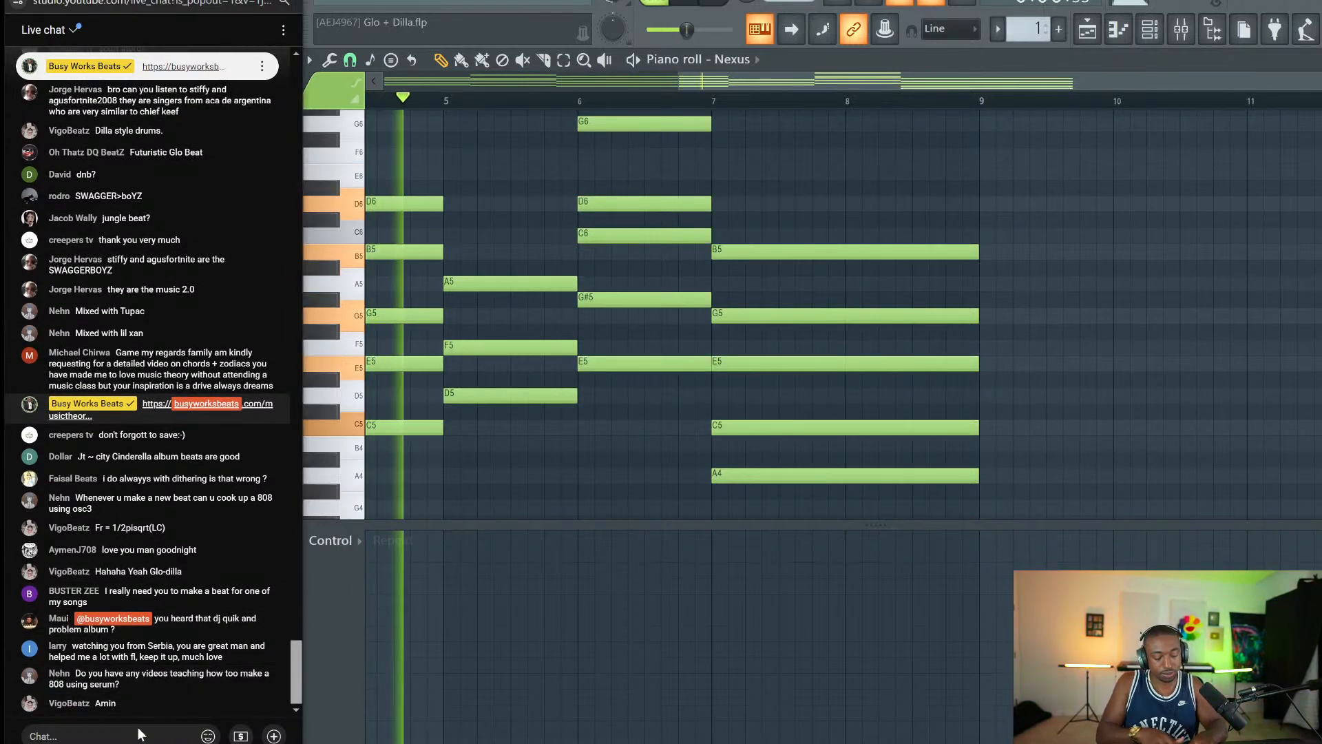
pyautogui.hotkey('alt', 'Tab')
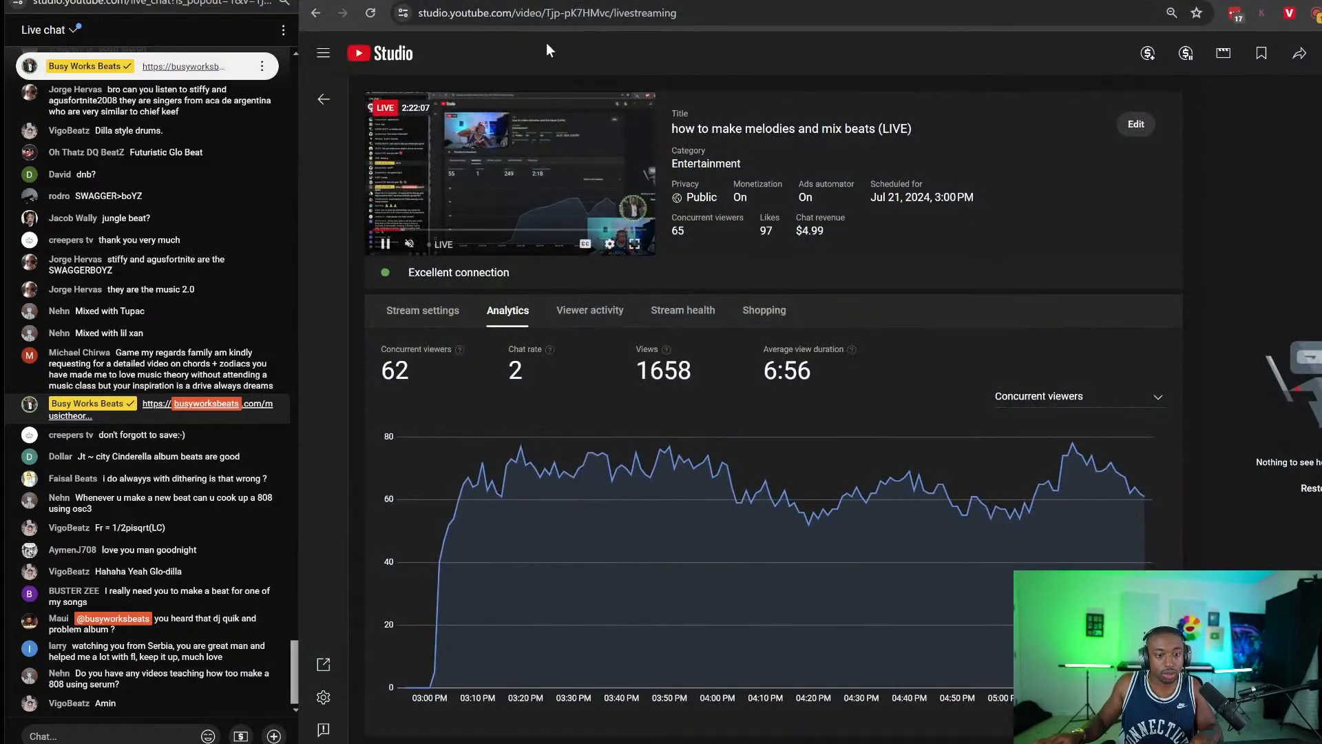
# Open busyworksbeats.com, search courses for 'sou', and open the Drum Kit Sound Design course page.
pyautogui.hotkey('ctrl', 't')
pyautogui.write('busywork')
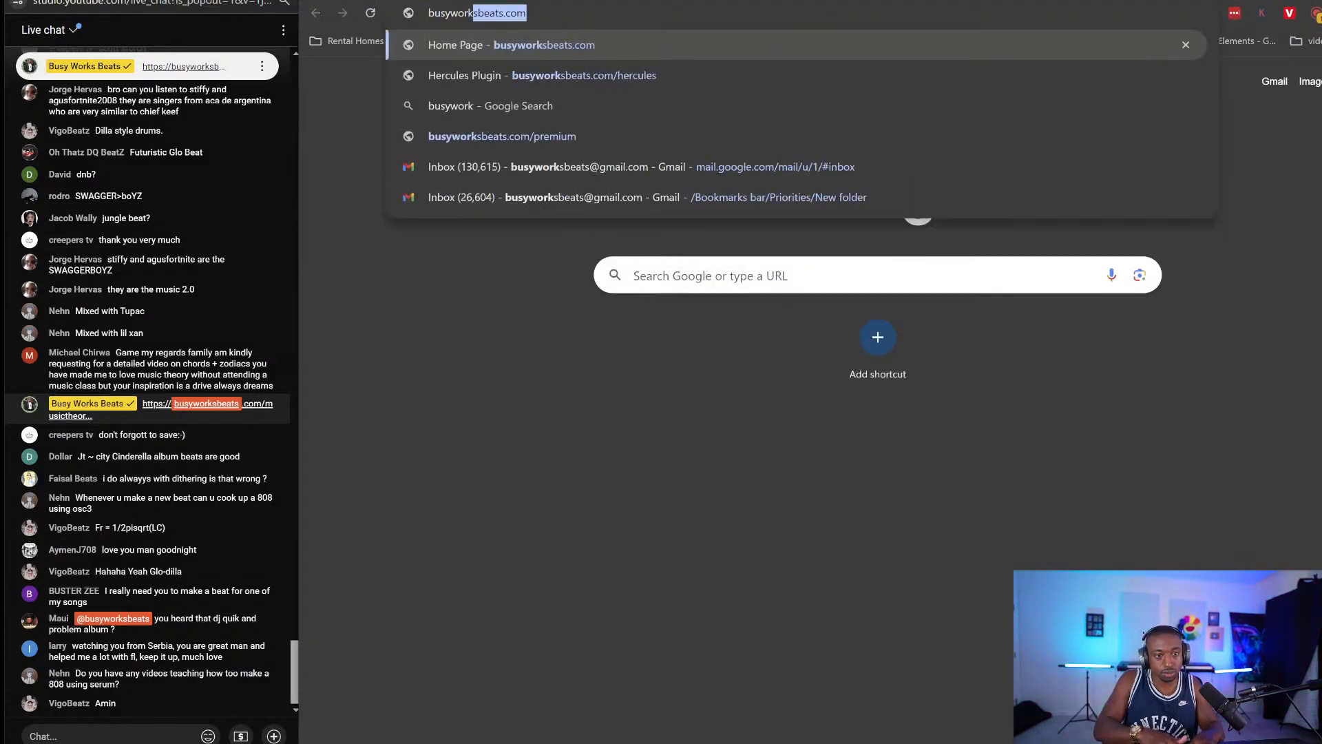
pyautogui.write('sbeats.com')
pyautogui.press('Return')
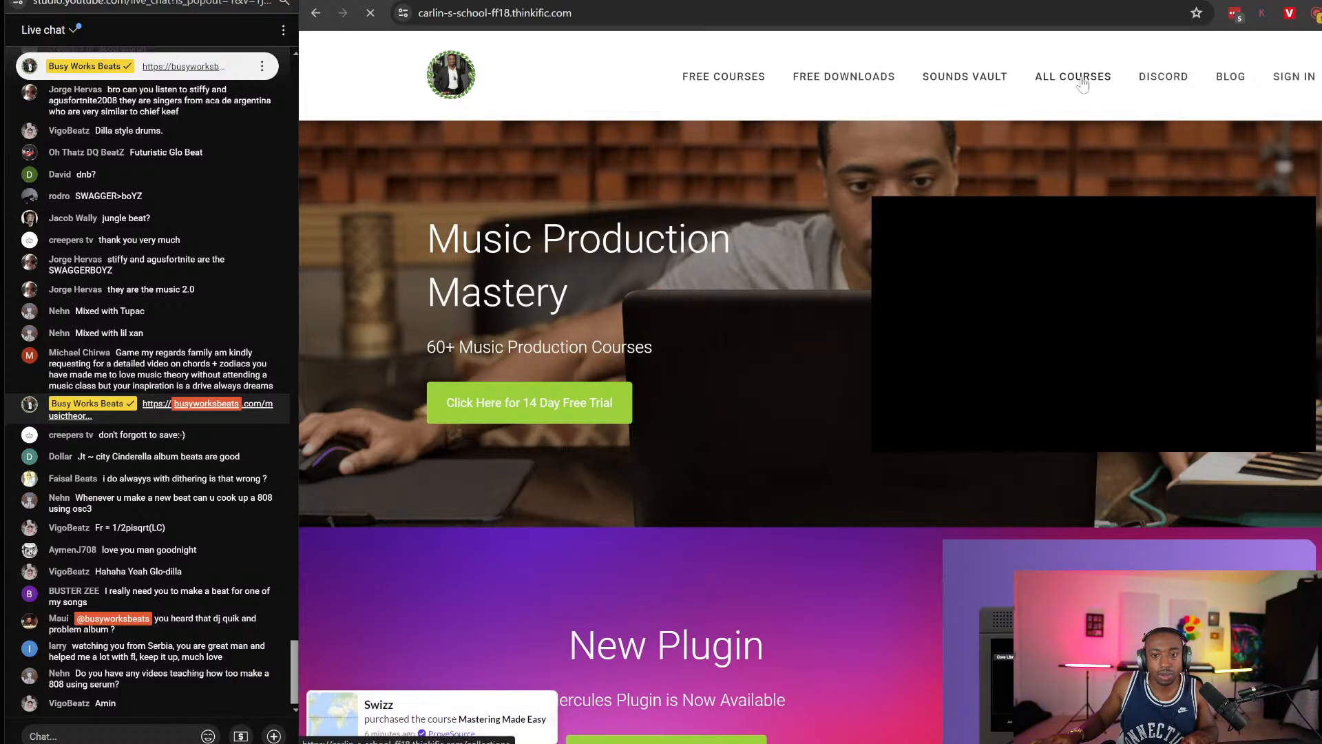
pyautogui.click(1075, 77)
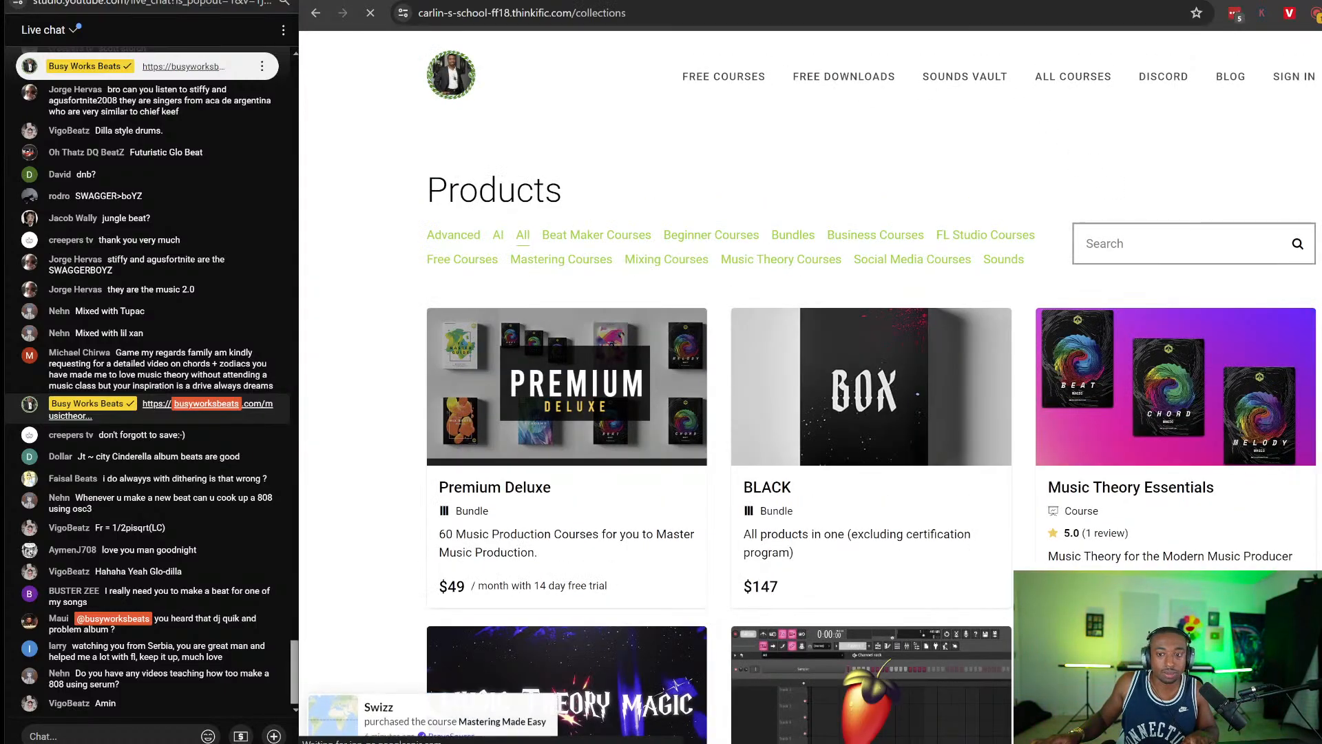
pyautogui.click(1101, 244)
pyautogui.write('sound design')
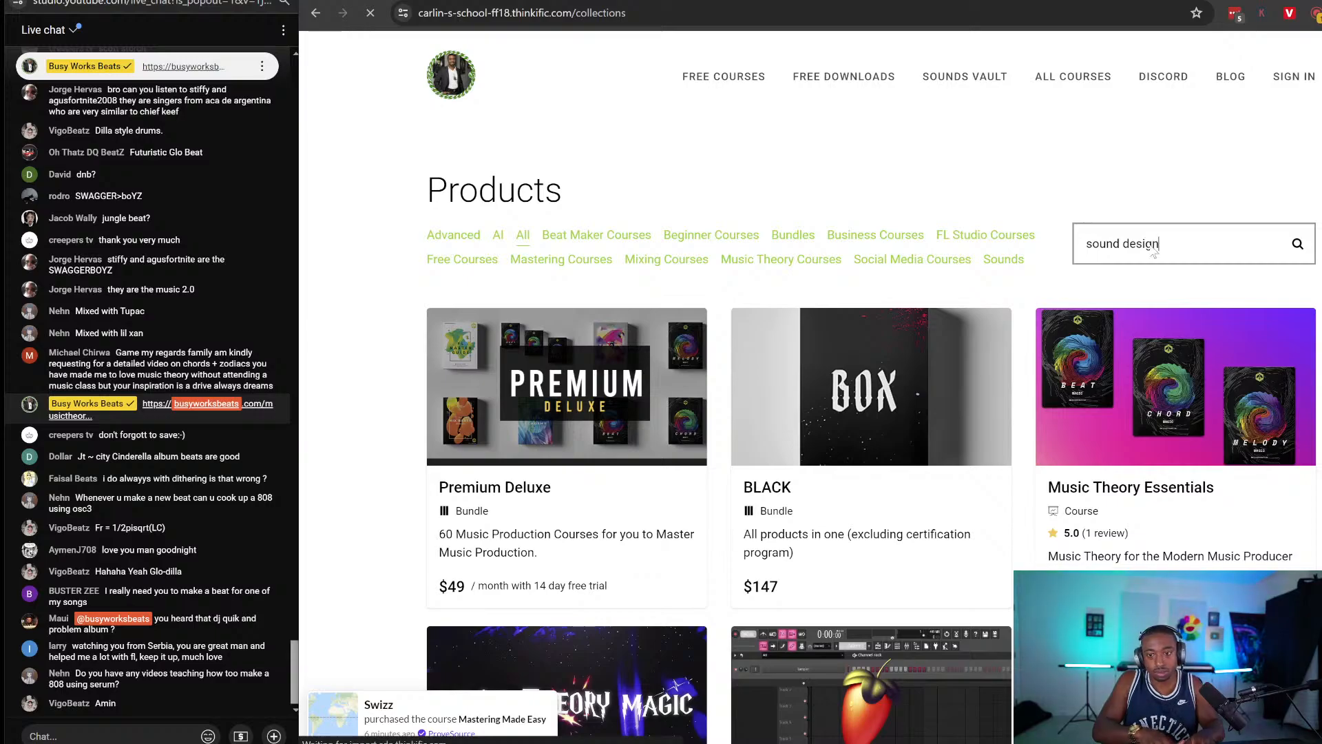
pyautogui.press('Return')
pyautogui.scroll(-8, 981, 434)
pyautogui.scroll(4, 981, 434)
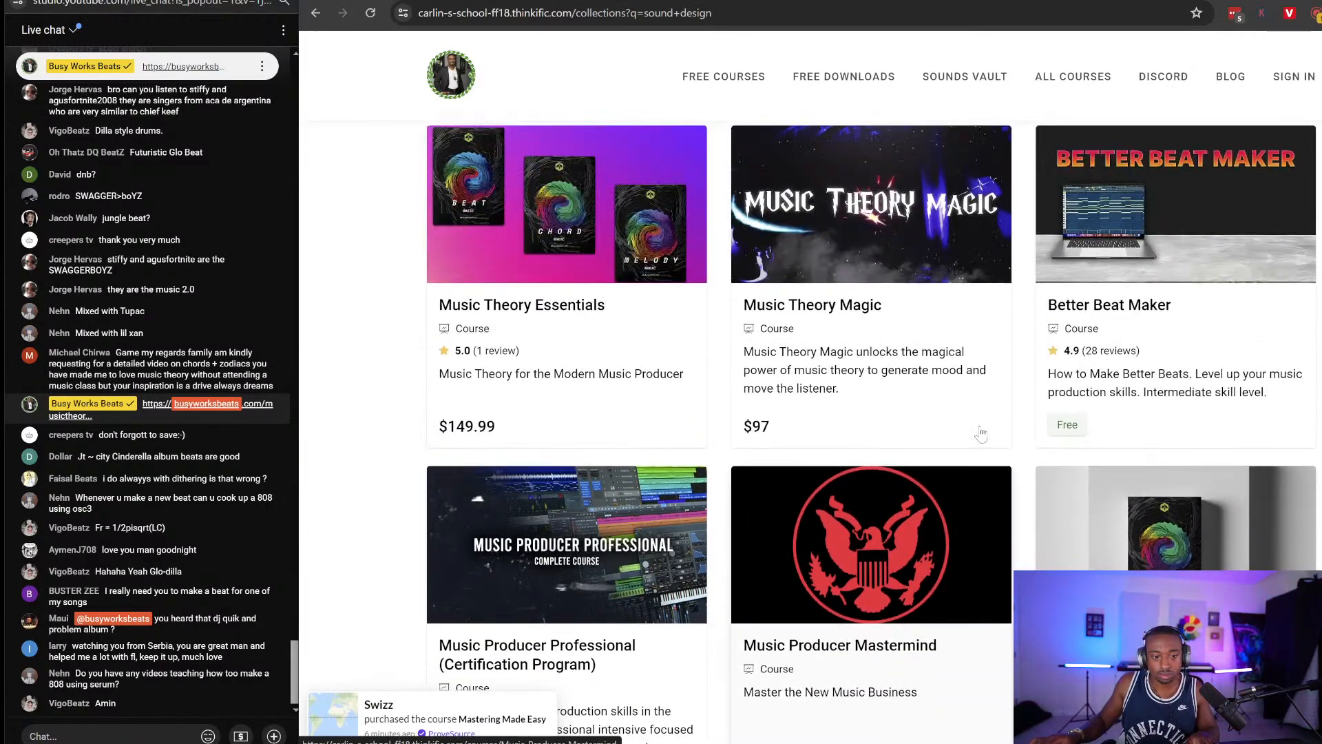
pyautogui.scroll(-3, 981, 434)
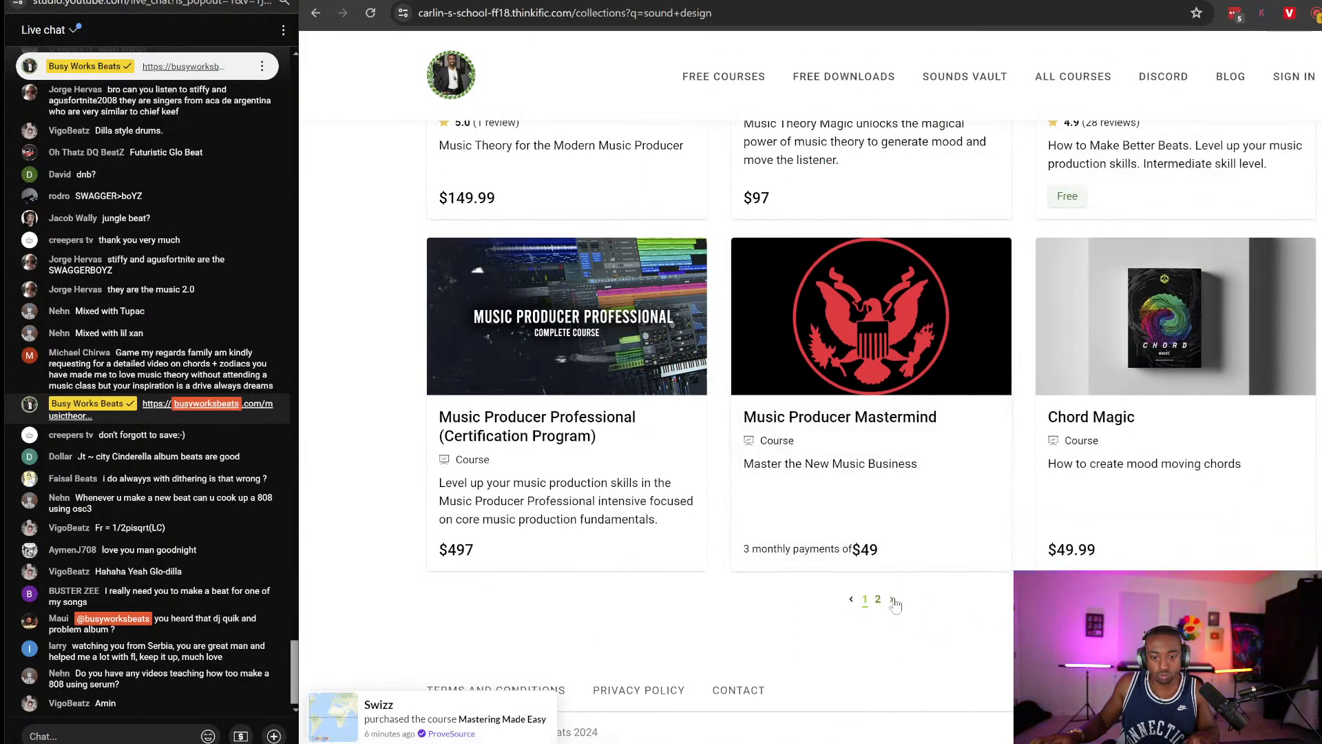
pyautogui.click(893, 600)
pyautogui.scroll(-5, 872, 381)
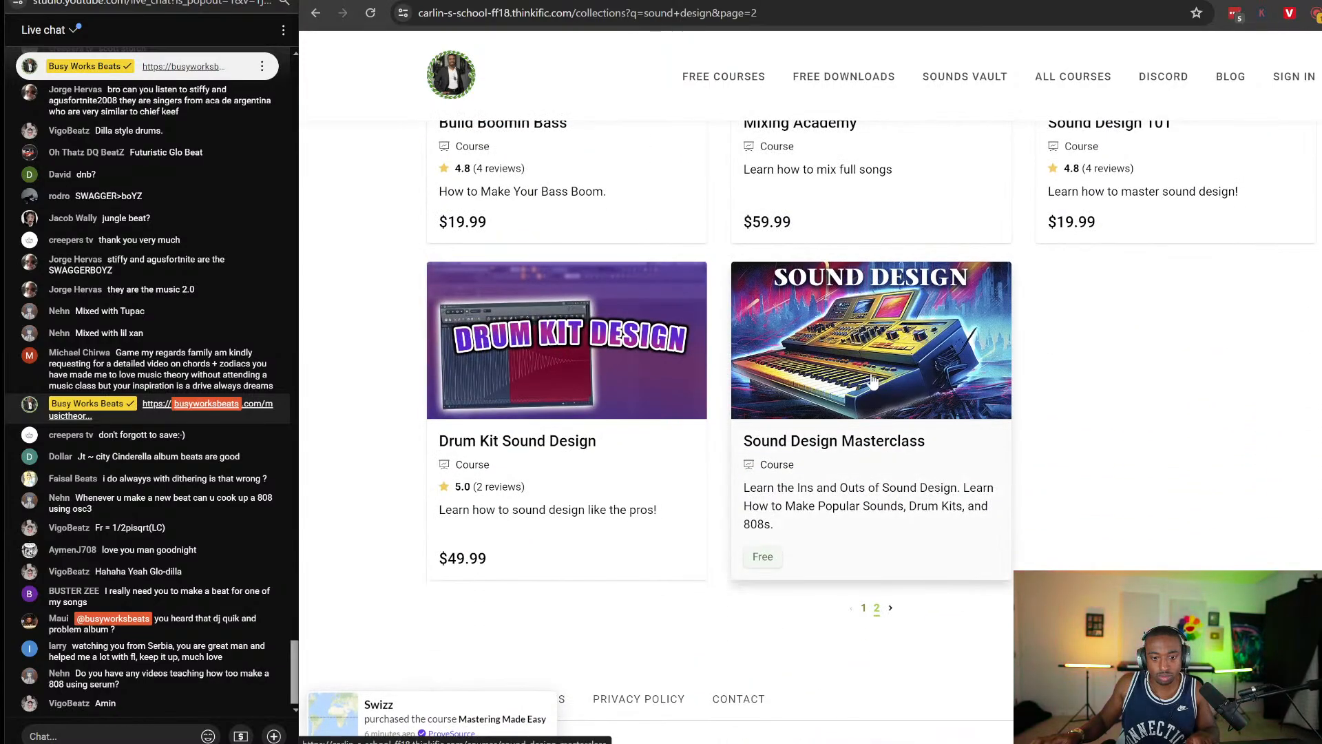
pyautogui.scroll(2, 869, 372)
pyautogui.click(587, 483)
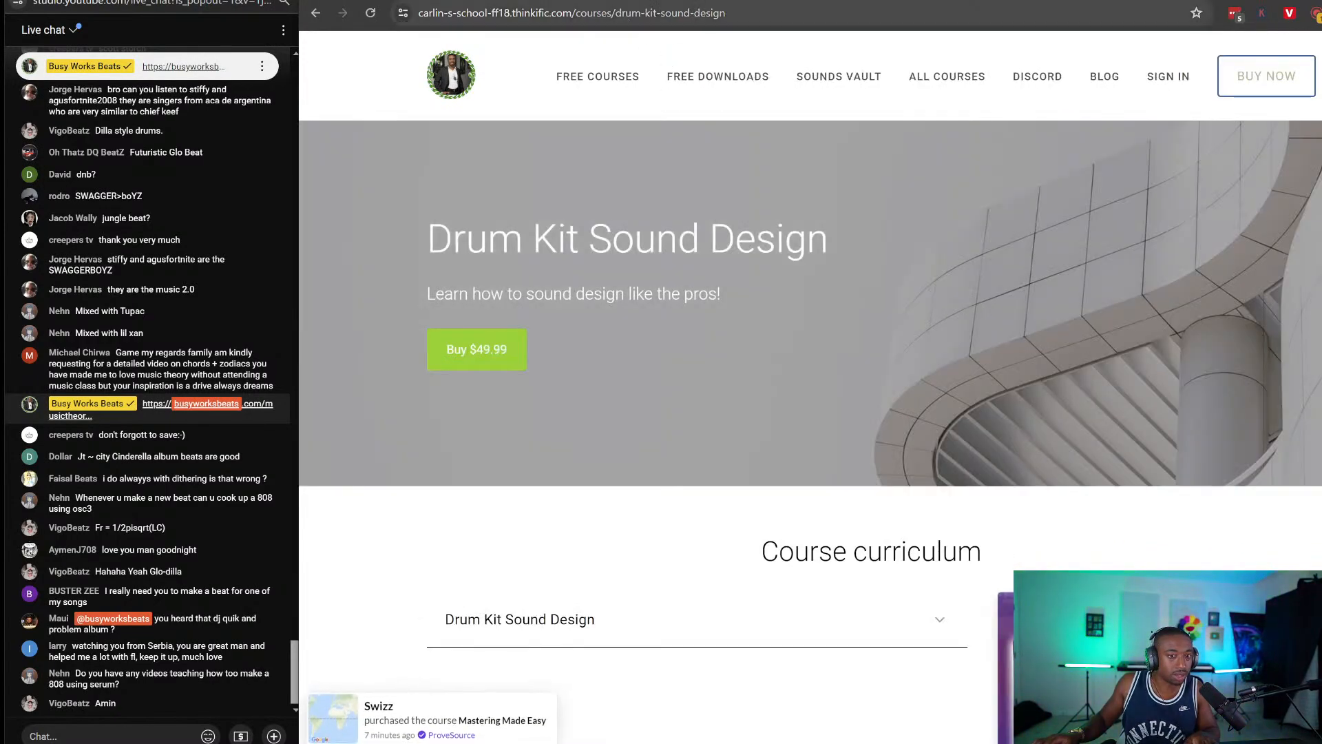
# Post the course page link in the live chat and return to FL Studio.
pyautogui.click(626, 23)
pyautogui.hotkey('ctrl', 'c')
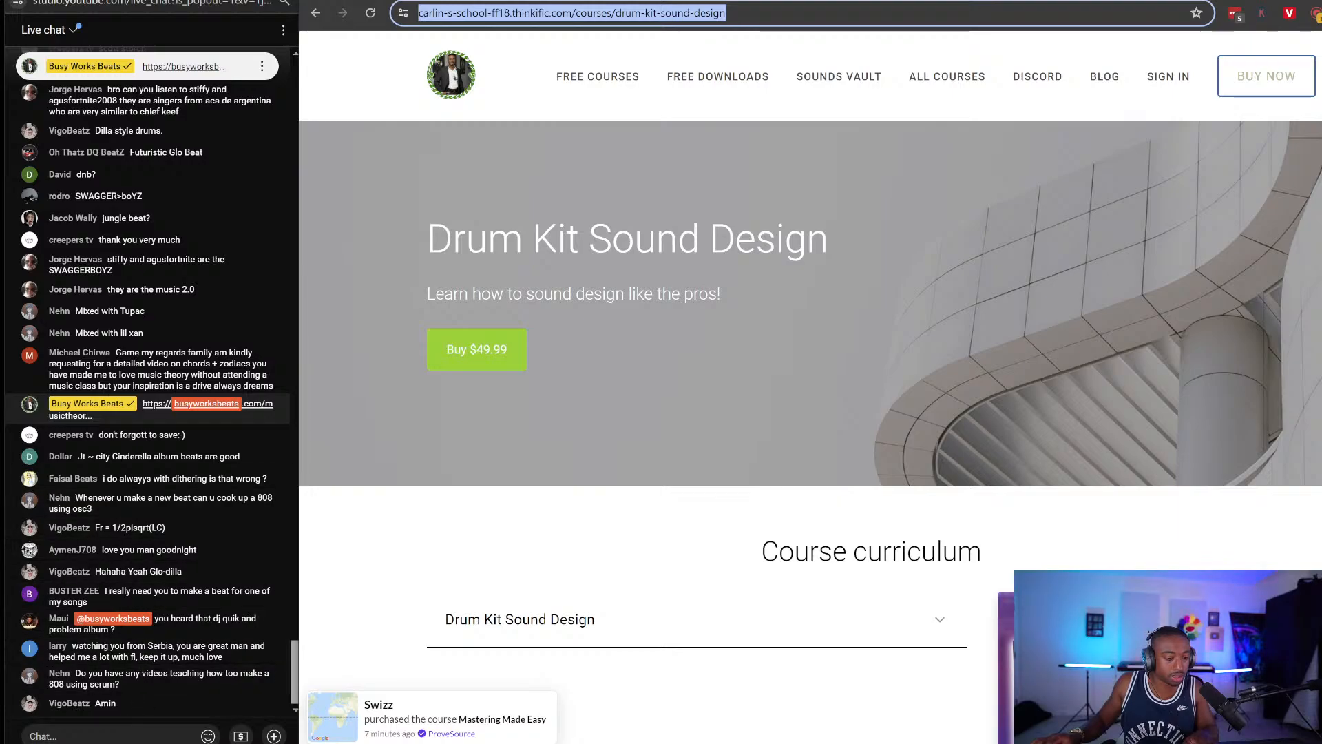
pyautogui.click(110, 736)
pyautogui.hotkey('ctrl', 'v')
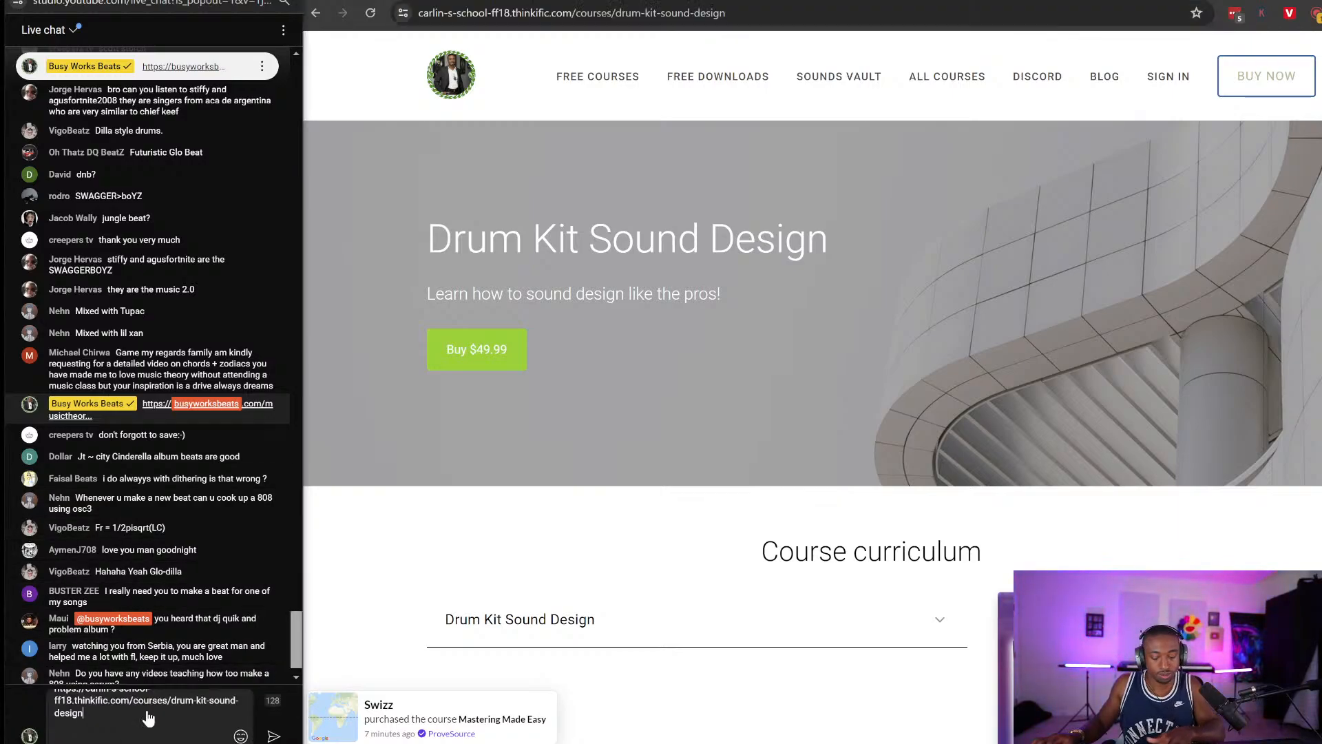
pyautogui.press('Return')
pyautogui.click(688, 1)
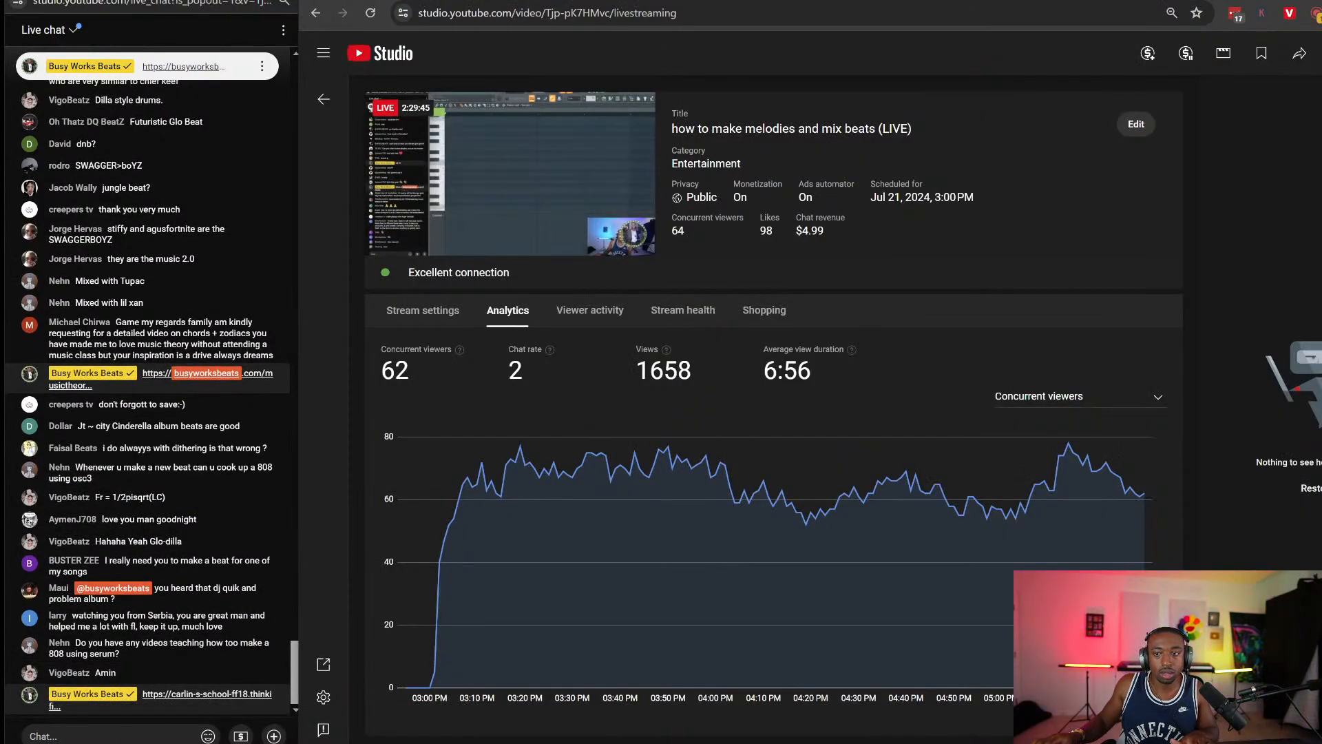
pyautogui.hotkey('alt', 'Tab')
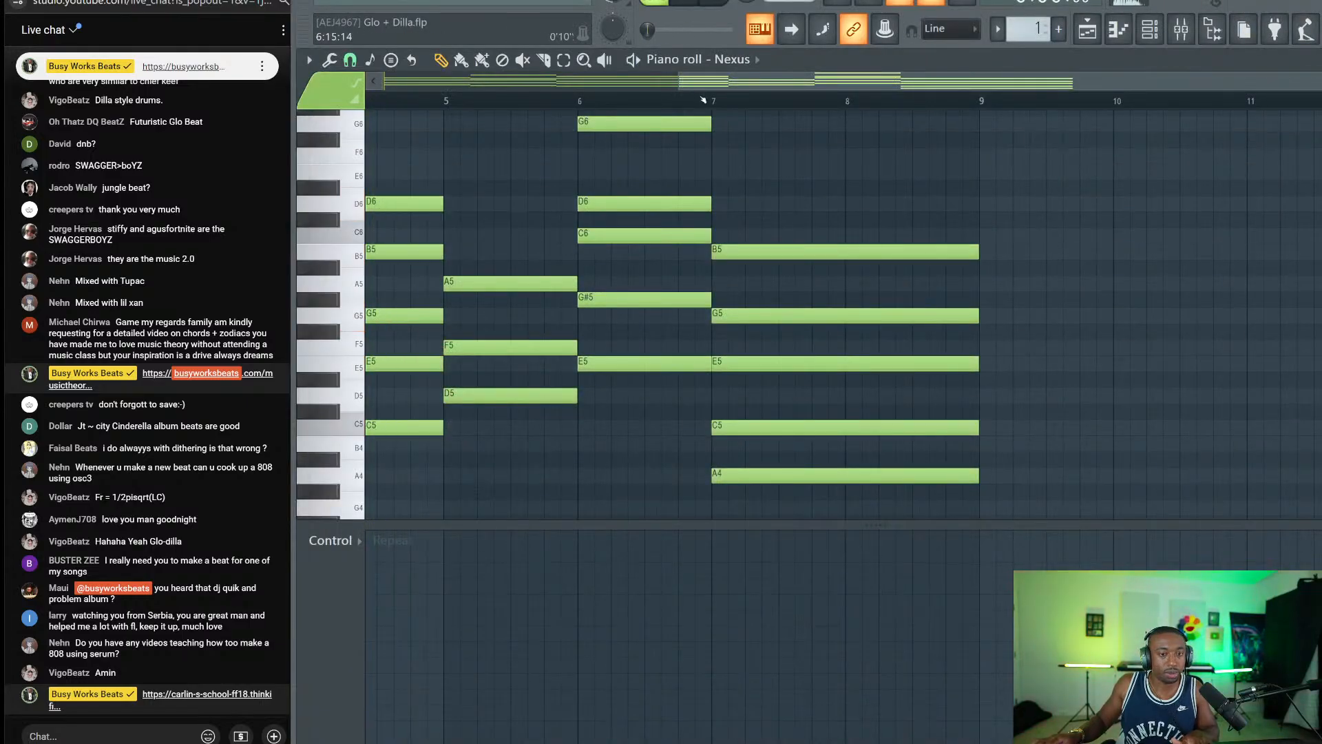
# Reopen the Pattern 1 clip's Nexus chords from the Playlist and bring up the channel rack.
pyautogui.scroll(-3, 703, 100)
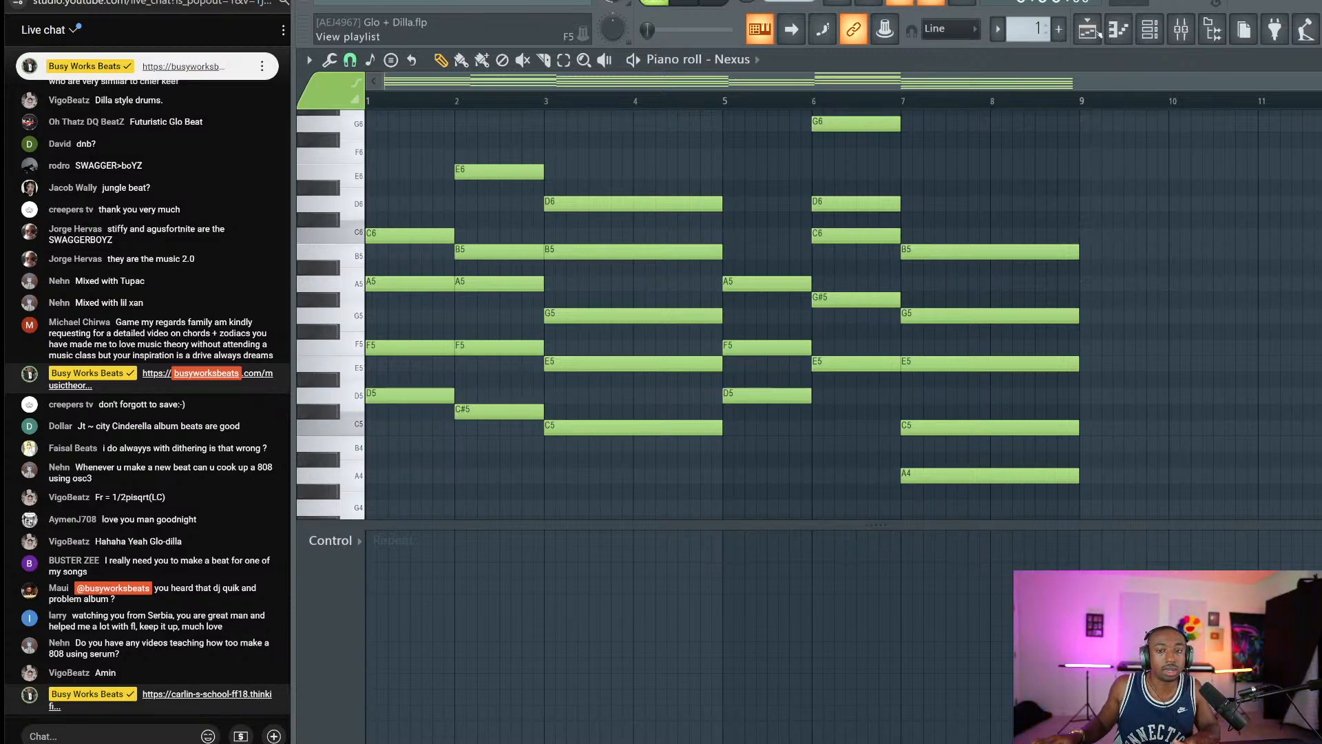
pyautogui.press('F5')
pyautogui.doubleClick(850, 133)
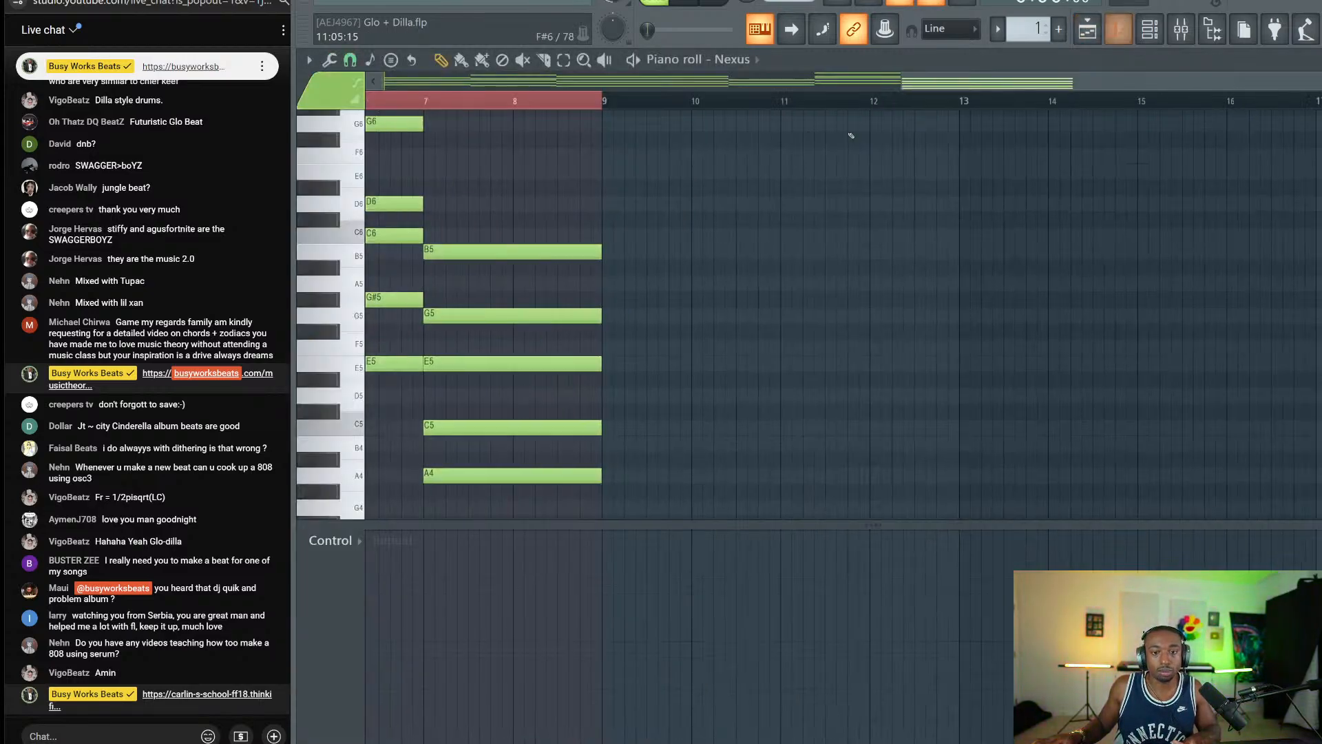
pyautogui.click(1150, 29)
# Add a second Nexus channel and audition dark Lead presets such as Convex.
pyautogui.click(495, 150)
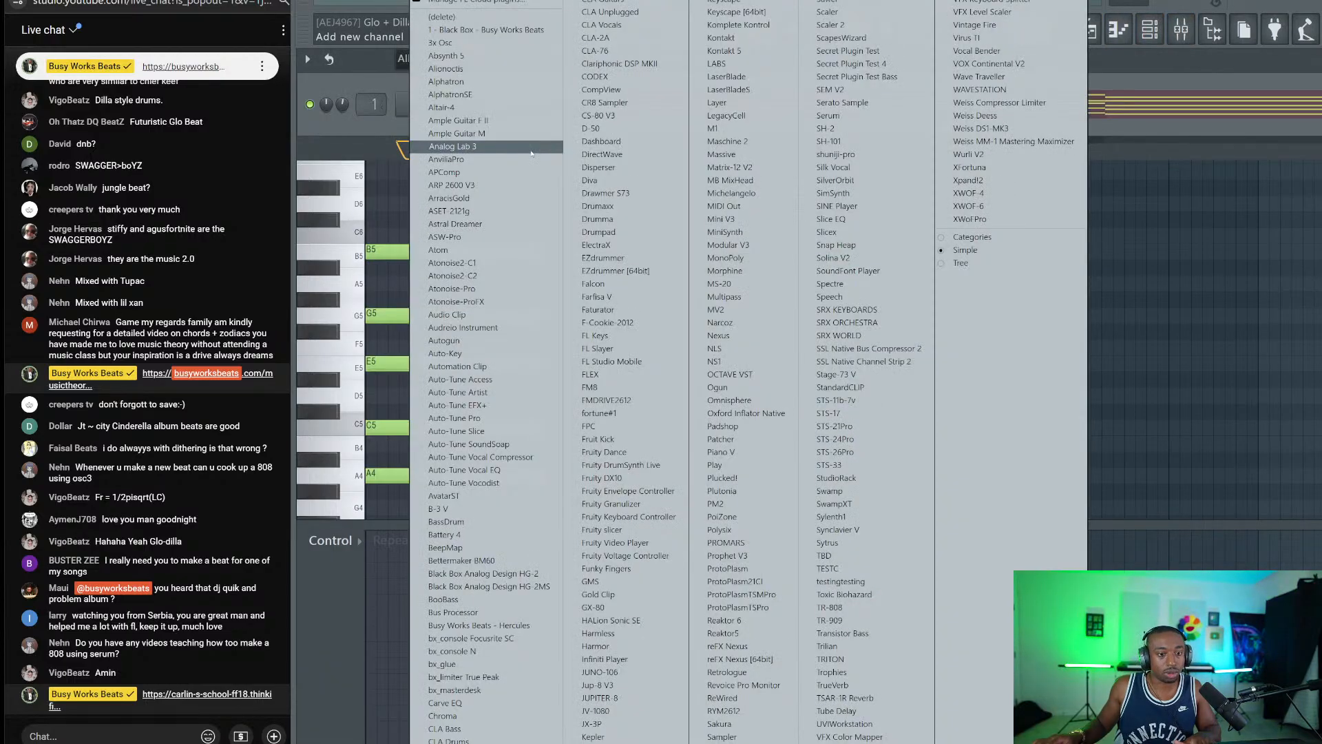
pyautogui.click(719, 335)
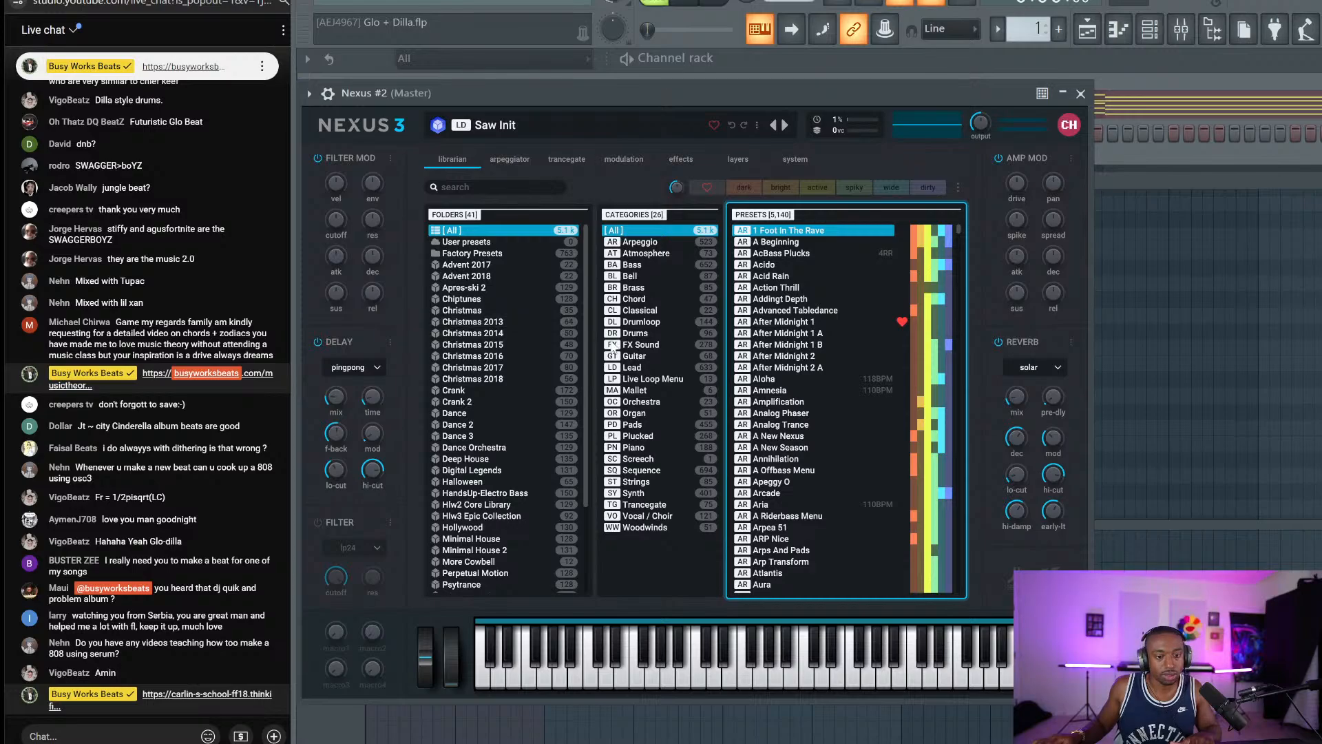
pyautogui.click(653, 378)
pyautogui.click(650, 367)
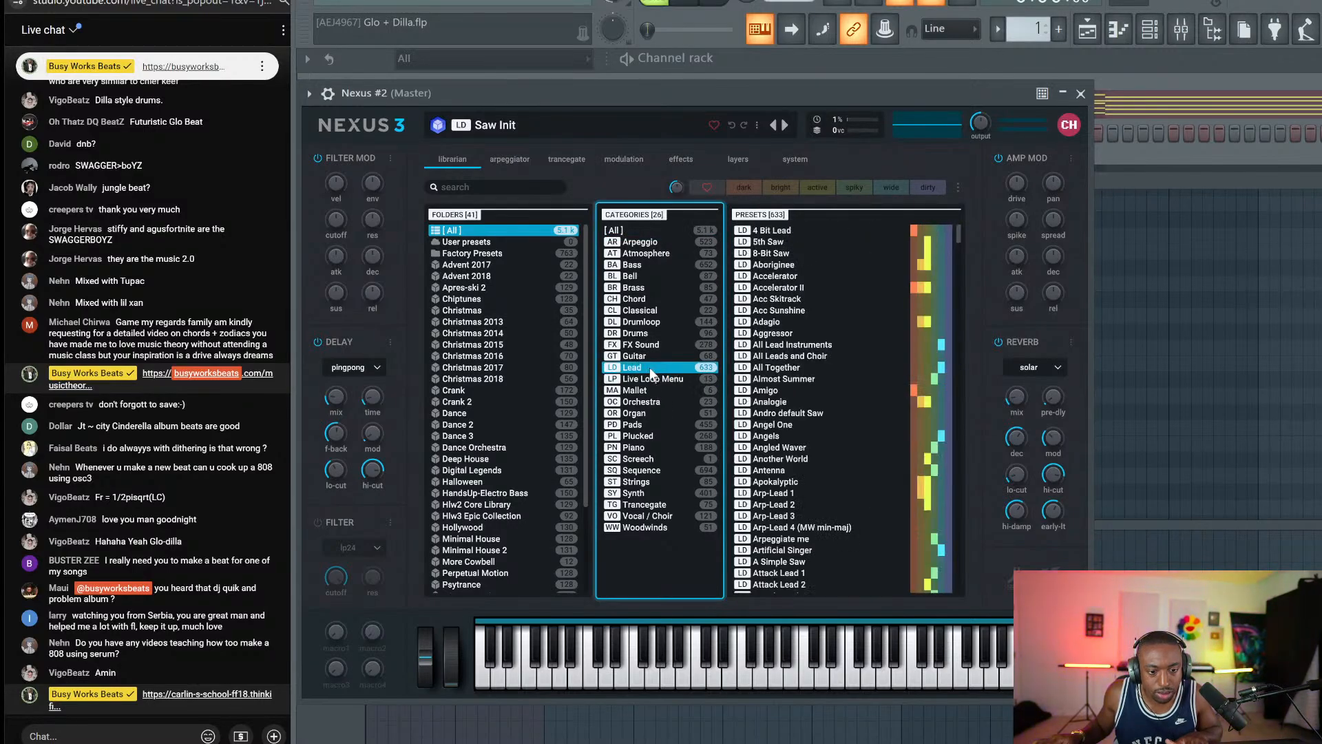
pyautogui.click(743, 187)
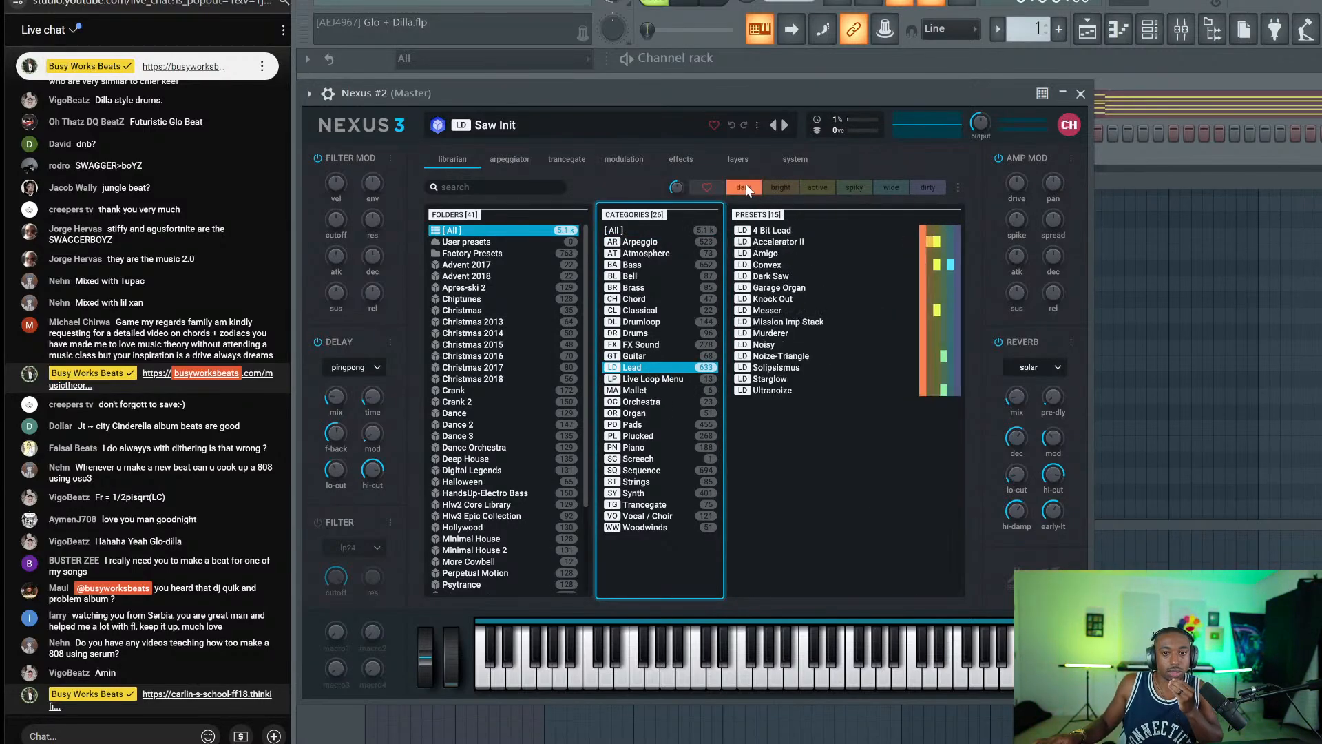
pyautogui.click(790, 264)
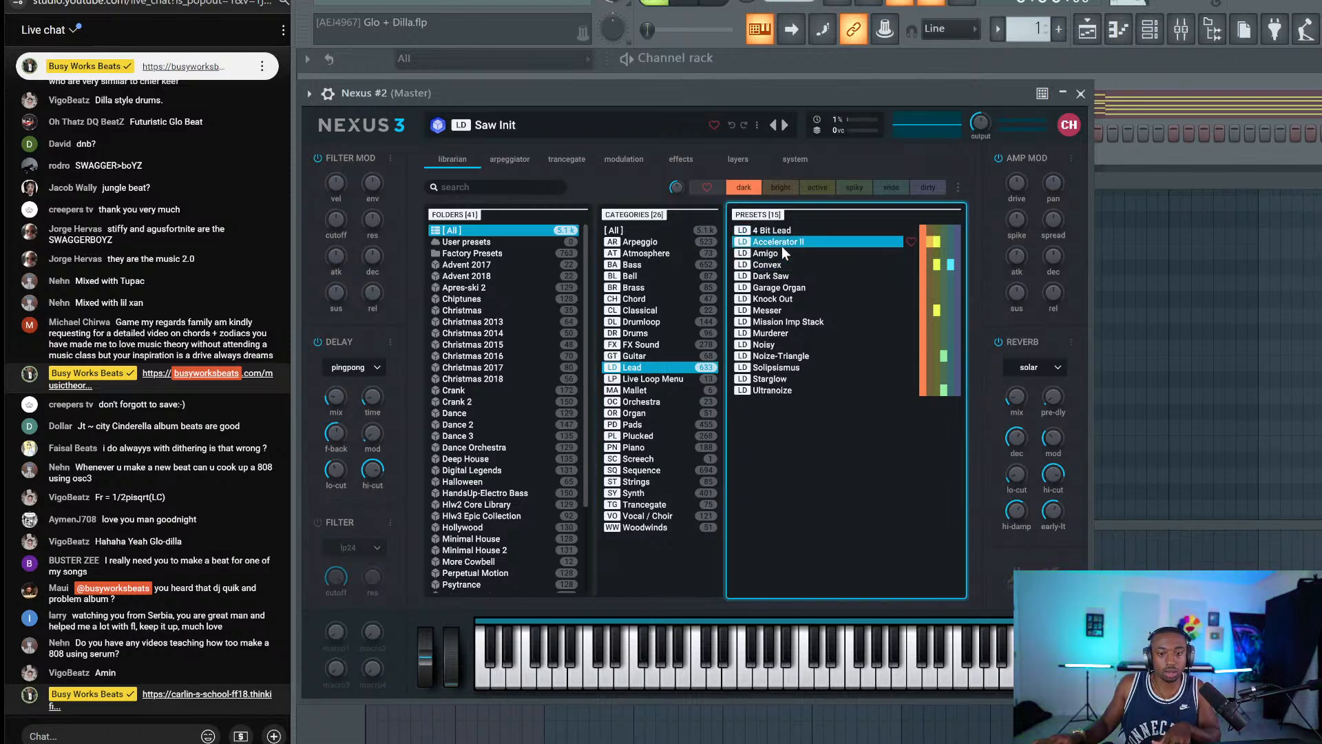
# Clear the dark filter and audition the V-Sector and Wide Awake lead presets.
pyautogui.press('Down')
pyautogui.press('Down')
pyautogui.press('Down')
pyautogui.press('Down')
pyautogui.press('Down')
pyautogui.press('Down')
pyautogui.press('Down')
pyautogui.press('Down')
pyautogui.press('Down')
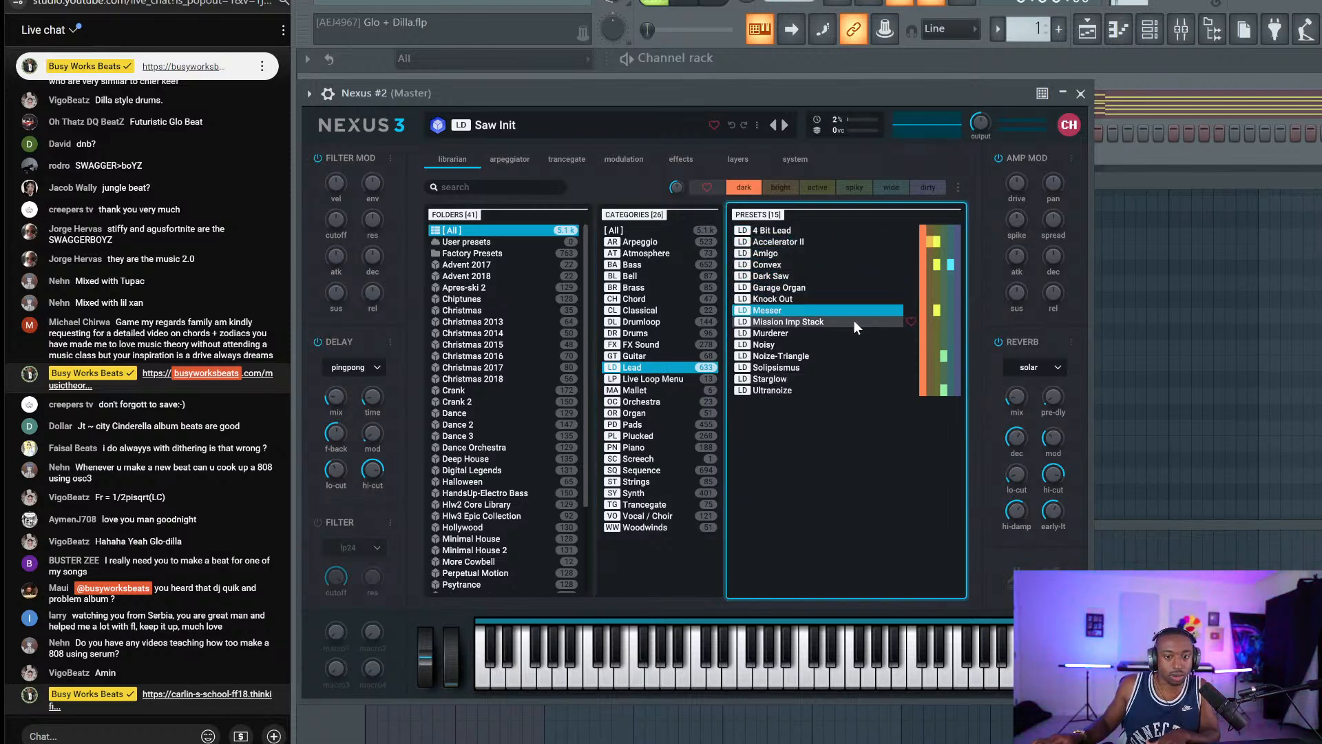
pyautogui.click(742, 187)
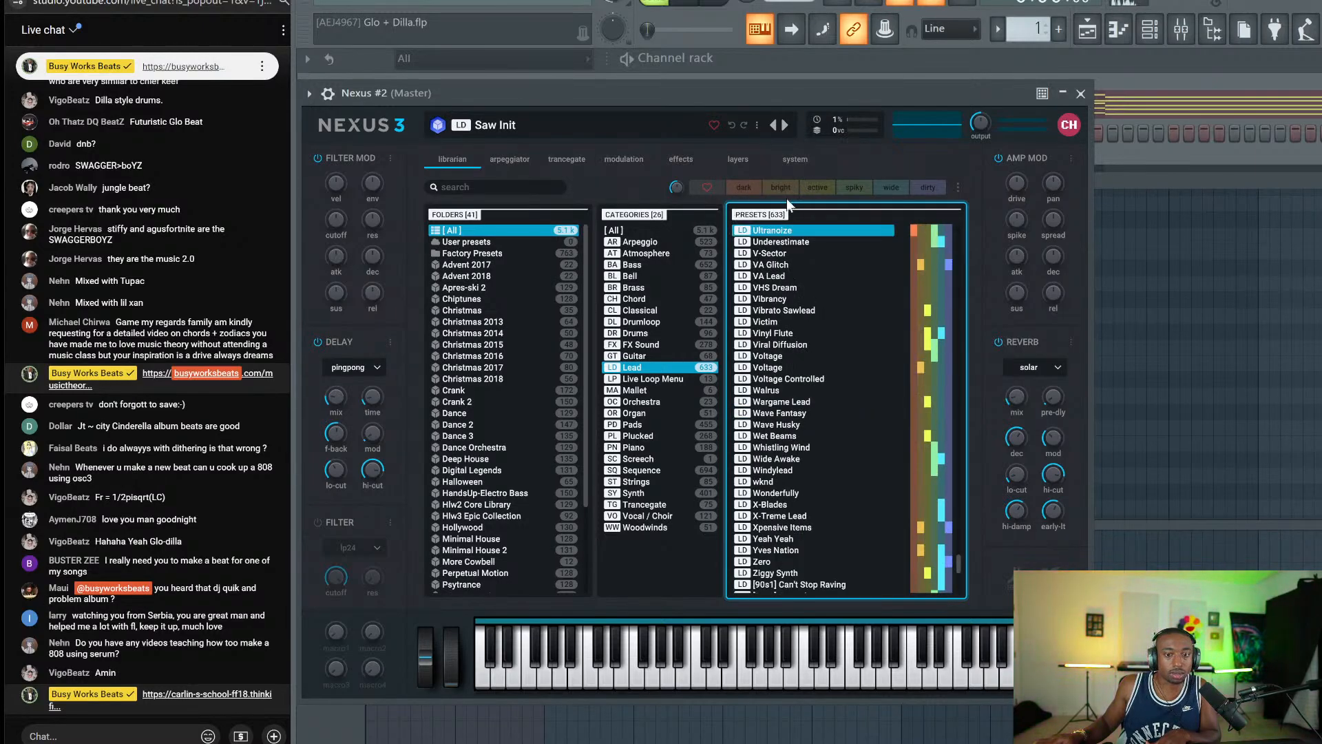
pyautogui.click(799, 252)
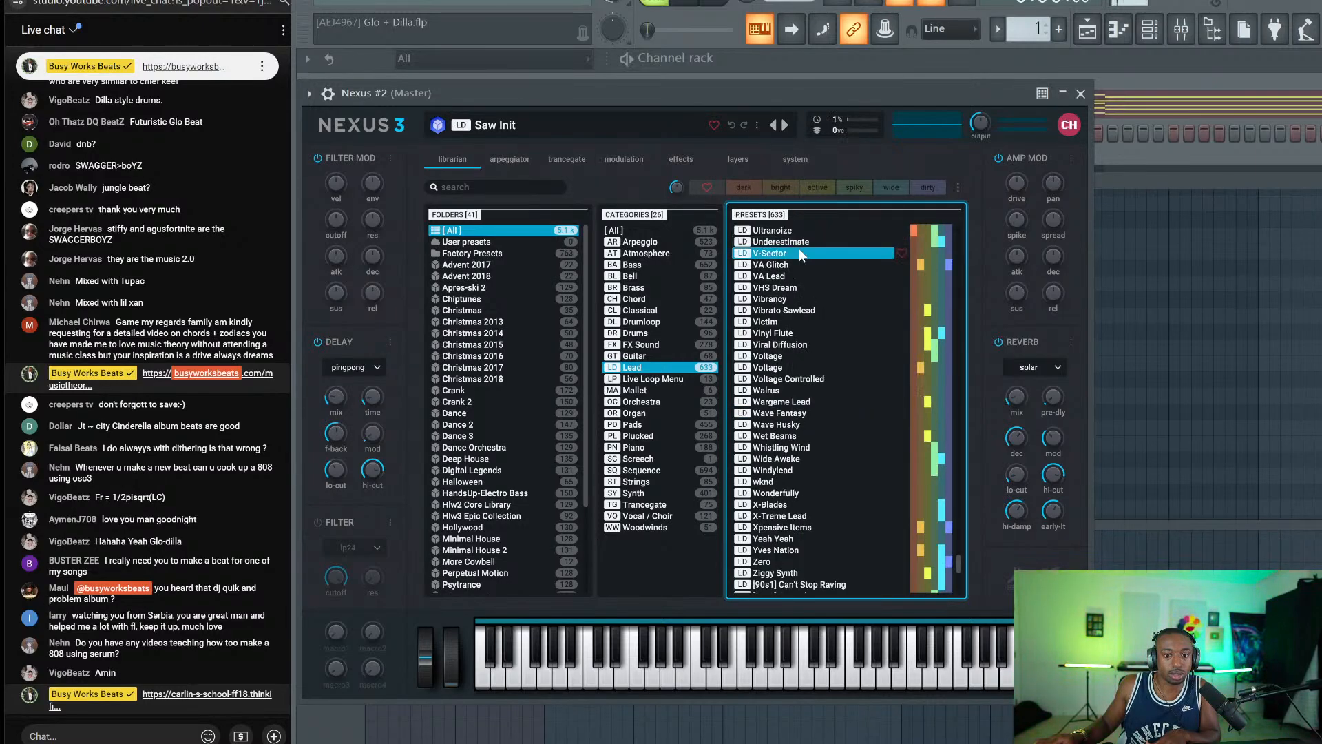
pyautogui.scroll(-3, 827, 350)
pyautogui.click(828, 347)
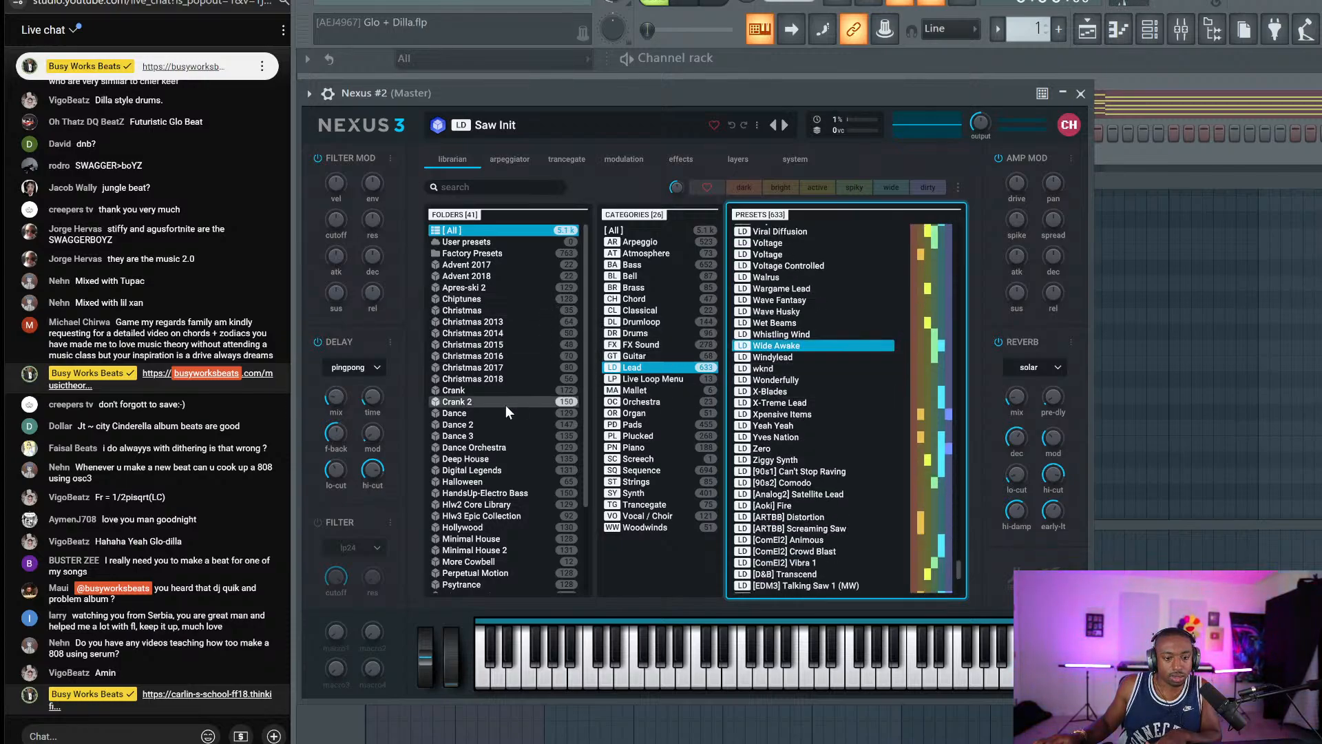
pyautogui.scroll(-1, 506, 405)
pyautogui.scroll(1, 504, 408)
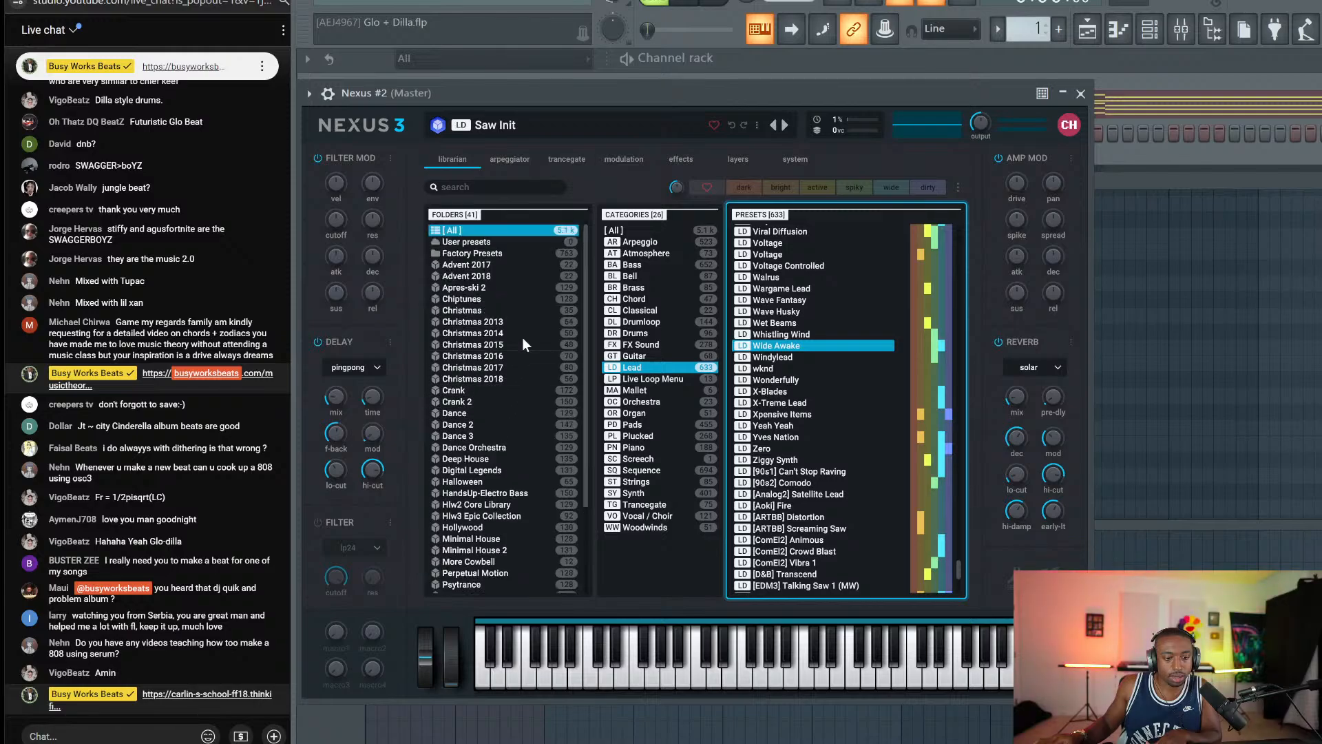
# Audition Factory Presets leads from Buzz Me! and Accelerator through Brass 3, Come with me, and Dancecore.
pyautogui.click(496, 252)
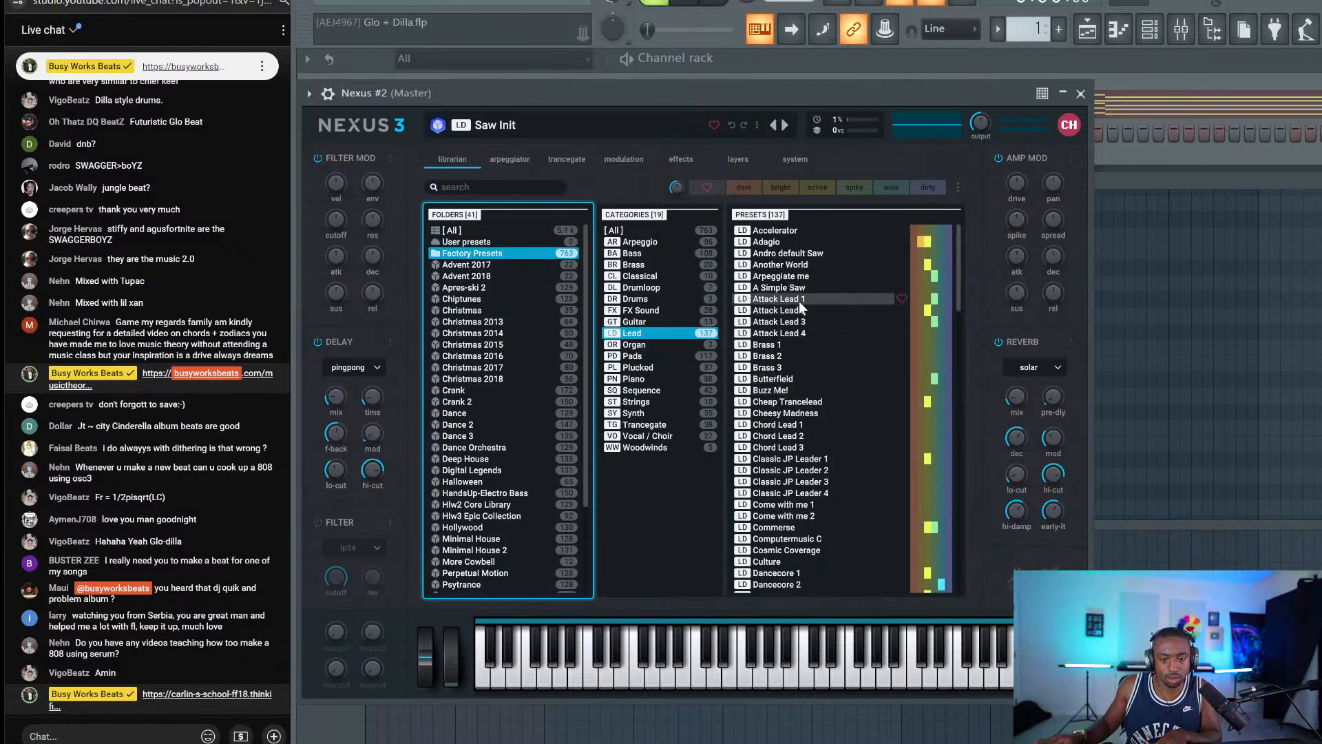
pyautogui.scroll(-4, 799, 301)
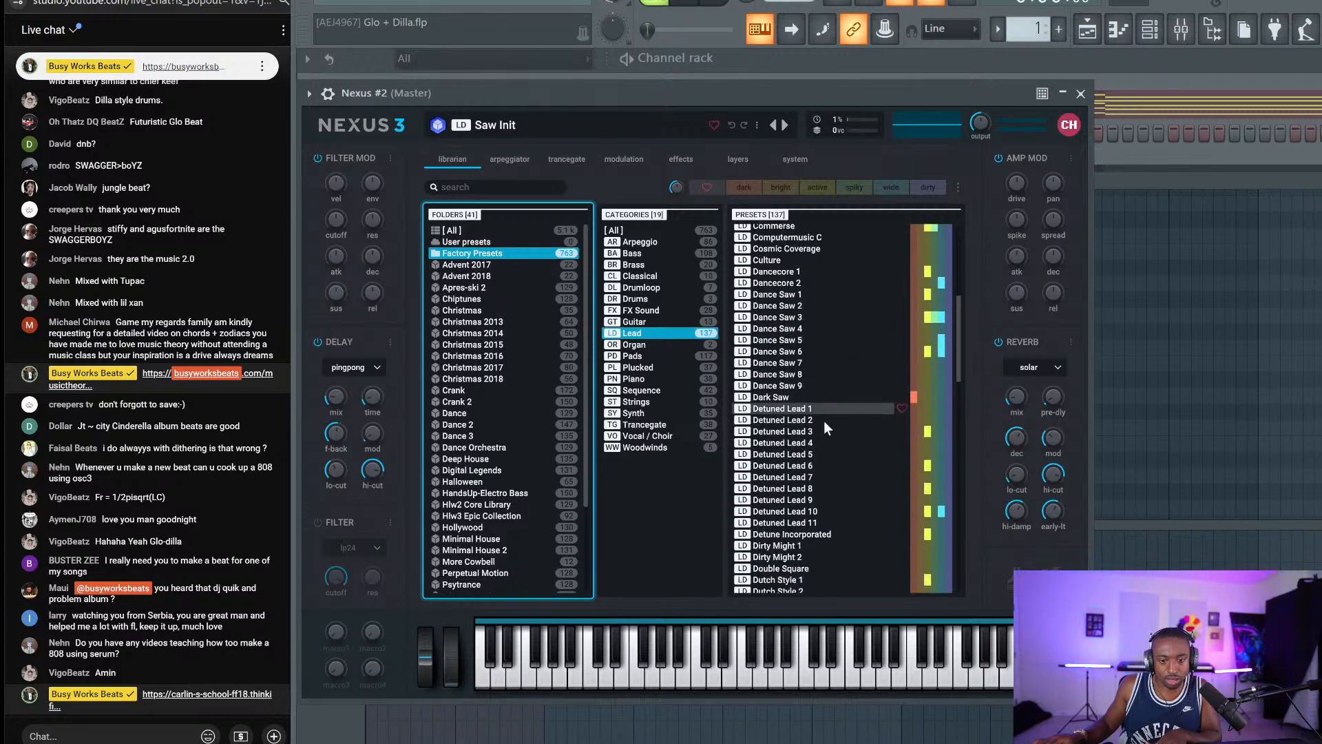
pyautogui.scroll(-7, 830, 437)
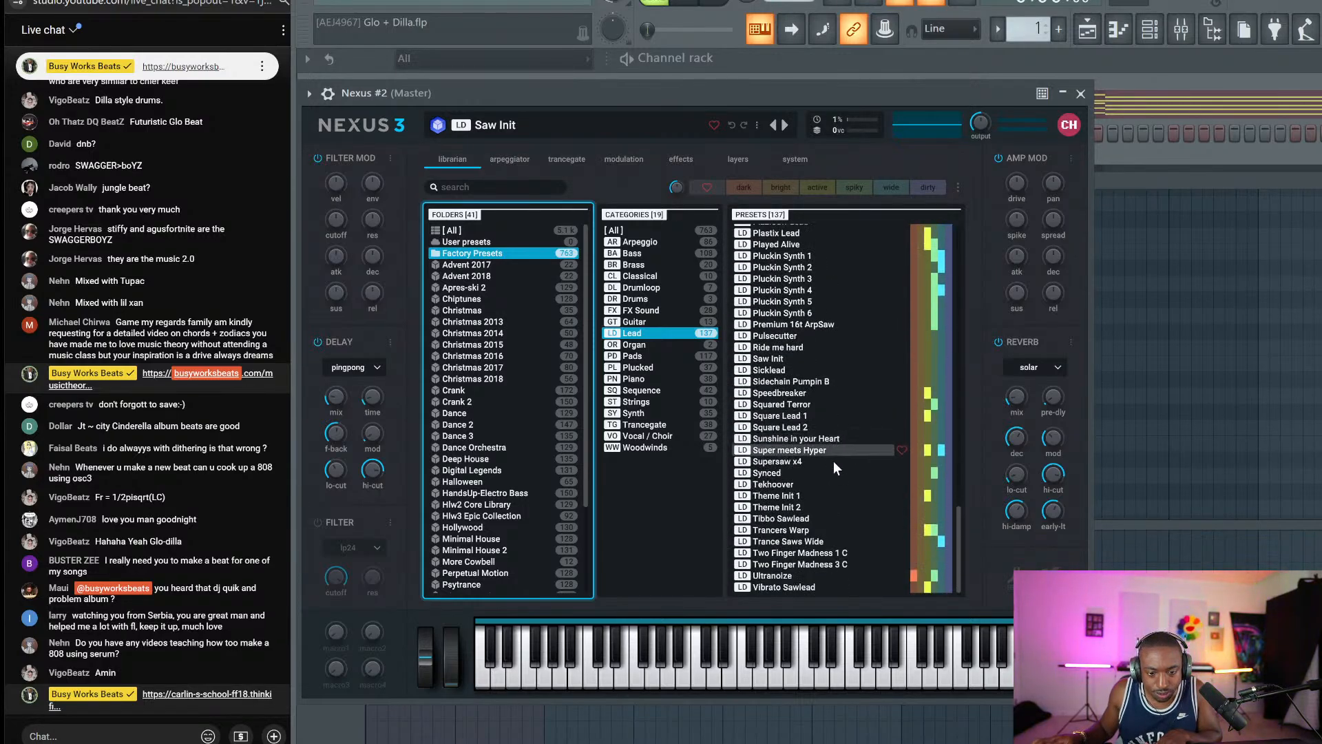
pyautogui.scroll(12, 833, 455)
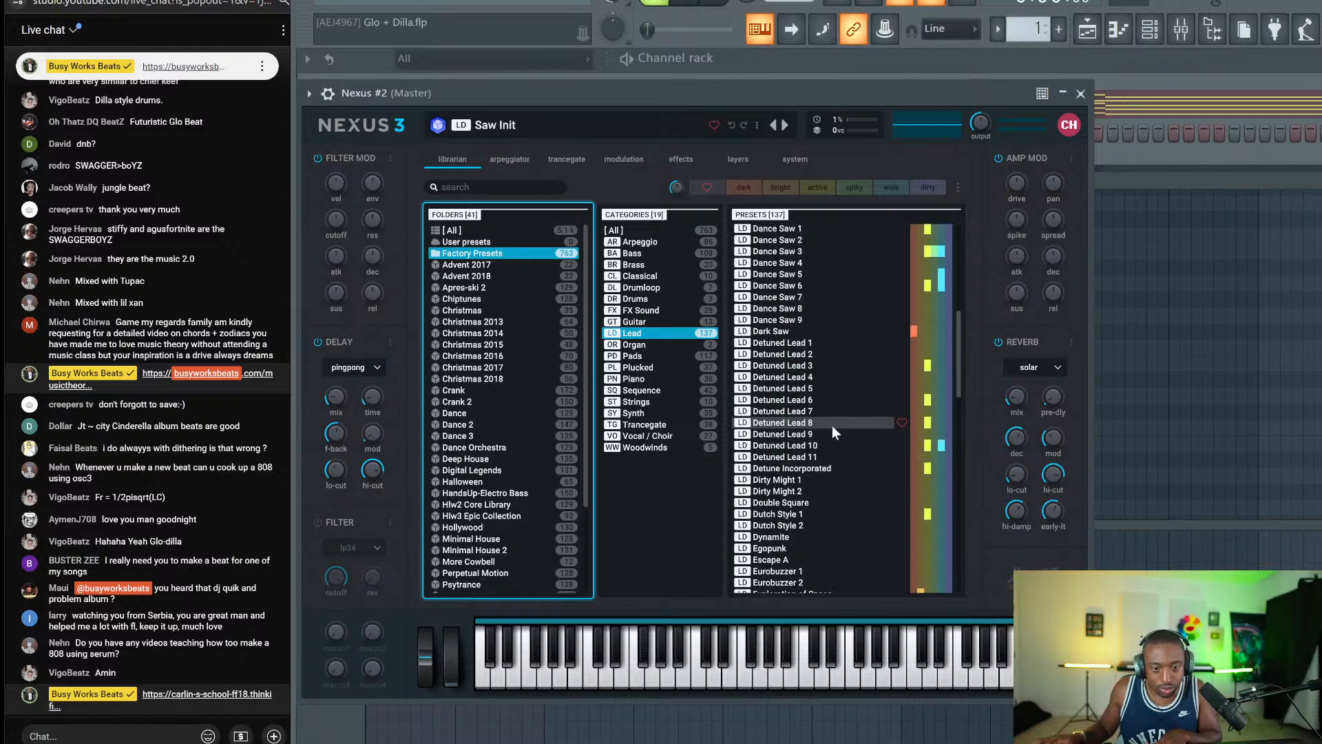
pyautogui.scroll(4, 830, 424)
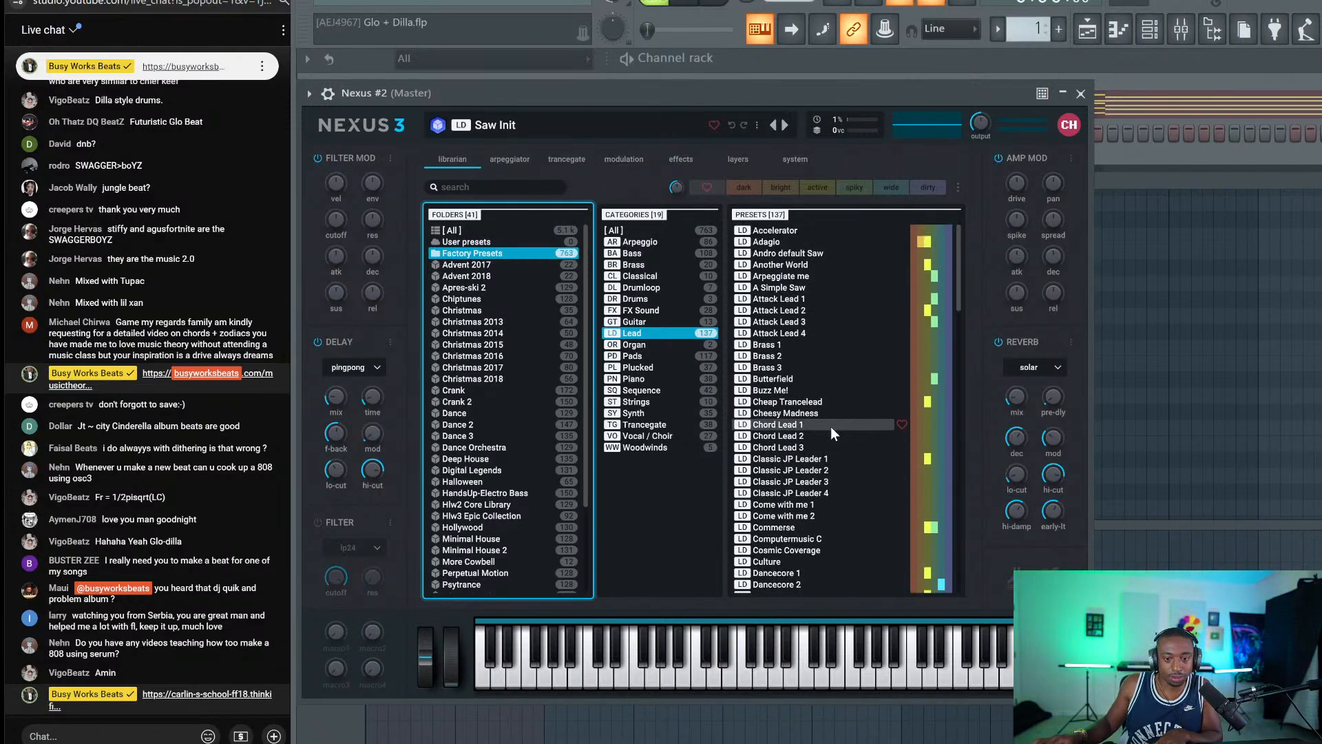
pyautogui.click(825, 390)
pyautogui.press('Up')
pyautogui.press('Up')
pyautogui.press('Up')
pyautogui.press('Up')
pyautogui.press('Up')
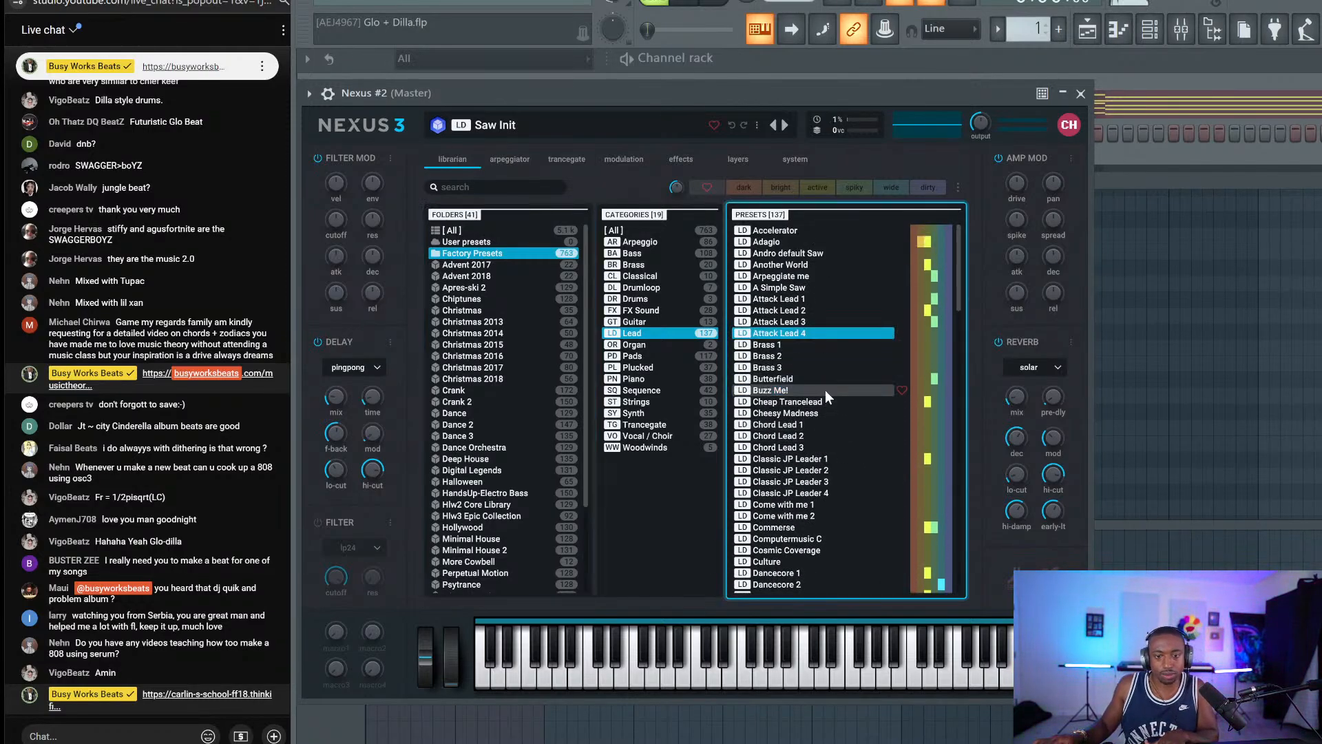
pyautogui.press('Up')
pyautogui.press('Up')
pyautogui.press('Up')
pyautogui.press('Up')
pyautogui.press('Up')
pyautogui.press('Up')
pyautogui.press('Up')
pyautogui.press('Up')
pyautogui.press('Up')
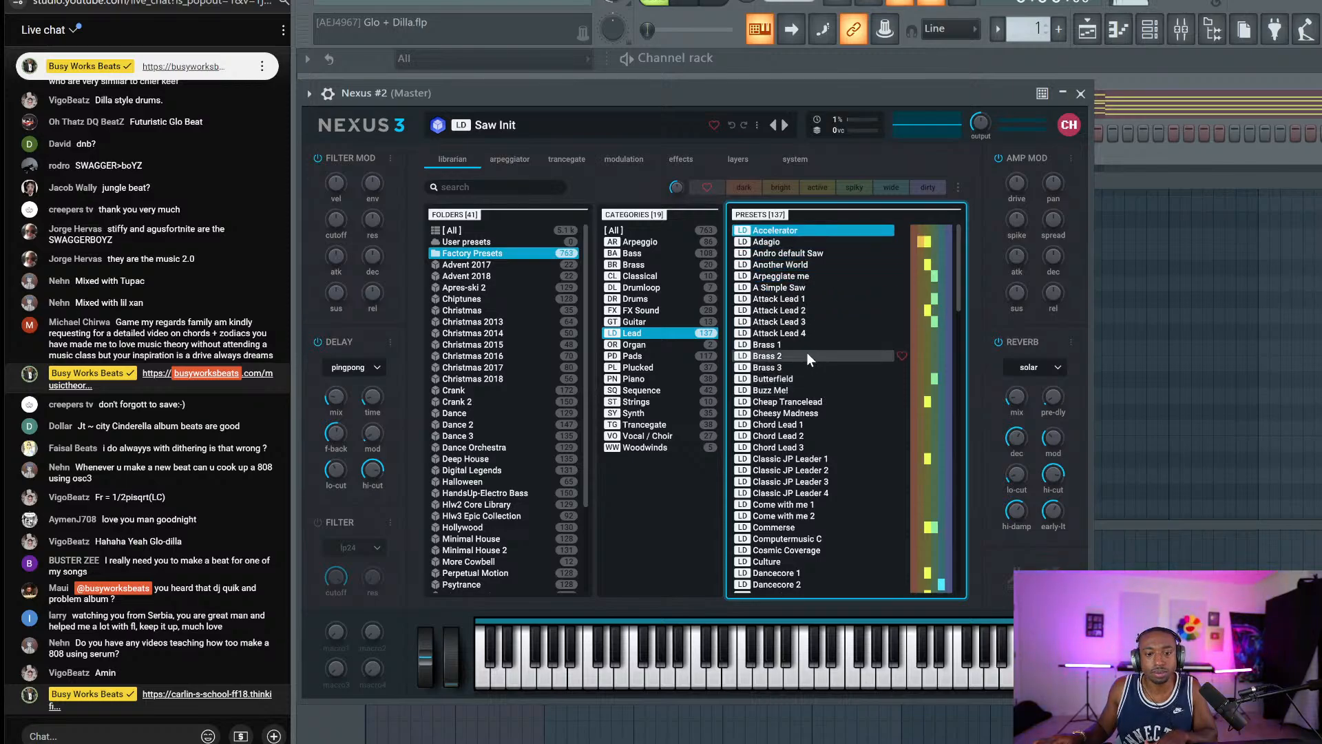
pyautogui.press('Down')
pyautogui.press('Down')
pyautogui.press('Down')
pyautogui.press('Down')
pyautogui.press('Down')
pyautogui.press('Down')
pyautogui.press('Down')
pyautogui.press('Down')
pyautogui.press('Down')
pyautogui.press('Down')
pyautogui.press('Down')
pyautogui.press('Down')
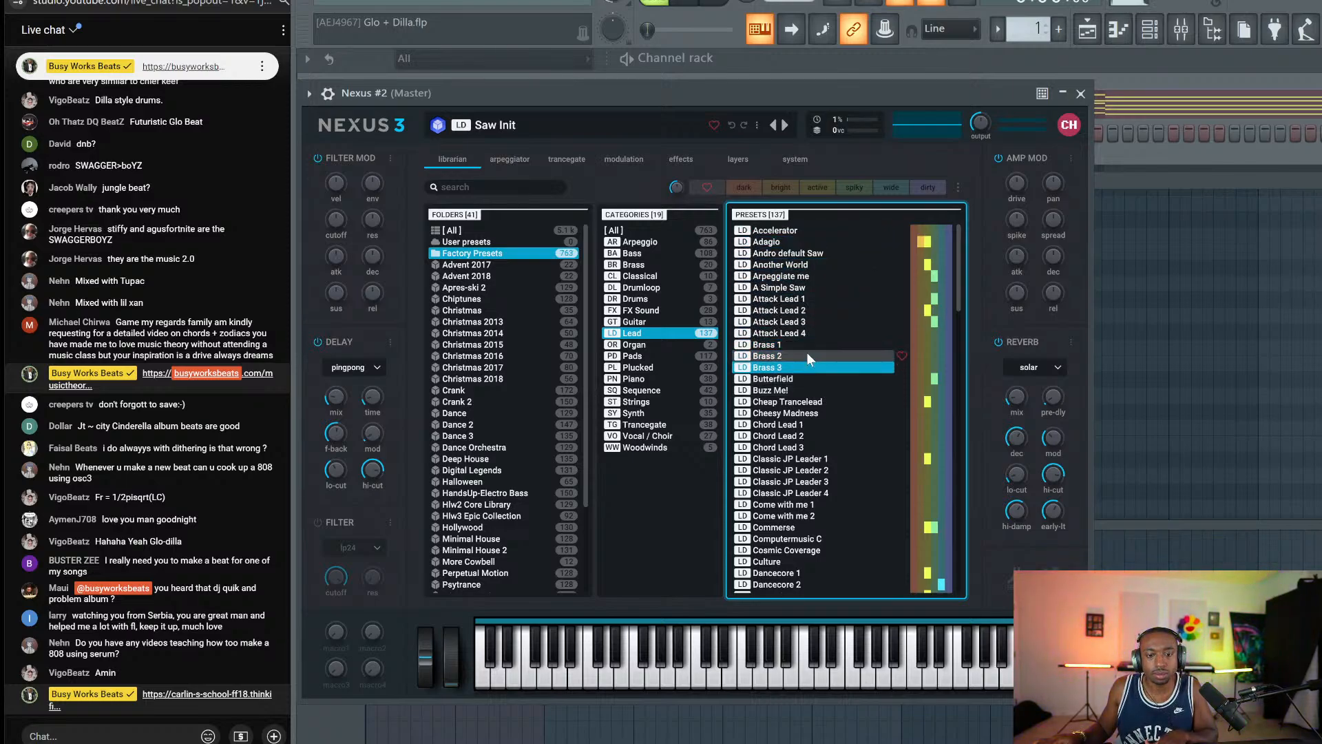
pyautogui.press('Down')
pyautogui.press('Down')
pyautogui.press('Down')
pyautogui.press('Down')
pyautogui.press('Down')
pyautogui.press('Down')
pyautogui.press('Down')
pyautogui.press('Down')
pyautogui.press('Down')
pyautogui.press('Down')
pyautogui.press('Down')
pyautogui.press('Down')
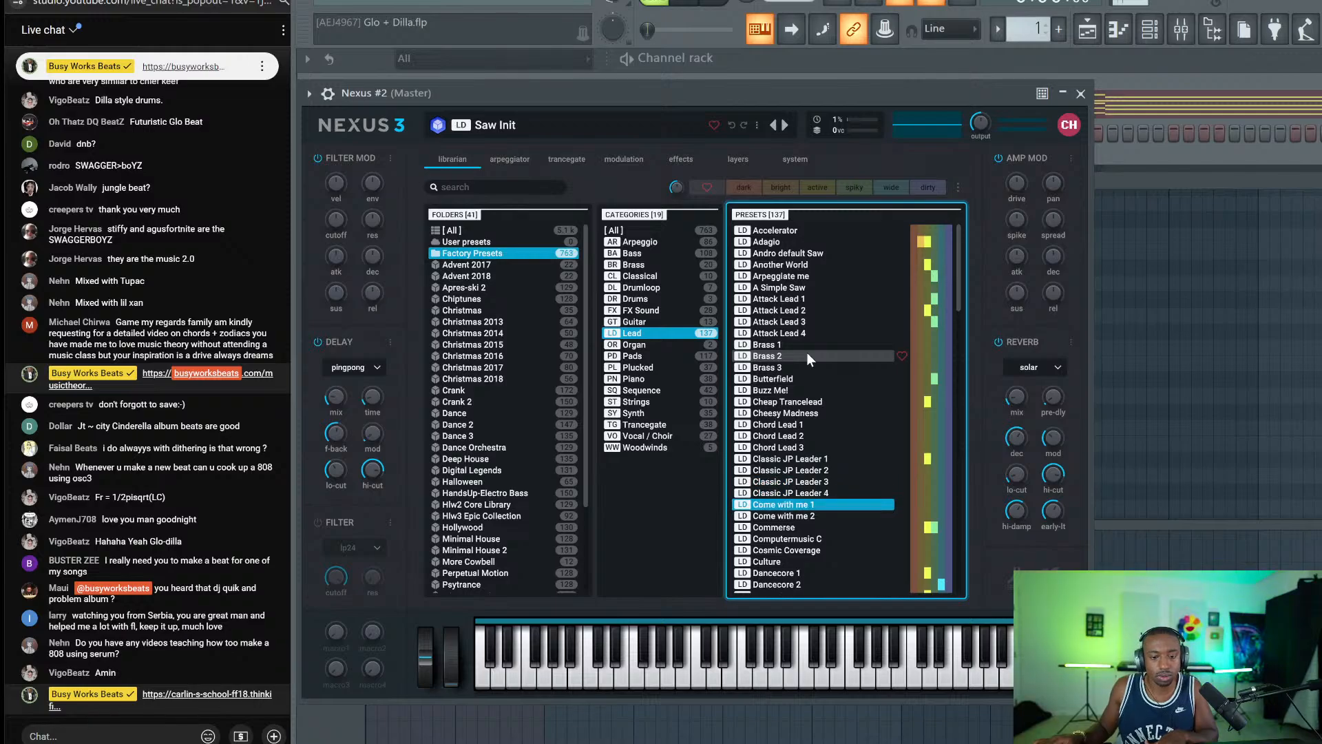
pyautogui.press('Down')
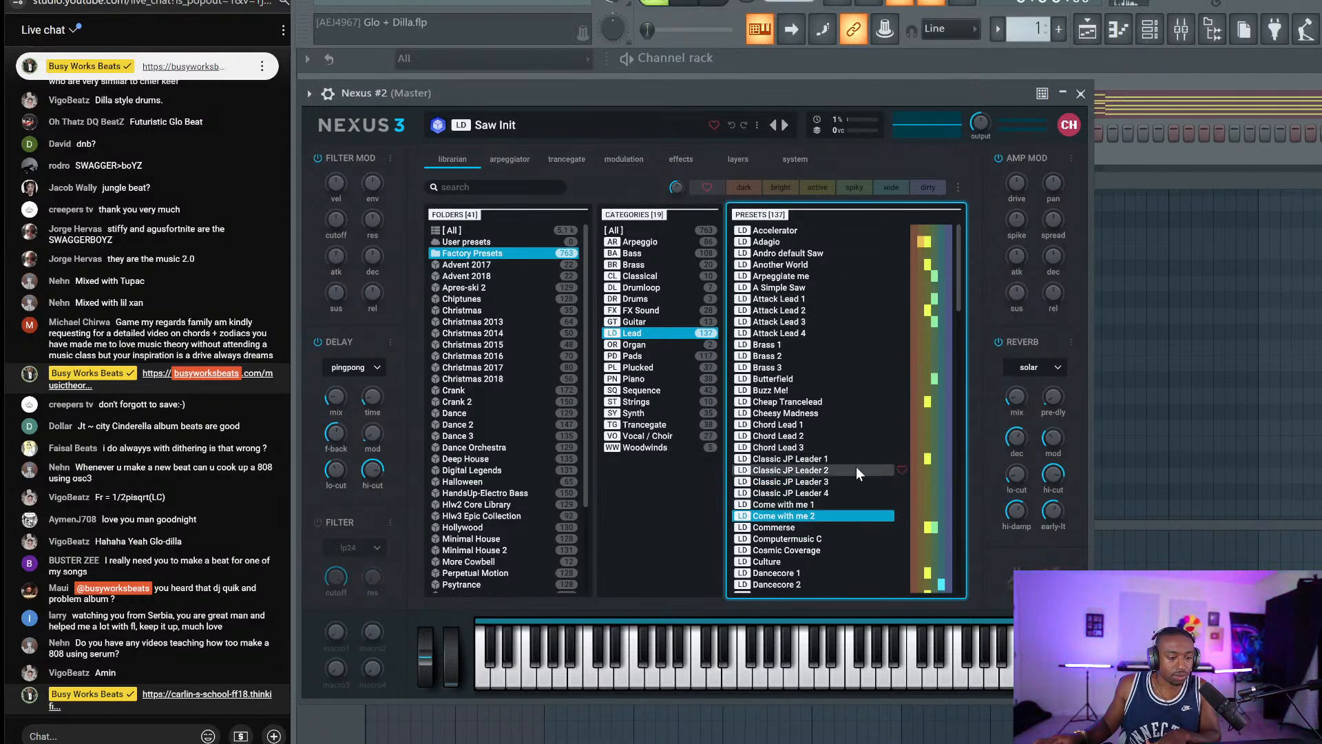
pyautogui.scroll(-3, 849, 435)
pyautogui.press('Down')
pyautogui.press('Down')
pyautogui.press('Down')
pyautogui.press('Down')
pyautogui.press('Down')
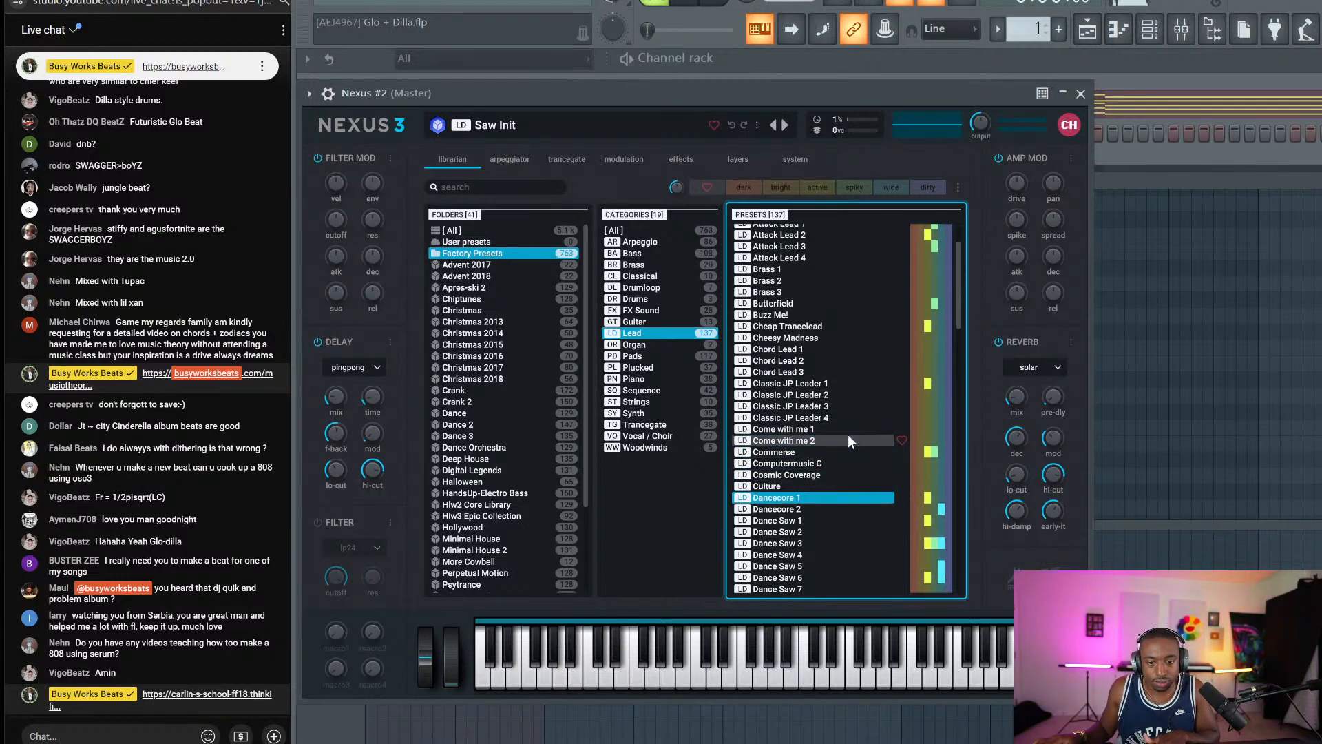
pyautogui.press('Down')
pyautogui.press('Down')
# Delete the unused Nexus #2 channel, remove the stray chord note, and bring up the instrument list.
pyautogui.click(1080, 93)
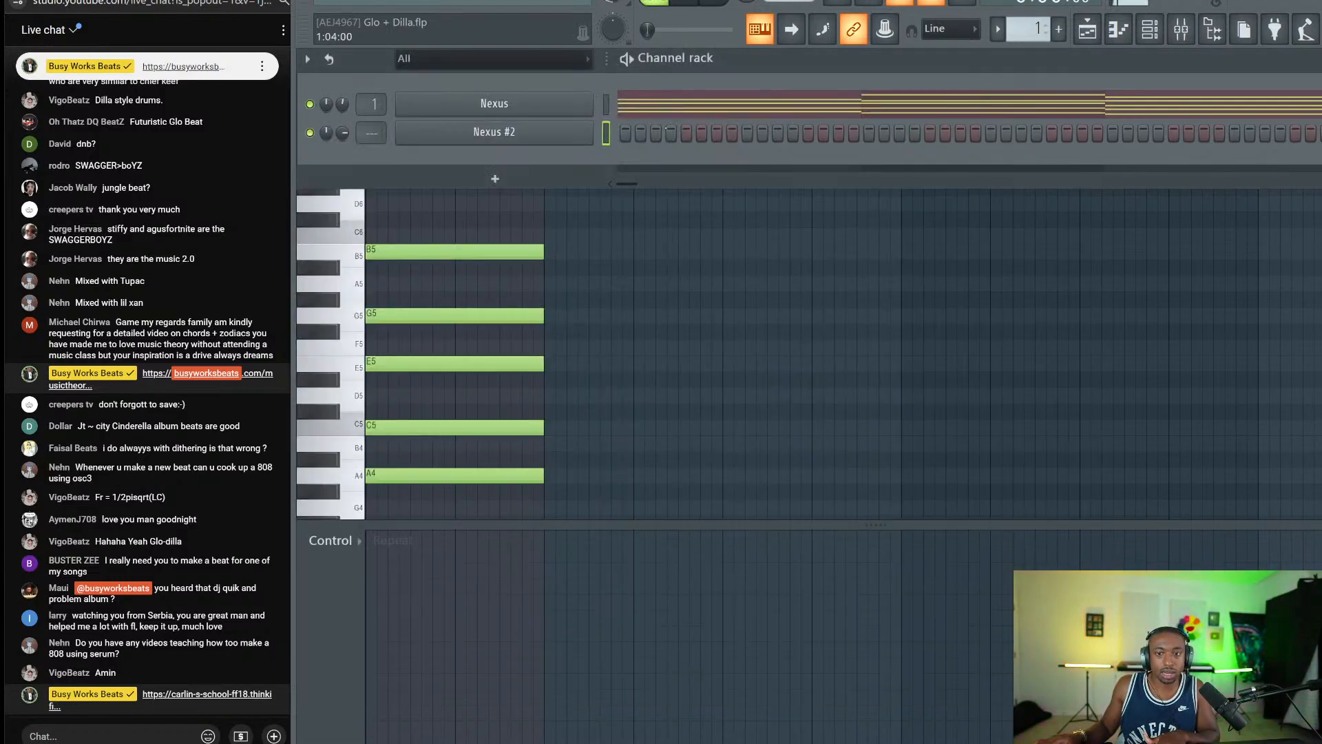
pyautogui.rightClick(589, 128)
pyautogui.click(616, 284)
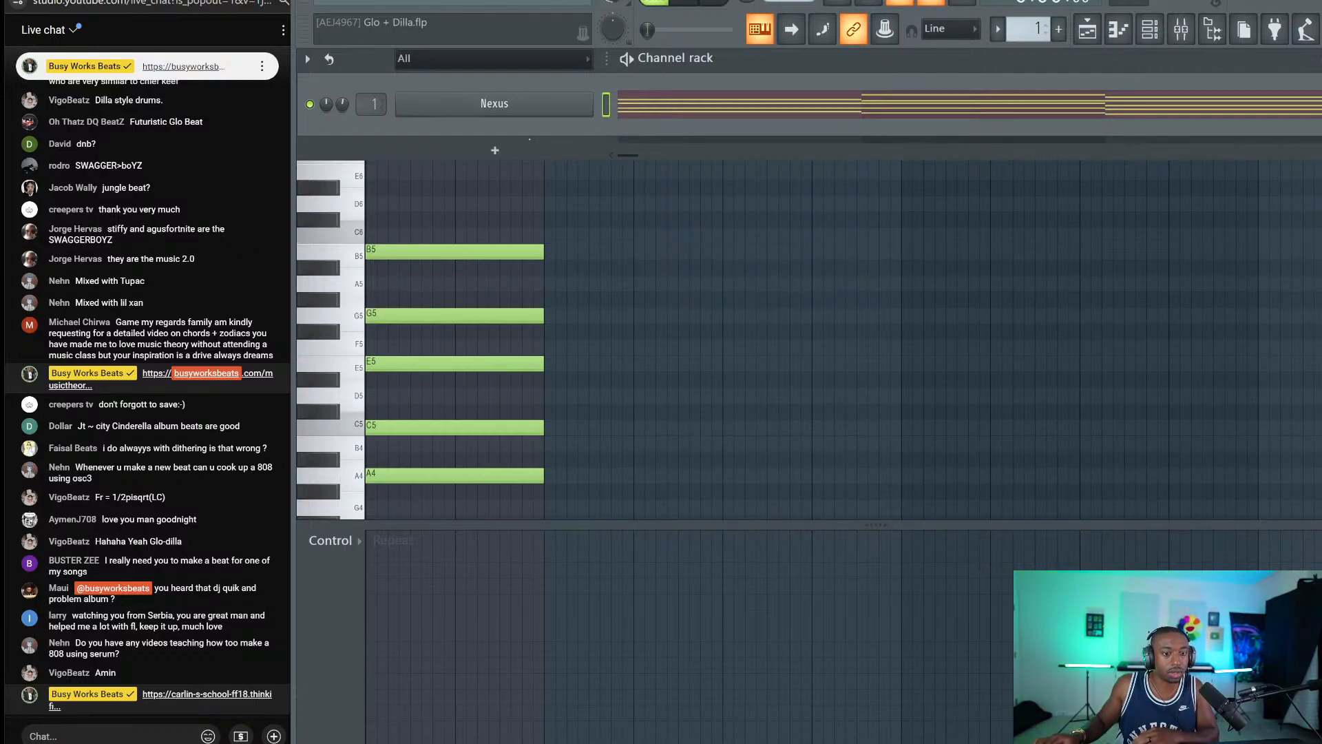
pyautogui.click(494, 162)
pyautogui.rightClick(495, 158)
pyautogui.click(1149, 30)
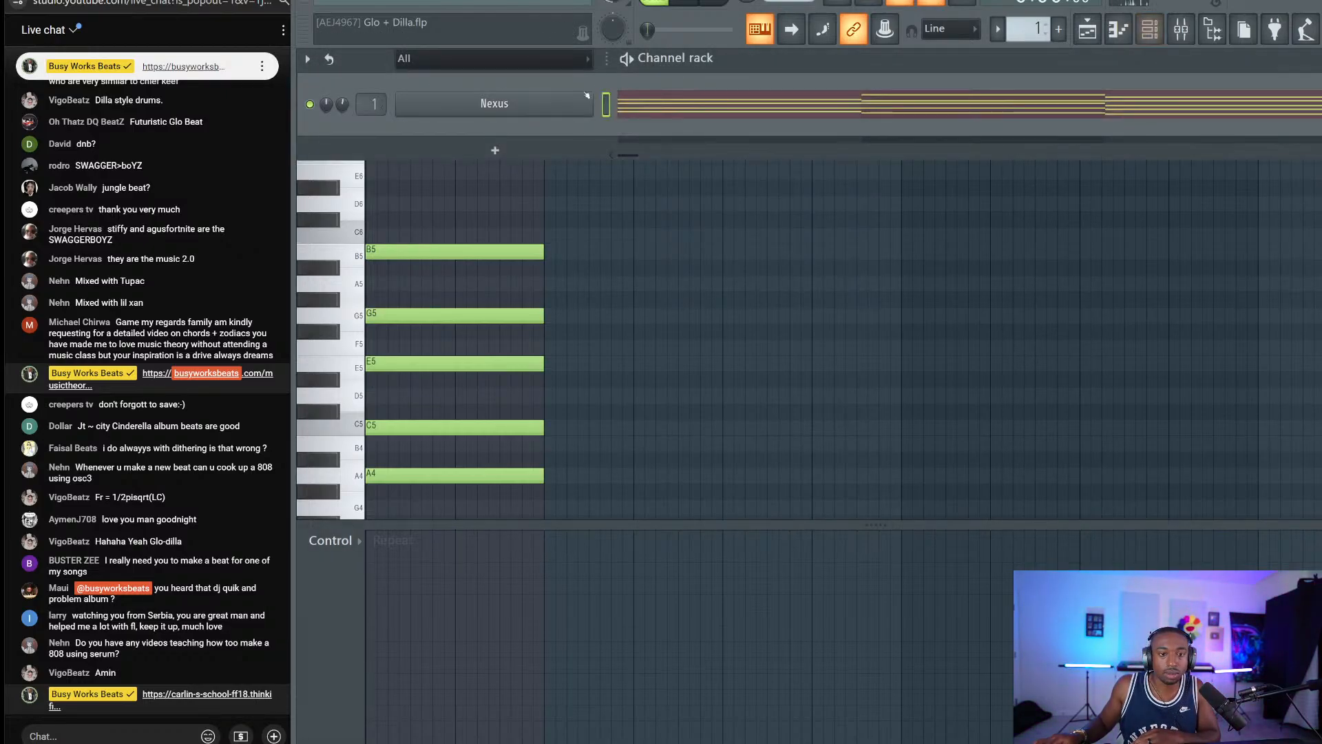
pyautogui.click(495, 150)
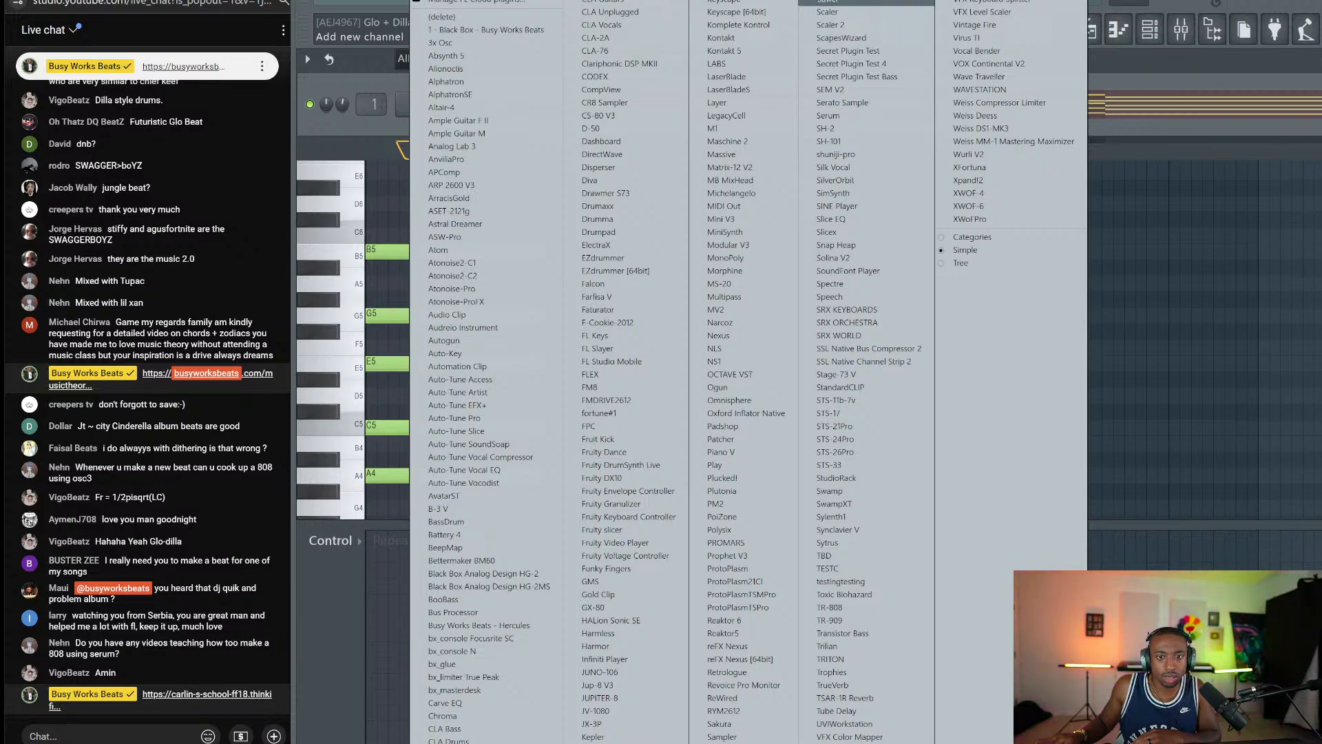
# Add a Sawer synth channel loaded with the Leads > FG Analog Funk preset.
pyautogui.click(827, 2)
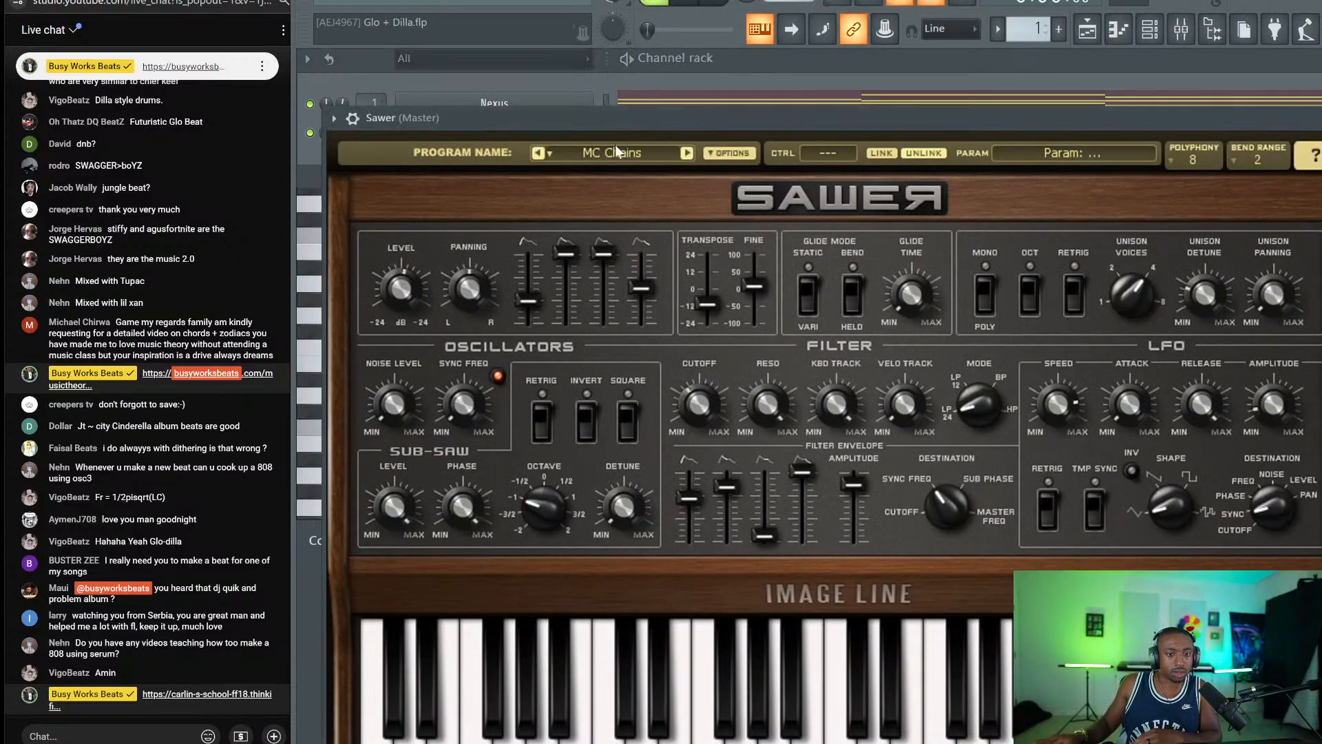
pyautogui.click(612, 150)
pyautogui.click(646, 529)
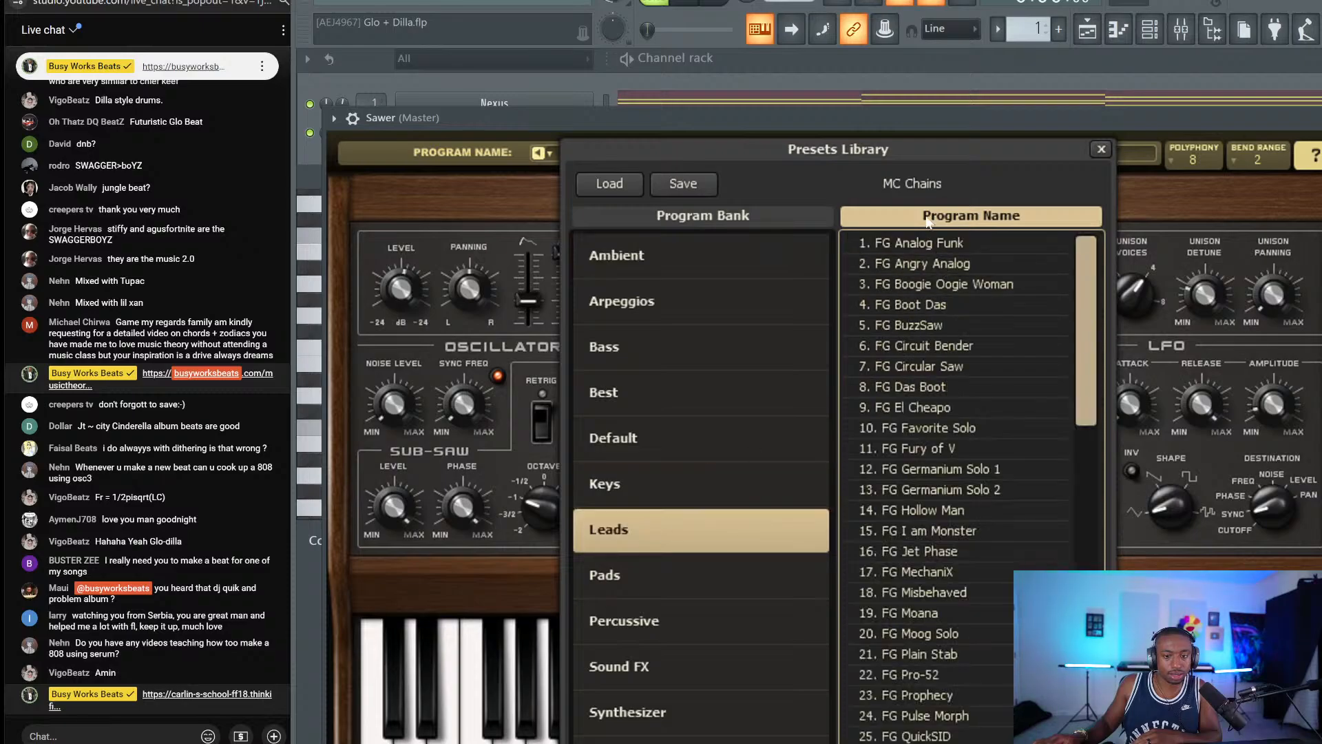
pyautogui.doubleClick(923, 239)
pyautogui.press('Escape')
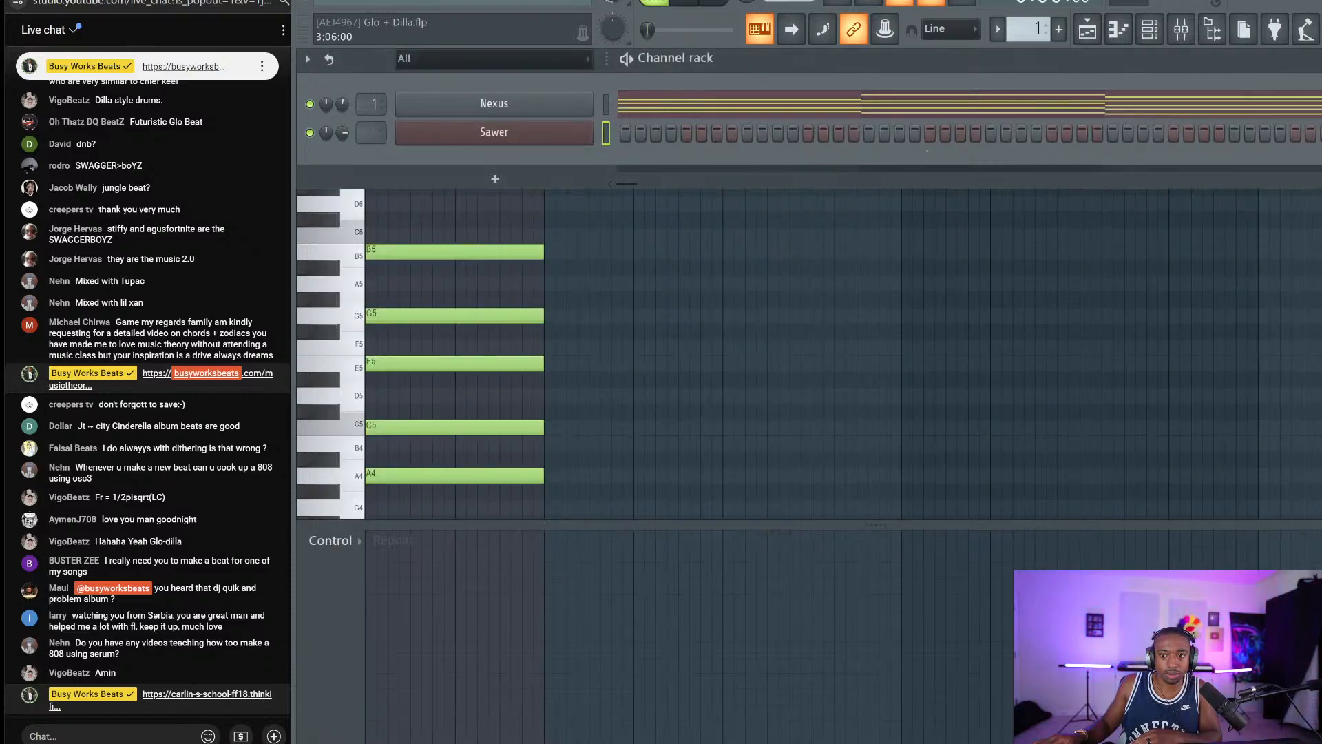
# Play the chords briefly, then switch to the empty Pattern 3.
pyautogui.press('space')
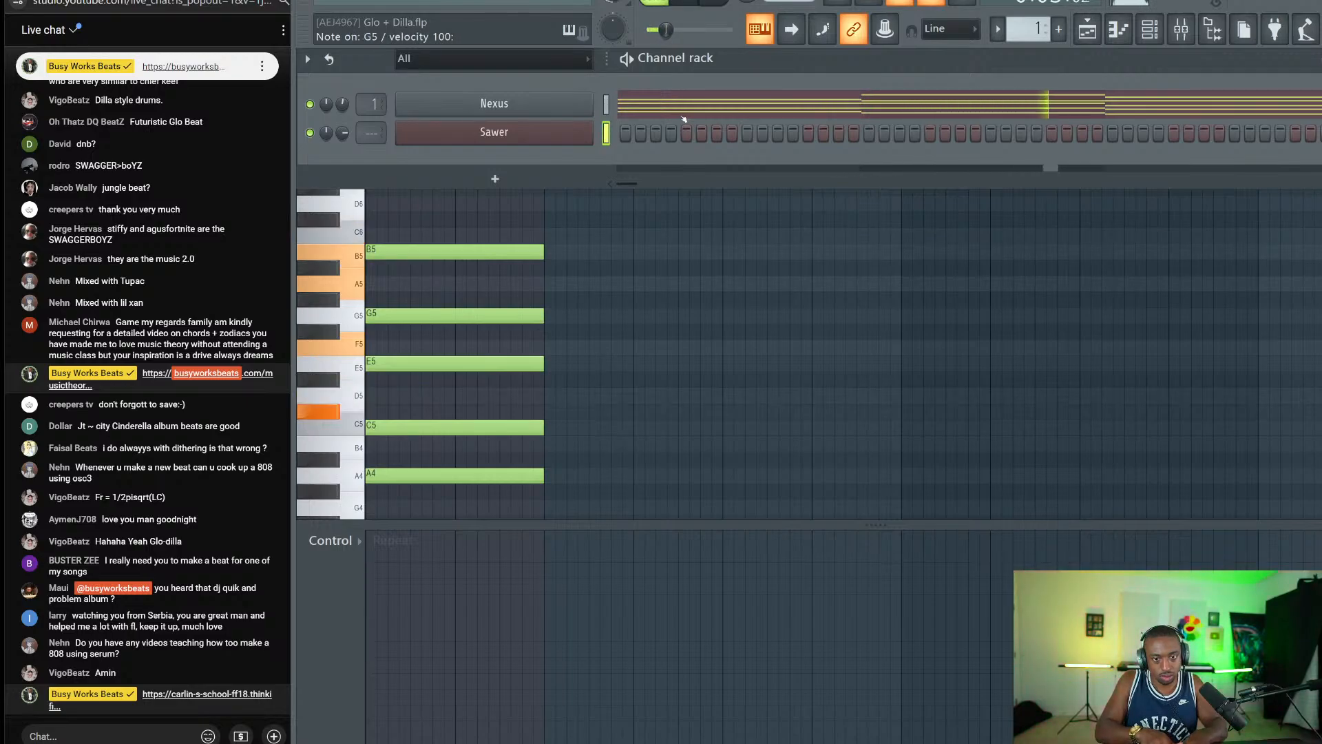
pyautogui.press('space')
pyautogui.click(1058, 29)
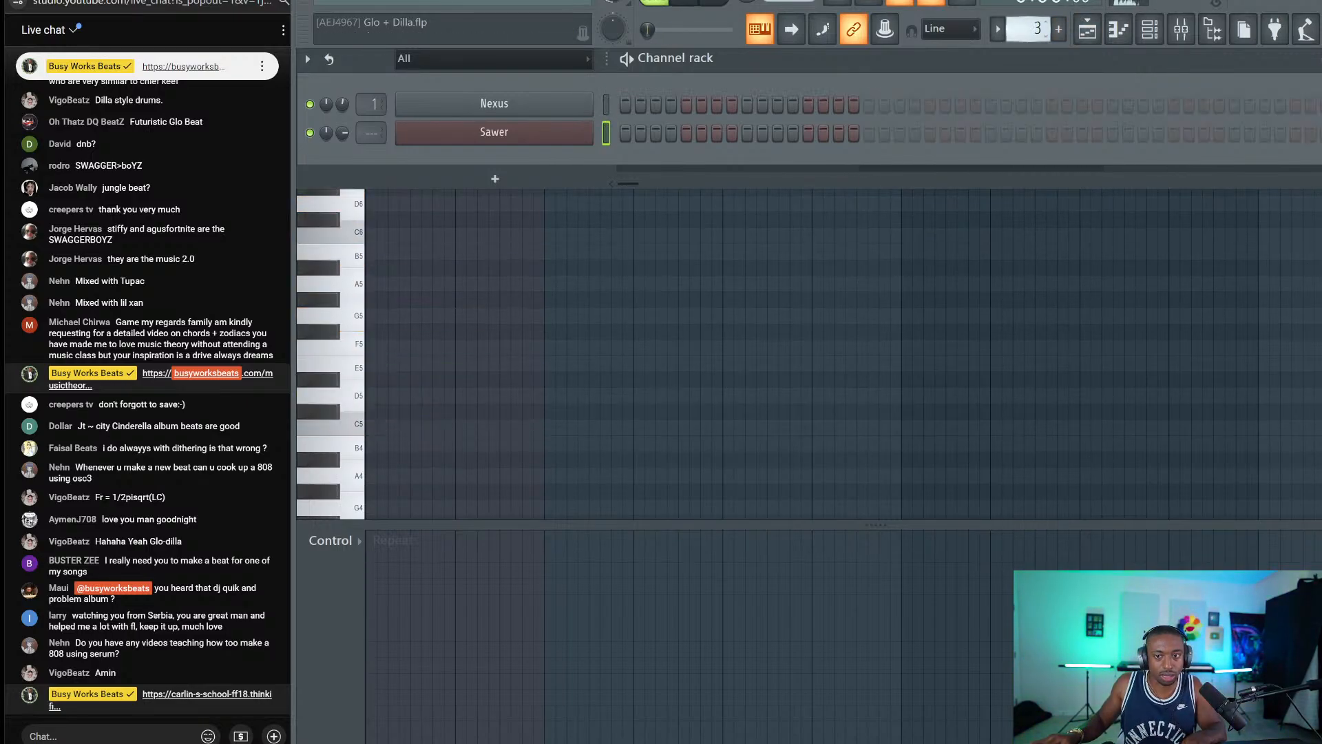
# Record an eight-bar Sawer melody into Pattern 3 from the Playlist, landing on Track 2.
pyautogui.click(1087, 29)
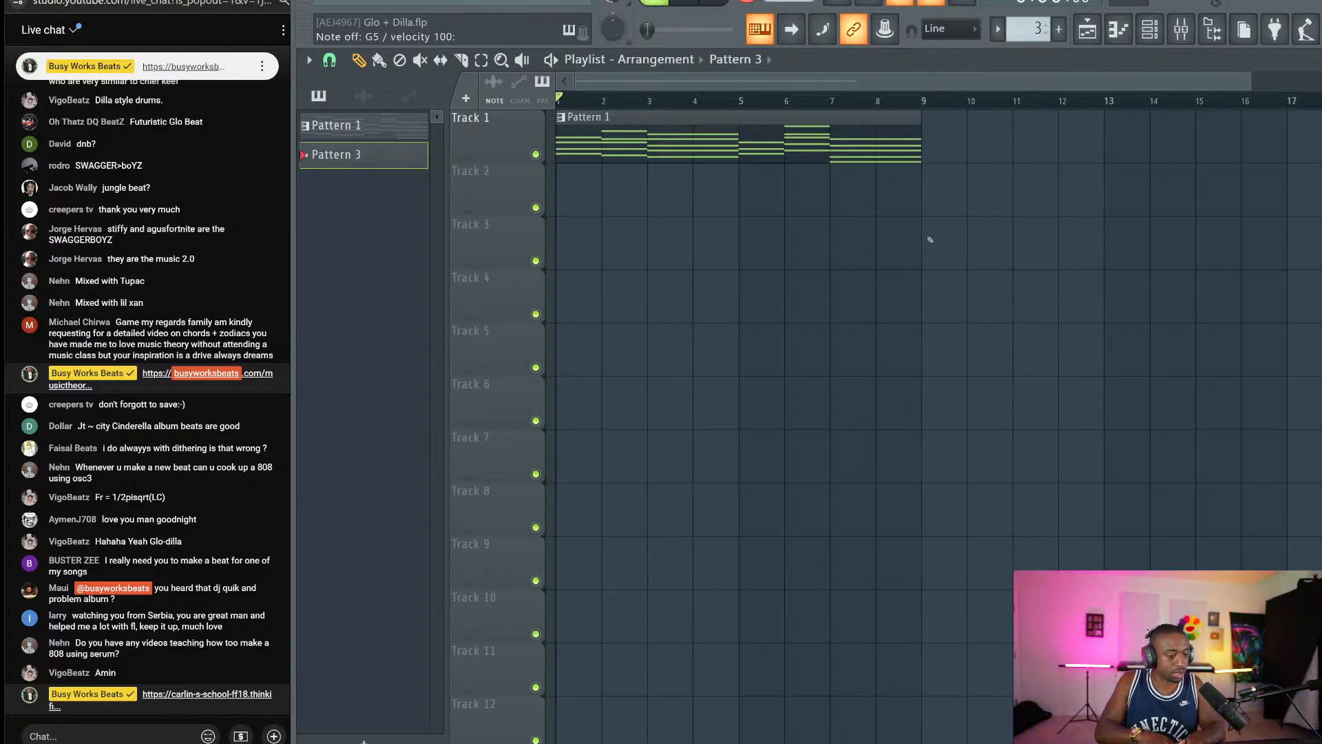
pyautogui.press('space')
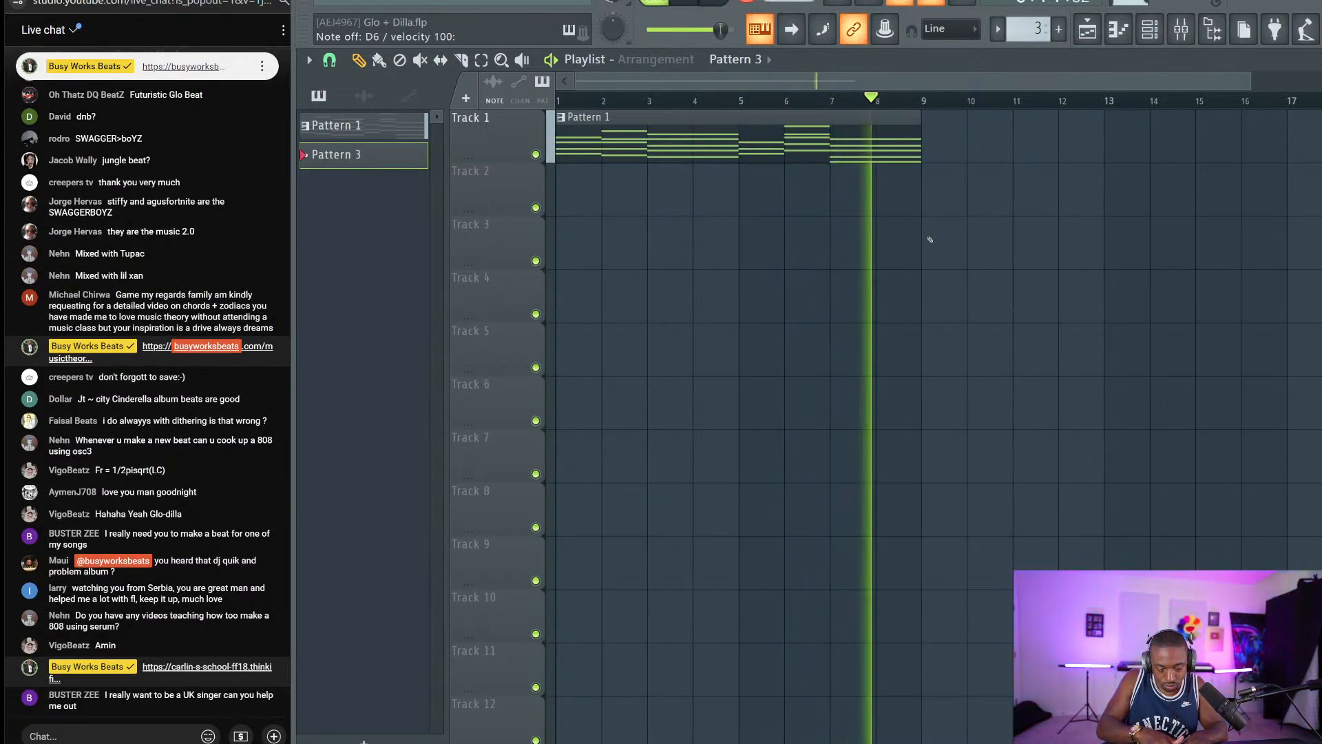
pyautogui.press('space')
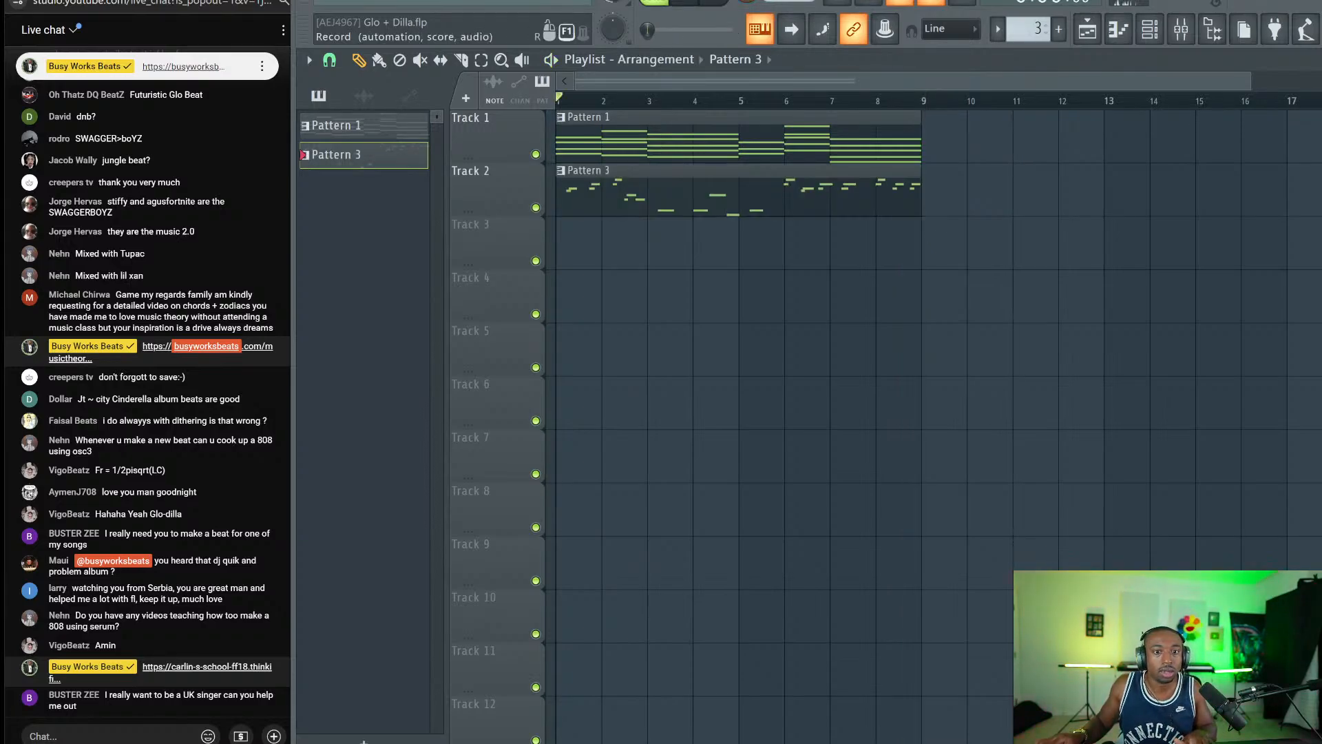
# Play back the recorded Pattern 3 melody in the piano roll and return to the playlist.
pyautogui.doubleClick(572, 201)
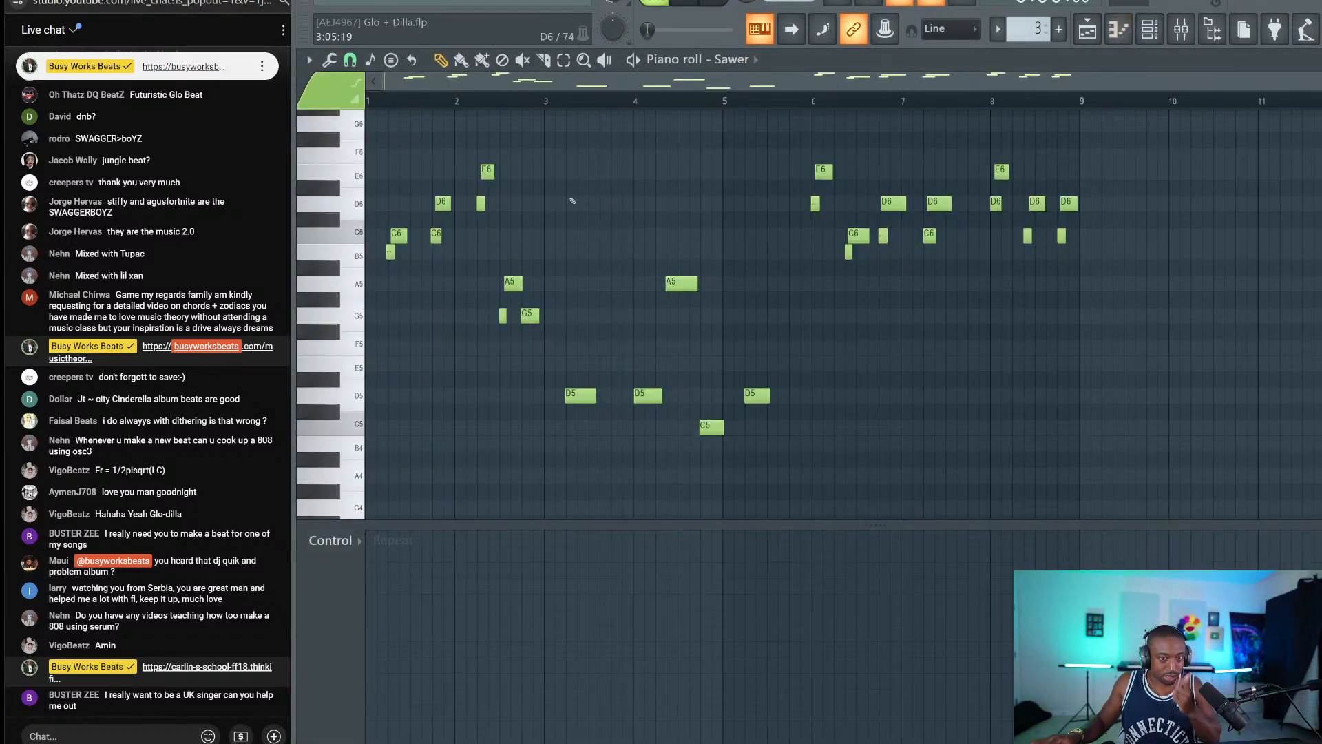
pyautogui.press('space')
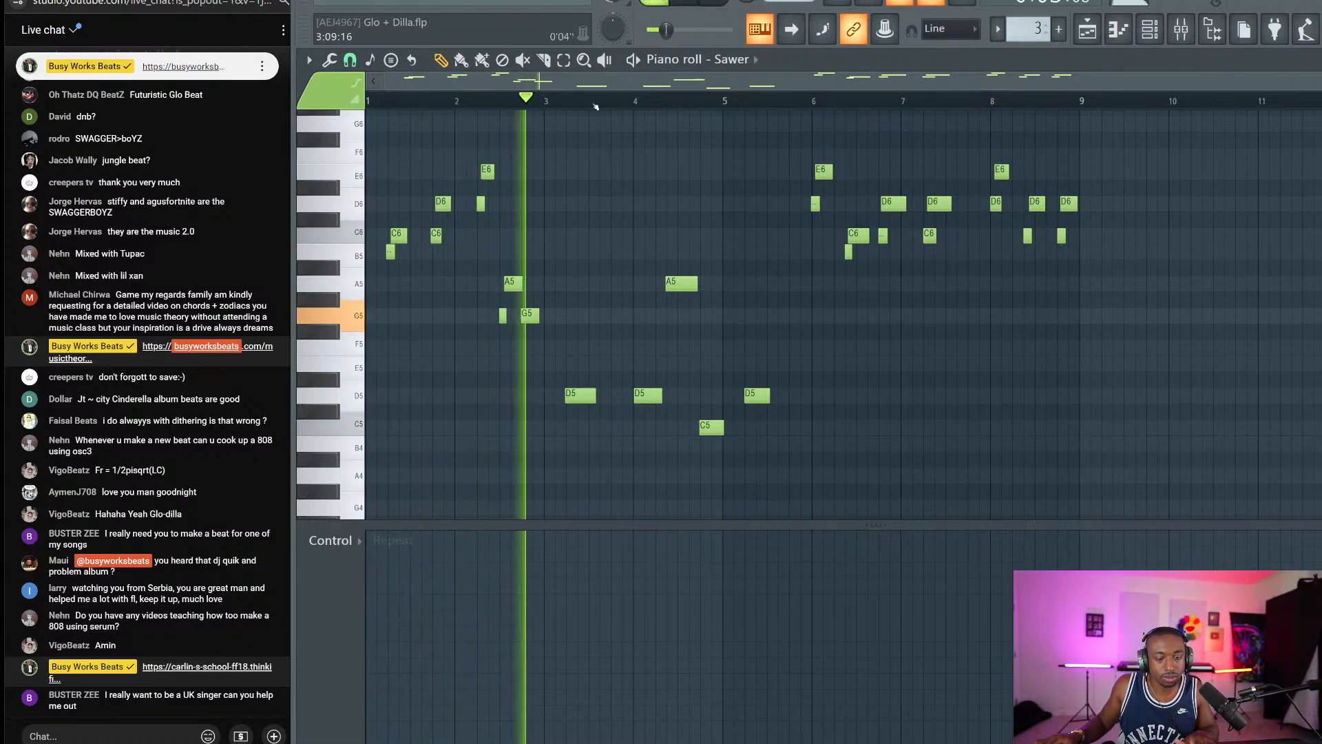
pyautogui.press('F5')
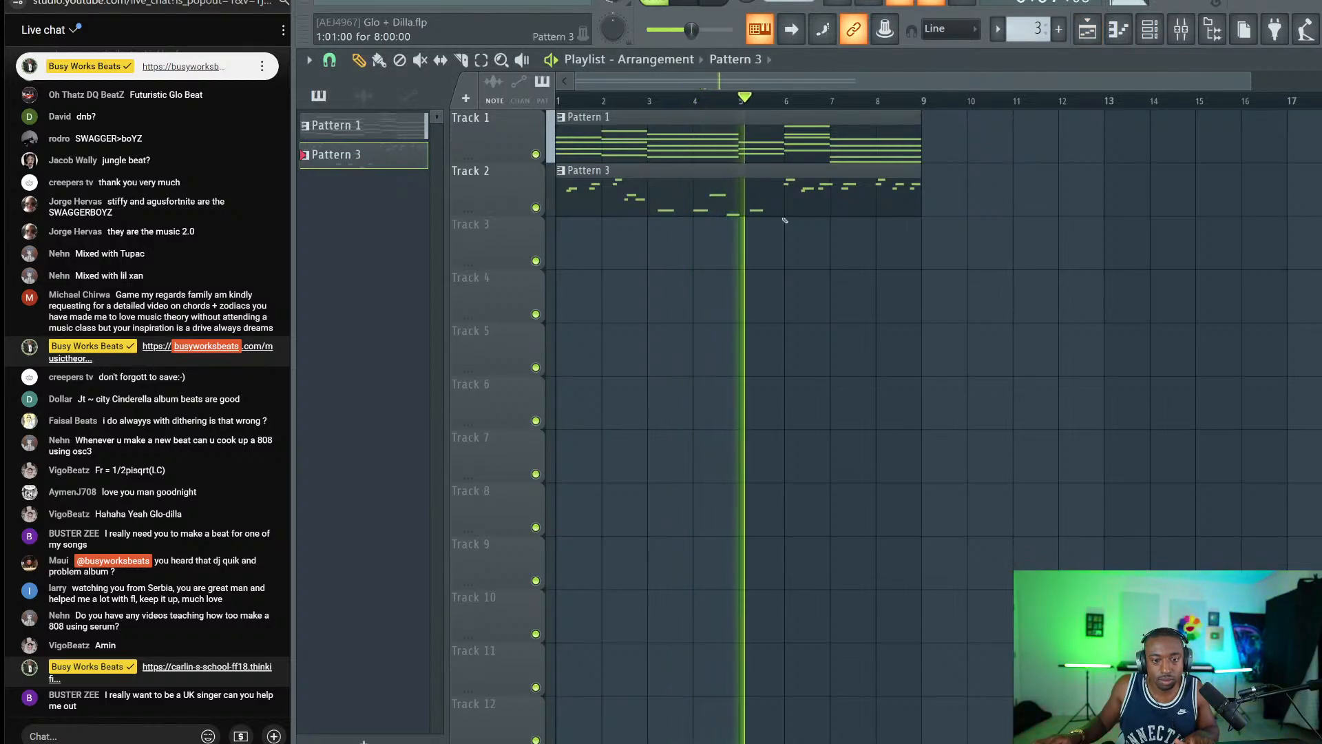
# Duplicate the Pattern 1 chord and Pattern 3 melody clips with Ctrl+B to fill bars 9–17.
pyautogui.moveTo(1002, 168); pyautogui.dragTo(714, 259)
pyautogui.moveTo(957, 248); pyautogui.dragTo(678, 132)
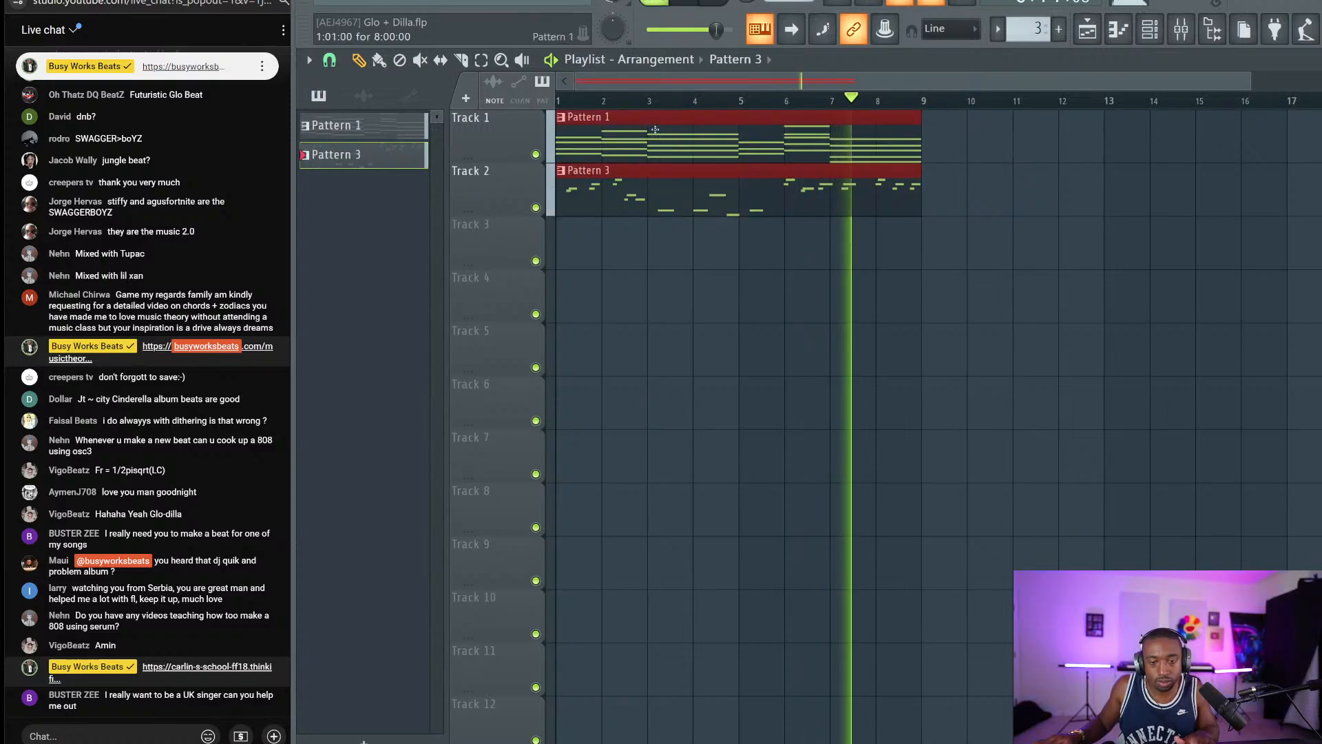
pyautogui.hotkey('ctrl', 'b')
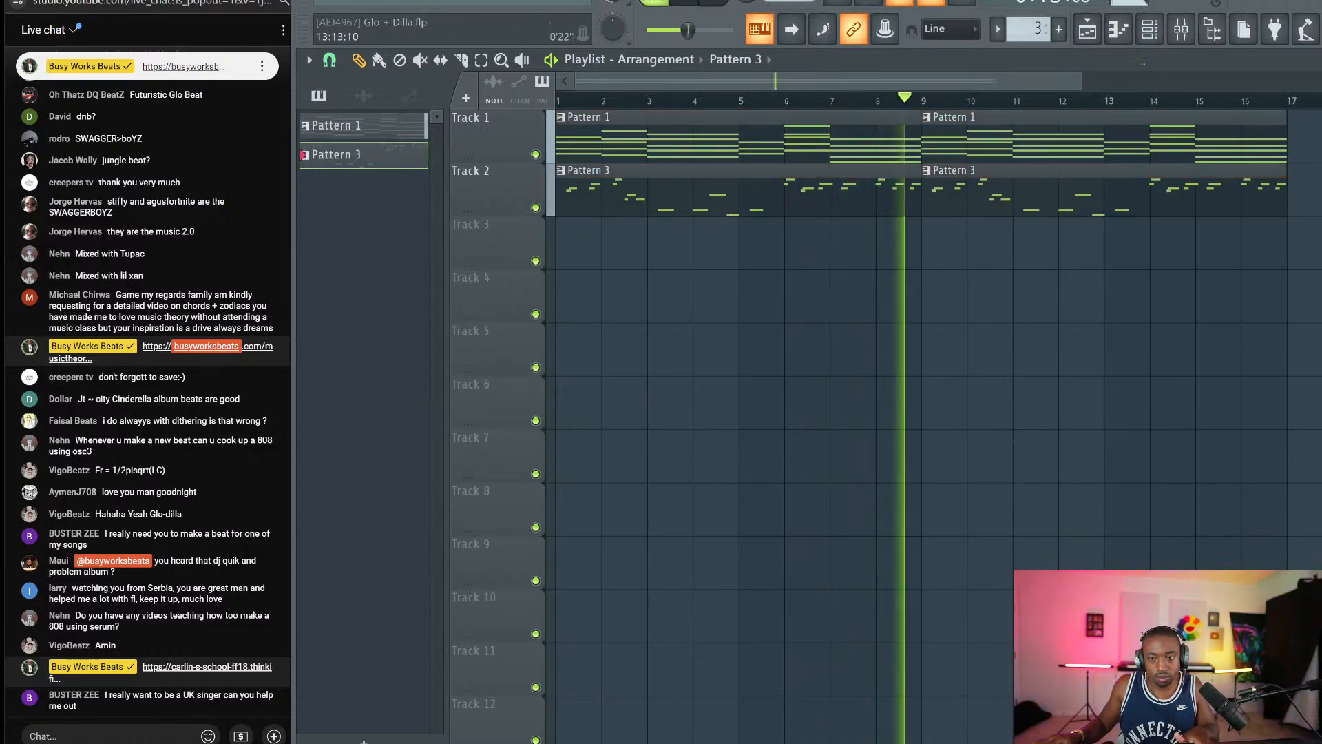
pyautogui.click(1149, 29)
pyautogui.click(1149, 29)
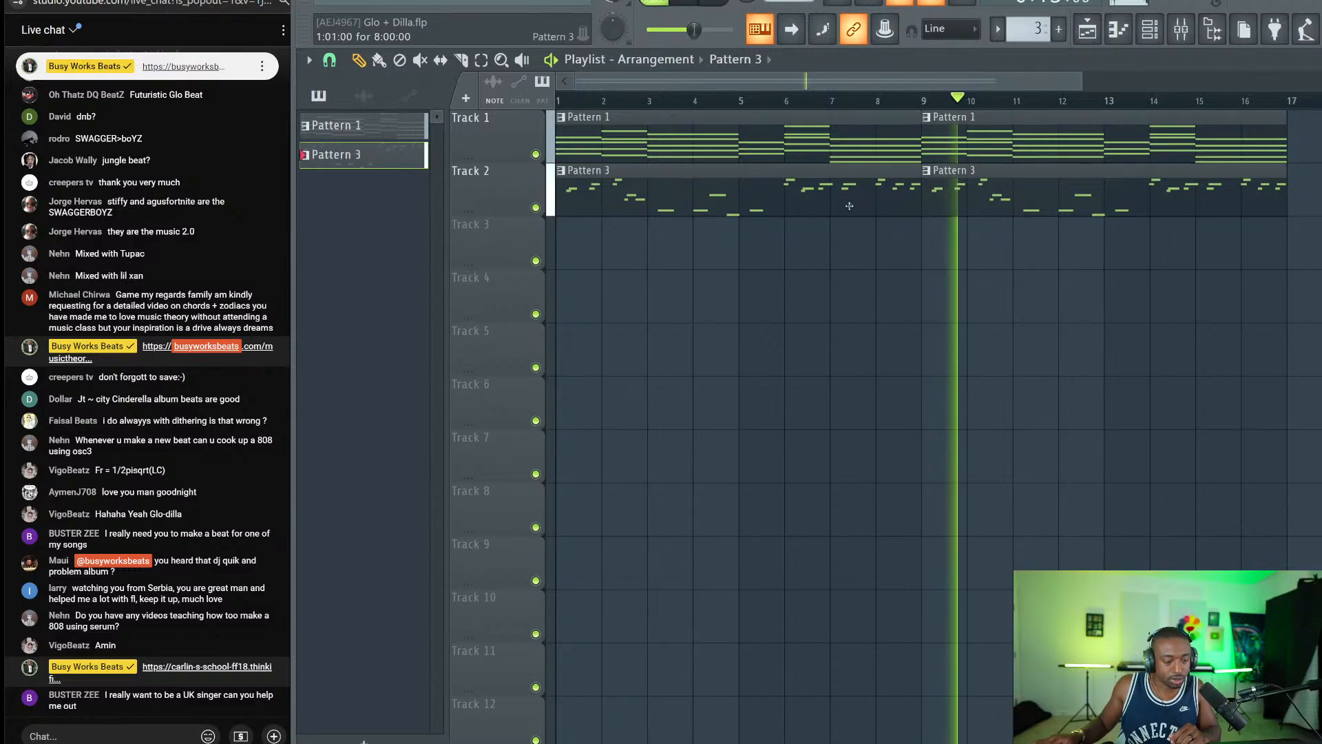
pyautogui.press('space')
# Route the Sawer channel to its own free mixer track, then save the project.
pyautogui.click(1149, 29)
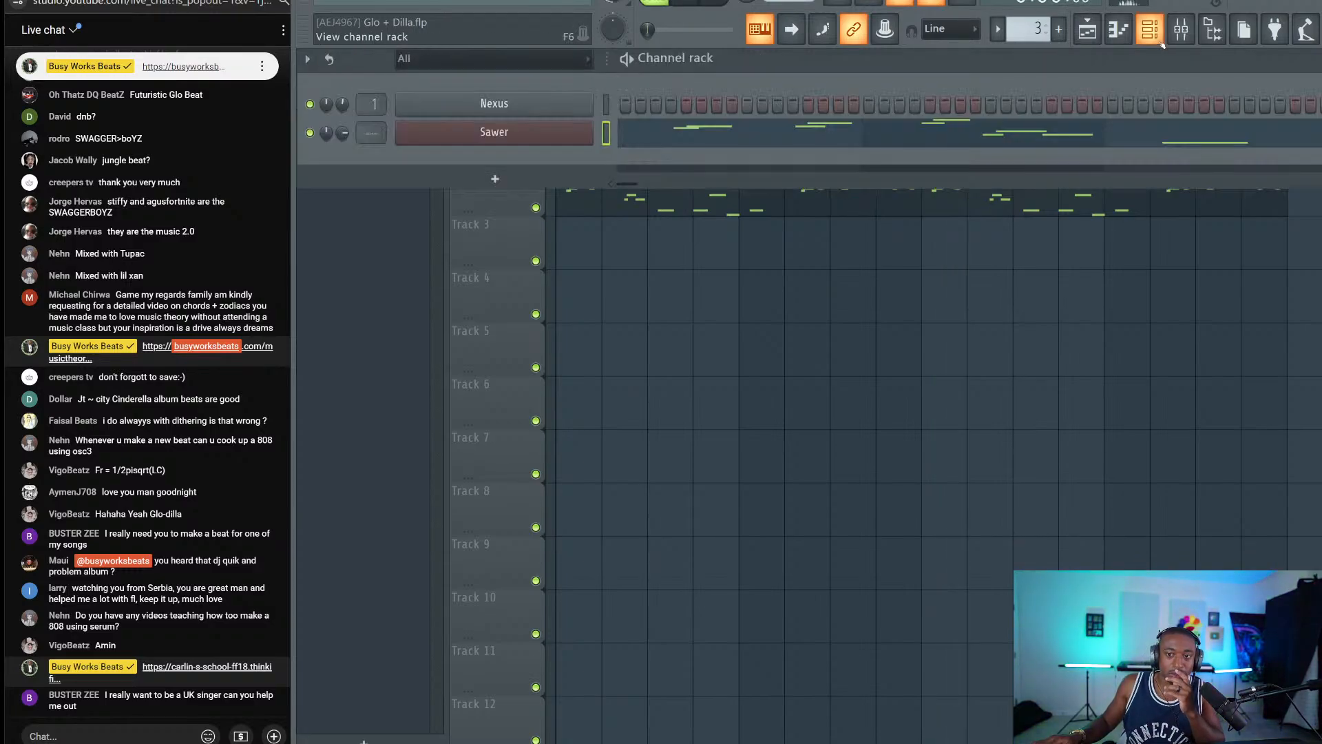
pyautogui.click(1149, 29)
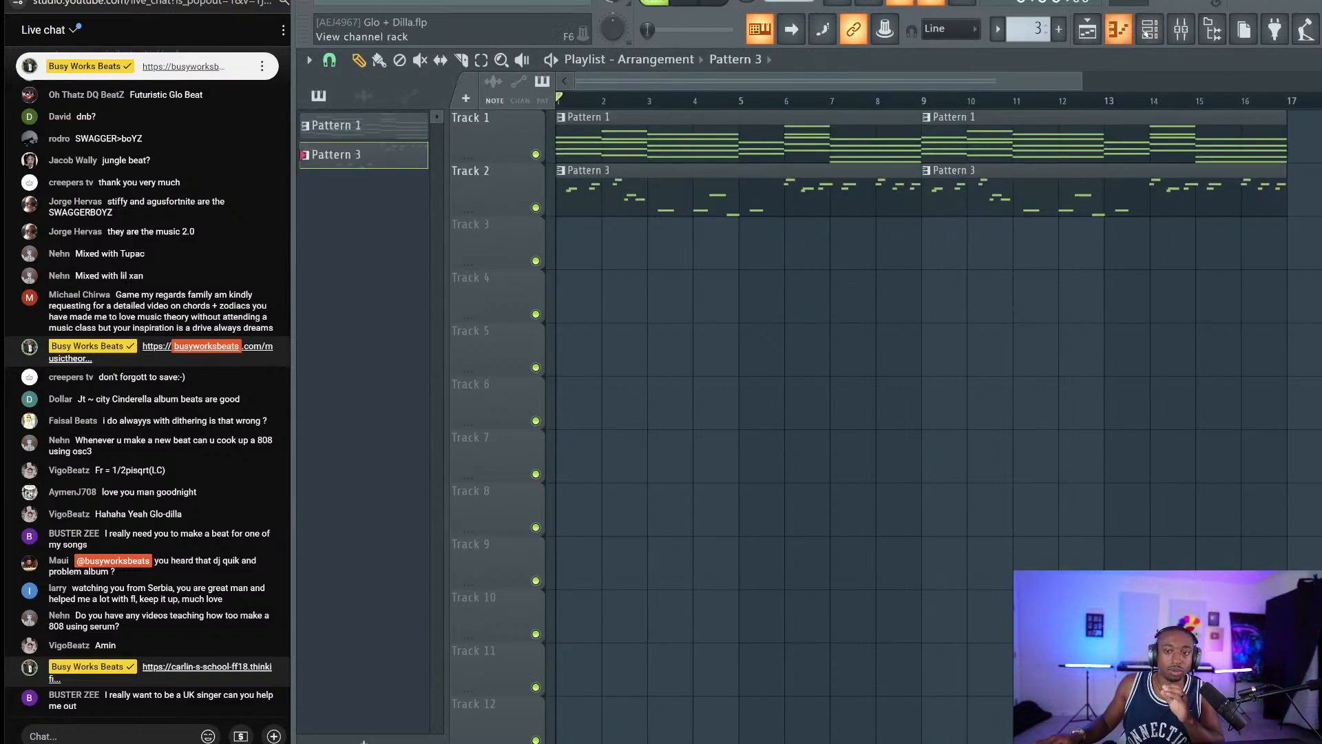
pyautogui.click(1149, 29)
pyautogui.hotkey('ctrl', 'l')
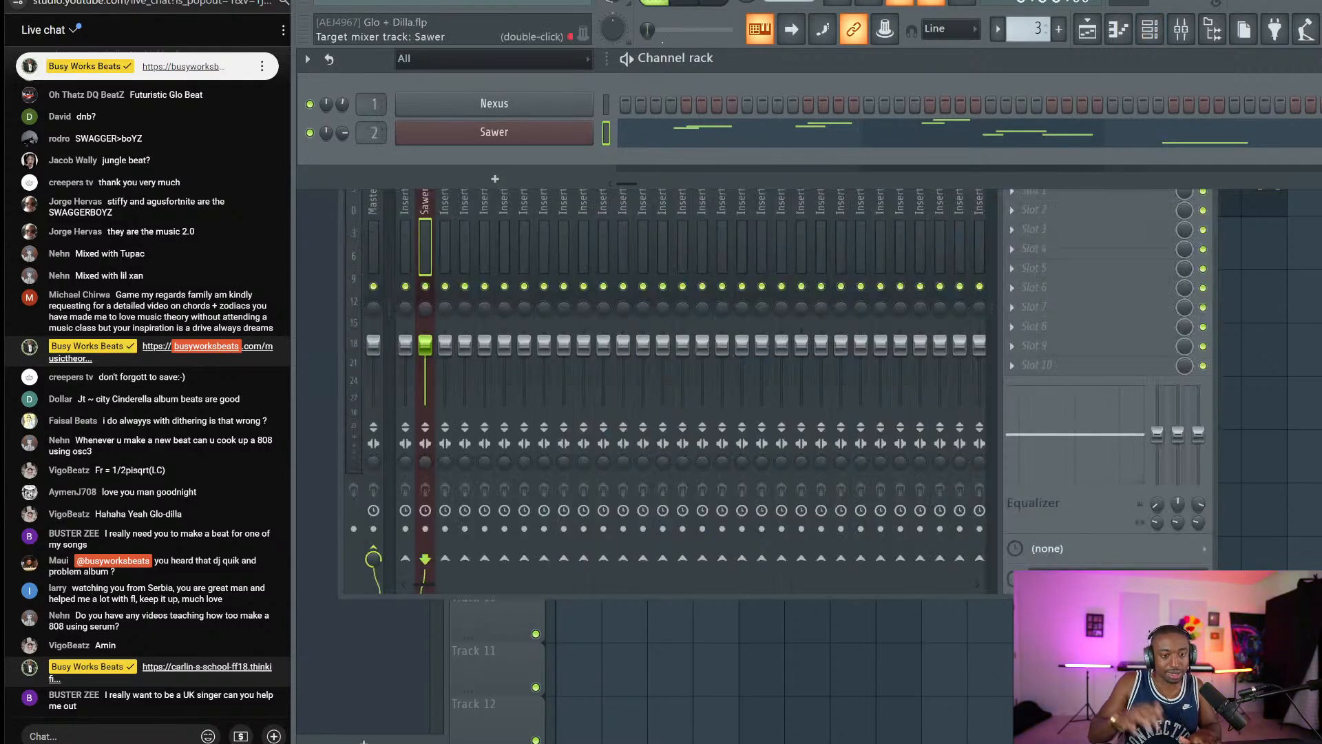
pyautogui.press('F5')
pyautogui.hotkey('ctrl', 's')
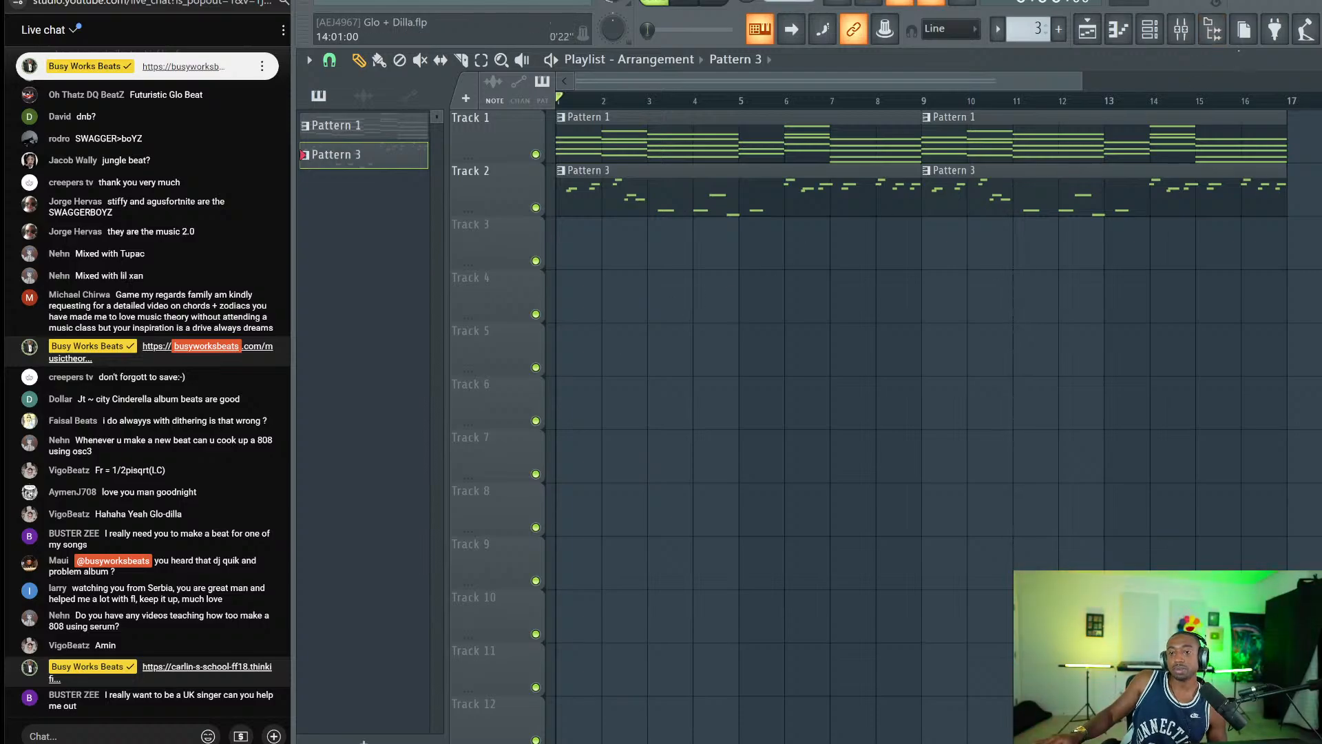
# Open the sample browser and expand the Drum Breaks folder.
pyautogui.click(1213, 29)
pyautogui.click(477, 352)
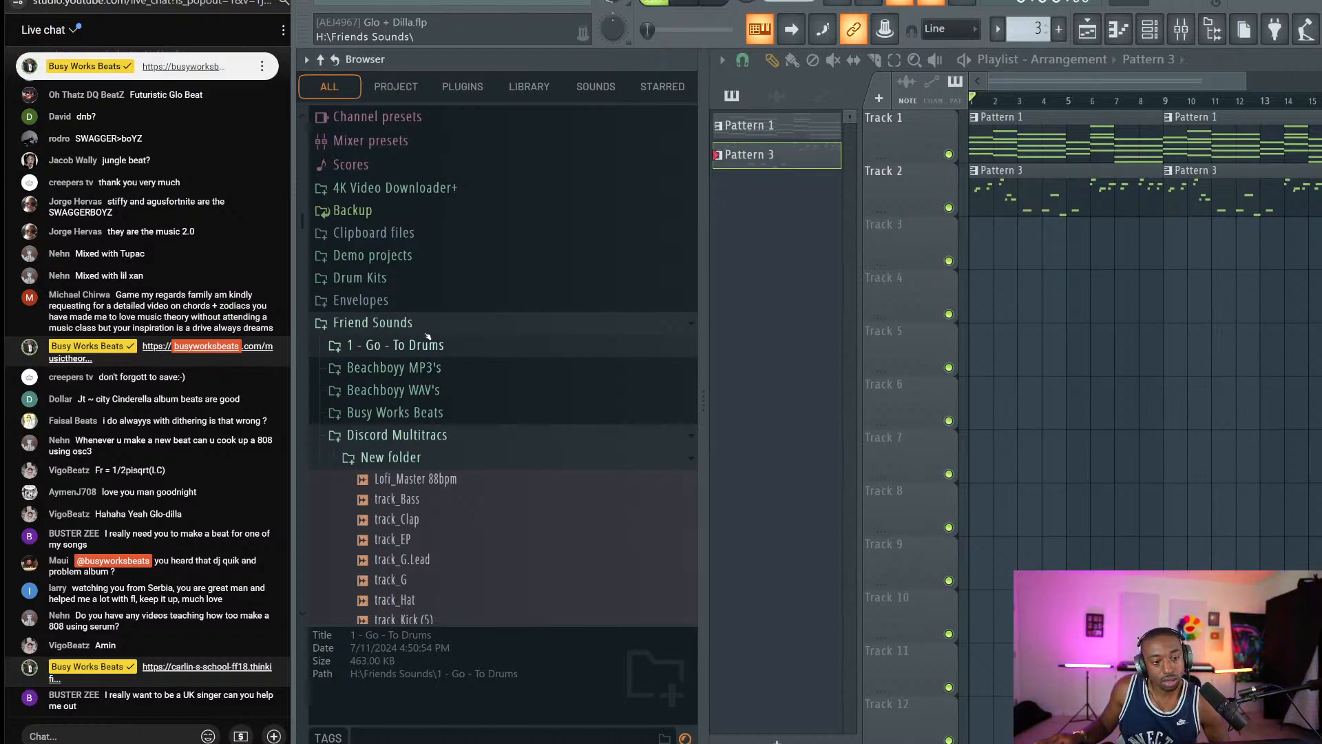
pyautogui.scroll(-6, 423, 347)
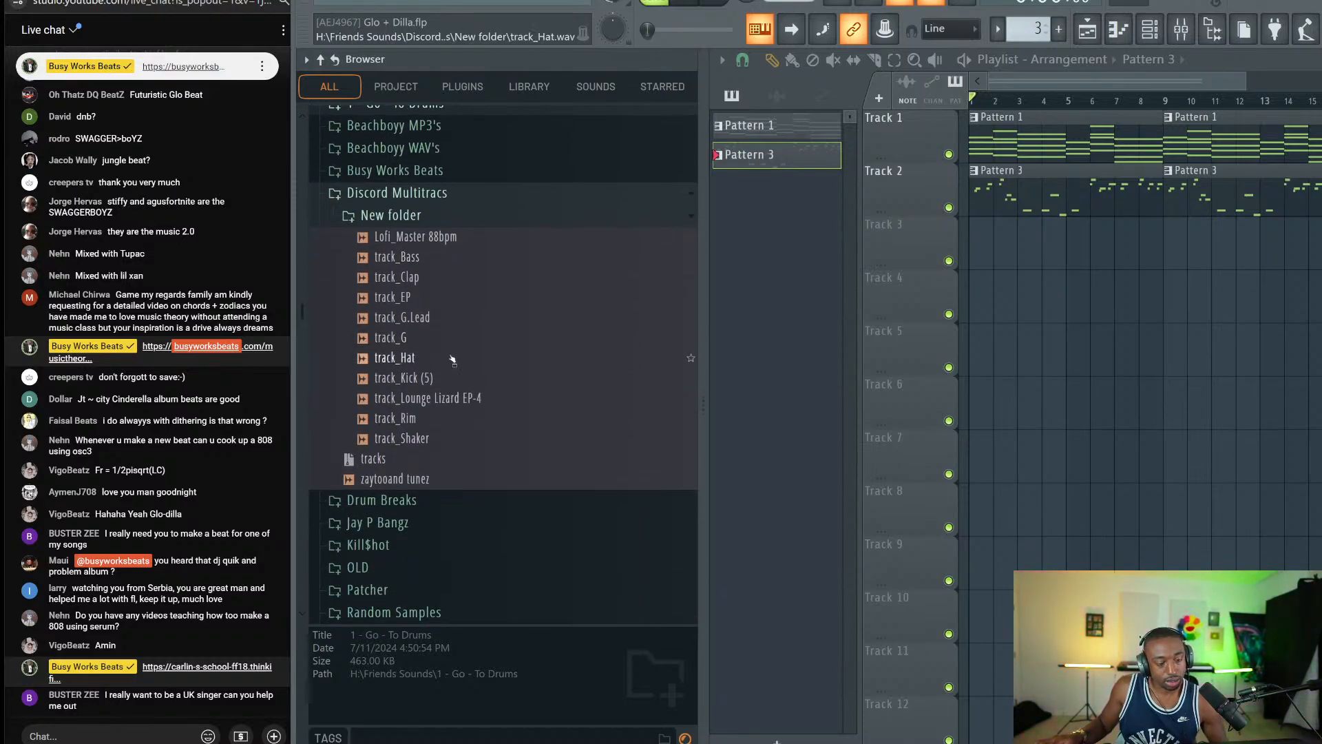
pyautogui.scroll(-2, 469, 345)
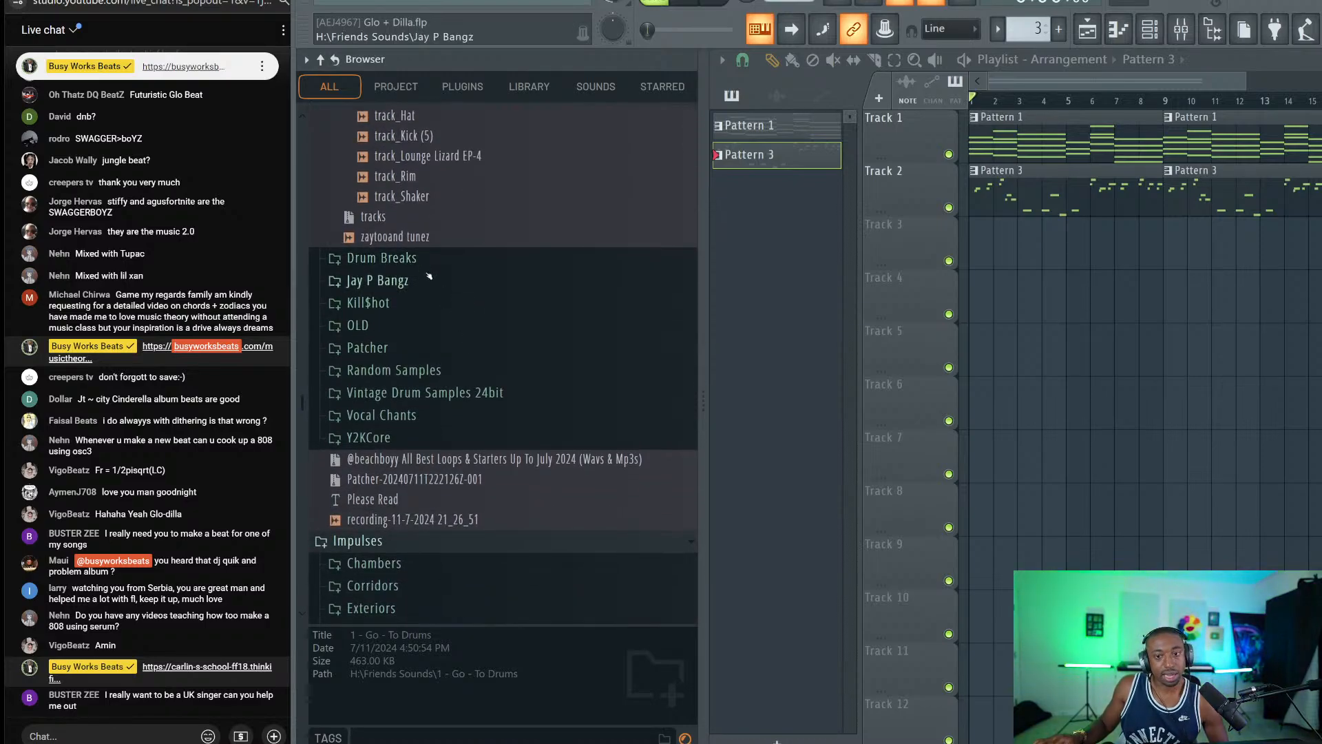
pyautogui.click(428, 263)
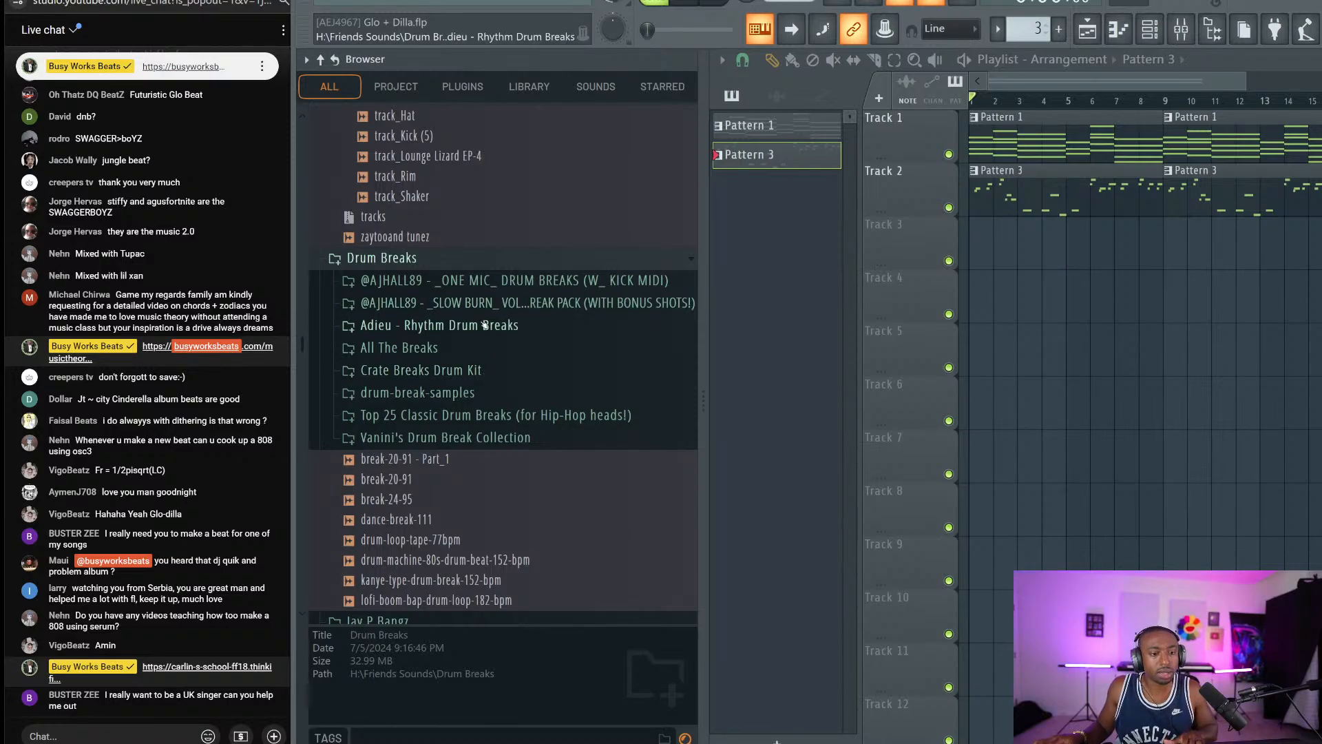
pyautogui.press('space')
# In Adieu - Rhythm Drum Breaks, preview Vestige, Daze 87 BPM and Delight 85 BPM breaks.
pyautogui.click(447, 325)
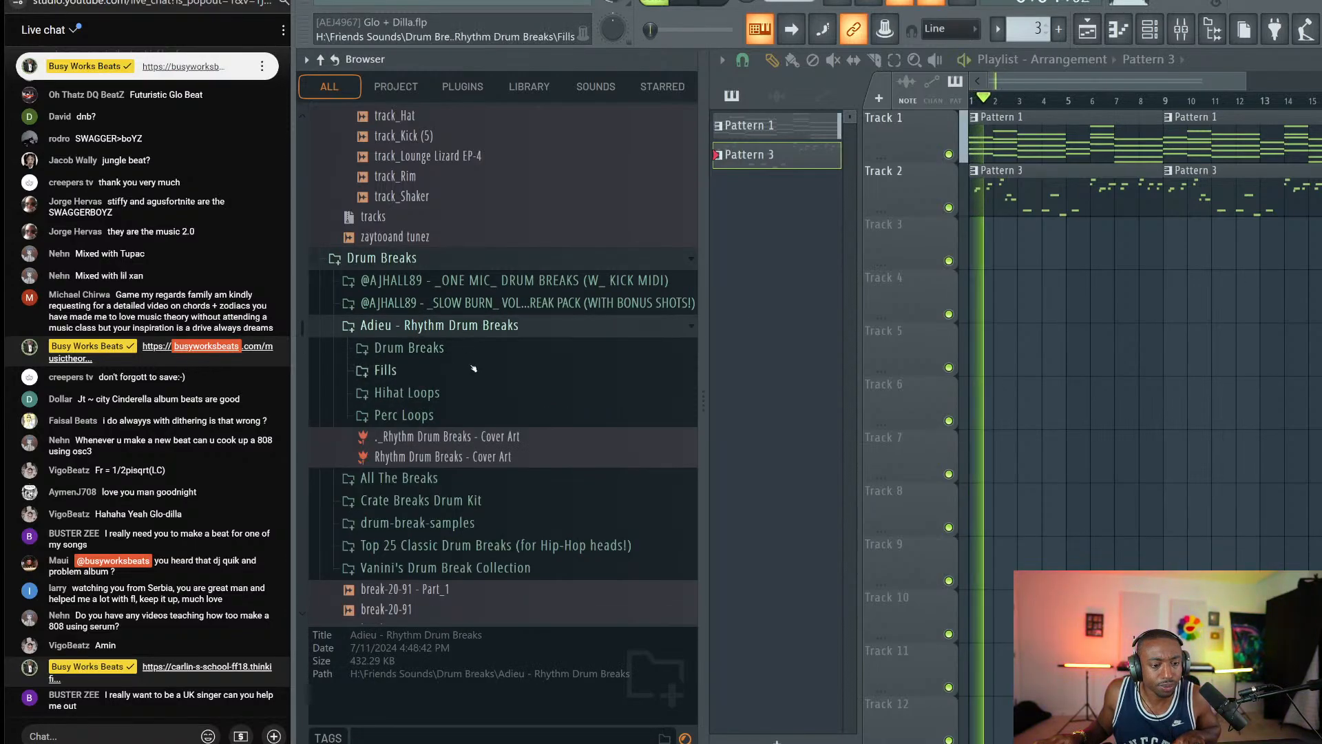
pyautogui.click(471, 370)
pyautogui.scroll(5, 471, 369)
pyautogui.click(440, 336)
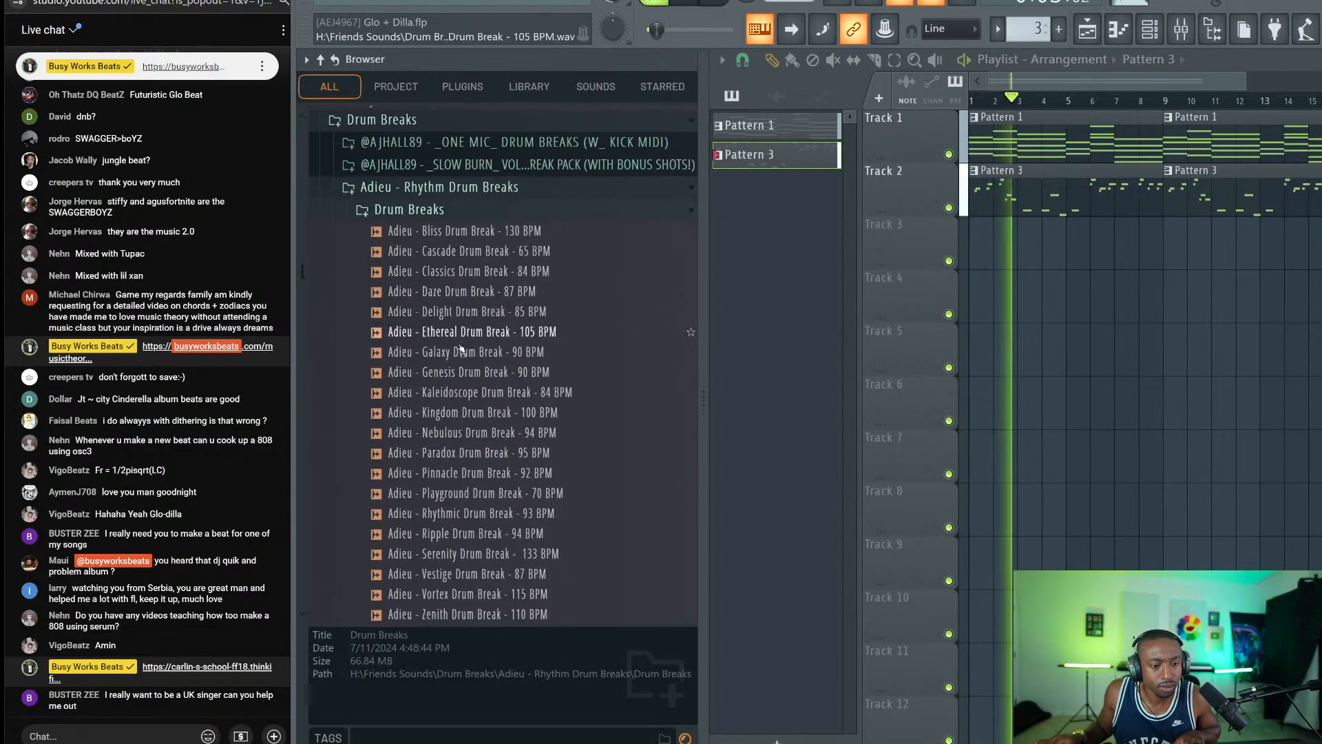
pyautogui.scroll(-5, 506, 331)
pyautogui.click(506, 329)
pyautogui.scroll(6, 506, 329)
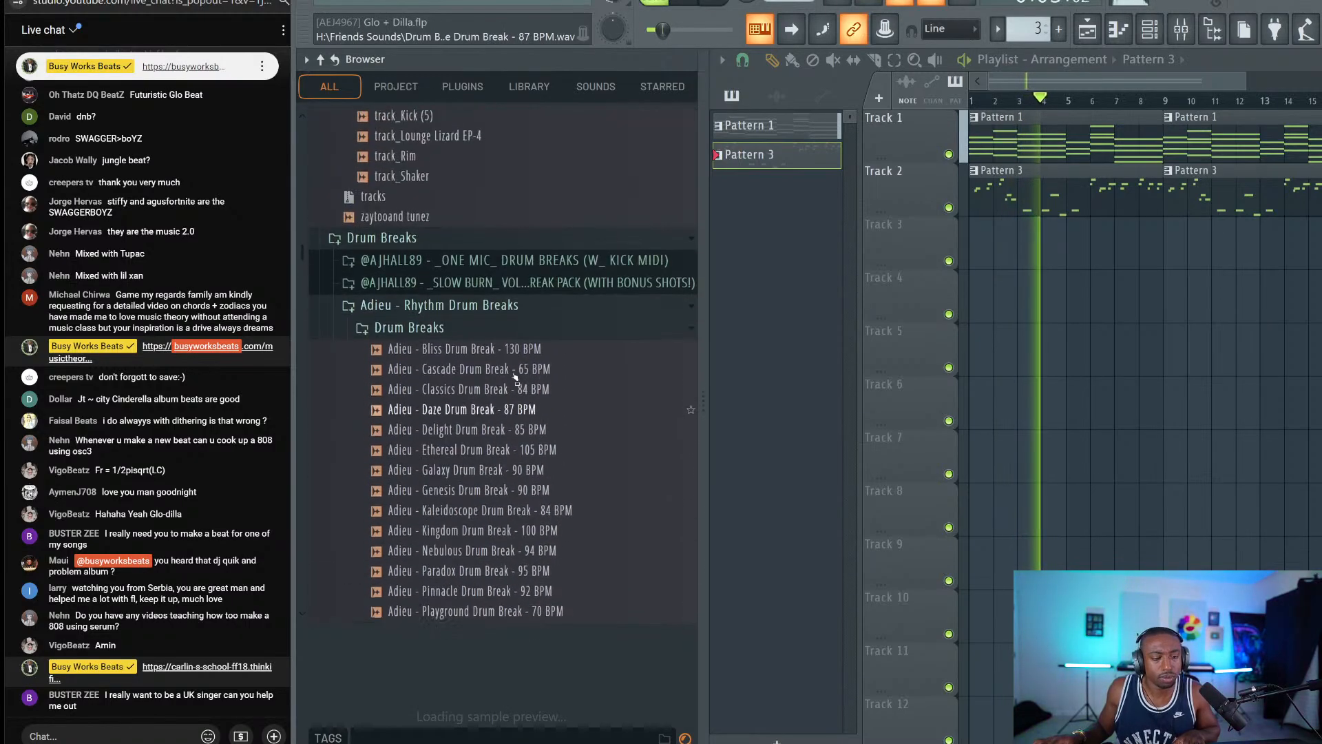
pyautogui.click(506, 412)
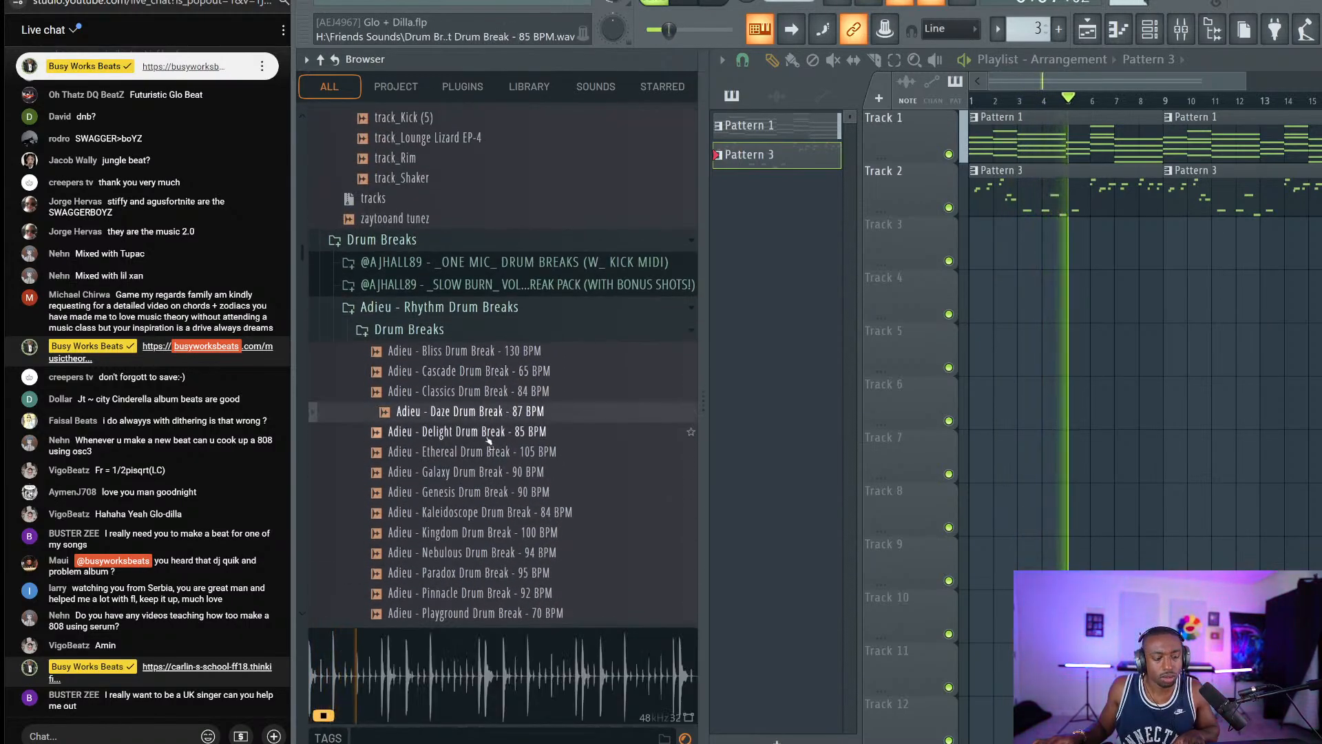
pyautogui.click(482, 432)
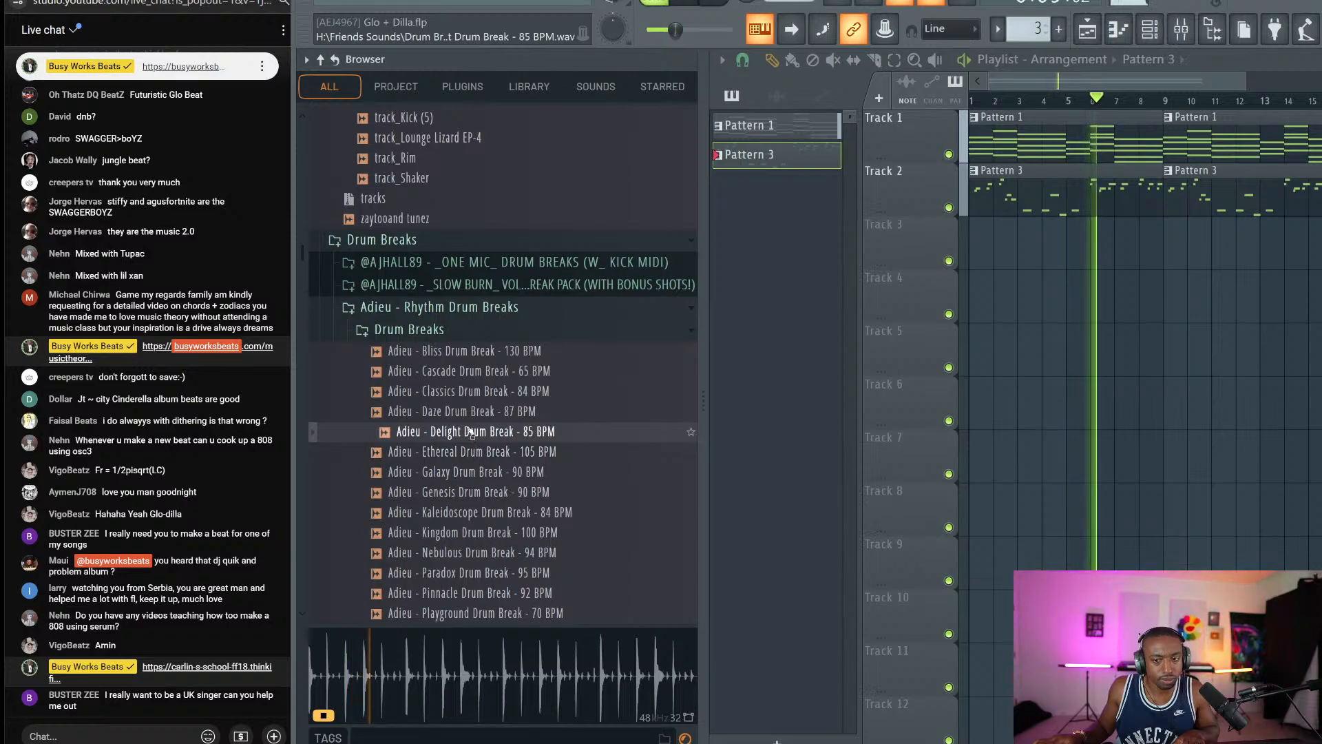
# Load the Delight Drum Break - 85 BPM into a new Slicex channel, then close Slicex.
pyautogui.rightClick(468, 431)
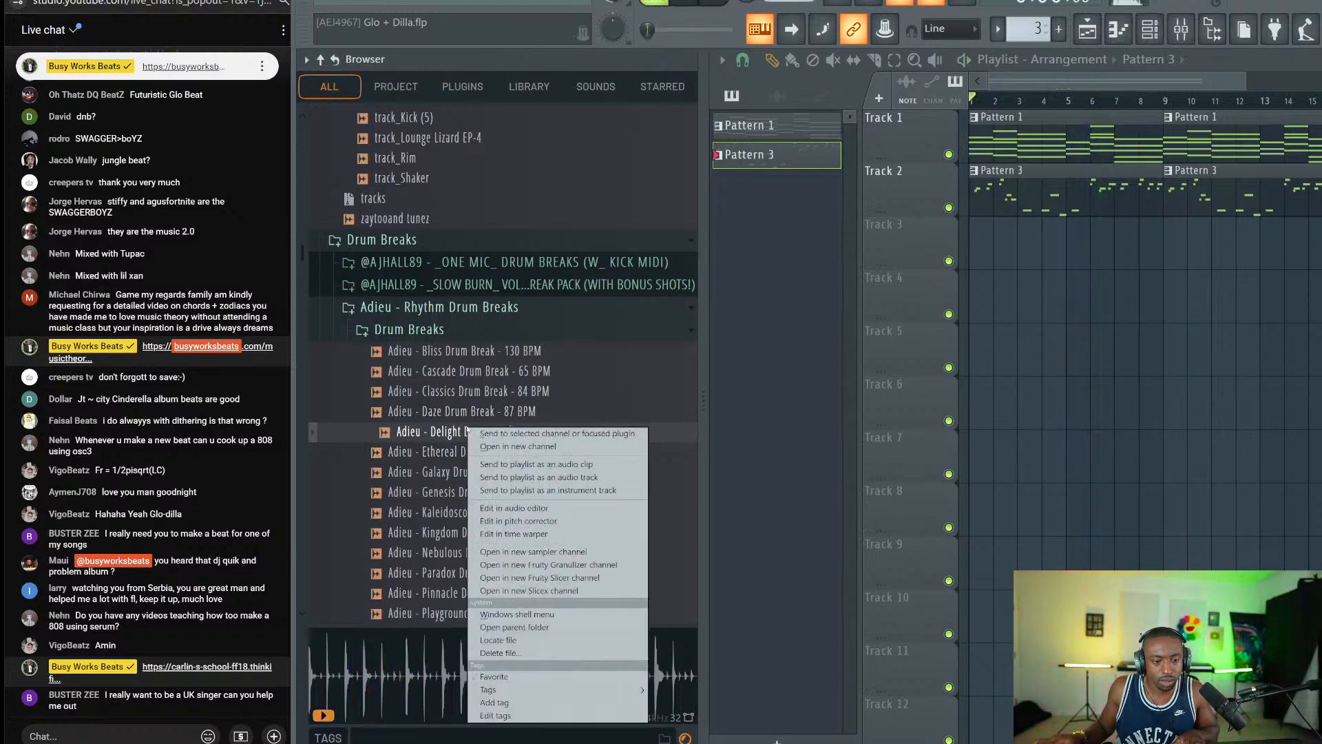
pyautogui.click(543, 590)
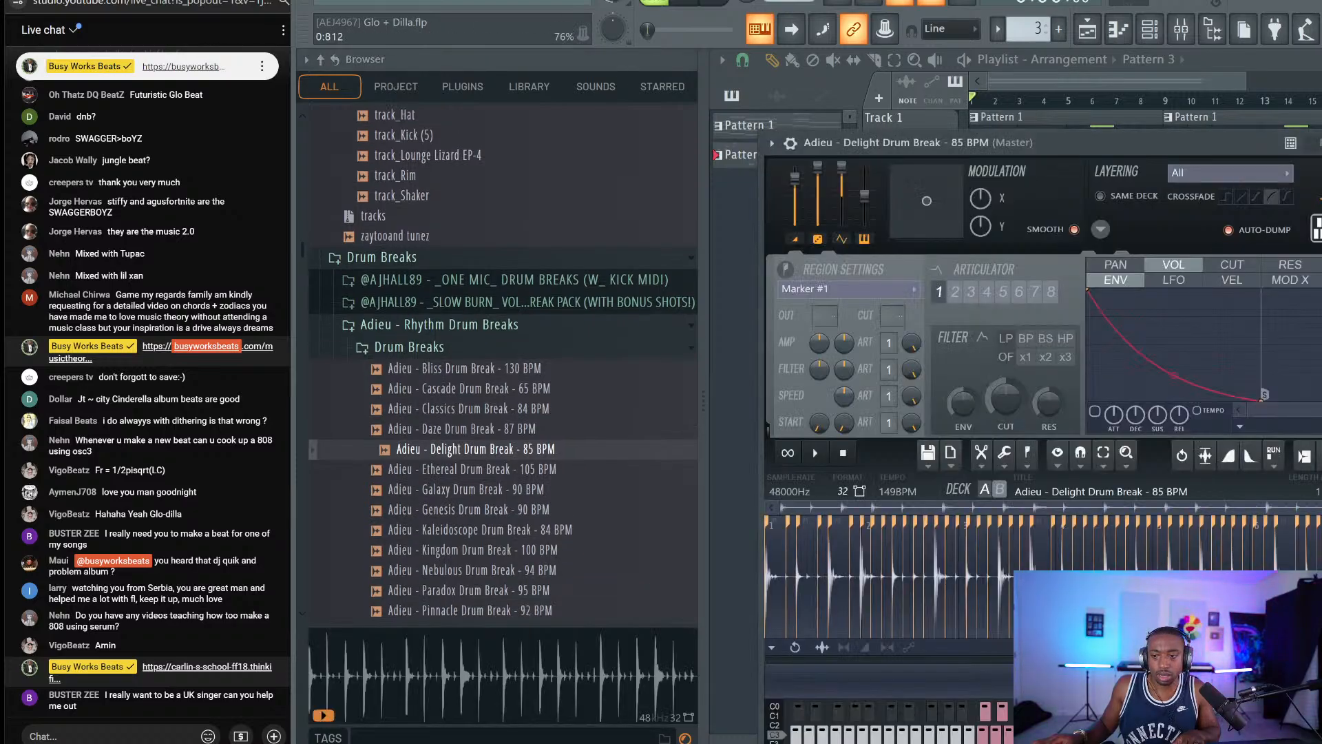
pyautogui.moveTo(1231, 146); pyautogui.dragTo(1152, 60)
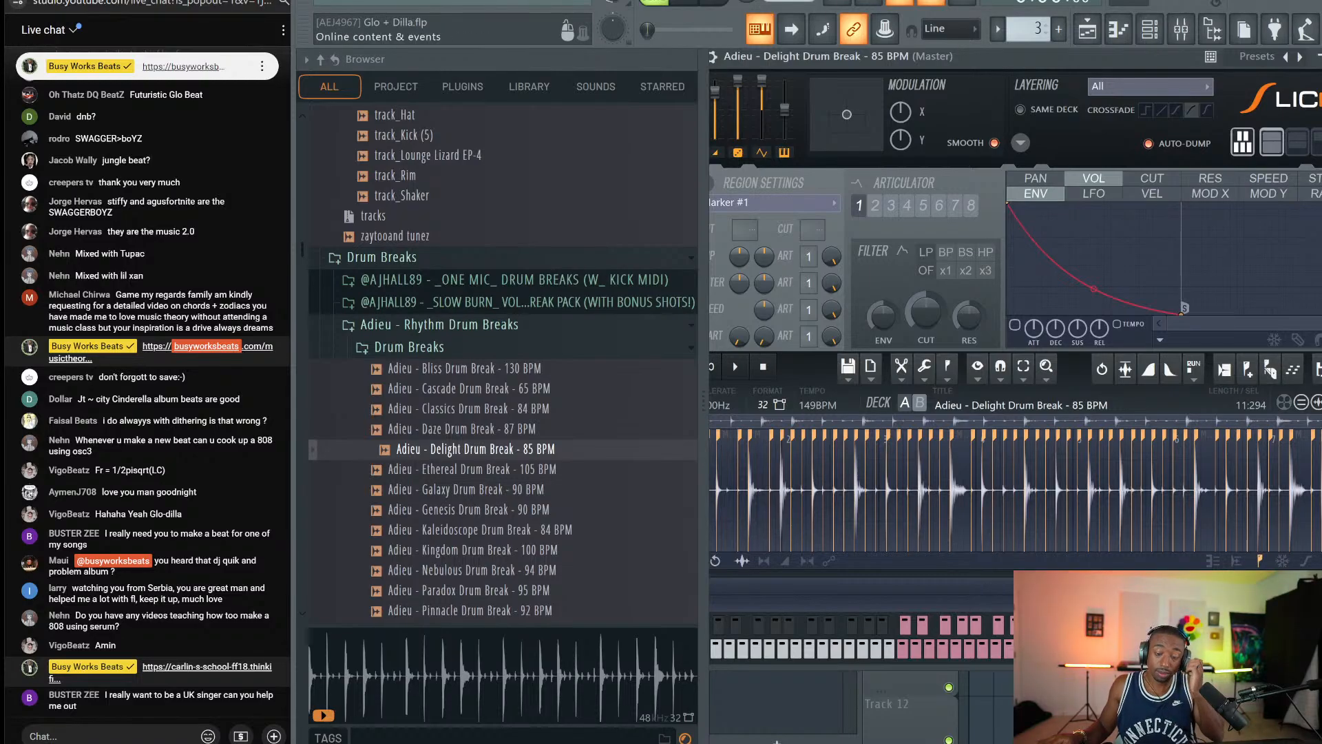
pyautogui.click(1316, 56)
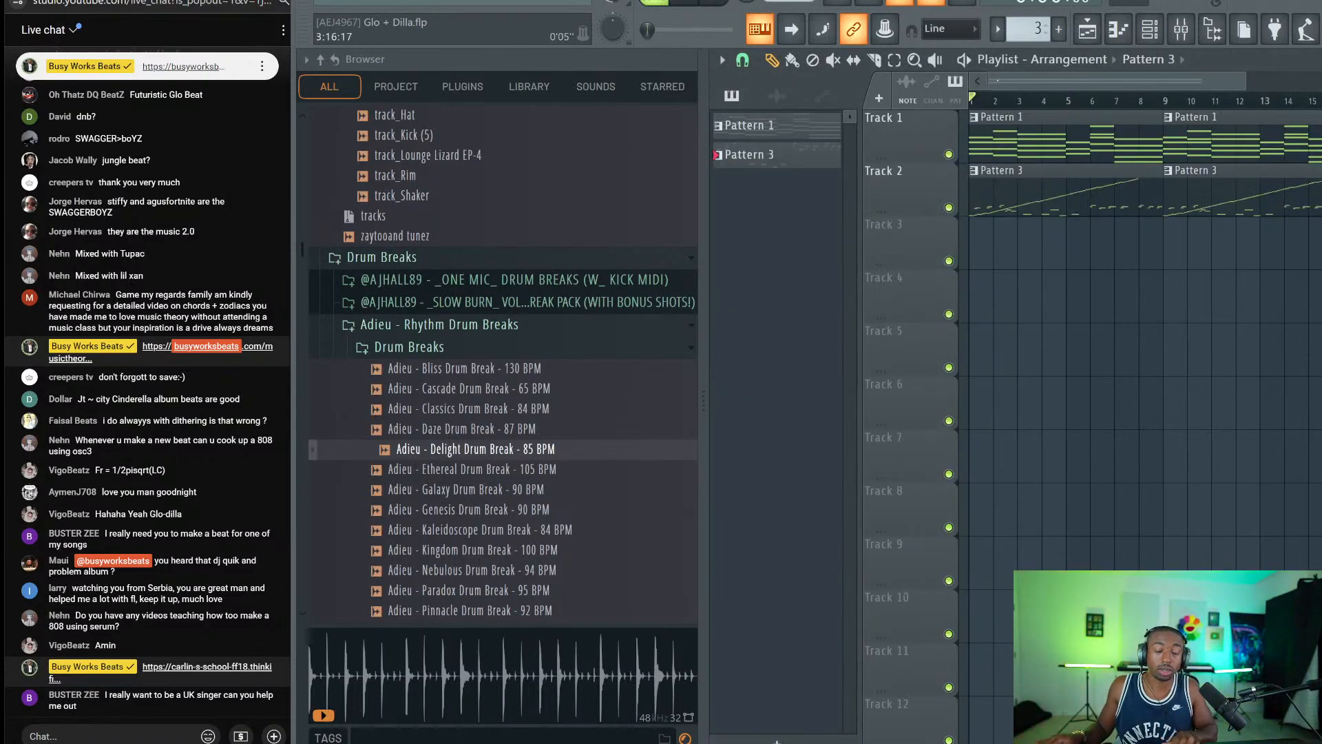
# Route the drum break channel to a mixer track and hide the sample browser.
pyautogui.click(1149, 29)
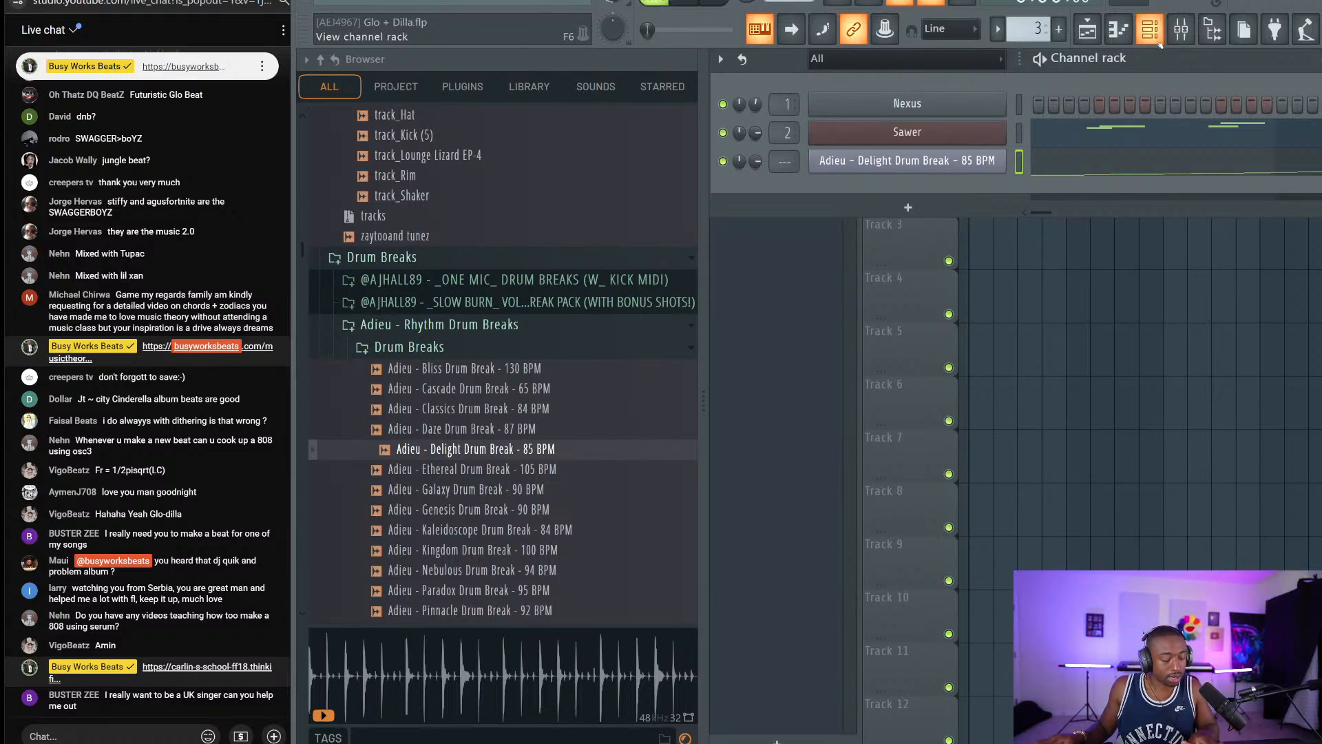
pyautogui.hotkey('ctrl', 'x')
pyautogui.hotkey('ctrl', 'l')
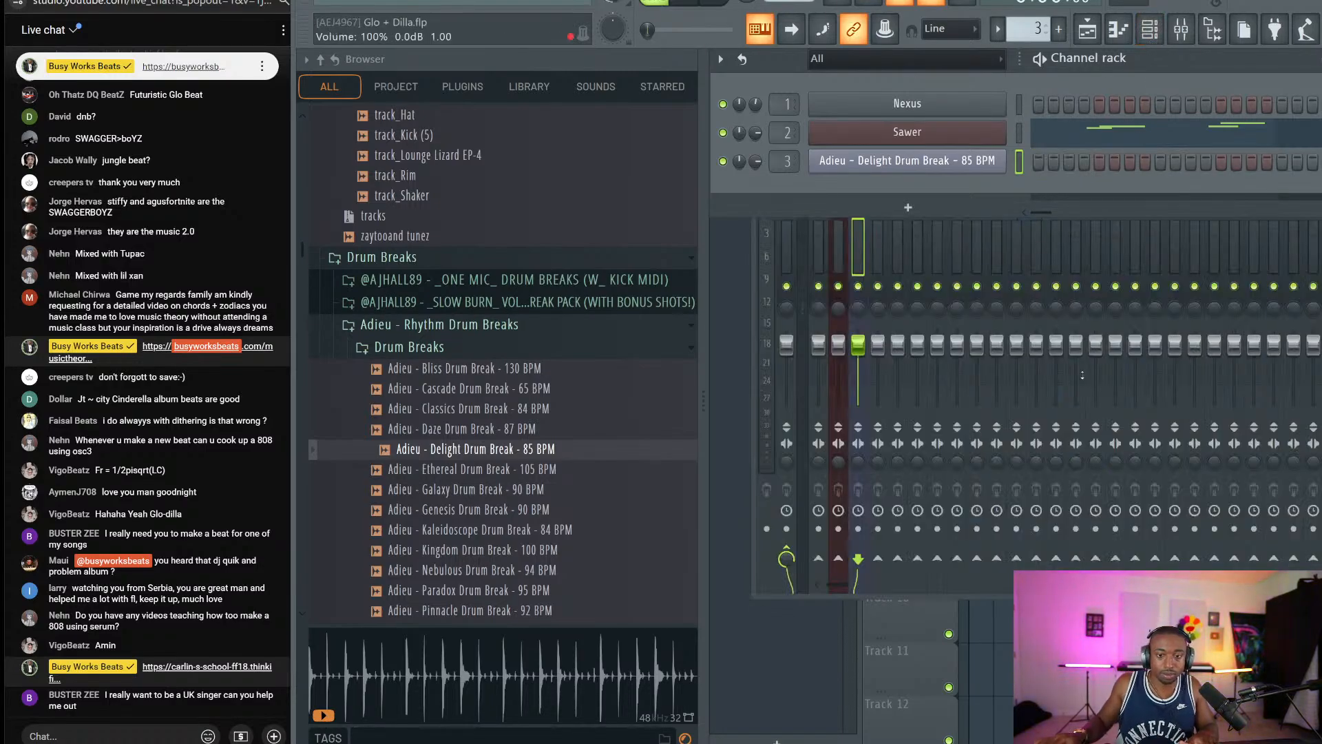
pyautogui.click(1119, 668)
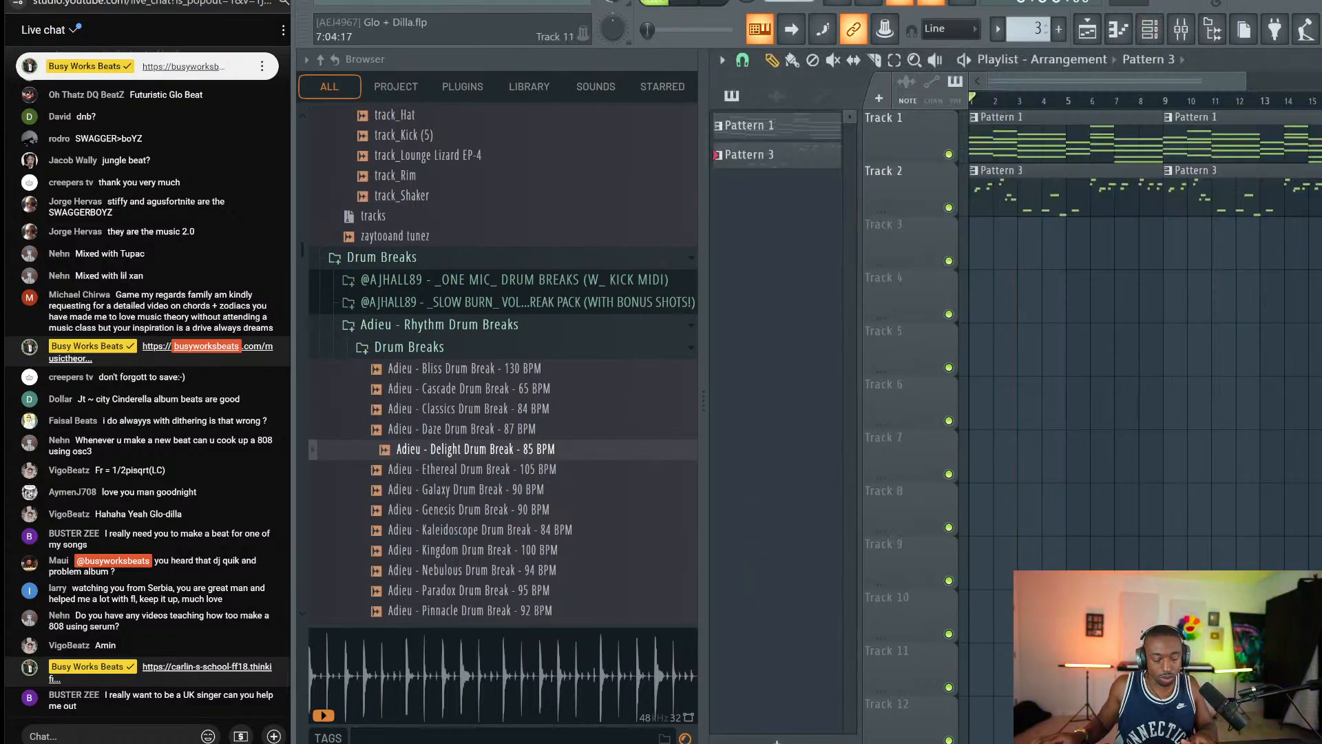
pyautogui.rightClick(762, 30)
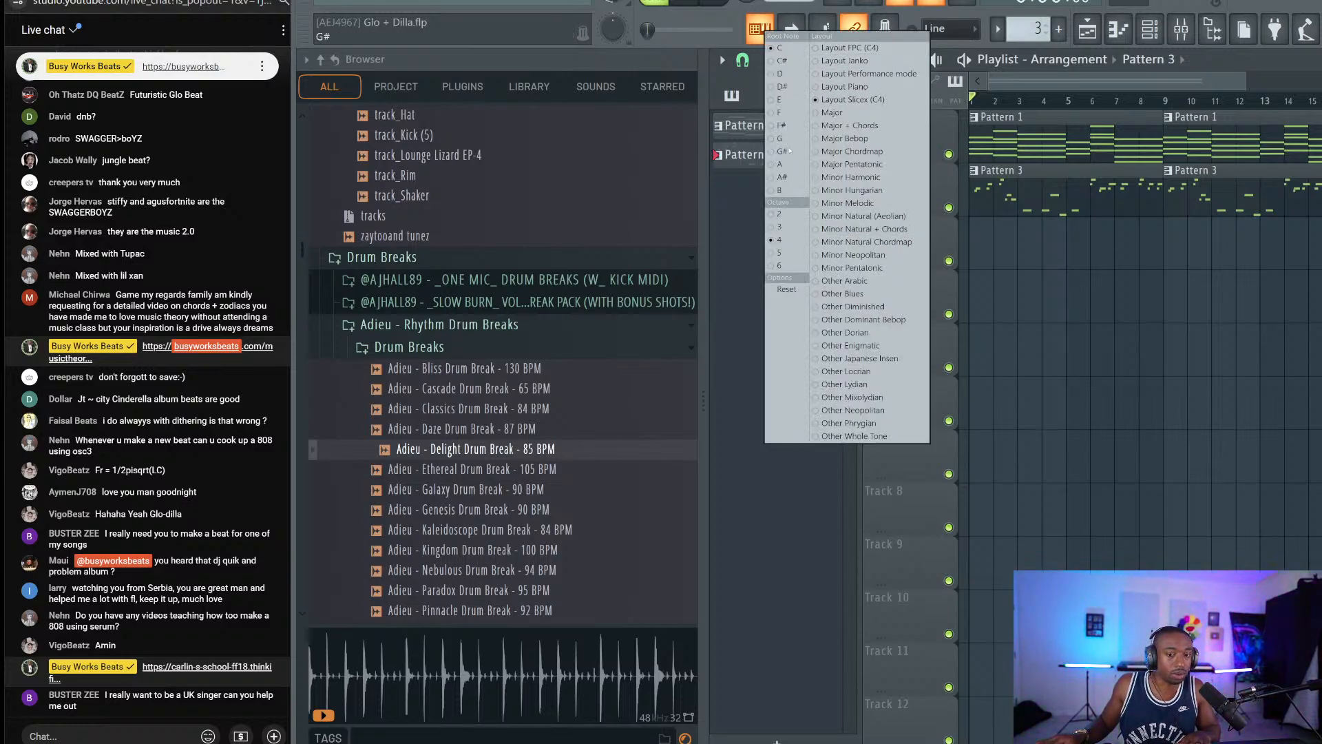
pyautogui.rightClick(1095, 281)
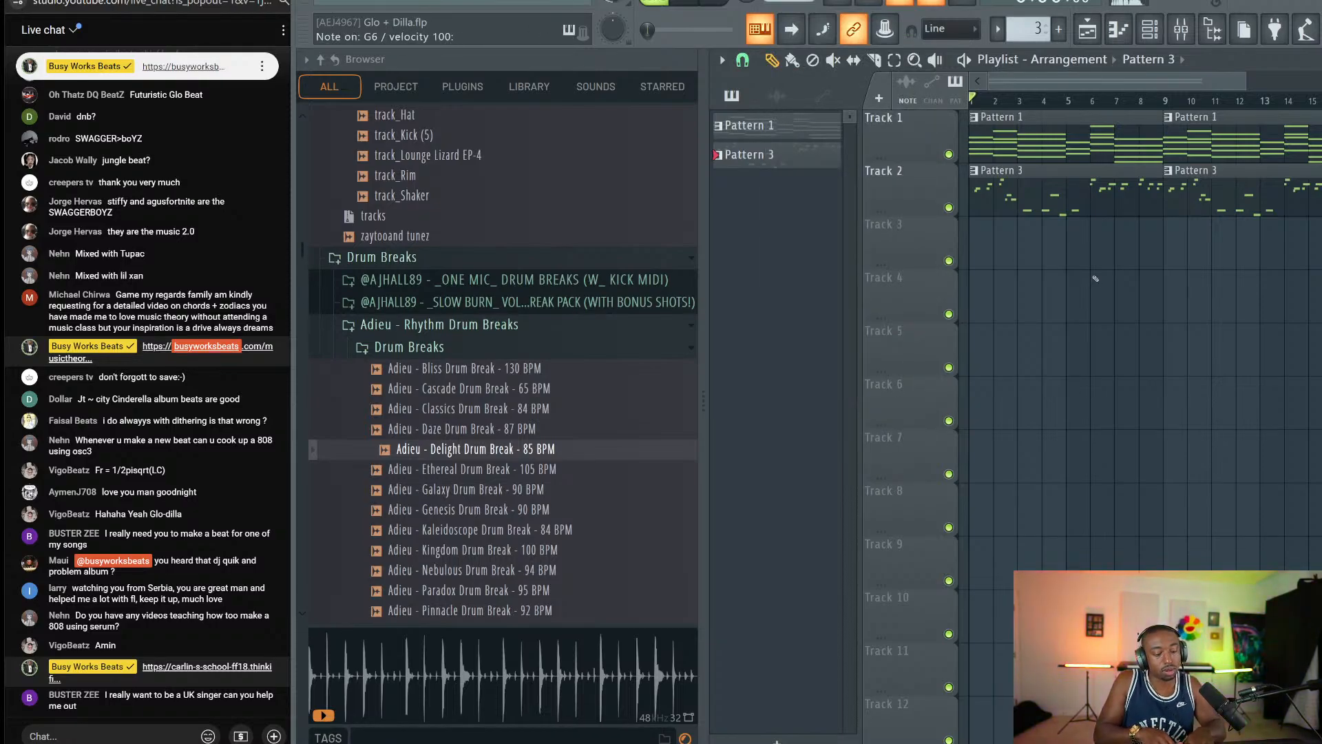
pyautogui.click(1211, 29)
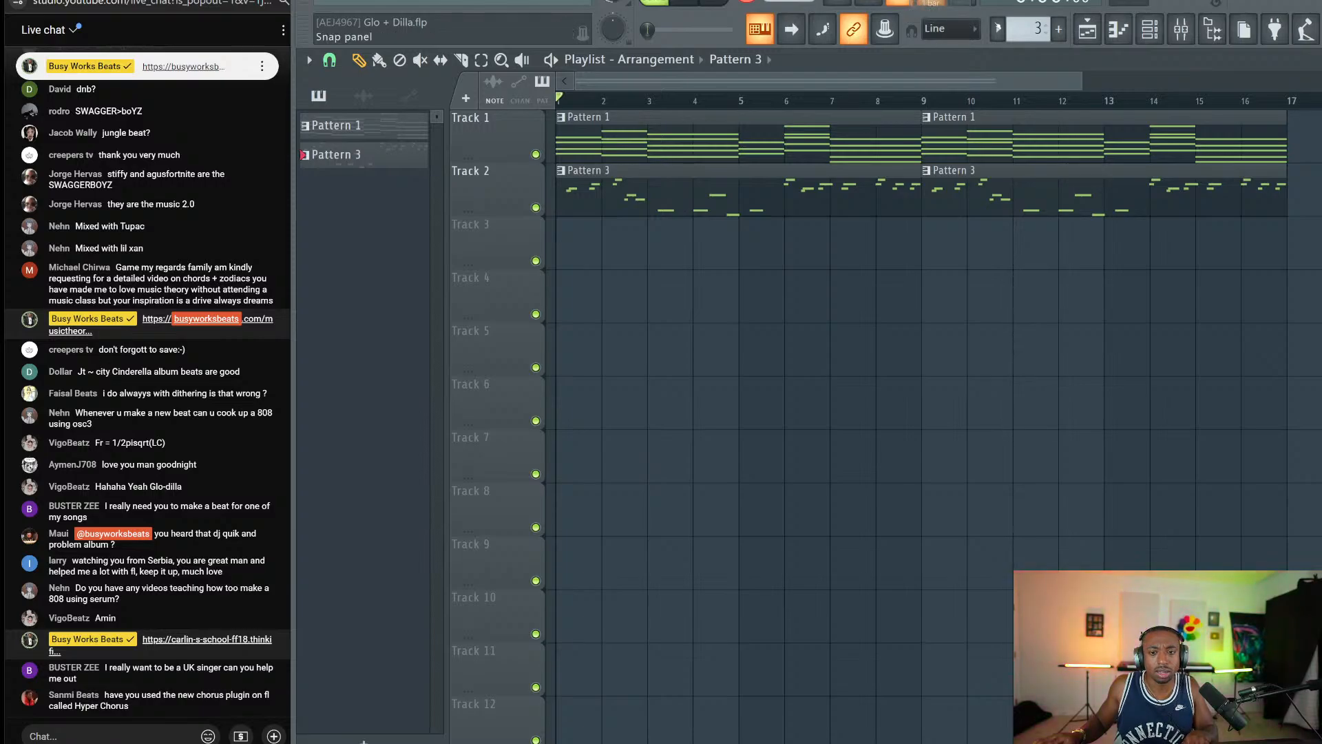
pyautogui.click(1149, 30)
# Record a Slicex drum take into a new pattern over bars 1–5.
pyautogui.moveTo(1027, 23); pyautogui.dragTo(1028, 14)
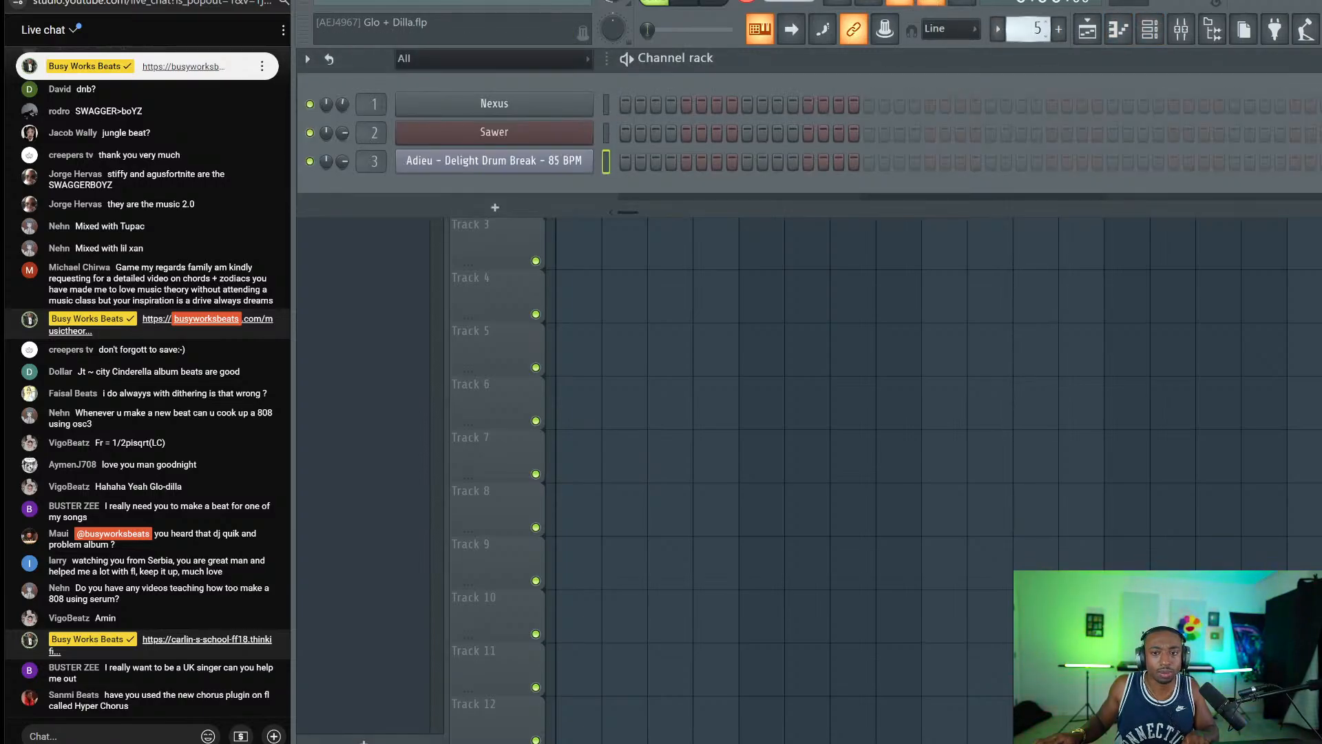
pyautogui.press('F6')
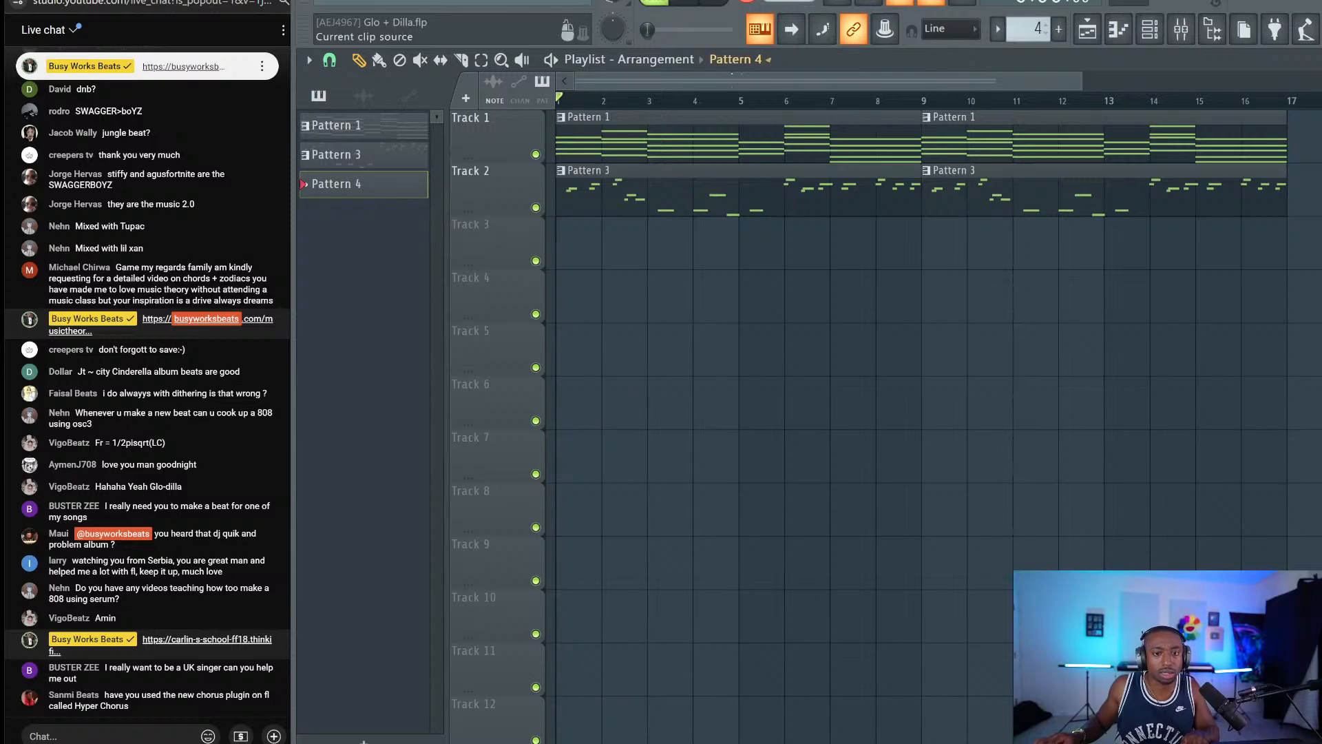
pyautogui.moveTo(725, 104); pyautogui.dragTo(559, 102)
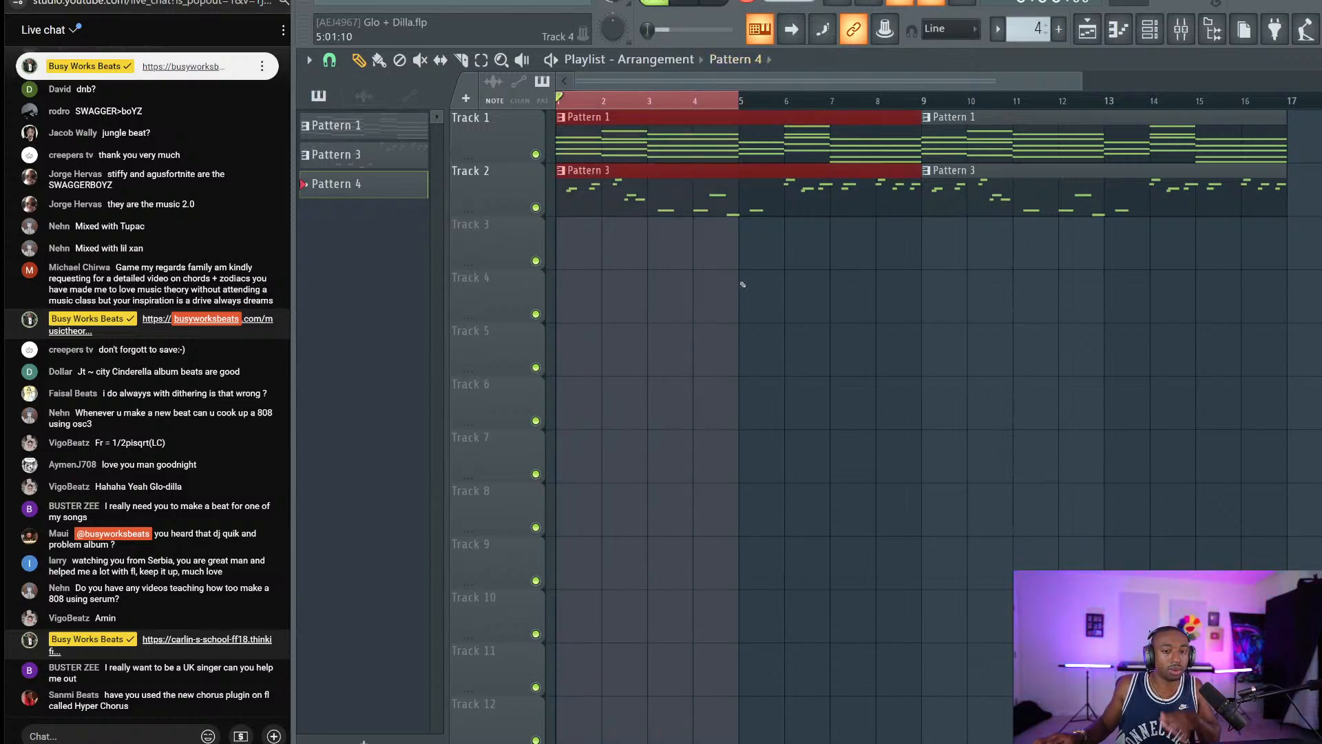
pyautogui.rightClick(720, 273)
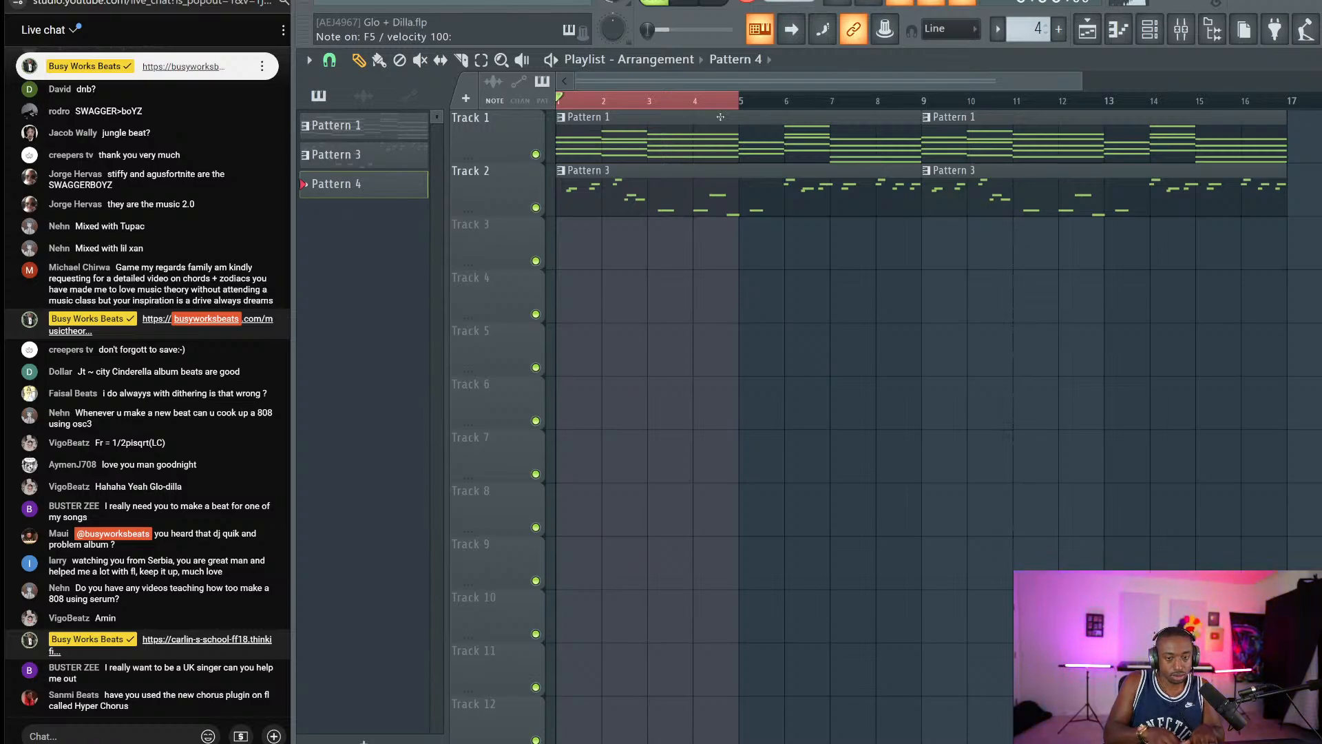
pyautogui.press('space')
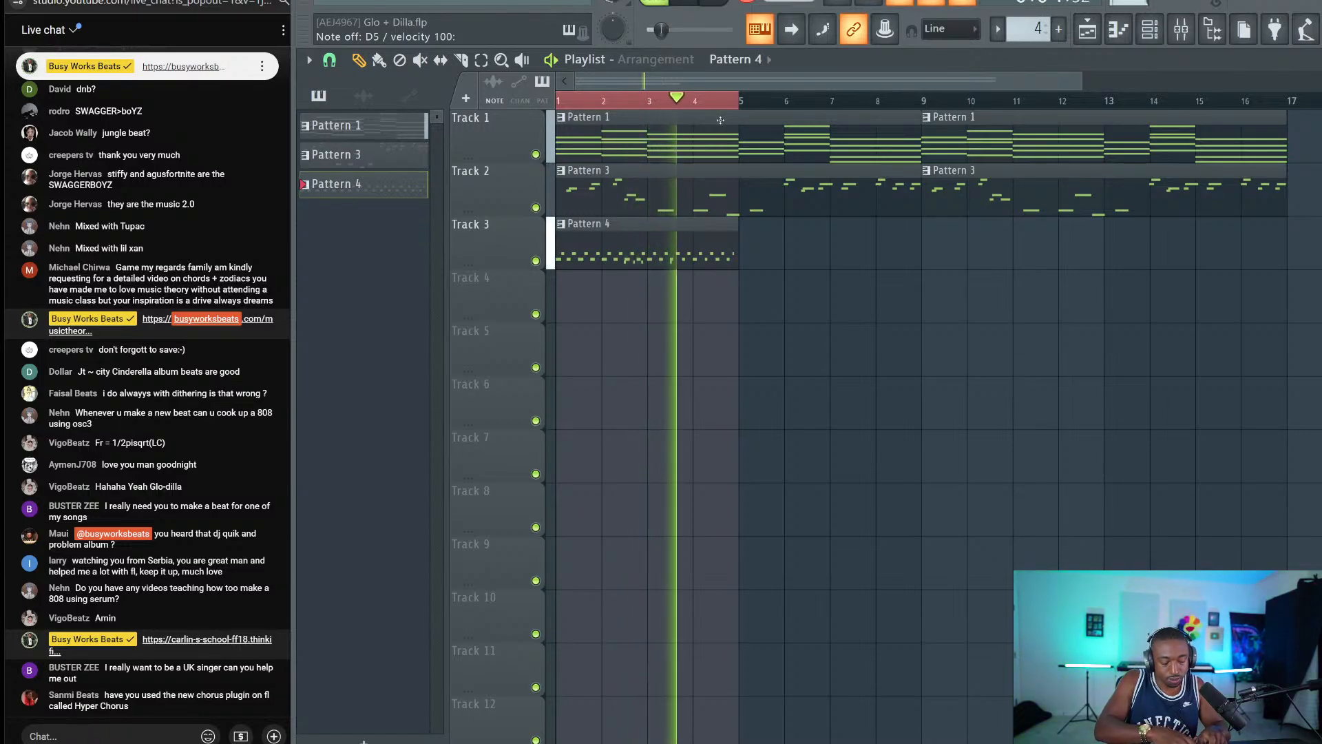
pyautogui.press('space')
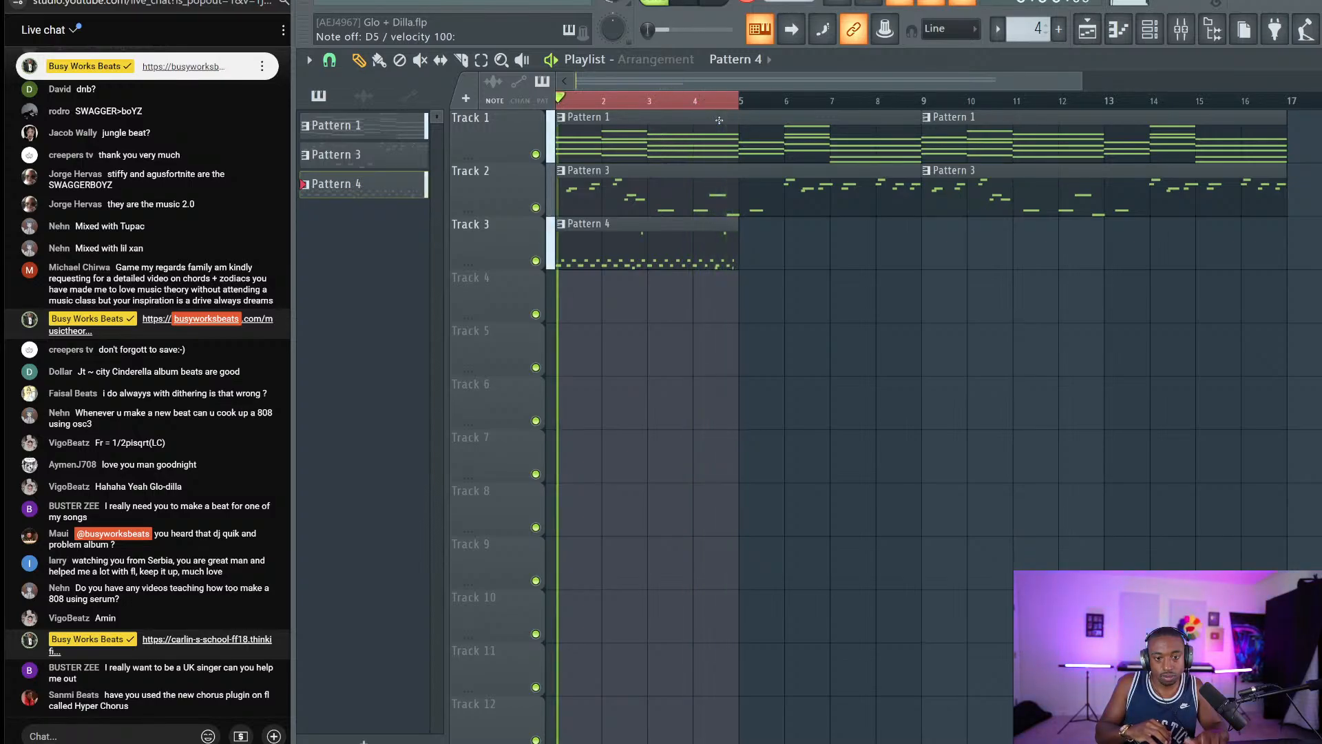
pyautogui.press('space')
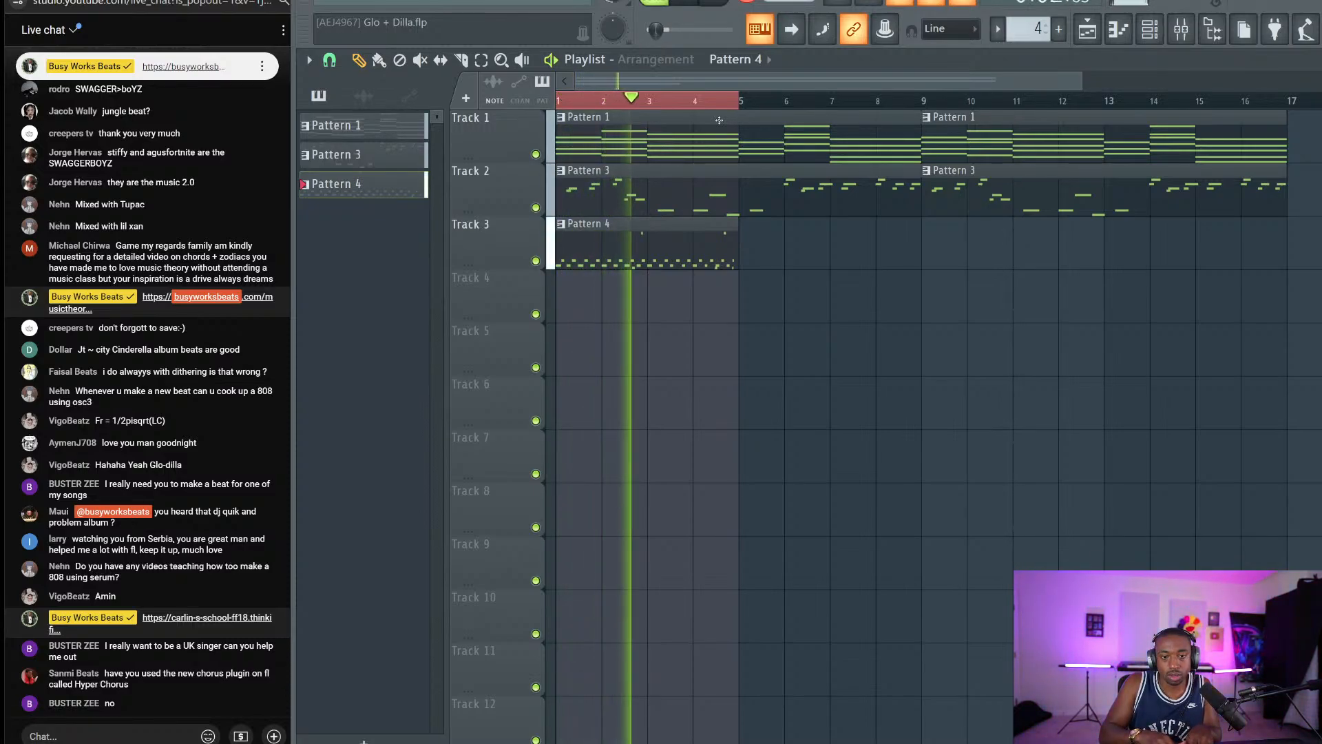
pyautogui.press('space')
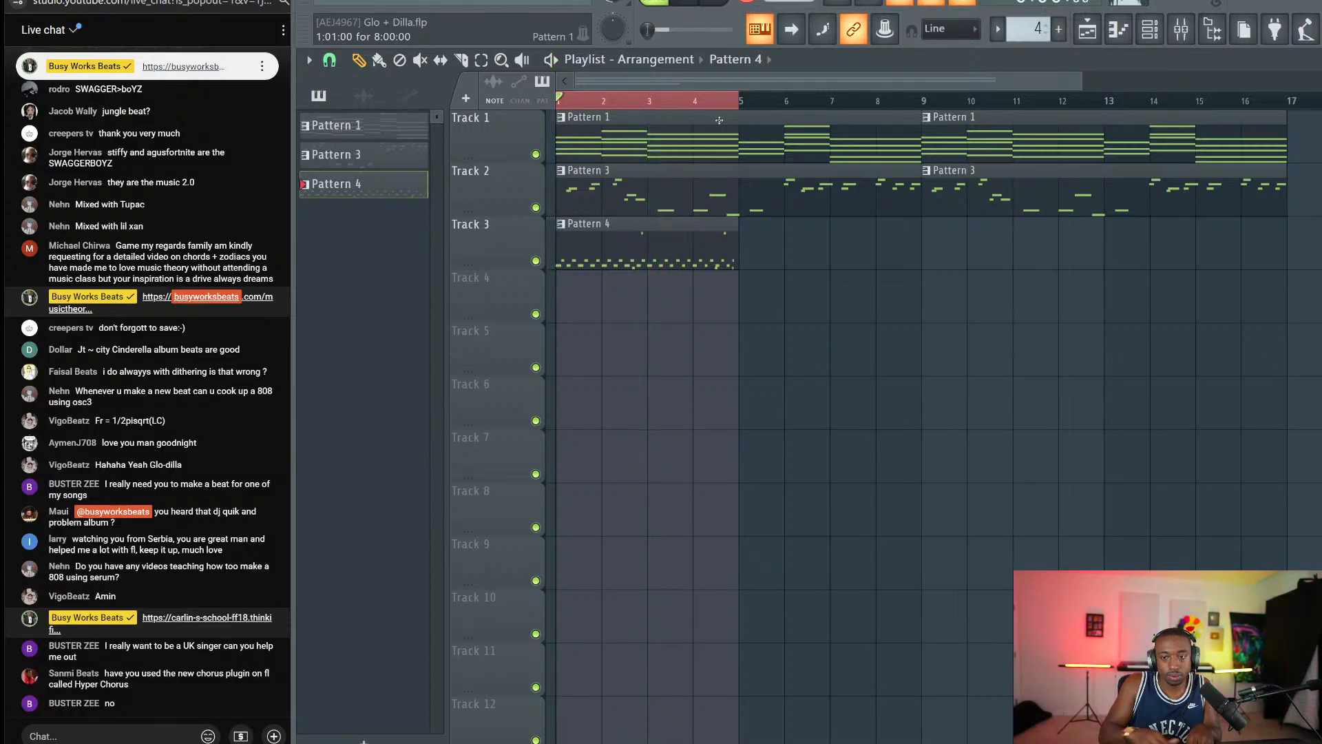
# Delete the Pattern 4 clip and the drum break channel, then reopen the browser.
pyautogui.rightClick(710, 239)
pyautogui.click(1153, 28)
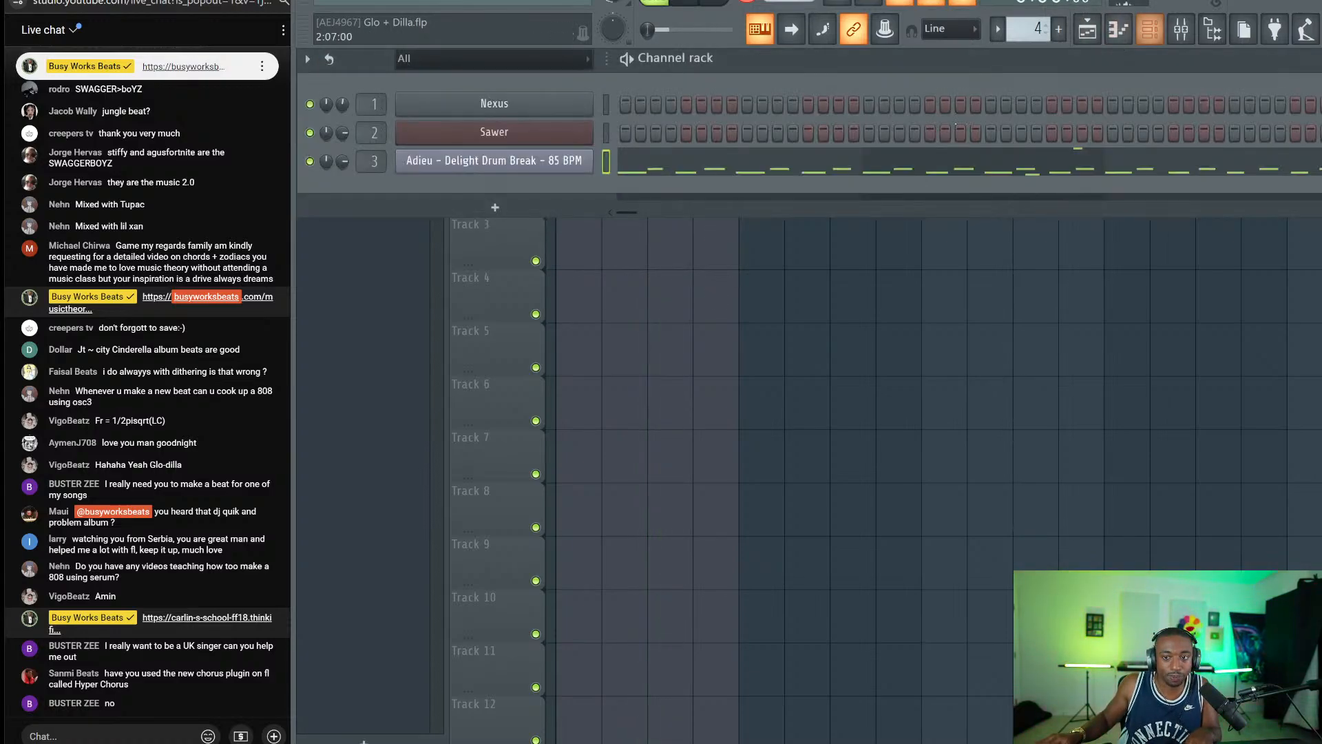
pyautogui.rightClick(560, 170)
pyautogui.click(620, 313)
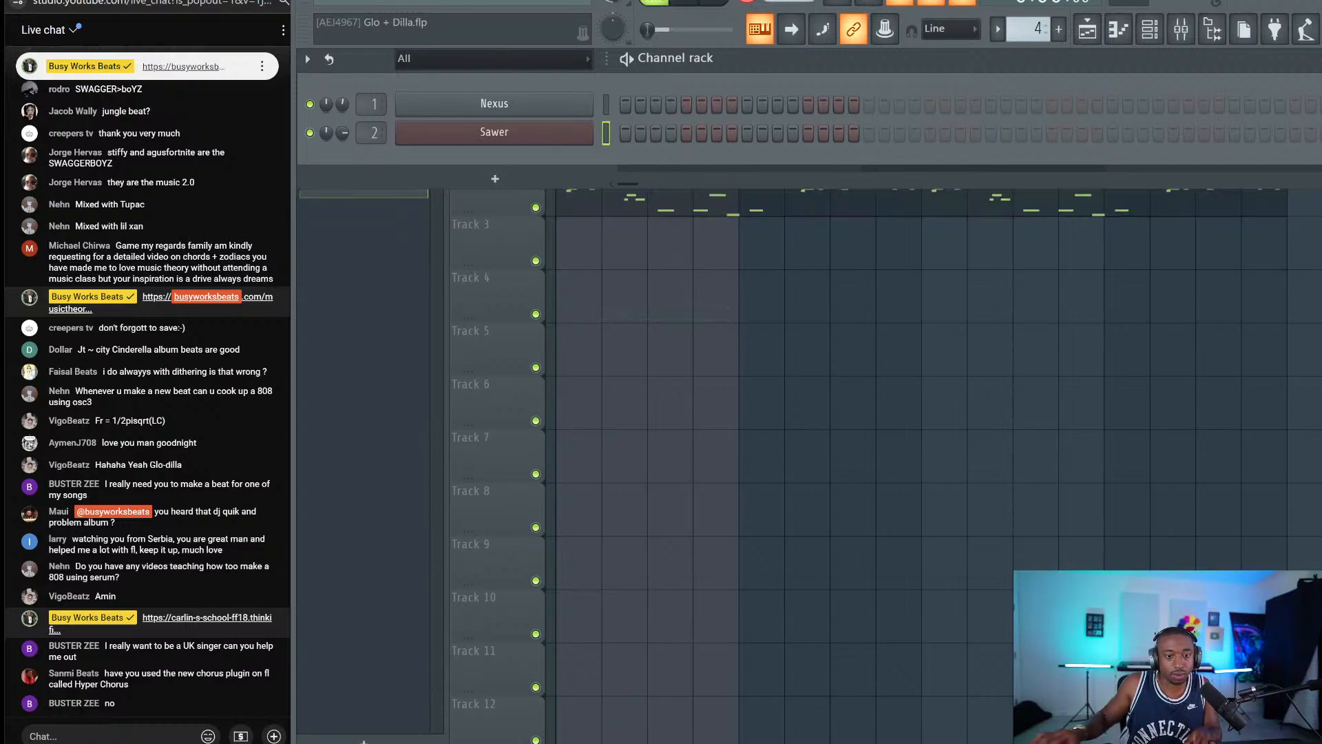
pyautogui.click(1212, 29)
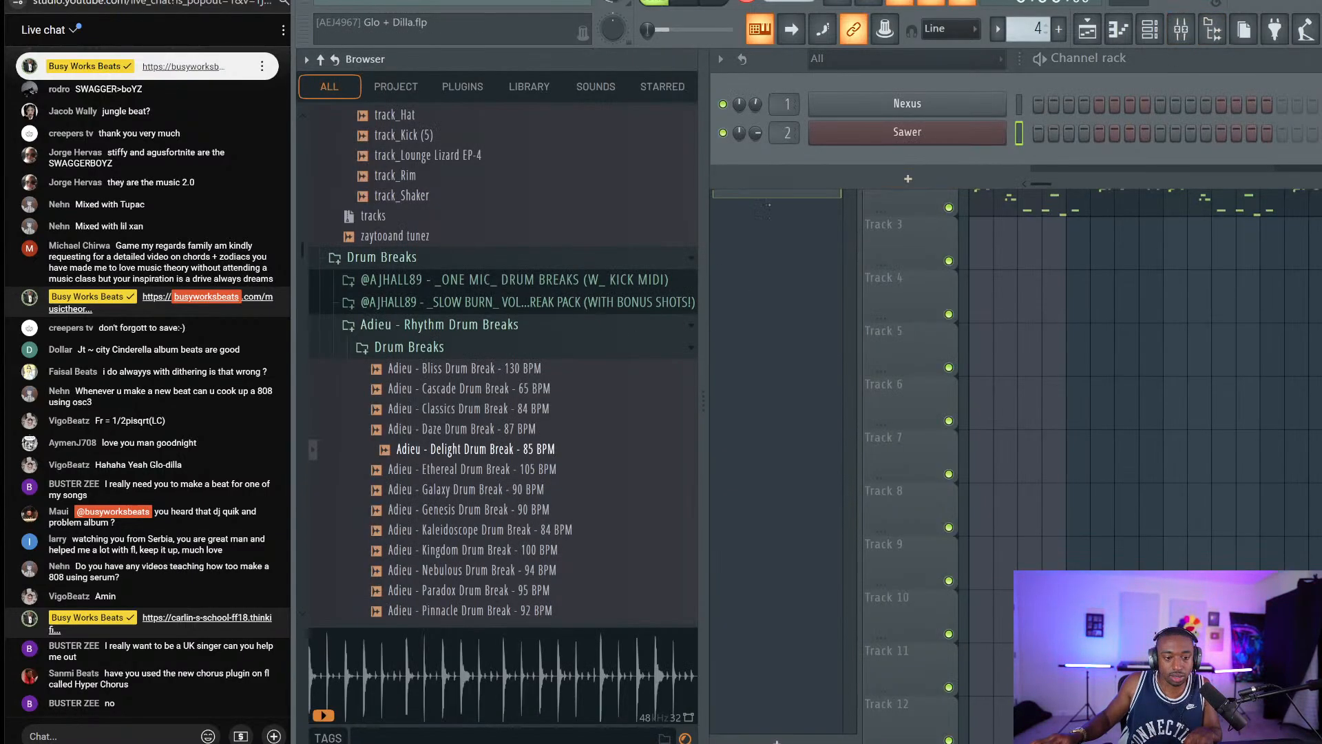
# Preview the Ethereal 105 BPM break, browse the One Mic pack, and preview break-20-91.
pyautogui.click(505, 471)
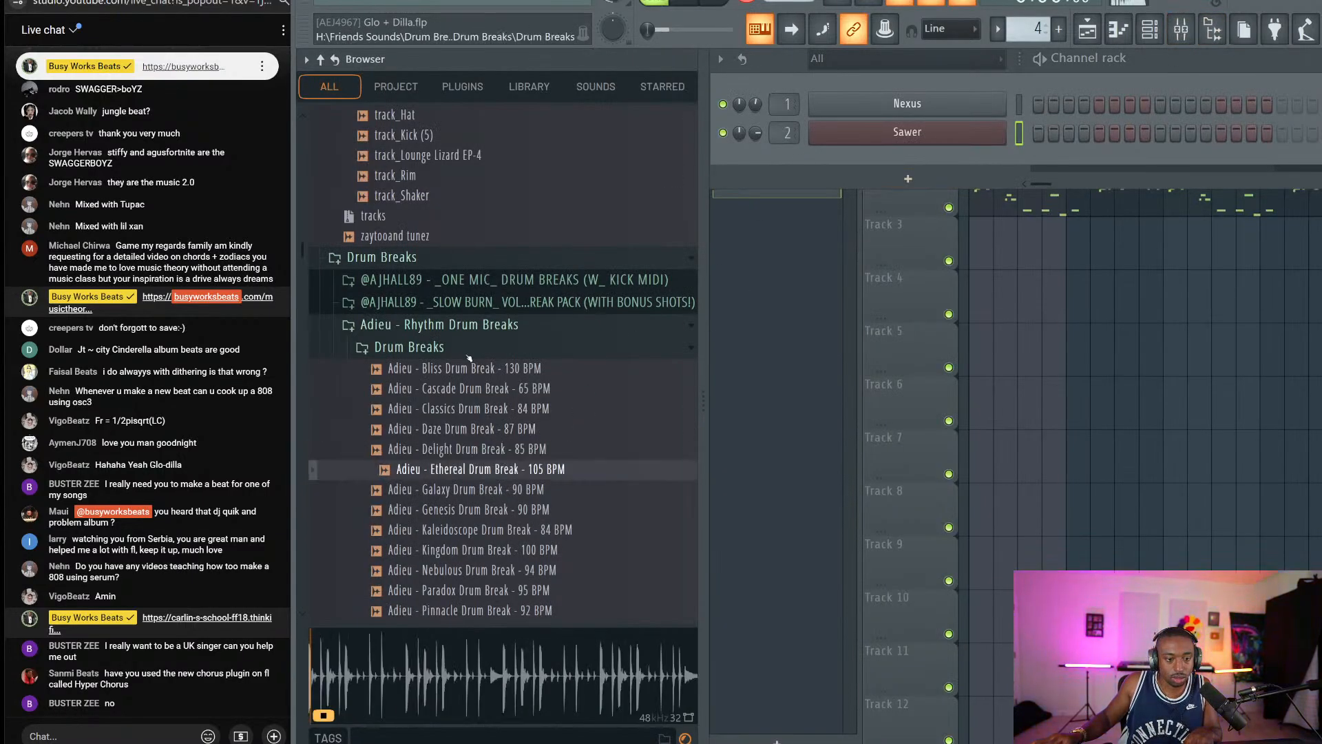
pyautogui.click(461, 349)
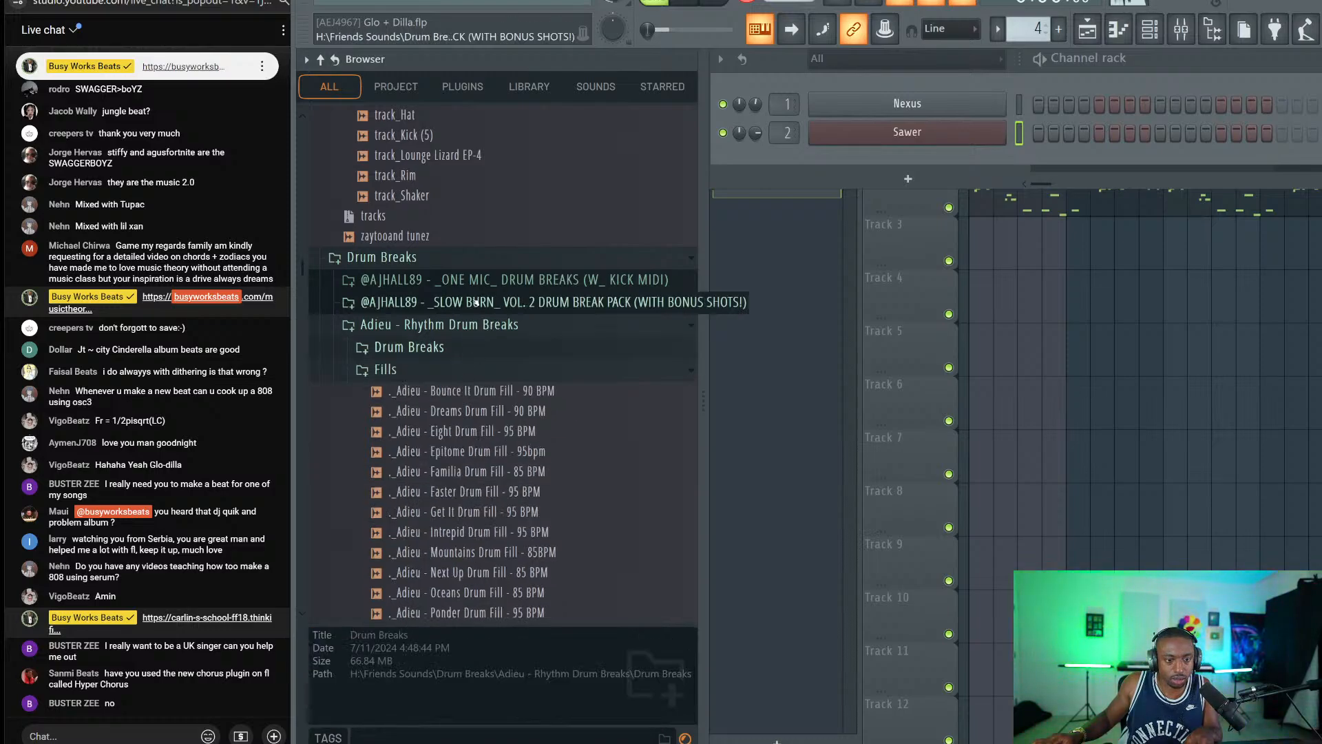
pyautogui.scroll(6, 652, 173)
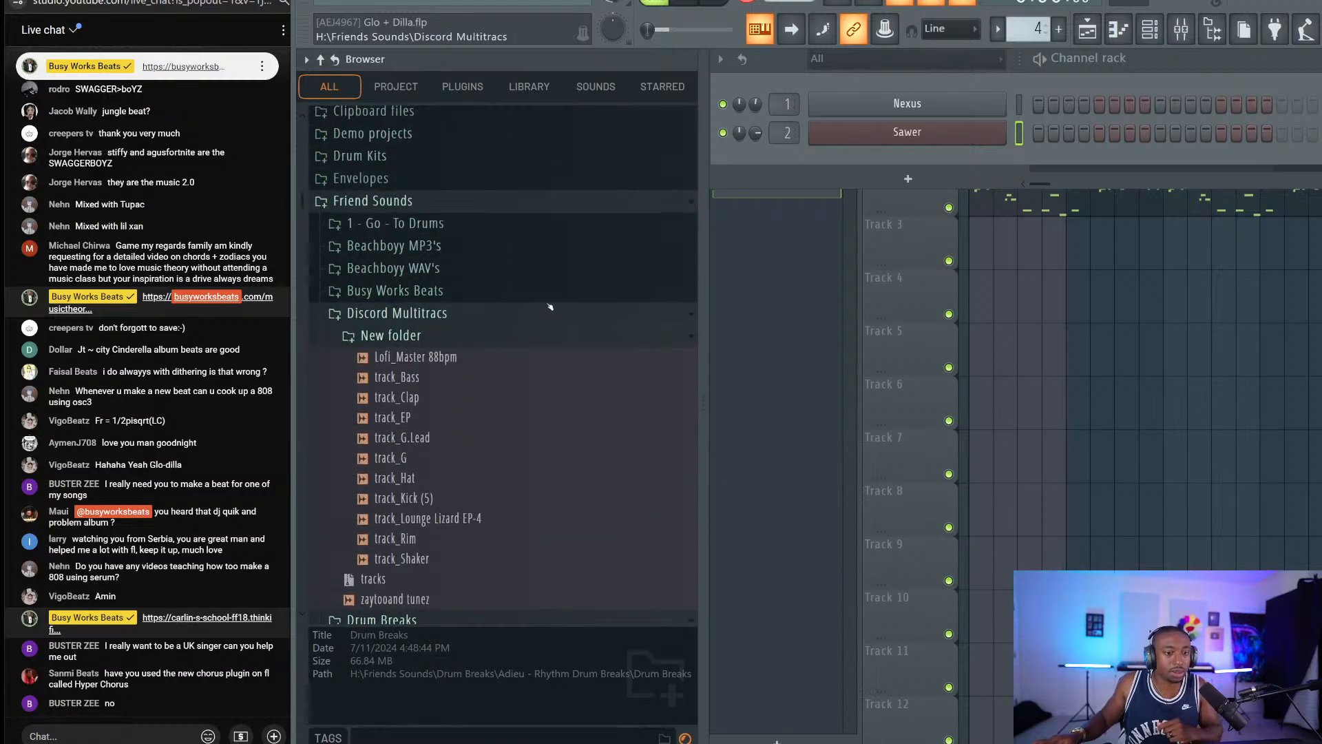
pyautogui.scroll(-8, 454, 344)
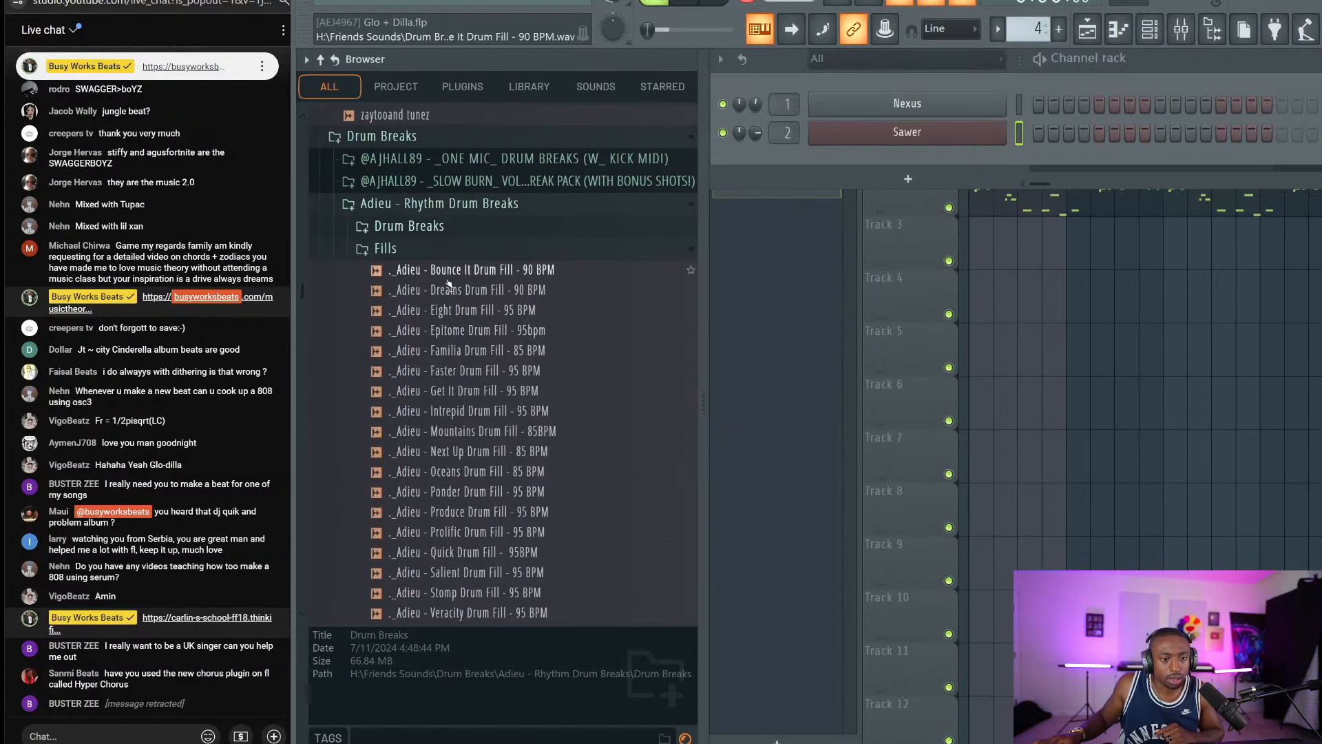
pyautogui.click(446, 205)
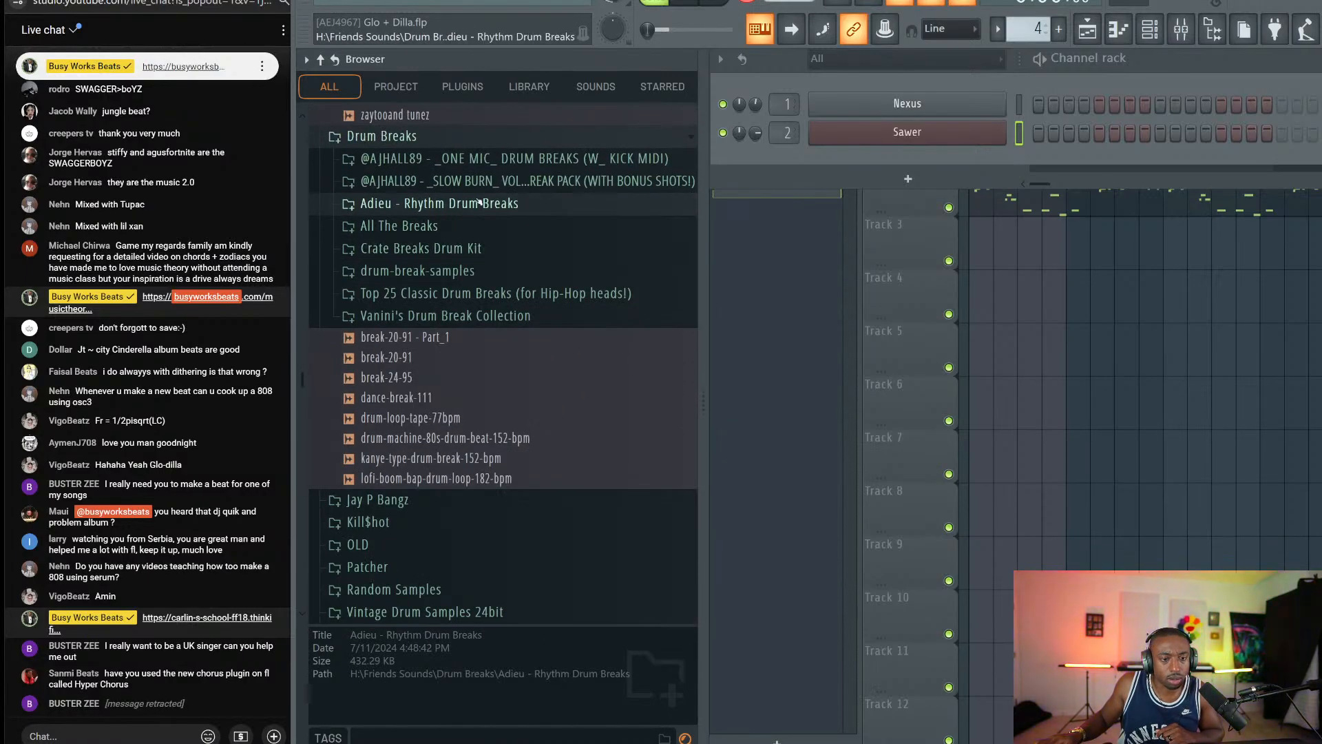
pyautogui.click(491, 159)
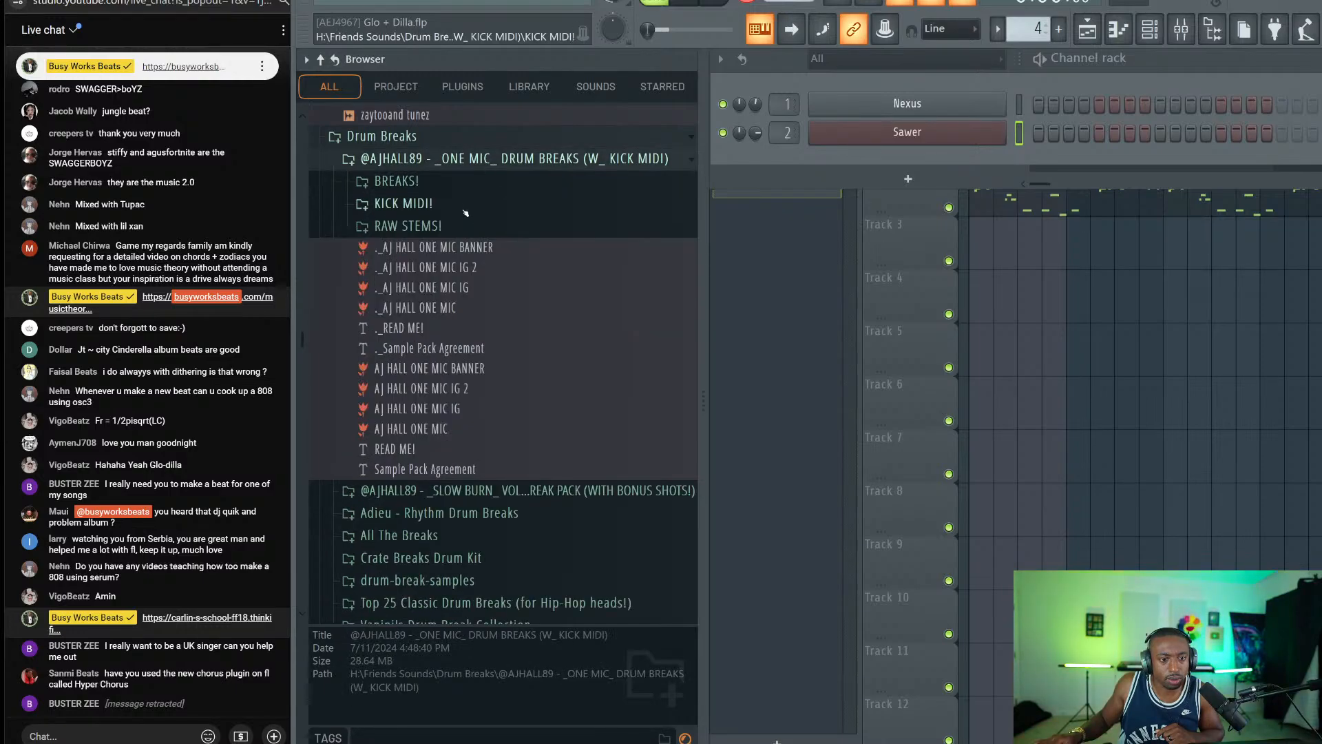
pyautogui.click(444, 181)
pyautogui.scroll(4, 477, 148)
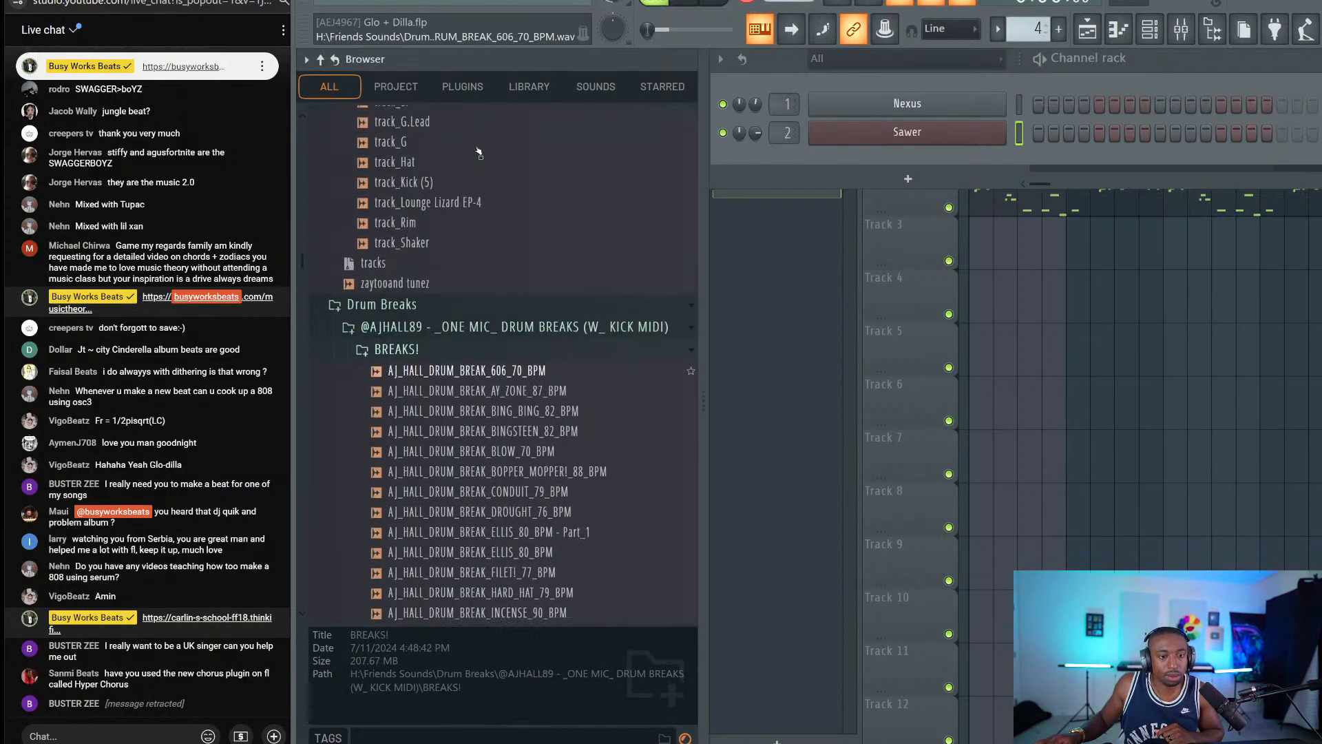
pyautogui.click(457, 360)
pyautogui.click(464, 338)
pyautogui.scroll(-4, 464, 330)
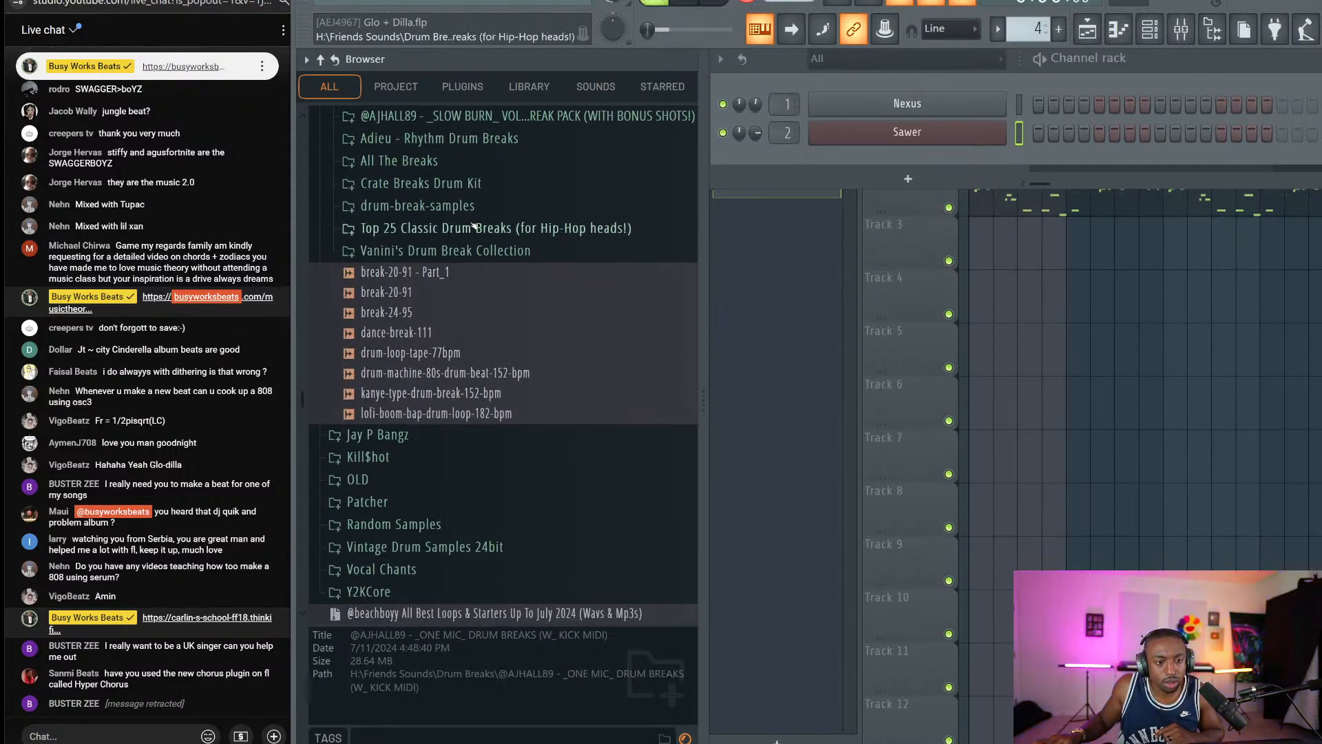
pyautogui.click(460, 294)
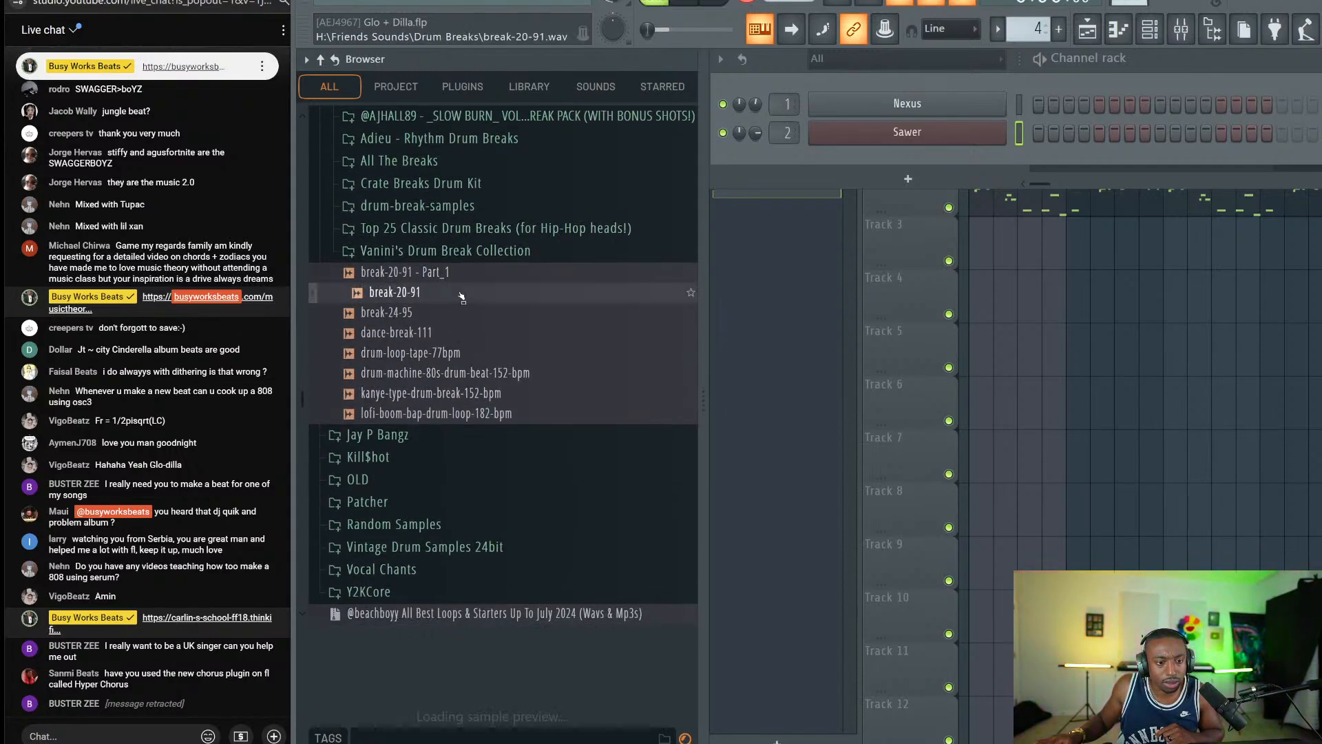
# Browse the Crate Breaks Drum Kit, Vanini's Drum Break Collection and drum-break-samples folders.
pyautogui.click(439, 184)
pyautogui.click(413, 273)
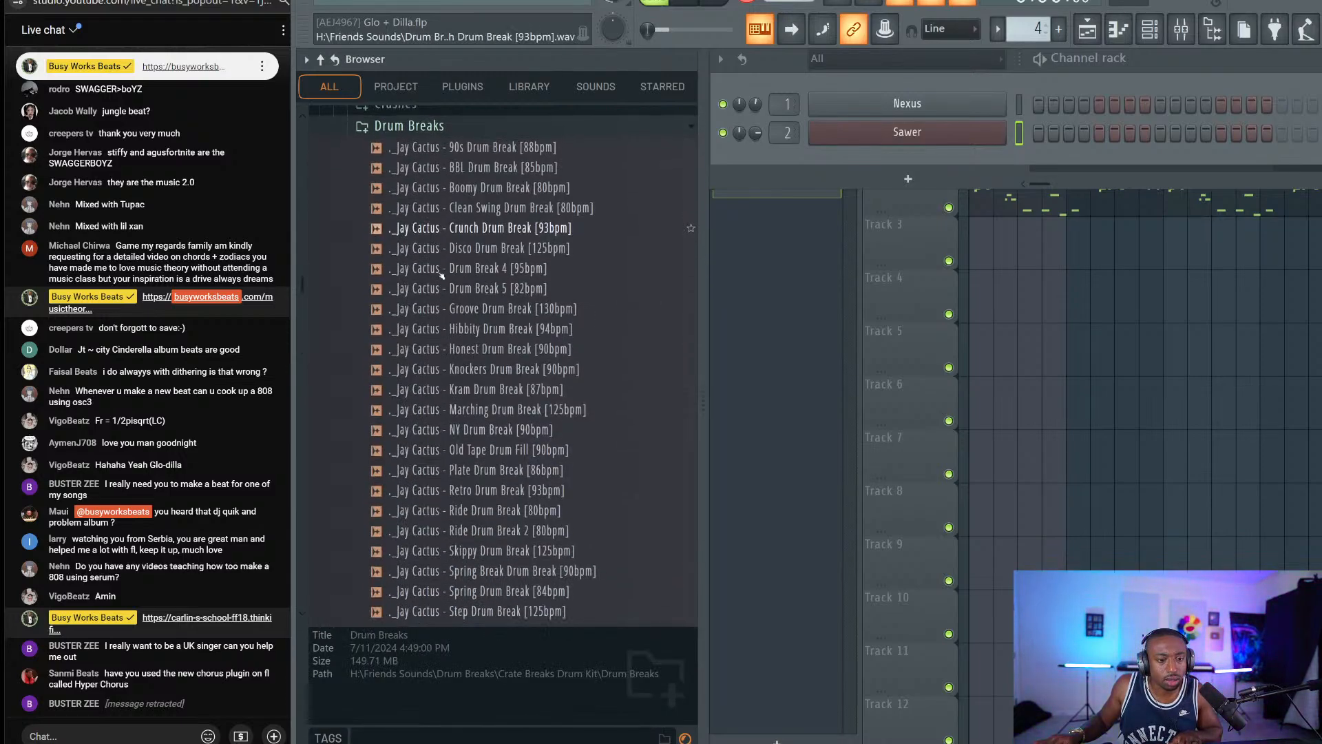
pyautogui.scroll(3, 437, 248)
pyautogui.click(445, 268)
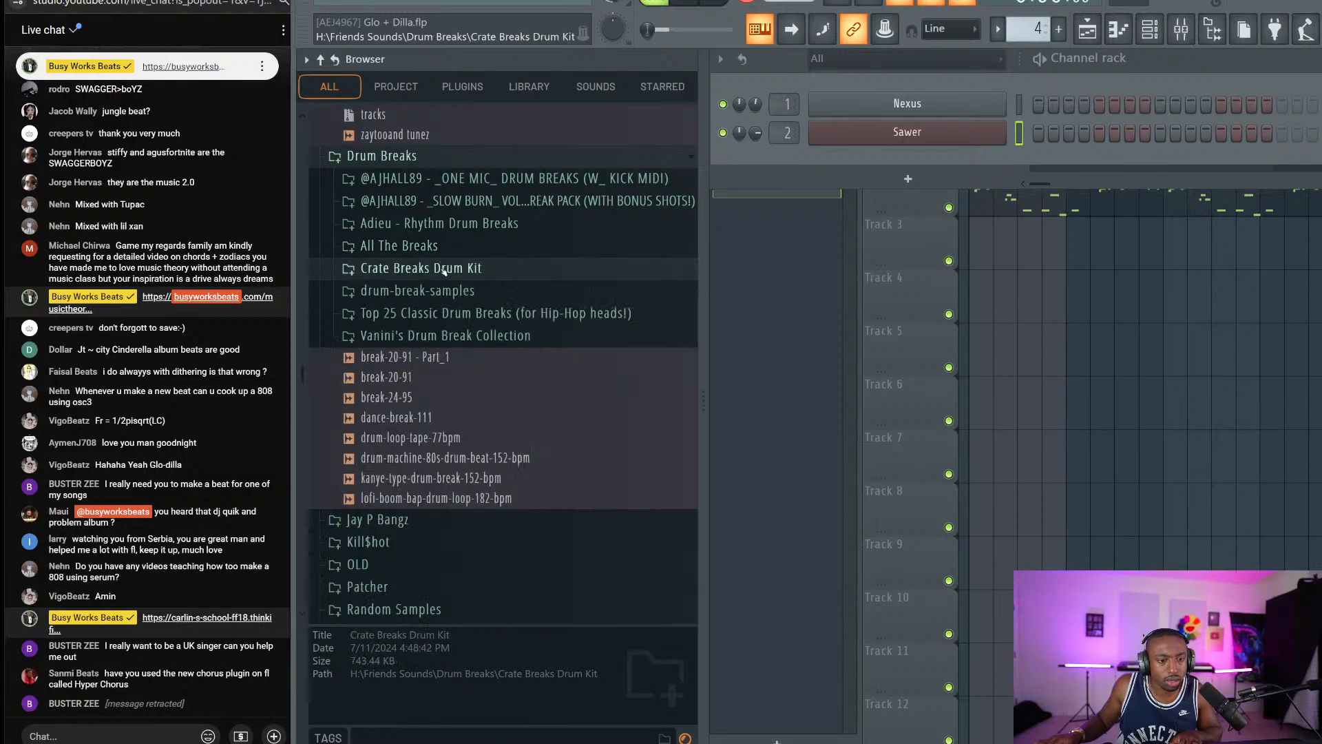
pyautogui.scroll(-3, 460, 299)
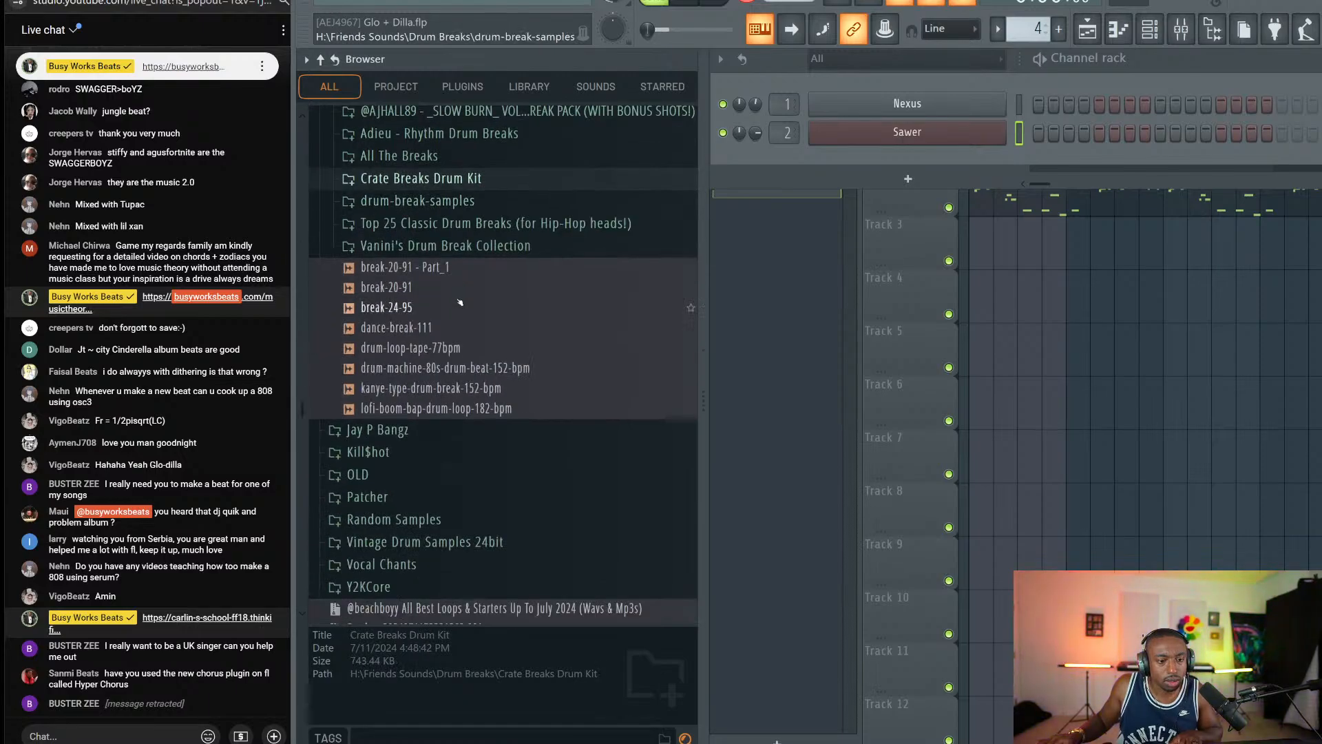
pyautogui.scroll(3, 459, 302)
pyautogui.click(467, 337)
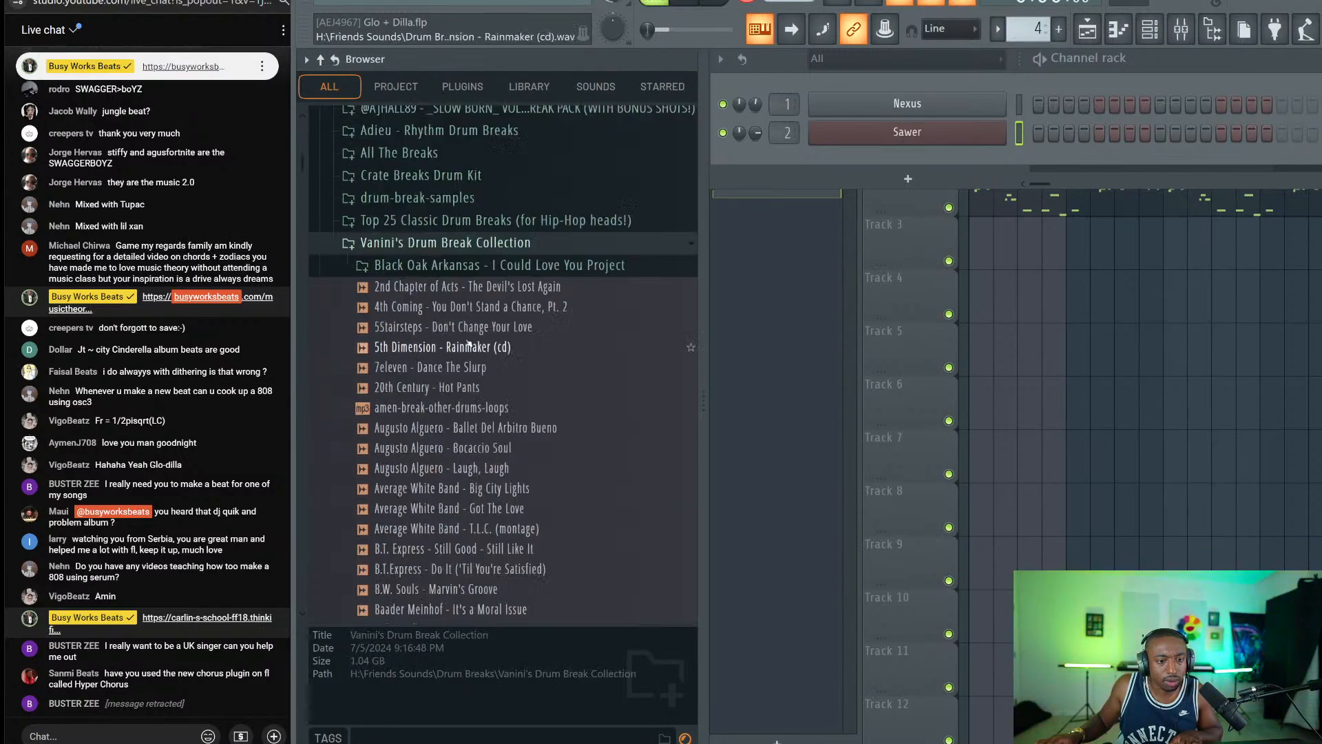
pyautogui.scroll(5, 443, 245)
pyautogui.scroll(1, 443, 243)
pyautogui.click(456, 359)
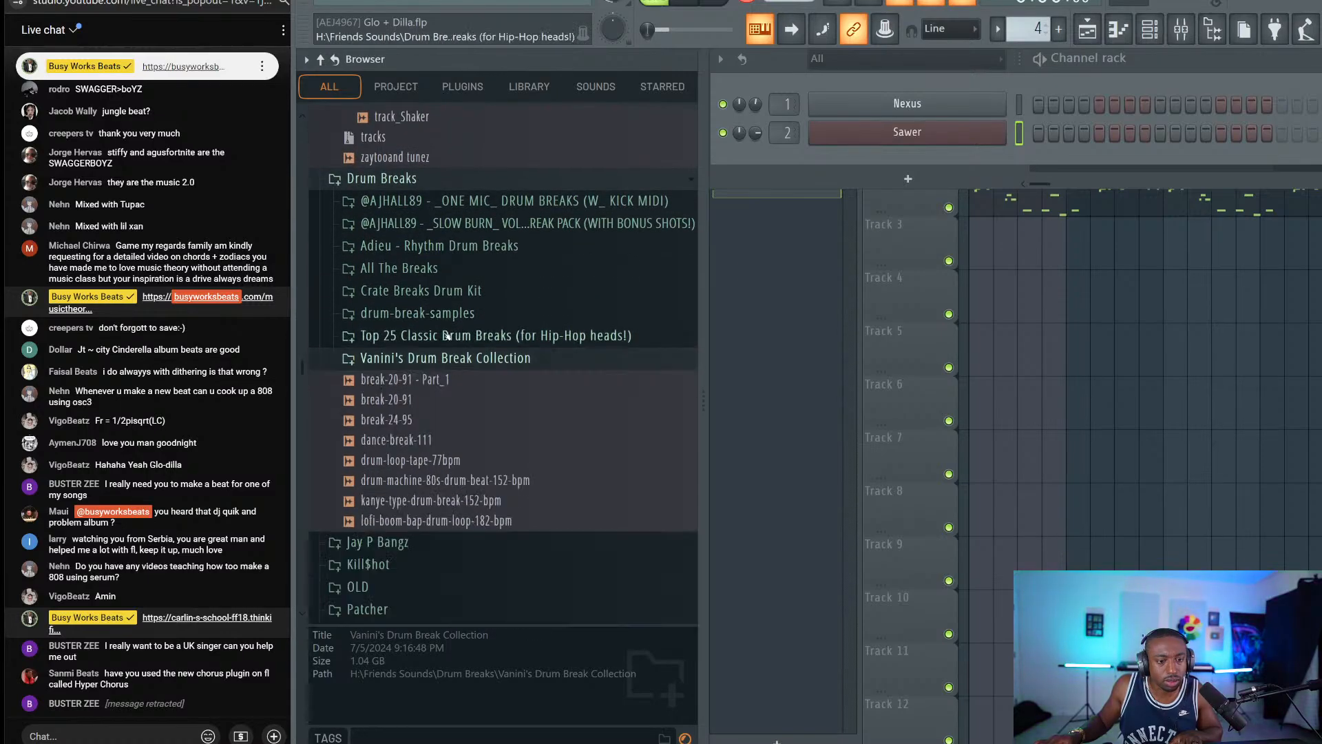
pyautogui.click(437, 314)
pyautogui.click(435, 314)
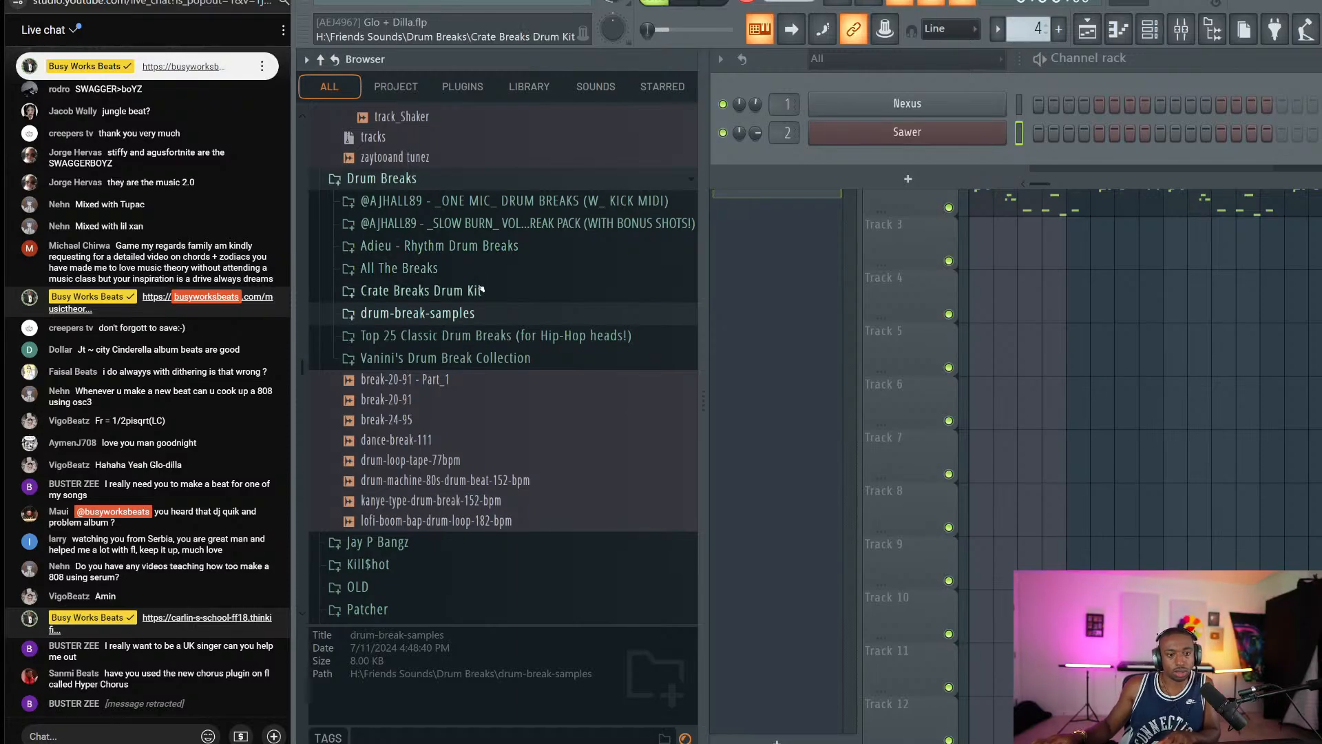
# Check All The Breaks, leave drum-break-samples expanded, and close the channel rack.
pyautogui.click(448, 269)
pyautogui.scroll(-8, 457, 237)
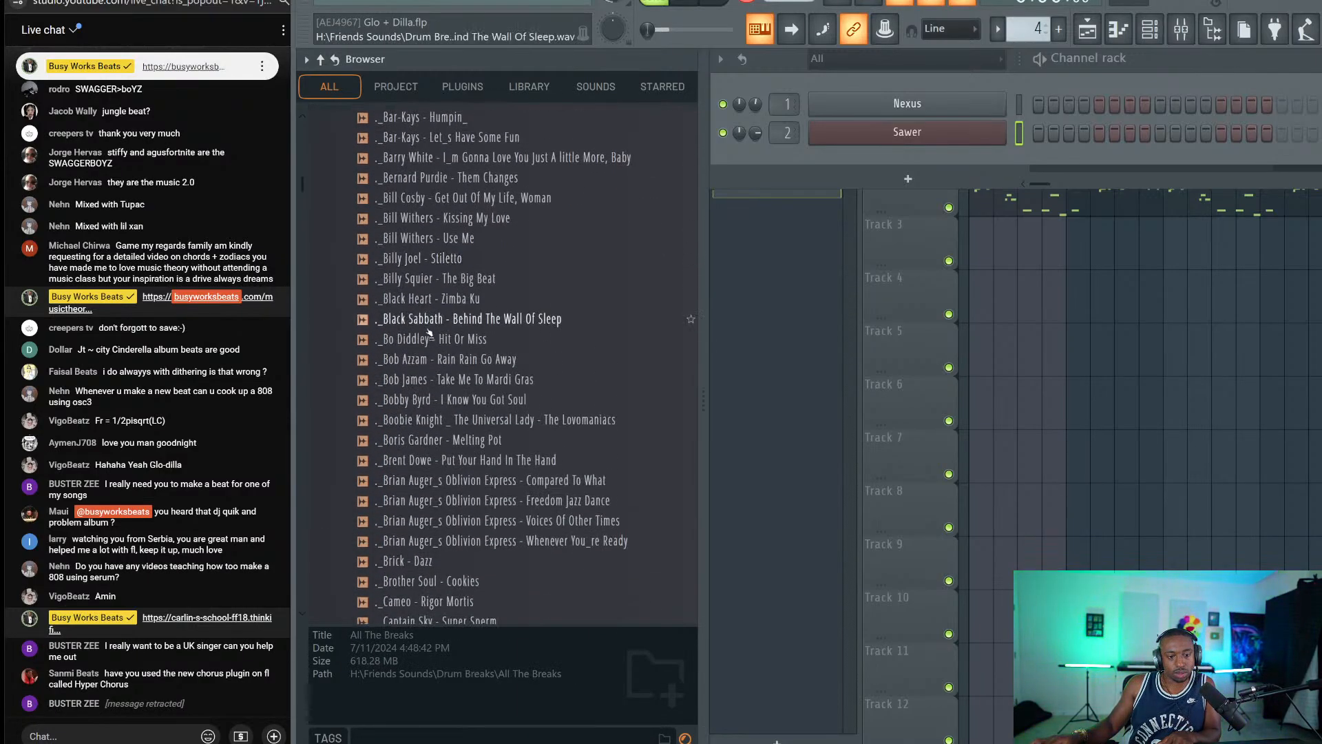
pyautogui.scroll(12, 447, 310)
pyautogui.click(438, 365)
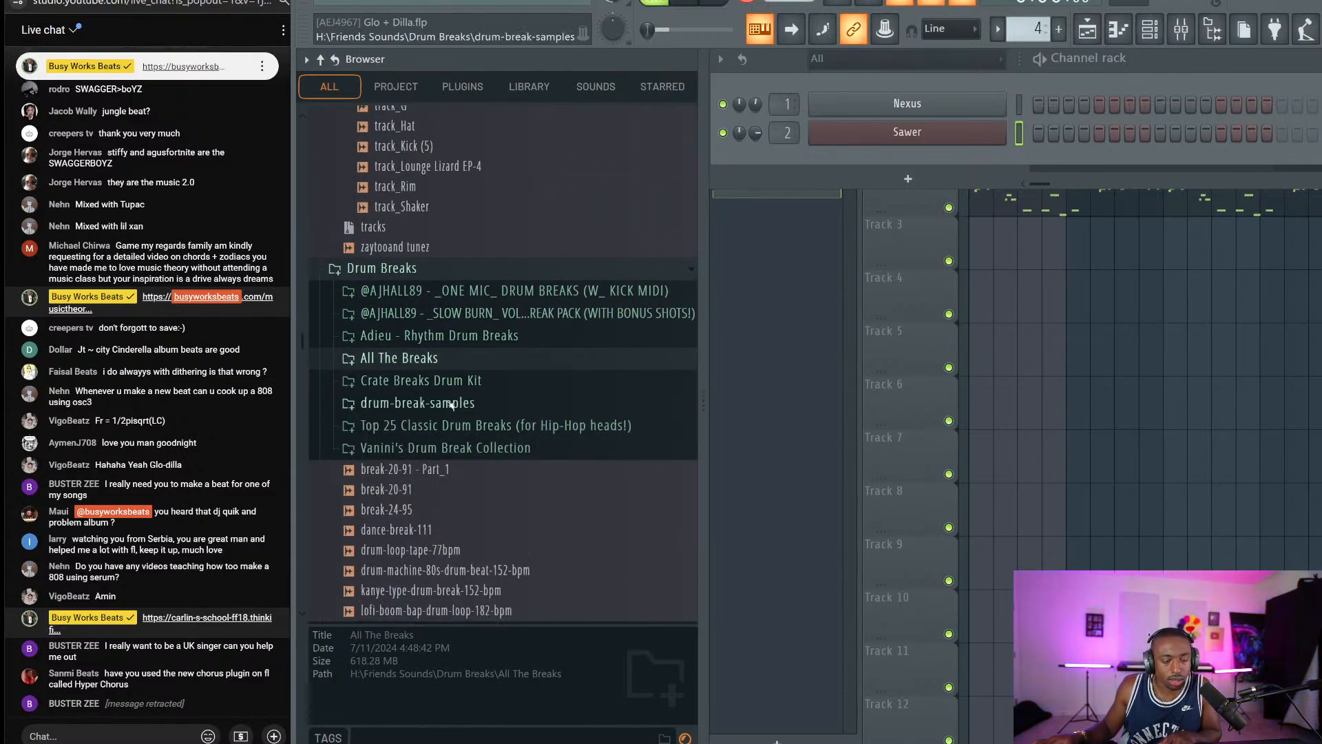
pyautogui.click(451, 404)
pyautogui.click(421, 380)
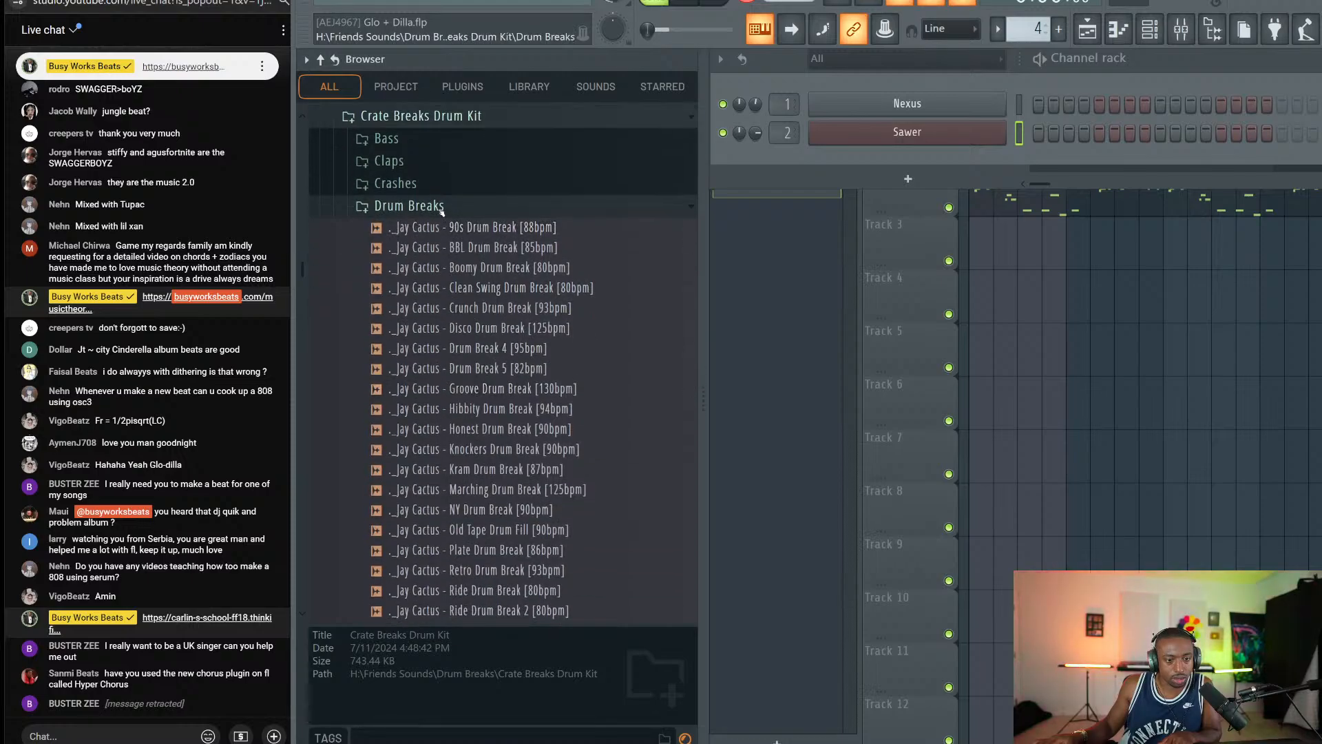
pyautogui.click(421, 116)
pyautogui.click(423, 138)
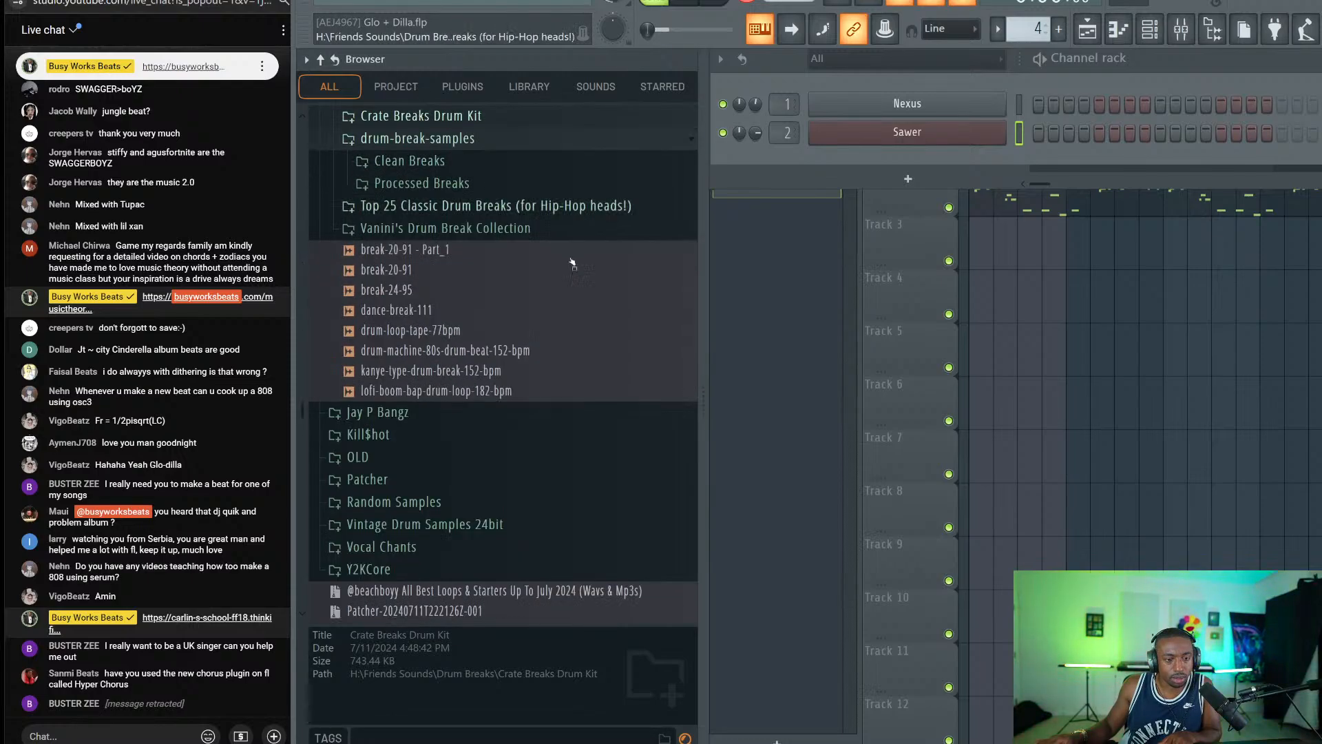
pyautogui.press('F6')
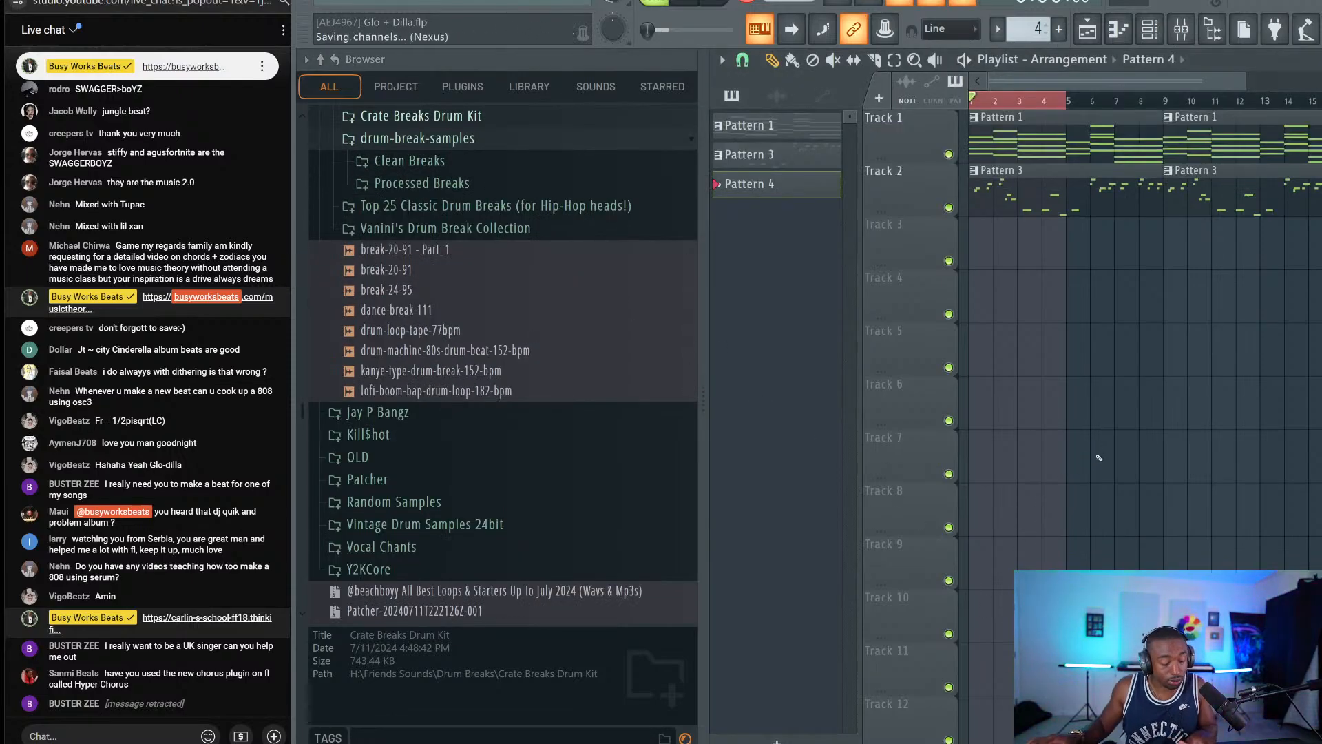
pyautogui.click(981, 743)
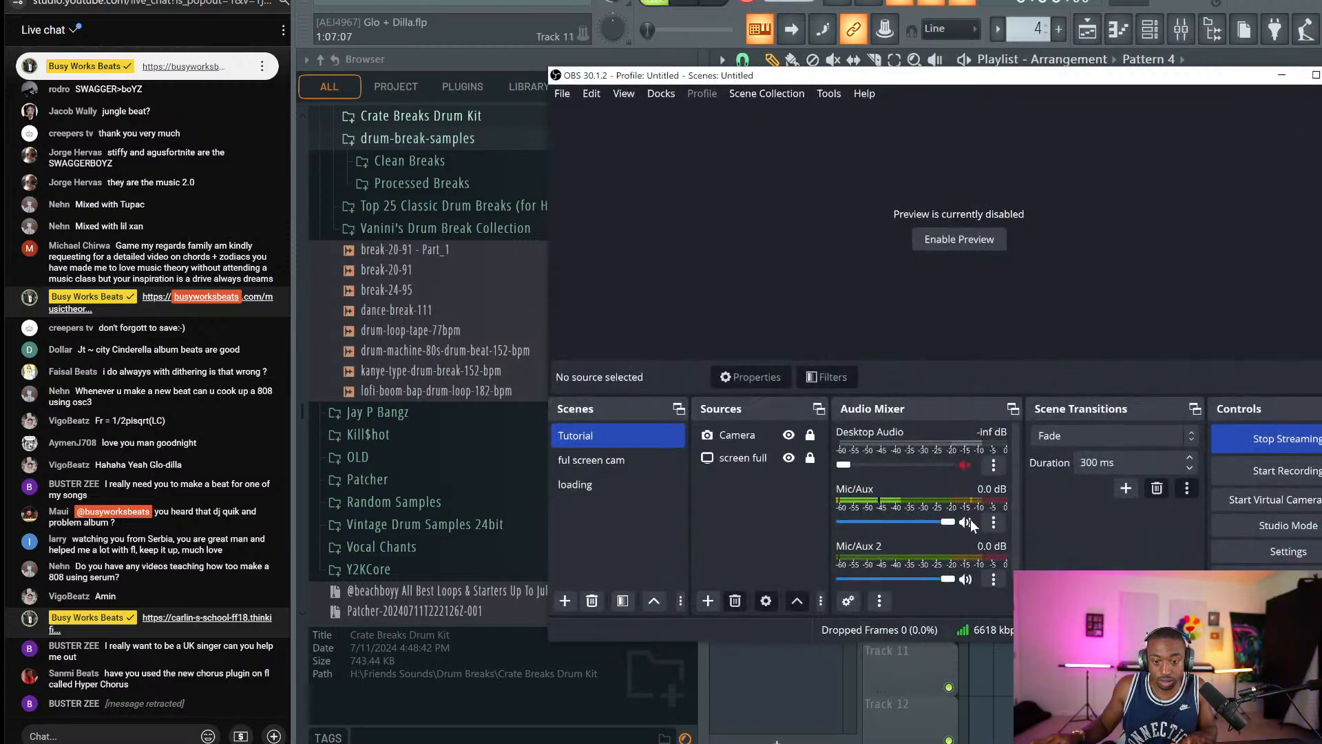
pyautogui.hotkey('alt', 'Tab')
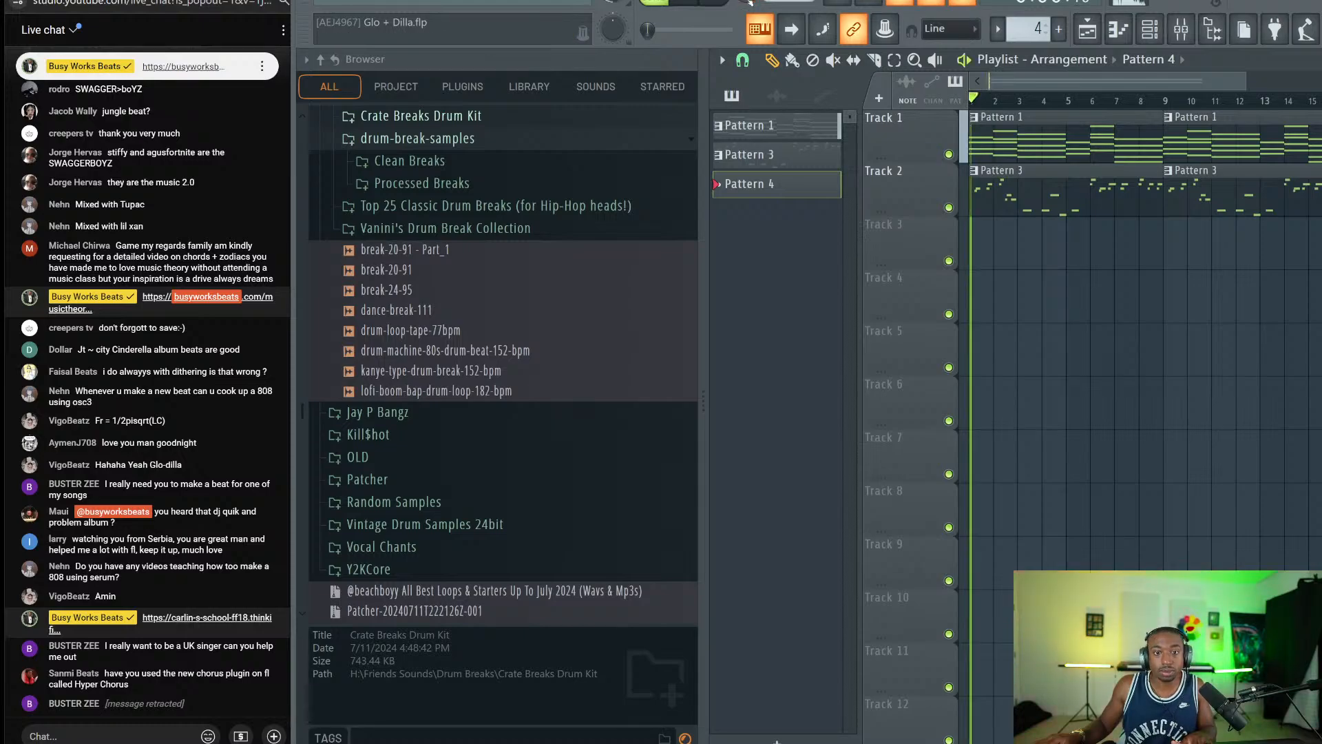
pyautogui.hotkey('alt', 'Tab')
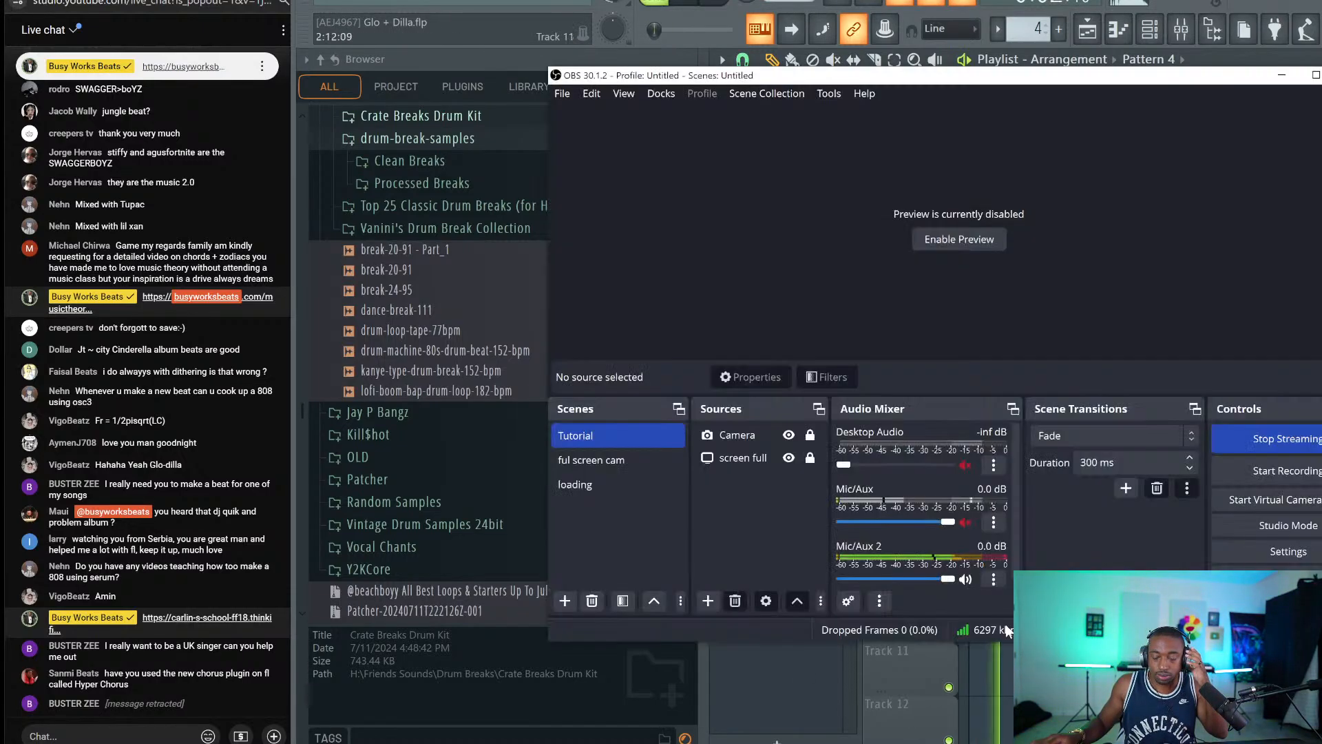
pyautogui.click(788, 436)
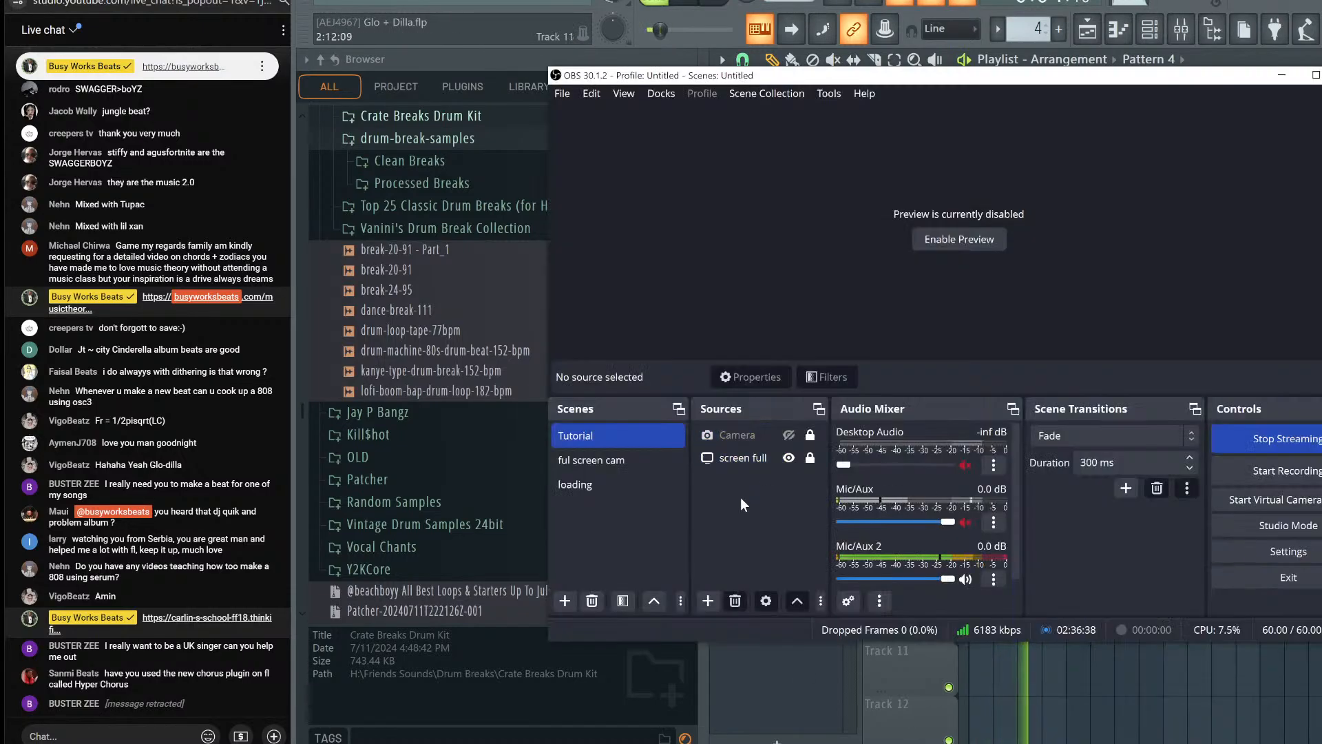
pyautogui.click(1283, 76)
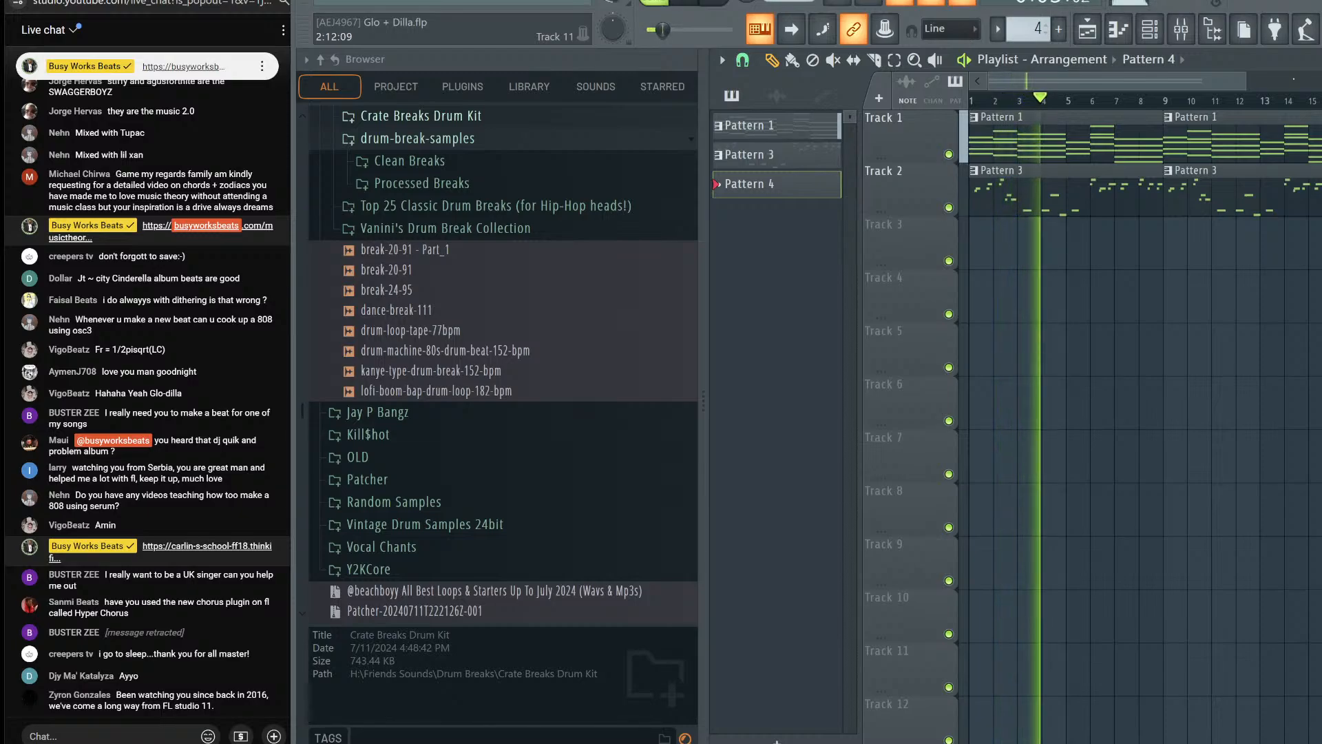
pyautogui.hotkey('alt', 'Tab')
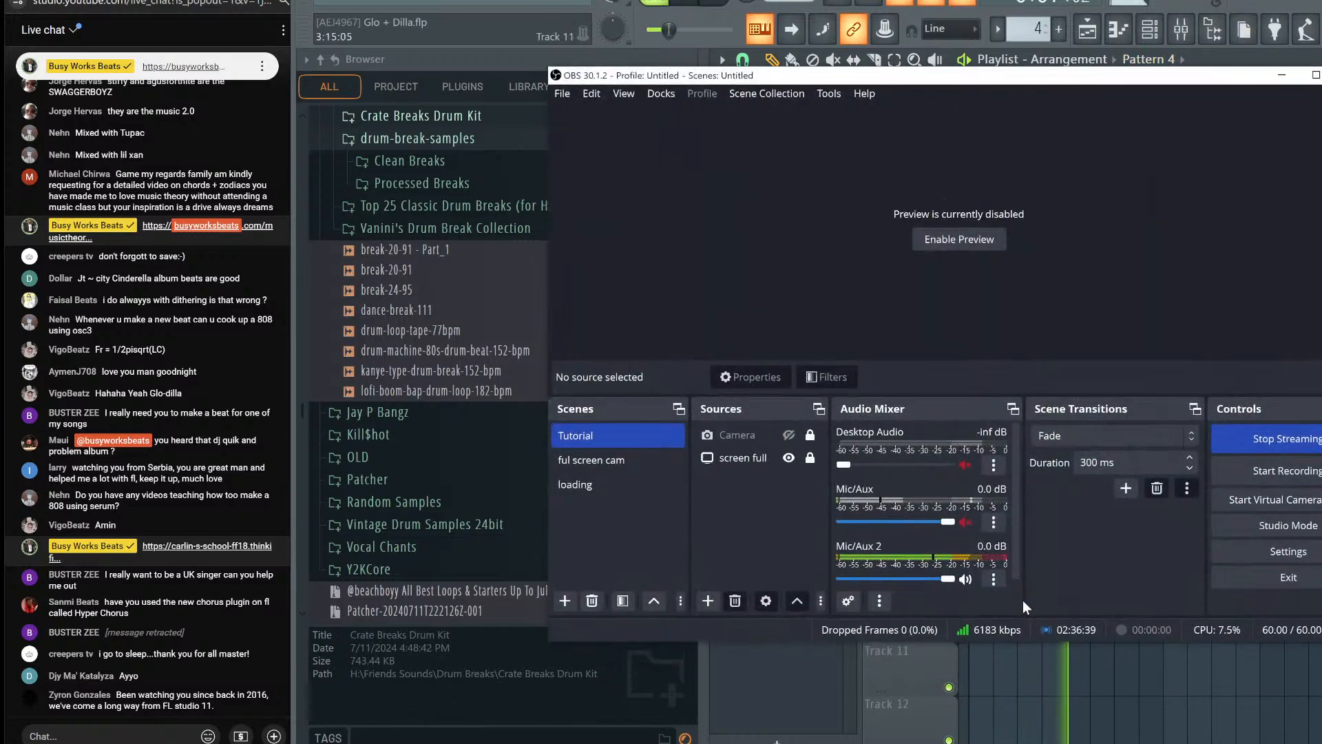
pyautogui.click(966, 520)
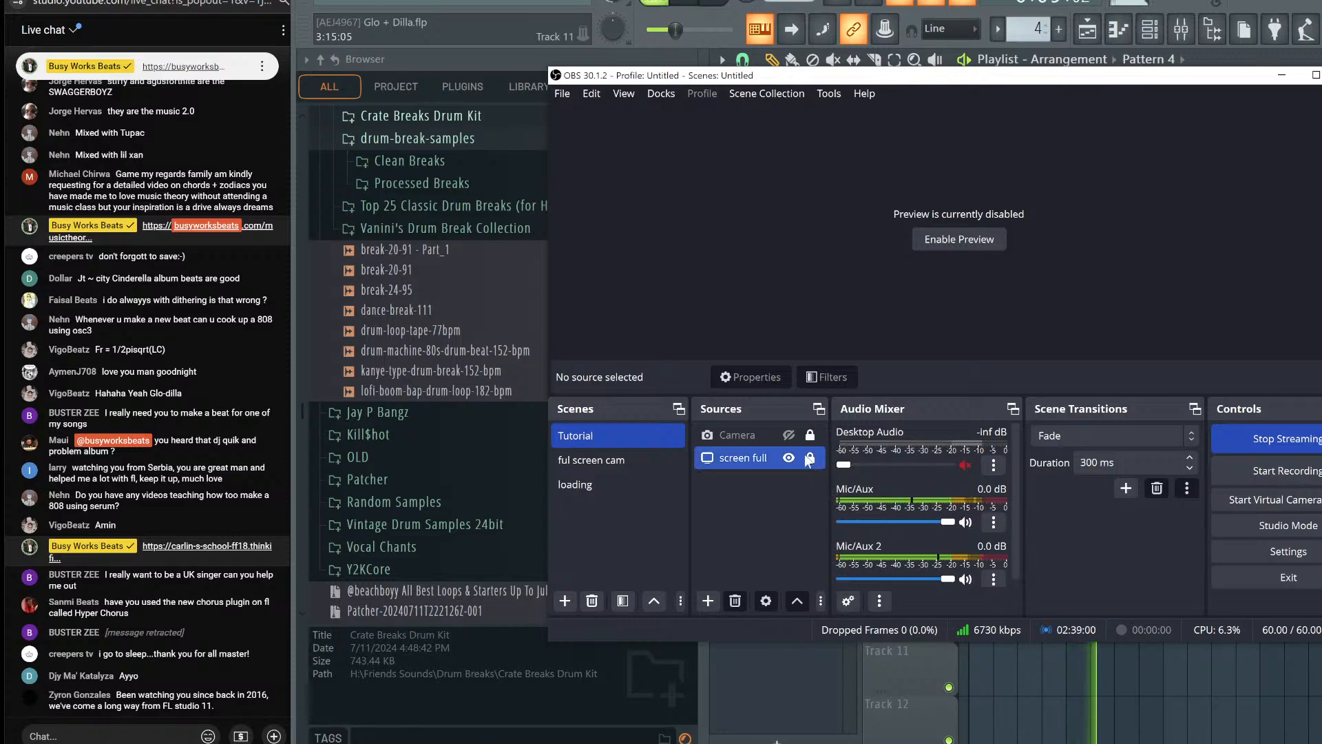
pyautogui.click(789, 434)
pyautogui.hotkey('alt', 'Tab')
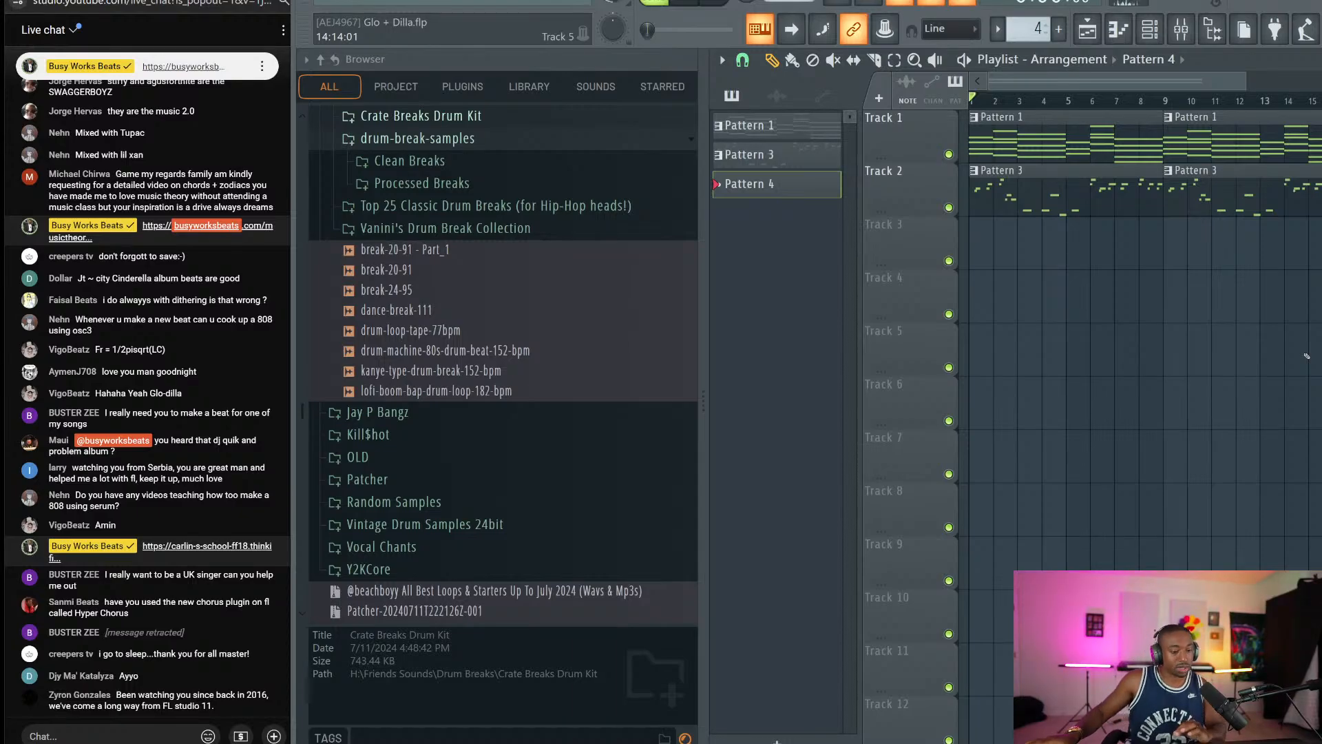
pyautogui.hotkey('alt', 'Tab')
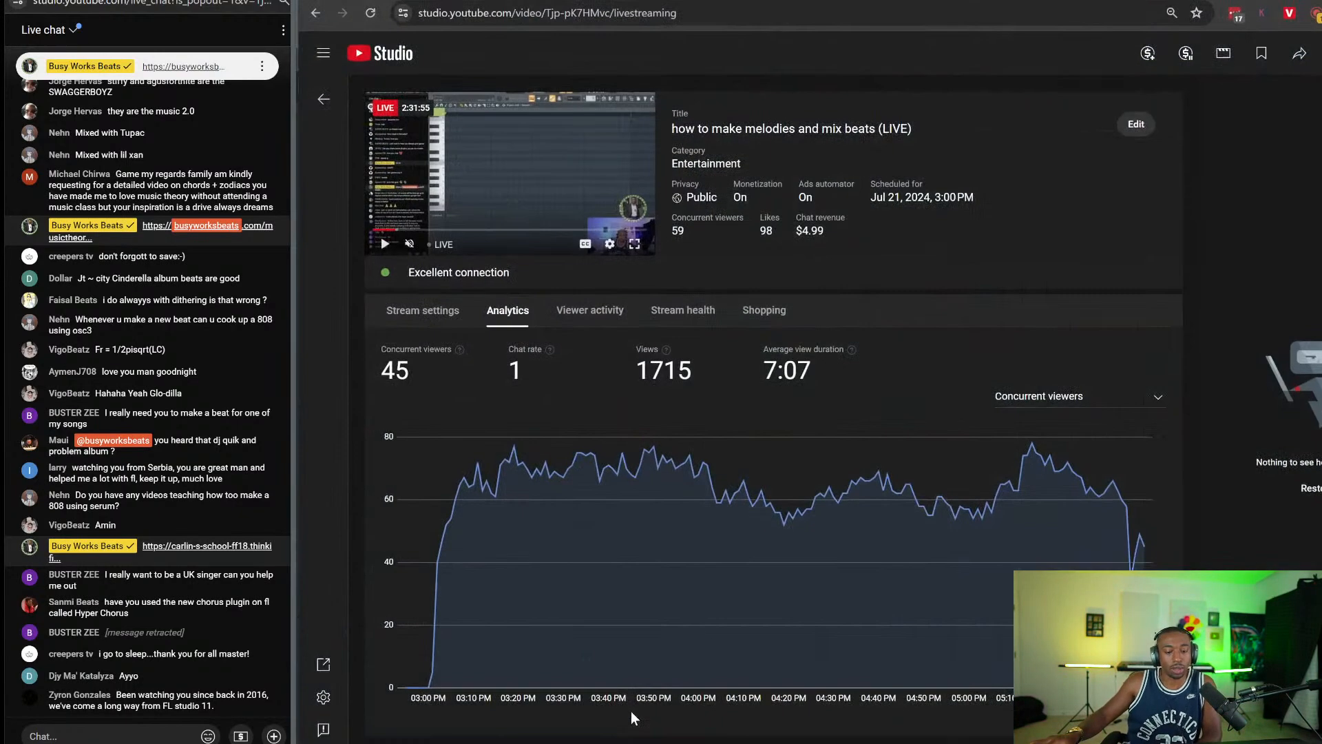
pyautogui.hotkey('alt', 'Tab')
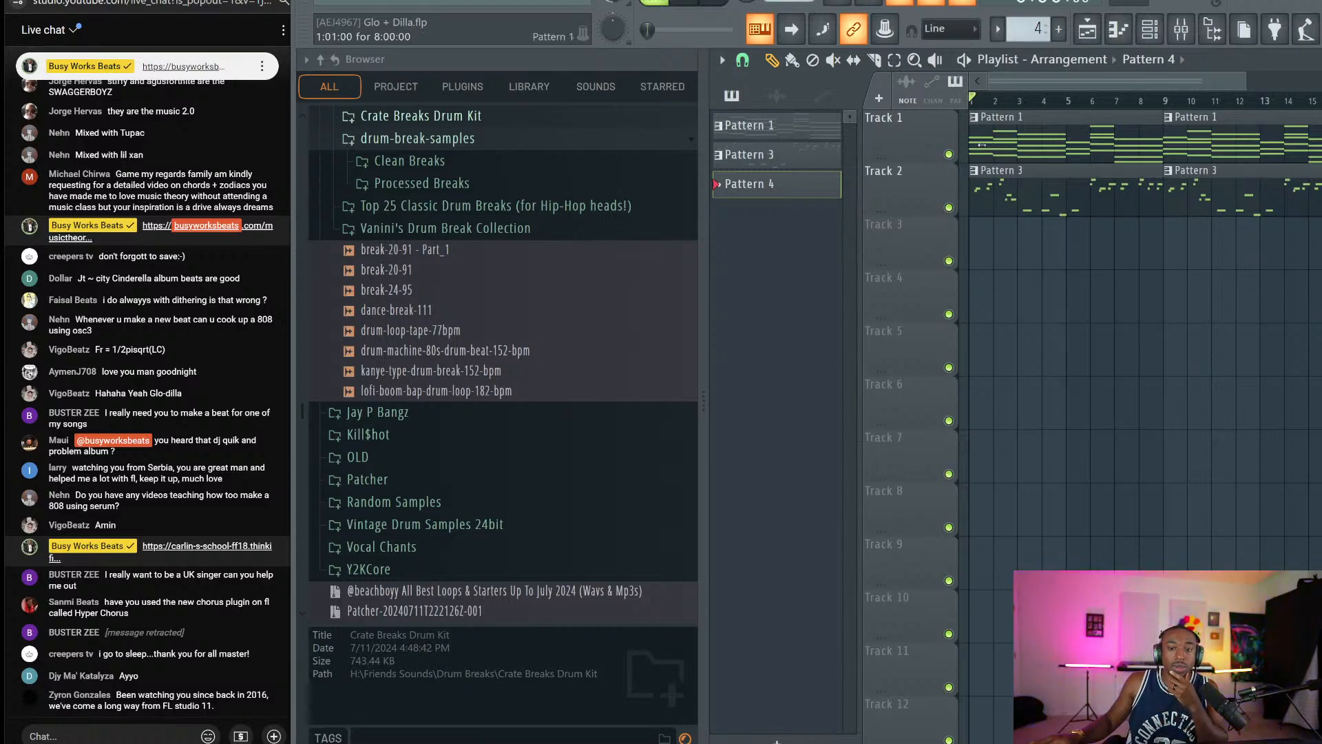
# Listen to Track 1 soloed, then unsolo it so all tracks play.
pyautogui.rightClick(948, 154)
pyautogui.press('space')
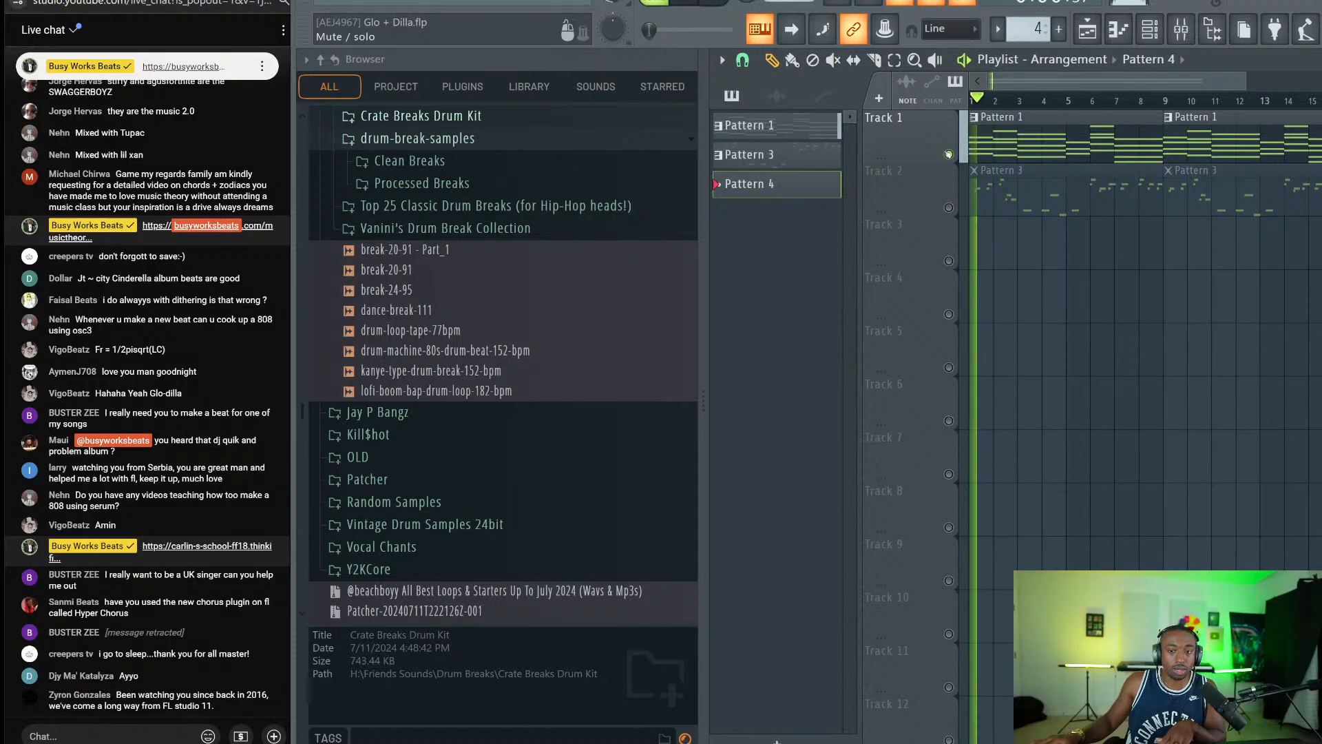
pyautogui.press('space')
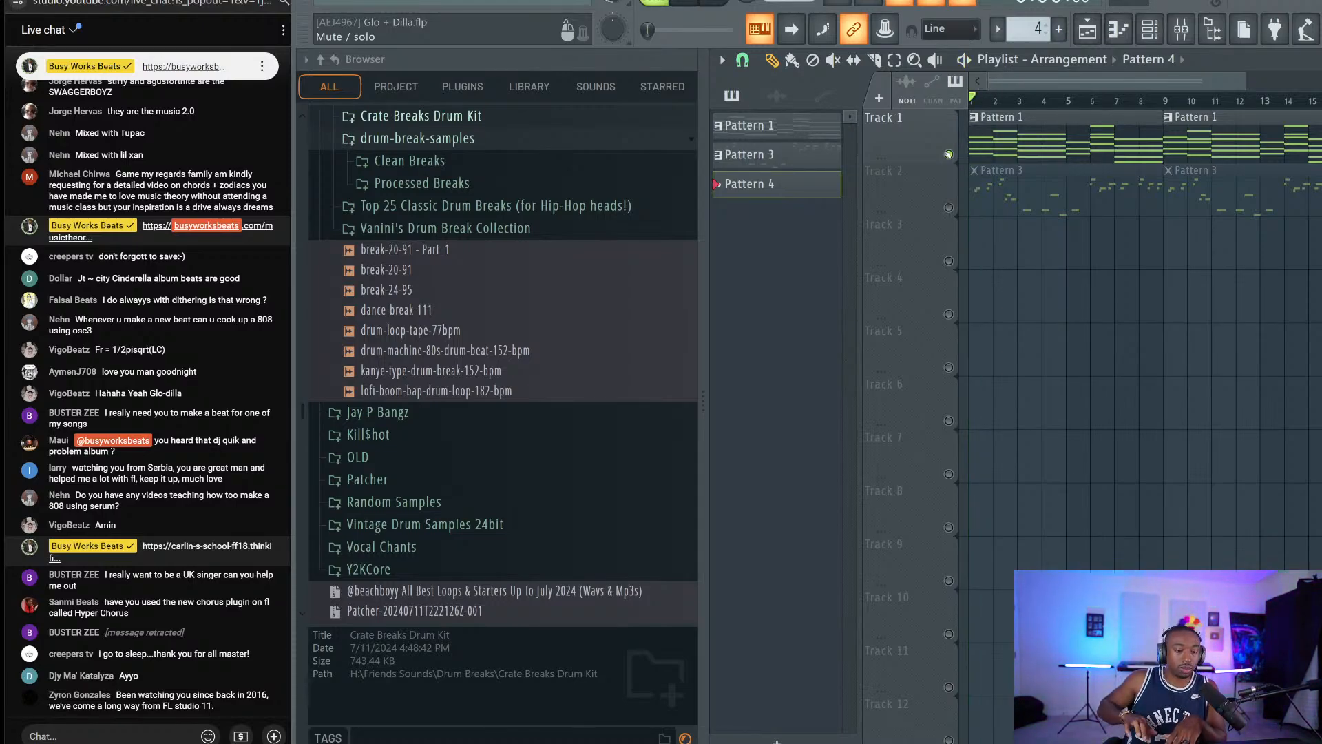
pyautogui.press('space')
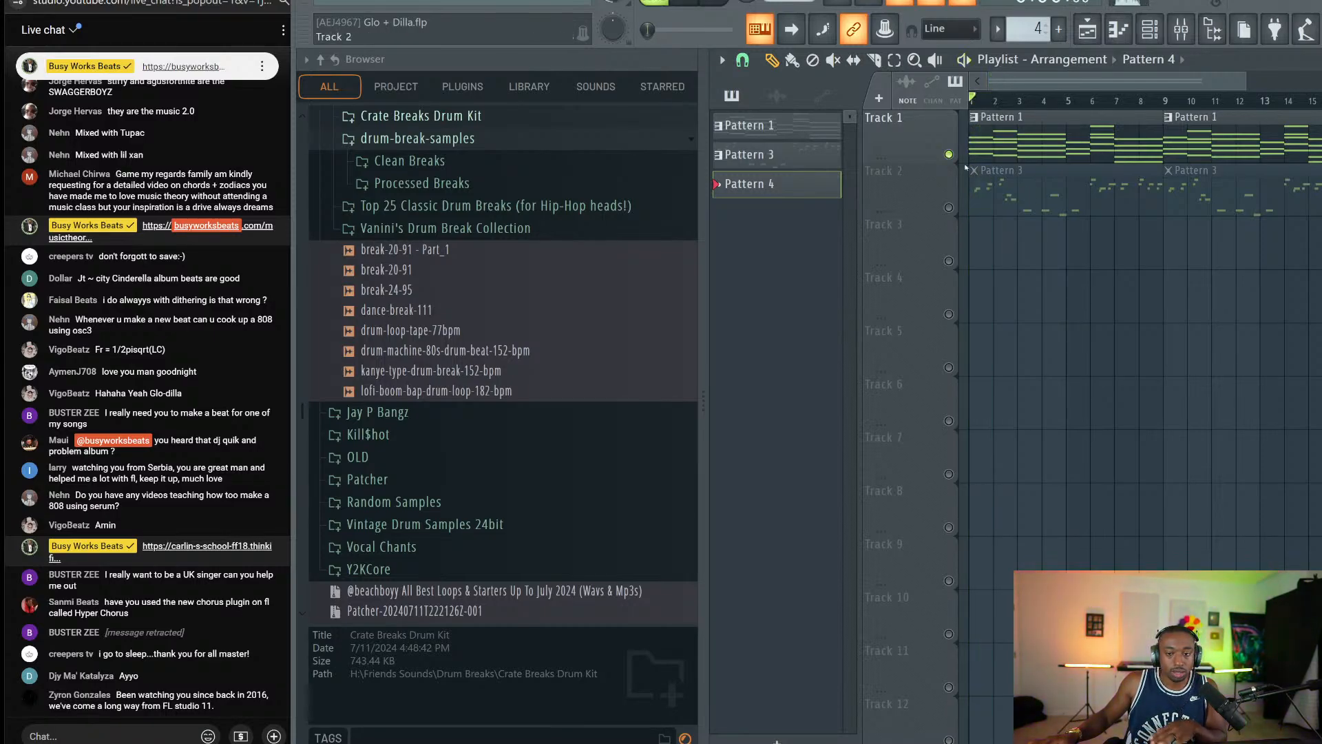
pyautogui.rightClick(948, 155)
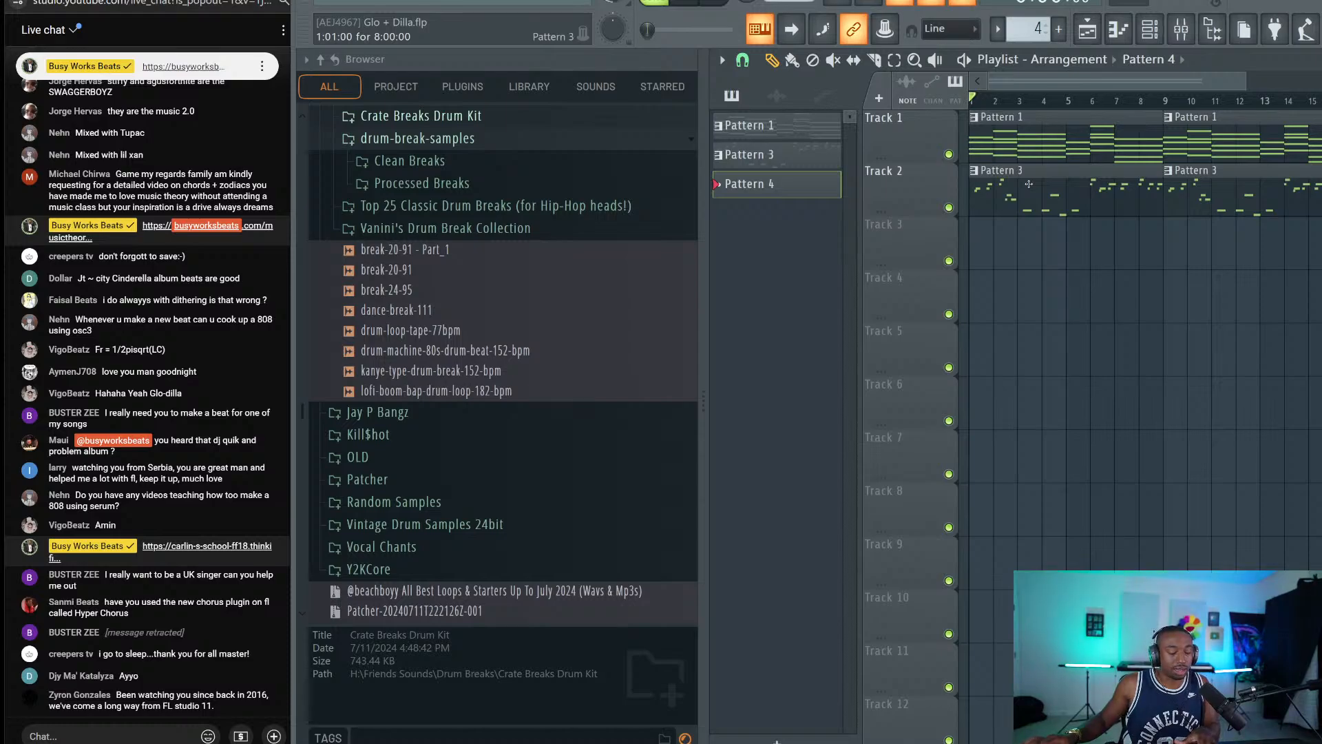
# Merge the Pattern 1 and Pattern 3 clips into one Pattern 2 and save.
pyautogui.hotkey('ctrl', 'a')
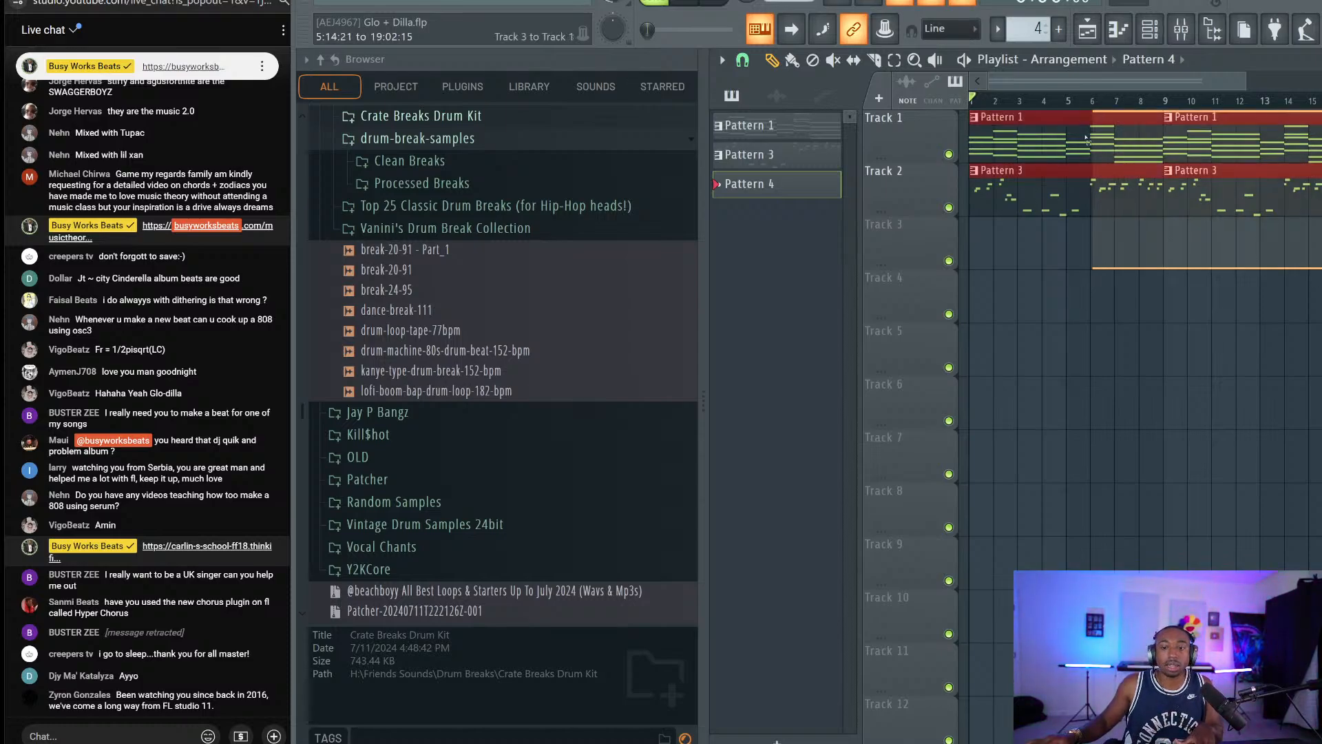
pyautogui.hotkey('ctrl', 'g')
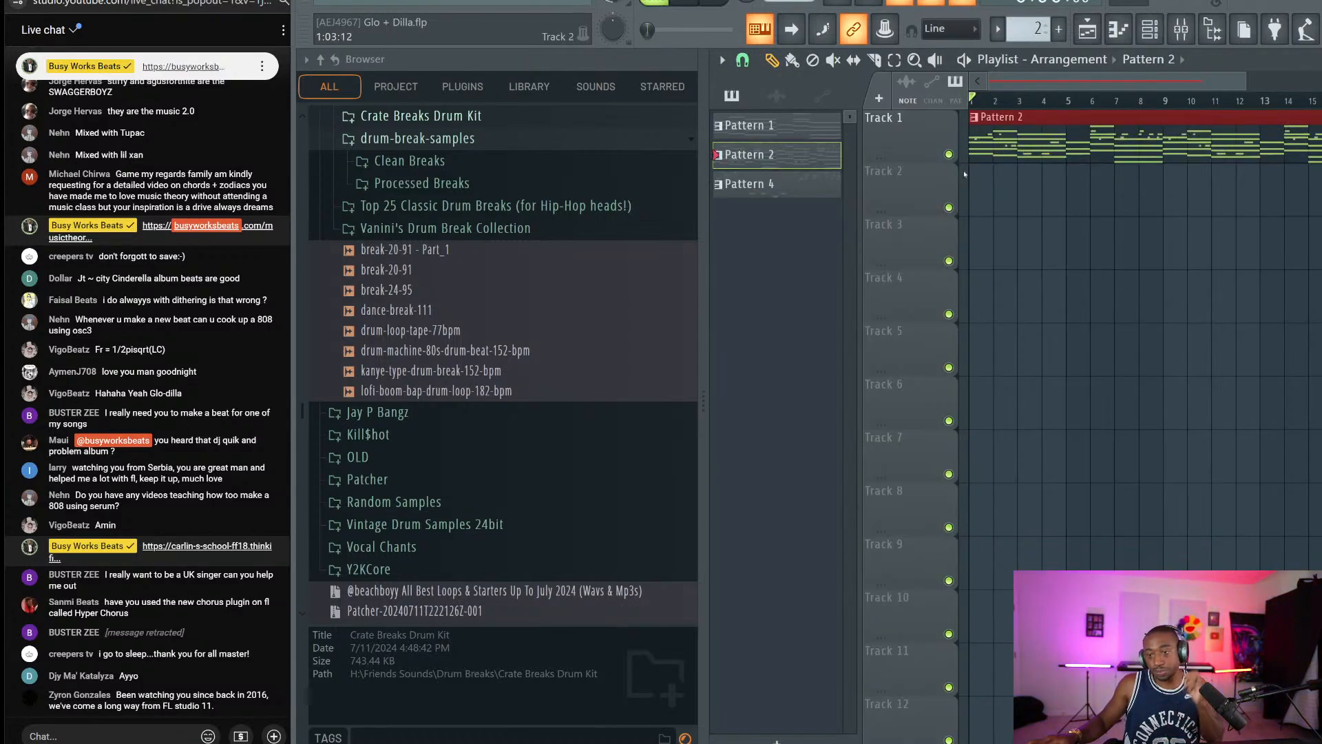
pyautogui.hotkey('ctrl', 'd')
pyautogui.hotkey('ctrl', 's')
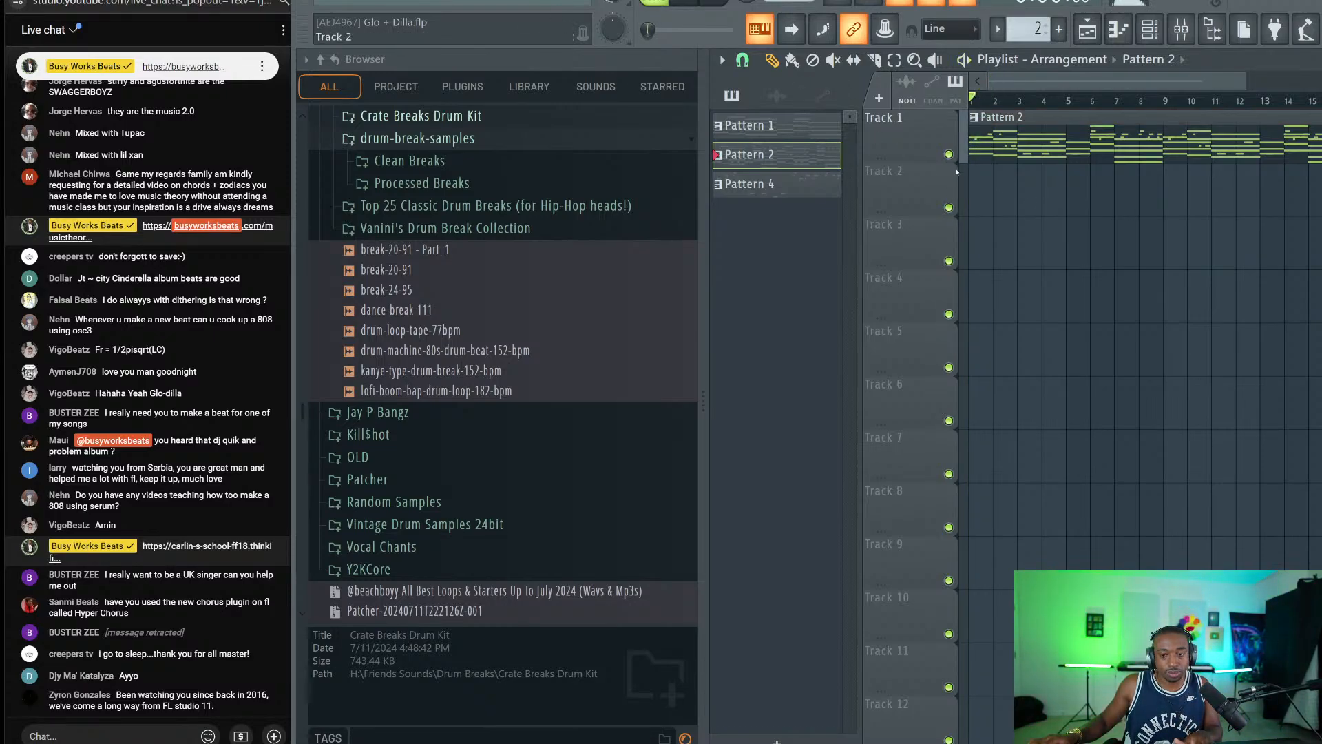
# Play the beat with Nexus and Sawer, then return to the playlist with playback stopped.
pyautogui.click(1149, 44)
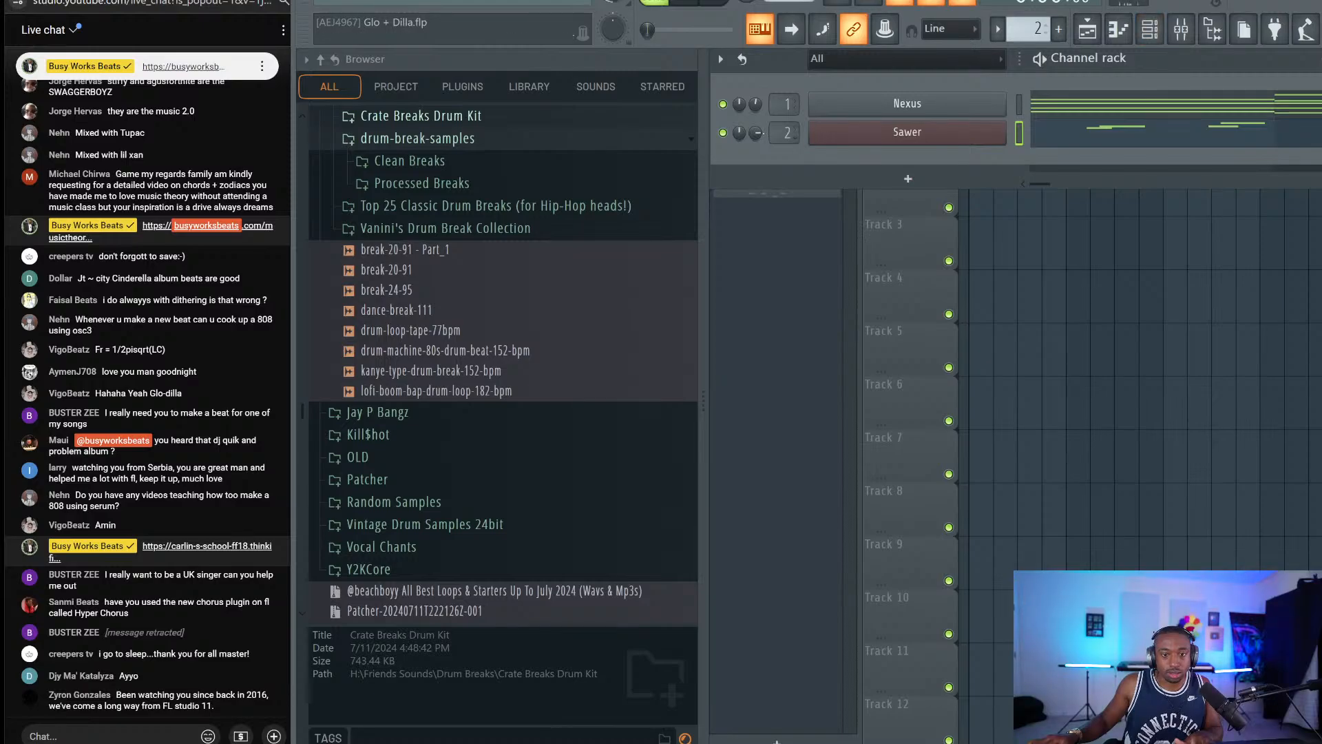
pyautogui.press('space')
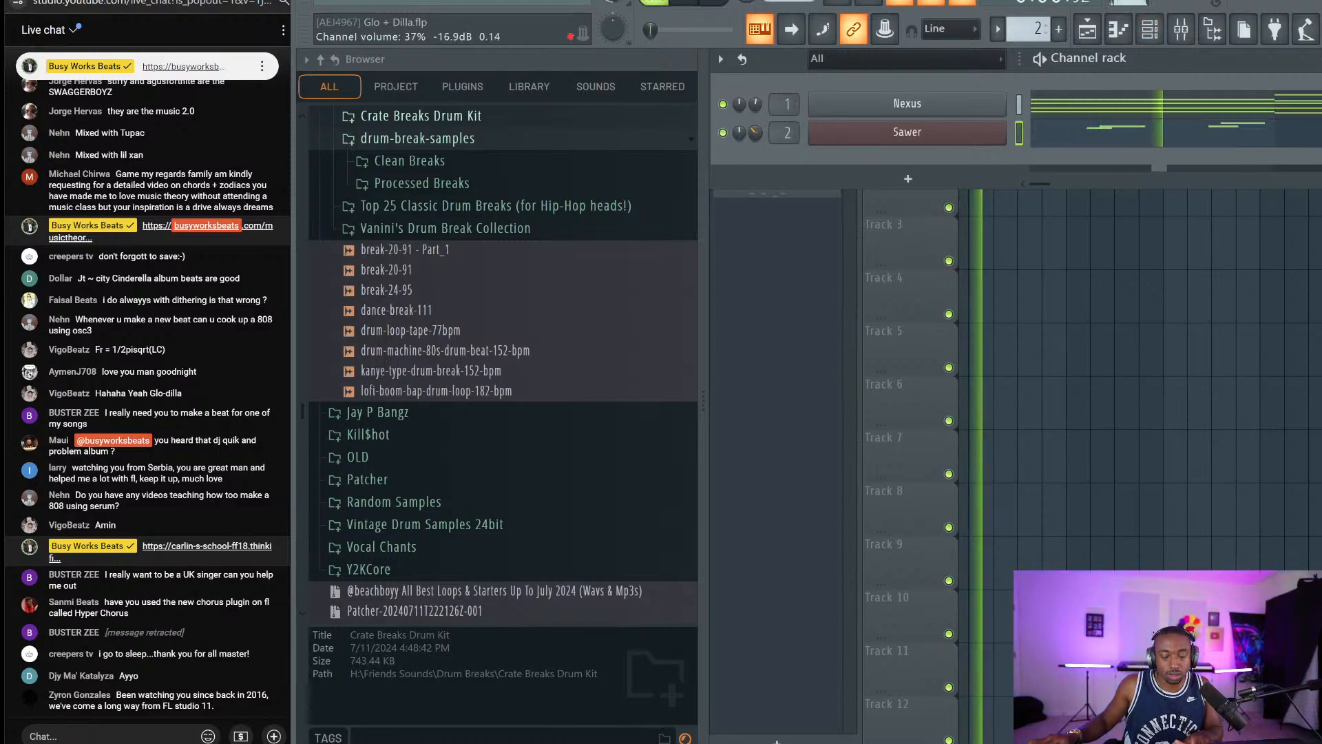
pyautogui.rightClick(979, 262)
pyautogui.press('space')
pyautogui.rightClick(939, 123)
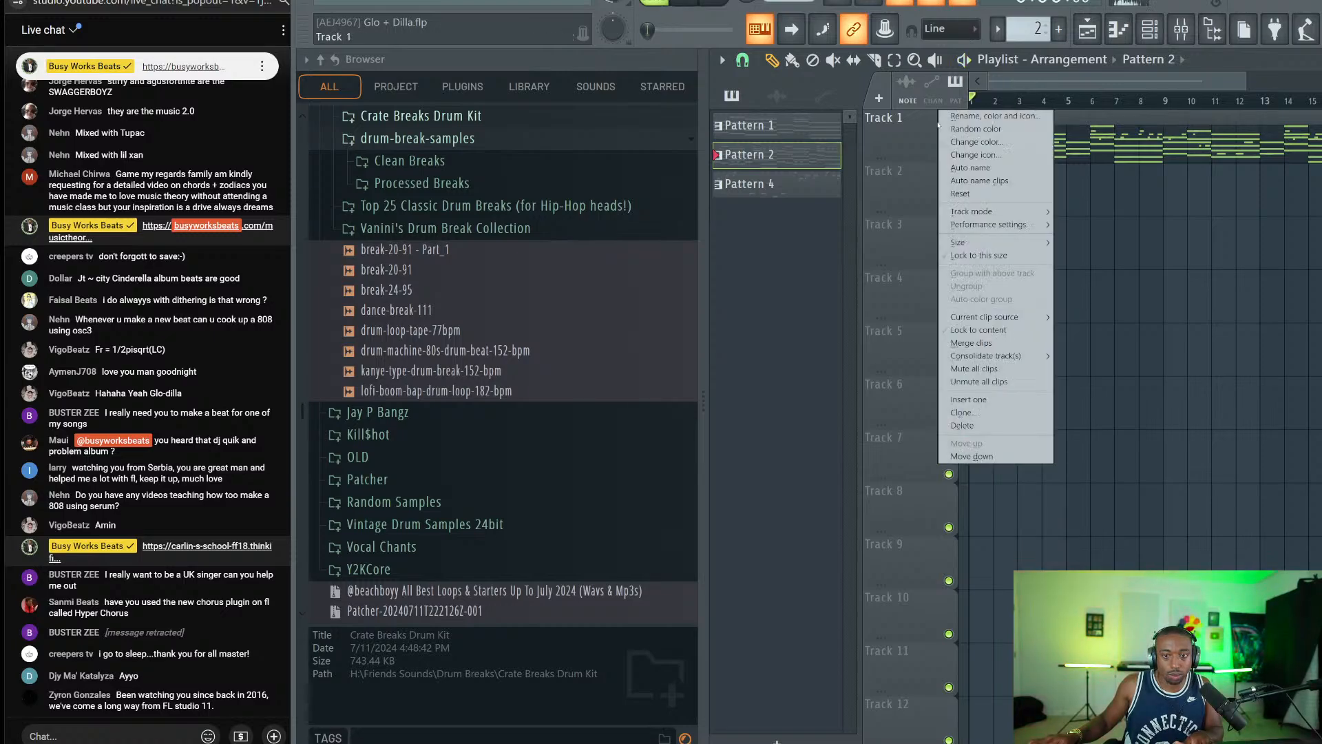
pyautogui.click(1071, 205)
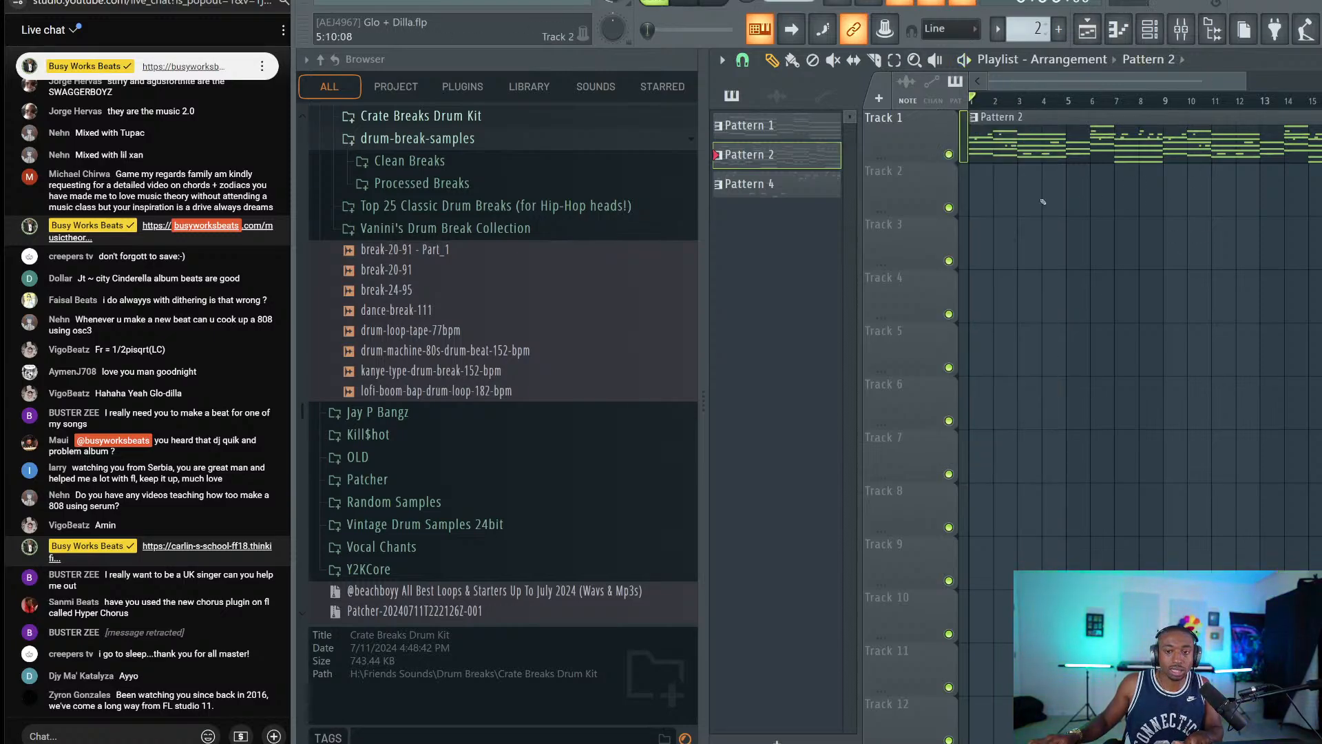
pyautogui.rightClick(791, 157)
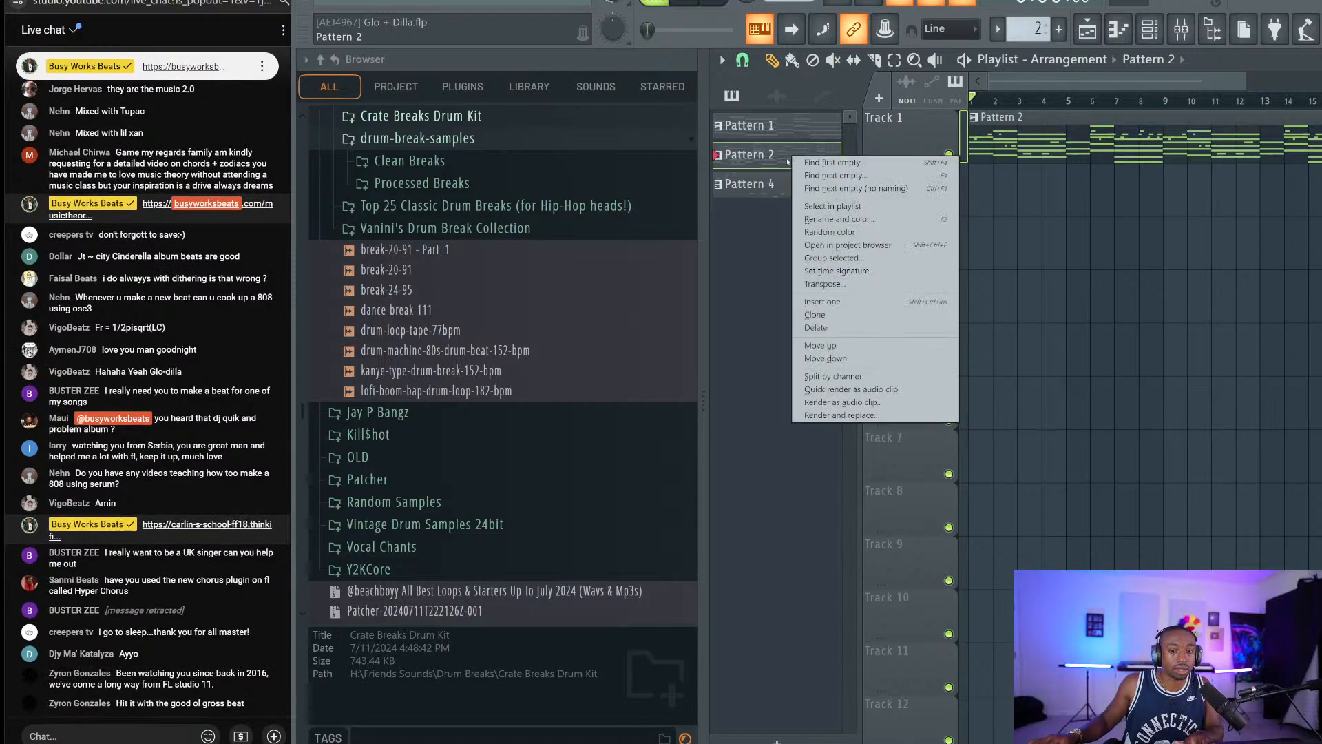
pyautogui.click(826, 284)
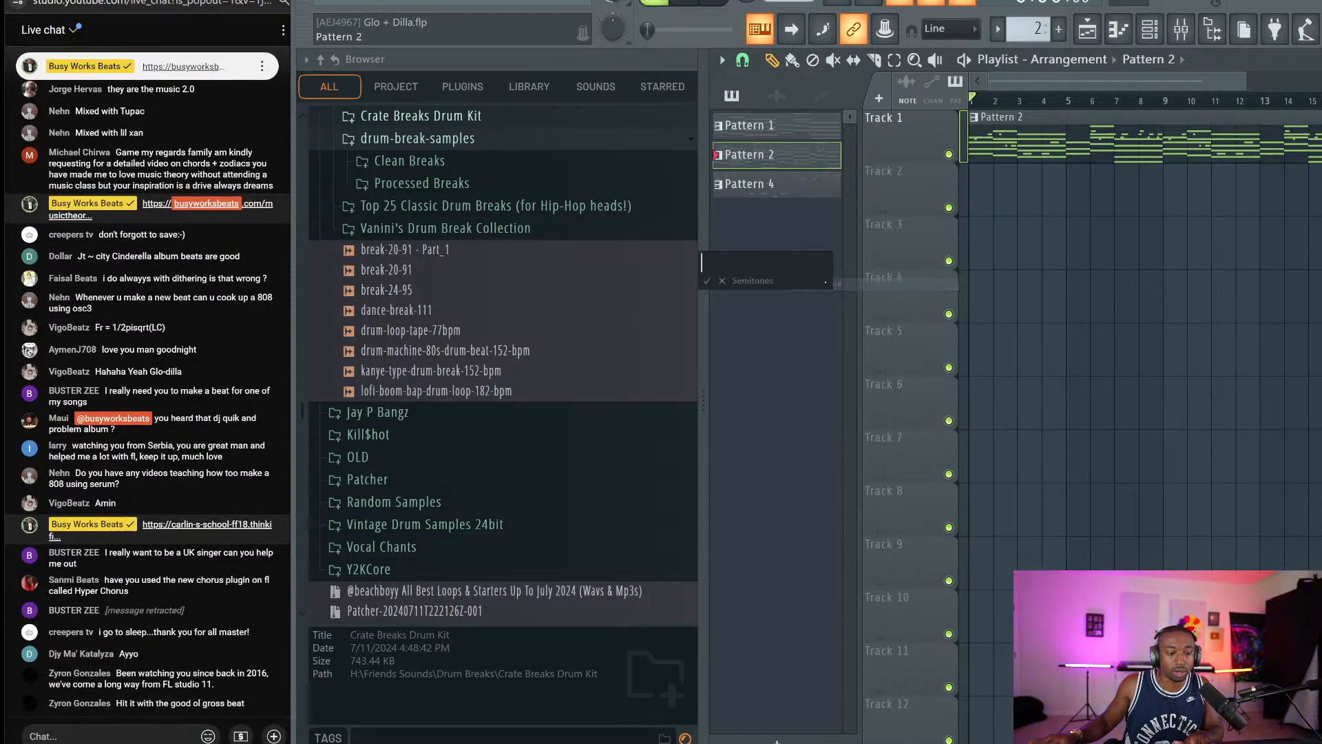
pyautogui.press('Return')
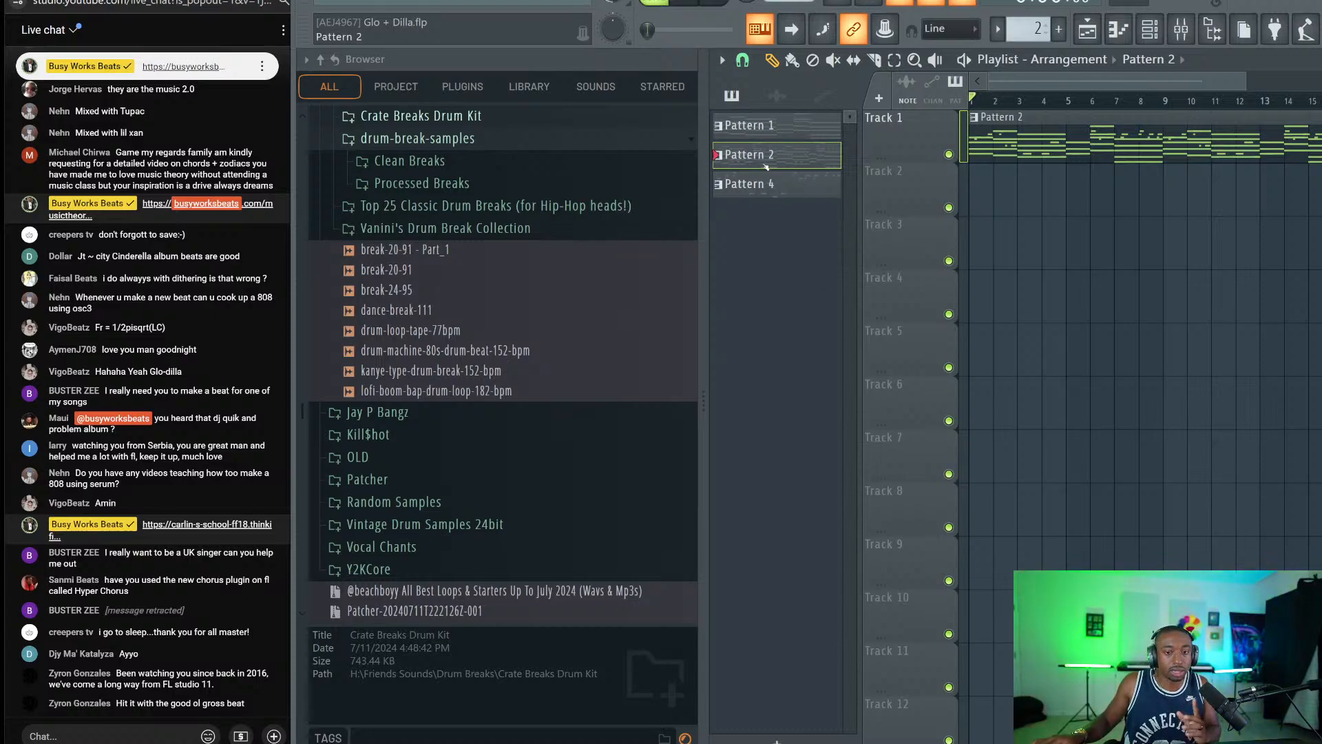
pyautogui.rightClick(763, 160)
pyautogui.click(825, 284)
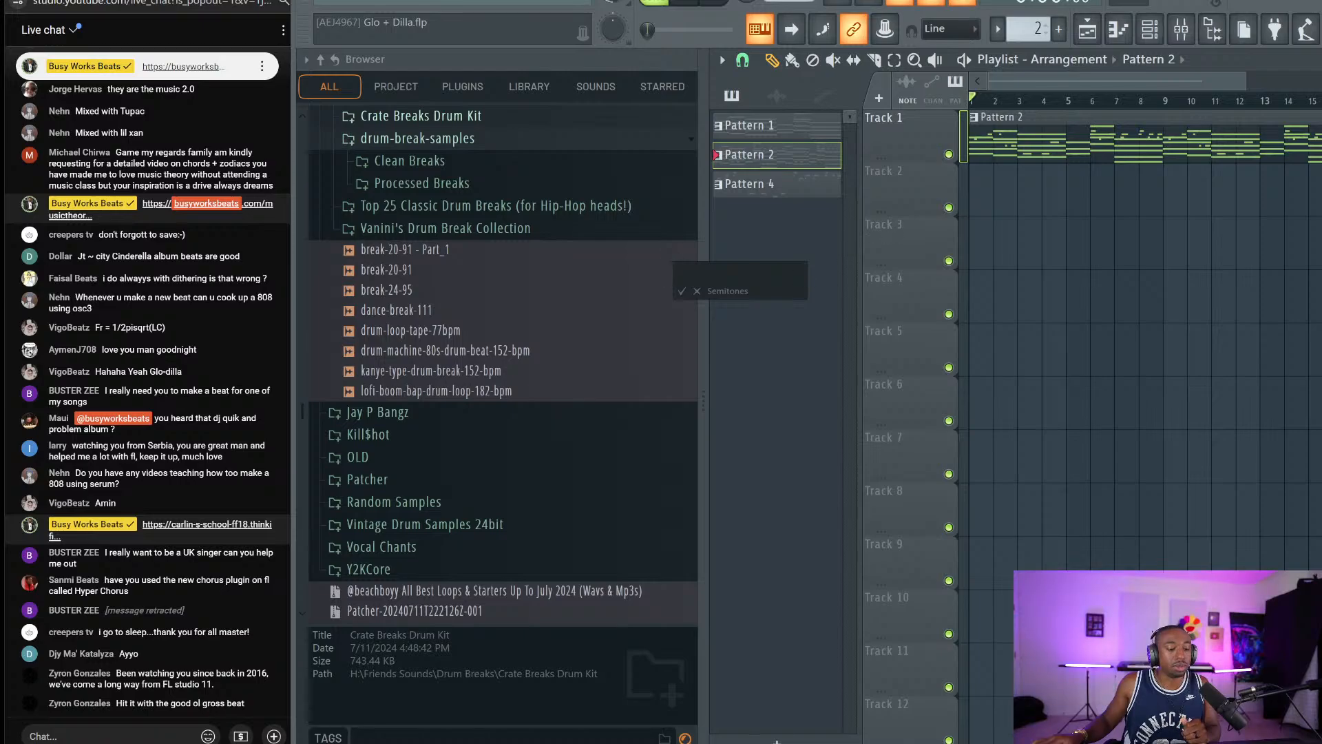
pyautogui.click(696, 291)
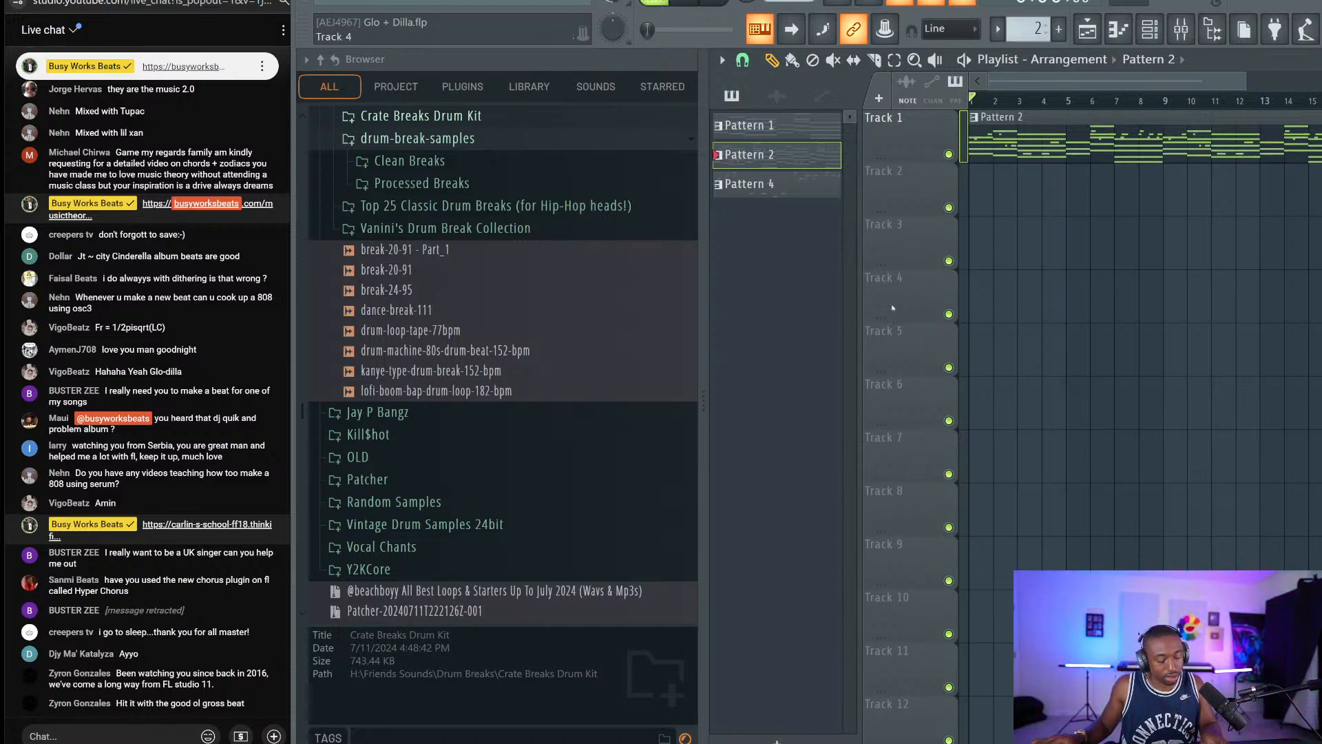
pyautogui.press('super+shift+s')
pyautogui.moveTo(22, 666); pyautogui.dragTo(274, 697)
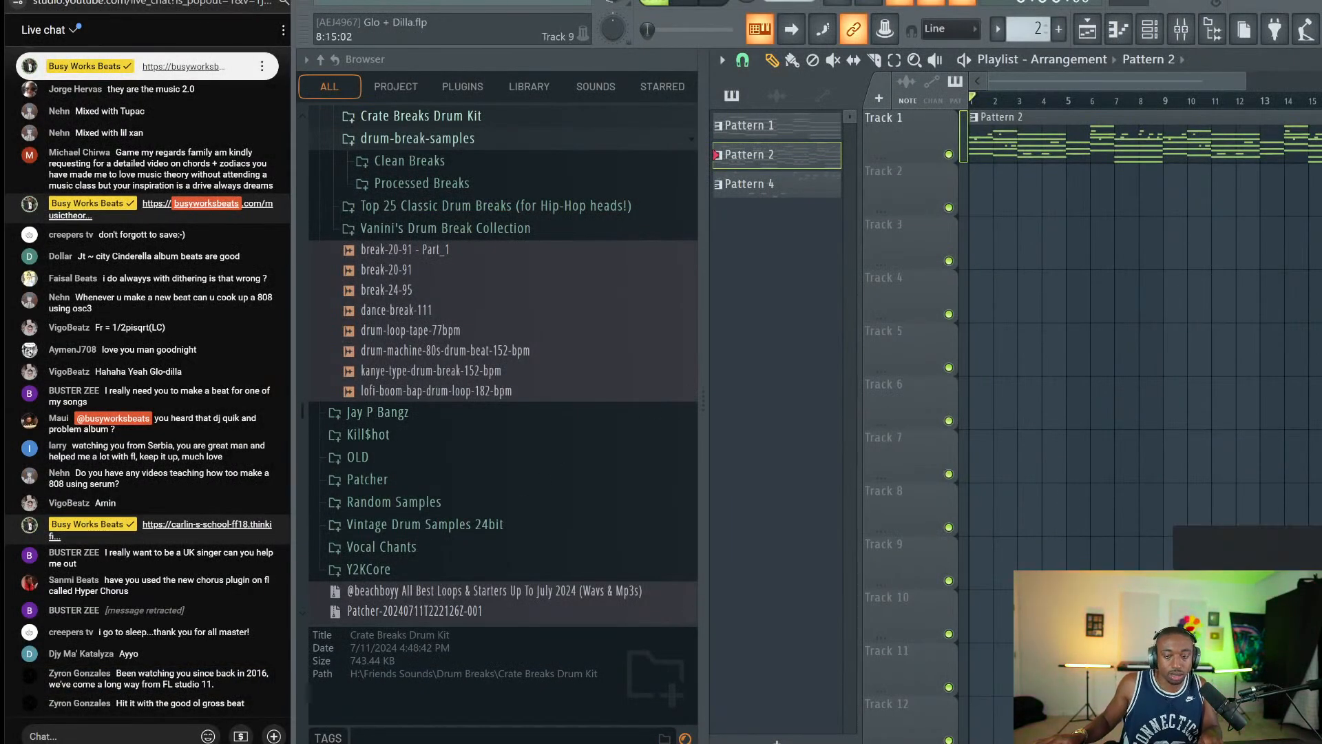
pyautogui.click(1260, 620)
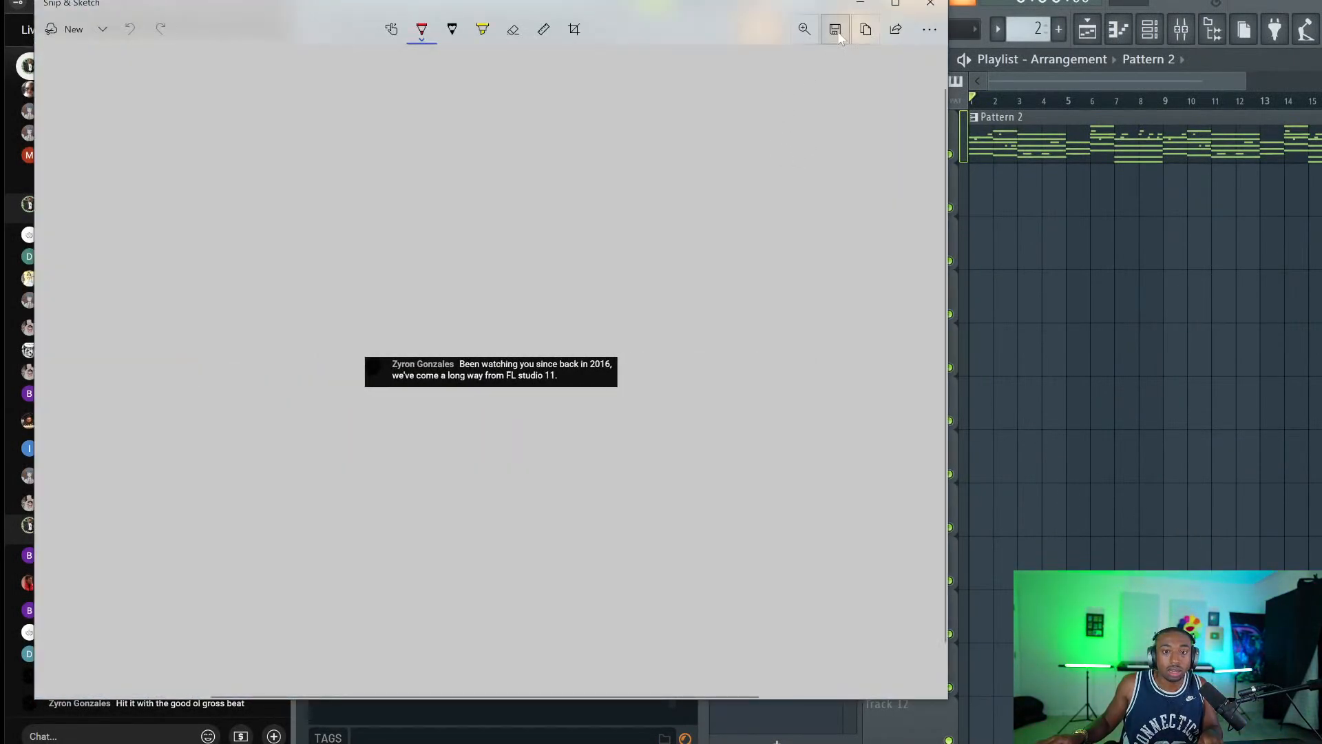
pyautogui.click(837, 31)
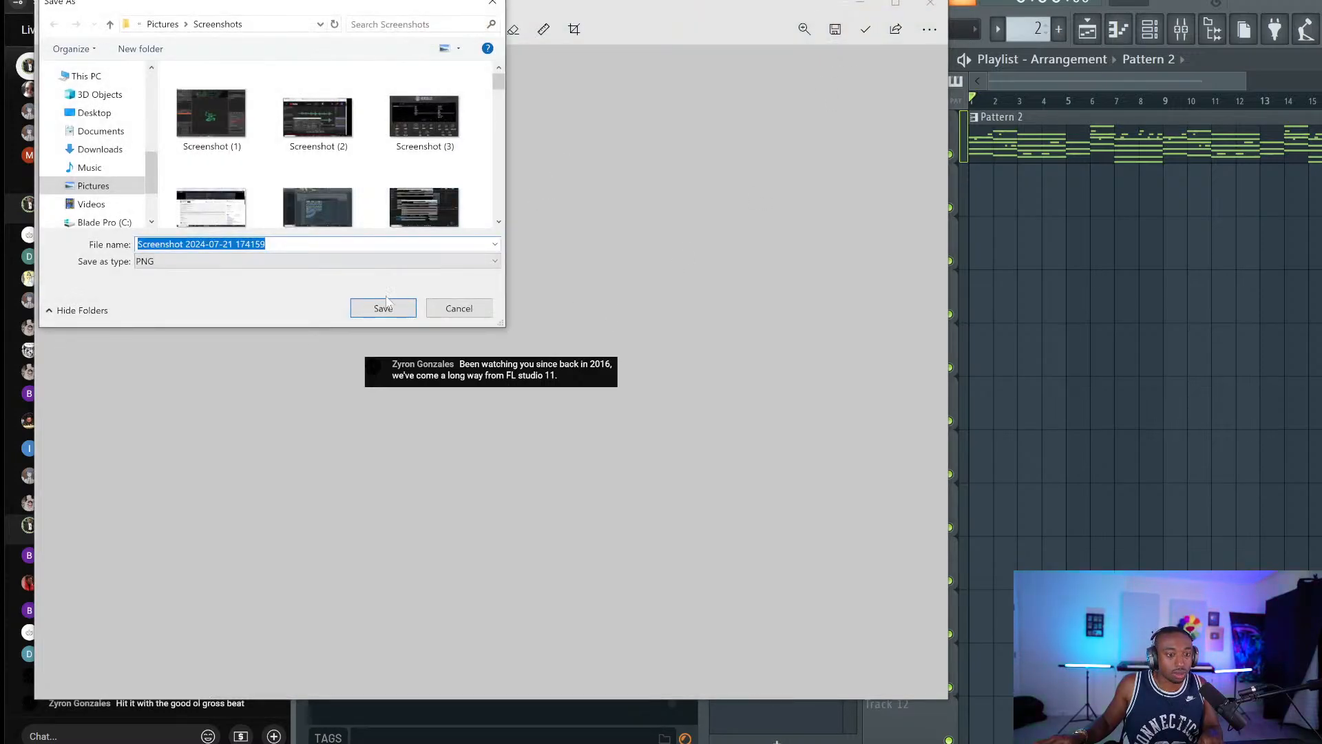
pyautogui.click(404, 303)
pyautogui.click(930, 4)
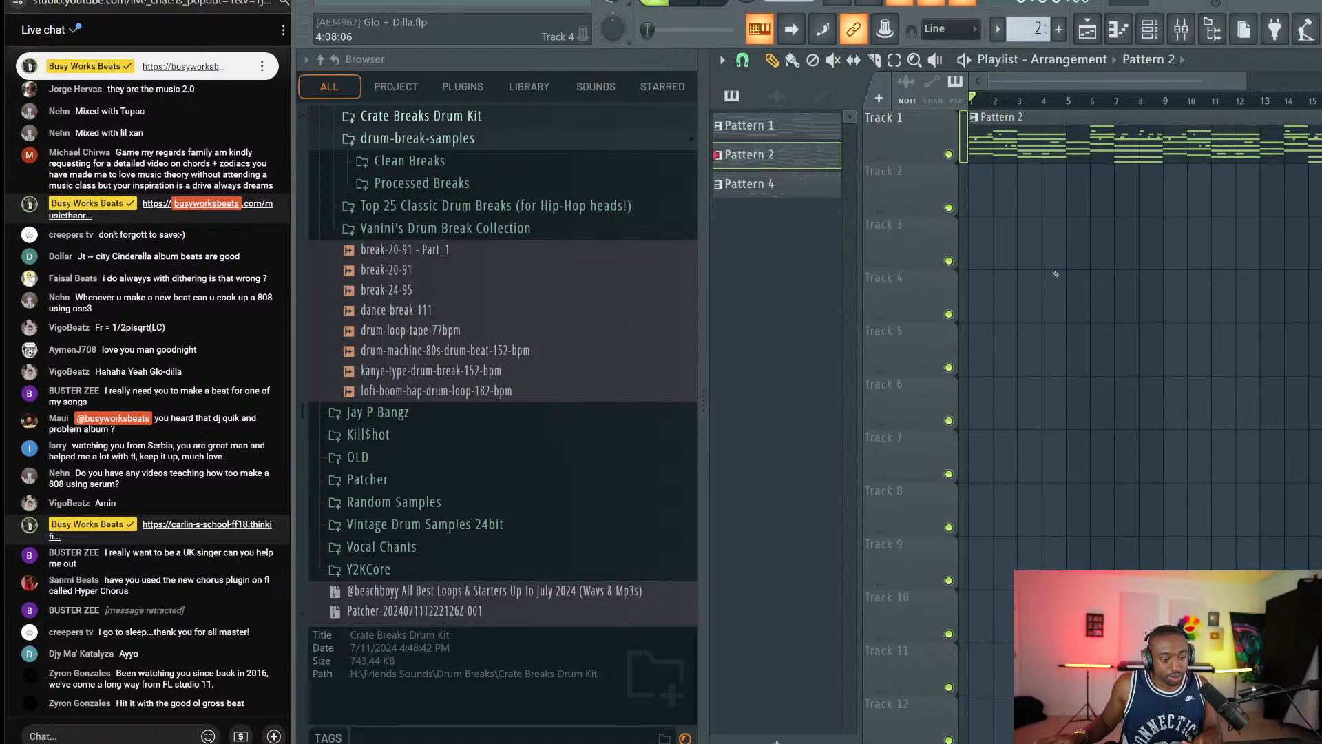
# Play the arrangement and hide the browser to widen the playlist.
pyautogui.press('space')
pyautogui.press('F6')
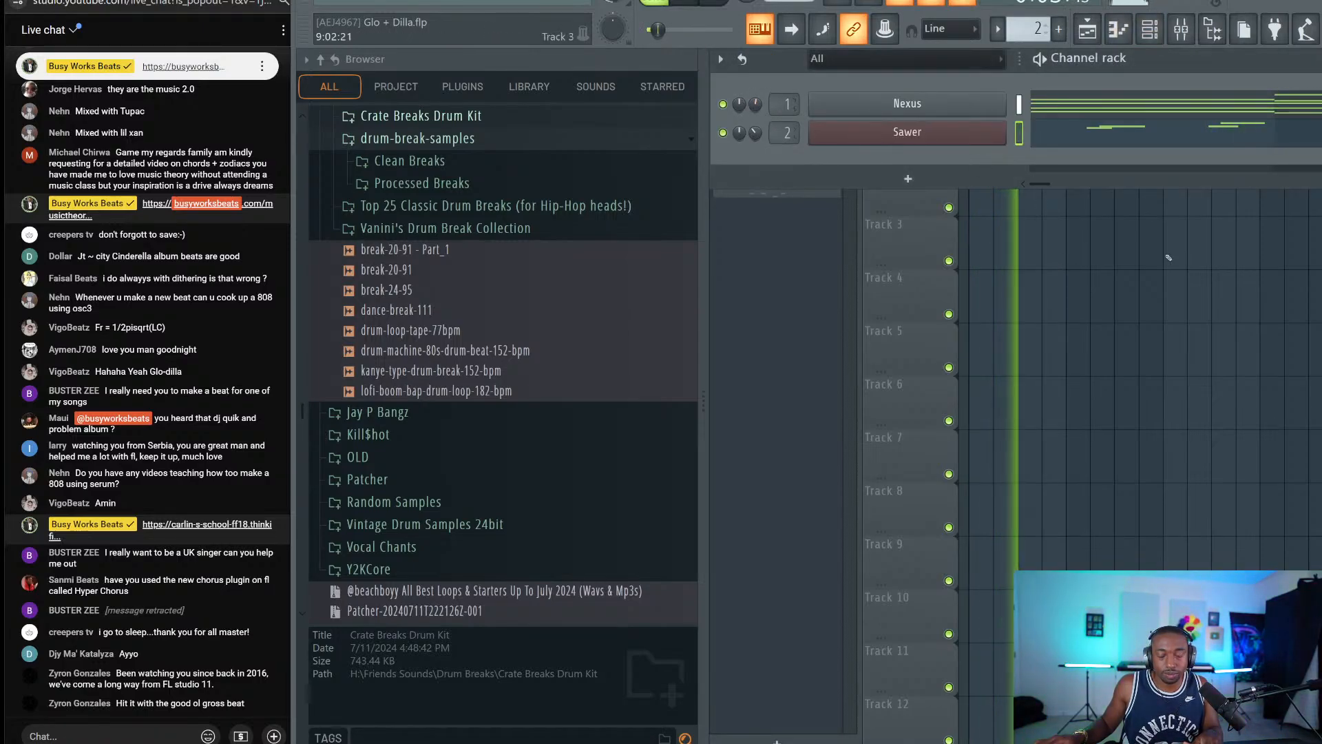
pyautogui.press('F6')
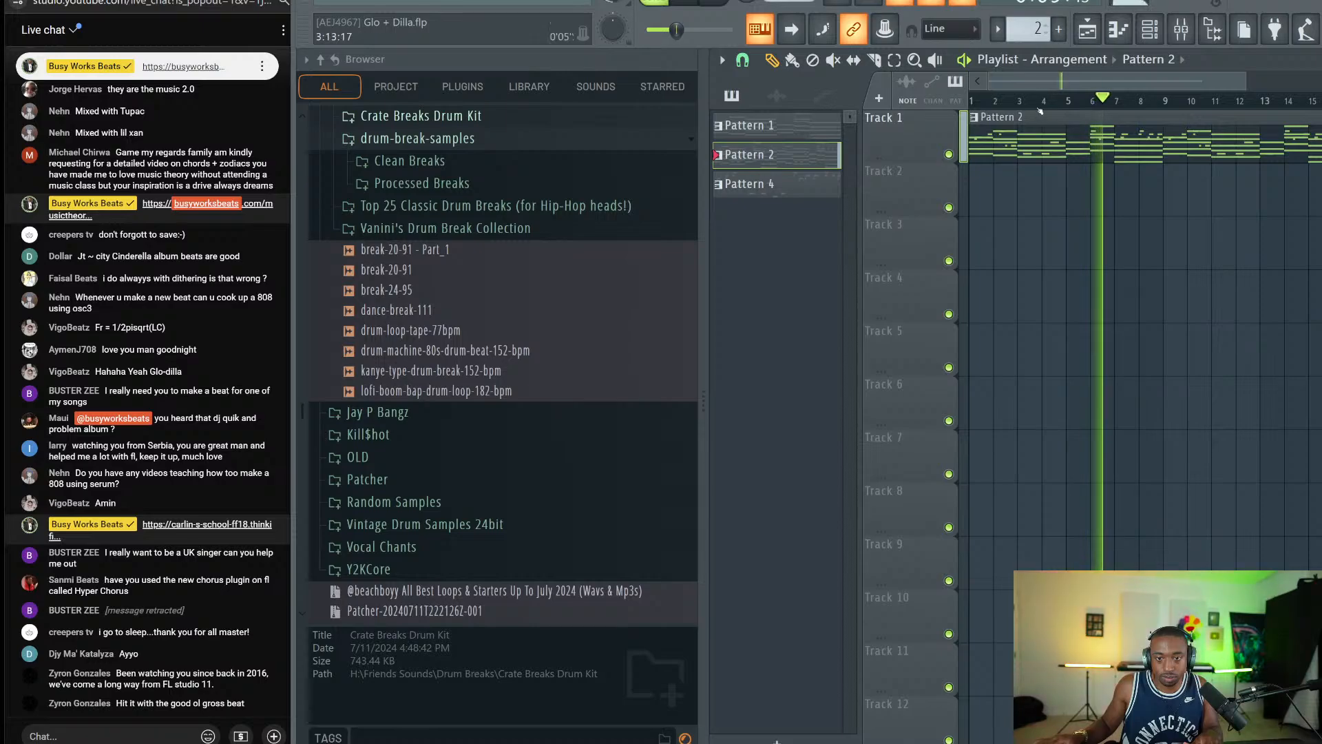
pyautogui.hotkey('alt', 'F8')
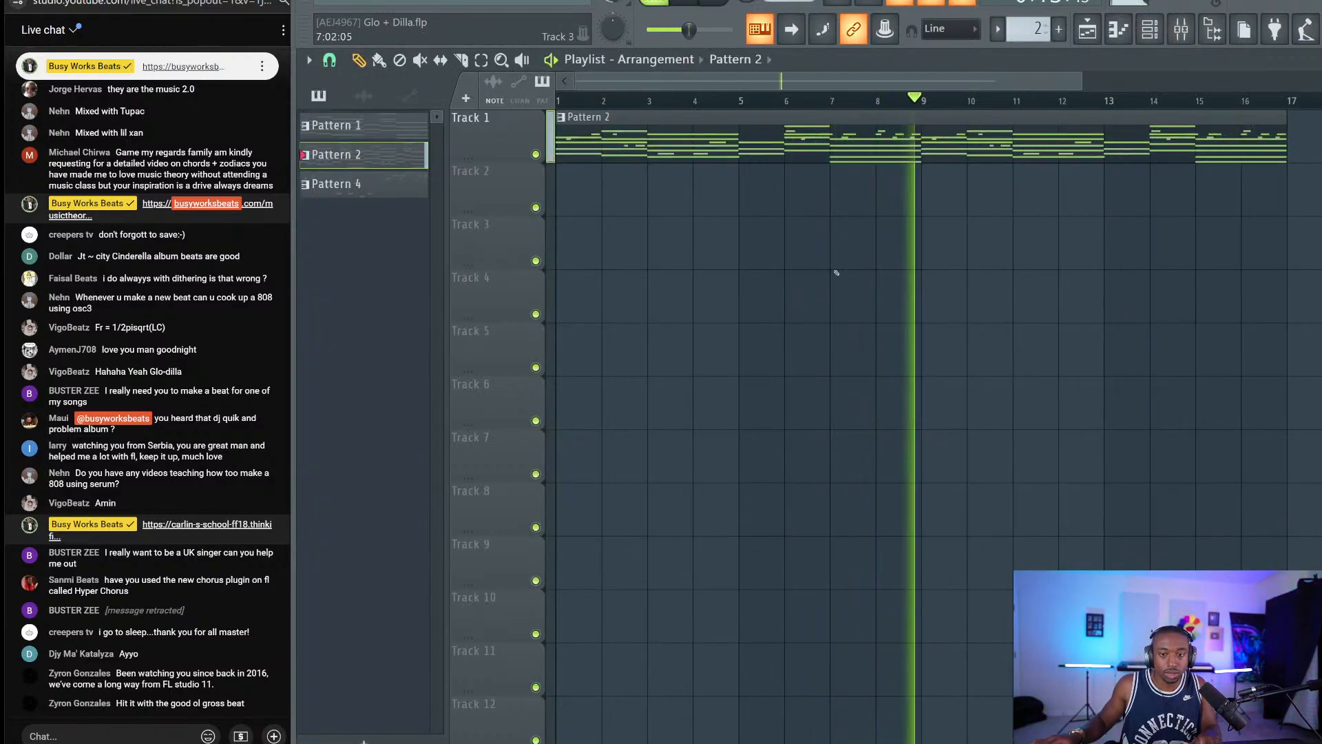
pyautogui.press('space')
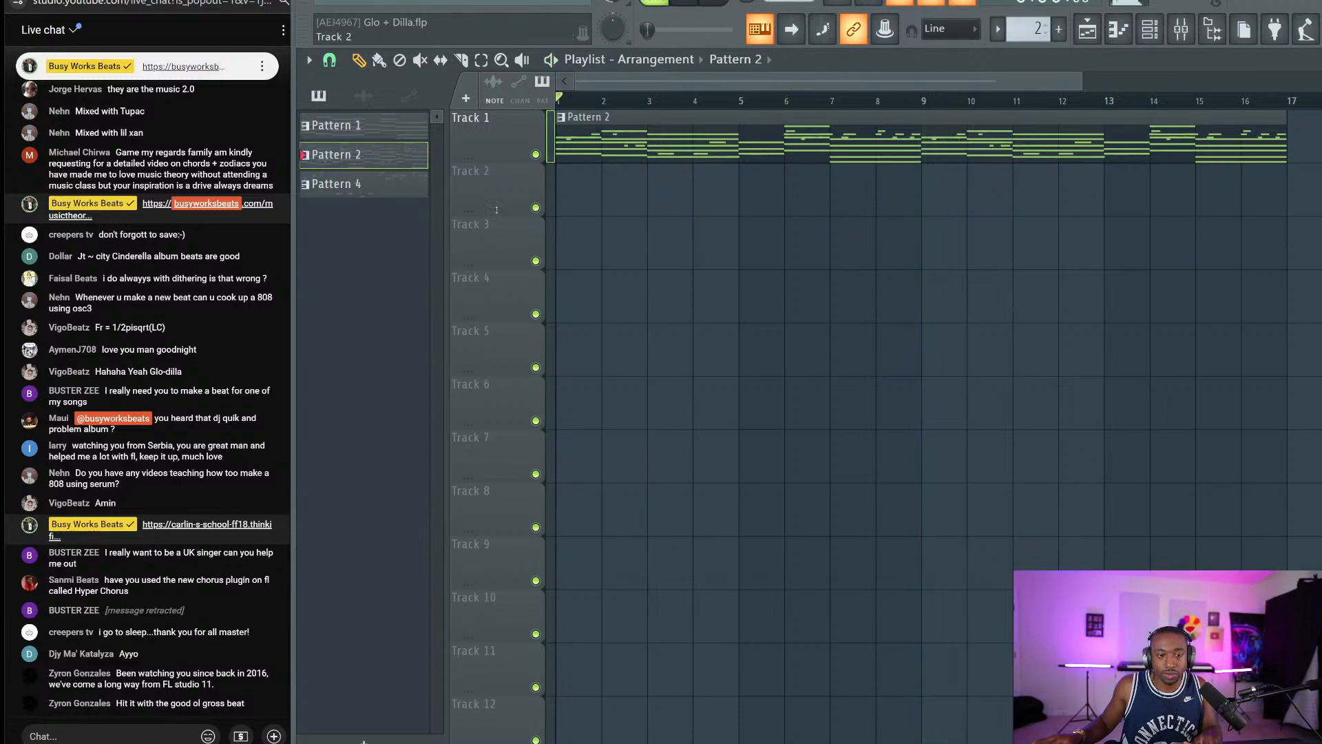
# Consolidate Track 1 to an audio clip, keeping the render tail at Cut remainder.
pyautogui.rightClick(504, 111)
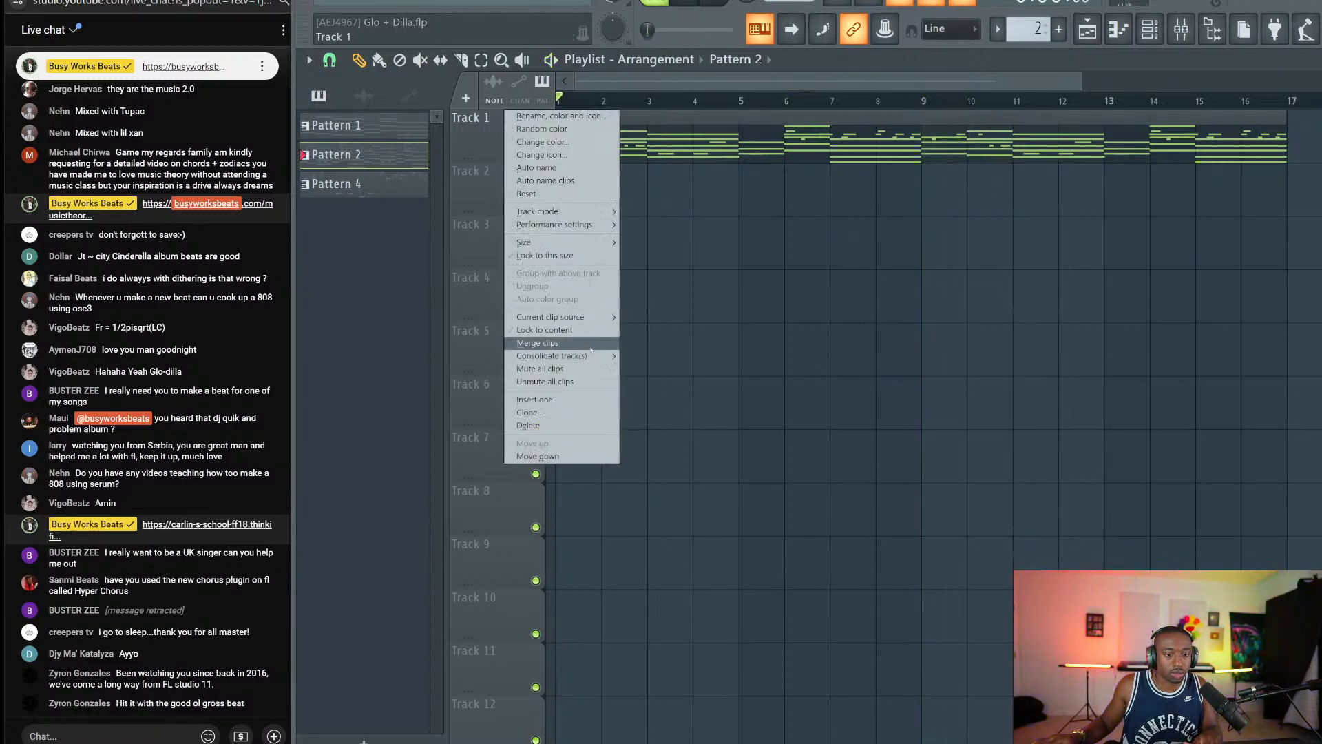
pyautogui.moveTo(564, 356)
pyautogui.click(680, 356)
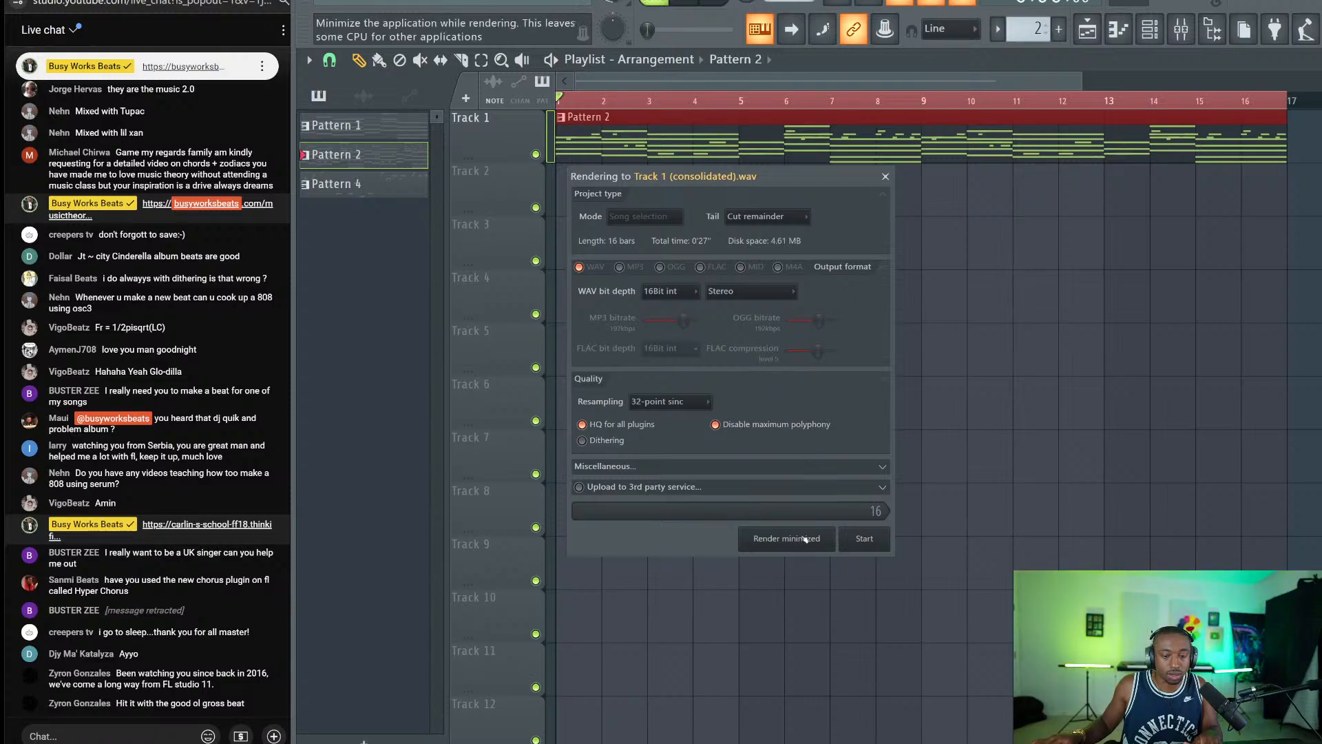
pyautogui.click(770, 224)
pyautogui.click(771, 231)
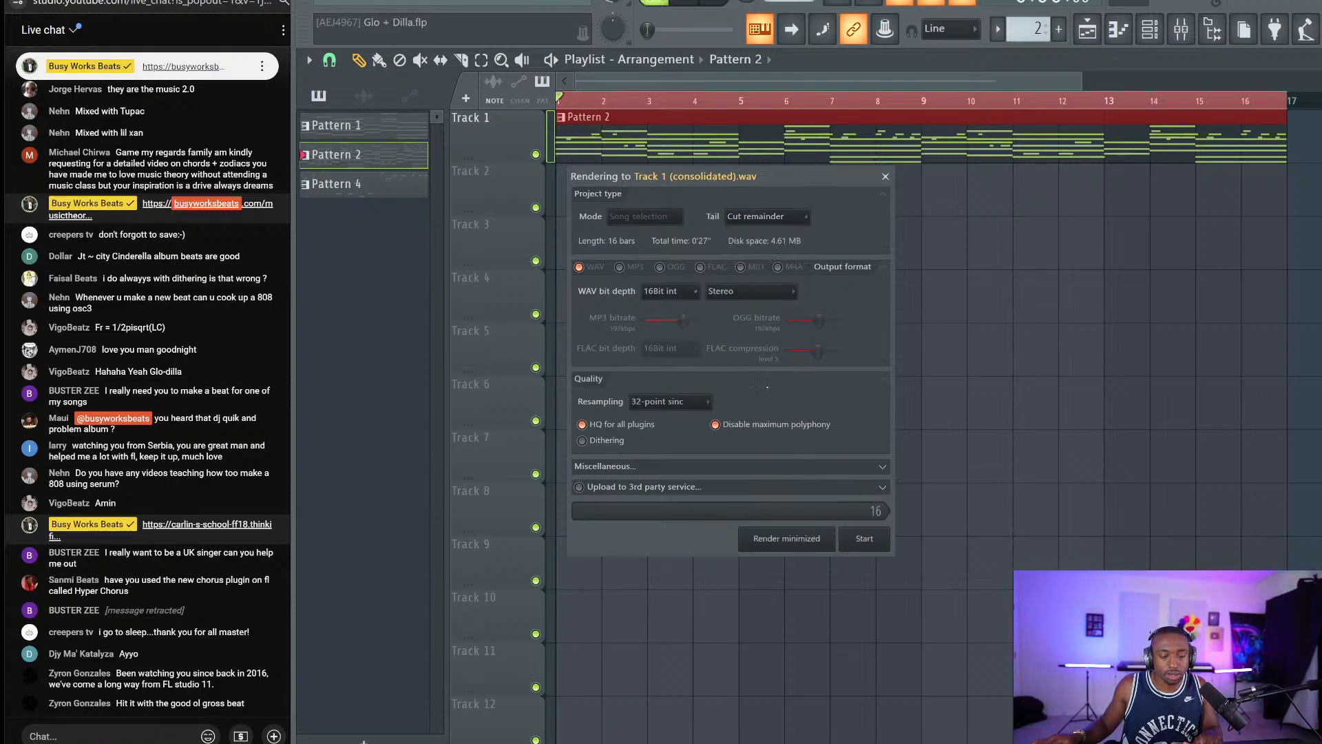
pyautogui.click(830, 467)
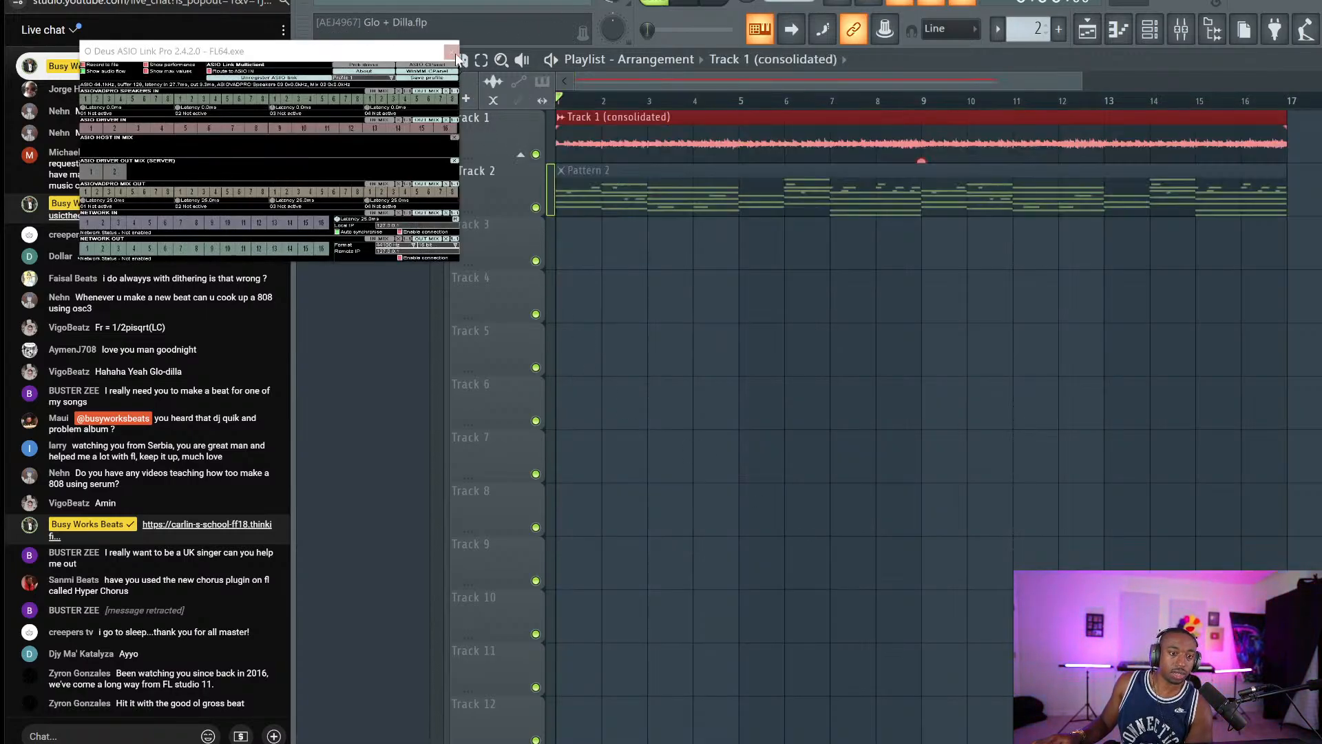
# Save the project, set the consolidated melody clip to Stretch time-stretching, and reopen the sample browser.
pyautogui.click(453, 53)
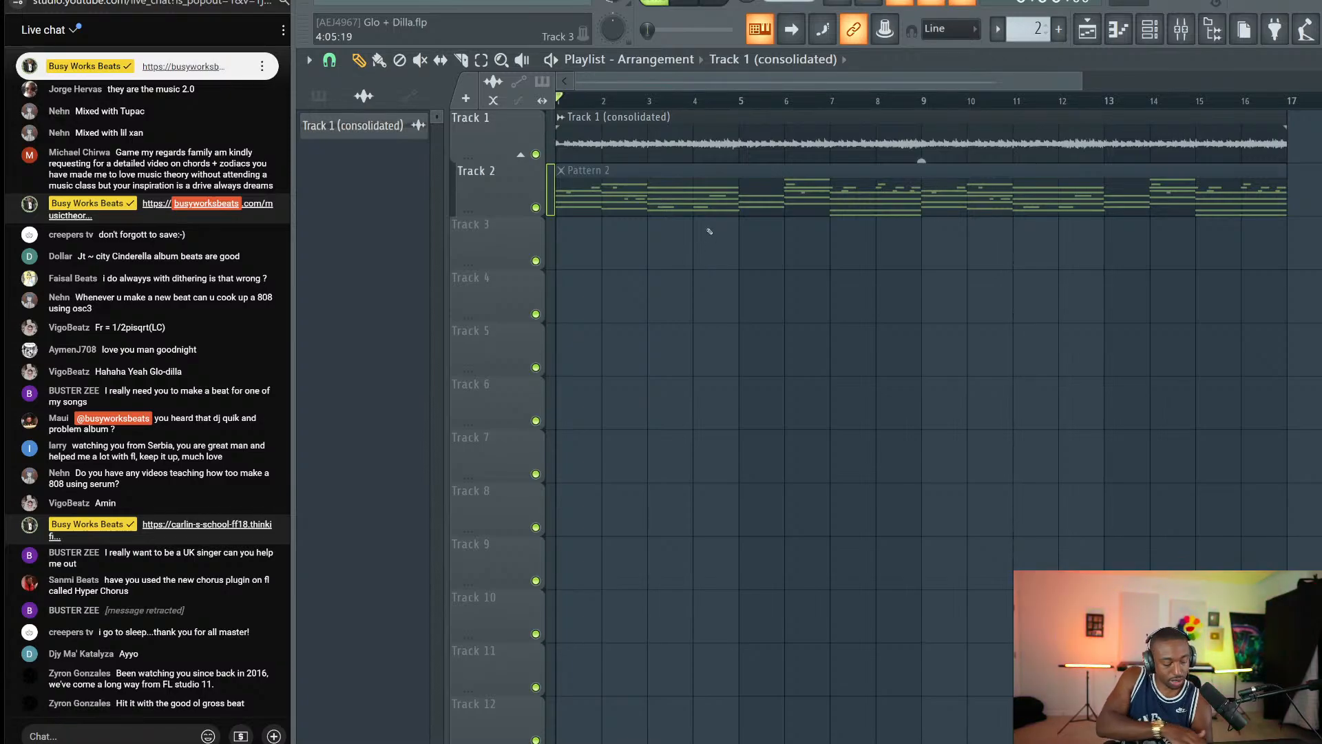
pyautogui.hotkey('ctrl', 's')
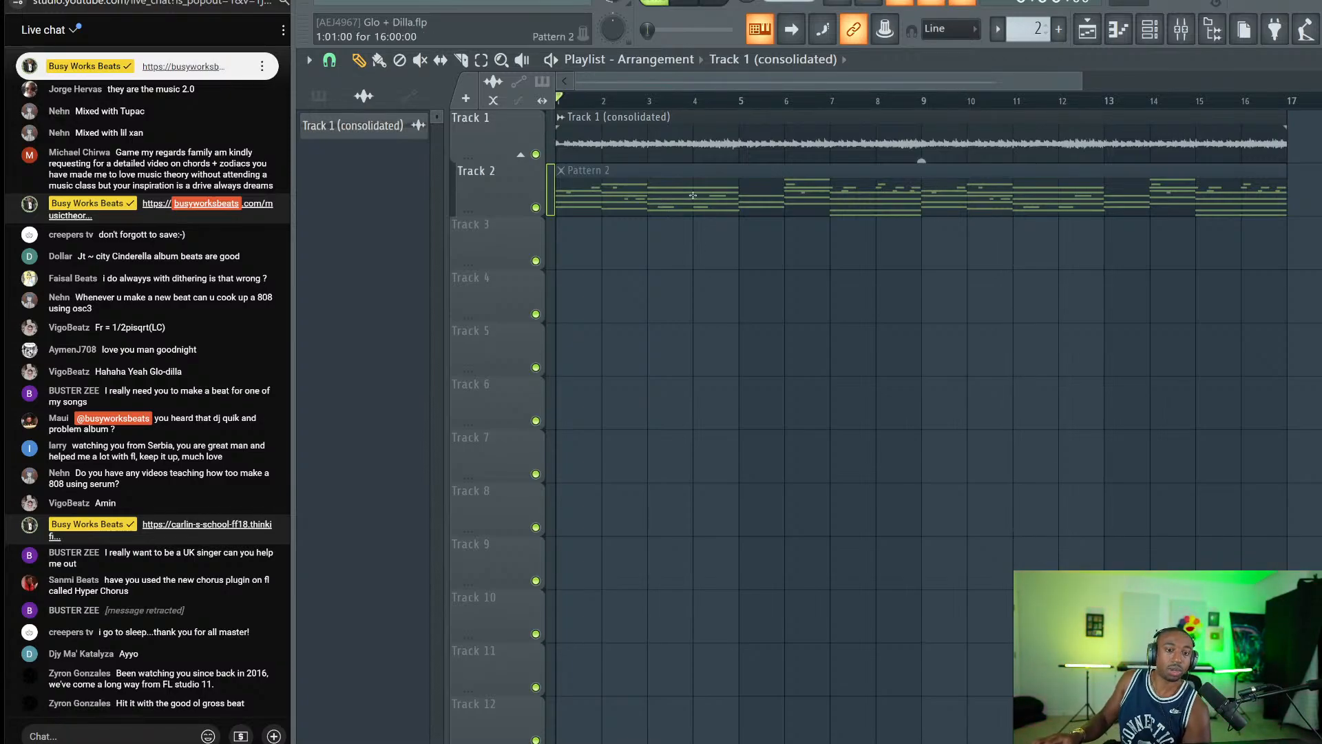
pyautogui.doubleClick(686, 150)
pyautogui.click(848, 264)
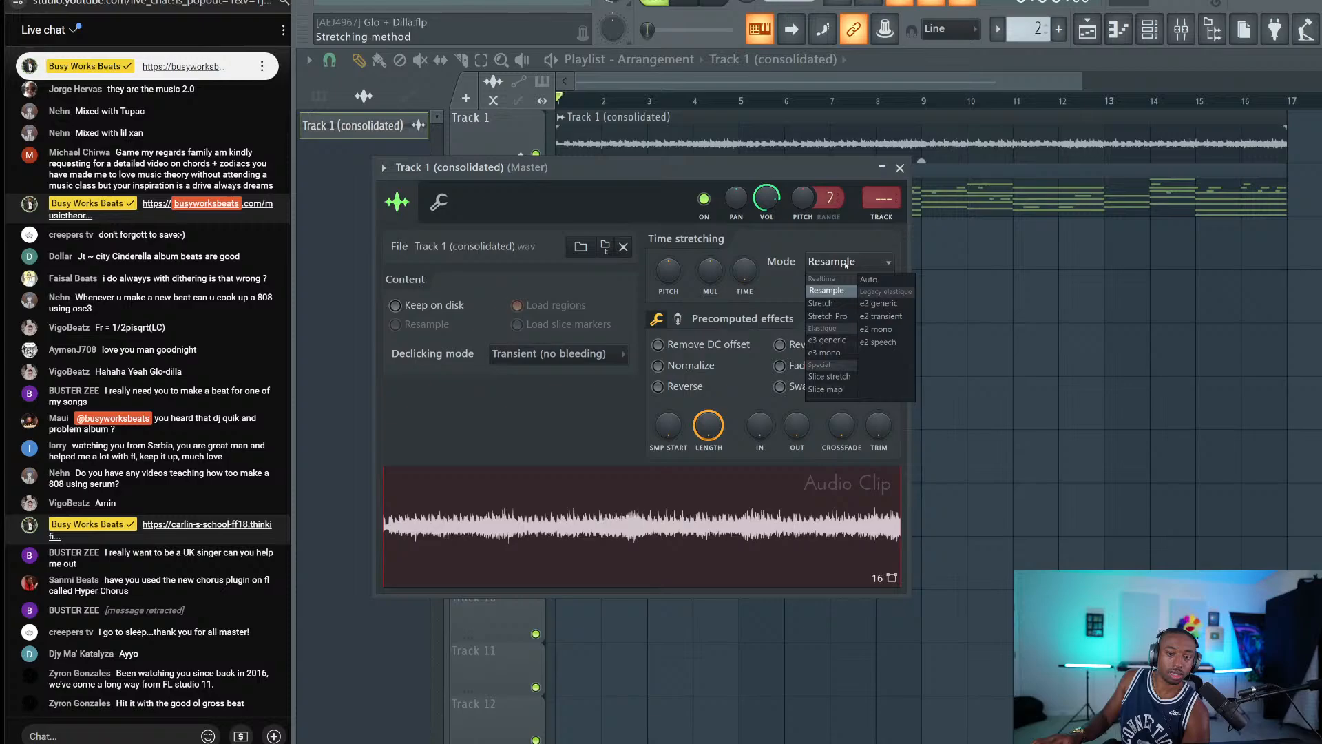
pyautogui.click(822, 304)
pyautogui.click(823, 272)
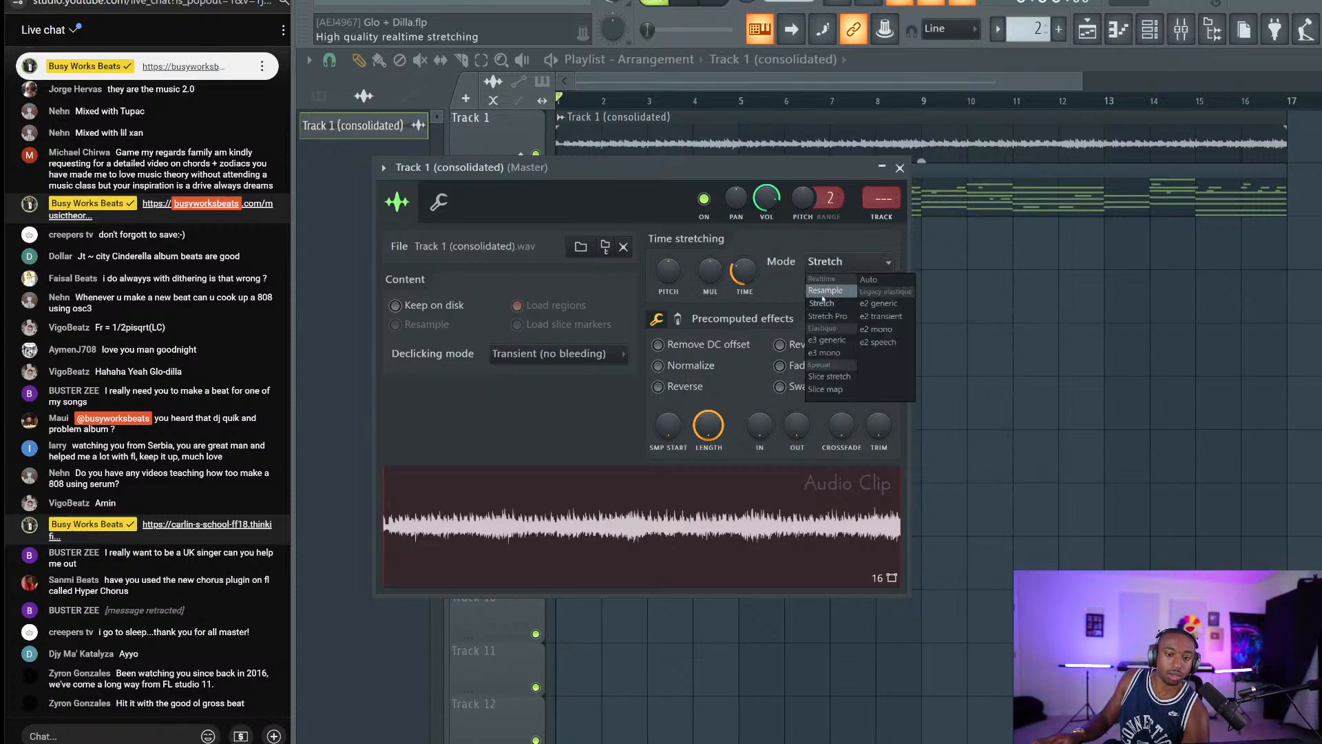
pyautogui.click(863, 228)
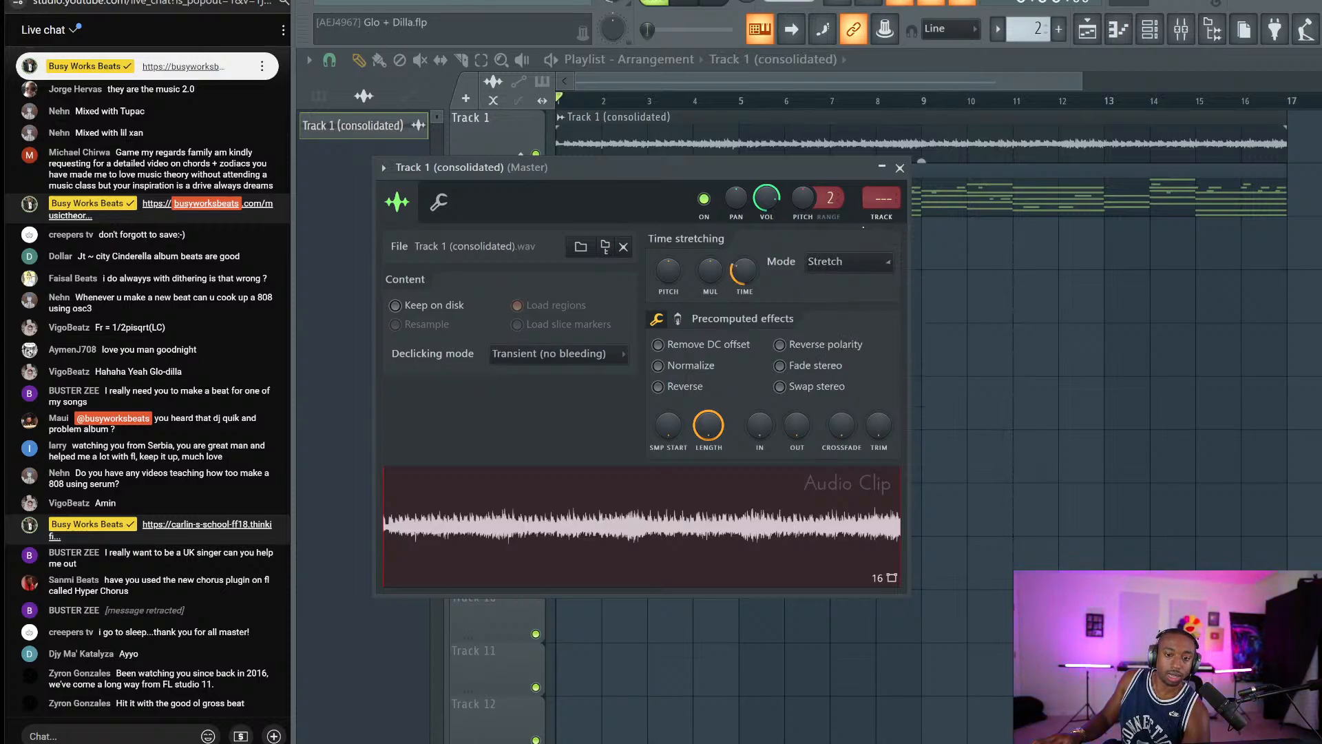
pyautogui.click(900, 167)
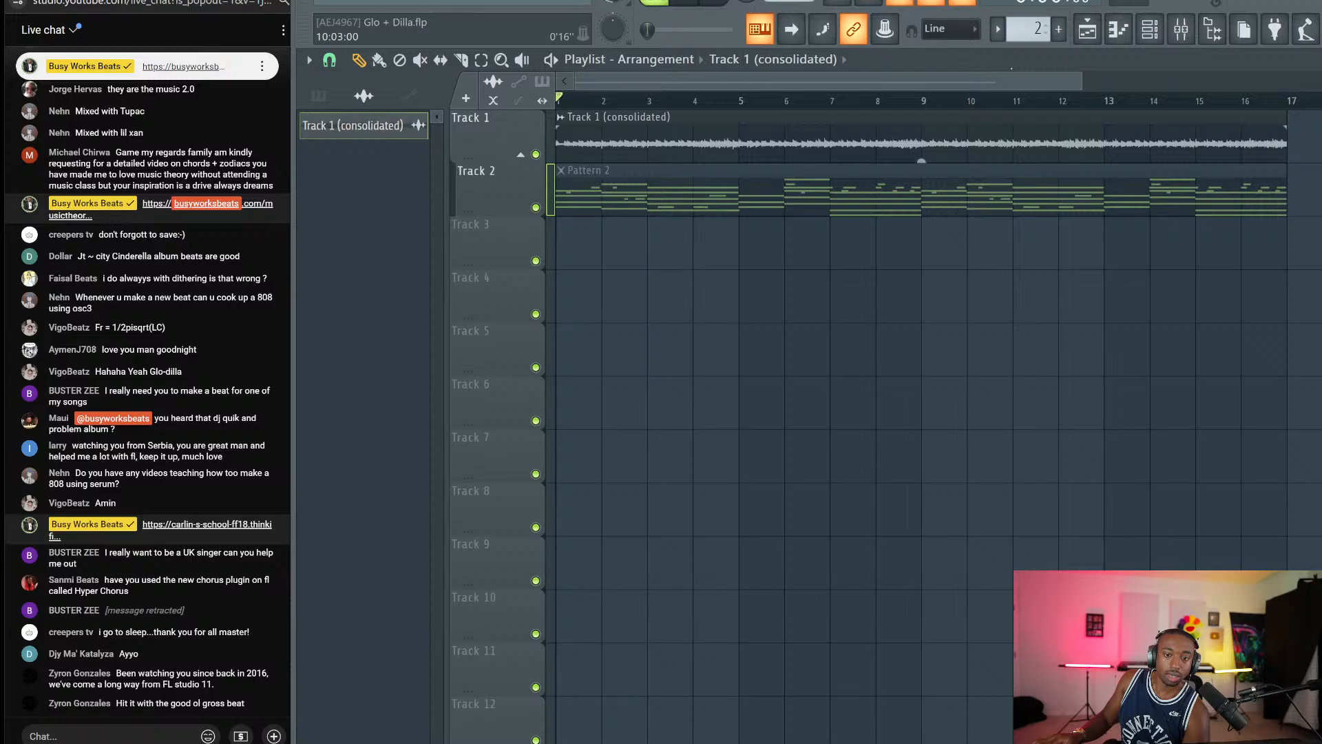
pyautogui.click(1213, 32)
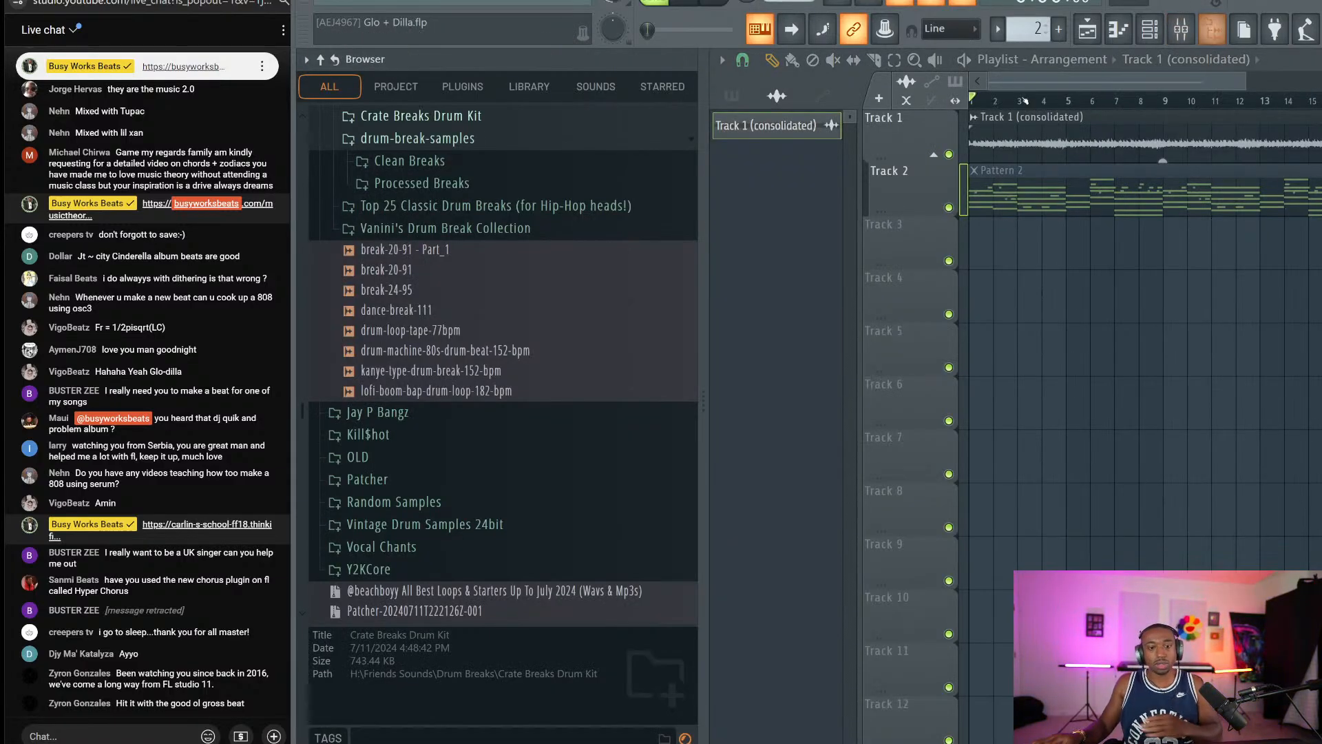
# Preview the break-24-95 loop, then load the consolidated Track 1 audio into a new Fruity Slicer channel.
pyautogui.click(432, 290)
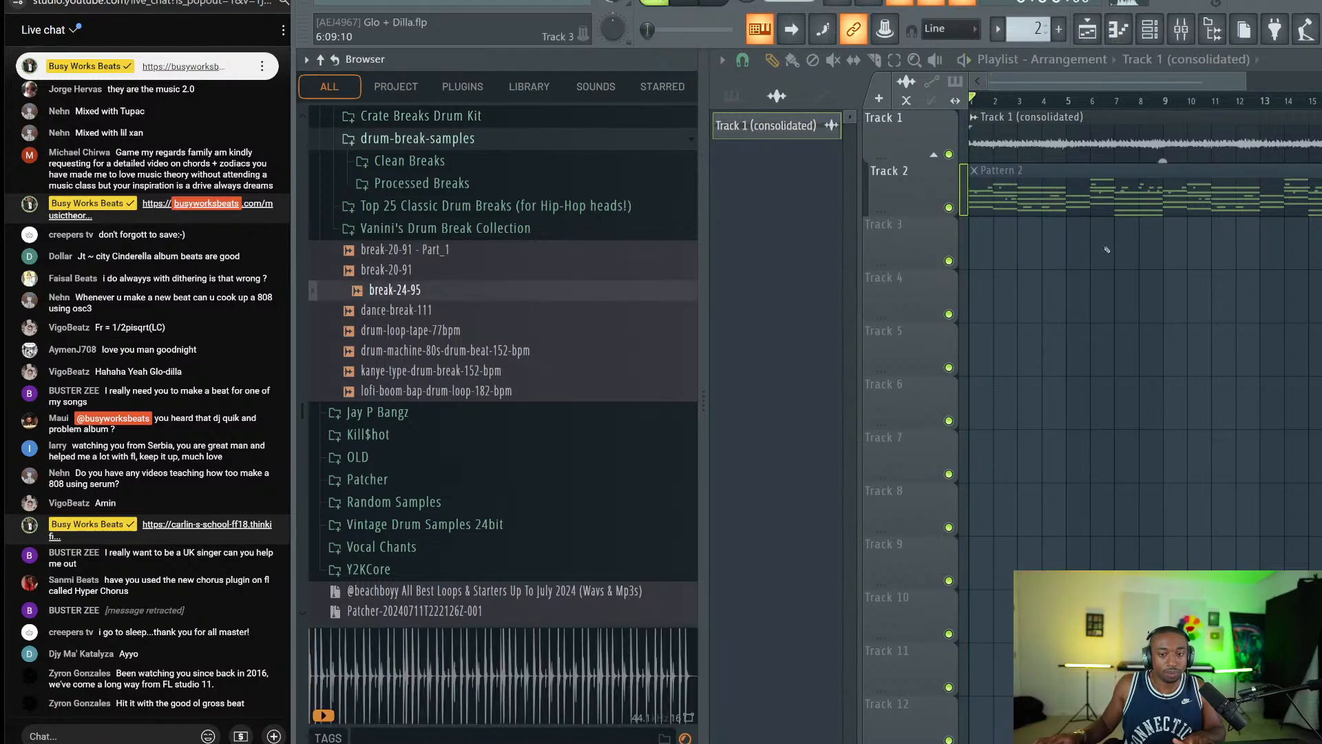
pyautogui.doubleClick(1027, 140)
pyautogui.click(1312, 168)
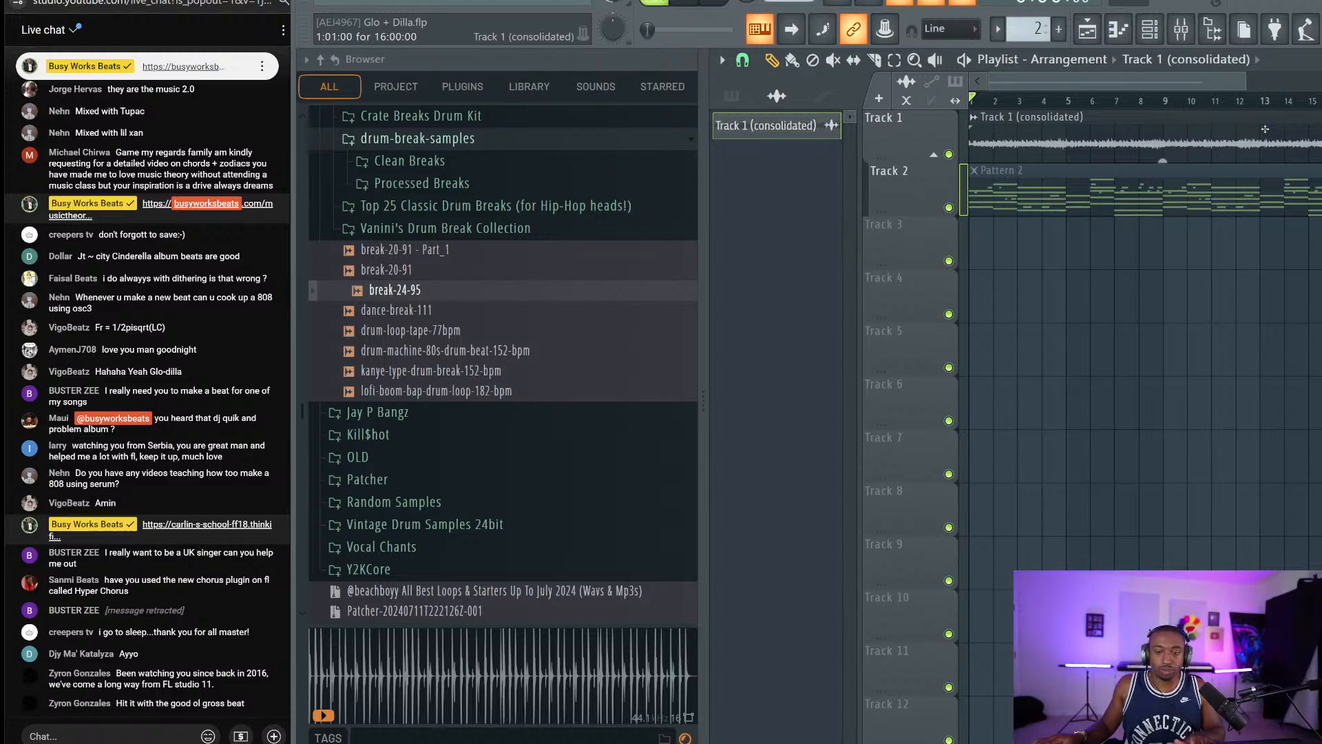
pyautogui.doubleClick(1211, 141)
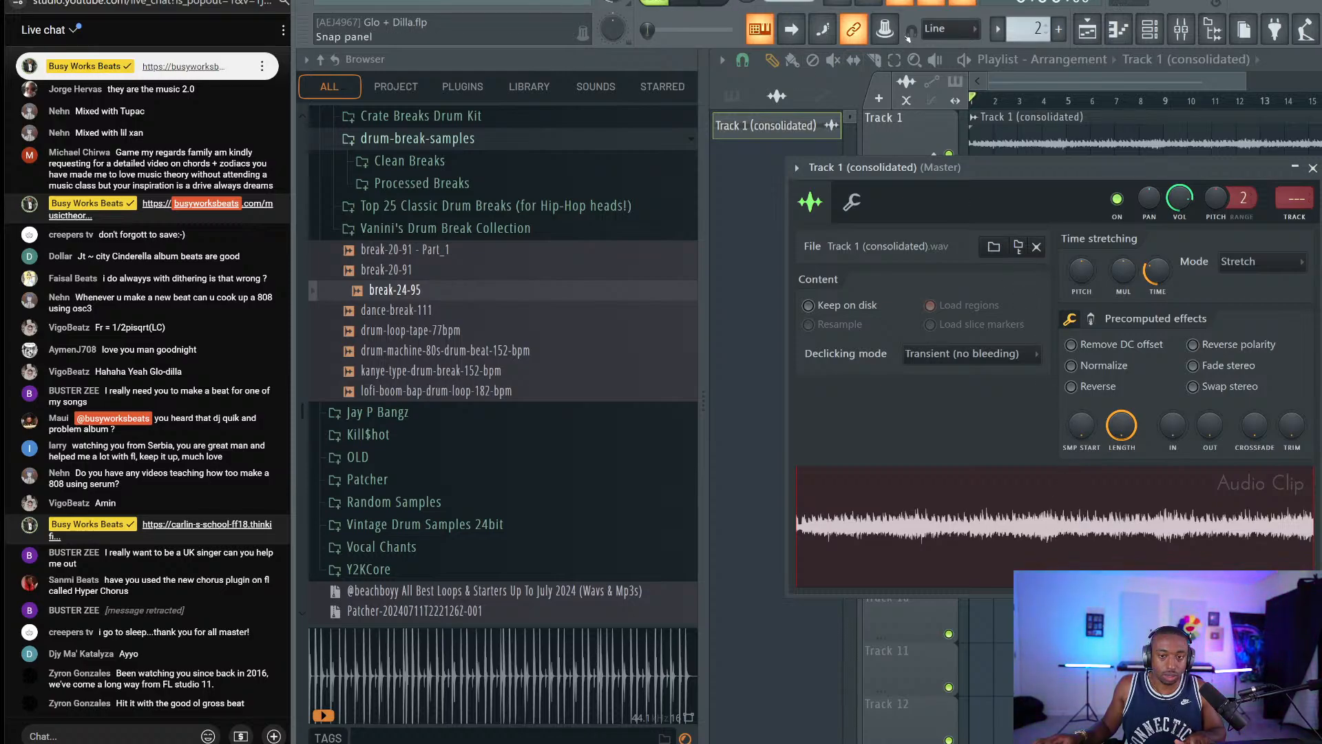
pyautogui.rightClick(976, 517)
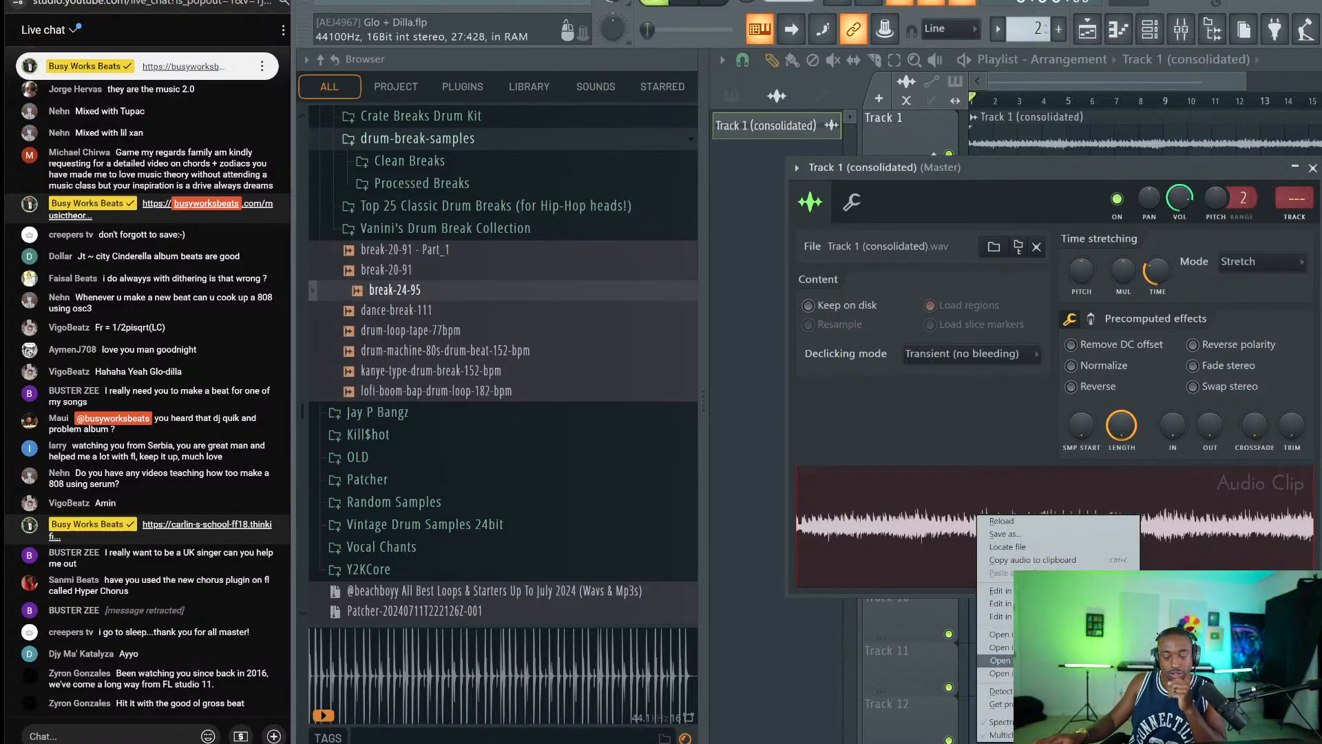
pyautogui.click(998, 660)
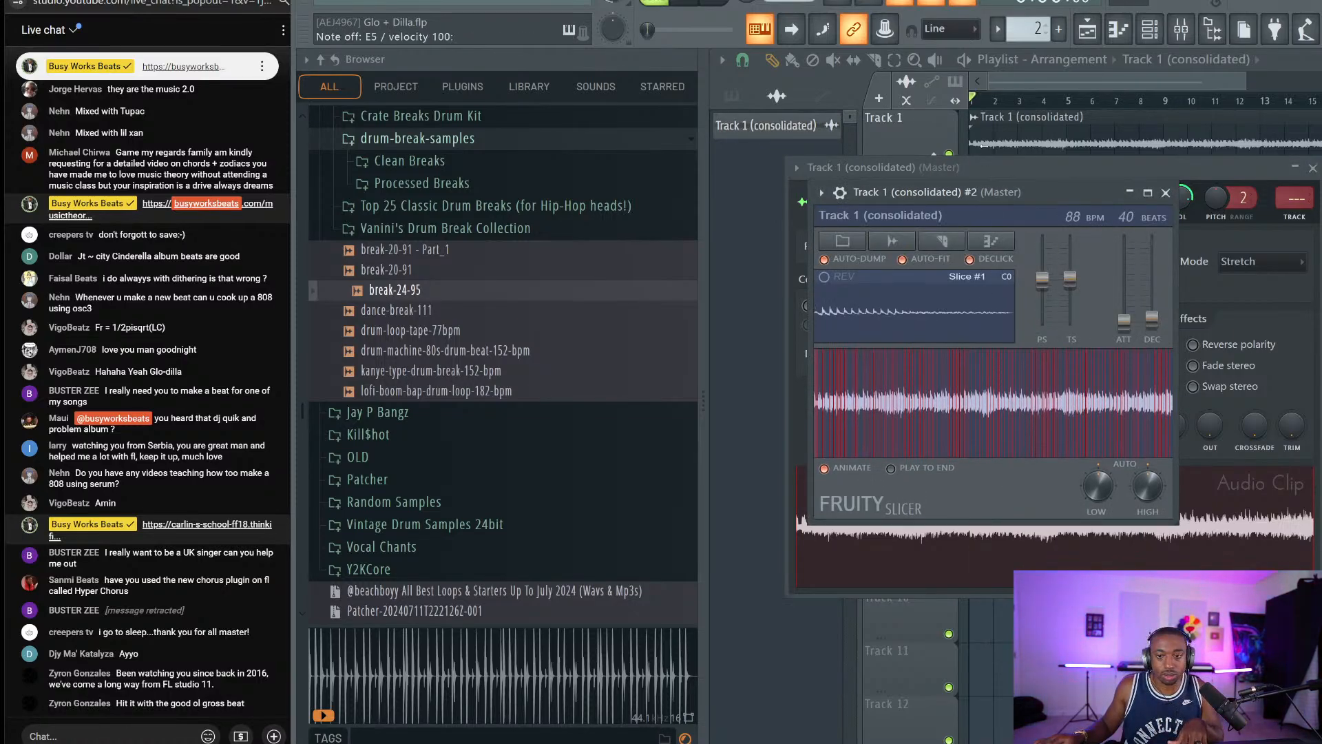
# Re-slice the consolidated audio into one slice per beat and audition the slices.
pyautogui.press('6')
pyautogui.click(935, 241)
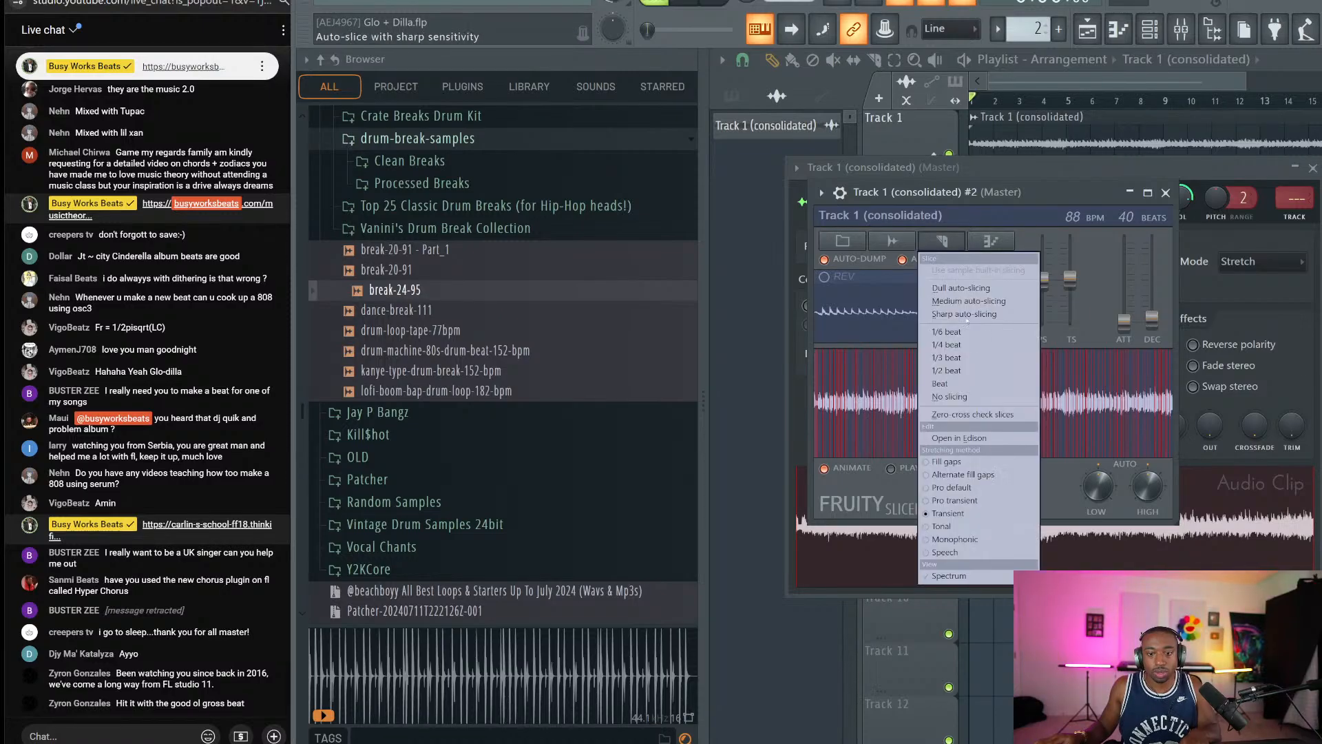
pyautogui.click(970, 384)
pyautogui.press('6')
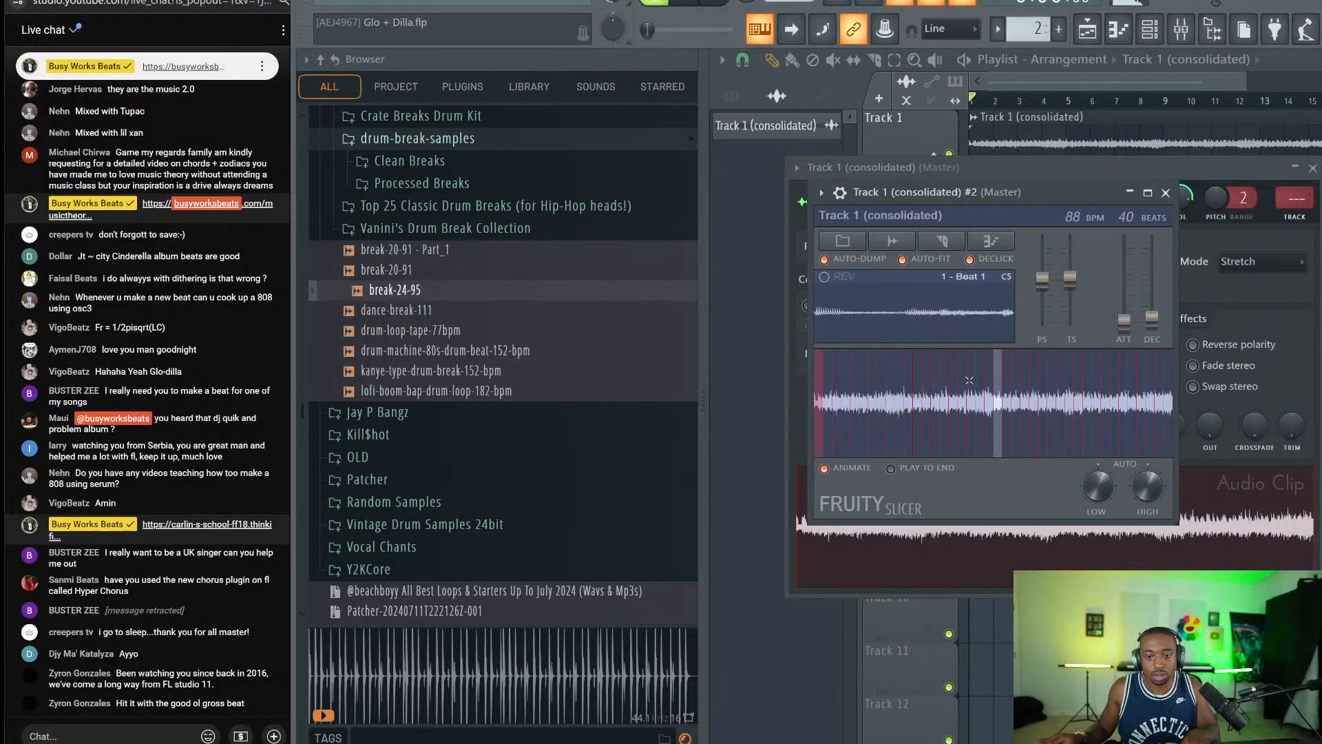
pyautogui.press('t')
pyautogui.press('5')
pyautogui.press('r')
pyautogui.press('c')
pyautogui.press('7')
pyautogui.press('y')
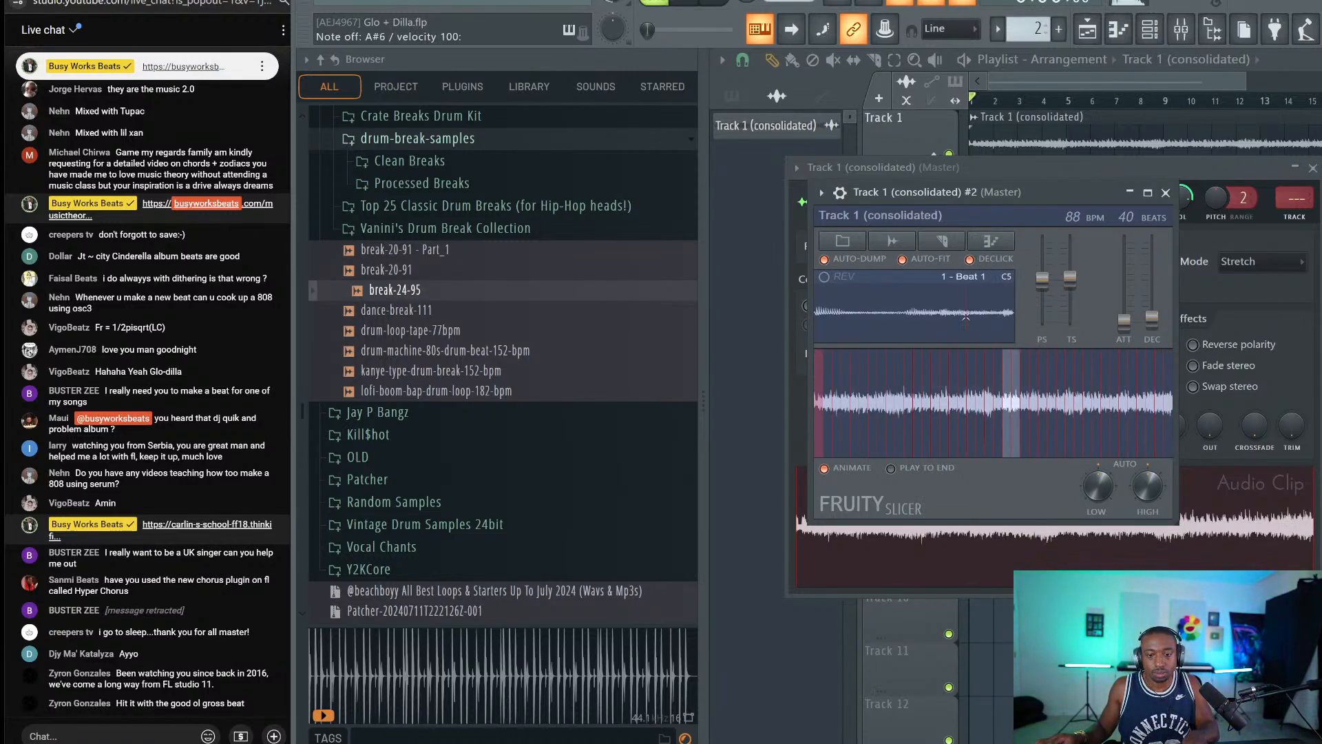
pyautogui.press('6')
pyautogui.press('t')
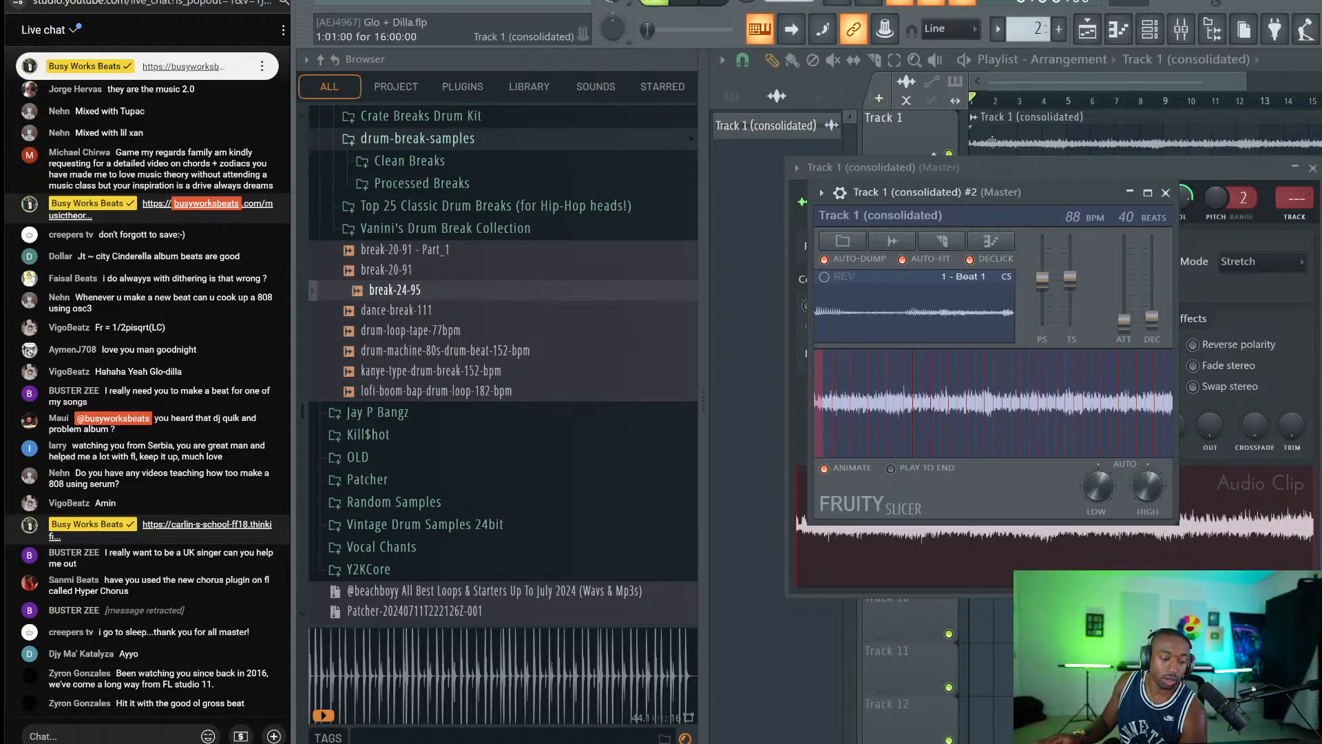
# Trigger individual beat slices to test a pattern, then close the Slicer and channel settings.
pyautogui.press('u')
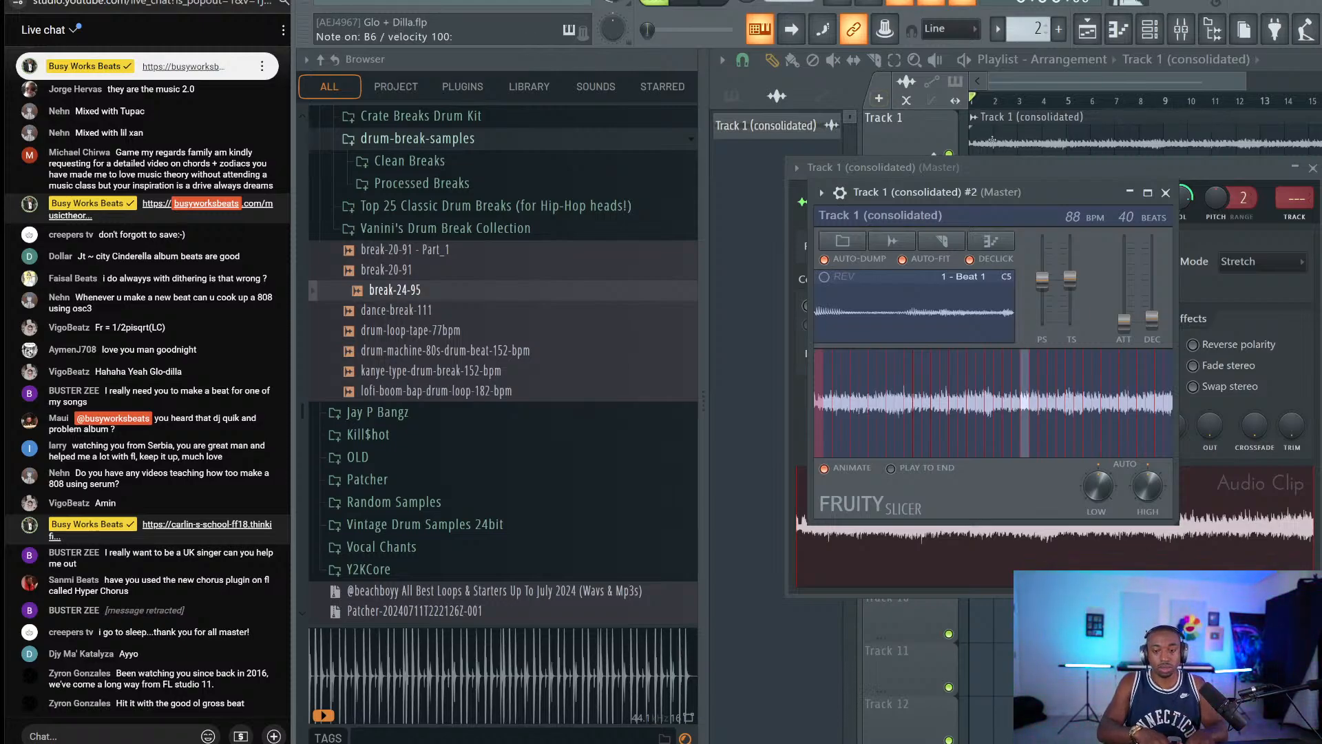
pyautogui.press('t')
pyautogui.press('y')
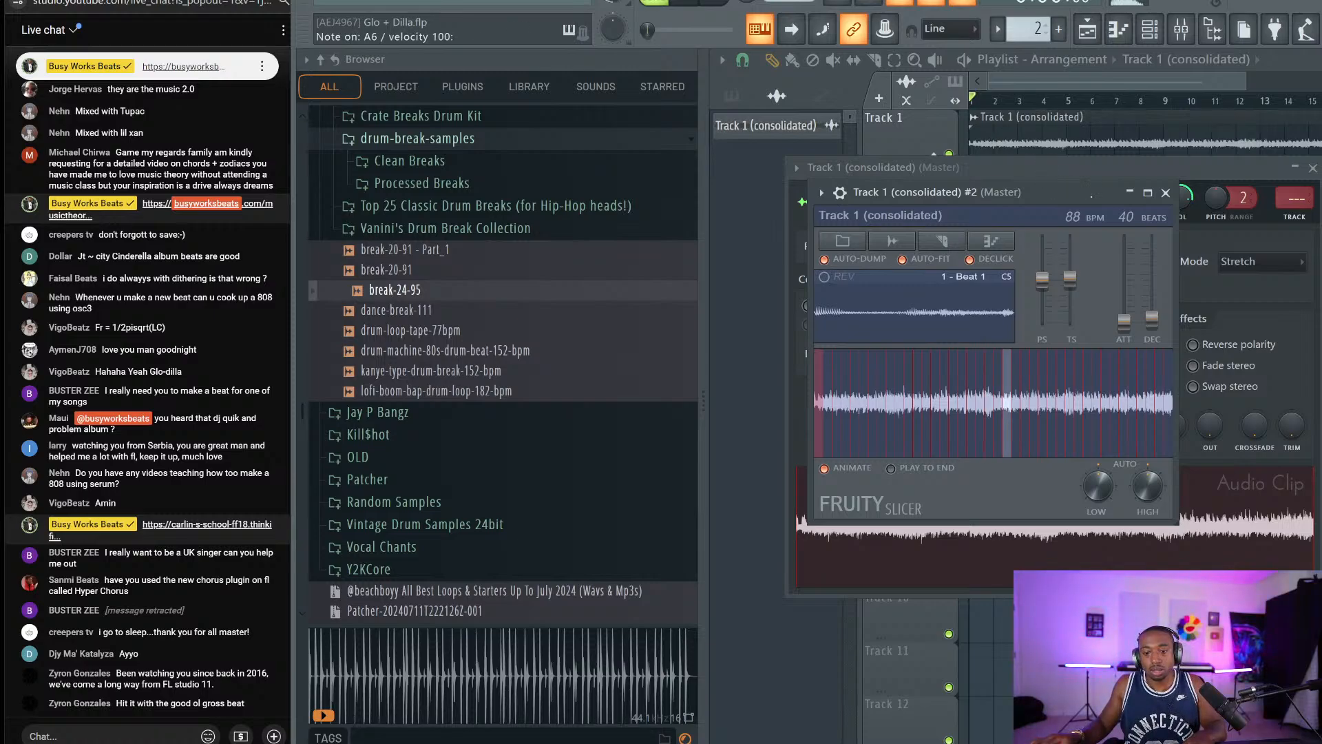
pyautogui.press('r')
pyautogui.press('u')
pyautogui.press('7')
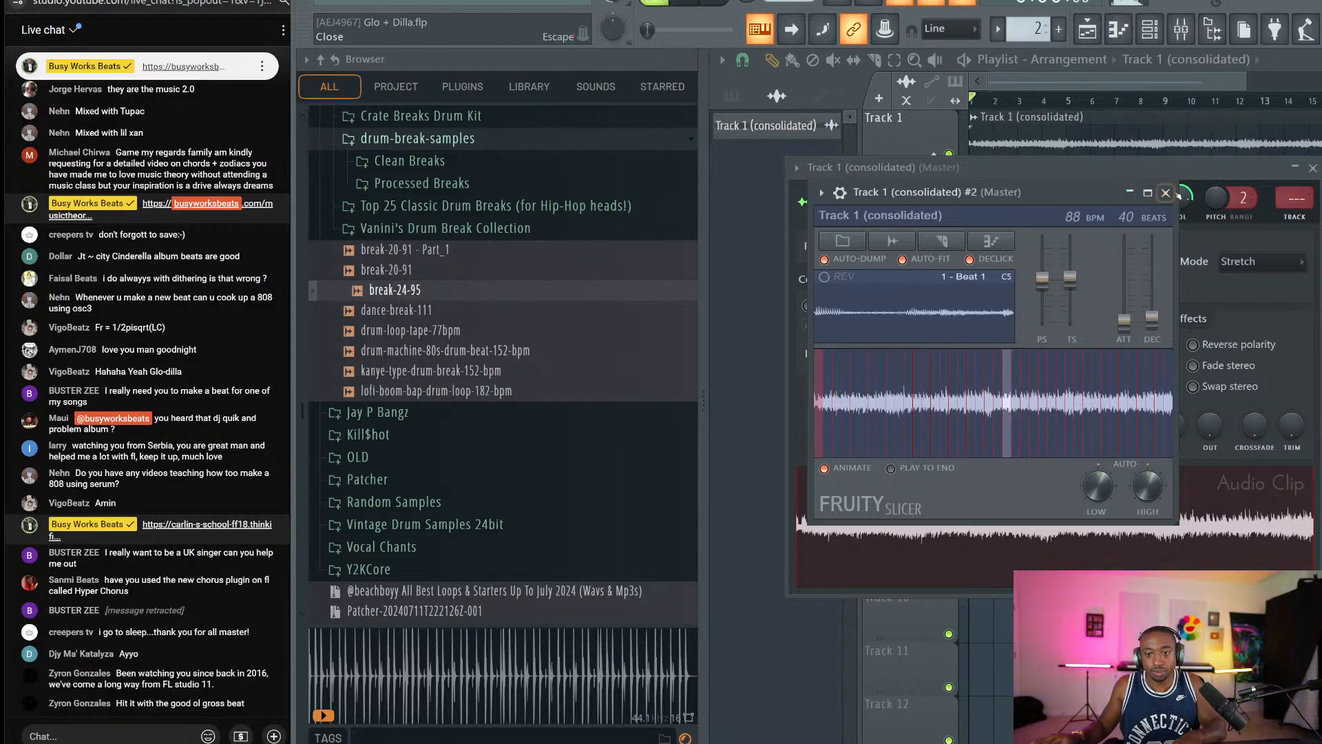
pyautogui.press('6')
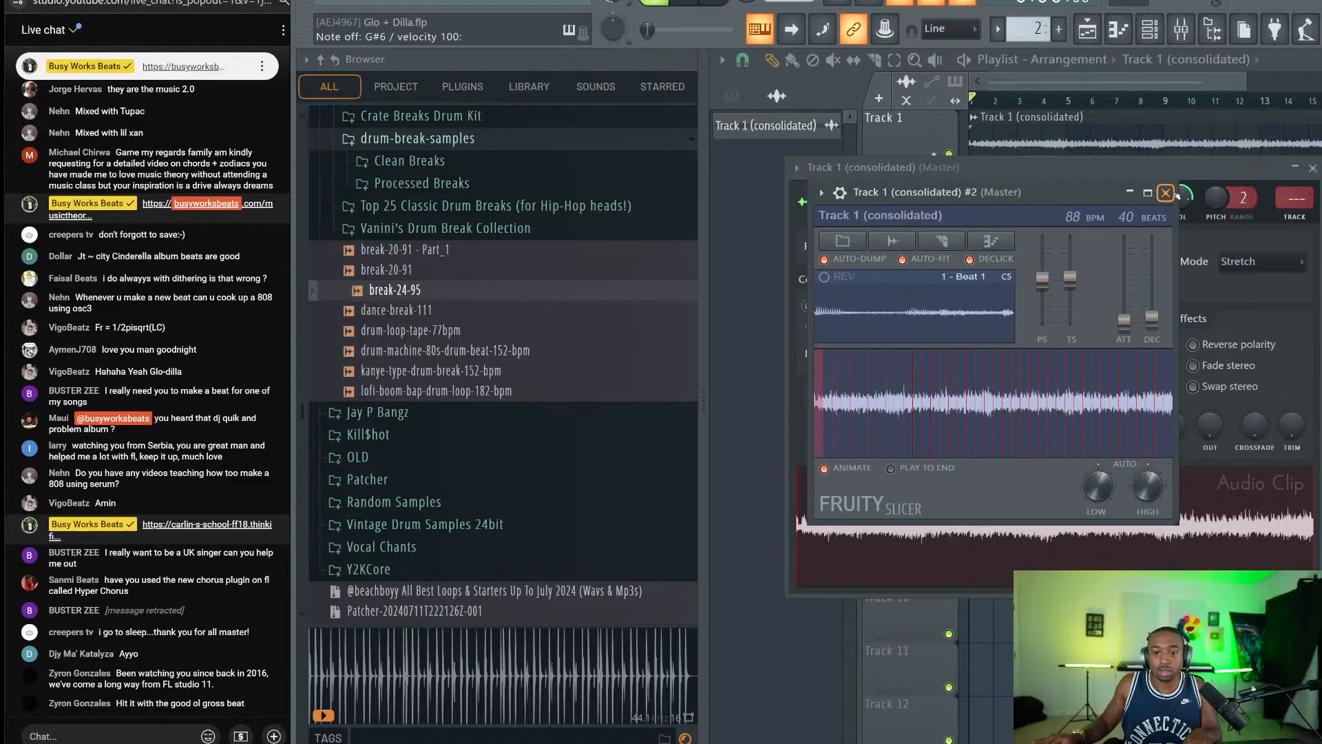
pyautogui.click(1166, 193)
pyautogui.press('Escape')
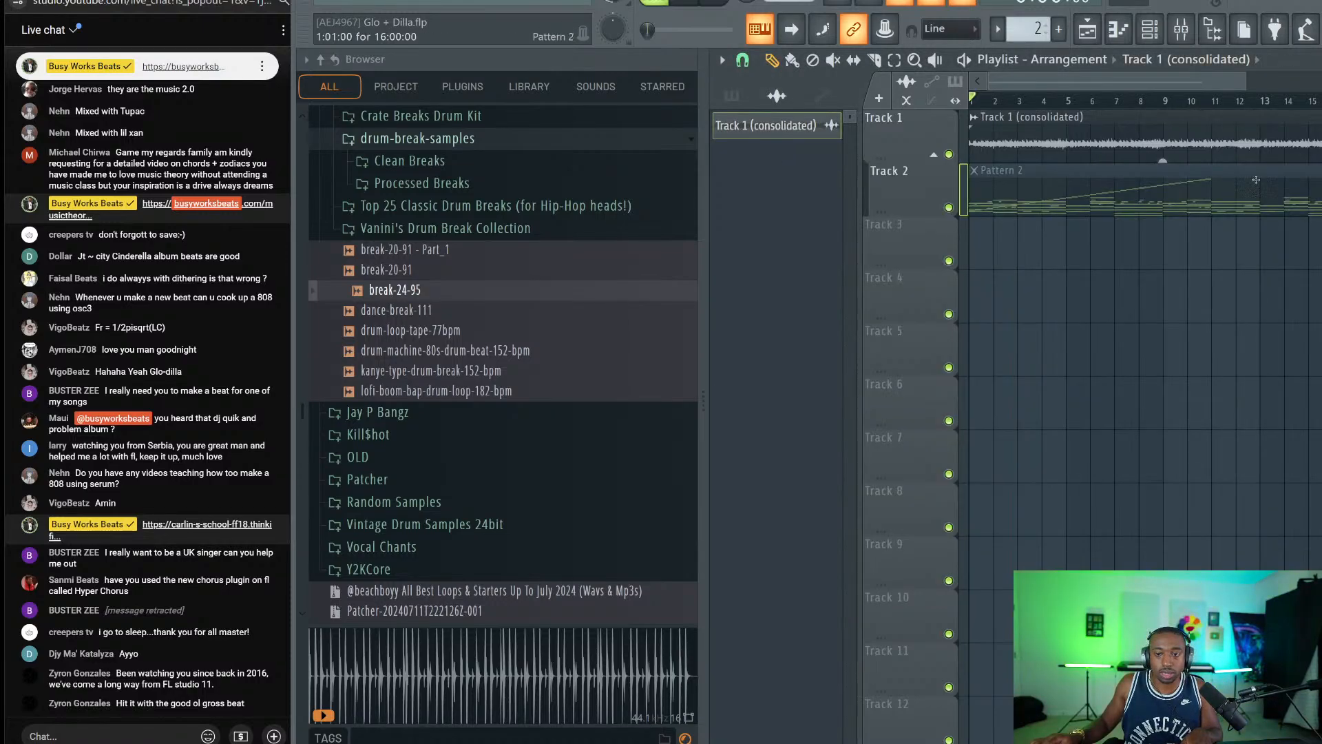
# Cut the Track 1 (consolidated) #2 slicer channel and create a new empty Pattern 3.
pyautogui.click(1119, 32)
pyautogui.click(1149, 30)
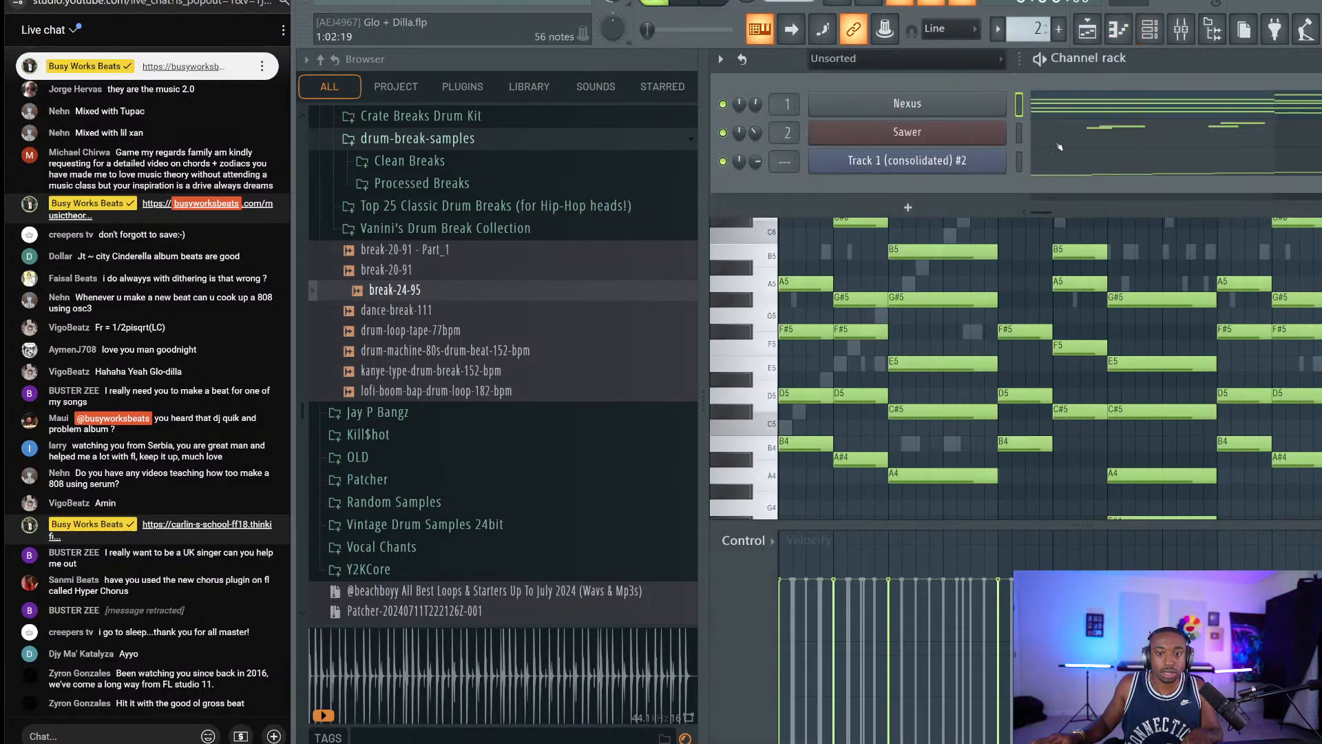
pyautogui.click(1019, 162)
pyautogui.hotkey('ctrl', 'x')
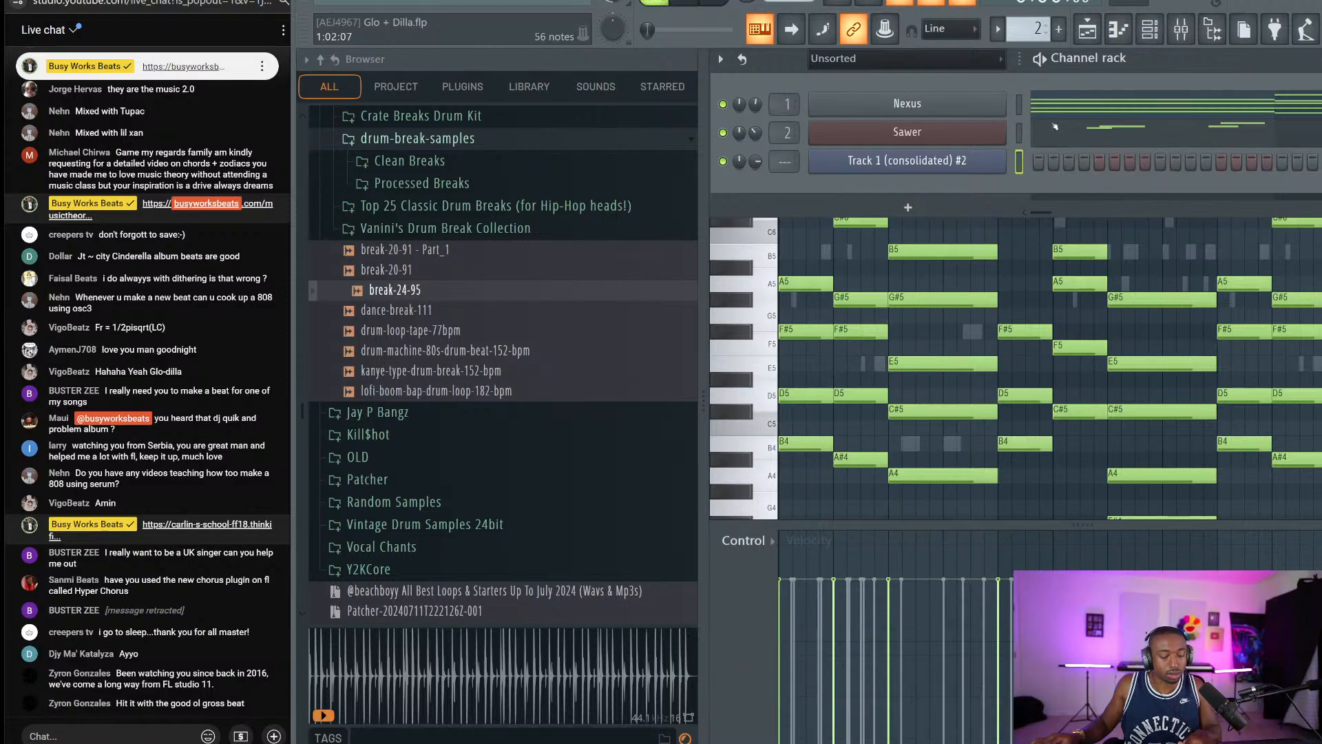
pyautogui.click(1059, 35)
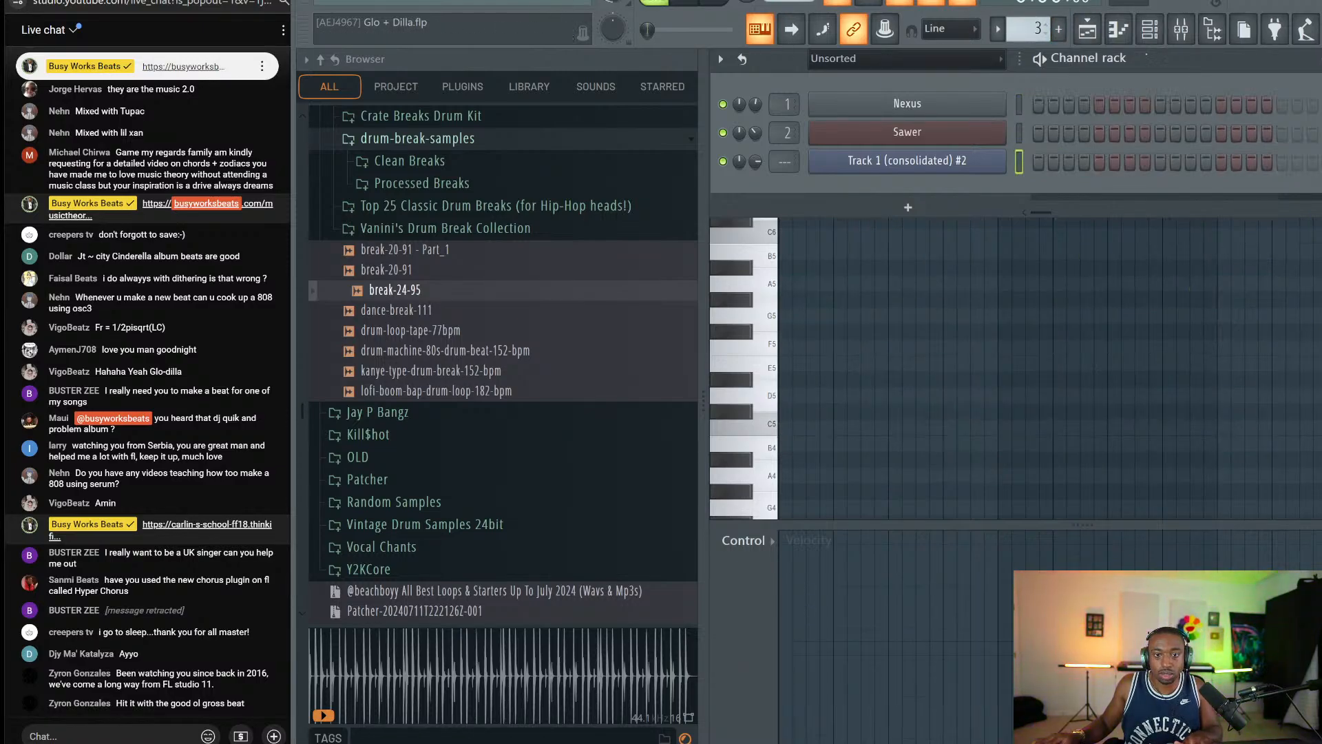
# Preview the dance-break-111, drum-loop-tape-77bpm, drum-machine-80s and kanye-type drum breaks.
pyautogui.click(412, 311)
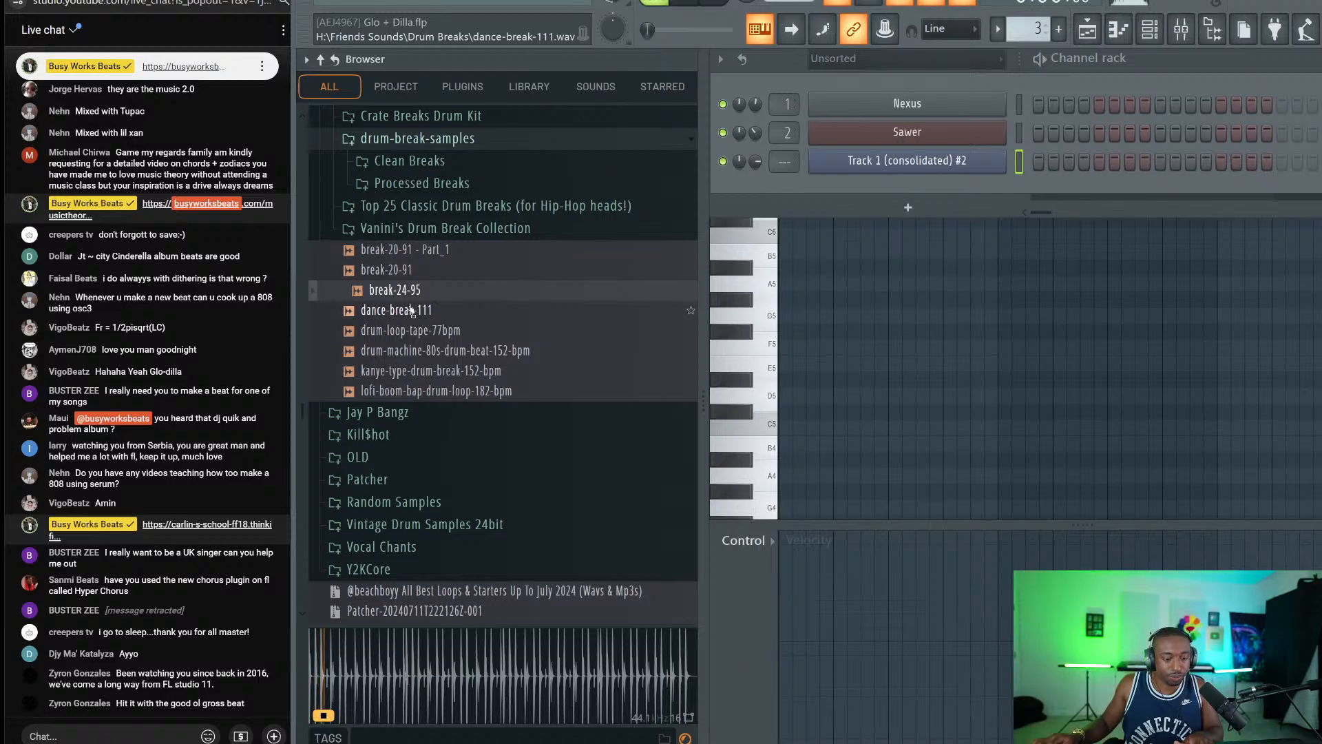
pyautogui.click(412, 310)
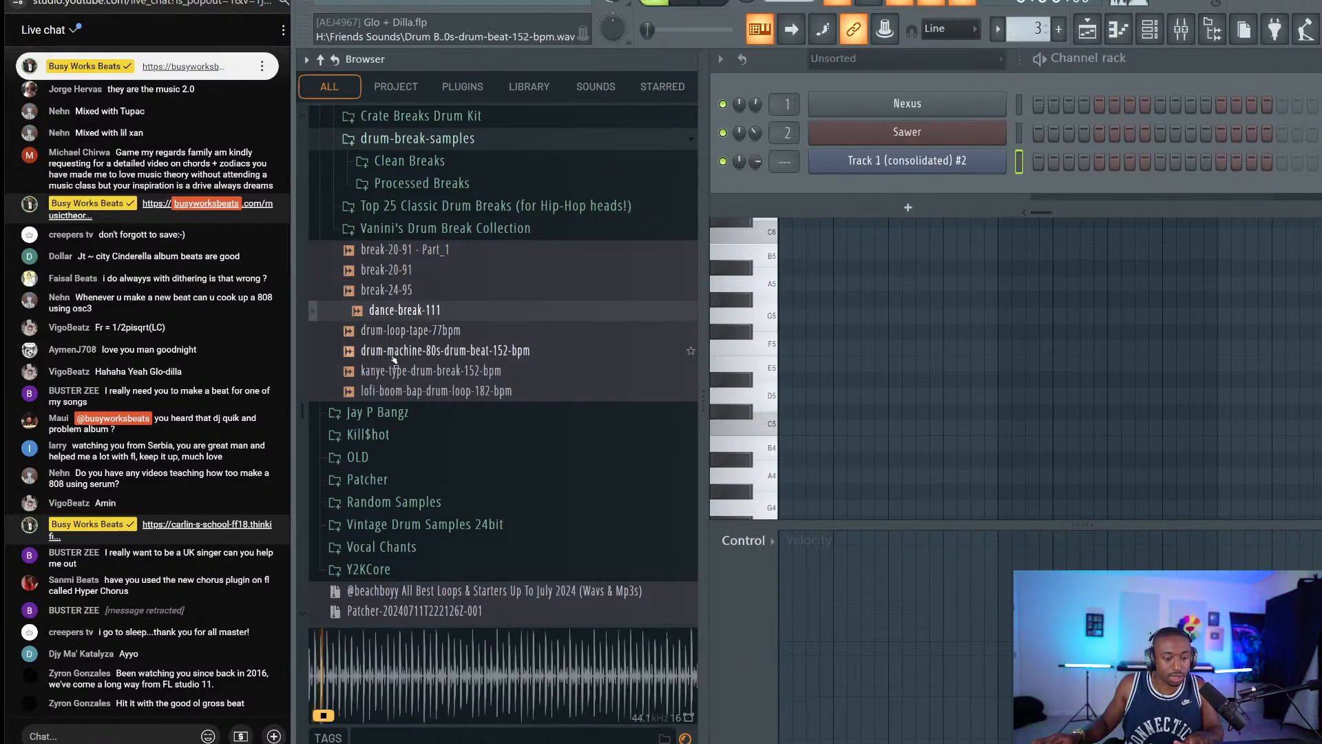
pyautogui.click(412, 330)
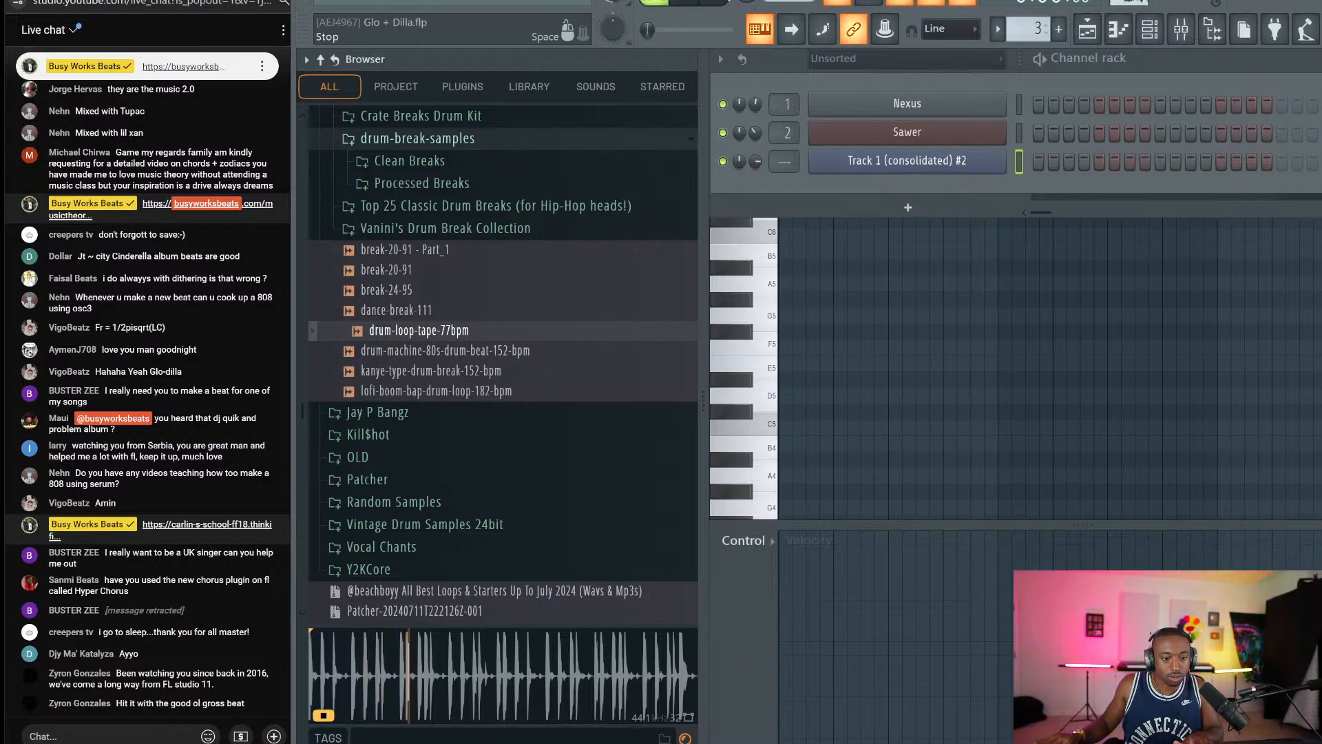
pyautogui.click(438, 351)
pyautogui.click(440, 372)
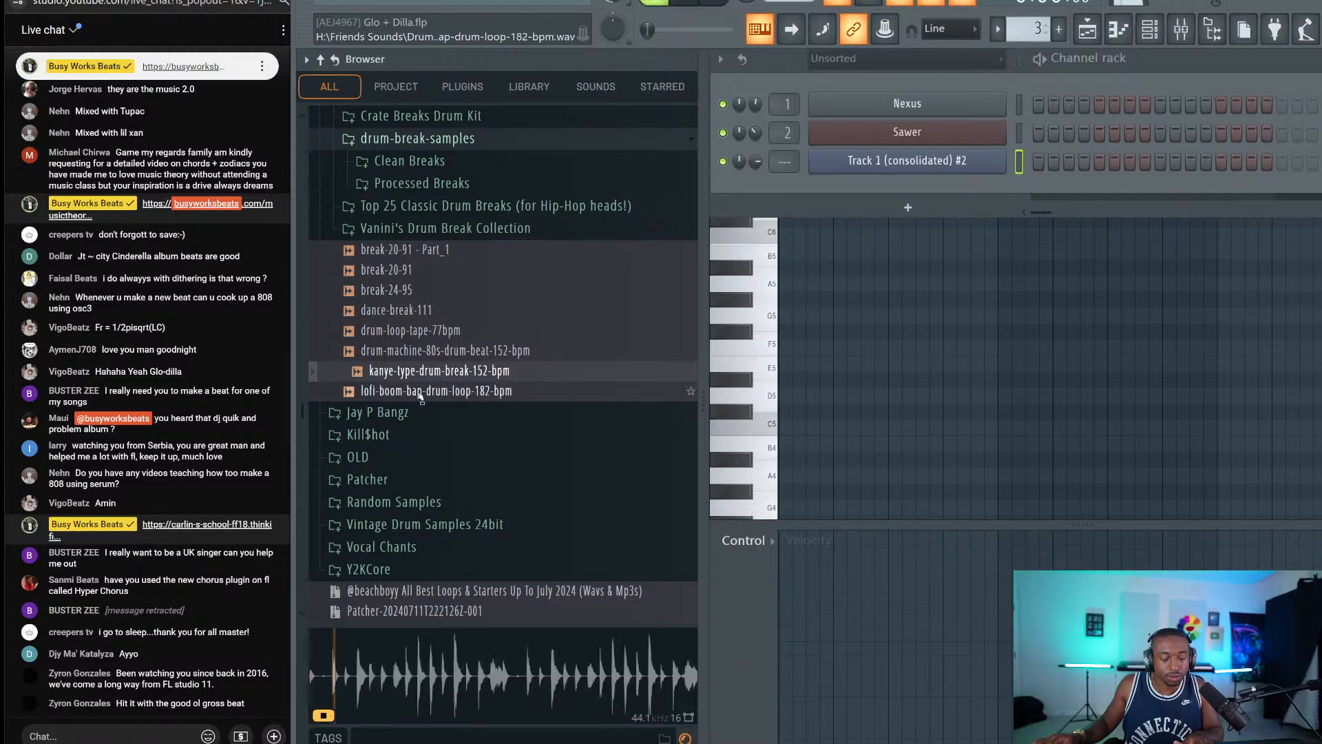
pyautogui.press('Down')
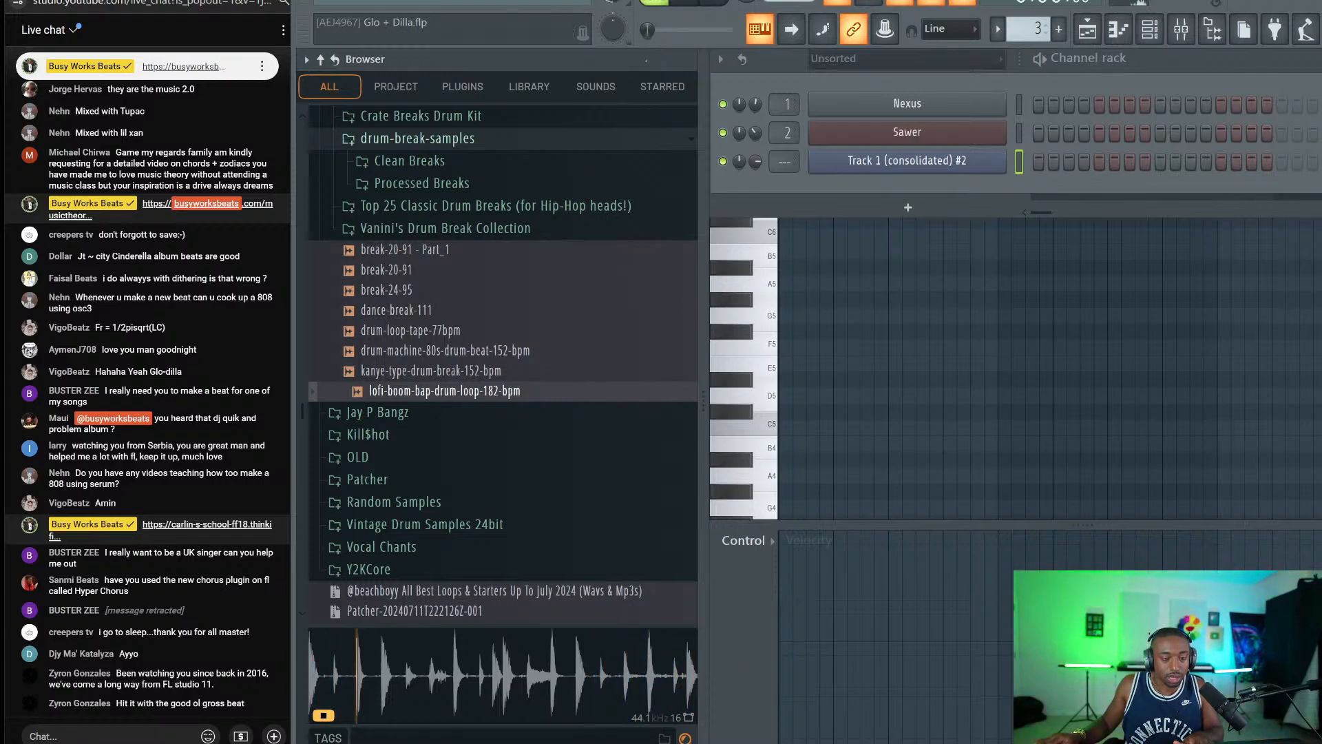
# Load lofi-boom-bap-drum-loop-182-bpm into a new Slicex channel and play its slices.
pyautogui.rightClick(425, 392)
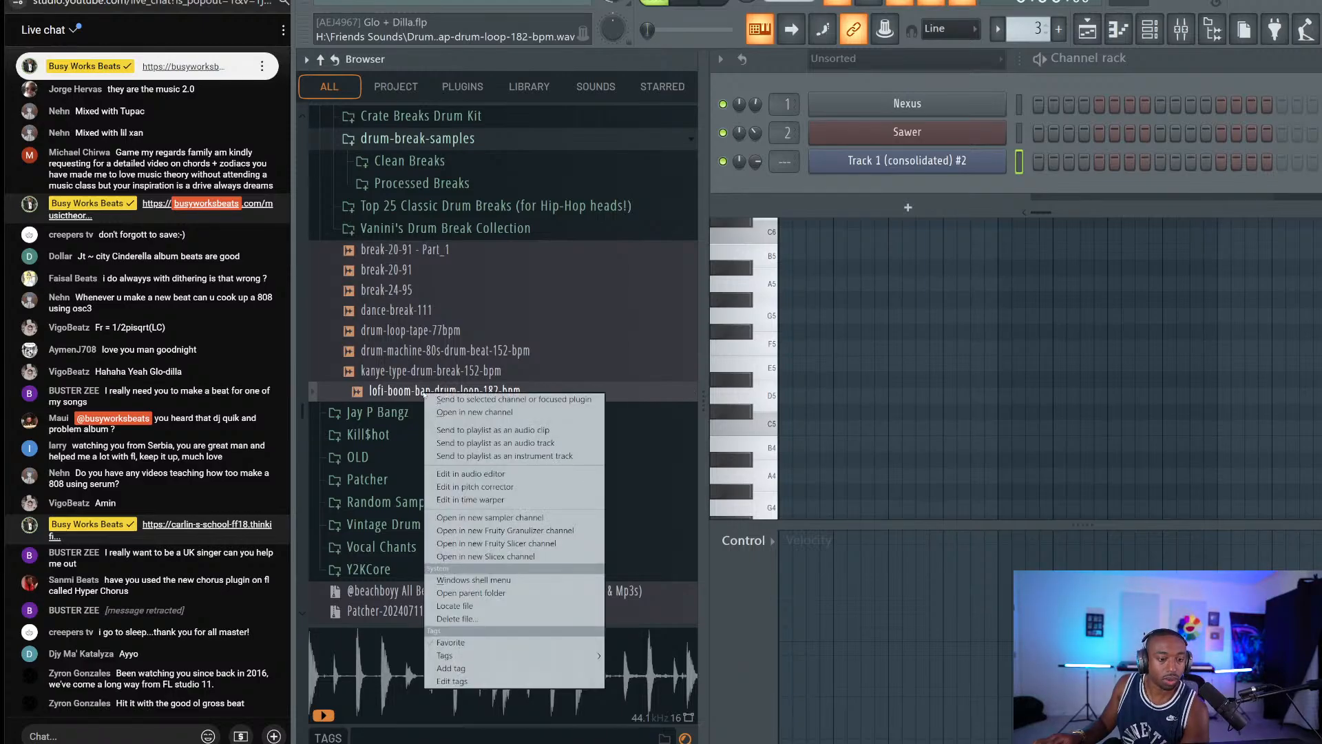
pyautogui.click(523, 556)
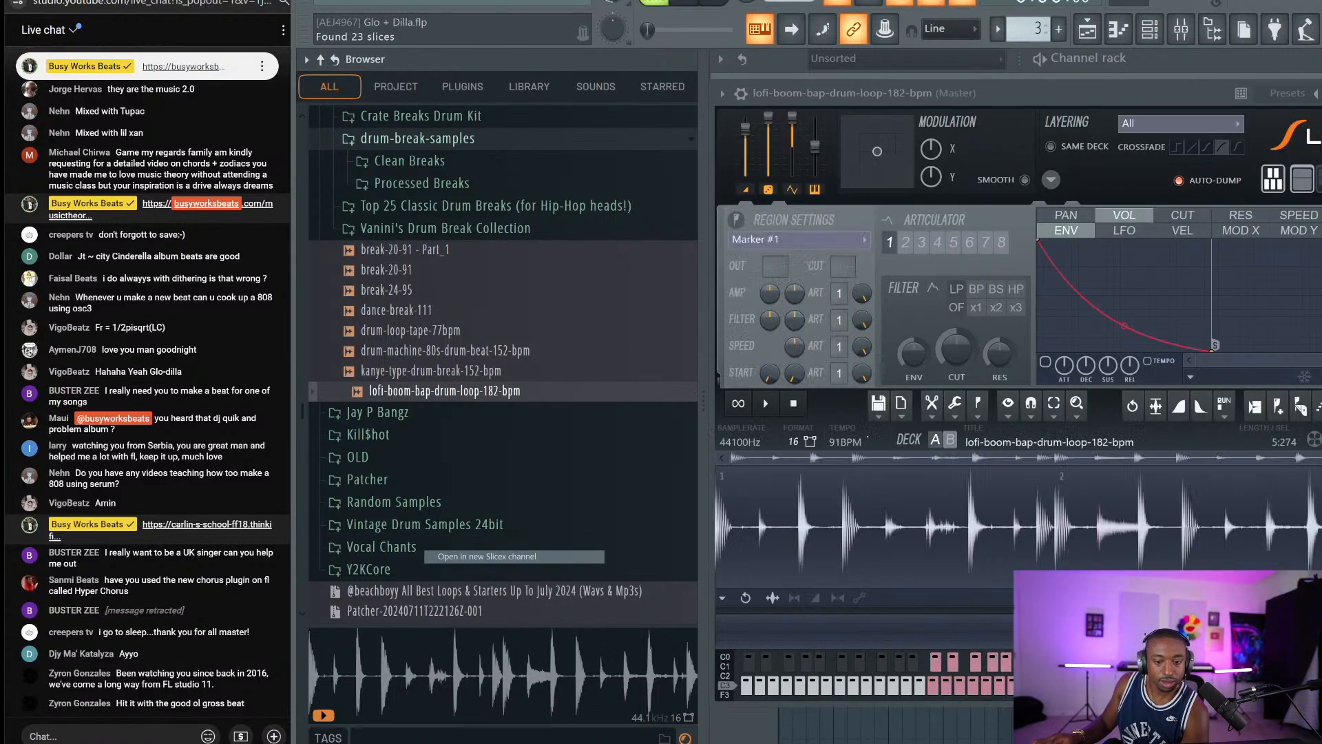
pyautogui.press('Escape')
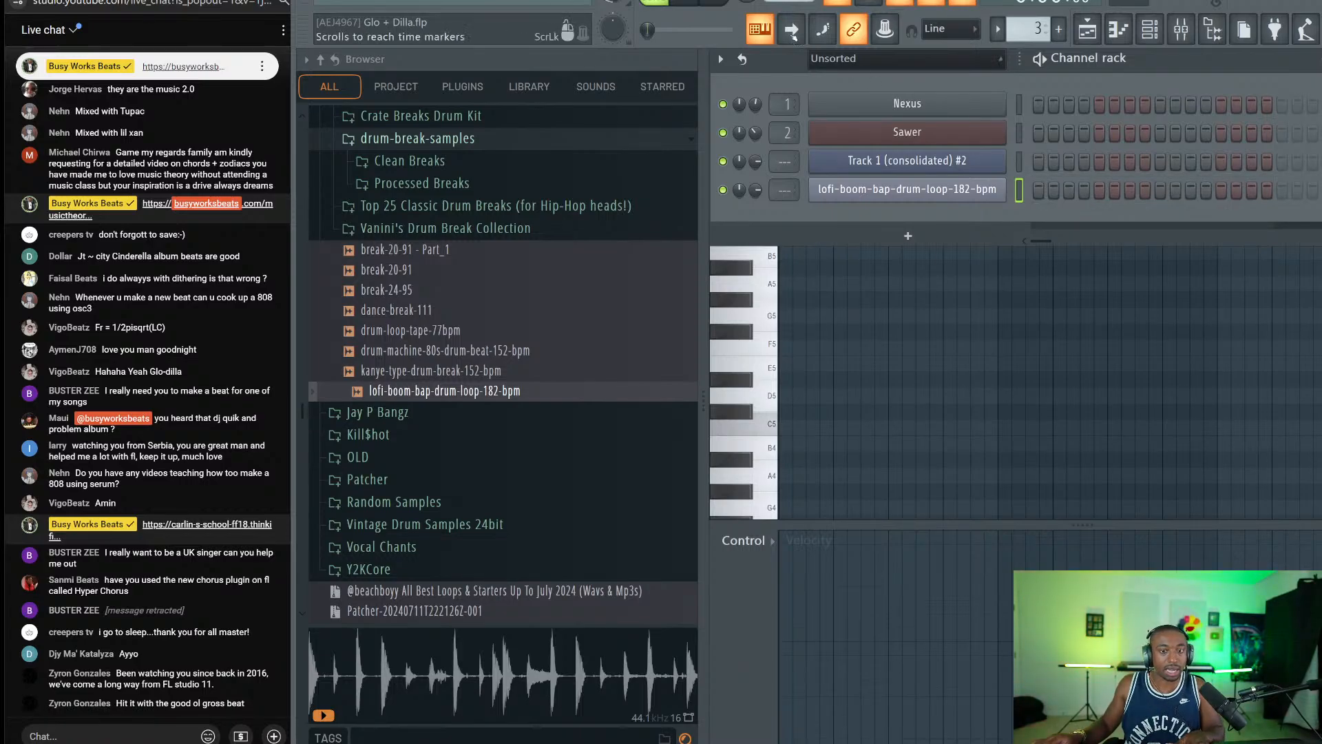
pyautogui.rightClick(761, 27)
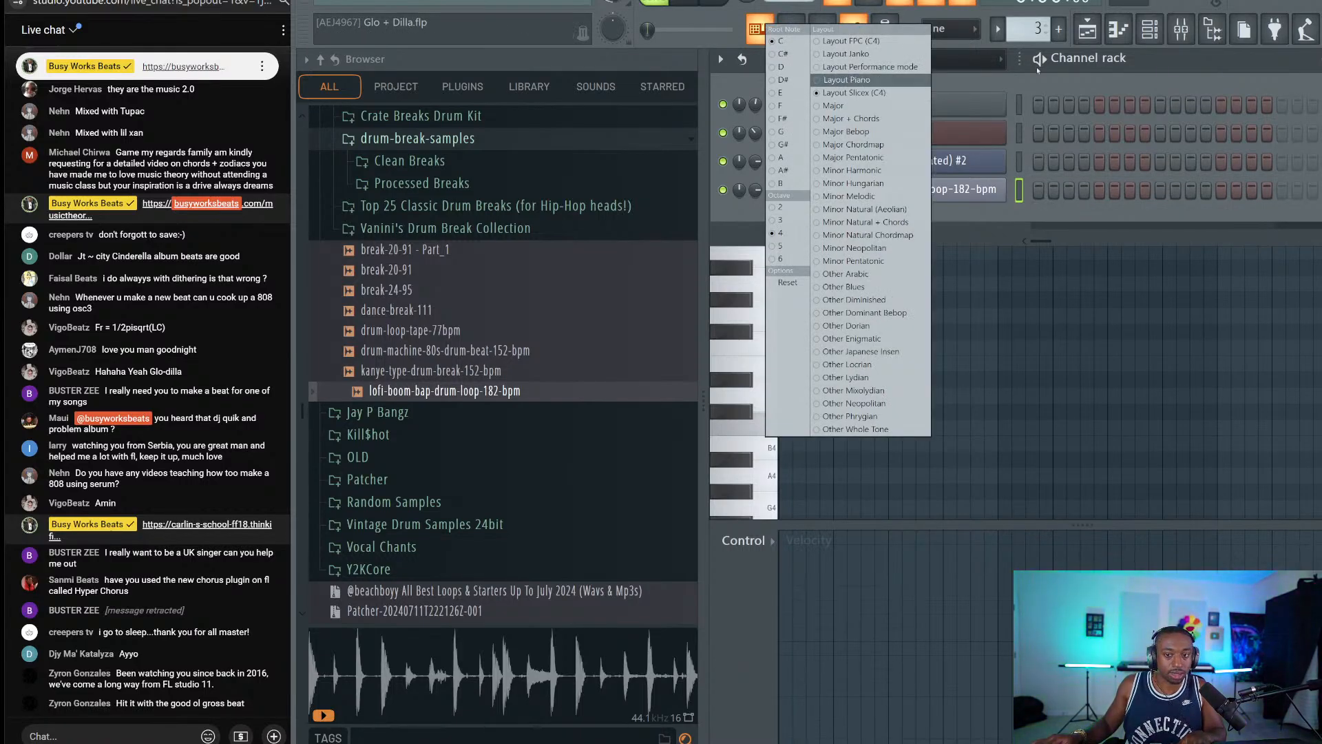
pyautogui.click(852, 80)
pyautogui.press('5')
pyautogui.press('5')
pyautogui.press('5')
pyautogui.press('5')
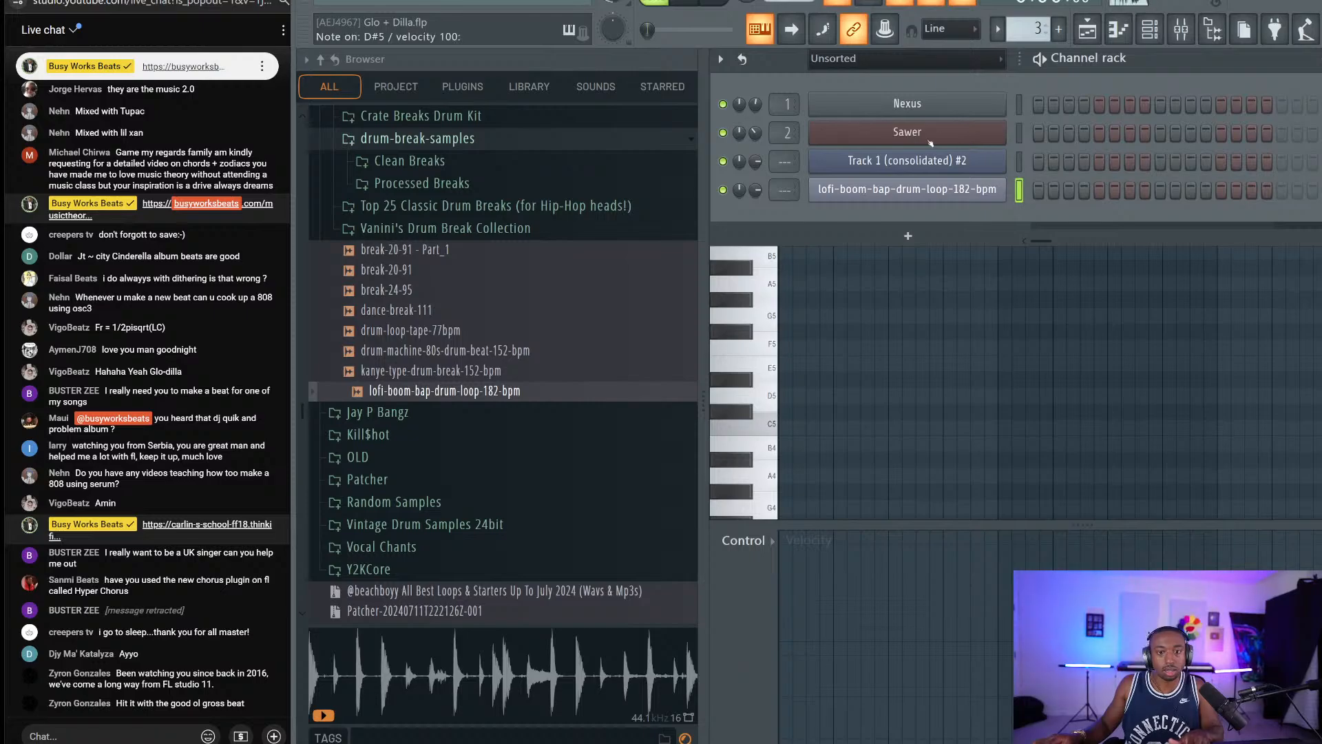
# Remove the consolidated clip from Track 1 and loop bars 1 to 5 for recording.
pyautogui.click(1087, 29)
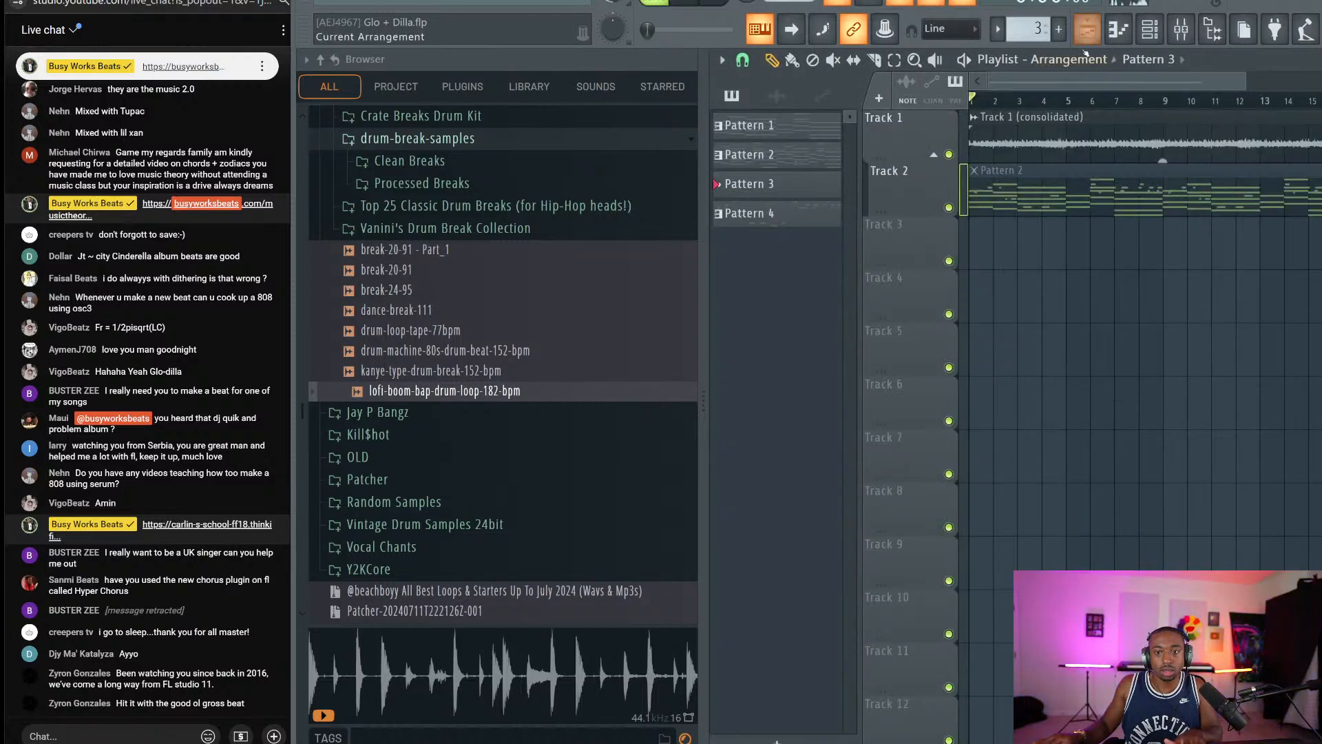
pyautogui.rightClick(996, 146)
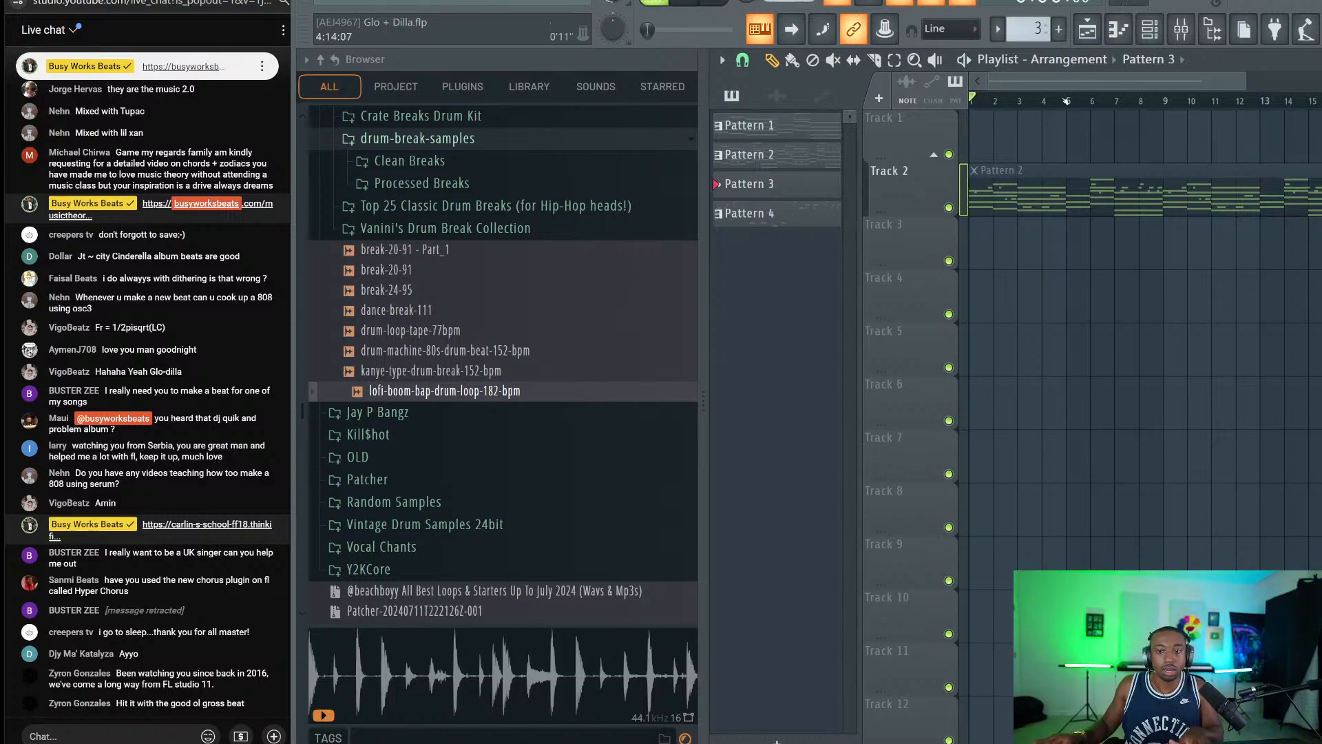
pyautogui.moveTo(1067, 101); pyautogui.dragTo(891, 97)
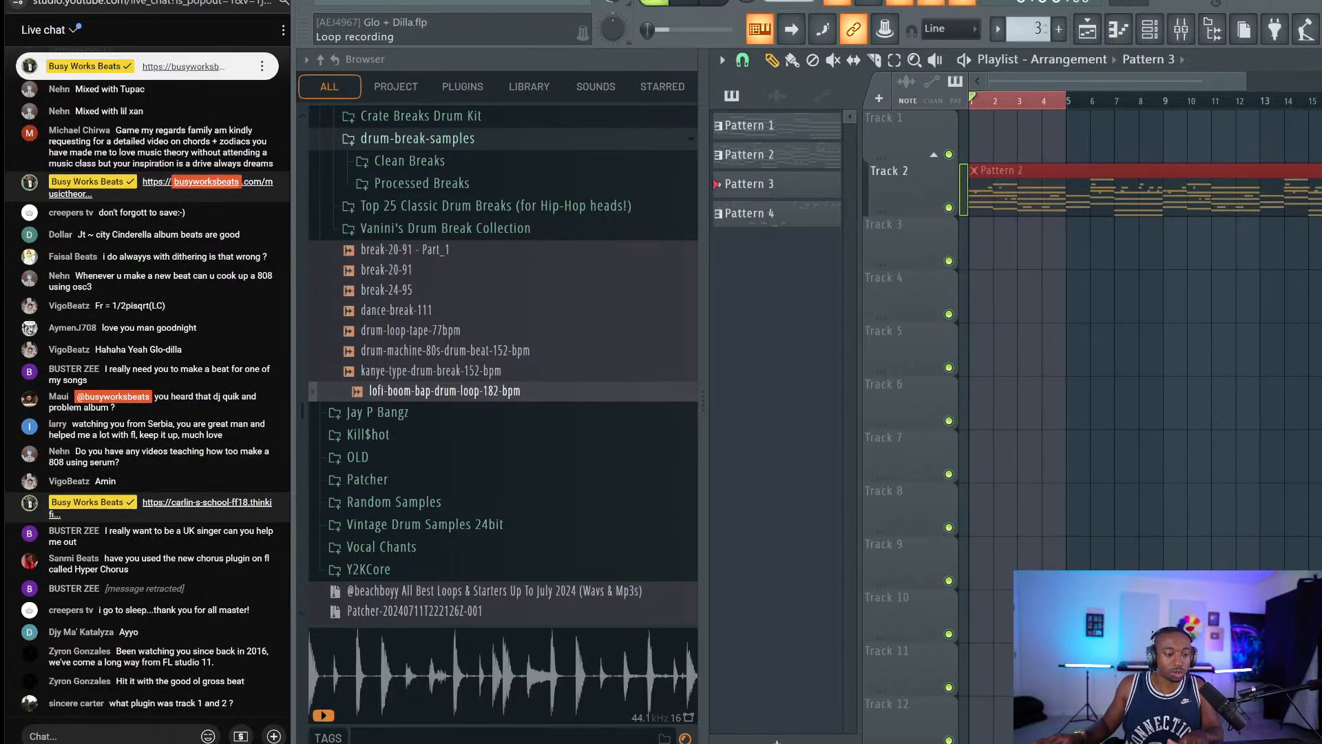
pyautogui.press('c')
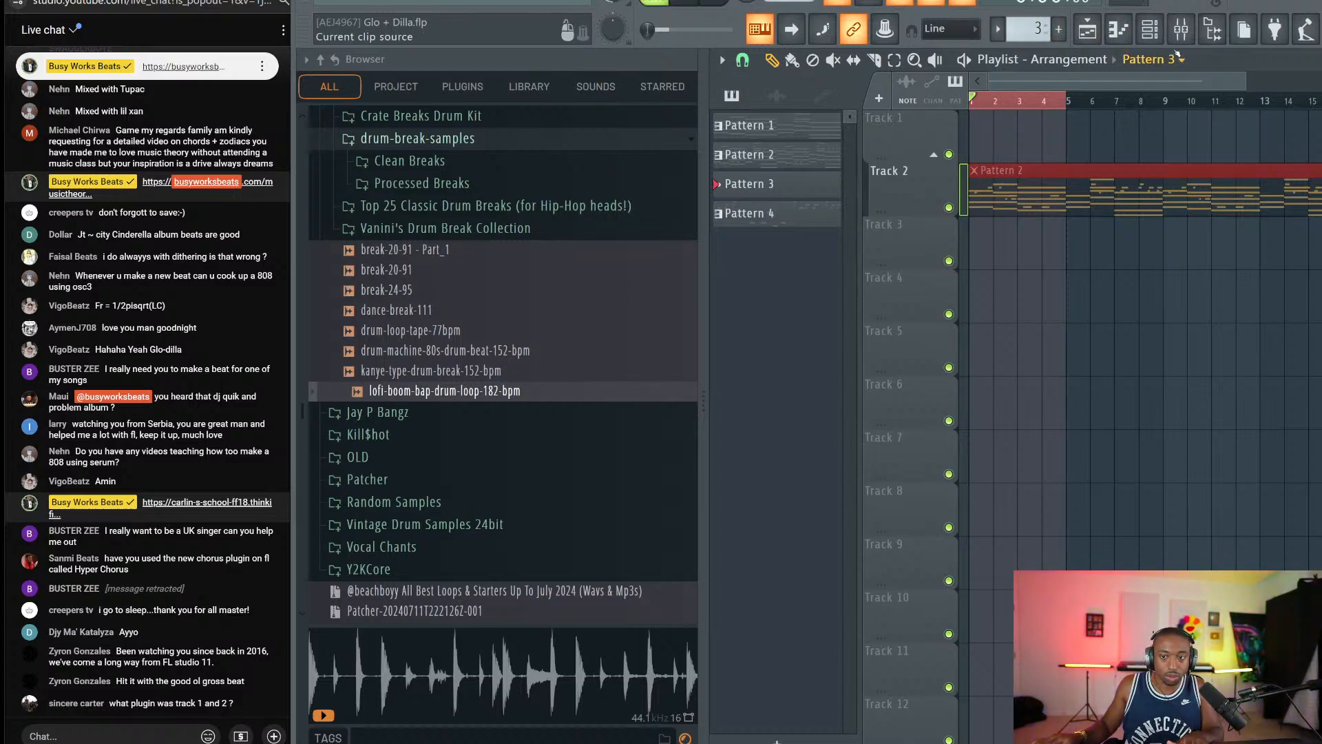
# Bring up the Nexus instrument from the channel rack to look it over, then close it.
pyautogui.press('F6')
pyautogui.click(894, 103)
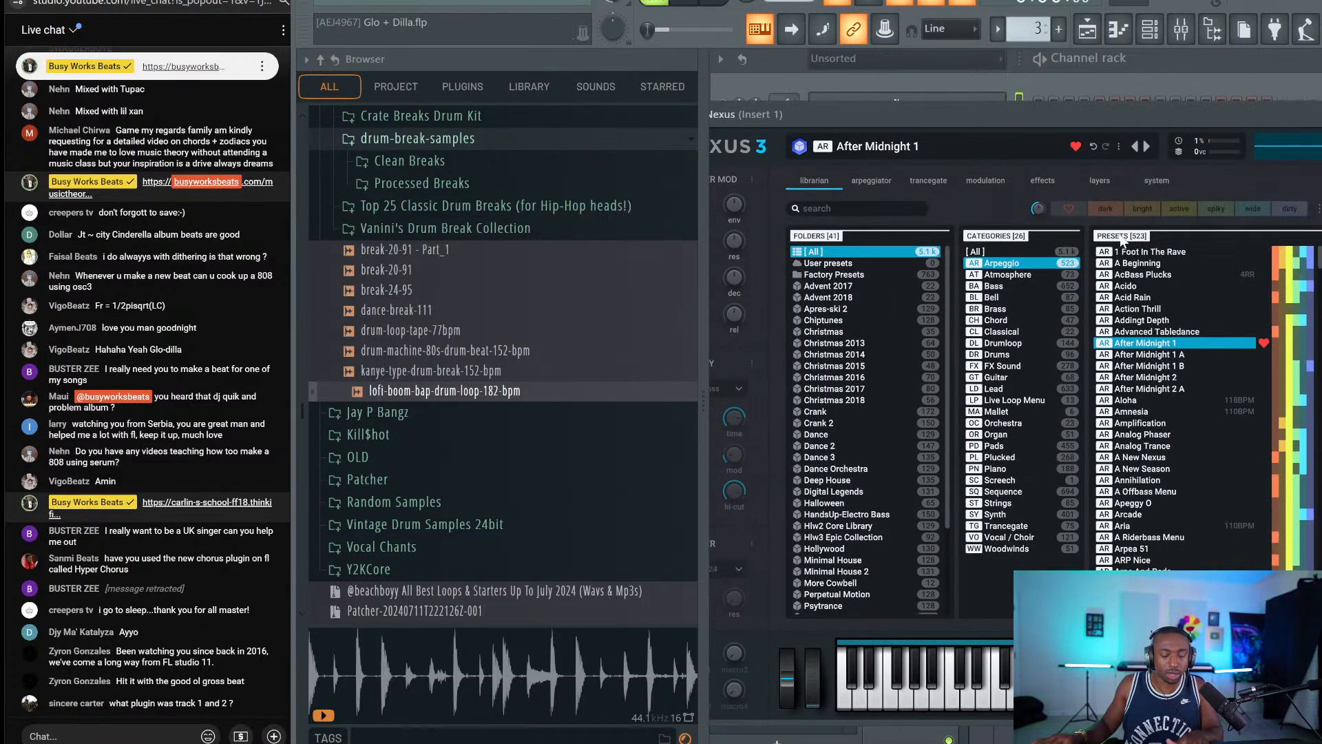
pyautogui.click(1212, 30)
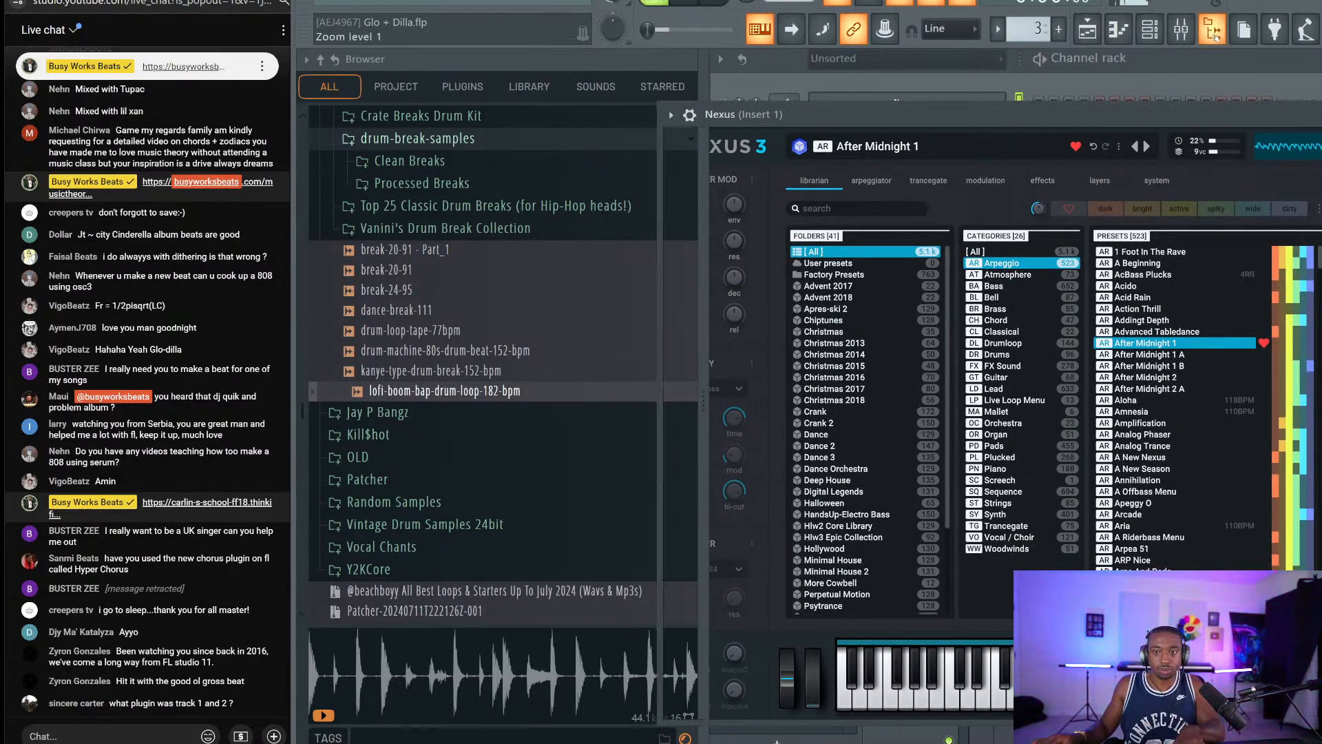
pyautogui.moveTo(1192, 117); pyautogui.dragTo(920, 91)
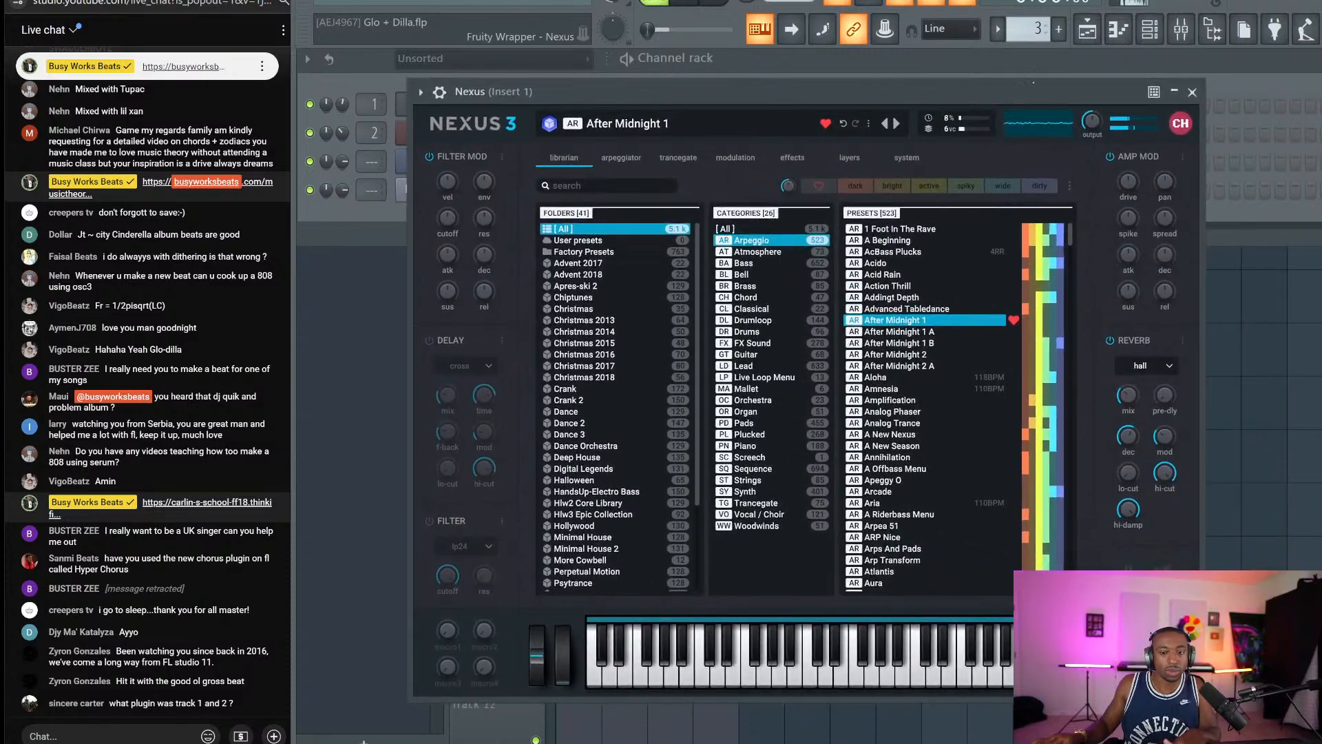
pyautogui.click(1193, 92)
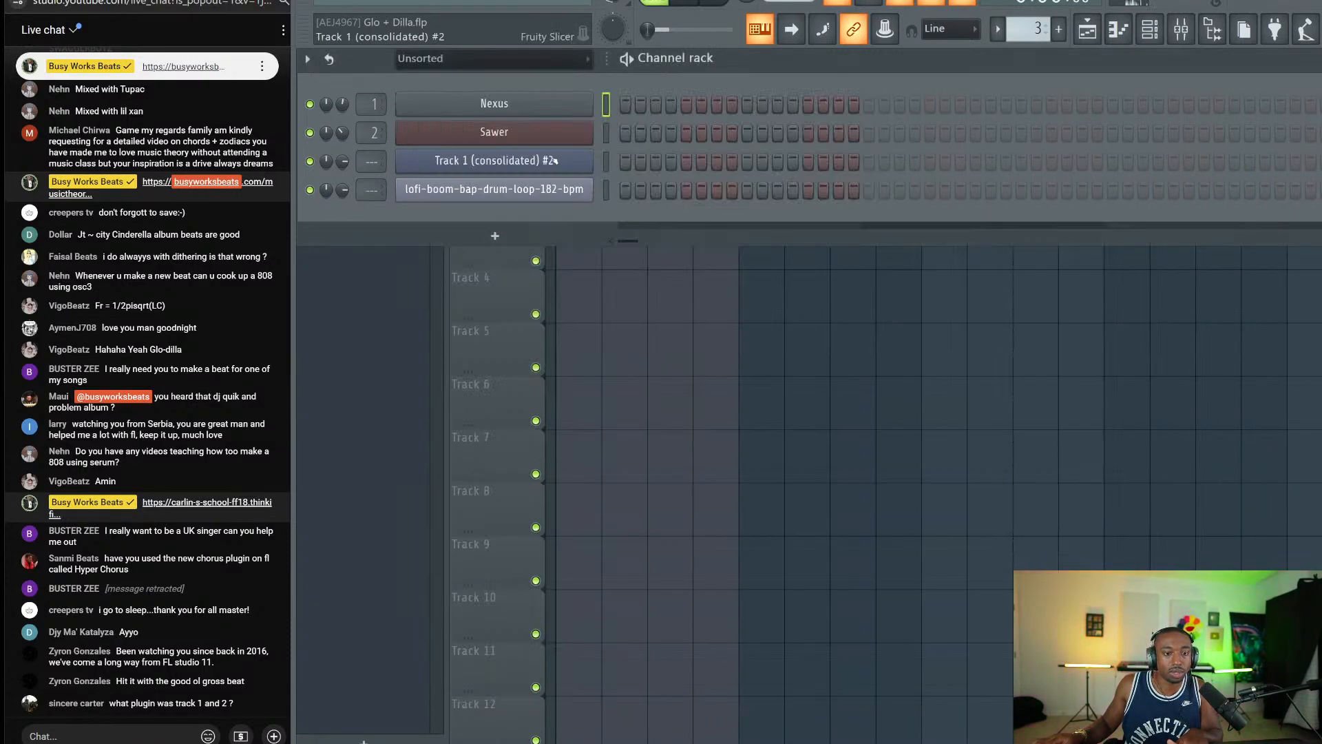
# Check Sawer's preset library, keeping the FG Analog Funk lead, and close Sawer.
pyautogui.click(539, 134)
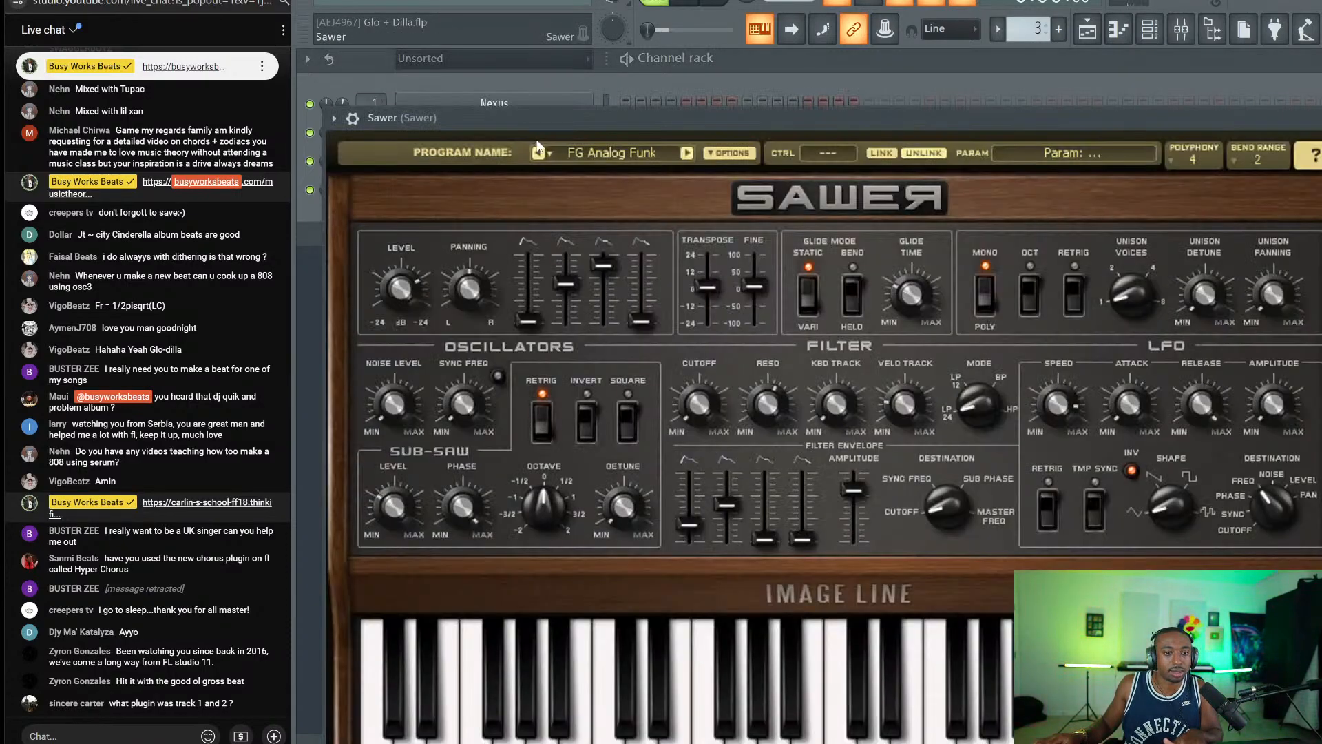
pyautogui.click(632, 147)
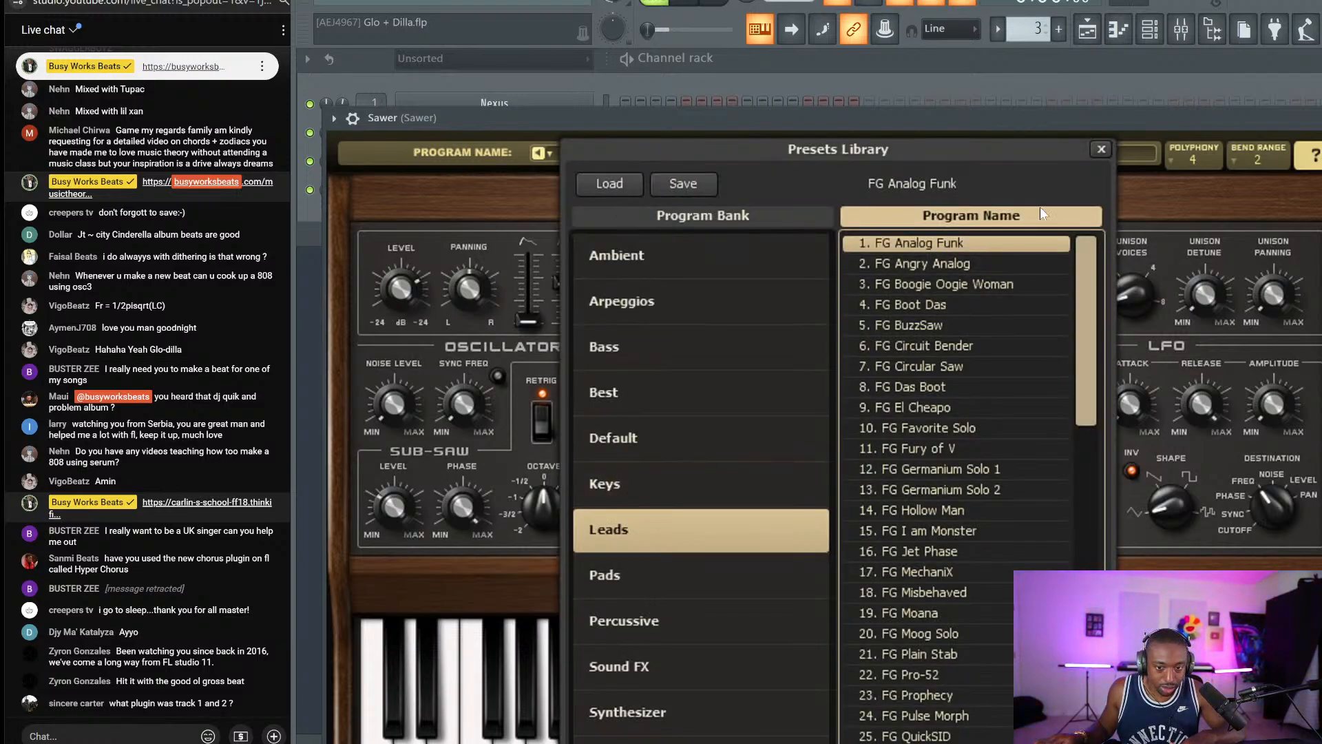
pyautogui.click(1094, 156)
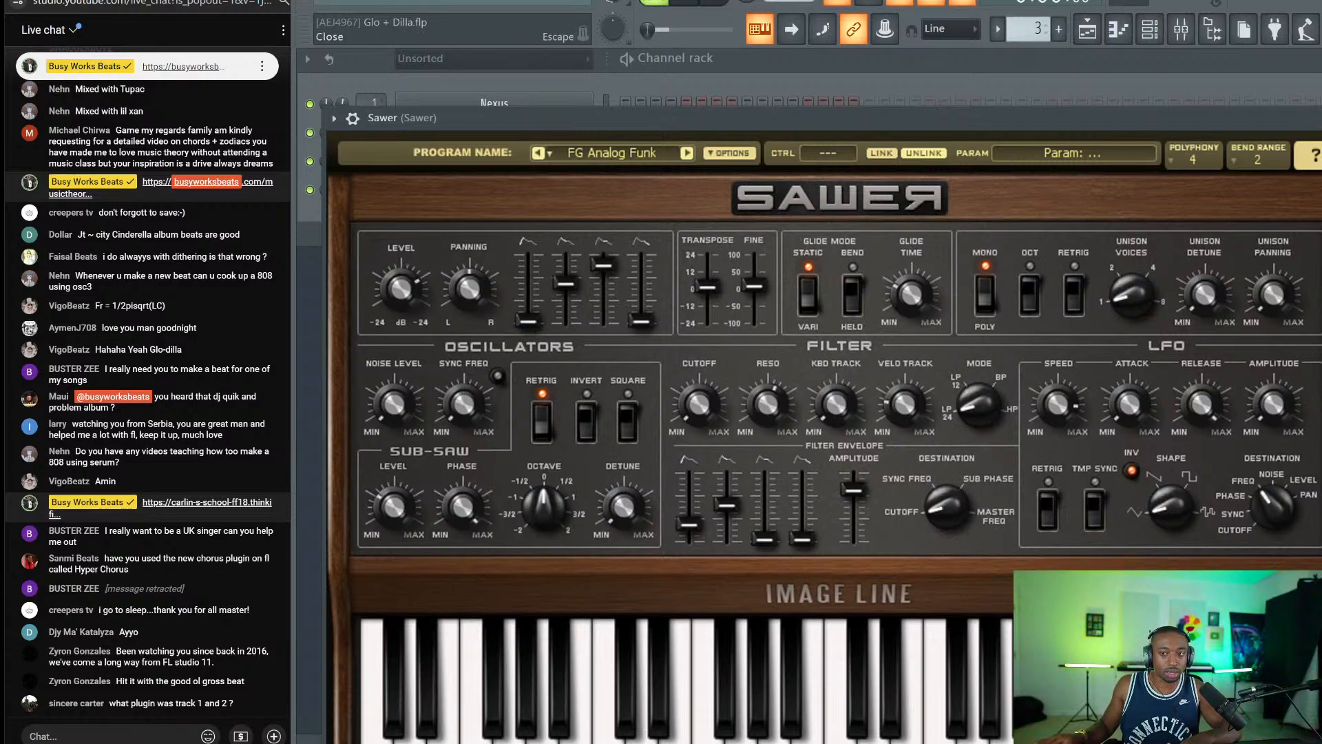
pyautogui.press('Escape')
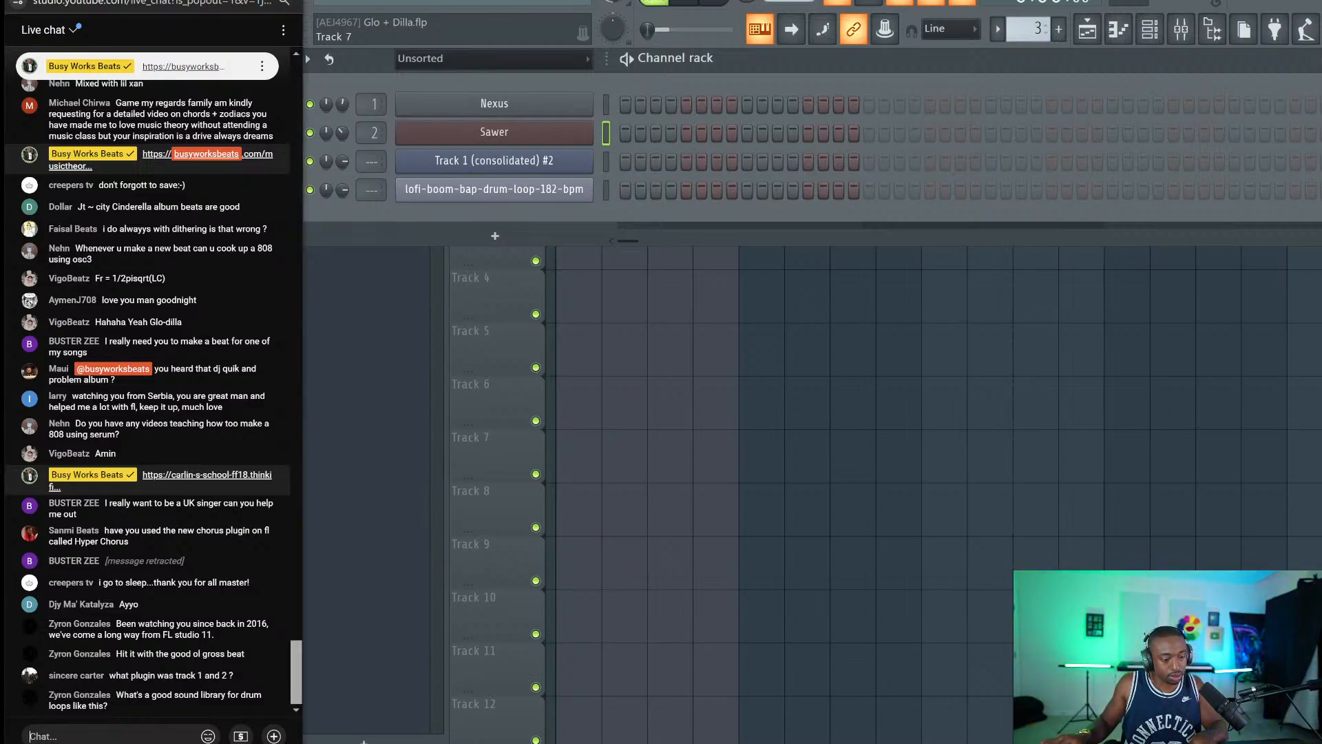
# Select the lofi-boom-bap channel and reply in live chat about reddit and wavs.com drum breaks.
pyautogui.write('drum breaks reddit')
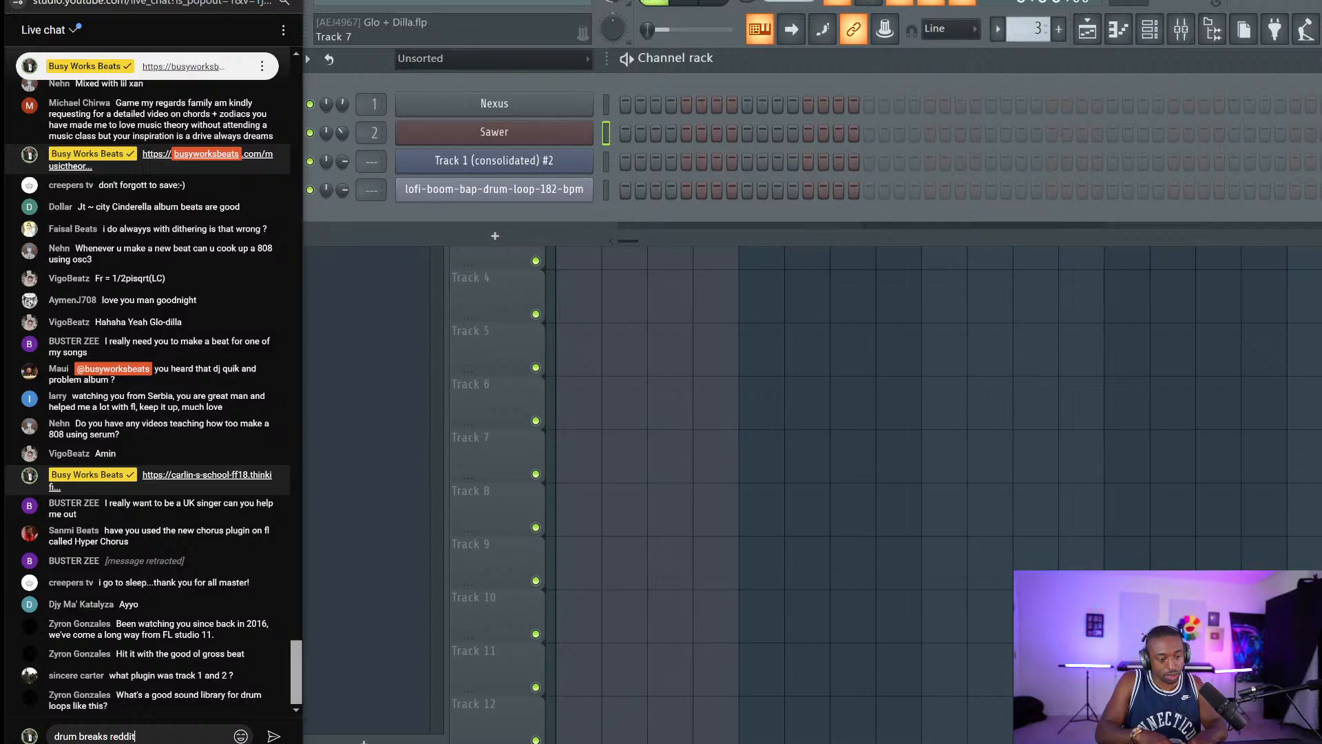
pyautogui.press('Return')
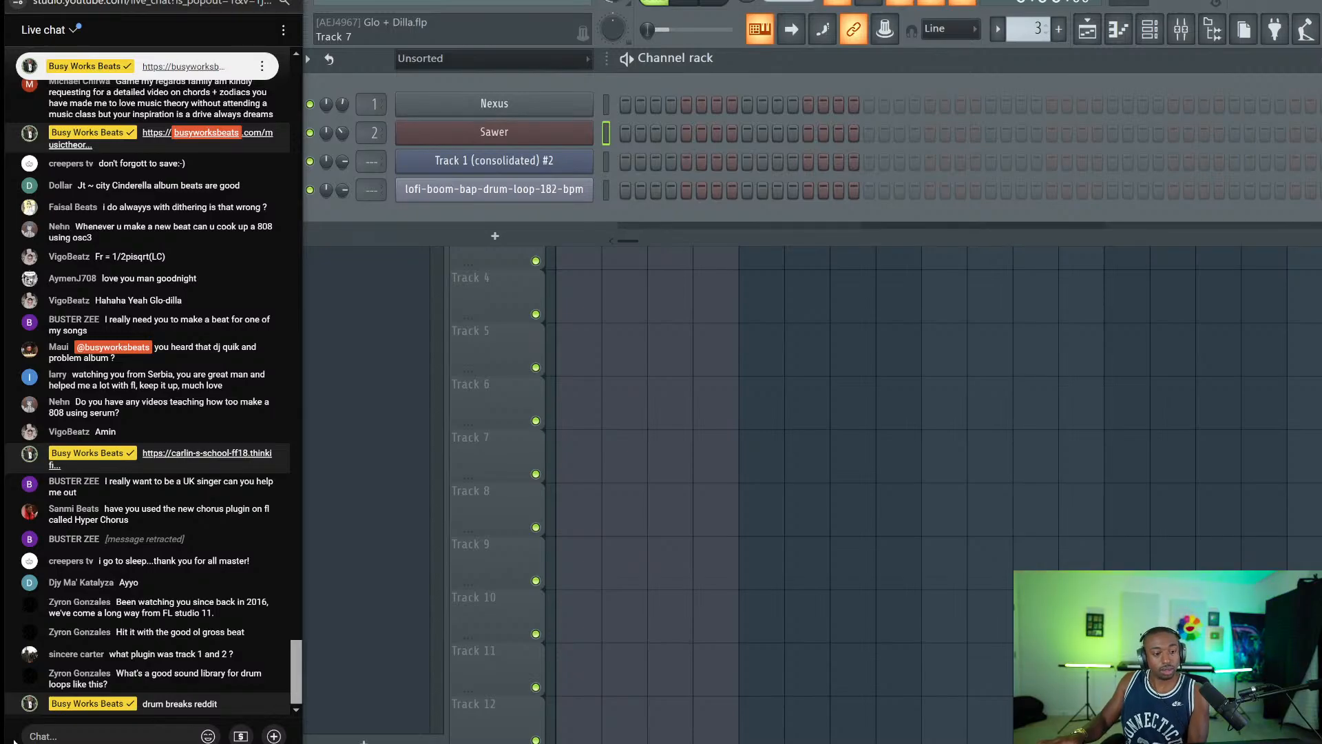
pyautogui.click(606, 192)
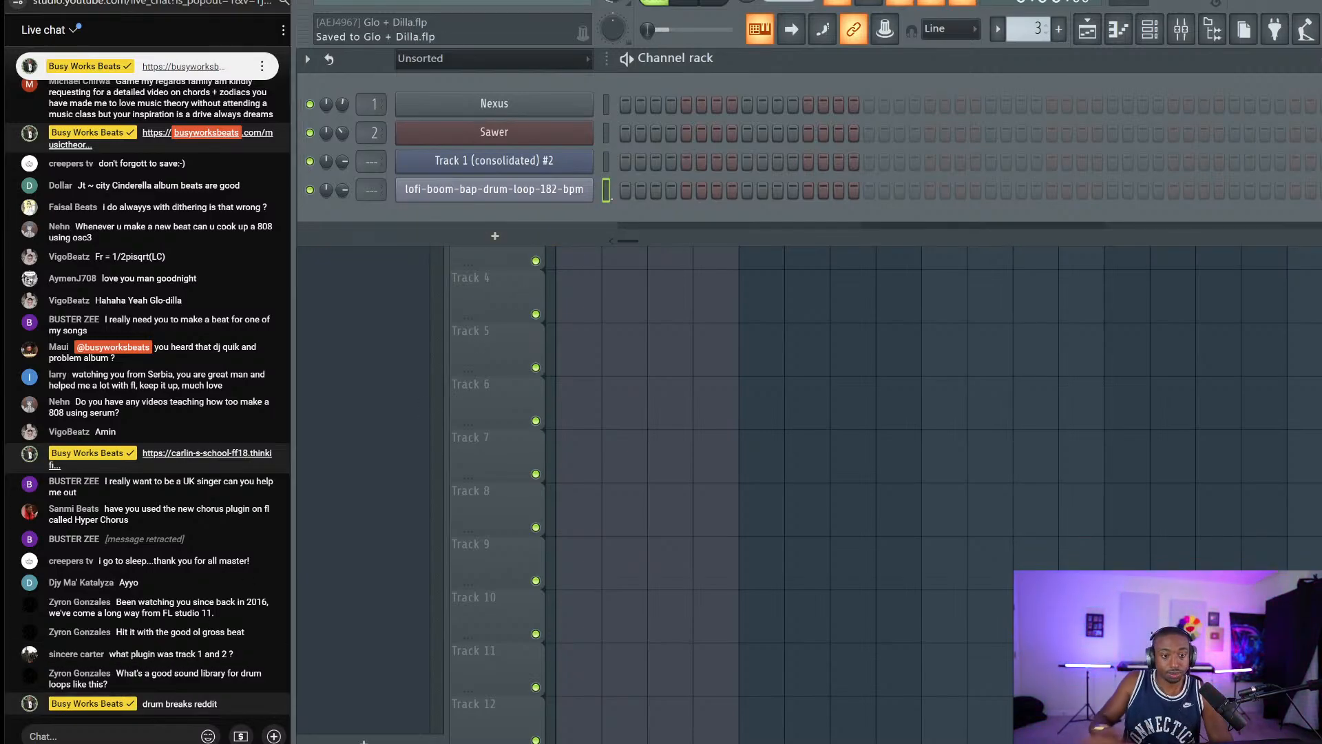
pyautogui.click(110, 733)
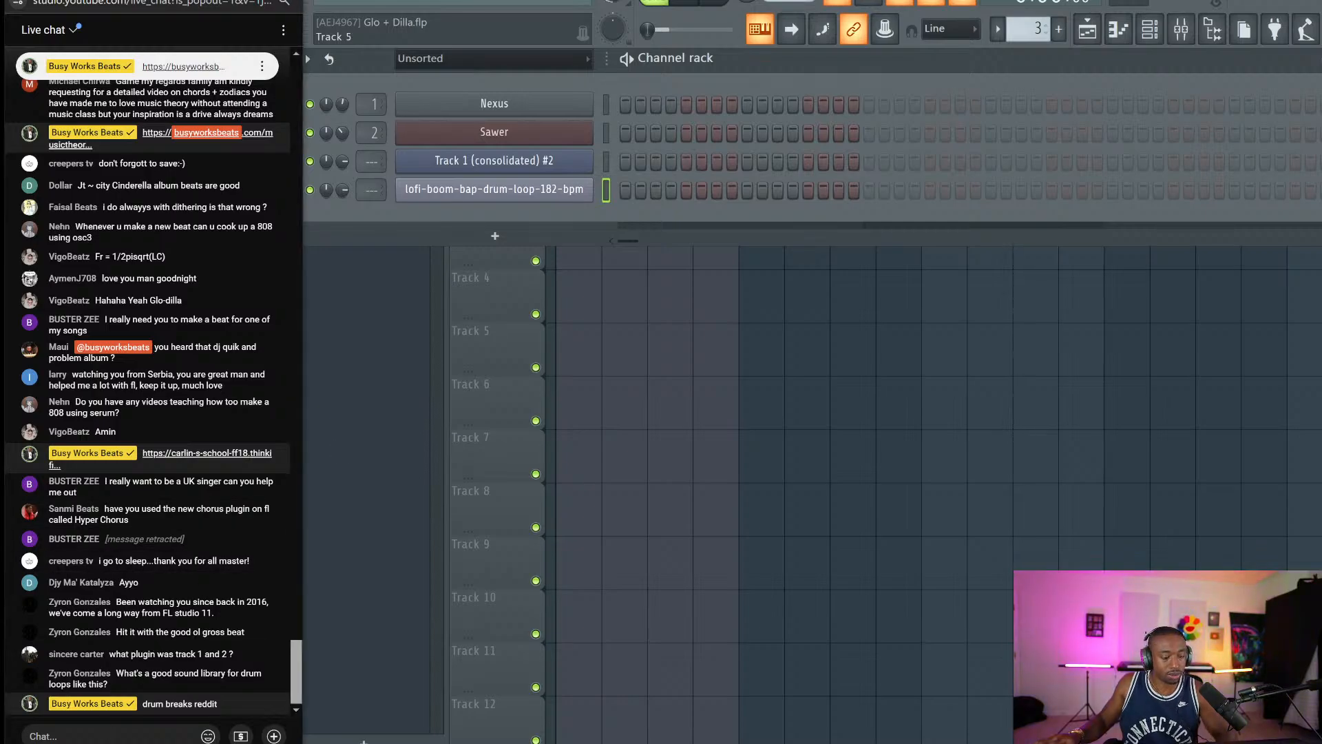
pyautogui.write('wavs.com')
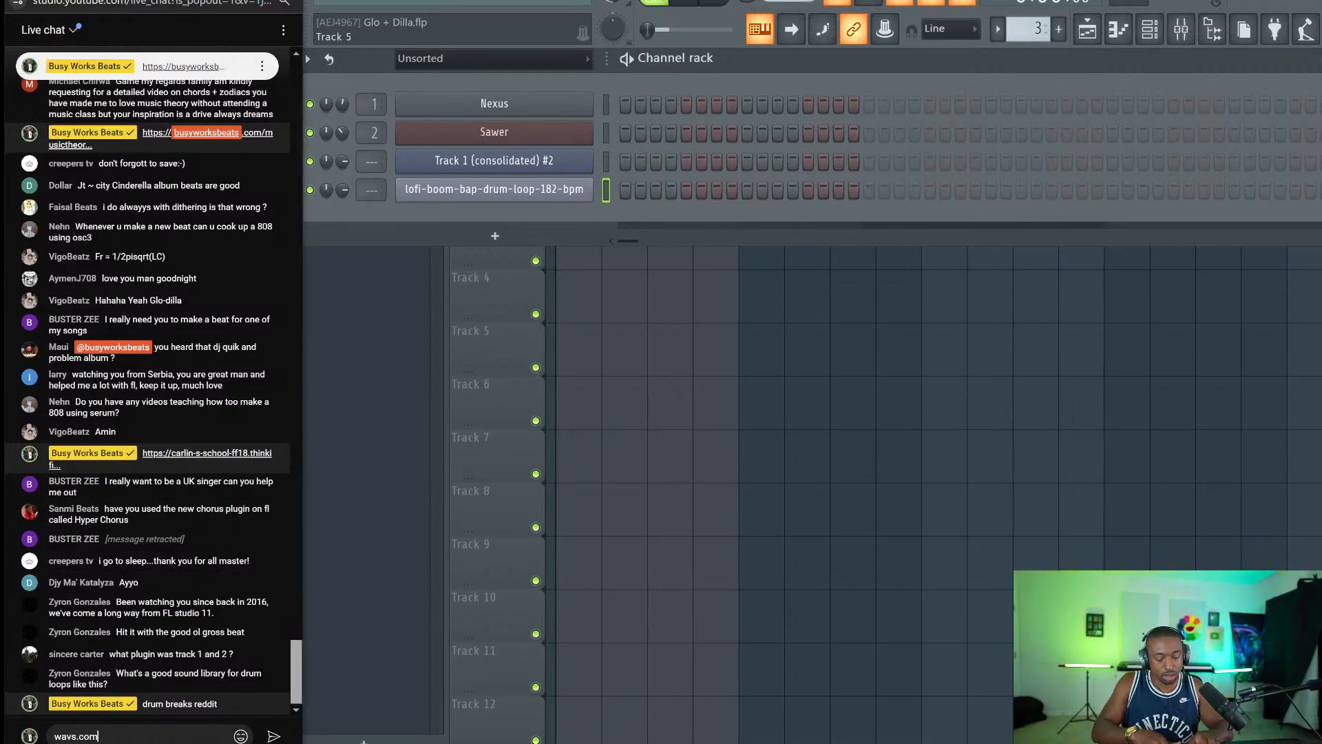
pyautogui.press('Return')
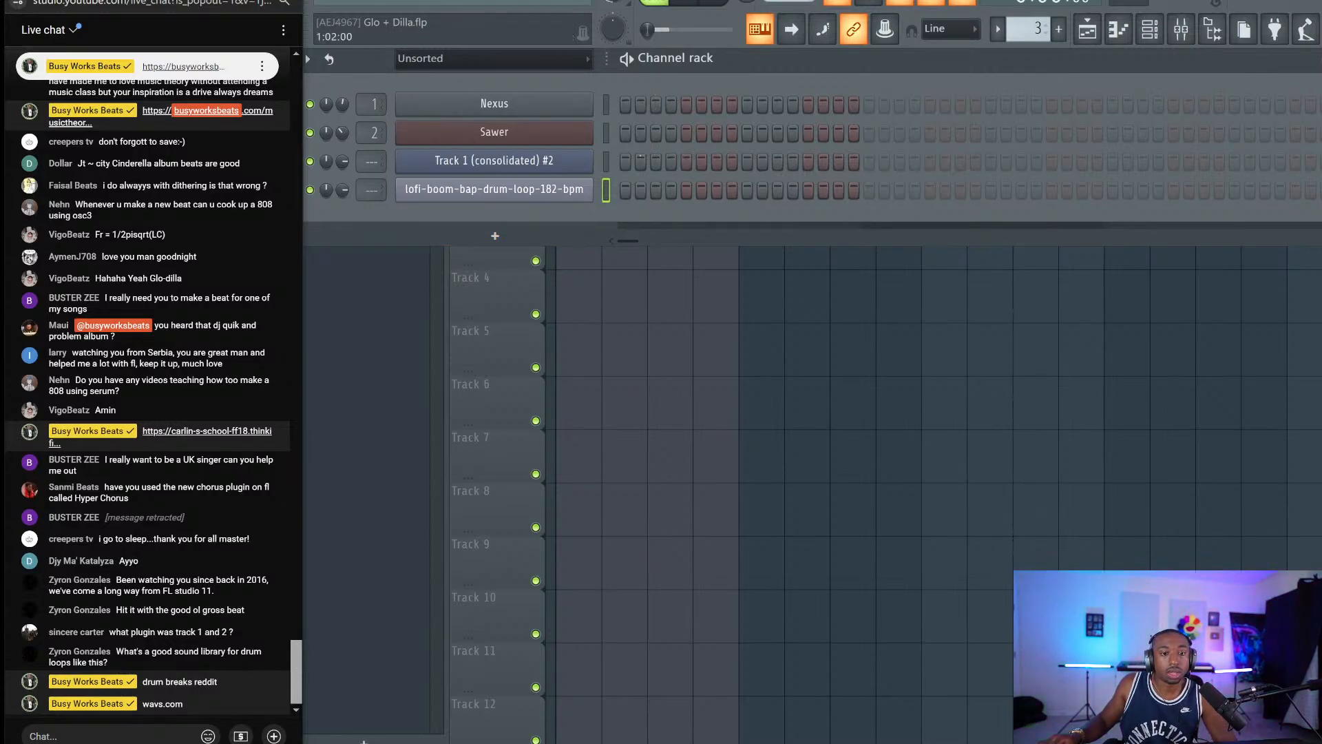
pyautogui.write('nn')
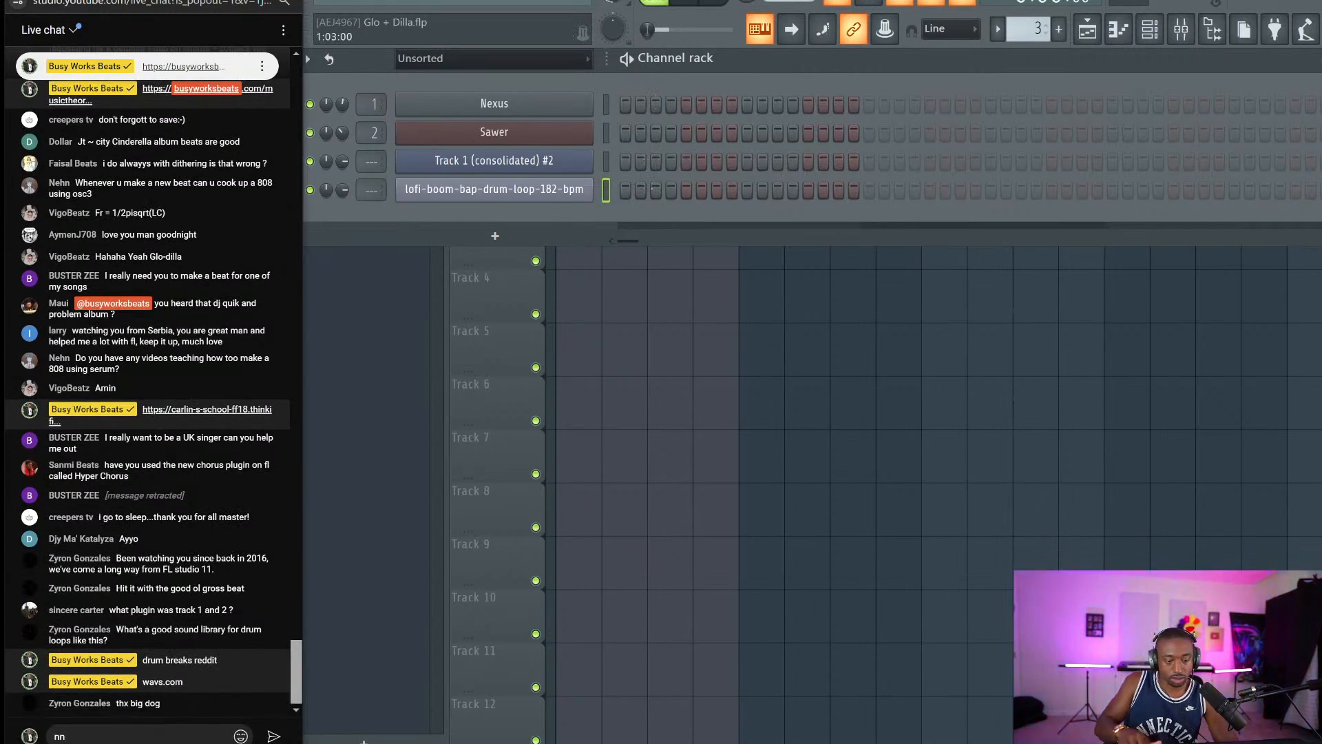
pyautogui.press('BackSpace')
pyautogui.press('BackSpace')
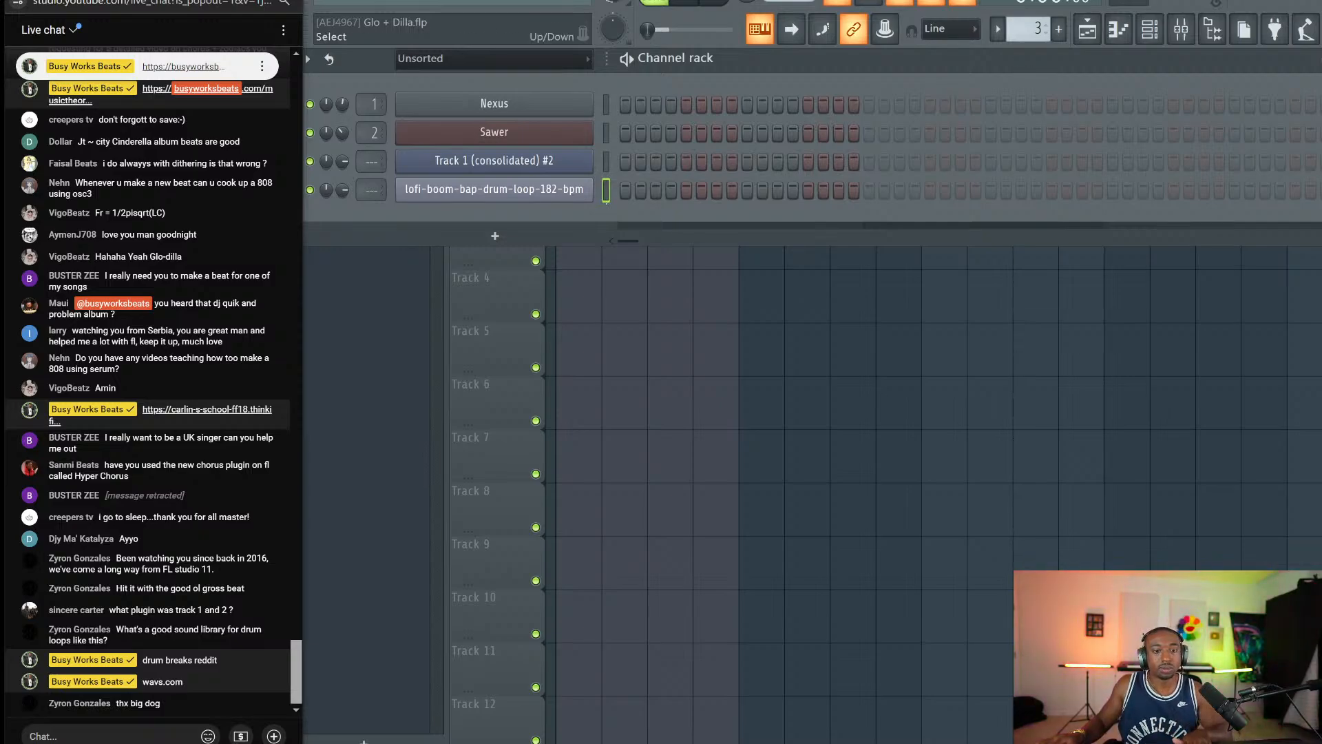
# Audition various lofi-boom-bap drum-loop slices from the computer keyboard.
pyautogui.click(843, 175)
pyautogui.press('s')
pyautogui.press('s')
pyautogui.press('s')
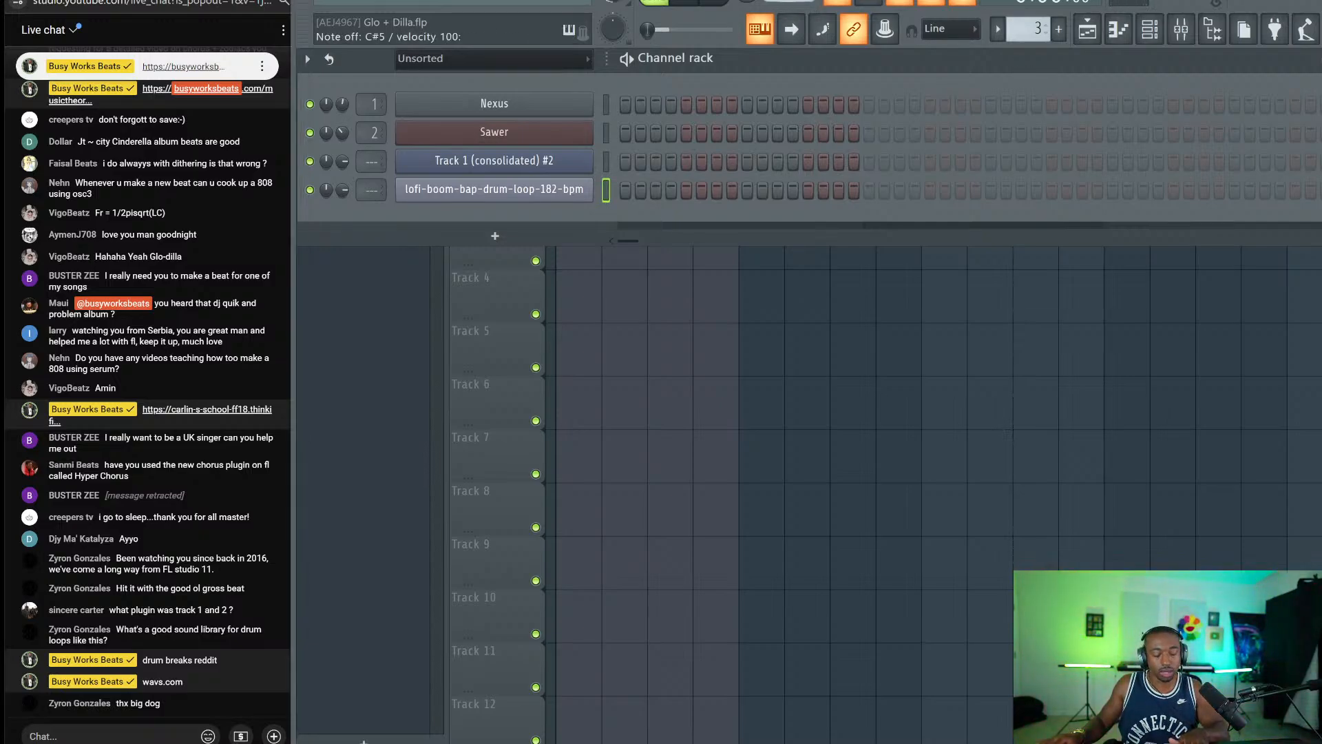
pyautogui.press('s')
pyautogui.press('n')
pyautogui.press(',')
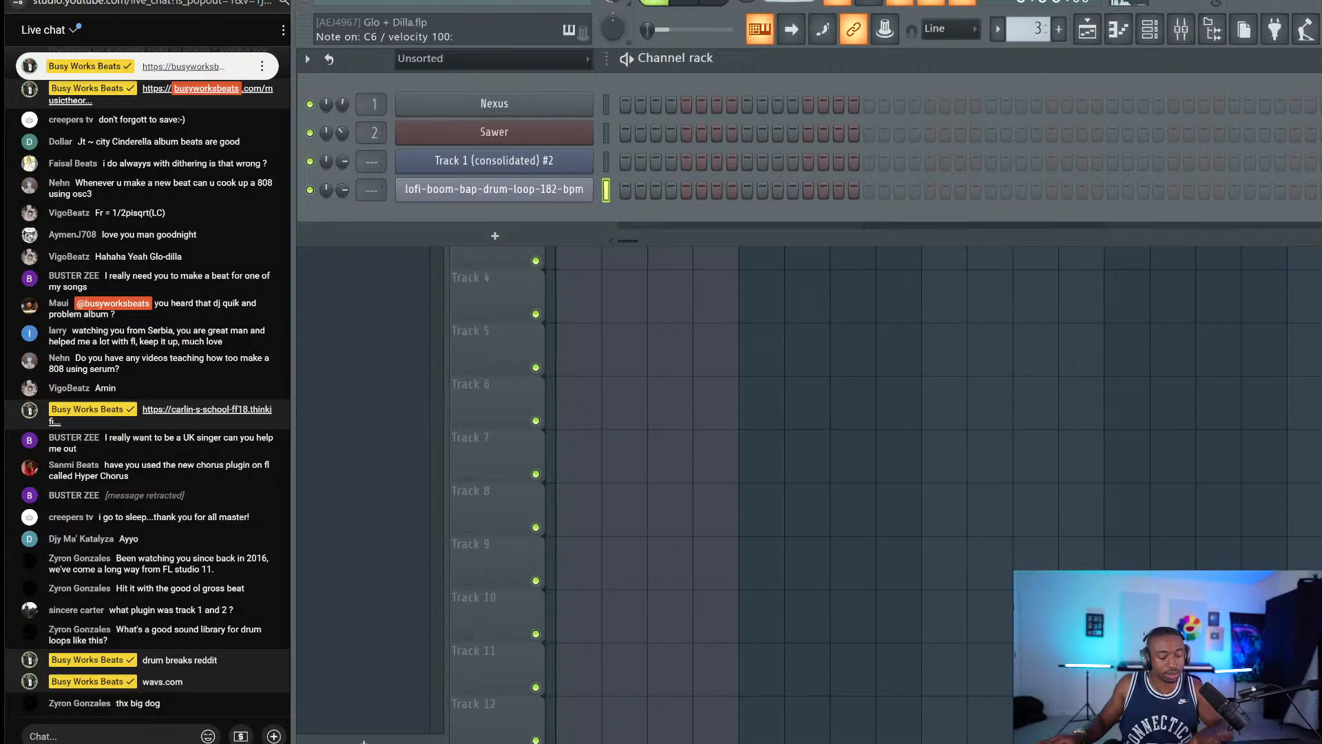
pyautogui.press(',')
pyautogui.press('/')
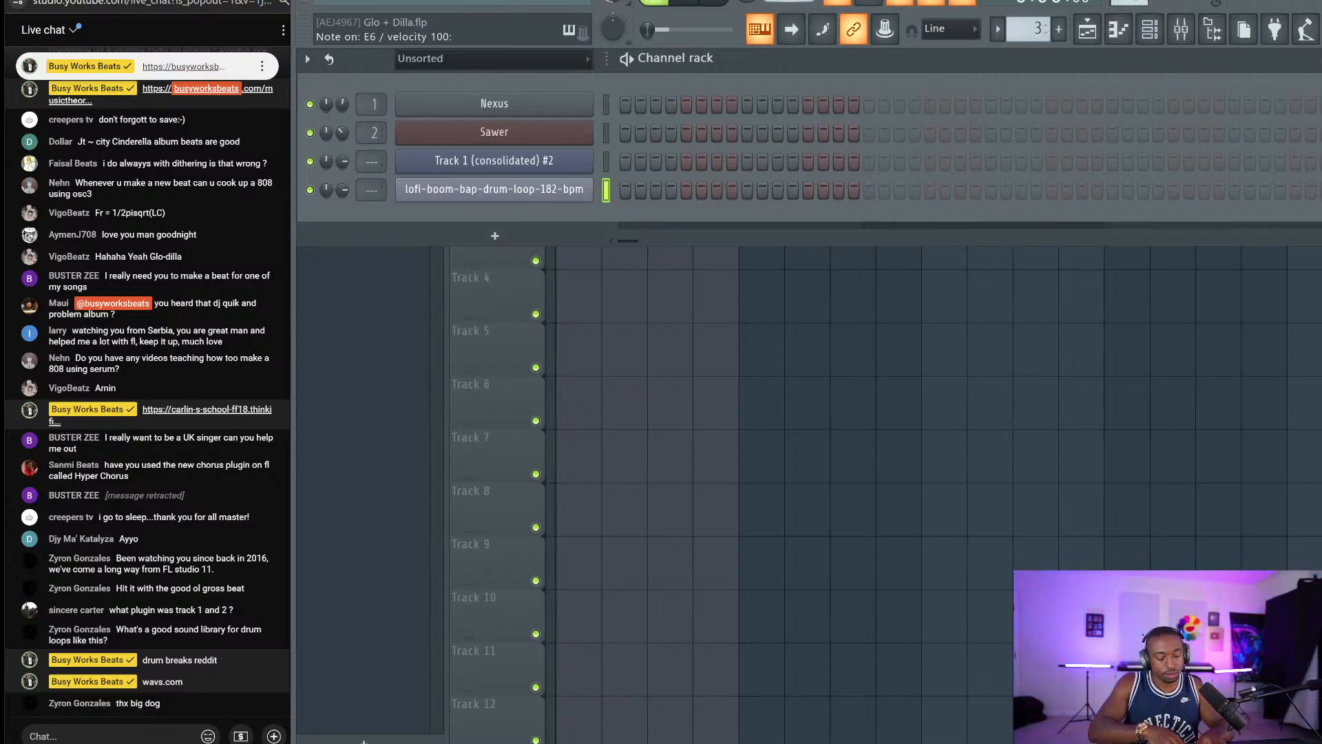
pyautogui.press('n')
pyautogui.press('n')
pyautogui.press('r')
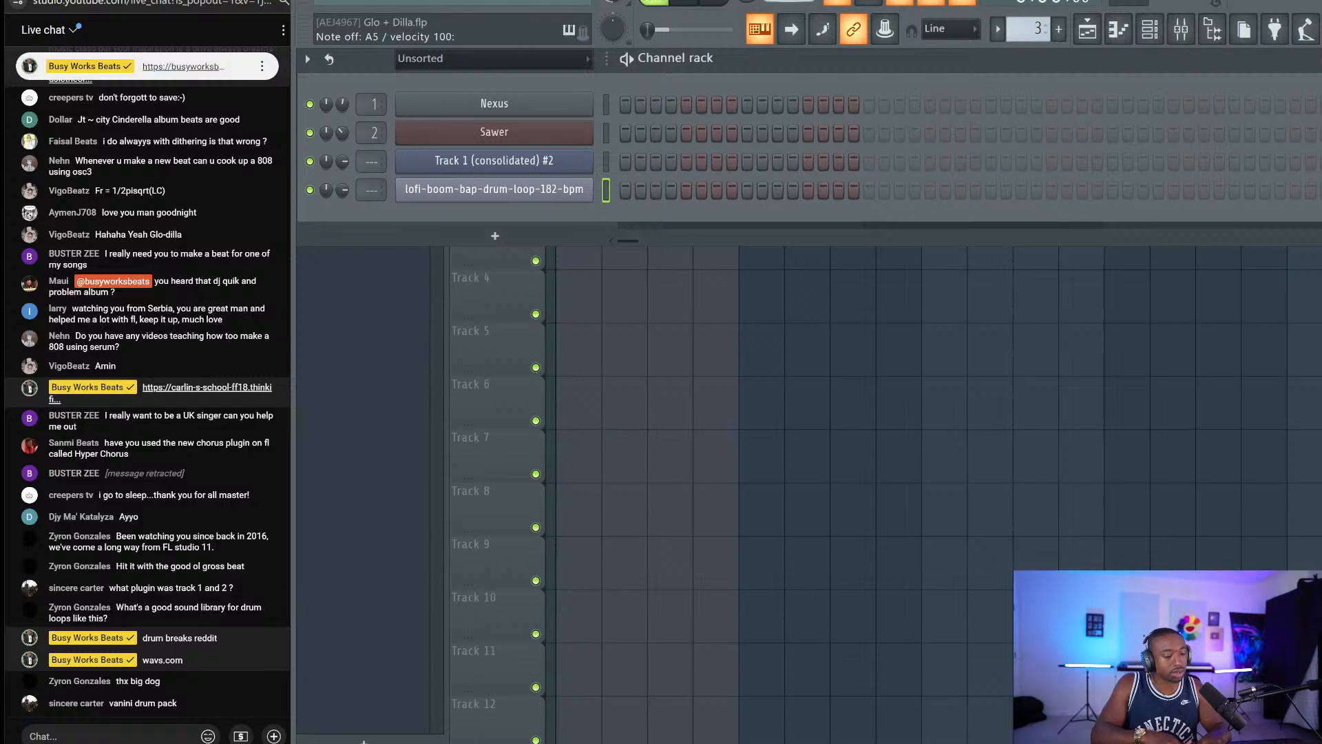
pyautogui.press('6')
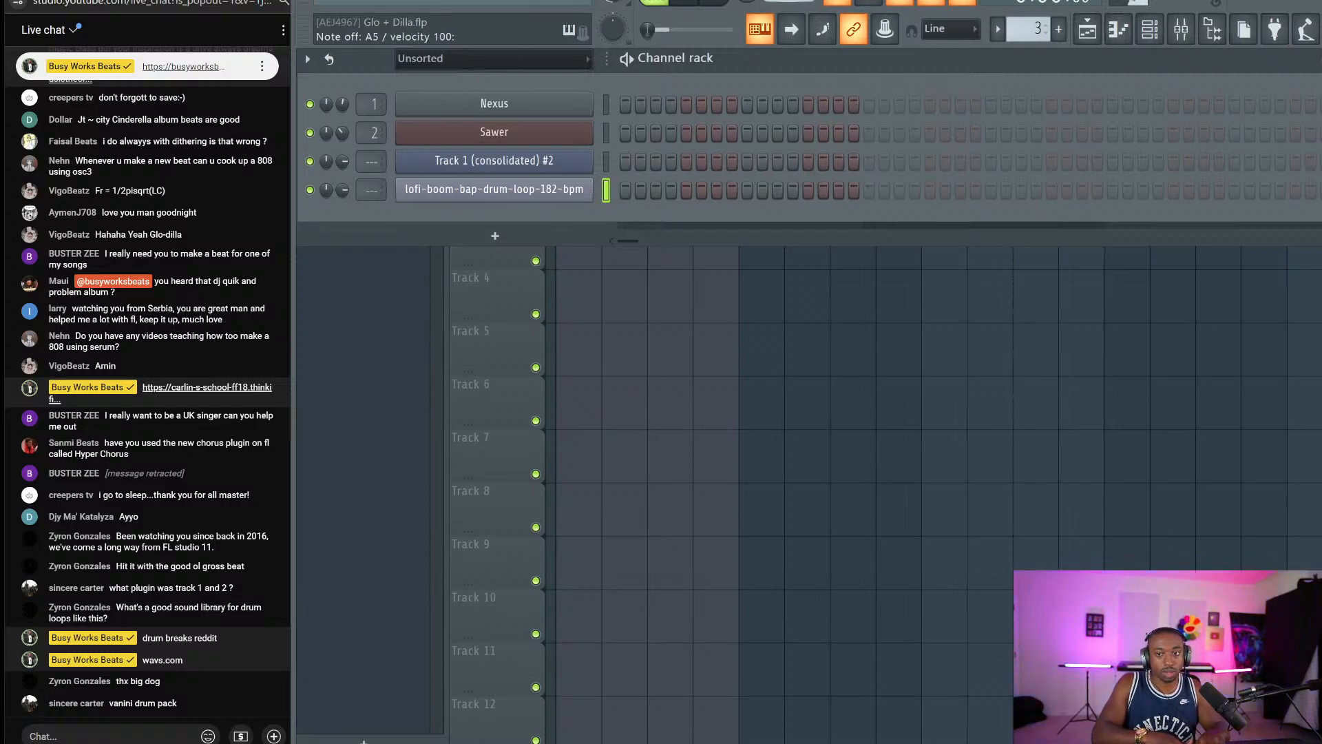
pyautogui.press('n')
# Record a played drum-slice pattern into Pattern 3, then loop bars 1–3 of the arrangement.
pyautogui.press('r')
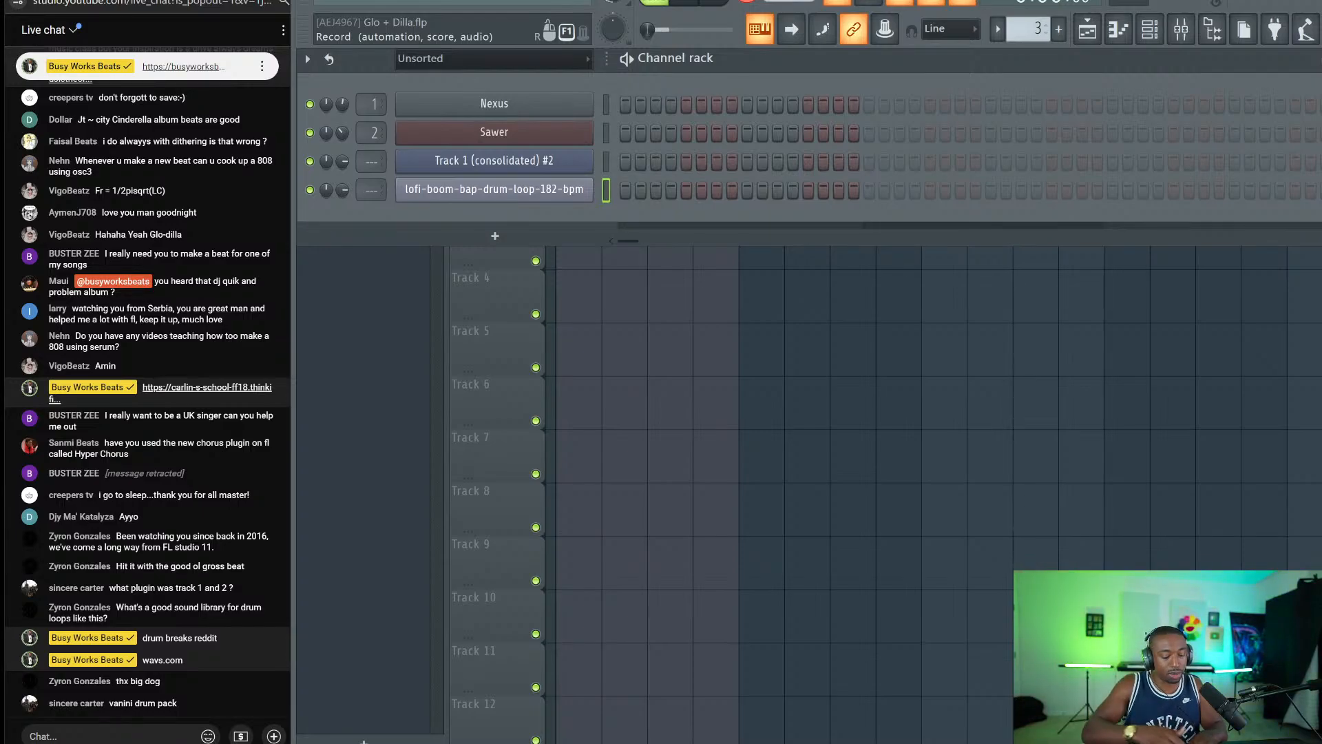
pyautogui.press('6')
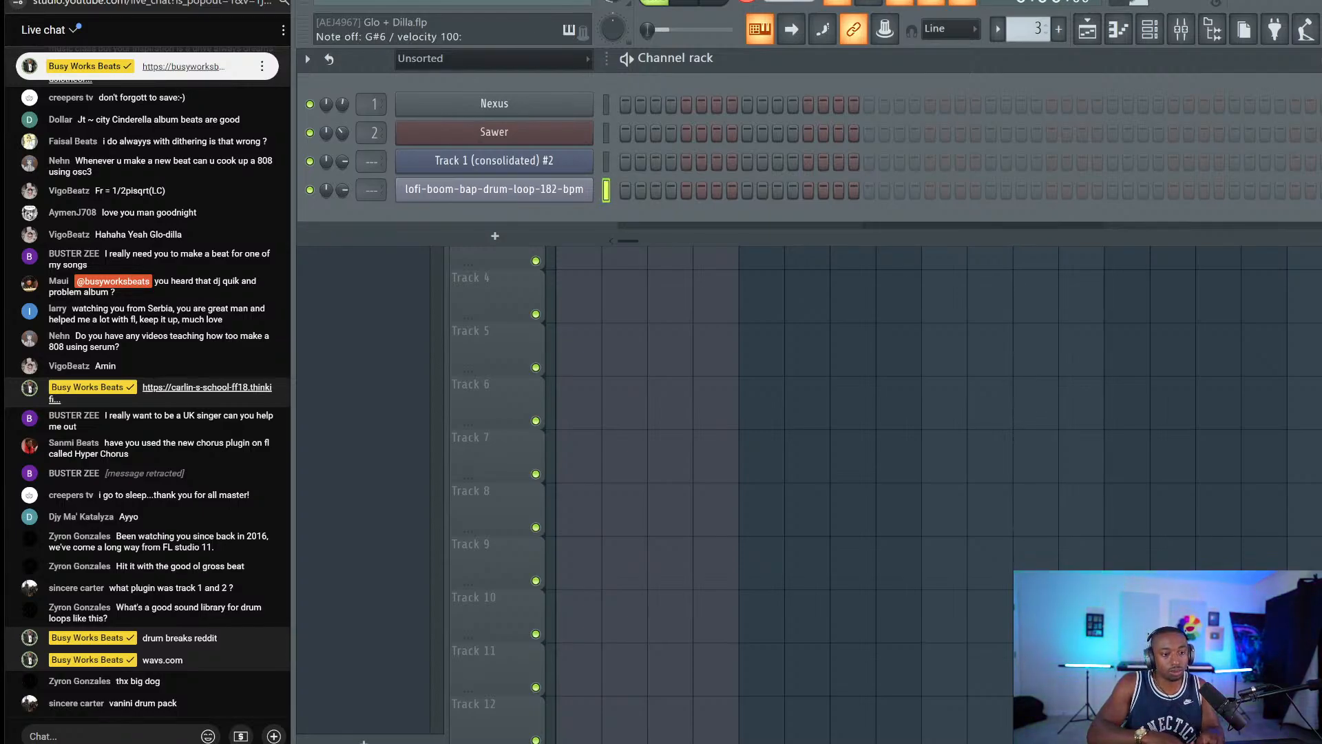
pyautogui.press('space')
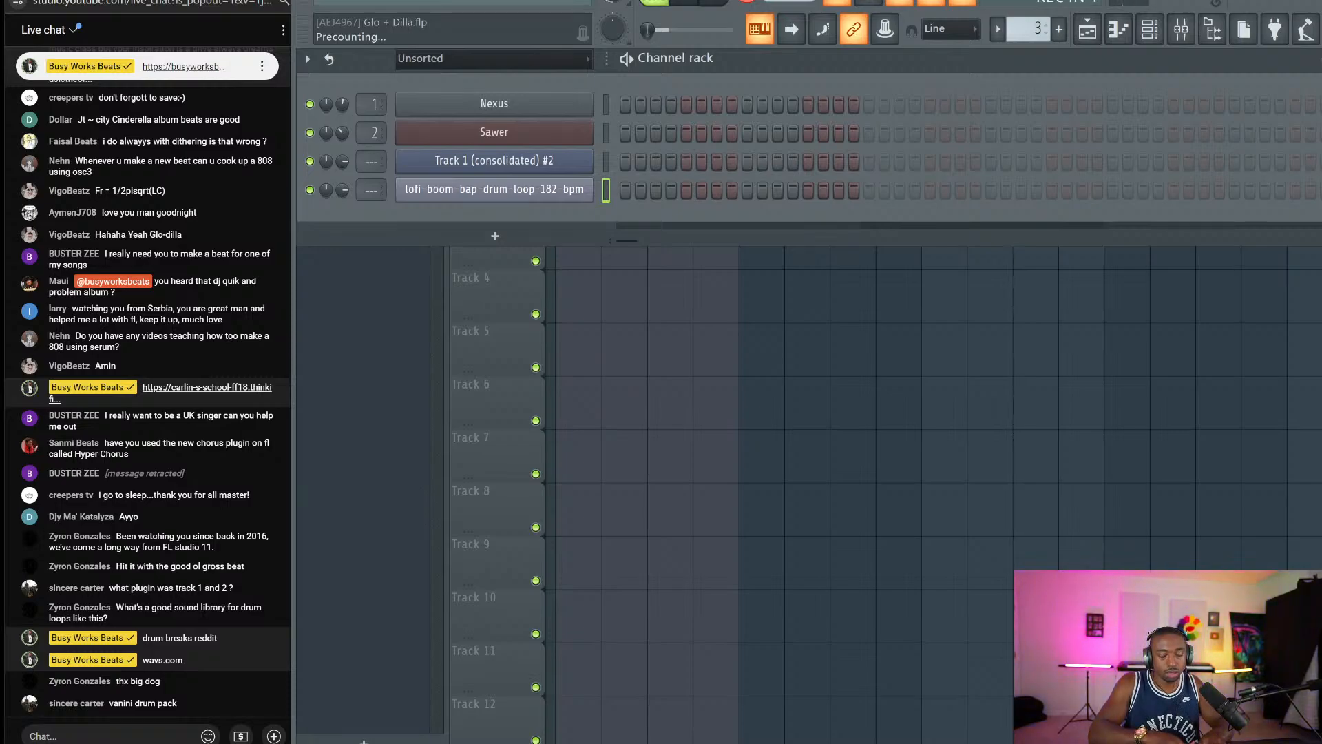
pyautogui.press('6')
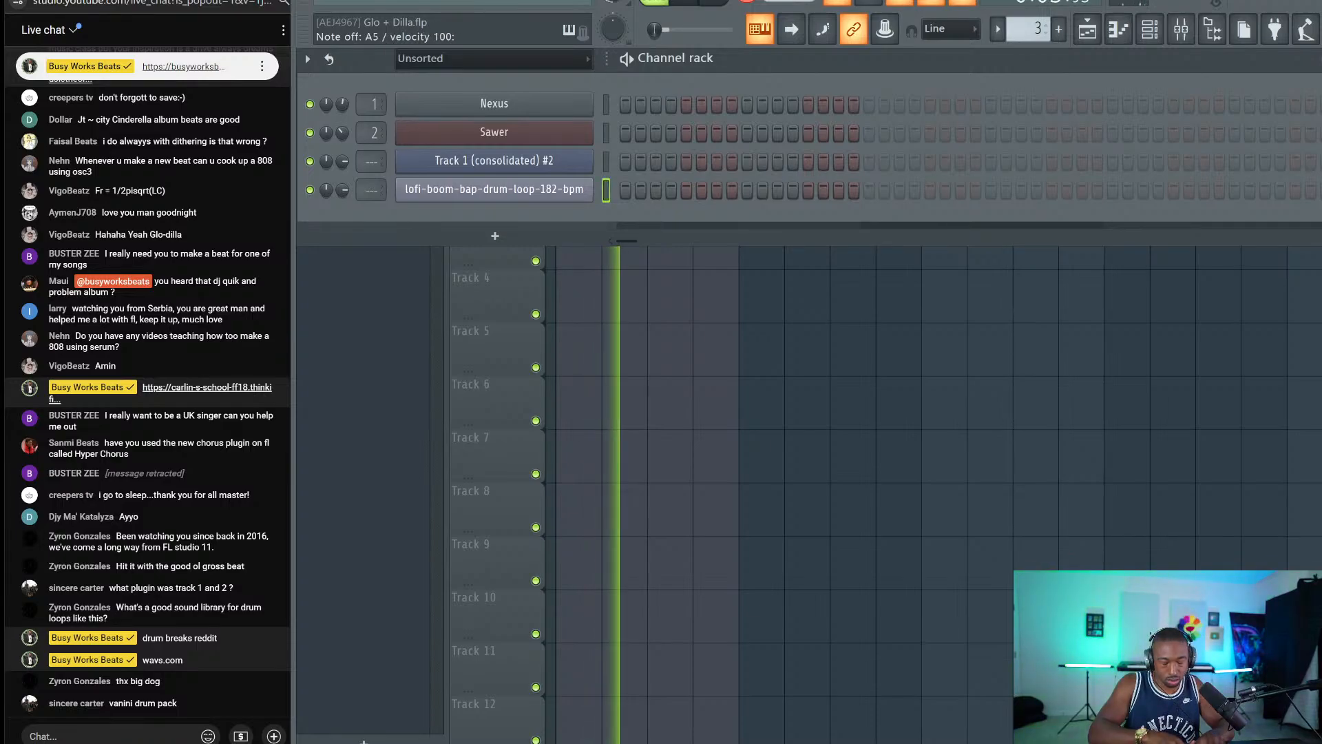
pyautogui.press('n')
pyautogui.press('6')
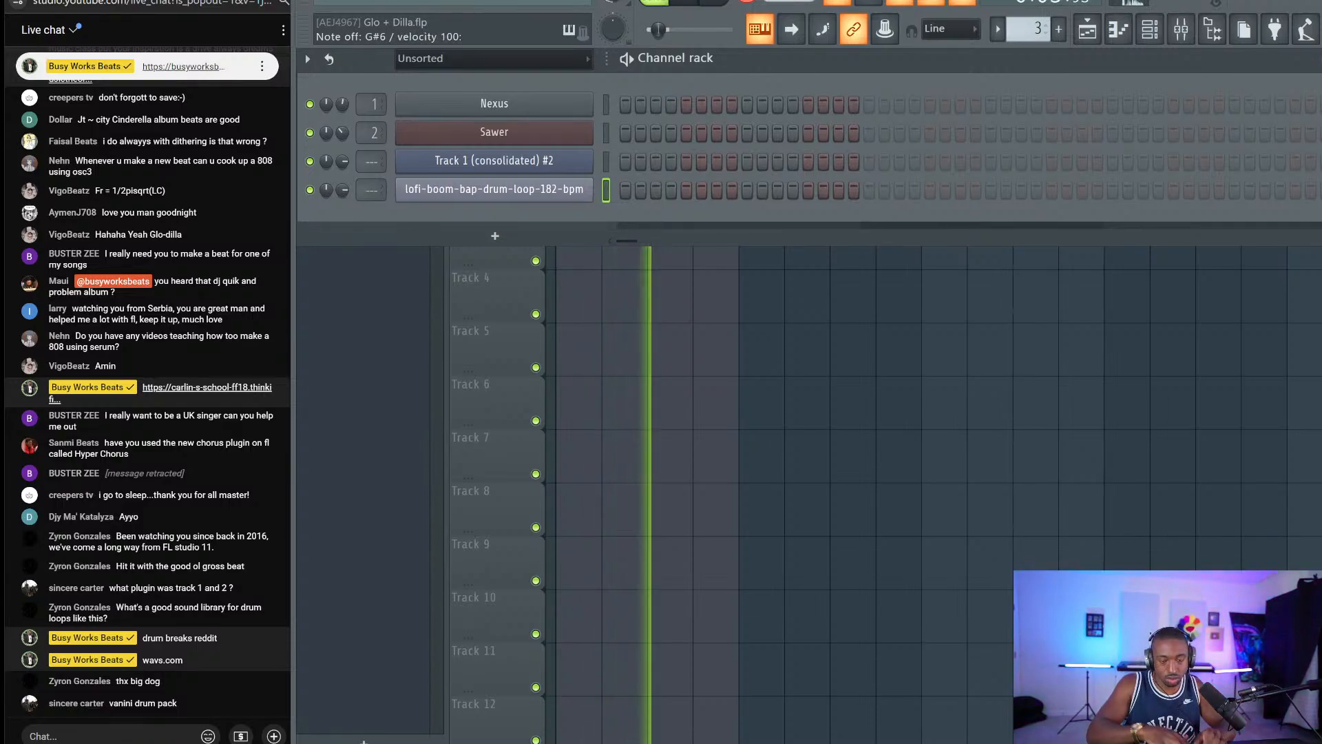
pyautogui.press('space')
pyautogui.rightClick(1121, 418)
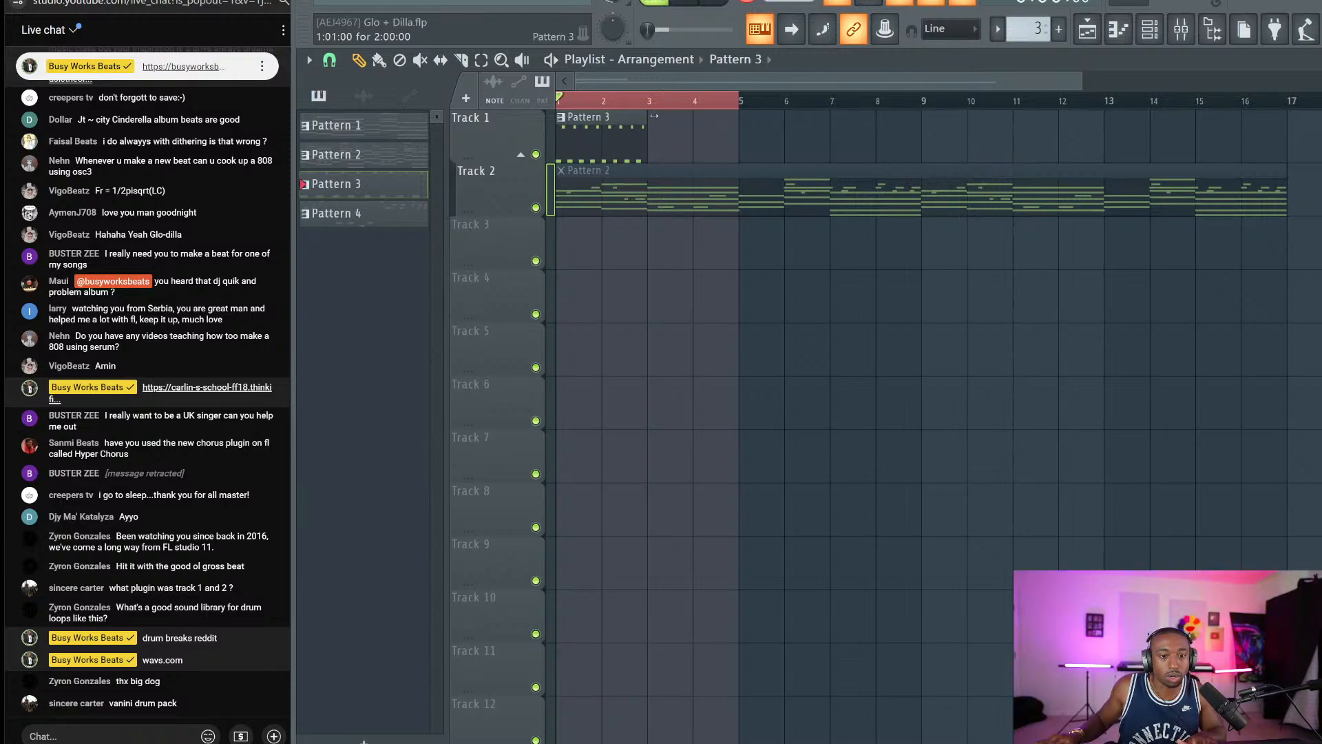
pyautogui.moveTo(645, 101); pyautogui.dragTo(559, 101)
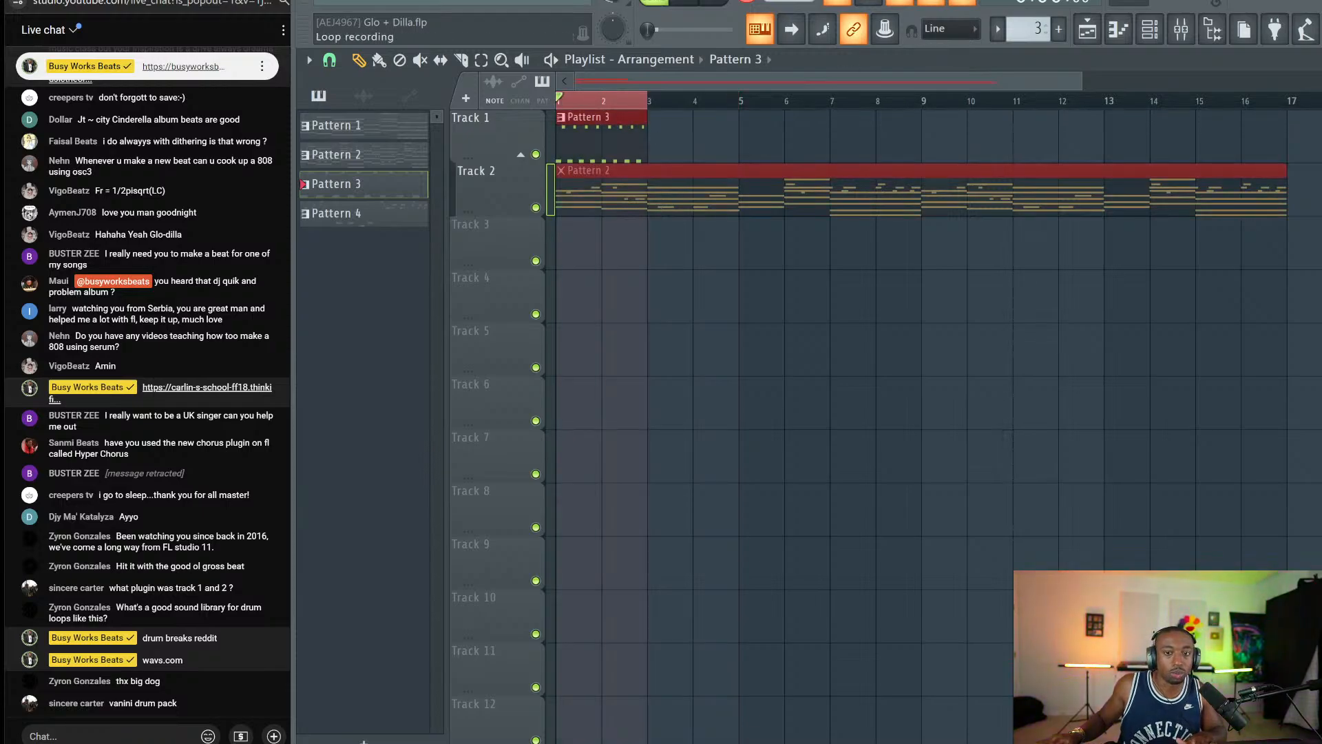
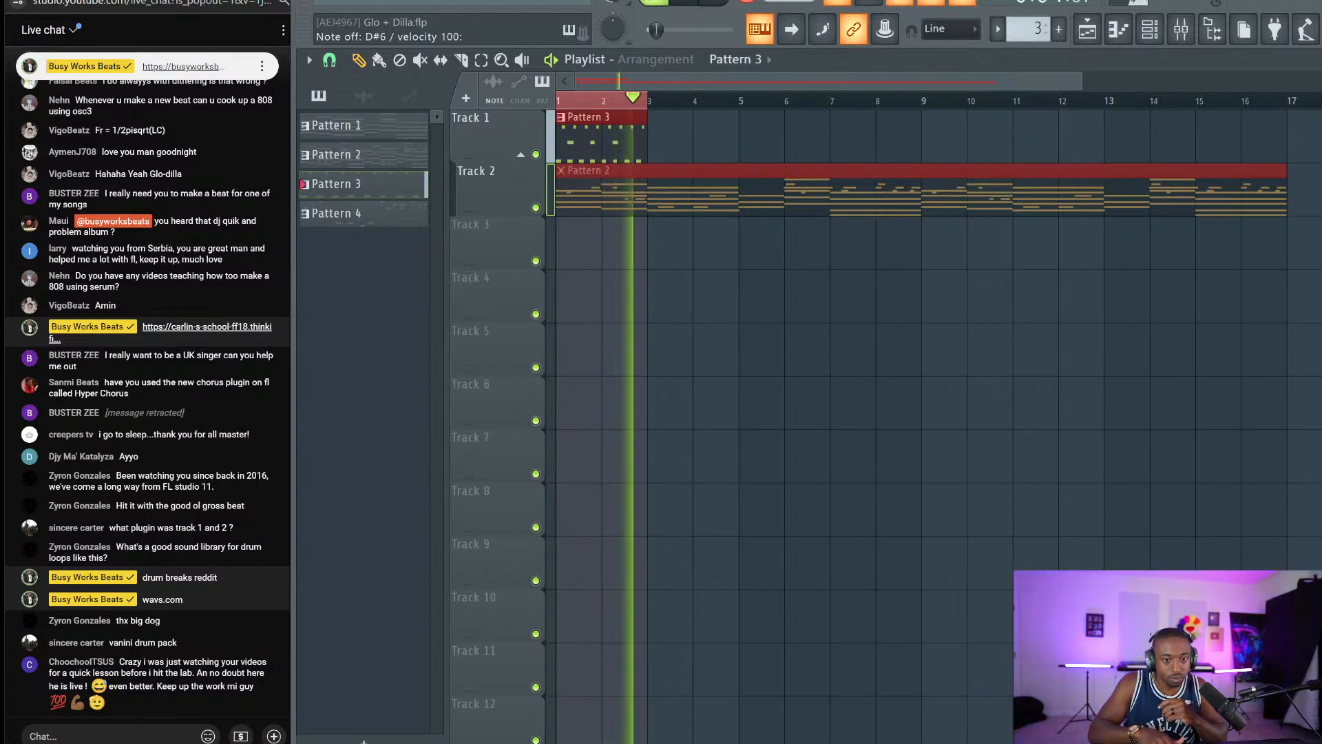
# Save the project, run a recording pass, and open Pattern 3's drum-slice notes in the piano roll.
pyautogui.press('space')
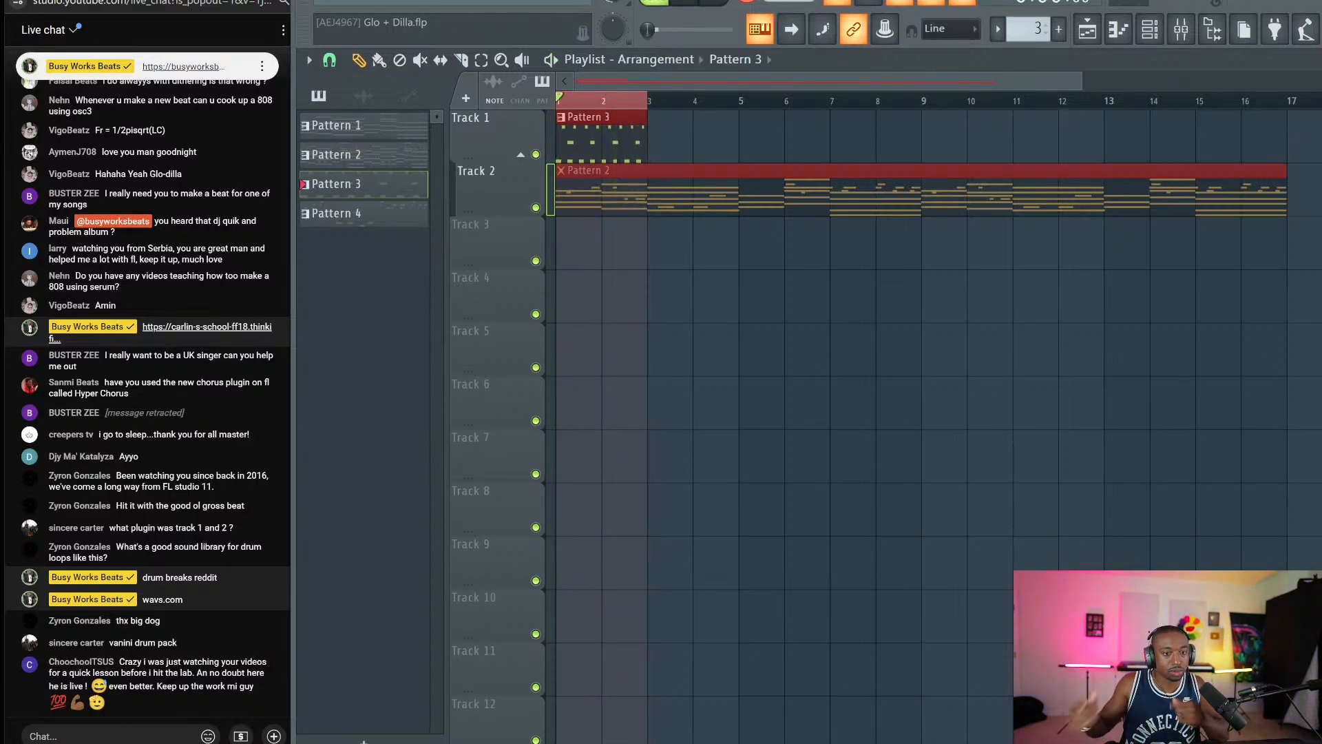
pyautogui.hotkey('ctrl', 's')
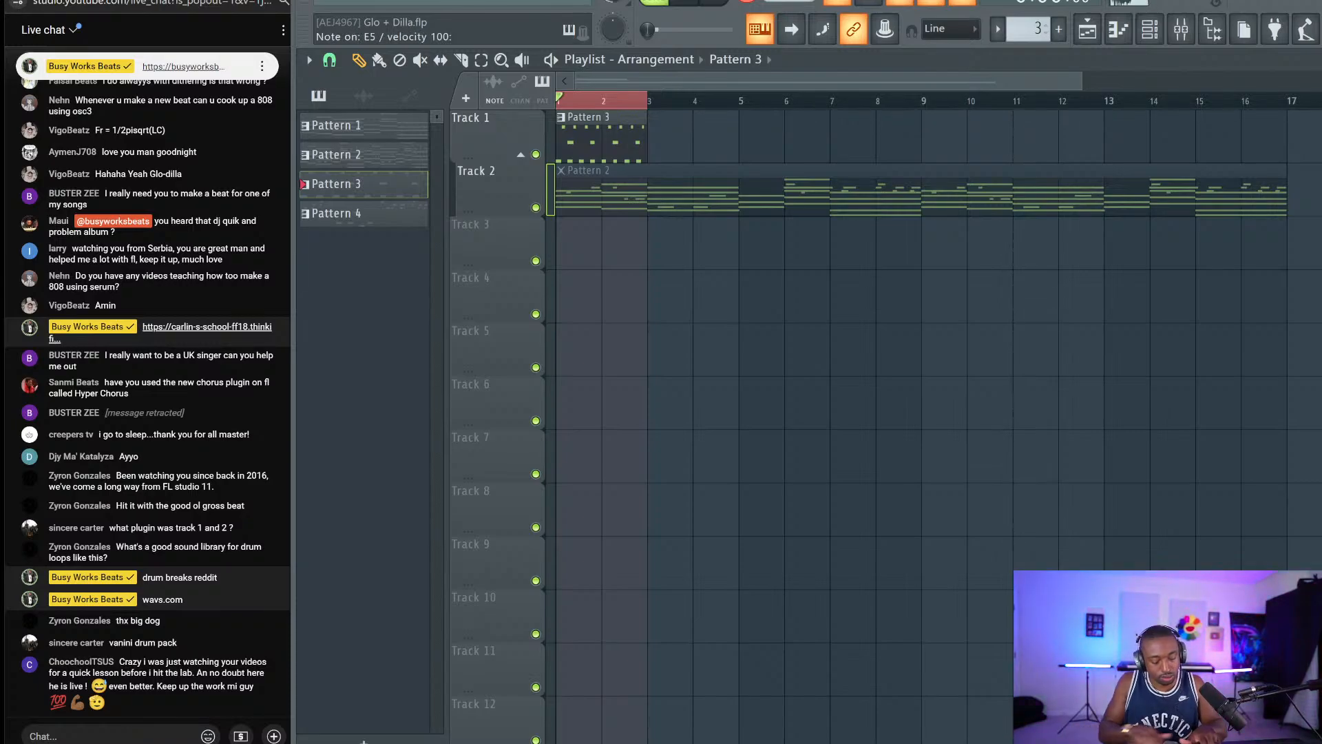
pyautogui.press('space')
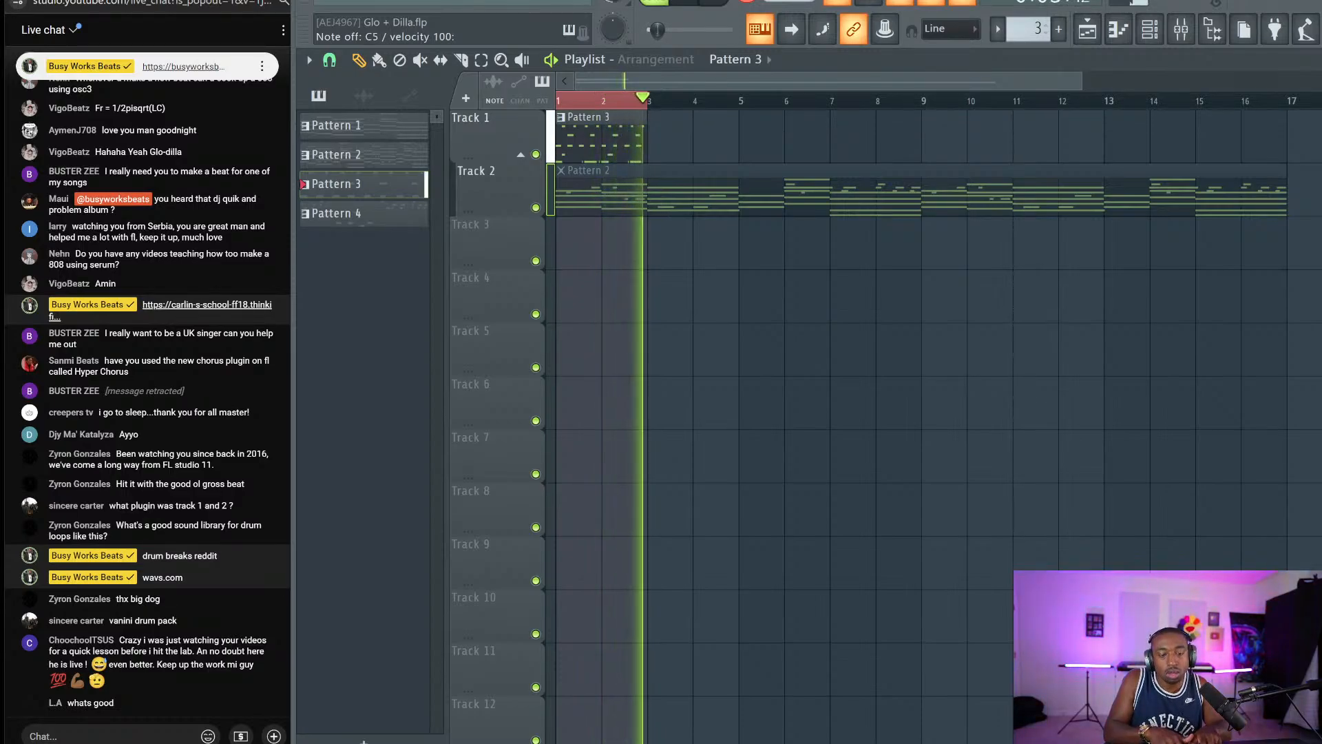
pyautogui.press('space')
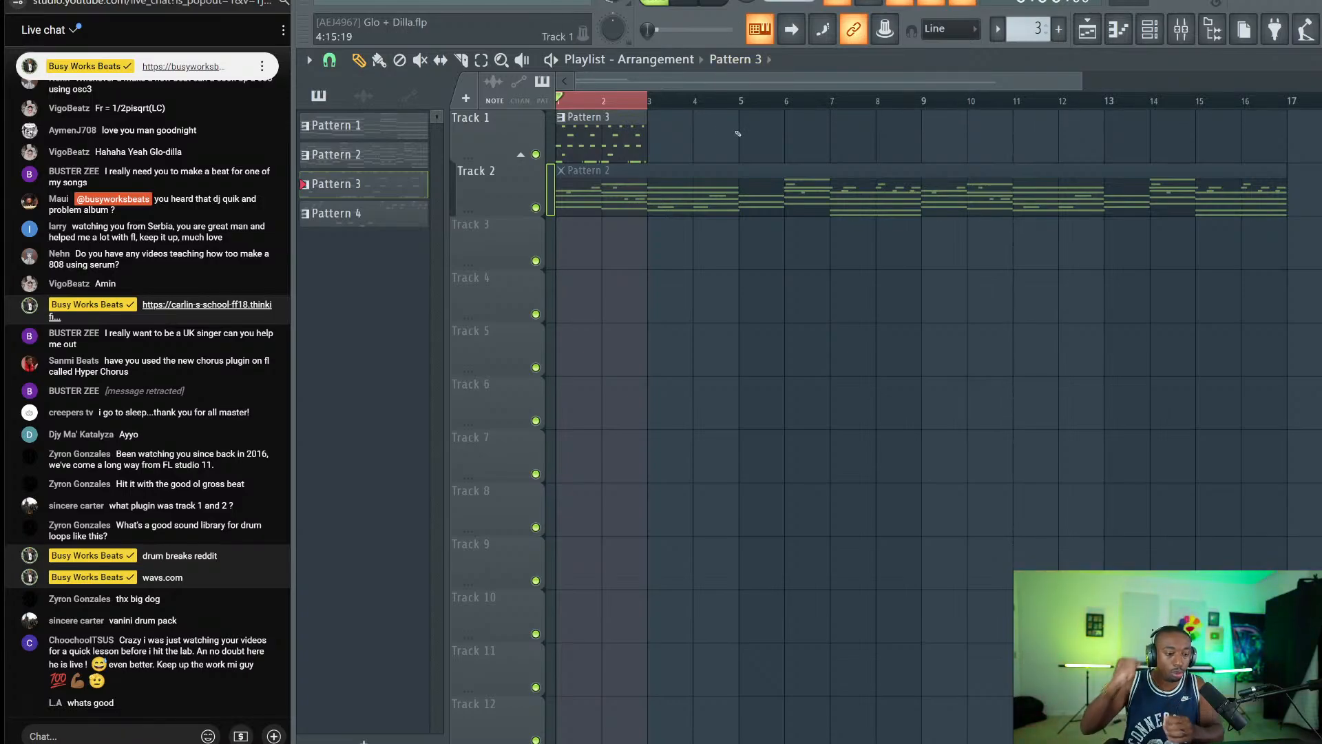
pyautogui.doubleClick(596, 144)
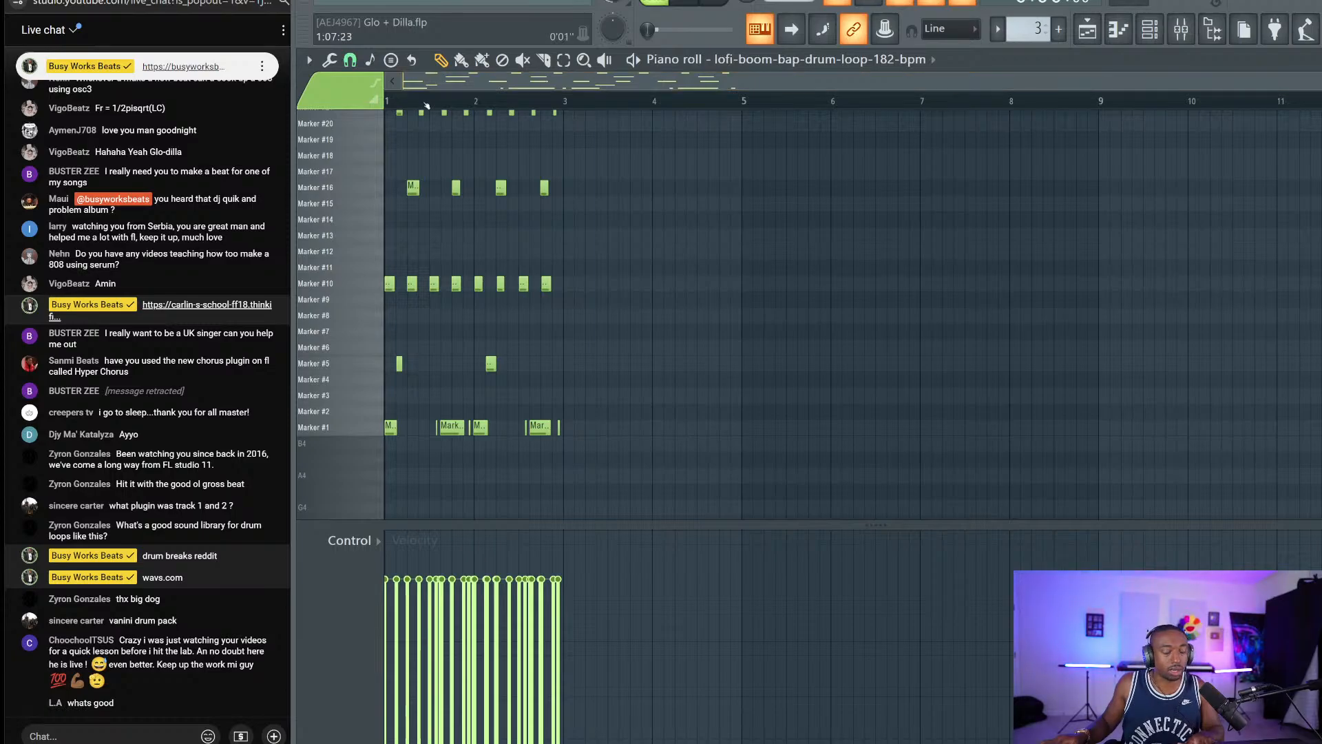
# Audition the chopped drum slices, including Marker #1, from the computer keyboard.
pyautogui.press('h')
pyautogui.press('n')
pyautogui.press('j')
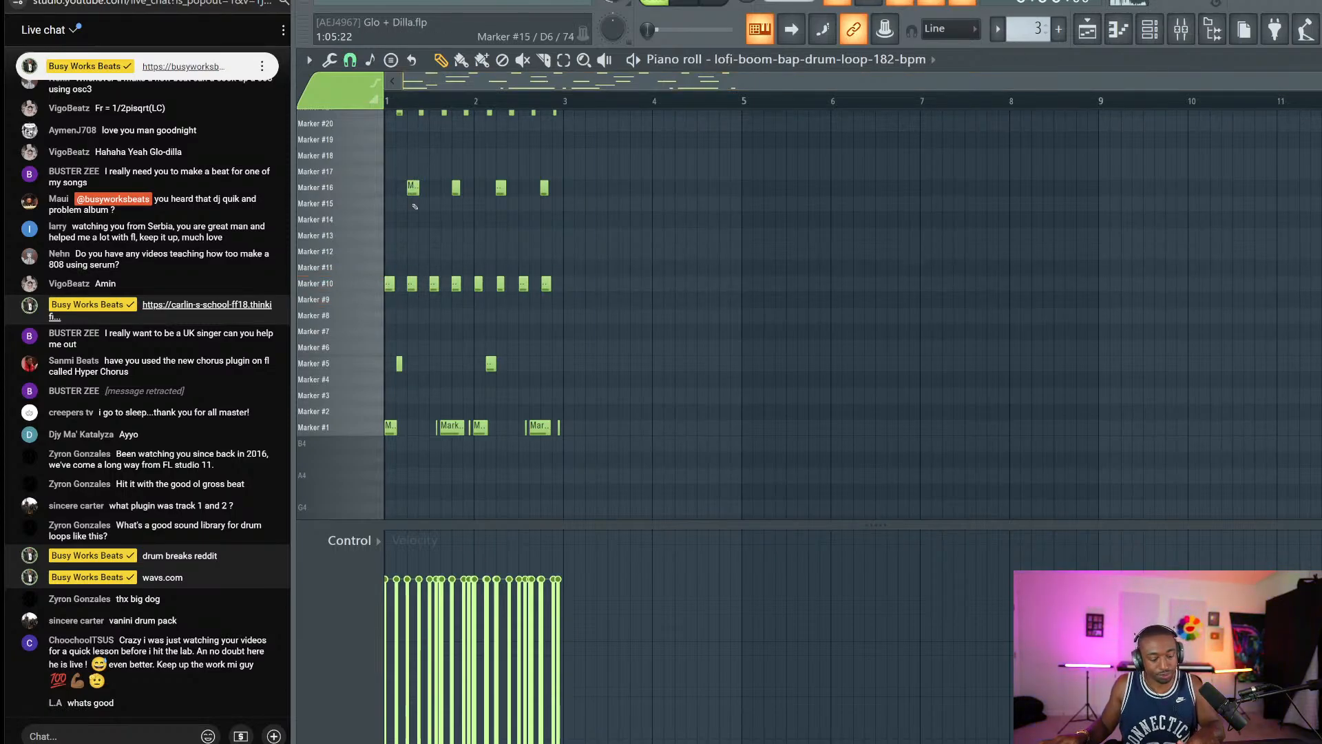
pyautogui.press('z')
pyautogui.press('j')
pyautogui.press('z')
pyautogui.press('j')
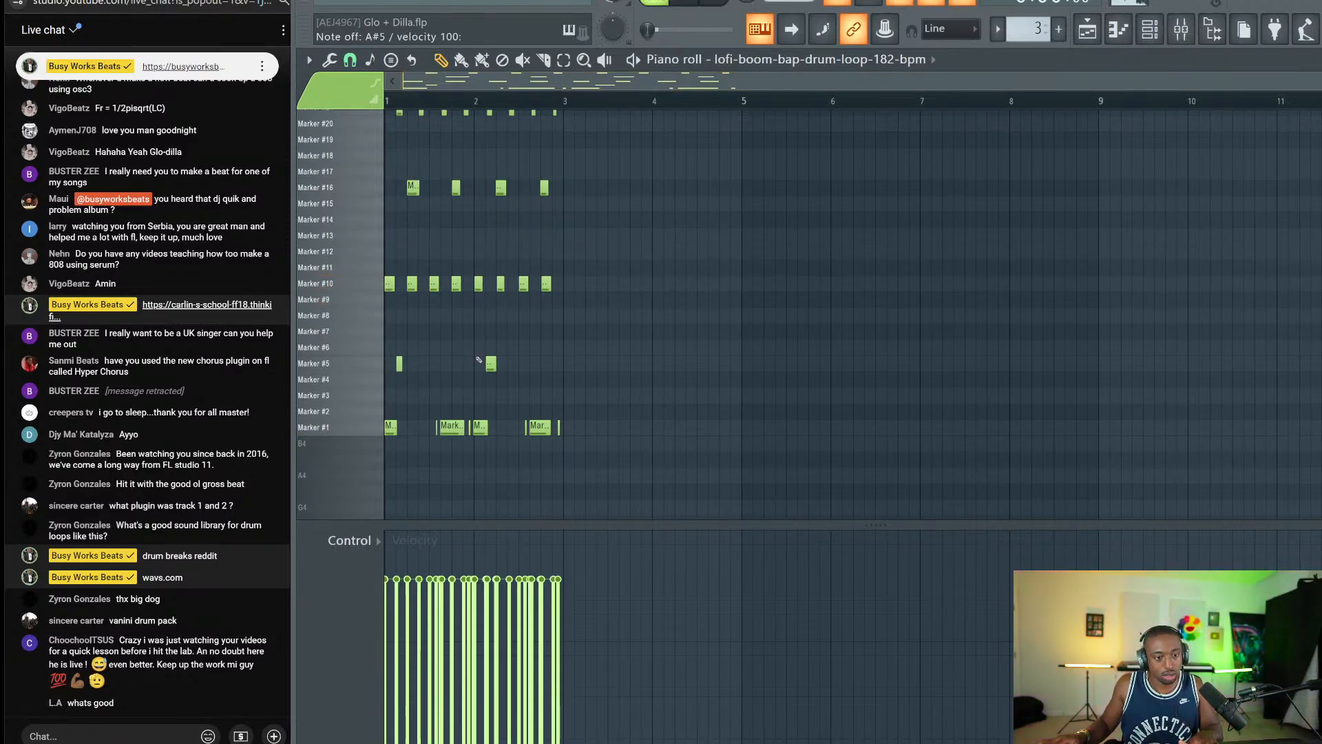
pyautogui.press('j')
pyautogui.press('z')
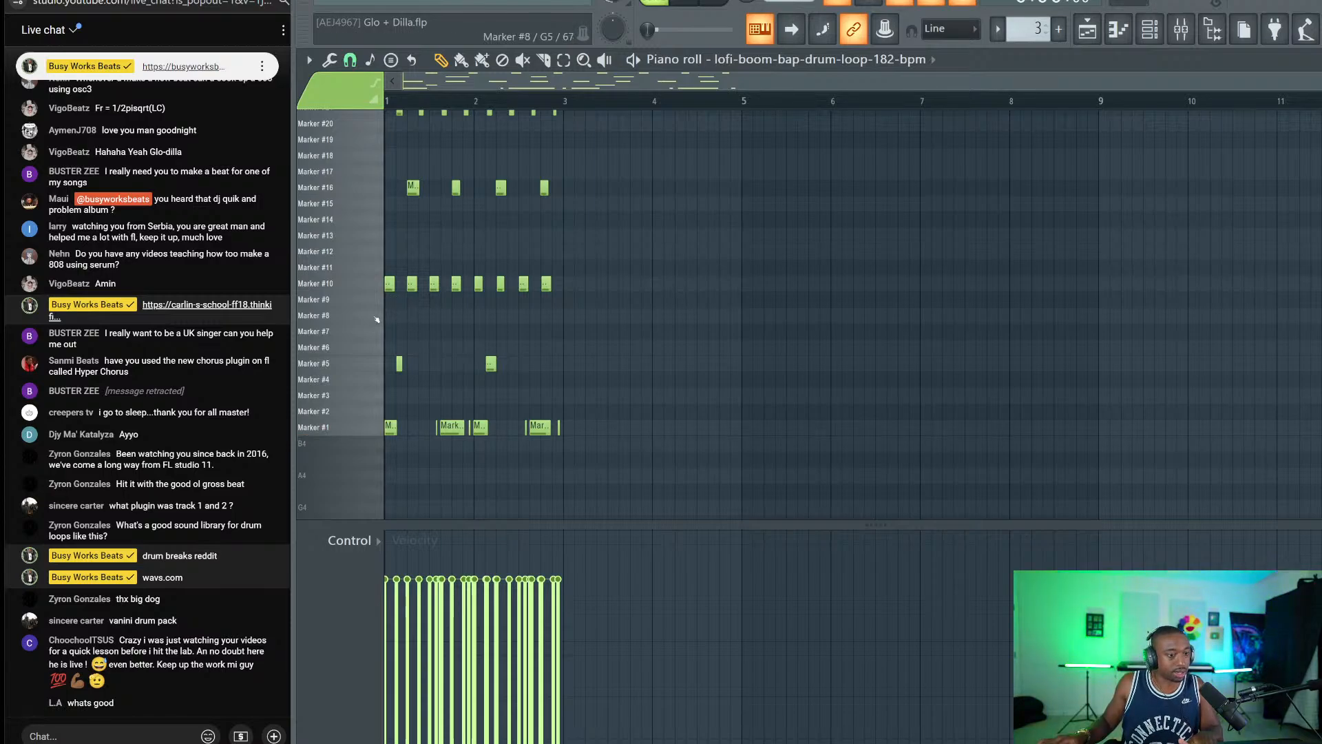
pyautogui.press('z')
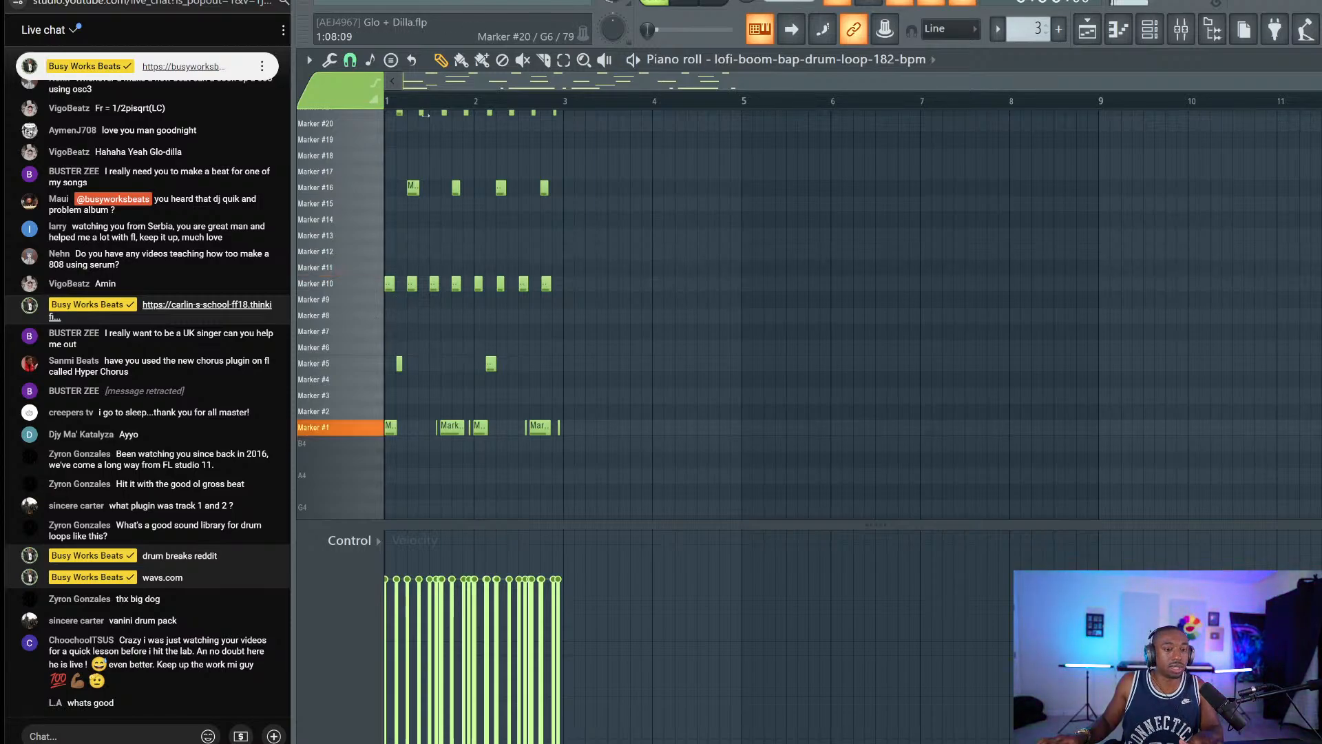
pyautogui.scroll(2, 418, 103)
pyautogui.scroll(3, 418, 103)
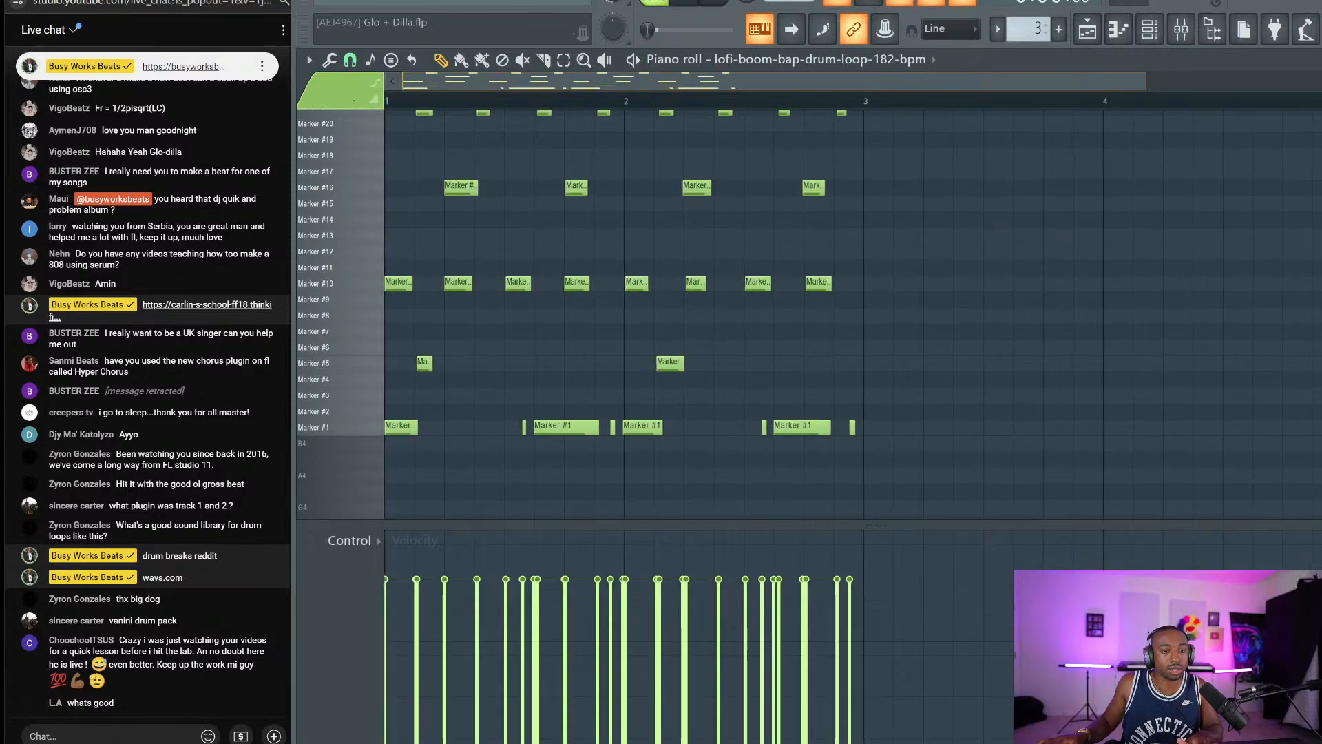
# Select the four short Marker #1 notes and lower their velocity to about 42%.
pyautogui.keyDown('ctrl'); pyautogui.click(524, 427); pyautogui.keyUp('ctrl')
pyautogui.keyDown('ctrl'); pyautogui.click(612, 426); pyautogui.keyUp('ctrl')
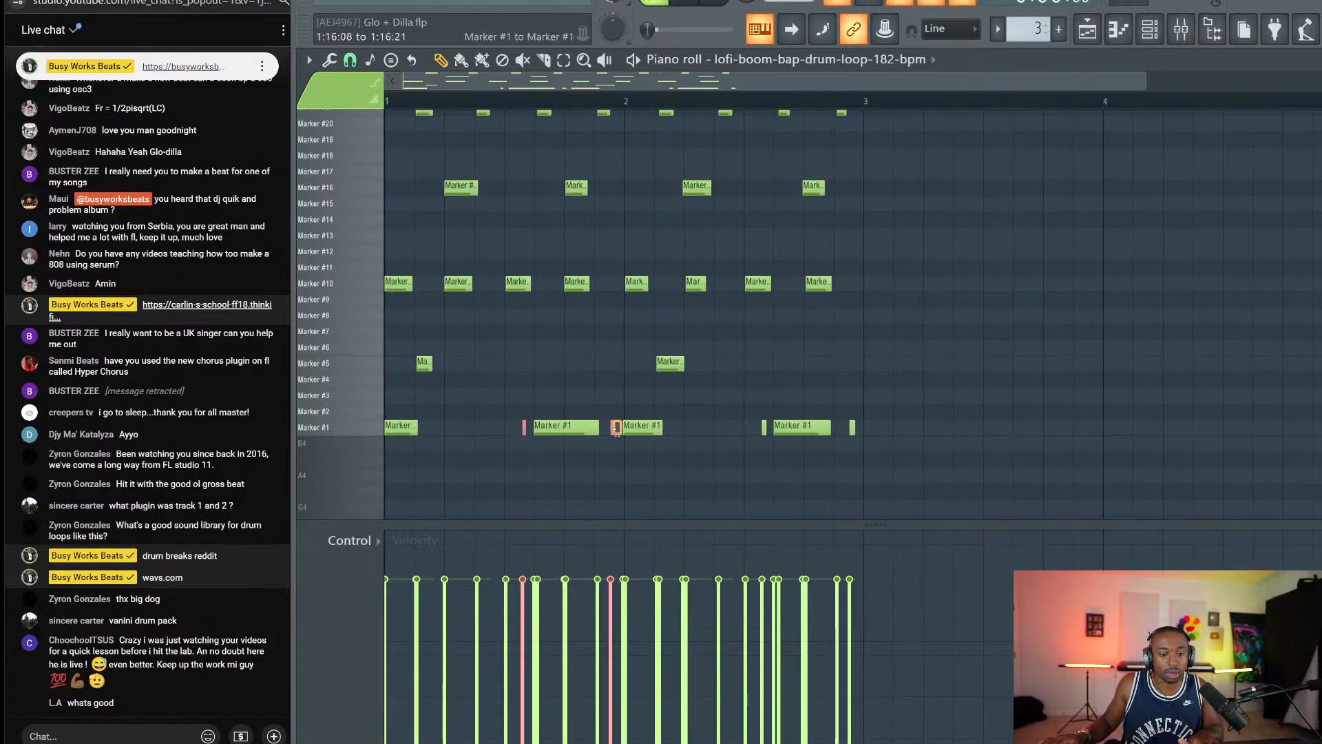
pyautogui.keyDown('ctrl'); pyautogui.click(764, 427); pyautogui.keyUp('ctrl')
pyautogui.keyDown('ctrl'); pyautogui.click(852, 427); pyautogui.keyUp('ctrl')
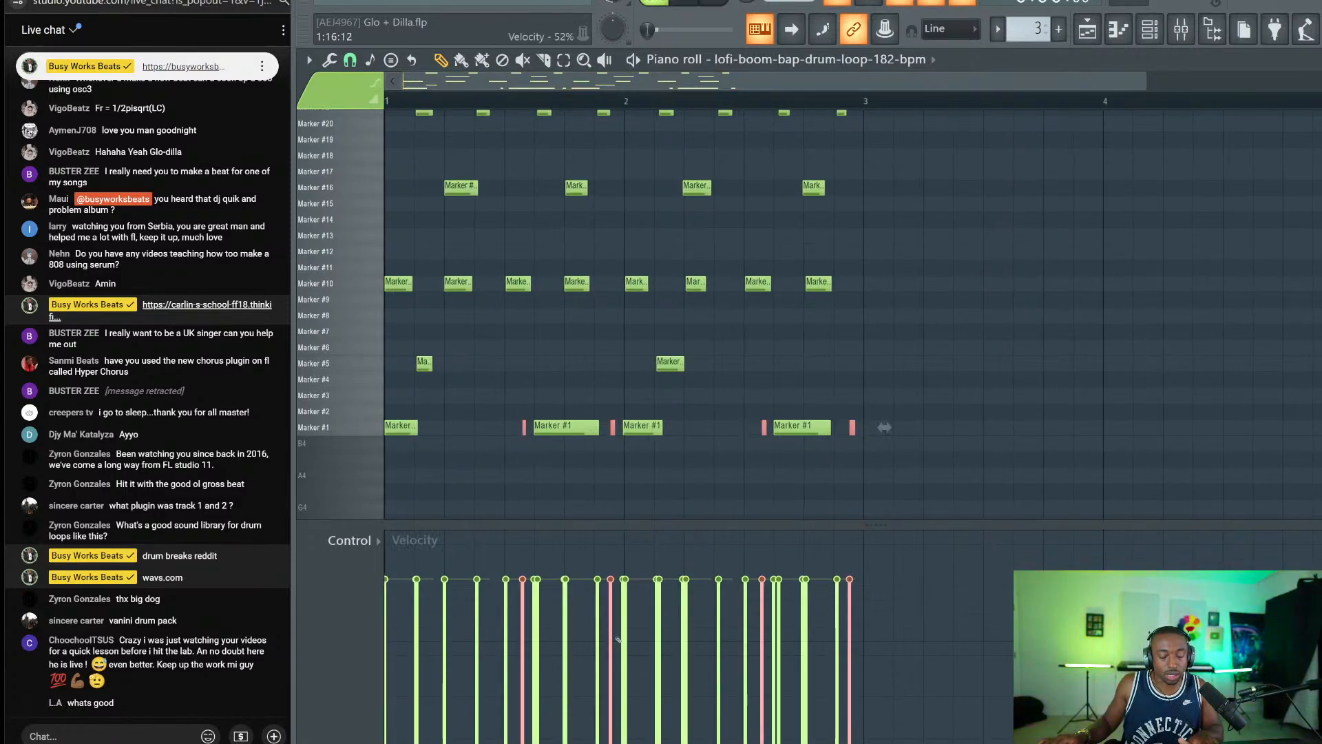
pyautogui.moveTo(522, 644); pyautogui.dragTo(646, 652)
pyautogui.moveTo(879, 646); pyautogui.dragTo(518, 659)
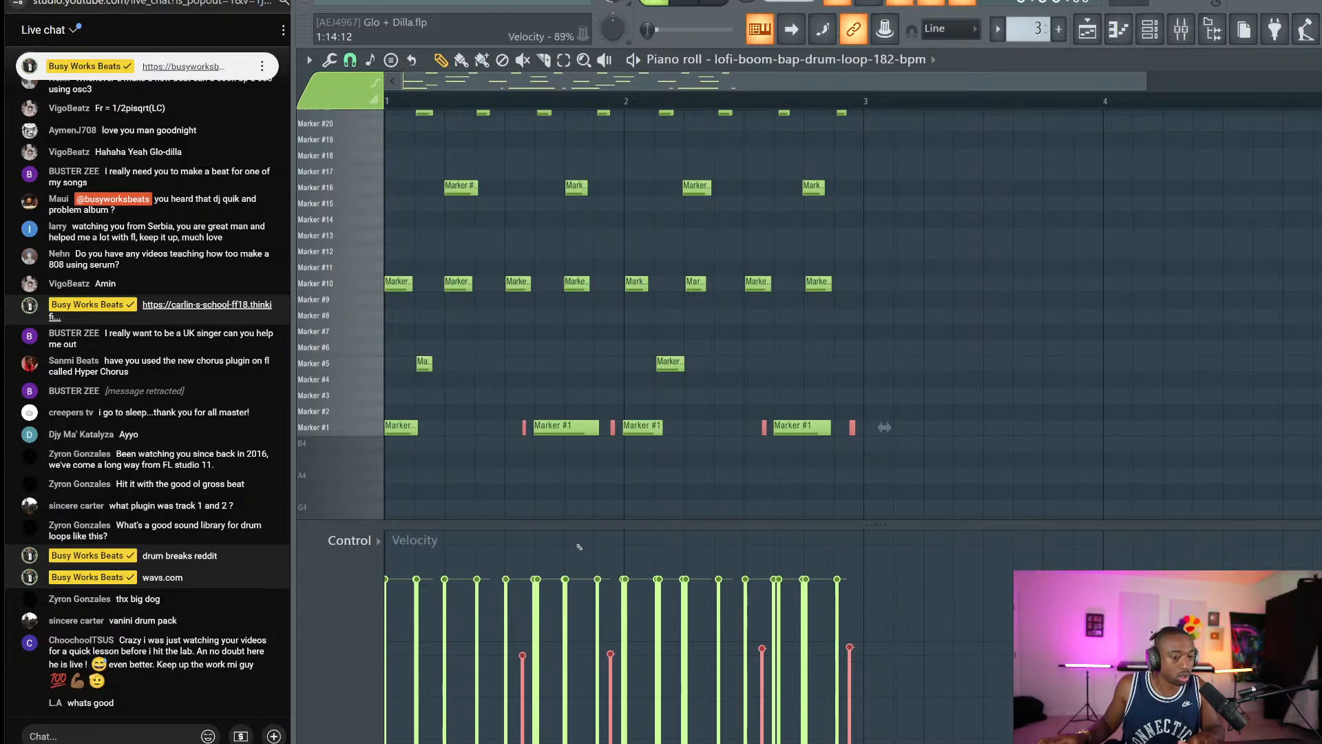
# Preview Markers #2, #3 and #17, then shift the selected notes up to Marker #17.
pyautogui.press('s')
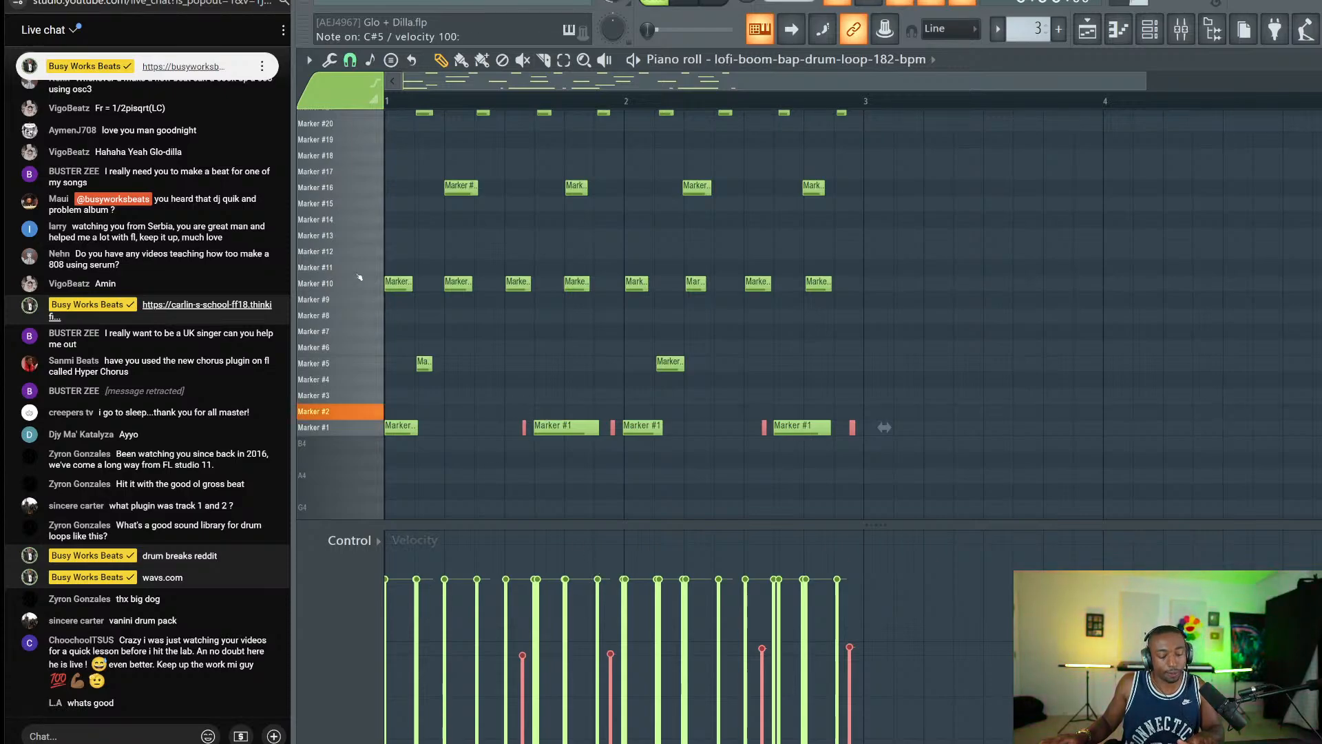
pyautogui.press('x')
pyautogui.press('e')
pyautogui.press('e')
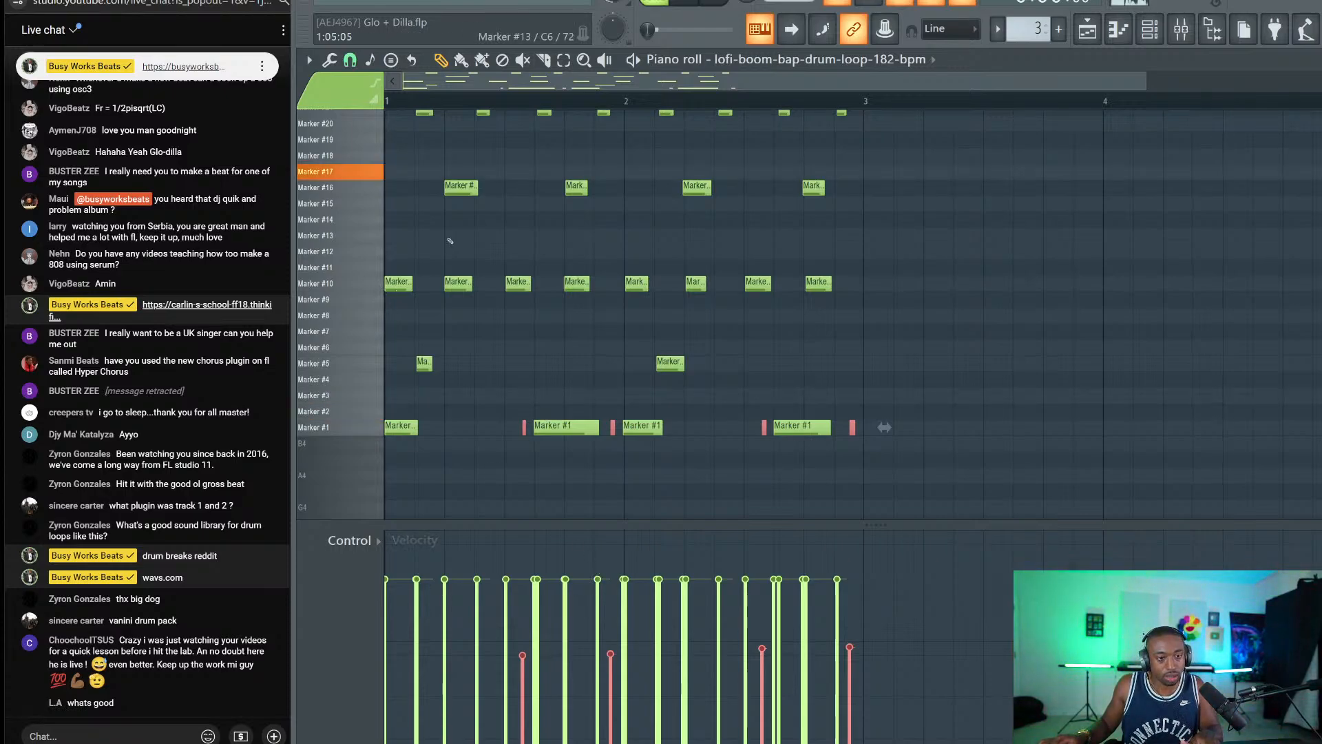
pyautogui.hotkey('shift', 'Up')
pyautogui.hotkey('shift', 'Up')
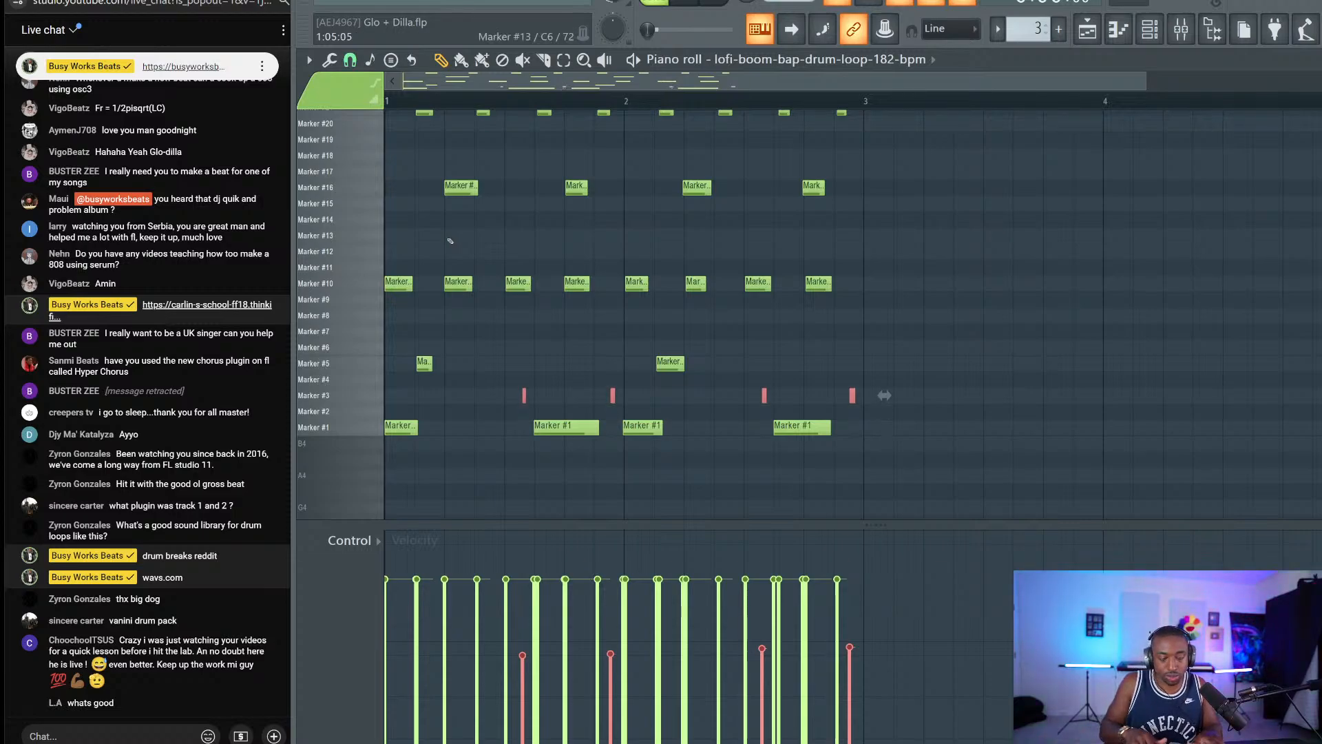
pyautogui.hotkey('shift', 'Up')
pyautogui.hotkey('shift', 'Up')
pyautogui.hotkey('shift', 'Up')
pyautogui.hotkey('shift', 'Up')
pyautogui.hotkey('shift', 'Up')
pyautogui.hotkey('shift', 'Up')
pyautogui.hotkey('shift', 'Up')
pyautogui.hotkey('shift', 'Up')
pyautogui.hotkey('shift', 'Up')
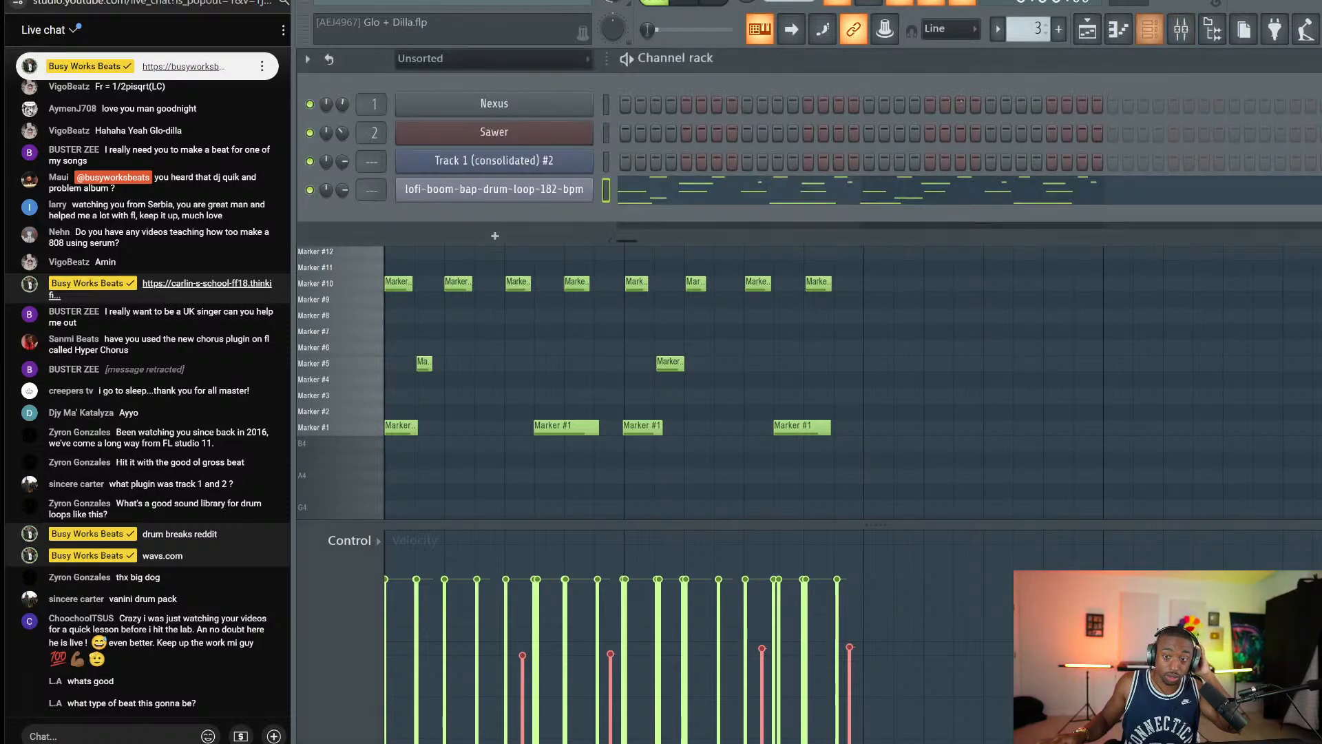
# In Slicex, give Marker #17 a CUT envelope with filter x1 and cutoff lowered to 22%.
pyautogui.click(1149, 29)
pyautogui.click(535, 188)
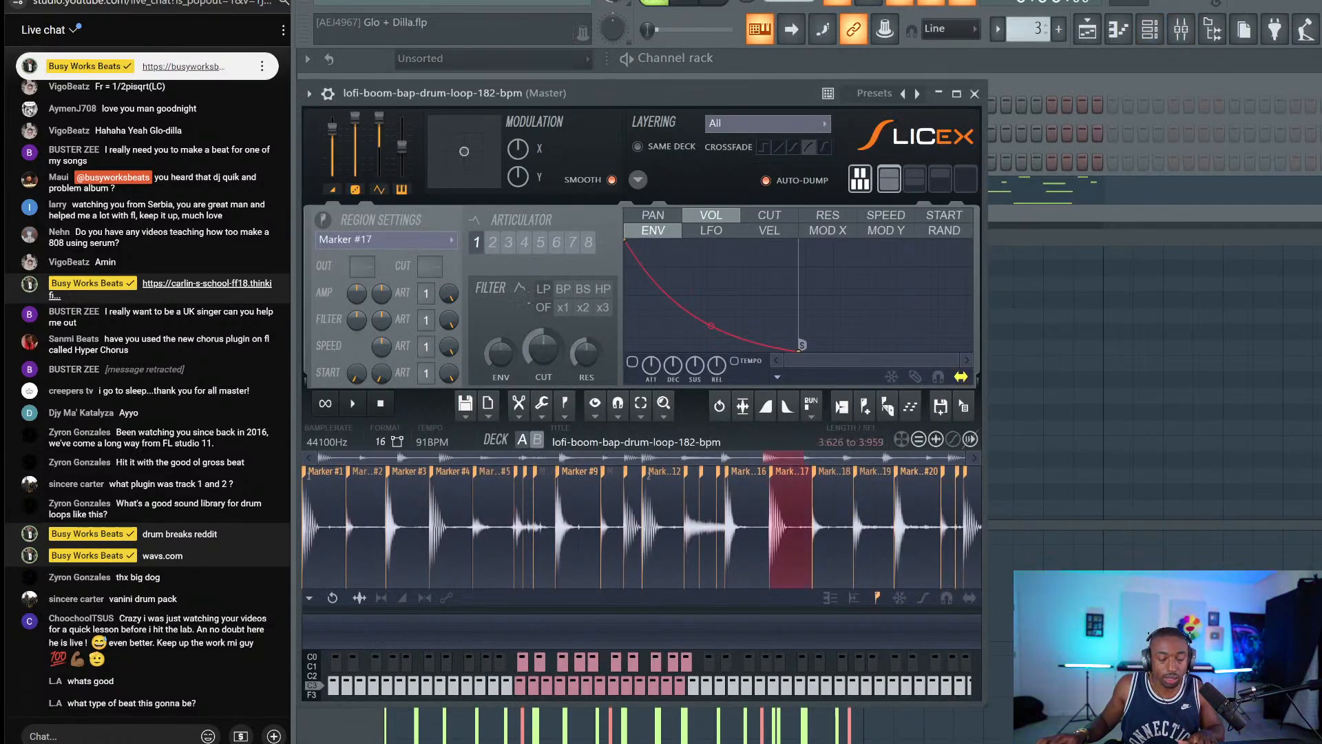
pyautogui.click(431, 324)
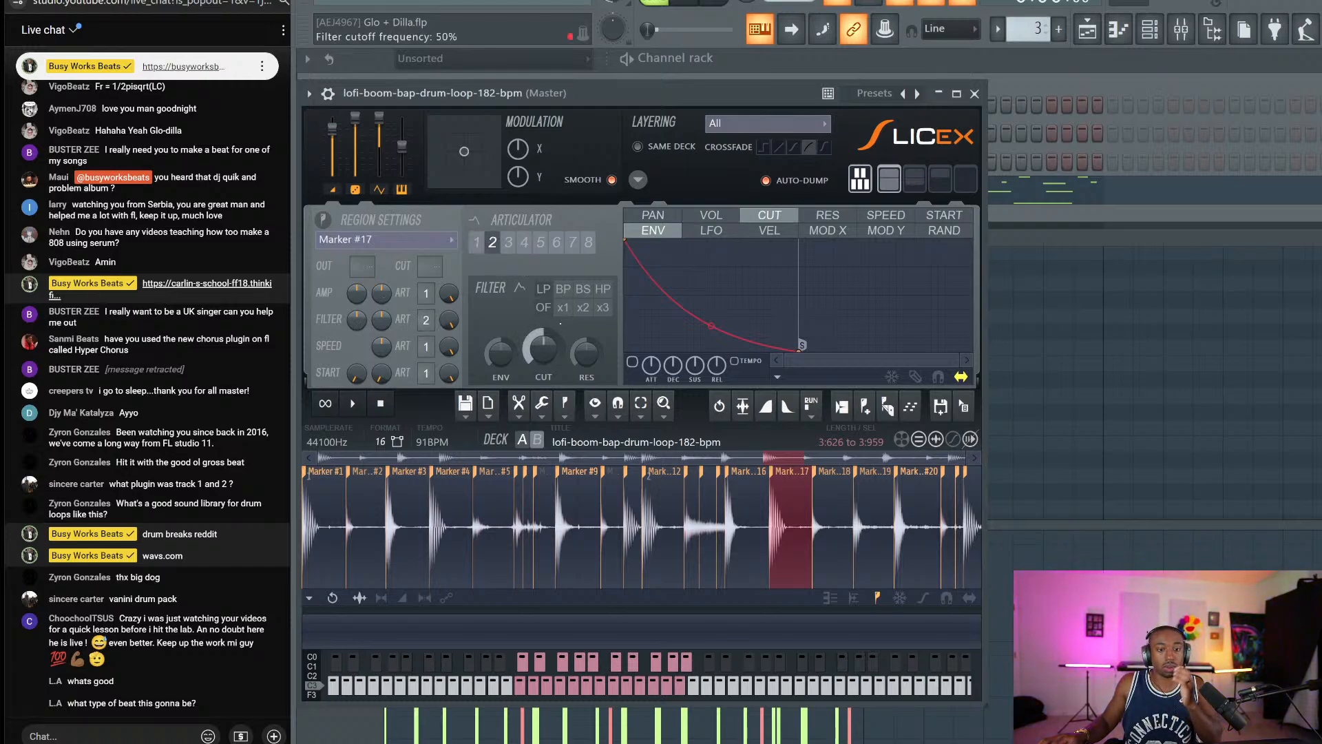
pyautogui.click(566, 312)
pyautogui.moveTo(586, 354); pyautogui.dragTo(586, 314)
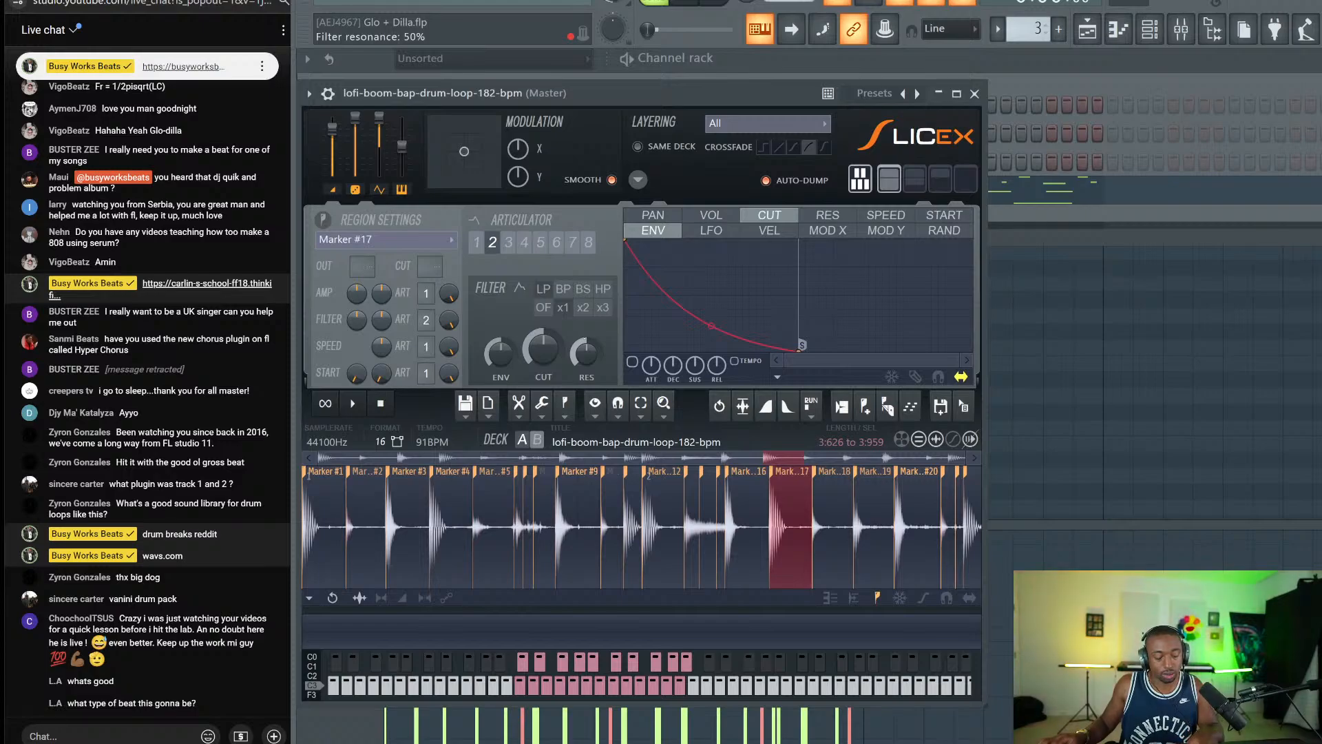
pyautogui.click(326, 403)
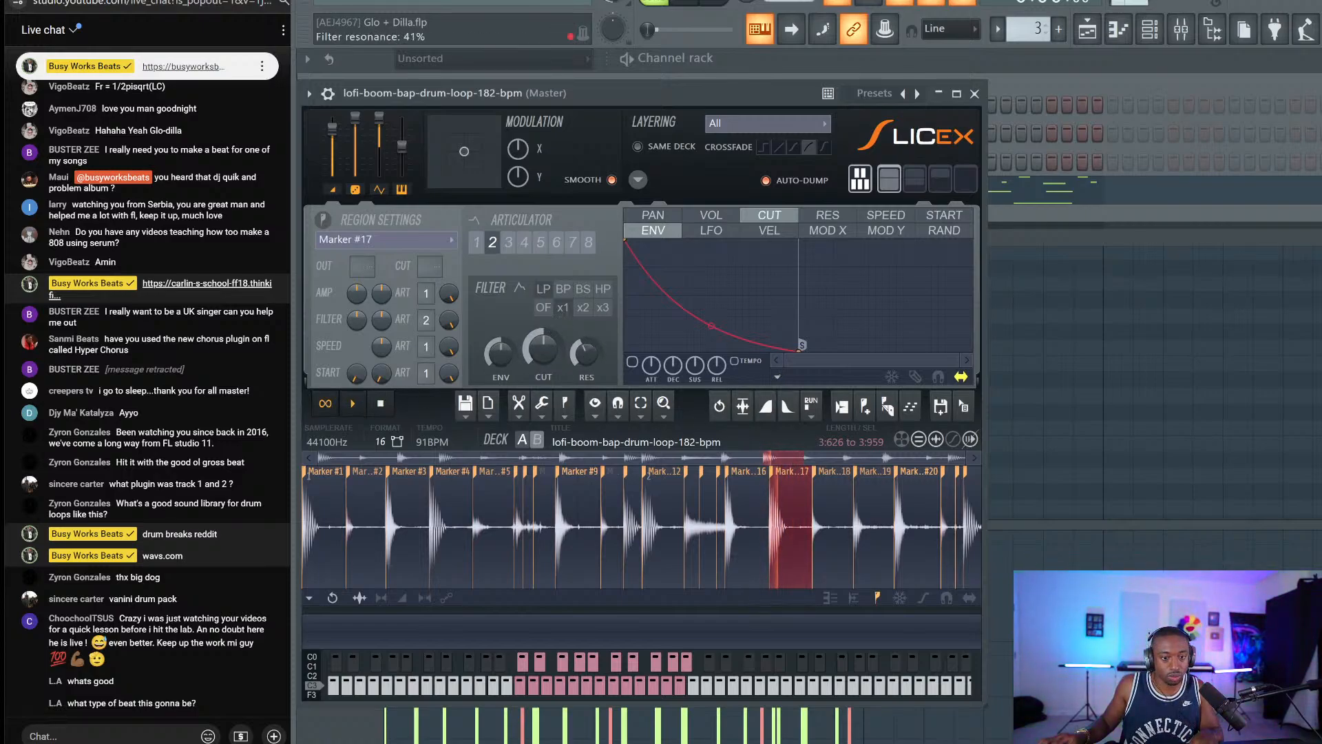
pyautogui.moveTo(586, 354); pyautogui.dragTo(586, 393)
pyautogui.moveTo(543, 350); pyautogui.dragTo(543, 373)
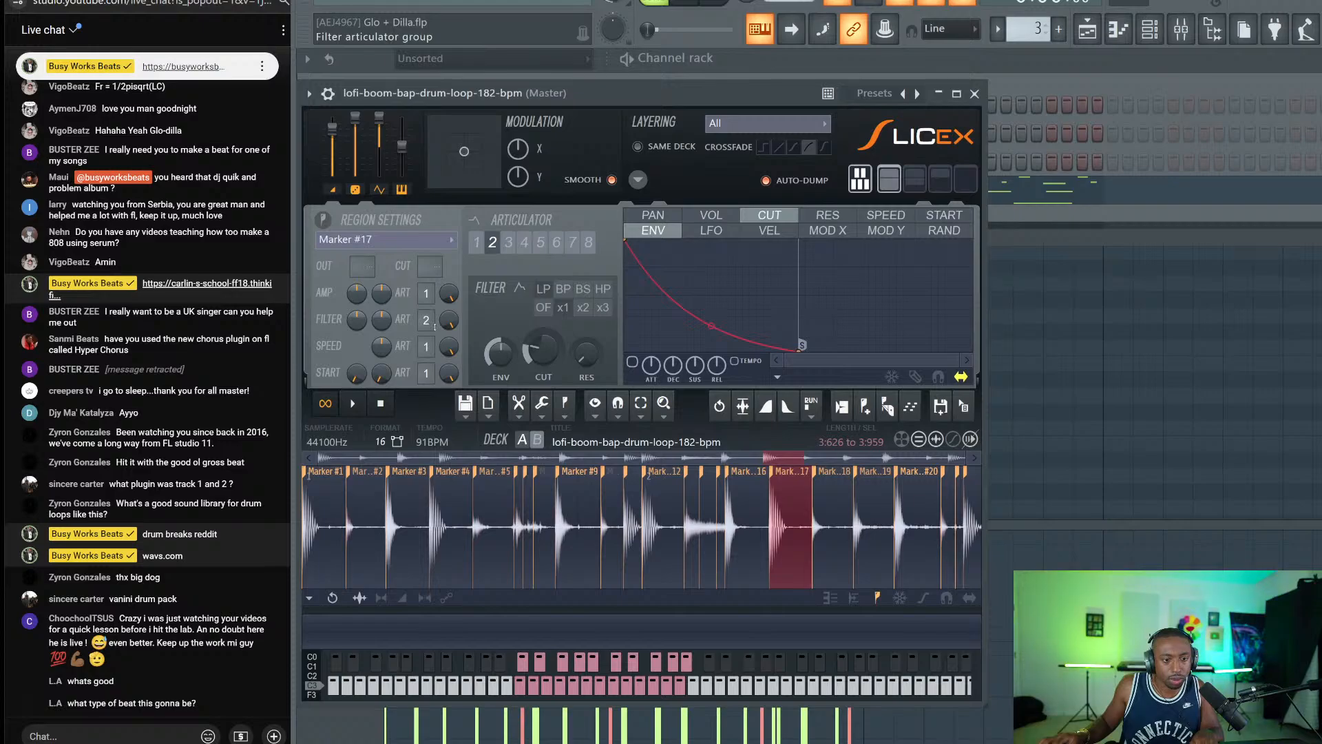
pyautogui.click(975, 93)
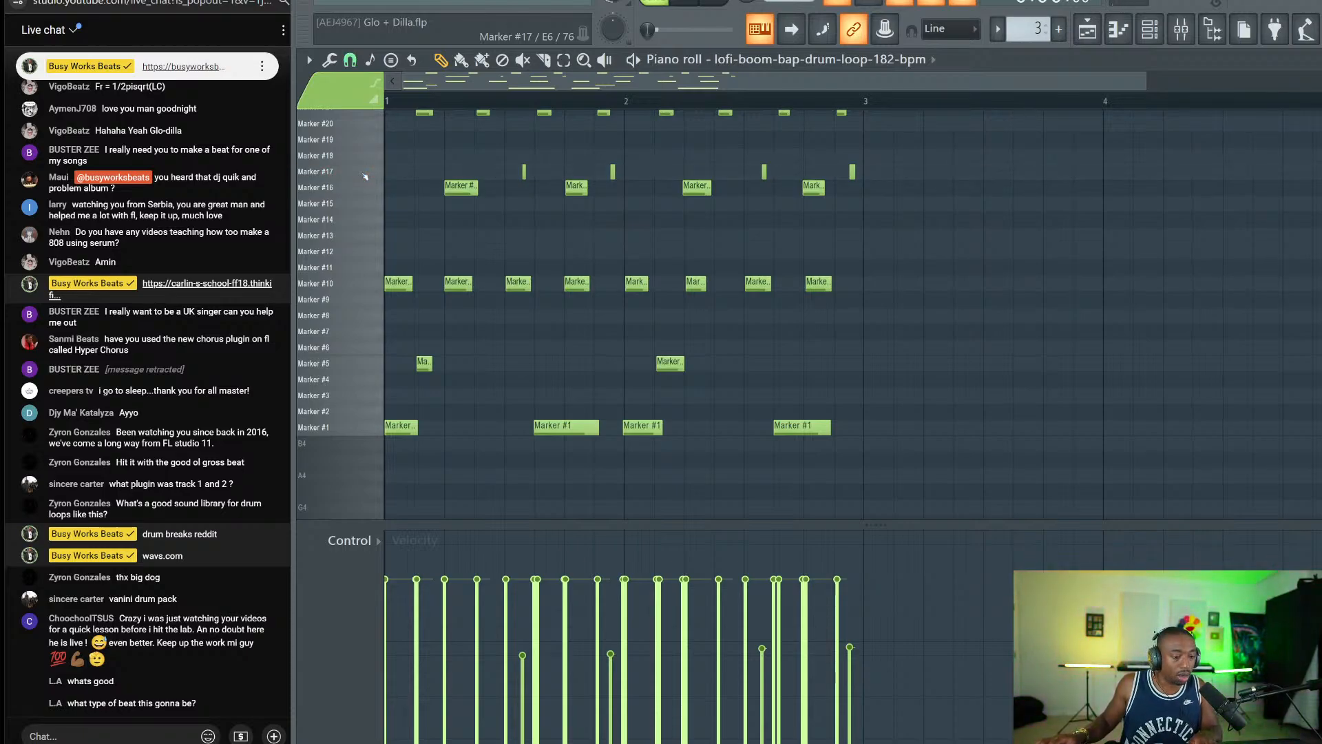
# Save, turn off the metronome, and set the four Marker #17 notes to one equal velocity.
pyautogui.hotkey('ctrl', 's')
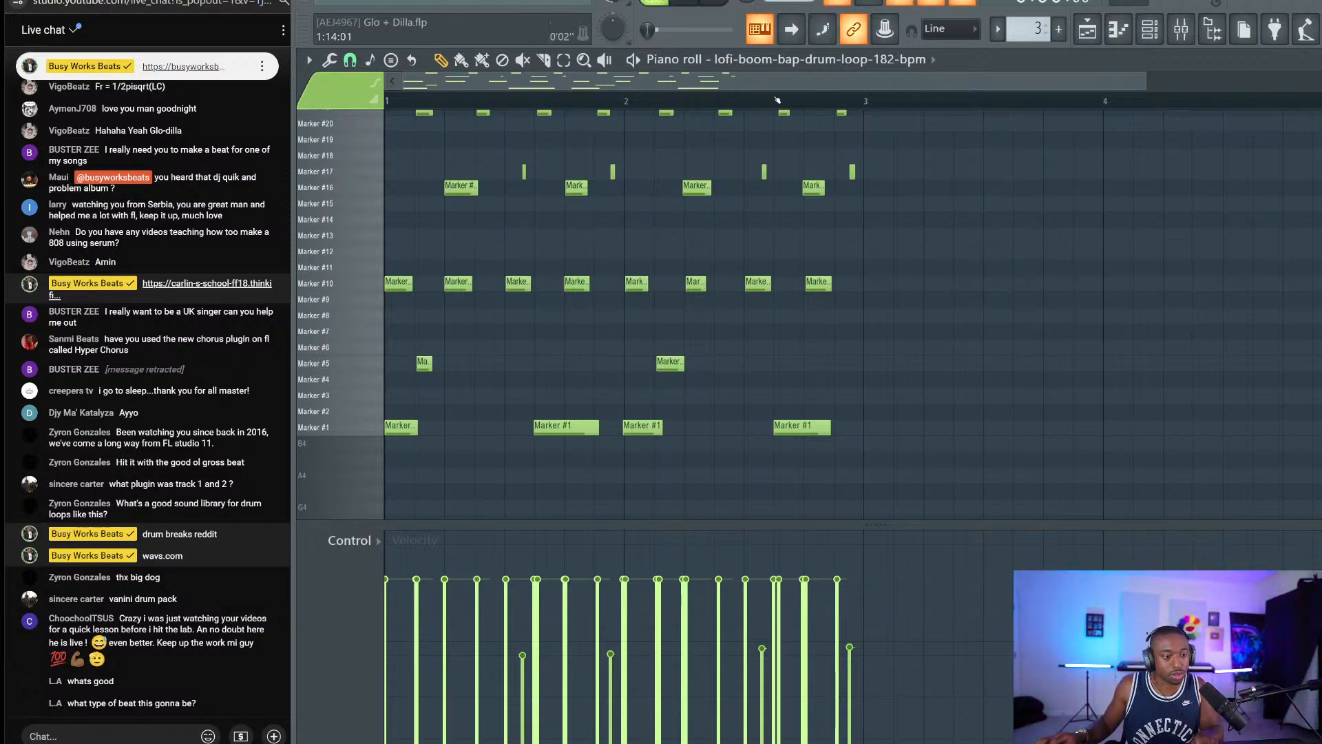
pyautogui.press('space')
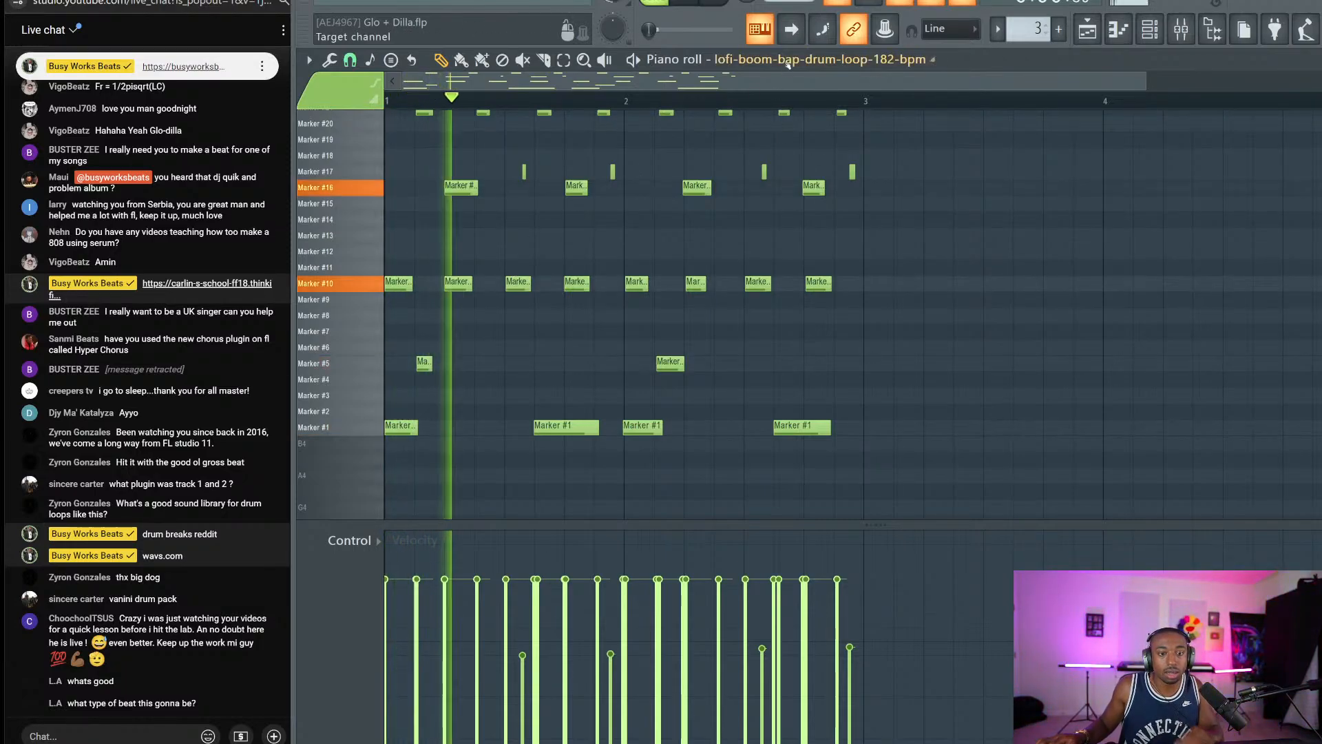
pyautogui.press('space')
pyautogui.click(839, 3)
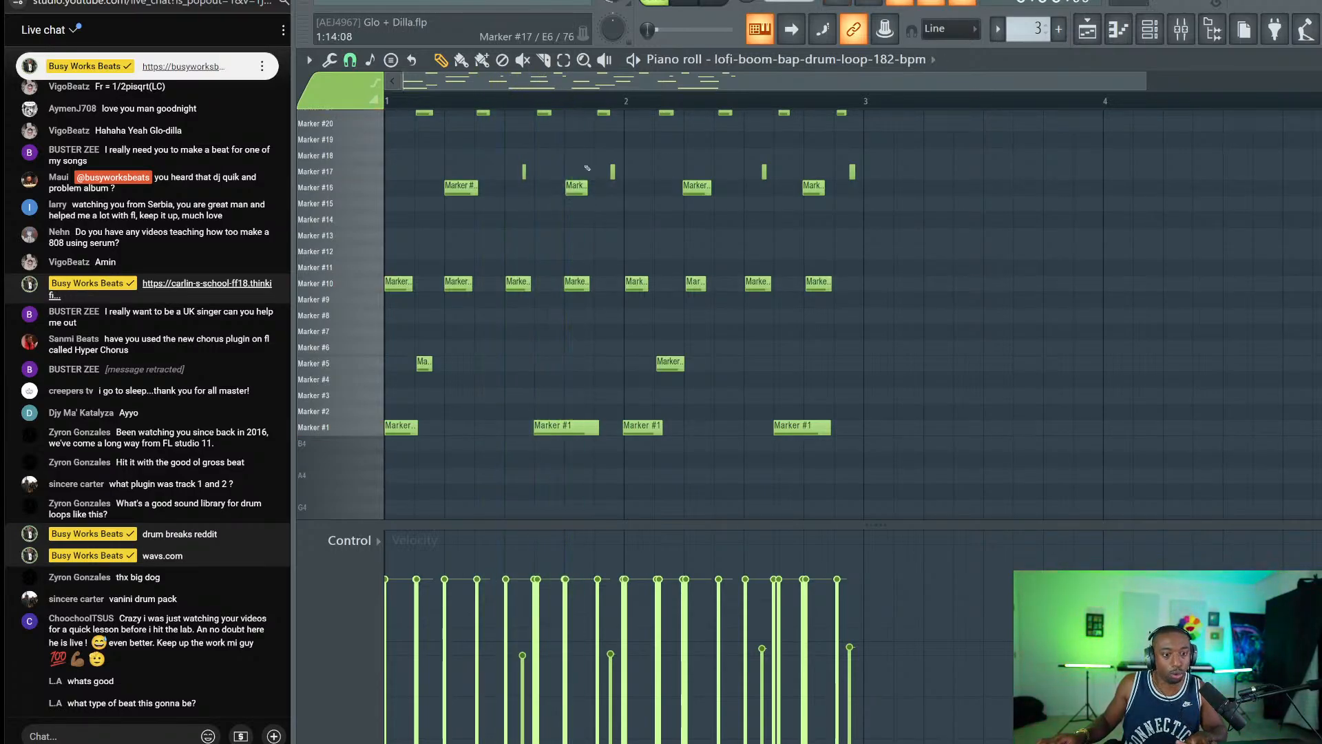
pyautogui.press('space')
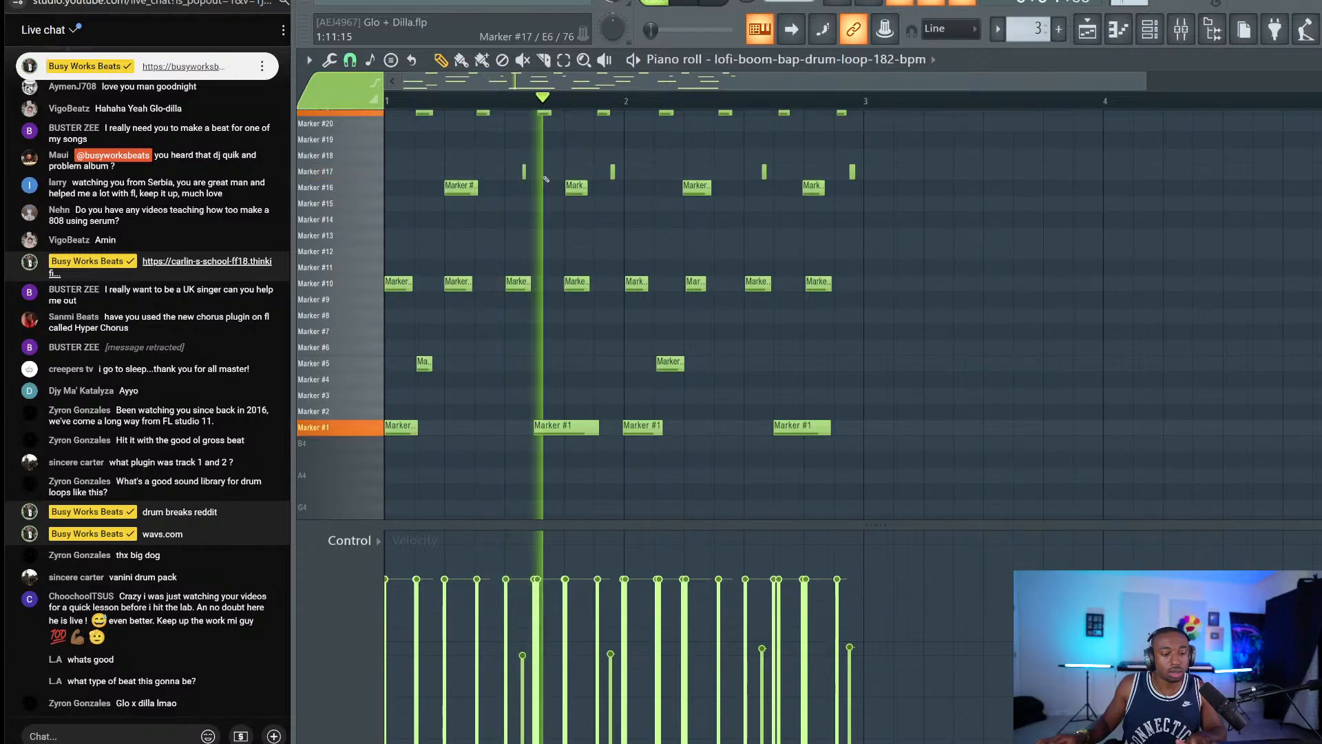
pyautogui.moveTo(893, 172); pyautogui.dragTo(499, 172)
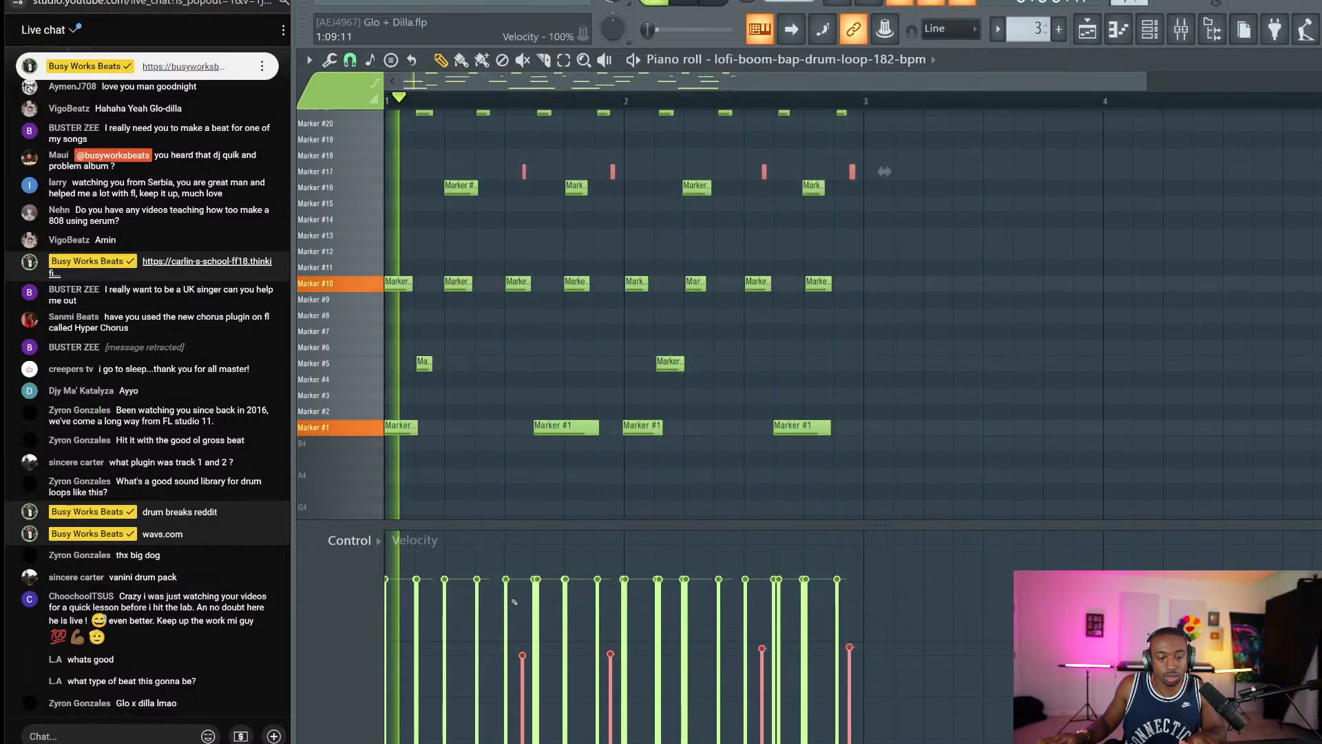
pyautogui.moveTo(512, 600); pyautogui.dragTo(865, 599)
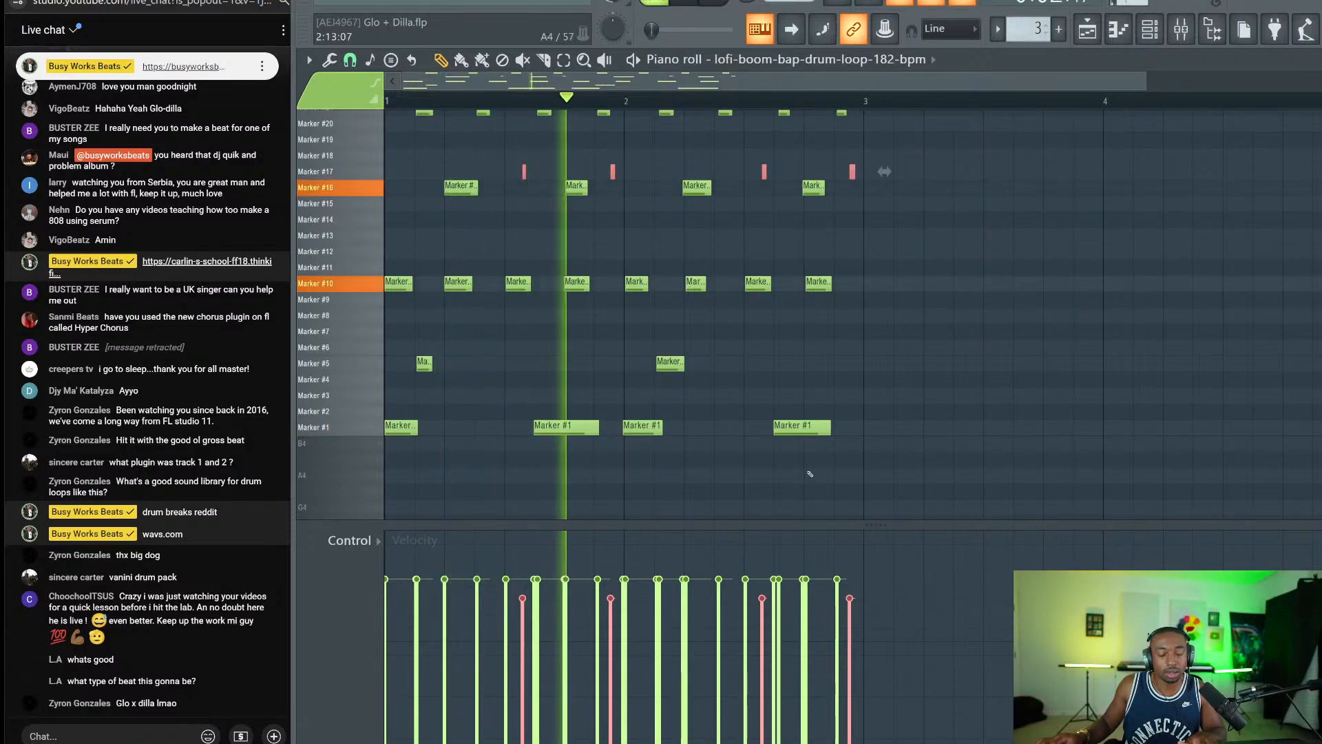
pyautogui.keyDown('ctrl'); pyautogui.click(708, 477); pyautogui.keyUp('ctrl')
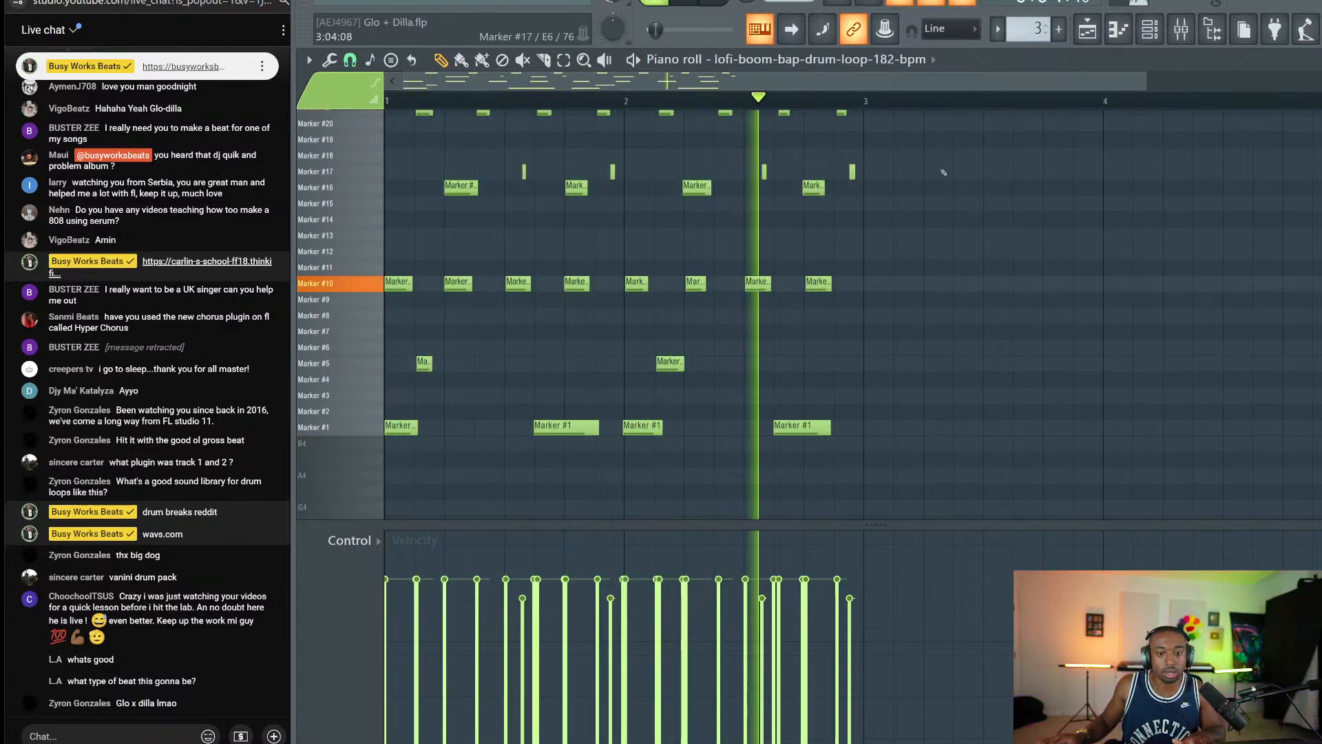
# Arm recording and start a count-in pass with the drum loop's piano roll open.
pyautogui.click(1087, 30)
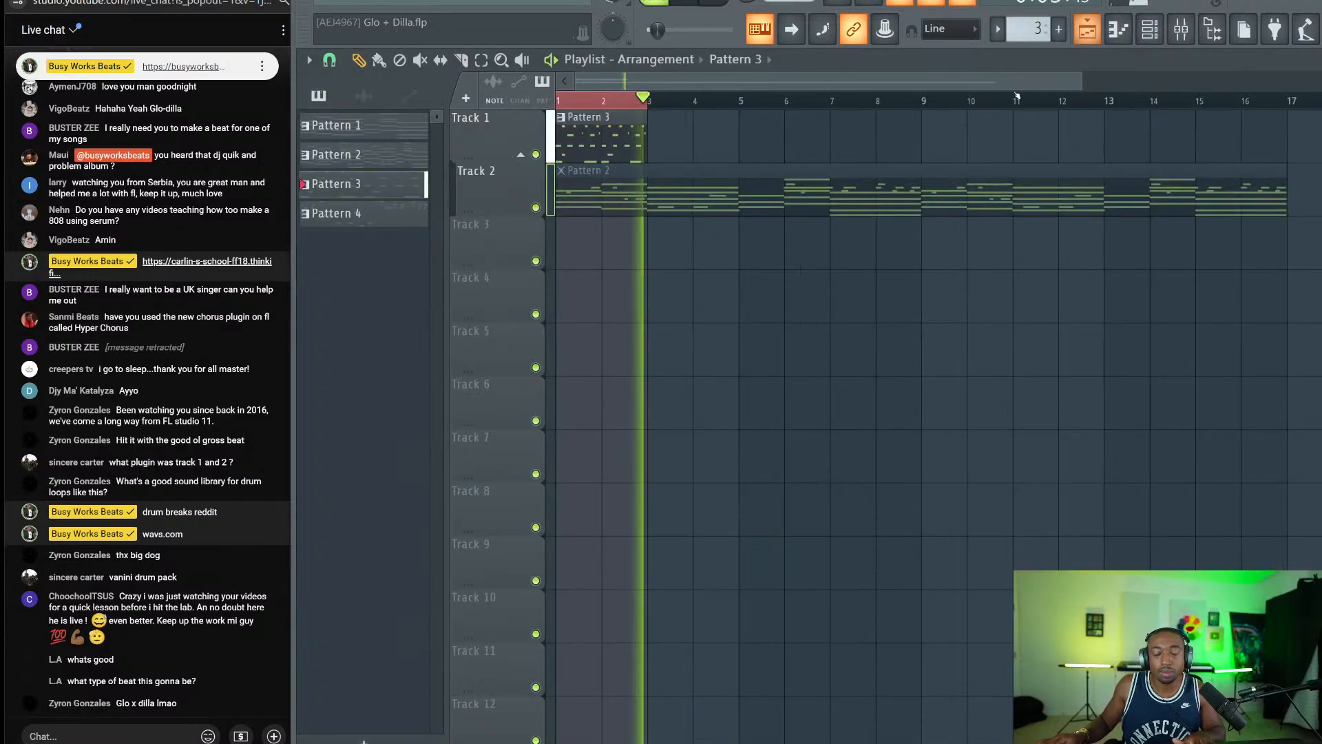
pyautogui.click(1151, 40)
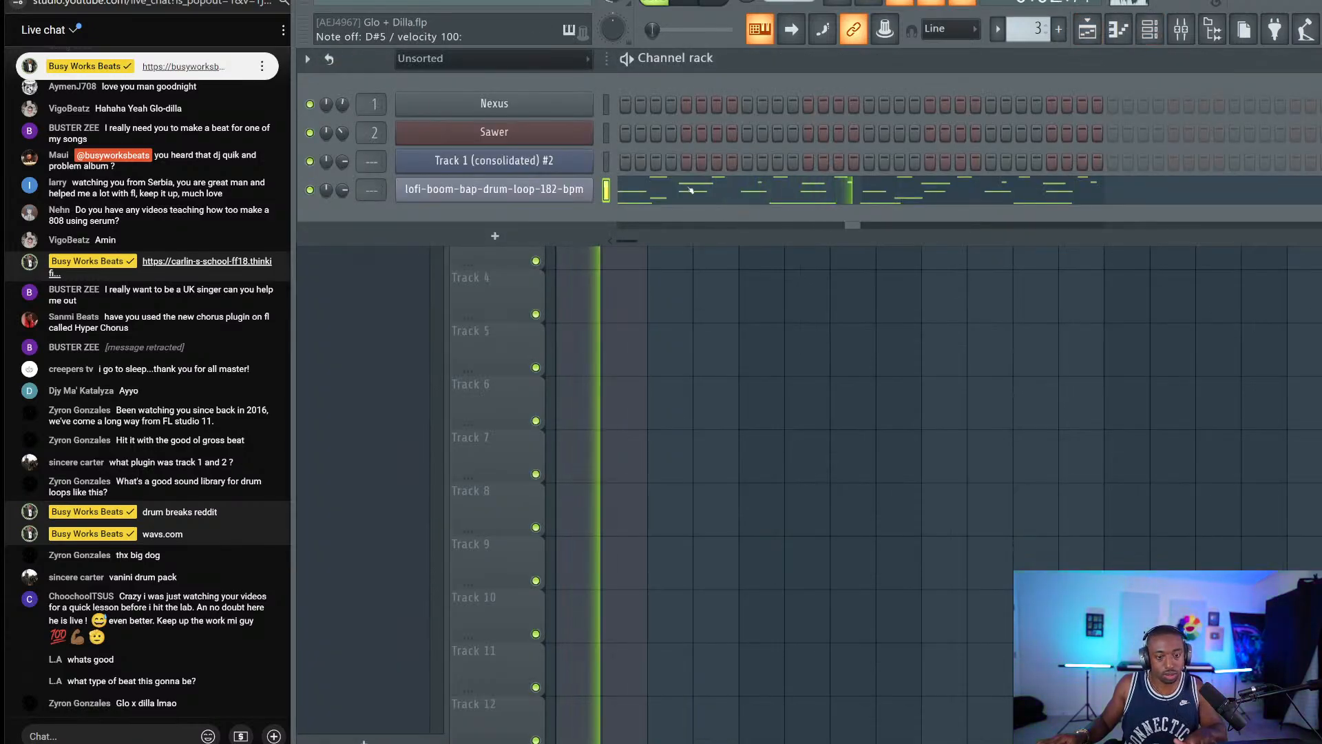
pyautogui.press('space')
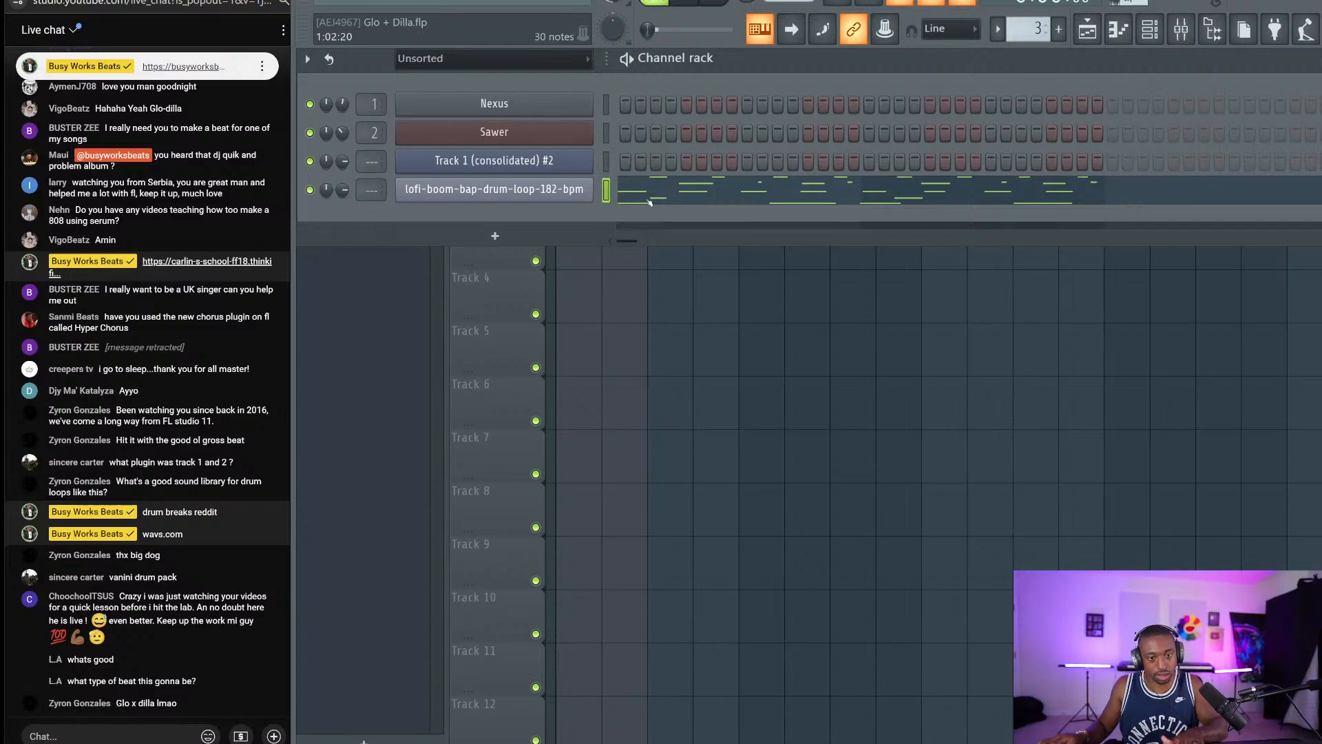
pyautogui.click(747, 1)
pyautogui.press('space')
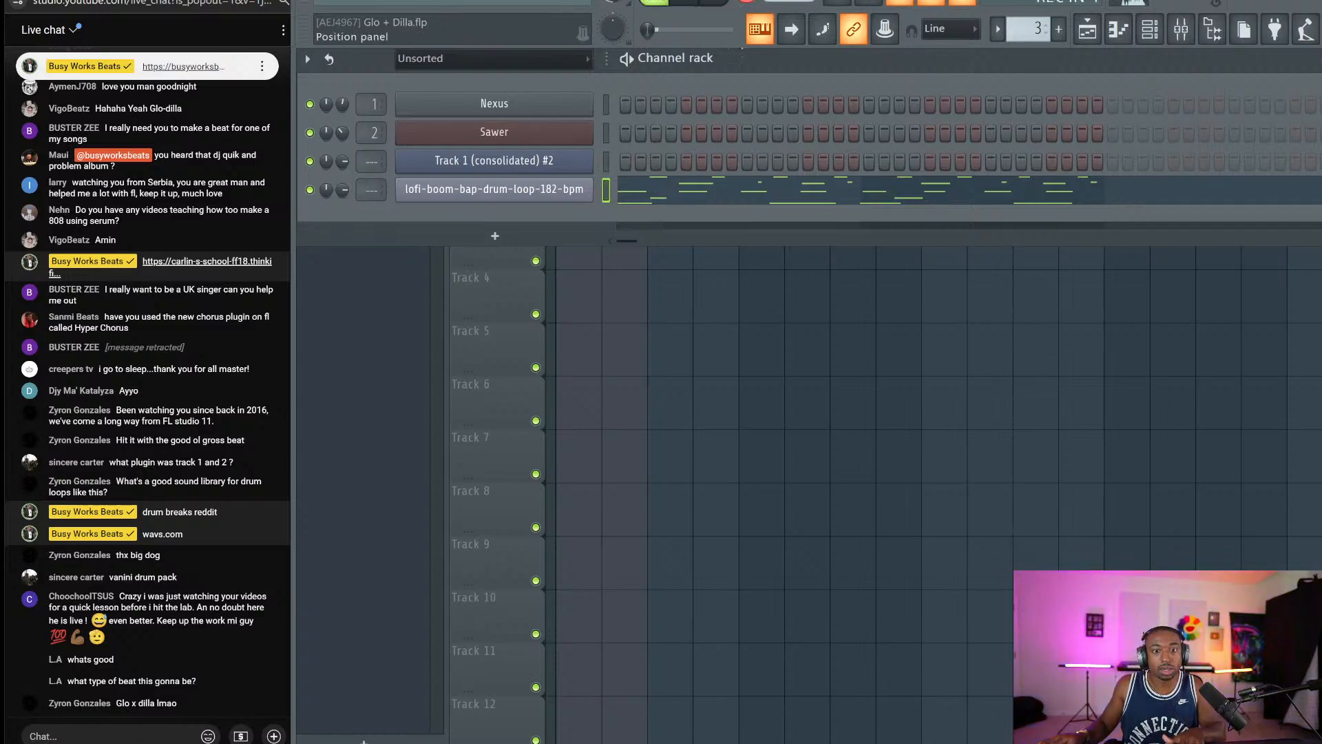
pyautogui.click(712, 182)
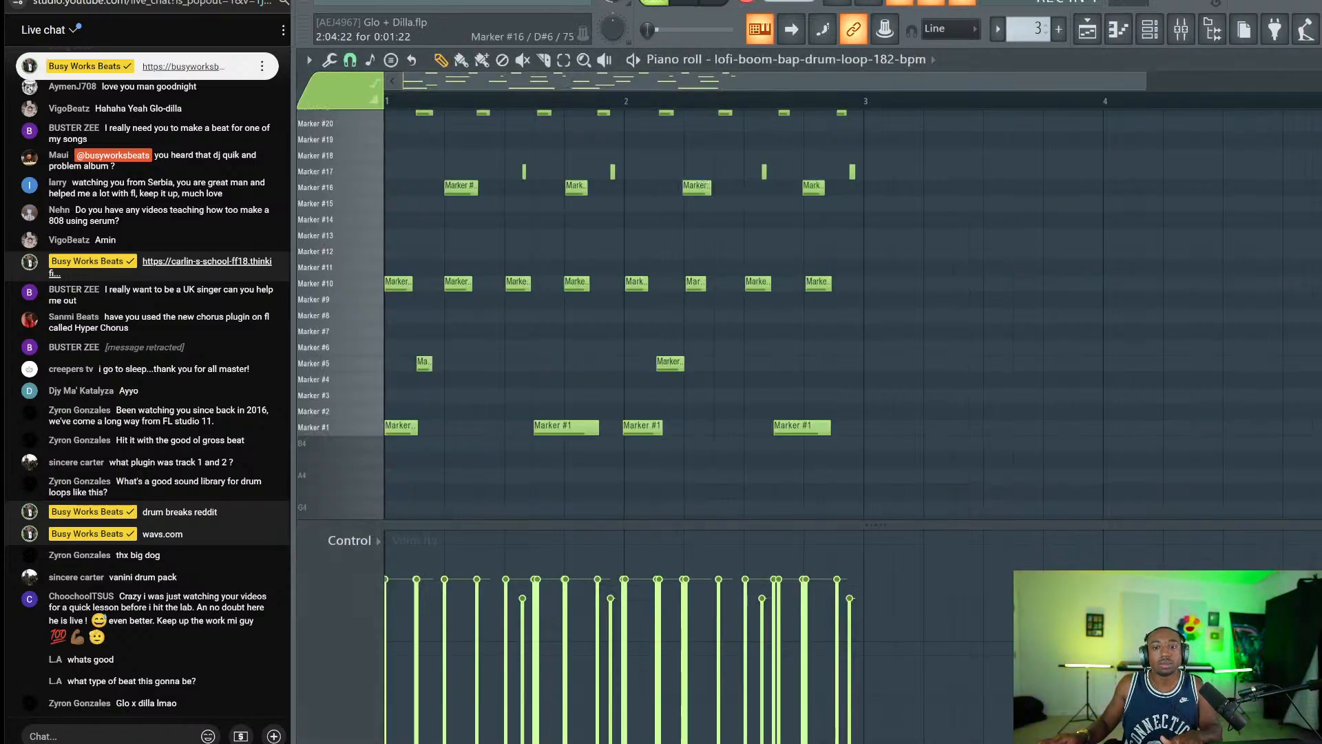
# Record Marker #6 and Marker #7 chop notes and lower their velocity to about 56%.
pyautogui.press('v')
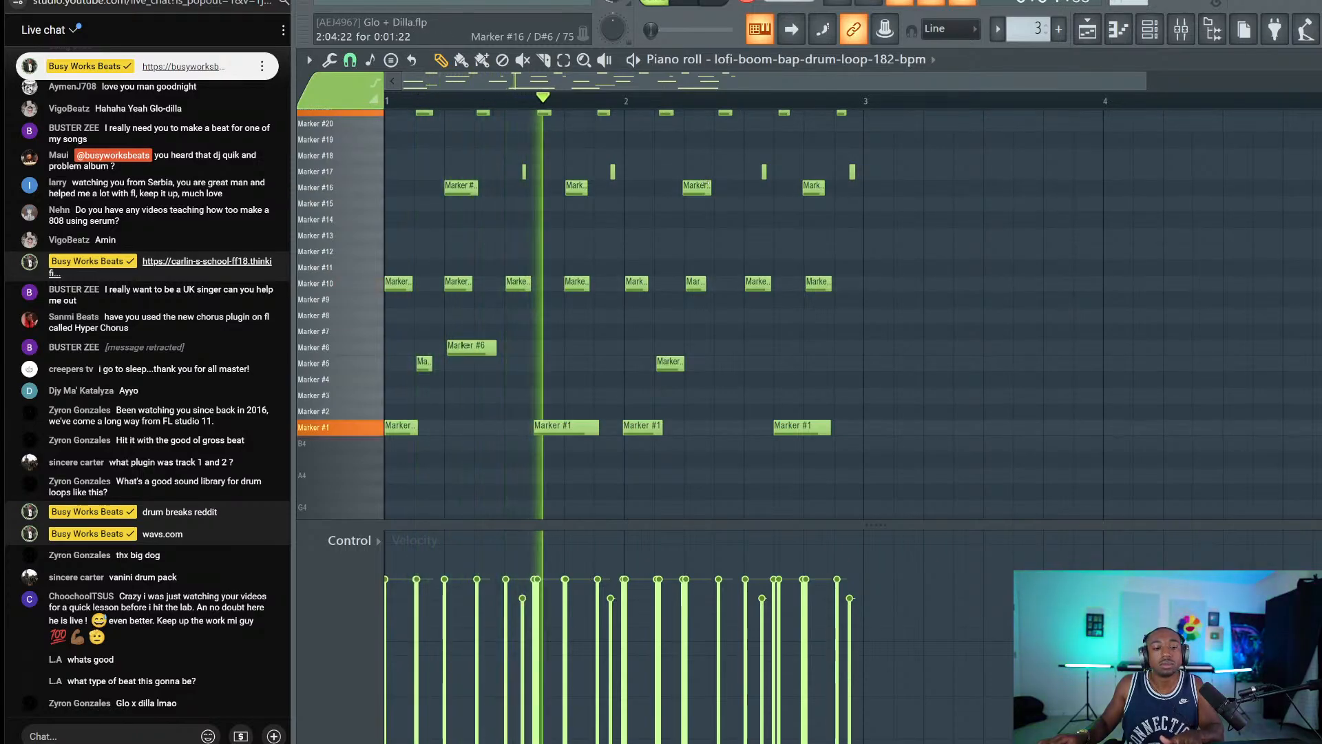
pyautogui.press('g')
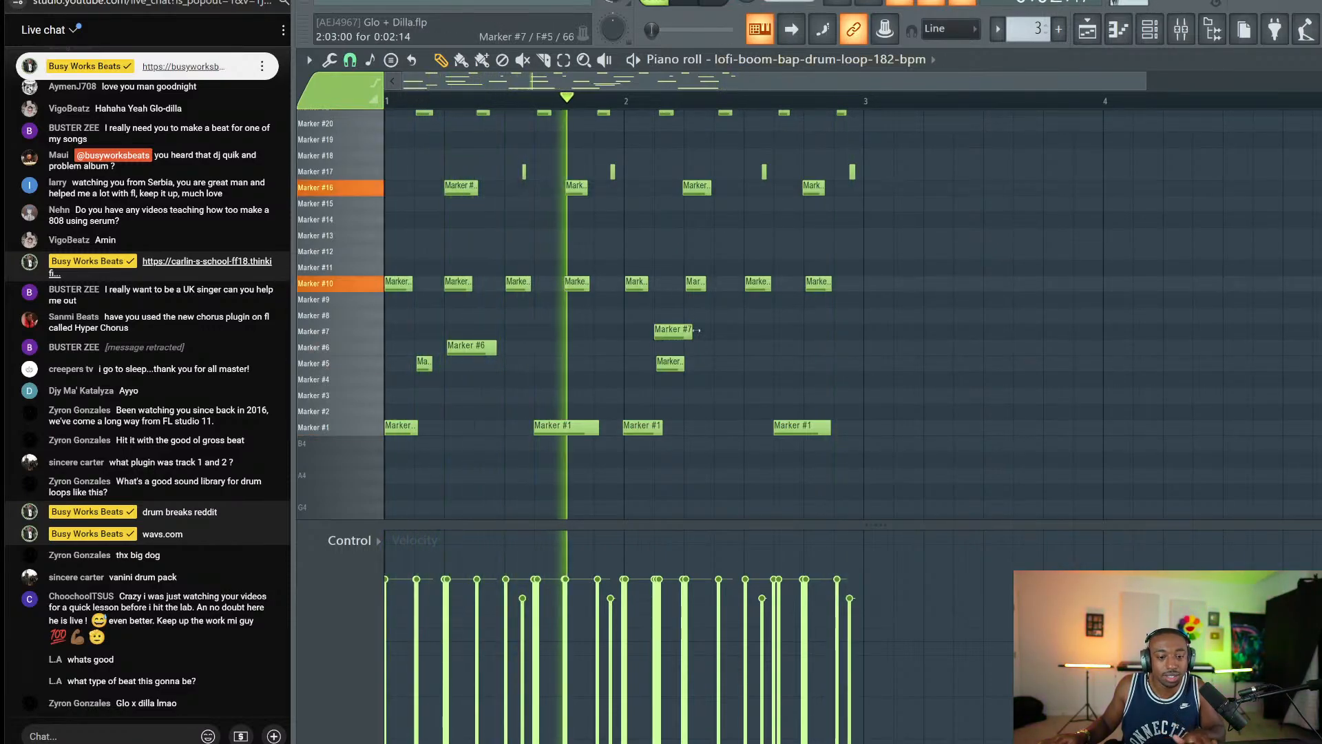
pyautogui.moveTo(695, 330); pyautogui.dragTo(430, 352)
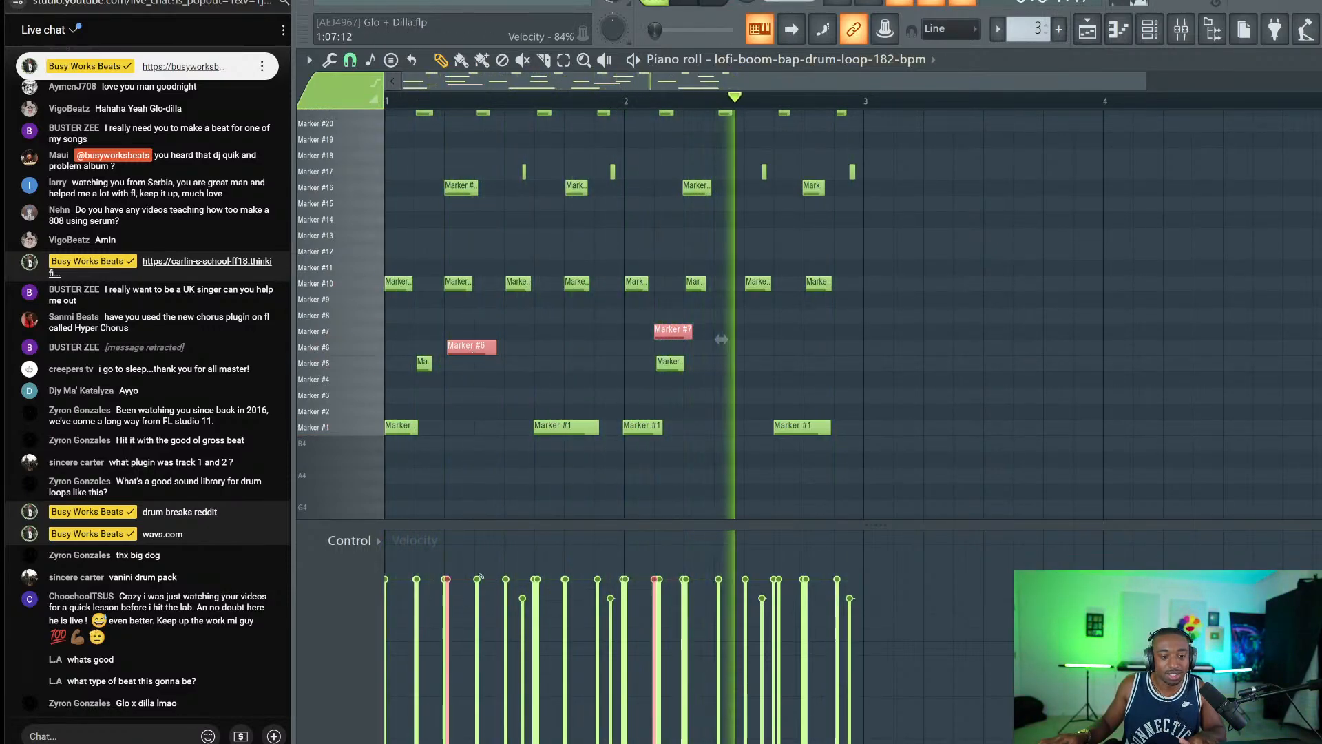
pyautogui.moveTo(433, 623); pyautogui.dragTo(709, 630)
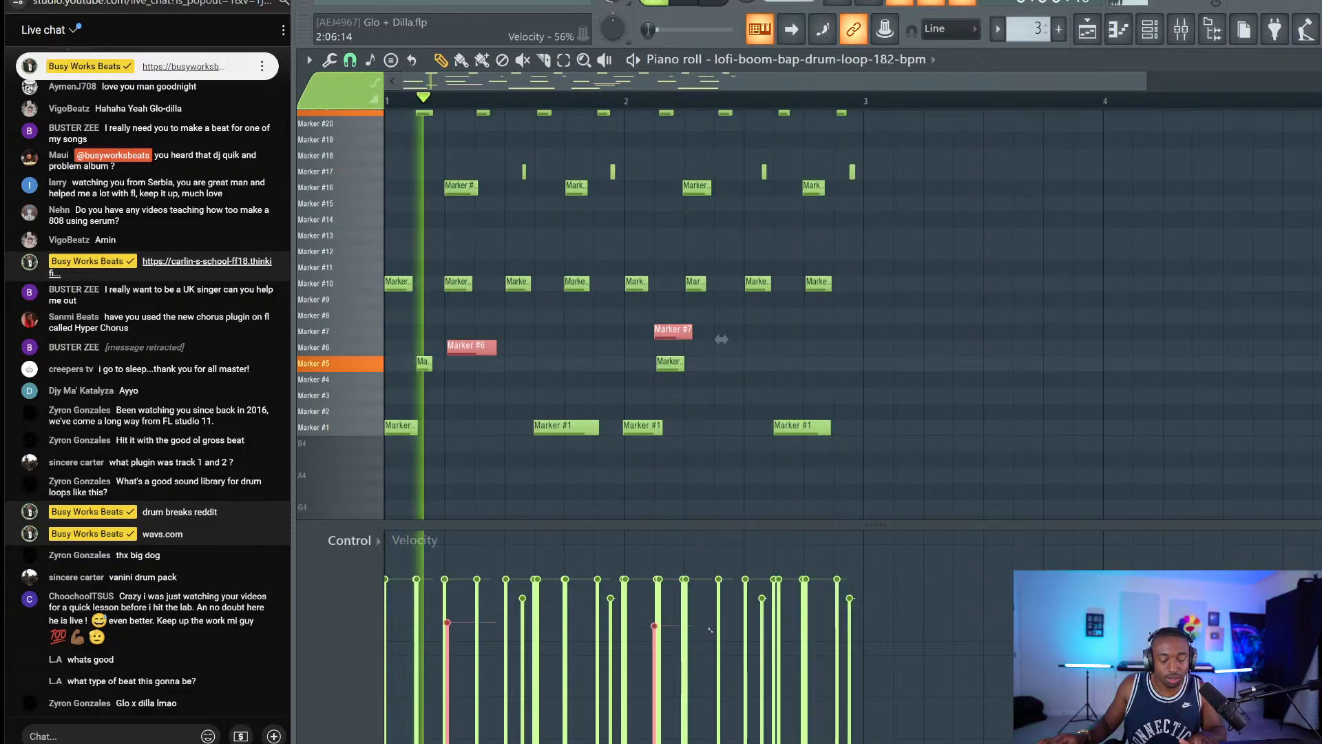
# Save and duplicate the Pattern 3 clip with Ctrl+B, selecting bars 1–5 of the arrangement.
pyautogui.press('F5')
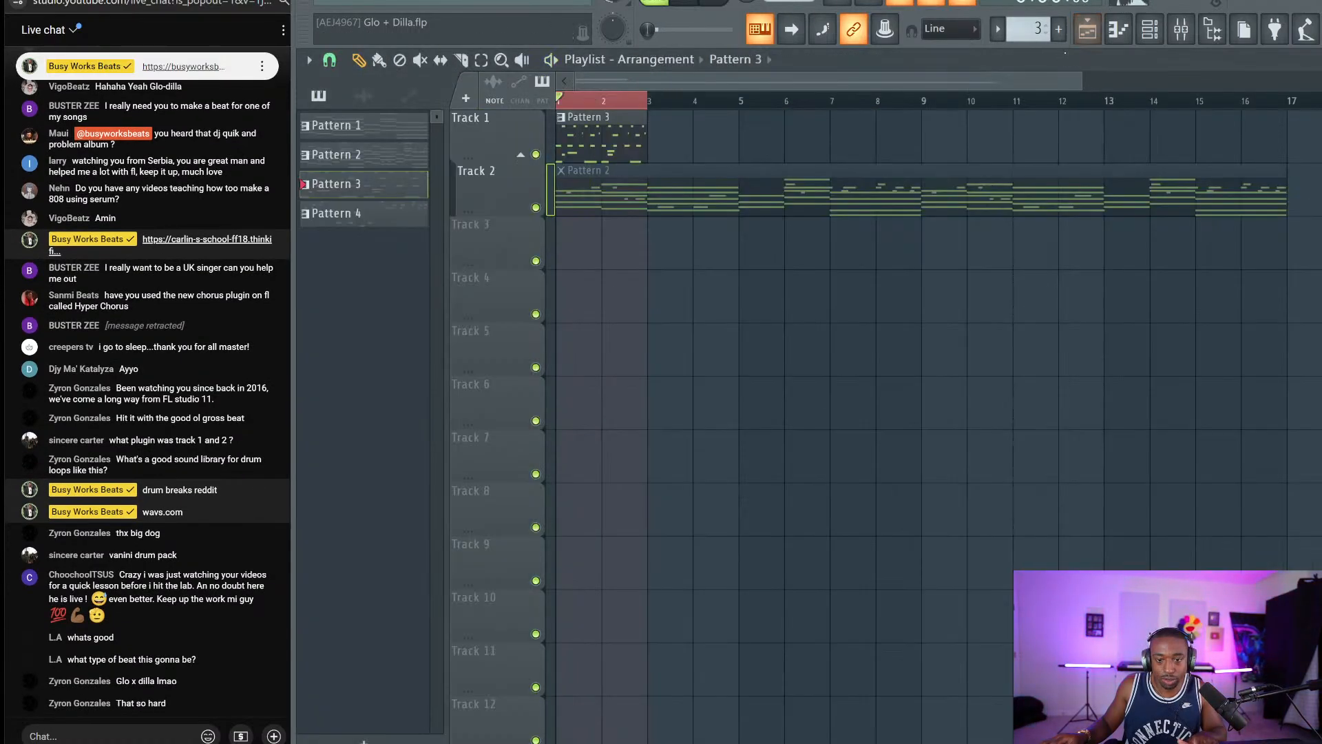
pyautogui.hotkey('ctrl', 's')
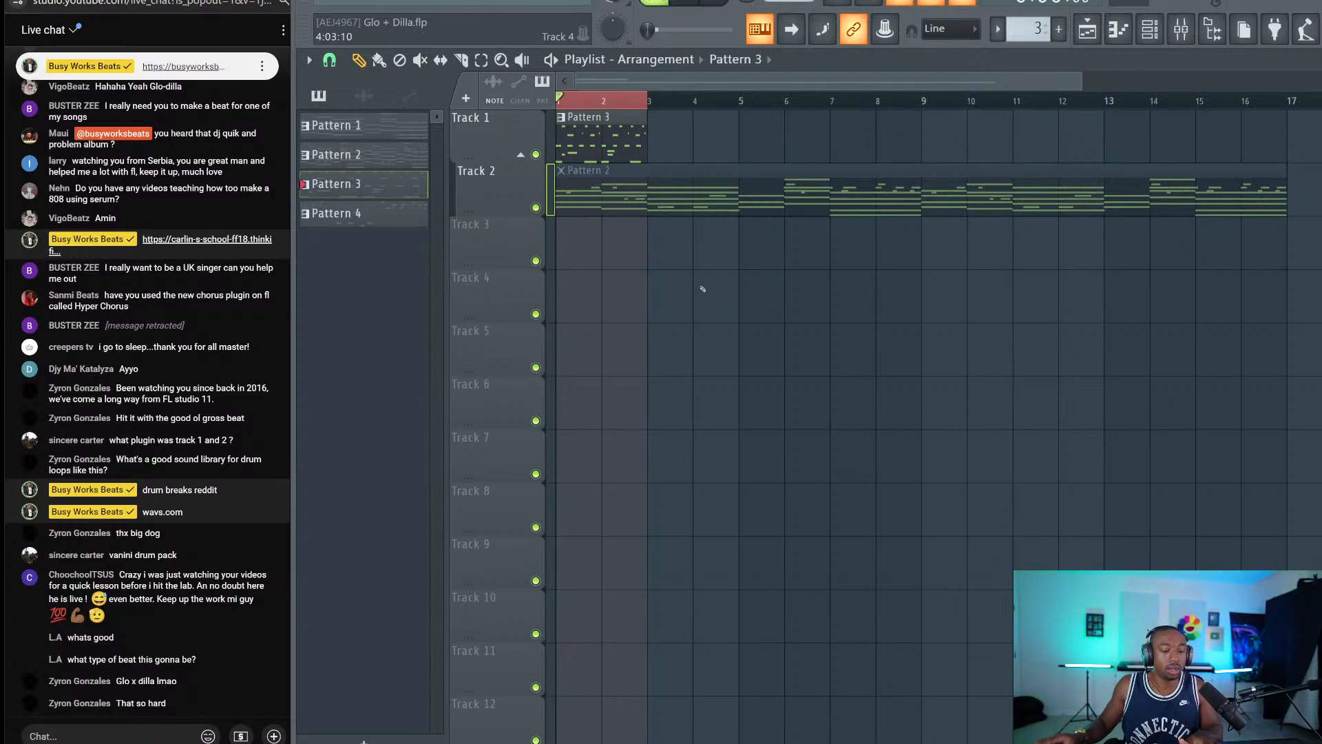
pyautogui.press('space')
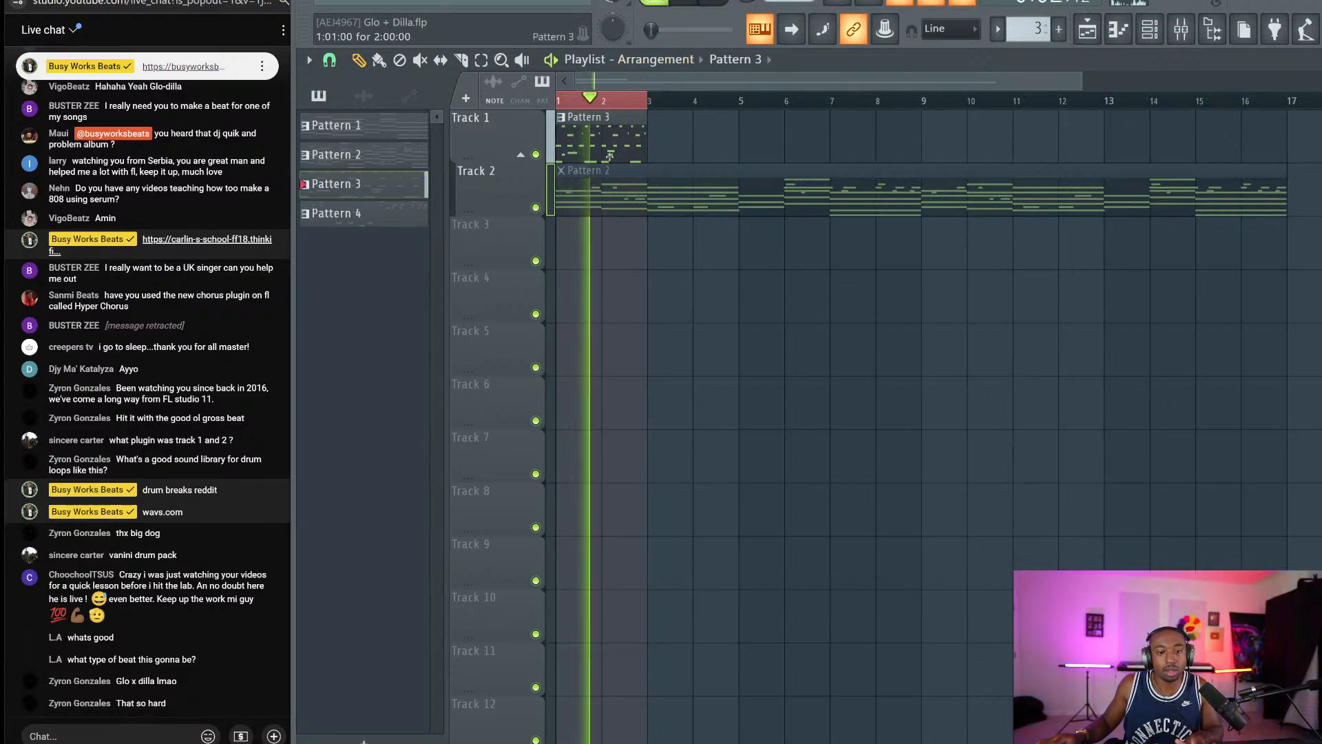
pyautogui.hotkey('ctrl', 'b')
pyautogui.moveTo(687, 100); pyautogui.dragTo(620, 100)
pyautogui.moveTo(722, 99); pyautogui.dragTo(558, 100)
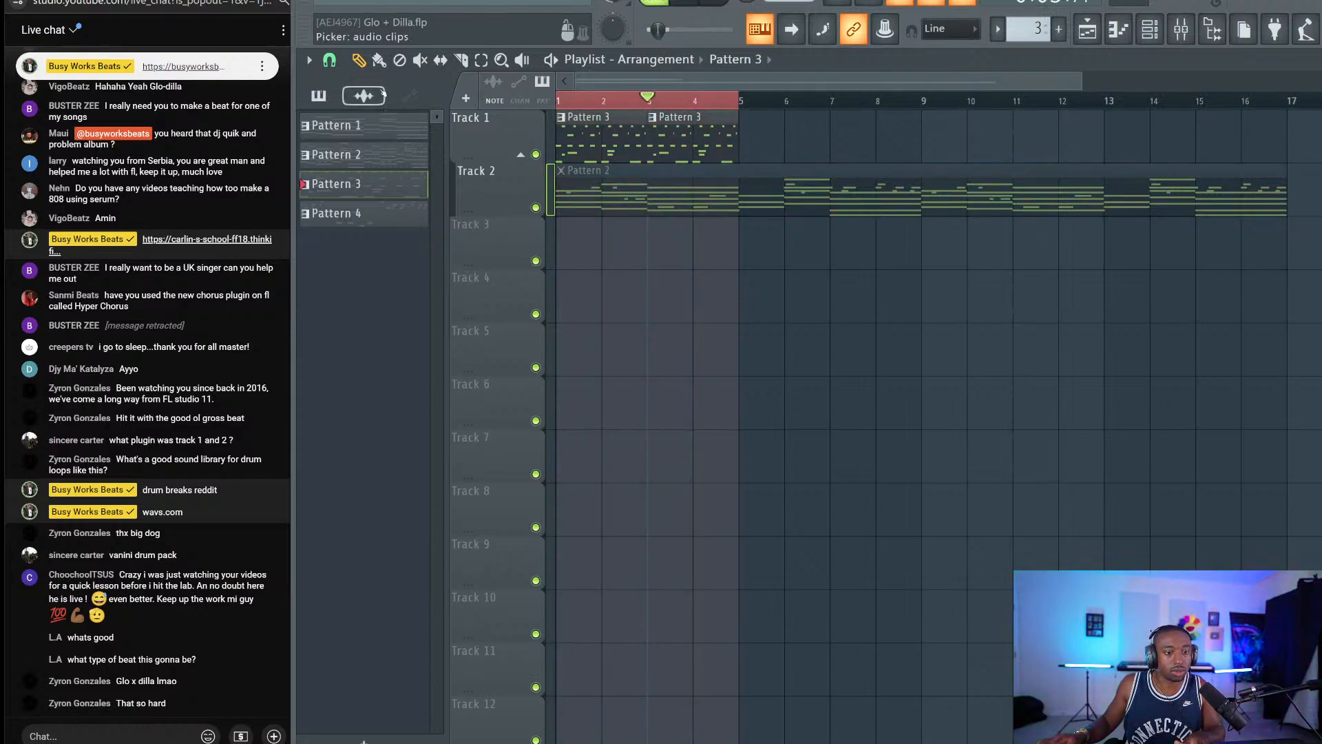
# Drop the consolidated audio clip onto Track 3, then delete it again.
pyautogui.click(363, 96)
pyautogui.moveTo(365, 128); pyautogui.dragTo(571, 238)
pyautogui.rightClick(571, 239)
# Show Unsorted channels, select Track 1 (consolidated) #2, and step to empty Pattern 5.
pyautogui.click(1149, 29)
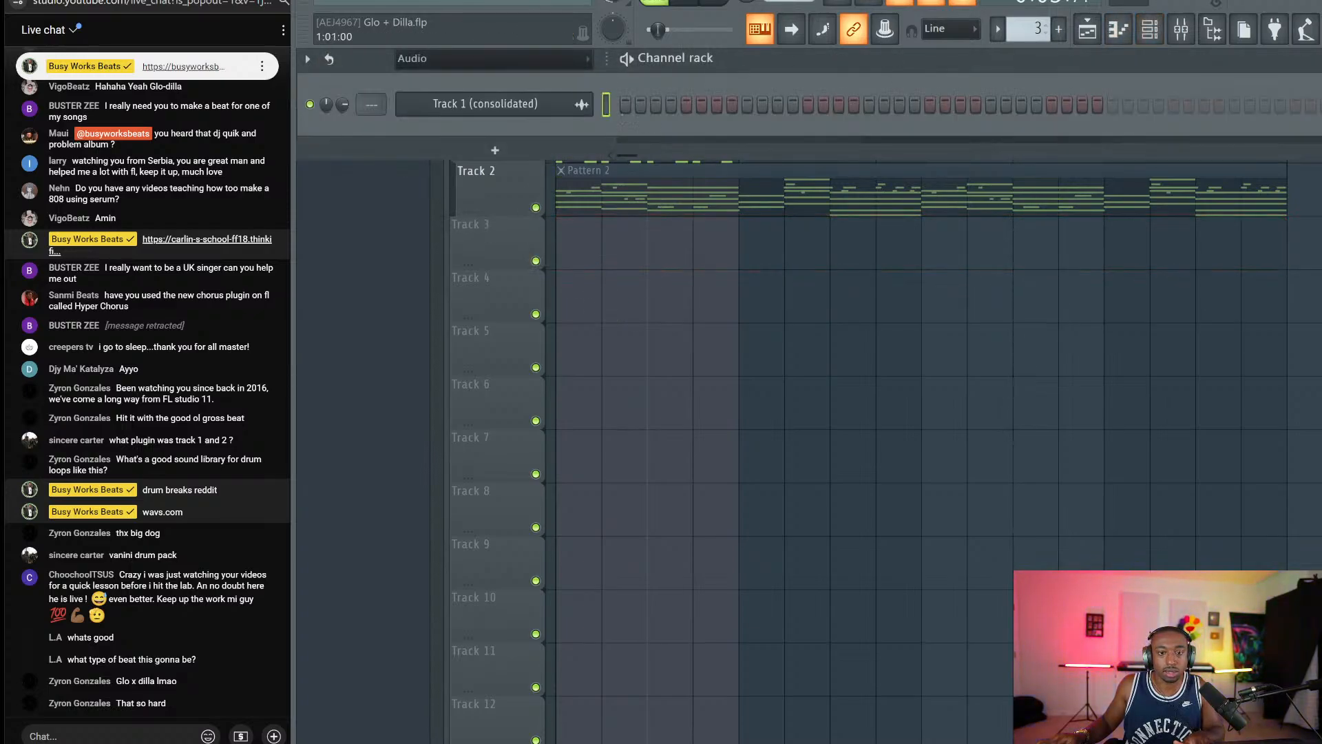
pyautogui.click(451, 59)
pyautogui.click(443, 107)
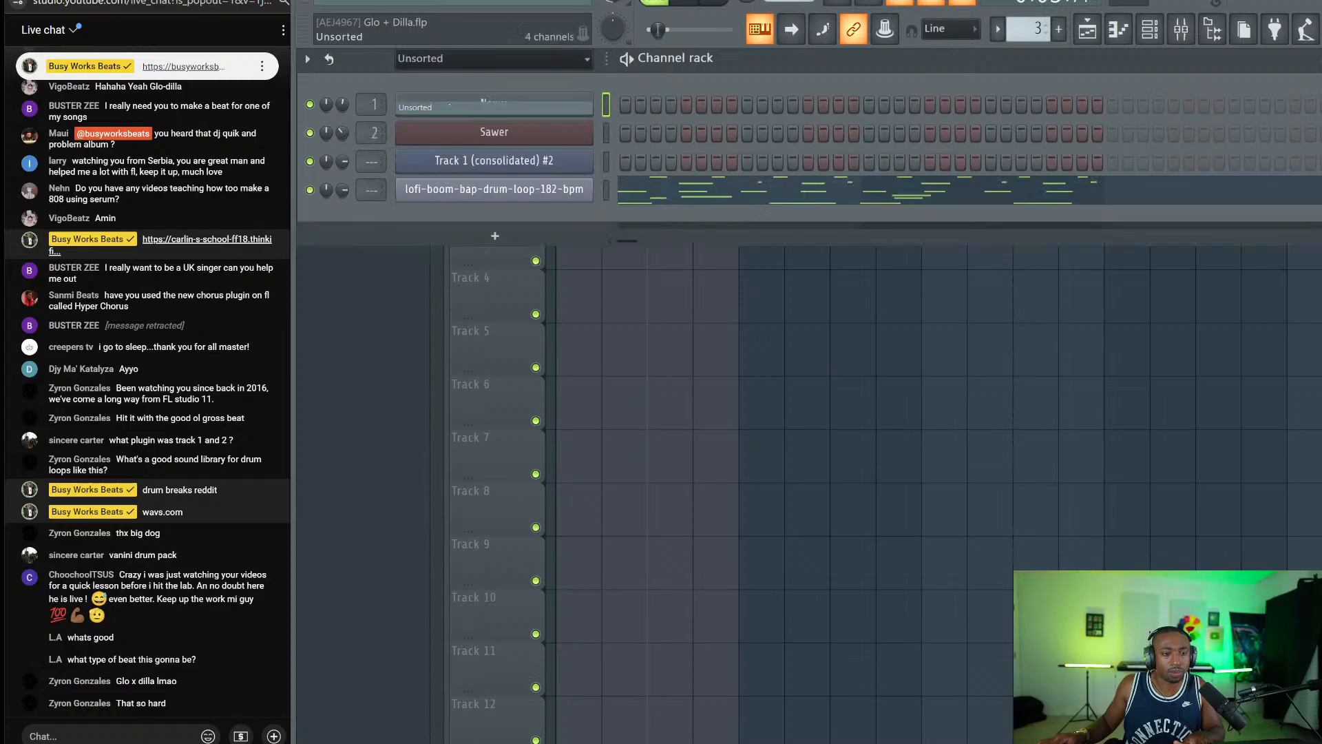
pyautogui.click(606, 162)
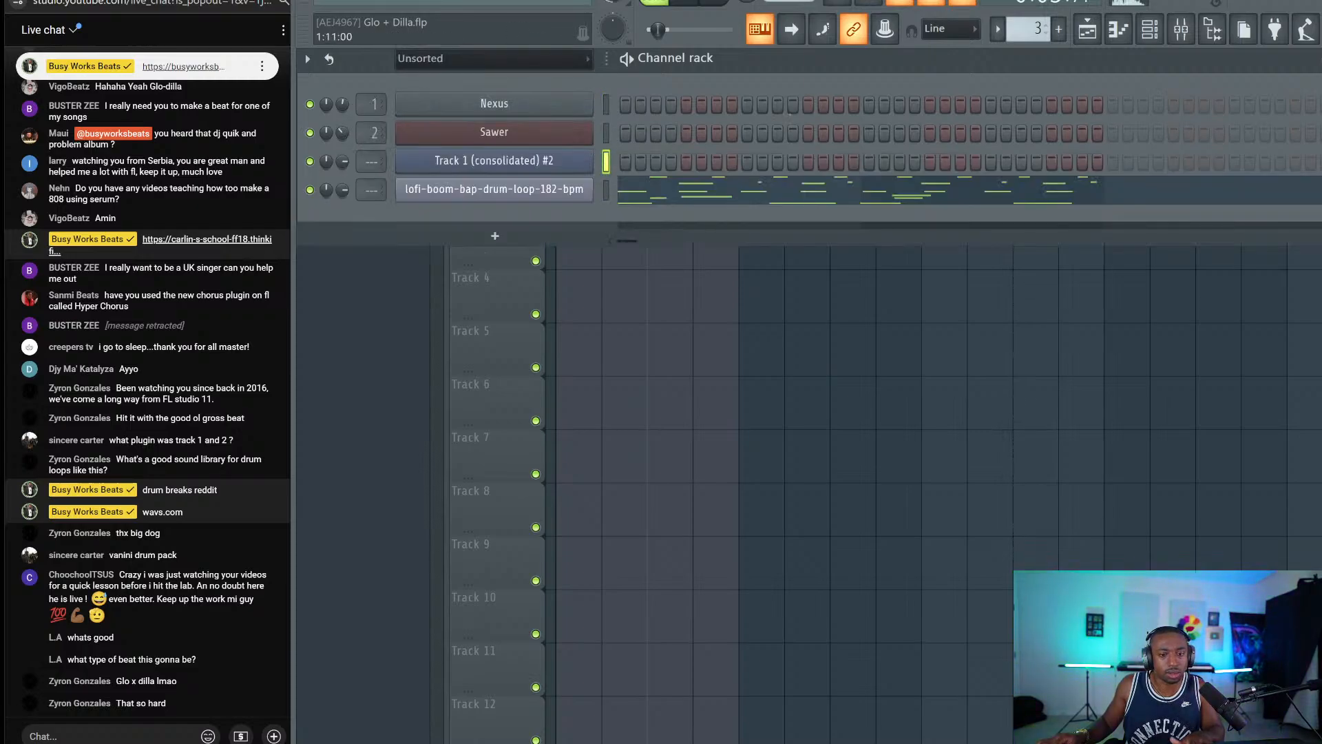
pyautogui.scroll(1, 1031, 29)
pyautogui.press('KP_Add')
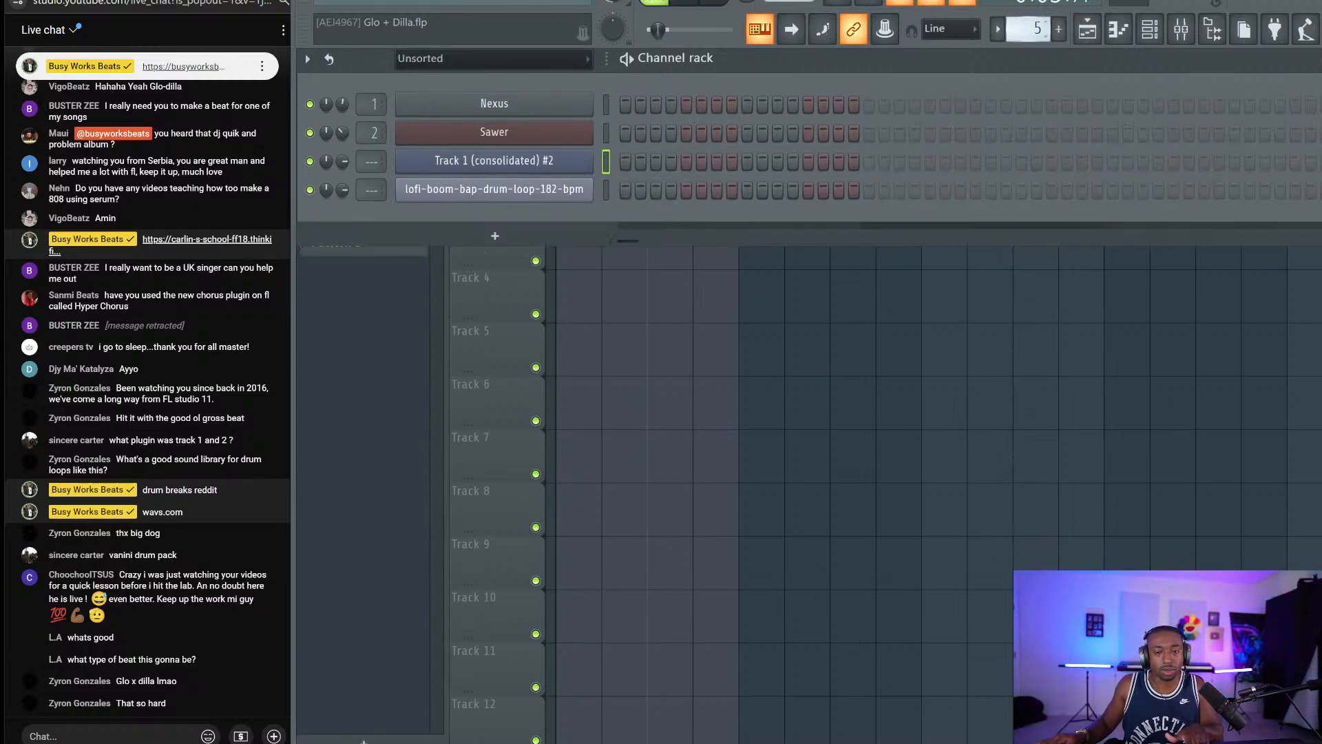
pyautogui.press('F6')
pyautogui.press('space')
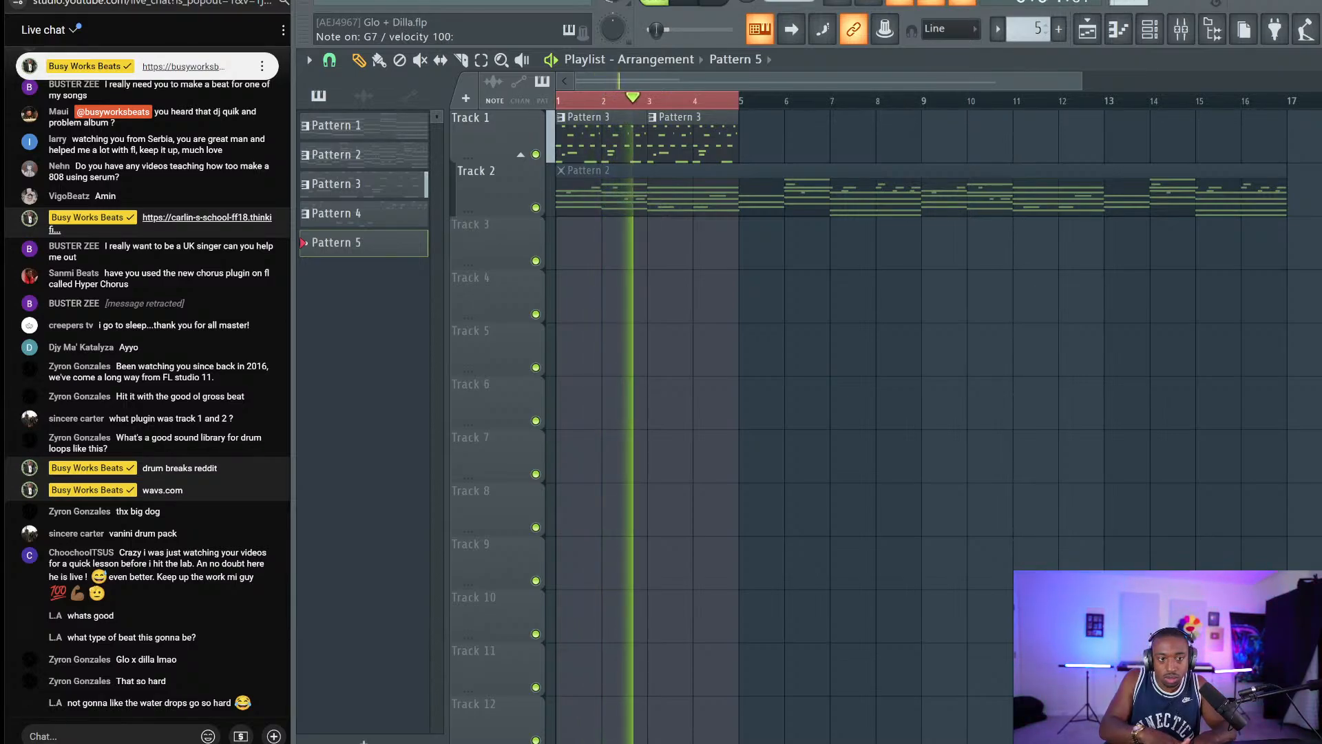
# Record chop notes into Pattern 5 with a four-beat count-in until bar 5, then open them in the piano roll.
pyautogui.press('space')
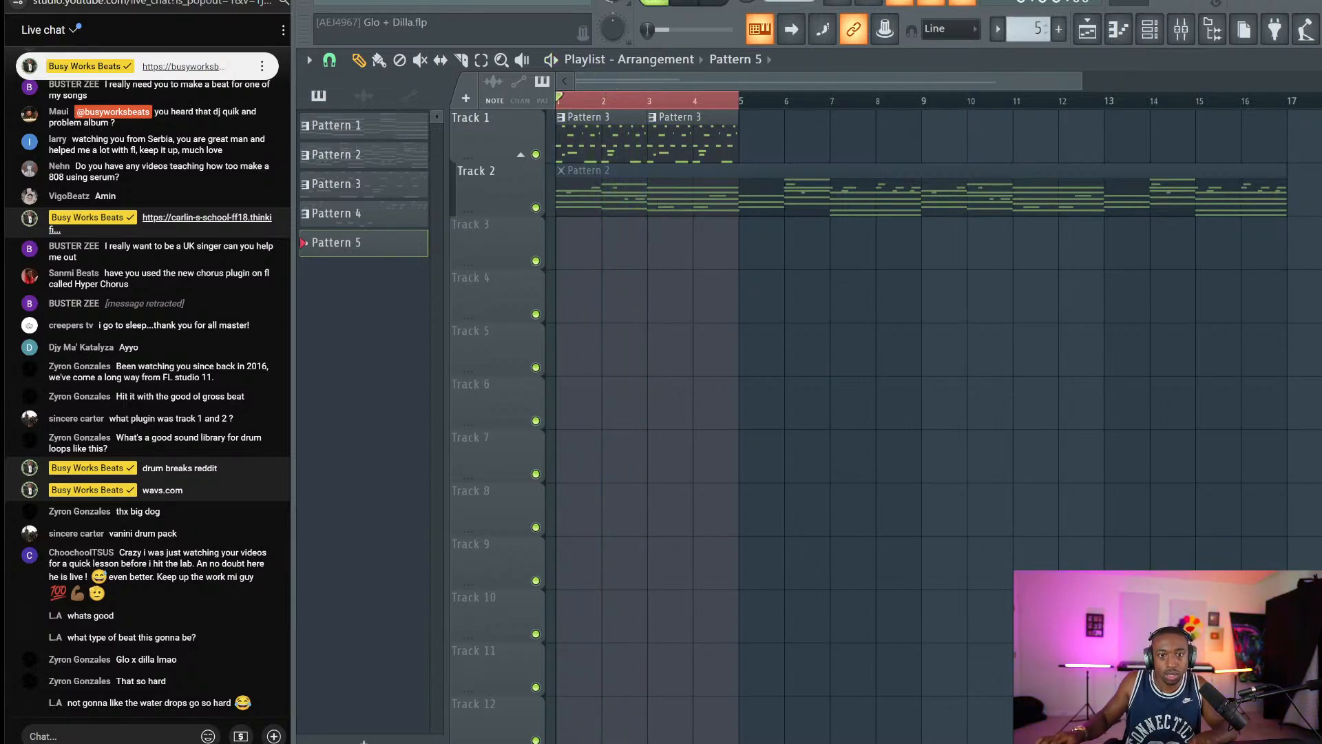
pyautogui.click(747, 2)
pyautogui.press('space')
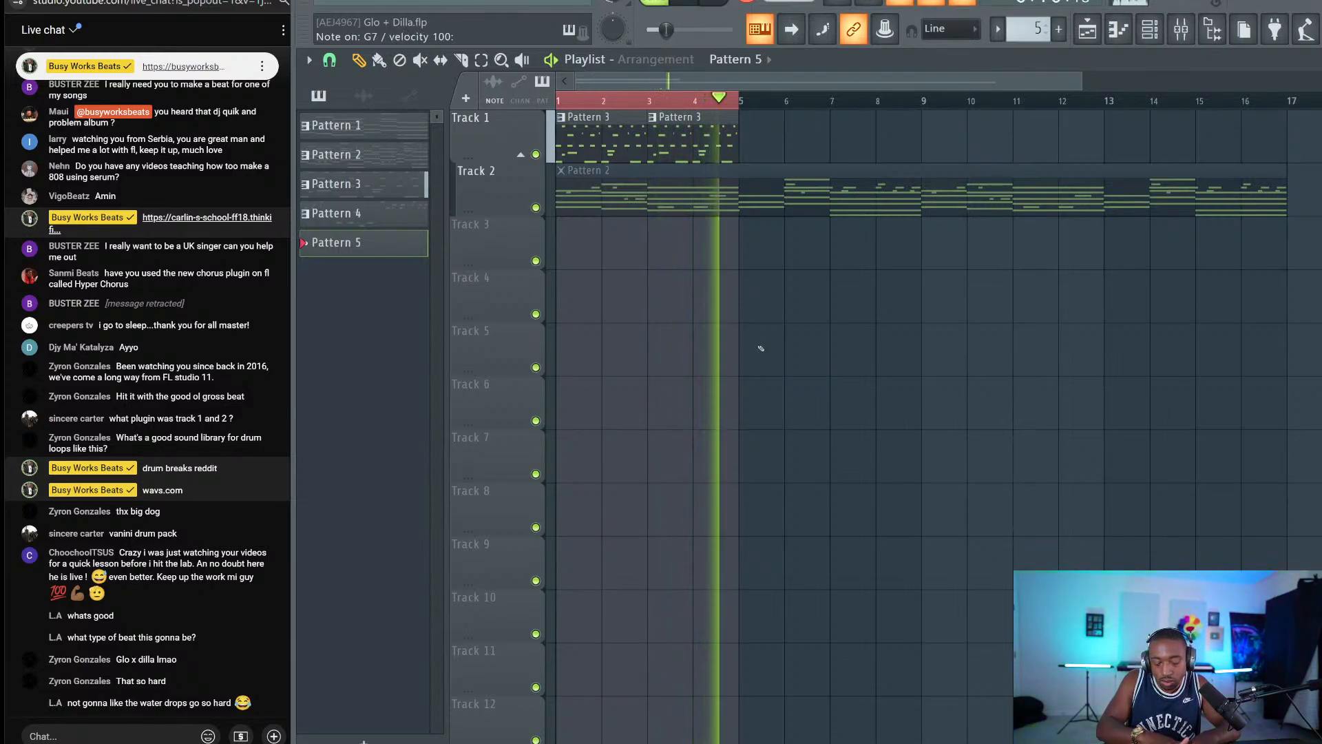
pyautogui.press('space')
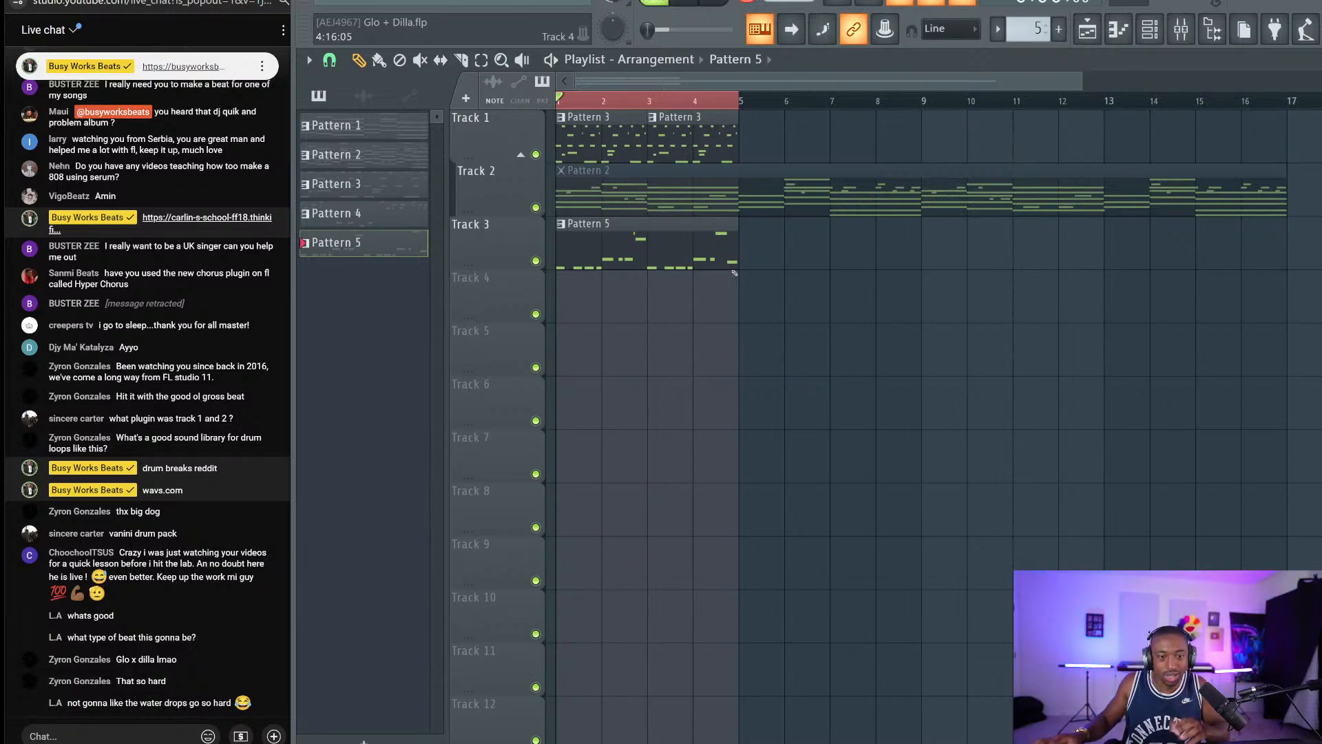
pyautogui.doubleClick(637, 236)
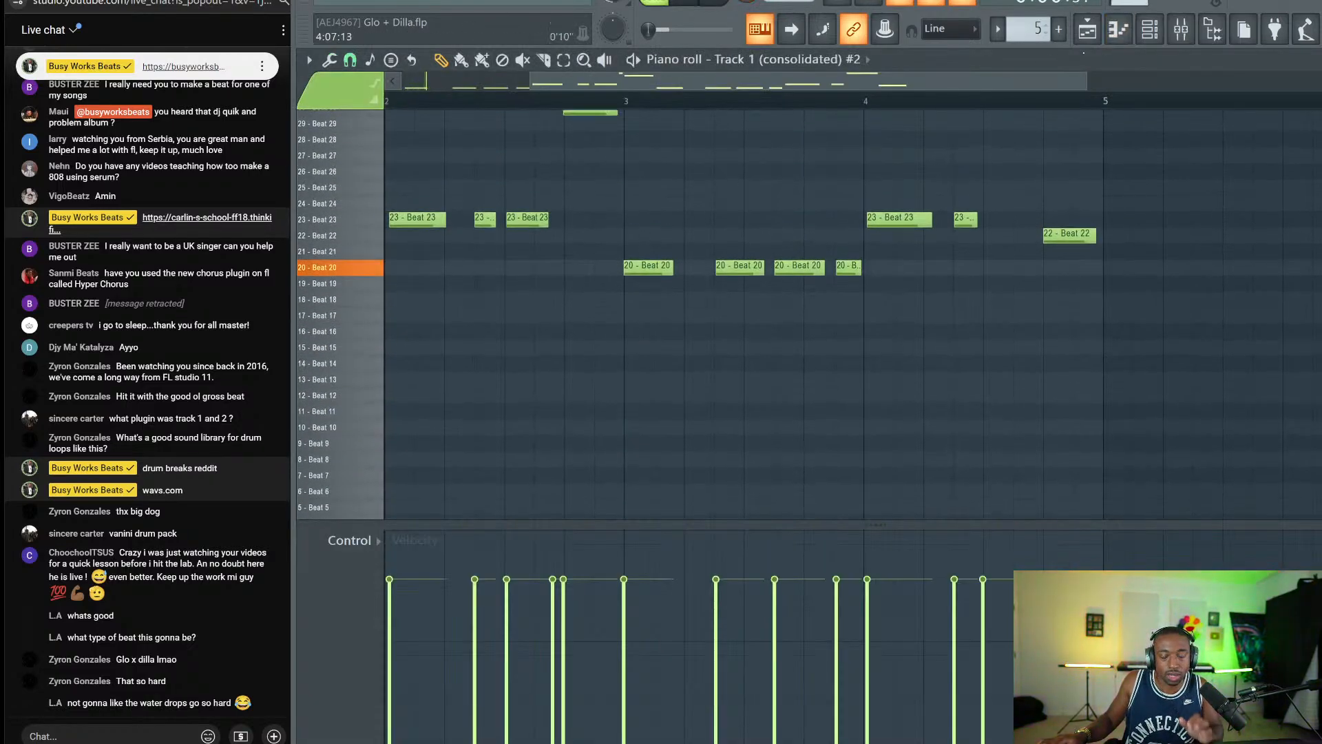
# Open Fruity Slicer for the Track 1 (consolidated) #2 channel from the channel rack.
pyautogui.press('F6')
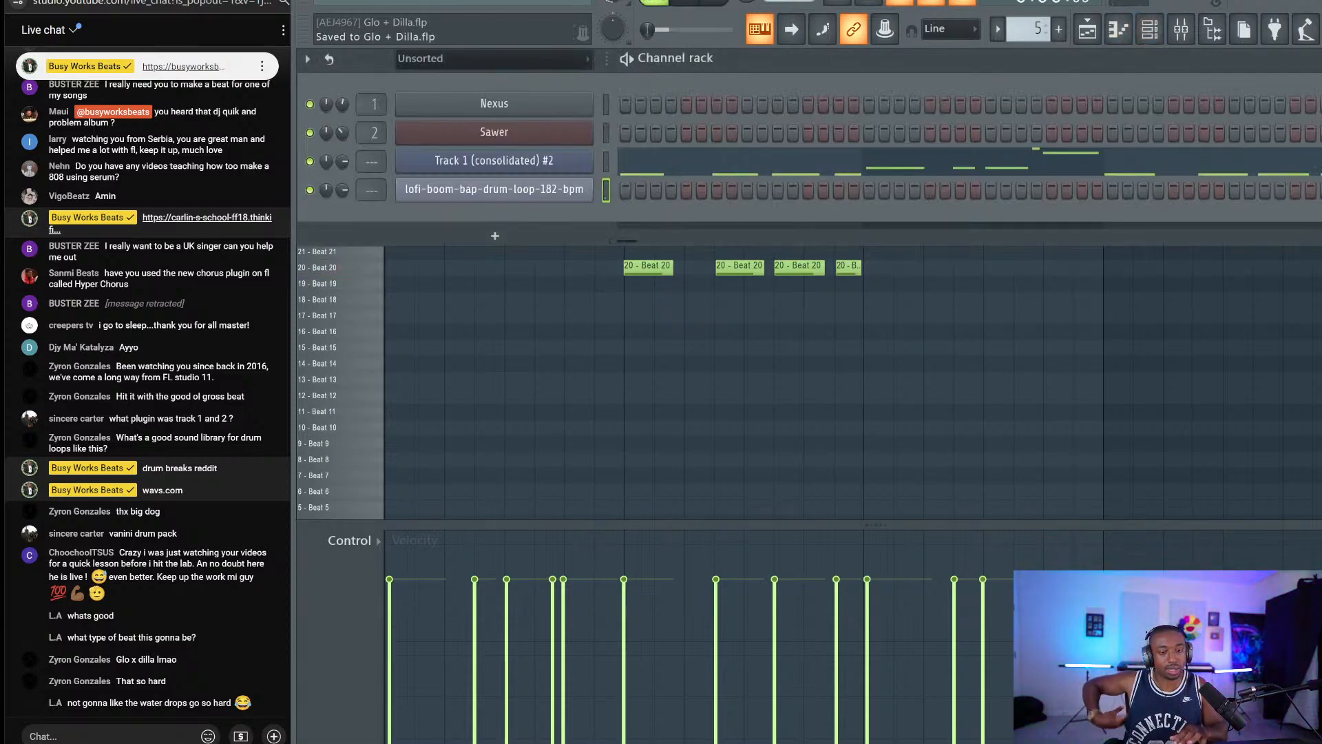
pyautogui.click(569, 168)
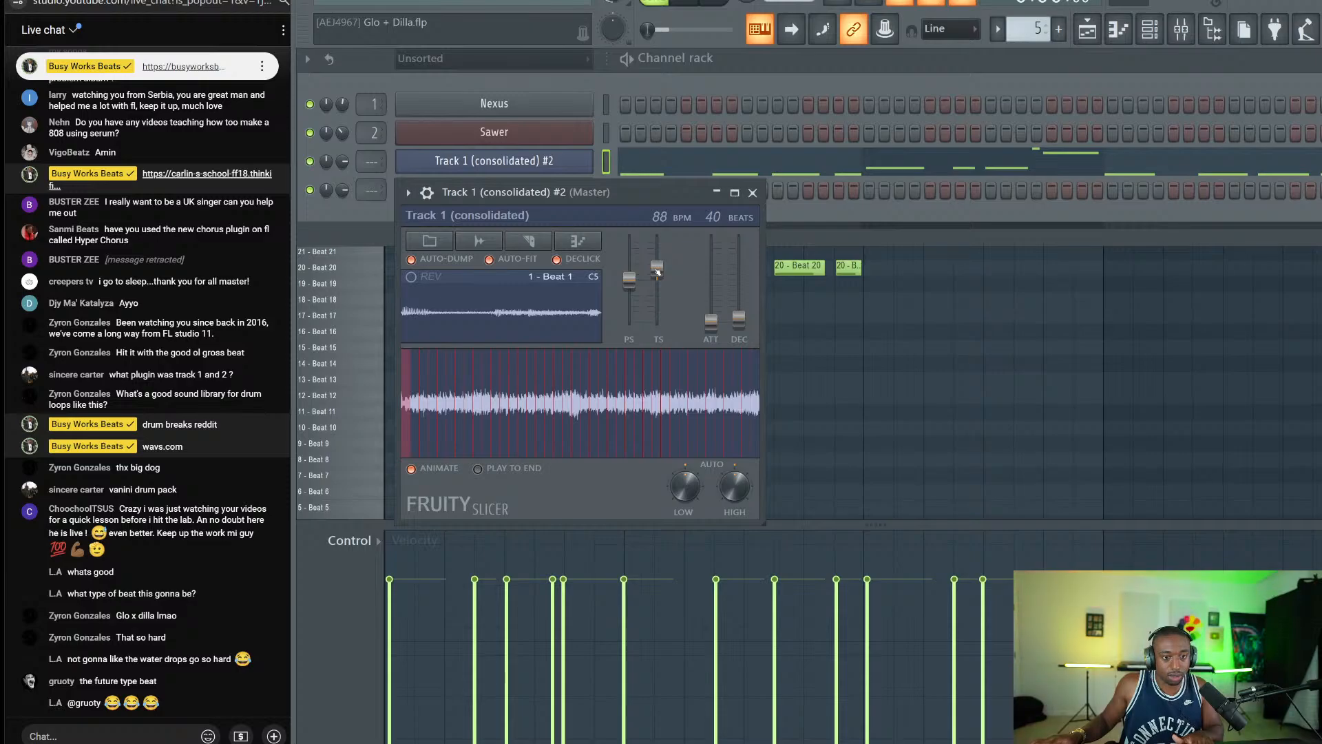
# Give the Fruity Slicer slices a 55 ms attack and maximum decay, resetting time-stretch to default.
pyautogui.moveTo(711, 320)
pyautogui.mouseDown()
pyautogui.moveTo(711, 286)
pyautogui.moveTo(712, 315)
pyautogui.mouseUp()
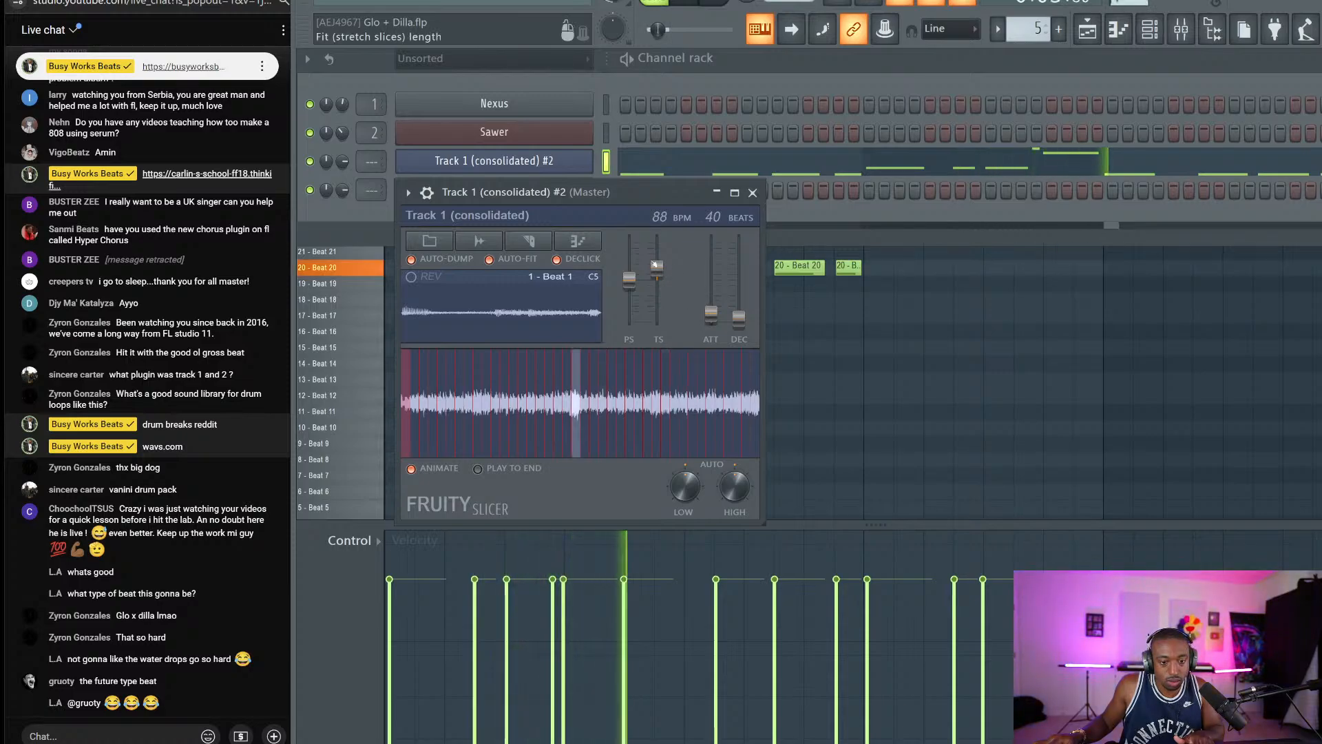
pyautogui.moveTo(656, 265); pyautogui.dragTo(655, 305)
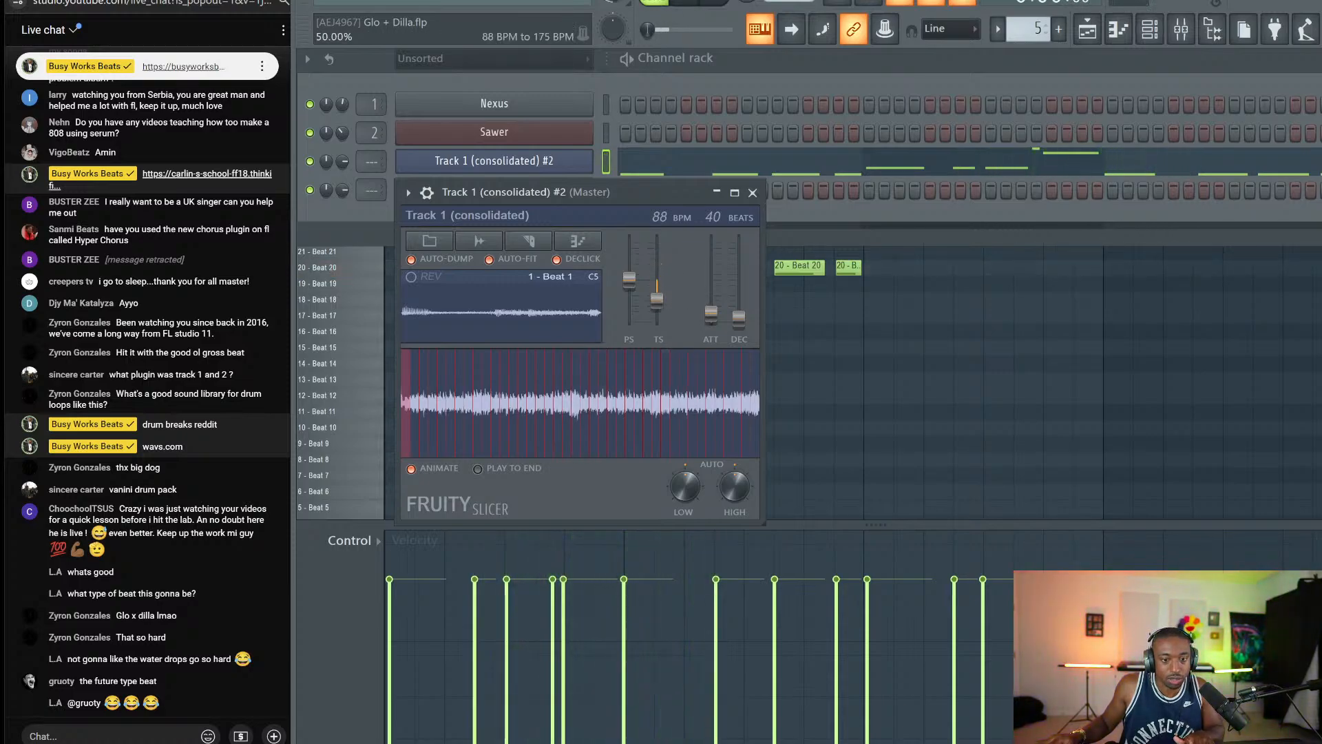
pyautogui.rightClick(655, 296)
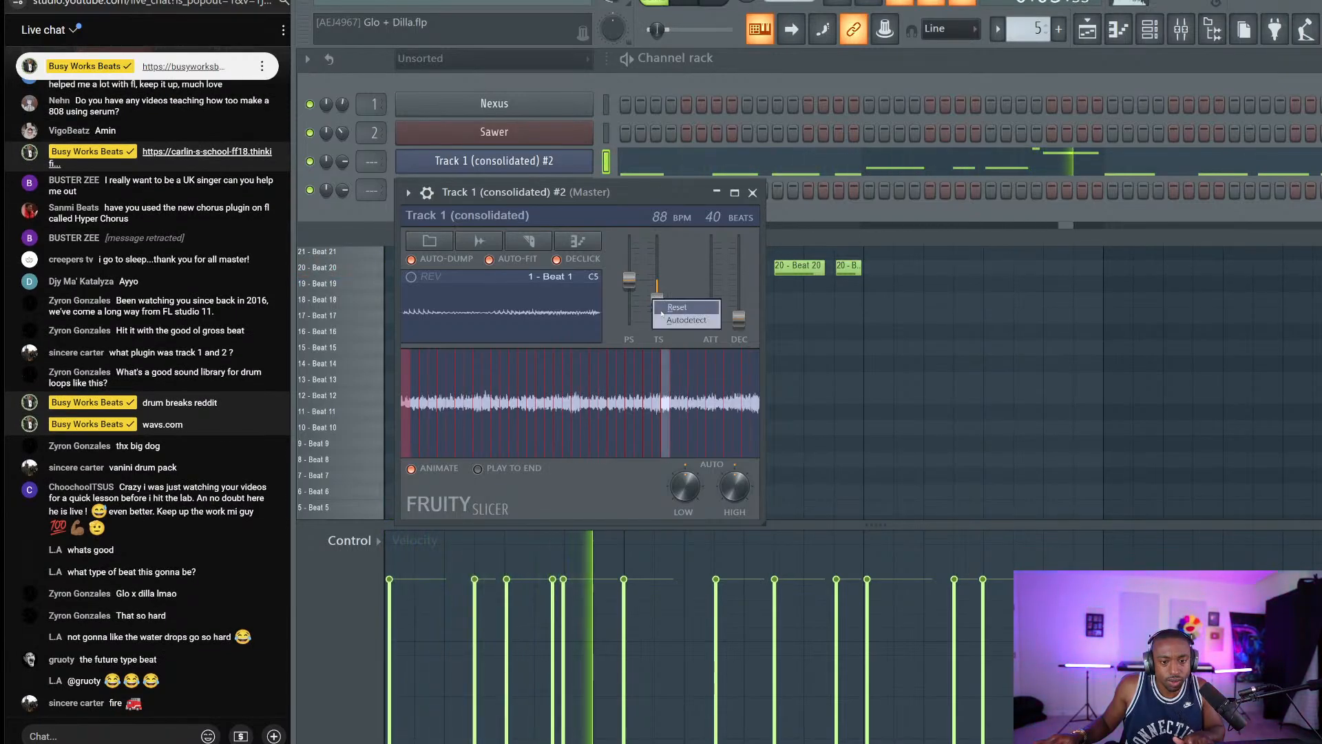
pyautogui.click(670, 304)
pyautogui.press('space')
pyautogui.moveTo(711, 314); pyautogui.dragTo(739, 239)
pyautogui.press('space')
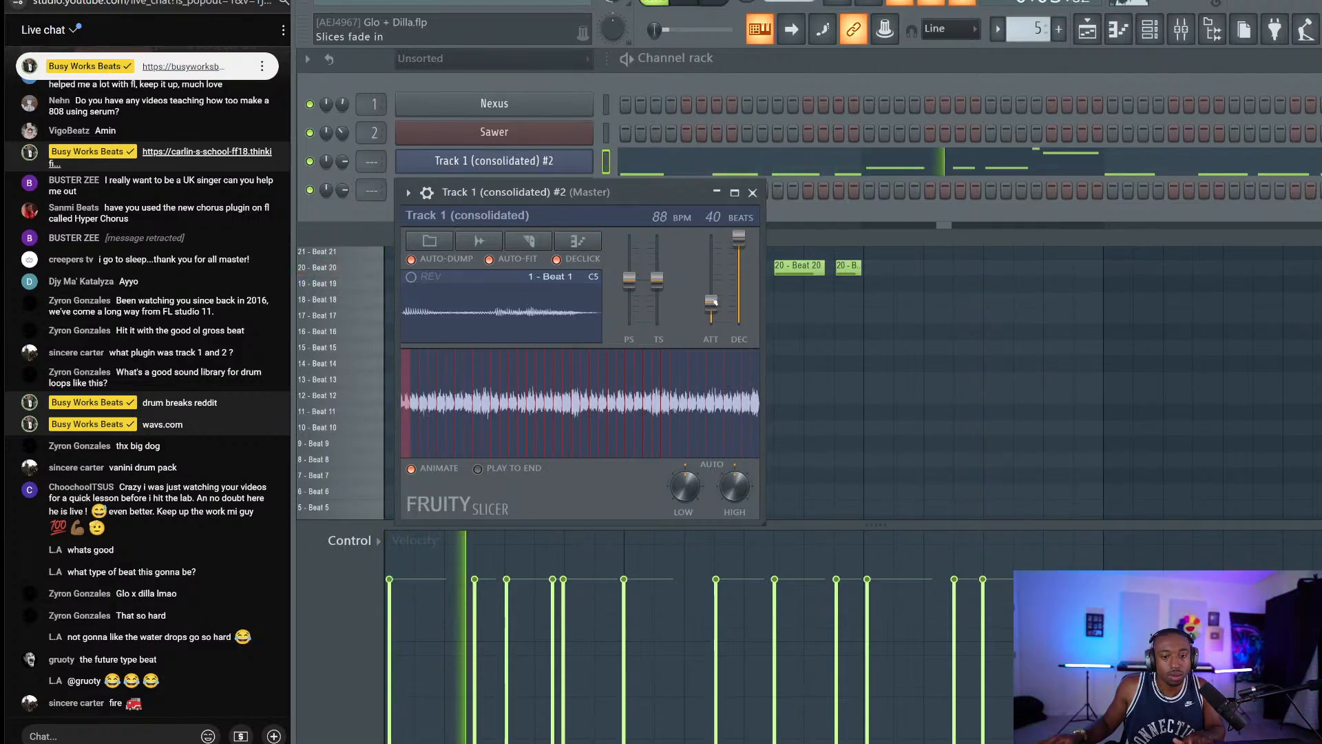
# Route the consolidated sample channel to mixer insert 4 and save the project.
pyautogui.click(753, 193)
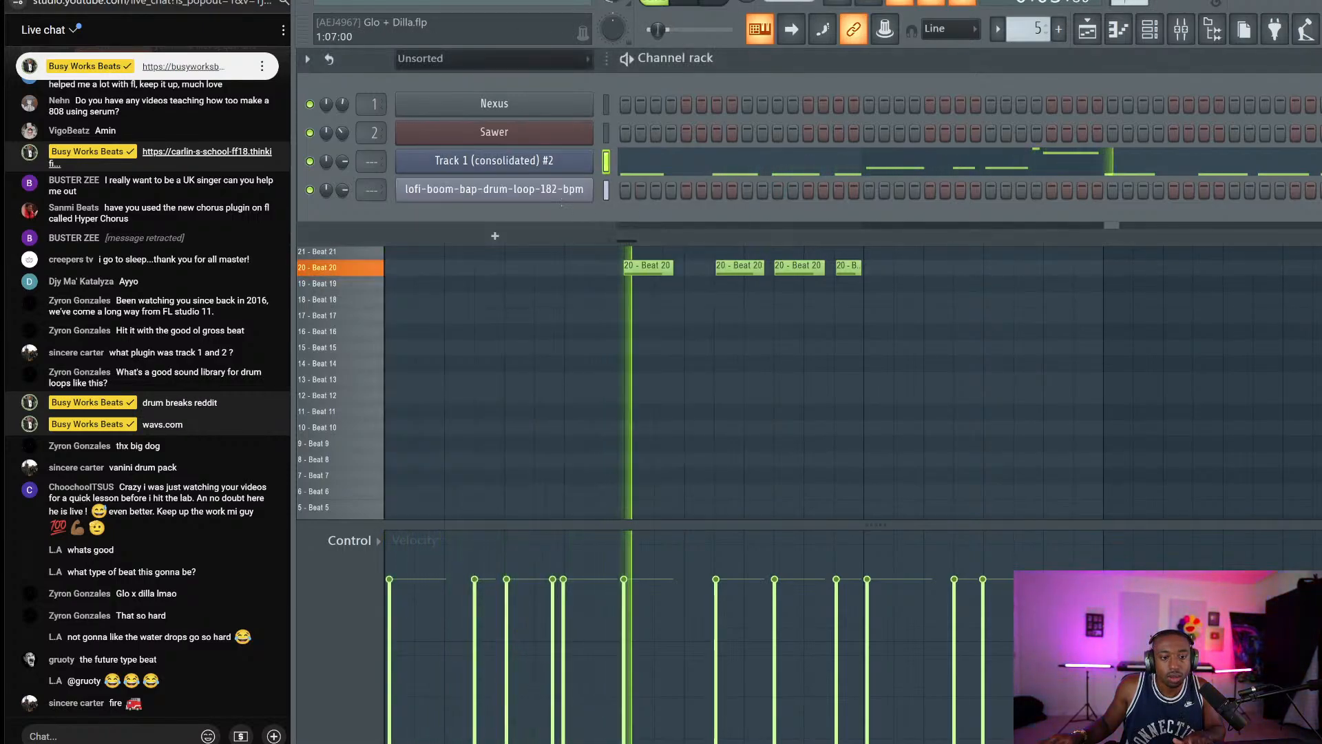
pyautogui.press('space')
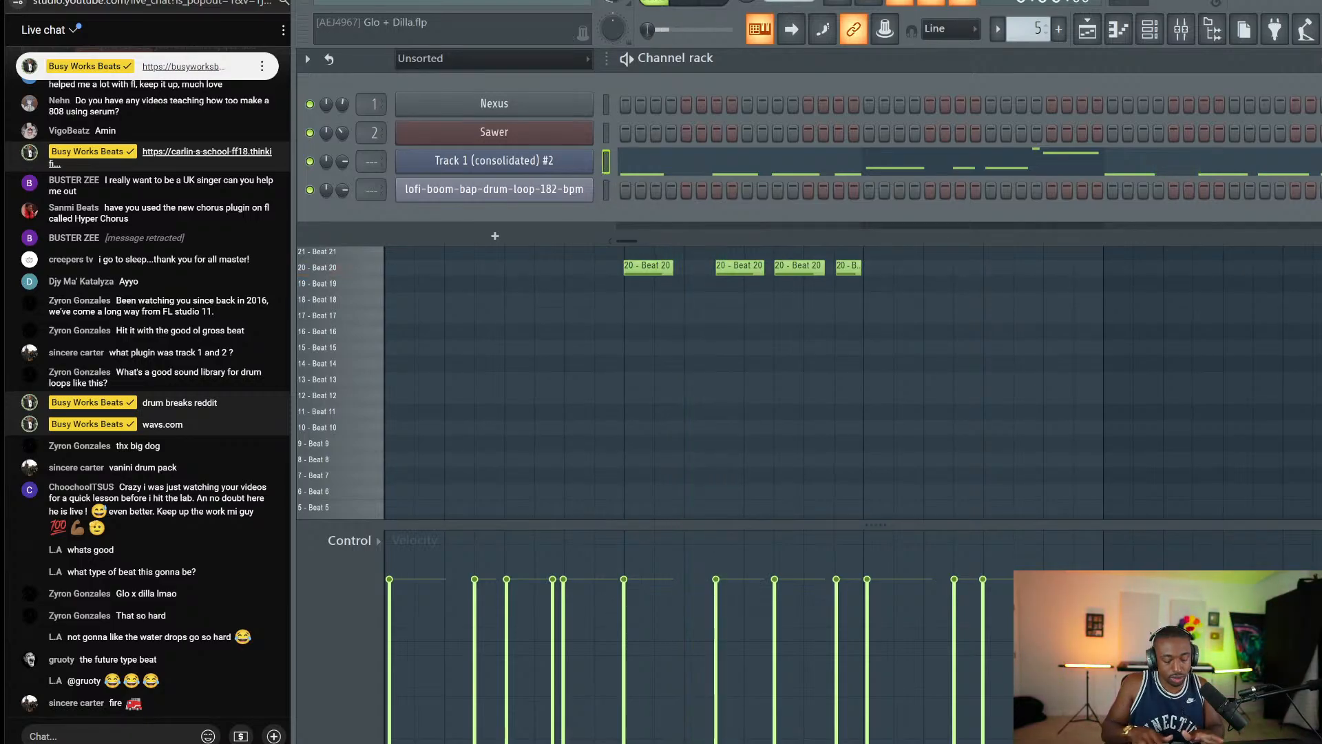
pyautogui.doubleClick(371, 161)
pyautogui.hotkey('ctrl', 's')
# Load UAD Precision Delay Mod on insert 4 with Recirc 0 and the low-pass filter off.
pyautogui.click(466, 284)
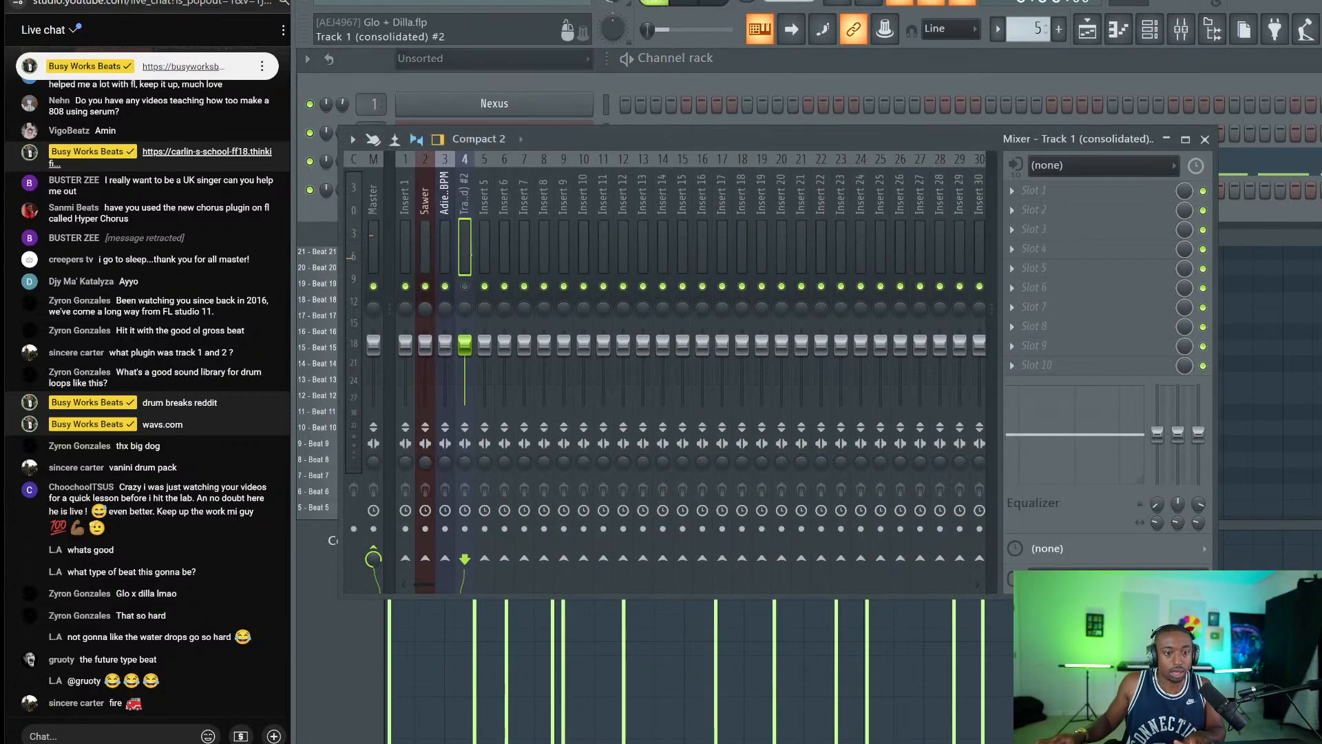
pyautogui.click(1046, 230)
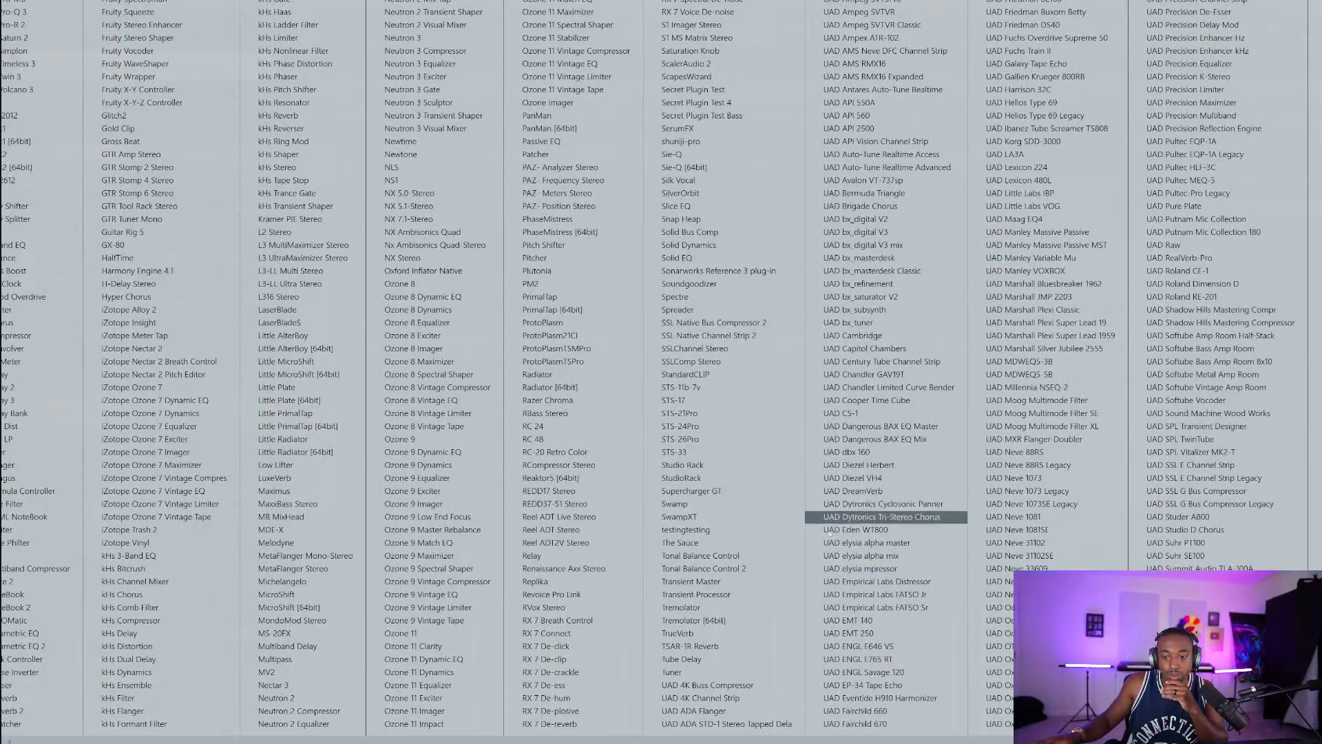
pyautogui.click(1242, 25)
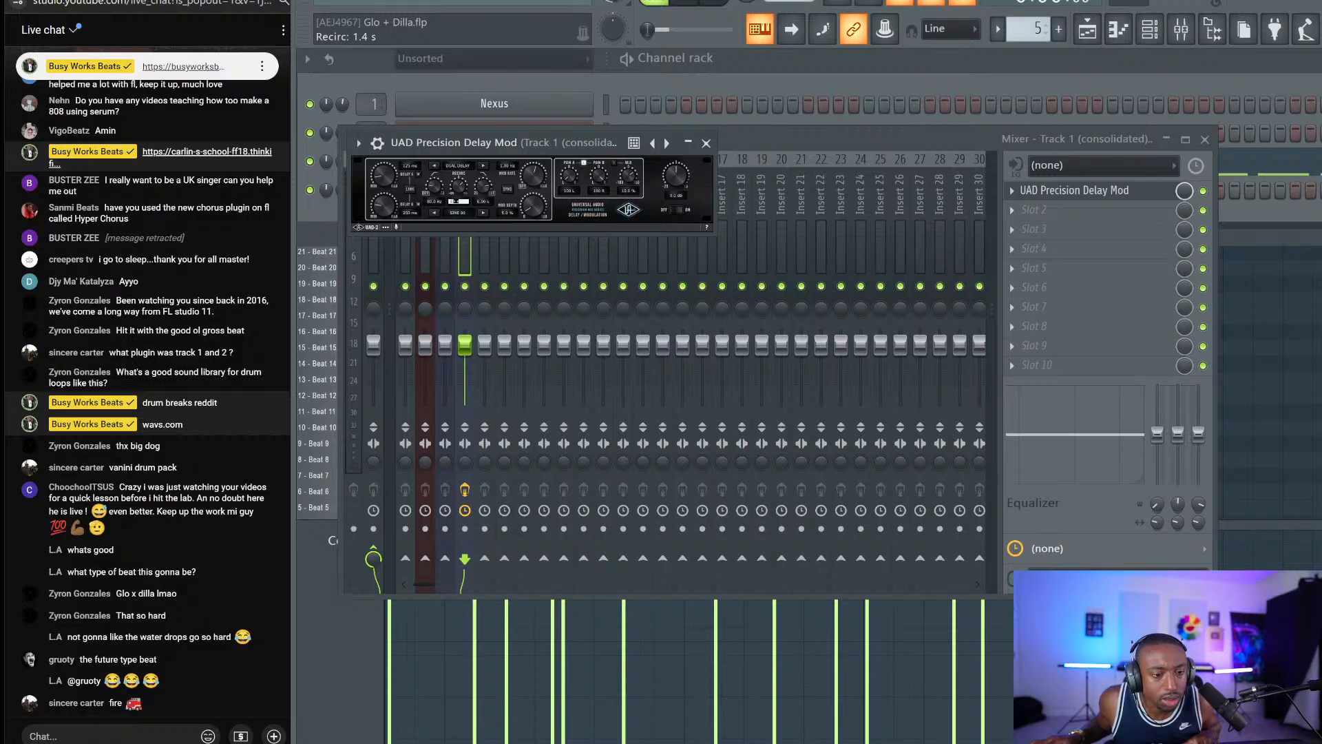
pyautogui.write('0')
pyautogui.press('Return')
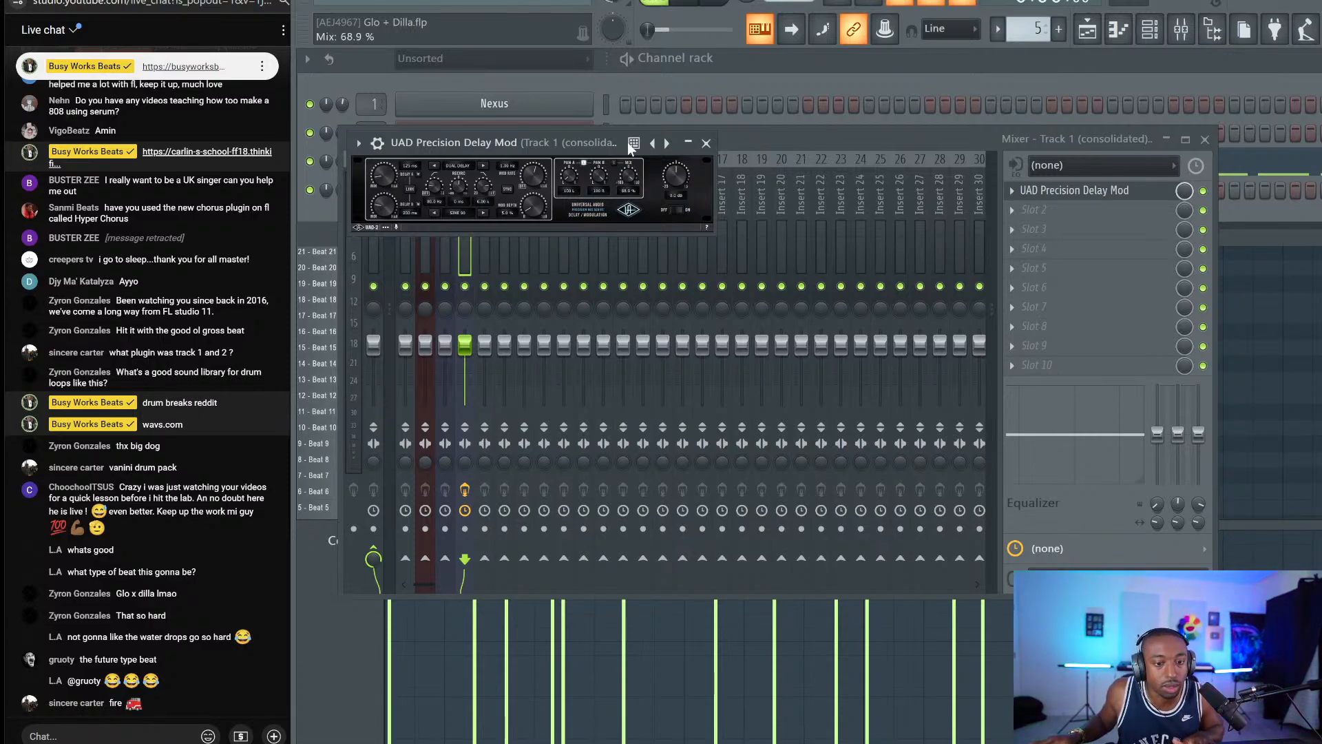
pyautogui.moveTo(474, 187); pyautogui.dragTo(470, 172)
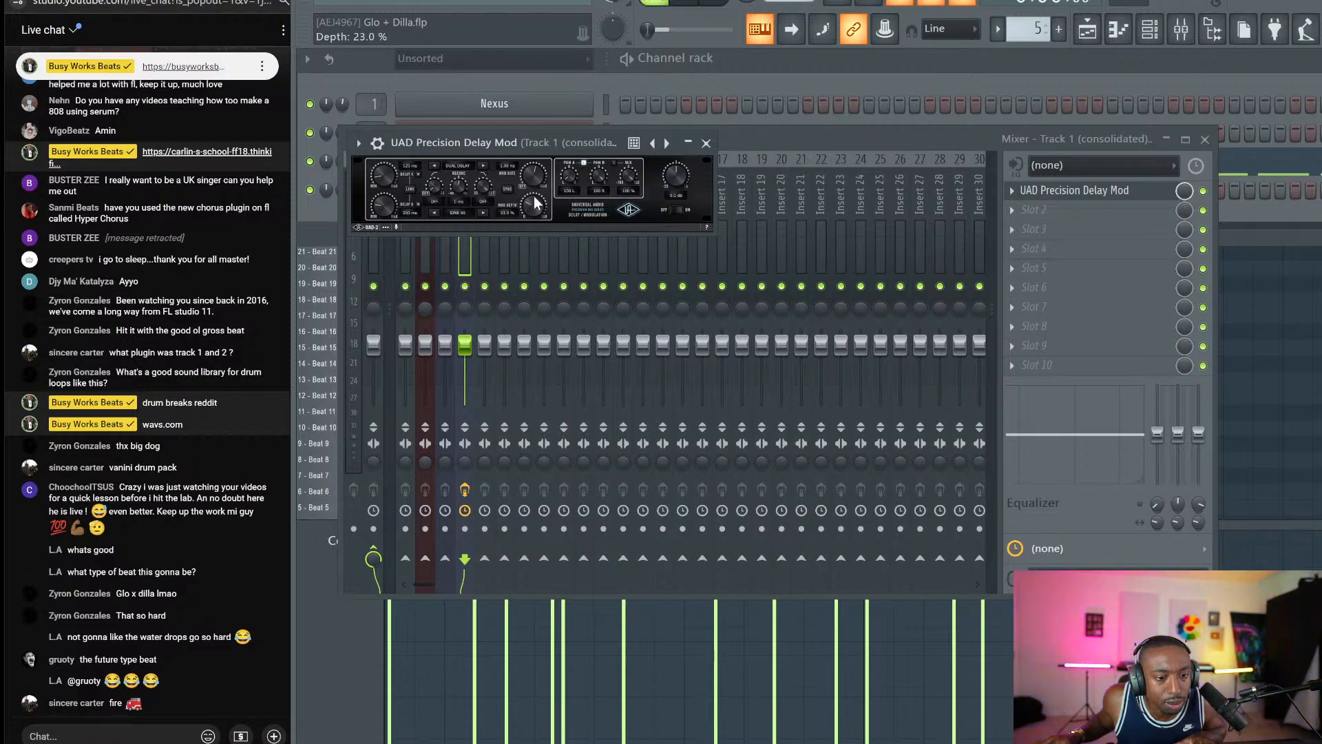
pyautogui.moveTo(536, 201); pyautogui.dragTo(535, 188)
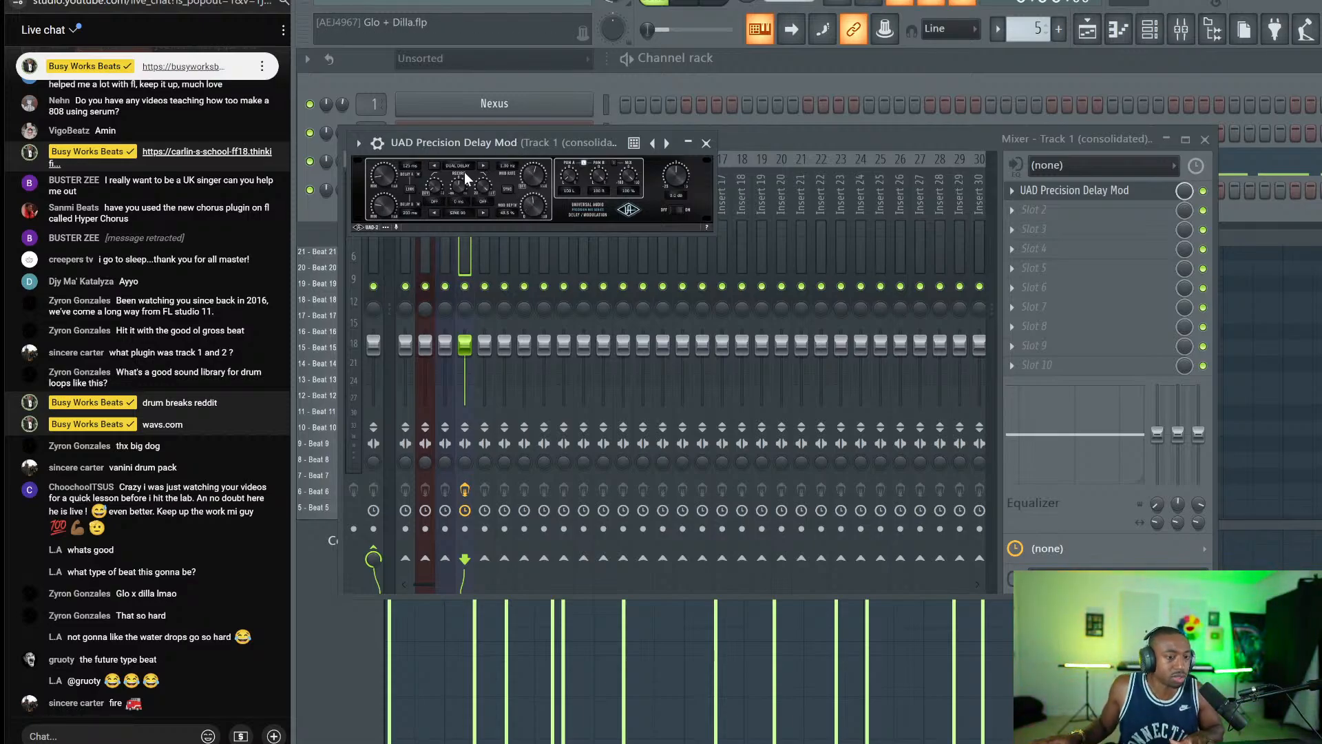
# Set Delay A to 455 ms, reduce the modulation depth, and switch to Ping Pong mode.
pyautogui.press('space')
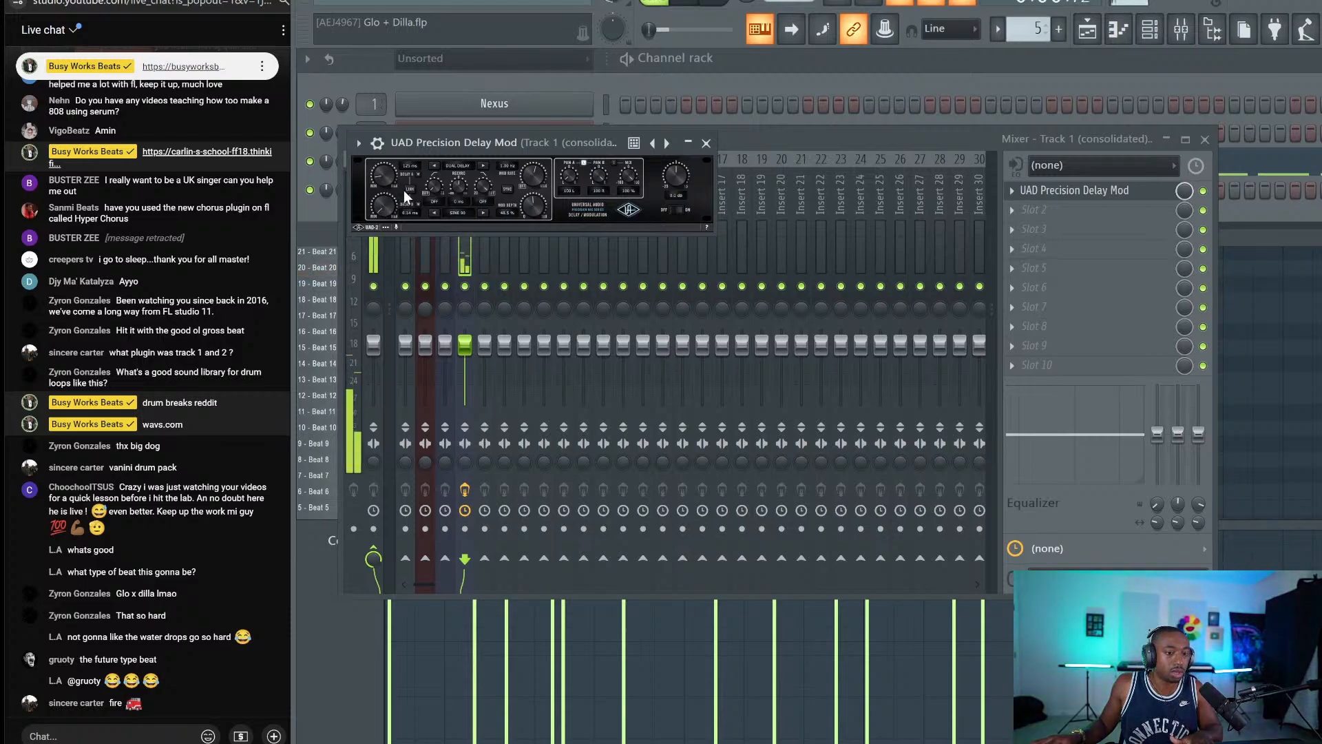
pyautogui.moveTo(391, 157); pyautogui.dragTo(390, 217)
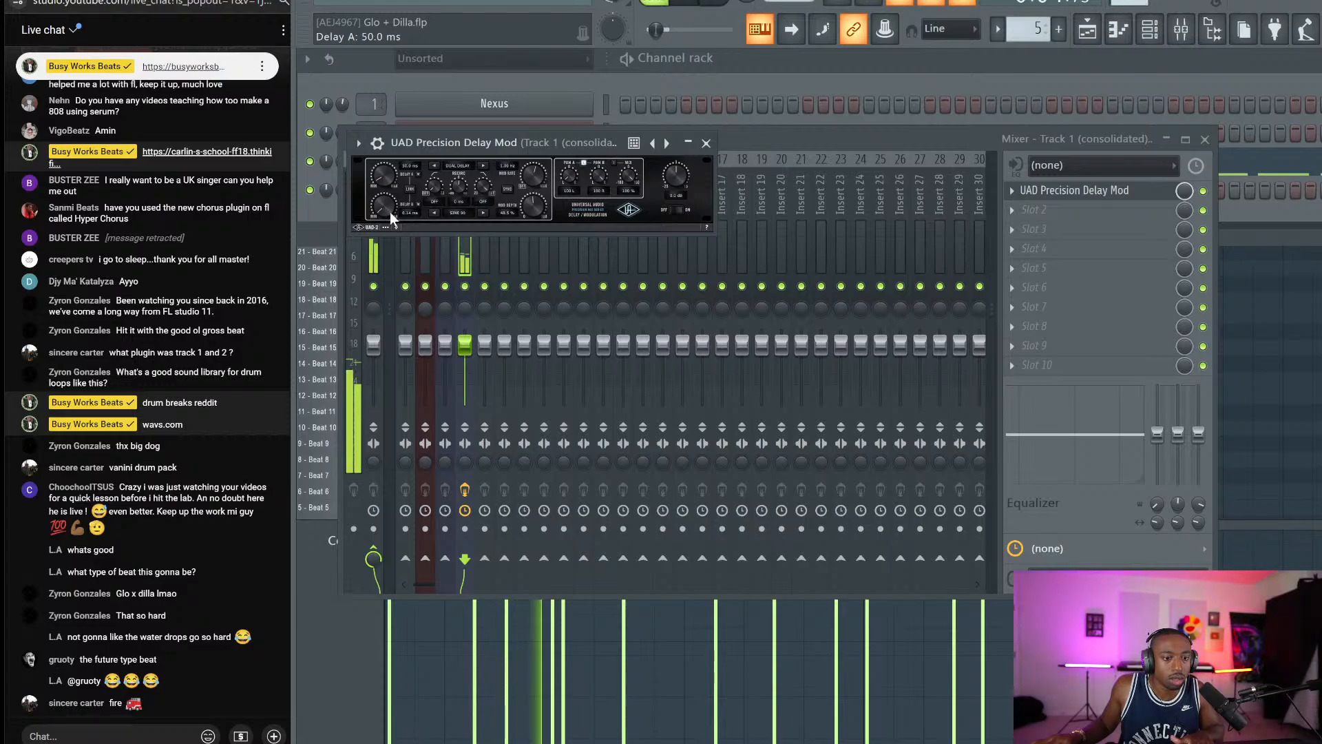
pyautogui.moveTo(522, 200)
pyautogui.mouseDown()
pyautogui.moveTo(530, 213)
pyautogui.moveTo(532, 189)
pyautogui.moveTo(535, 219)
pyautogui.moveTo(538, 187)
pyautogui.moveTo(535, 221)
pyautogui.moveTo(536, 204)
pyautogui.mouseUp()
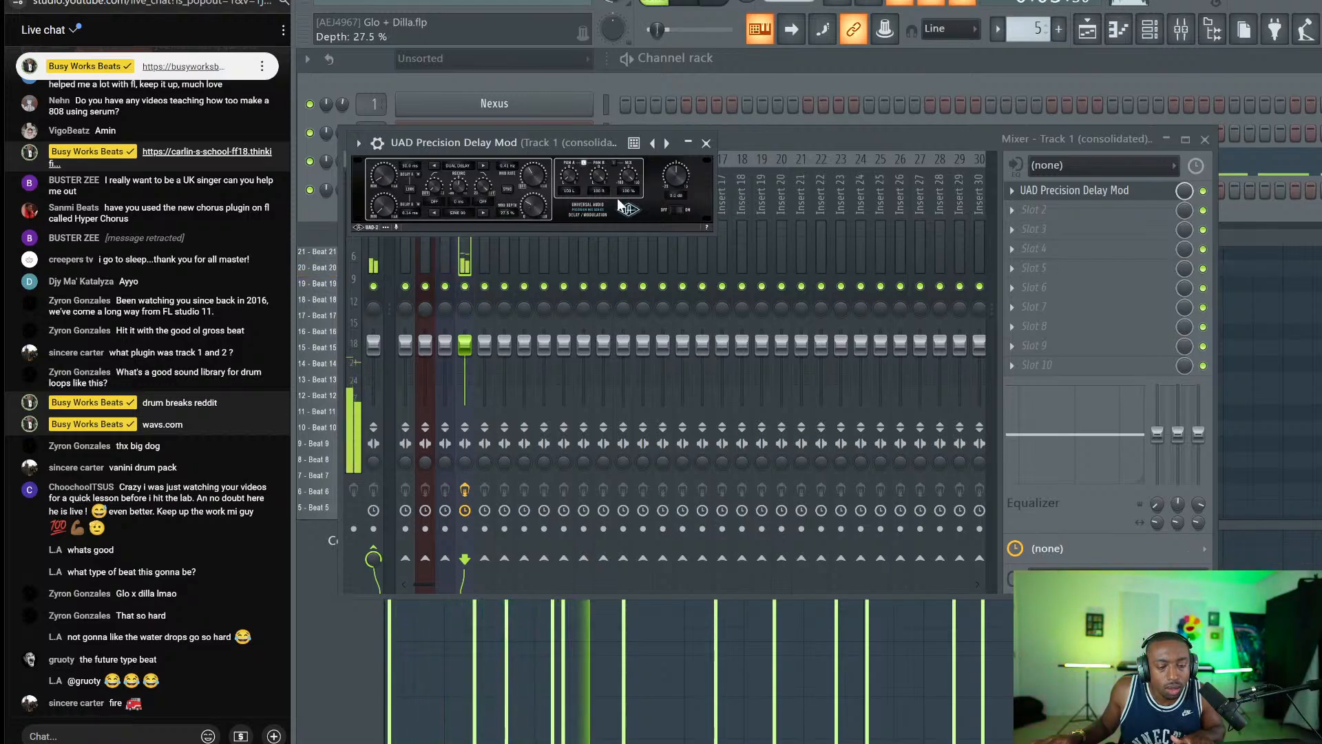
pyautogui.click(387, 201)
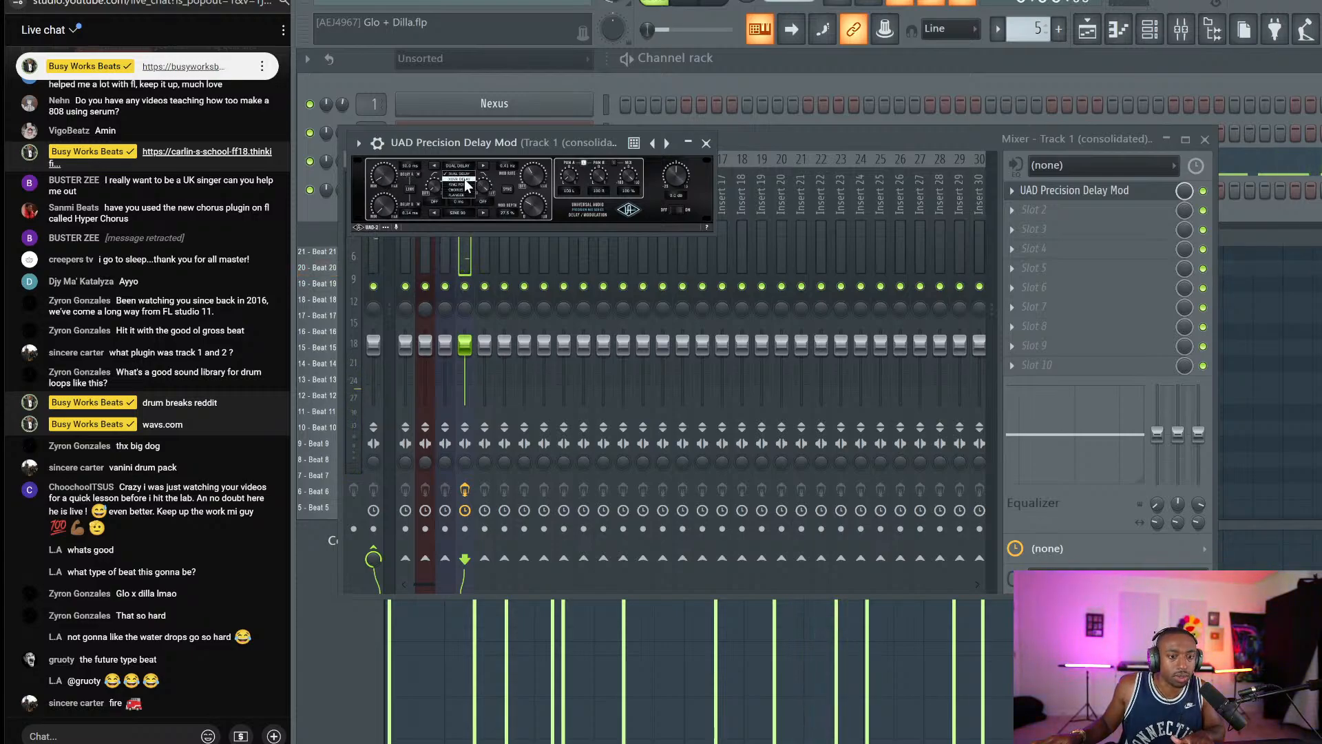
pyautogui.click(464, 180)
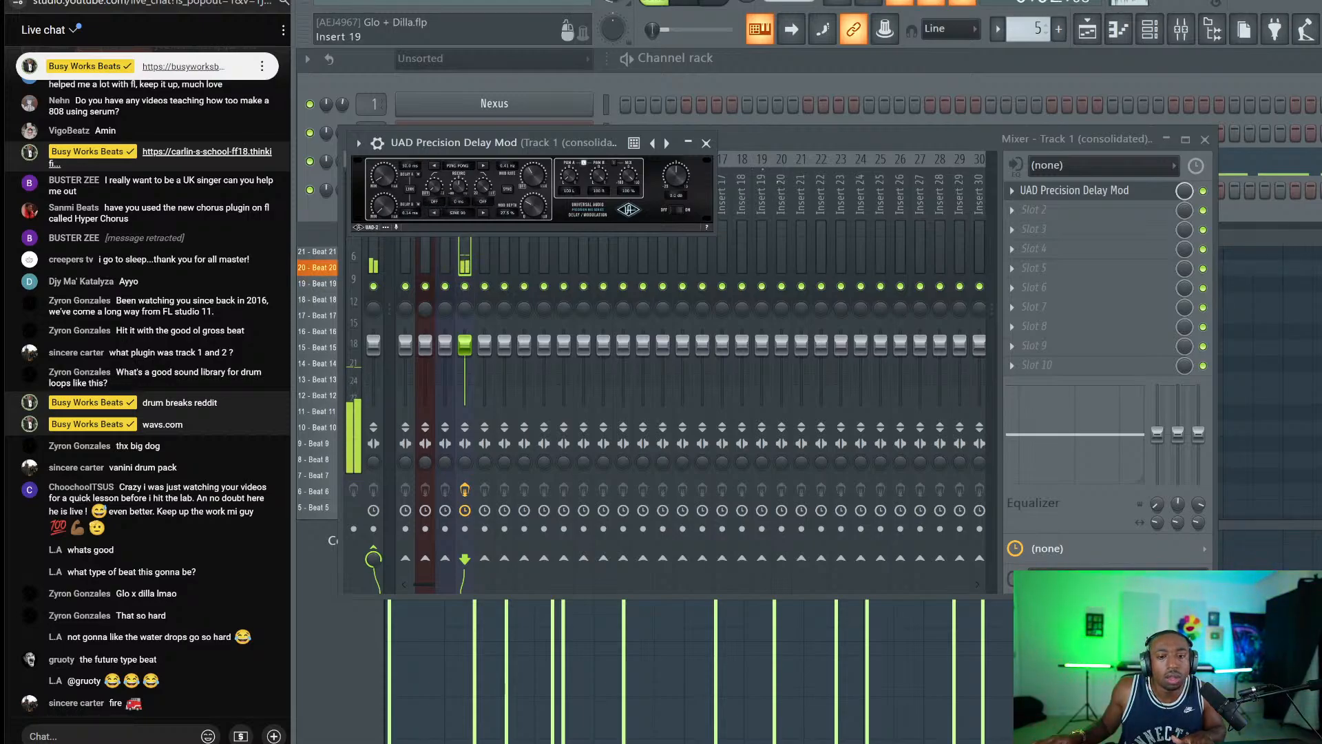
pyautogui.click(706, 143)
pyautogui.click(745, 106)
# Remove the stray Nexus step and save the project.
pyautogui.rightClick(746, 107)
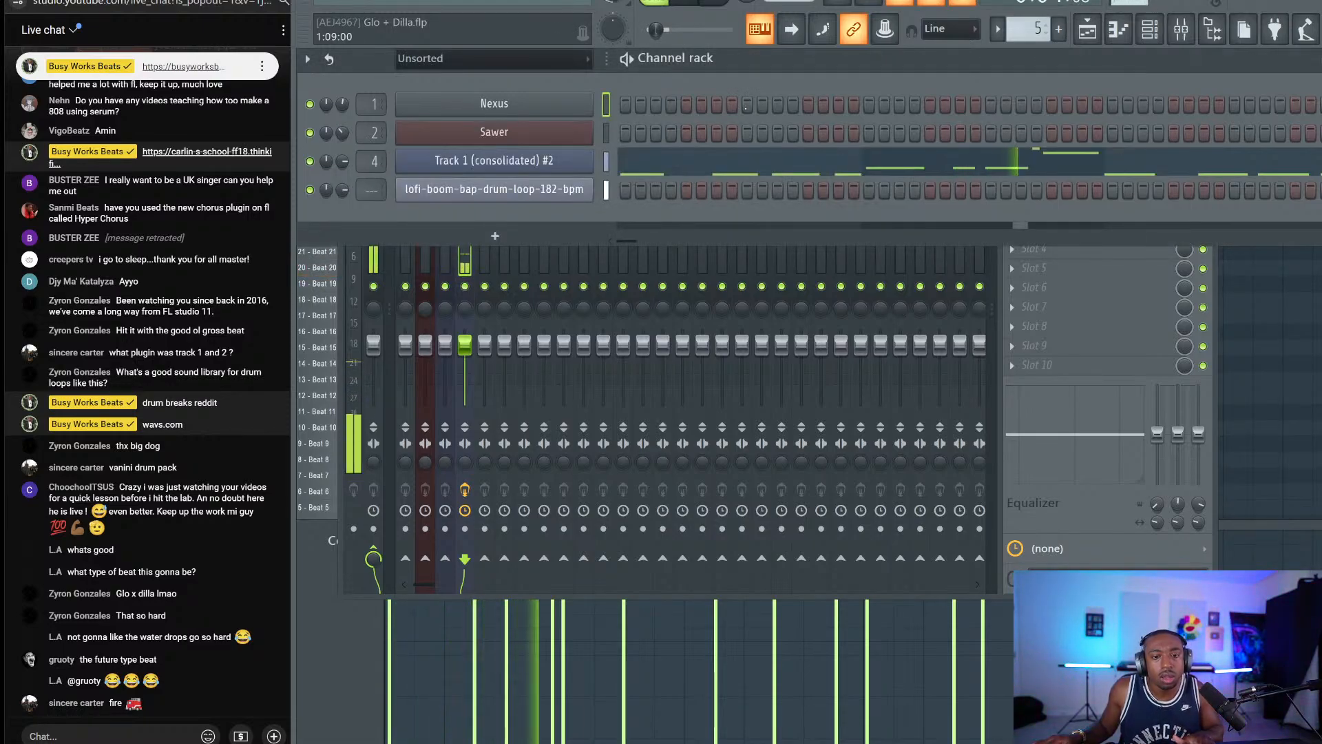
pyautogui.hotkey('ctrl', 's')
pyautogui.click(1212, 29)
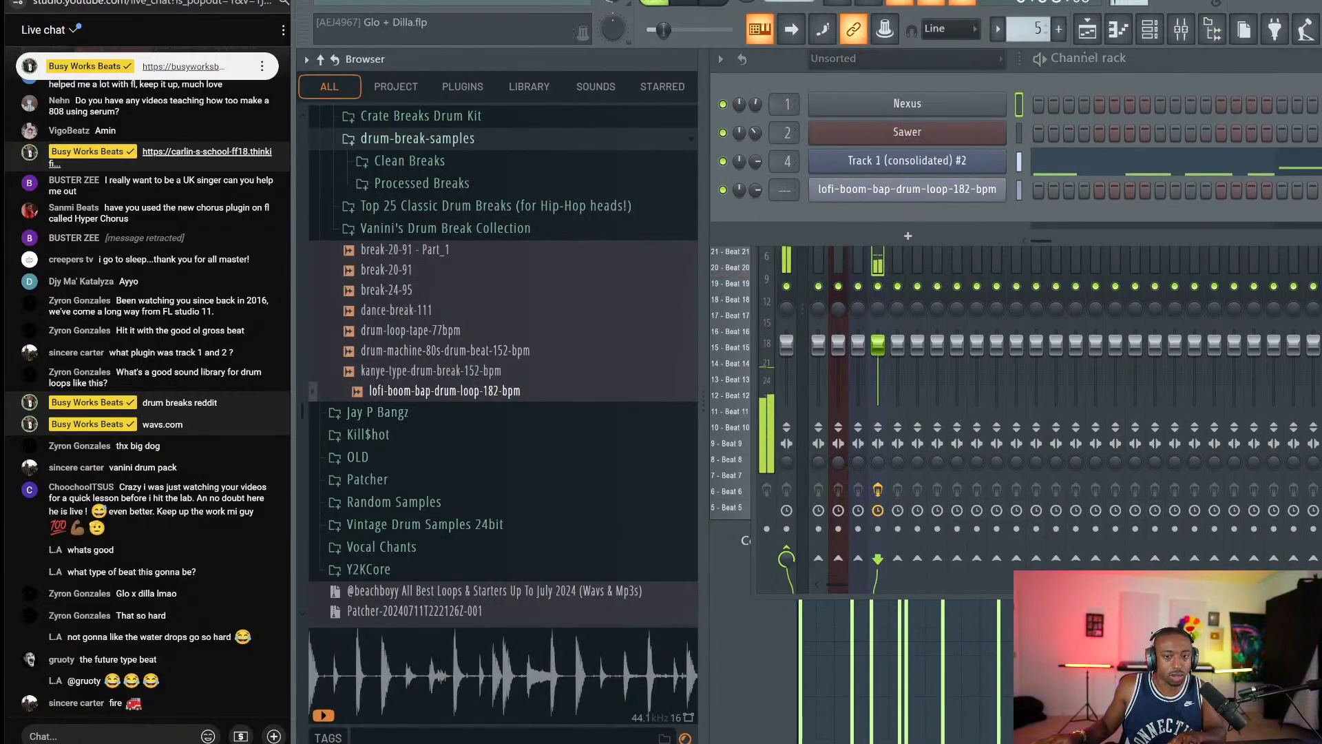
pyautogui.press('F5')
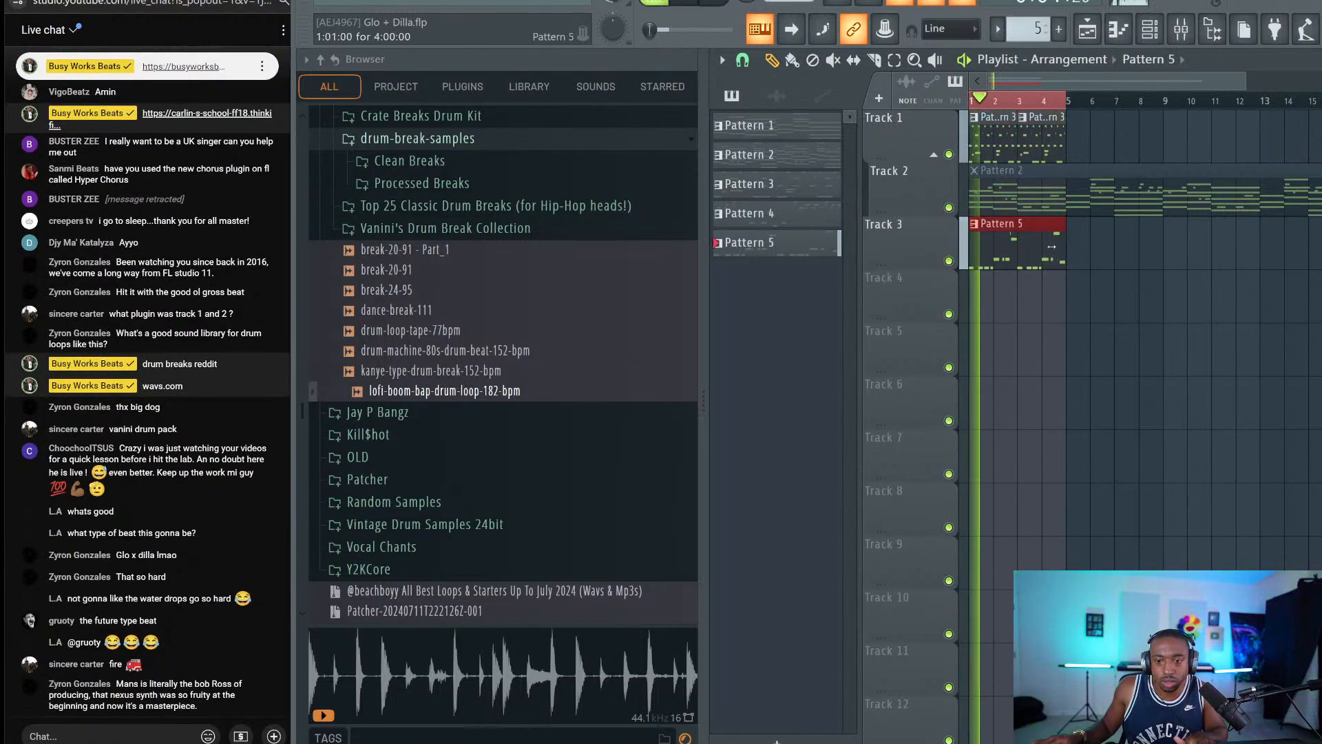
# Move Pattern 5's final chop notes up to higher beat slices, such as Beat 22 to Beat 24.
pyautogui.doubleClick(1015, 237)
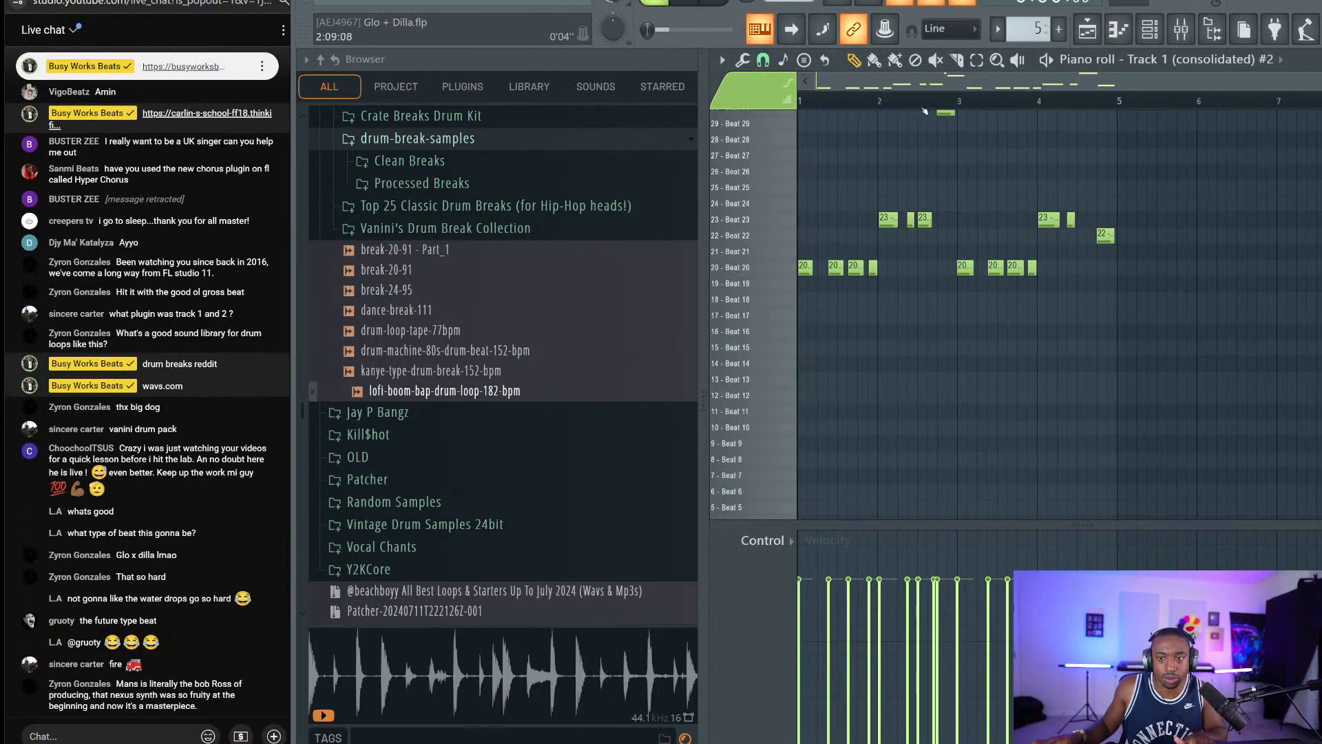
pyautogui.scroll(3, 1068, 137)
pyautogui.press('space')
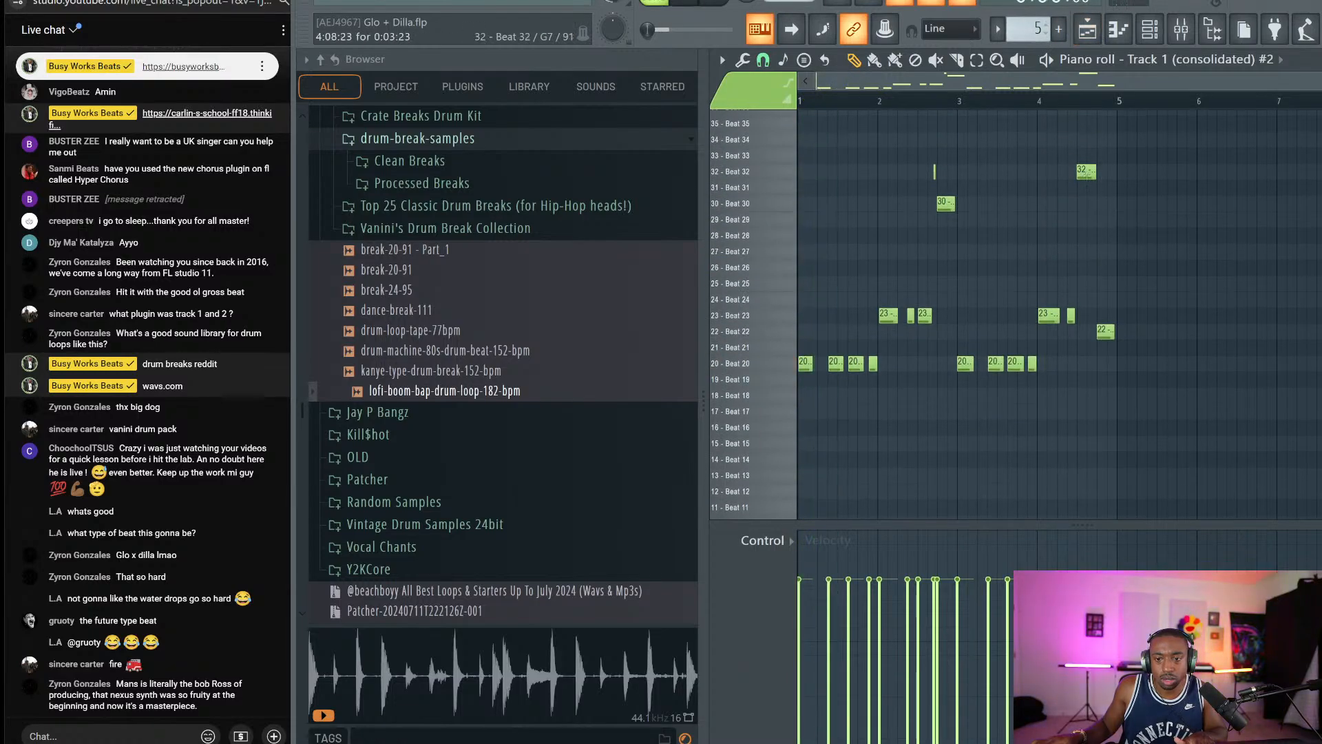
pyautogui.moveTo(1086, 174); pyautogui.dragTo(1083, 204)
pyautogui.moveTo(1106, 331); pyautogui.dragTo(1107, 251)
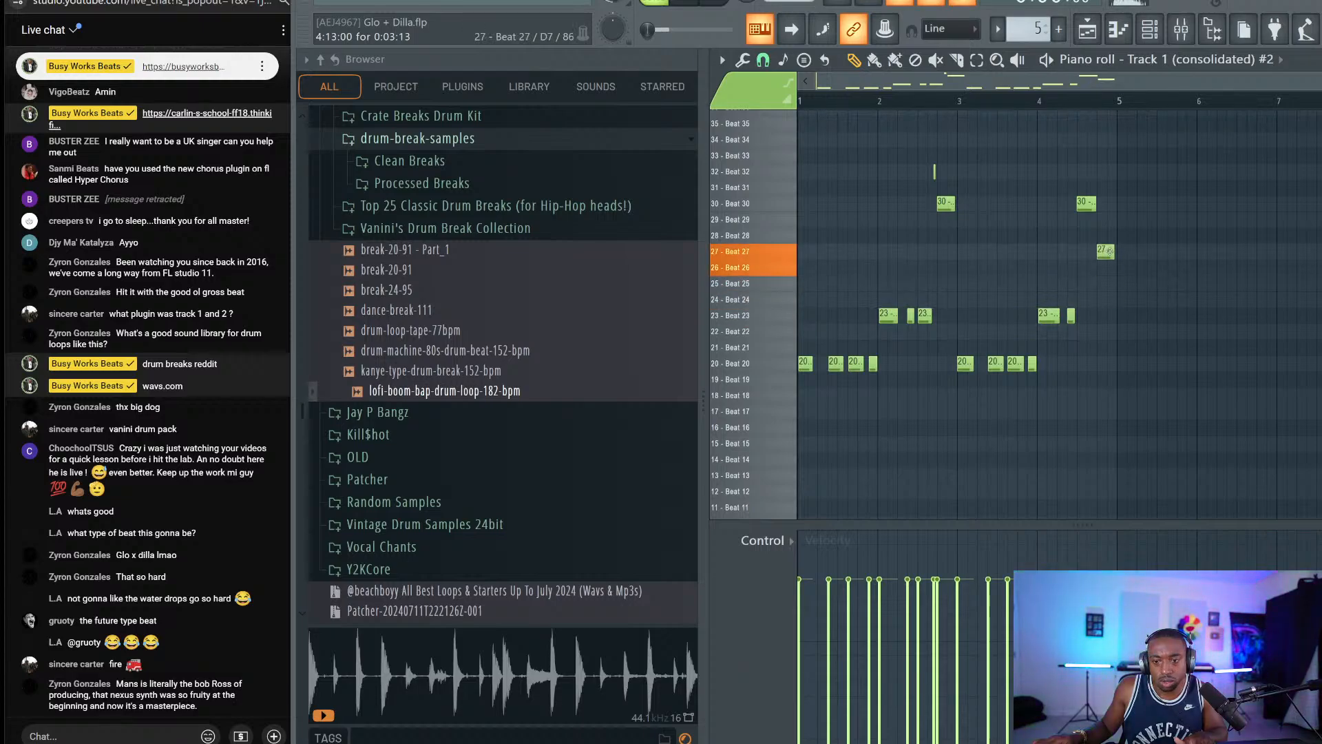
pyautogui.press('F5')
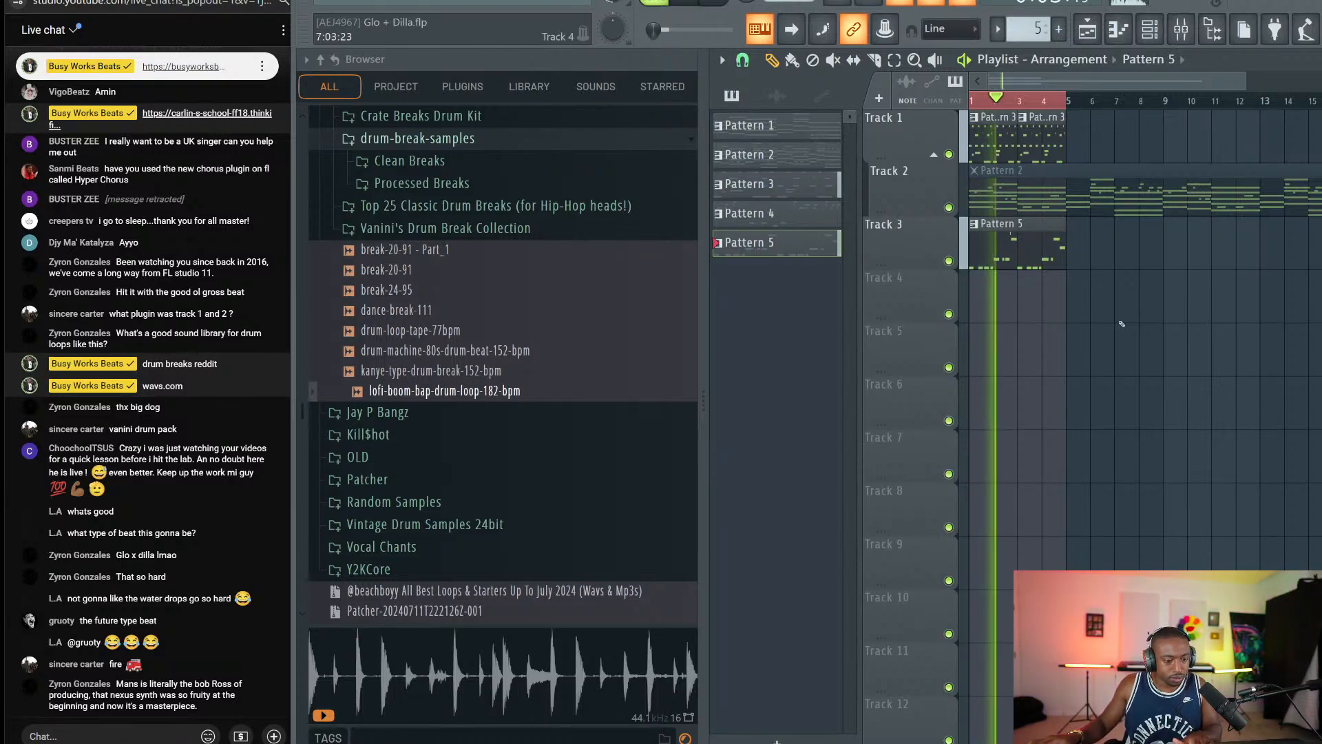
# Select the bar 1–5 Track 1 clips plus the Pattern 5 clip and duplicate them twice, through bar 13.
pyautogui.press('space')
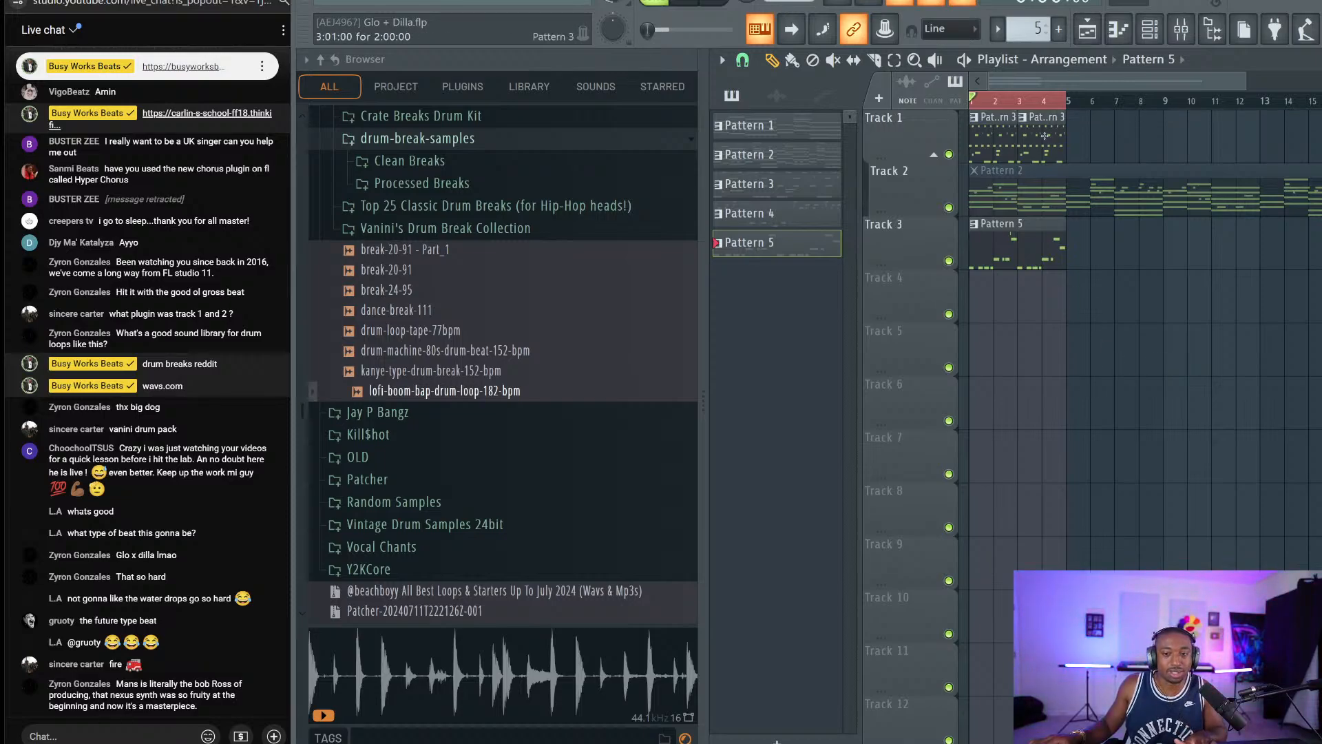
pyautogui.keyDown('ctrl'); pyautogui.click(1033, 98); pyautogui.keyUp('ctrl')
pyautogui.moveTo(1079, 128); pyautogui.dragTo(985, 144)
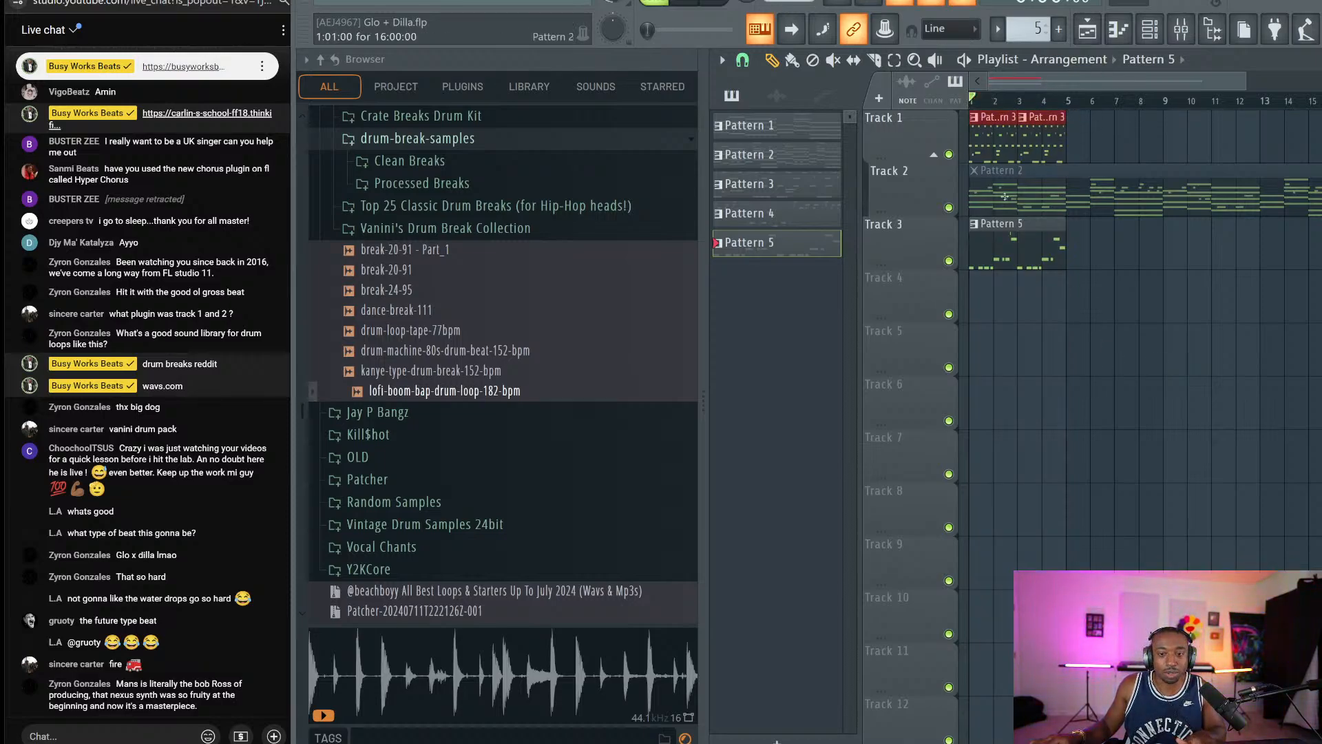
pyautogui.keyDown('ctrl'); pyautogui.keyDown('shift'); pyautogui.click(1000, 265); pyautogui.keyUp('shift'); pyautogui.keyUp('ctrl')
pyautogui.hotkey('ctrl', 'b')
pyautogui.hotkey('ctrl', 'b')
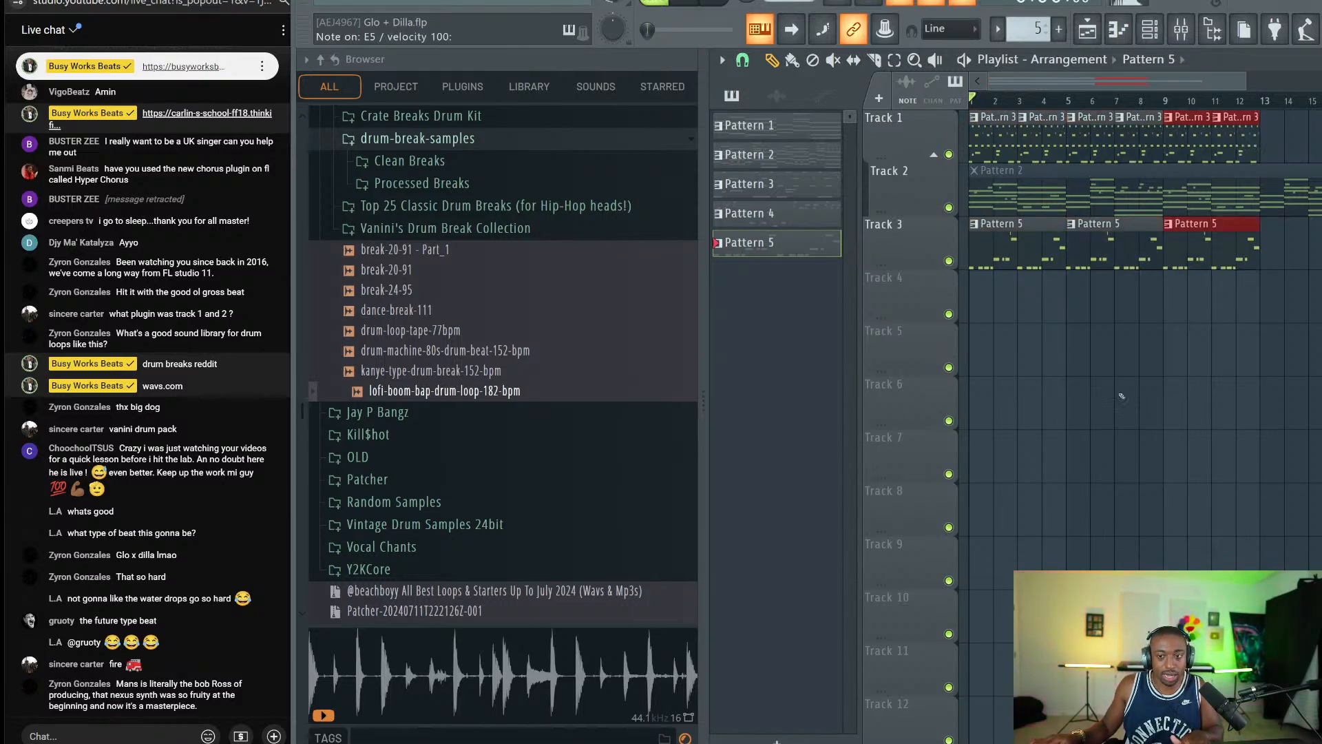
pyautogui.hotkey('ctrl', 'b')
pyautogui.keyDown('ctrl'); pyautogui.click(1121, 397); pyautogui.keyUp('ctrl')
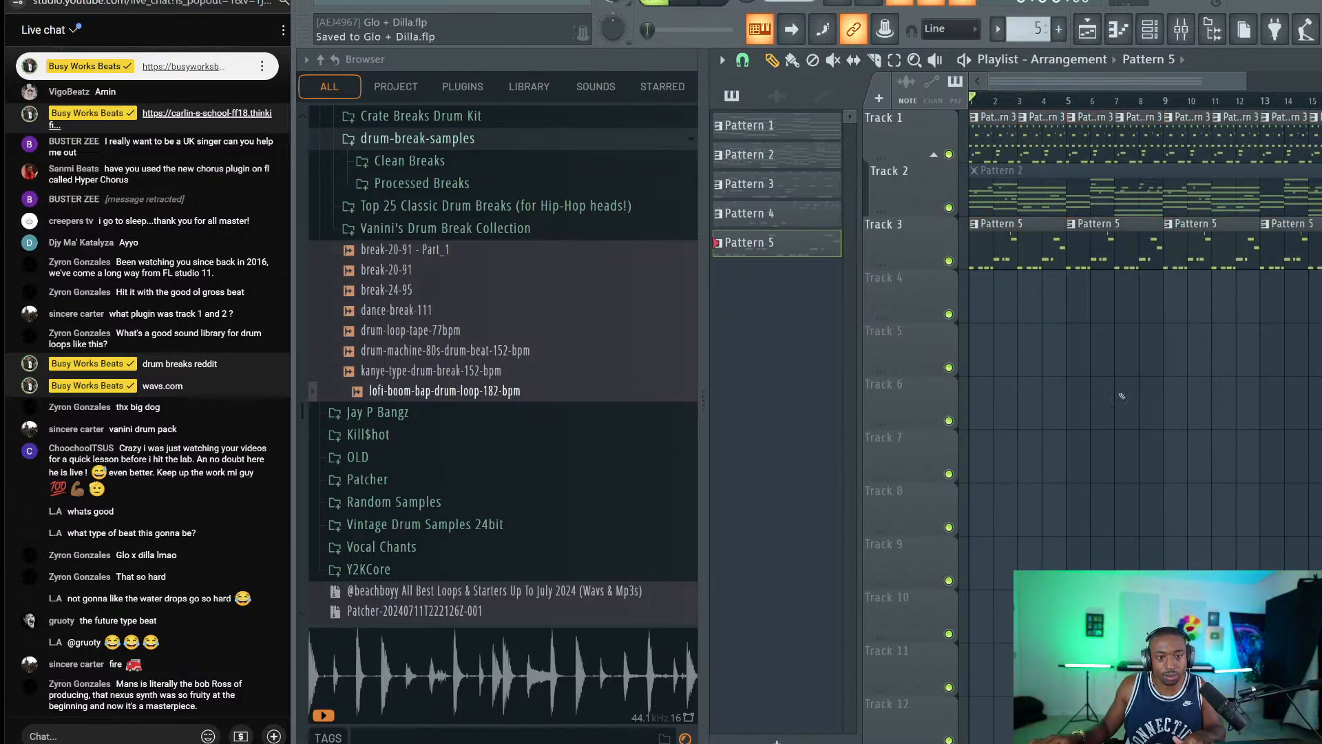
# Play the arrangement and open the Random Samples folder in the browser.
pyautogui.scroll(3, 487, 280)
pyautogui.scroll(-6, 472, 301)
pyautogui.scroll(1, 451, 275)
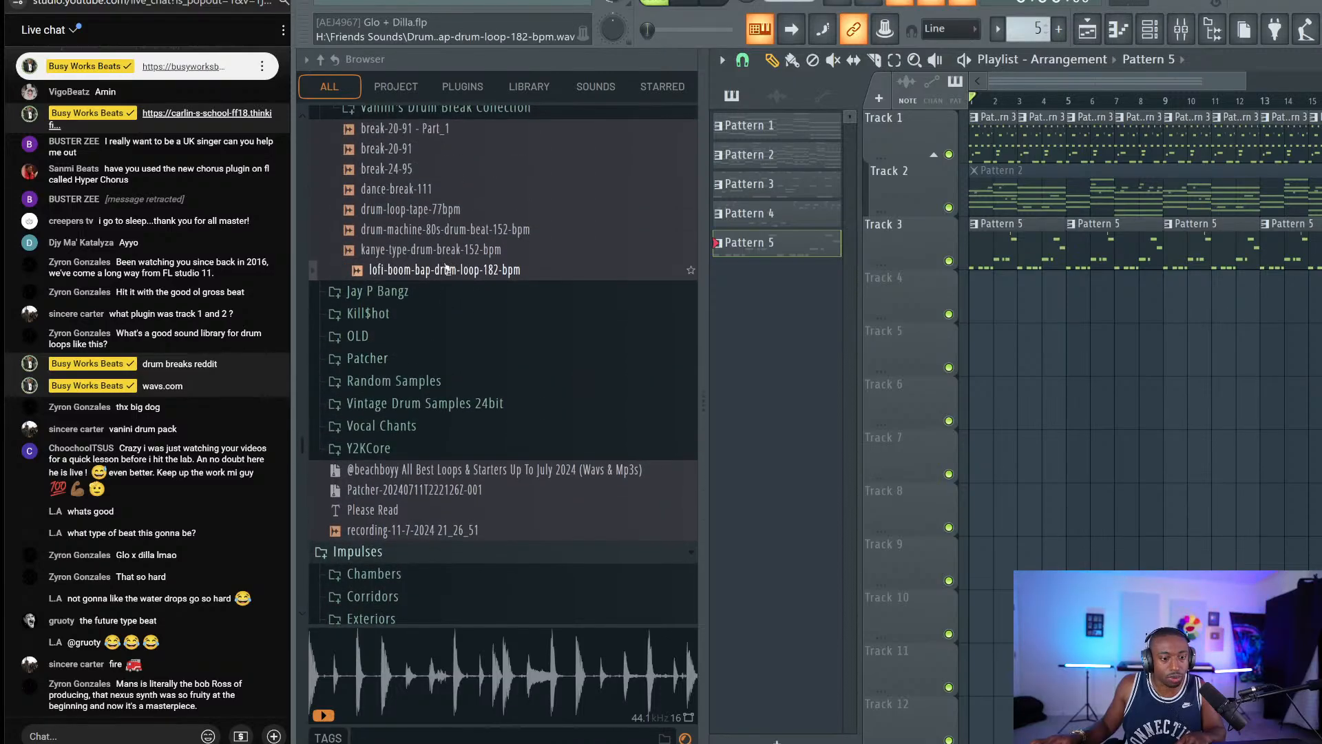
pyautogui.scroll(-7, 458, 306)
pyautogui.press('space')
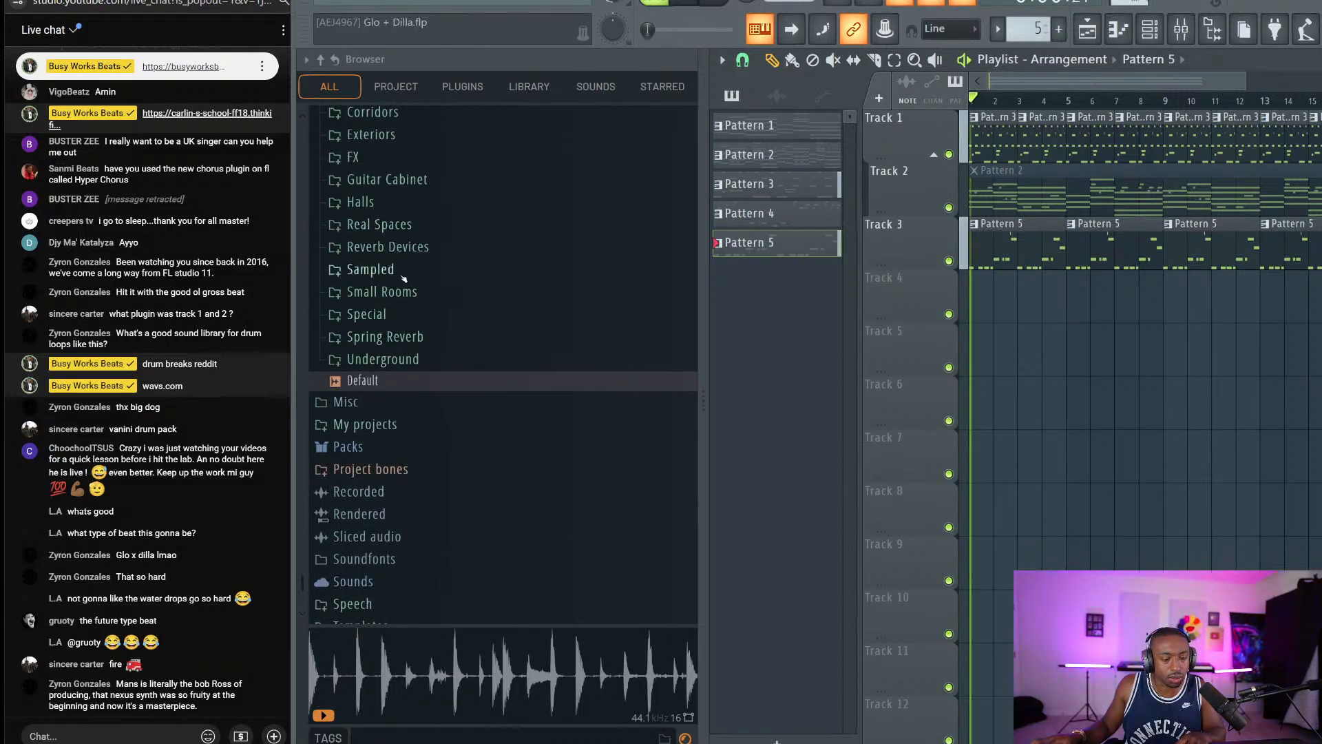
pyautogui.scroll(10, 394, 265)
pyautogui.scroll(-3, 436, 385)
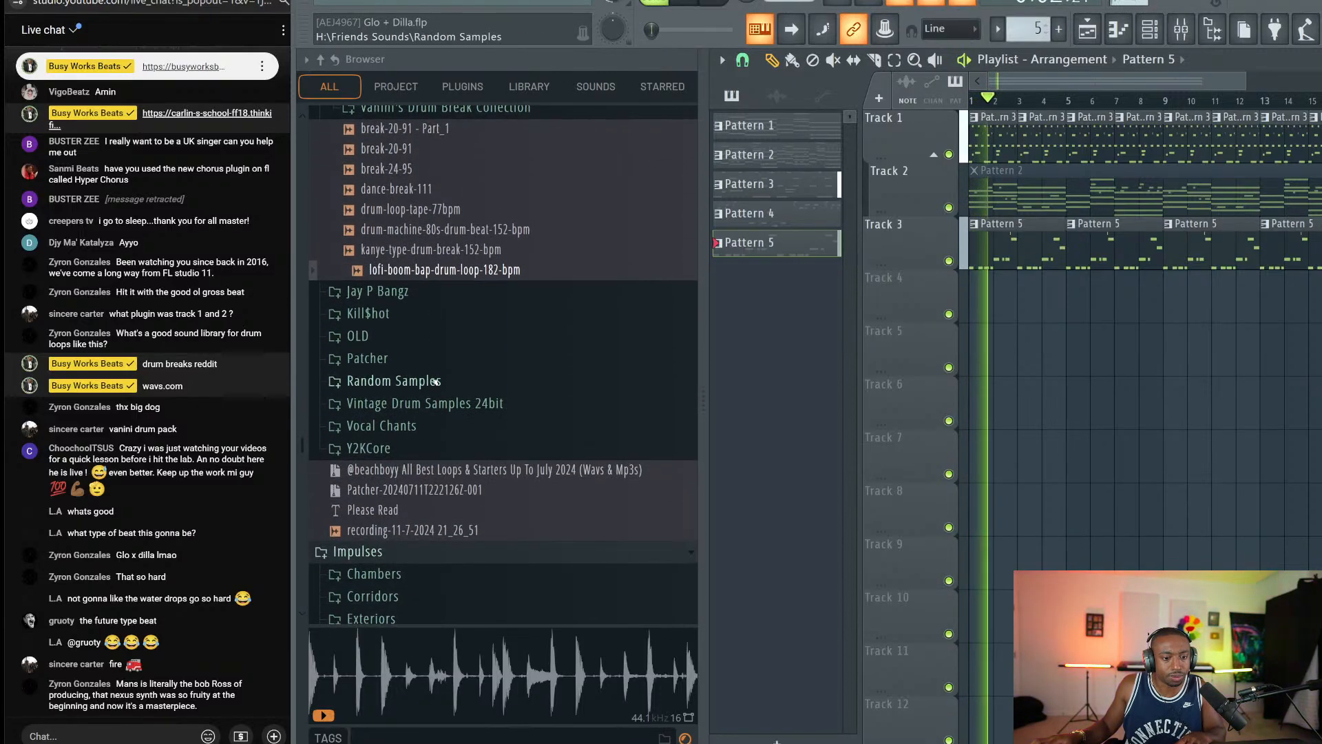
pyautogui.click(436, 382)
pyautogui.press('space')
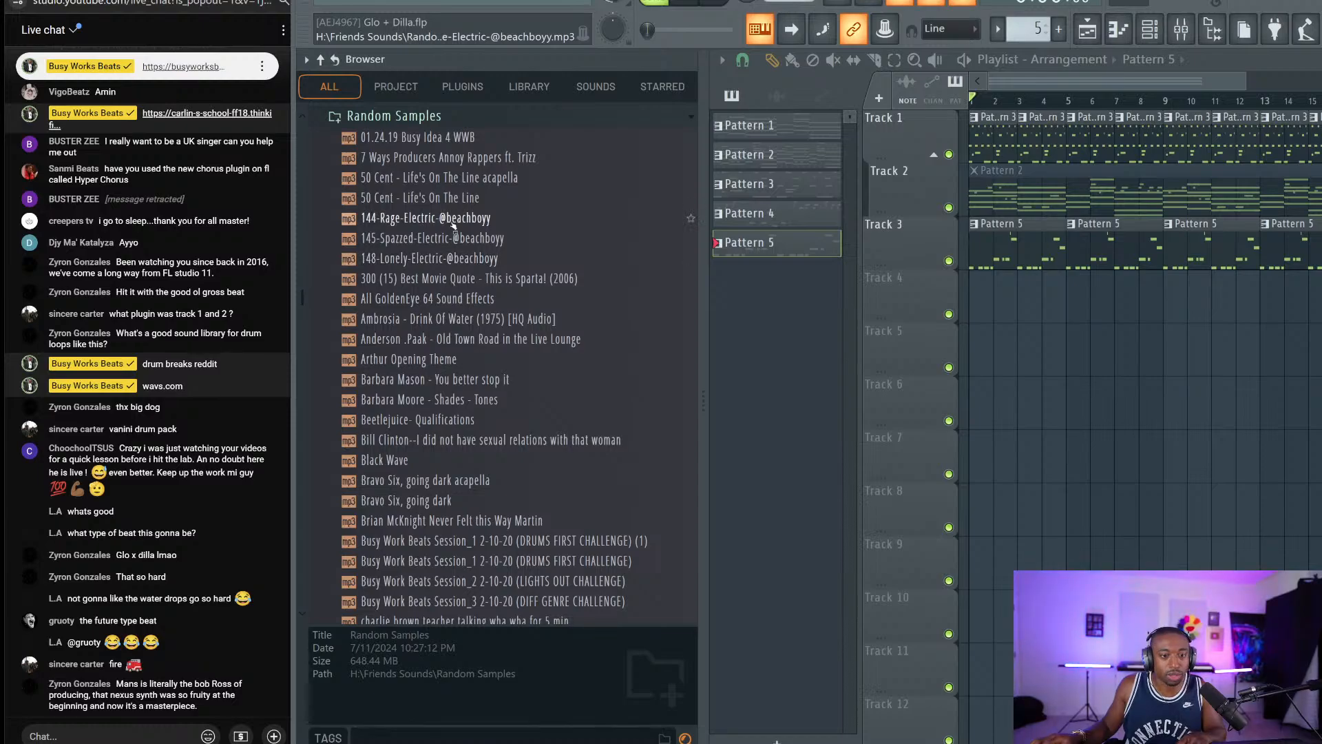
# Preview the Busy Work Beats Session_1 recording, then the Brian McKnight Never Felt this Way Martin sample.
pyautogui.scroll(-5, 460, 270)
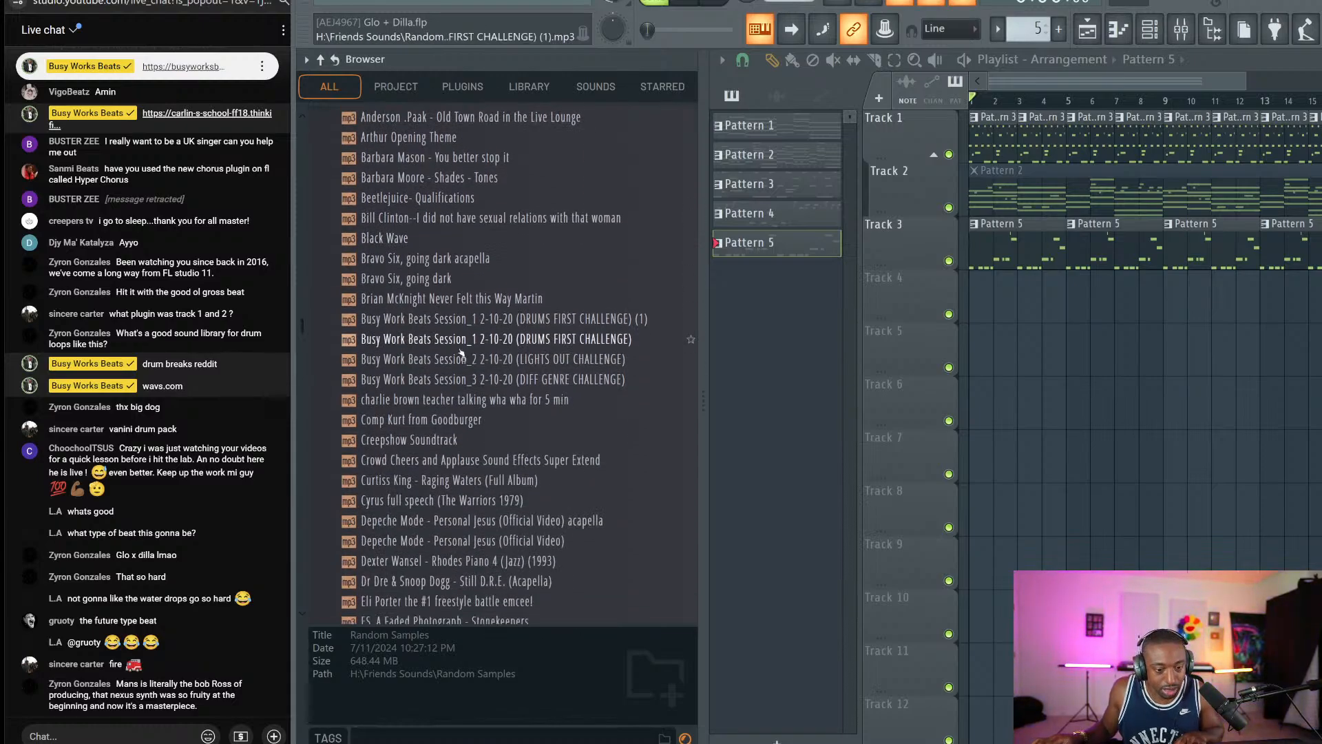
pyautogui.scroll(5, 477, 372)
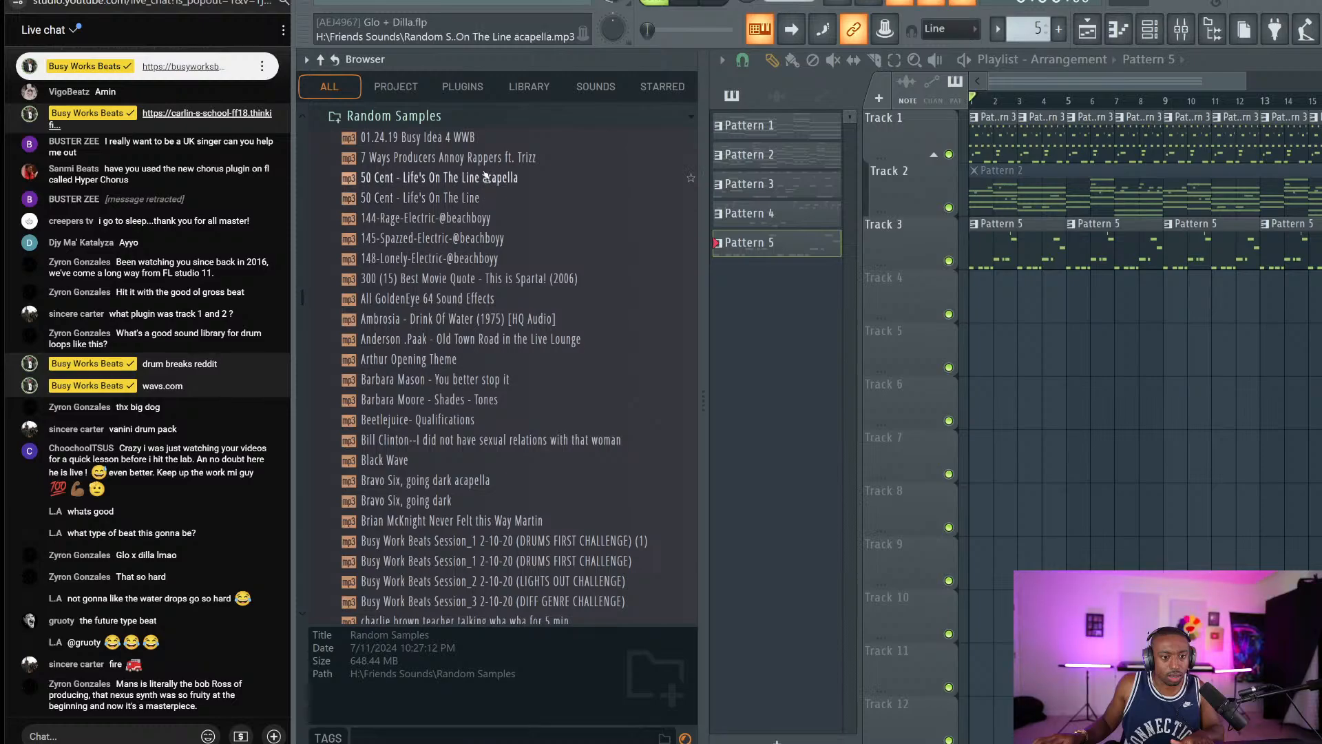
pyautogui.scroll(-2, 489, 234)
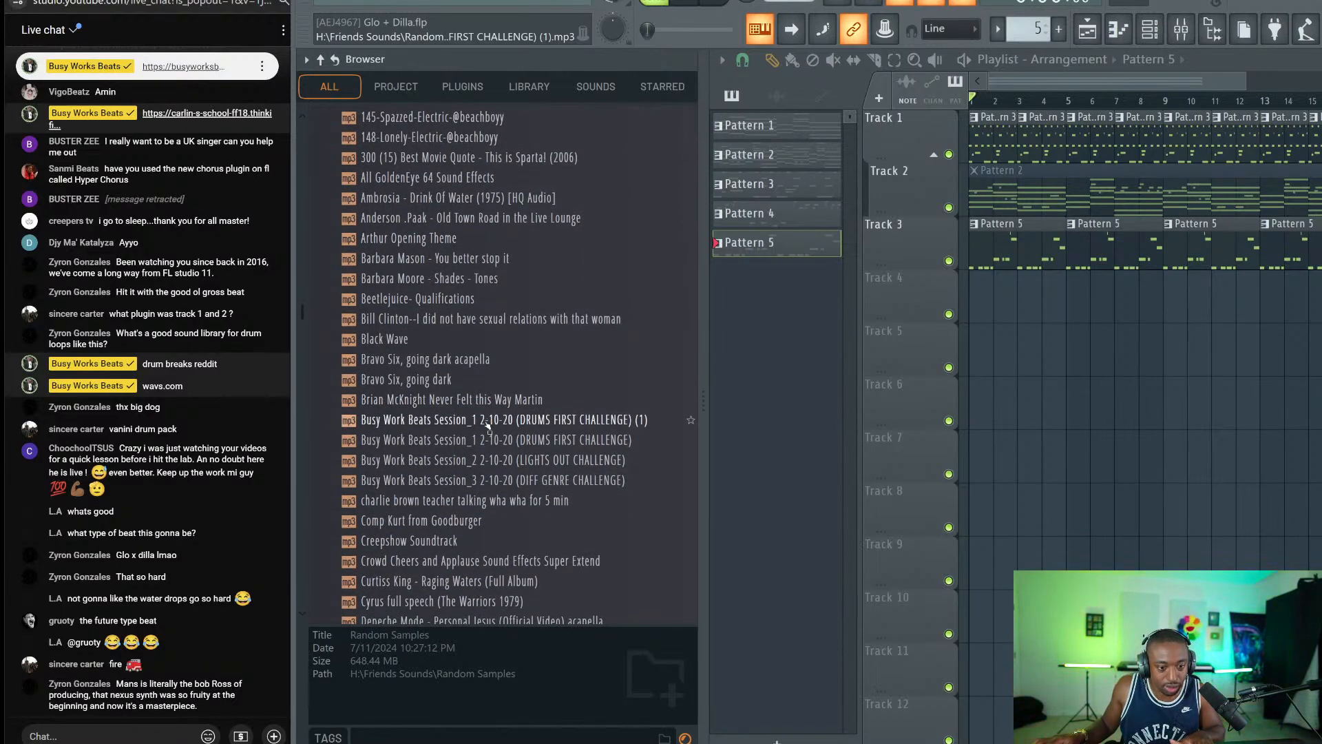
pyautogui.click(527, 420)
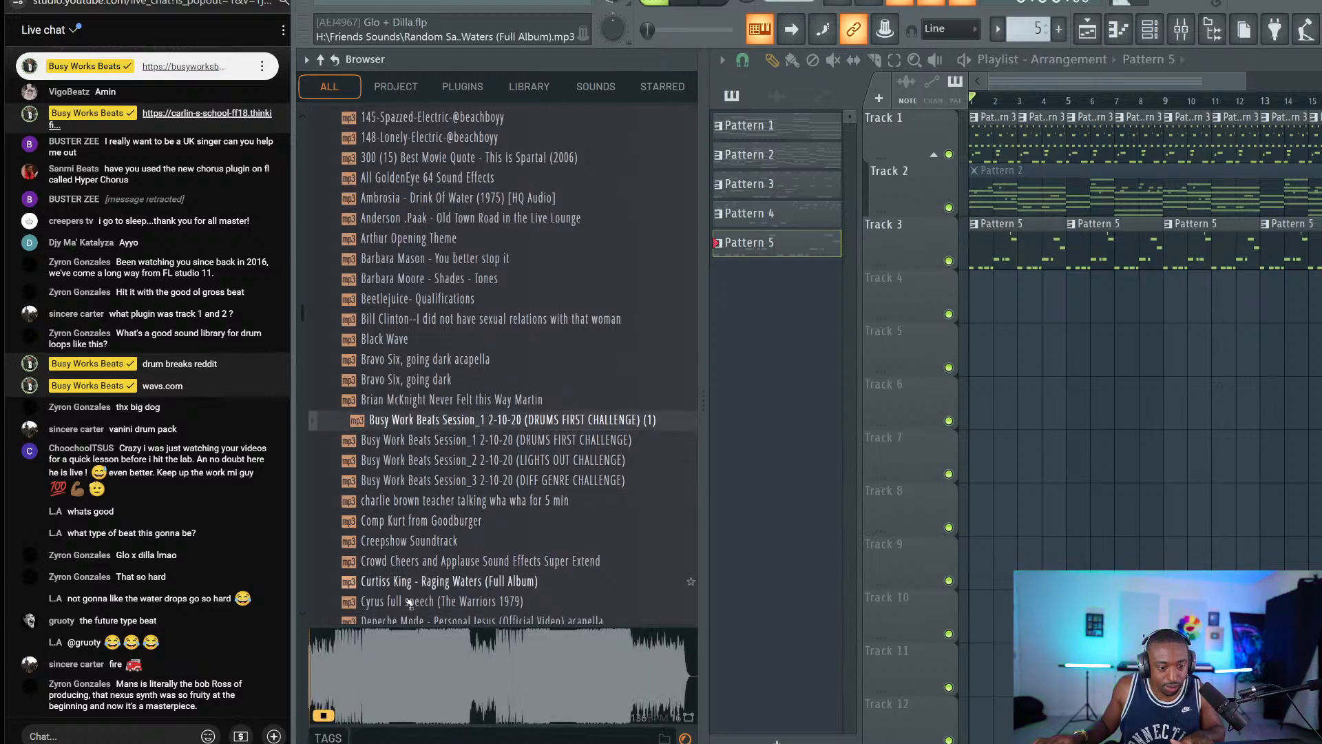
pyautogui.click(370, 665)
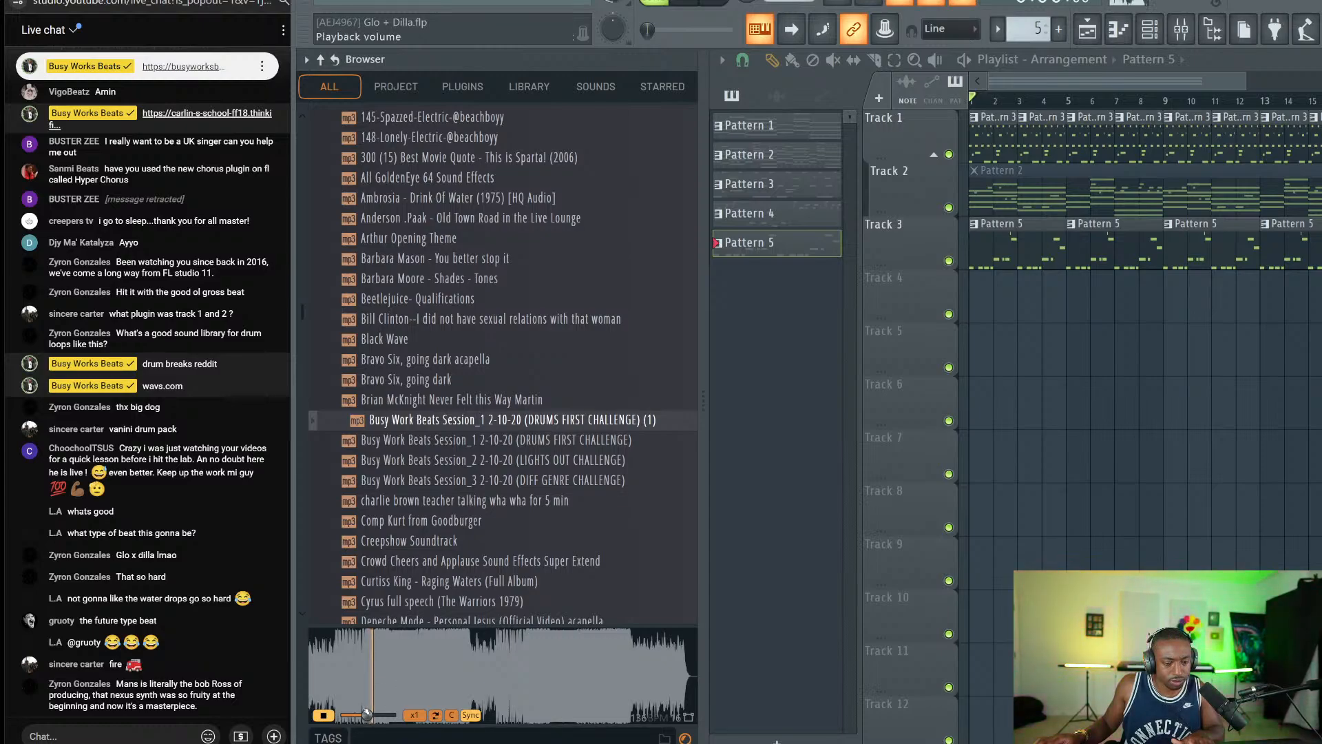
pyautogui.click(420, 718)
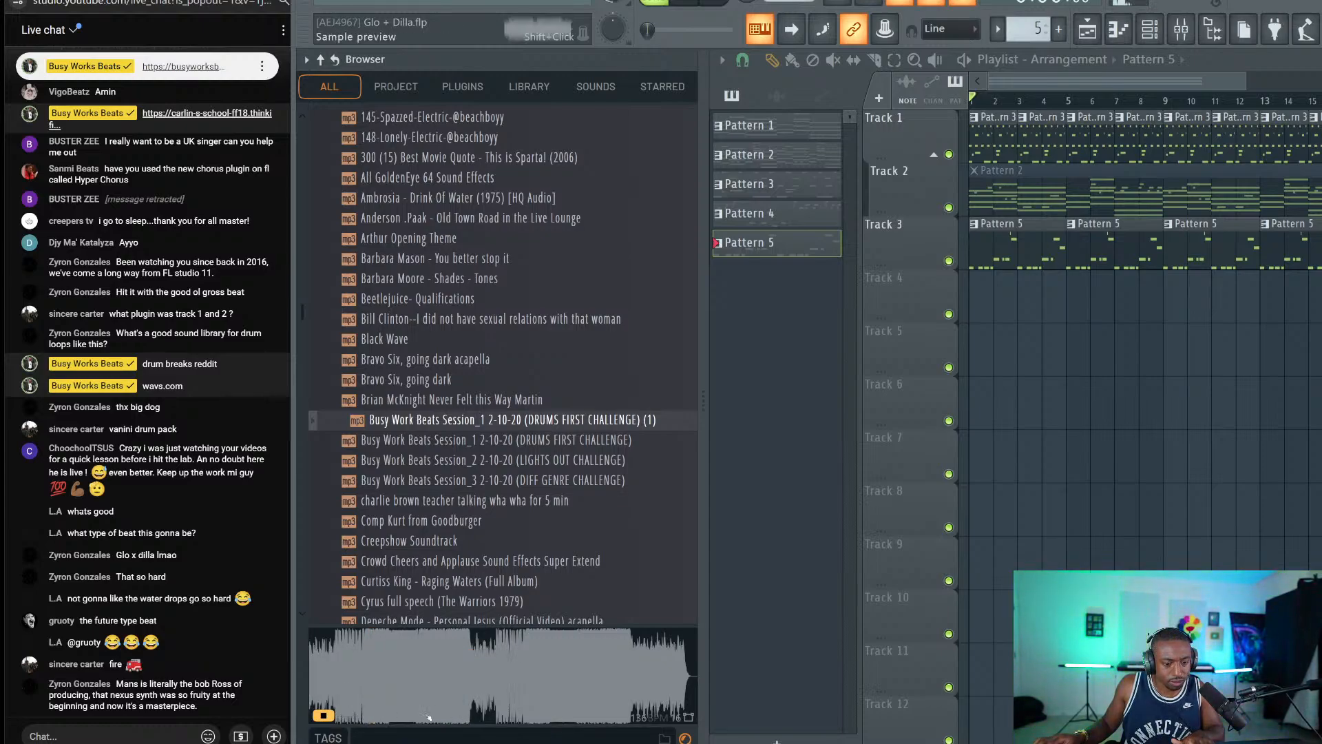
pyautogui.click(324, 716)
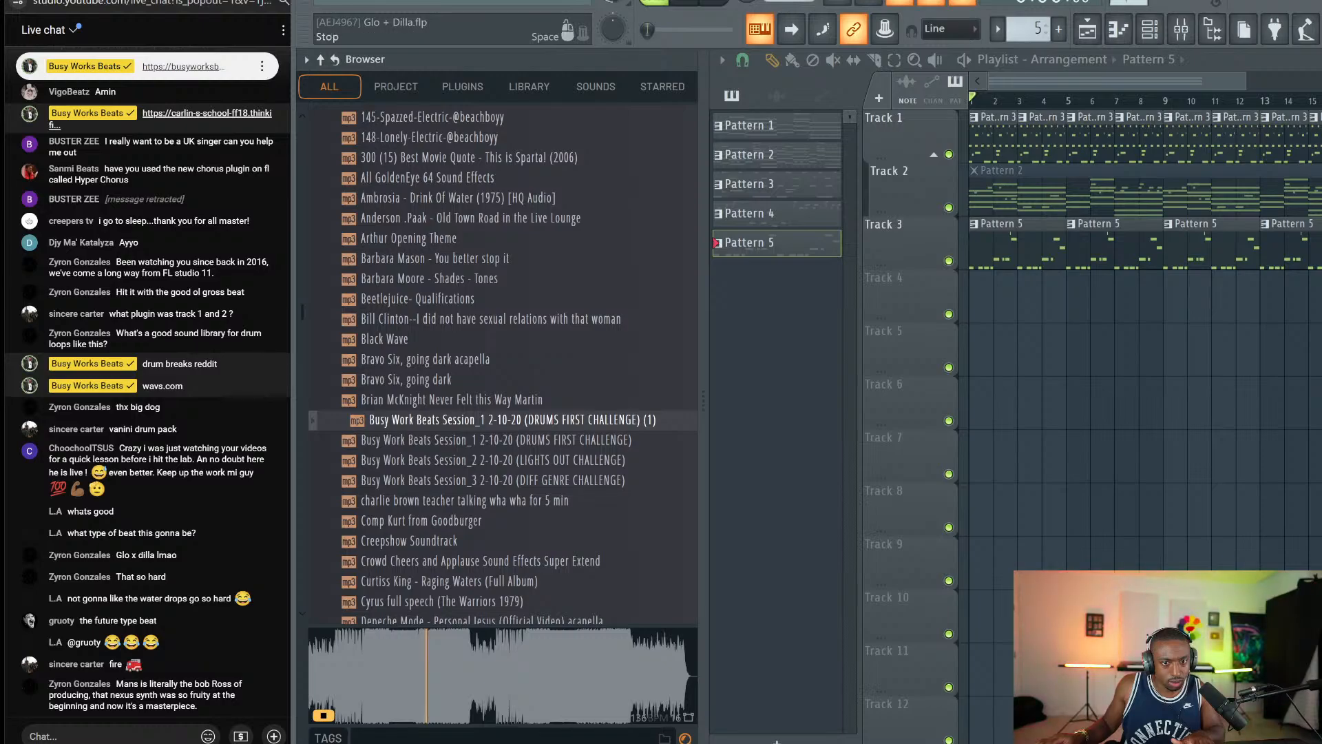
pyautogui.click(717, 2)
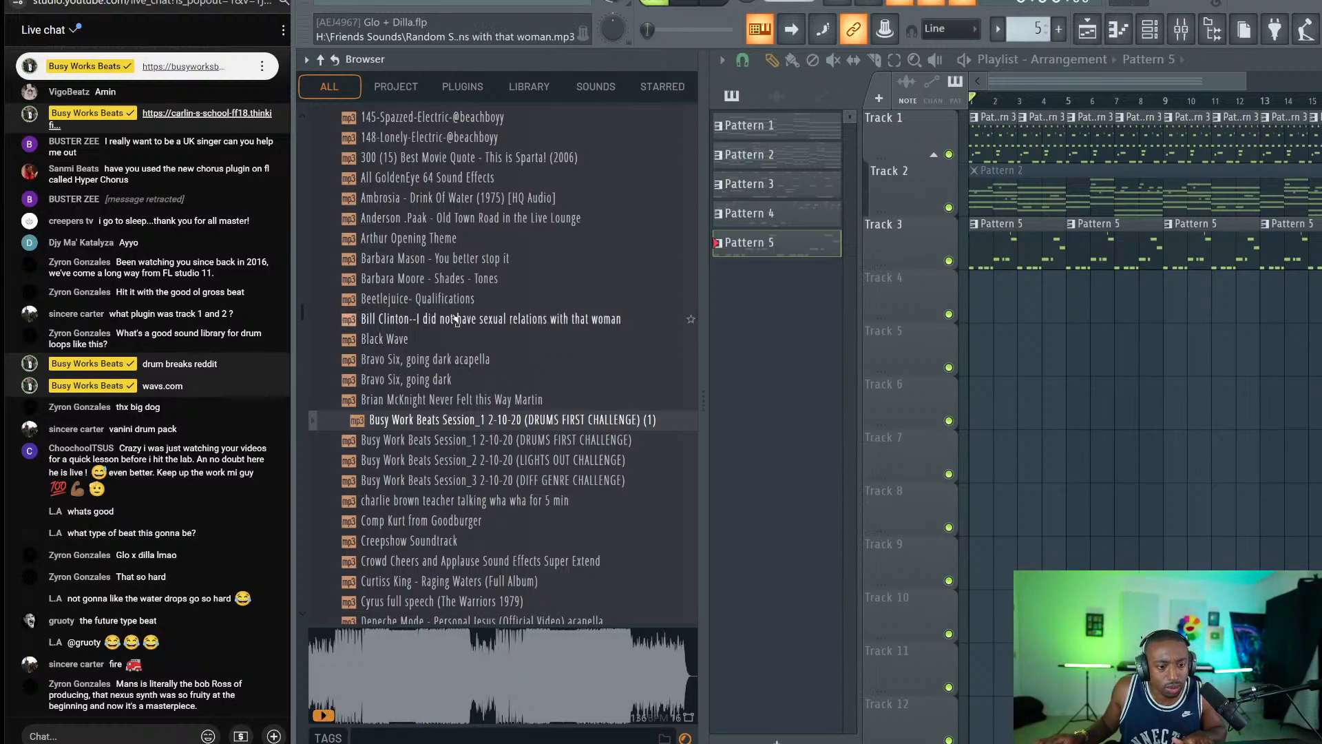
pyautogui.click(478, 401)
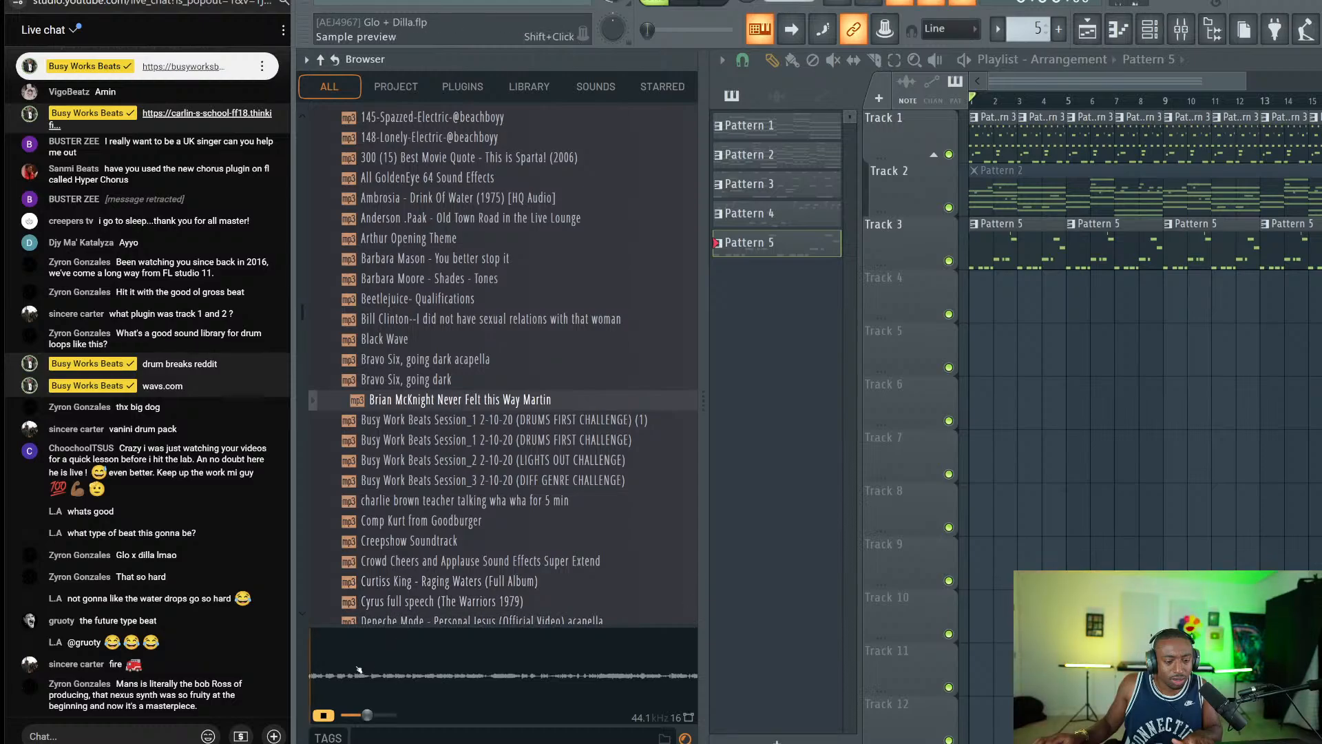
# Place the Brian McKnight sample on Track 4 and raise its clip gain to 10.8dB.
pyautogui.moveTo(477, 399); pyautogui.dragTo(984, 298)
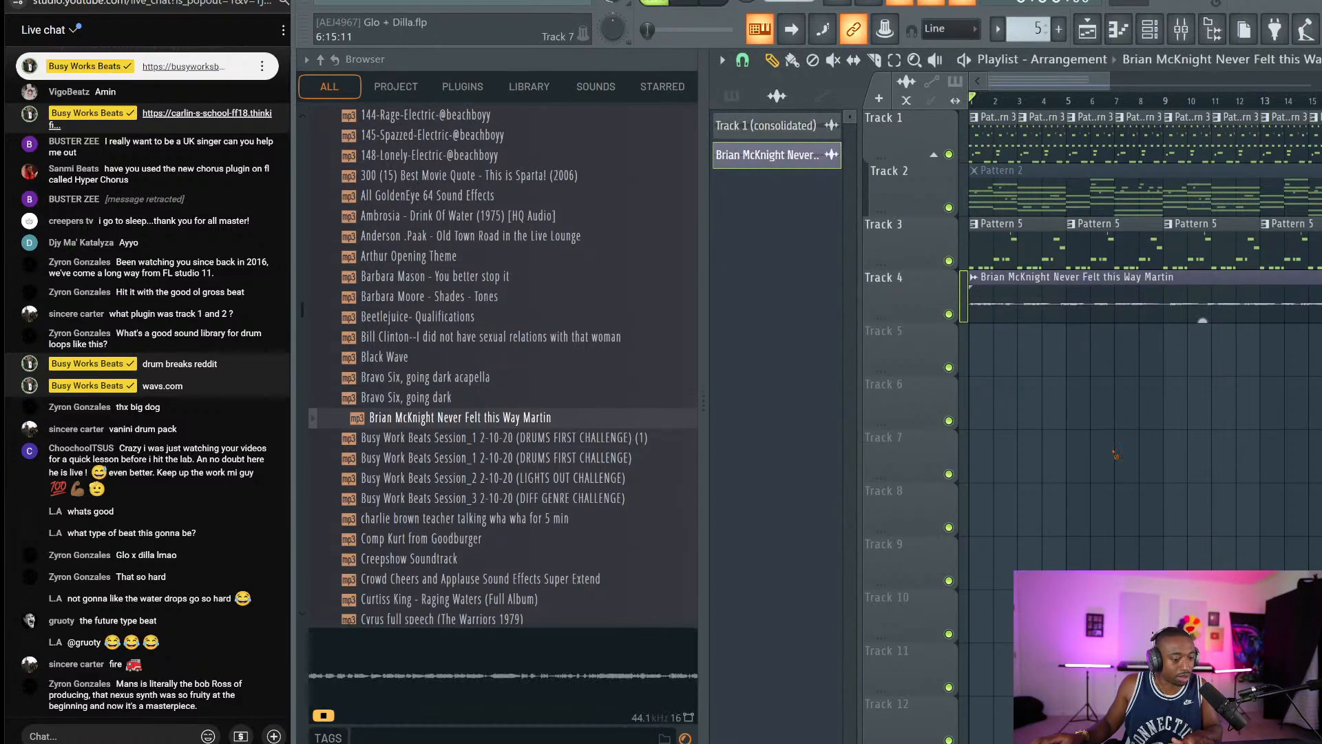
pyautogui.moveTo(1202, 318); pyautogui.dragTo(1202, 293)
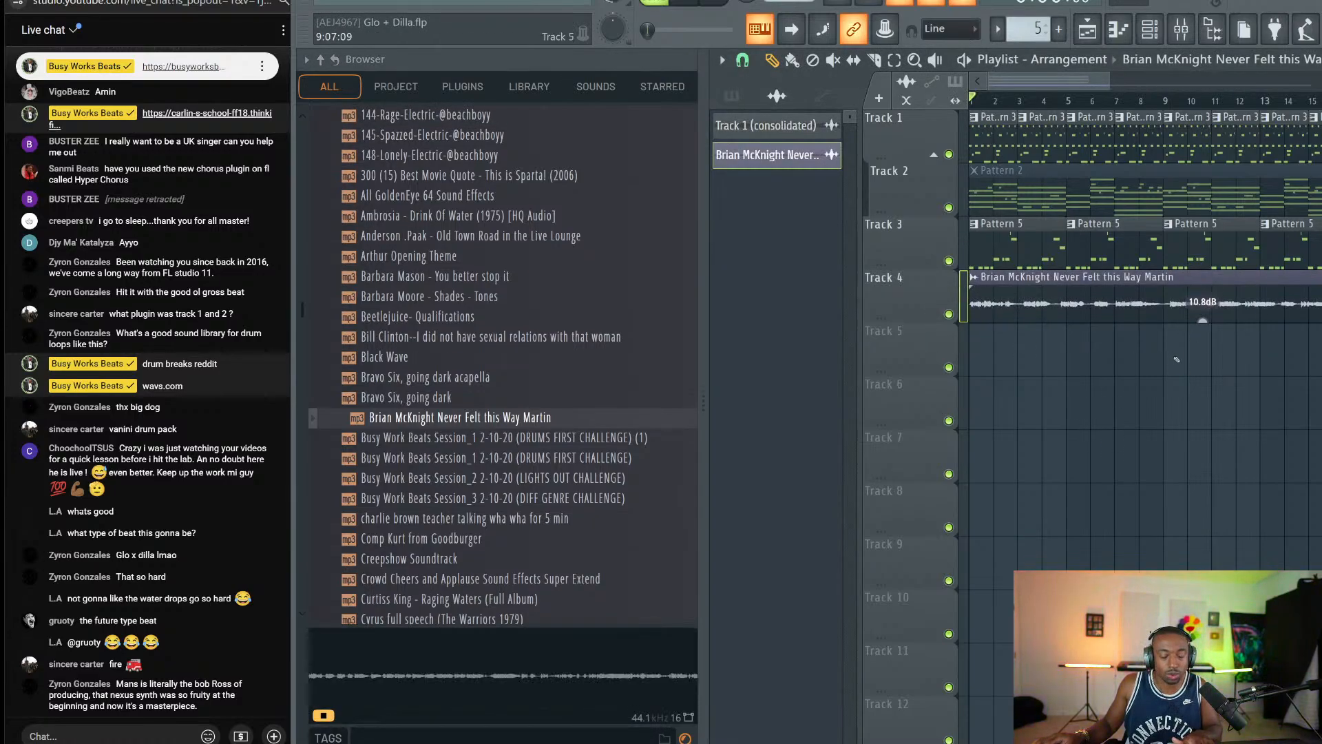
pyautogui.press('space')
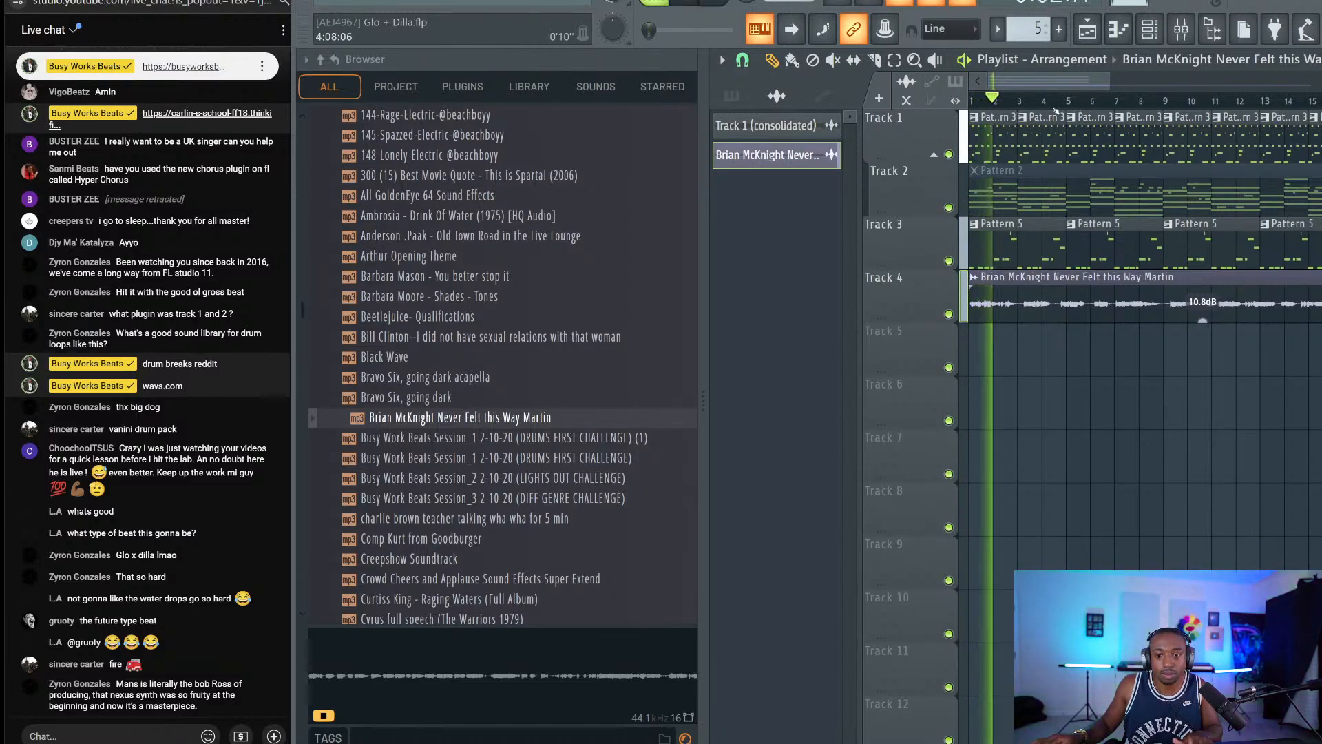
# Slice the Track 4 clip at bar 3 and delete the part after the cut.
pyautogui.scroll(2, 1041, 103)
pyautogui.hscroll(-2, 1041, 105)
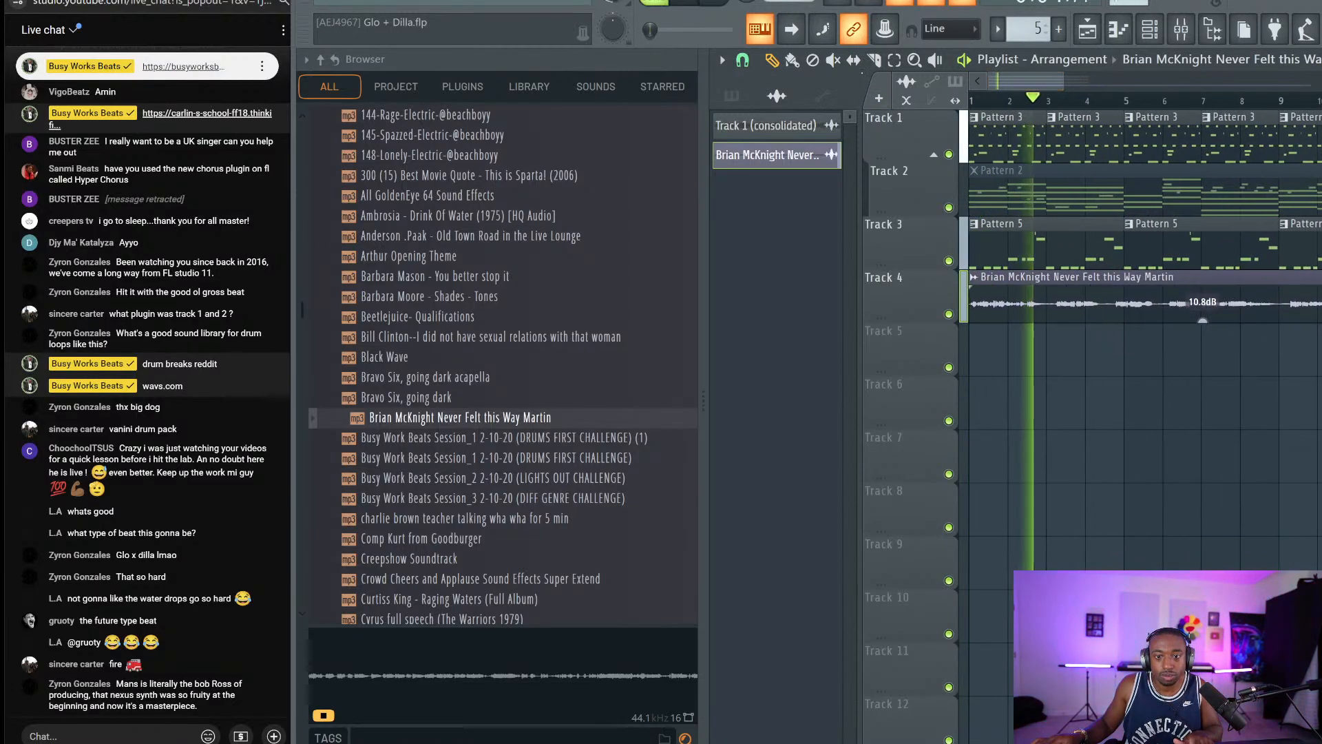
pyautogui.press('c')
pyautogui.scroll(3, 1012, 101)
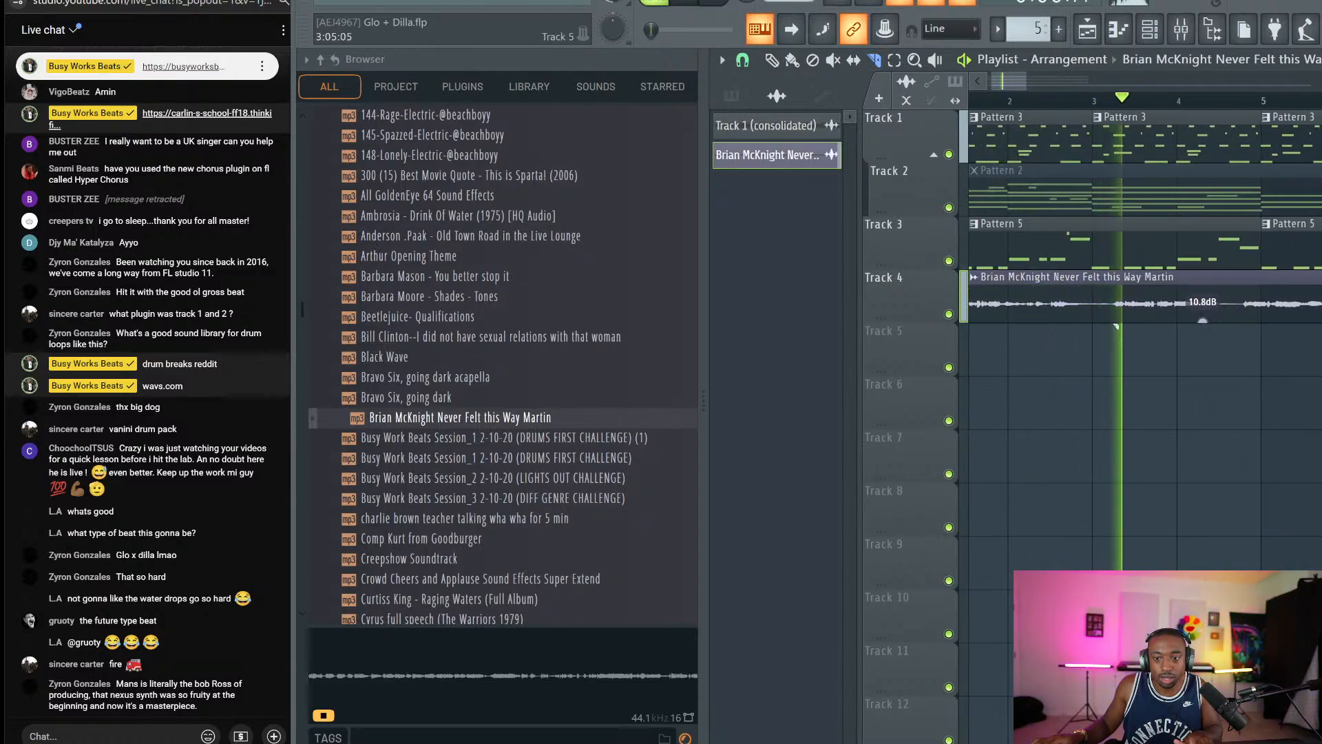
pyautogui.moveTo(1092, 282); pyautogui.dragTo(1092, 324)
pyautogui.press('space')
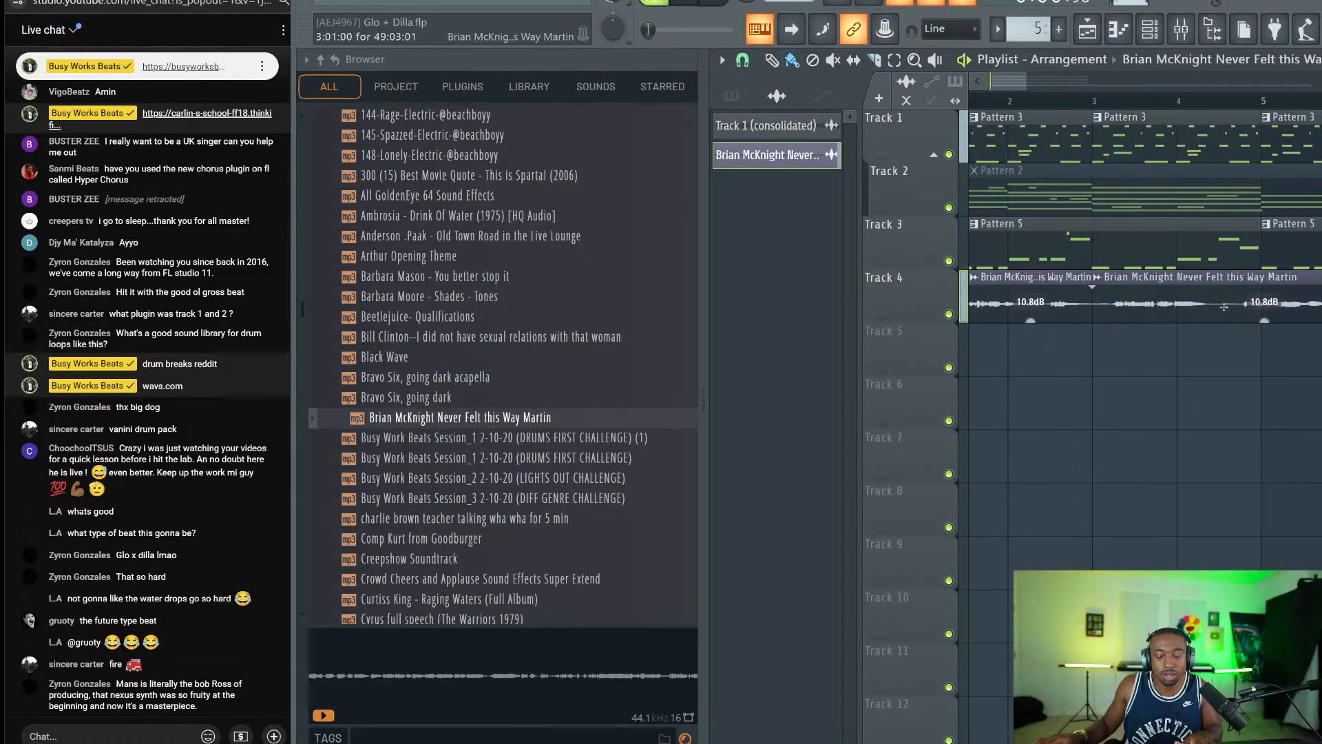
pyautogui.rightClick(1223, 307)
# Route the Brian McKnight mixer insert 5 into insert 4 and disable its master send.
pyautogui.doubleClick(1039, 296)
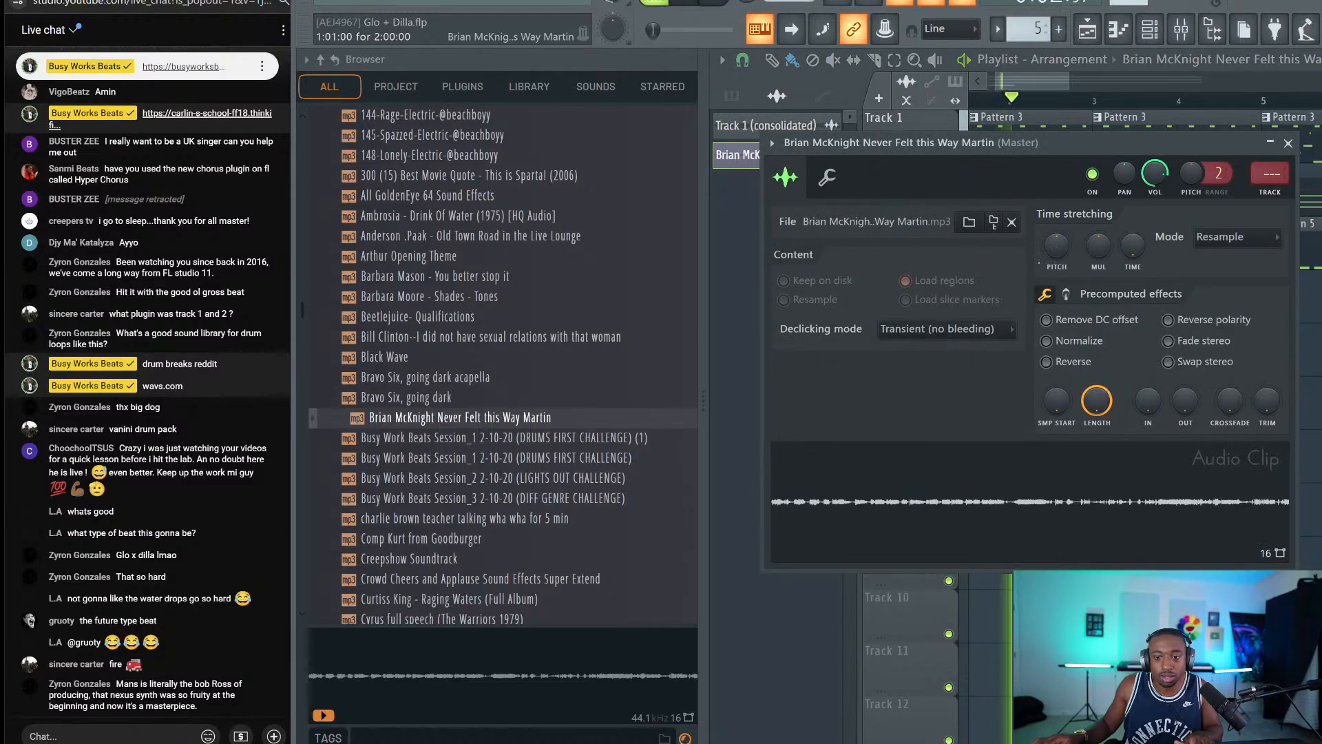
pyautogui.press('space')
pyautogui.press('F9')
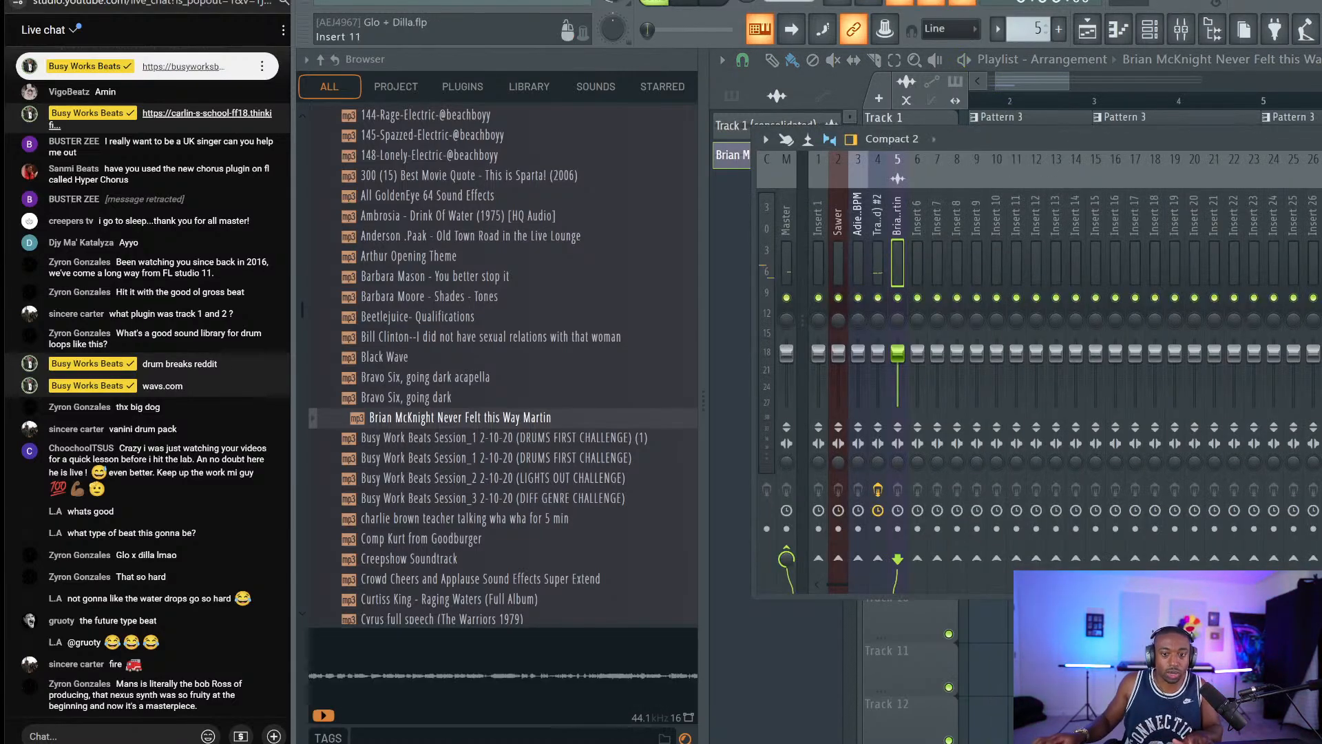
pyautogui.click(1222, 42)
pyautogui.click(445, 263)
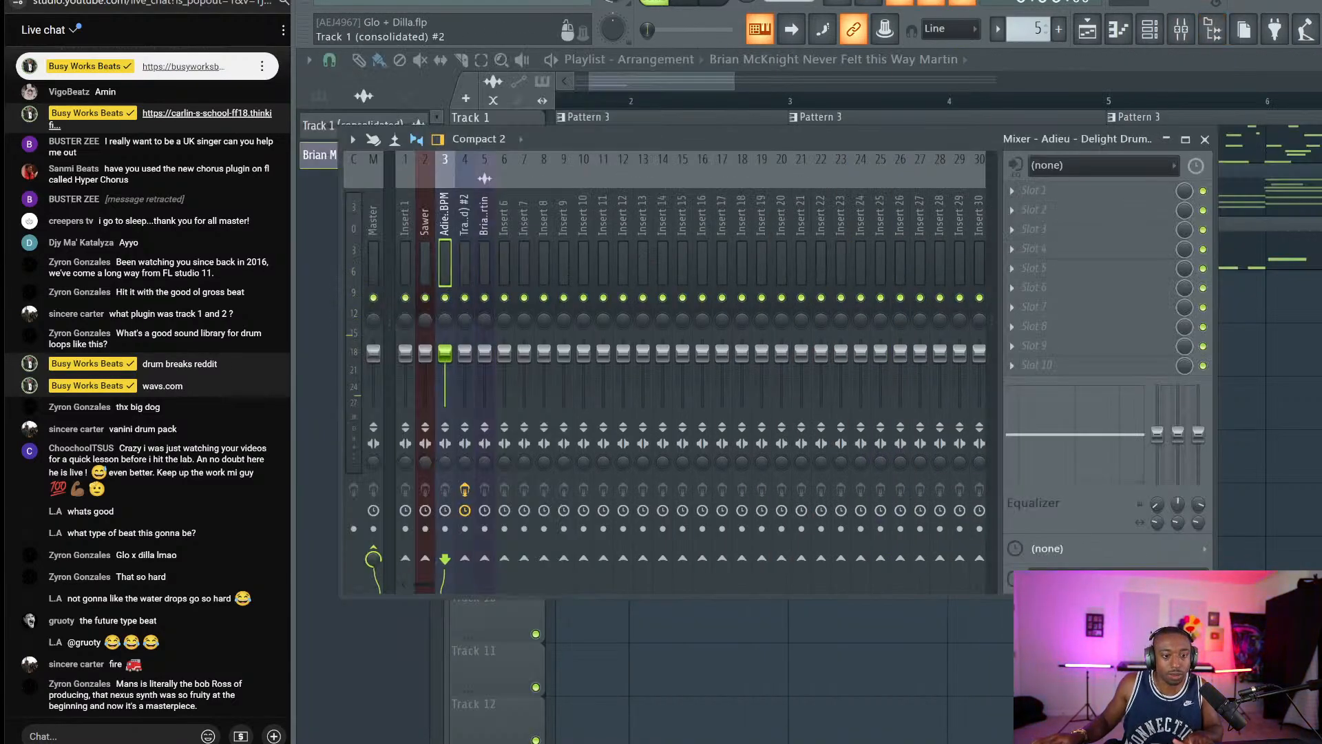
pyautogui.click(465, 263)
pyautogui.click(484, 263)
pyautogui.click(465, 559)
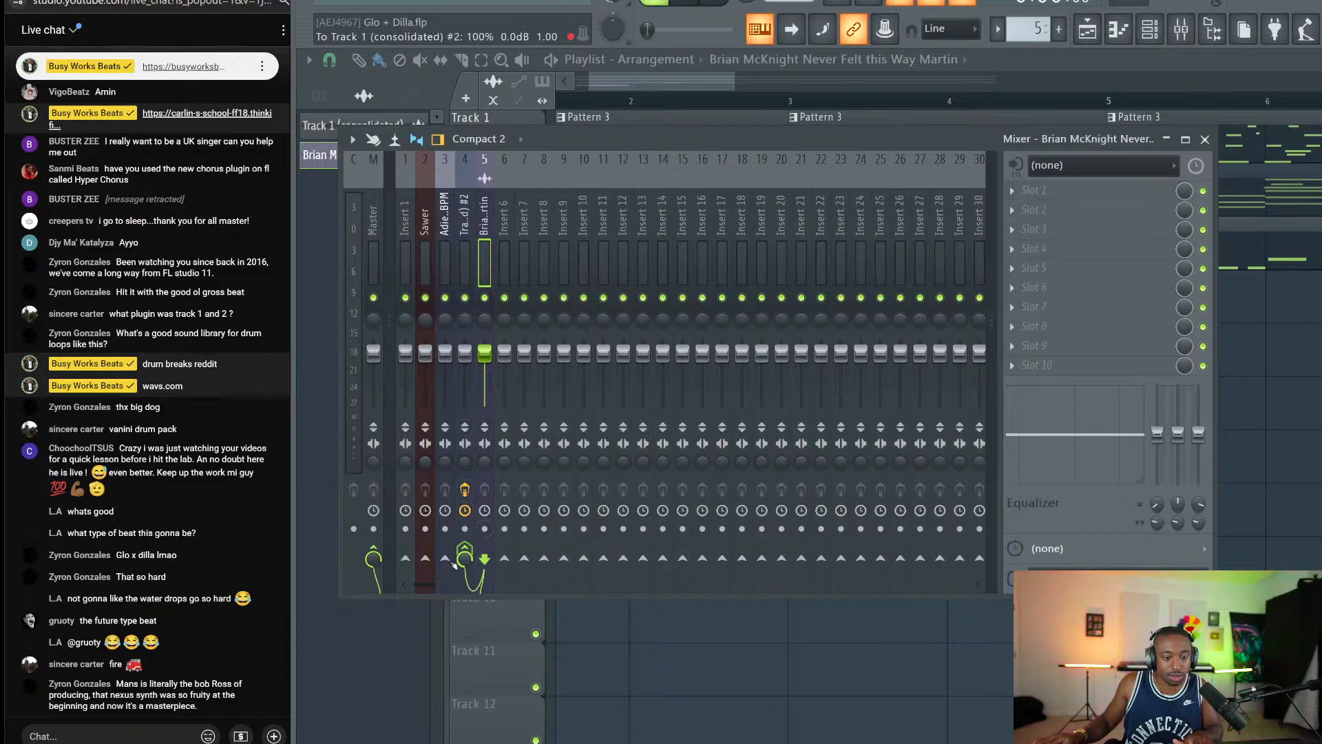
pyautogui.click(373, 549)
pyautogui.press('space')
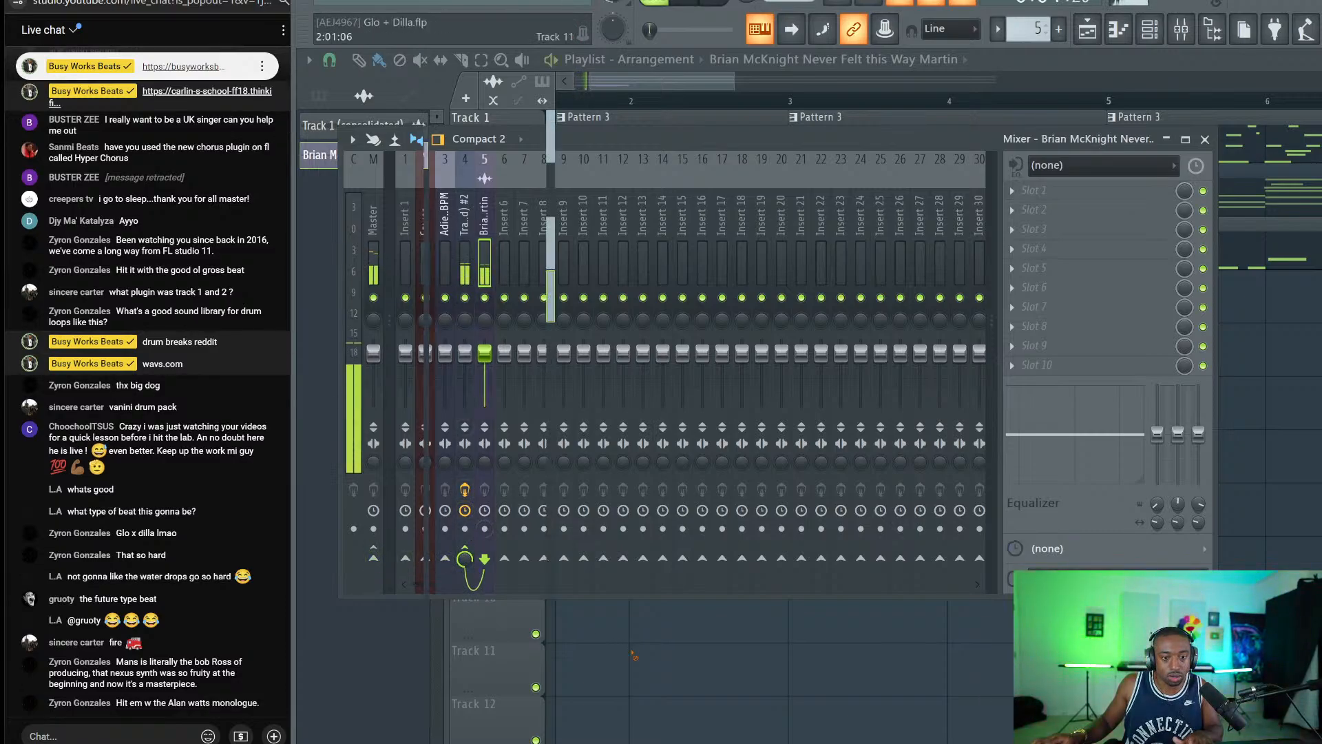
# Load Gross Beat into an empty FX slot on the Brian McKnight insert 5.
pyautogui.rightClick(633, 651)
pyautogui.click(1183, 35)
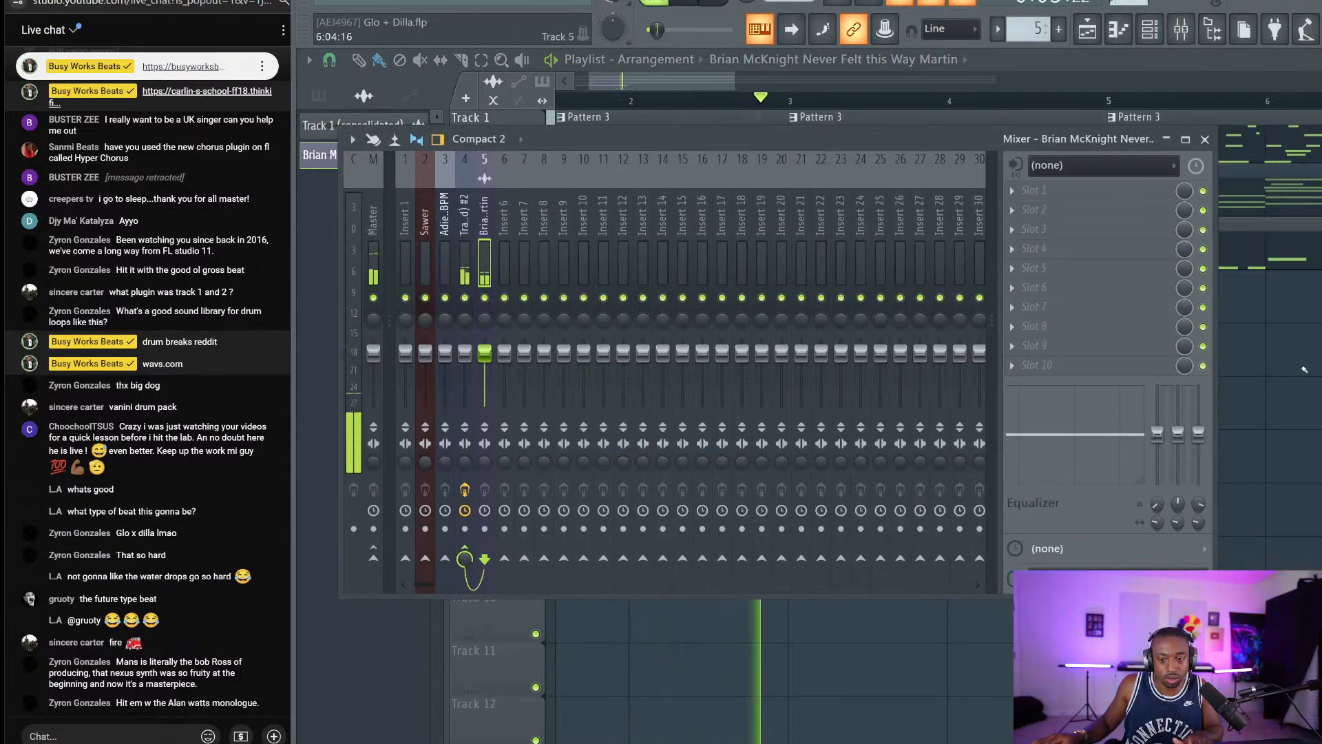
pyautogui.press('space')
pyautogui.click(1081, 192)
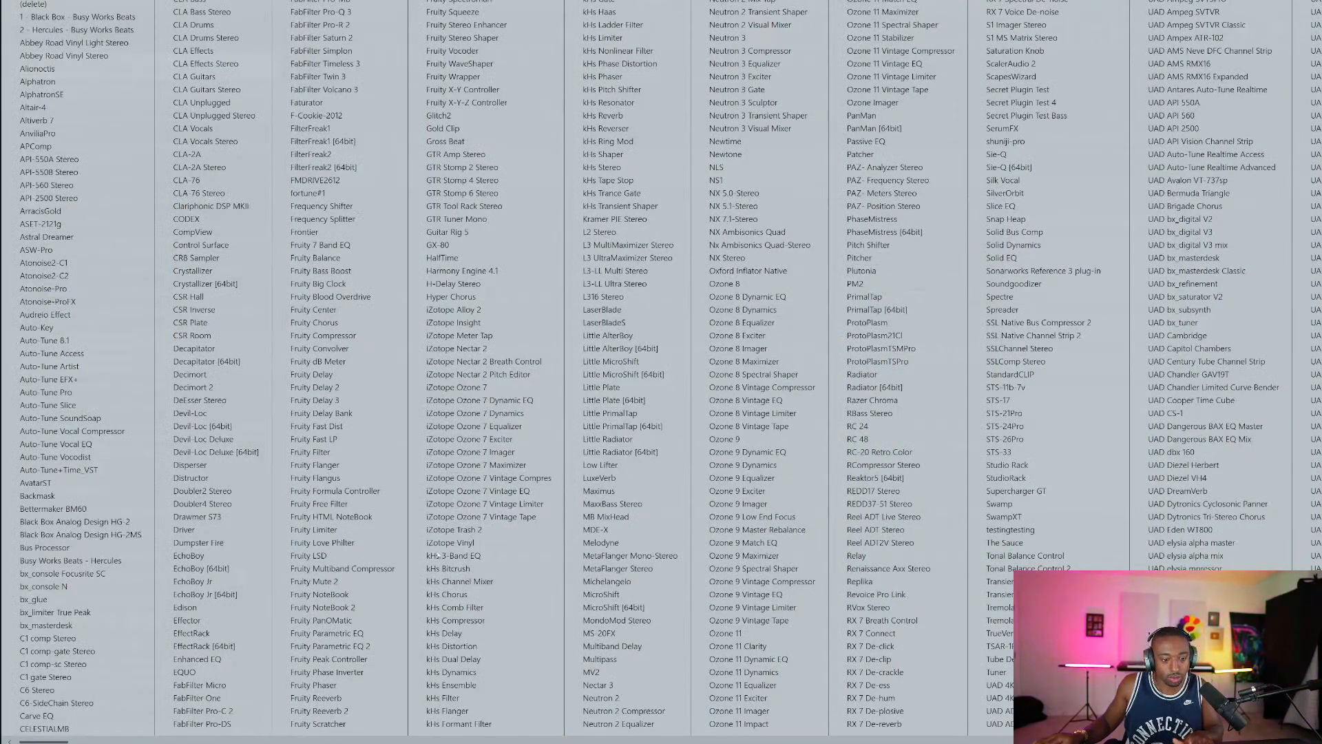
pyautogui.click(468, 142)
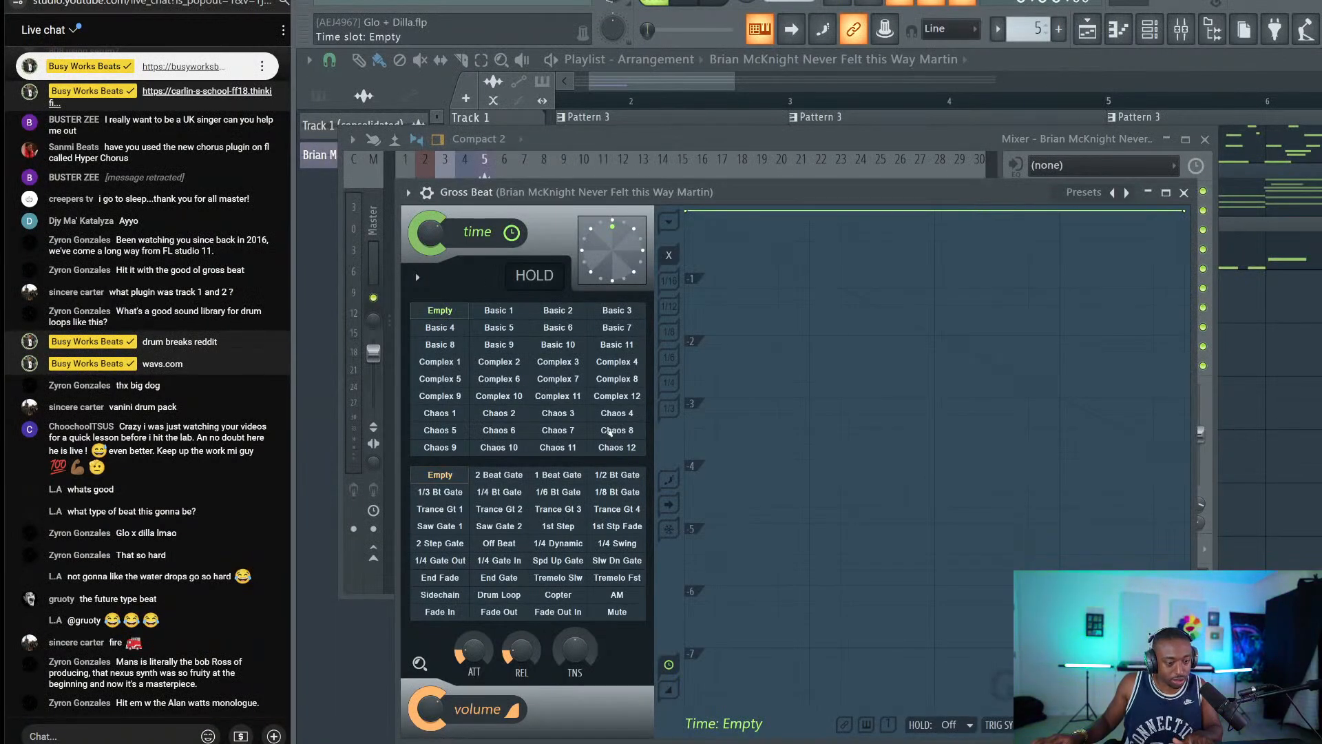
pyautogui.moveTo(637, 192); pyautogui.dragTo(666, 173)
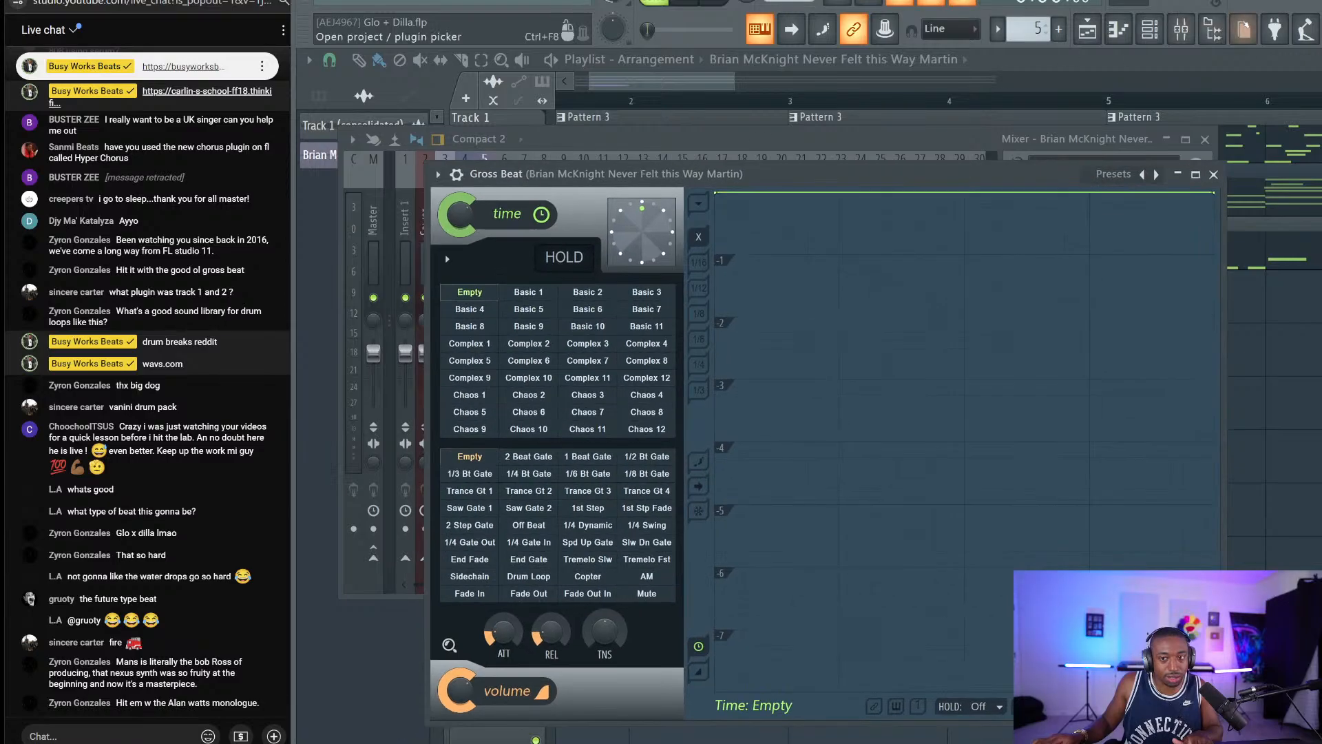
pyautogui.click(1212, 29)
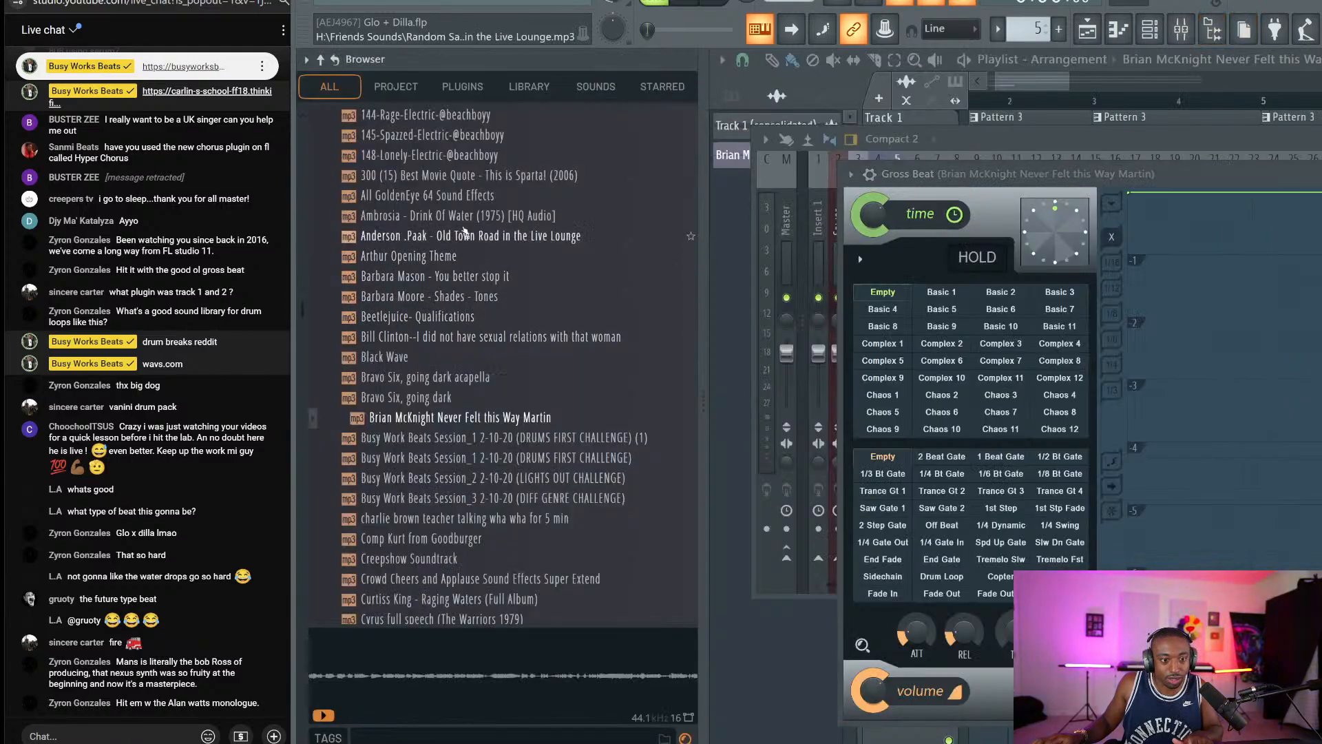
# Browse the Random Samples folder and preview the MoMoney-BusyWorksBeats sample.
pyautogui.scroll(3, 465, 232)
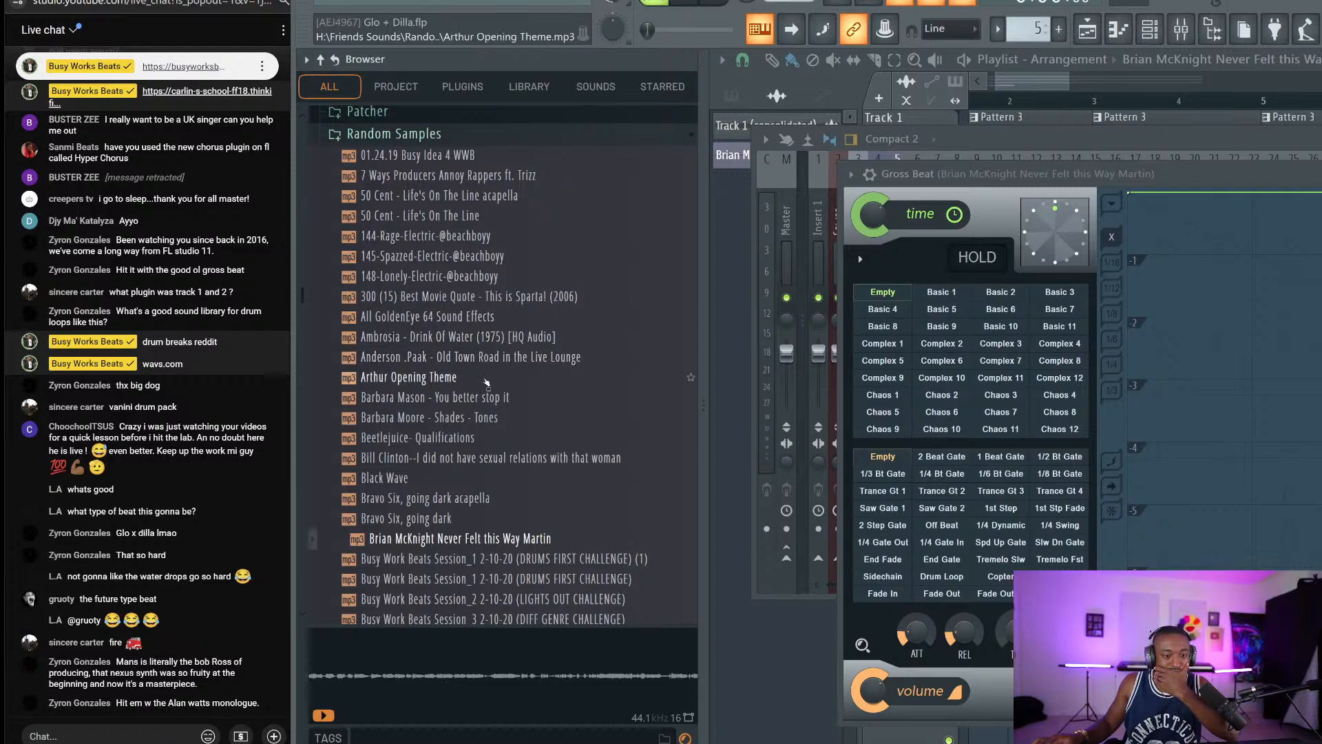
pyautogui.scroll(-15, 474, 421)
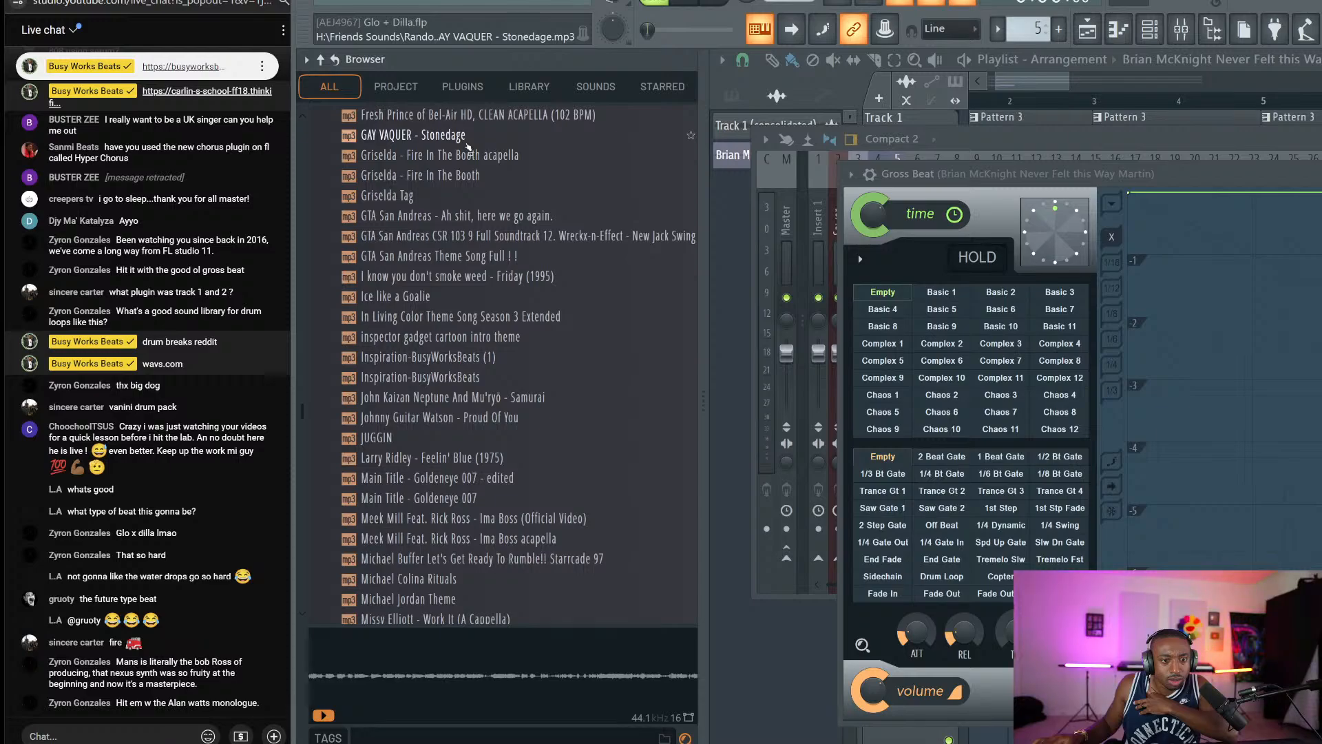
pyautogui.scroll(-2, 474, 296)
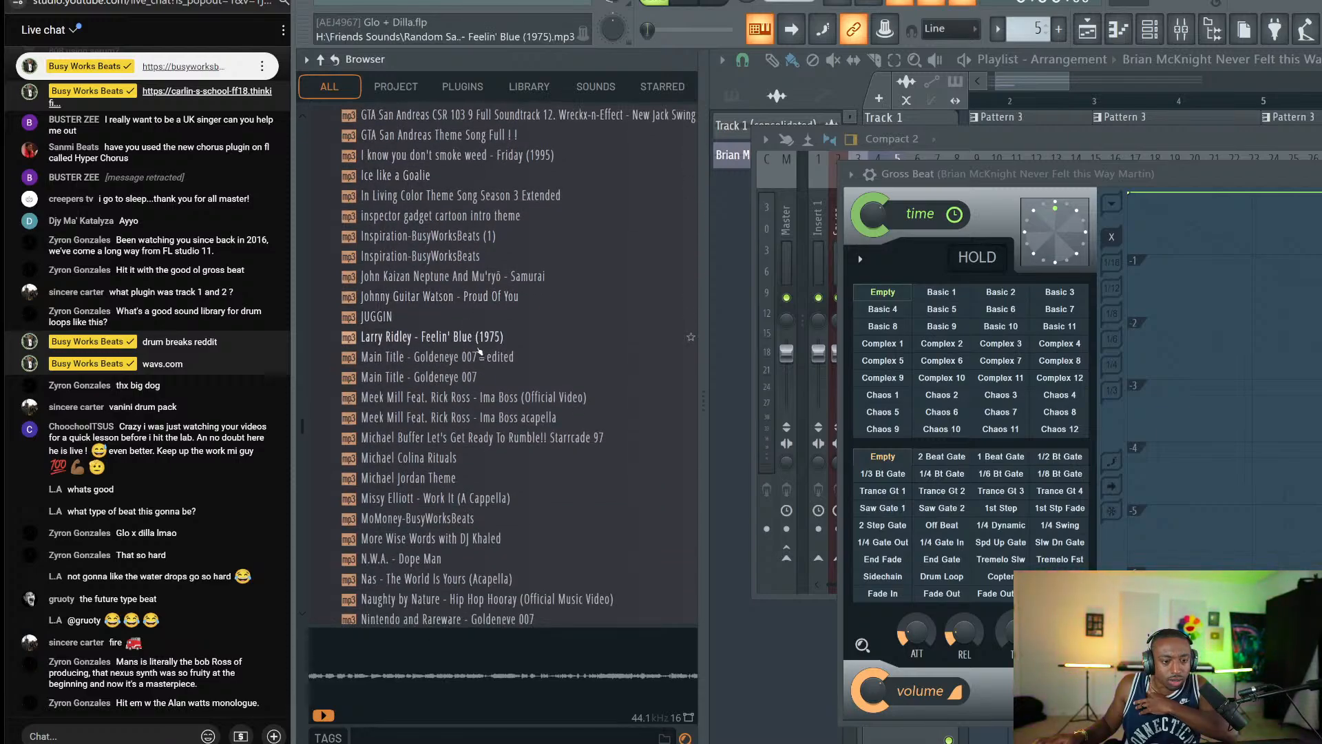
pyautogui.scroll(-4, 475, 337)
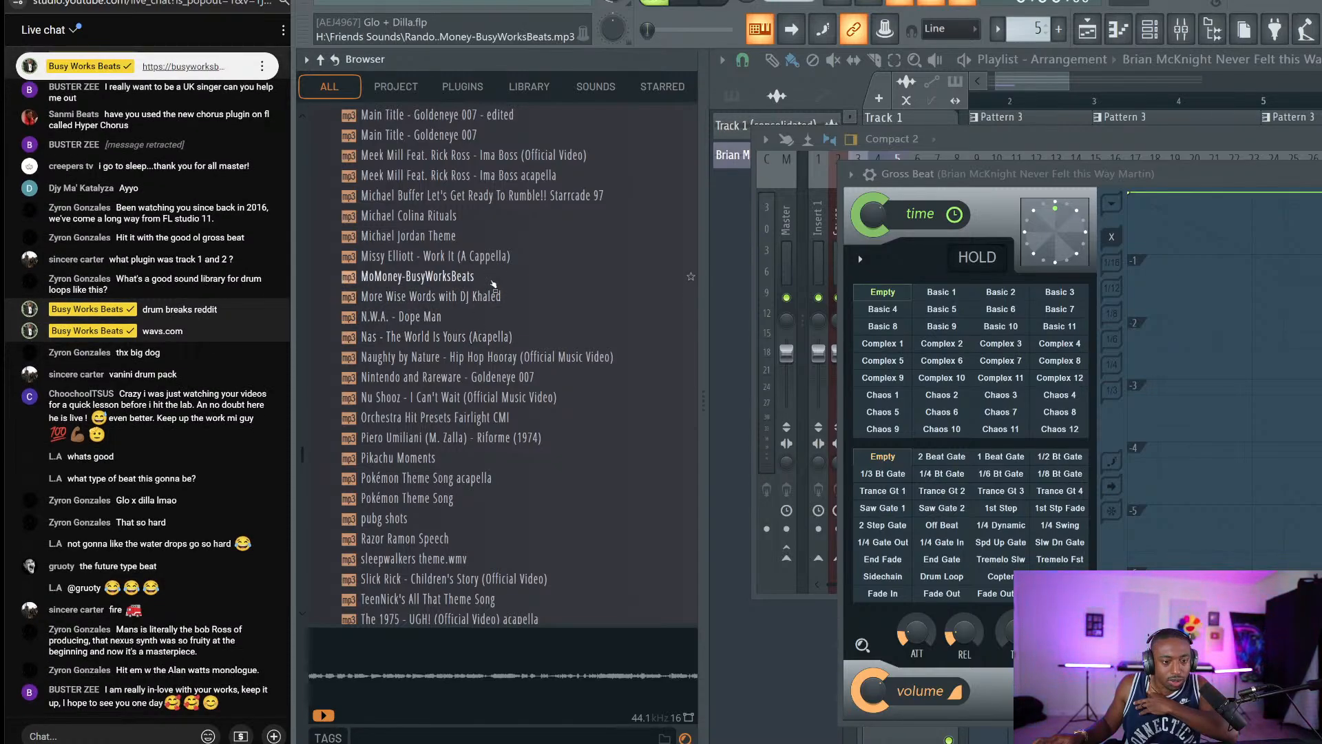
pyautogui.click(493, 278)
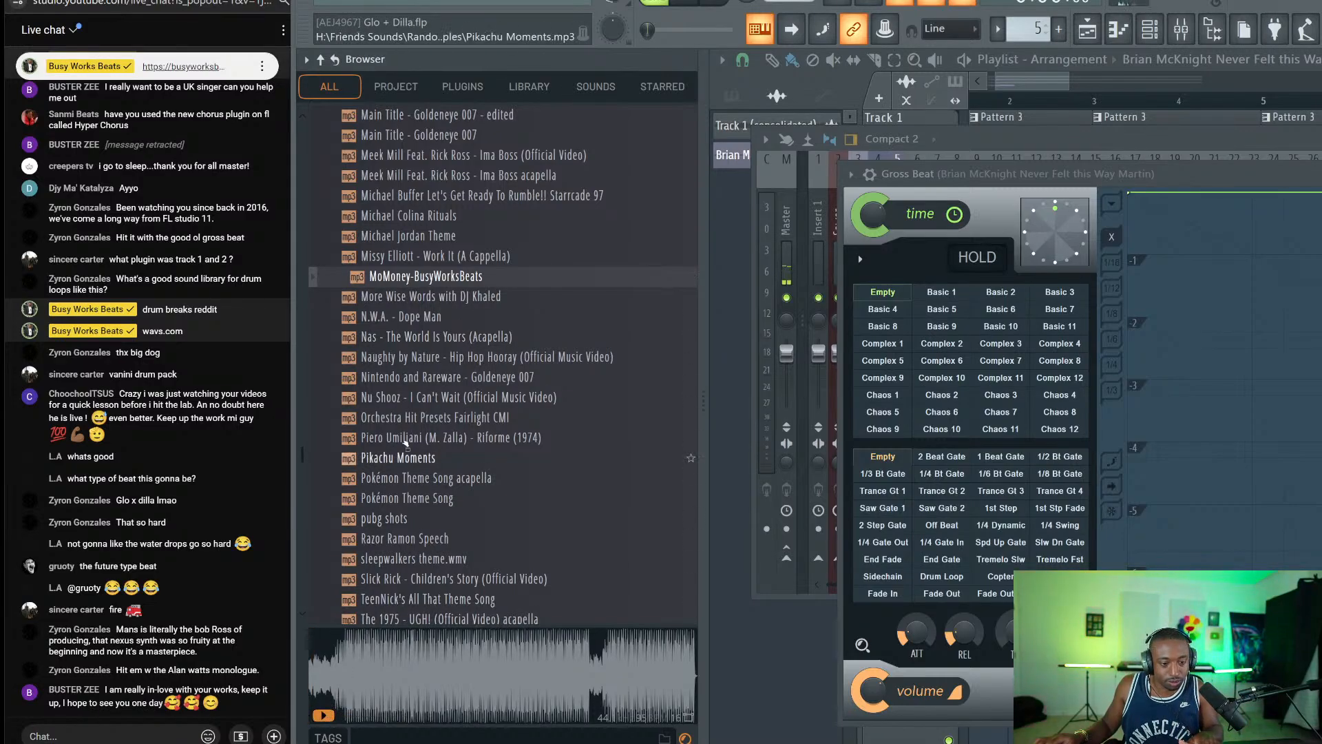
# Preview the Razor Ramon Speech sample with the playlist brought back into view.
pyautogui.scroll(-2, 469, 314)
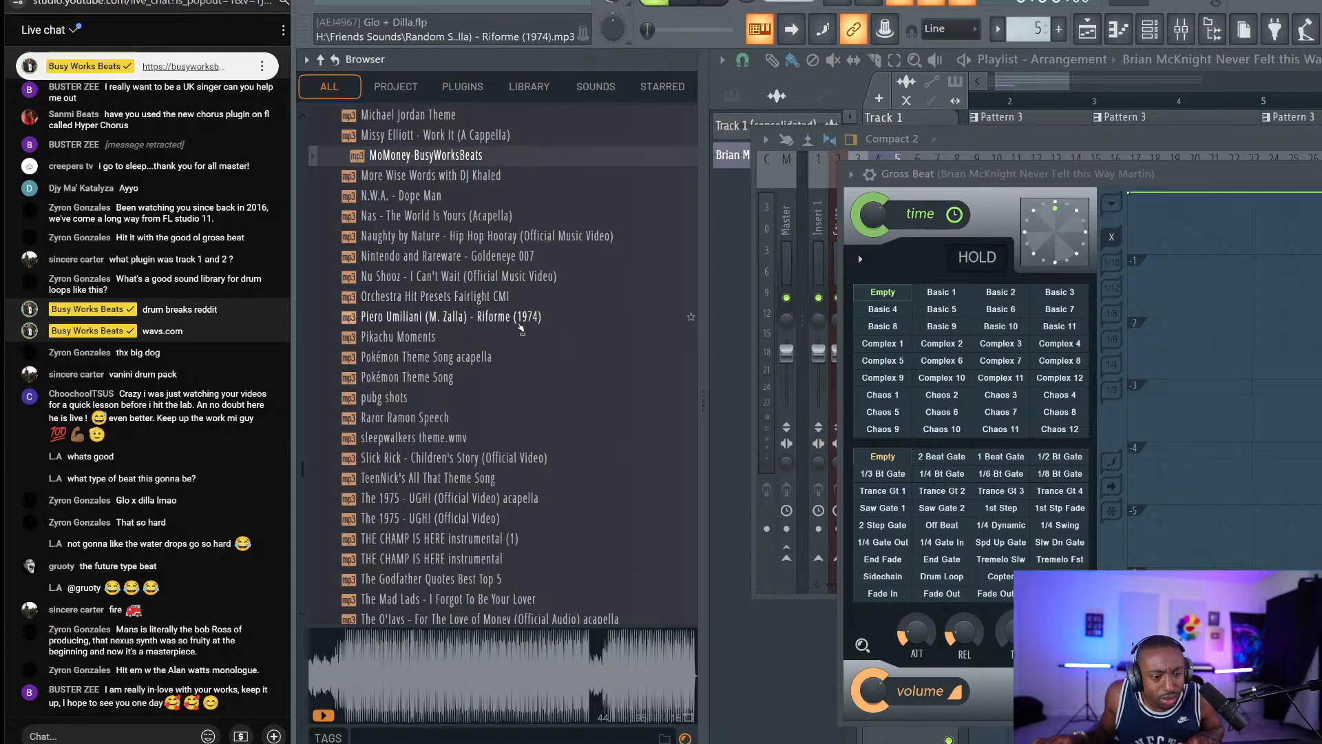
pyautogui.scroll(-2, 499, 375)
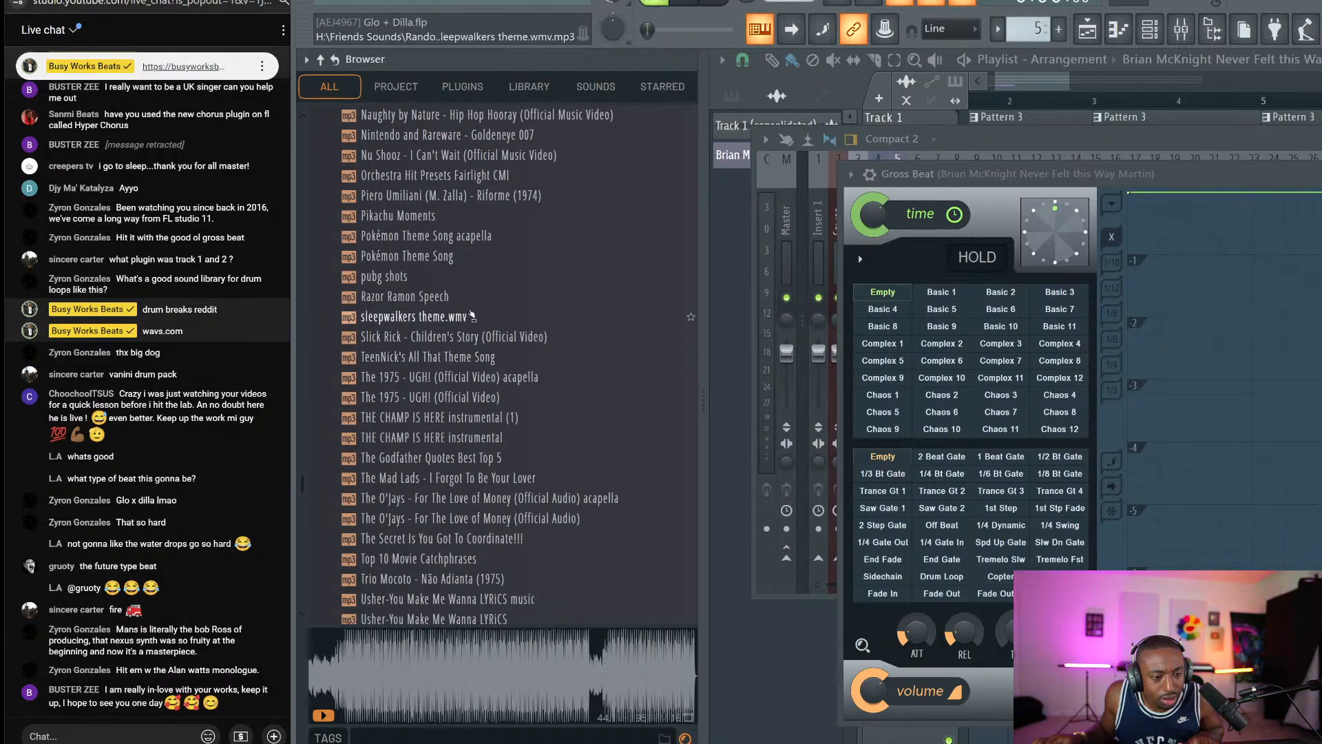
pyautogui.scroll(-2, 459, 289)
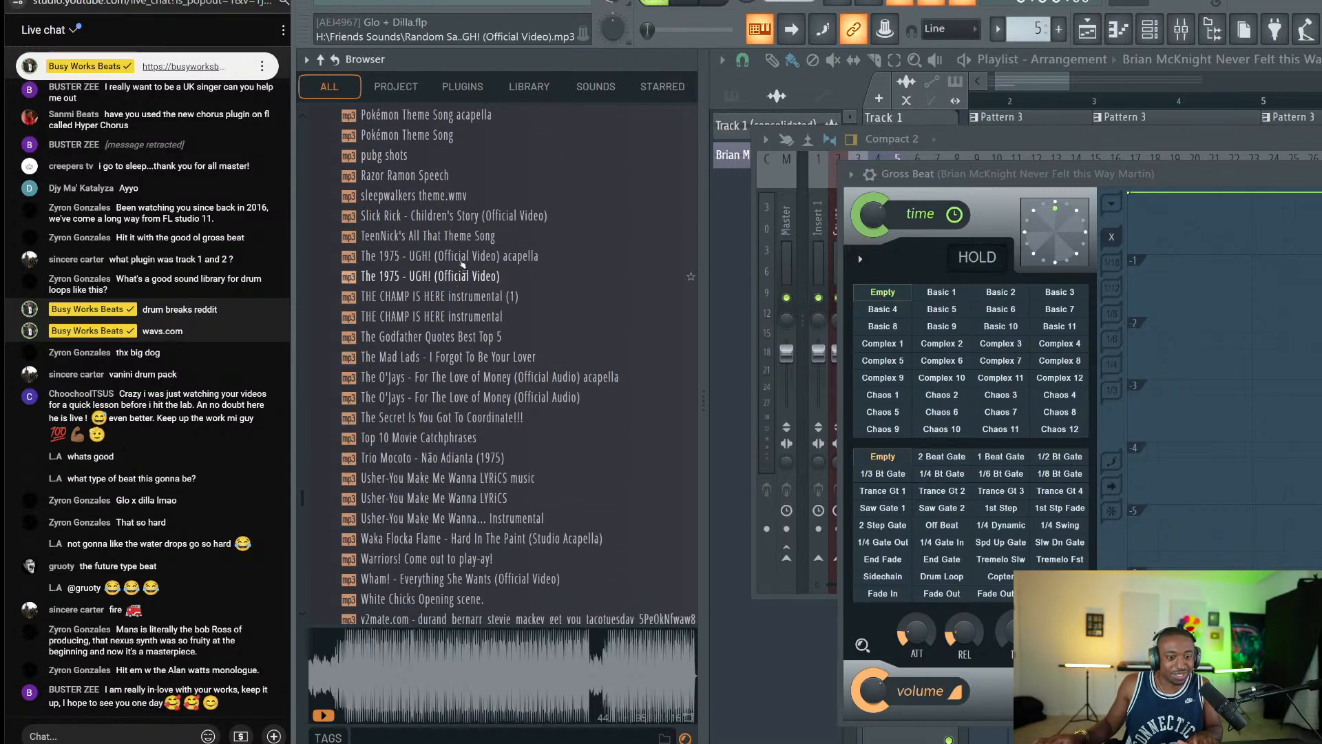
pyautogui.click(443, 178)
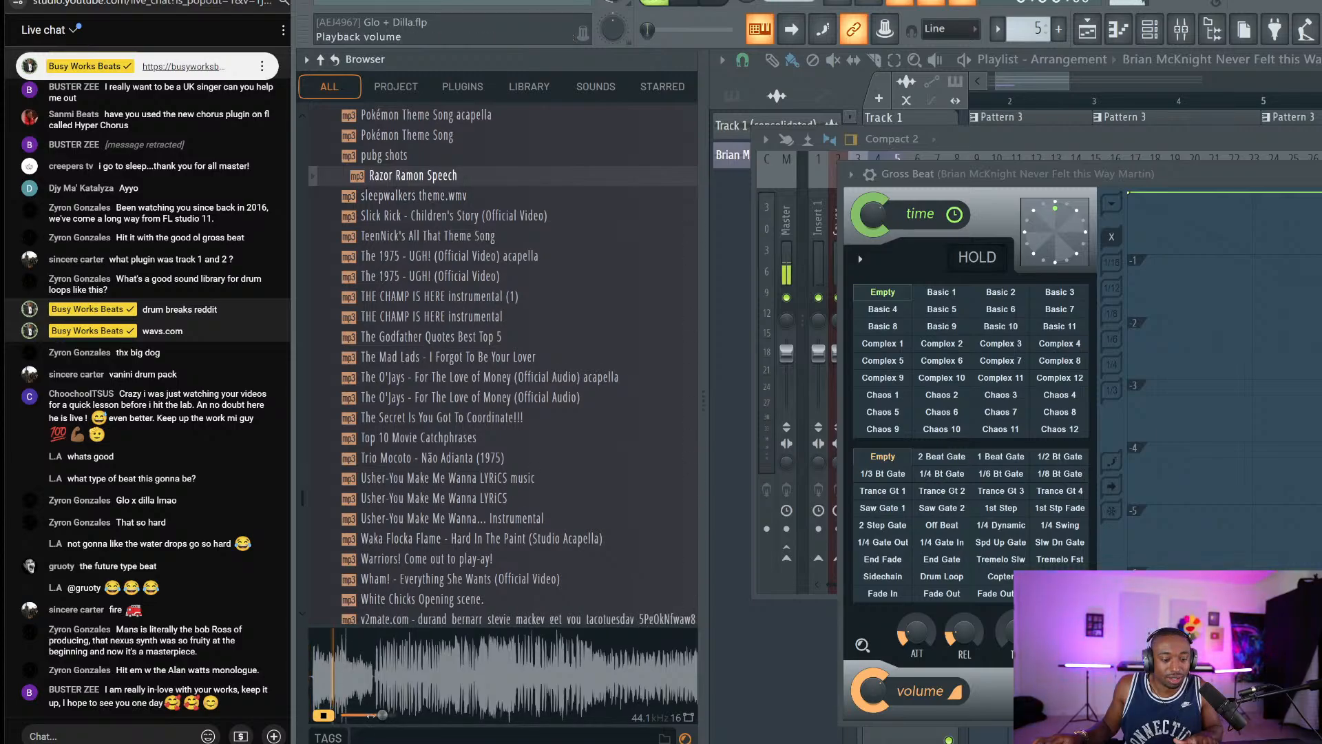
pyautogui.click(1088, 30)
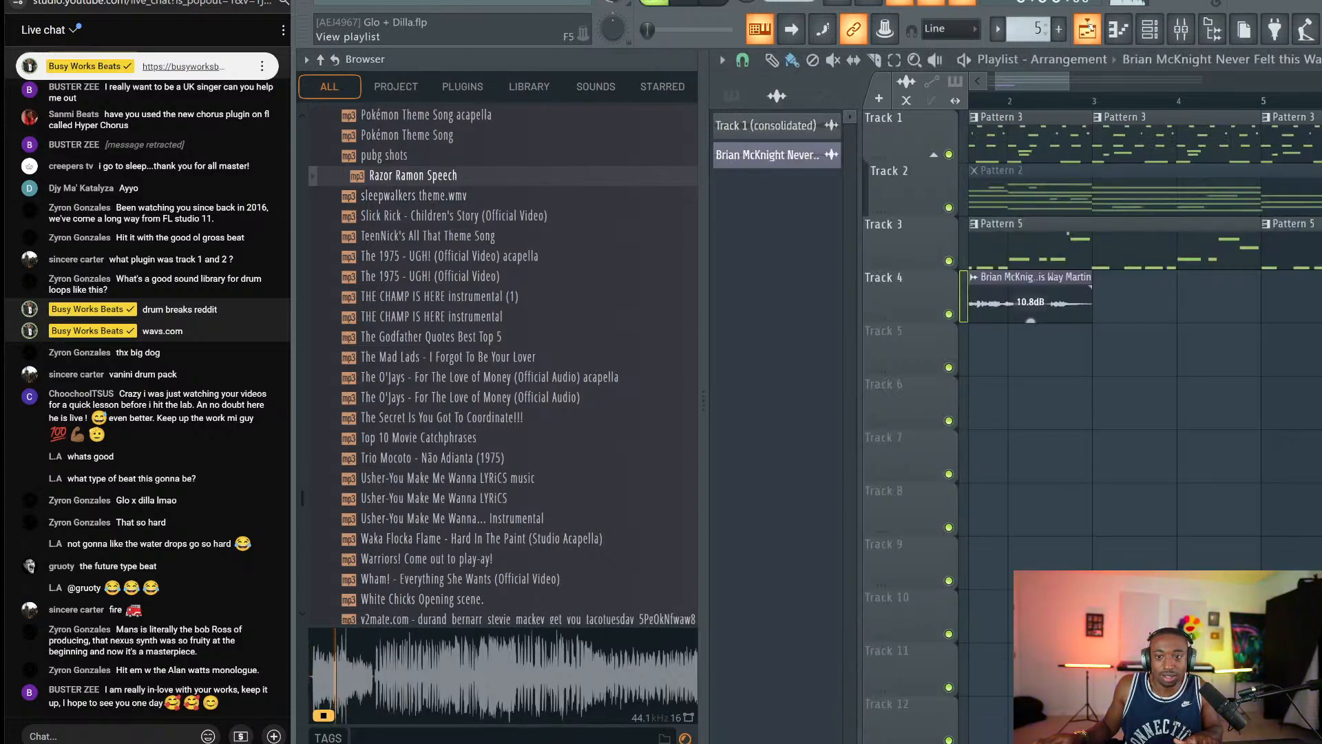
pyautogui.click(412, 671)
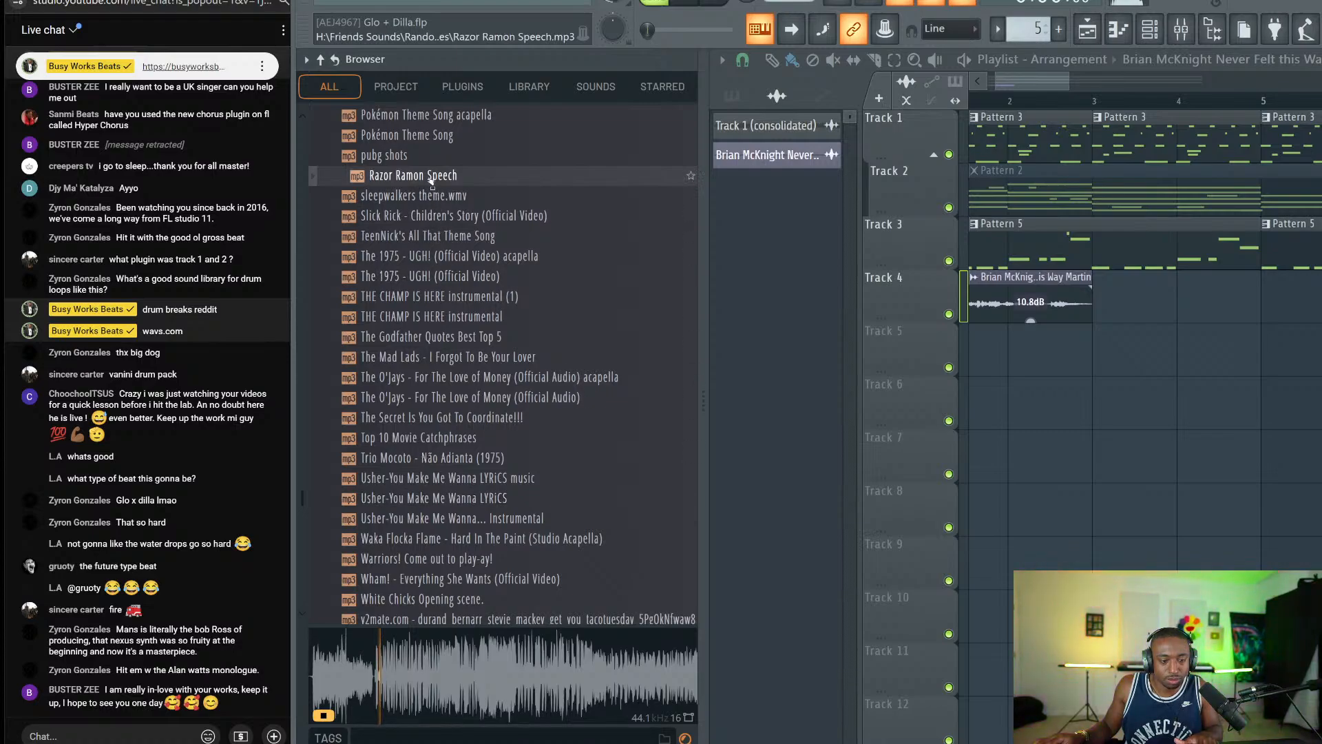
# Place the Razor Ramon Speech sample on Track 5 at the start of the playlist.
pyautogui.moveTo(432, 181); pyautogui.dragTo(986, 361)
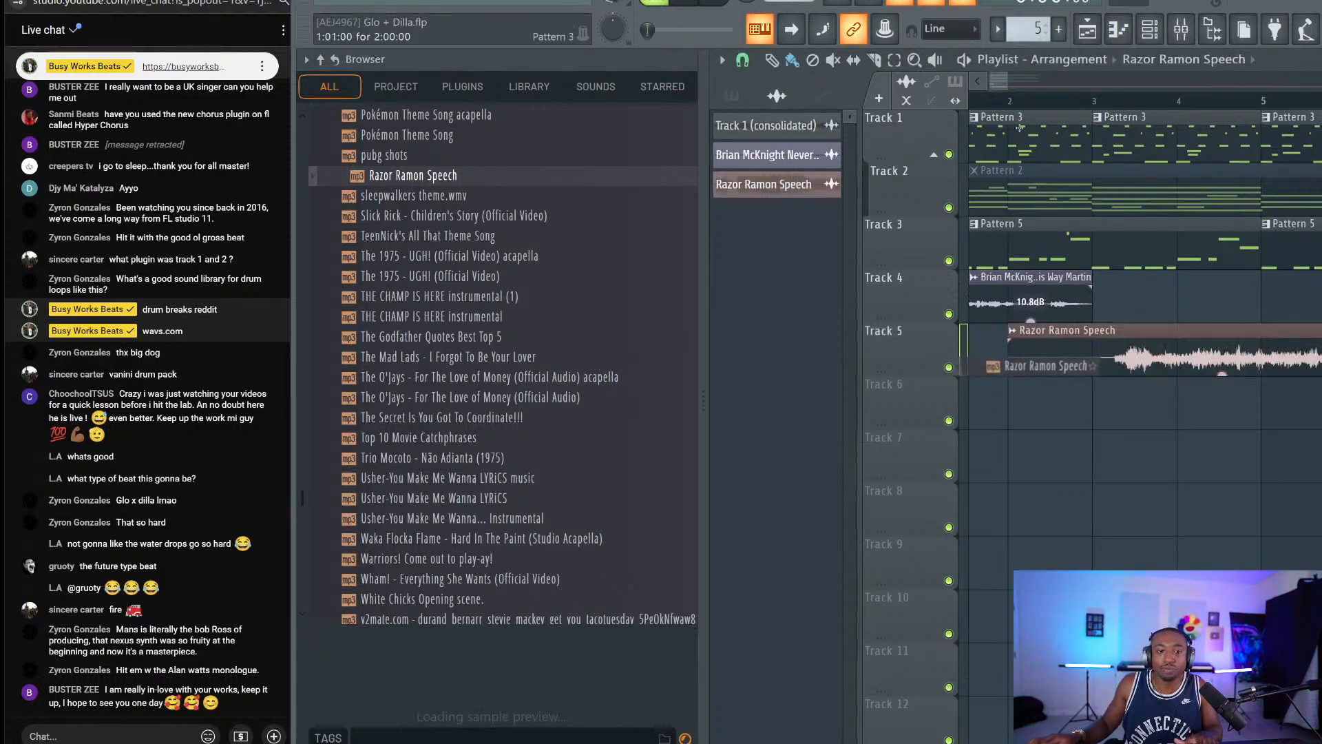
pyautogui.scroll(-4, 1101, 109)
pyautogui.scroll(-5, 1101, 111)
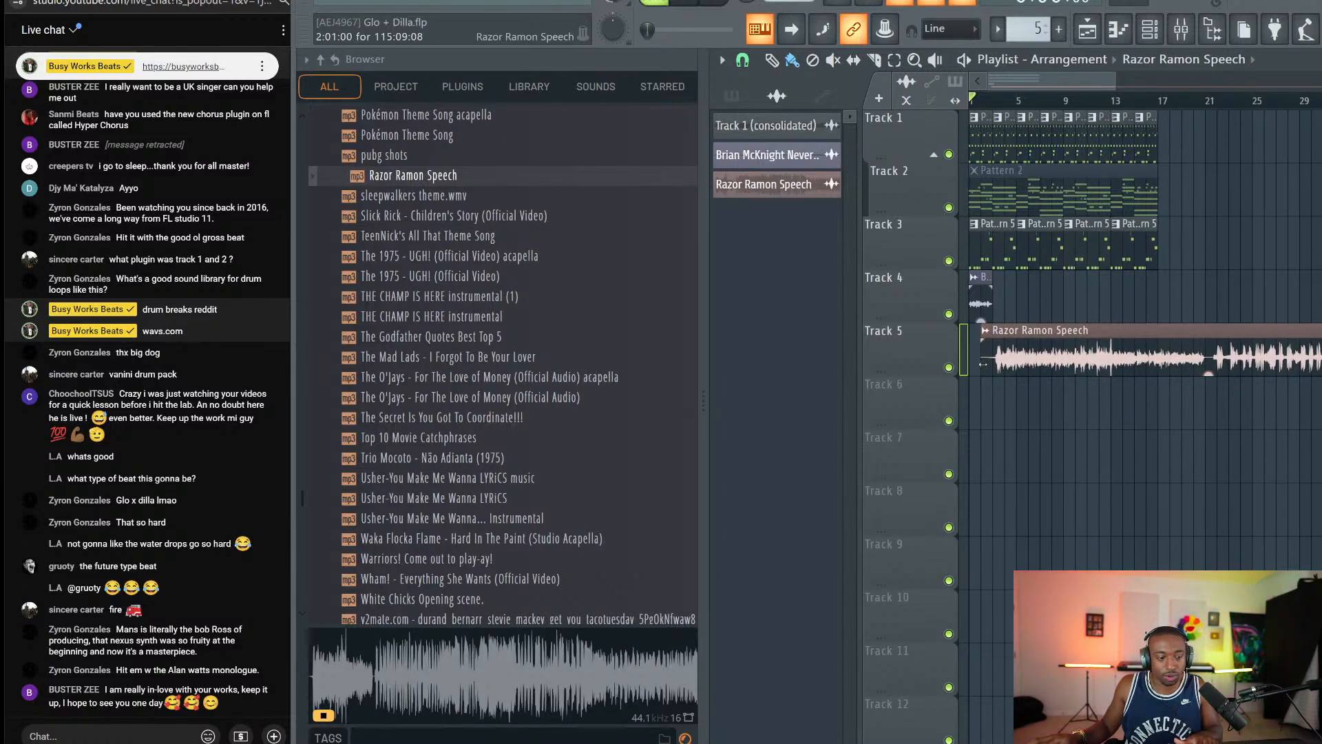
pyautogui.moveTo(983, 362); pyautogui.dragTo(972, 363)
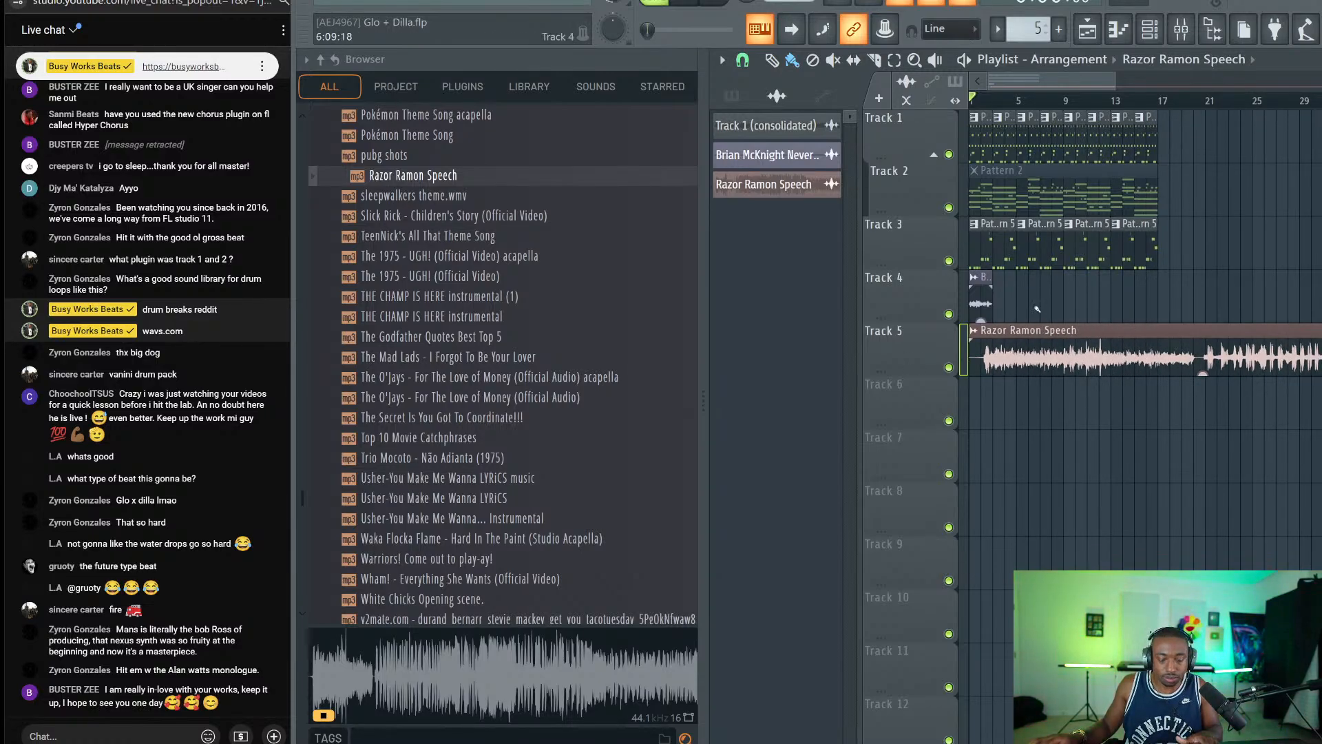
pyautogui.hotkey('ctrl', 'z')
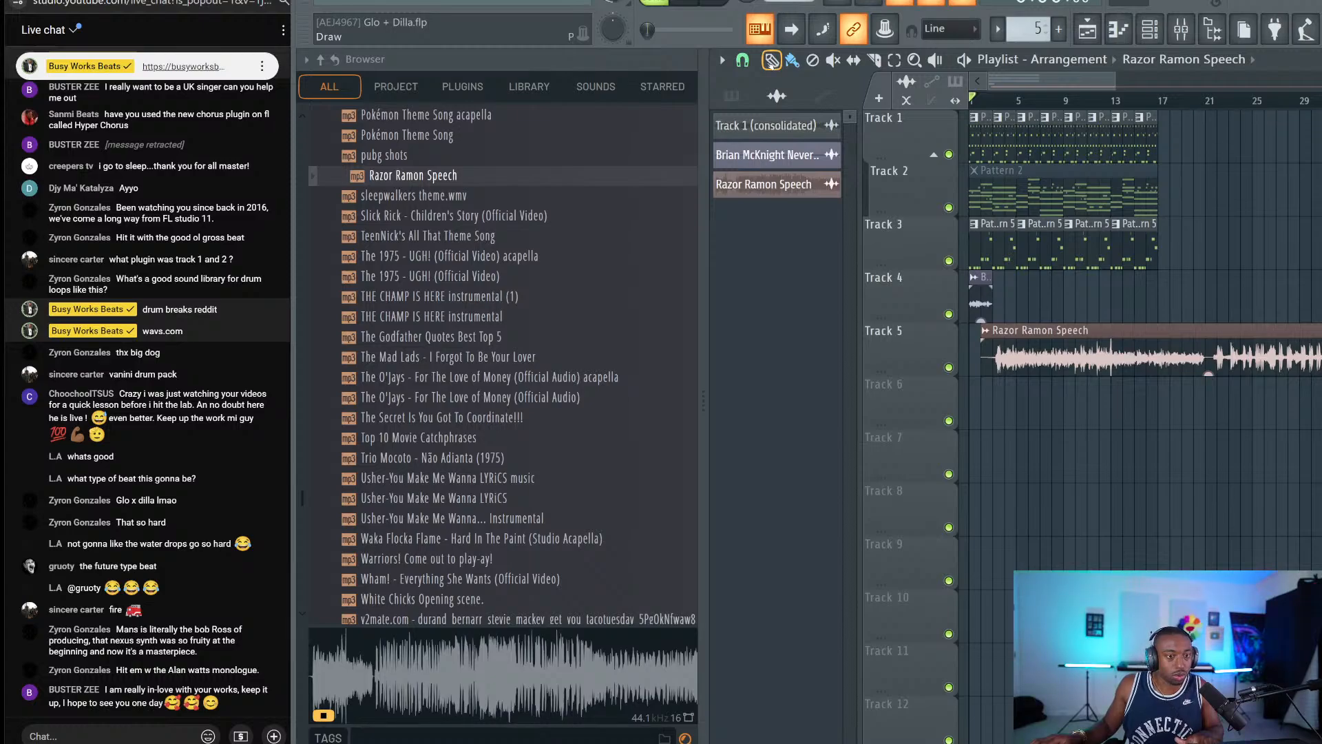
pyautogui.click(749, 61)
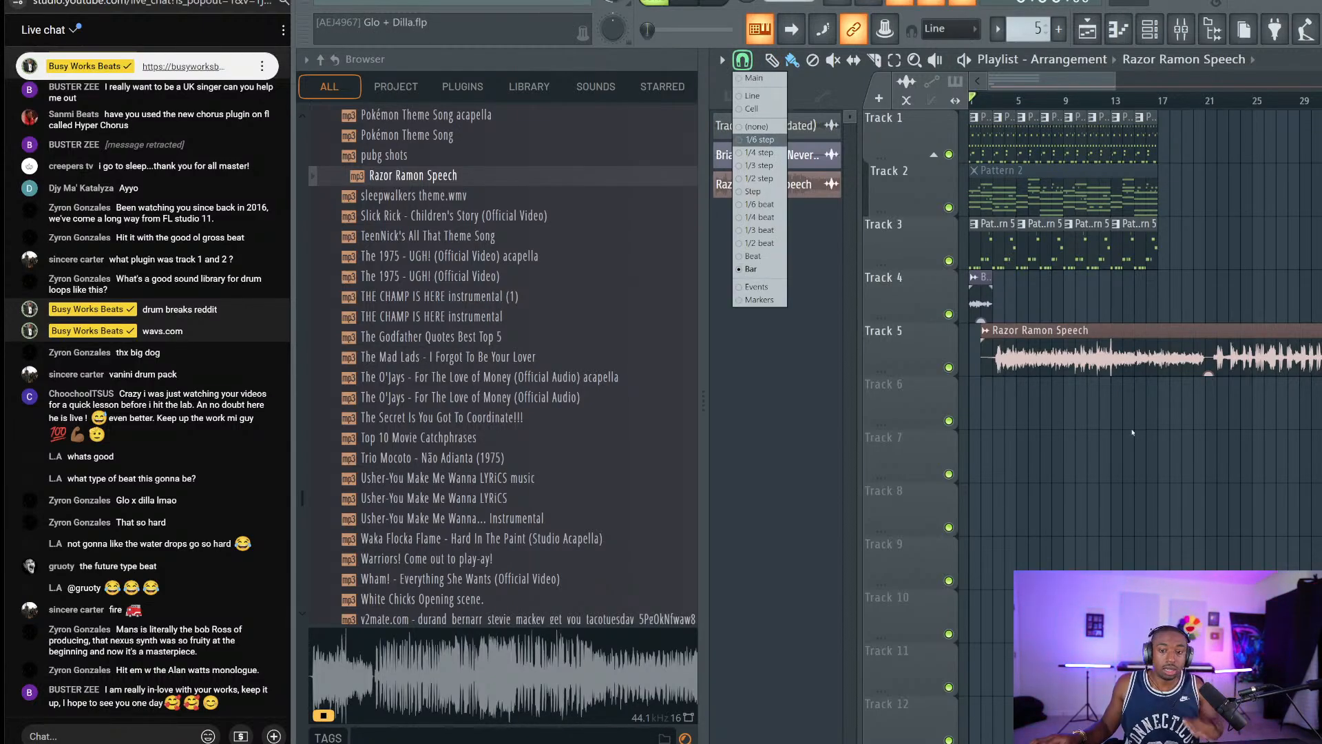
pyautogui.click(1133, 432)
# Trim the speech clip's start and lower its clip volume to -10.8 dB.
pyautogui.doubleClick(1038, 346)
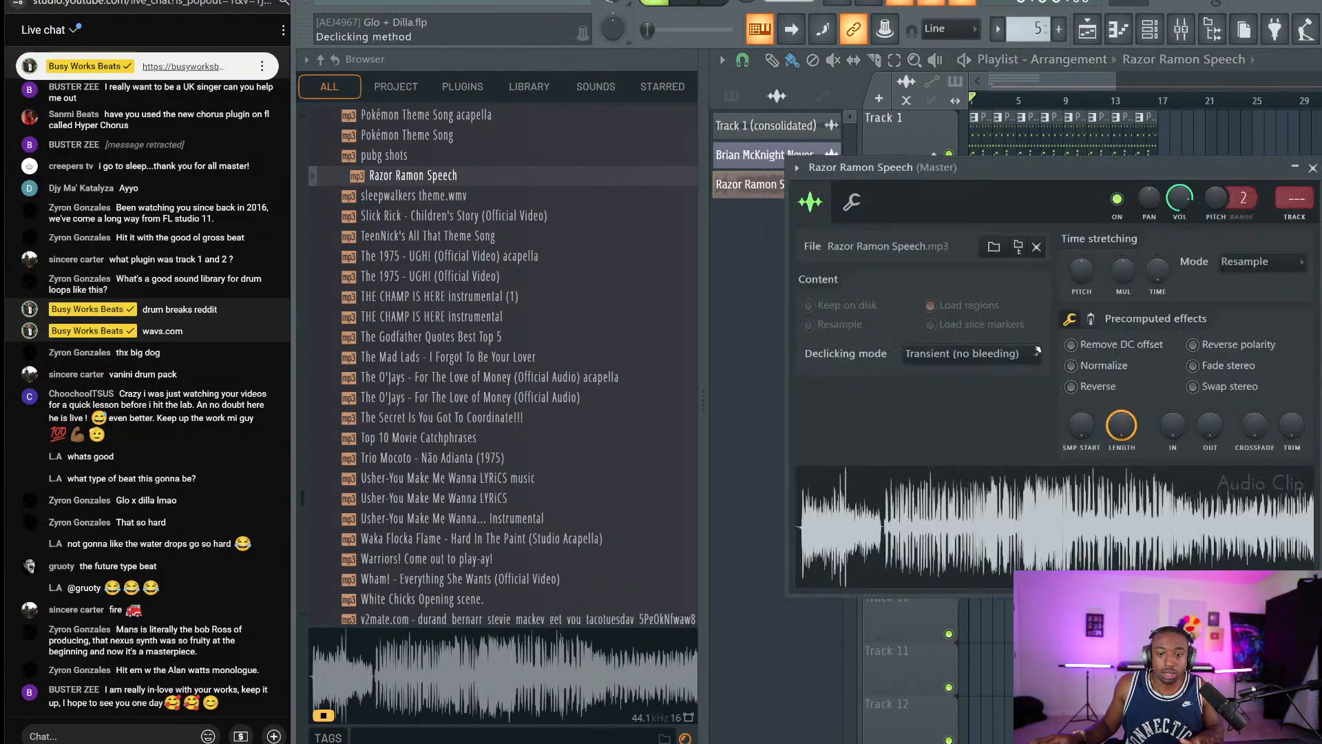
pyautogui.click(1313, 169)
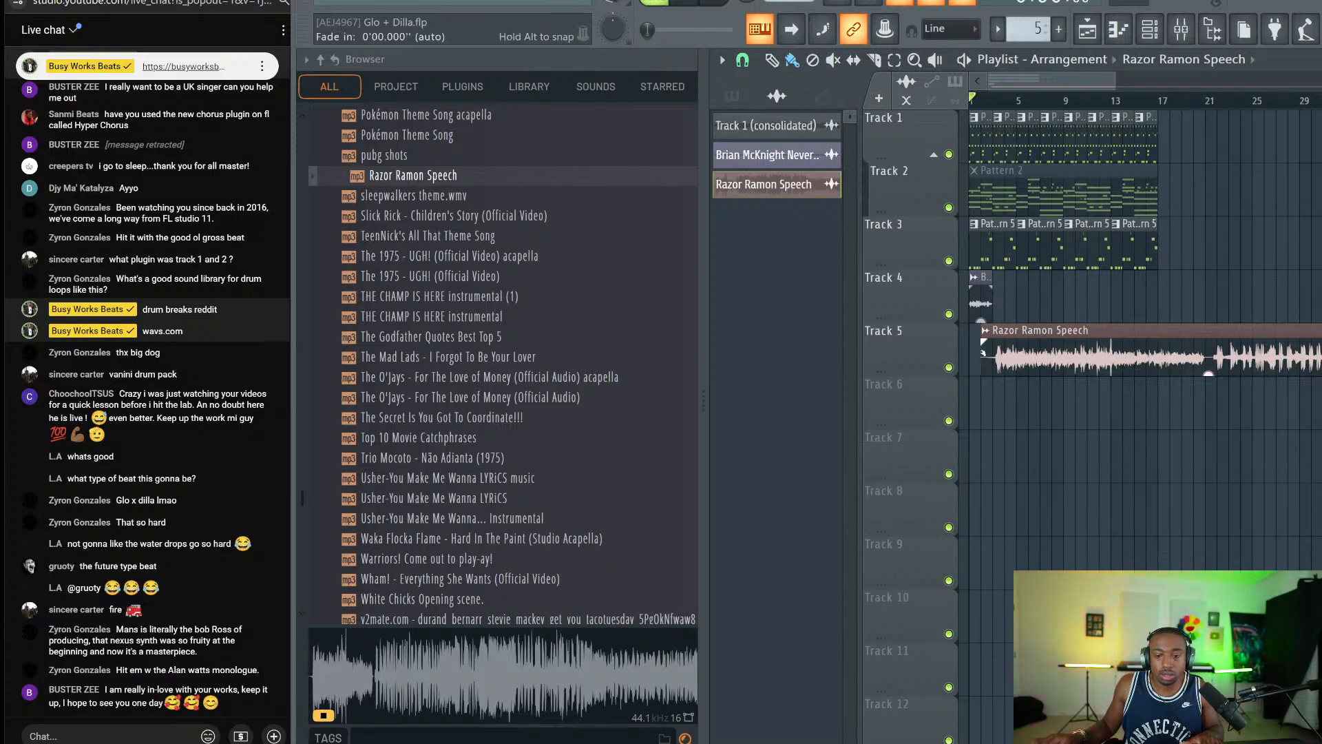
pyautogui.moveTo(987, 359); pyautogui.dragTo(1036, 361)
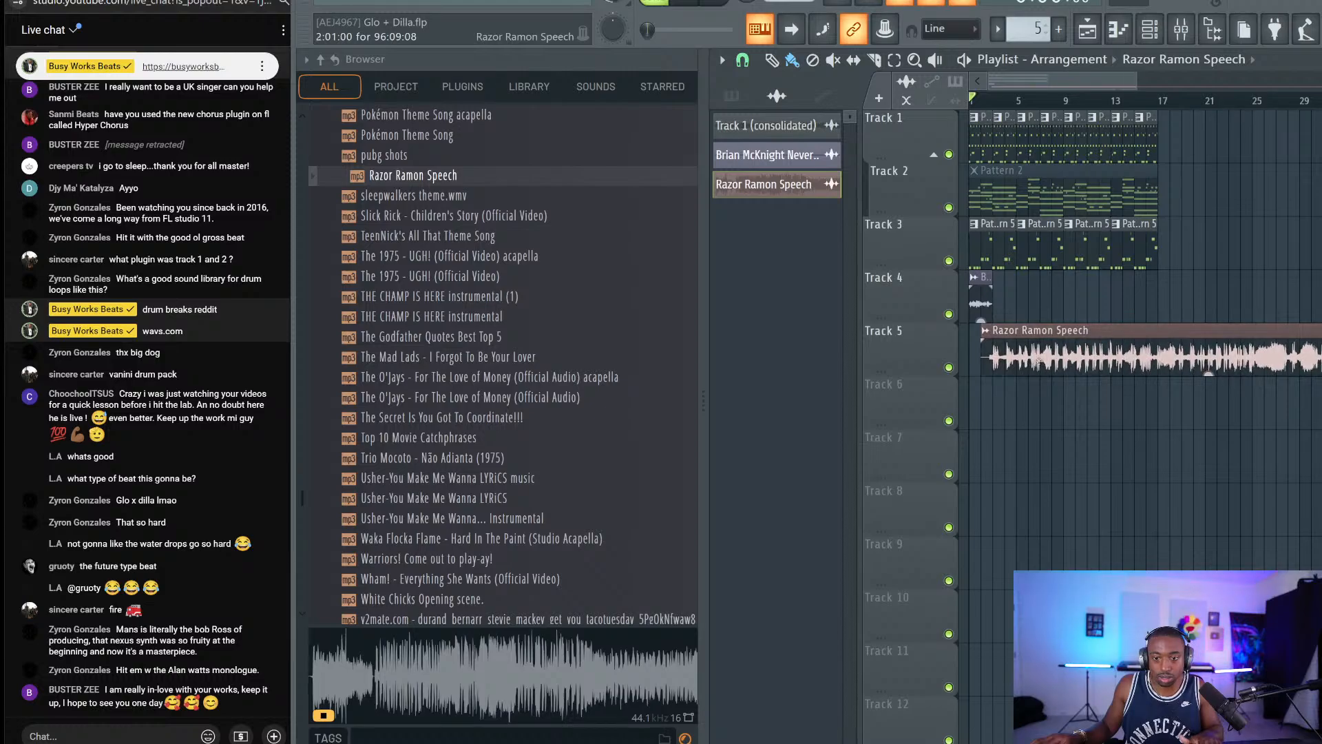
pyautogui.moveTo(1209, 374); pyautogui.dragTo(1208, 396)
pyautogui.press('space')
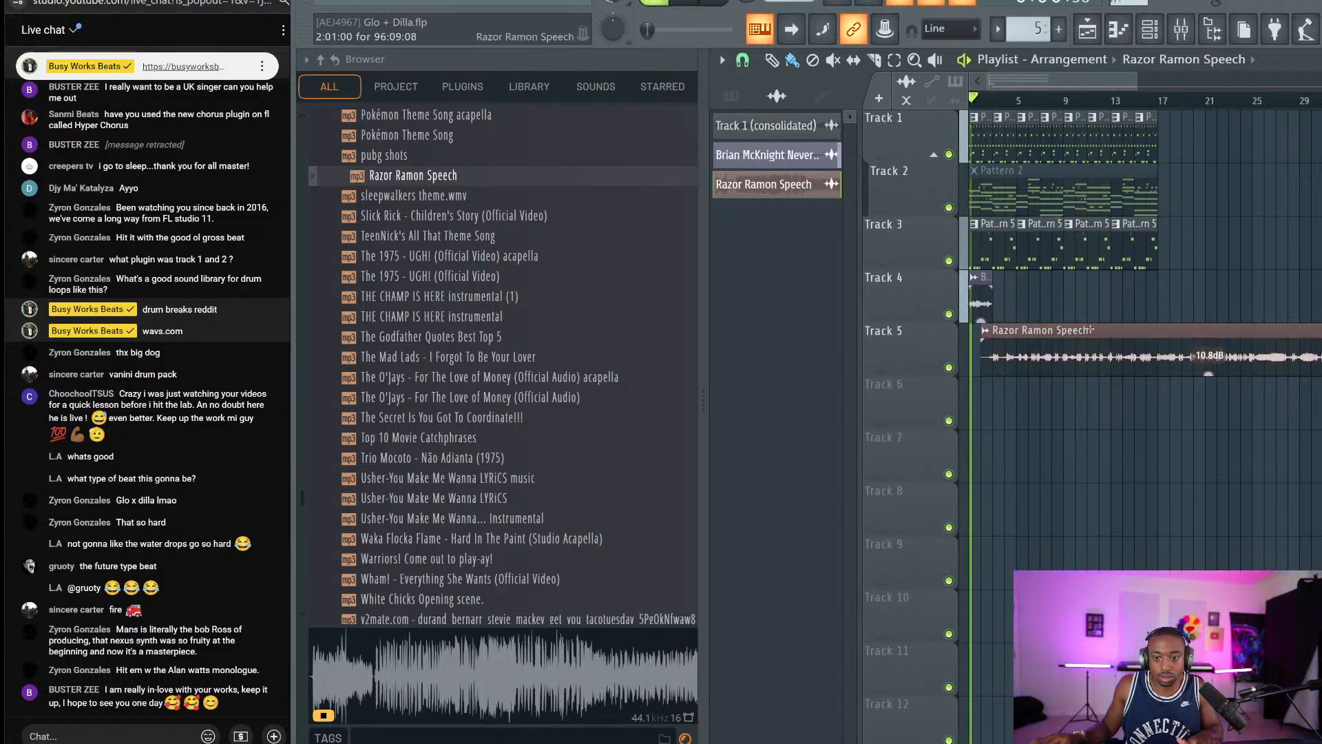
pyautogui.scroll(2, 1033, 104)
pyautogui.press('space')
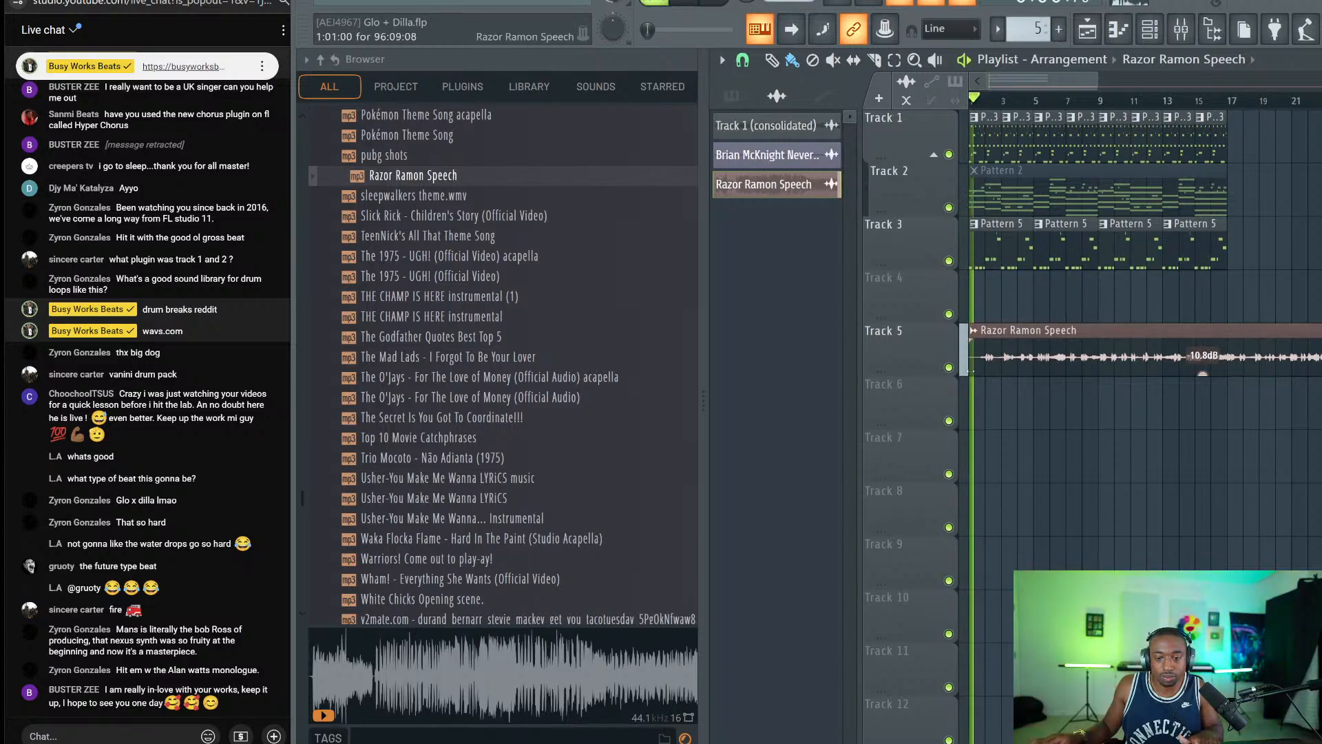
pyautogui.moveTo(972, 374)
pyautogui.mouseDown()
pyautogui.moveTo(984, 383)
pyautogui.moveTo(970, 384)
pyautogui.mouseUp()
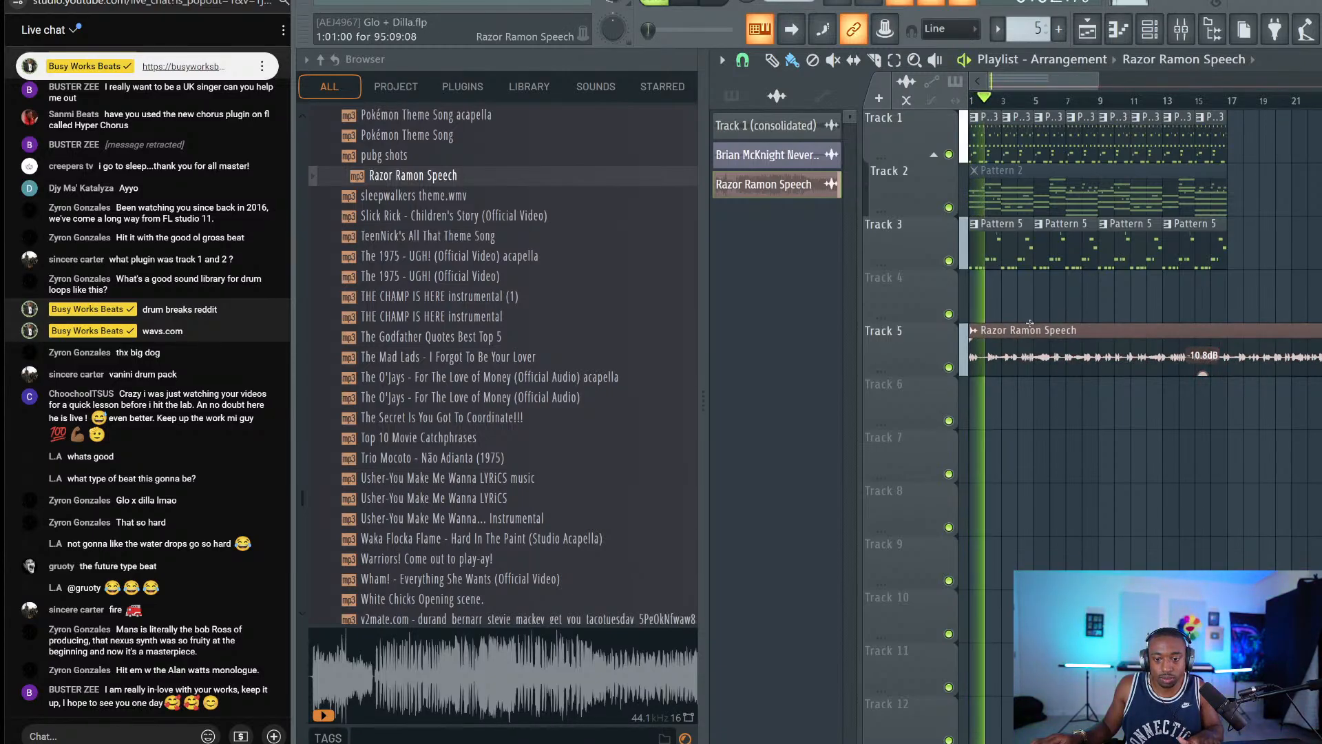
# Assign the Razor Ramon Speech channel to mixer insert 6 with Ctrl+L and hide the browser.
pyautogui.click(1150, 29)
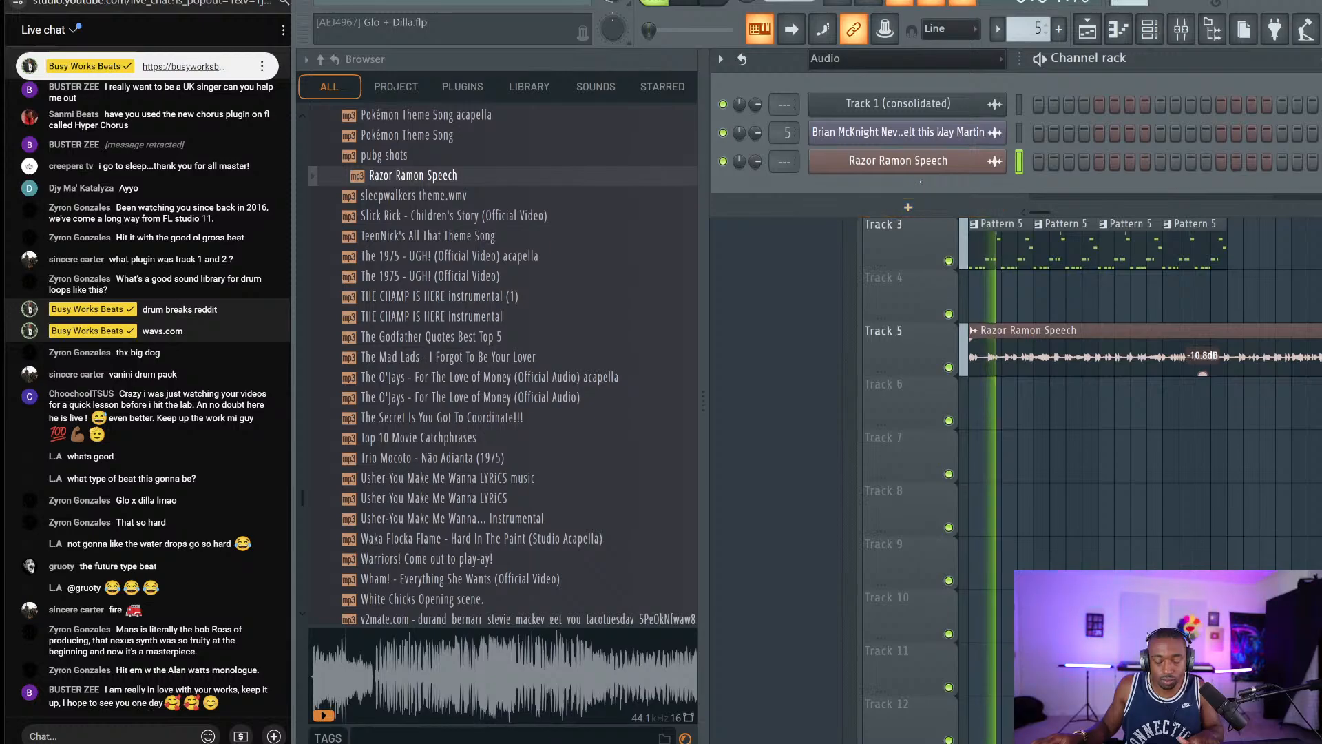
pyautogui.hotkey('ctrl', 'l')
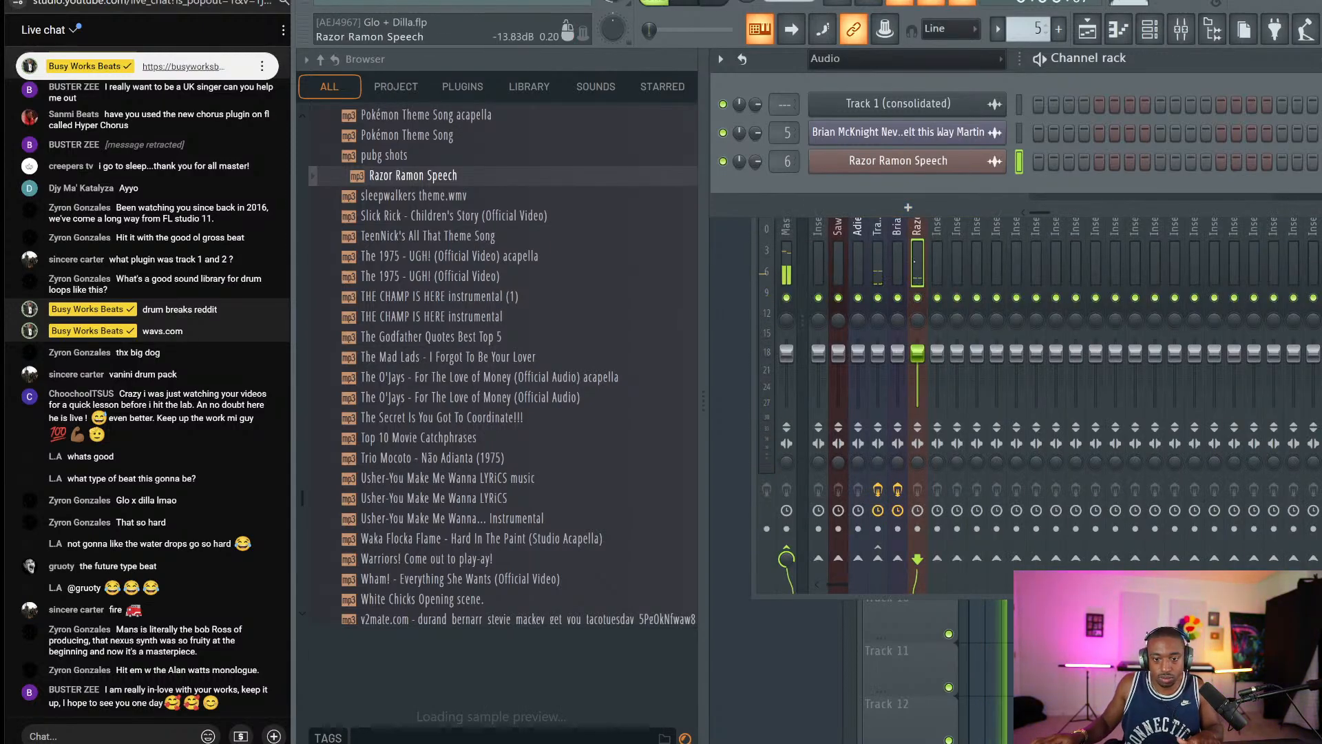
pyautogui.click(918, 230)
pyautogui.click(1211, 39)
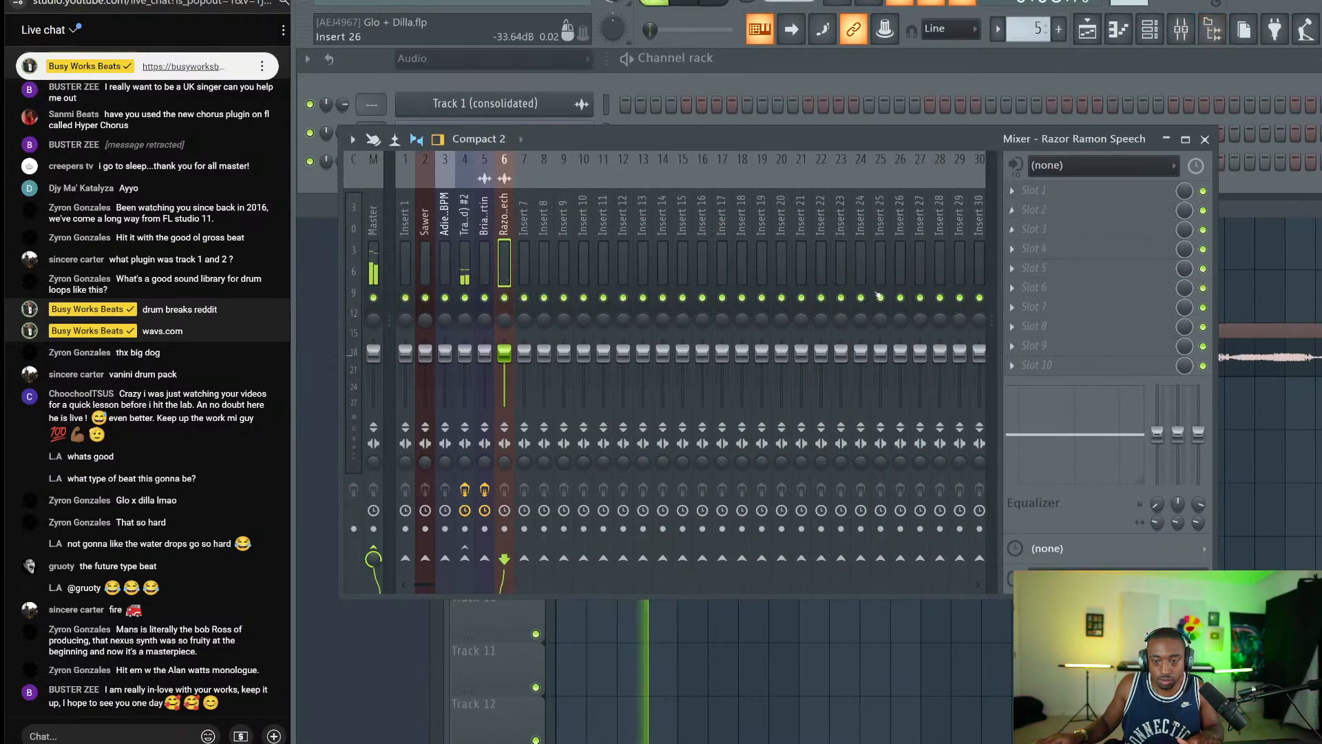
pyautogui.click(1278, 511)
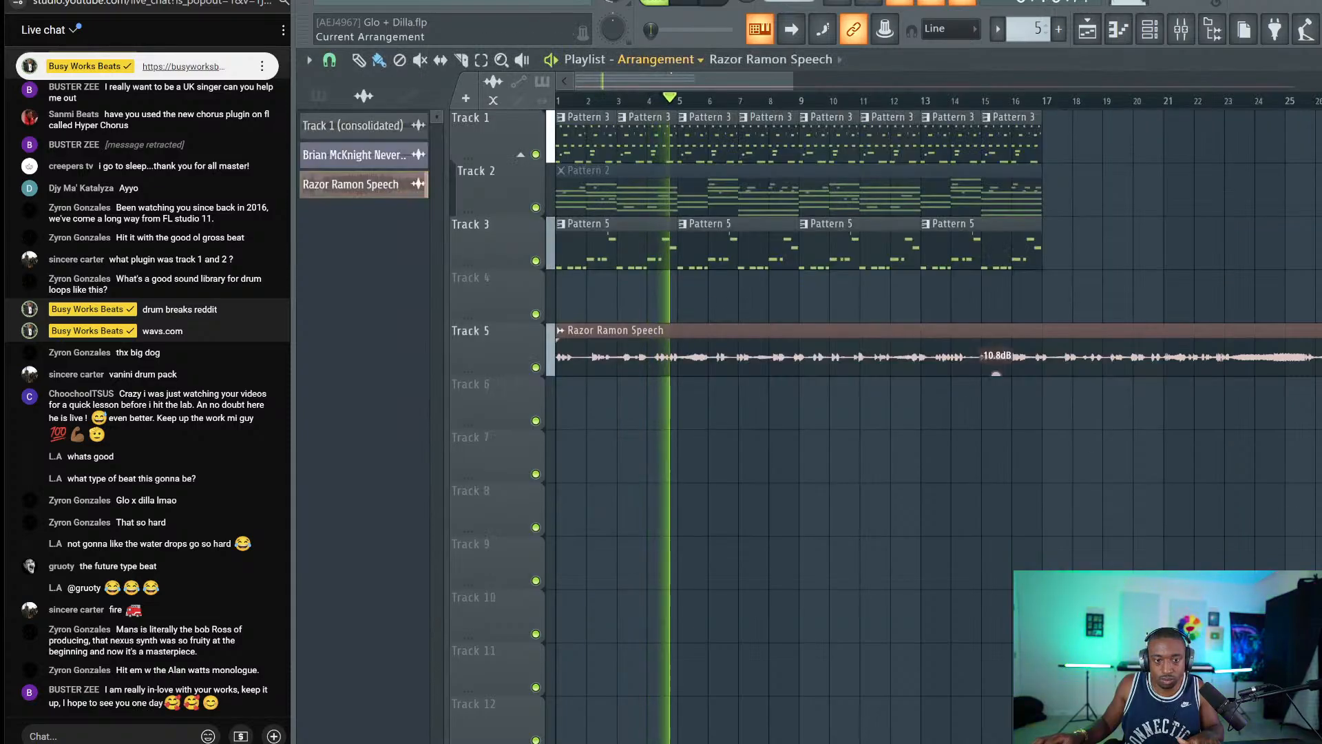
pyautogui.scroll(2, 679, 98)
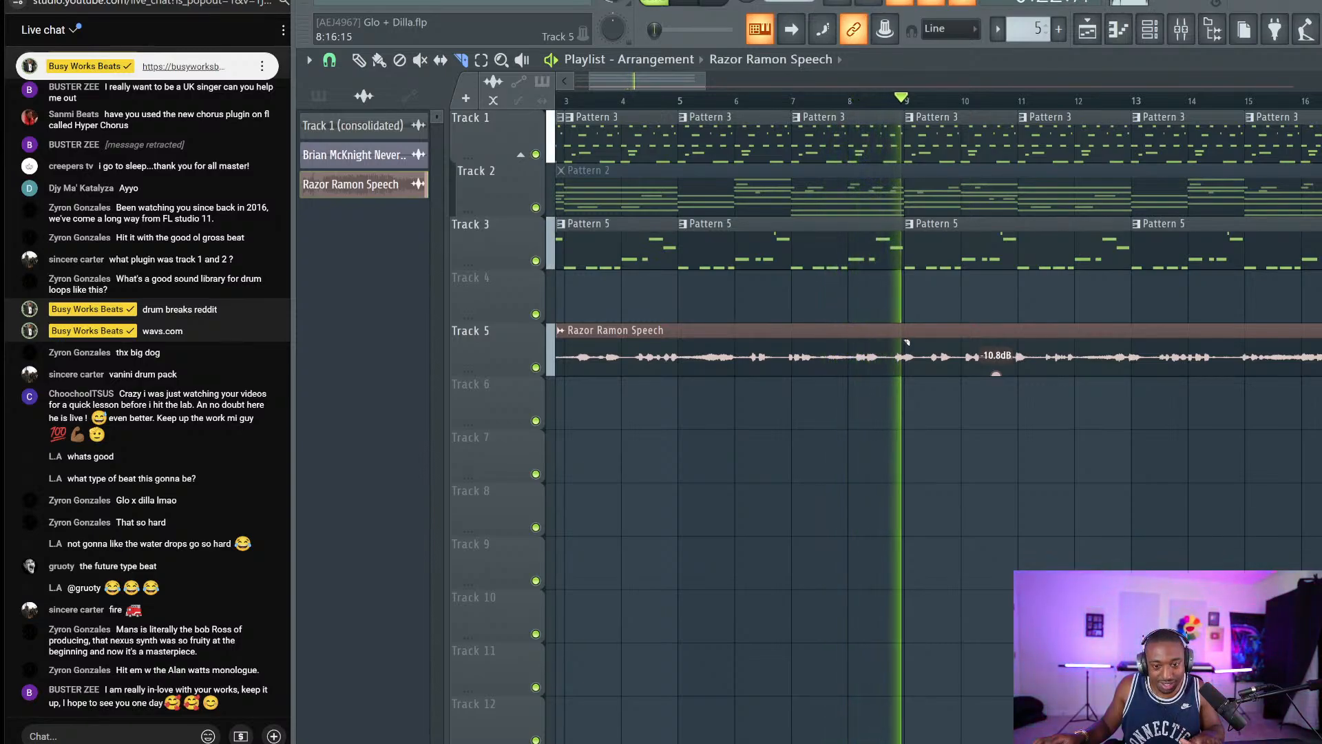
# Slice the speech clip at bar 8 and delete the part after it.
pyautogui.press('space')
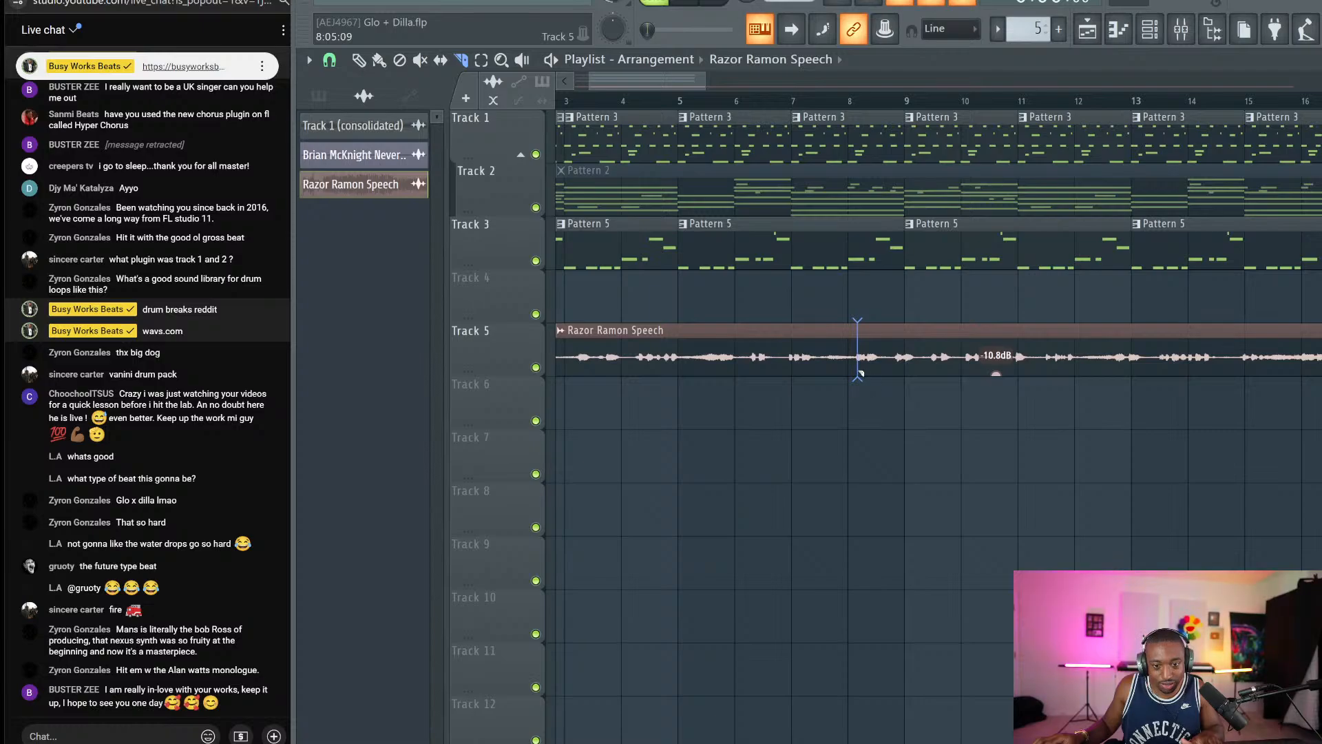
pyautogui.click(858, 372)
pyautogui.keyDown('ctrl'); pyautogui.click(876, 369); pyautogui.keyUp('ctrl')
pyautogui.press('Delete')
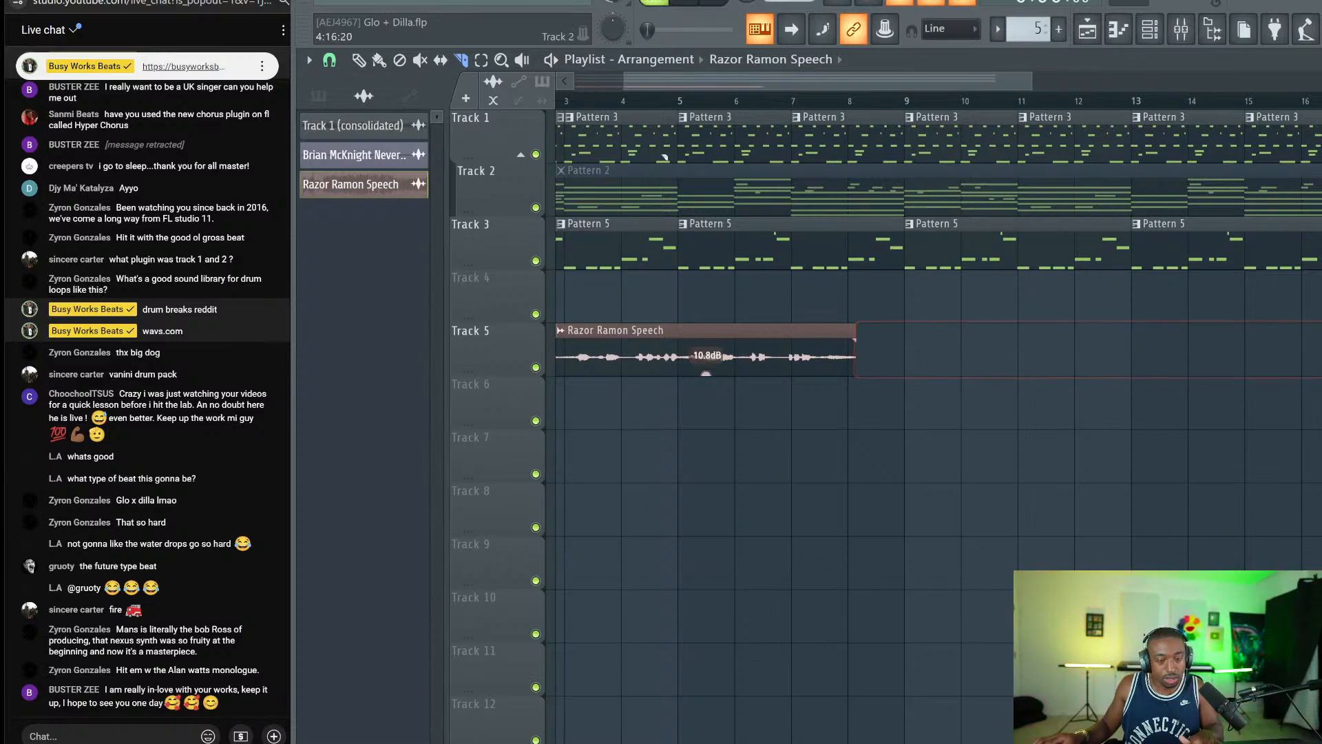
pyautogui.doubleClick(675, 347)
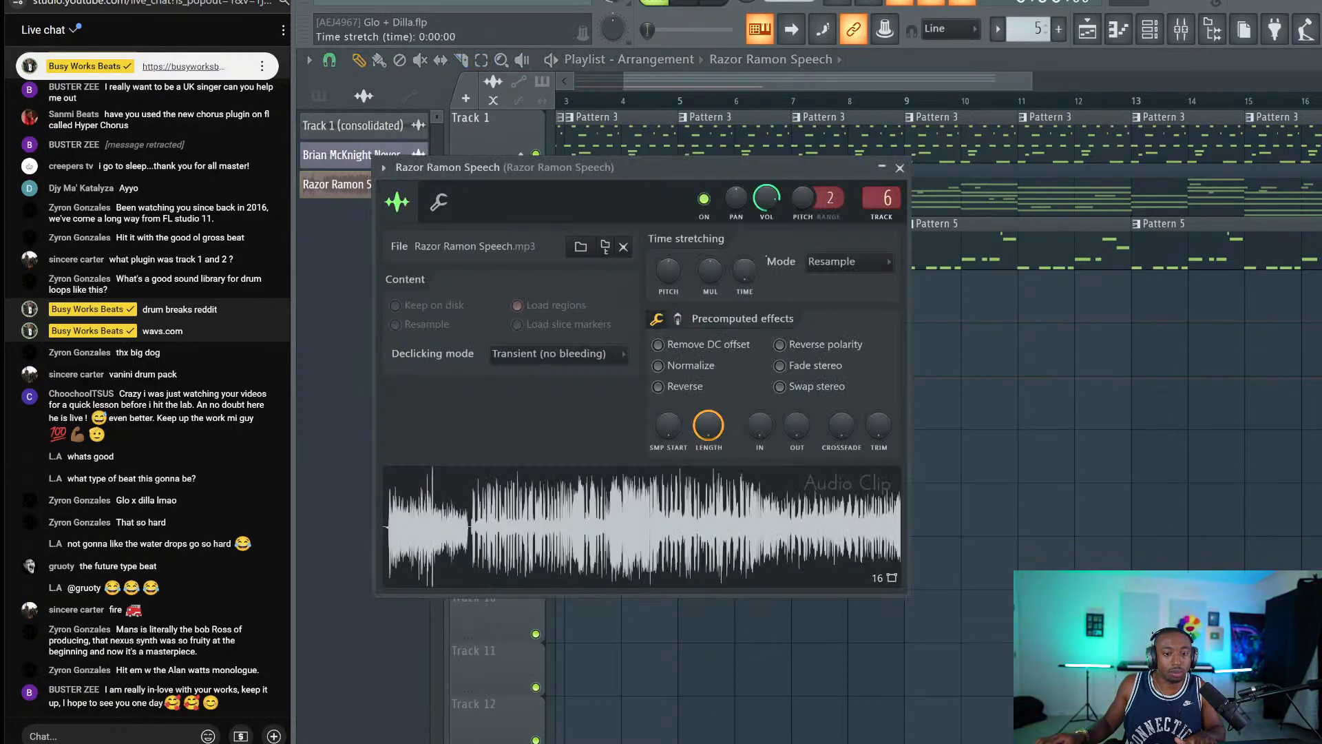
# Show the mixer and select the Brian McKnight insert.
pyautogui.click(1180, 29)
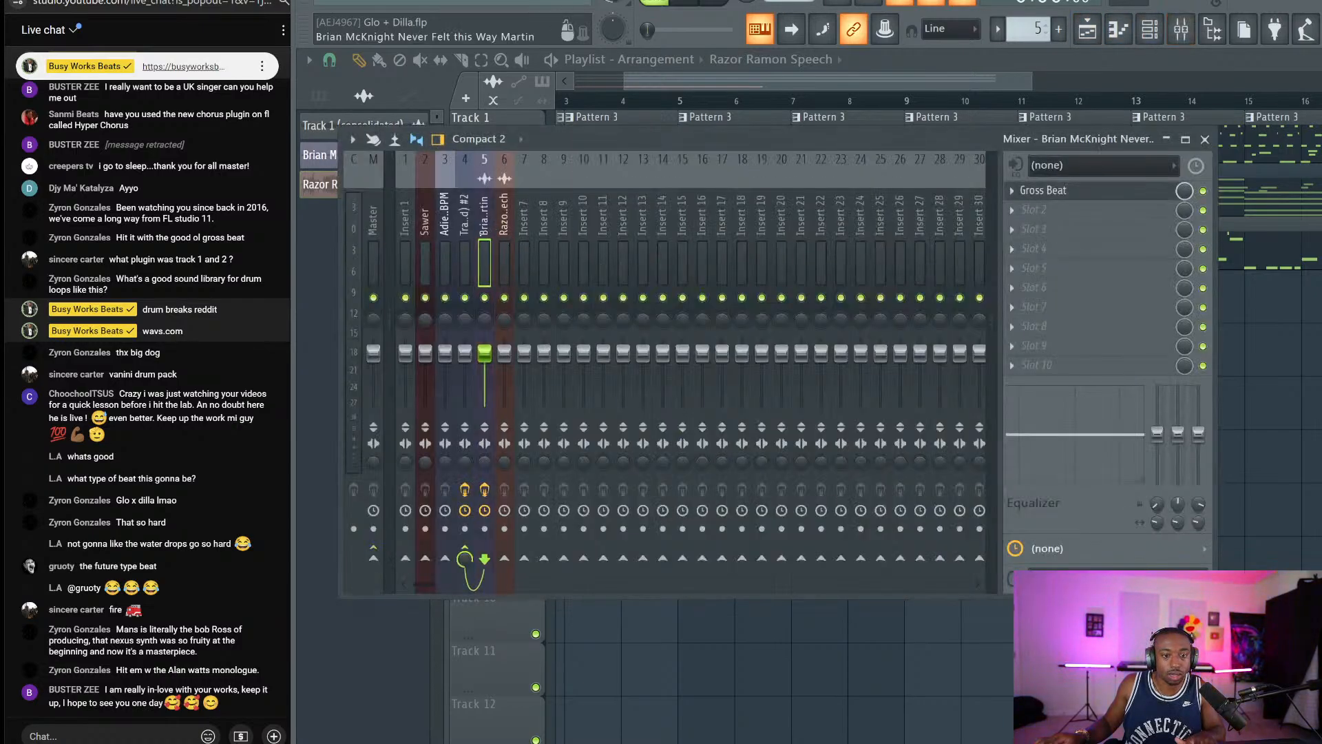
pyautogui.click(506, 227)
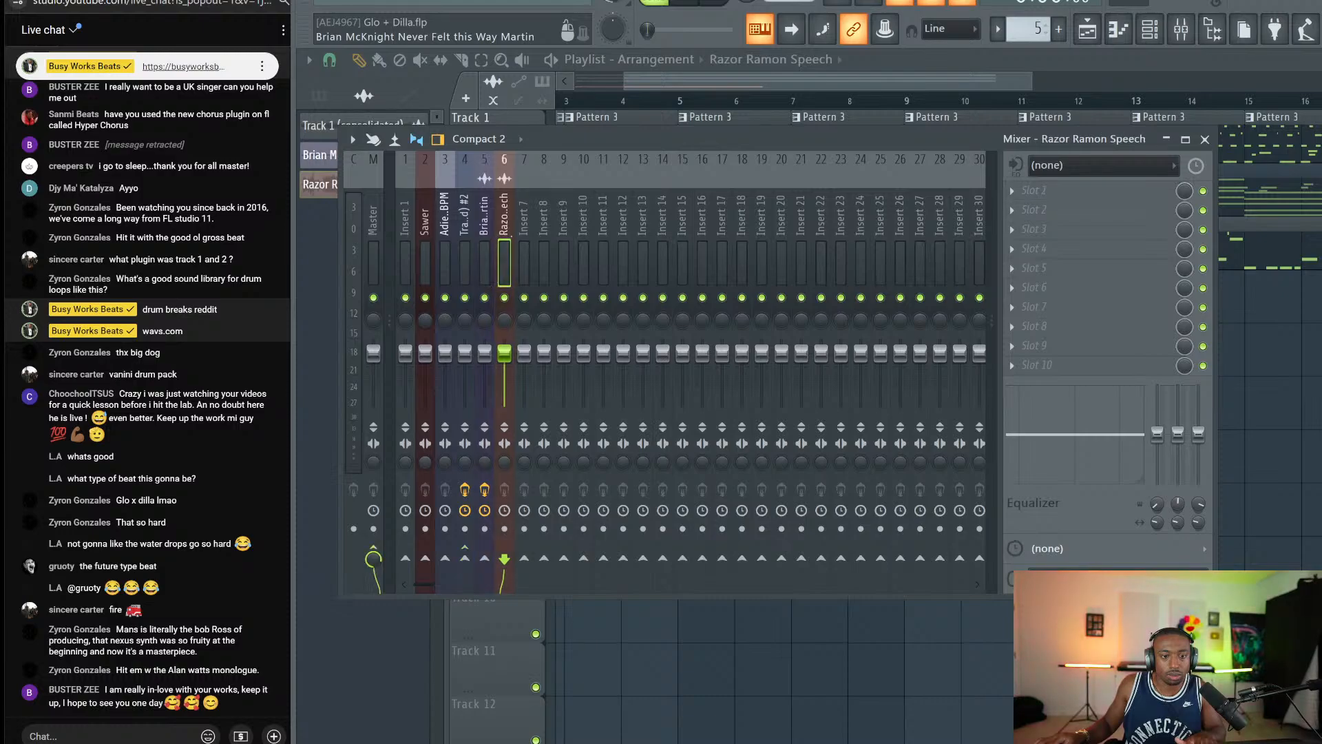
pyautogui.press('space')
pyautogui.press('Left')
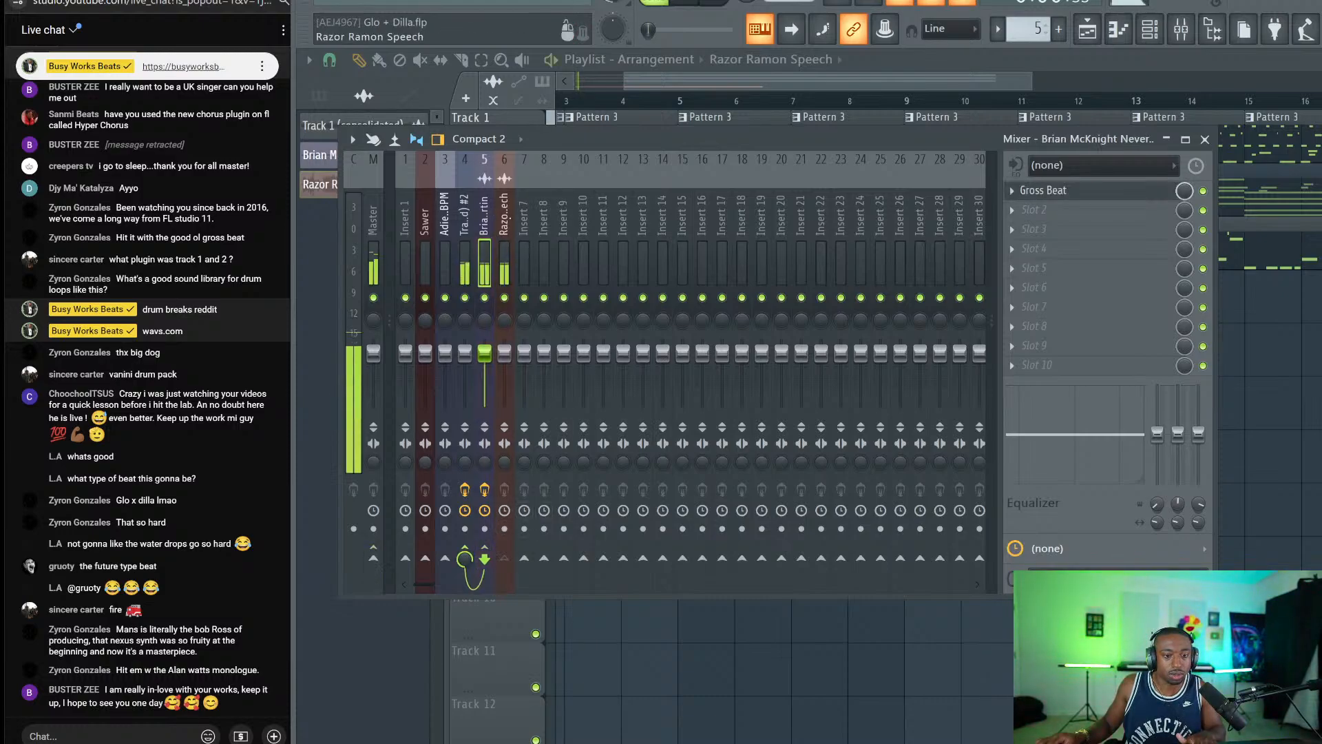
# In Gross Beat, try the 1/4 Bt Gate and 1 Beat Gate presets, reset to Empty, snap 1/4.
pyautogui.click(1061, 197)
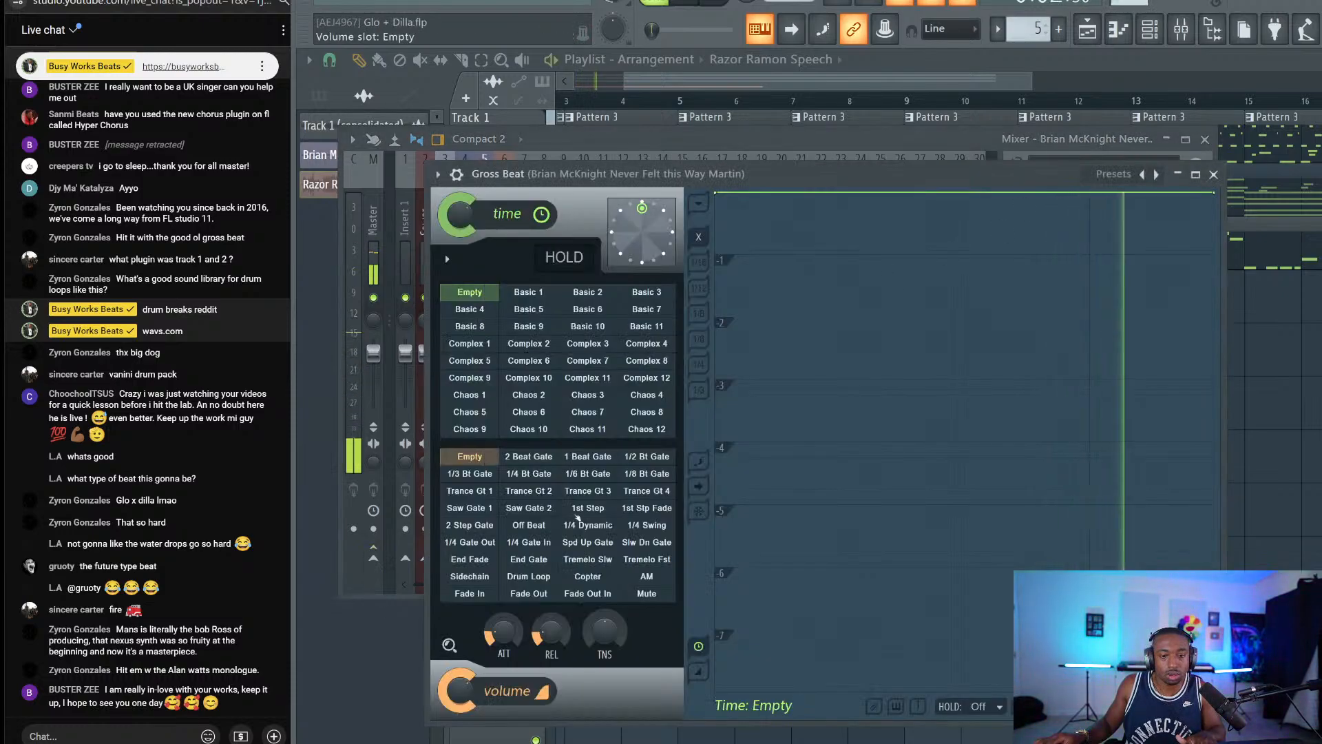
pyautogui.click(547, 473)
pyautogui.click(587, 456)
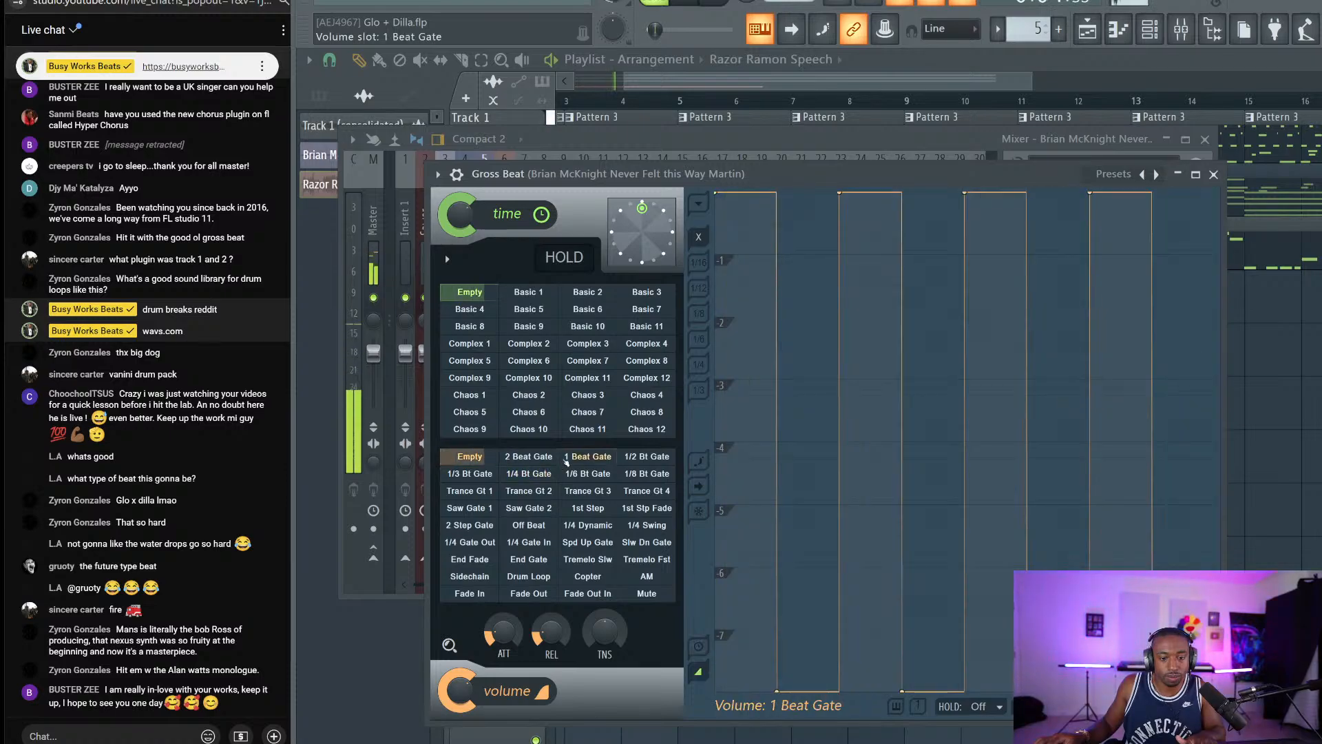
pyautogui.click(470, 456)
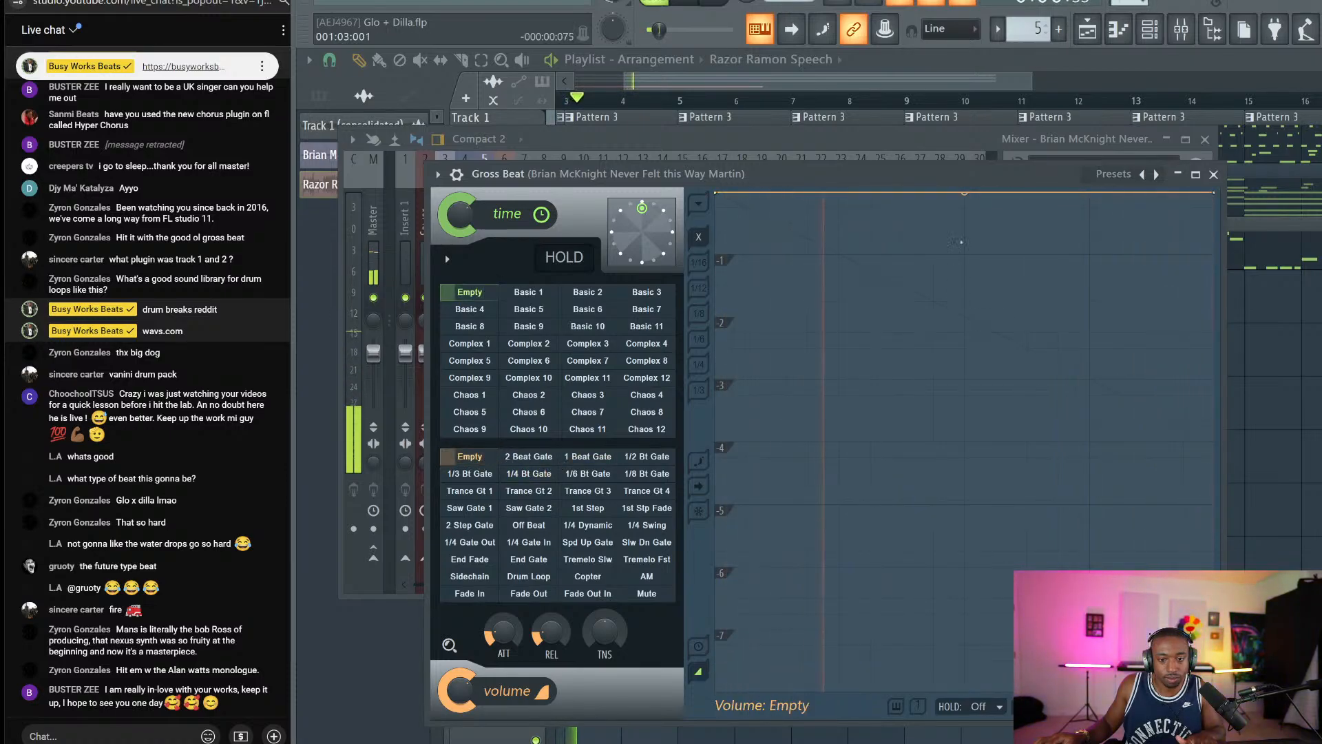
pyautogui.press('space')
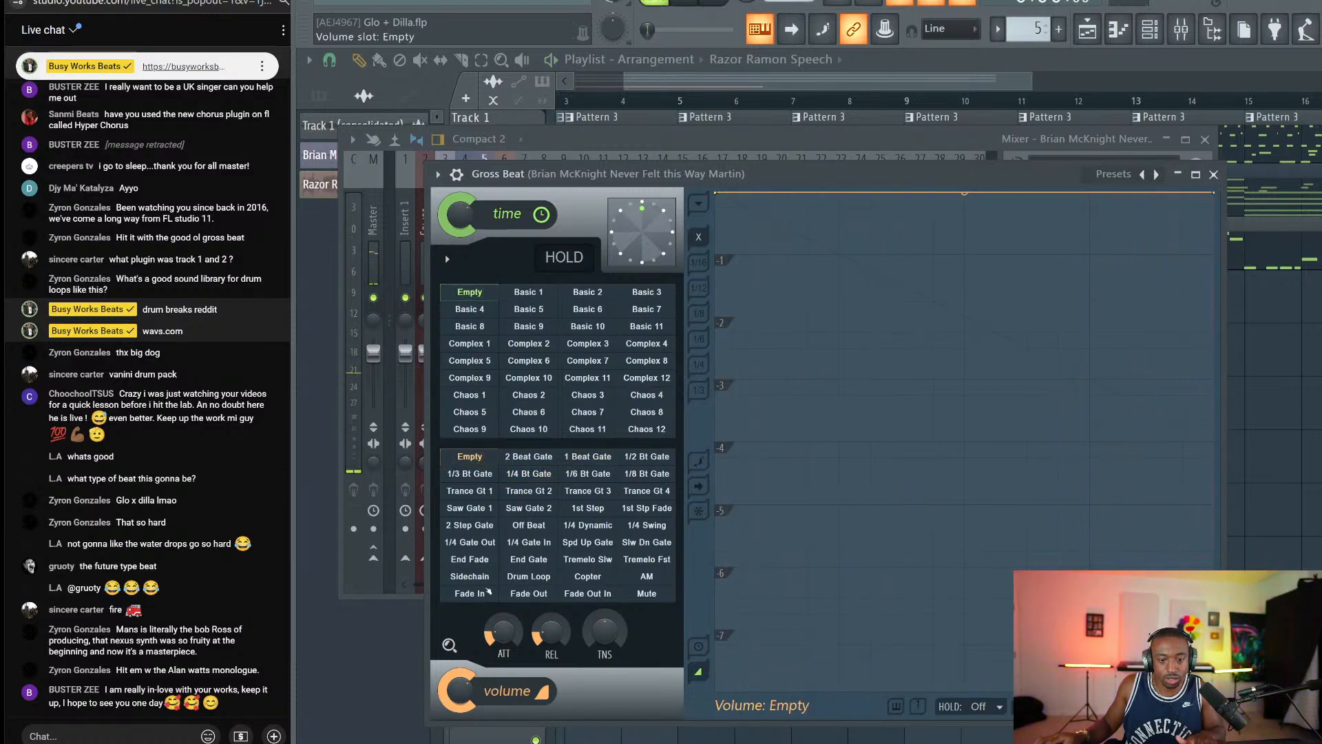
pyautogui.click(698, 365)
# Draw a stepped volume envelope with raised and dropped points, silencing the end.
pyautogui.rightClick(904, 271)
pyautogui.moveTo(904, 270); pyautogui.dragTo(965, 550)
pyautogui.rightClick(995, 567)
pyautogui.rightClick(1026, 316)
pyautogui.moveTo(1026, 316); pyautogui.dragTo(1010, 164)
pyautogui.press('space')
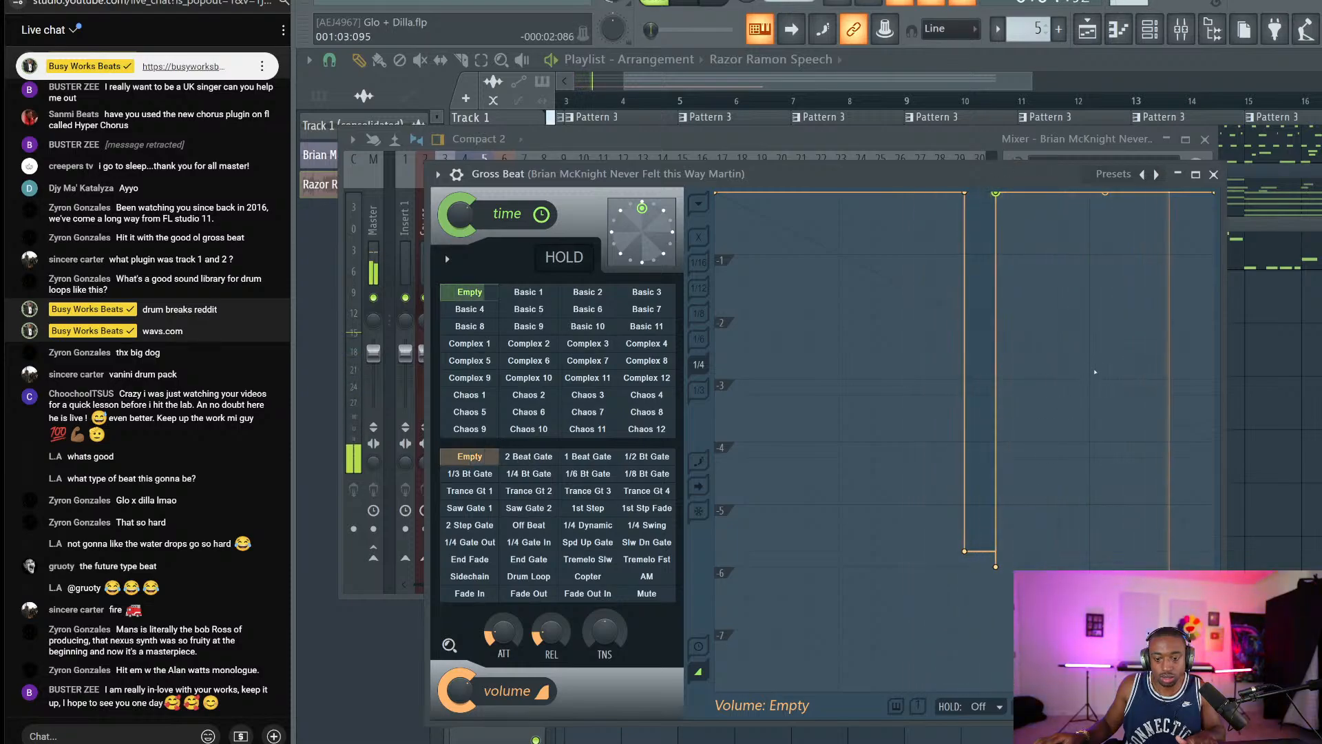
pyautogui.rightClick(1152, 239)
pyautogui.moveTo(1160, 226); pyautogui.dragTo(1184, 660)
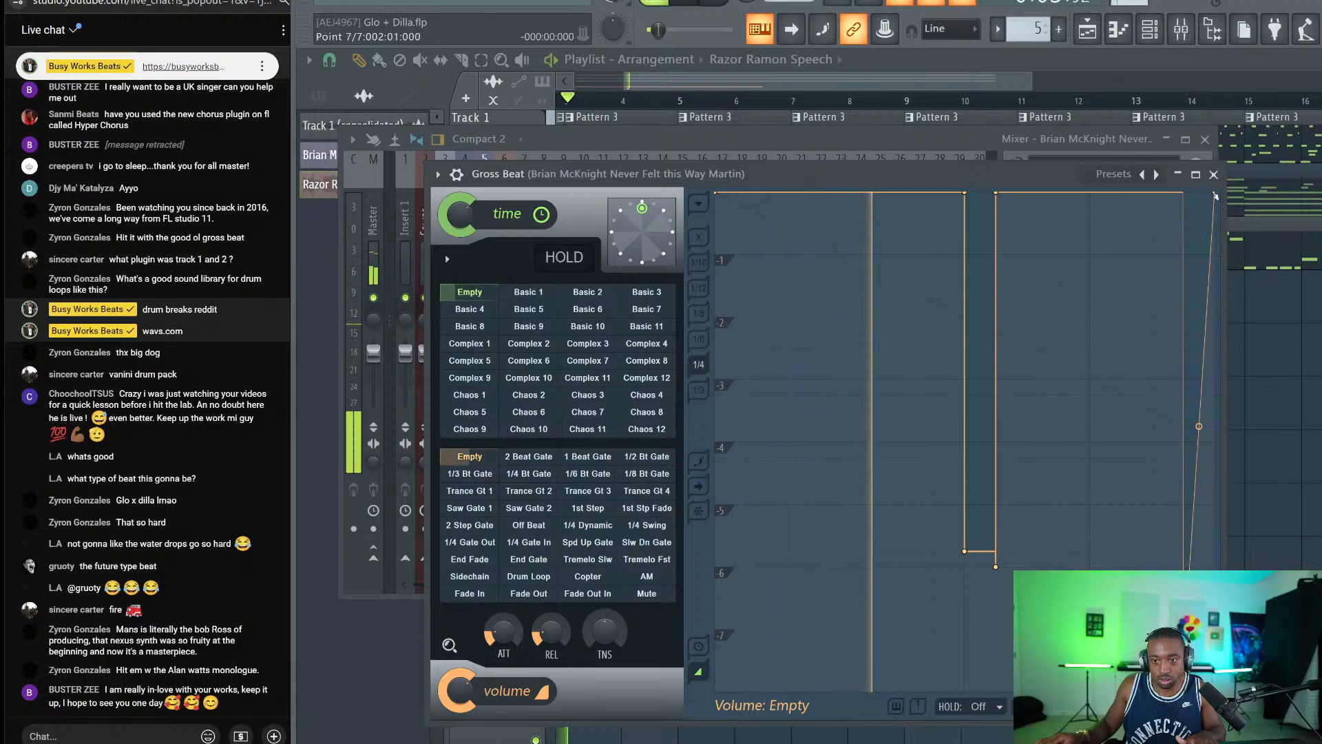
pyautogui.moveTo(1213, 194); pyautogui.dragTo(1216, 691)
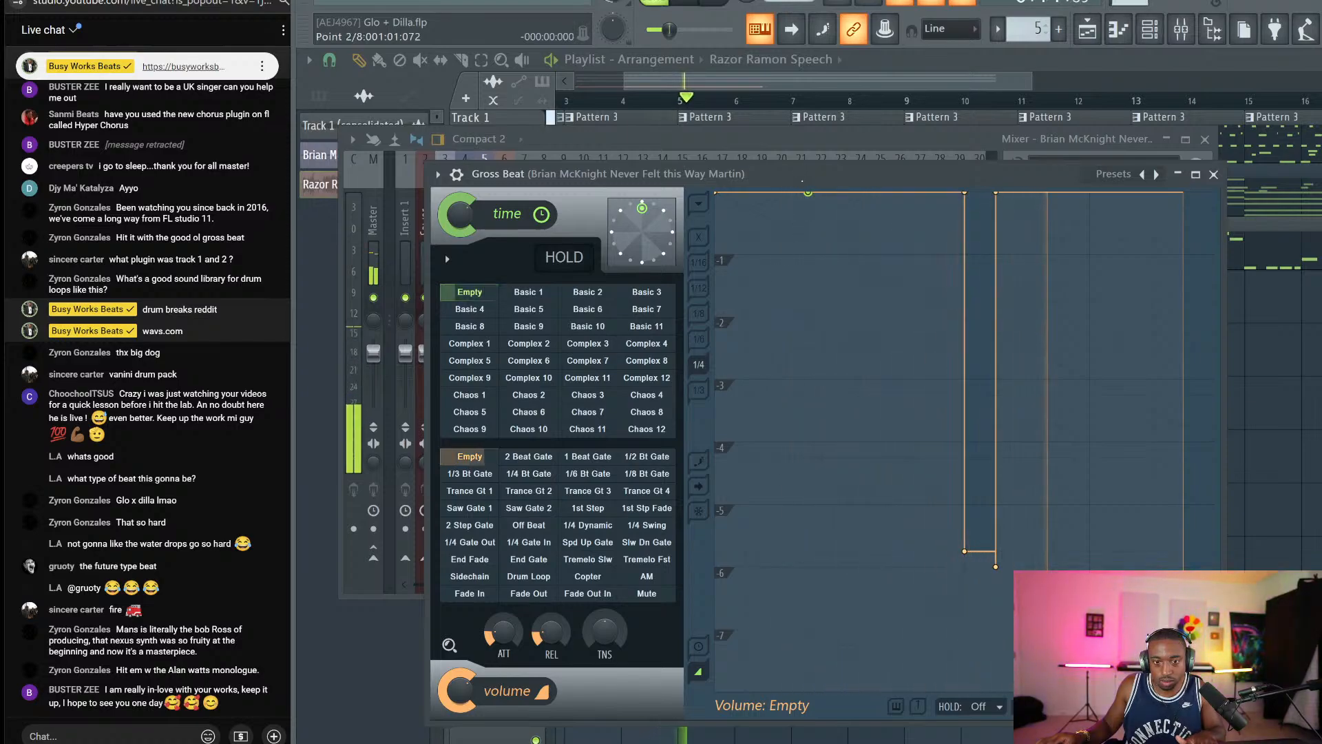
pyautogui.moveTo(805, 220); pyautogui.dragTo(808, 628)
pyautogui.moveTo(840, 555); pyautogui.dragTo(845, 241)
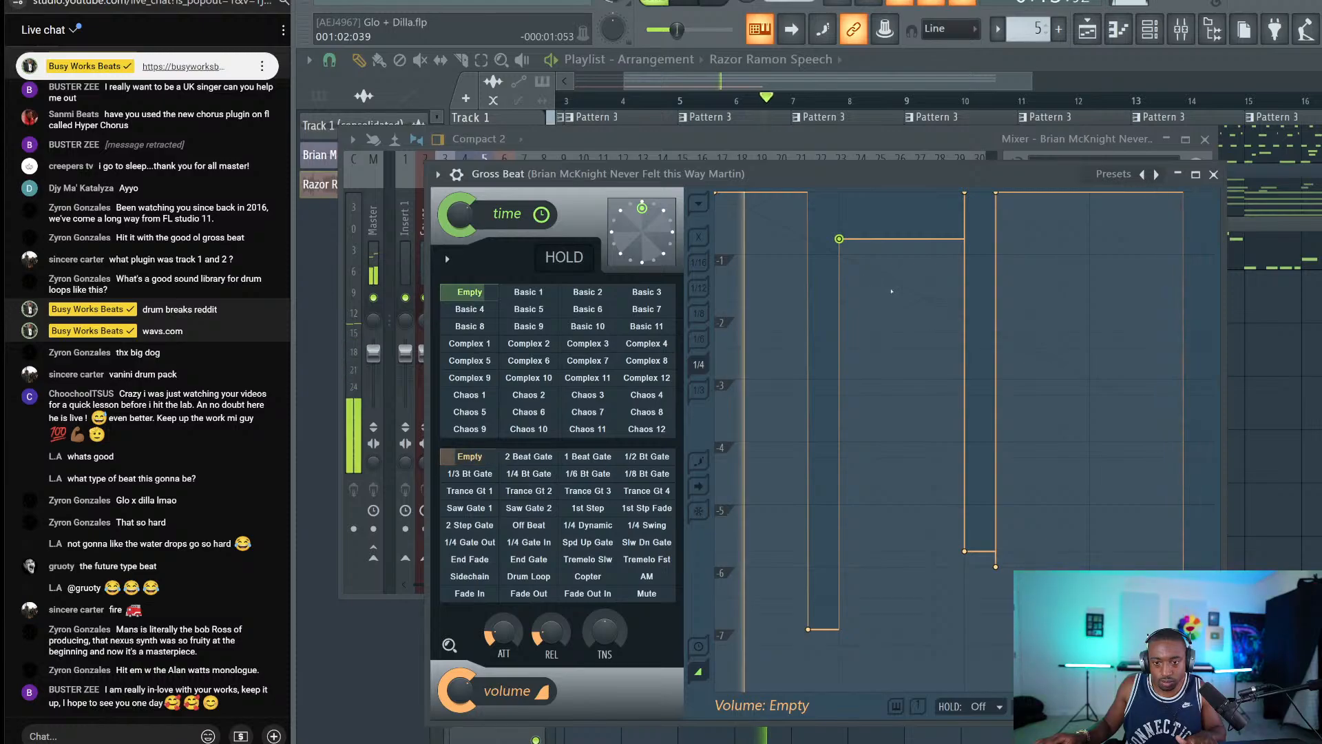
# Open UAD Precision Delay Mod on the Track 1 (consolidated) insert and set Delay A to 800.
pyautogui.click(1213, 175)
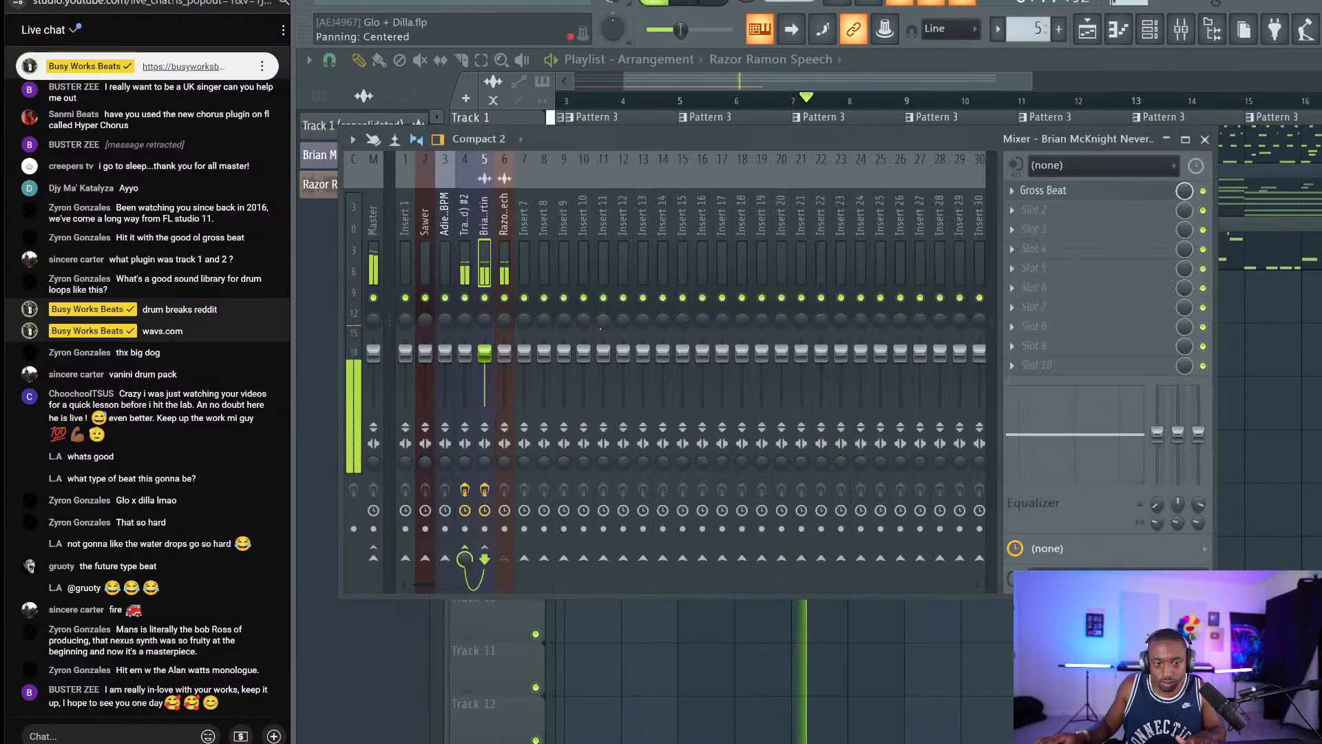
pyautogui.click(465, 231)
pyautogui.click(1127, 195)
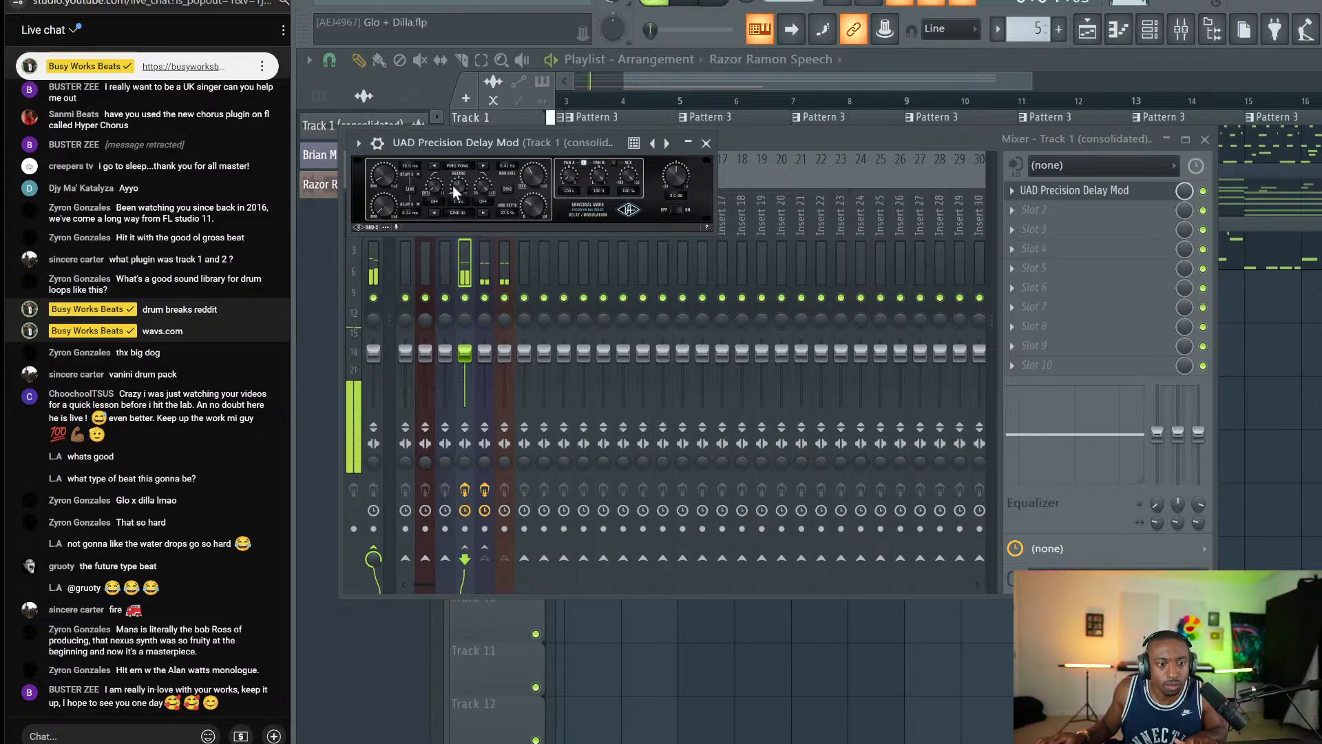
pyautogui.moveTo(384, 184); pyautogui.dragTo(382, 177)
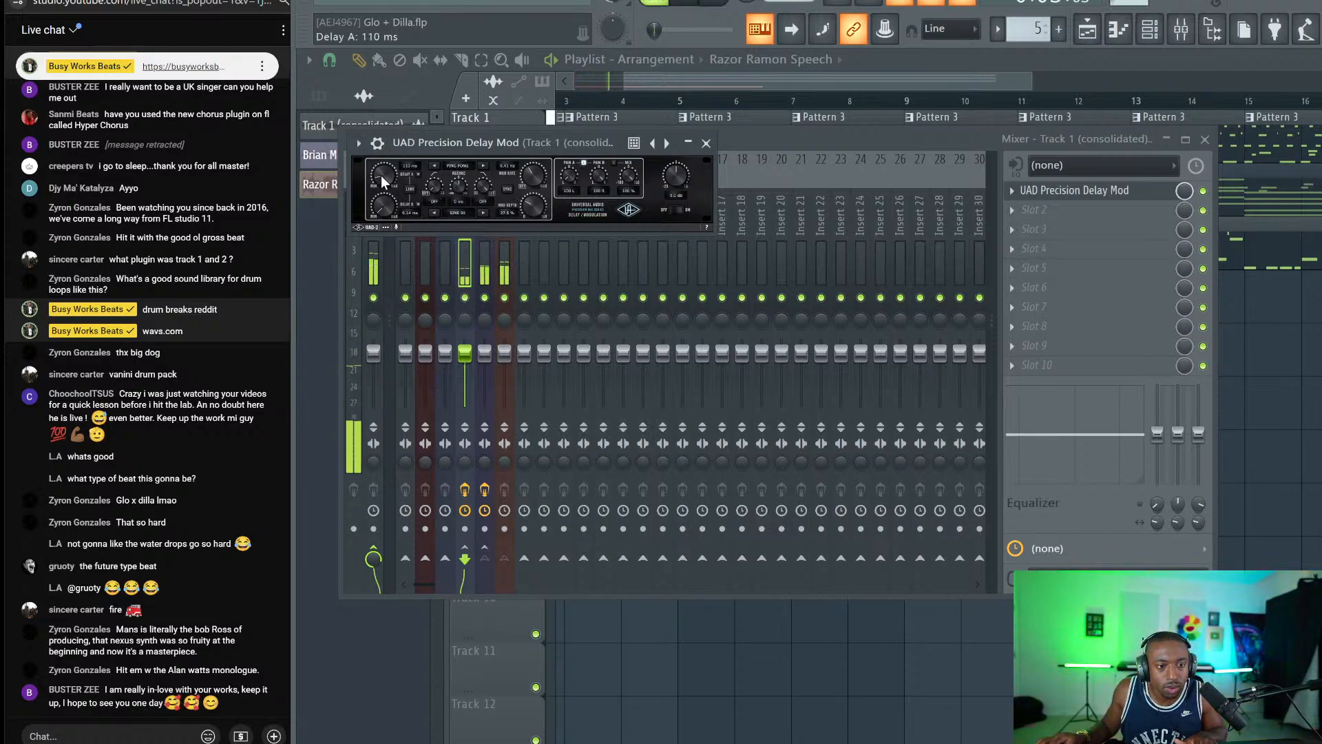
pyautogui.moveTo(381, 172); pyautogui.dragTo(378, 174)
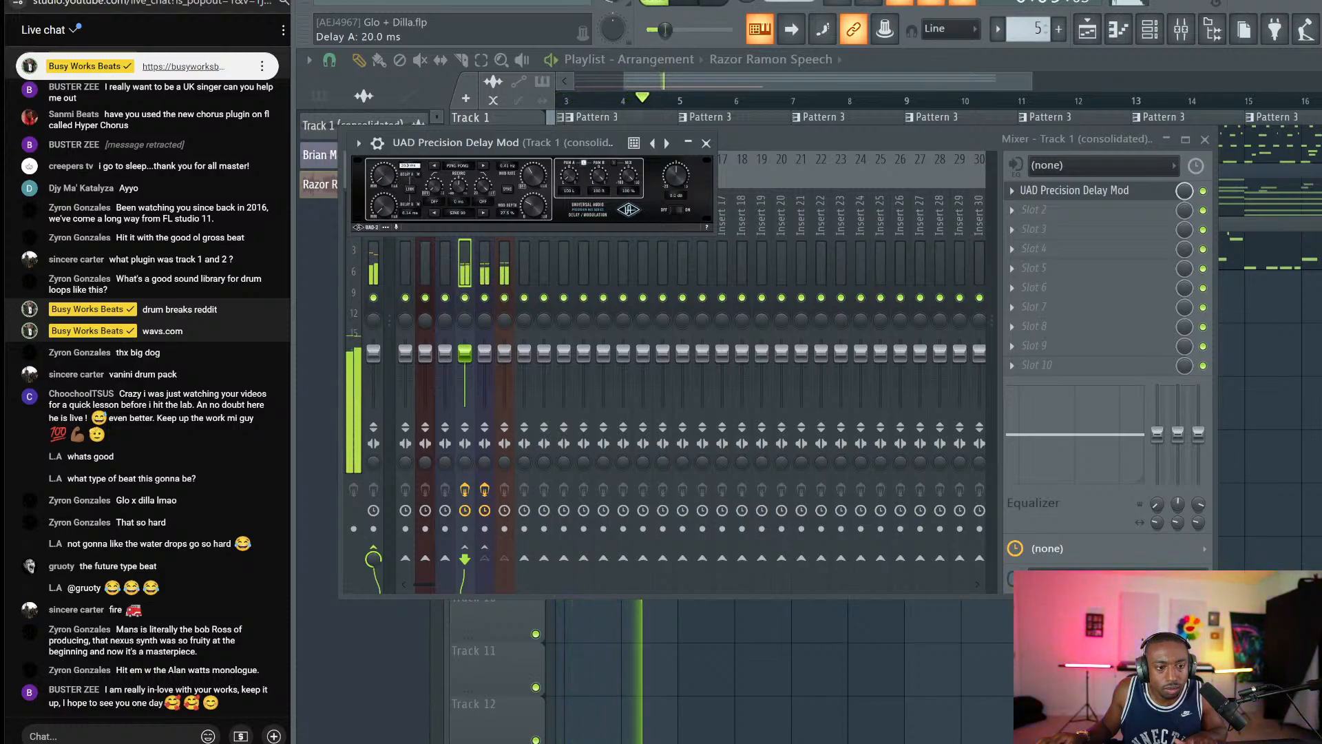
pyautogui.write('800')
pyautogui.press('Return')
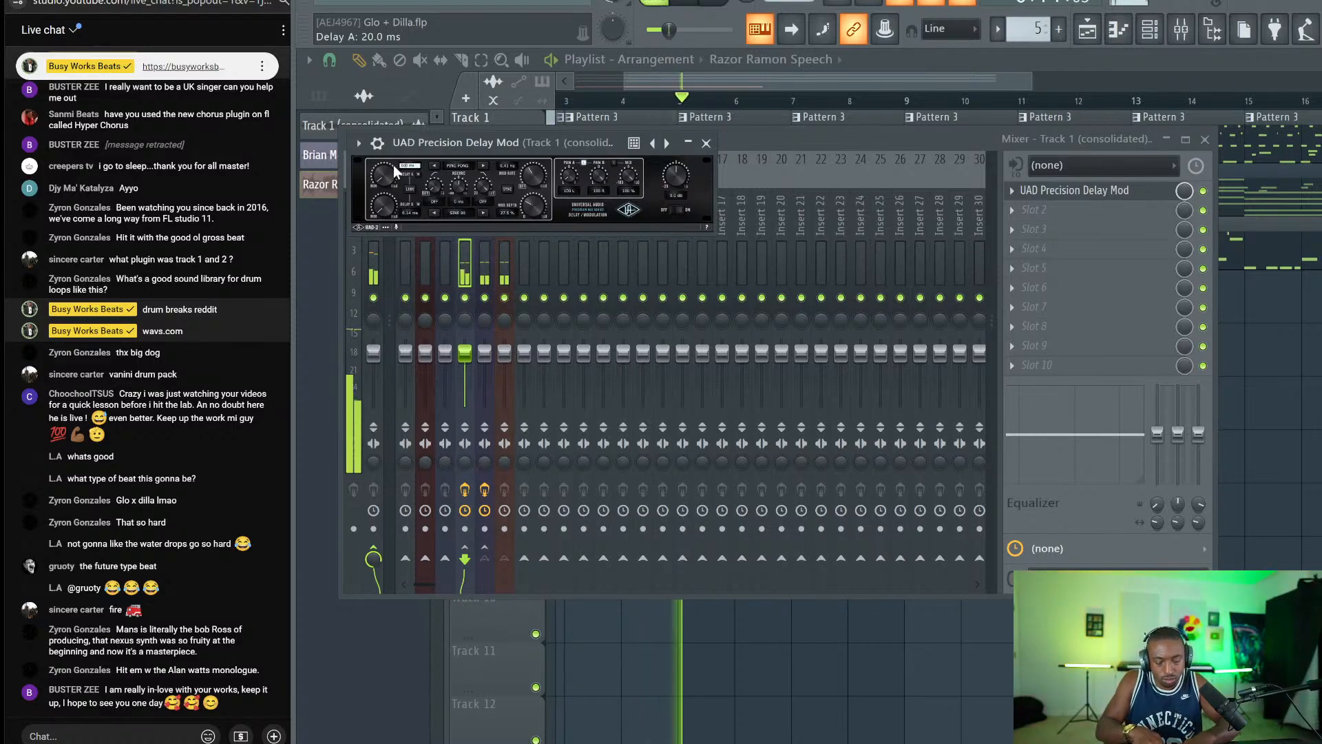
pyautogui.press('space')
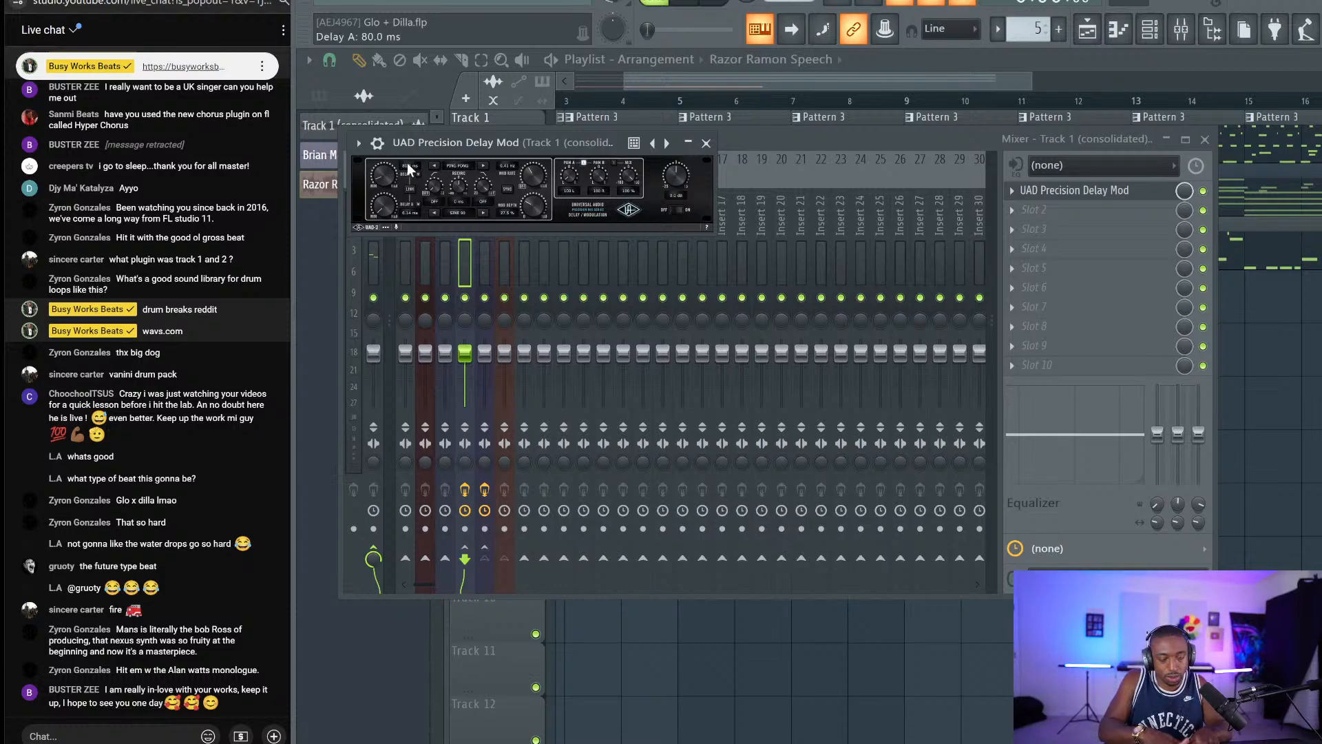
pyautogui.press('space')
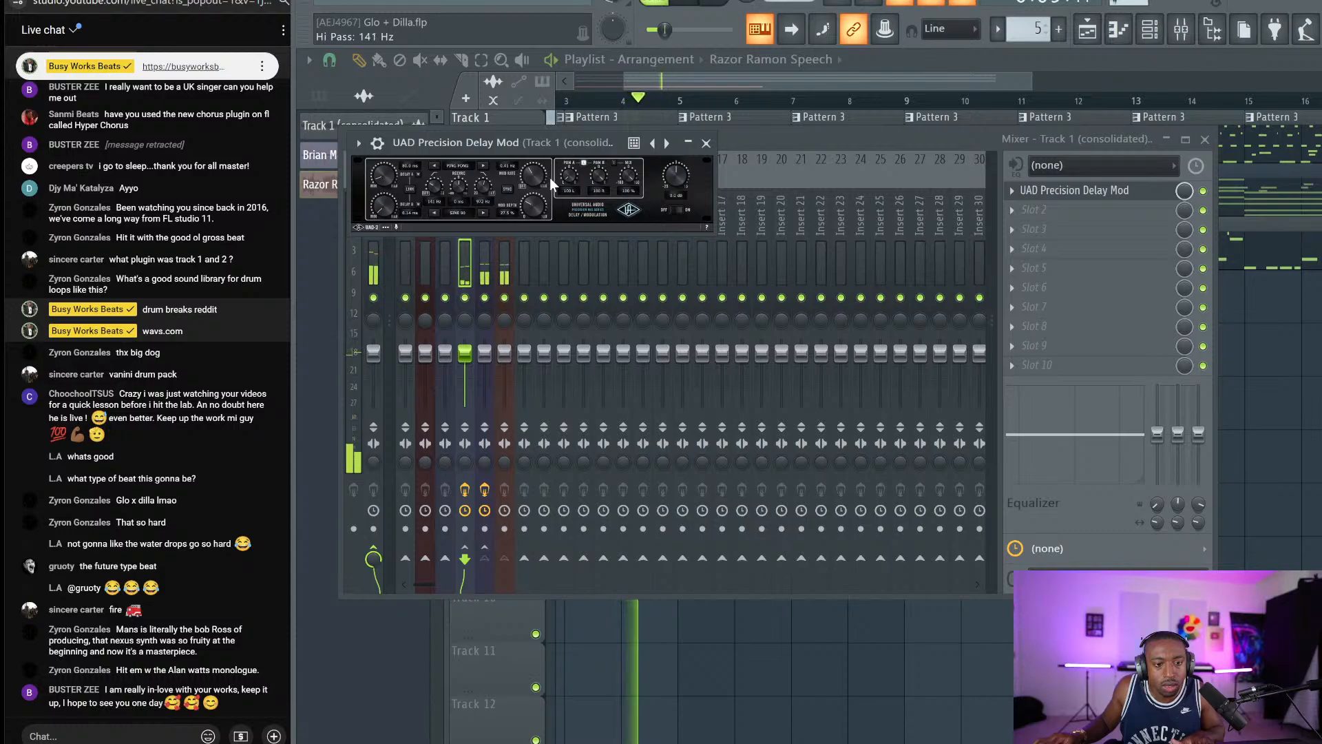
# Raise the delay's Mod Depth to 69.5% and close the plugin window.
pyautogui.moveTo(535, 205); pyautogui.dragTo(538, 175)
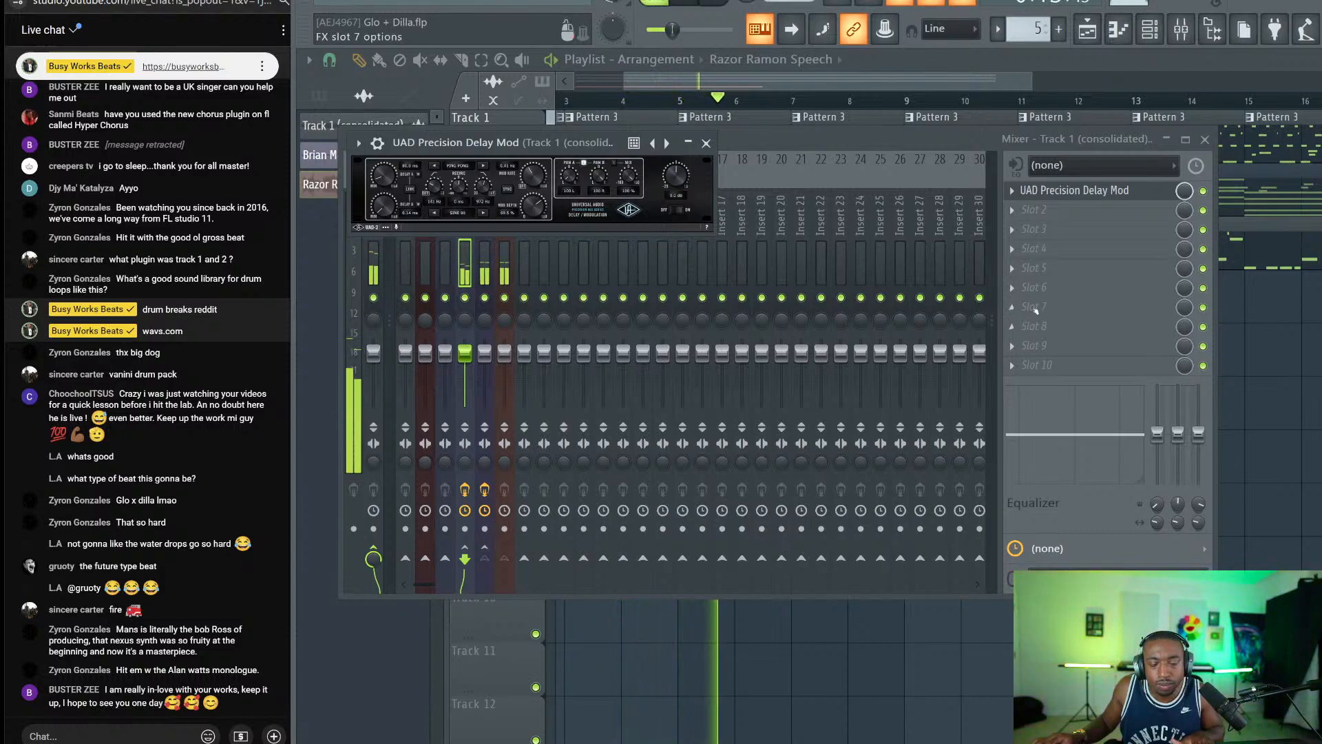
pyautogui.click(705, 142)
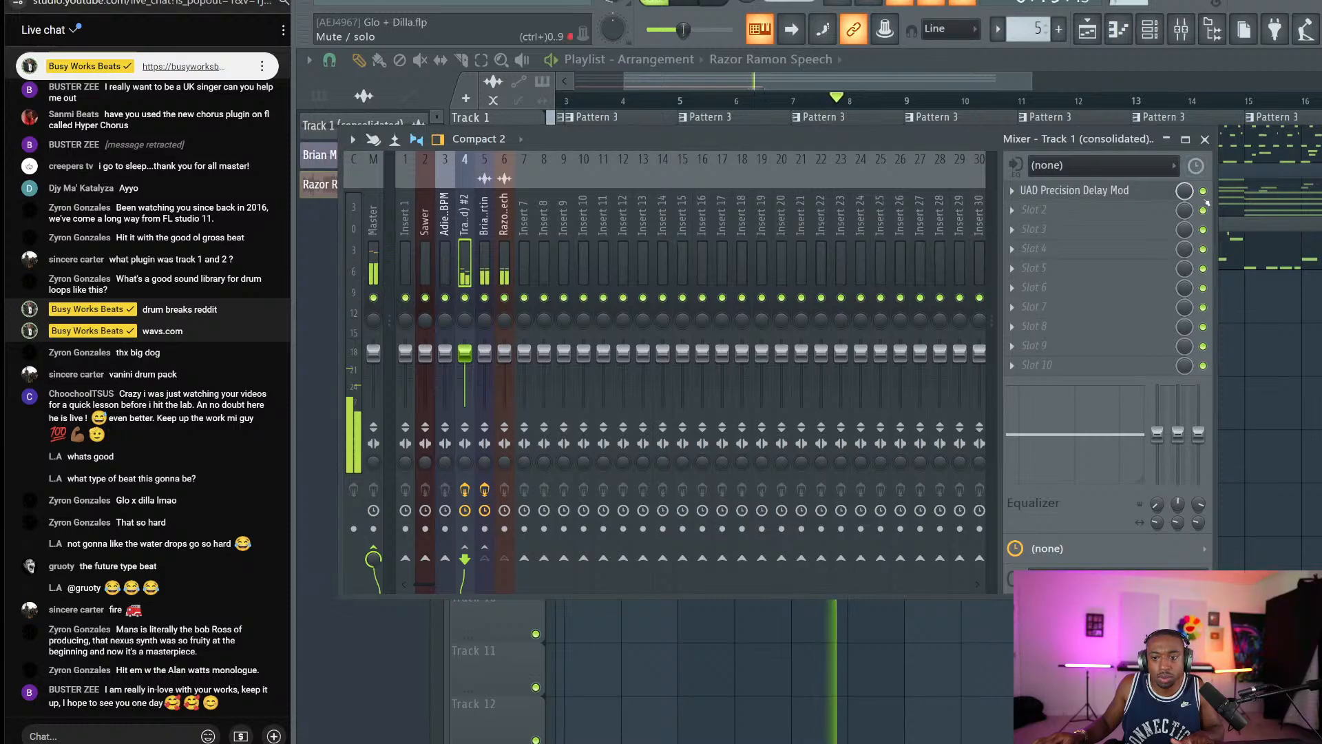
pyautogui.click(1289, 386)
pyautogui.press('space')
# Link the Track 1 (consolidated) #2 channel to free mixer insert 7.
pyautogui.press('F6')
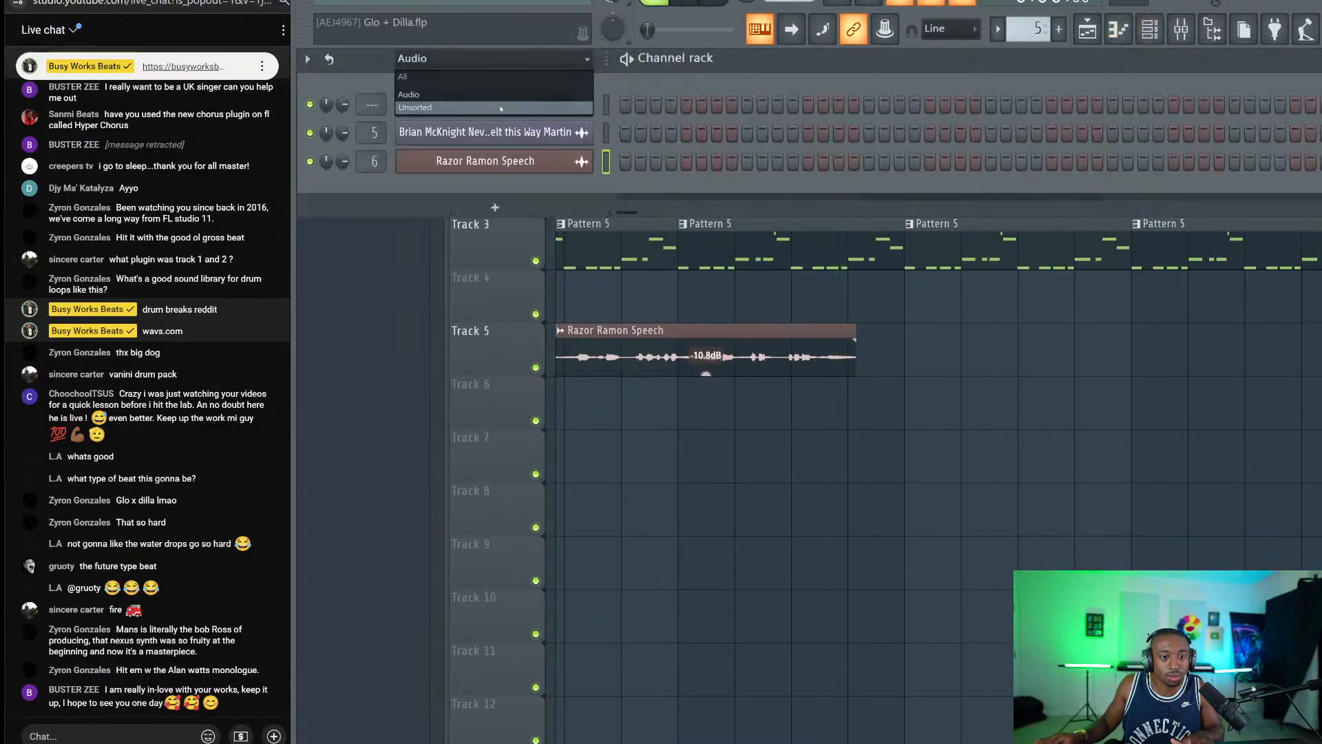
pyautogui.press('F6')
pyautogui.doubleClick(654, 150)
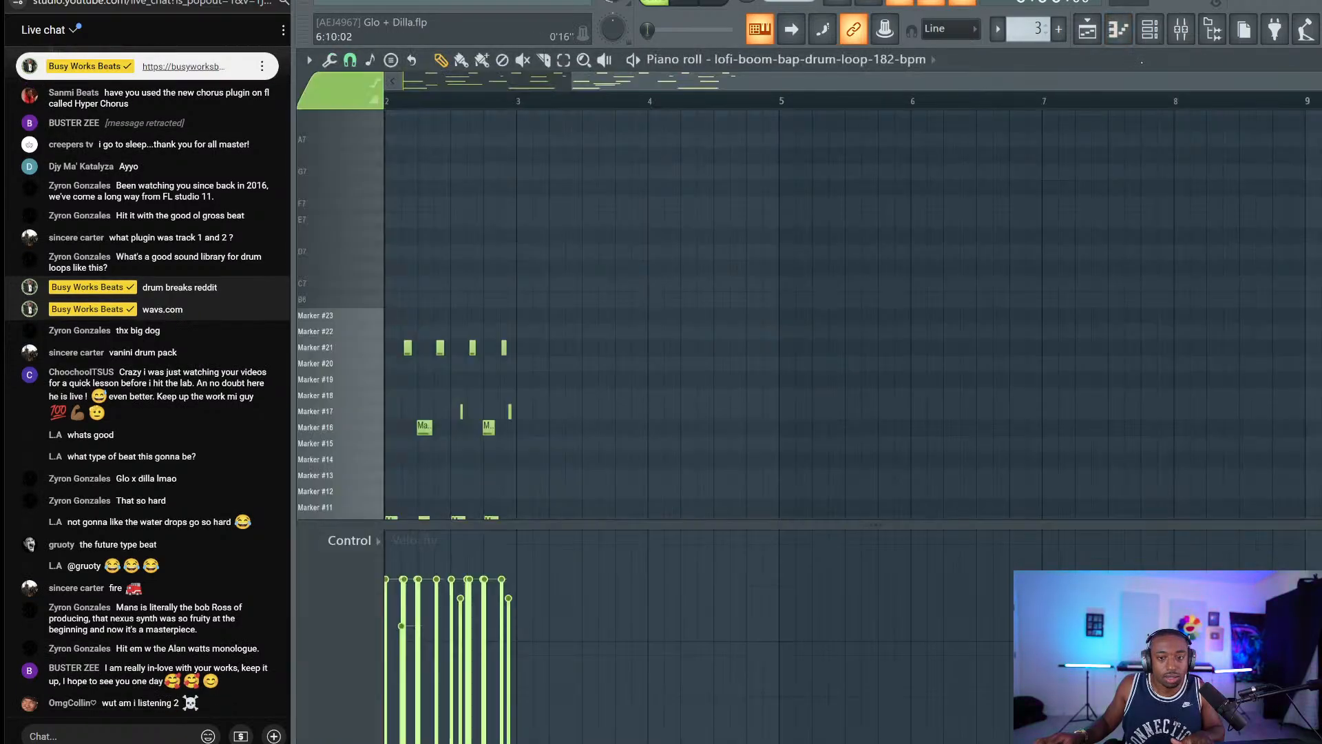
pyautogui.click(1151, 34)
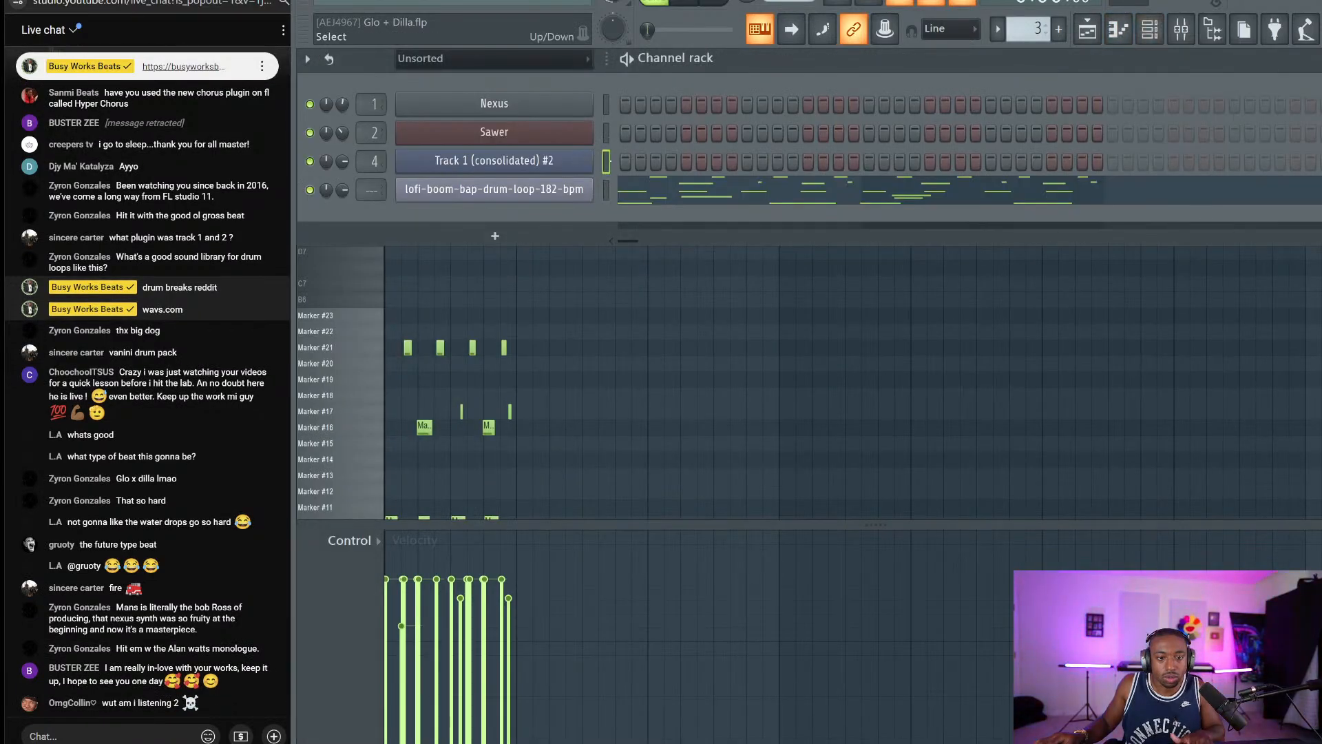
pyautogui.press('F9')
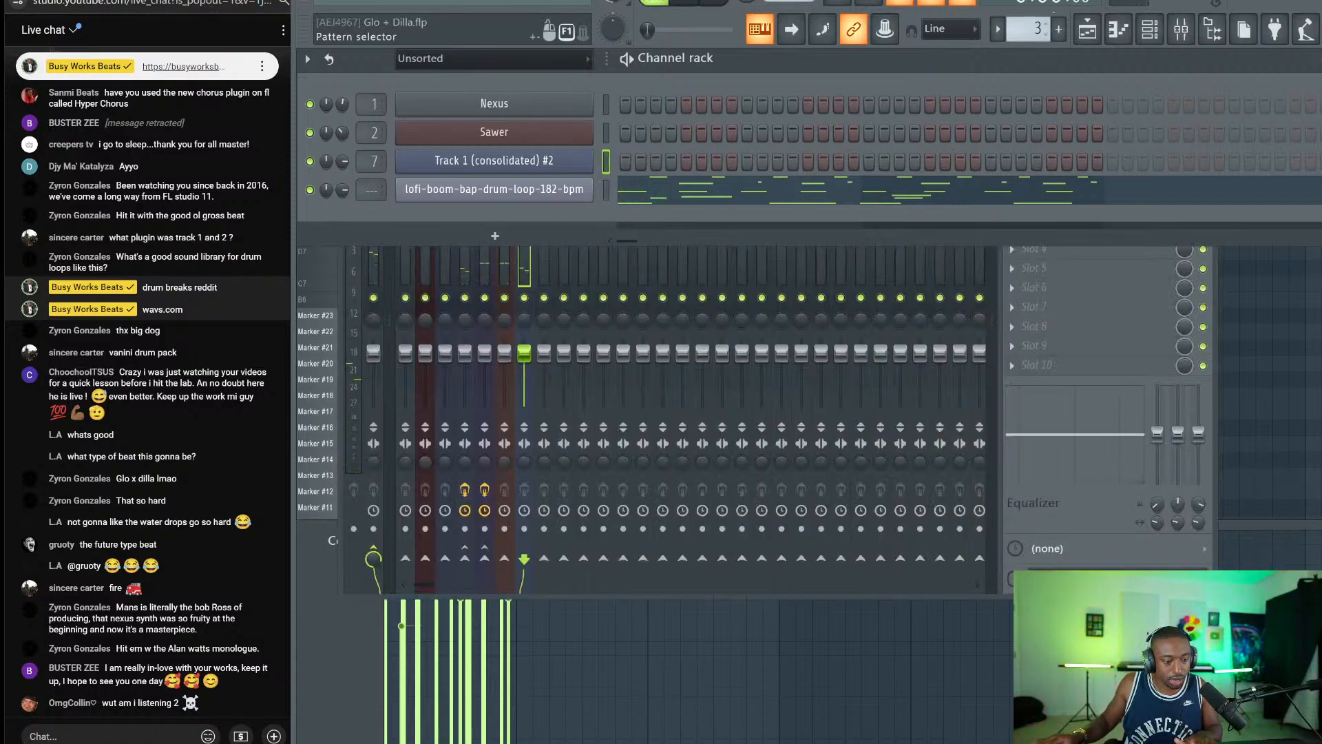
# Play the song and review the mixer inserts, including the consolidated track's UAD Precision Delay Mod.
pyautogui.click(1086, 31)
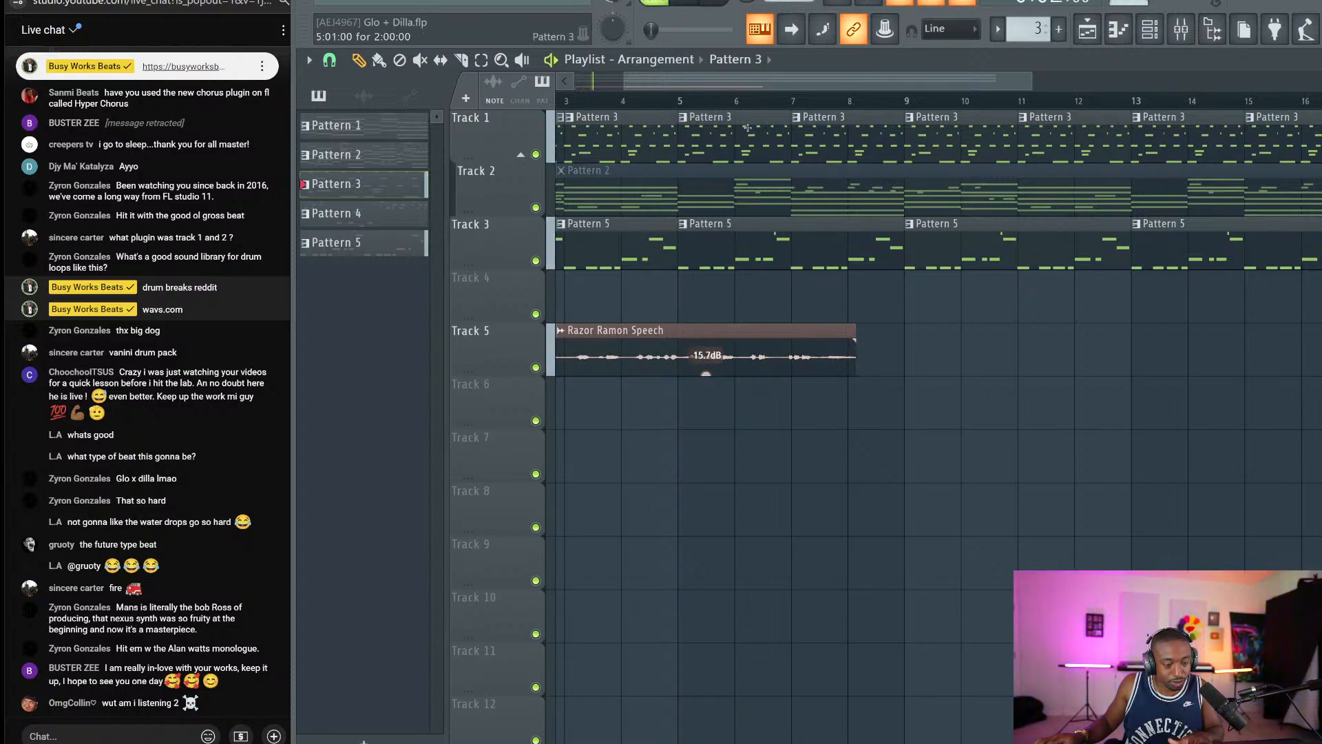
pyautogui.press('space')
pyautogui.press('F9')
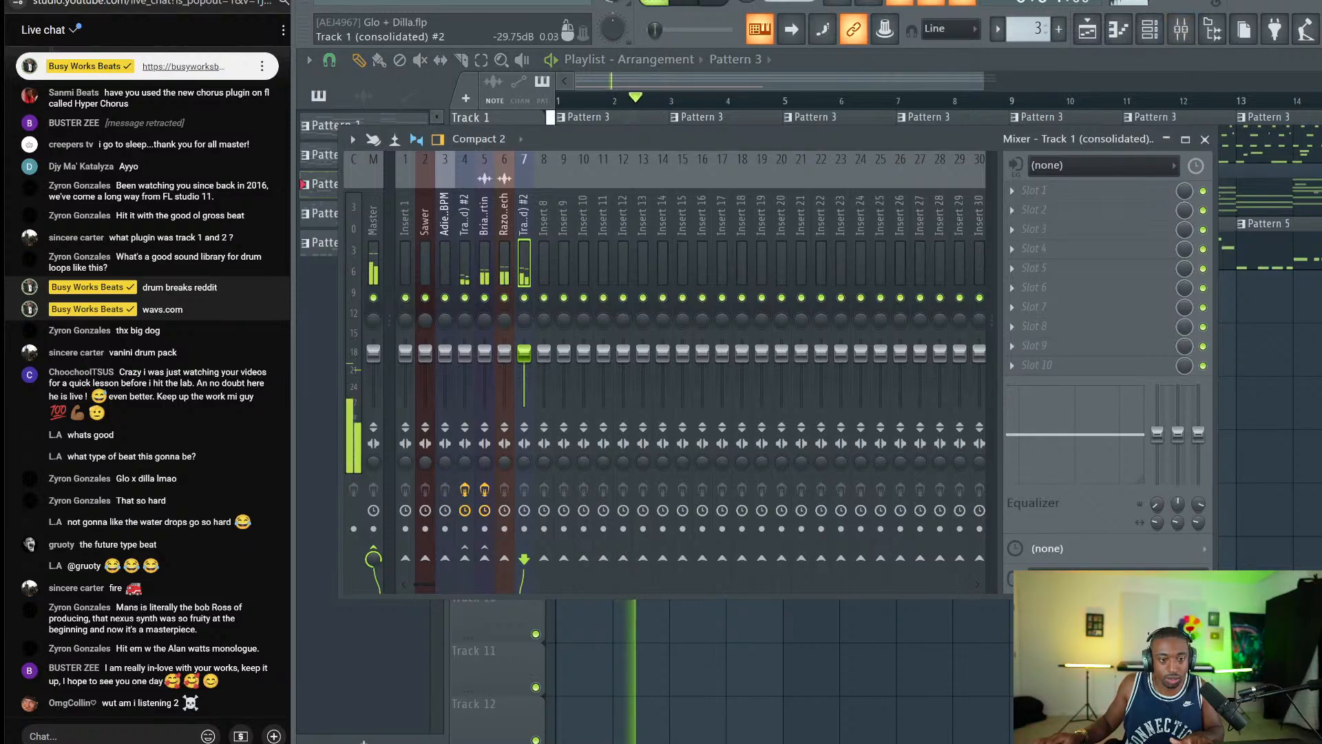
pyautogui.click(485, 254)
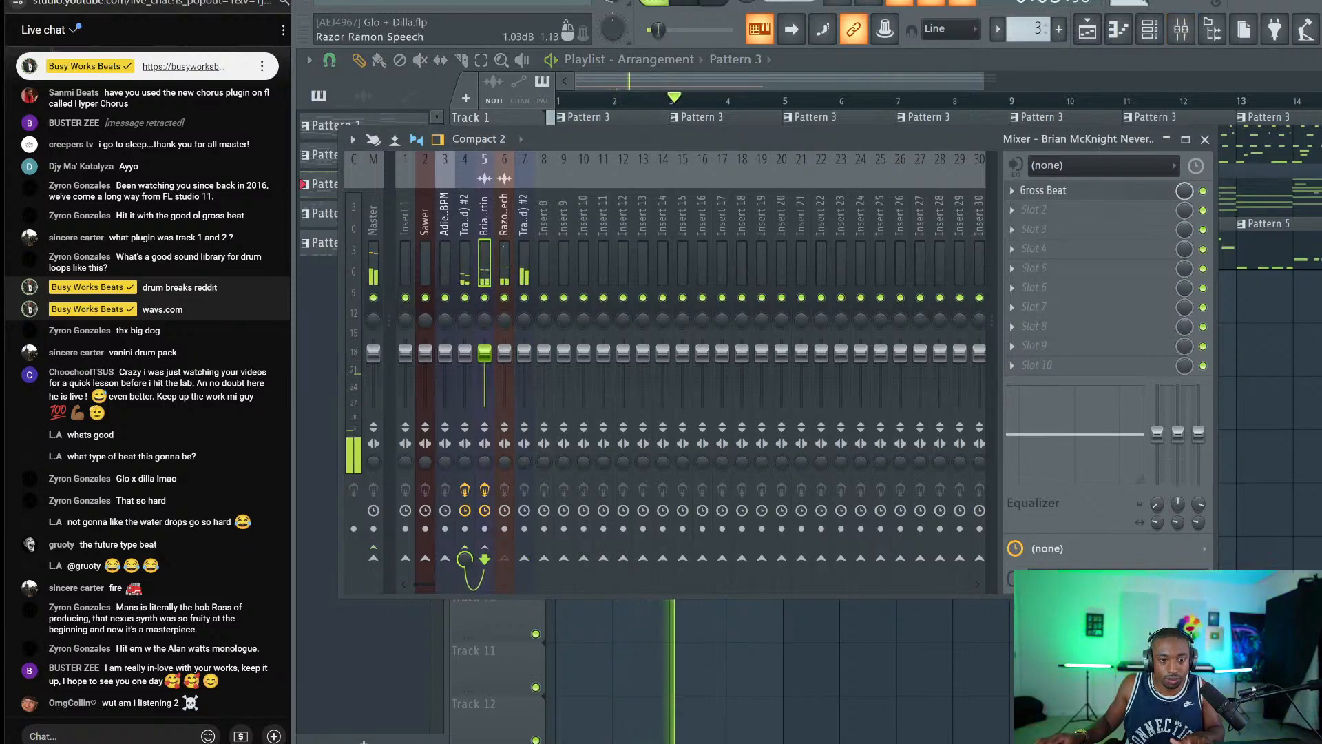
pyautogui.click(504, 241)
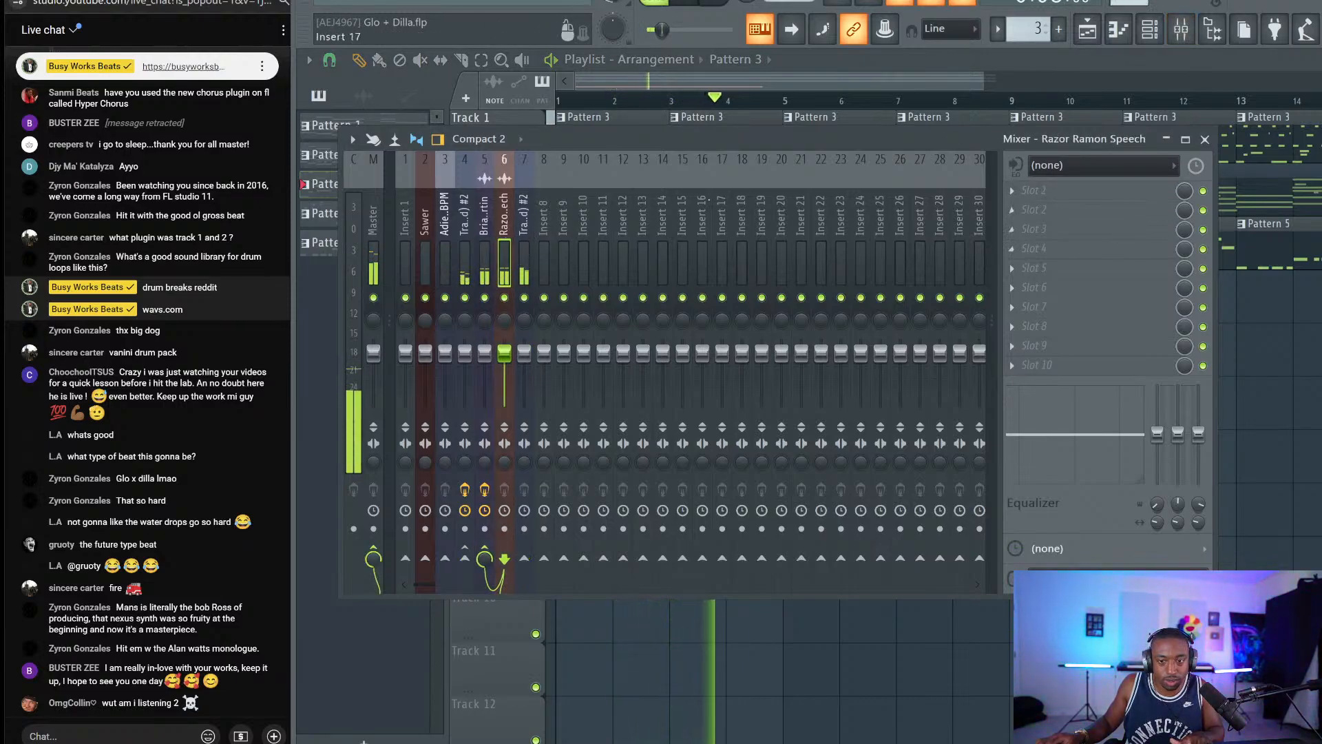
pyautogui.click(465, 230)
pyautogui.click(1074, 191)
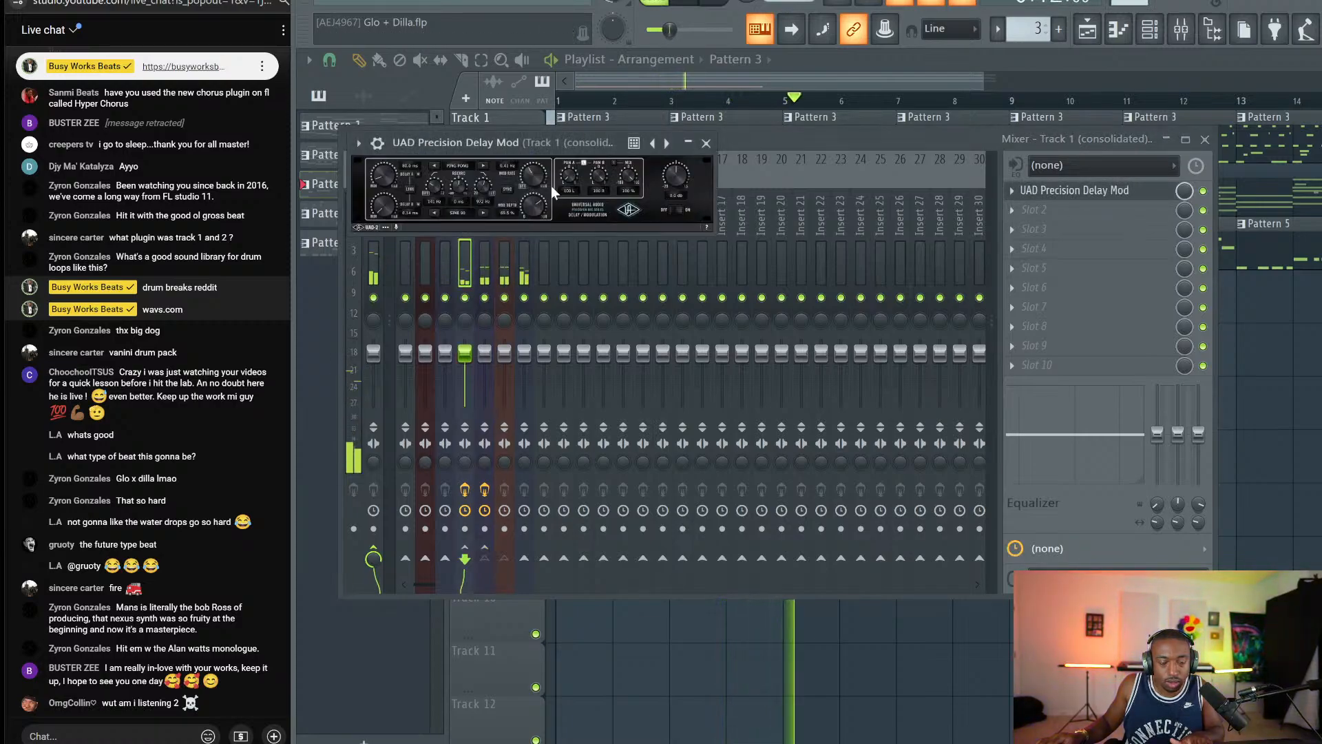
pyautogui.click(705, 143)
pyautogui.press('F9')
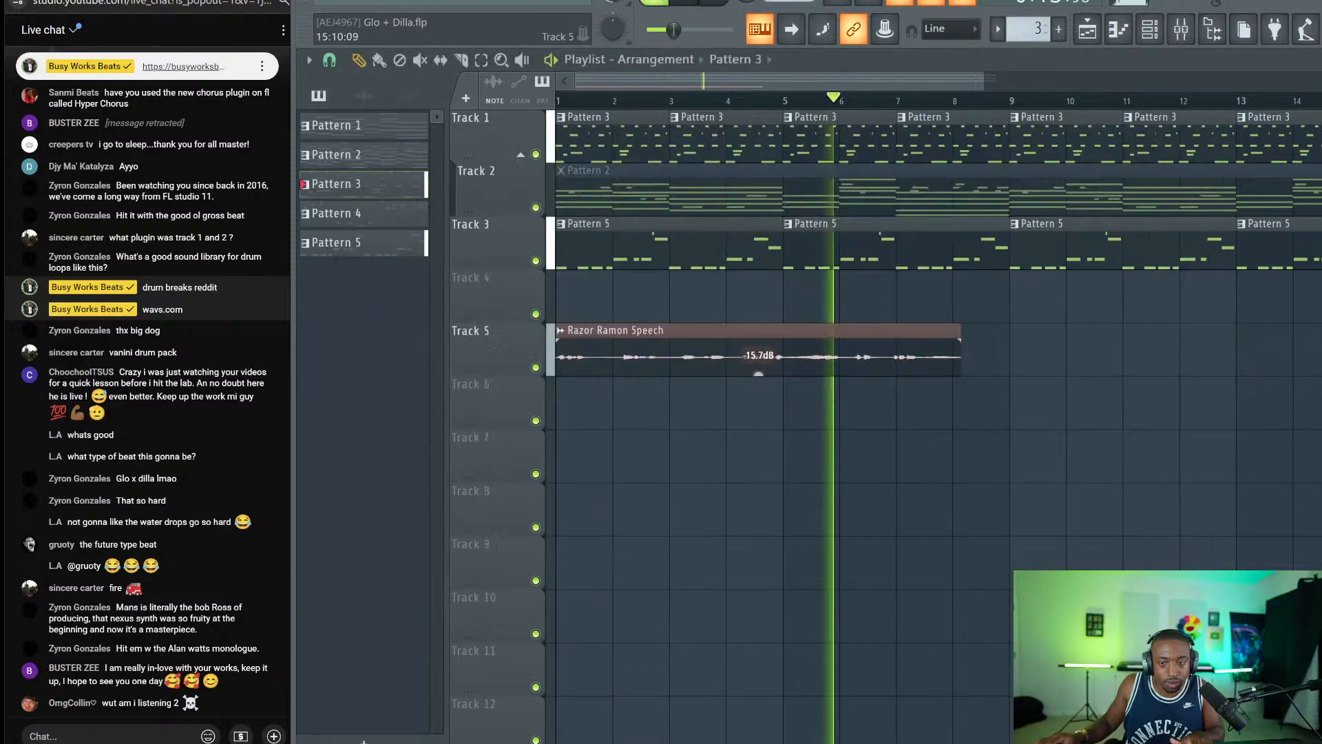
pyautogui.press('F6')
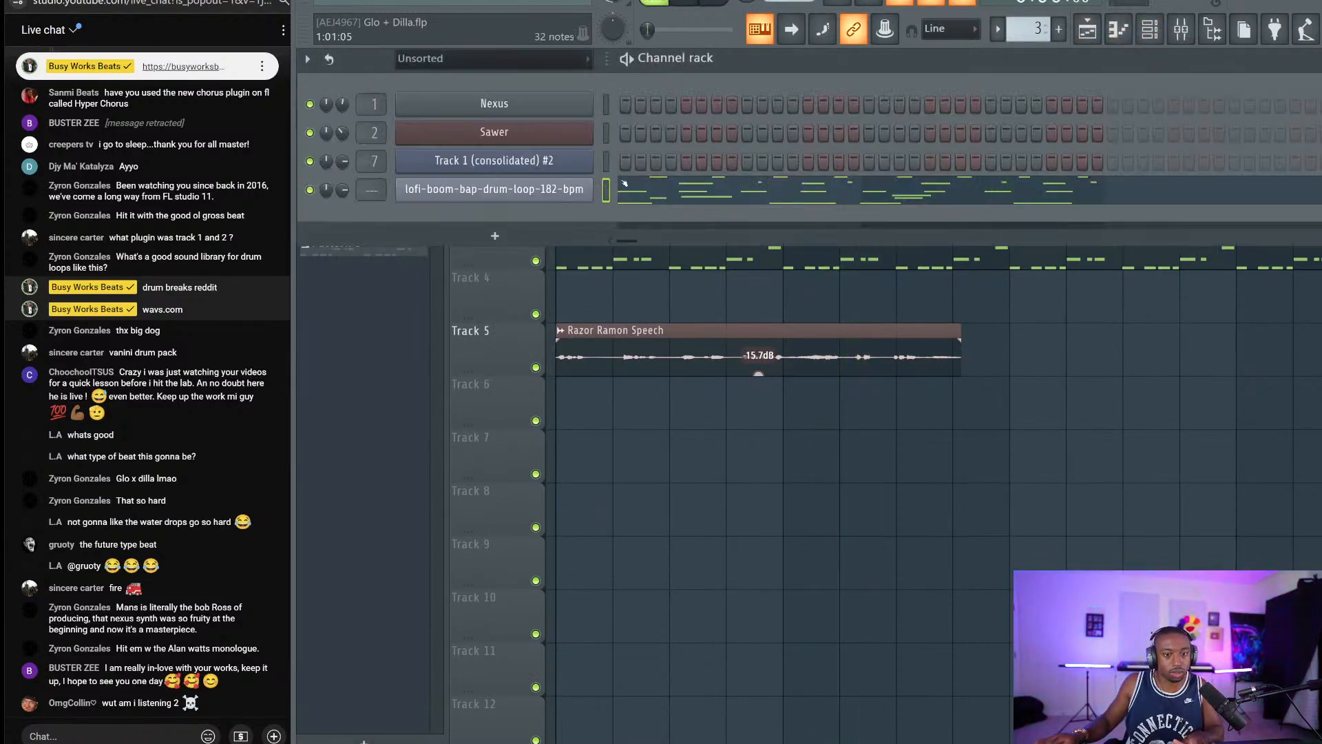
# Link the lofi drum loop channel to insert 8 and check its Slicex and time/polyphony settings.
pyautogui.hotkey('ctrl', 'l')
pyautogui.click(576, 187)
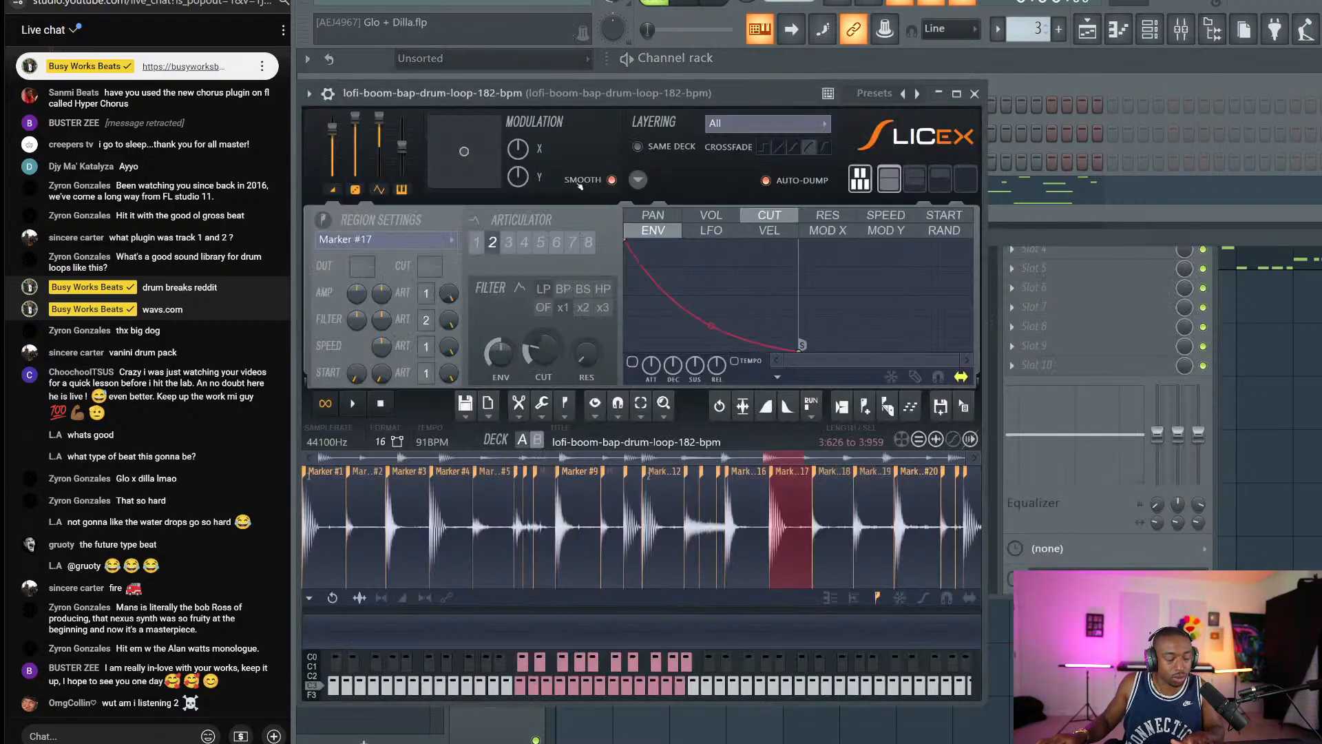
pyautogui.click(328, 93)
pyautogui.click(365, 127)
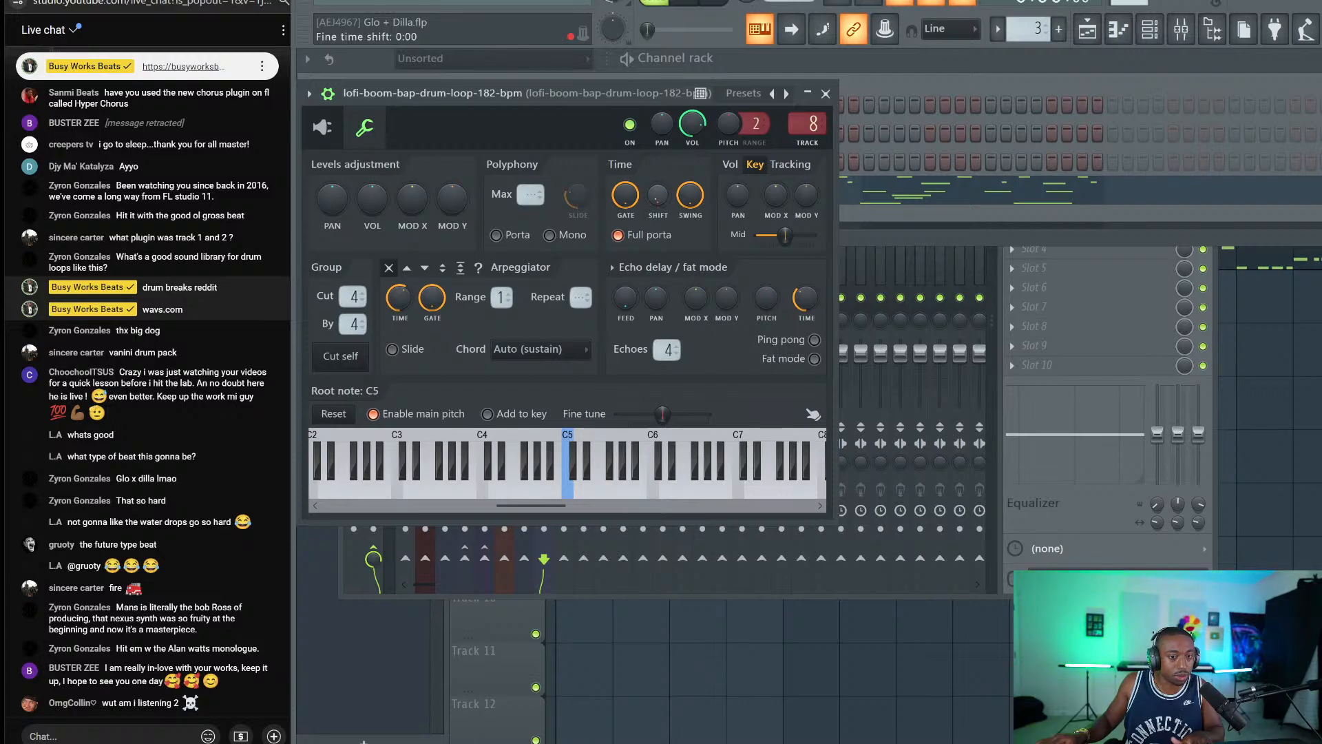
pyautogui.press('space')
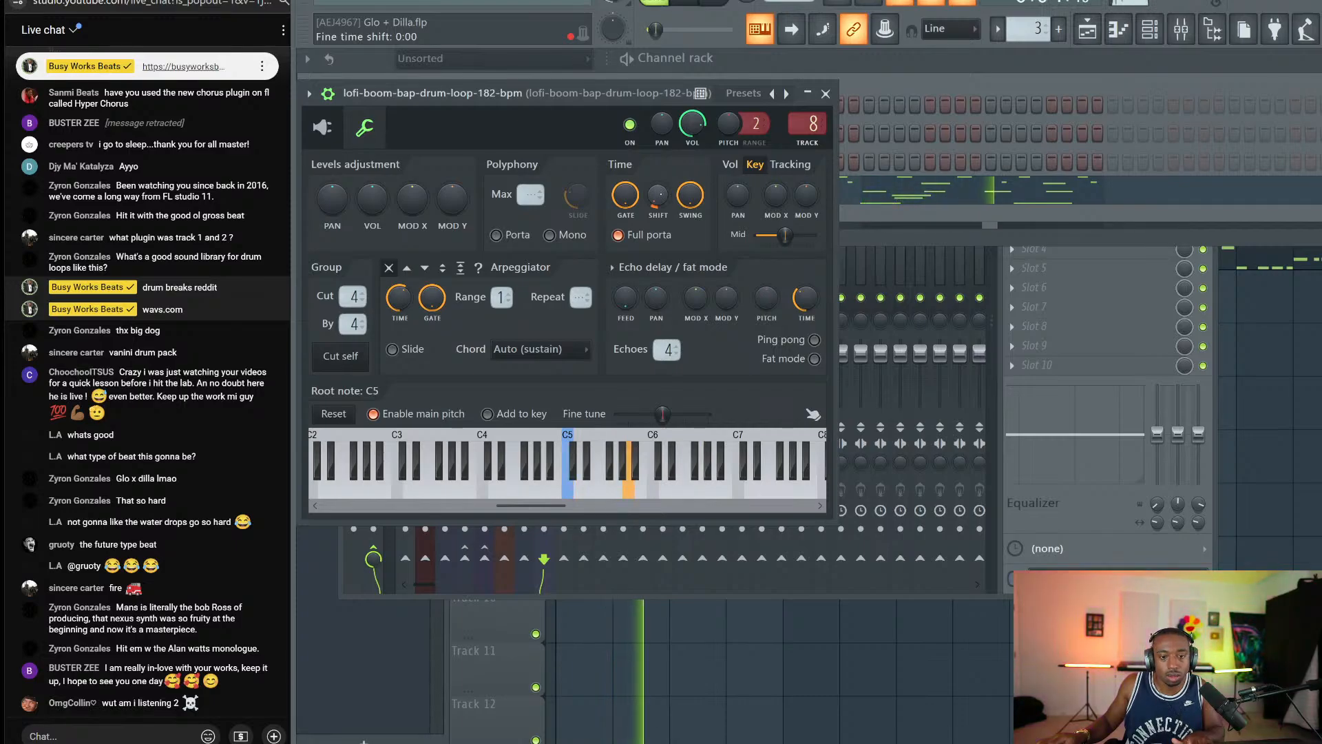
pyautogui.click(1247, 414)
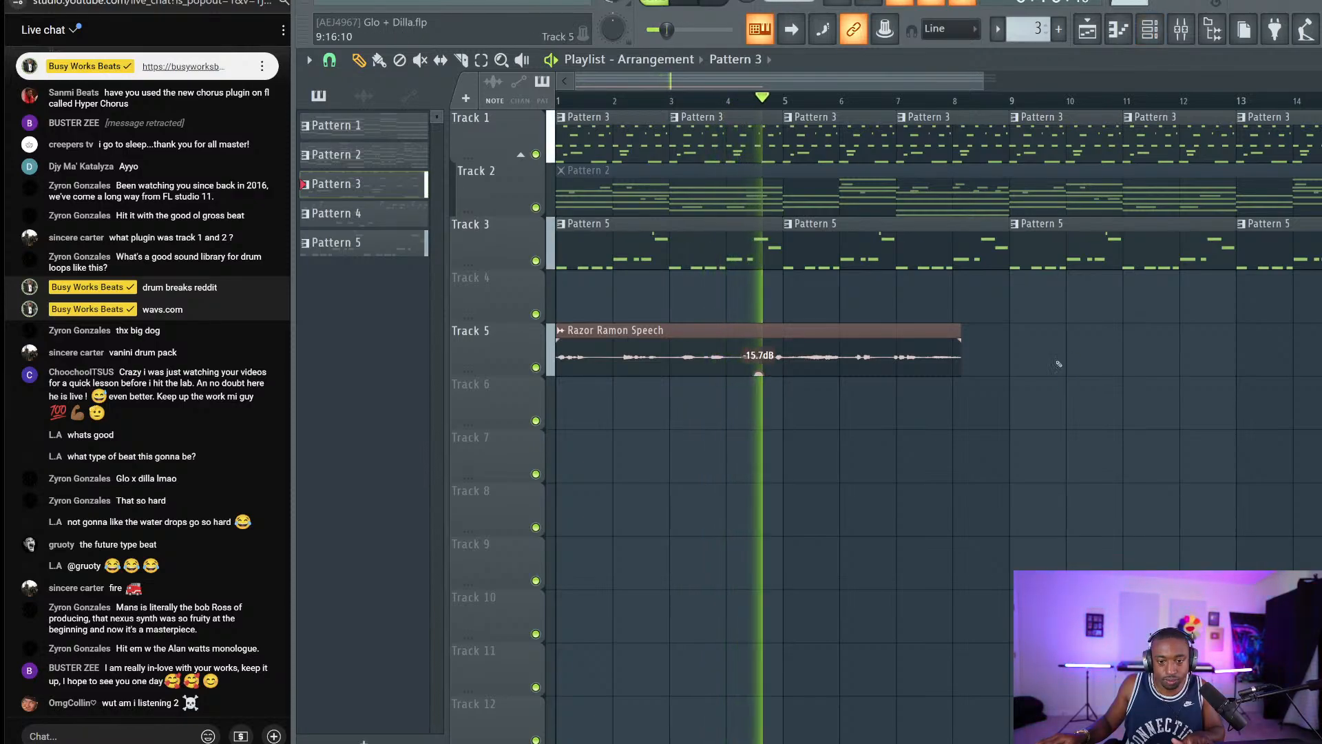
# Slice the Razor Ramon Speech clip at bar 5 and remove the part after the cut.
pyautogui.moveTo(975, 362); pyautogui.dragTo(848, 371)
pyautogui.click(462, 60)
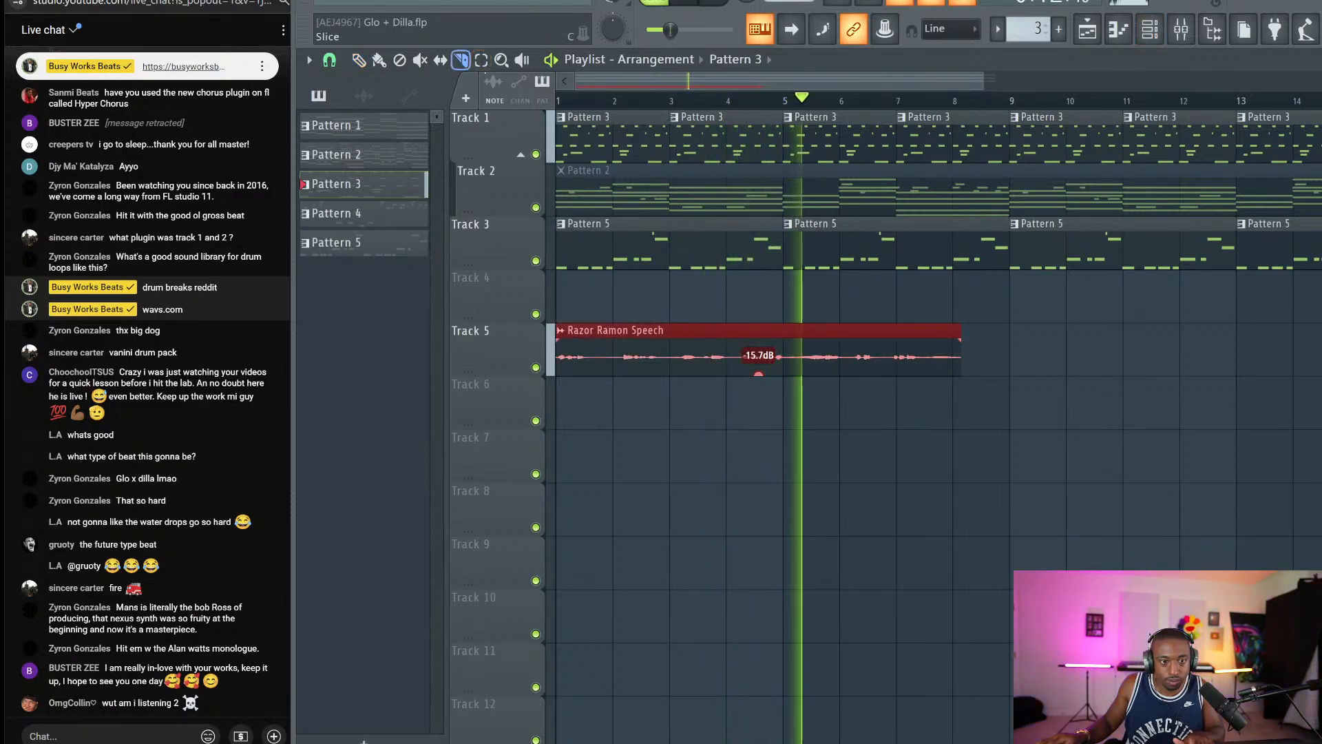
pyautogui.moveTo(798, 318); pyautogui.dragTo(797, 367)
pyautogui.hotkey('ctrl', 's')
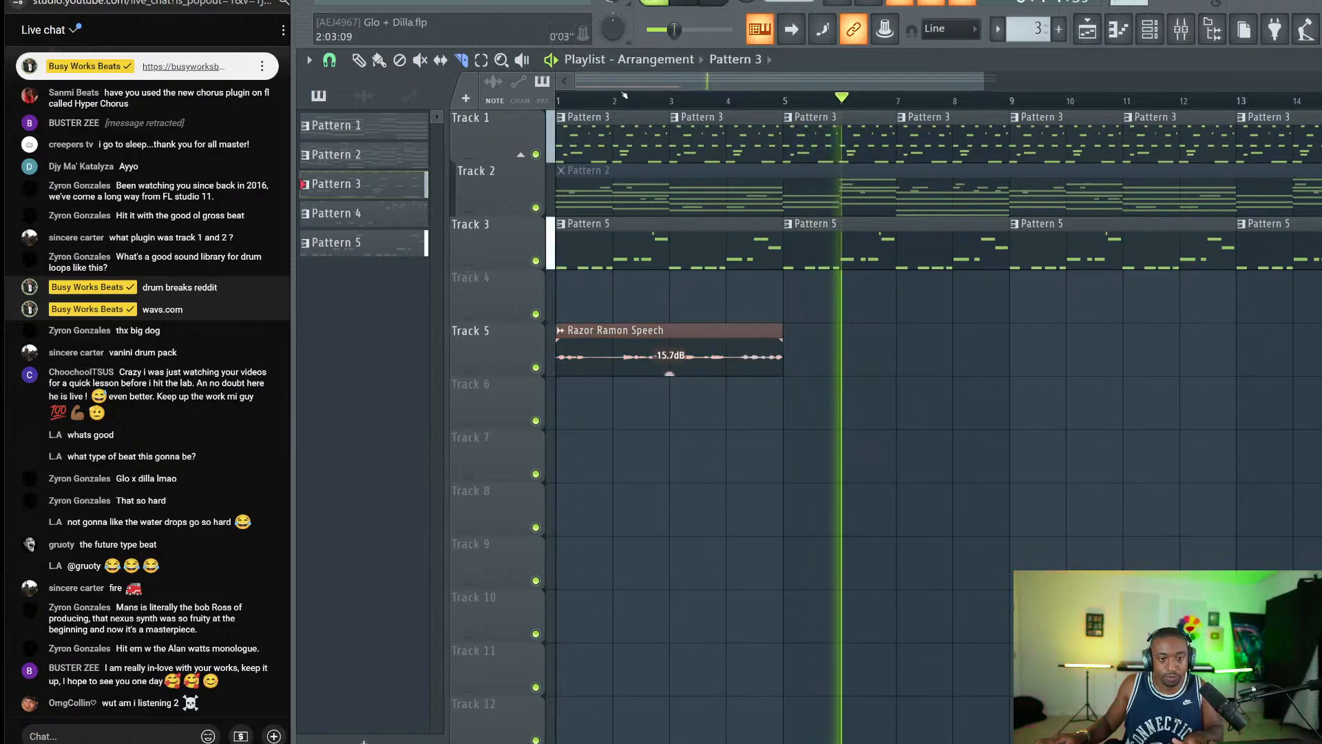
pyautogui.scroll(-2, 628, 252)
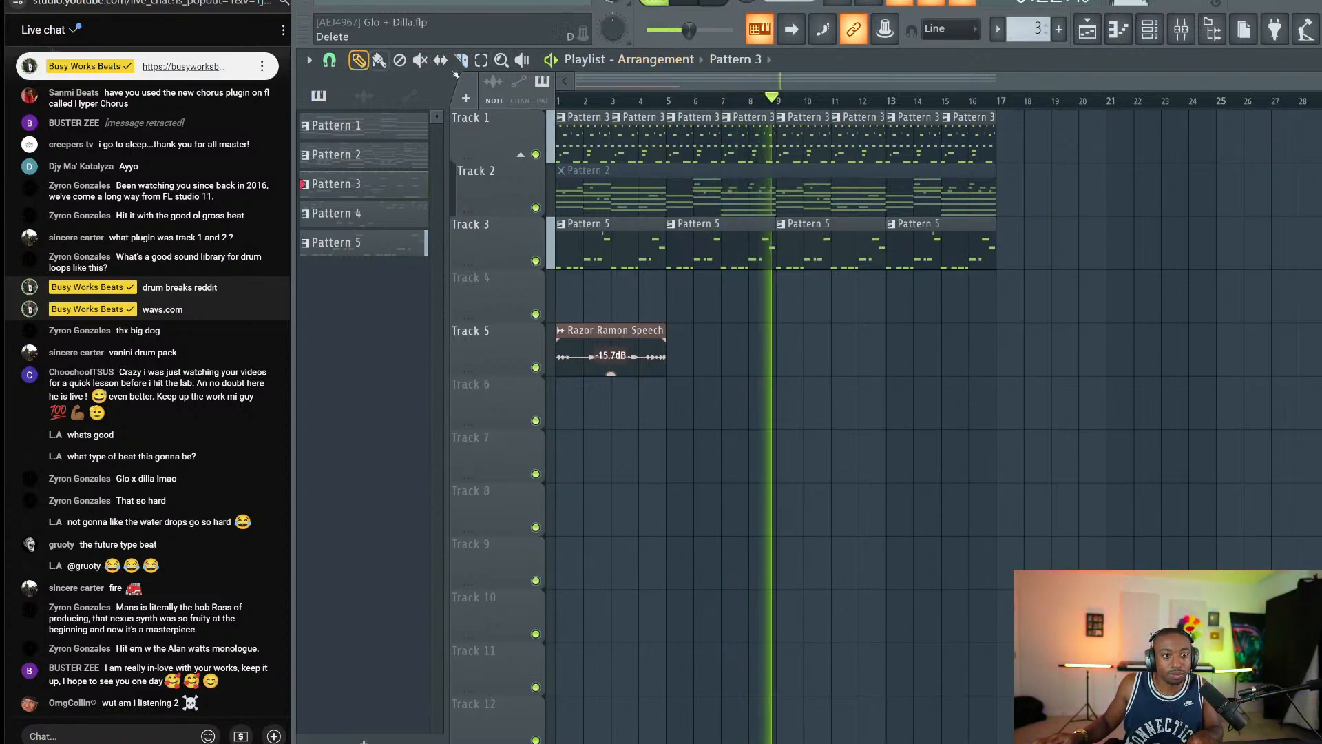
pyautogui.press('F6')
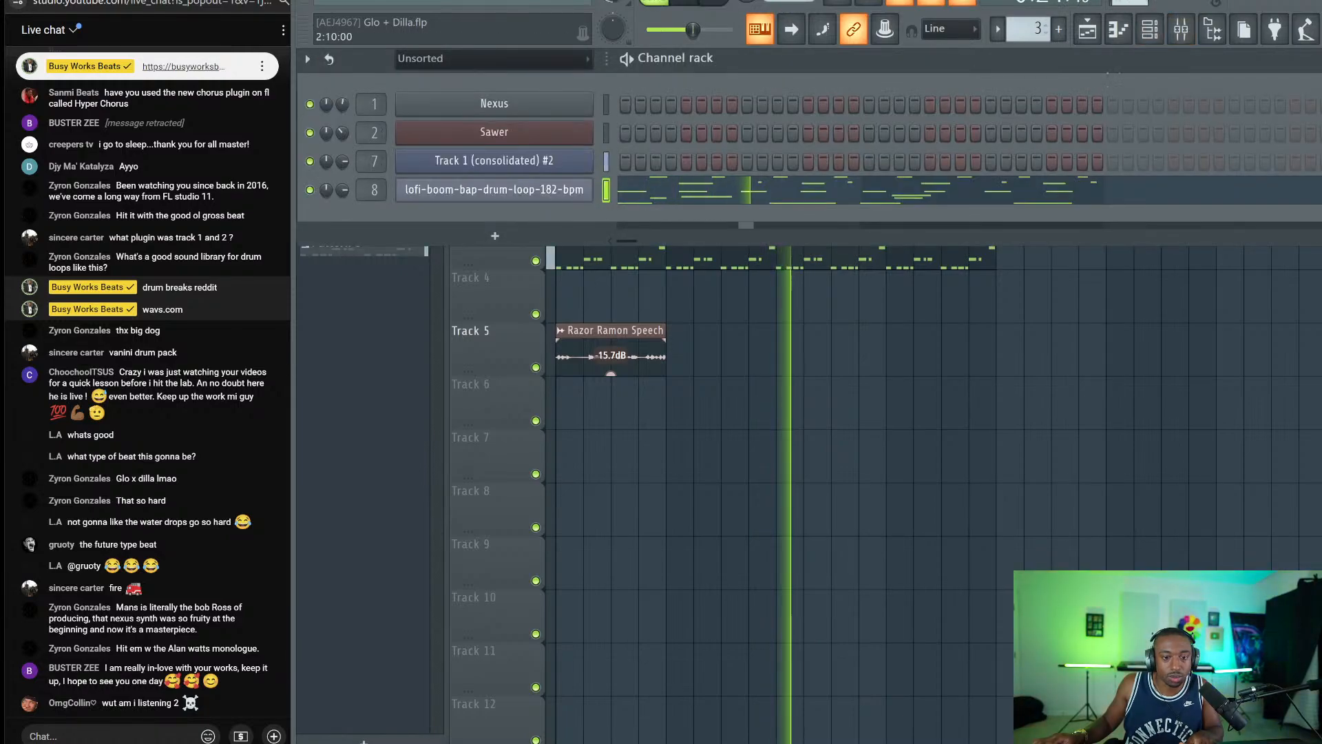
# Add kHs Bitcrush to the drum loop insert with a 40 kHz rate, 12 bits and 100% DAC quality.
pyautogui.press('F9')
pyautogui.press('space')
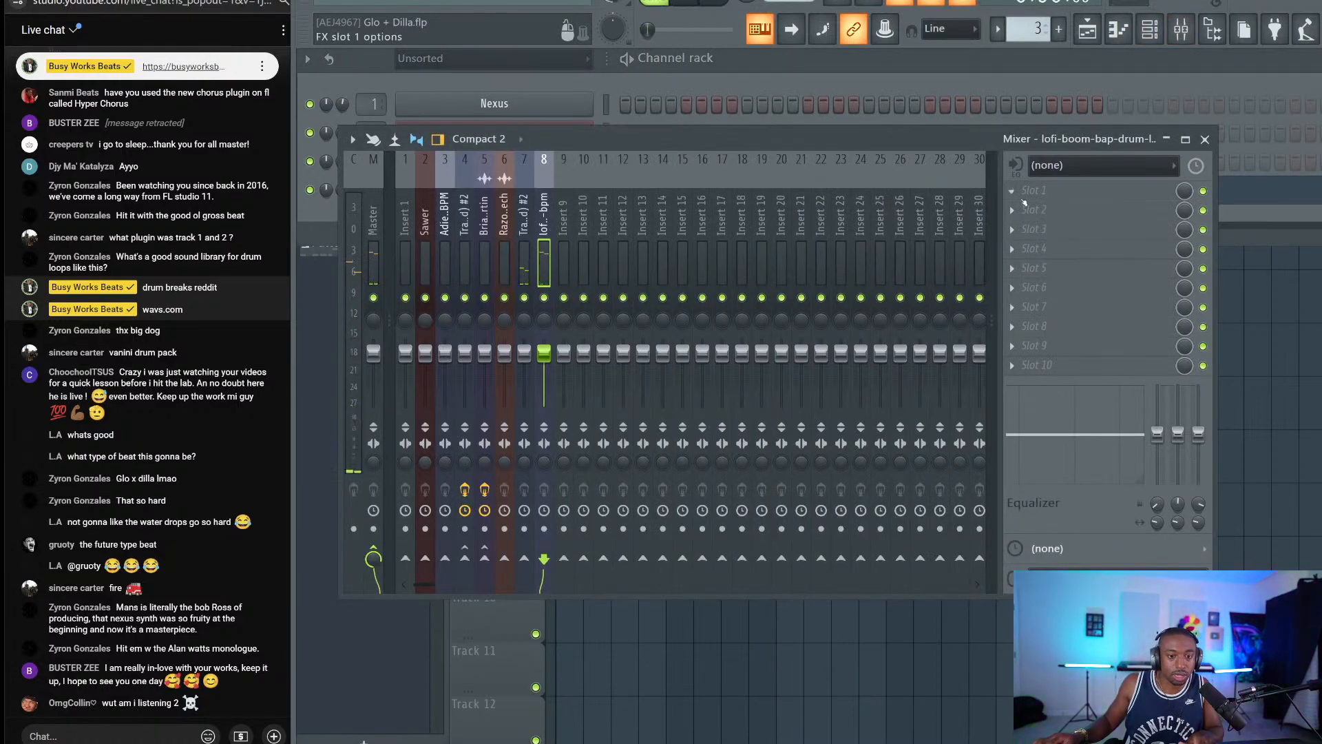
pyautogui.click(1035, 206)
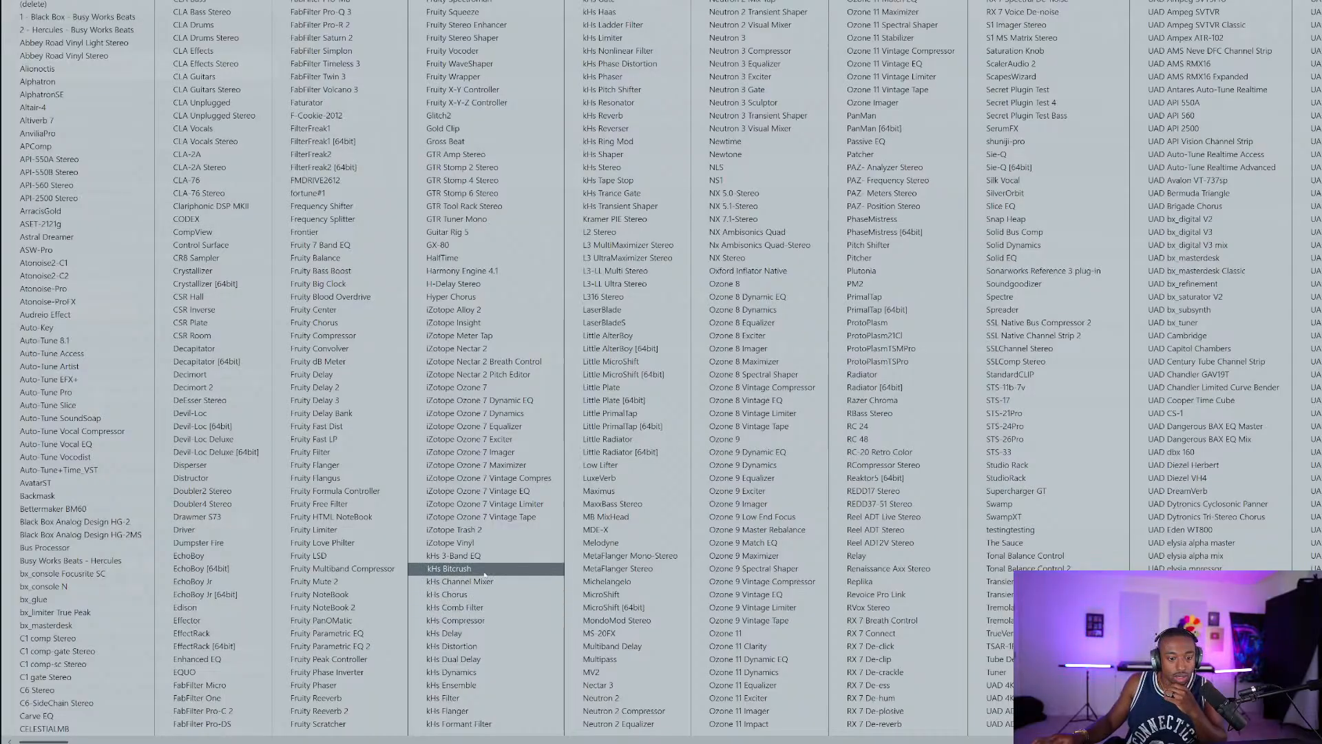
pyautogui.click(451, 568)
pyautogui.doubleClick(470, 237)
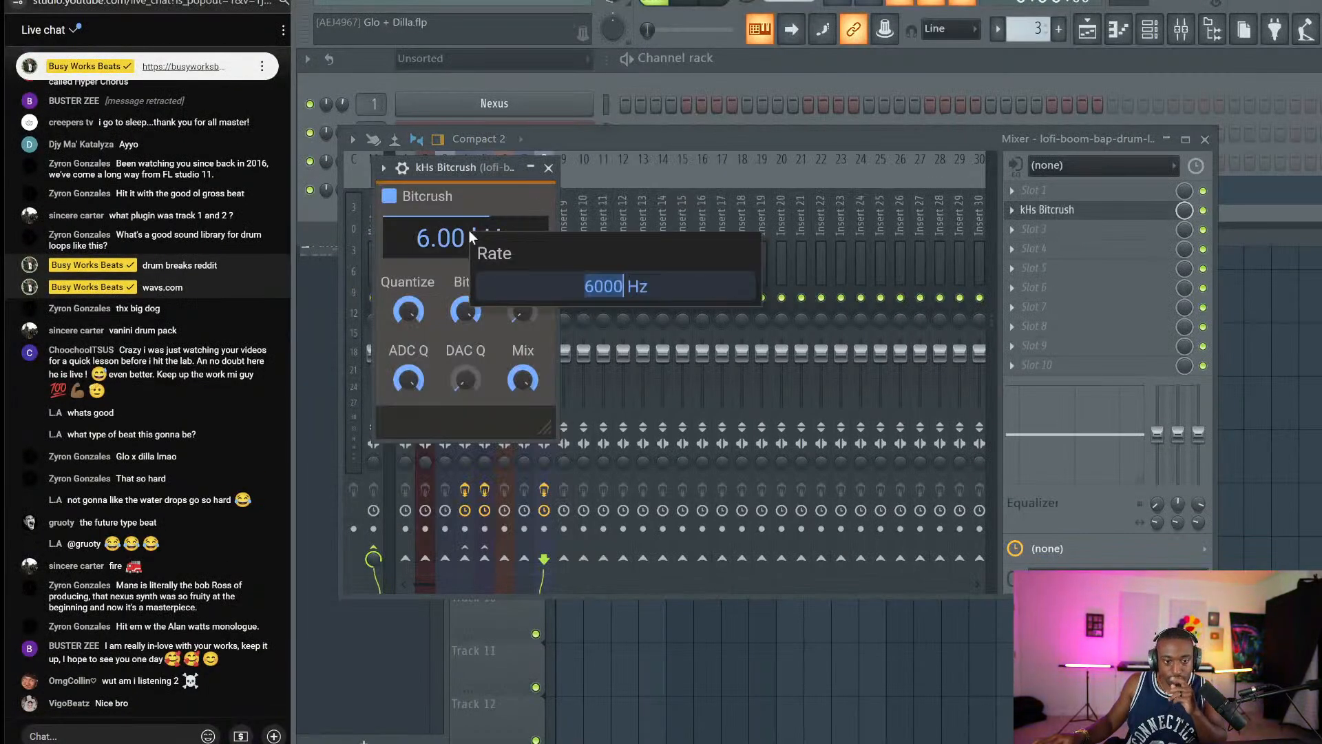
pyautogui.write('40000')
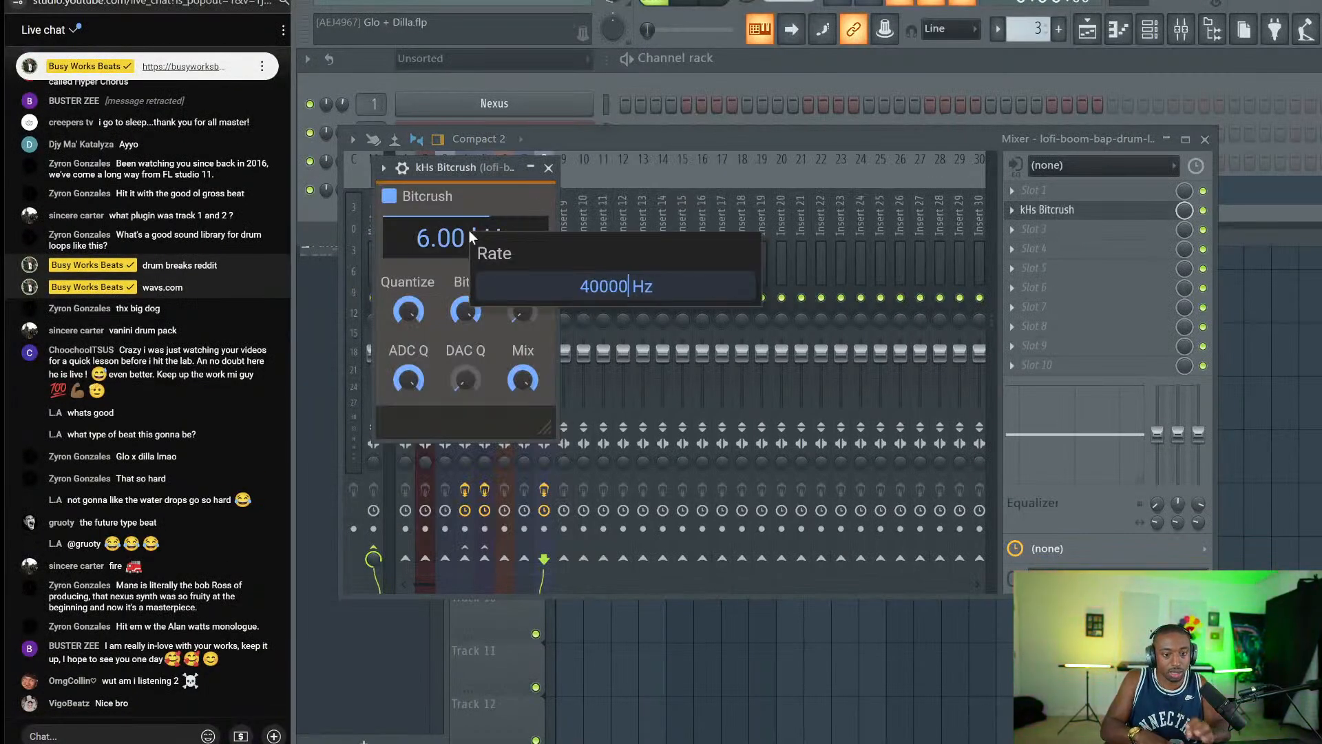
pyautogui.press('Return')
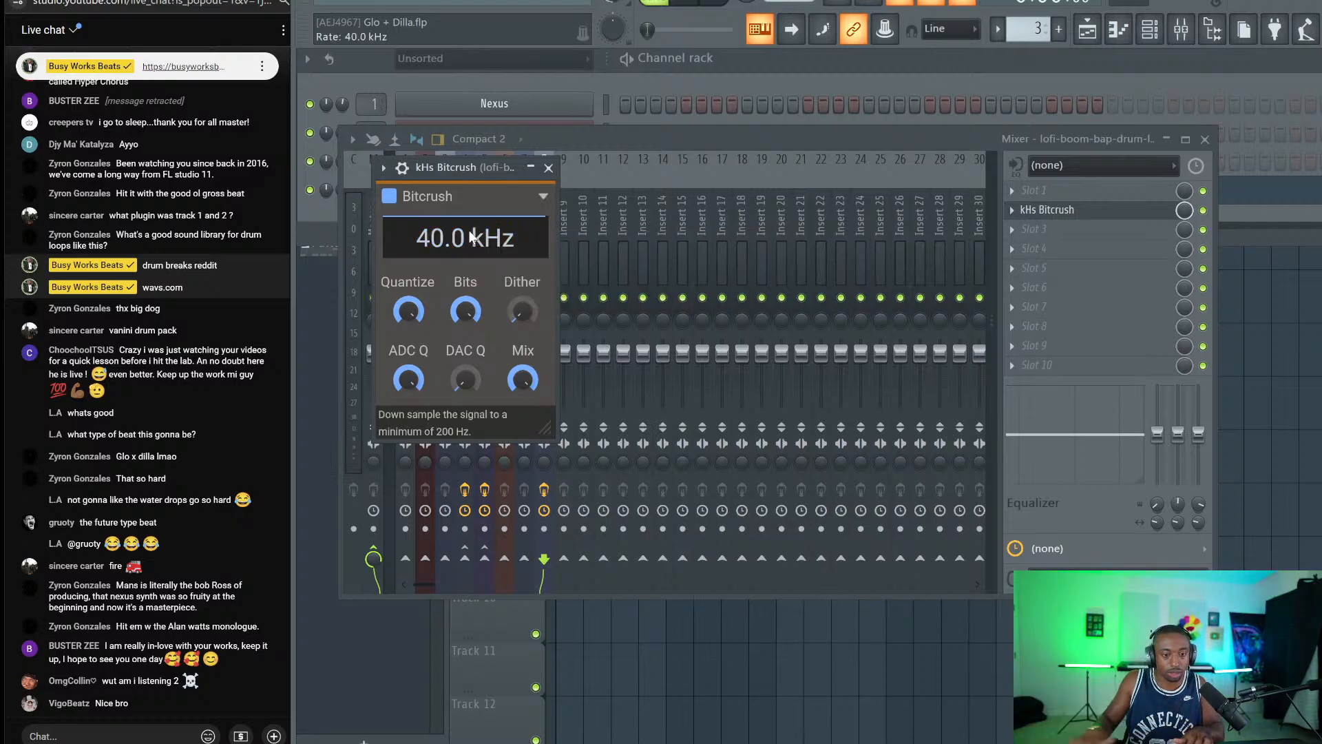
pyautogui.doubleClick(470, 308)
pyautogui.write('12')
pyautogui.press('Return')
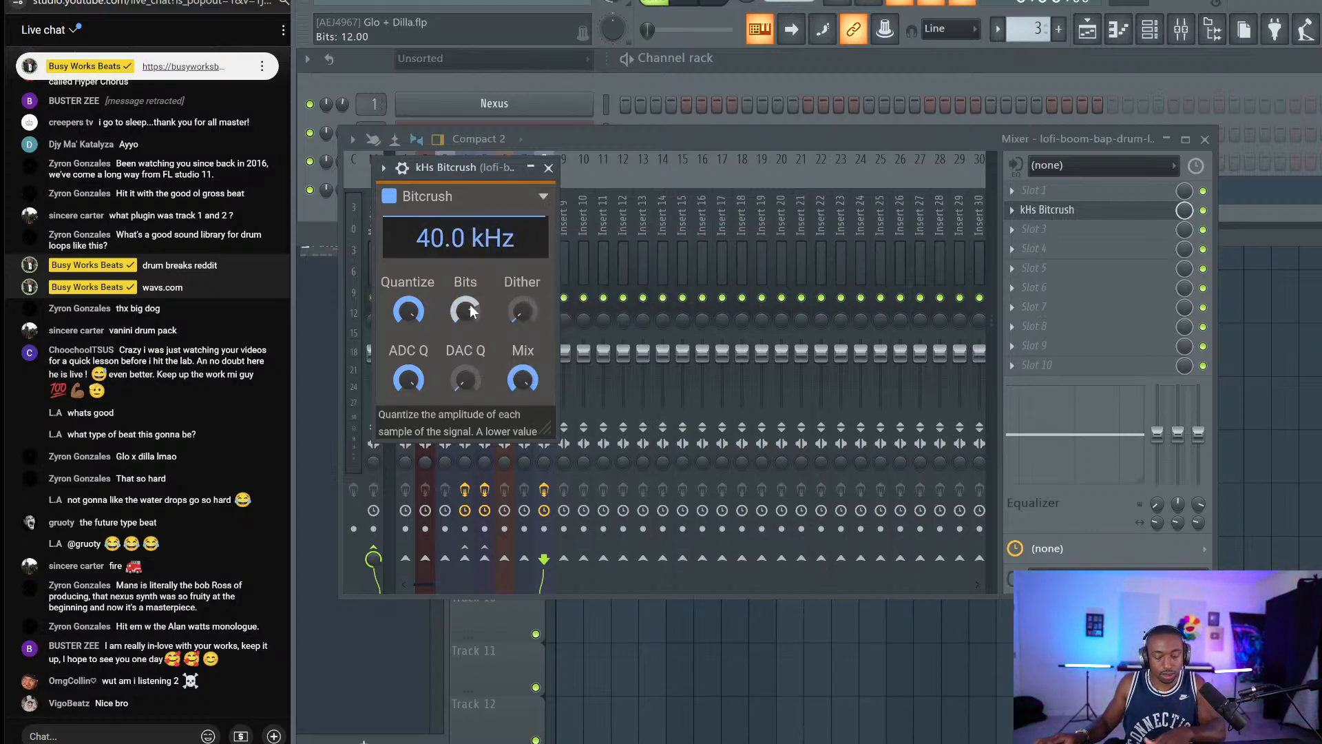
pyautogui.moveTo(466, 380); pyautogui.dragTo(465, 378)
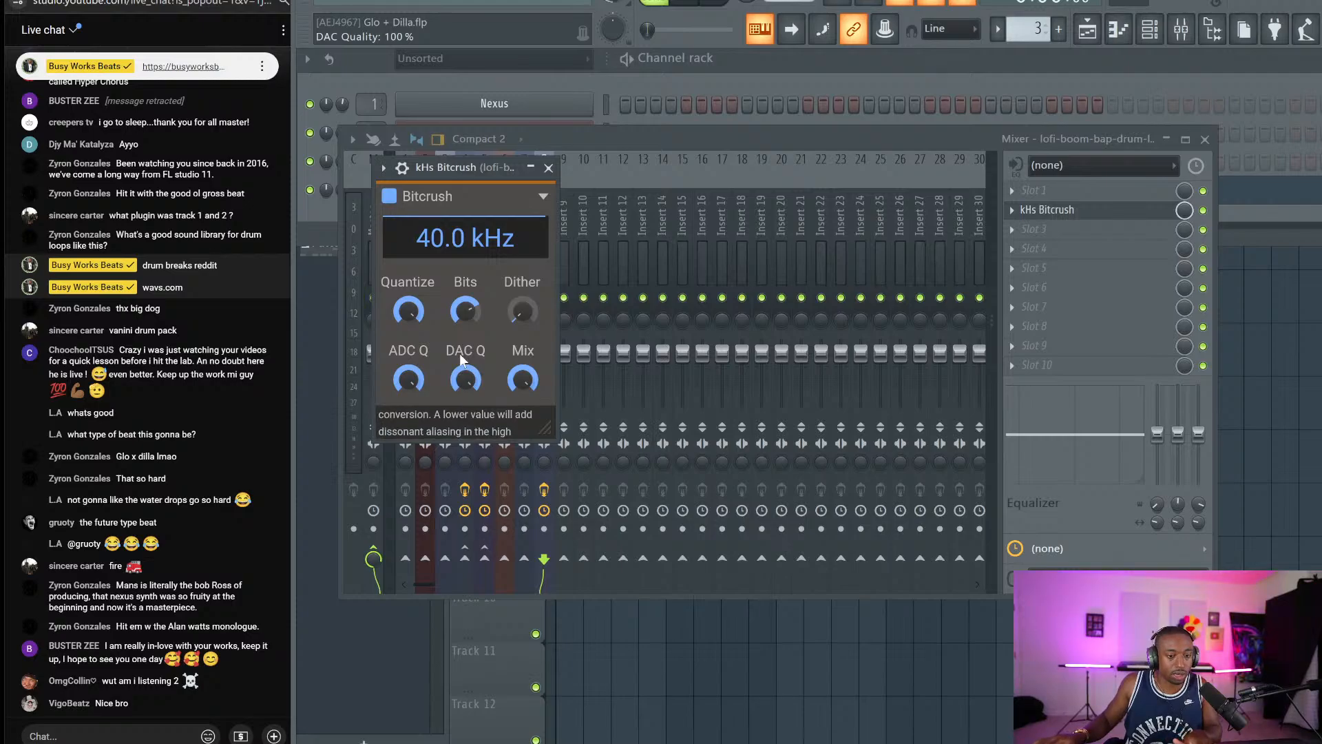
# Select the Razor Ramon Speech clip and replay the song from bar 1.
pyautogui.click(698, 627)
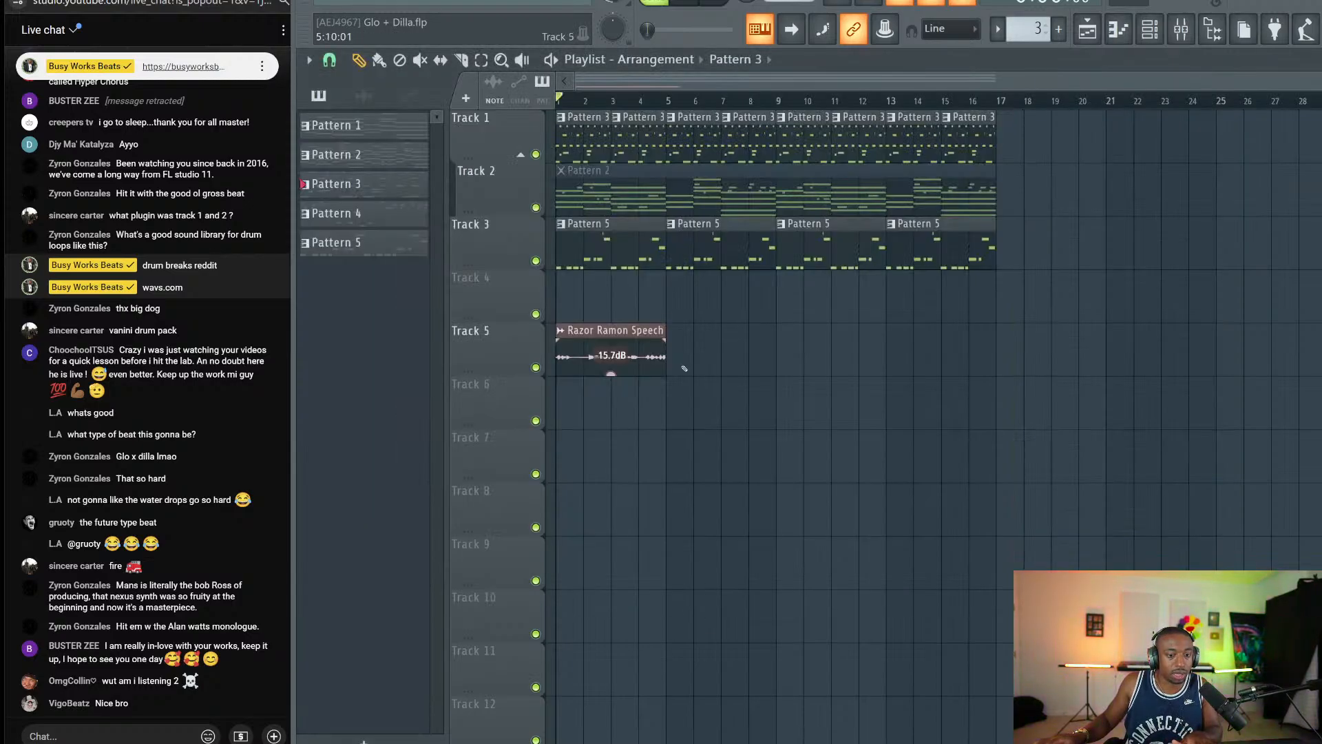
pyautogui.click(580, 357)
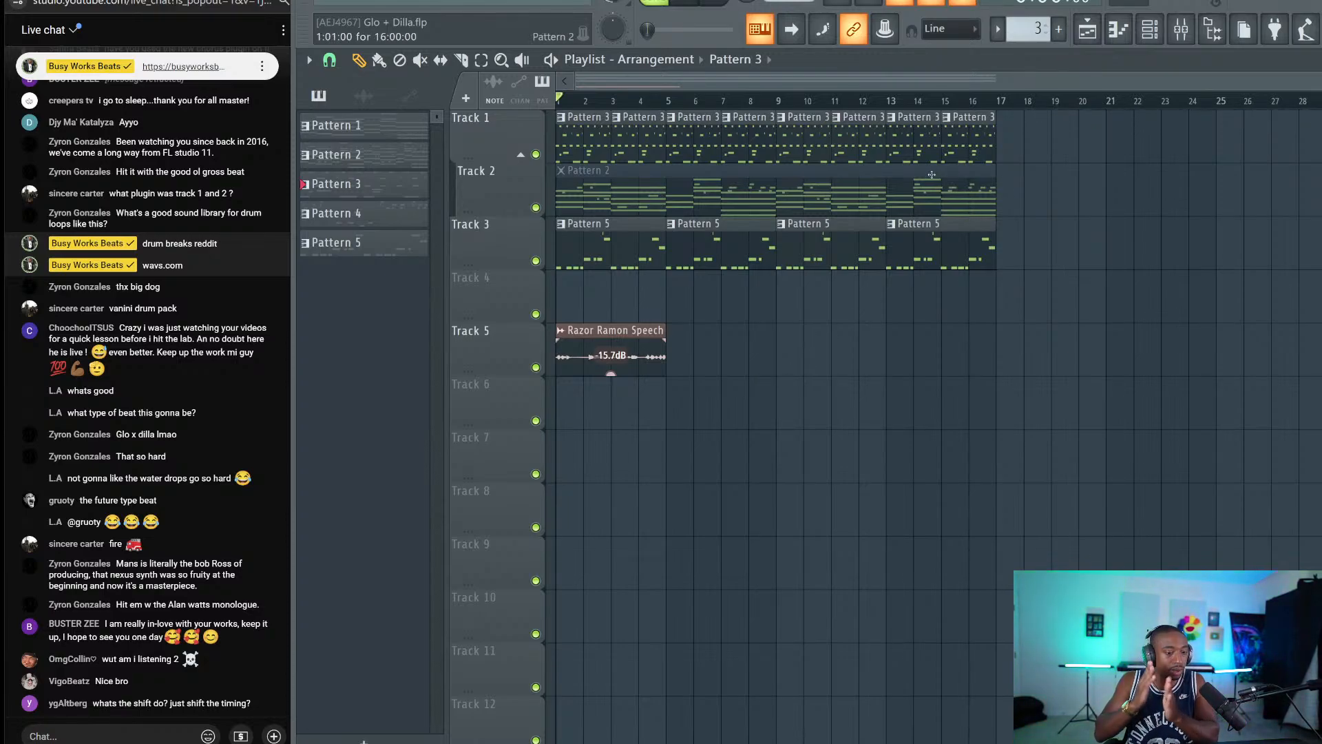
pyautogui.press('space')
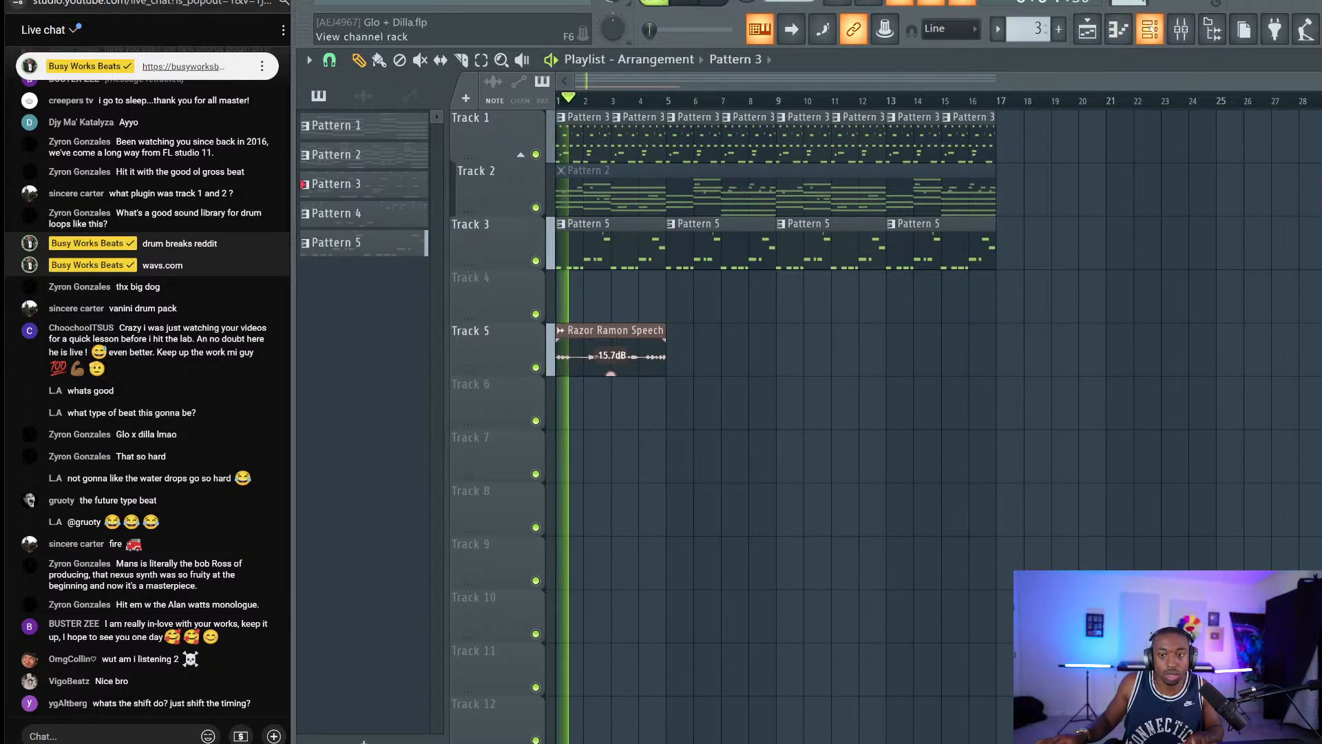
pyautogui.press('space')
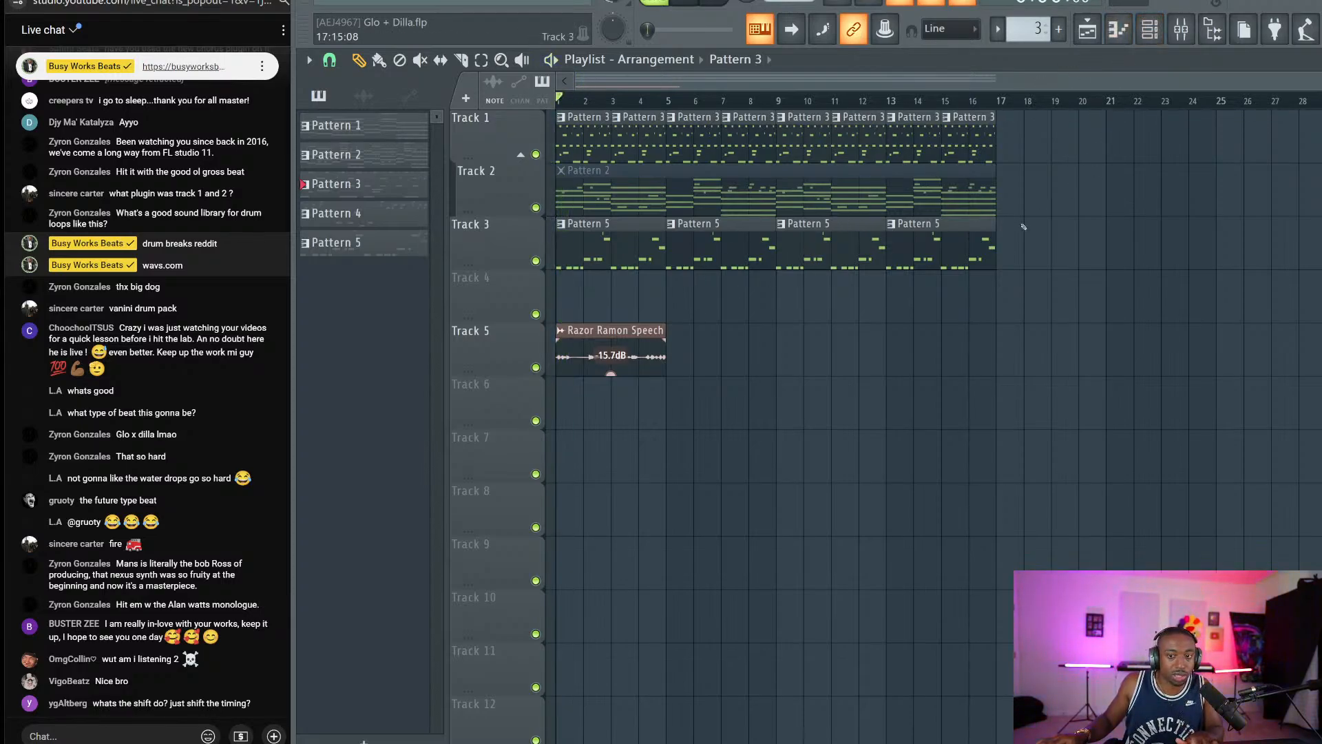
pyautogui.press('space')
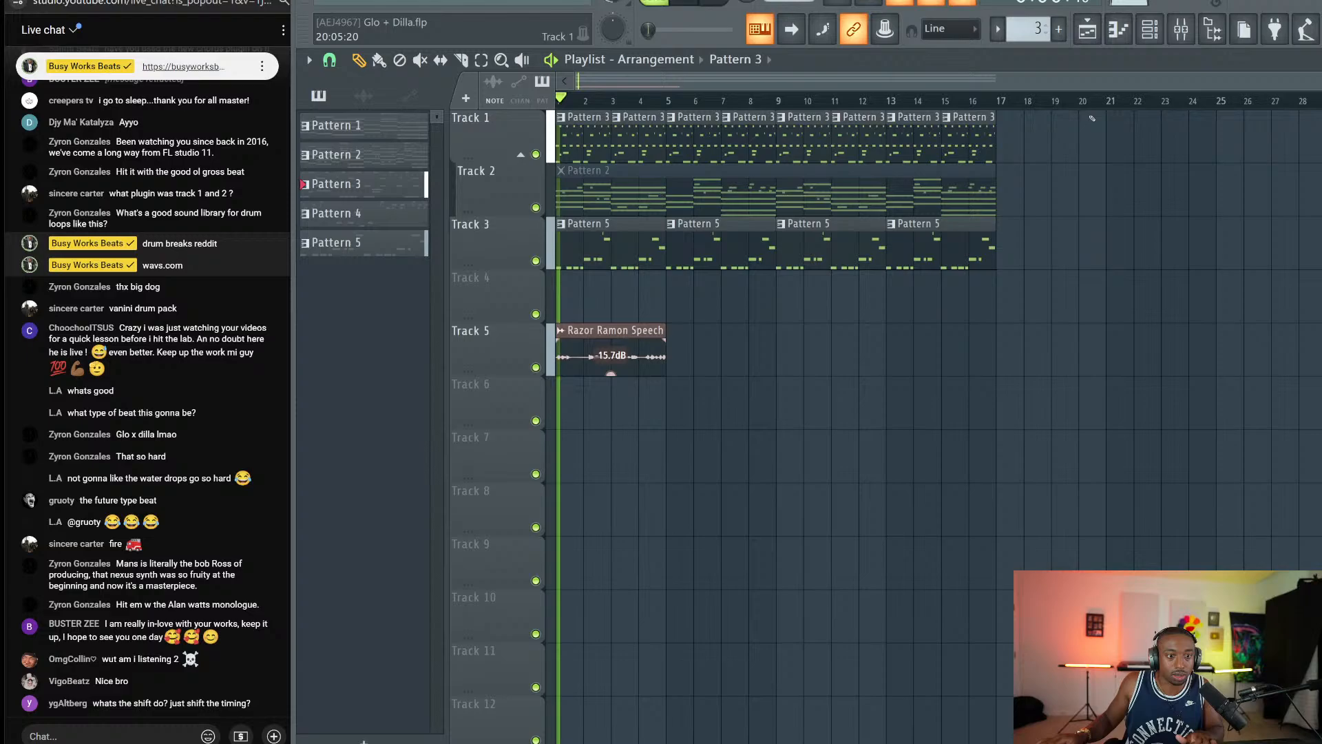
# Lower the drum loop's Slicex master pitch to about -167 cents.
pyautogui.click(1150, 28)
pyautogui.click(495, 190)
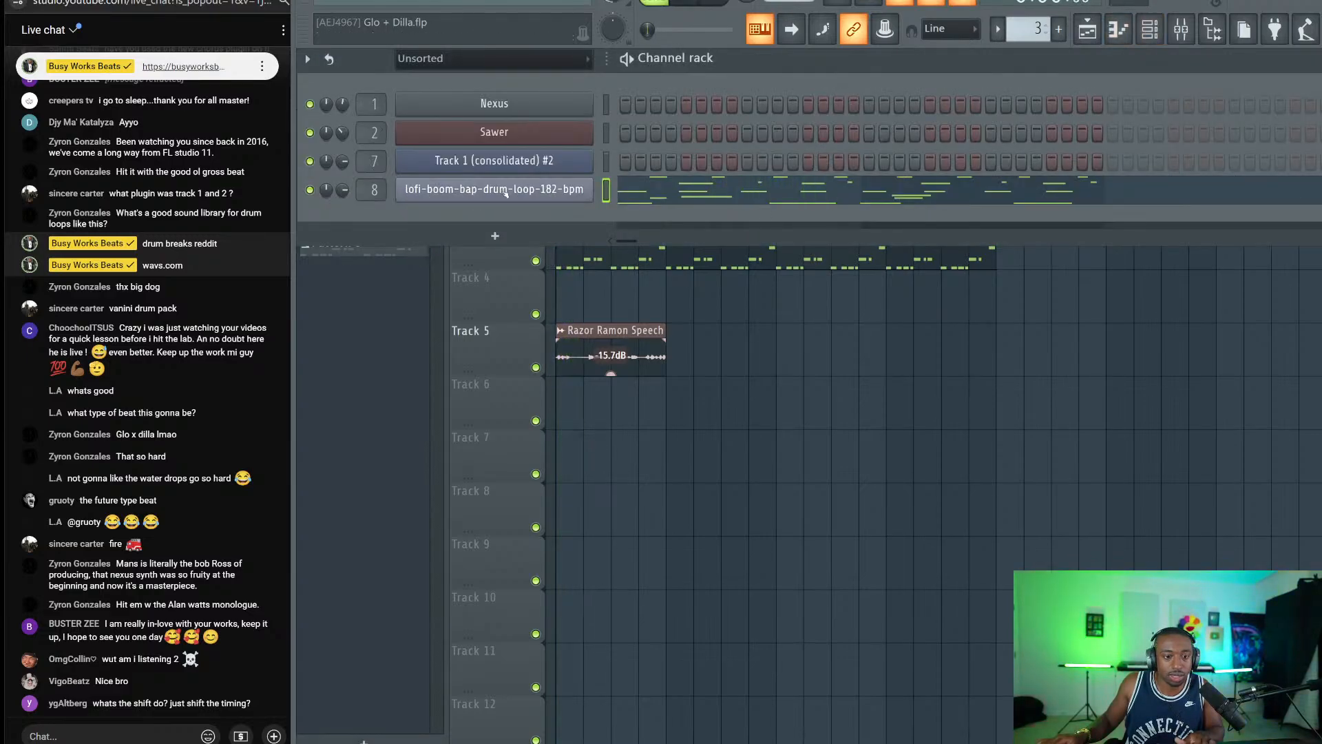
pyautogui.click(324, 130)
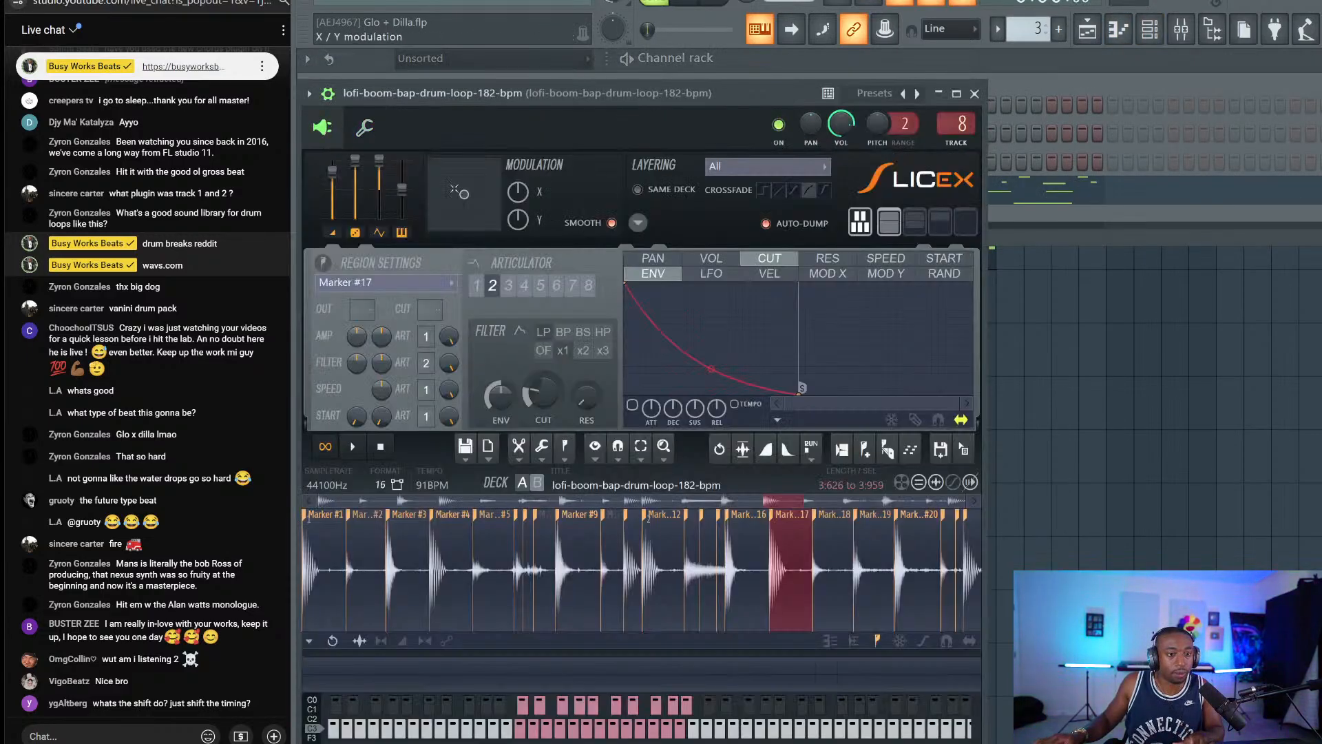
pyautogui.moveTo(422, 88); pyautogui.dragTo(448, 78)
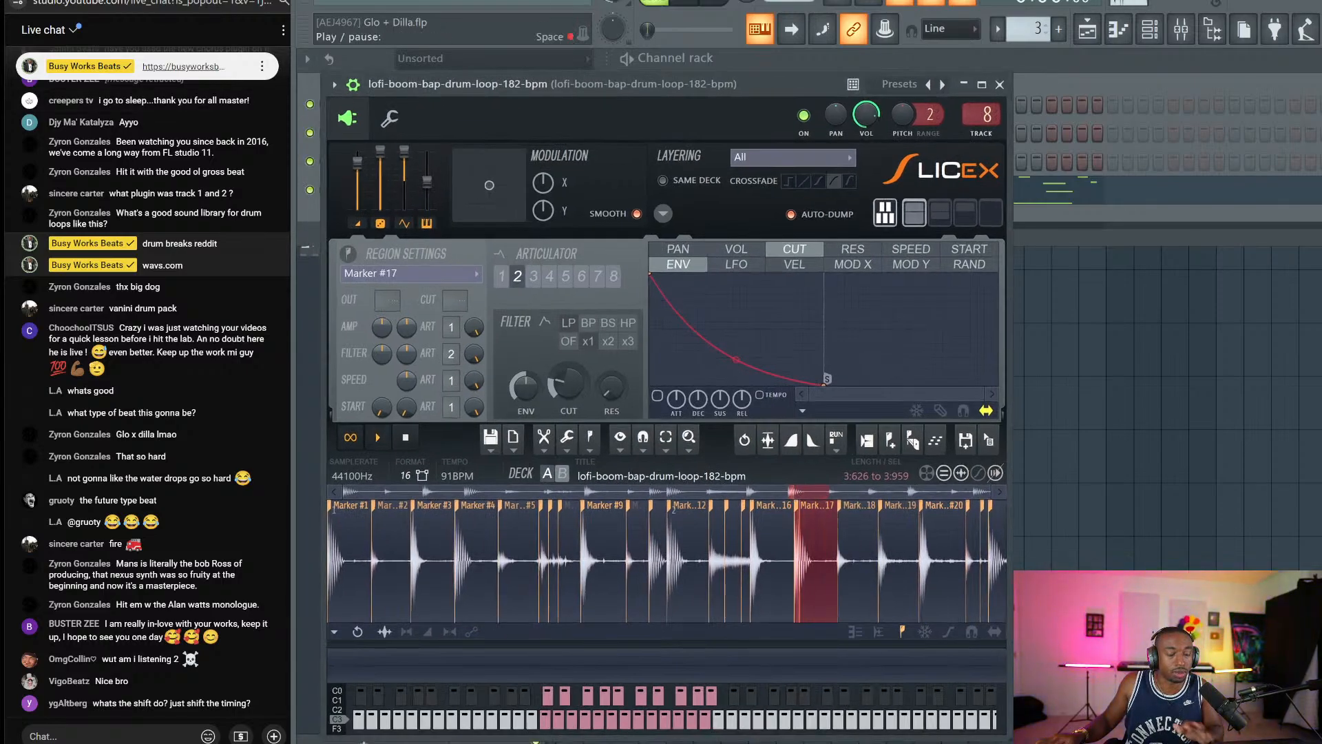
pyautogui.moveTo(429, 182); pyautogui.dragTo(431, 186)
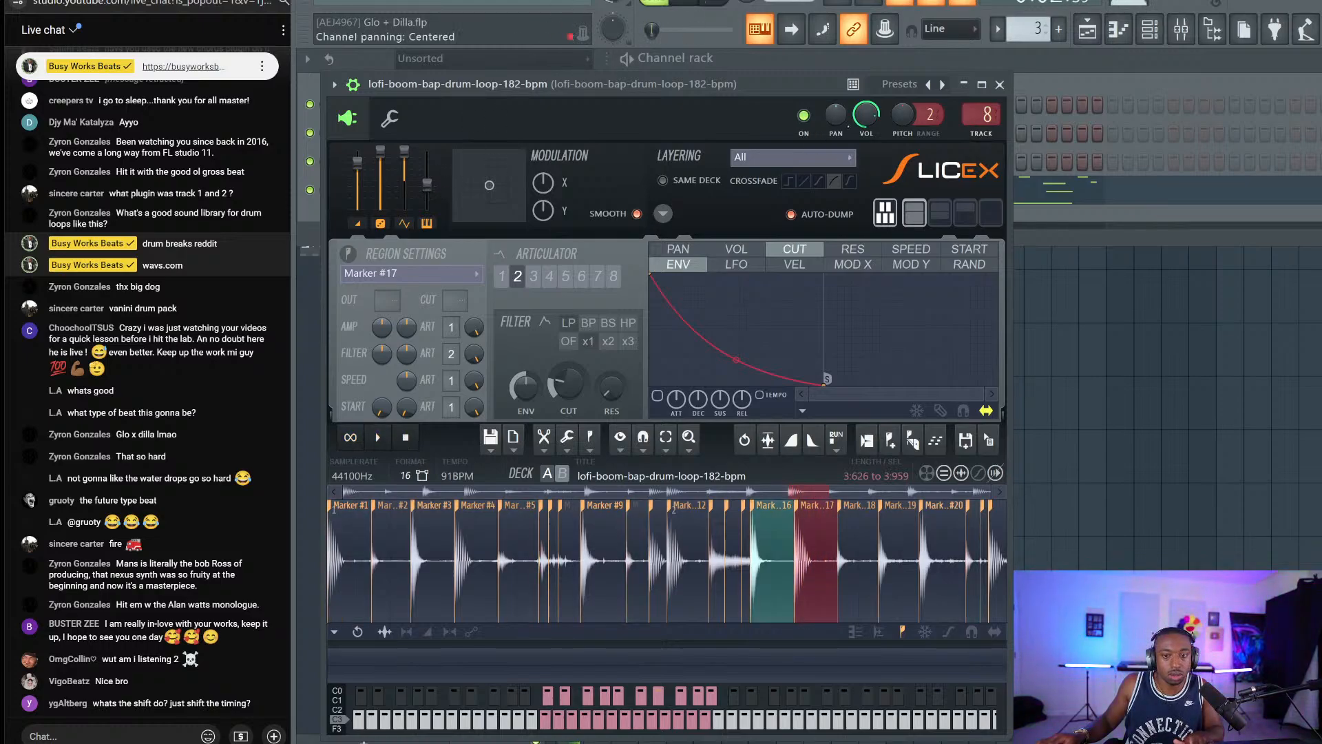
pyautogui.click(999, 84)
pyautogui.click(1149, 29)
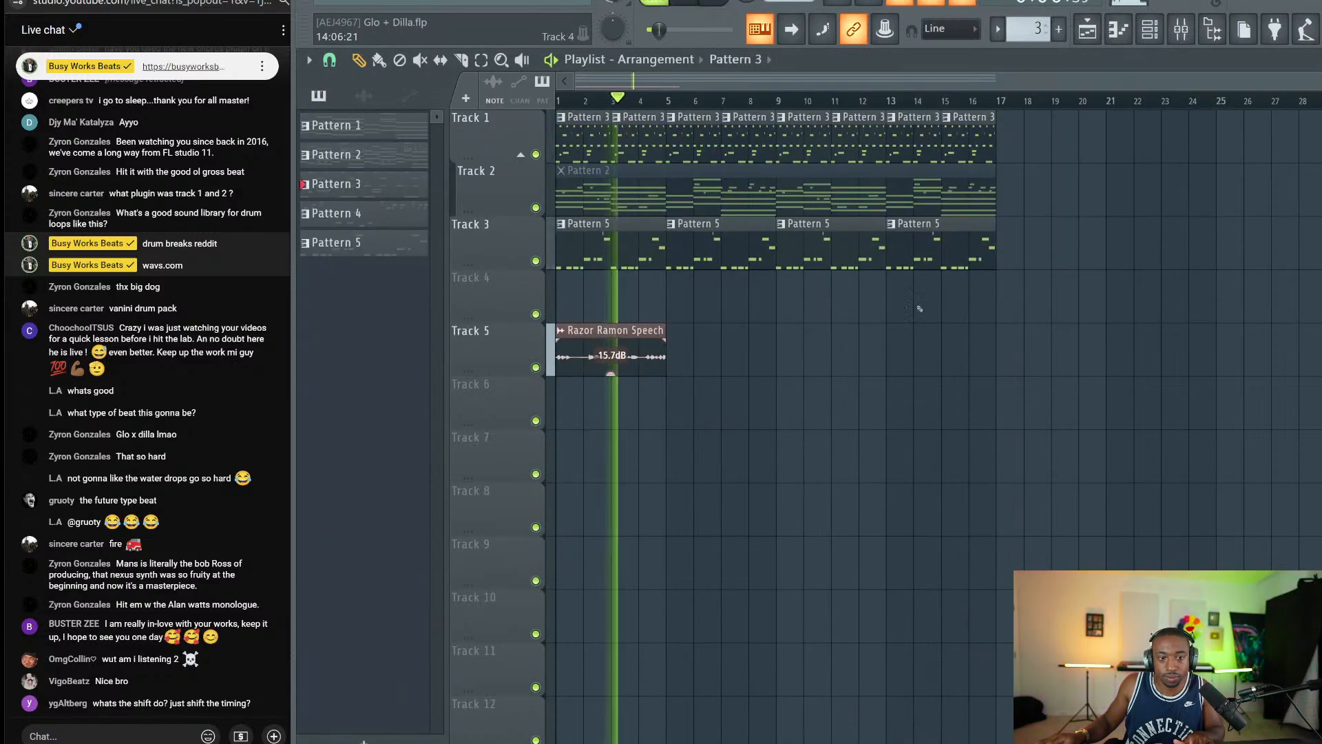
# Replay the song from bar 1 and glance at the Razor Ramon Speech clip's settings.
pyautogui.click(1163, 29)
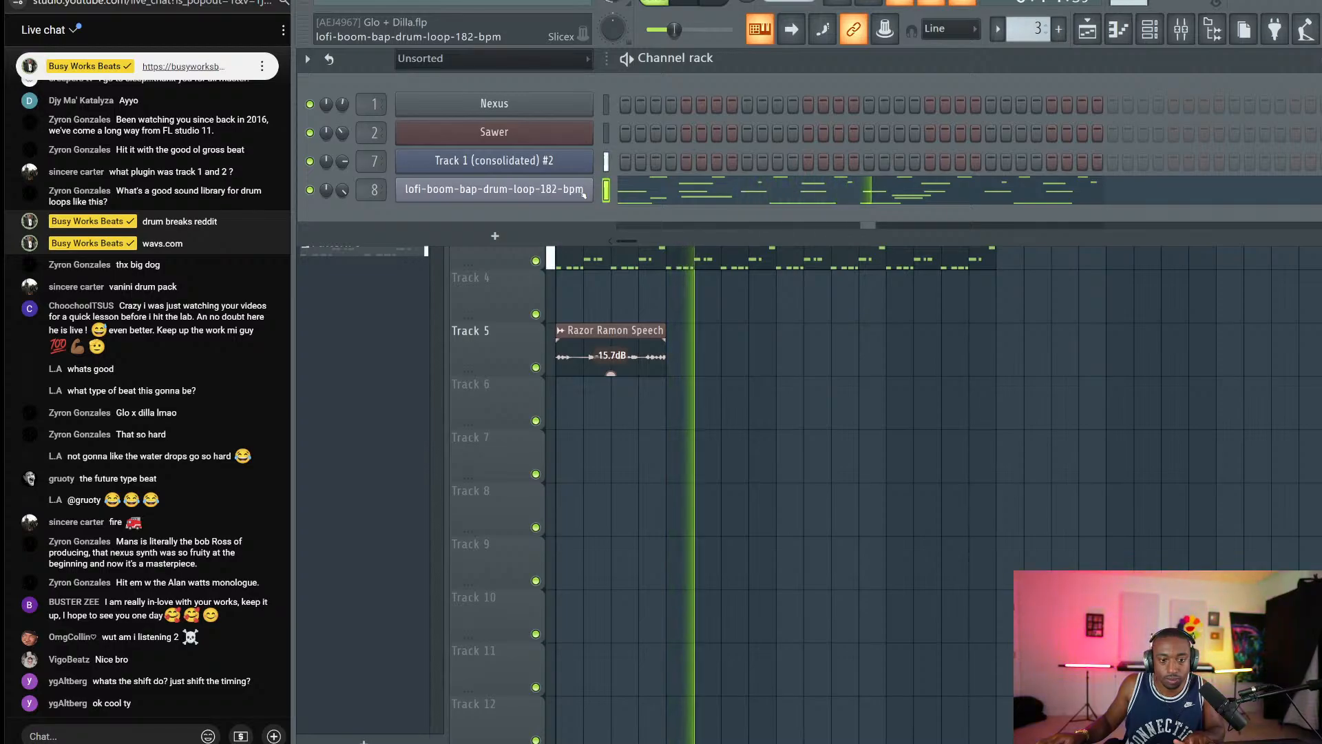
pyautogui.click(731, 386)
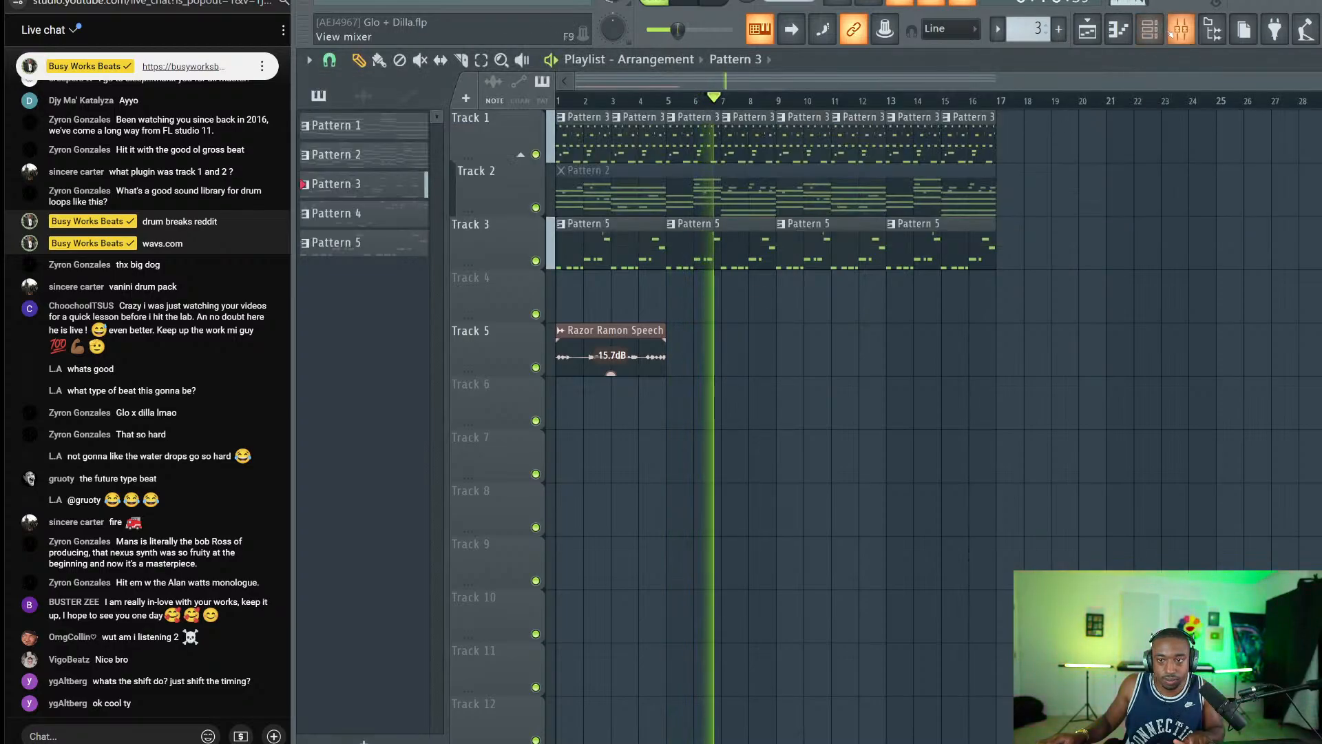
pyautogui.press('space')
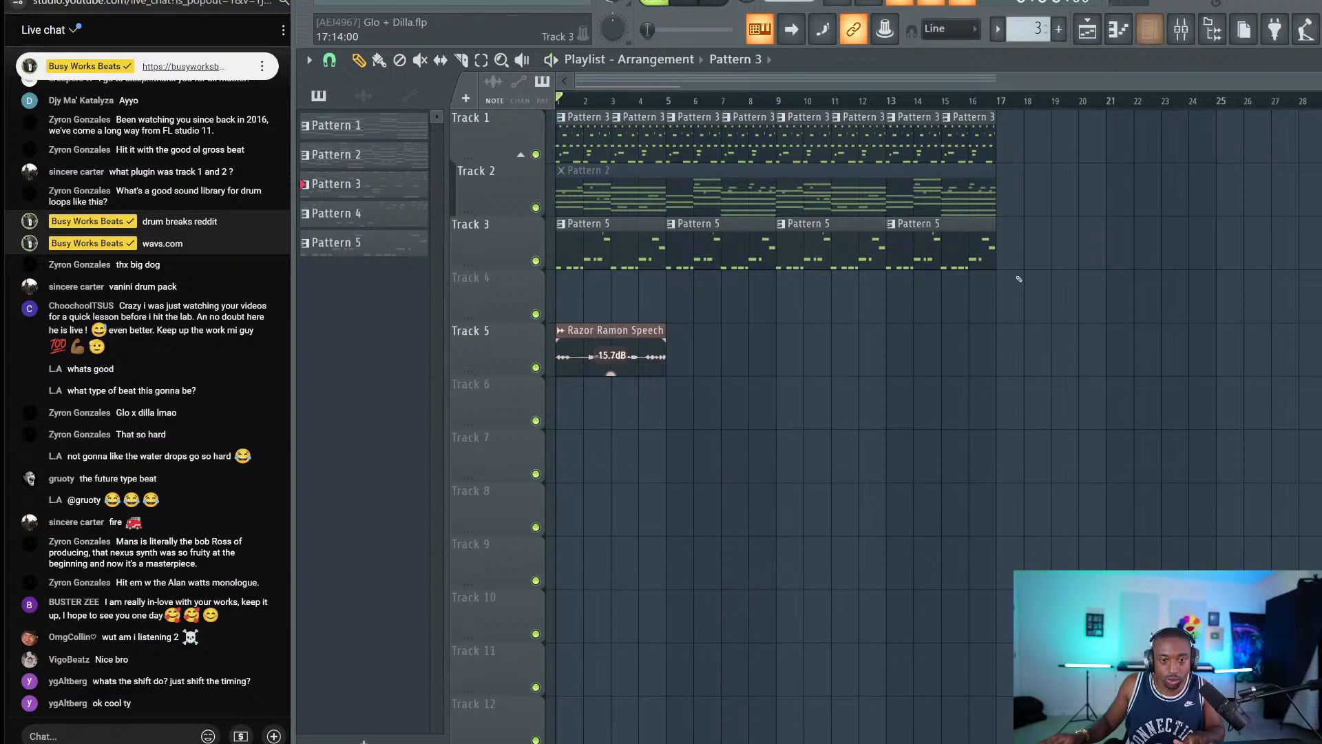
pyautogui.press('space')
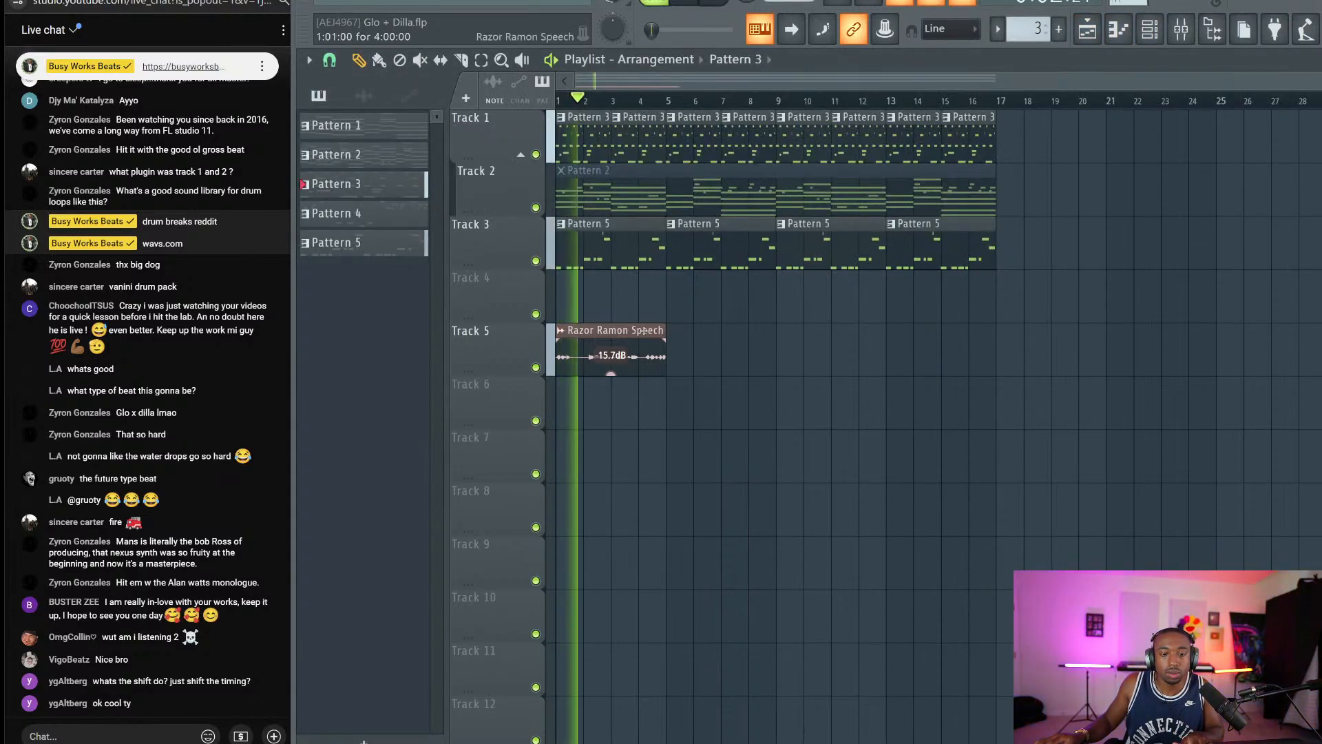
pyautogui.doubleClick(653, 327)
pyautogui.press('Escape')
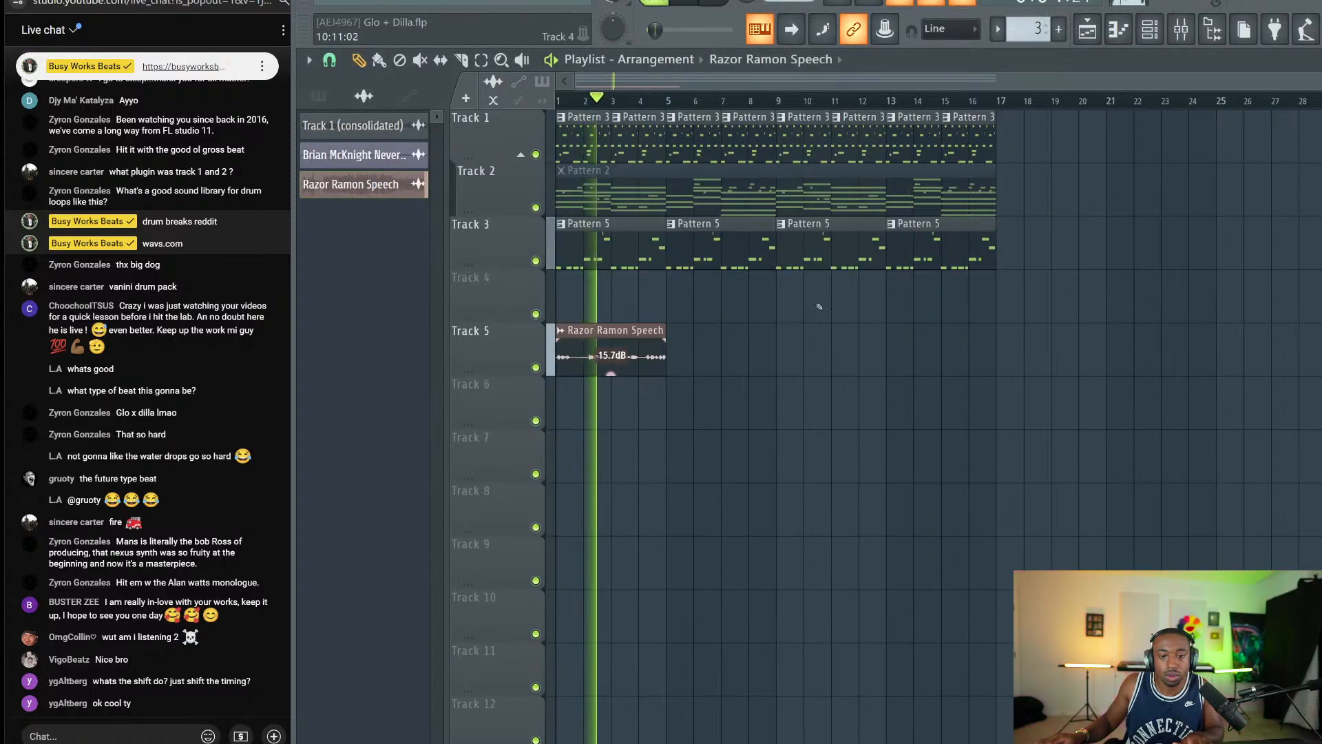
pyautogui.press('F9')
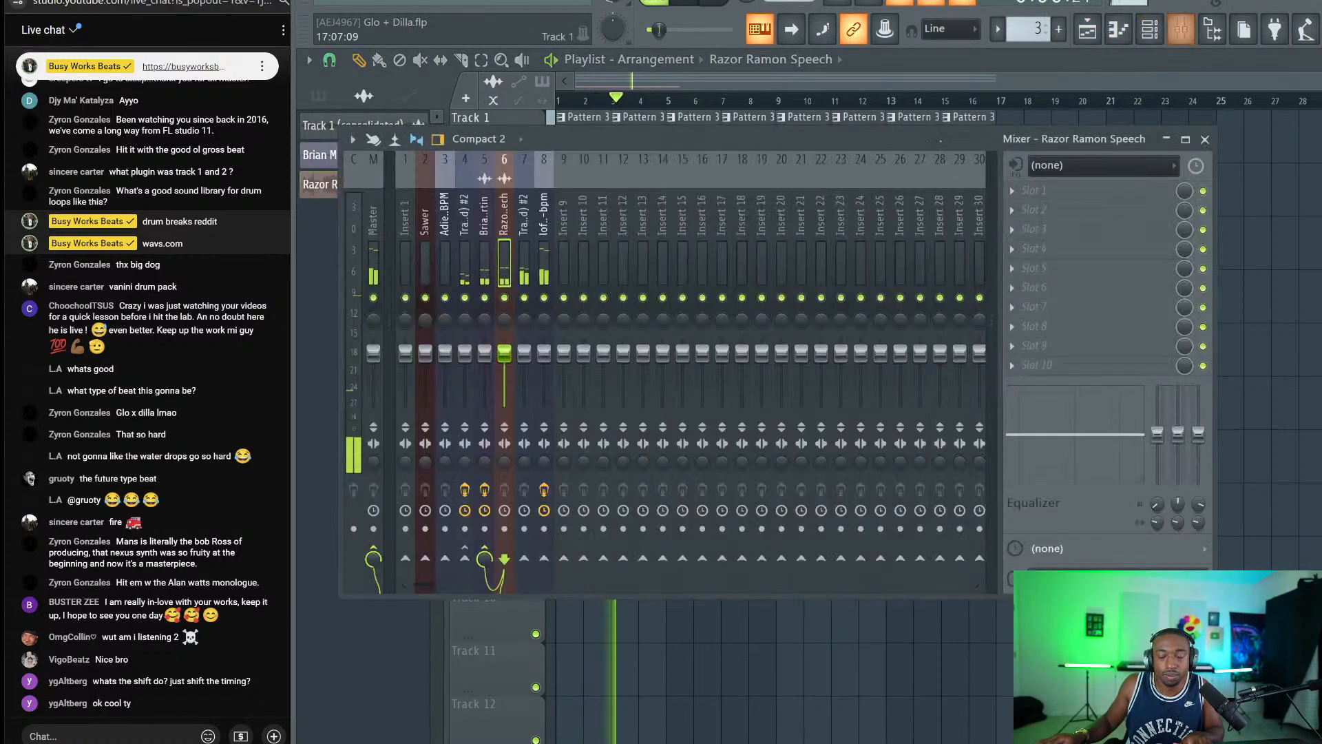
pyautogui.press('F9')
pyautogui.press('F6')
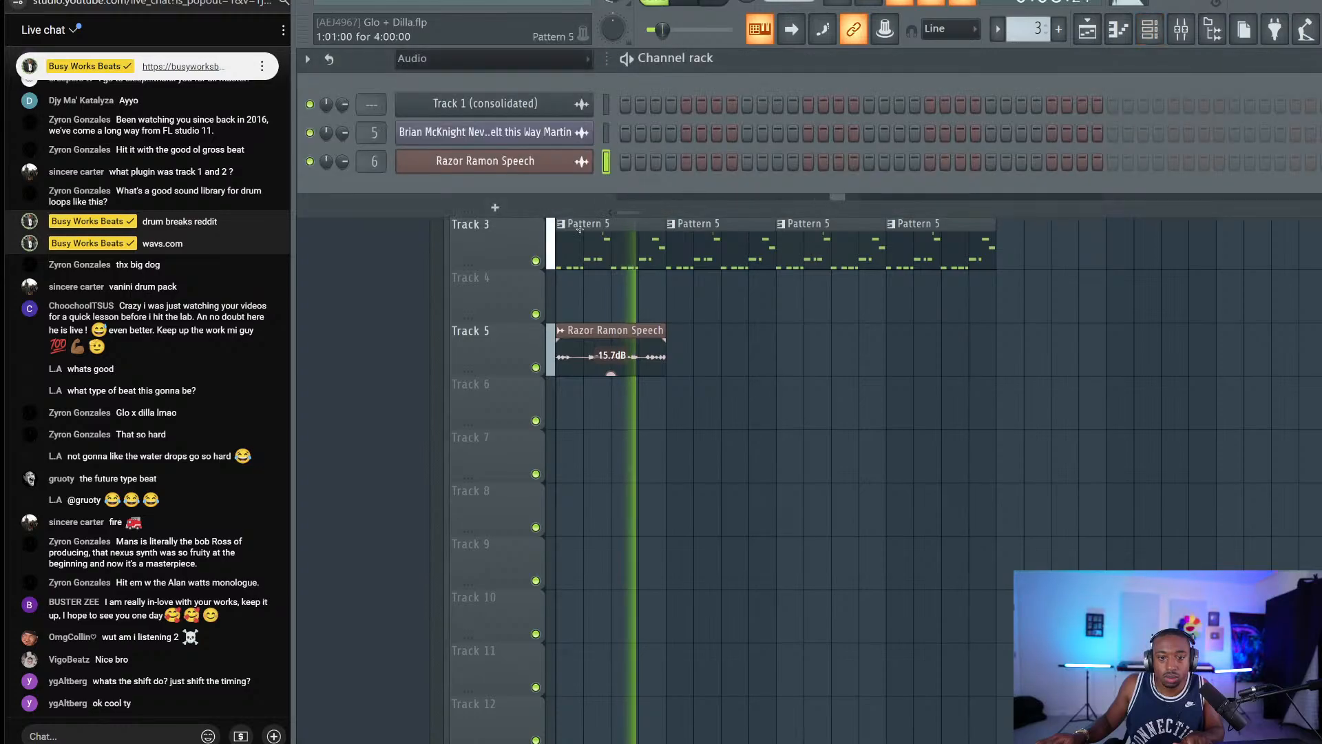
# Solo insert 7, raise its fader, unsolo it, and bring up the effect list for an empty slot.
pyautogui.press('F9')
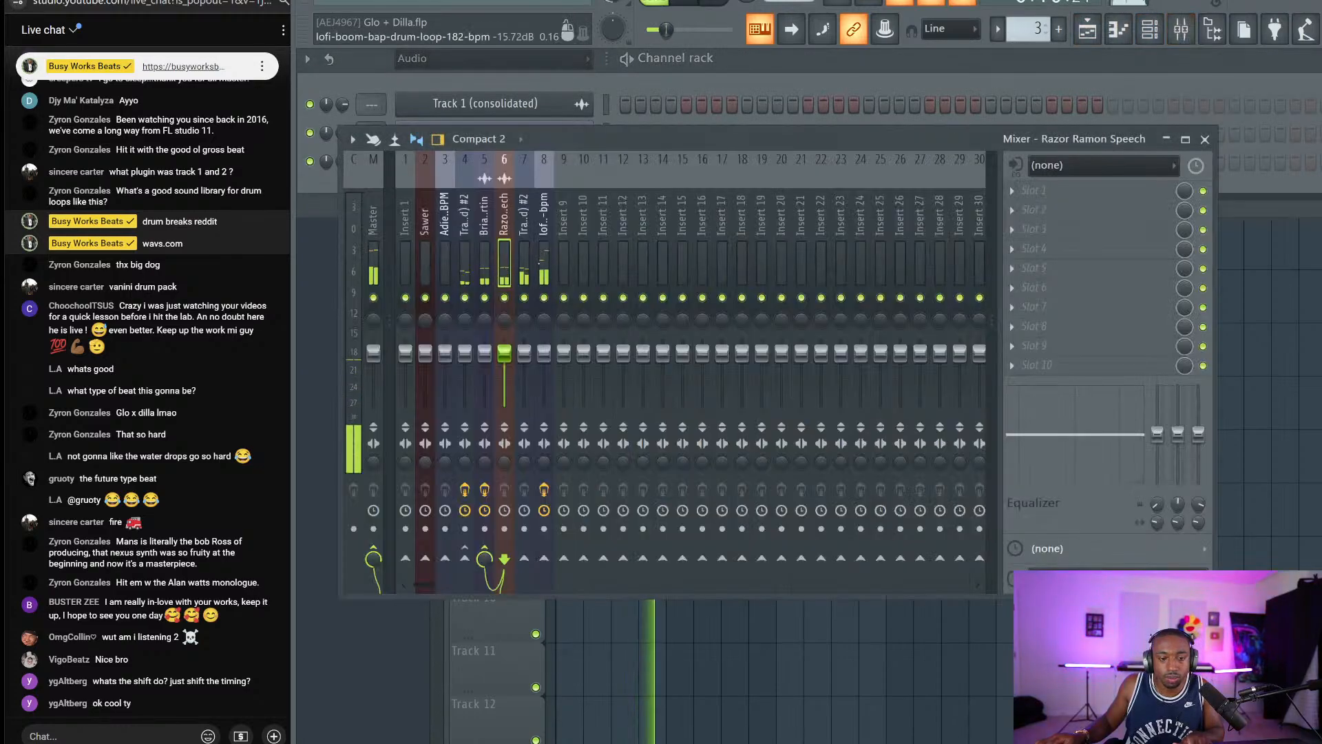
pyautogui.click(525, 265)
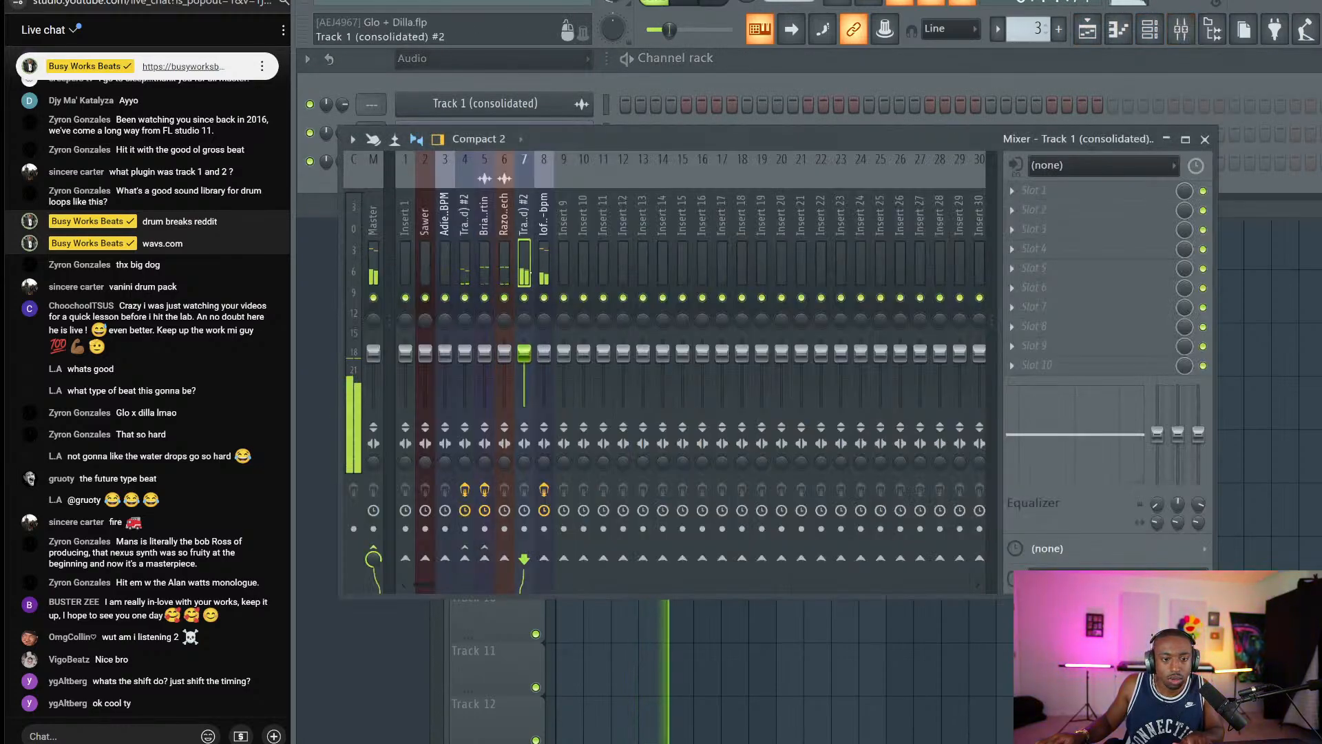
pyautogui.rightClick(524, 297)
pyautogui.moveTo(524, 354); pyautogui.dragTo(525, 340)
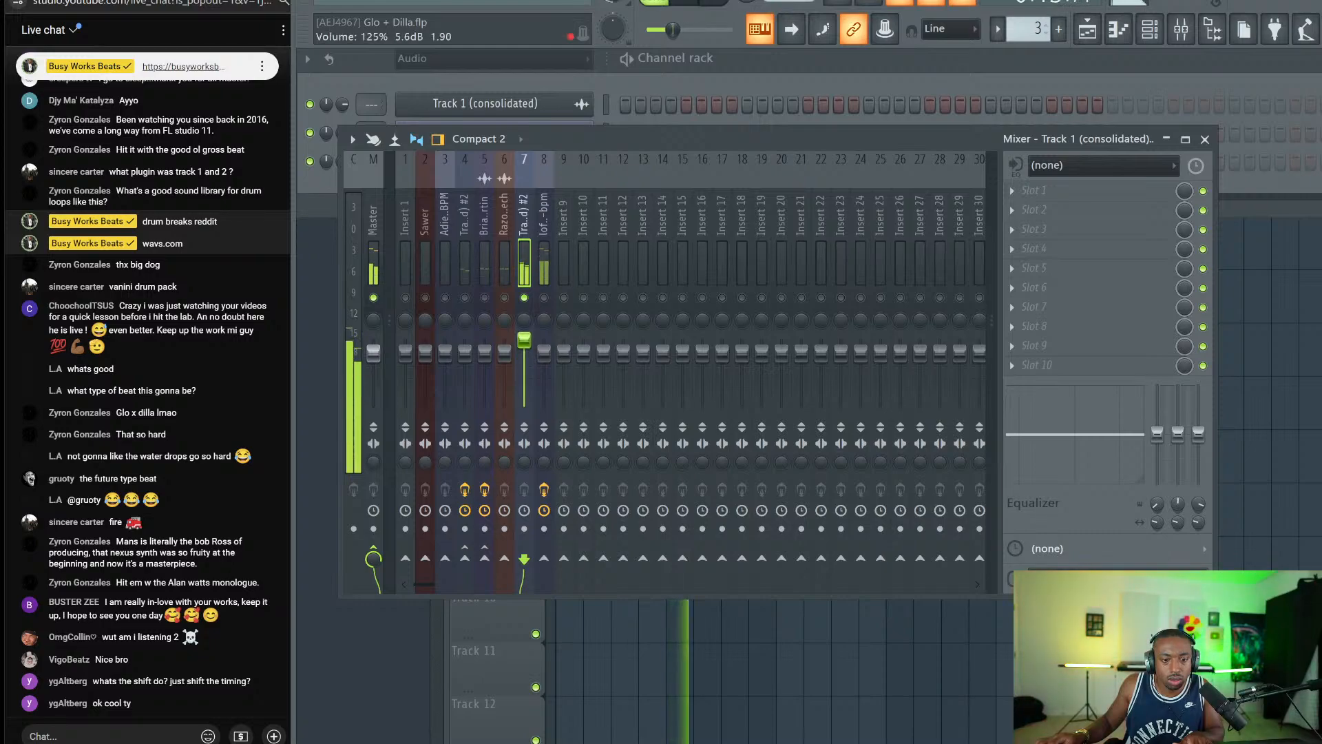
pyautogui.rightClick(524, 297)
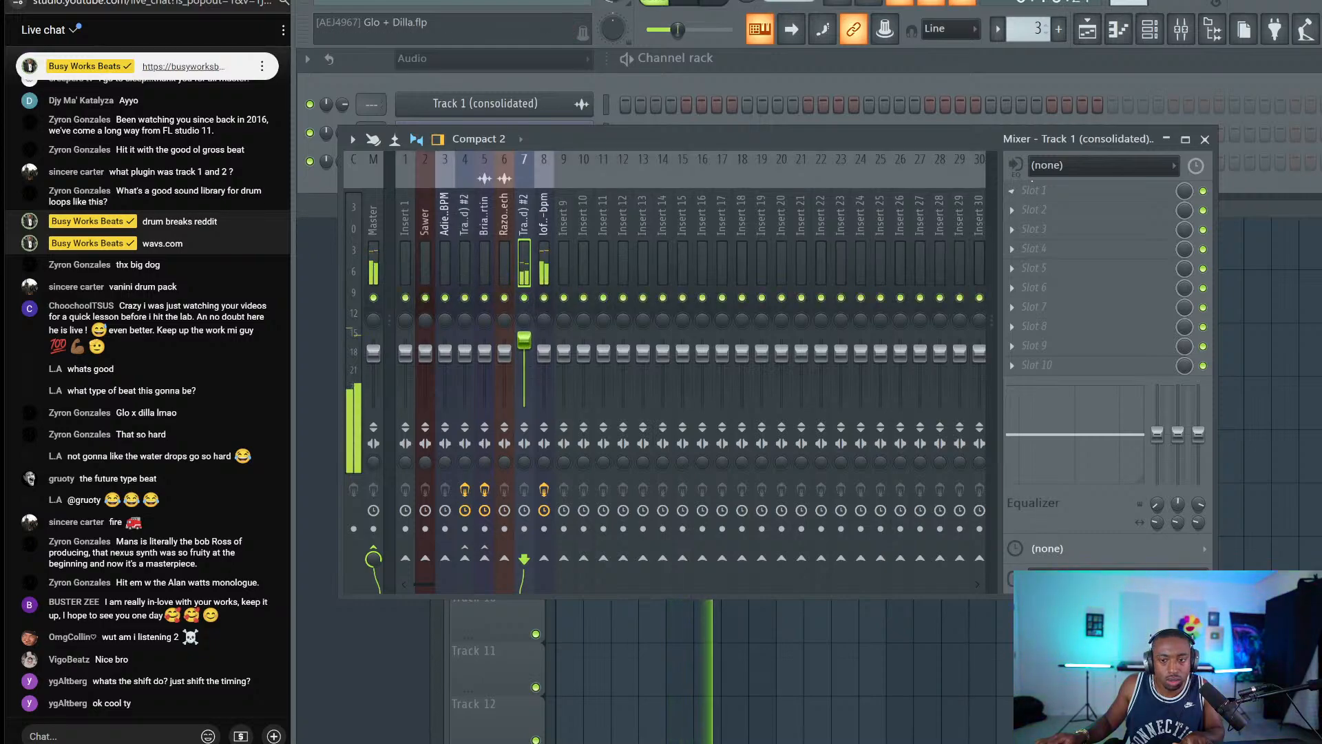
pyautogui.click(1033, 190)
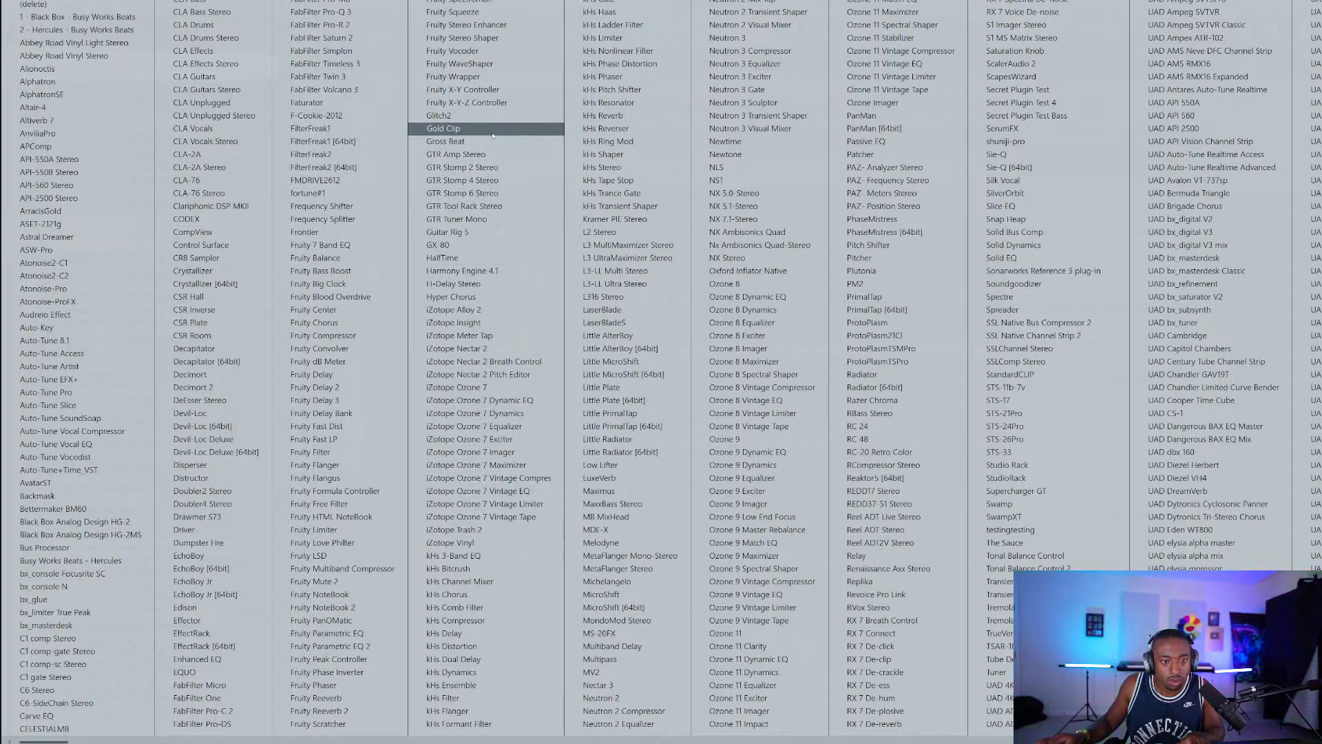
# Add Fruity Delay 3 with zero feedback, lower cutoff, higher sample rate and about 79% distortion.
pyautogui.click(321, 400)
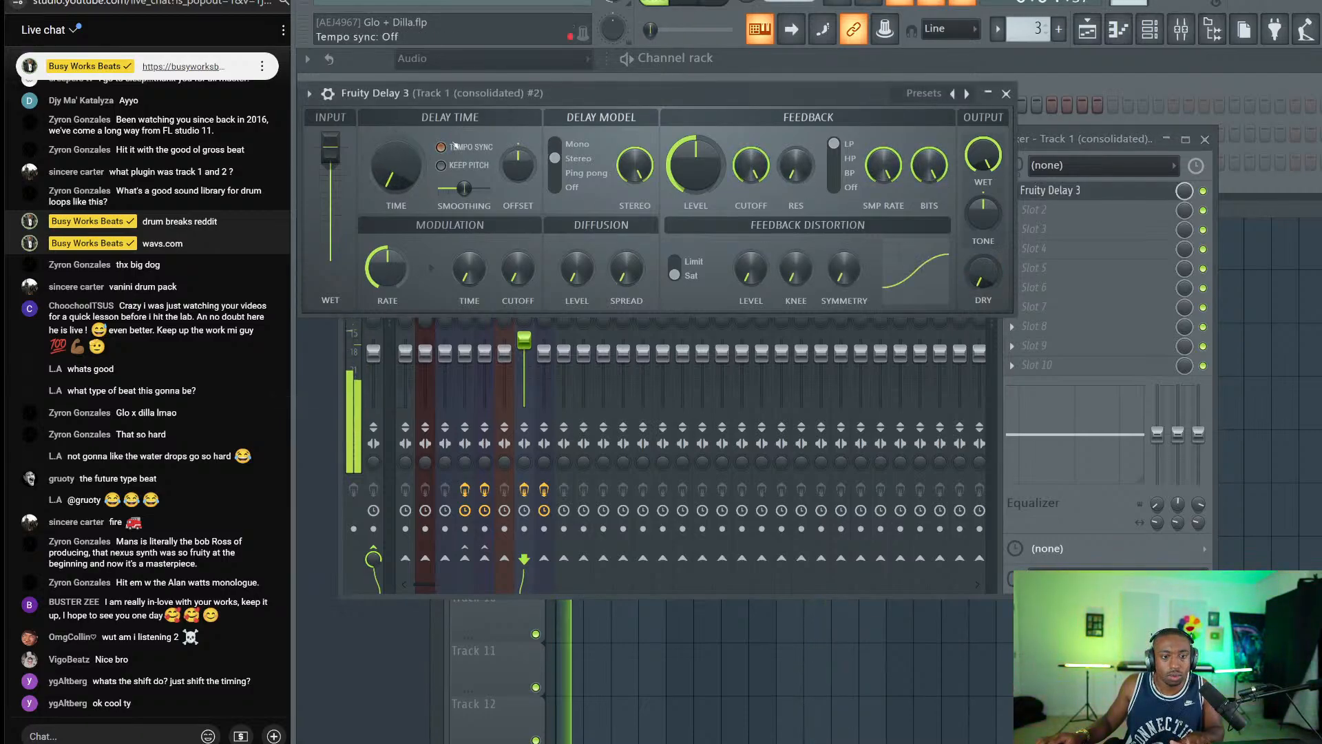
pyautogui.moveTo(669, 146); pyautogui.dragTo(670, 206)
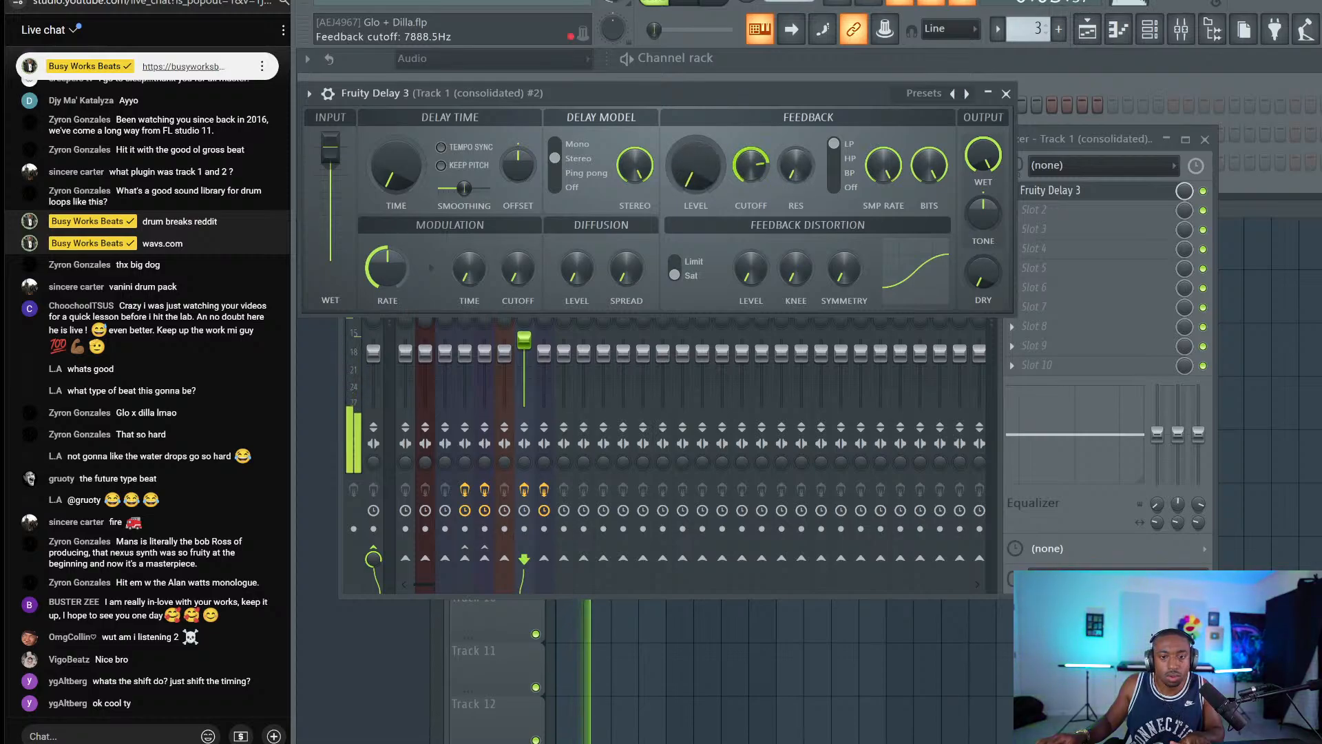
pyautogui.moveTo(750, 165); pyautogui.dragTo(750, 182)
pyautogui.moveTo(883, 165); pyautogui.dragTo(883, 161)
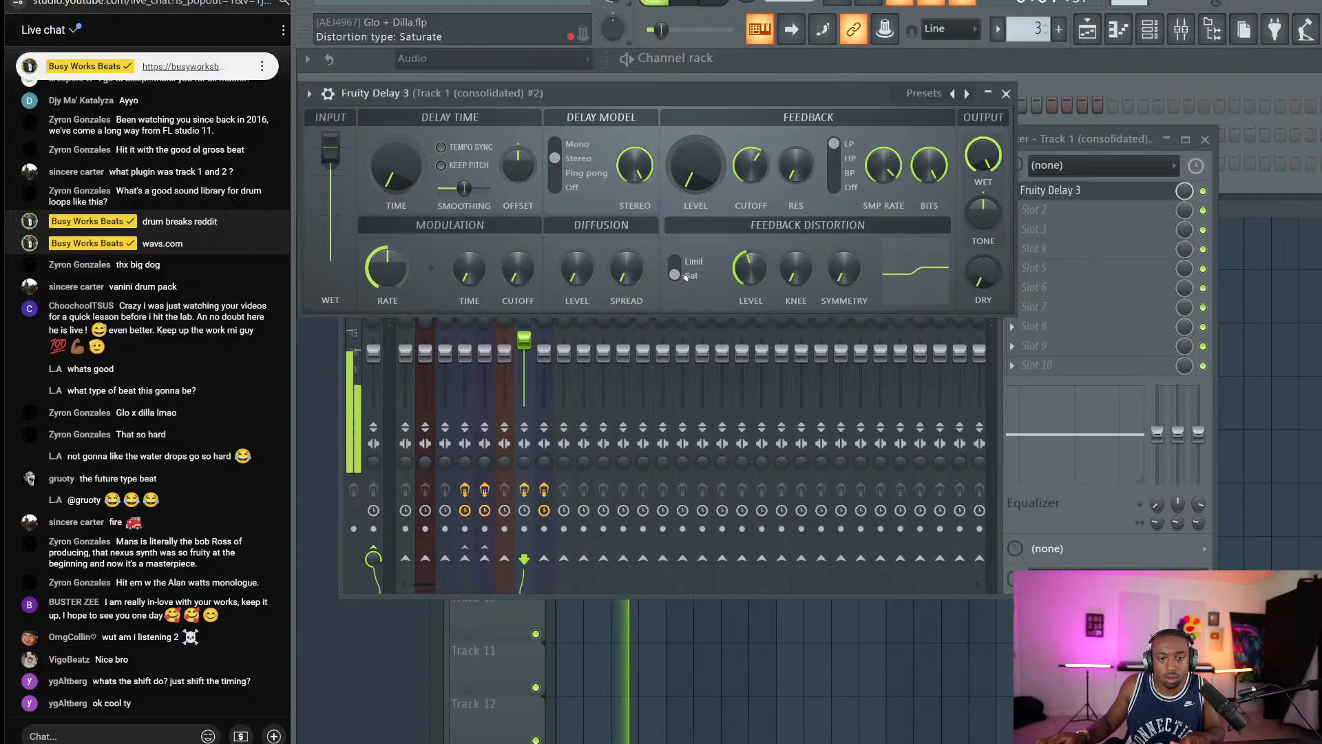
pyautogui.moveTo(750, 268); pyautogui.dragTo(749, 249)
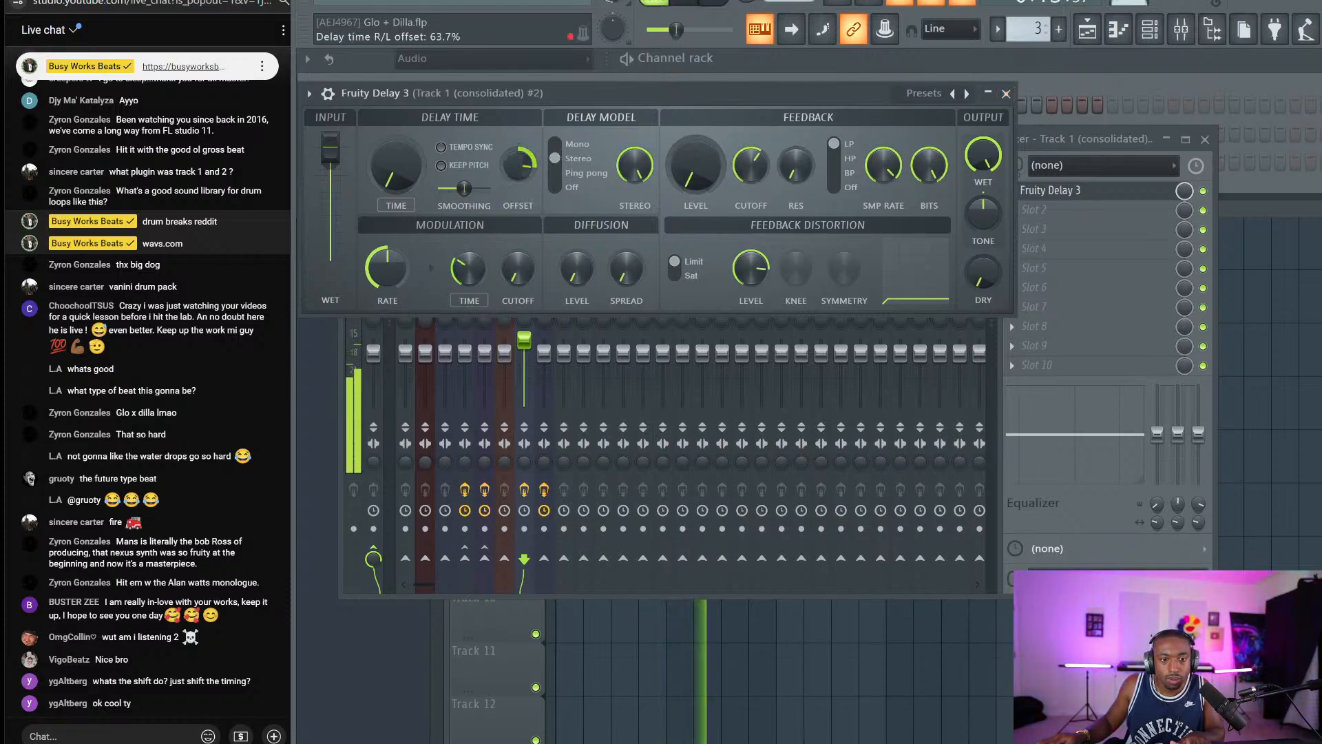
pyautogui.click(1006, 94)
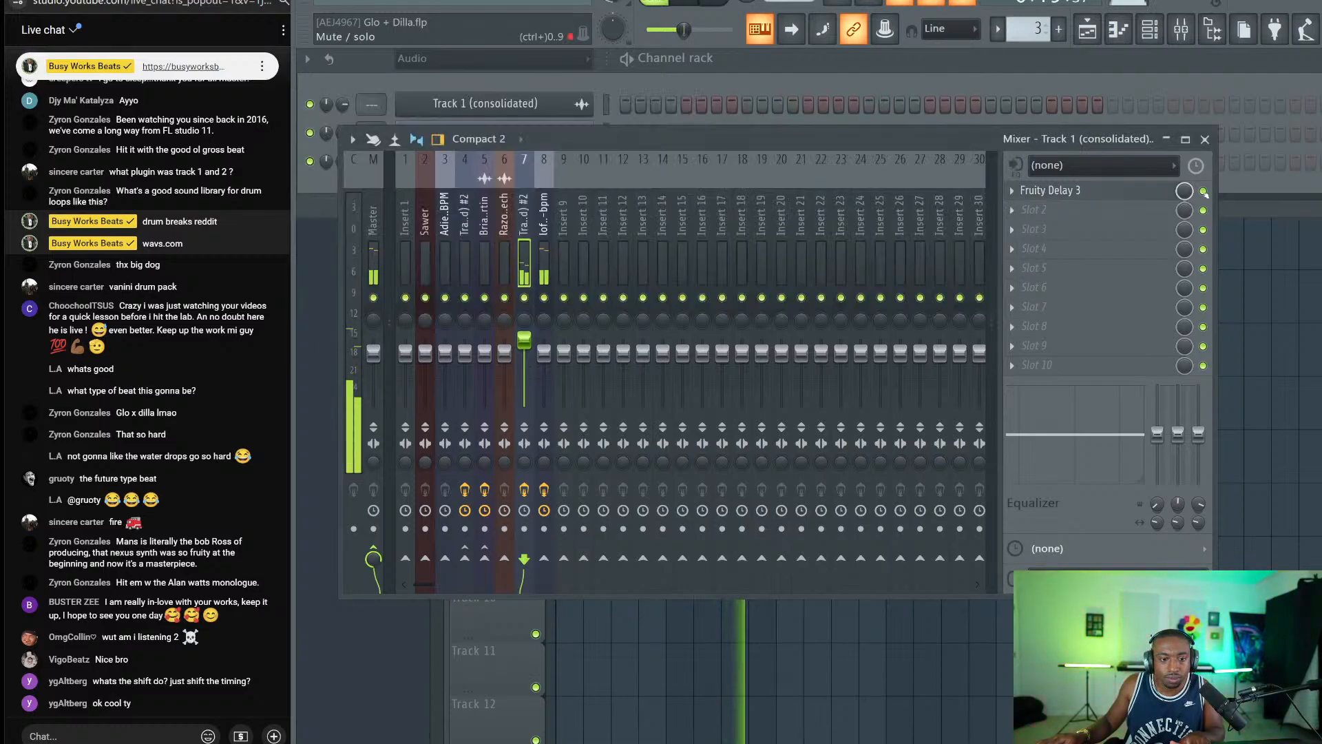
# Reset the Track 1 insert volume and add StandardCLIP to the drum loop at 3.6dB input gain.
pyautogui.rightClick(526, 346)
pyautogui.click(543, 354)
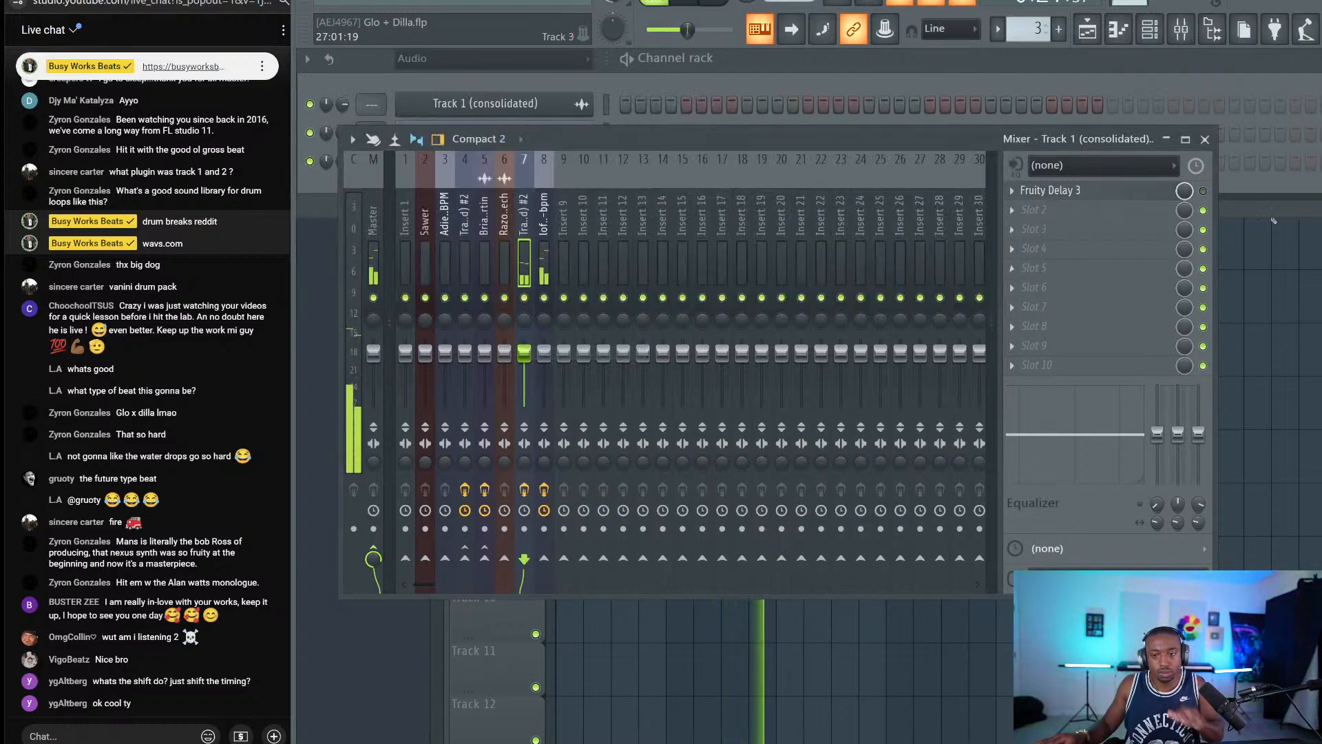
pyautogui.click(544, 262)
pyautogui.press('space')
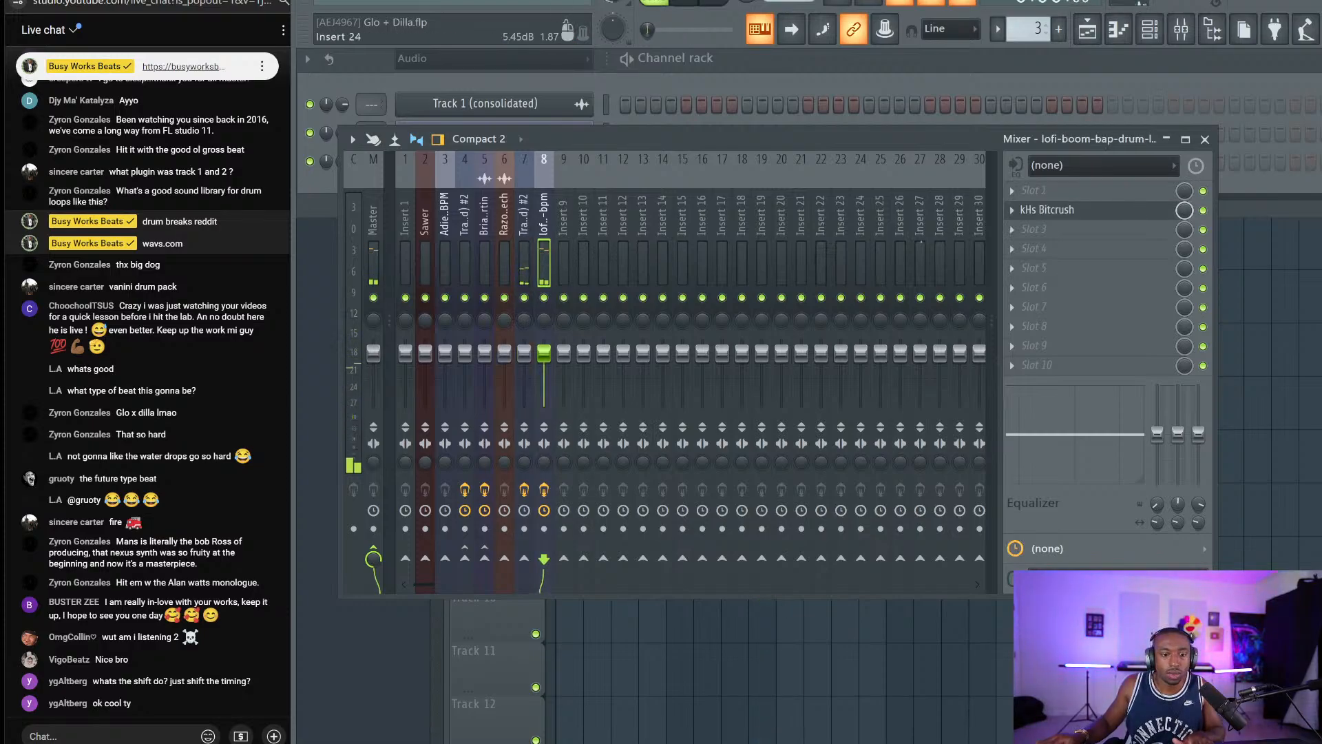
pyautogui.click(1071, 229)
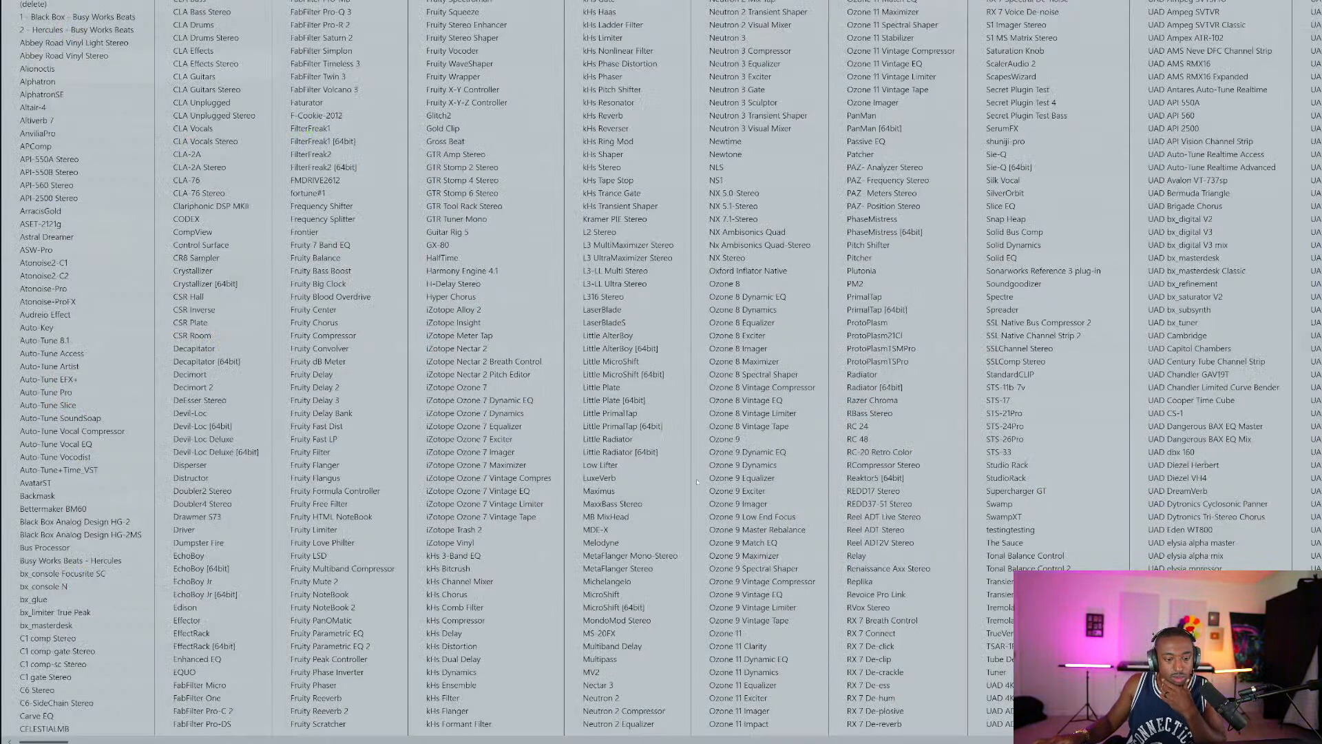
pyautogui.scroll(-2, 728, 482)
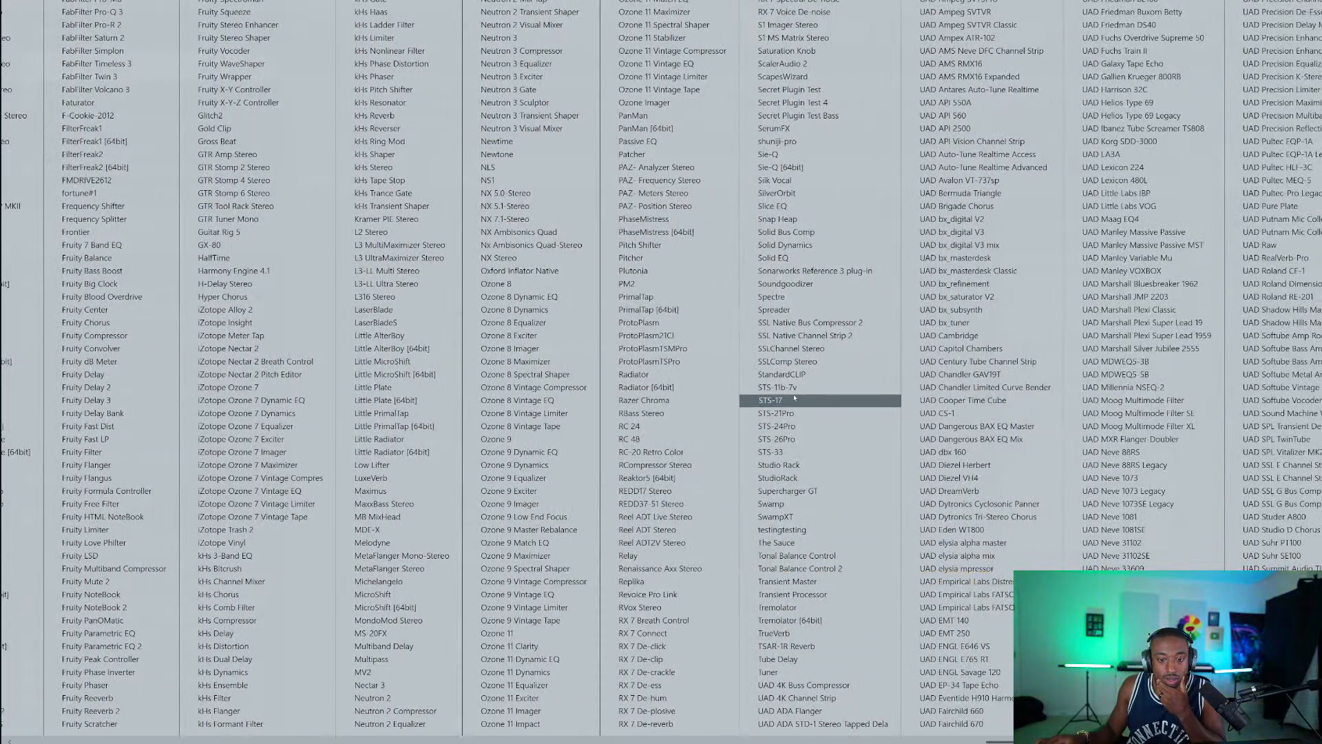
pyautogui.click(785, 373)
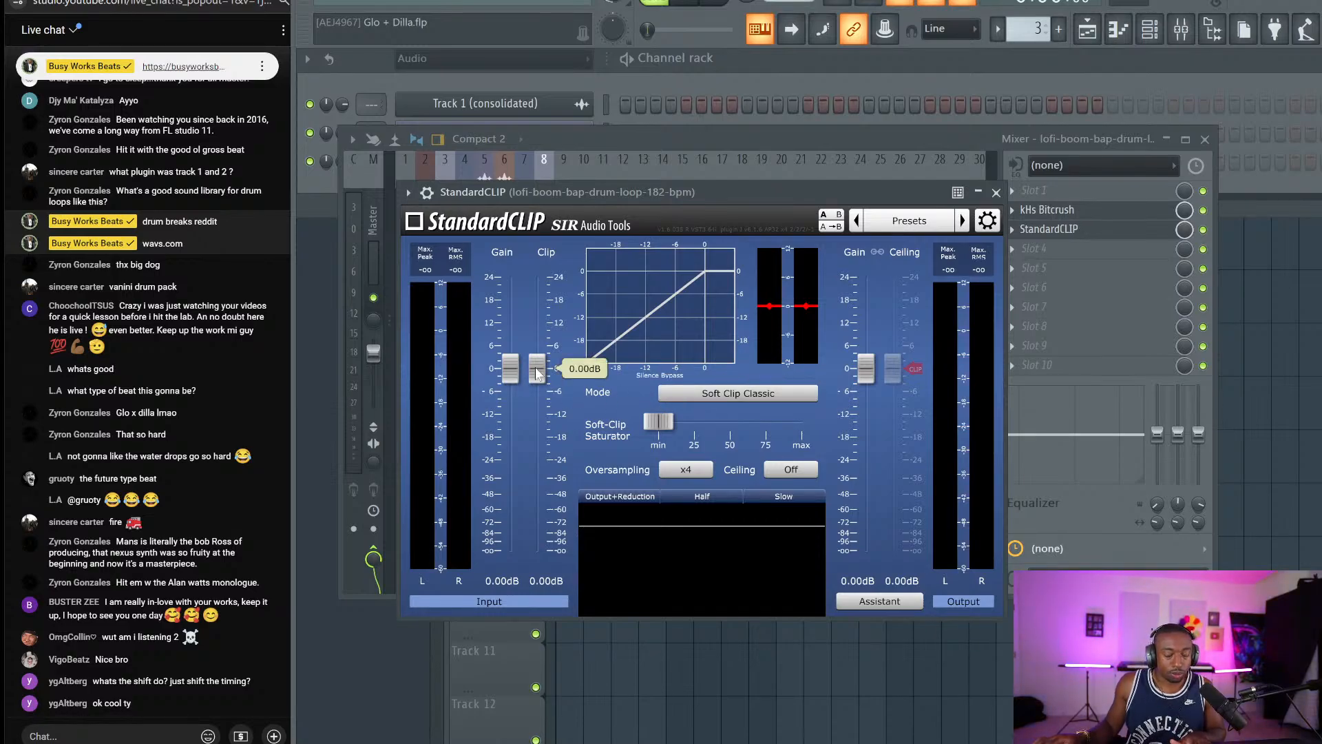
pyautogui.press('space')
pyautogui.moveTo(510, 368); pyautogui.dragTo(512, 354)
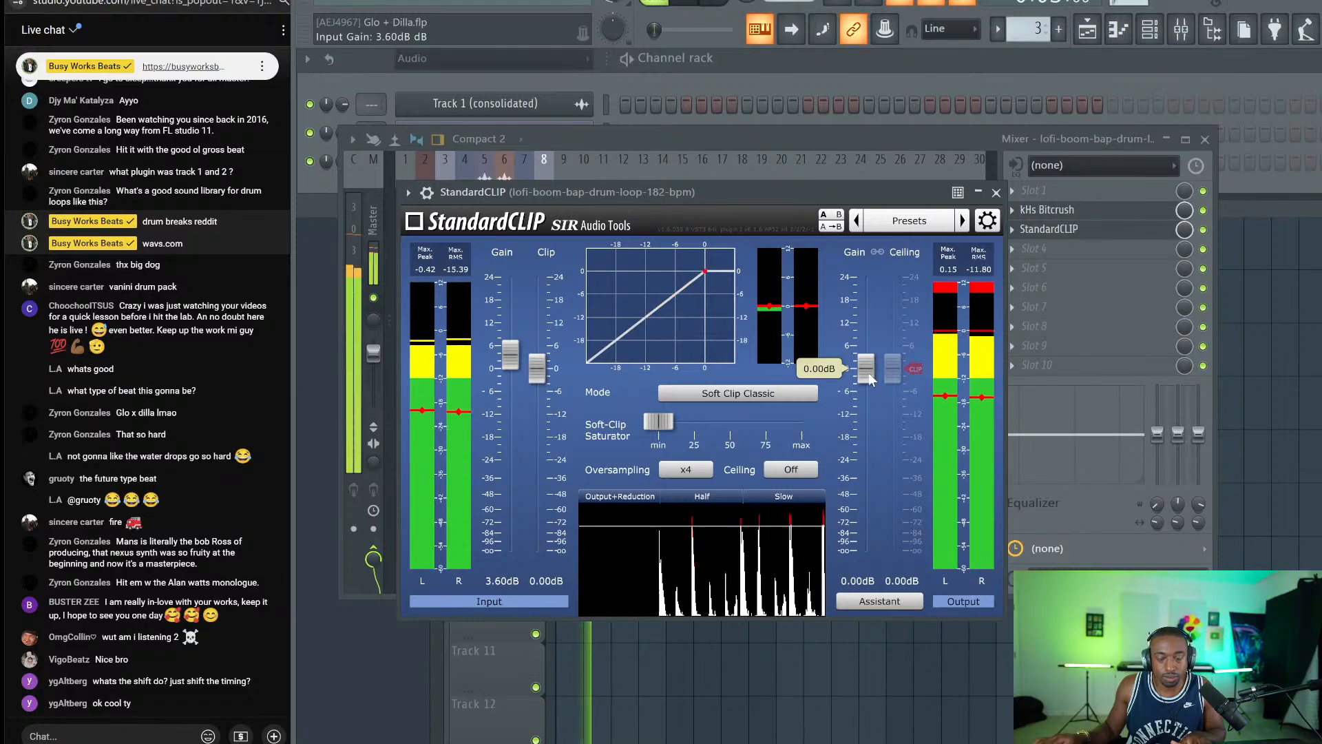
pyautogui.click(996, 193)
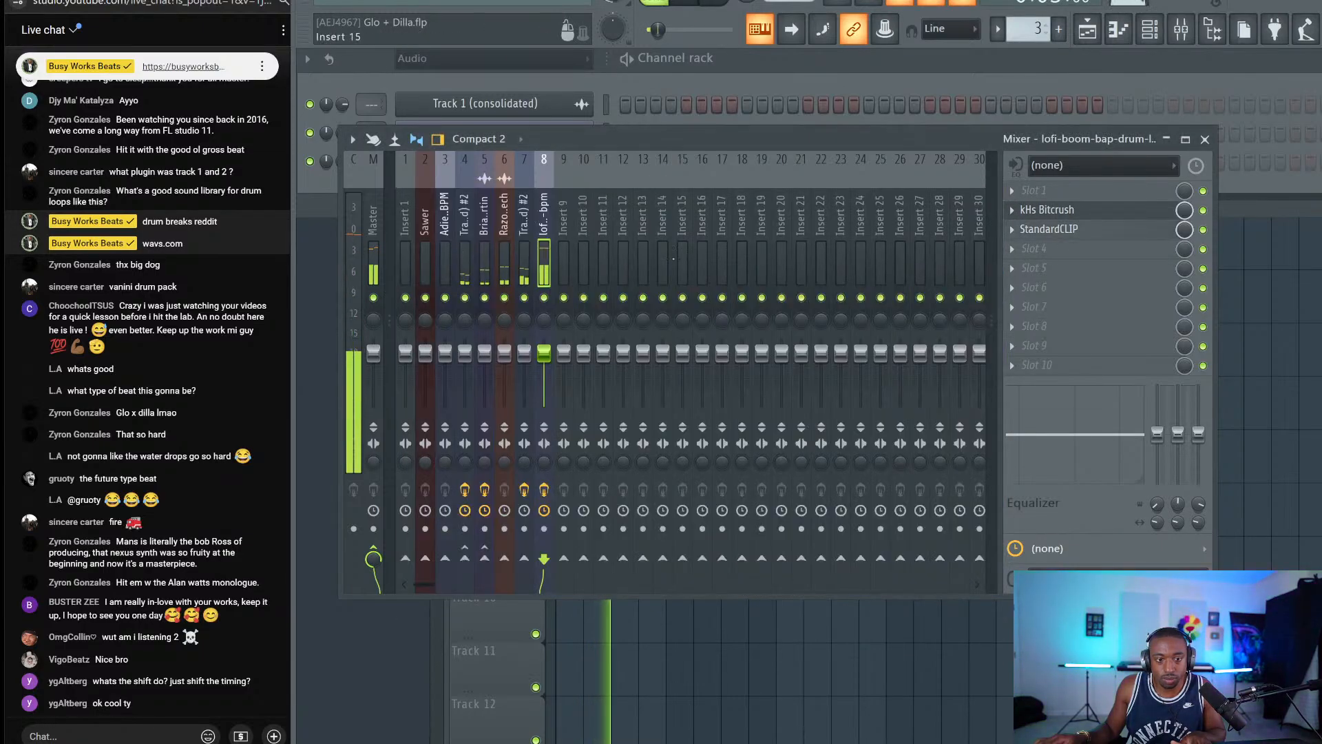
# Add Fruity soft clipper to an empty Master effect slot.
pyautogui.click(373, 255)
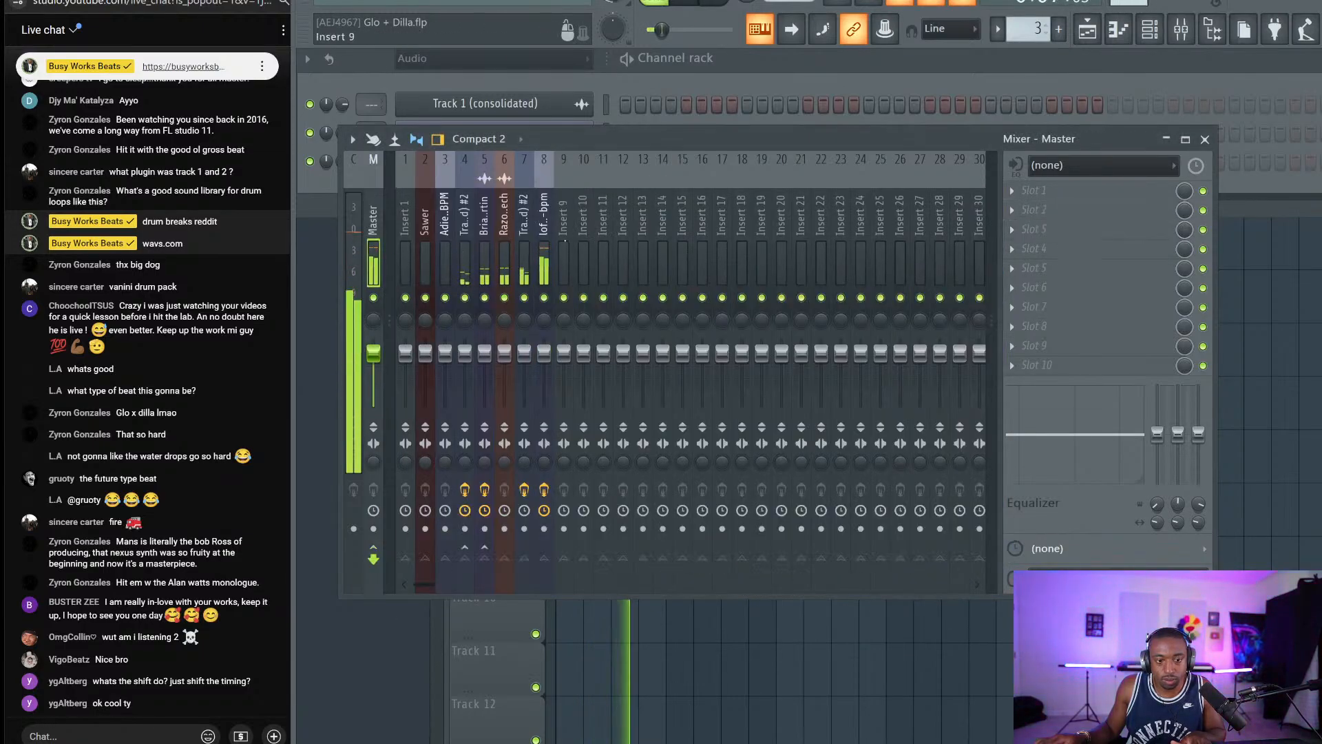
pyautogui.click(544, 255)
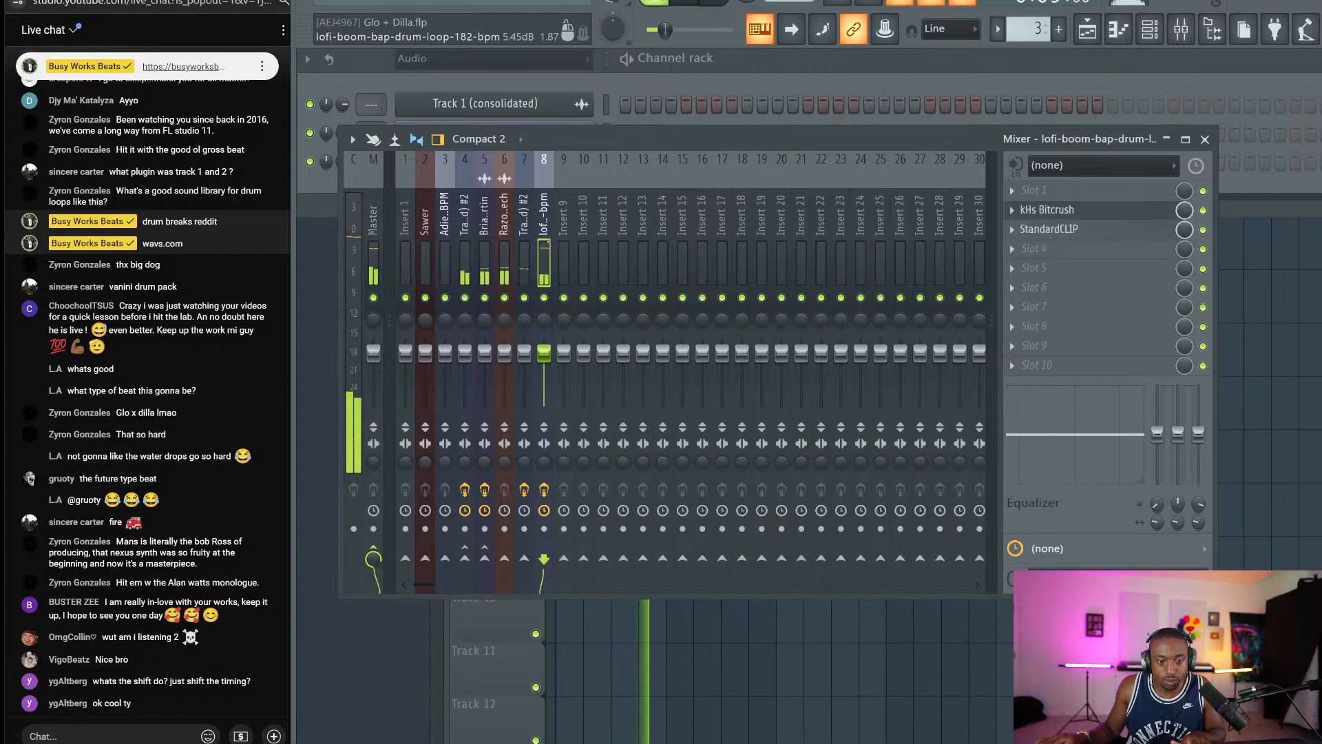
pyautogui.click(524, 247)
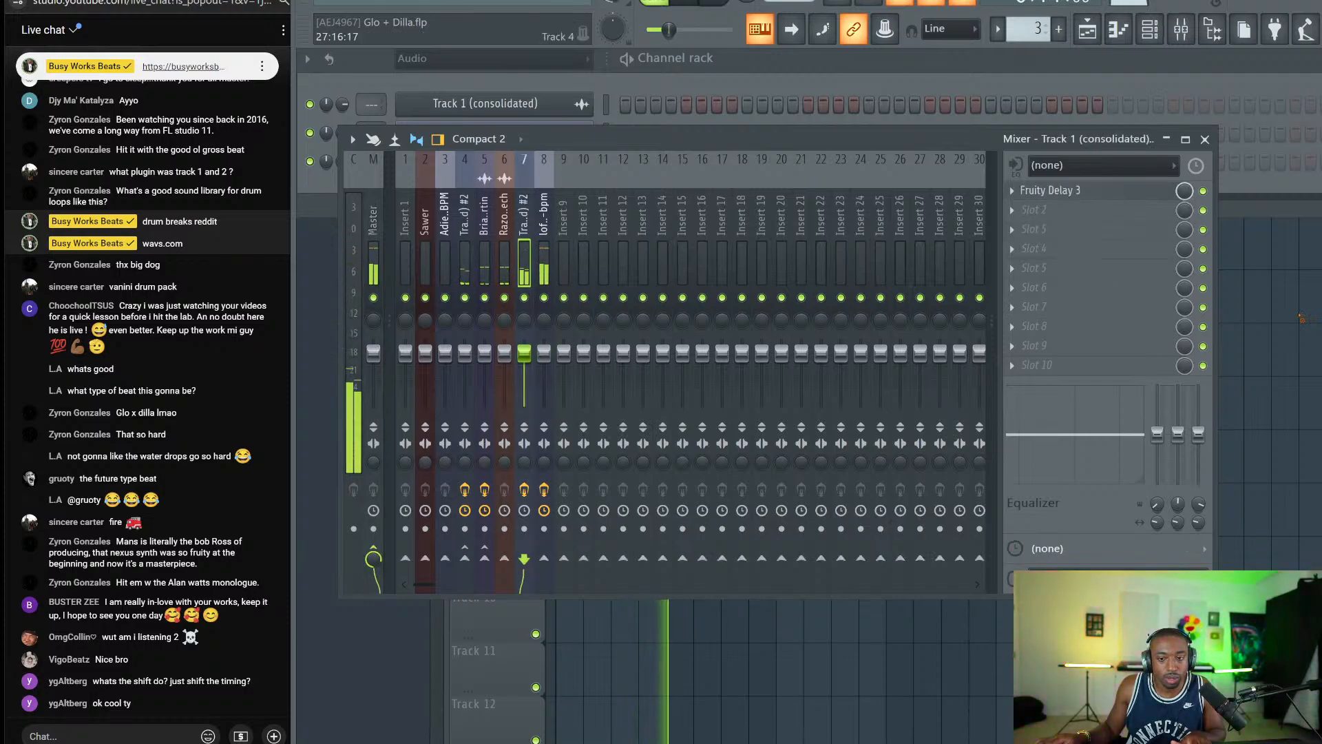
pyautogui.press('F5')
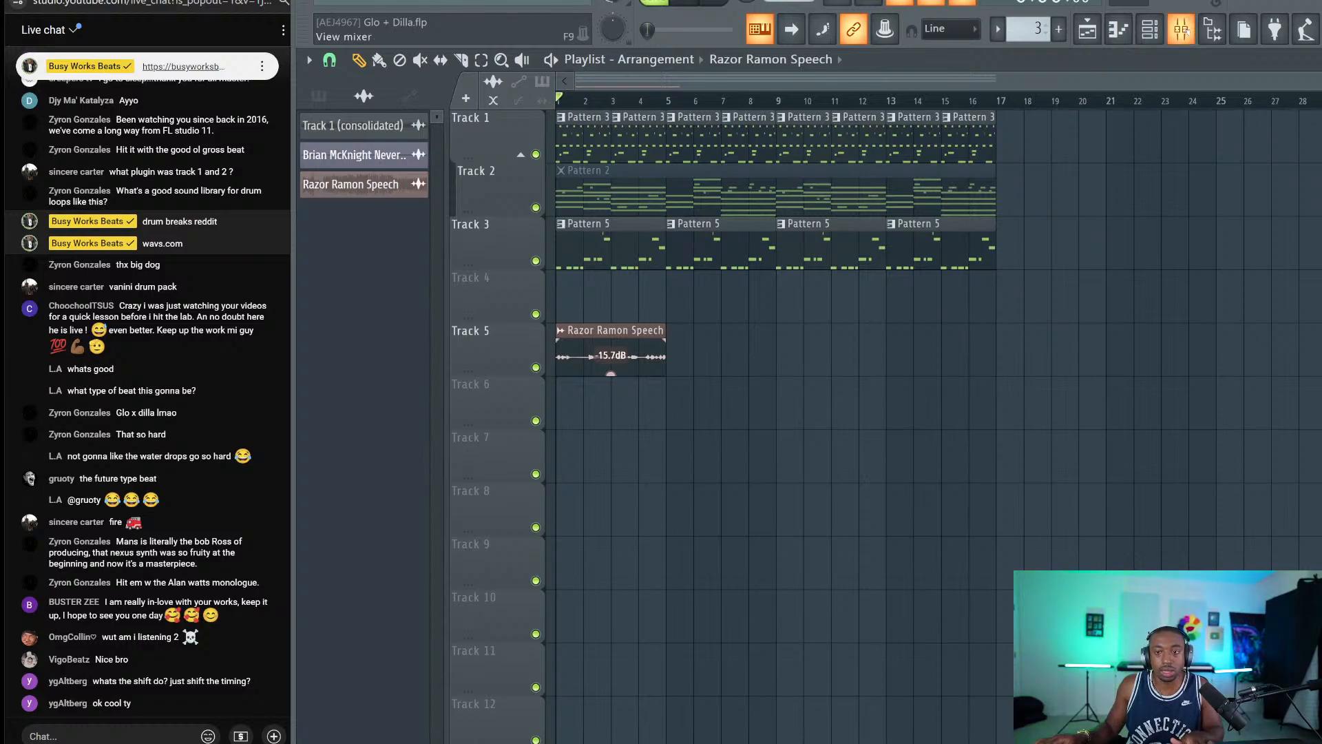
pyautogui.click(1212, 29)
pyautogui.click(1183, 32)
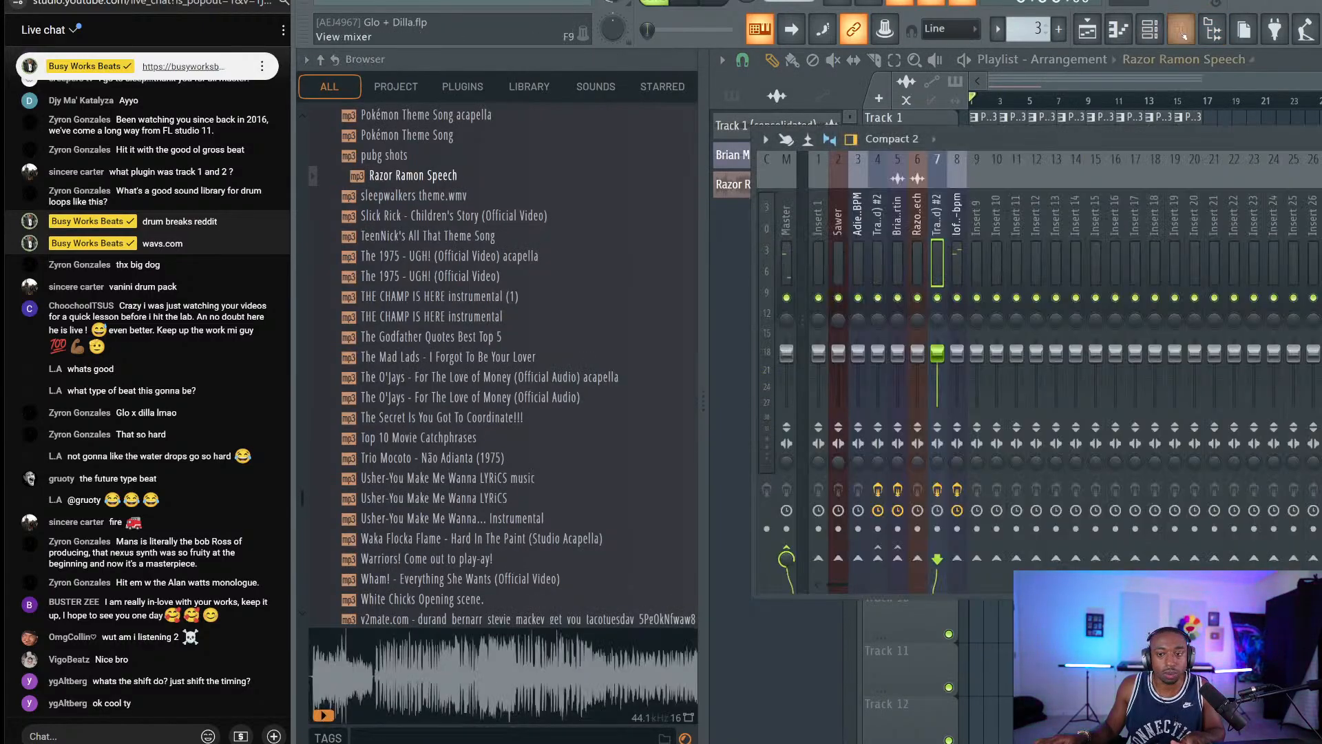
pyautogui.press('space')
pyautogui.click(1212, 29)
pyautogui.click(544, 256)
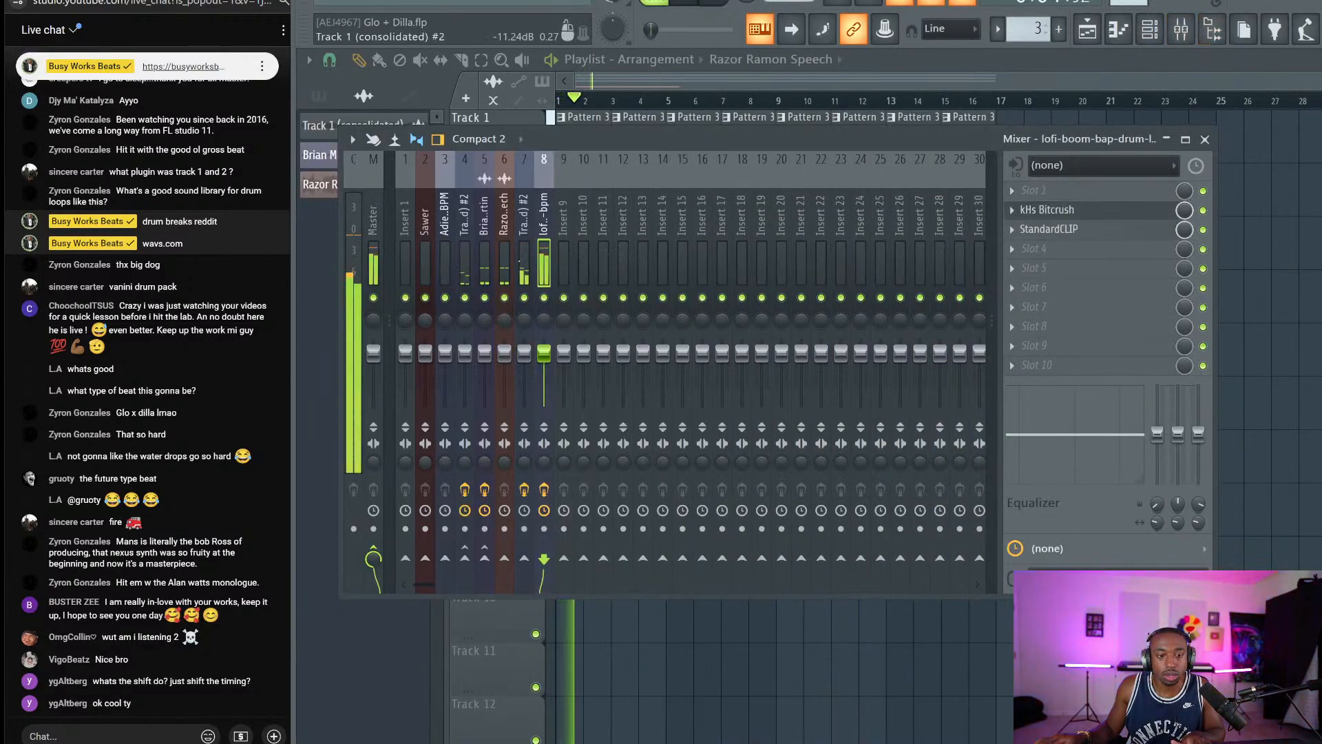
pyautogui.click(373, 258)
pyautogui.click(1013, 209)
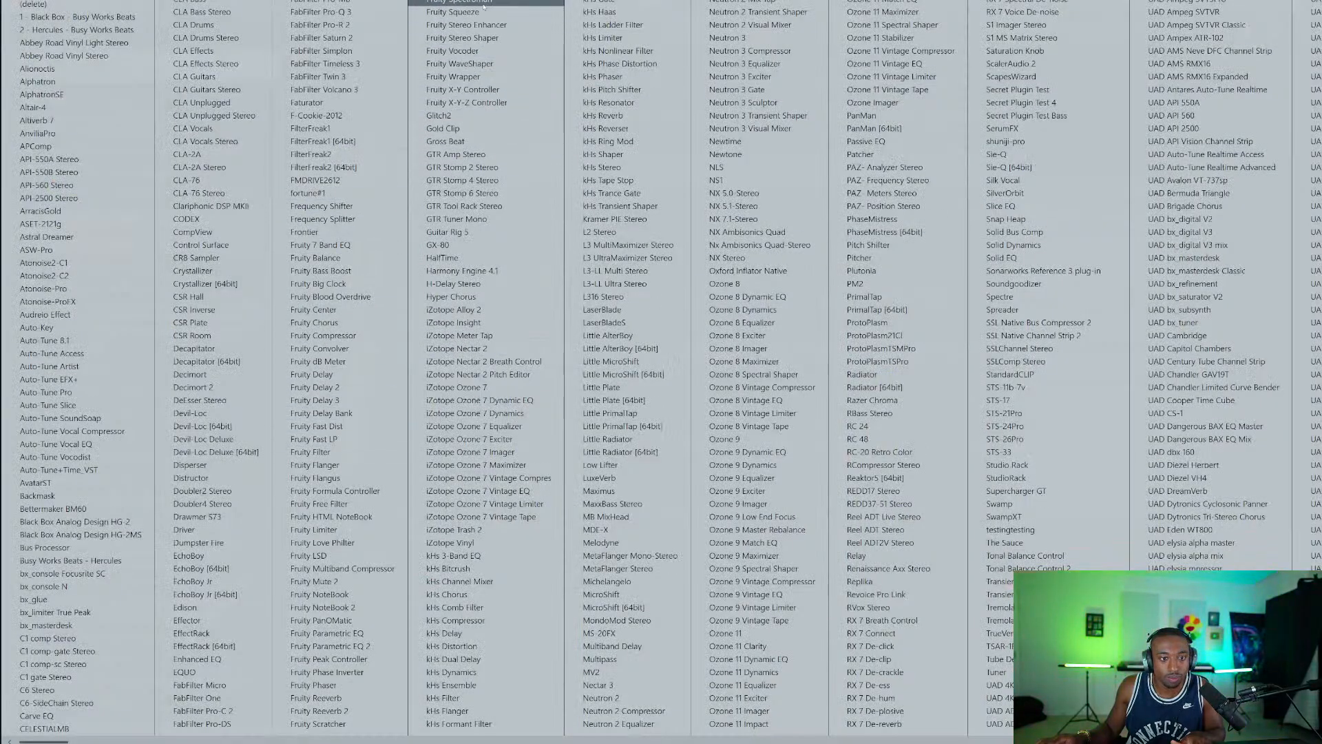
pyautogui.click(455, 1)
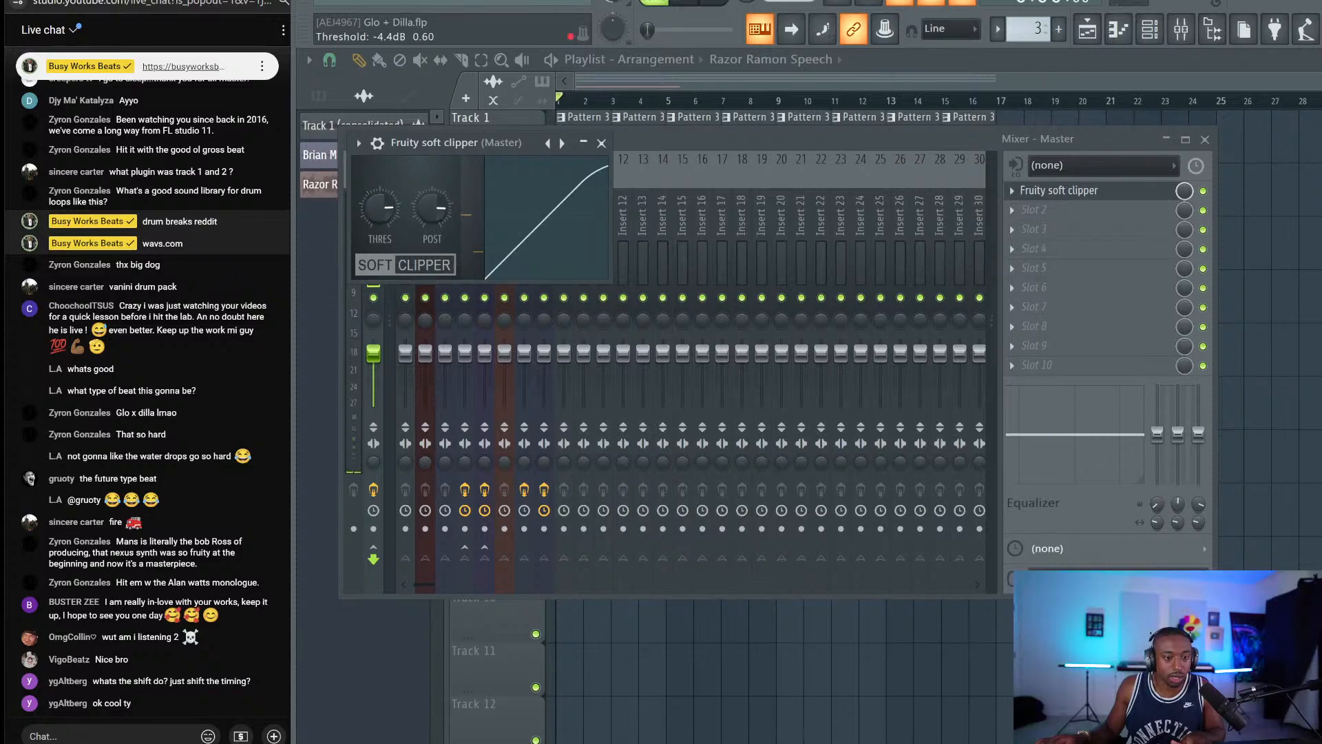
pyautogui.click(601, 143)
# Move the soft clipper to Master slot 10 and add Fruity Stereo Enhancer with more phase offset.
pyautogui.moveTo(1048, 204); pyautogui.dragTo(1050, 370)
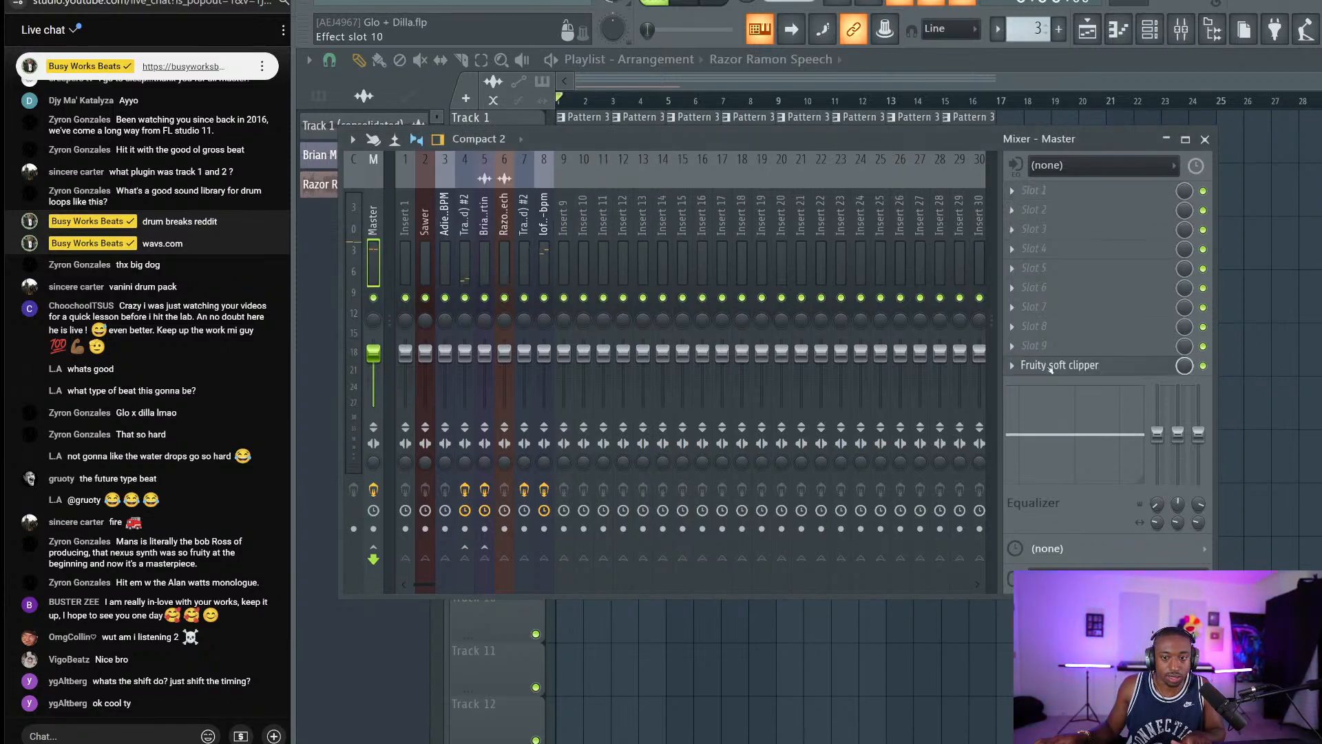
pyautogui.click(1072, 228)
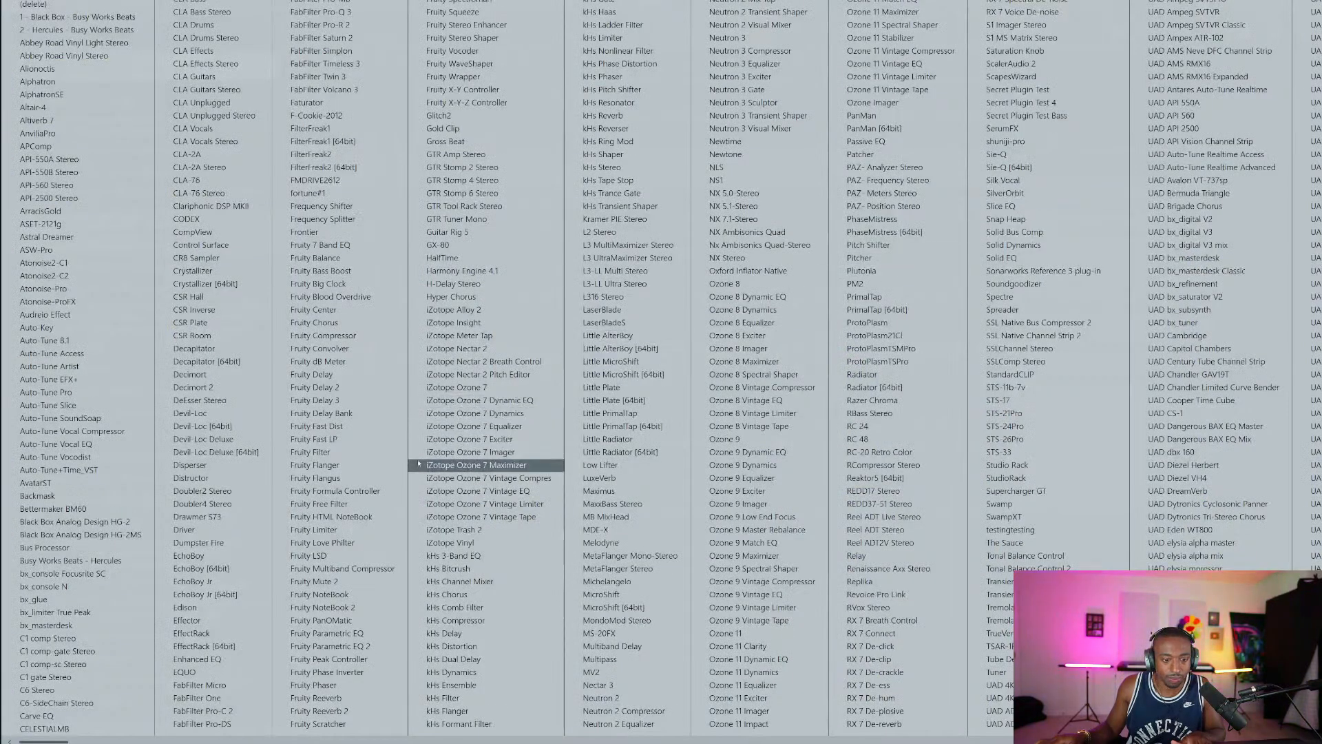
pyautogui.click(465, 24)
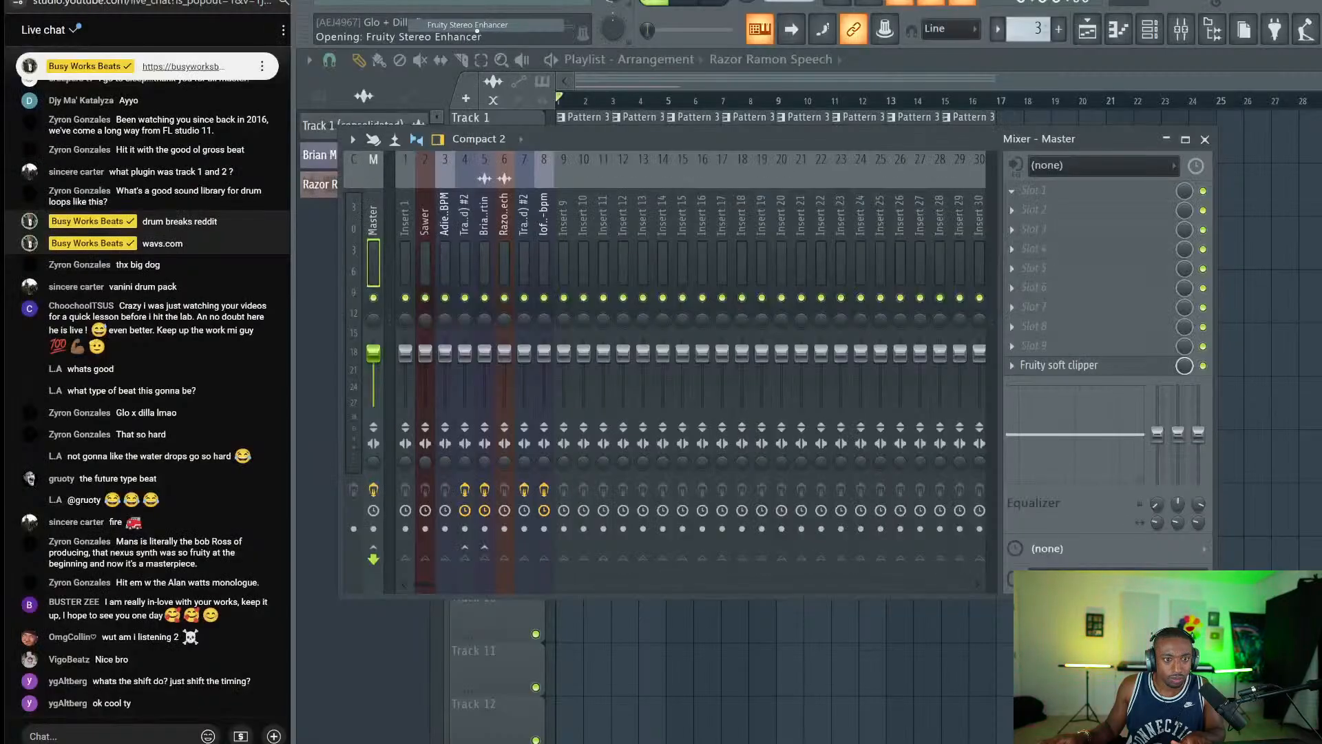
pyautogui.press('space')
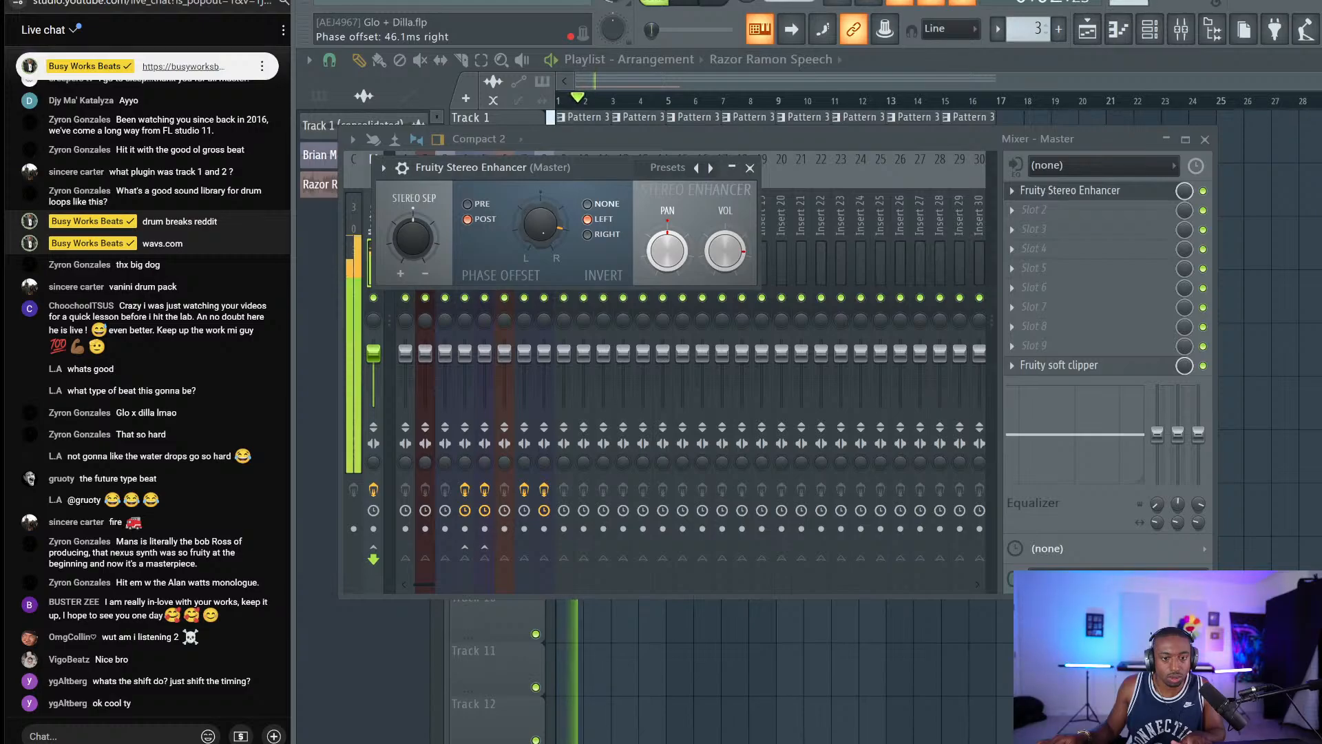
pyautogui.moveTo(541, 225); pyautogui.dragTo(540, 210)
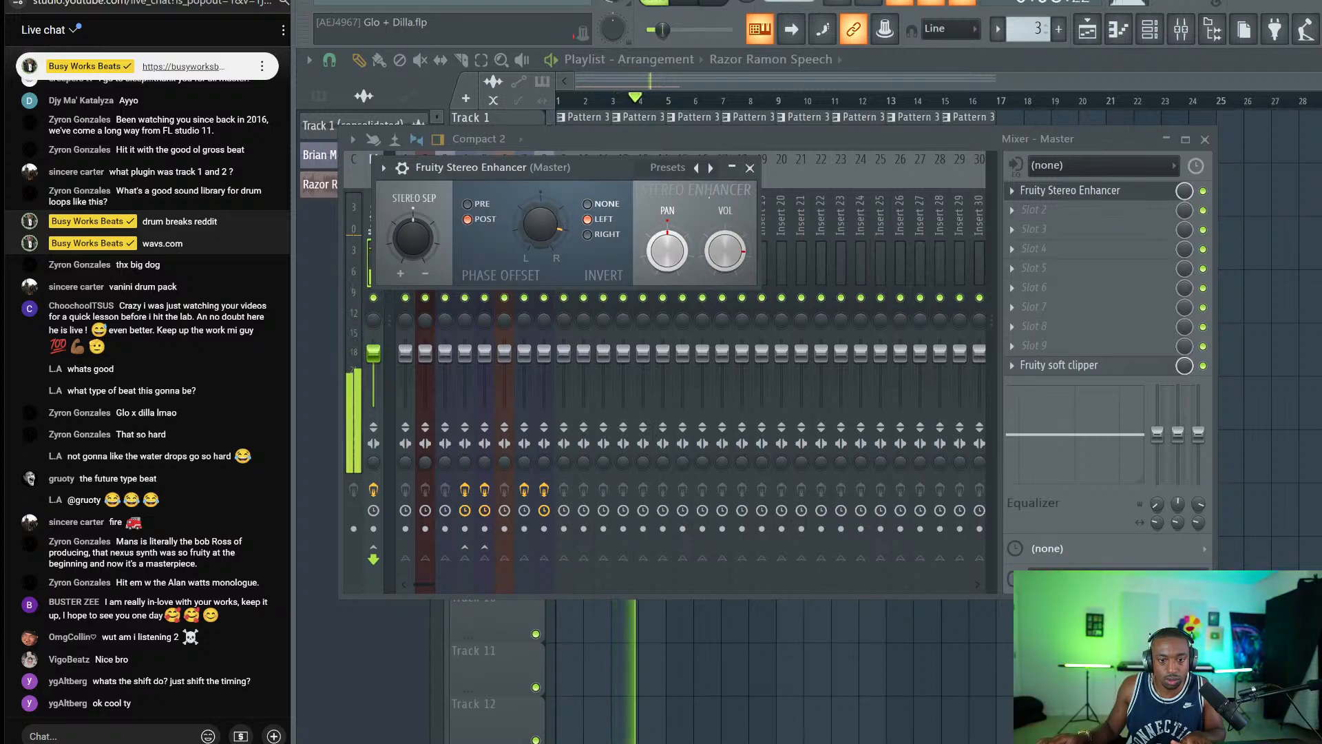
pyautogui.click(750, 169)
pyautogui.click(1204, 139)
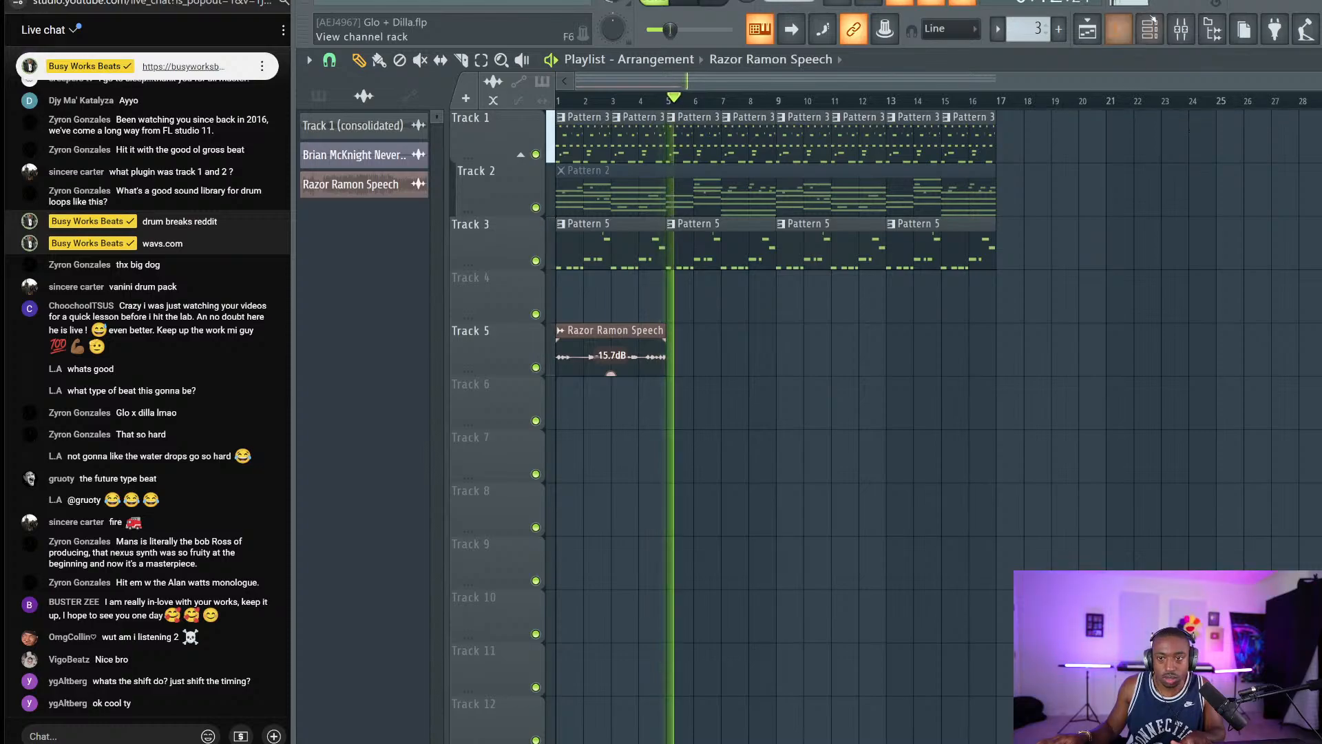
pyautogui.press('F6')
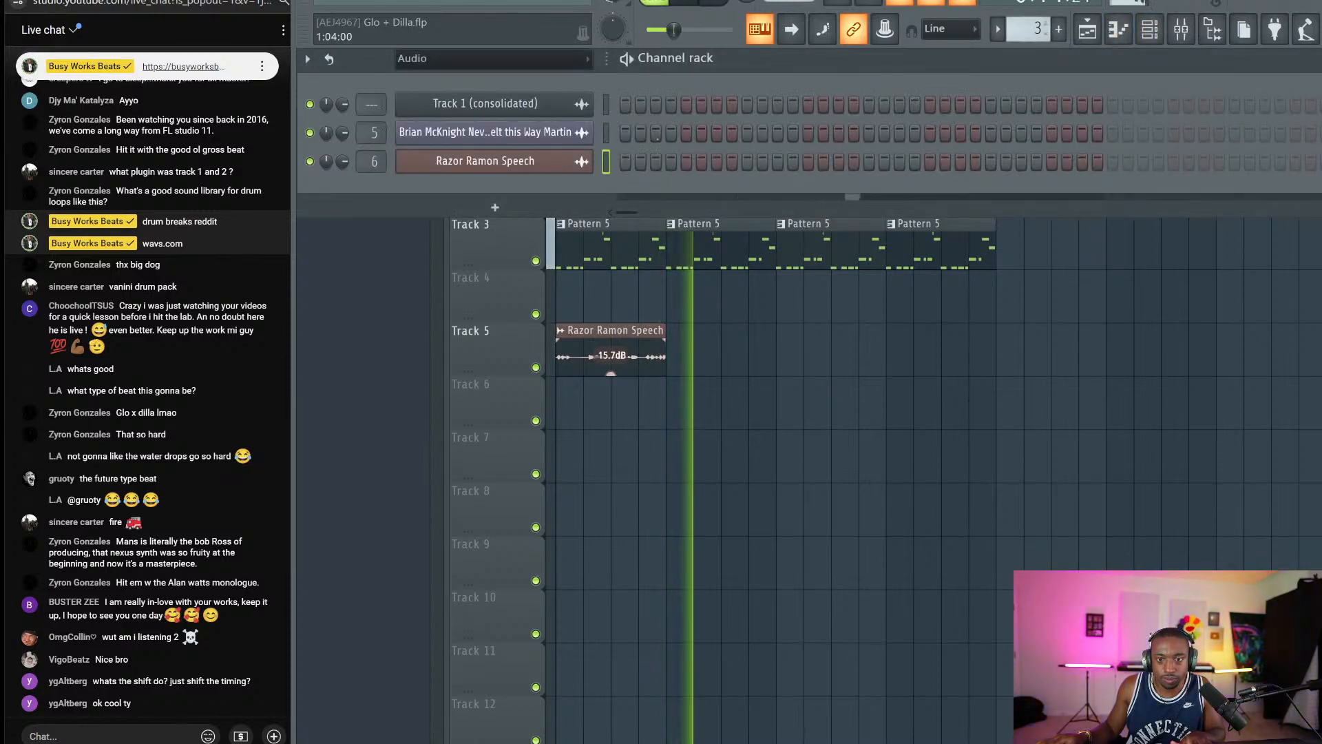
pyautogui.click(494, 208)
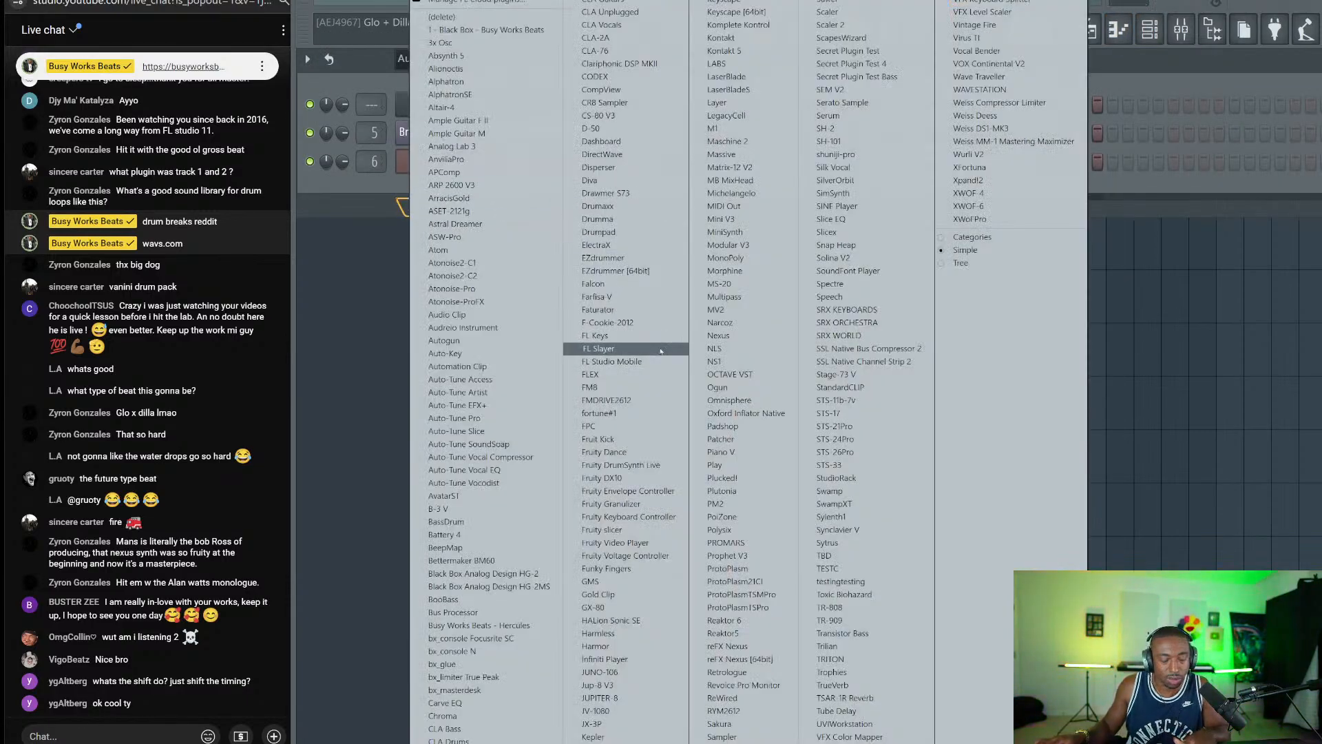
pyautogui.press('Escape')
# Copy the Stereo Enhancer onto drum loop insert 8 and delete it from the Master.
pyautogui.click(1179, 32)
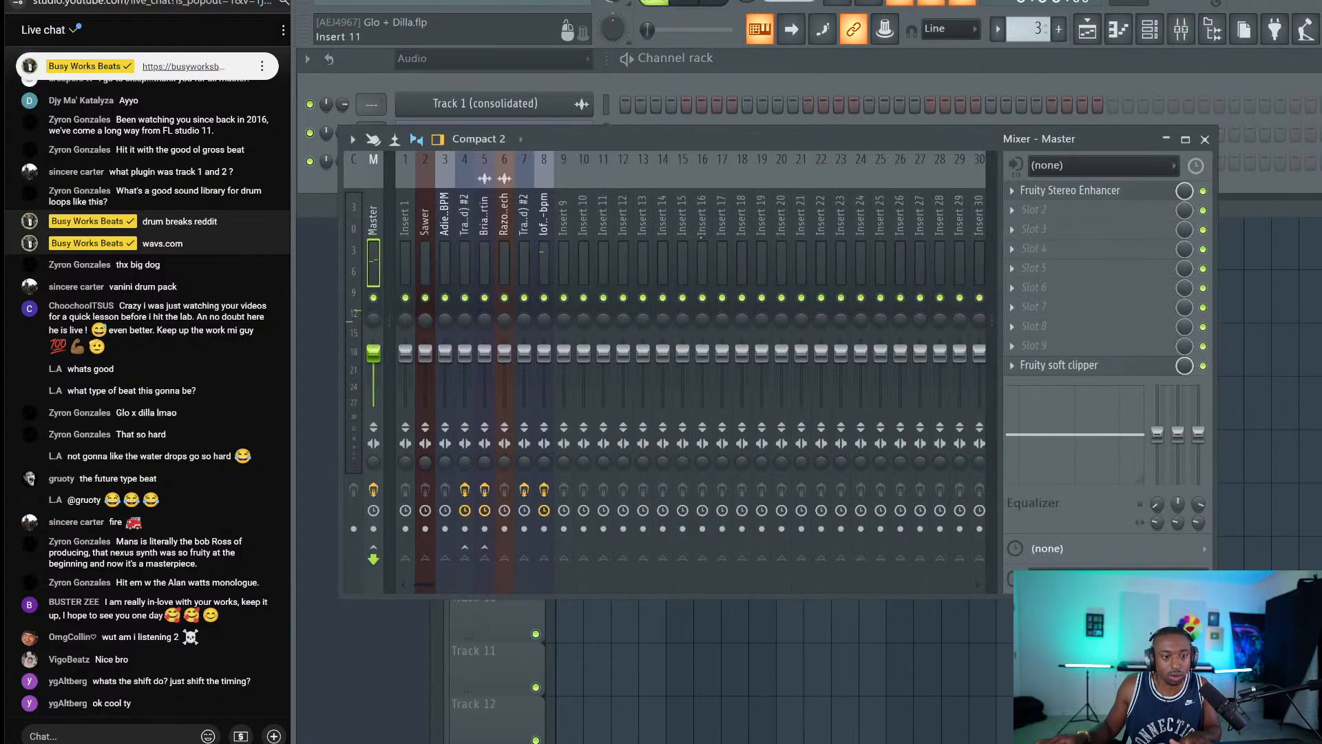
pyautogui.click(1013, 193)
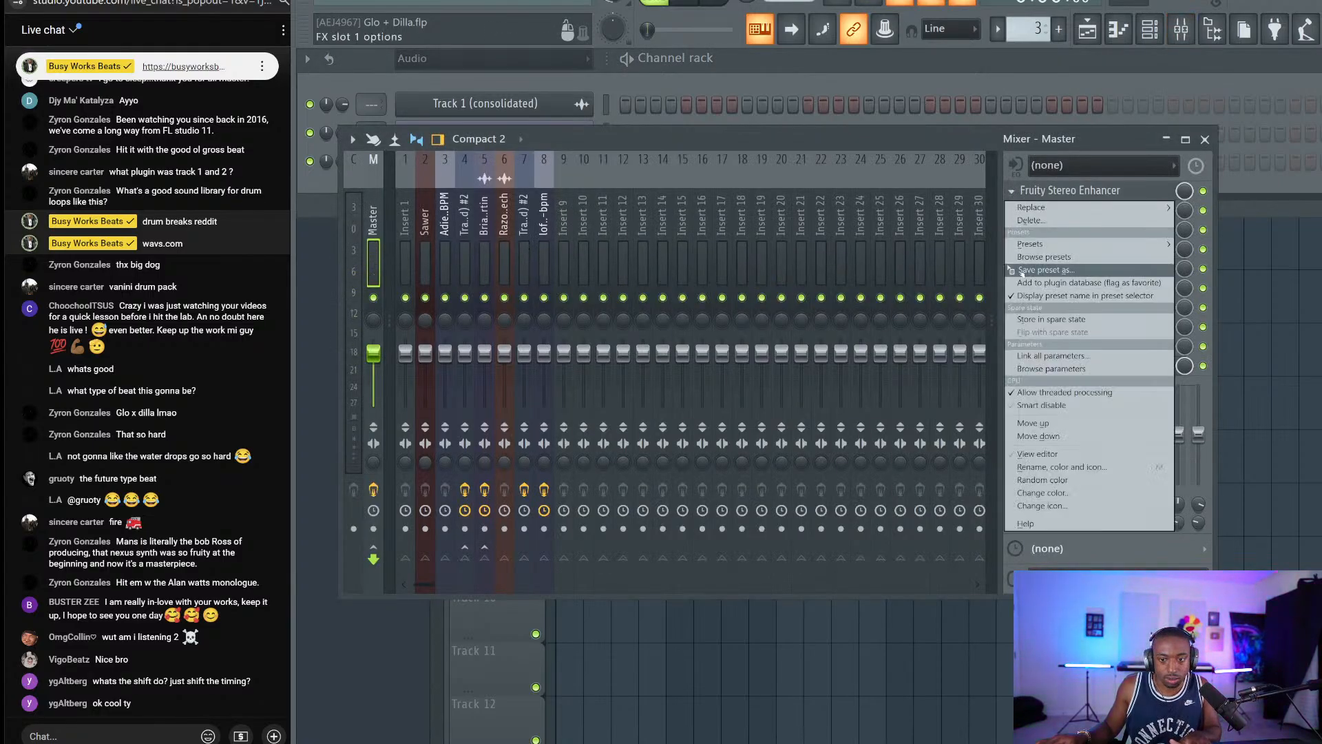
pyautogui.moveTo(1039, 275); pyautogui.dragTo(543, 234)
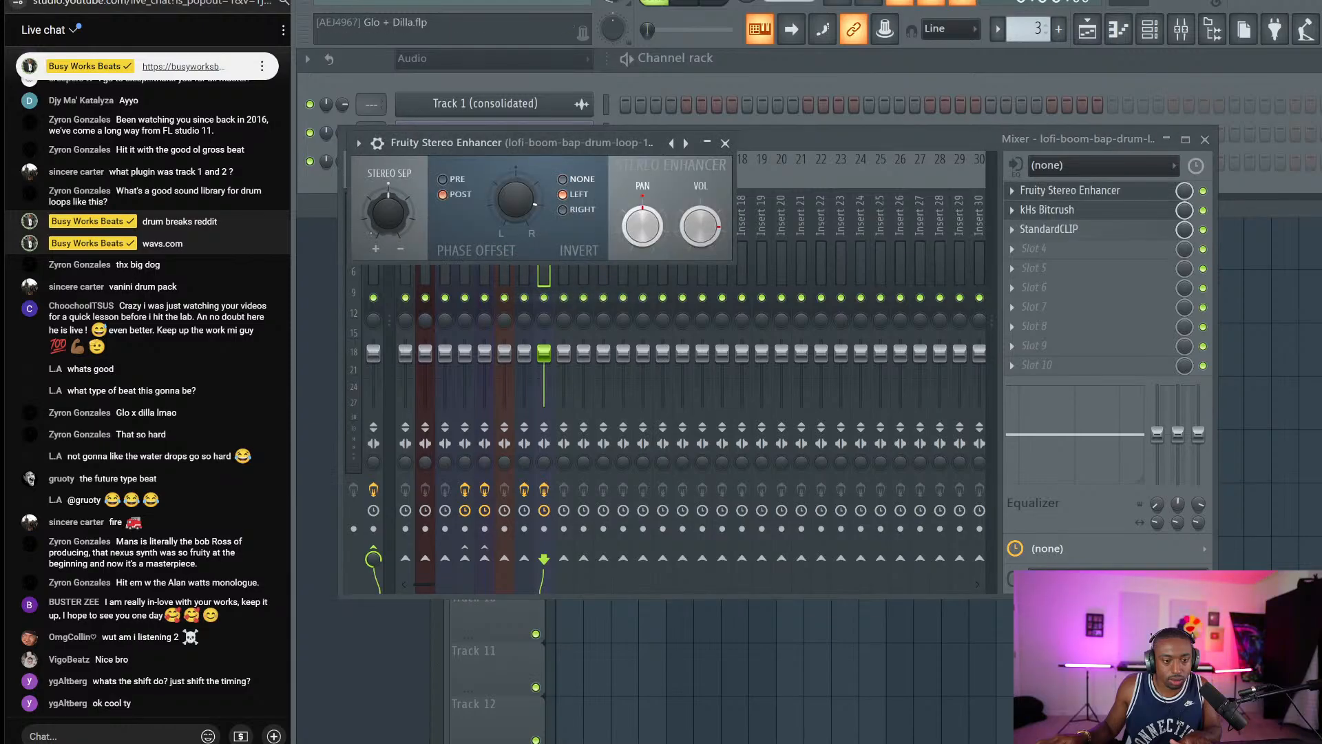
pyautogui.click(725, 143)
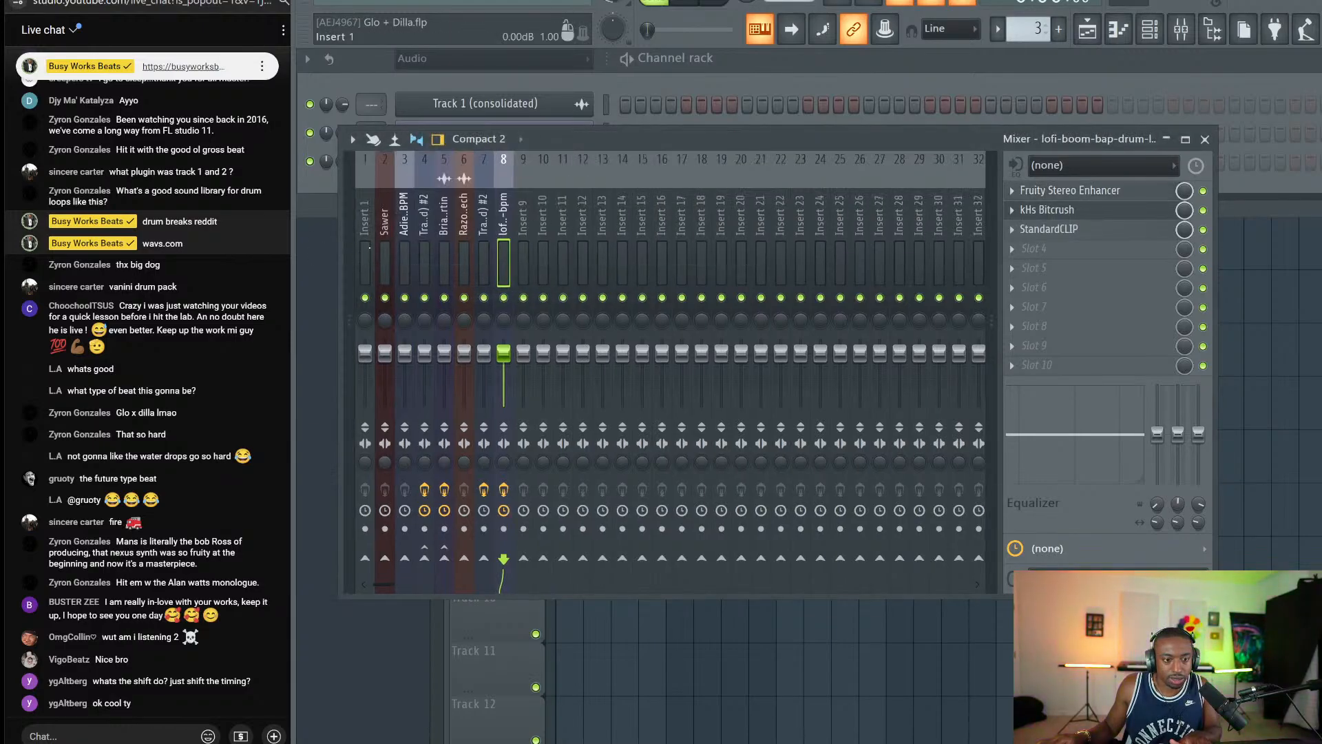
pyautogui.click(373, 255)
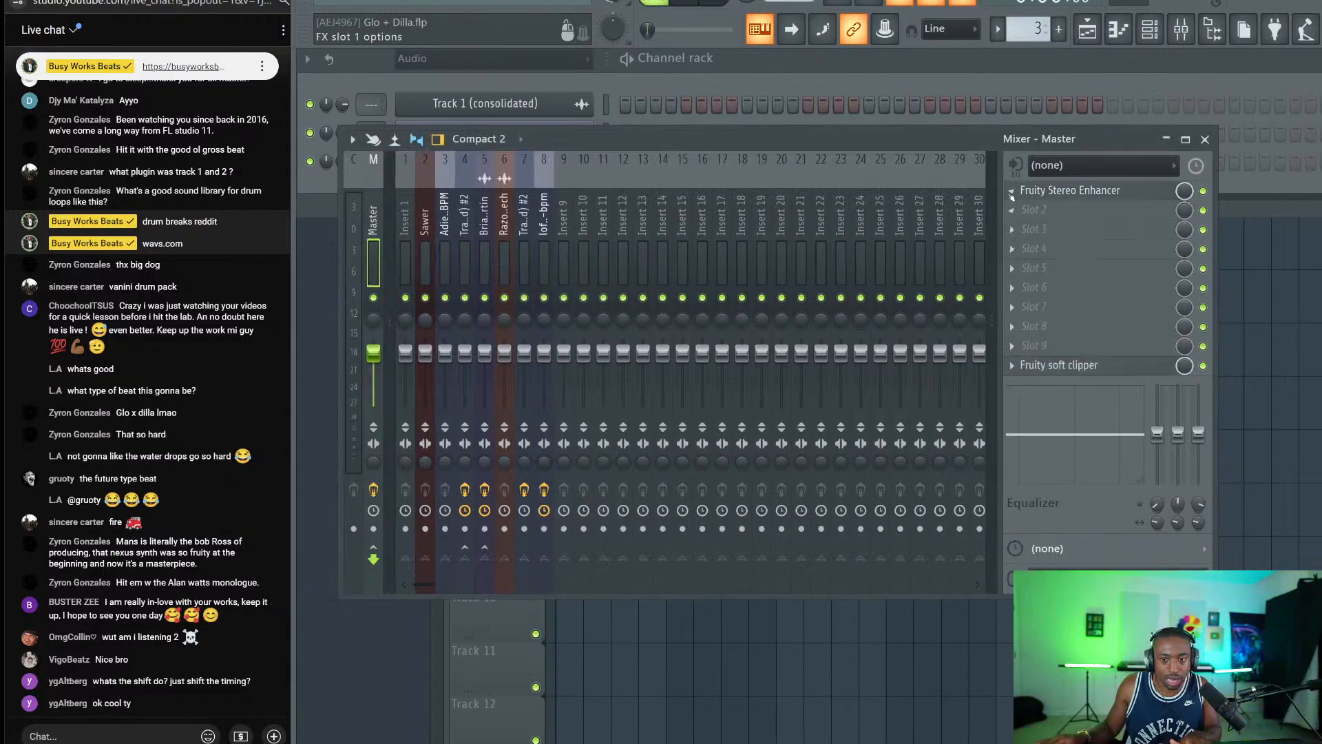
pyautogui.click(1010, 192)
pyautogui.click(1030, 220)
pyautogui.click(774, 419)
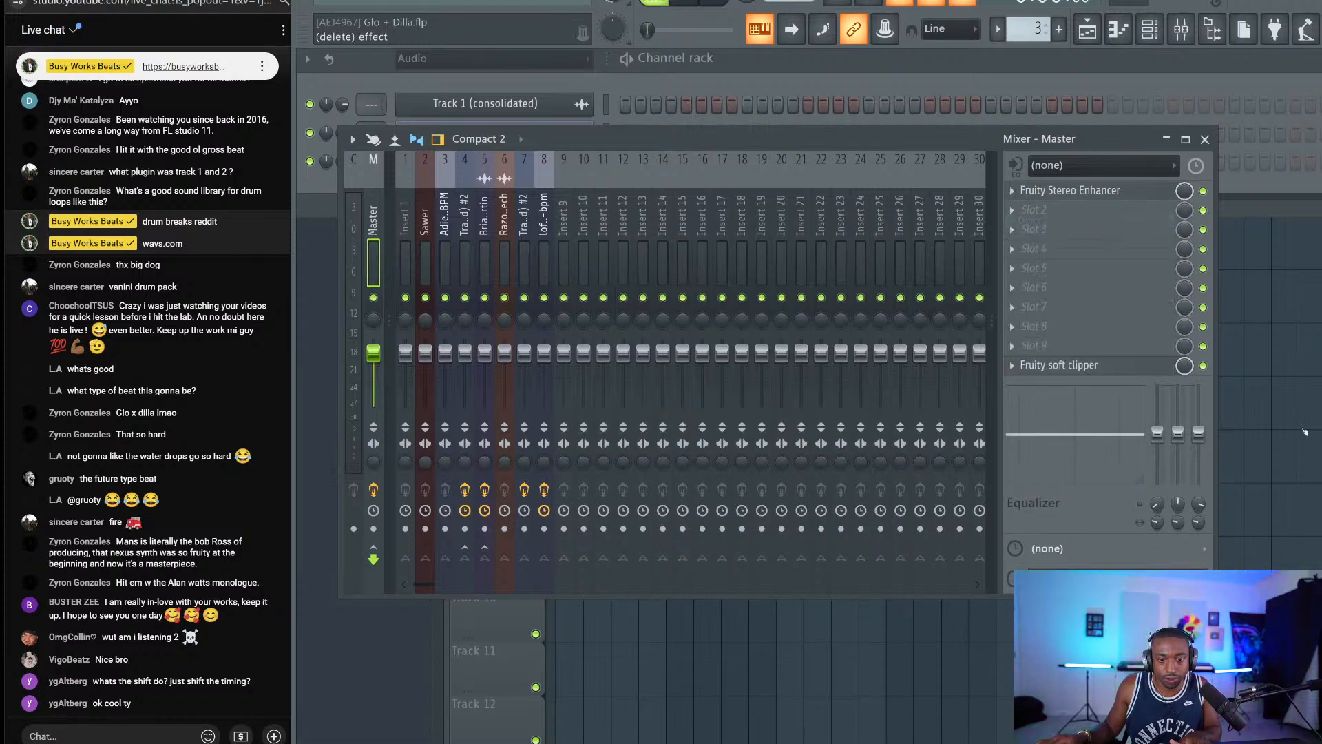
pyautogui.rightClick(1232, 306)
pyautogui.press('space')
pyautogui.press('F6')
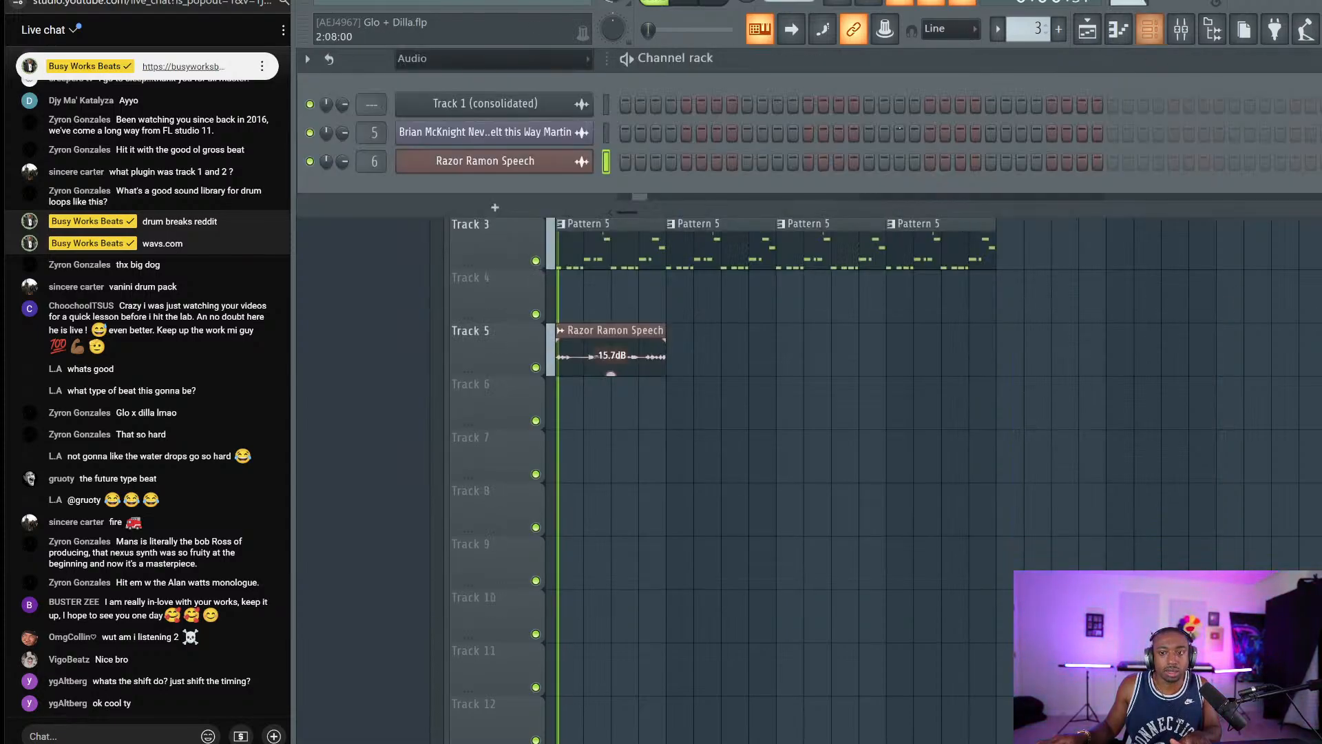
# Add an Xpand!2 channel and load its Basses > +02 Next Fretless preset.
pyautogui.click(508, 209)
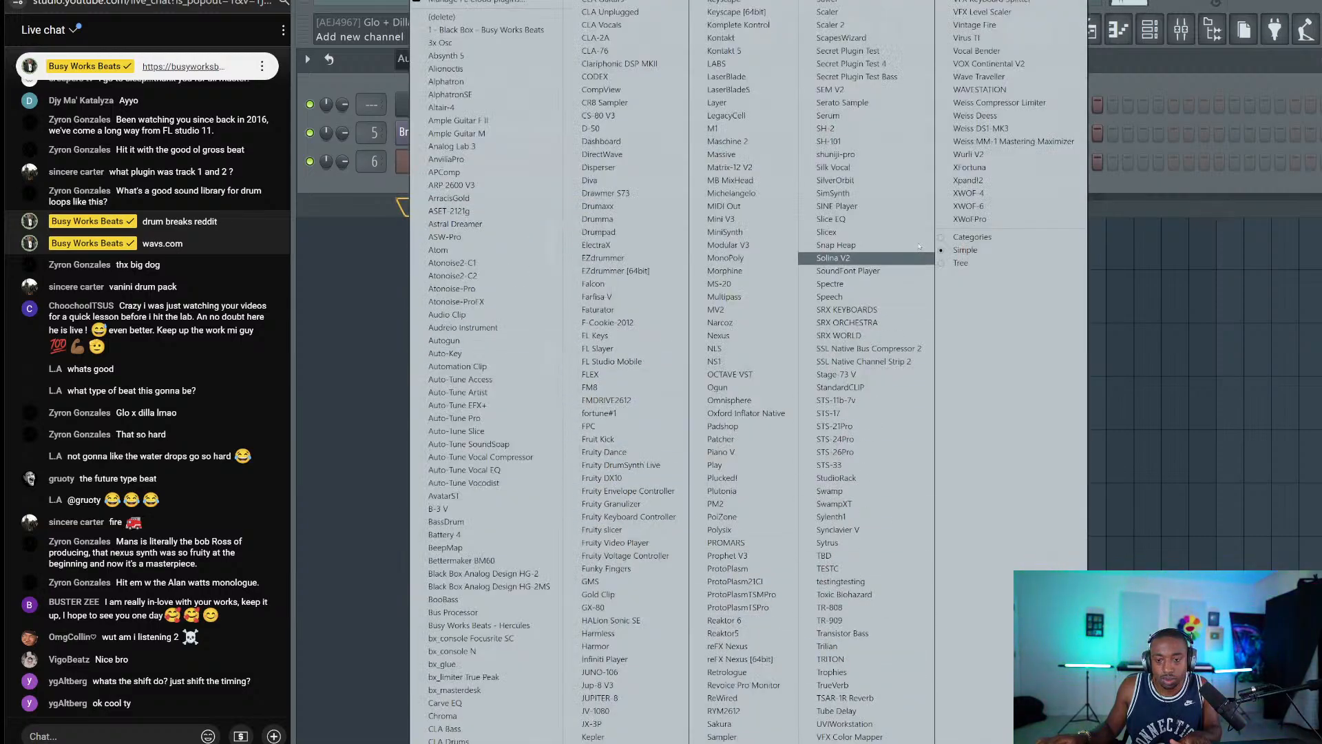
pyautogui.click(967, 179)
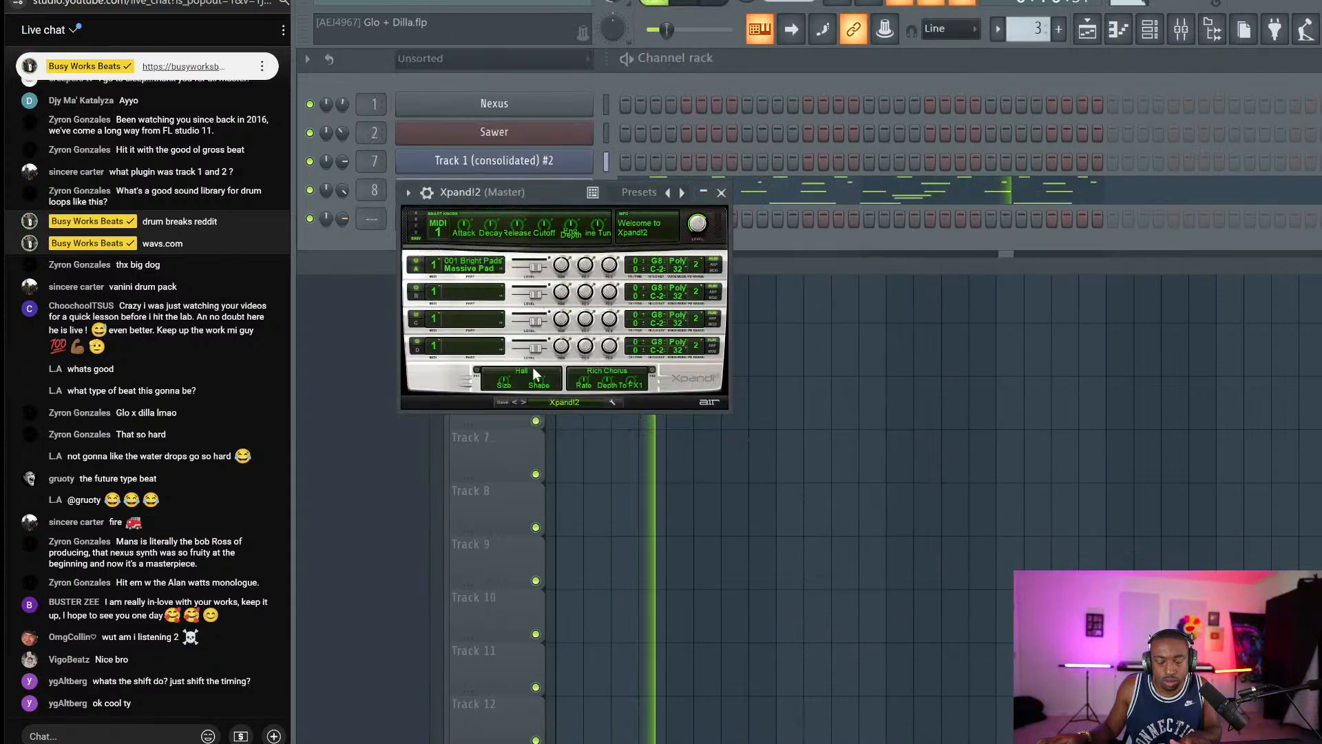
pyautogui.click(555, 402)
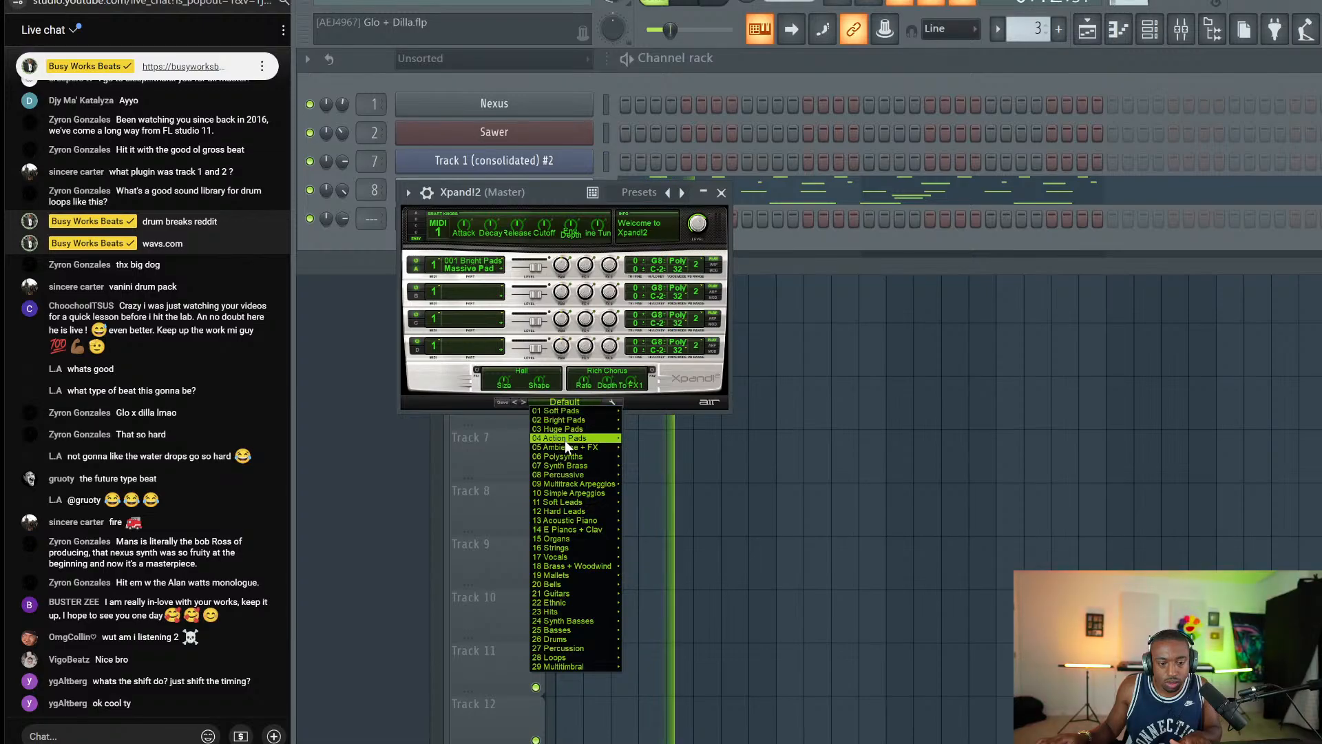
pyautogui.moveTo(586, 449)
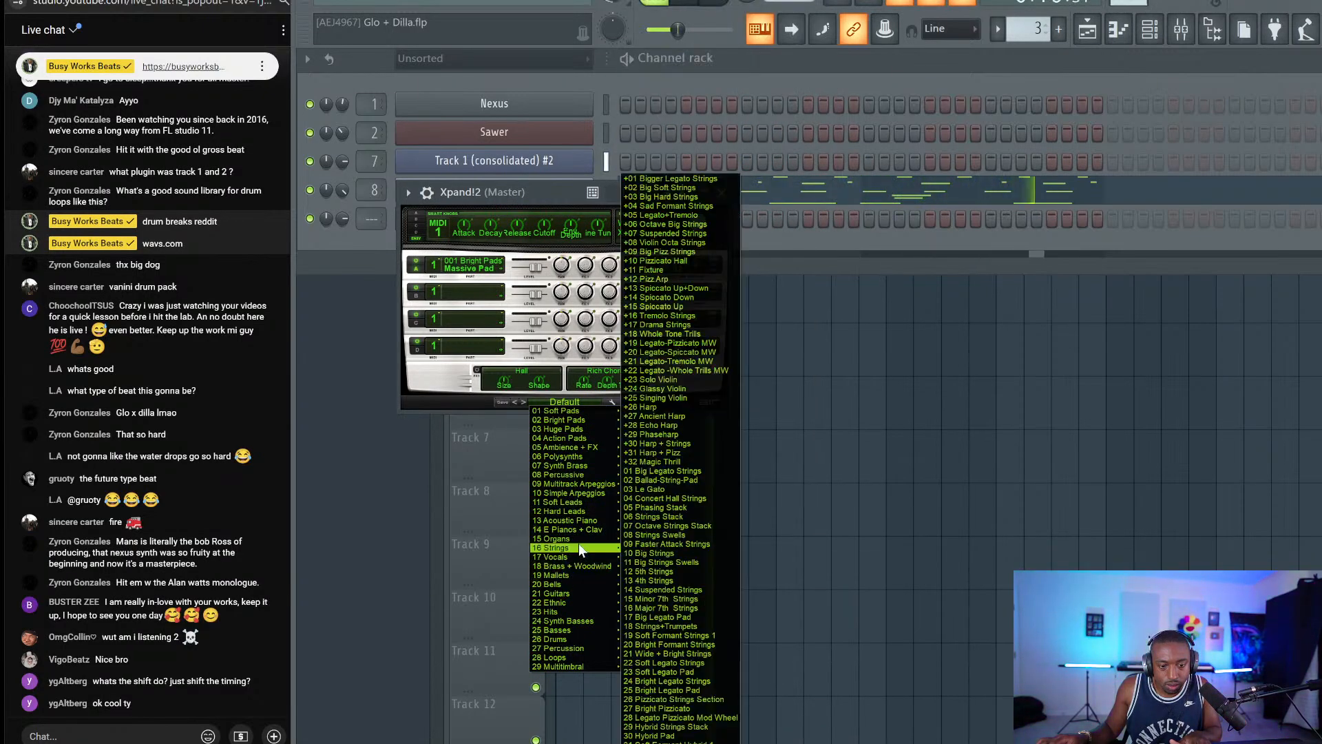
pyautogui.moveTo(572, 630)
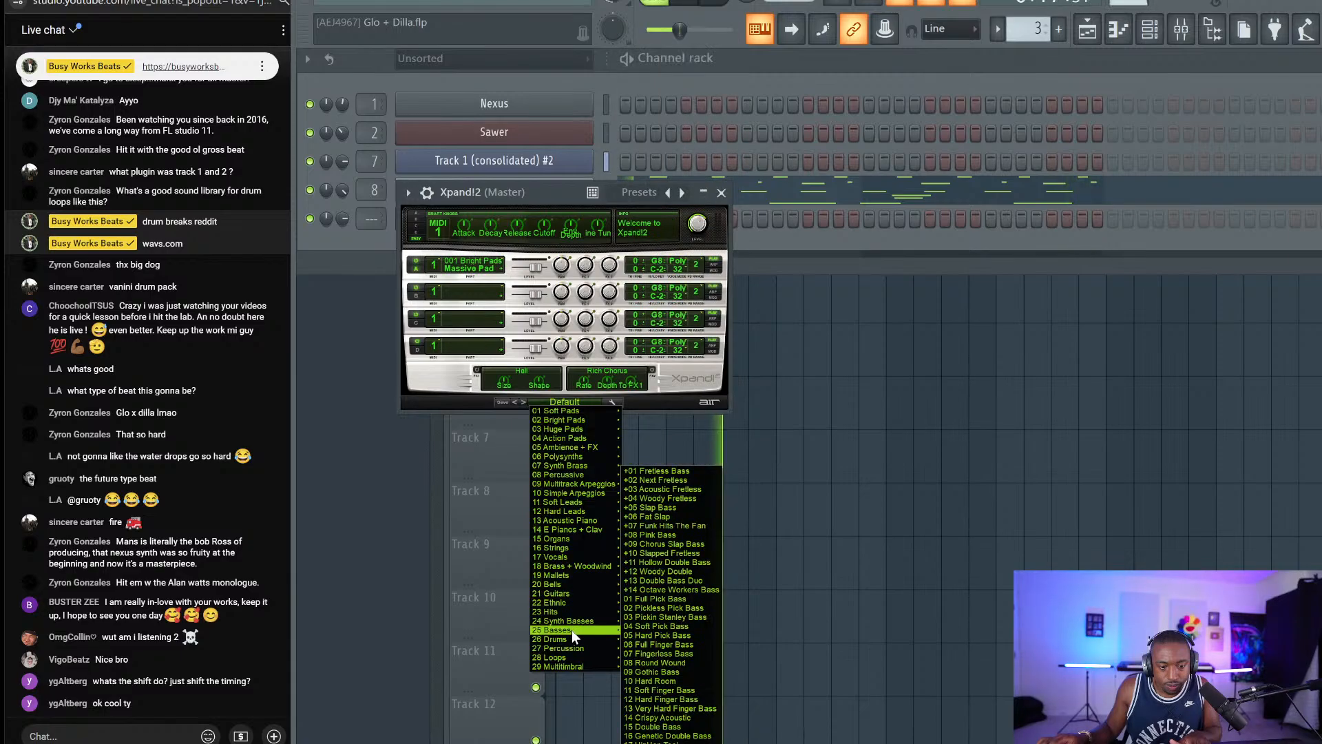
pyautogui.click(665, 482)
pyautogui.click(721, 192)
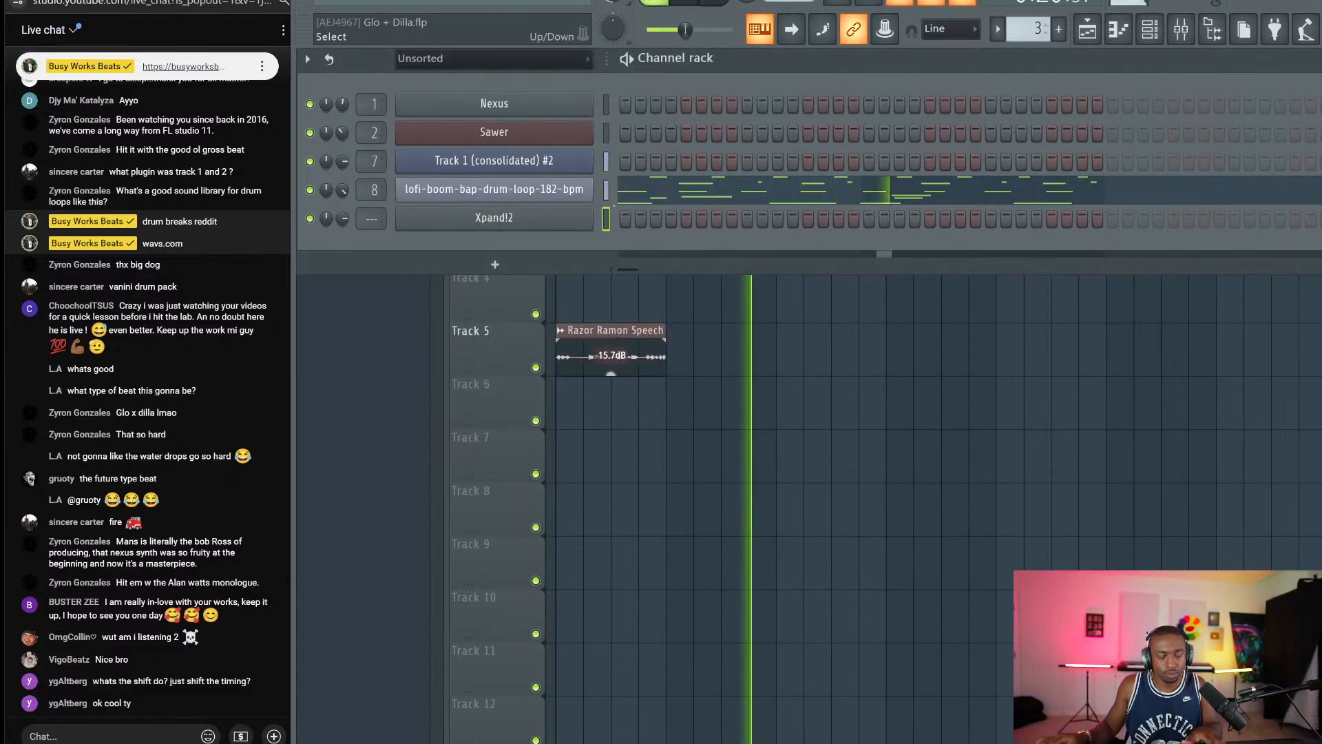
# Copy the drum loop channel's time shift value from its miscellaneous settings.
pyautogui.doubleClick(606, 218)
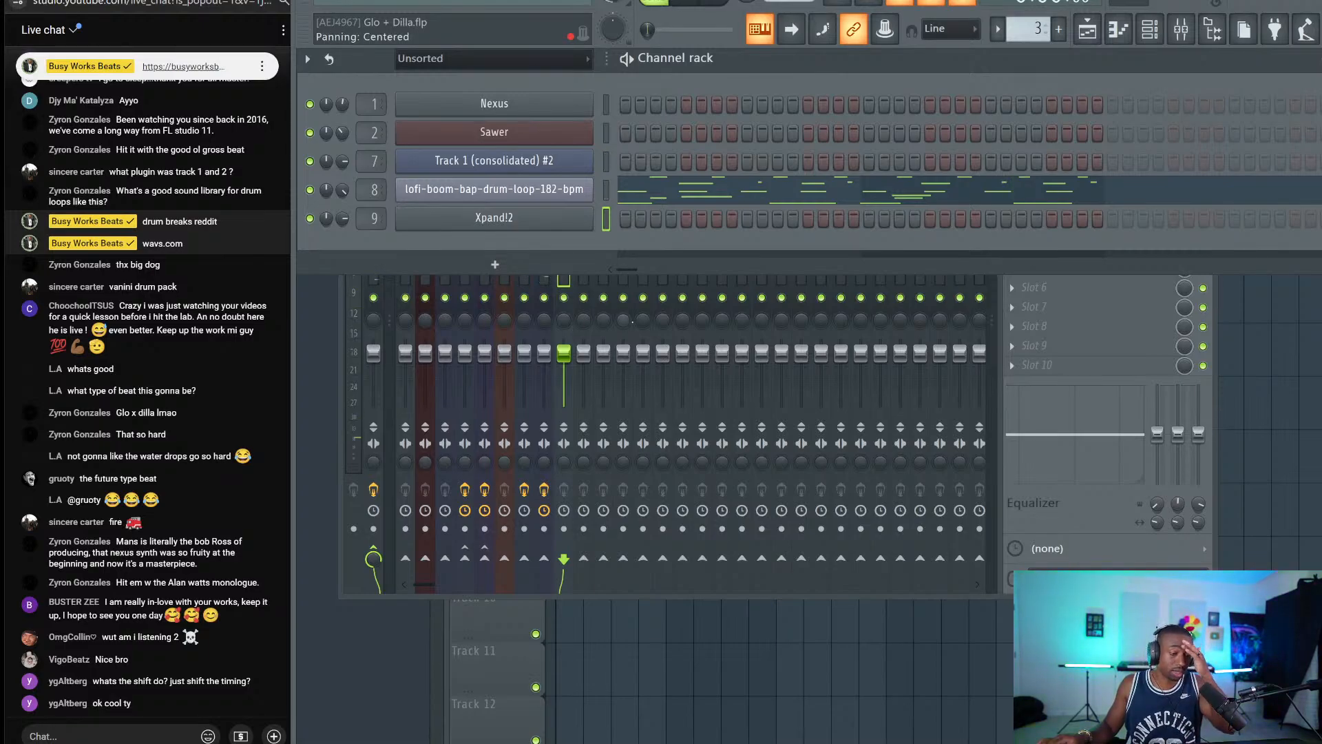
pyautogui.click(524, 186)
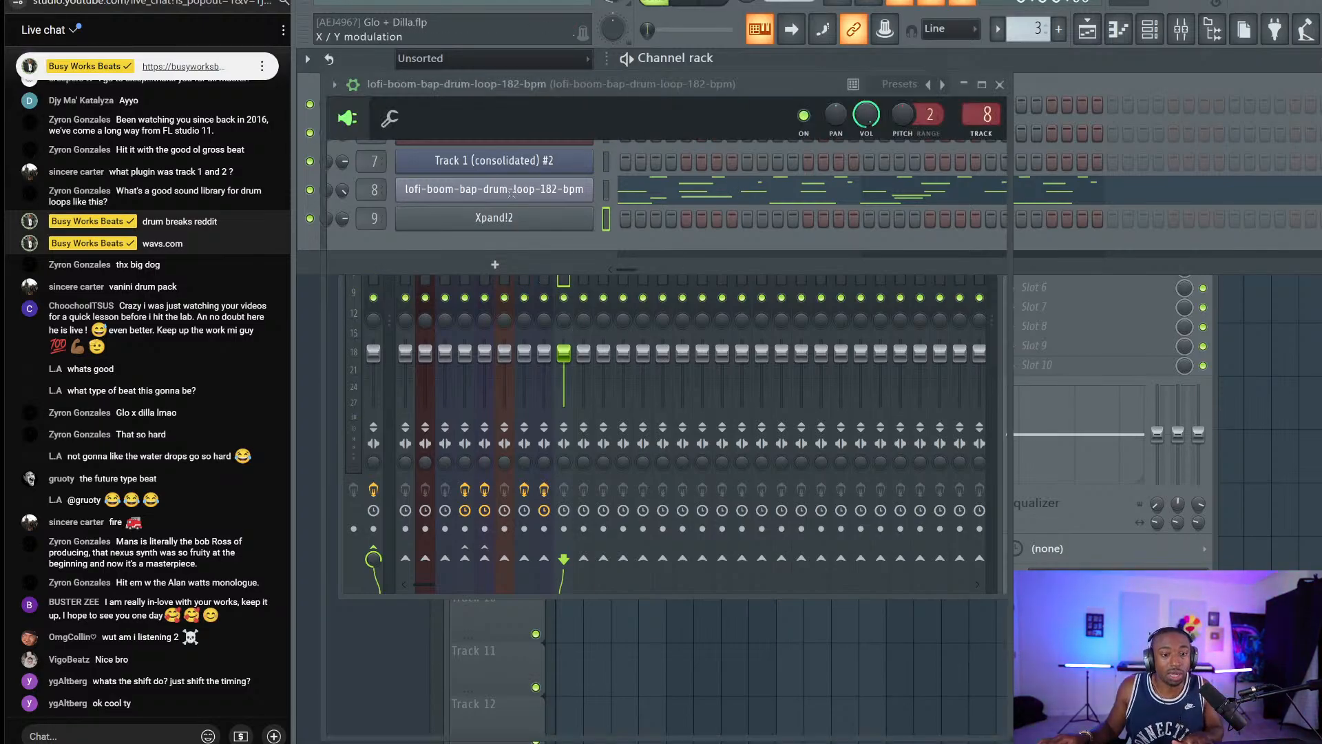
pyautogui.click(389, 119)
pyautogui.rightClick(679, 189)
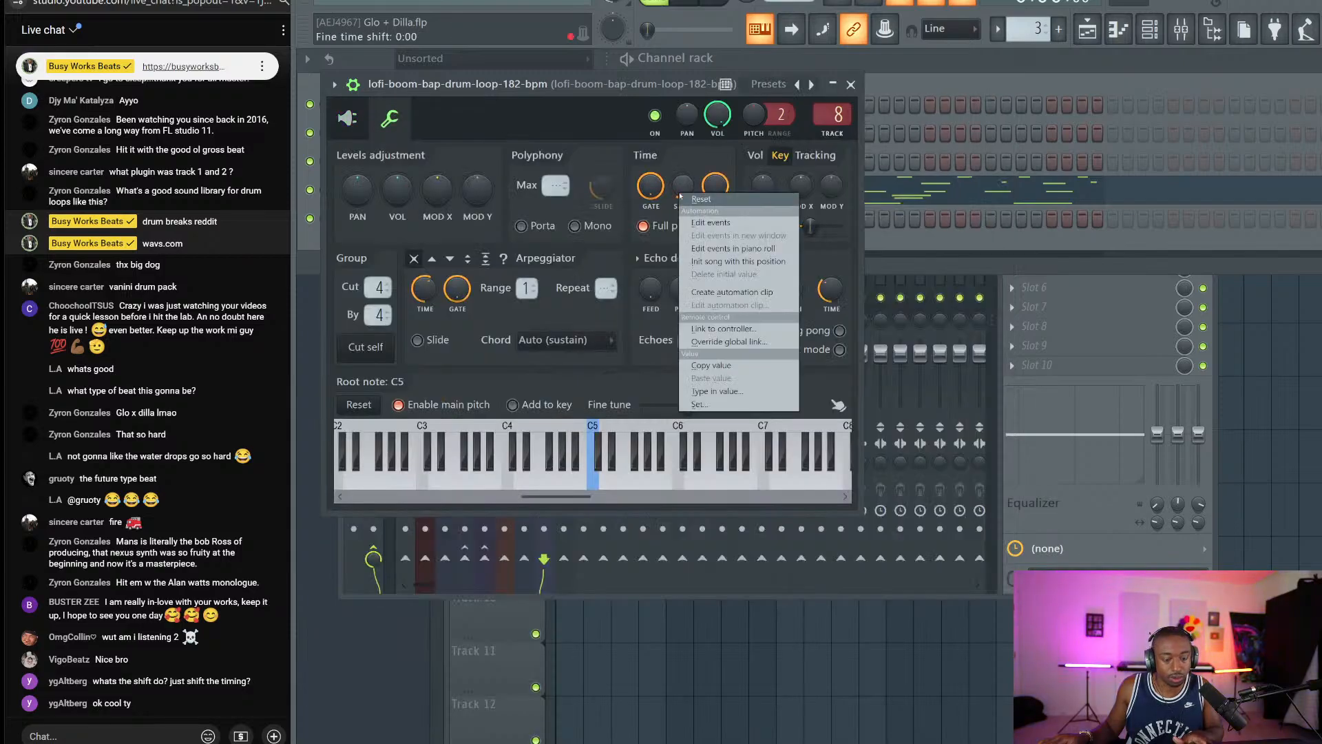
pyautogui.click(712, 365)
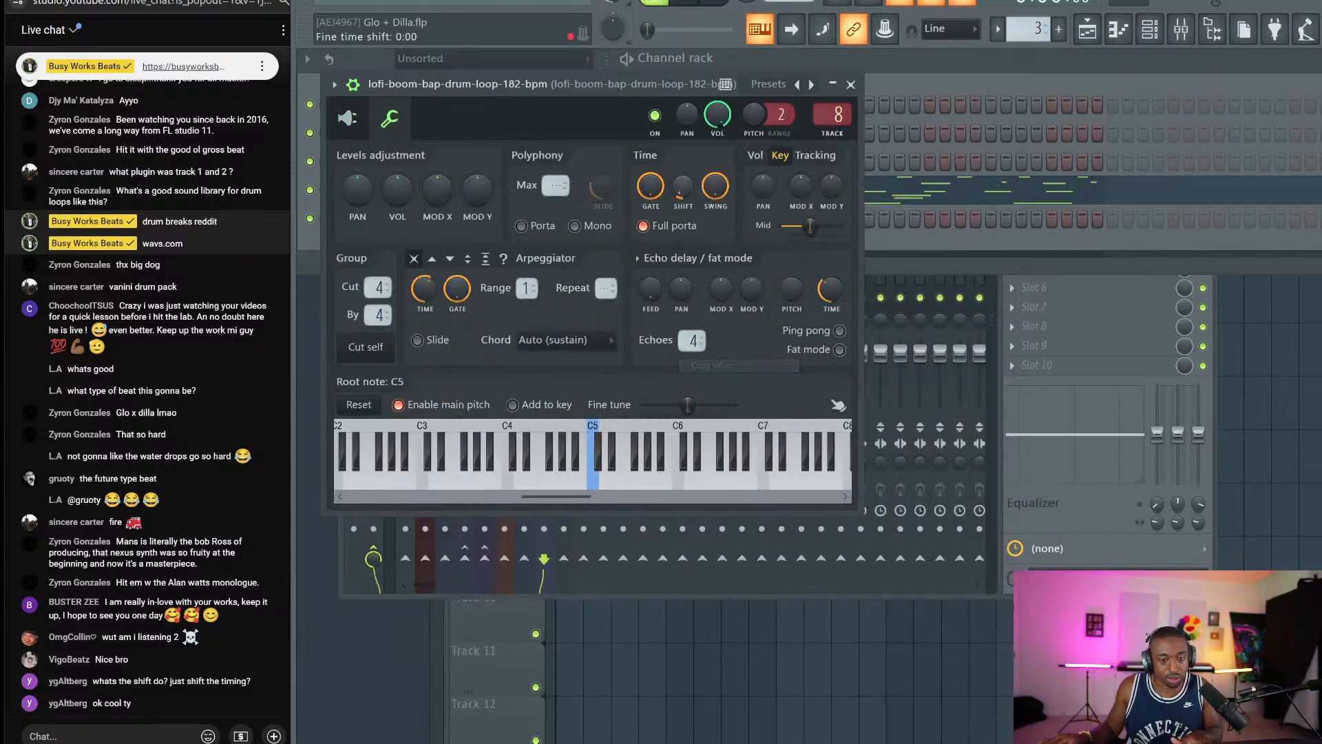
pyautogui.click(850, 84)
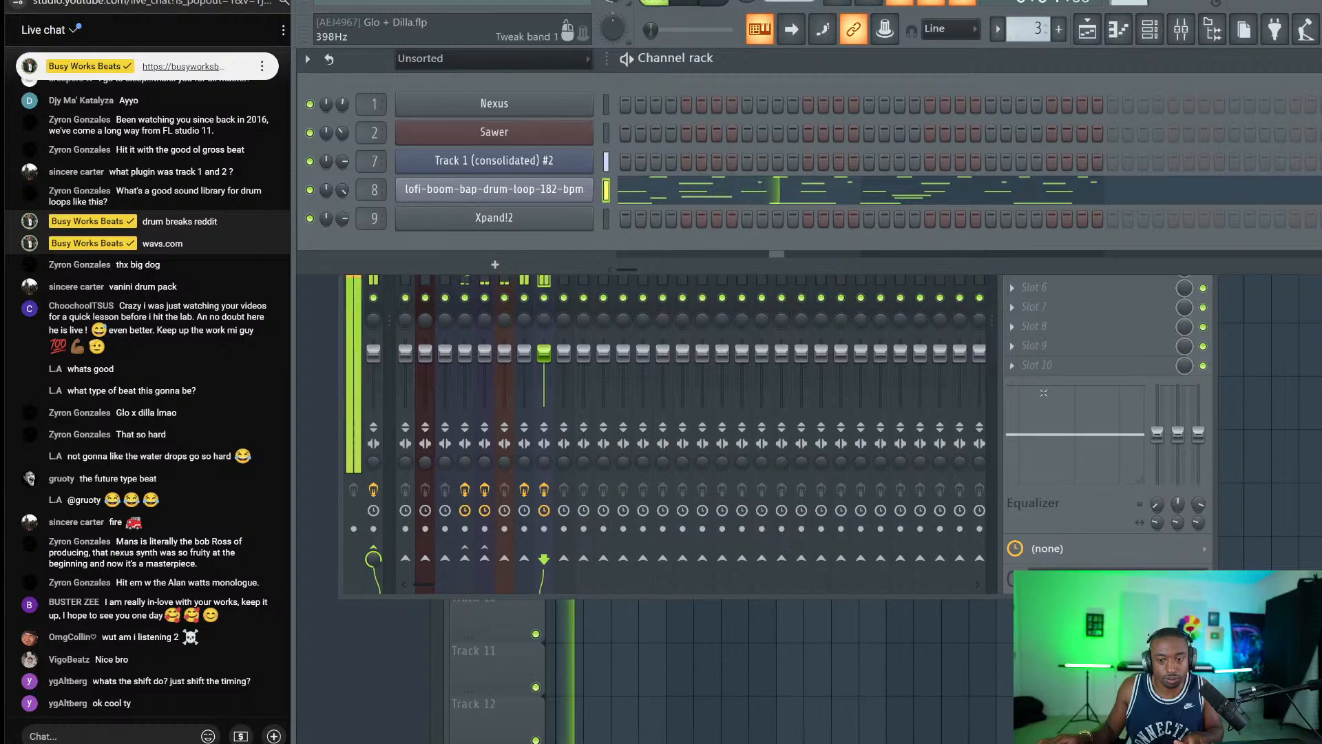
# Save the project and check the Master insert's effects in the mixer.
pyautogui.press('space')
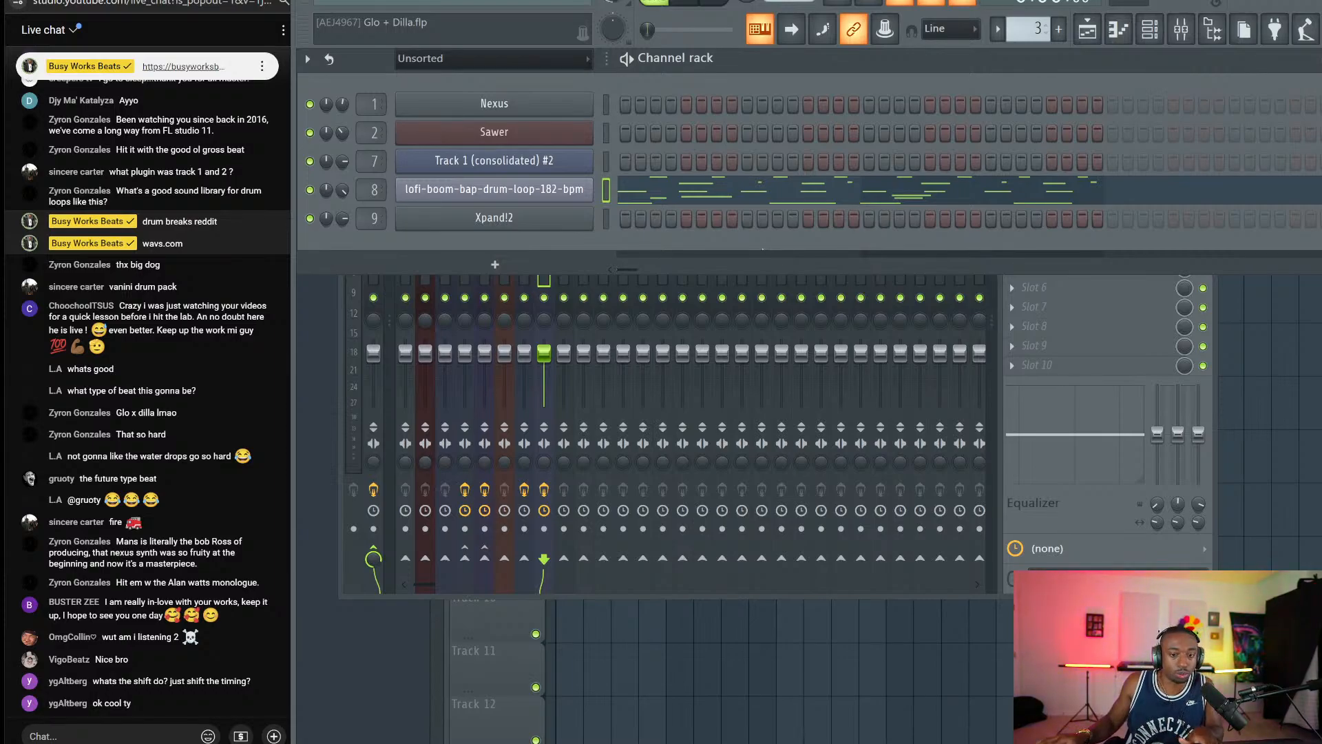
pyautogui.hotkey('ctrl', 's')
pyautogui.press('space')
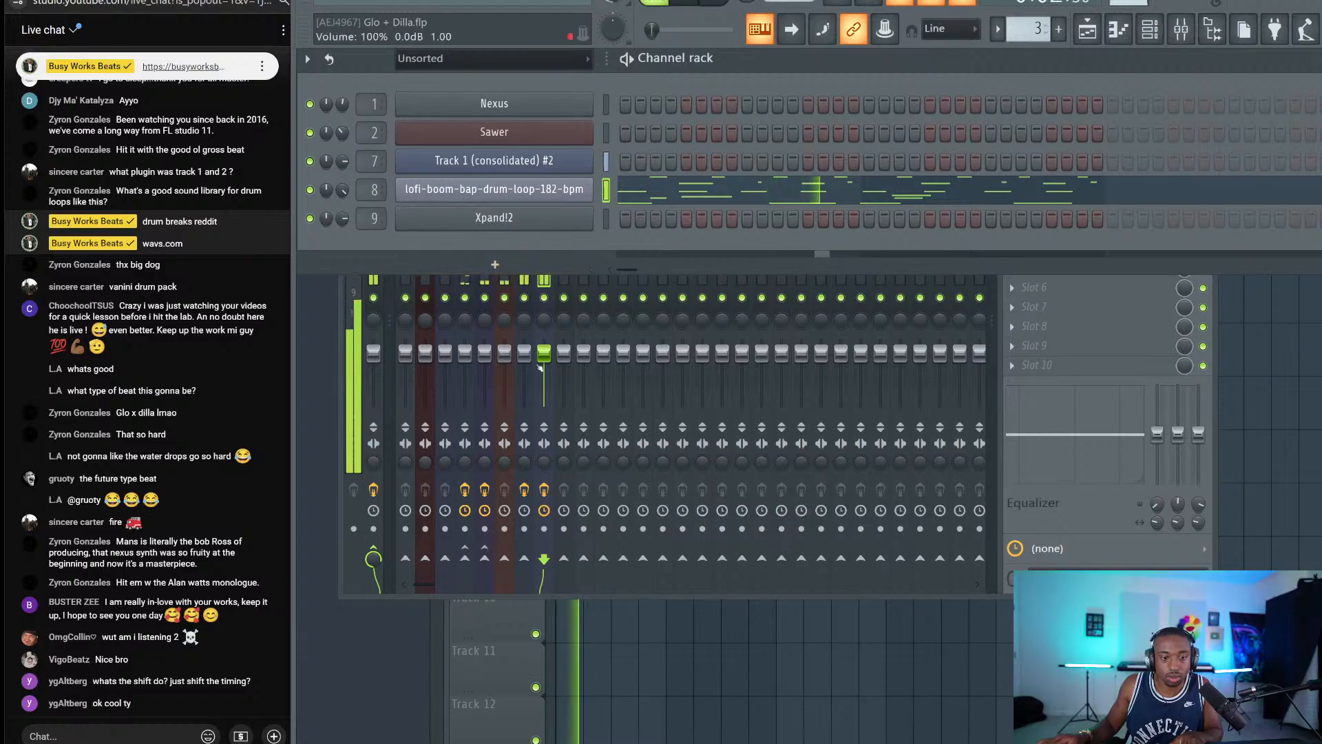
pyautogui.click(507, 339)
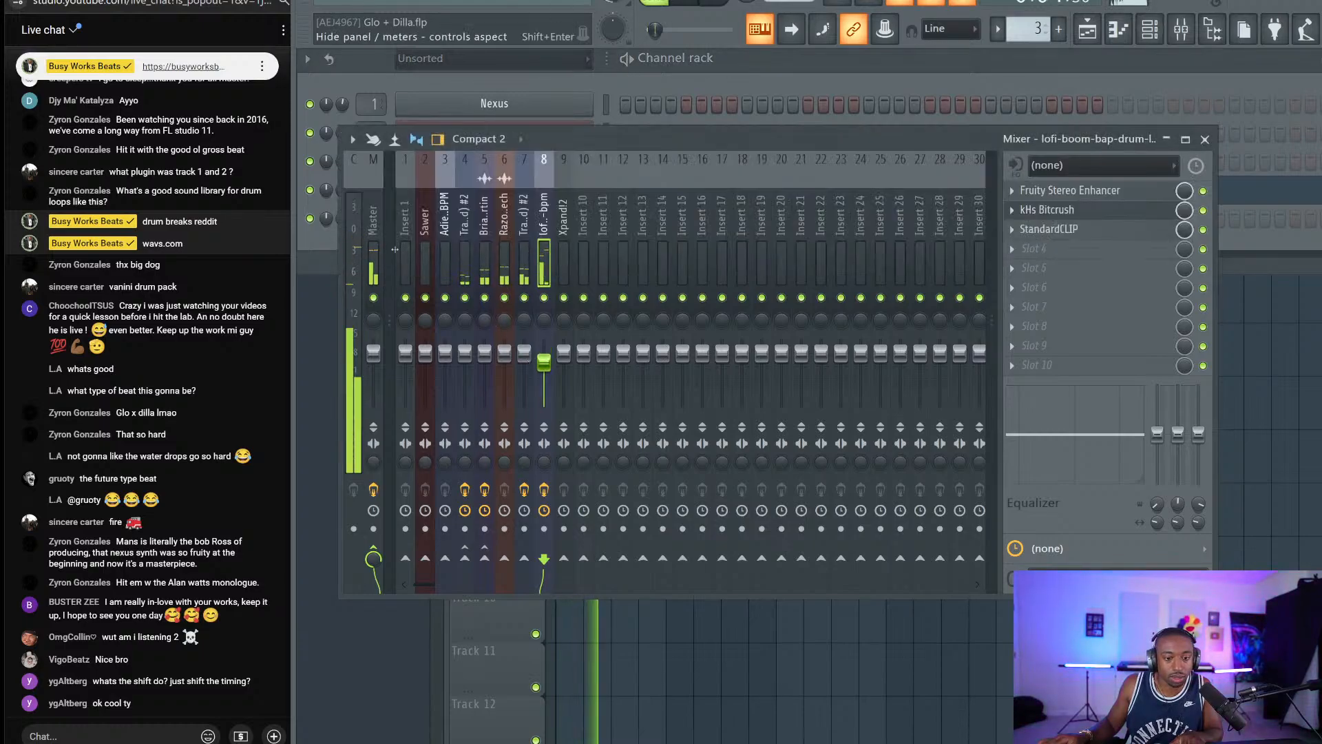
pyautogui.click(373, 227)
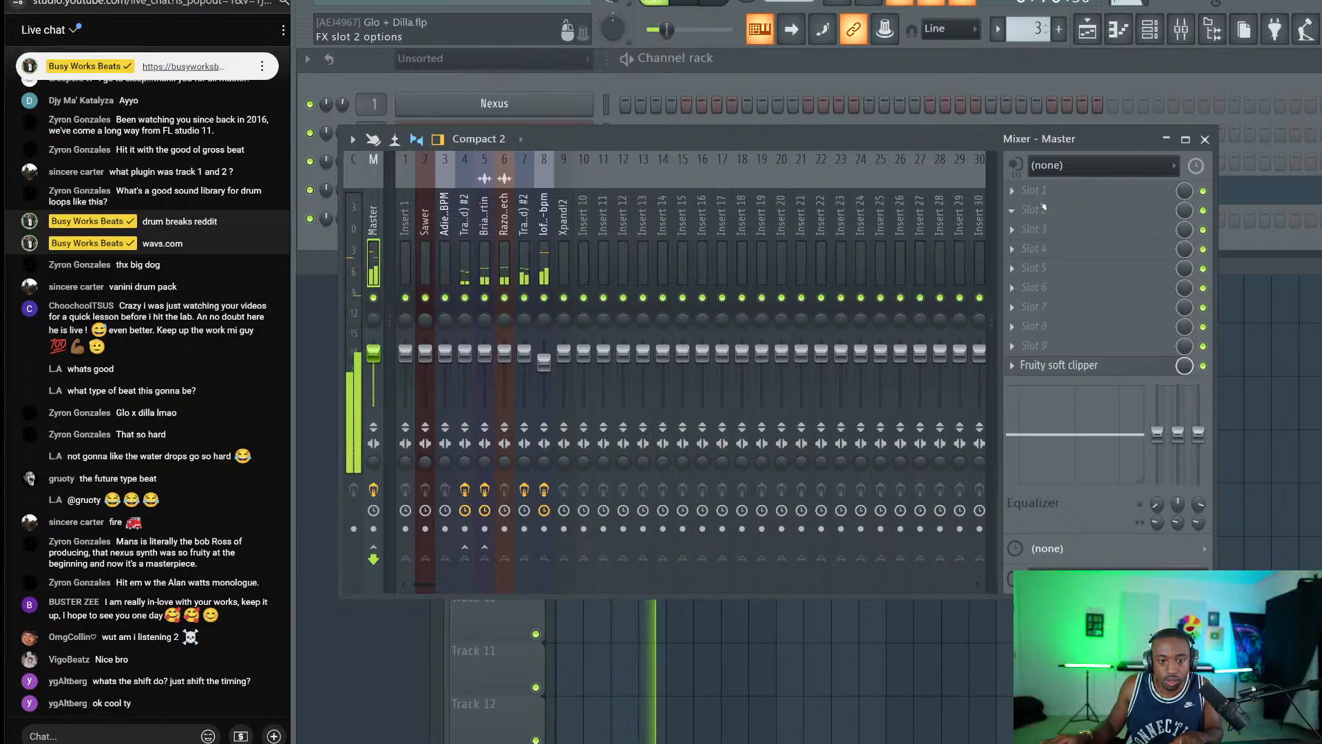
# Close the mixer, bring up the channel rack and scroll the pattern selector to new Pattern 6.
pyautogui.click(1205, 139)
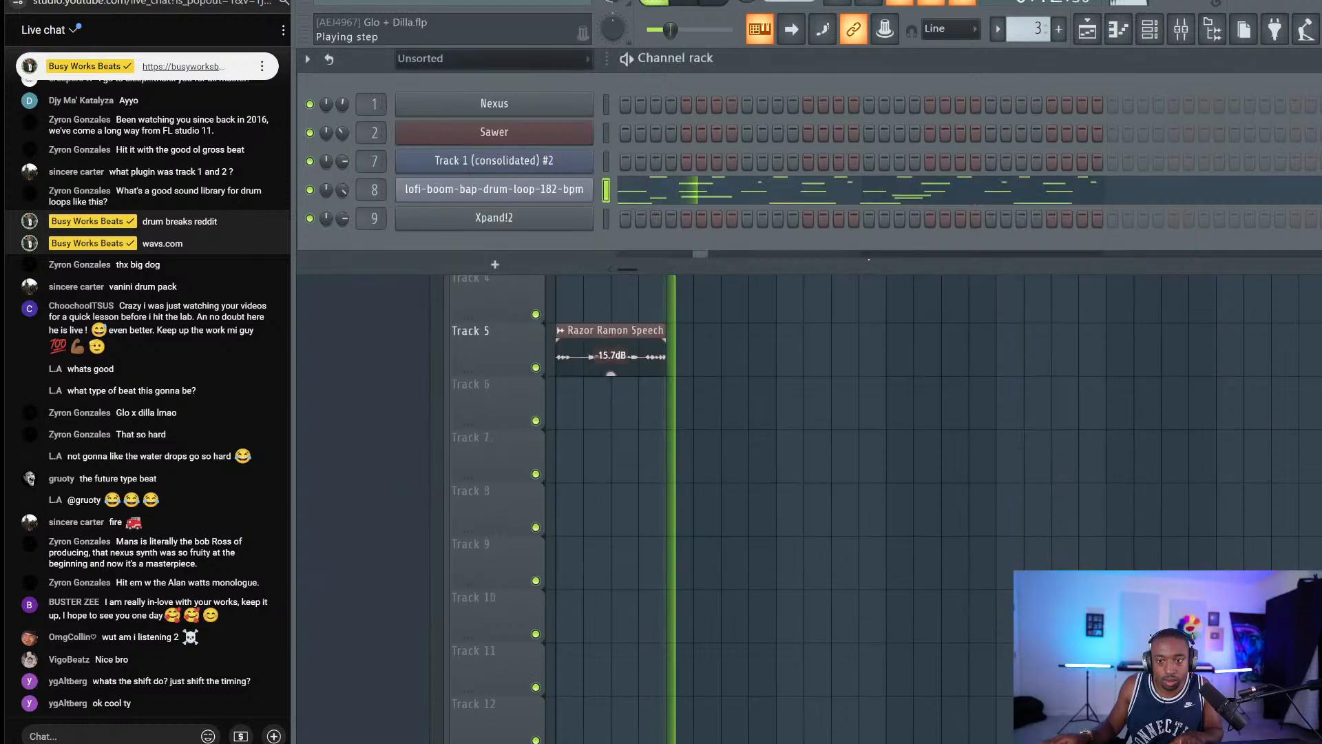
pyautogui.click(636, 334)
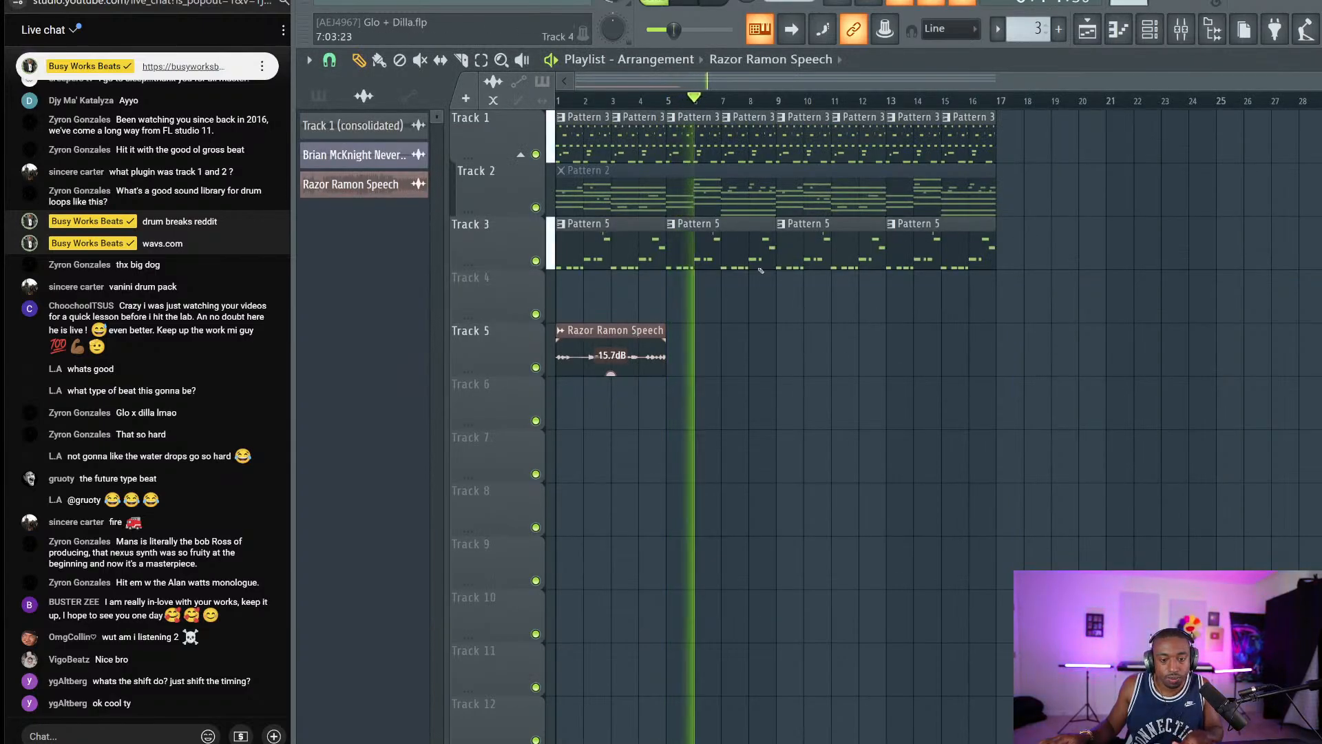
pyautogui.press('F6')
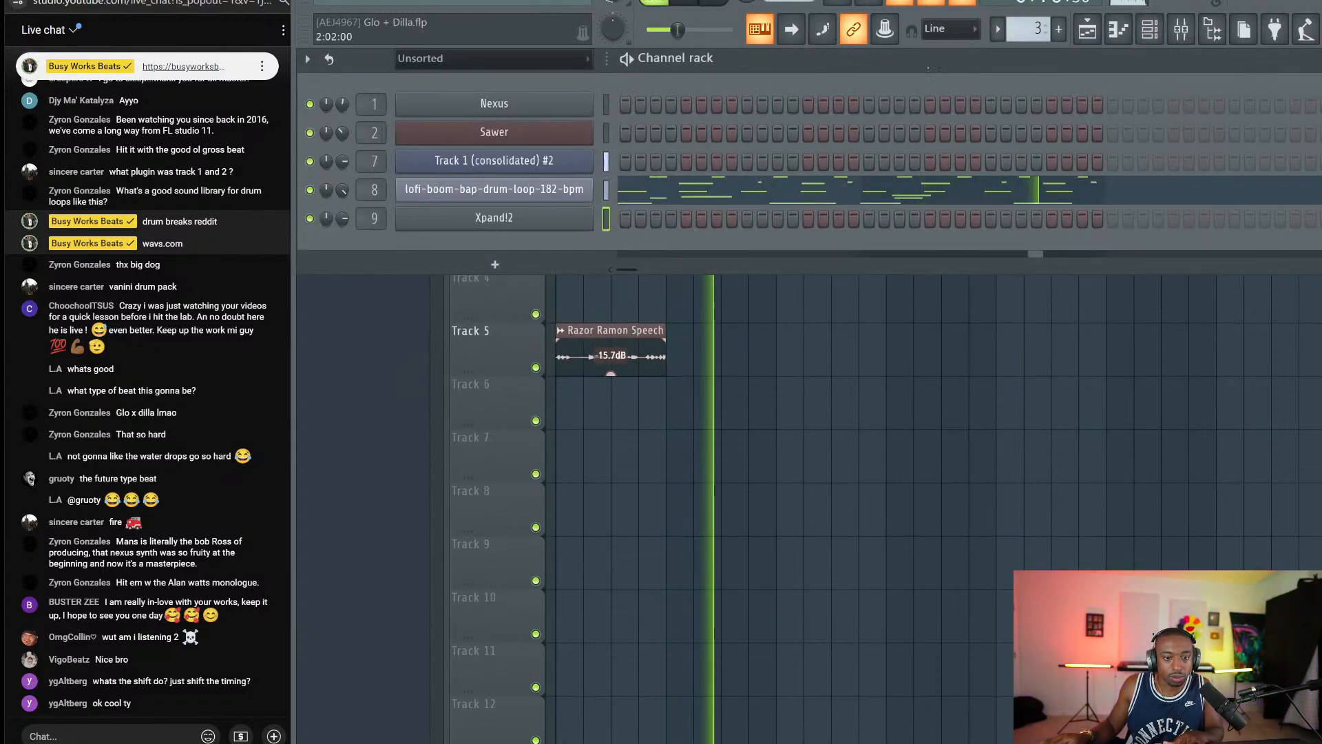
pyautogui.scroll(3, 1029, 29)
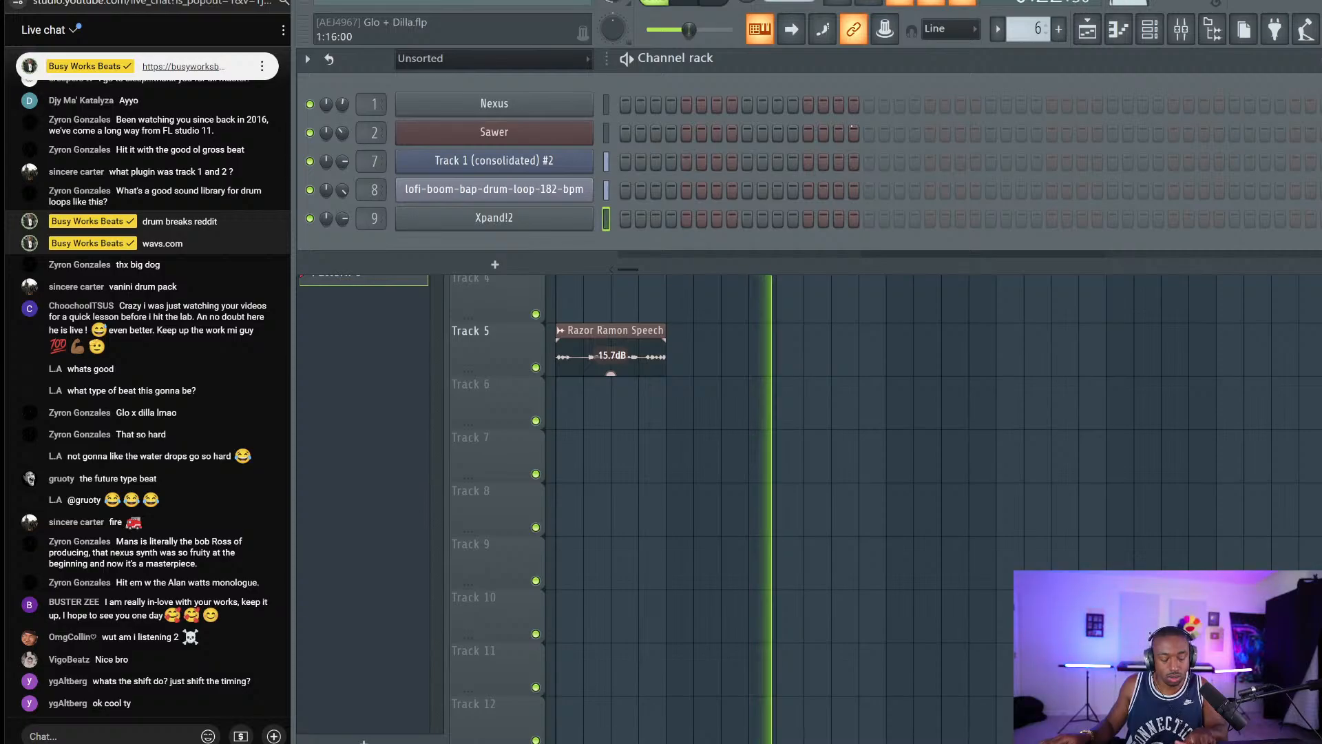
# Switch computer-keyboard note entry to the Piano layout and choose a starting octave.
pyautogui.rightClick(757, 31)
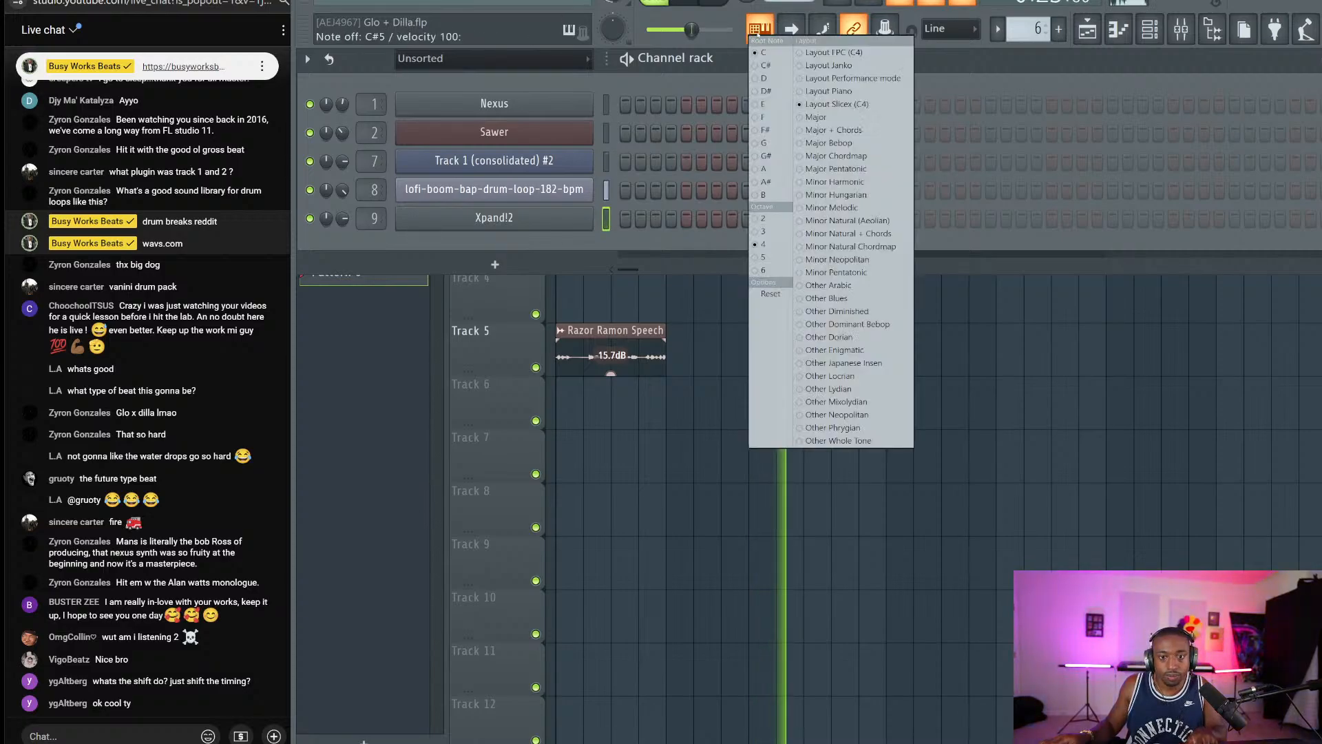
pyautogui.click(830, 91)
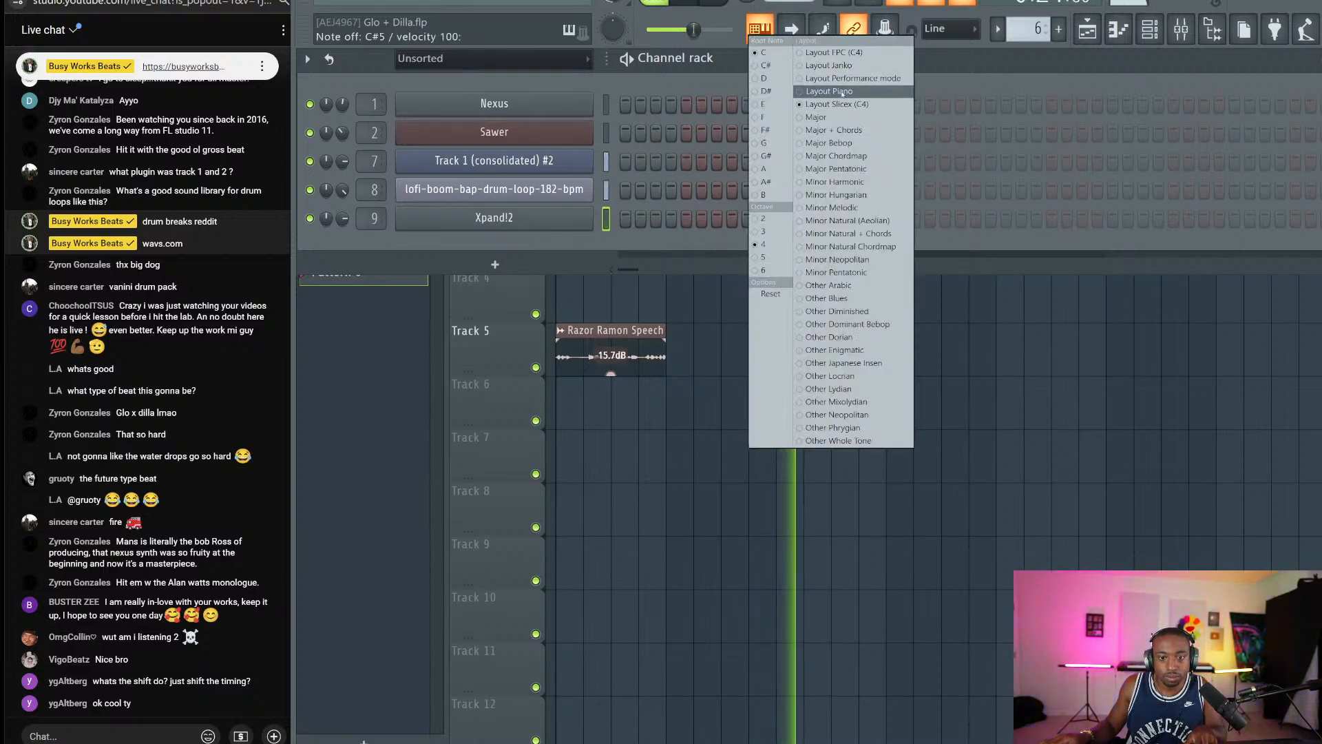
pyautogui.click(769, 231)
pyautogui.click(935, 73)
# Play test notes on Xpand!2 with the V, B, N, W and 2 keys.
pyautogui.press('v')
pyautogui.press('b')
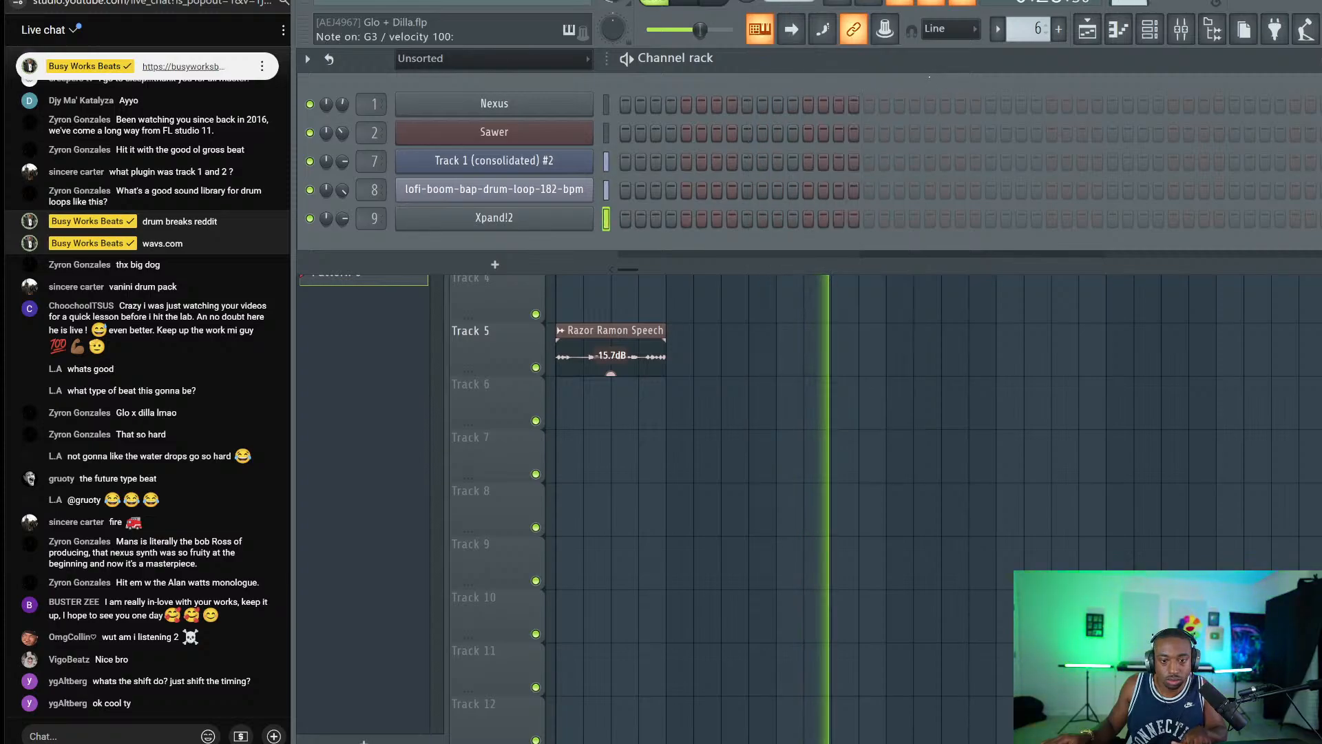
pyautogui.press('n')
pyautogui.press('w')
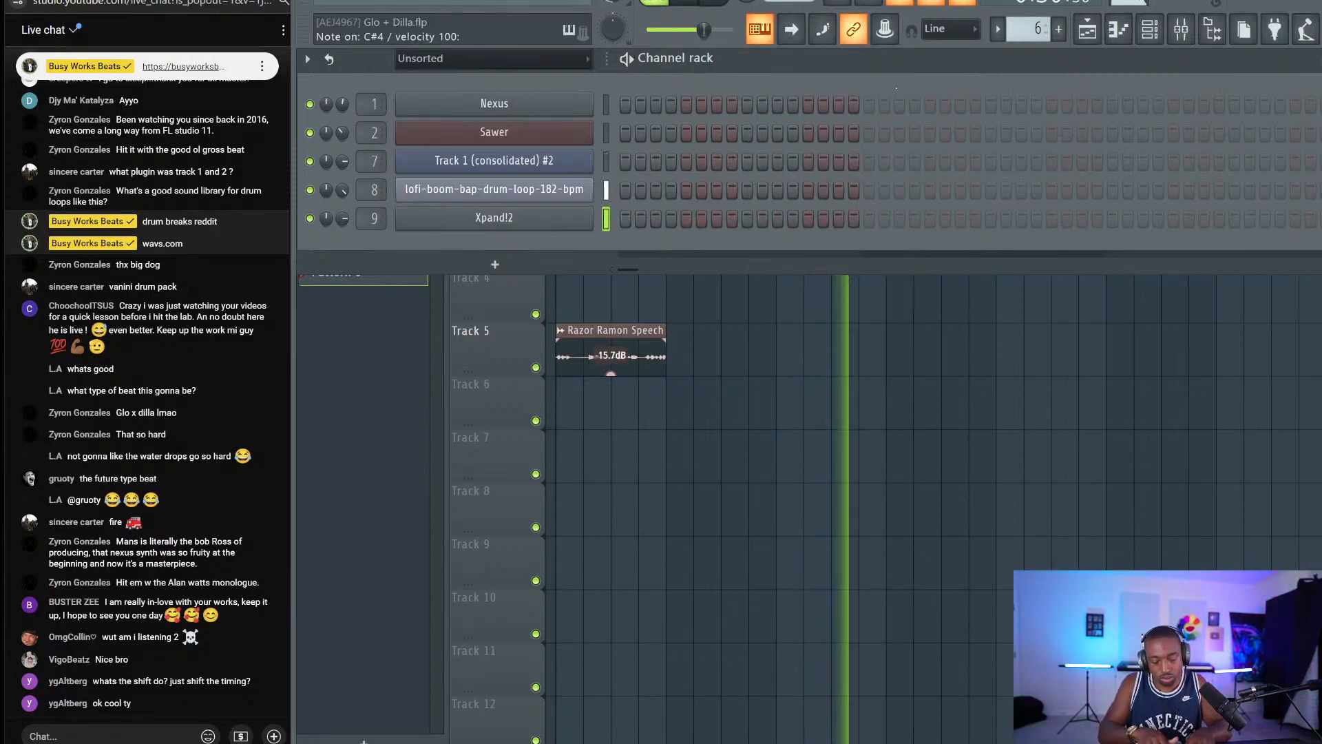
pyautogui.press('2')
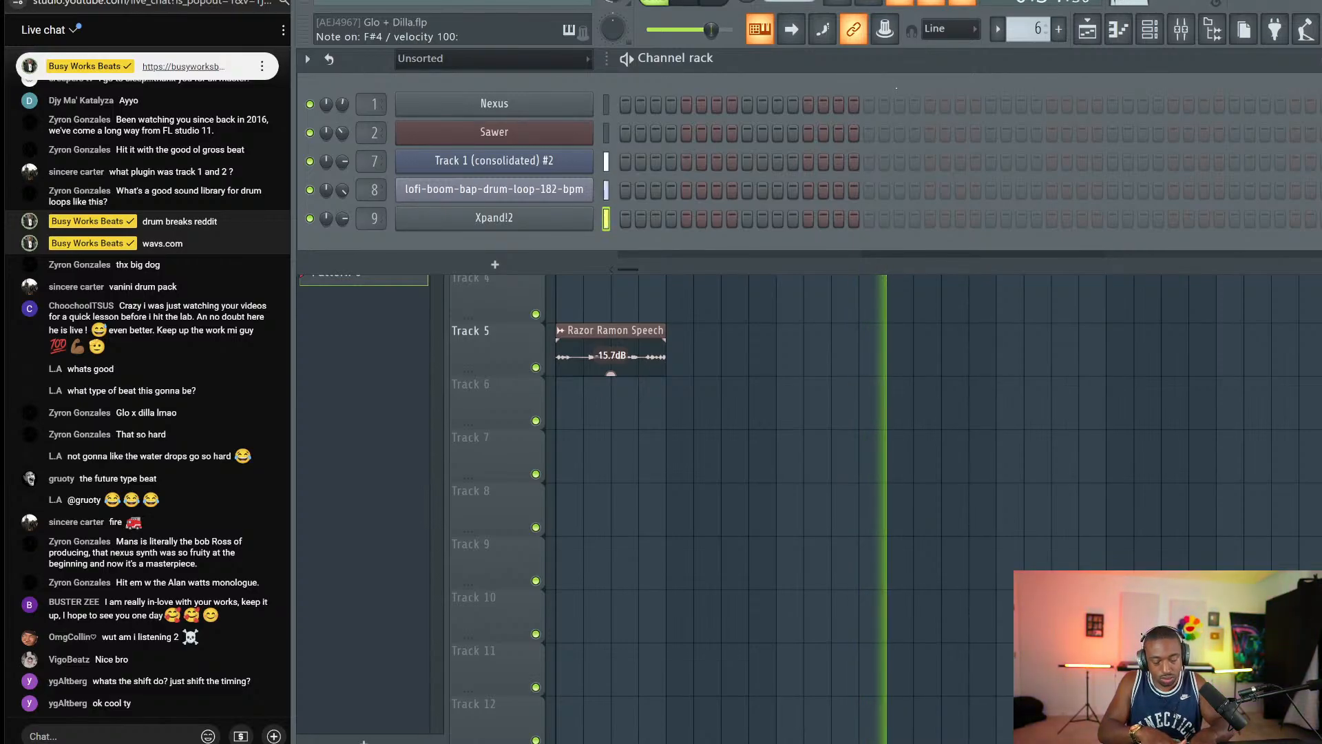
# Stop playback and close the channel rack to return to the playlist.
pyautogui.press('F6')
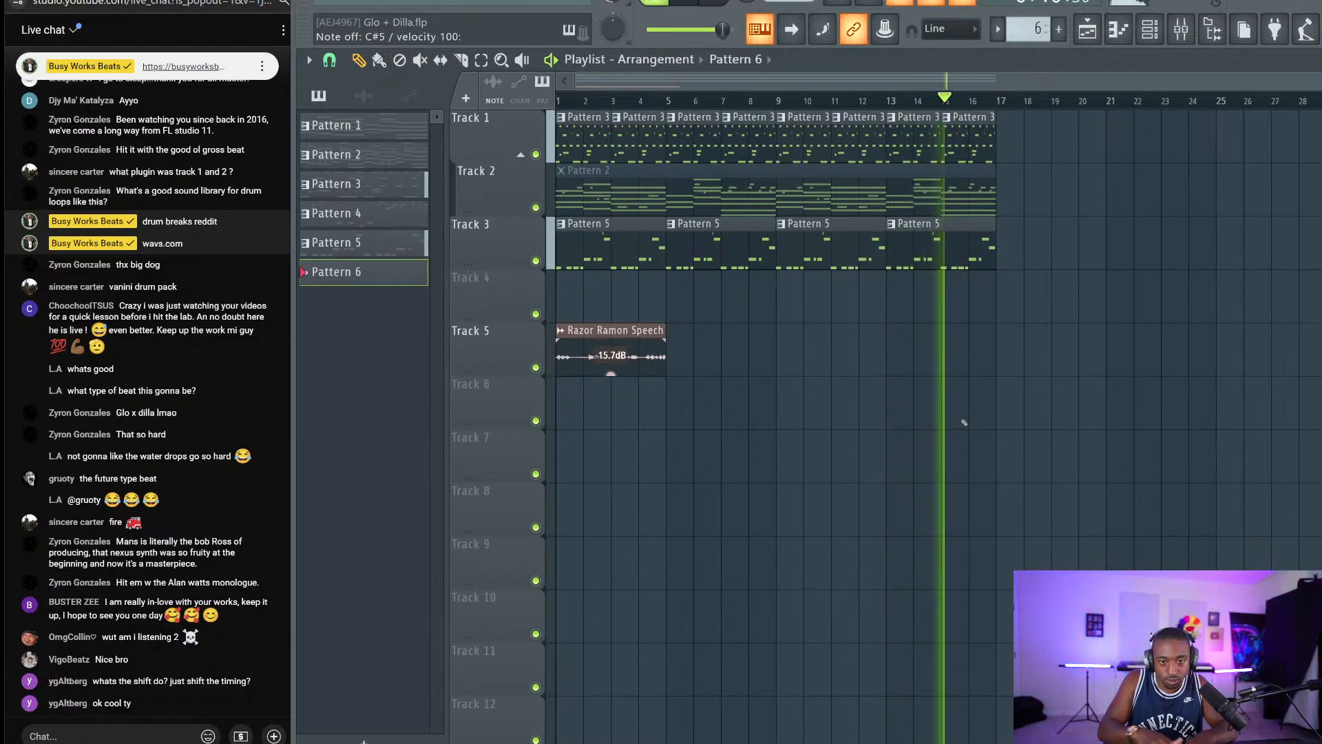
pyautogui.press('space')
pyautogui.click(1149, 30)
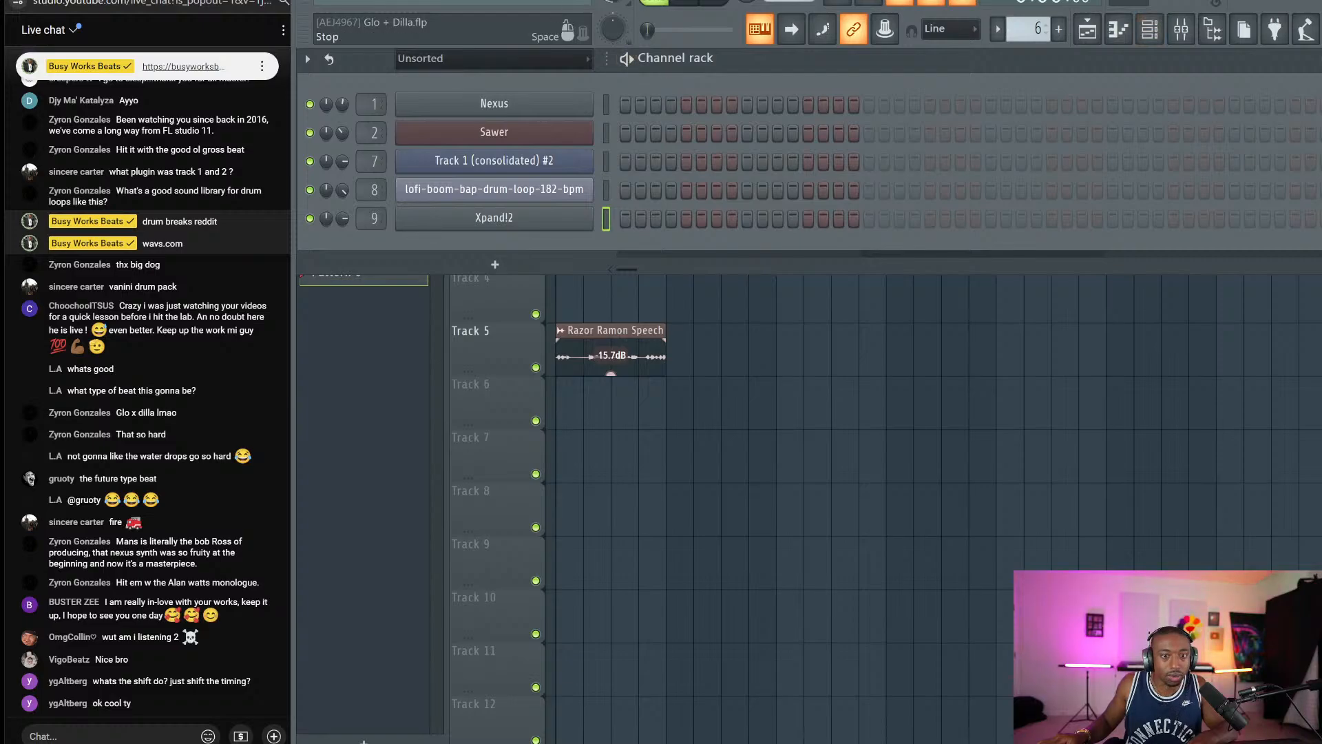
pyautogui.press('F6')
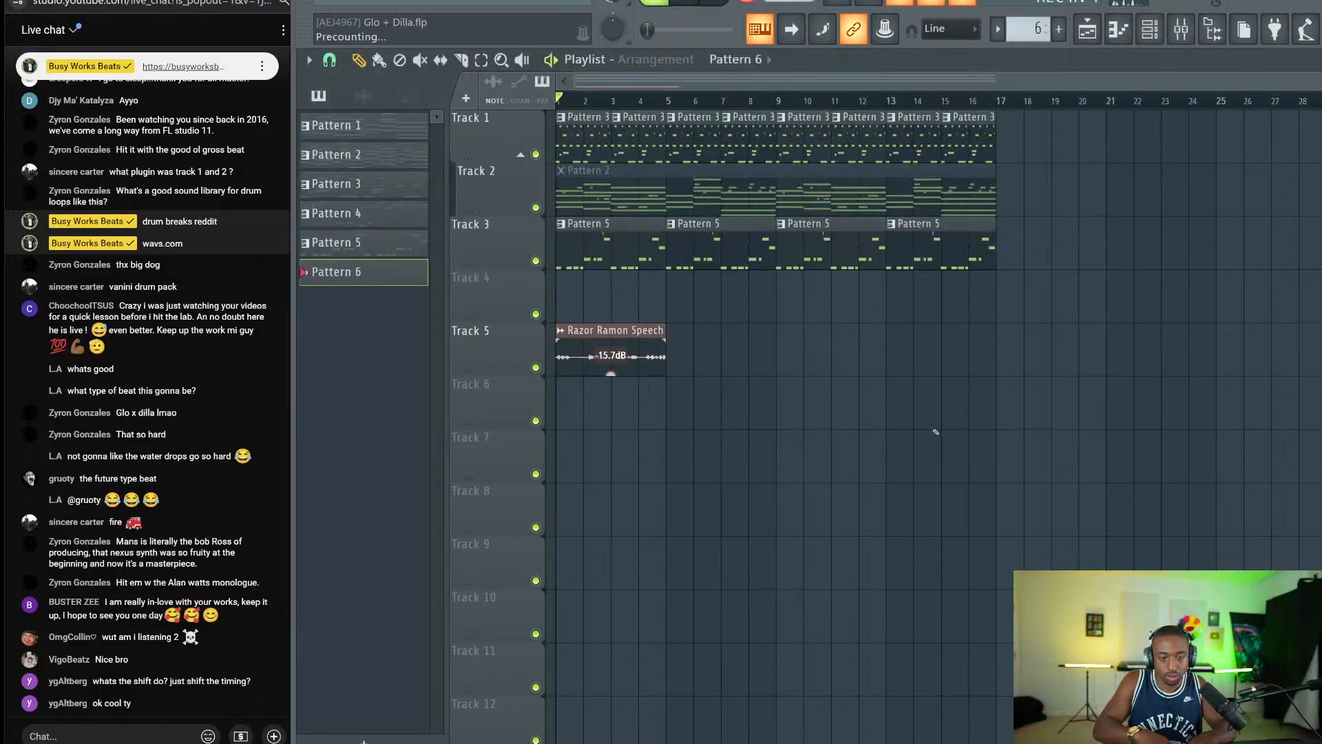
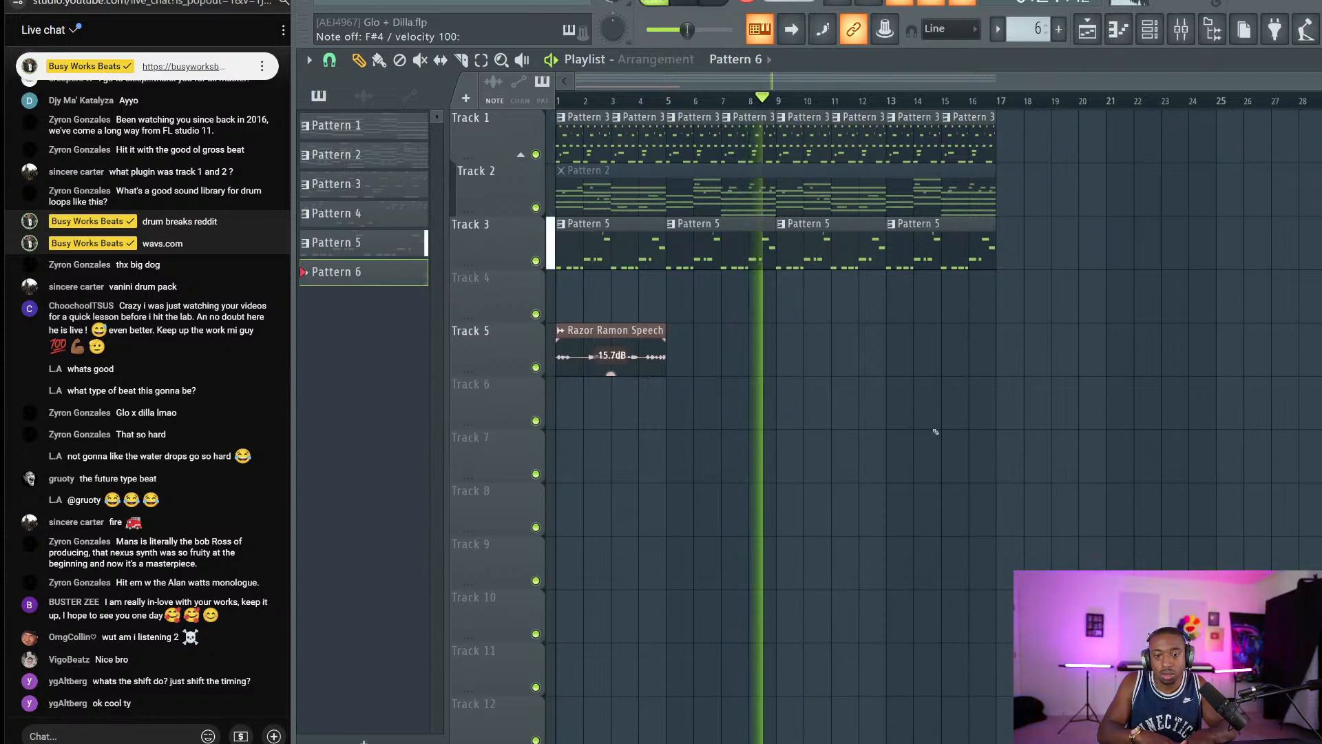
# Stop recording and open the Pattern 6 melody in the piano roll.
pyautogui.press('space')
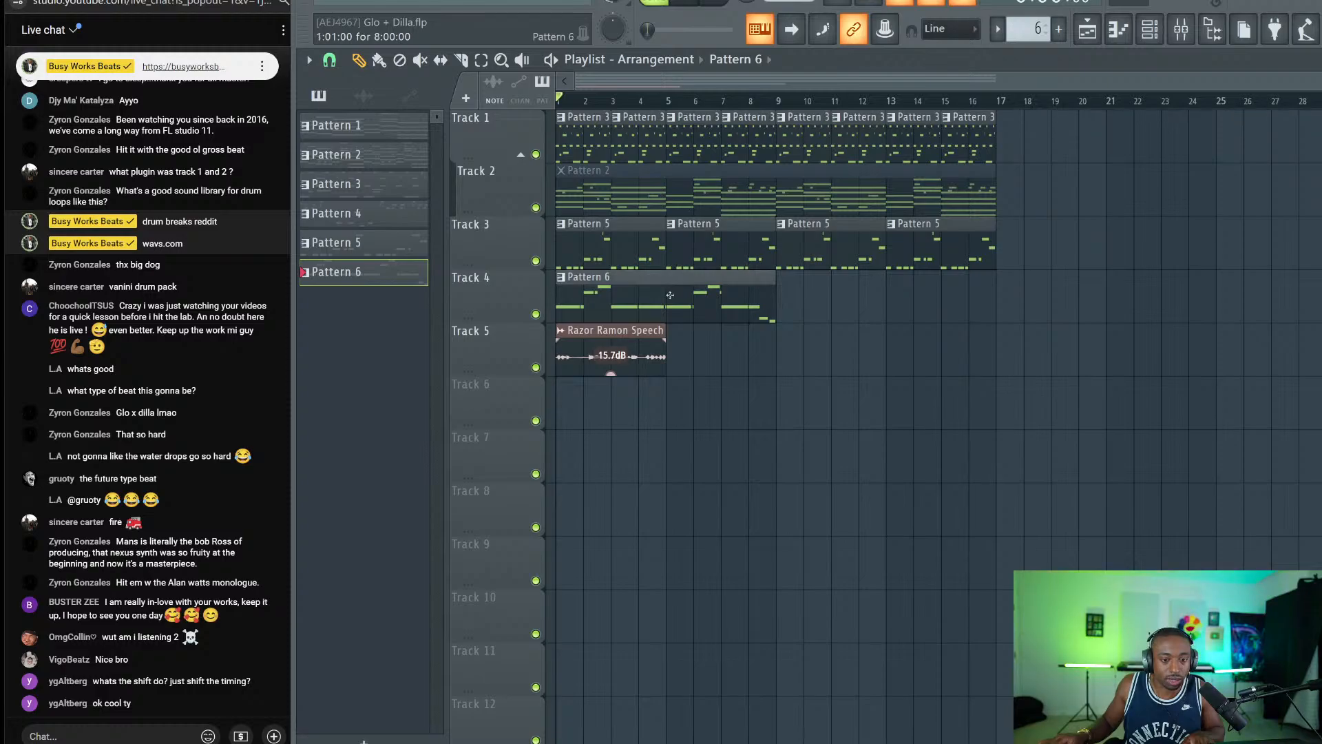
pyautogui.doubleClick(670, 294)
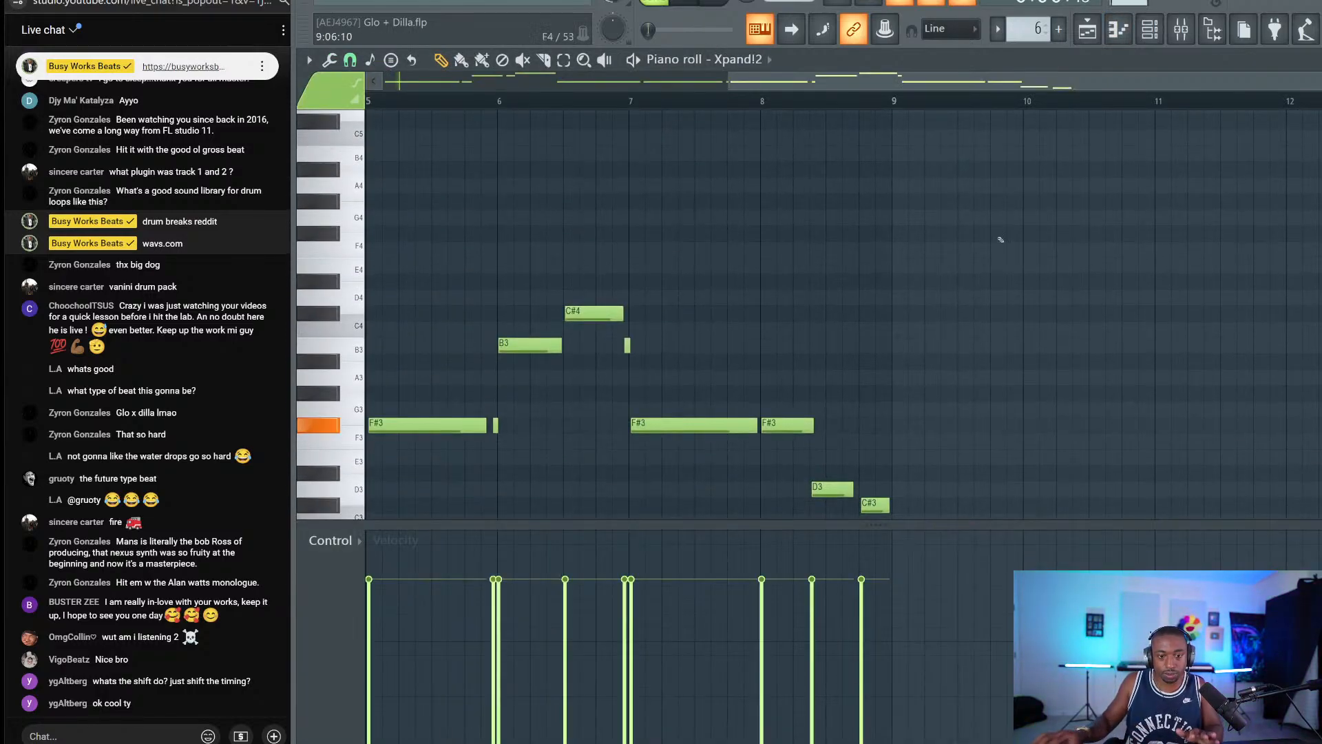
pyautogui.click(1167, 33)
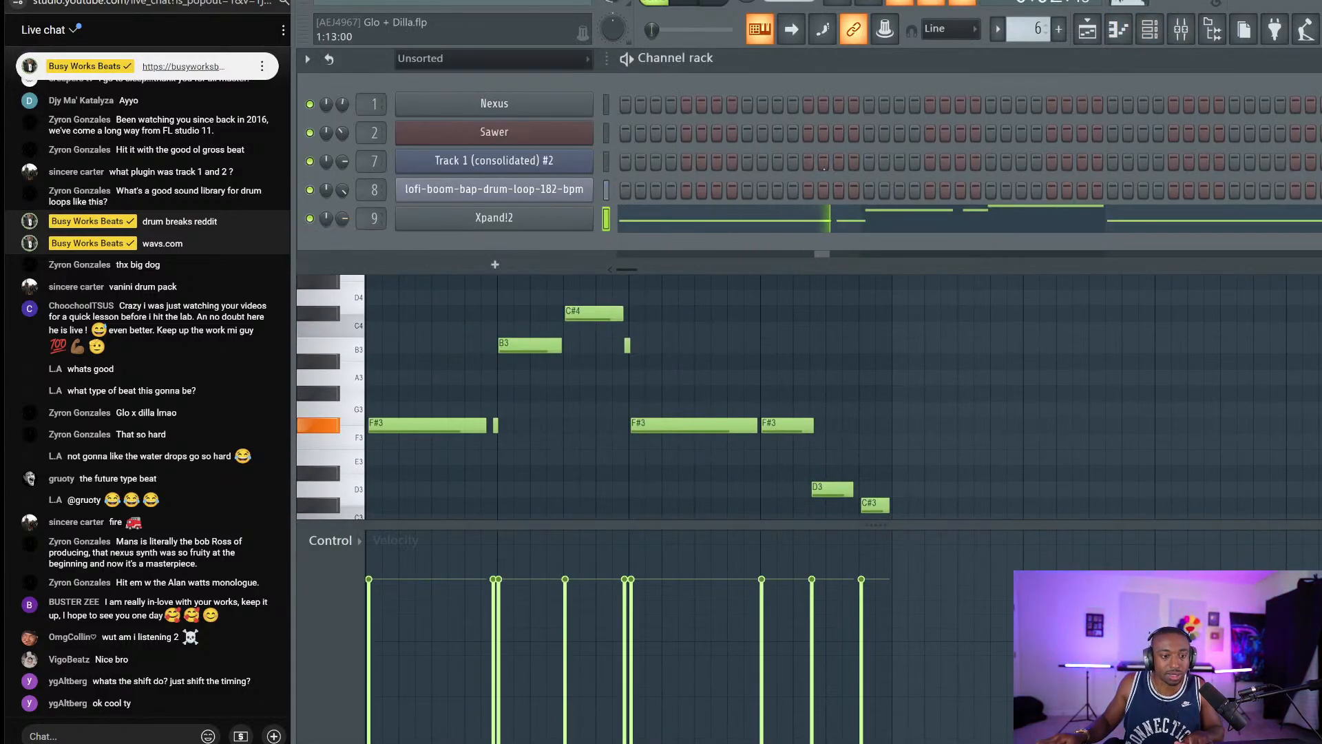
pyautogui.click(1180, 29)
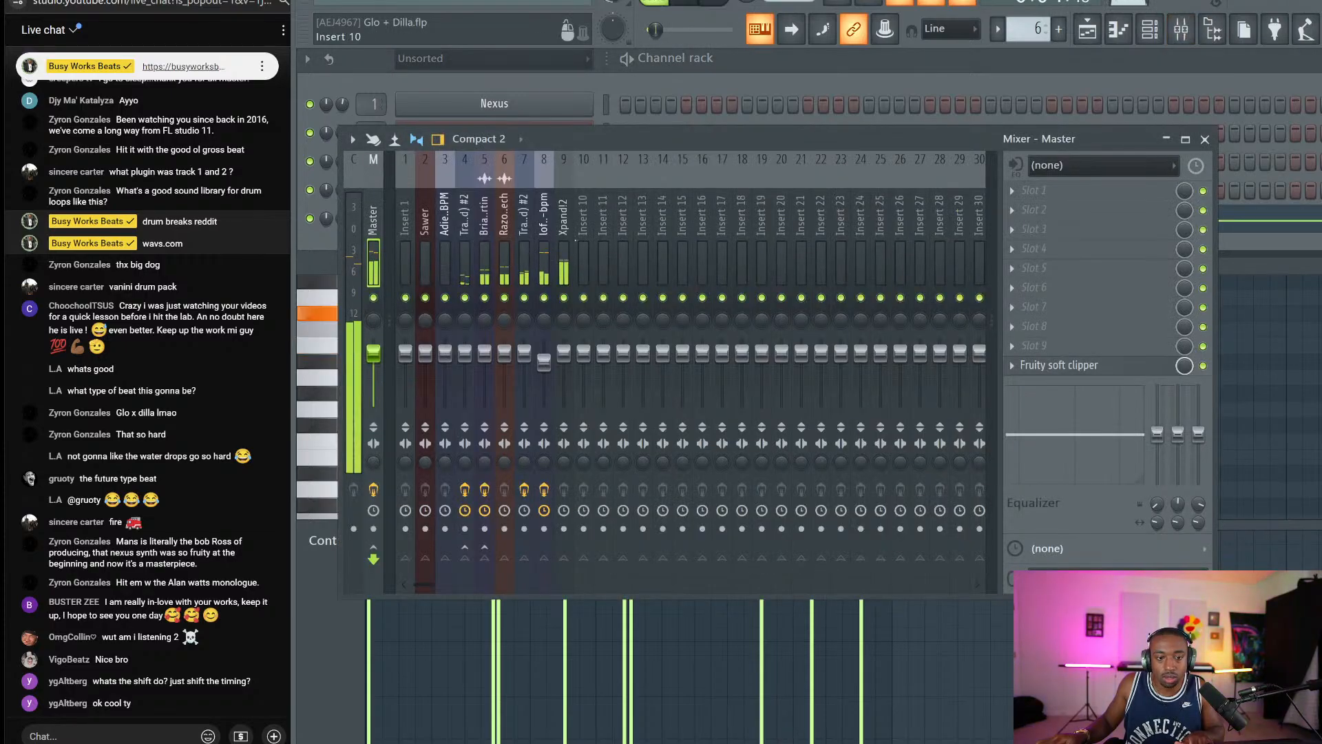
pyautogui.press('F7')
# Try raising a C#4 note to D4, undo it, and shorten the C#4 note instead.
pyautogui.moveTo(591, 305); pyautogui.dragTo(594, 285)
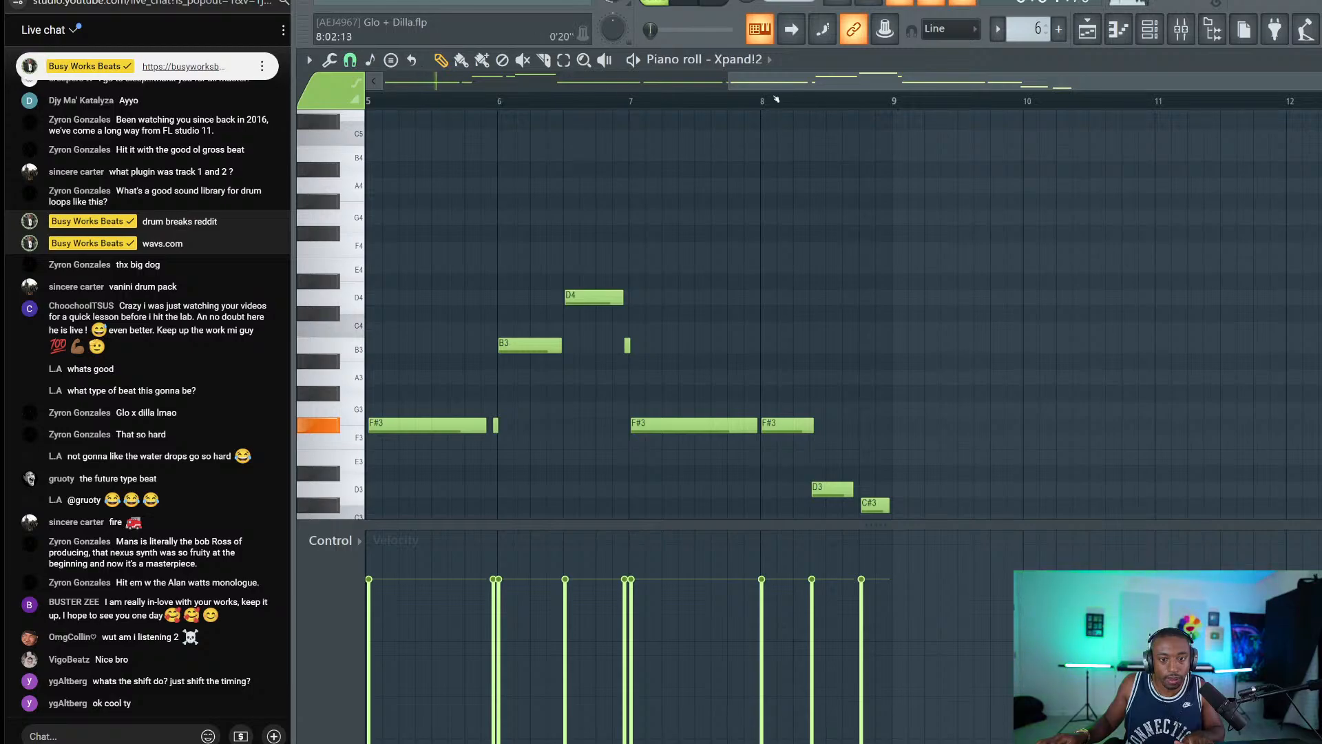
pyautogui.hotkey('ctrl', 'z')
pyautogui.press('space')
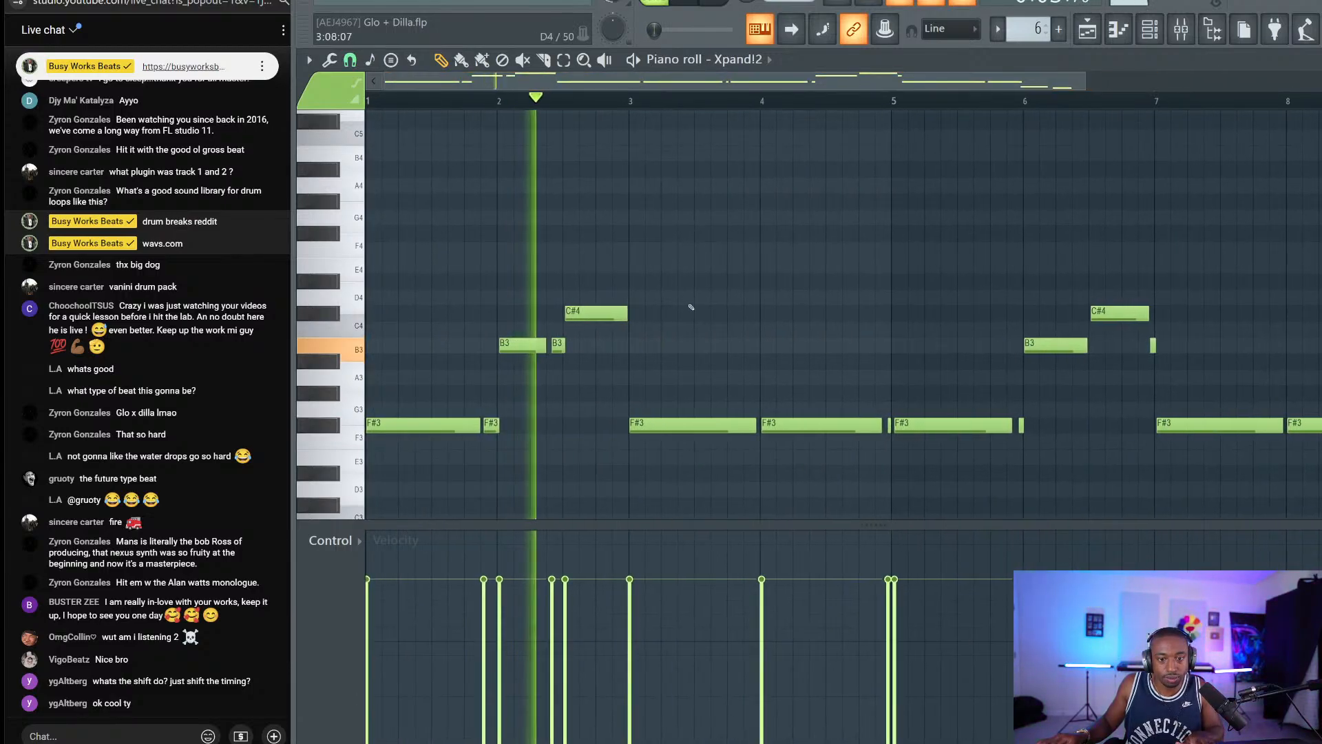
pyautogui.press('space')
pyautogui.moveTo(626, 320); pyautogui.dragTo(594, 316)
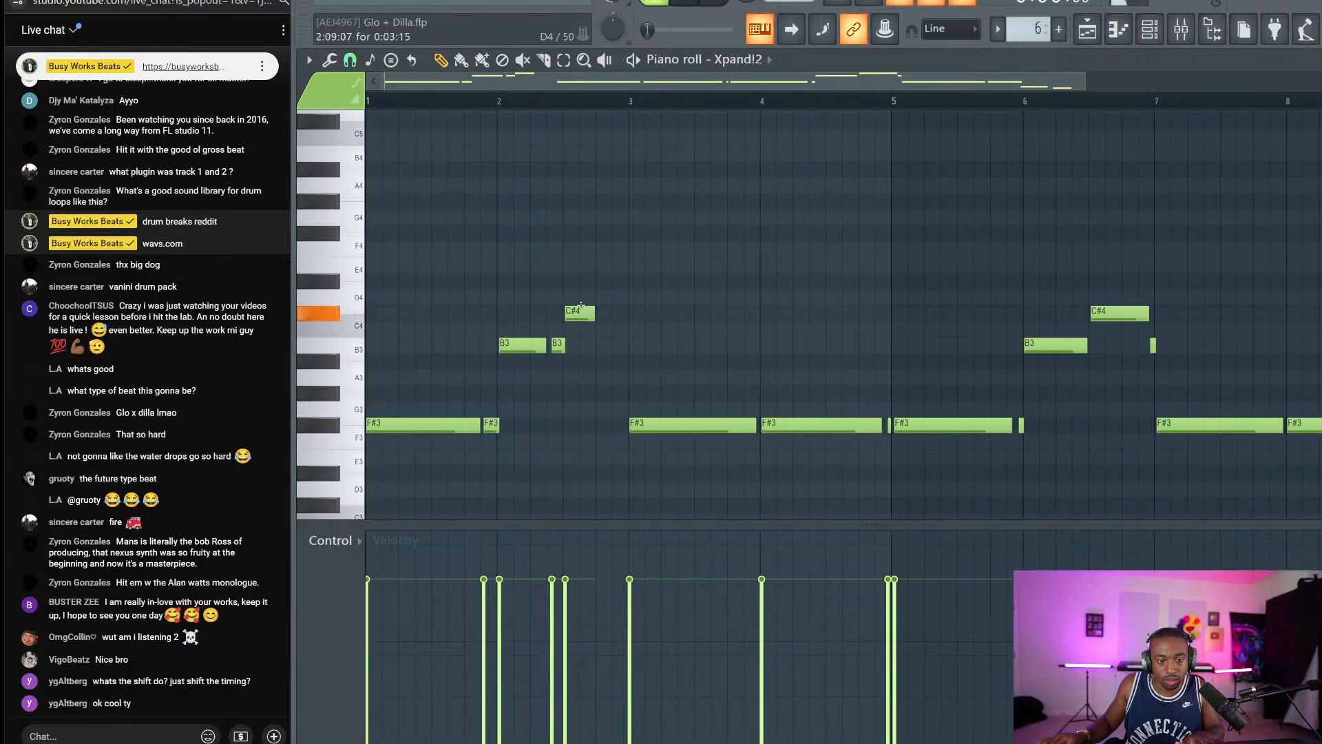
pyautogui.press('space')
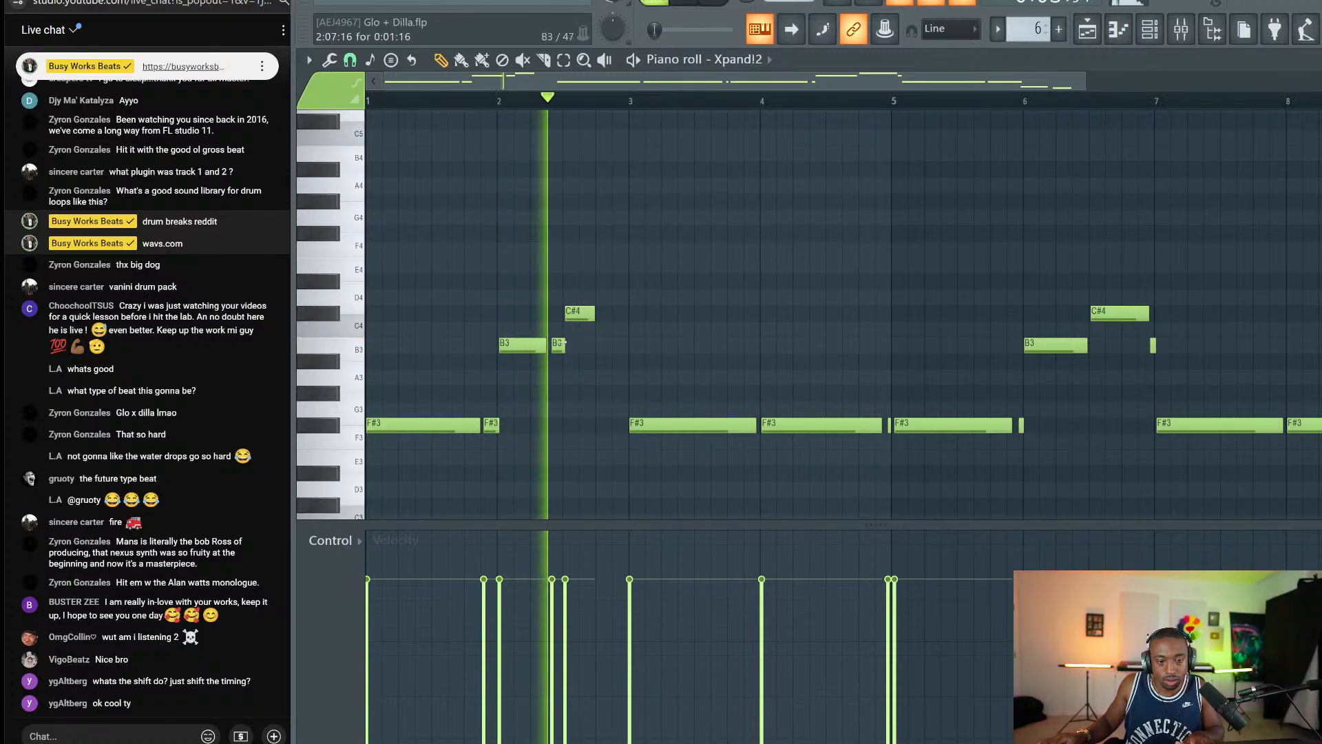
pyautogui.press('space')
# Move the small B3 note up to D4 and play back the melody.
pyautogui.moveTo(550, 345); pyautogui.dragTo(617, 314)
pyautogui.press('space')
pyautogui.press('space')
pyautogui.press('space')
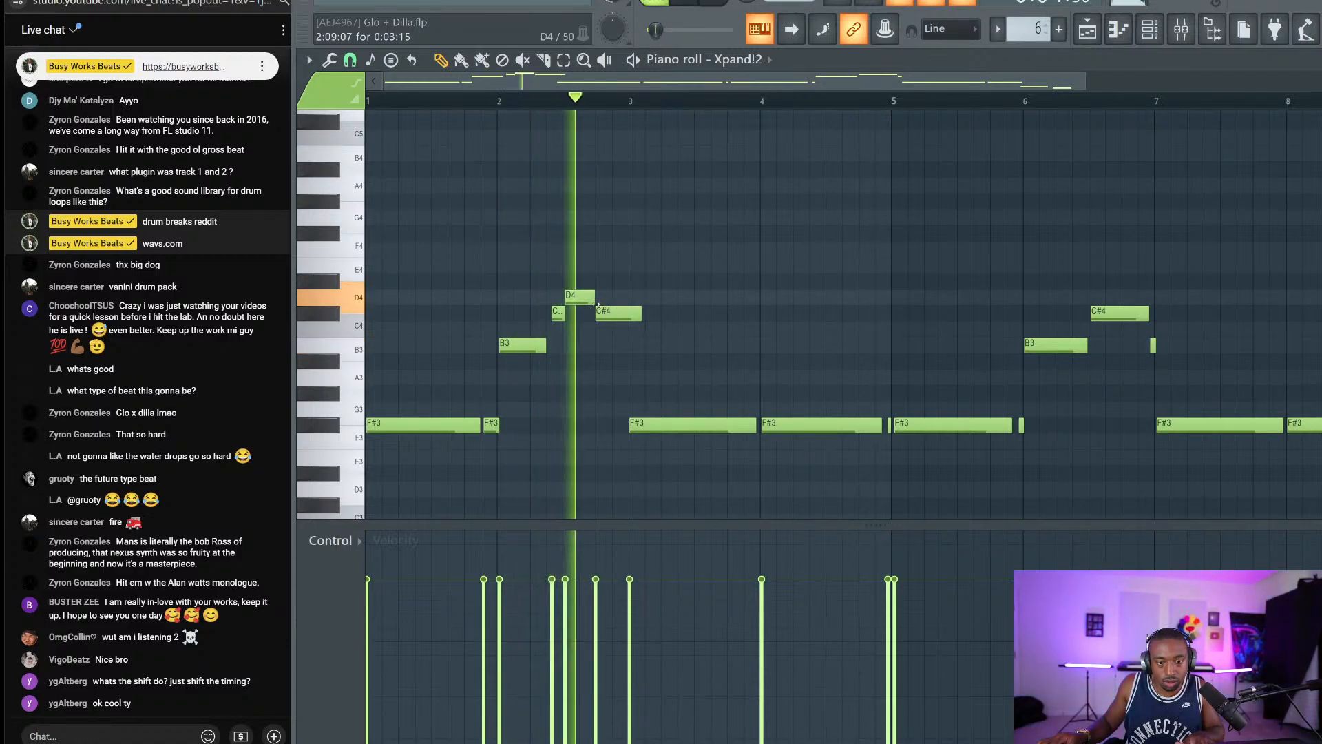
pyautogui.press('space')
# With snap set to beats, shorten the D4 and second C#4 notes and move that C#4 one step earlier.
pyautogui.click(350, 60)
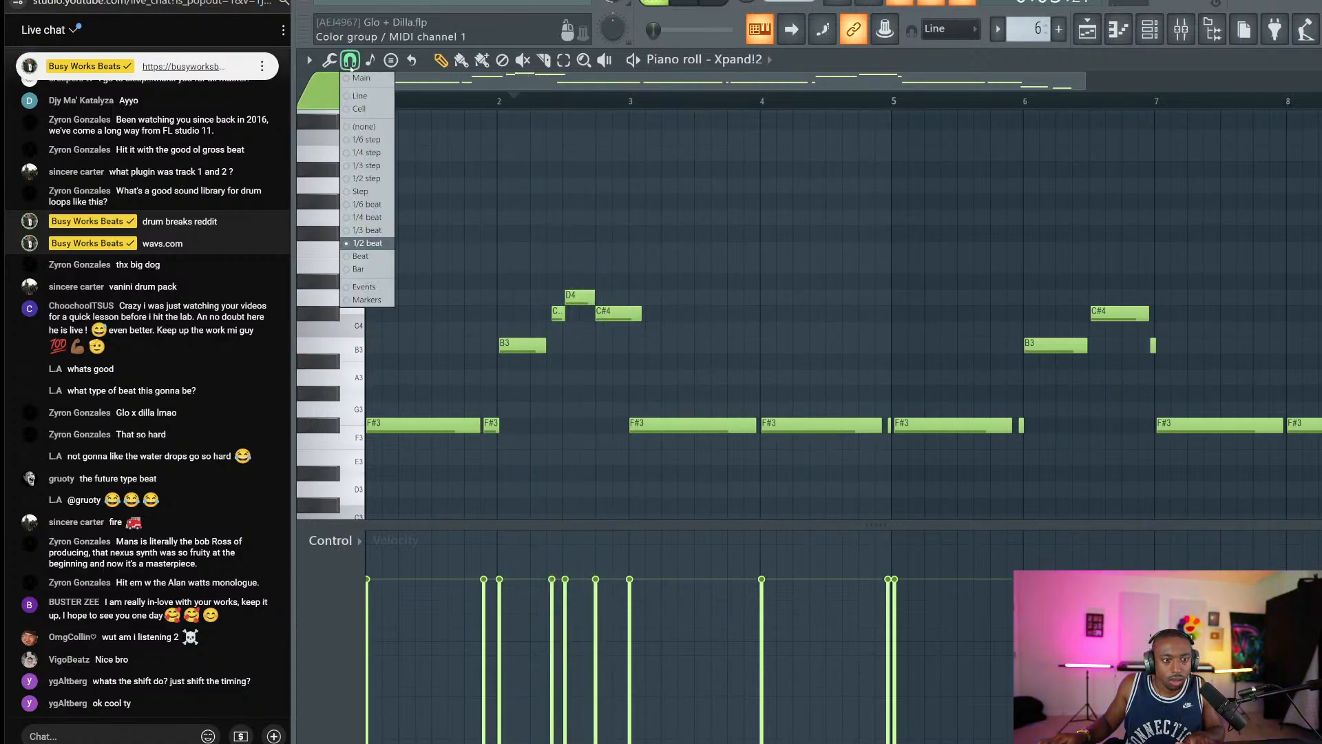
pyautogui.click(369, 217)
pyautogui.scroll(3, 588, 114)
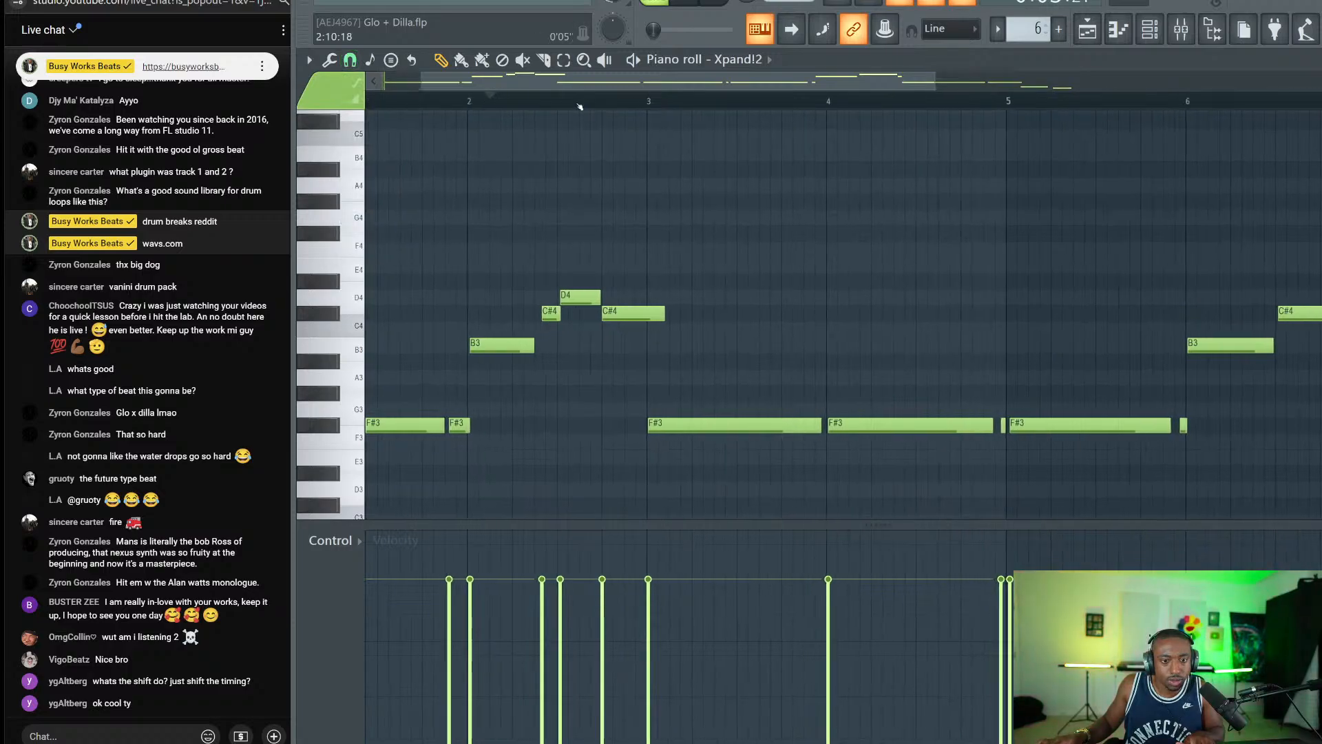
pyautogui.moveTo(607, 295); pyautogui.dragTo(593, 295)
pyautogui.press('space')
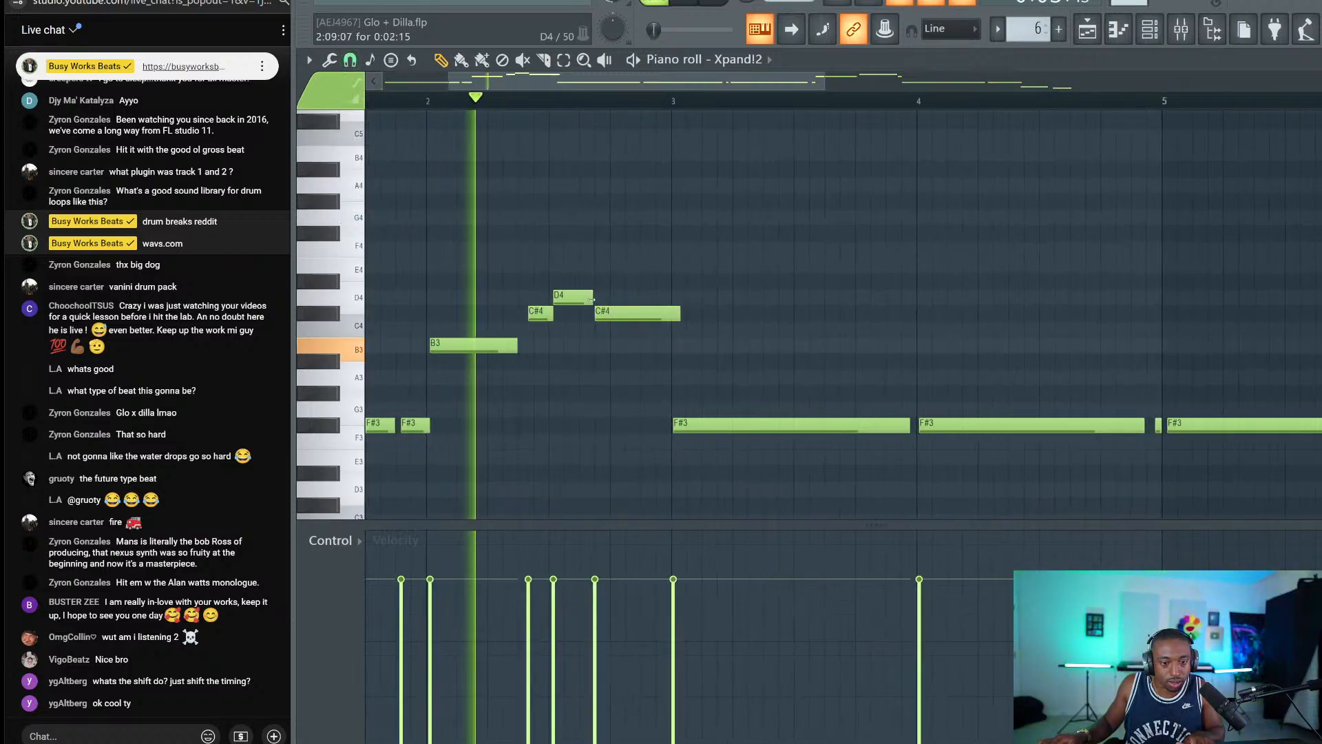
pyautogui.moveTo(681, 313); pyautogui.dragTo(666, 313)
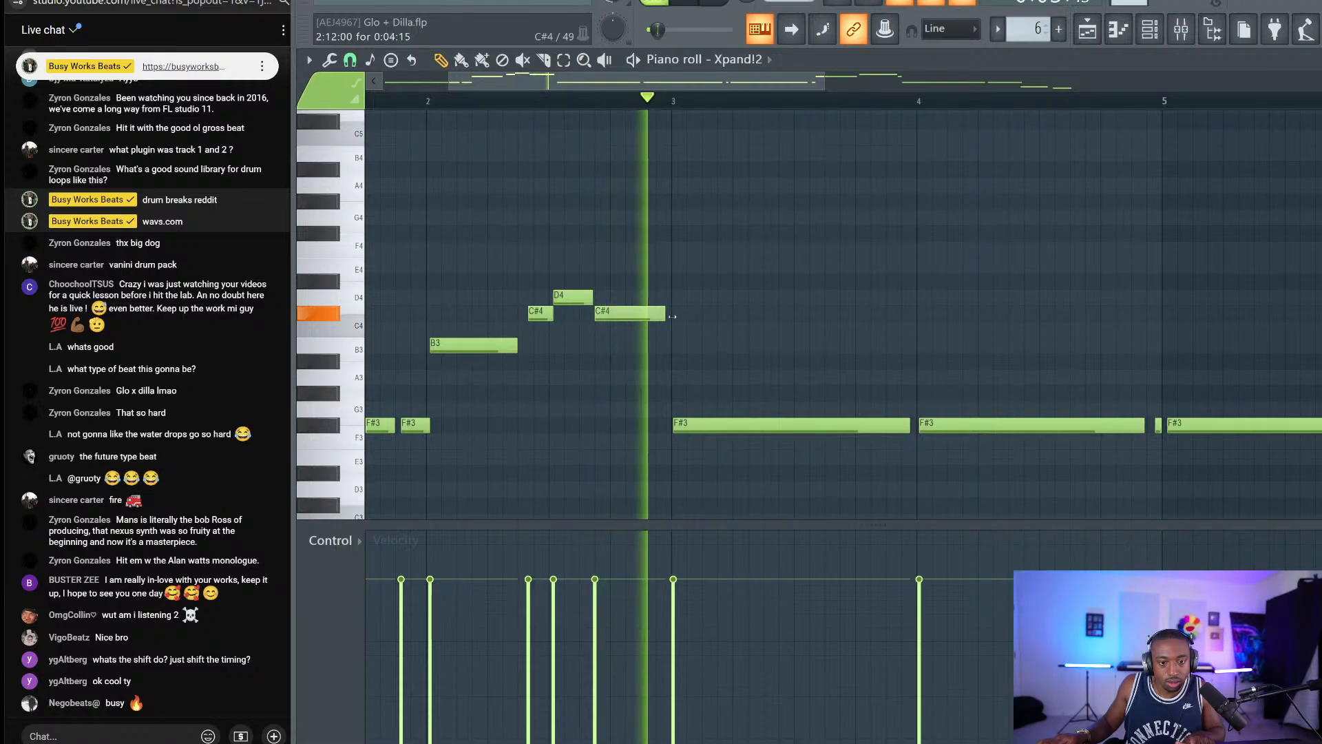
pyautogui.press('space')
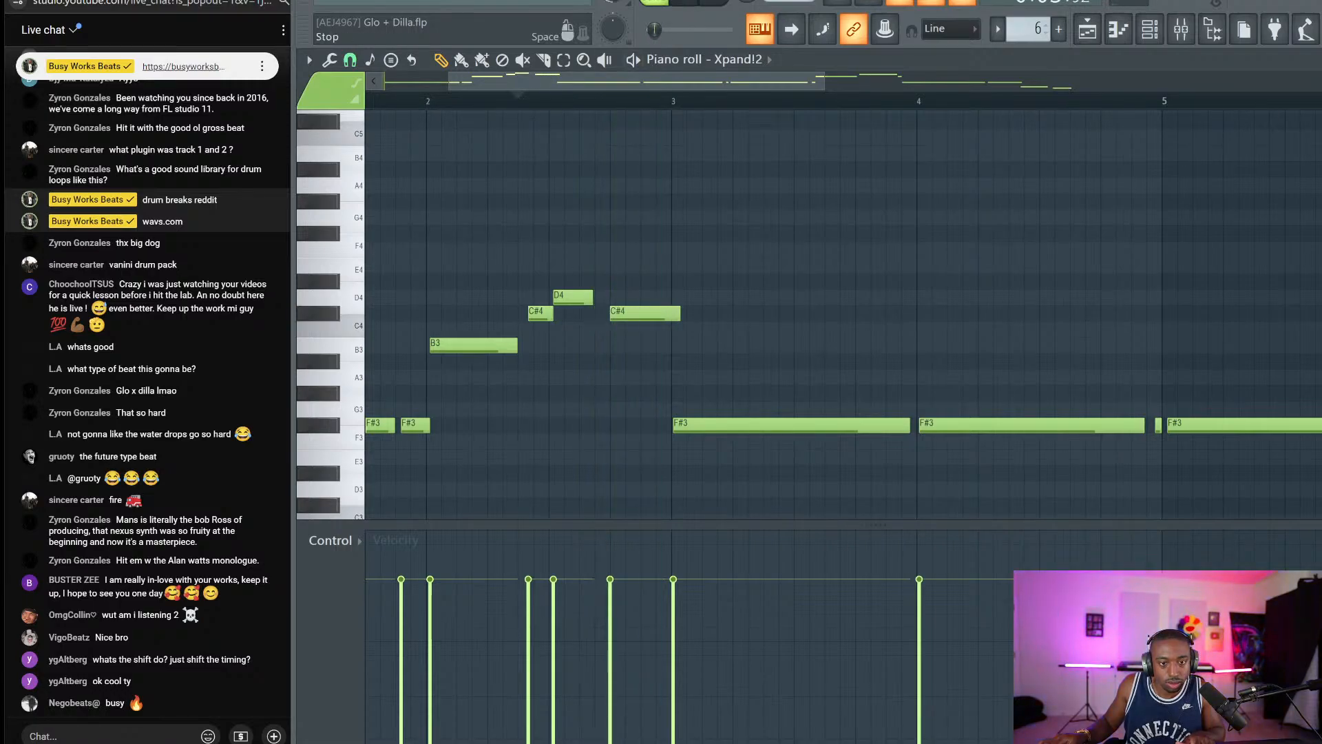
pyautogui.press('space')
pyautogui.moveTo(639, 315); pyautogui.dragTo(624, 315)
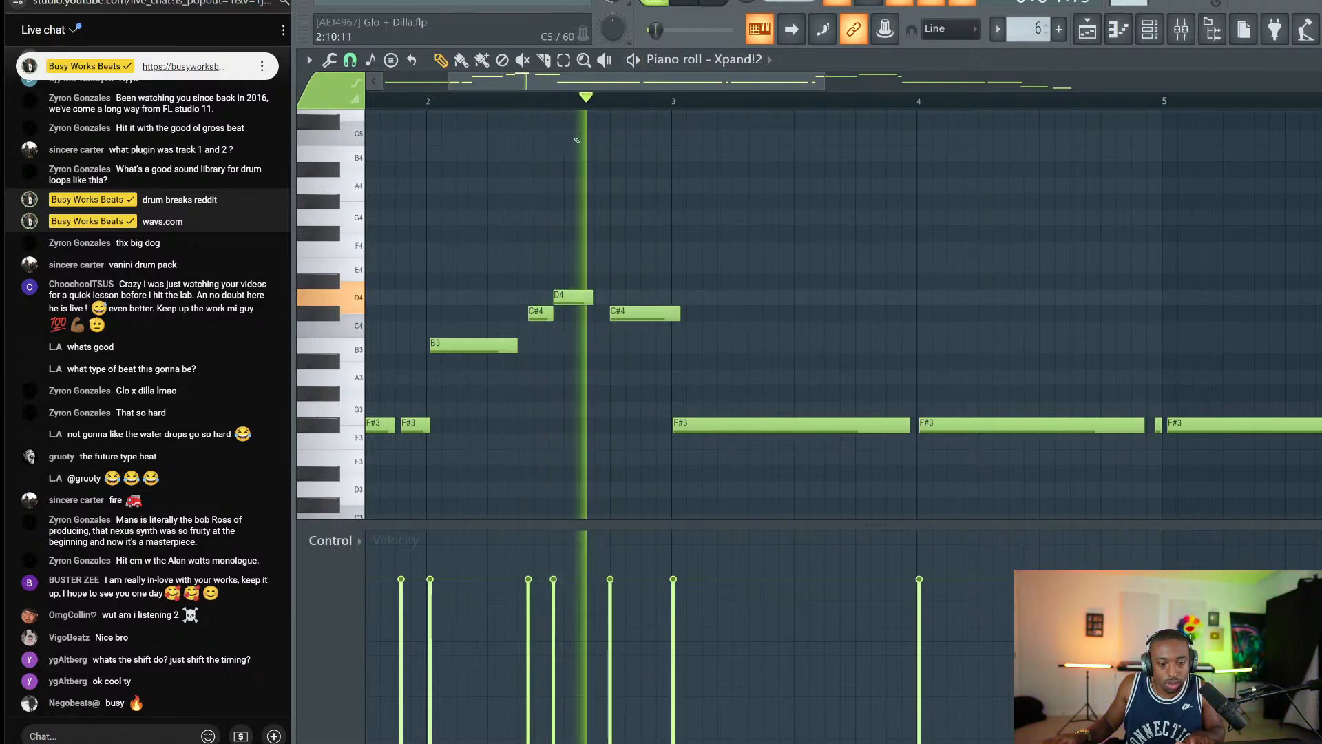
pyautogui.press('space')
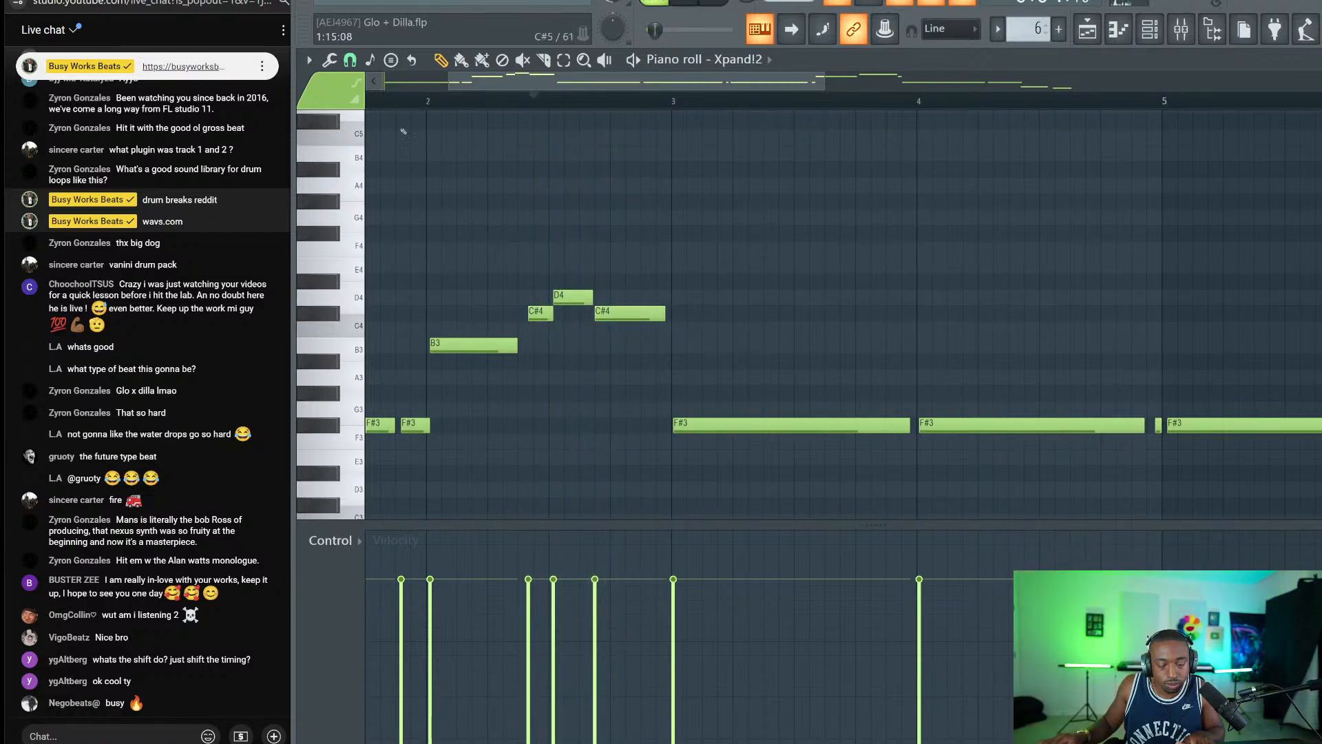
# Try several grid snap settings, play the melody to check timing, and return to the playlist.
pyautogui.click(352, 64)
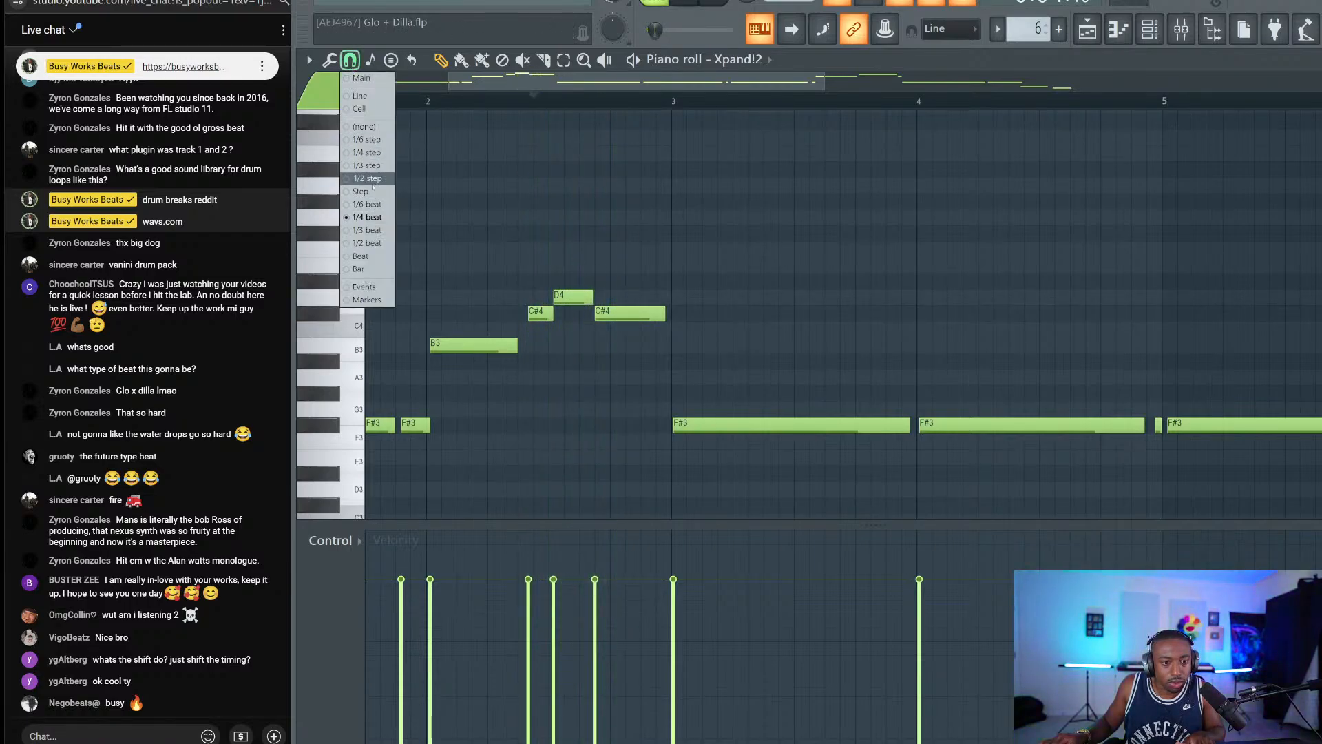
pyautogui.click(372, 190)
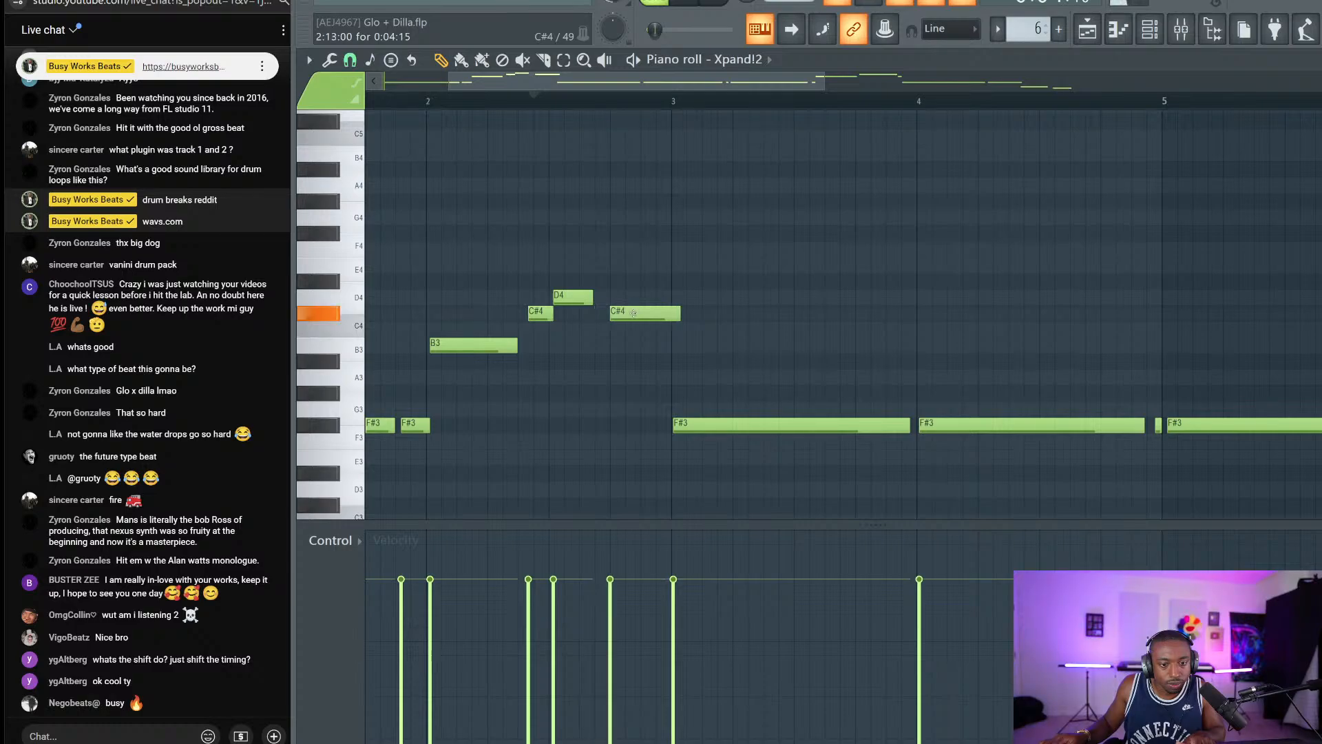
pyautogui.click(350, 81)
pyautogui.click(369, 180)
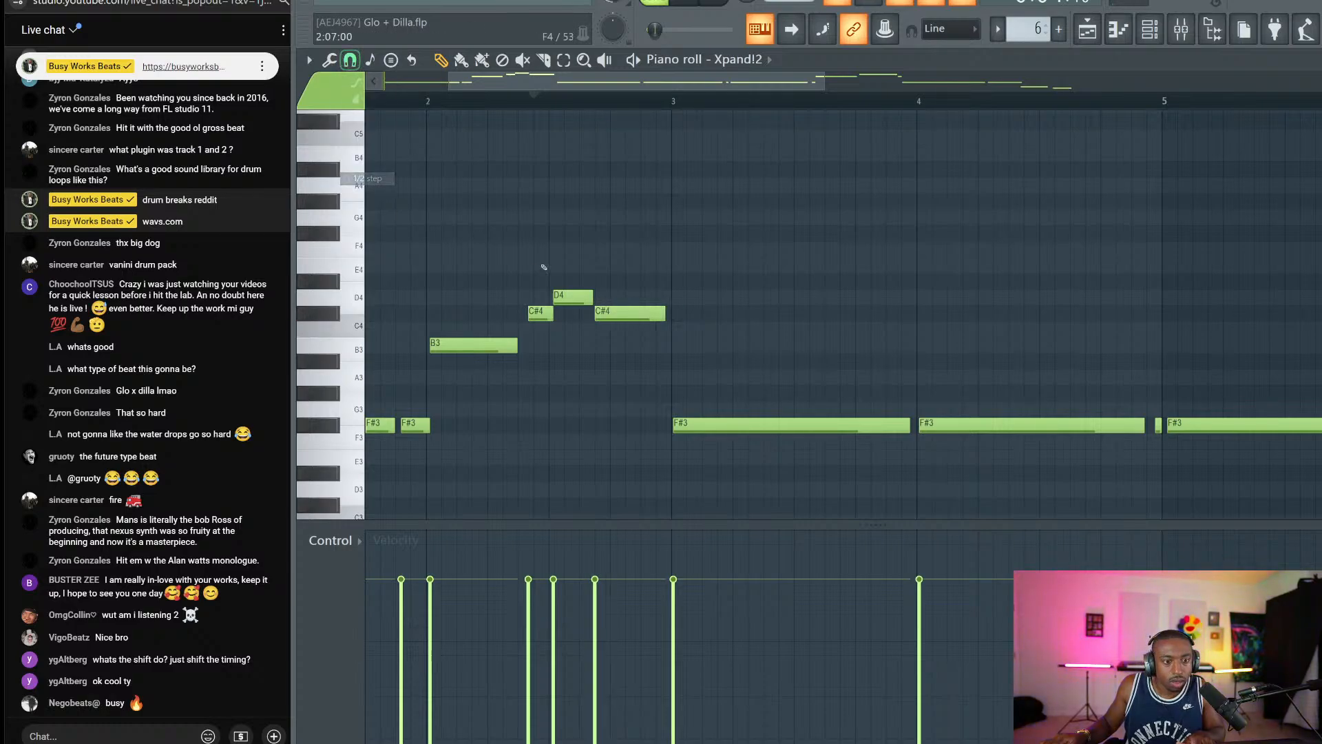
pyautogui.click(350, 61)
pyautogui.click(368, 153)
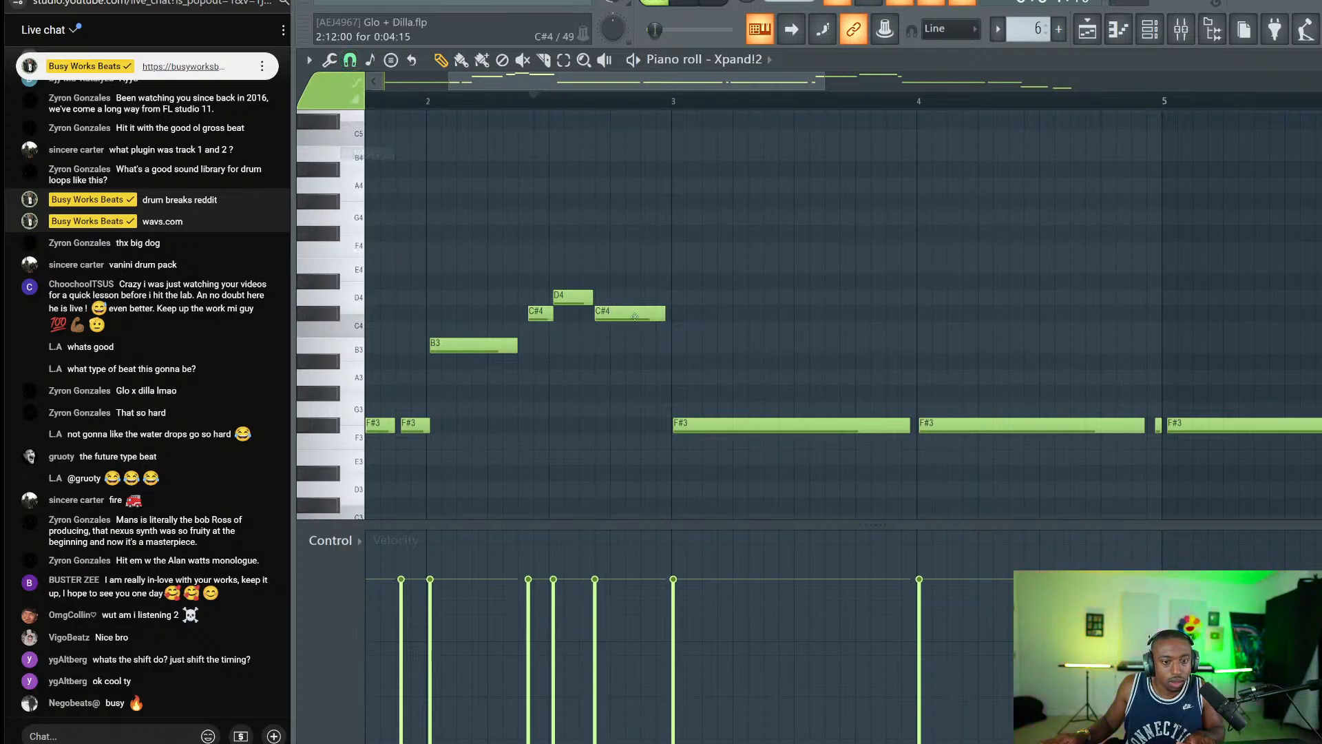
pyautogui.press('space')
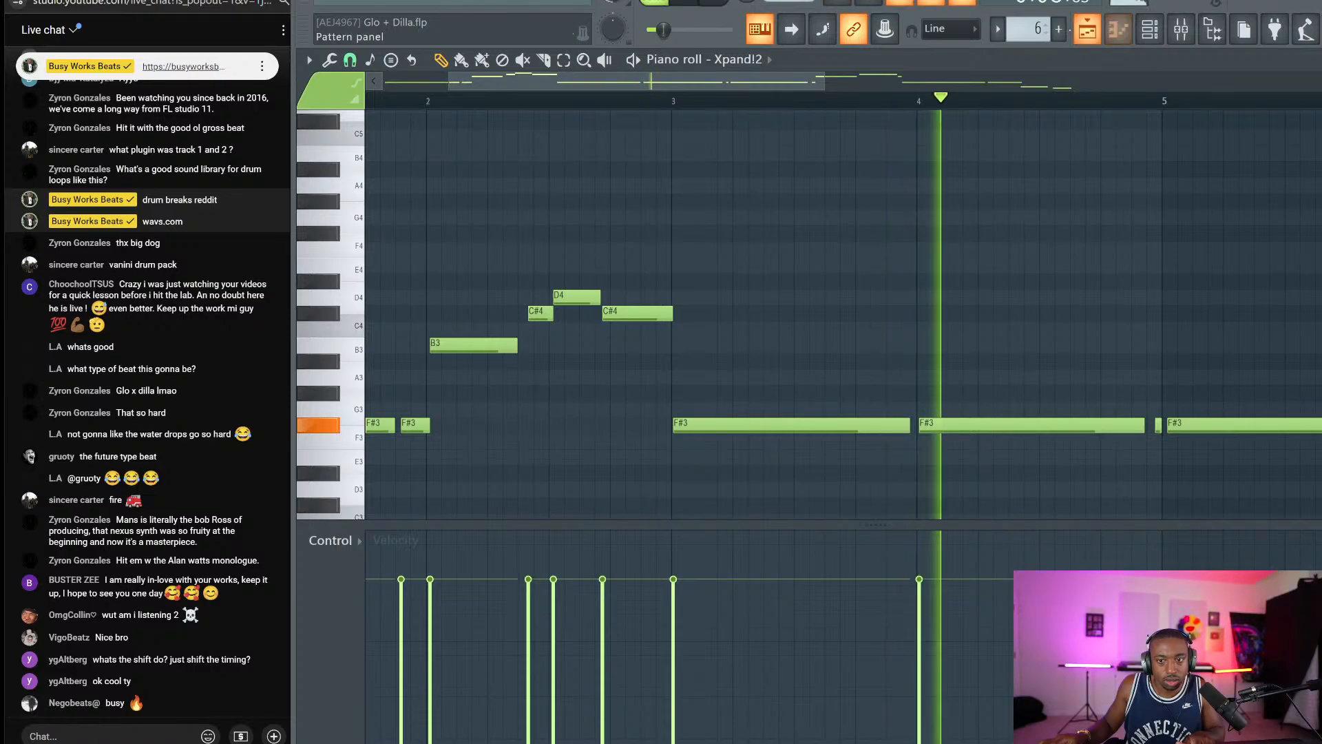
pyautogui.press('F5')
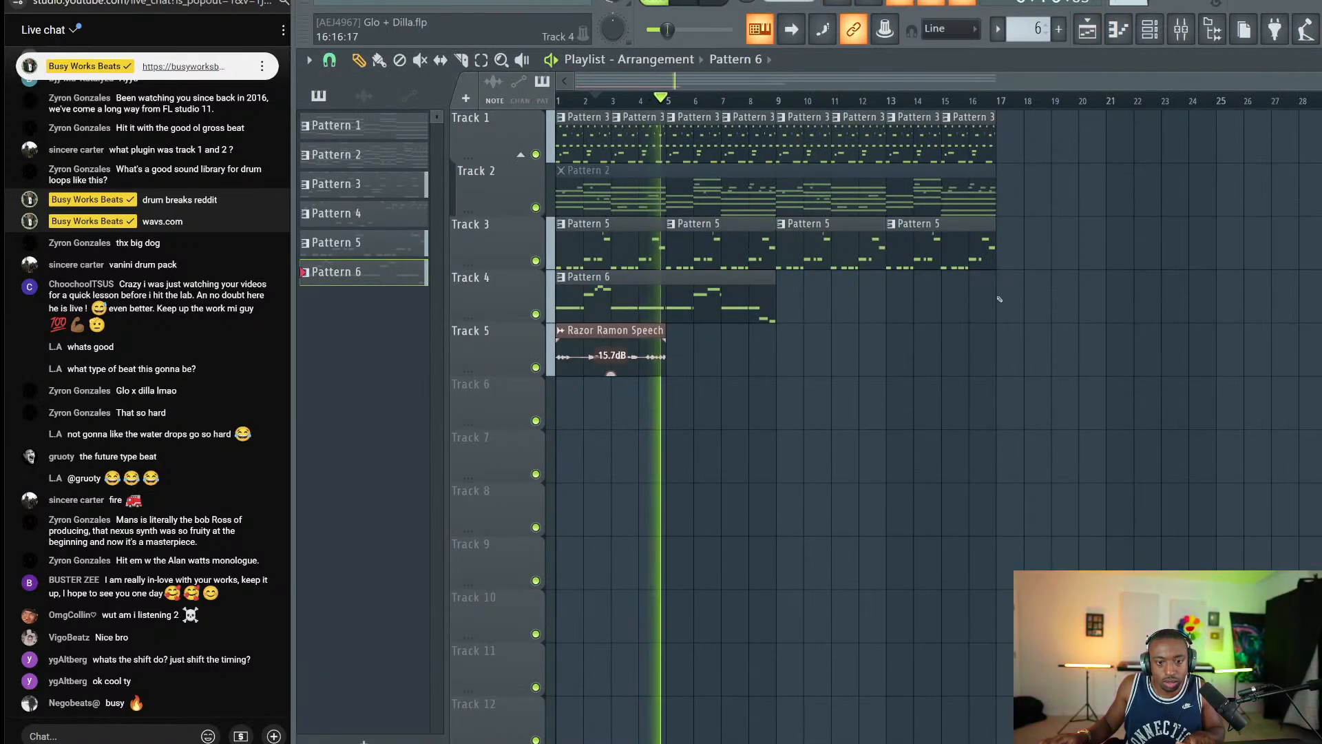
# Duplicate the Pattern 6 clip on Track 4 so it repeats from bar 9.
pyautogui.moveTo(1010, 301); pyautogui.dragTo(565, 136)
pyautogui.keyDown('ctrl'); pyautogui.moveTo(800, 299); pyautogui.dragTo(693, 298); pyautogui.keyUp('ctrl')
pyautogui.hotkey('ctrl', 'b')
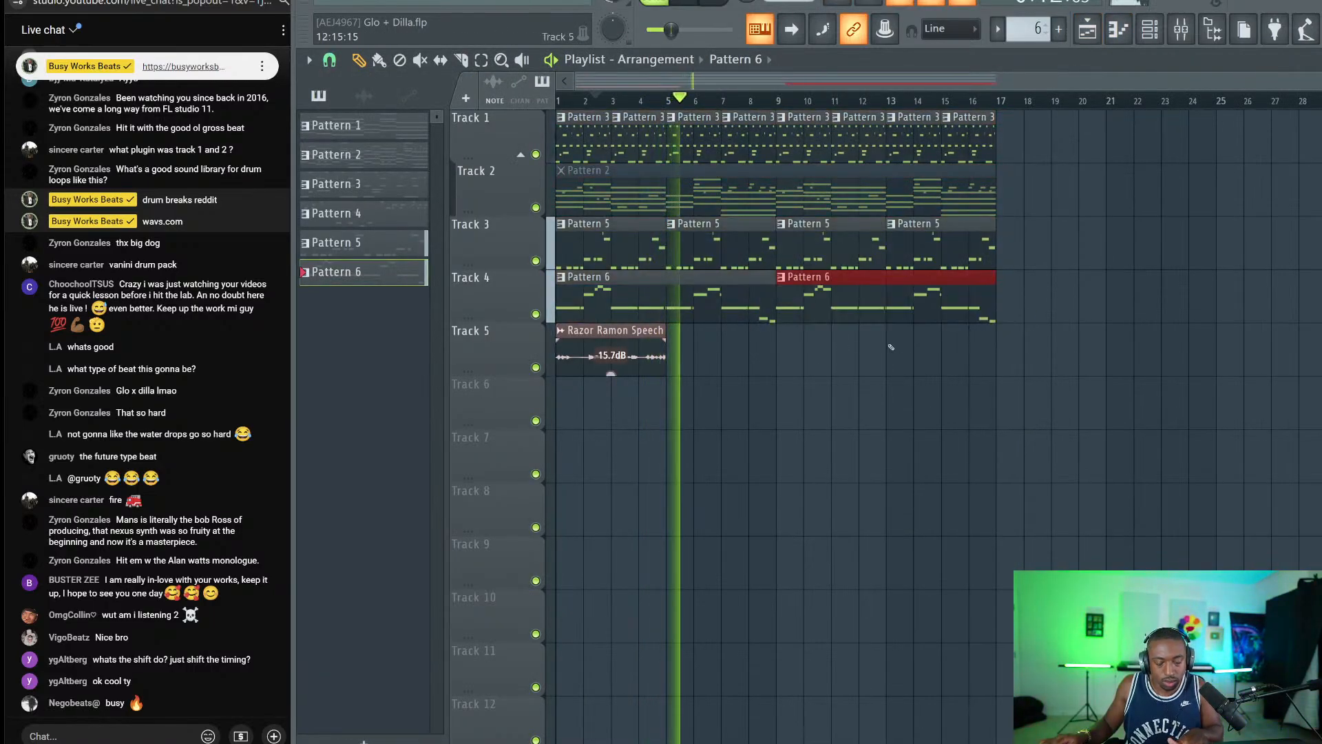
pyautogui.keyDown('ctrl'); pyautogui.click(892, 344); pyautogui.keyUp('ctrl')
# In the mixer, browse effects without adding one, then open the drum loop volume's options.
pyautogui.click(1181, 29)
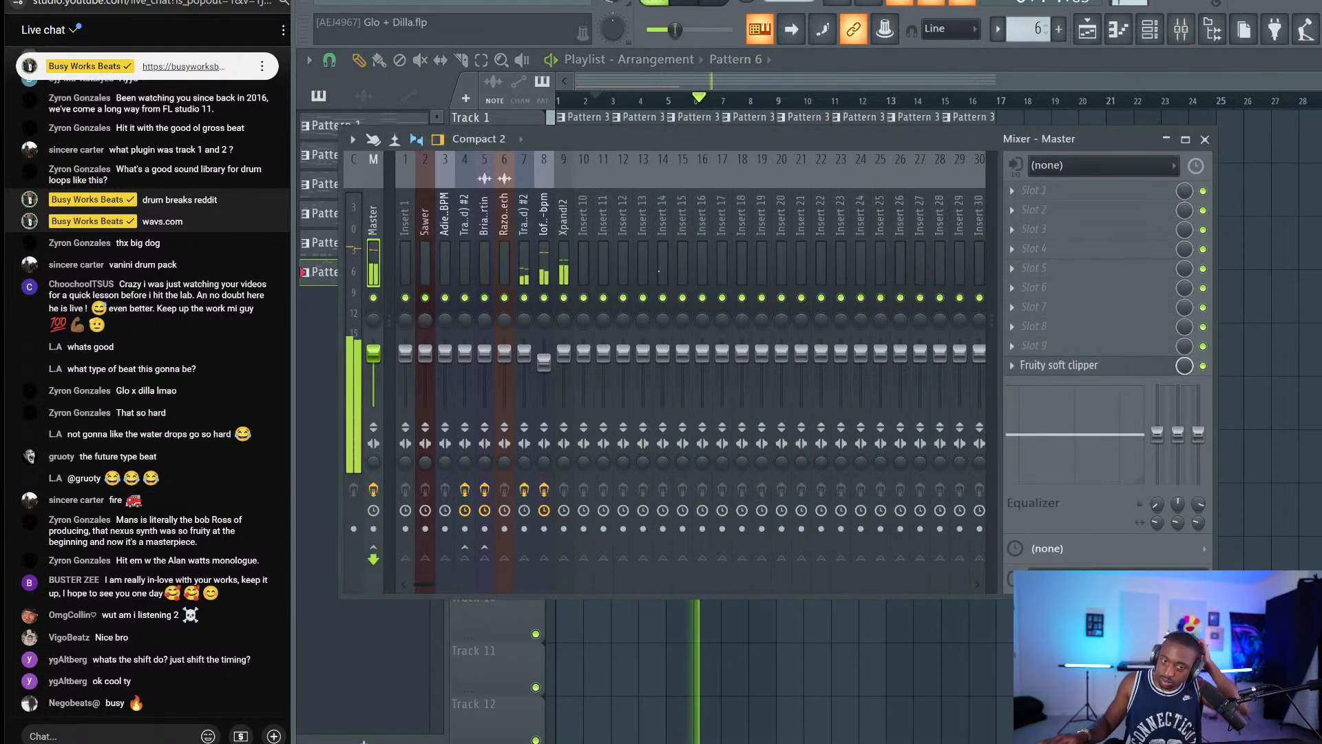
pyautogui.click(1056, 211)
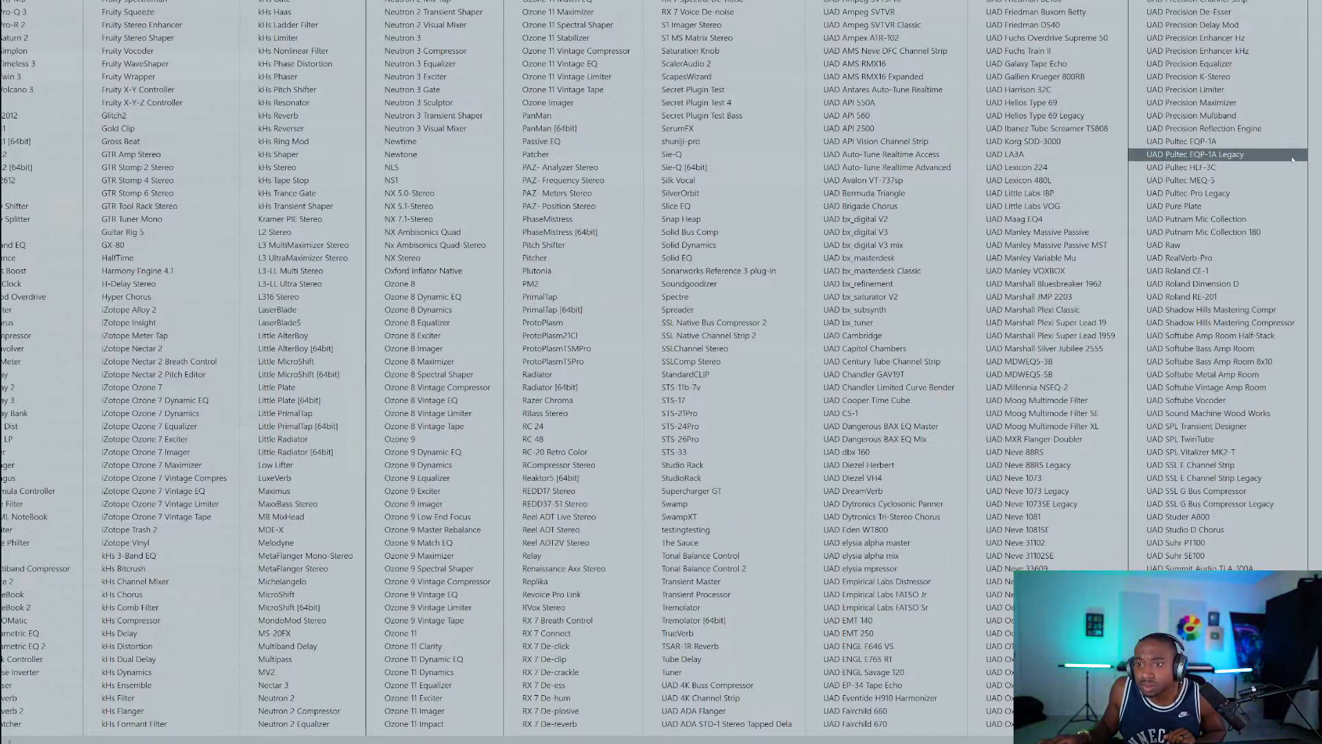
pyautogui.click(1251, 484)
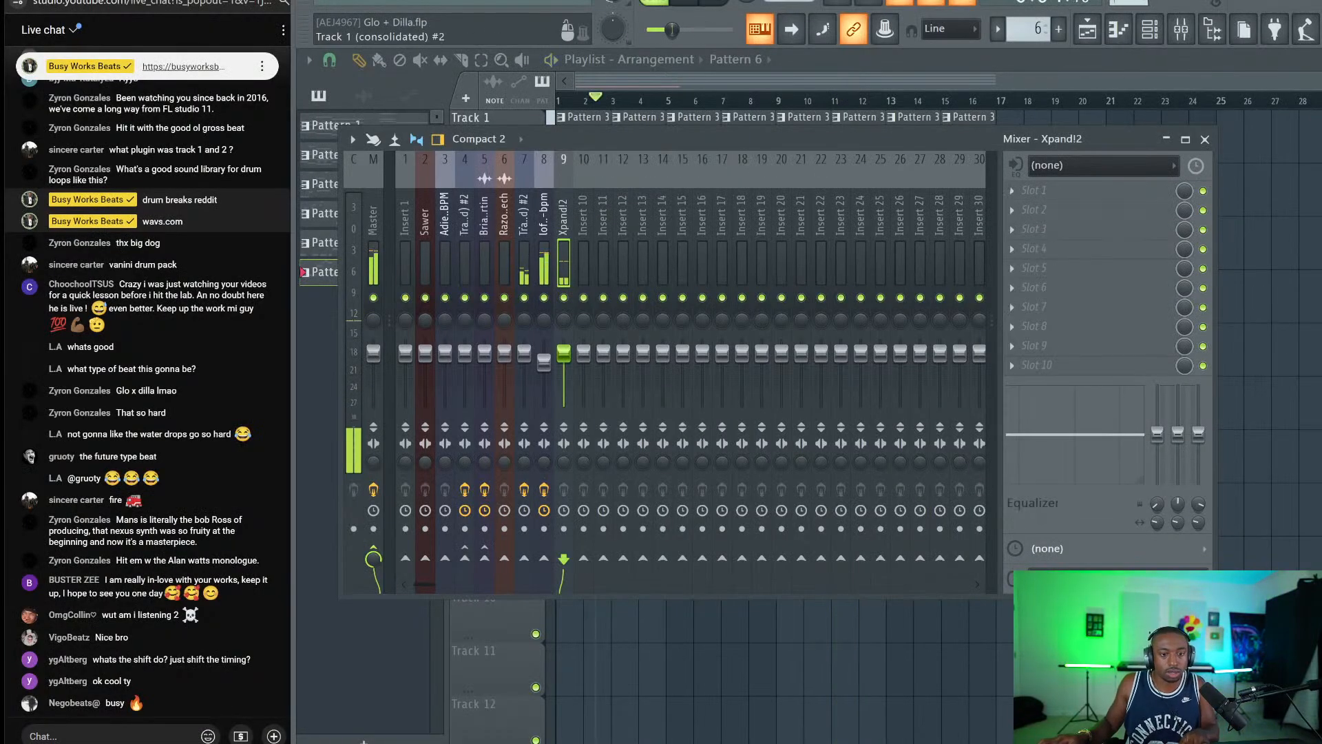
pyautogui.rightClick(543, 369)
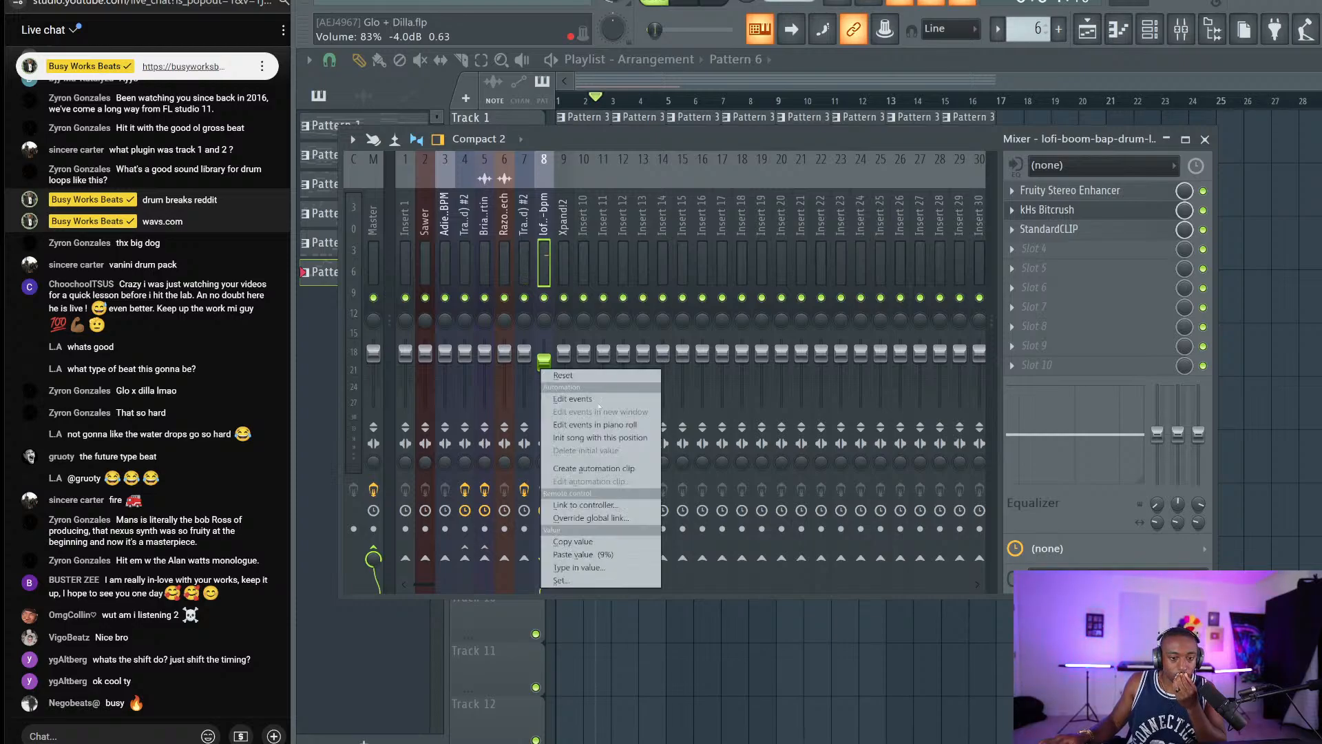
# Create a drum loop volume automation clip from bar 1, ramp it to bar 16, and copy its first point's value.
pyautogui.click(622, 469)
pyautogui.moveTo(725, 381); pyautogui.dragTo(670, 383)
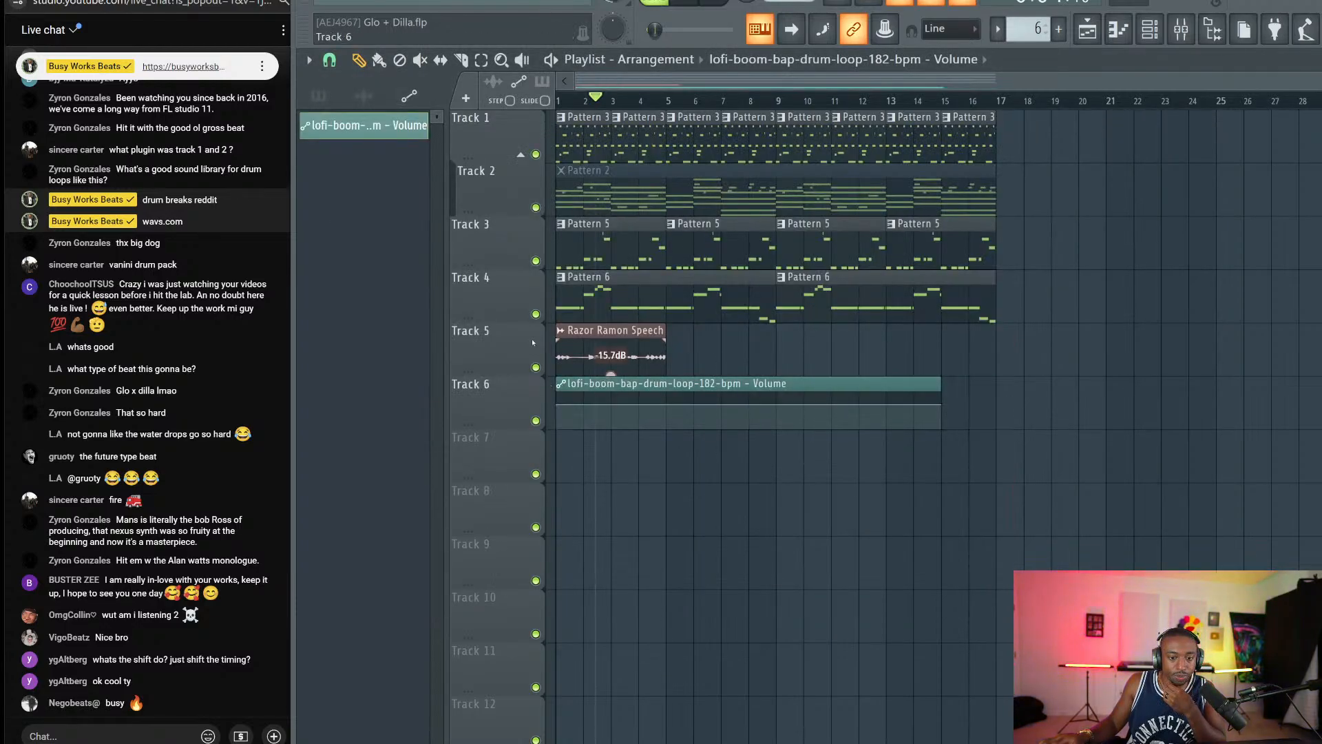
pyautogui.click(329, 60)
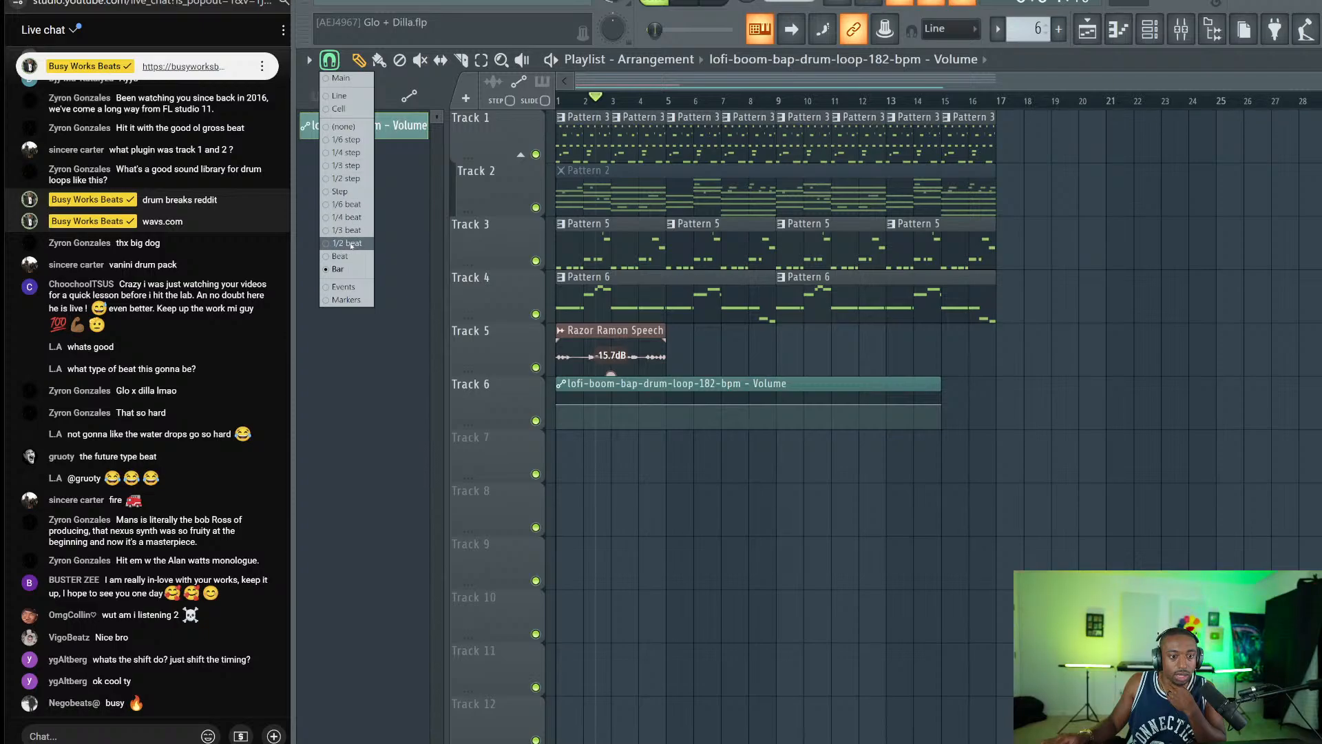
pyautogui.click(341, 256)
pyautogui.moveTo(939, 408); pyautogui.dragTo(970, 393)
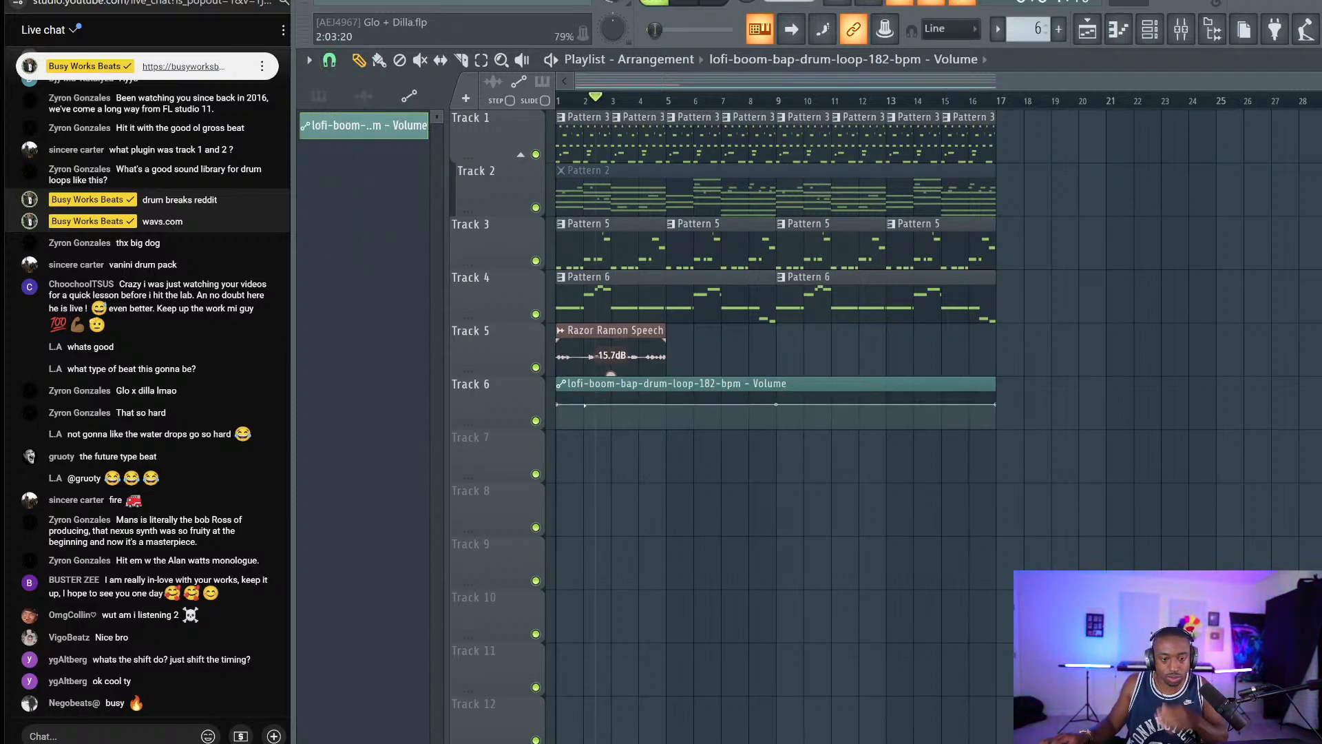
pyautogui.rightClick(559, 405)
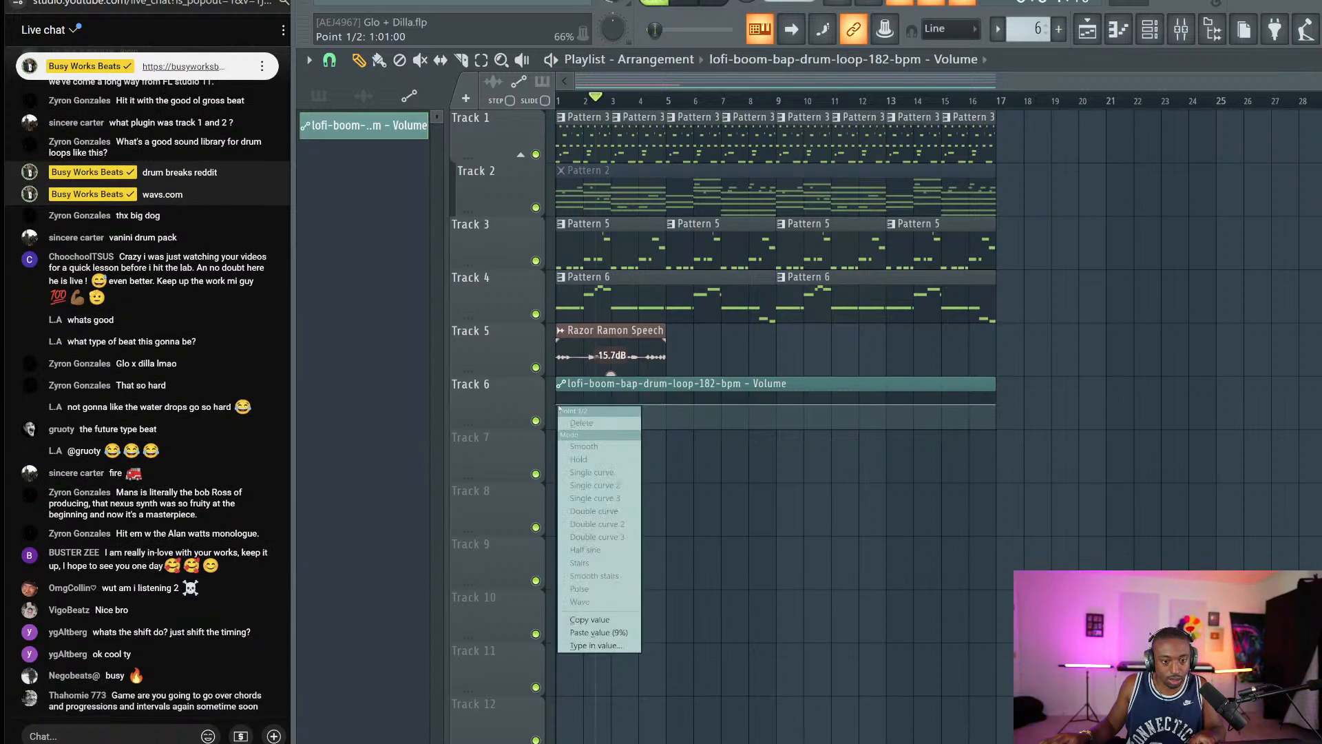
pyautogui.click(590, 620)
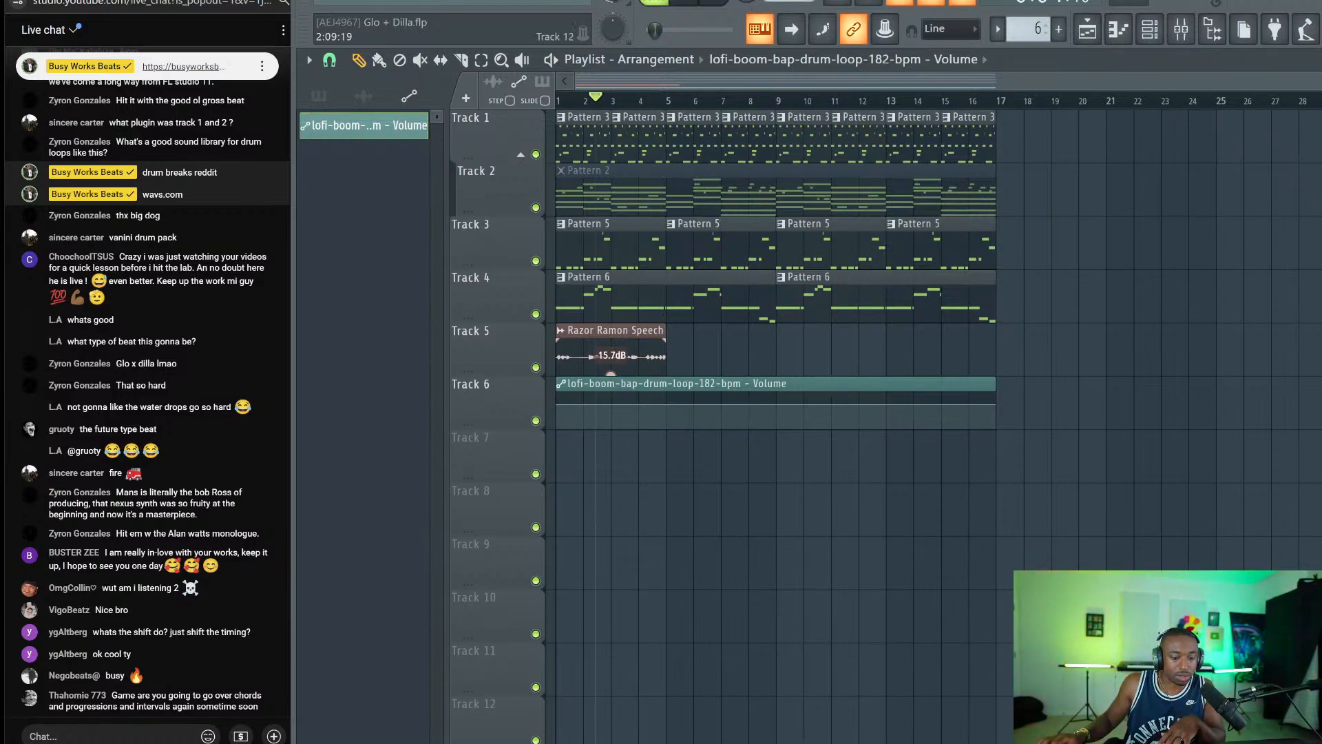
# Check the livestream analytics page, return to the playlist, and play the song from the start.
pyautogui.click(647, 742)
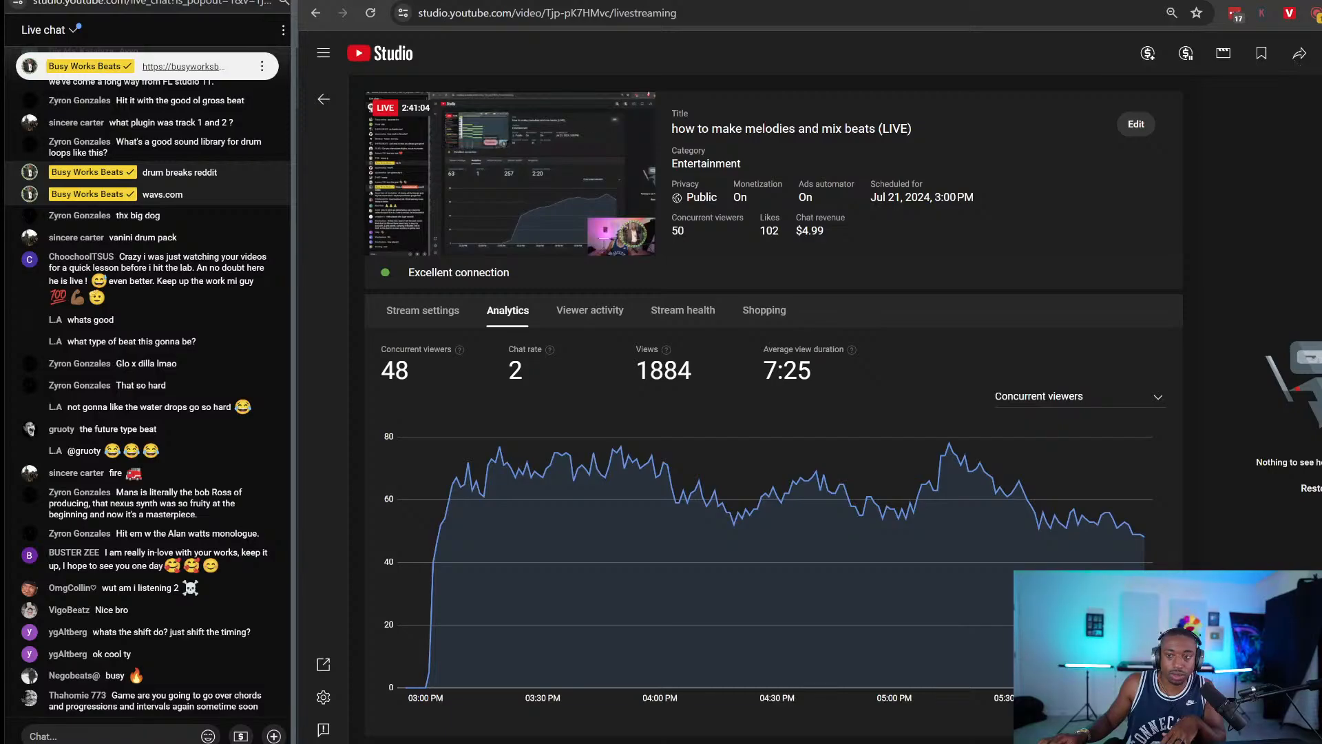
pyautogui.click(1320, 2)
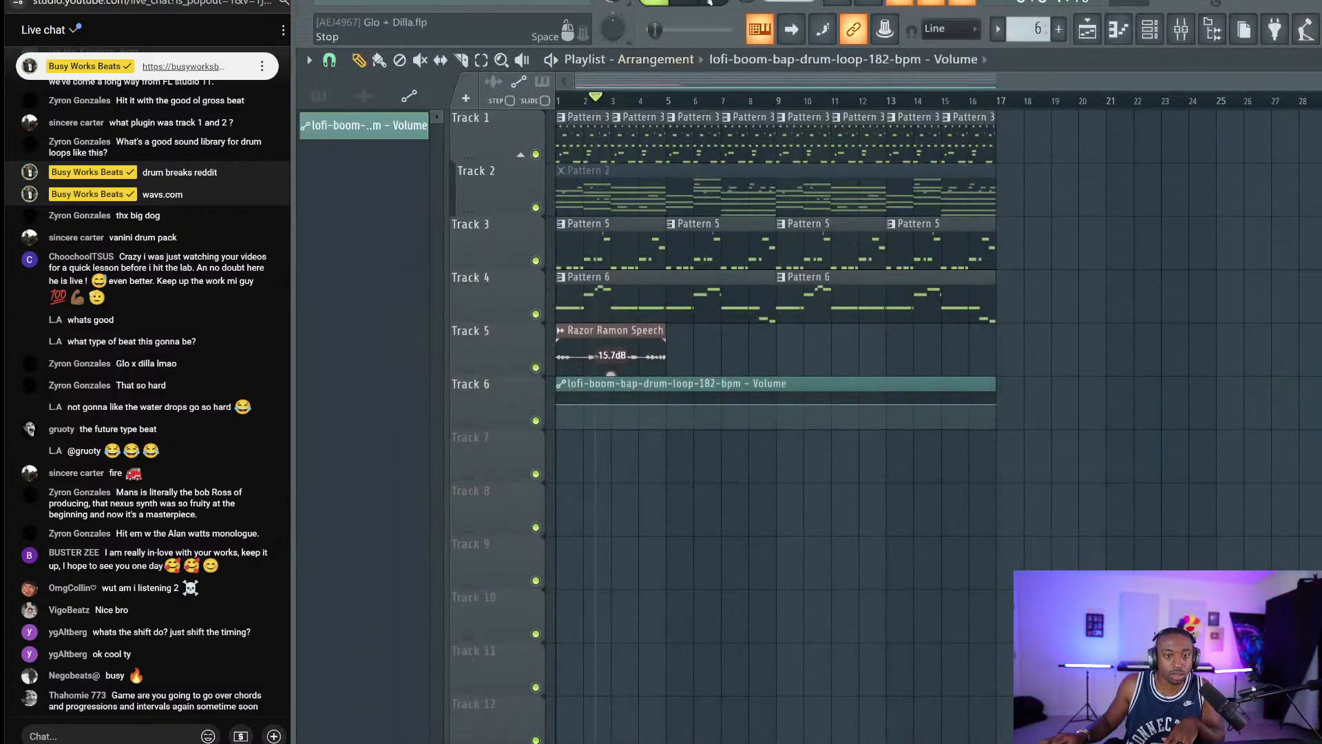
pyautogui.scroll(3, 602, 94)
pyautogui.scroll(1, 606, 83)
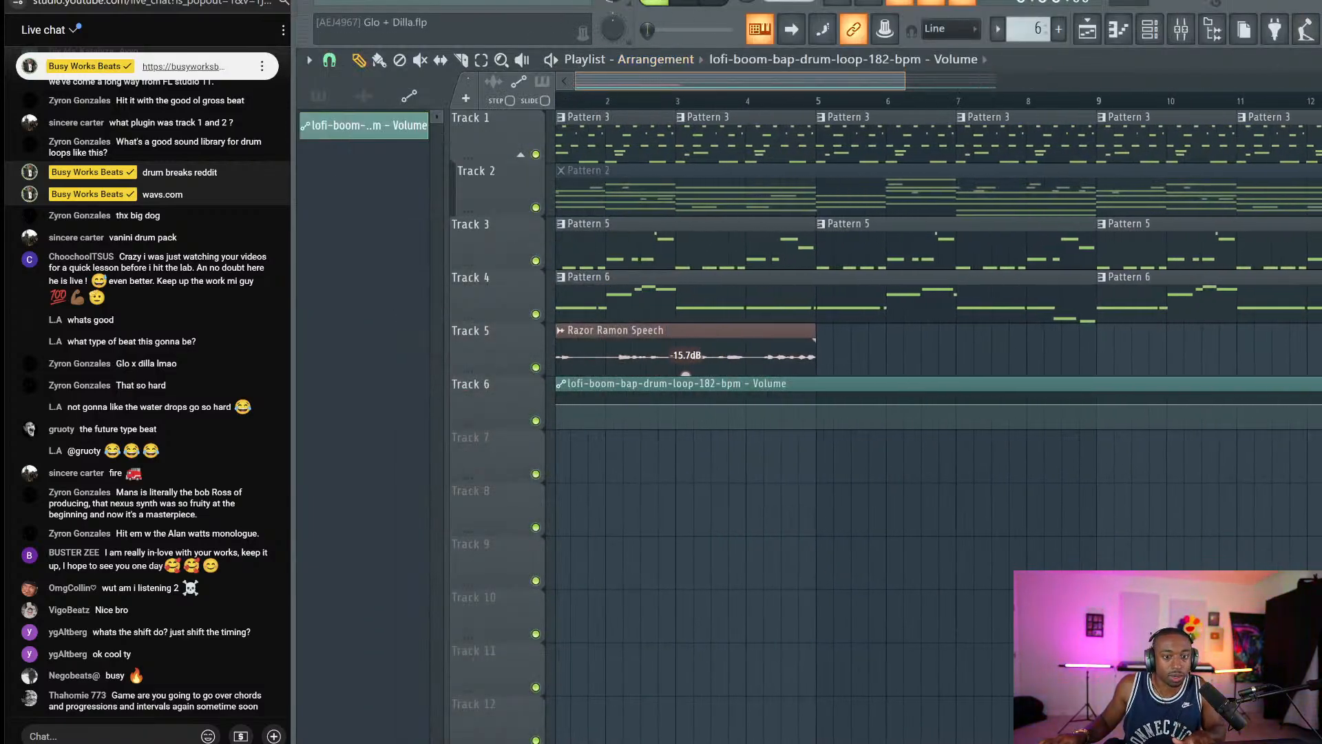
pyautogui.press('space')
pyautogui.scroll(2, 606, 96)
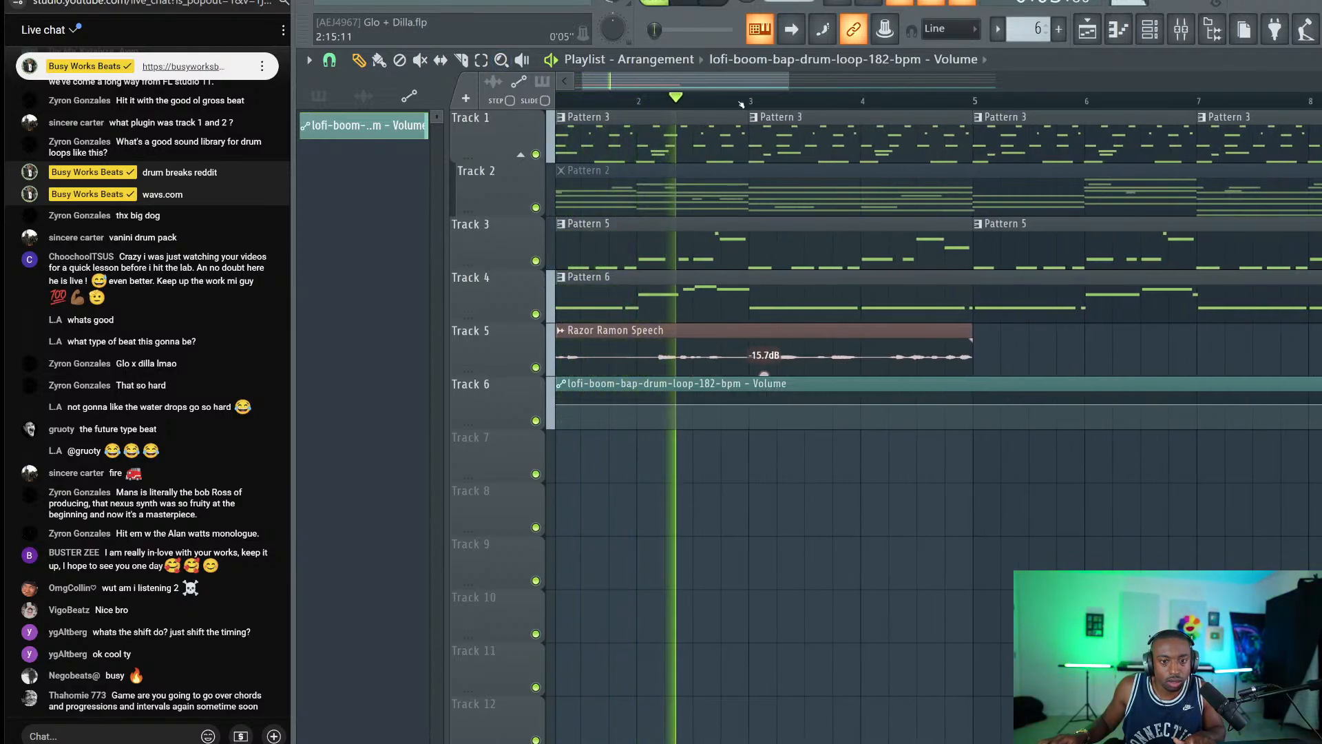
pyautogui.scroll(2, 746, 106)
pyautogui.scroll(1, 746, 107)
pyautogui.press('space')
# Set the playback start near bar 2, switching snap to half beats then back to whole beats.
pyautogui.click(329, 60)
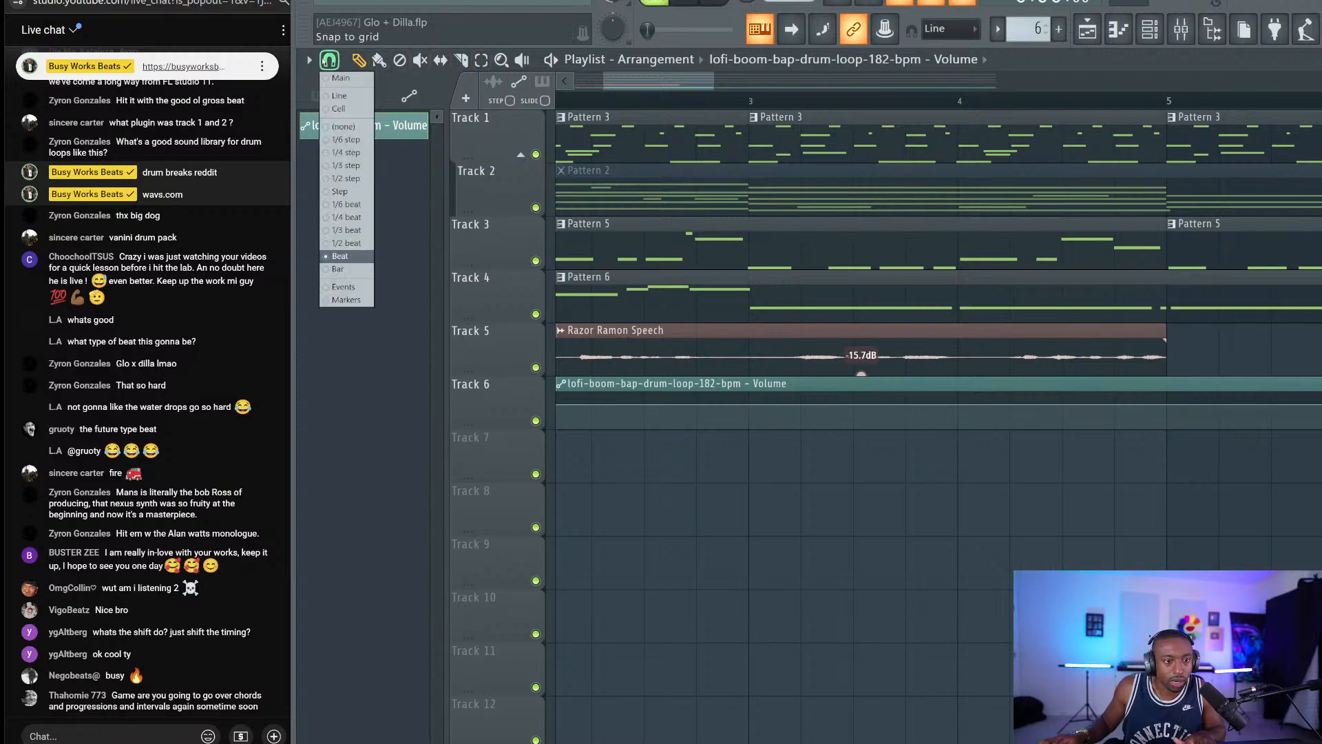
pyautogui.click(349, 242)
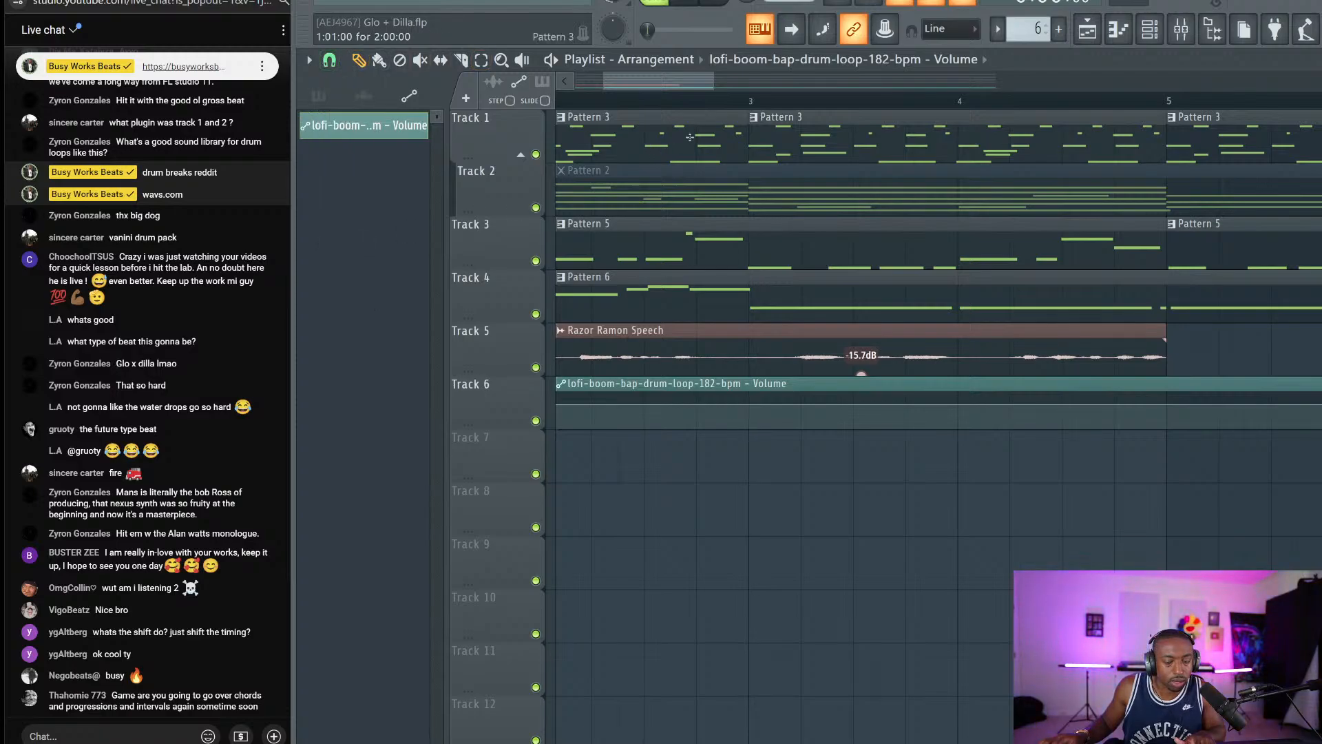
pyautogui.click(688, 103)
pyautogui.scroll(1, 688, 103)
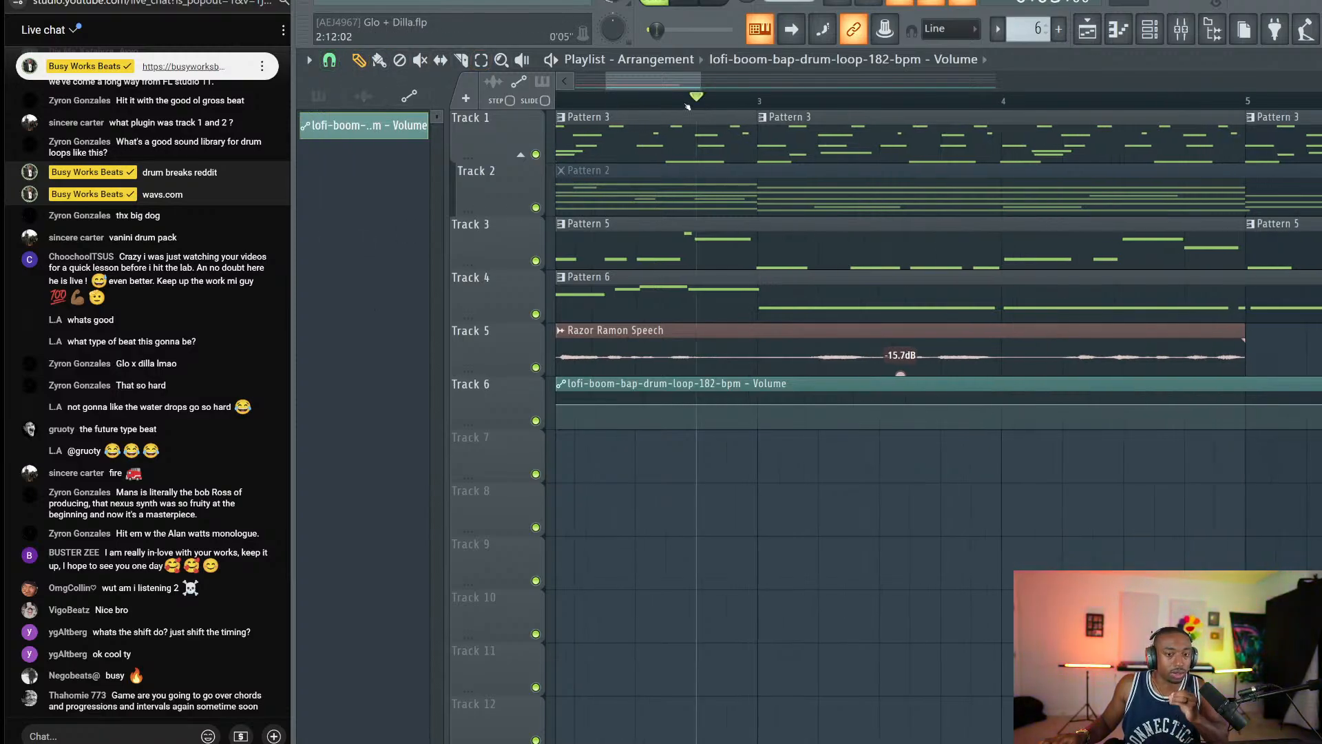
pyautogui.click(329, 60)
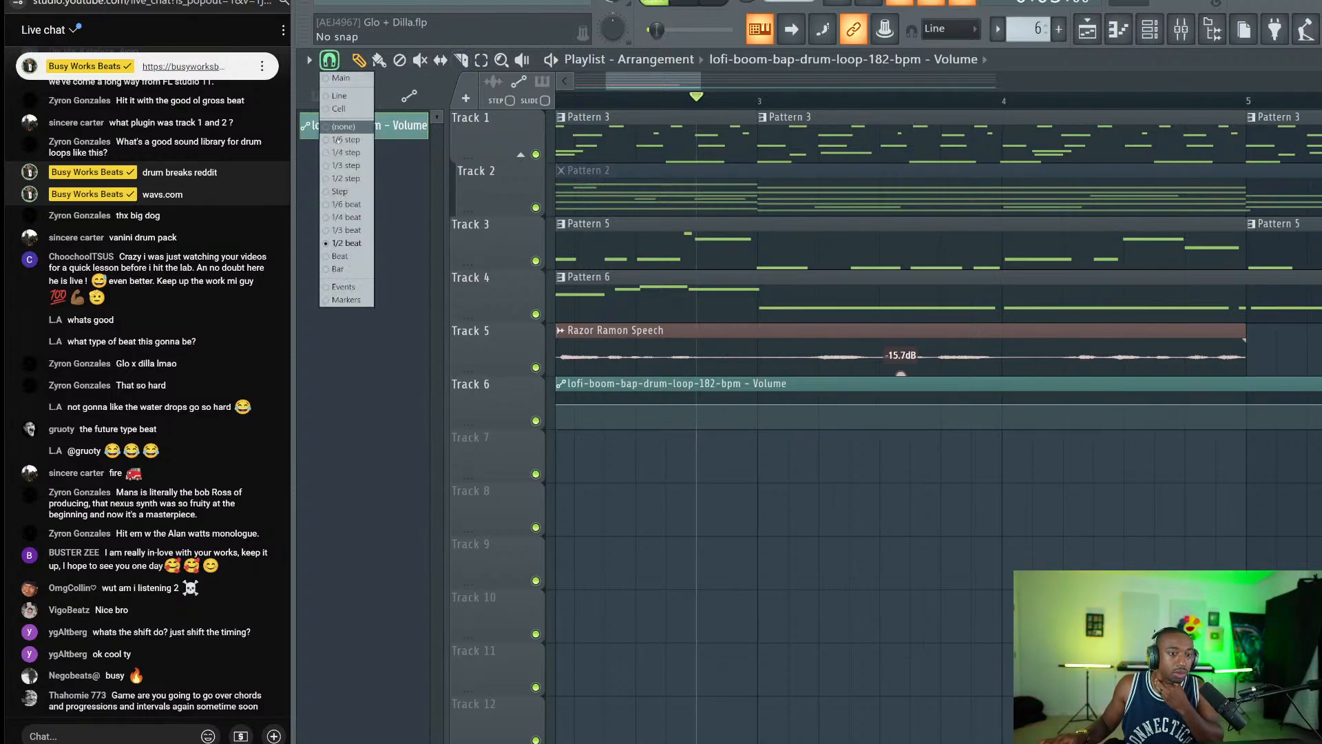
pyautogui.click(354, 256)
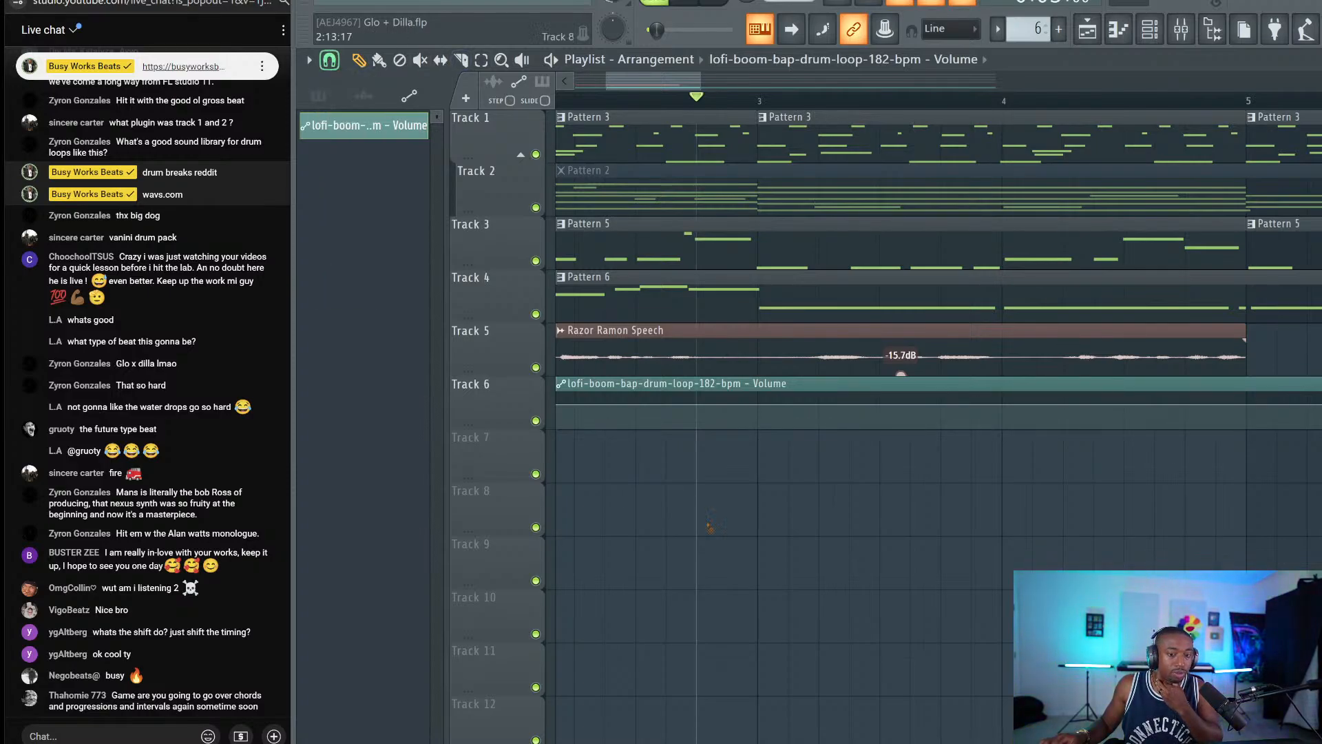
# Paste the copied 66% volume onto the second automation point.
pyautogui.rightClick(728, 402)
pyautogui.click(757, 631)
pyautogui.rightClick(728, 405)
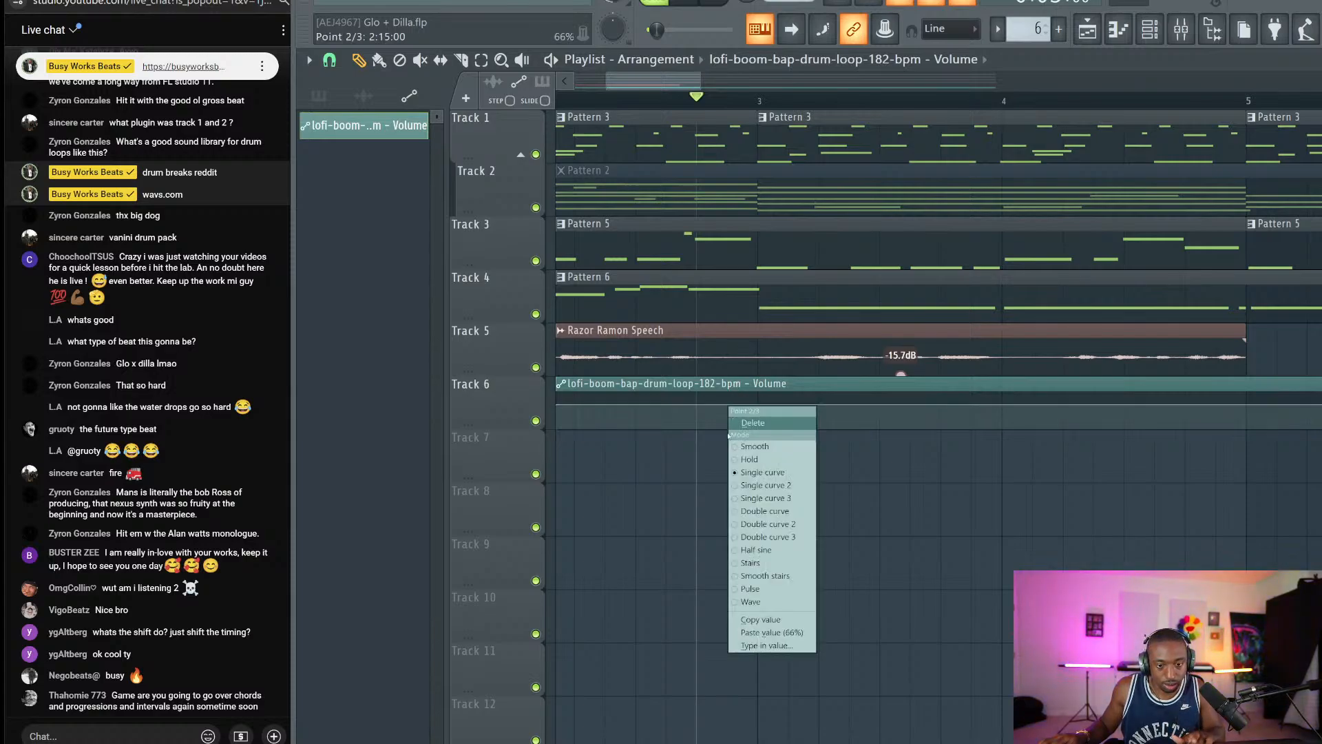
pyautogui.click(715, 441)
pyautogui.rightClick(729, 405)
pyautogui.click(709, 449)
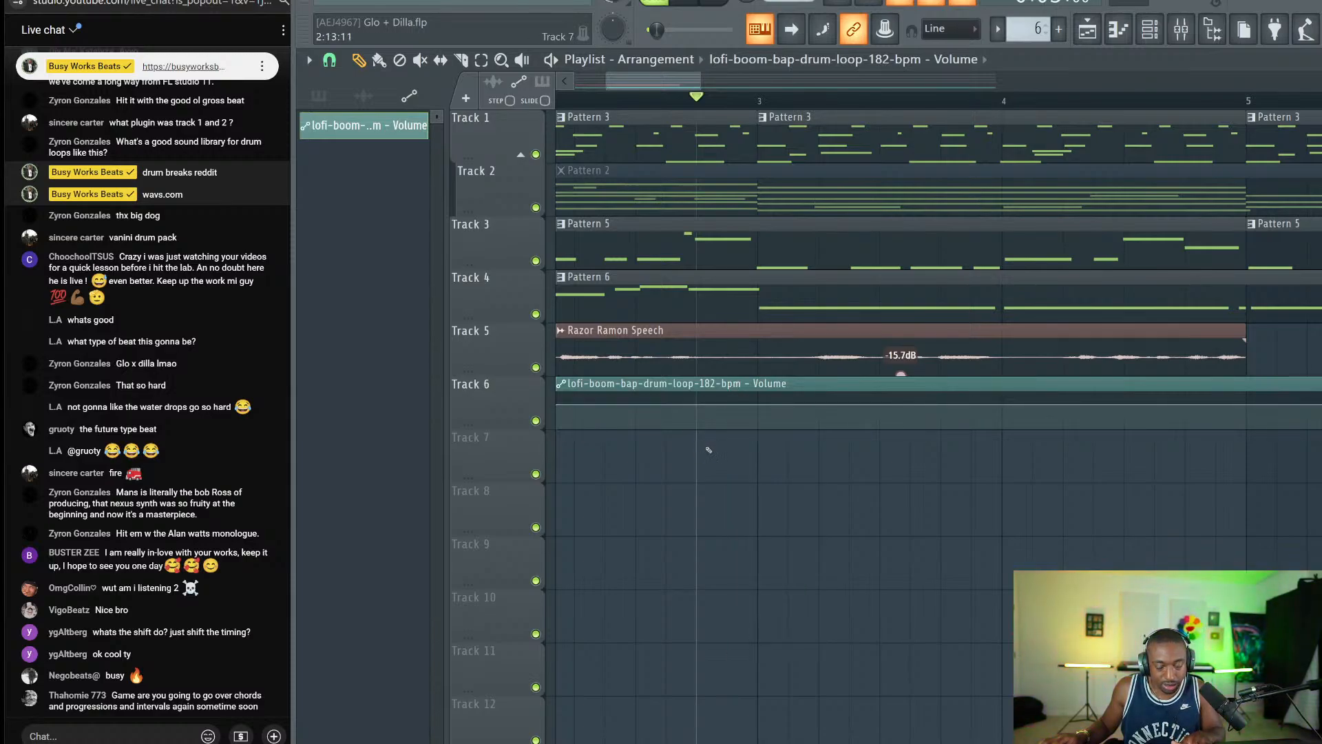
# Add a low point dipping the drum volume and a recovery point at 66%, then play it back.
pyautogui.rightClick(734, 427)
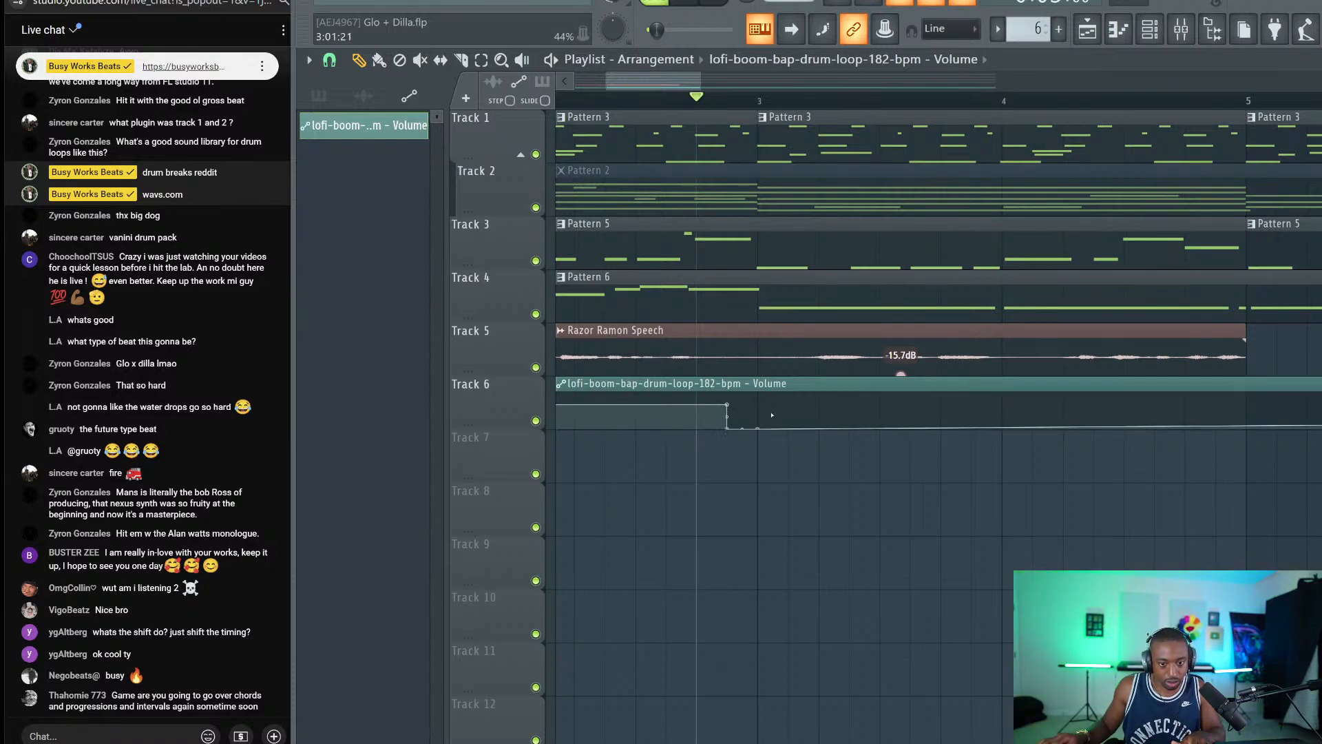
pyautogui.rightClick(758, 405)
pyautogui.rightClick(758, 405)
pyautogui.click(778, 632)
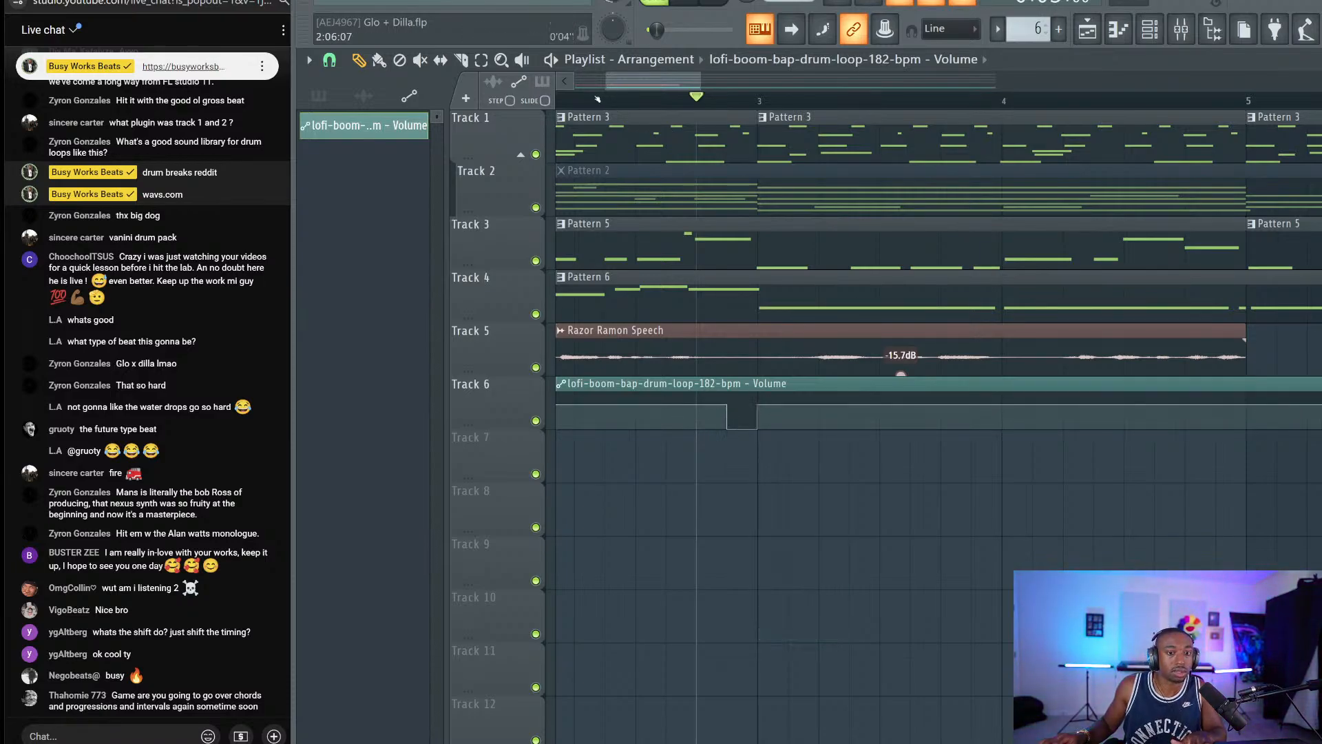
pyautogui.press('space')
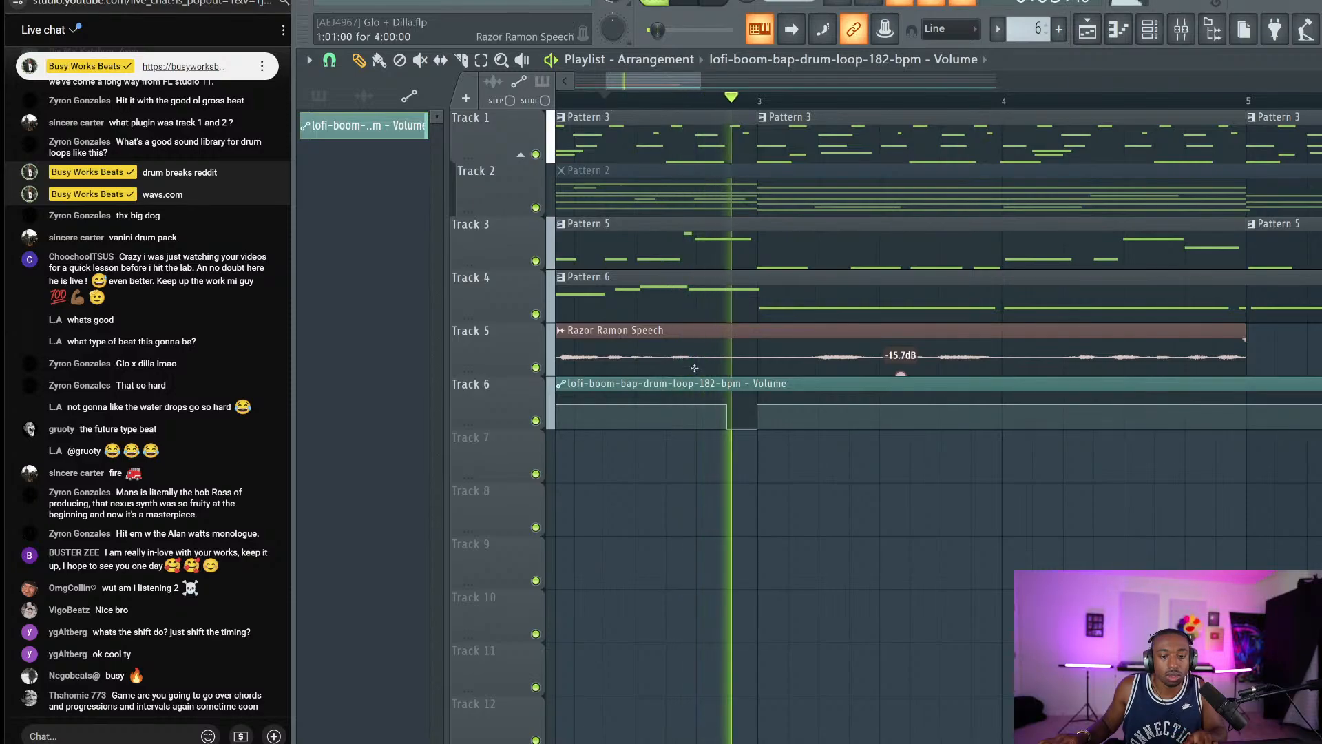
pyautogui.press('space')
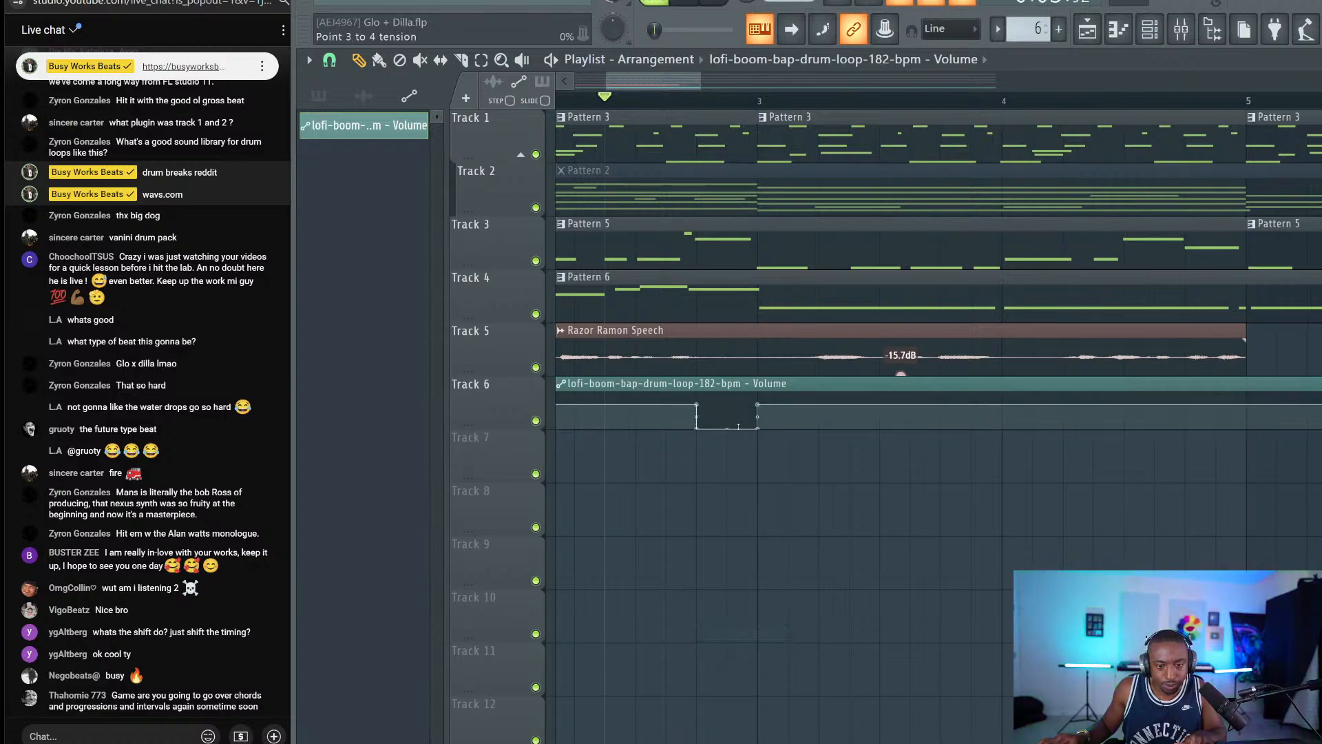
pyautogui.rightClick(759, 430)
pyautogui.click(730, 472)
pyautogui.press('space')
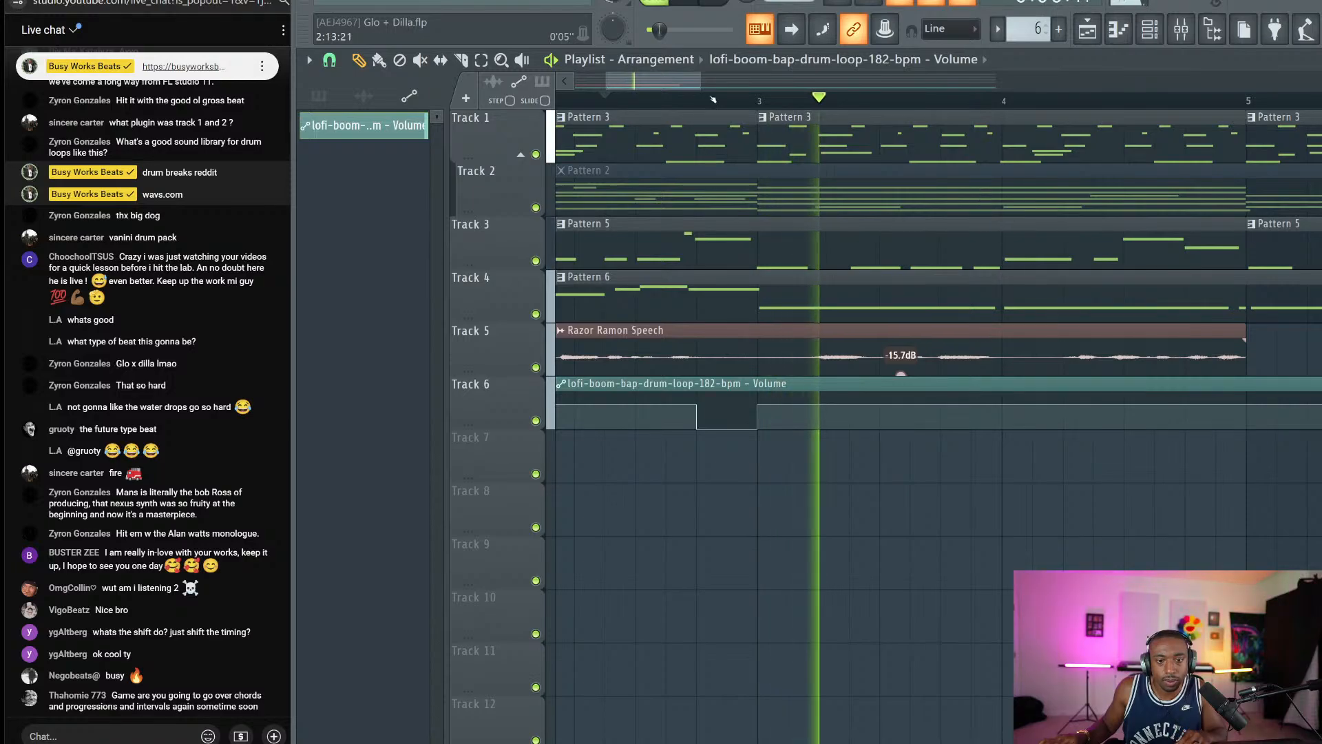
# Check the drum loop's Fruity Stereo Enhancer in the mixer, select the Track 1 channel, and close the mixer.
pyautogui.scroll(-2, 713, 100)
pyautogui.scroll(-2, 713, 101)
pyautogui.click(1181, 30)
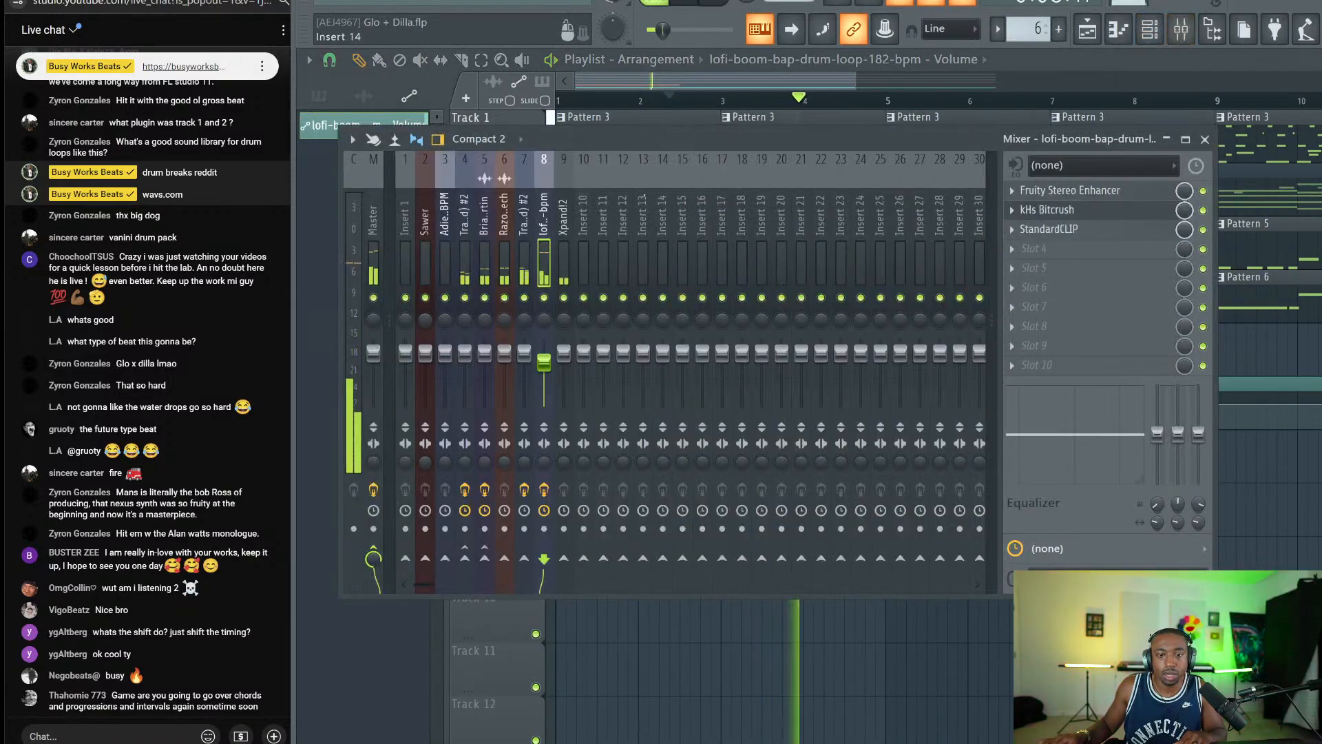
pyautogui.click(1070, 190)
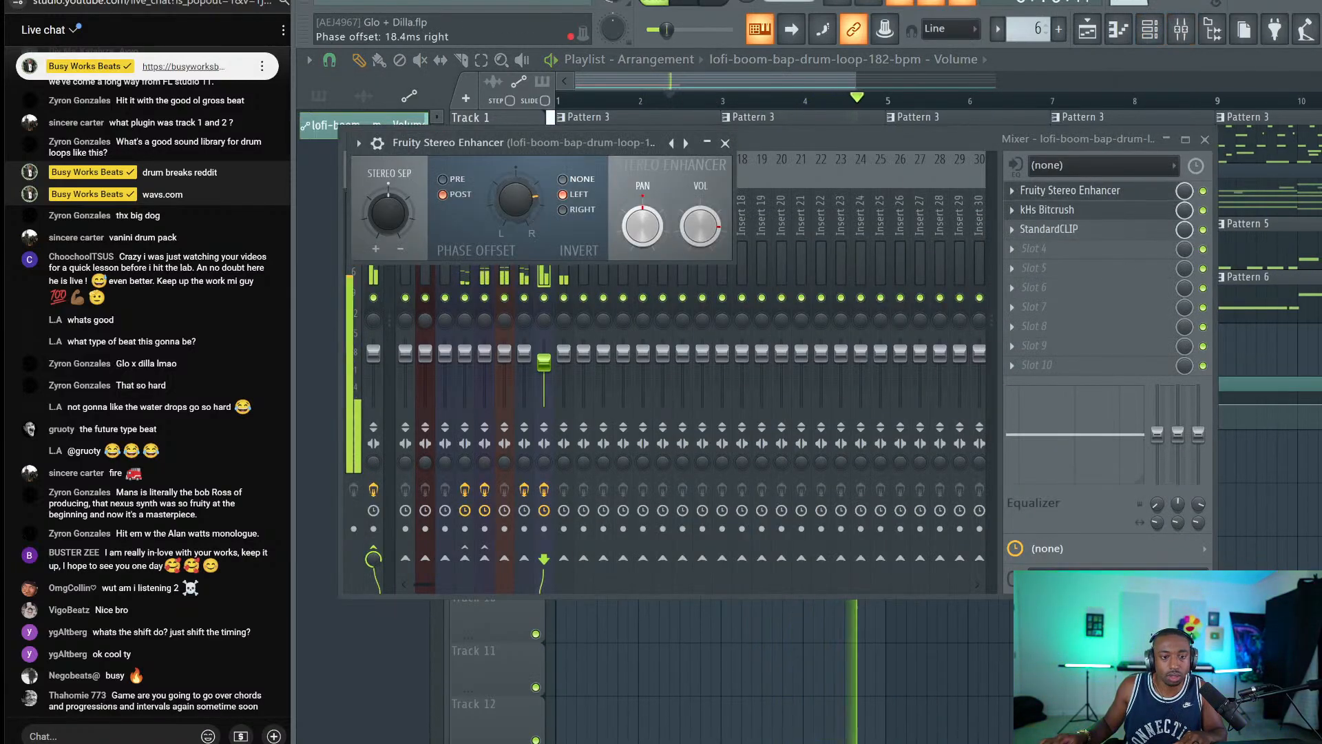
pyautogui.click(725, 143)
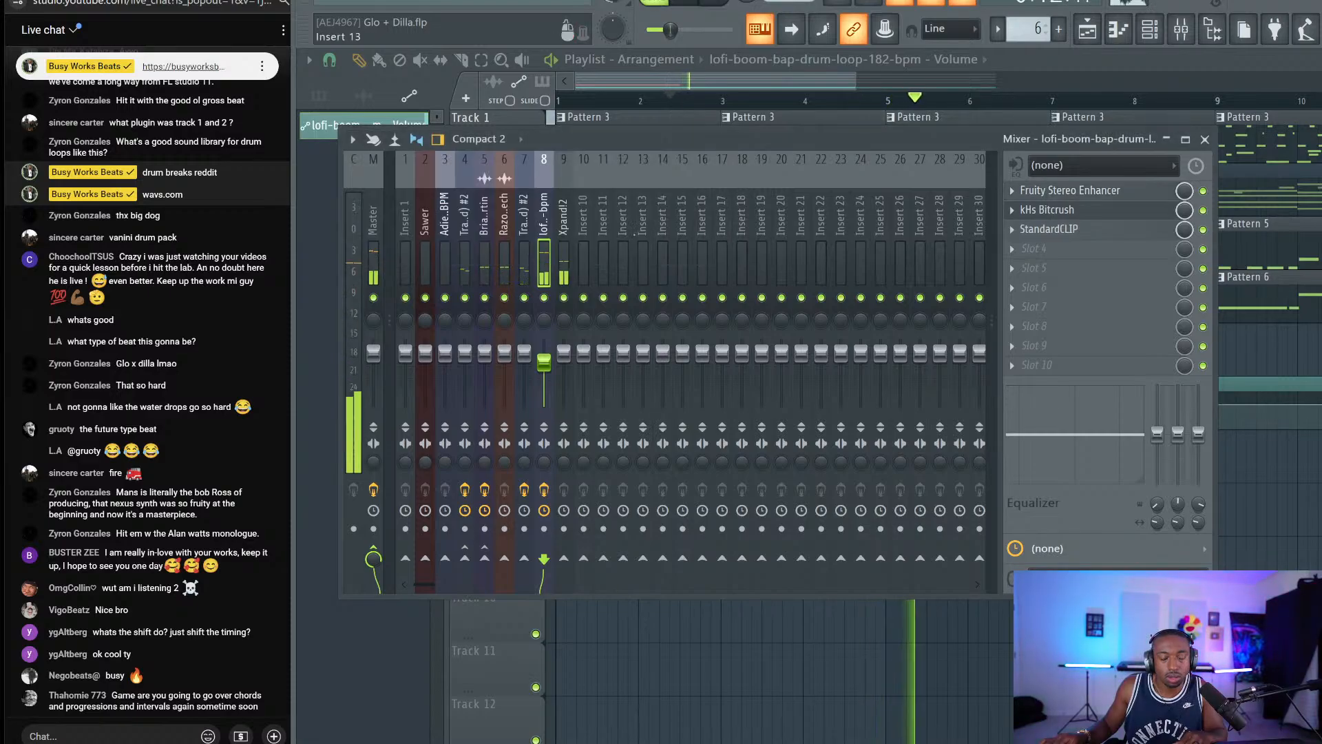
pyautogui.click(525, 252)
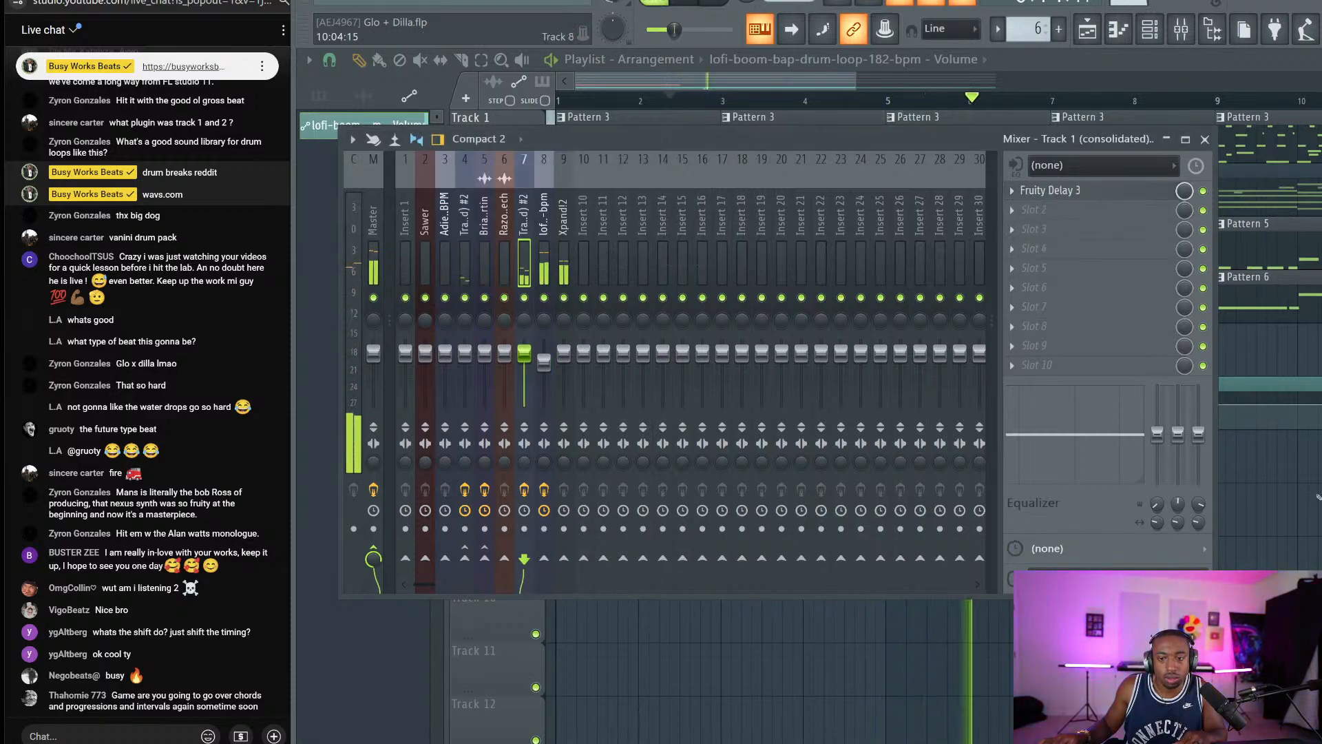
pyautogui.click(1204, 140)
# Delete the extra volume clip at bar 5 and repeat the Track 6 volume clip to bar 17.
pyautogui.scroll(-1, 1031, 298)
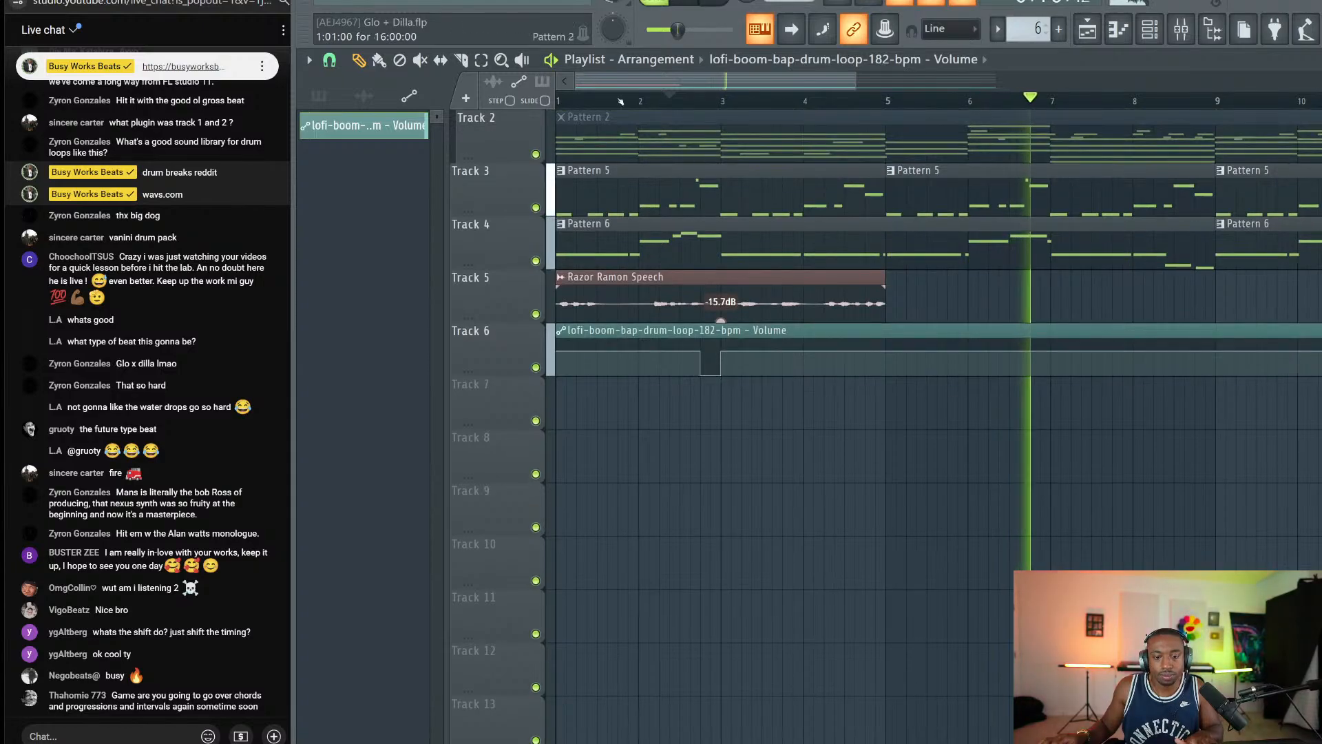
pyautogui.click(462, 61)
pyautogui.press('space')
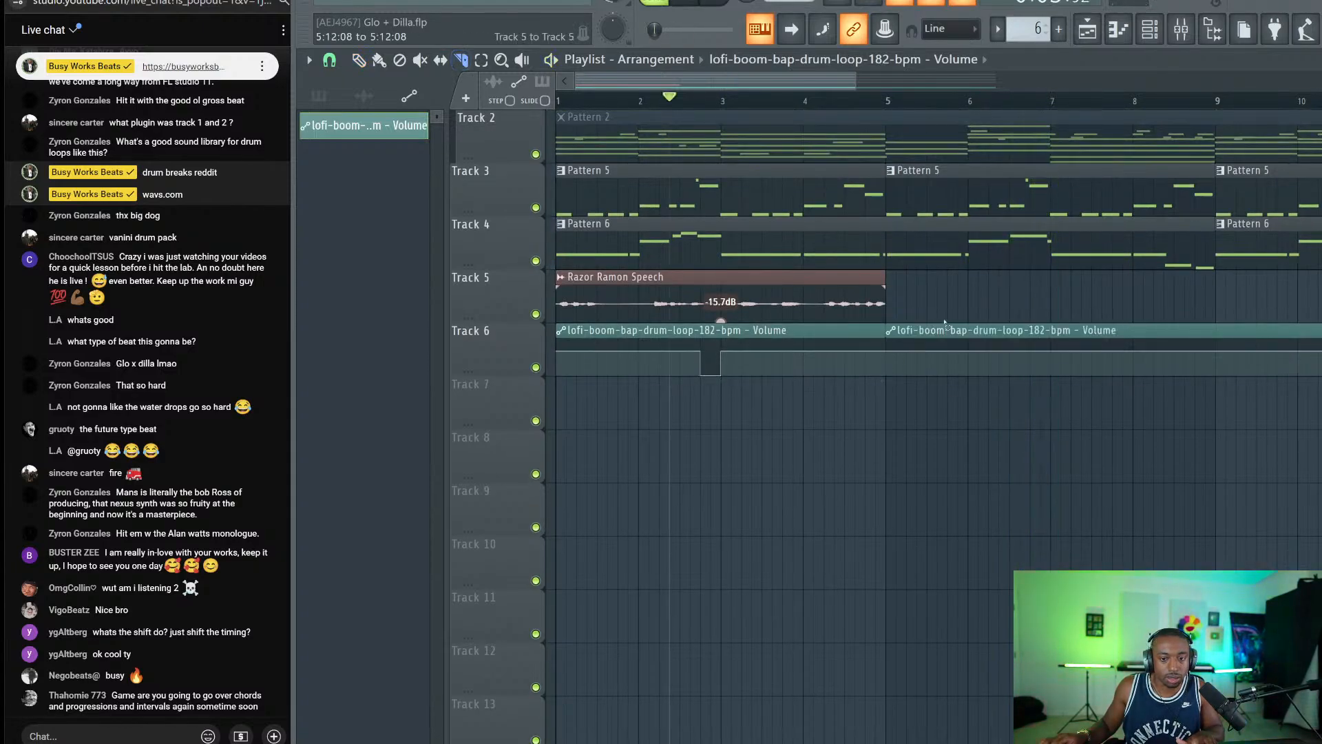
pyautogui.rightClick(944, 327)
pyautogui.click(337, 58)
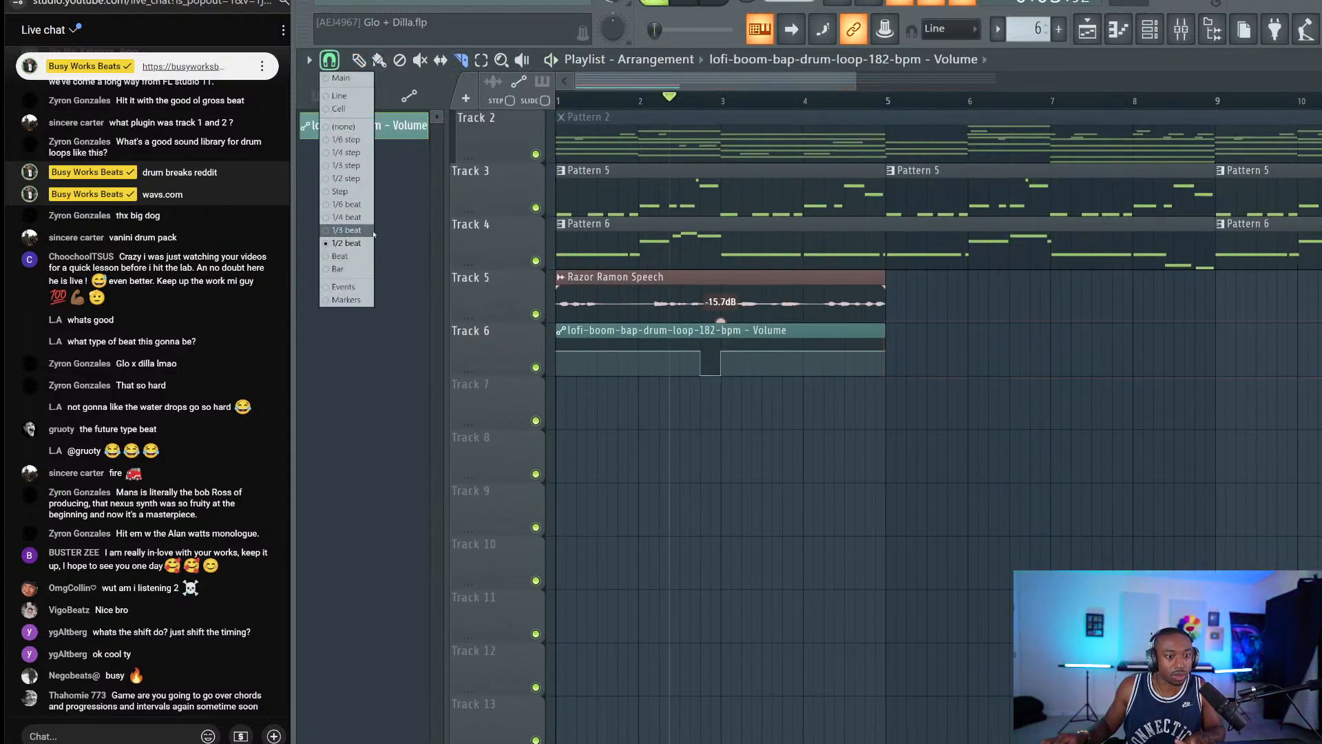
pyautogui.click(349, 268)
pyautogui.keyDown('ctrl'); pyautogui.click(678, 366); pyautogui.keyUp('ctrl')
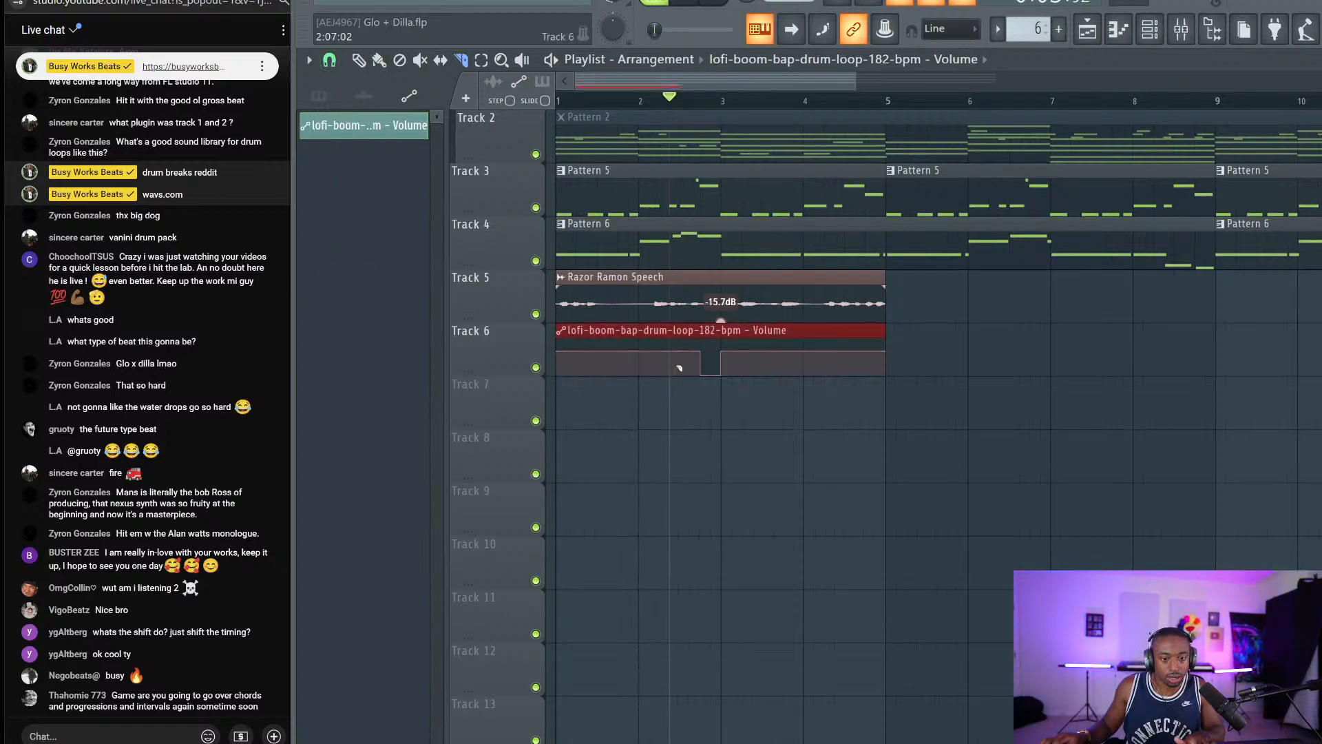
pyautogui.hotkey('ctrl', 'b')
pyautogui.hotkey('ctrl', 'b')
pyautogui.hotkey('ctrl', 'b')
# Play the song, select the lofi drum loop mixer track, and toggle the mixer off and back on.
pyautogui.press('space')
pyautogui.scroll(-5, 805, 102)
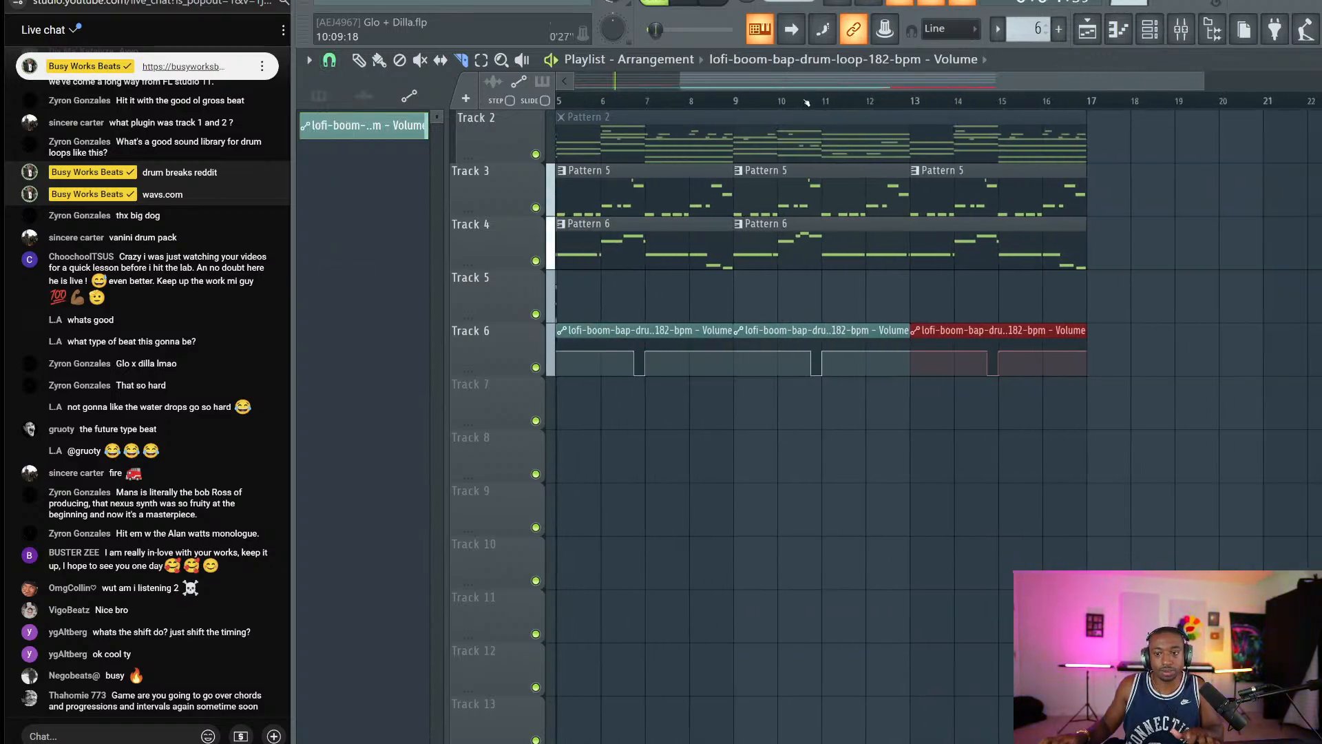
pyautogui.click(1184, 32)
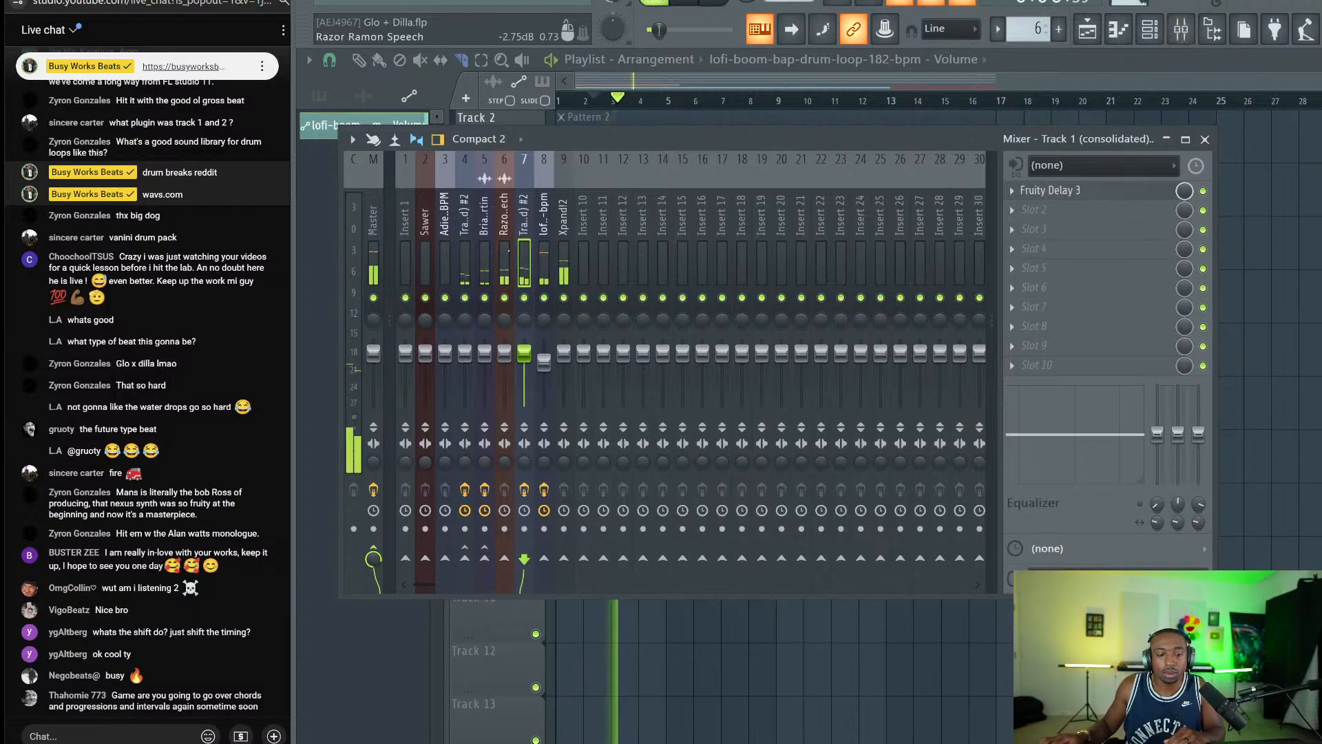
pyautogui.press('space')
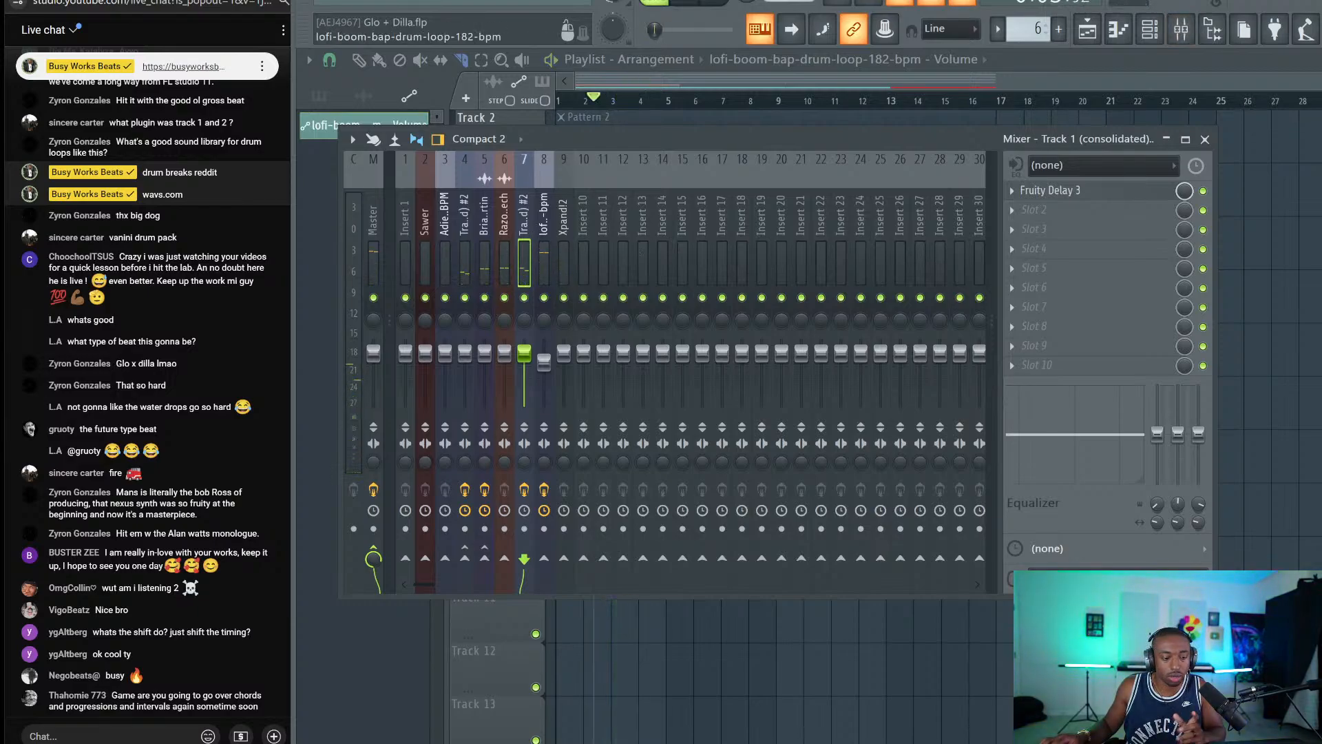
pyautogui.click(543, 207)
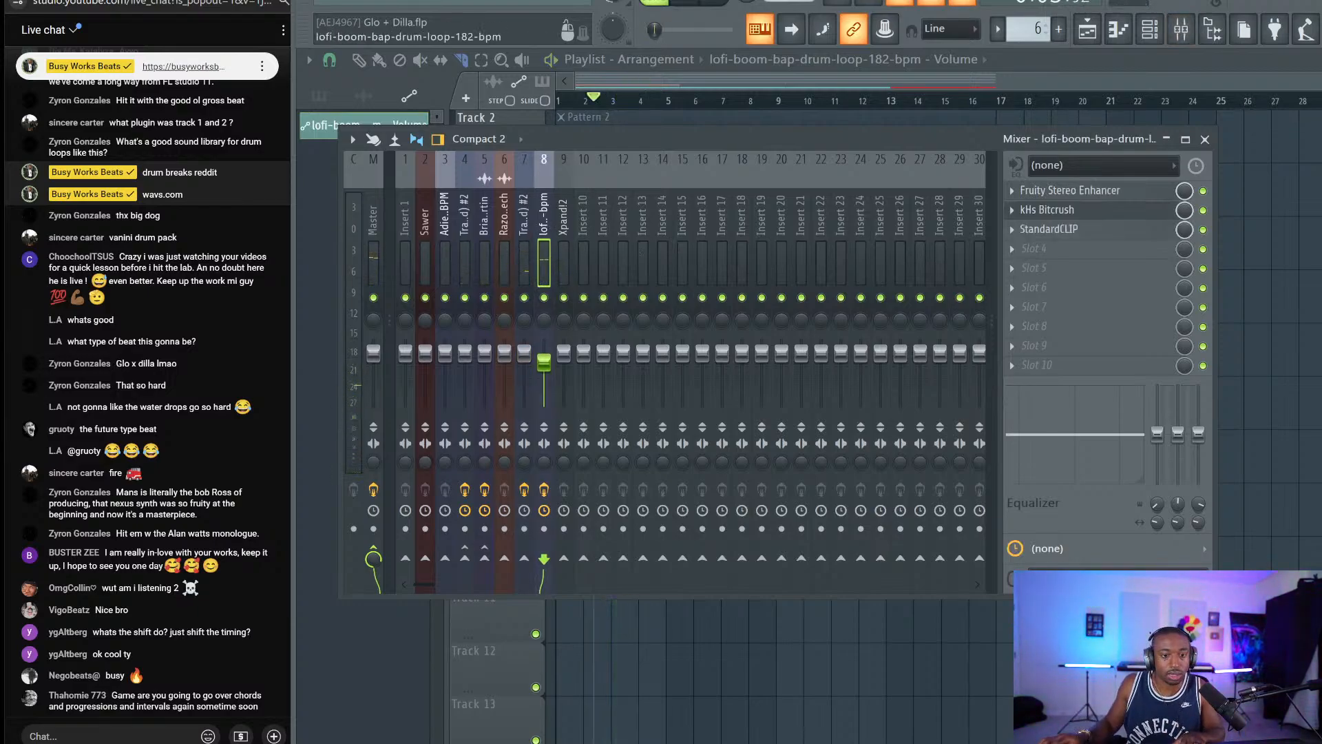
pyautogui.press('F9')
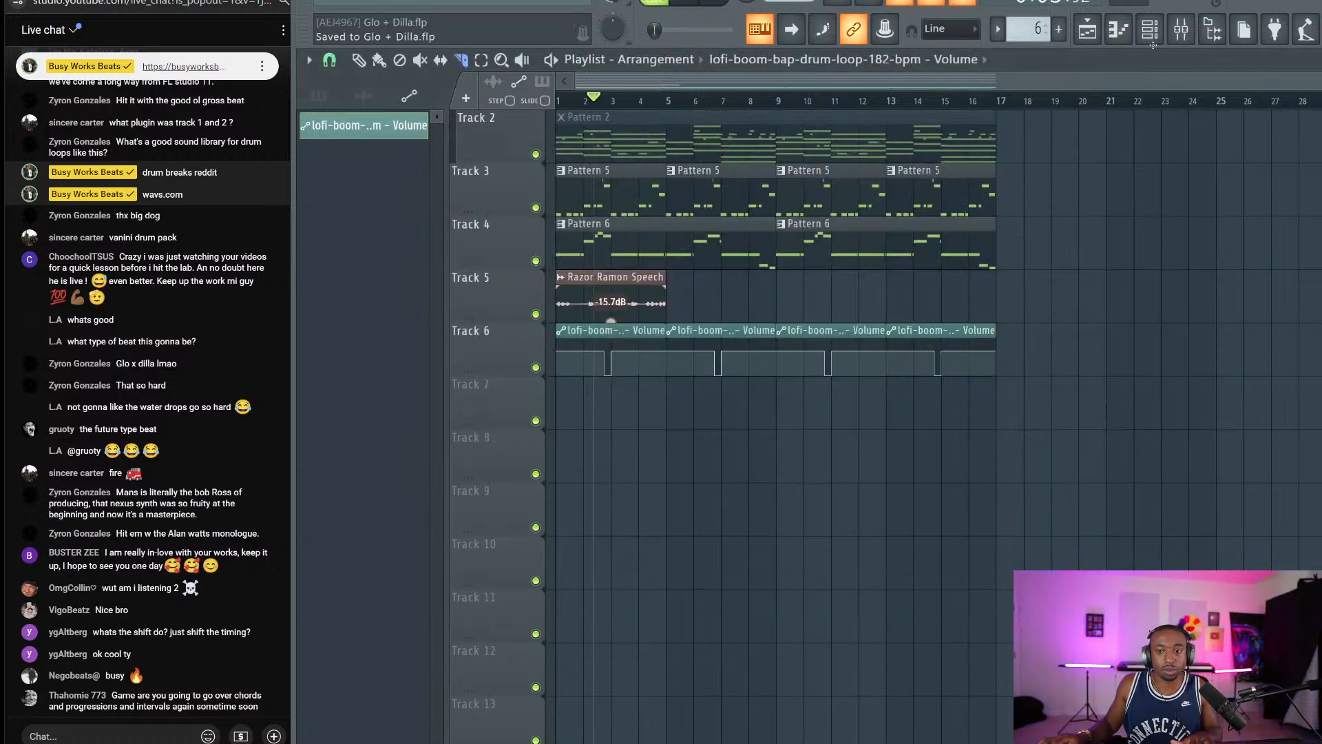
pyautogui.click(1181, 29)
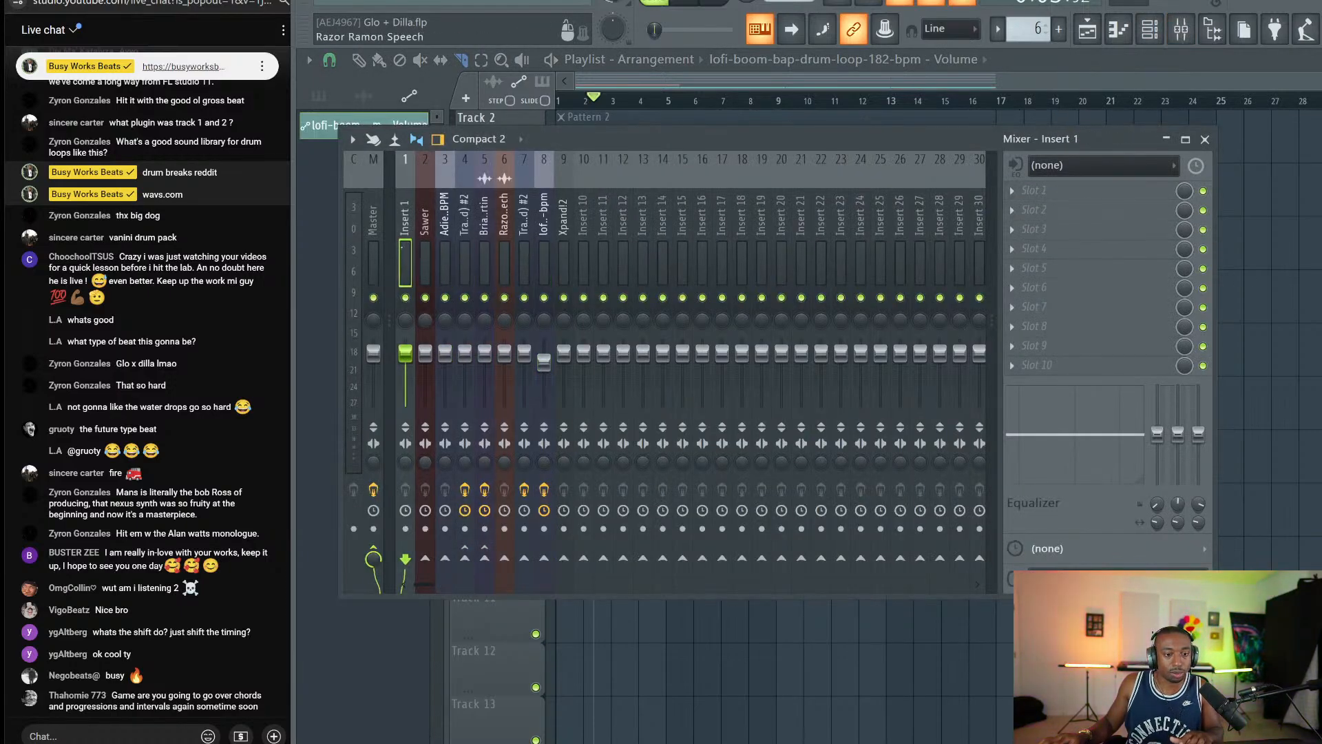
# Start playback and settle on the Xpand!2 mixer track.
pyautogui.click(373, 220)
pyautogui.click(563, 224)
pyautogui.click(544, 224)
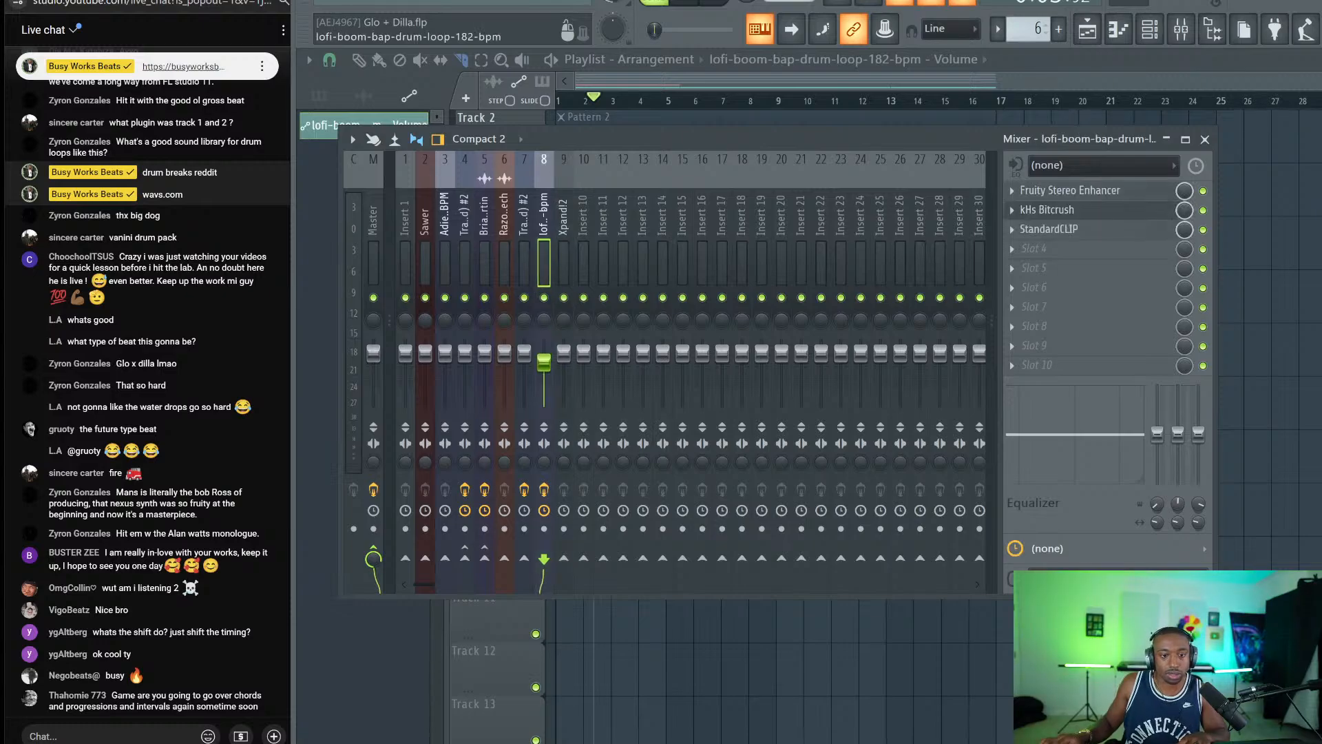
pyautogui.press('space')
pyautogui.press('Right')
pyautogui.press('Left')
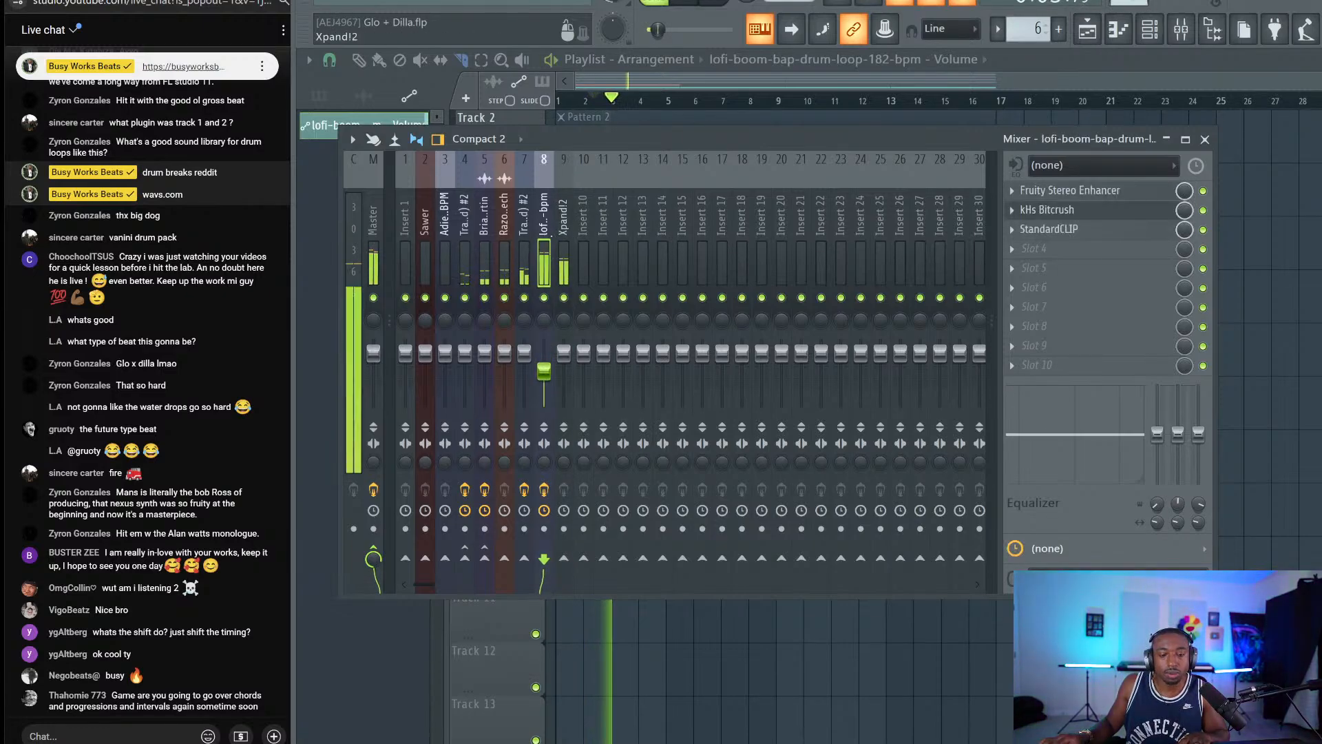
pyautogui.press('Right')
pyautogui.press('F9')
pyautogui.press('F6')
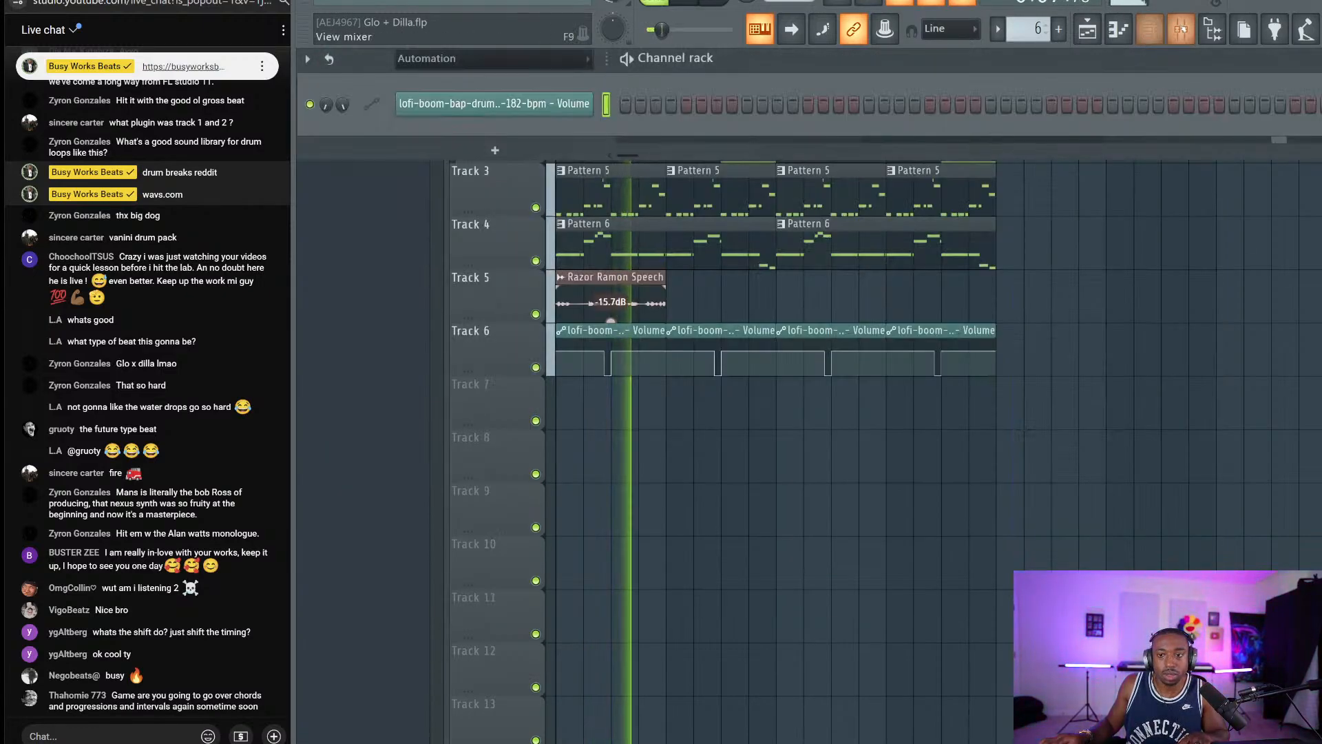
pyautogui.press('F9')
# Load UAD UA 1176 Rev A on Xpand!2 with Input at -35 dB, then show the playlist.
pyautogui.click(1013, 192)
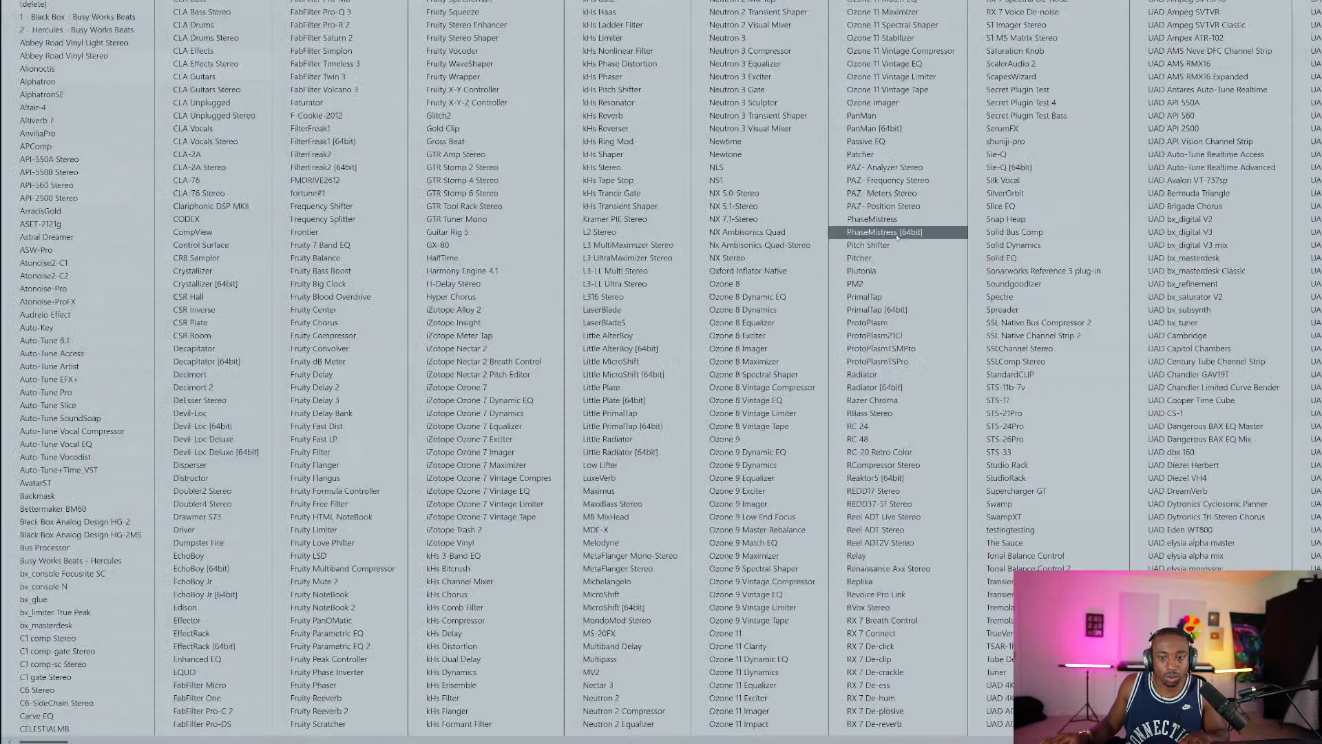
pyautogui.scroll(-5, 812, 296)
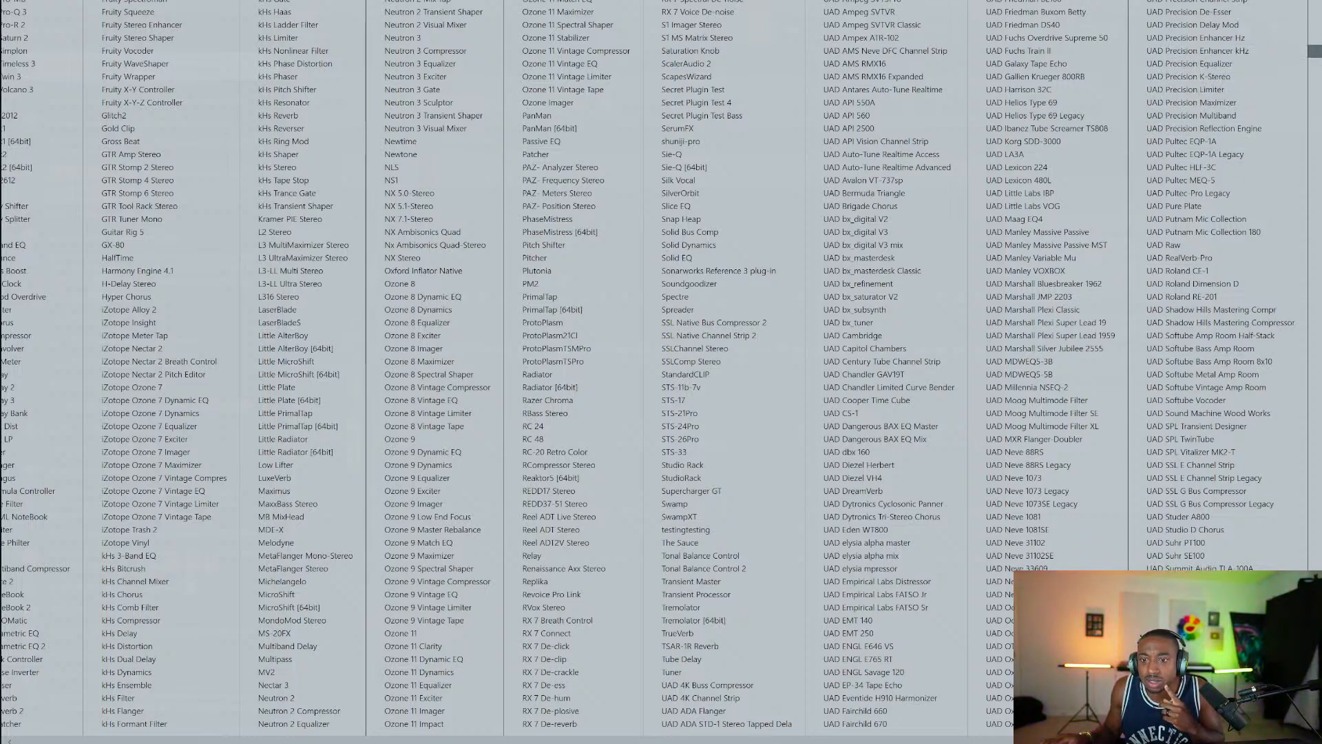
pyautogui.click(1193, 697)
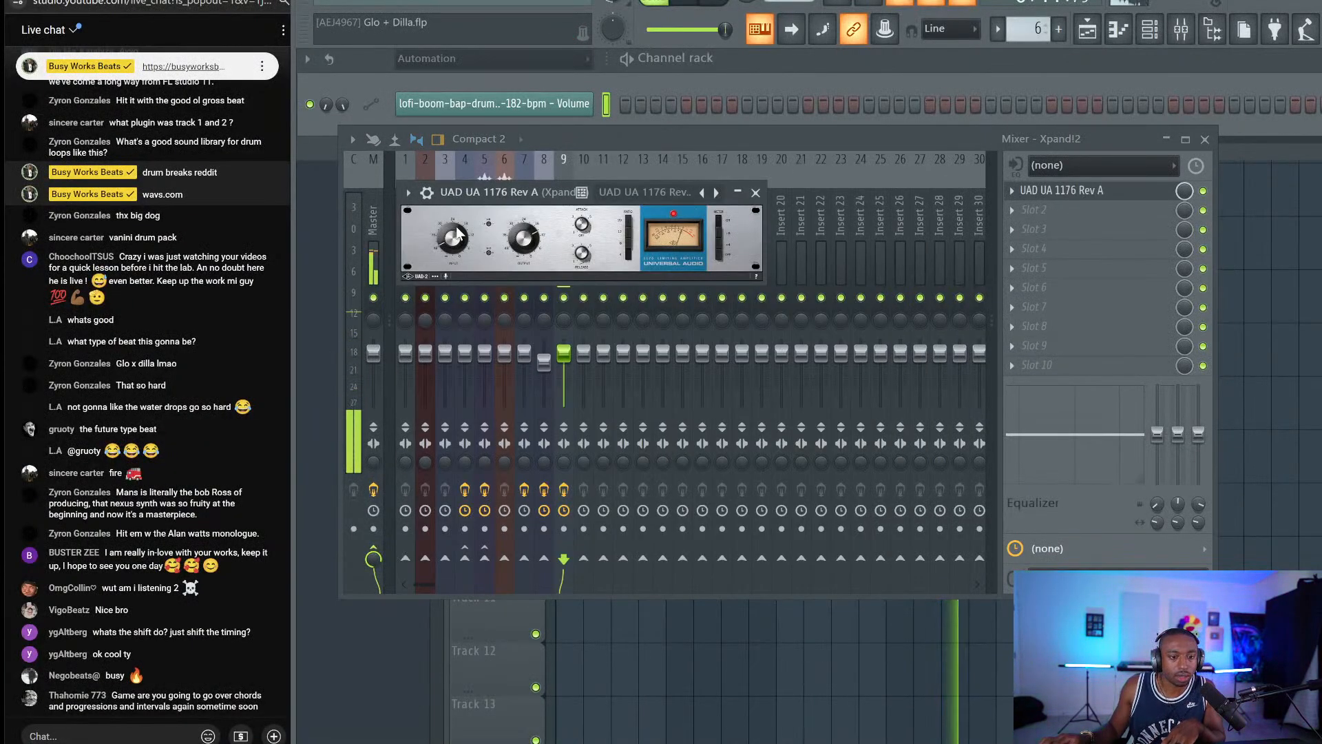
pyautogui.moveTo(458, 234); pyautogui.dragTo(446, 246)
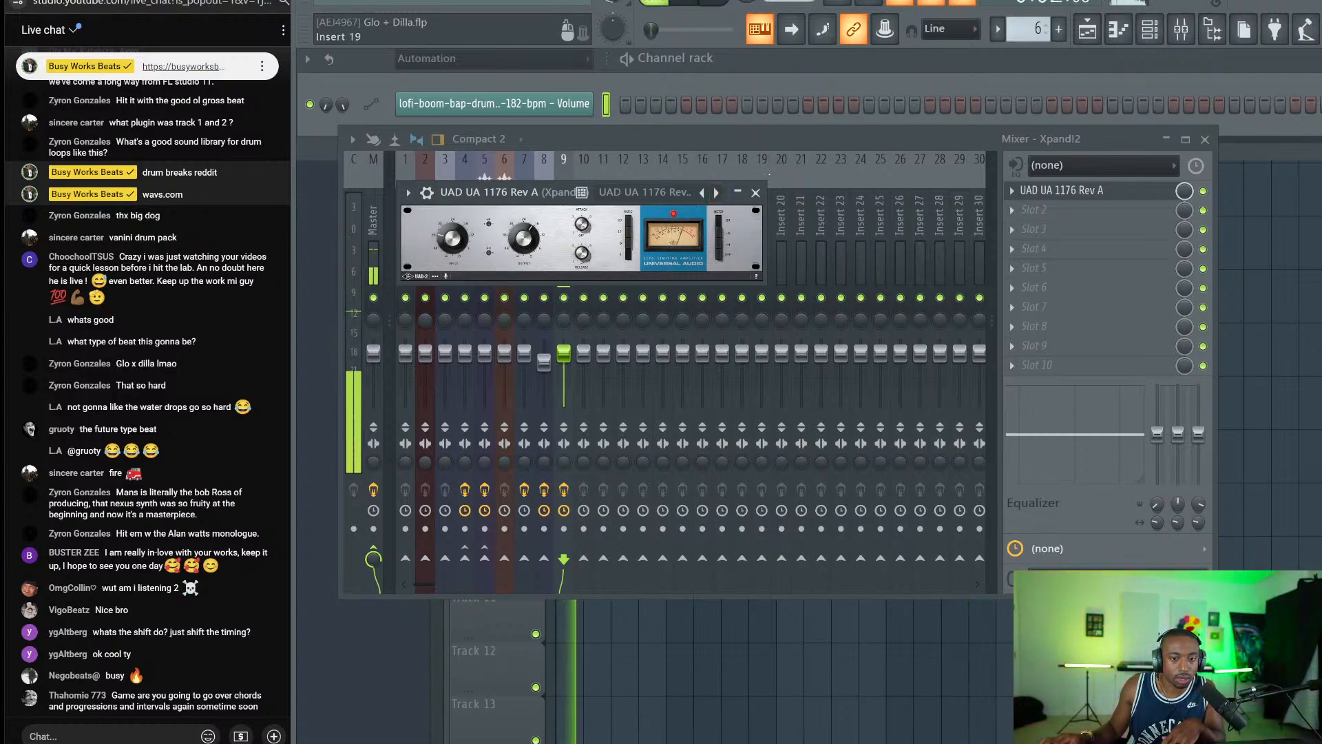
pyautogui.click(755, 192)
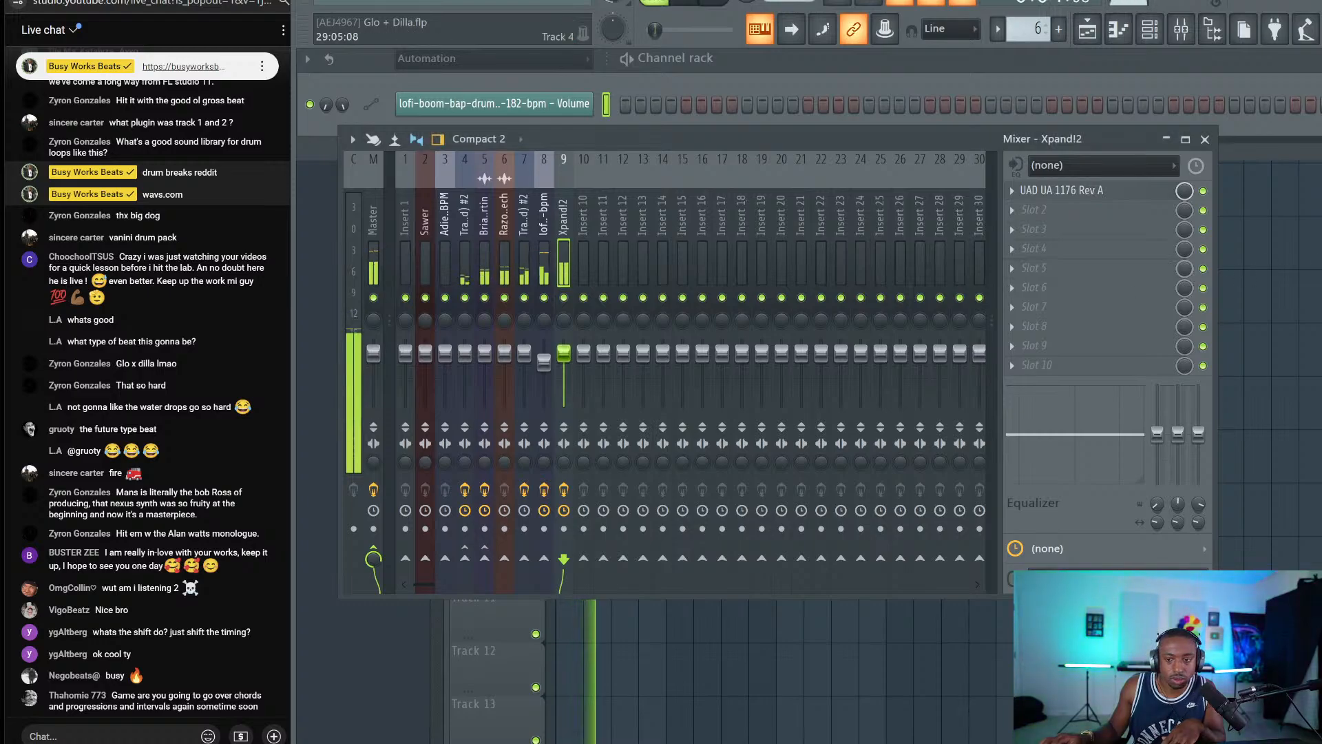
pyautogui.click(1239, 286)
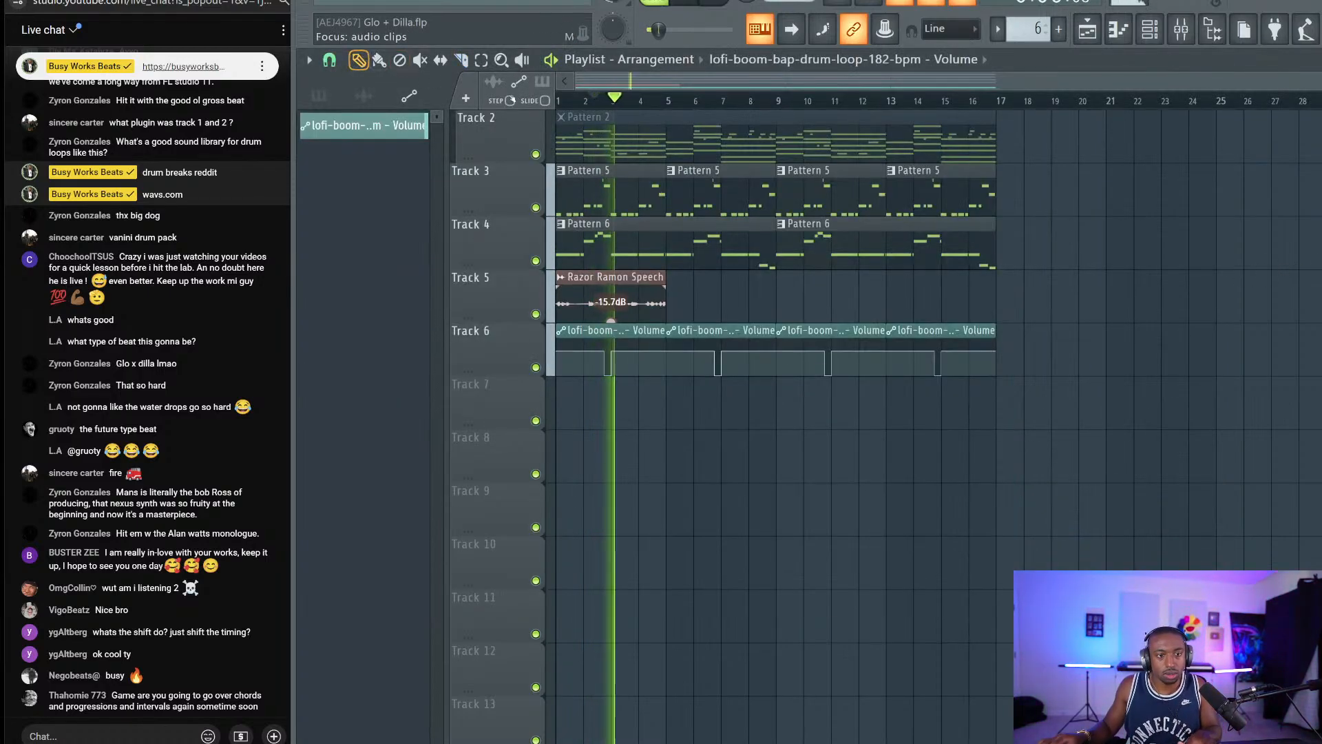
# Slice the Razor Ramon Speech clip at bar 3 and delete its second half.
pyautogui.press('F6')
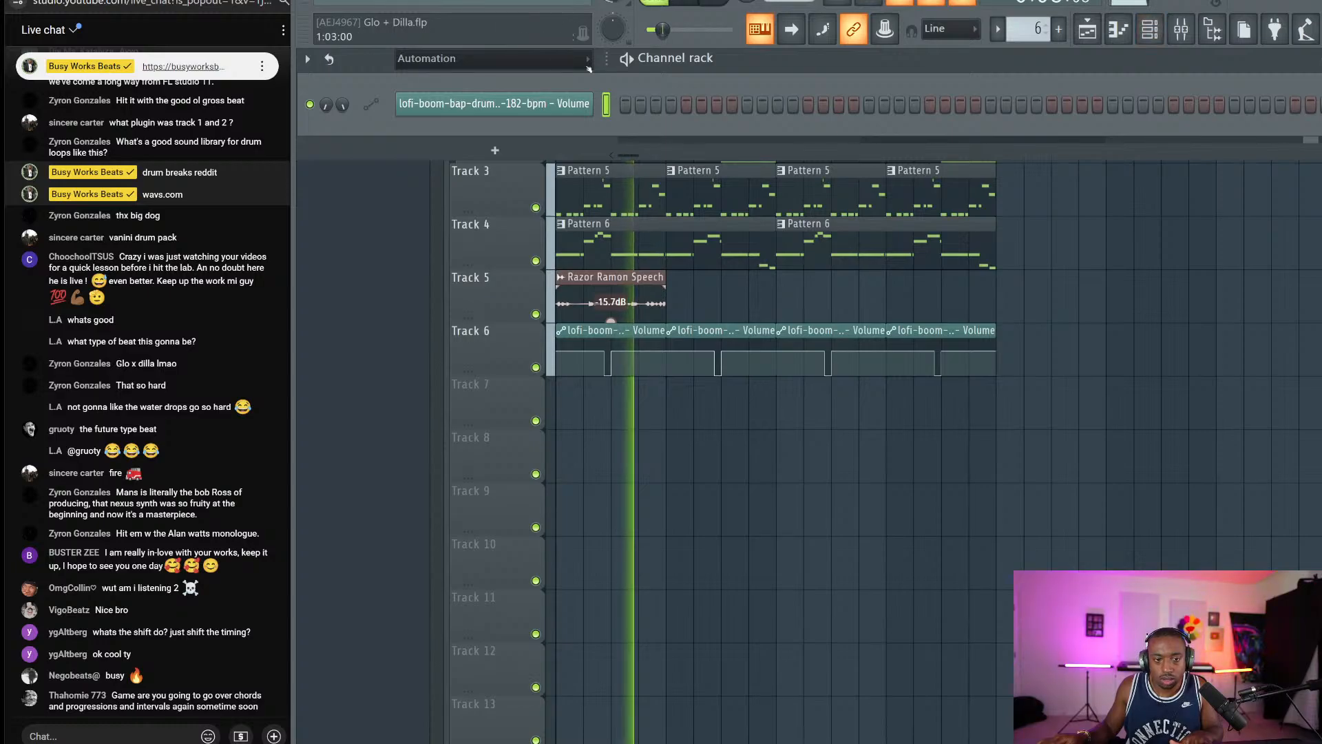
pyautogui.rightClick(662, 288)
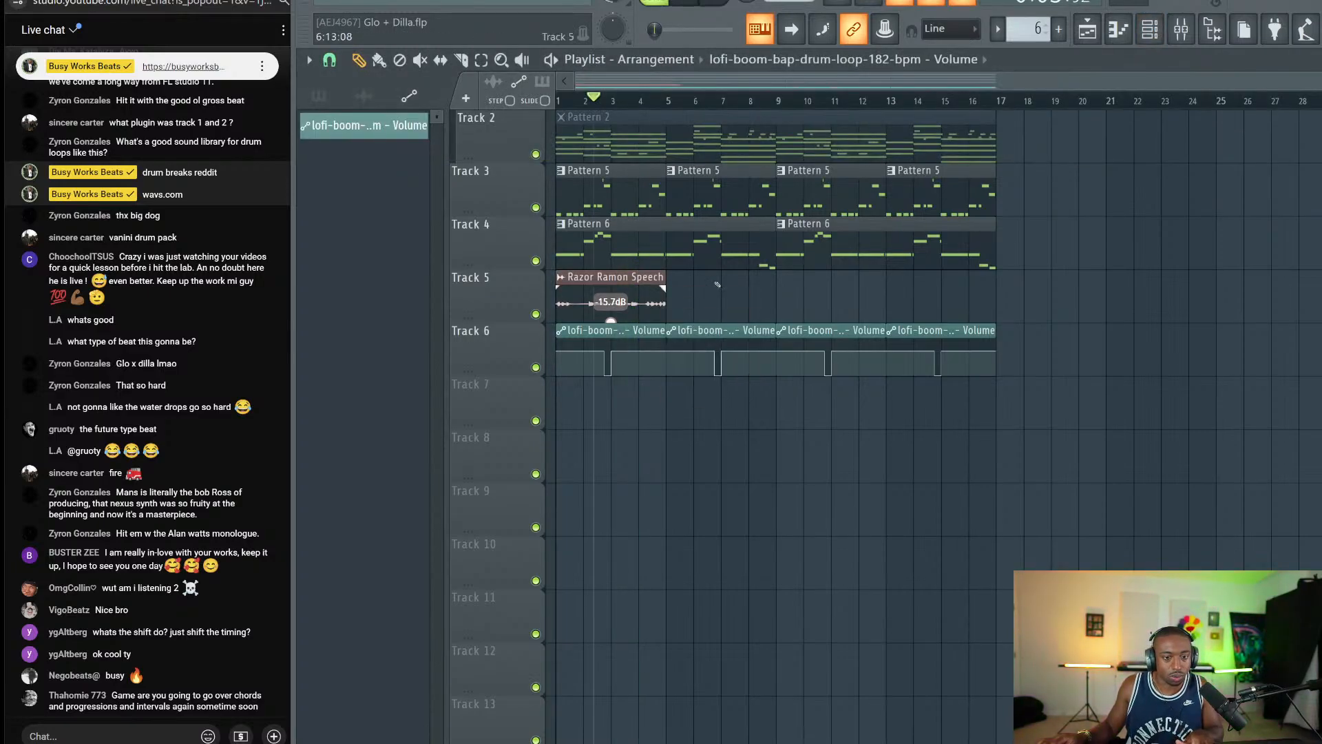
pyautogui.press('t')
pyautogui.click(628, 278)
pyautogui.click(628, 279)
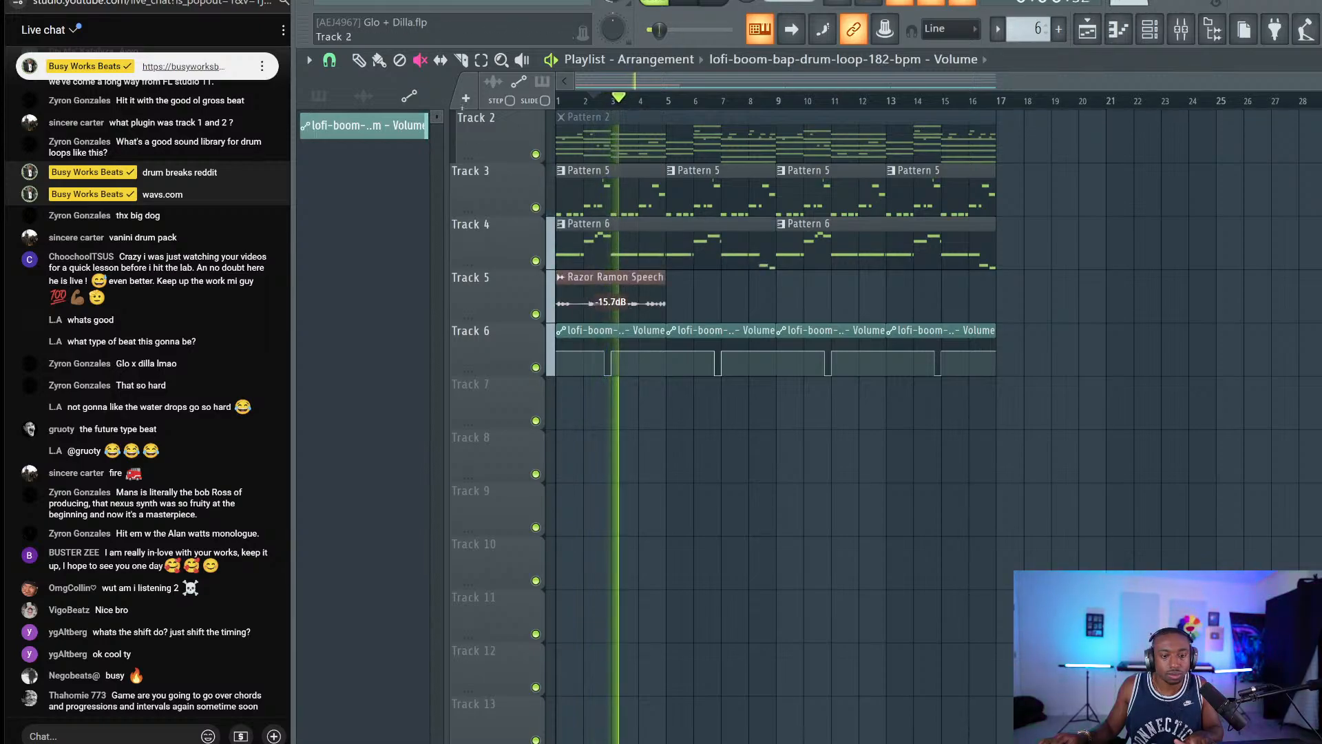
pyautogui.press('c')
pyautogui.click(622, 308)
pyautogui.keyDown('ctrl'); pyautogui.click(637, 311); pyautogui.keyUp('ctrl')
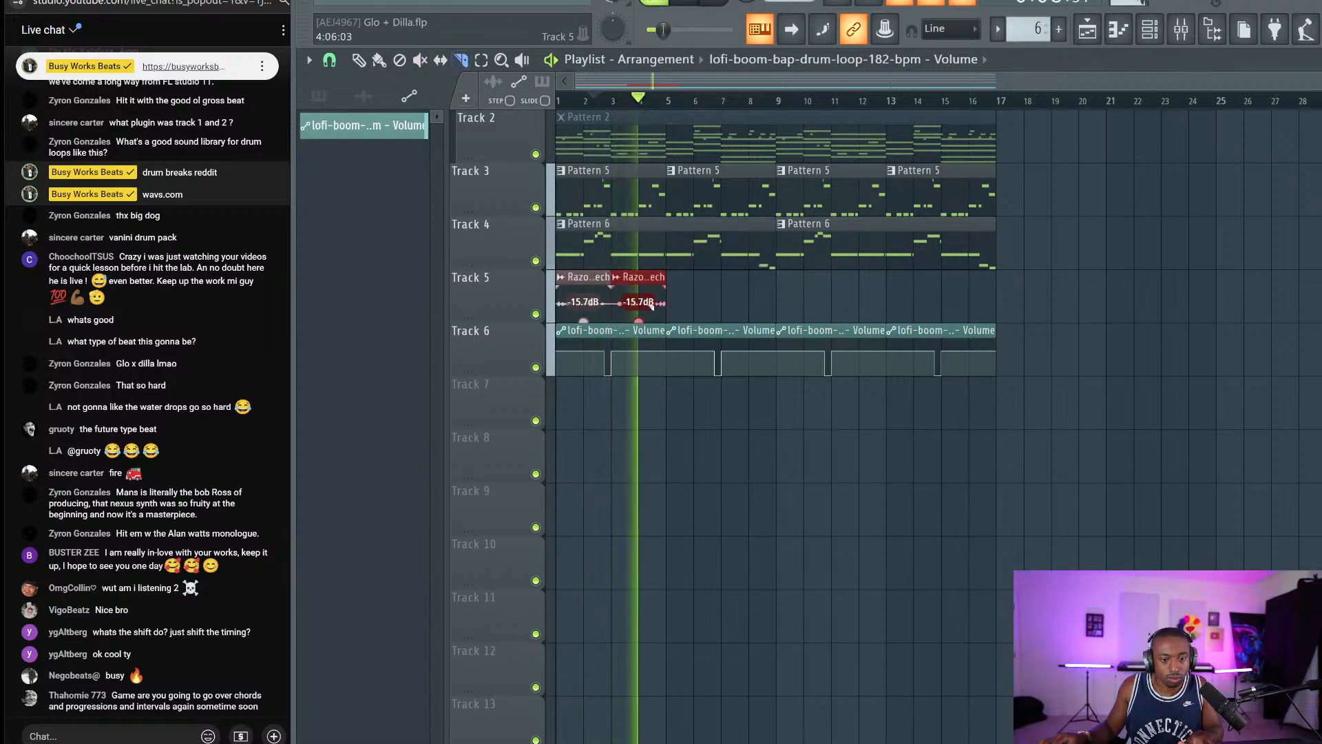
pyautogui.press('Delete')
# Preview browser samples, settling on Trio Mocoto - Não Adianta (1975), then open the new-channel plugin list.
pyautogui.click(1212, 30)
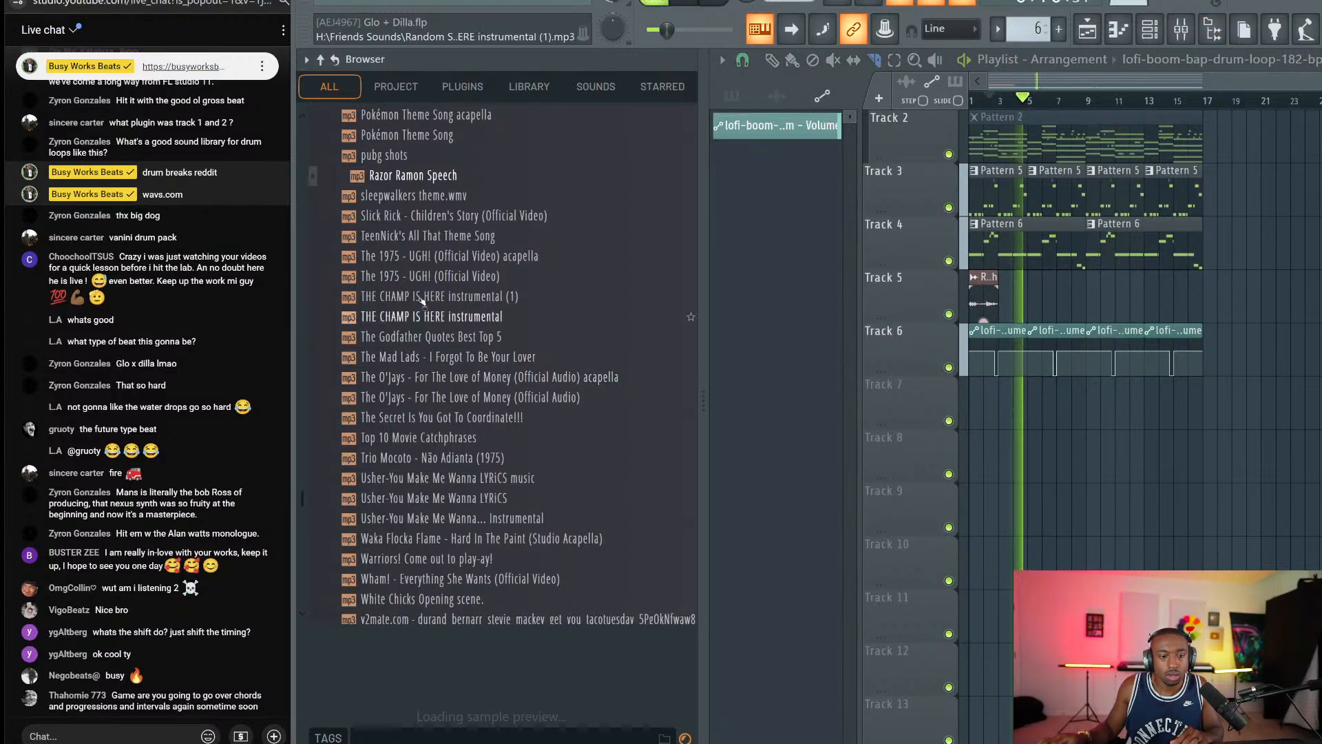
pyautogui.scroll(-4, 440, 310)
pyautogui.scroll(4, 461, 317)
pyautogui.click(456, 281)
pyautogui.click(454, 398)
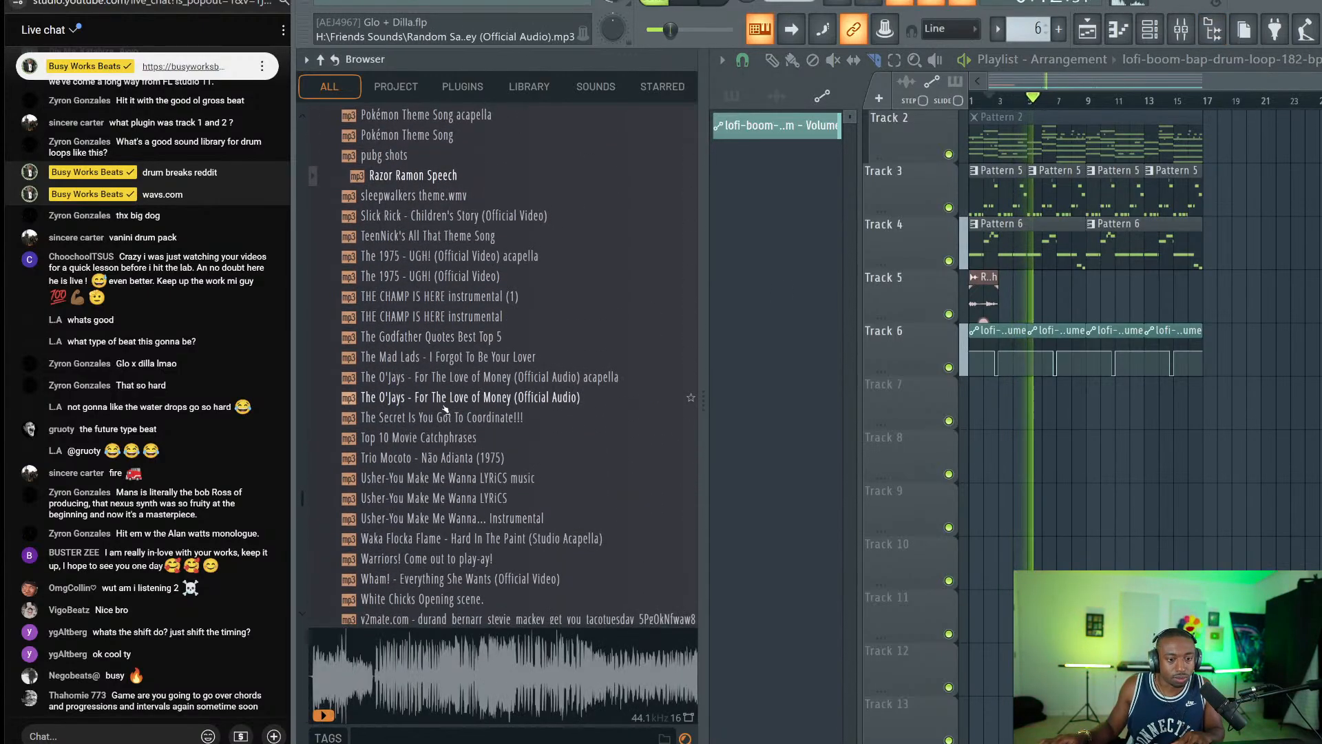
pyautogui.click(449, 417)
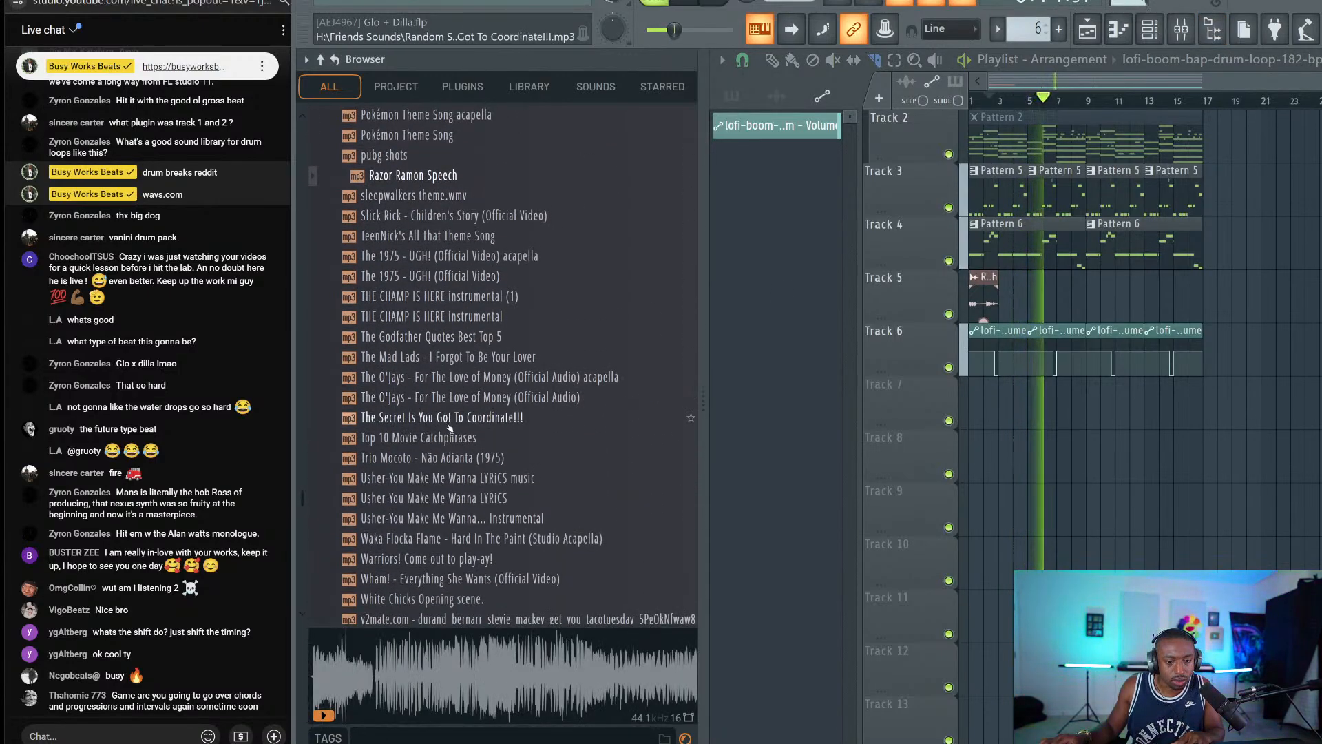
pyautogui.click(446, 438)
pyautogui.click(441, 440)
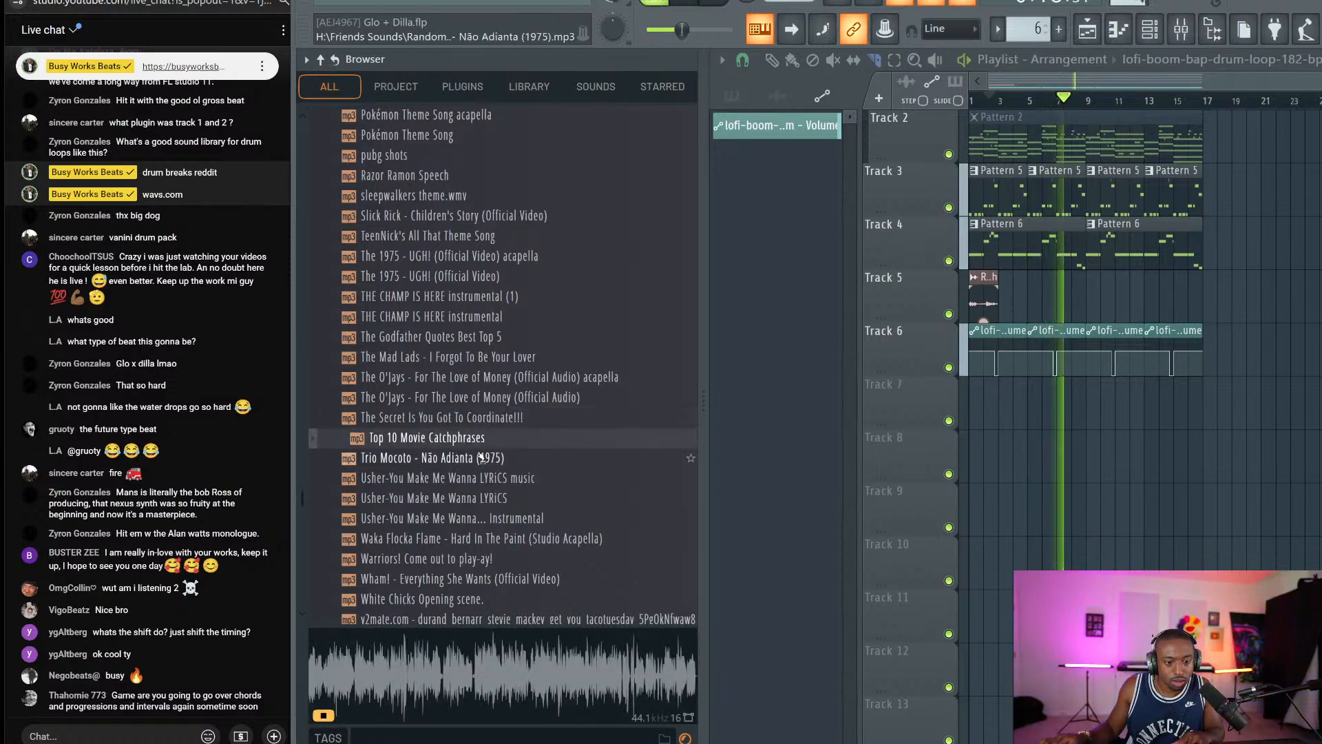
pyautogui.click(470, 458)
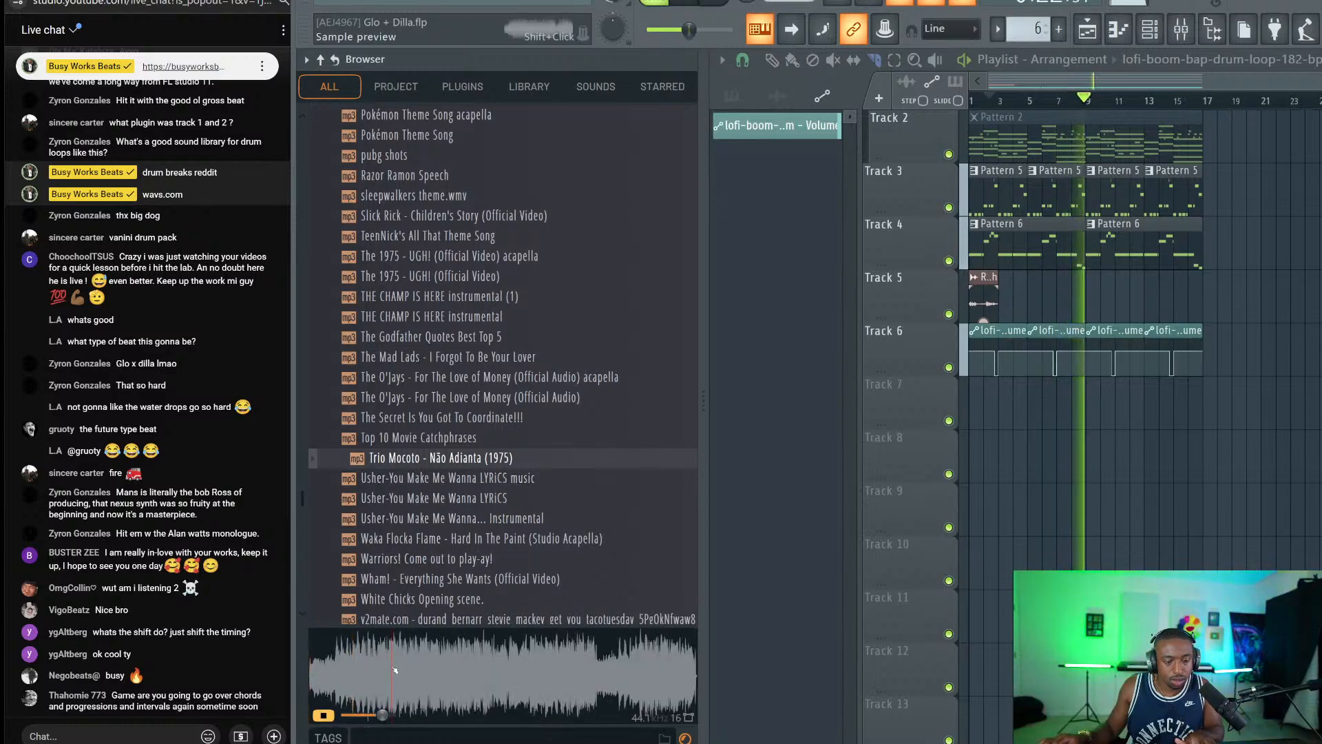
pyautogui.press('space')
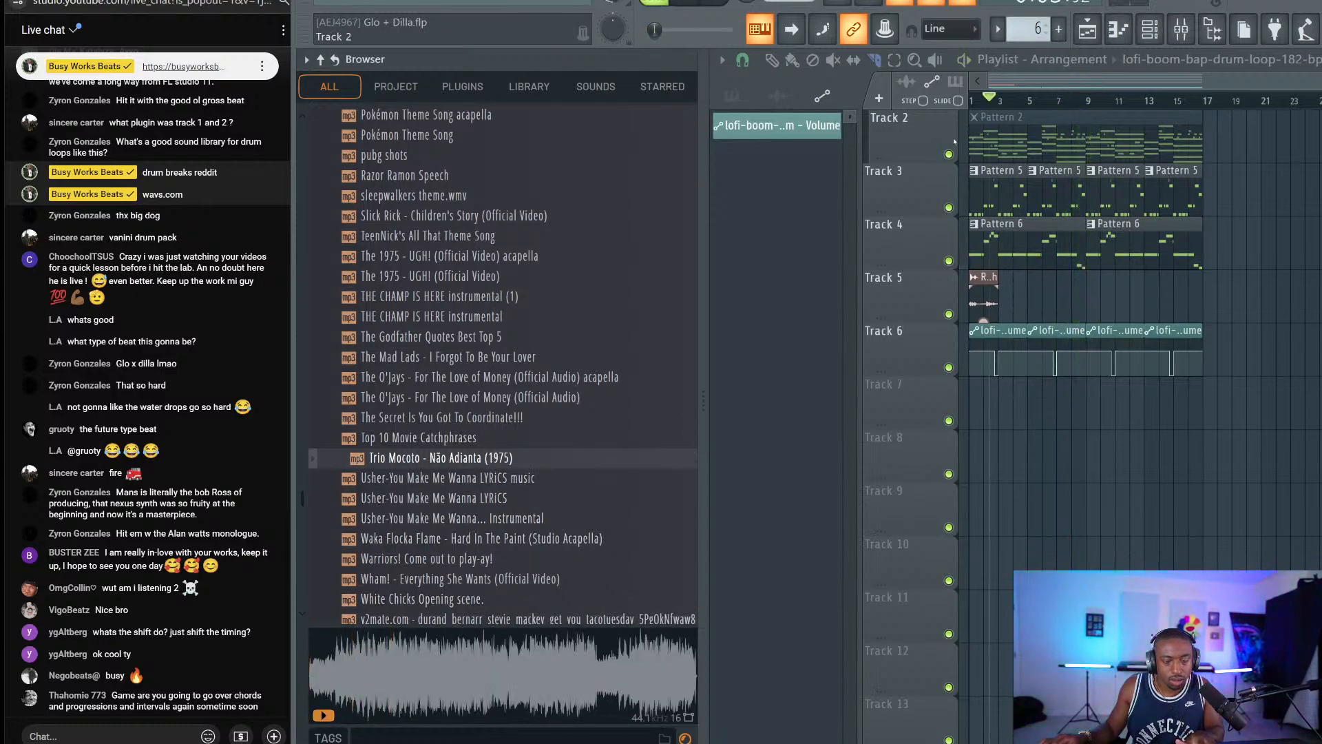
pyautogui.click(1149, 30)
pyautogui.click(907, 150)
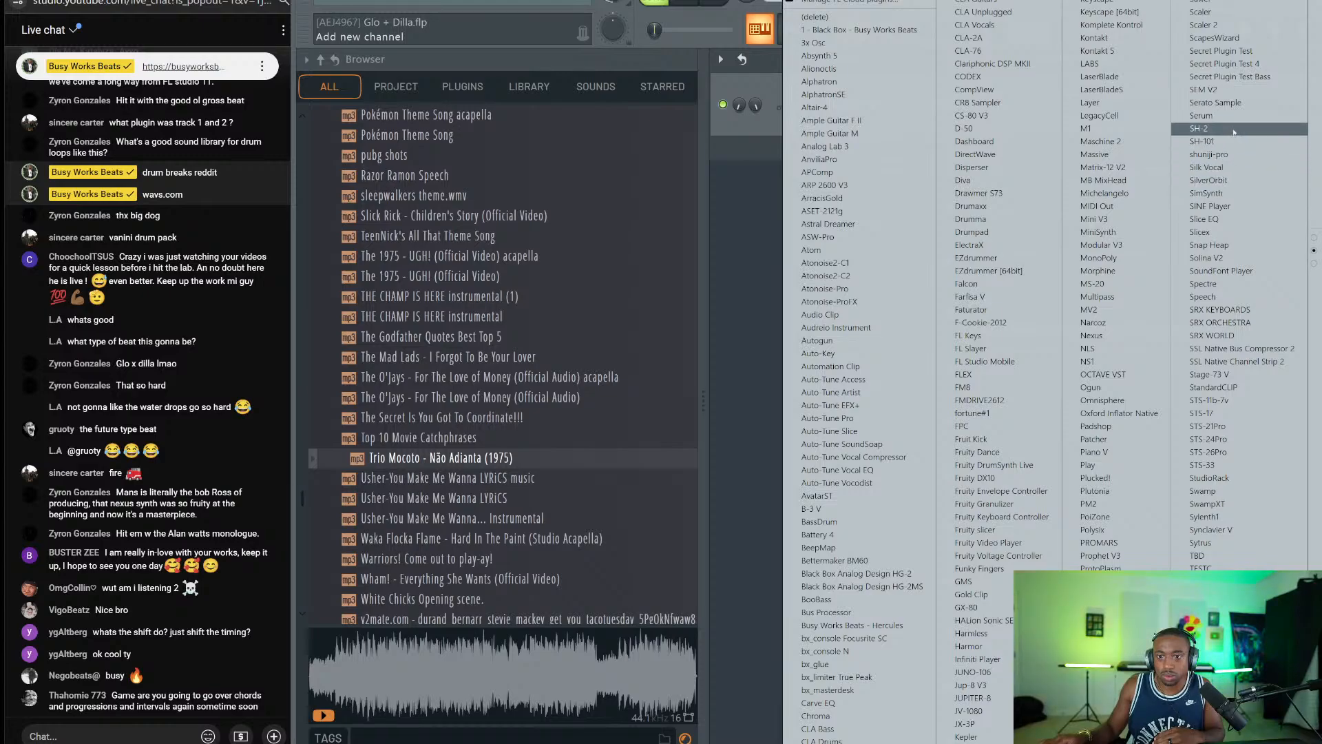
# Add a Serato Sample channel to the Channel rack and activate it by signing in to an existing account.
pyautogui.click(1225, 103)
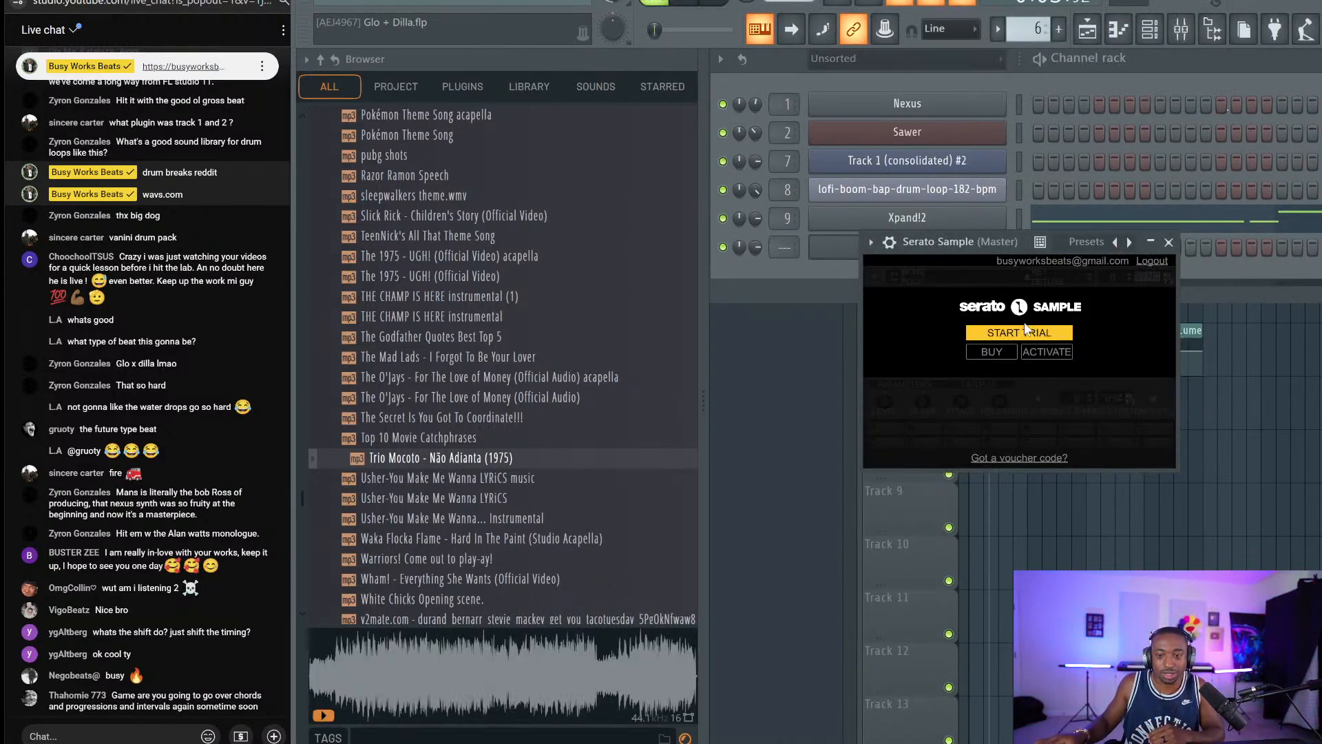
pyautogui.click(1045, 352)
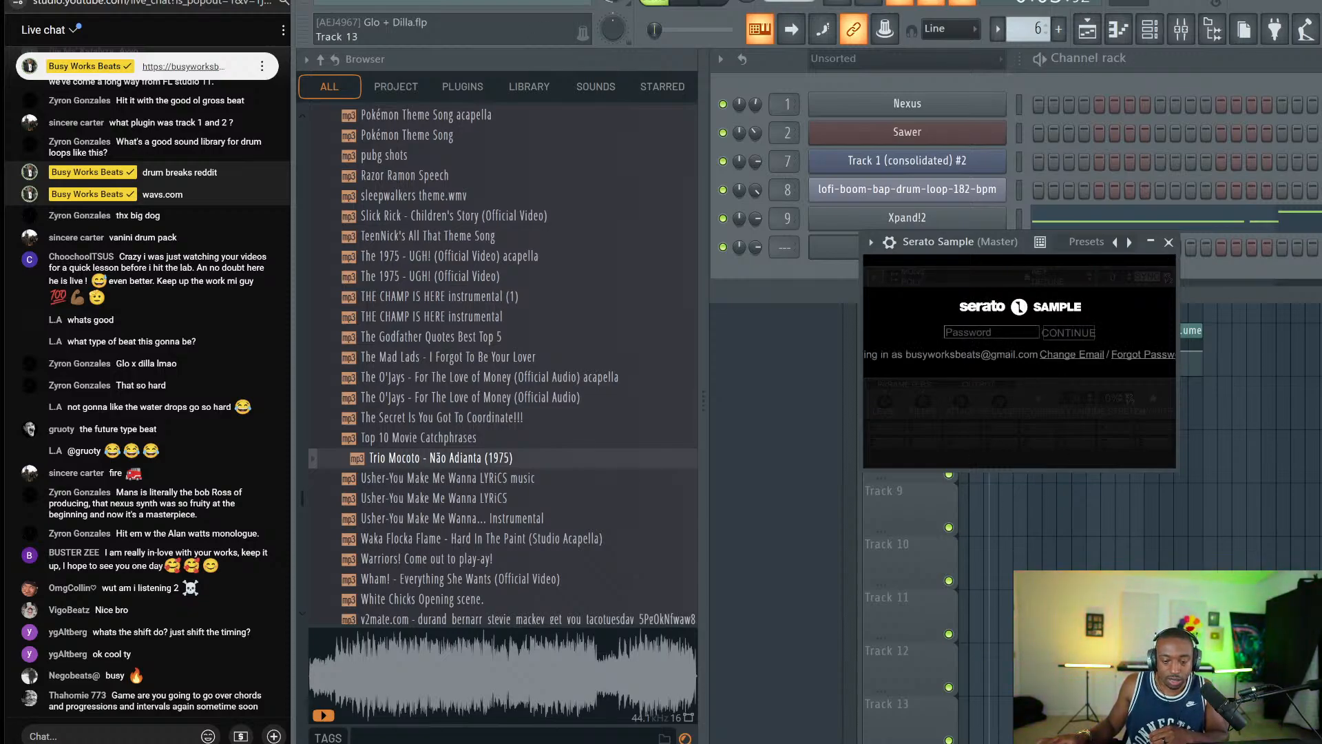
pyautogui.click(902, 743)
pyautogui.click(678, 459)
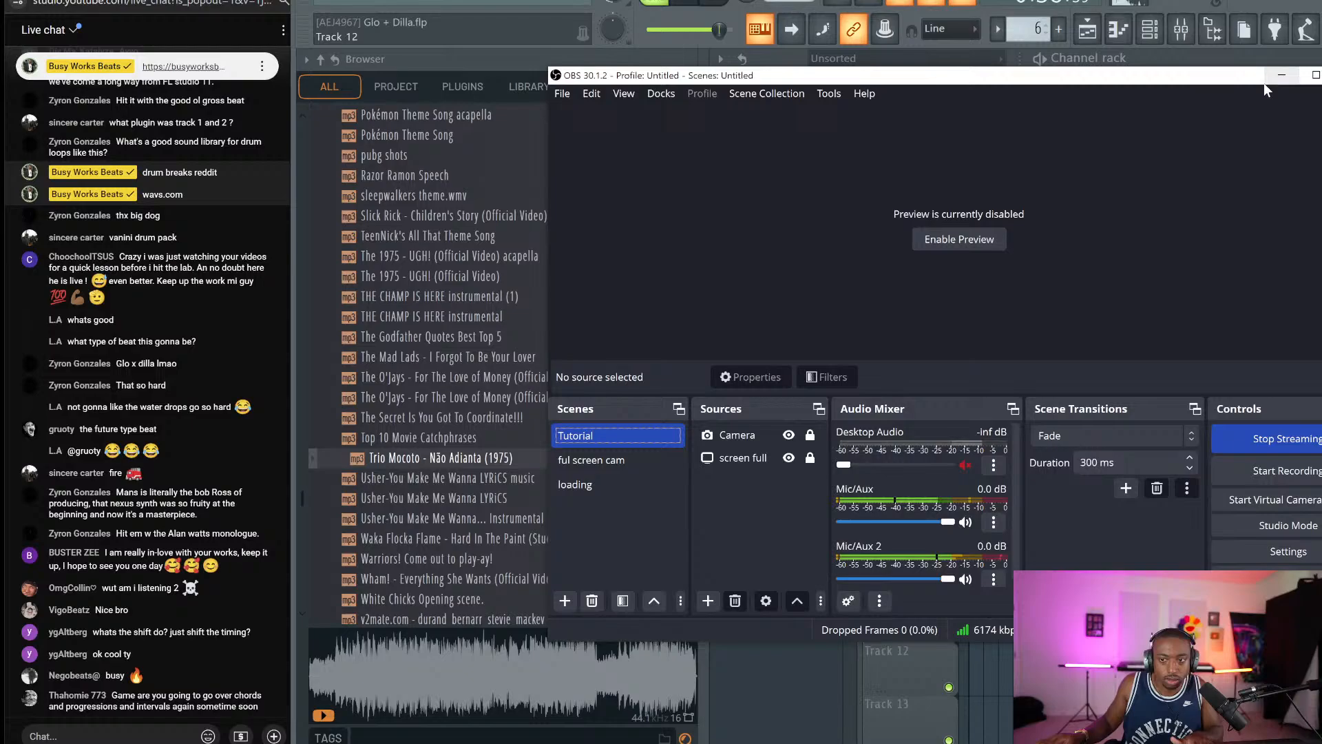
pyautogui.click(1281, 75)
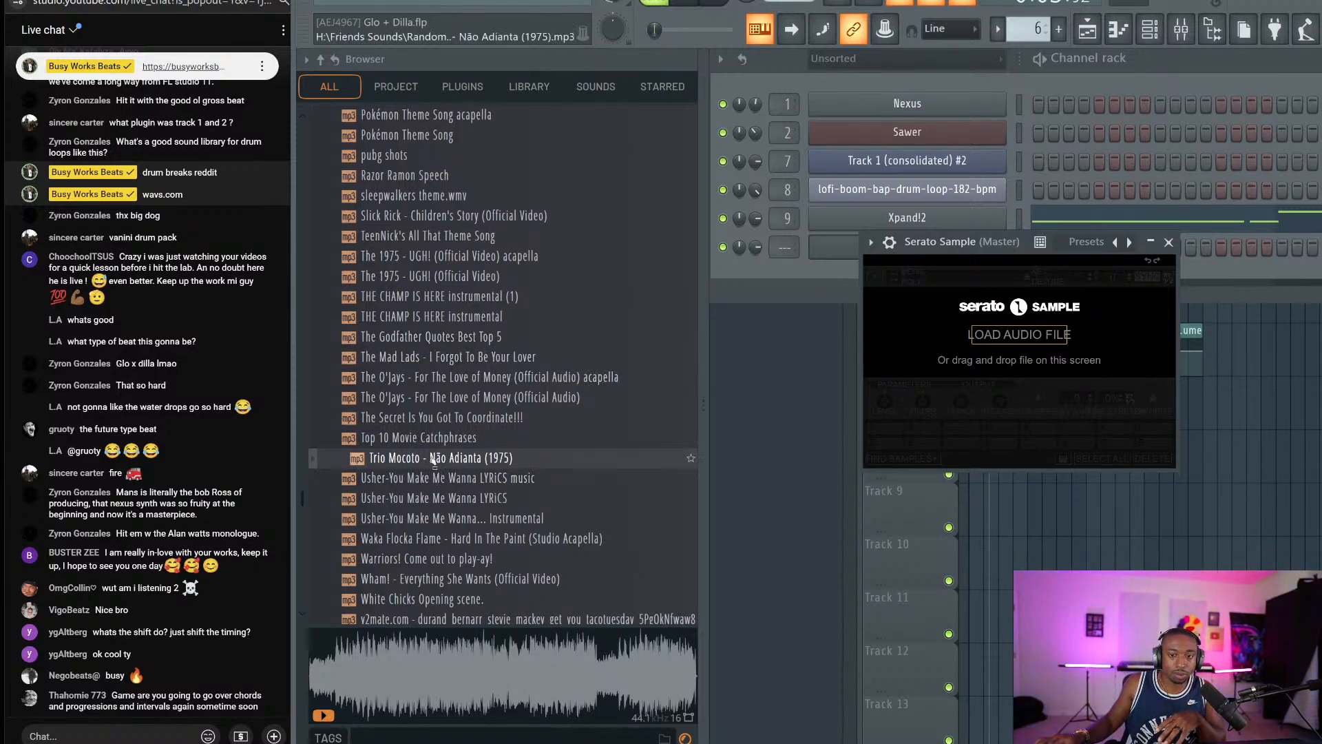
# Load the Trio Mocoto sample into Serato Sample, auto-find its cue points, and create empty Pattern 7.
pyautogui.moveTo(979, 338); pyautogui.dragTo(979, 337)
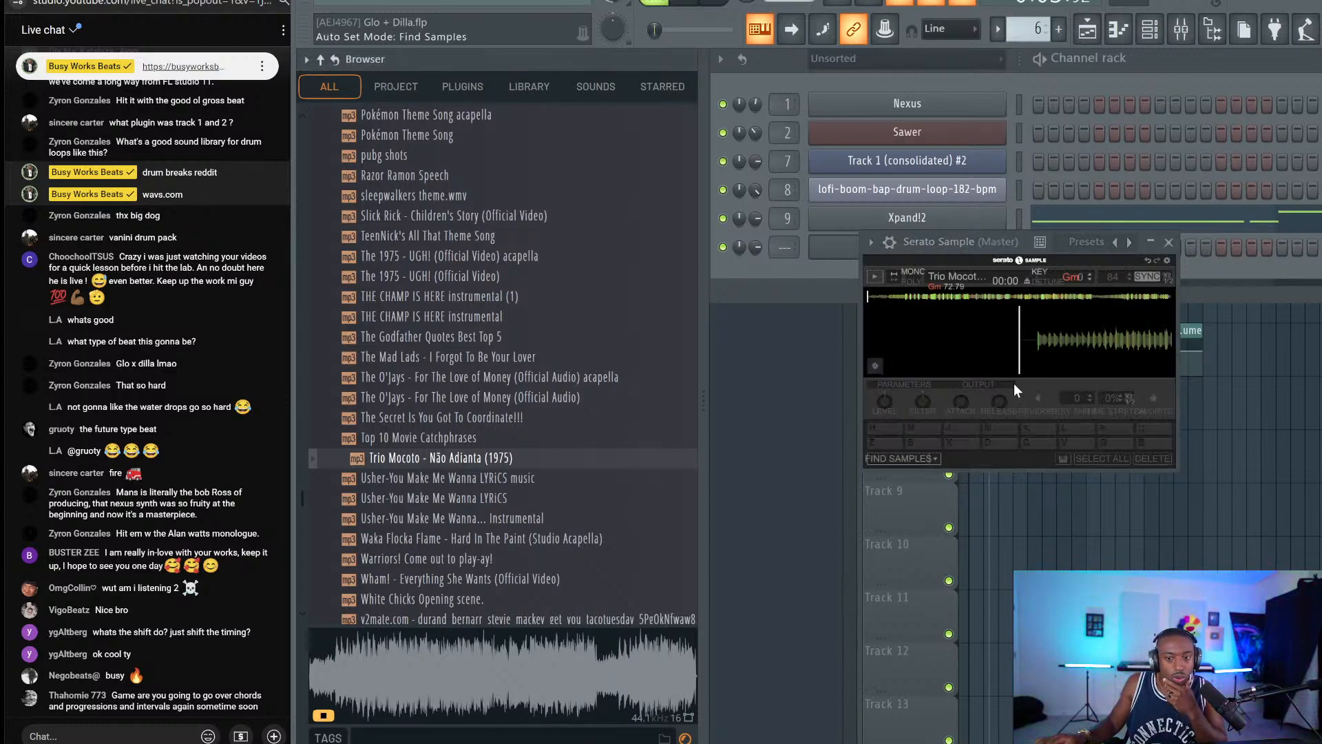
pyautogui.click(887, 457)
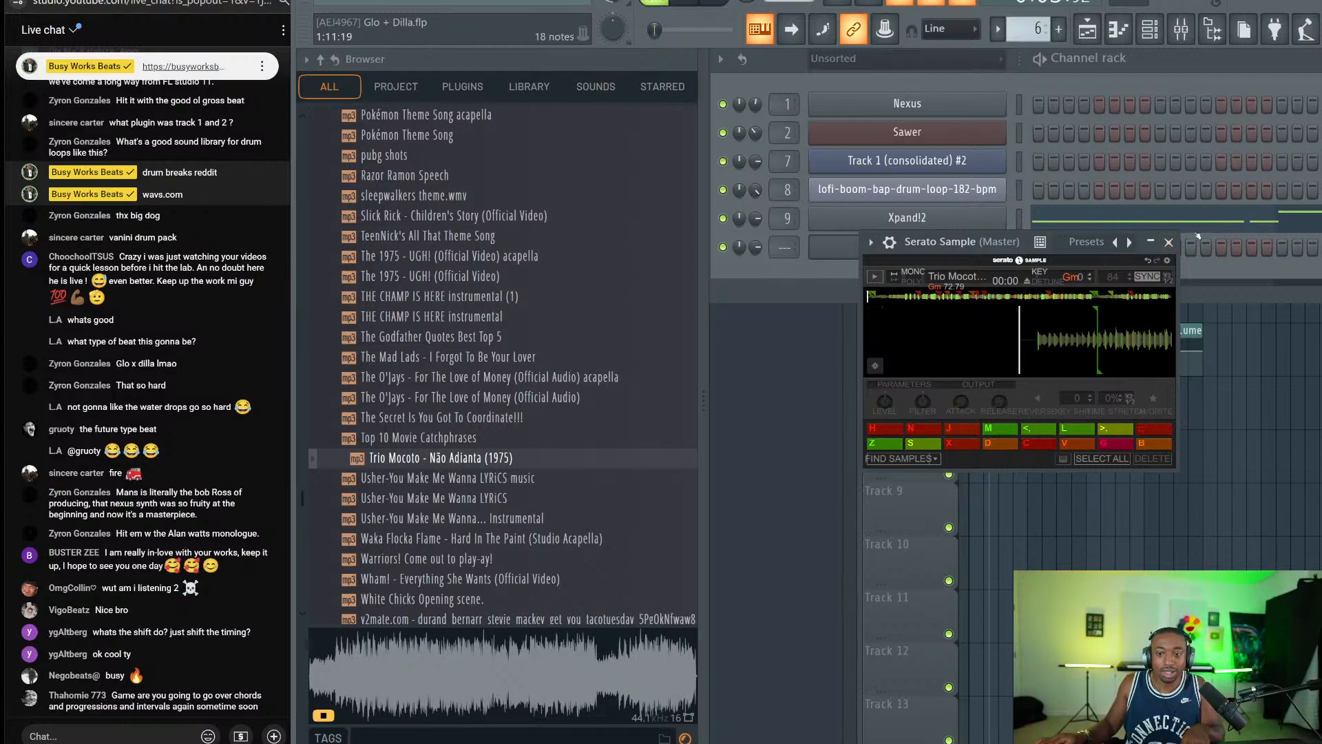
pyautogui.click(1168, 243)
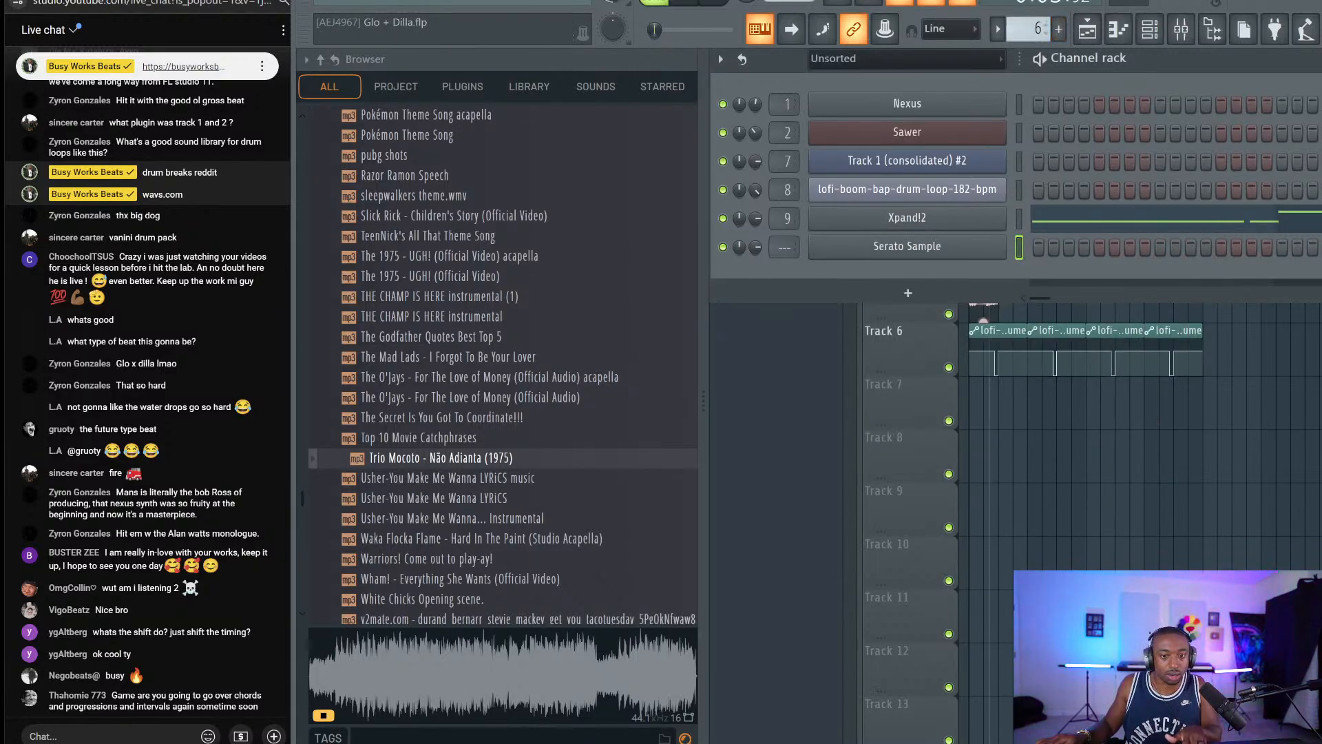
pyautogui.press('space')
pyautogui.press('KP_Add')
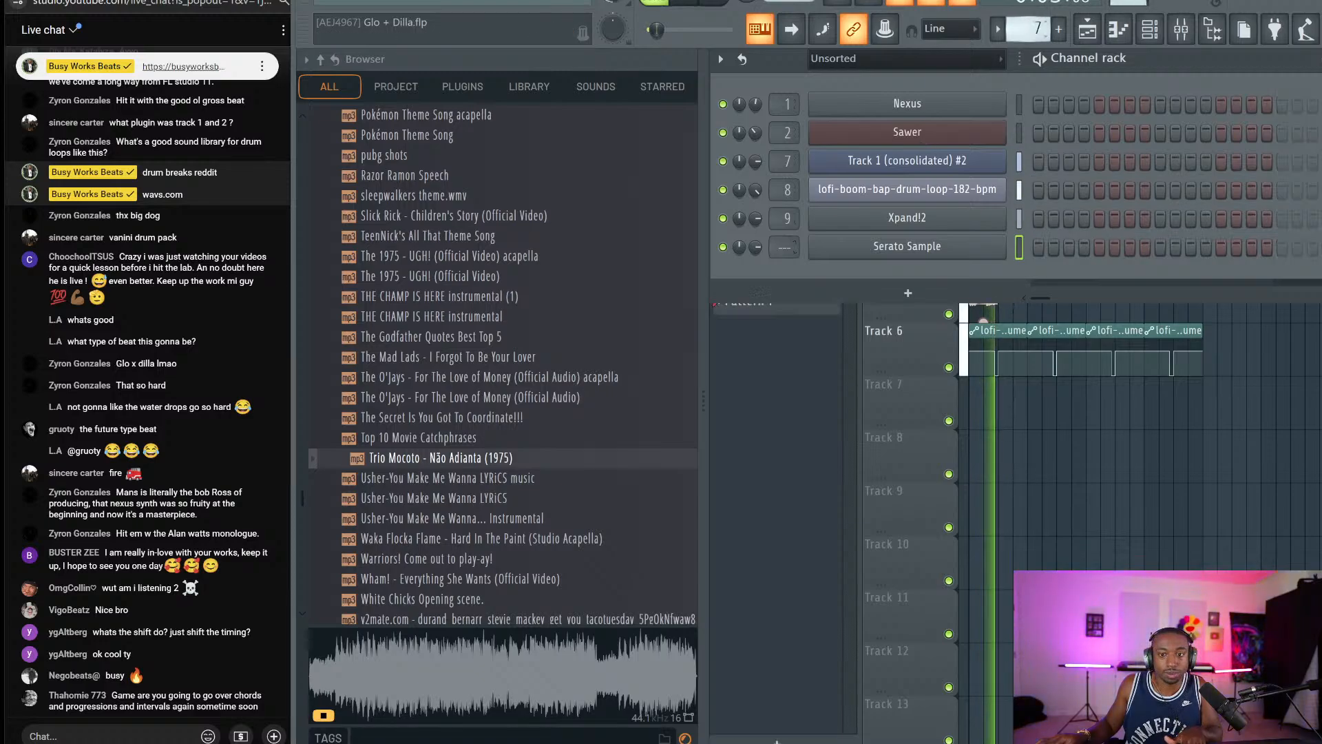
# Audition the Trio Mocoto chop at 03:02 and the B3 chop in Serato Sample.
pyautogui.click(907, 246)
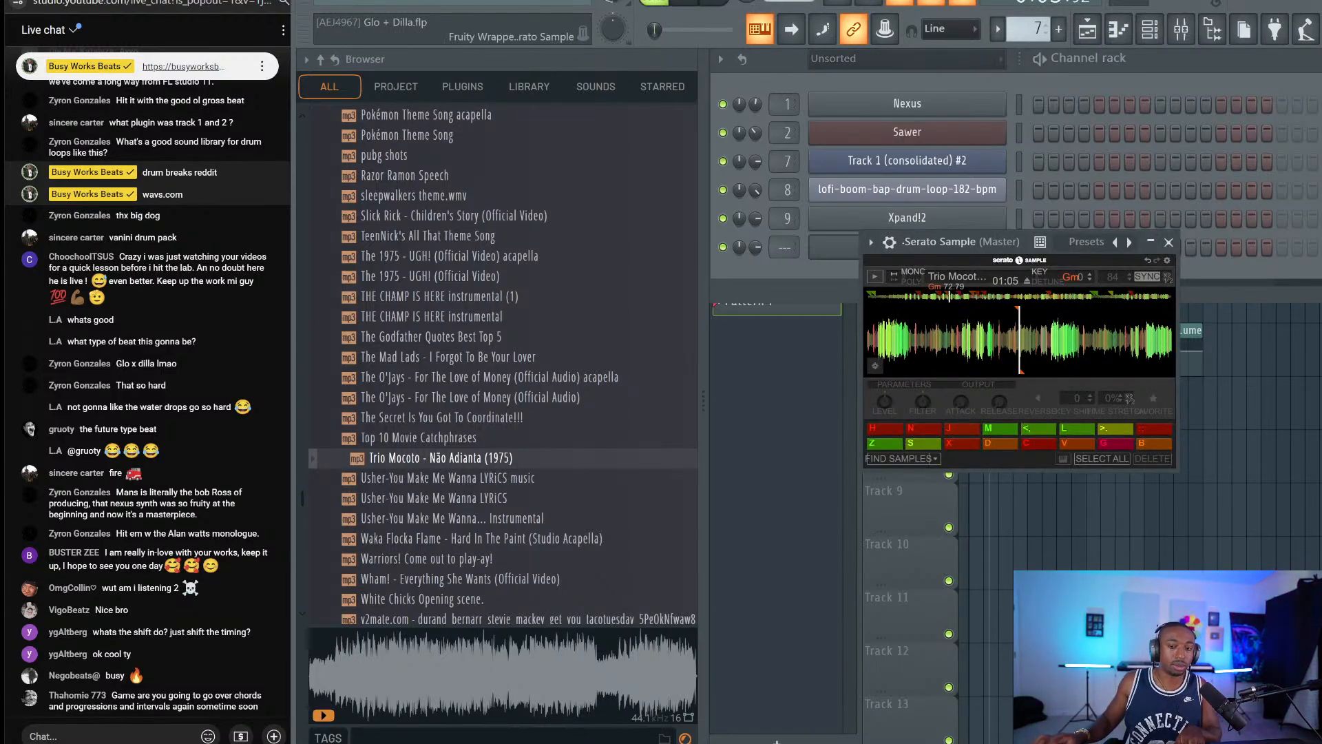
pyautogui.press('m')
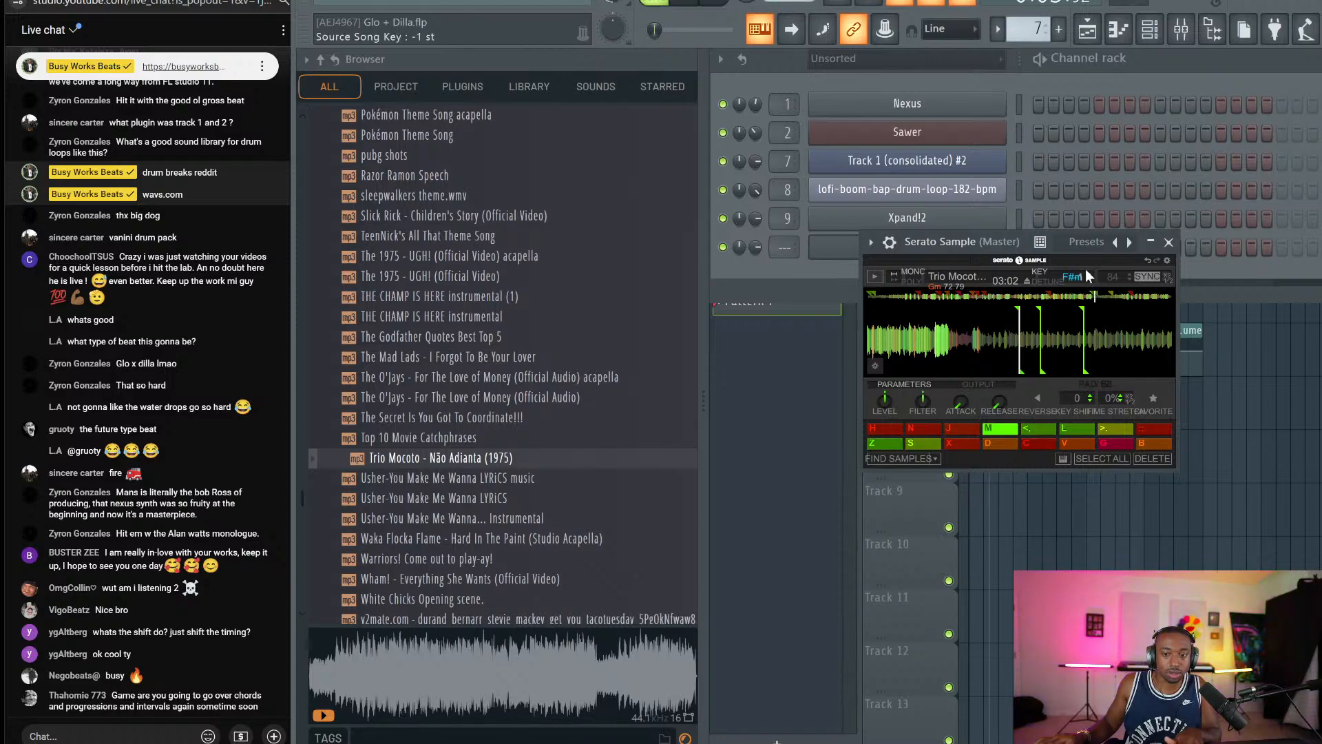
pyautogui.press('m')
pyautogui.moveTo(1058, 243); pyautogui.dragTo(1003, 247)
pyautogui.press('space')
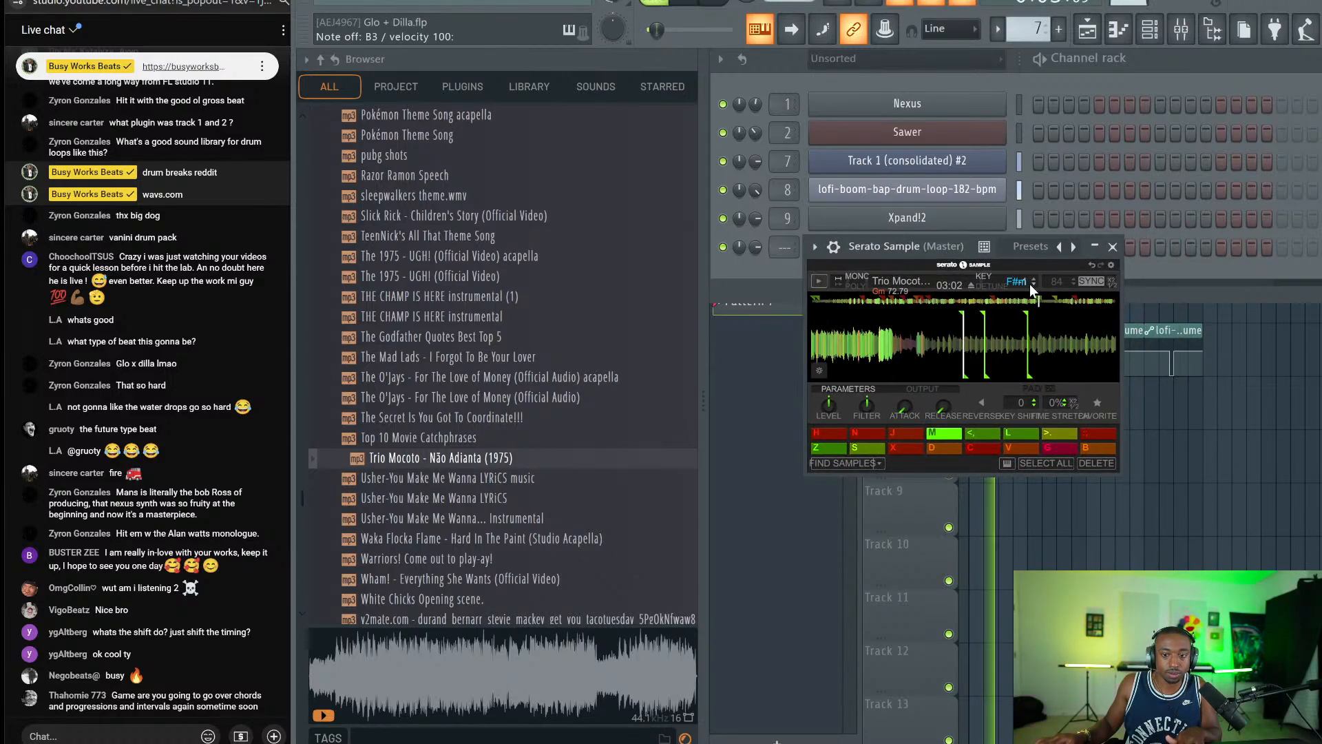
pyautogui.press('space')
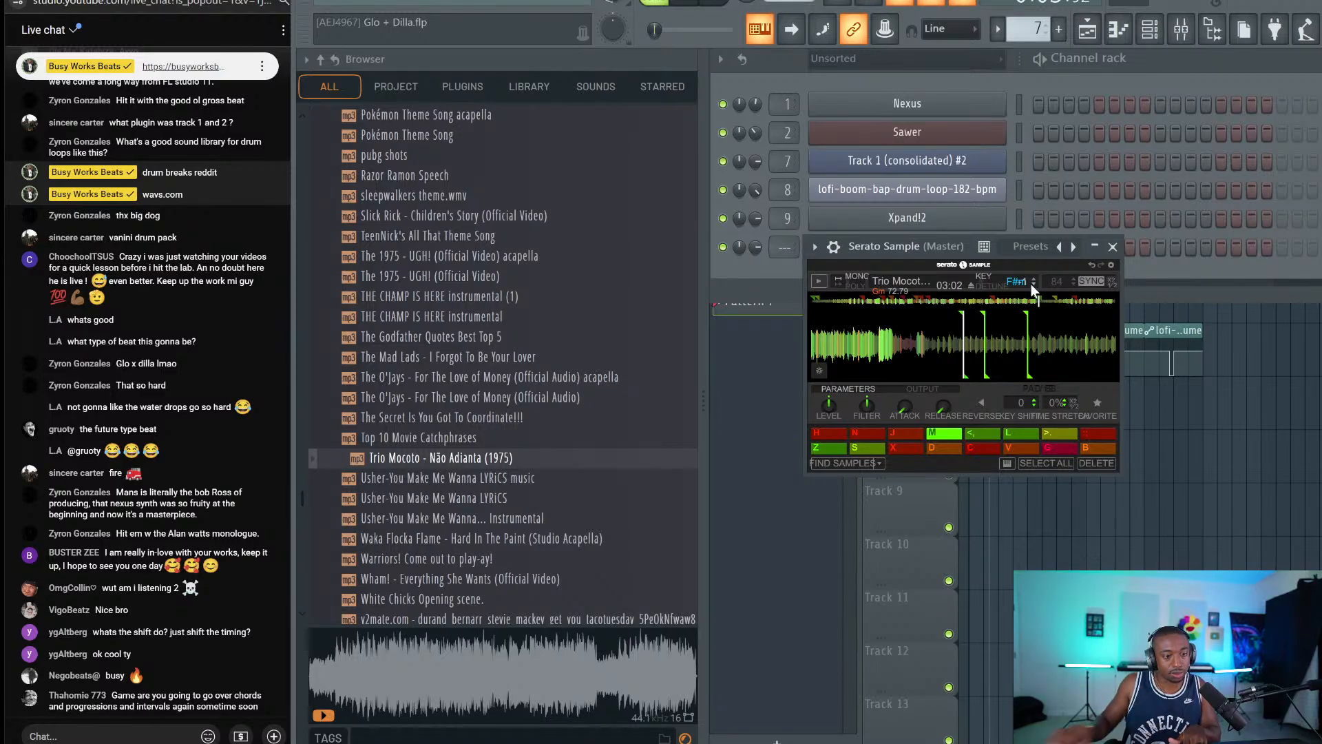
pyautogui.click(1113, 246)
# Play the E3 chop over the beat and hide the Channel rack to show the playlist.
pyautogui.press('space')
pyautogui.press('c')
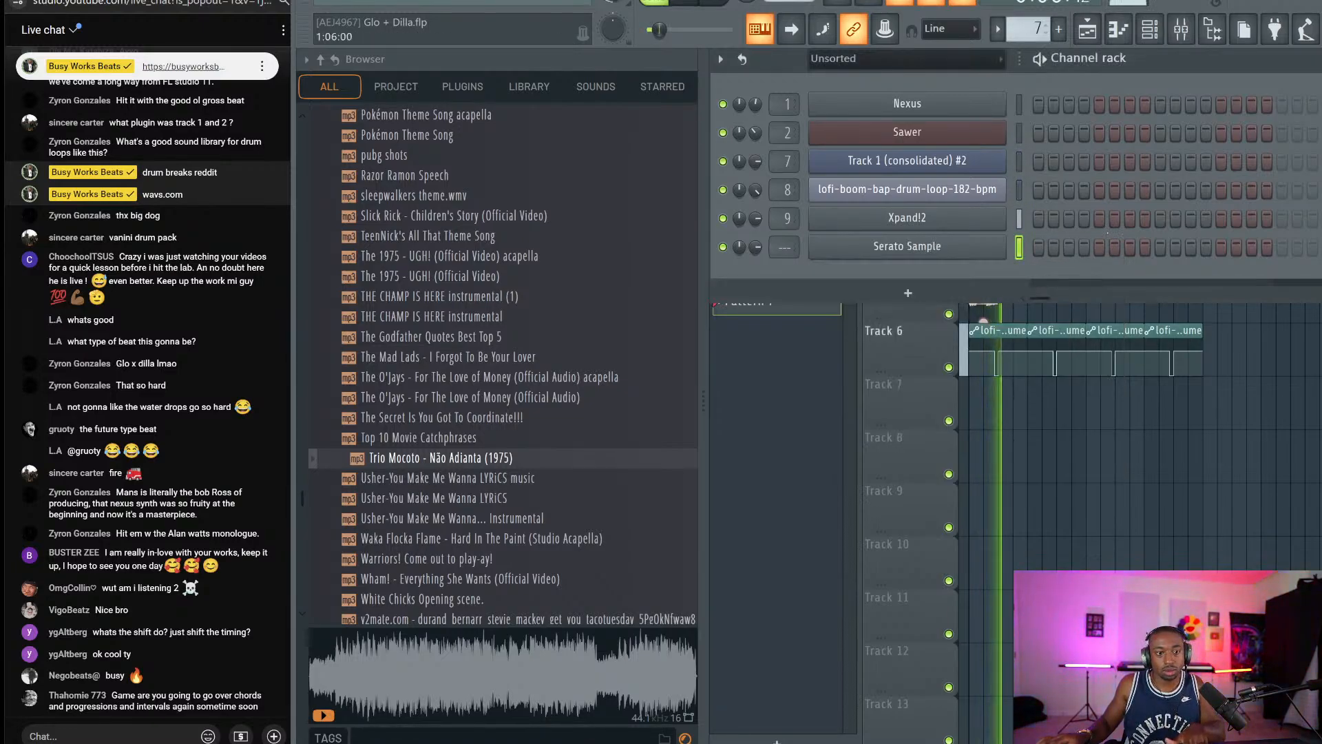
pyautogui.press('F6')
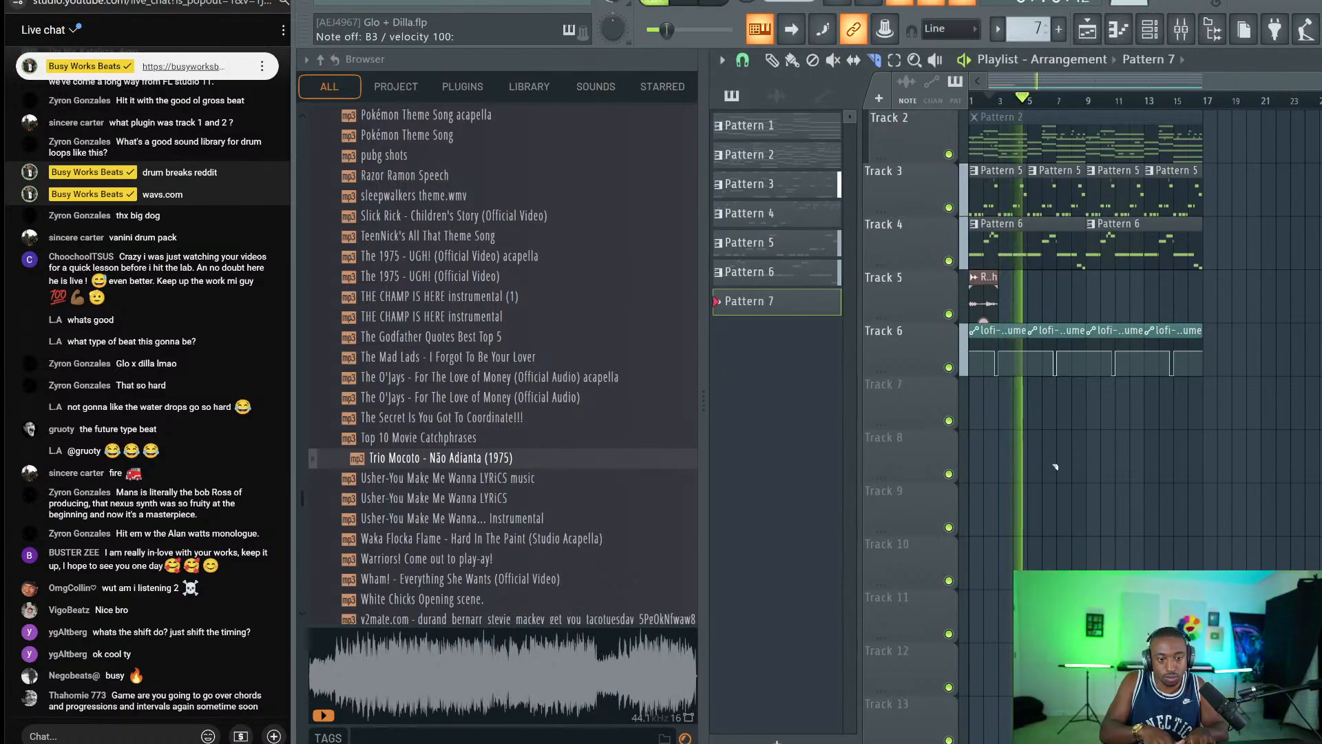
# Record a chop melody starting on C4 into Pattern 7 on Track 7, spanning bars 1–9.
pyautogui.press('q')
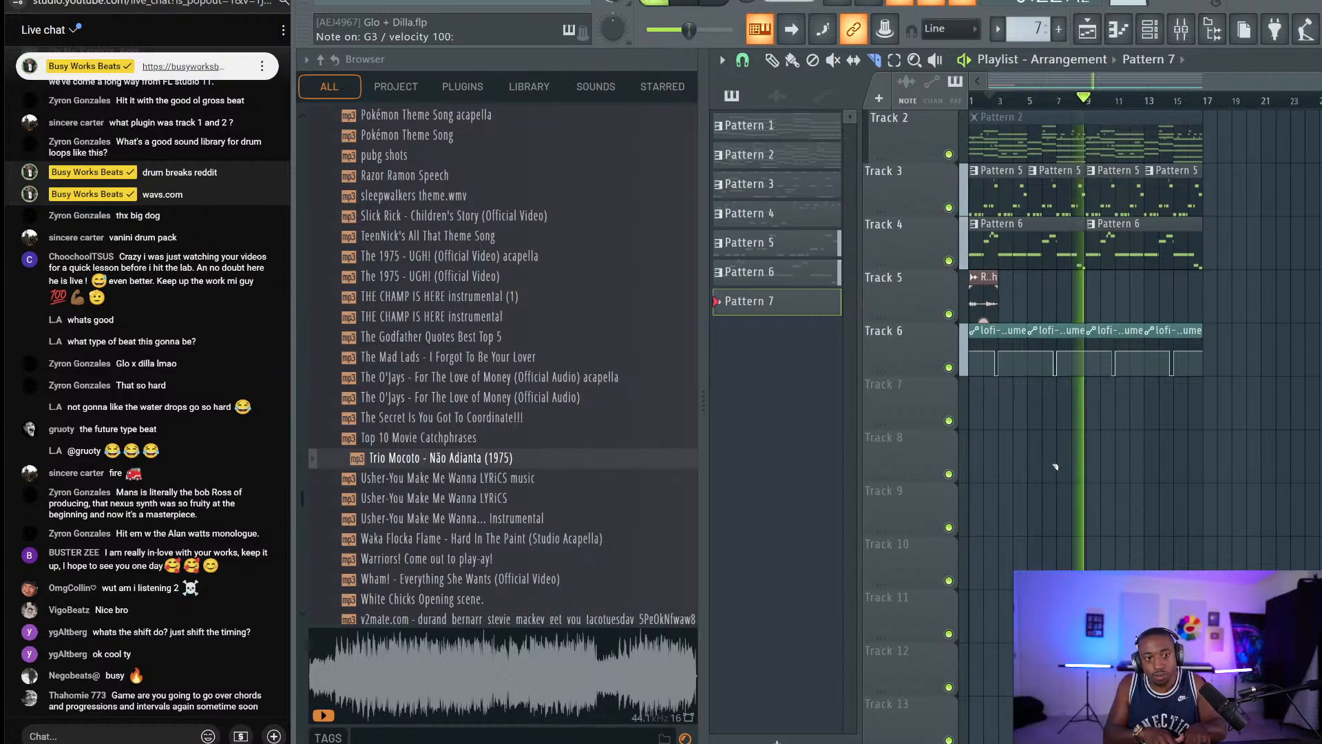
pyautogui.press('space')
pyautogui.click(1163, 38)
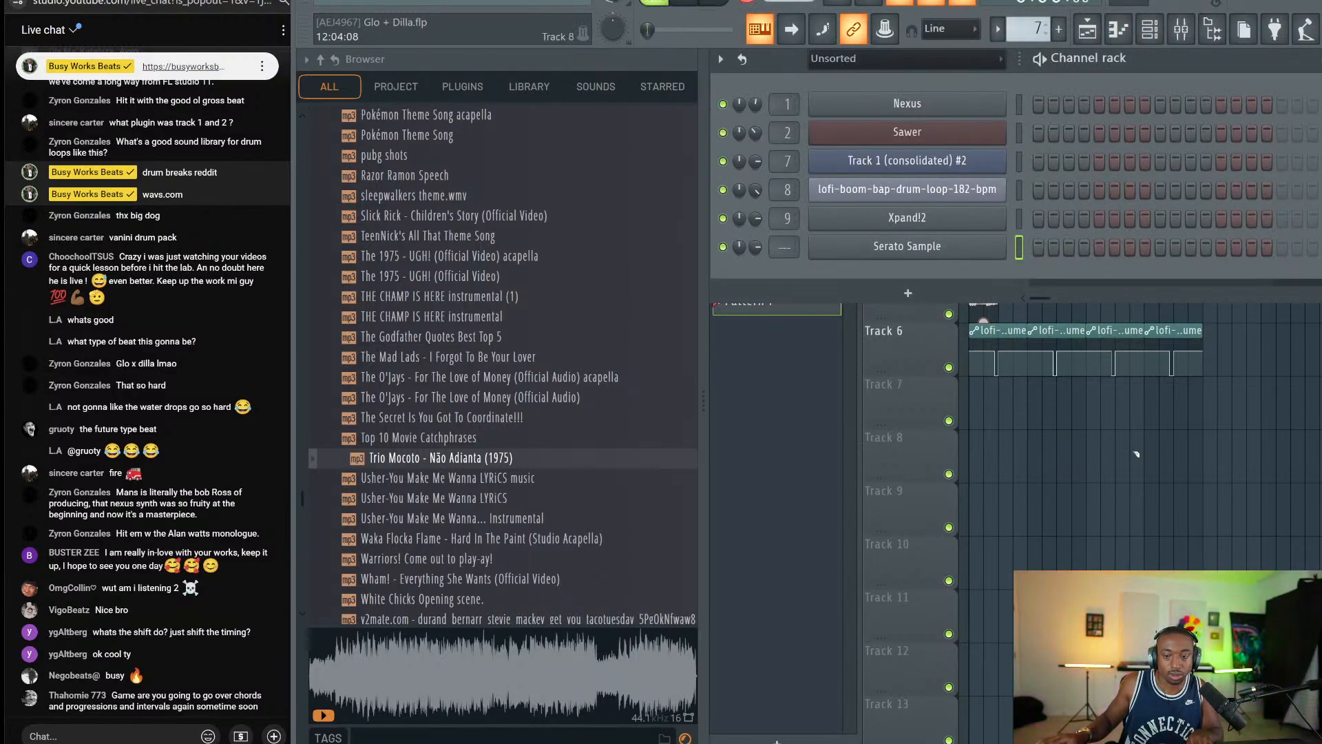
pyautogui.press('F6')
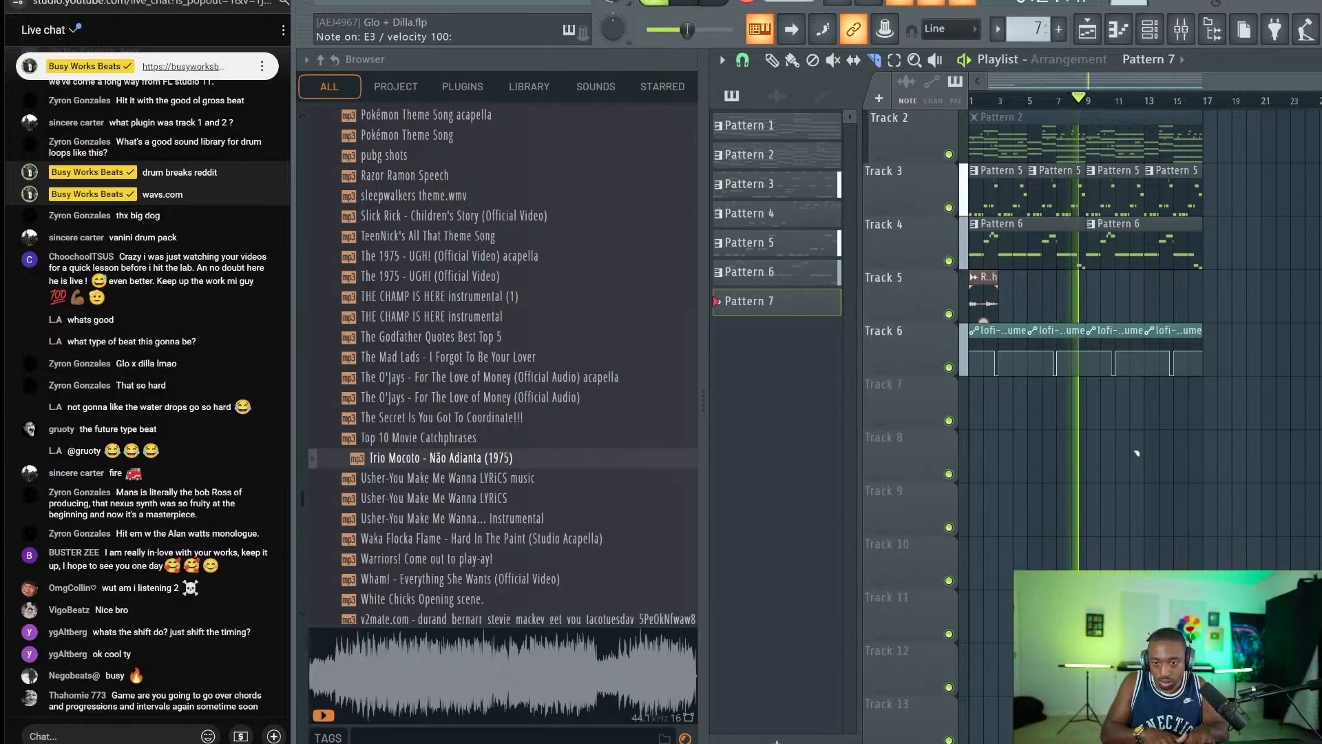
pyautogui.press('space')
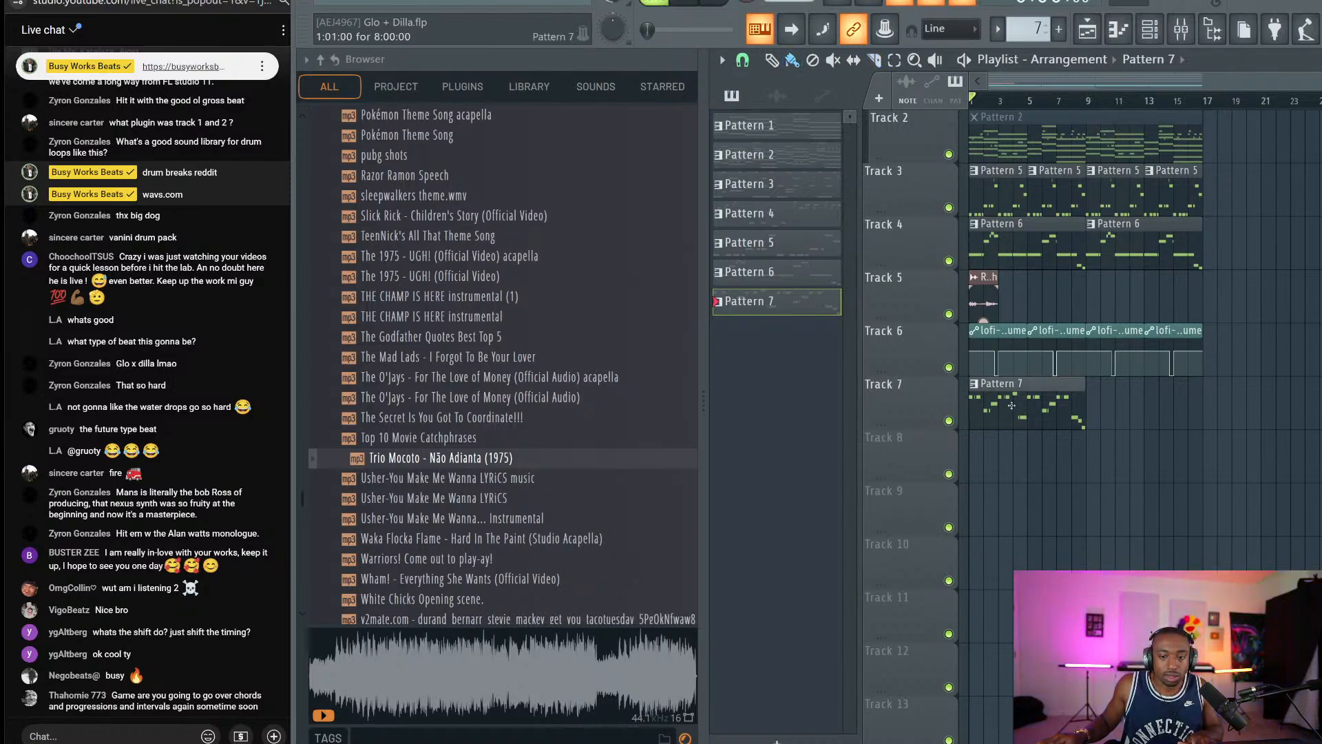
# Quantize the recorded Pattern 7 notes to the grid in the piano roll.
pyautogui.doubleClick(1012, 406)
pyautogui.click(1214, 30)
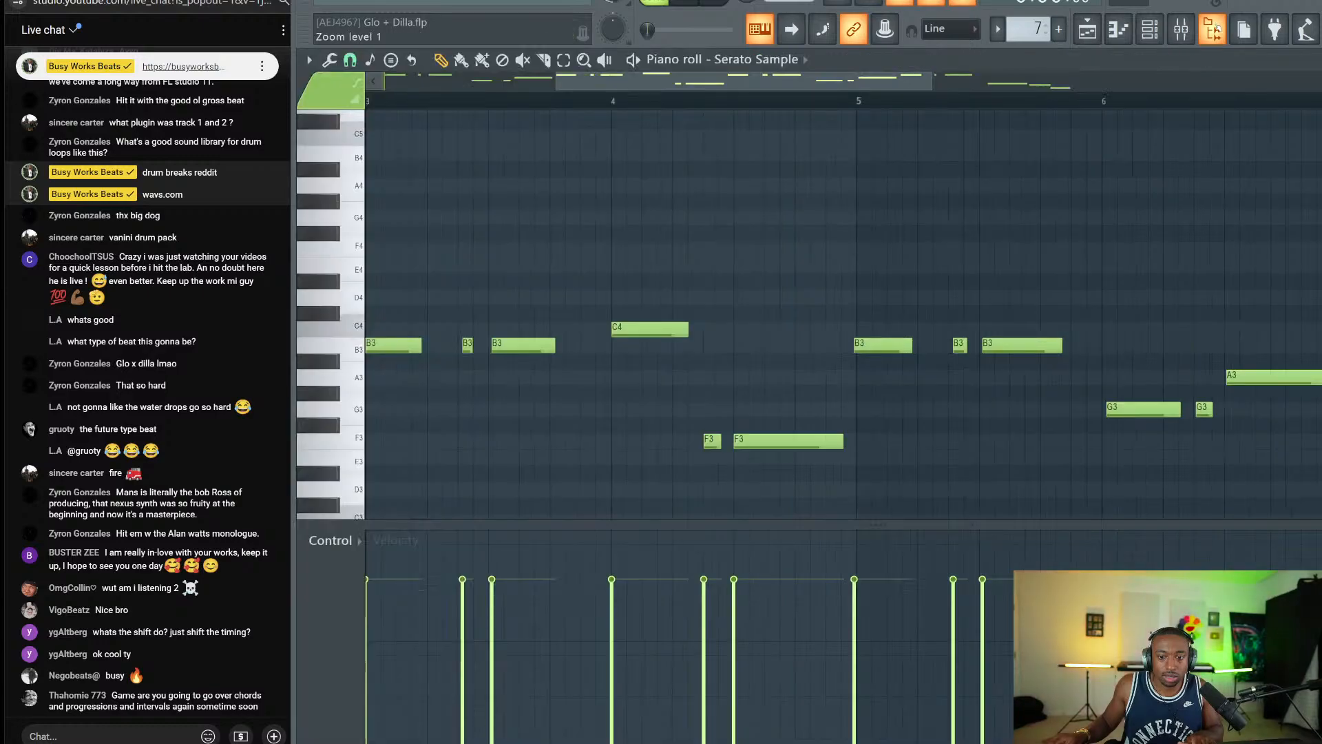
pyautogui.hotkey('alt', 'q')
pyautogui.press('Return')
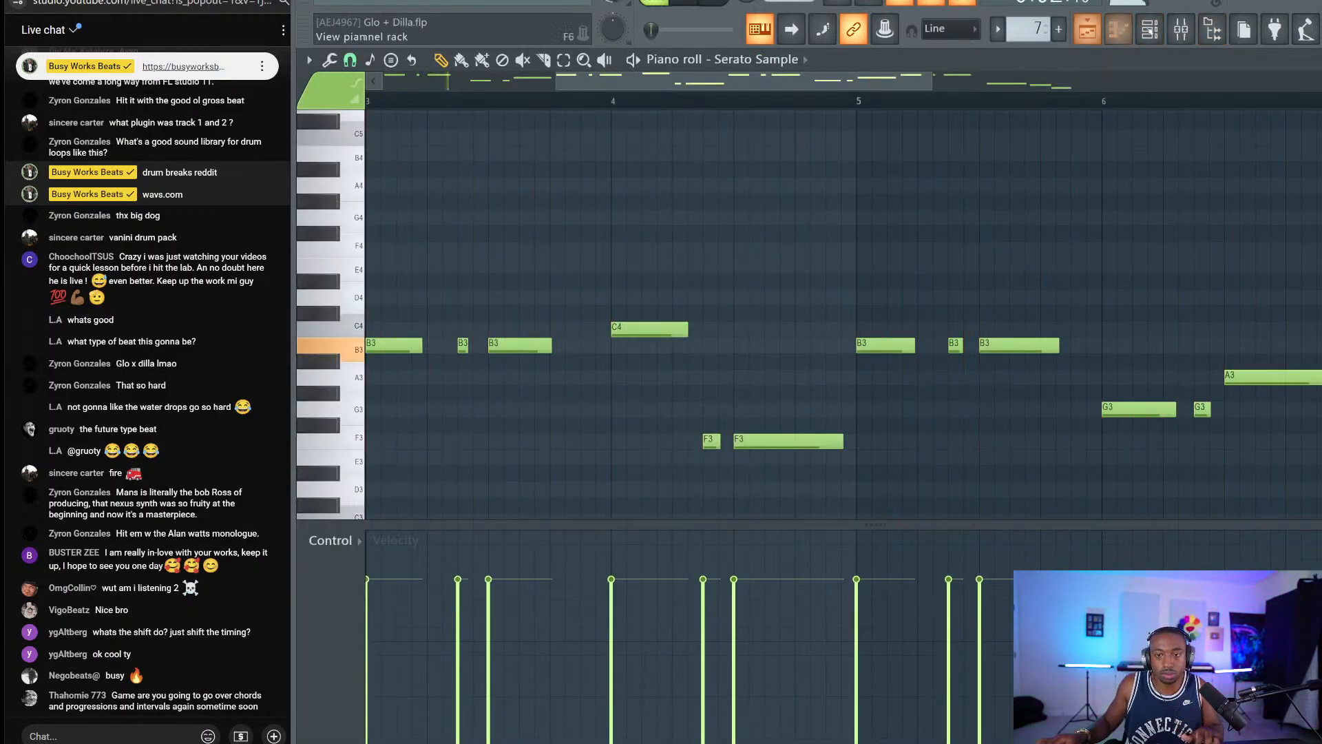
pyautogui.click(1088, 29)
# Route Serato Sample to mixer track 10 and set its fine time shift to 0:01.
pyautogui.press('F6')
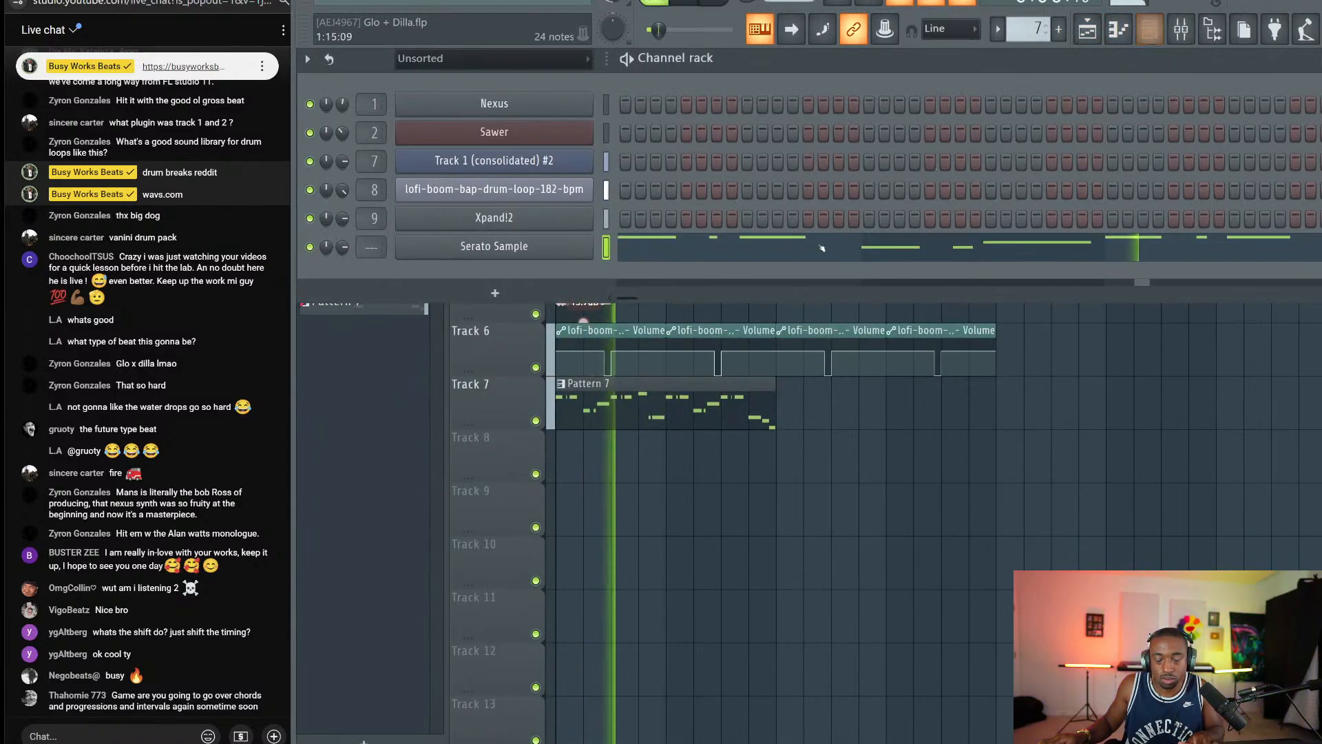
pyautogui.press('space')
pyautogui.hotkey('ctrl', 'l')
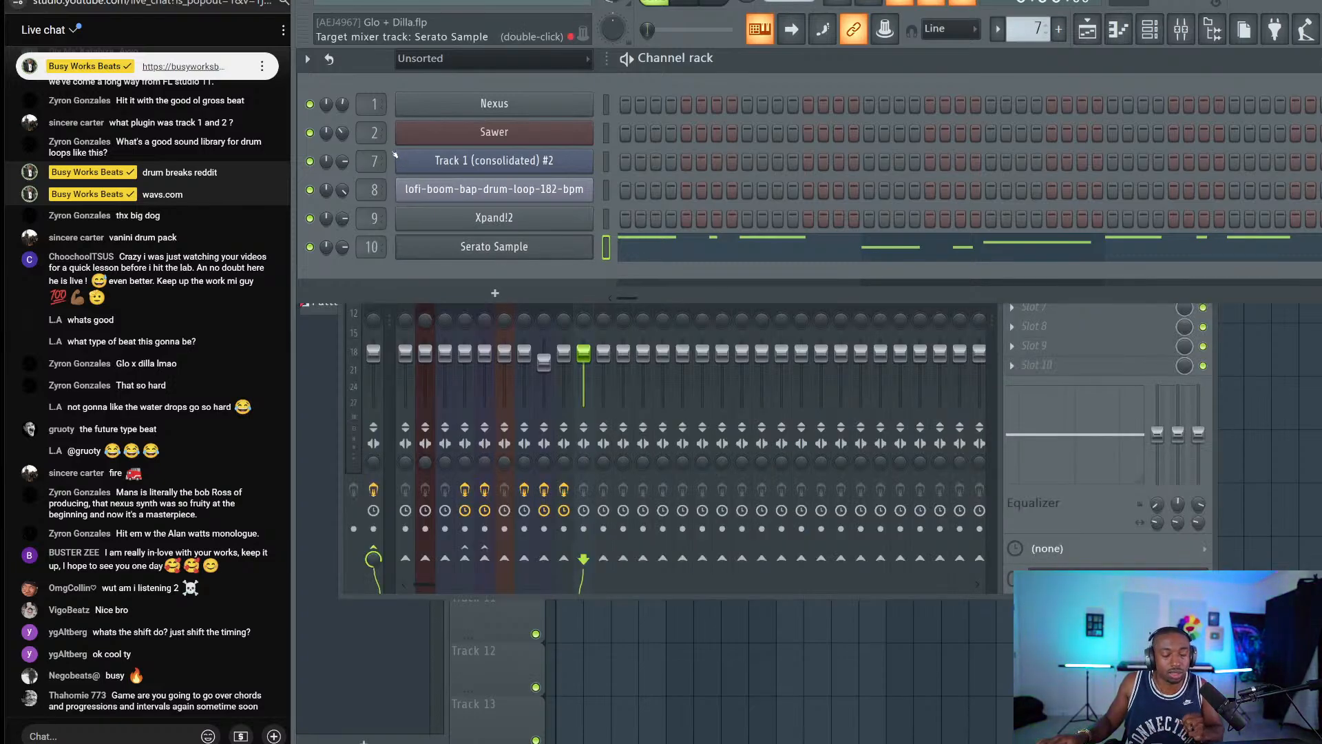
pyautogui.click(421, 246)
pyautogui.click(420, 246)
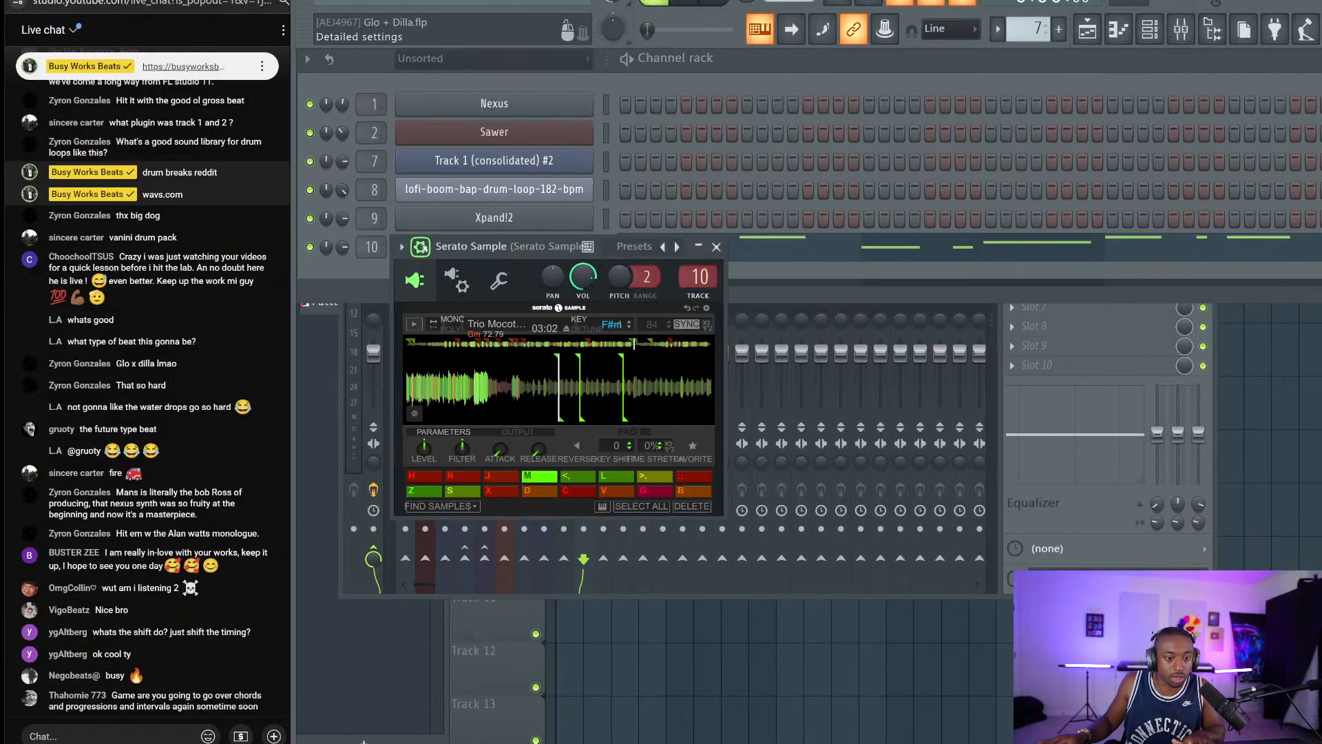
pyautogui.click(498, 280)
pyautogui.moveTo(750, 347); pyautogui.dragTo(750, 341)
pyautogui.press('space')
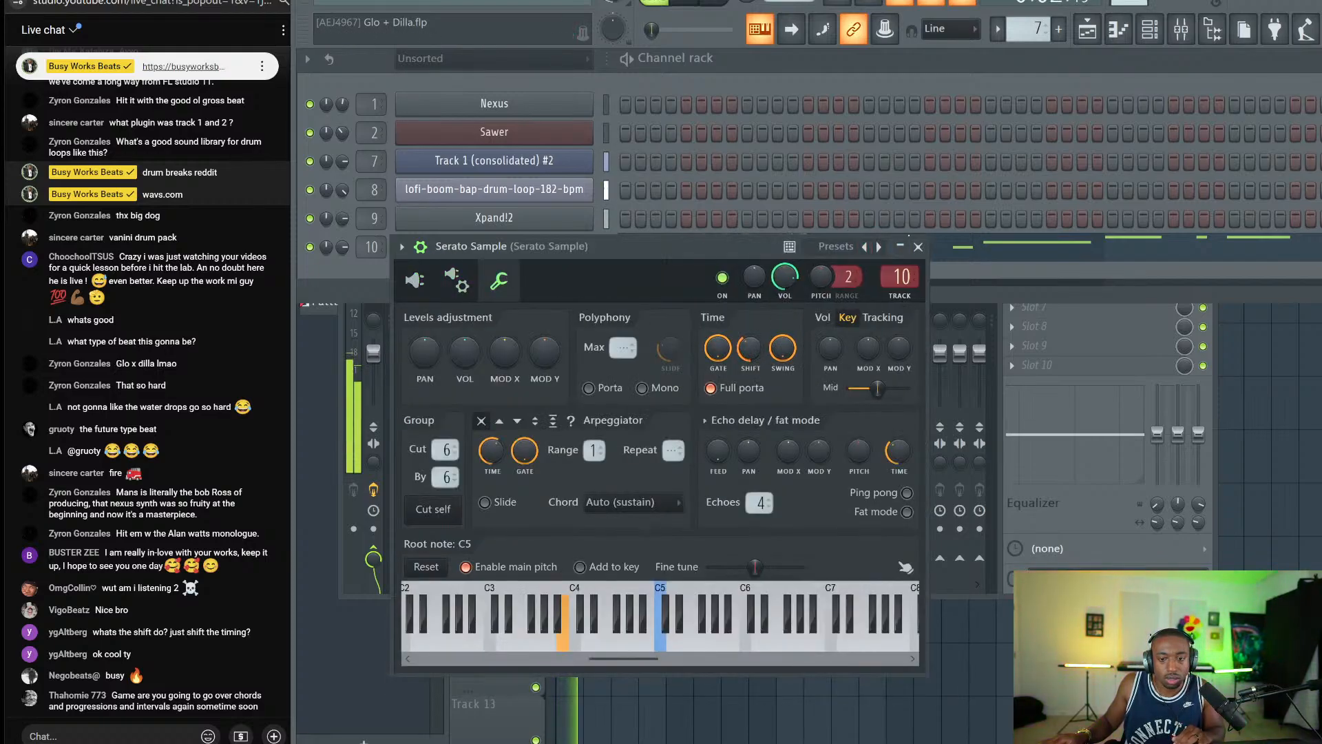
pyautogui.click(918, 246)
# Save, duplicate the Pattern 7 clip to fill bars 9–17, and create an empty Pattern 8.
pyautogui.rightClick(1308, 350)
pyautogui.hotkey('ctrl', 's')
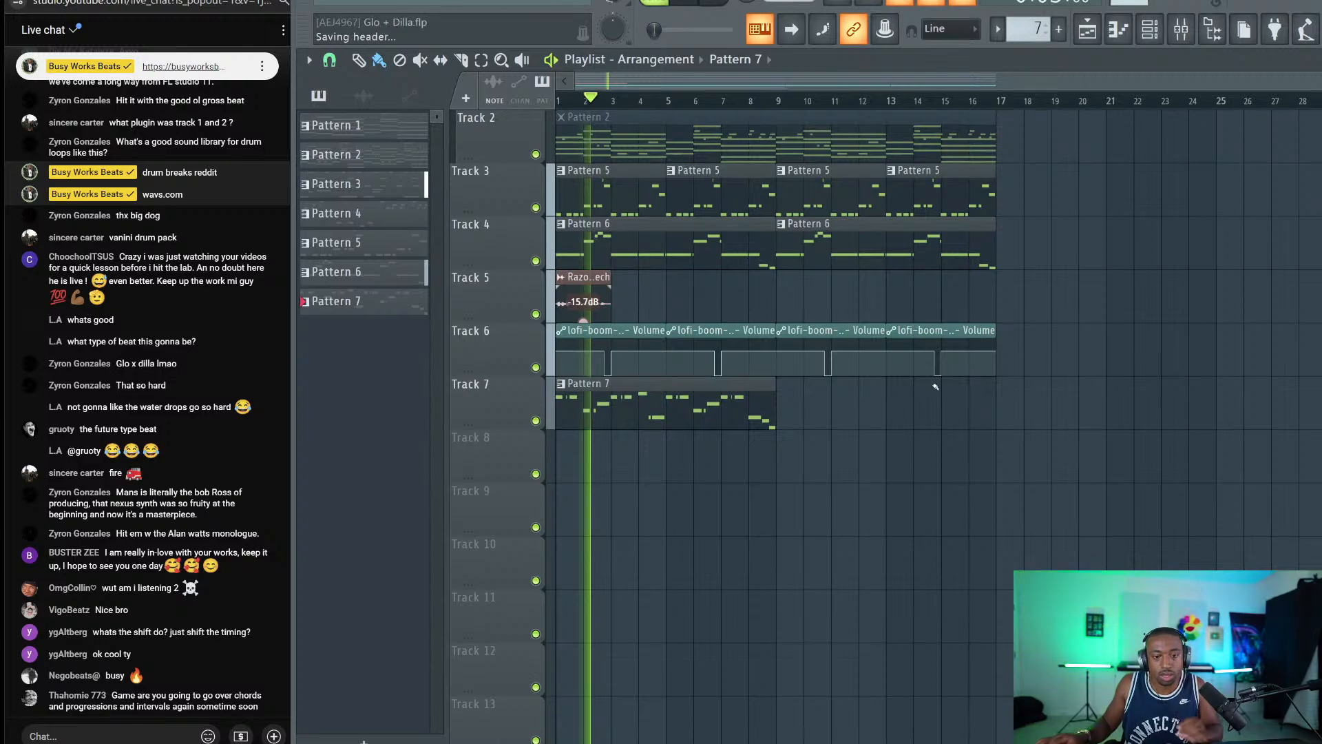
pyautogui.moveTo(768, 378); pyautogui.dragTo(731, 418)
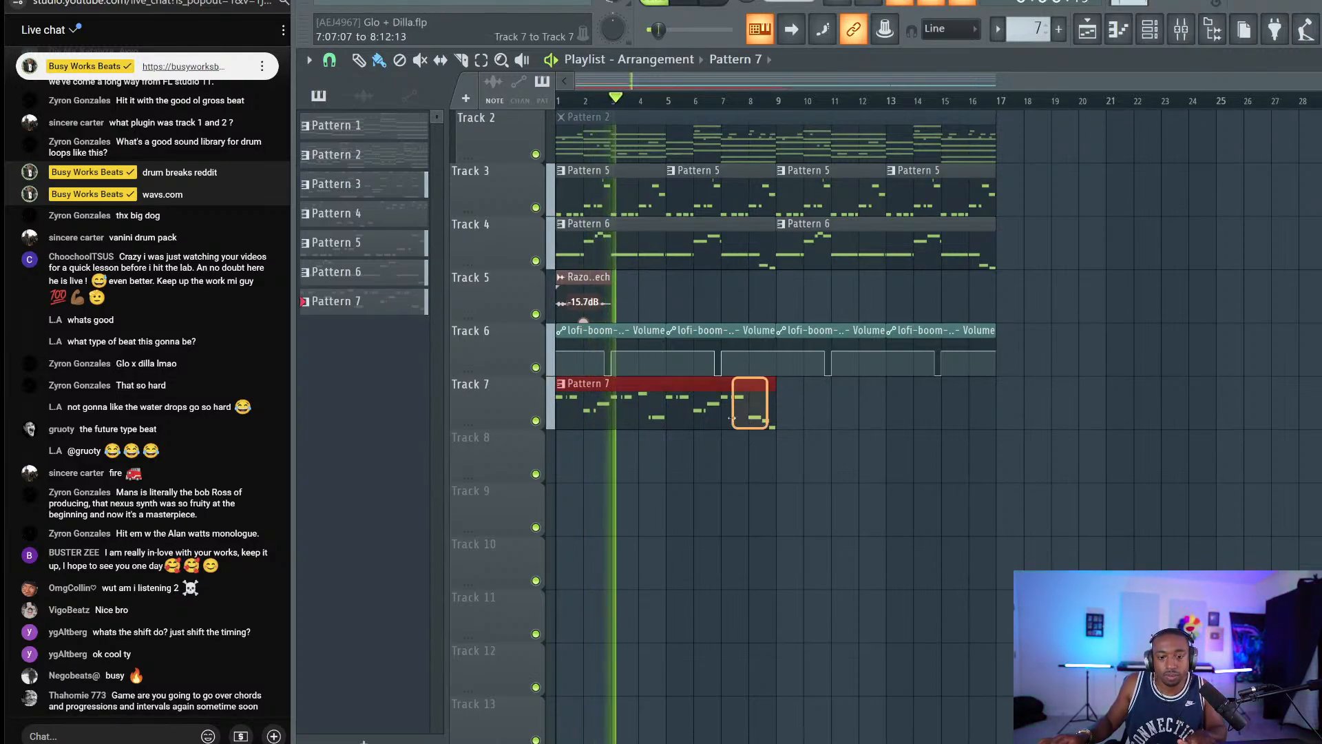
pyautogui.hotkey('ctrl', 'b')
pyautogui.press('F6')
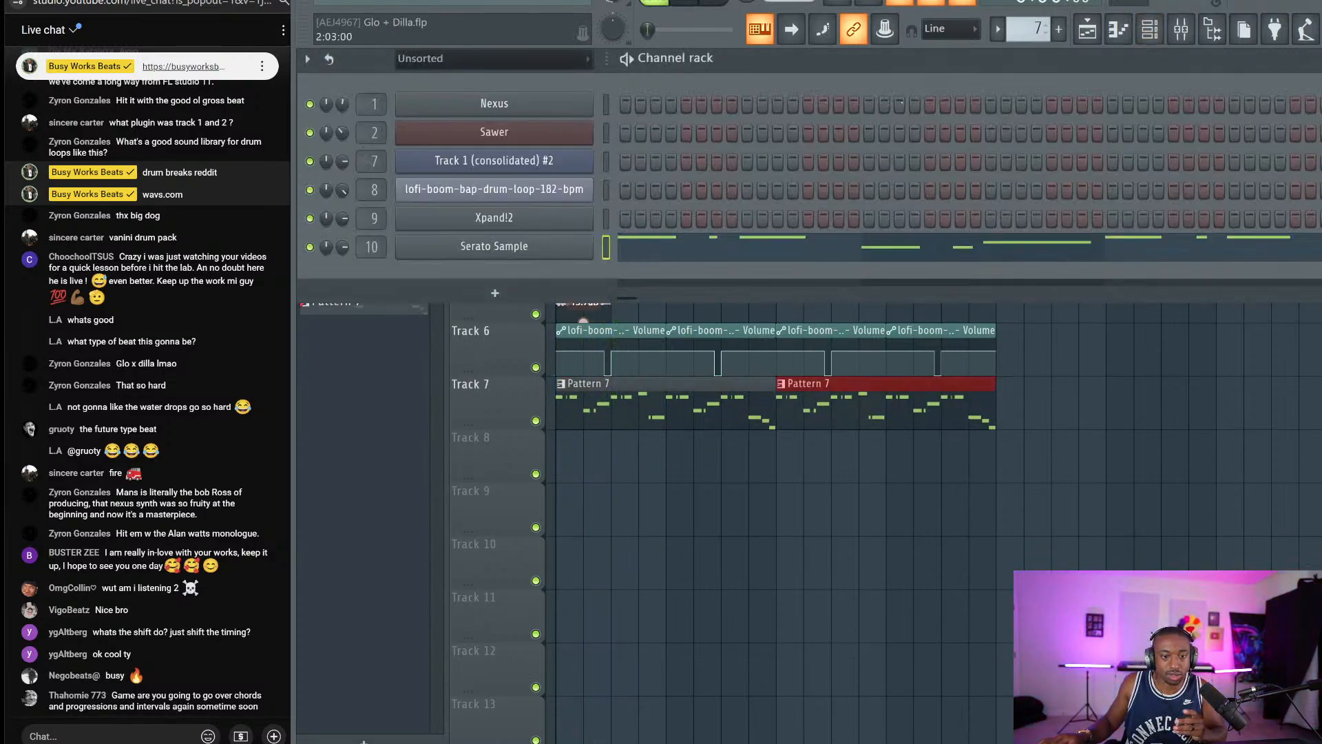
pyautogui.press('F4')
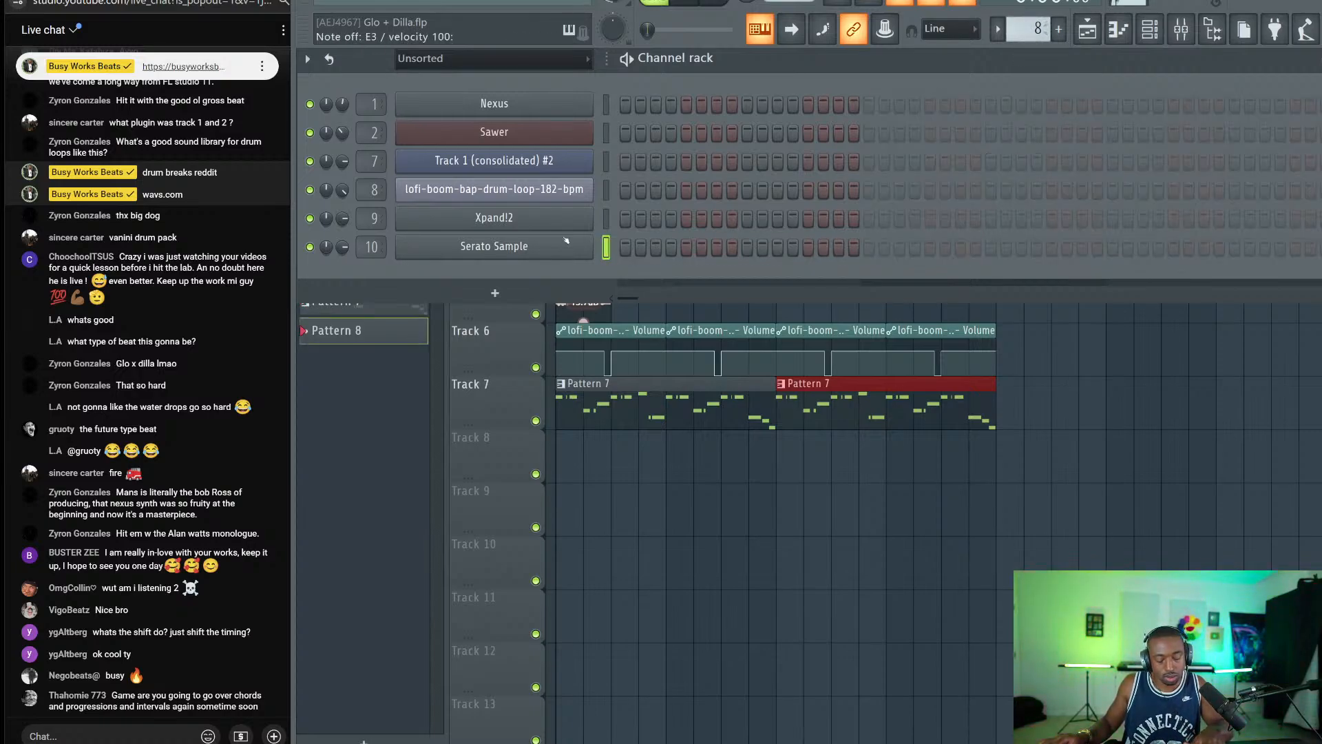
# Lower the typing keyboard's note-input octave to 2 and audition the D3 chop.
pyautogui.rightClick(766, 31)
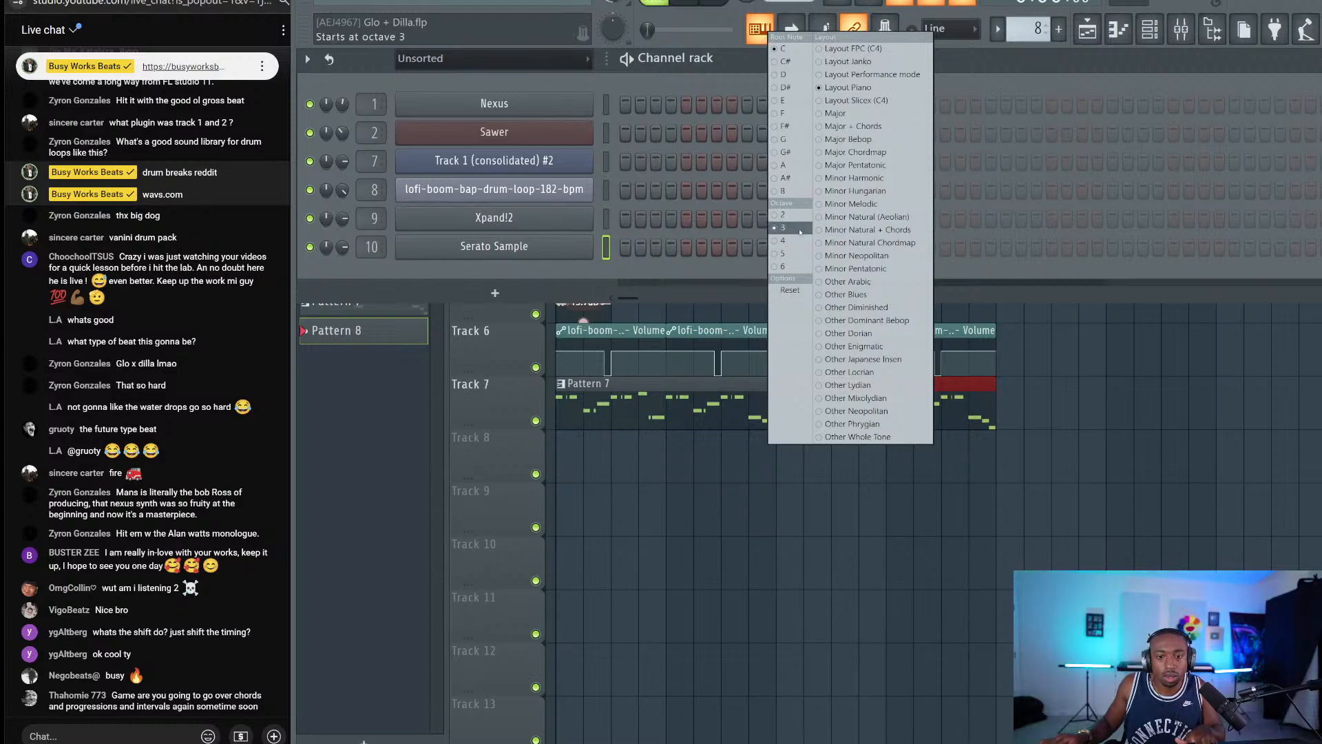
pyautogui.click(784, 216)
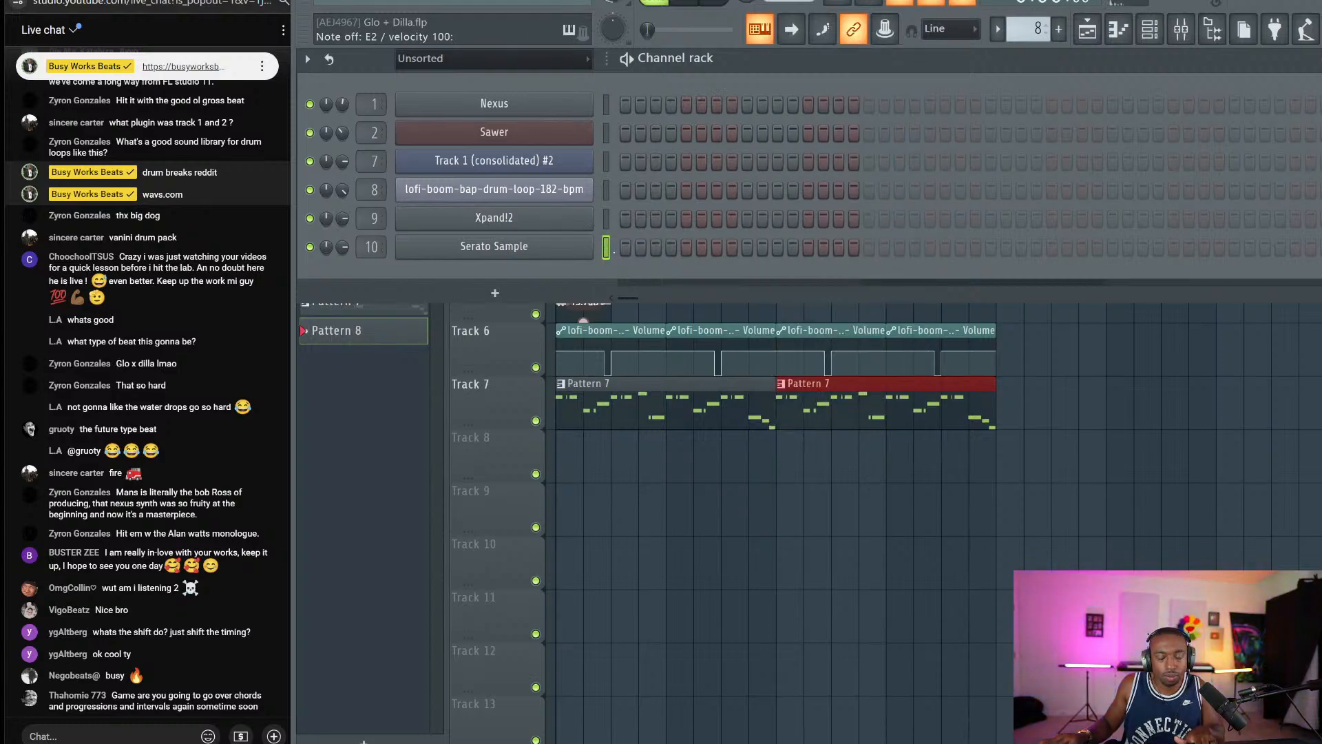
pyautogui.press('w')
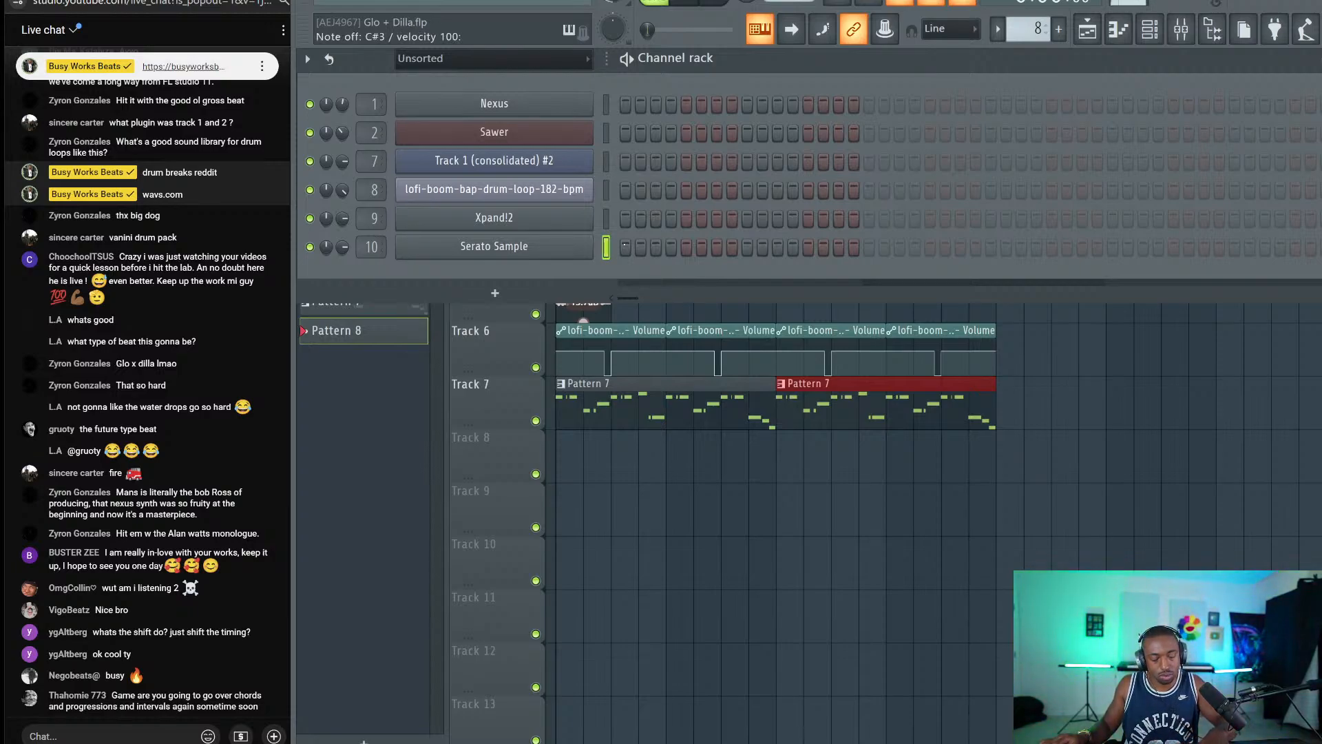
# Rehearse the F3 chop over the beat, then record a four-note phrase into Pattern 8.
pyautogui.press('space')
pyautogui.press('r')
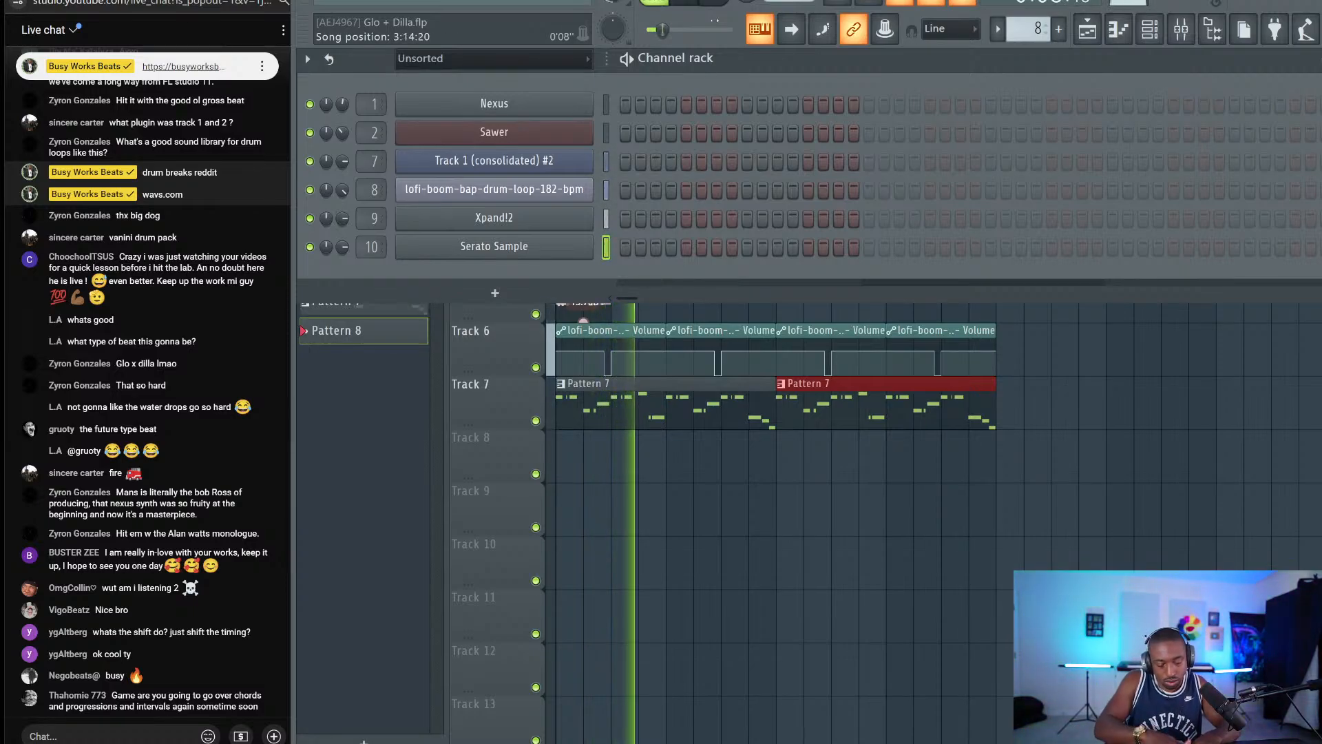
pyautogui.press('space')
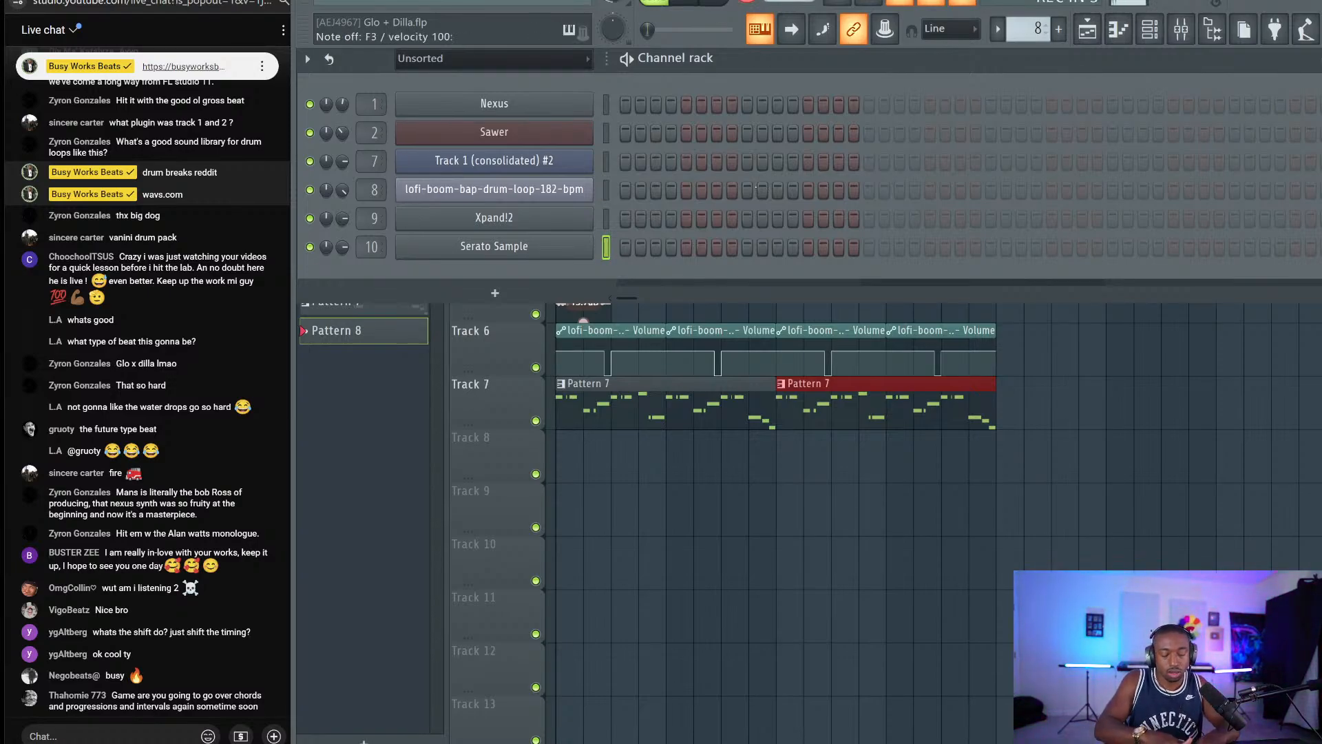
pyautogui.press('space')
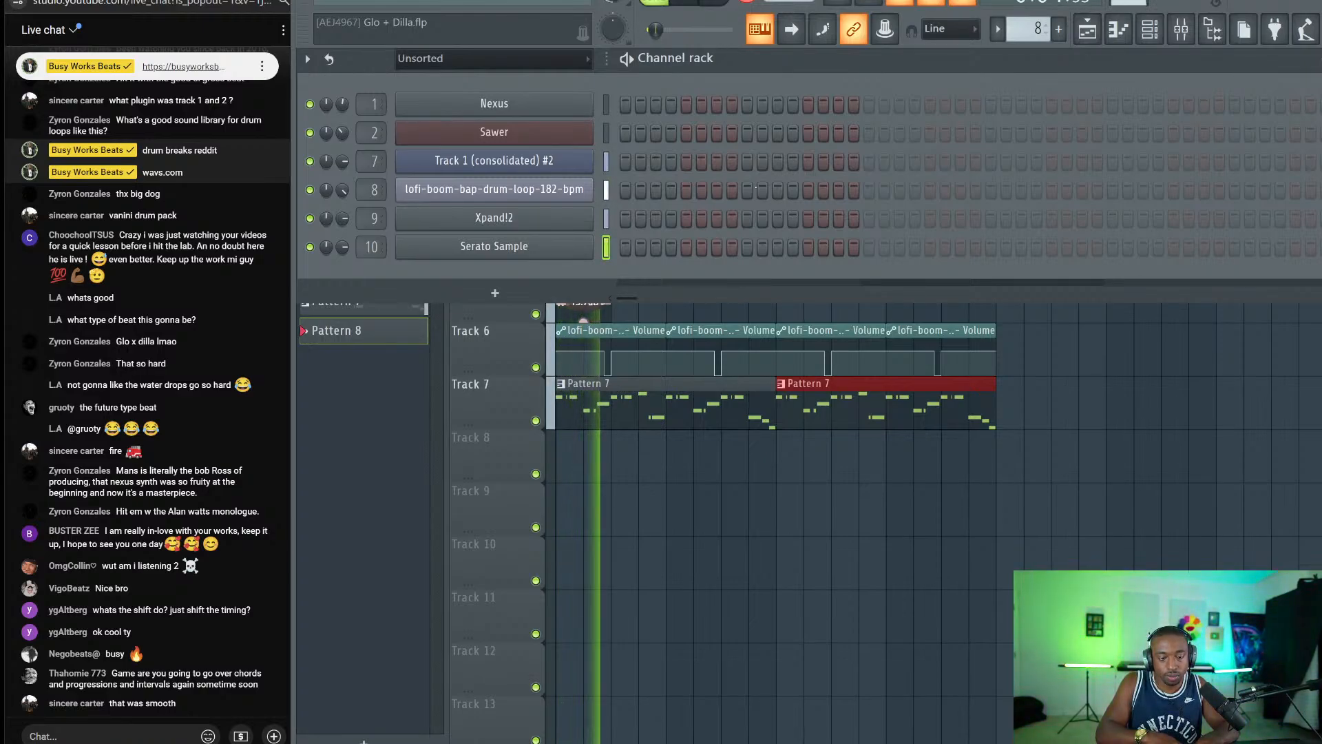
pyautogui.press('space')
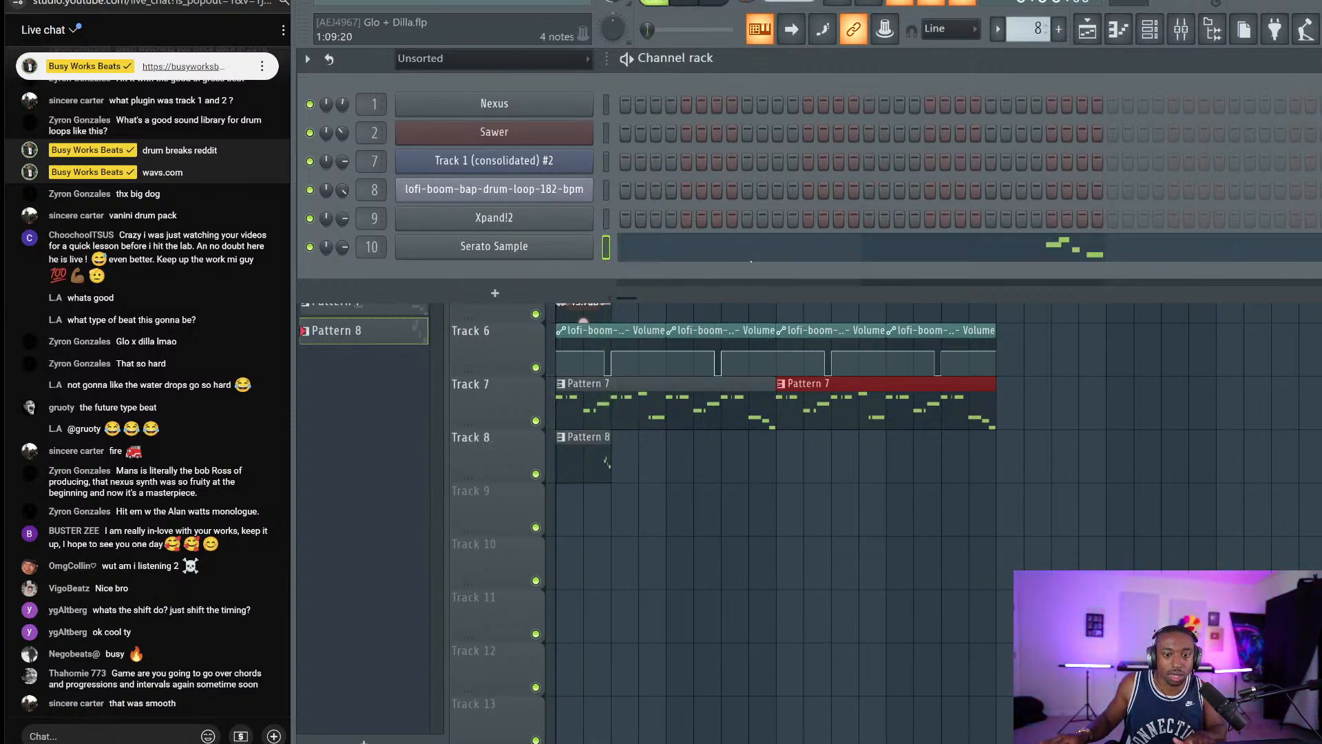
# Quantize the Pattern 8 notes and lengthen the F#3 note by one step.
pyautogui.click(753, 254)
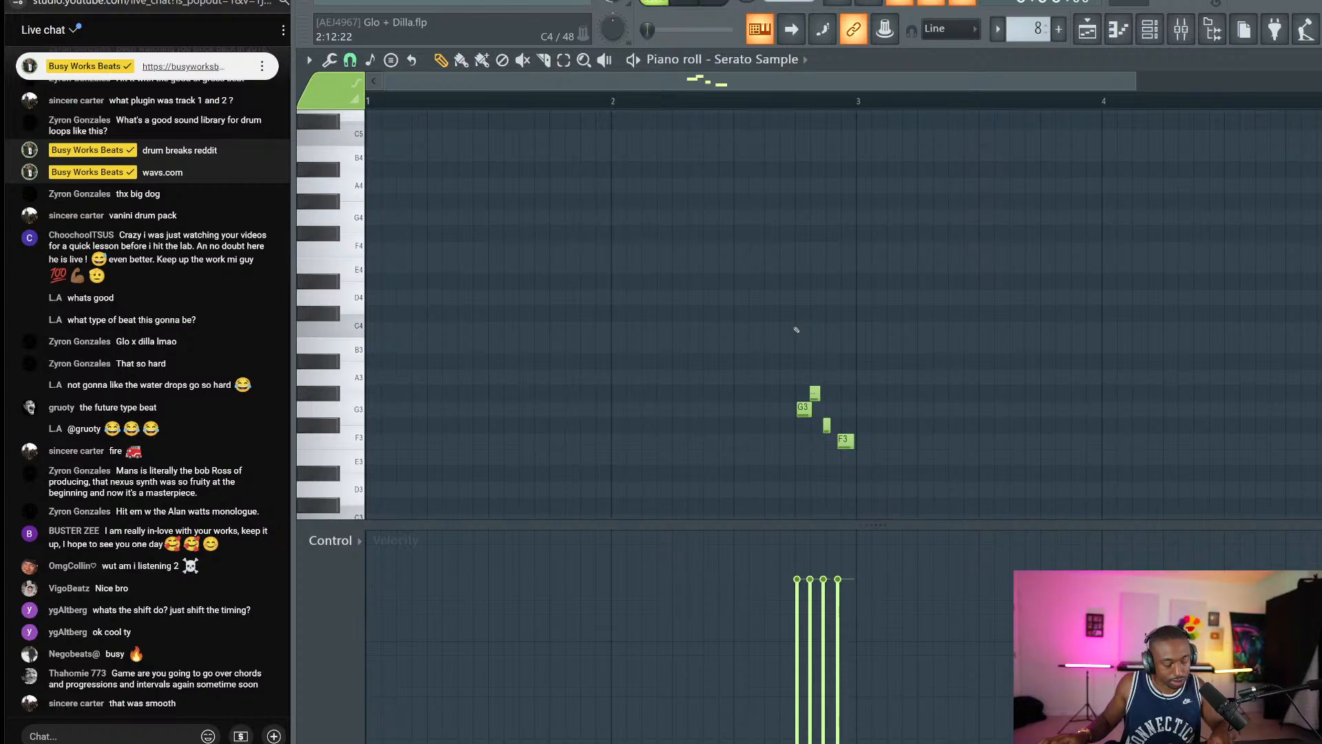
pyautogui.hotkey('alt', 'q')
pyautogui.press('Return')
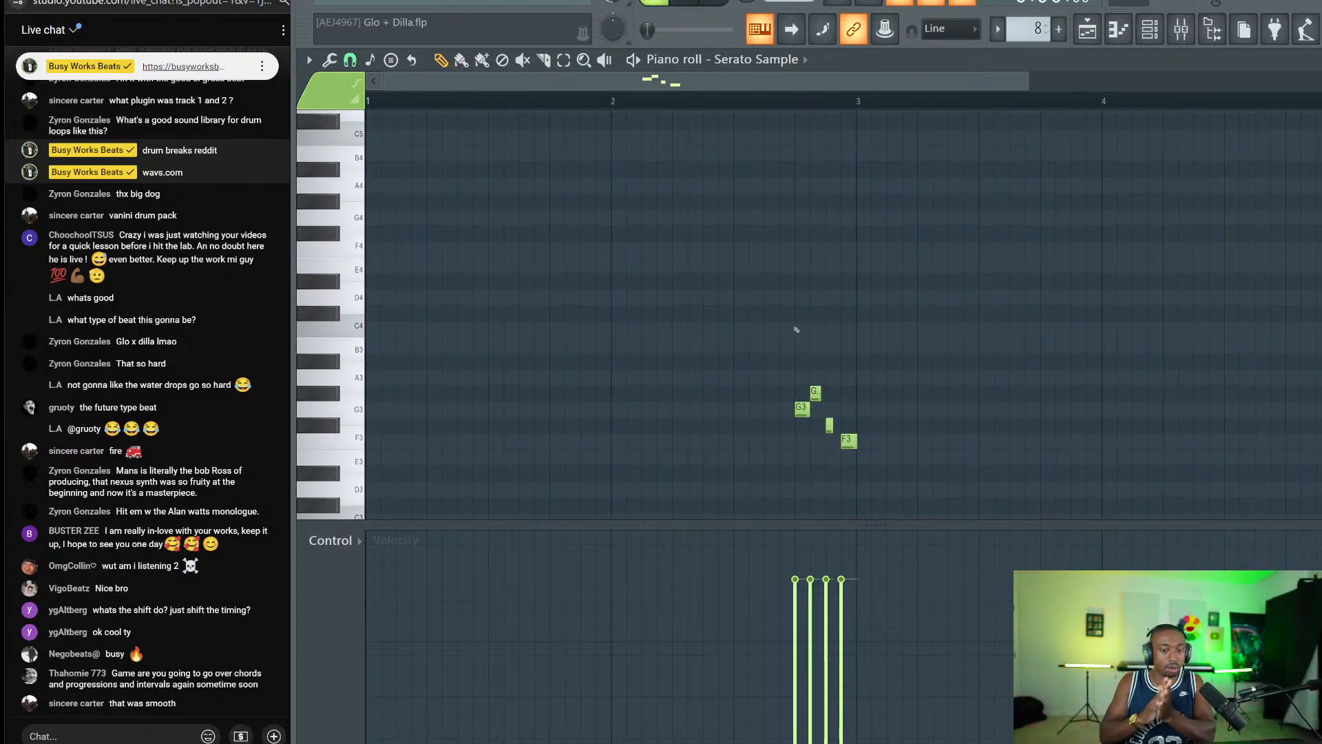
pyautogui.press('space')
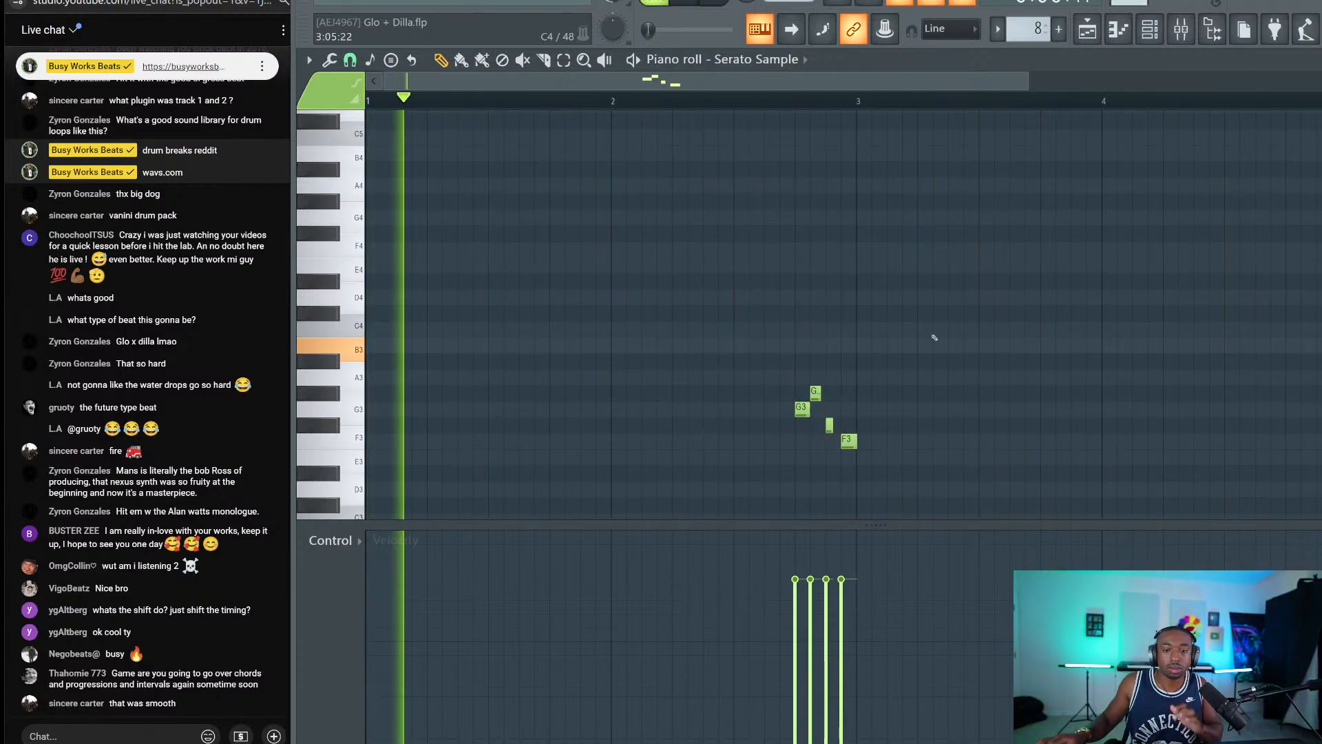
pyautogui.moveTo(832, 426)
pyautogui.mouseDown()
pyautogui.moveTo(824, 413)
pyautogui.moveTo(840, 426)
pyautogui.mouseUp()
pyautogui.rightClick(874, 360)
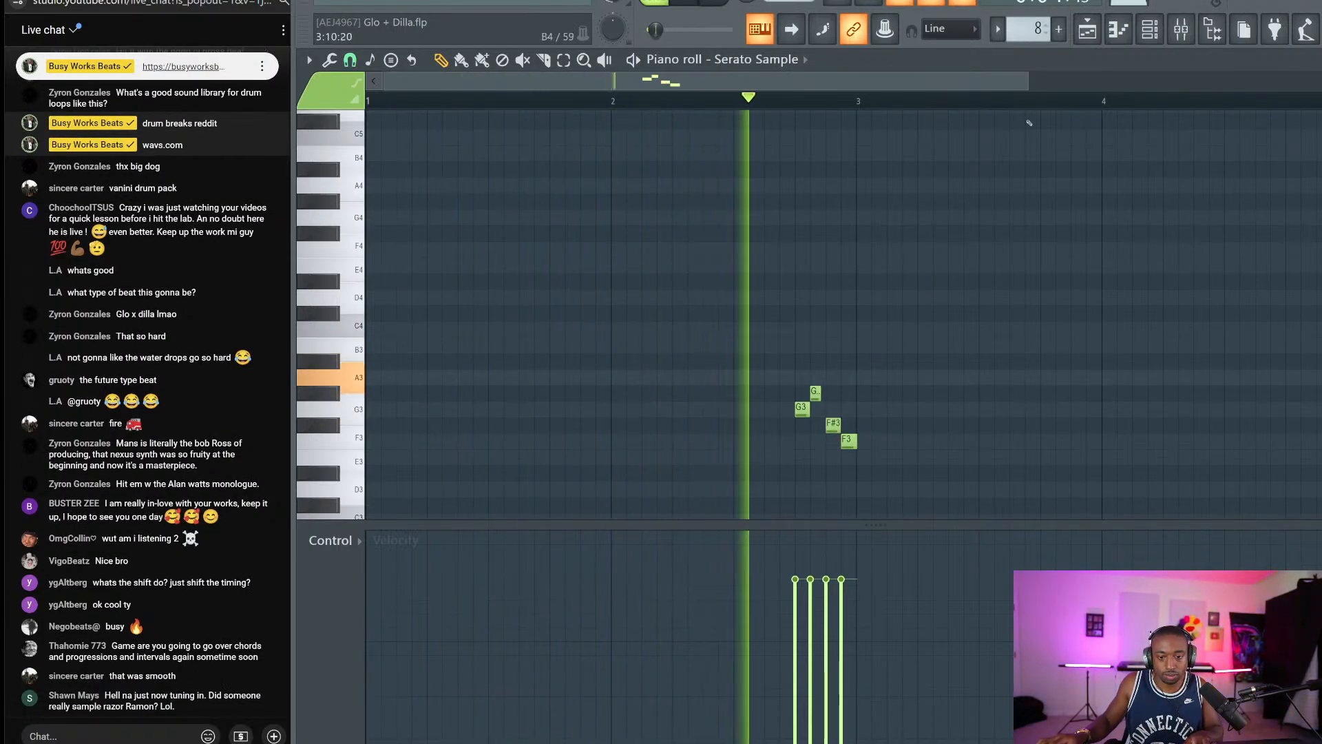
pyautogui.press('F6')
pyautogui.press('F6')
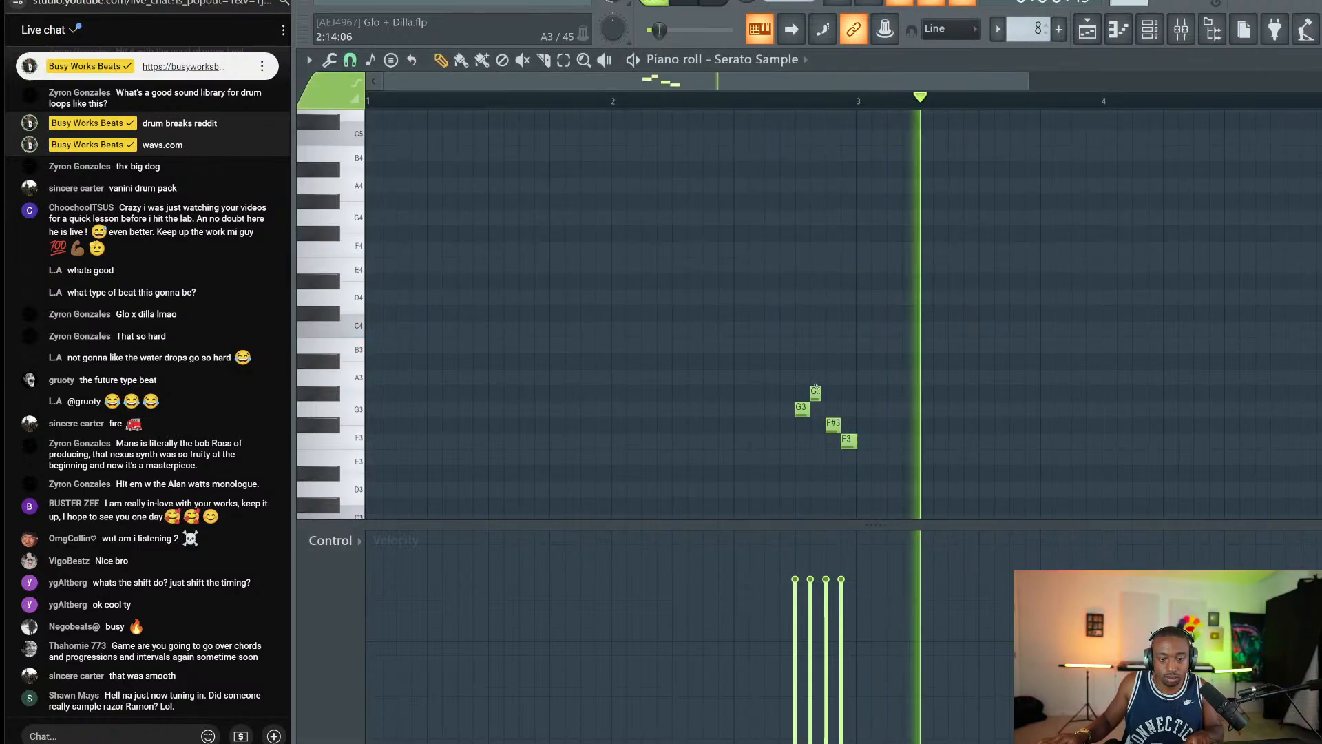
pyautogui.moveTo(817, 427); pyautogui.dragTo(826, 393)
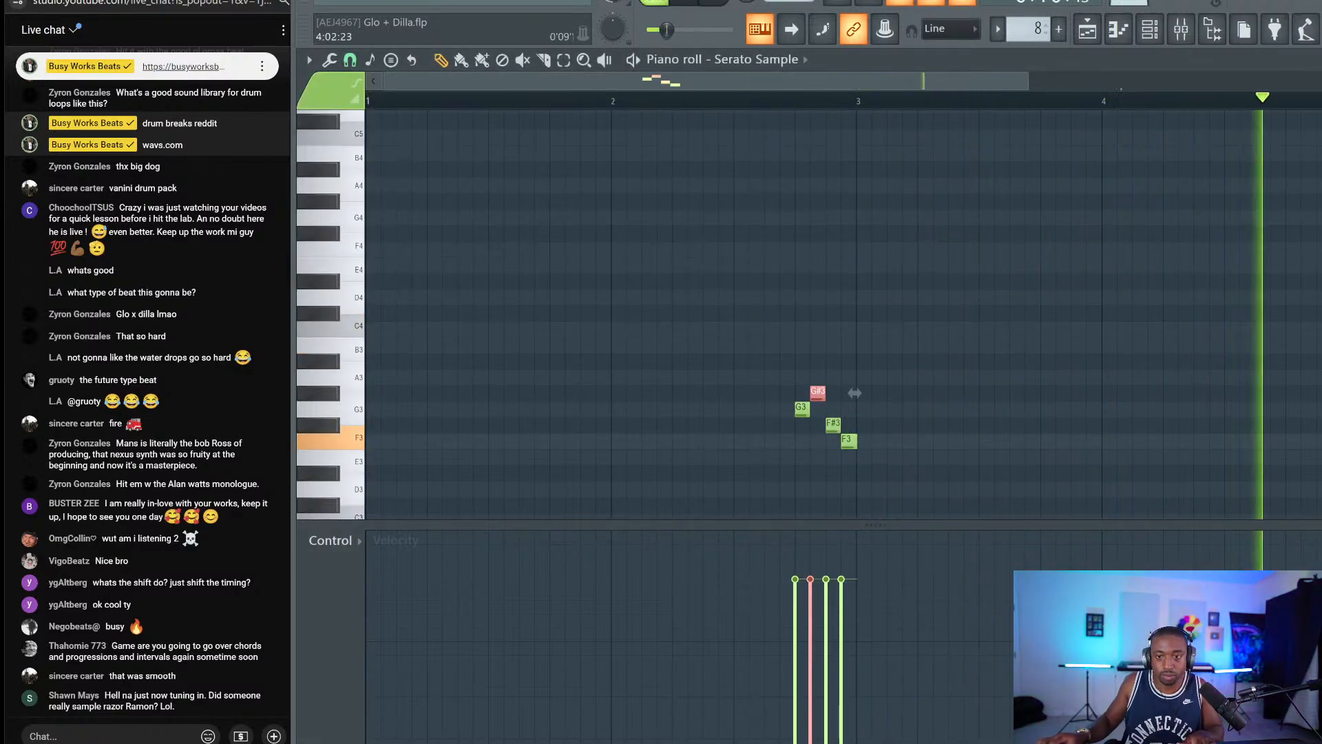
# Check the Serato Sample channel settings, save, play the arrangement from bar 1, and open the mixer.
pyautogui.press('F5')
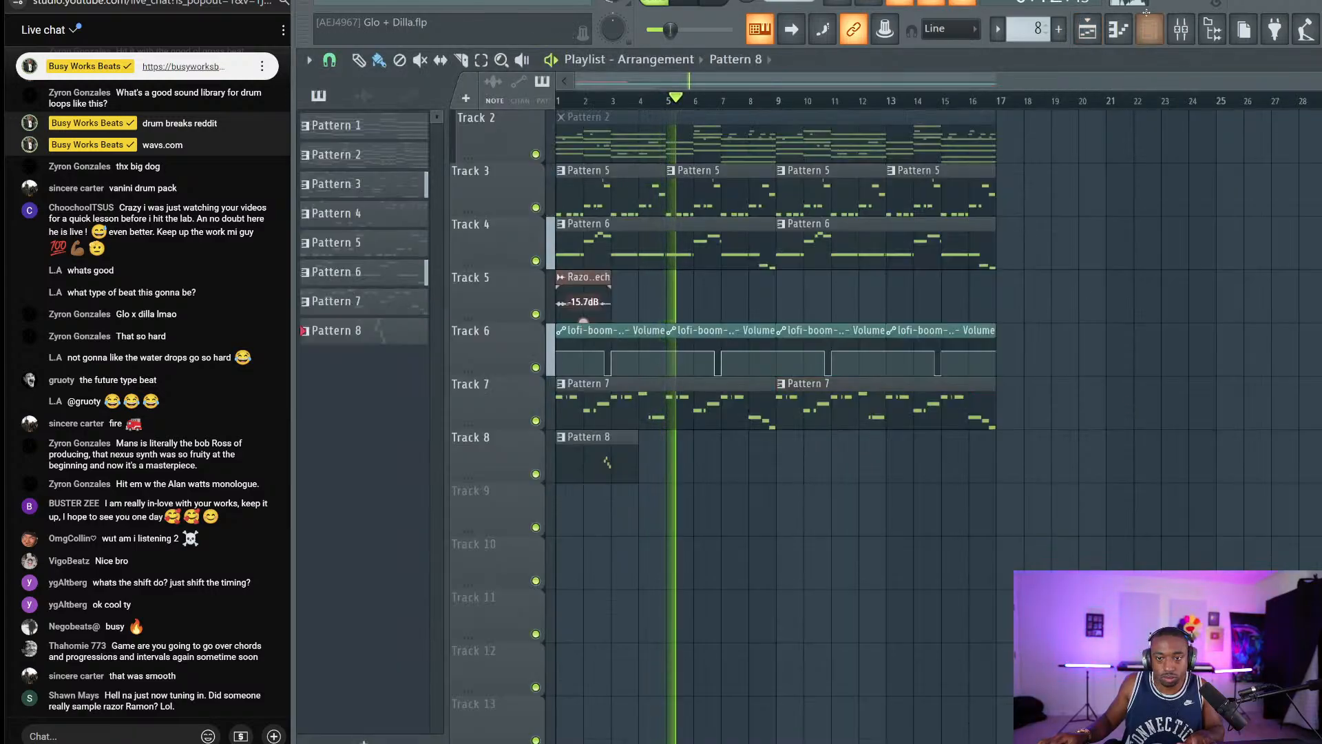
pyautogui.press('F6')
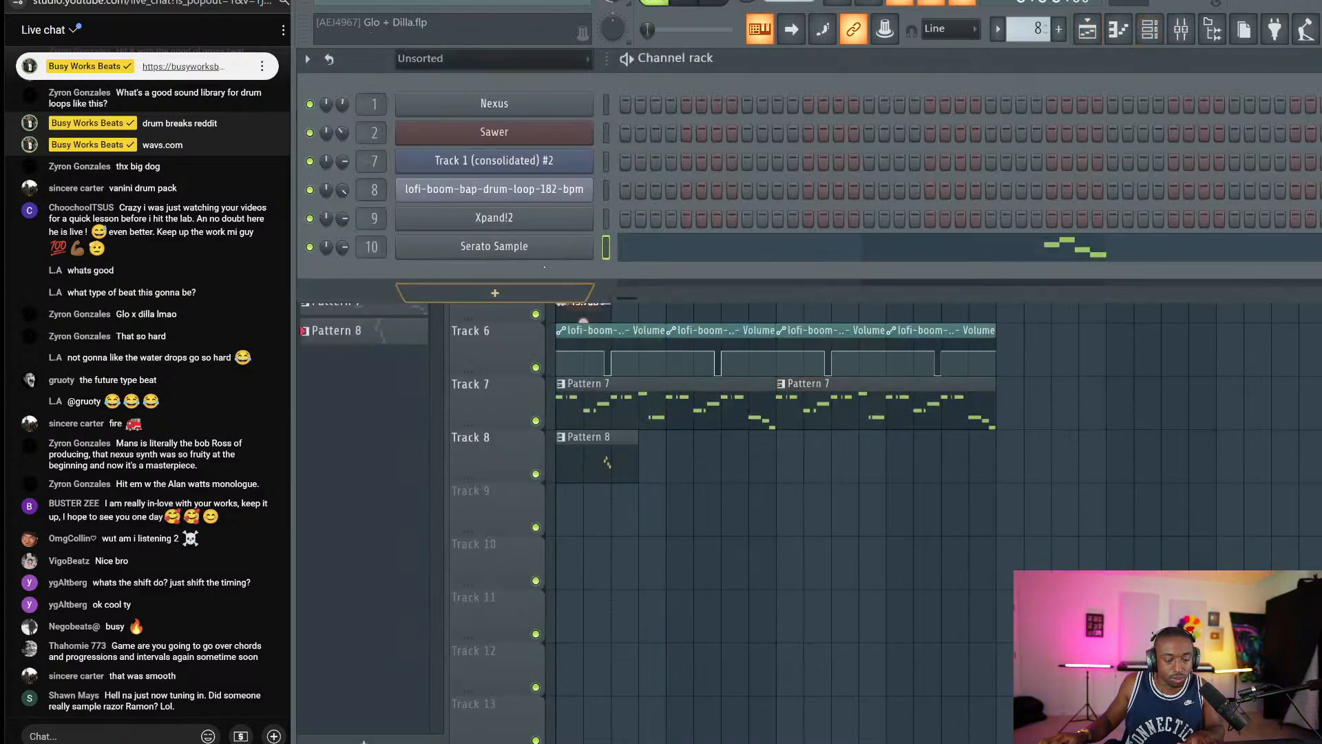
pyautogui.click(493, 246)
pyautogui.press('F5')
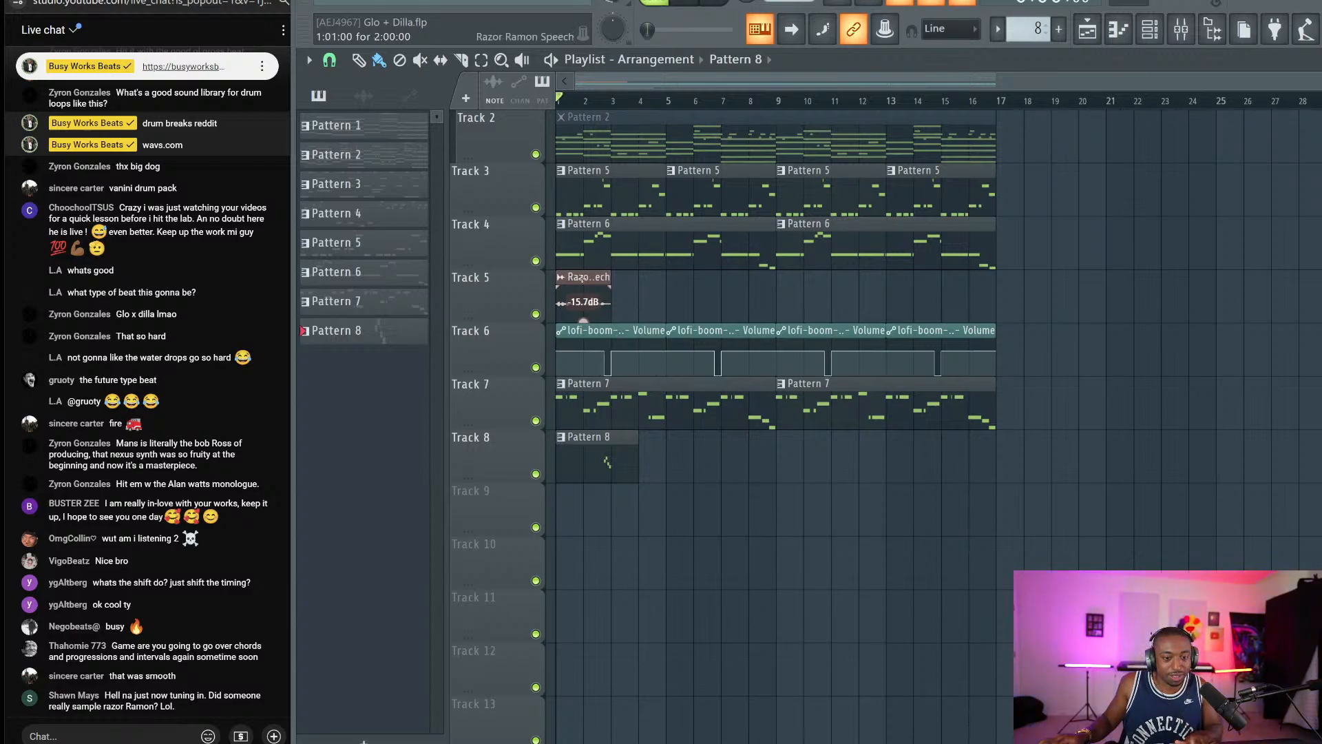
pyautogui.hotkey('ctrl', 's')
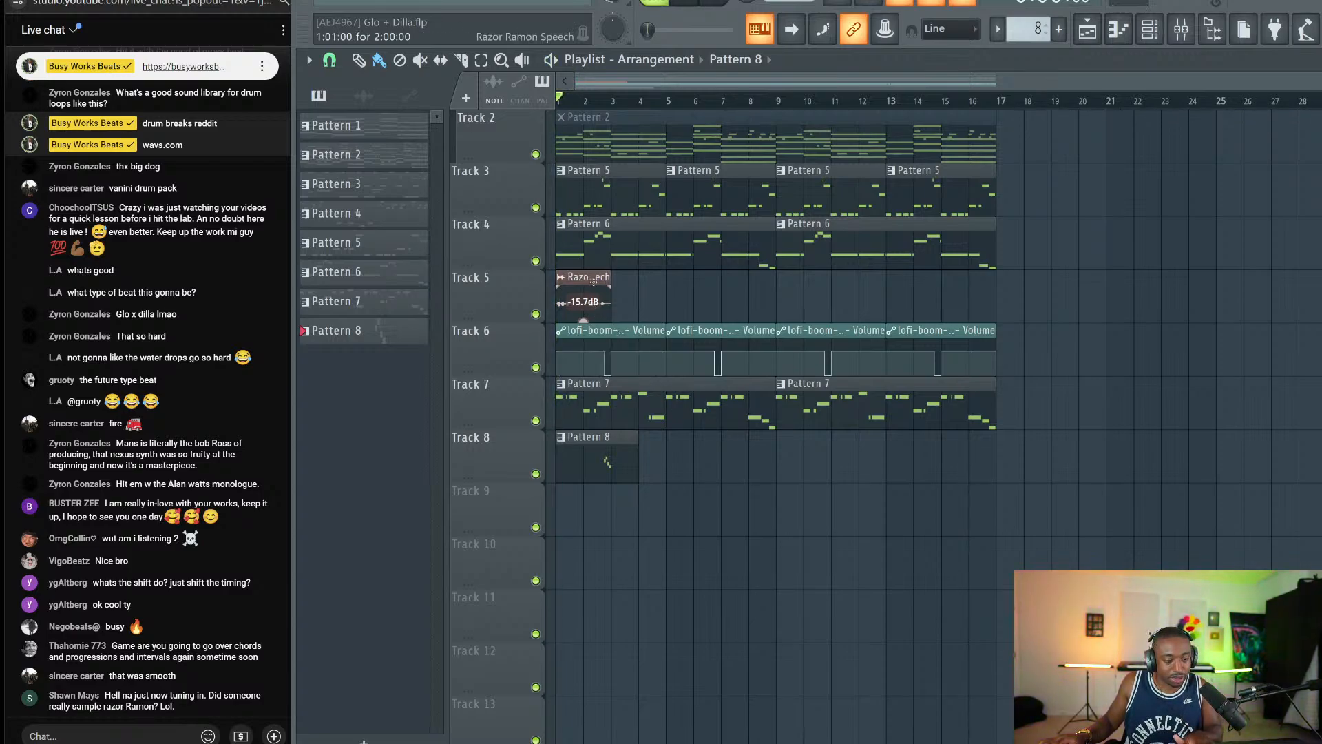
pyautogui.press('space')
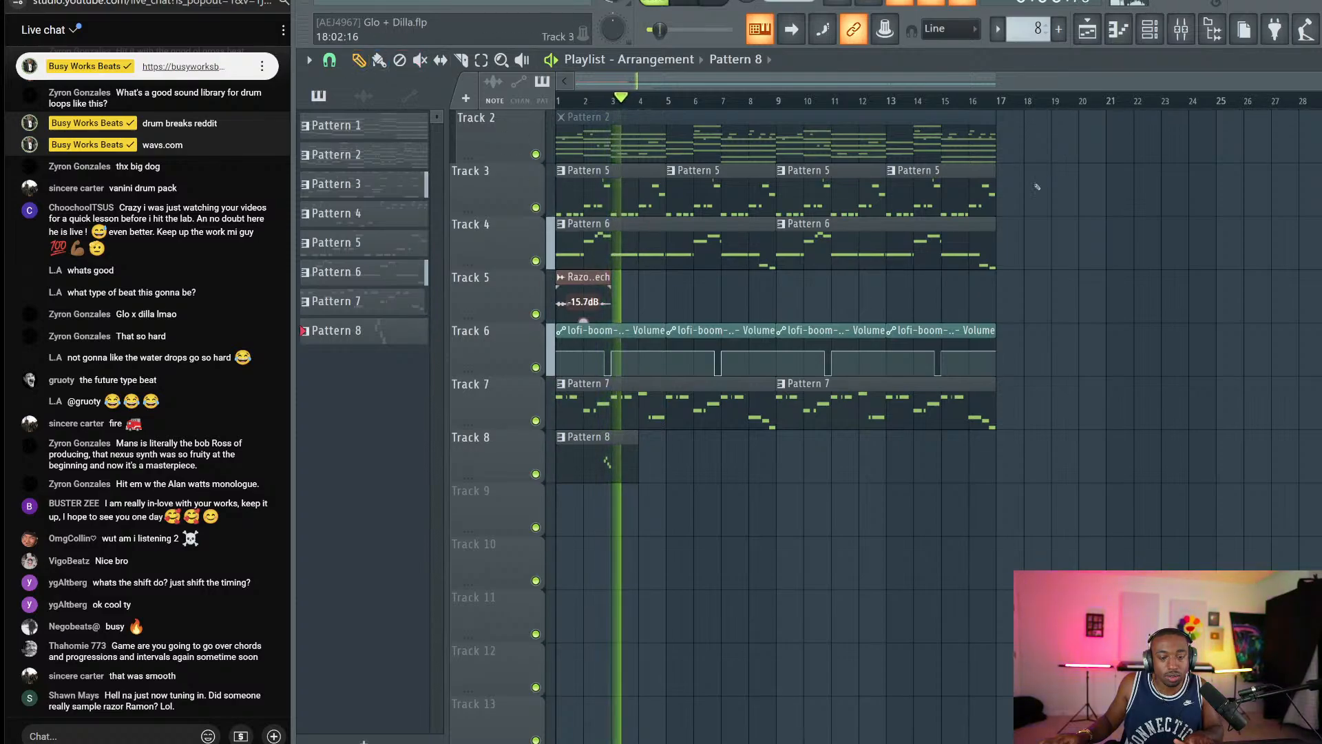
pyautogui.press('F6')
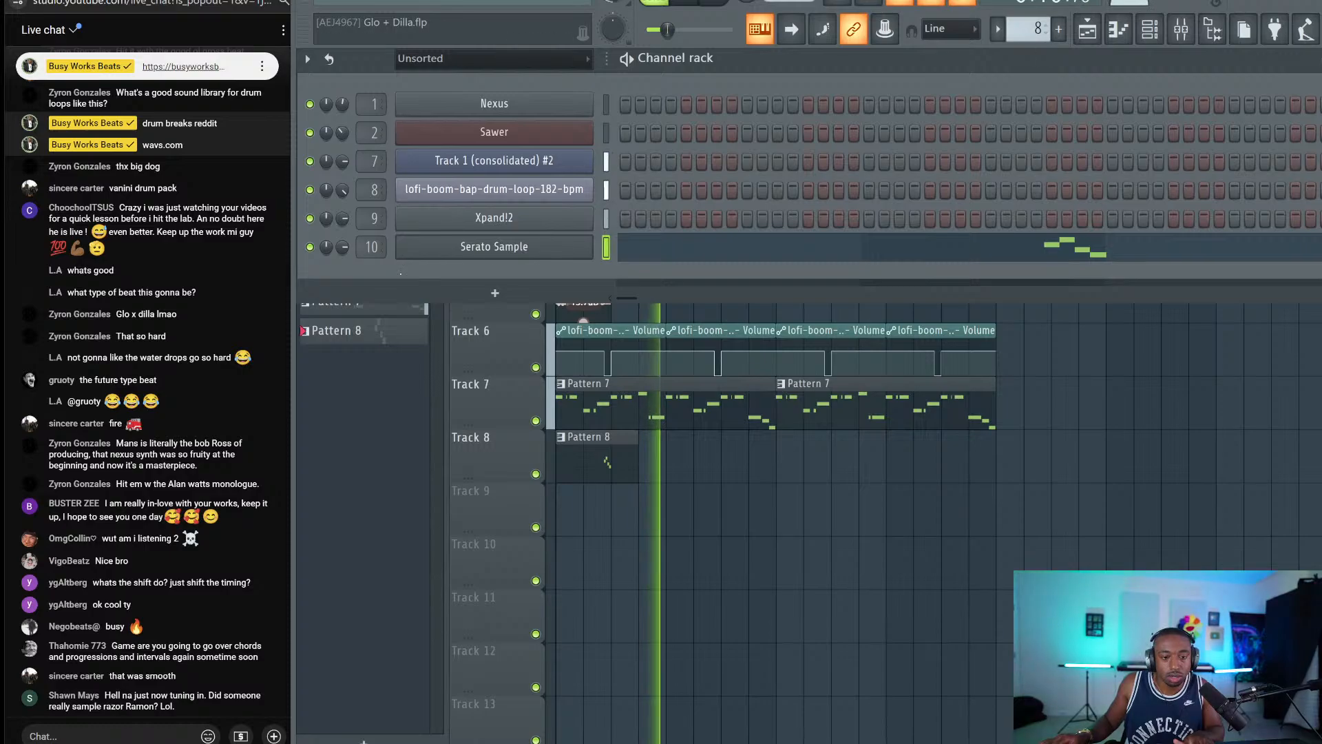
pyautogui.press('F6')
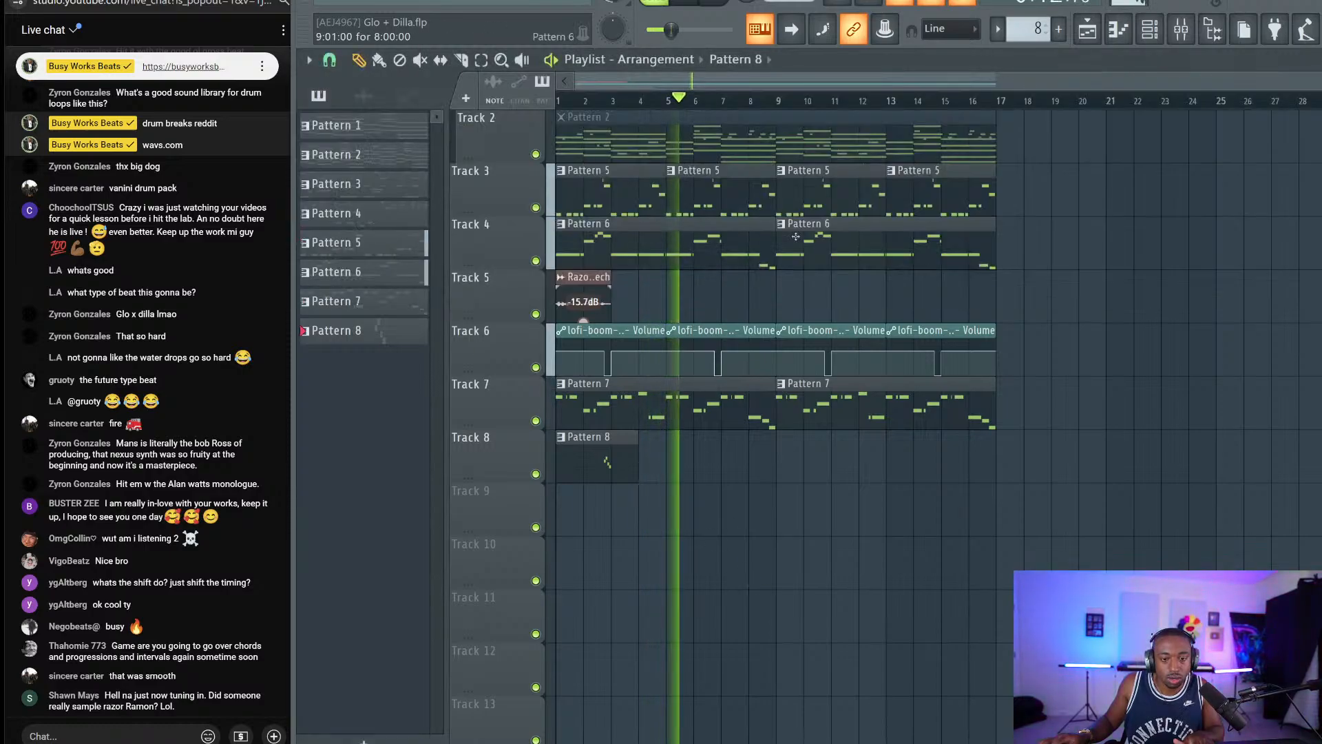
pyautogui.click(1181, 29)
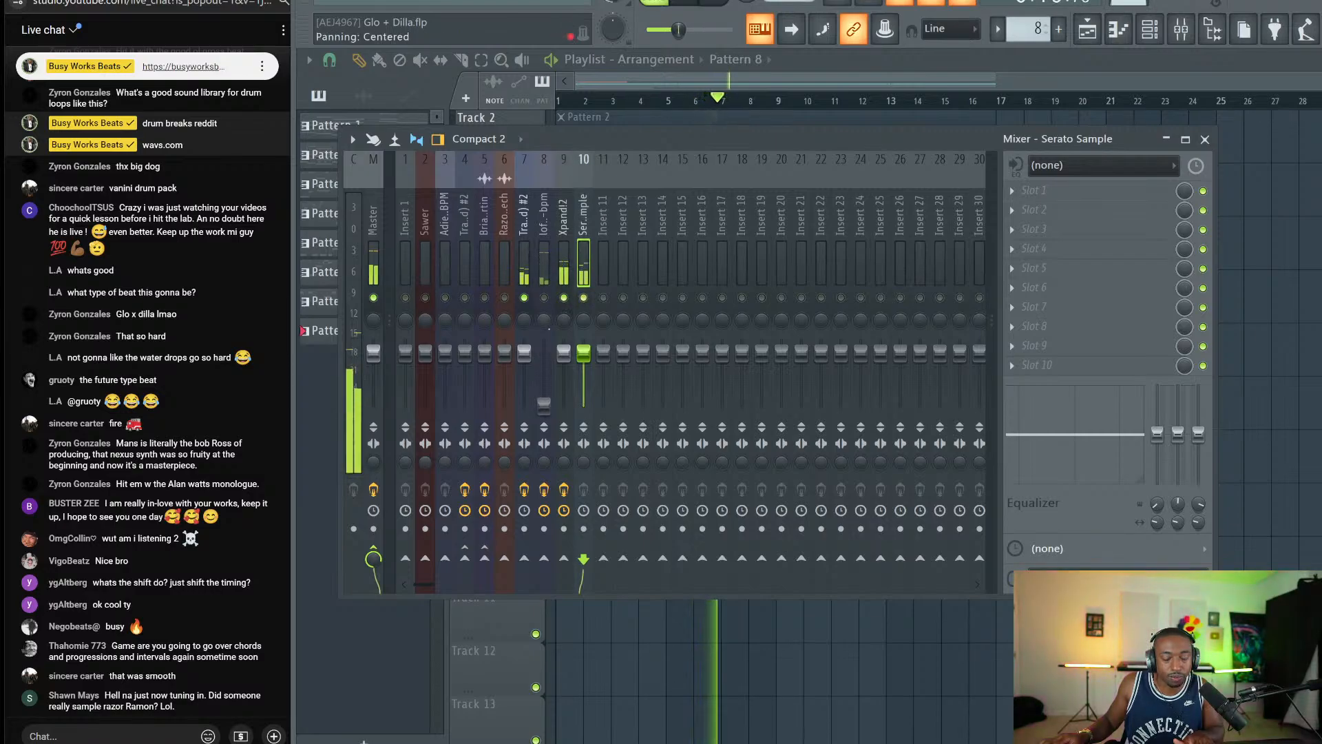
# Inspect mixer inserts 7, 10 and 8, then close the mixer and save the project.
pyautogui.click(524, 318)
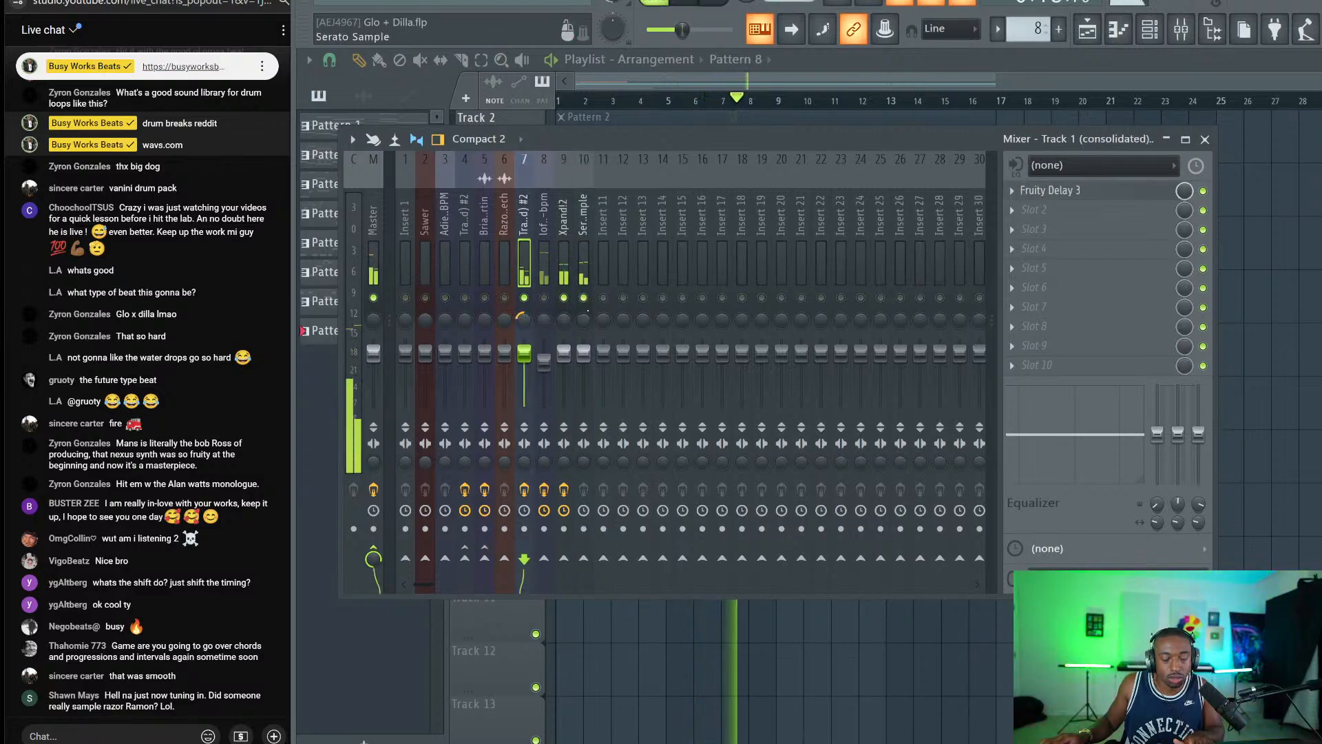
pyautogui.click(587, 318)
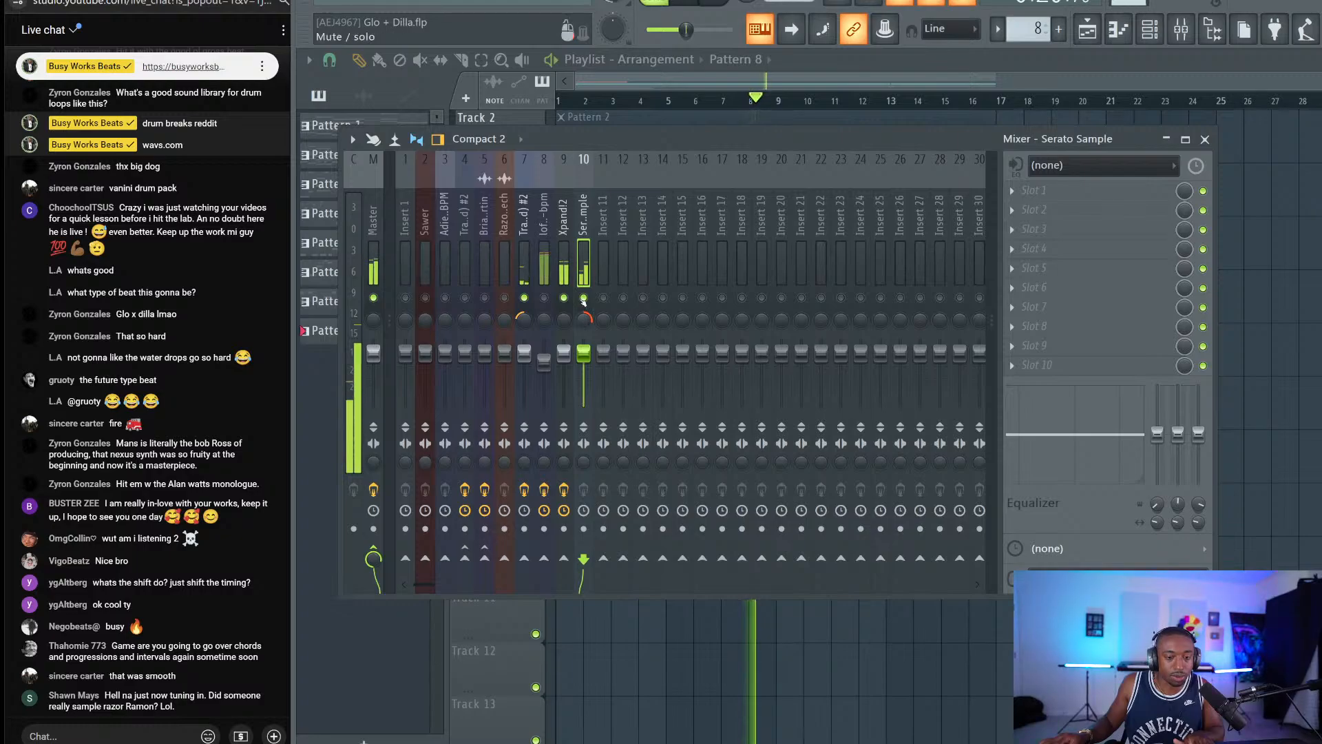
pyautogui.click(544, 296)
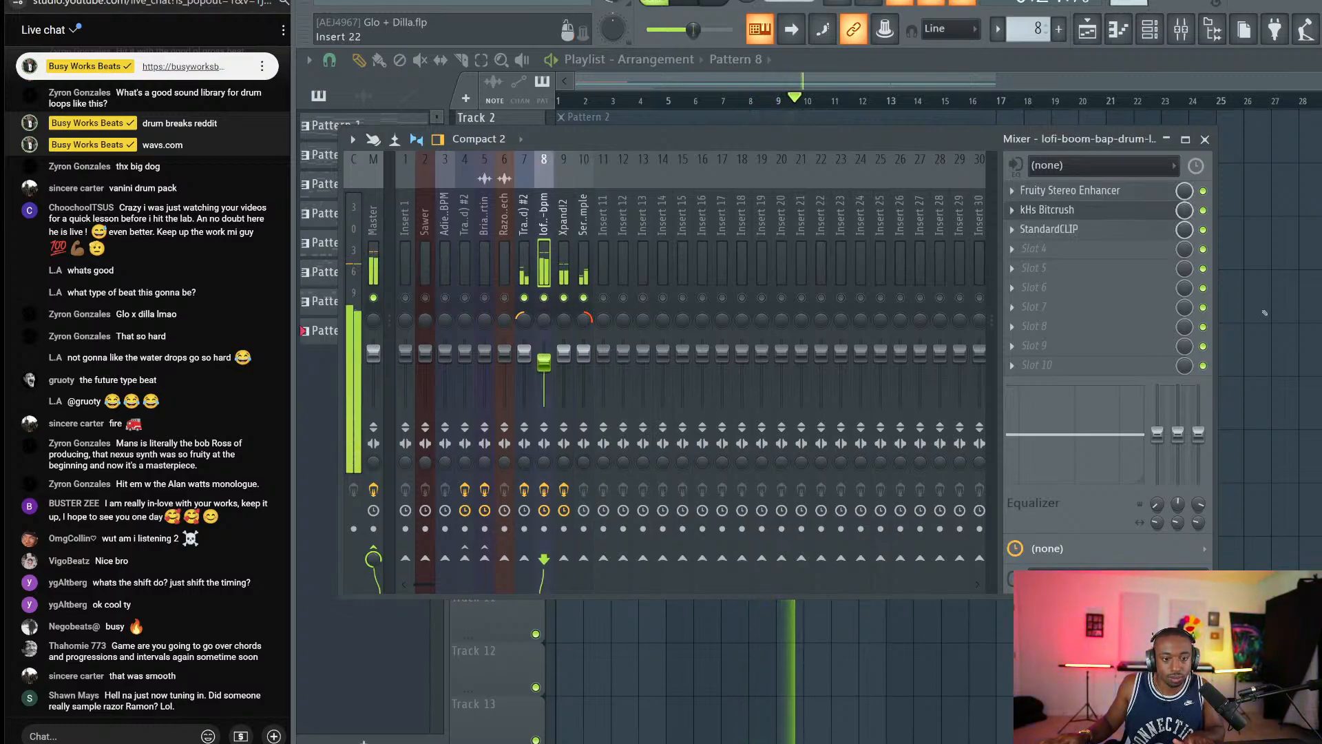
pyautogui.press('F9')
pyautogui.hotkey('ctrl', 's')
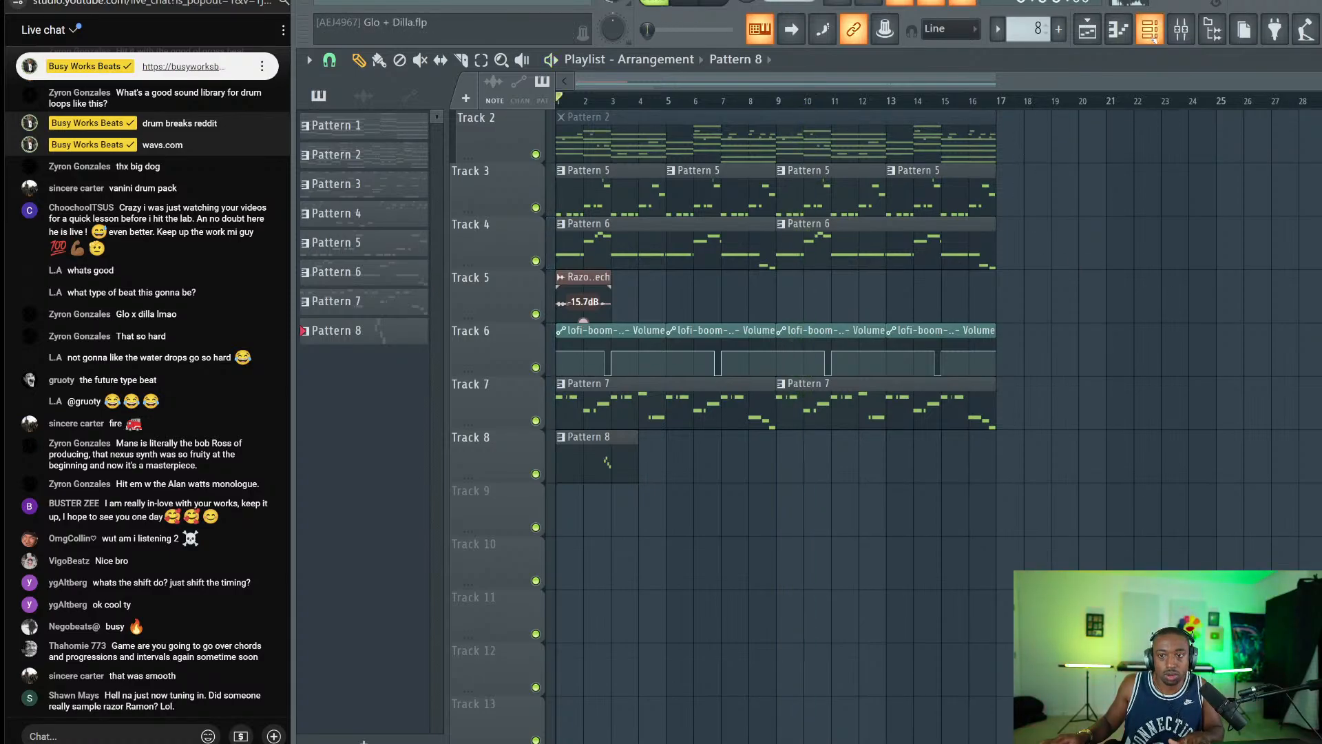
# Create an empty Pattern 9 and start playback with the Channel rack showing.
pyautogui.press('F6')
pyautogui.moveTo(1033, 29); pyautogui.dragTo(1033, 21)
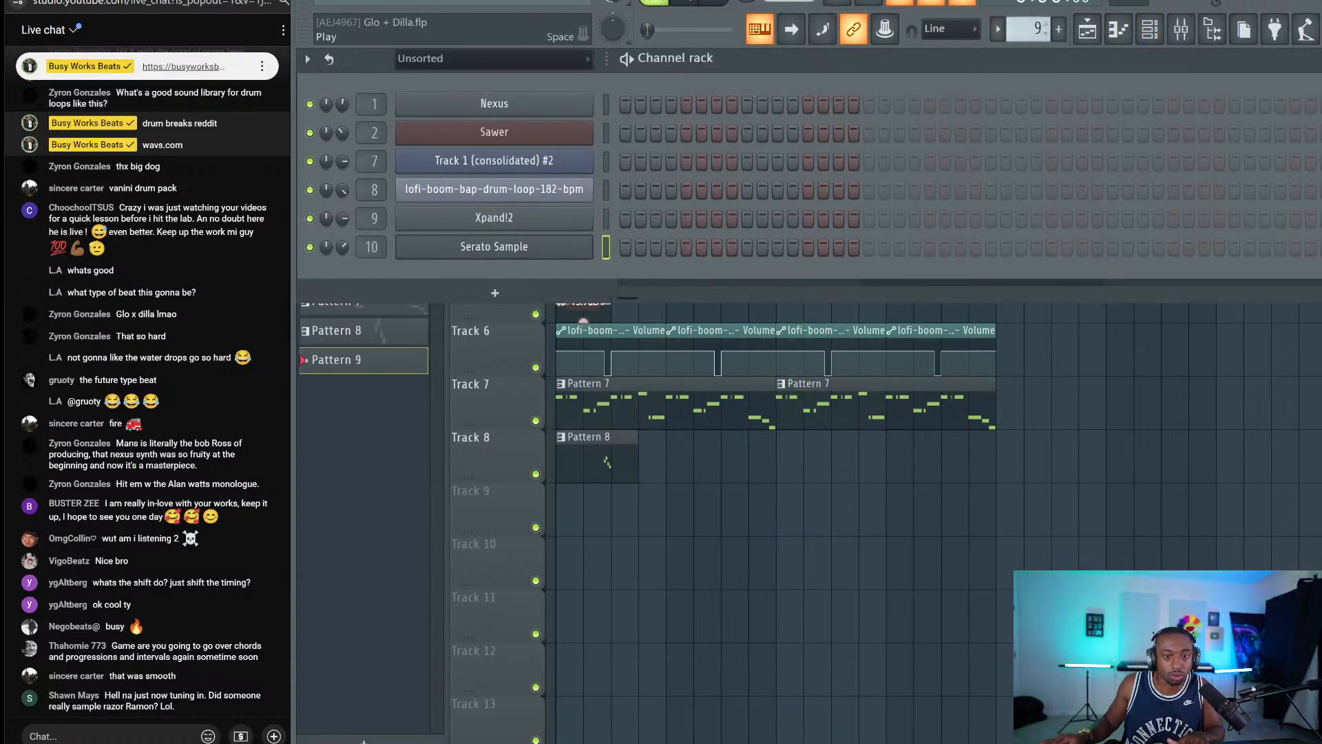
pyautogui.press('space')
pyautogui.press('F6')
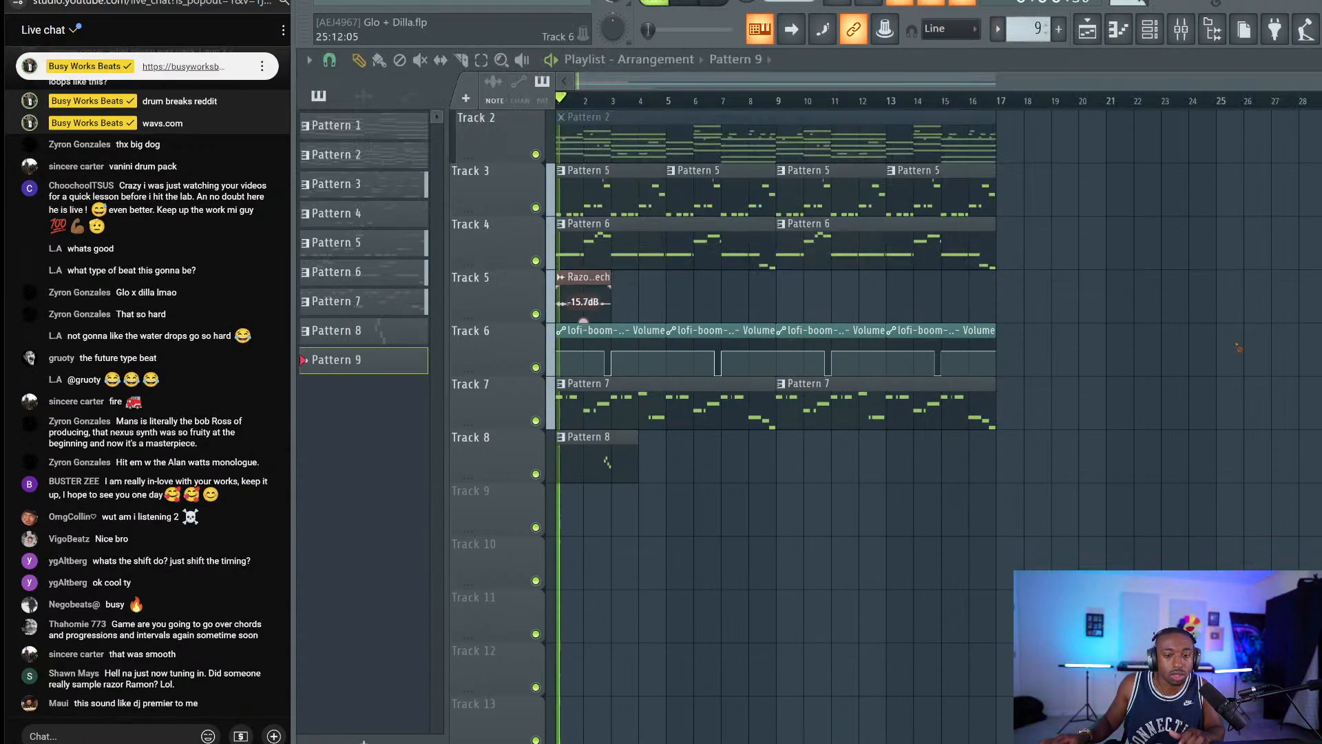
pyautogui.click(1146, 36)
pyautogui.press('F6')
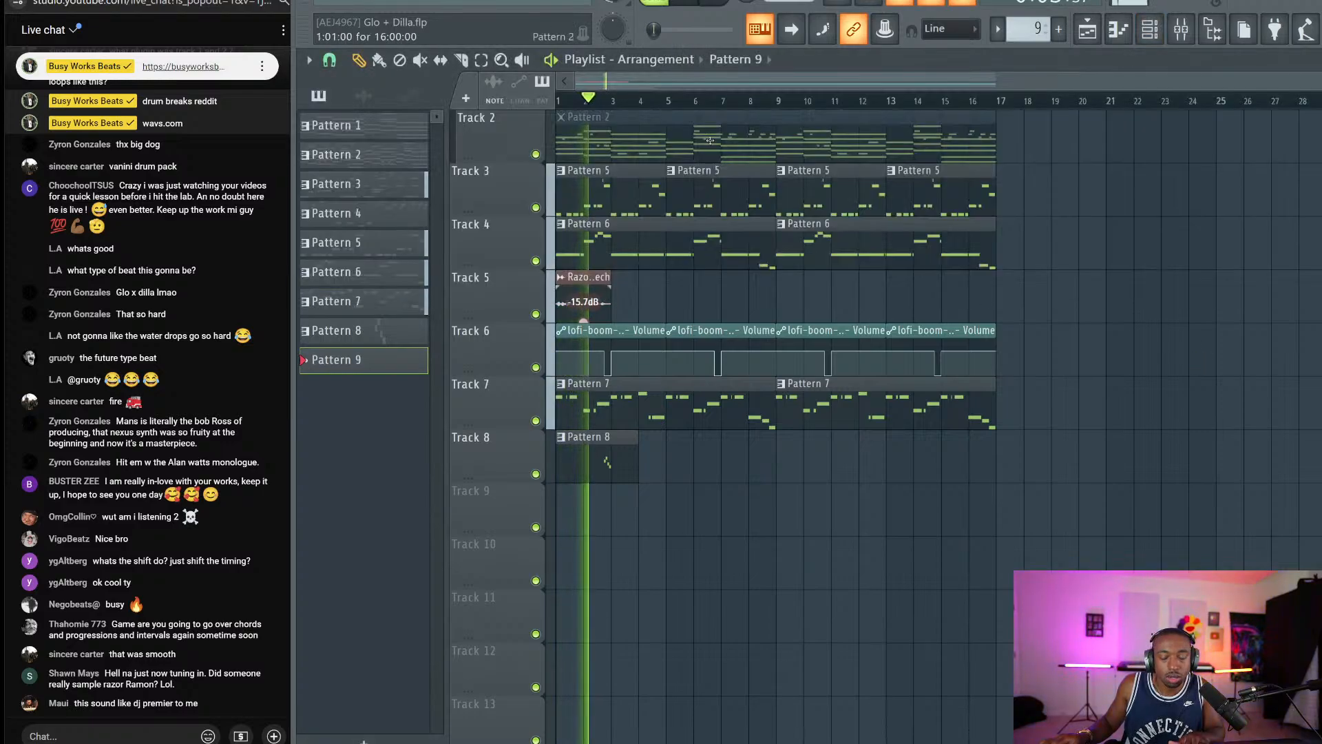
pyautogui.click(1146, 35)
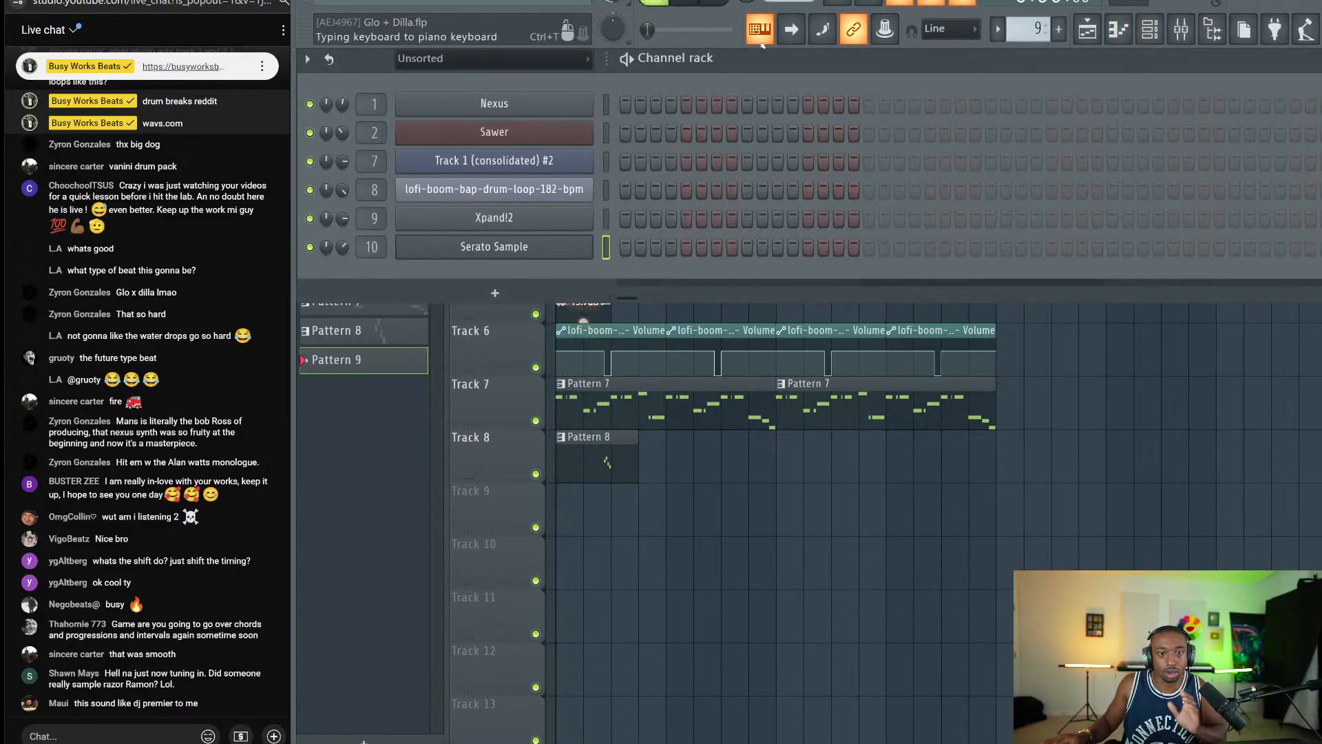
# Set the typing keyboard to the Slicex (C4) layout and trigger drum loop slices from the keyboard.
pyautogui.rightClick(760, 29)
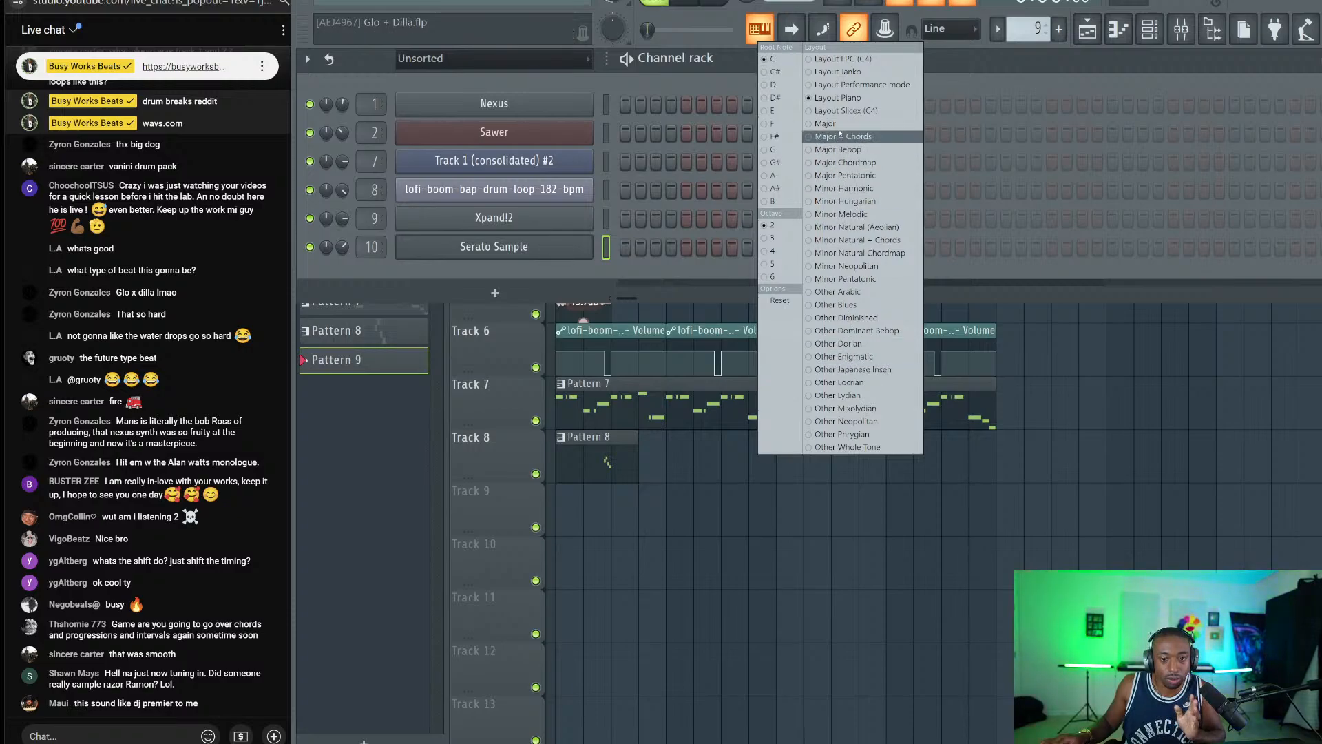
pyautogui.click(843, 111)
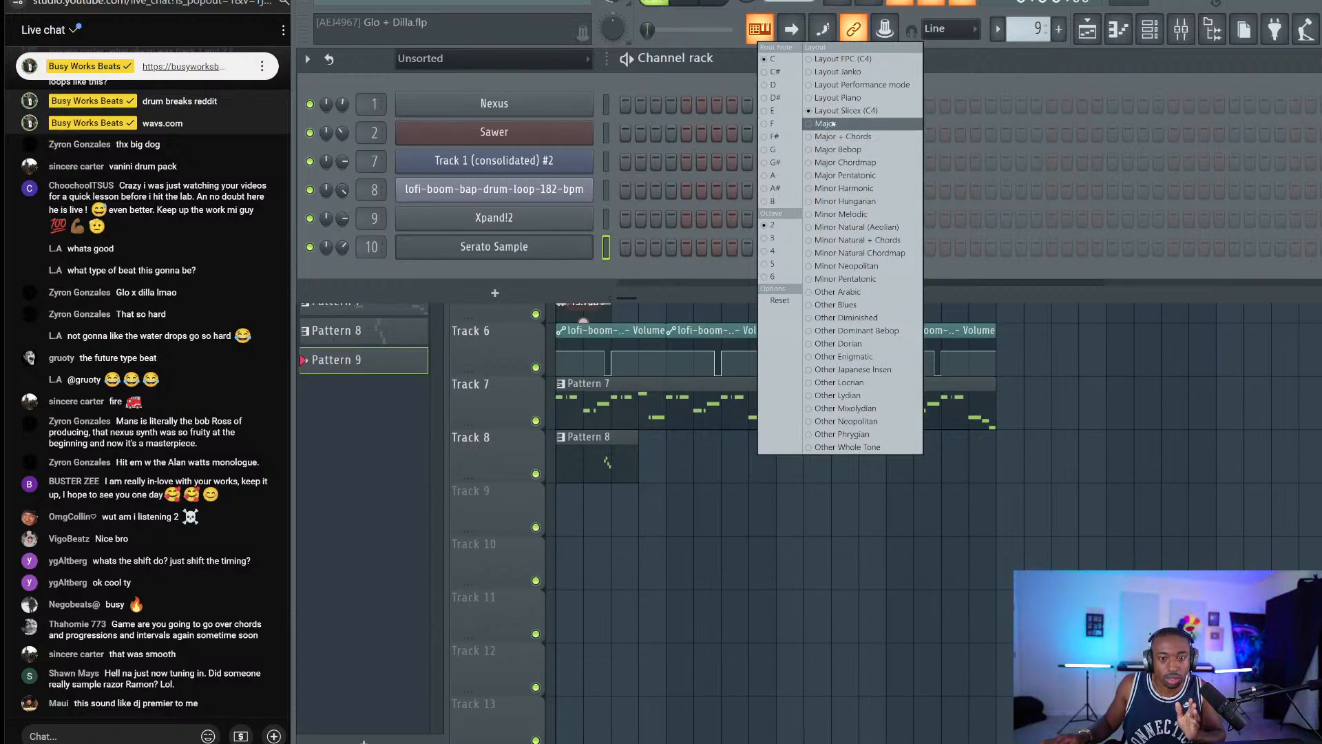
pyautogui.click(625, 190)
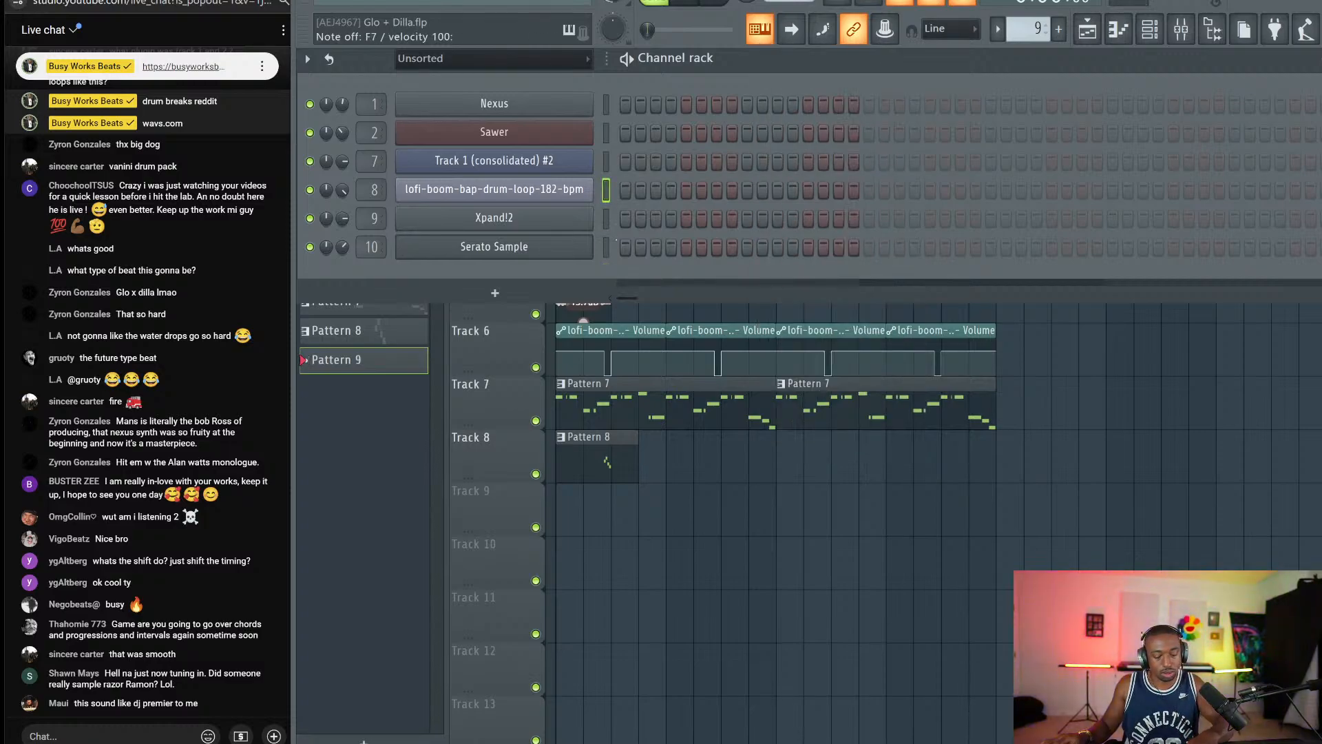
pyautogui.press('p')
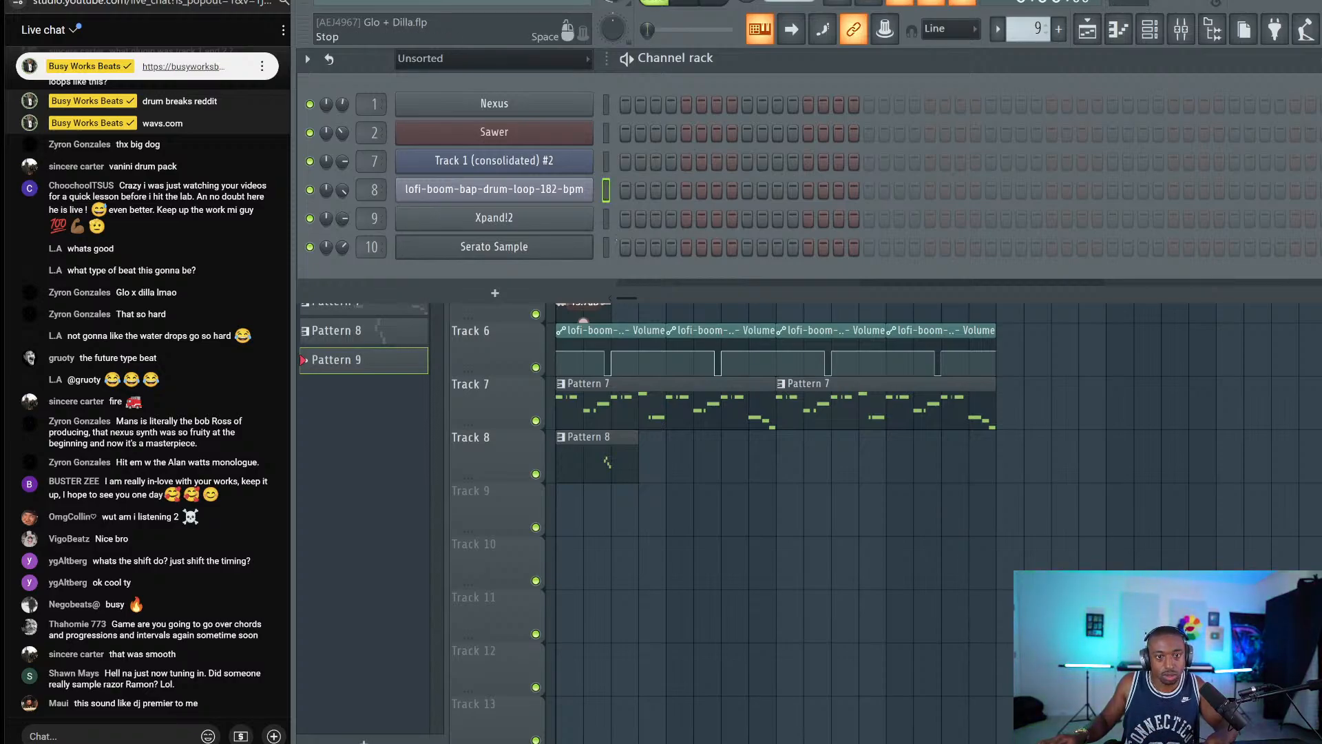
pyautogui.press('F6')
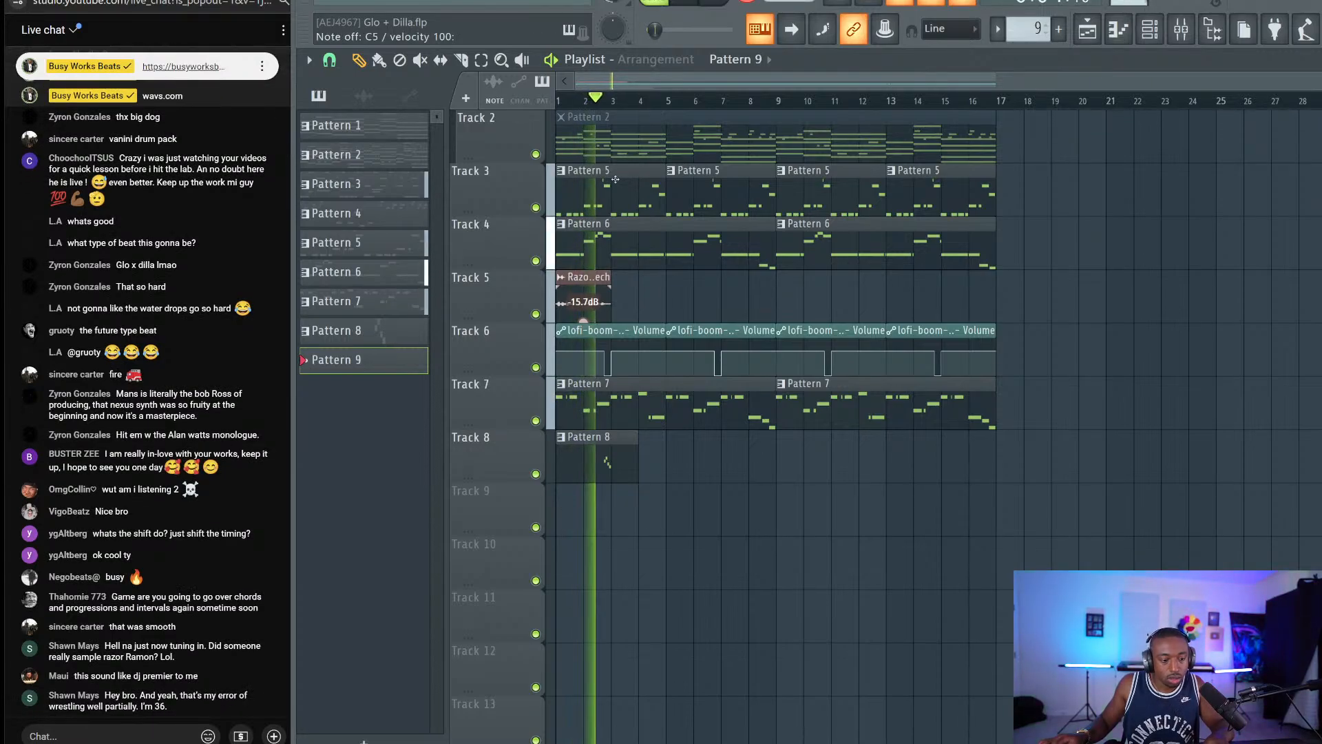
pyautogui.press('space')
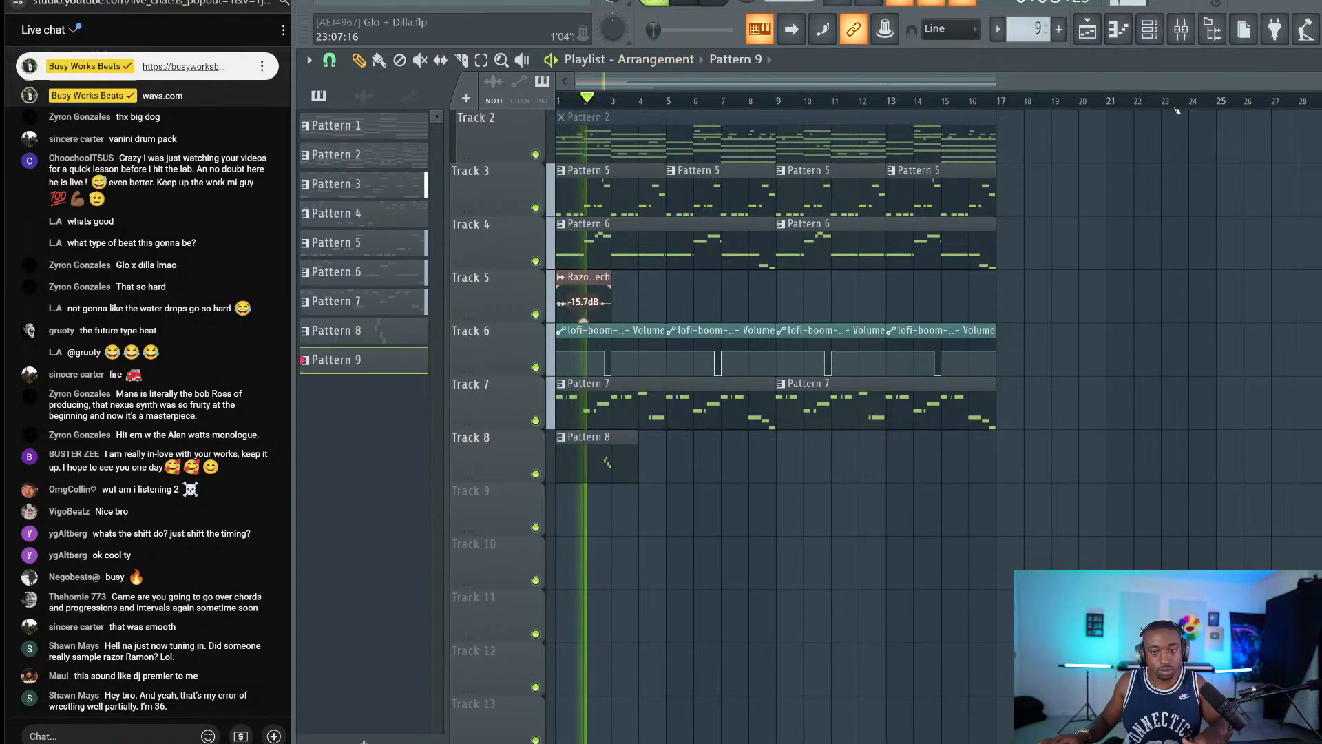
pyautogui.press('F6')
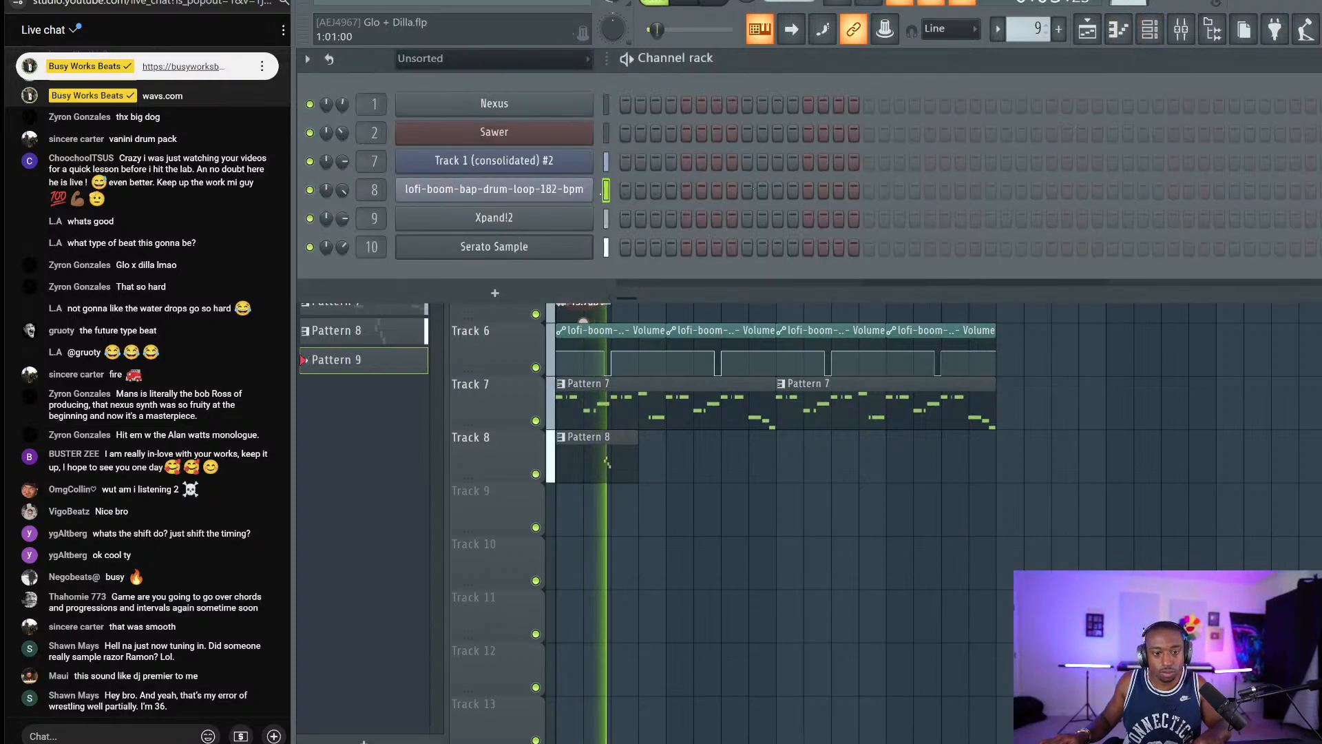
# Duplicate the Pattern 8 clip as a Pattern 9 clip on Track 8, then delete that Pattern 9 clip.
pyautogui.press('F6')
pyautogui.moveTo(658, 451); pyautogui.dragTo(579, 454)
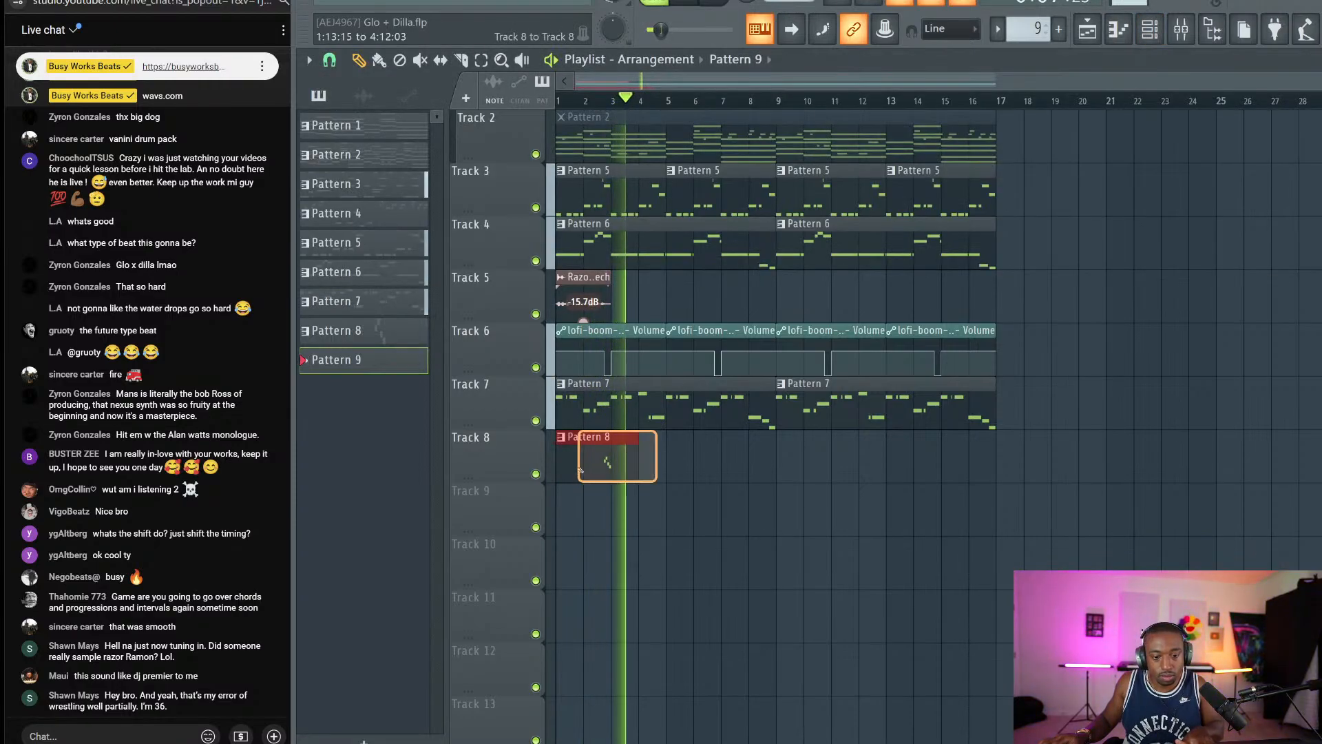
pyautogui.hotkey('ctrl', 'b')
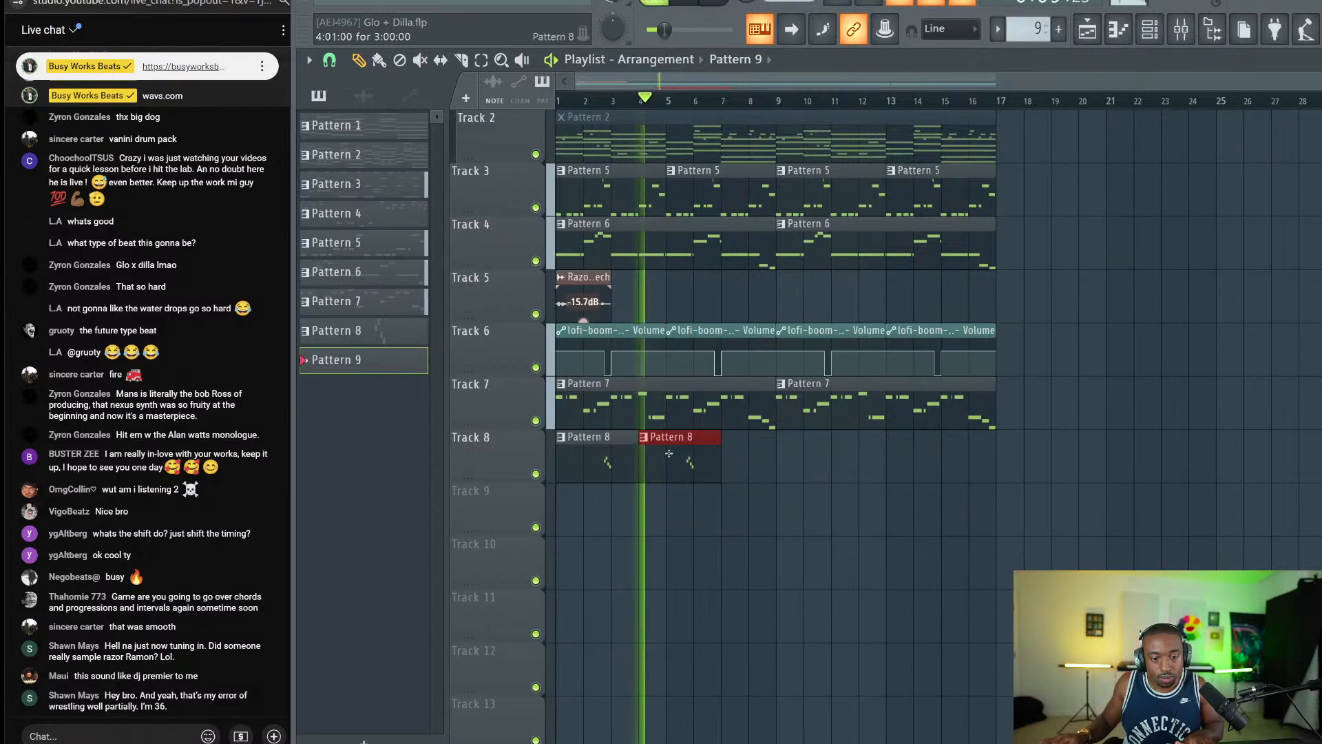
pyautogui.click(644, 438)
pyautogui.click(673, 473)
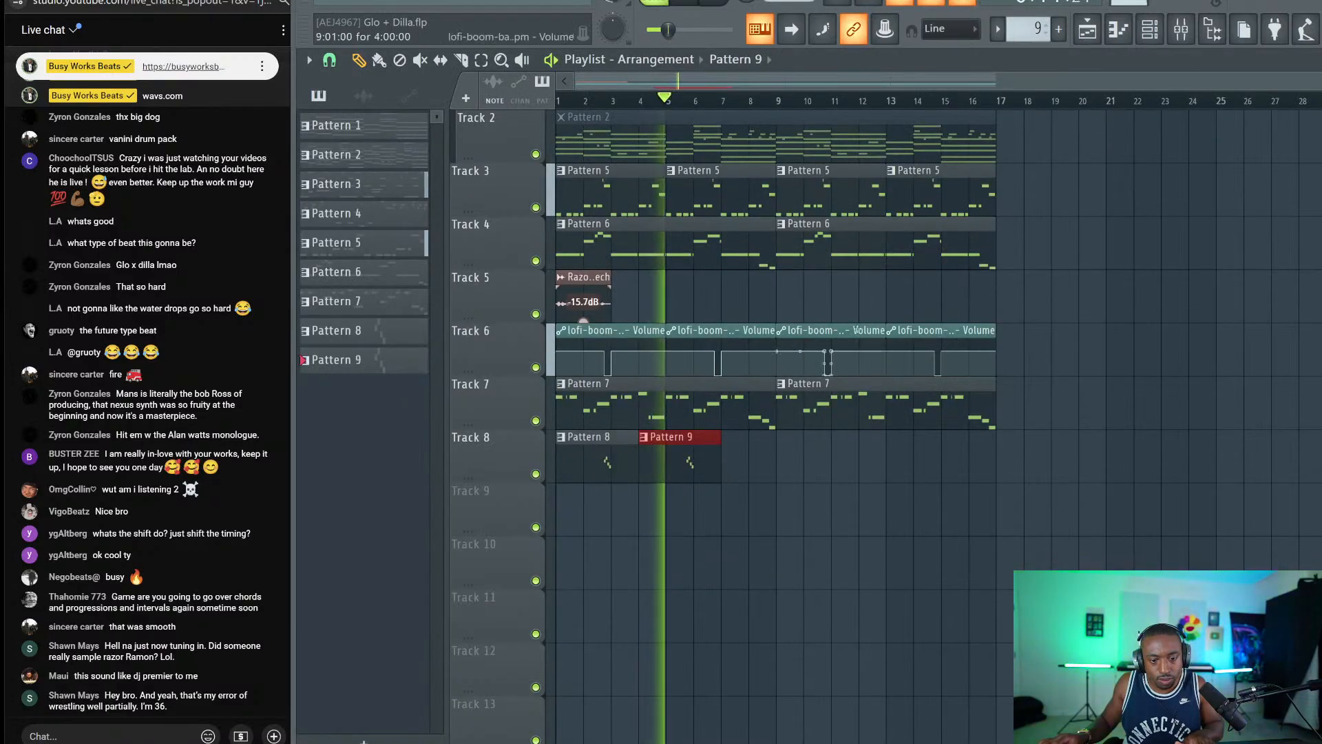
pyautogui.moveTo(674, 472); pyautogui.dragTo(727, 461)
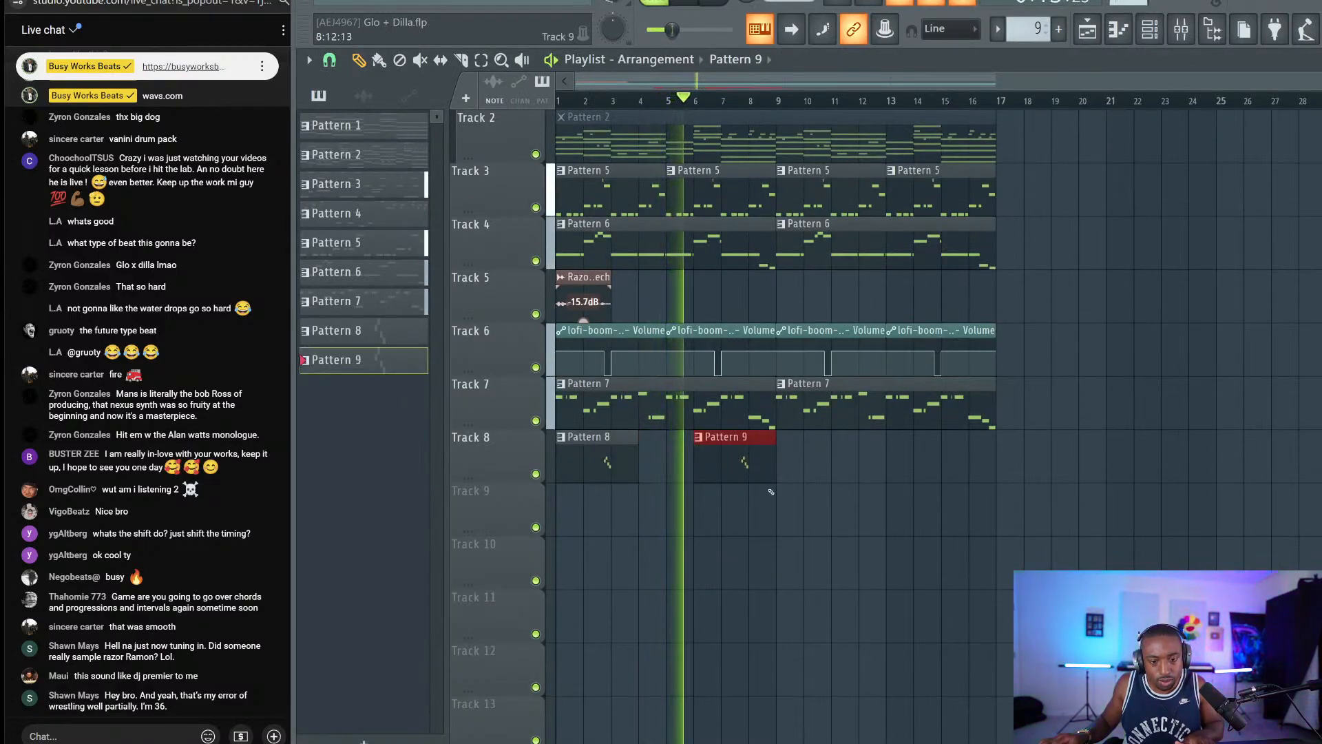
pyautogui.press('space')
pyautogui.rightClick(744, 468)
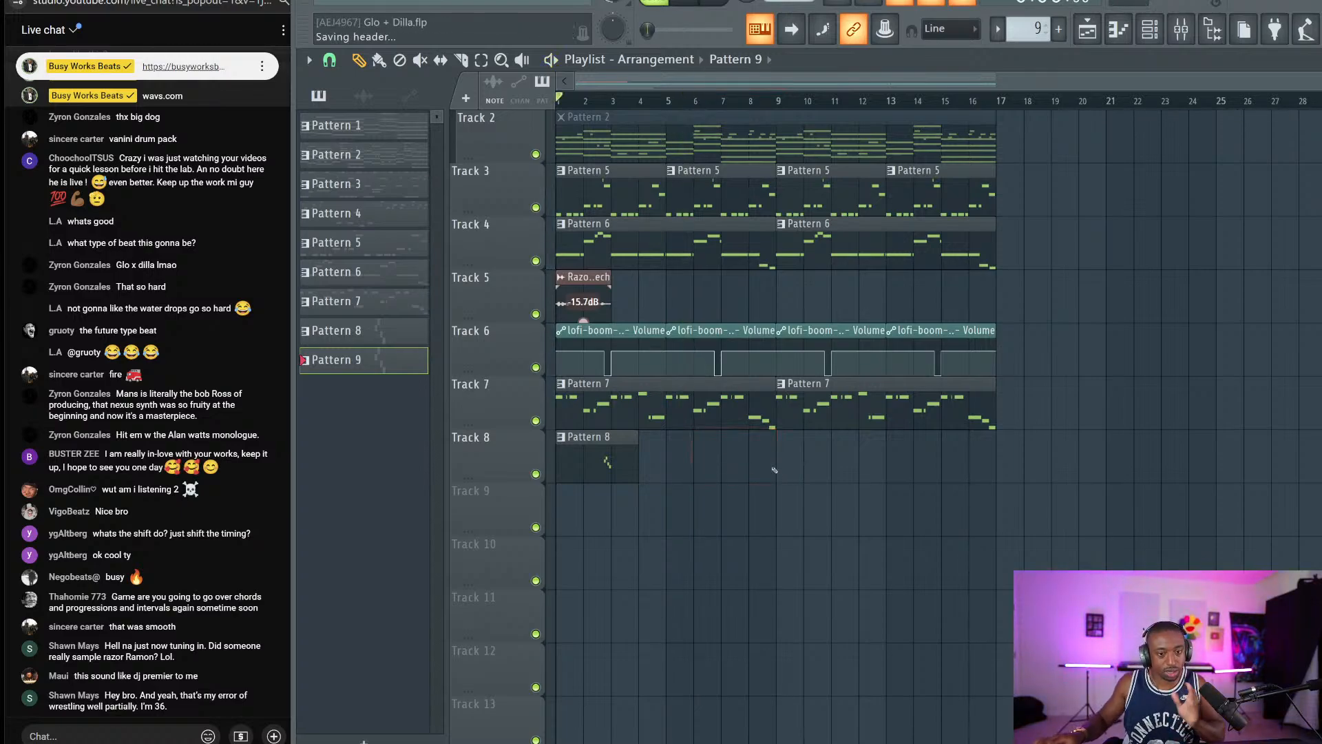
# Open Pattern 5's notes and create an empty, unnamed Pattern 10.
pyautogui.doubleClick(644, 206)
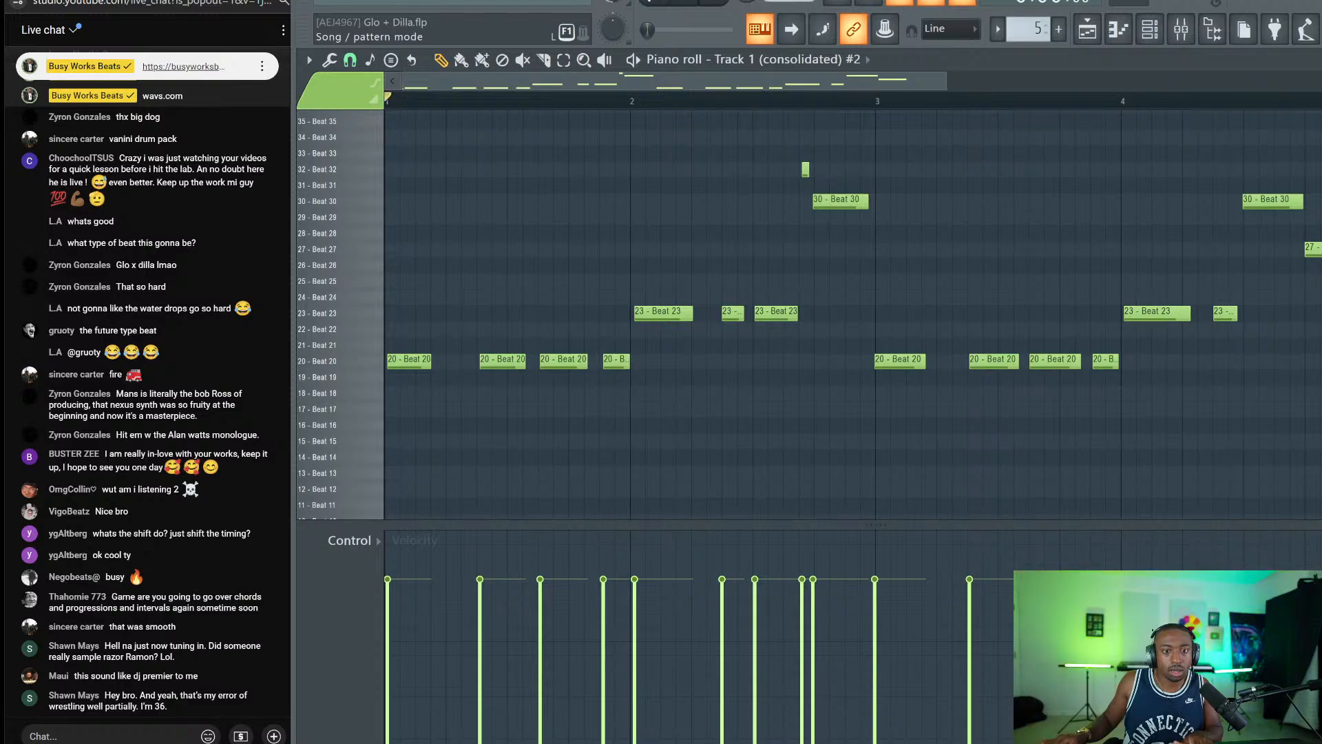
pyautogui.press('space')
pyautogui.press('F4')
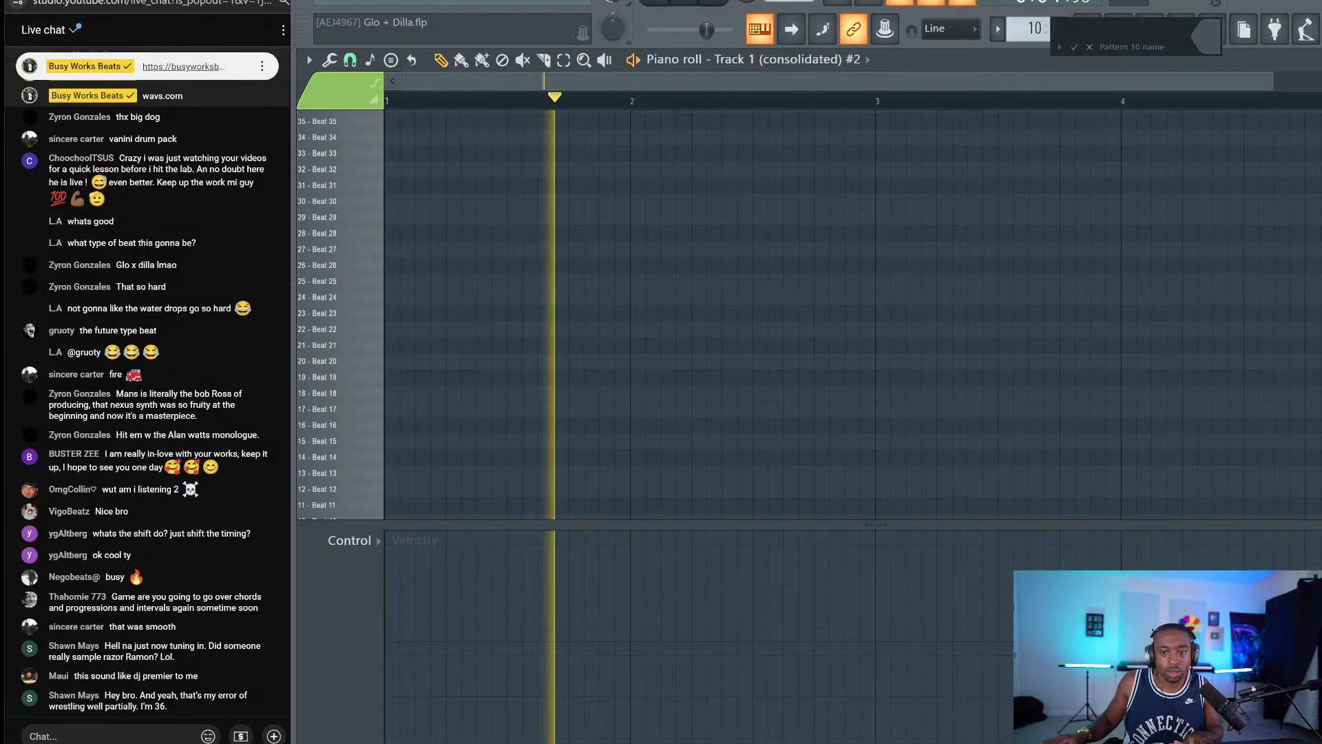
pyautogui.press('Return')
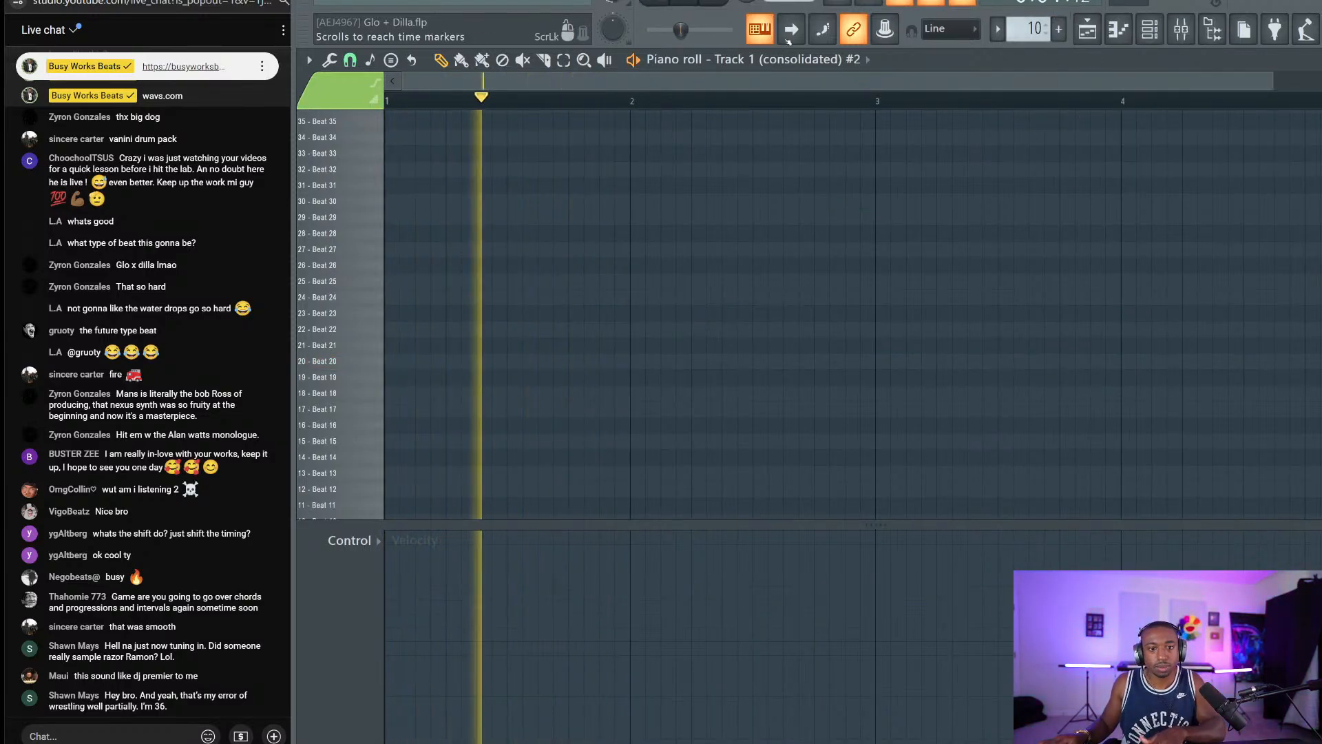
pyautogui.press('space')
pyautogui.press('F5')
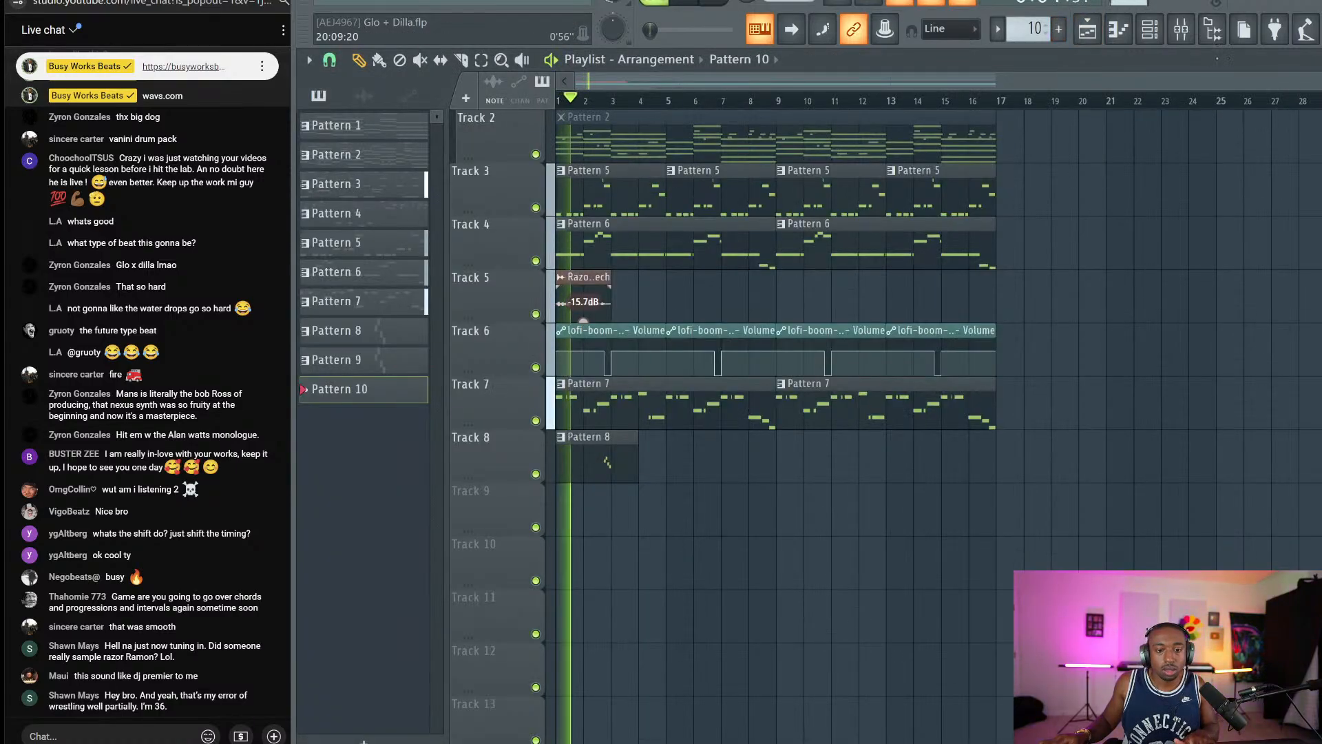
# Check the mixer, then open the drum loop's slice notes (#15–#21) in the piano roll.
pyautogui.press('F9')
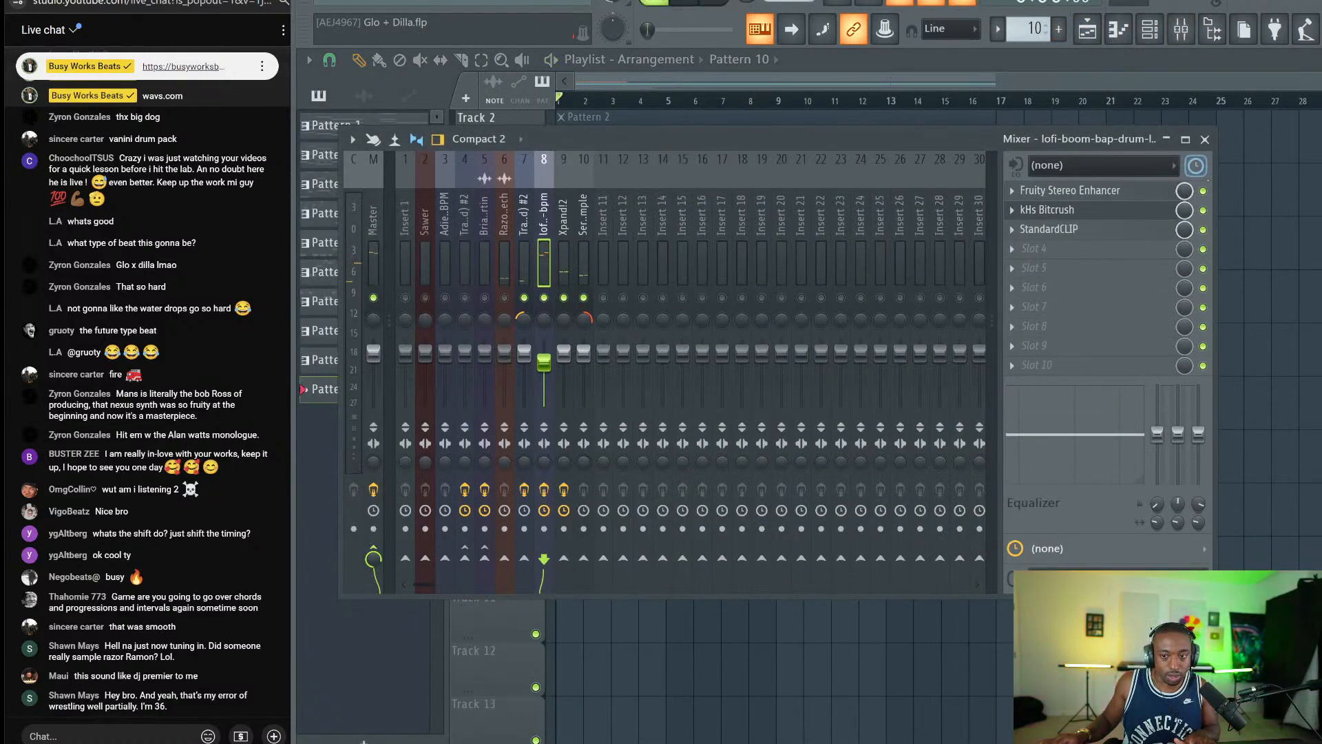
pyautogui.press('F9')
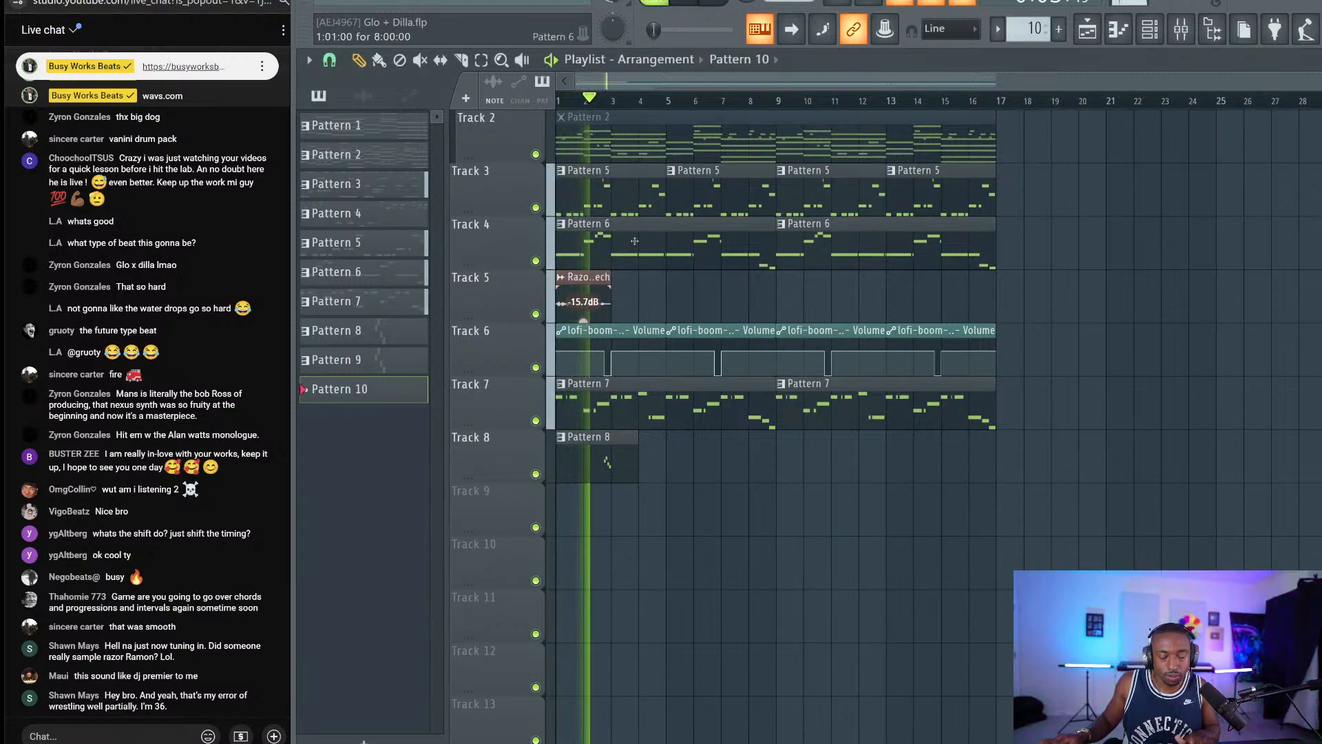
pyautogui.press('space')
pyautogui.scroll(1, 643, 225)
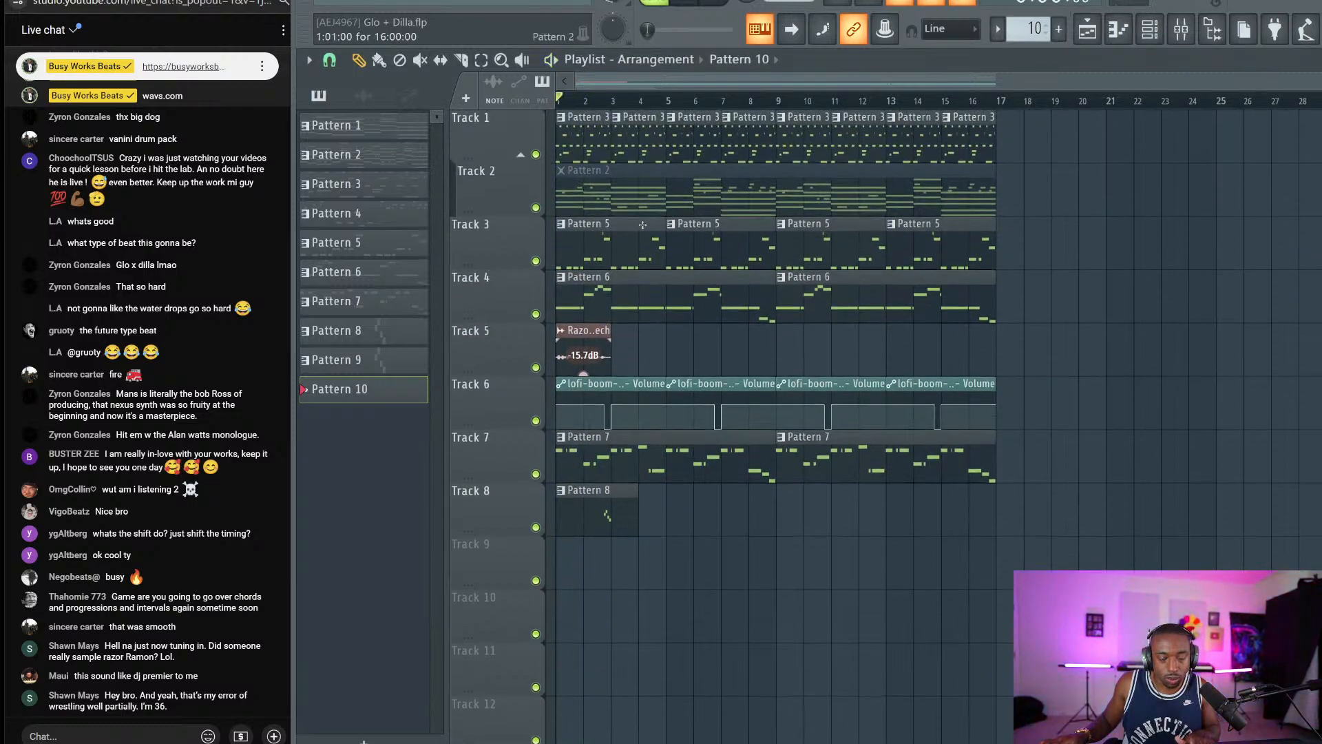
pyautogui.doubleClick(568, 129)
# Play the drum loop pattern and scroll through its slice rows to audition it.
pyautogui.press('space')
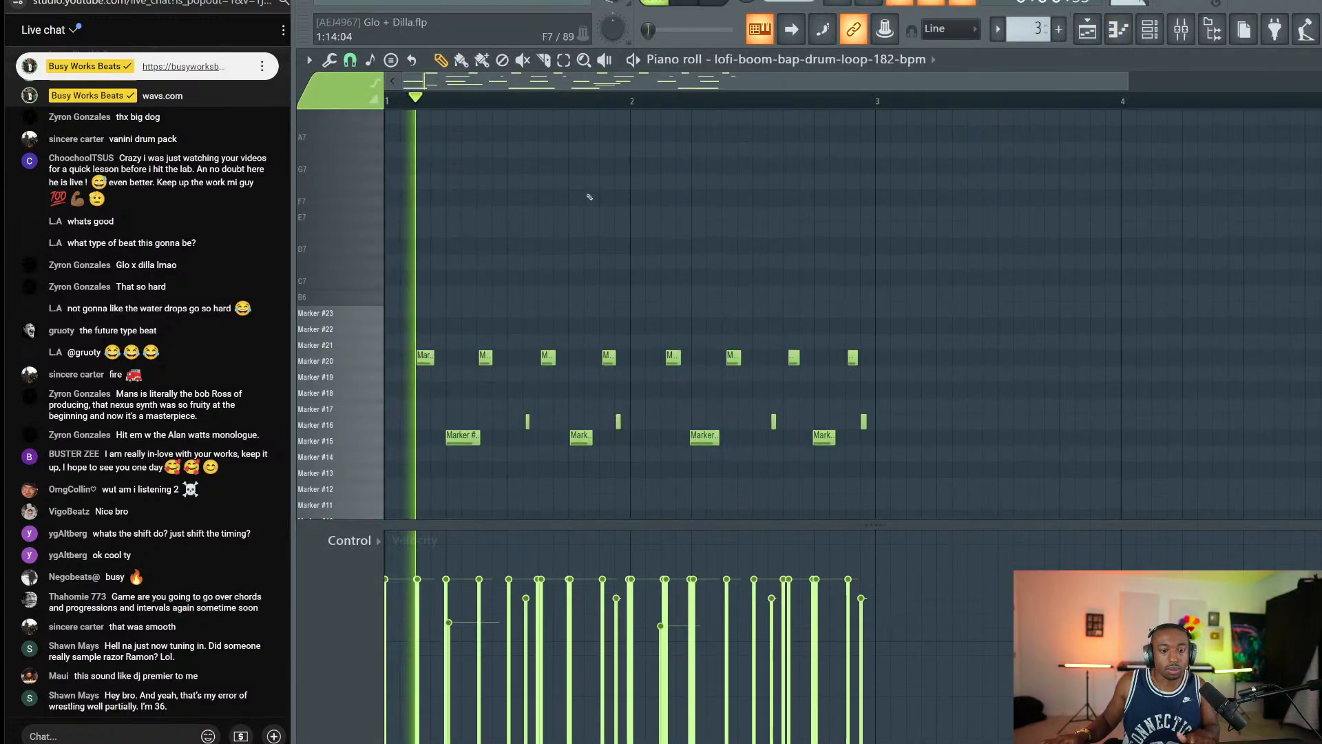
pyautogui.scroll(-2, 580, 231)
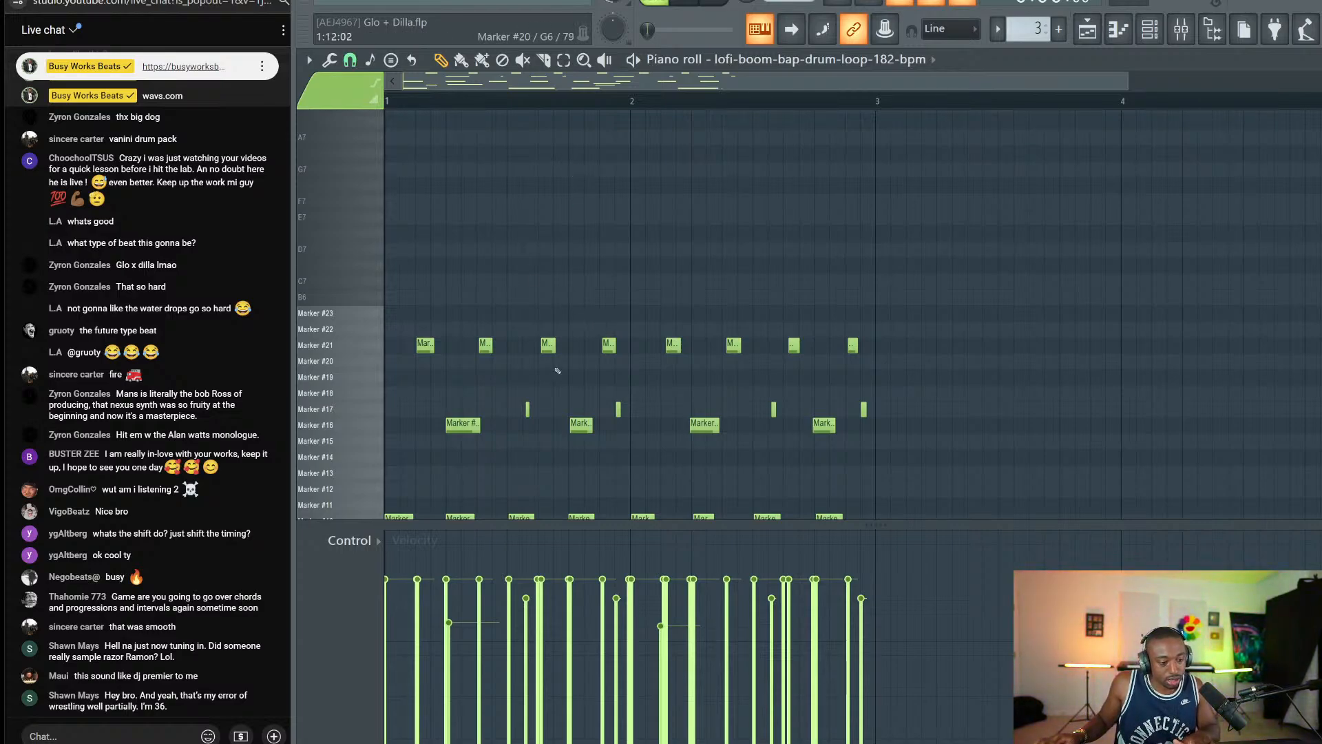
pyautogui.scroll(-3, 608, 400)
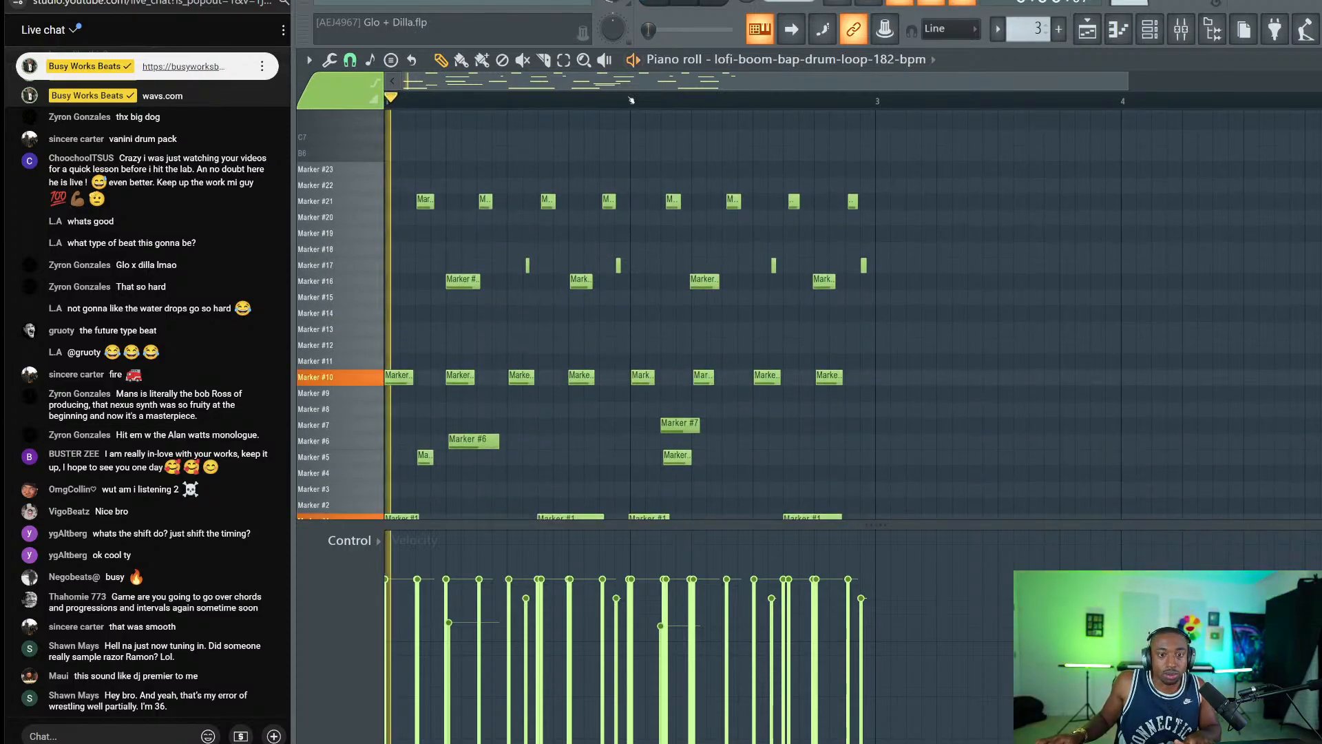
pyautogui.scroll(-1, 585, 344)
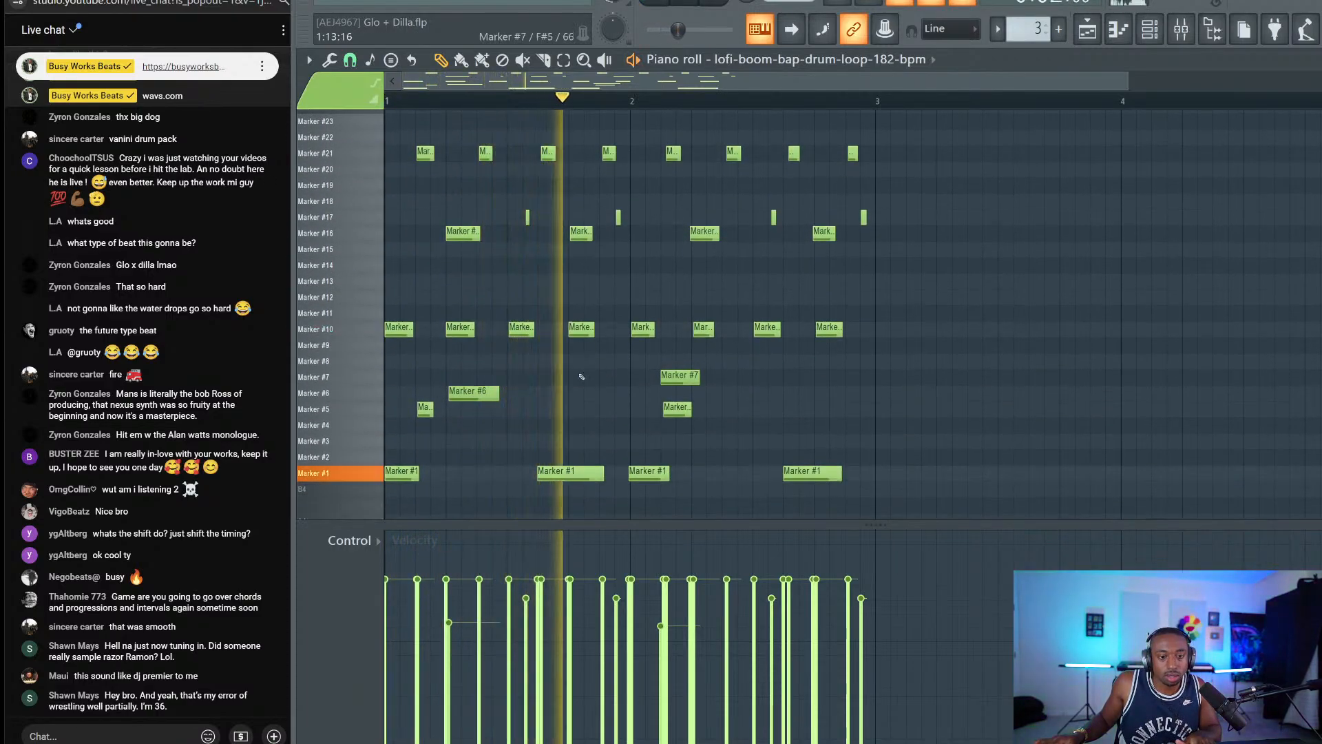
pyautogui.press('space')
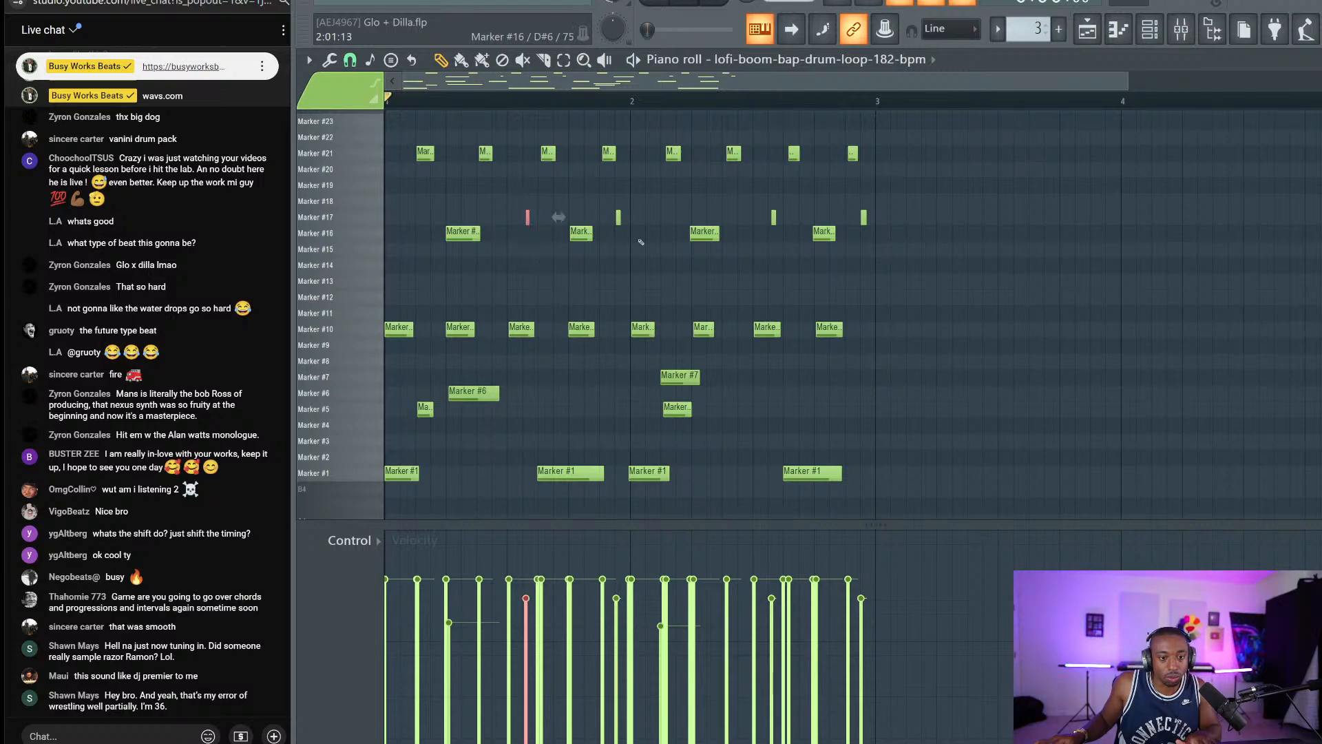
pyautogui.press('space')
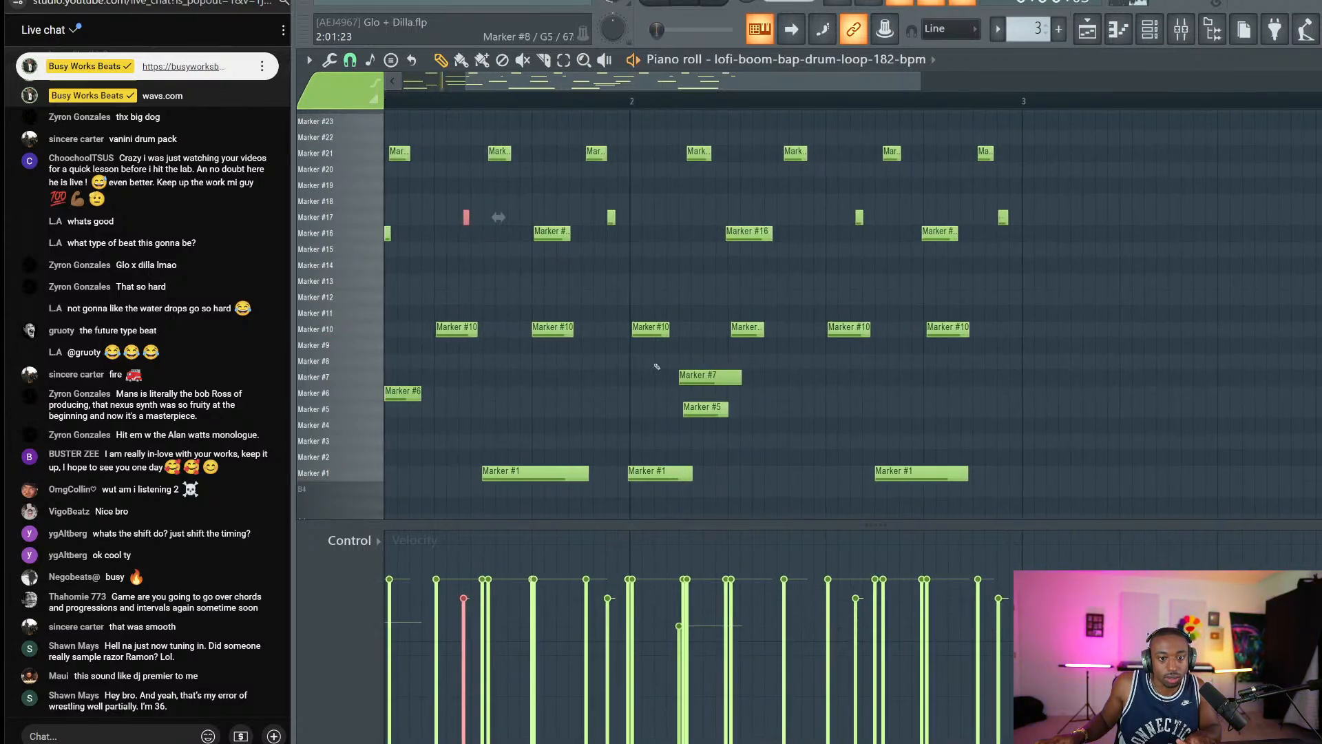
pyautogui.keyDown('ctrl'); pyautogui.scroll(2, 628, 419); pyautogui.keyUp('ctrl')
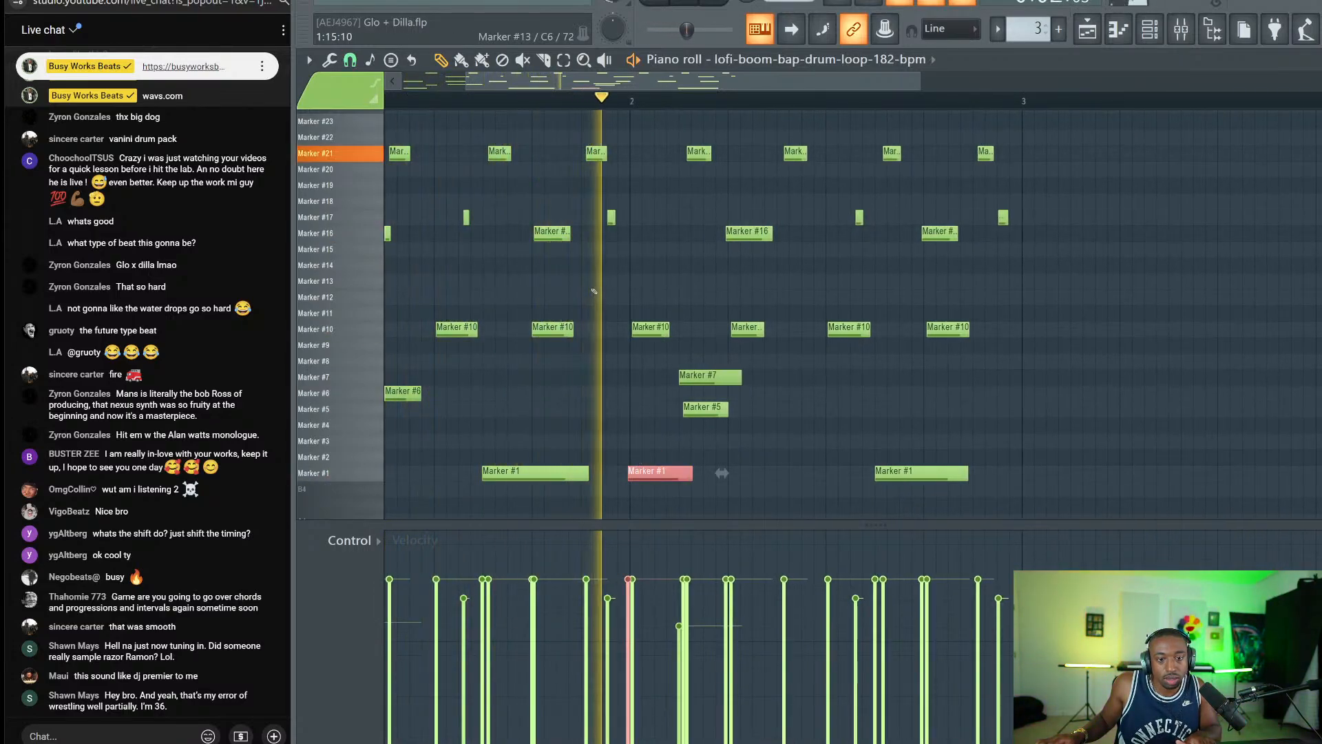
# Copy a Marker #17 note to a later beat, nudge it later, and delete the trailing extra note.
pyautogui.keyDown('ctrl'); pyautogui.keyDown('shift'); pyautogui.moveTo(608, 271); pyautogui.dragTo(628, 208); pyautogui.keyUp('shift'); pyautogui.keyUp('ctrl')
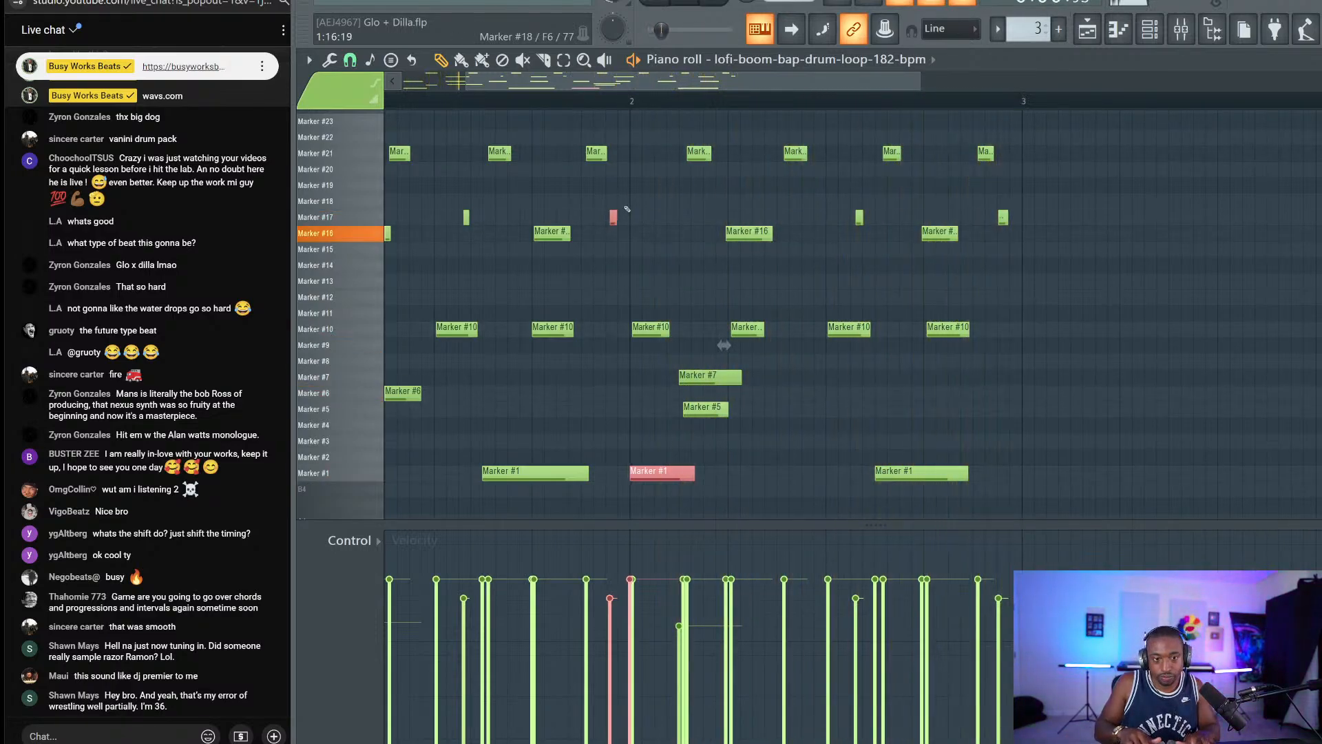
pyautogui.click(1003, 217)
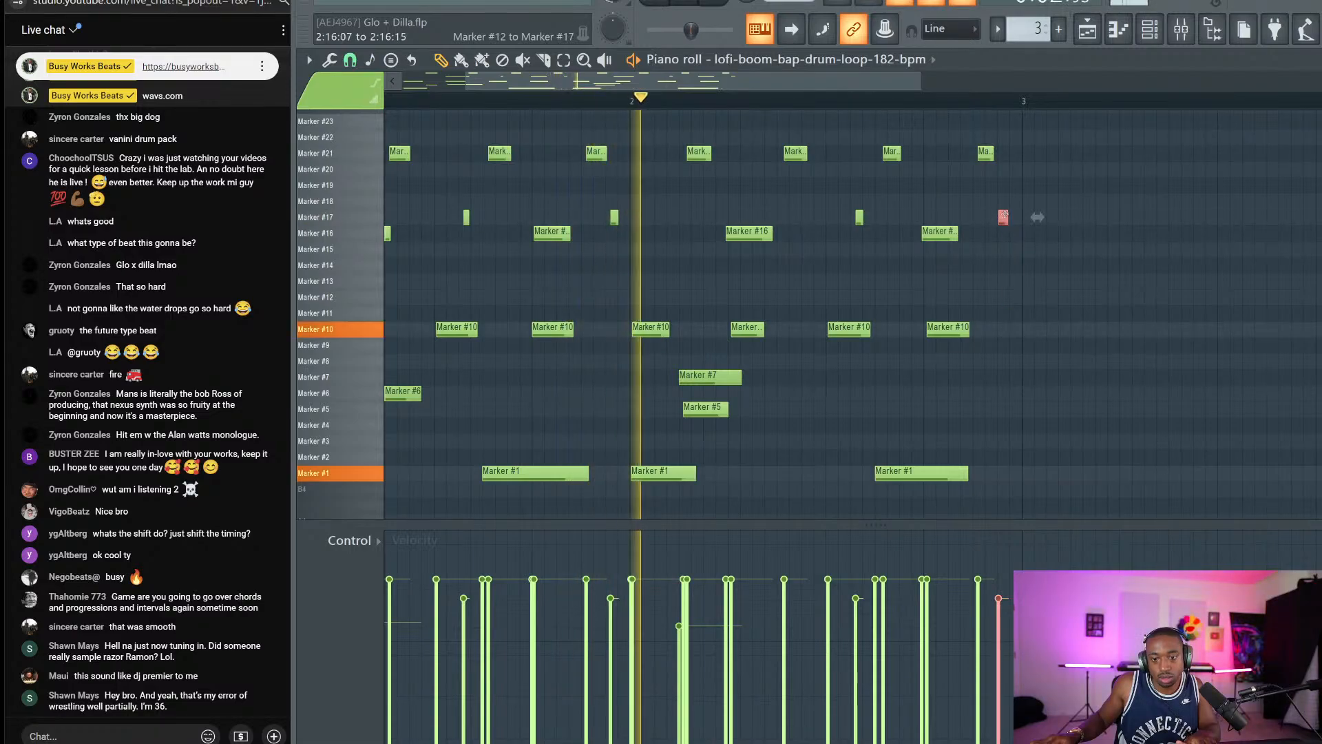
pyautogui.click(466, 217)
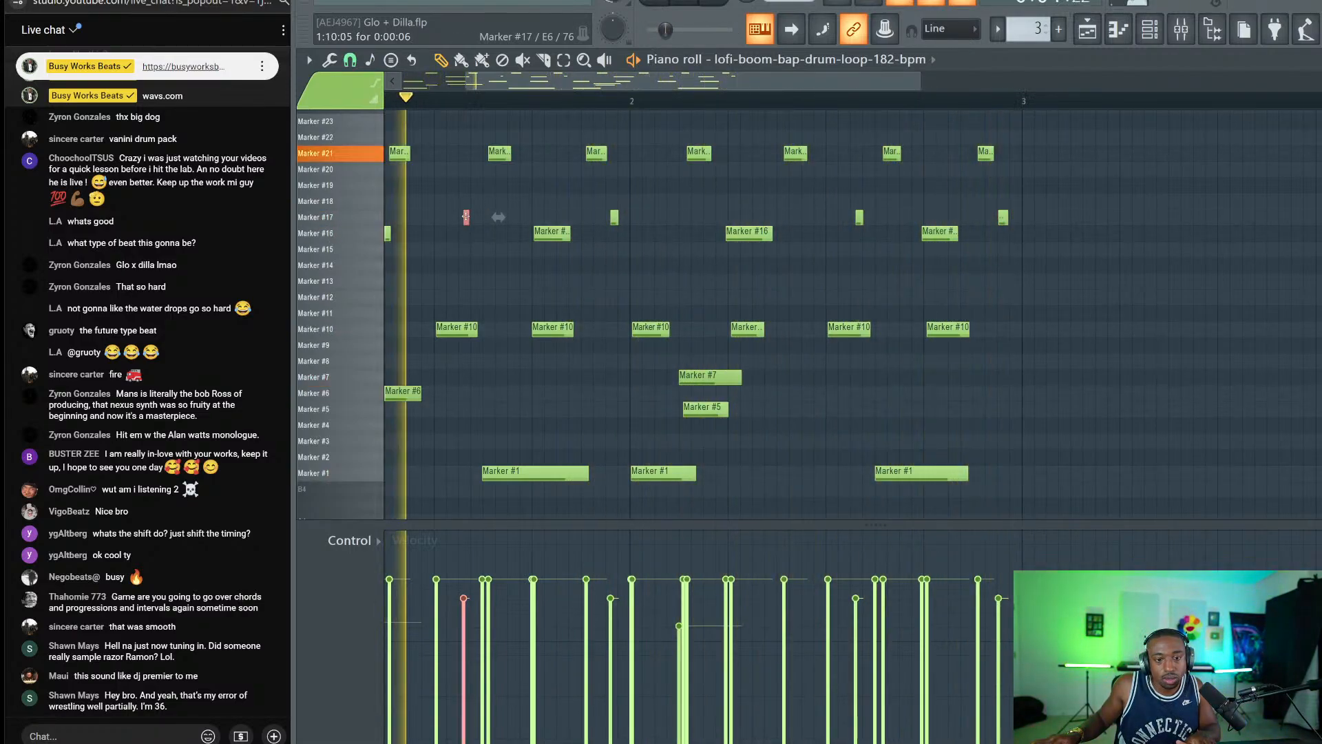
pyautogui.moveTo(465, 217)
pyautogui.mouseDown()
pyautogui.moveTo(728, 217)
pyautogui.moveTo(715, 217)
pyautogui.mouseUp()
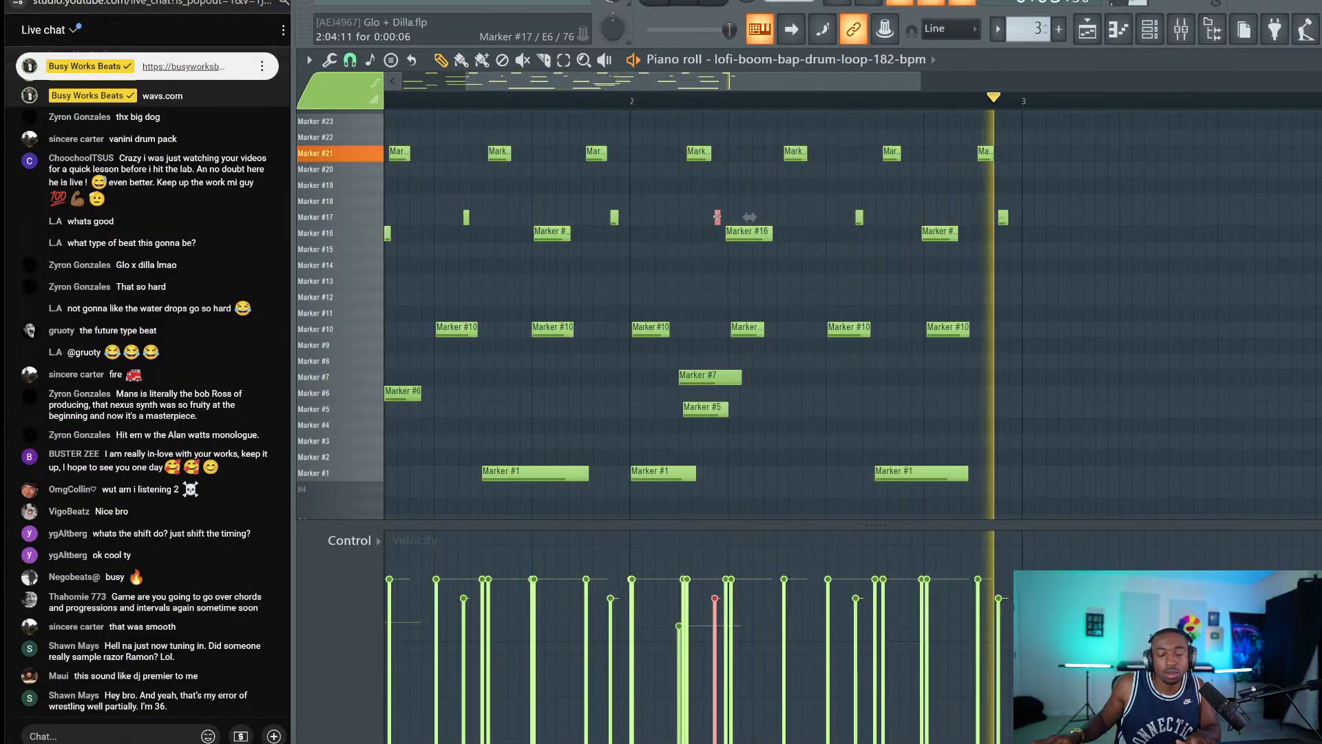
pyautogui.moveTo(956, 221); pyautogui.dragTo(962, 221)
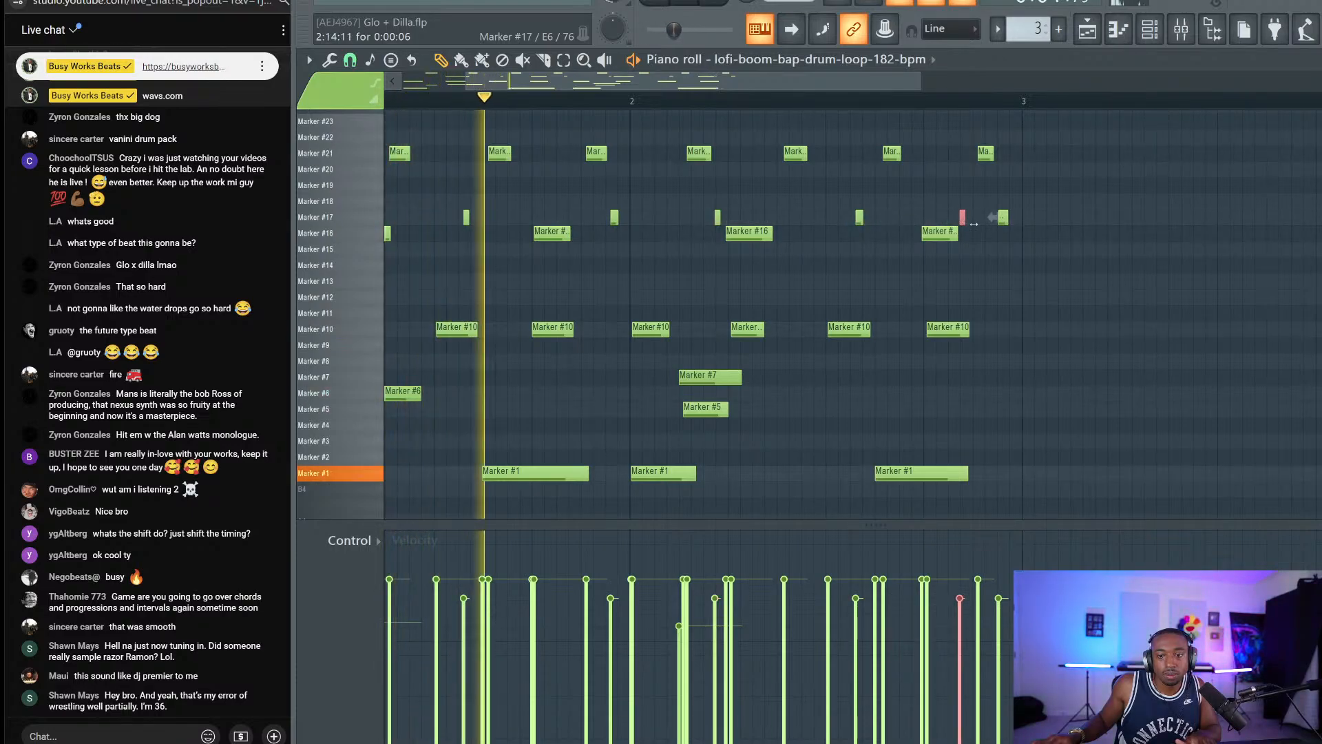
pyautogui.press('space')
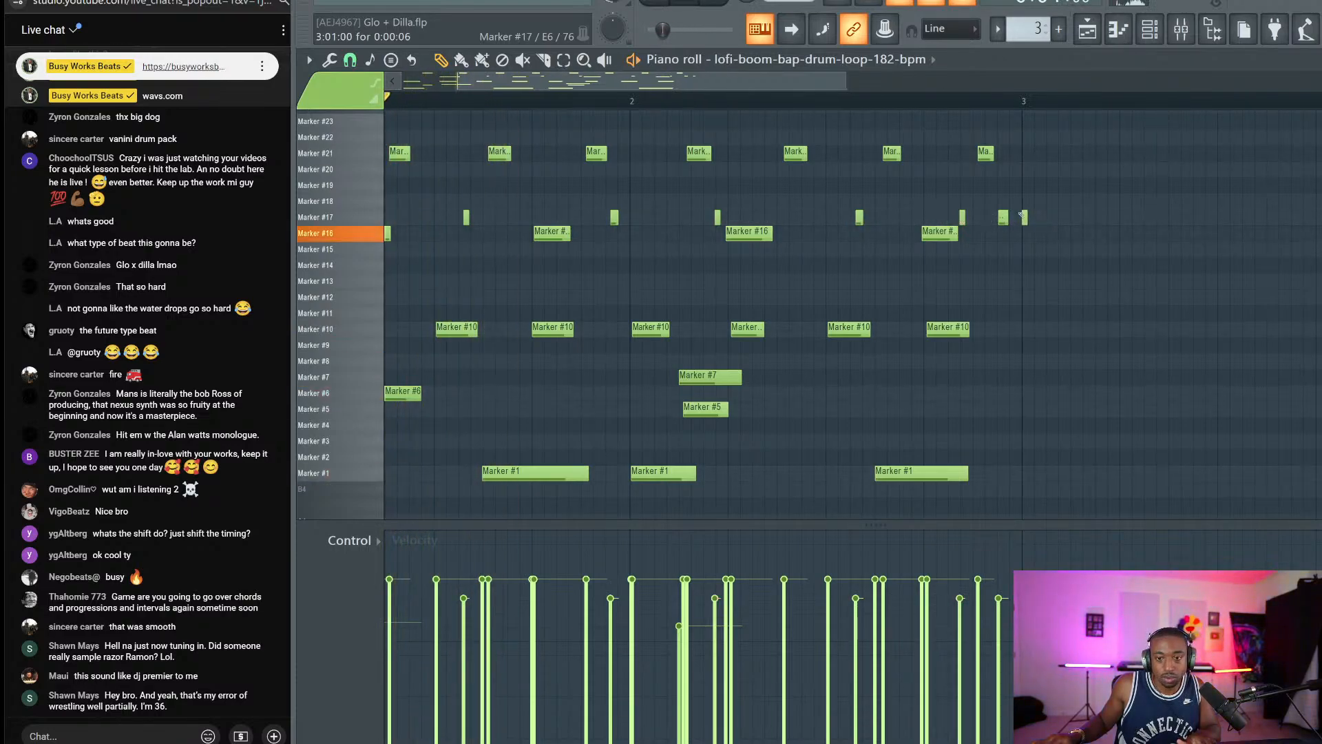
pyautogui.rightClick(1023, 217)
pyautogui.moveTo(1035, 222); pyautogui.dragTo(1009, 219)
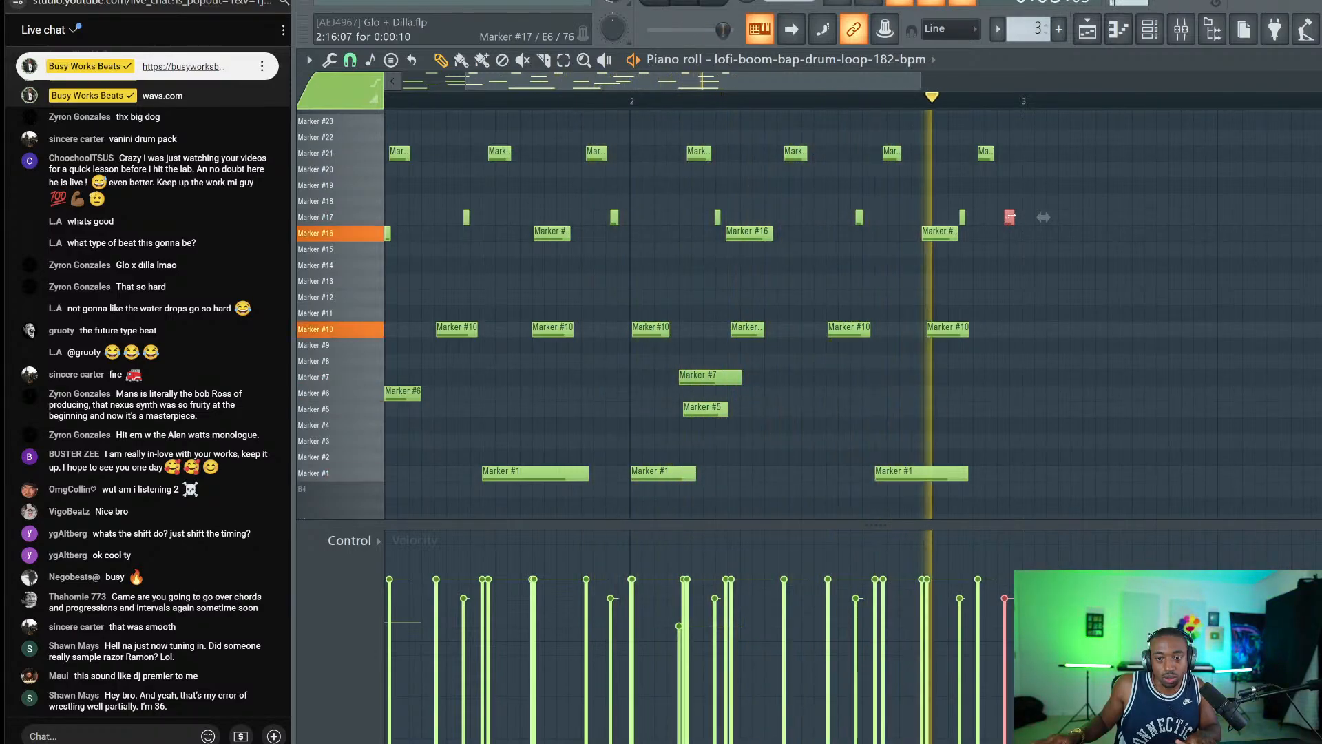
# Add a Marker #17 hit just before bar 2, nudging it slightly earlier.
pyautogui.press('space')
pyautogui.press('space')
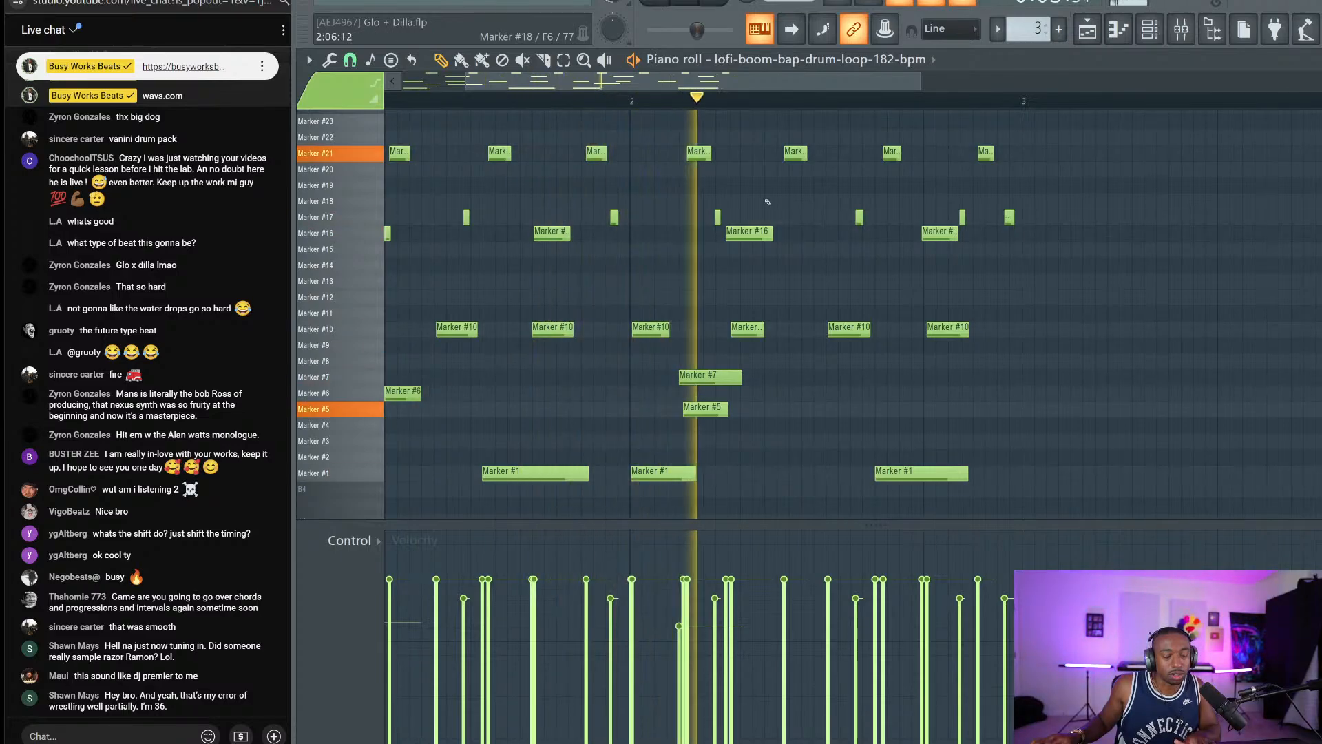
pyautogui.press('space')
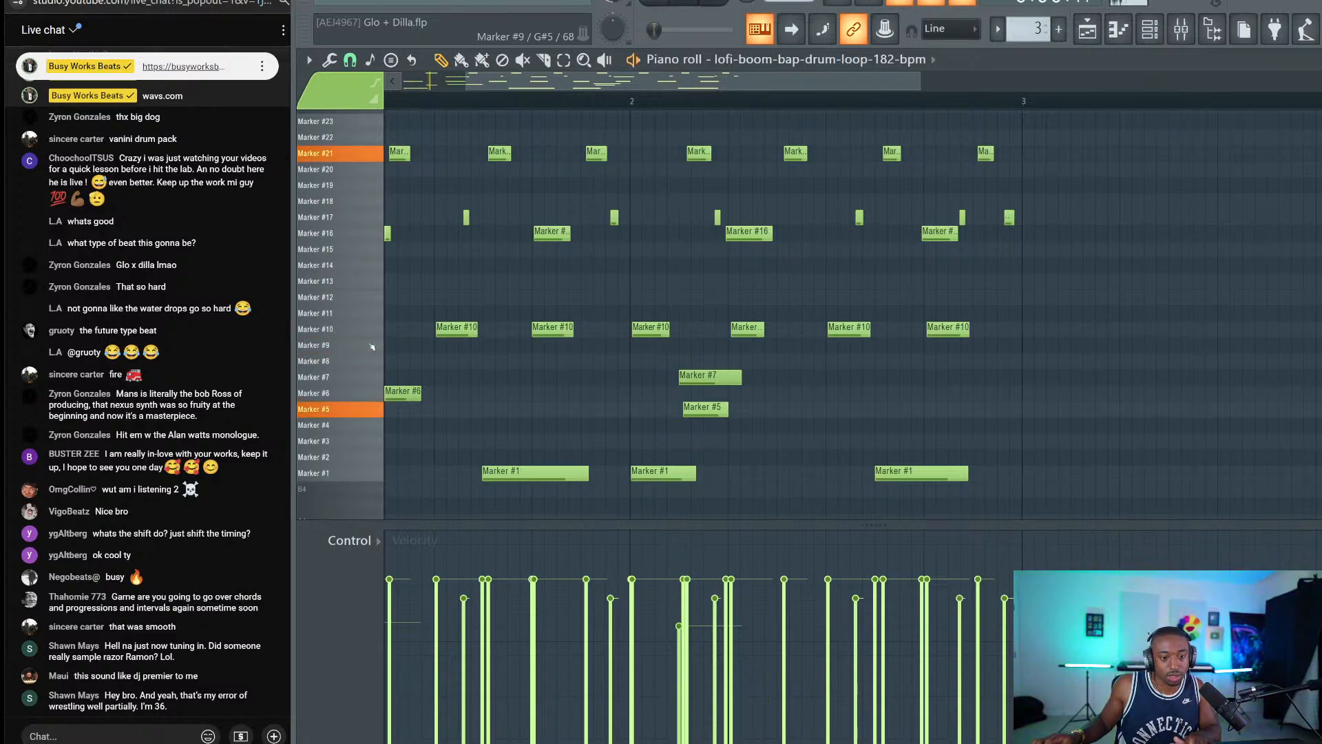
pyautogui.press('space')
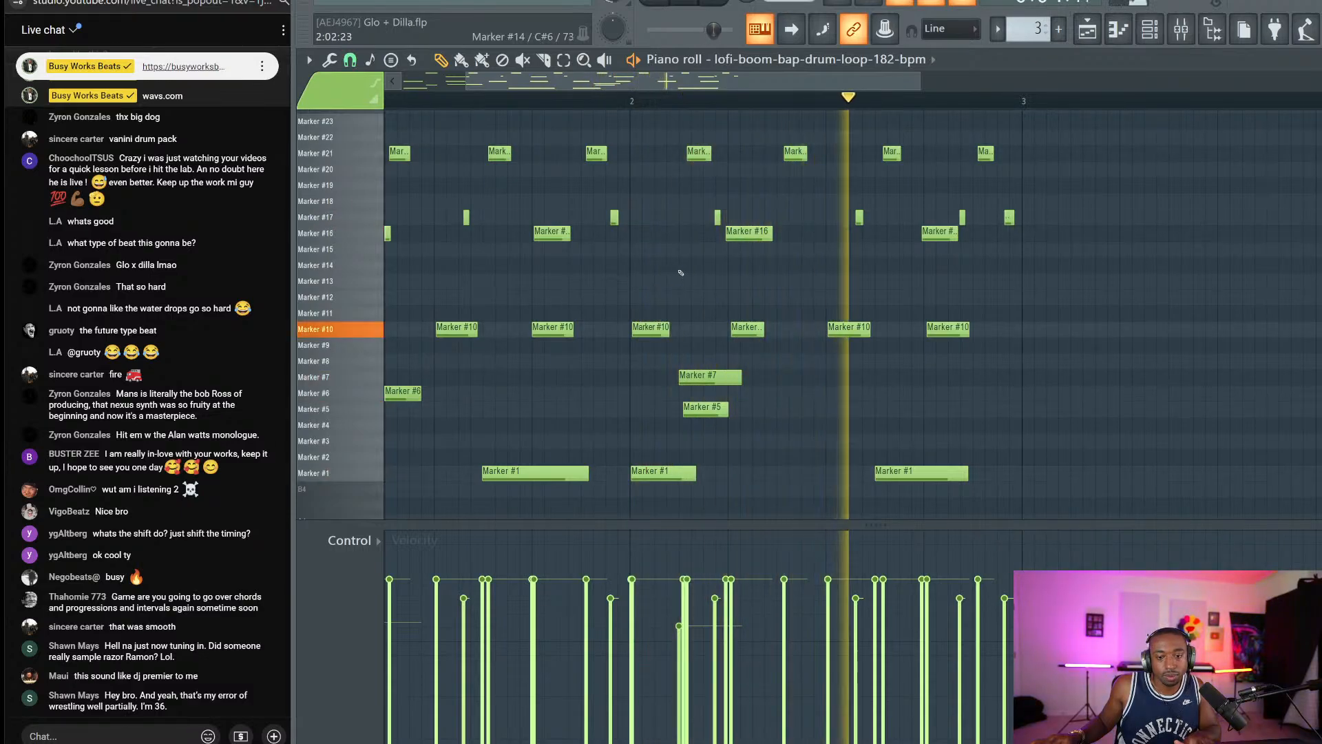
pyautogui.press('space')
pyautogui.keyDown('ctrl'); pyautogui.click(859, 218); pyautogui.keyUp('ctrl')
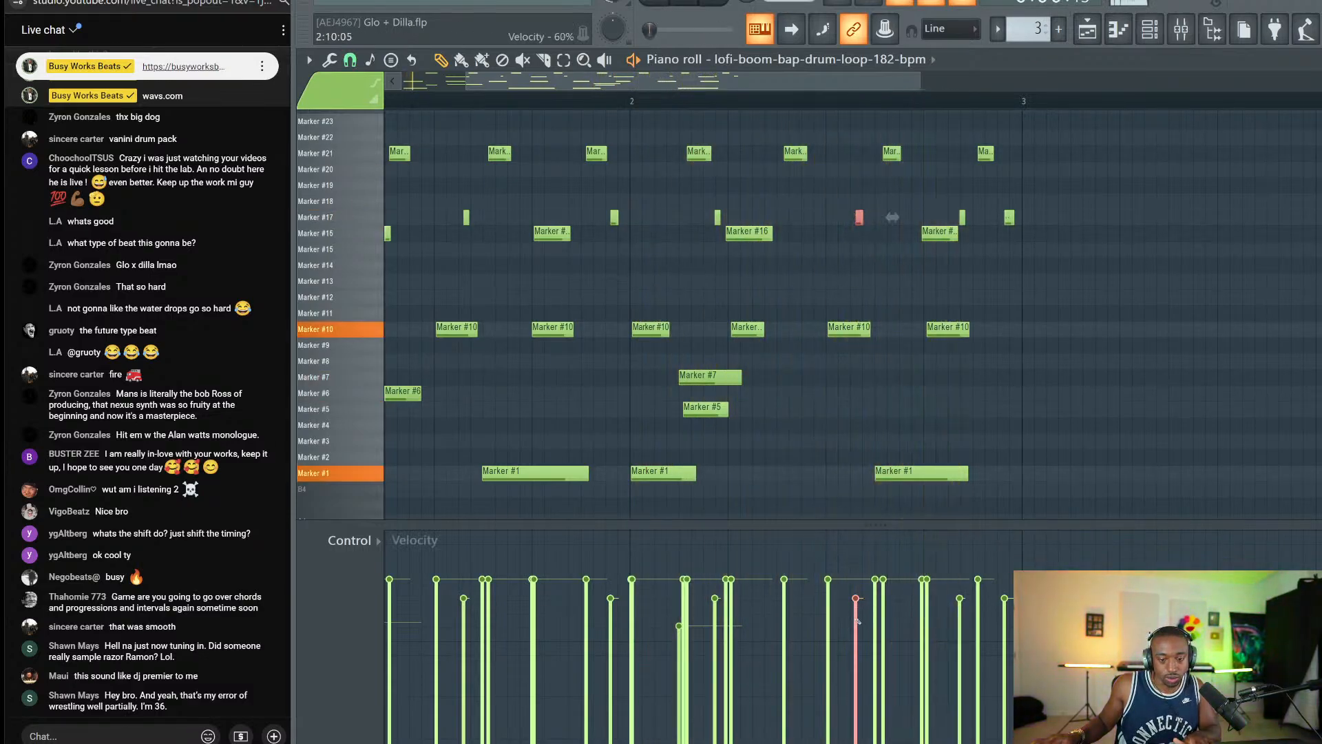
pyautogui.keyDown('ctrl'); pyautogui.click(961, 218); pyautogui.keyUp('ctrl')
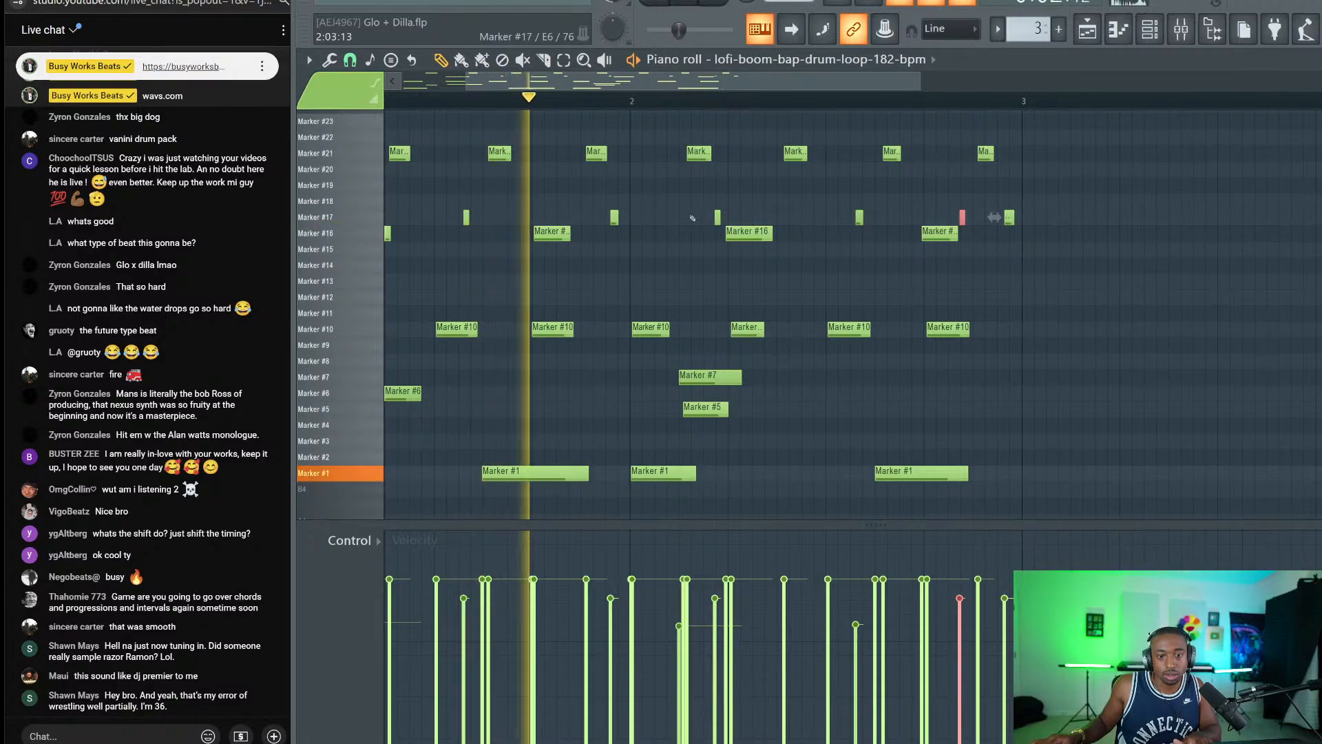
pyautogui.keyDown('ctrl'); pyautogui.click(615, 217); pyautogui.keyUp('ctrl')
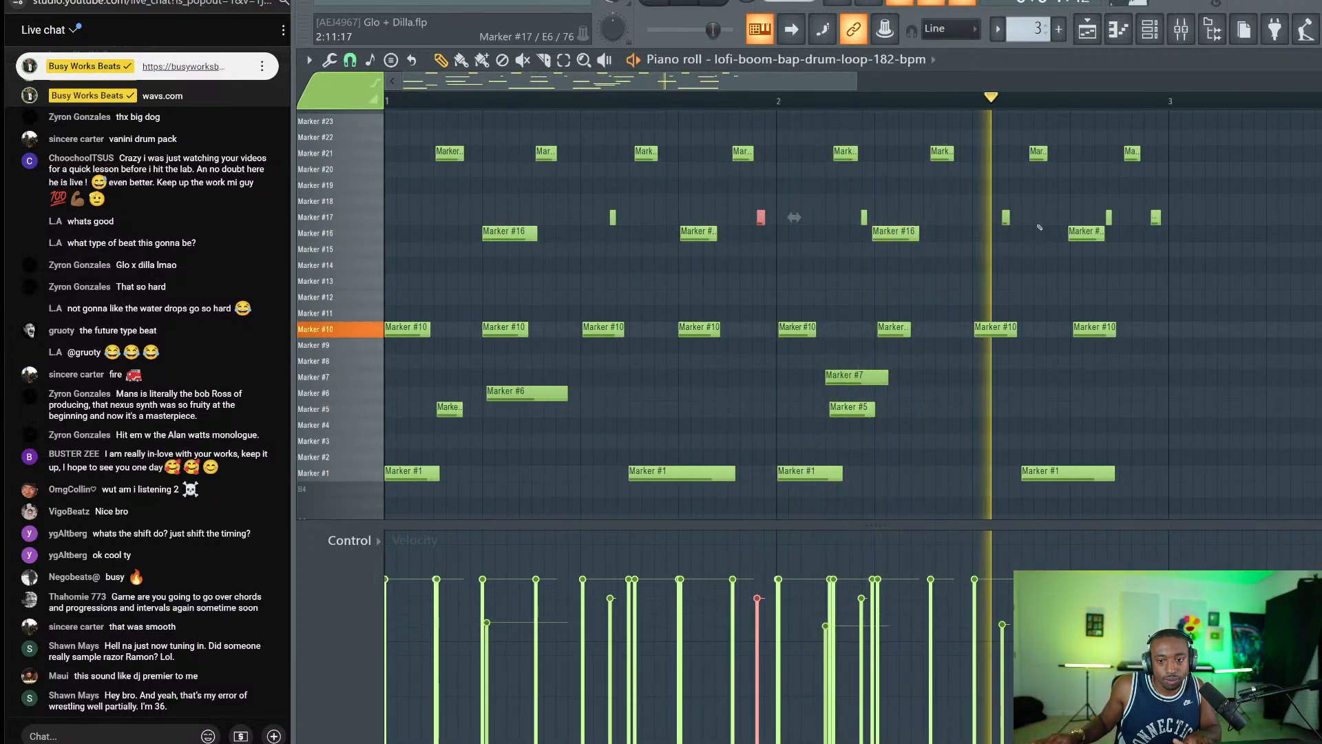
pyautogui.click(491, 217)
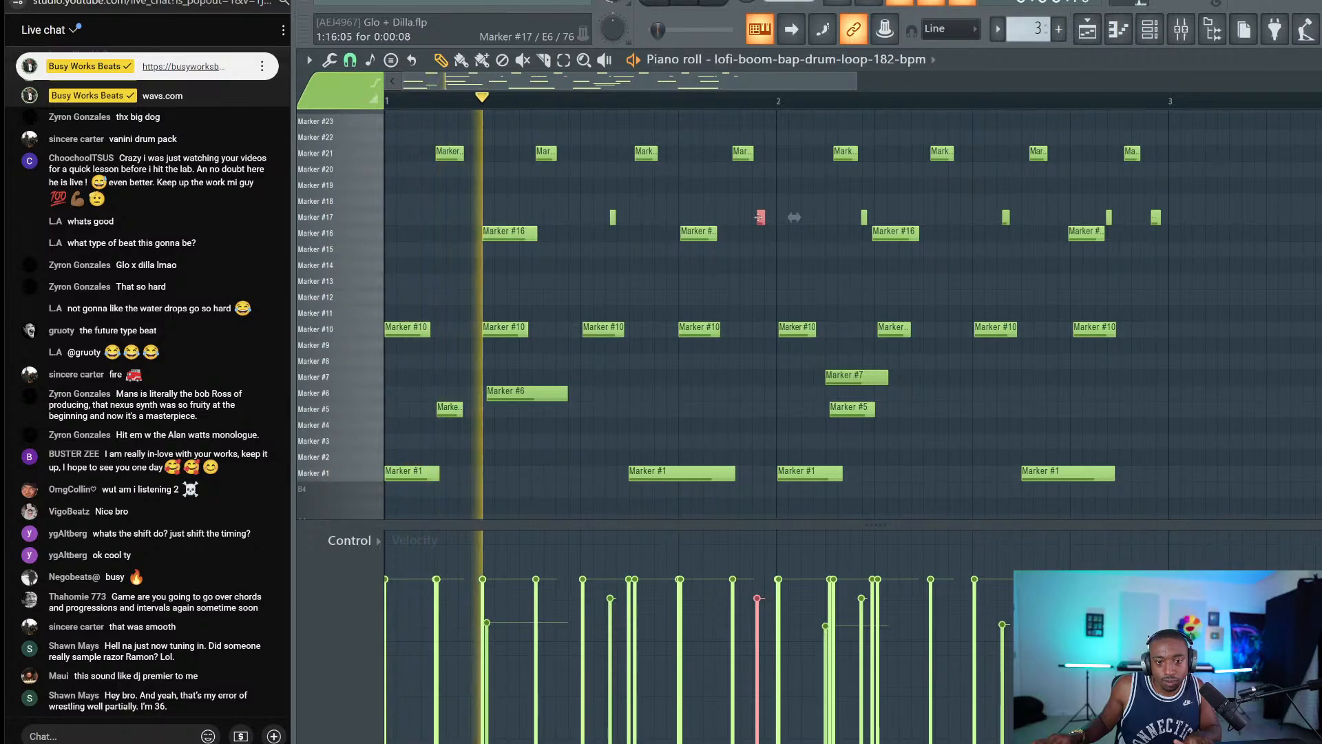
pyautogui.press('space')
pyautogui.moveTo(462, 222); pyautogui.dragTo(462, 221)
pyautogui.press('space')
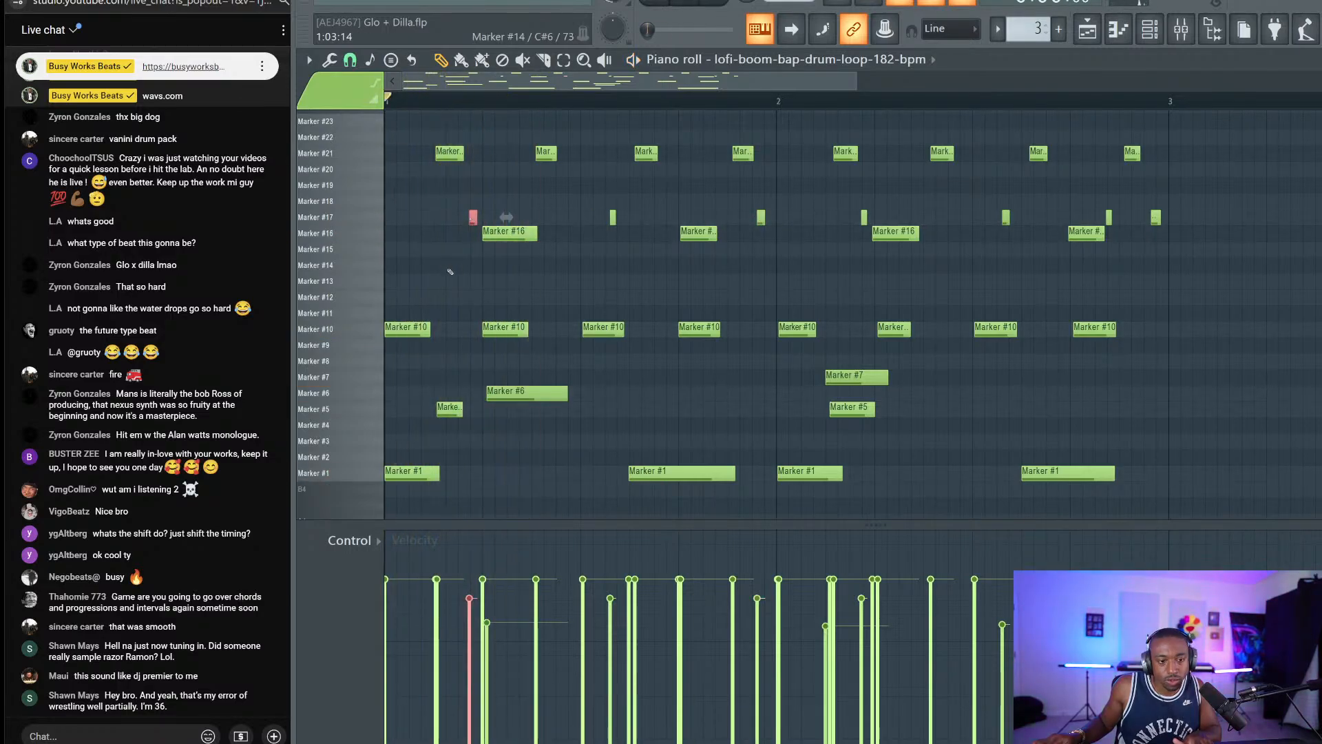
pyautogui.press('space')
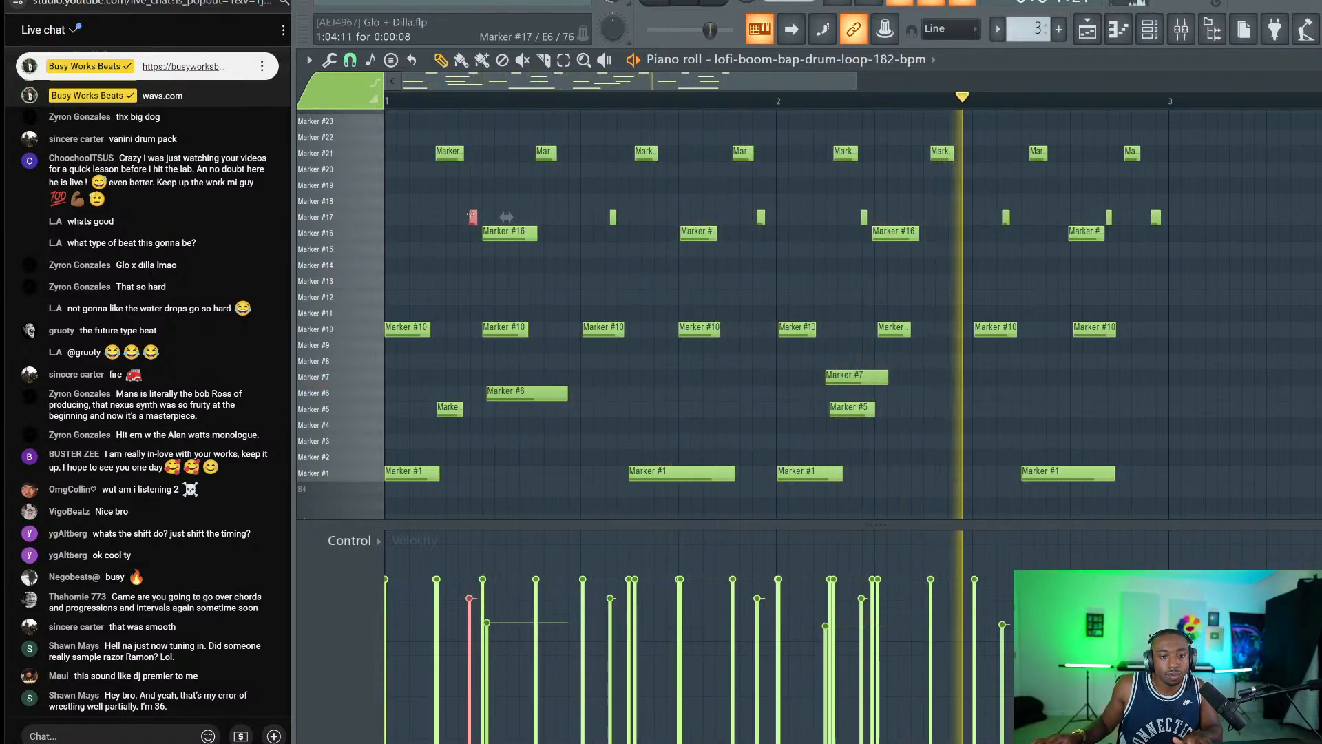
# Place another Marker #17 hit later in the bar, nudge it later, and save the project.
pyautogui.click(722, 233)
pyautogui.press('space')
pyautogui.press('space')
pyautogui.moveTo(721, 231); pyautogui.dragTo(716, 210)
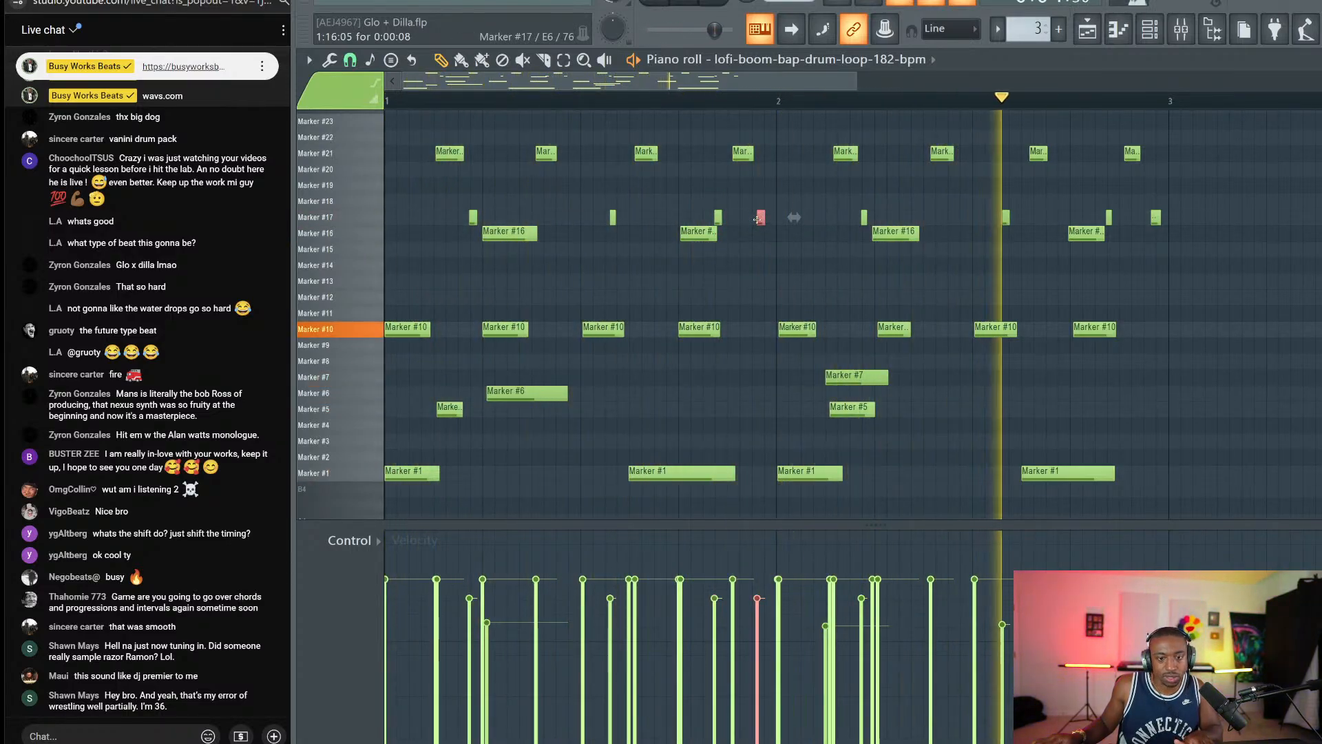
pyautogui.moveTo(759, 222); pyautogui.dragTo(764, 224)
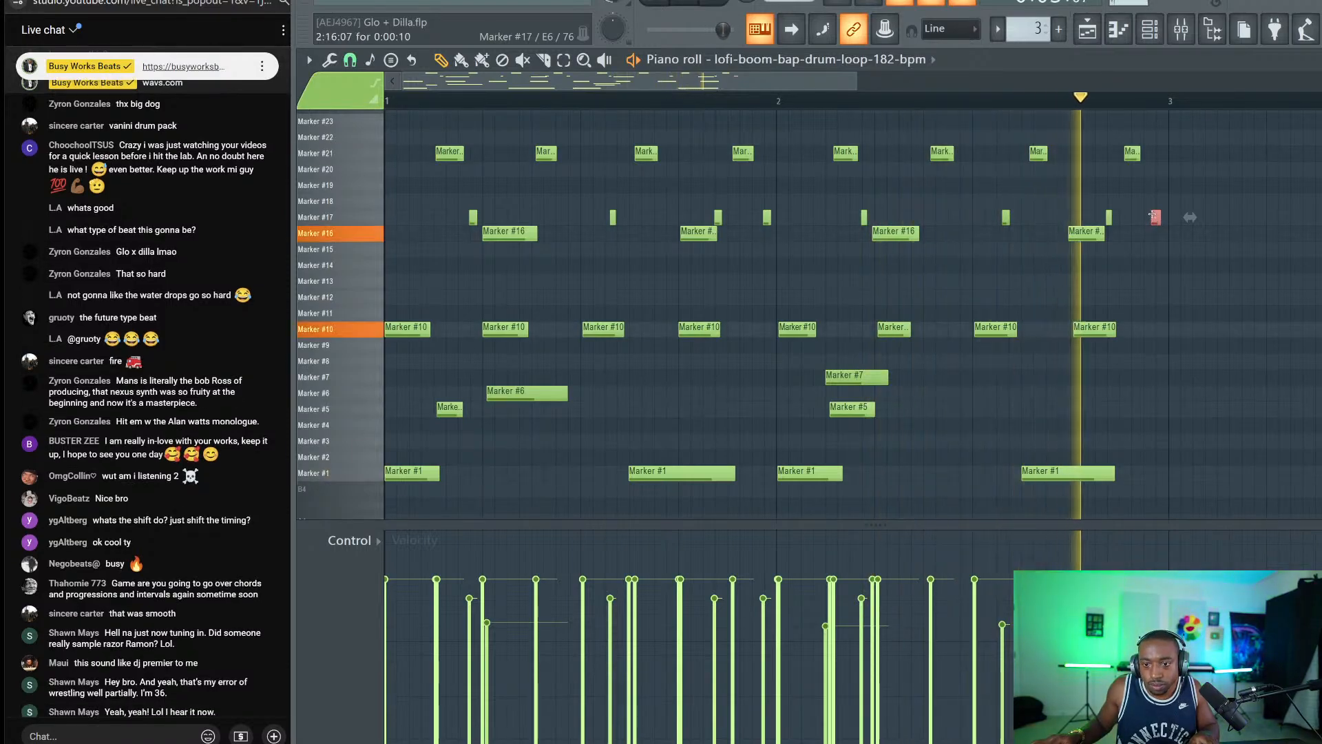
pyautogui.hotkey('shift', 'Right')
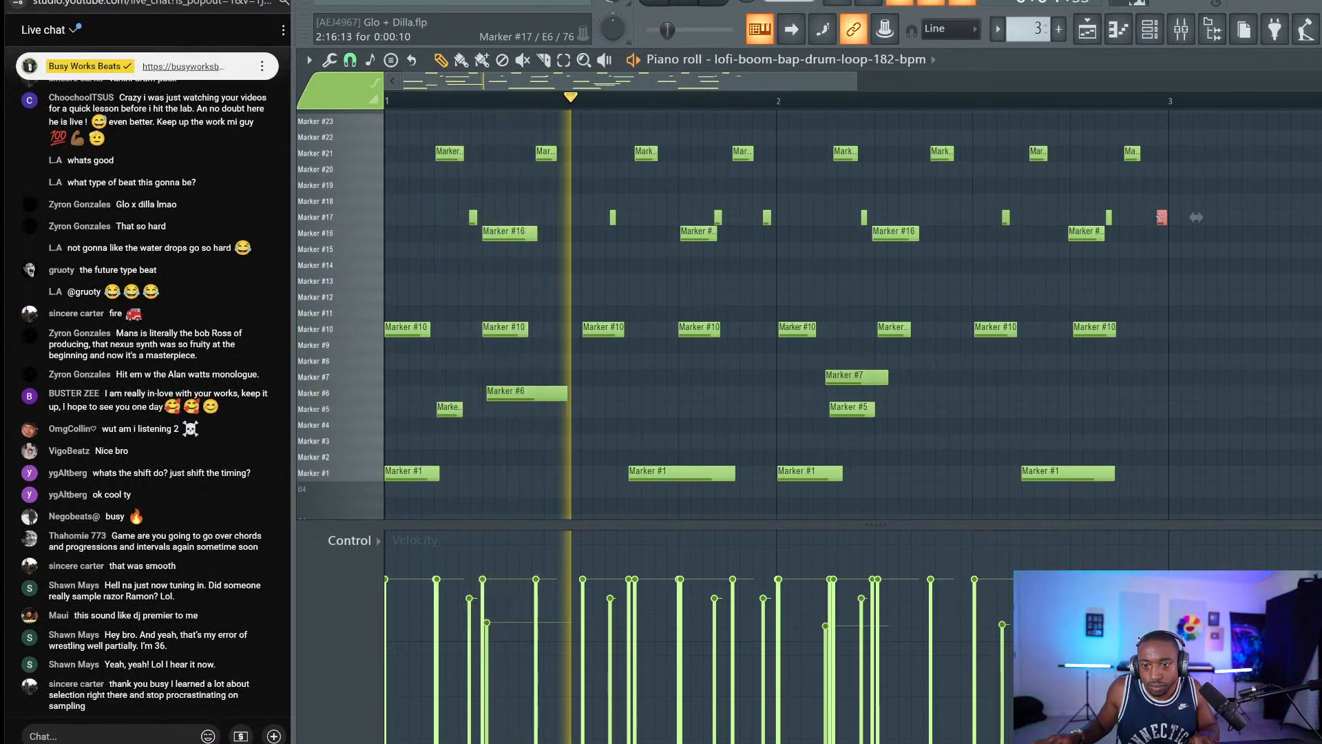
pyautogui.hotkey('ctrl', 's')
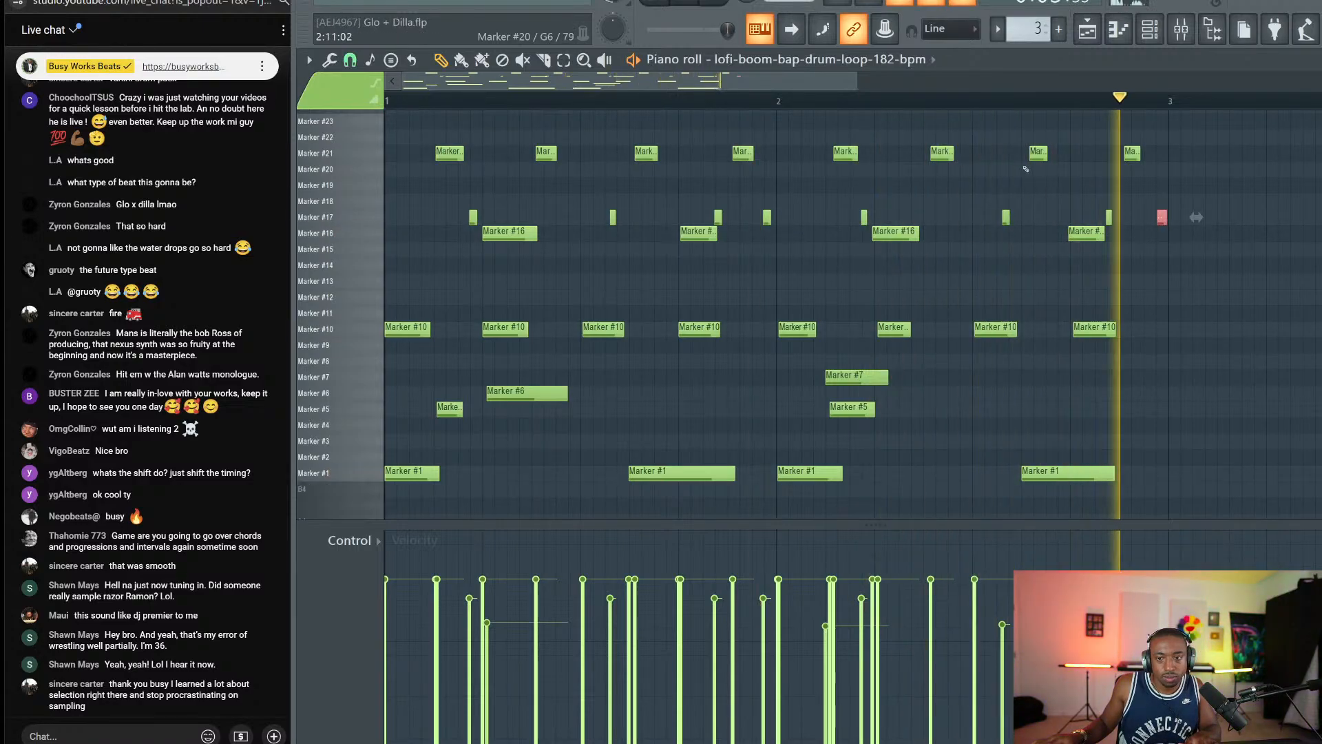
pyautogui.press('F5')
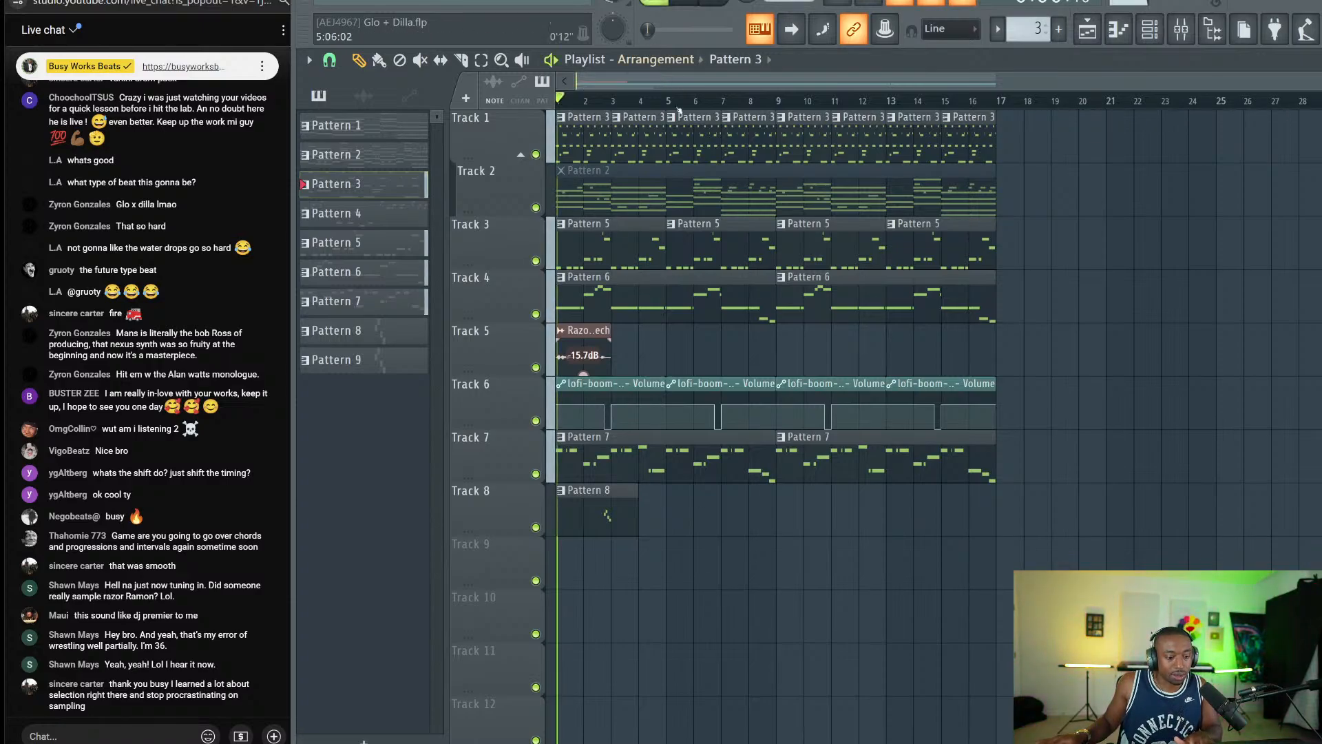
# Paint higher velocities for the Marker #17 hits in the drum loop's piano roll, then close it.
pyautogui.click(1151, 29)
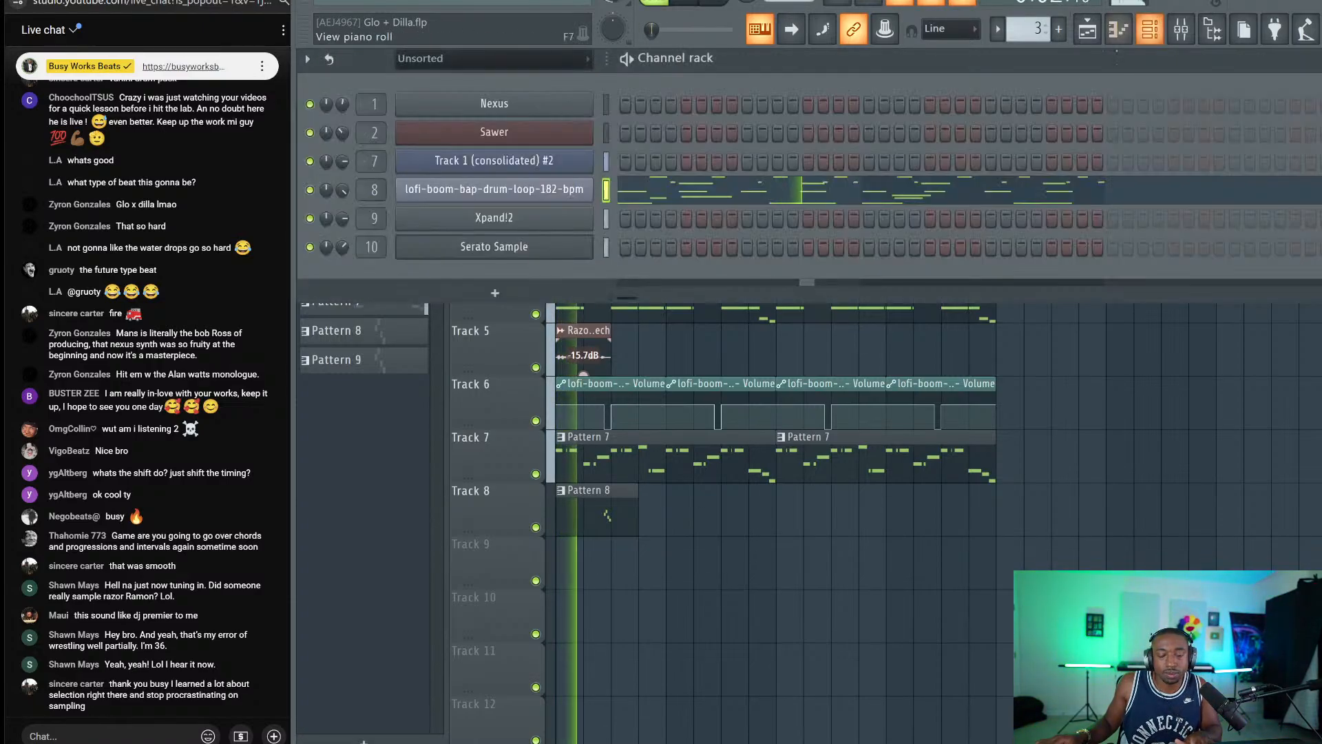
pyautogui.click(1181, 29)
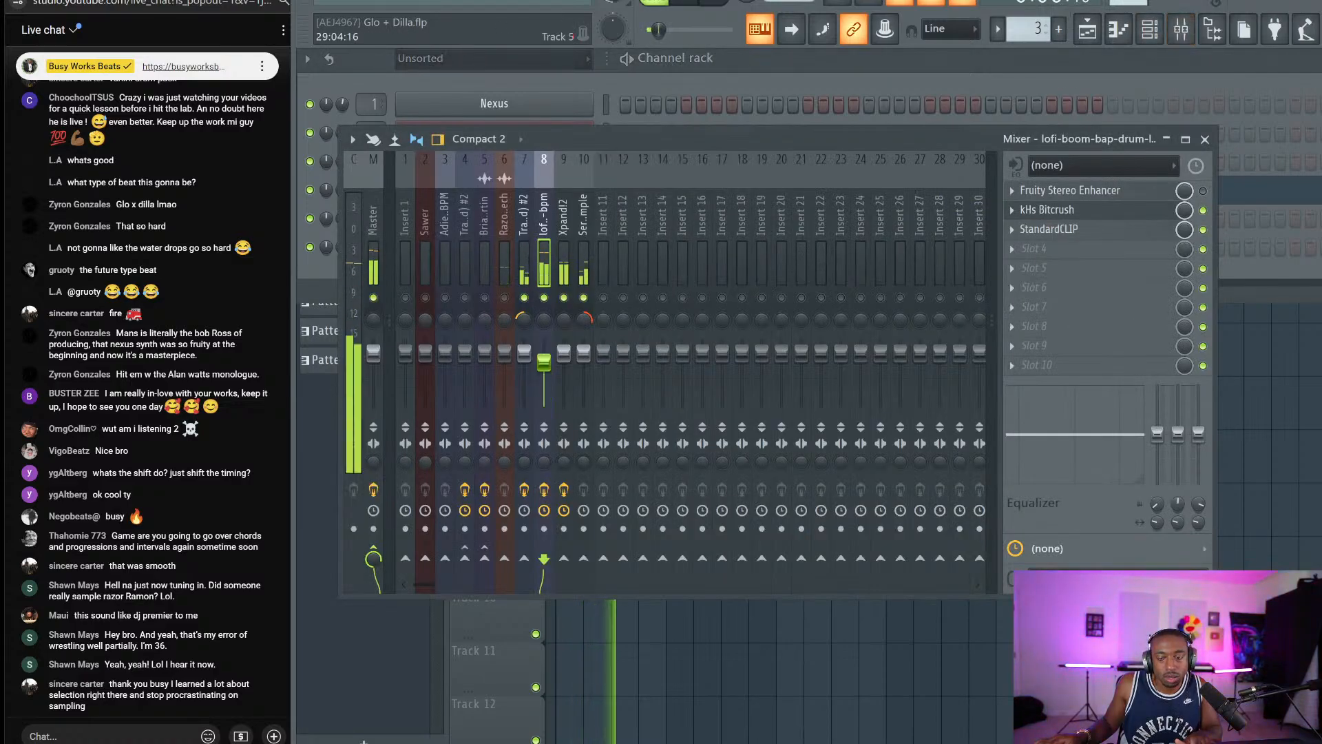
pyautogui.press('F5')
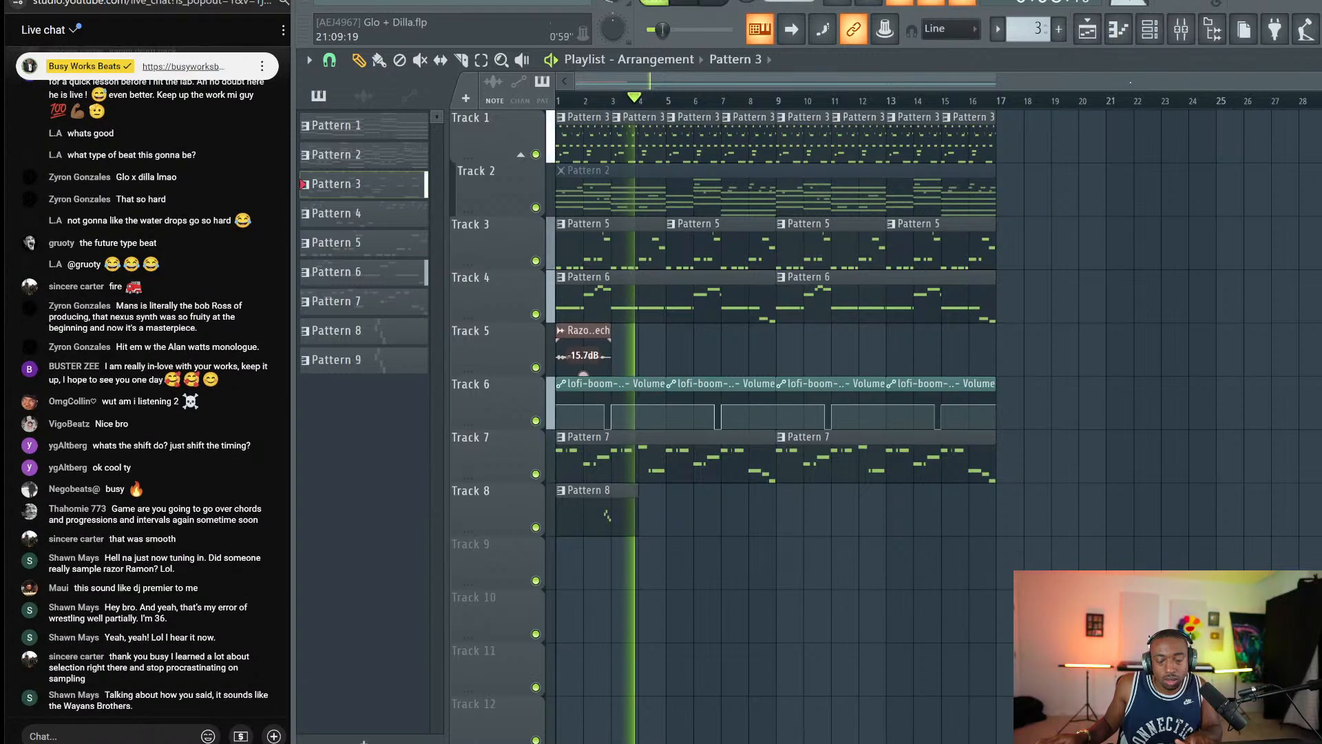
pyautogui.click(1149, 29)
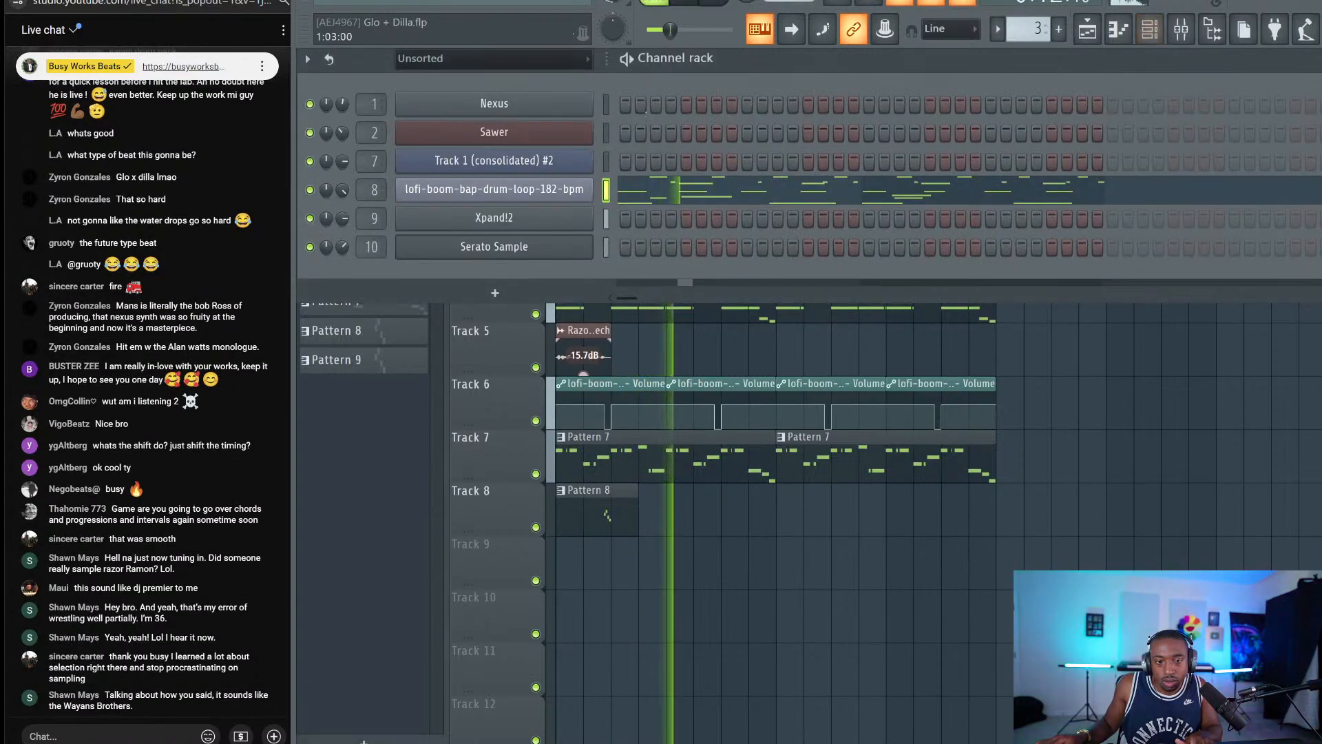
pyautogui.click(686, 196)
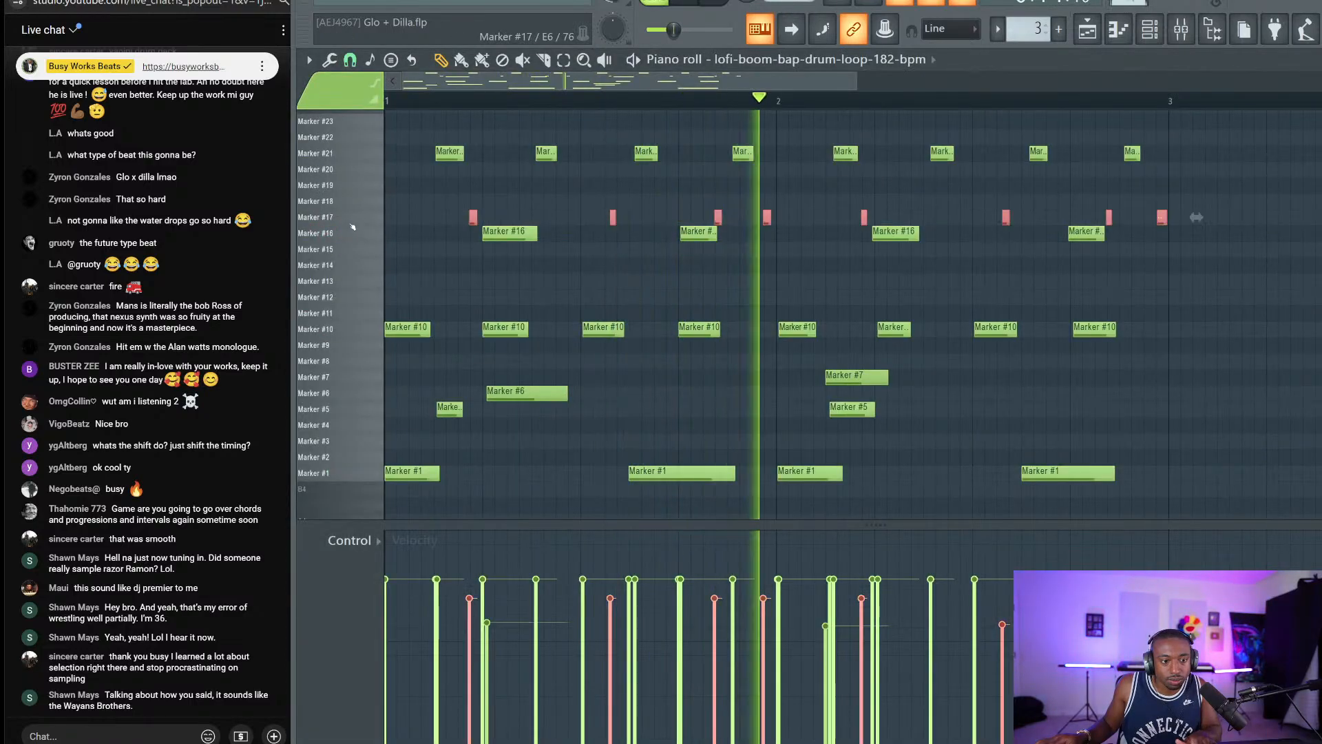
pyautogui.moveTo(463, 637)
pyautogui.mouseDown()
pyautogui.moveTo(1164, 593)
pyautogui.moveTo(465, 591)
pyautogui.moveTo(768, 571)
pyautogui.moveTo(466, 556)
pyautogui.moveTo(1163, 556)
pyautogui.mouseUp()
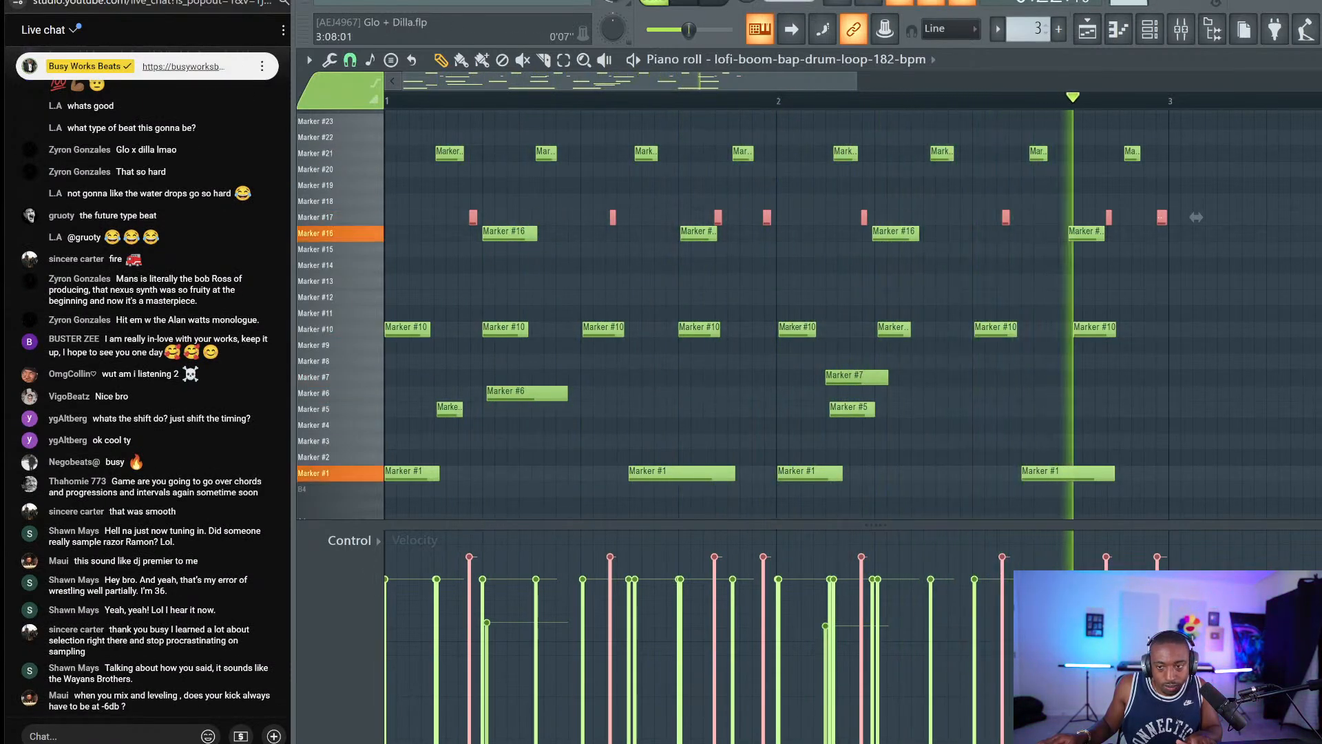
pyautogui.press('Escape')
pyautogui.press('Escape')
pyautogui.press('space')
pyautogui.hotkey('ctrl', 's')
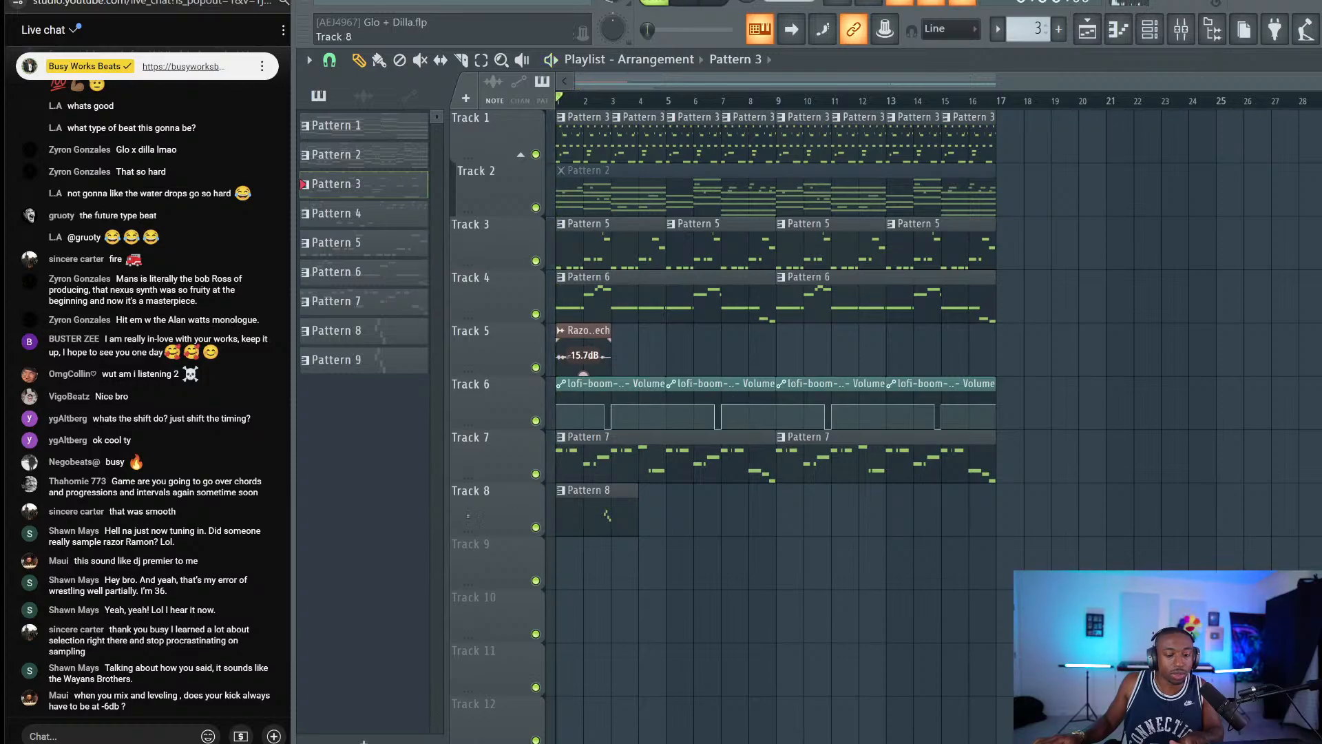
# Start song playback, erase two Pattern 5 clips on Track 3, and save the project.
pyautogui.click(138, 736)
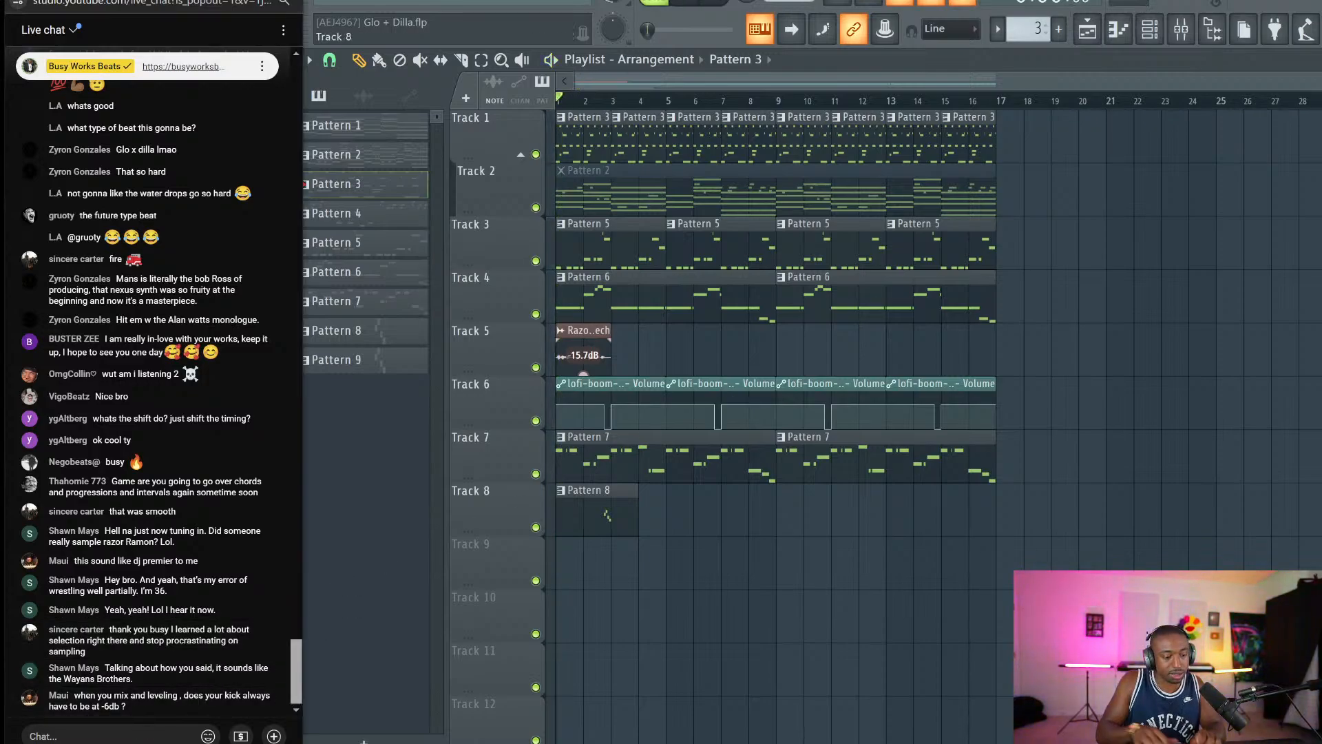
pyautogui.click(463, 649)
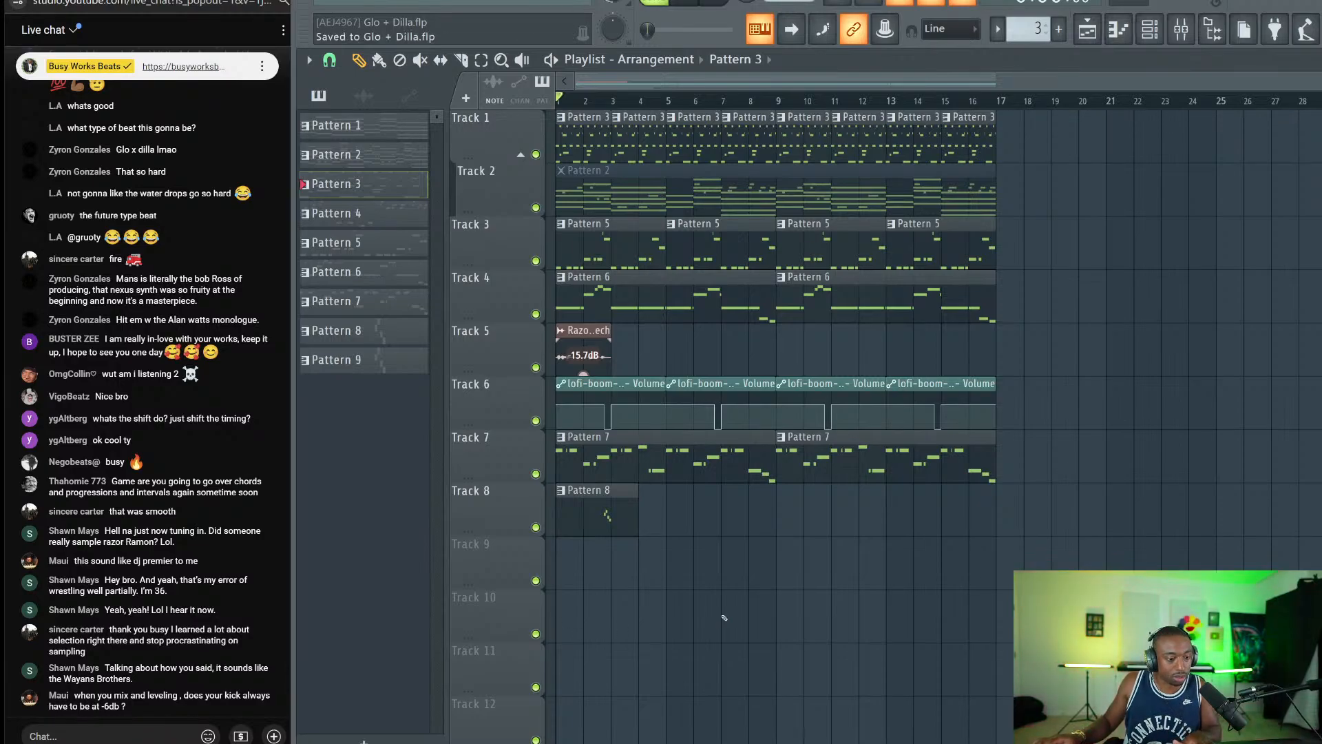
pyautogui.press('space')
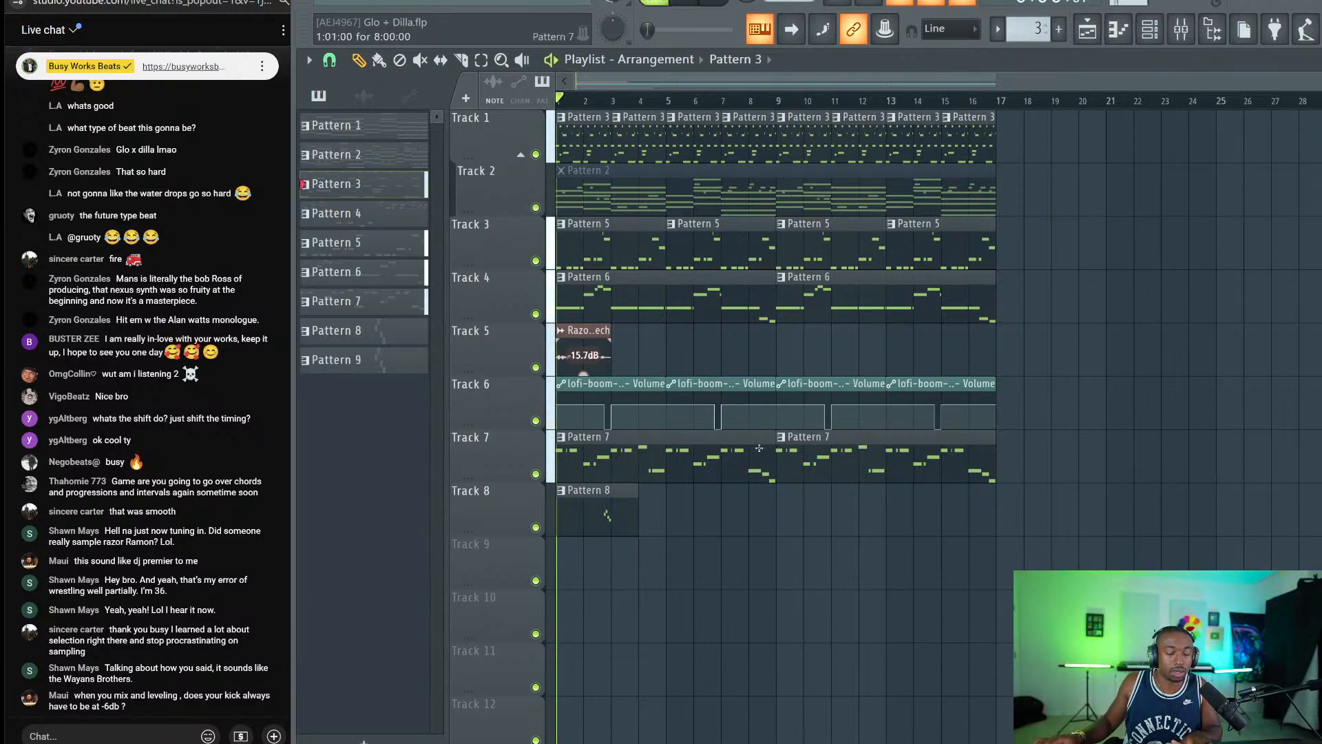
pyautogui.click(1149, 30)
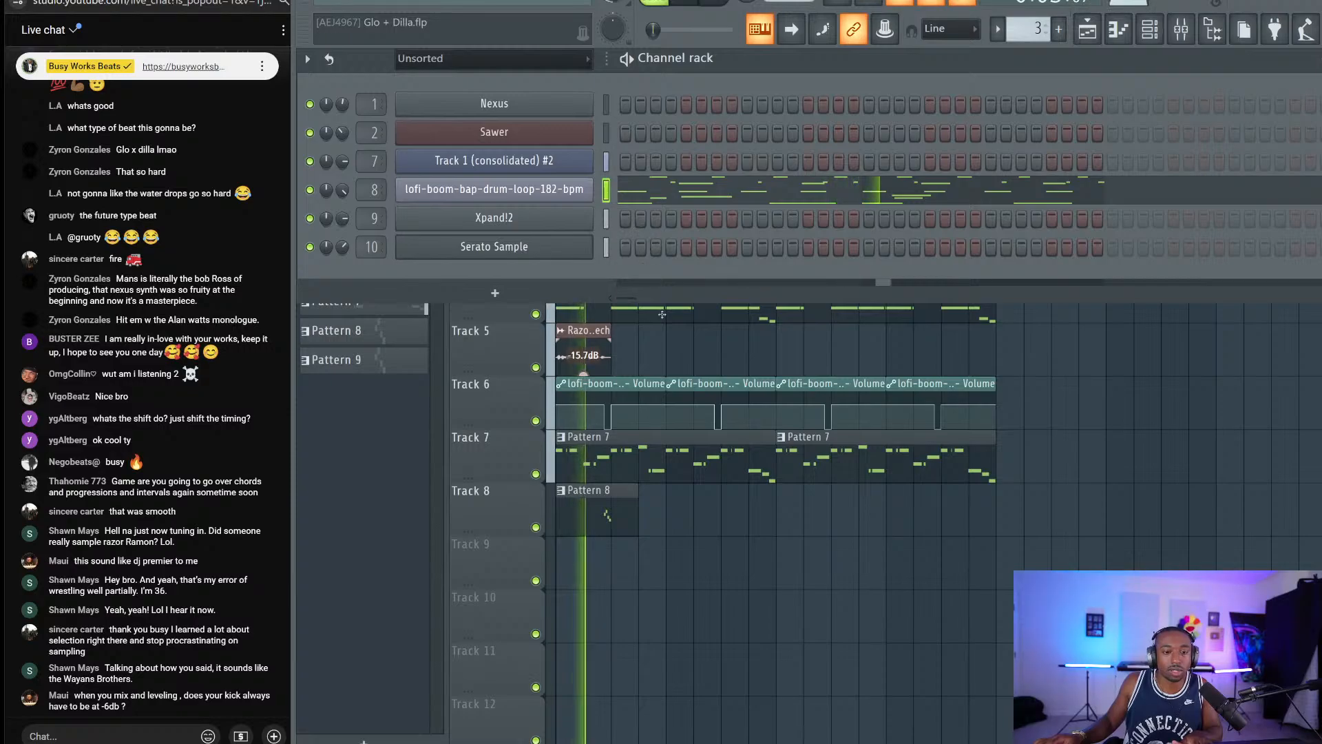
pyautogui.press('F6')
pyautogui.rightClick(709, 247)
pyautogui.rightClick(620, 244)
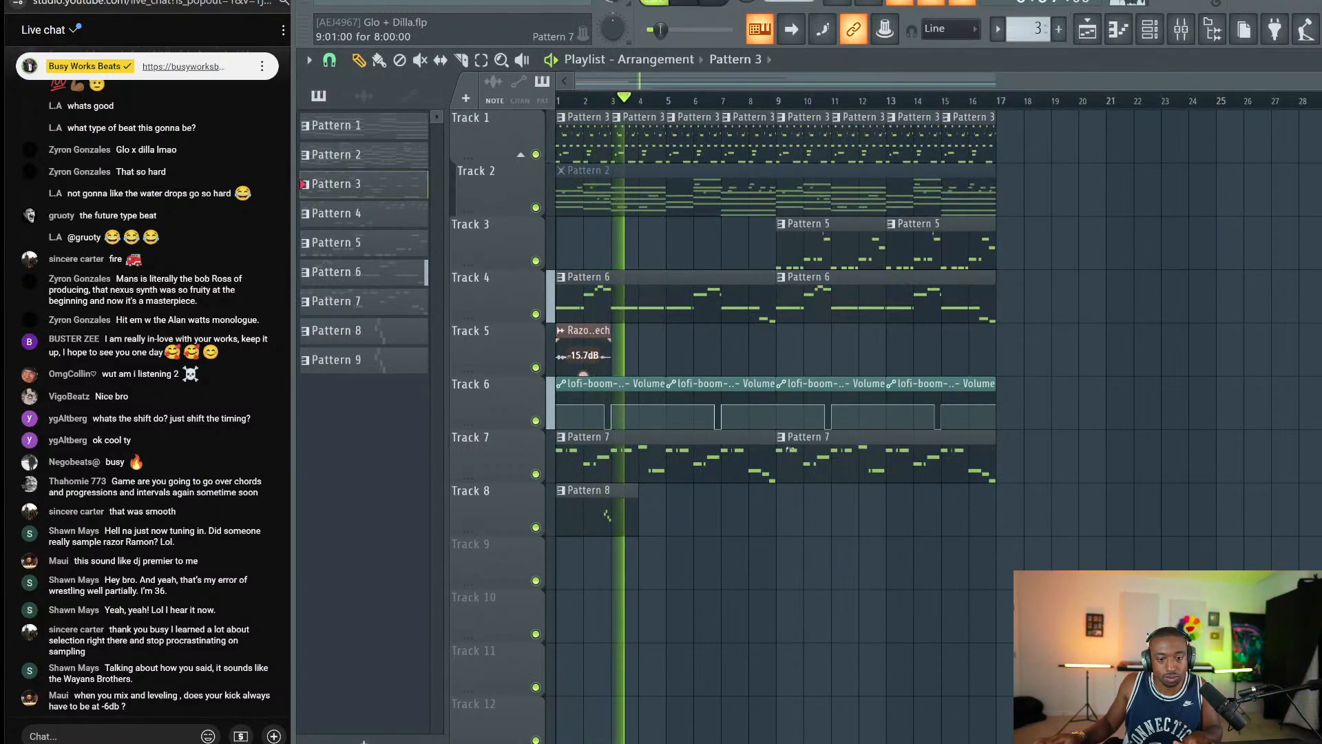
pyautogui.hotkey('ctrl', 's')
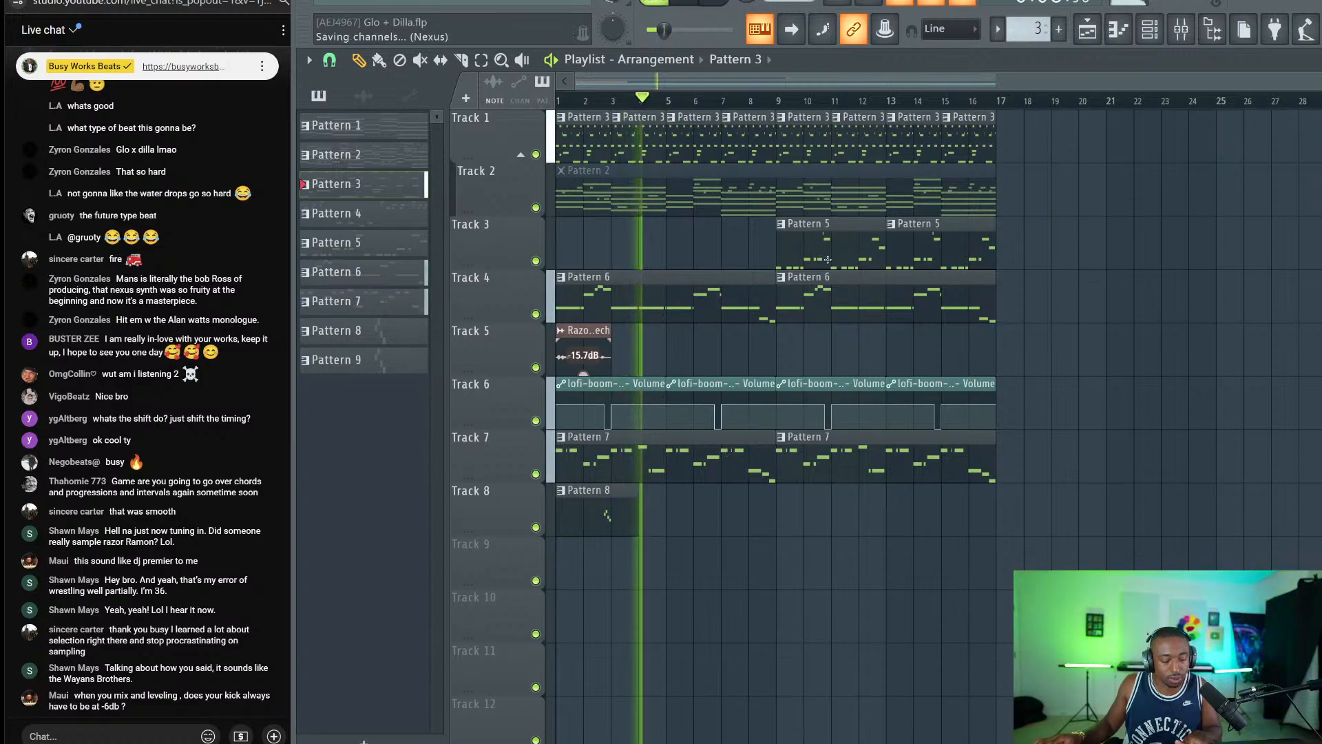
pyautogui.moveTo(800, 248); pyautogui.dragTo(910, 246)
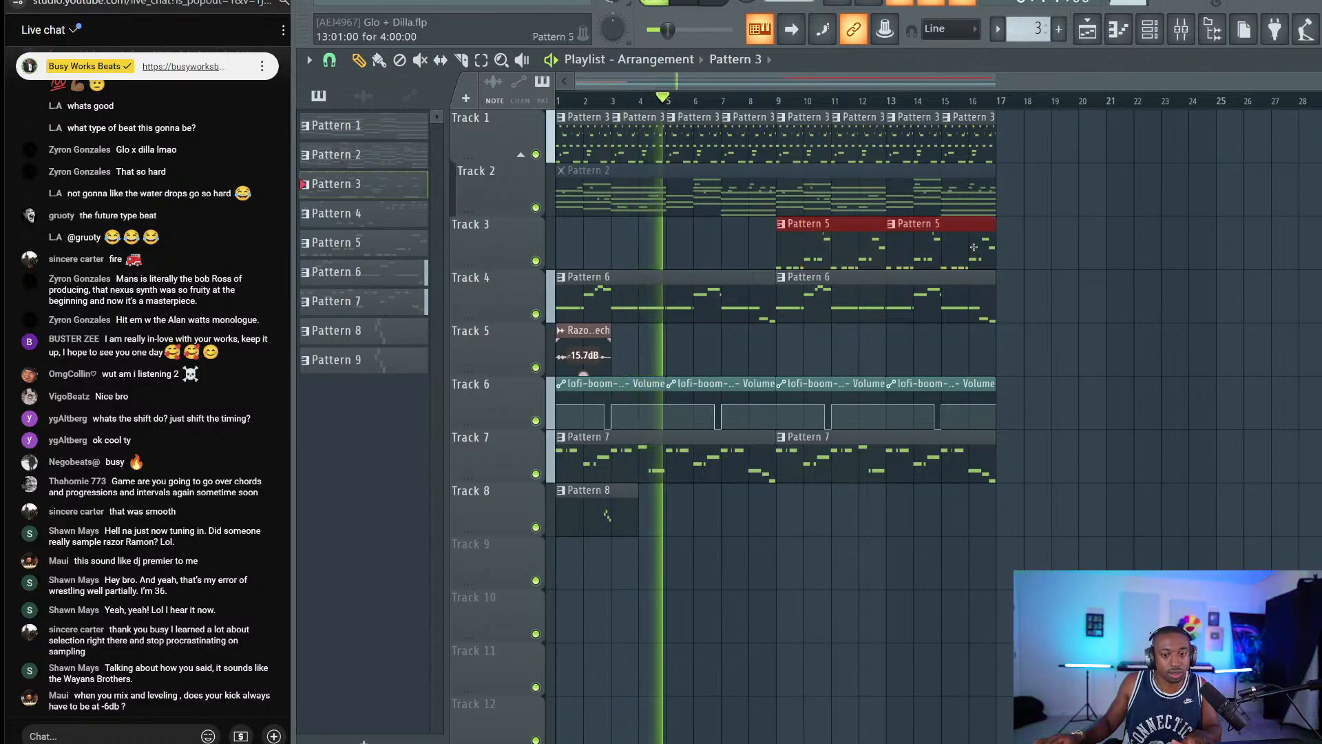
pyautogui.keyDown('ctrl'); pyautogui.click(908, 349); pyautogui.keyUp('ctrl')
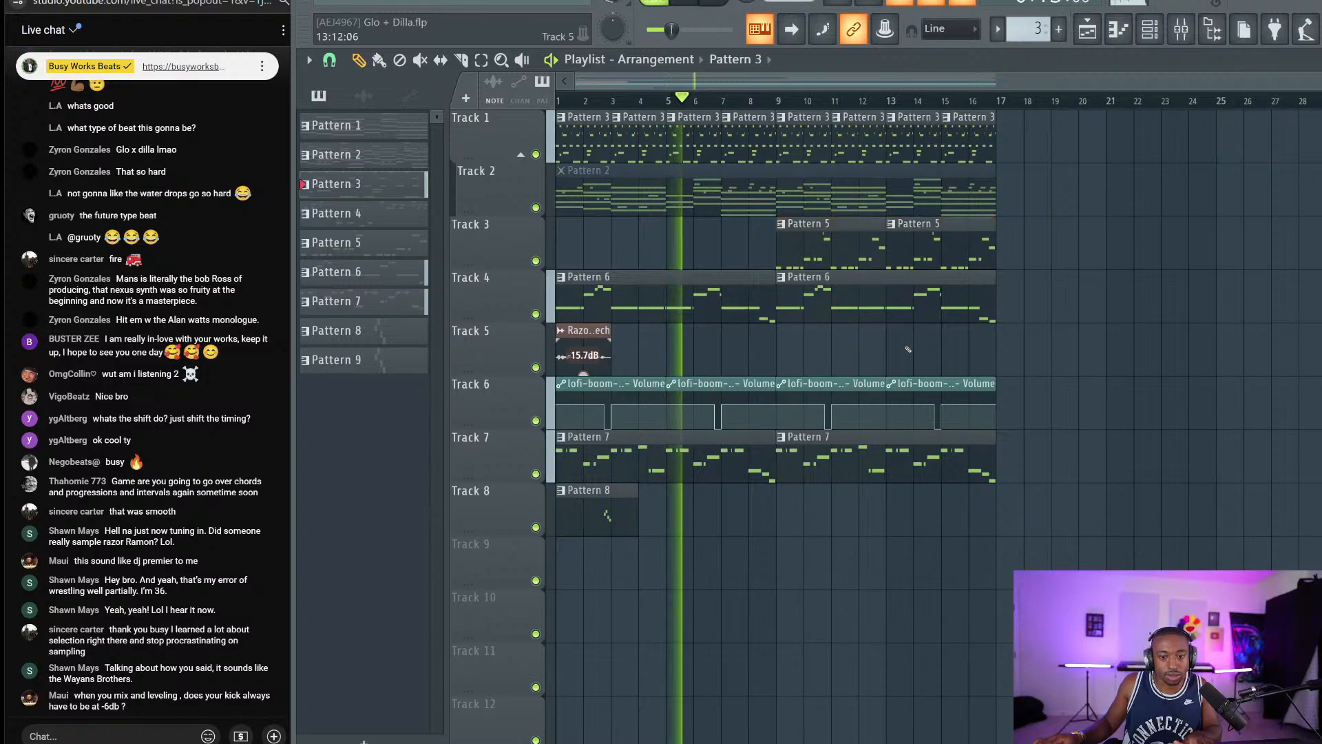
pyautogui.hotkey('ctrl', 's')
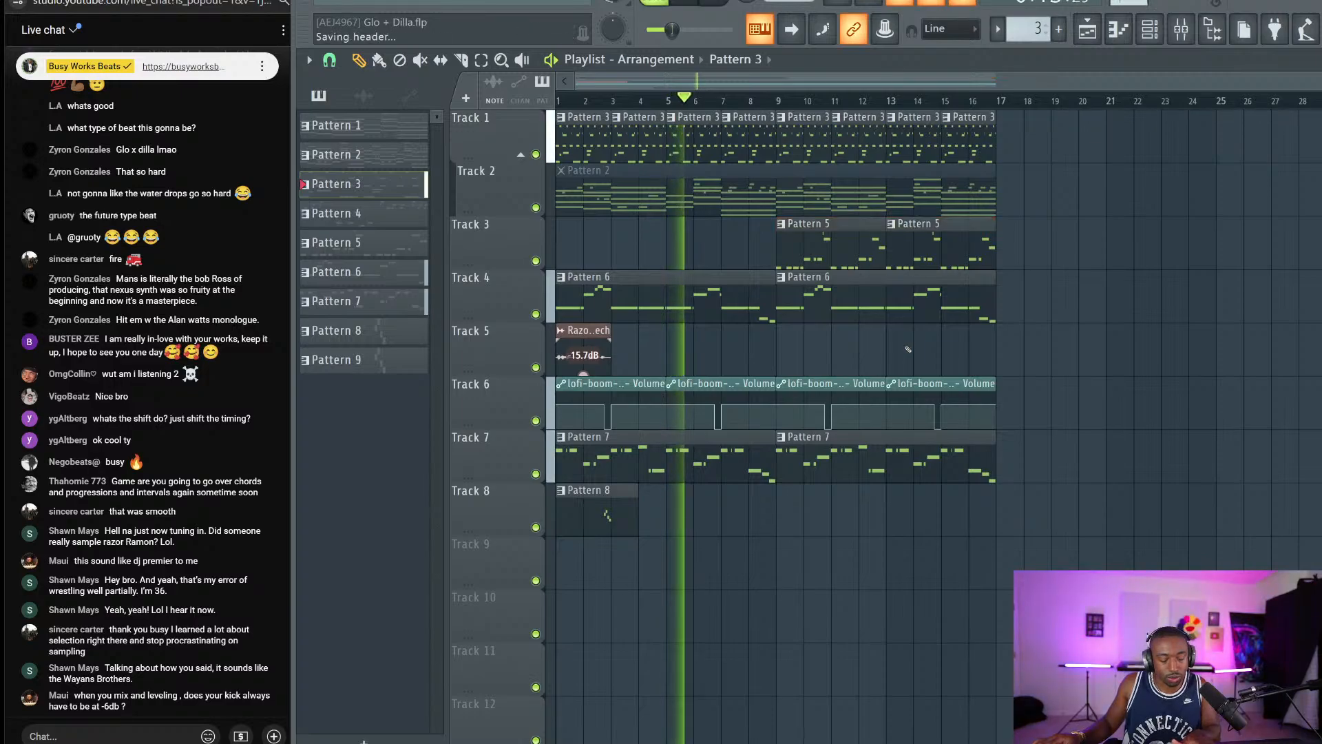
# Inspect the Serato Sample channel's time shift setting and plugin view, then close it.
pyautogui.click(1152, 36)
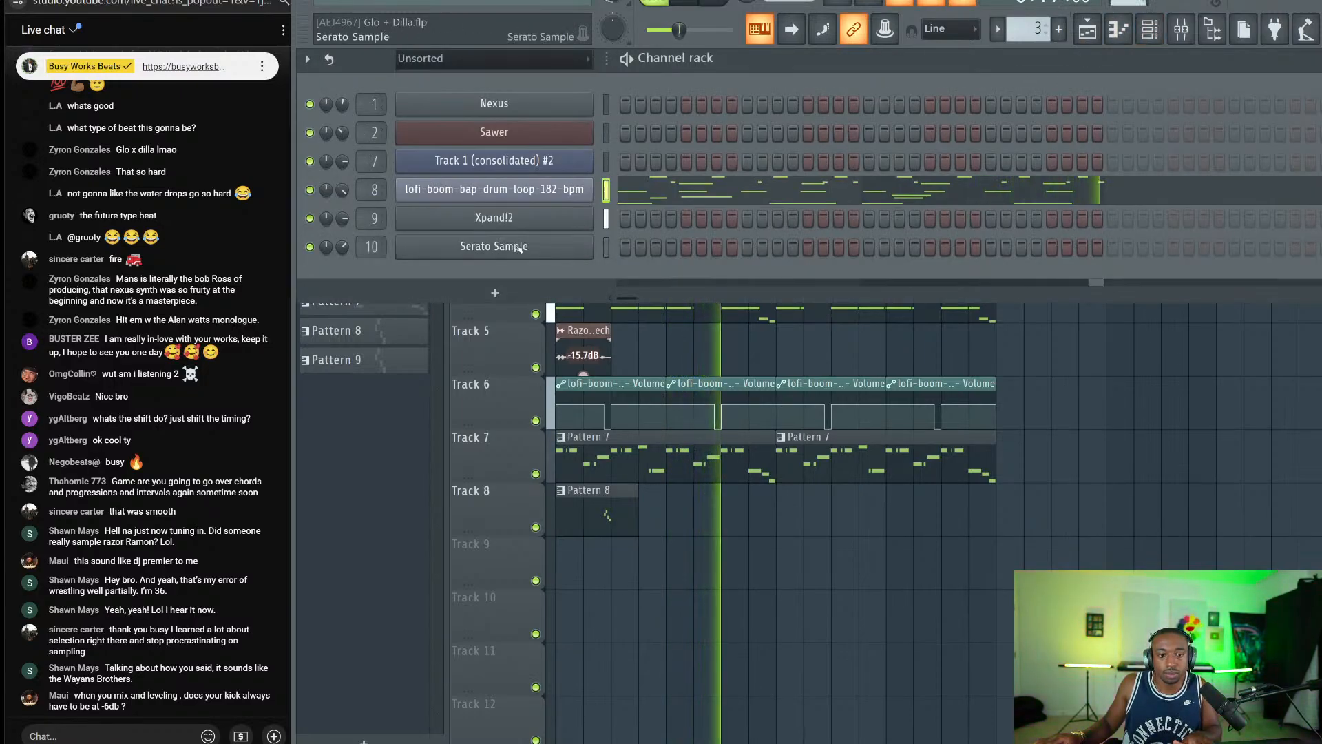
pyautogui.click(494, 246)
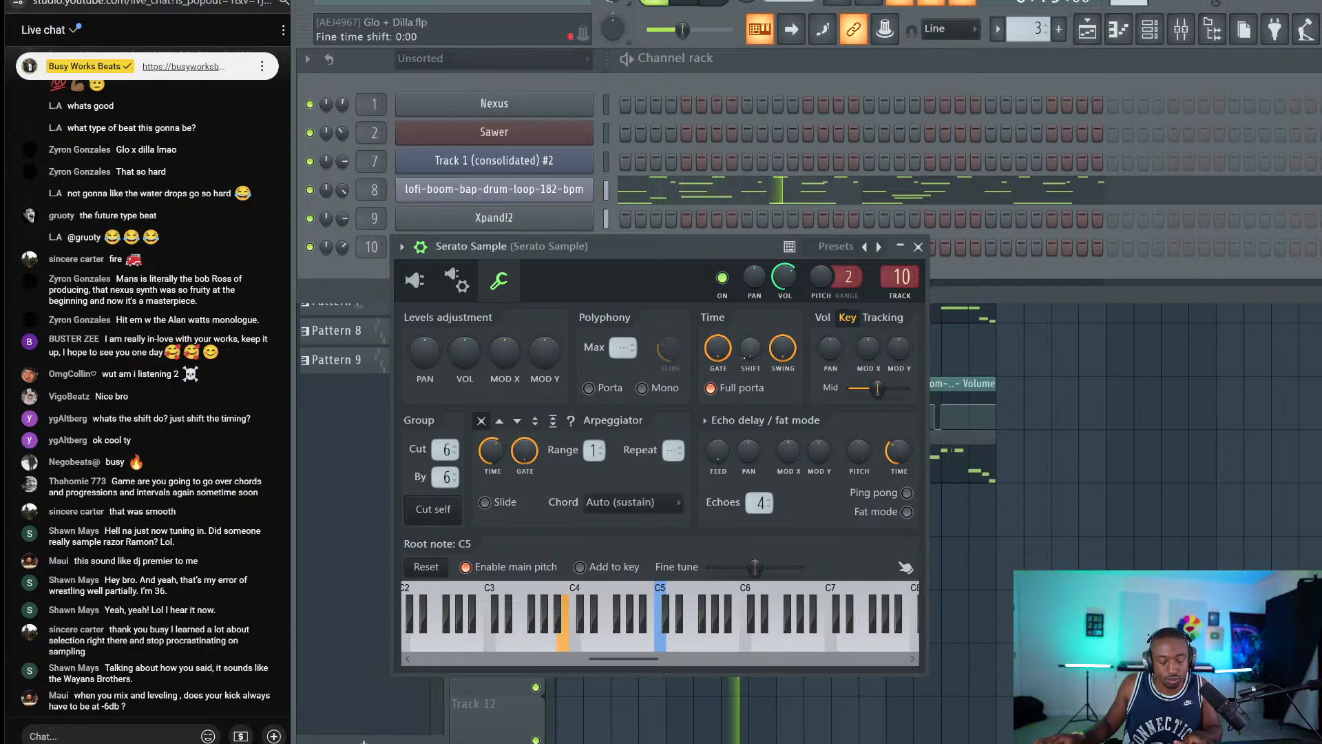
pyautogui.rightClick(744, 356)
pyautogui.click(742, 351)
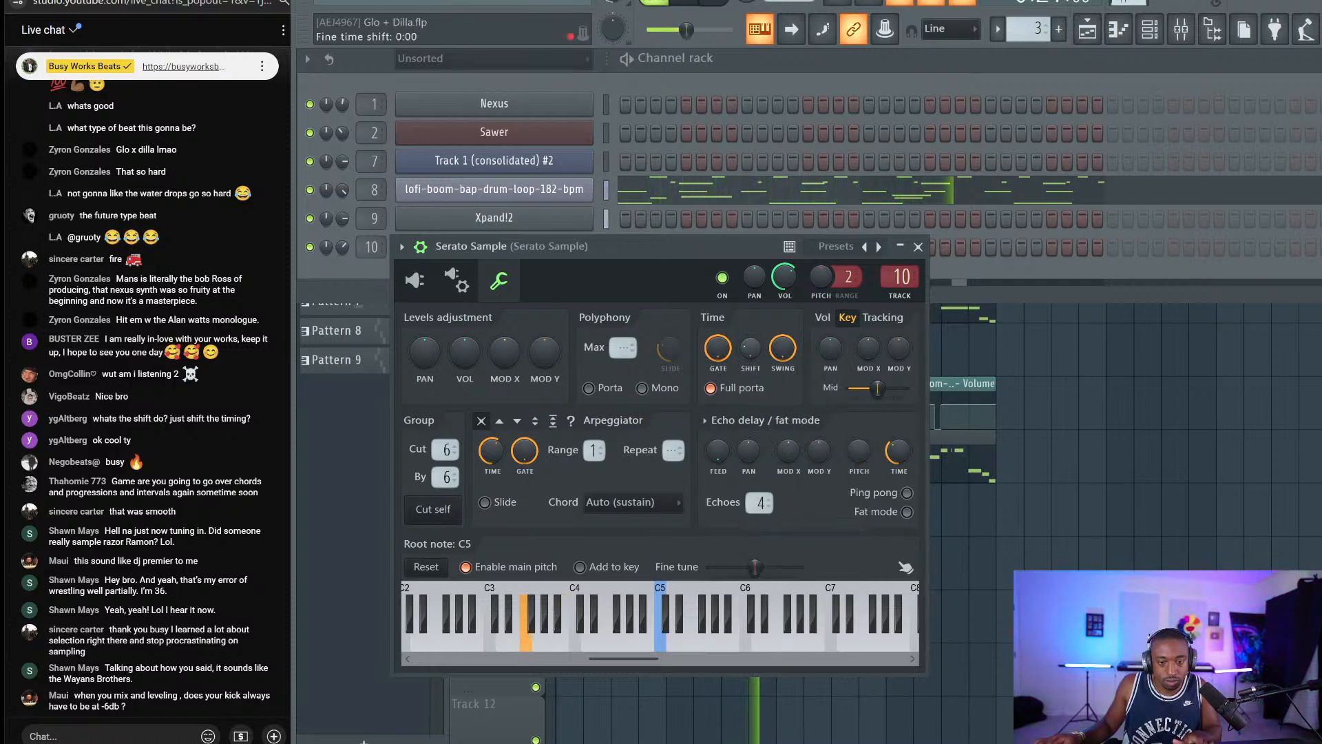
pyautogui.click(433, 276)
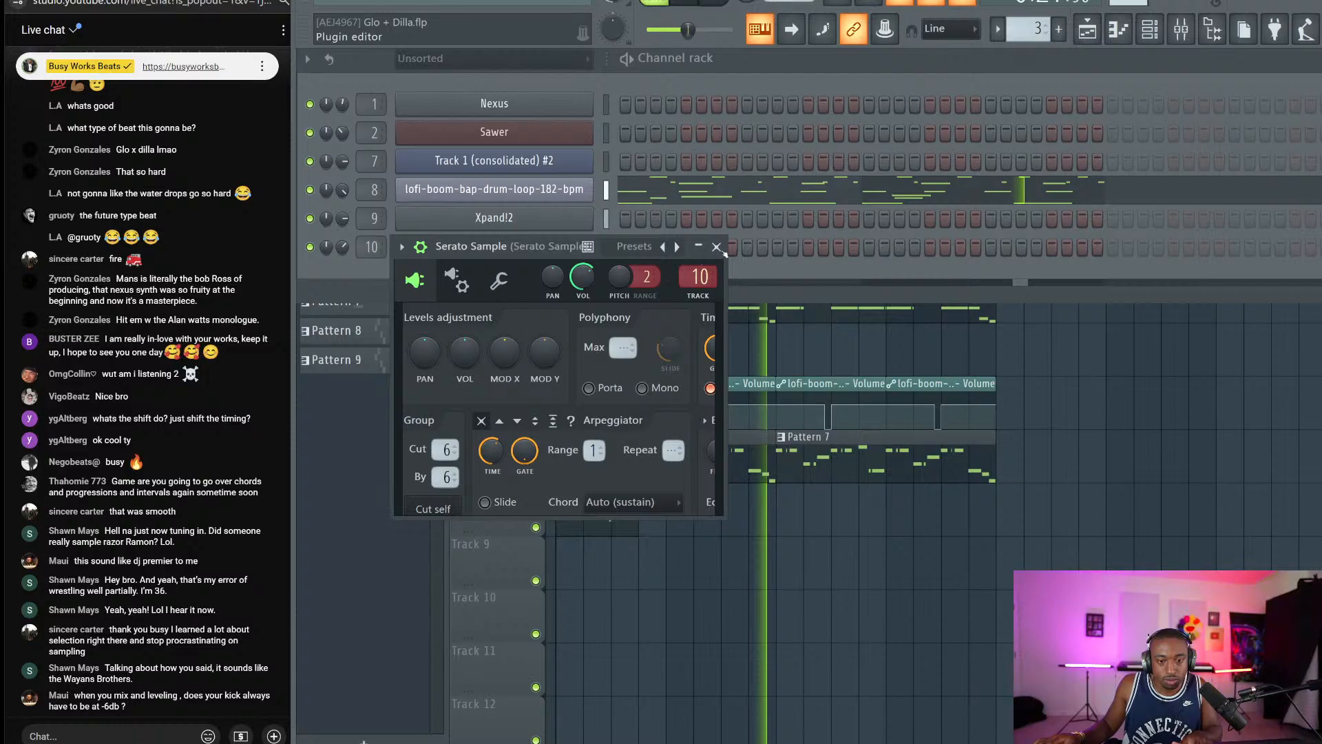
pyautogui.click(717, 247)
pyautogui.rightClick(921, 560)
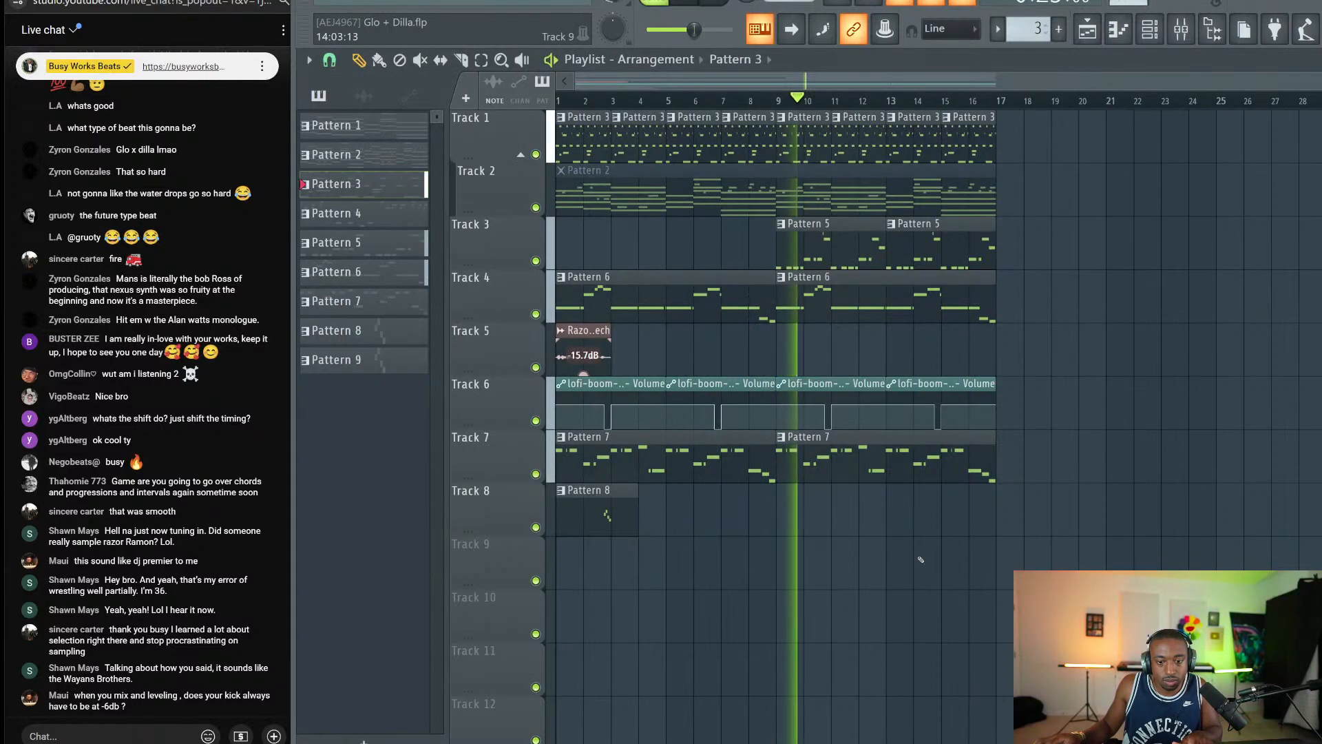
pyautogui.press('F6')
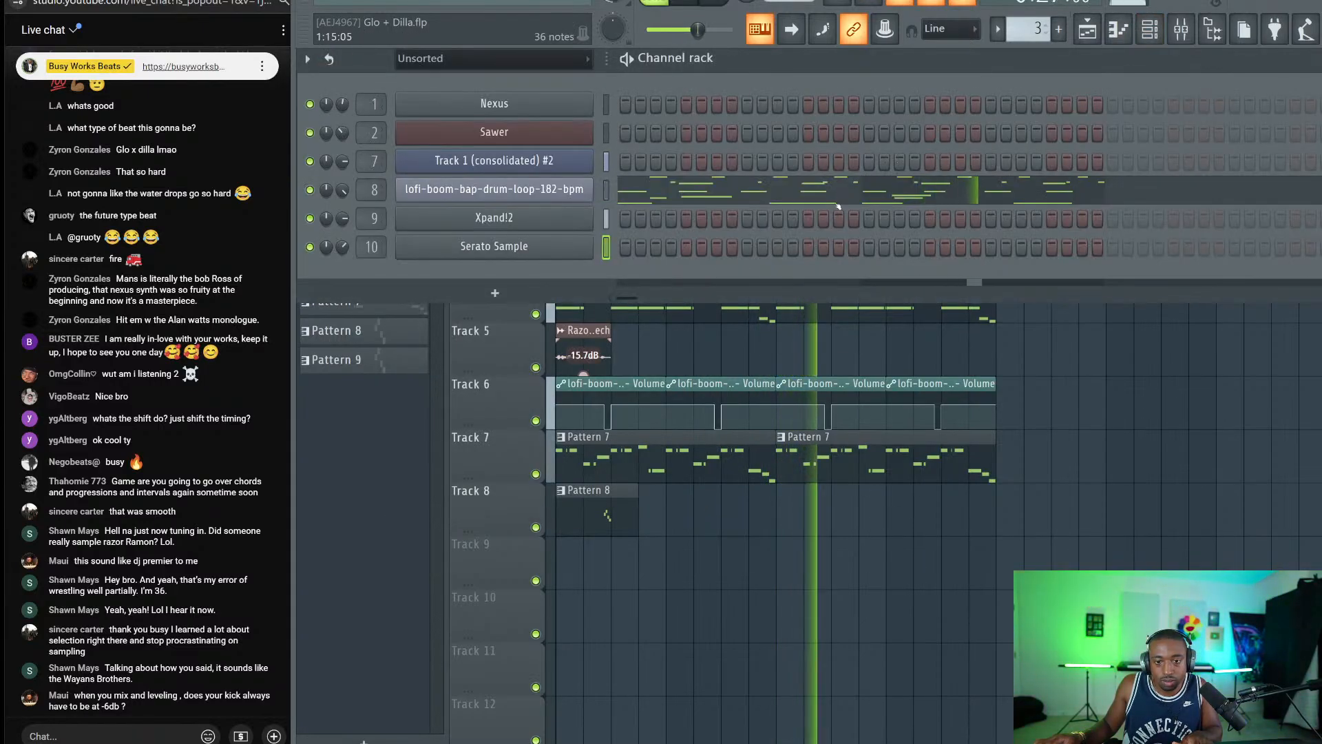
pyautogui.press('F6')
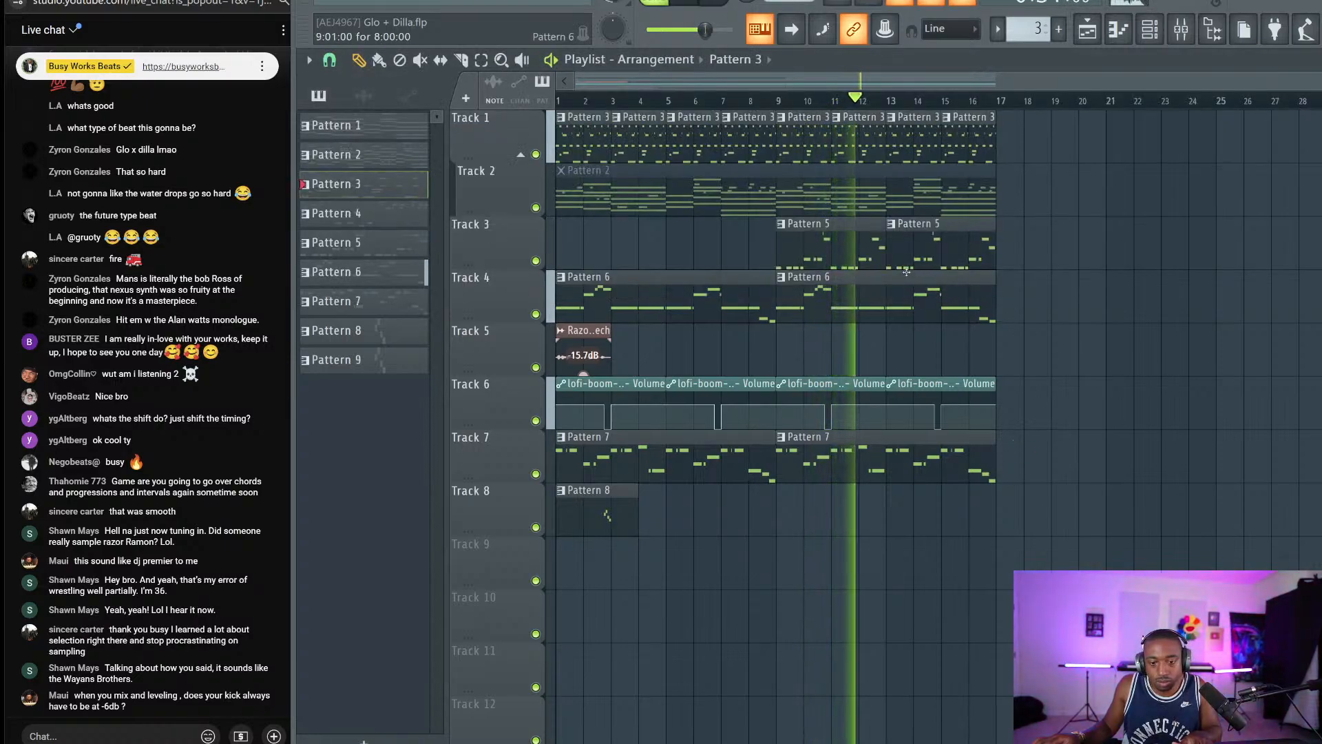
# Play the arrangement from bar 9 and show Pattern 9 in the channel rack.
pyautogui.press('space')
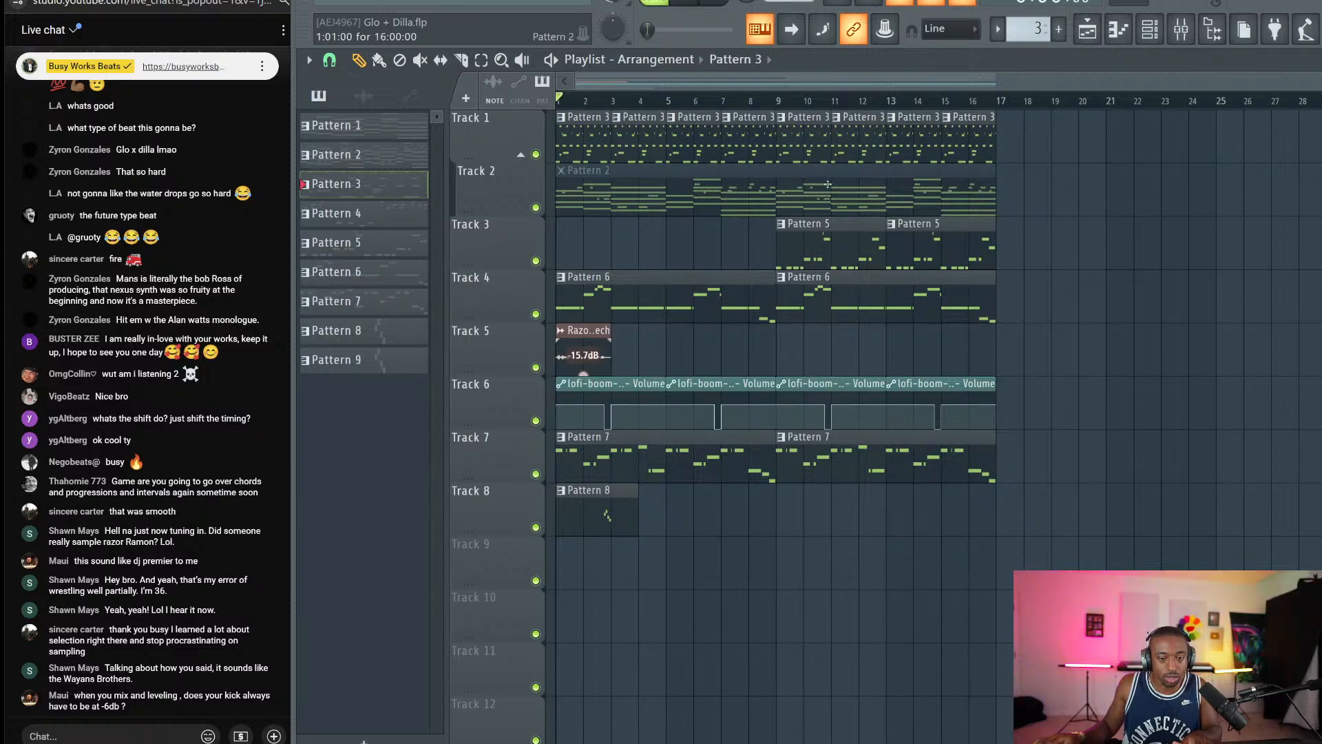
pyautogui.click(778, 97)
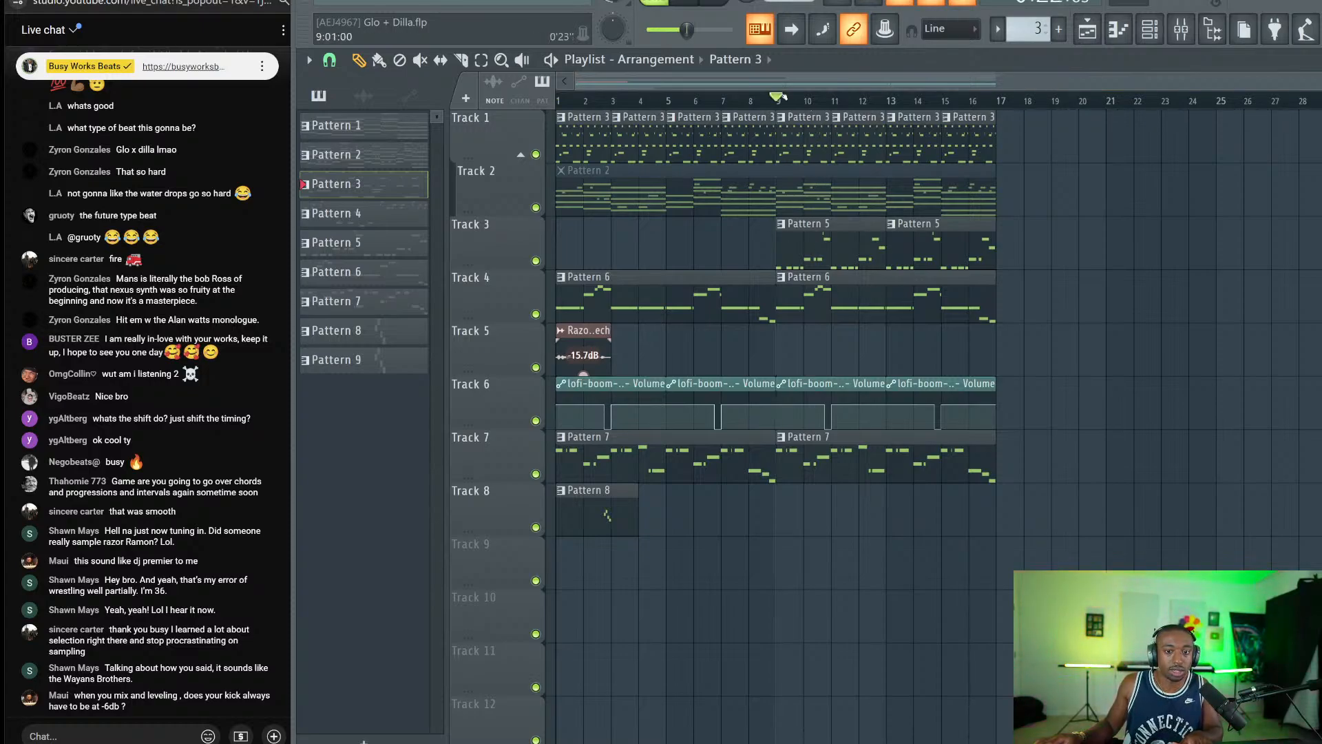
pyautogui.press('space')
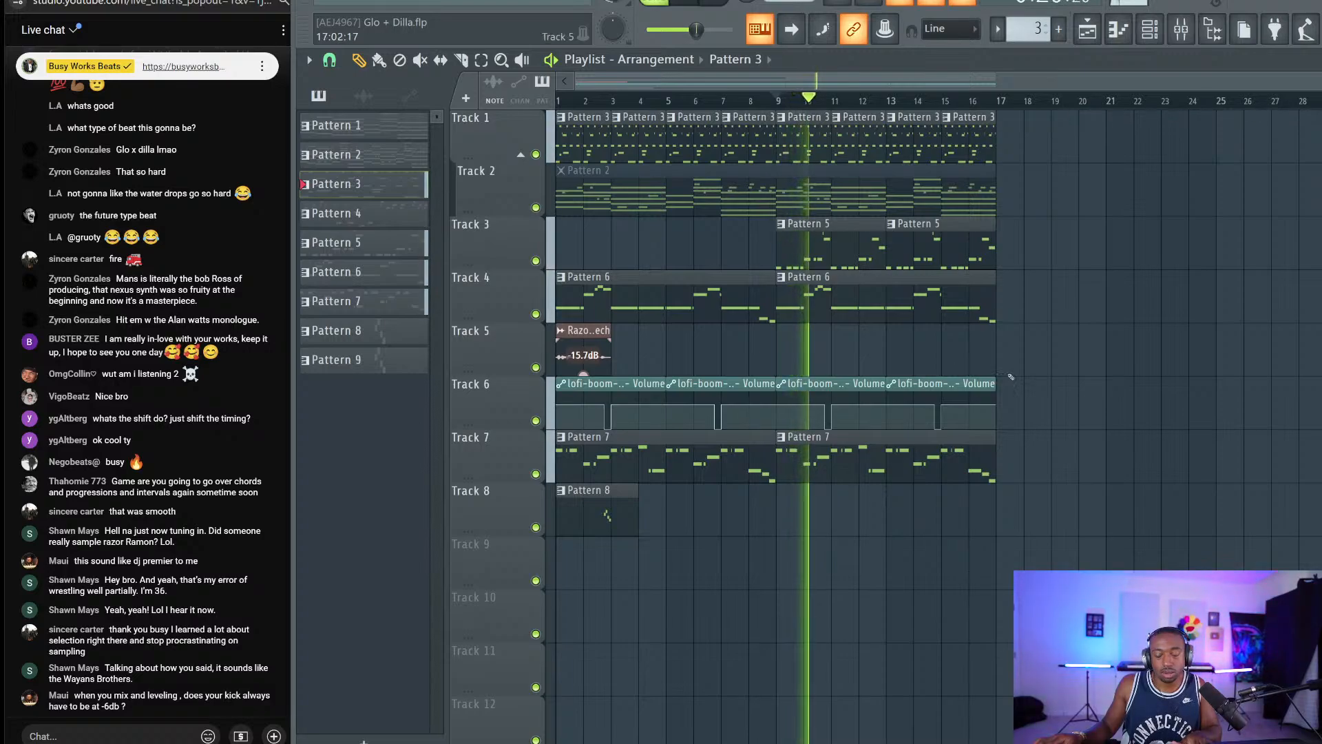
pyautogui.press('space')
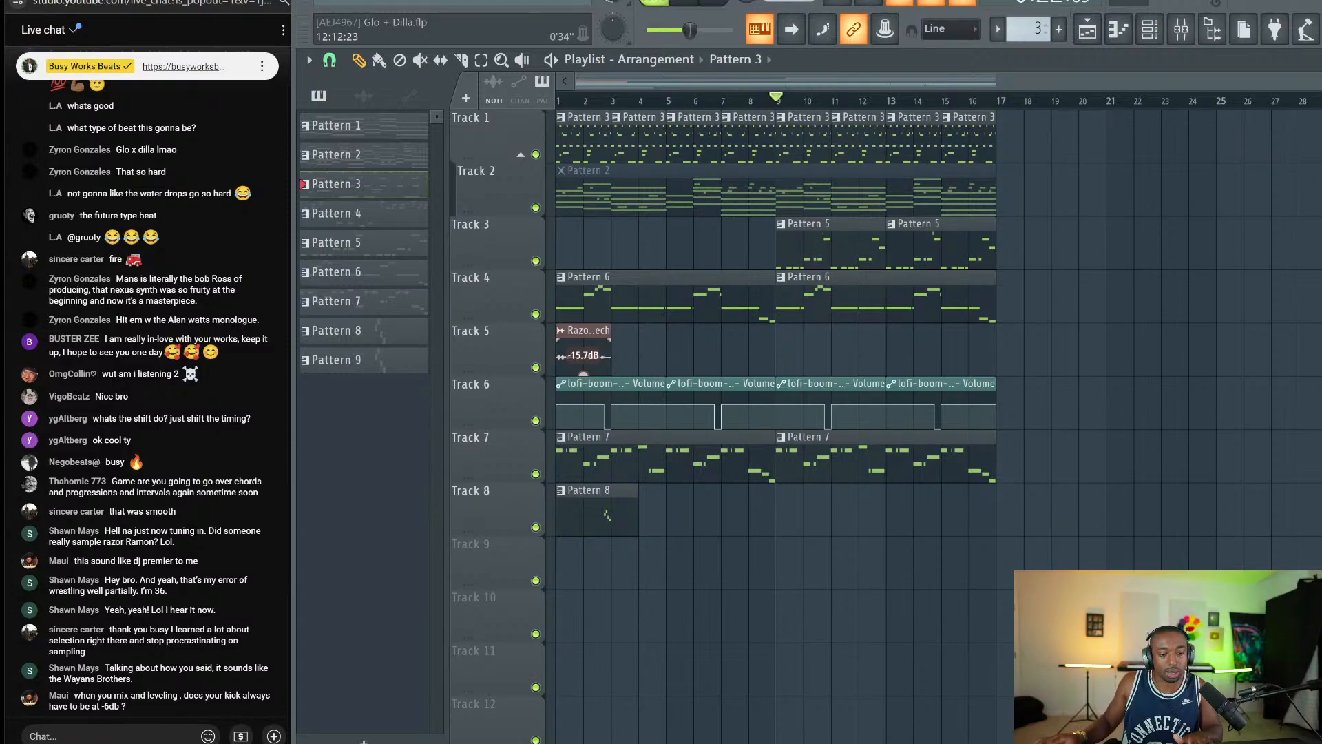
pyautogui.press('space')
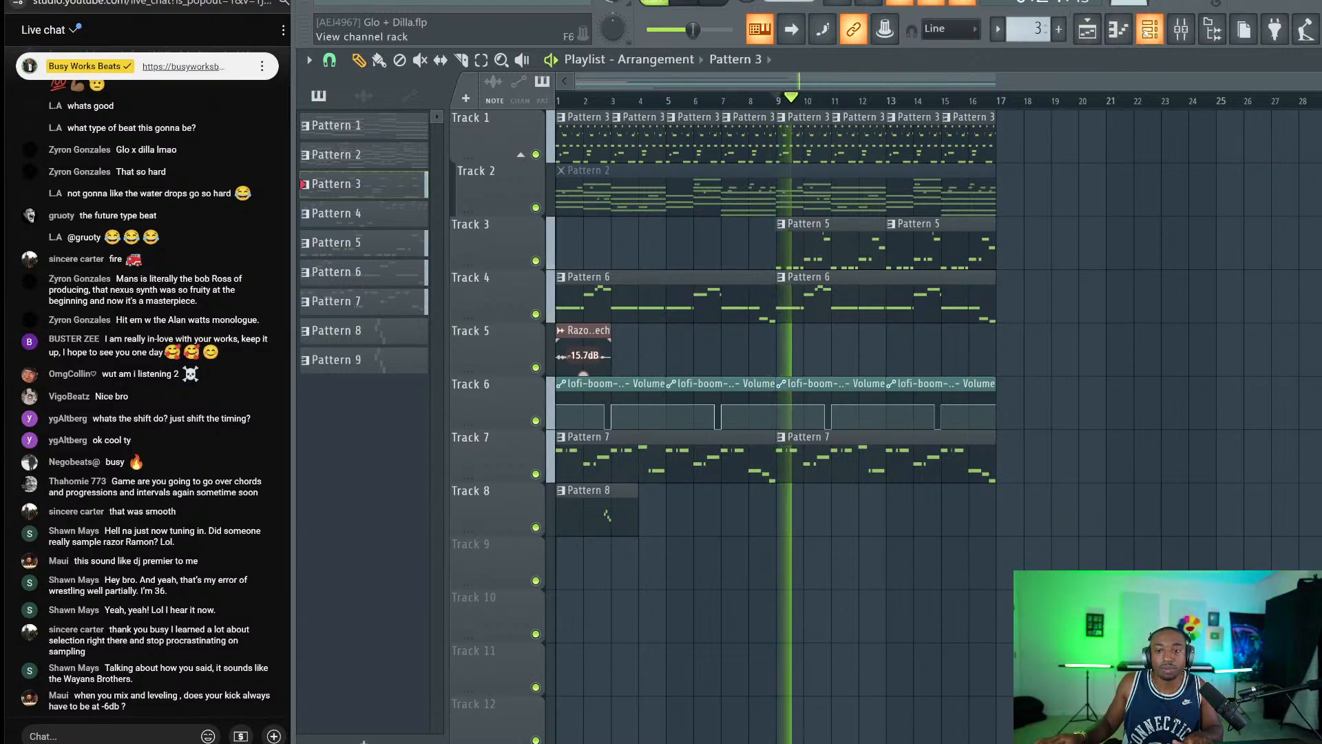
pyautogui.press('F6')
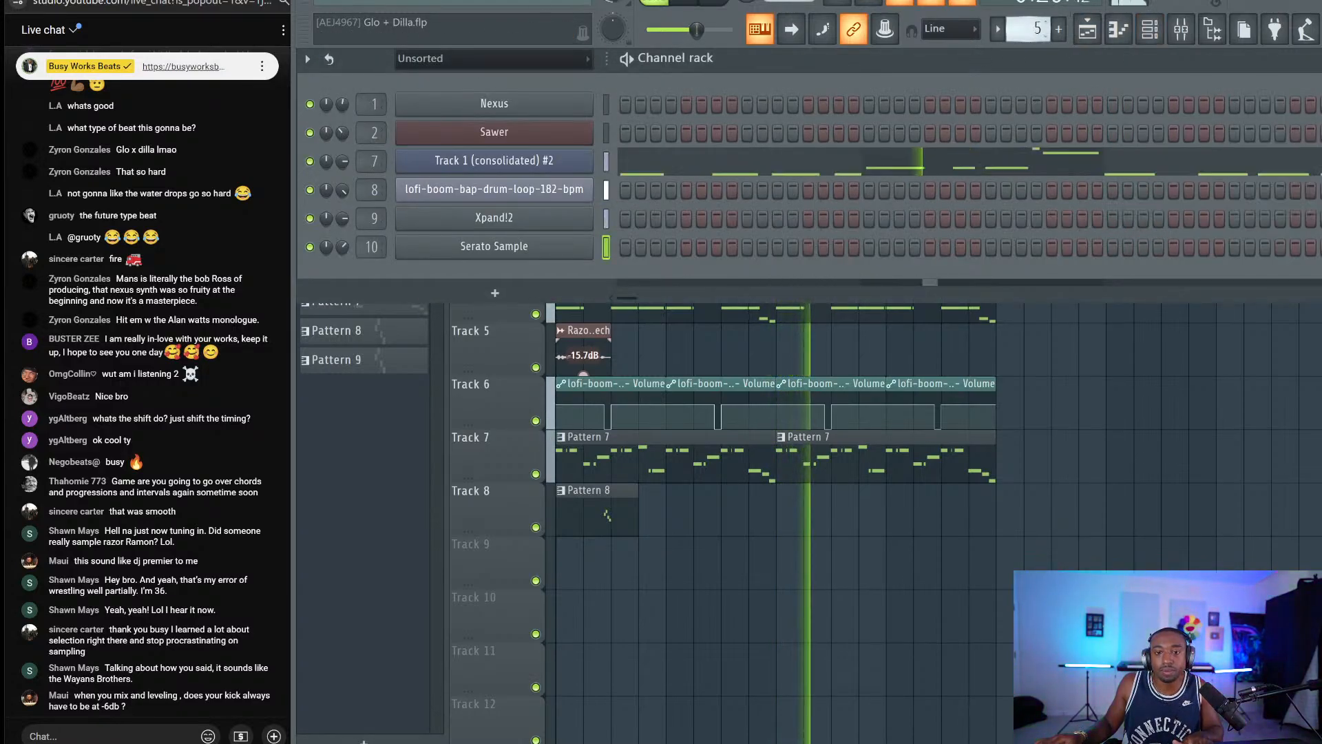
pyautogui.moveTo(1035, 31); pyautogui.dragTo(1035, 9)
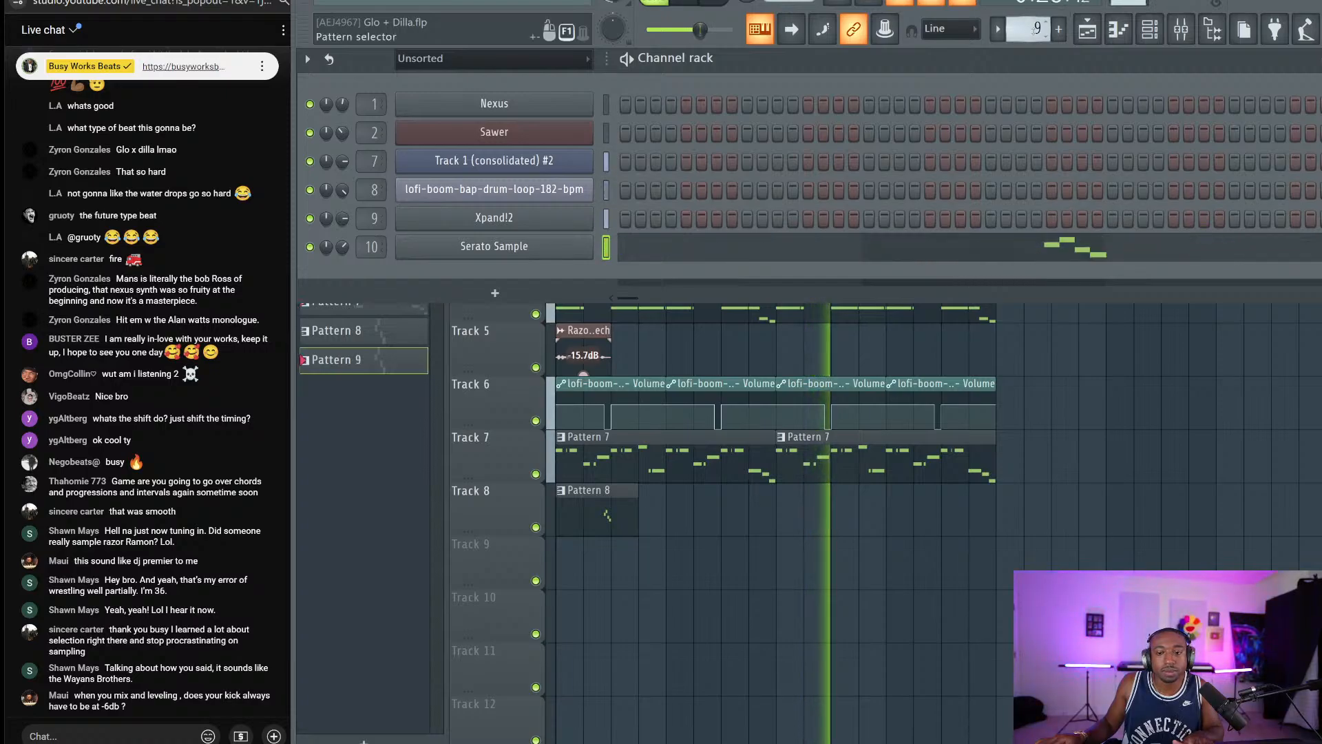
# Unsolo inserts 7–10 and set the lofi drum loop's Stereo Enhancer phase offset to 5.3ms right.
pyautogui.scroll(2, 1035, 28)
pyautogui.click(1181, 29)
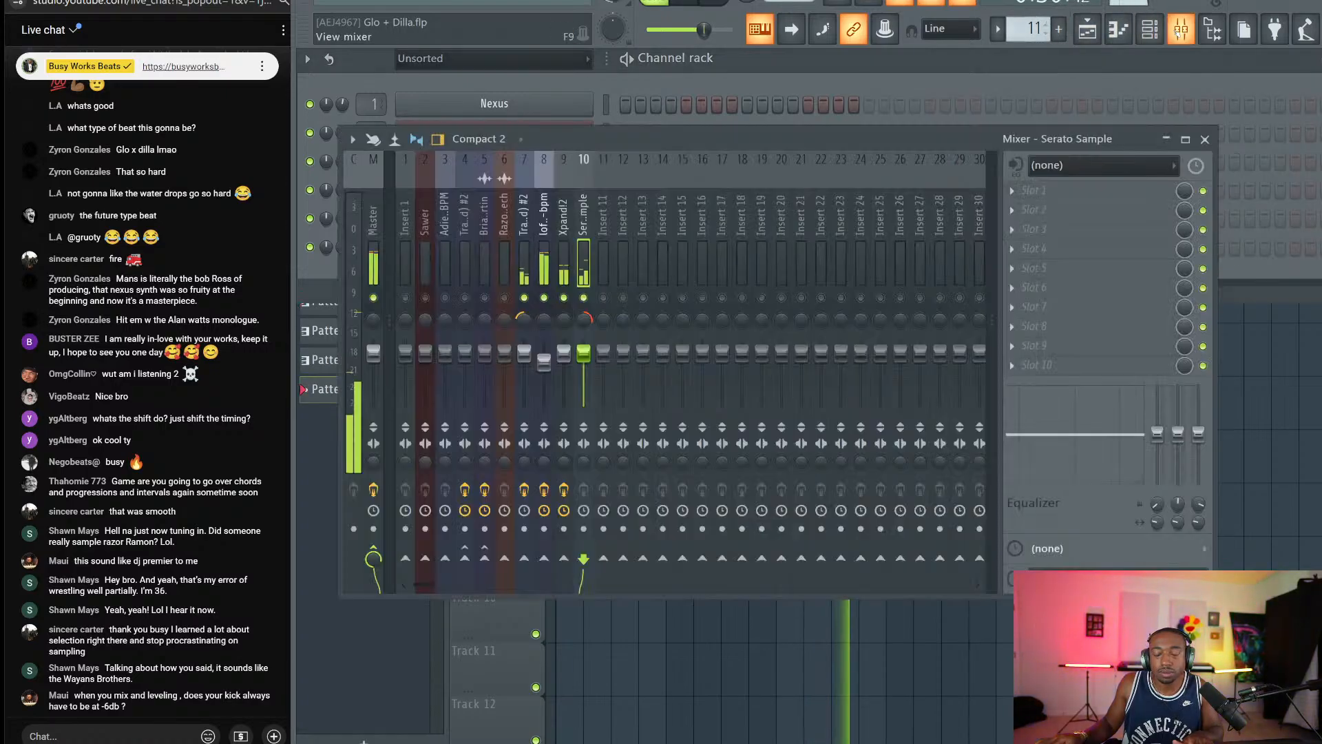
pyautogui.rightClick(525, 298)
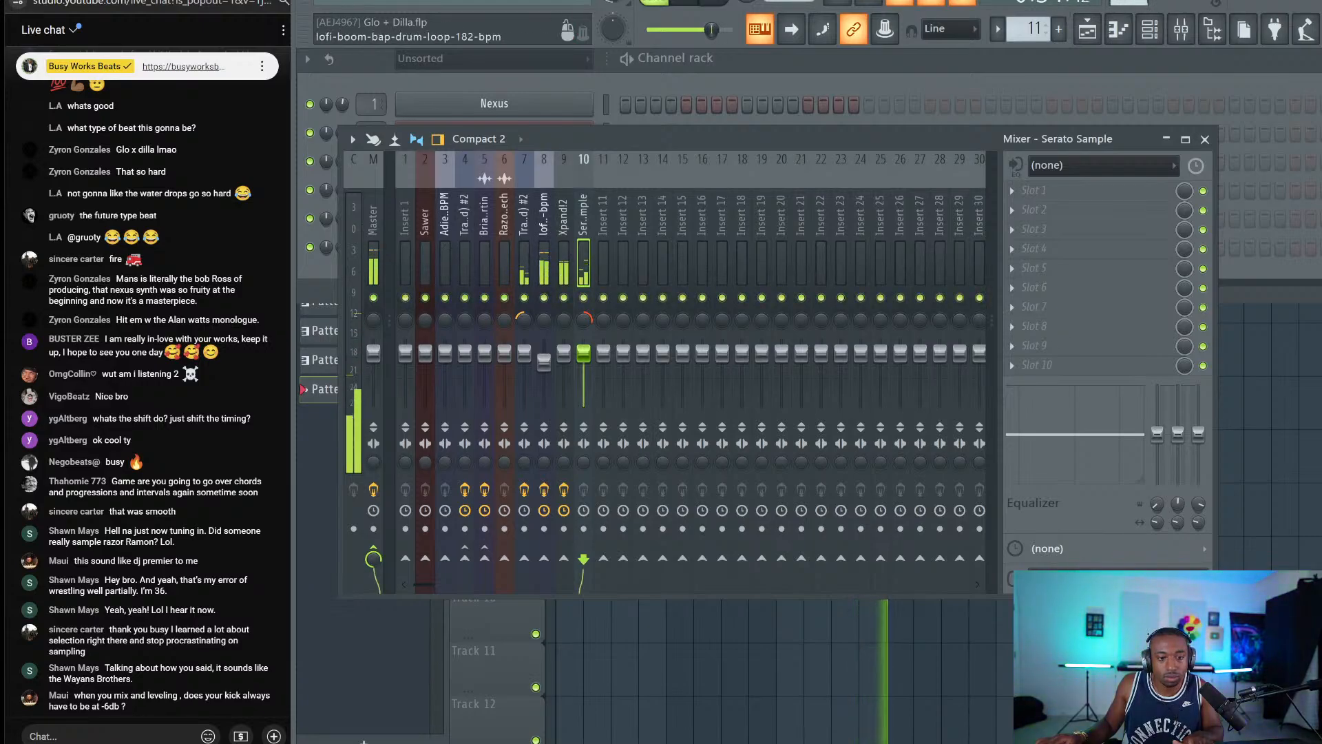
pyautogui.click(544, 215)
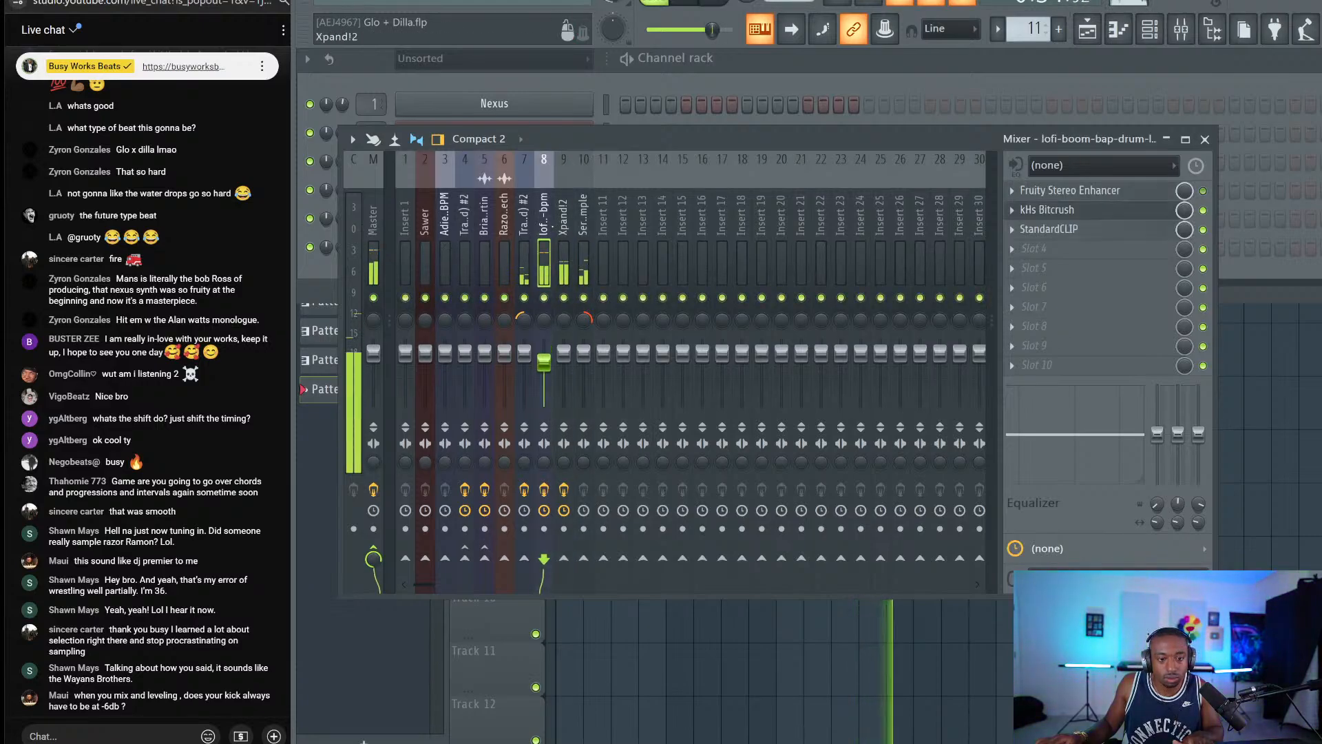
pyautogui.click(1149, 200)
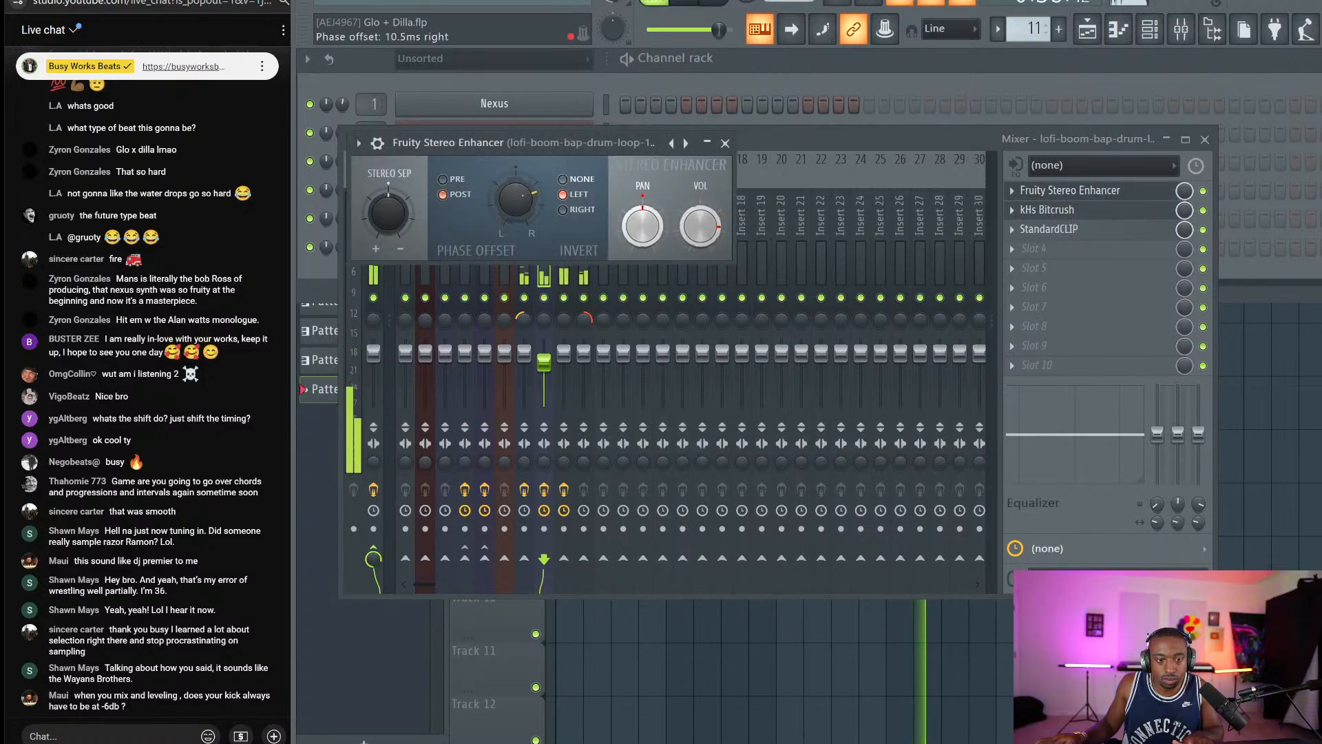
pyautogui.rightClick(523, 199)
pyautogui.moveTo(522, 198); pyautogui.dragTo(522, 206)
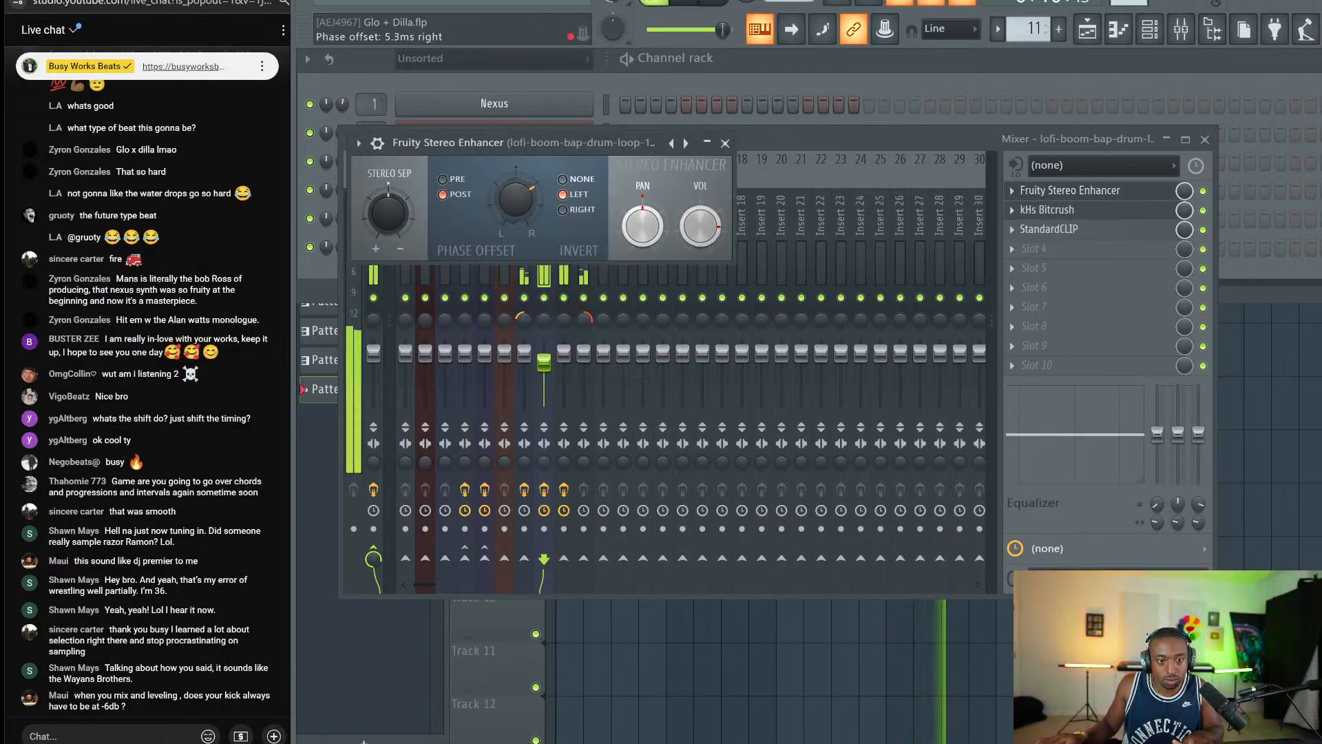
pyautogui.click(725, 143)
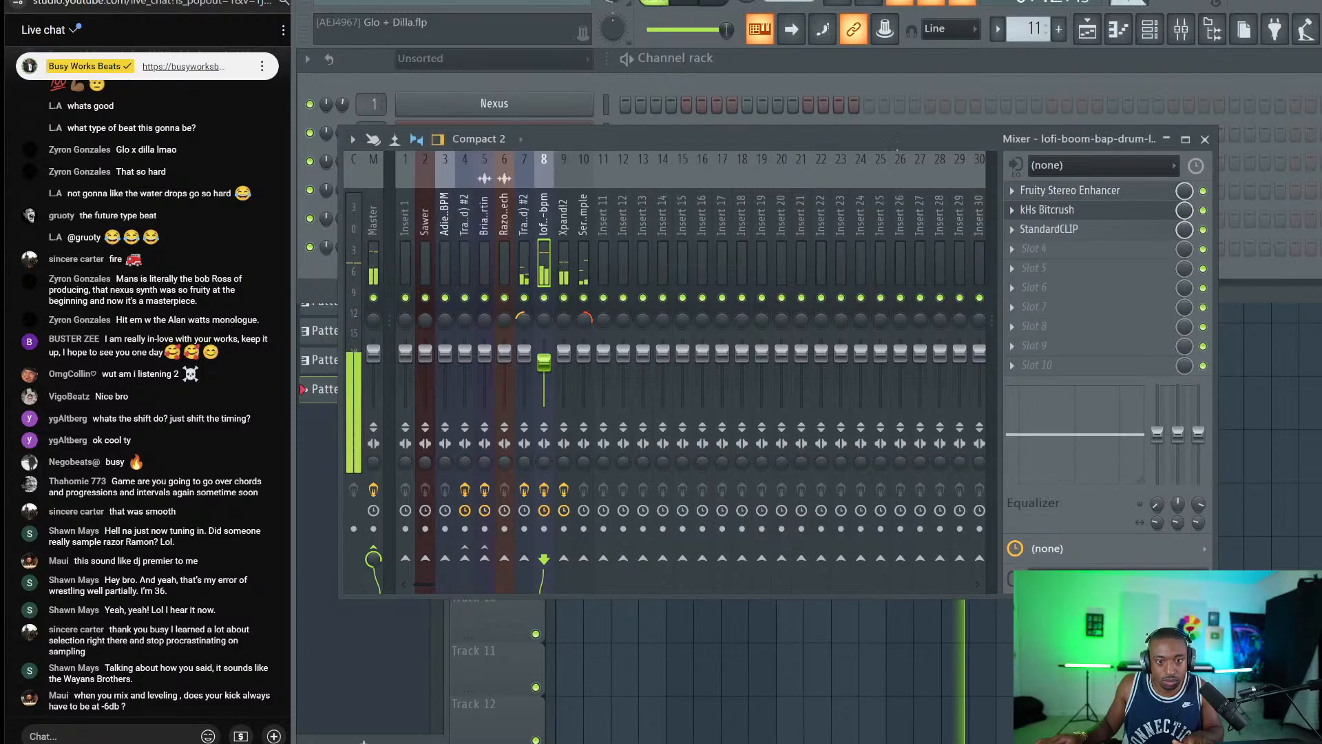
pyautogui.click(1204, 140)
pyautogui.click(1088, 29)
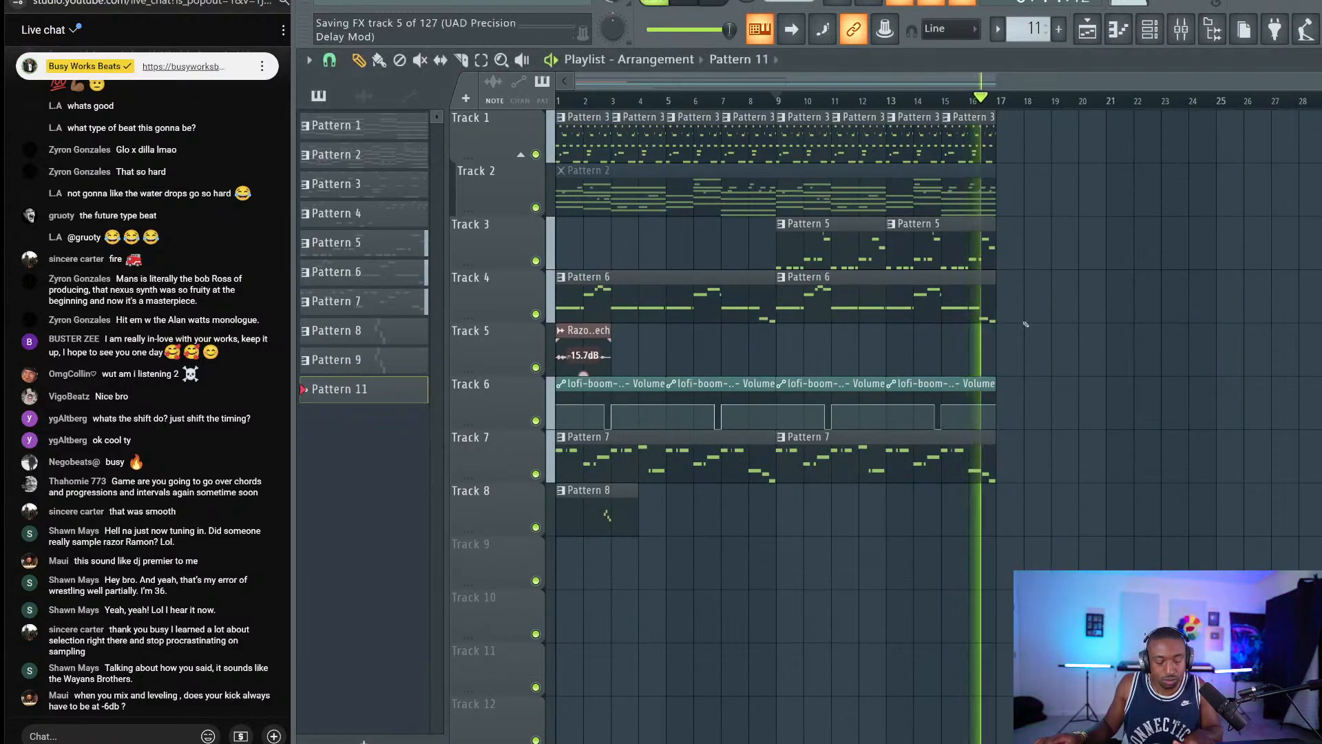
# Switch the typing keyboard to piano layout and trigger Serato Sample pads.
pyautogui.click(1119, 28)
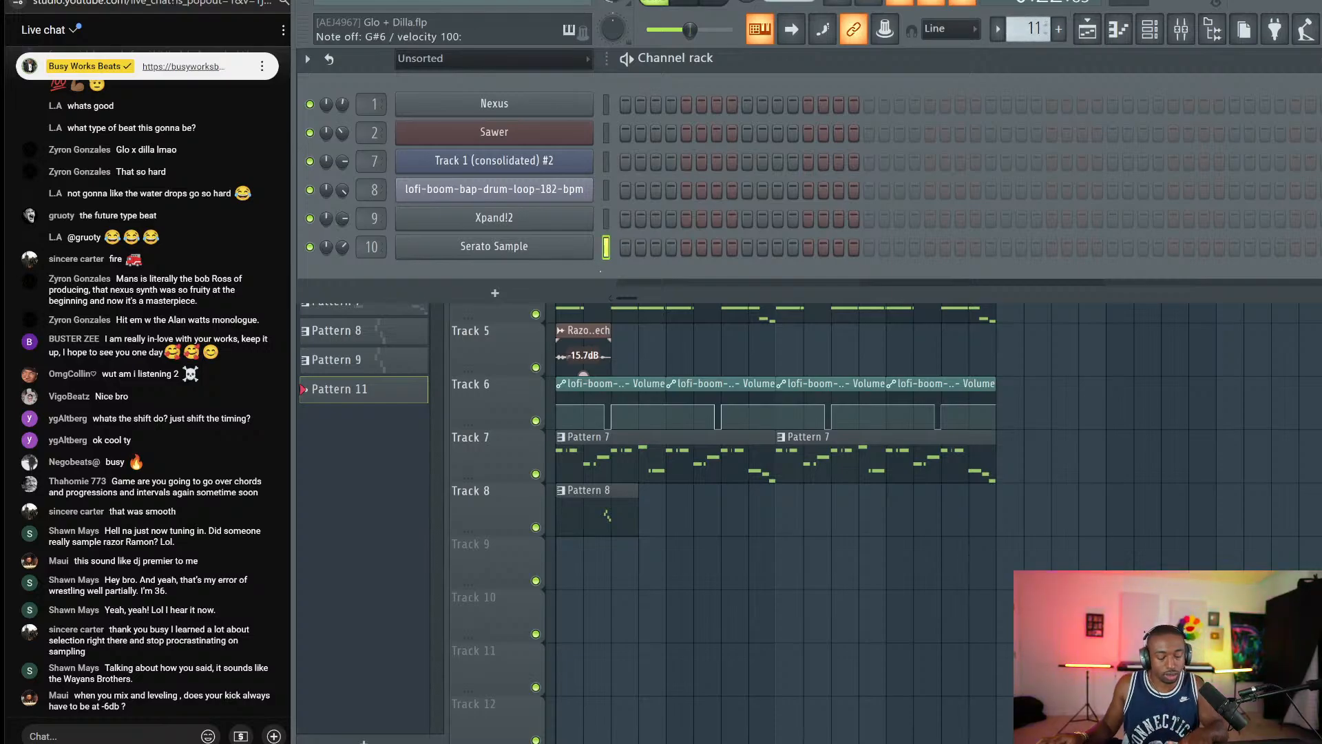
pyautogui.rightClick(760, 29)
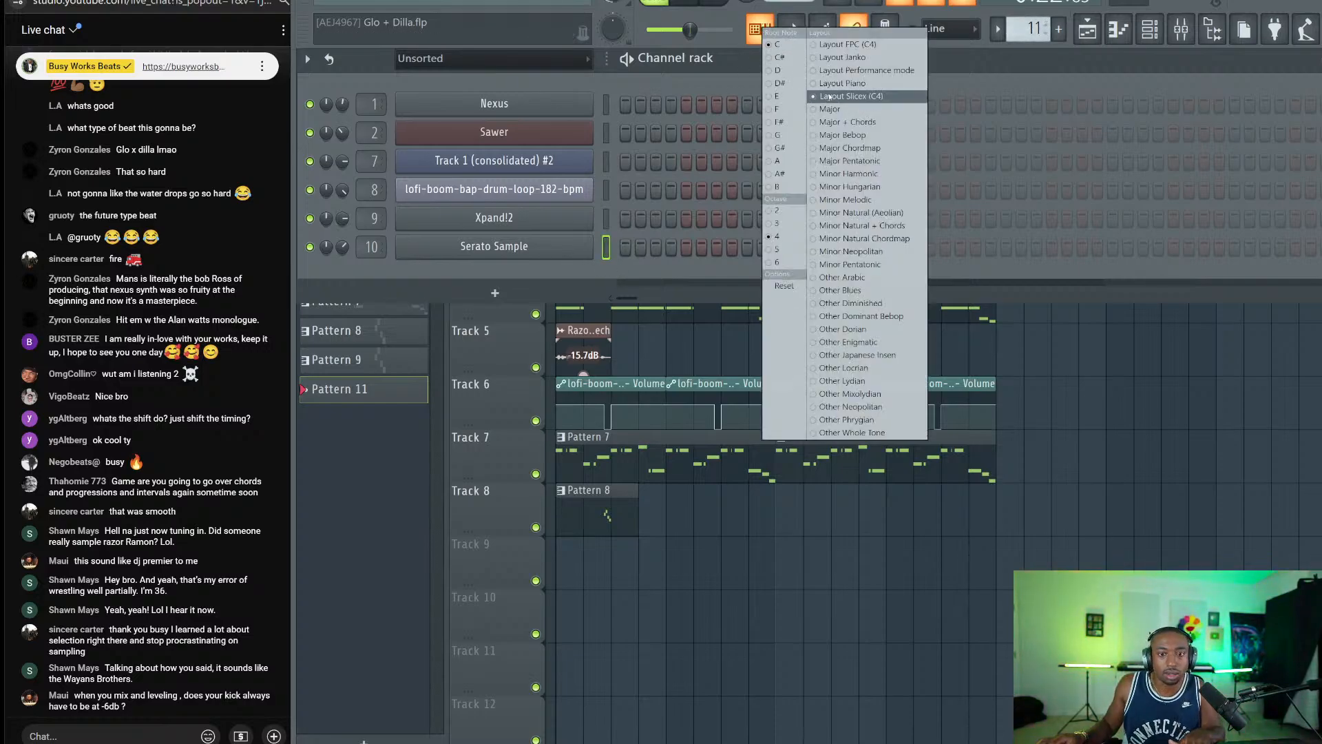
pyautogui.click(854, 83)
pyautogui.press('v')
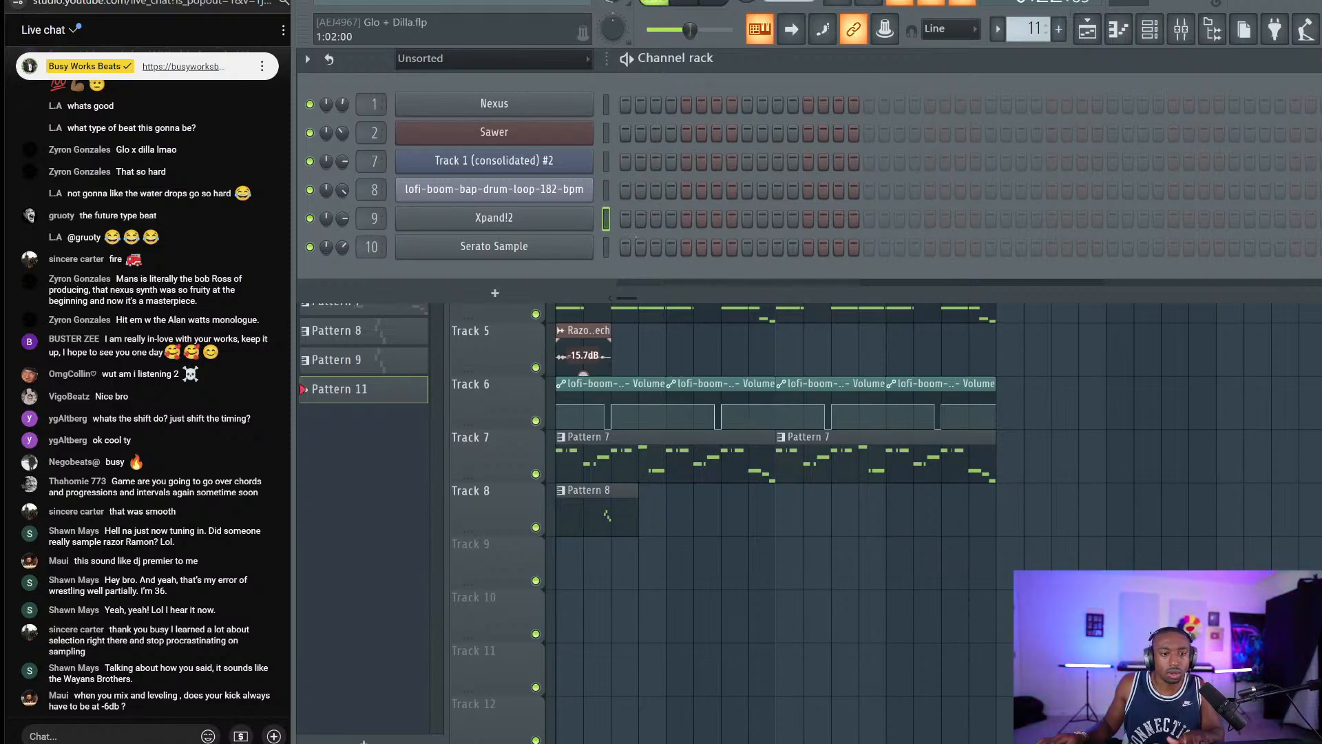
pyautogui.rightClick(760, 29)
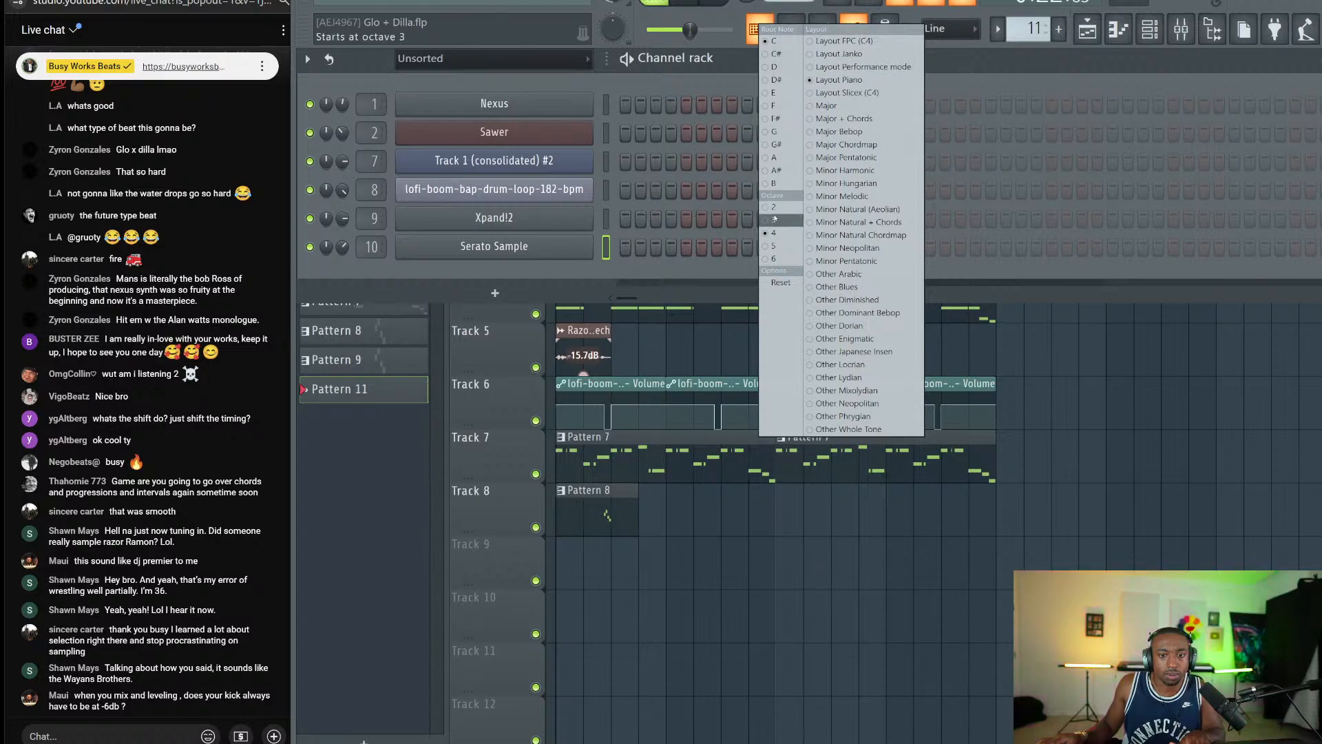
pyautogui.click(751, 72)
pyautogui.press('t')
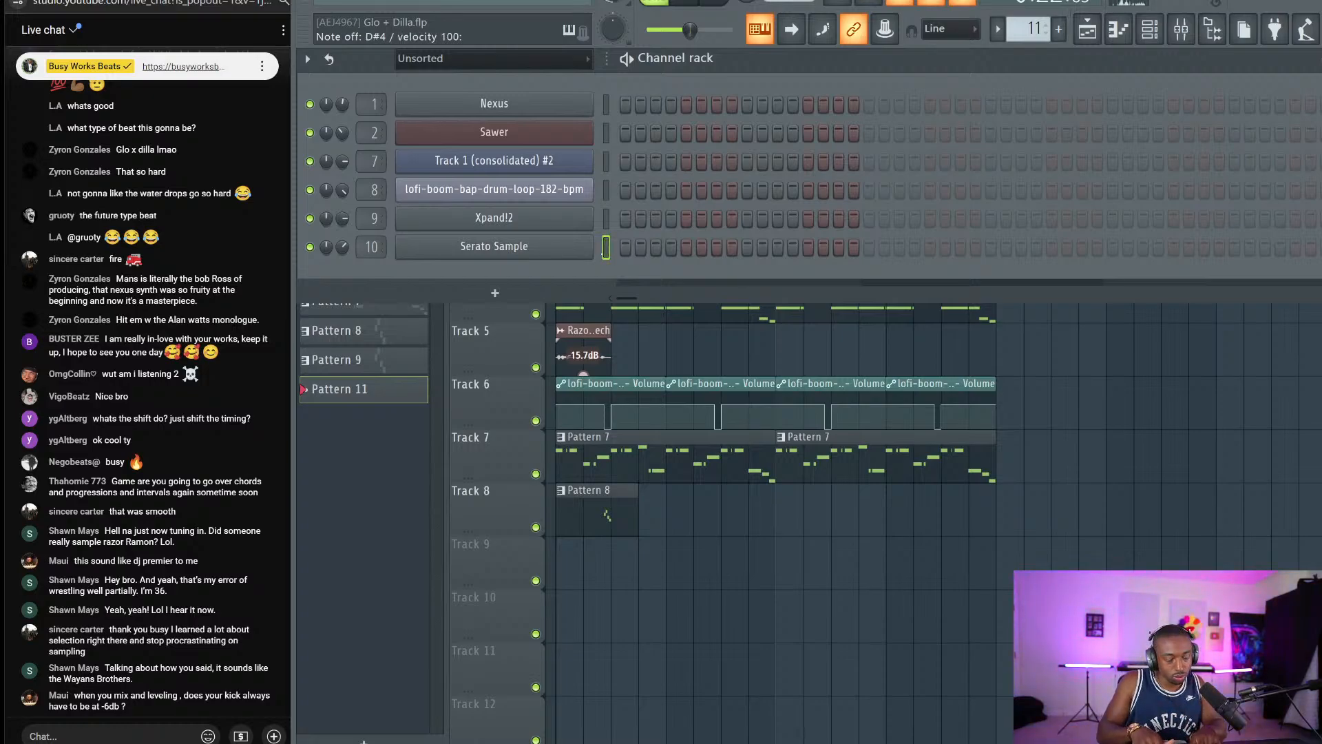
# Audition the D#4 pad, jump the waveform to 03:42, and record the pads during playback.
pyautogui.press('e')
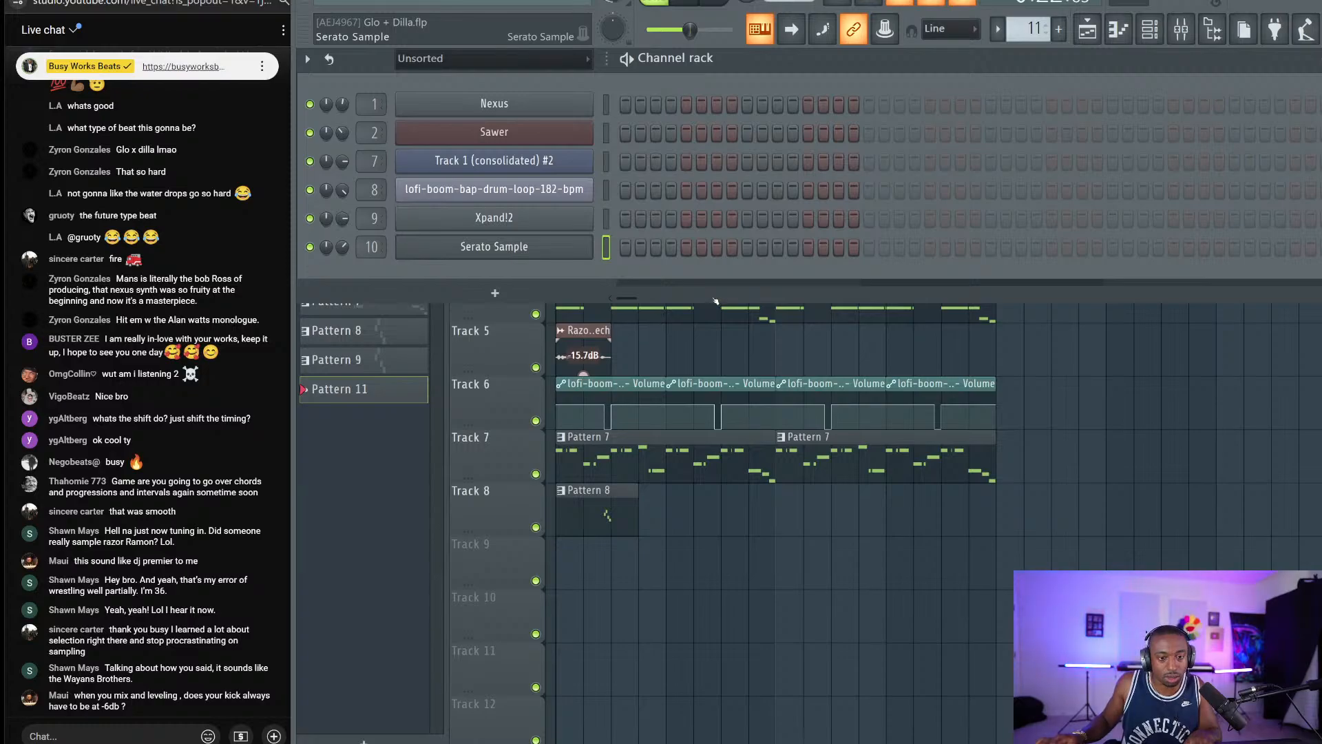
pyautogui.press('d')
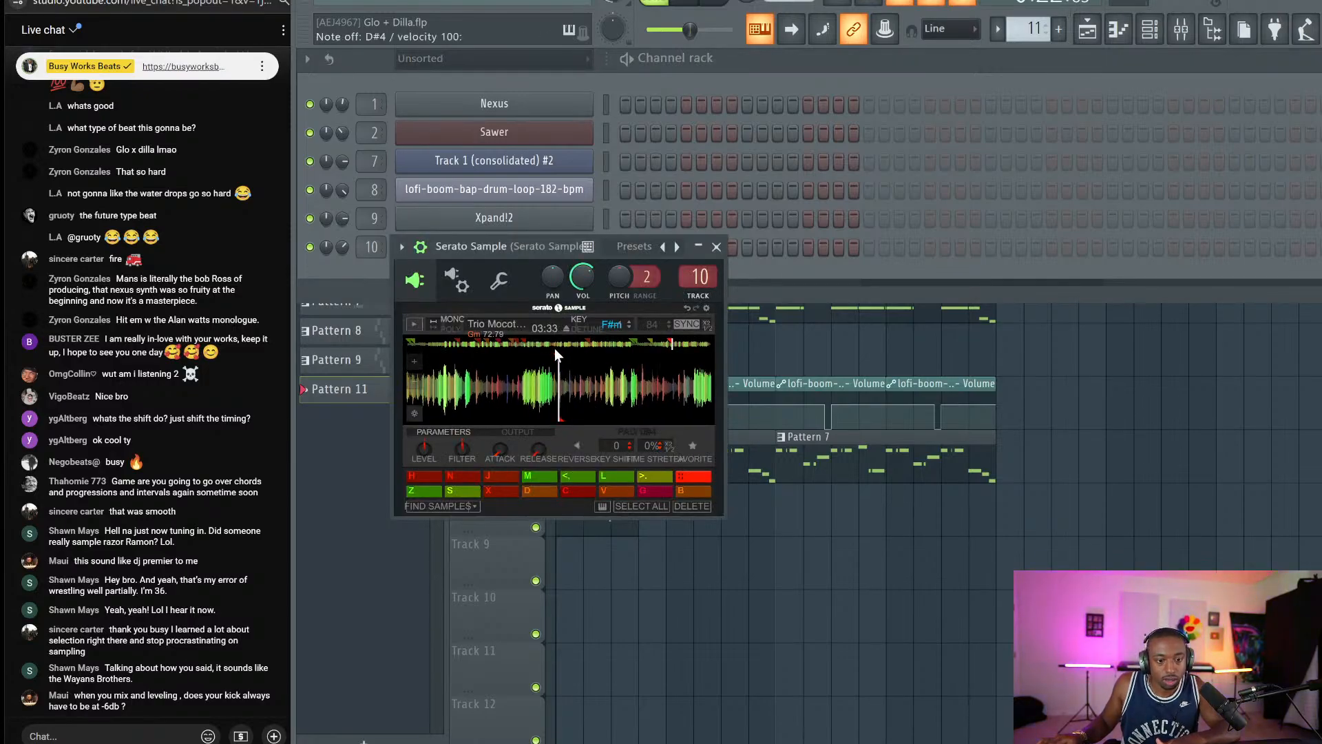
pyautogui.press('d')
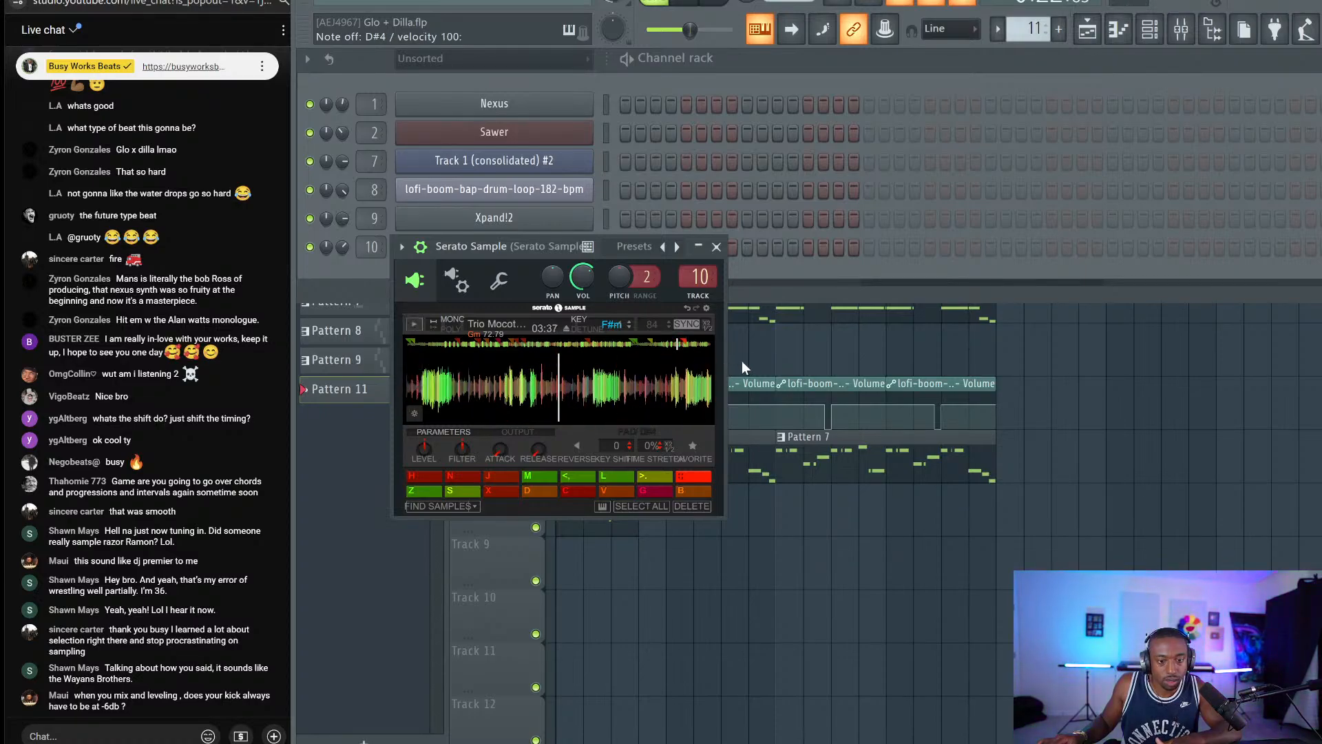
pyautogui.click(686, 375)
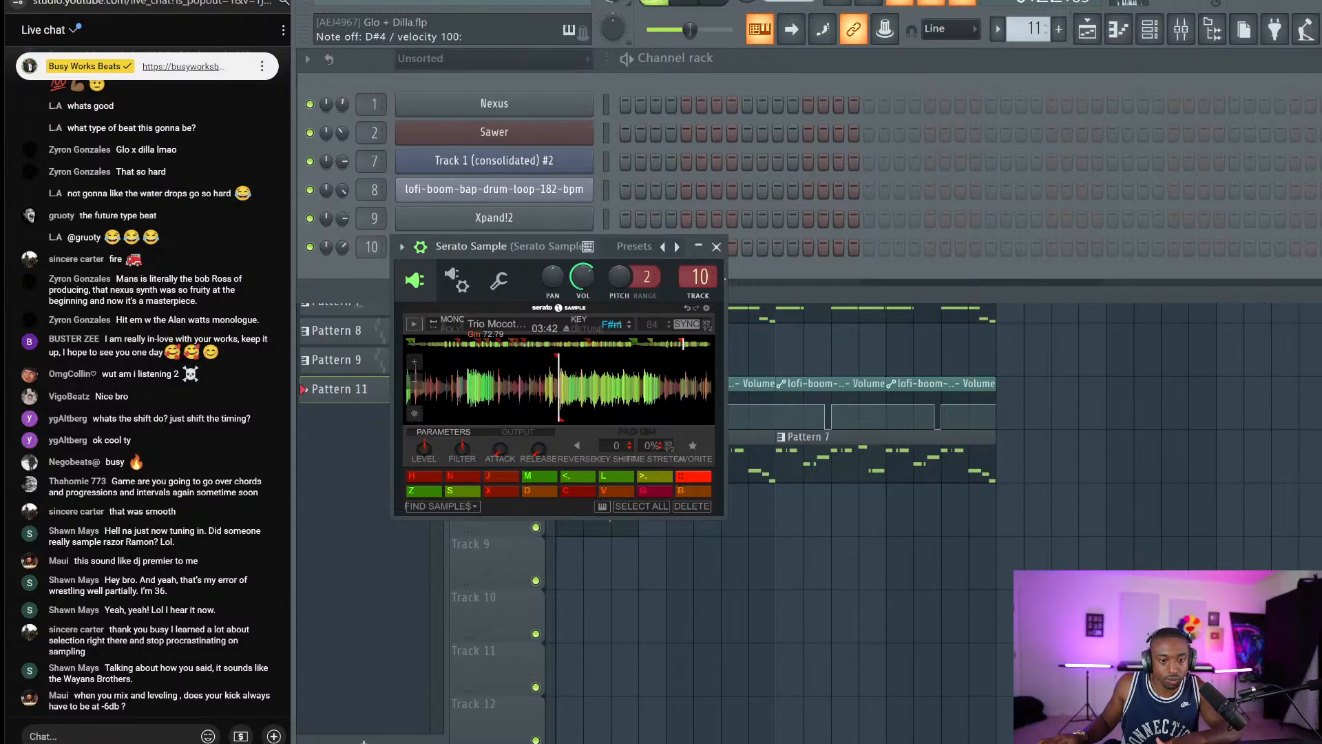
pyautogui.click(717, 247)
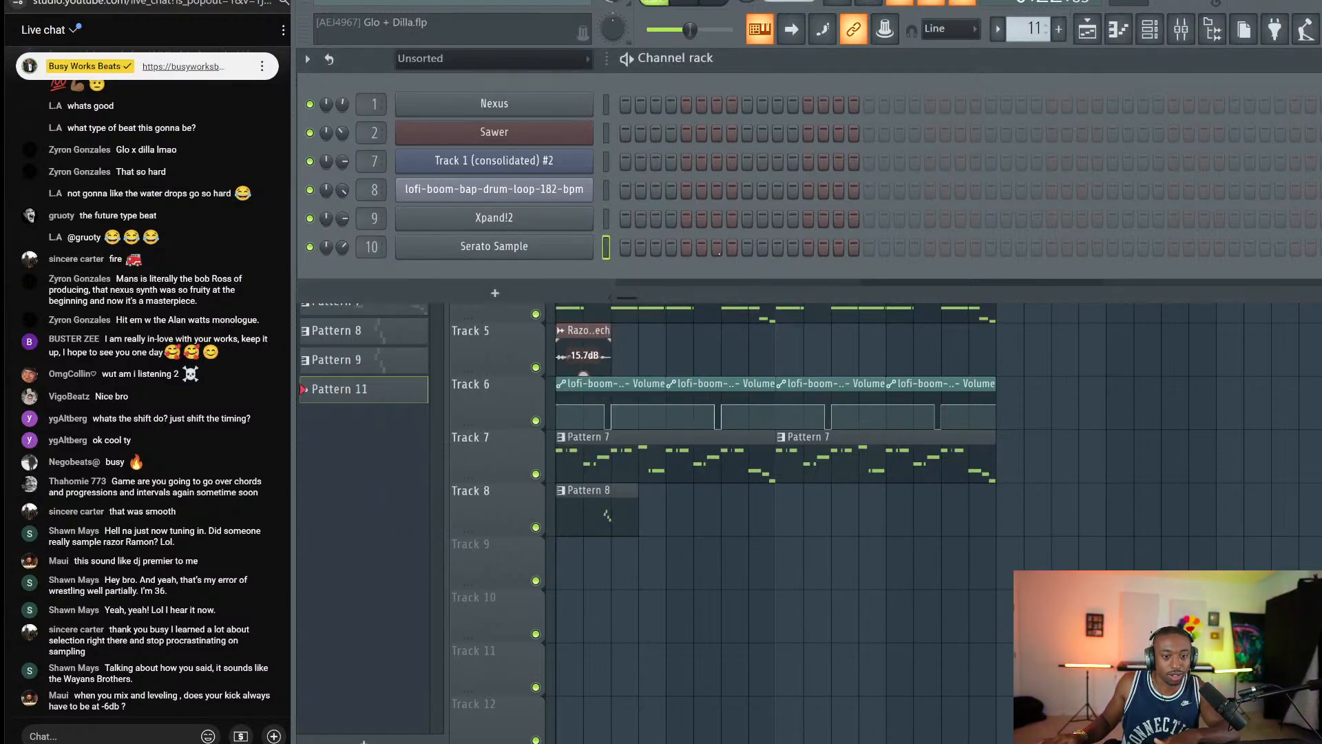
pyautogui.press('space')
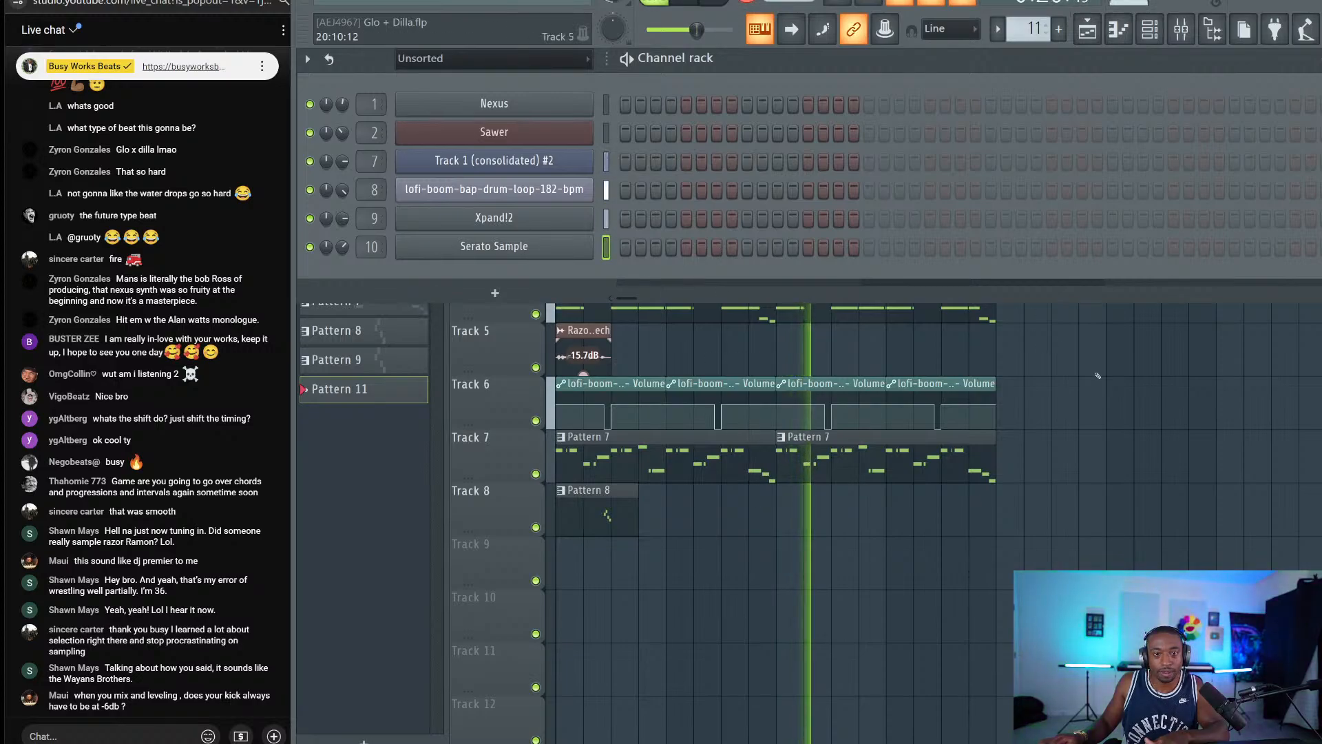
pyautogui.press('F6')
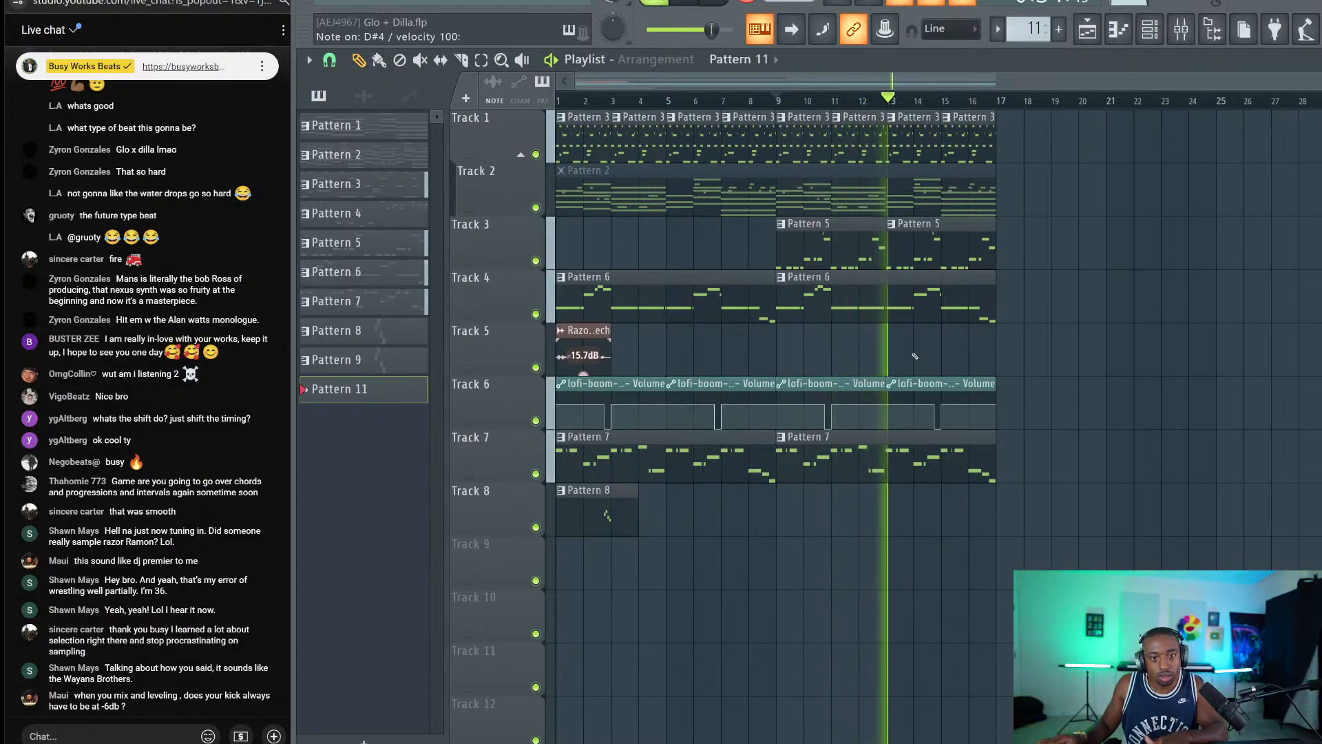
# Stop at bar 13 and open Pattern 11's recorded melody in the piano roll.
pyautogui.press('space')
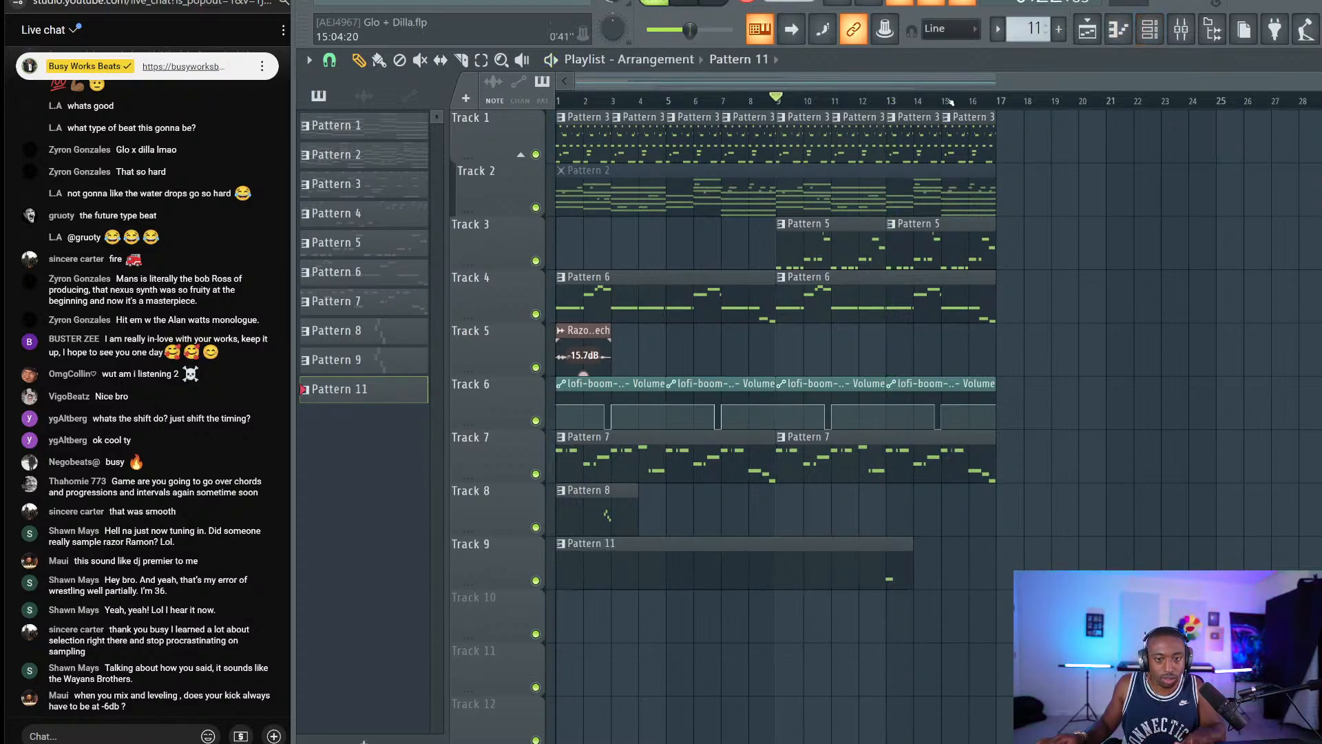
pyautogui.click(885, 98)
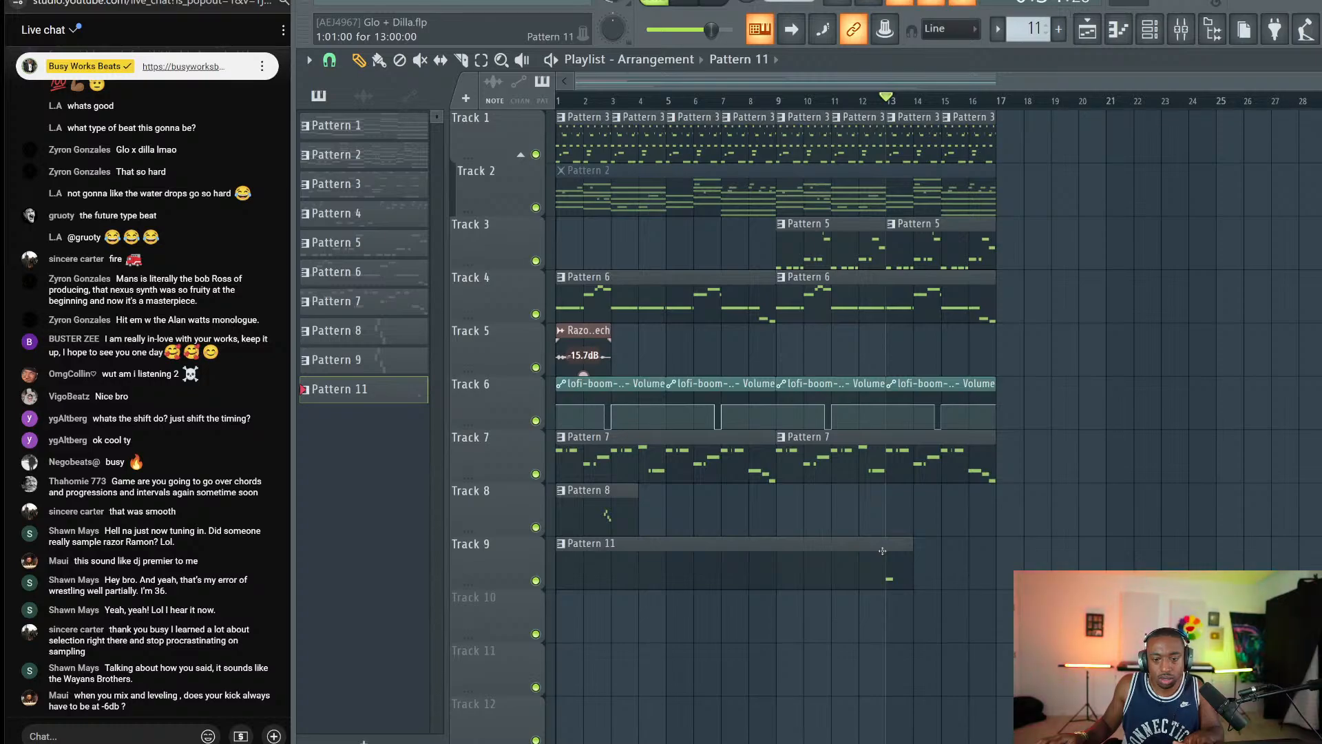
pyautogui.click(1118, 29)
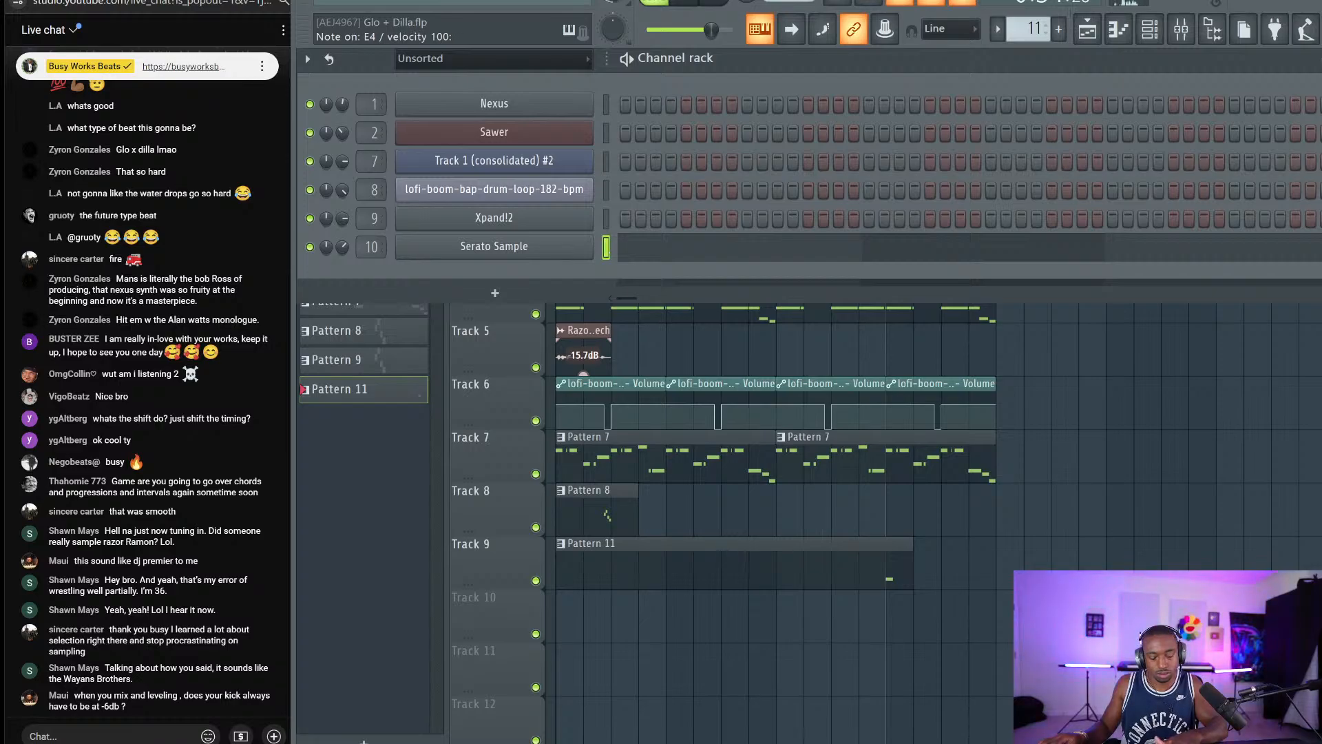
pyautogui.press('F6')
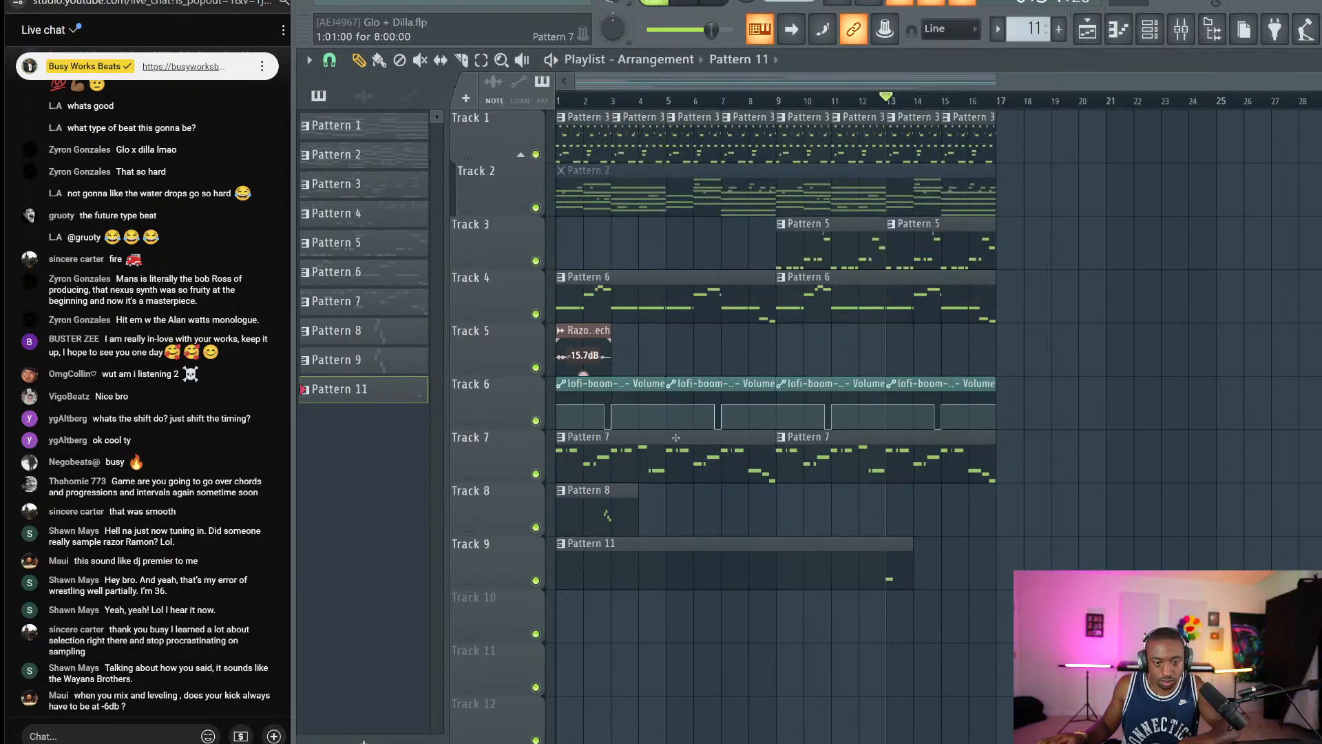
pyautogui.doubleClick(824, 572)
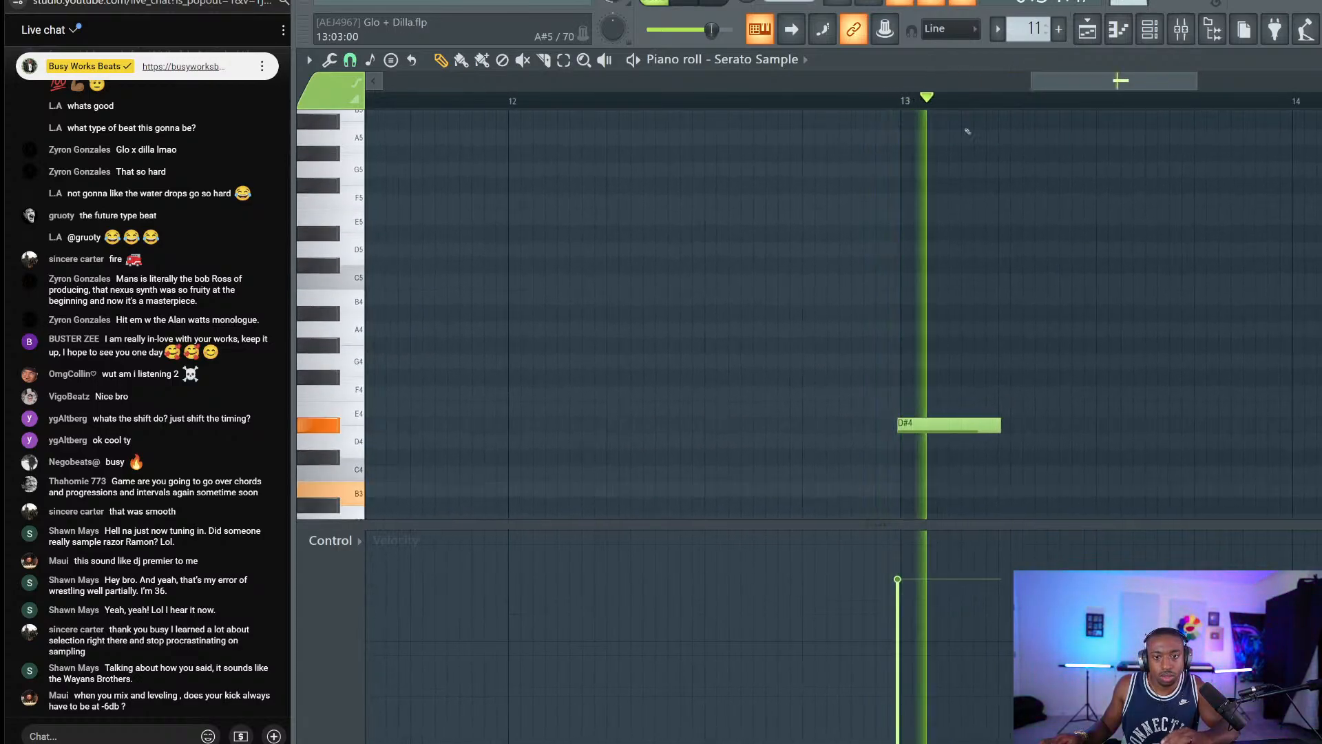
pyautogui.moveTo(918, 404); pyautogui.dragTo(937, 471)
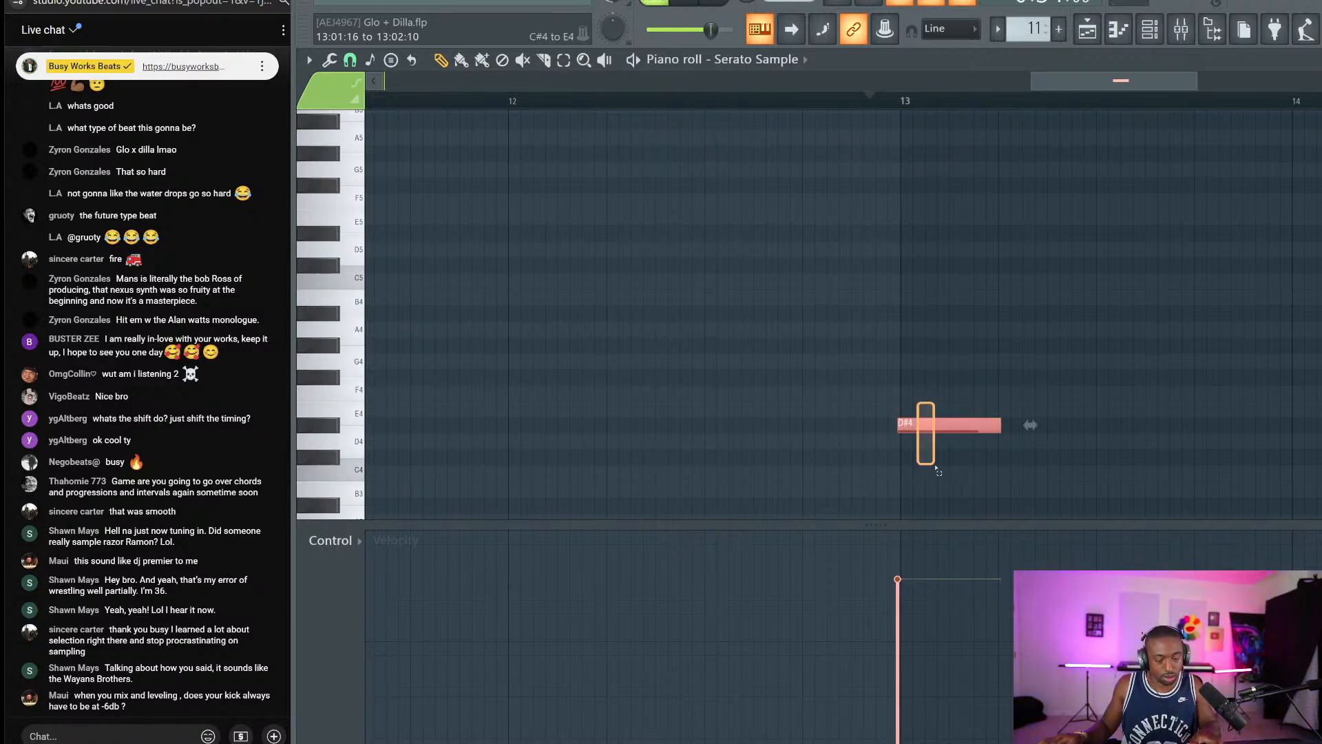
# Merge the Pattern 11 clip and second Pattern 7 clip on Track 7 into one pattern.
pyautogui.click(1087, 29)
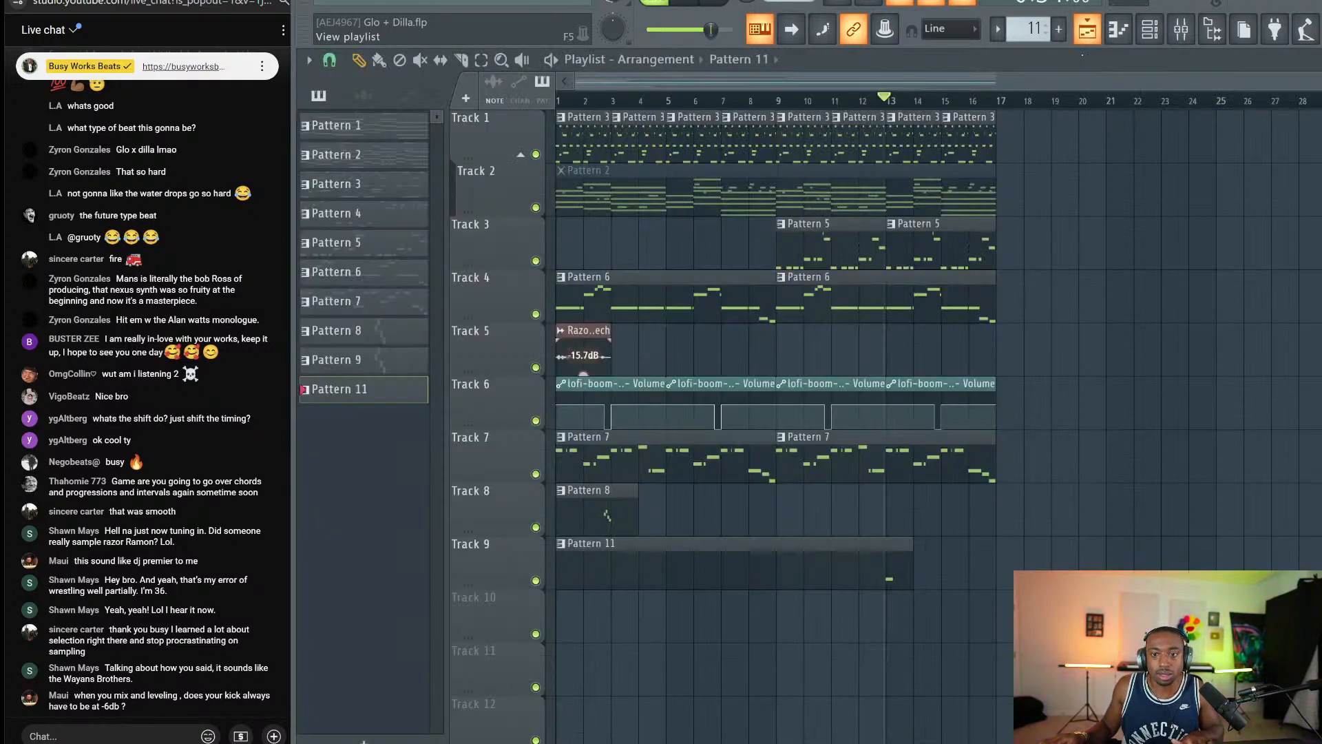
pyautogui.moveTo(888, 573); pyautogui.dragTo(854, 465)
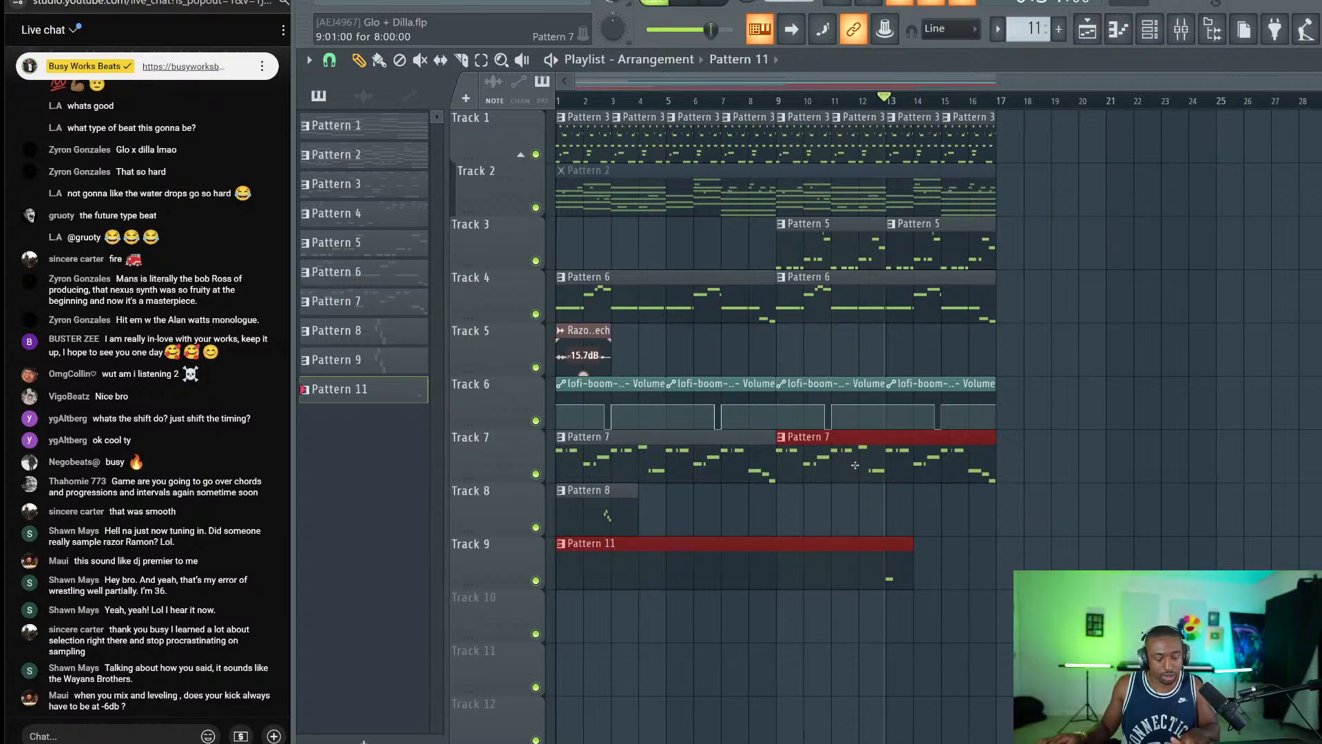
pyautogui.hotkey('ctrl', 'g')
# Preview the merged melody pattern in the piano roll from around bar 12.
pyautogui.doubleClick(858, 450)
pyautogui.scroll(-5, 1063, 125)
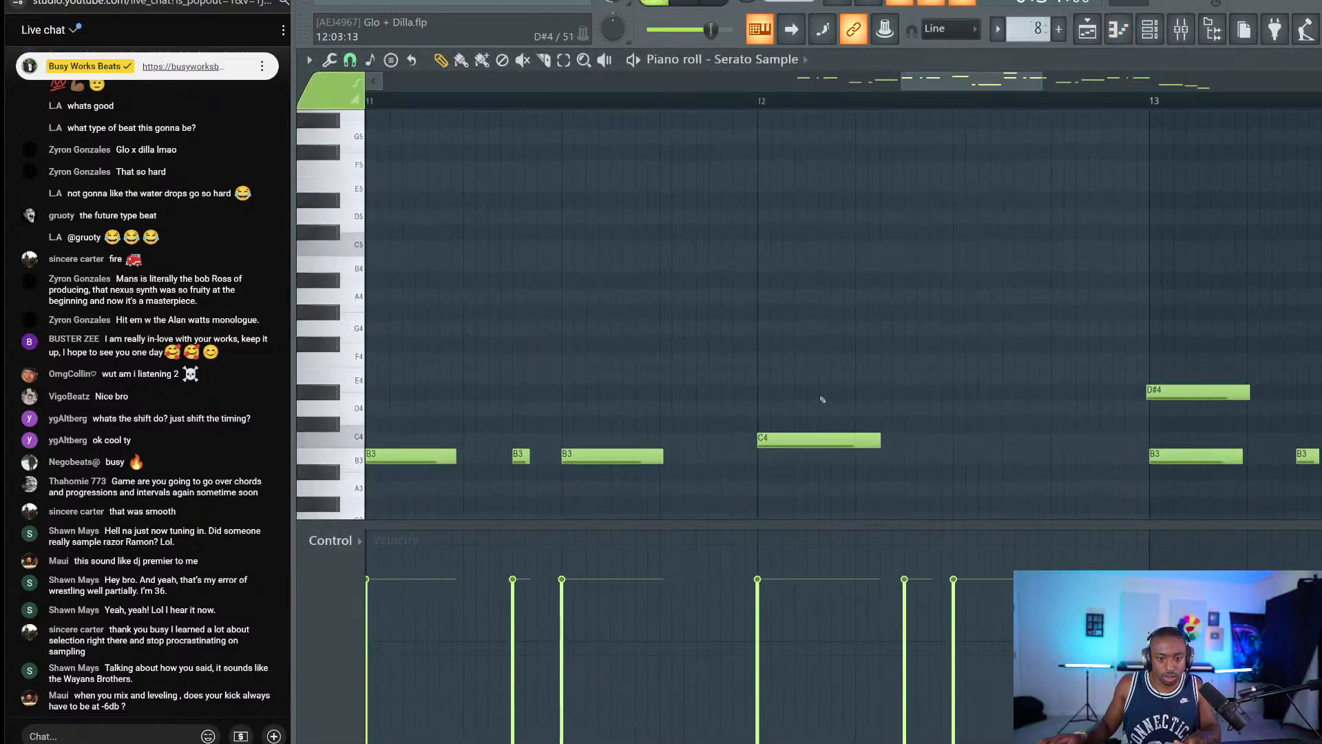
pyautogui.scroll(-4, 1063, 124)
pyautogui.press('space')
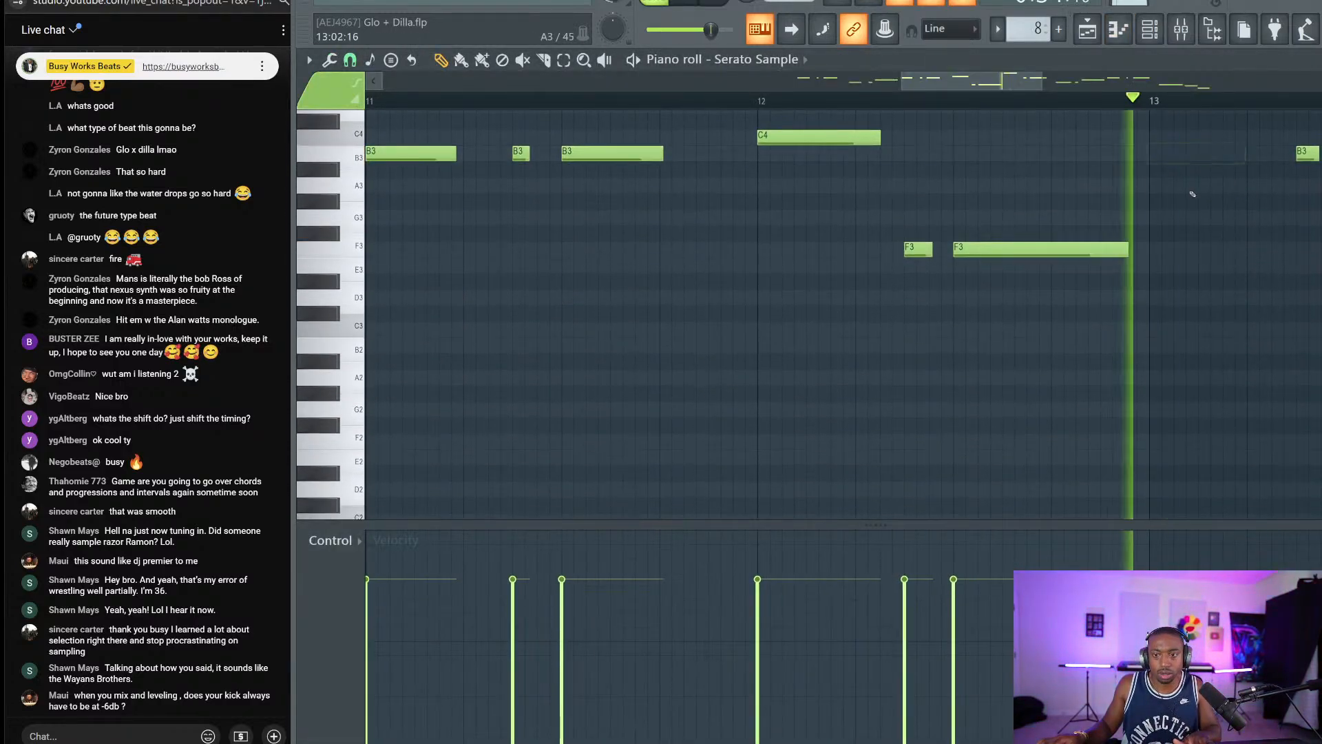
pyautogui.scroll(-4, 1041, 98)
pyautogui.scroll(-2, 1052, 121)
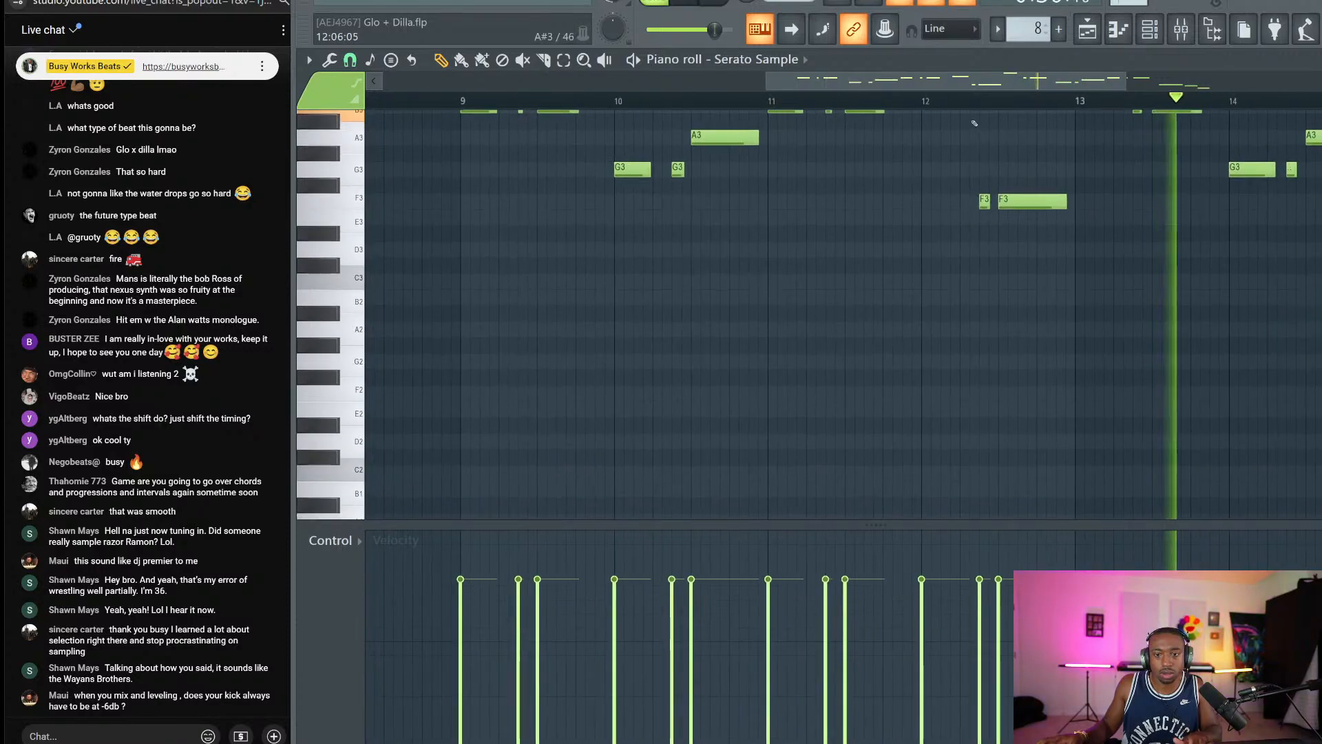
pyautogui.click(963, 101)
pyautogui.scroll(2, 1108, 175)
pyautogui.scroll(1, 1107, 174)
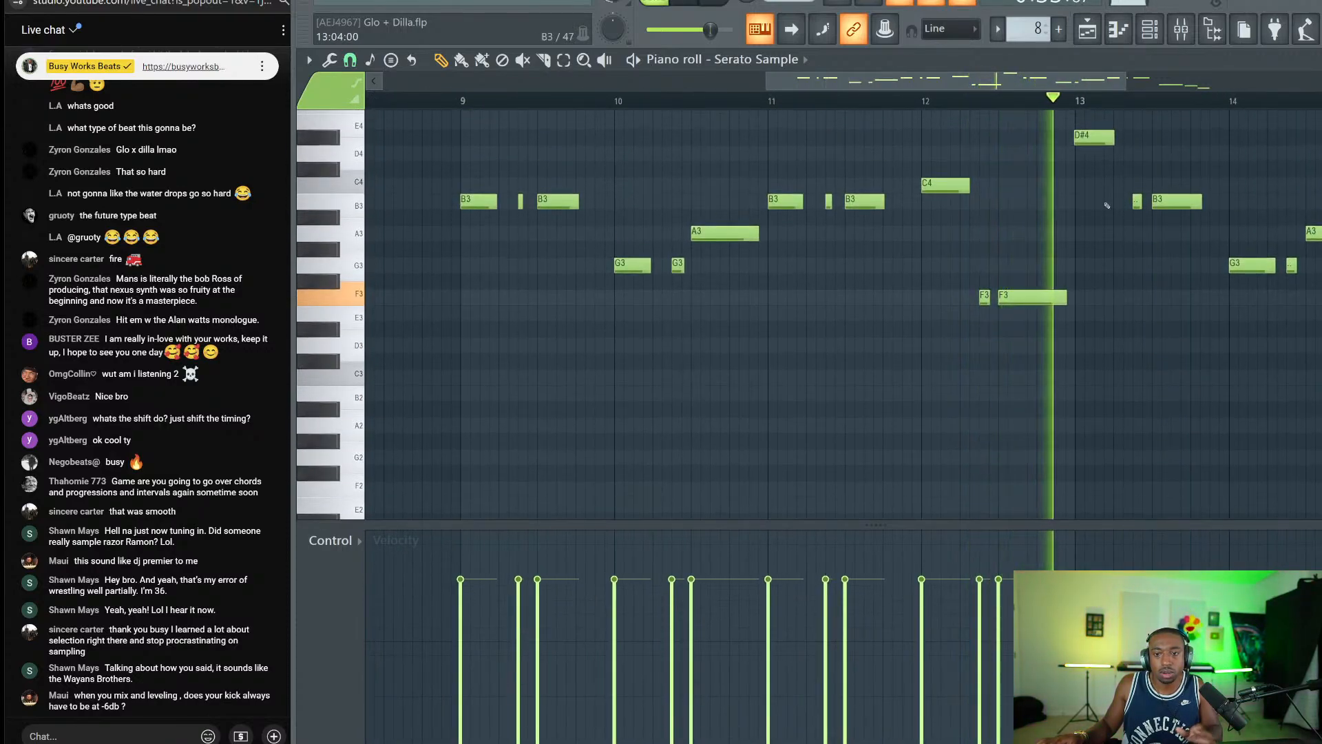
pyautogui.scroll(-4, 928, 102)
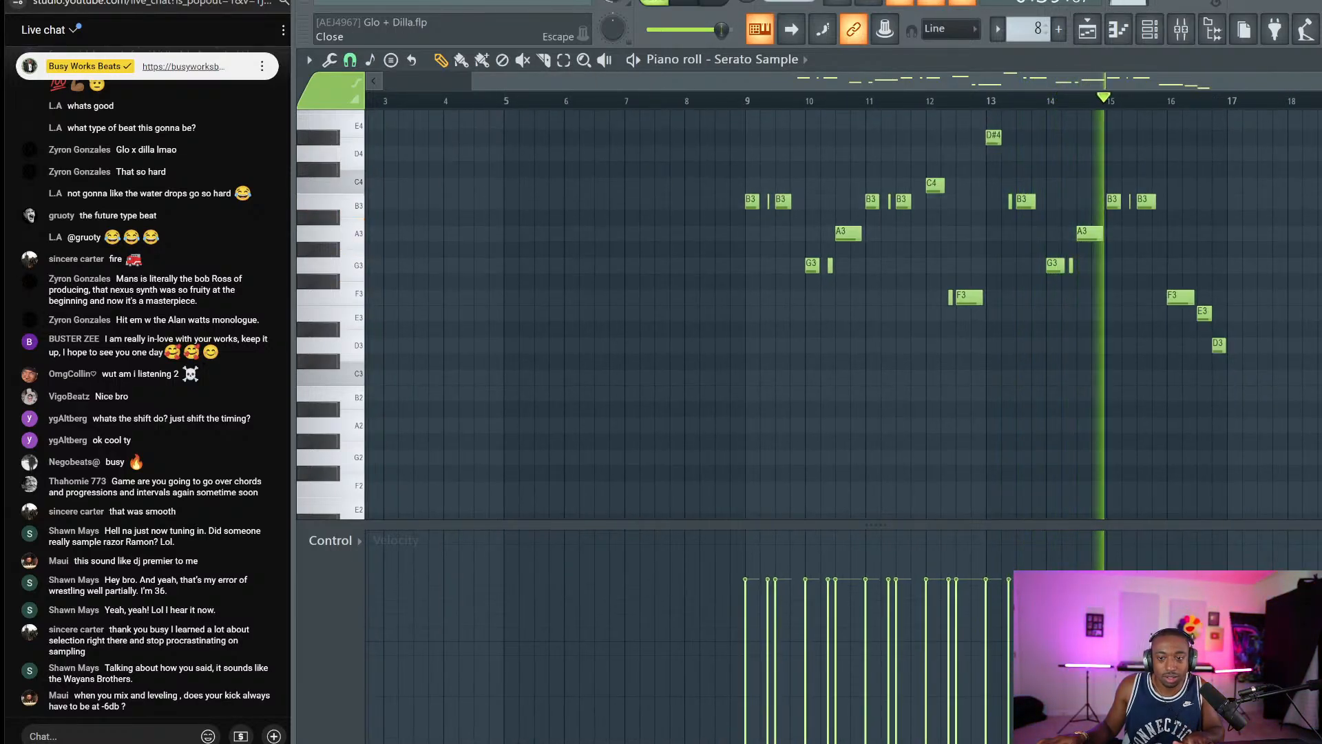
pyautogui.press('F5')
pyautogui.press('Delete')
# Save, then merge the clips on Tracks 2–4 and 7–9 into one pattern.
pyautogui.hotkey('ctrl', 's')
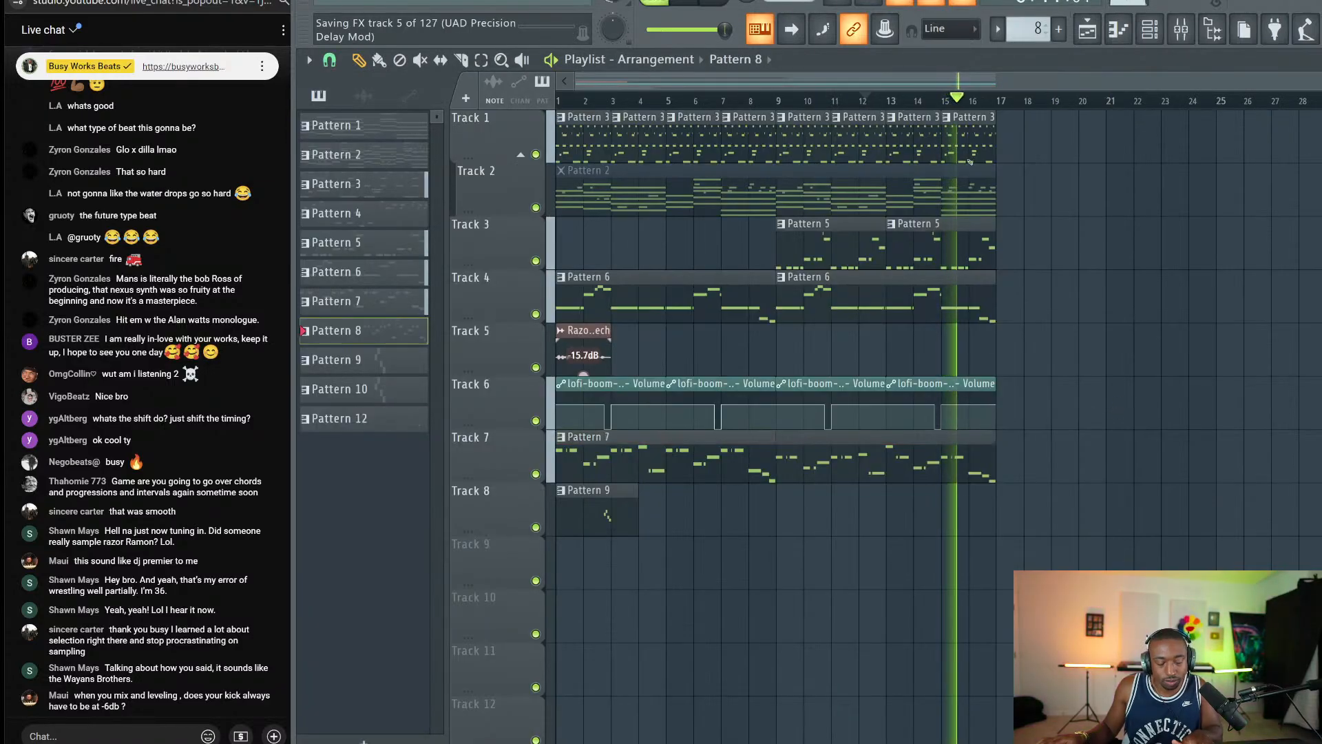
pyautogui.press('space')
pyautogui.moveTo(1067, 456); pyautogui.dragTo(572, 547)
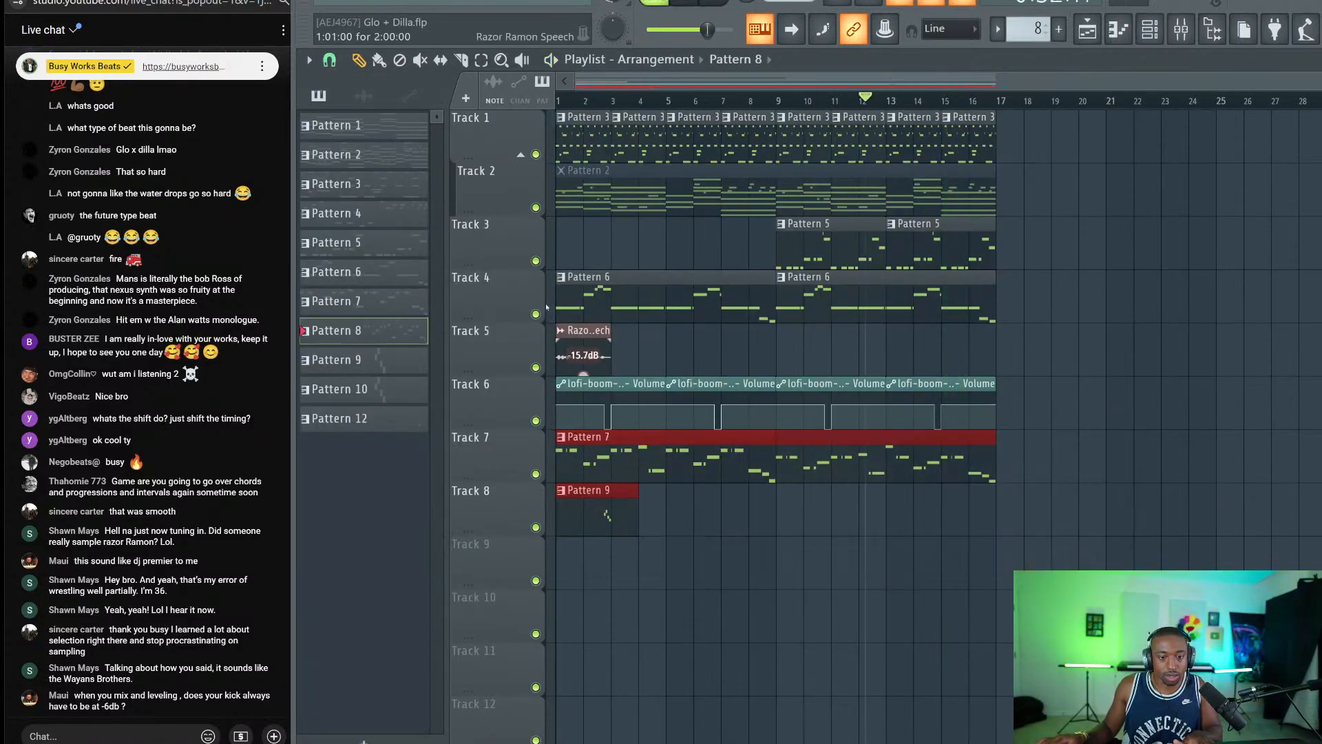
pyautogui.moveTo(1039, 322); pyautogui.dragTo(558, 147)
pyautogui.hotkey('ctrl', 'g')
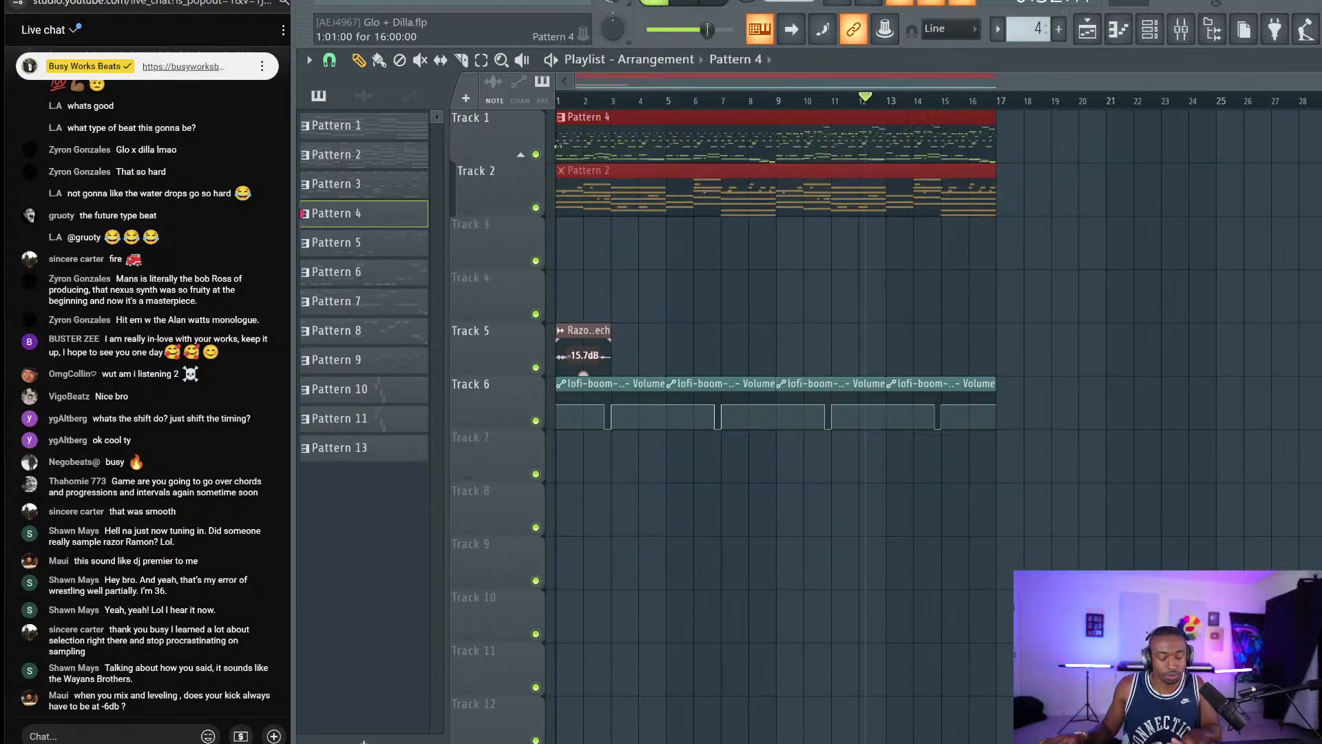
pyautogui.keyDown('ctrl'); pyautogui.click(736, 312); pyautogui.keyUp('ctrl')
# Consolidate Track 1 to audio from the track start as Track 1 (consolidated) #3.
pyautogui.rightClick(510, 118)
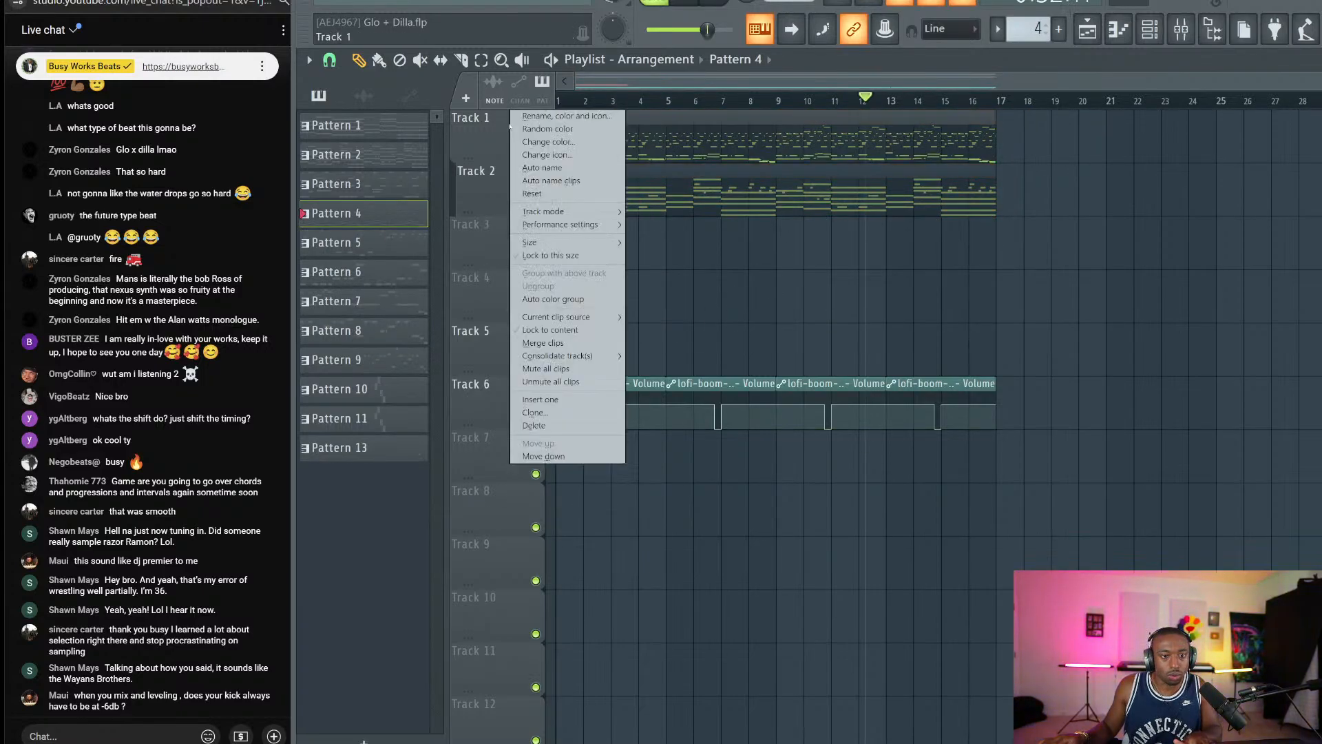
pyautogui.click(793, 319)
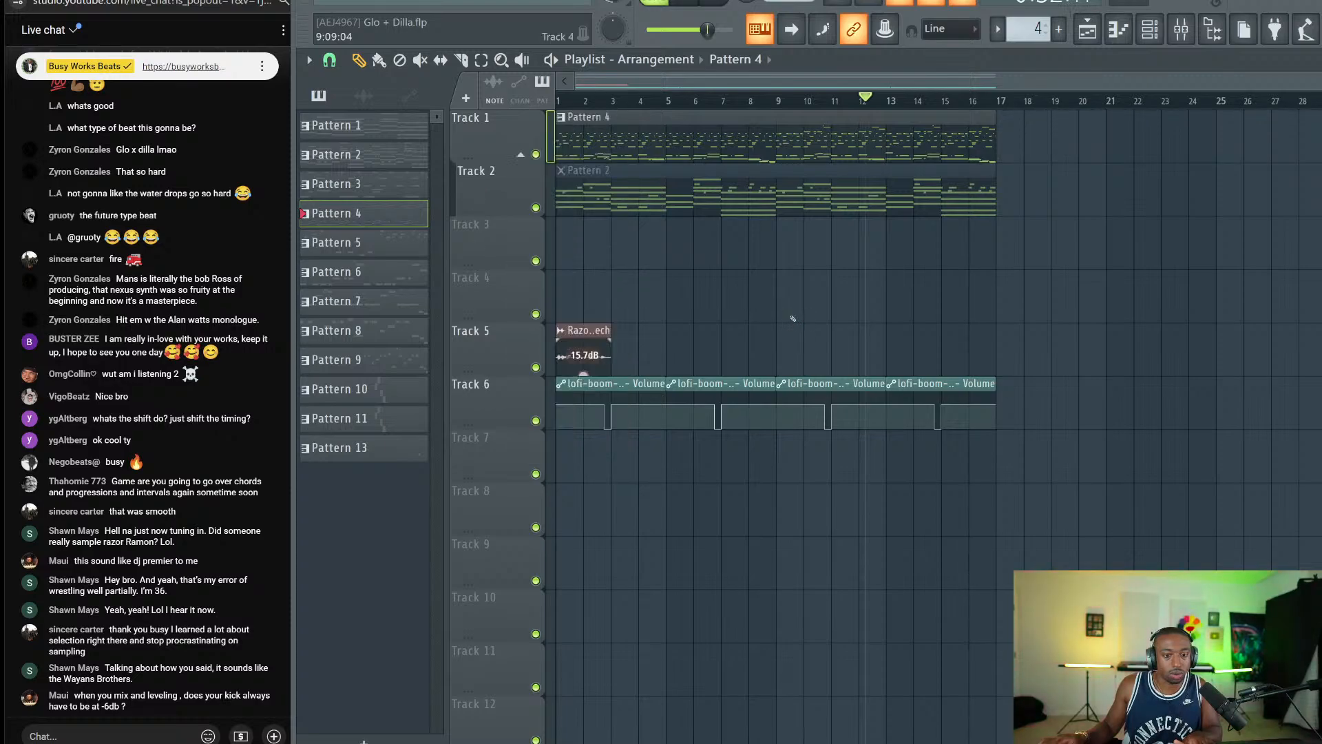
pyautogui.rightClick(517, 129)
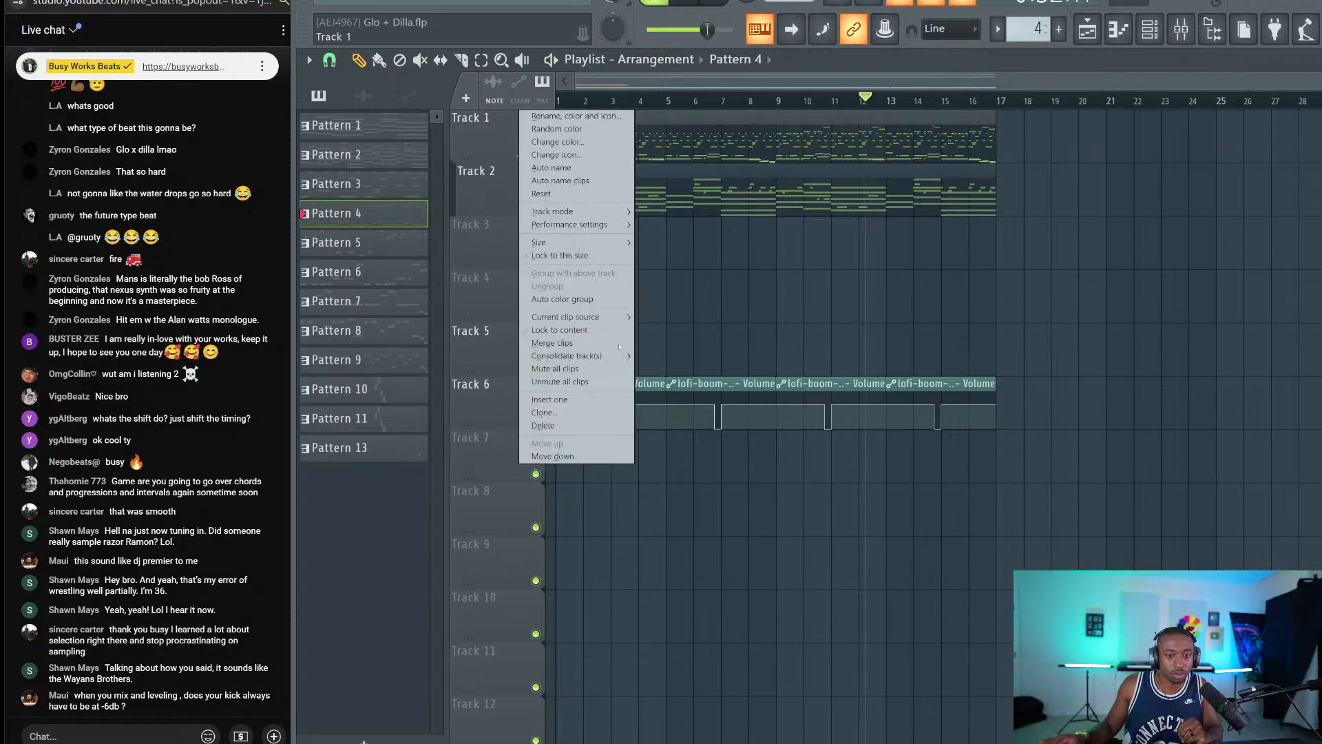
pyautogui.click(664, 356)
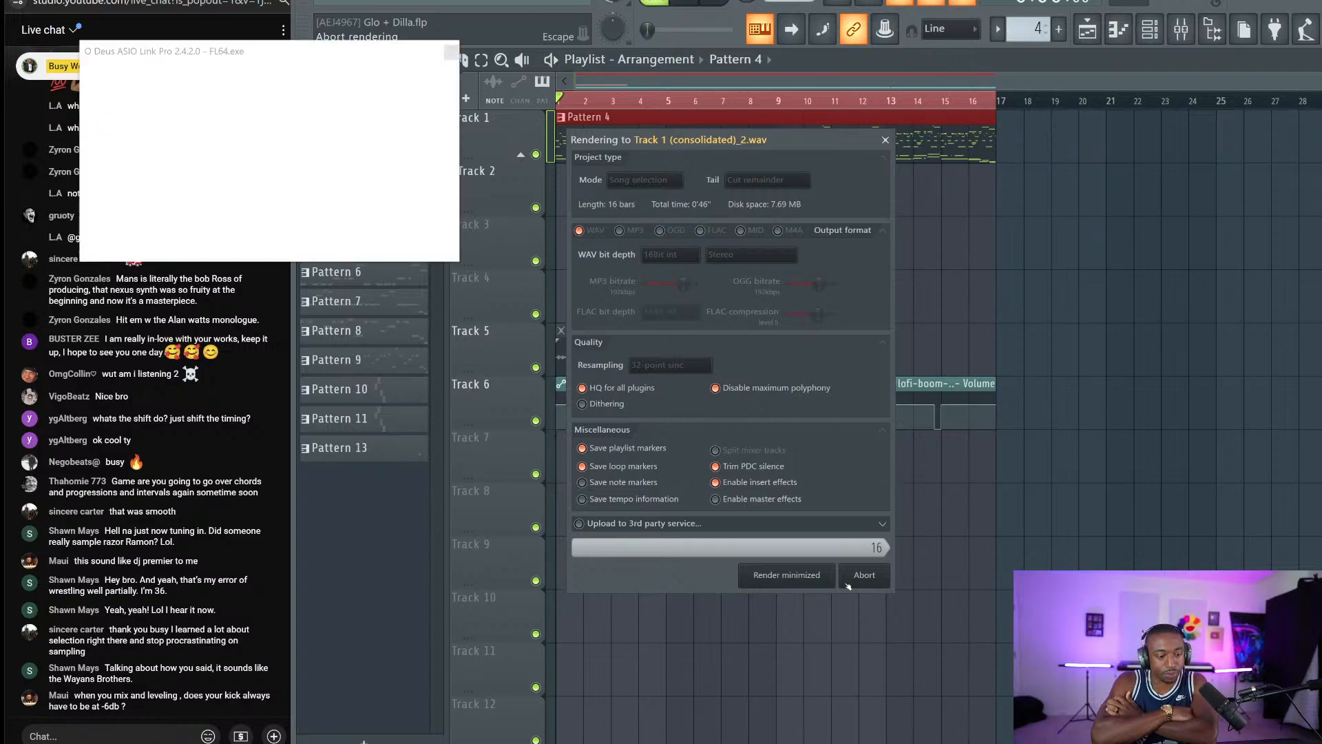
# Set the consolidated Track 1 clip's time stretching mode to Resample.
pyautogui.click(451, 50)
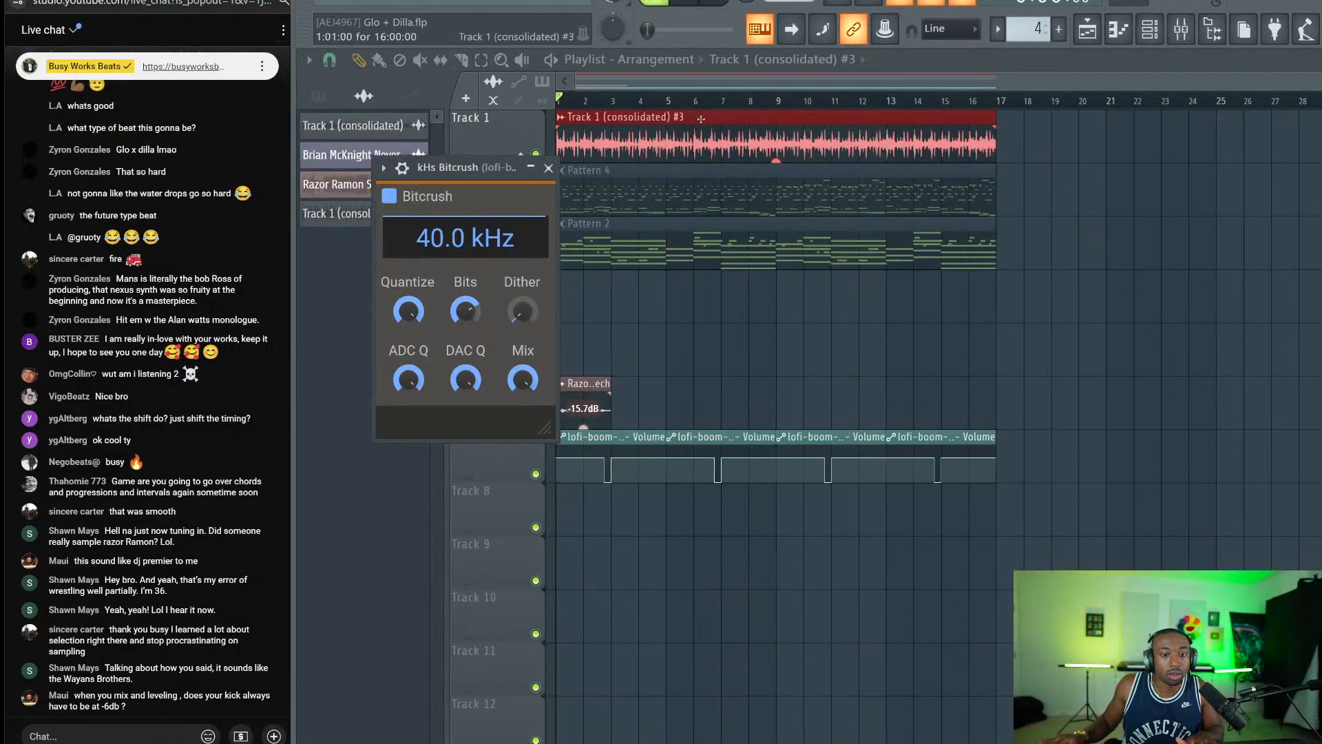
pyautogui.doubleClick(701, 119)
pyautogui.click(910, 357)
pyautogui.click(919, 402)
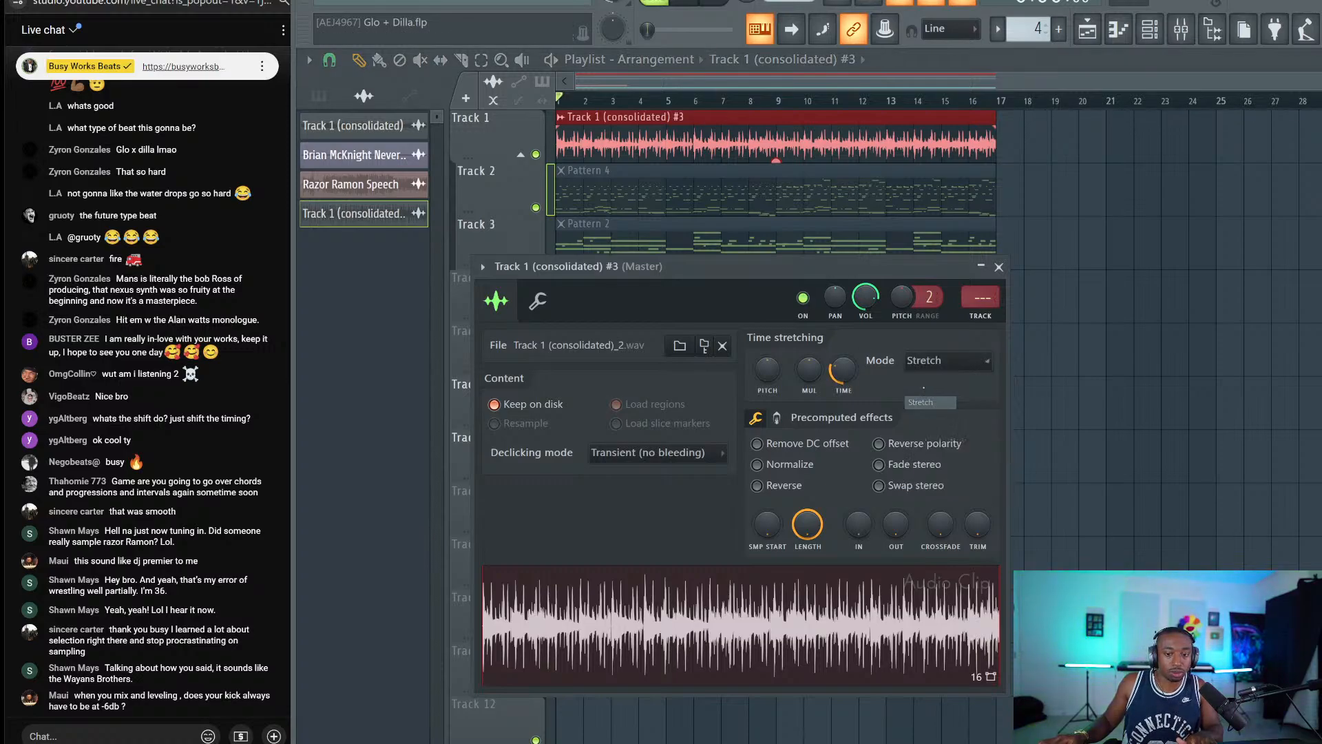
pyautogui.click(926, 364)
pyautogui.click(926, 389)
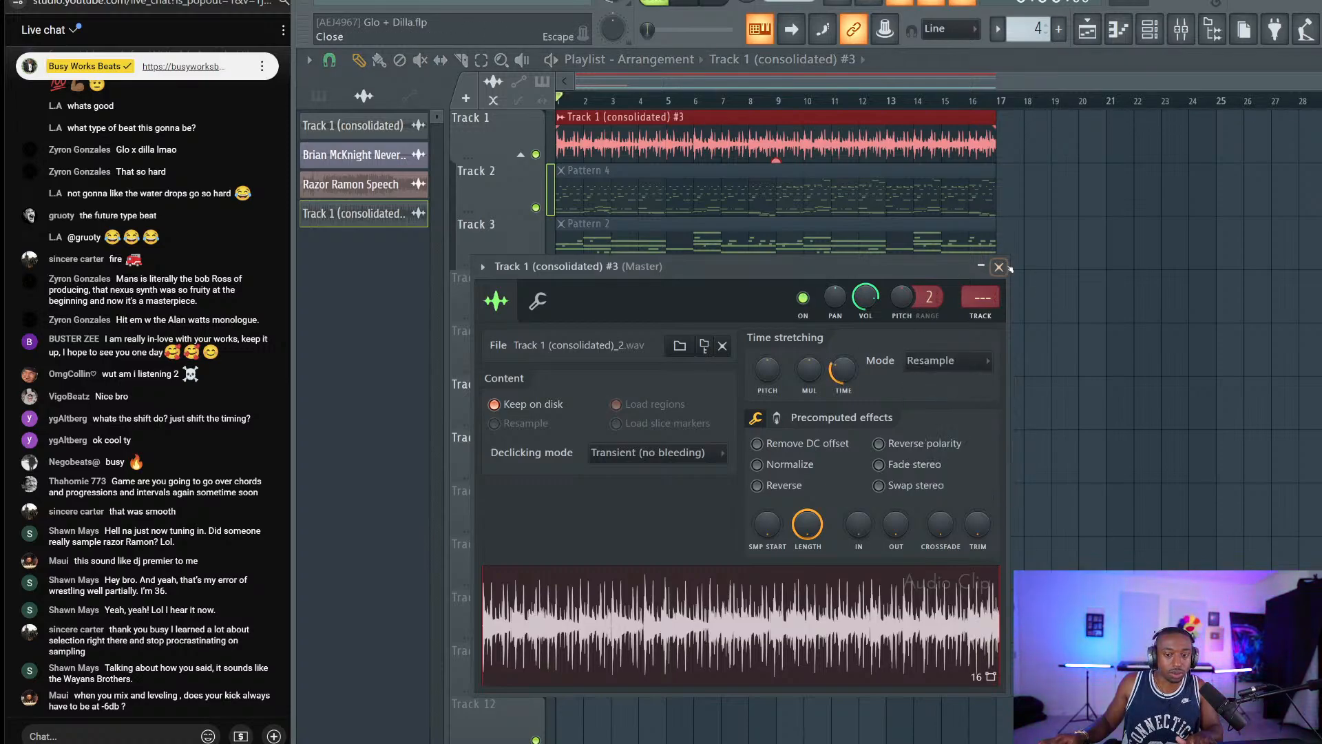
pyautogui.click(998, 266)
# Play back the arrangement at the new tempo from around bar 10, then reopen the clip's settings.
pyautogui.press('space')
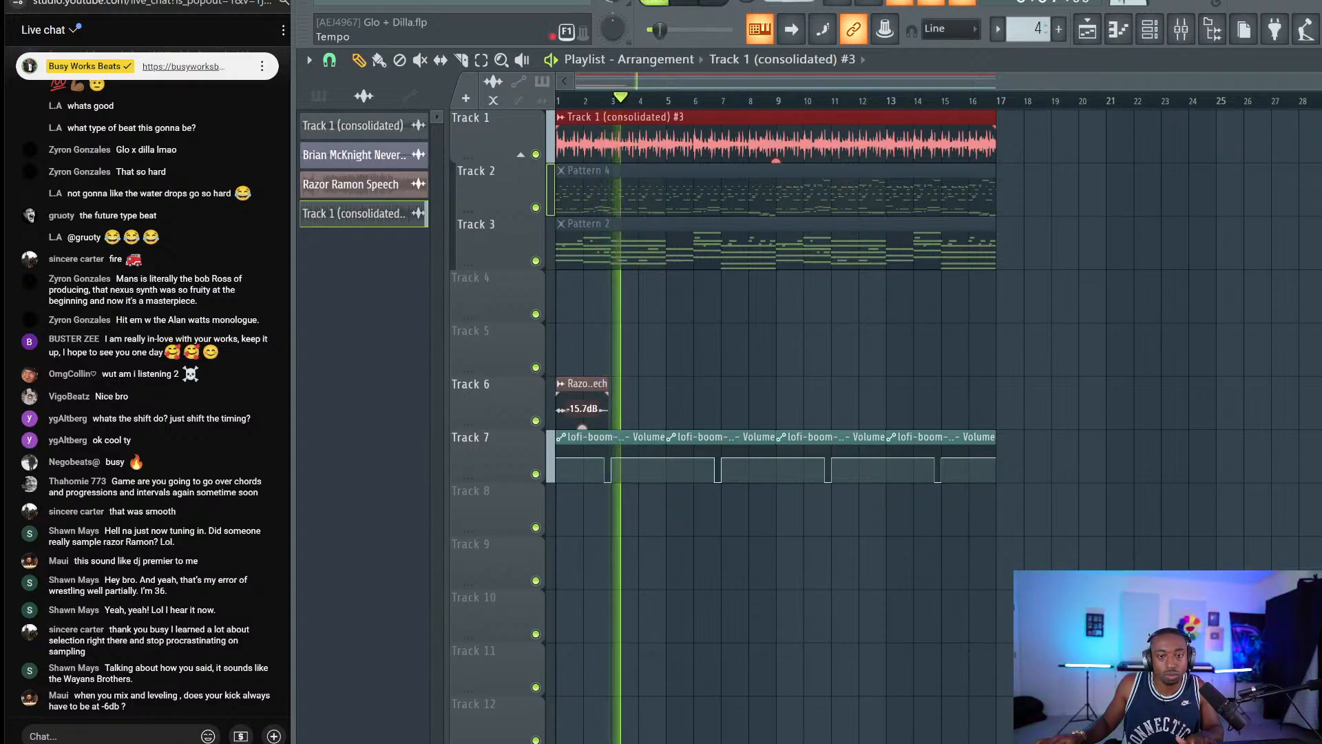
pyautogui.press('space')
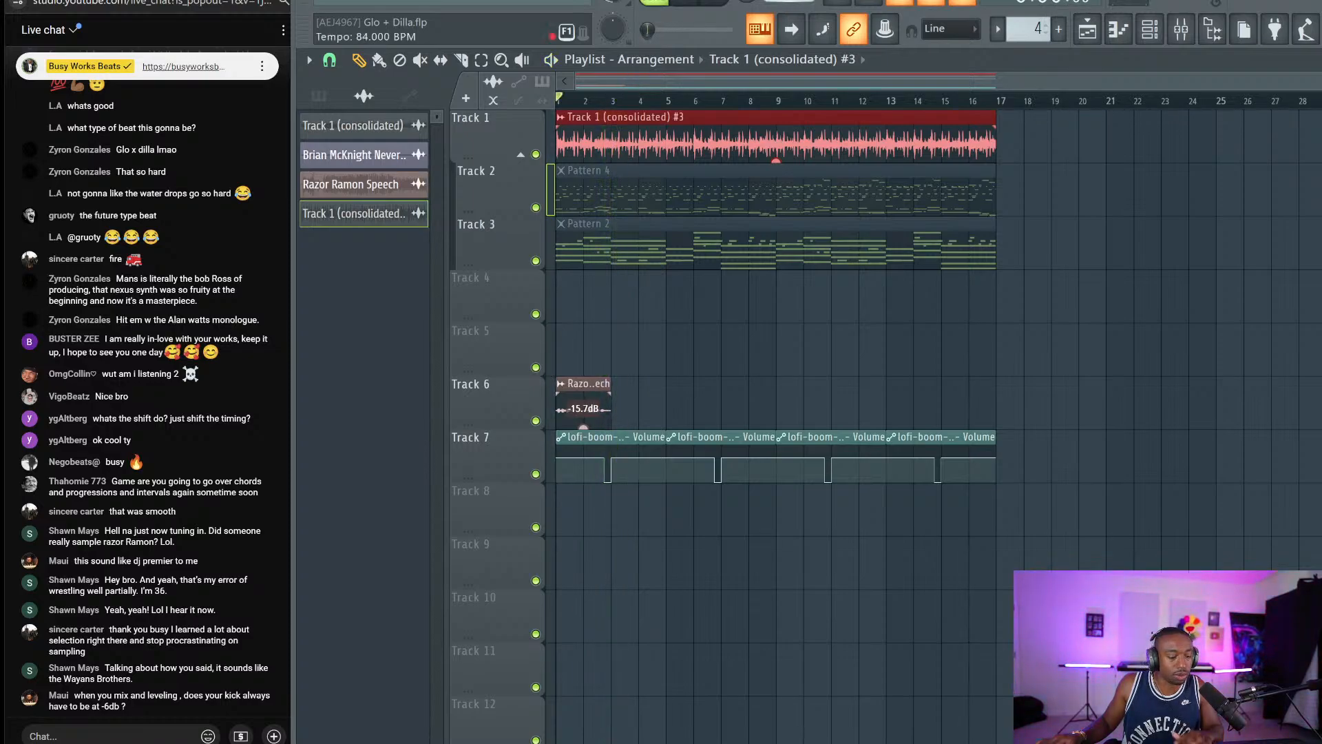
pyautogui.press('space')
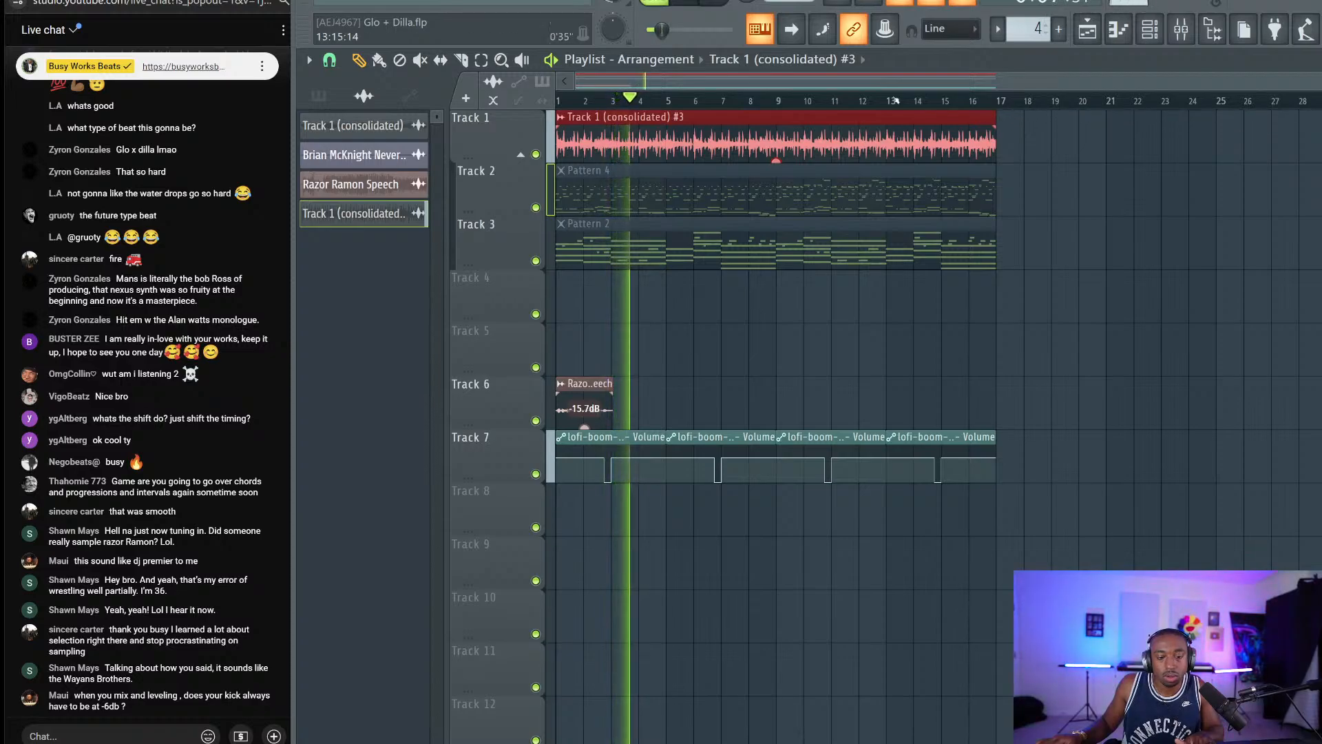
pyautogui.keyDown('ctrl'); pyautogui.click(1038, 150); pyautogui.keyUp('ctrl')
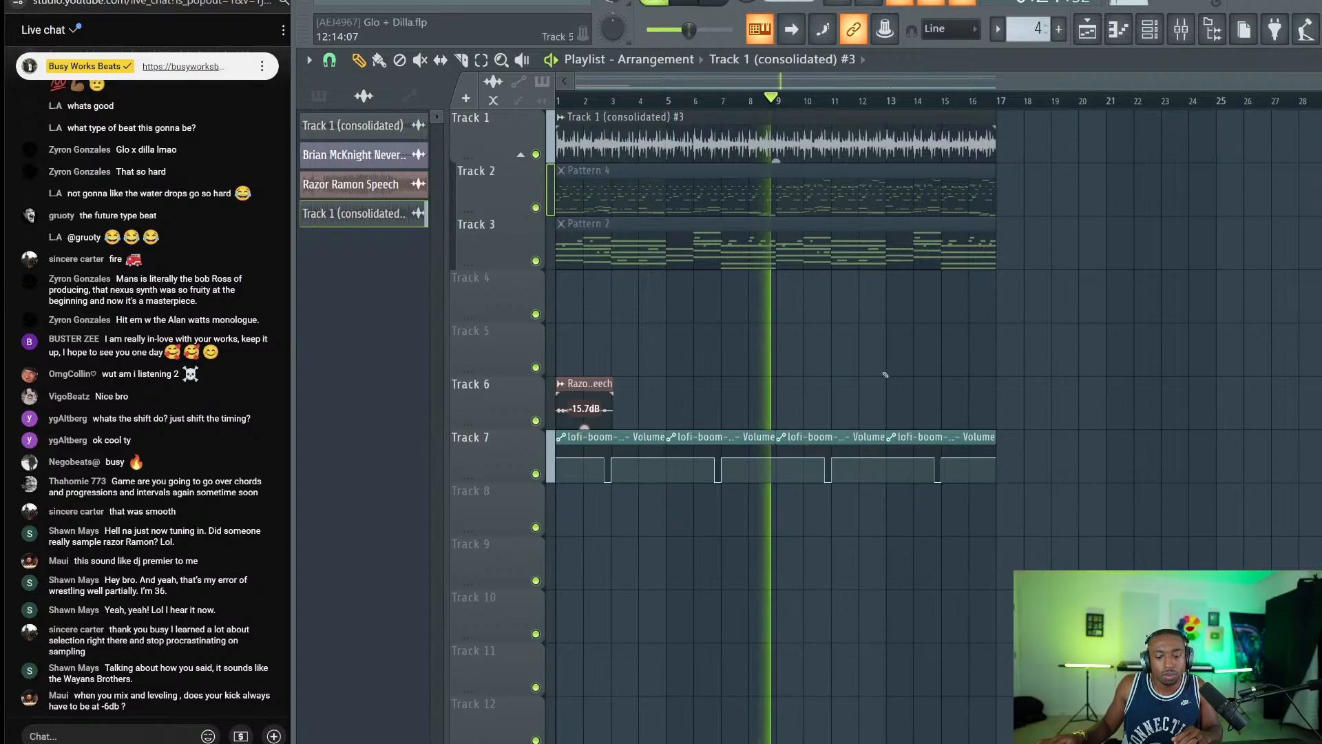
pyautogui.click(992, 742)
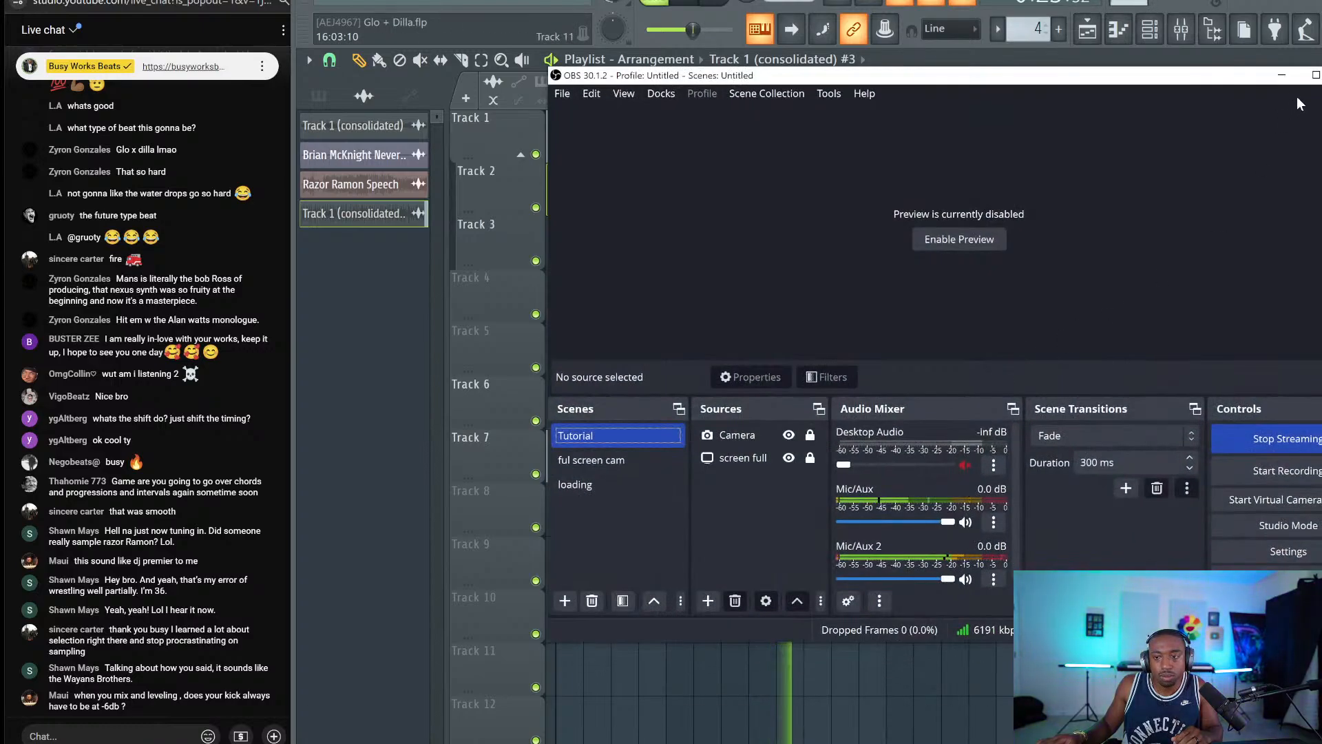
pyautogui.click(1281, 75)
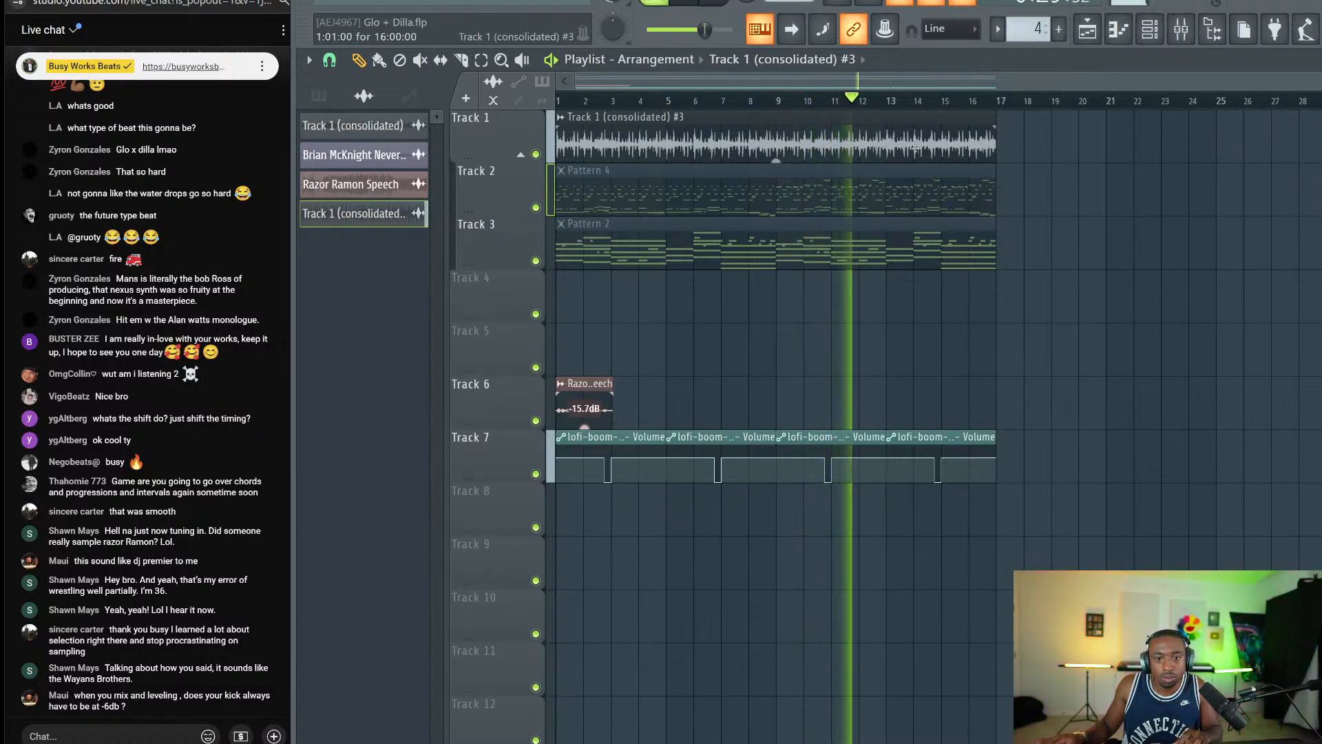
pyautogui.press('space')
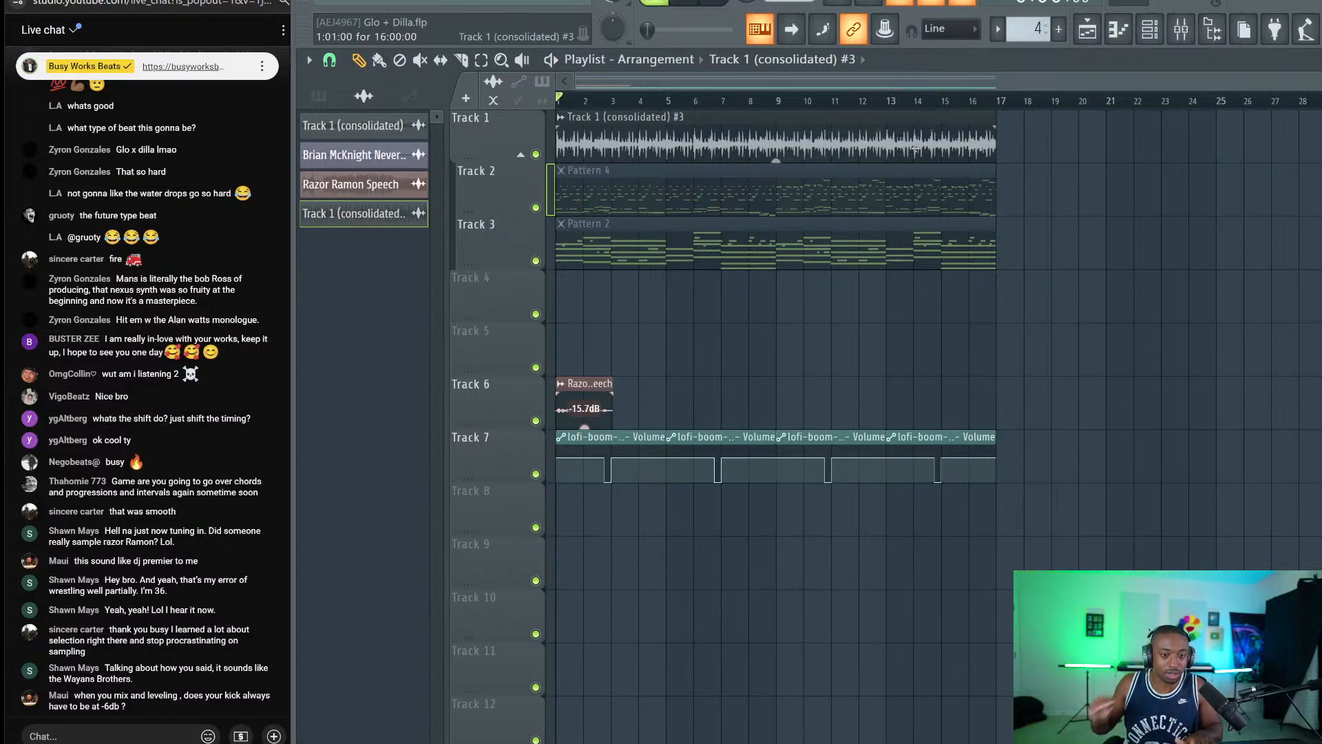
pyautogui.click(809, 95)
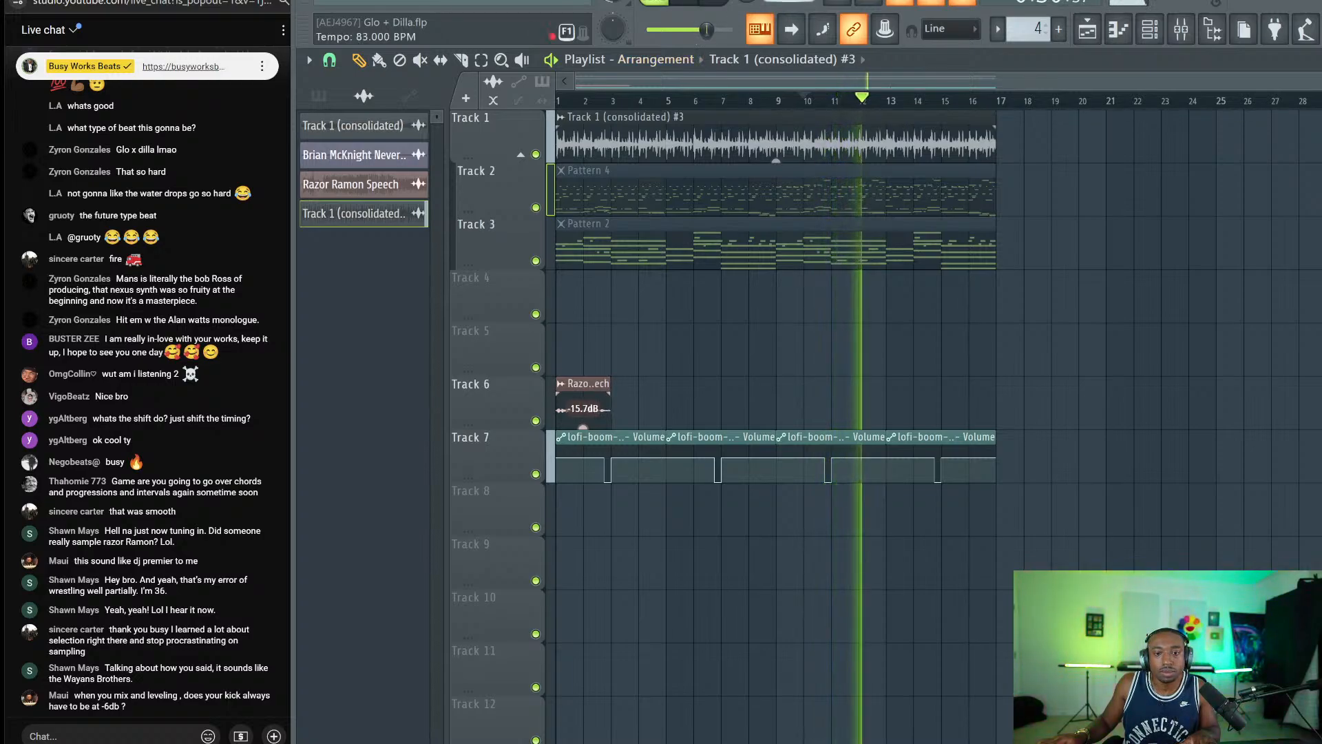
pyautogui.doubleClick(825, 146)
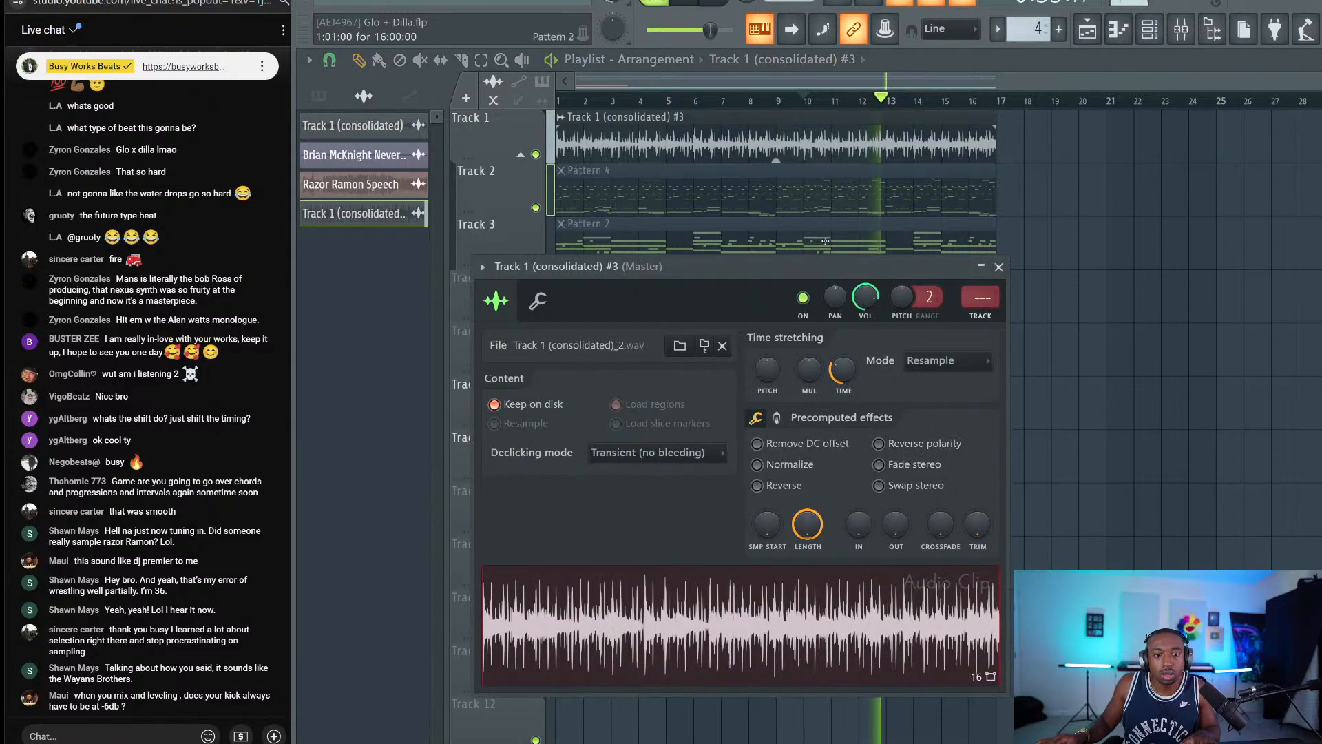
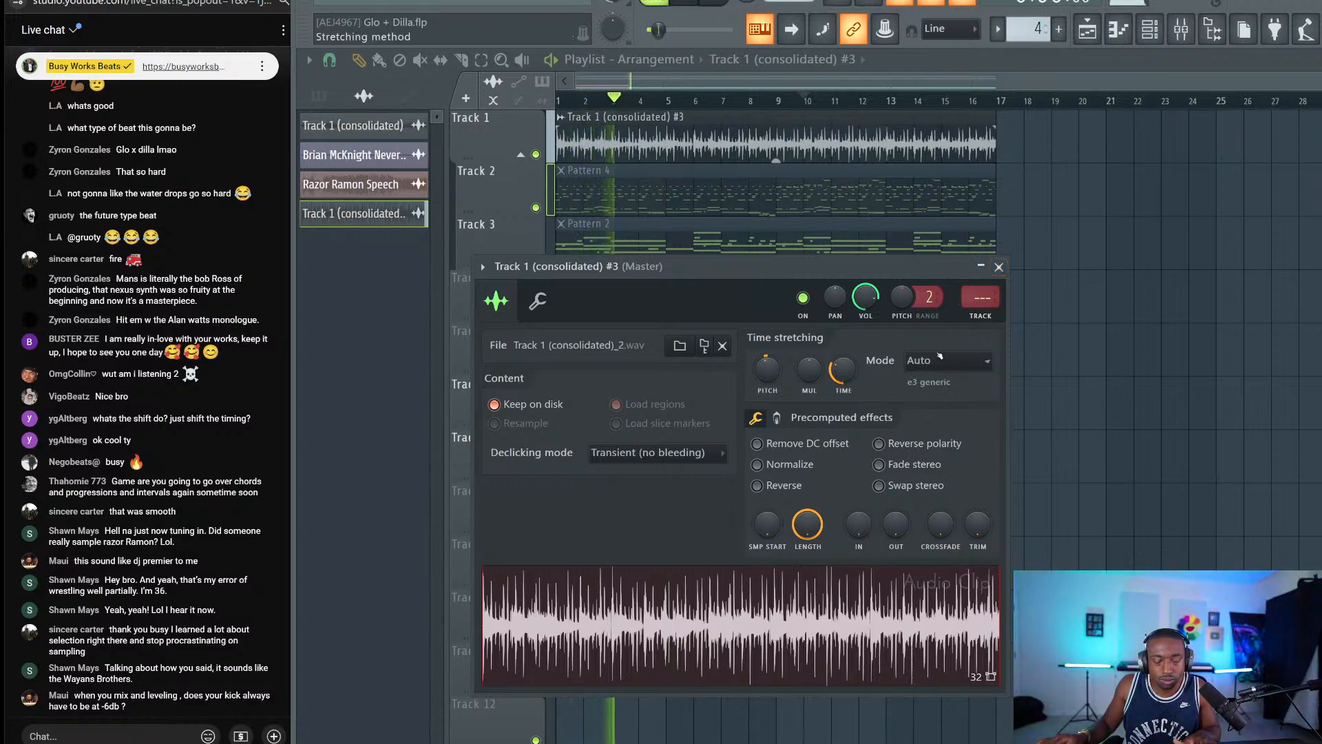
# Close the channel settings and link Track 1 (consolidated) #3 to mixer track 11 with Ctrl+L.
pyautogui.click(999, 268)
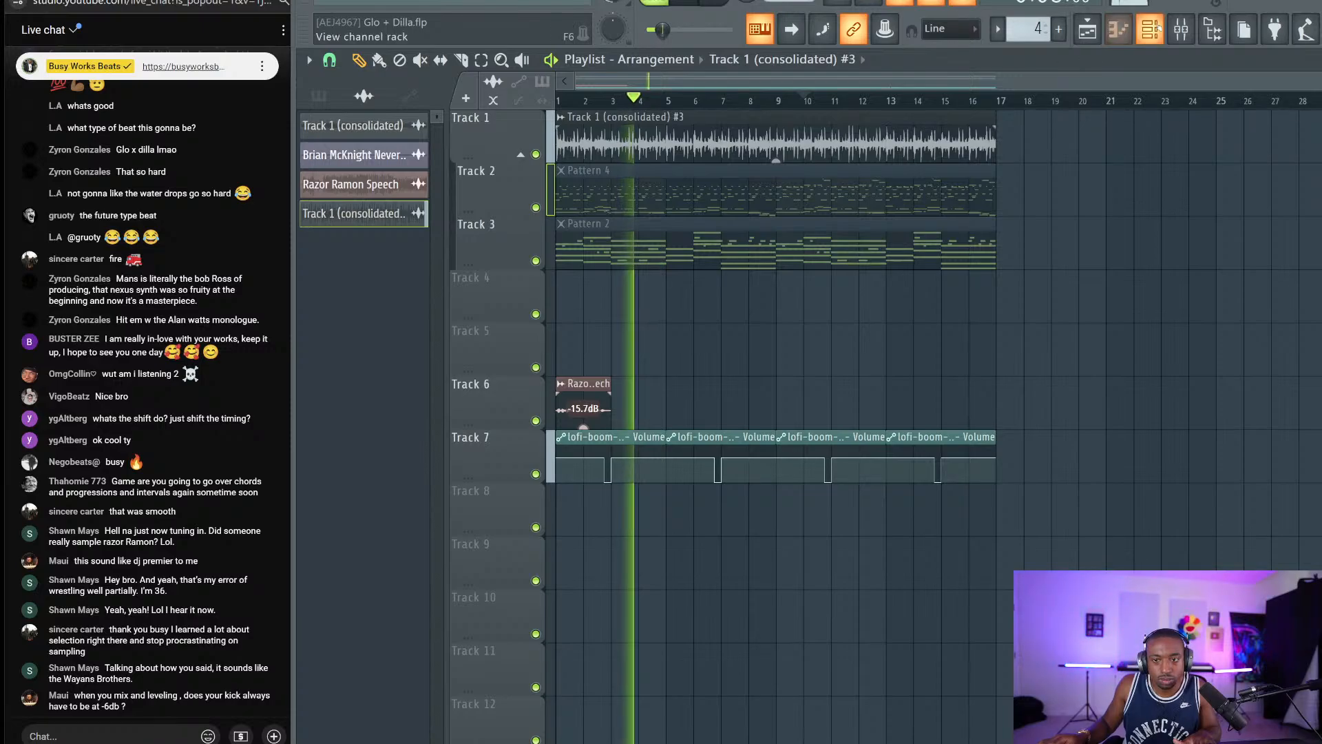
pyautogui.press('F6')
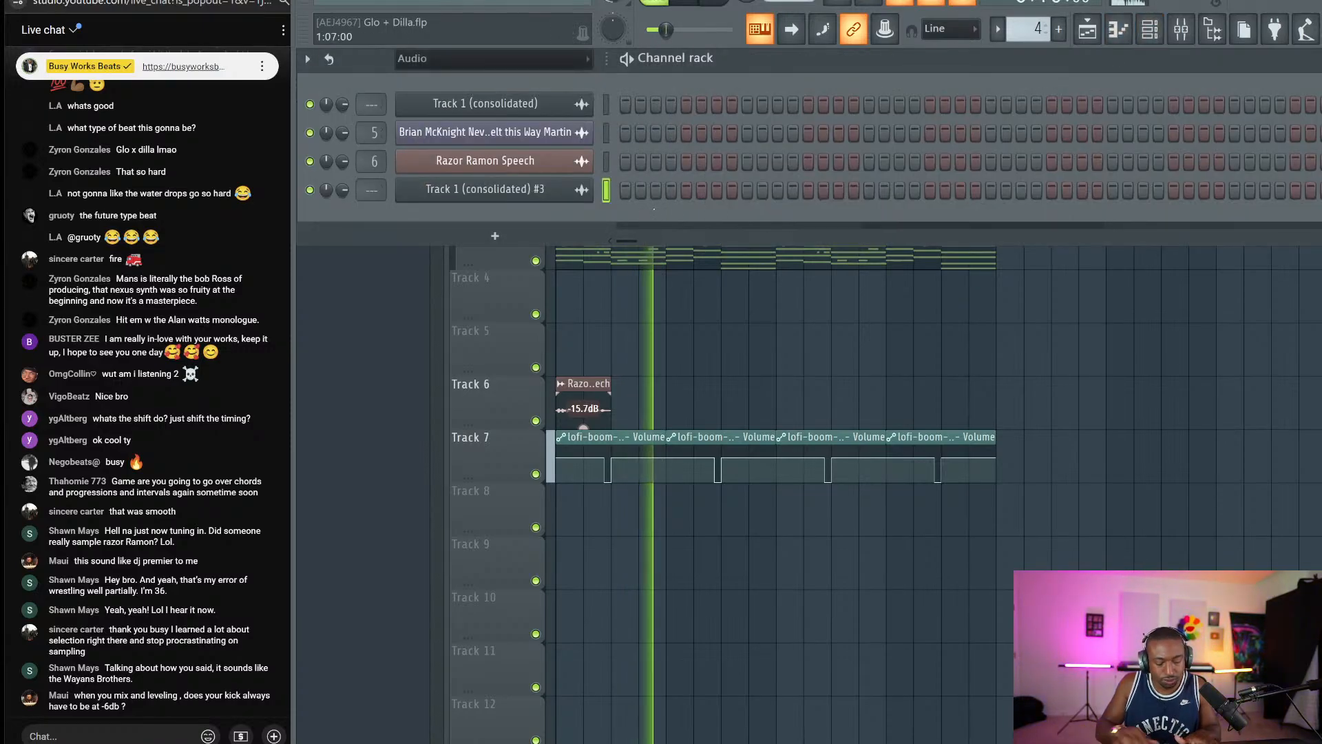
pyautogui.hotkey('ctrl', 'l')
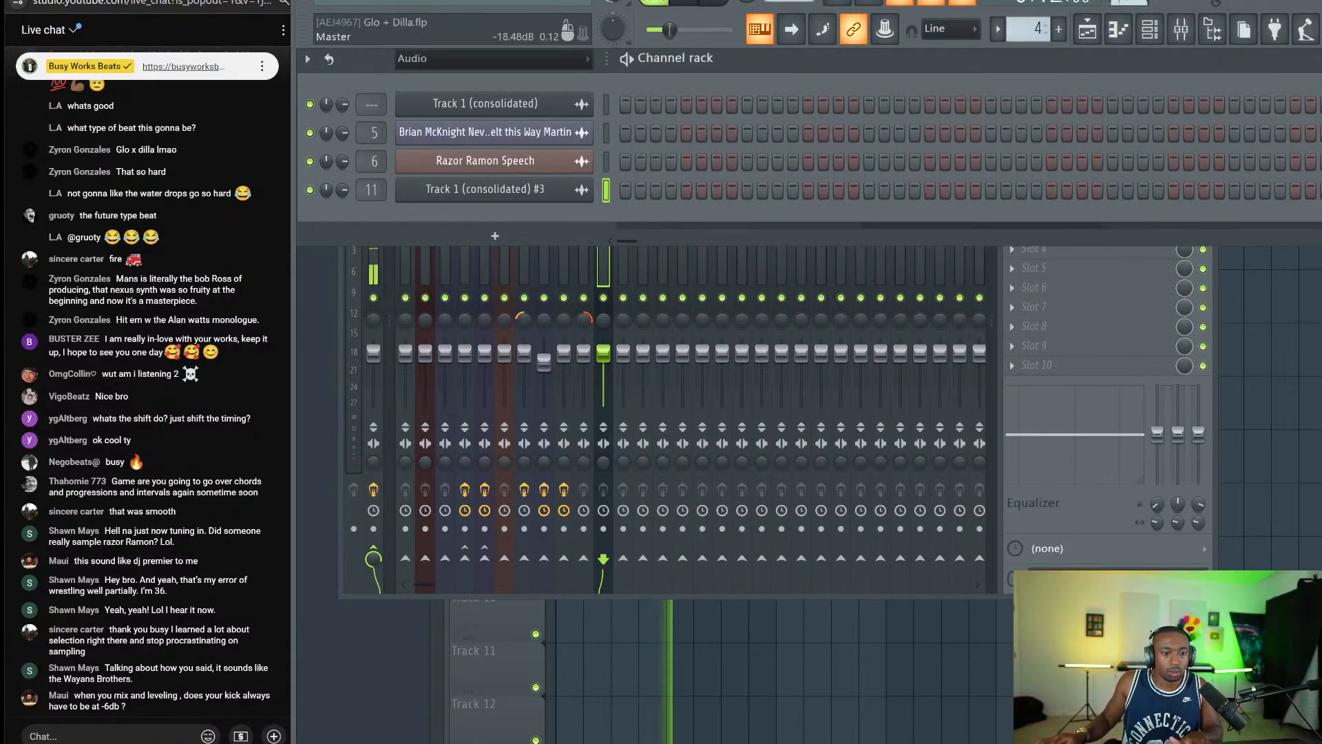
# Load kHs Bitcrush on master slot 1 with a 20000 Hz rate and 12 bits.
pyautogui.click(373, 270)
pyautogui.click(1046, 190)
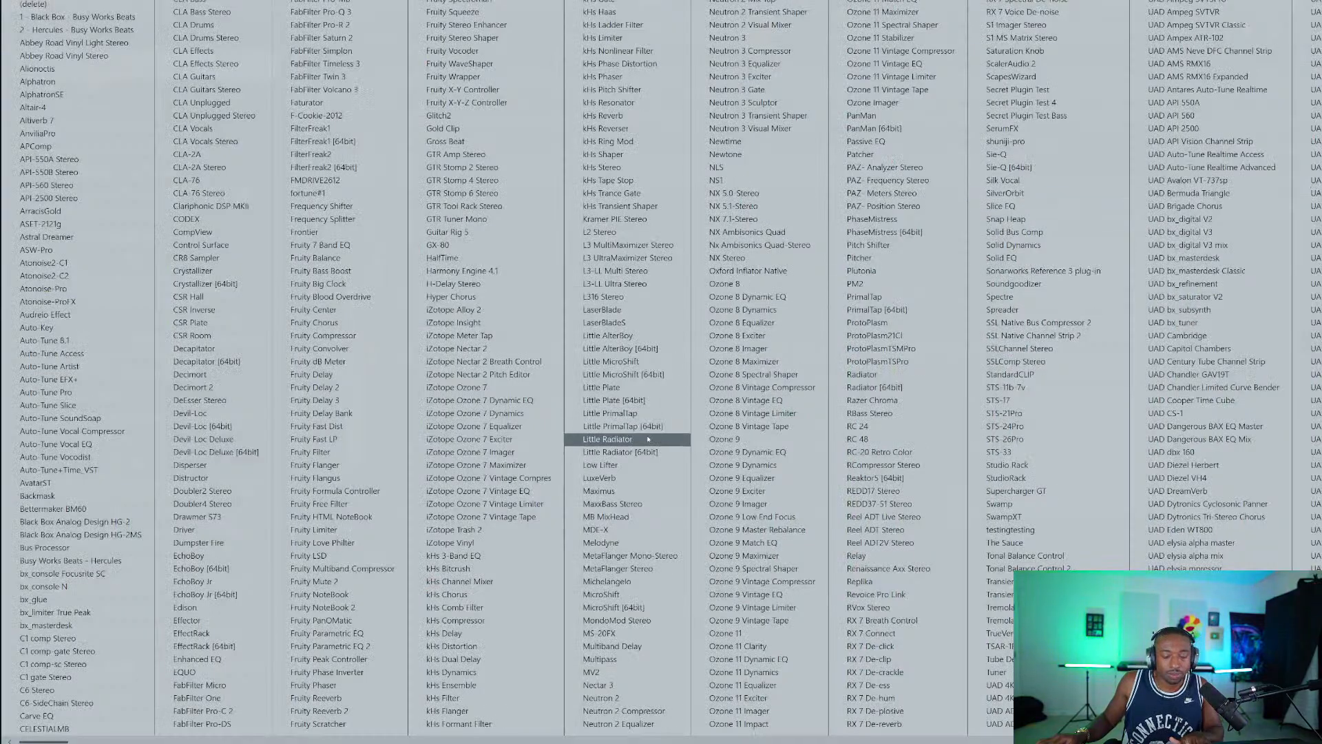
pyautogui.click(485, 568)
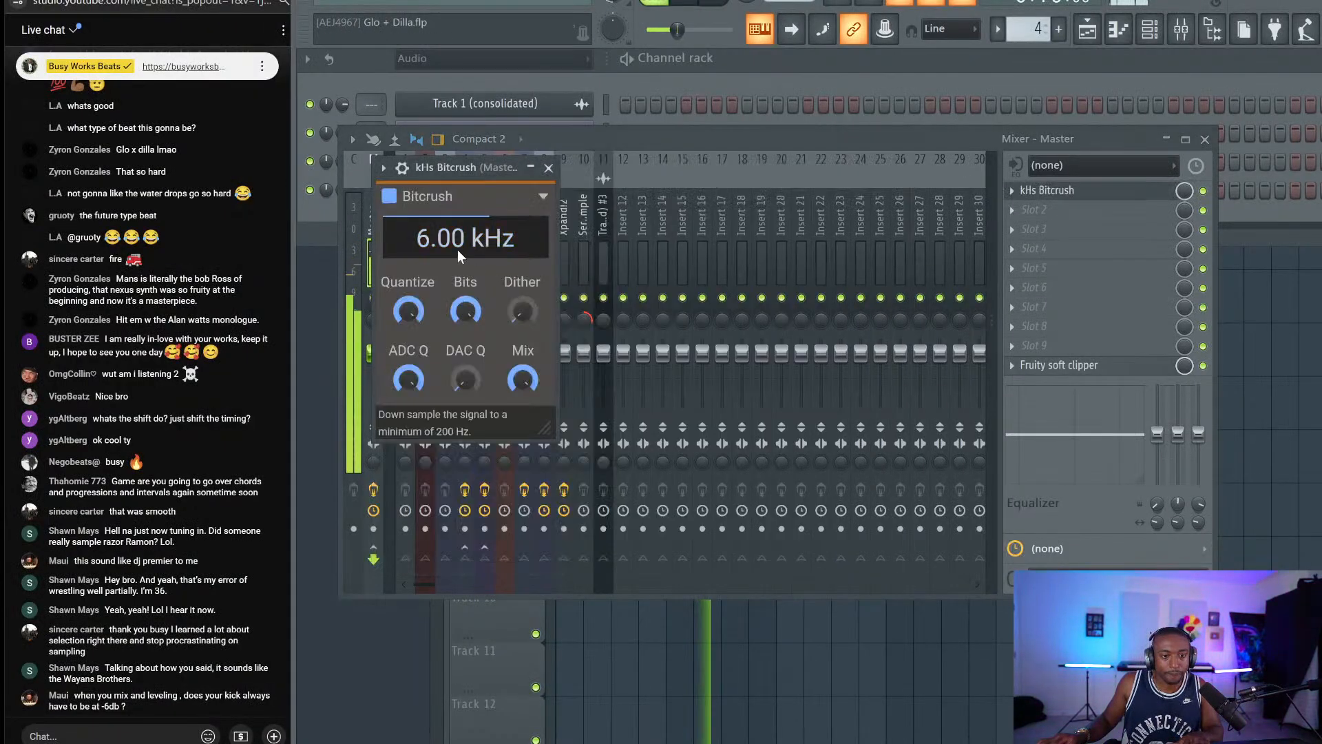
pyautogui.doubleClick(458, 251)
pyautogui.write('20000 Hz')
pyautogui.press('Return')
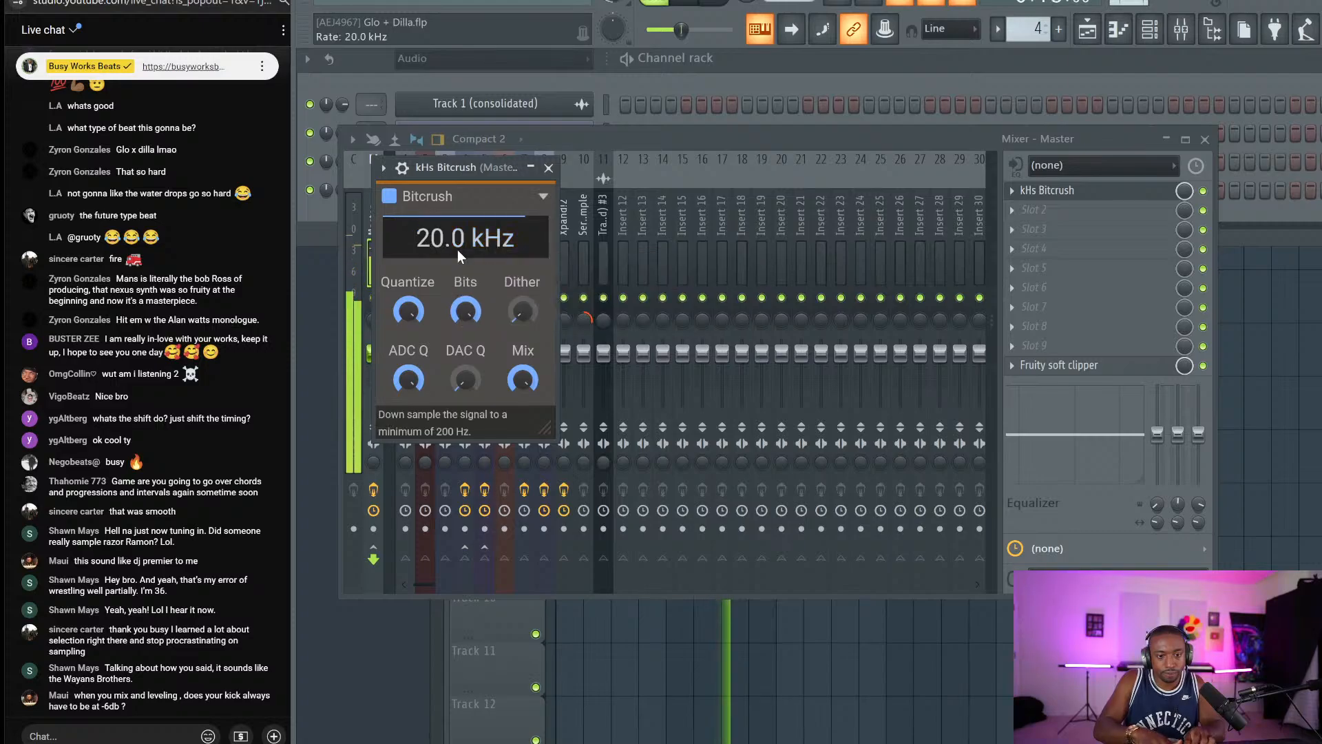
pyautogui.doubleClick(459, 310)
pyautogui.write('12')
pyautogui.press('Return')
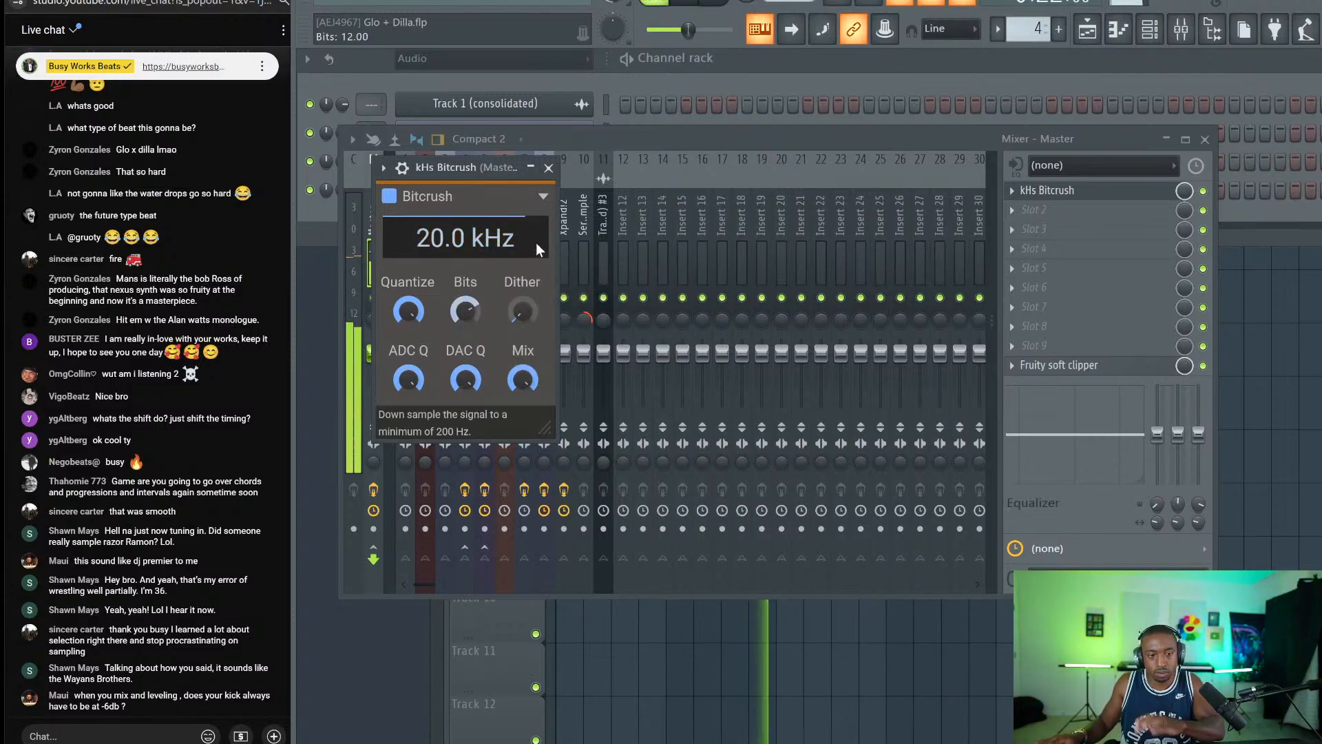
pyautogui.doubleClick(459, 234)
pyautogui.click(515, 167)
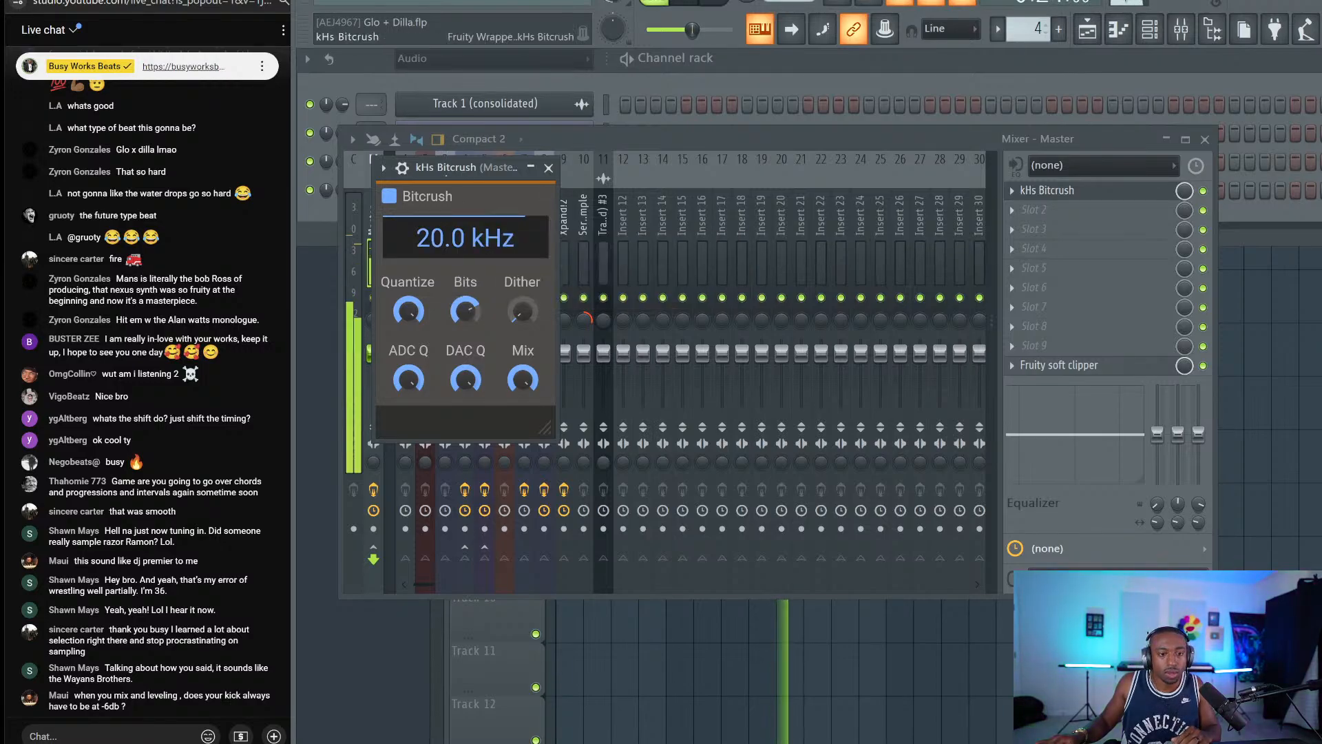
pyautogui.click(548, 168)
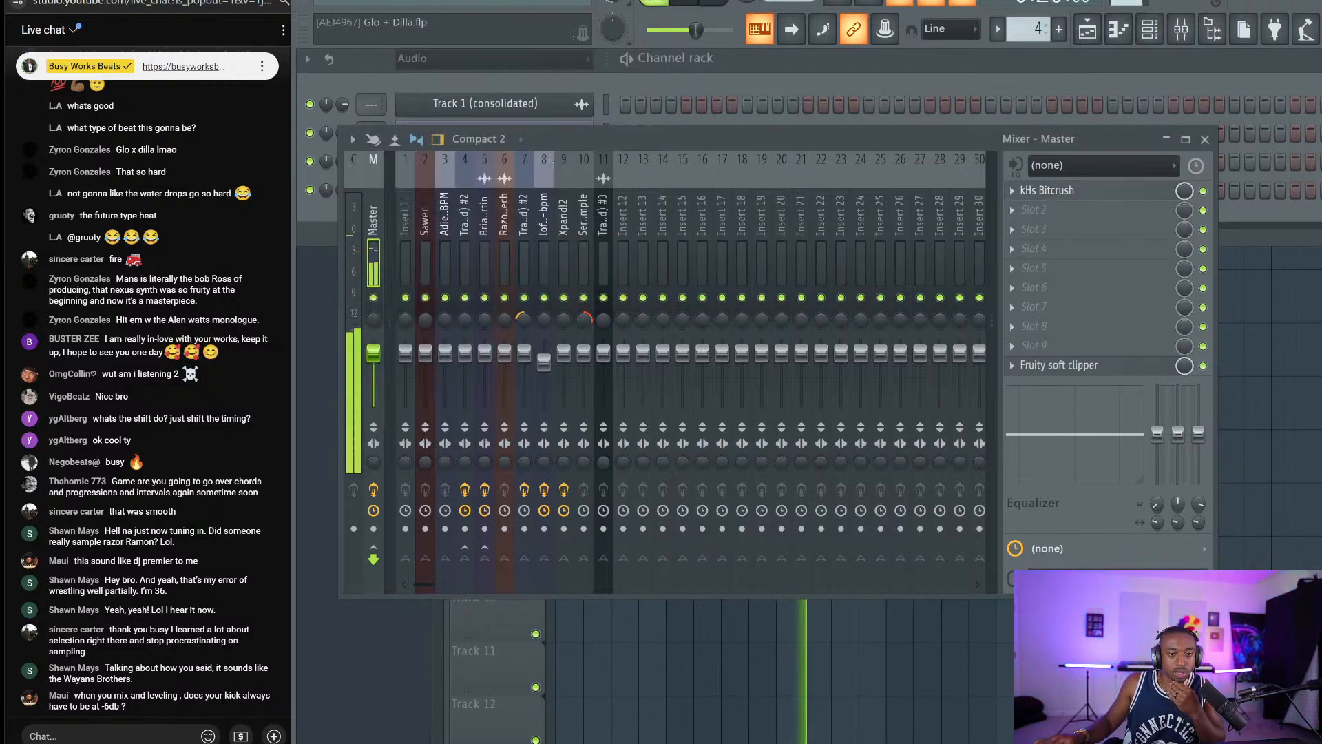
# Reopen kHs Bitcrush, try a 40000 Hz rate, then set it back to 20000 Hz.
pyautogui.click(1062, 207)
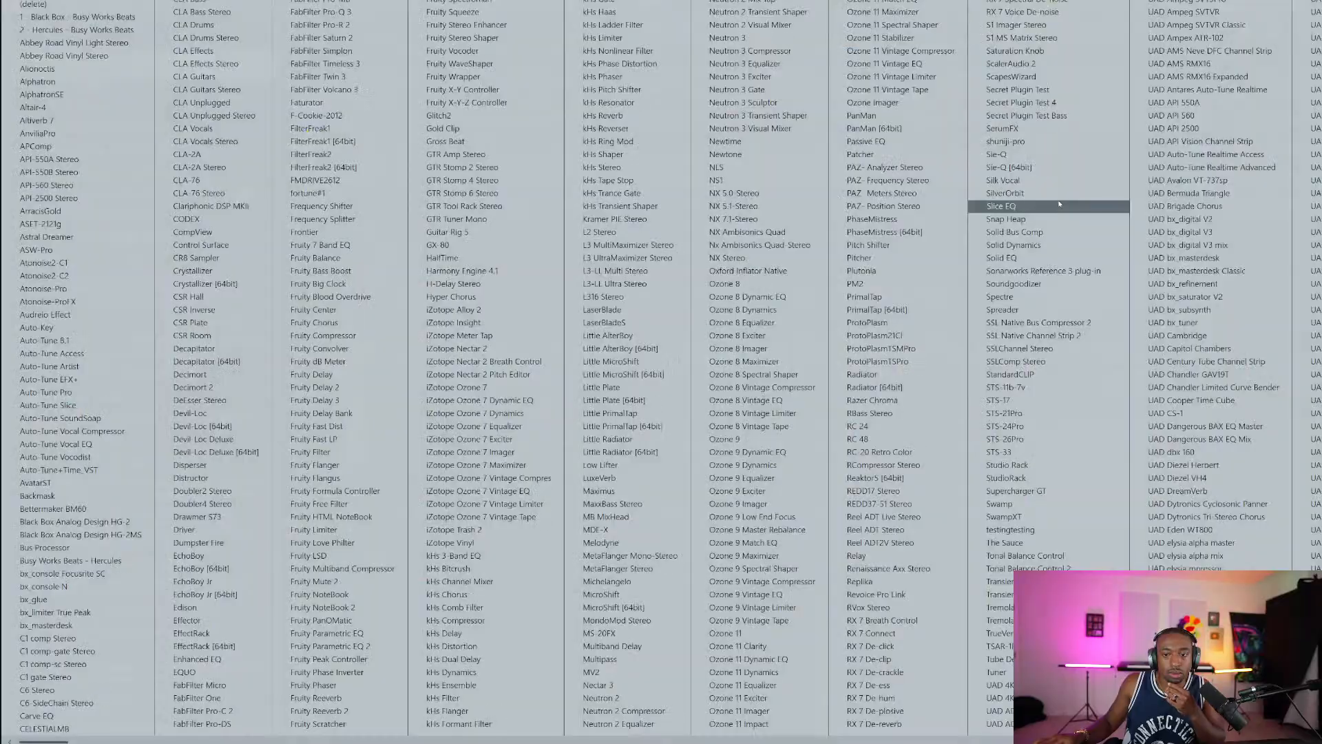
pyautogui.click(1017, 193)
pyautogui.click(1053, 190)
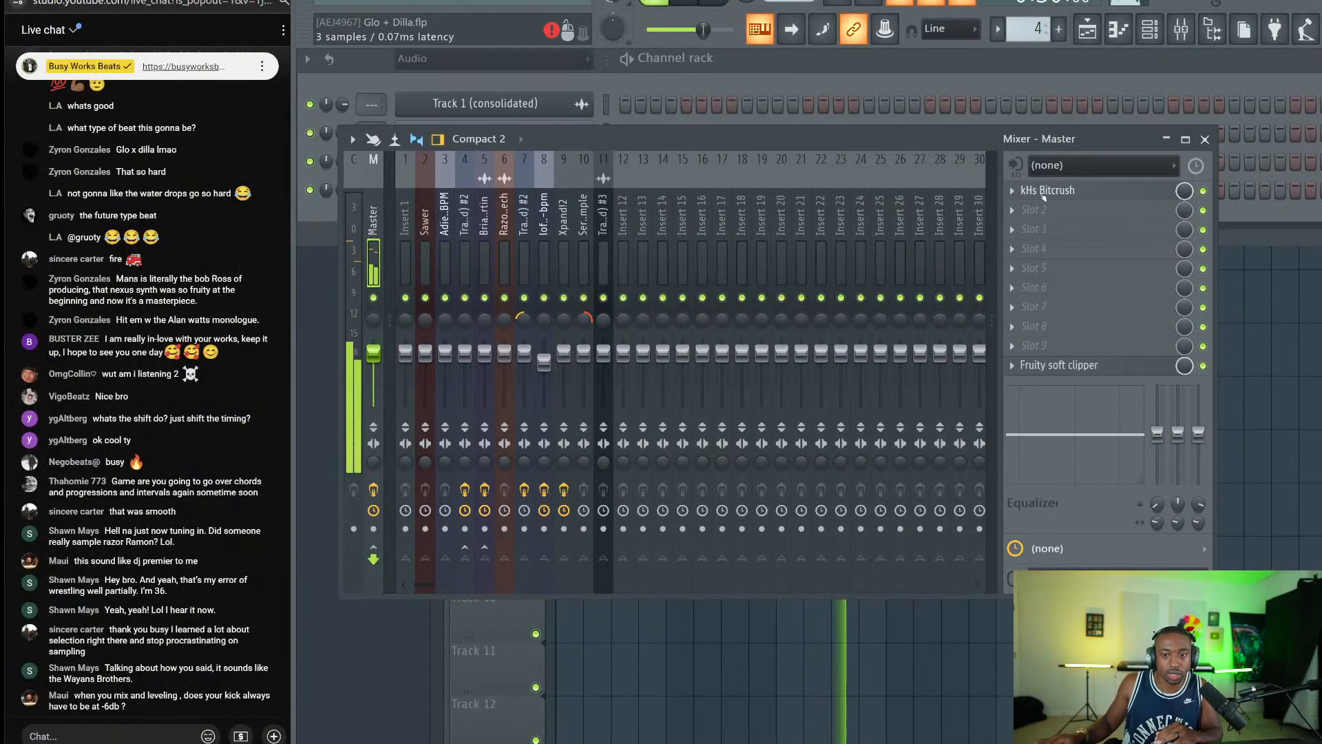
pyautogui.click(1054, 190)
pyautogui.click(465, 246)
pyautogui.write('40000')
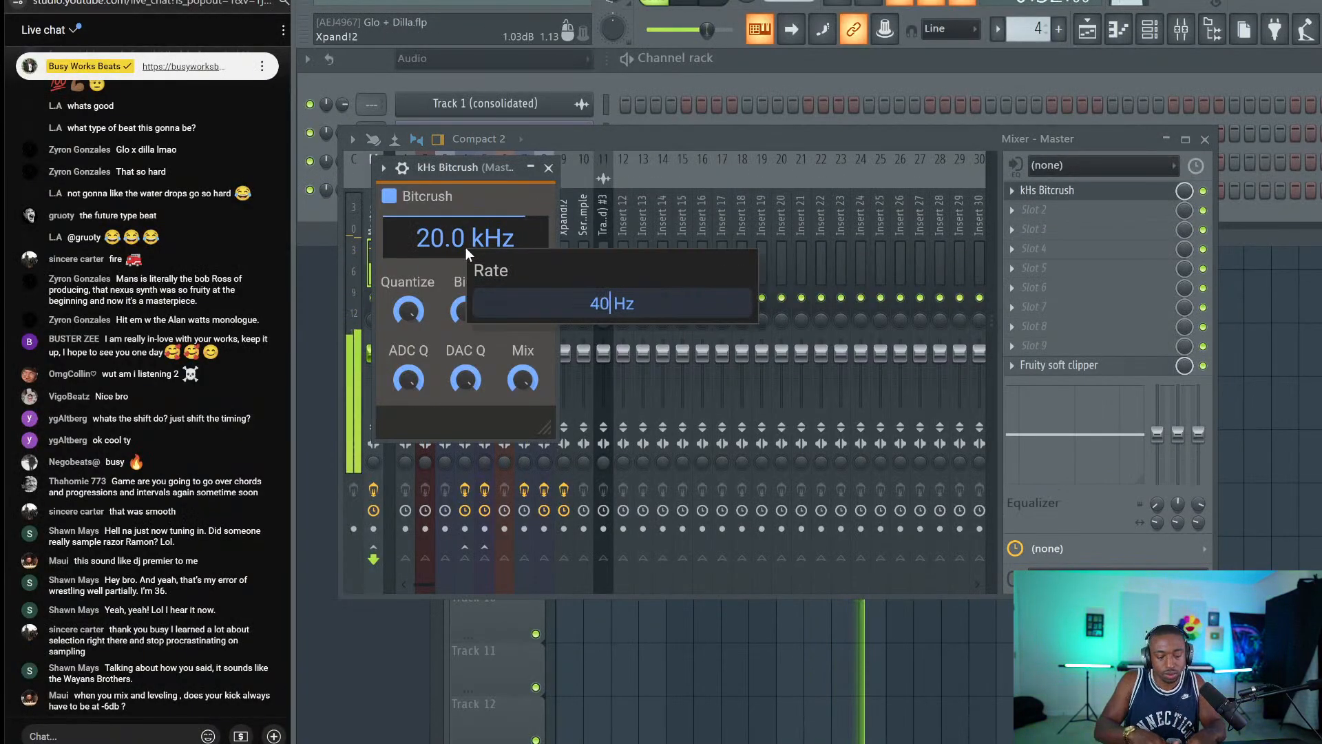
pyautogui.press('Return')
pyautogui.click(466, 247)
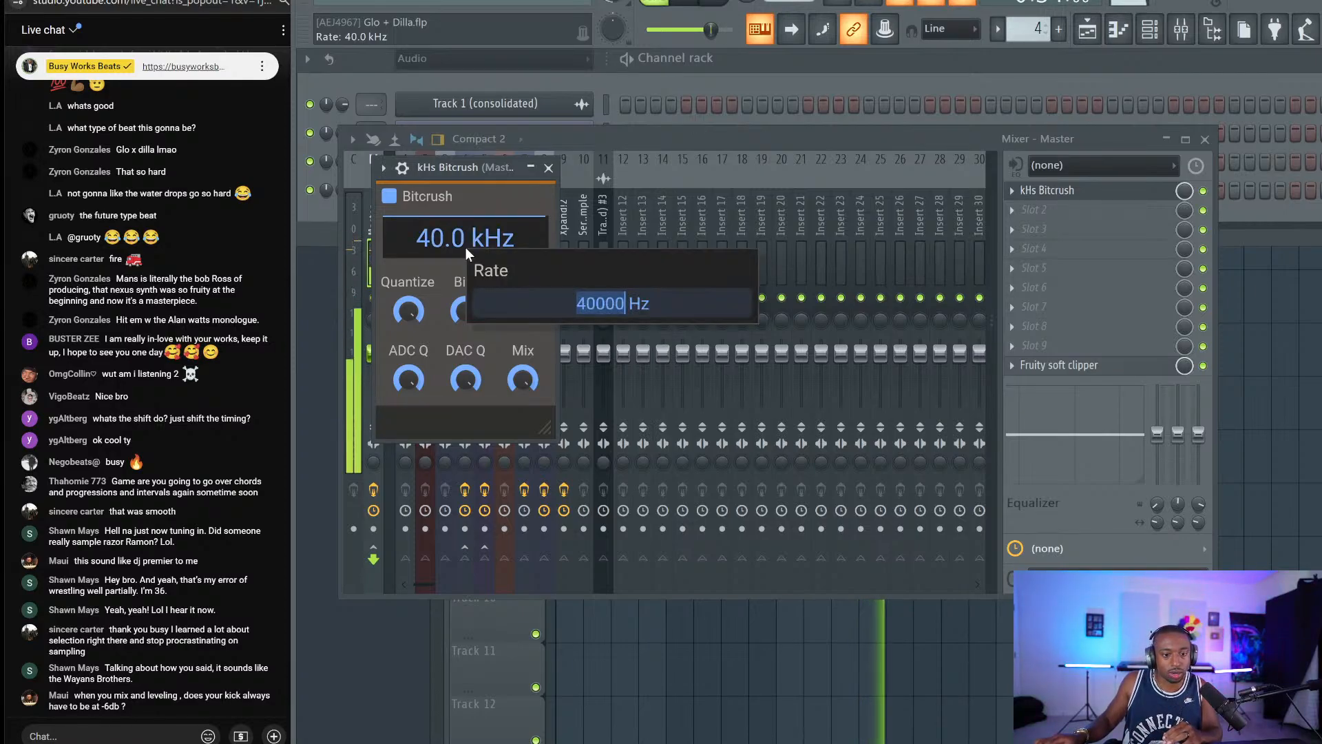
pyautogui.write('20000')
pyautogui.press('Return')
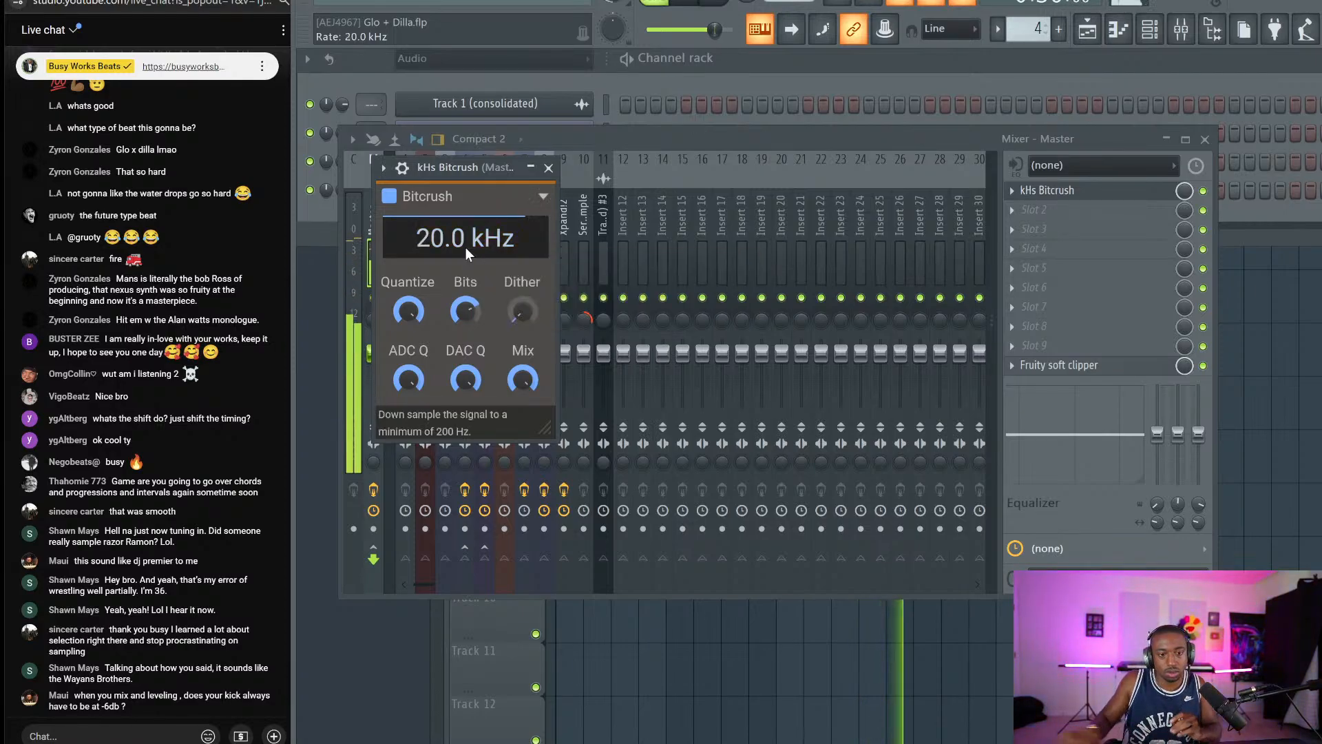
pyautogui.click(555, 167)
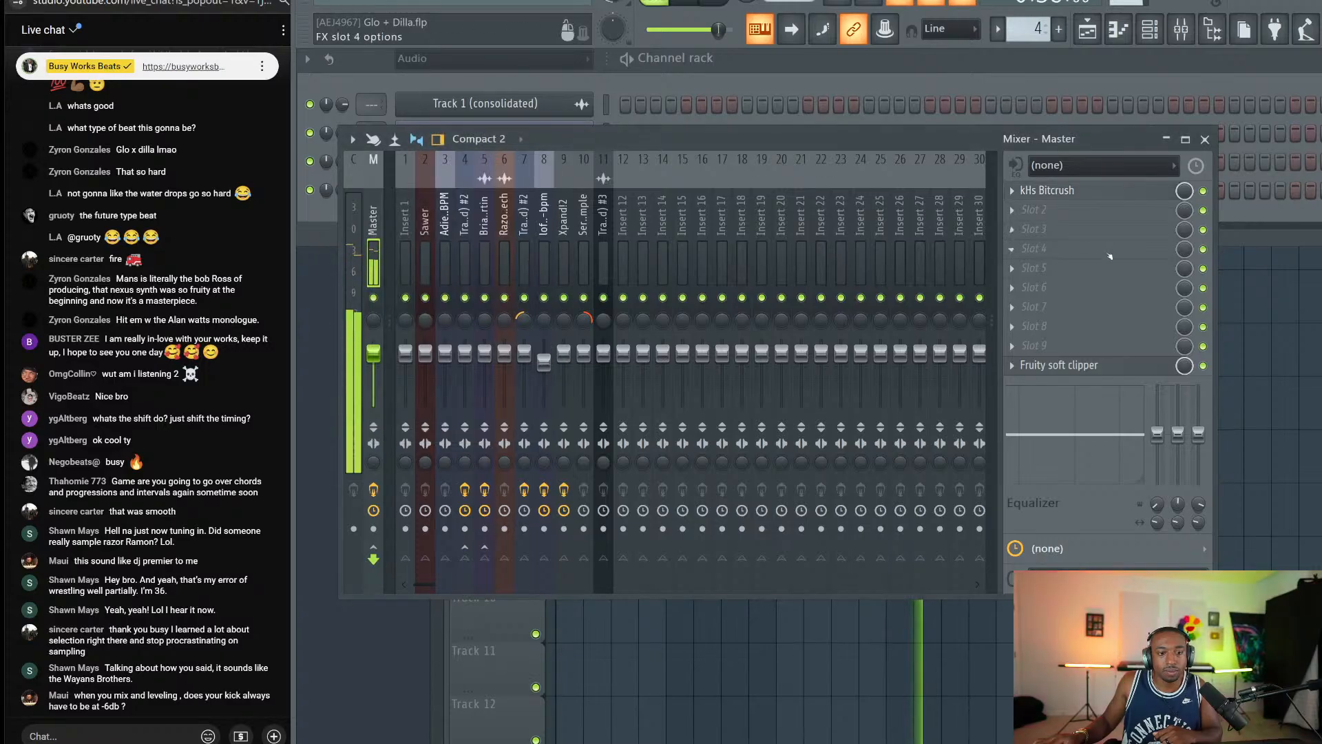
# Load FabFilter Pro-C 2 in master slot 2 and set threshold, attack, ~111.6 ms release and lookahead.
pyautogui.click(1052, 208)
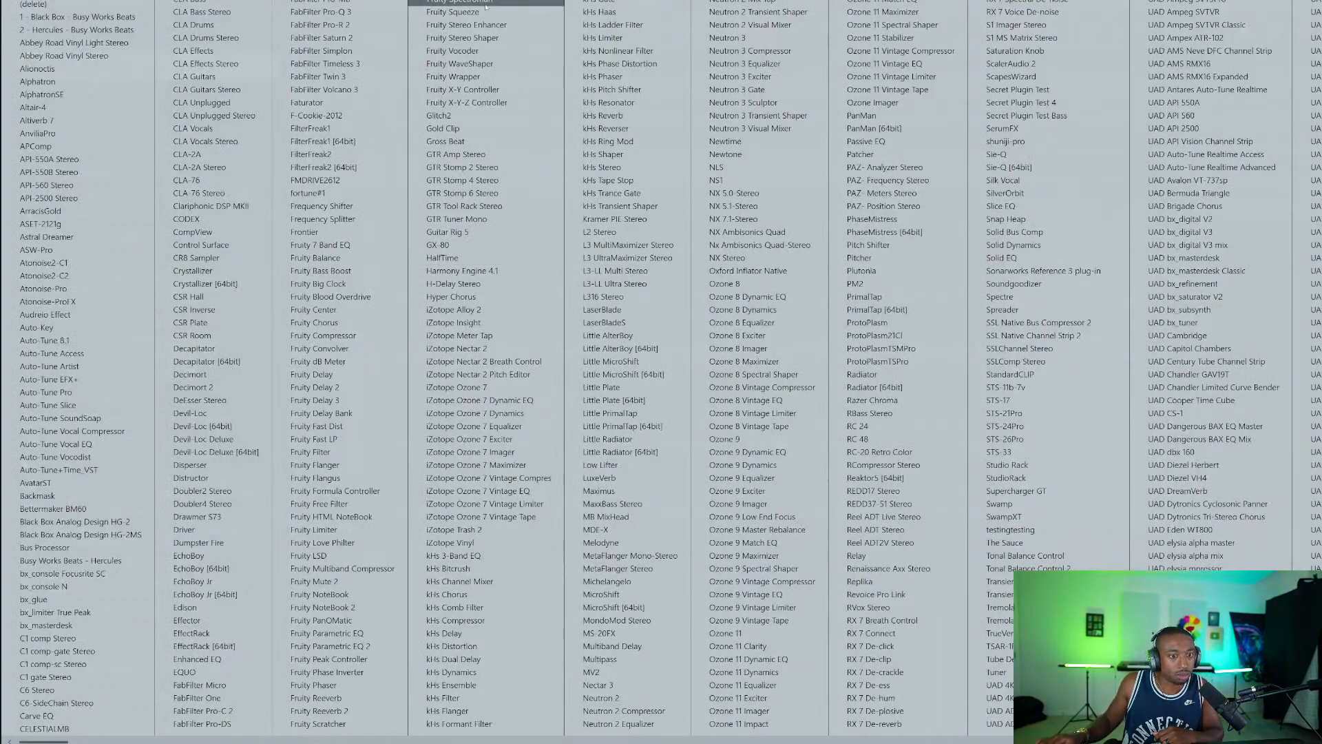
pyautogui.click(203, 710)
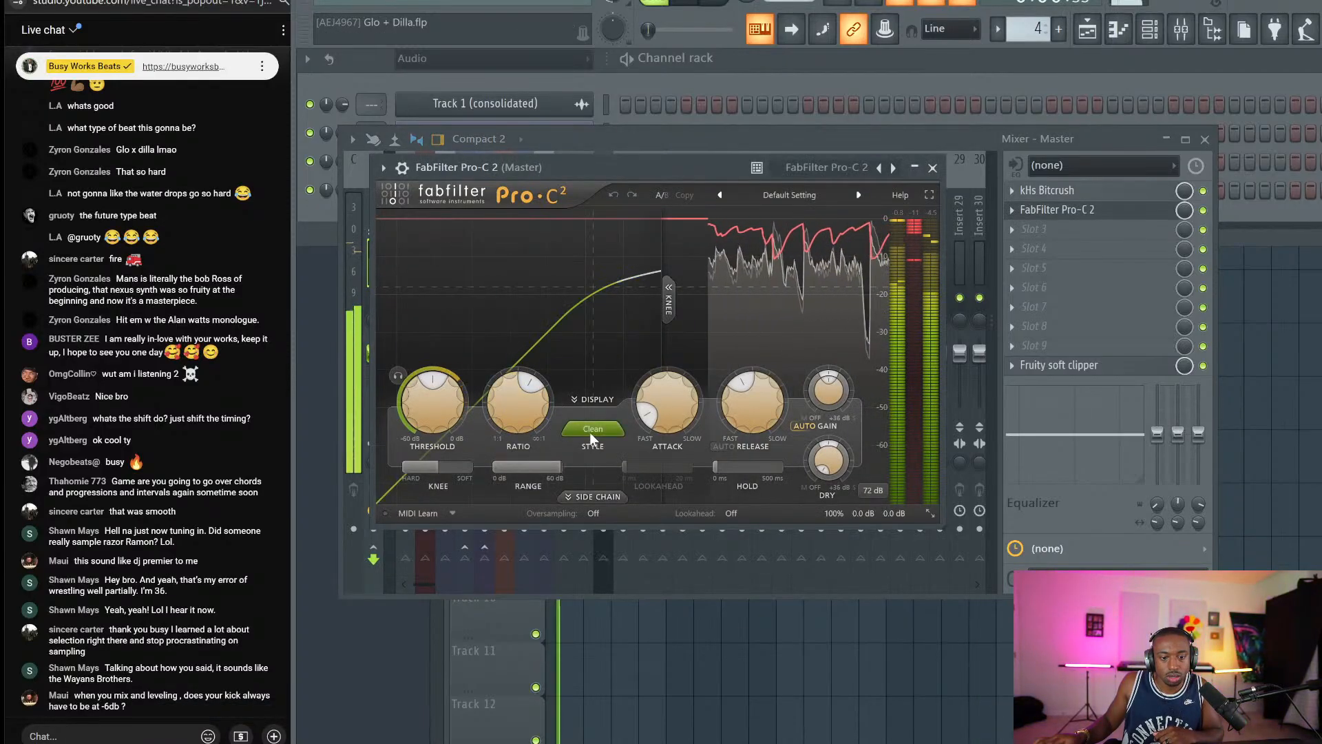
pyautogui.moveTo(414, 414); pyautogui.dragTo(414, 369)
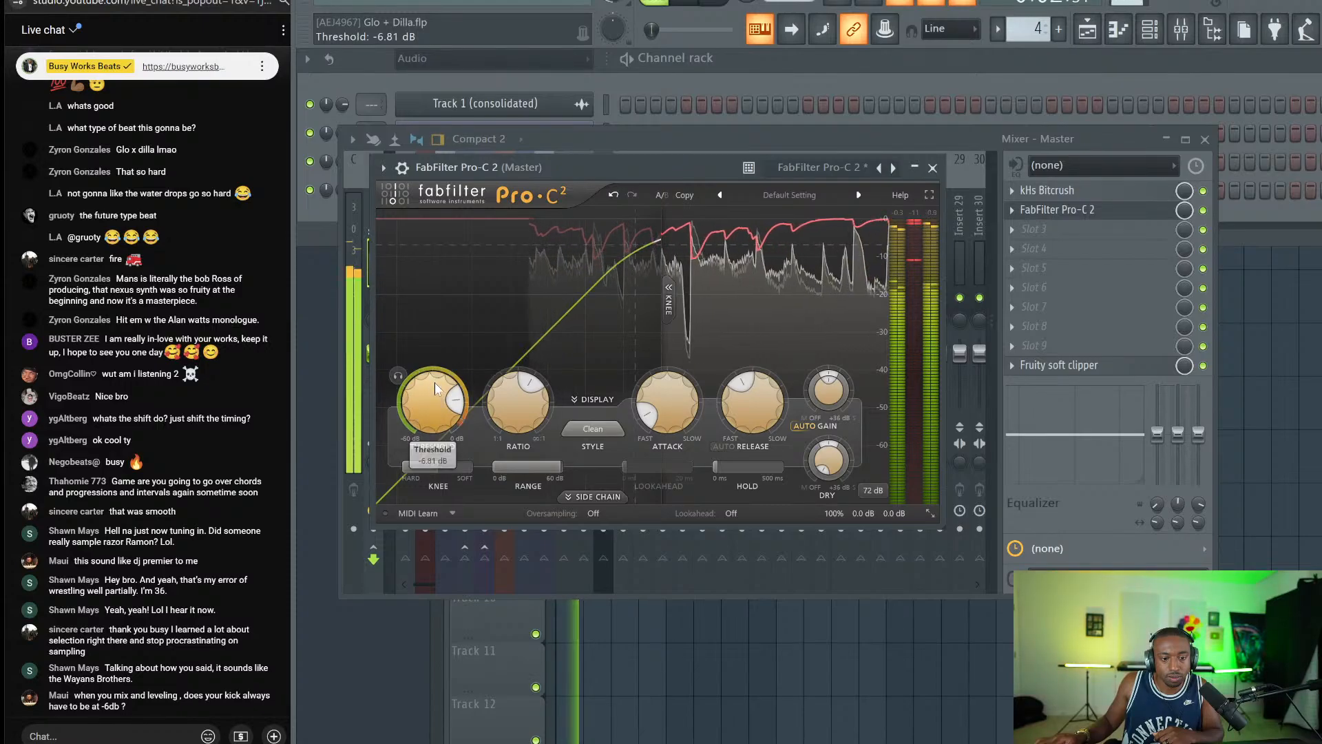
pyautogui.moveTo(667, 410); pyautogui.dragTo(670, 312)
pyautogui.moveTo(749, 398); pyautogui.dragTo(749, 417)
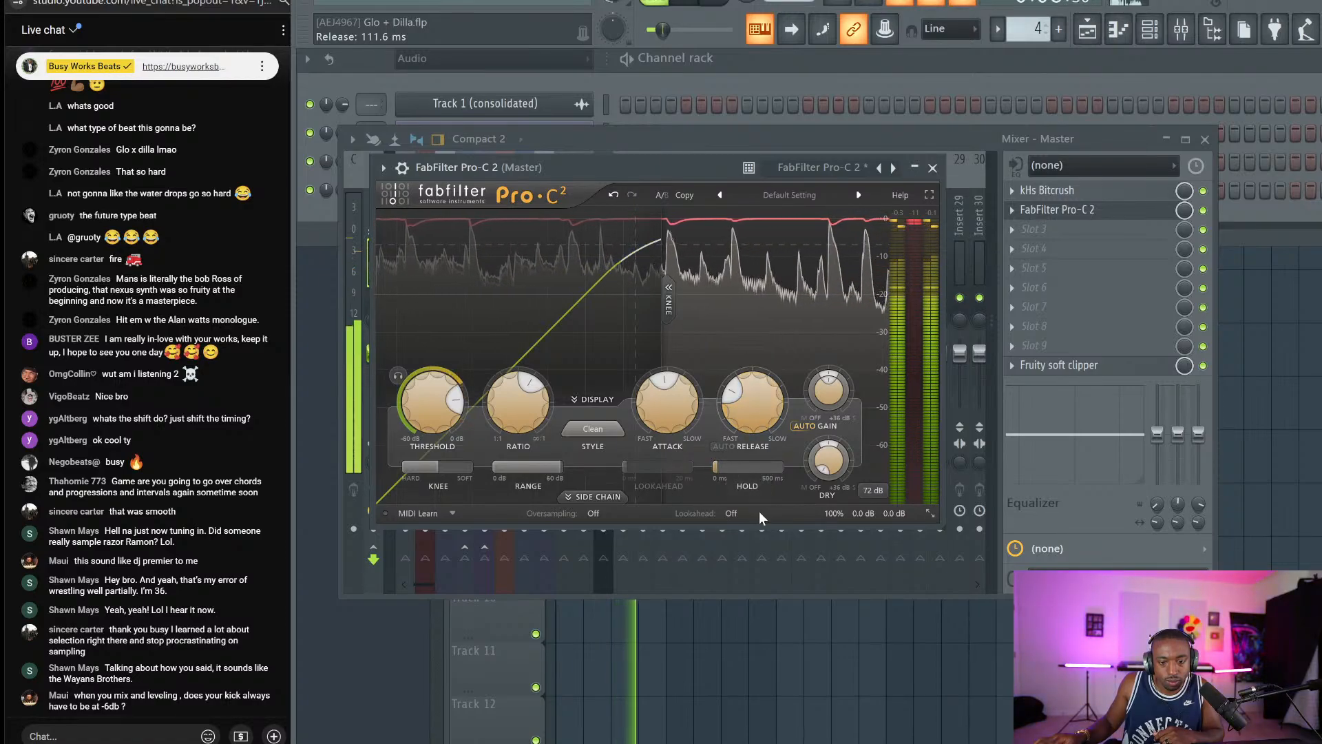
pyautogui.click(728, 514)
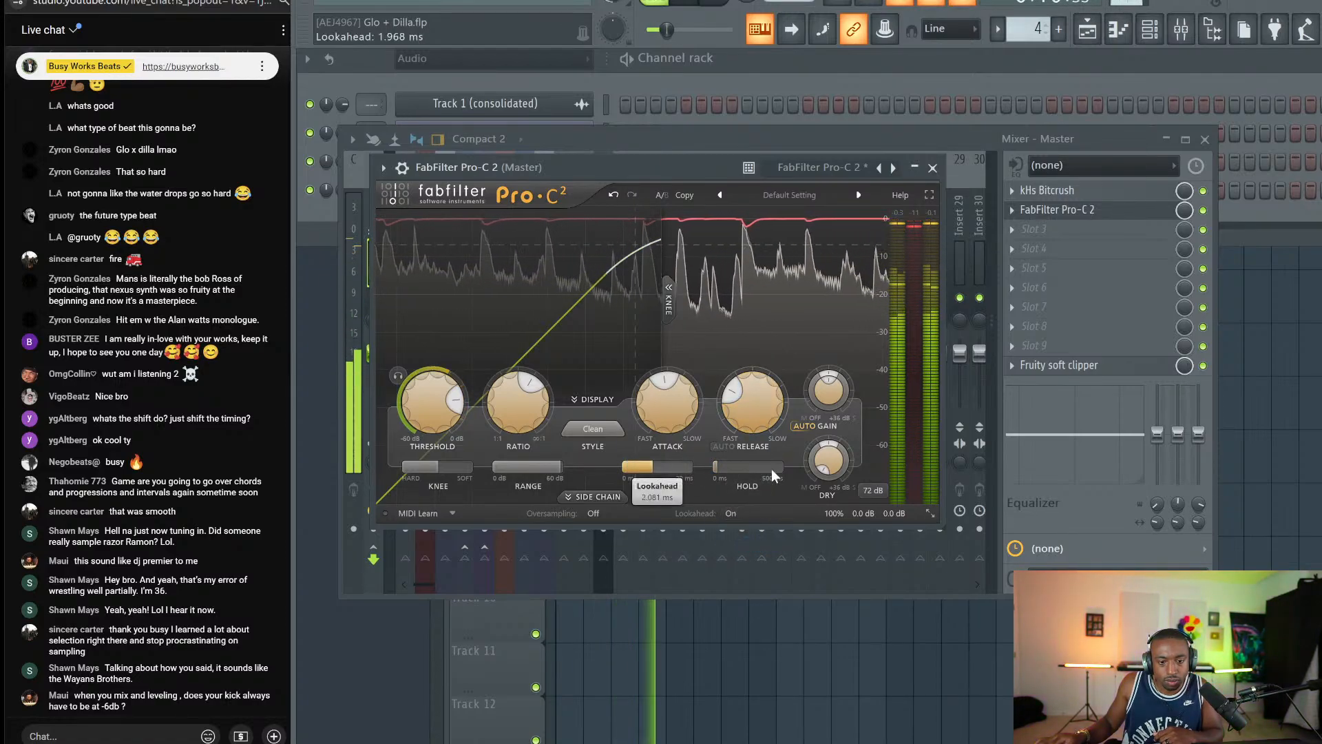
# Try the Mastering and Bus compressor styles, then settle on Vocal.
pyautogui.click(592, 430)
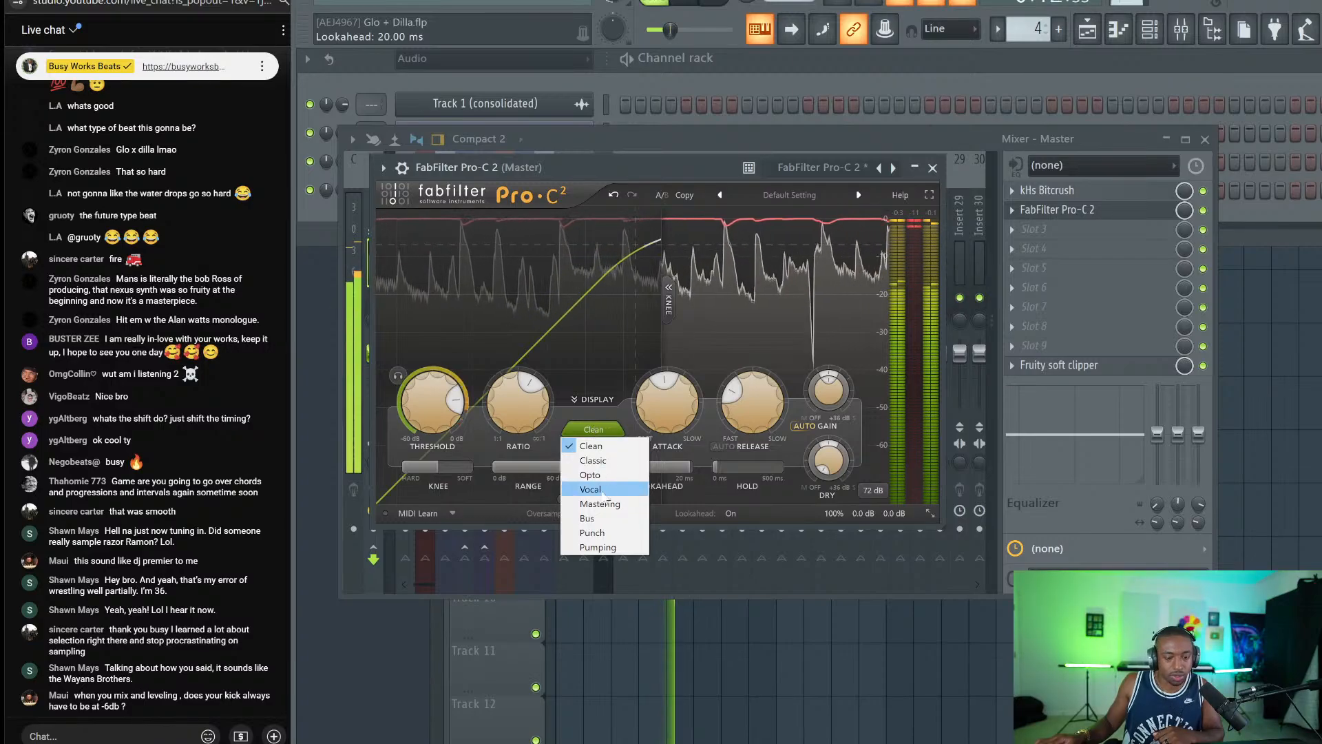
pyautogui.click(600, 503)
pyautogui.click(590, 430)
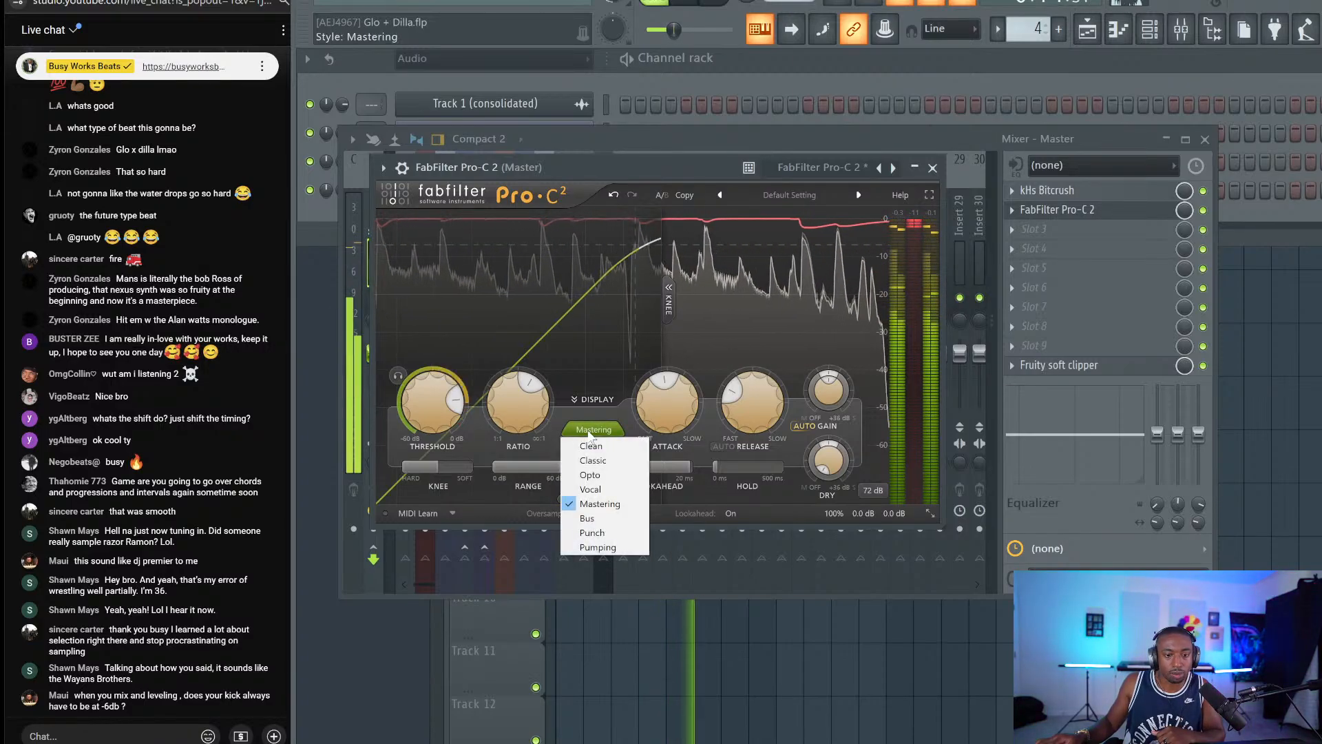
pyautogui.click(588, 518)
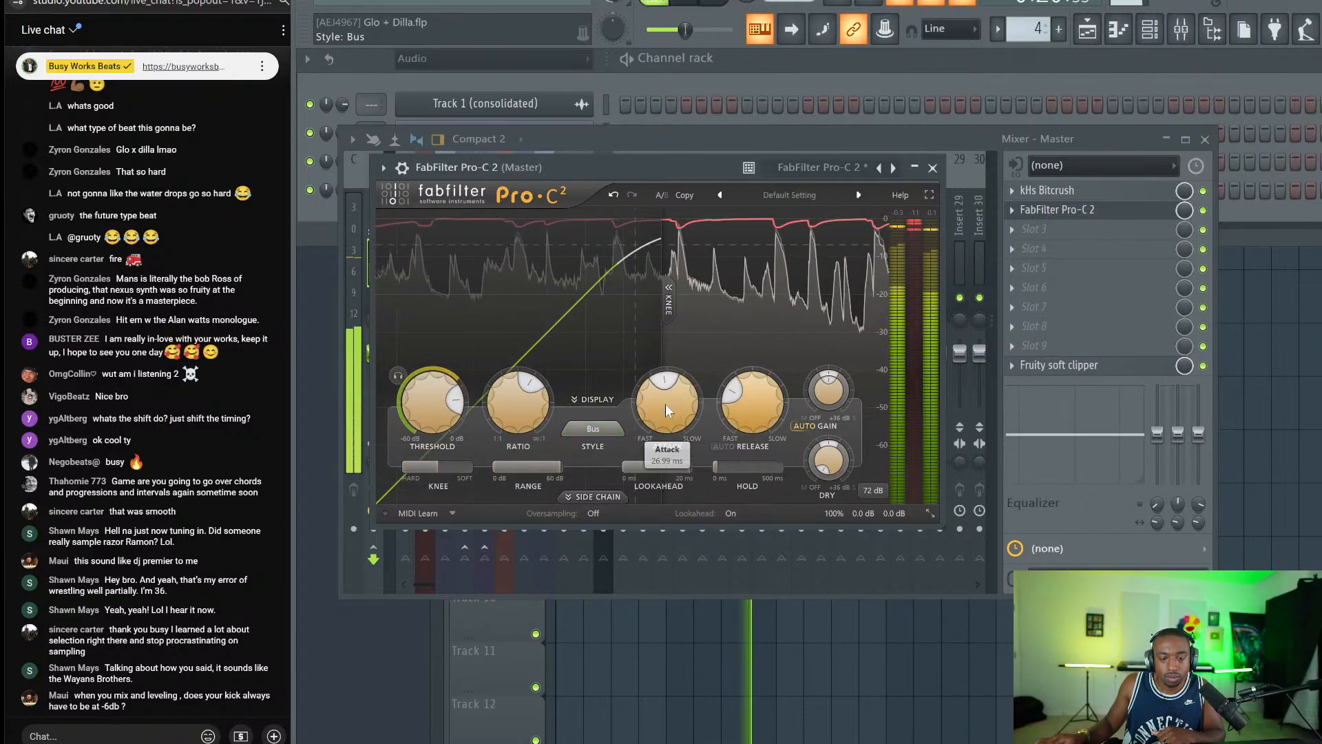
pyautogui.click(592, 429)
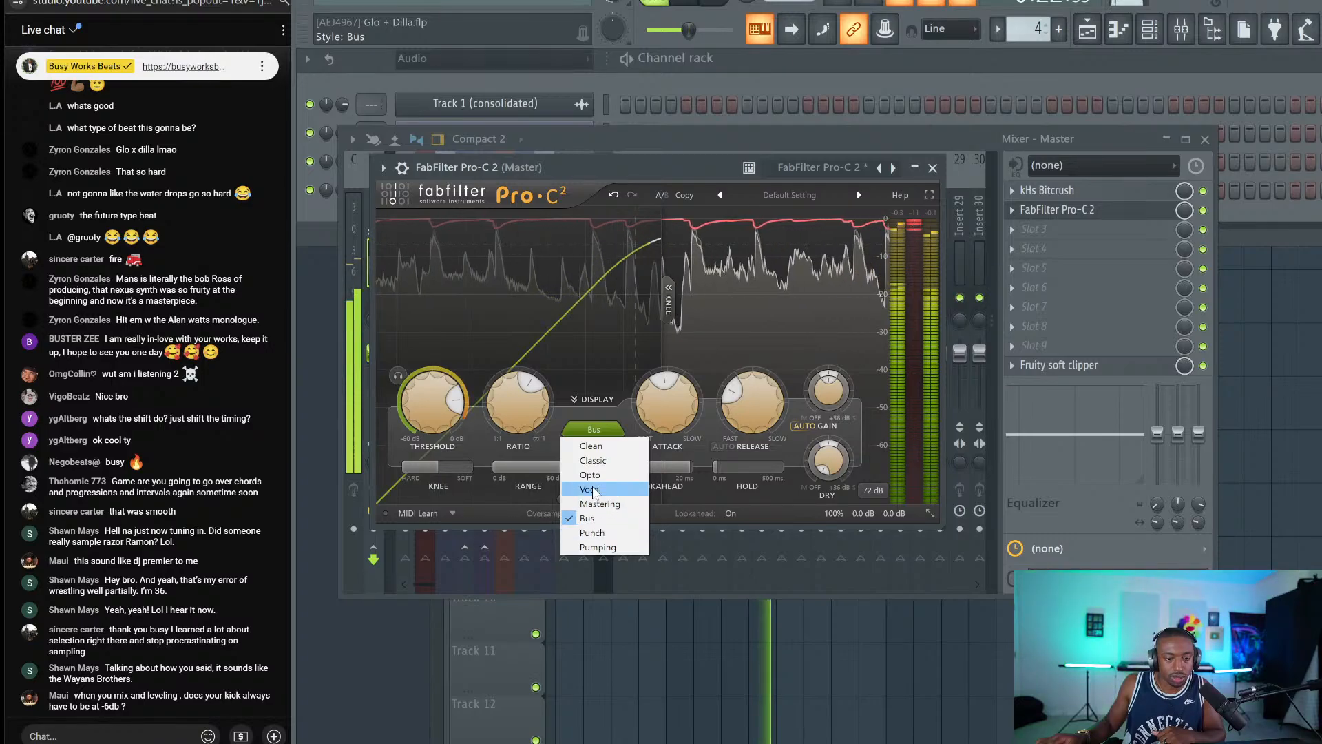
pyautogui.click(590, 489)
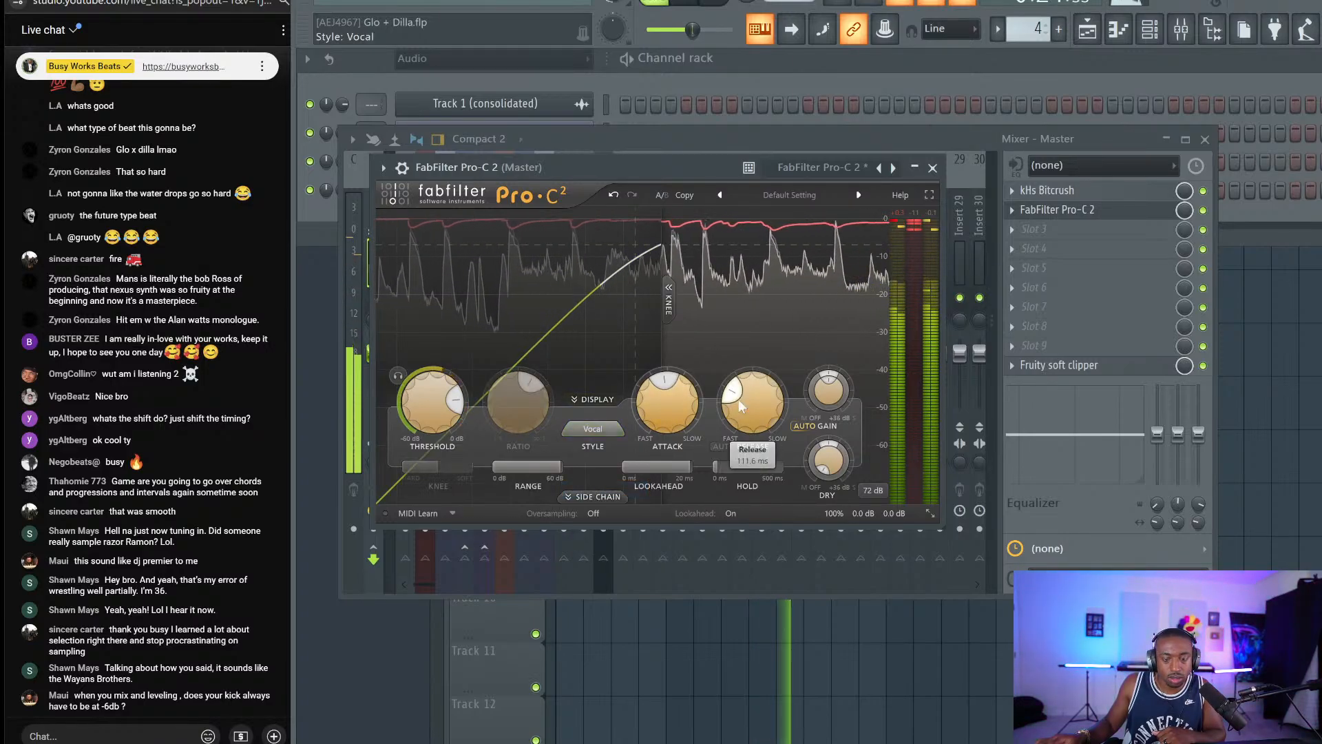
# Close Pro-C 2, then try Ozone 11 Maximizer in master slot 3 and close it as unlicensed.
pyautogui.click(932, 168)
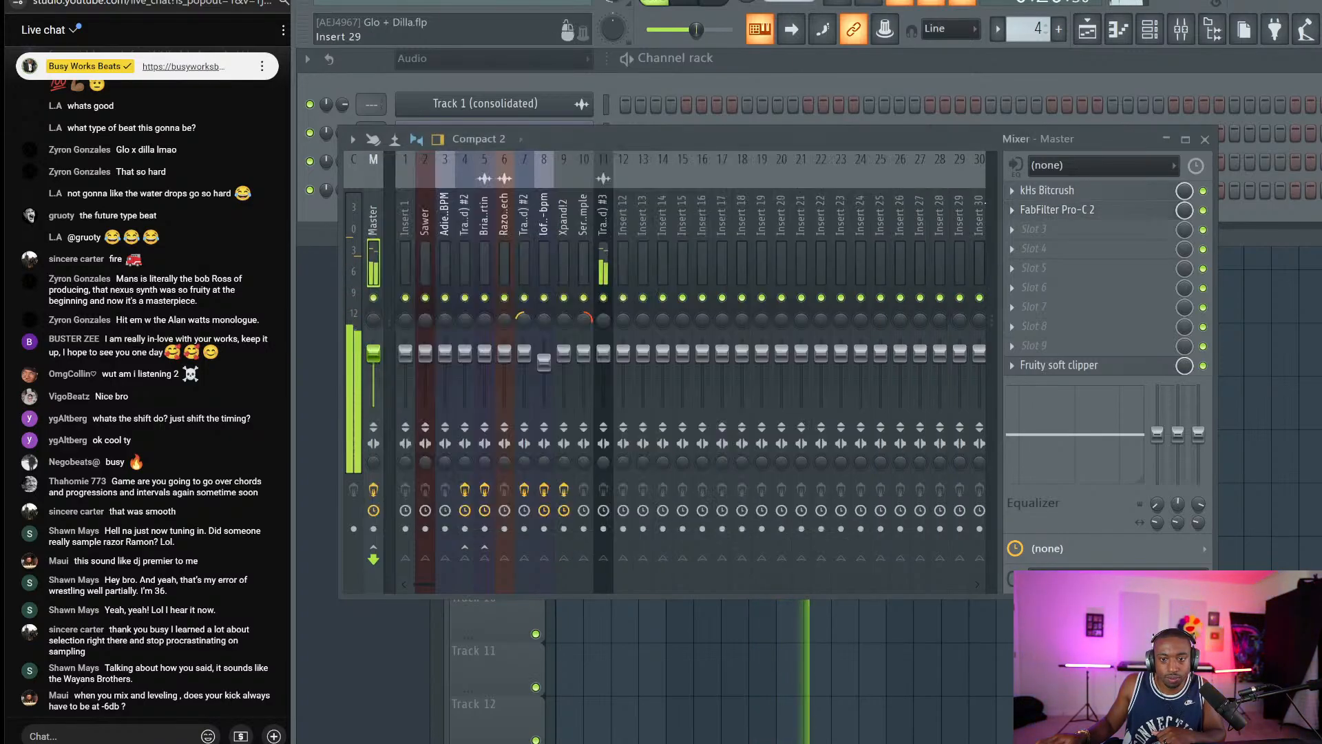
pyautogui.click(1105, 230)
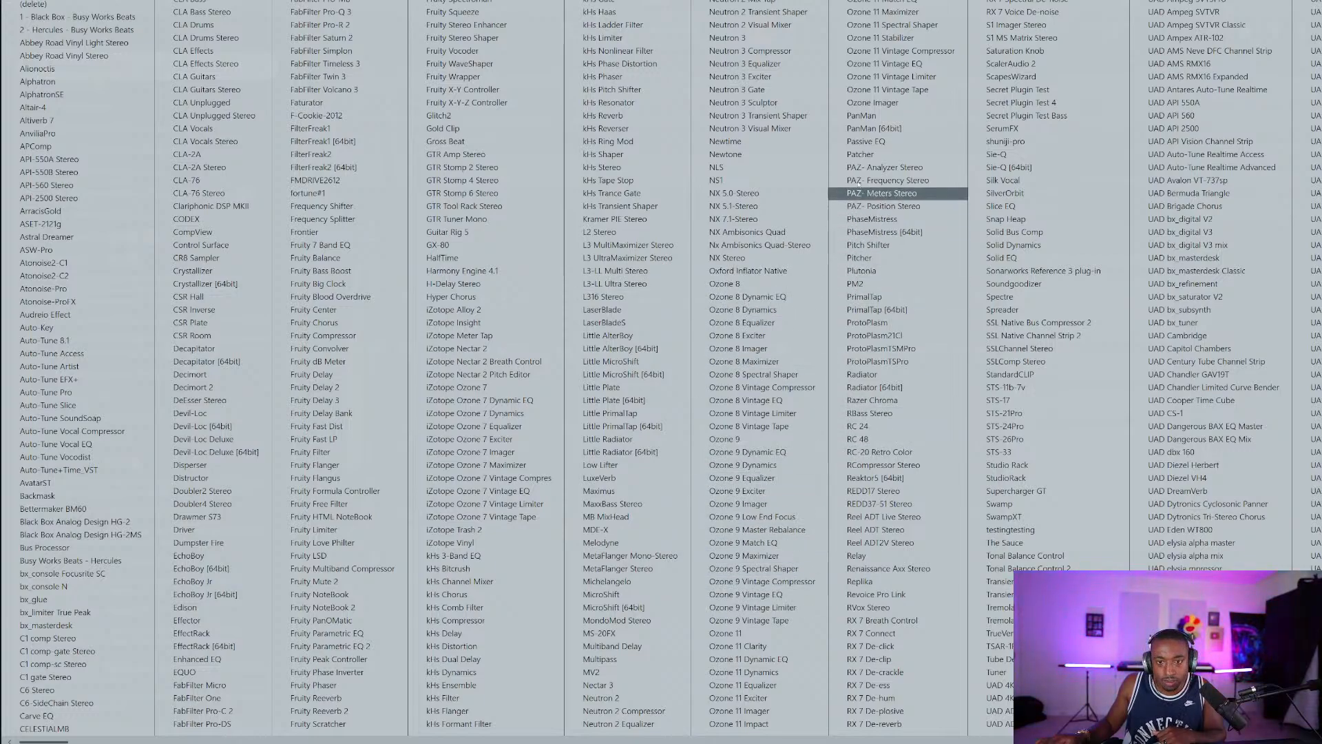
pyautogui.click(878, 12)
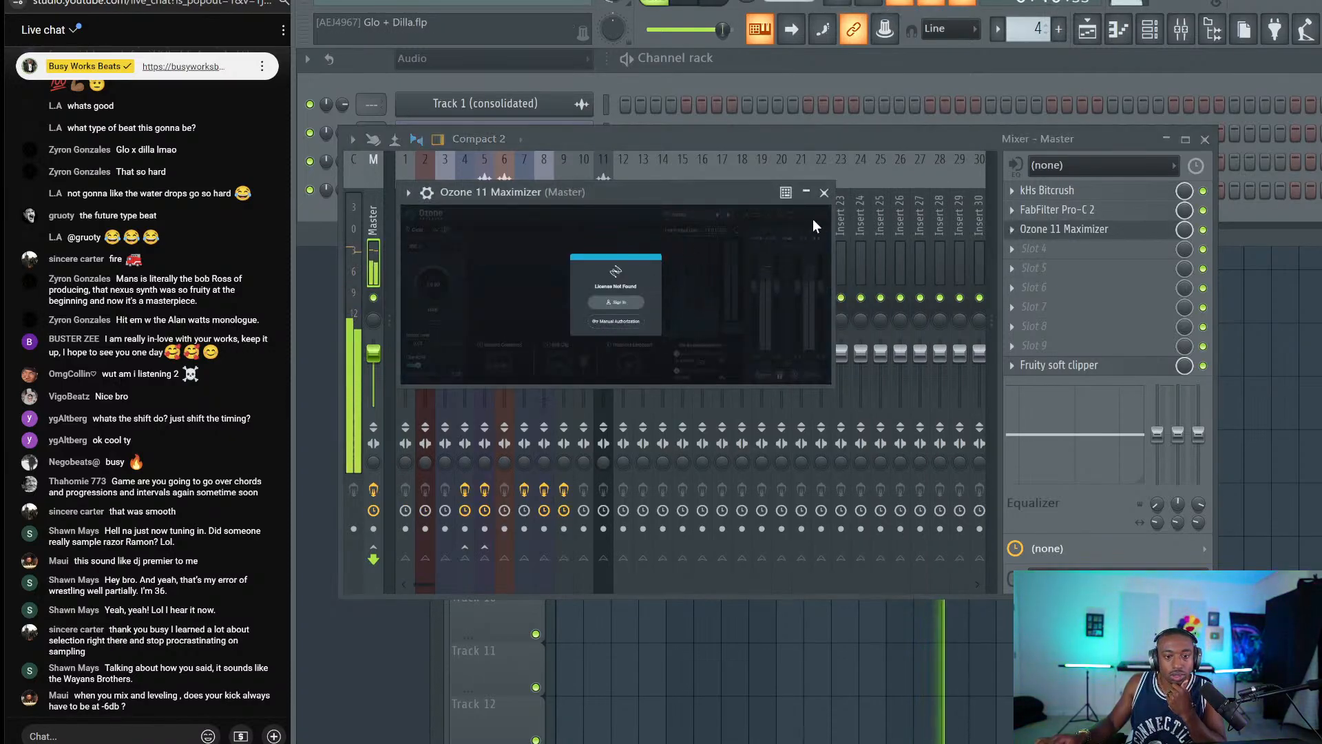
pyautogui.click(825, 192)
# Replace it with Ozone 9 Maximizer set to IRC IV with True Peak limiting.
pyautogui.click(1012, 230)
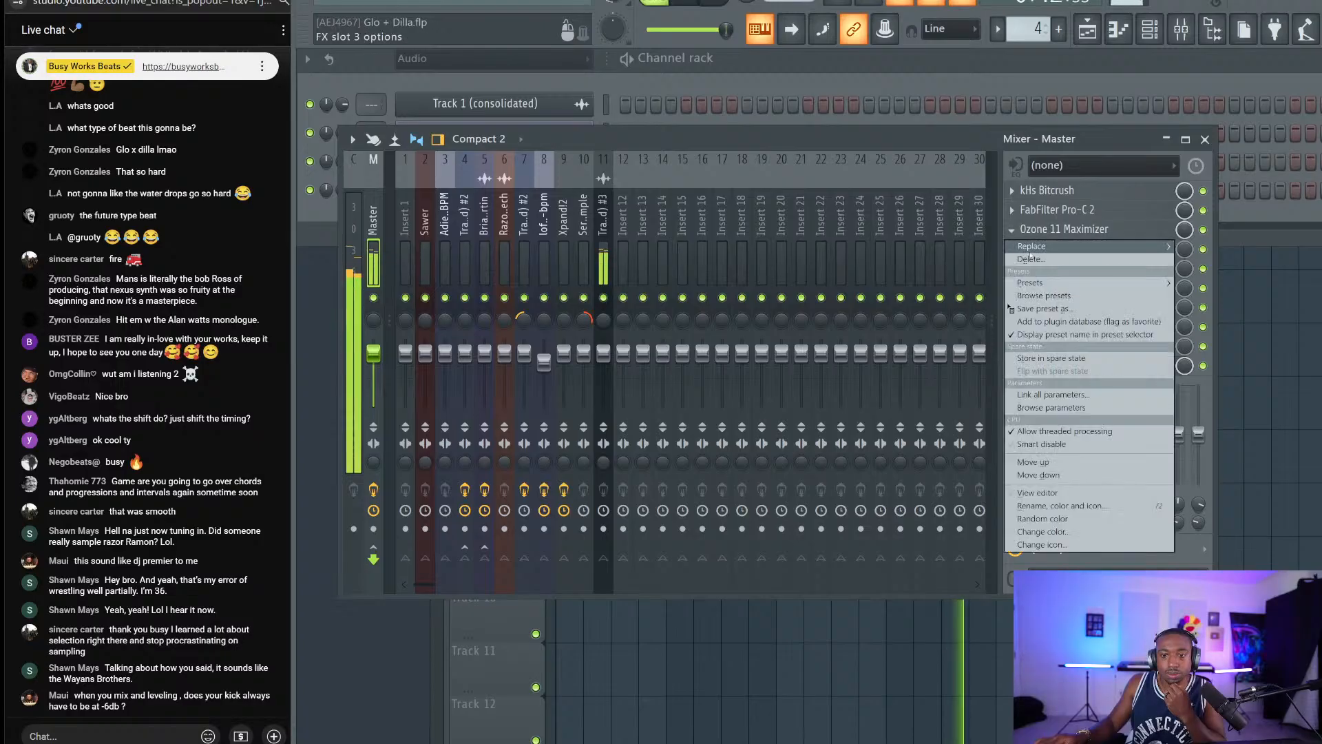
pyautogui.moveTo(1022, 305)
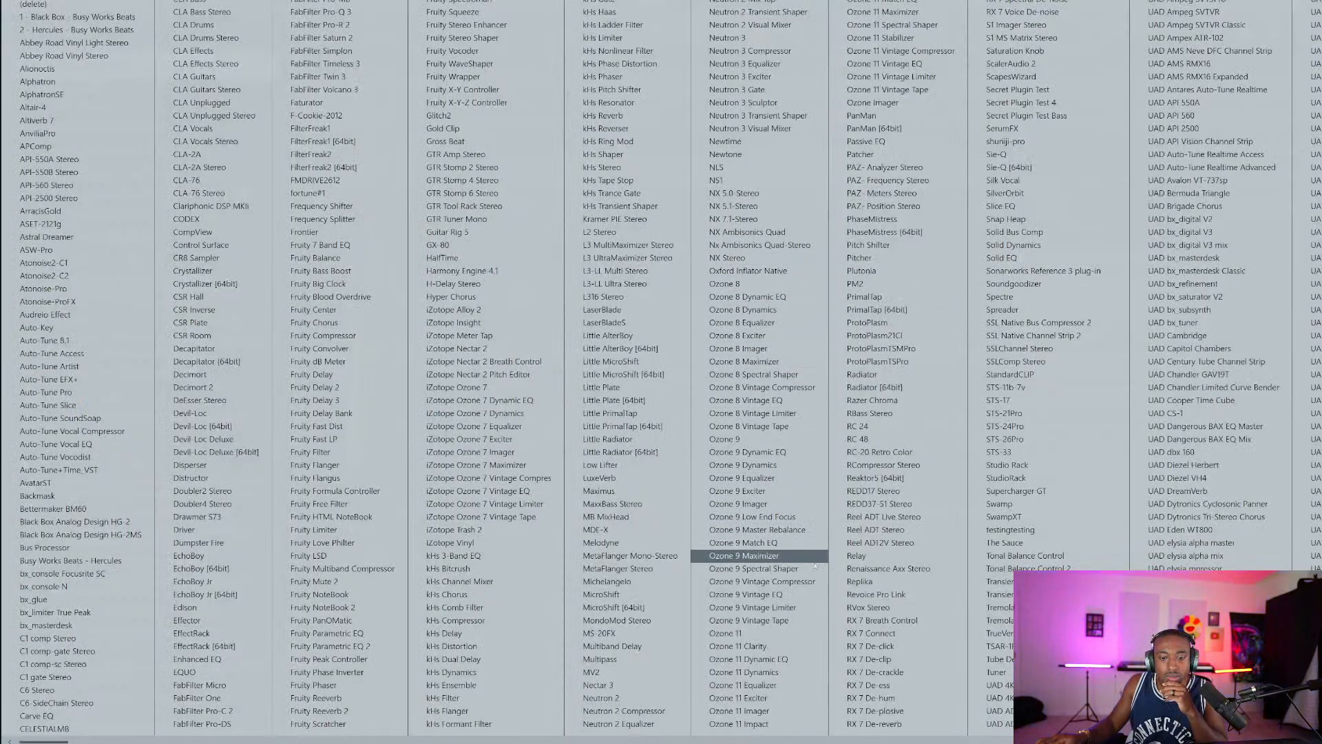
pyautogui.click(790, 556)
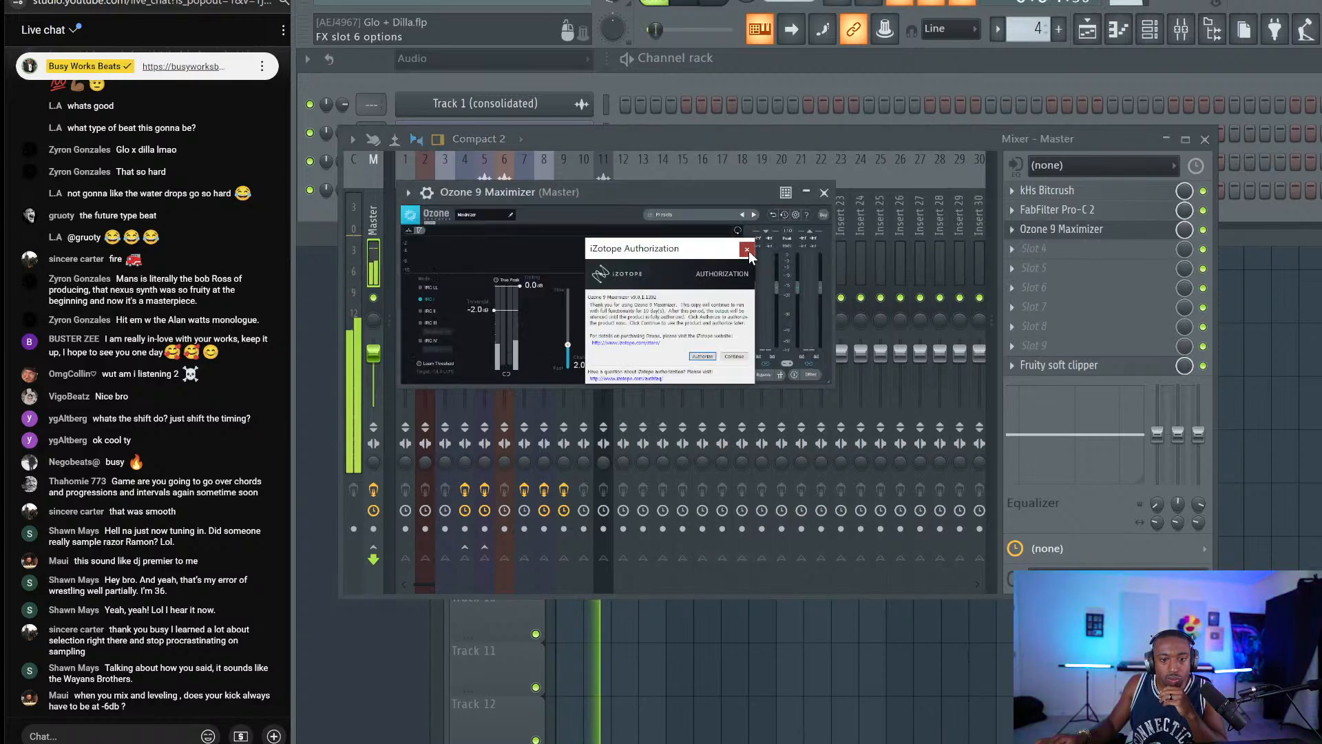
pyautogui.click(747, 250)
pyautogui.click(420, 339)
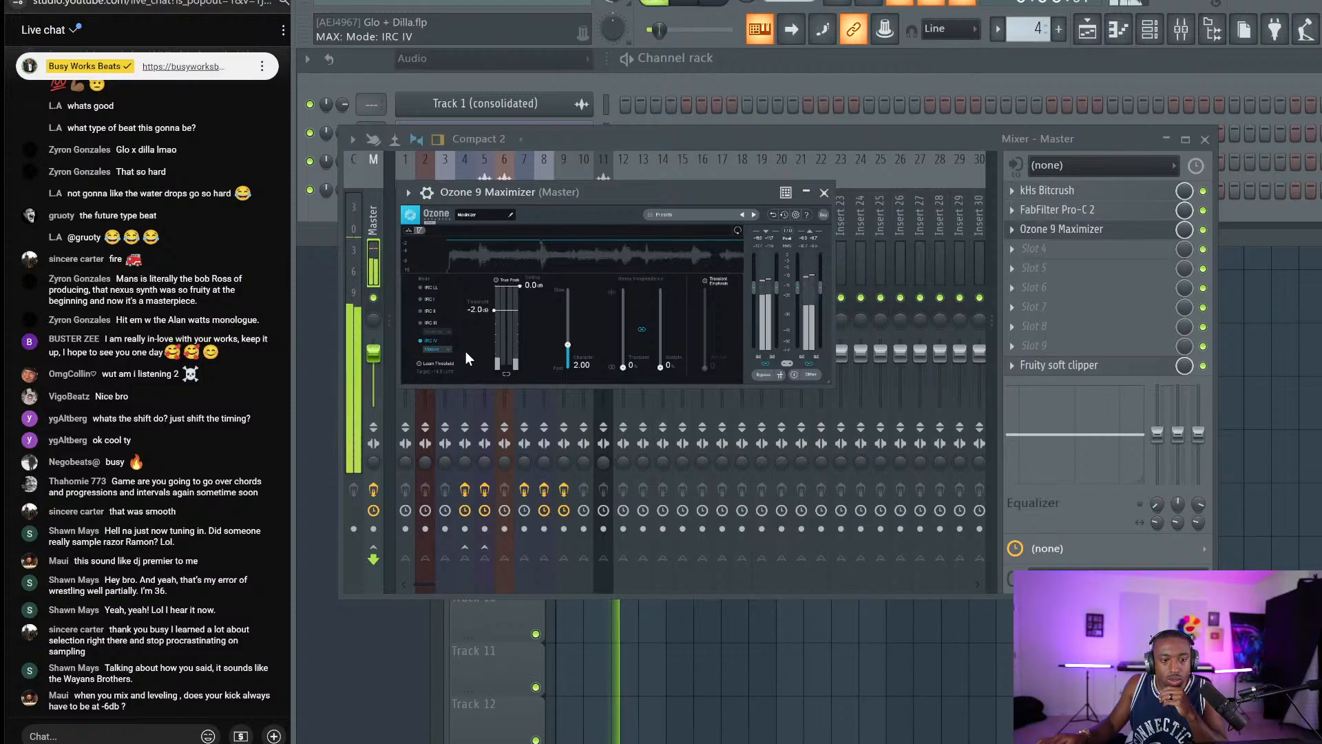
pyautogui.click(496, 280)
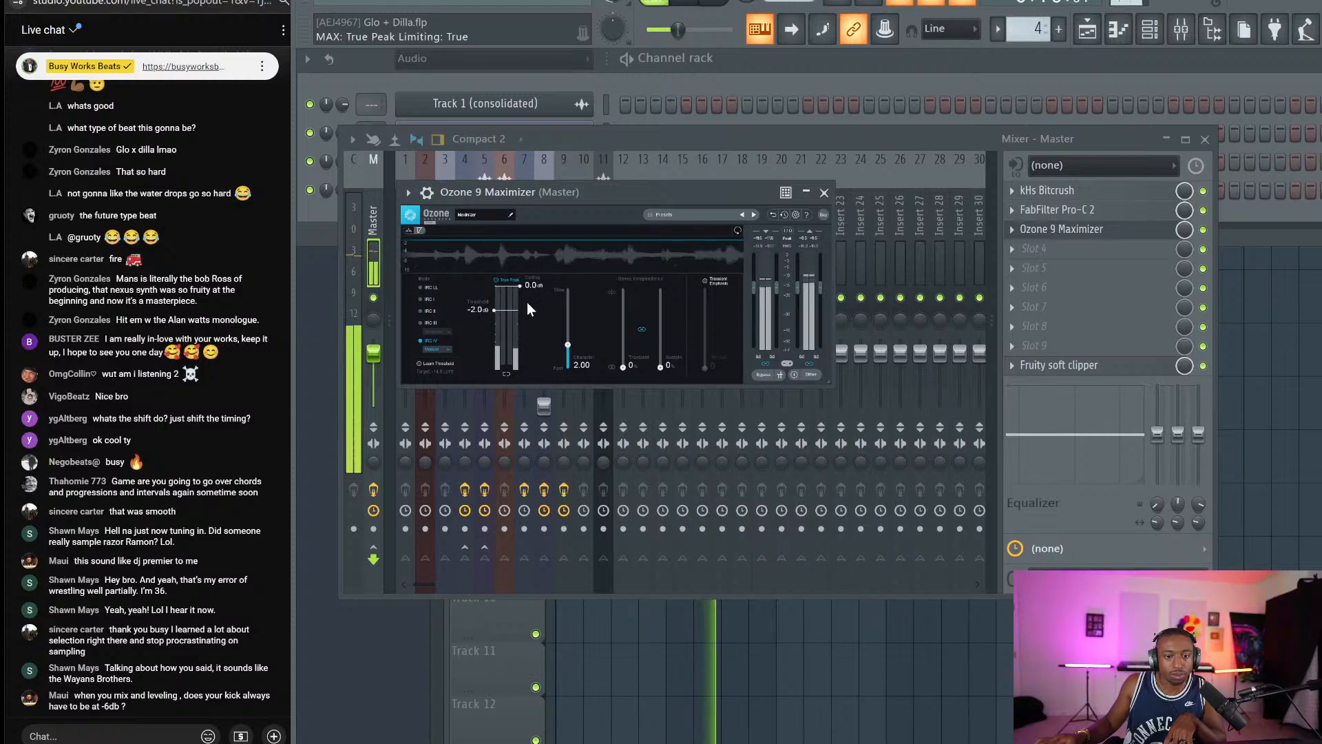
pyautogui.click(824, 193)
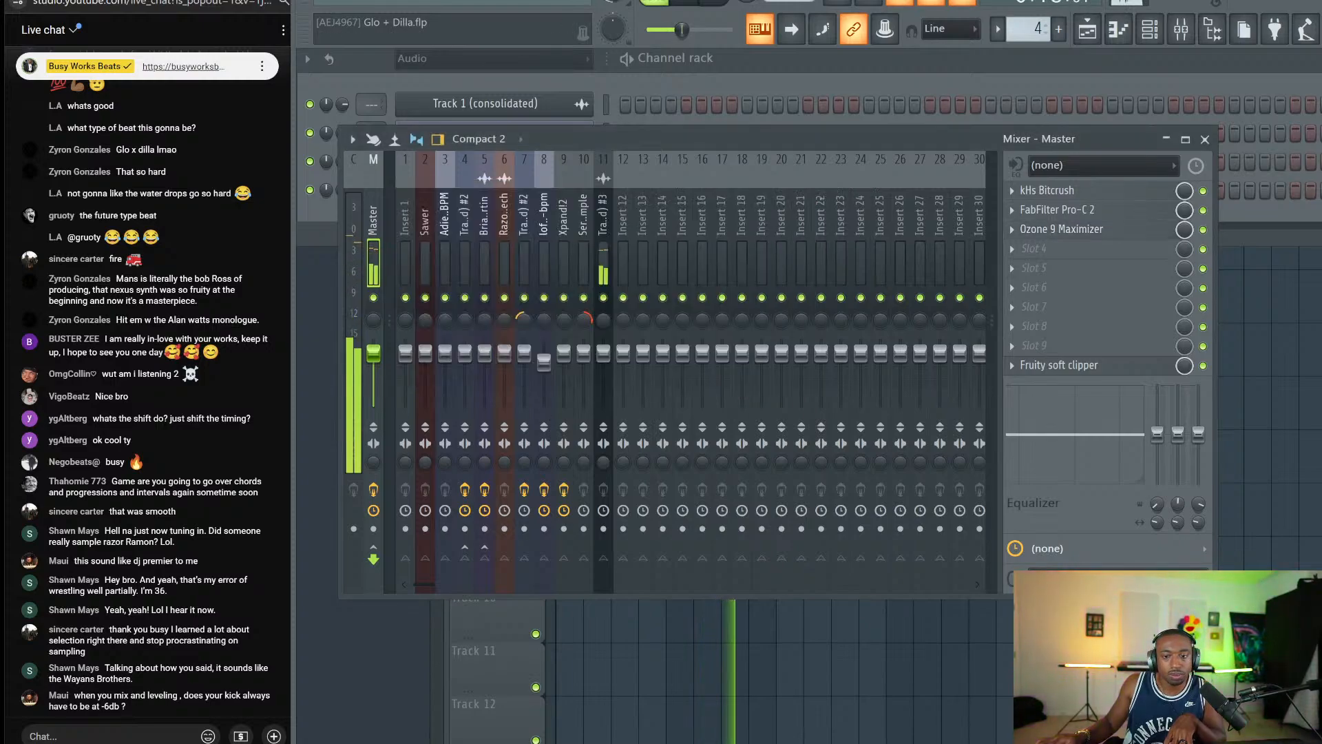
# Leave the fifth slot empty, stop playback at bar 1, and switch to the web browser.
pyautogui.click(1074, 267)
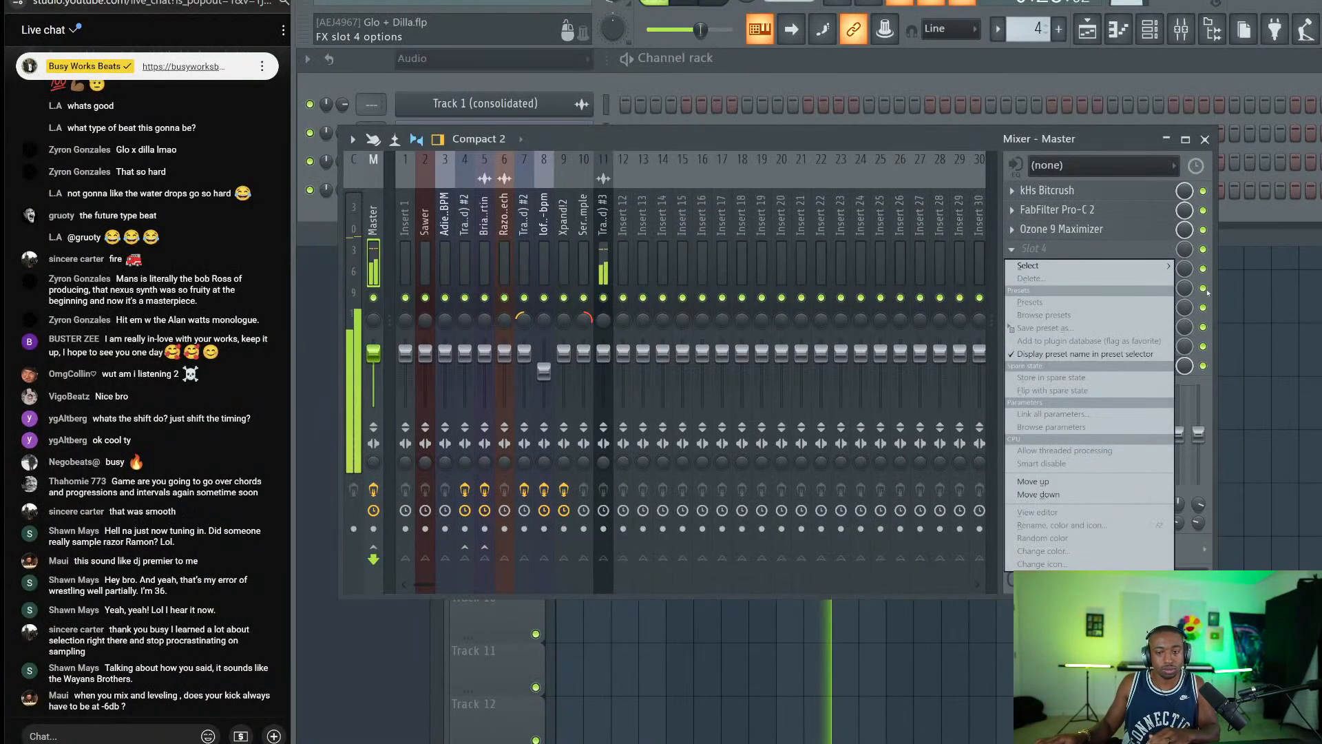
pyautogui.click(1123, 267)
pyautogui.press('space')
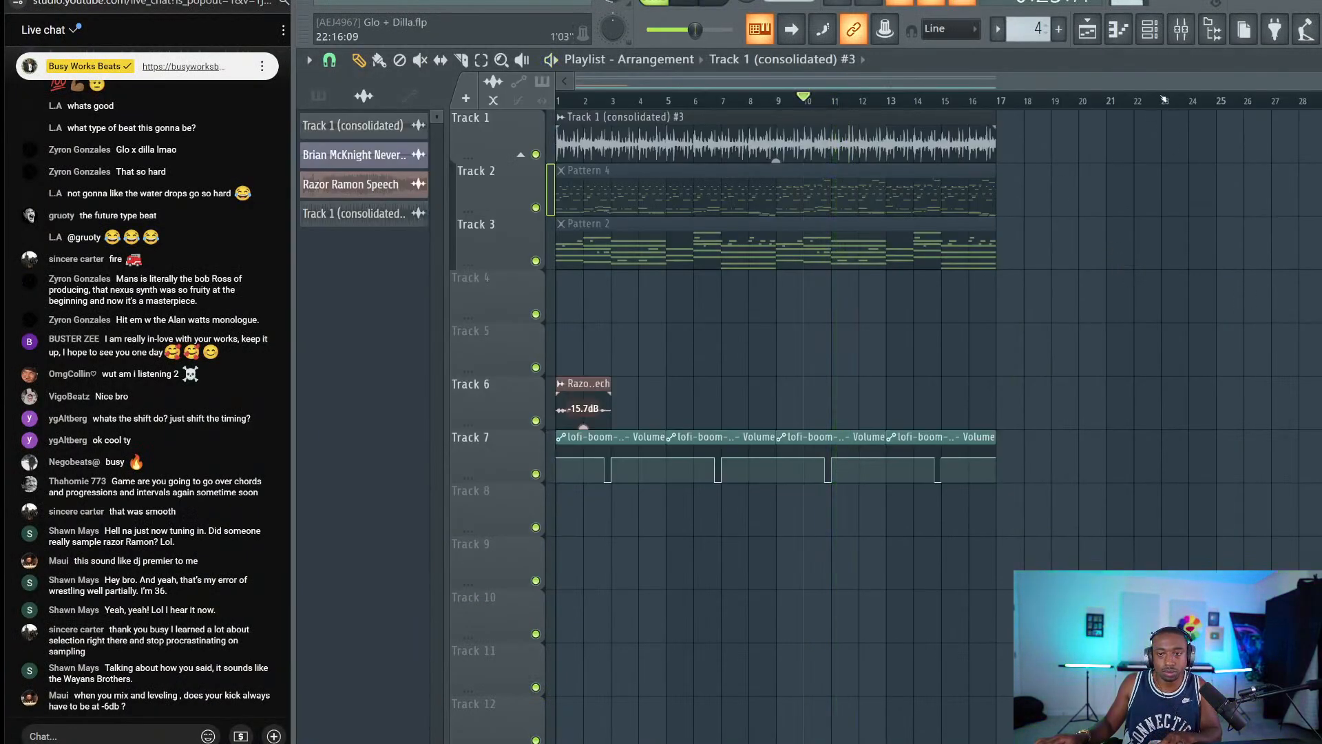
pyautogui.click(713, 2)
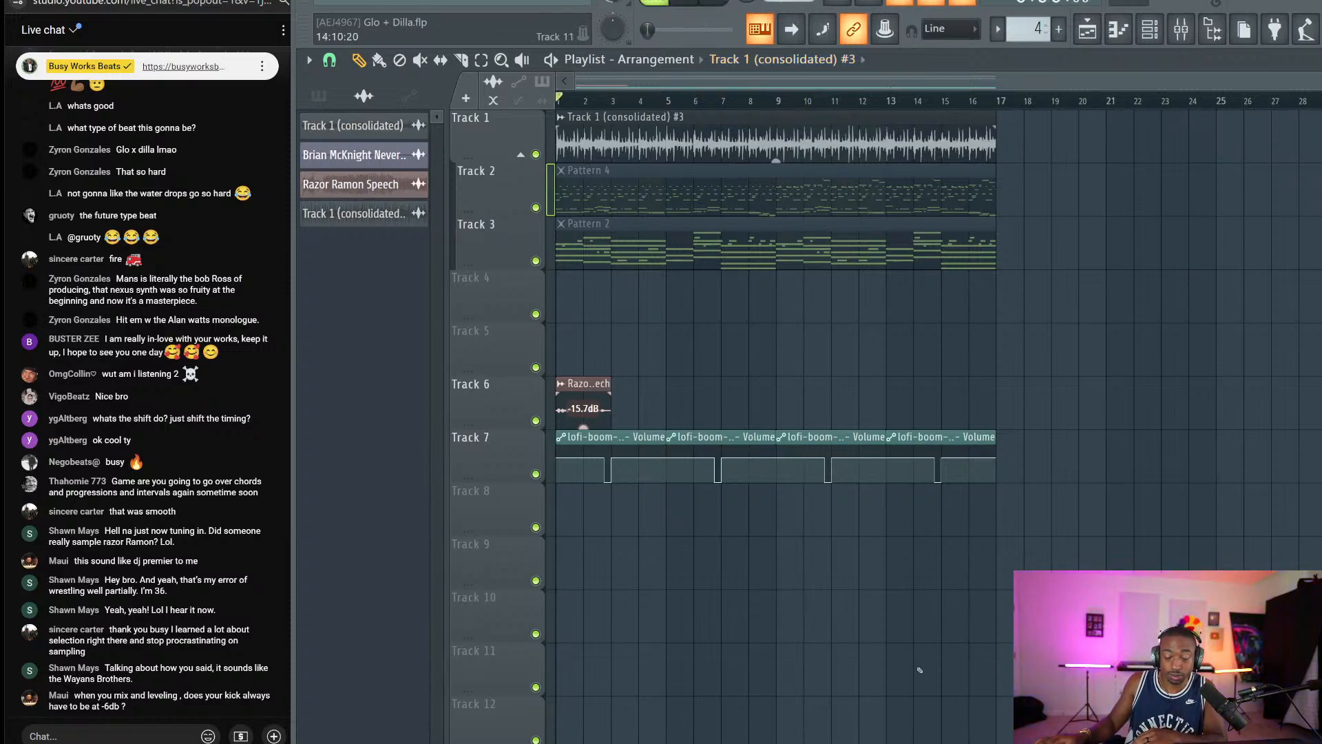
pyautogui.hotkey('alt', 'Tab')
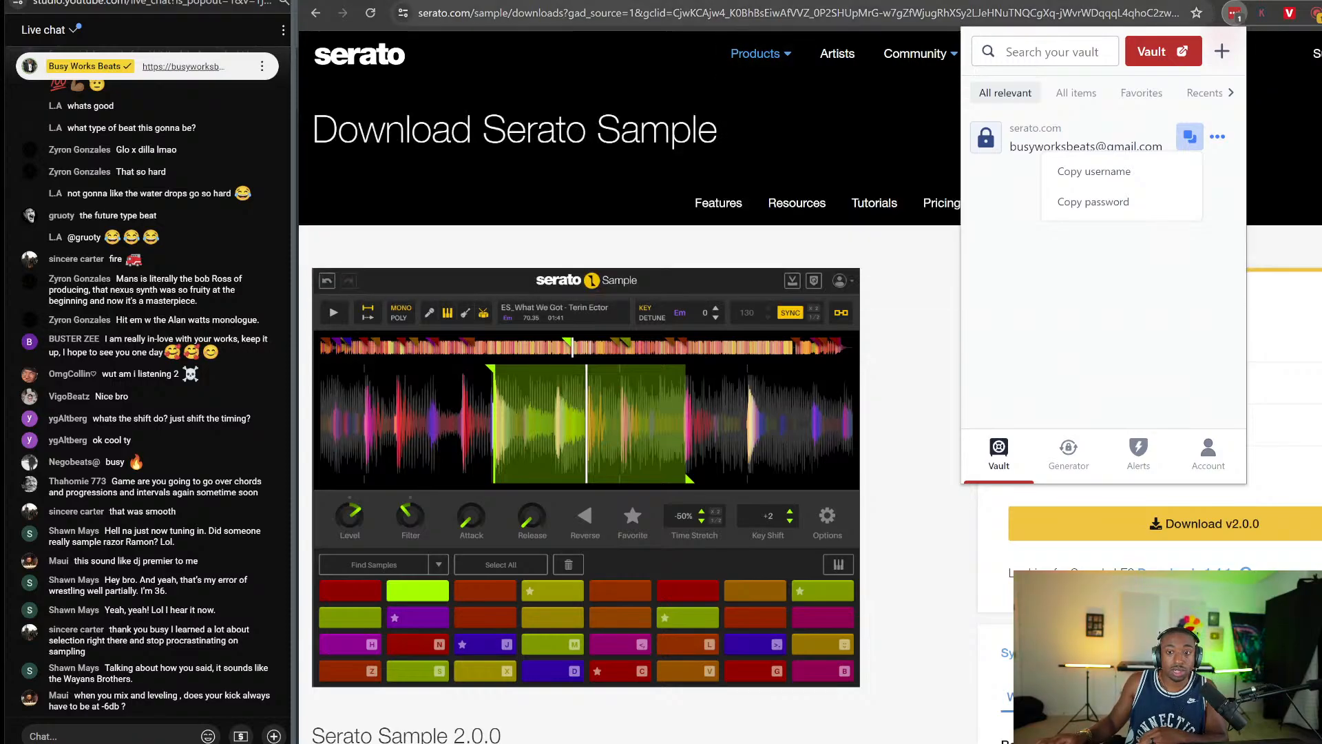
# On the YouTube Studio livestream page, send the website URL as a live chat message.
pyautogui.click(679, 2)
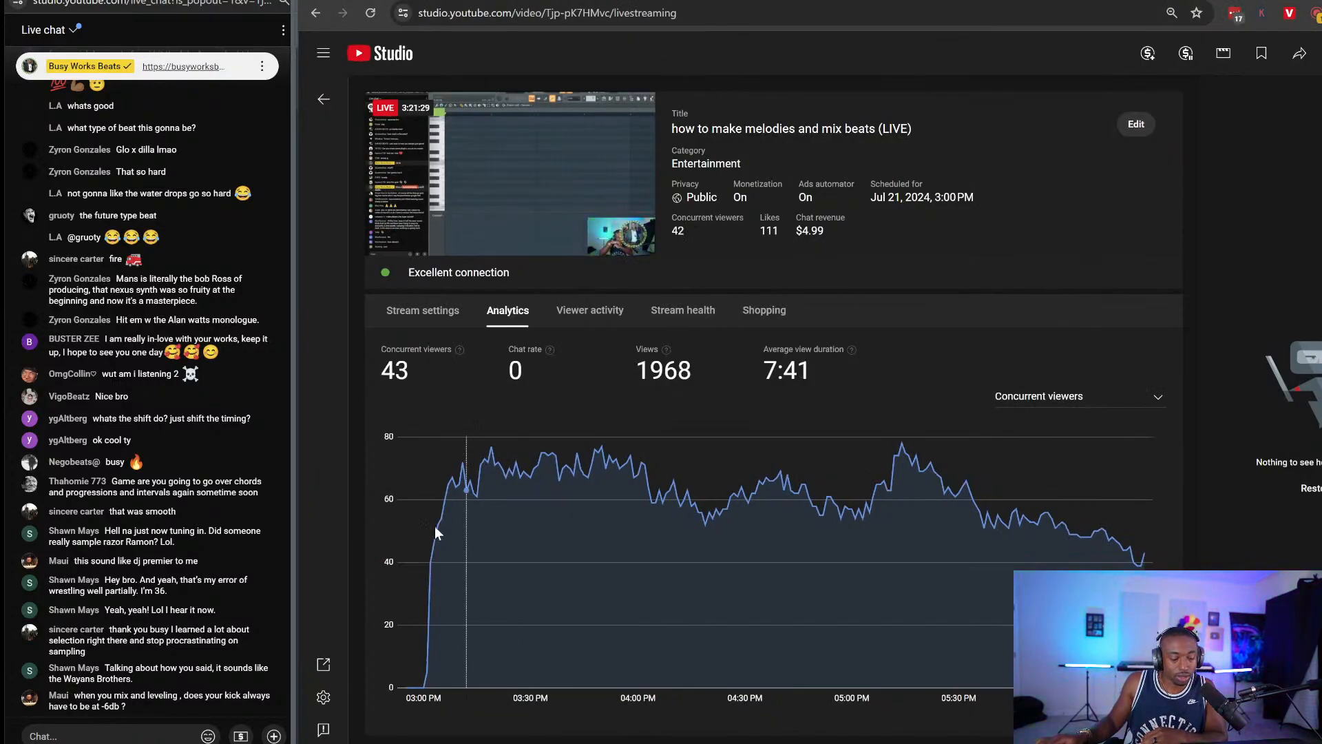
pyautogui.click(117, 734)
pyautogui.write('https://busyworksbeats.com')
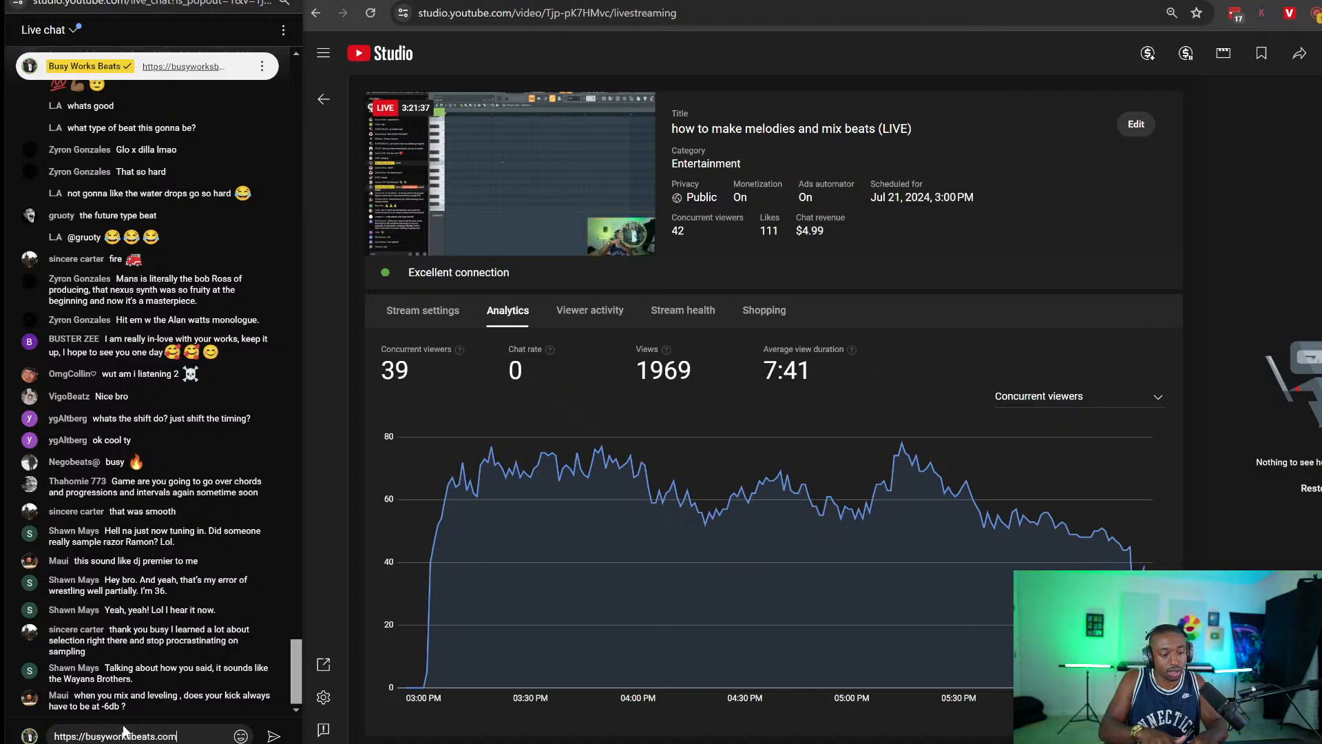
pyautogui.press('Return')
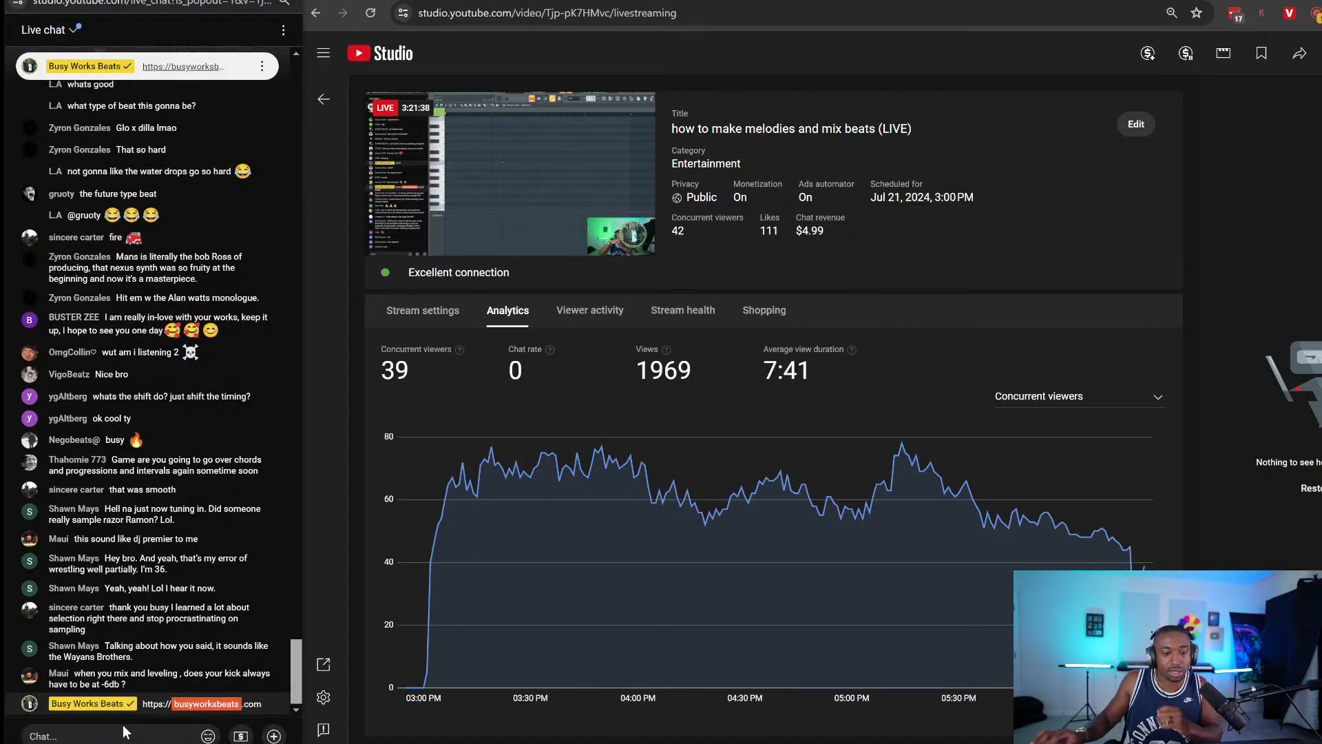